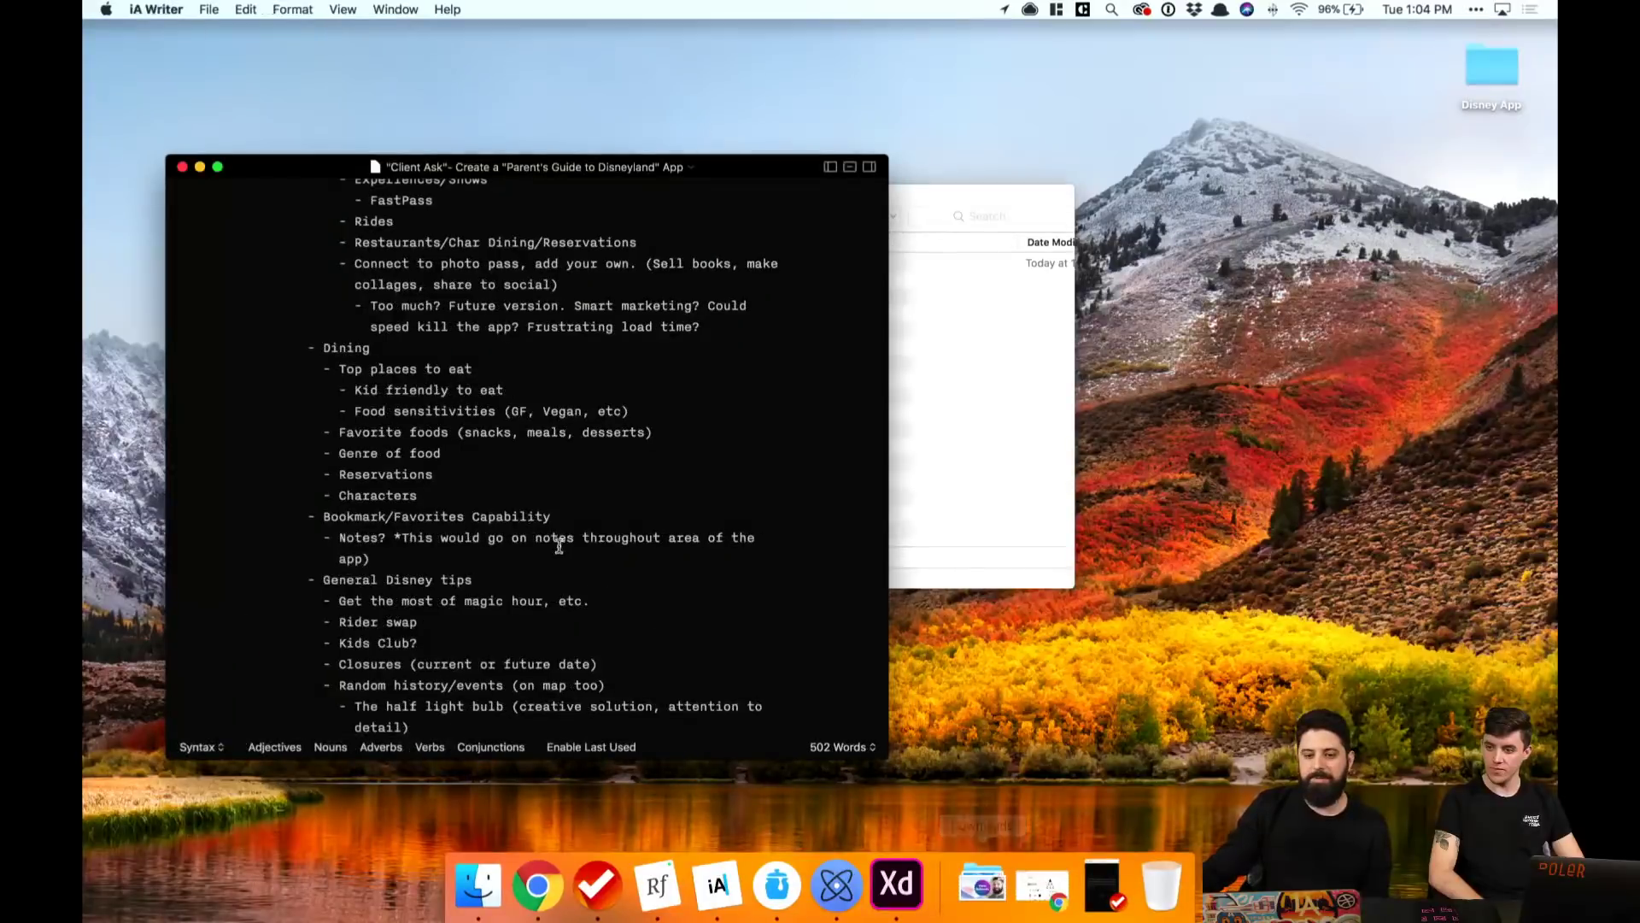
Step: Maximize the "Client Ask" notes window with the document's beginning in view and enlarge the text one level
scroll(560, 546, "up", 5)
scroll(559, 547, "up", 15)
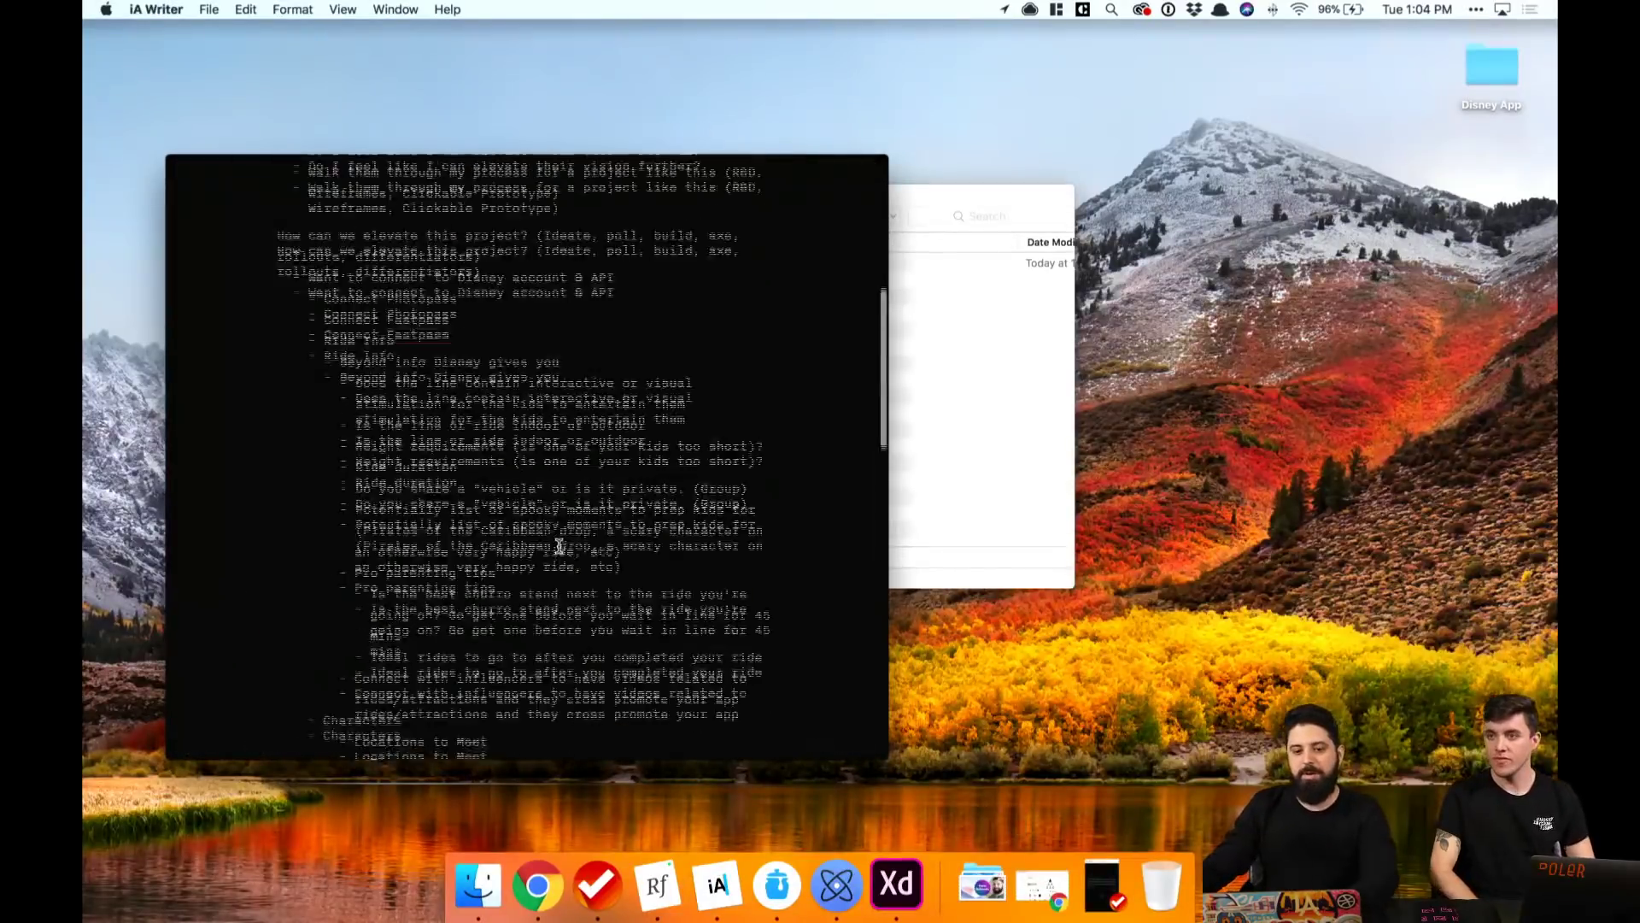
key("ctrl+alt+Return")
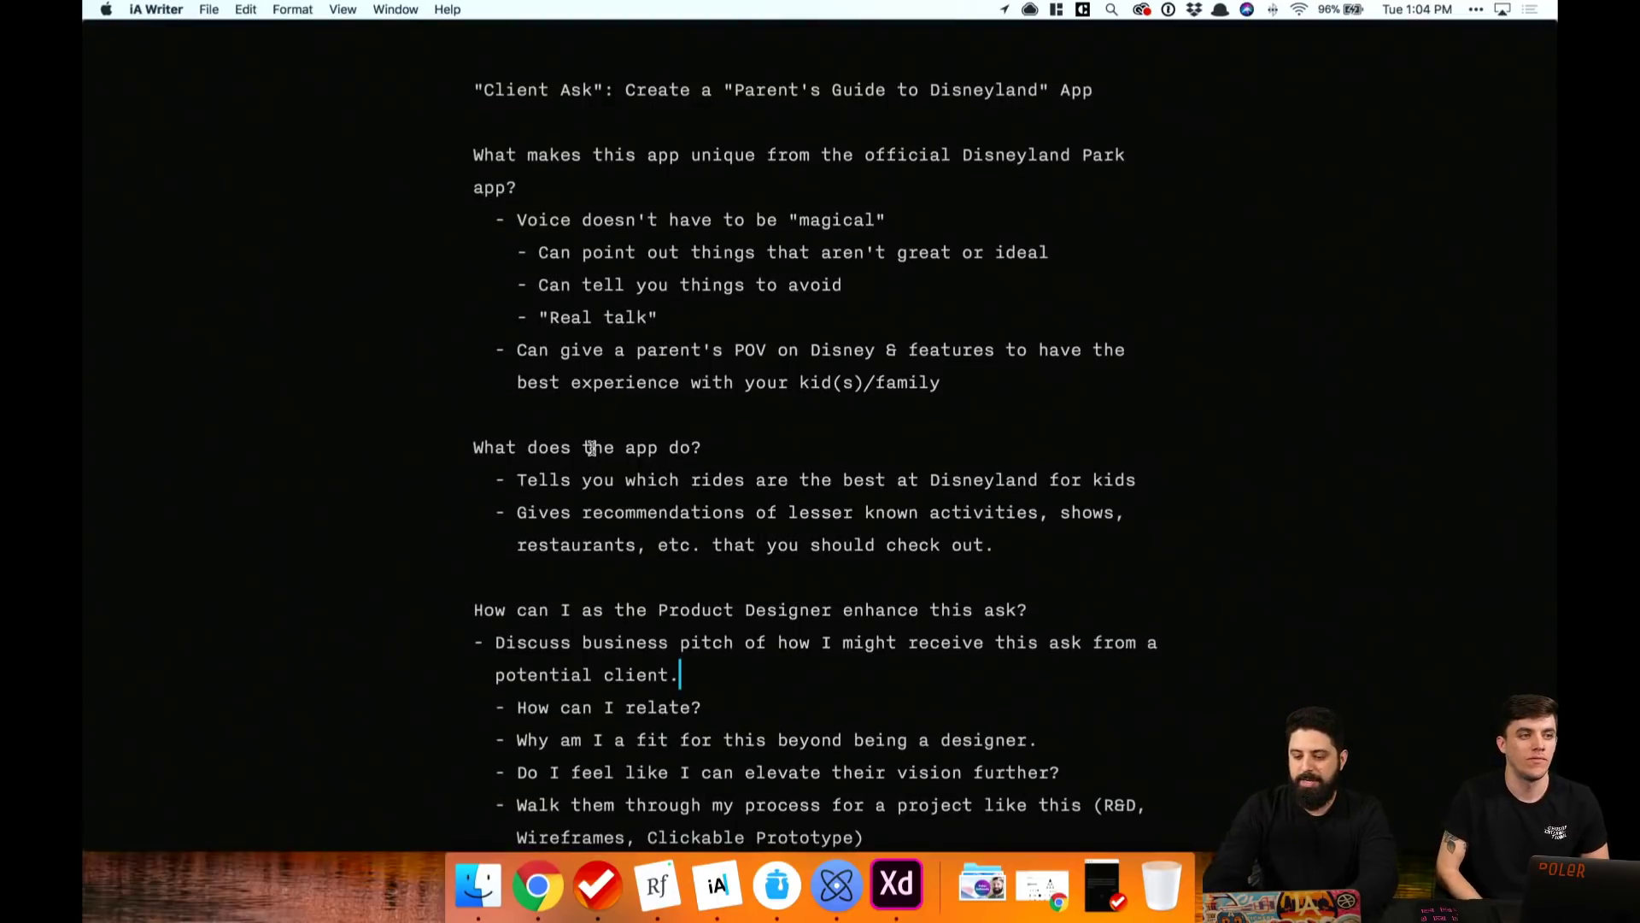
key("super+plus")
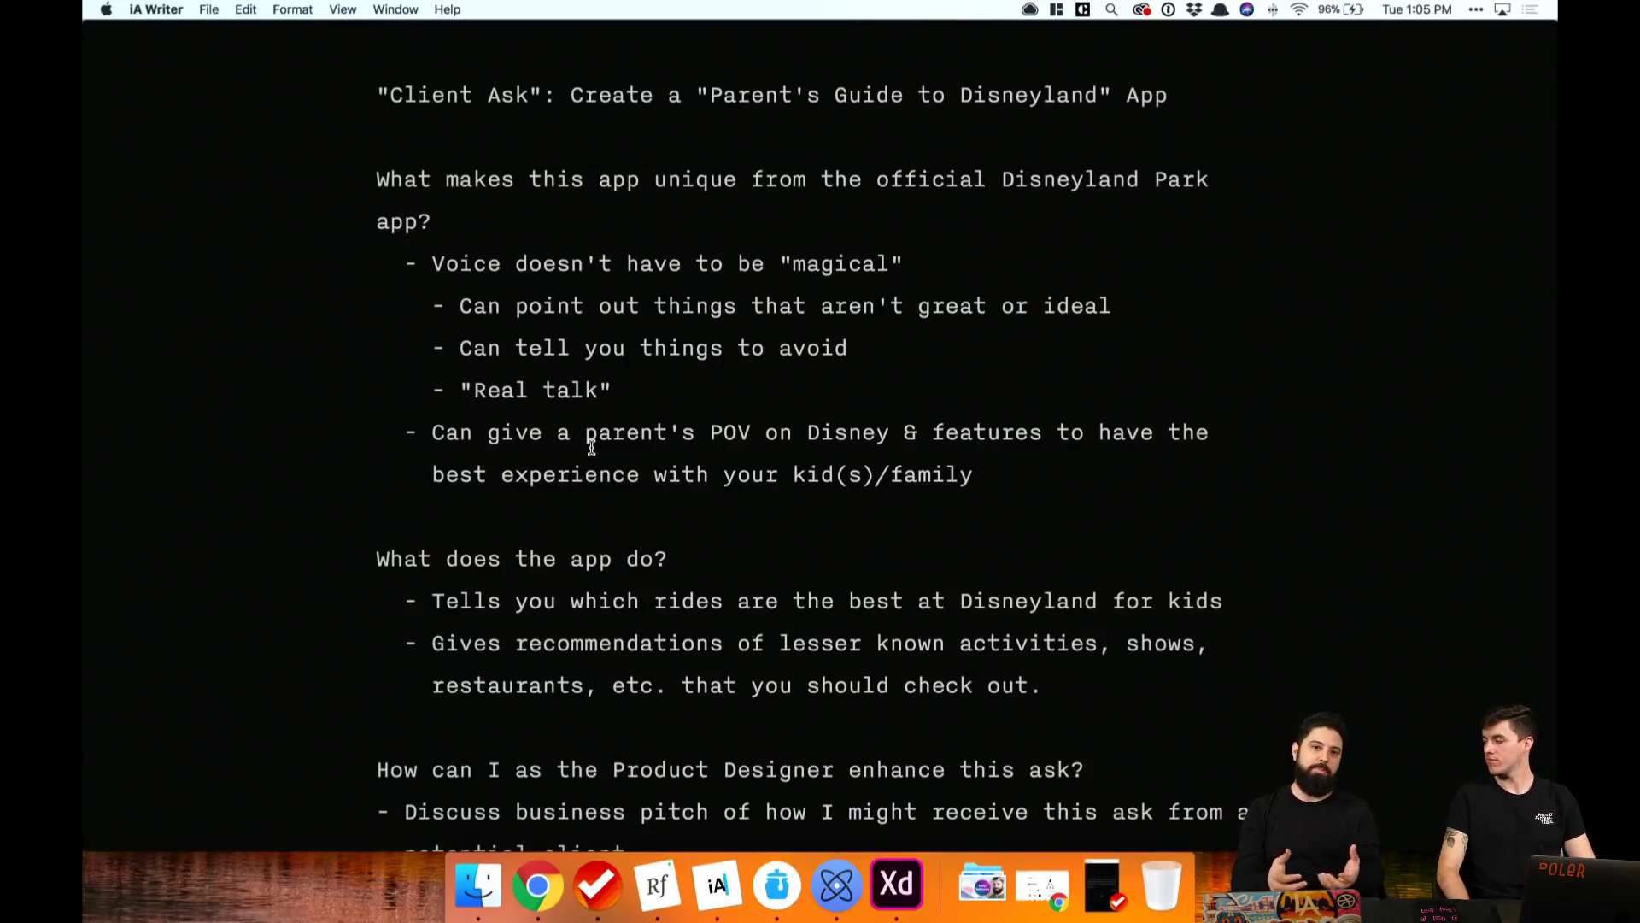
Step: Read the notes on what makes the app unique, what it does, the designer's pitch, and the ride info ideas
scroll(591, 444, "down", 3)
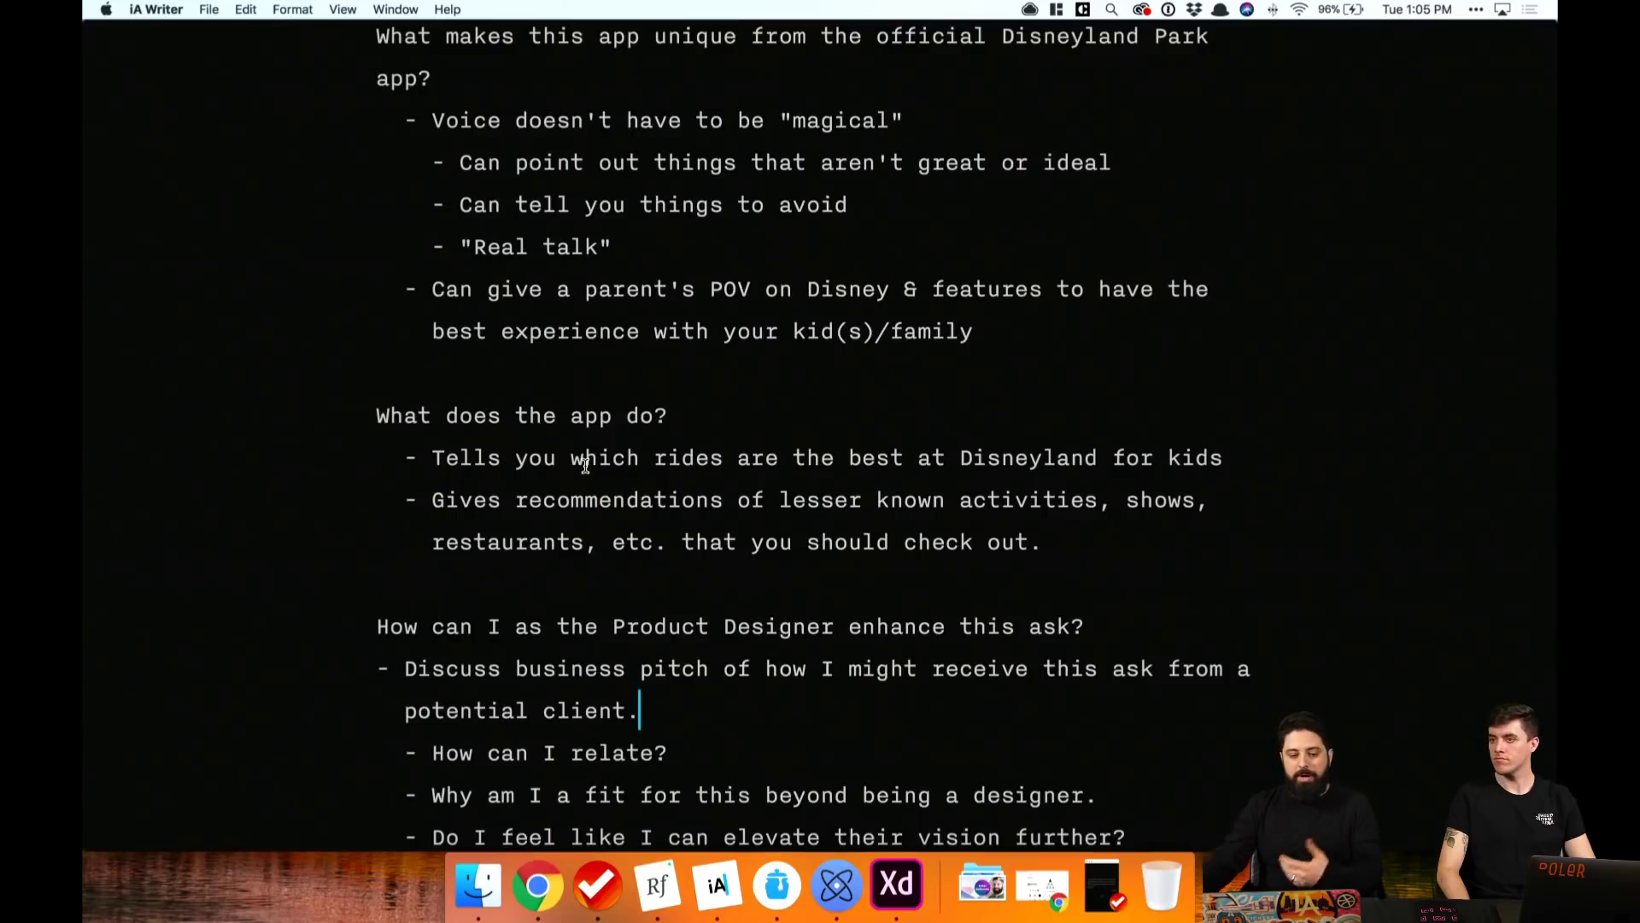
scroll(585, 478, "down", 2)
scroll(585, 491, "down", 5)
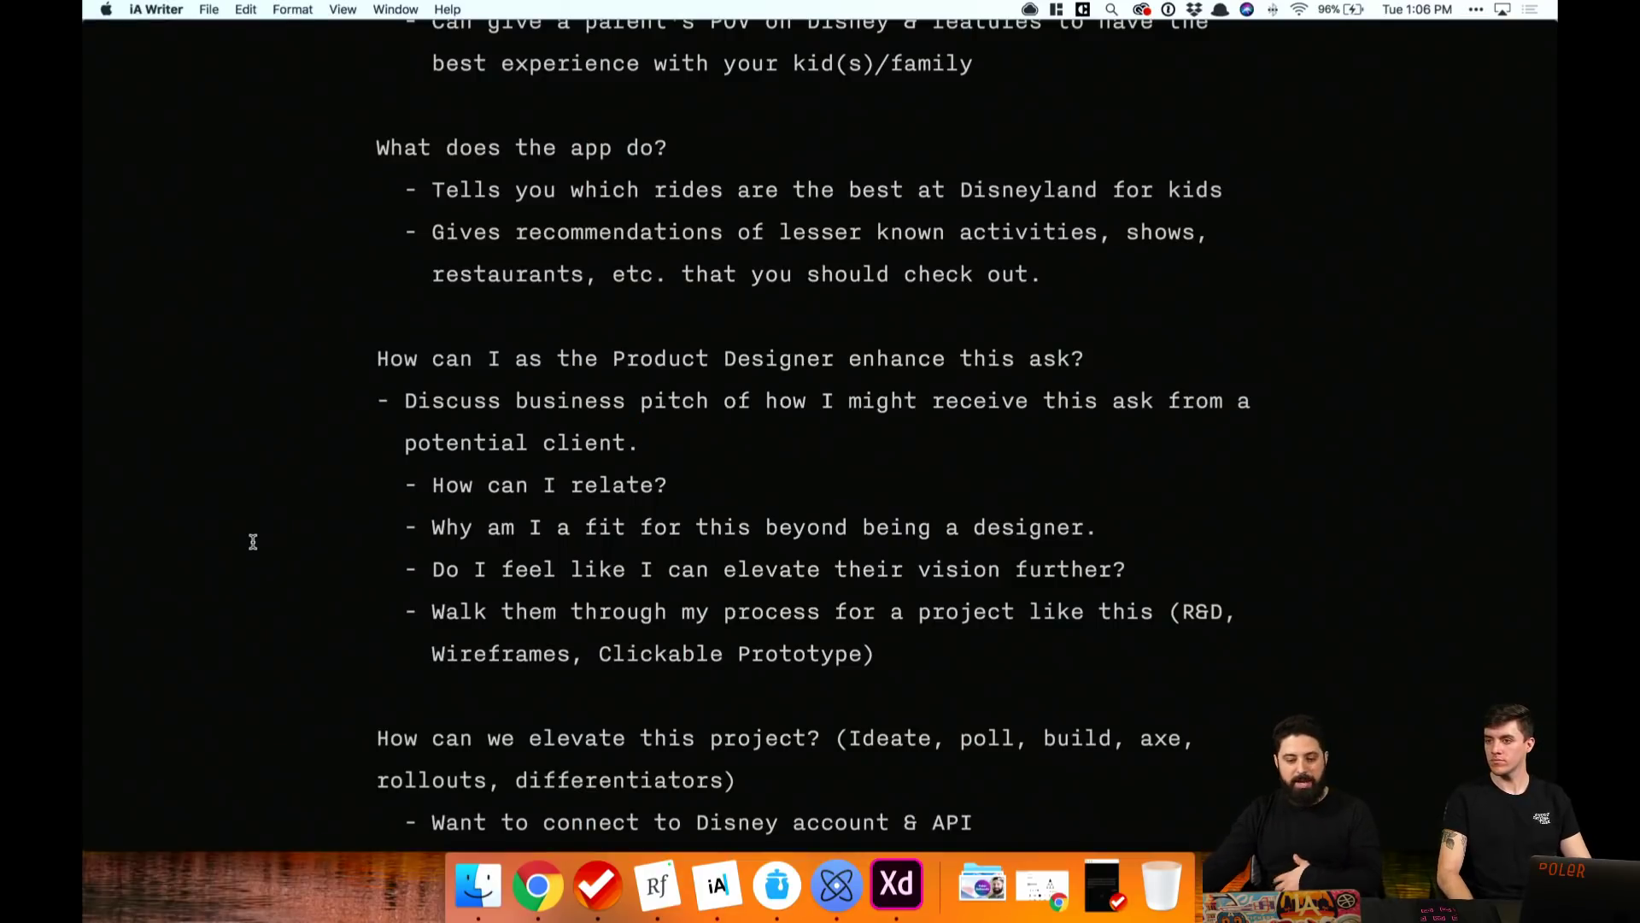
scroll(252, 540, "down", 10)
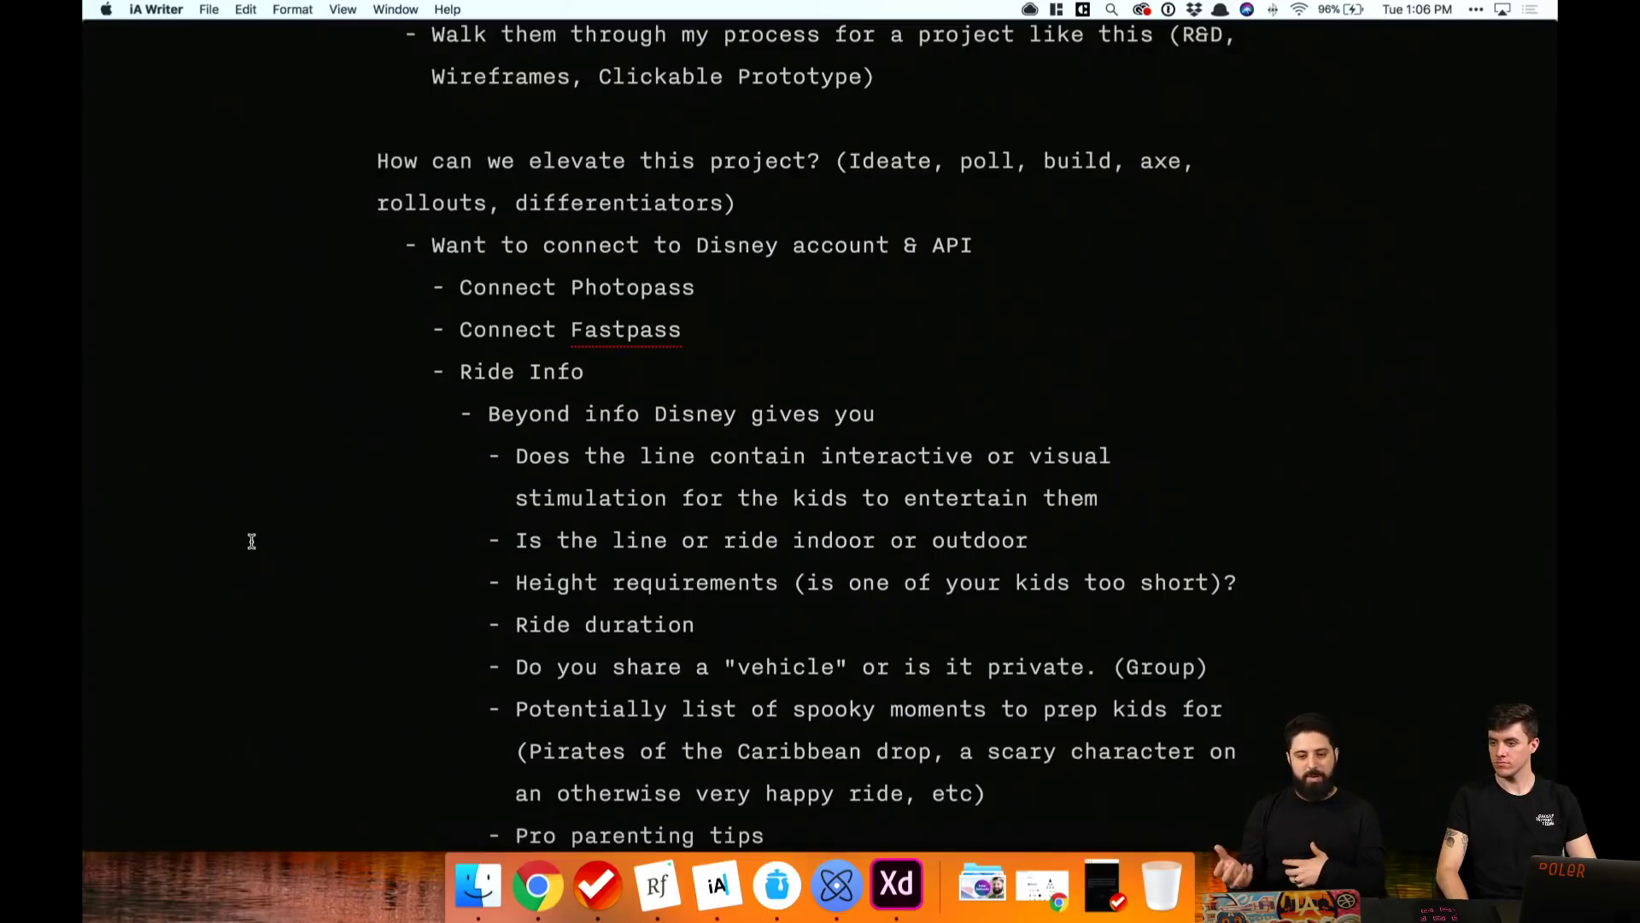
scroll(248, 543, "down", 2)
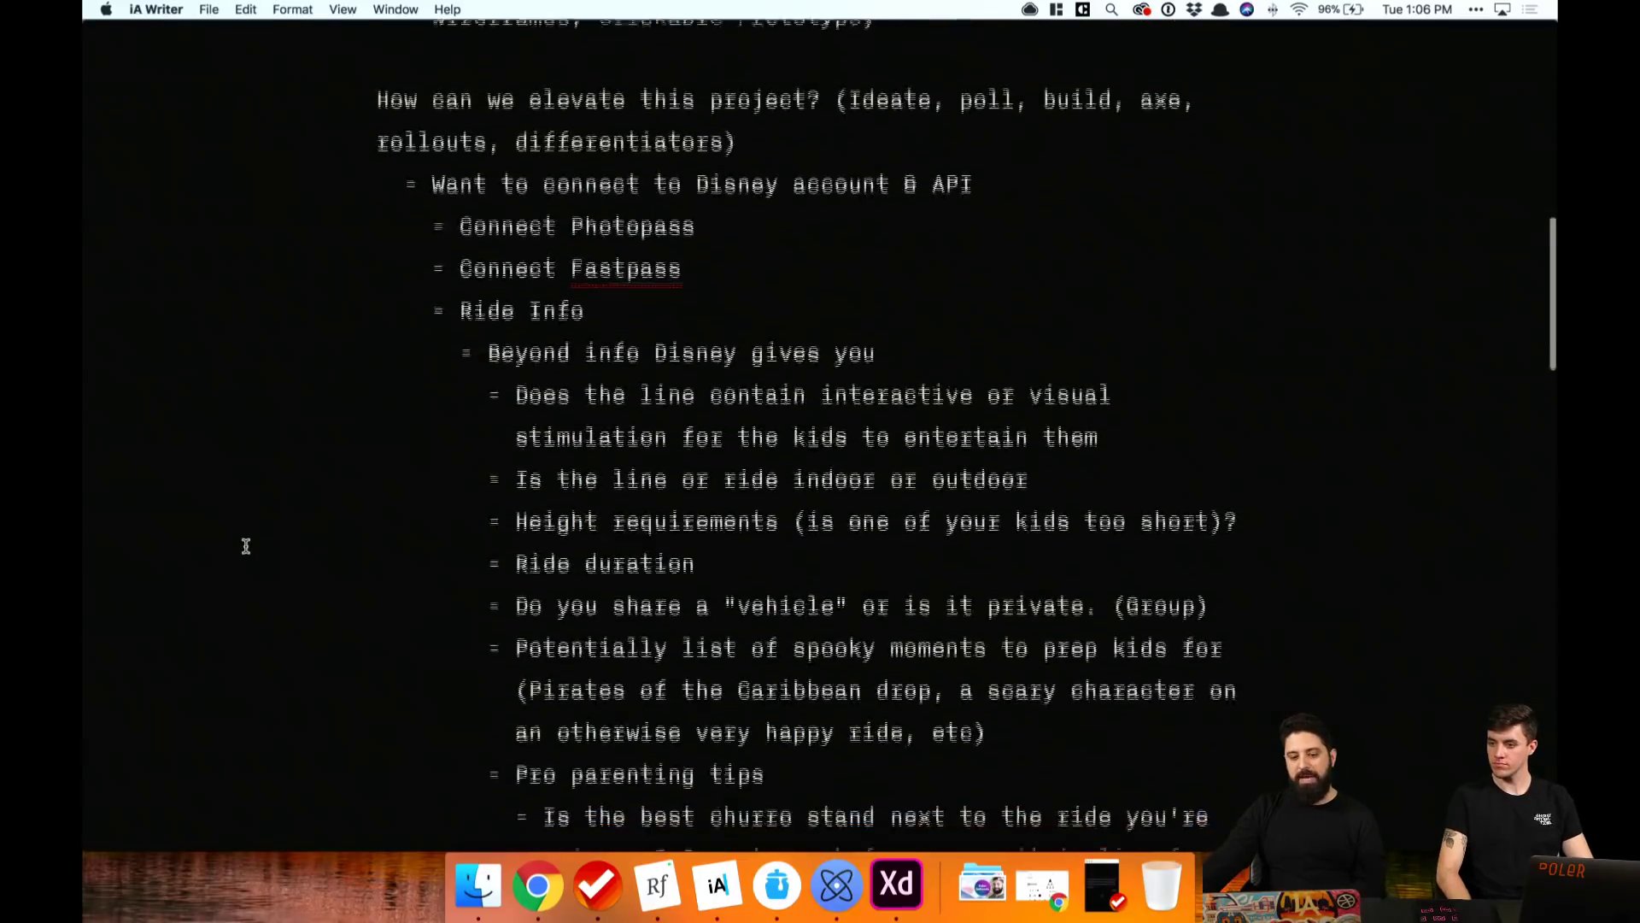
scroll(246, 545, "down", 3)
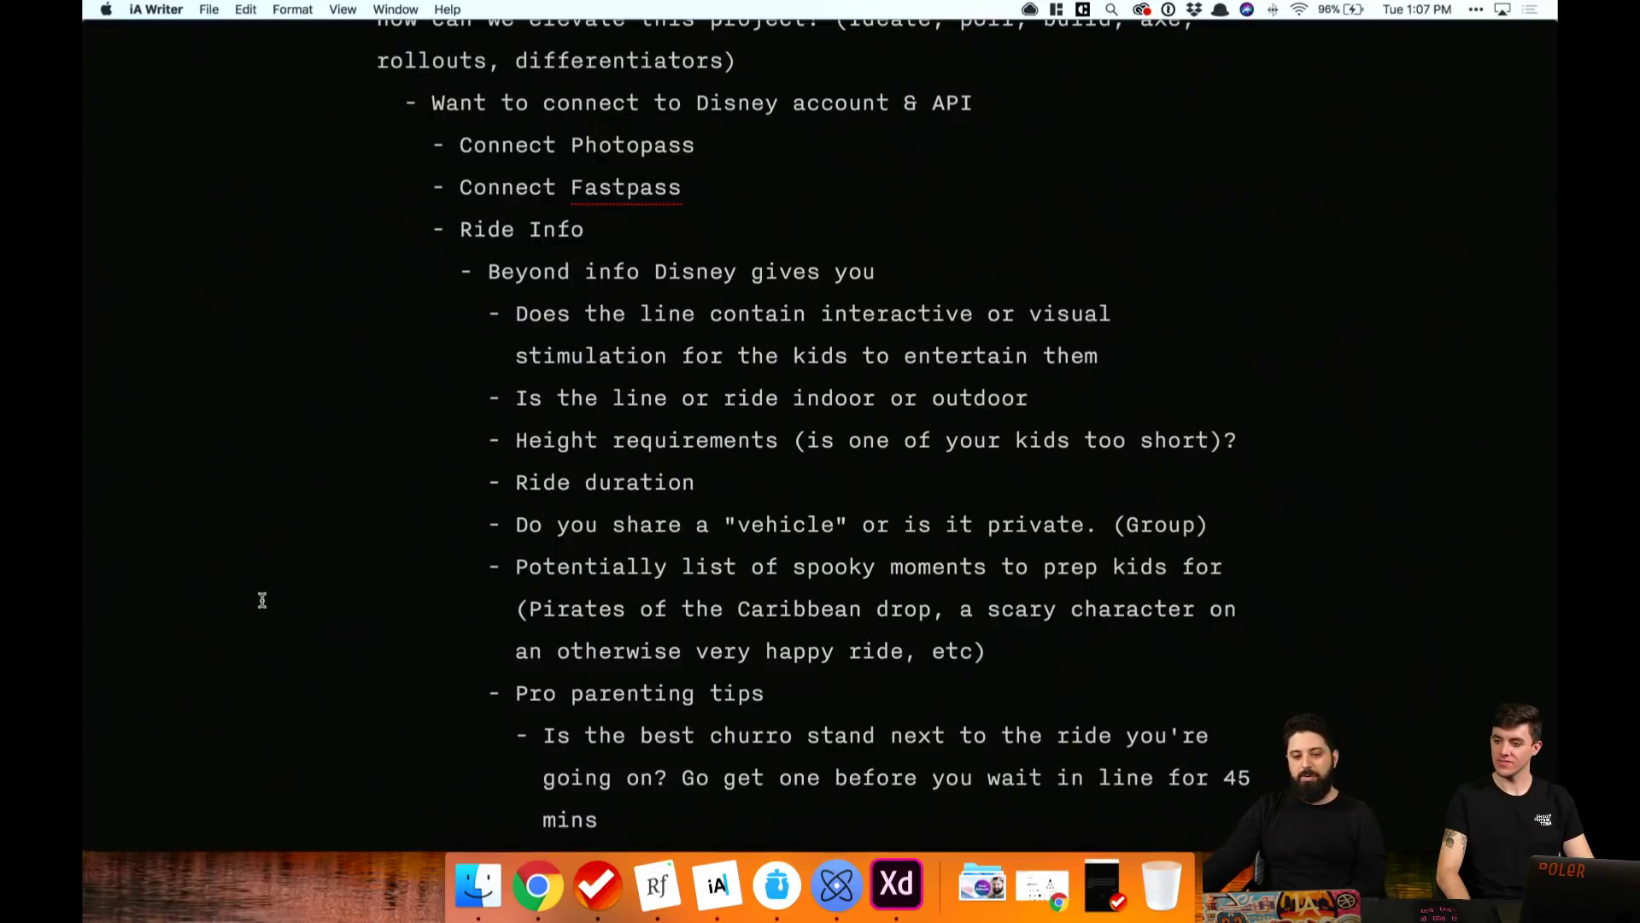
scroll(262, 600, "down", 2)
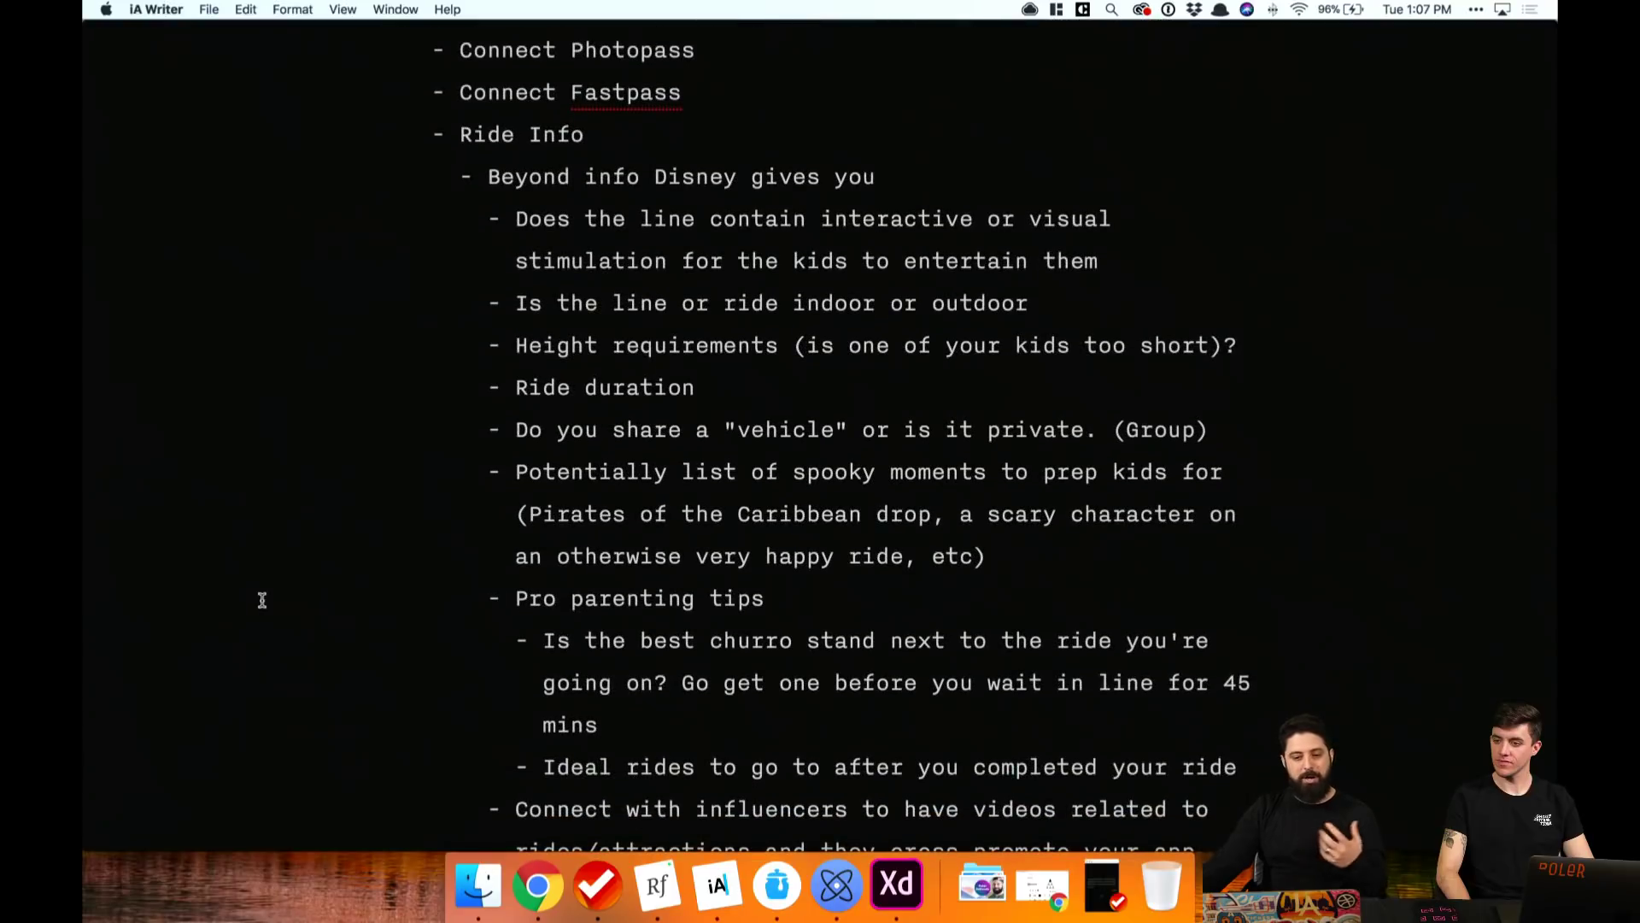
scroll(263, 600, "down", 1)
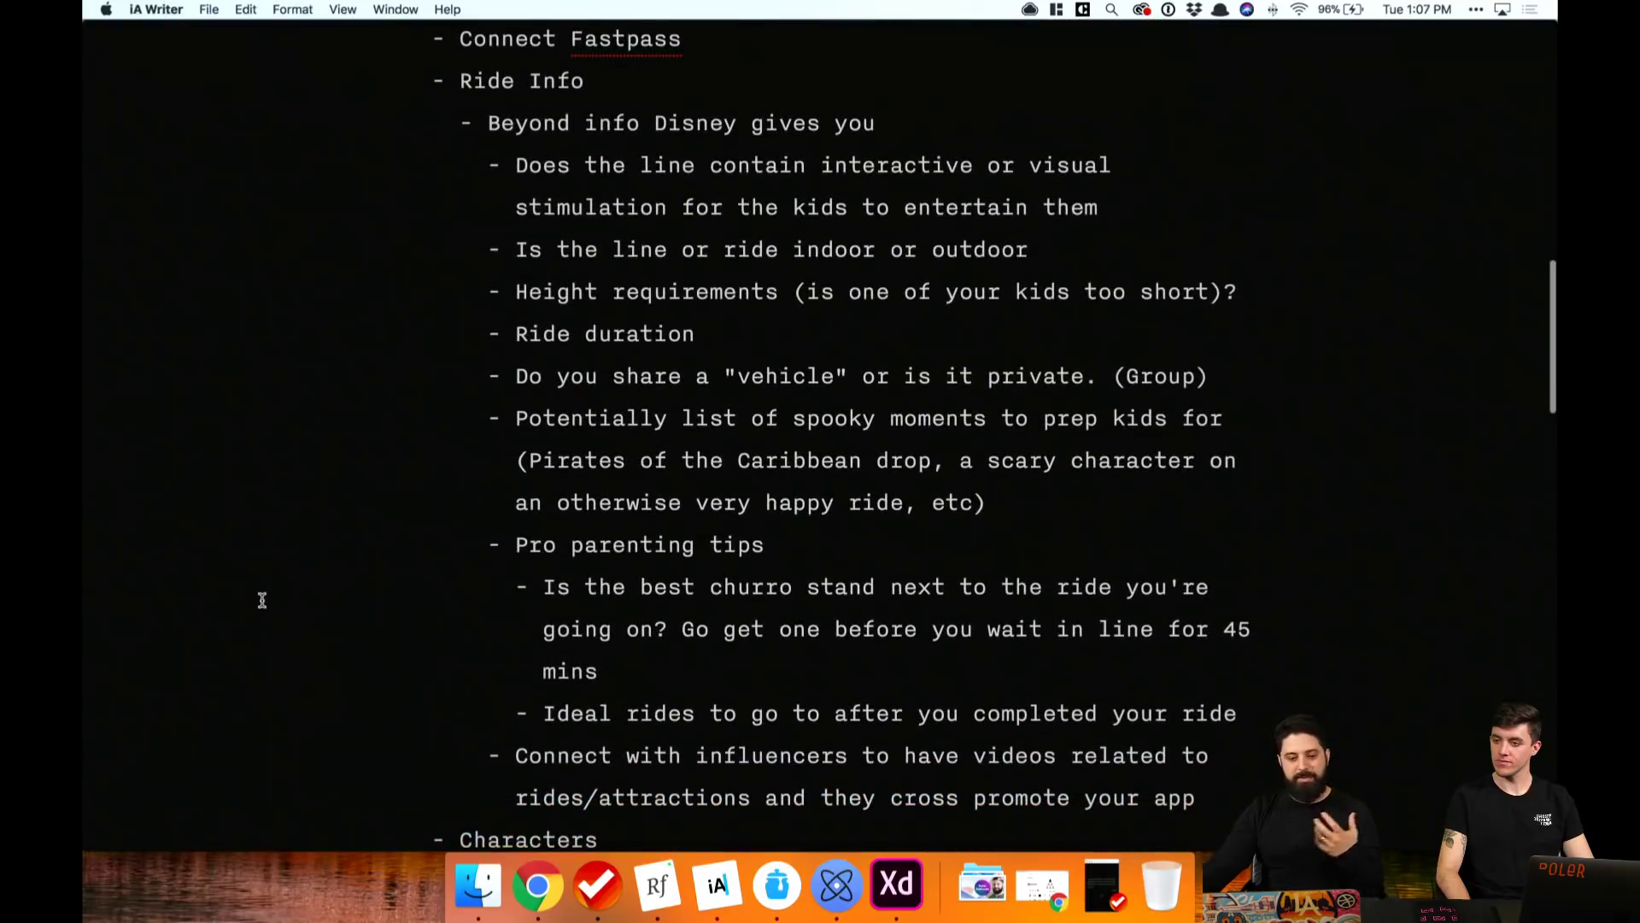
scroll(263, 600, "down", 3)
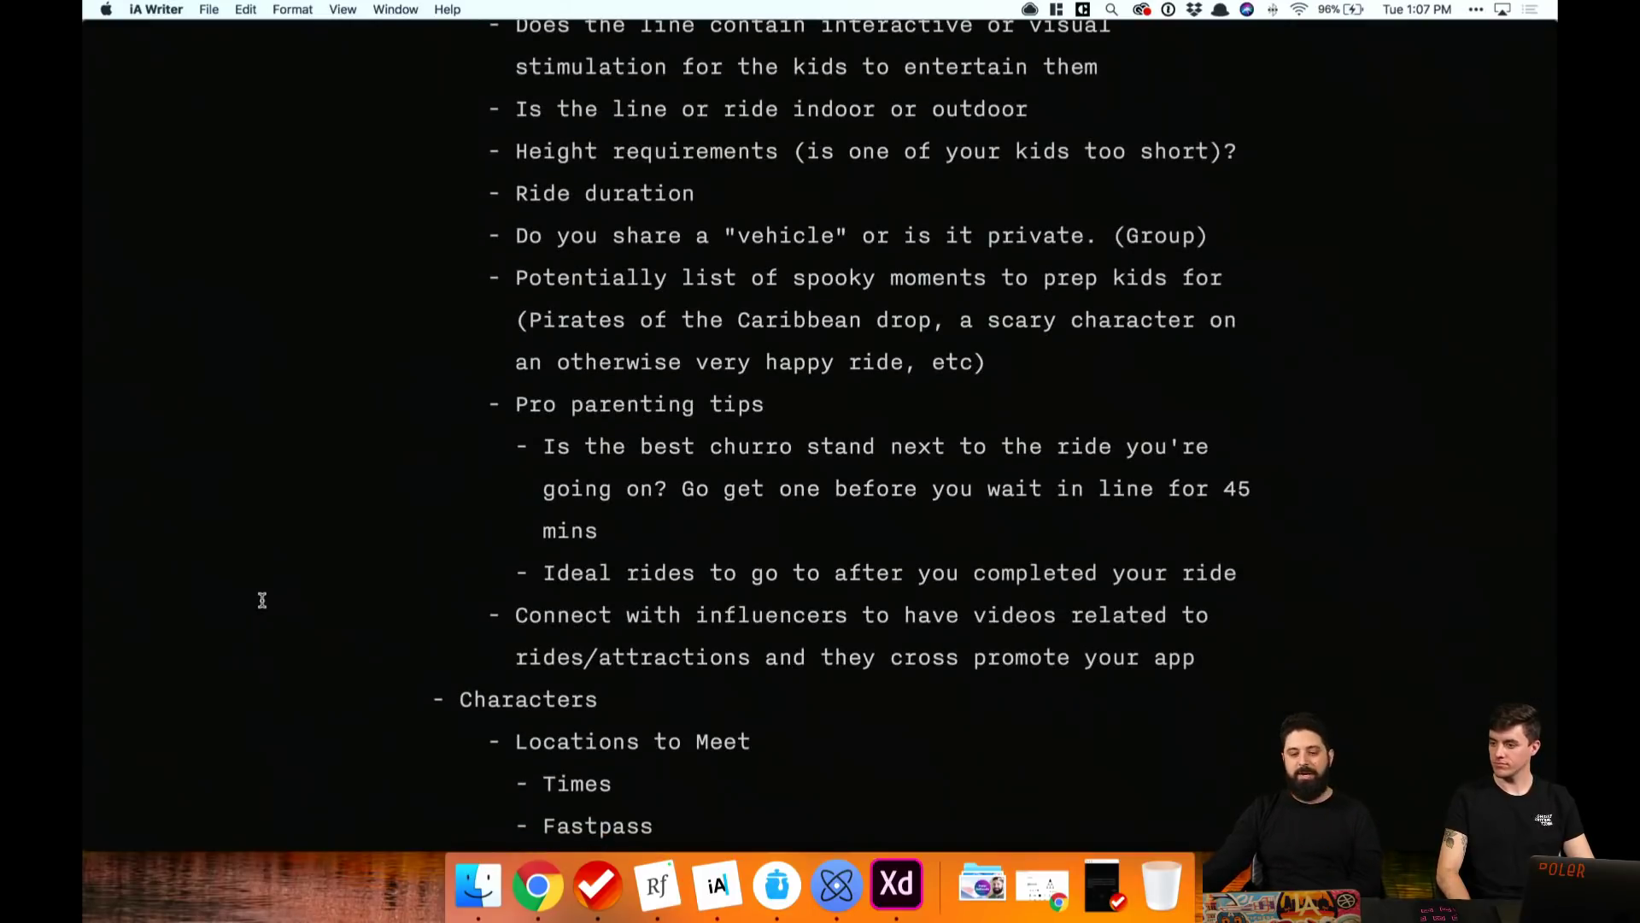
scroll(262, 599, "down", 3)
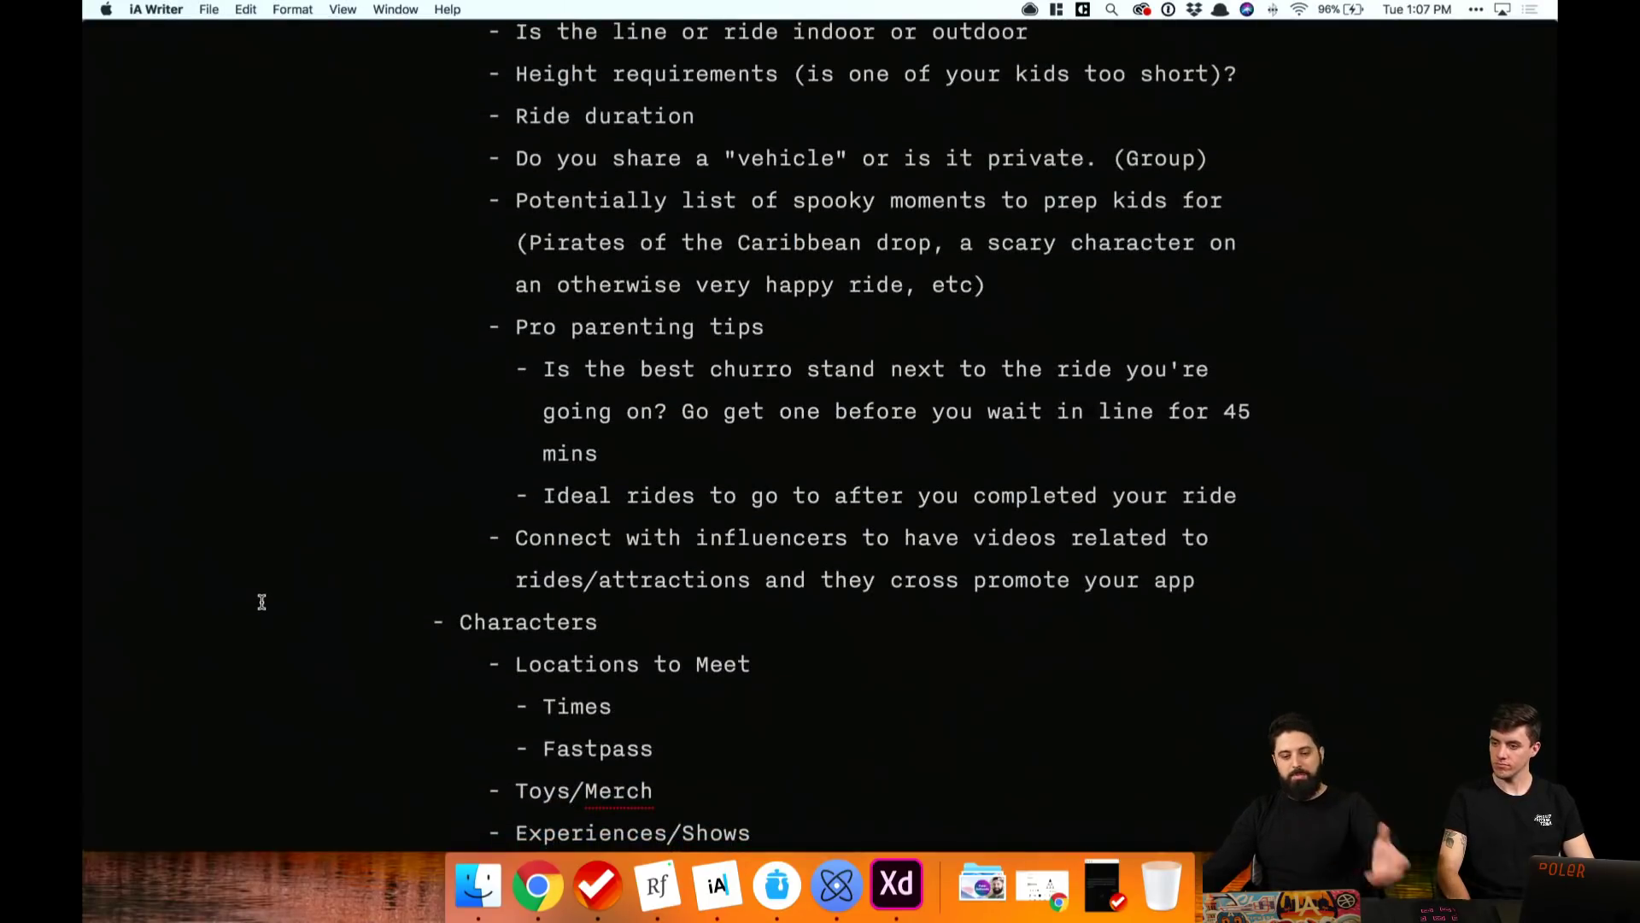
Step: Read the notes on characters, dining, bookmarks, Disney tips, settings, kid profiles, onboarding and primary navigation
scroll(262, 602, "down", 8)
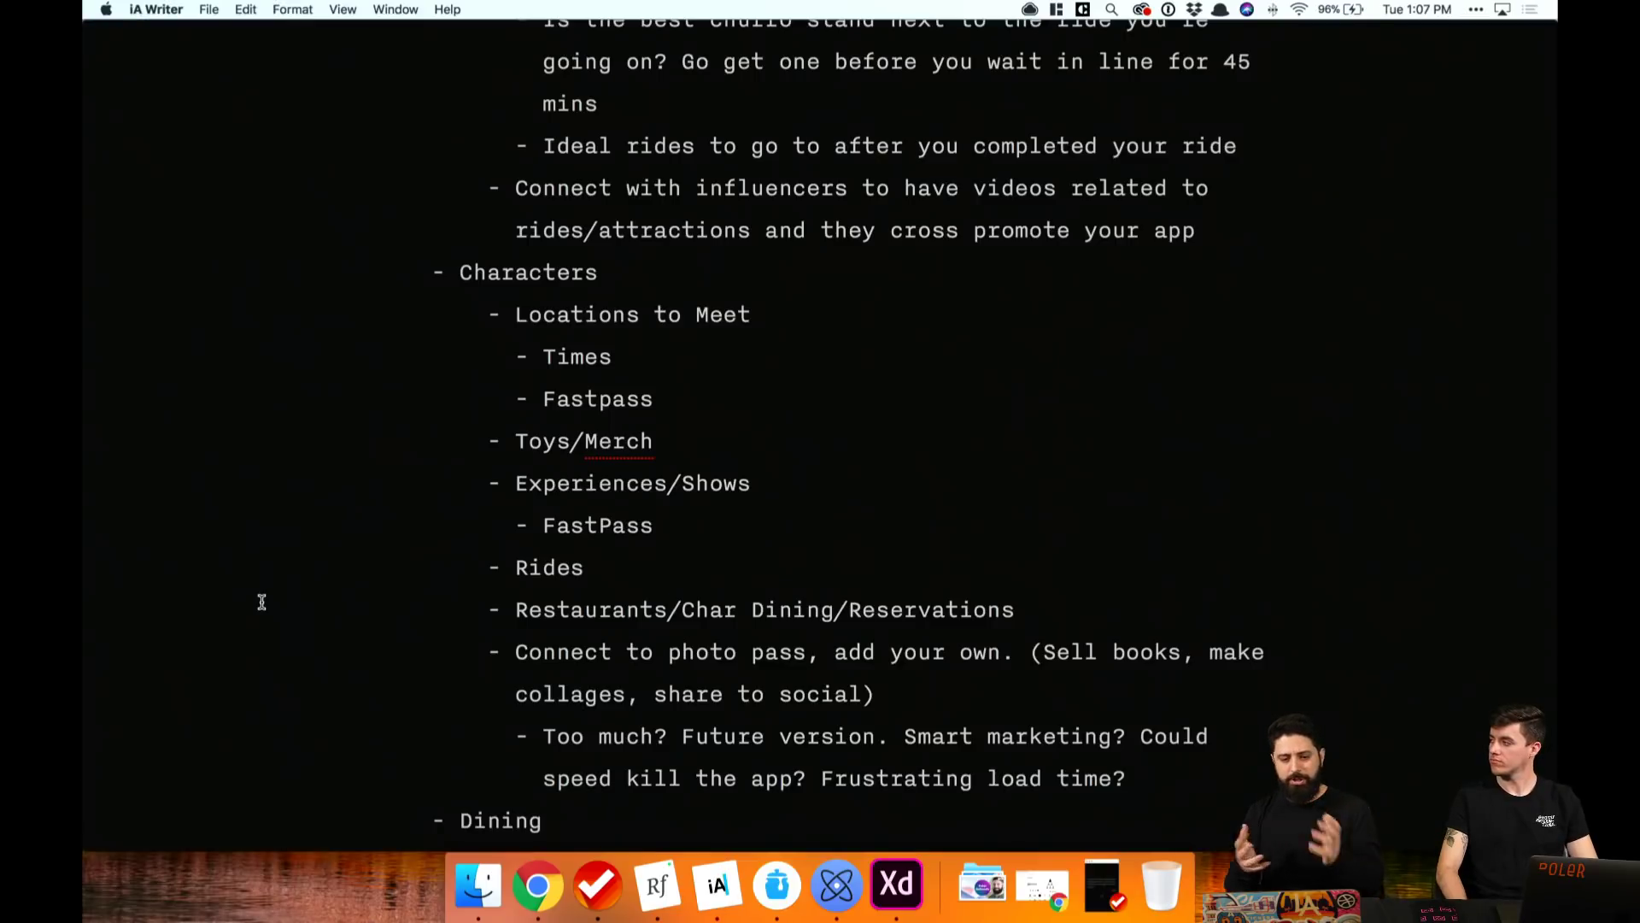
scroll(262, 602, "down", 10)
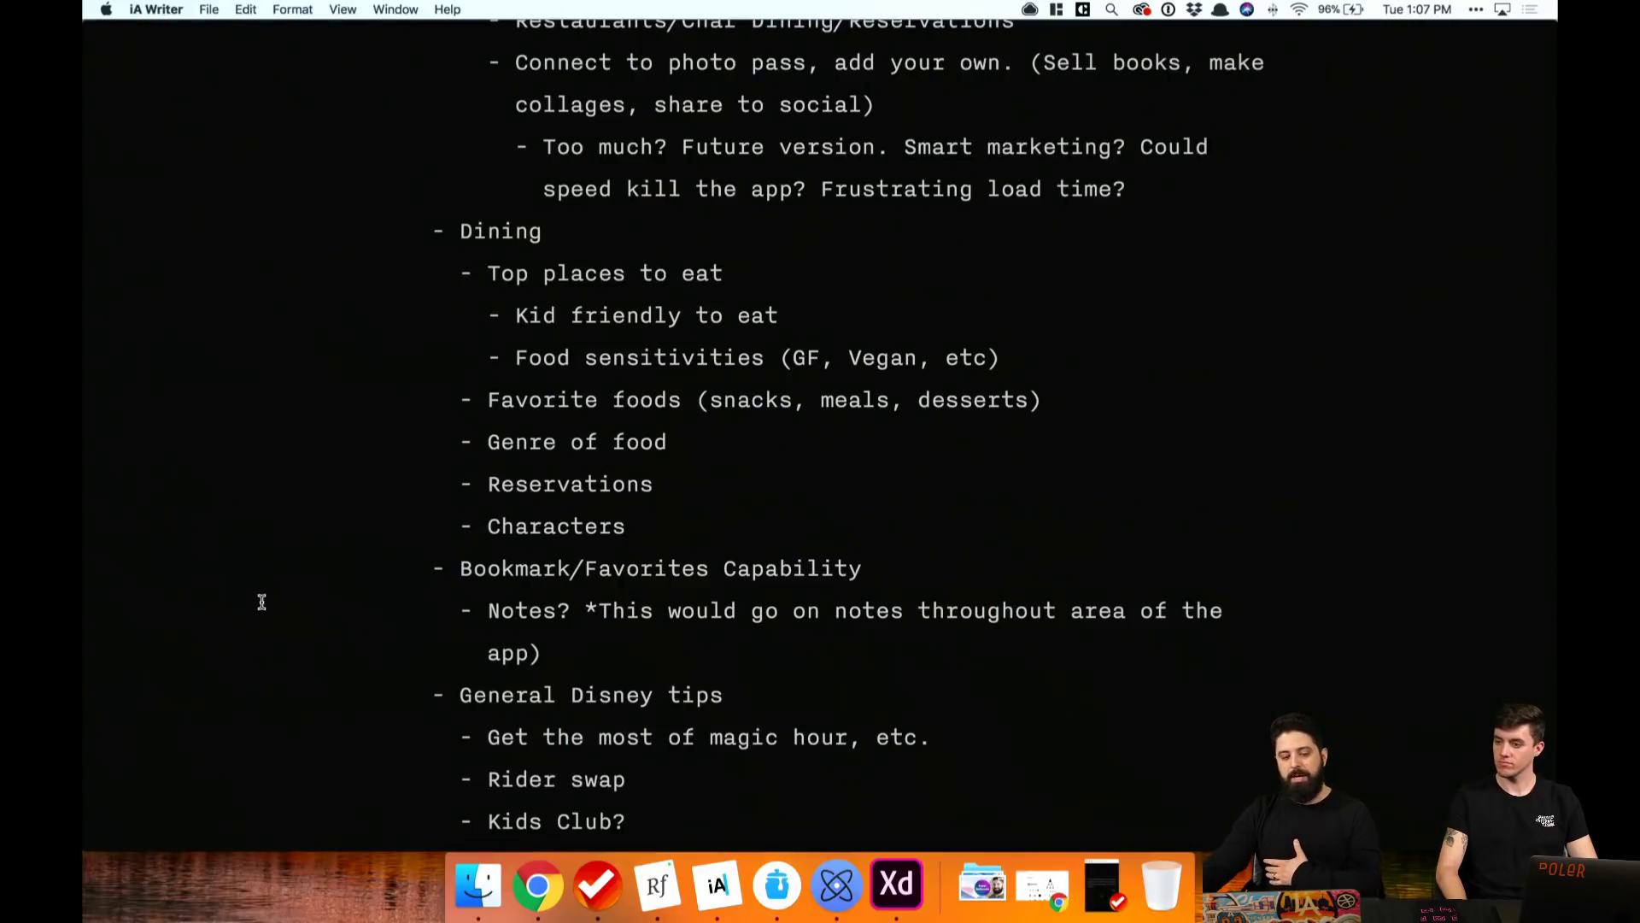
scroll(261, 602, "down", 3)
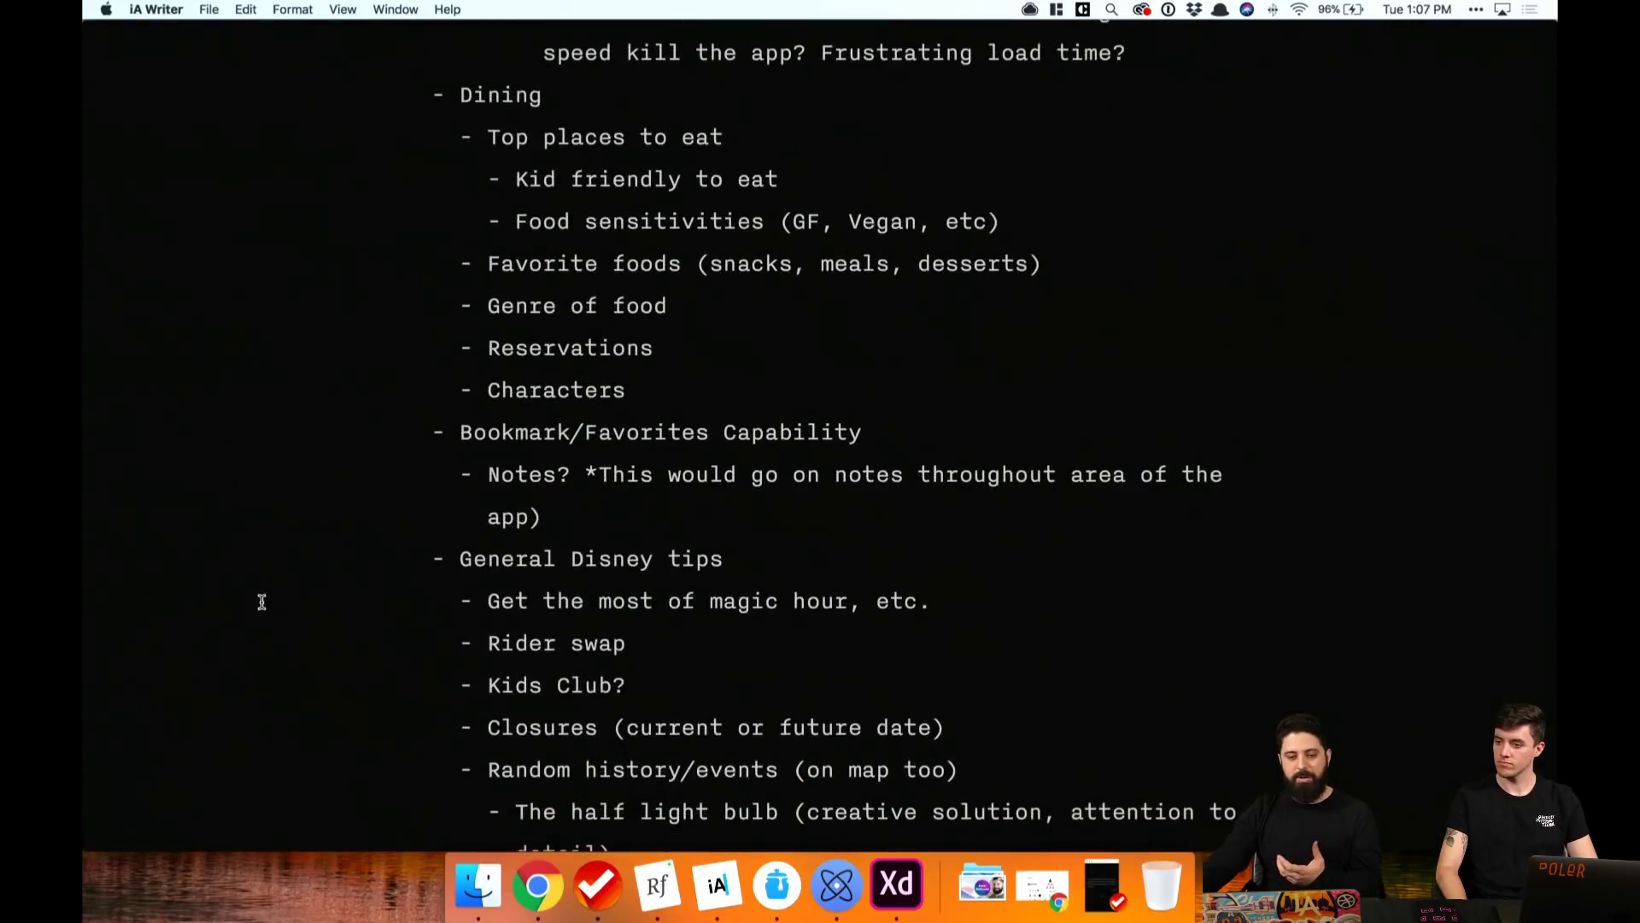
scroll(261, 601, "down", 3)
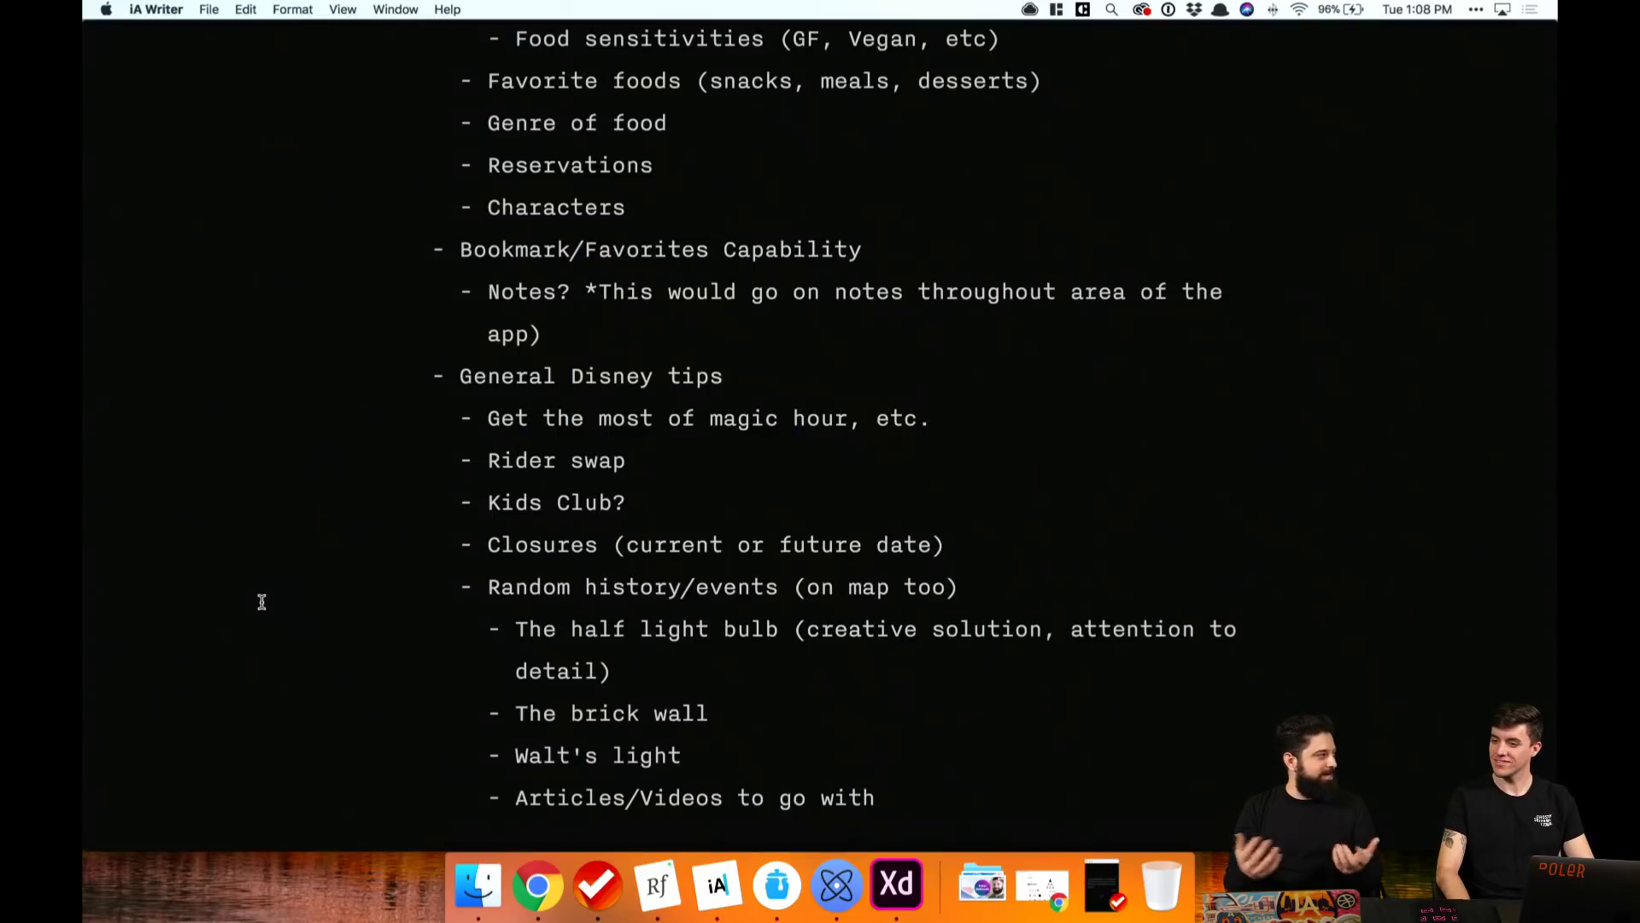
scroll(270, 600, "down", 5)
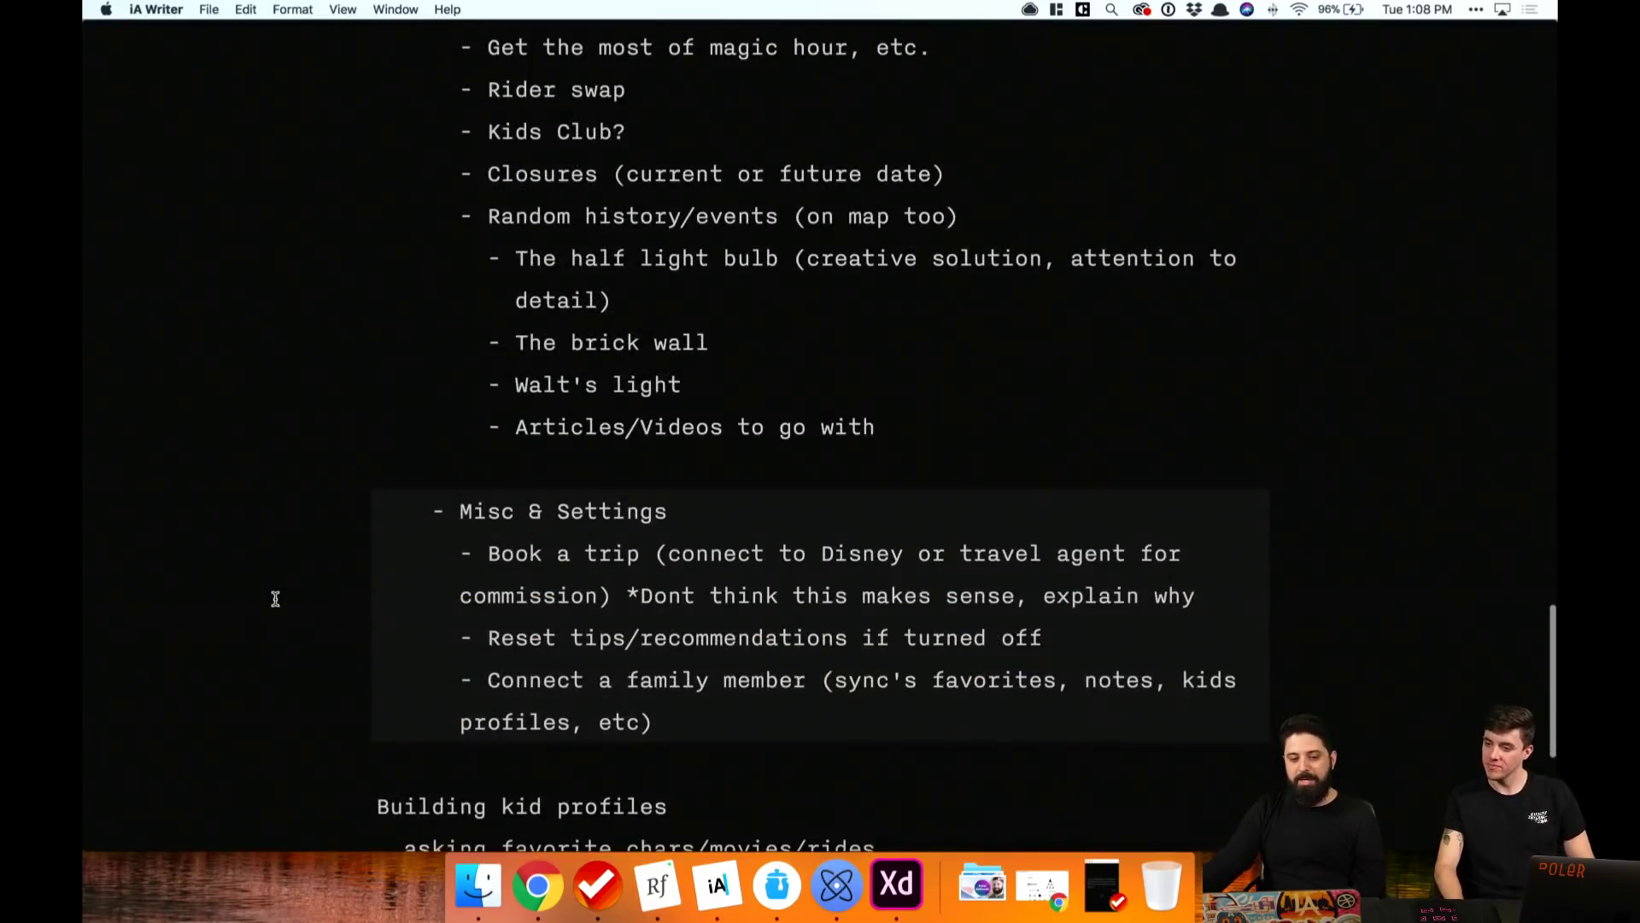
scroll(275, 599, "down", 1)
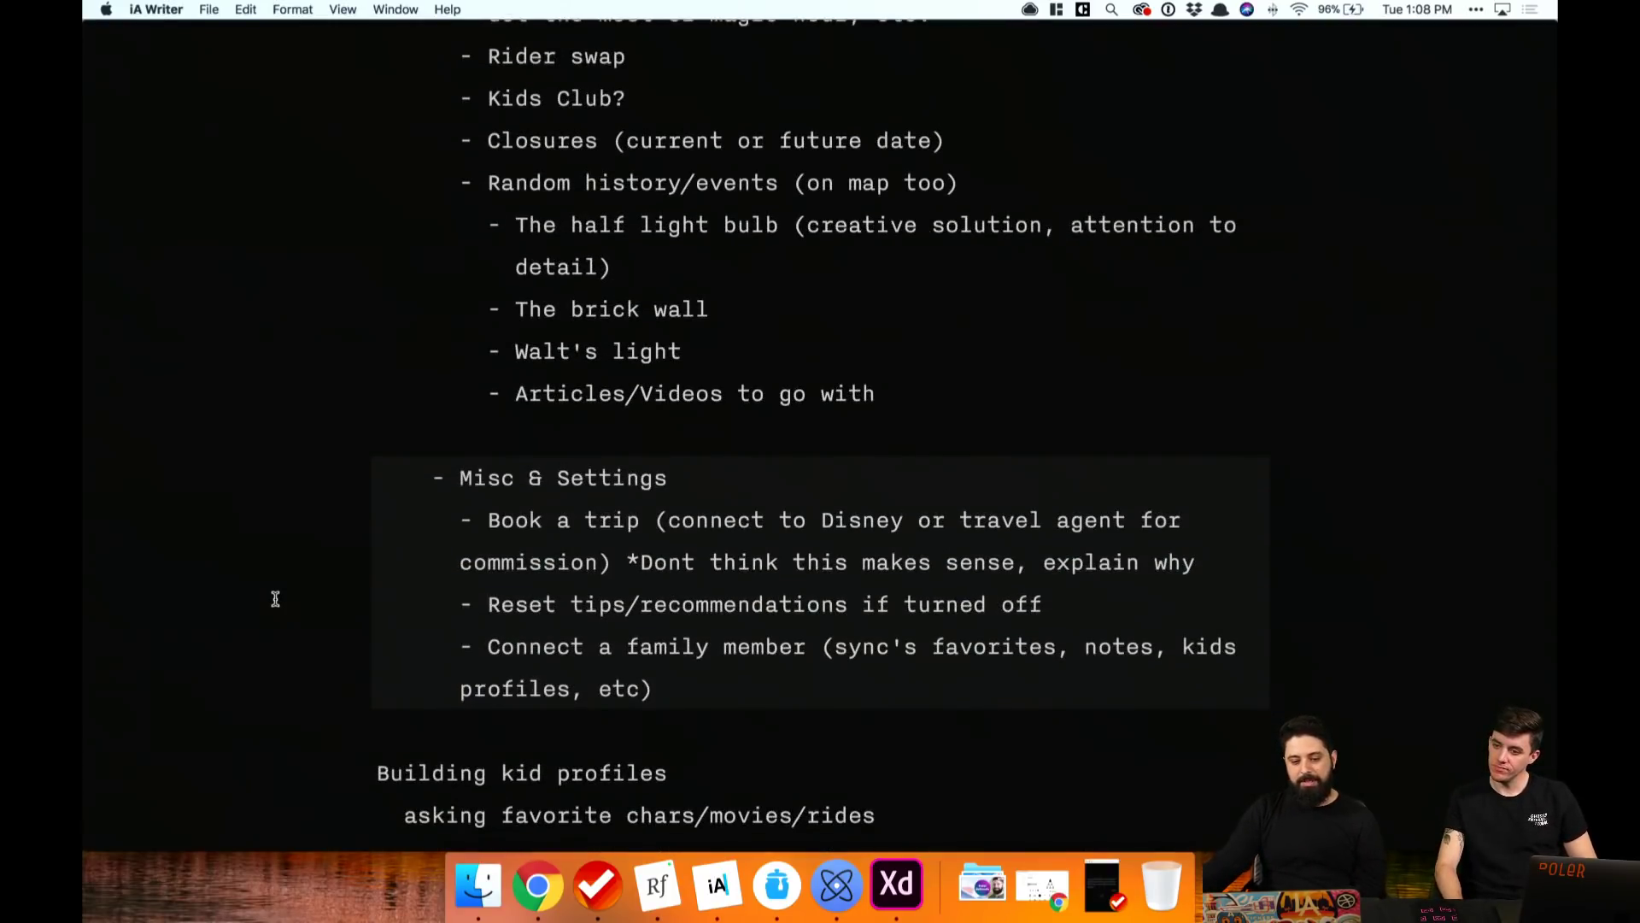
scroll(275, 599, "down", 1)
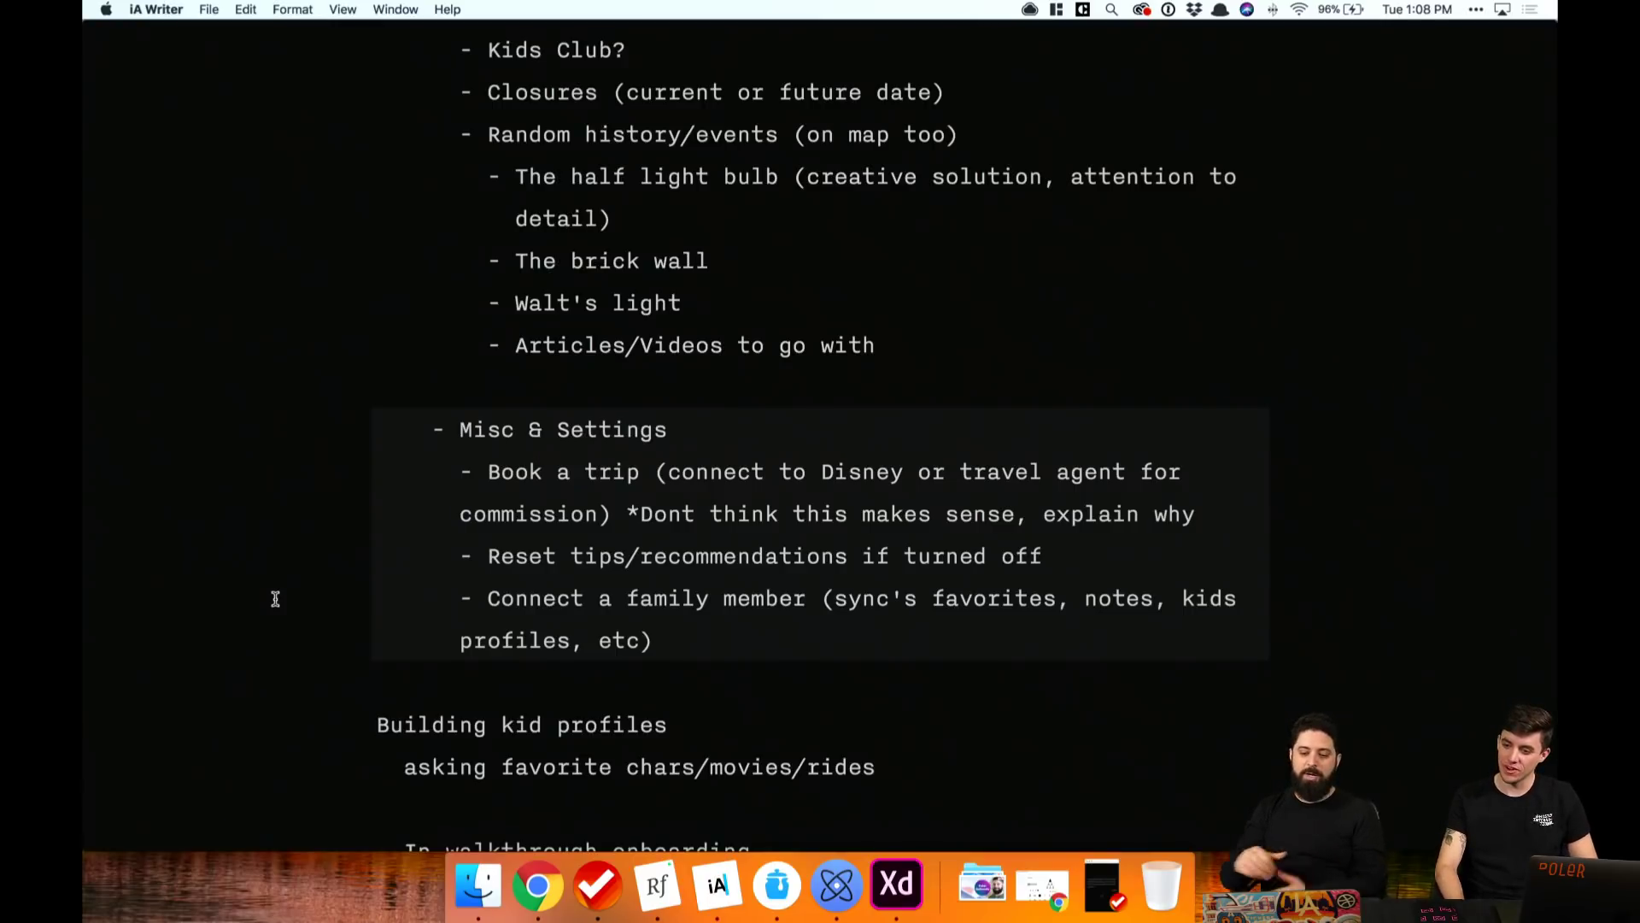
scroll(275, 598, "down", 5)
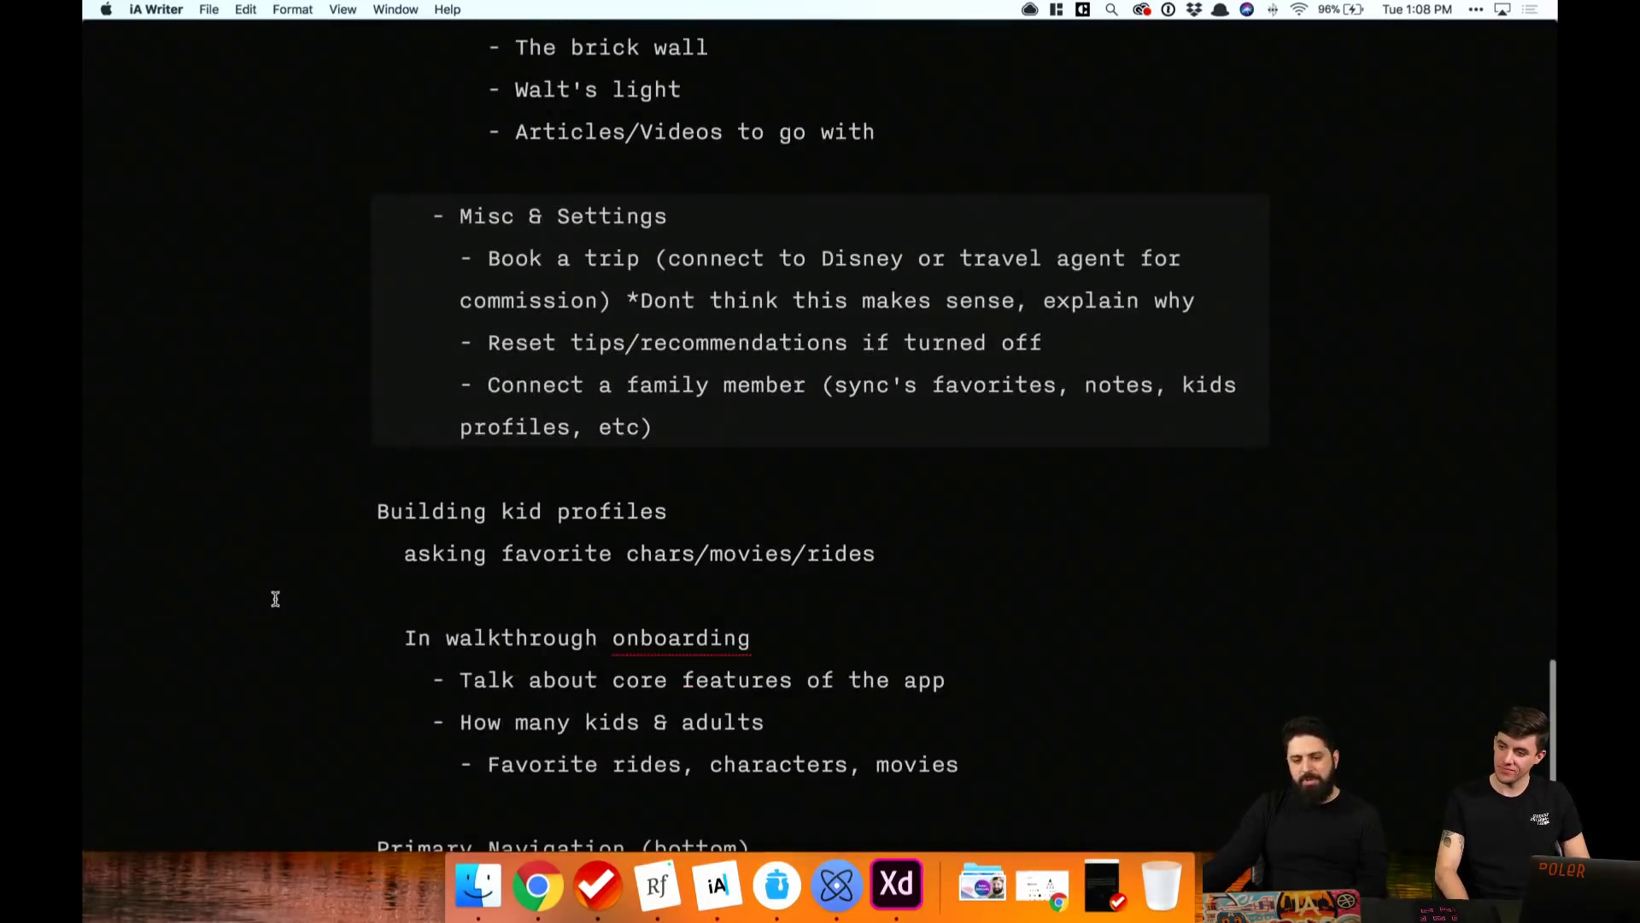
scroll(275, 598, "down", 2)
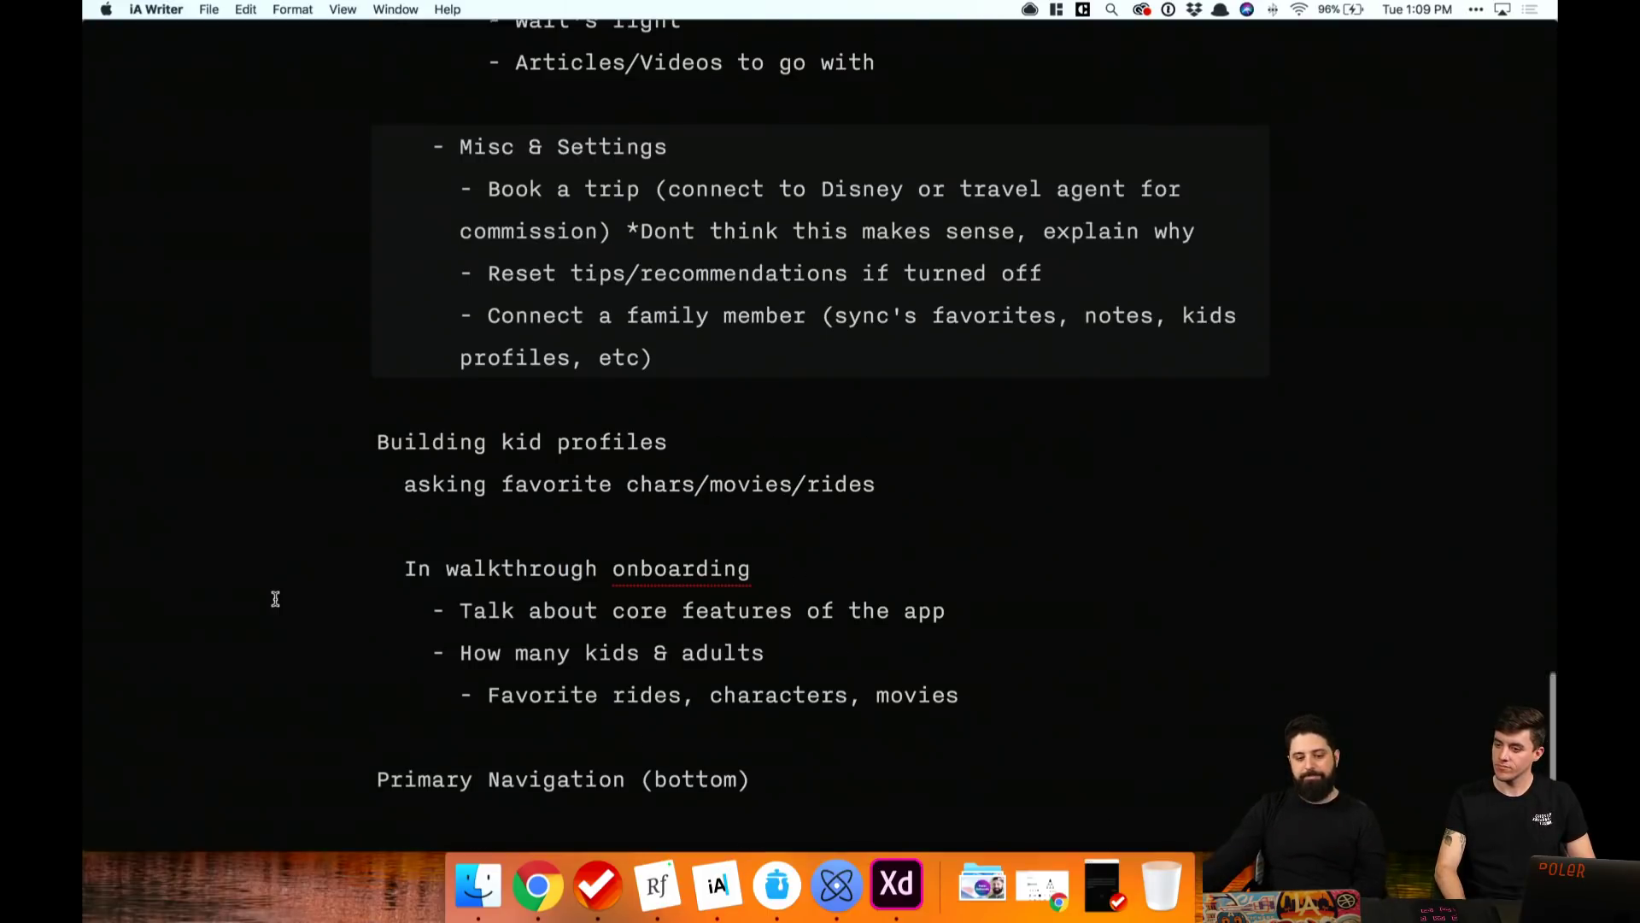
scroll(275, 598, "down", 3)
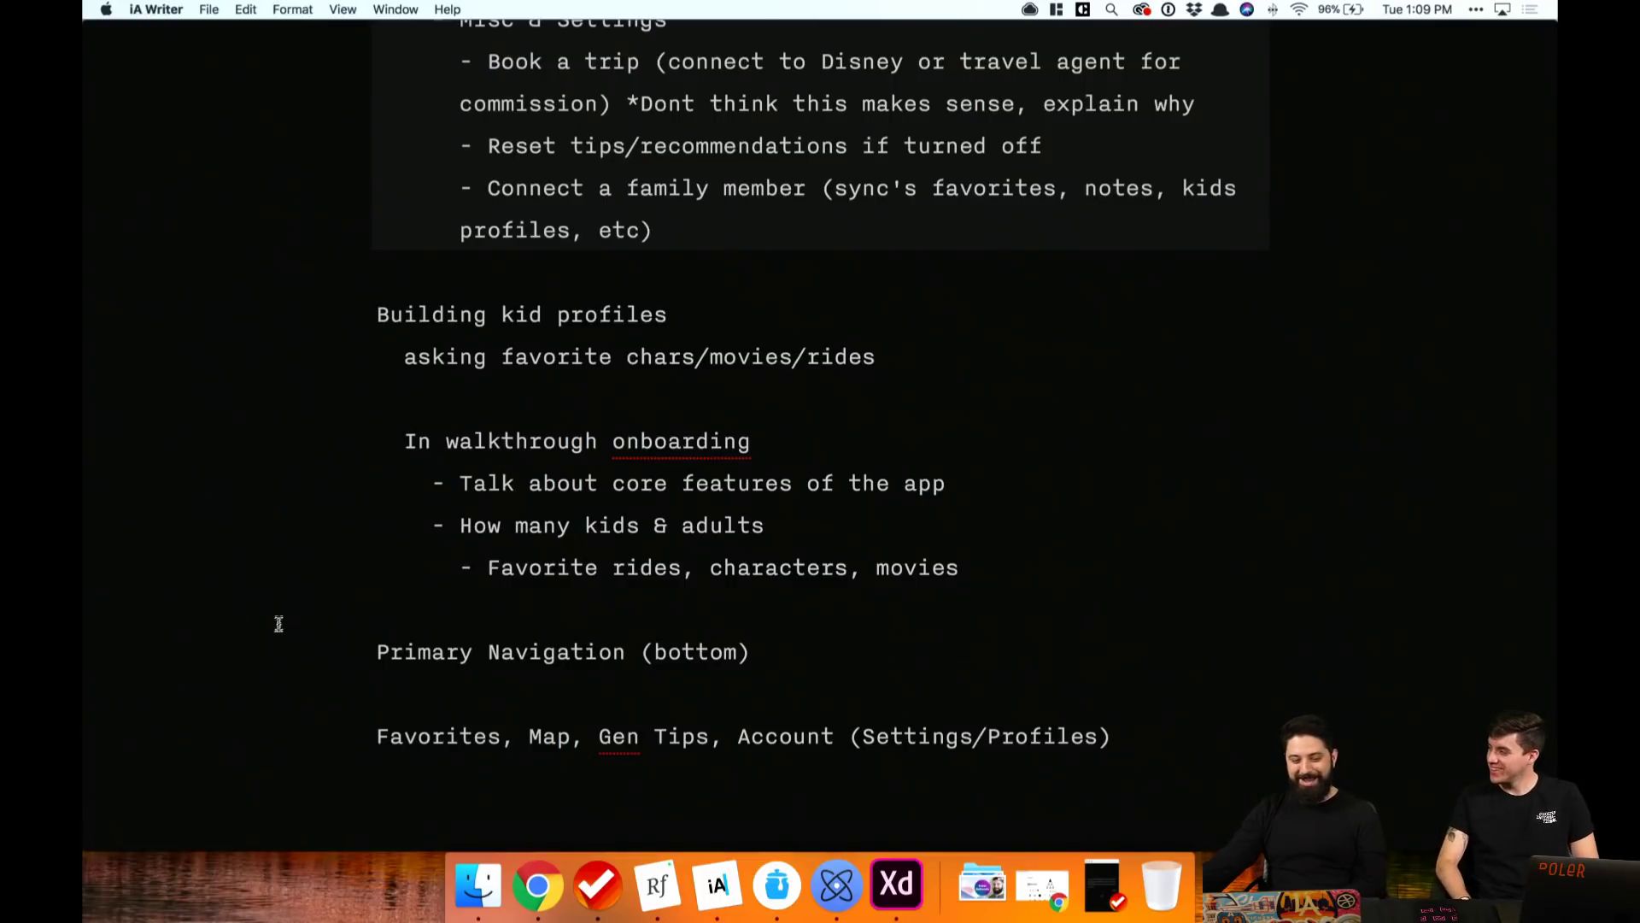
scroll(272, 644, "up", 1)
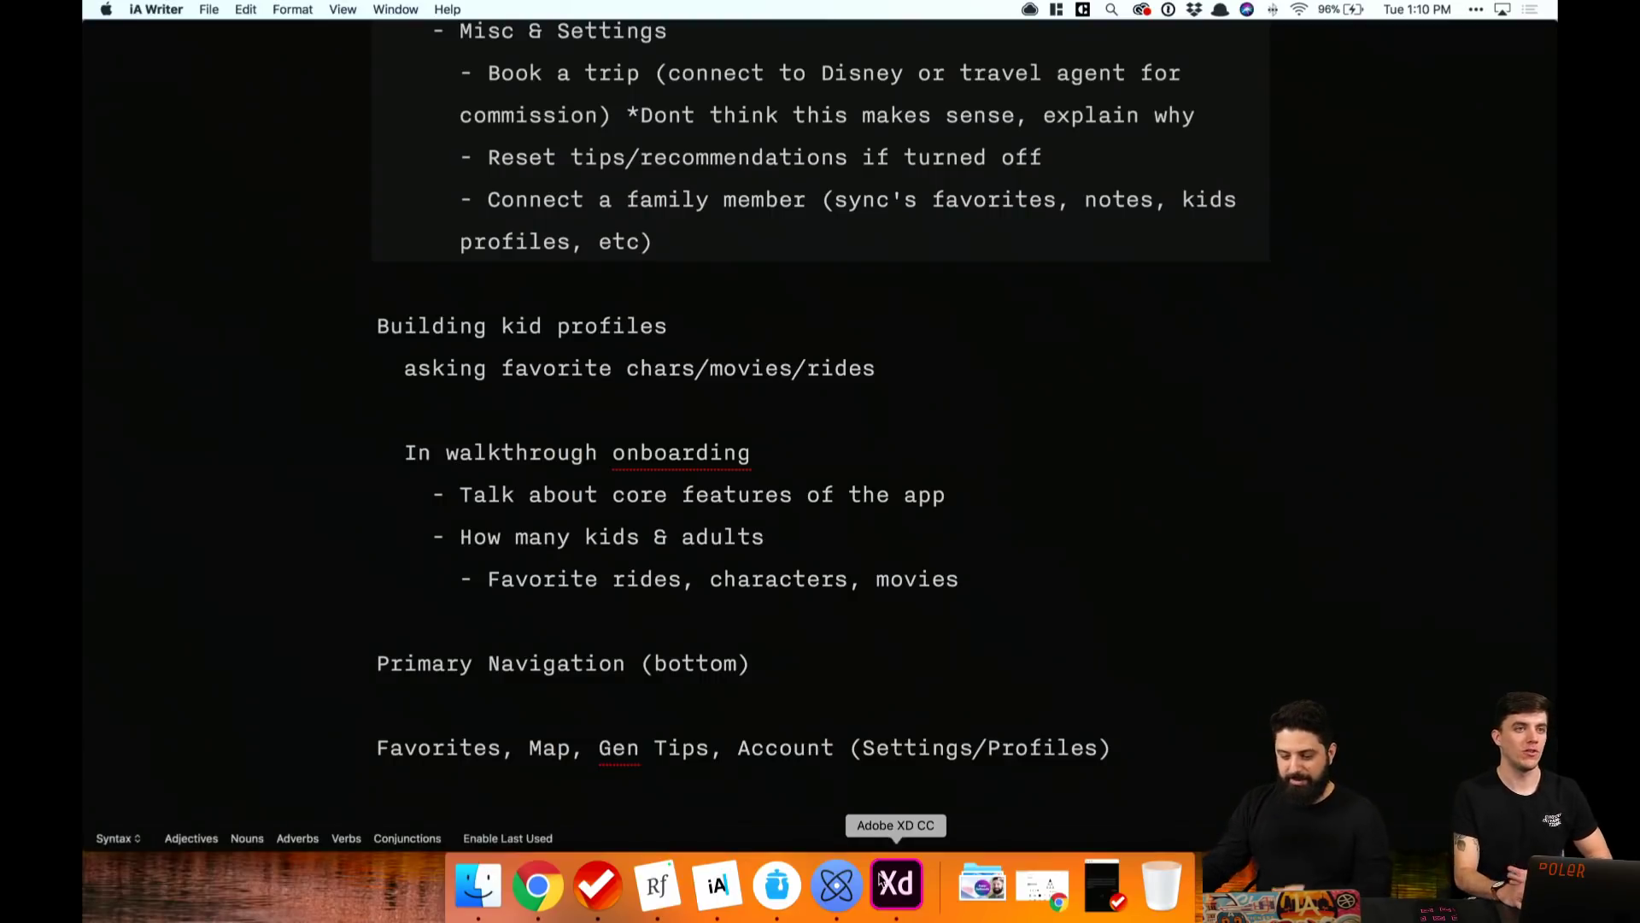
Step: Switch to Adobe XD and open the recent file UIElements+DesignTemplates+Guides-iPhoneX.xd
left_click(880, 884)
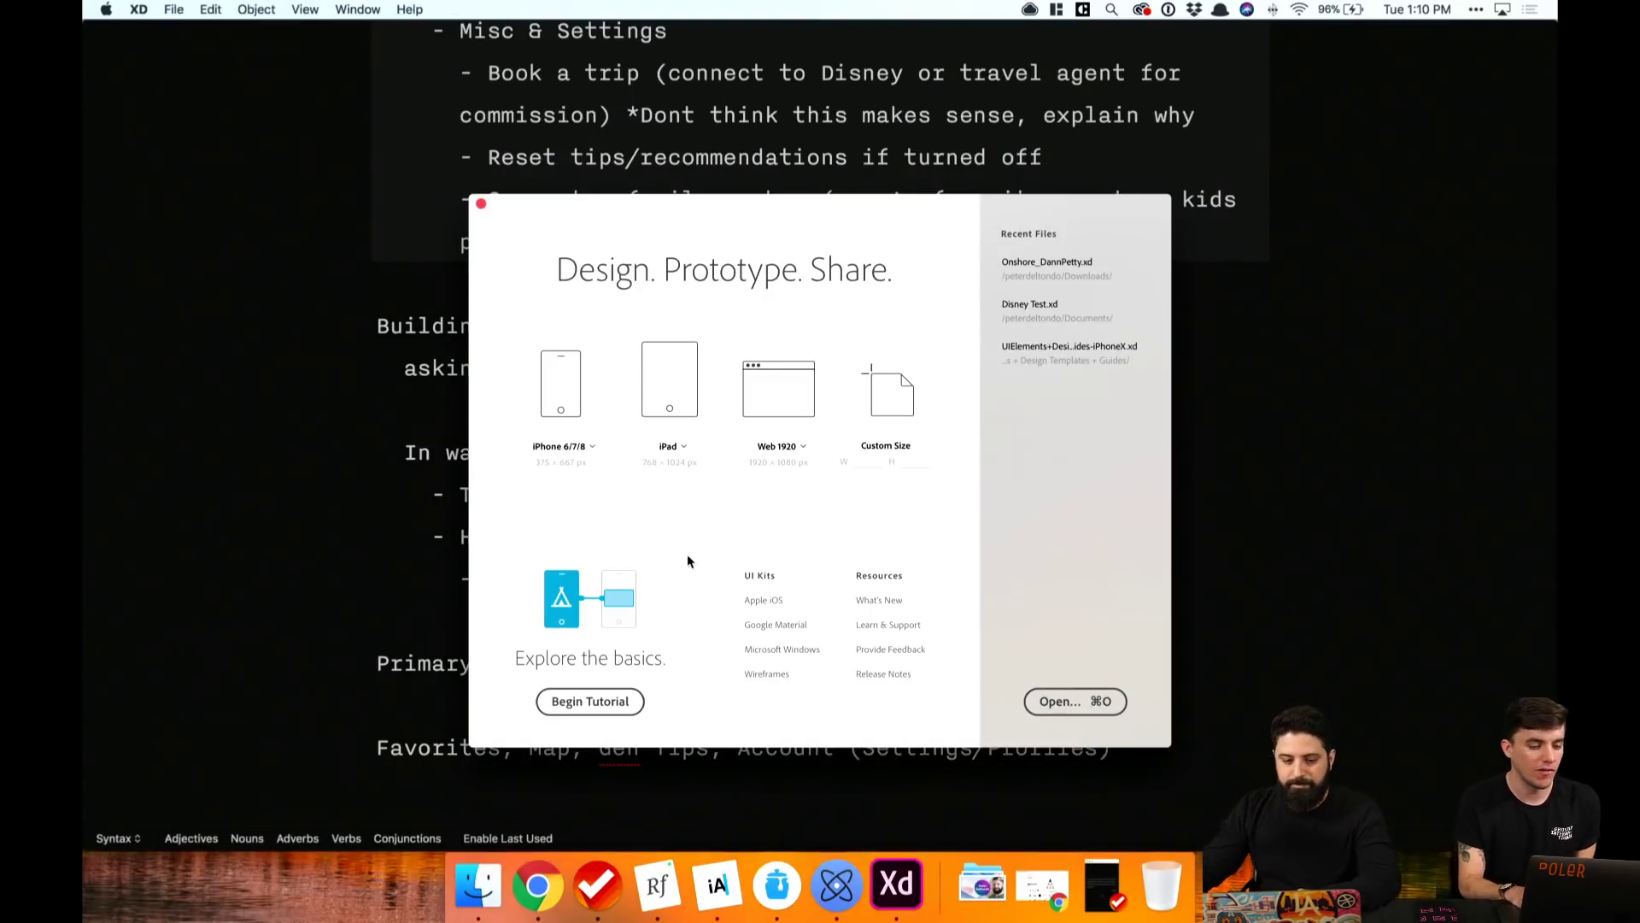
left_click(590, 449)
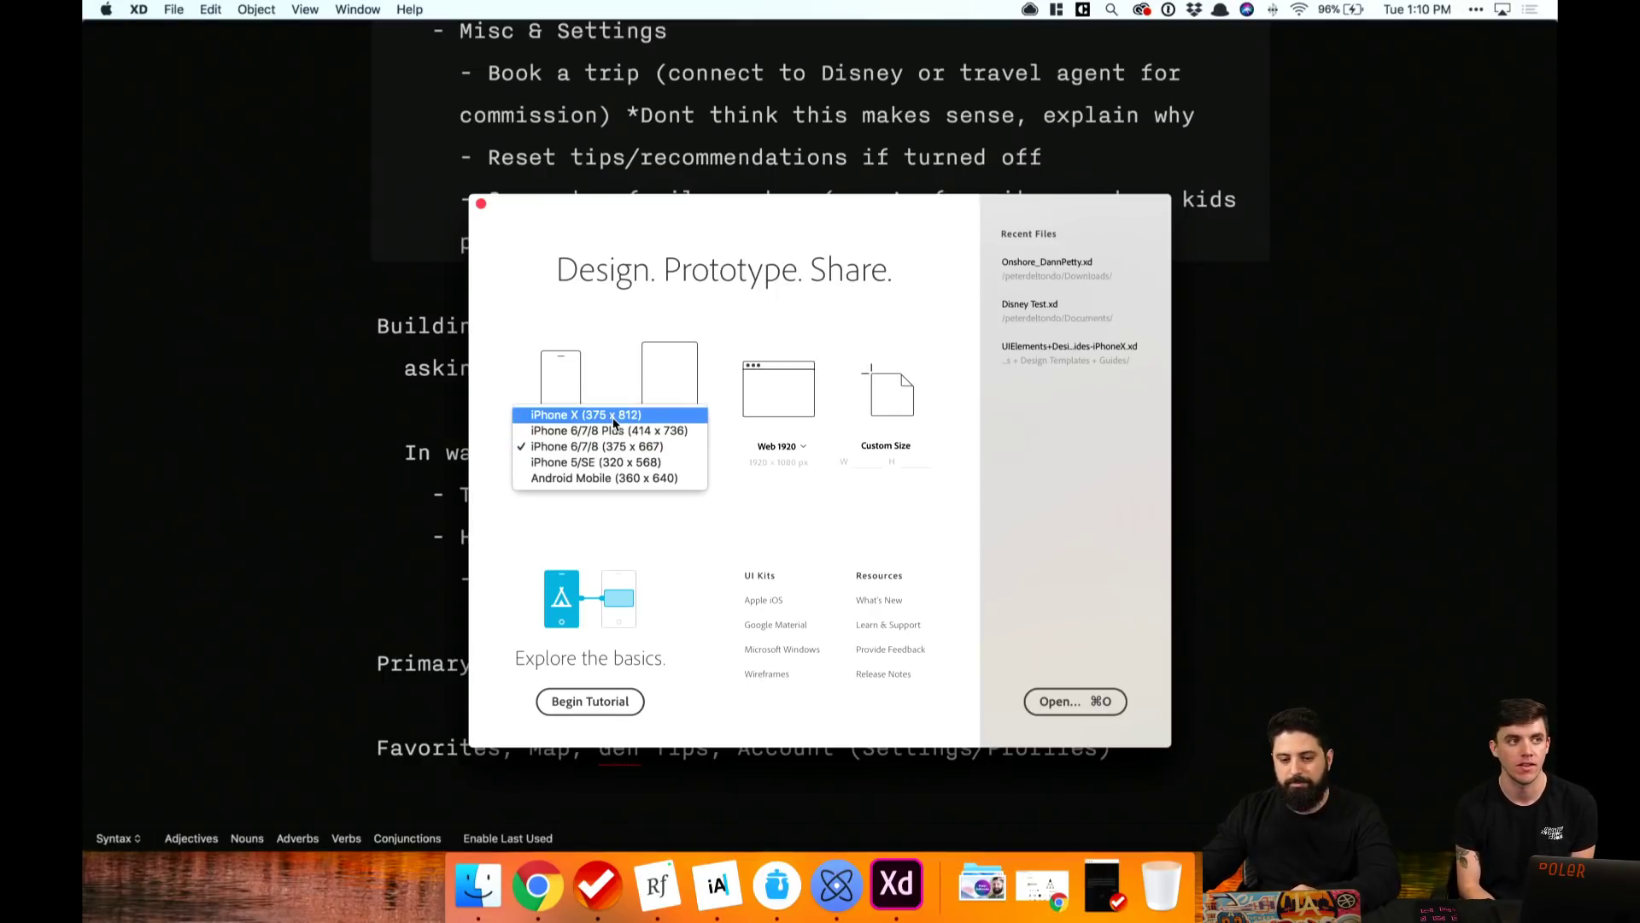
left_click(602, 368)
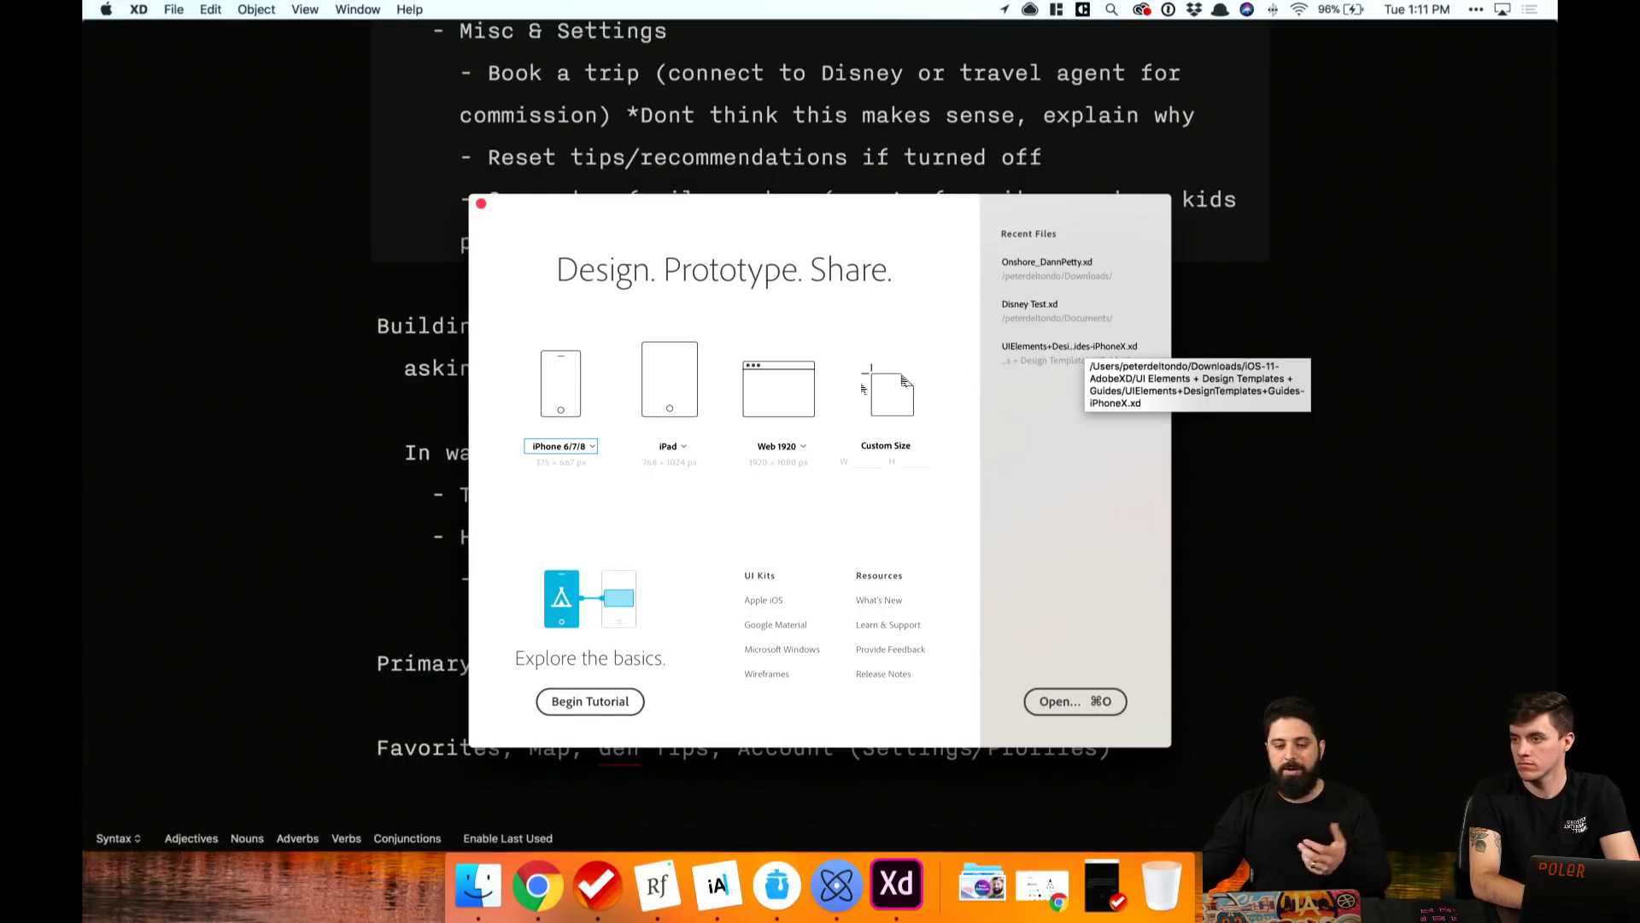
left_click(1043, 363)
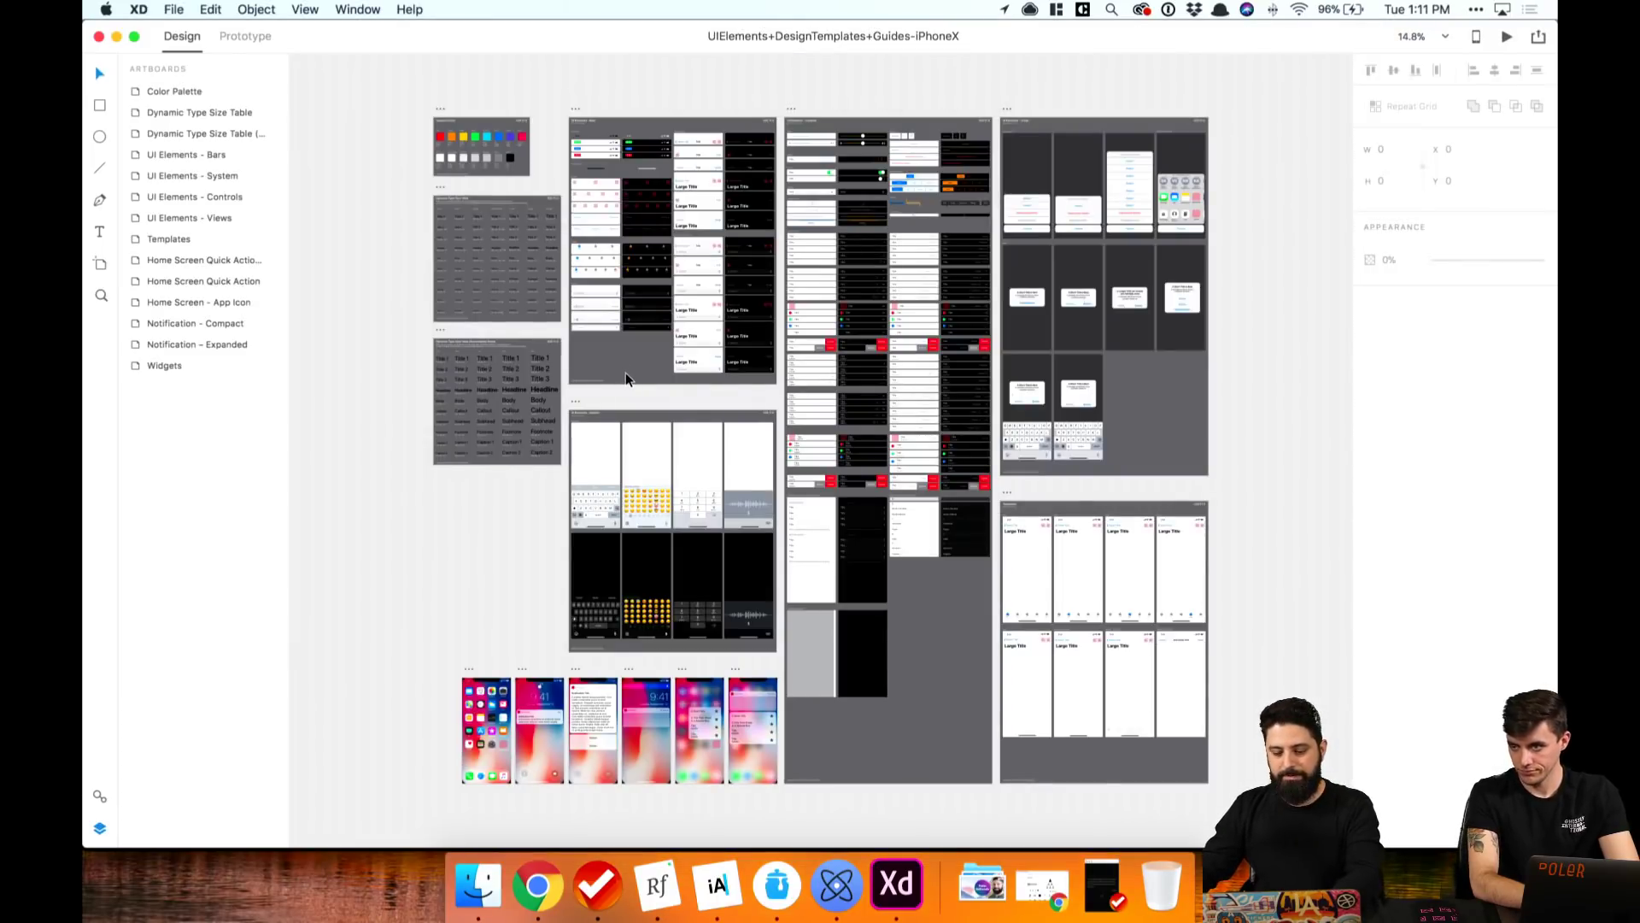
Step: Create a new document with an iPhone X (375 x 812) artboard and snap its window to the right half of the screen
key("super+n")
left_click(593, 446)
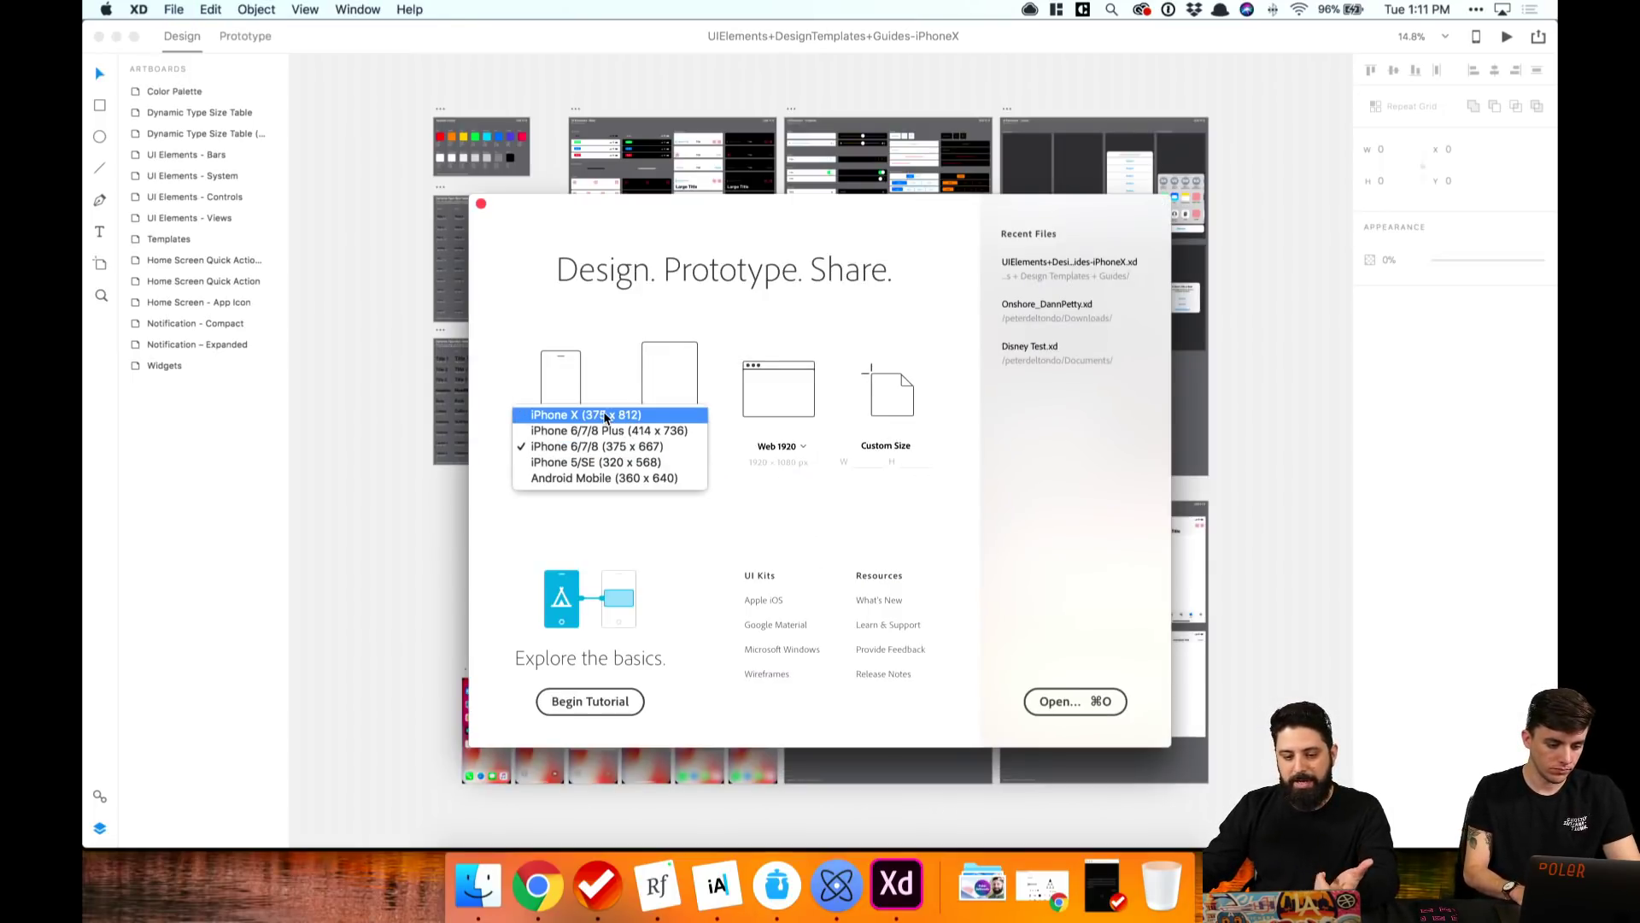
left_click(605, 415)
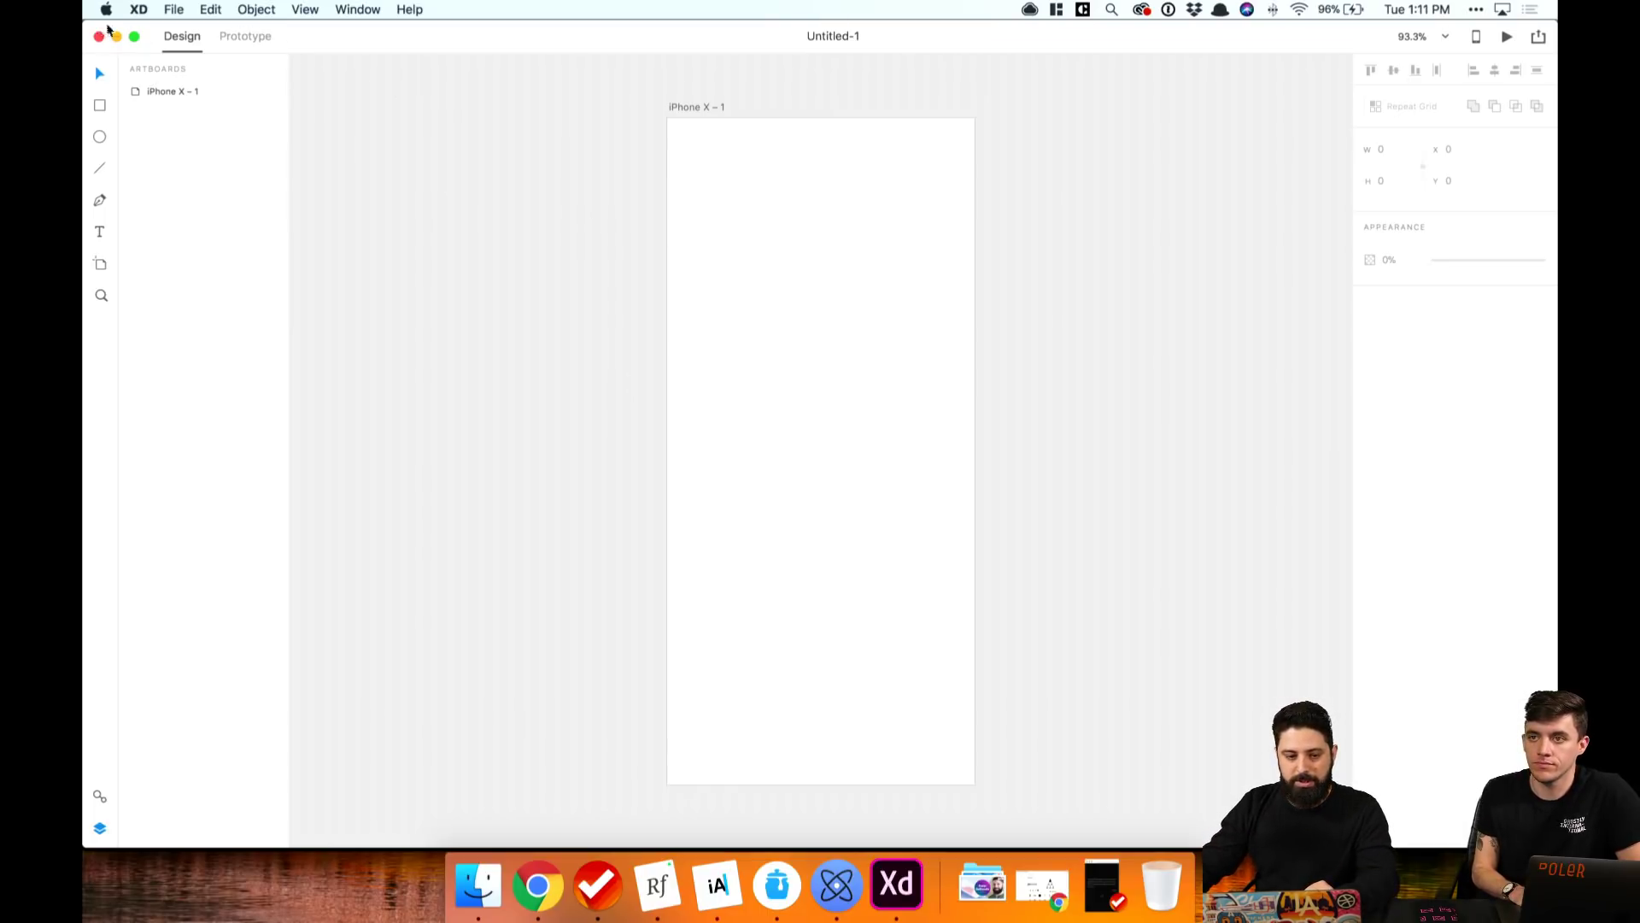
key("ctrl+alt+Right")
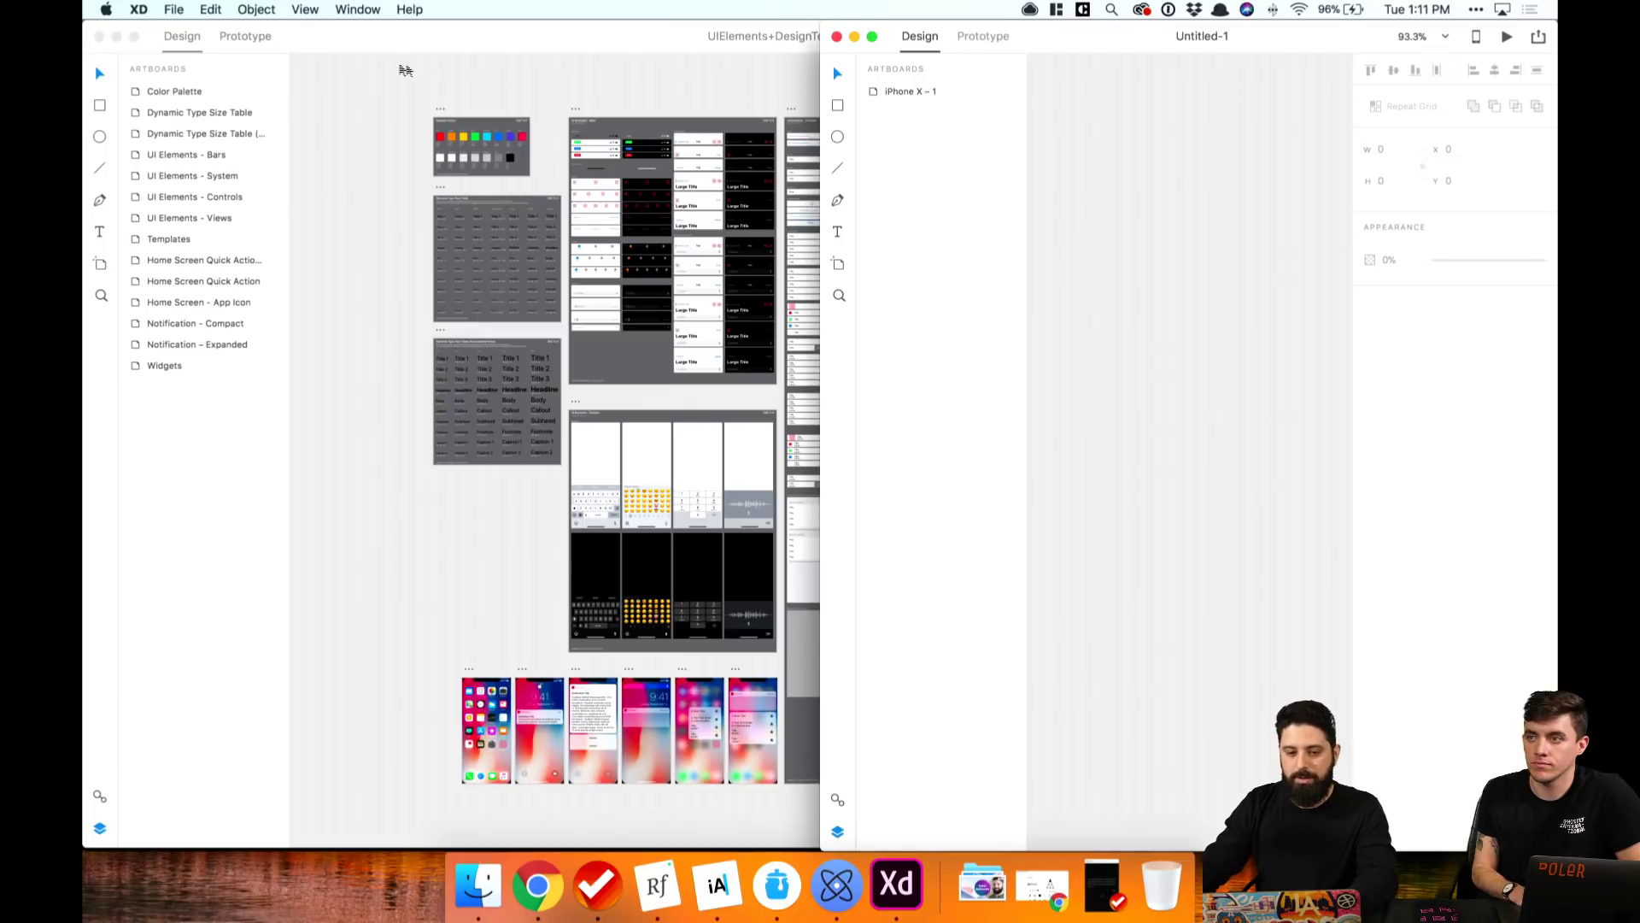
Step: Bring the UI kit document to full size and copy the light status bar from its UI Elements - Bars artboard
left_click(405, 71)
key("ctrl+alt+Return")
key("super+=")
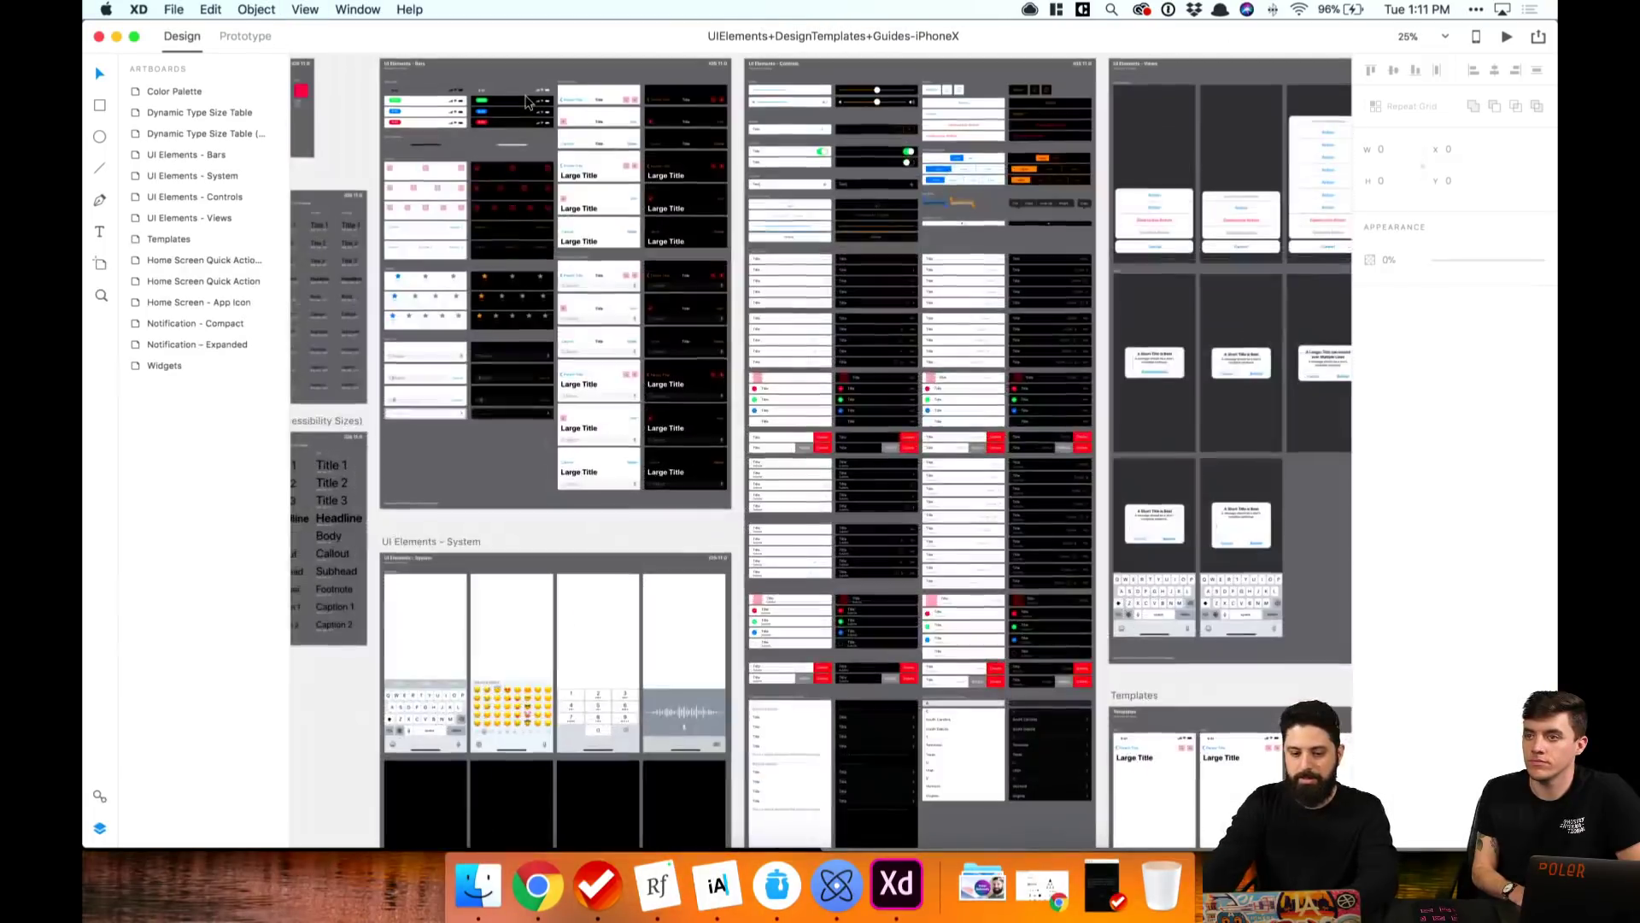
scroll(703, 103, "left", 9)
scroll(702, 102, "up", 1)
scroll(702, 102, "right", 2)
scroll(702, 102, "right", 5)
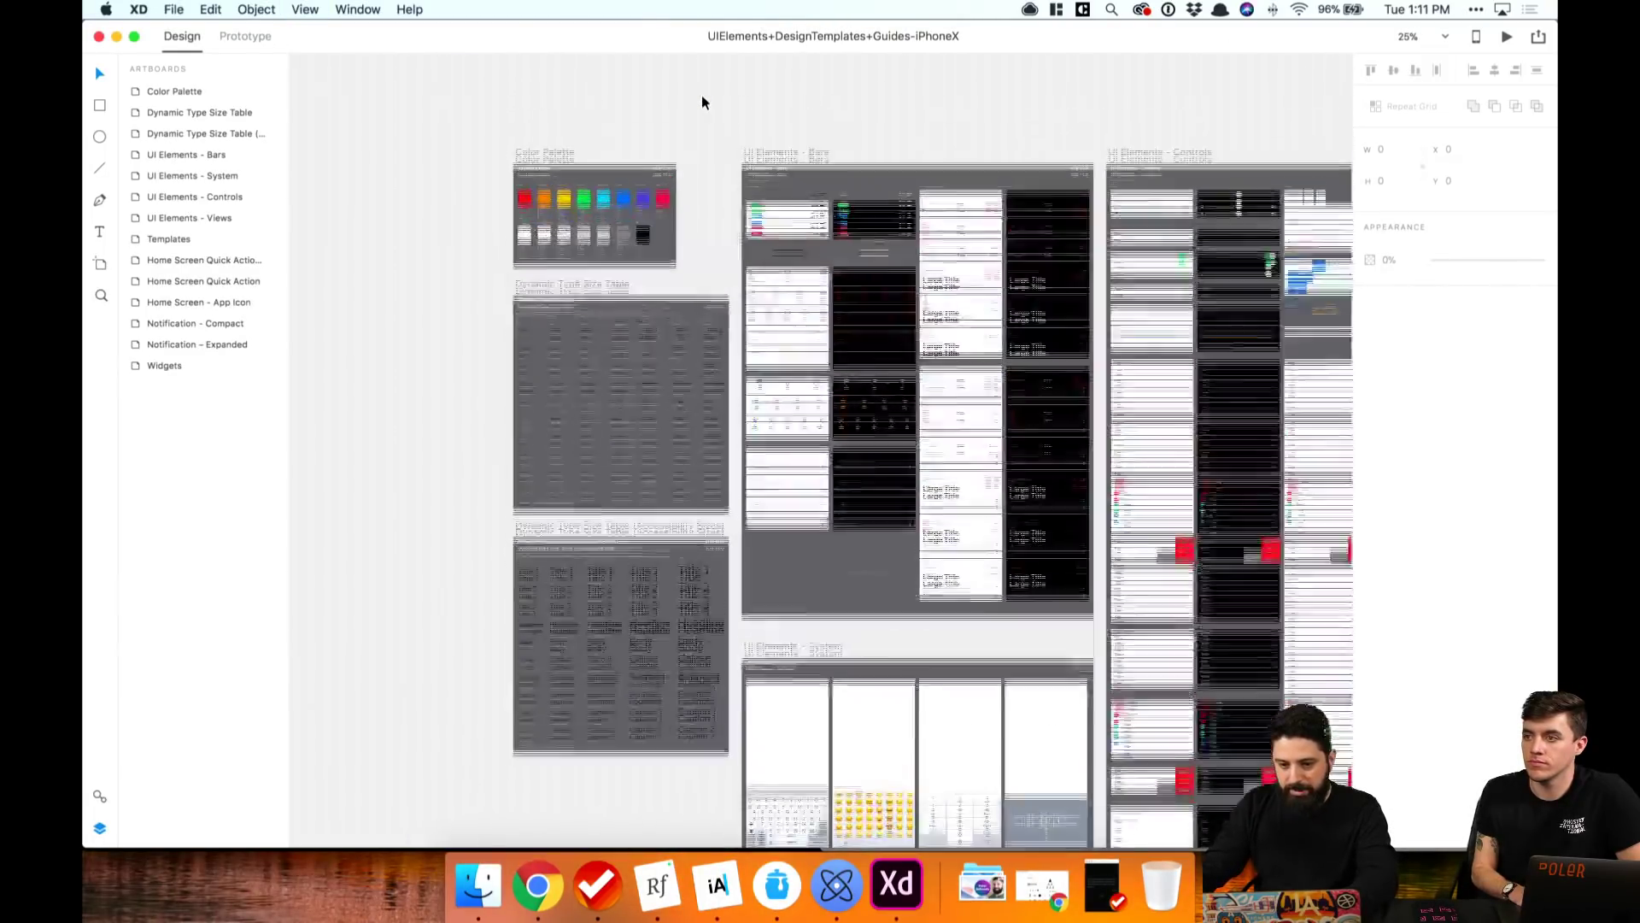
scroll(702, 103, "right", 2)
key("super+=")
scroll(702, 101, "left", 4)
scroll(702, 100, "up", 7)
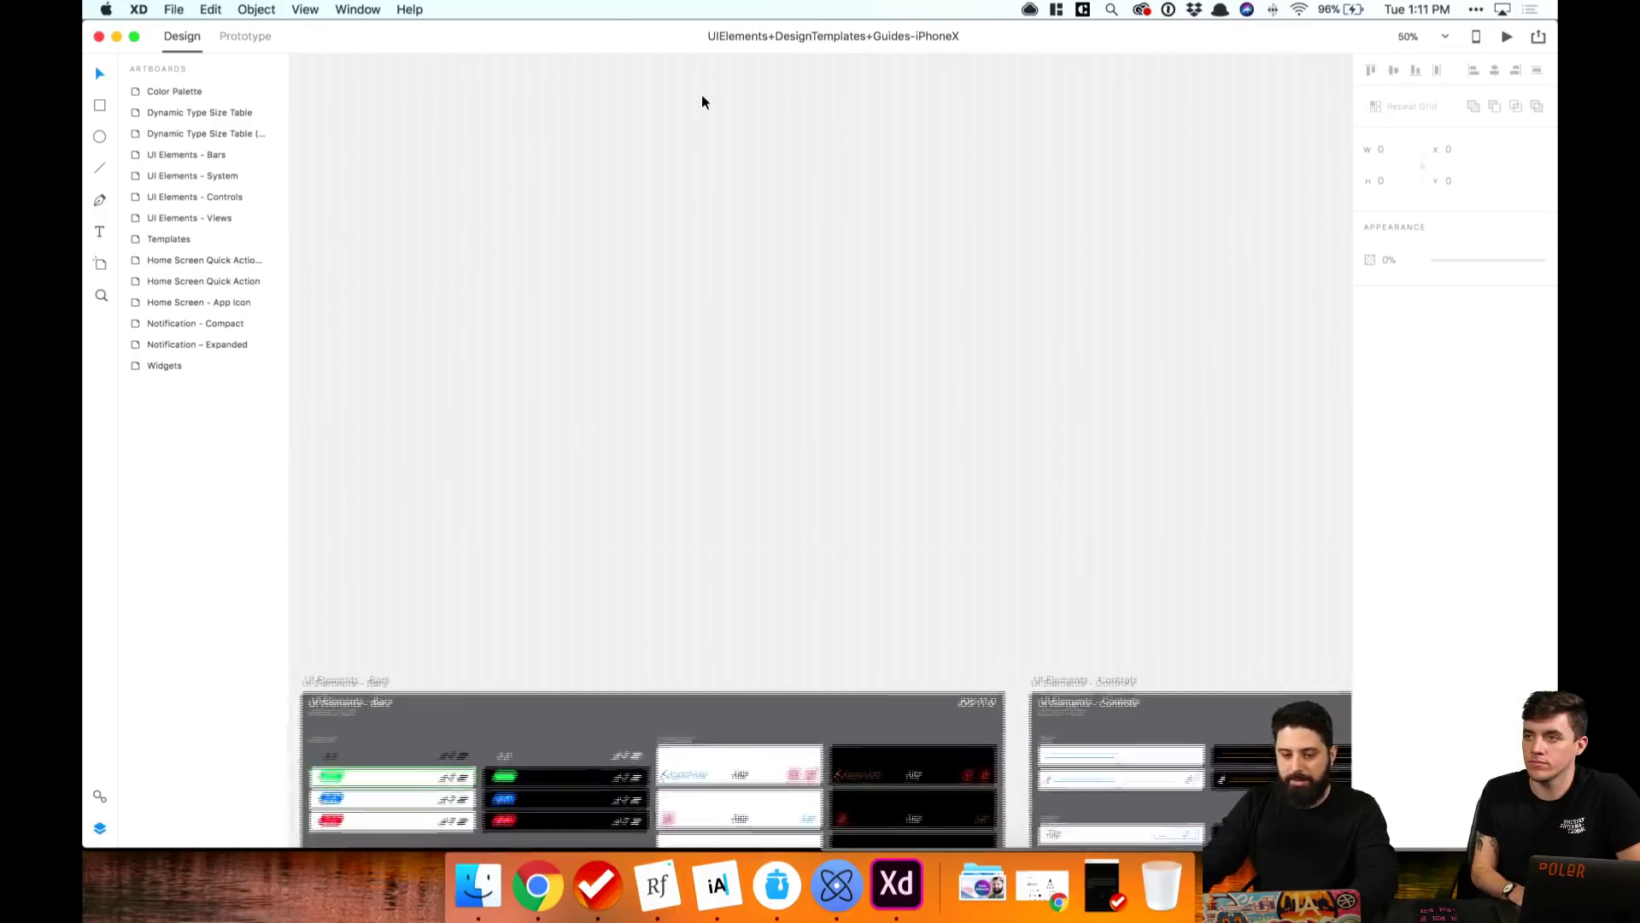
scroll(702, 101, "down", 5)
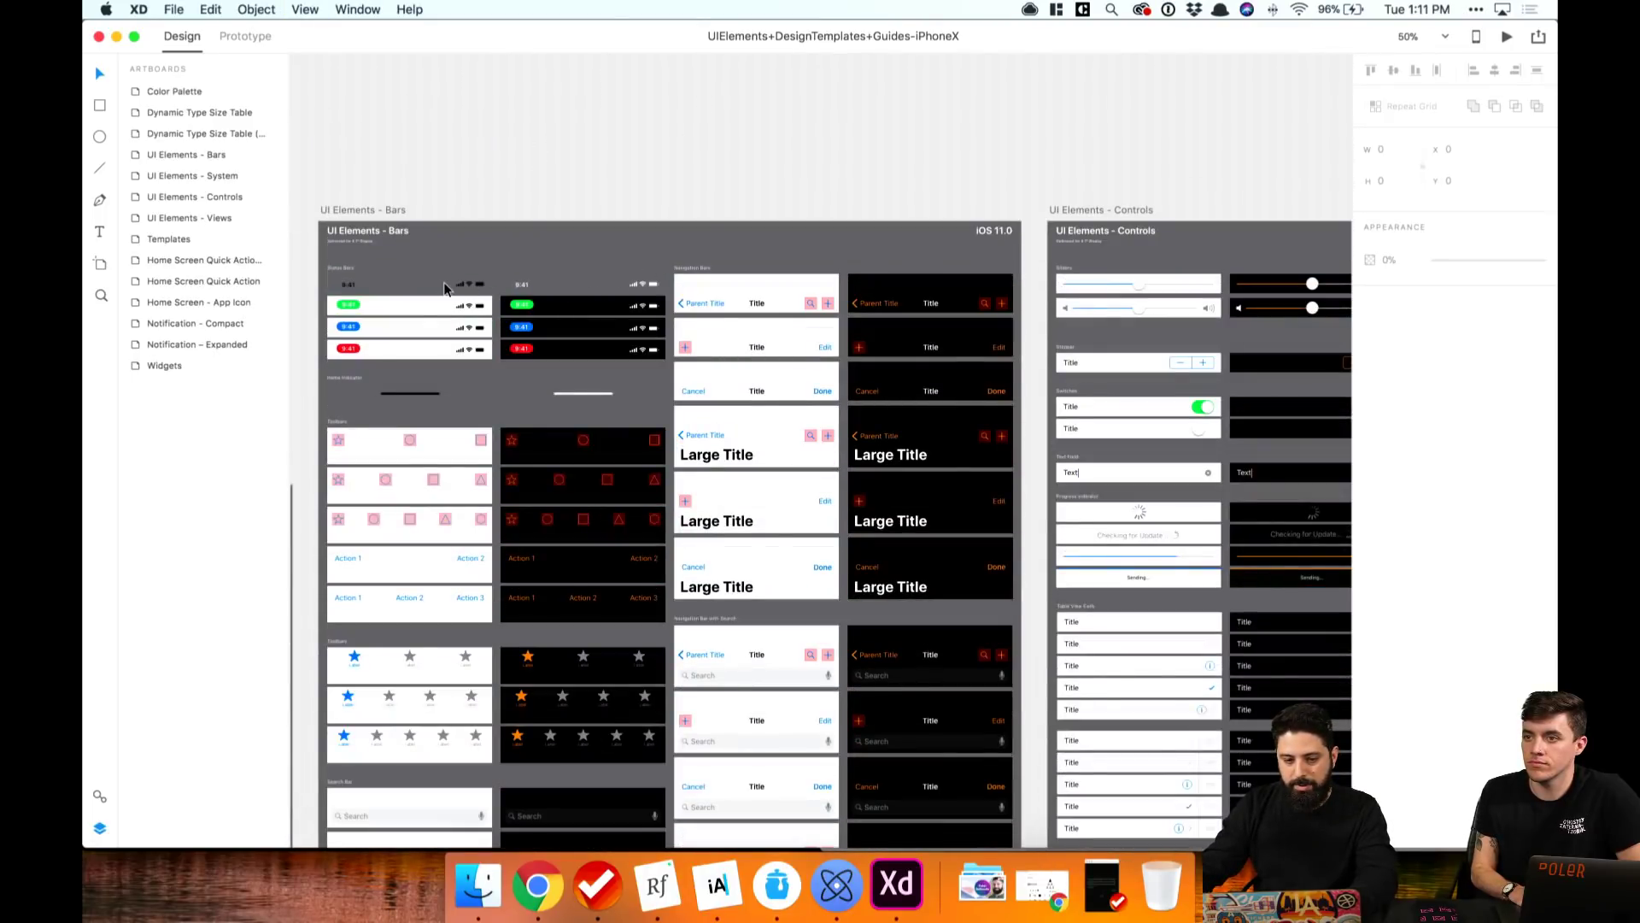
left_click(351, 289)
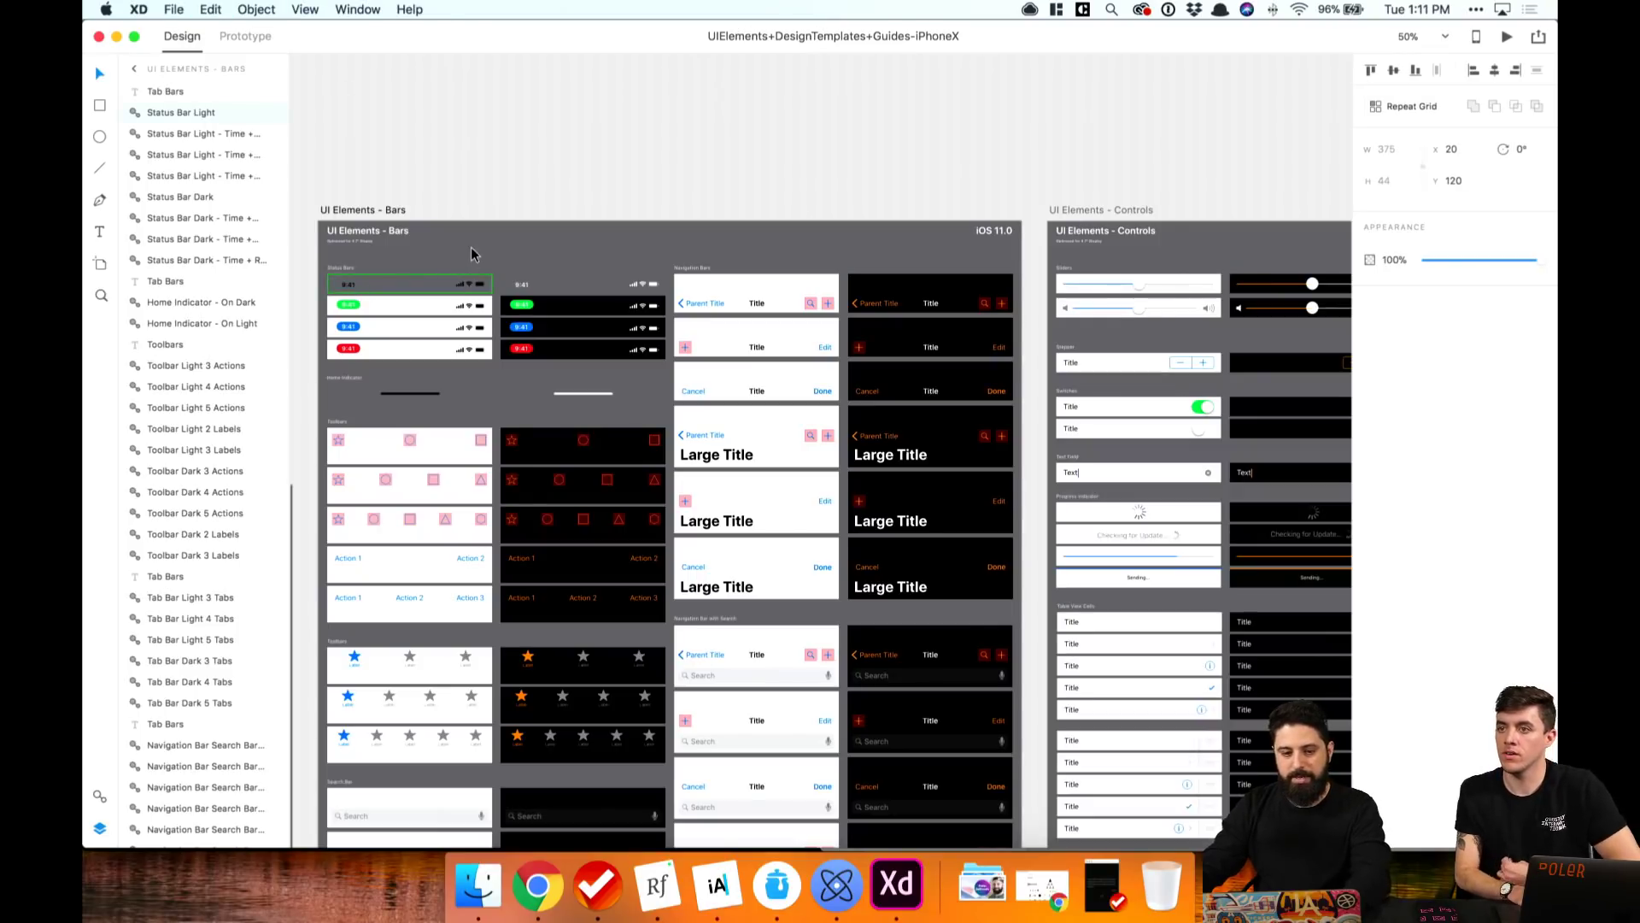
Step: Paste the light status bar onto the iPhone X – 1 artboard and align it to the artboard's left and top edges
scroll(471, 254, "down", 5)
scroll(478, 243, "down", 5)
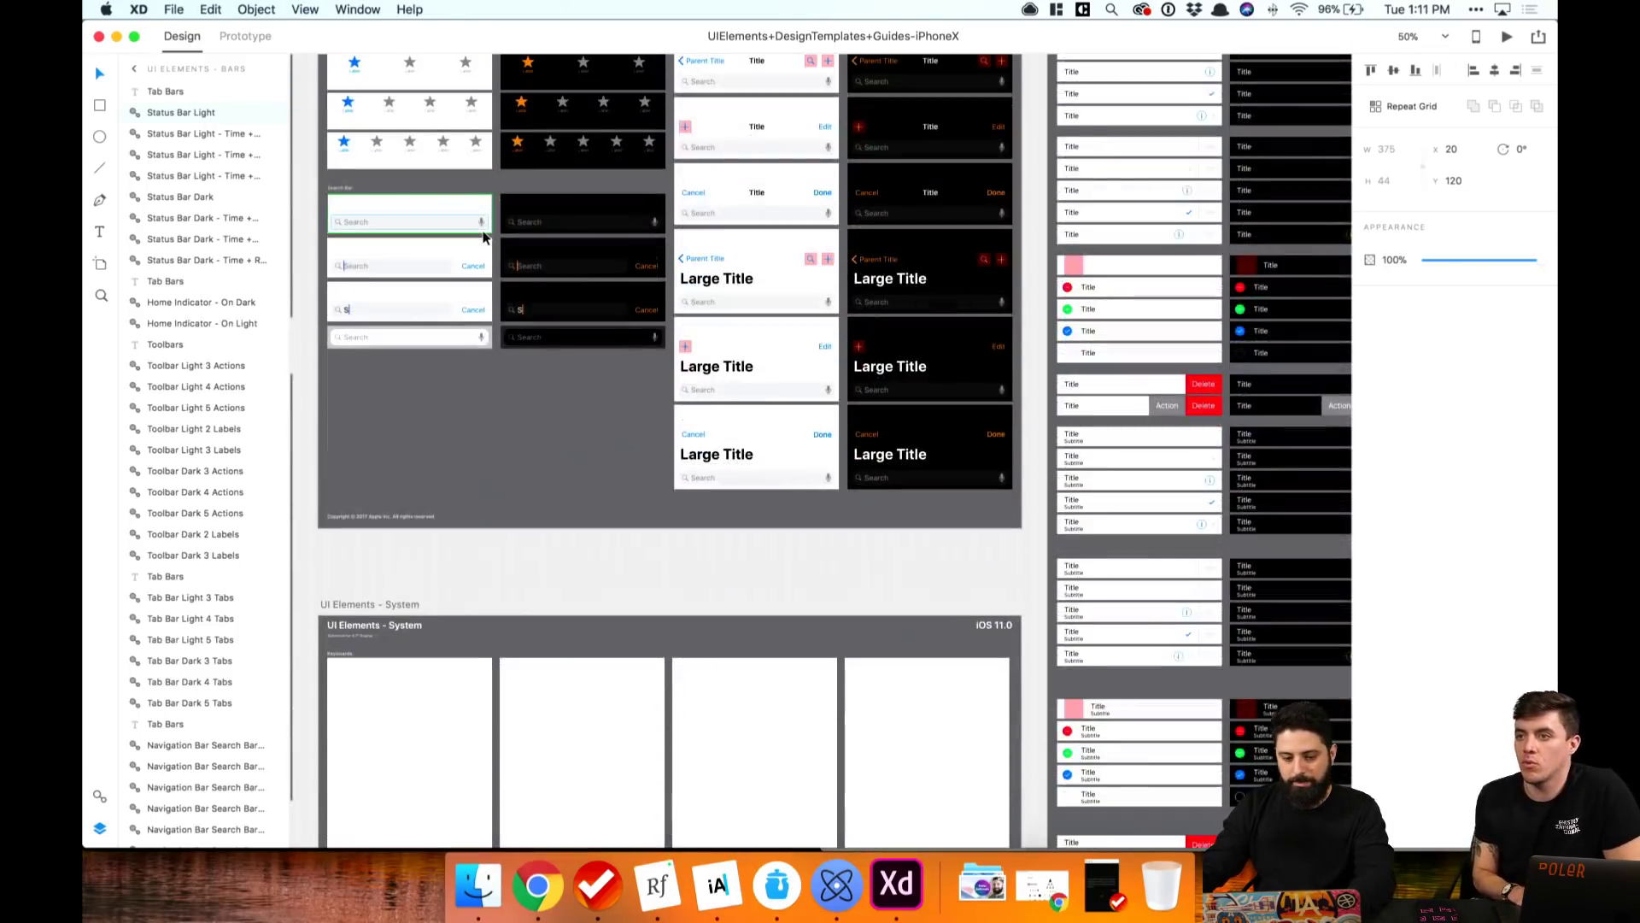
scroll(482, 238, "down", 10)
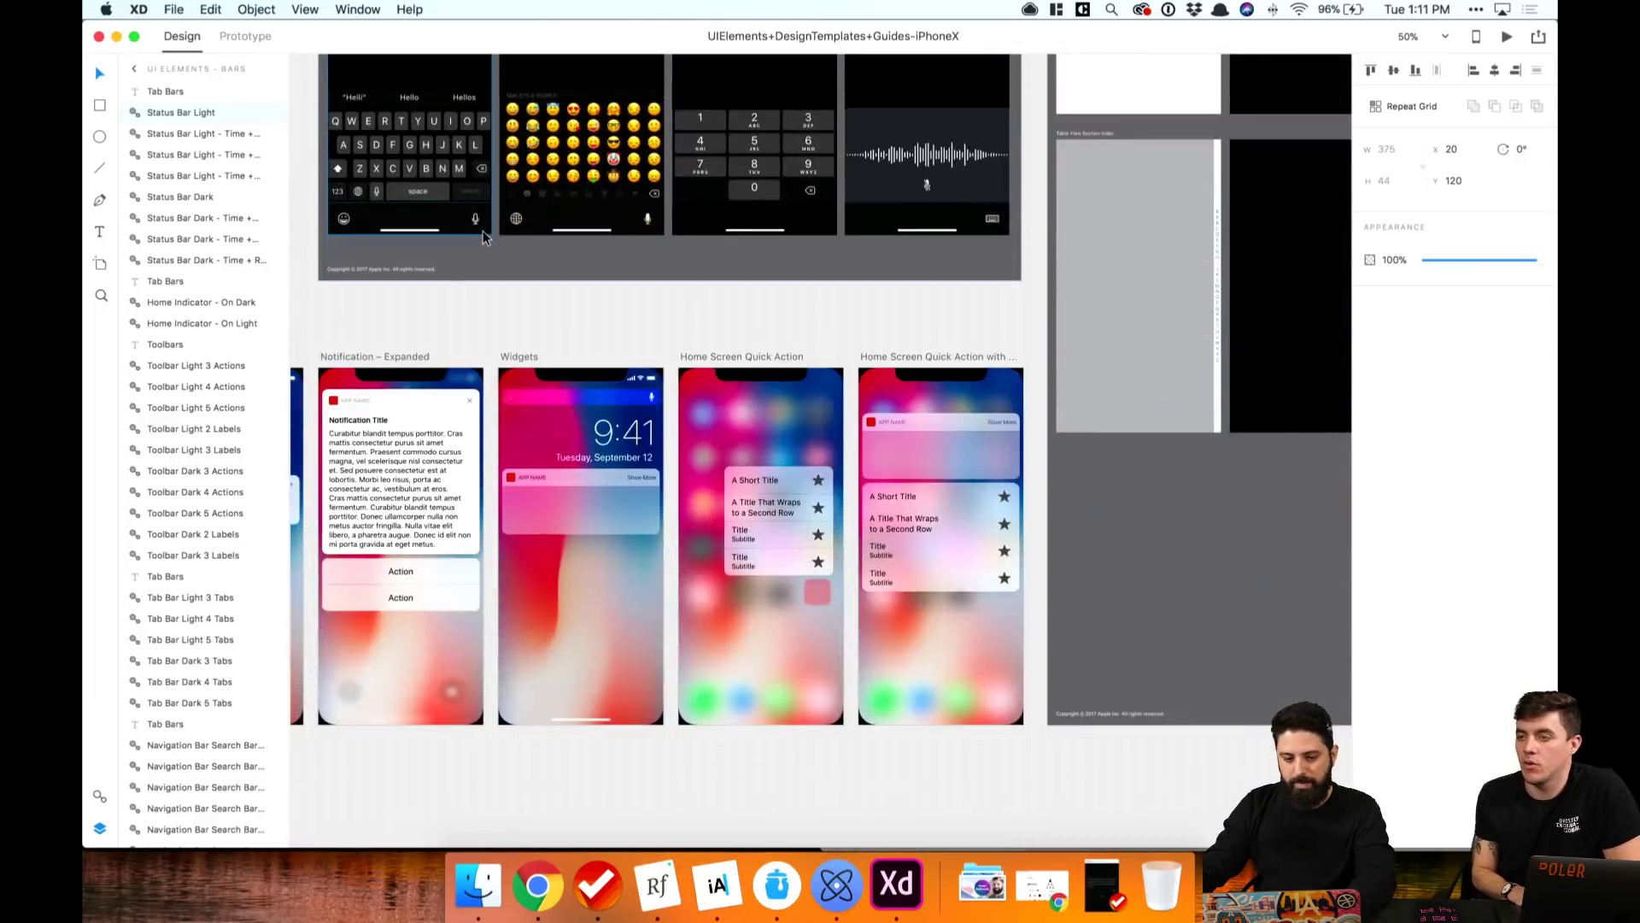
scroll(482, 237, "left", 5)
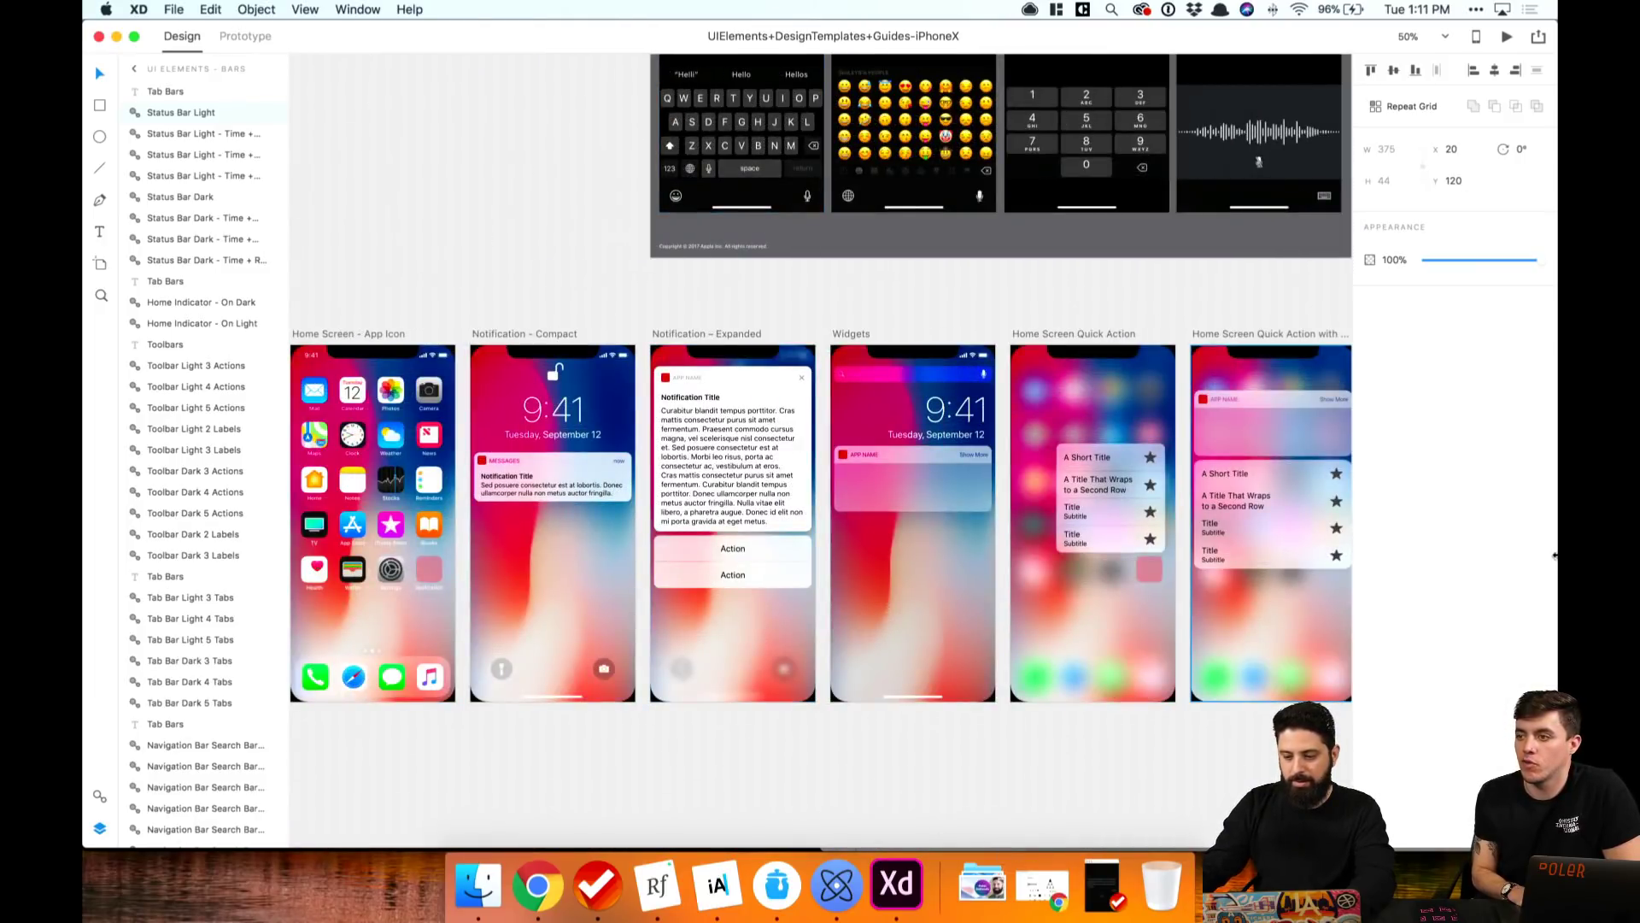
key("super+n")
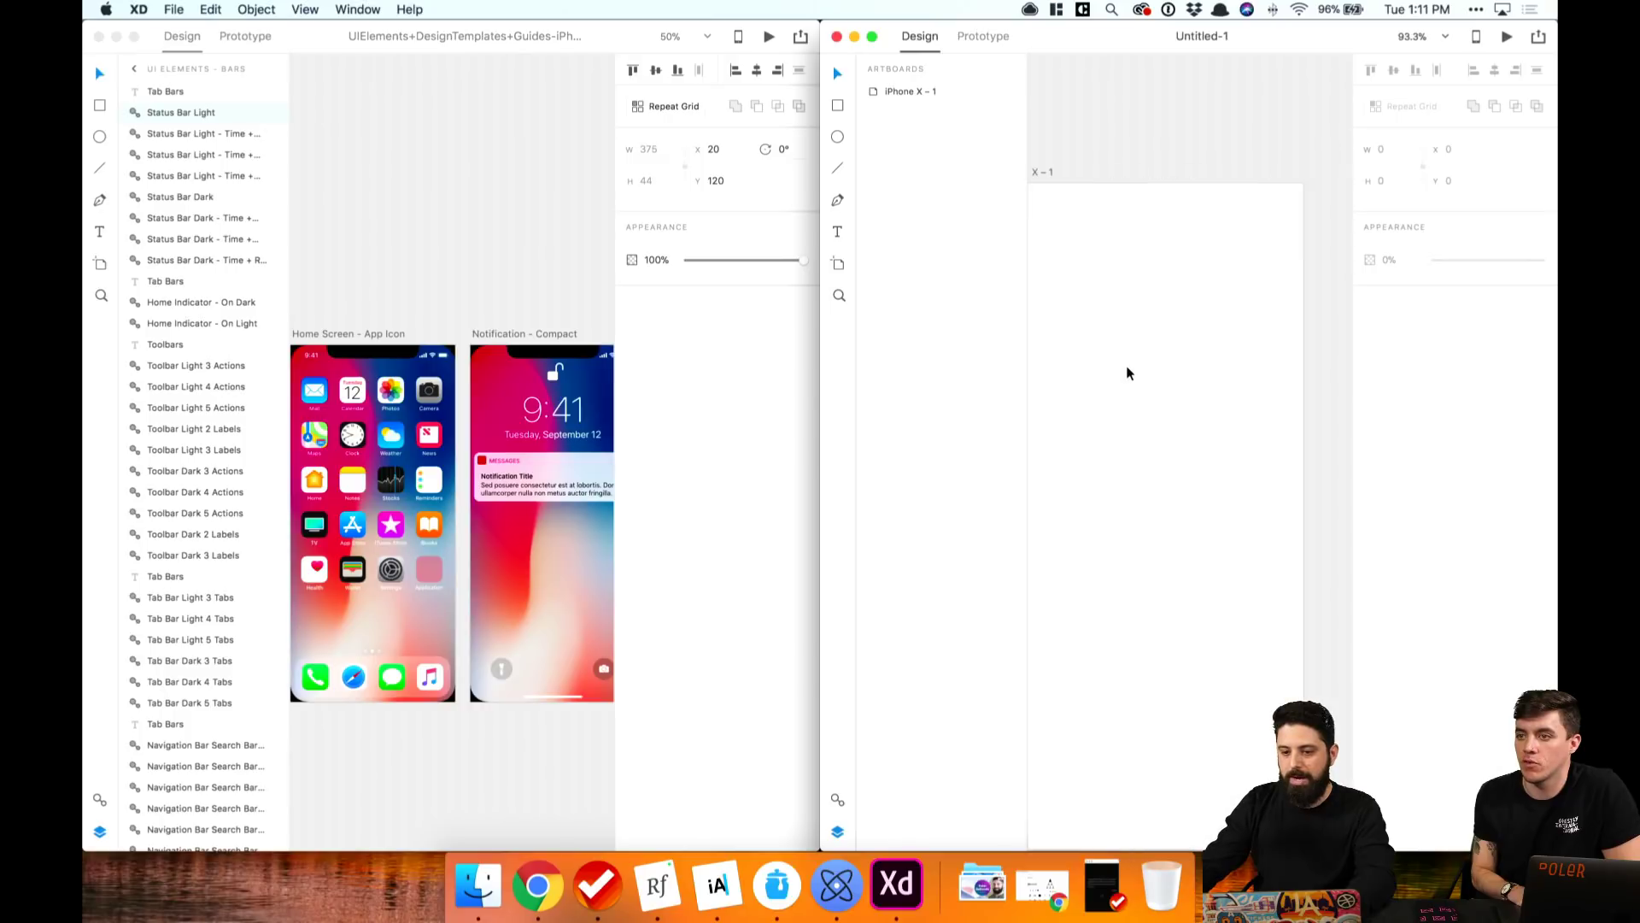
left_click(1098, 275)
key("super+v")
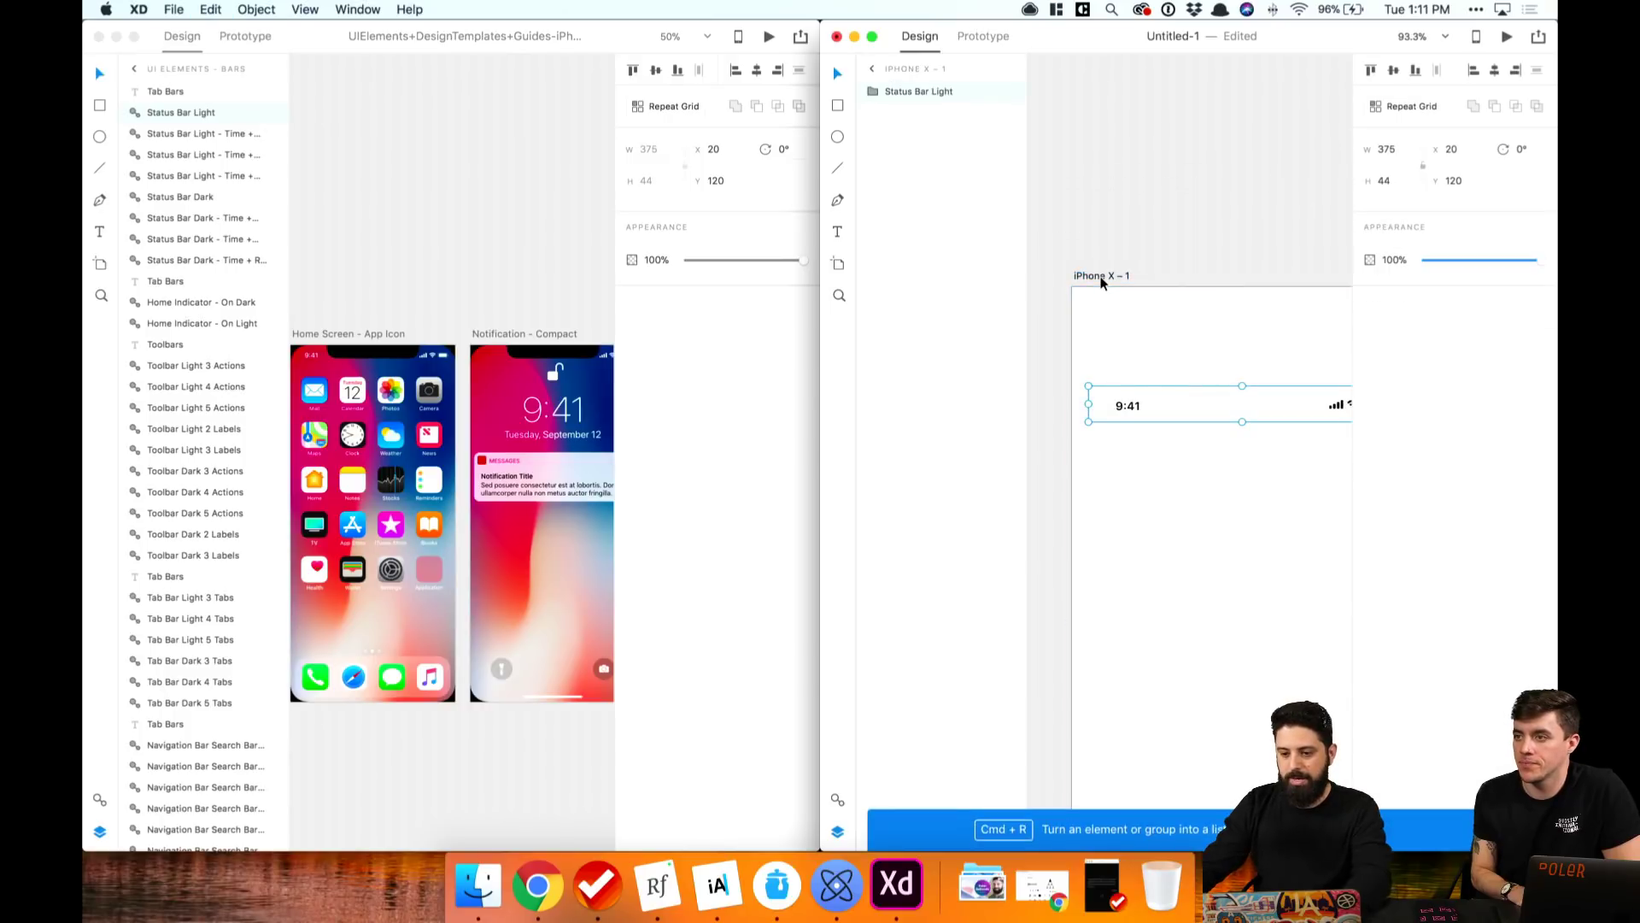
left_click(1474, 71)
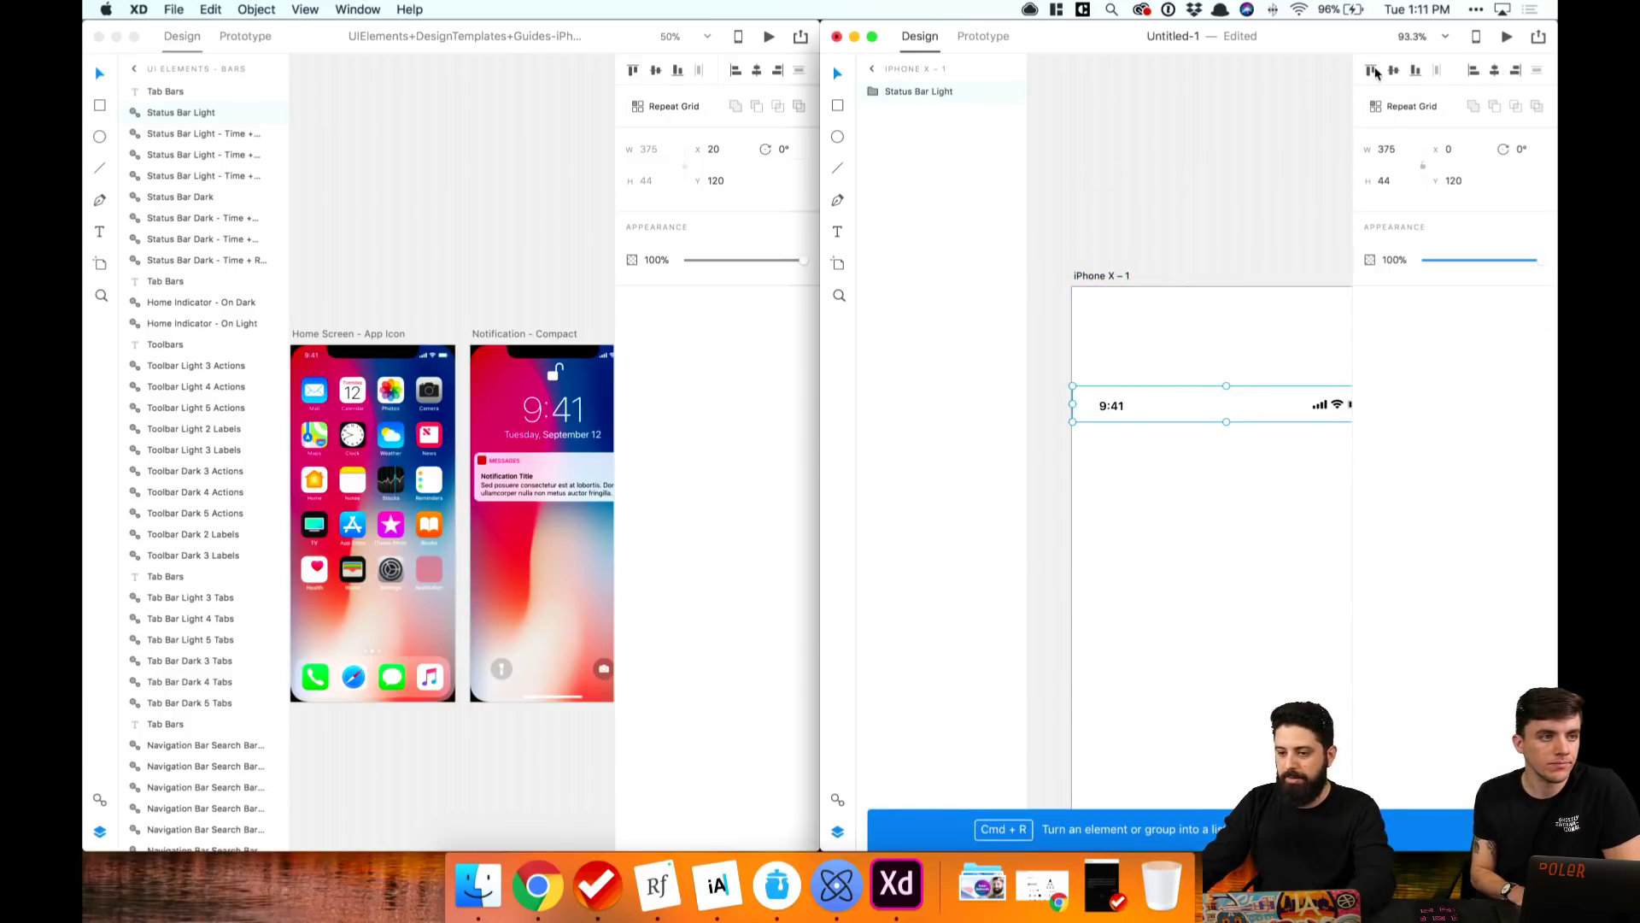
left_click(1373, 70)
Step: Inspect the layers of the UI kit's Notification - Compact artboard, including its Display Shape group
left_click(372, 323)
left_click(530, 359)
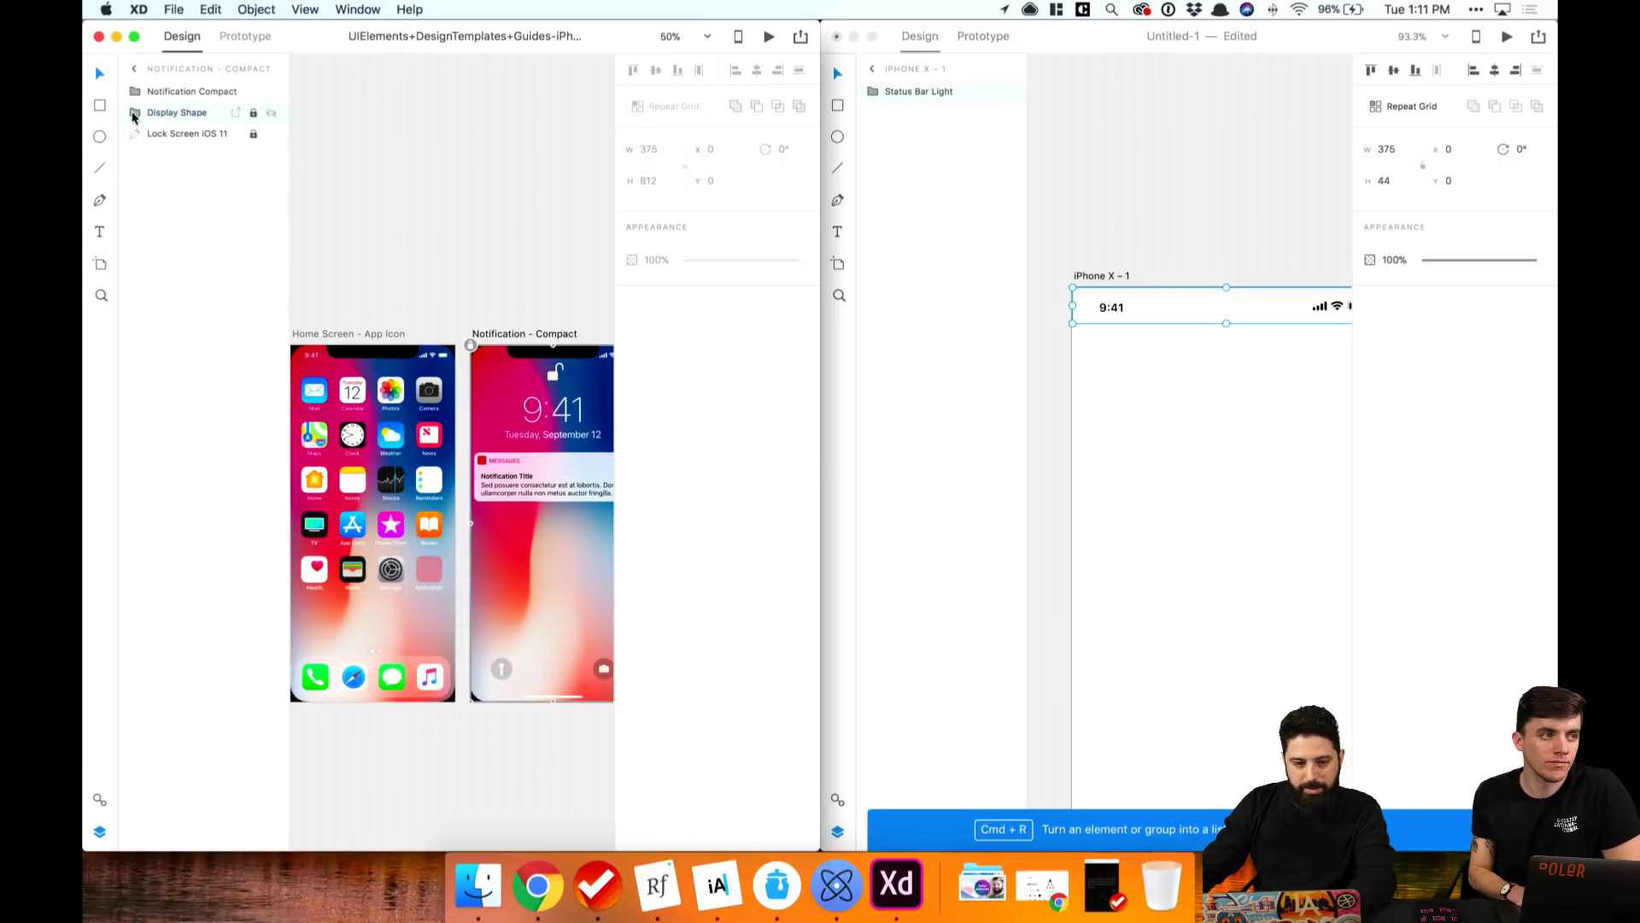
left_click(479, 212)
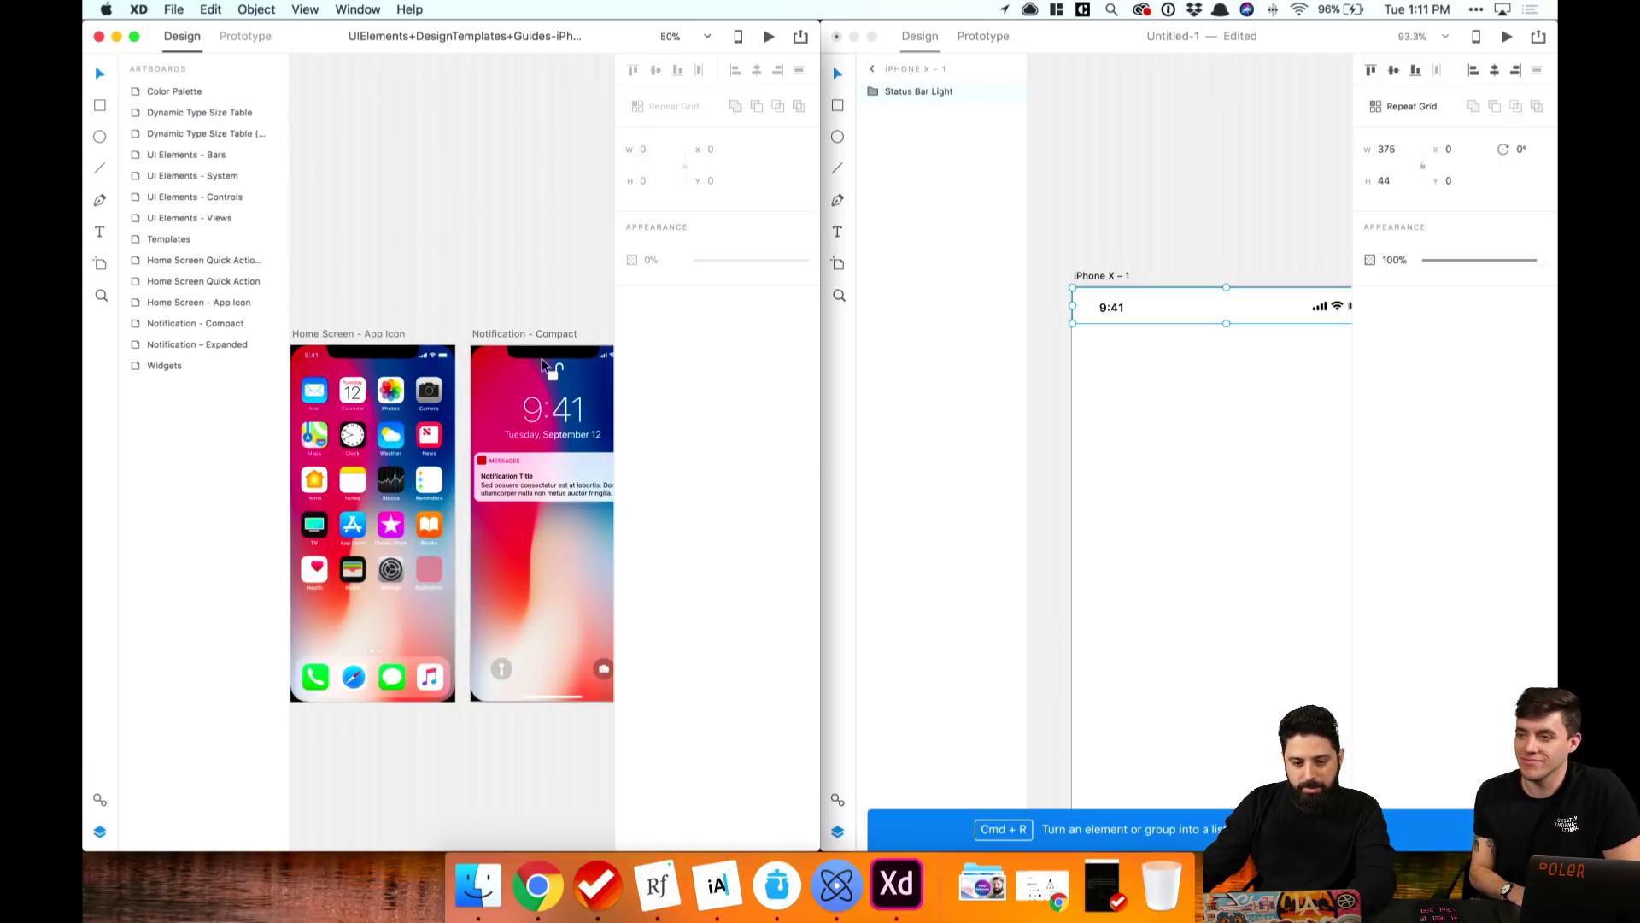
left_click(541, 365)
left_click(189, 158)
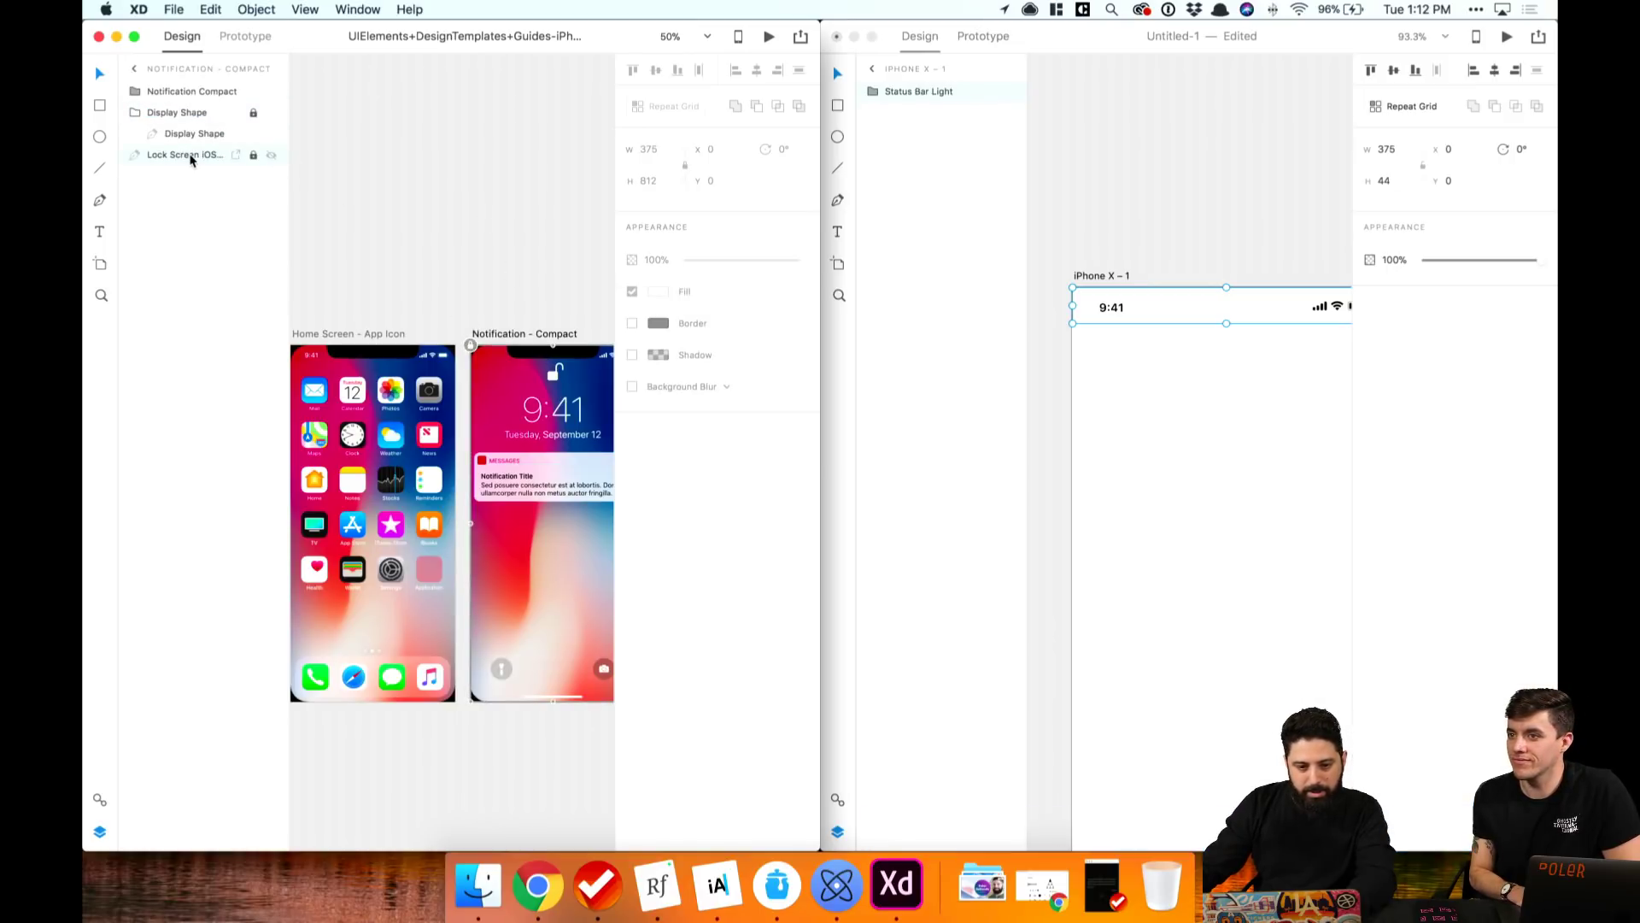
left_click(482, 293)
scroll(482, 293, "left", 3)
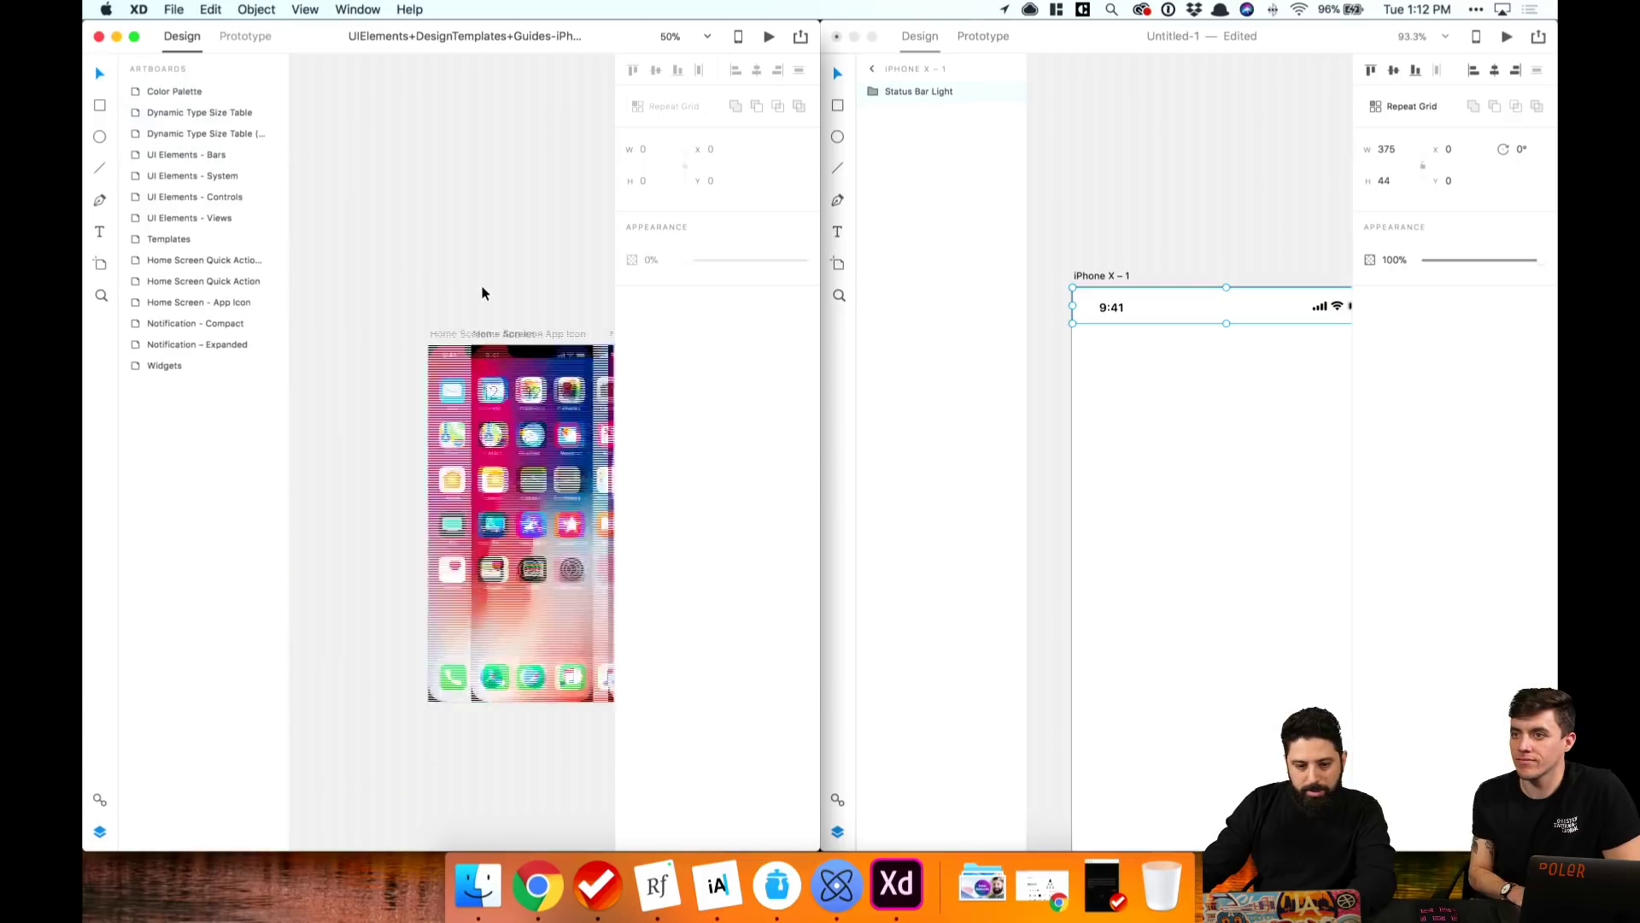
Step: Enlarge the UI kit window and copy the Display Shape group from the Widgets artboard
key("super+alt+f")
scroll(553, 330, "right", 5)
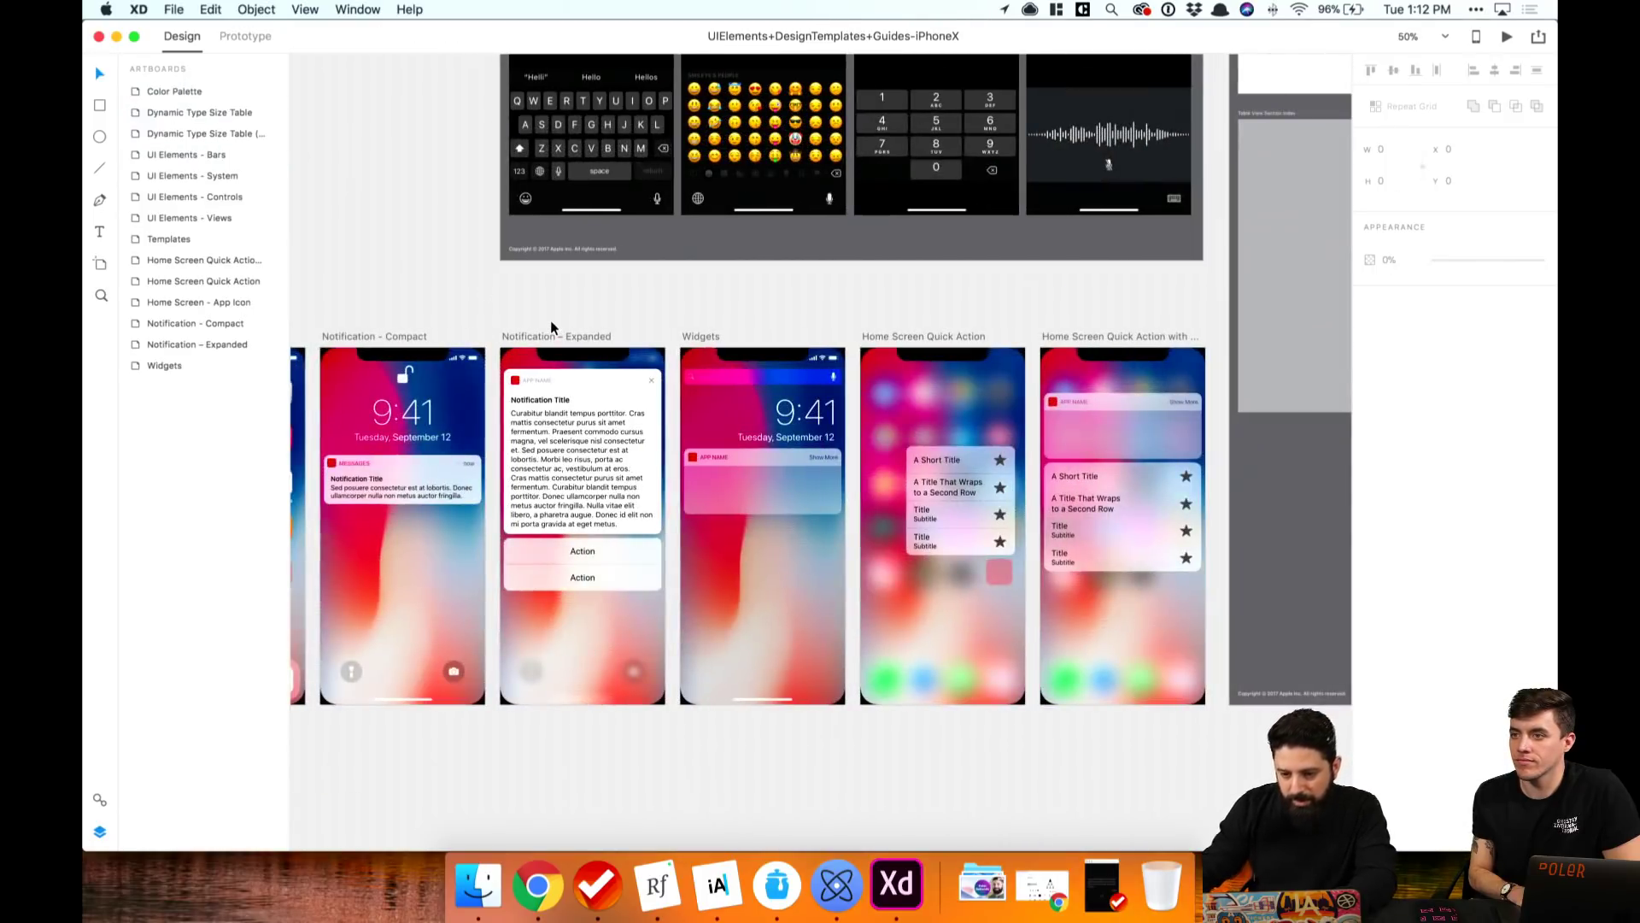
key("super+minus")
key("super+minus")
key("super+minus")
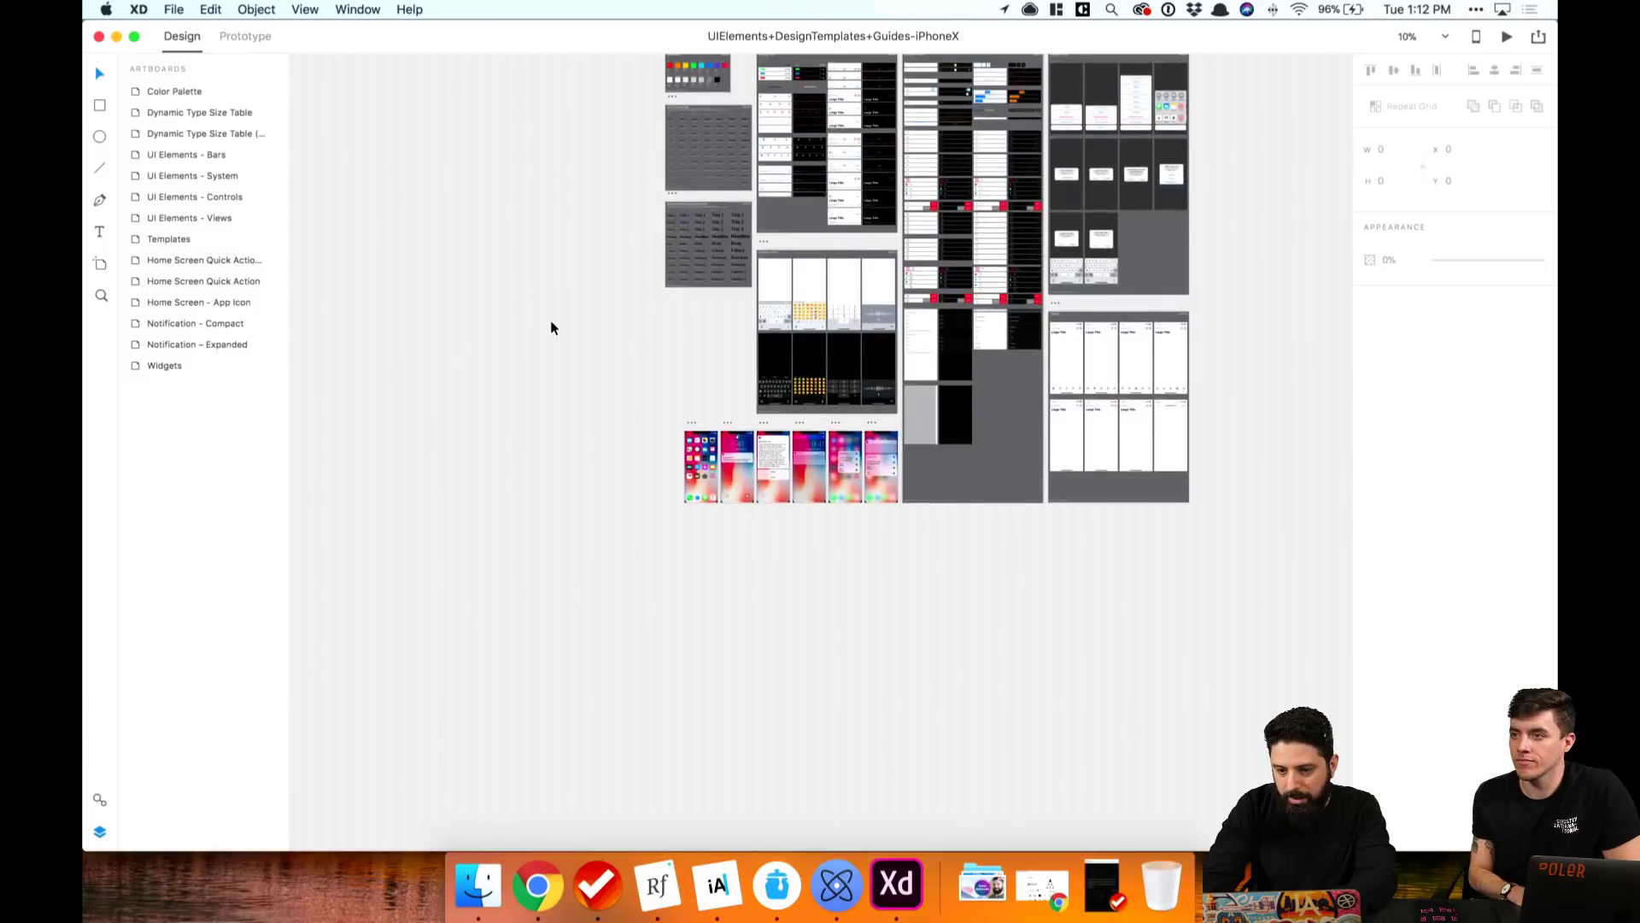
key("super+equal")
key("super+equal")
key("super+equal")
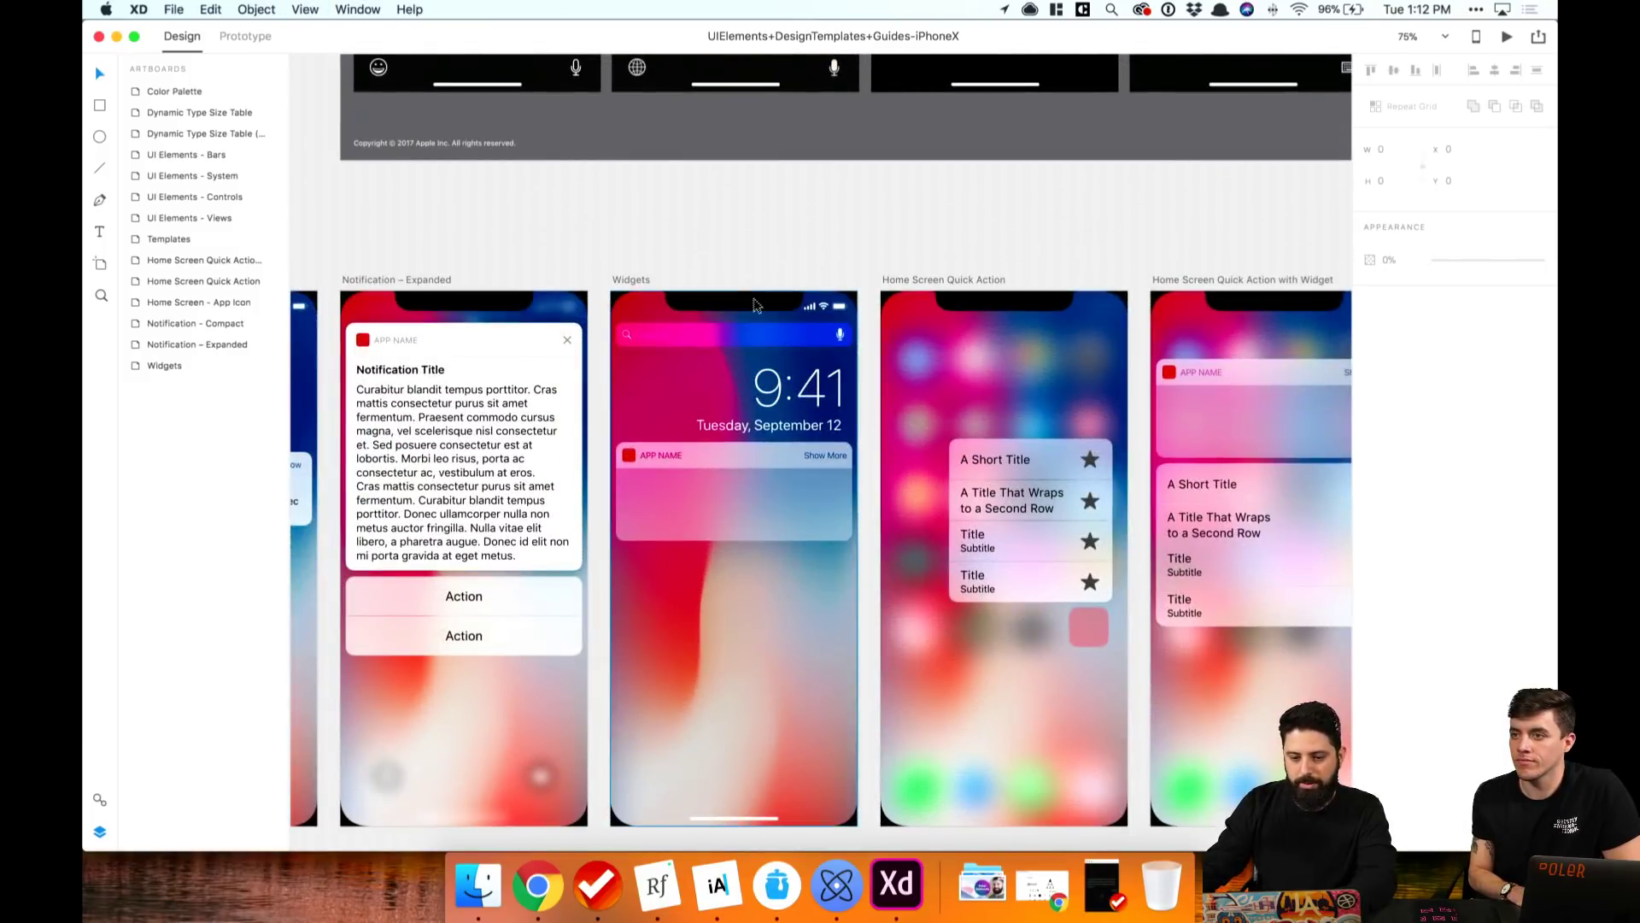
left_click(755, 305)
scroll(513, 256, "left", 5)
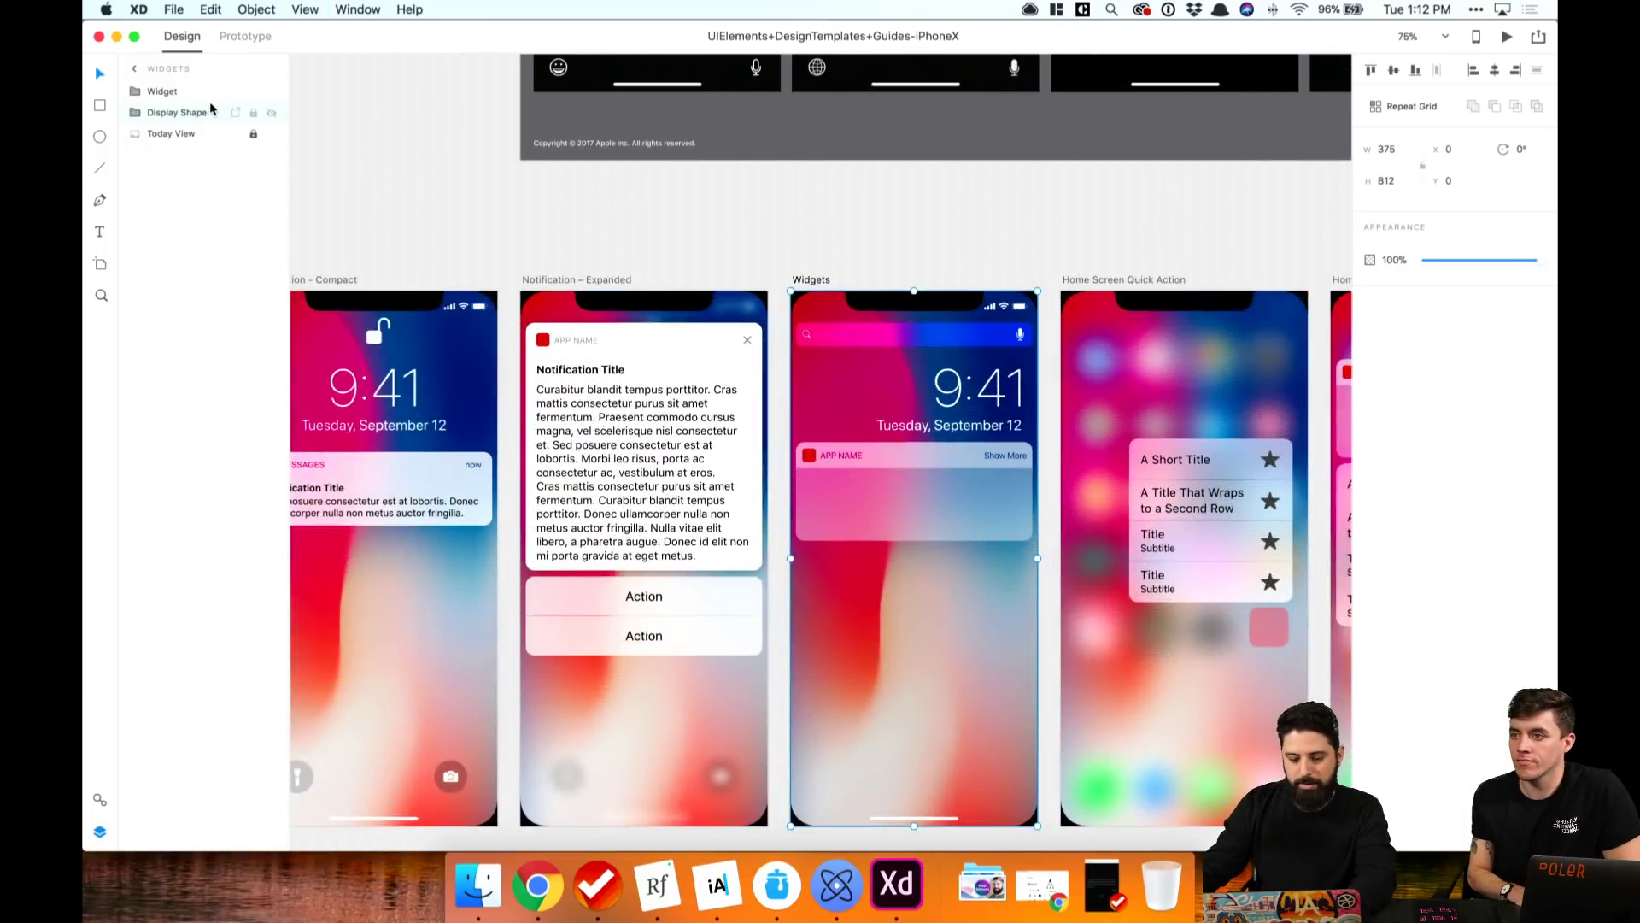
left_click(135, 113)
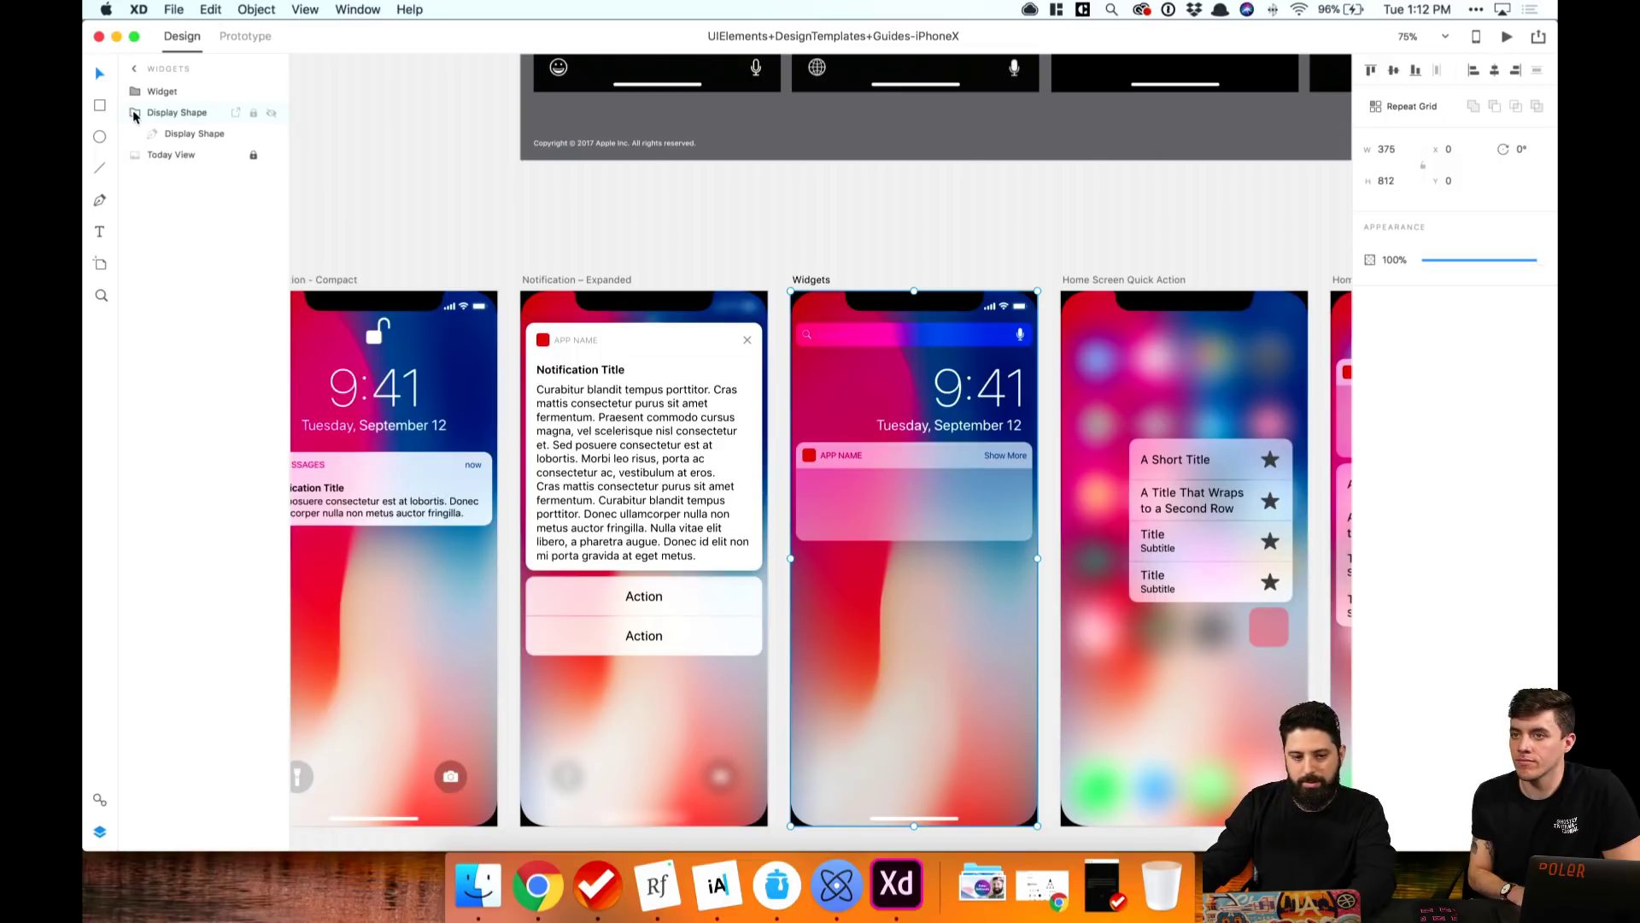
left_click(178, 114)
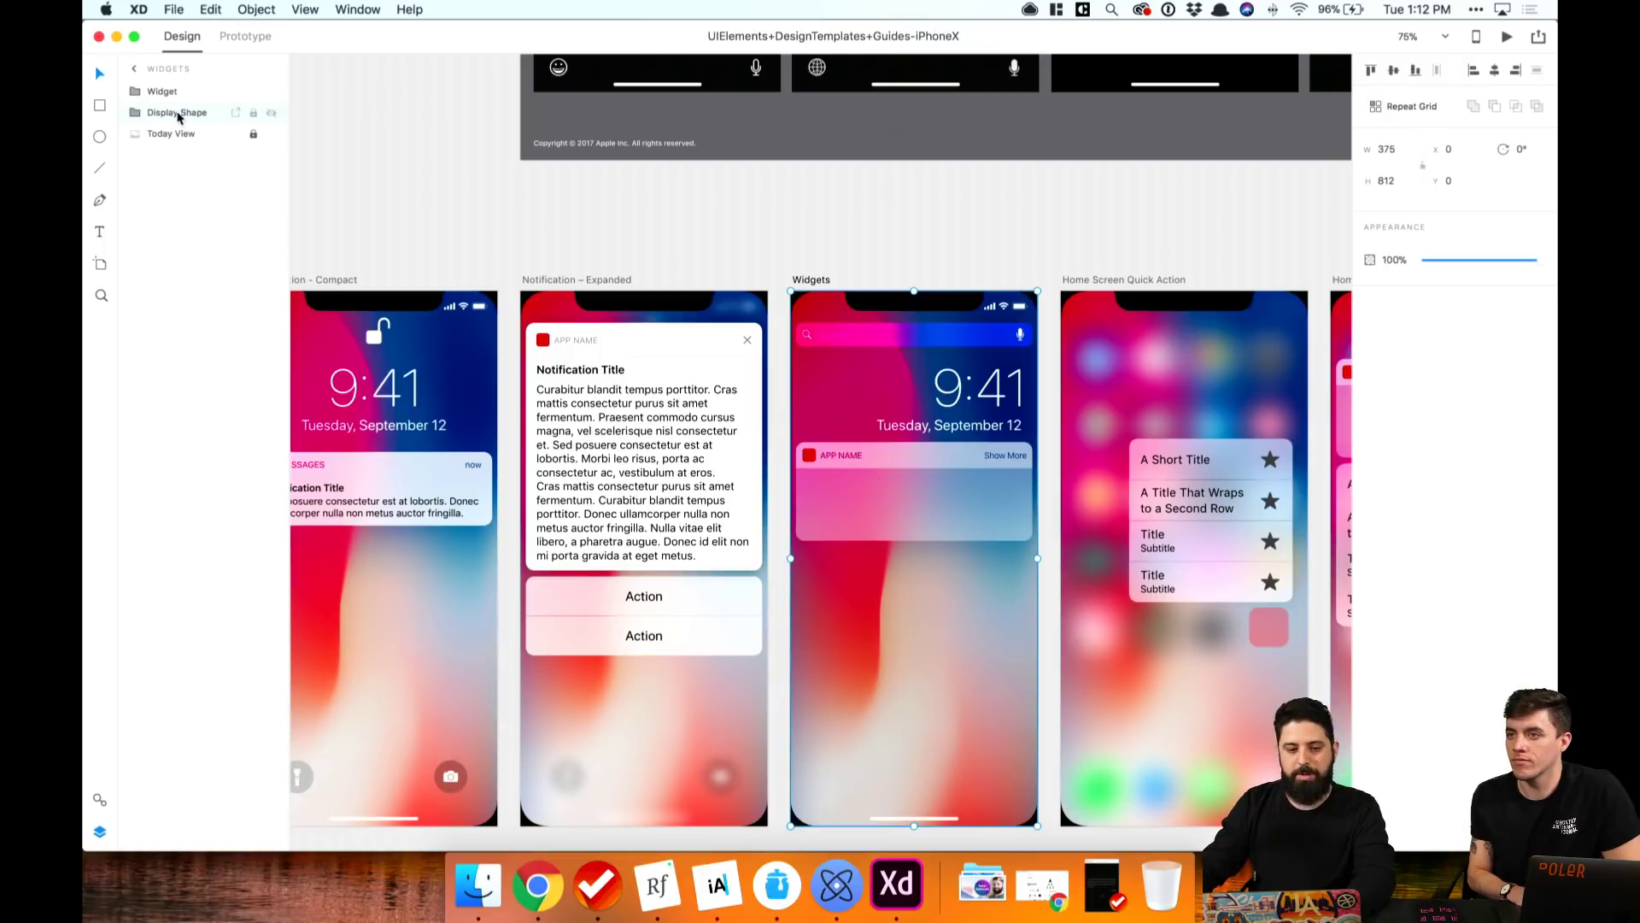
Step: Minimize the UI kit, maximize the new document's window and paste the Display Shape group onto the iPhone X – 1 artboard
left_click(116, 35)
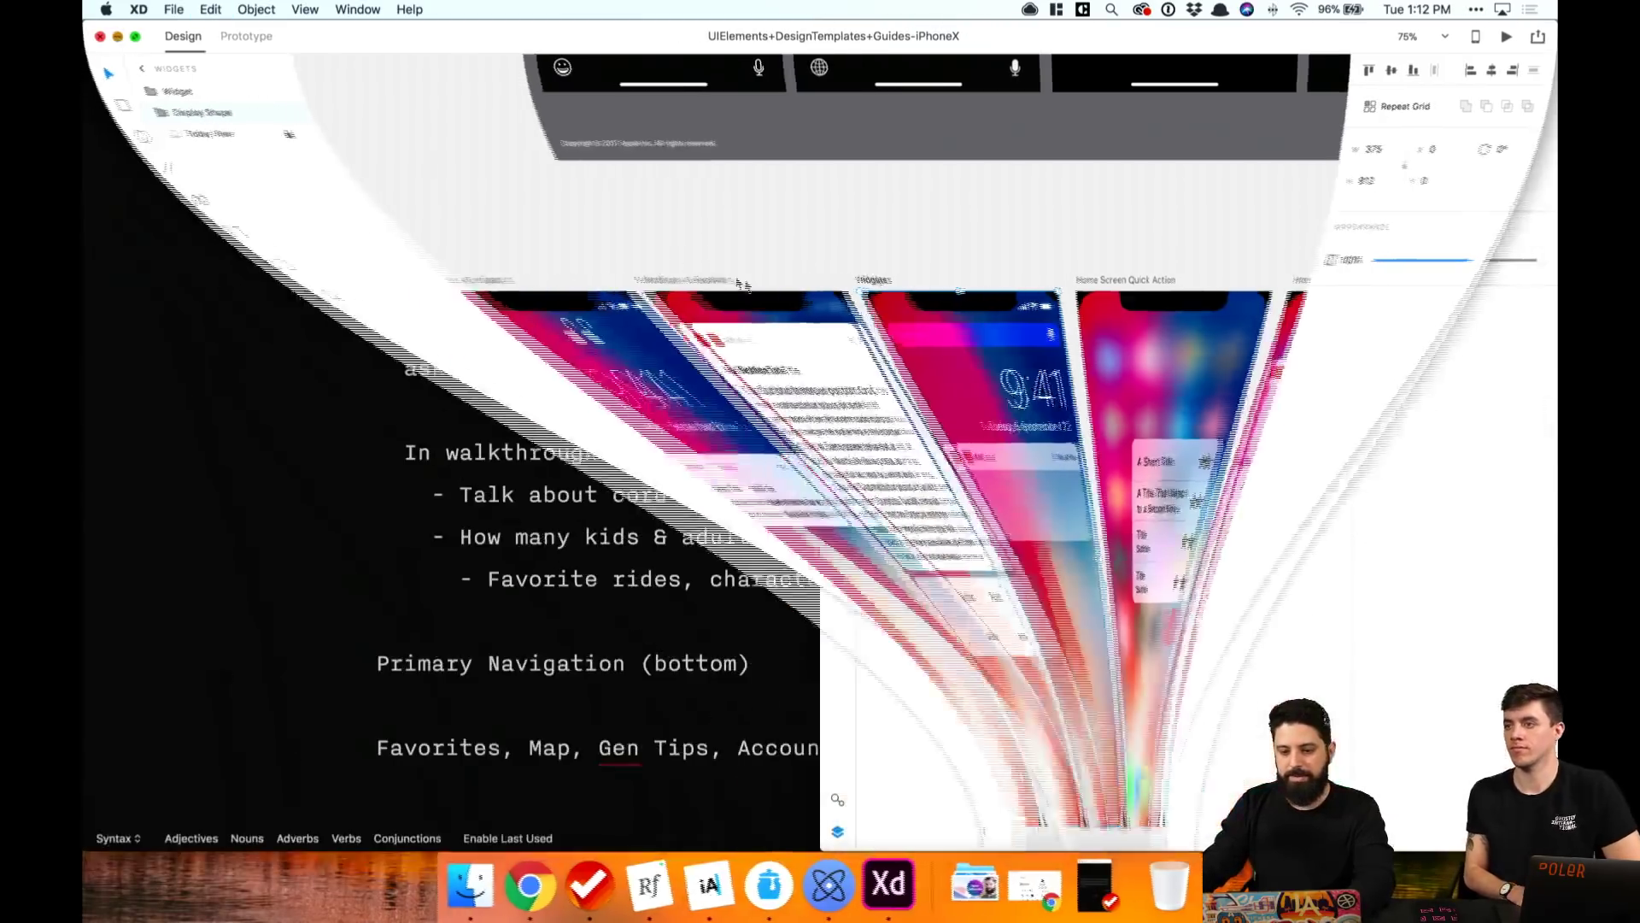
left_click(1116, 240)
key("ctrl+alt+Return")
scroll(970, 246, "left", 5)
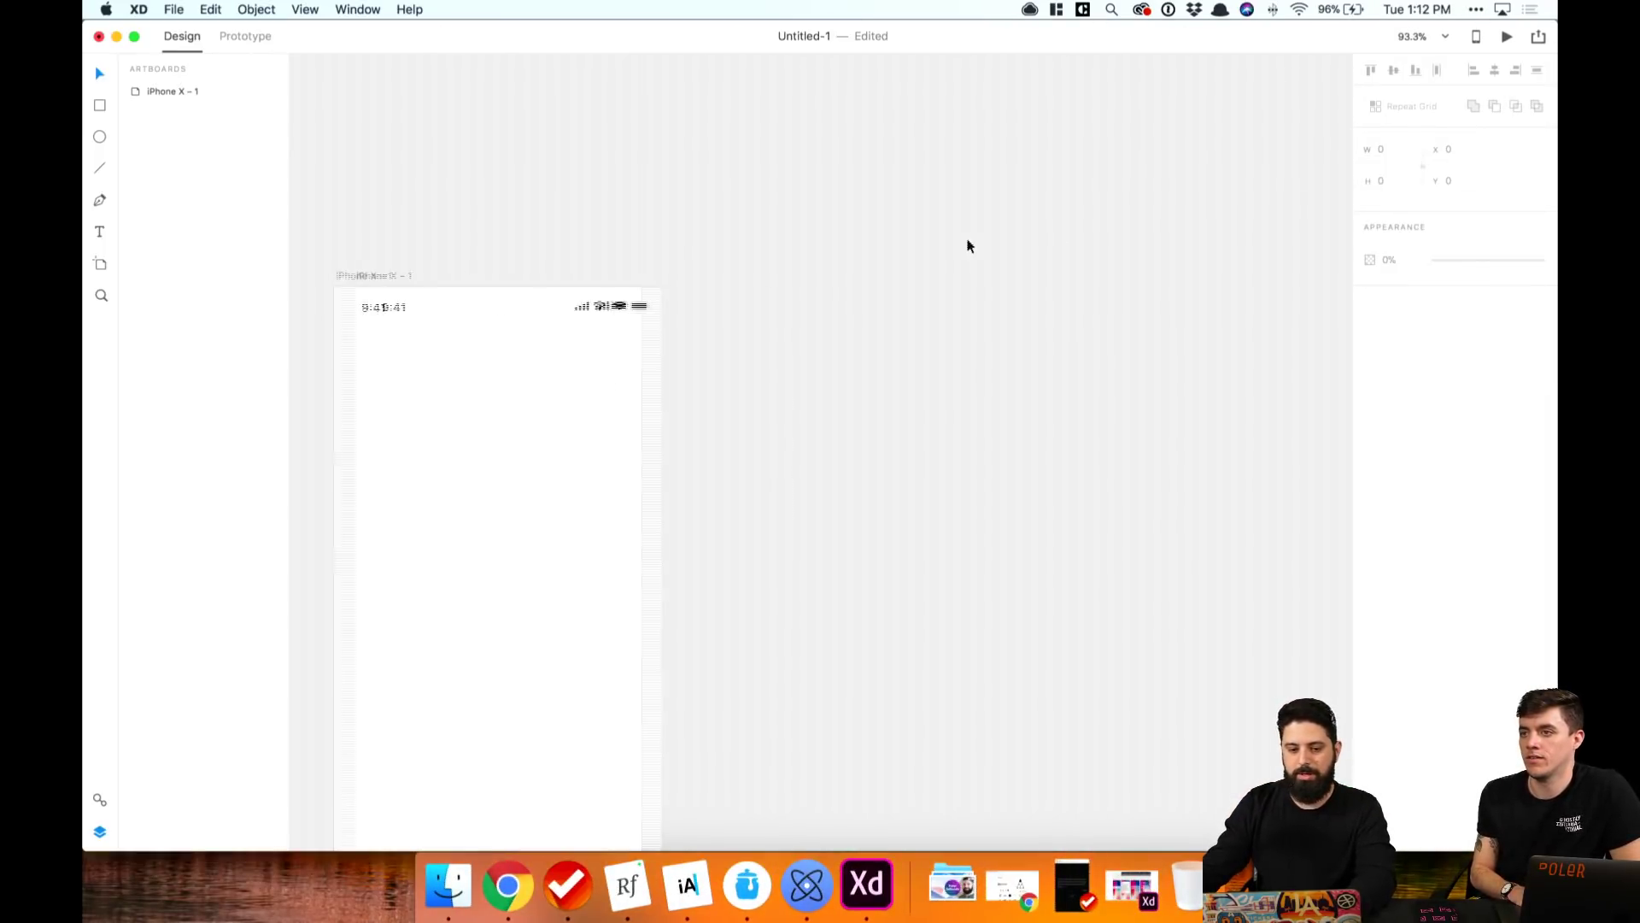
left_click(698, 275)
key("super+v")
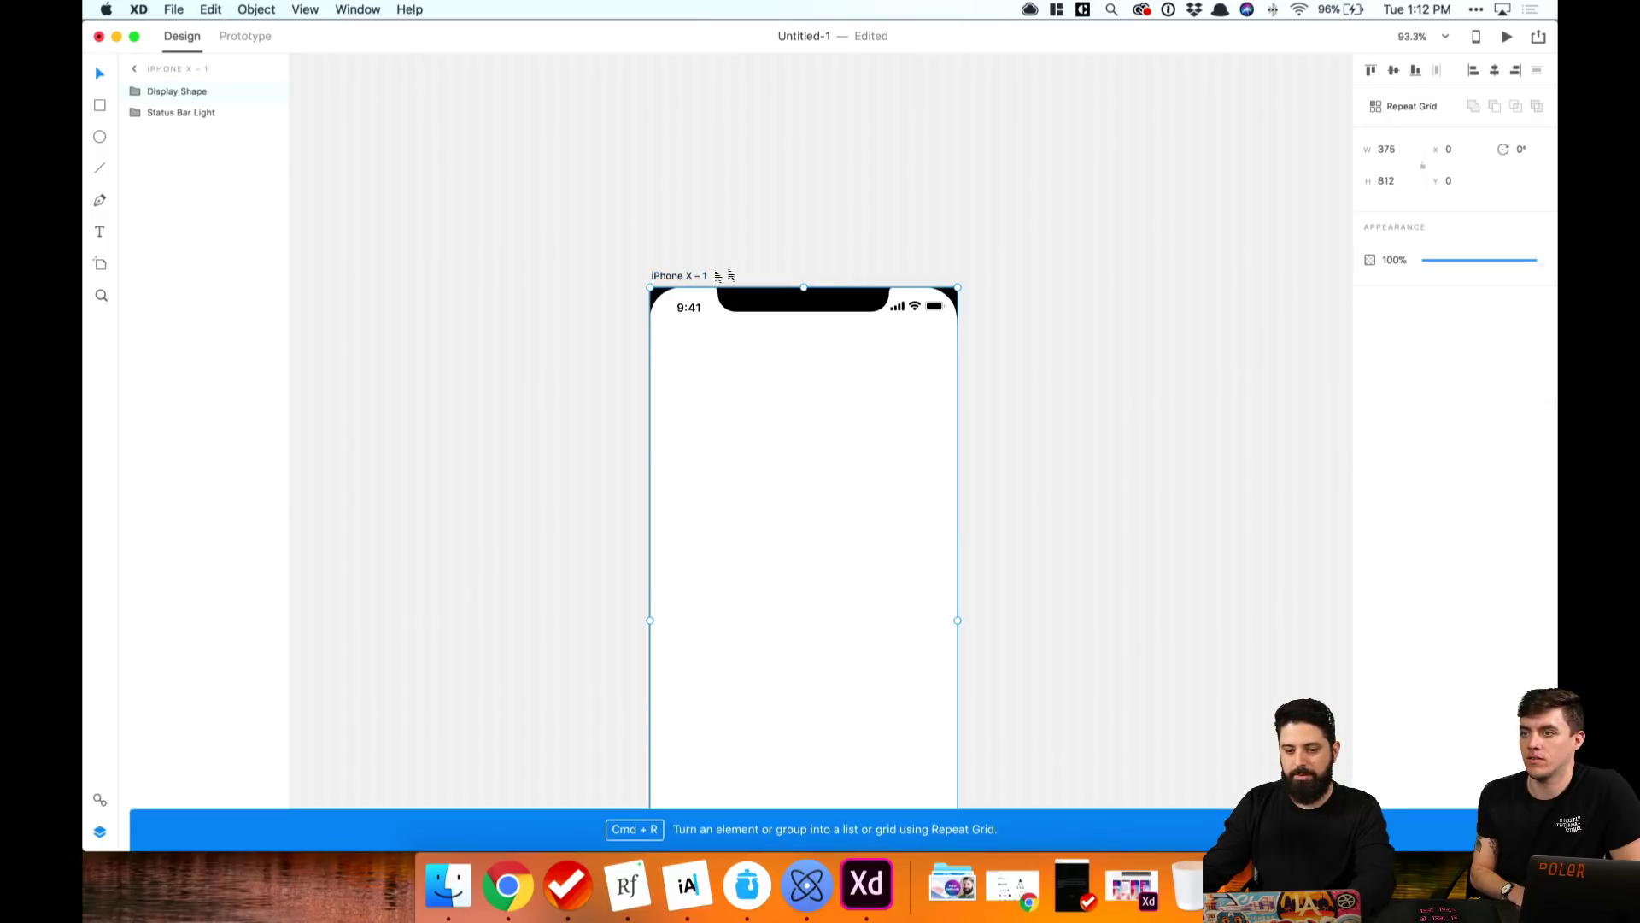
Step: Rename the pasted Display Shape group as Notch
scroll(791, 249, "down", 2)
double_click(189, 92)
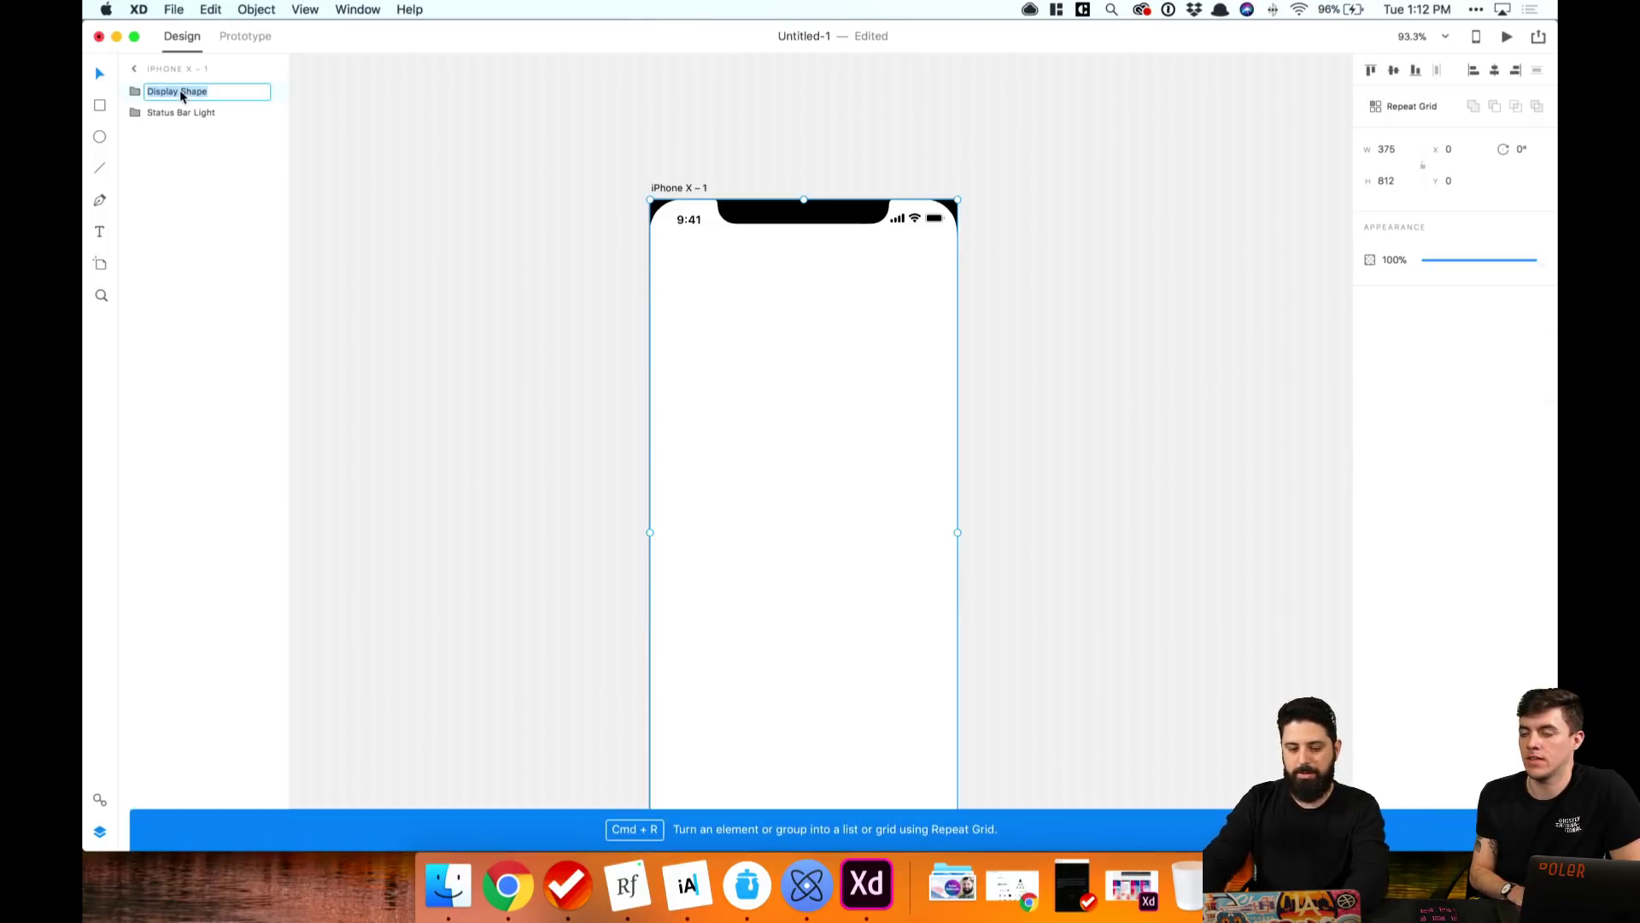
type("Notch")
key("Return")
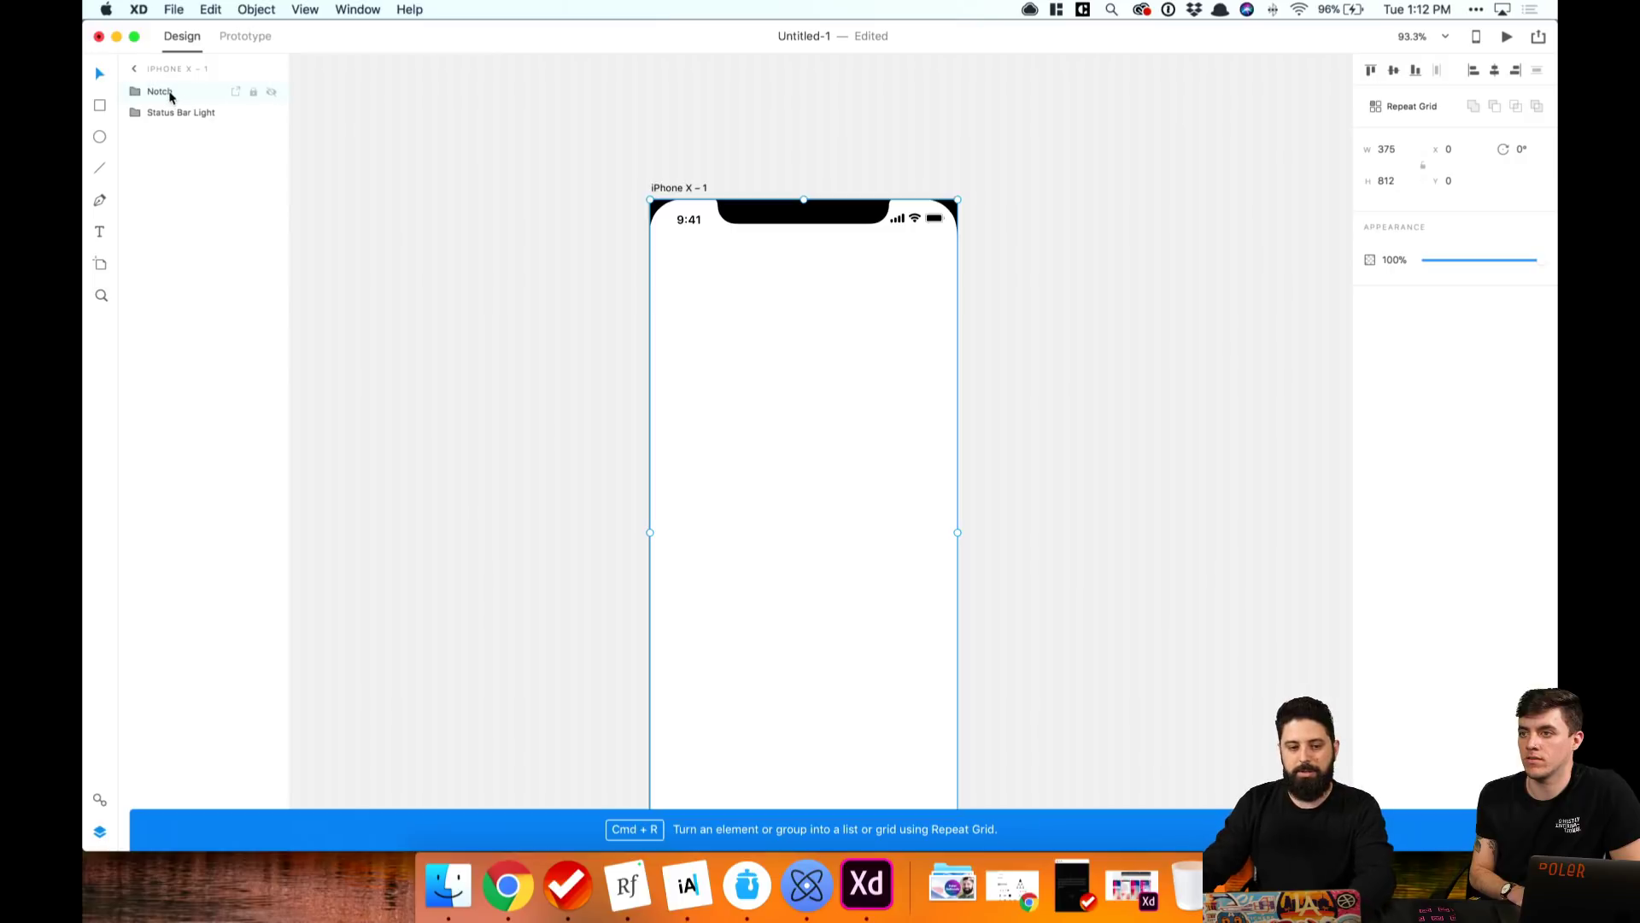
Step: Lock the Notch group and move it below Status Bar Light in the layer order
right_click(174, 93)
left_click(214, 210)
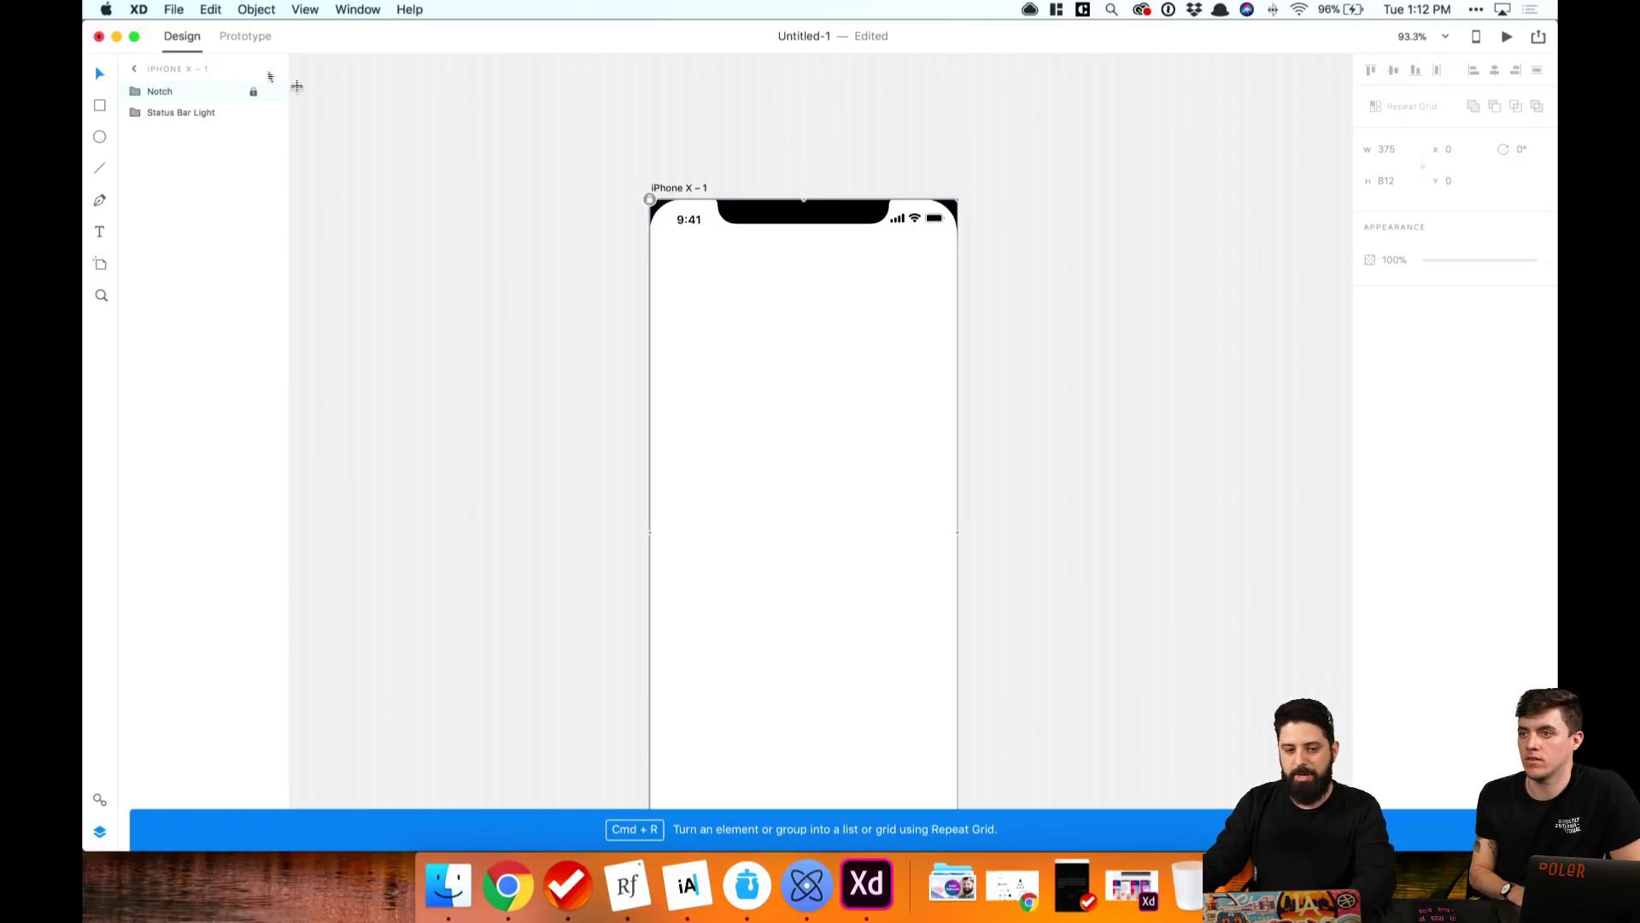
left_click_drag(179, 92, 165, 128)
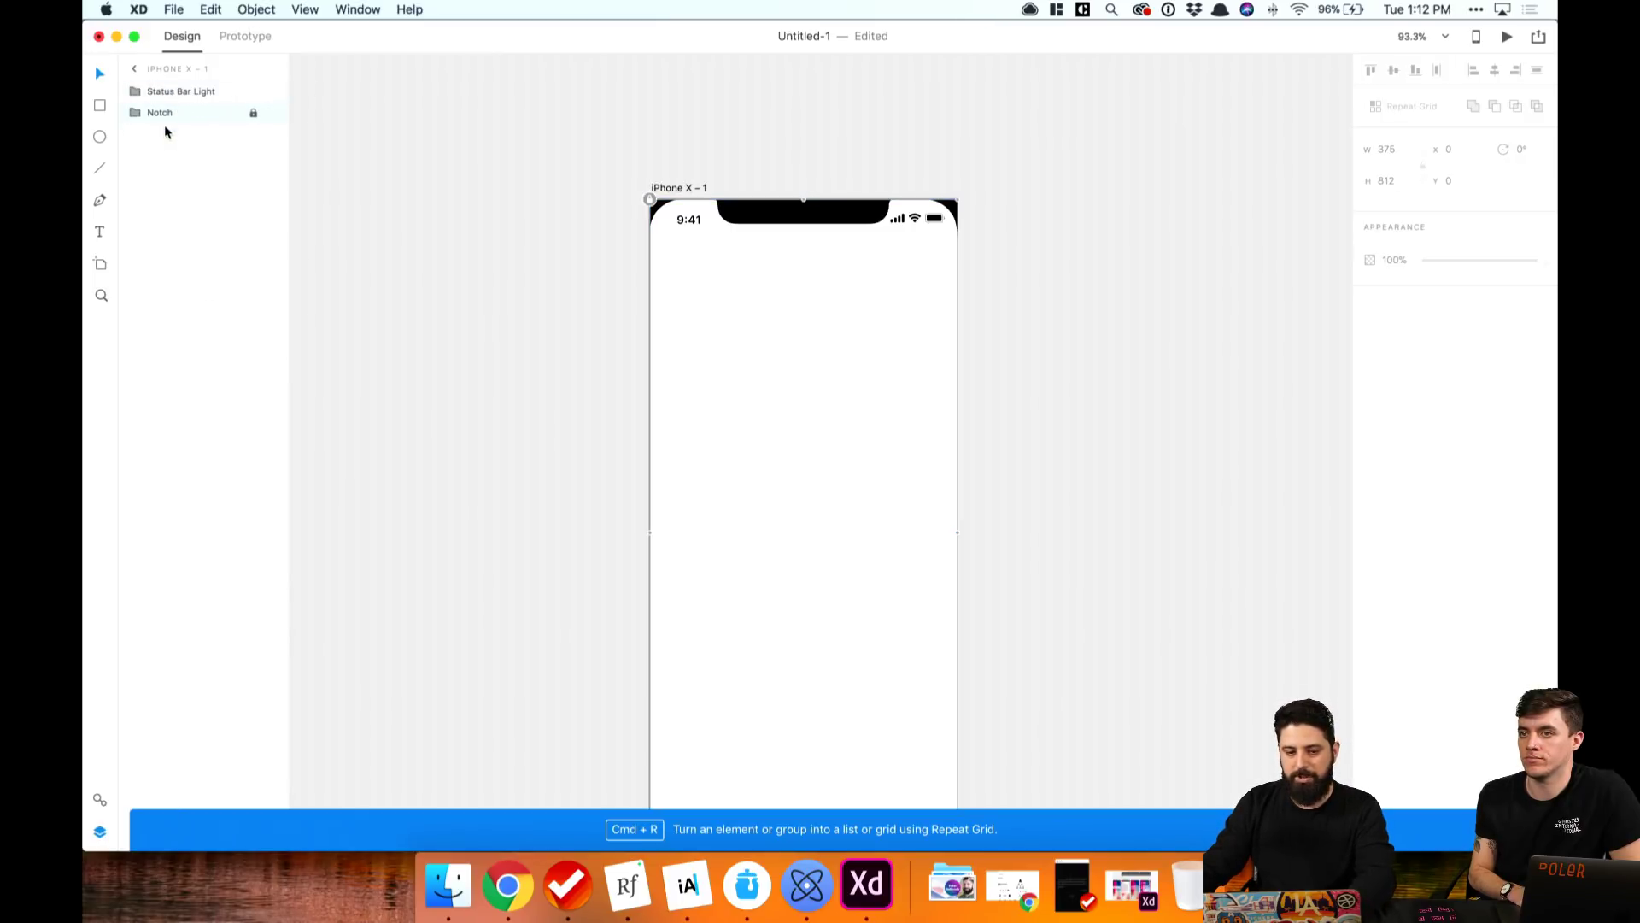
left_click(437, 111)
key("super+minus")
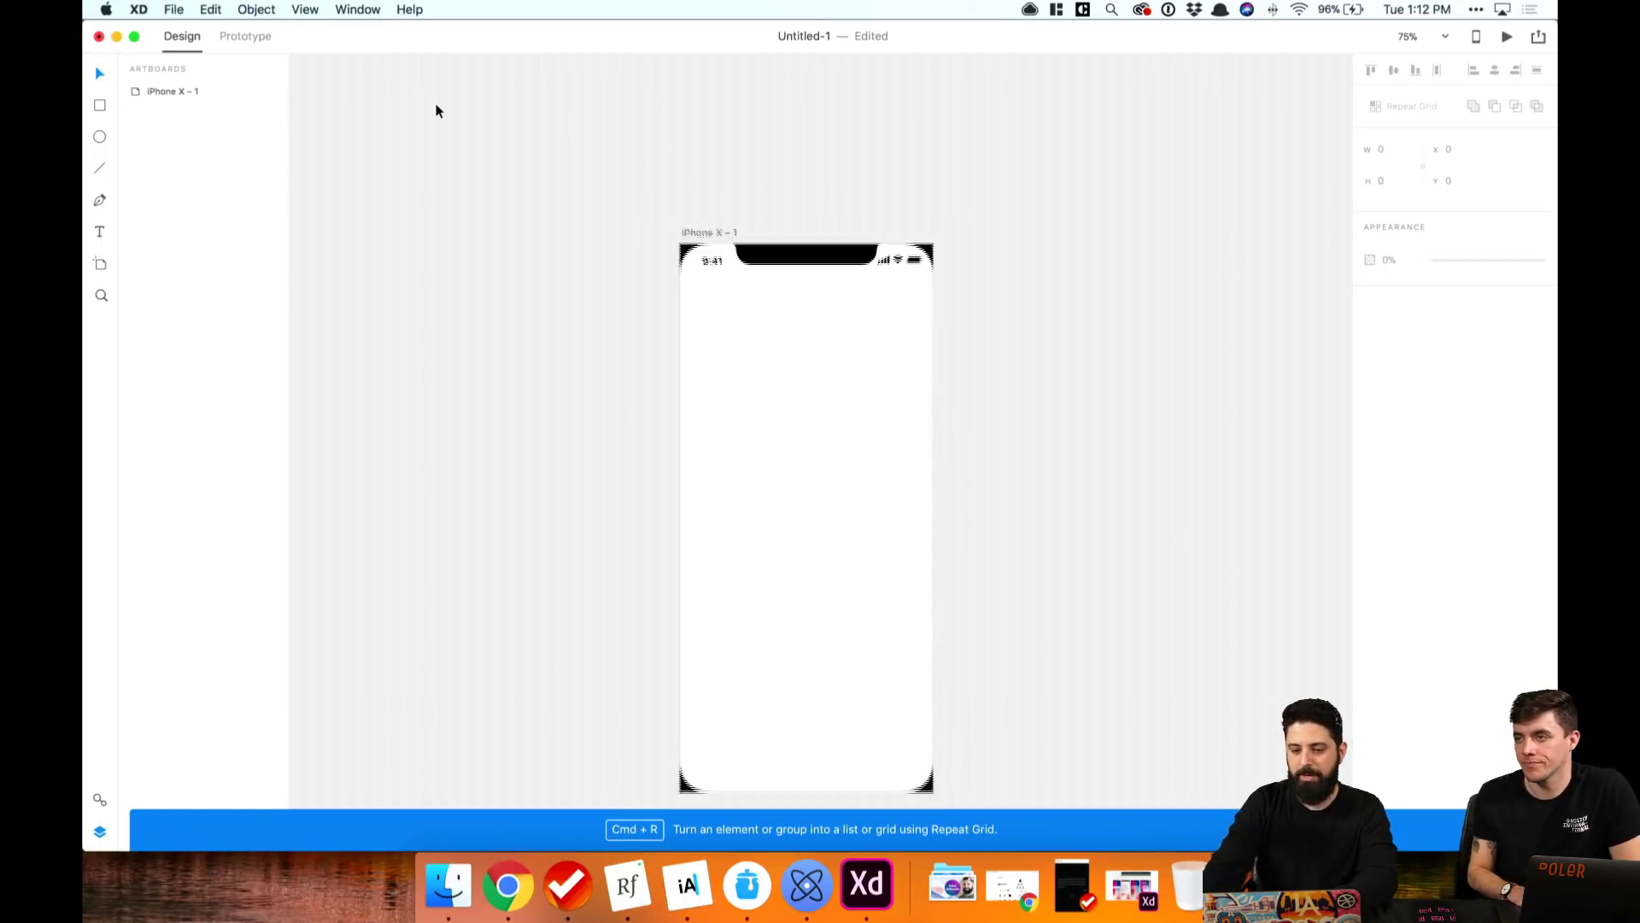
scroll(510, 246, "down", 3)
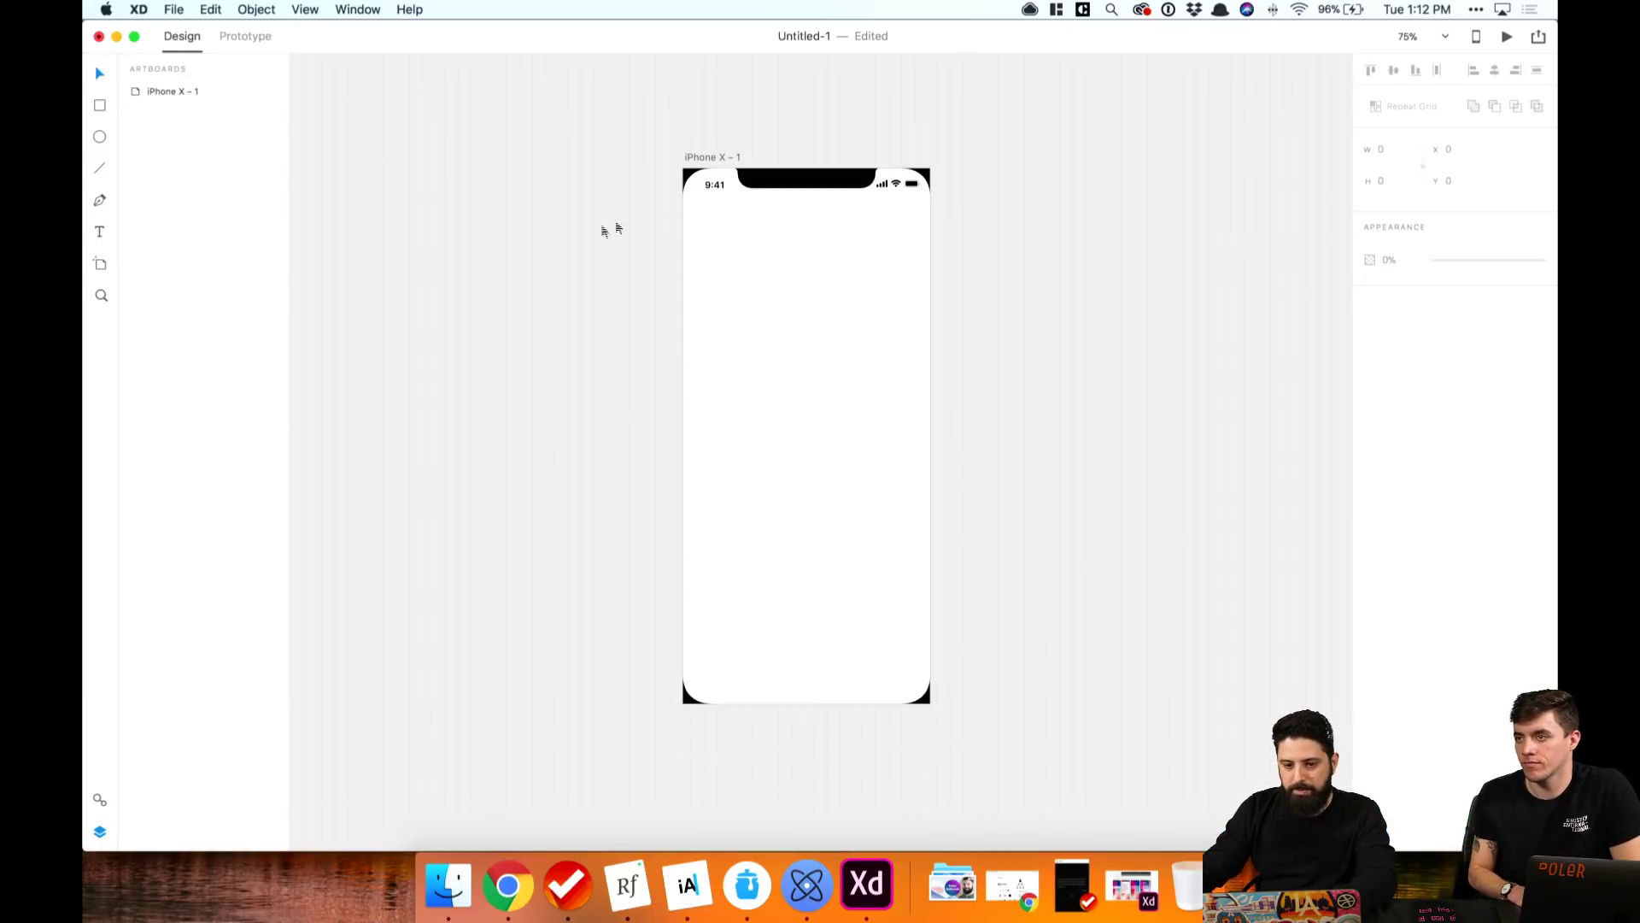
Step: Bring back the minimized UI kit document and copy the Status Bar Dark symbol from the UI Elements - Bars artboard
left_click(722, 184)
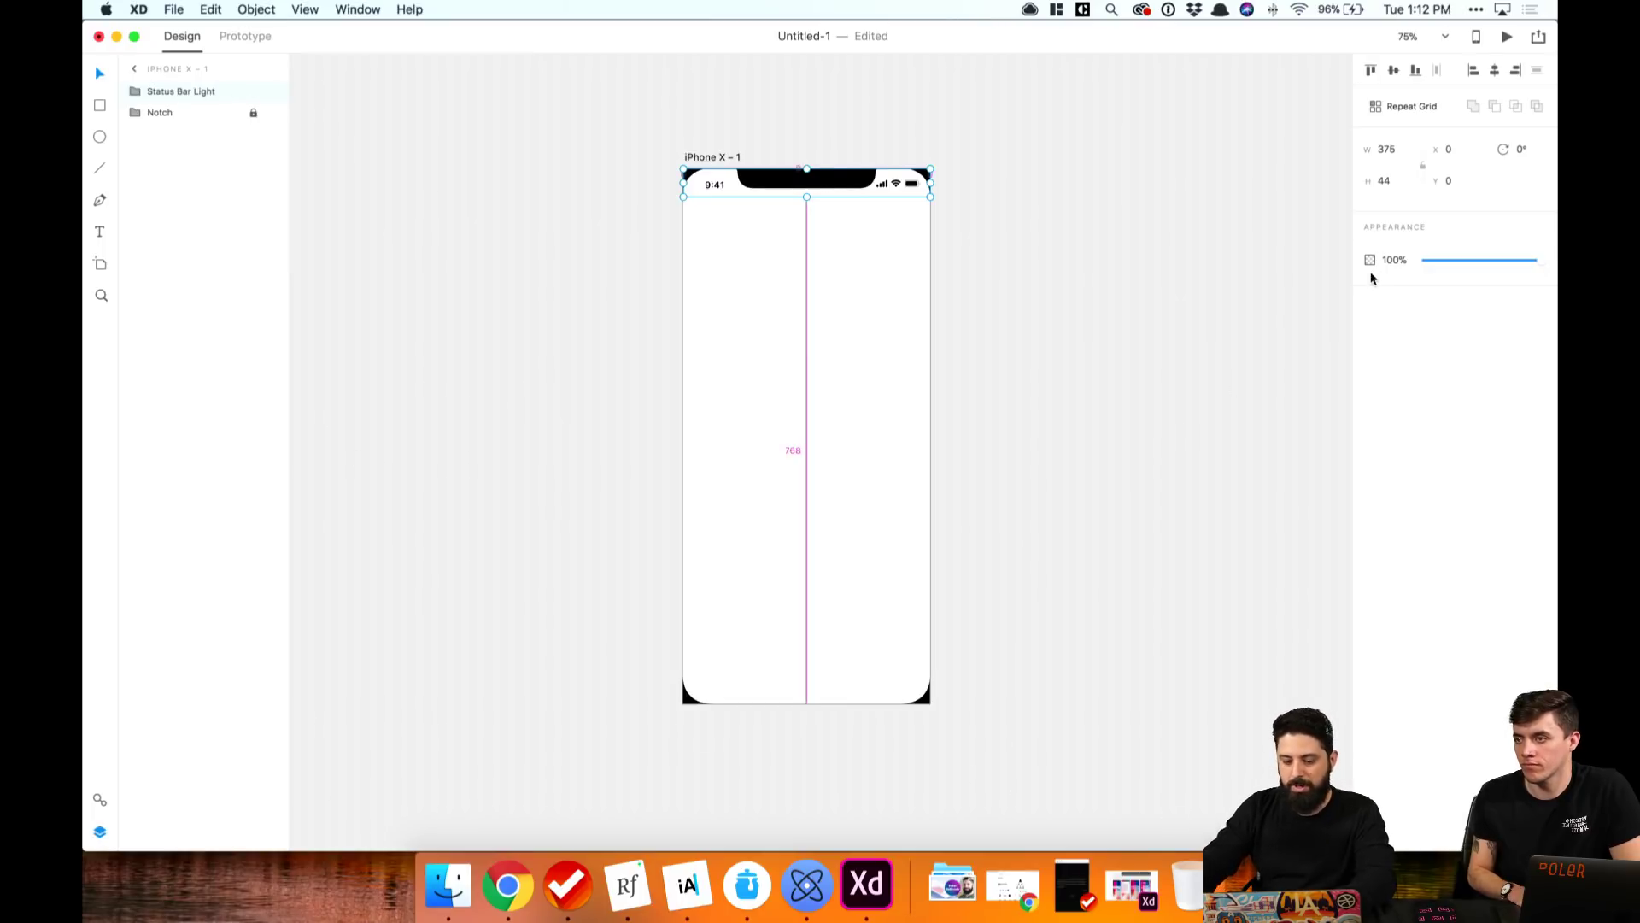
key("ctrl+alt+Left")
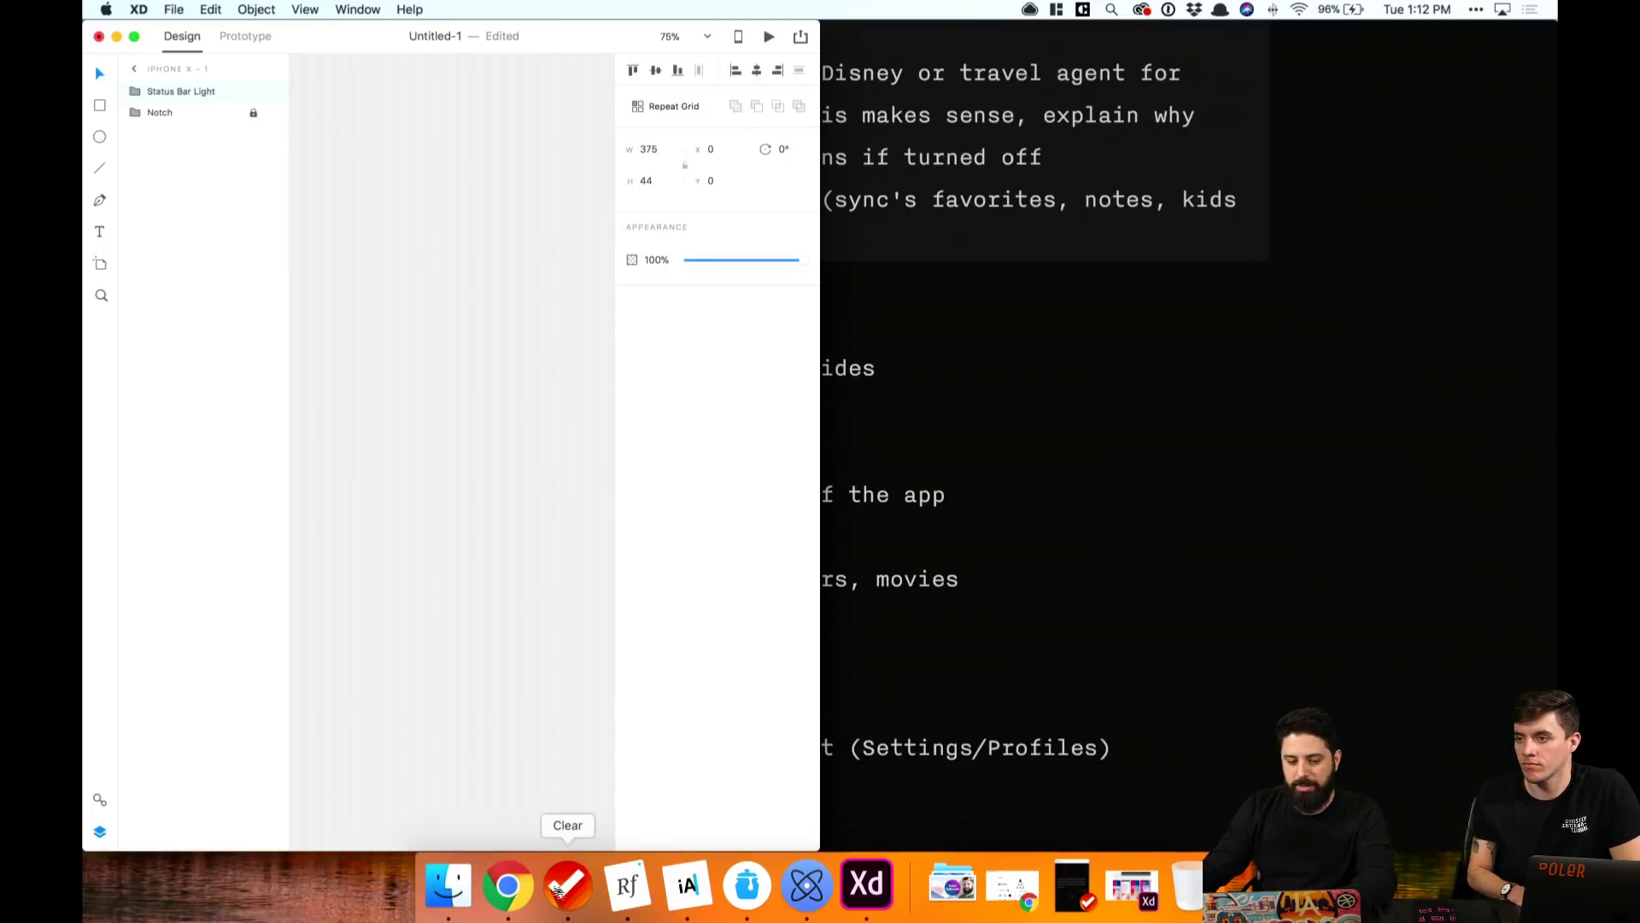
key("ctrl+alt+Right")
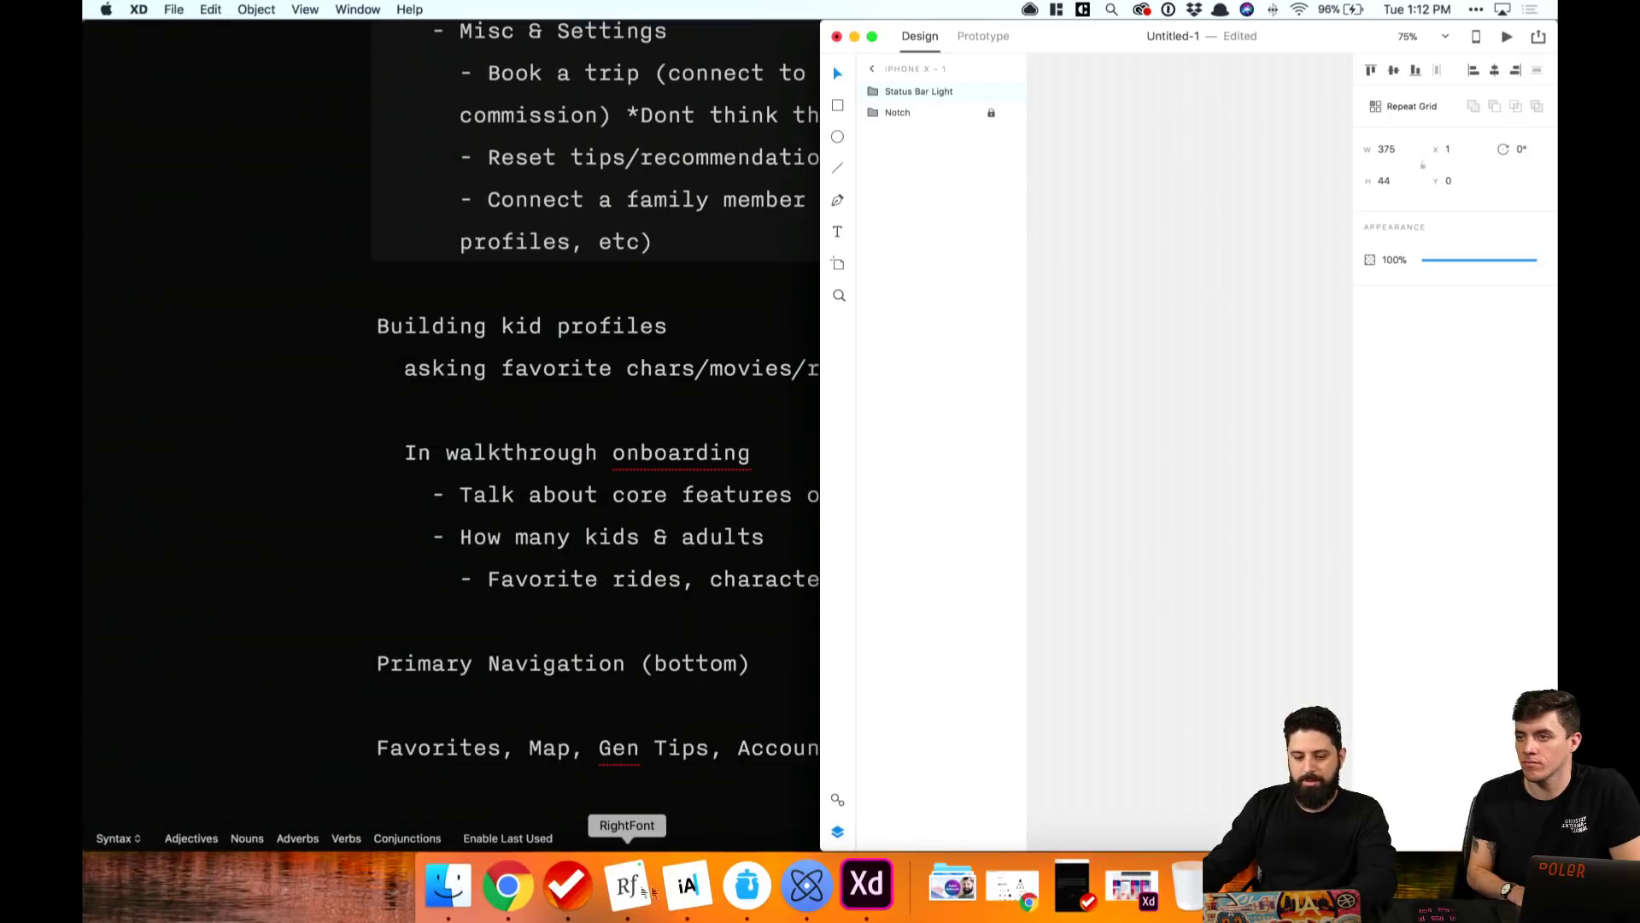
left_click(1132, 884)
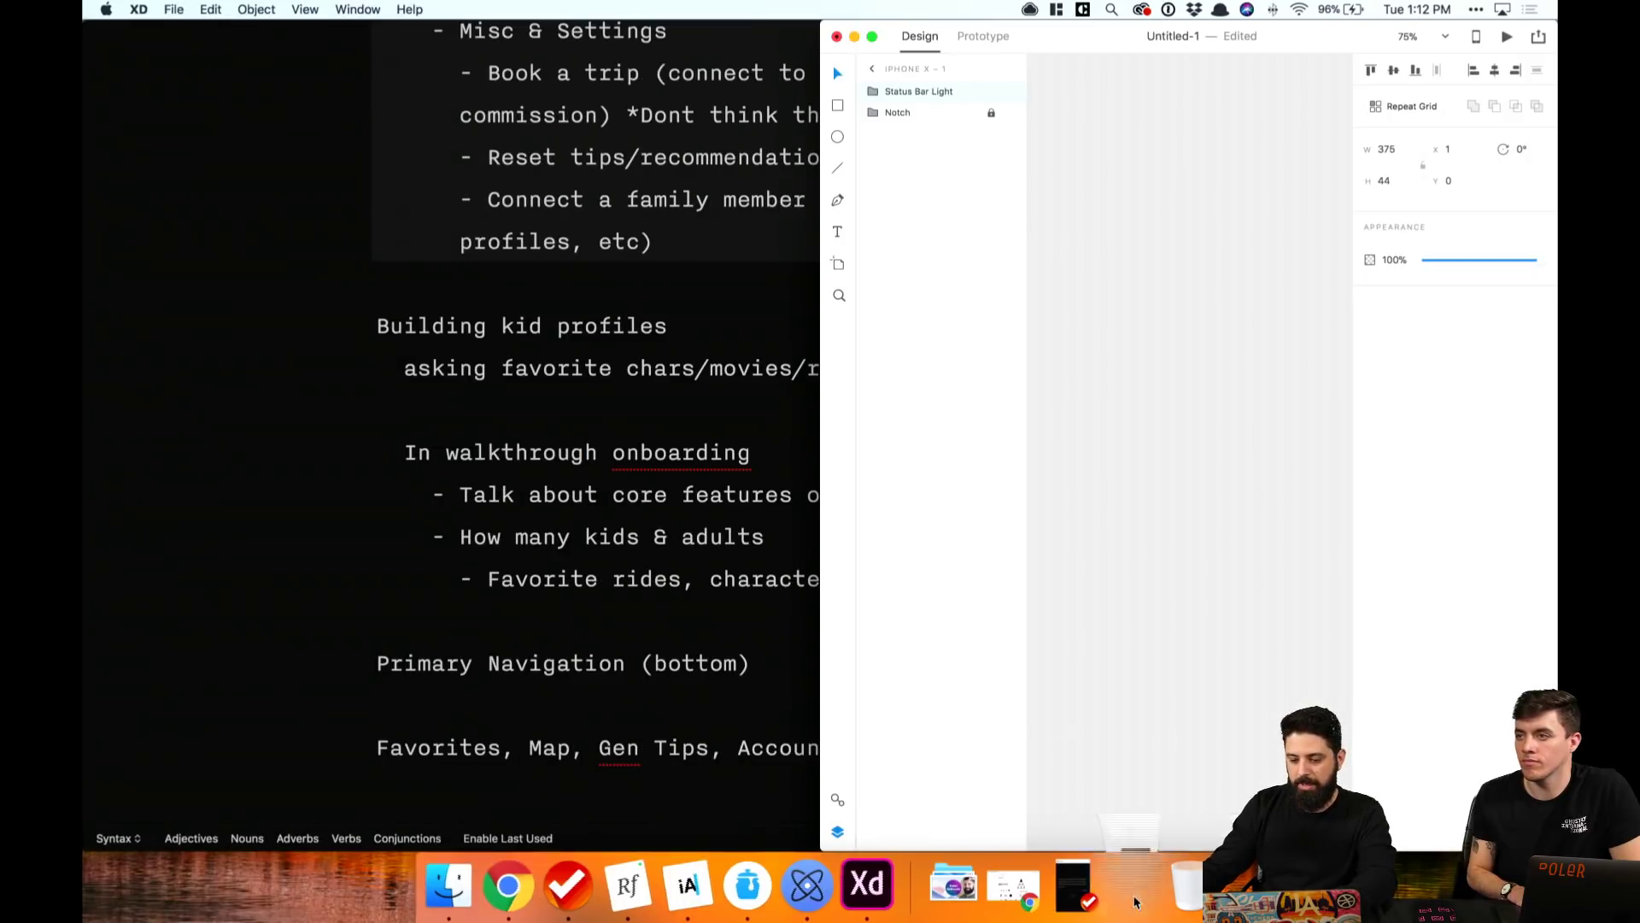
scroll(562, 448, "up", 20)
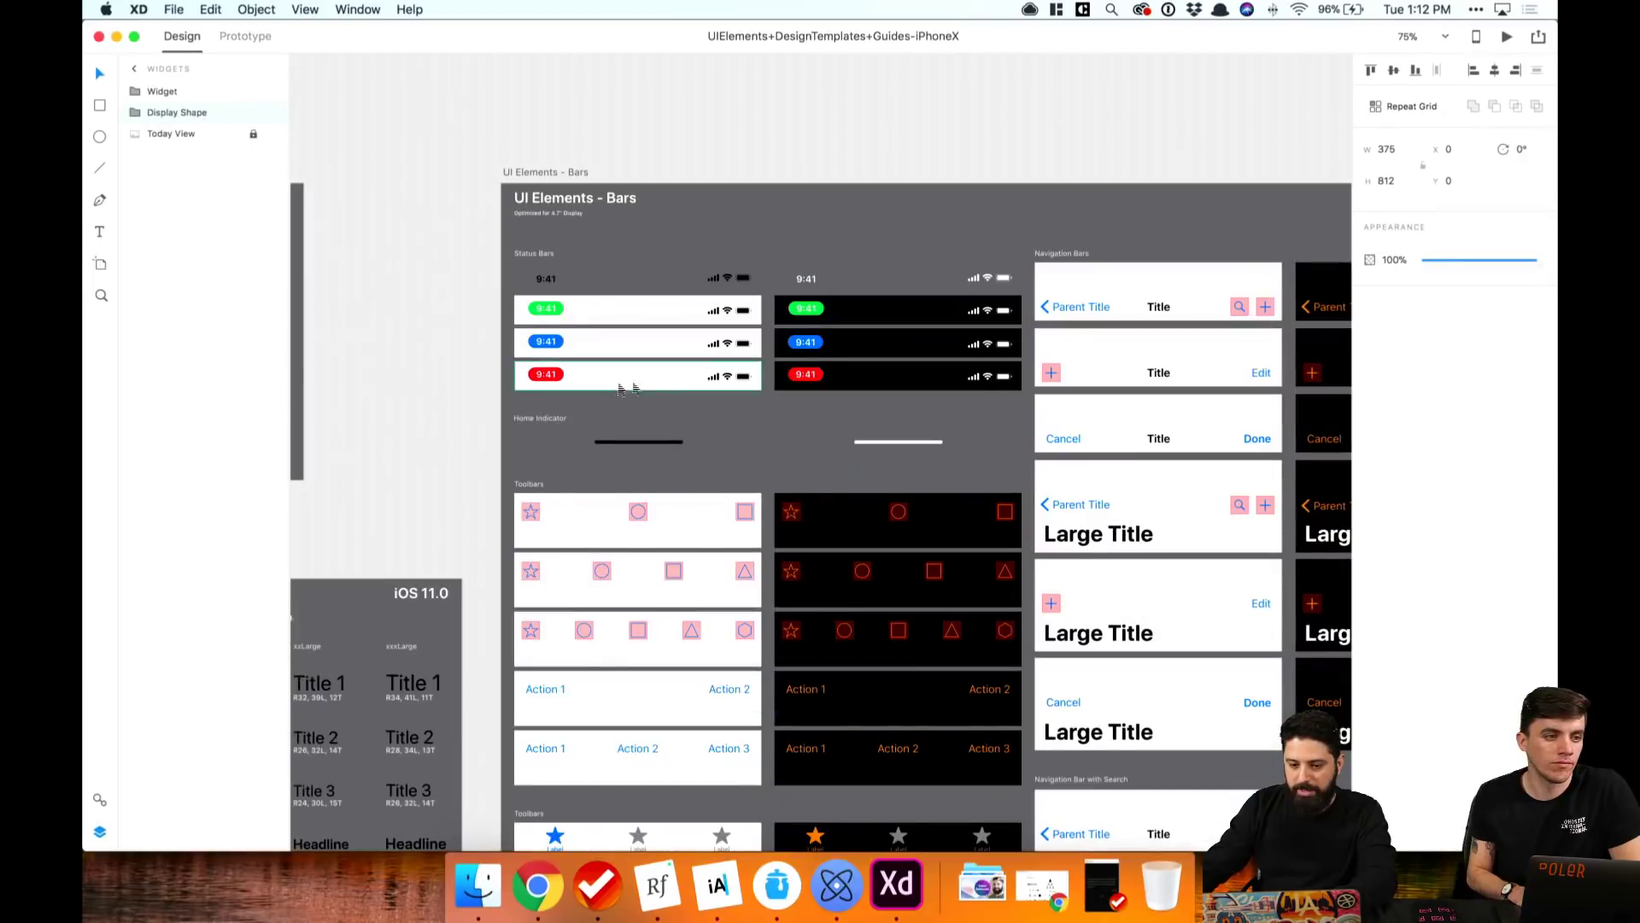
left_click(826, 282)
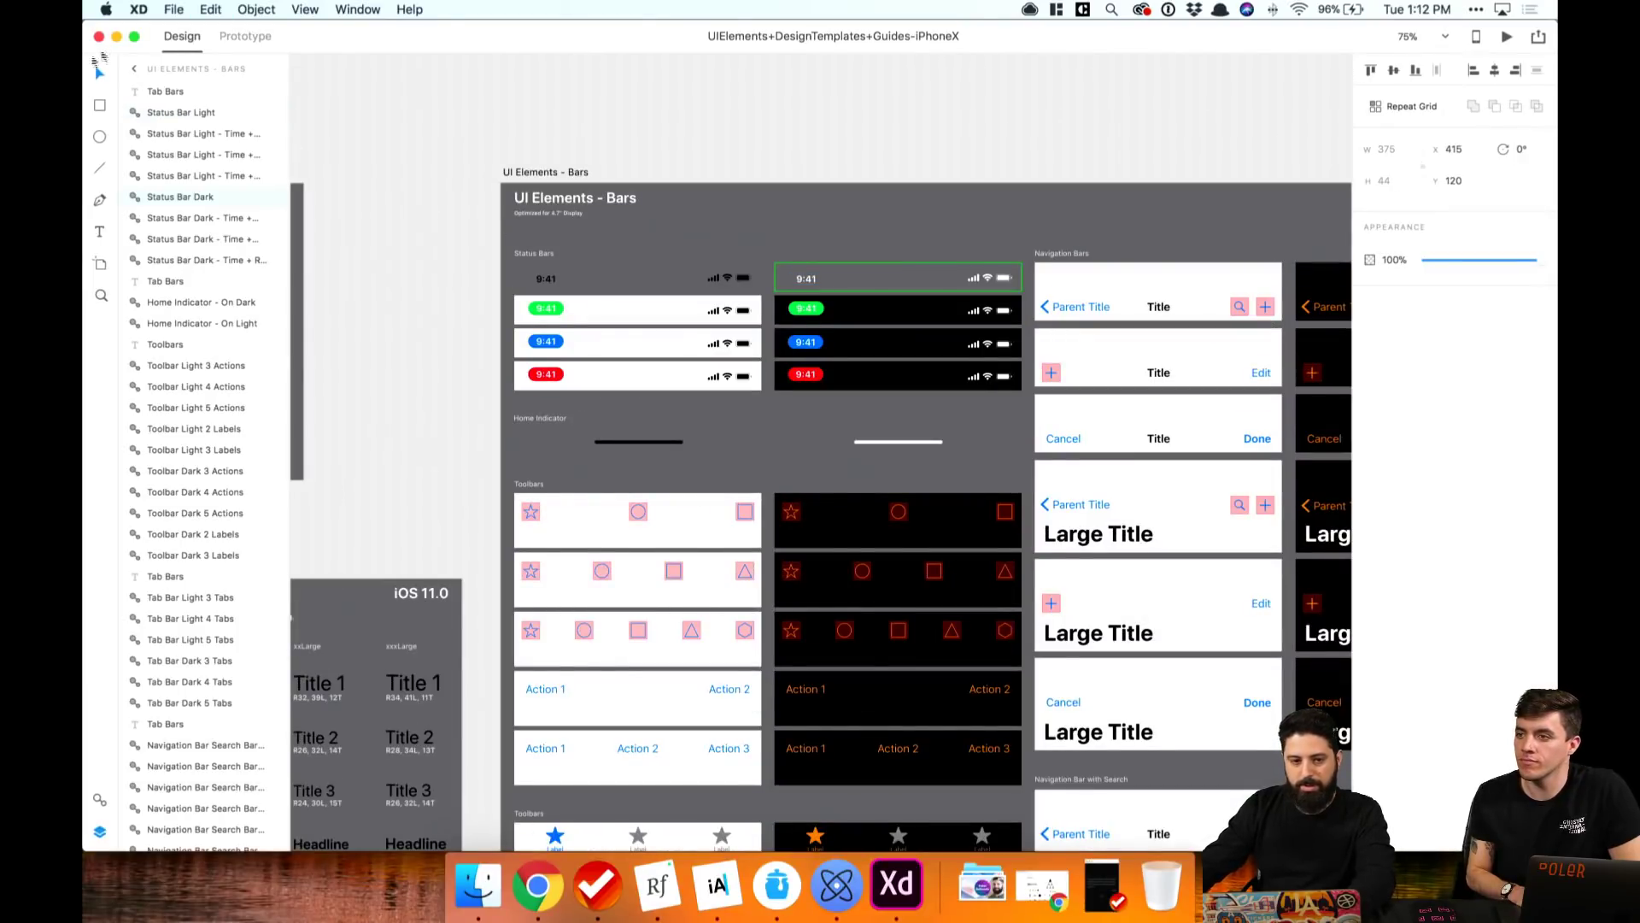
Step: Minimize the UI kit, maximize the new document's window, paste Status Bar Dark onto iPhone X – 1 and align it to the artboard's top
left_click(116, 38)
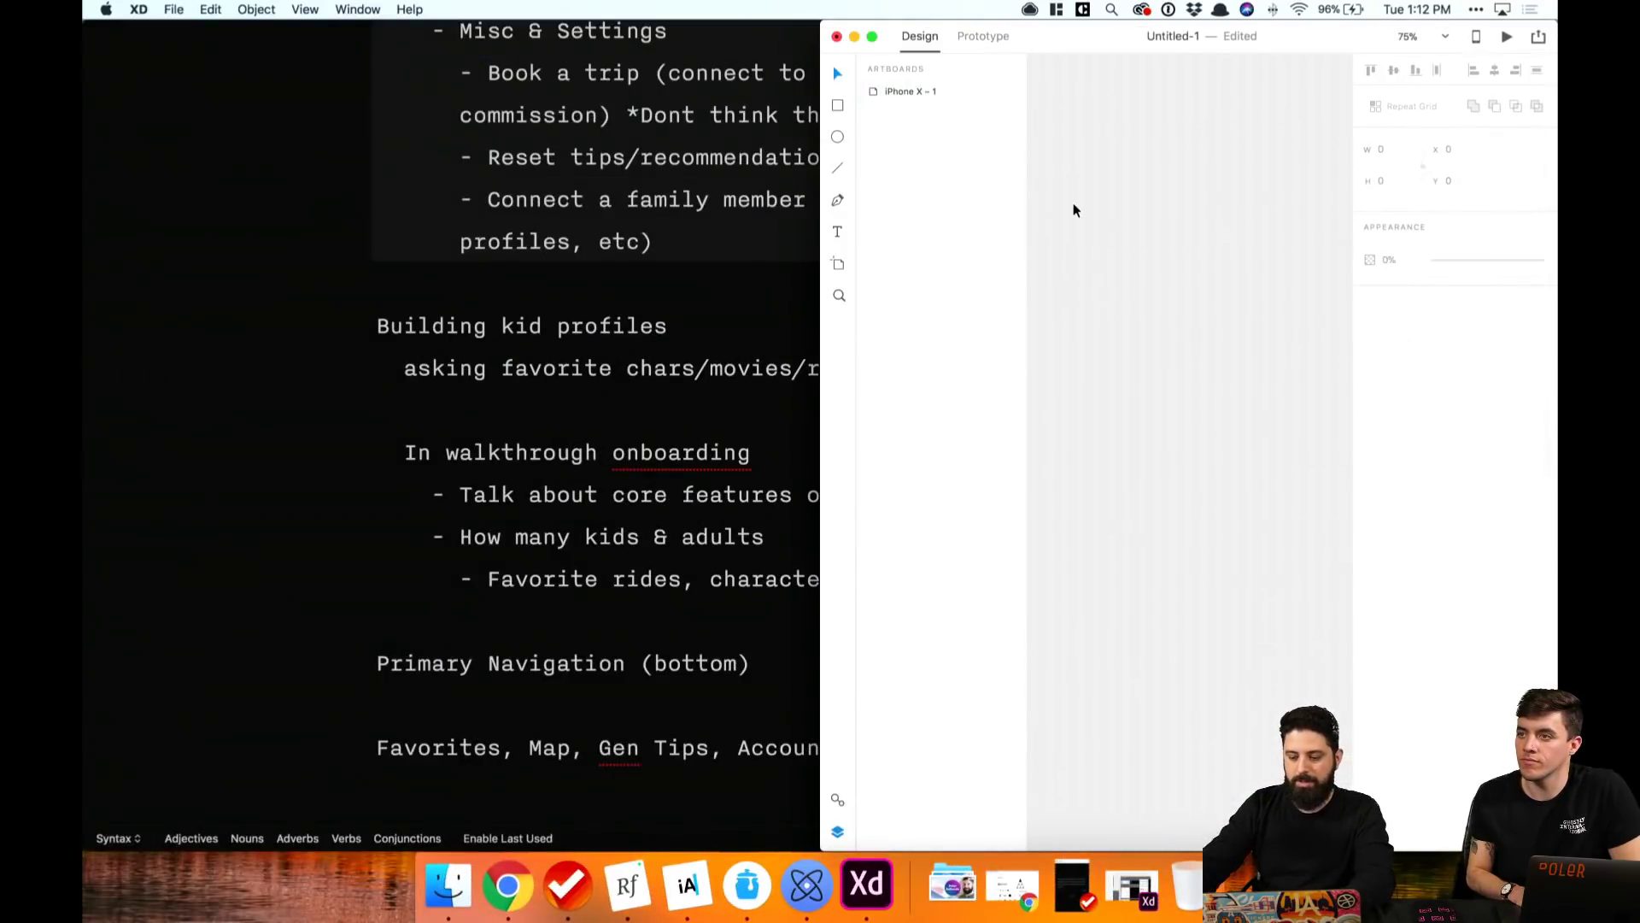
key("ctrl+alt+Return")
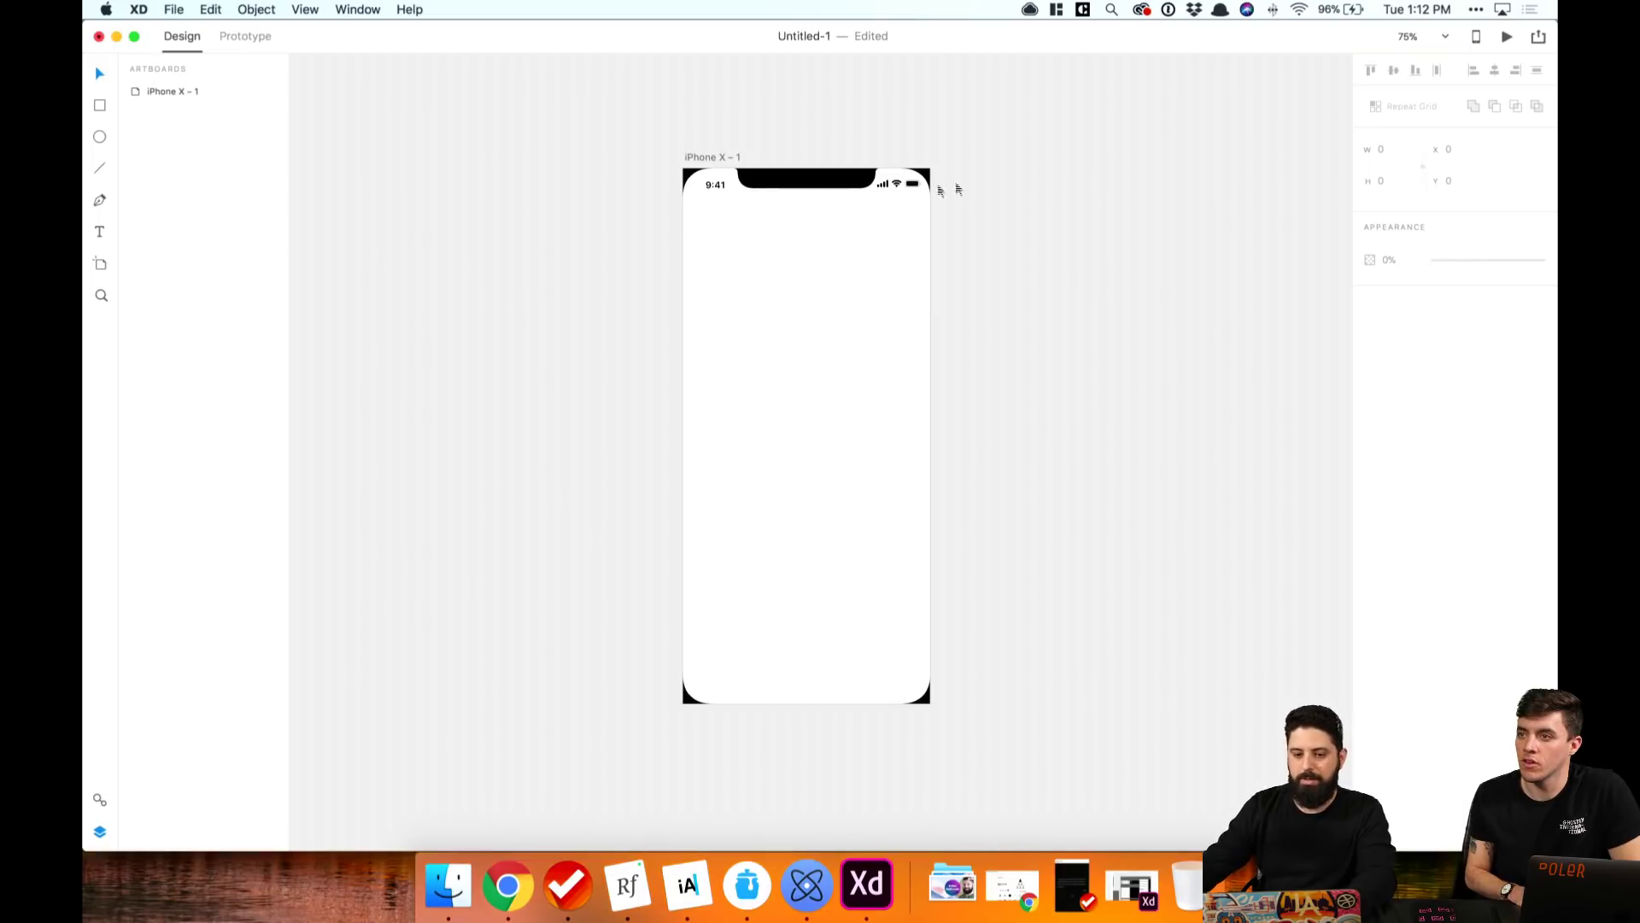
left_click(701, 158)
key("super+v")
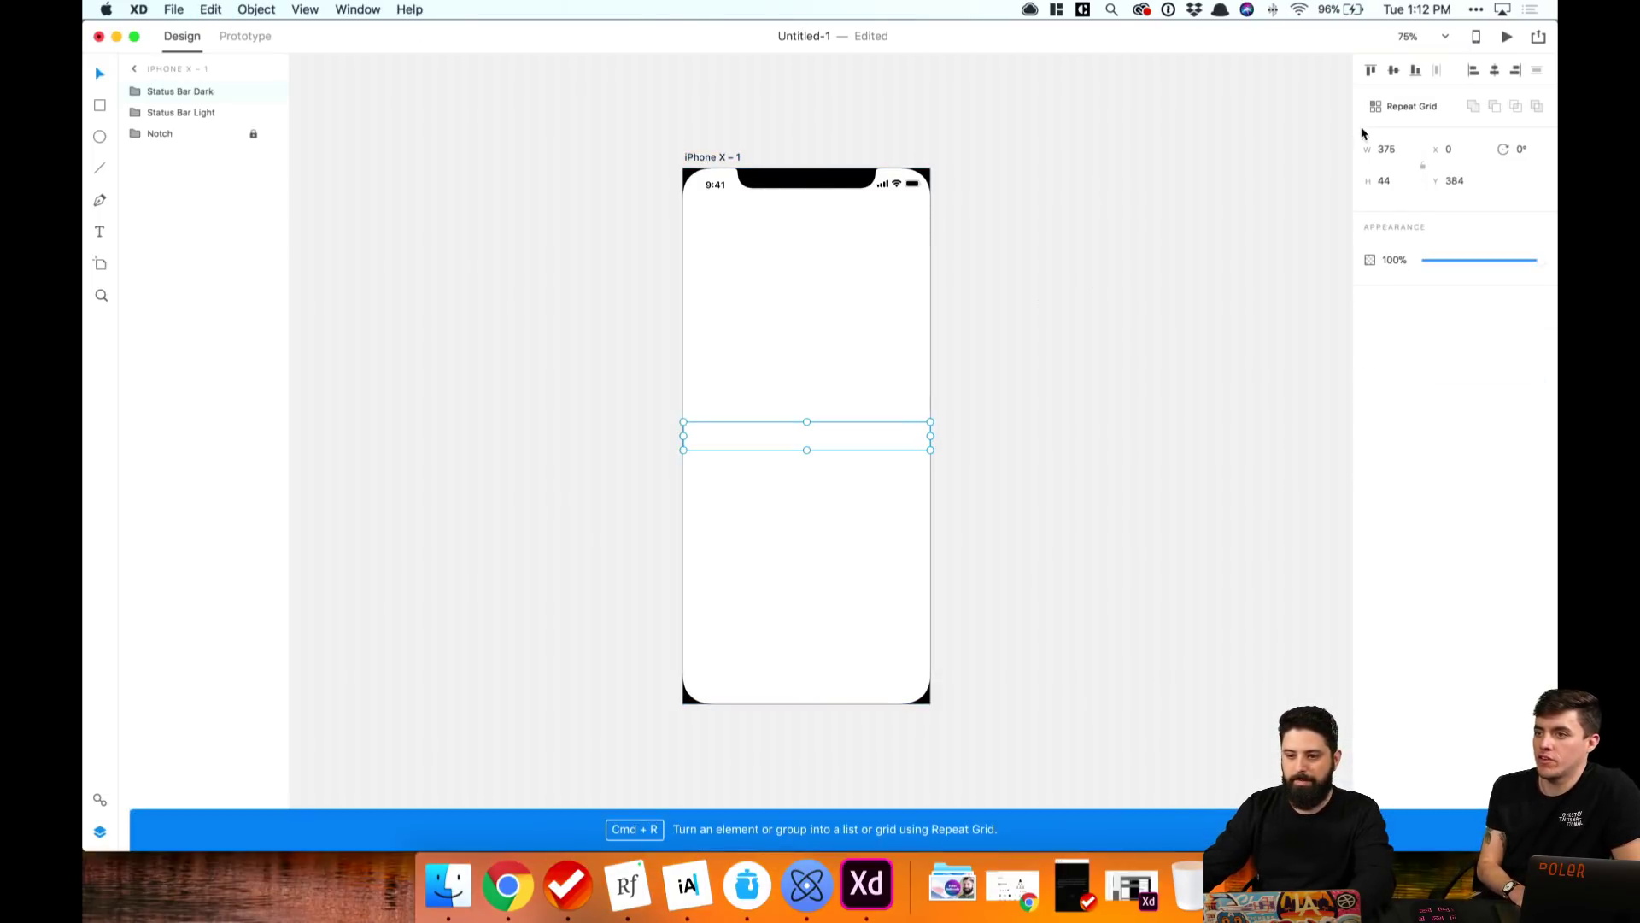
left_click(1372, 71)
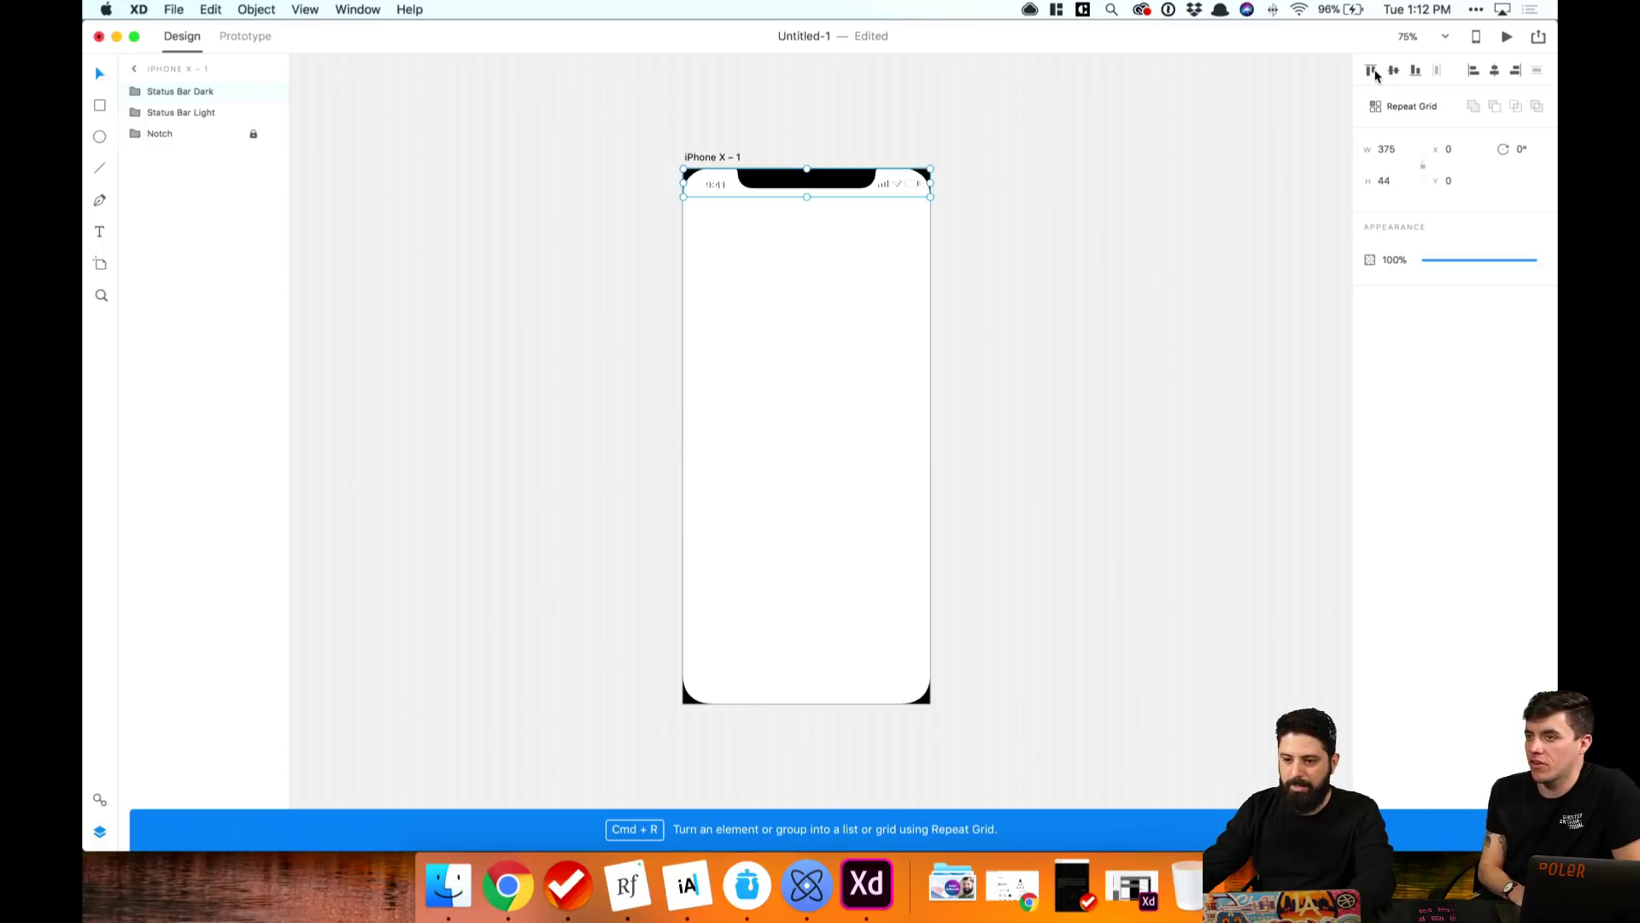
Step: Hide the Status Bar Dark layer on the iPhone X – 1 artboard and deselect everything
scroll(608, 264, "up", 3)
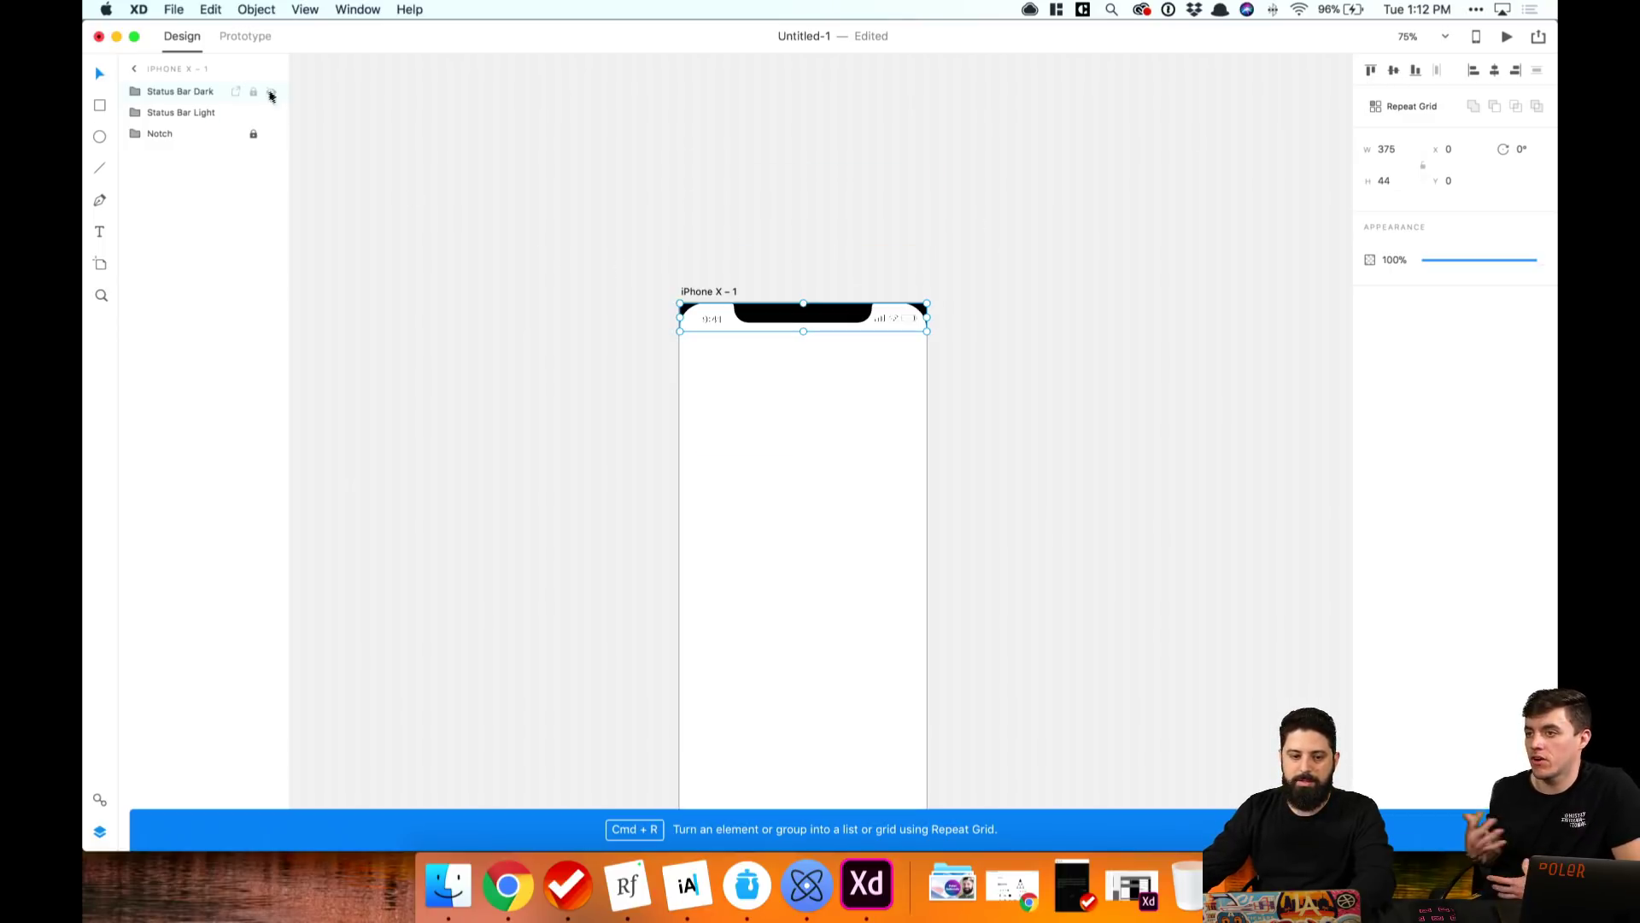
left_click(271, 93)
left_click(521, 171)
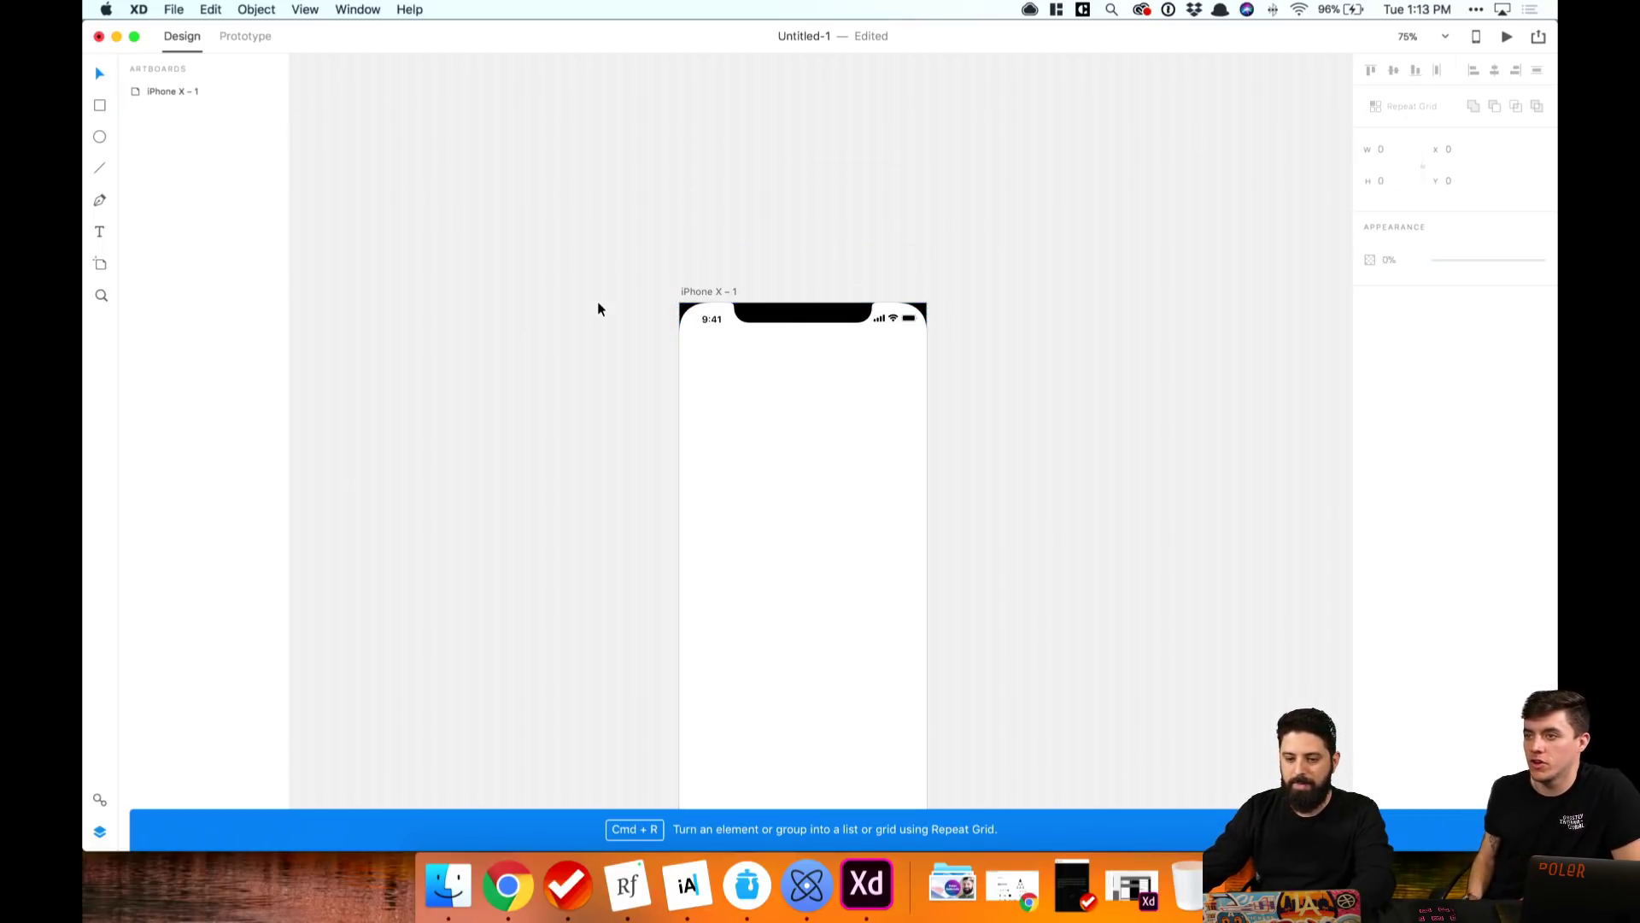
Step: Duplicate the iPhone X – 1 artboard and rename the original artboard as Light Screen
left_click(710, 299)
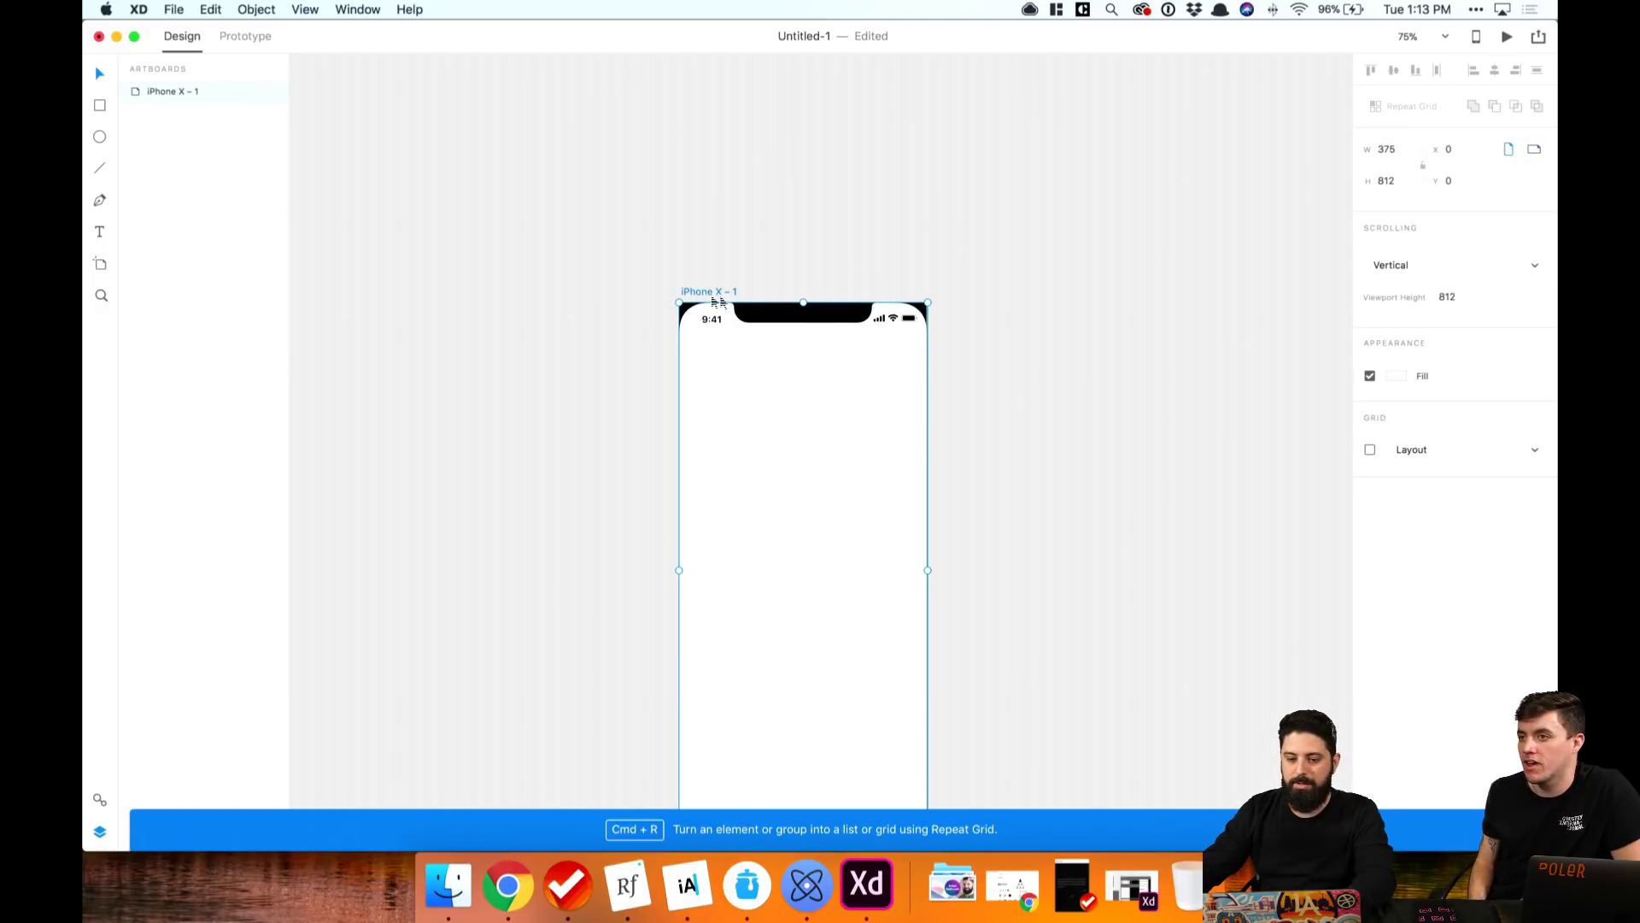
key("super+d")
left_click(694, 297)
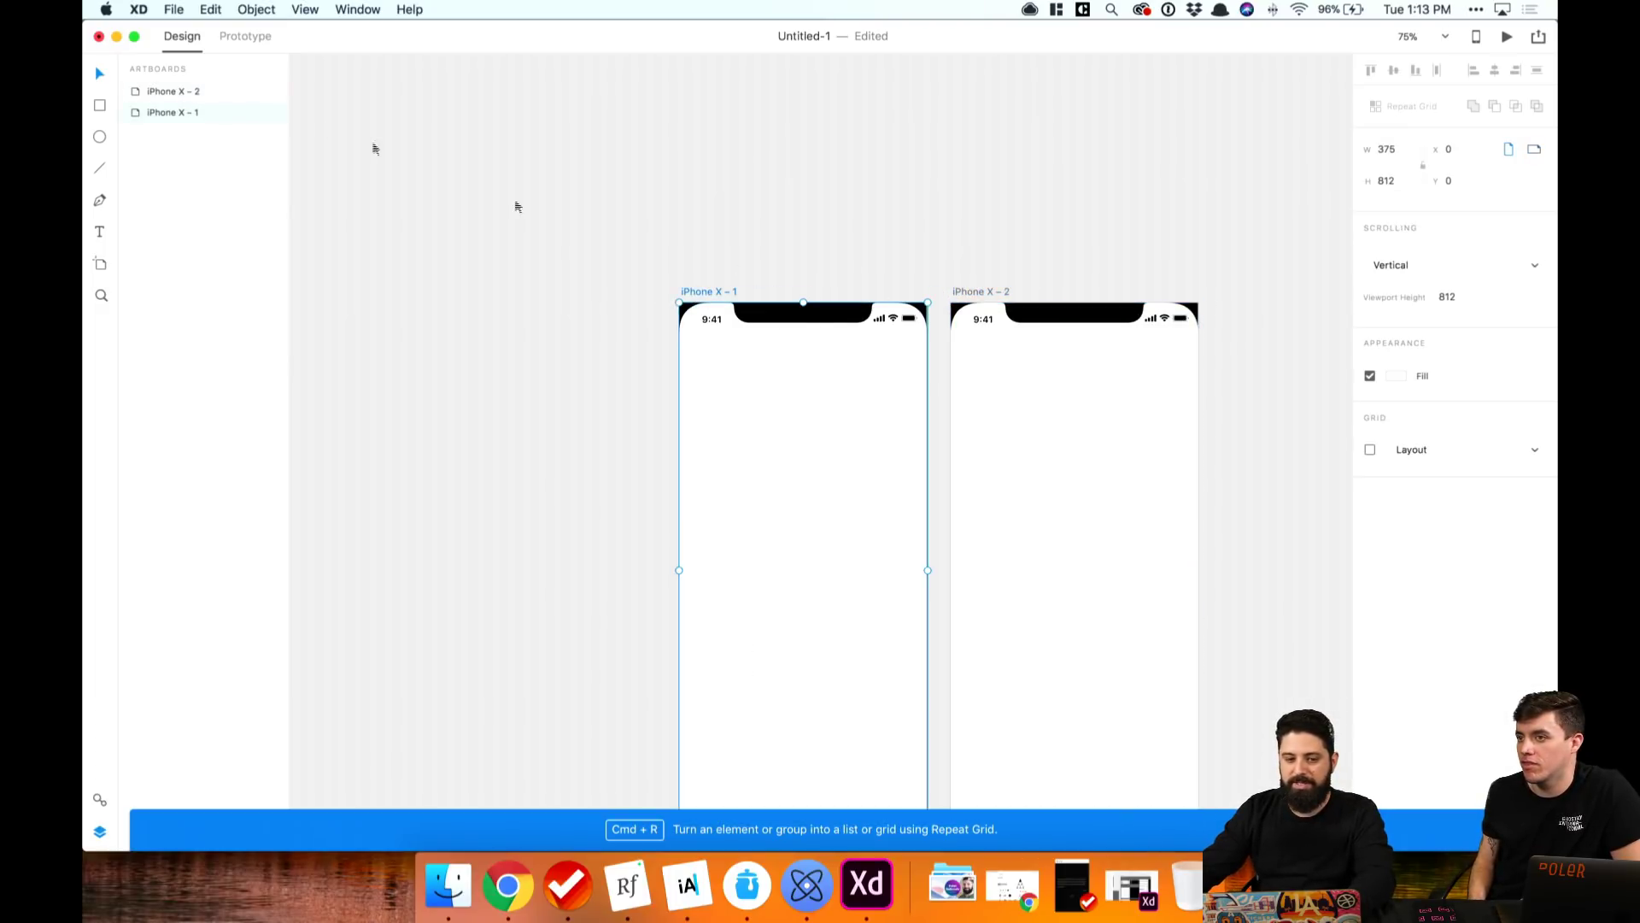
double_click(175, 114)
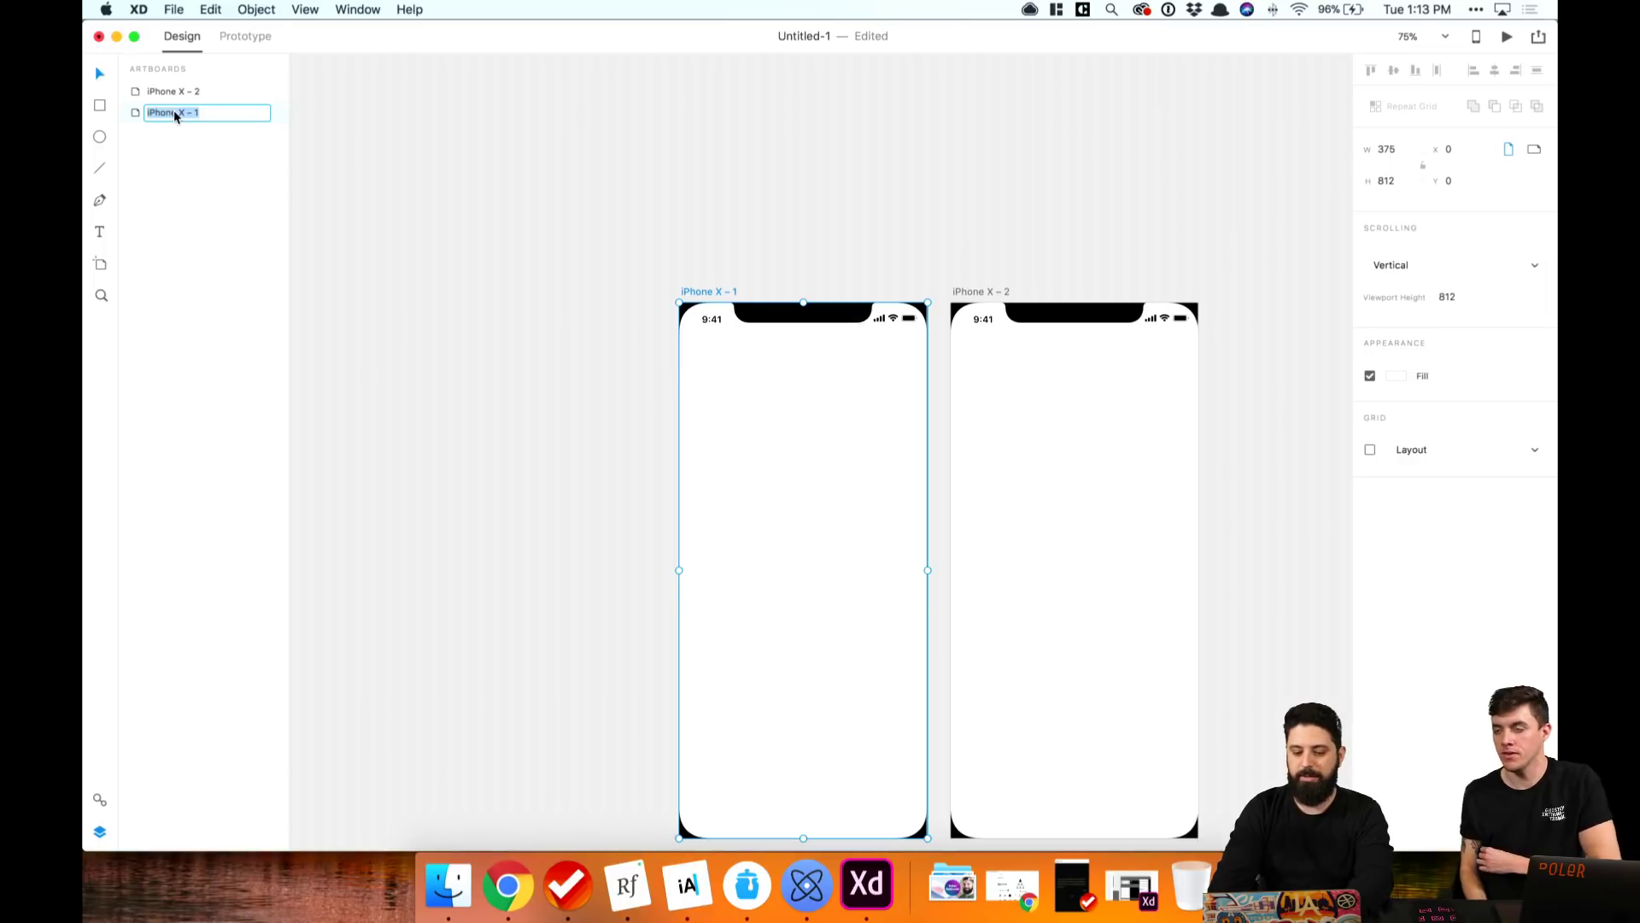
type("Light")
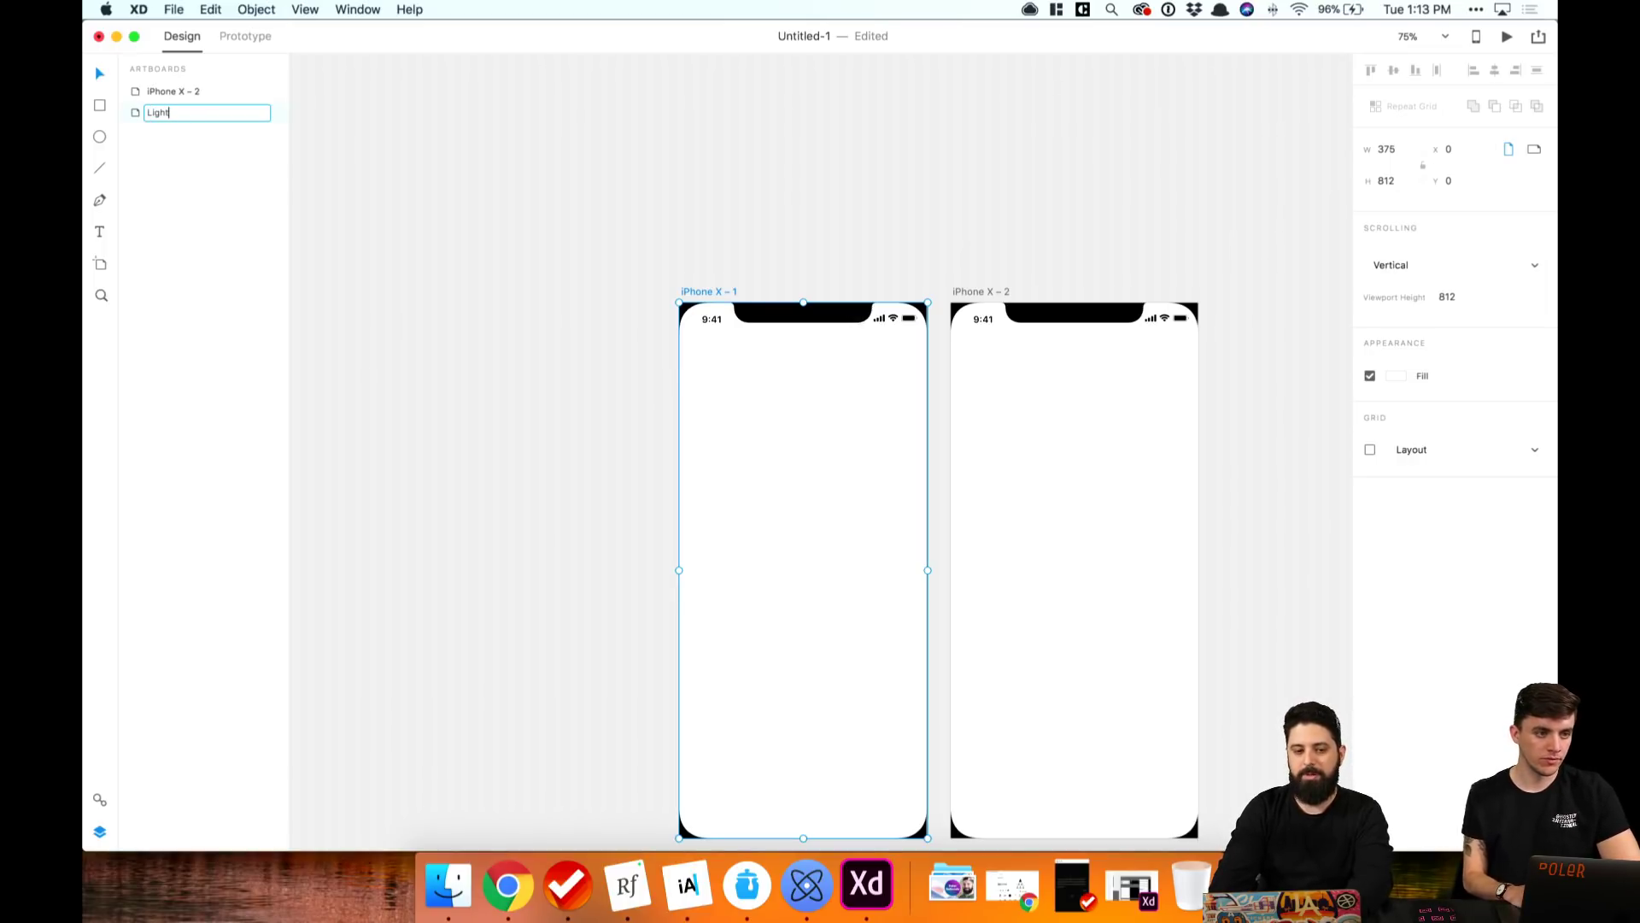
type(" Screen")
key("Return")
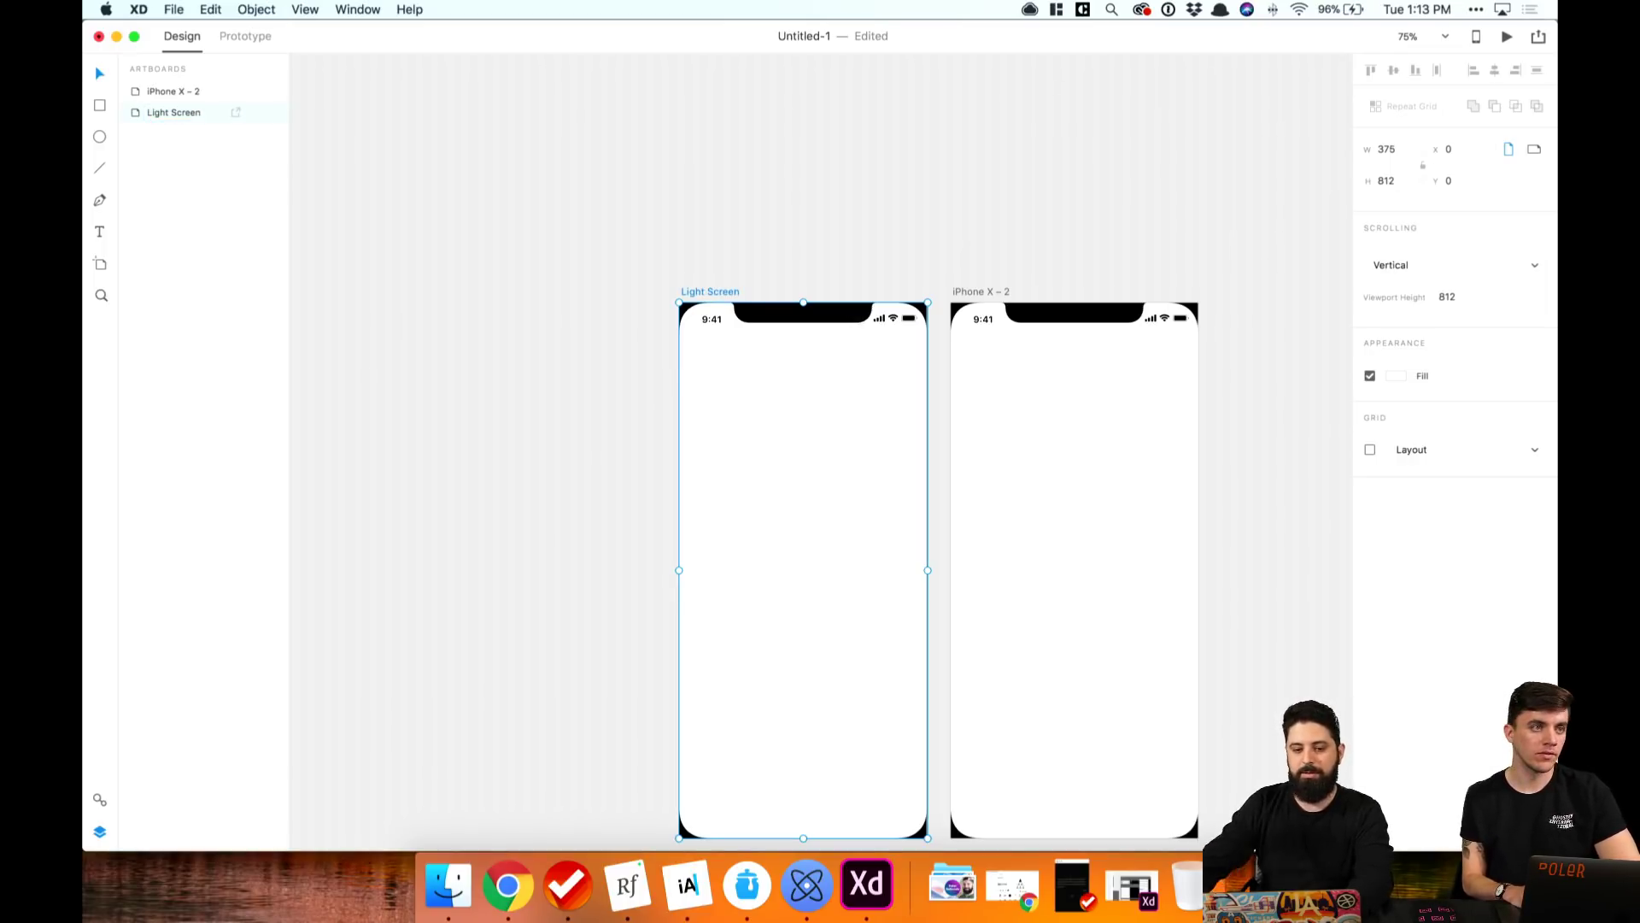
Step: Rename the duplicated iPhone X – 2 artboard as Dark Screen
left_click(978, 290)
double_click(157, 92)
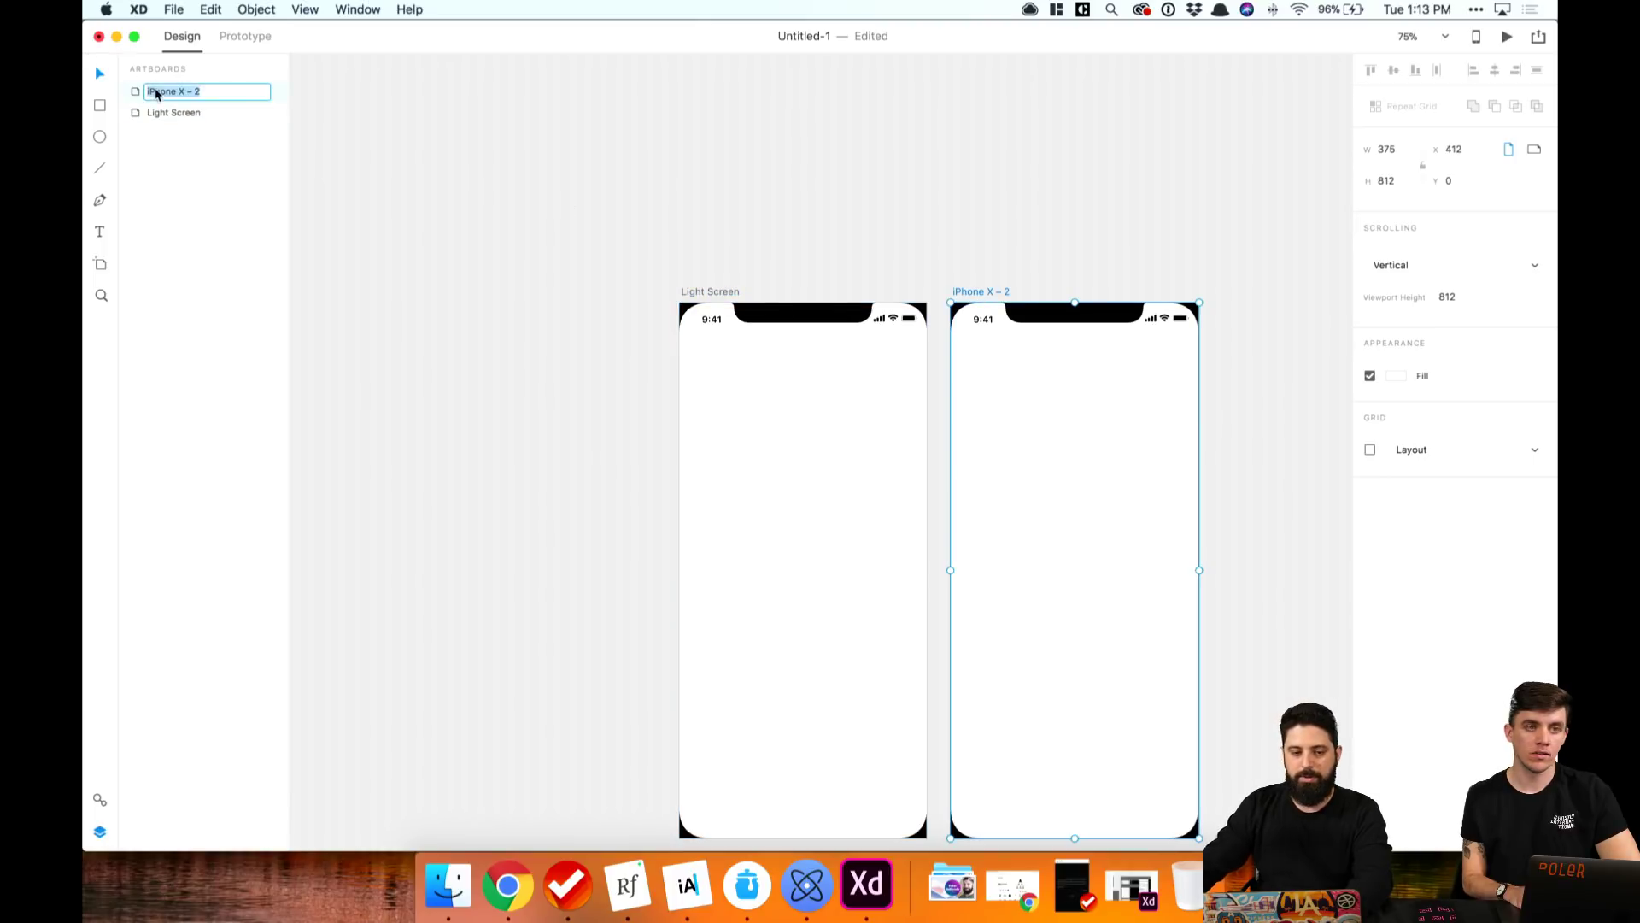
type("Dark Screen")
key("Return")
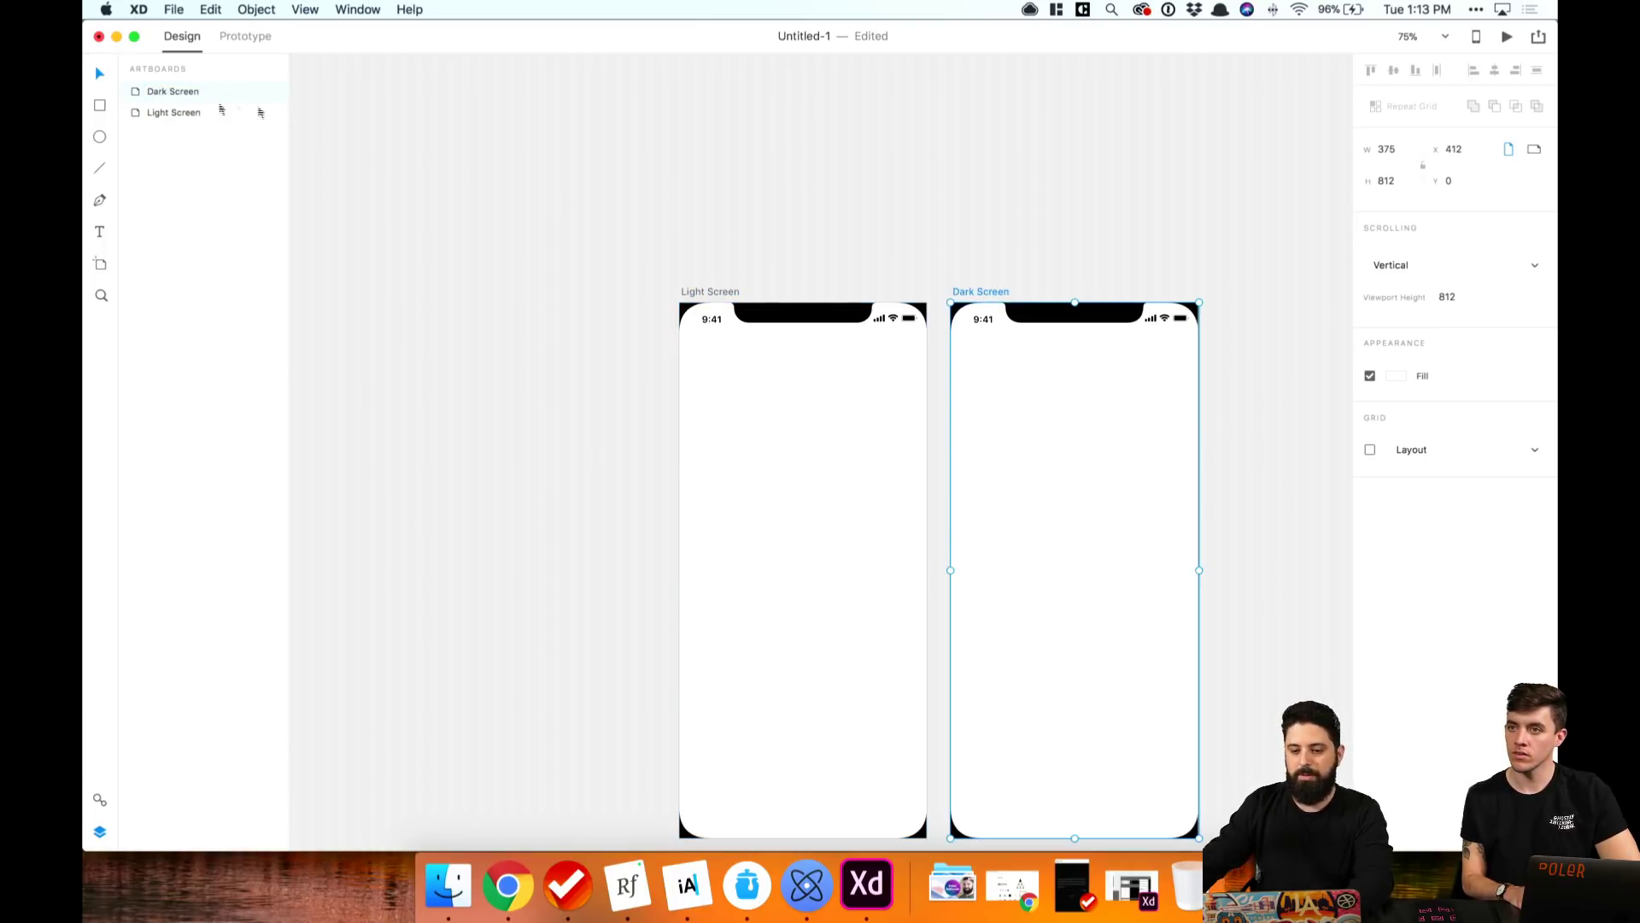
Step: Delete Status Bar Light from the Dark Screen artboard and unhide its Status Bar Dark layer
left_click(984, 320)
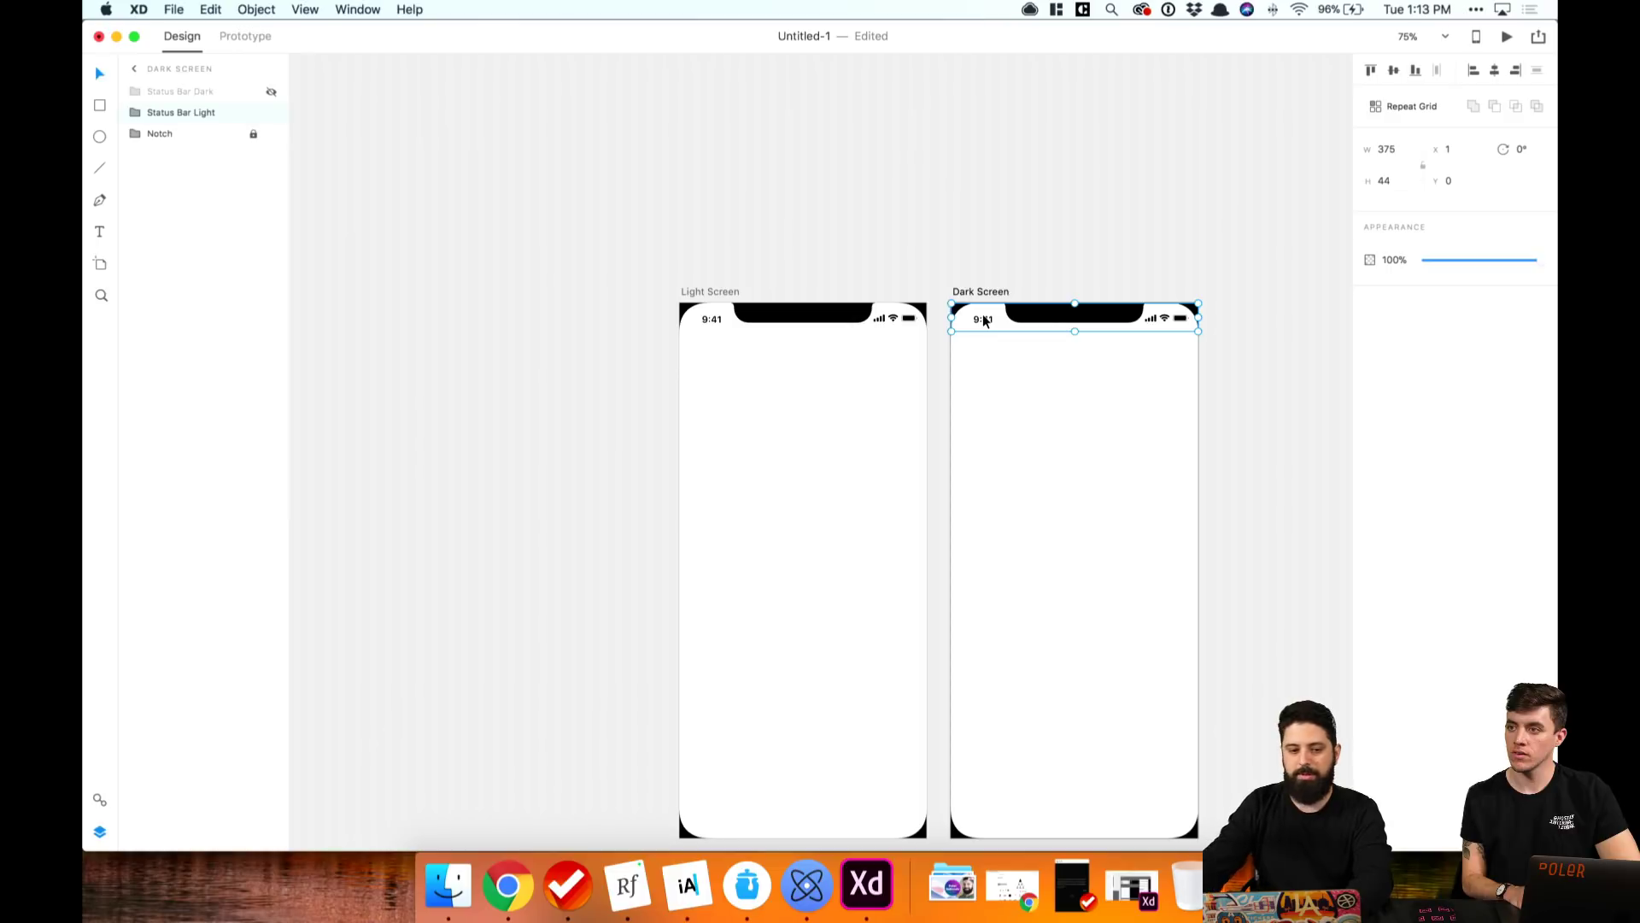
key("Delete")
left_click(270, 92)
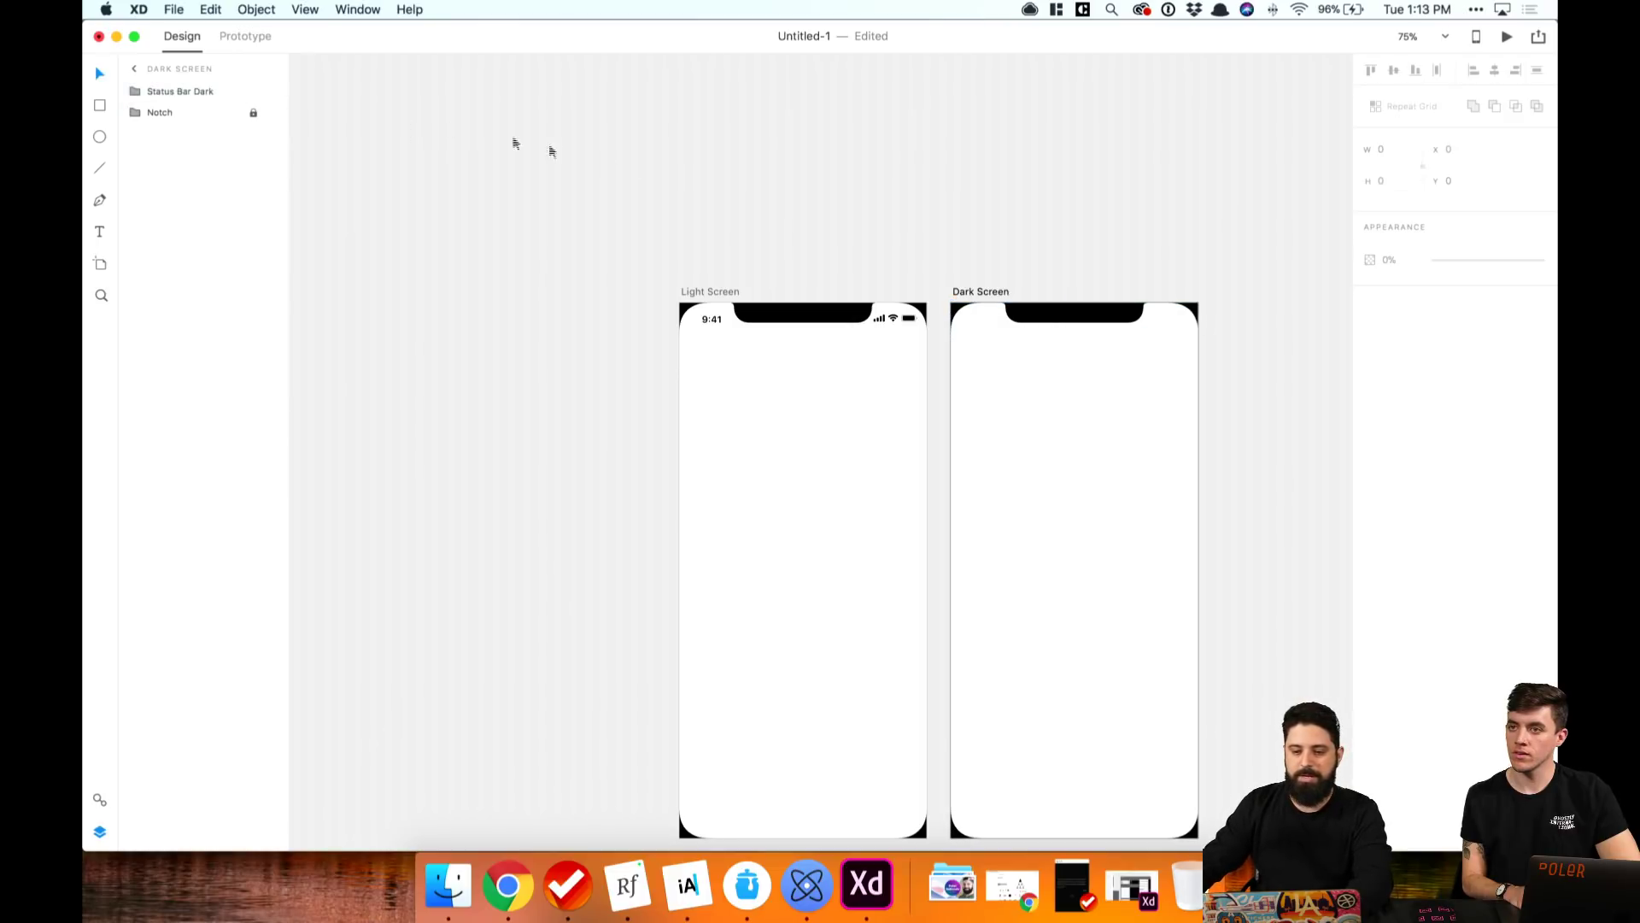
left_click(552, 151)
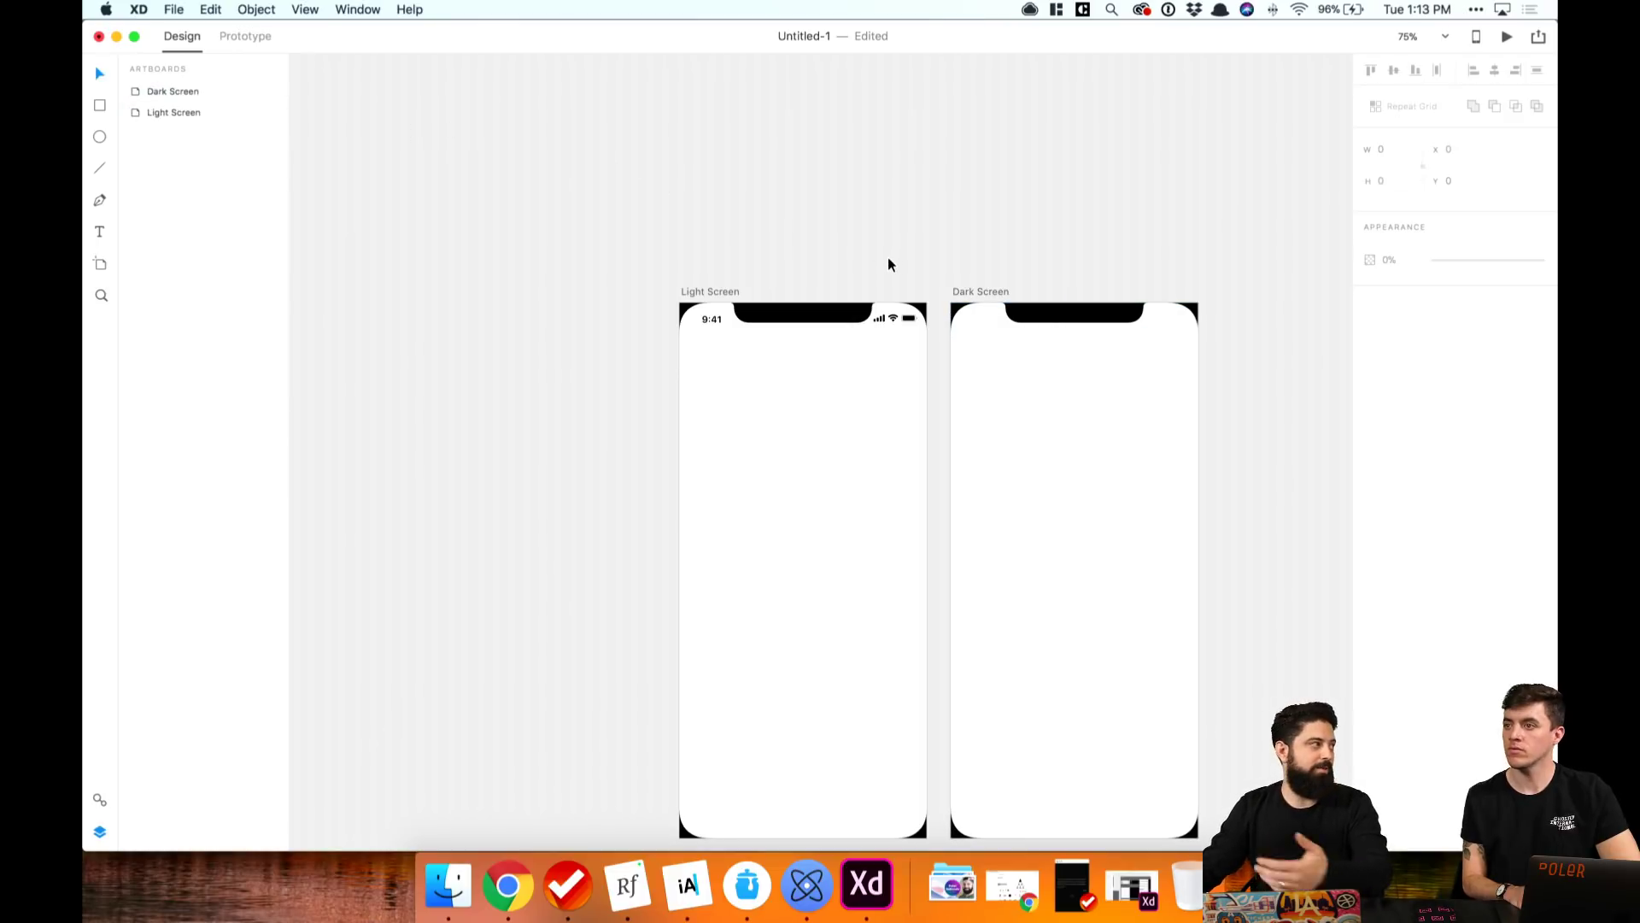
Step: Bring back the minimized UI kit and copy the Home Indicator - On Dark symbol from the Bars artboard
scroll(652, 275, "right", 5)
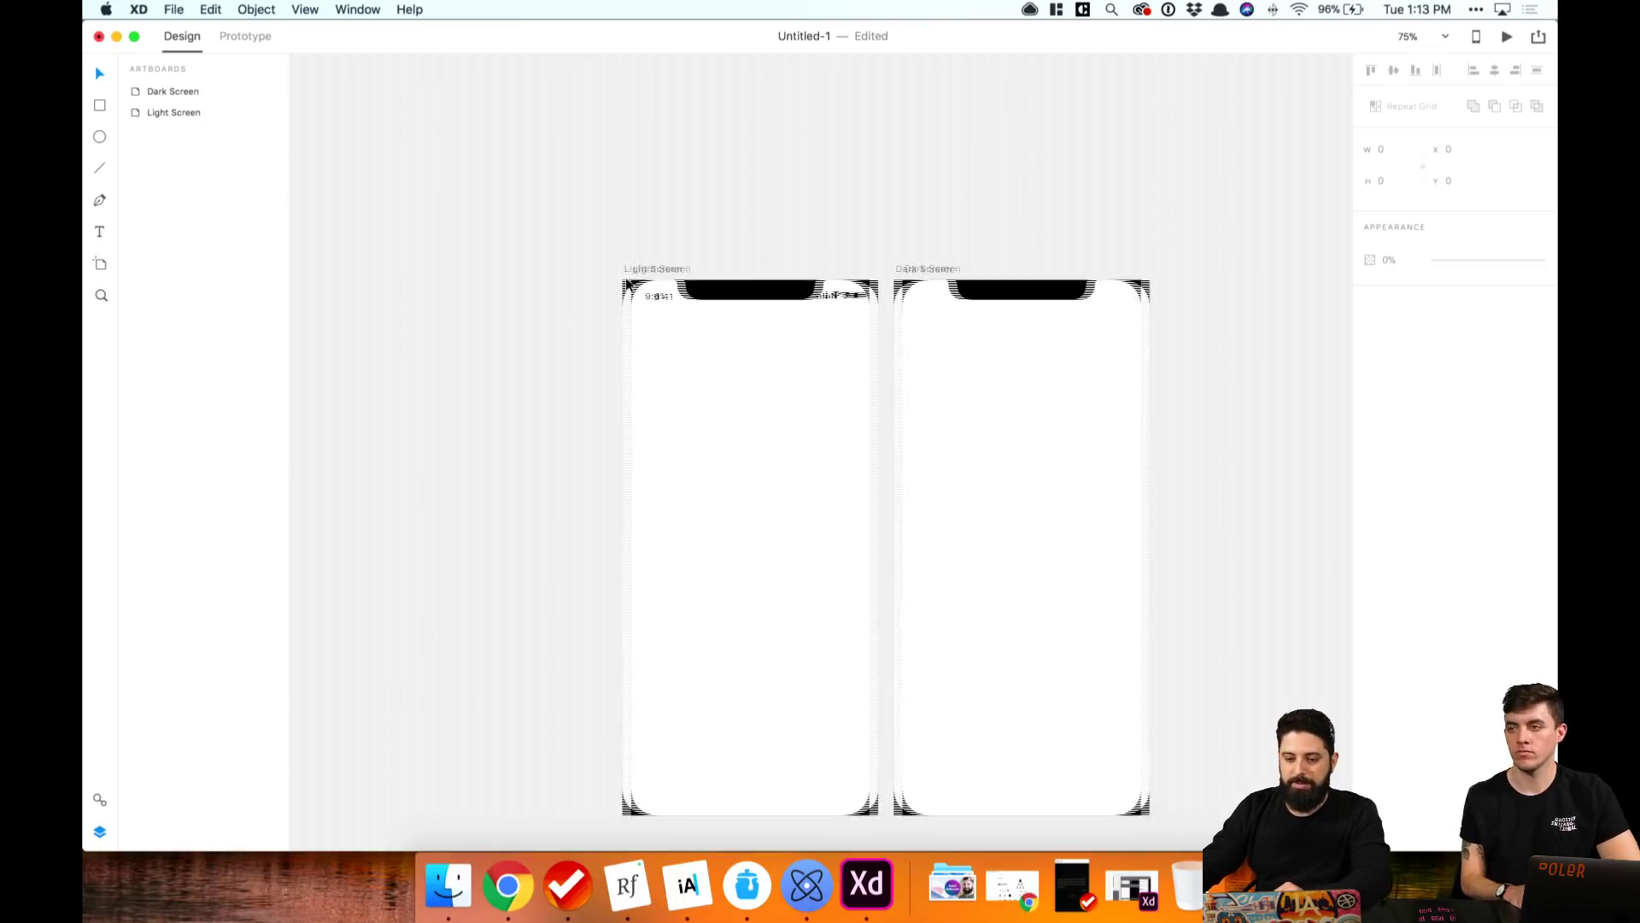
left_click(1132, 886)
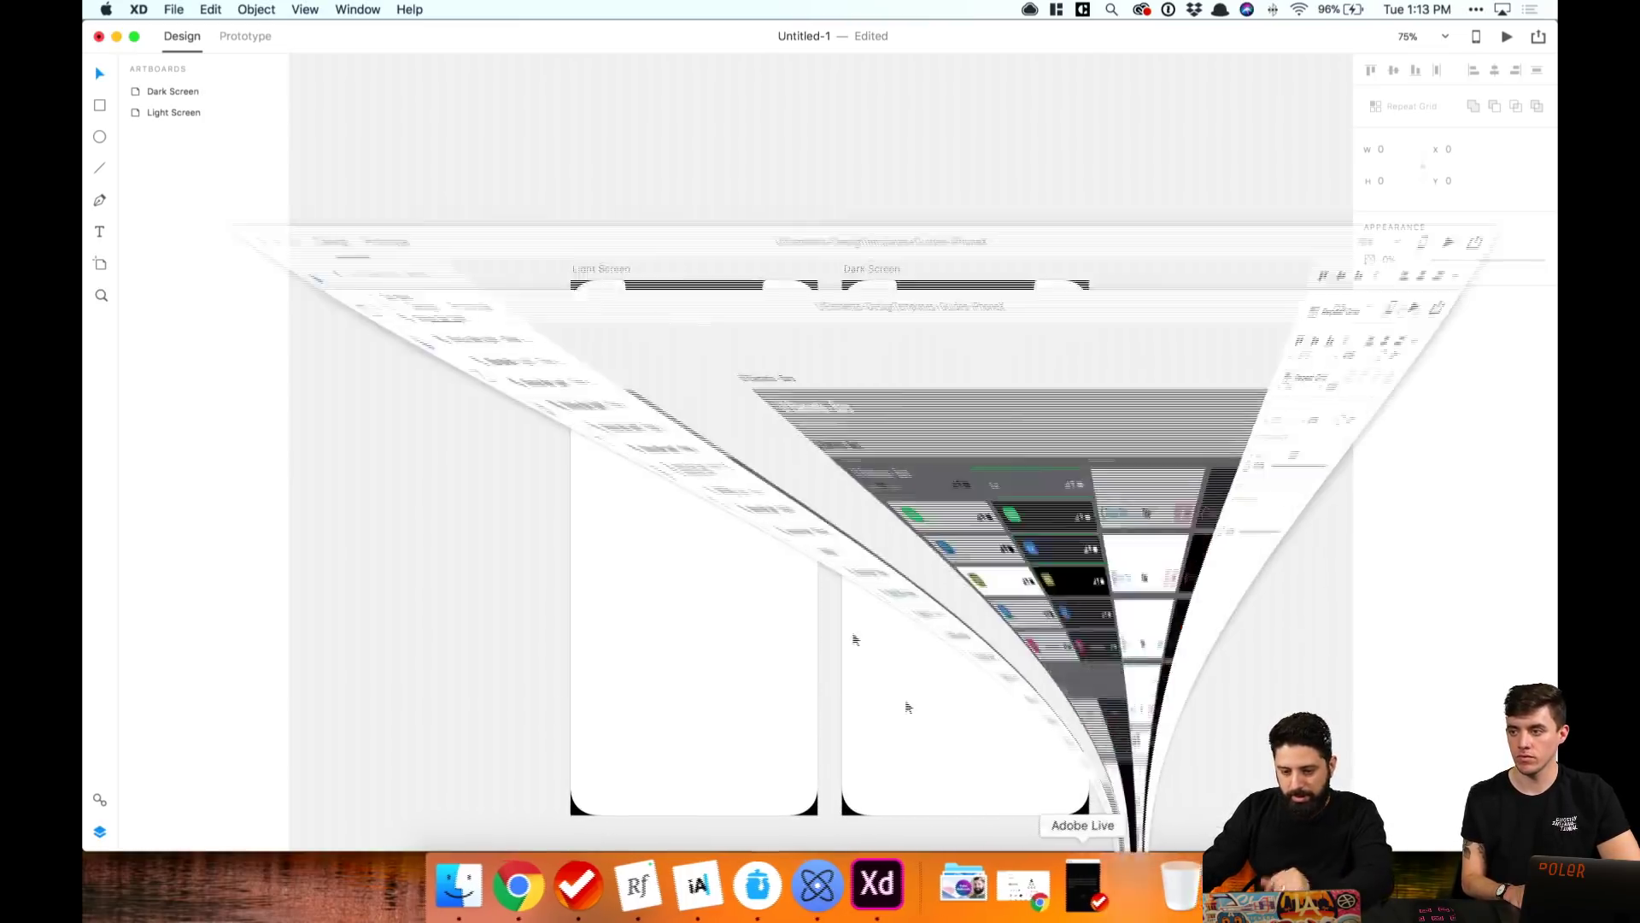
scroll(730, 485, "up", 20)
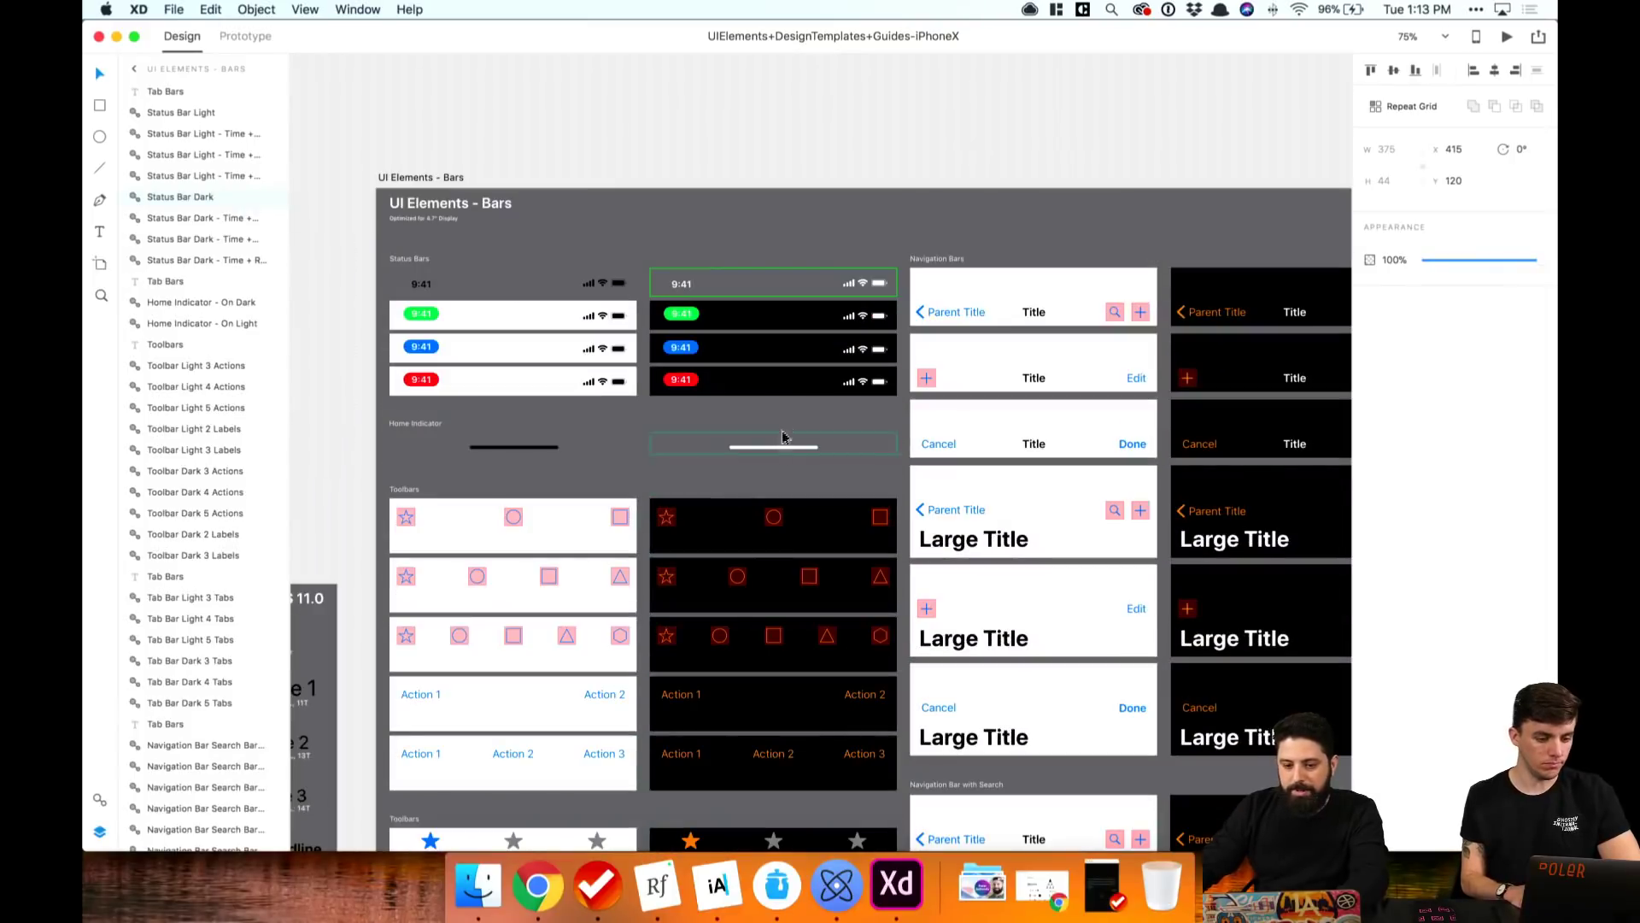
left_click(781, 439)
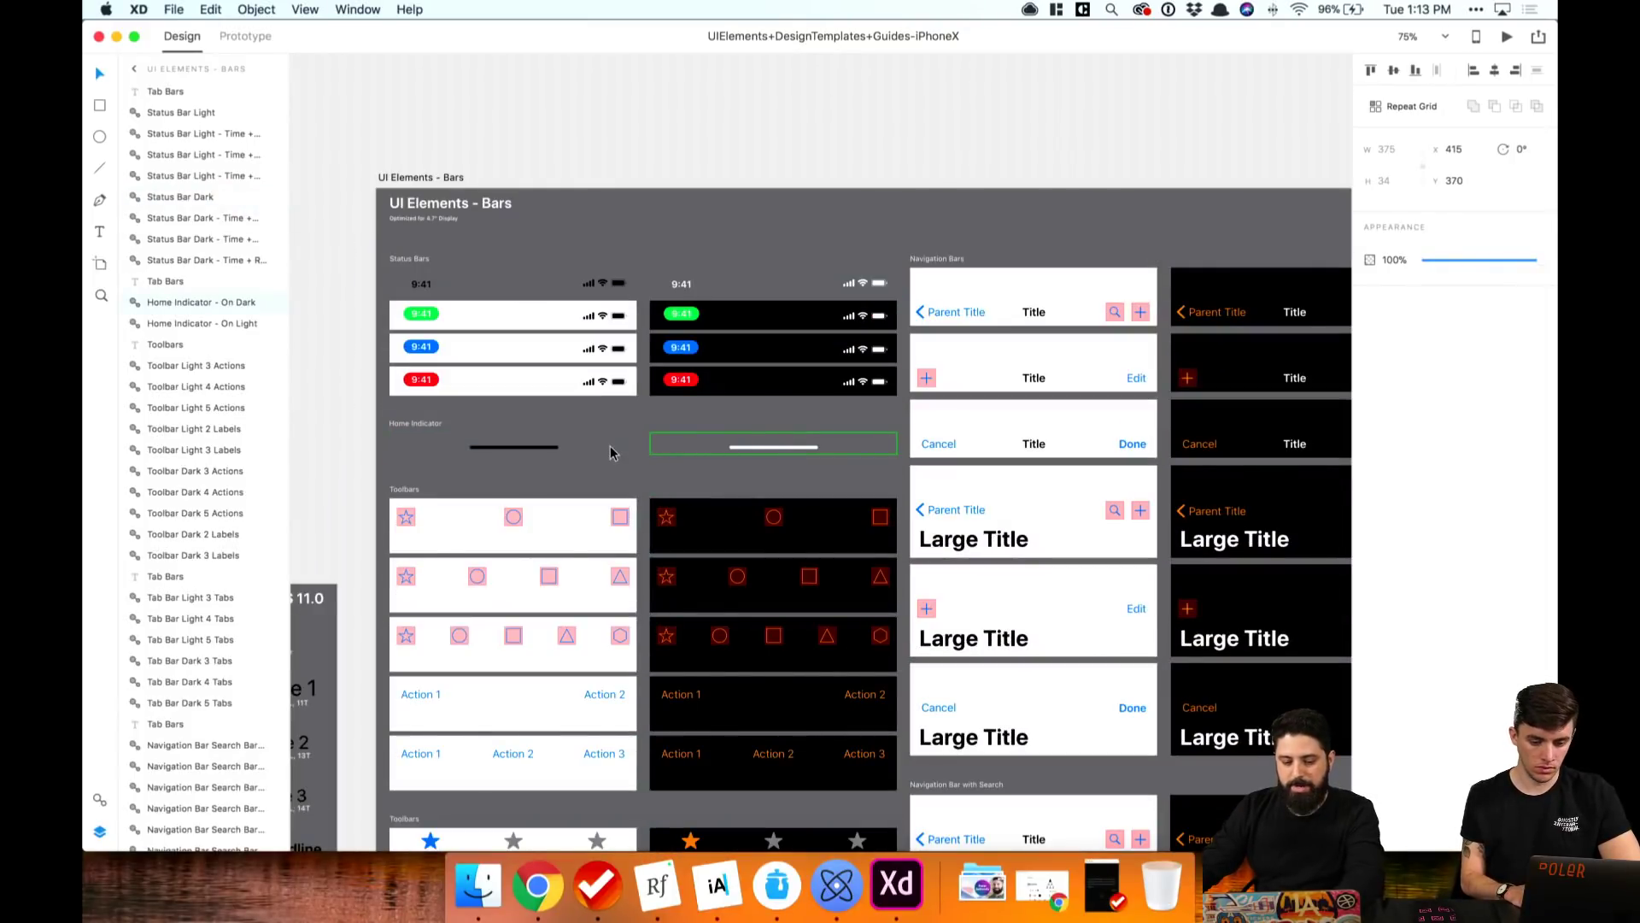
Step: Minimize the UI kit, paste Home Indicator - On Dark onto the Dark Screen artboard and align it to the artboard's bottom
left_click(100, 36)
left_click(868, 270)
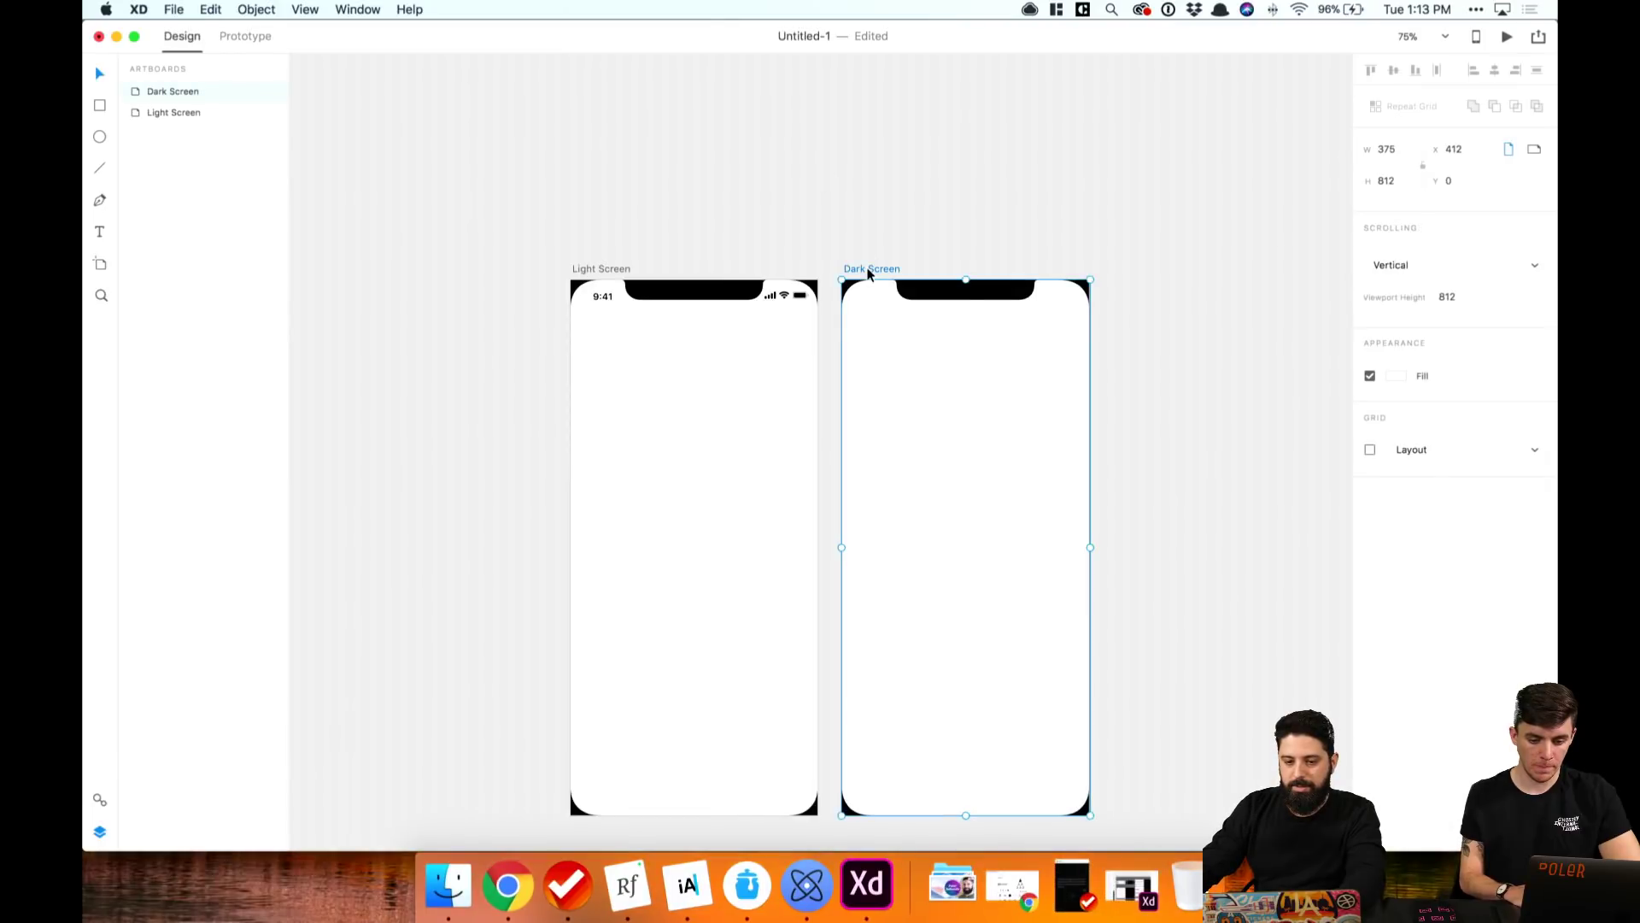
key("super+v")
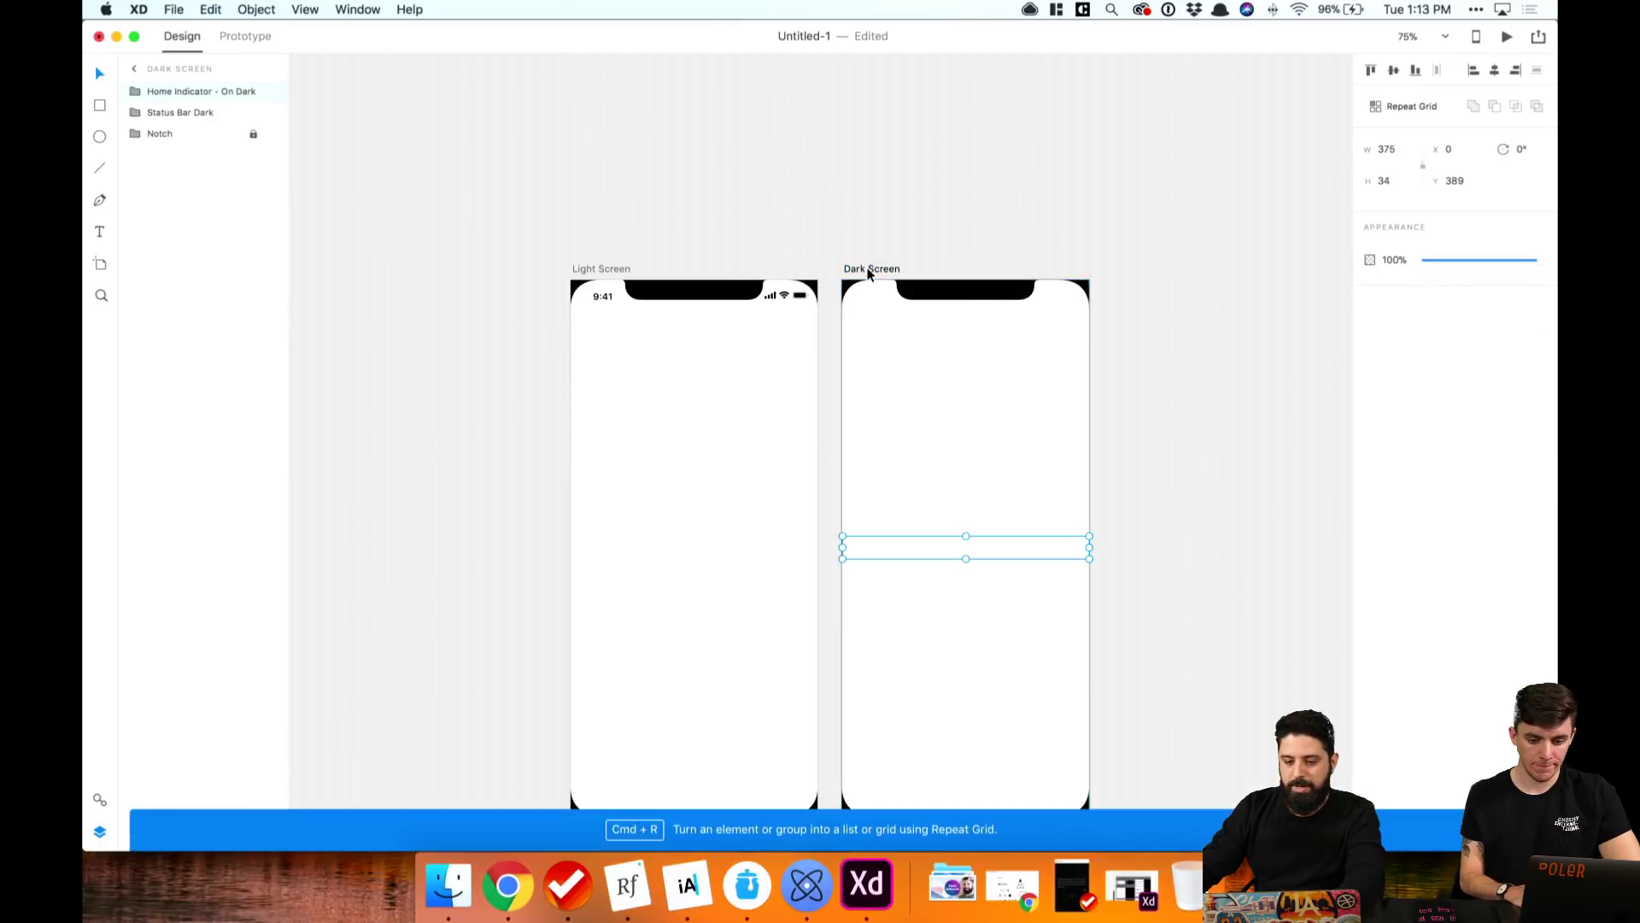
left_click(1415, 70)
left_click(958, 159)
scroll(959, 159, "down", 4)
Step: Copy the Home Indicator - On Light symbol from the UI kit's Bars artboard and close the UI kit
left_click(675, 112)
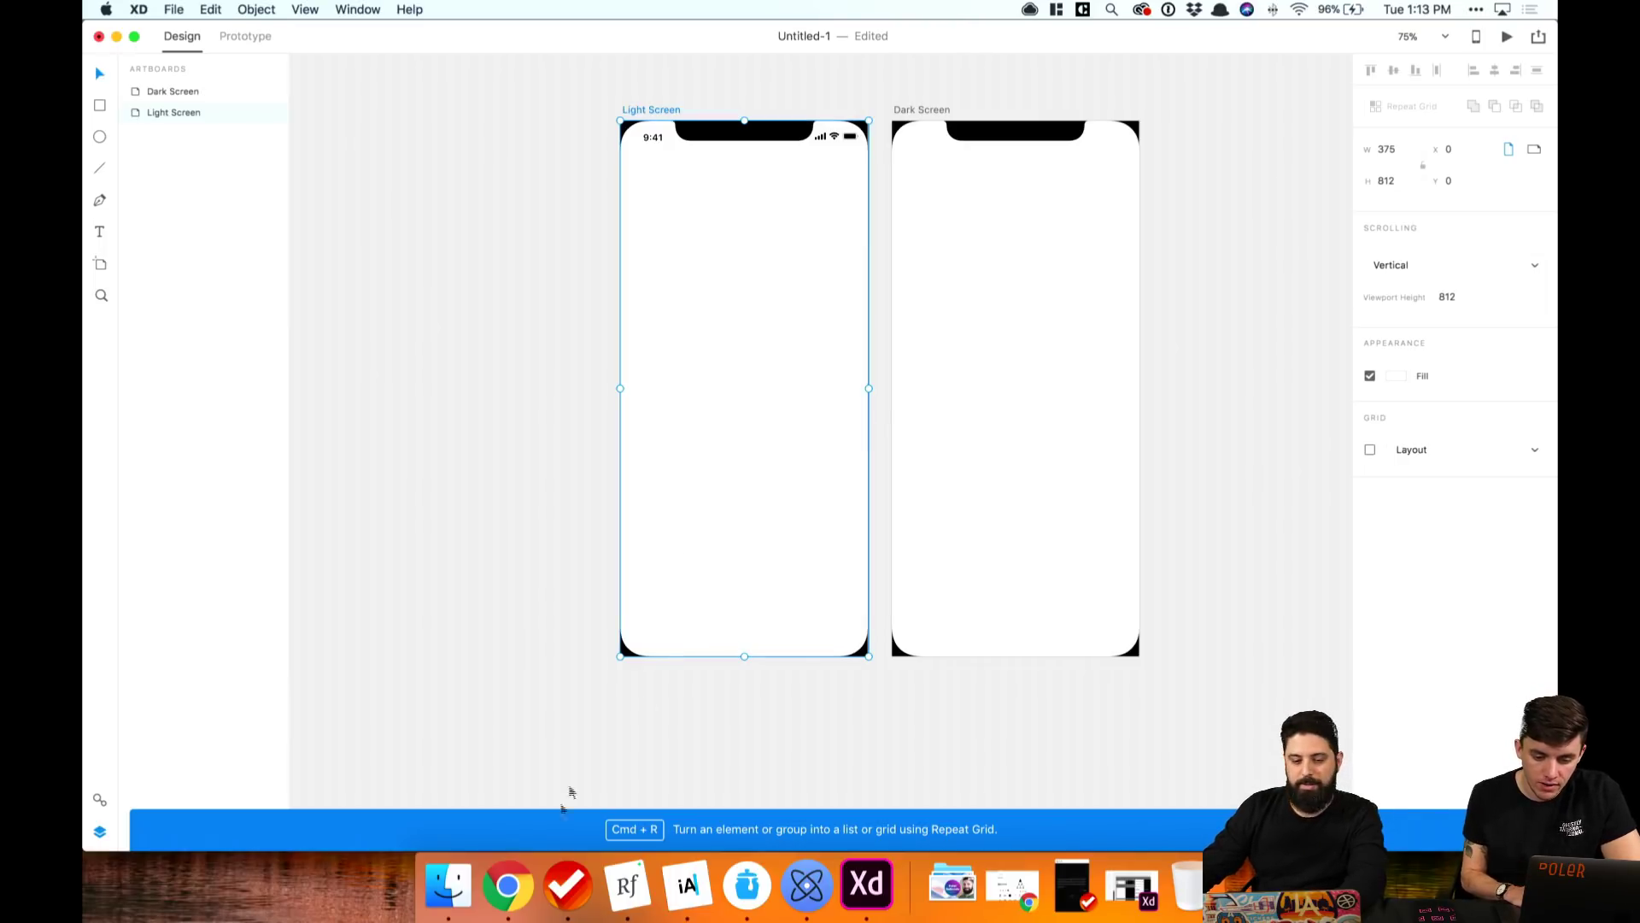
left_click(1132, 884)
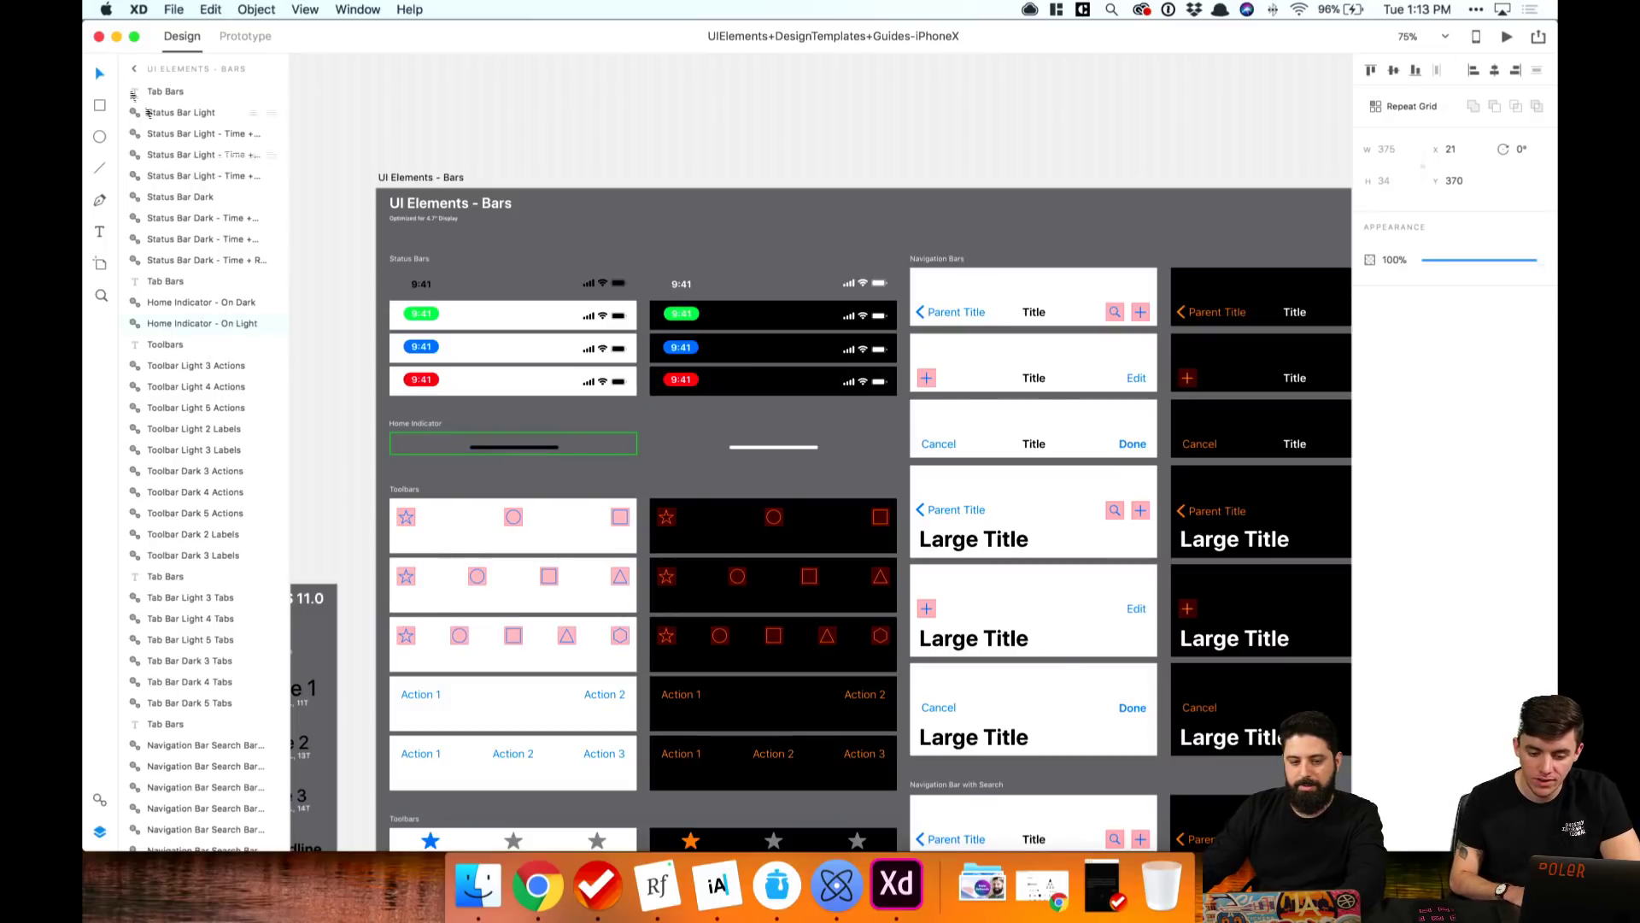
left_click(98, 36)
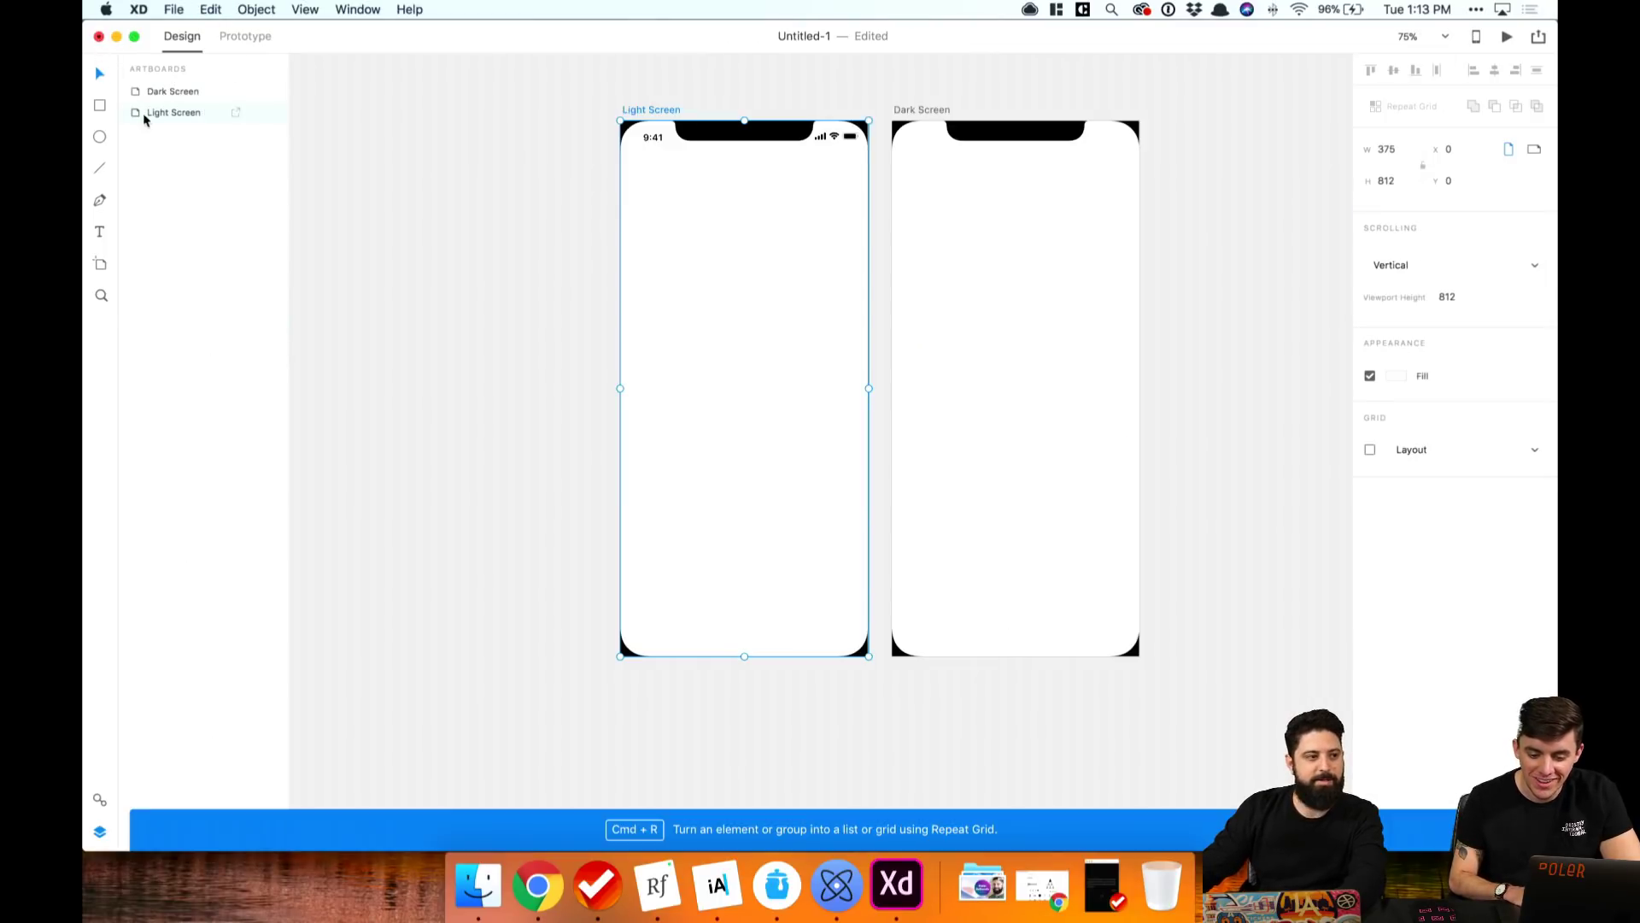
Step: Paste Home Indicator - On Light onto the Light Screen artboard, centred horizontally and aligned to the artboard's bottom
left_click(542, 194)
left_click(651, 111)
key("super+v")
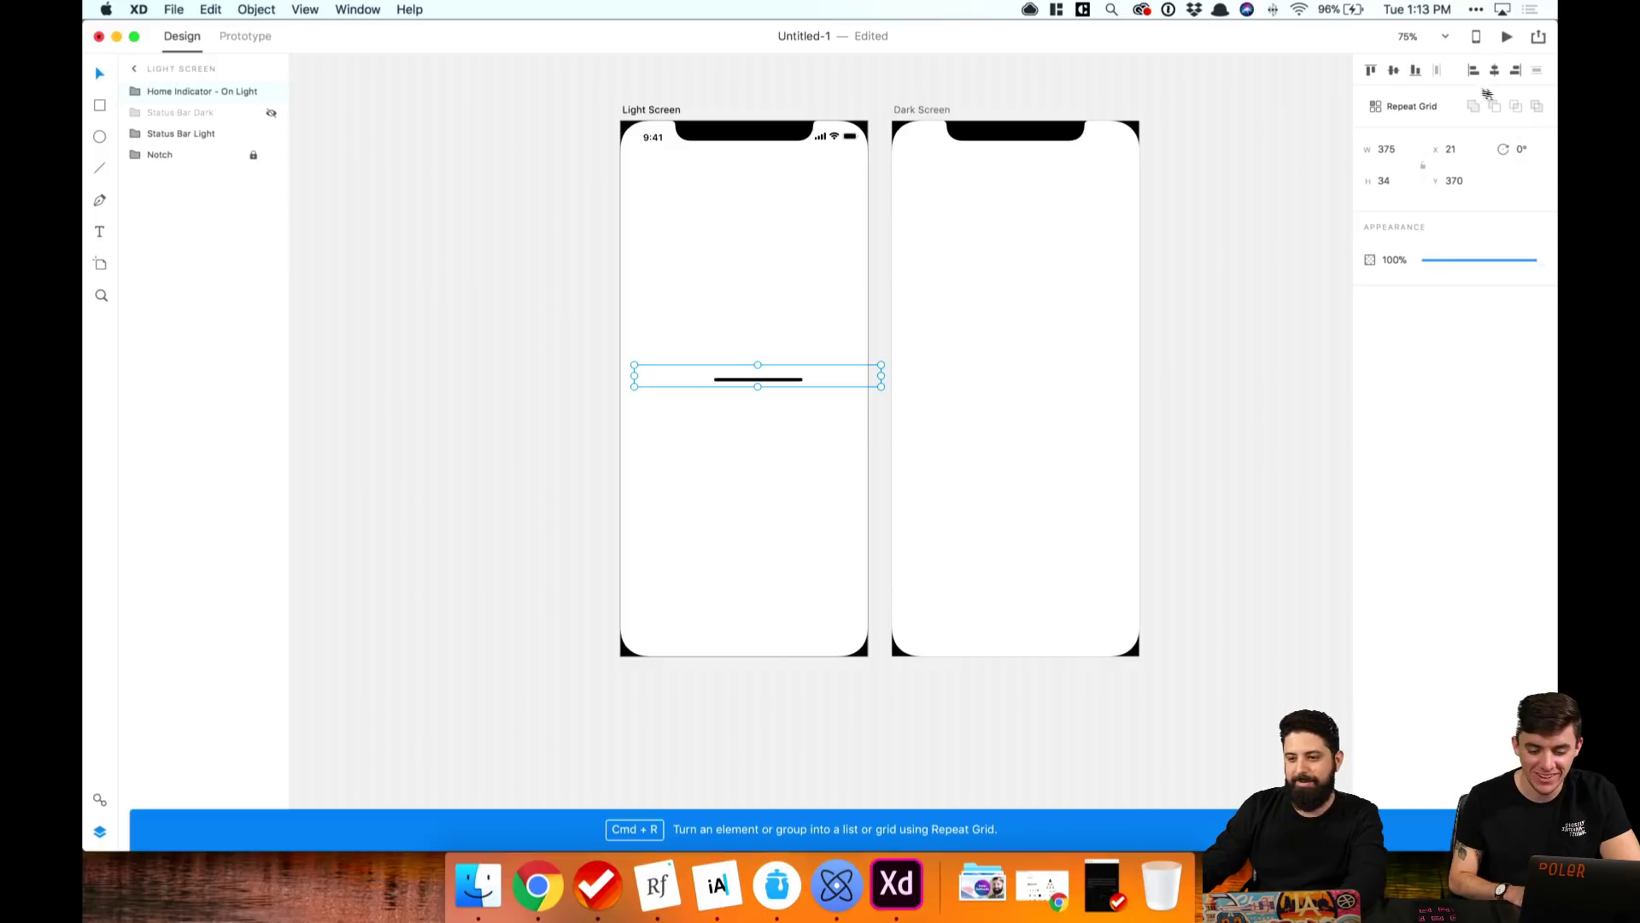
left_click(1412, 74)
left_click(618, 413)
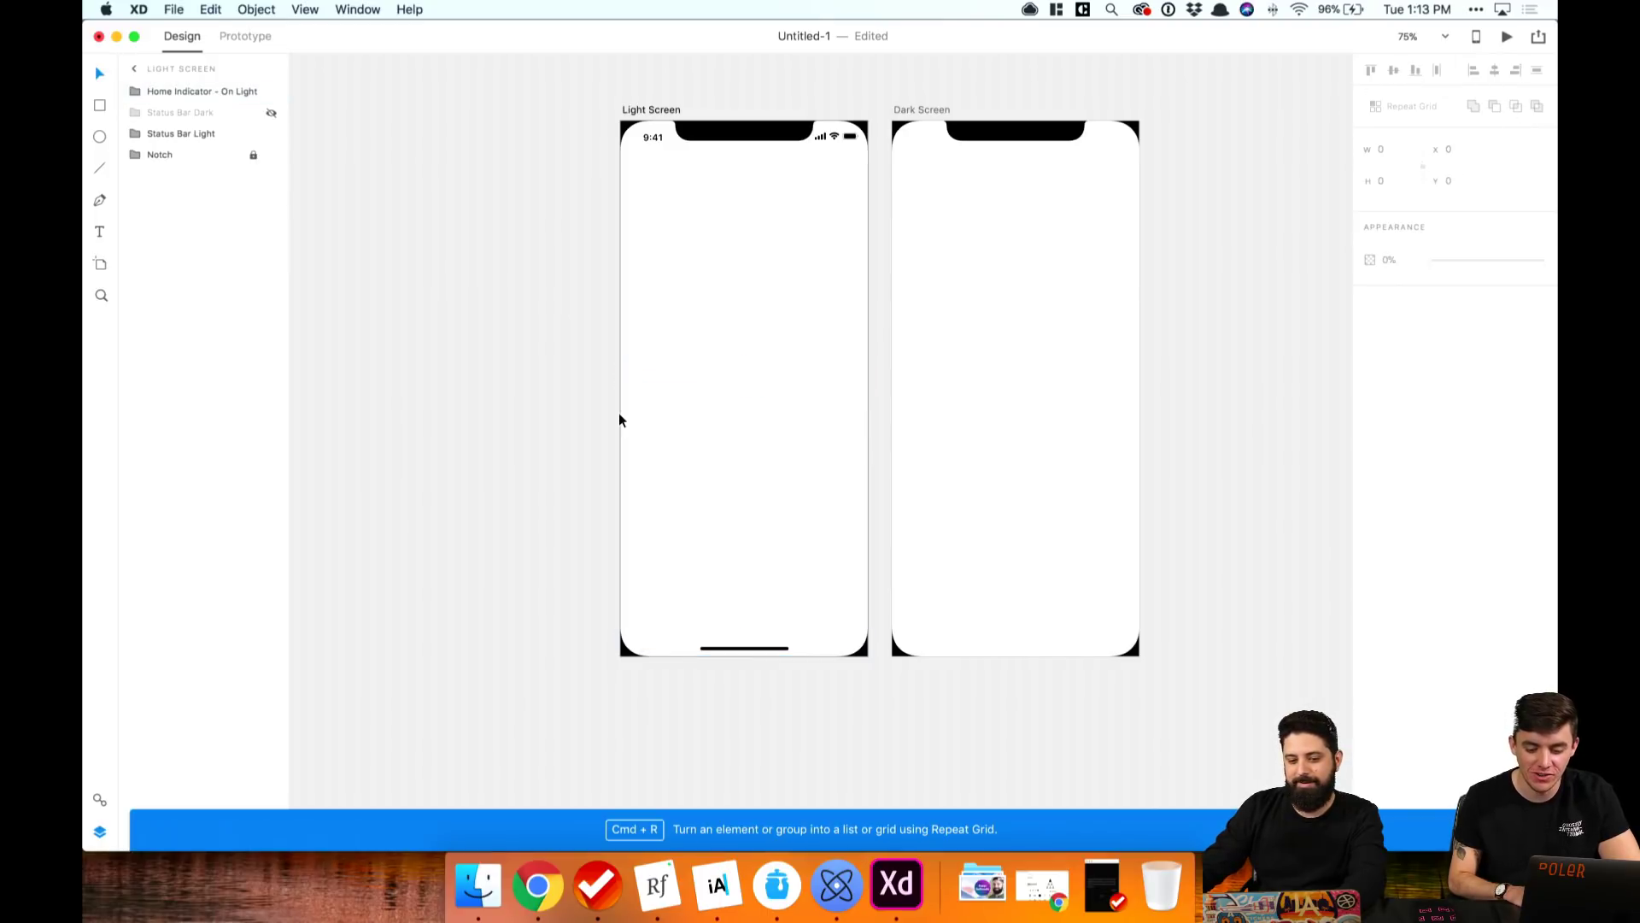
scroll(616, 412, "right", 3)
scroll(617, 414, "up", 3)
scroll(617, 414, "right", 2)
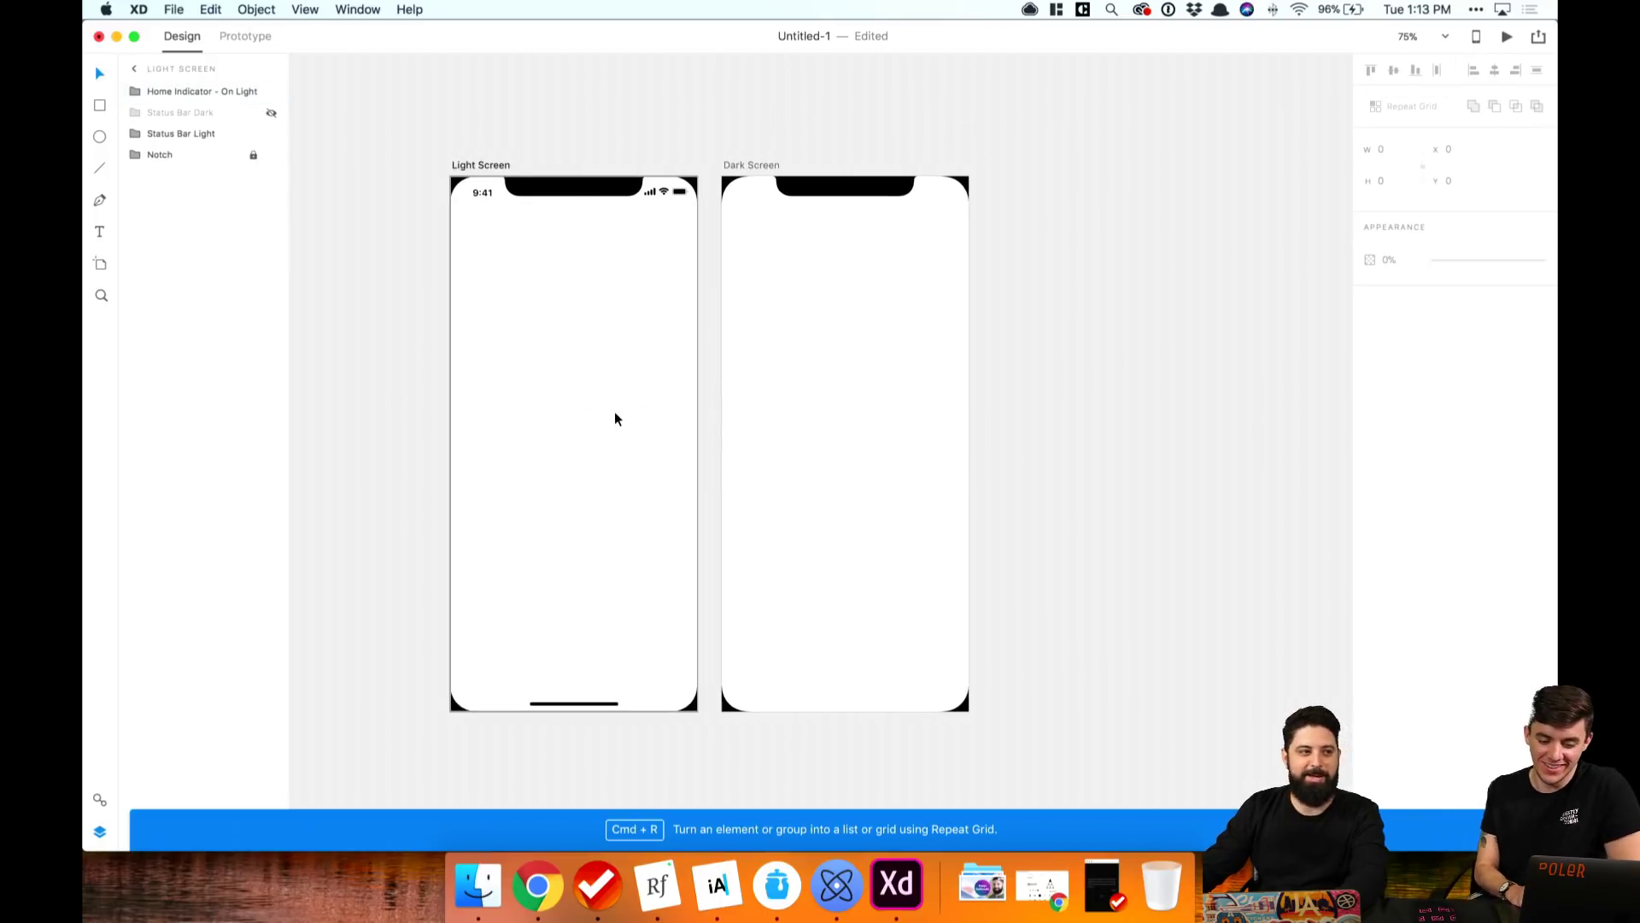
left_click(1127, 478)
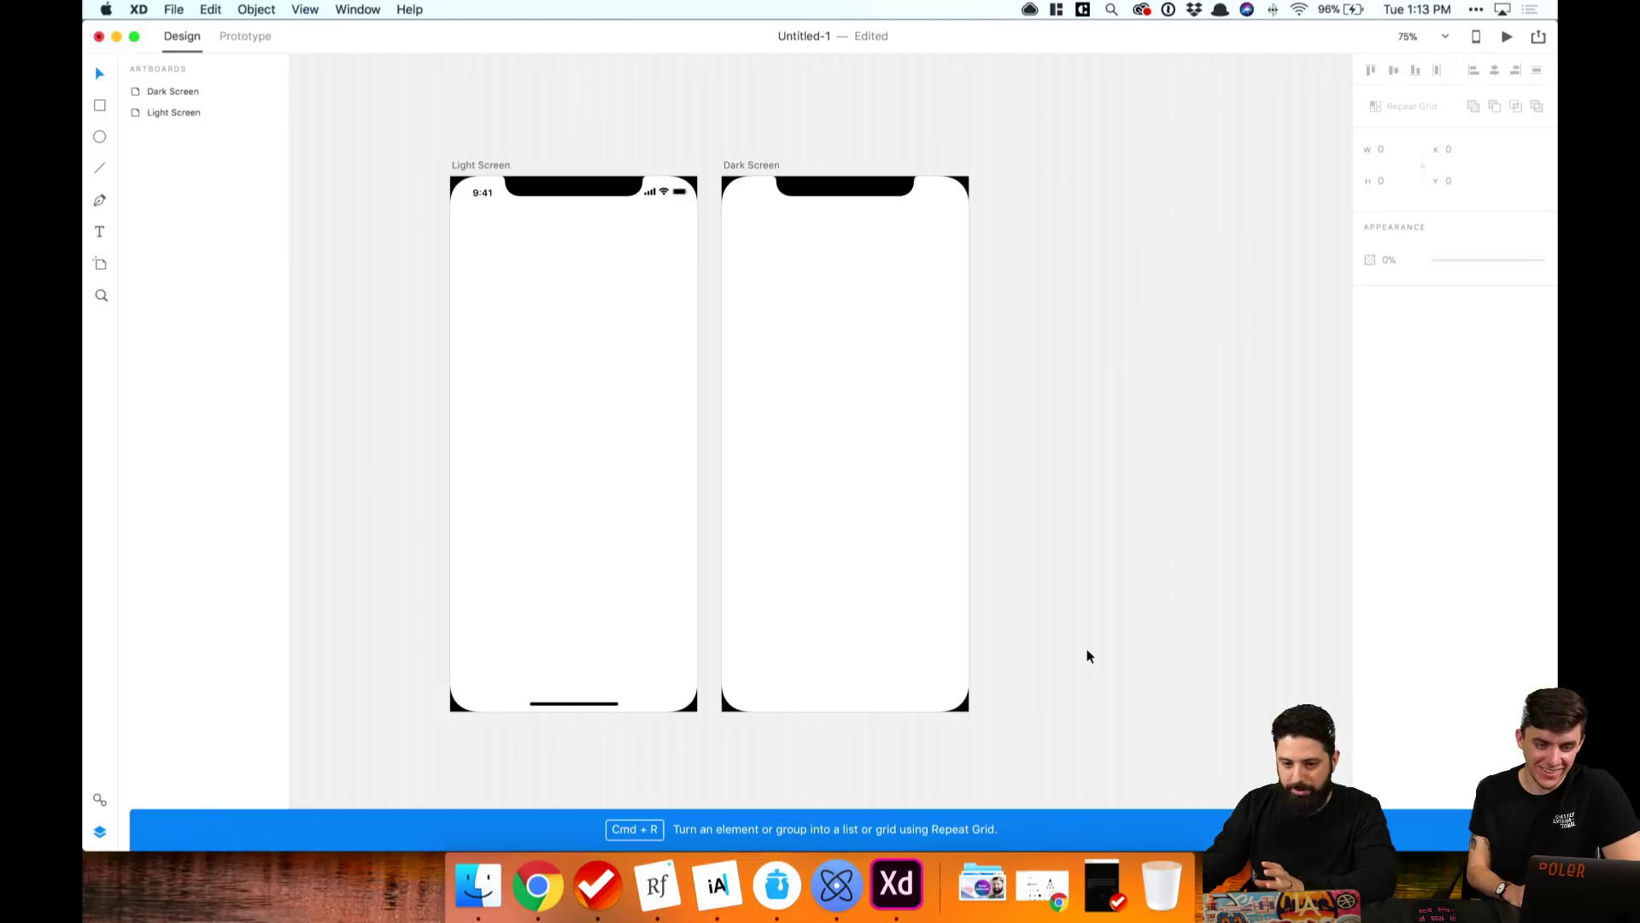
Step: Switch to Clear and add the items "Login" and "Onboarding Flow For Family" to the Adobe Live list
scroll(977, 503, "left", 8)
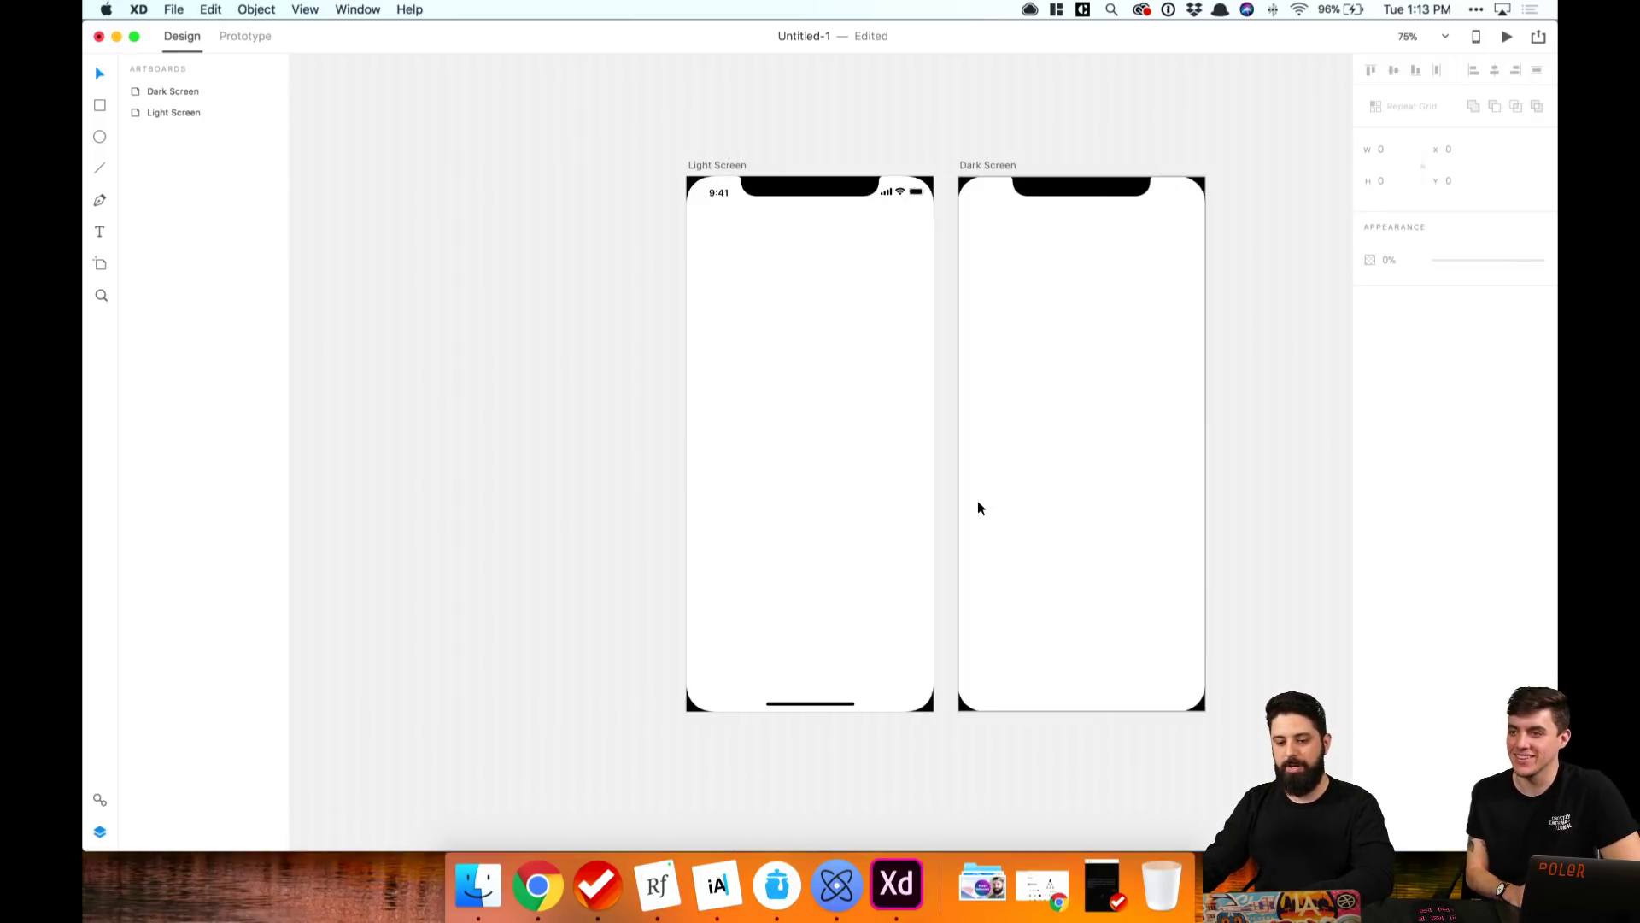
scroll(754, 732, "right", 3)
left_click(598, 884)
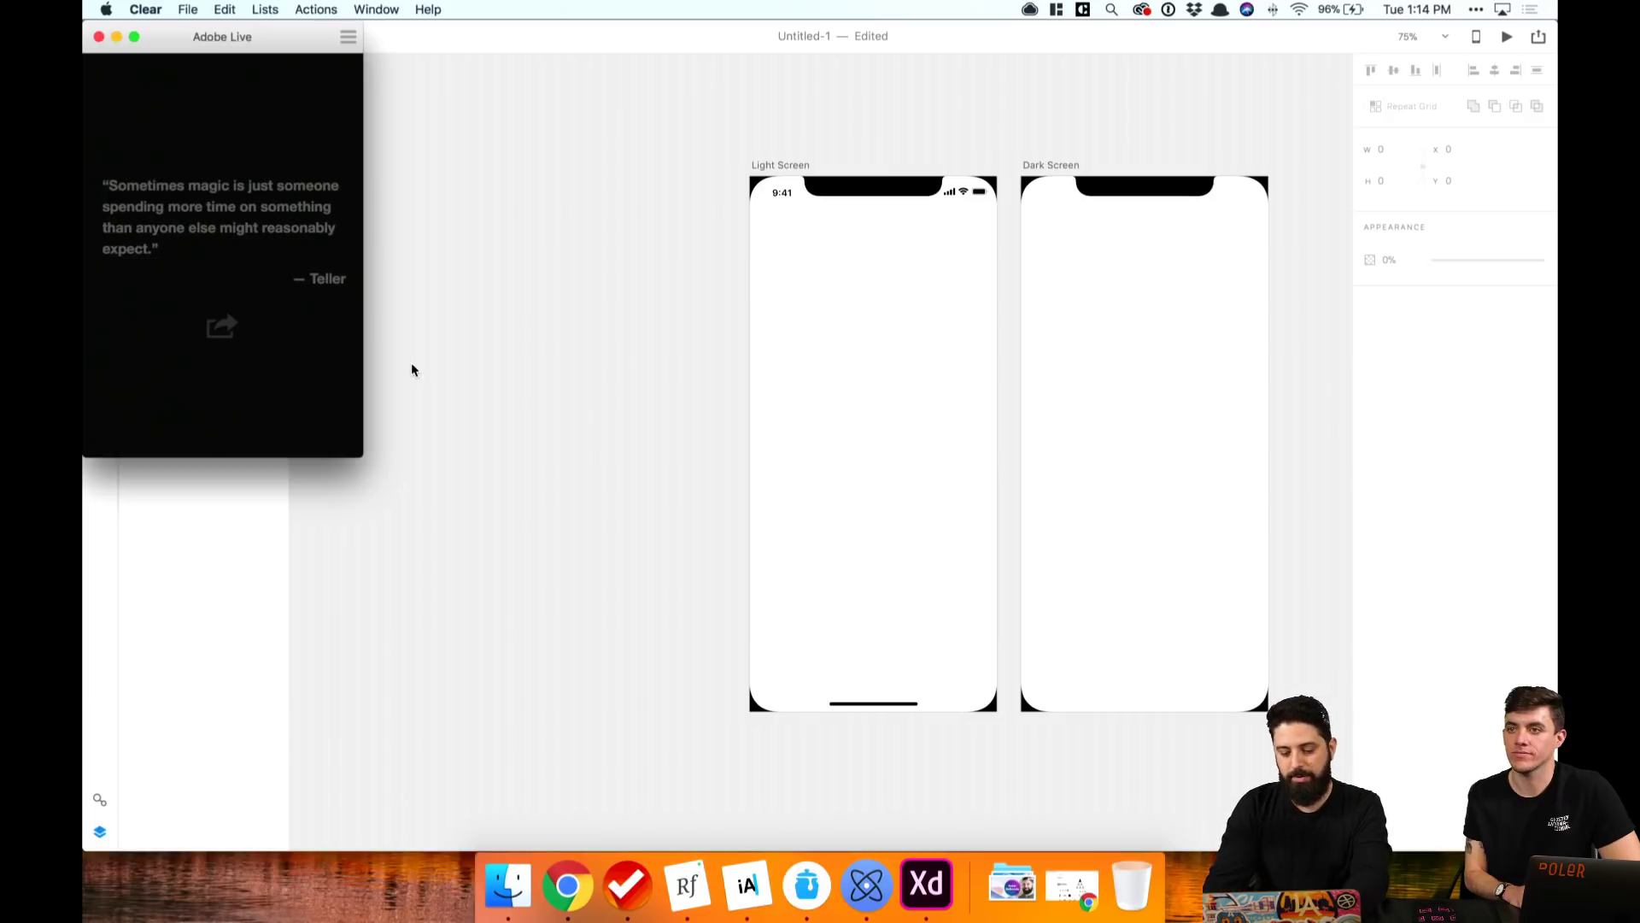
key("super+n")
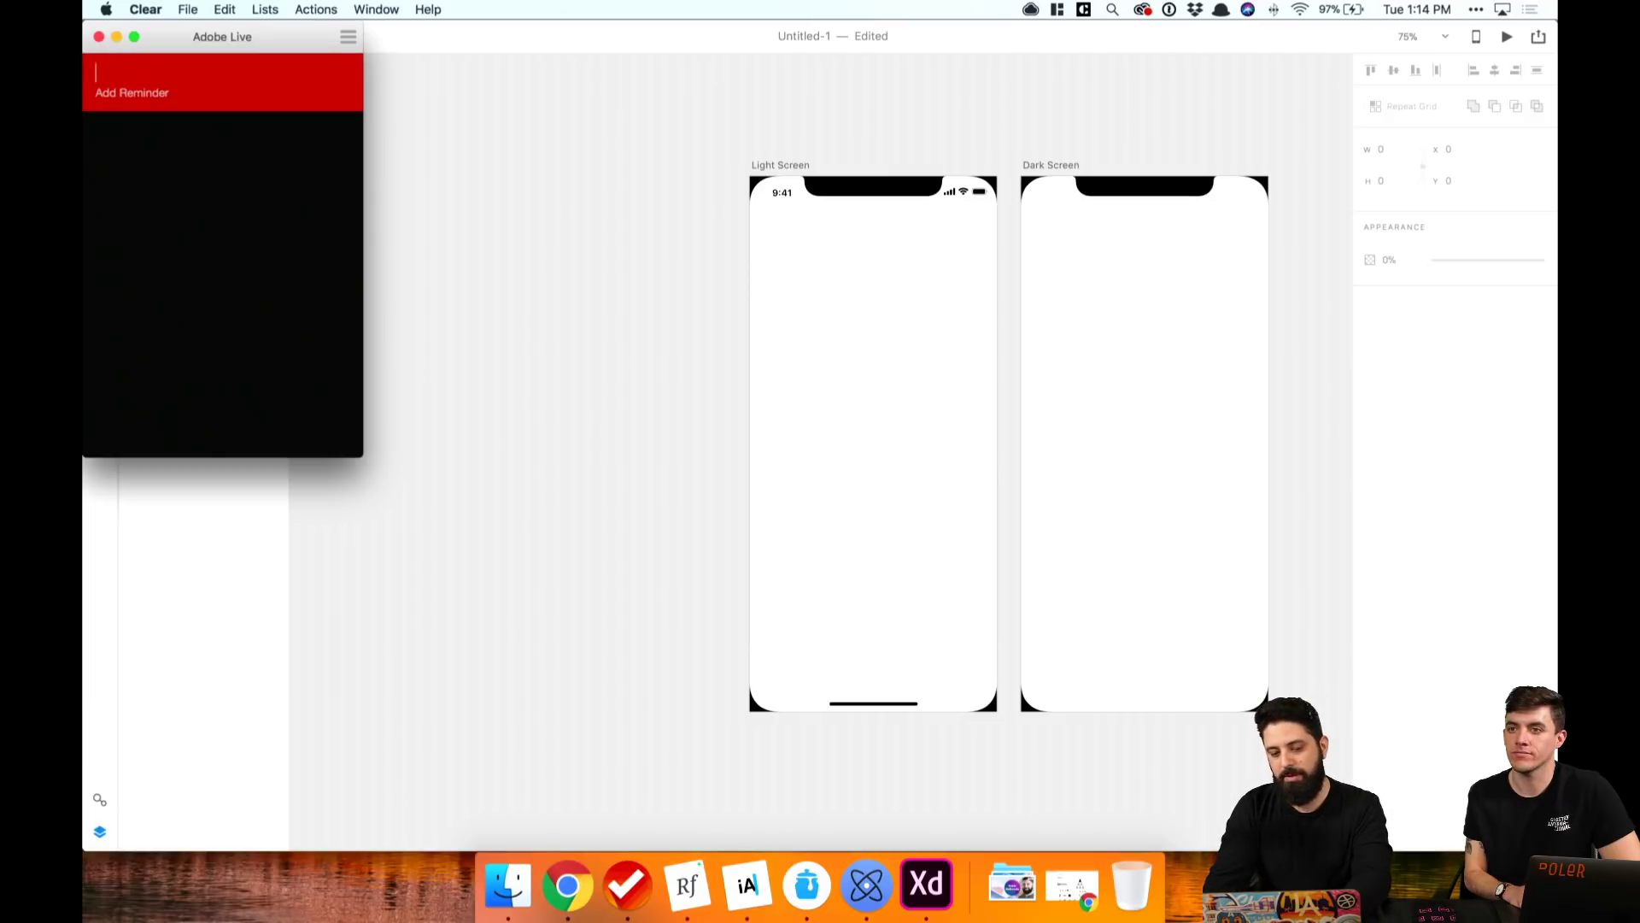
type("Login")
key("Return")
type("O")
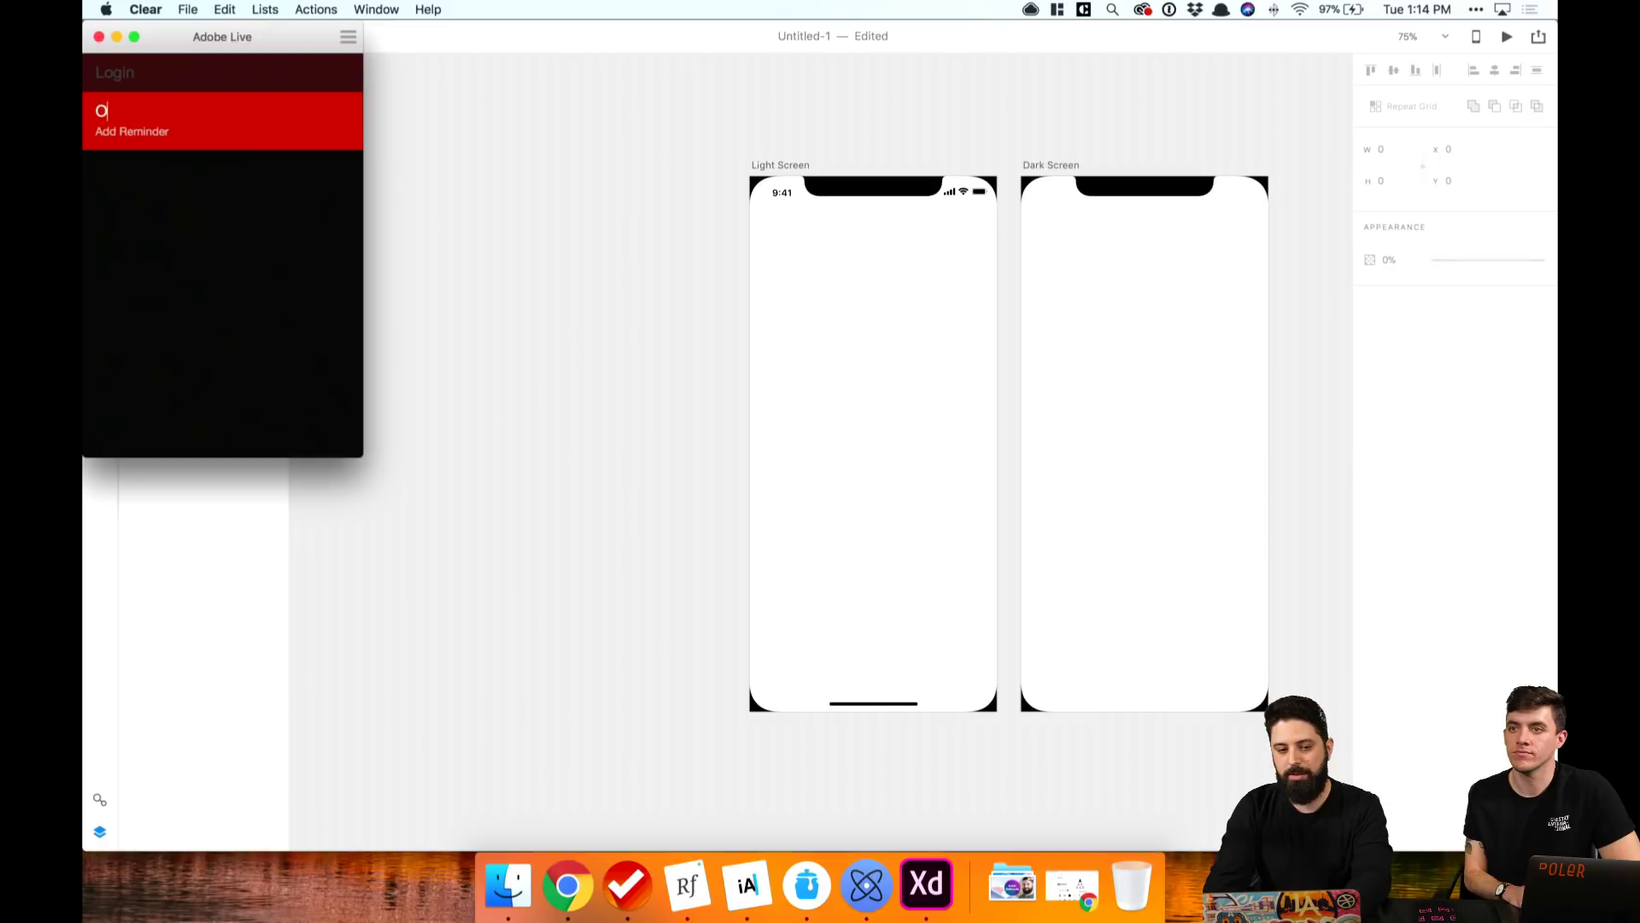
type("nboarding F")
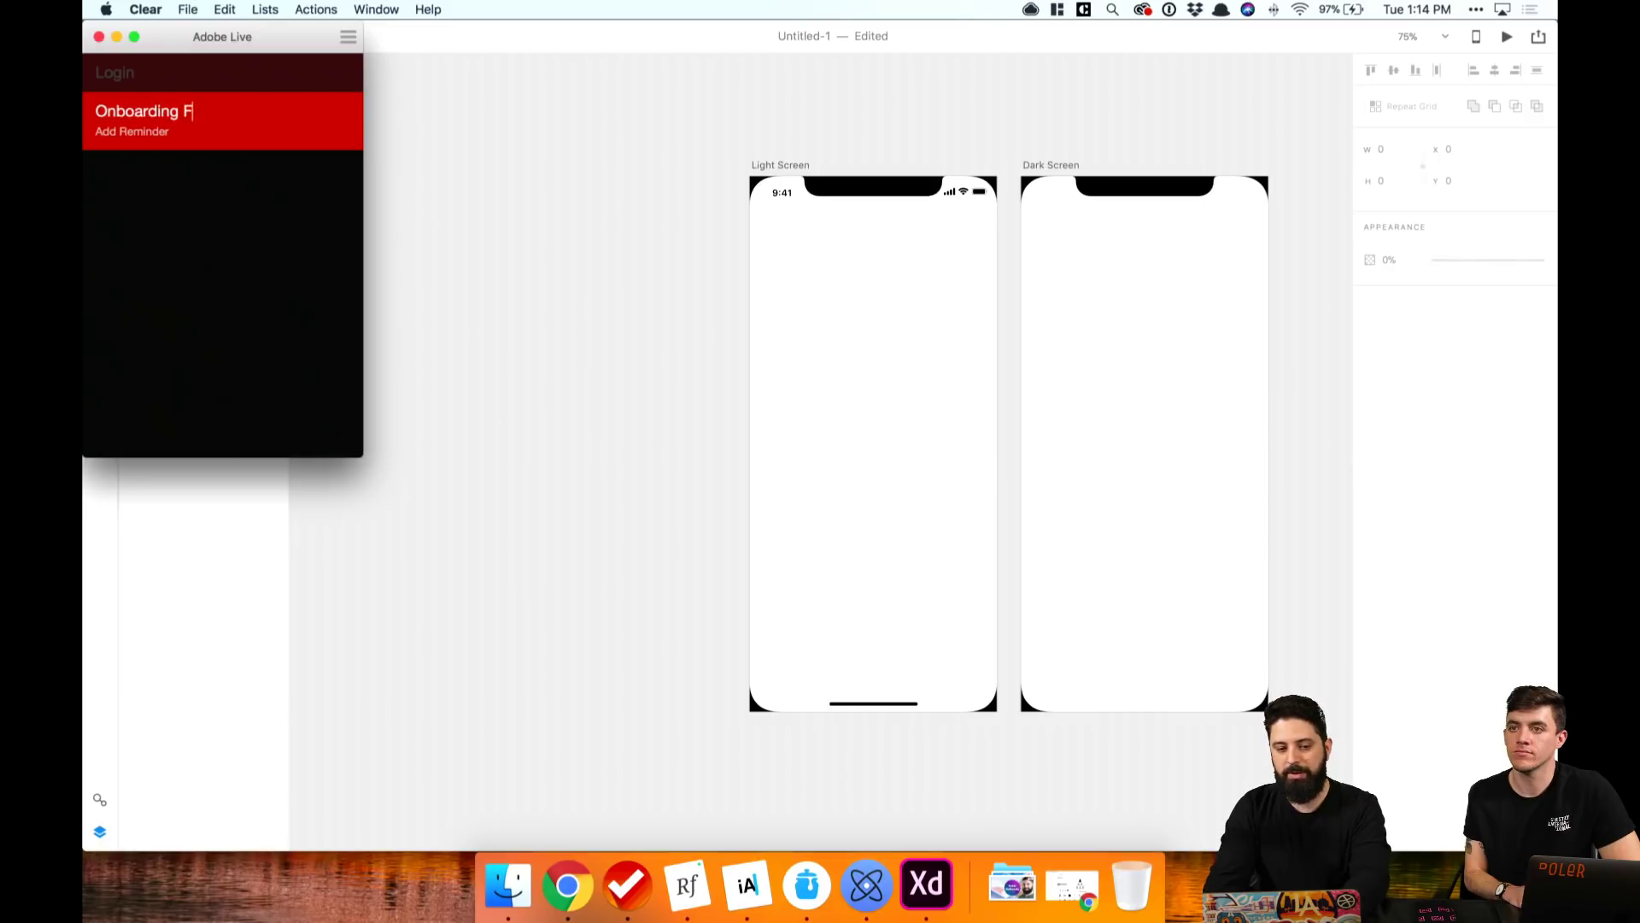
type("low For Fami")
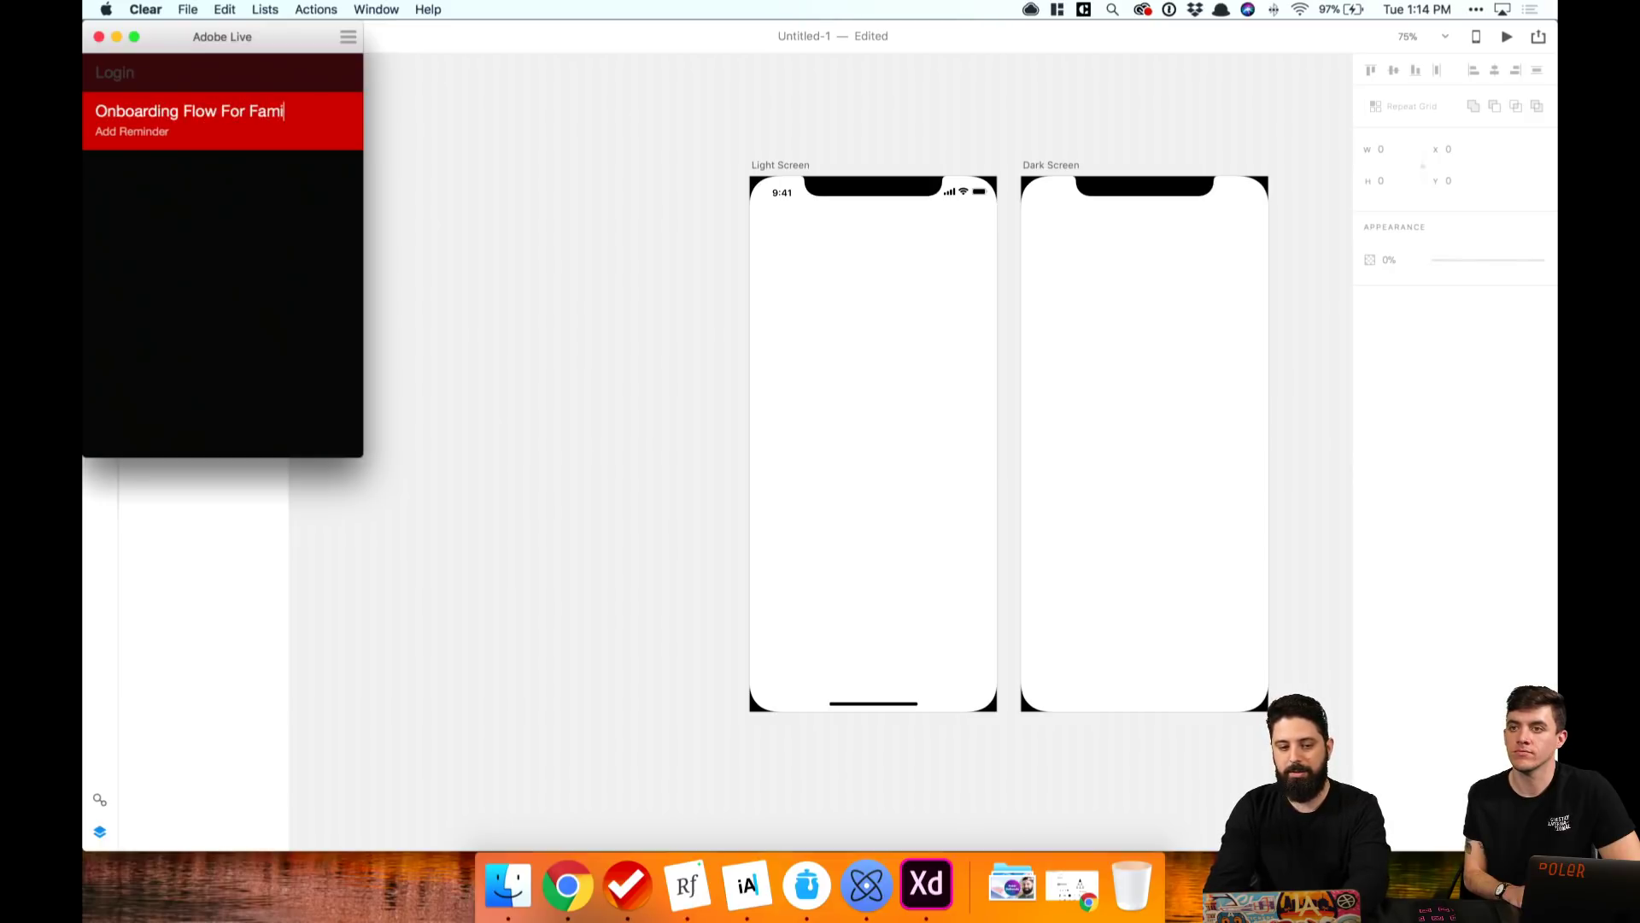
type("ly")
key("Return")
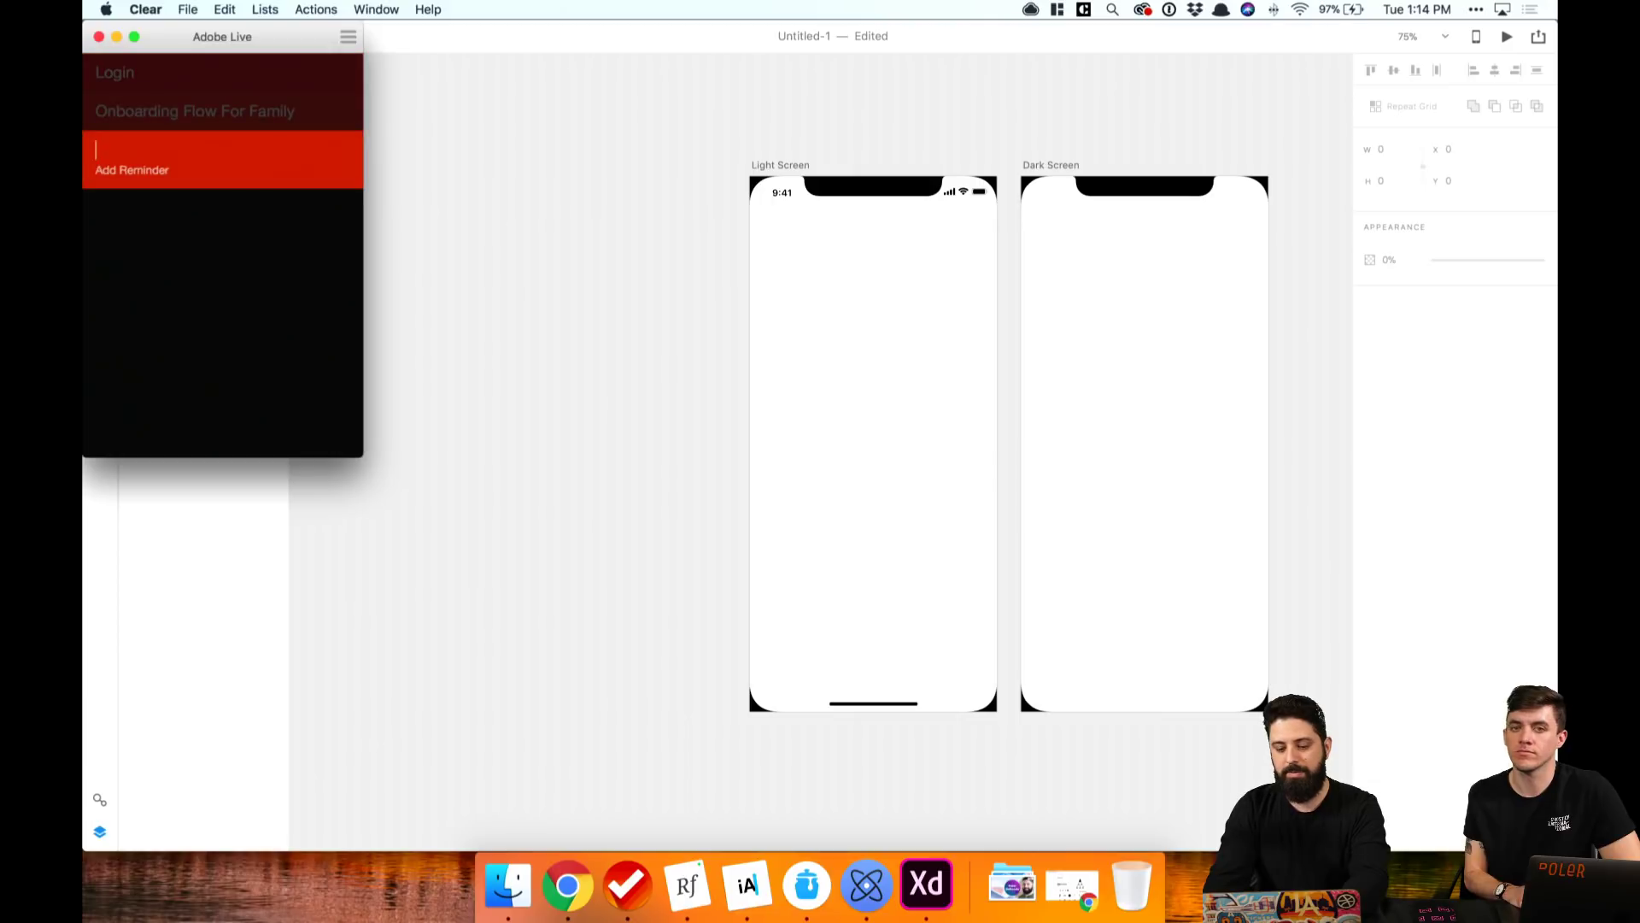
Step: Add the items "Map", "Wait Times", "Character Finder" and "Ride Info" to the Adobe Live list
type("Map")
key("Return")
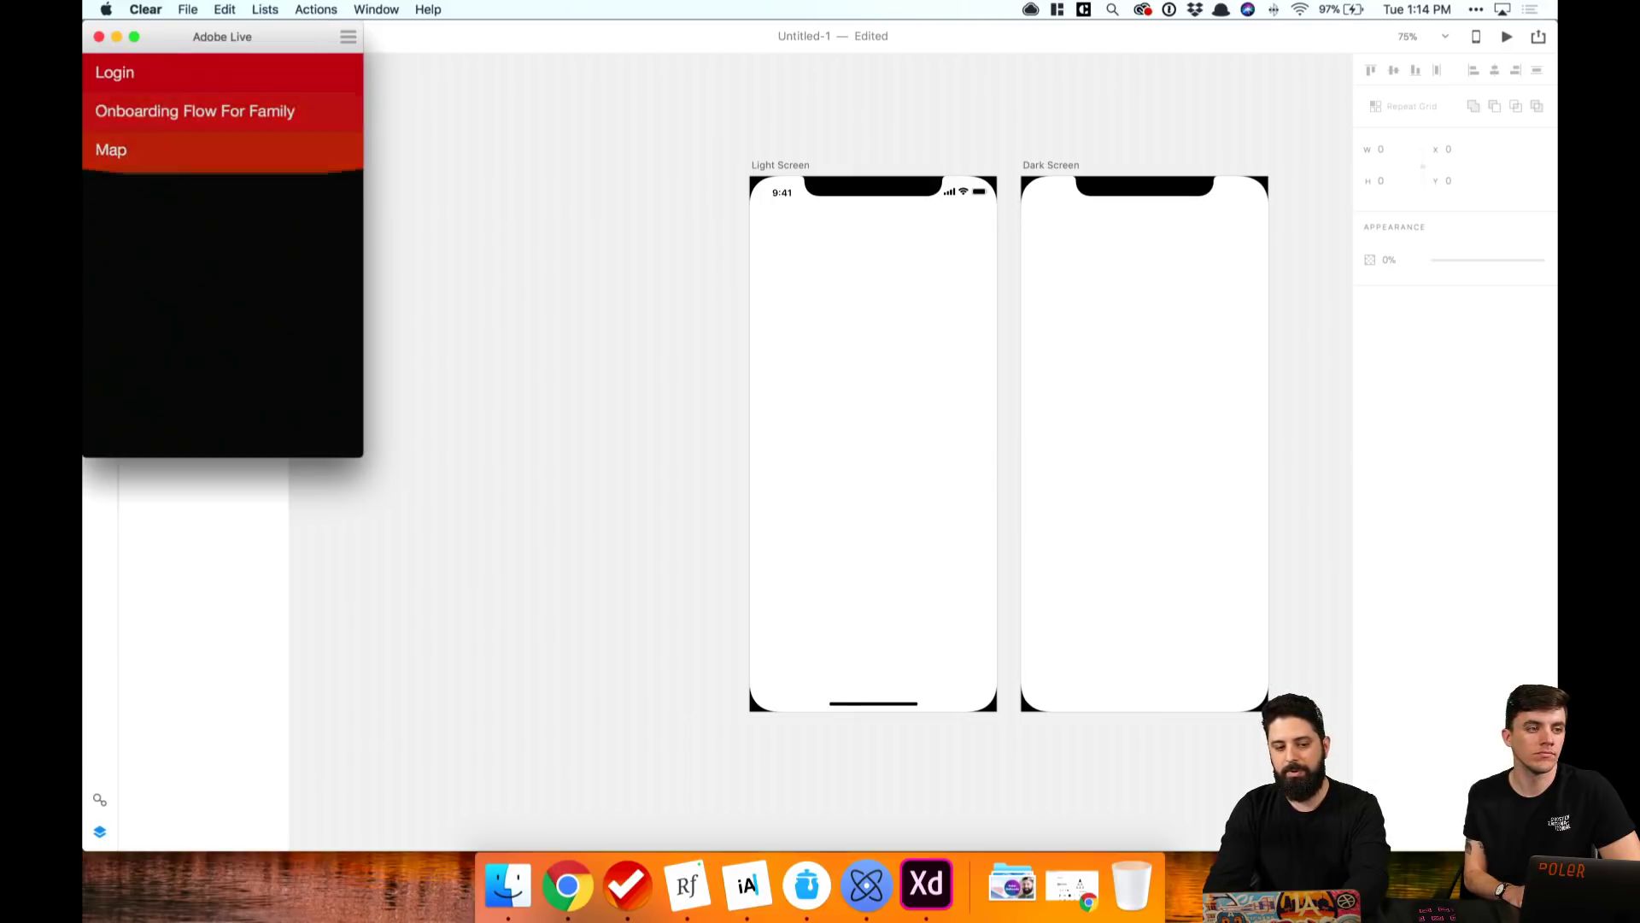
type("Wait Times")
key("Return")
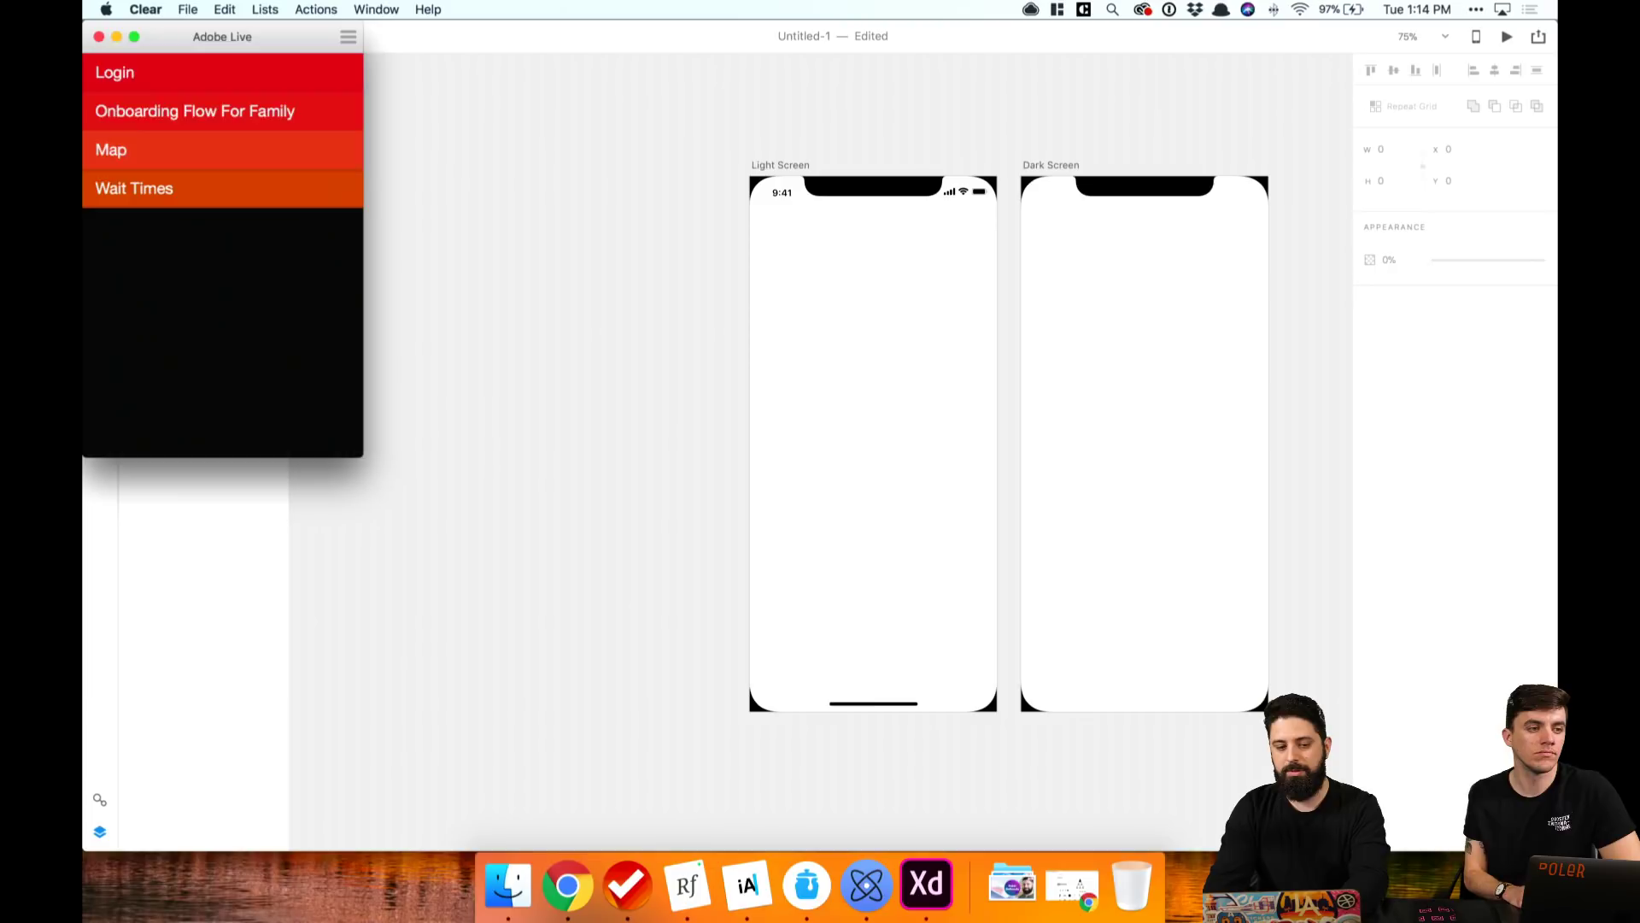
type("Character F")
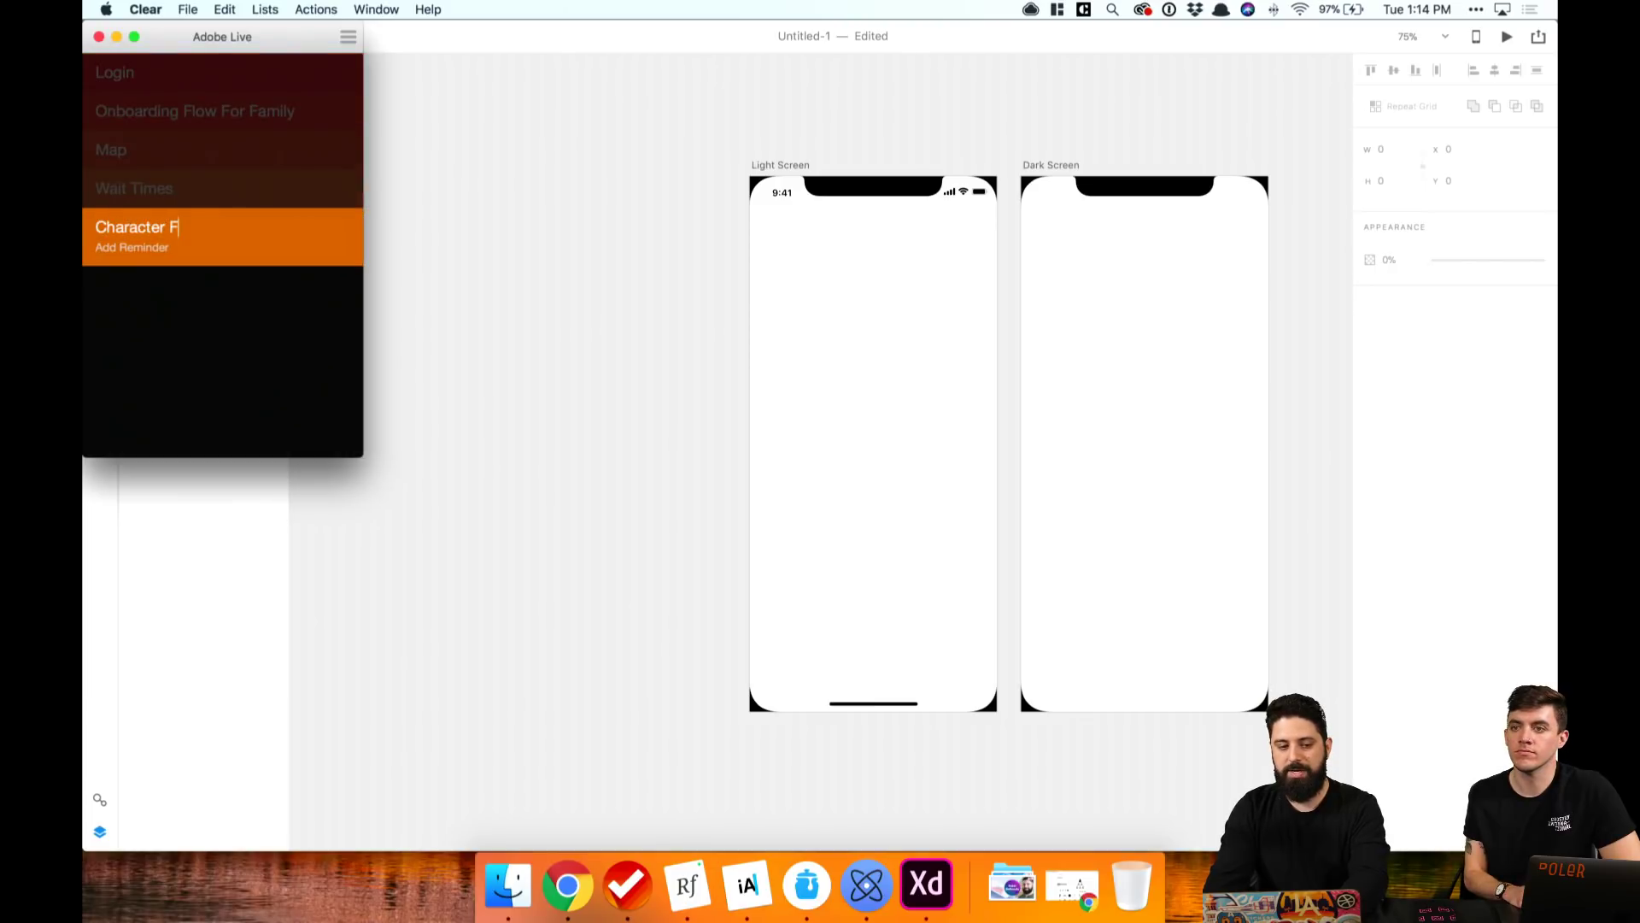
type("inder")
key("Return")
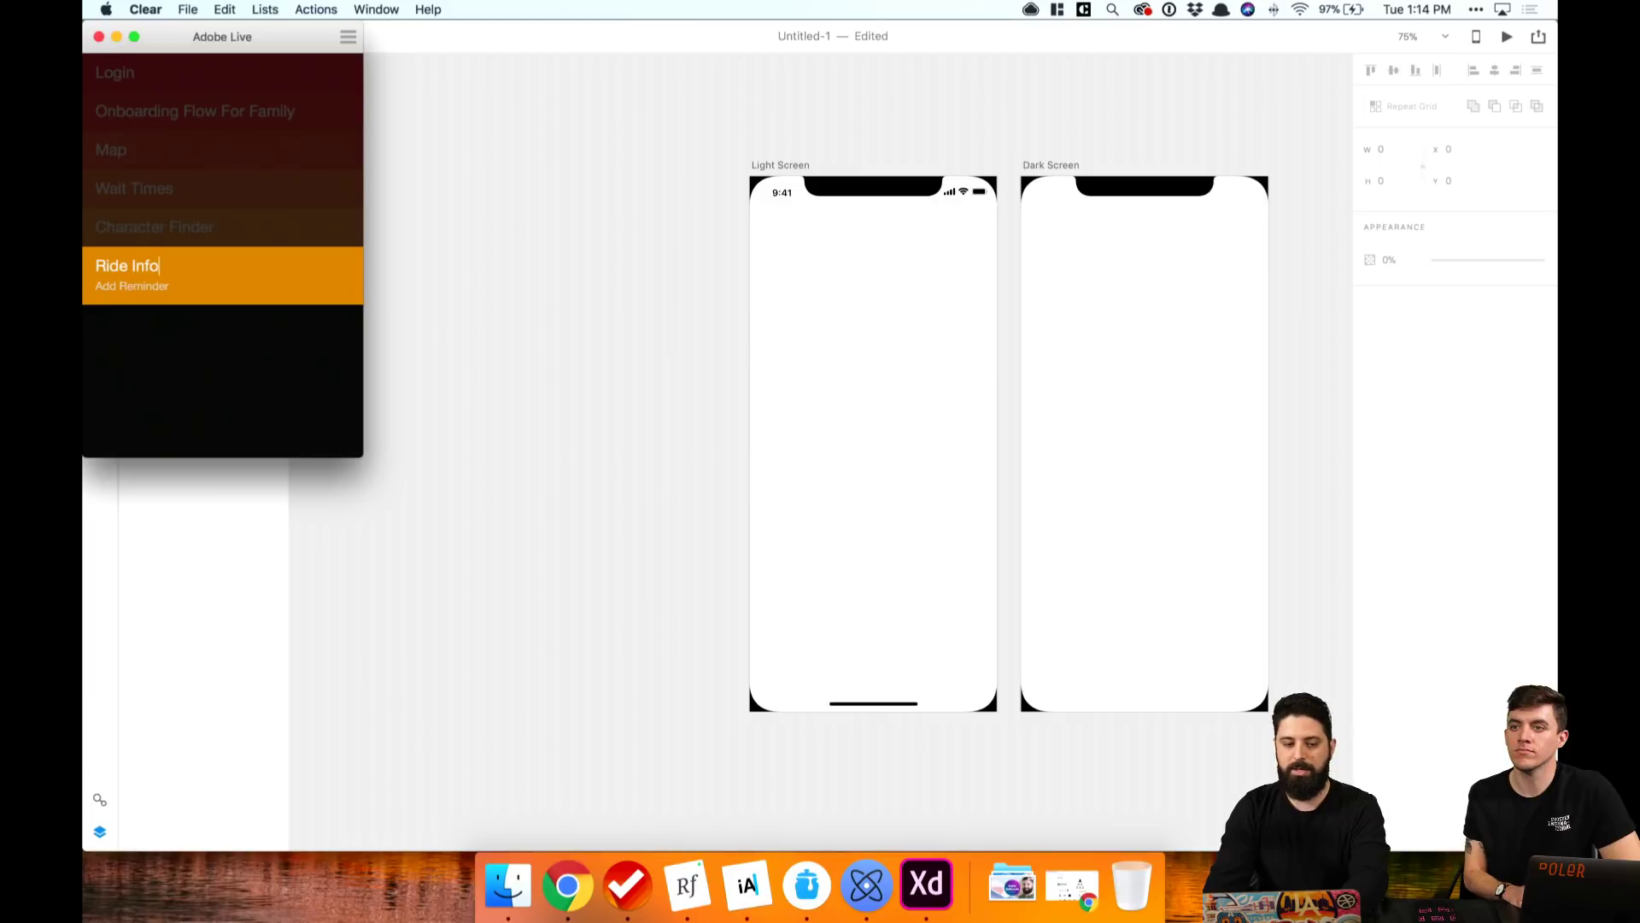
key("Return")
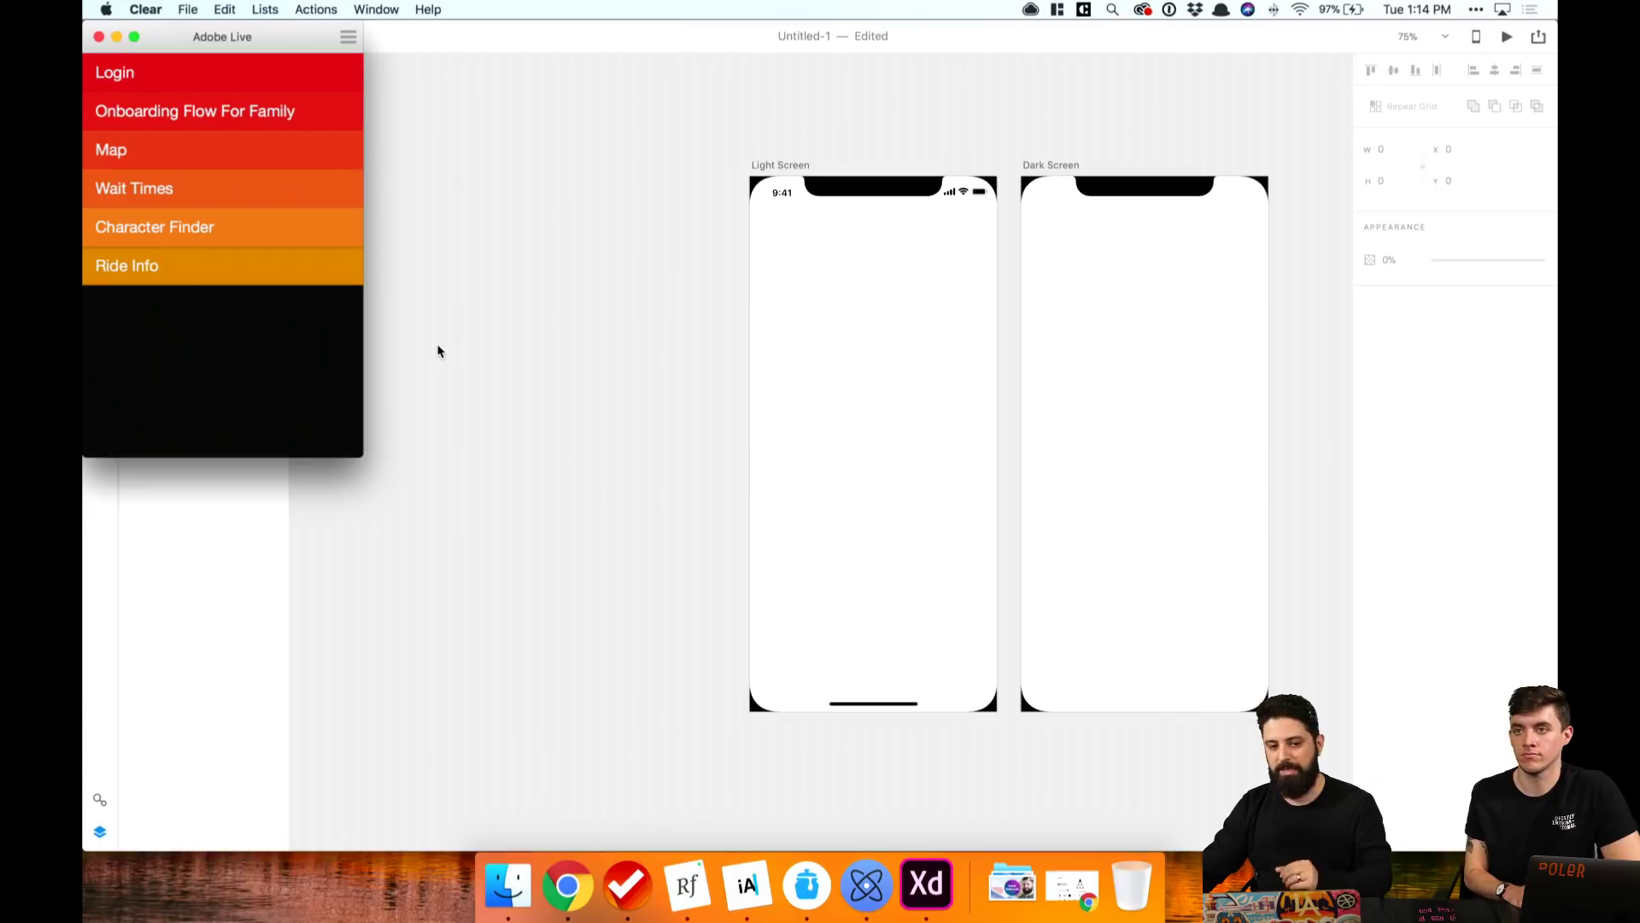
Step: Switch to RightFont, try searching the font lists for "comn" and clear the search
left_click(461, 349)
scroll(462, 342, "right", 5)
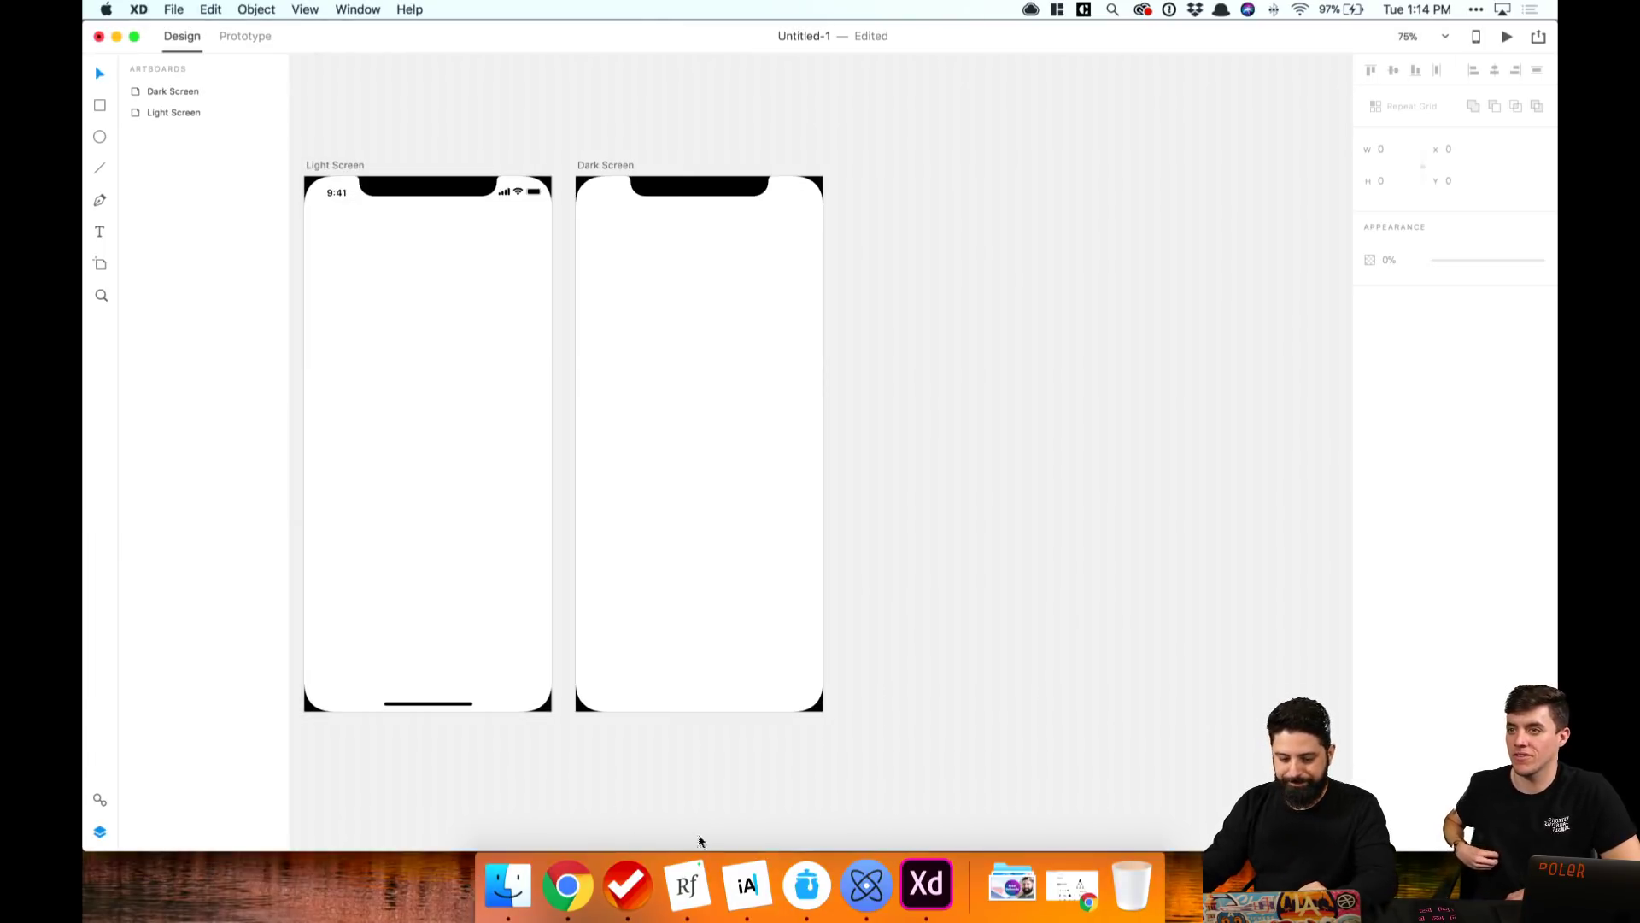
left_click(705, 864)
left_click(790, 55)
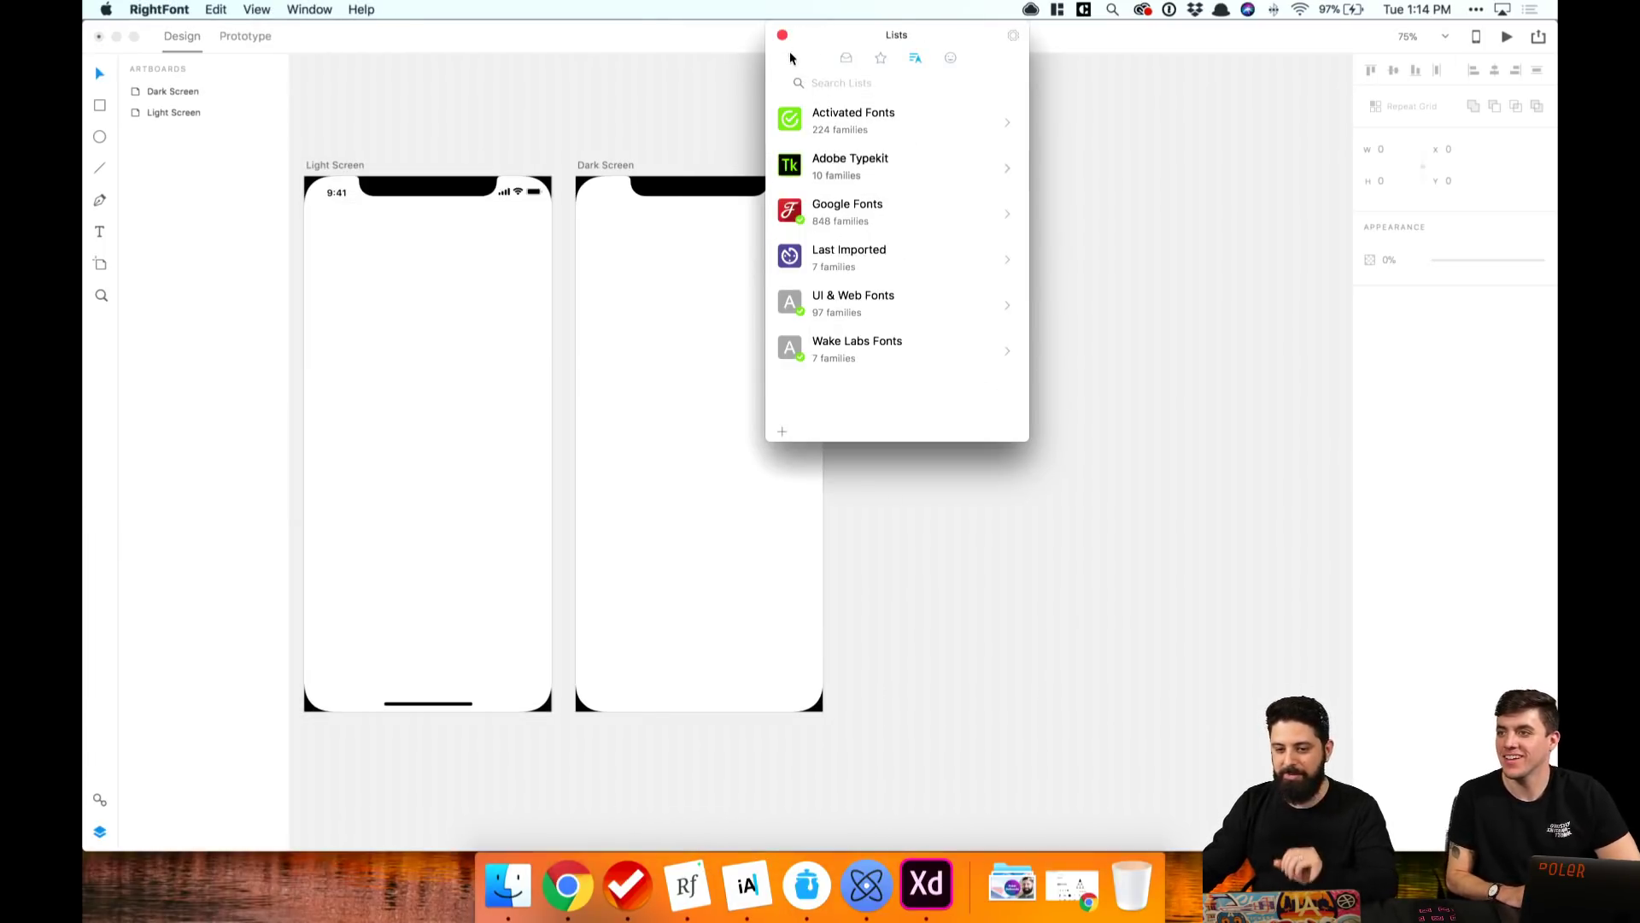
left_click(878, 83)
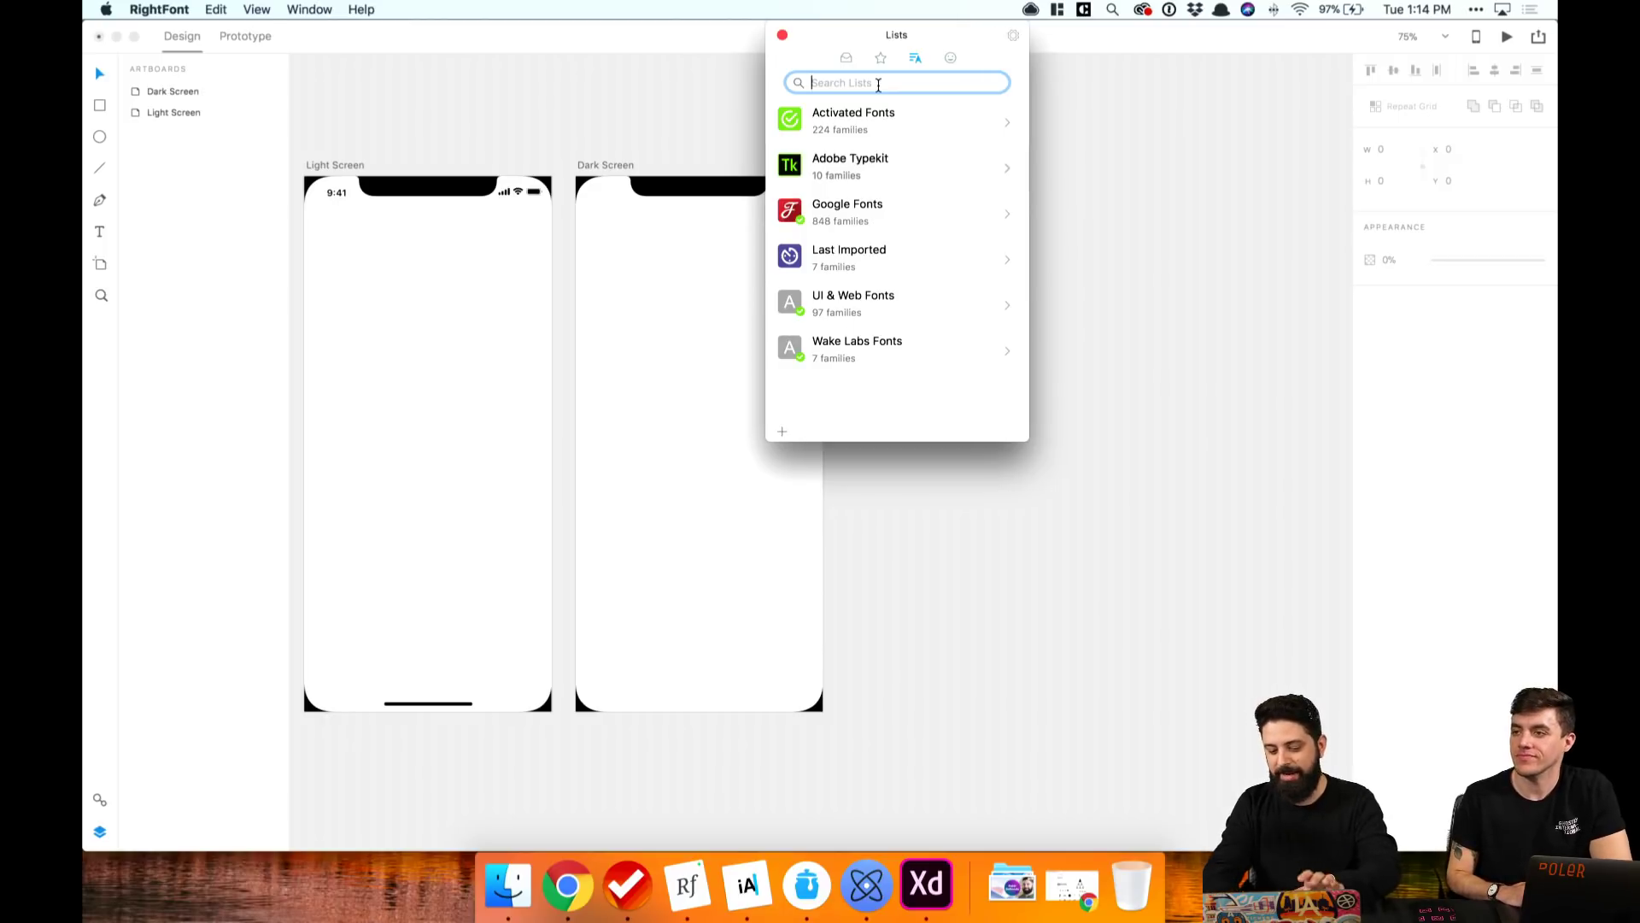
type("comn")
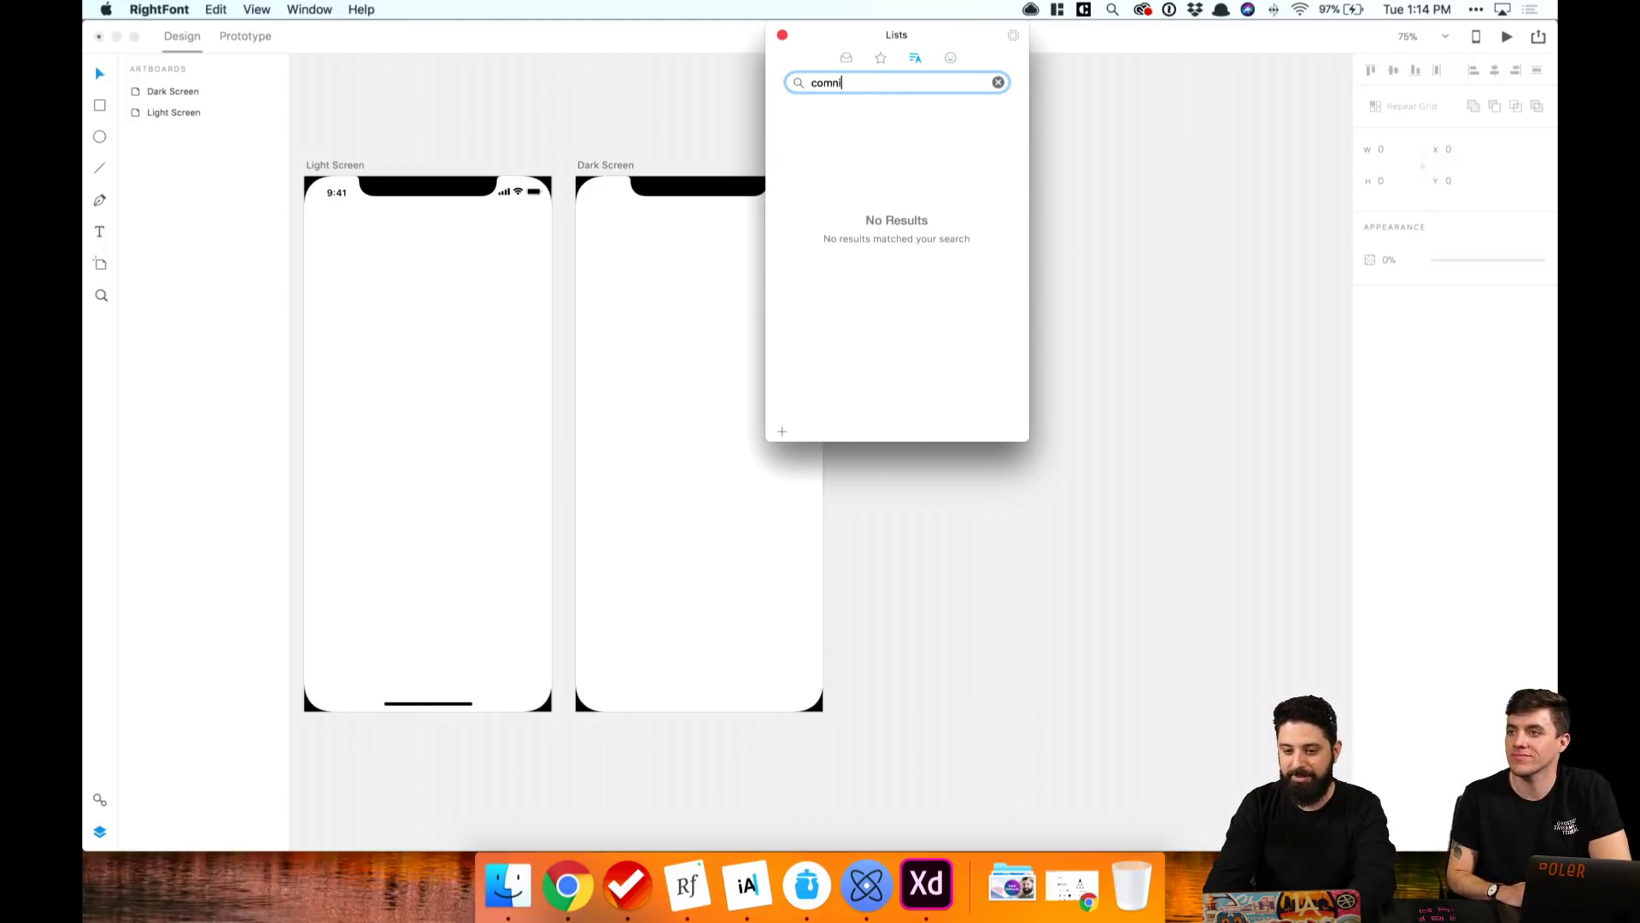
key("super+a")
key("BackSpace")
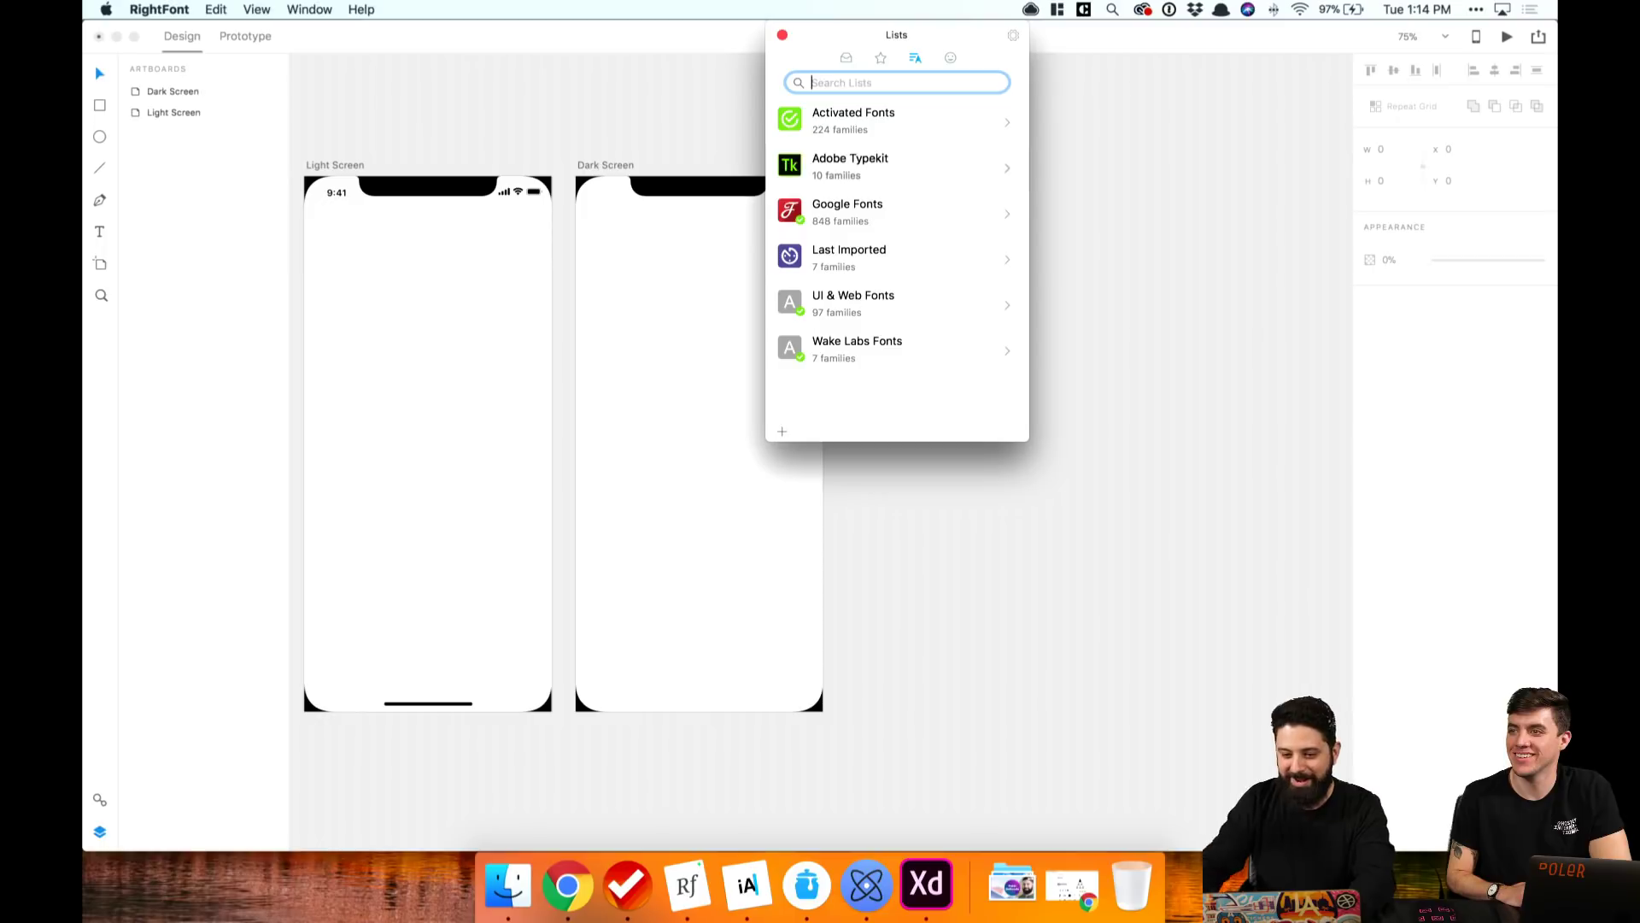
Step: Switch back to XD and add a "Login" text in the upper part of the Light Screen artboard
left_click(550, 109)
left_click(343, 166)
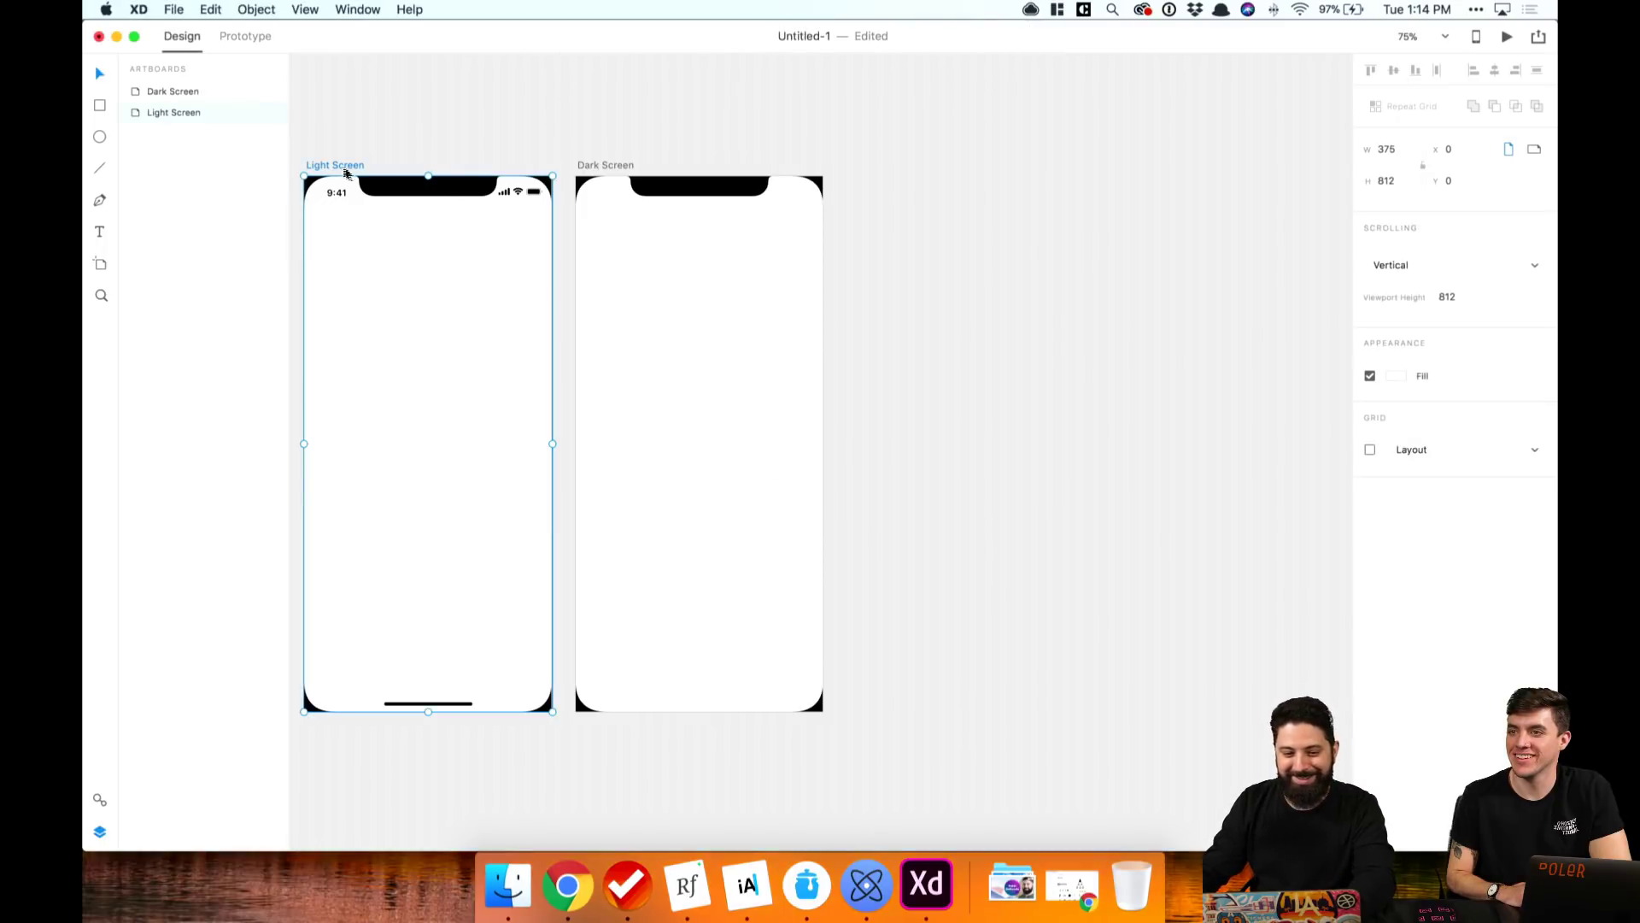
key("t")
left_click(524, 266)
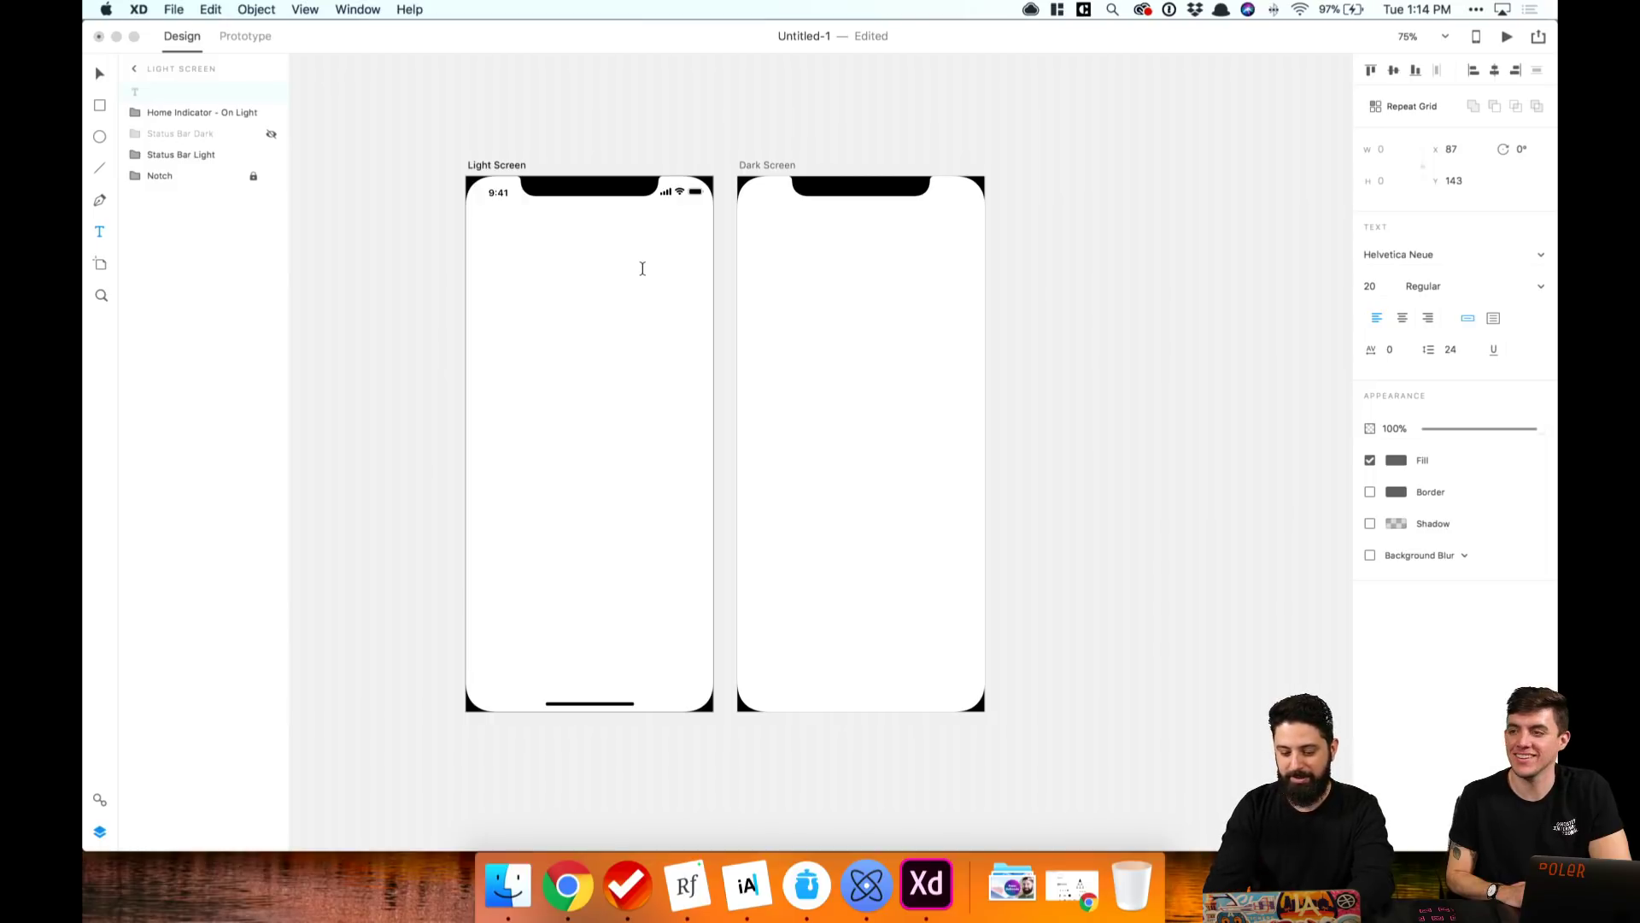
type("Login")
key("Escape")
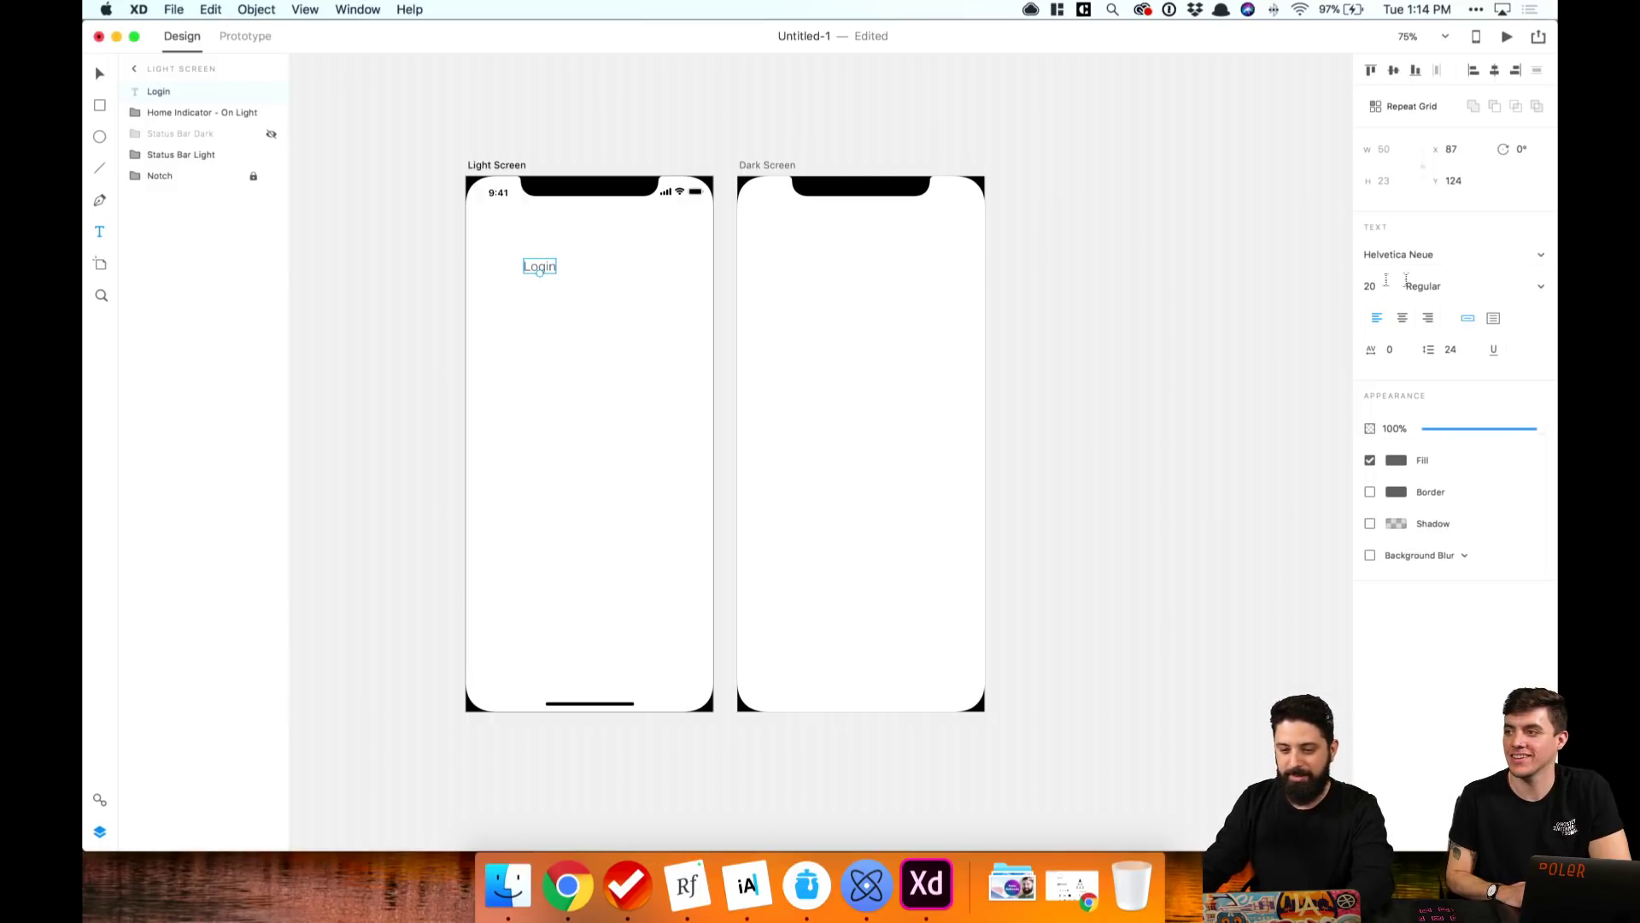
Step: Set the Login text's font to Comic Sans MS
left_click(1453, 255)
type("Comic Sans MS")
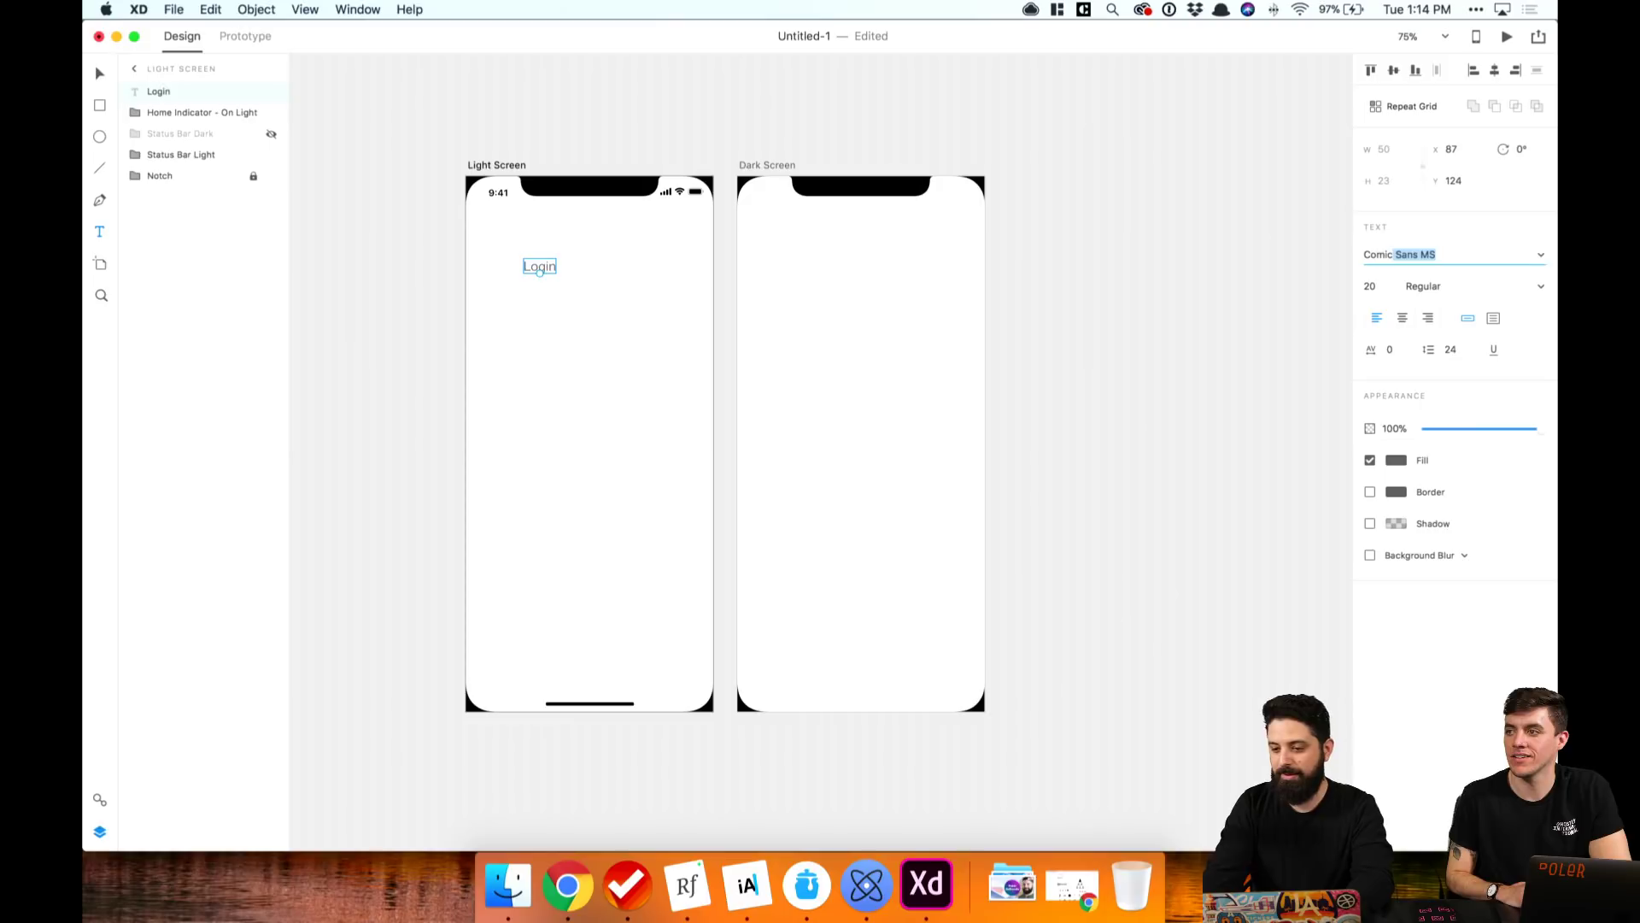
key("Return")
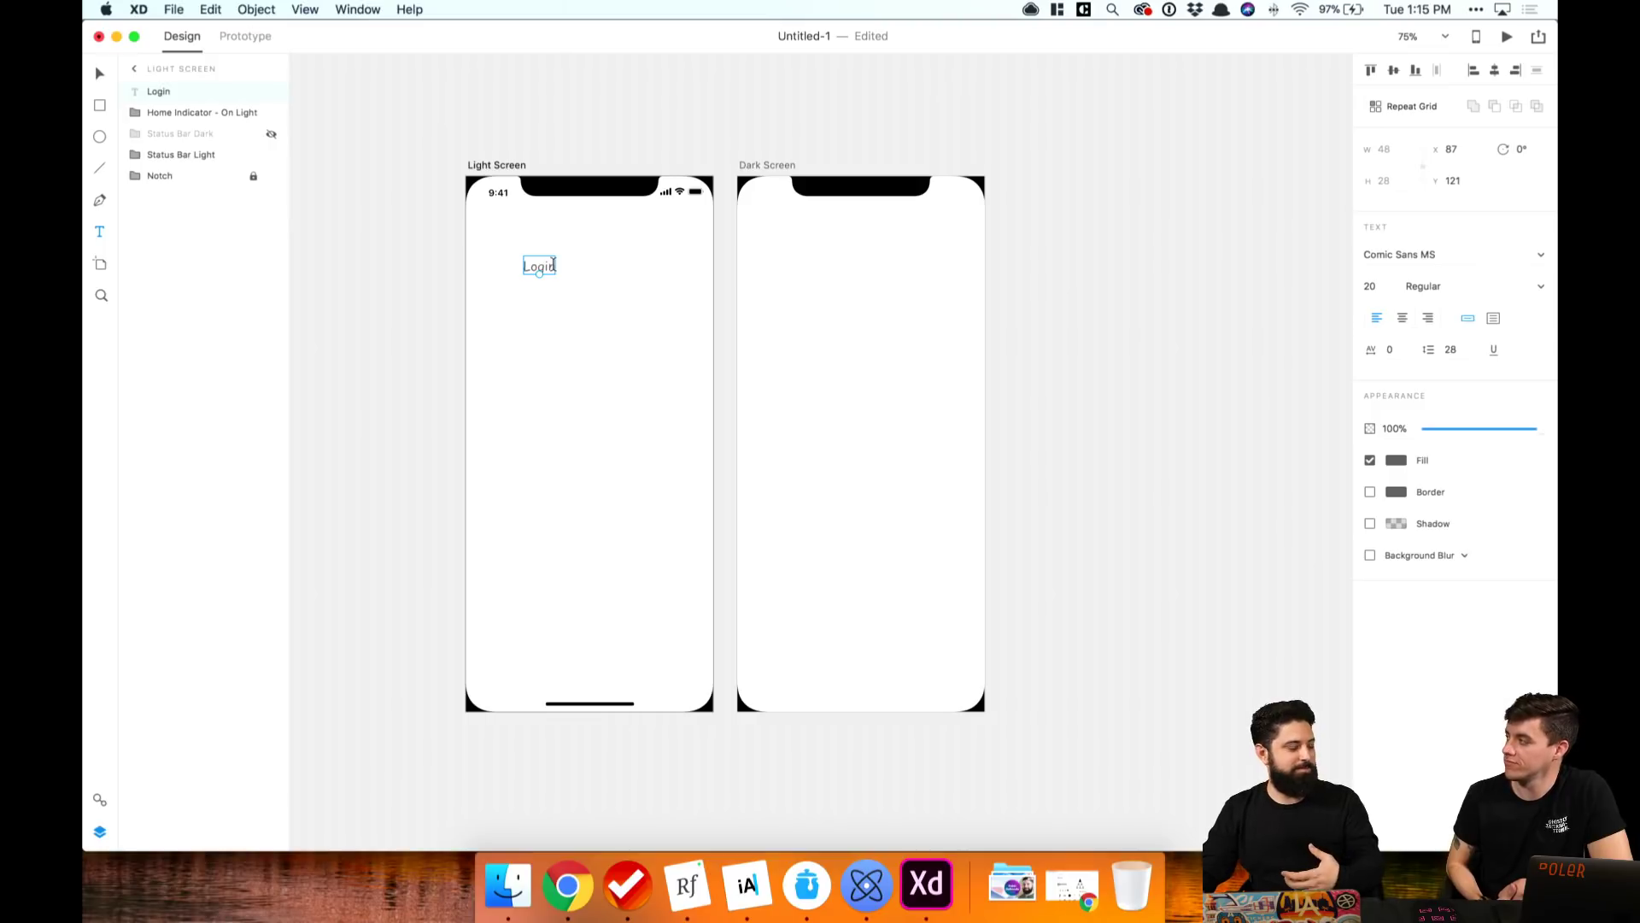
Step: Leave text editing and move the Login text to the artboard's horizontal centre, at about X 164, Y 124
left_click(438, 189)
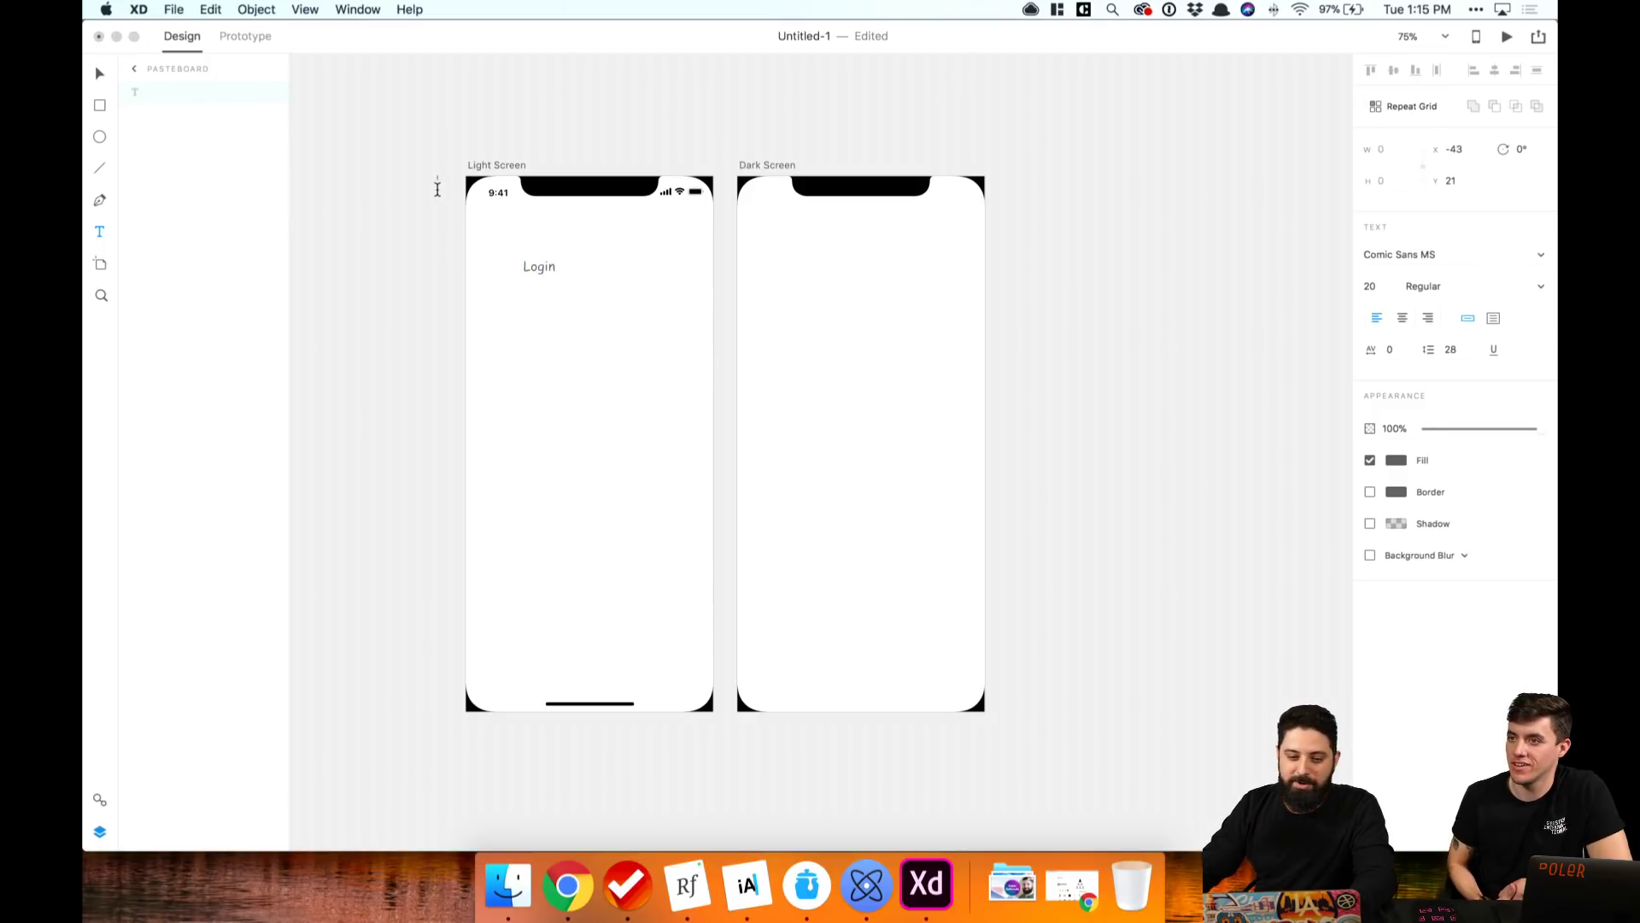
left_click(134, 71)
left_click(100, 76)
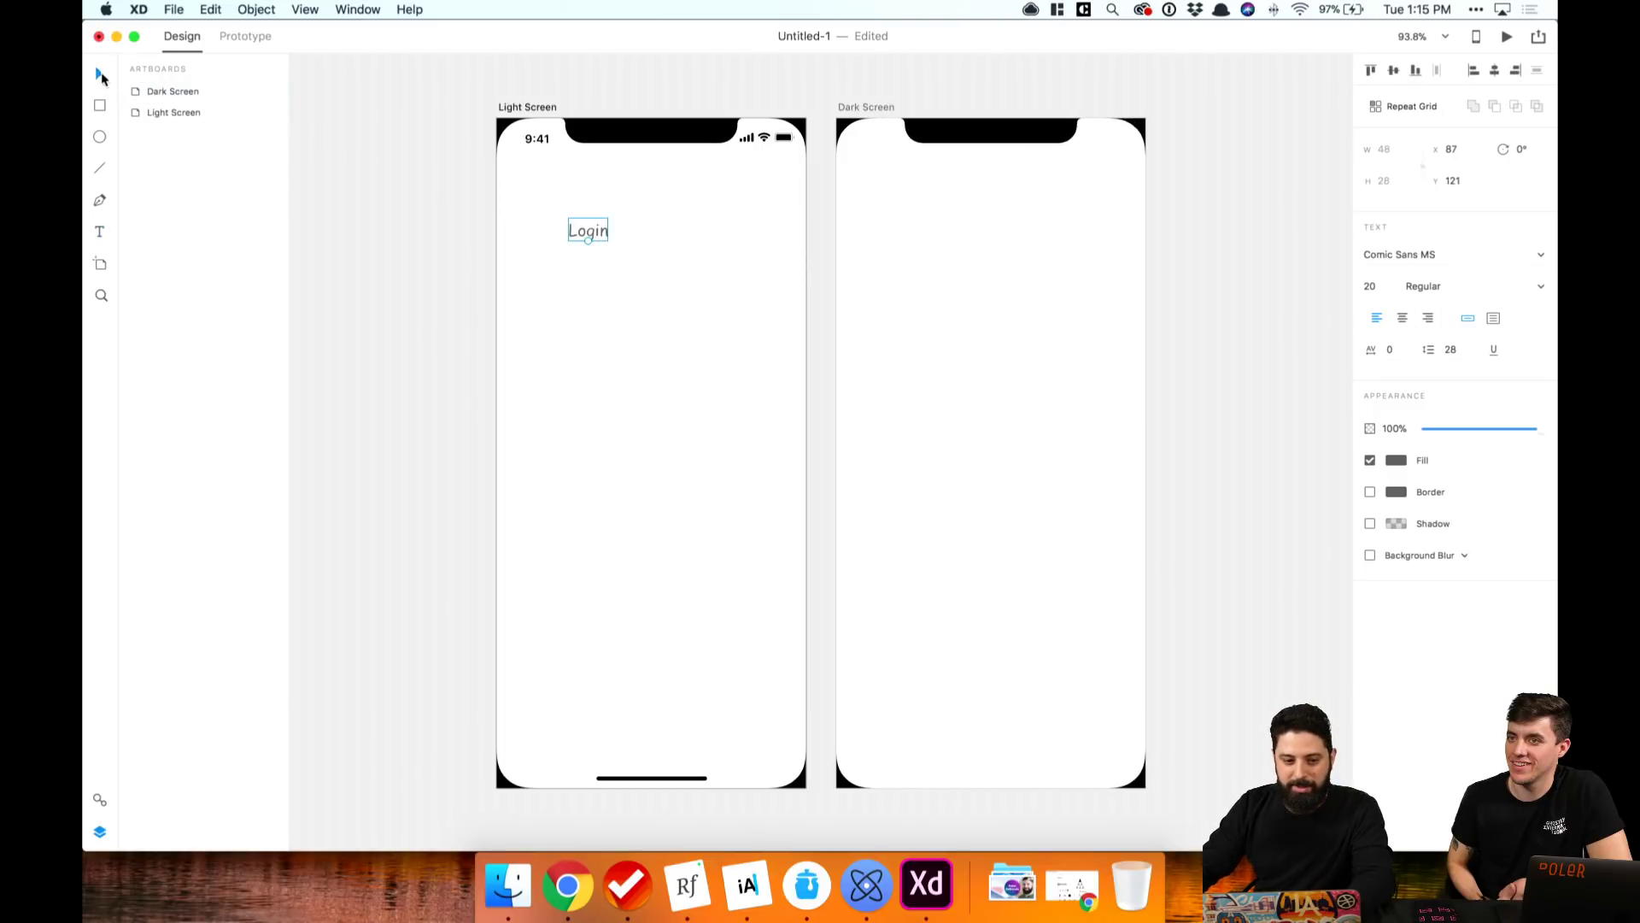
left_click_drag(602, 231, 662, 237)
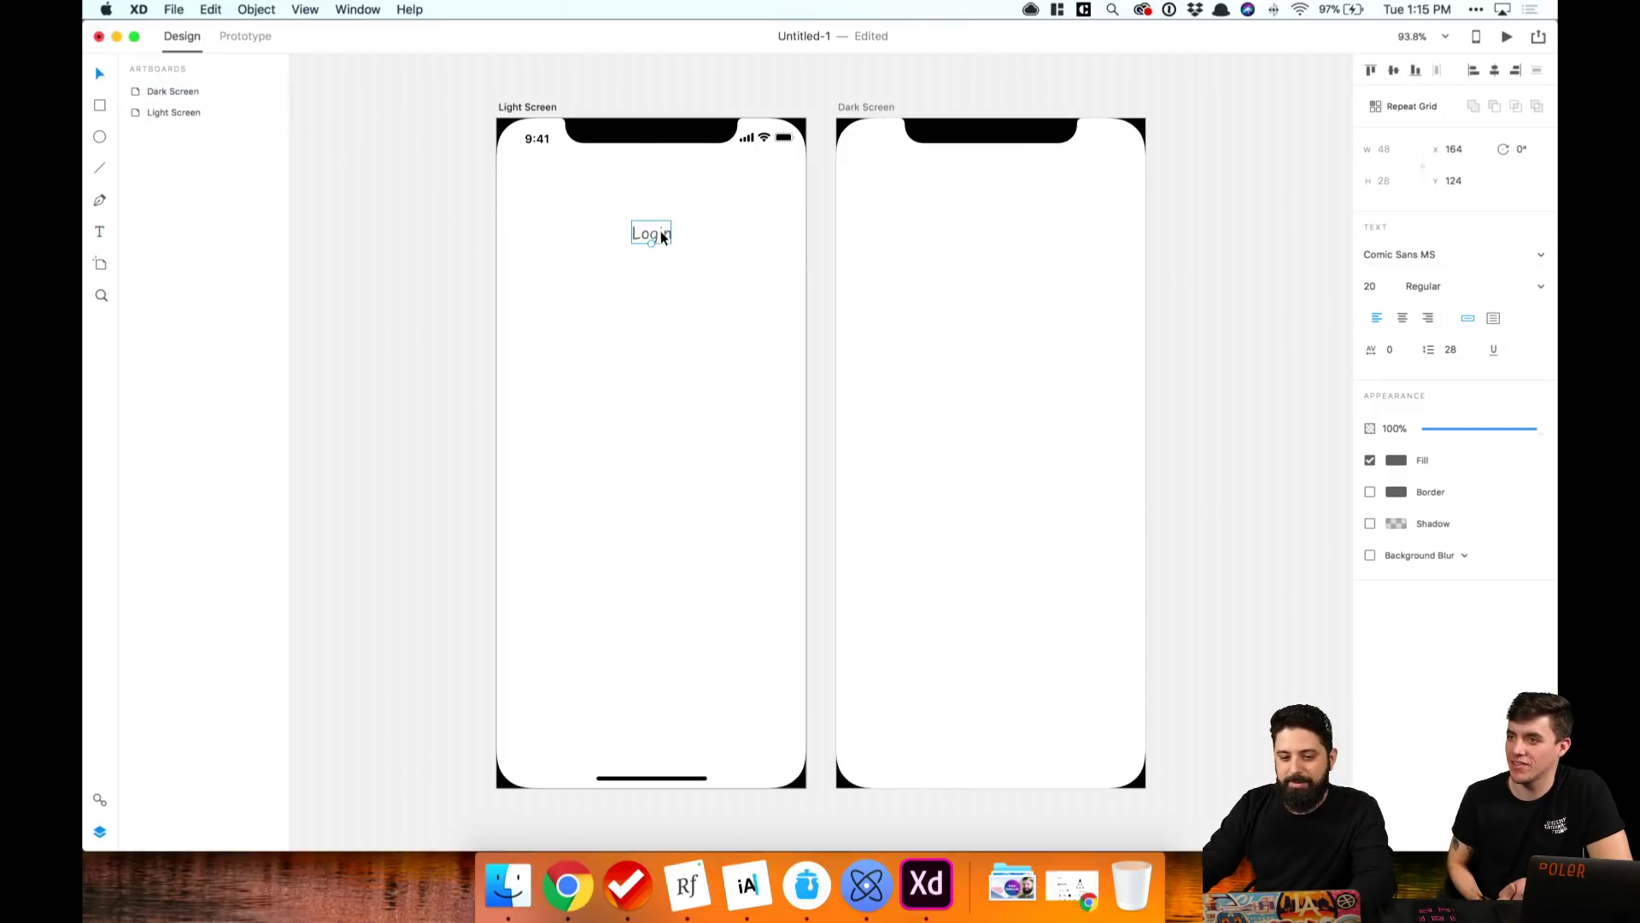
Step: Set the Login text's size to 32, then re-centre it horizontally and lower it to about Y 149
left_click(1382, 287)
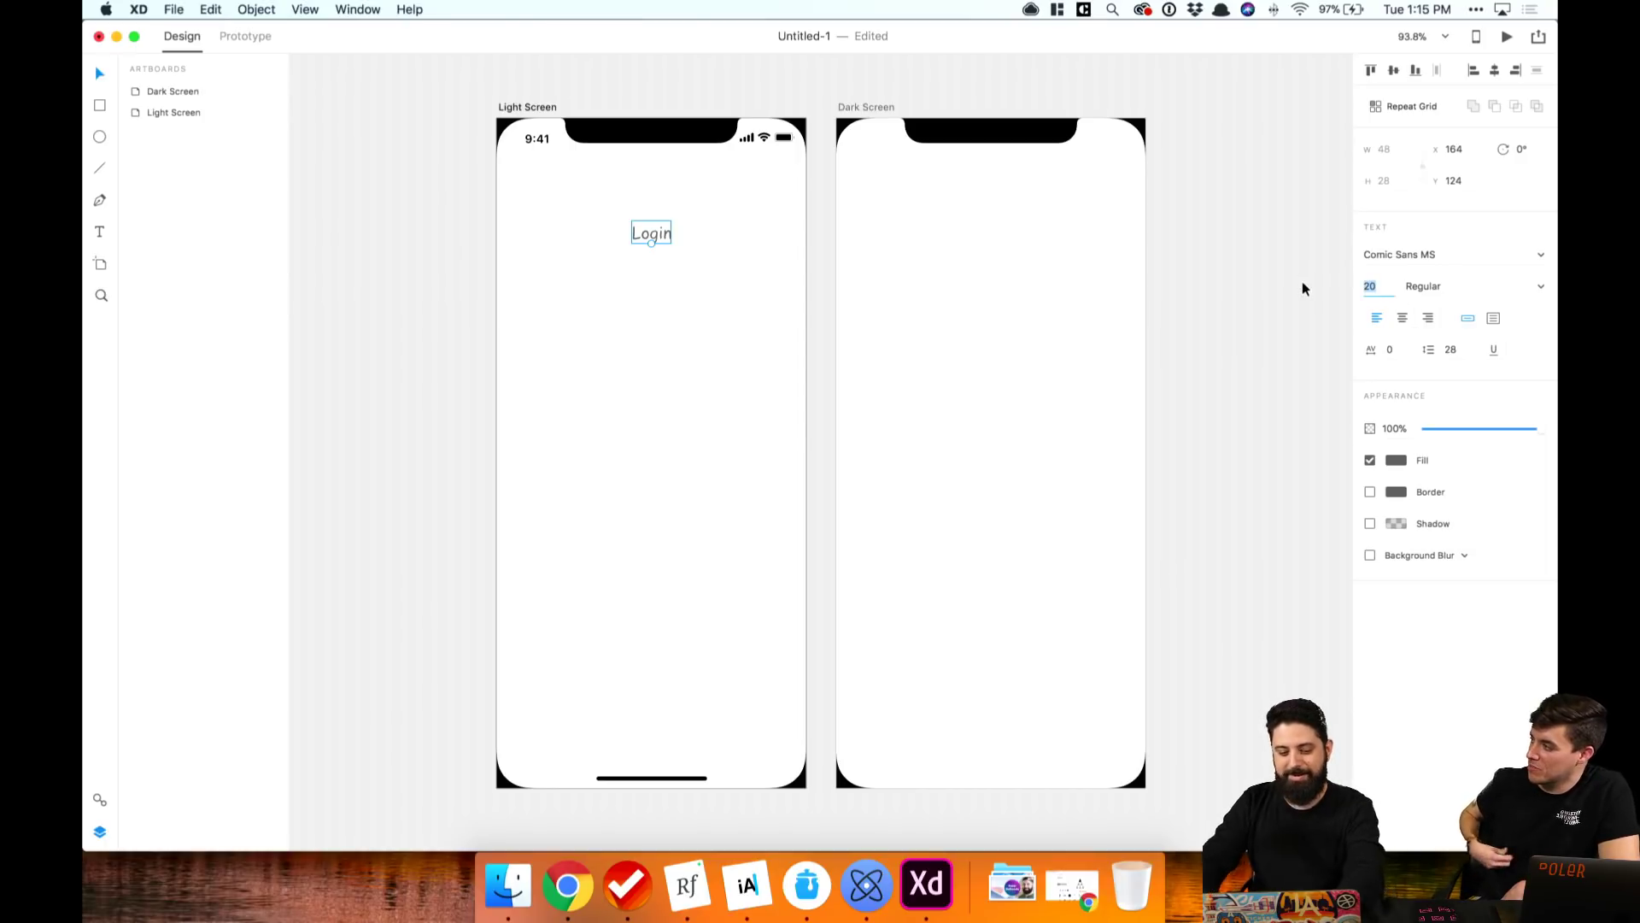
type("32")
key("Return")
left_click_drag(669, 239, 659, 235)
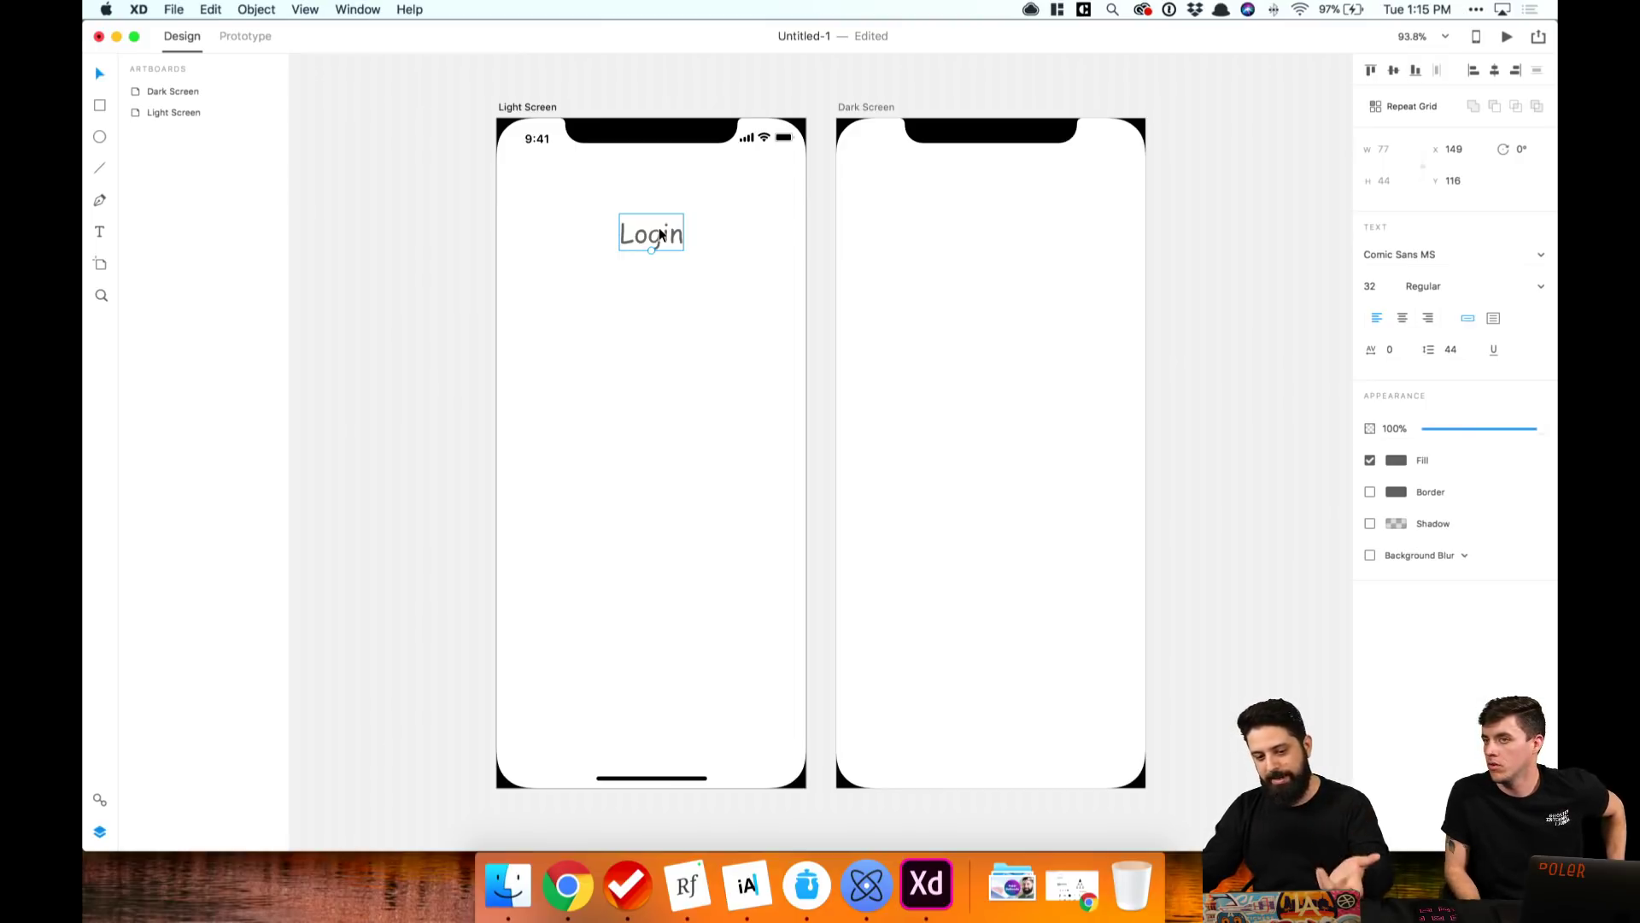
left_click_drag(658, 228, 658, 255)
Step: Draw a rectangle about 258 wide below the Login text, using one radius for all corners, and set its height to 48
key("r")
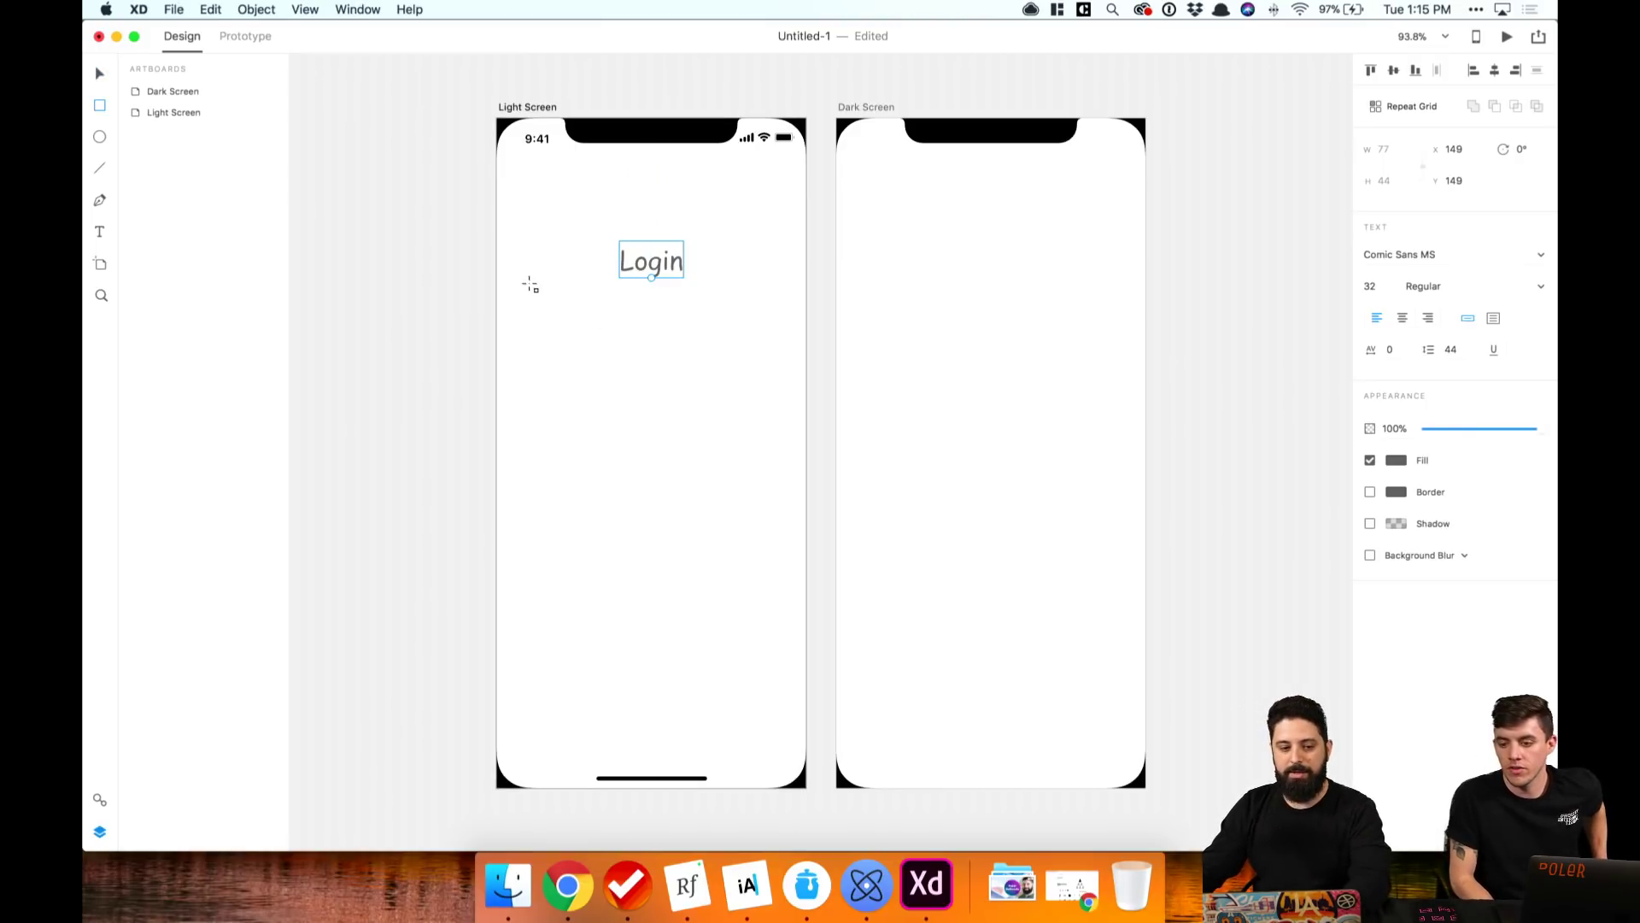
left_click_drag(547, 317, 757, 354)
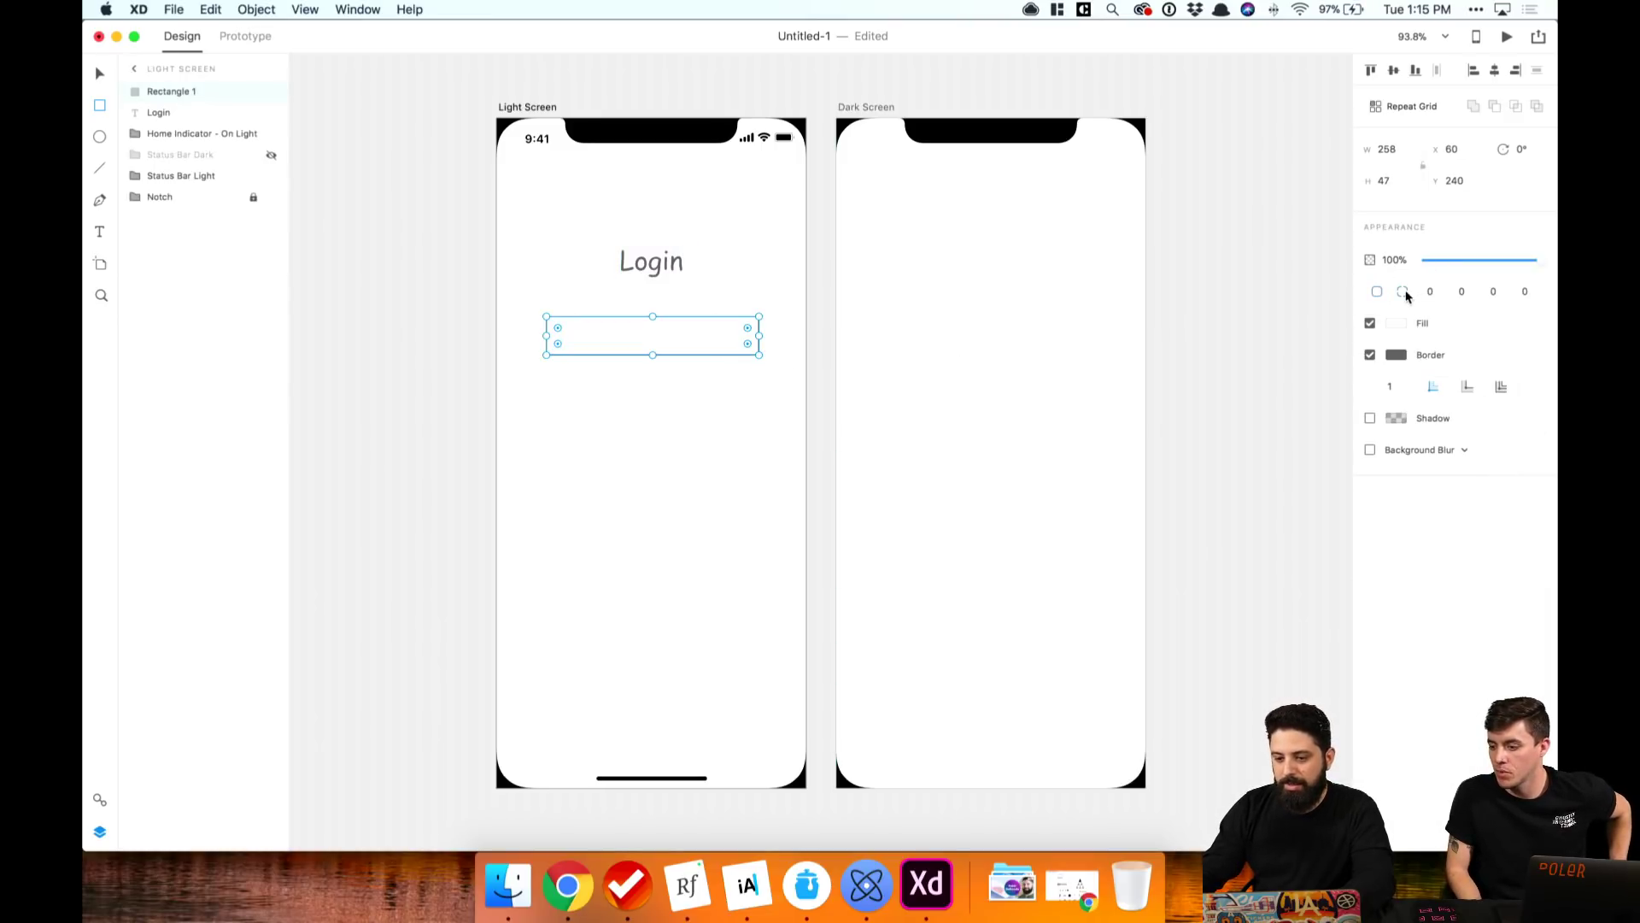
left_click(1374, 291)
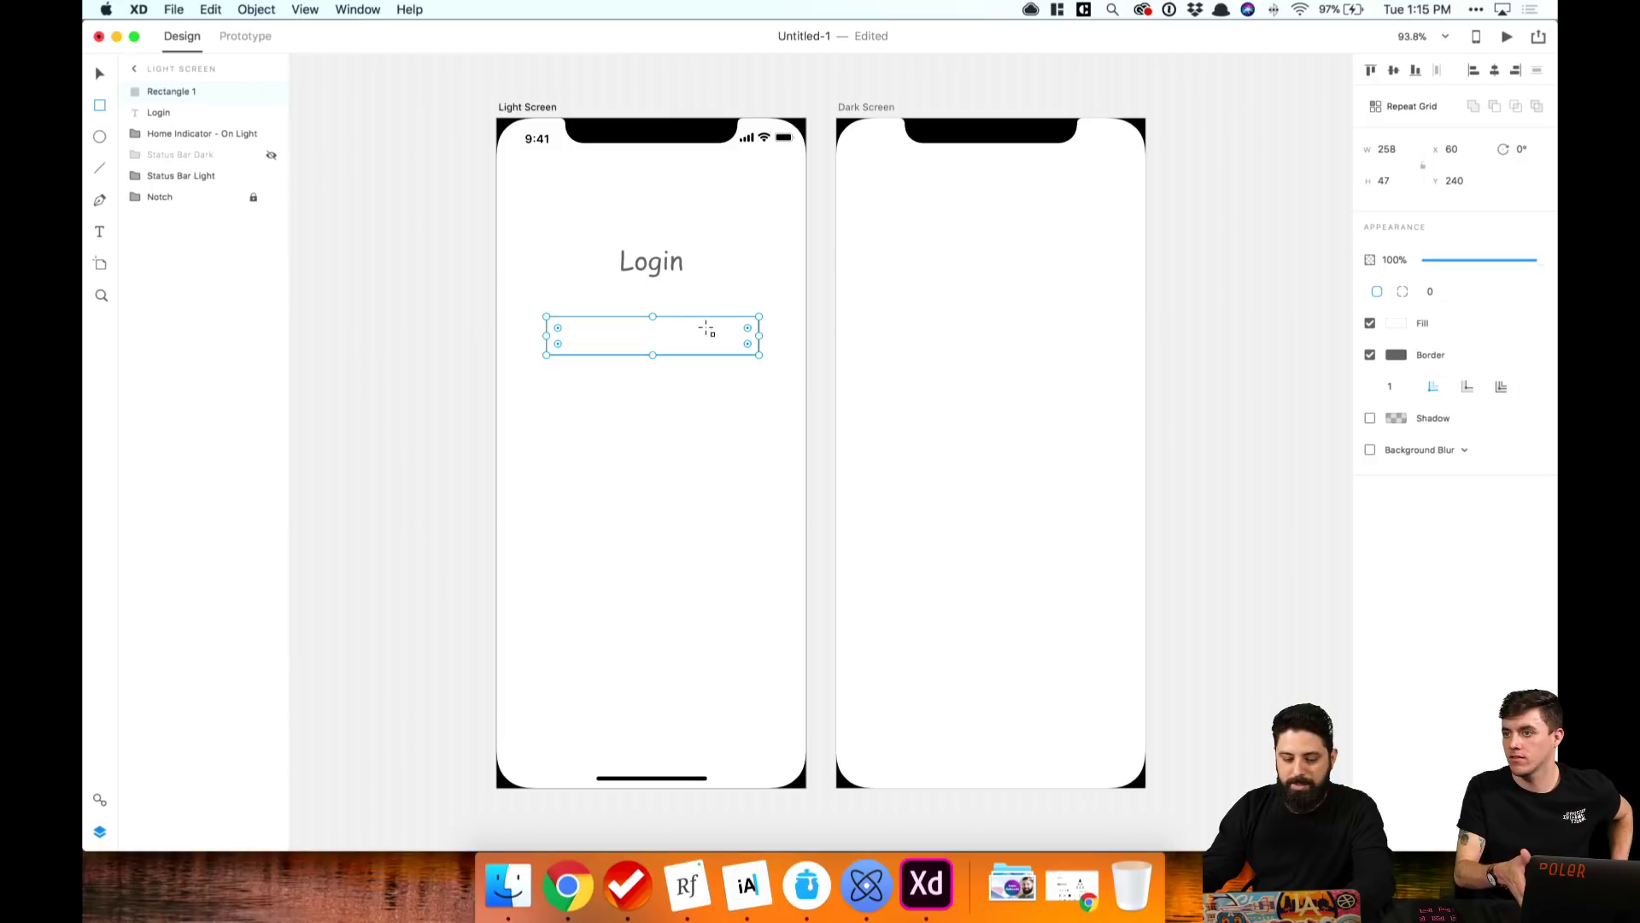
left_click(1384, 181)
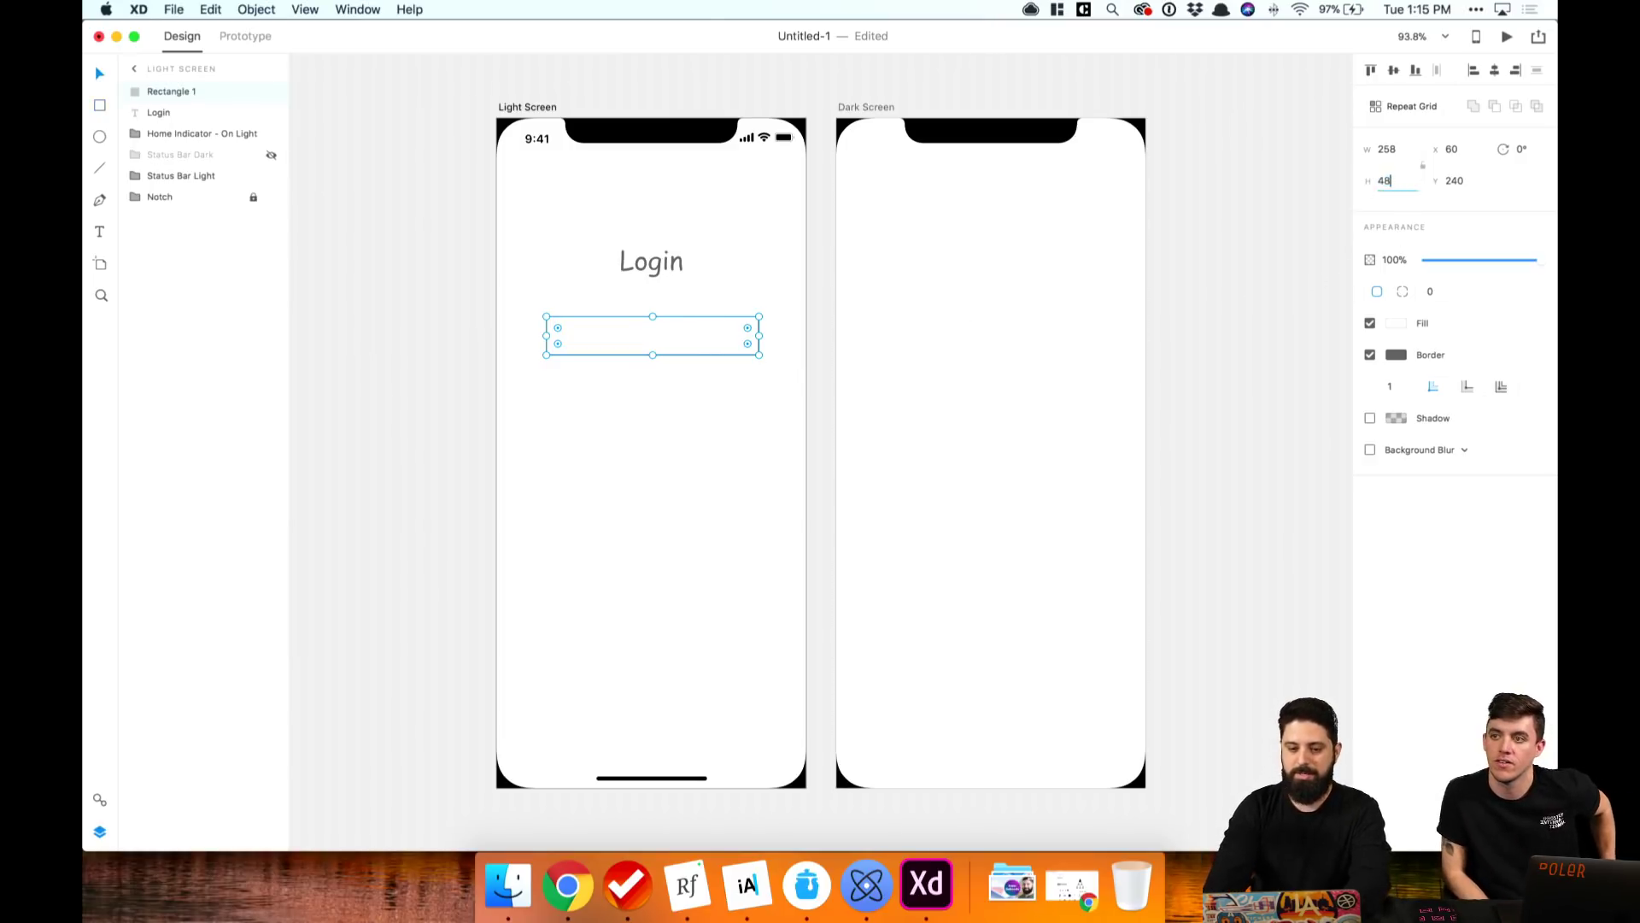
type("48")
key("Return")
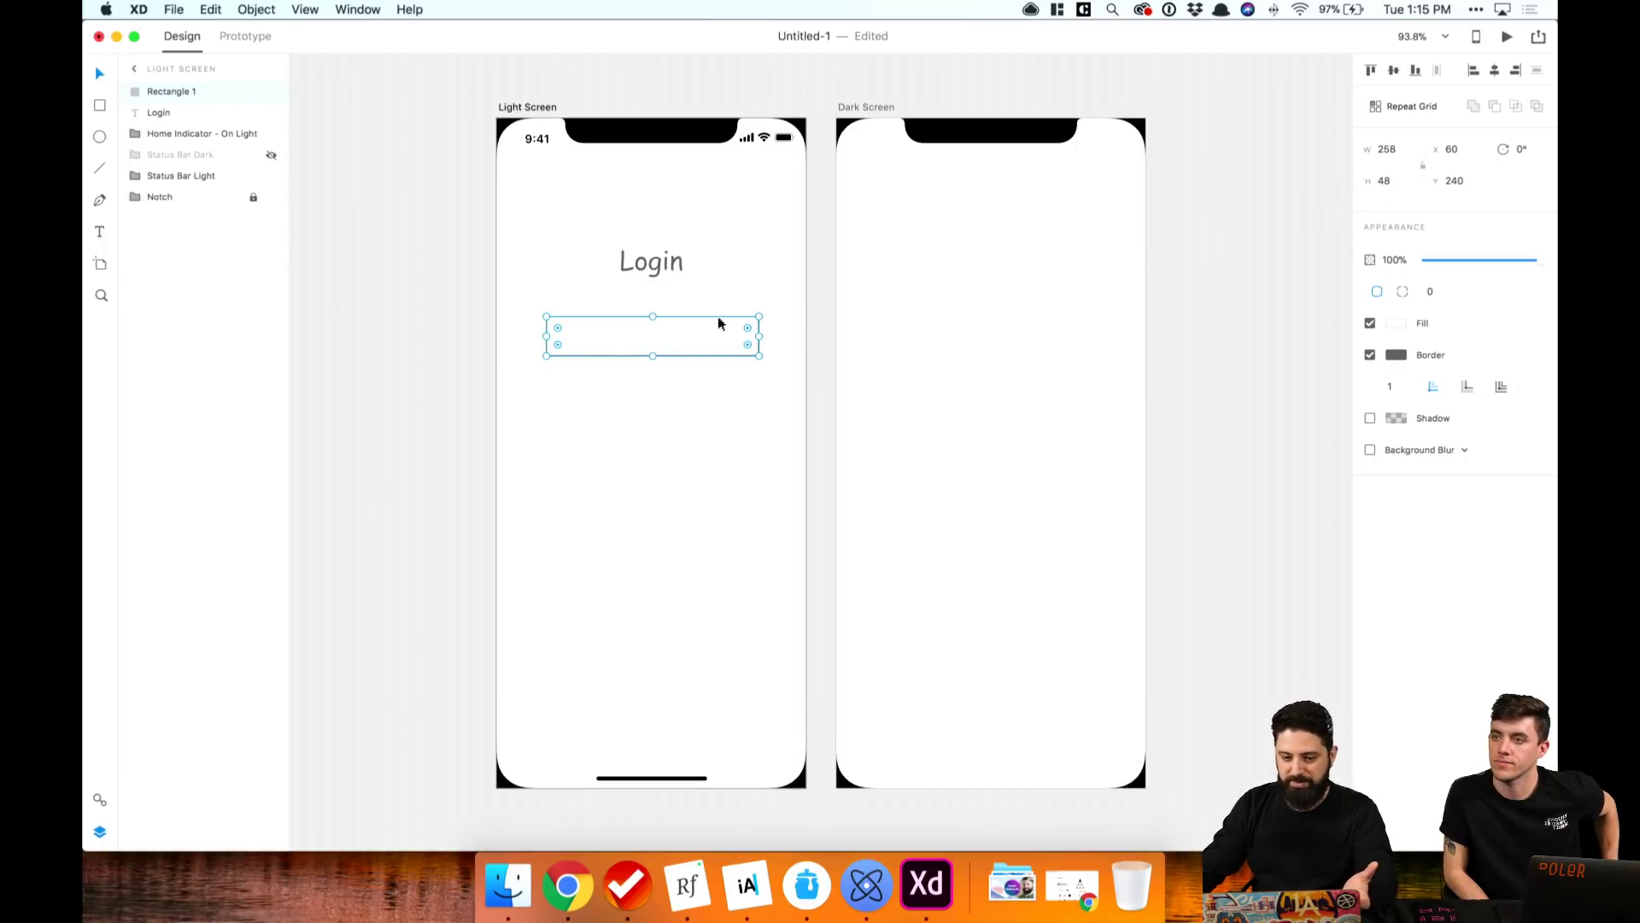
Step: Nudge the rectangle left by 20 to X 40 and set its width to 343
key("shift+Left")
key("shift+Left")
key("alt")
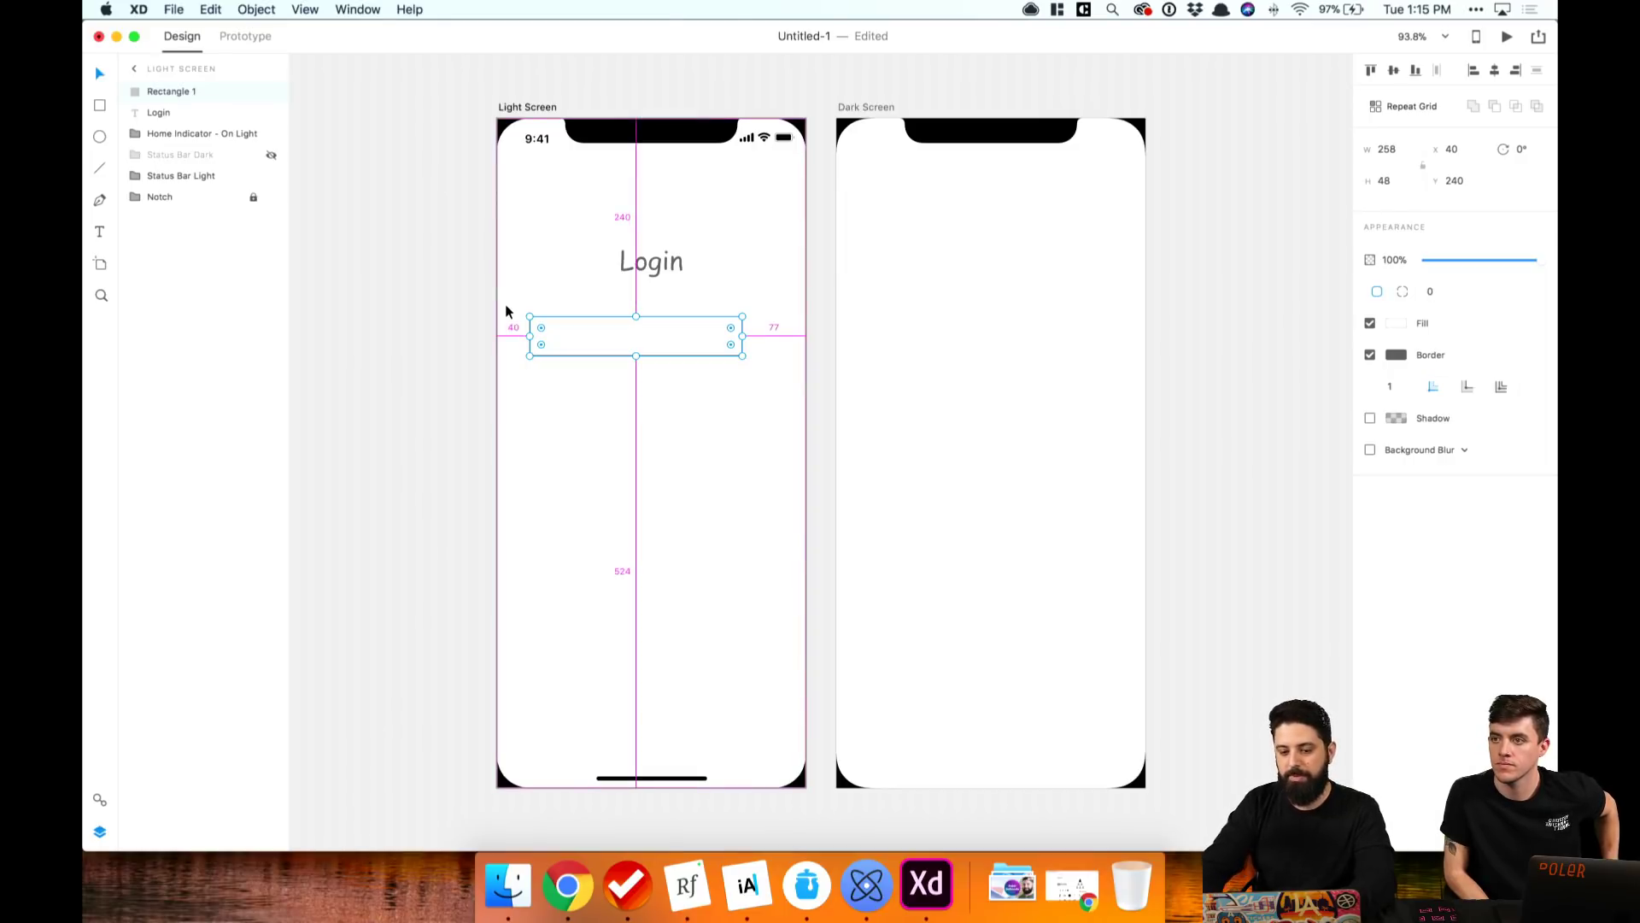
left_click(1397, 150)
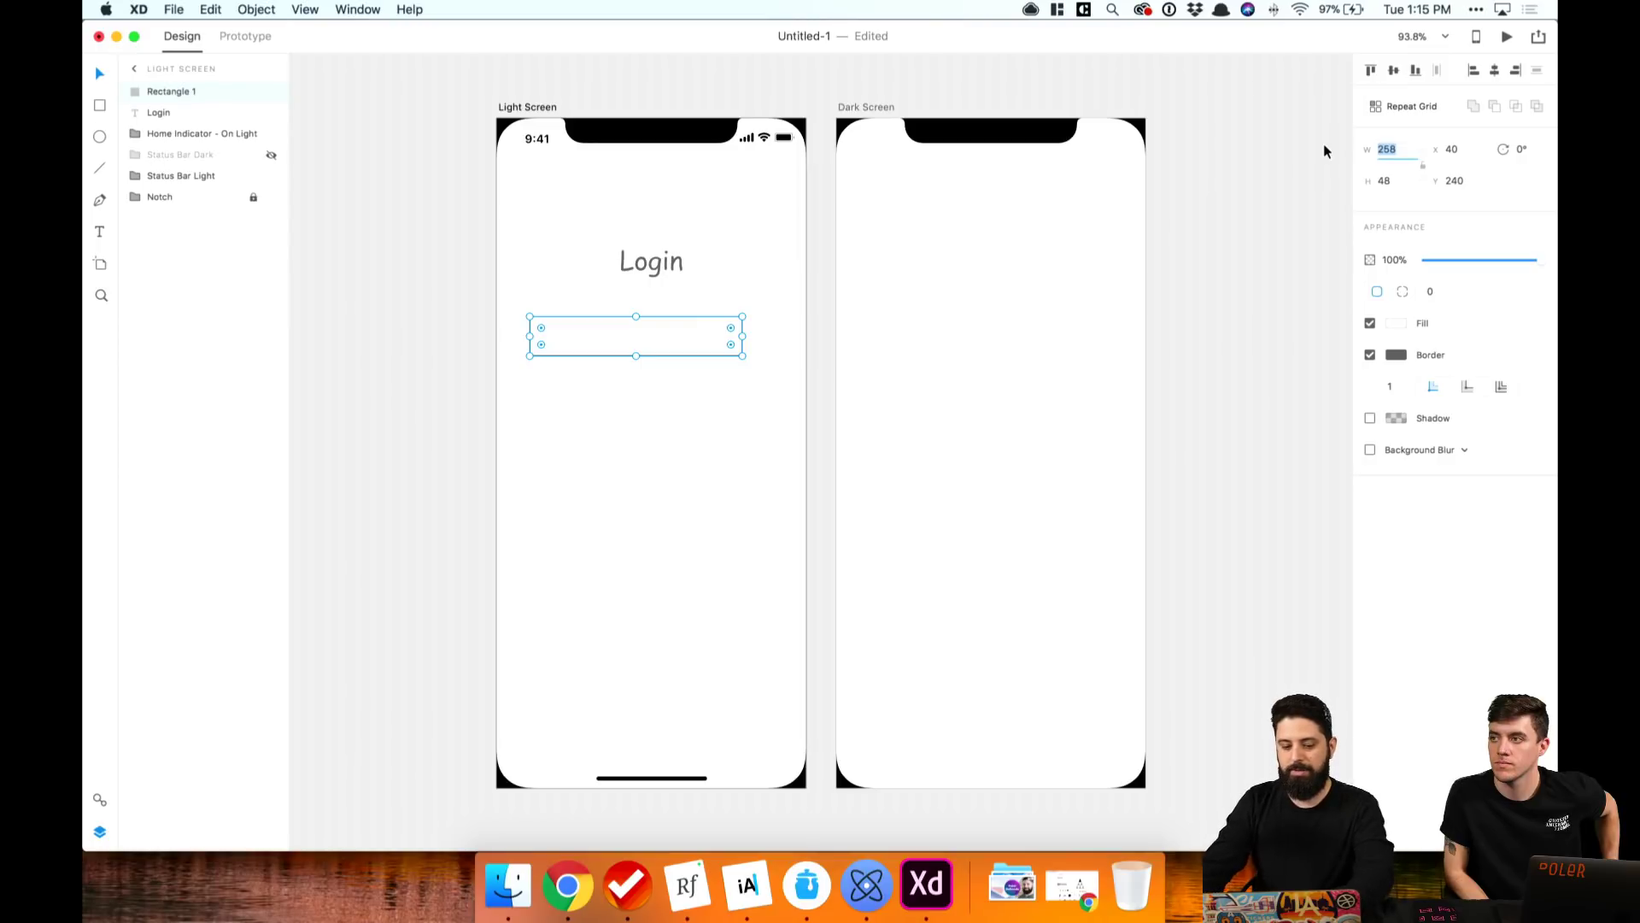
type("343")
key("Return")
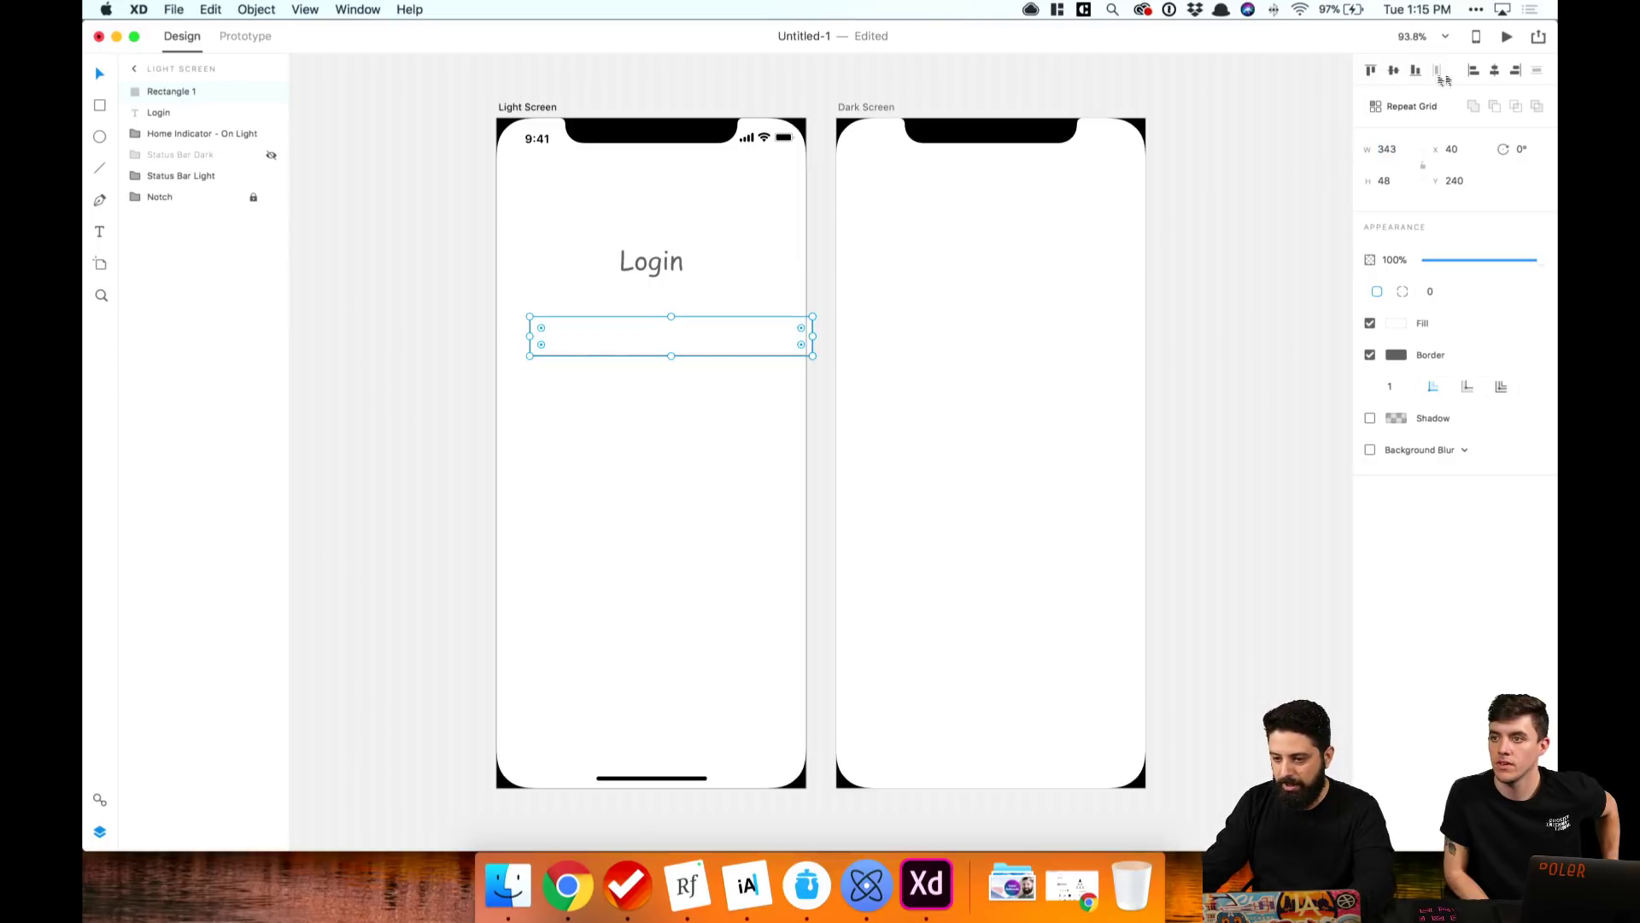
Step: Centre the rectangle horizontally at X 16 and stack two duplicates below it, placing the lowest copy at Y 386
left_click_drag(774, 340, 695, 377)
left_click(744, 278)
left_click(658, 342)
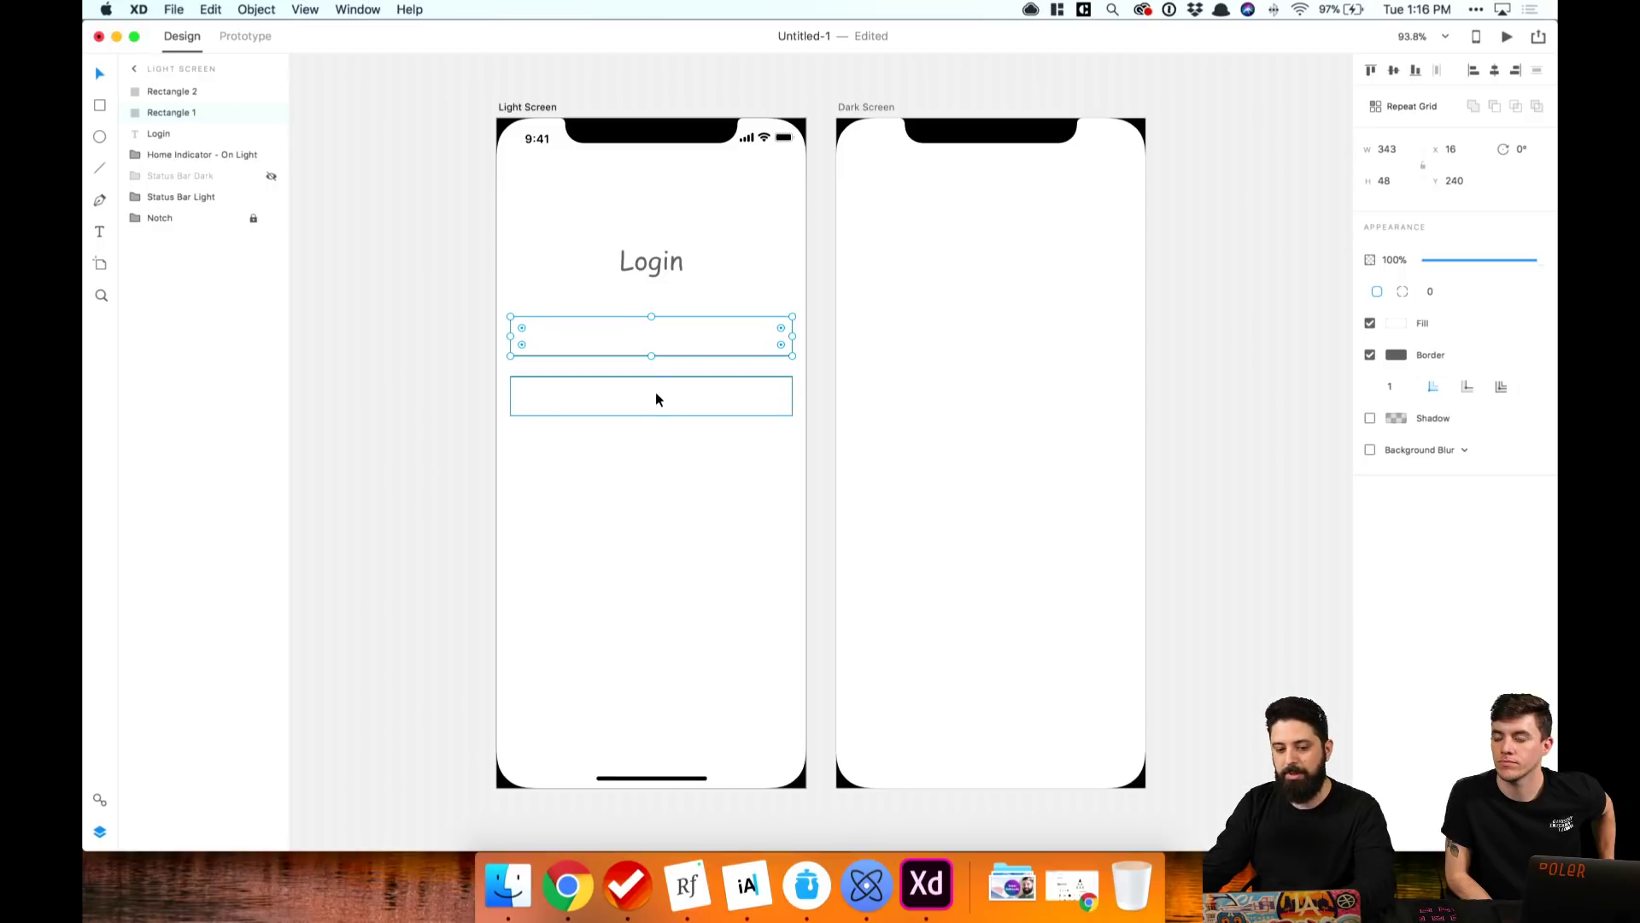
left_click_drag(654, 394, 672, 441)
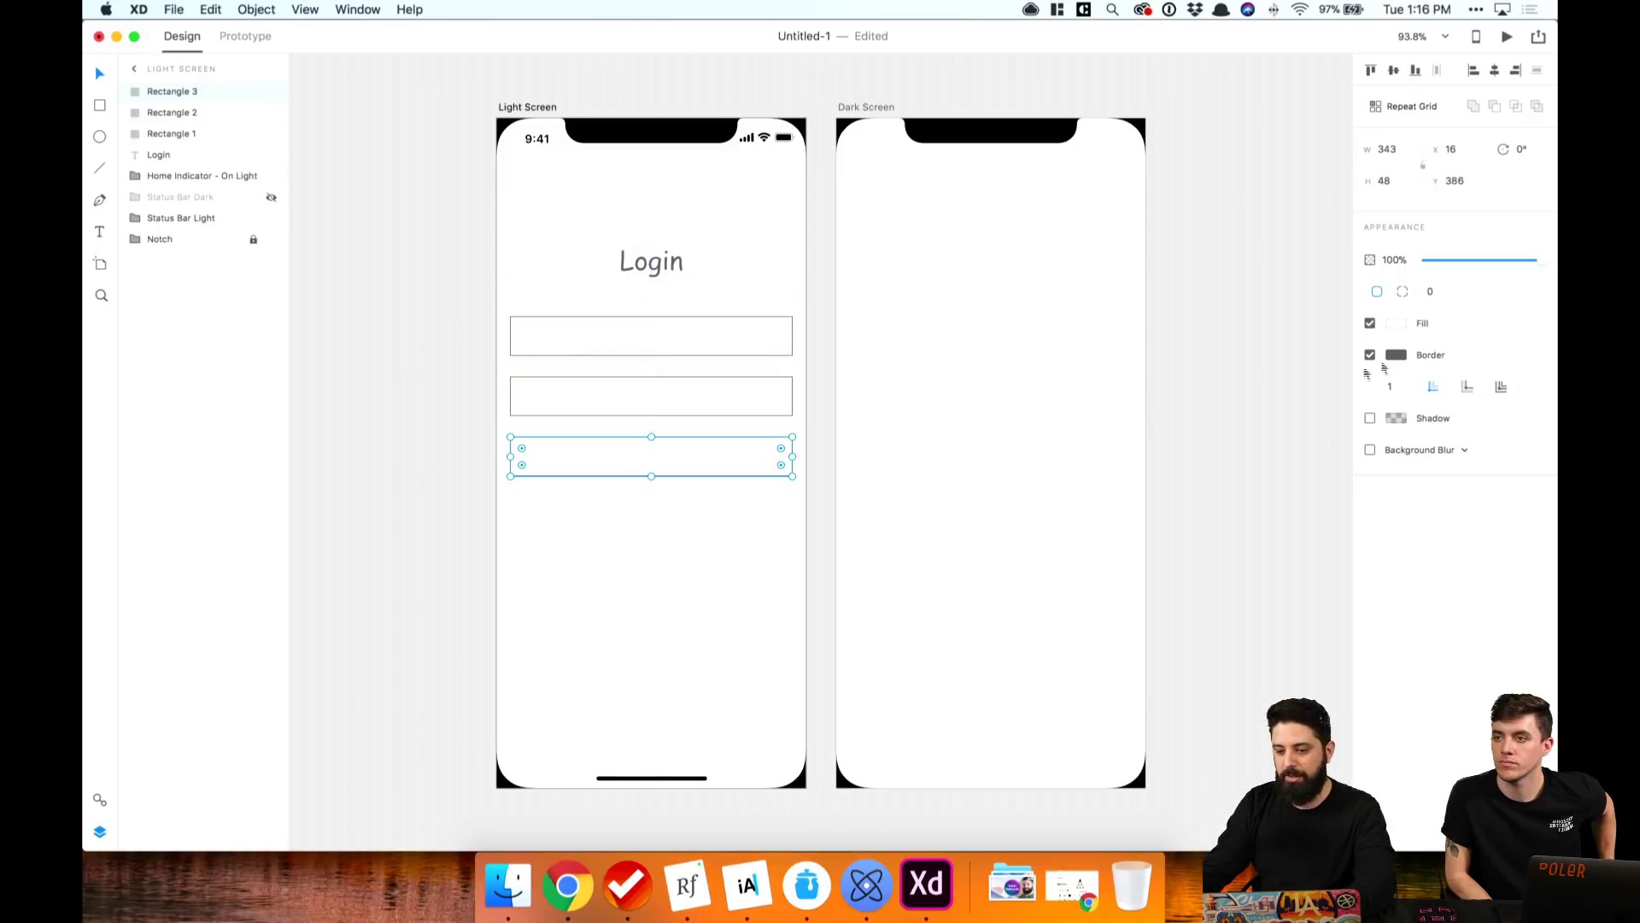
Step: Fill the lowest of the three rectangles with a solid dark grey
left_click(1396, 323)
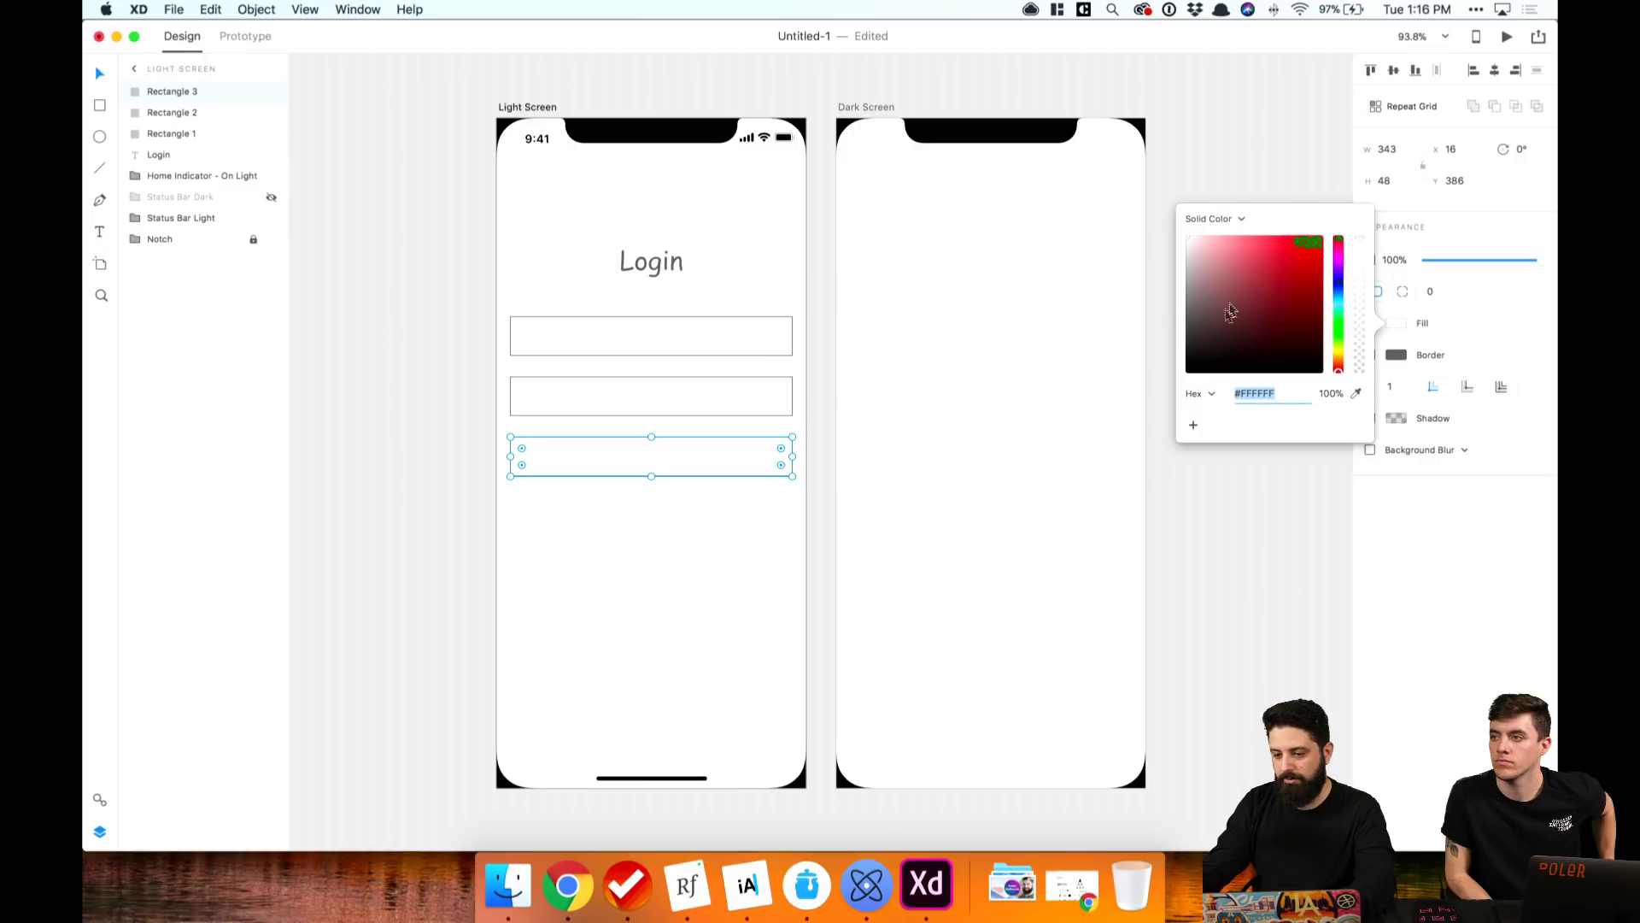
left_click(1197, 340)
left_click(909, 374)
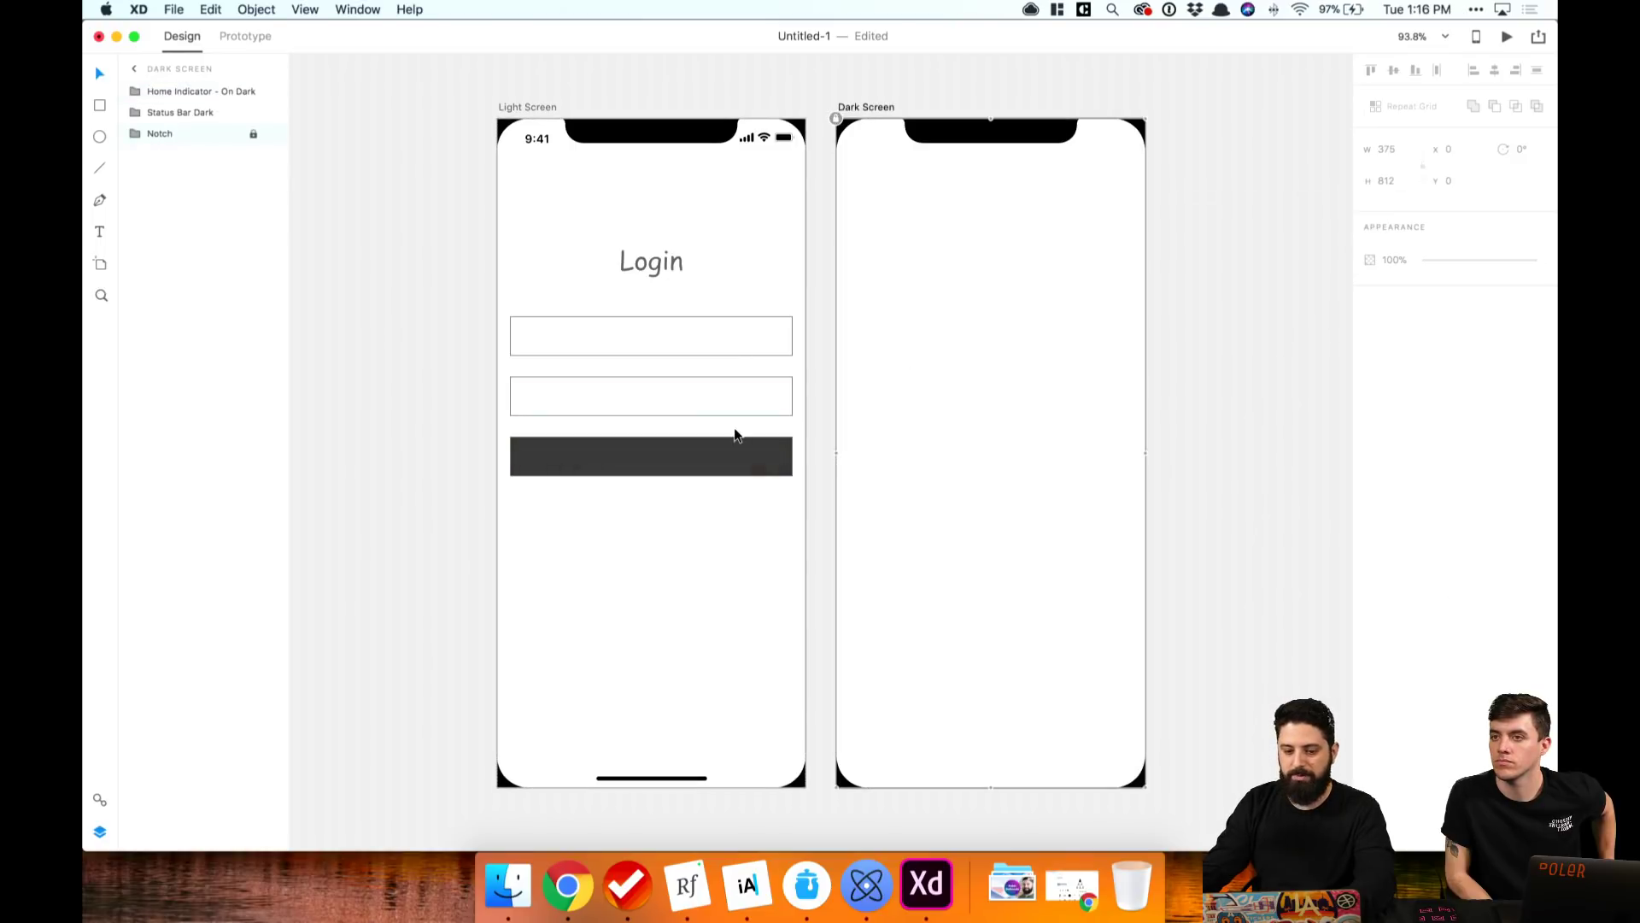
Step: Move the three rectangles and the Login text down together until the text sits at about Y 330
left_click(721, 457)
left_click(698, 402, "shift")
left_click(688, 342, "shift")
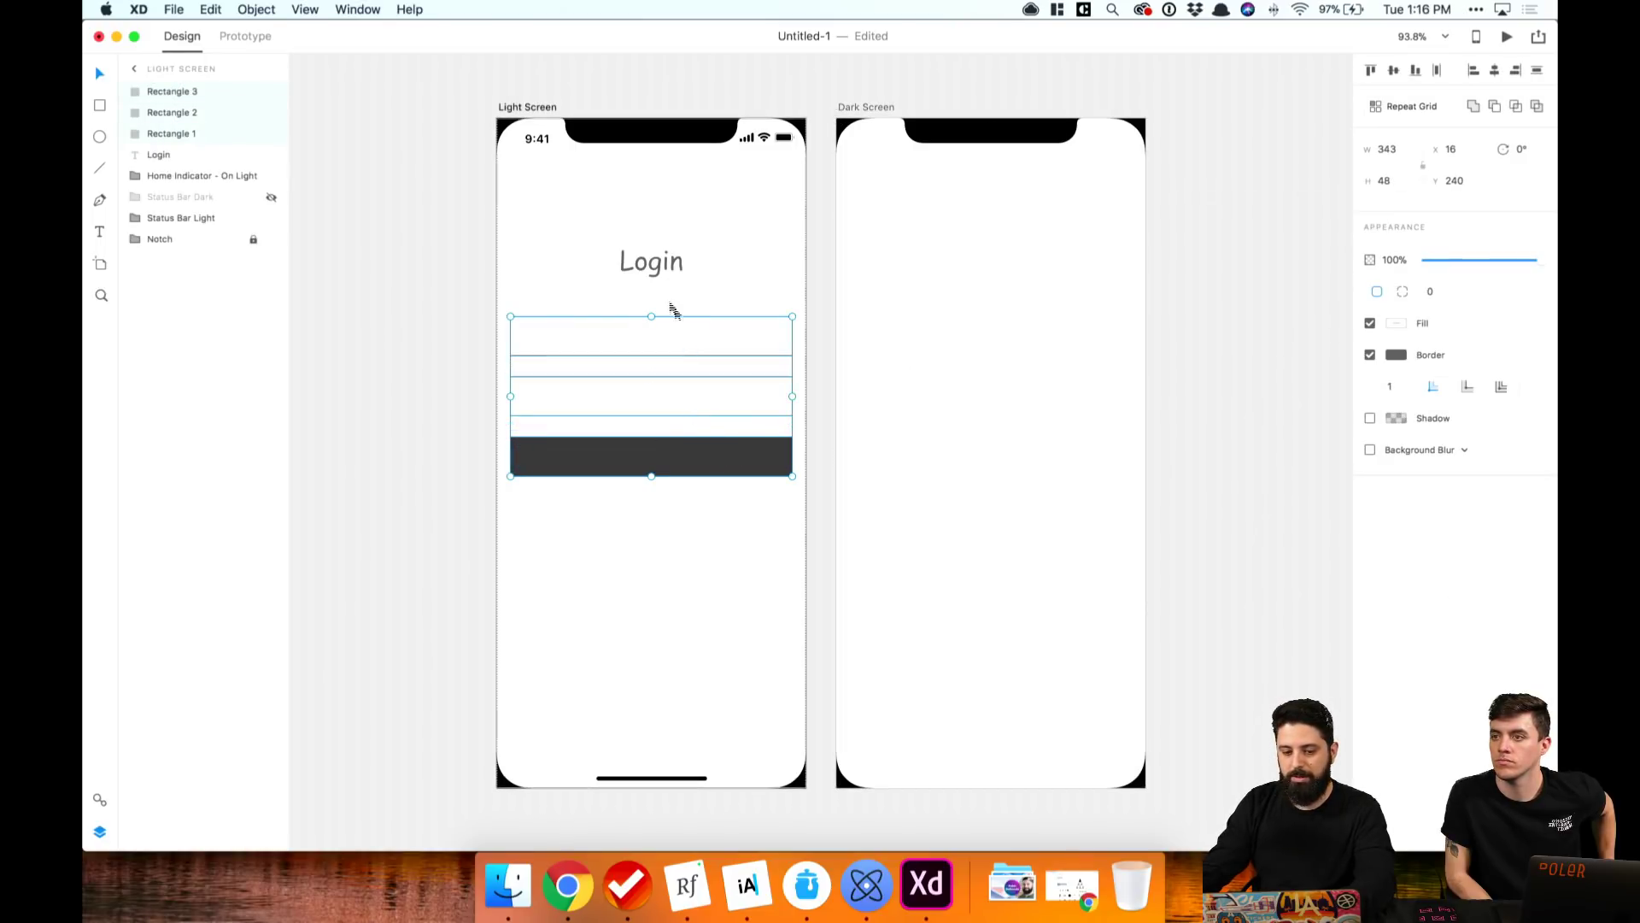
left_click(659, 267, "shift")
left_click_drag(659, 267, 664, 405)
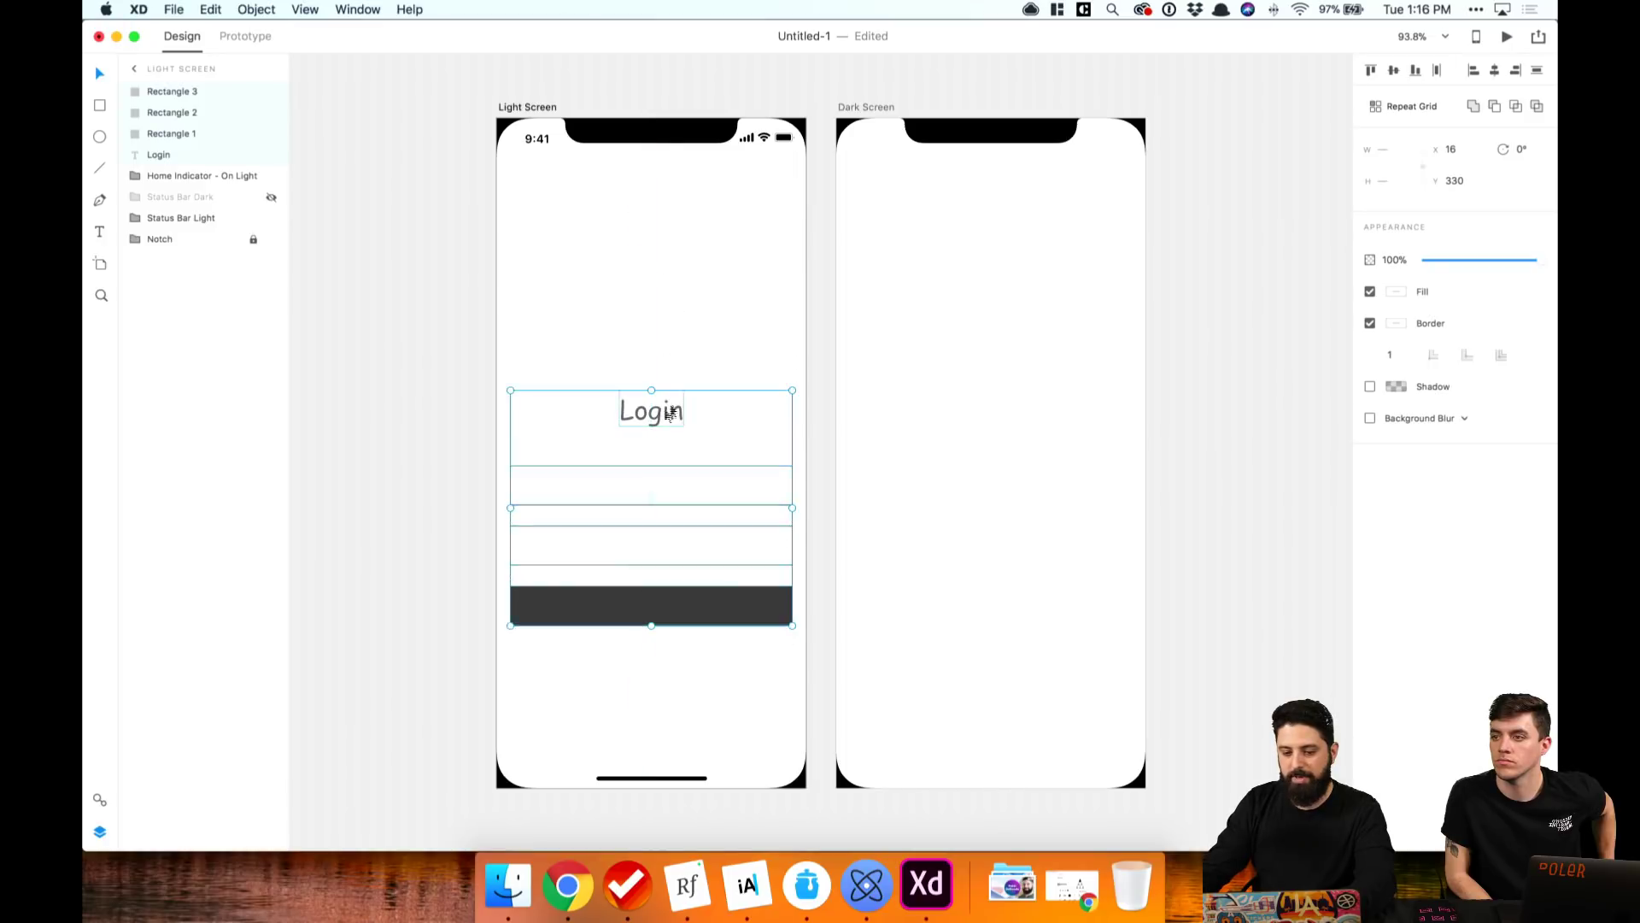
left_click(738, 323)
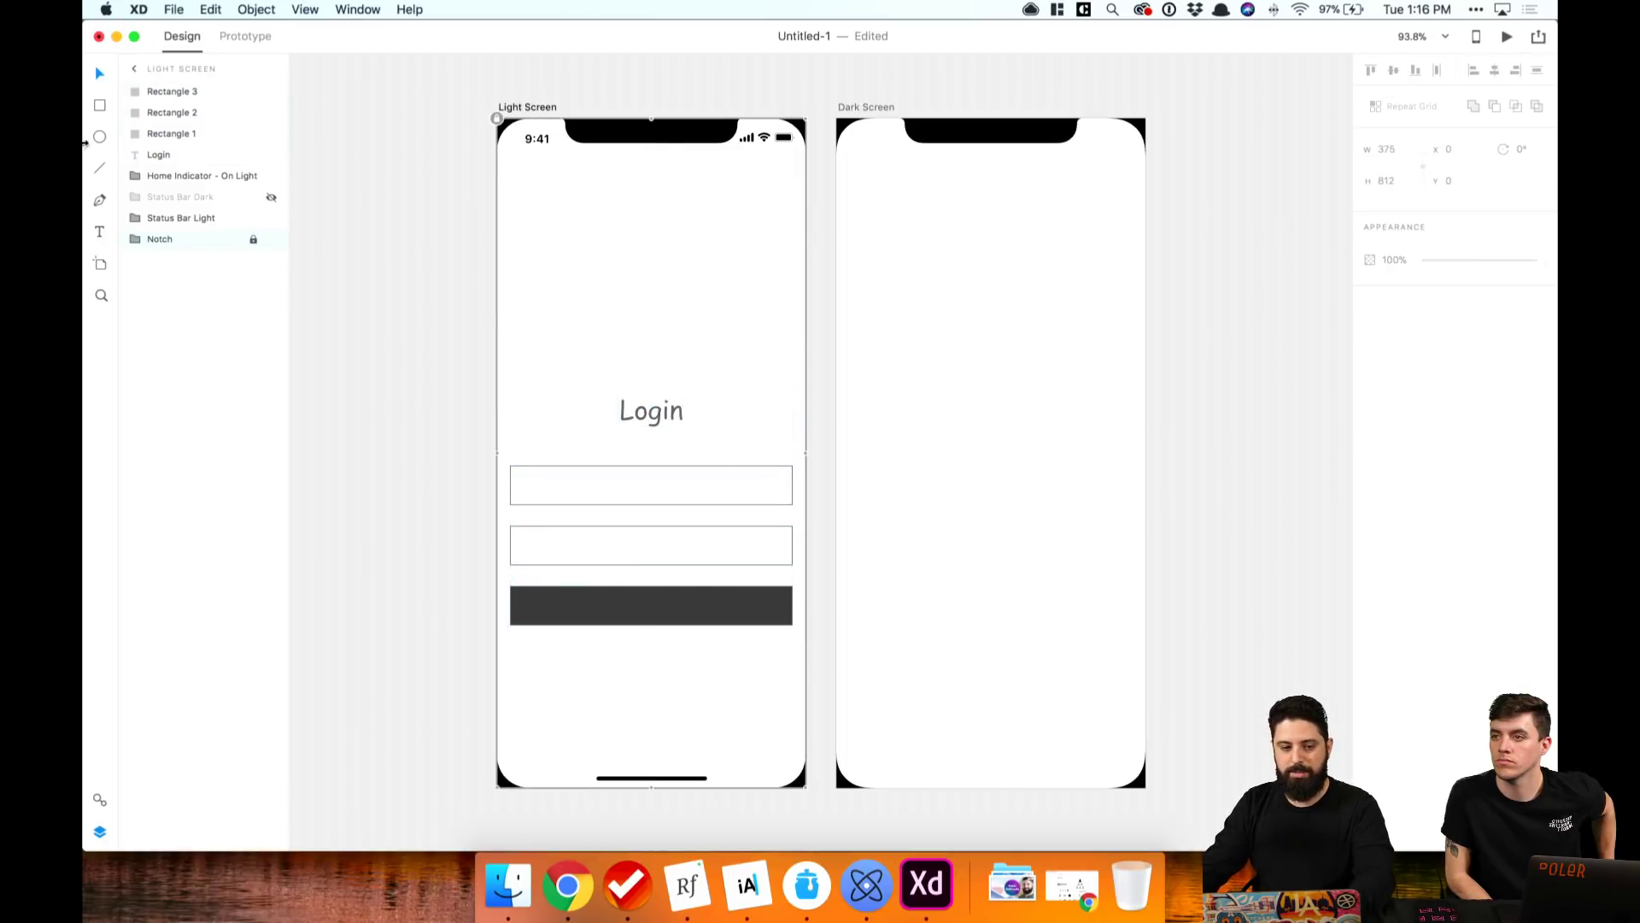
Step: Draw a circle about 156 in diameter above the Login text, centred horizontally on the artboard at about Y 128
left_click_drag(652, 291, 717, 214)
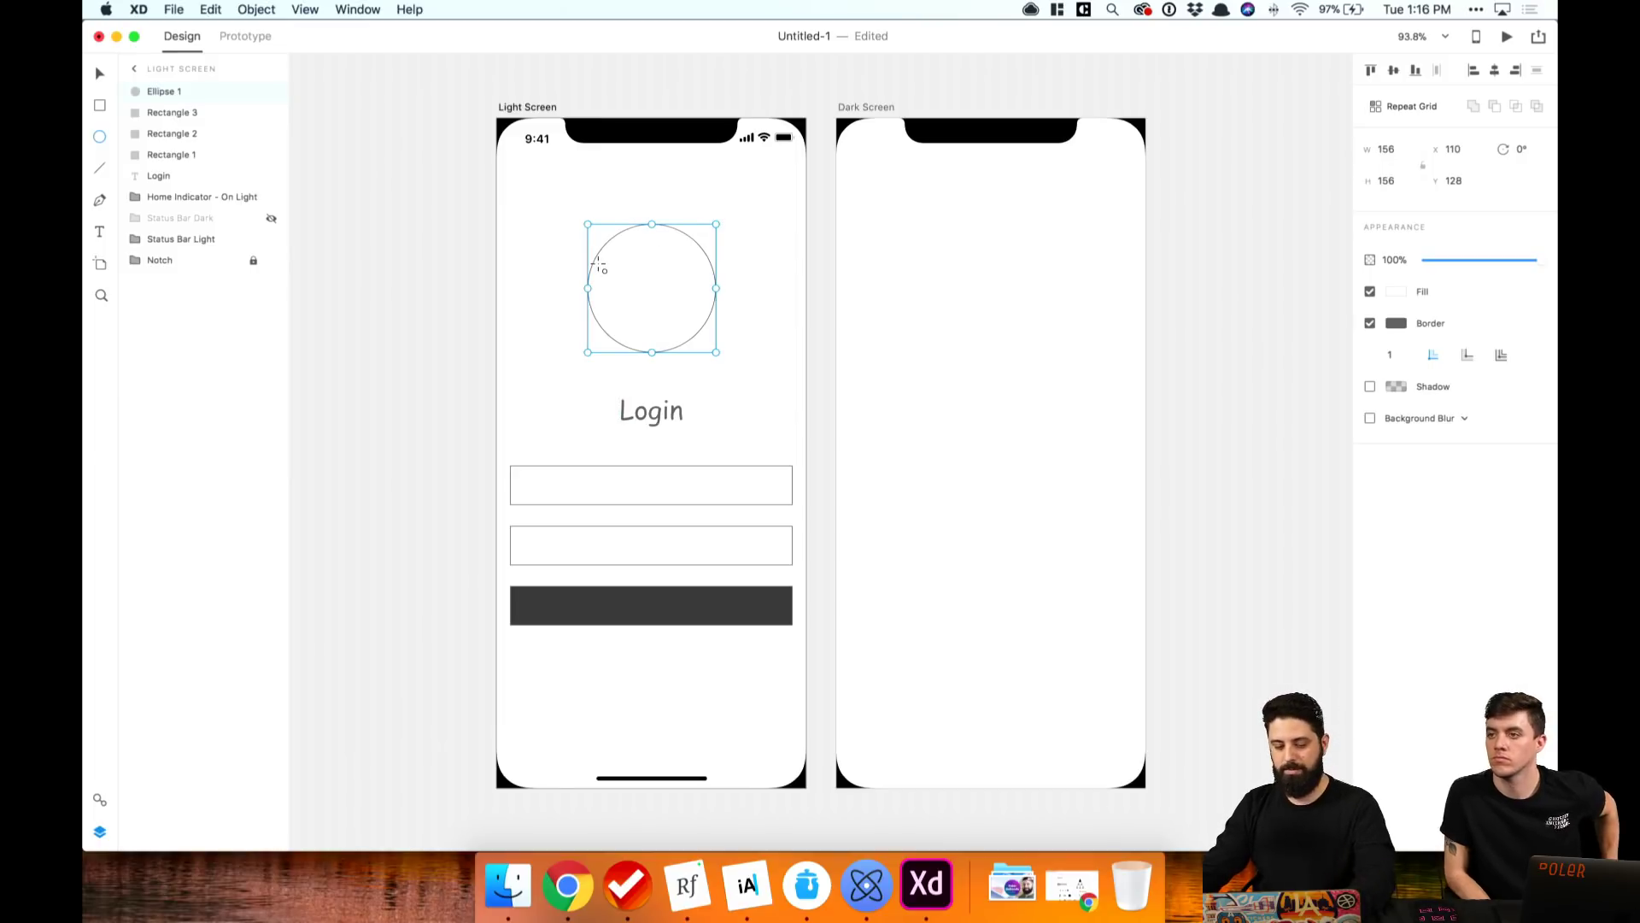
left_click(447, 323)
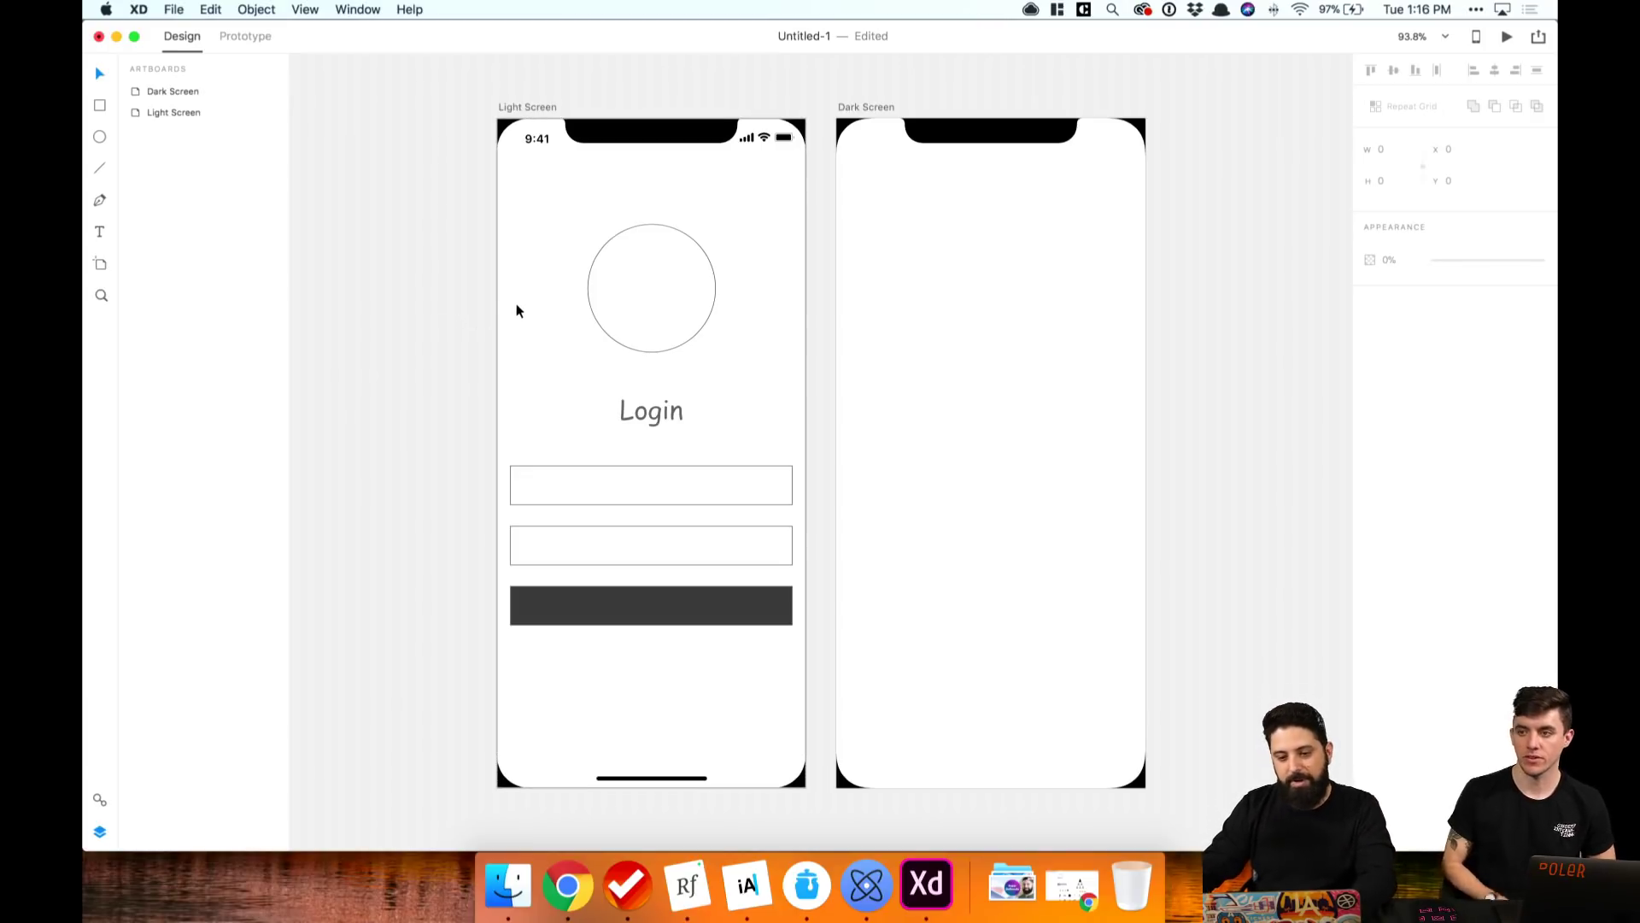
scroll(547, 278, "right", 4)
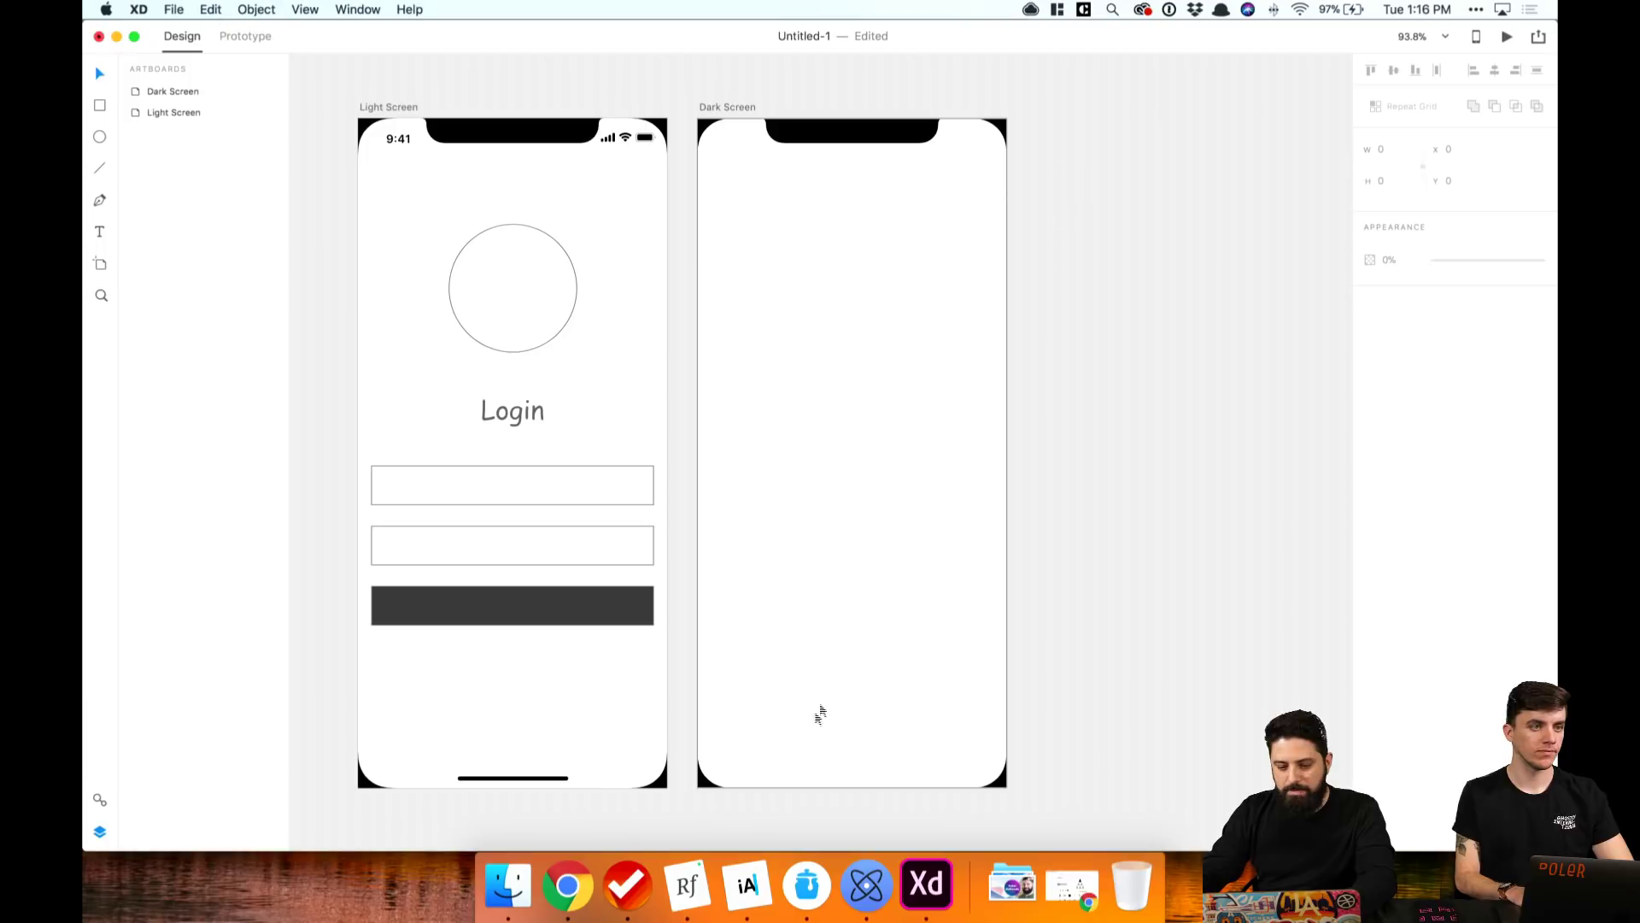
left_click(627, 886)
left_click(1126, 343)
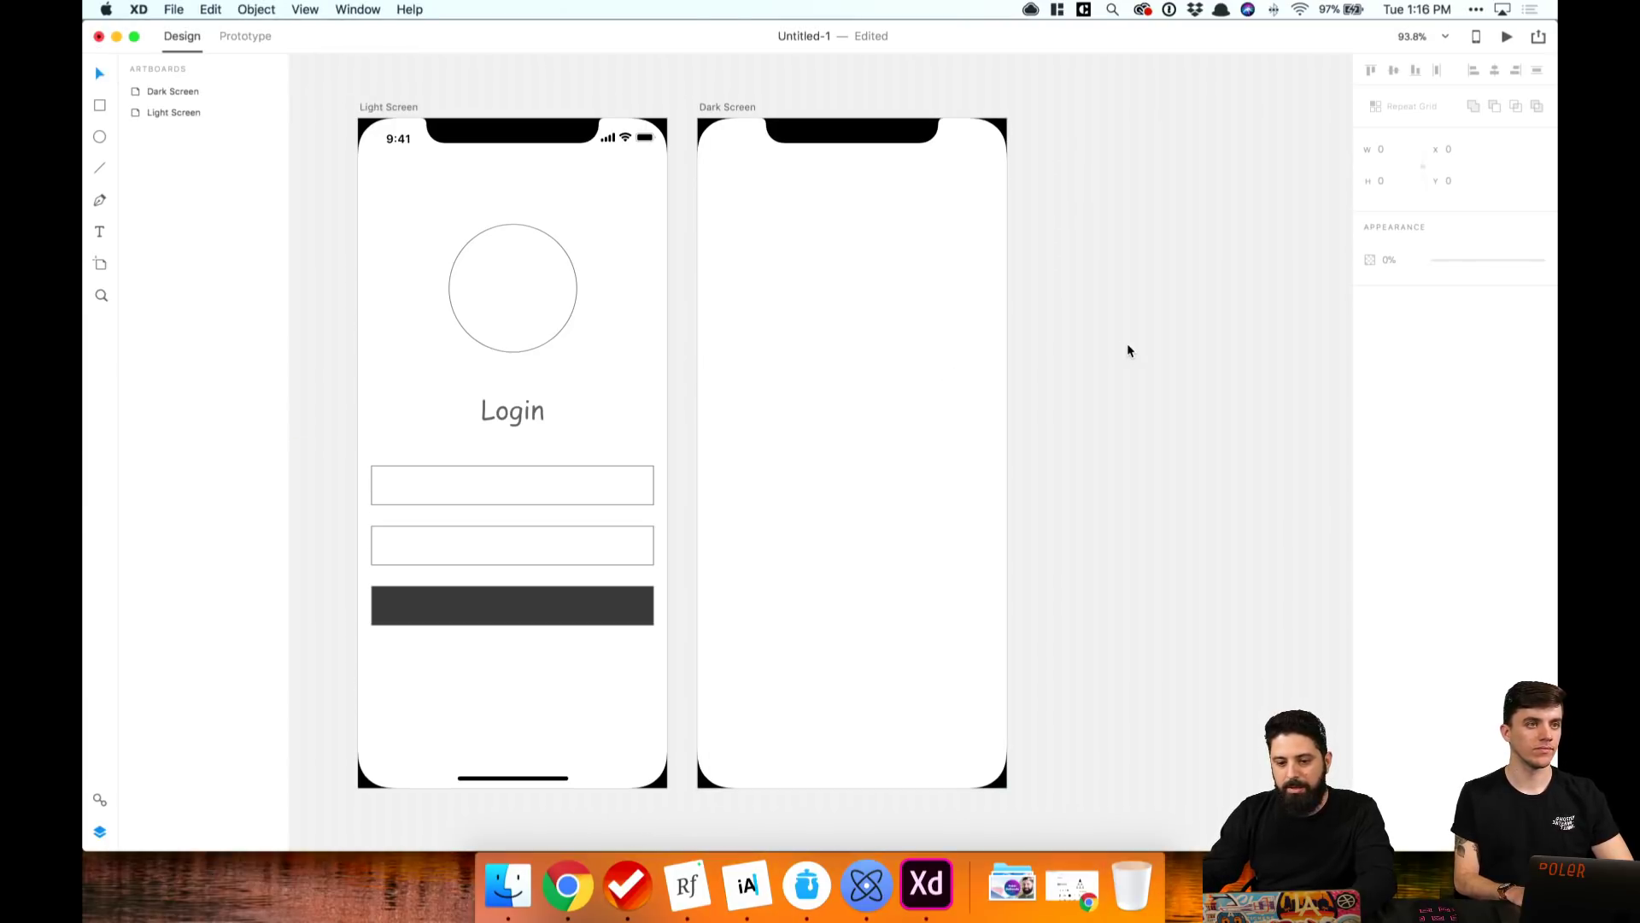
left_click(492, 421)
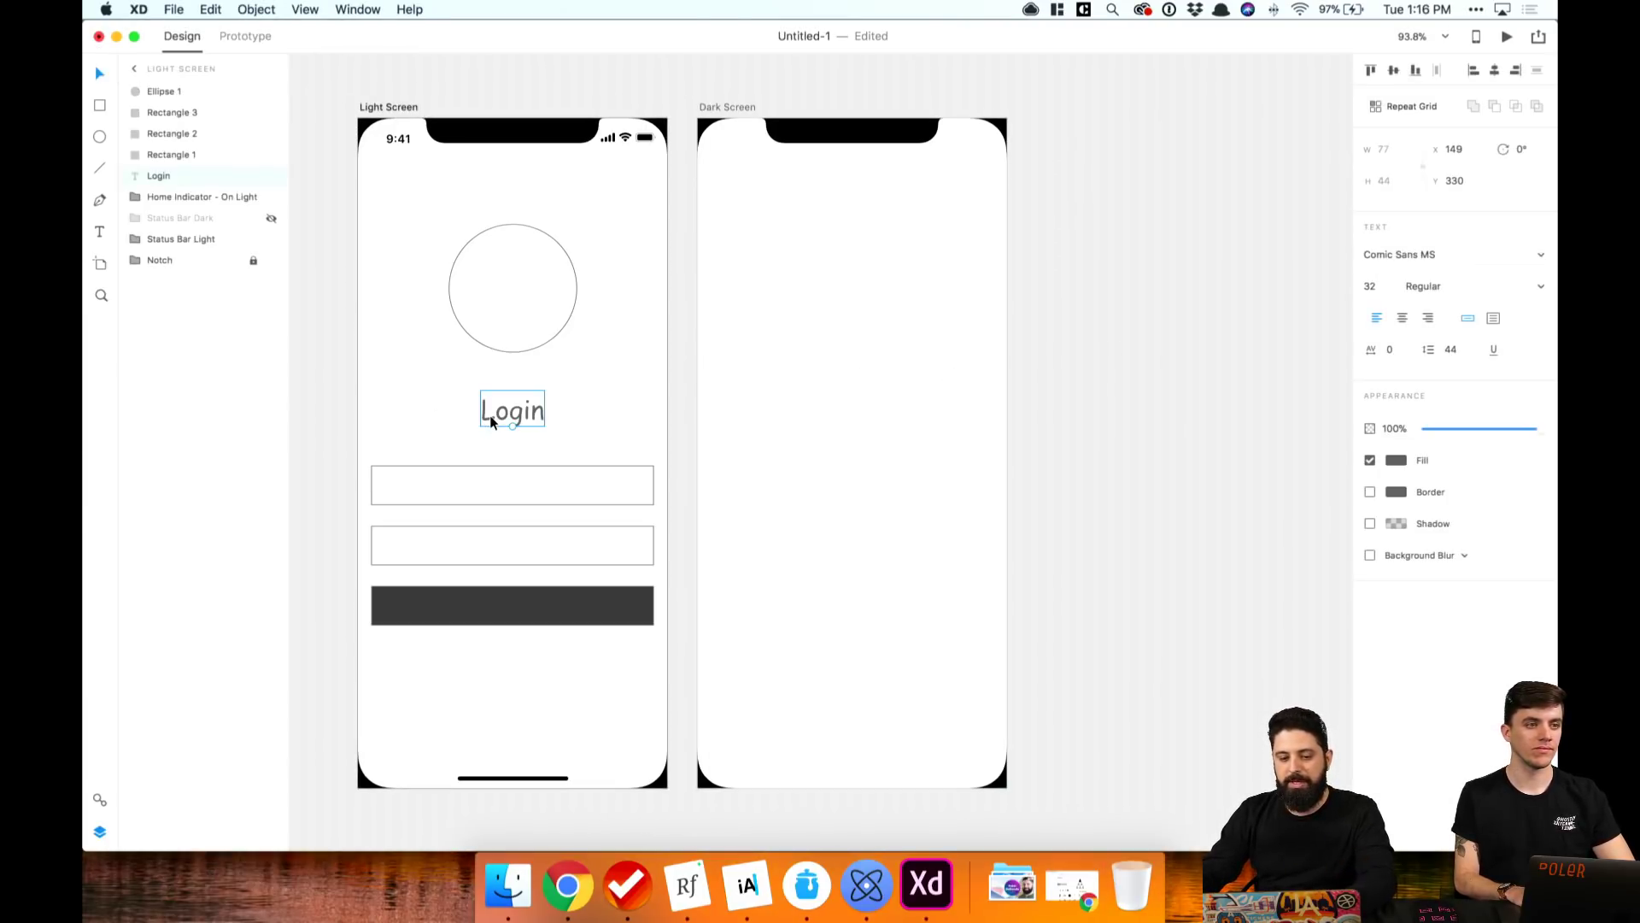
key("super+c")
left_click(735, 107)
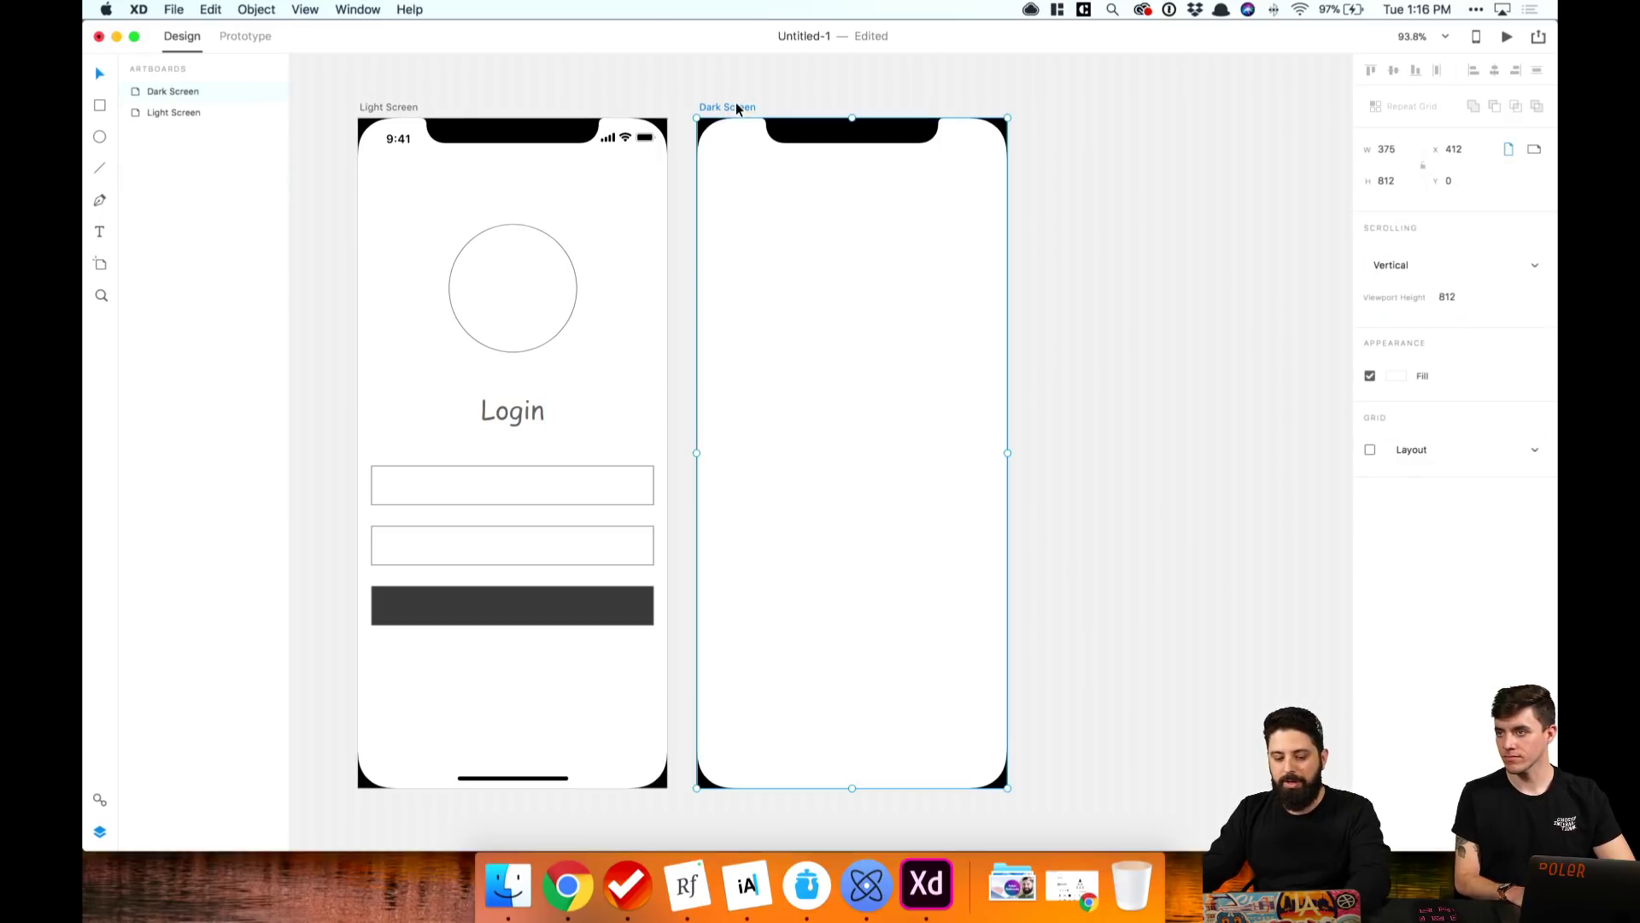
key("super+v")
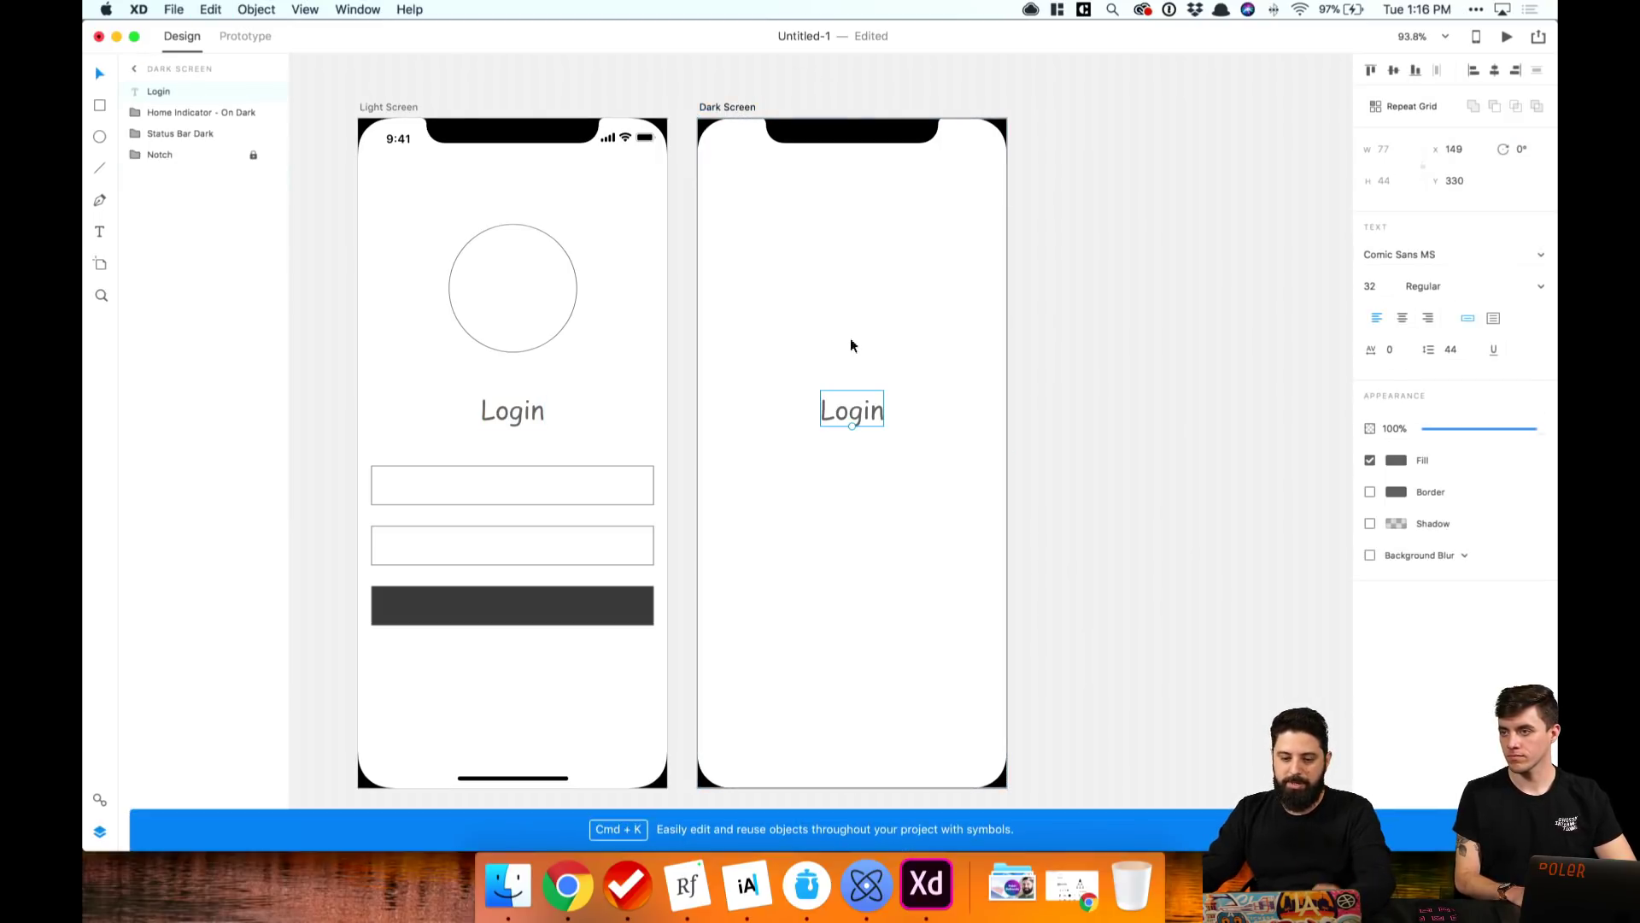
left_click_drag(859, 418, 852, 280)
double_click(852, 278)
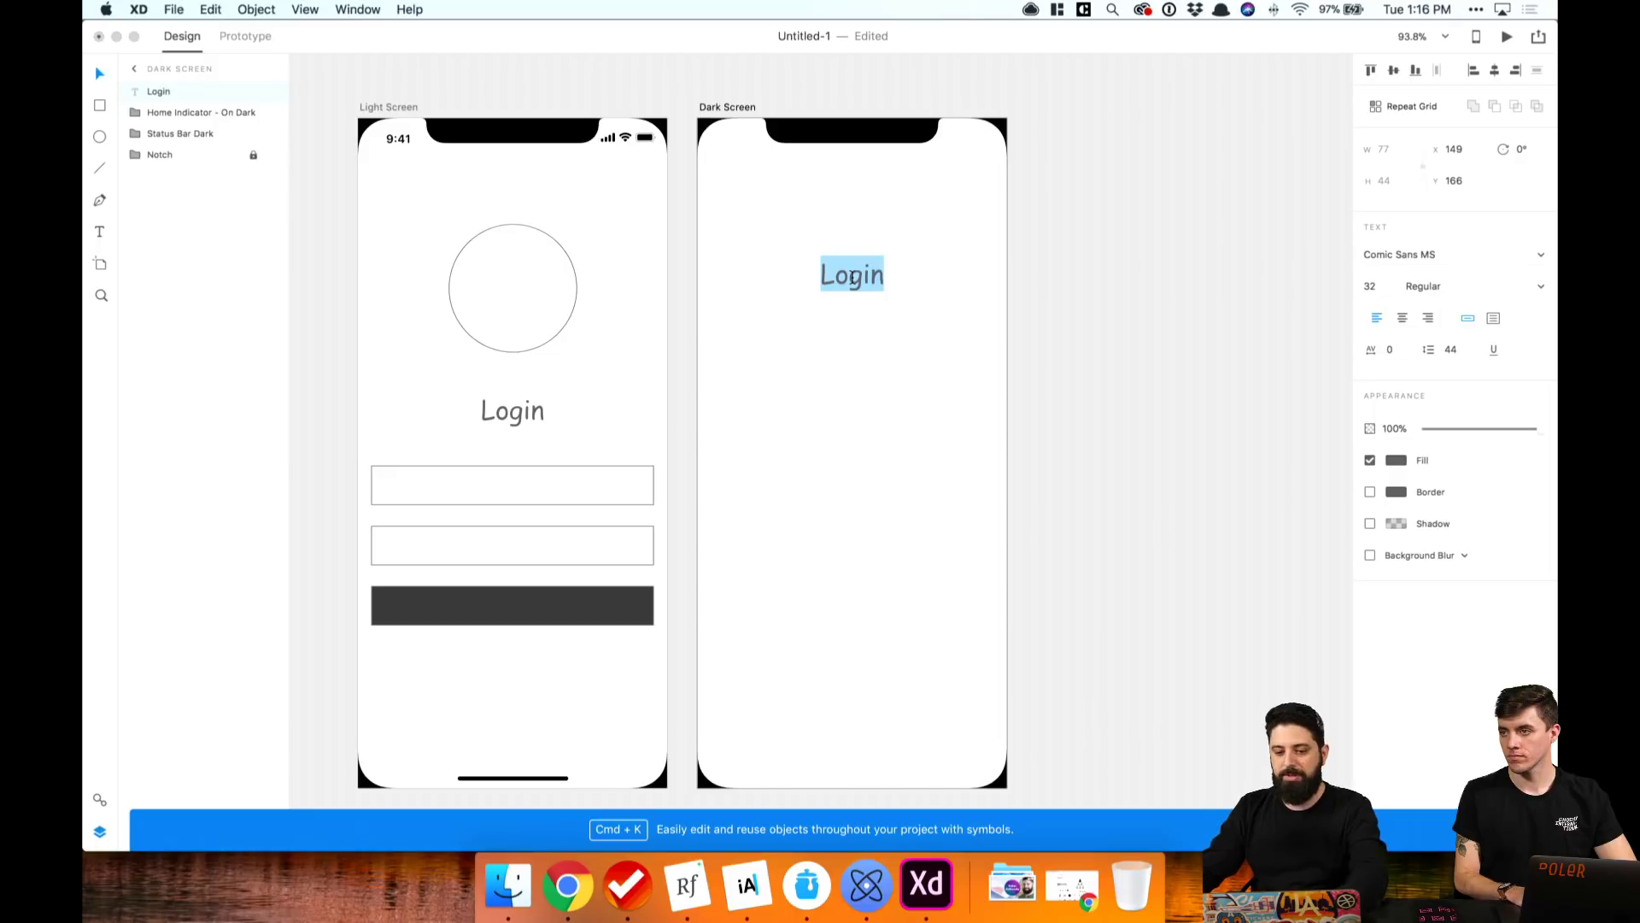
type("Let's ")
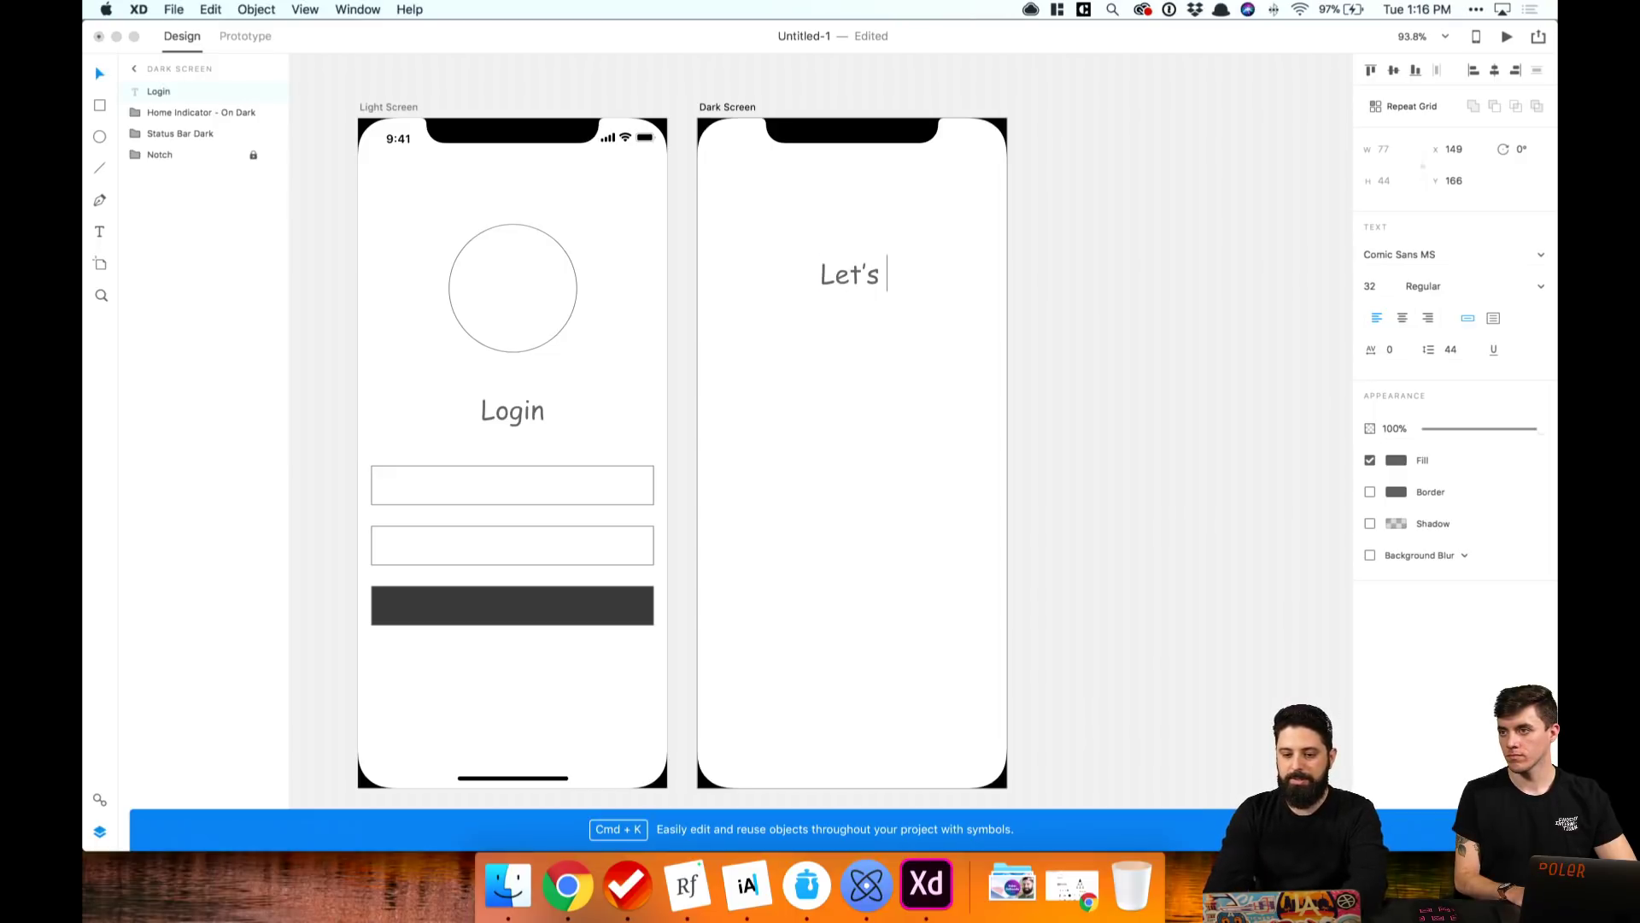
type("find out ab")
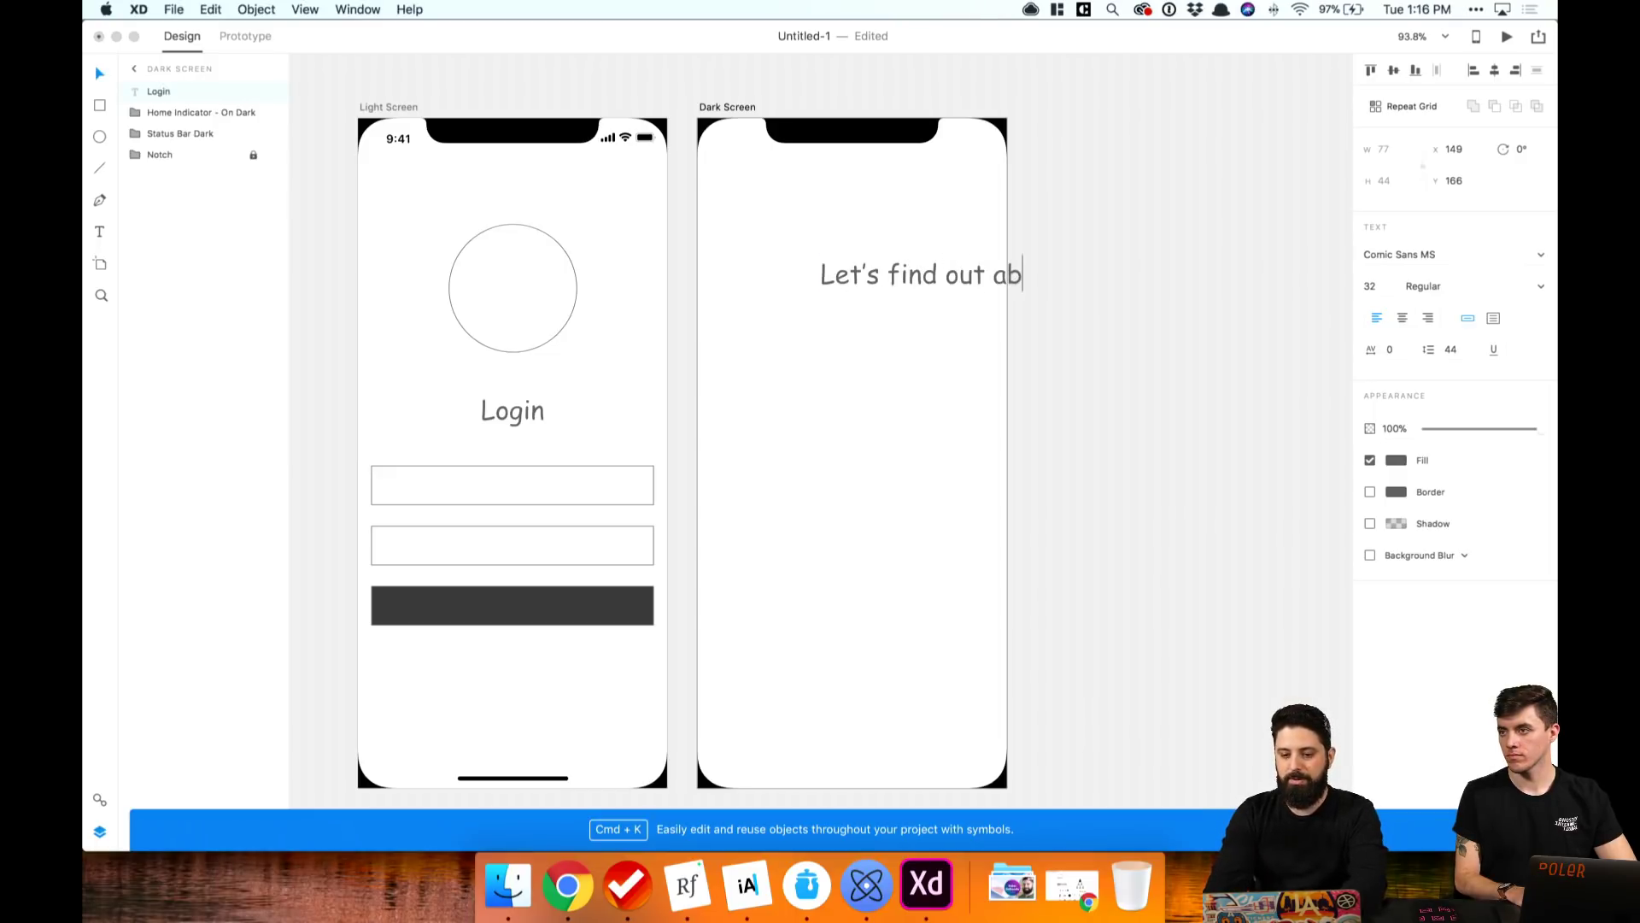
type("out your family")
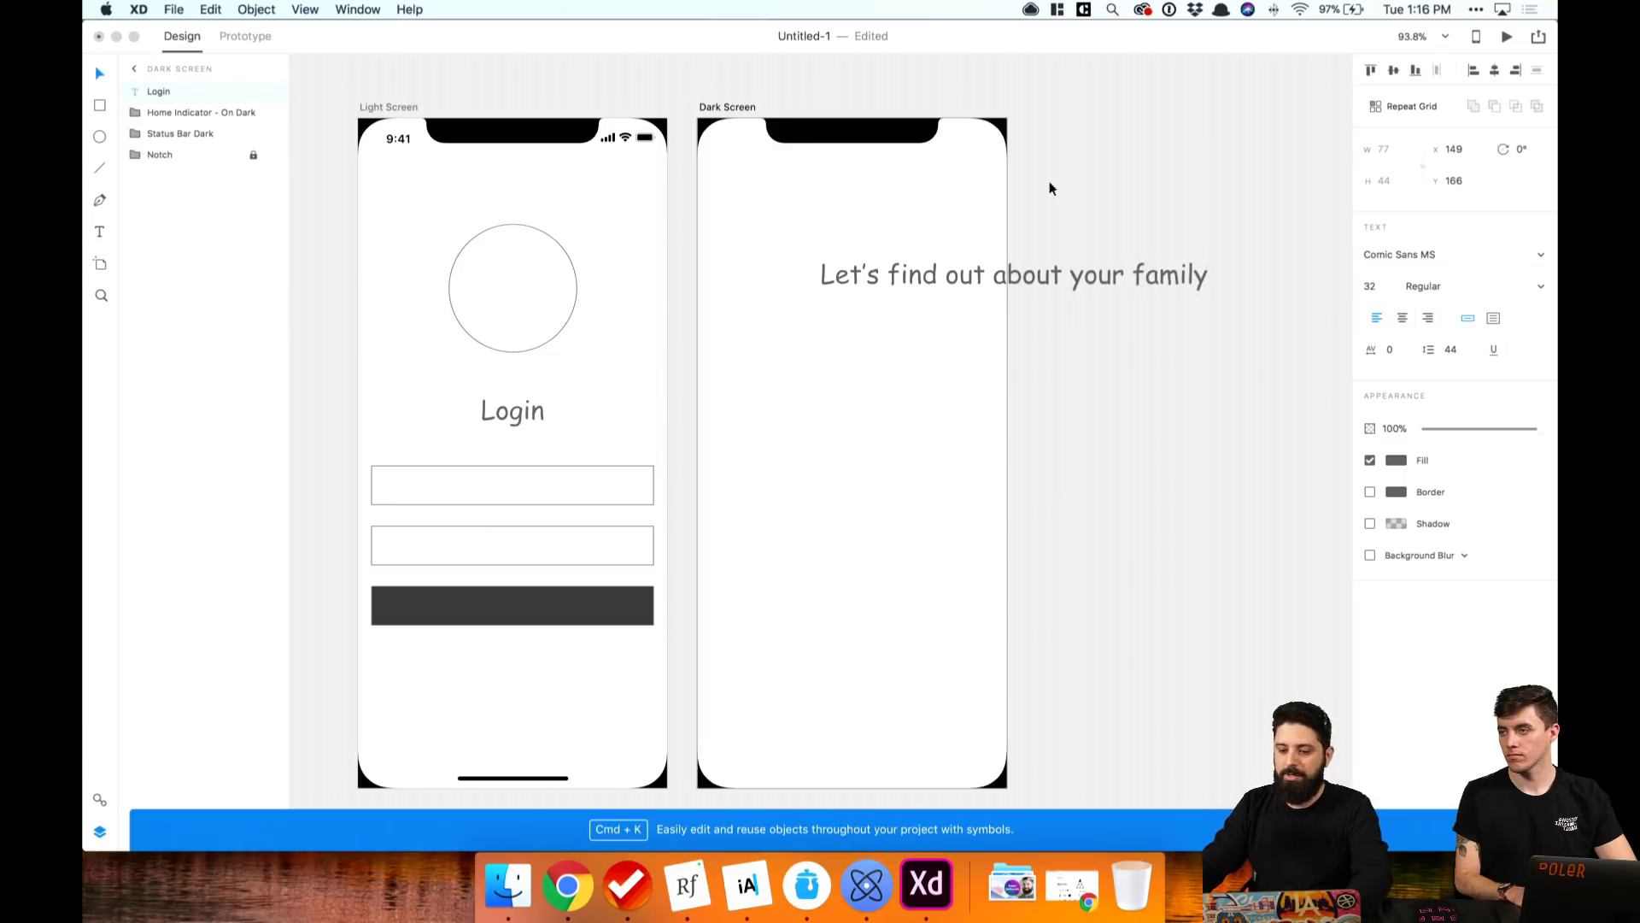
key("Escape")
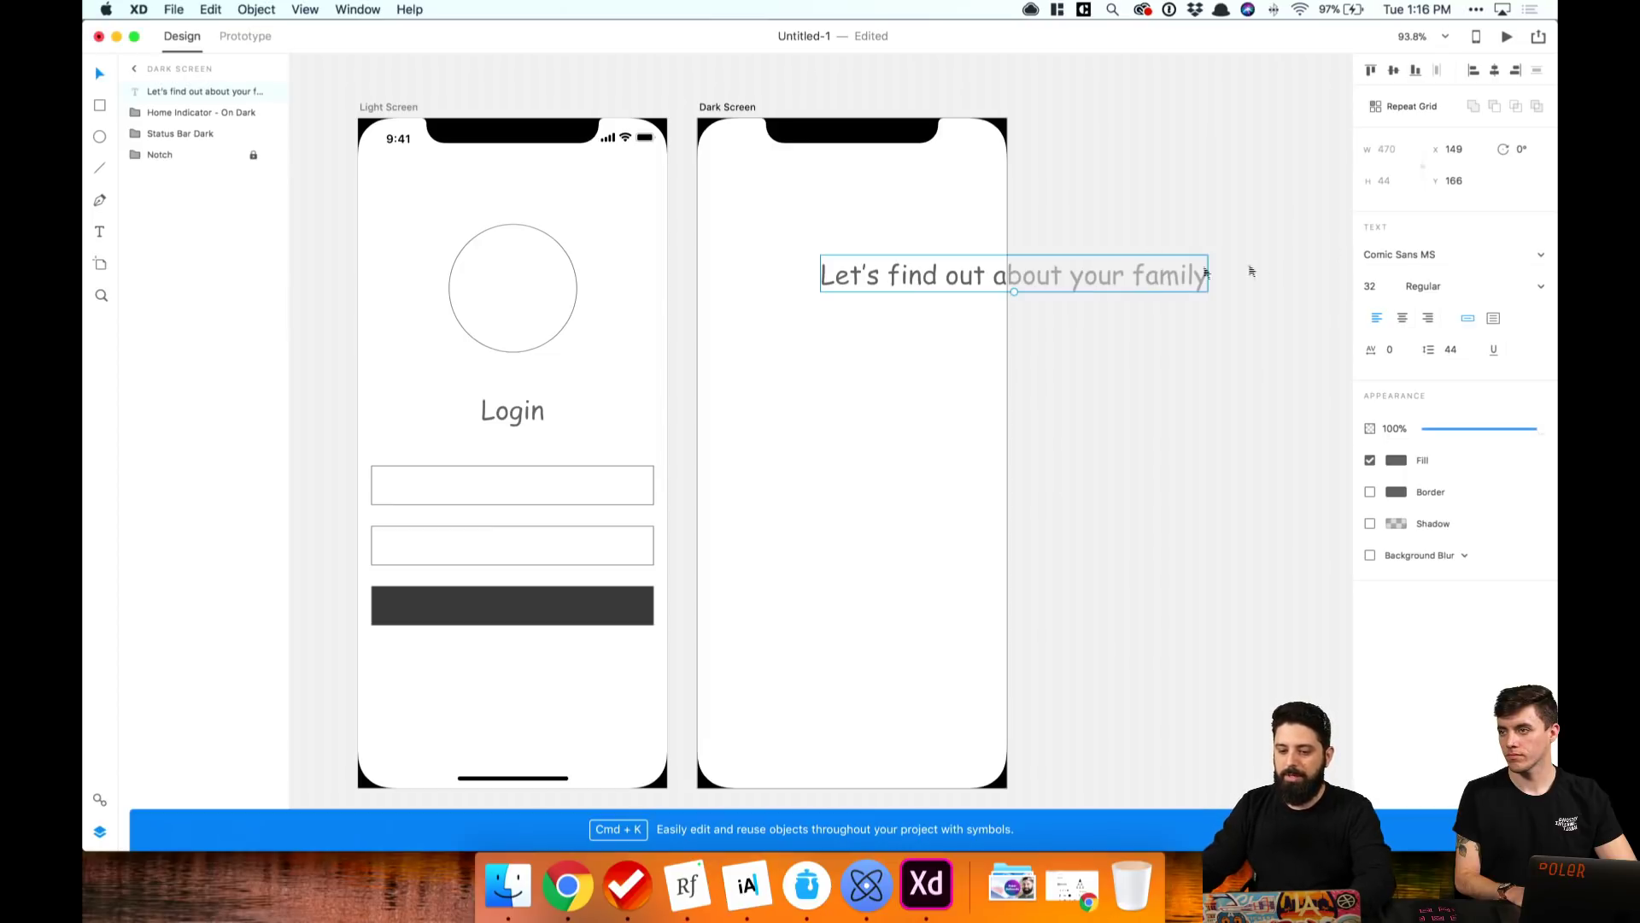
left_click(1493, 72)
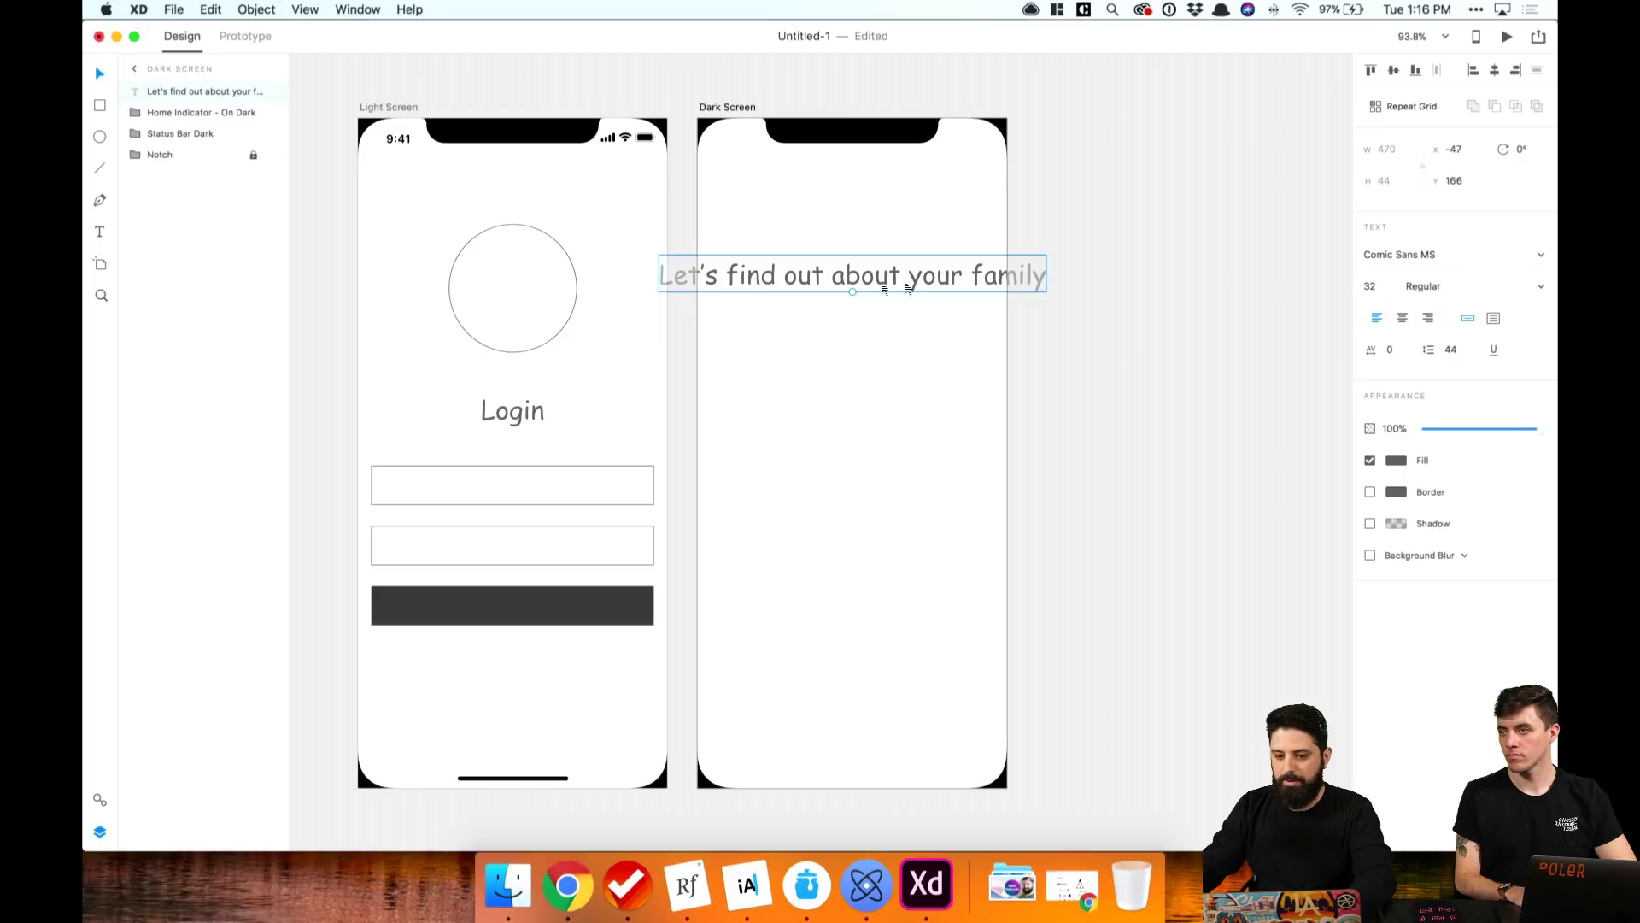
key("BackSpace")
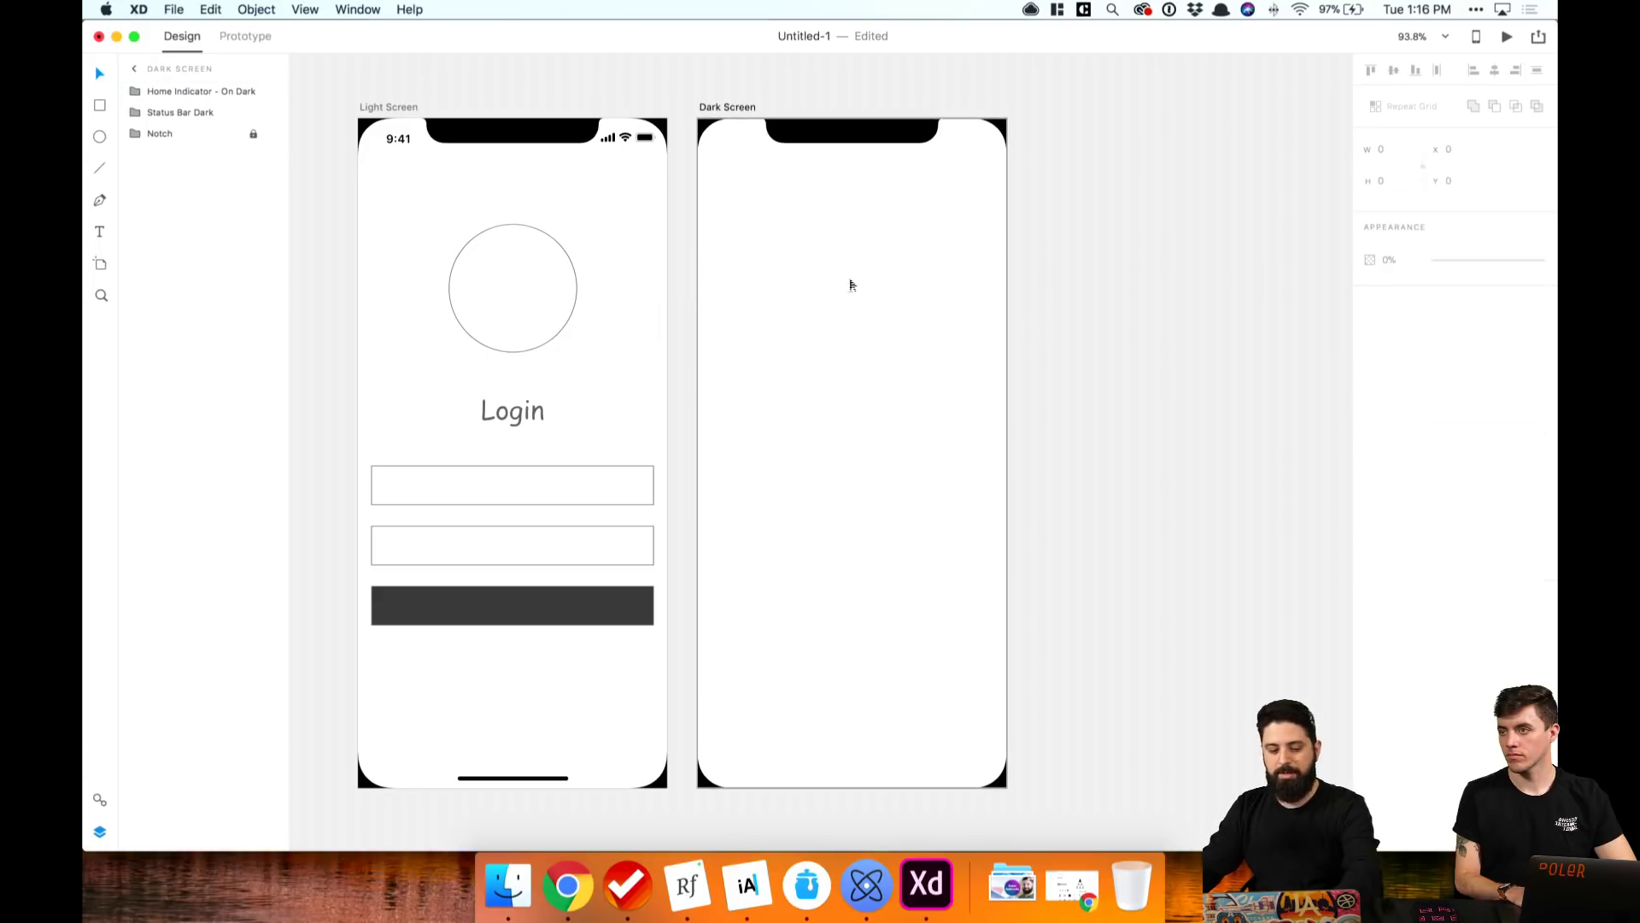
Step: Create an area text box about 284 by 113 near the top of the Dark Screen artboard reading "Let's find out more about your family?"
key("t")
left_click_drag(720, 208, 955, 297)
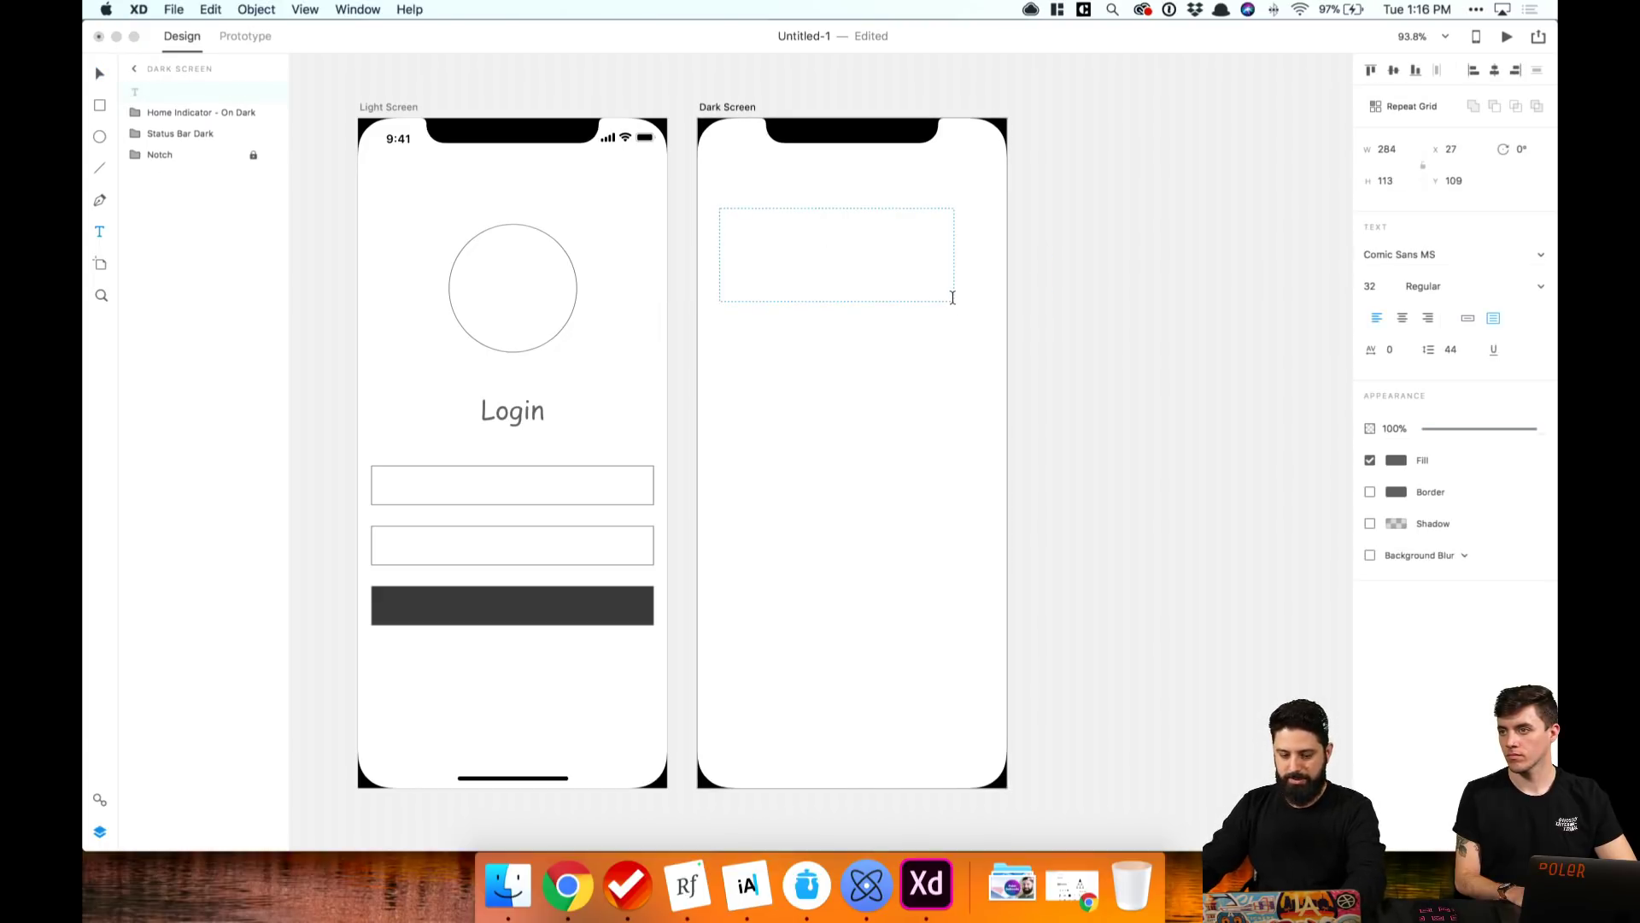
type("Let's fi")
type("nd ")
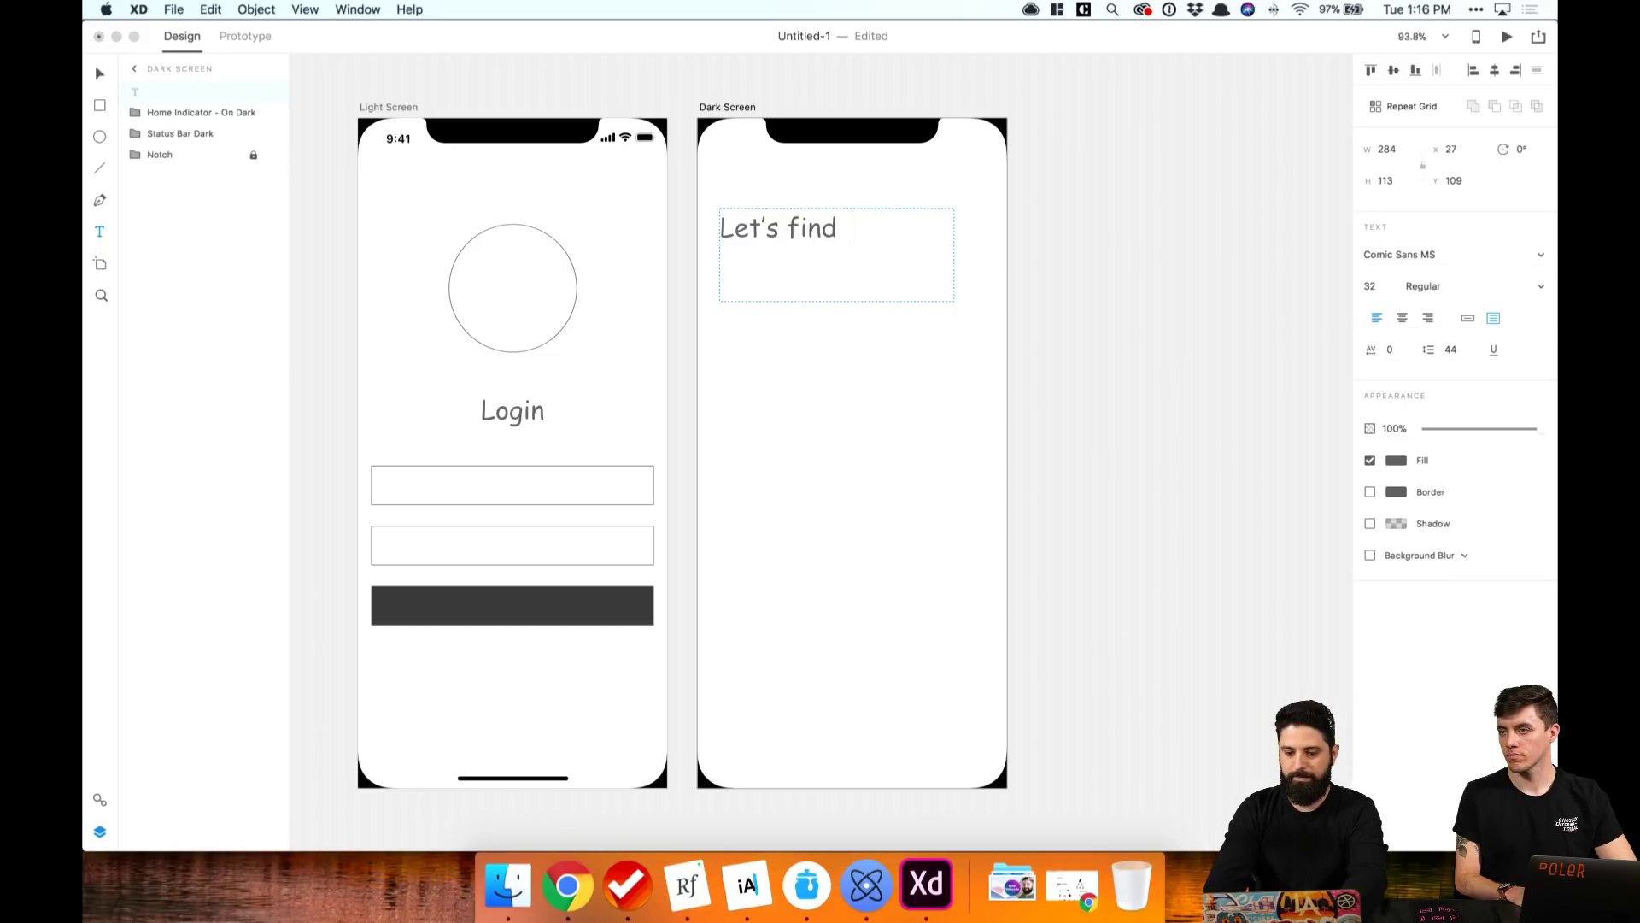
type("out more about your family?")
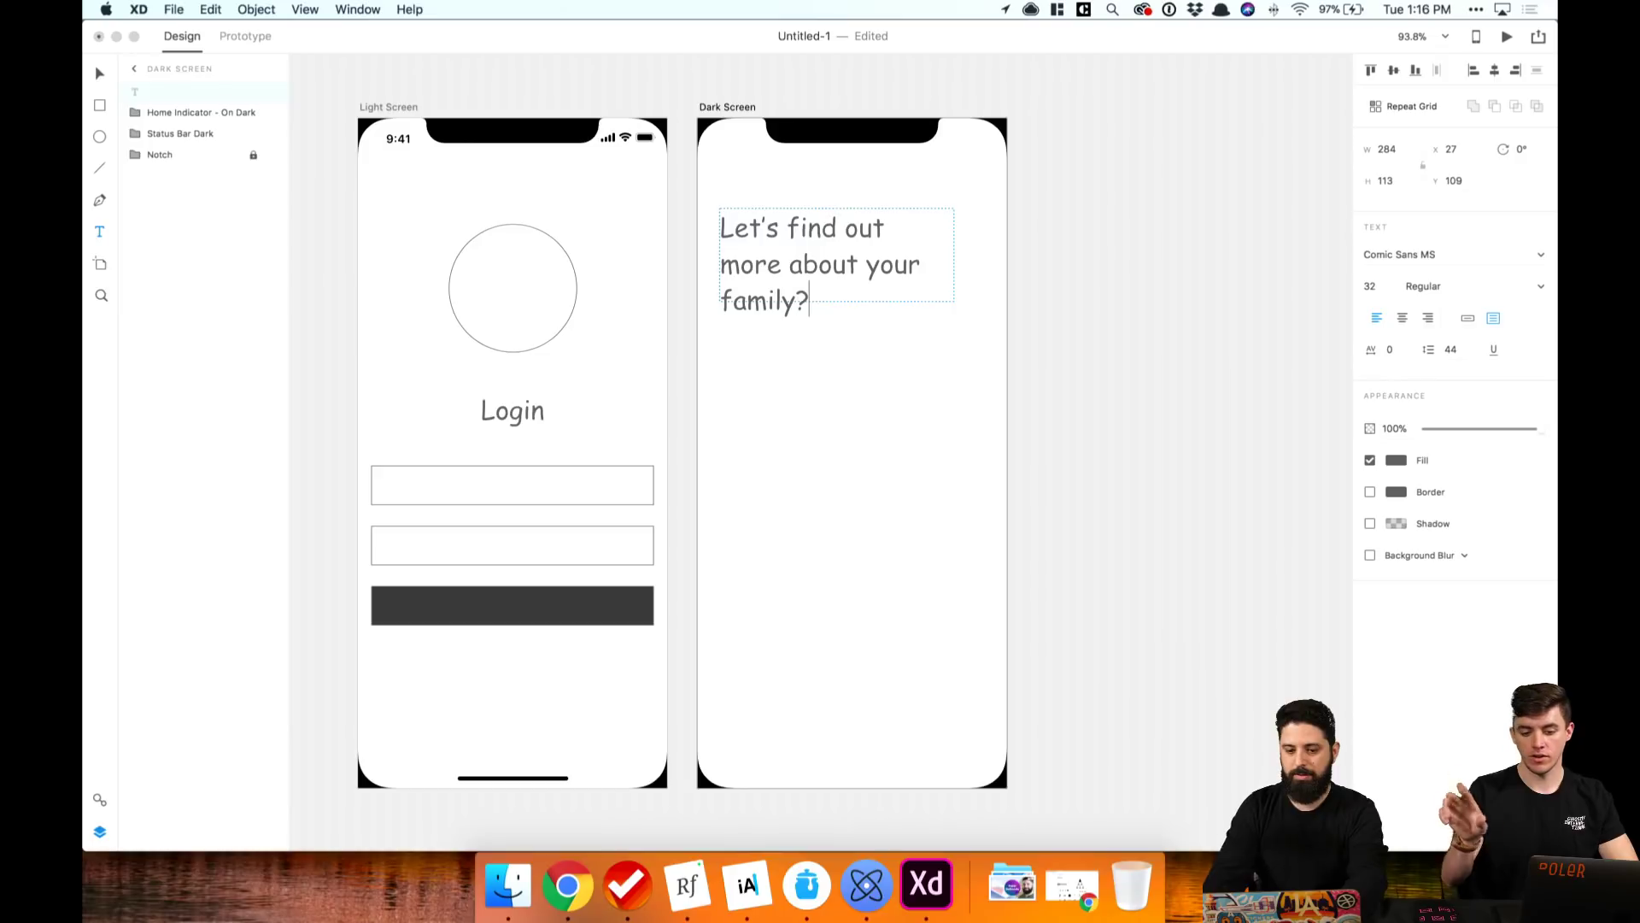
key("Escape")
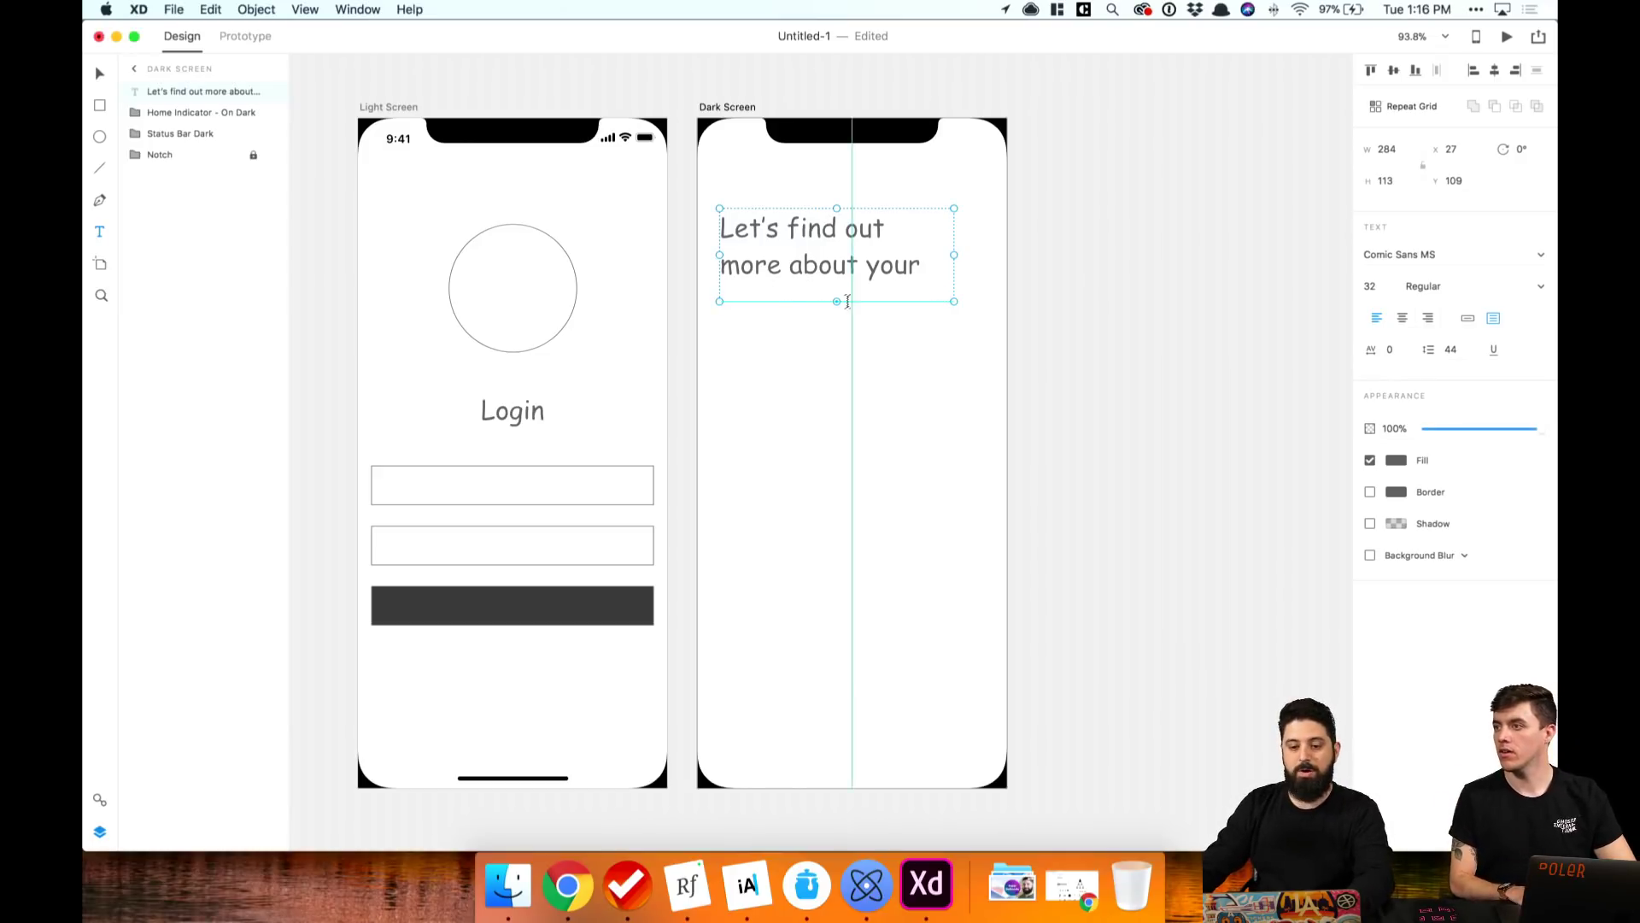
Step: Resize the question's text box to 343 wide and about 145 high, and centre-align its text
left_click_drag(837, 302, 861, 326)
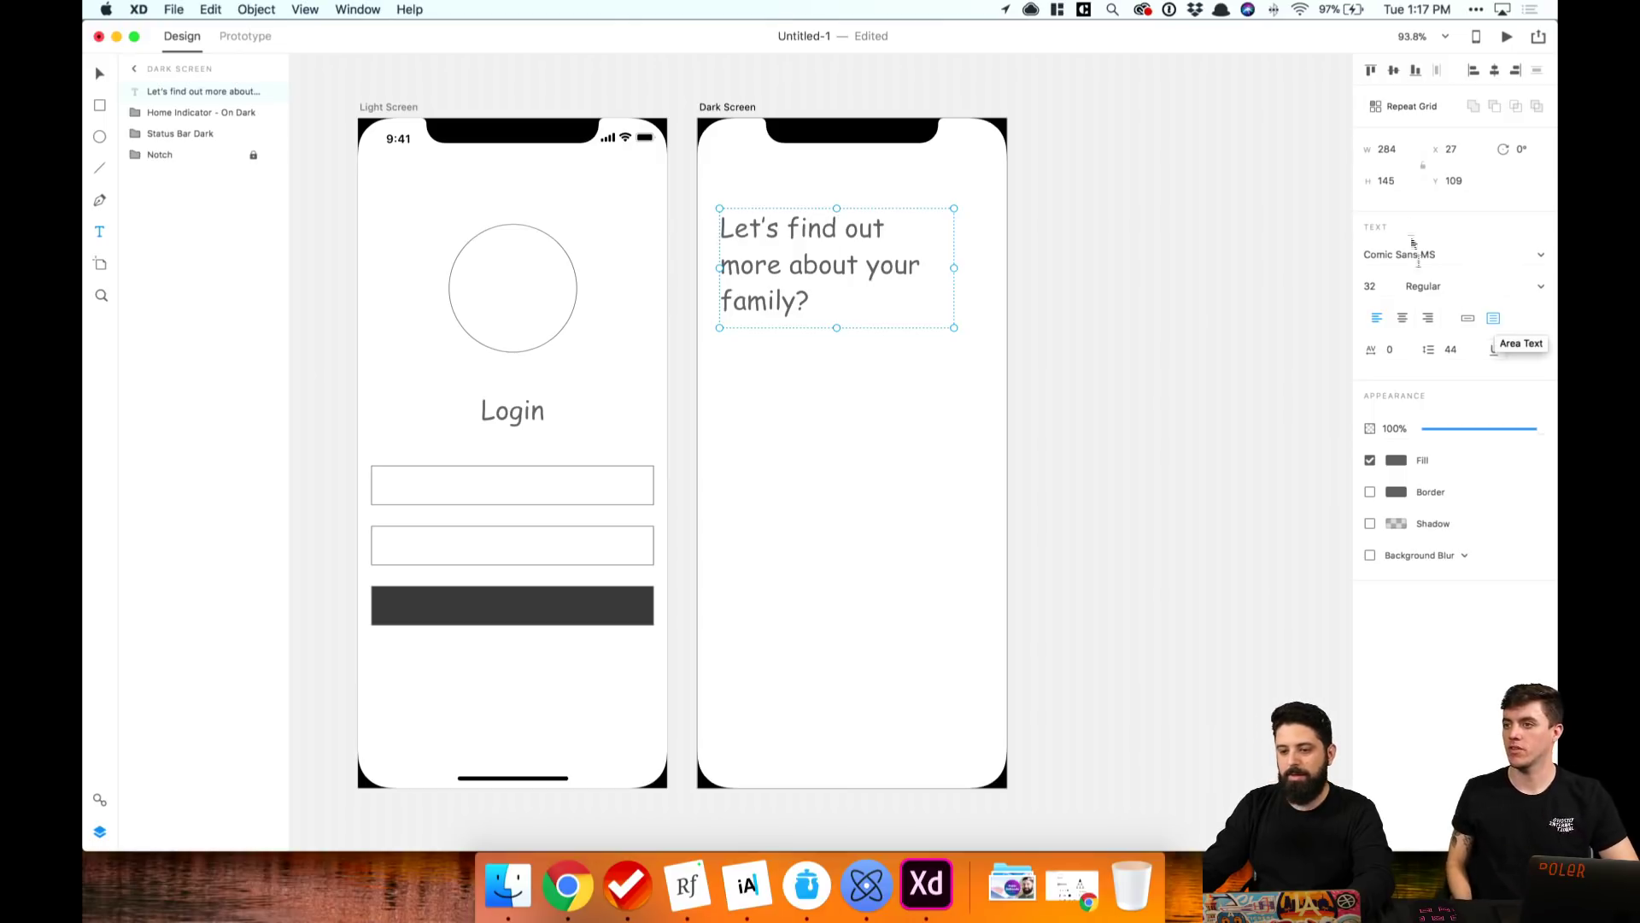
left_click(1389, 148)
type("34")
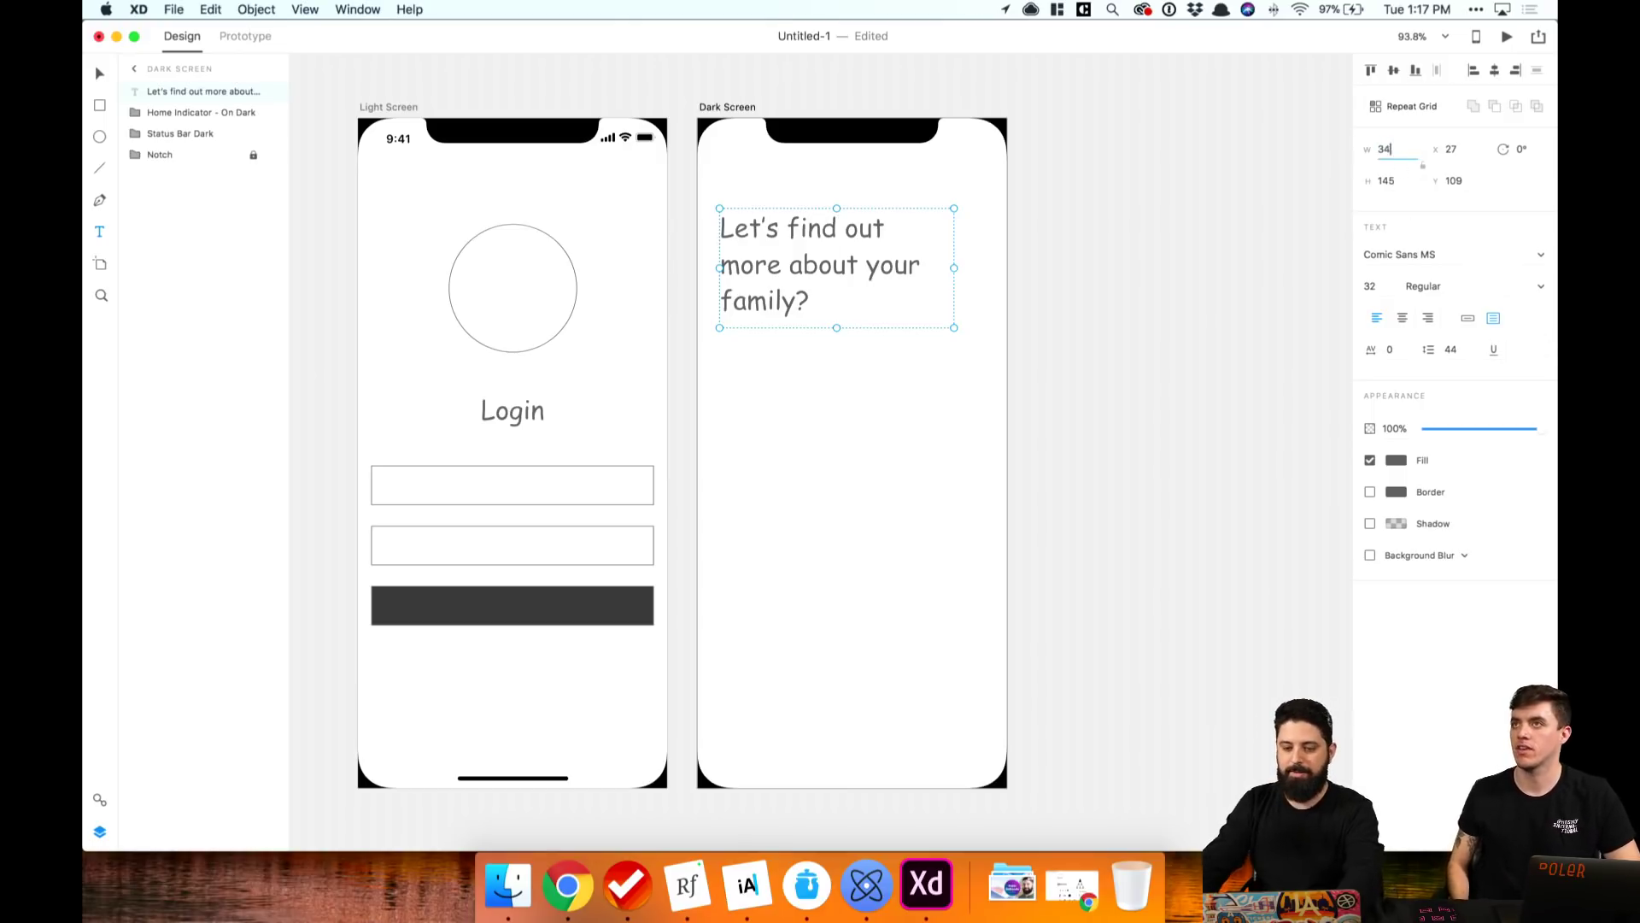
type("3")
key("Return")
left_click(1401, 319)
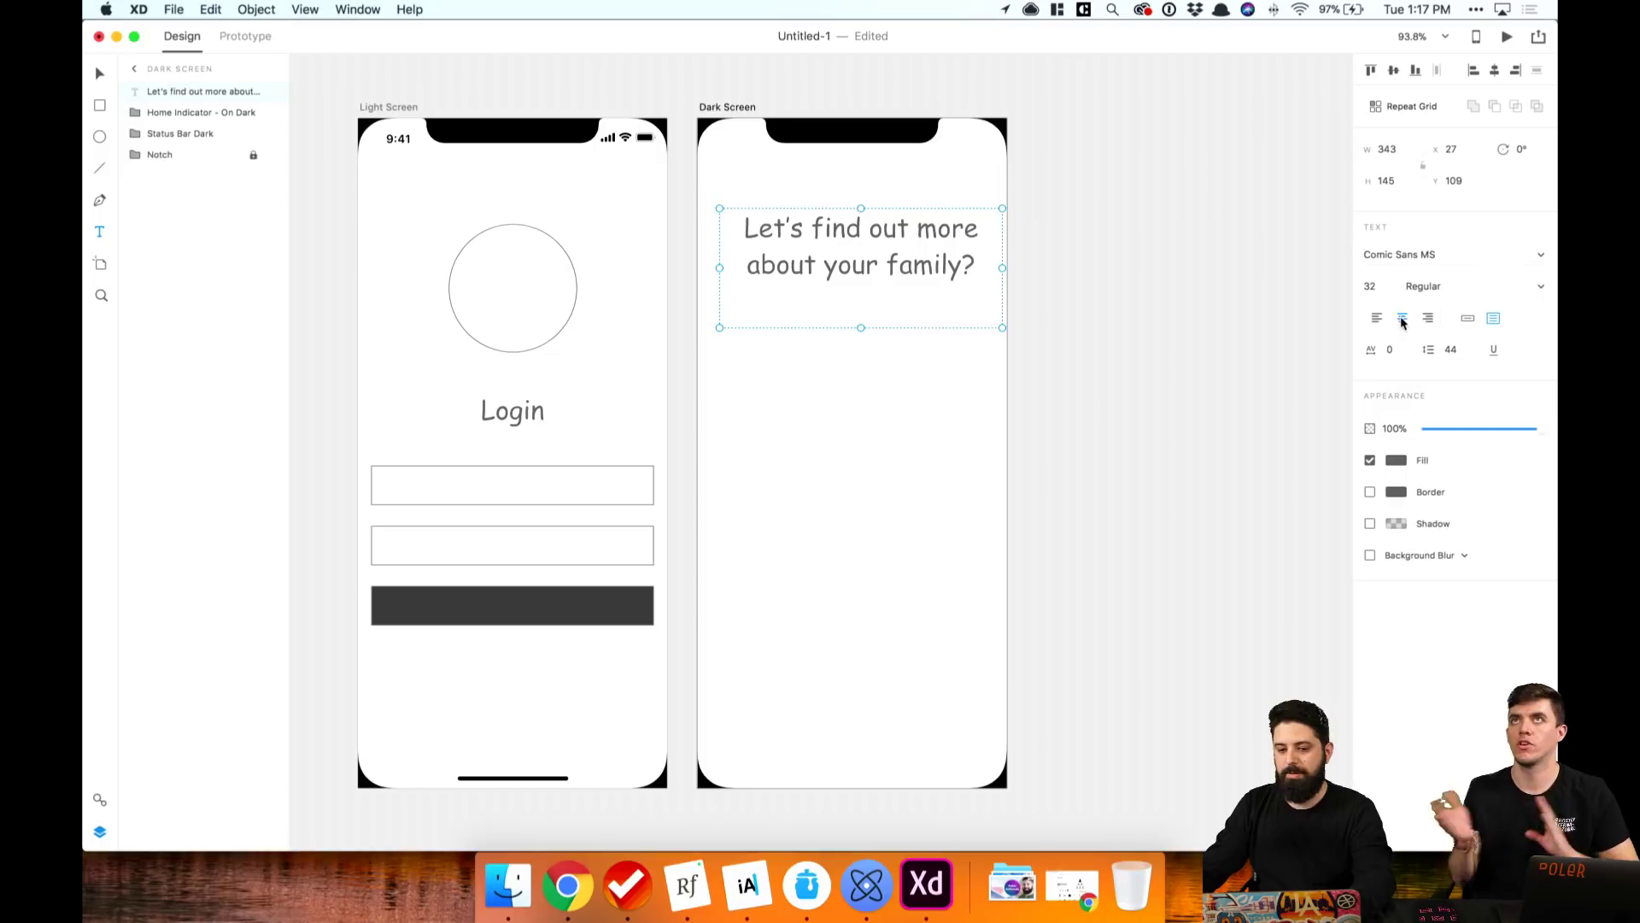
Step: Convert the question to point text and place it at about Y 126, centred horizontally on the Dark Screen artboard
left_click(1471, 319)
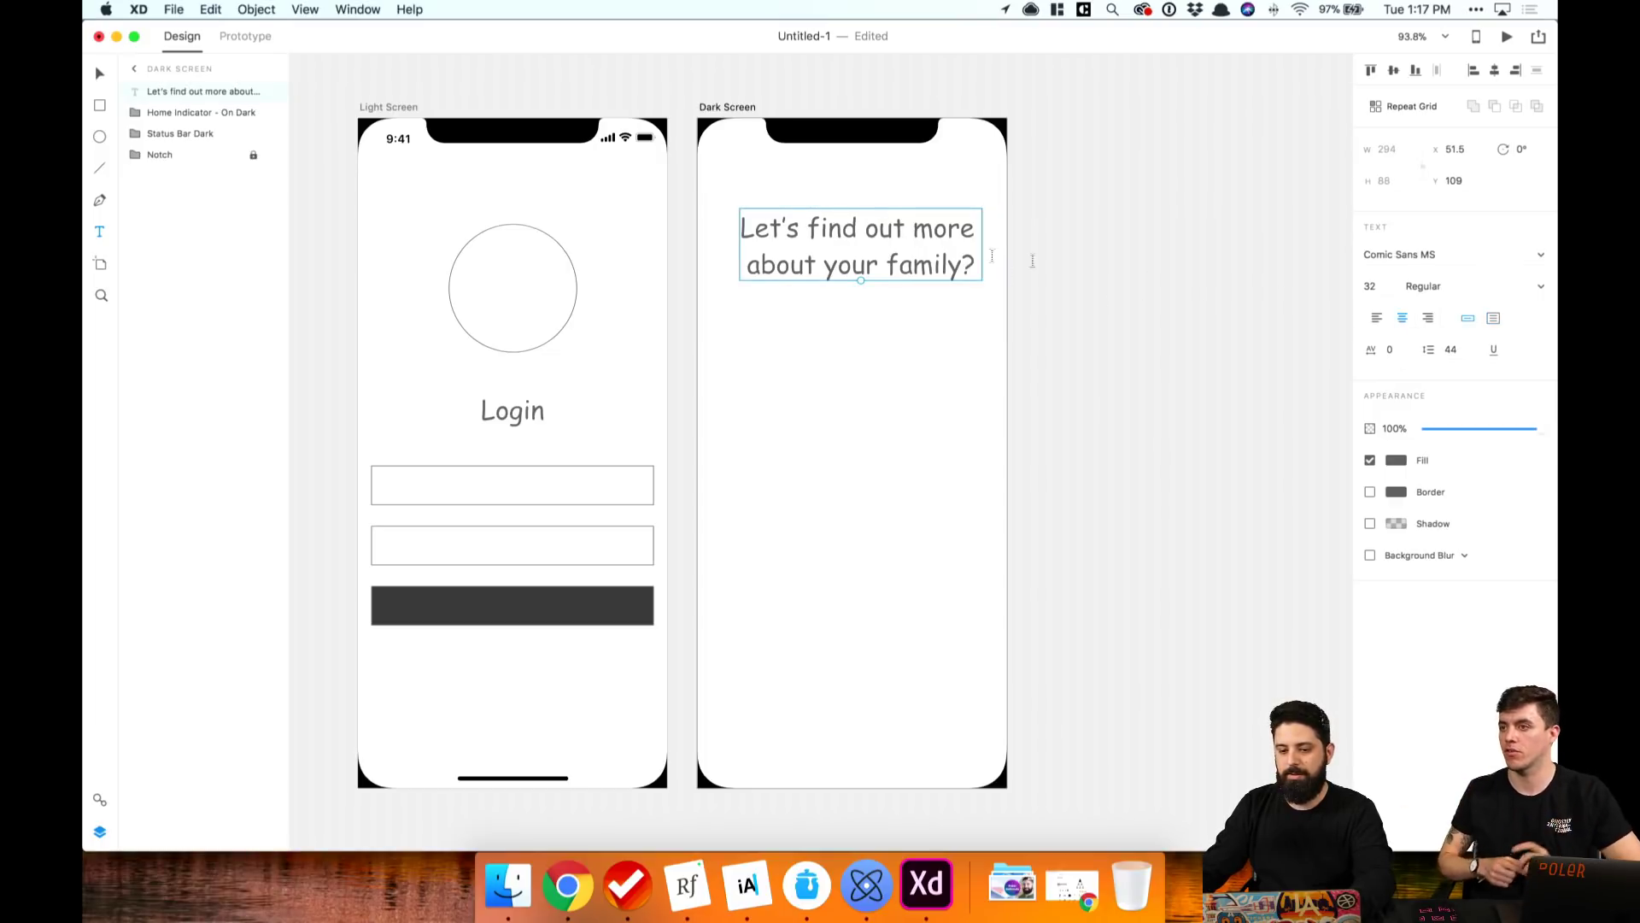
left_click(1395, 71)
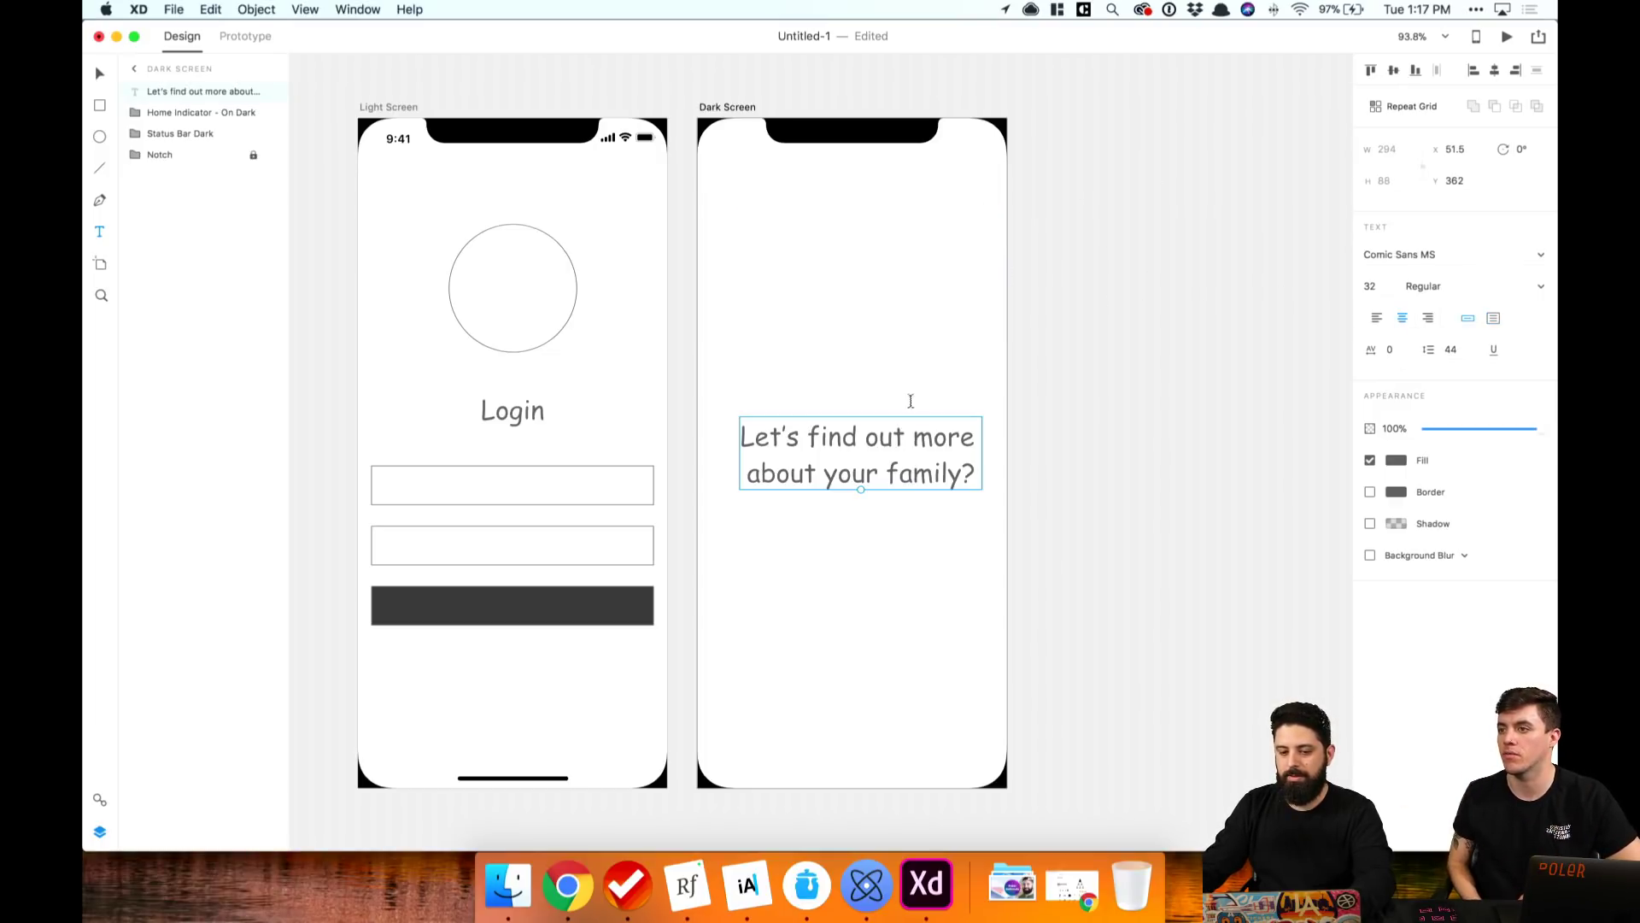
left_click_drag(919, 443, 894, 252)
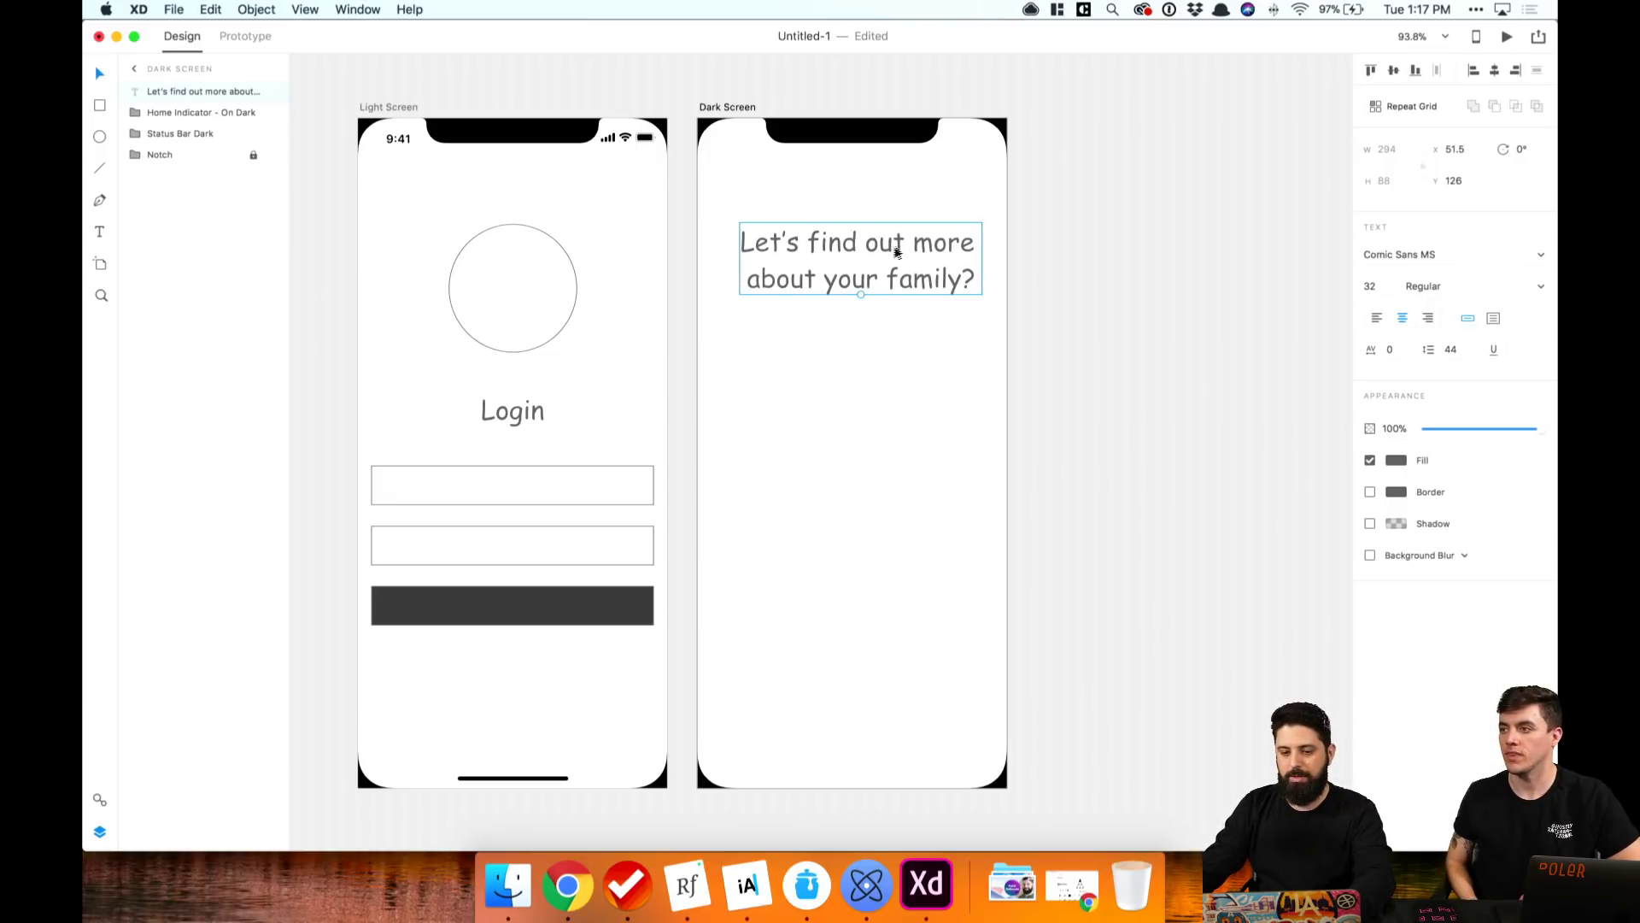
left_click(1491, 73)
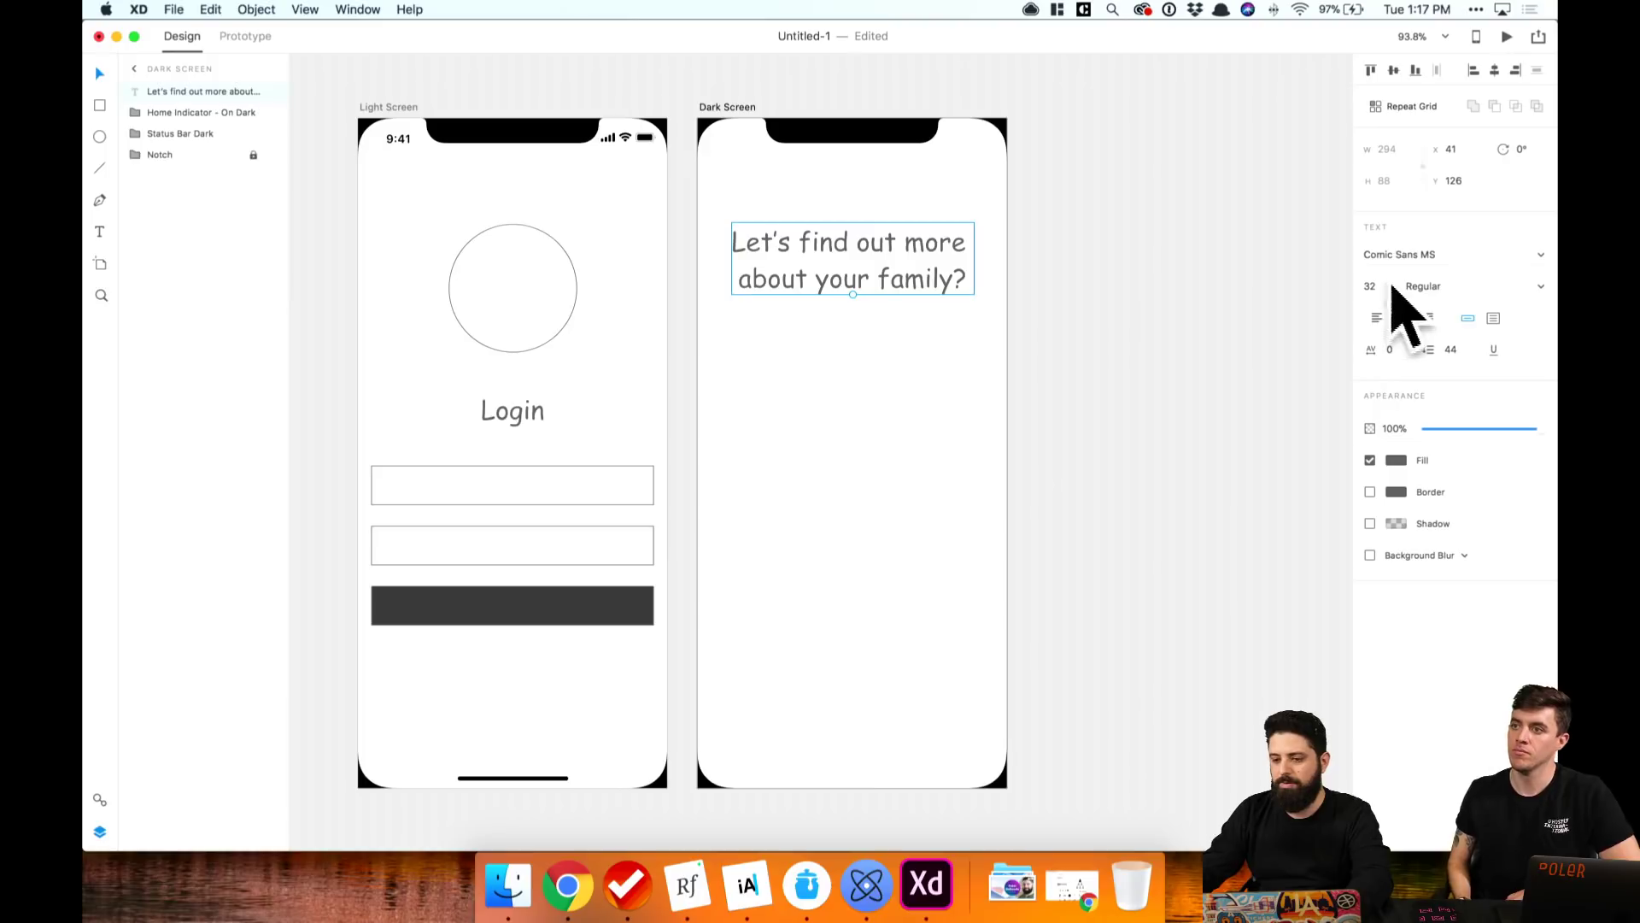
Step: Try a font size of 16 for the family question text
left_click(1367, 285)
type("1")
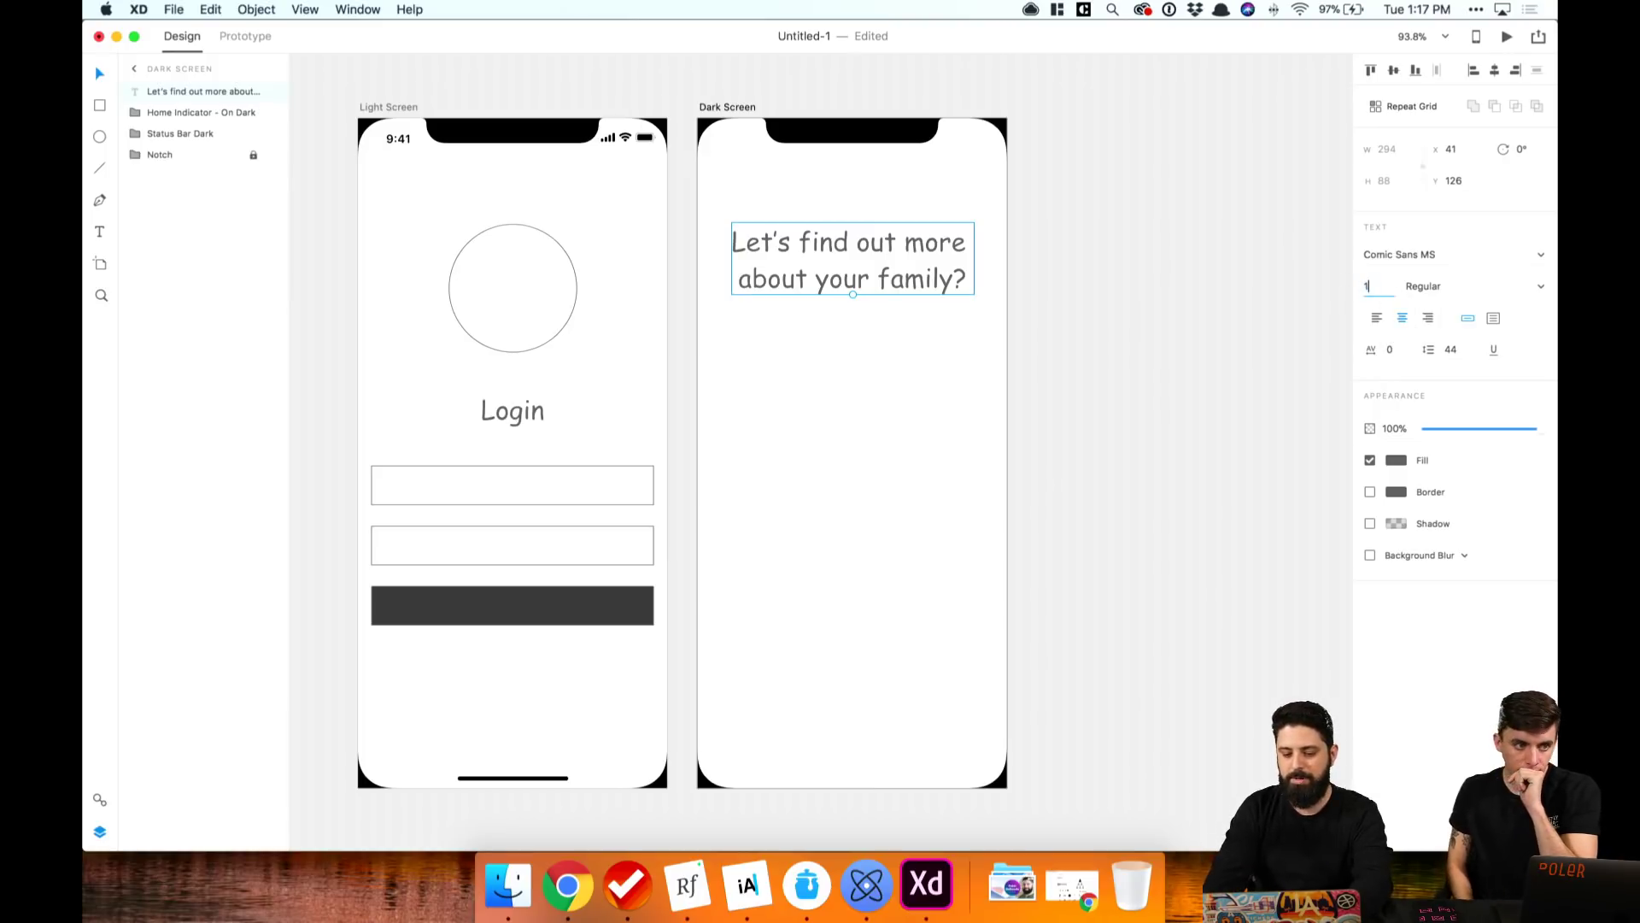
type("6")
key("Return")
left_click(880, 272)
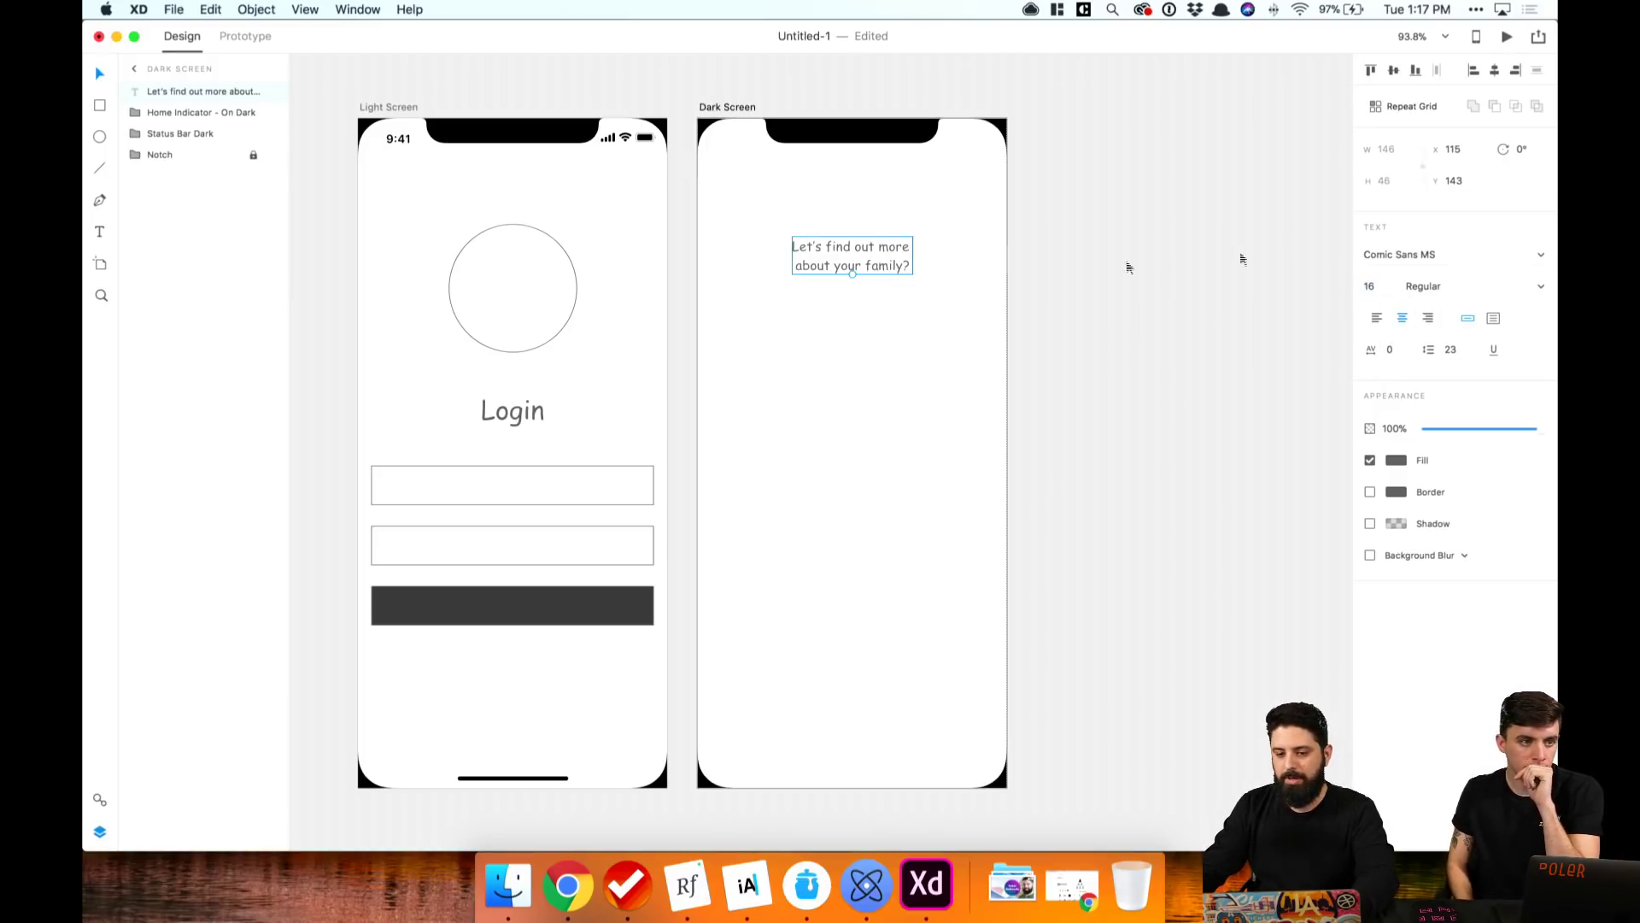
Step: Set the family question's font size to 24 and duplicate it below, rewording the copy to "How many kids are you bringing to Disney?"
left_click(1373, 285)
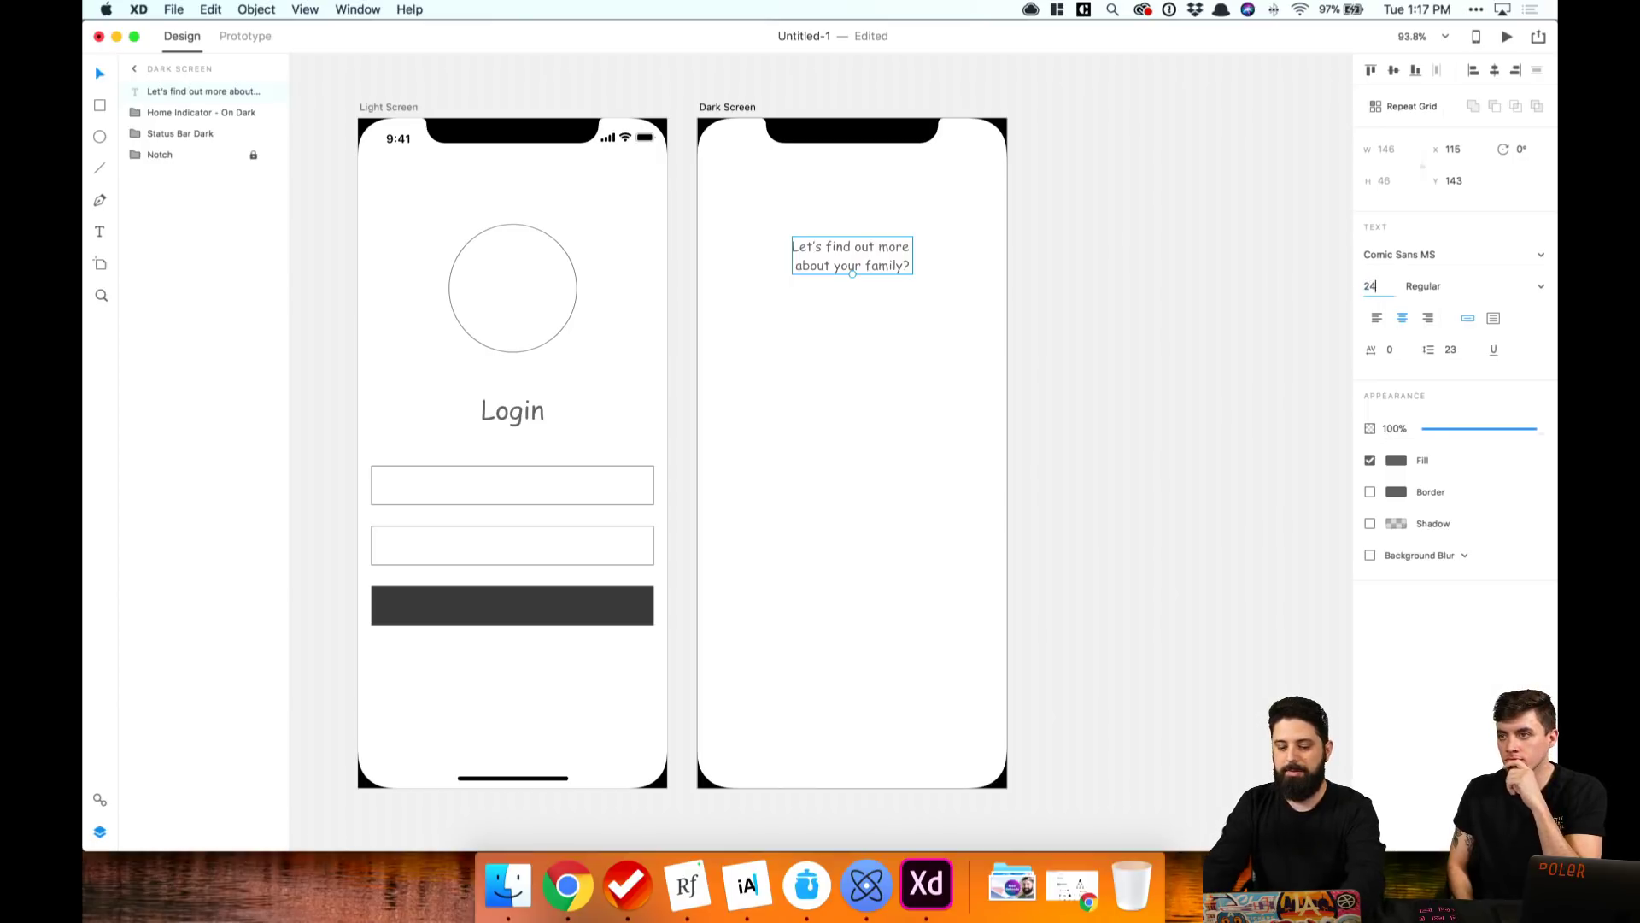
key("Return")
left_click_drag(887, 249, 883, 328)
double_click(877, 325)
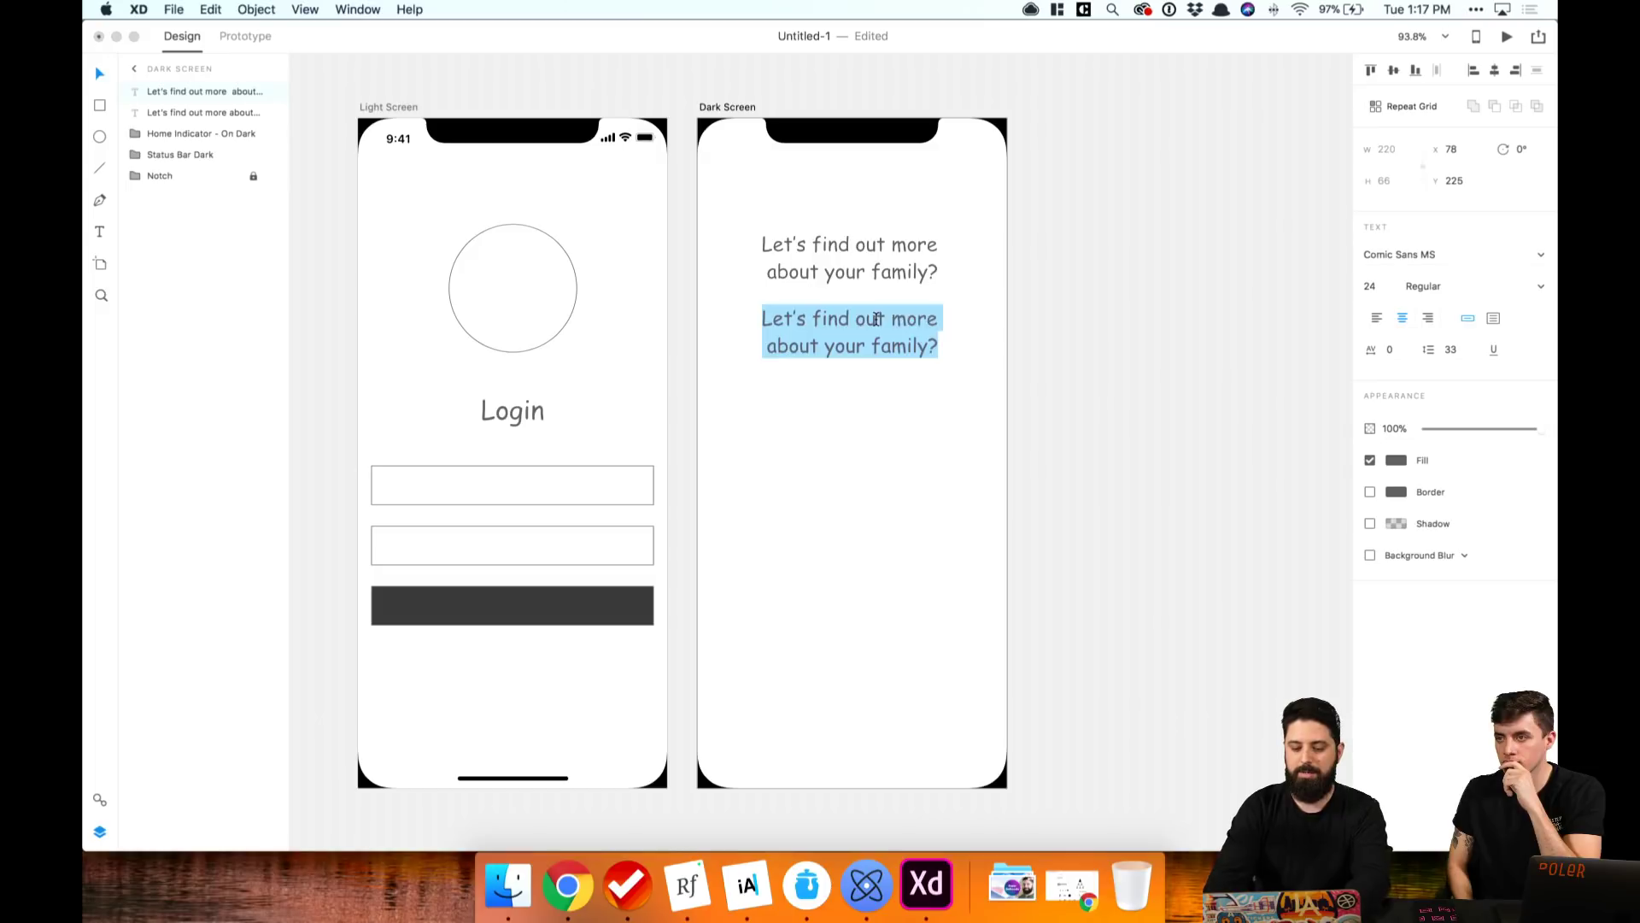
type("How many kids ")
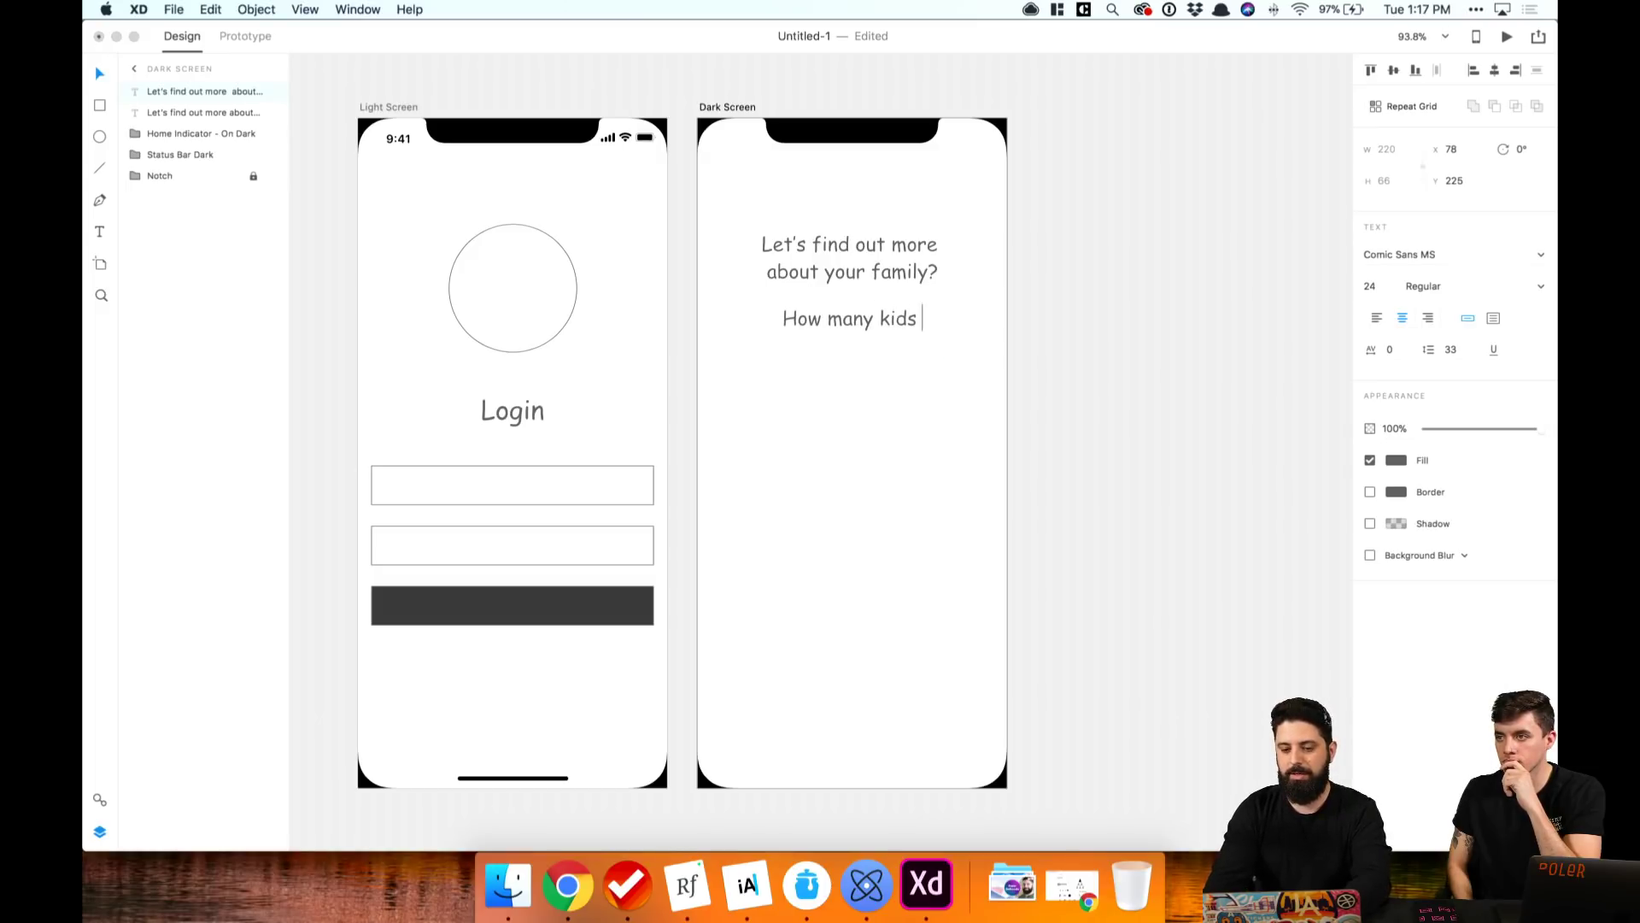
type("are you bringing to")
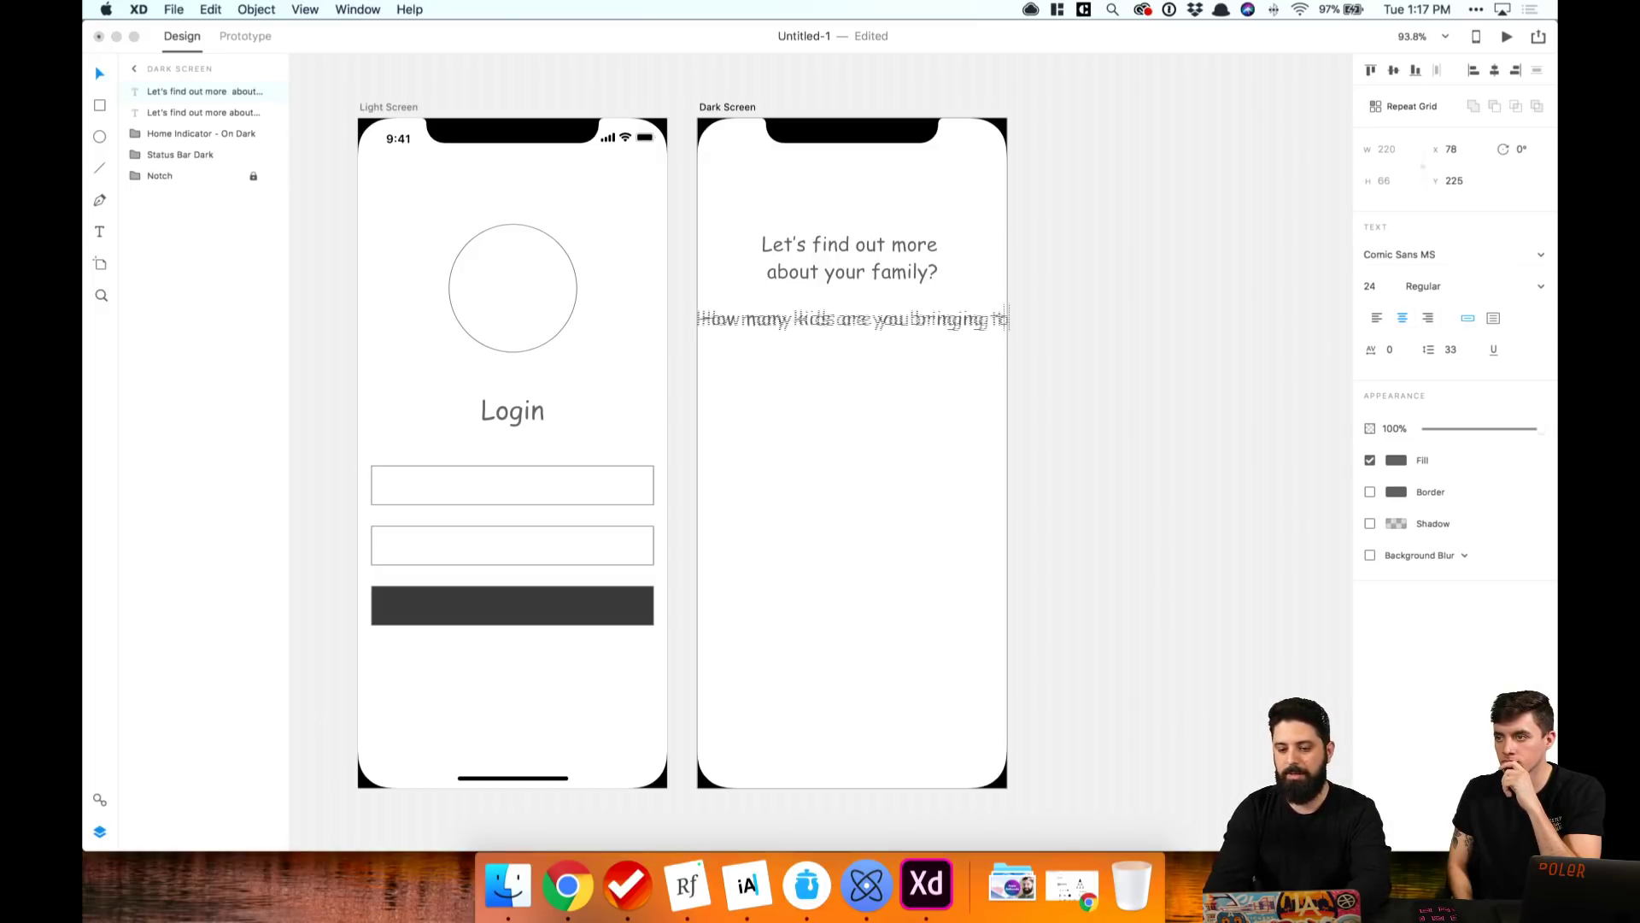
type(" Disney?")
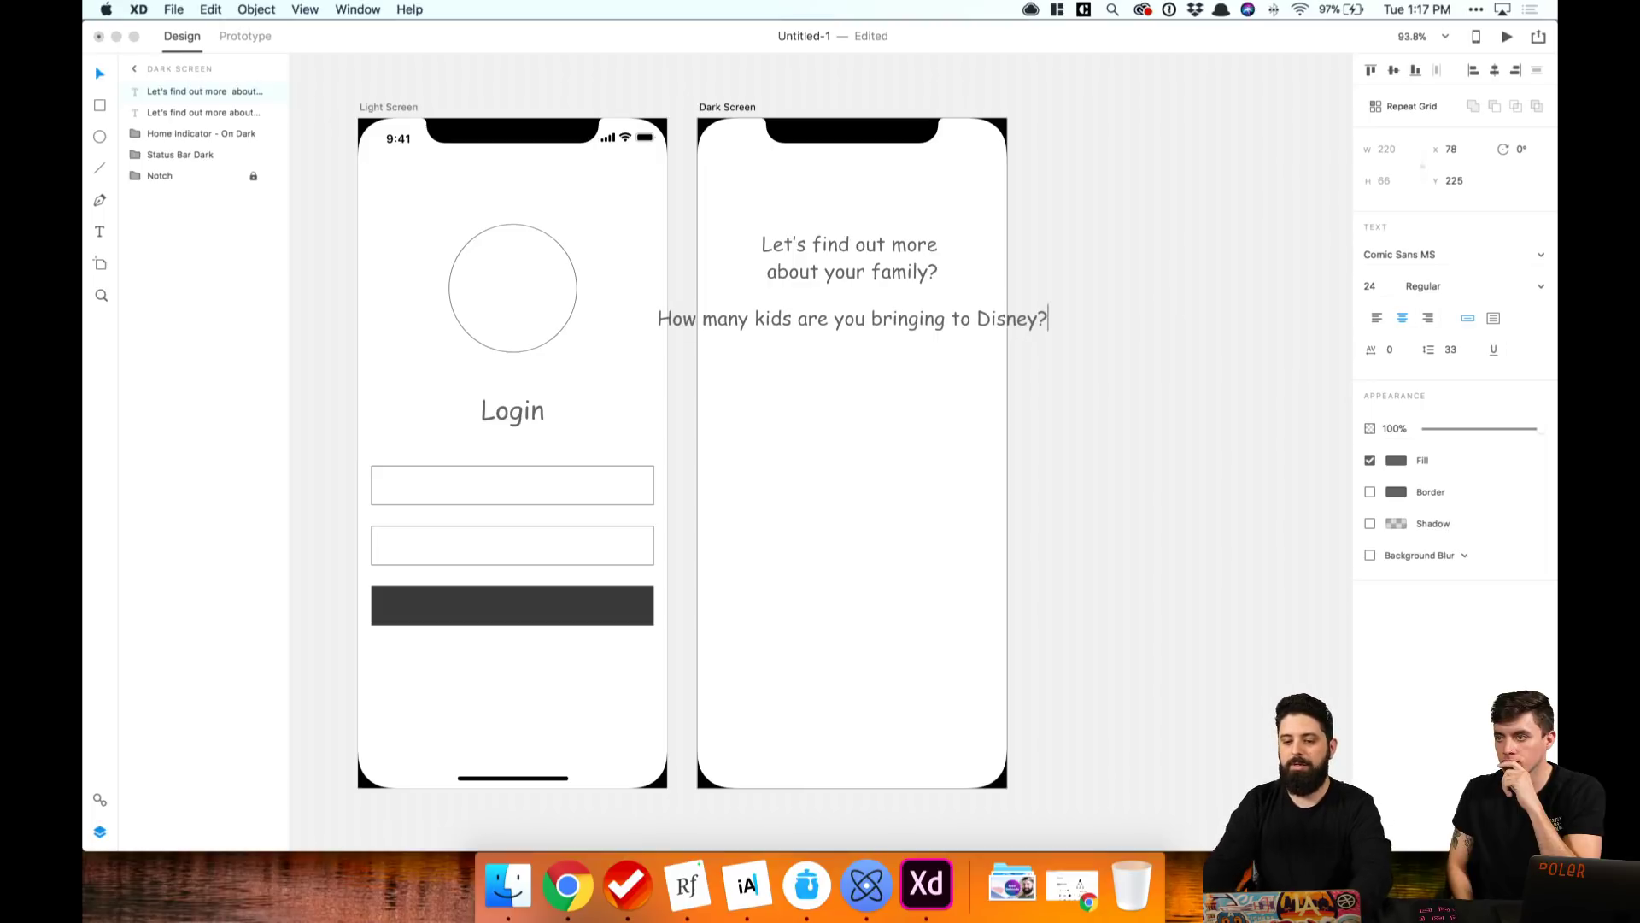
key("Escape")
Step: Convert the kids question to area text 343 wide and 99 high, centred horizontally on the Dark Screen artboard
left_click(1494, 317)
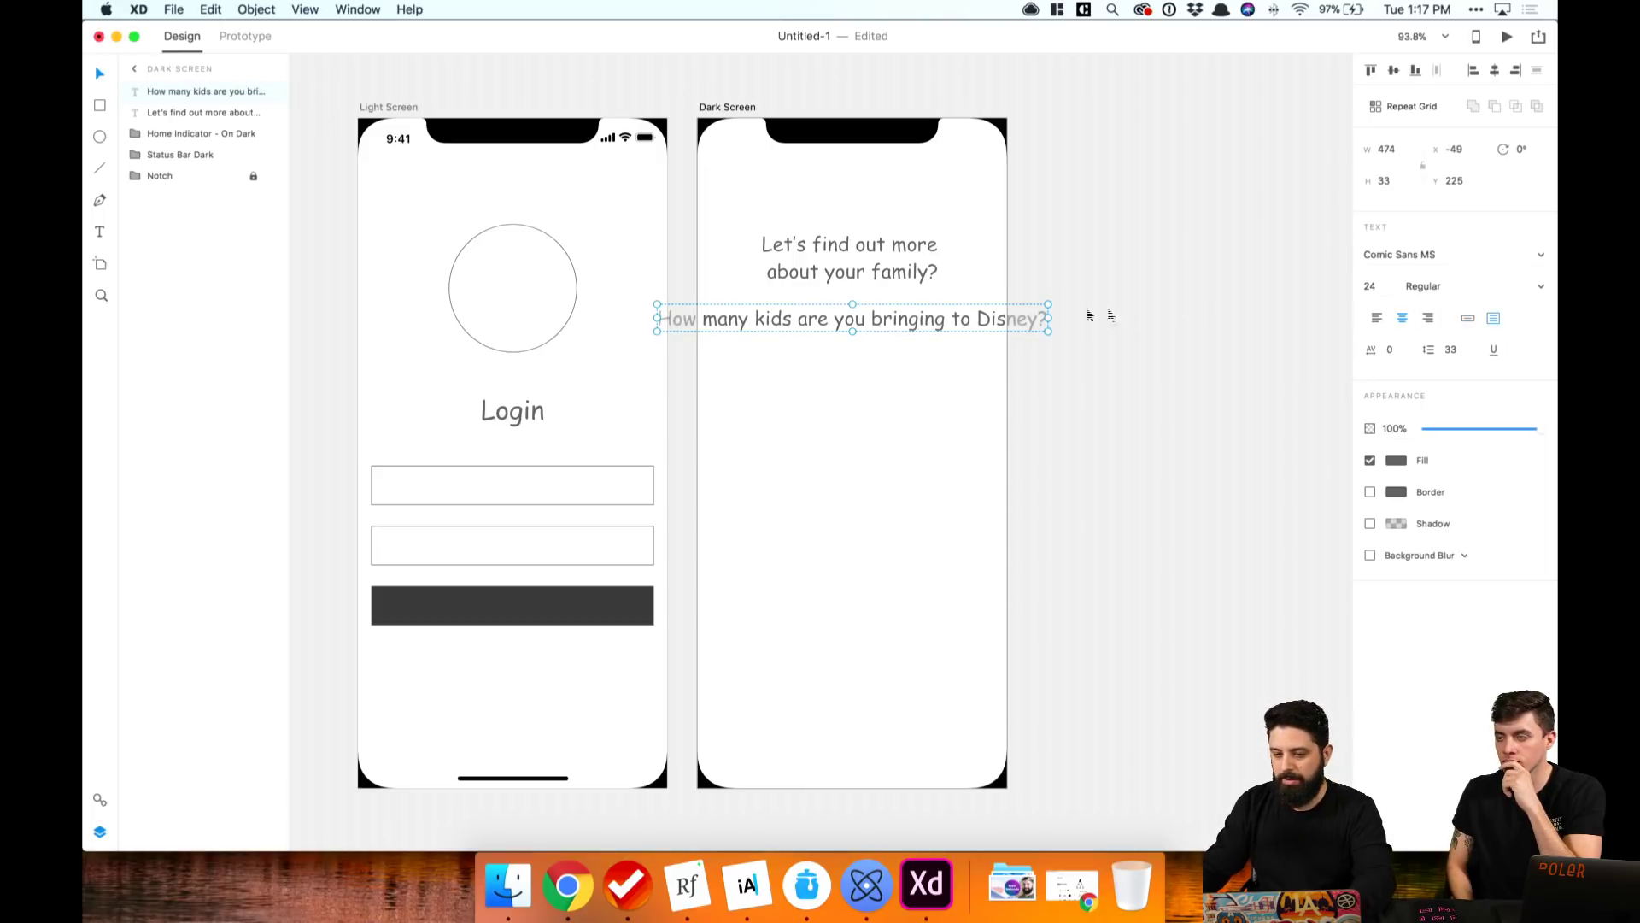
left_click_drag(1049, 317, 911, 318)
left_click_drag(811, 325, 881, 333)
left_click(1393, 150)
type("34")
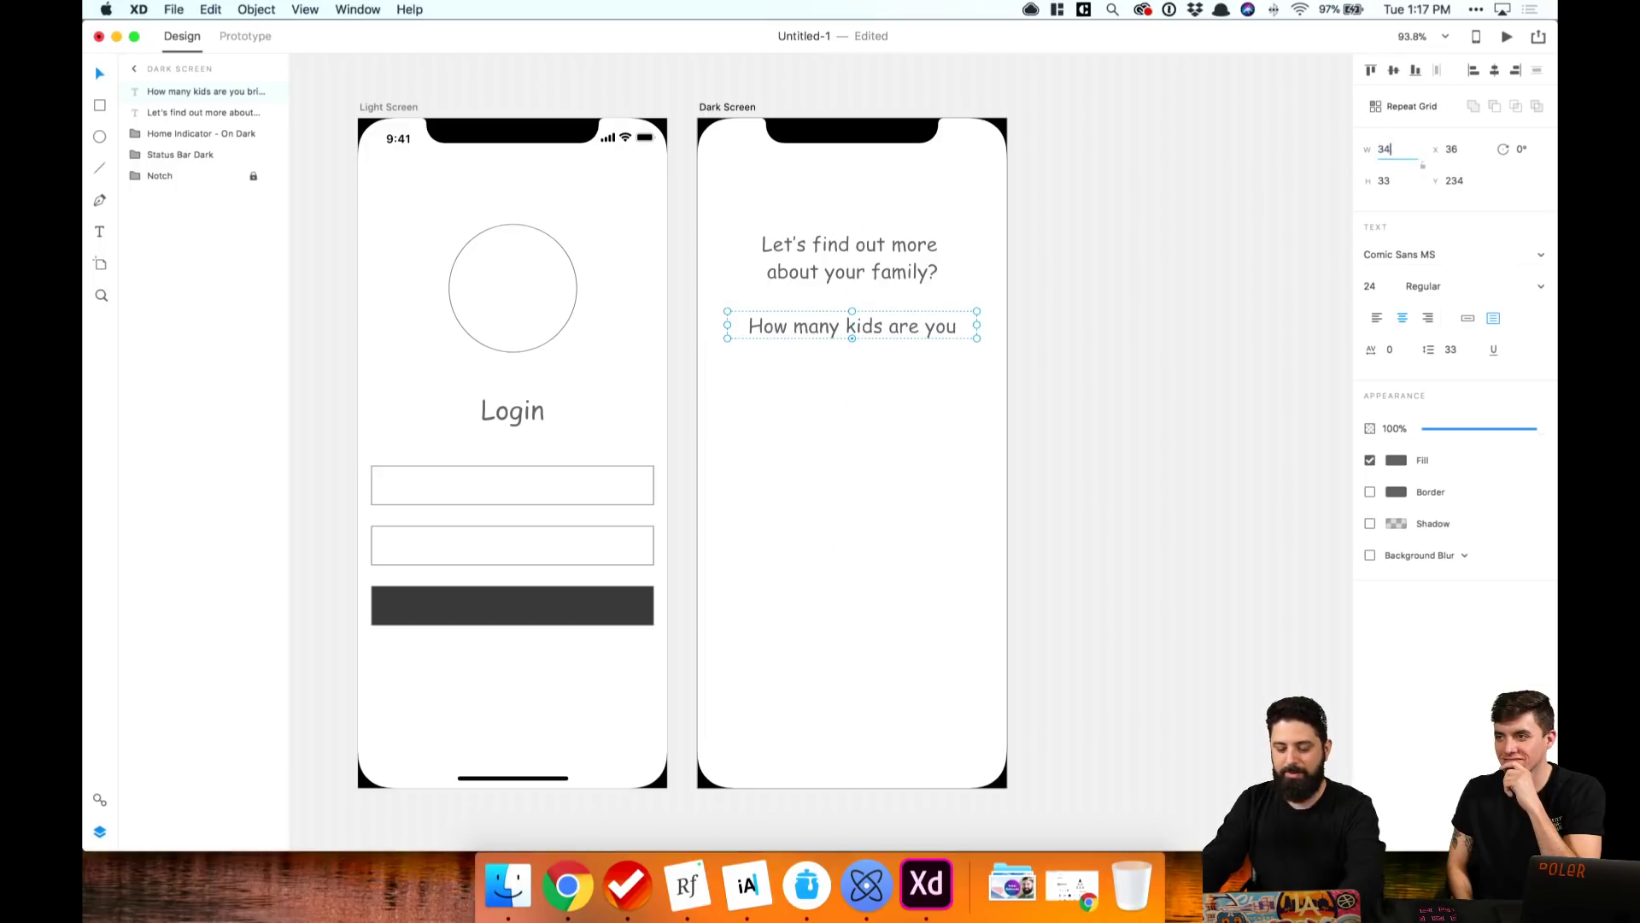
type("3")
key("Return")
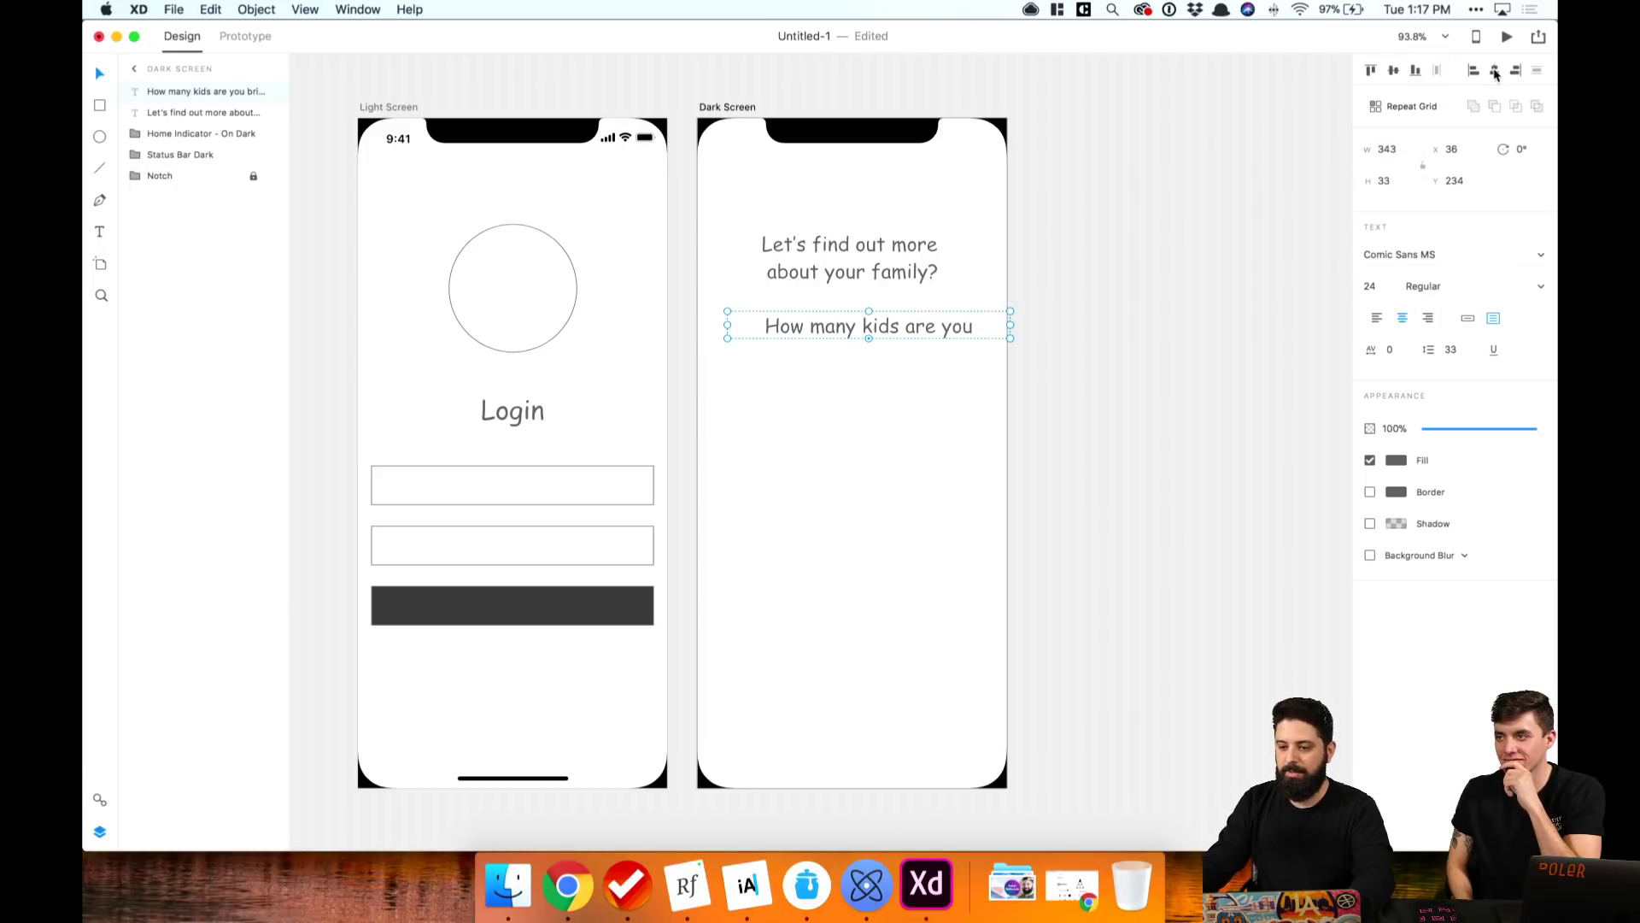
left_click(1494, 72)
left_click_drag(853, 338, 852, 392)
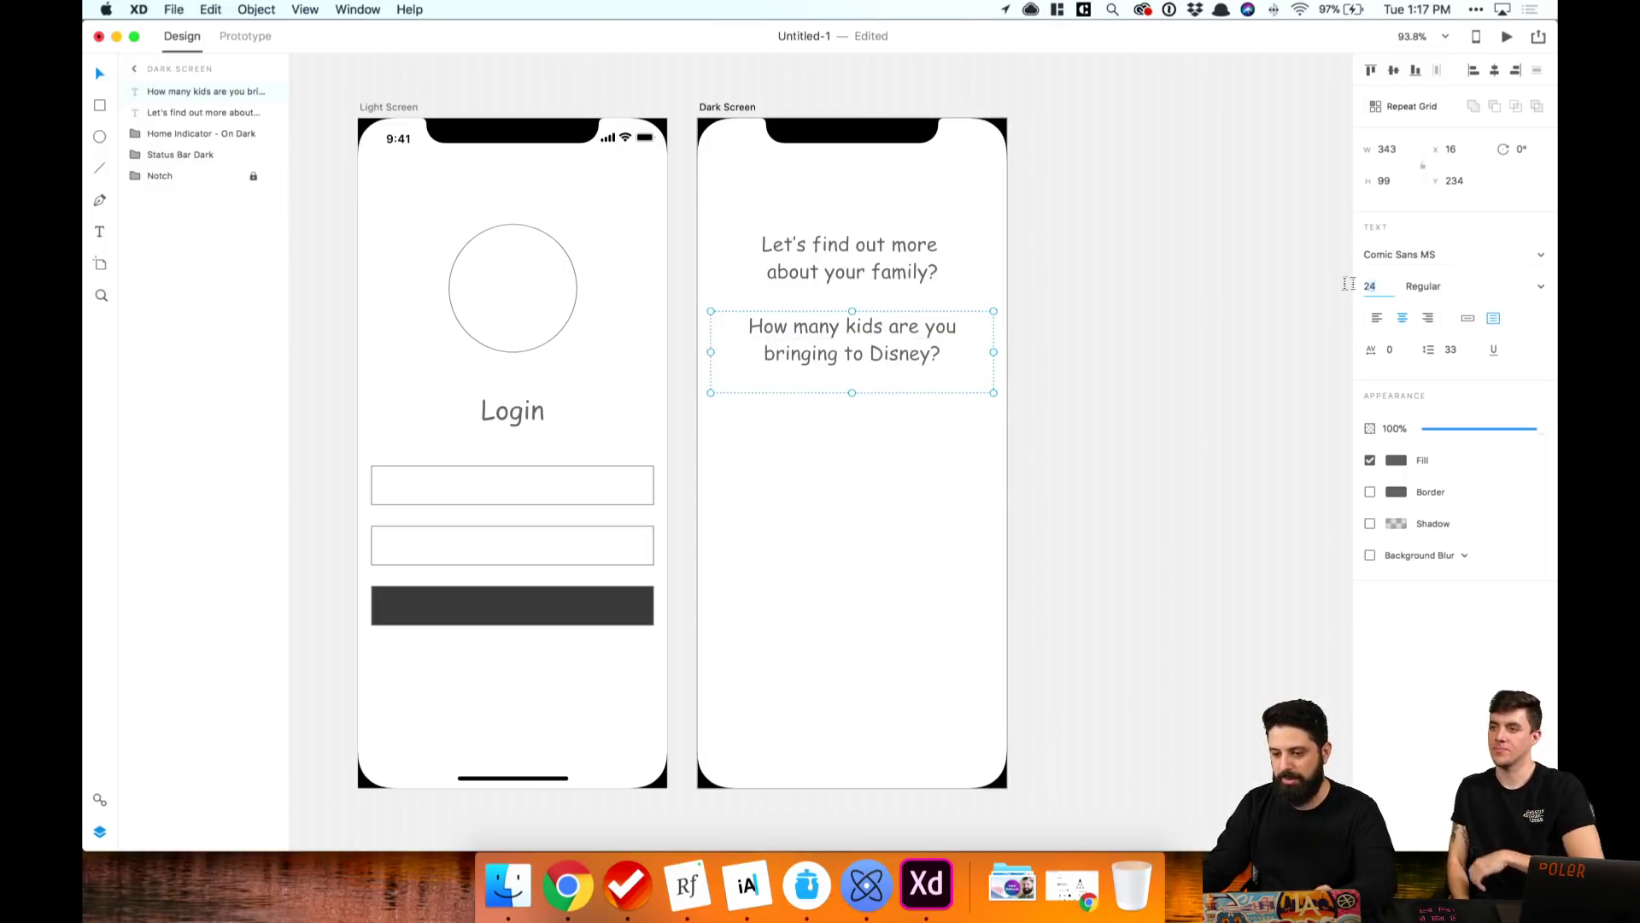
Step: Set the kids question's font size to 40 and convert it back to point text
left_click(1369, 286)
type("32")
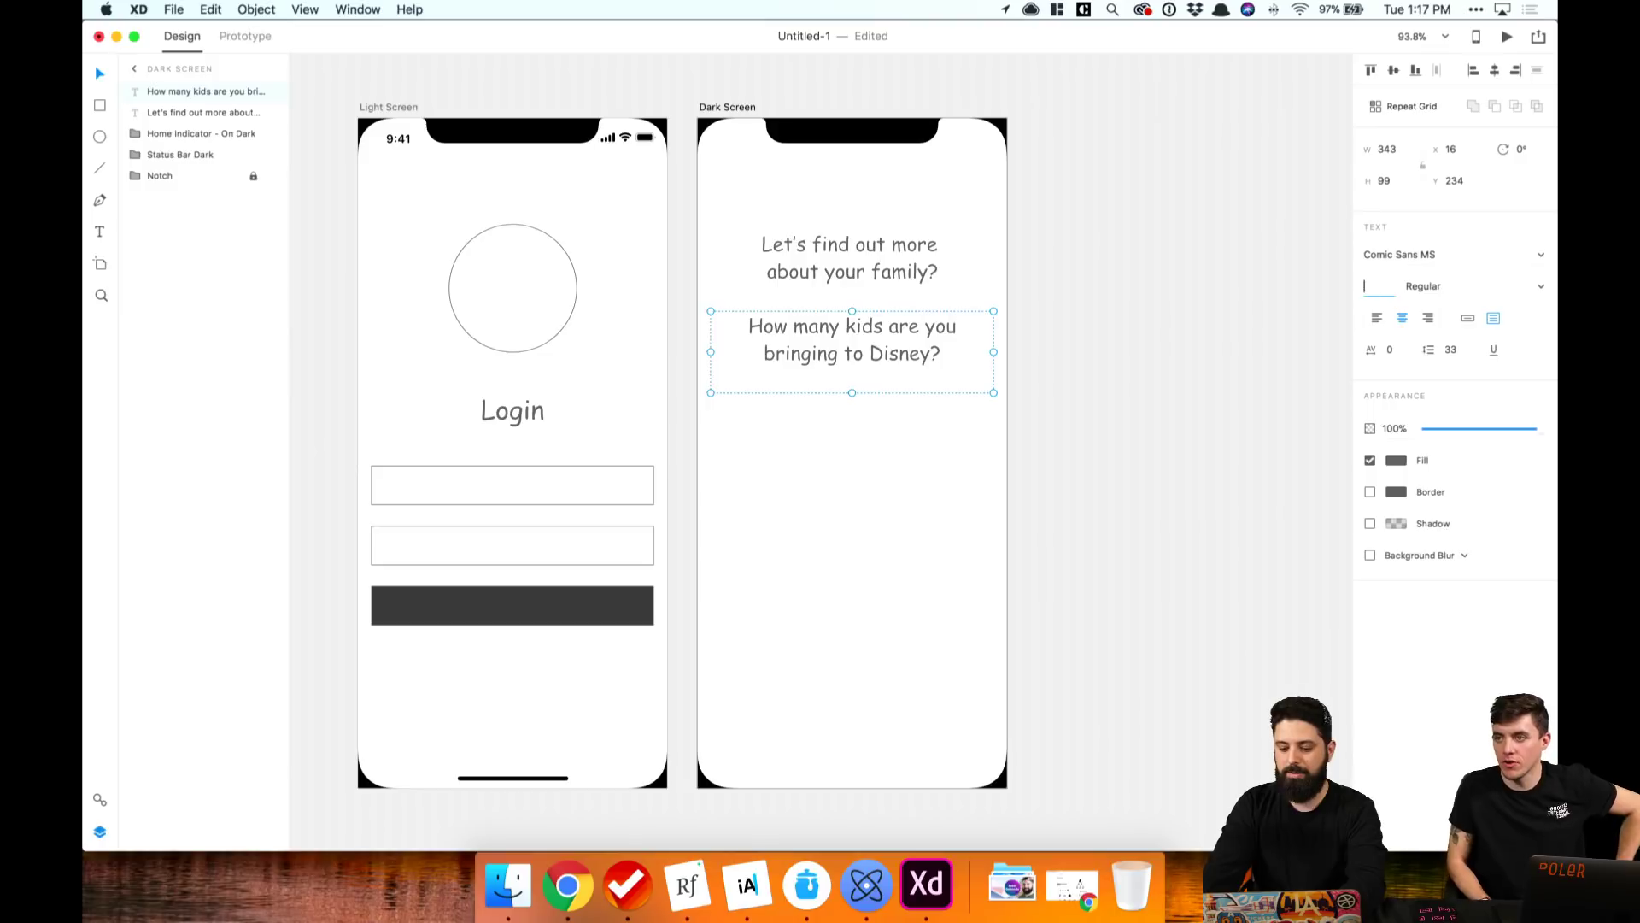
key("BackSpace")
key("BackSpace")
type("40")
key("Return")
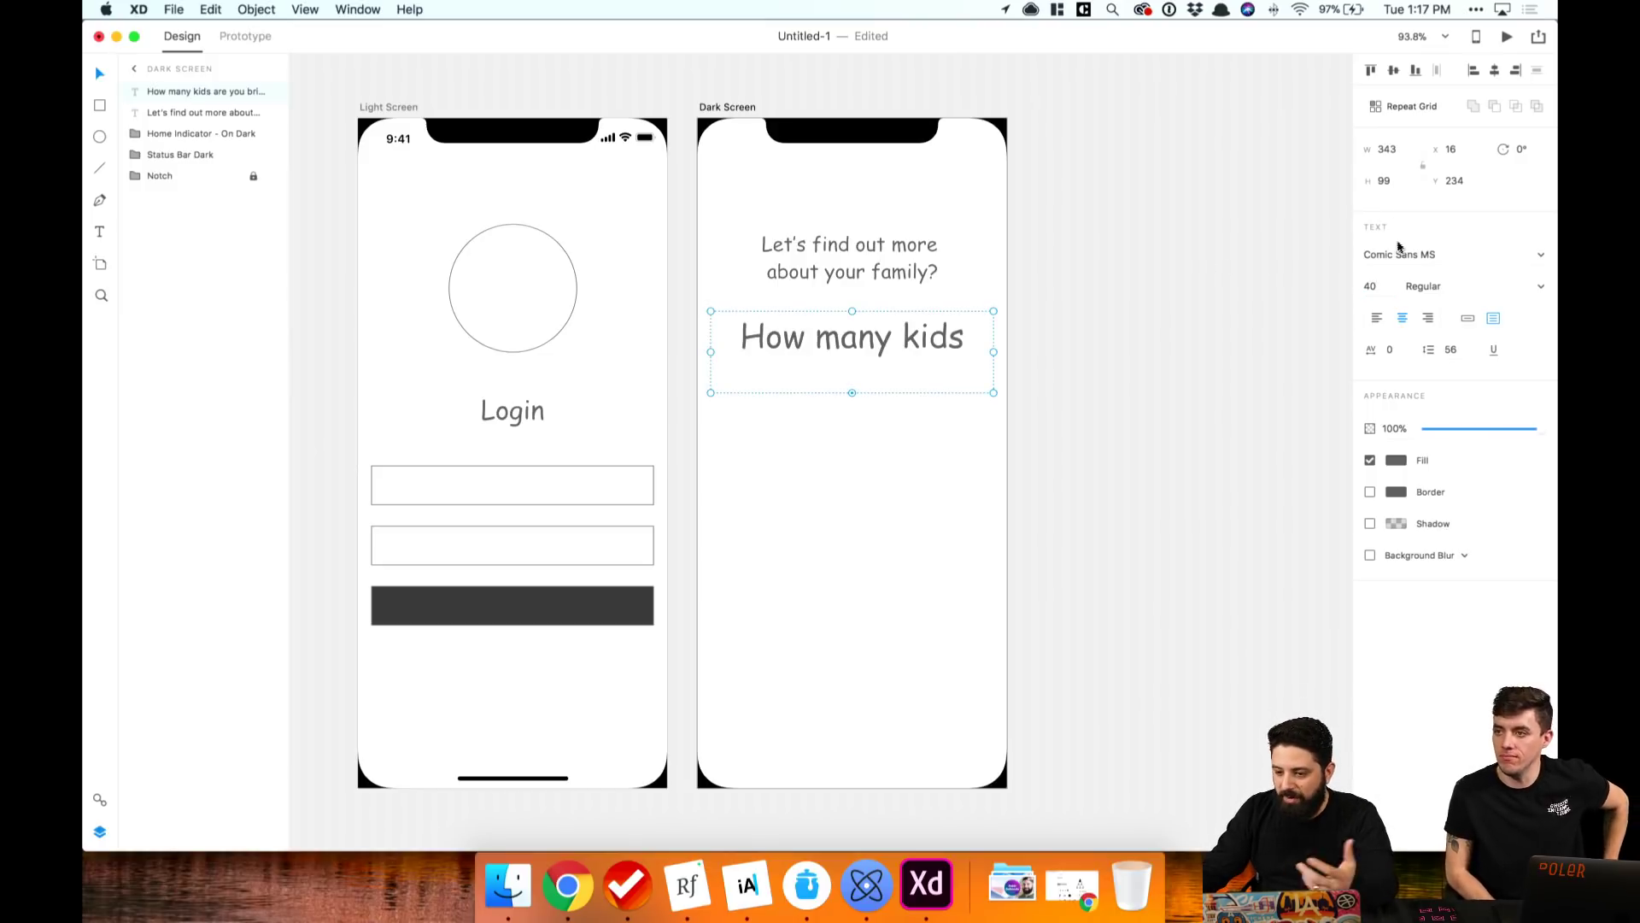
left_click(1467, 317)
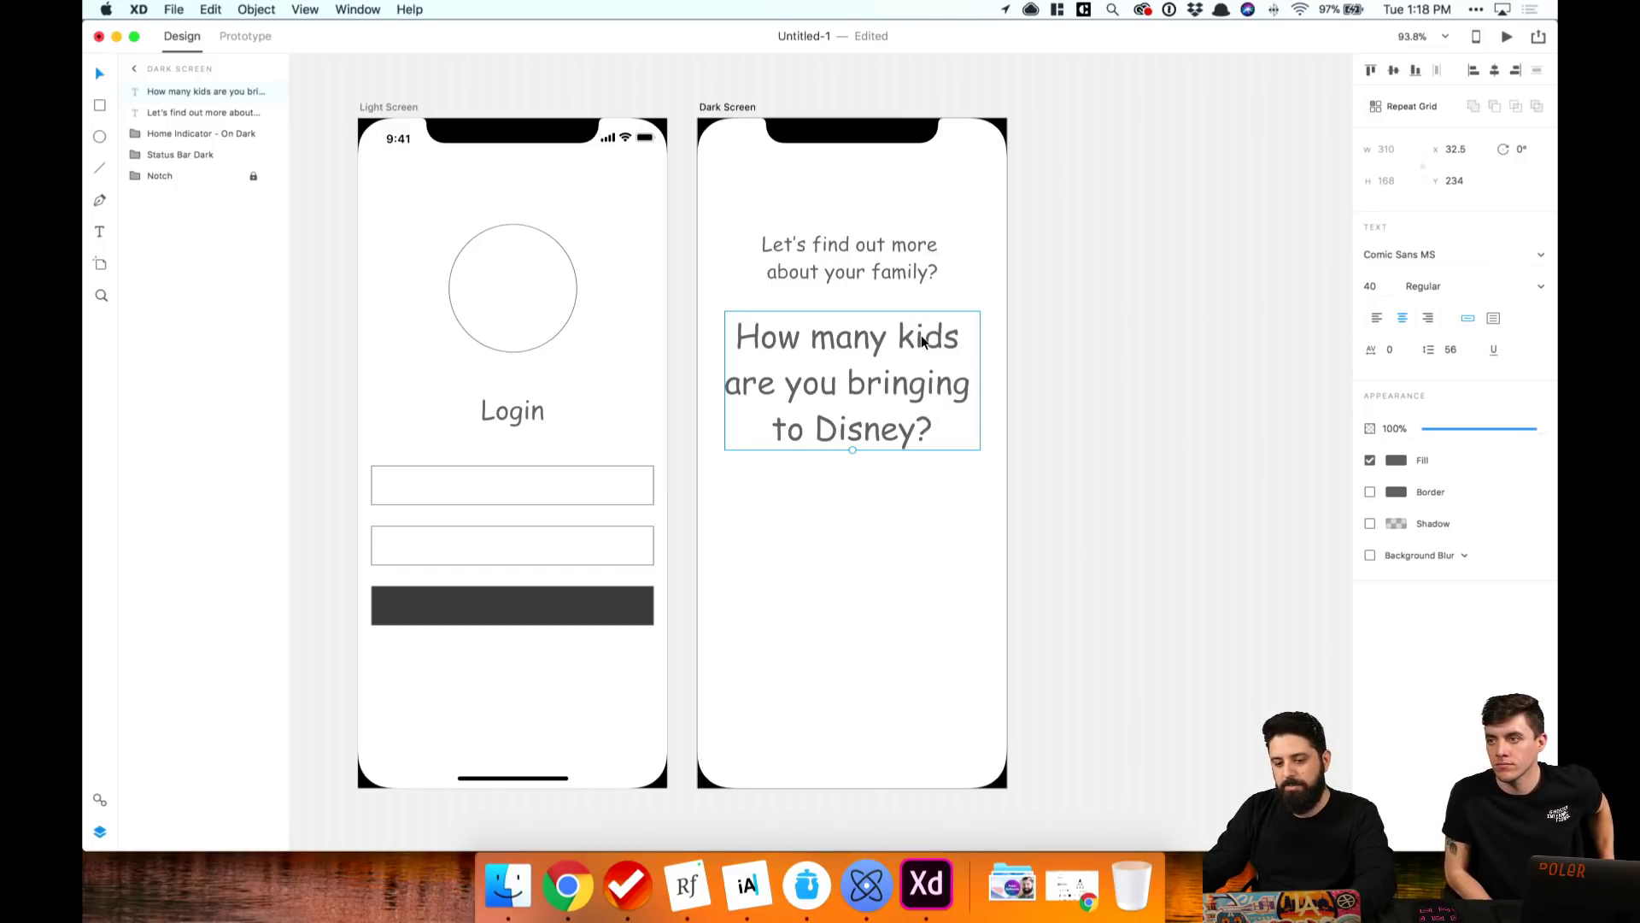
Step: Duplicate the kids question below itself, replace the copy's text with "1" and set its font size to 64
left_click(871, 271)
left_click(878, 348)
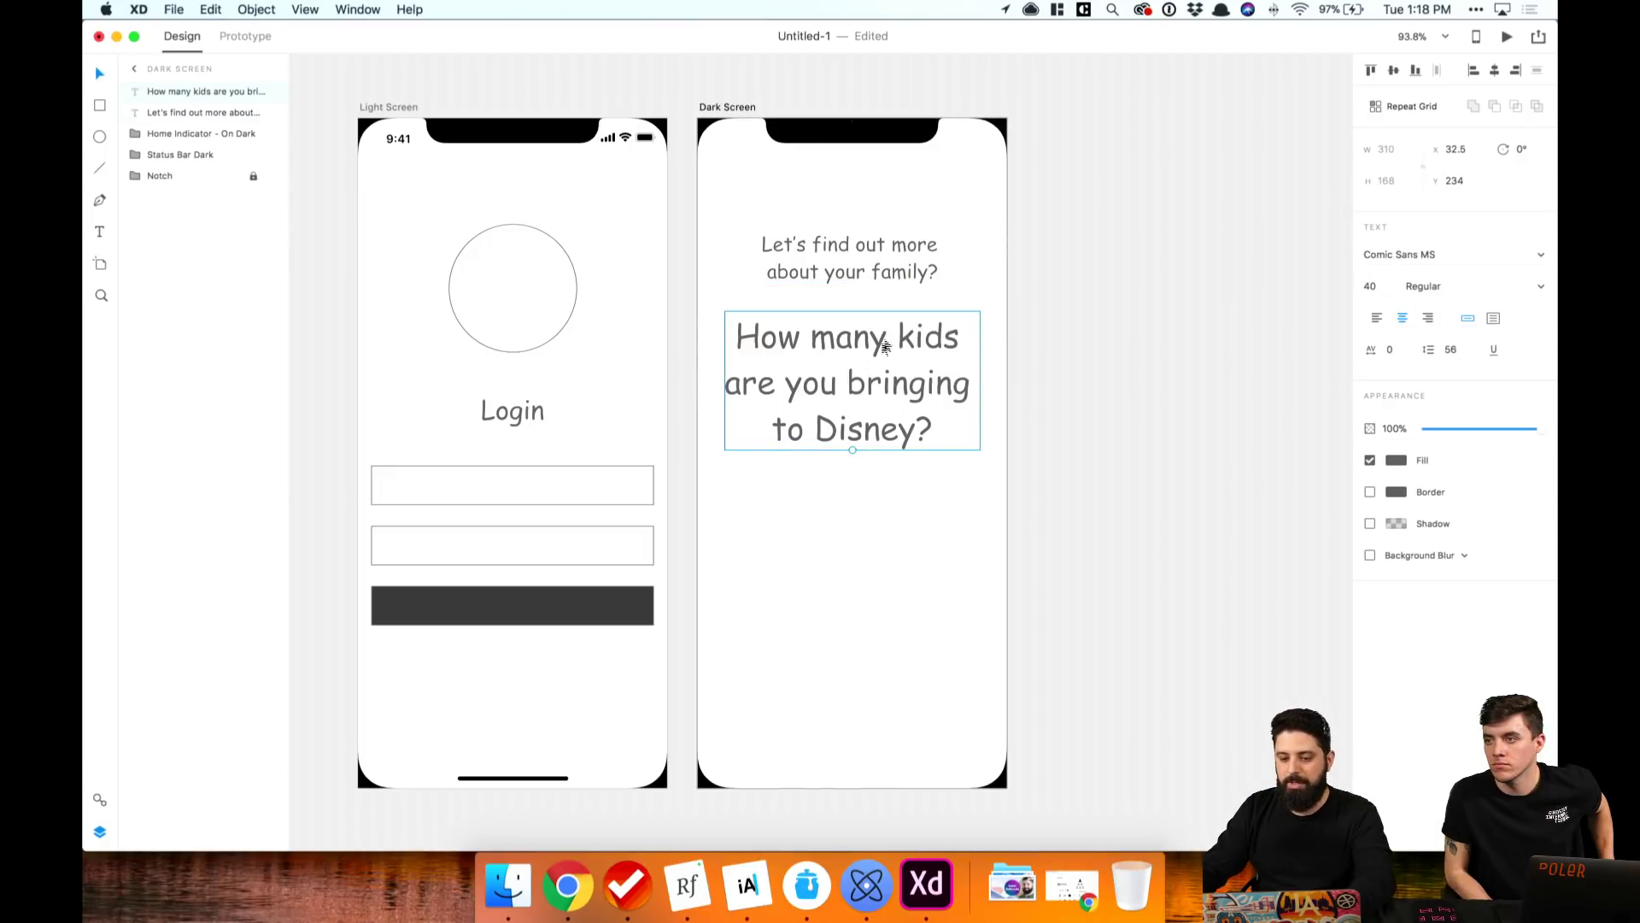
left_click_drag(879, 348, 870, 530)
double_click(870, 530)
triple_click(869, 530)
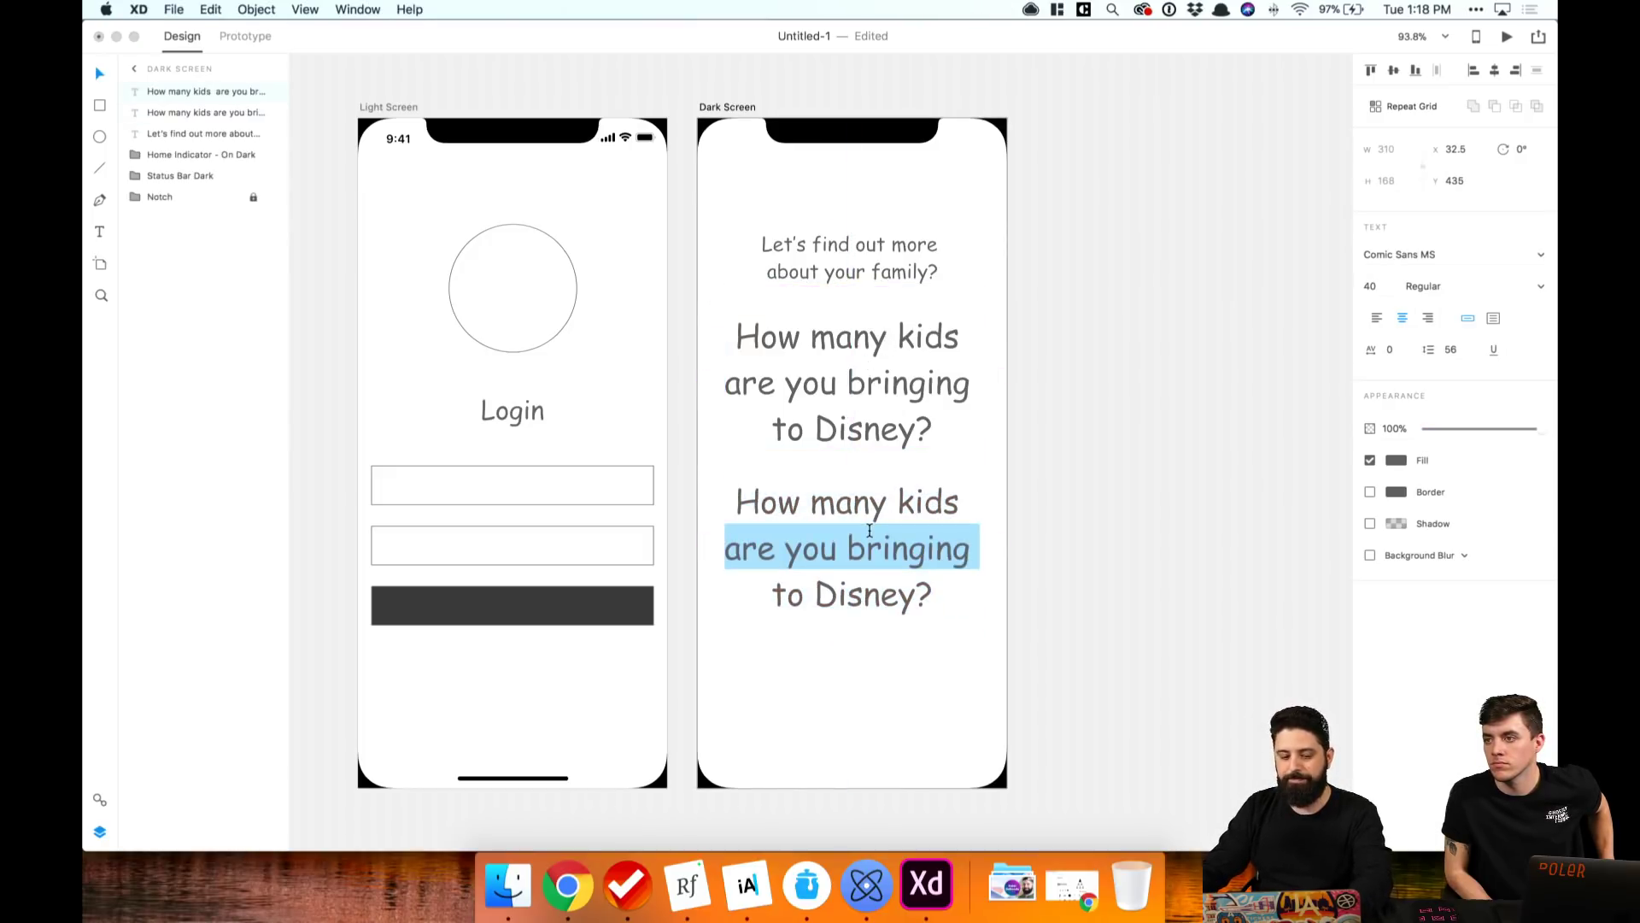
key("super+a")
type("1")
key("Escape")
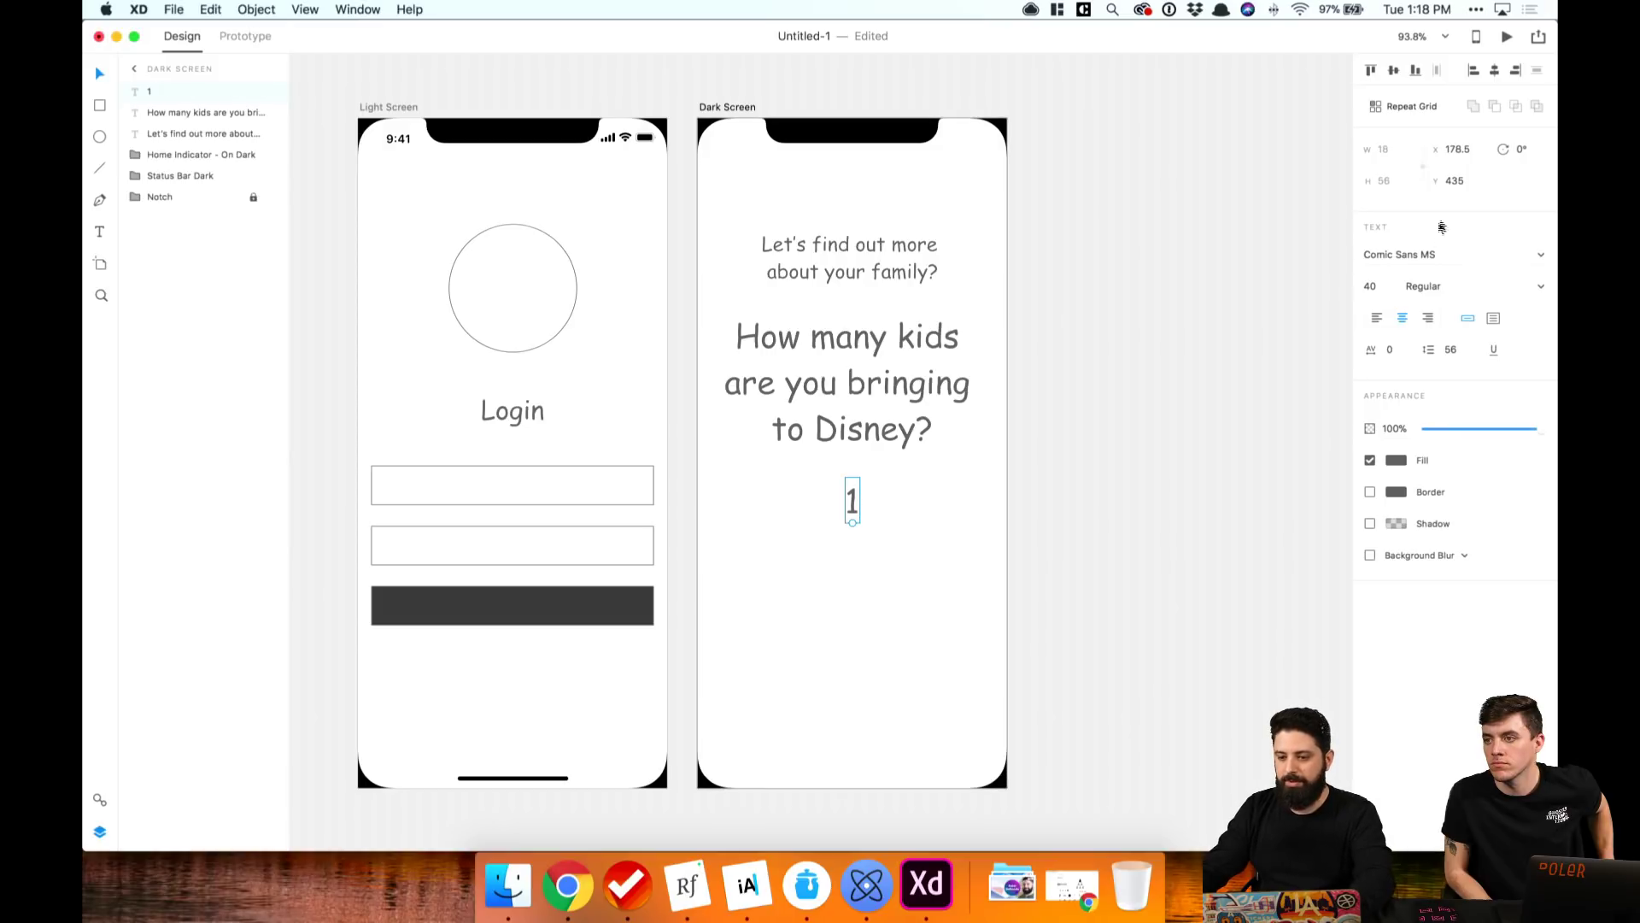
left_click(1385, 287)
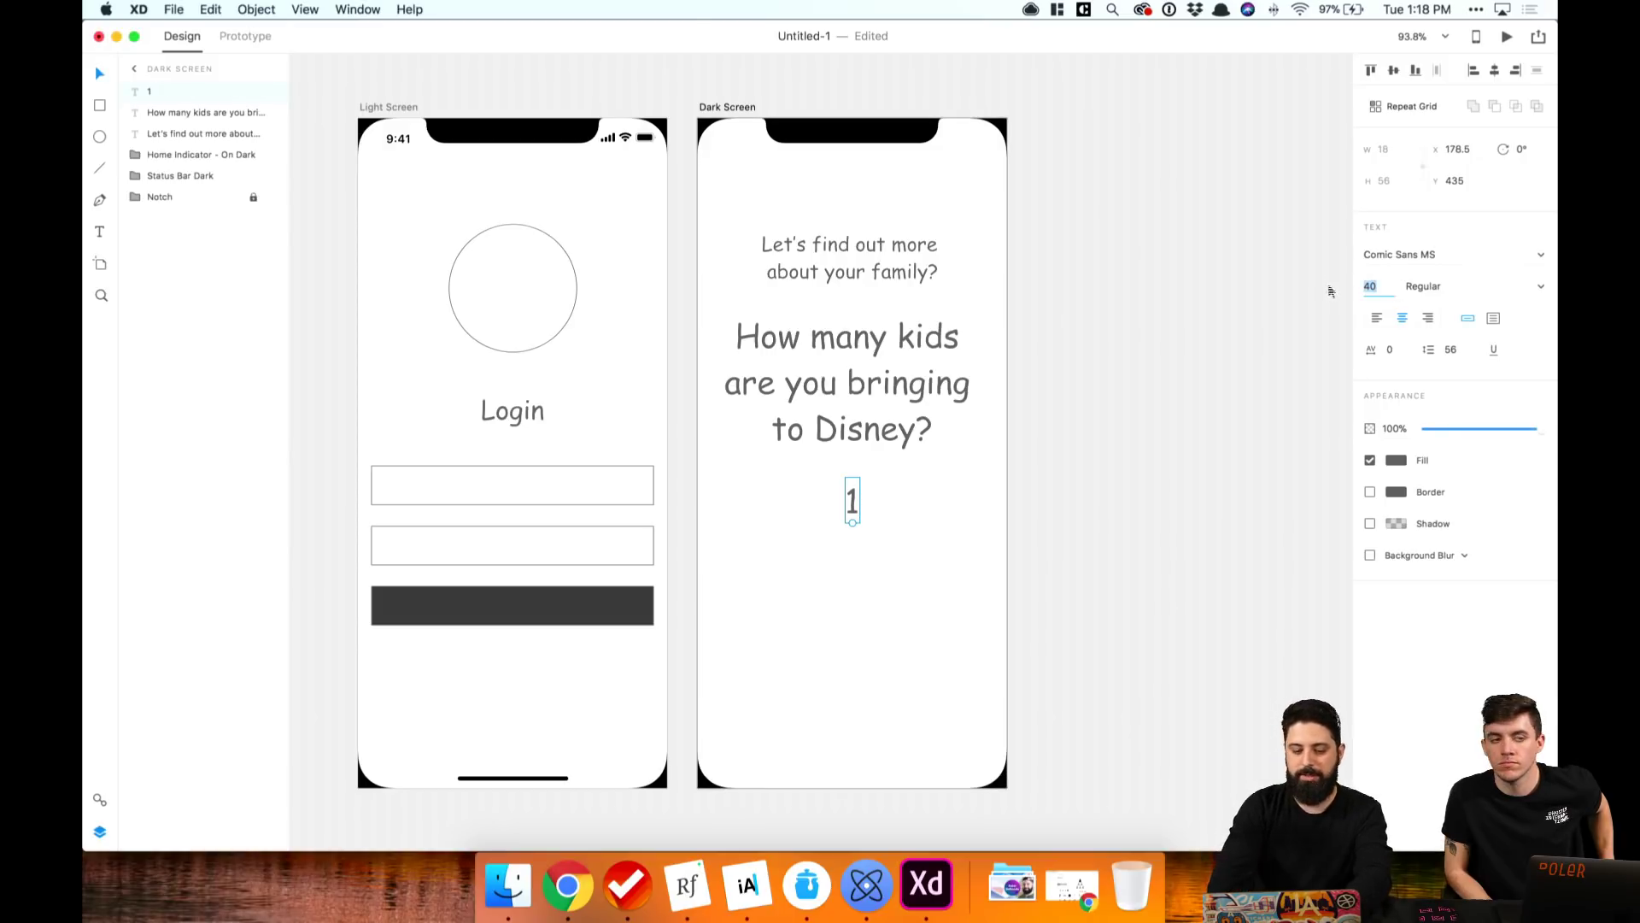
type("64")
key("Return")
Step: Duplicate the digit 1 into a row continuing to its right and change the copies to 2, 3 and 4
left_click_drag(852, 495, 903, 537)
double_click(903, 537)
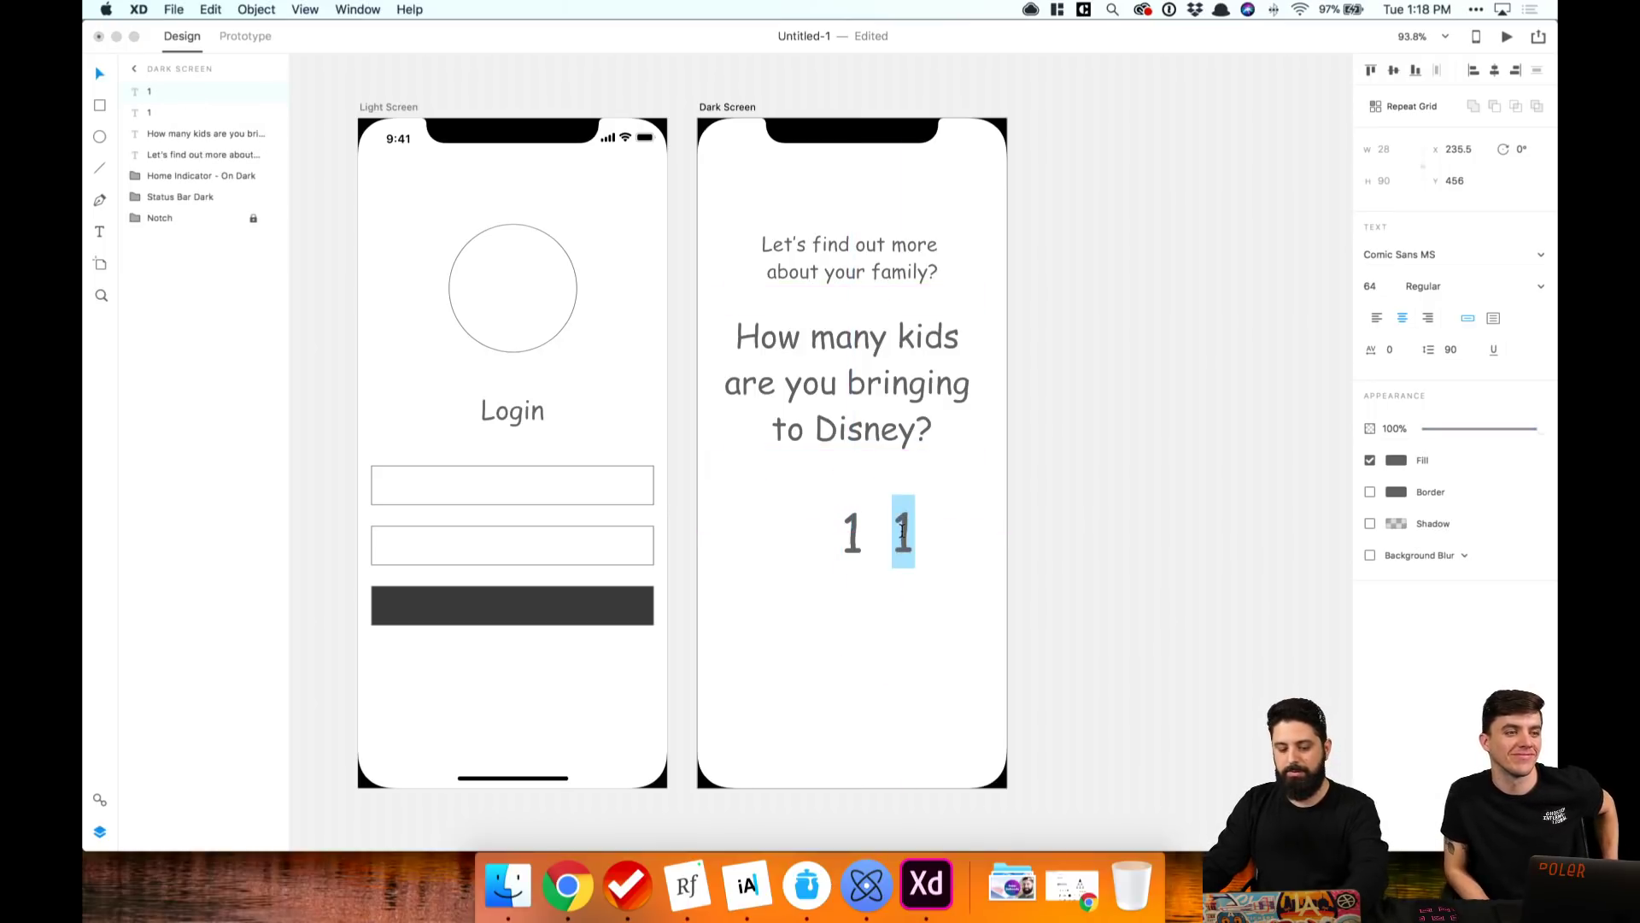
type("2")
key("Escape")
left_click_drag(915, 530, 1018, 526)
double_click(963, 534)
type("3")
key("Escape")
double_click(1017, 526)
type("4")
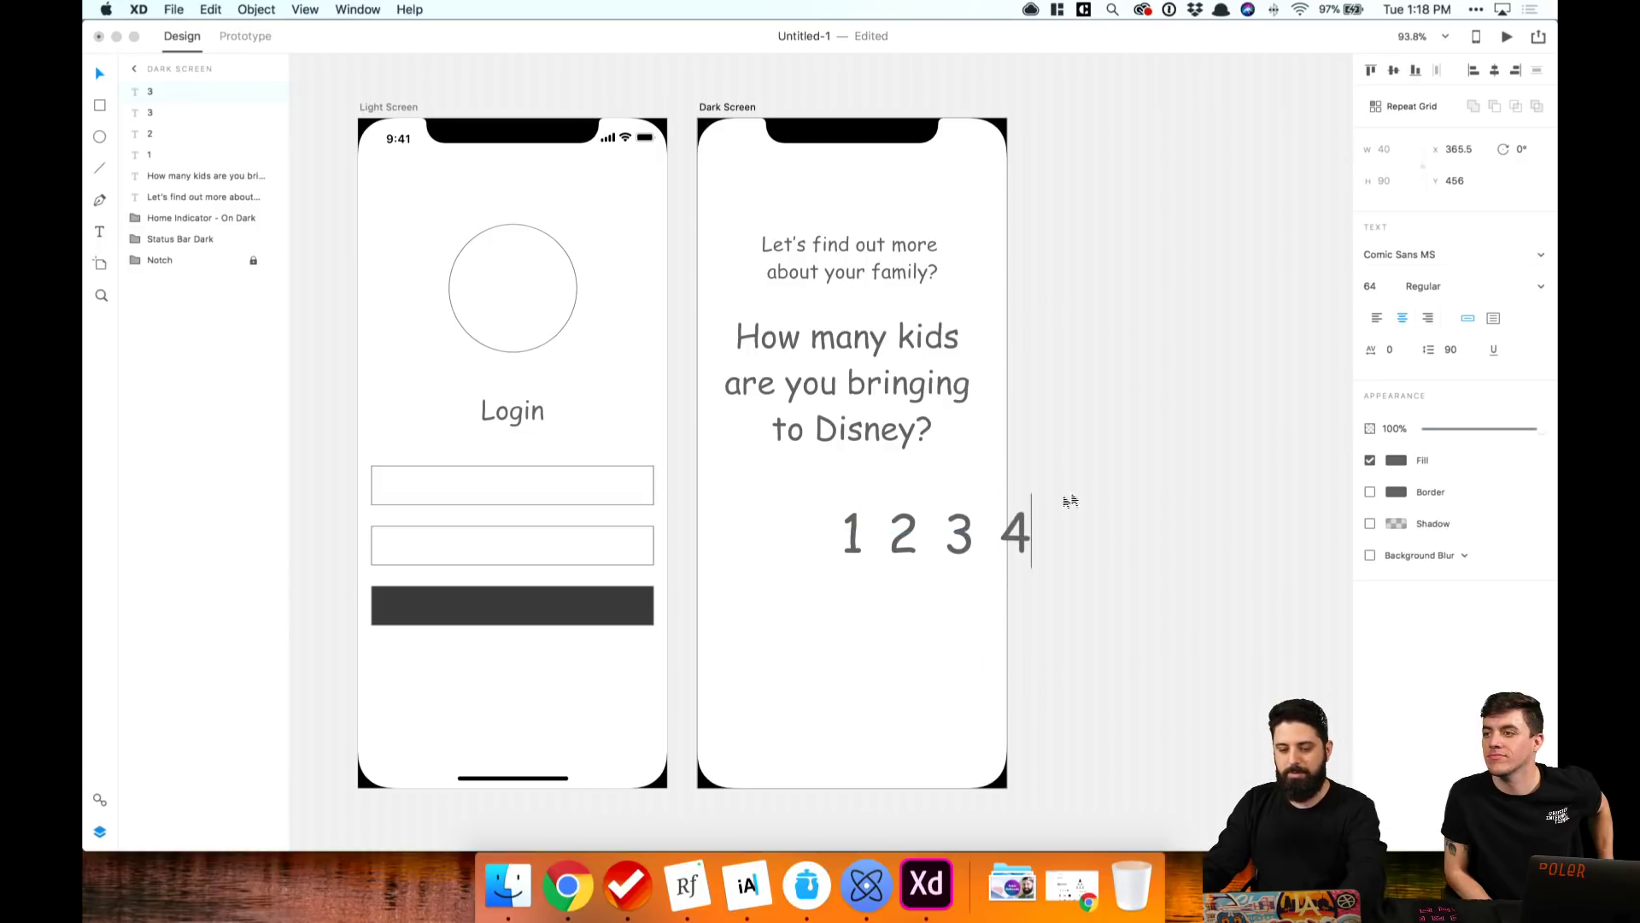
key("Escape")
Step: Add a 5 after the 4 by duplicating it, and shift the digit row left to sit centred under the kids question
left_click_drag(828, 524, 985, 521)
left_click(933, 531)
double_click(985, 521)
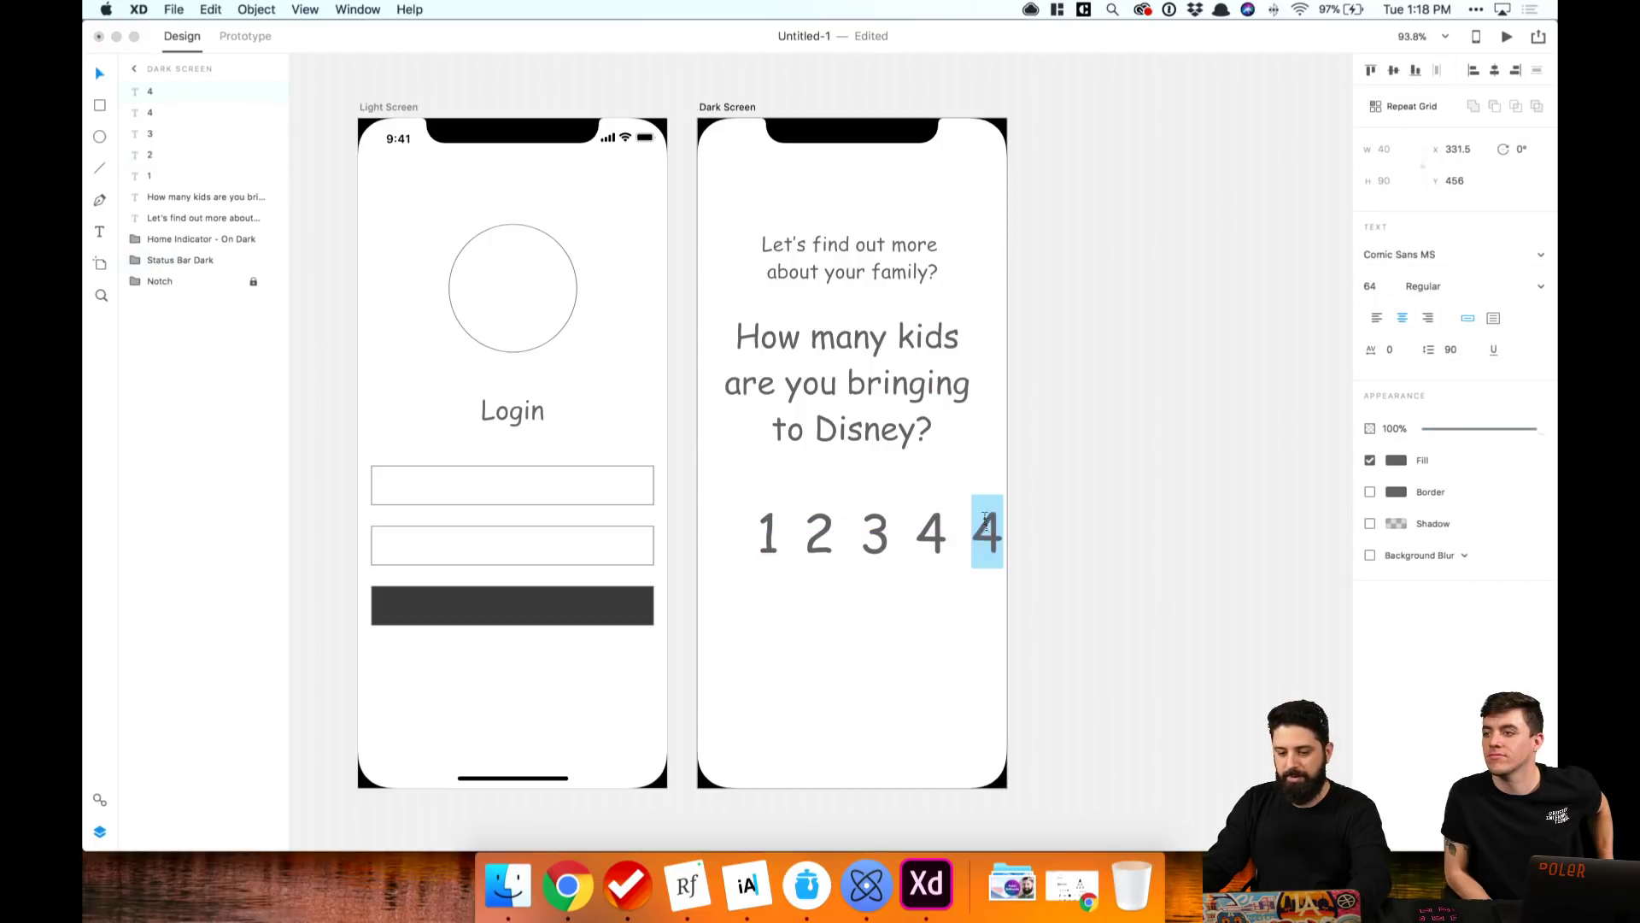
type("5")
left_click_drag(752, 490, 966, 554)
left_click(863, 485)
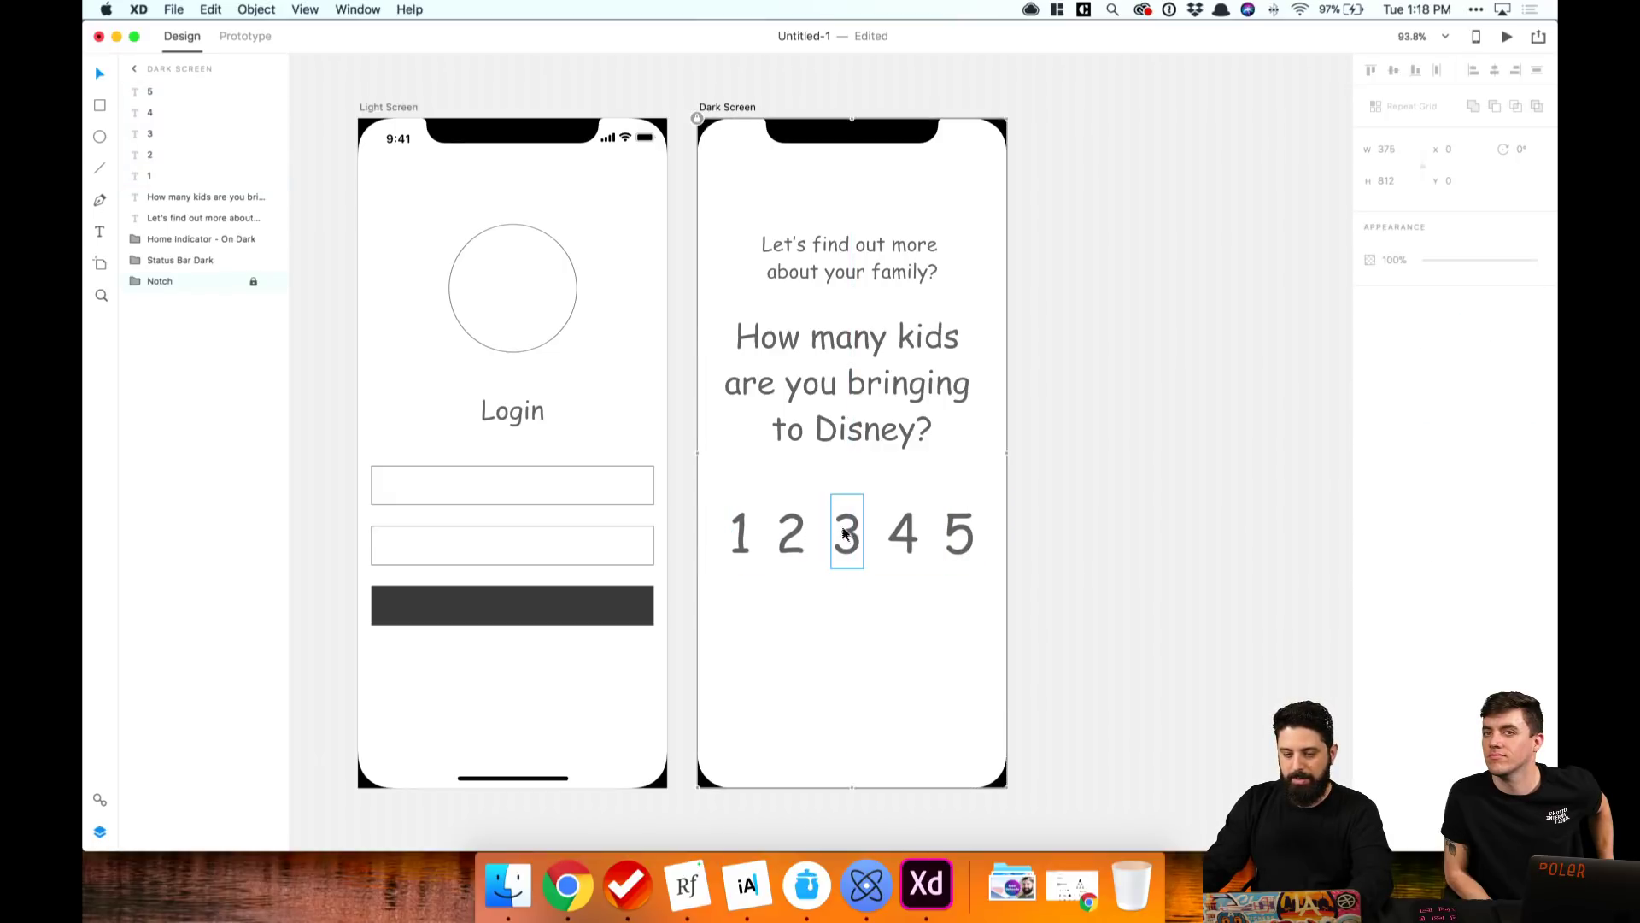
Step: Set the font size of digits 1, 2, 4 and 5 to 40 and align all five digits by their vertical middles
left_click_drag(720, 494, 980, 564)
left_click(1374, 287)
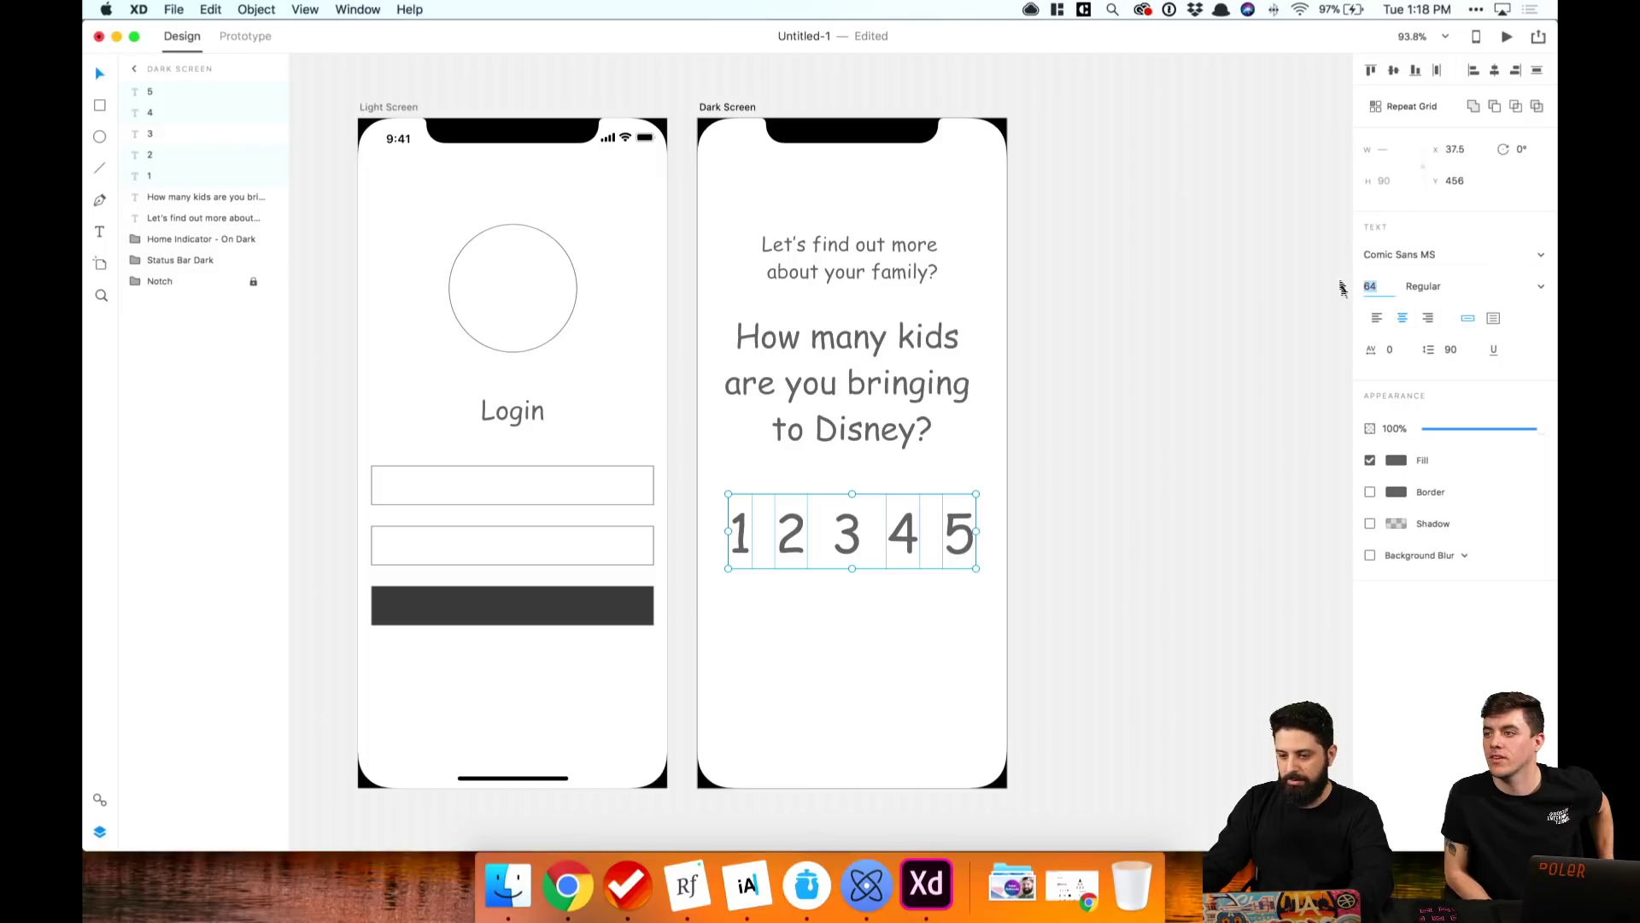
type("40")
key("Return")
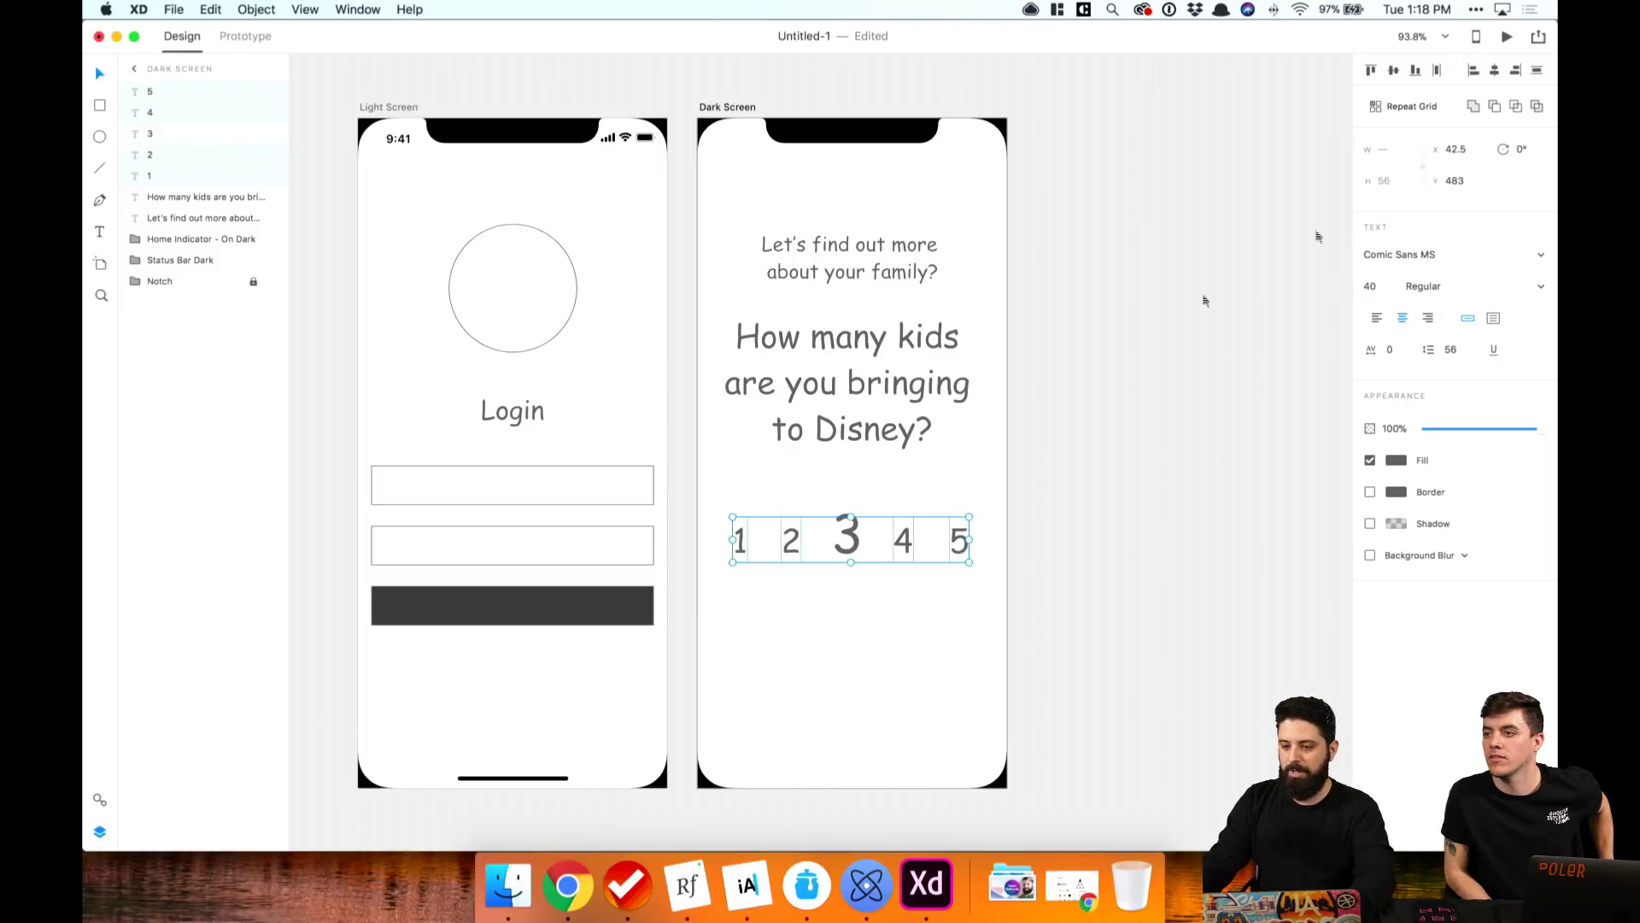
left_click(847, 531, "shift")
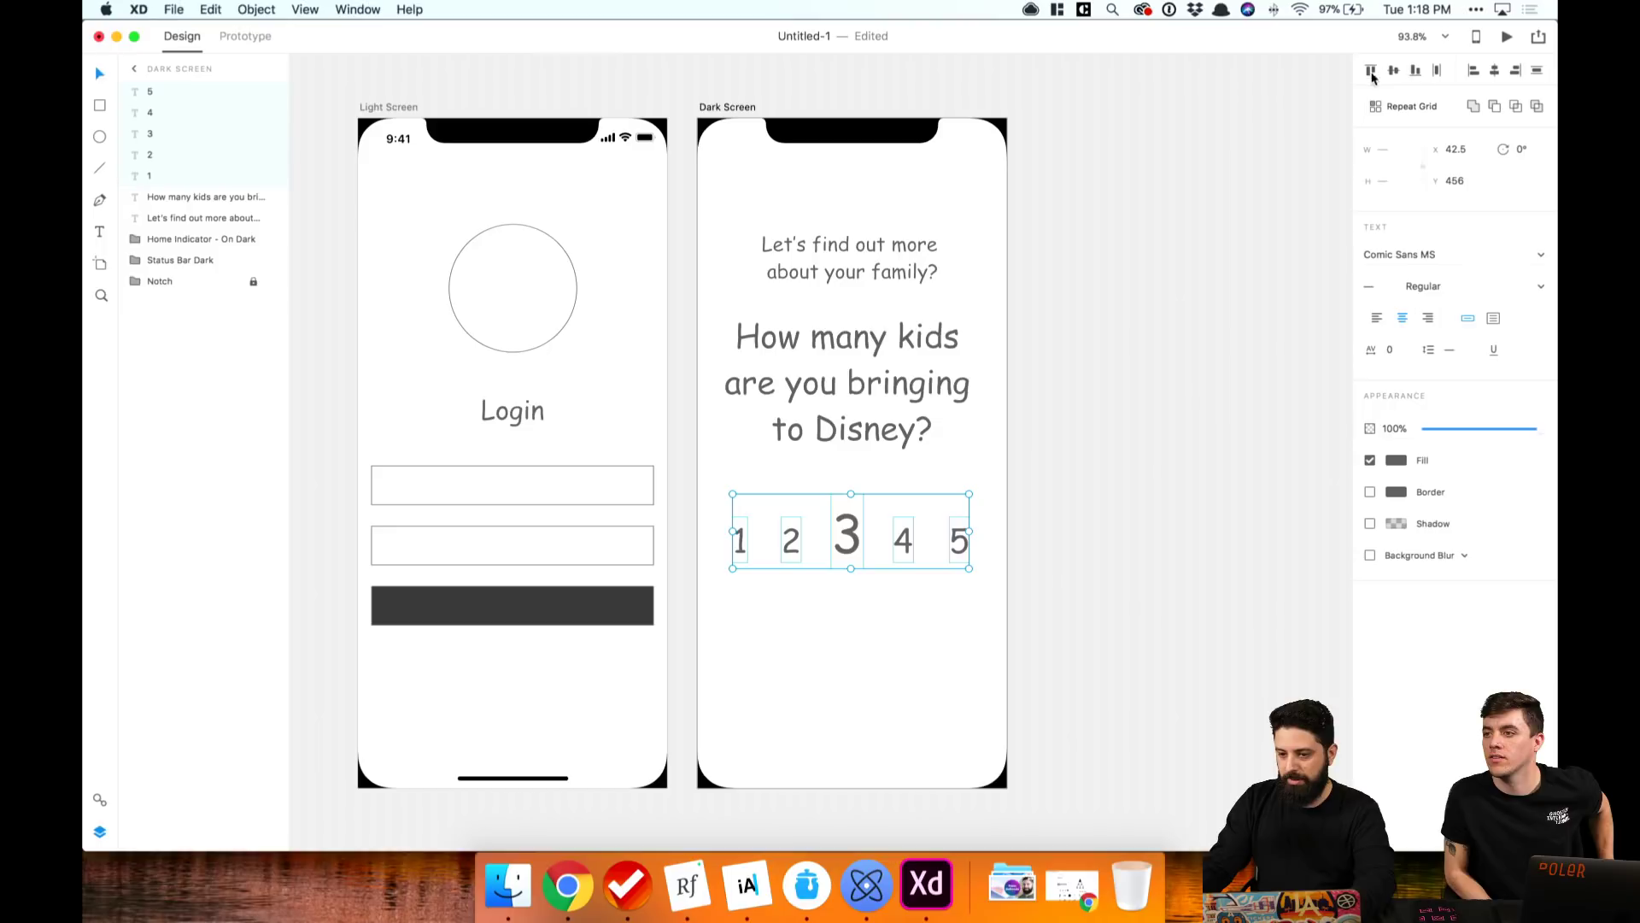
left_click(1393, 71)
left_click(1021, 556)
Step: Lower the opacity of digits 1, 2, 4 and 5 to 46%, leaving out the large 3
left_click_drag(982, 502, 894, 562)
left_click_drag(715, 507, 797, 570)
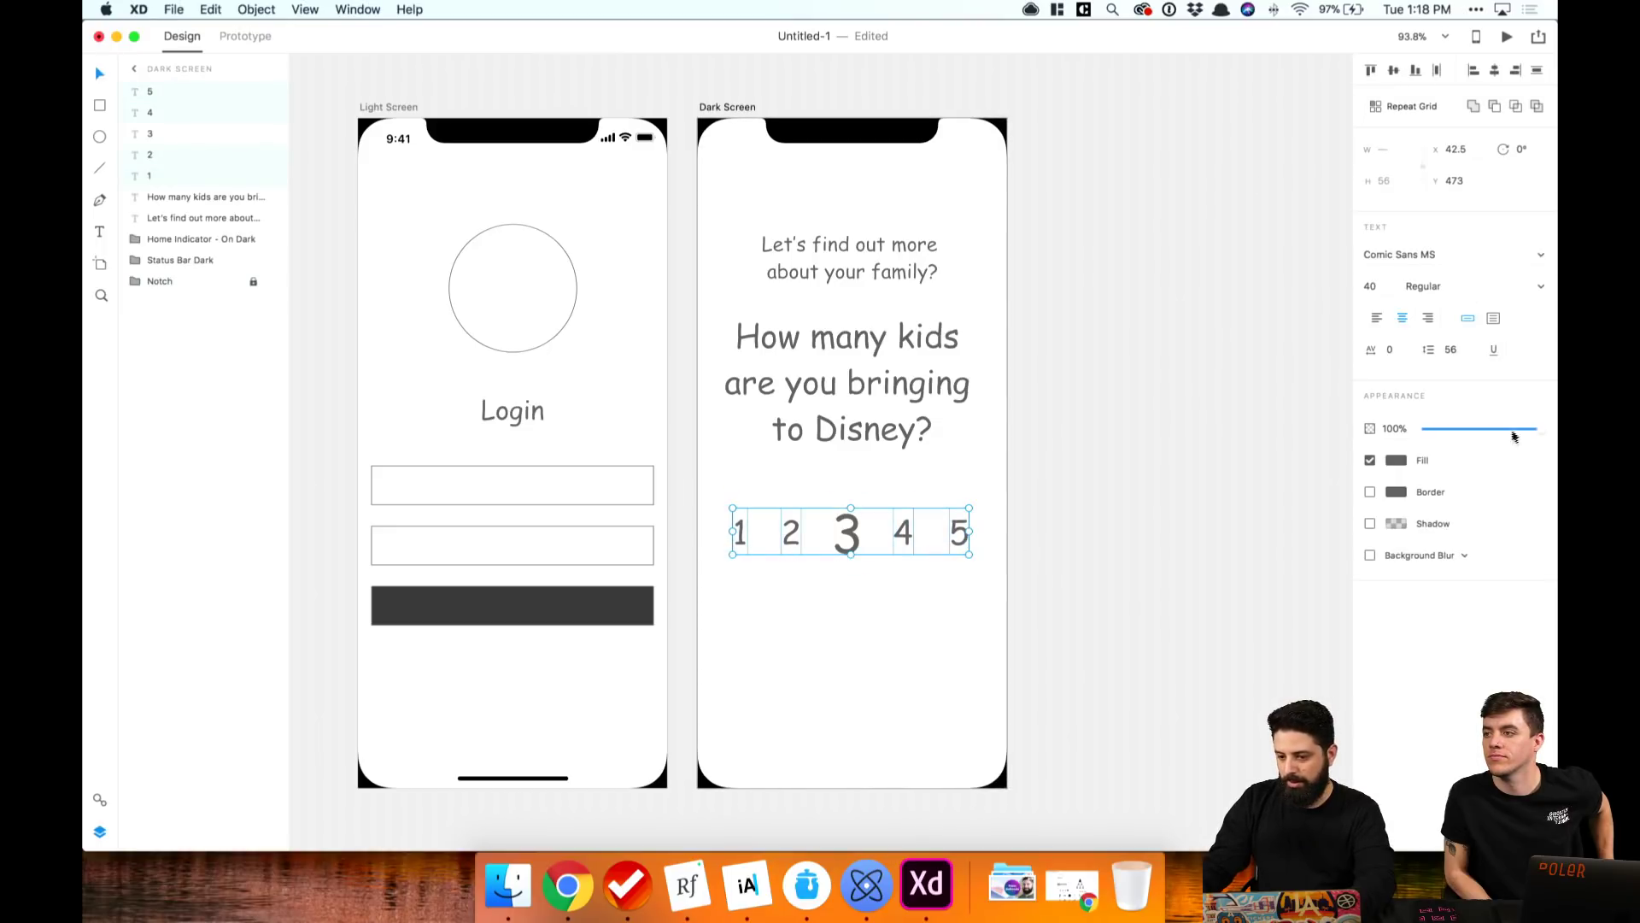
left_click_drag(1513, 436, 1481, 435)
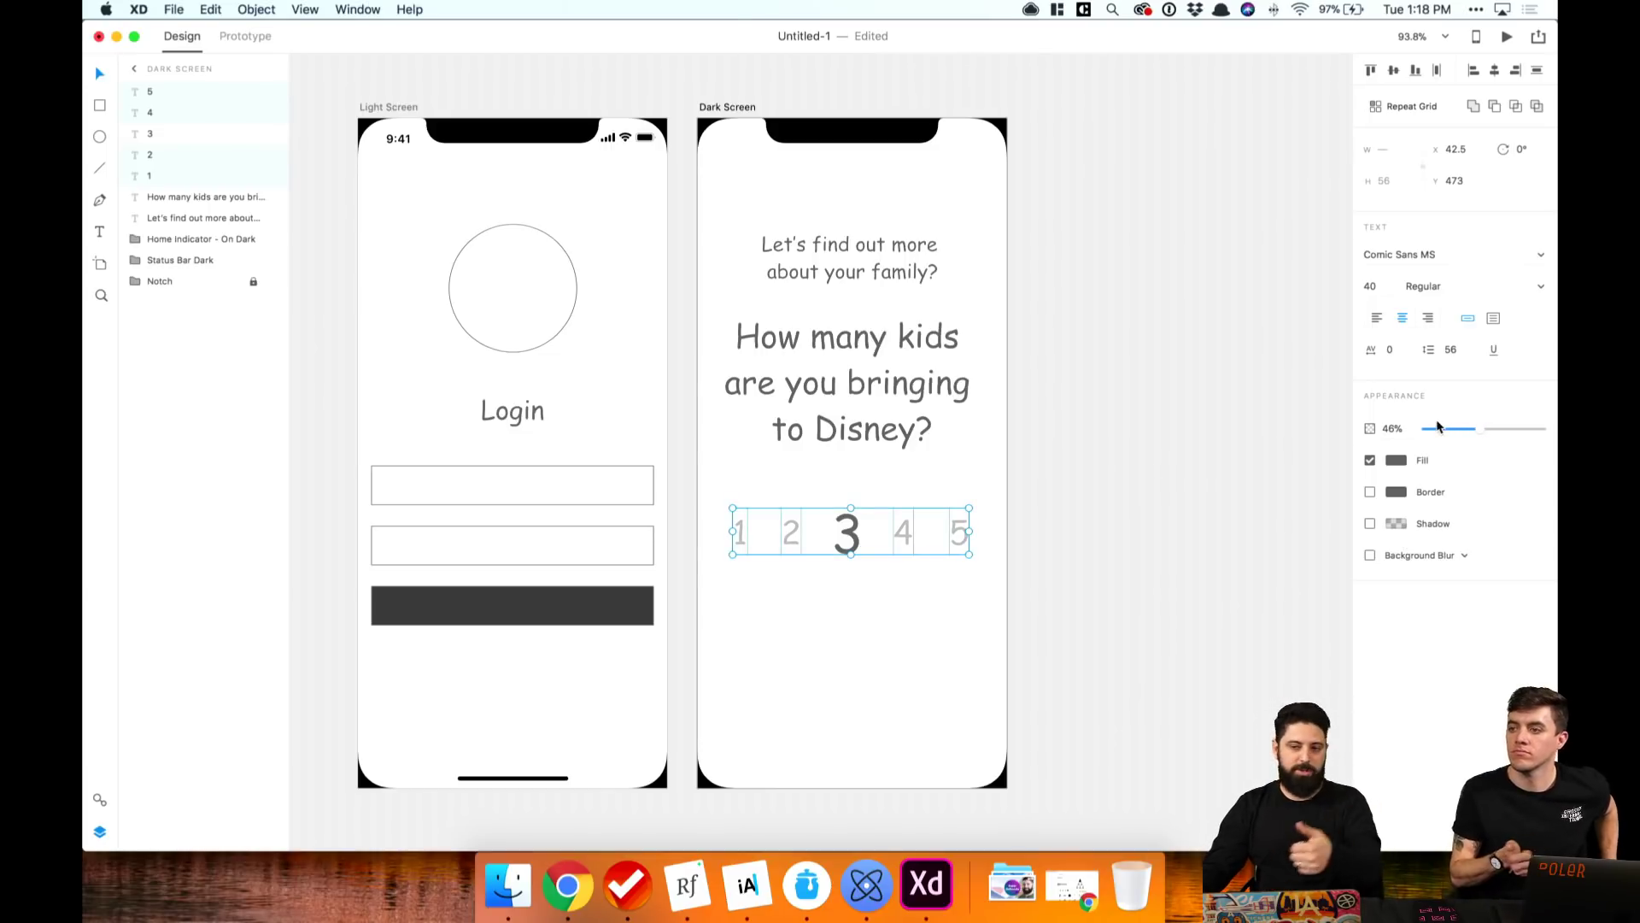
left_click(1194, 425)
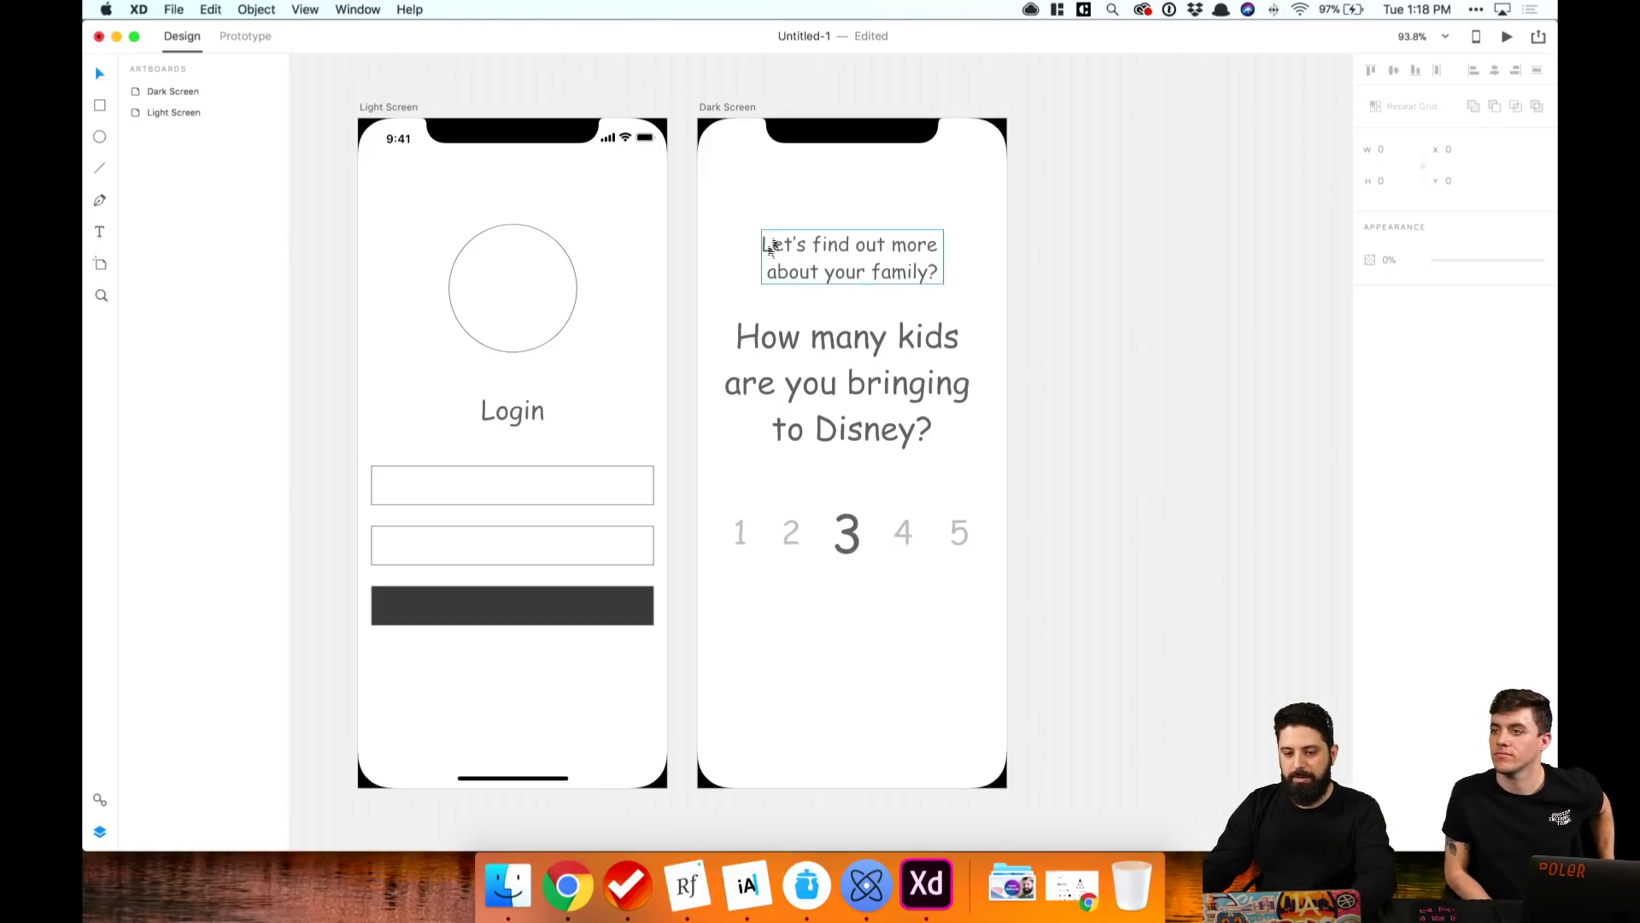
Step: Duplicate the Light Screen artboard beside the Dark Screen and delete the login elements from the copy
mouse_move(389, 109)
left_mouse_down()
mouse_move(729, 109)
mouse_move(382, 113)
left_mouse_up()
key("super+d")
left_click(1056, 229)
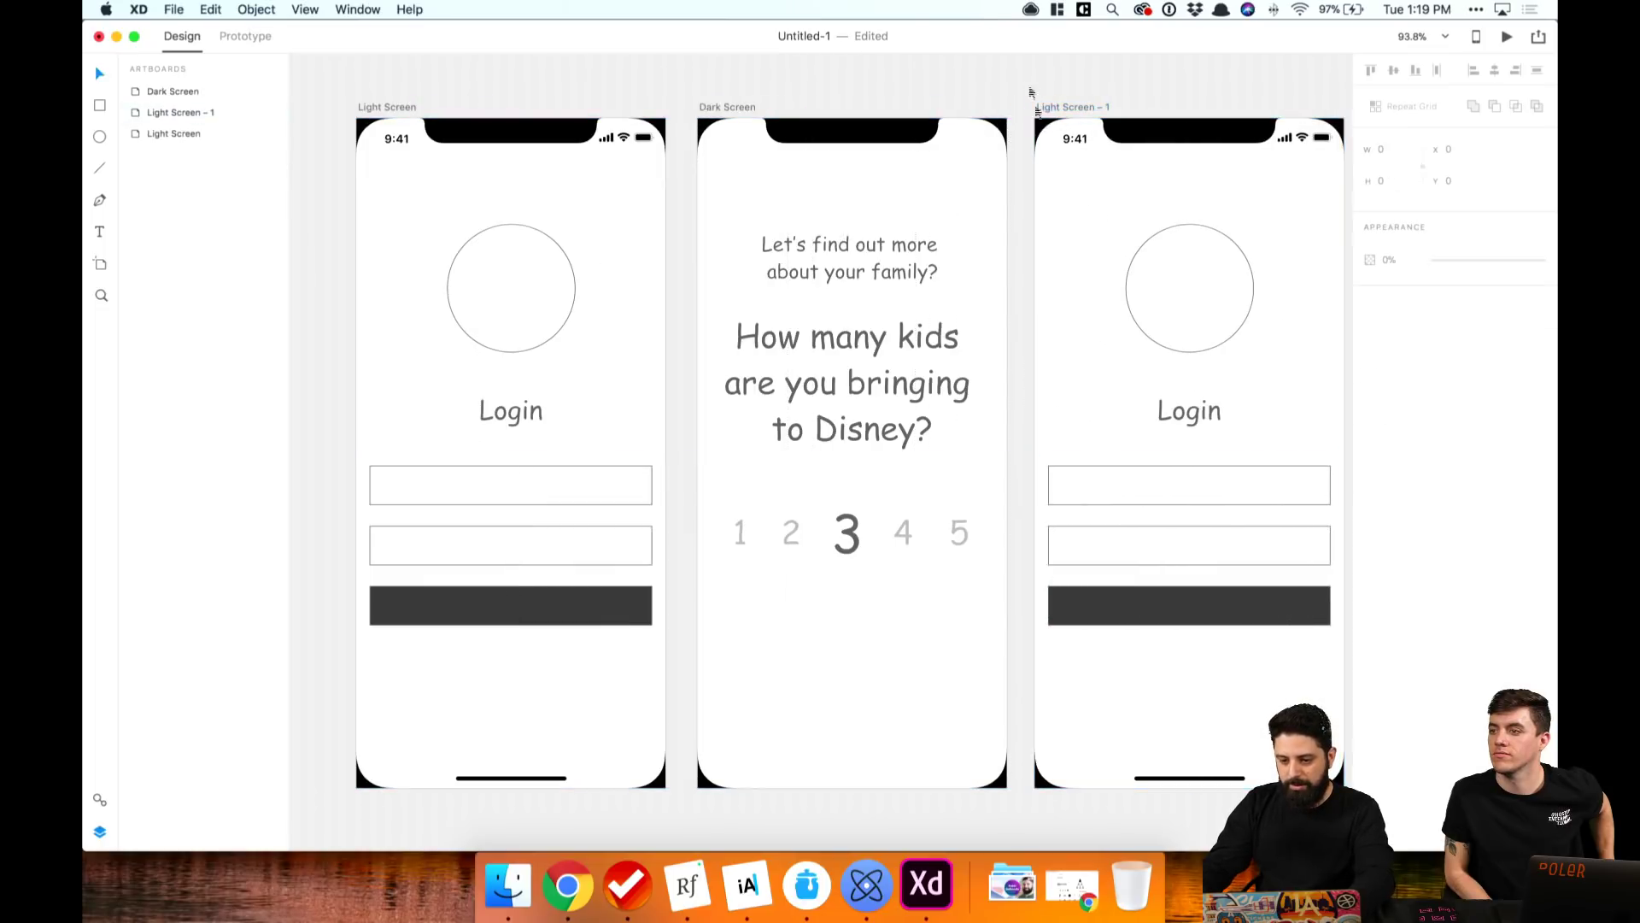
left_click_drag(1056, 229, 1307, 638)
key("Delete")
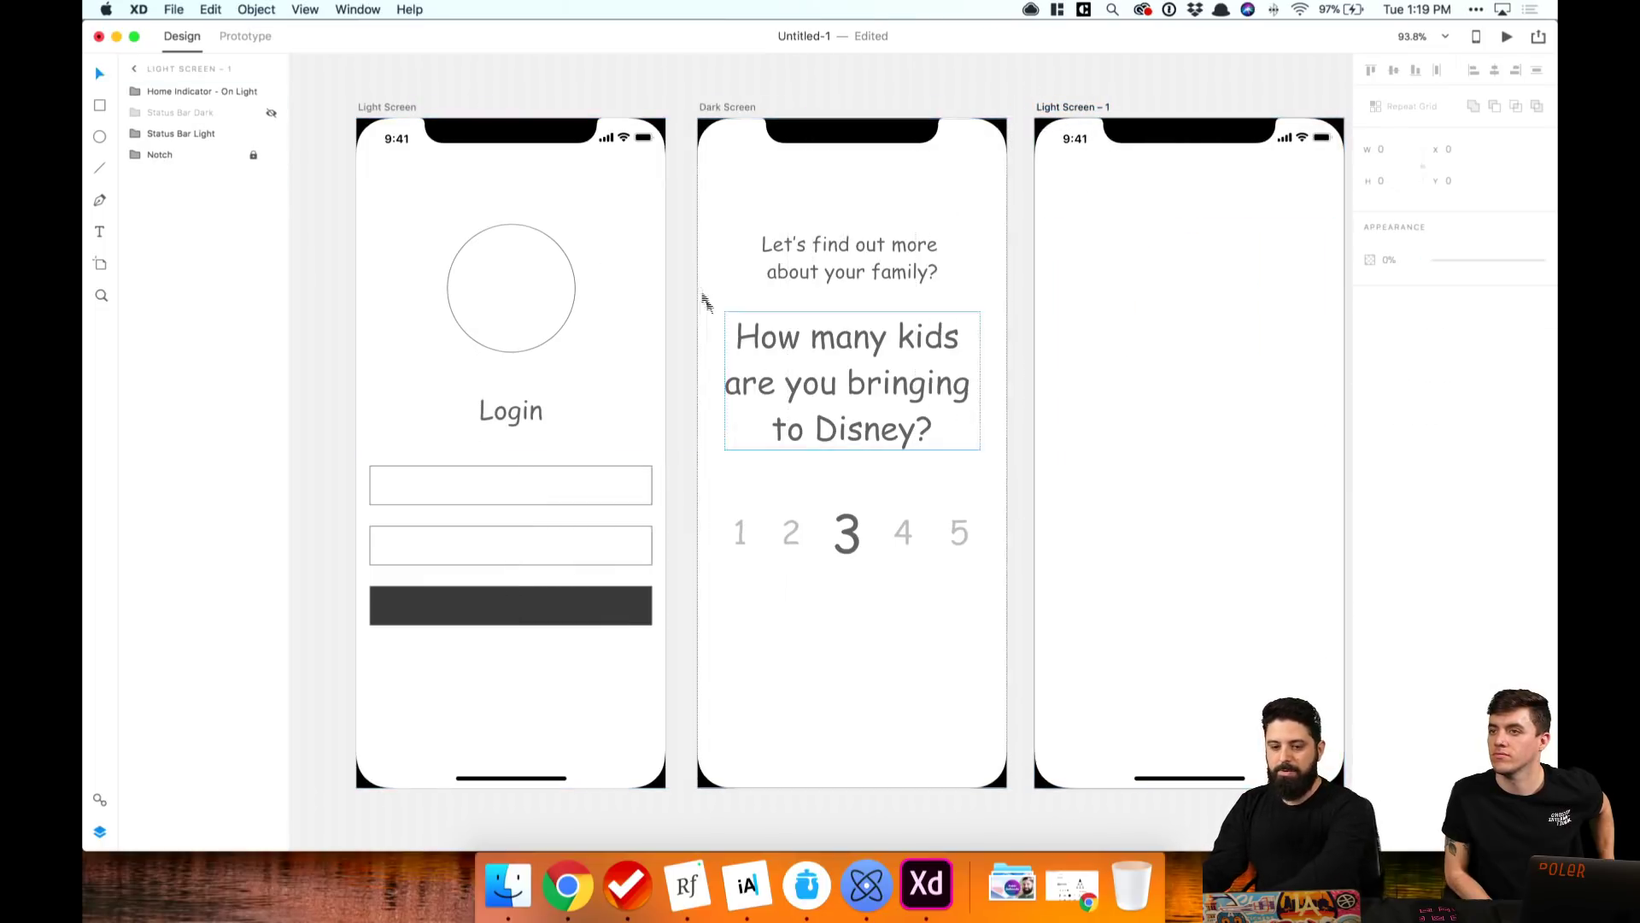
Step: Move the family questions and digit row from the Dark Screen artboard onto the emptied Light Screen copy
left_click_drag(733, 218, 985, 644)
key("Delete")
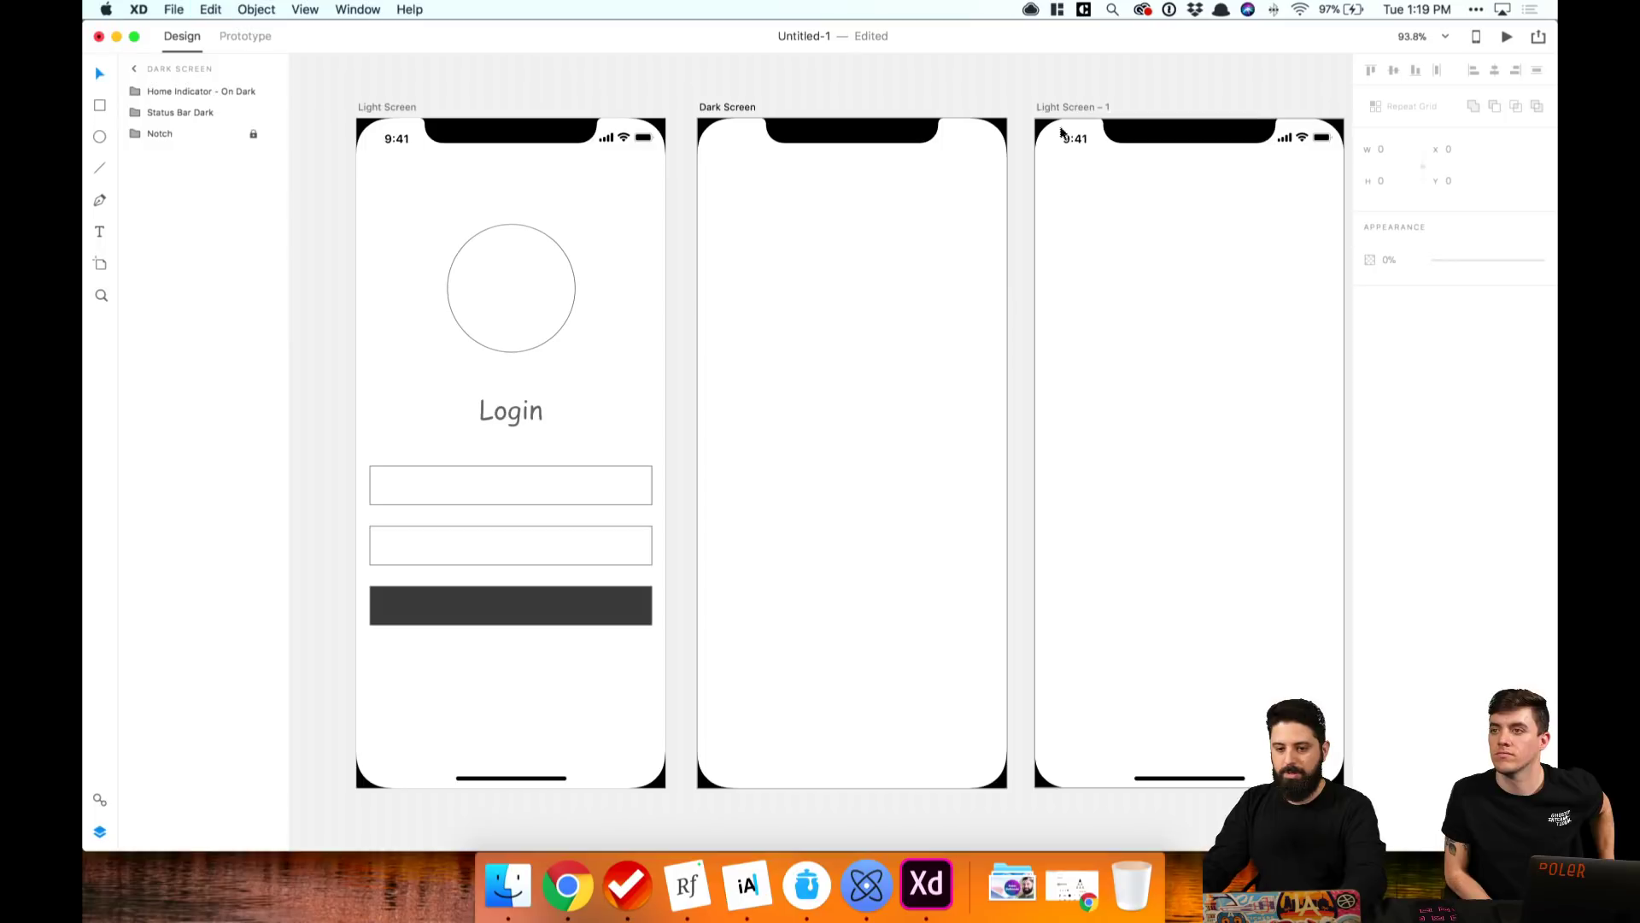
left_click(1078, 109)
key("super+v")
scroll(999, 150, "right", 5)
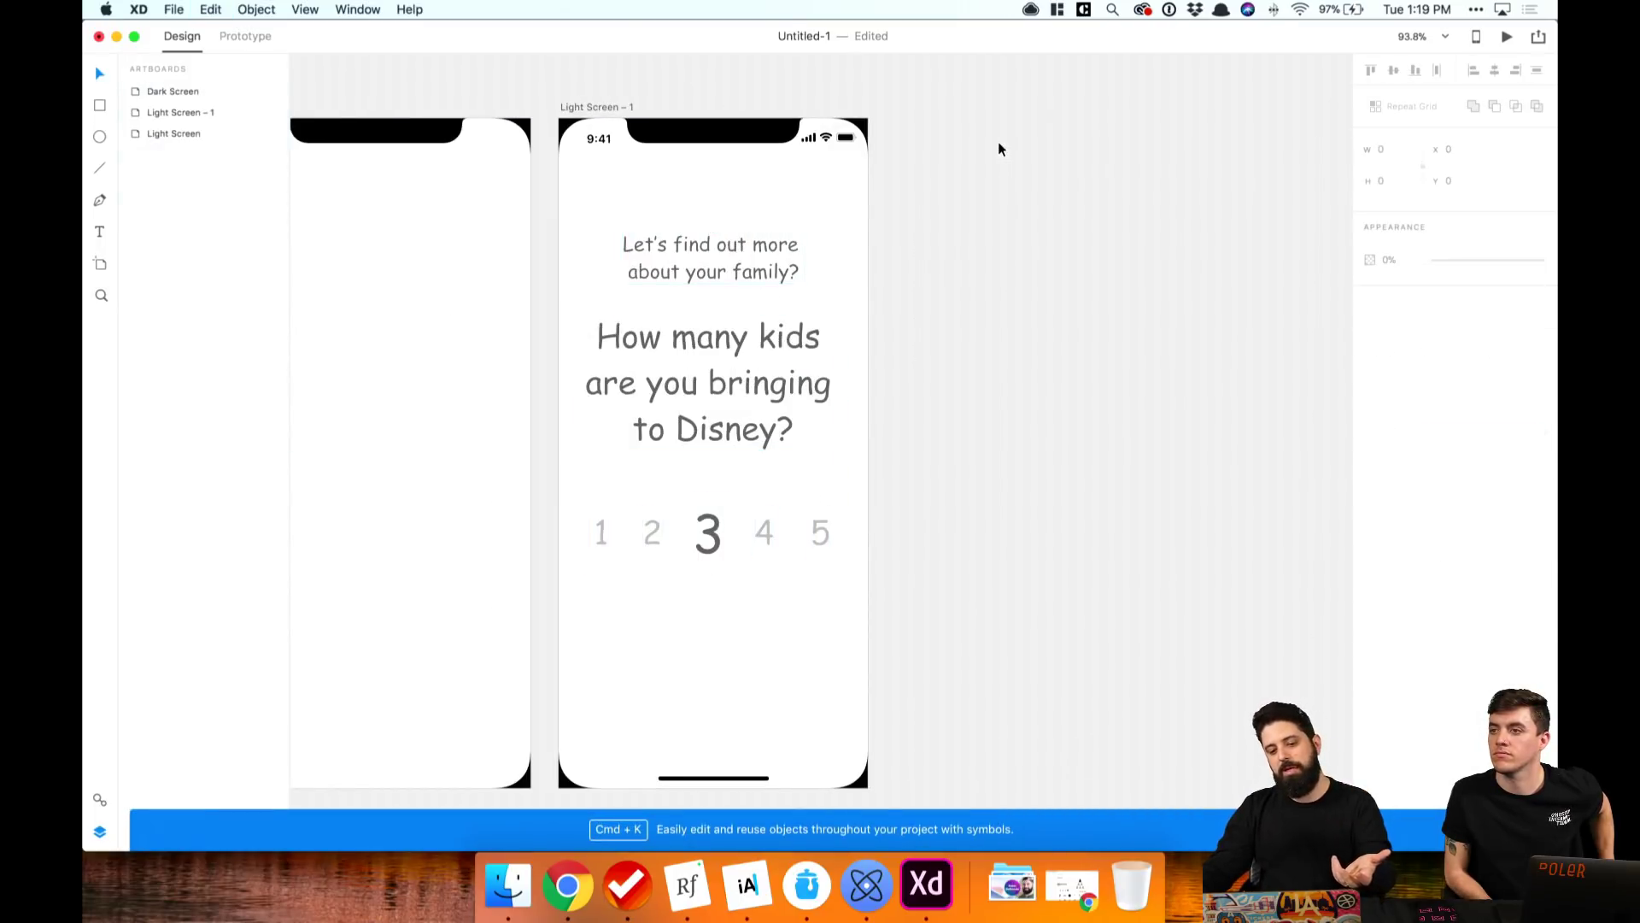
Step: Duplicate the family-questions artboard to its right and change the copy's heading to "Child 1"
left_click_drag(596, 115, 981, 109, "alt")
left_click(1057, 100)
double_click(1127, 270)
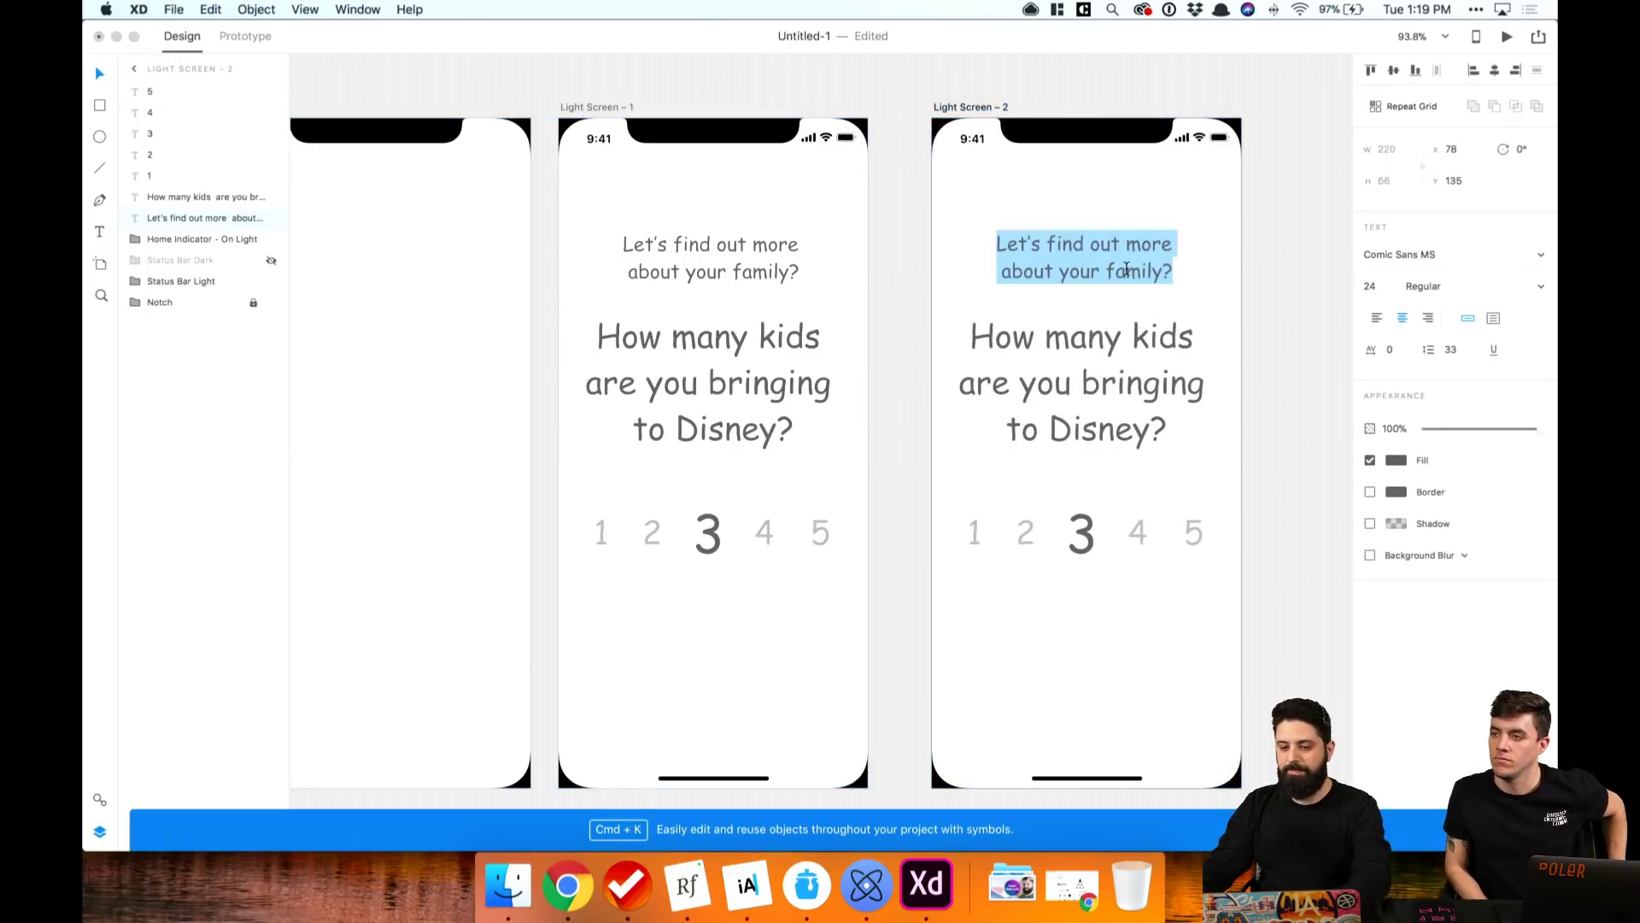
triple_click(1127, 271)
key("super+a")
type("Child 1")
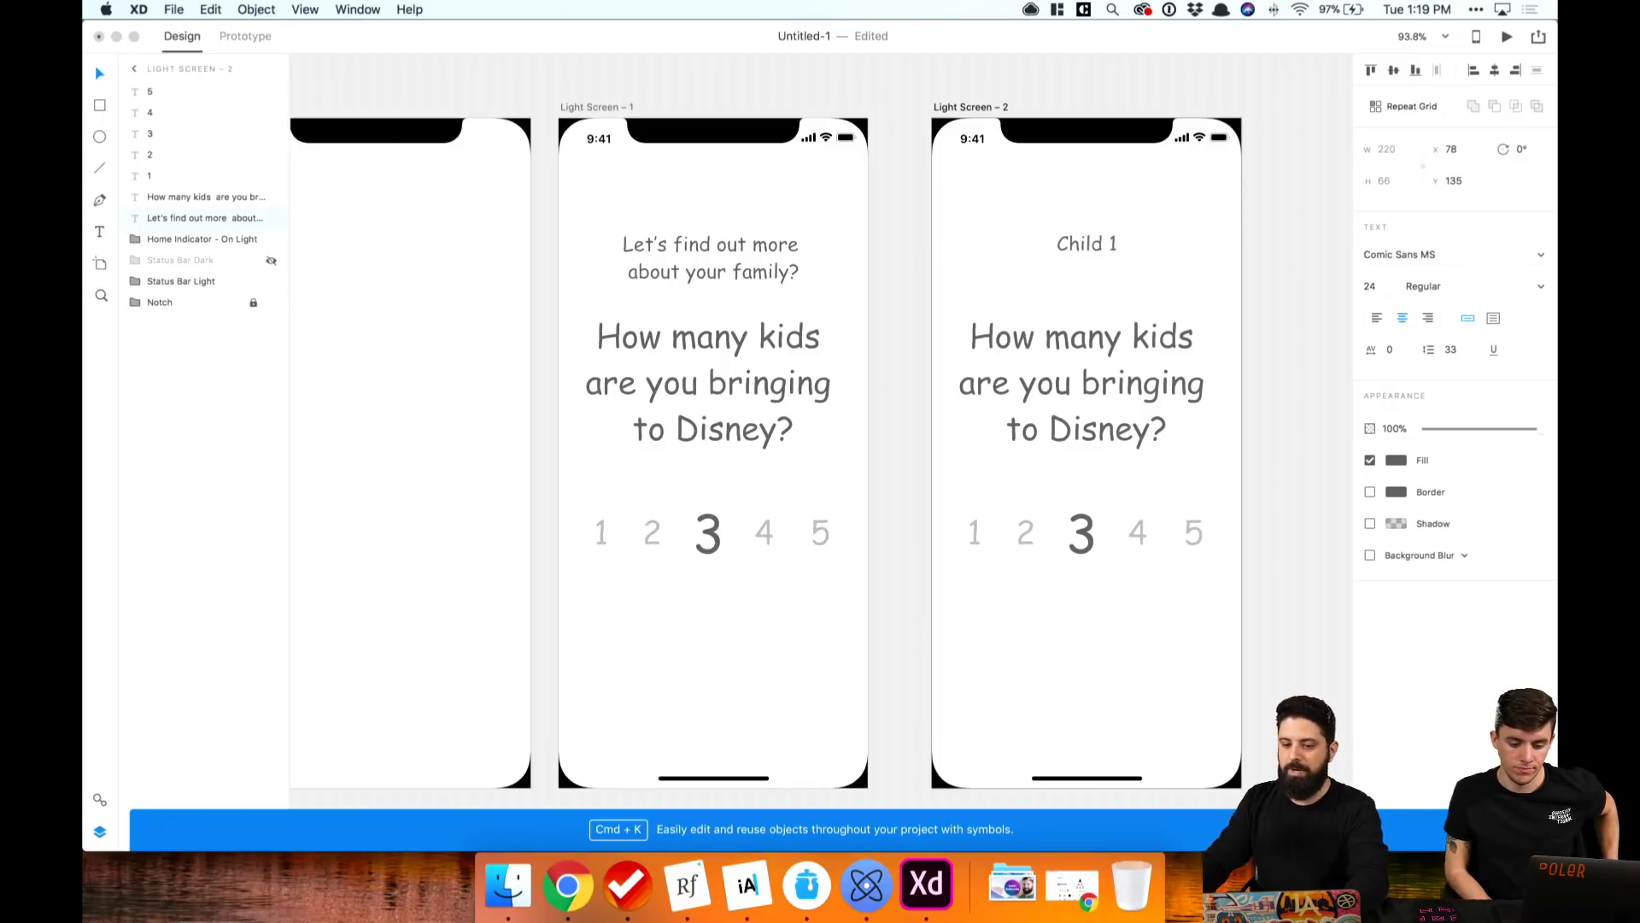
key("Escape")
Step: Delete the kids question and digits from the Child 1 artboard and draw a circle about 122 wide centred below the heading
left_click_drag(937, 295, 1289, 581)
key("Delete")
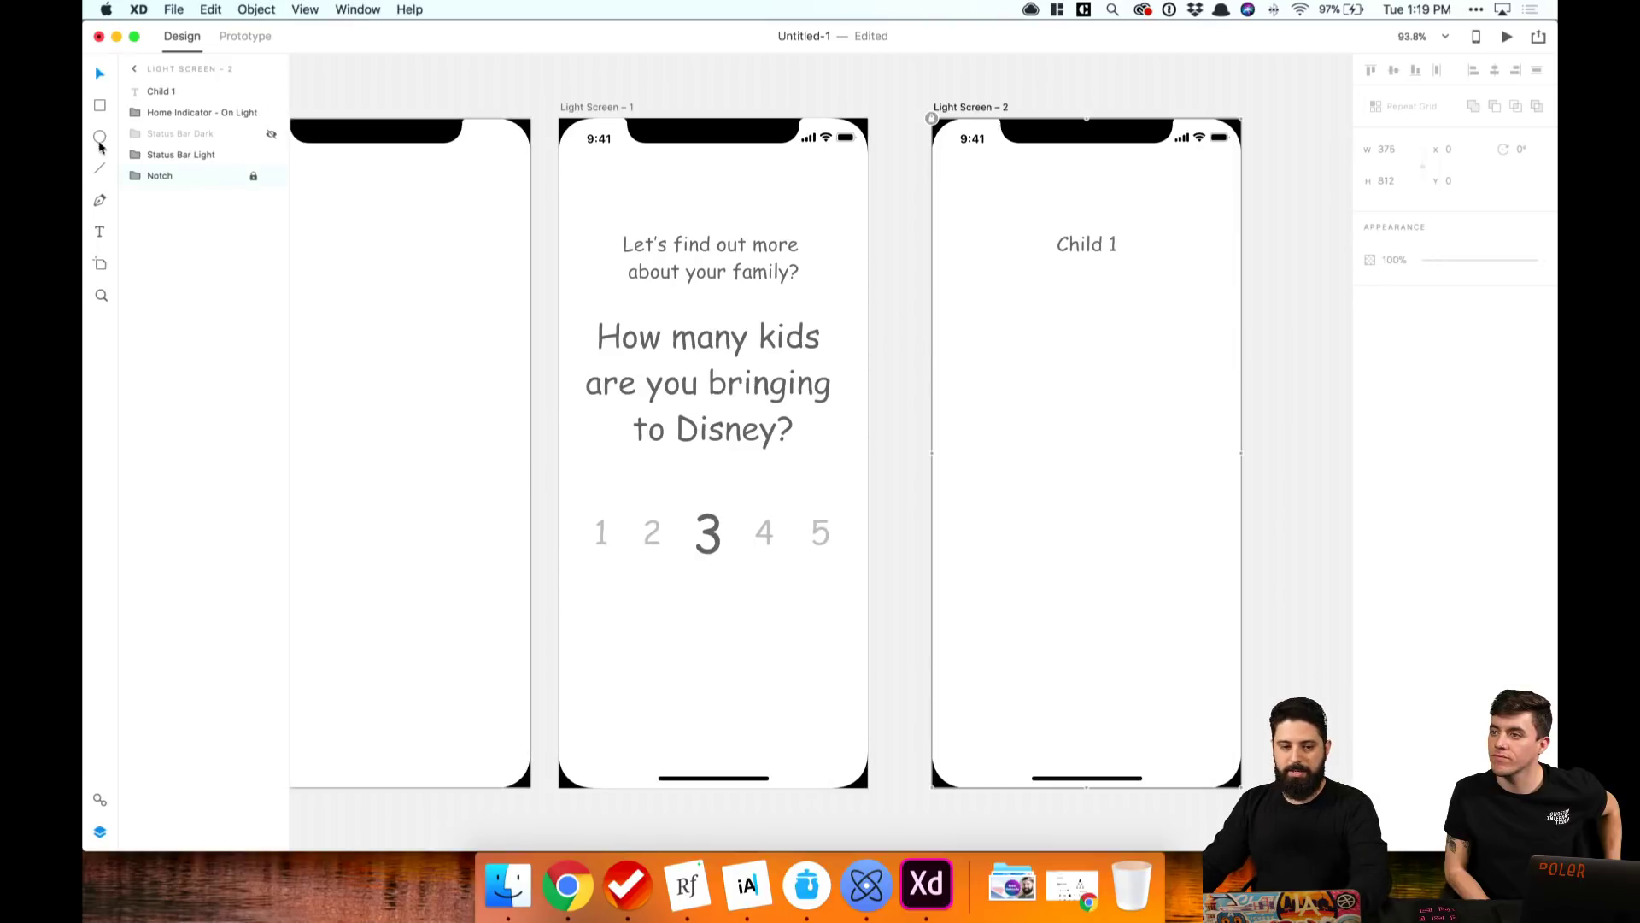
key("e")
mouse_move(1083, 351)
left_mouse_down()
mouse_move(1132, 268)
mouse_move(1115, 307)
left_mouse_up()
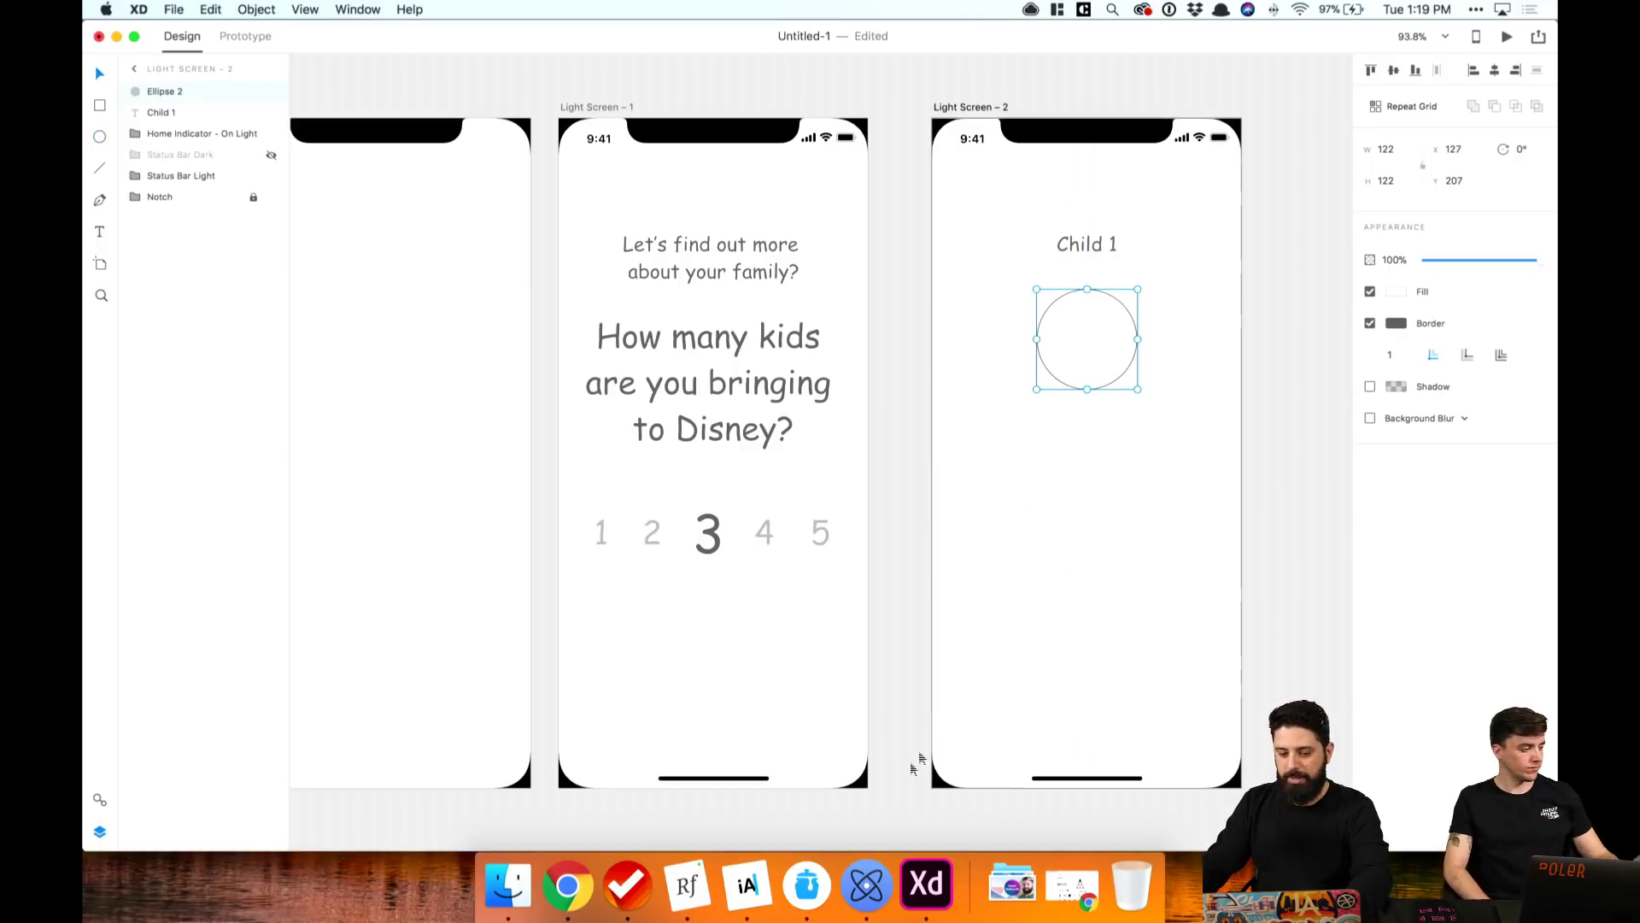
Step: Switch to Nucleo, search the icons for "camera" and limit the results to the 32px grid size
left_click(866, 886)
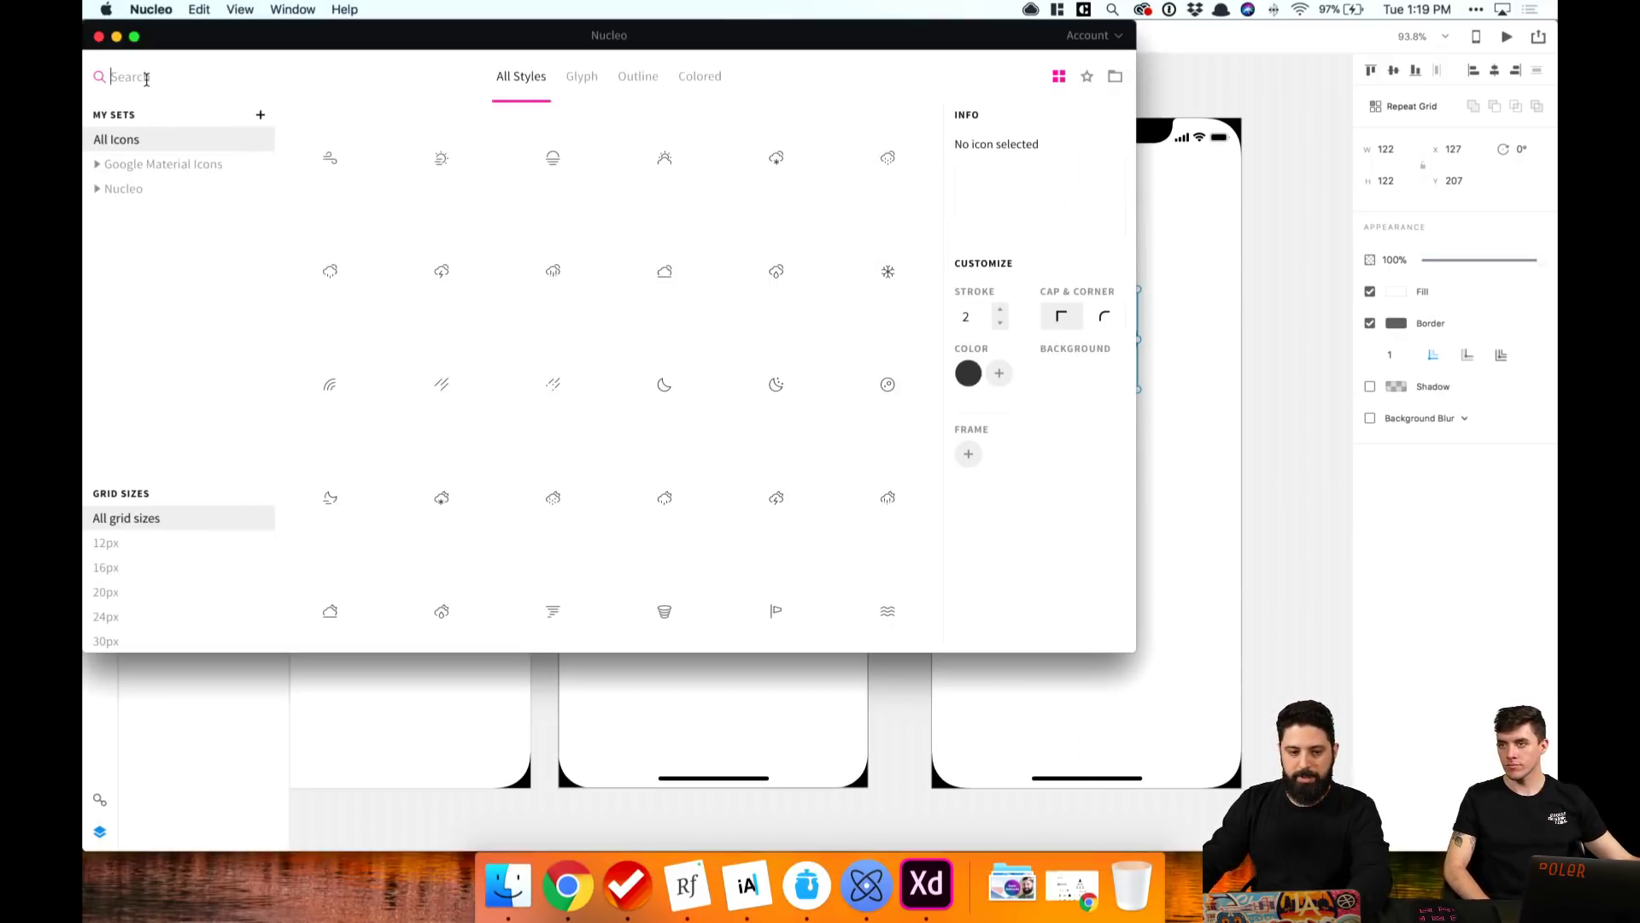
type("camera")
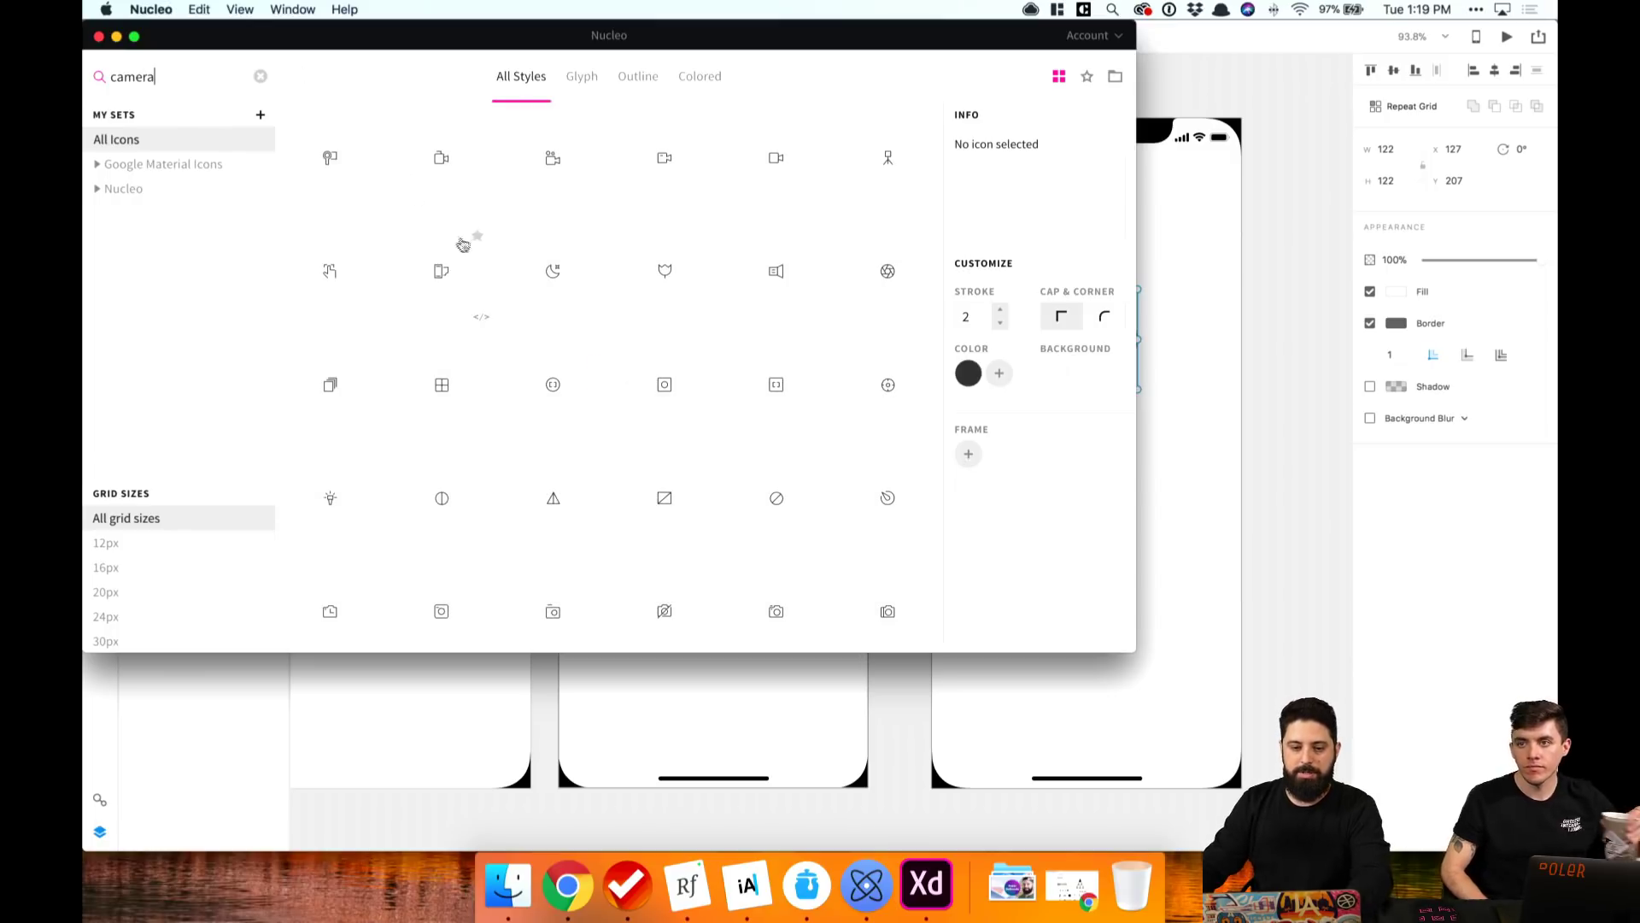
left_click(115, 616)
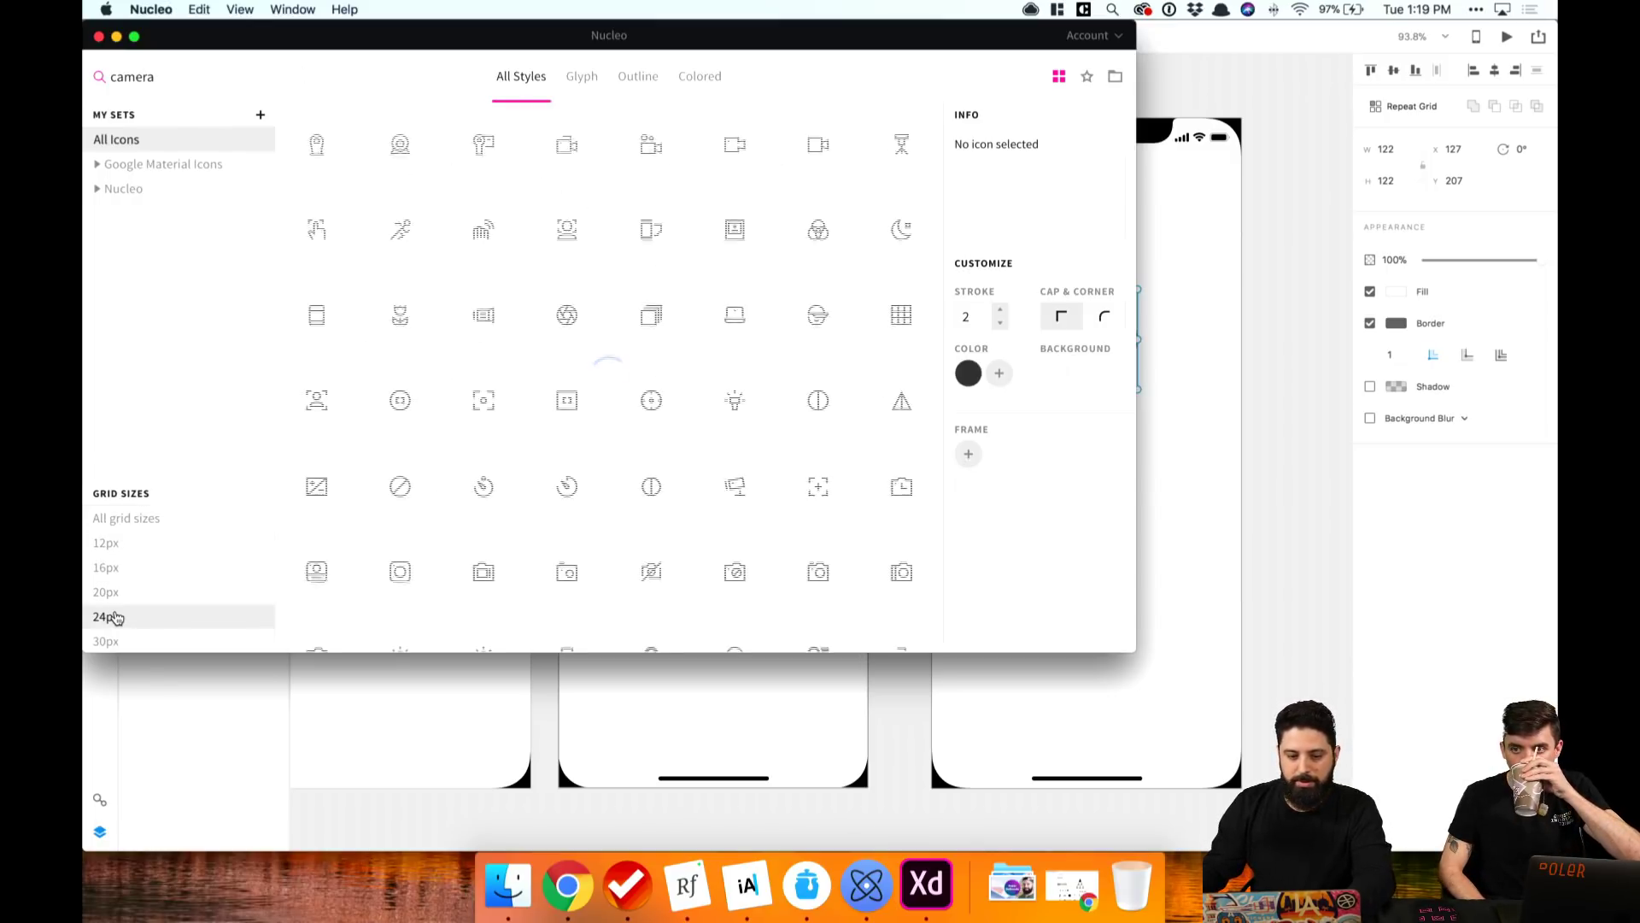
left_click(146, 641)
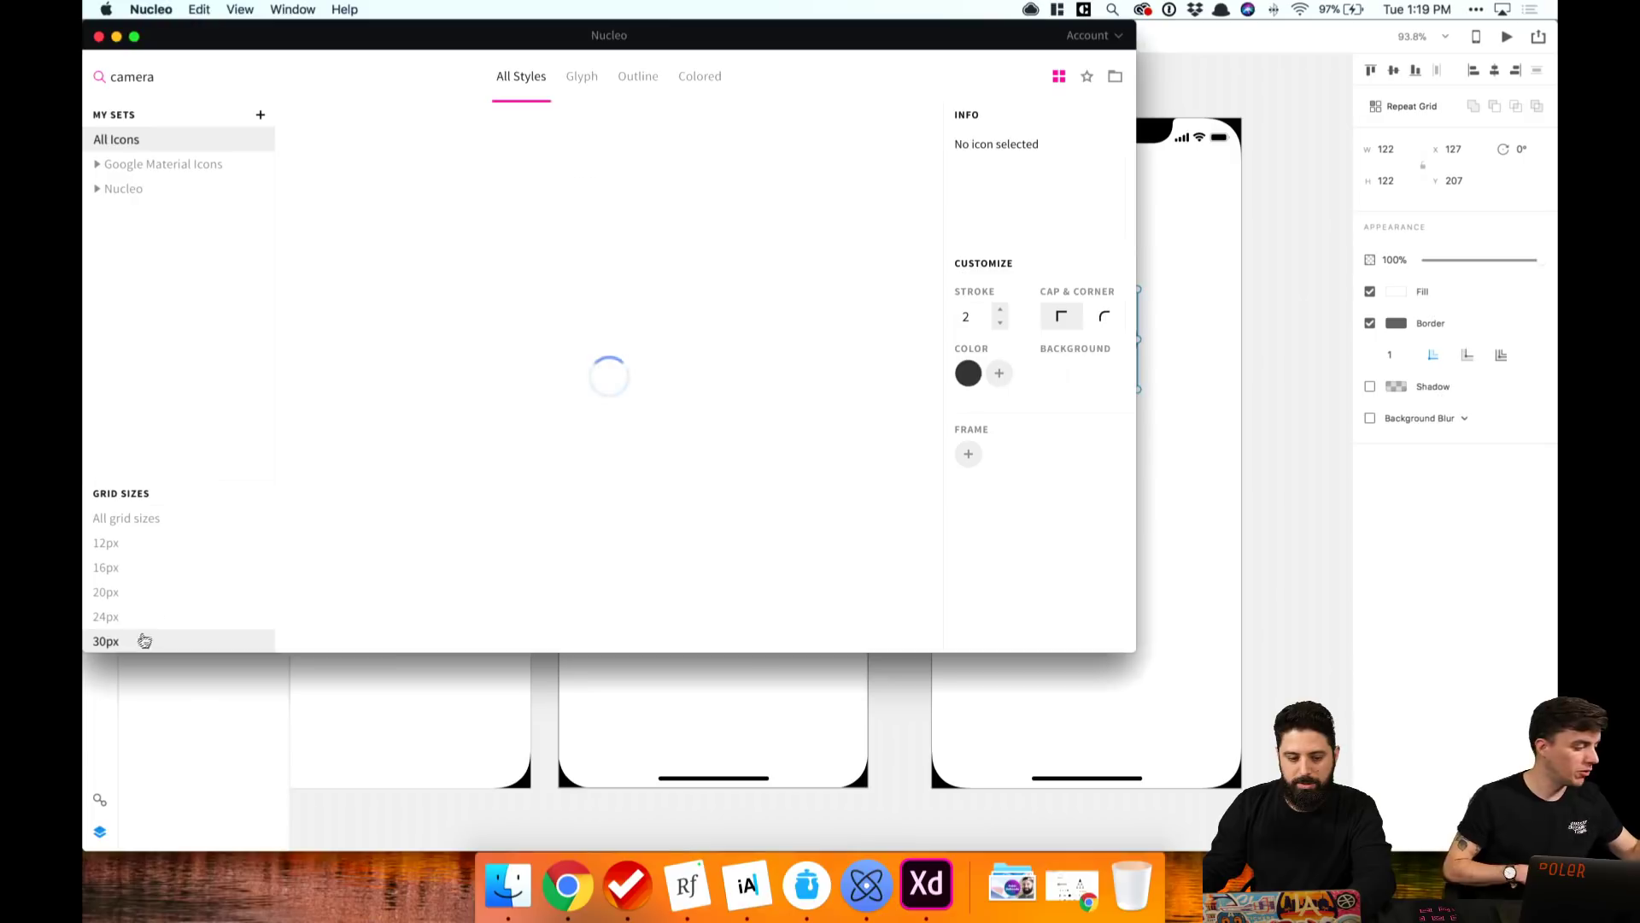
scroll(154, 624, "down", 1)
scroll(157, 607, "down", 2)
left_click(115, 571)
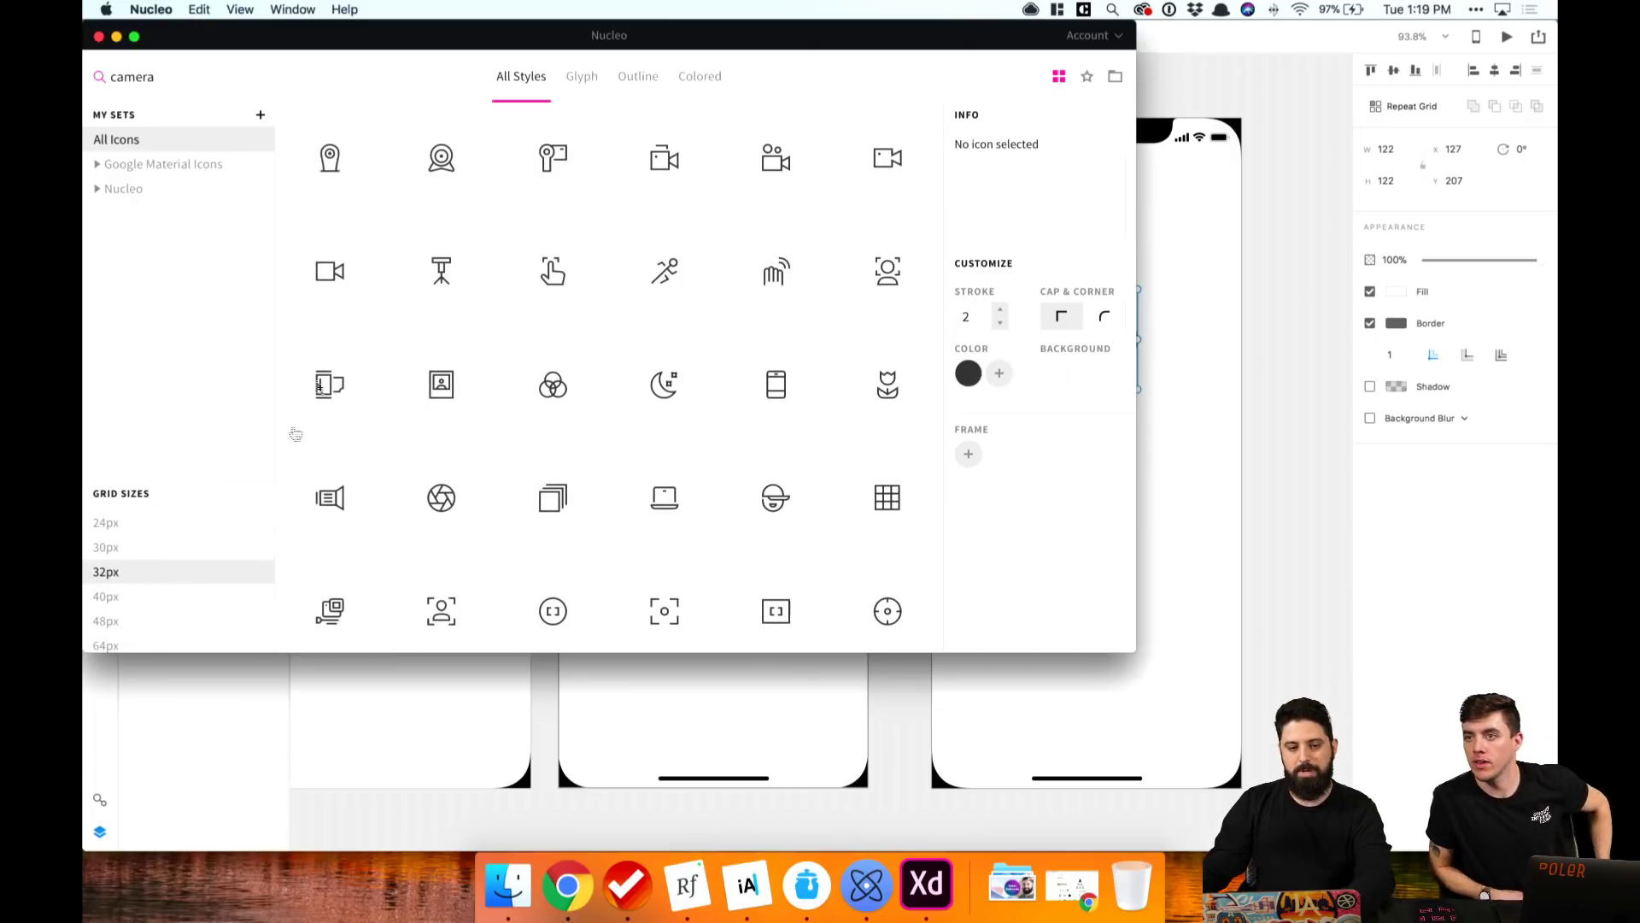
mouse_move(736, 34)
left_mouse_down()
mouse_move(763, 51)
mouse_move(748, 36)
left_mouse_up()
left_click(820, 873)
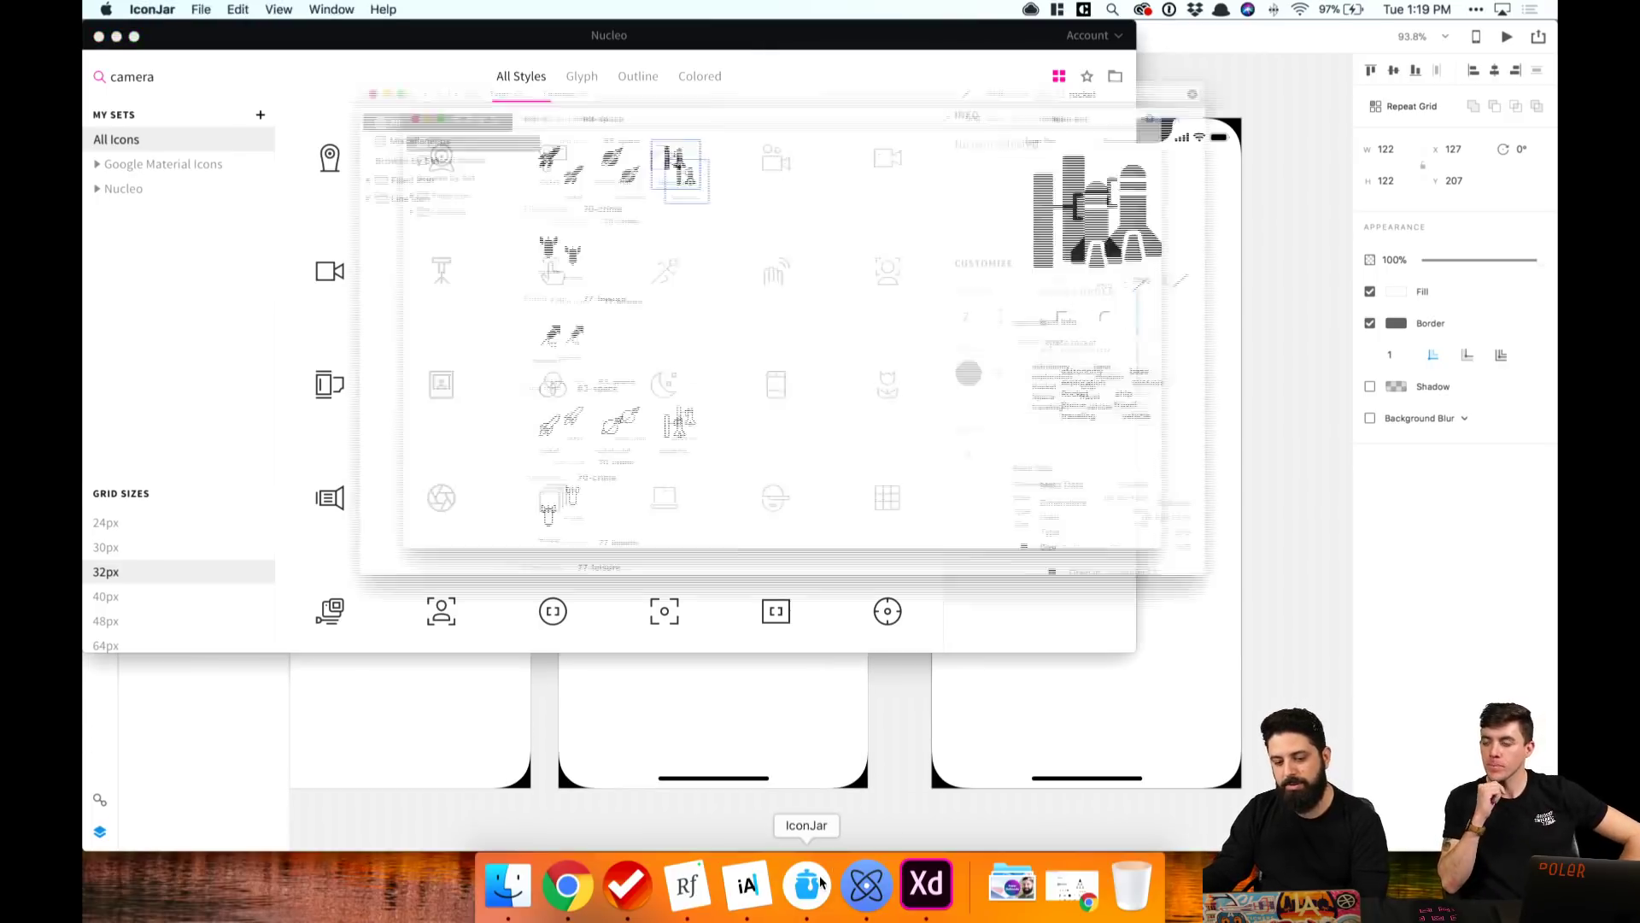
left_click(274, 38)
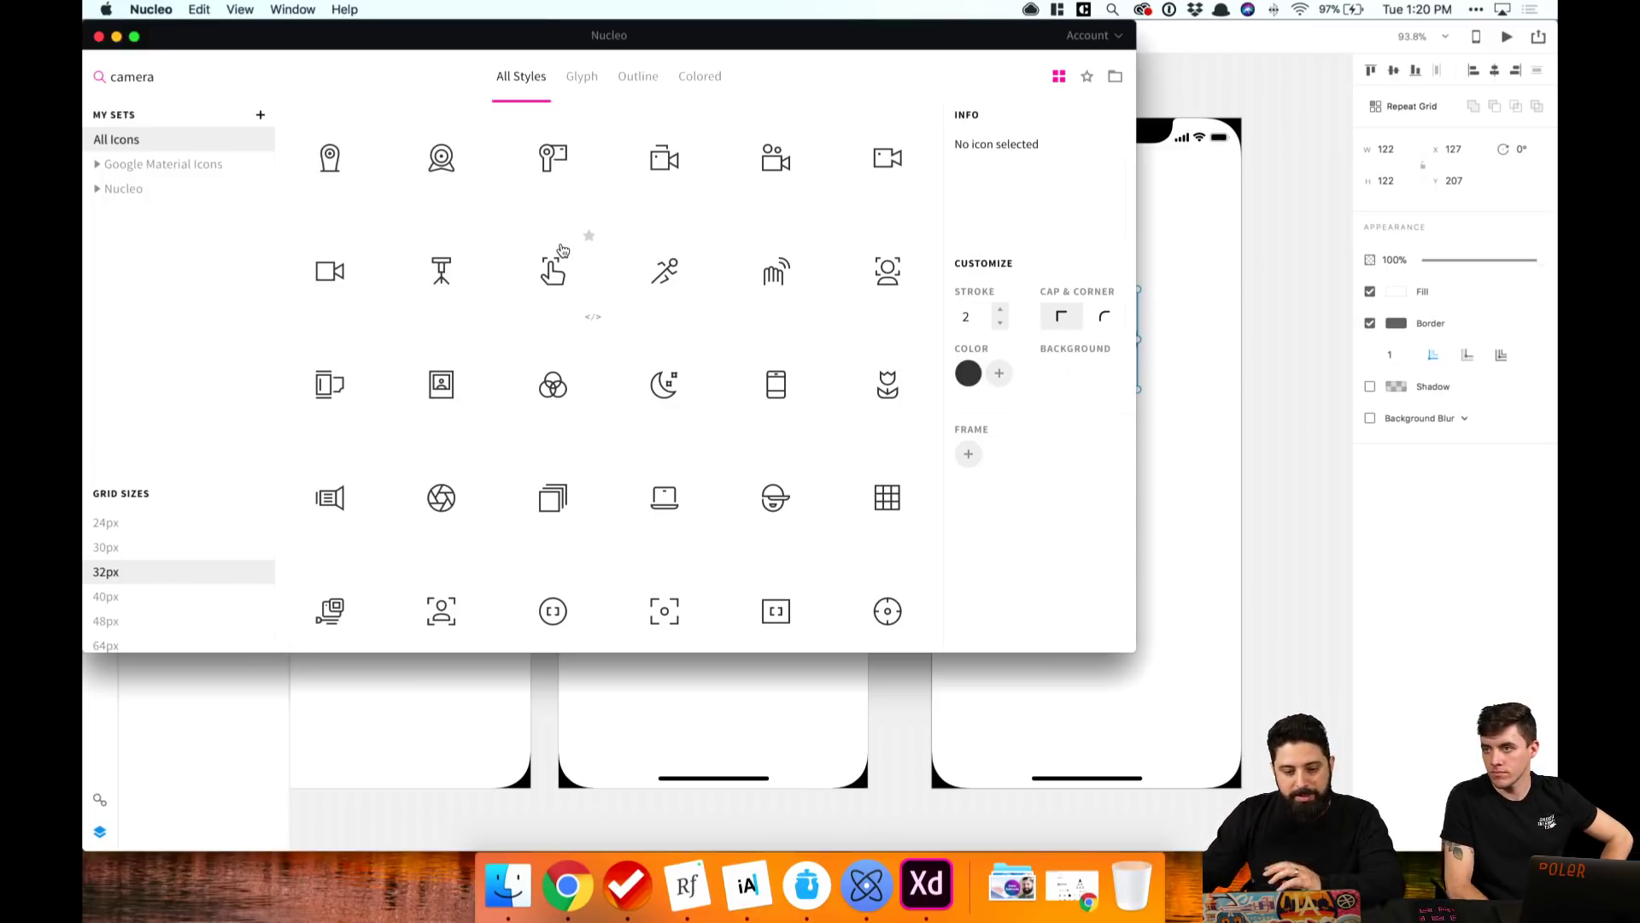
Step: Browse the 32px camera icons and select the solid polaroid-user icon
scroll(562, 250, "down", 2)
scroll(562, 249, "down", 5)
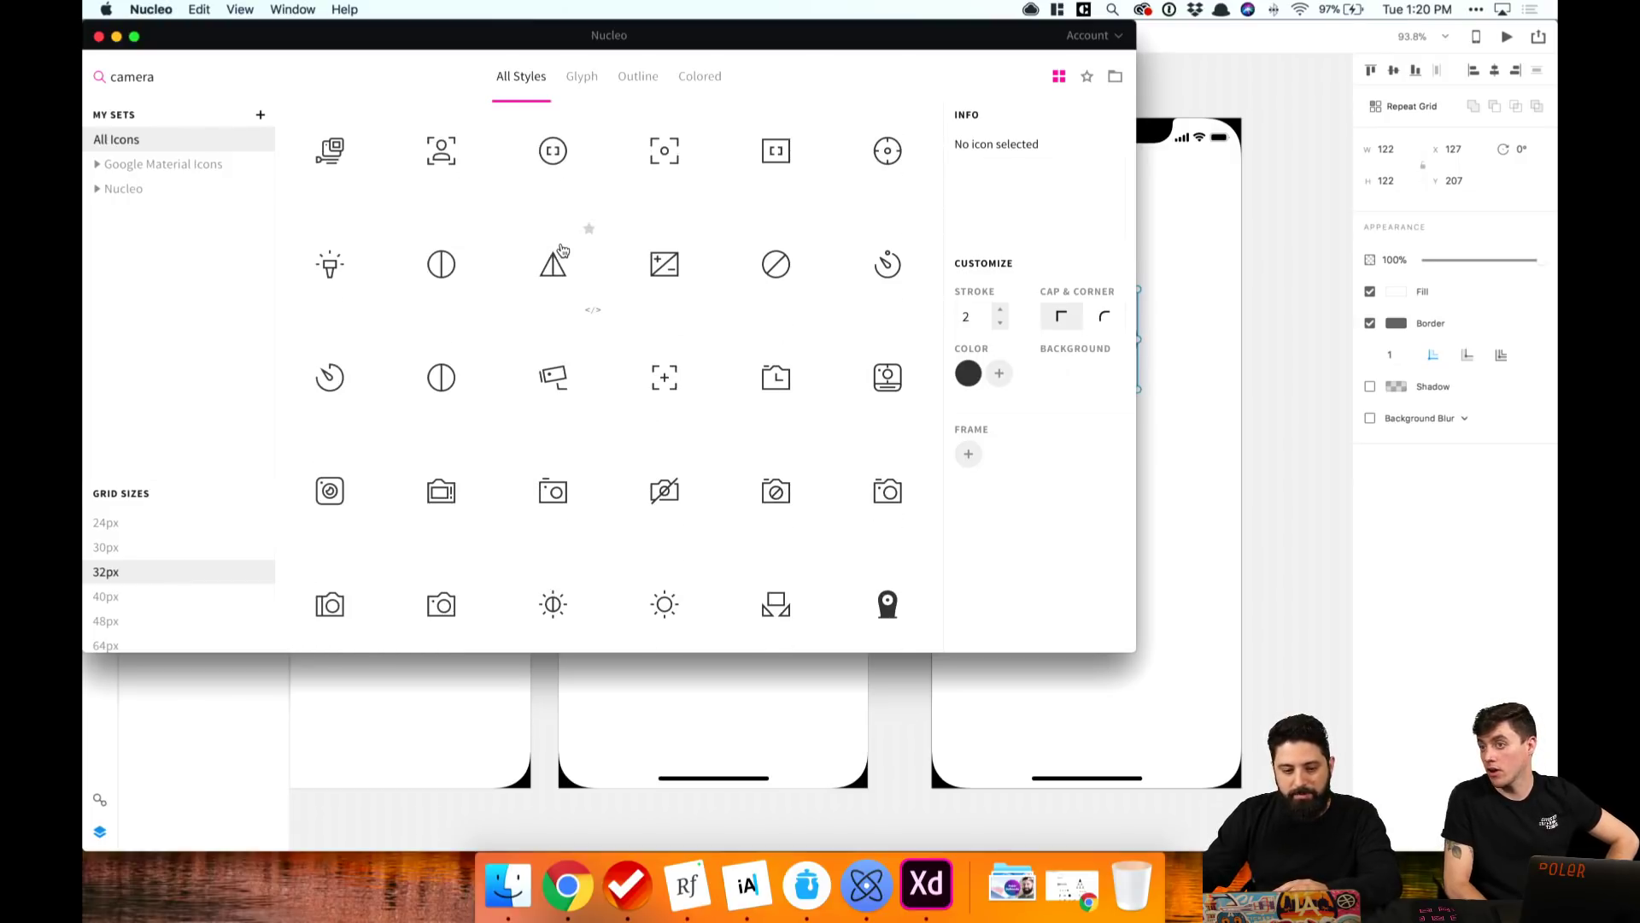
scroll(562, 250, "down", 3)
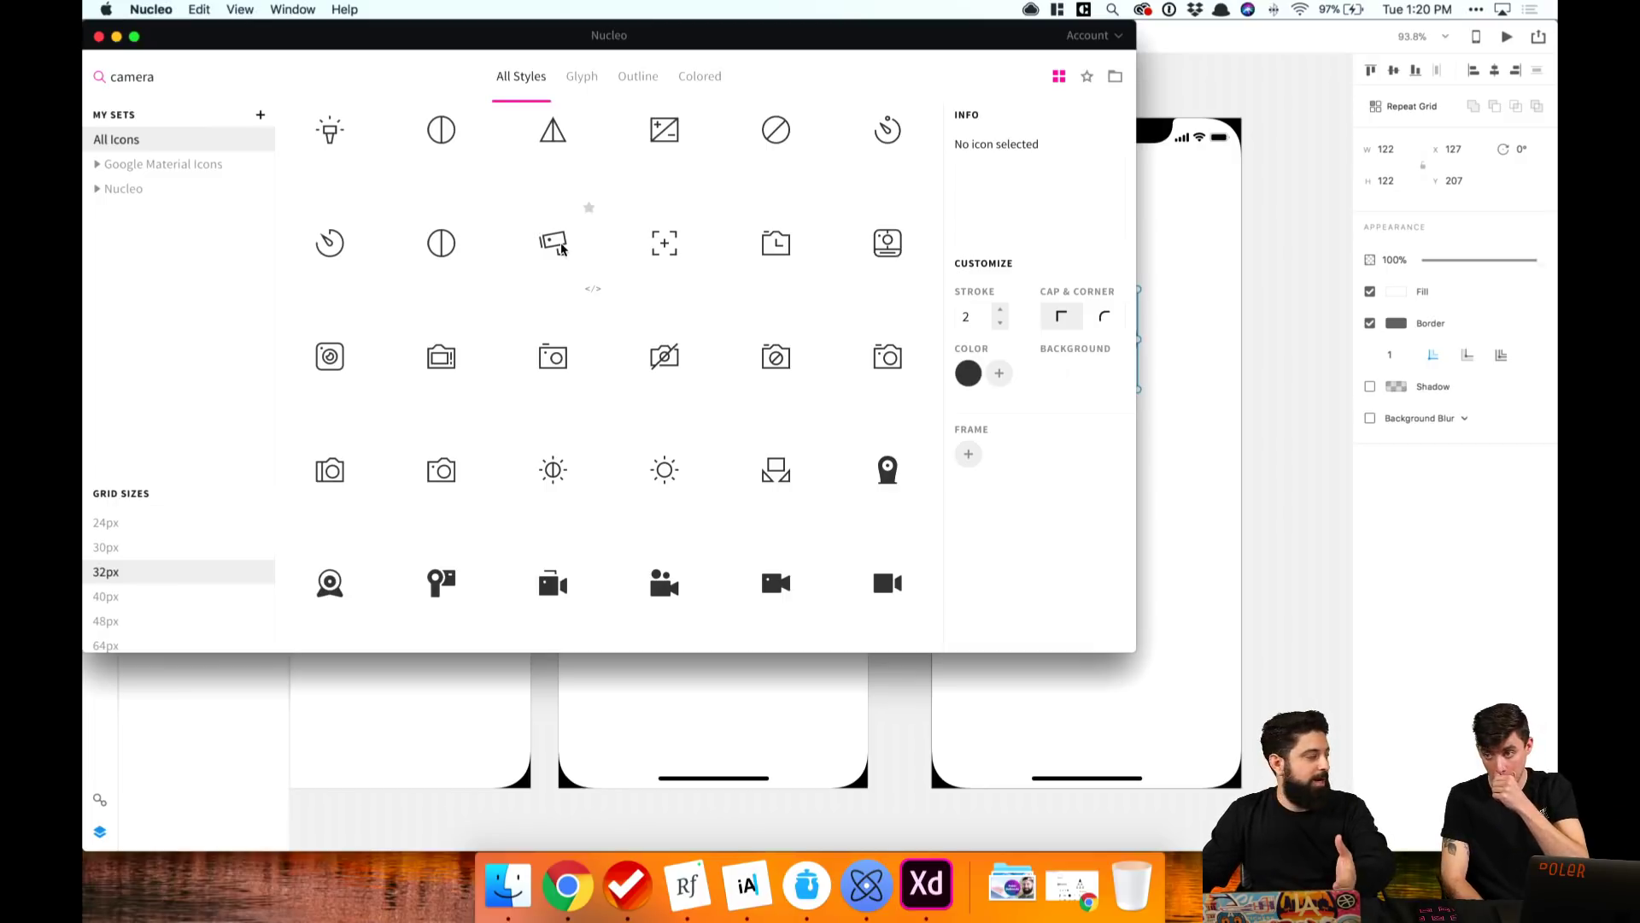
scroll(562, 248, "down", 3)
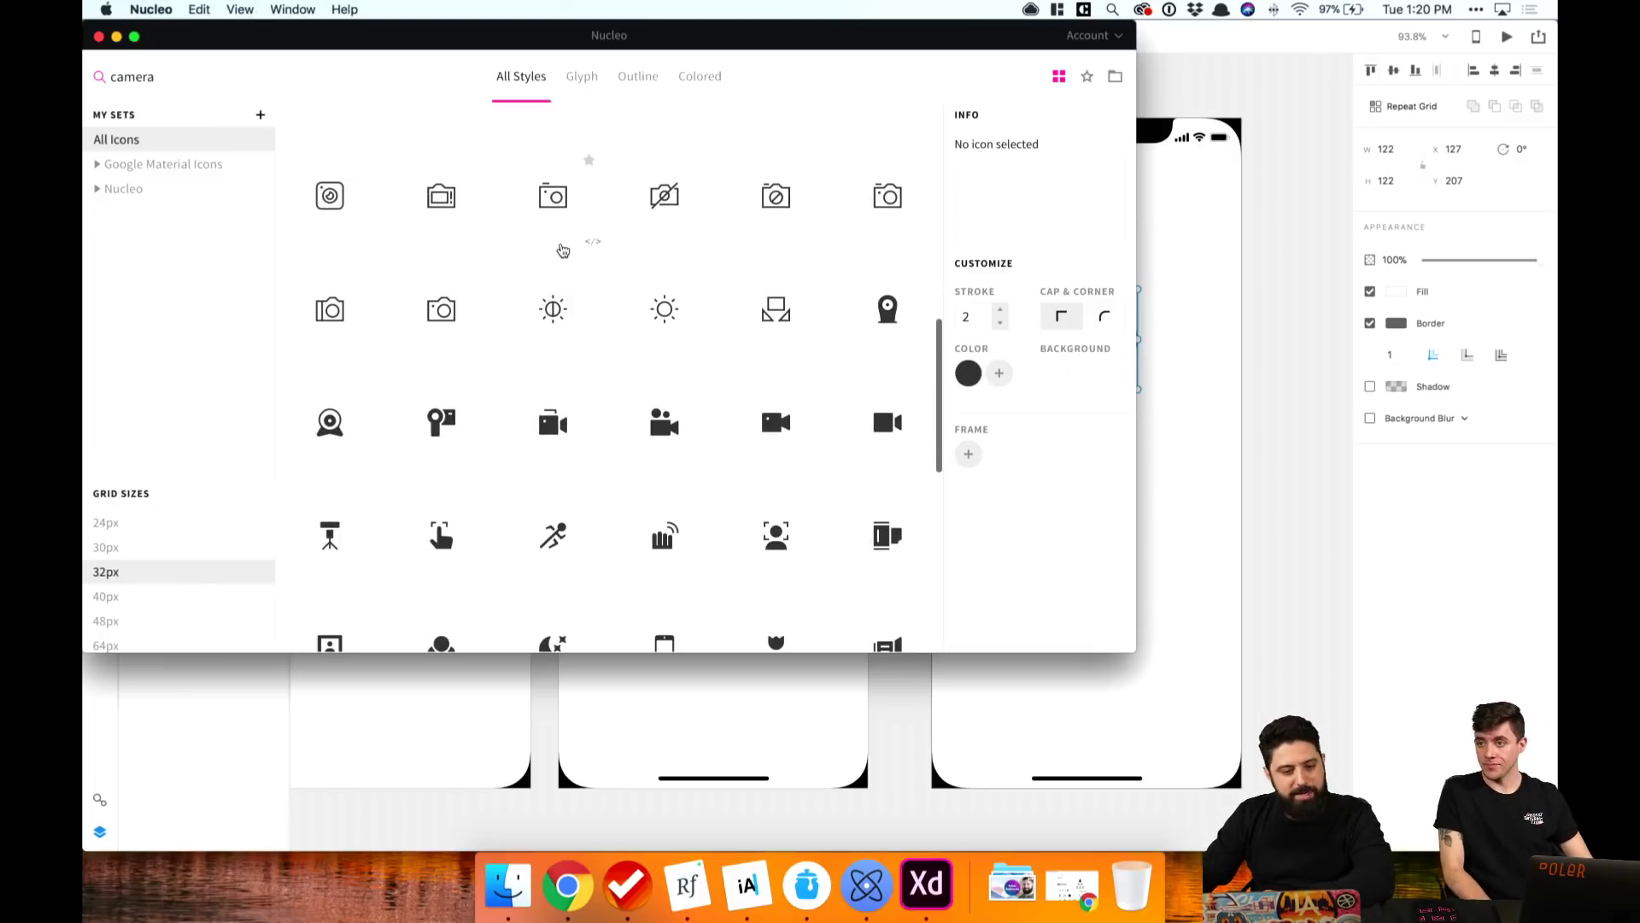
scroll(562, 250, "down", 5)
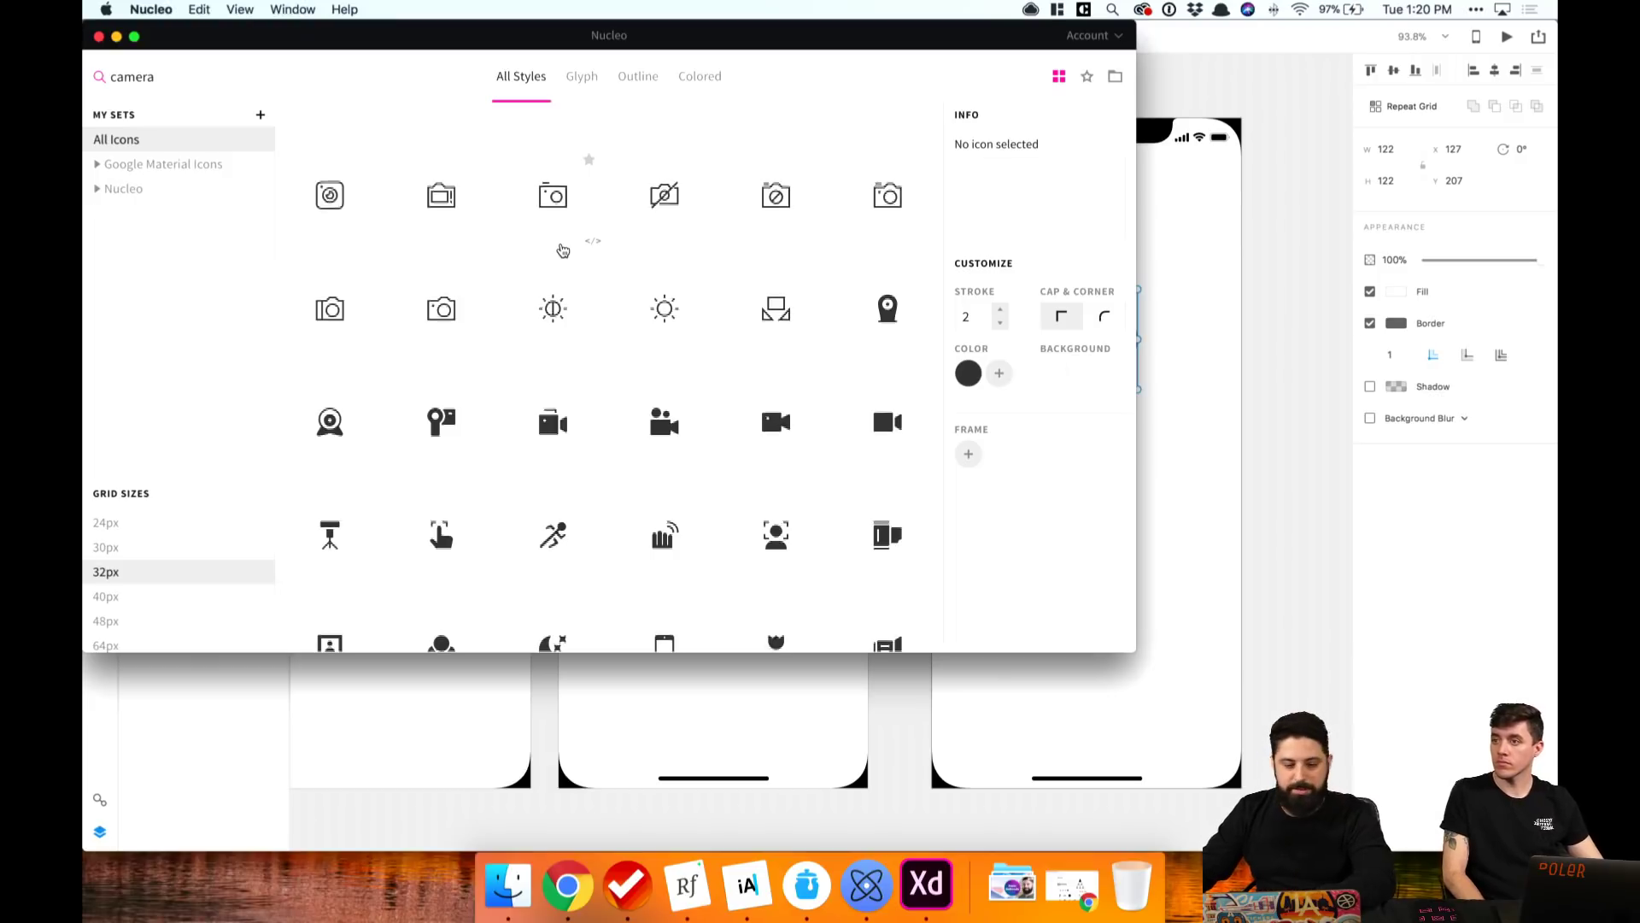
scroll(562, 250, "down", 2)
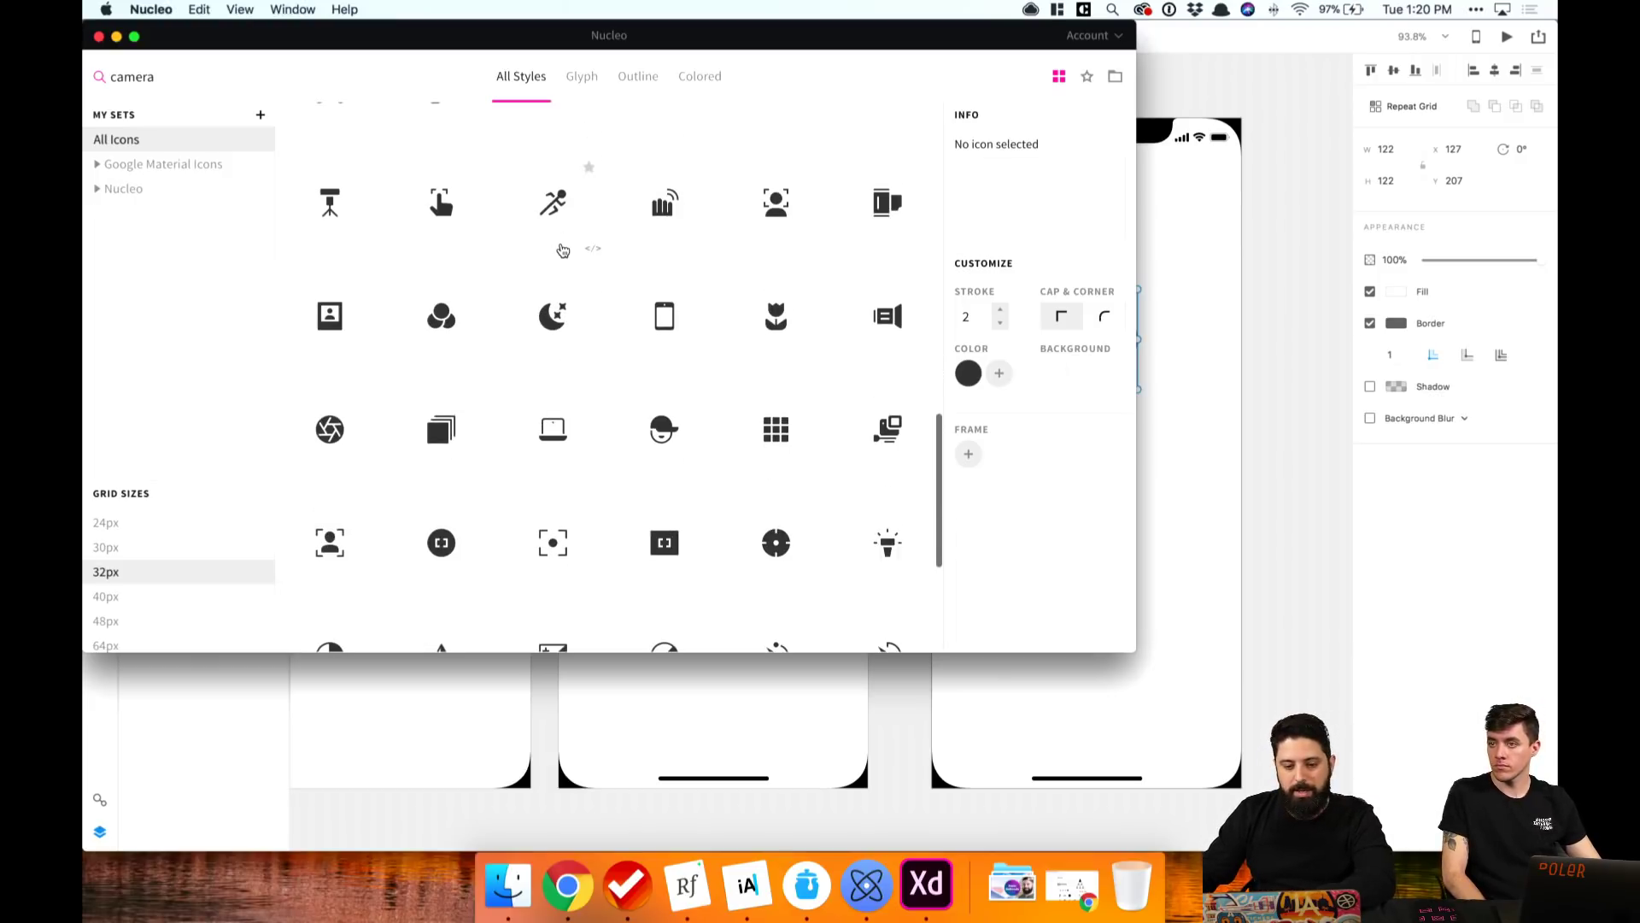
left_click(329, 318)
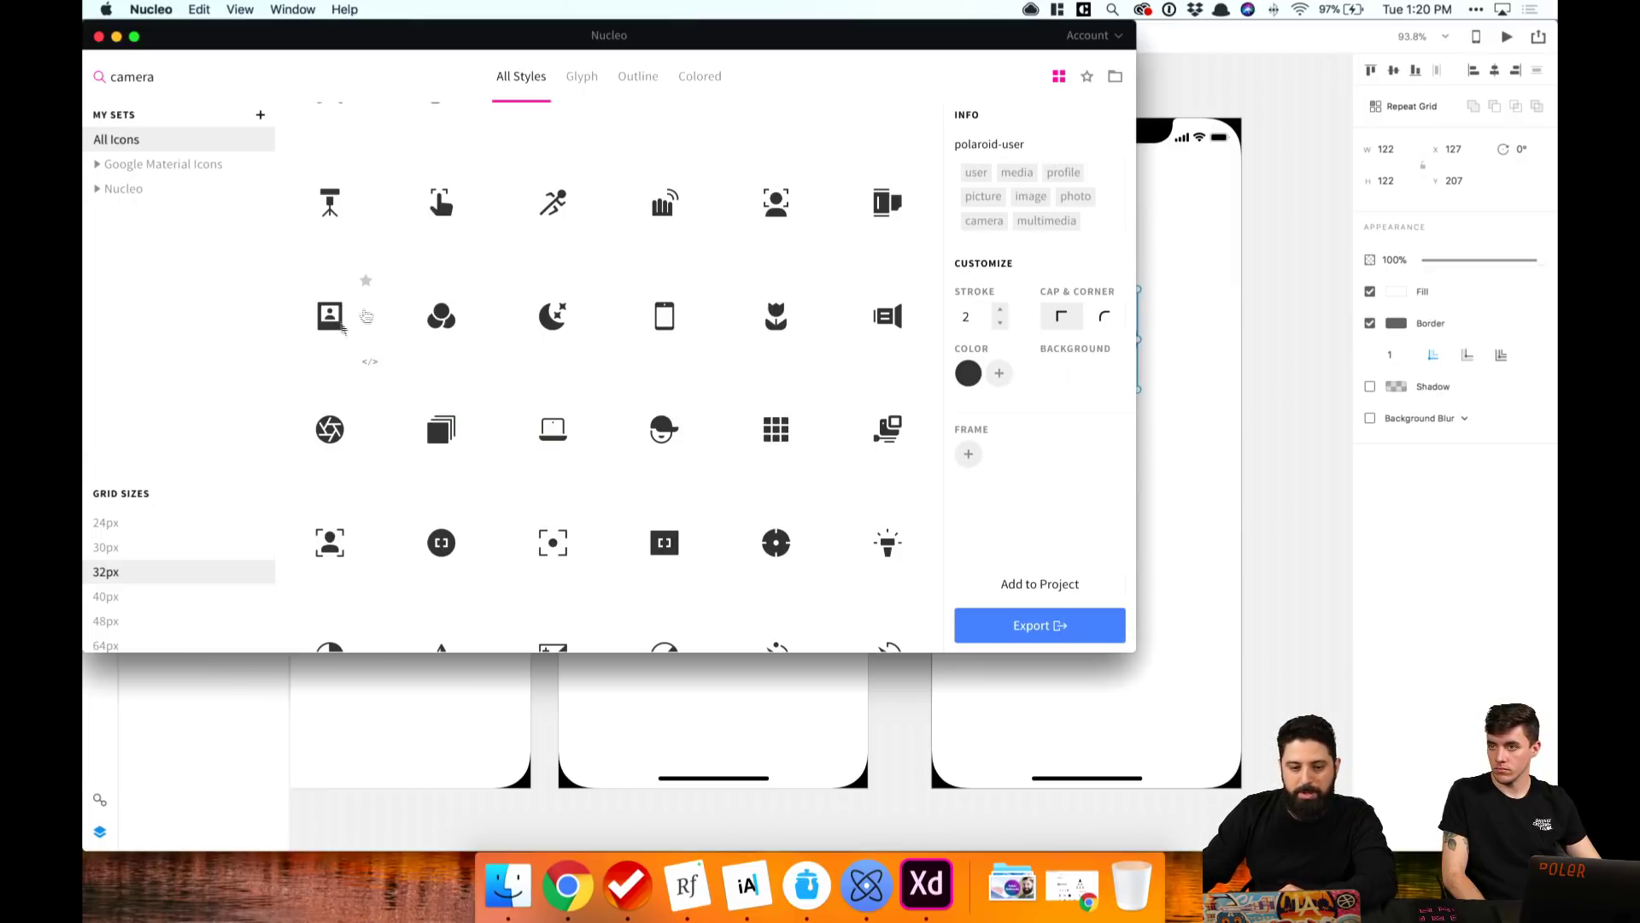
Step: Return to Adobe XD and save the circle on the Child 1 artboard as a symbol in the document assets
left_click_drag(307, 42, 686, 75)
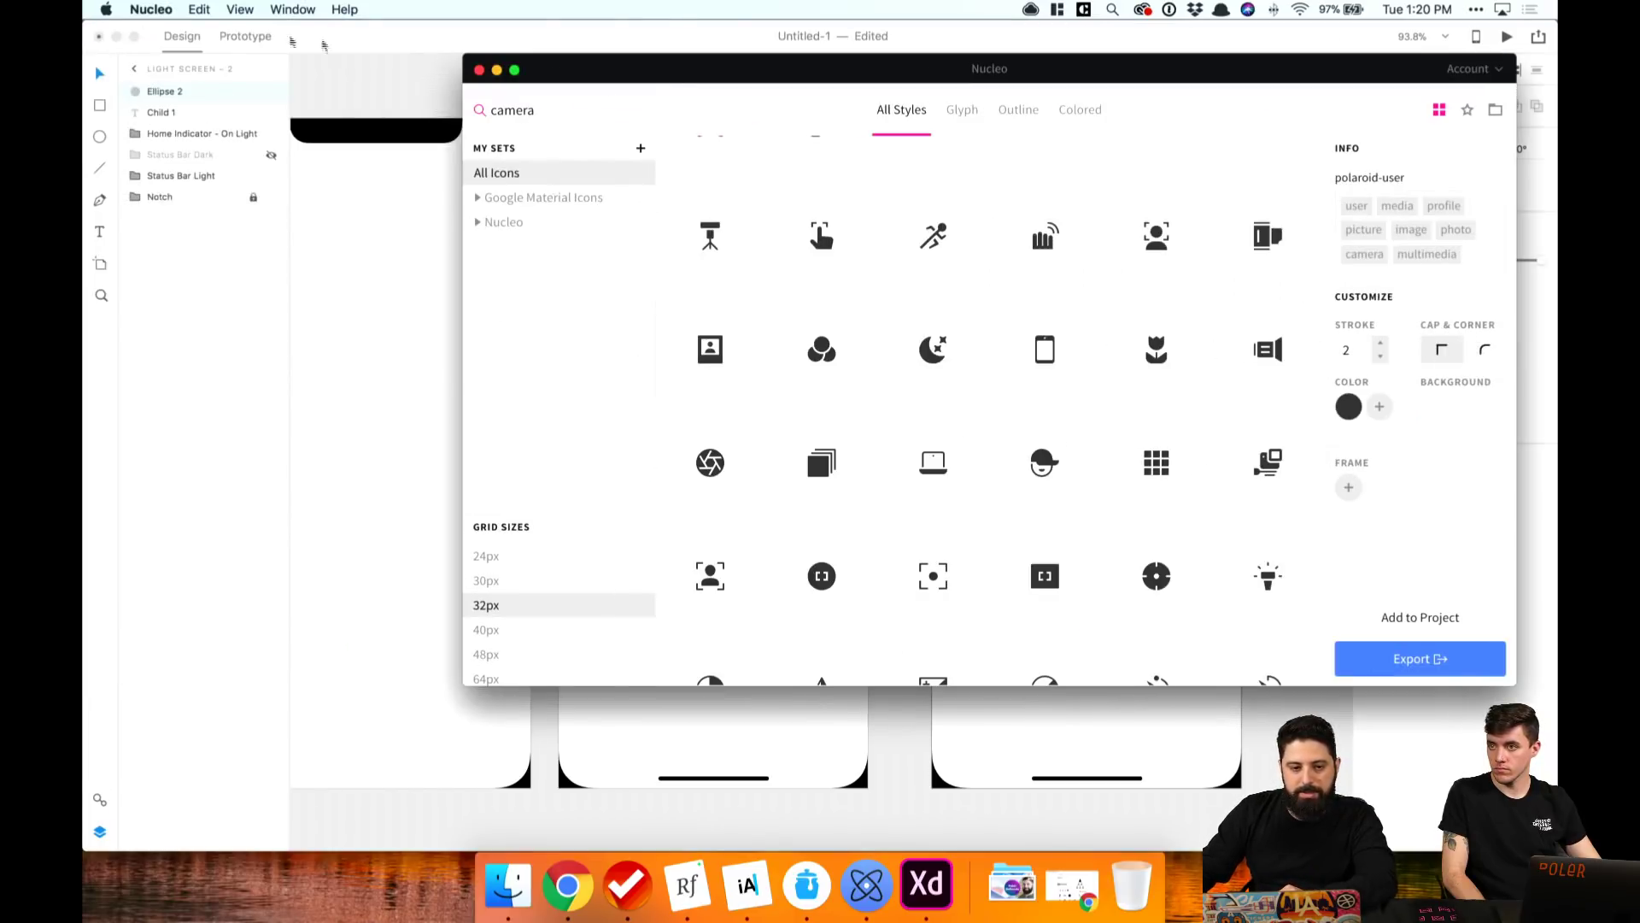
left_click(182, 273)
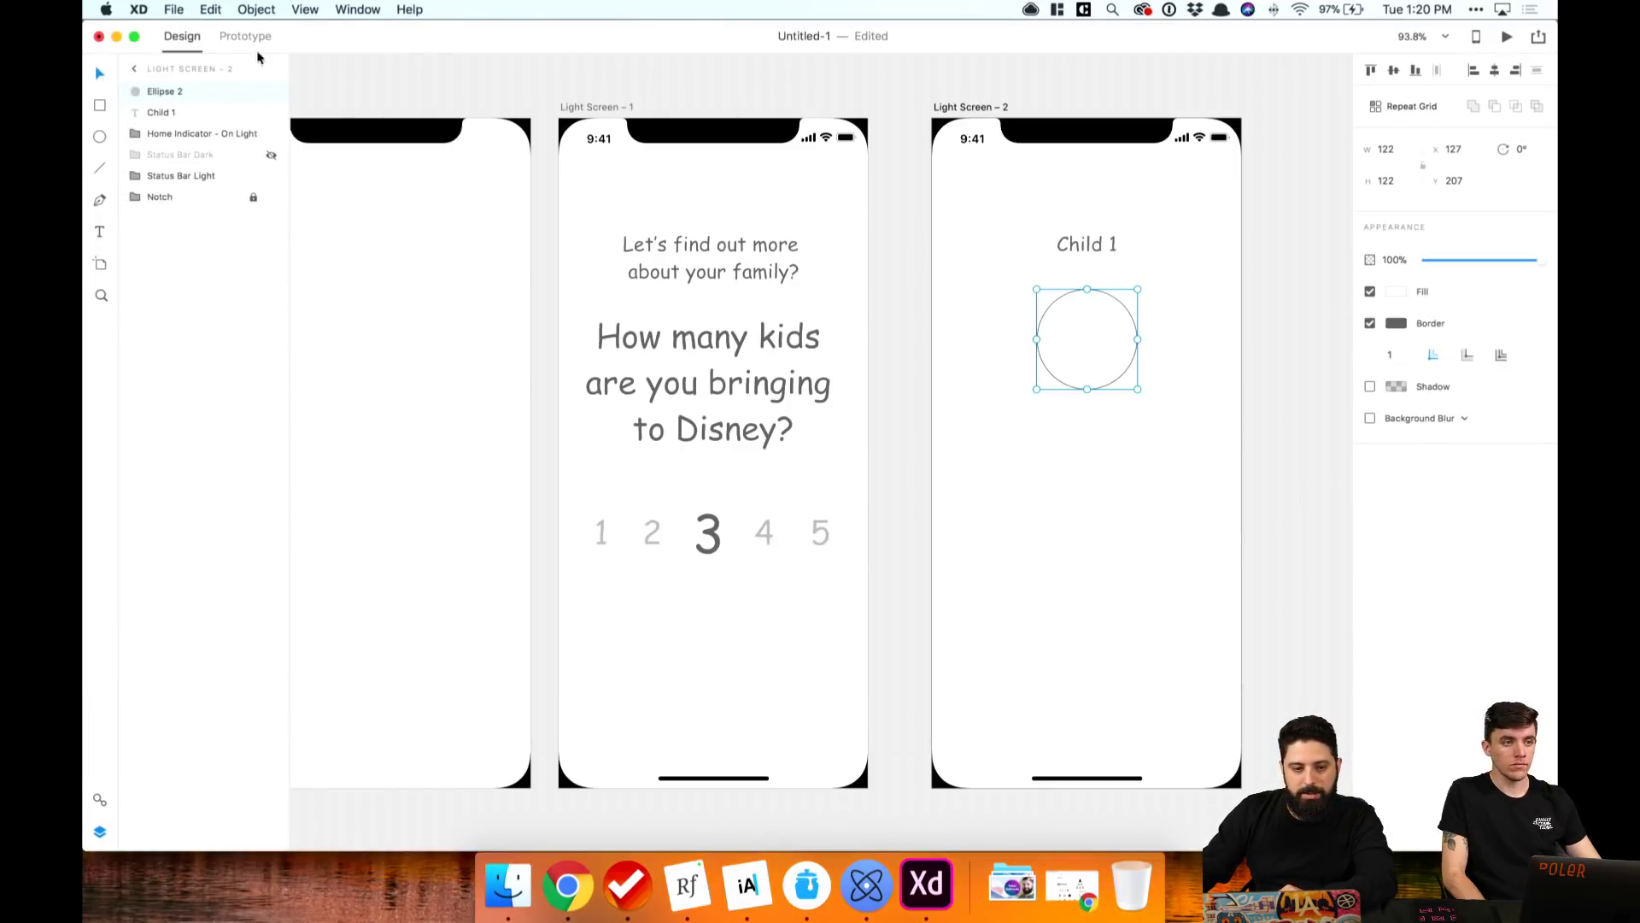
left_click(97, 800)
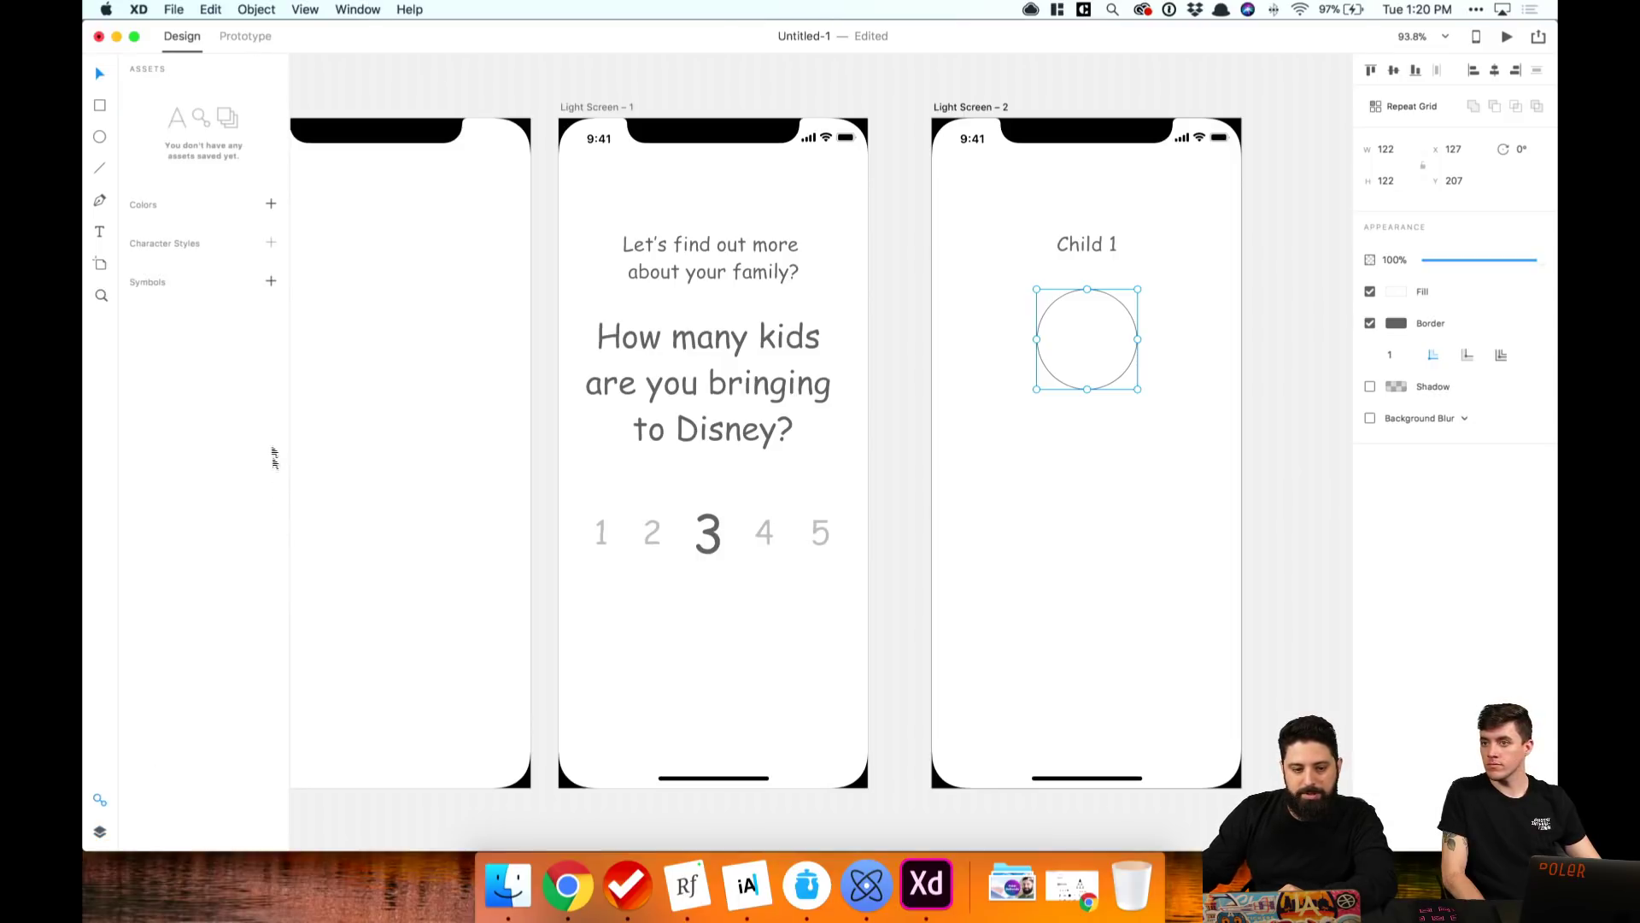
left_click(509, 886)
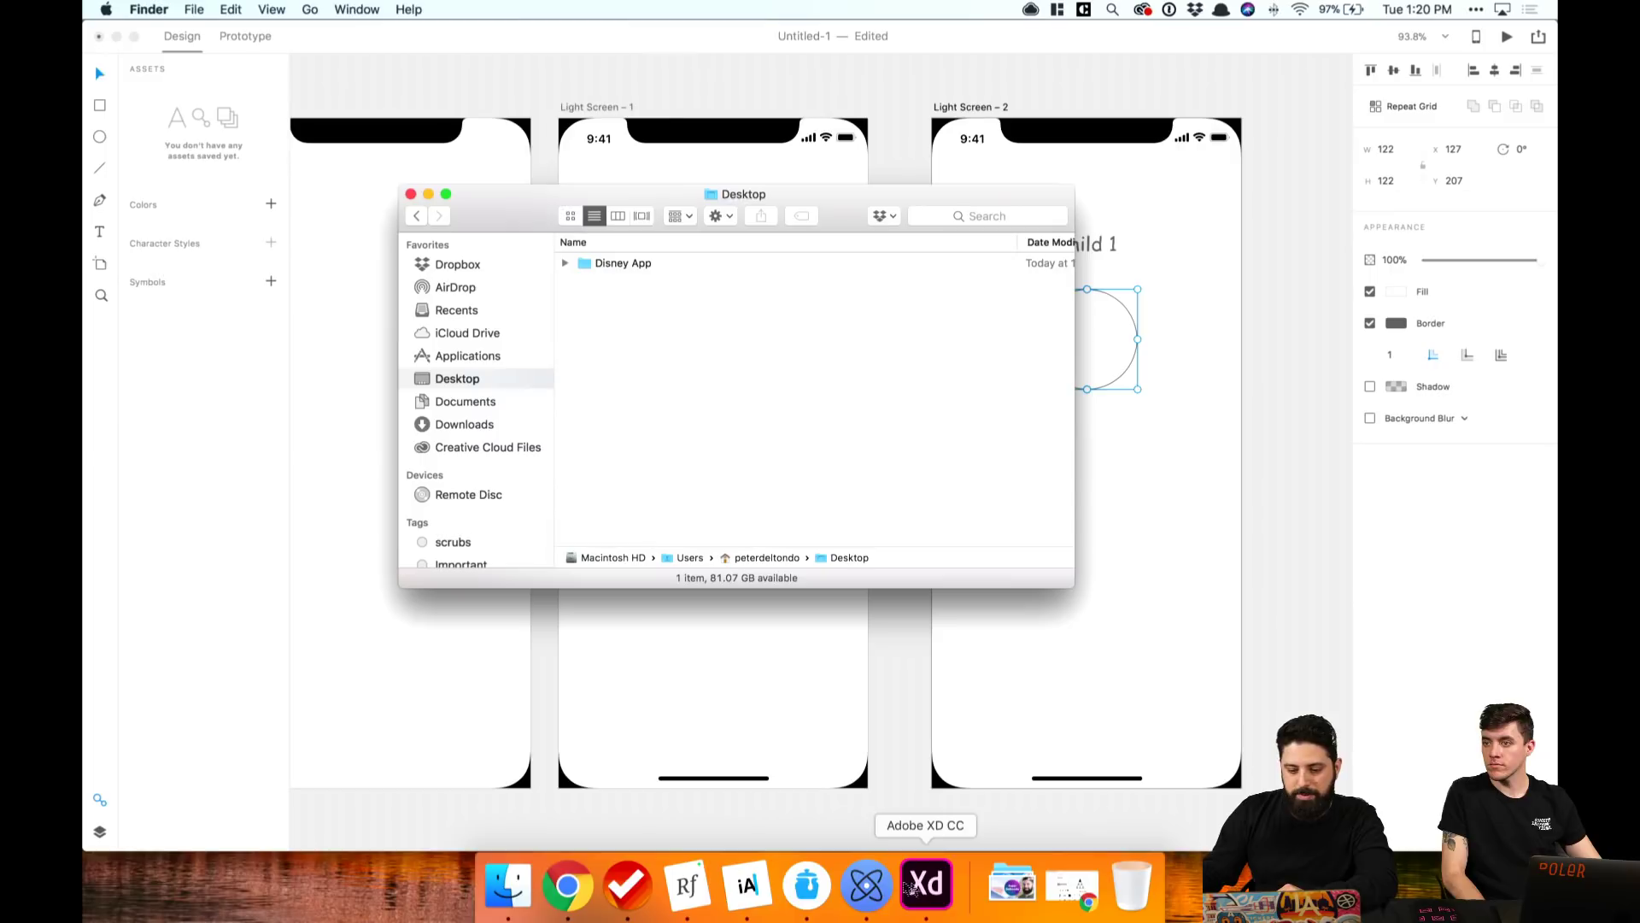
left_click(866, 885)
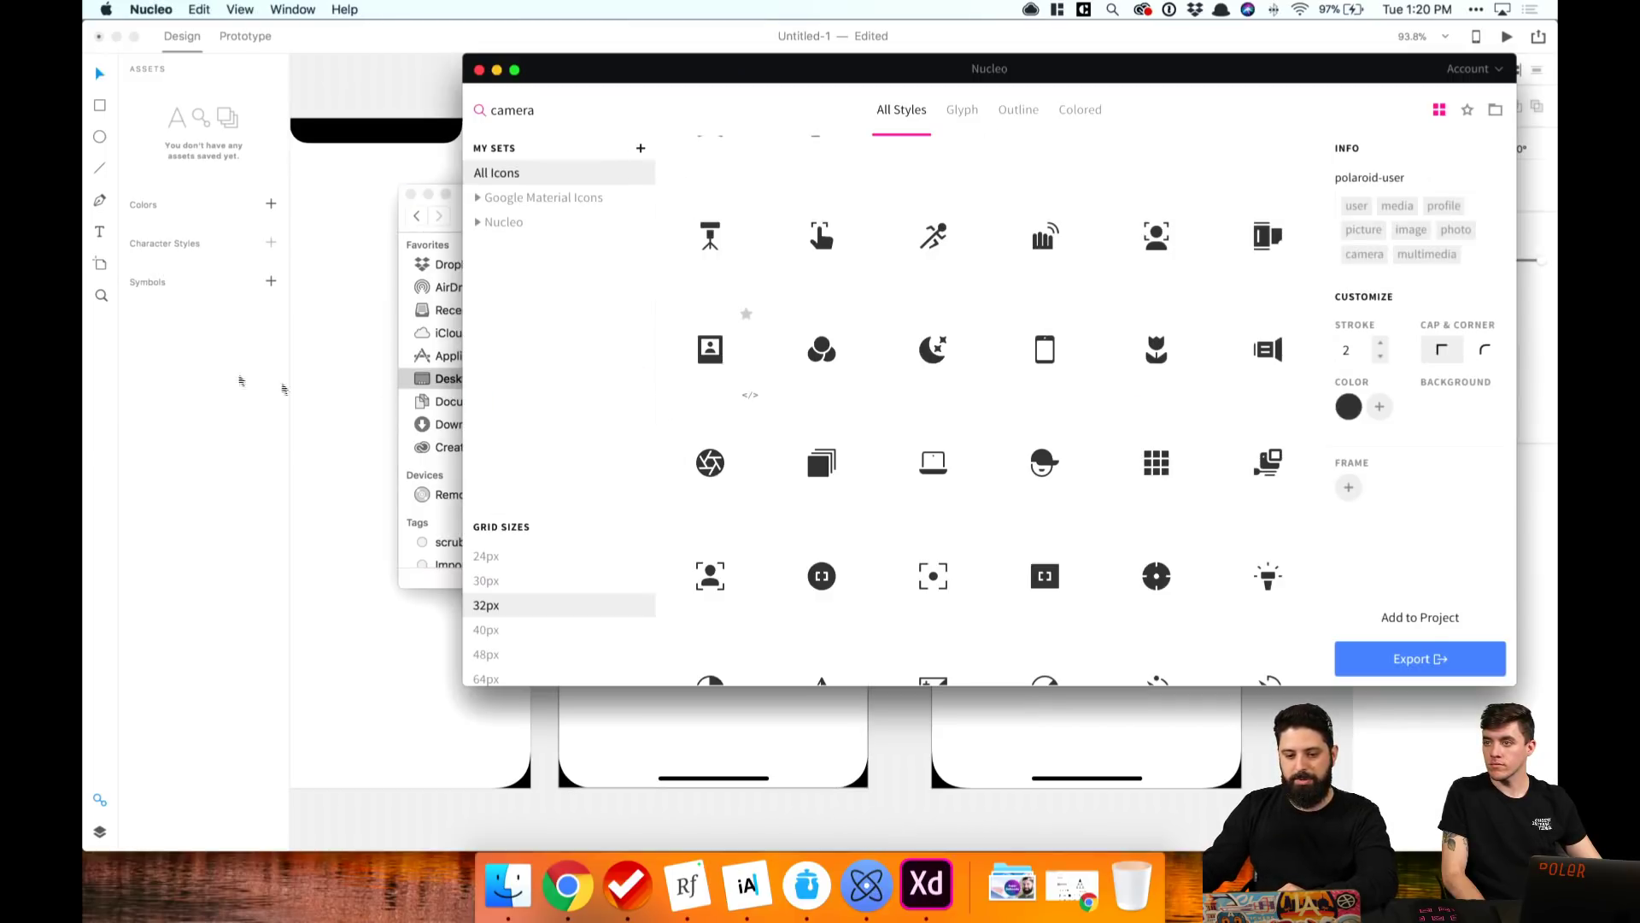
left_click(268, 288)
left_click(508, 886)
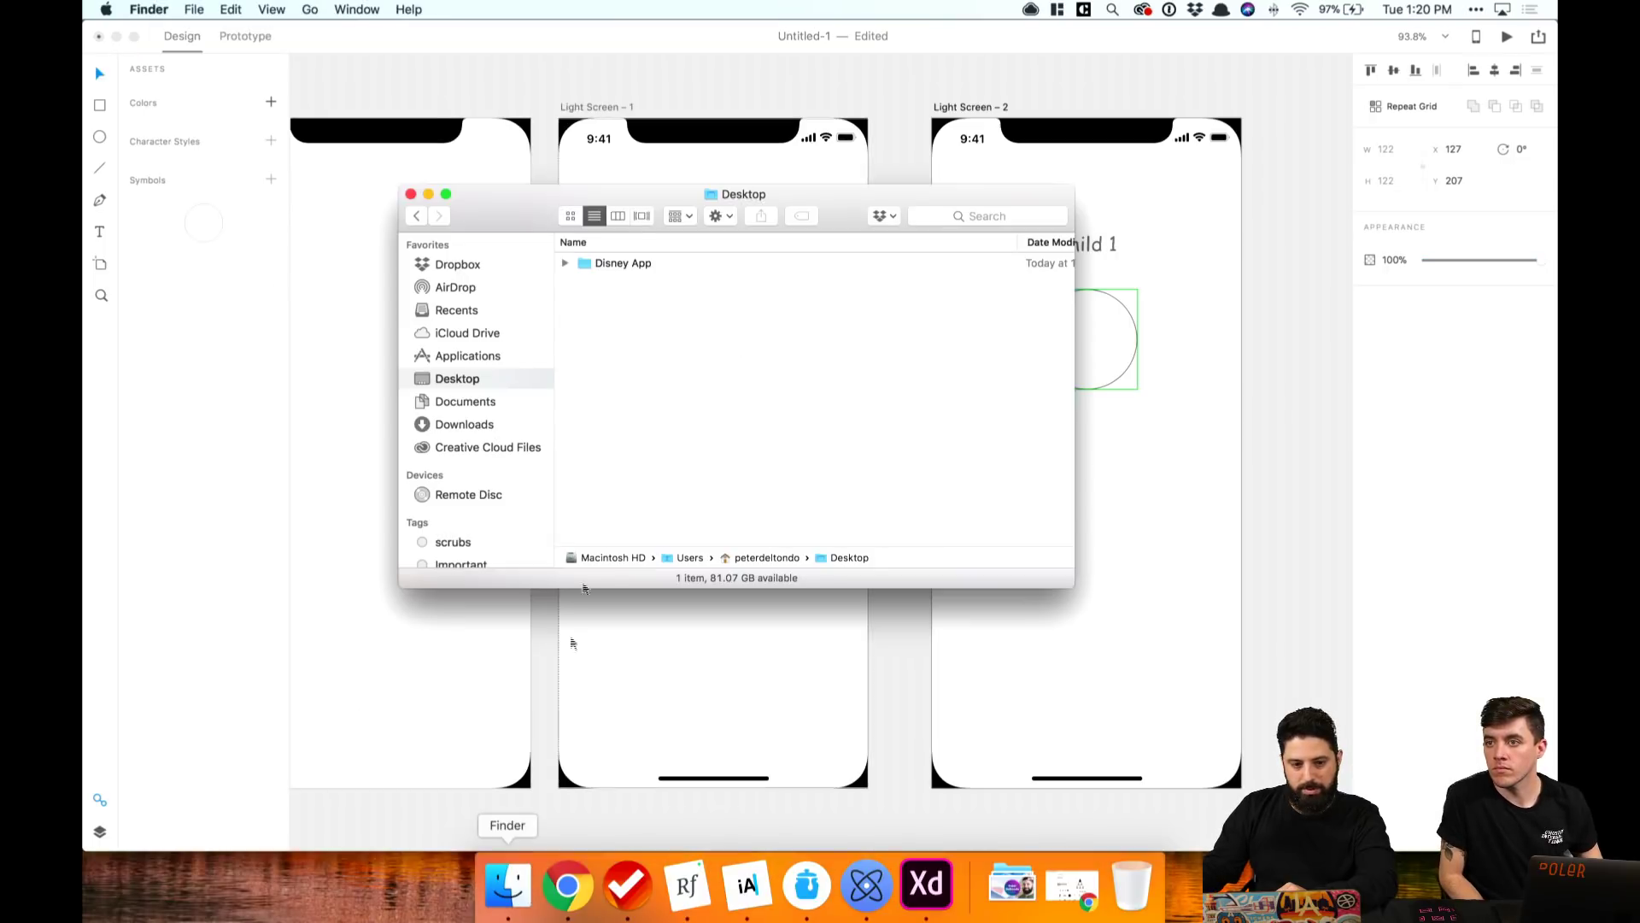
left_click(866, 886)
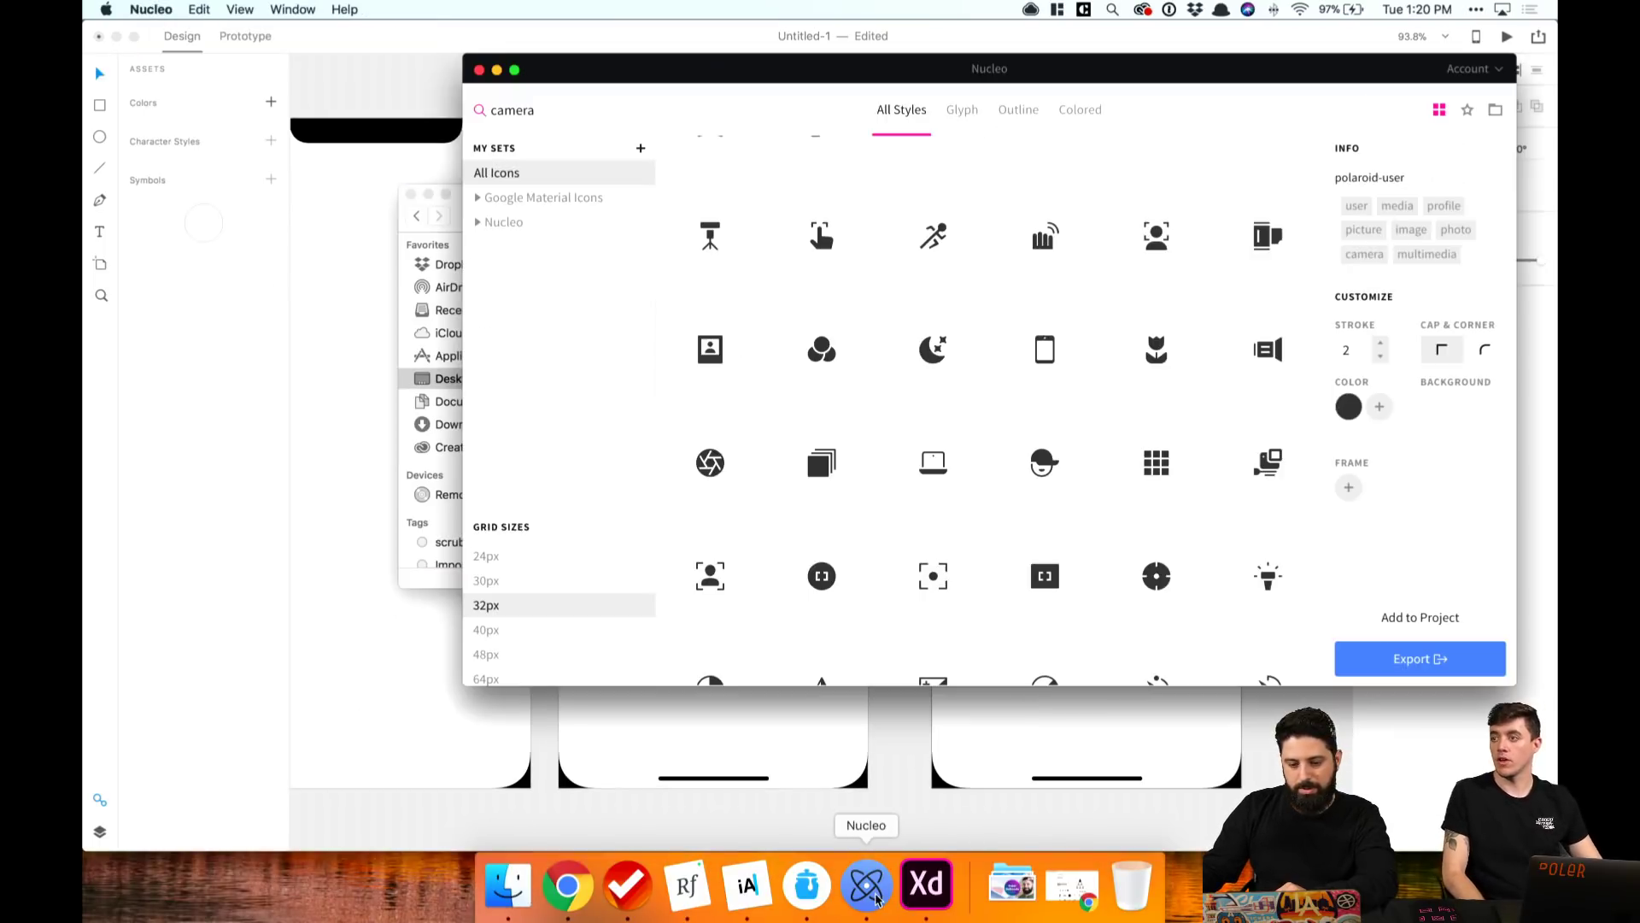
left_click(179, 242)
scroll(1176, 447, "right", 3)
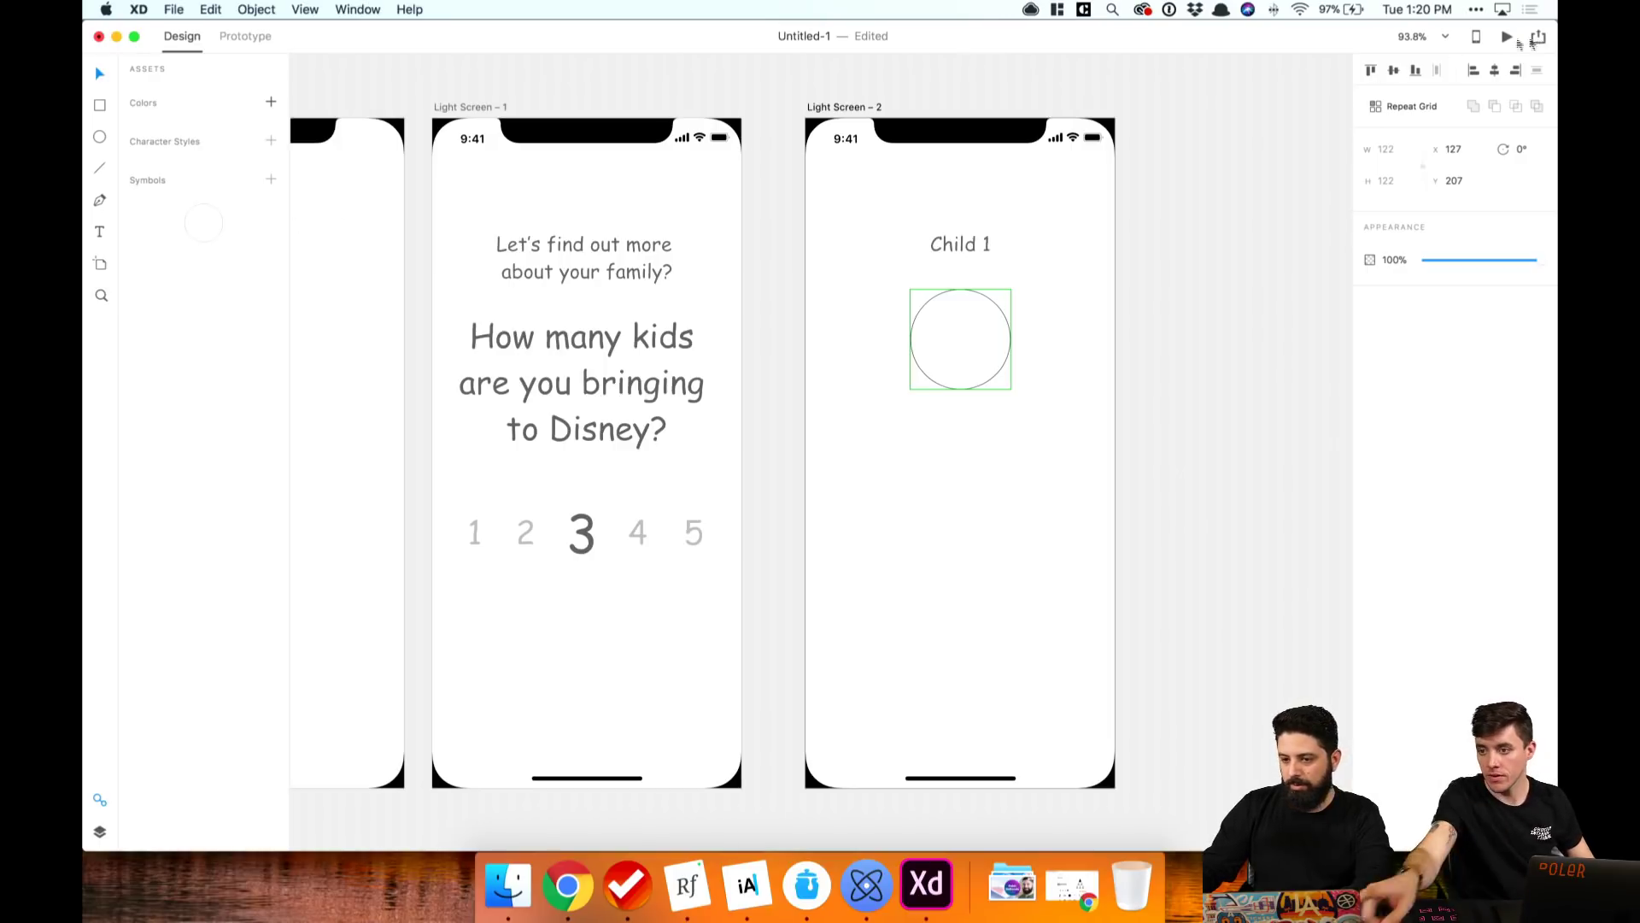
left_click(344, 8)
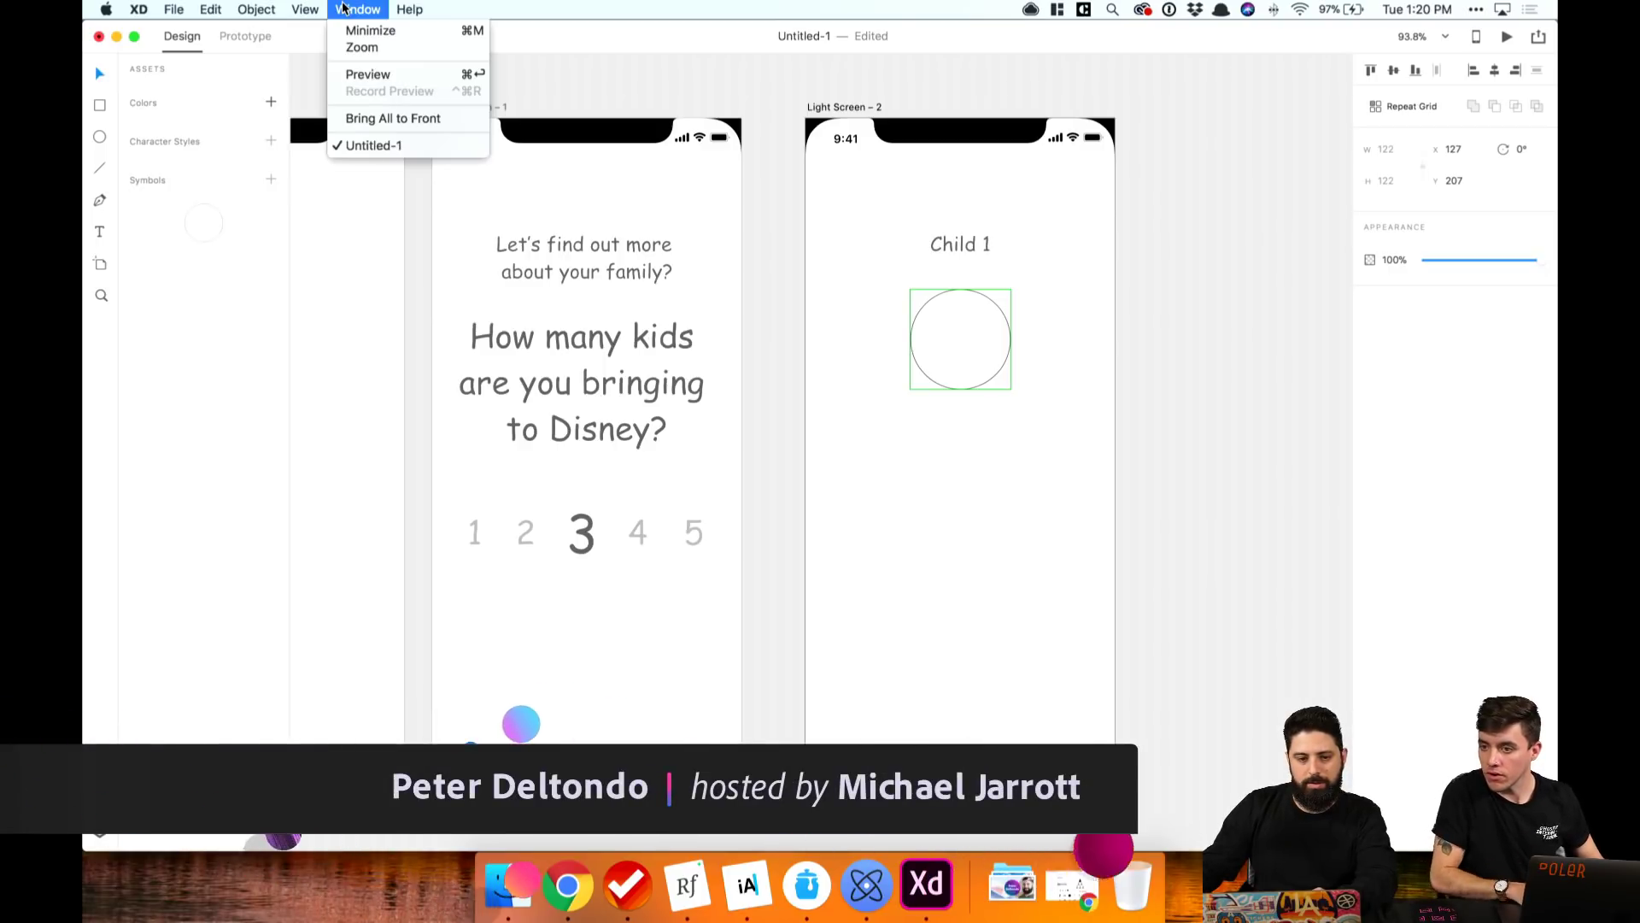
left_click(253, 169)
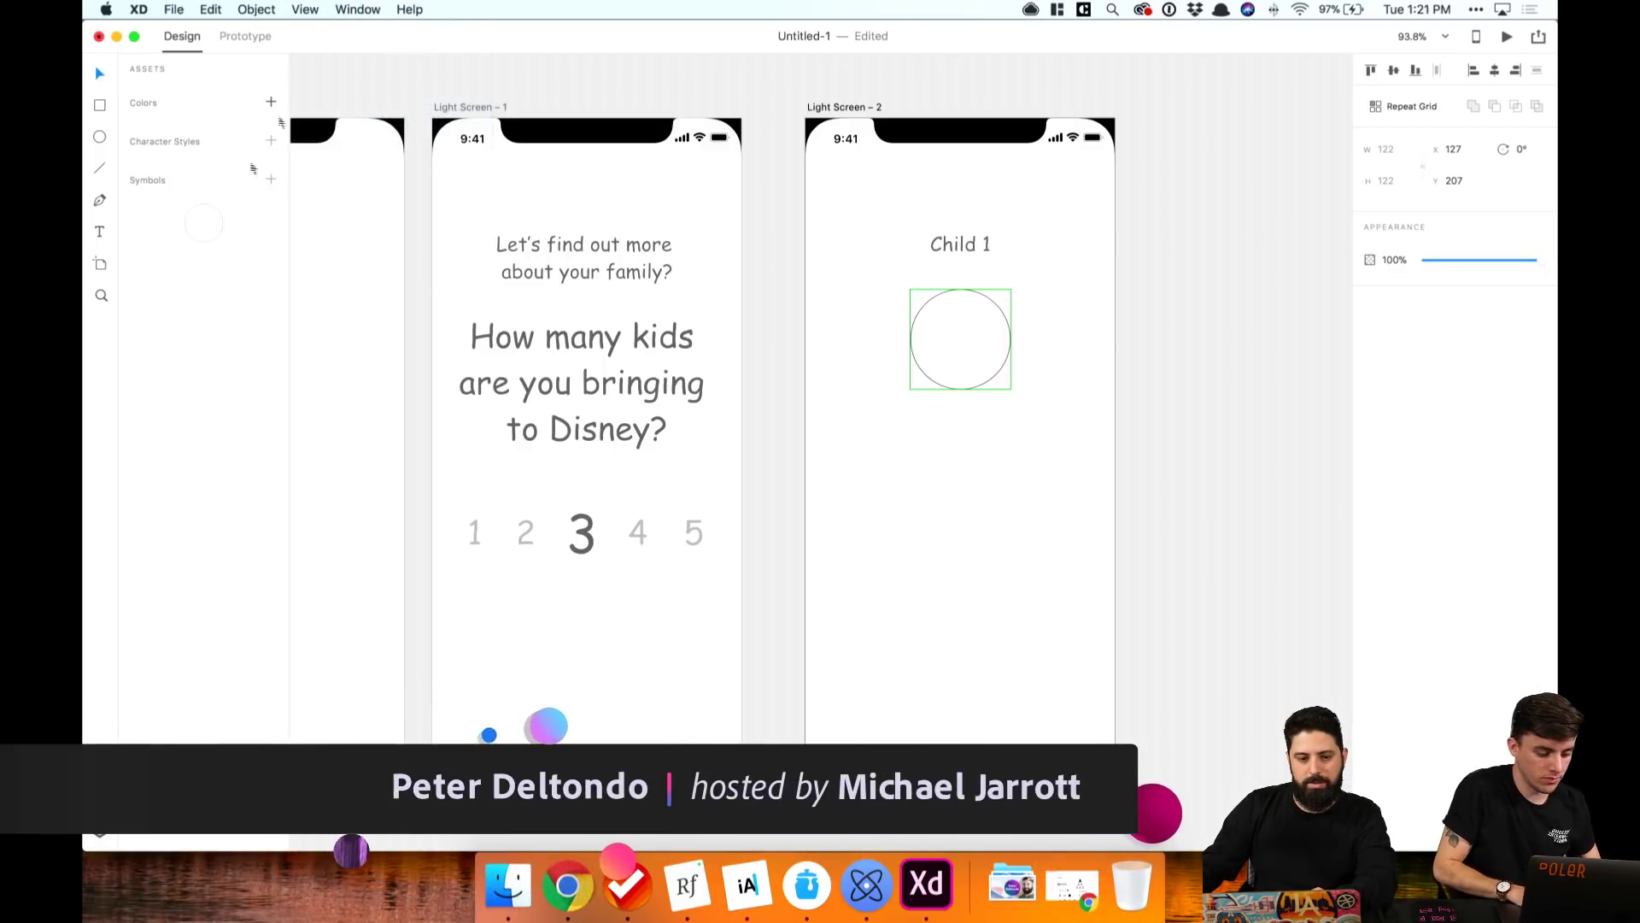
Step: Delete the circle symbol from the document assets, removing its circle from the Child 1 artboard
left_click(202, 241)
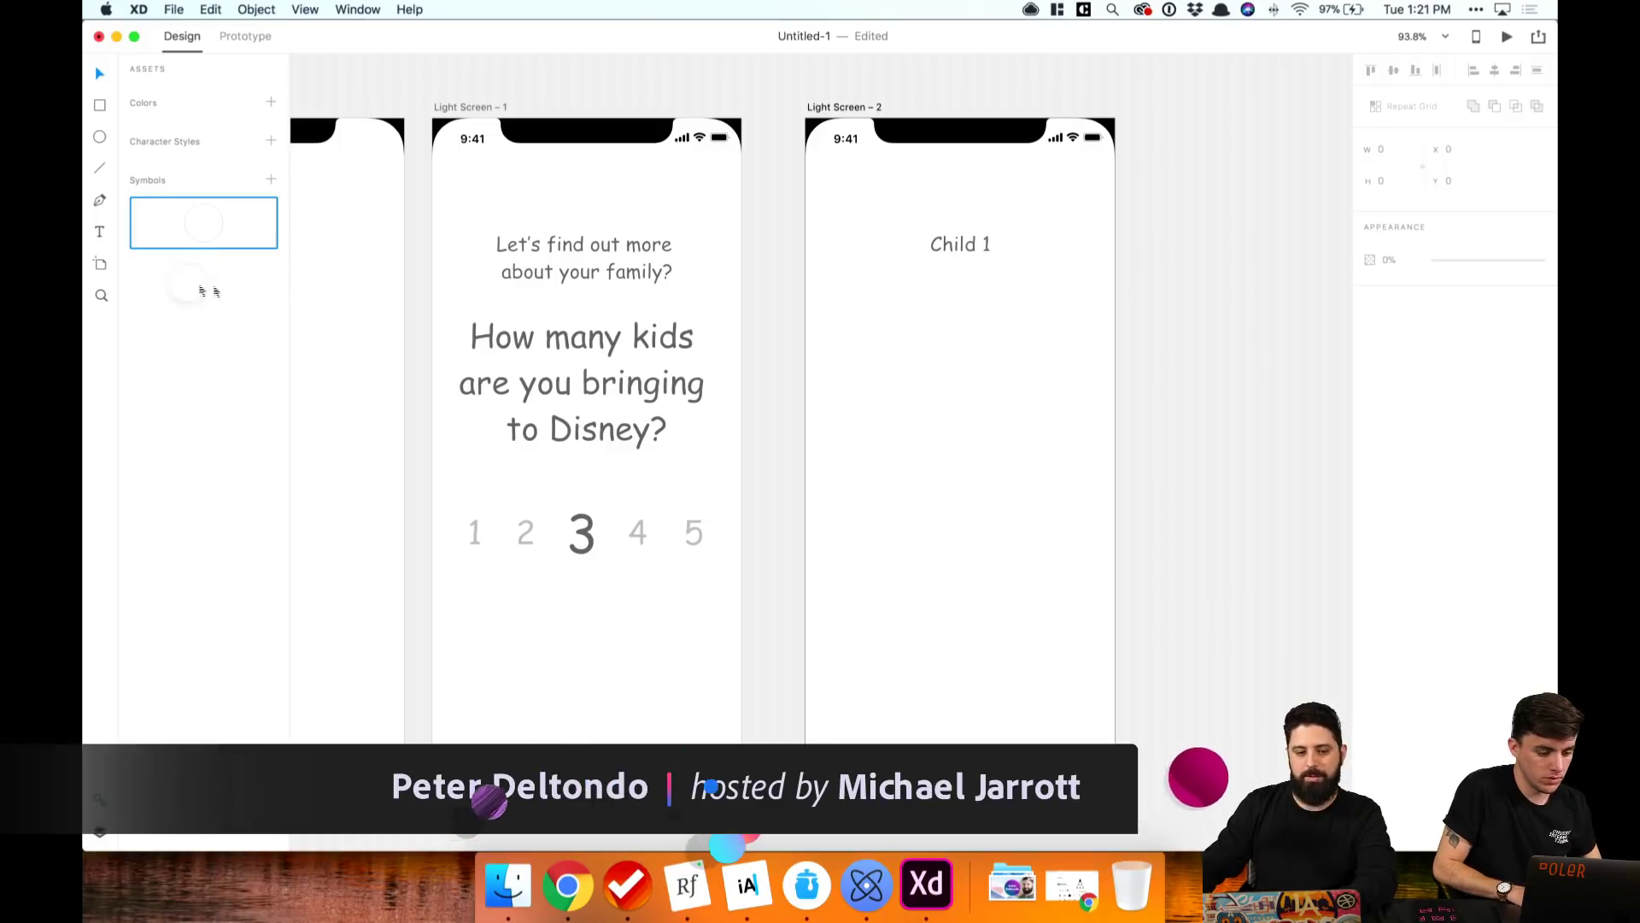
right_click(200, 235)
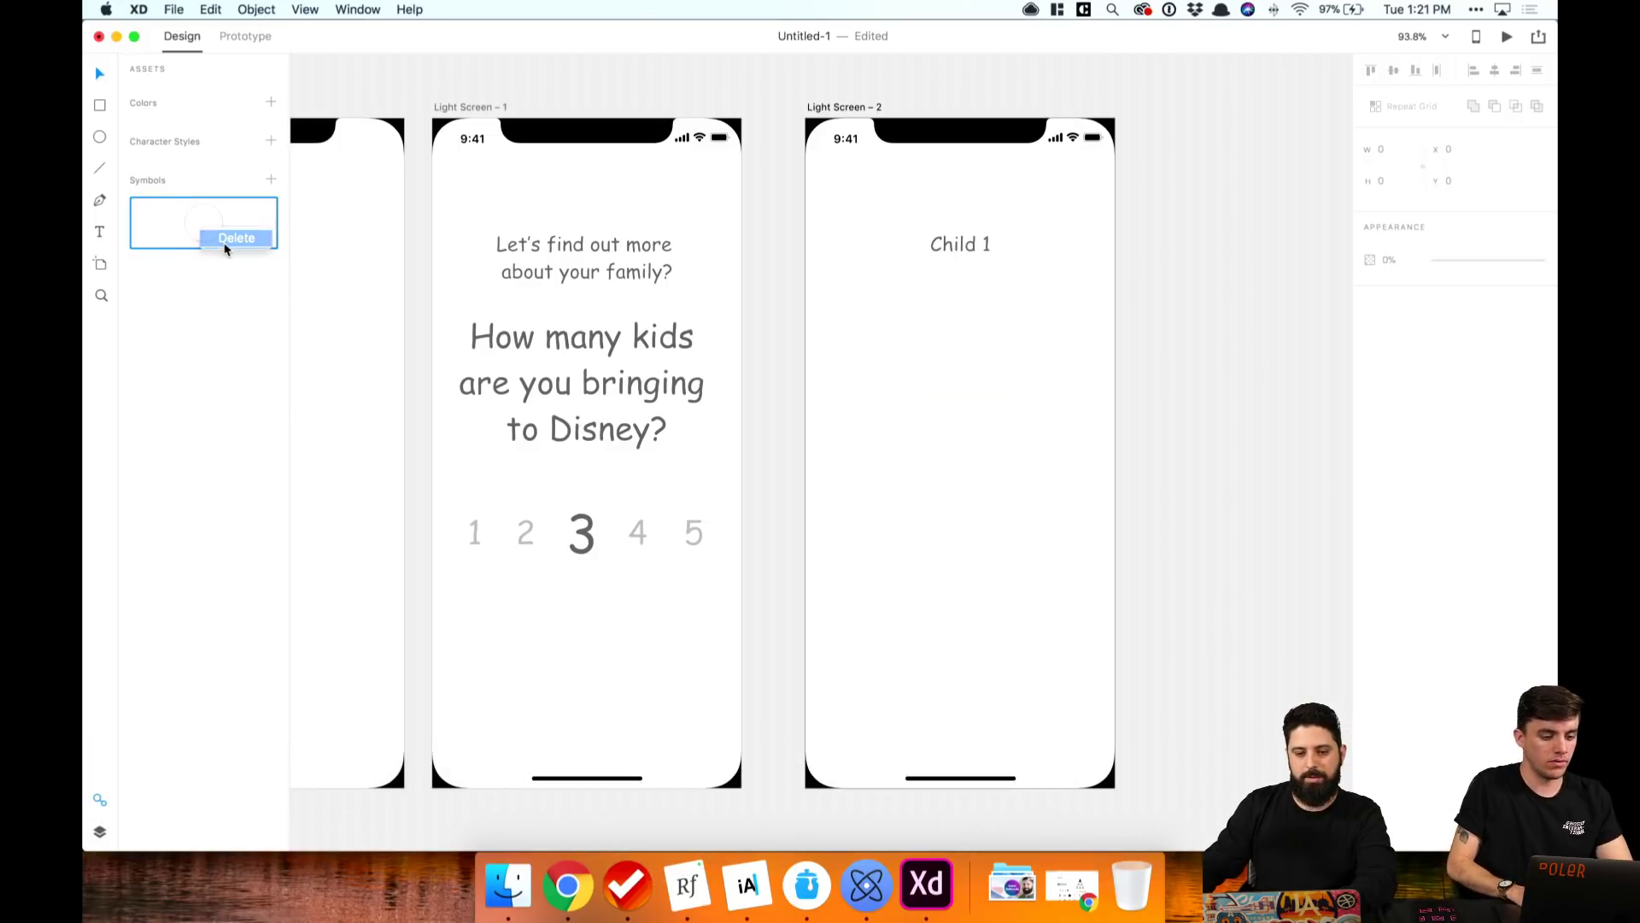
left_click(233, 241)
Step: Place the polaroid-user icon from Nucleo on the Child 1 artboard, horizontally centred below the heading
left_click(844, 112)
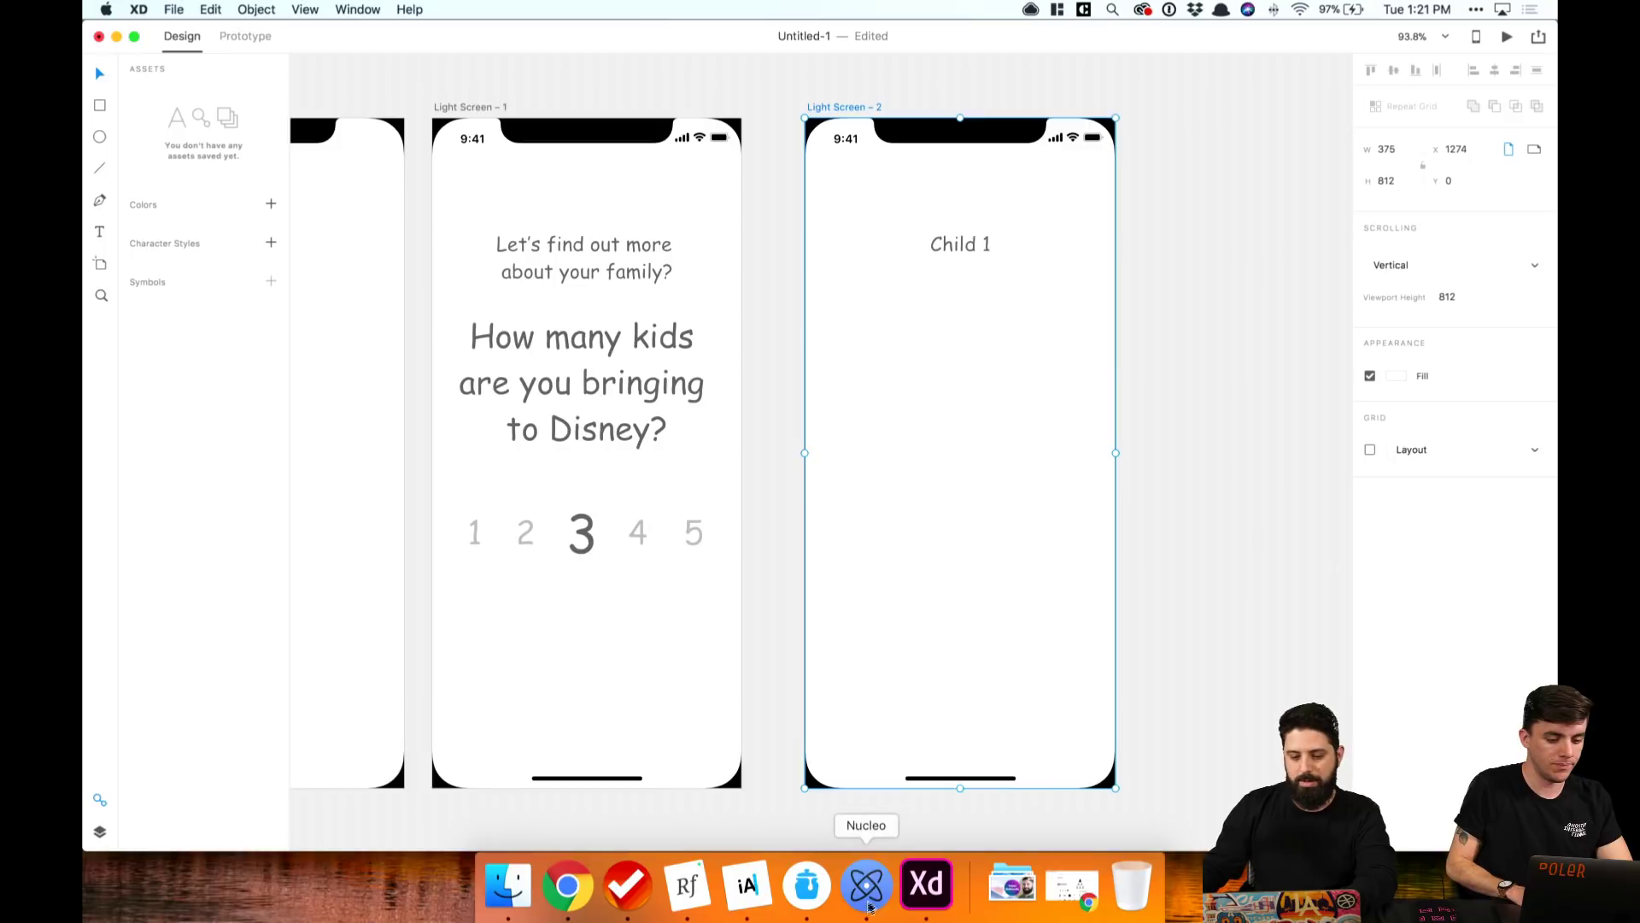
key("super+shift+n")
left_click_drag(744, 363, 960, 368)
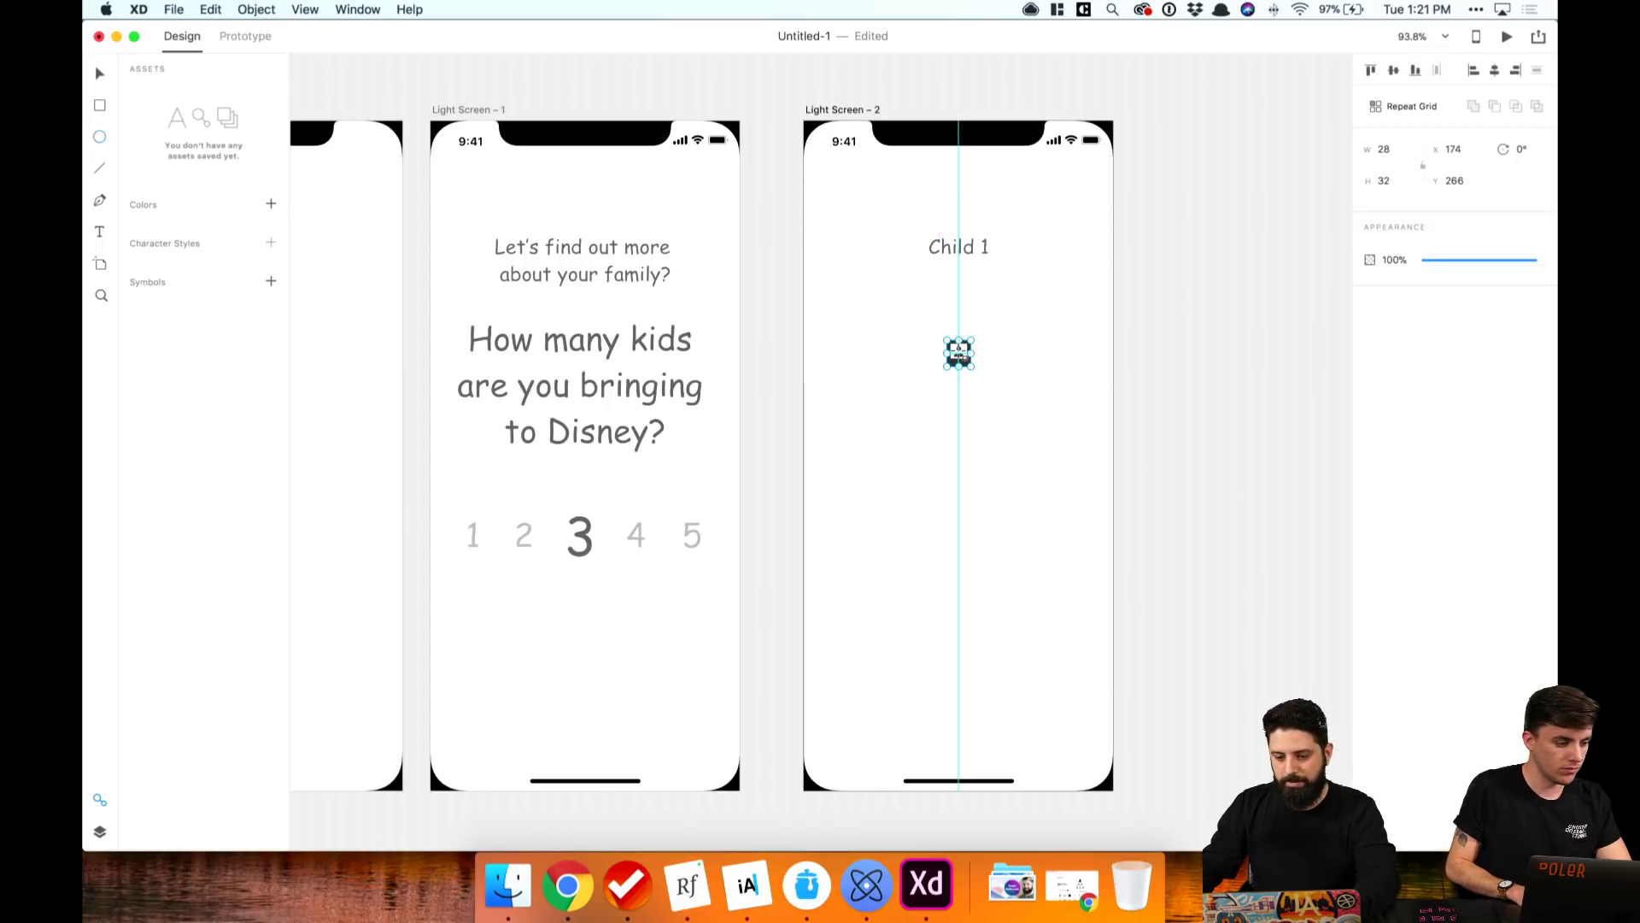
Step: Draw a circle about 98 wide centred on the polaroid-user icon and move it beneath the icon in the layer order
left_click_drag(959, 353, 1000, 294)
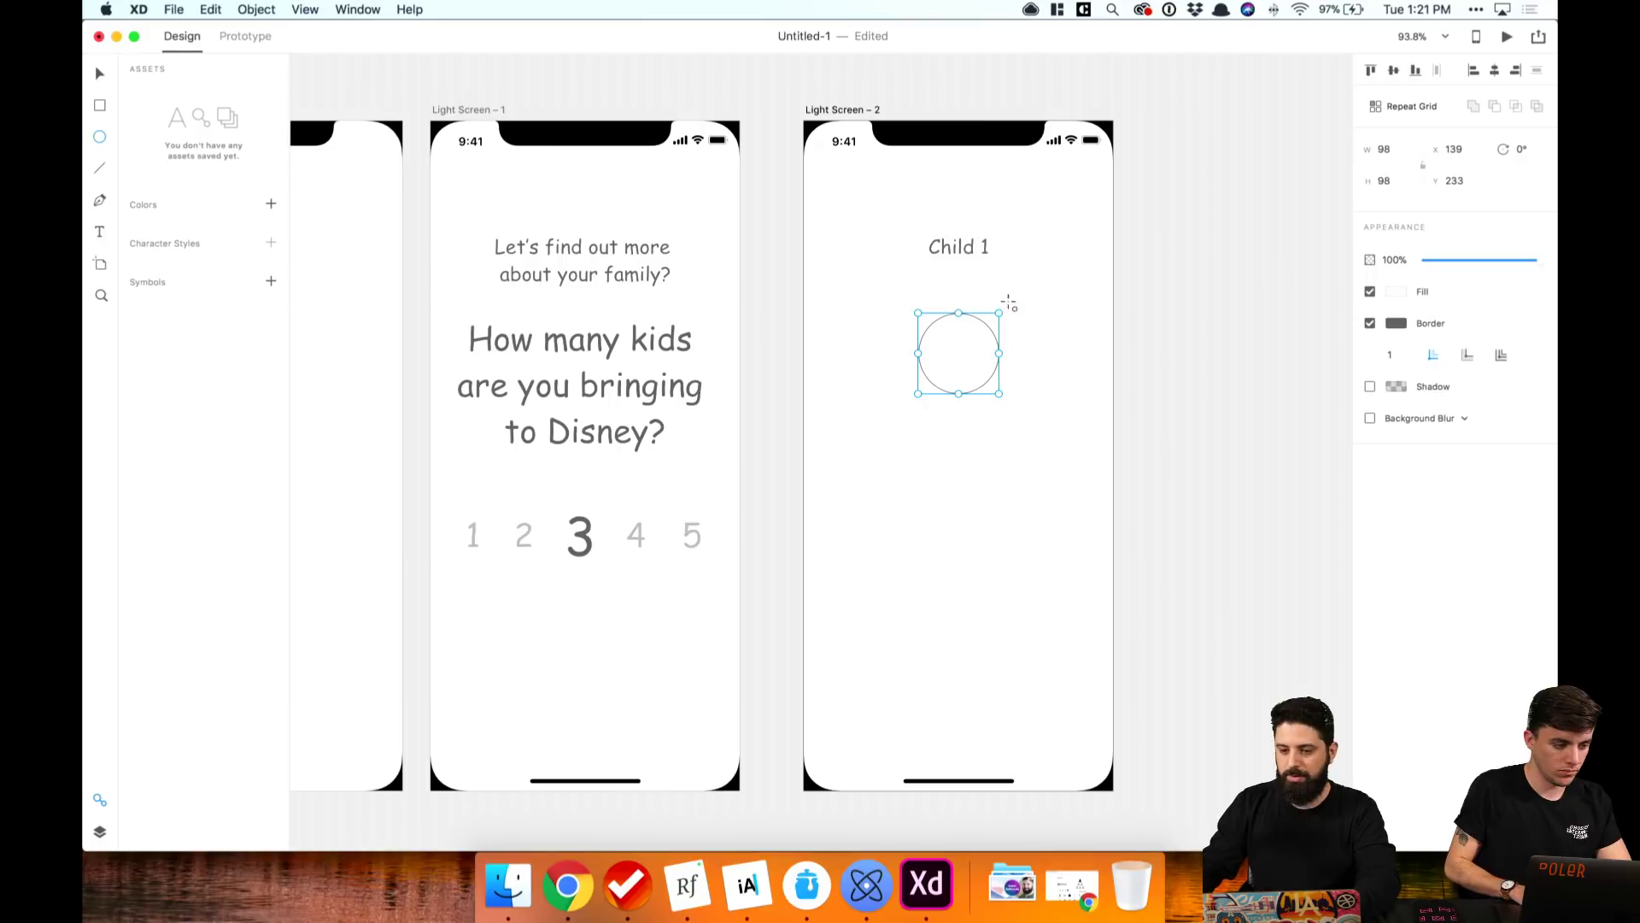
left_click(98, 832)
left_click_drag(172, 96, 172, 128)
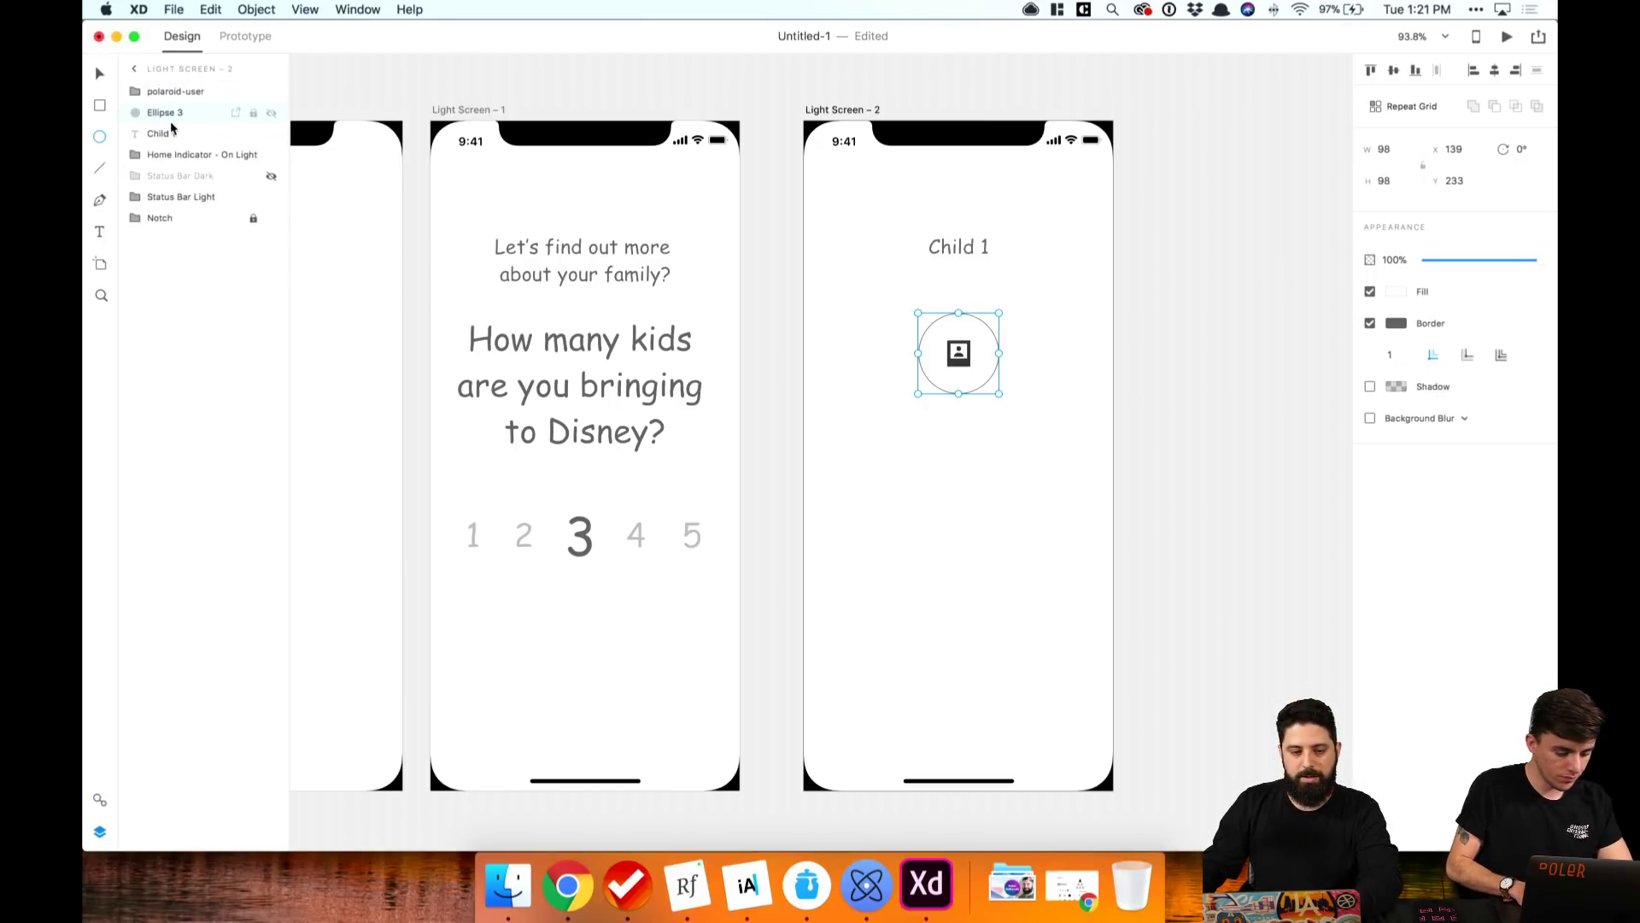
Step: Select the polaroid-user icon and its circle together and move them up to Y 189, just below the Child 1 heading
left_click(966, 362)
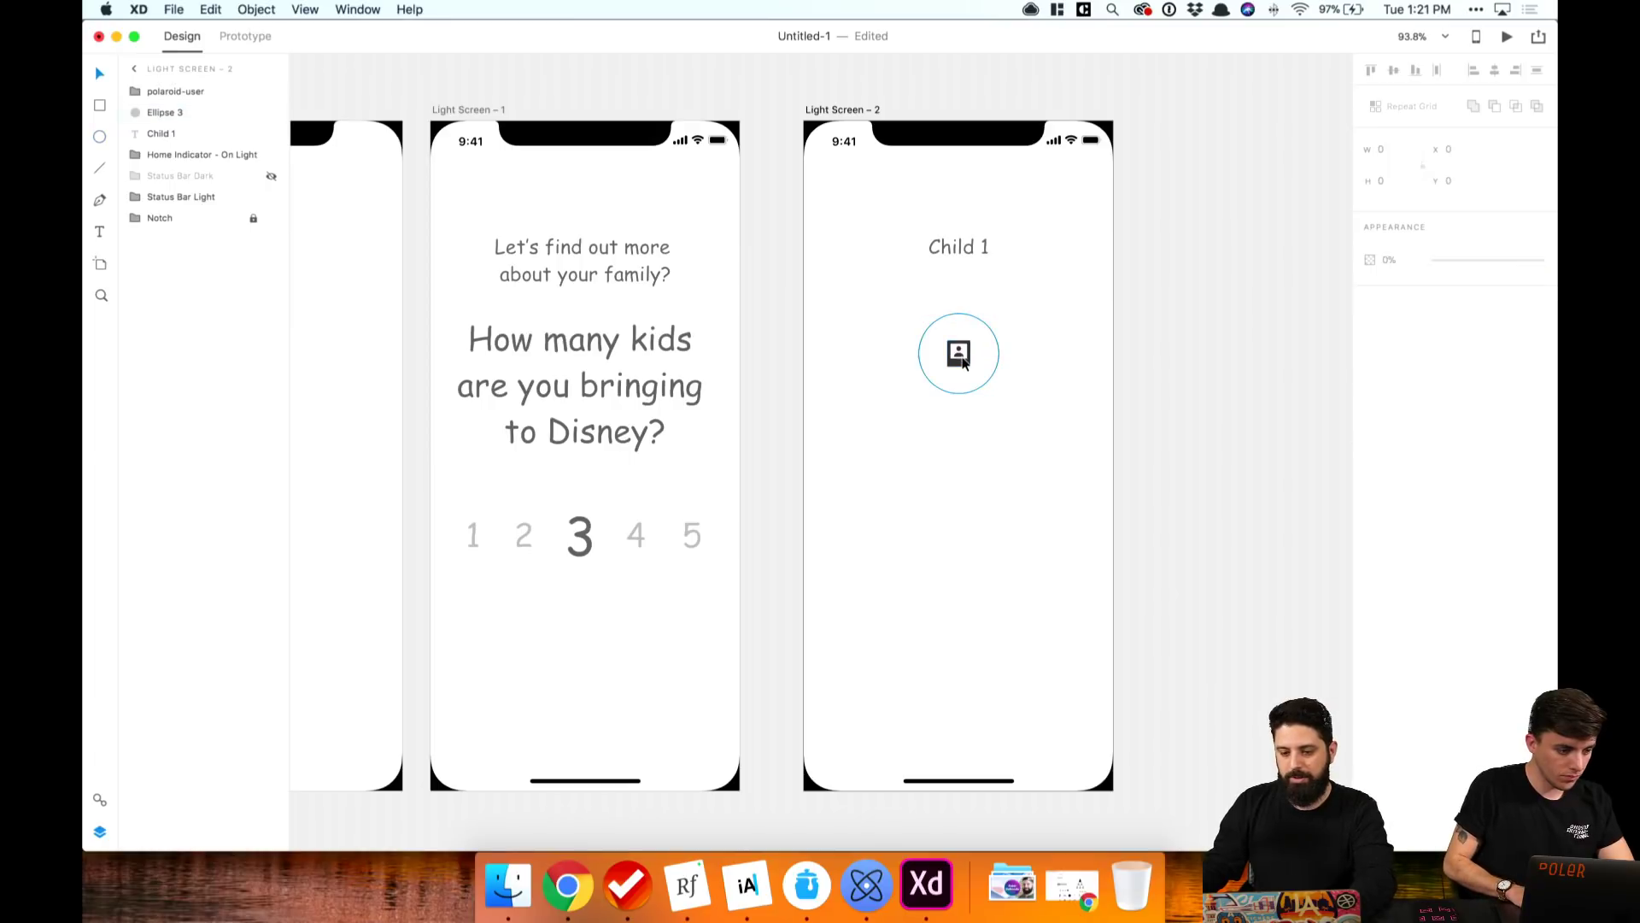
left_click(988, 380, "shift")
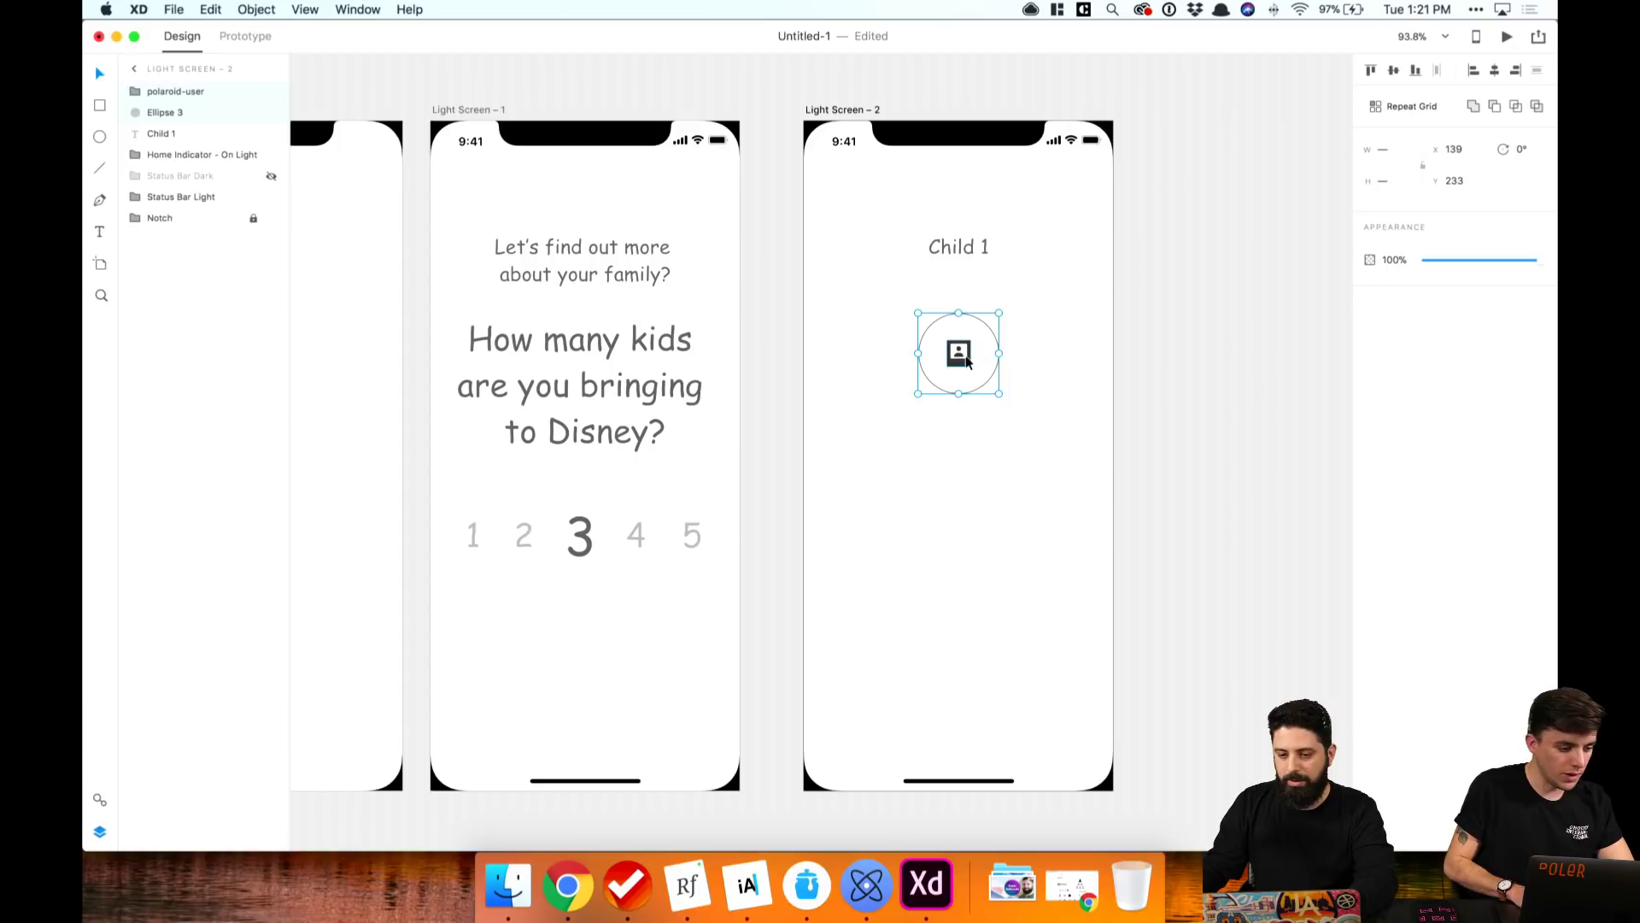
left_click_drag(967, 363, 966, 324)
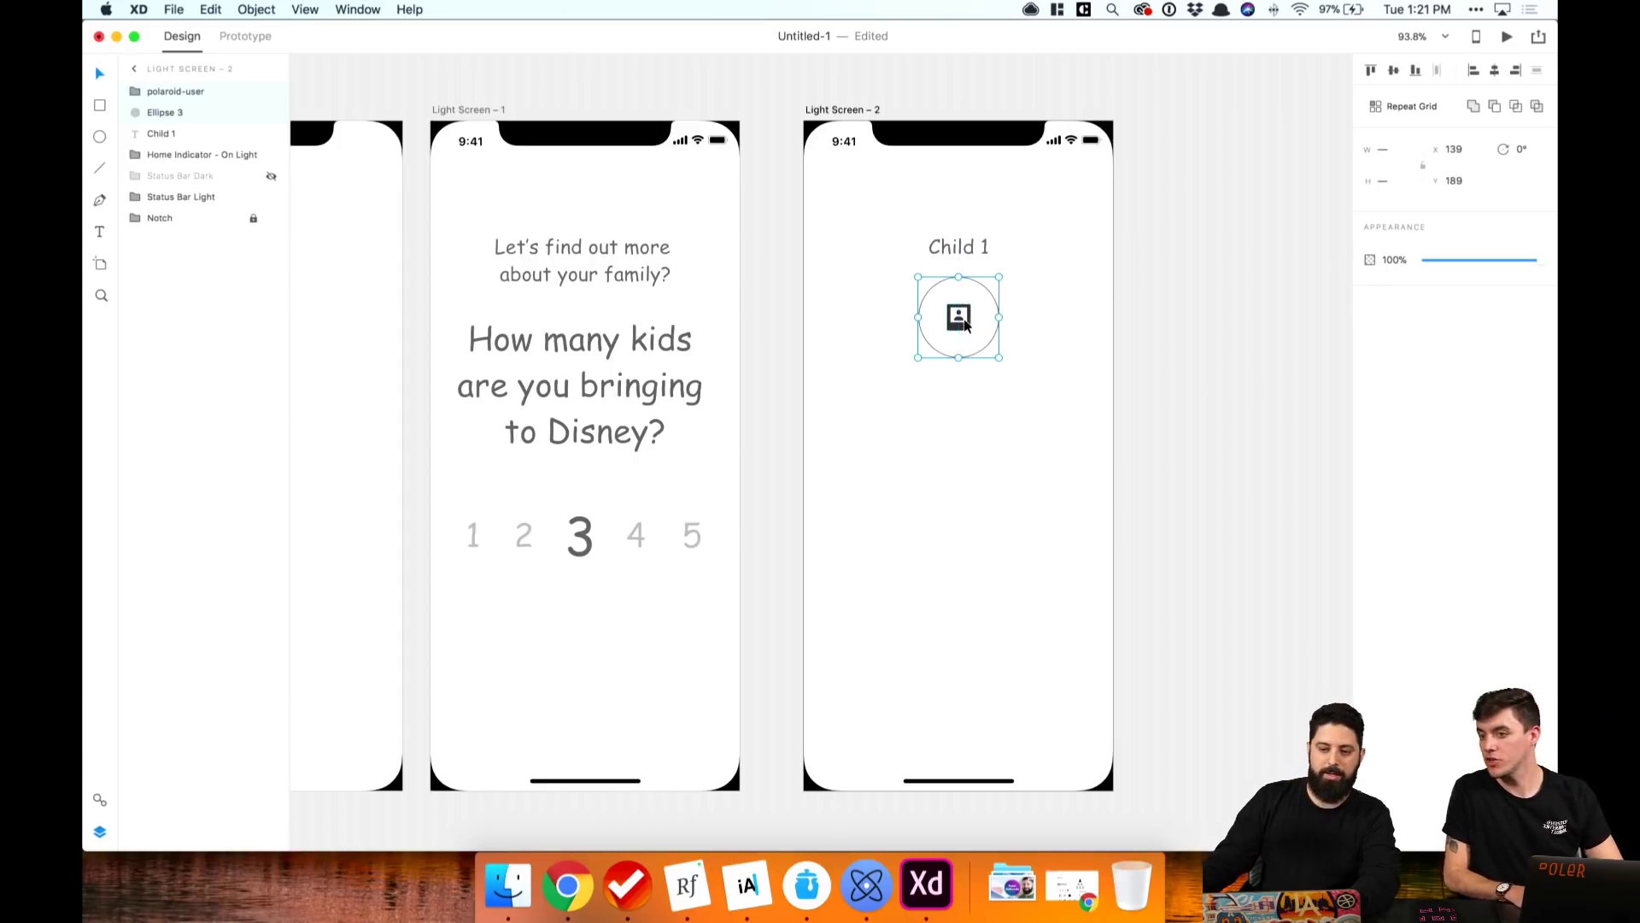
Step: Open the Creative Cloud Libraries and look through the Hannon Hill and both My Library collections
left_click(162, 9)
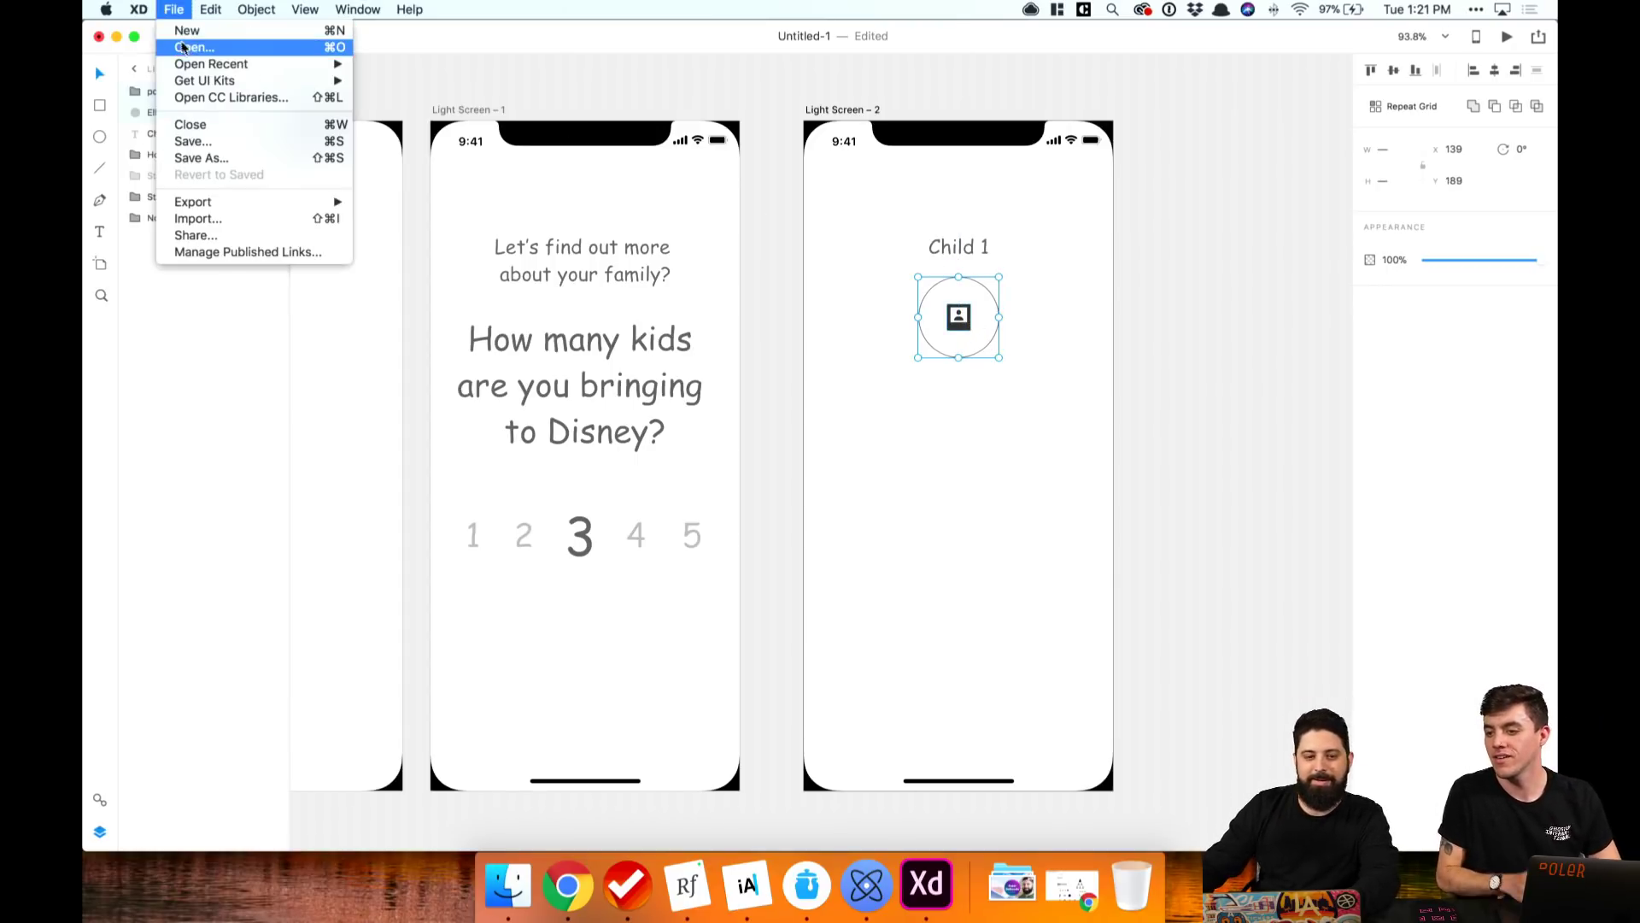
left_click(200, 99)
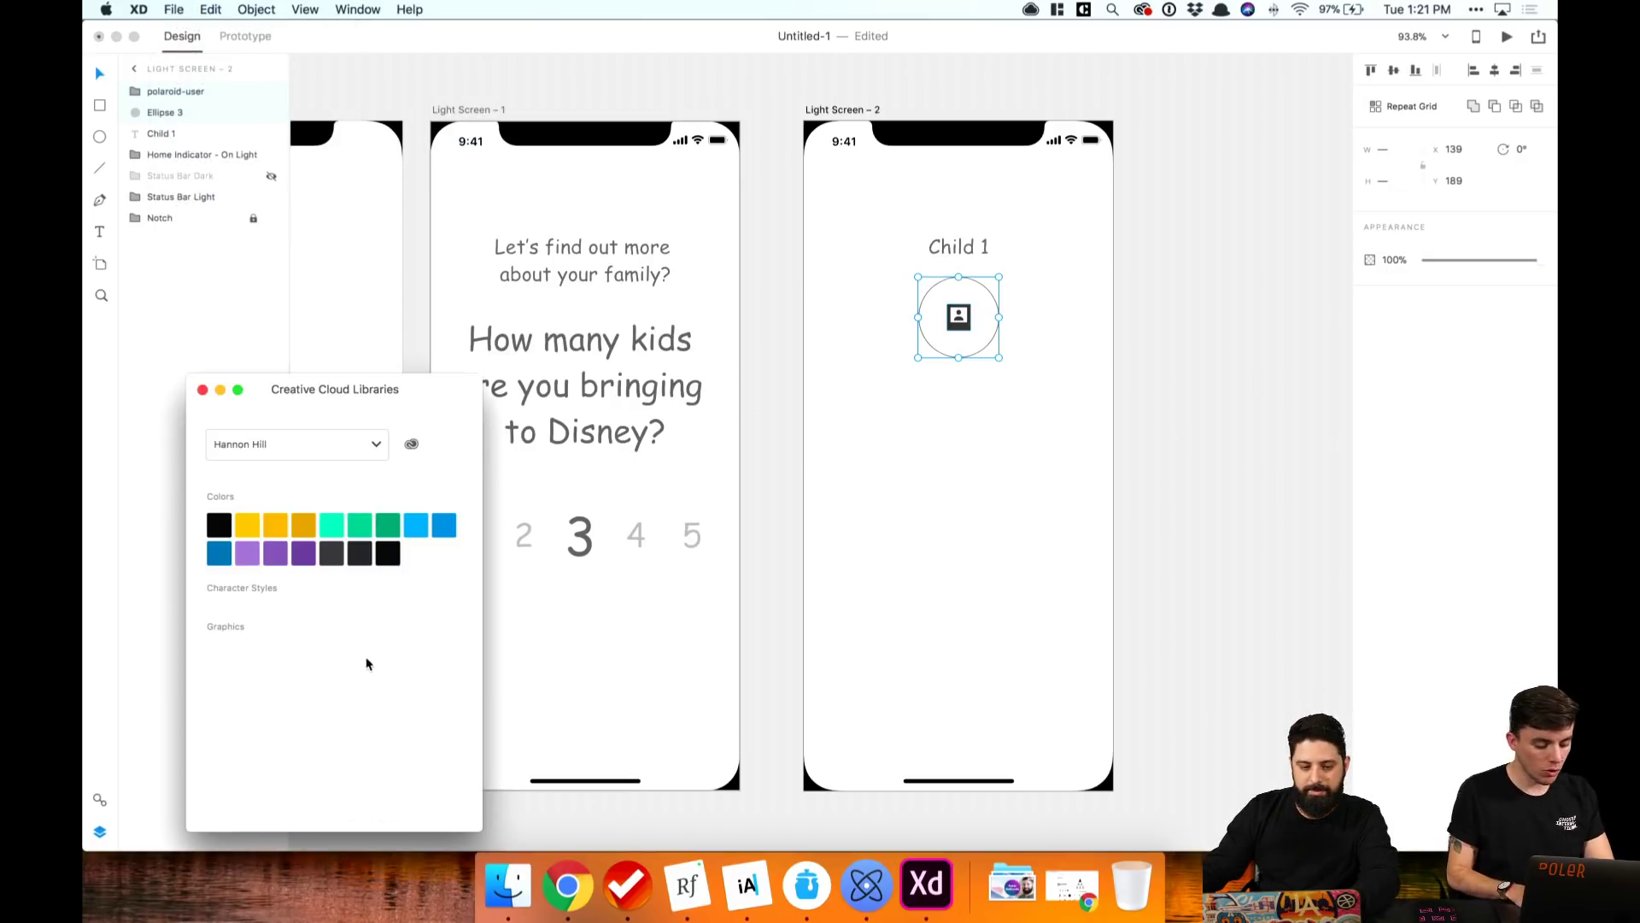
left_click(382, 446)
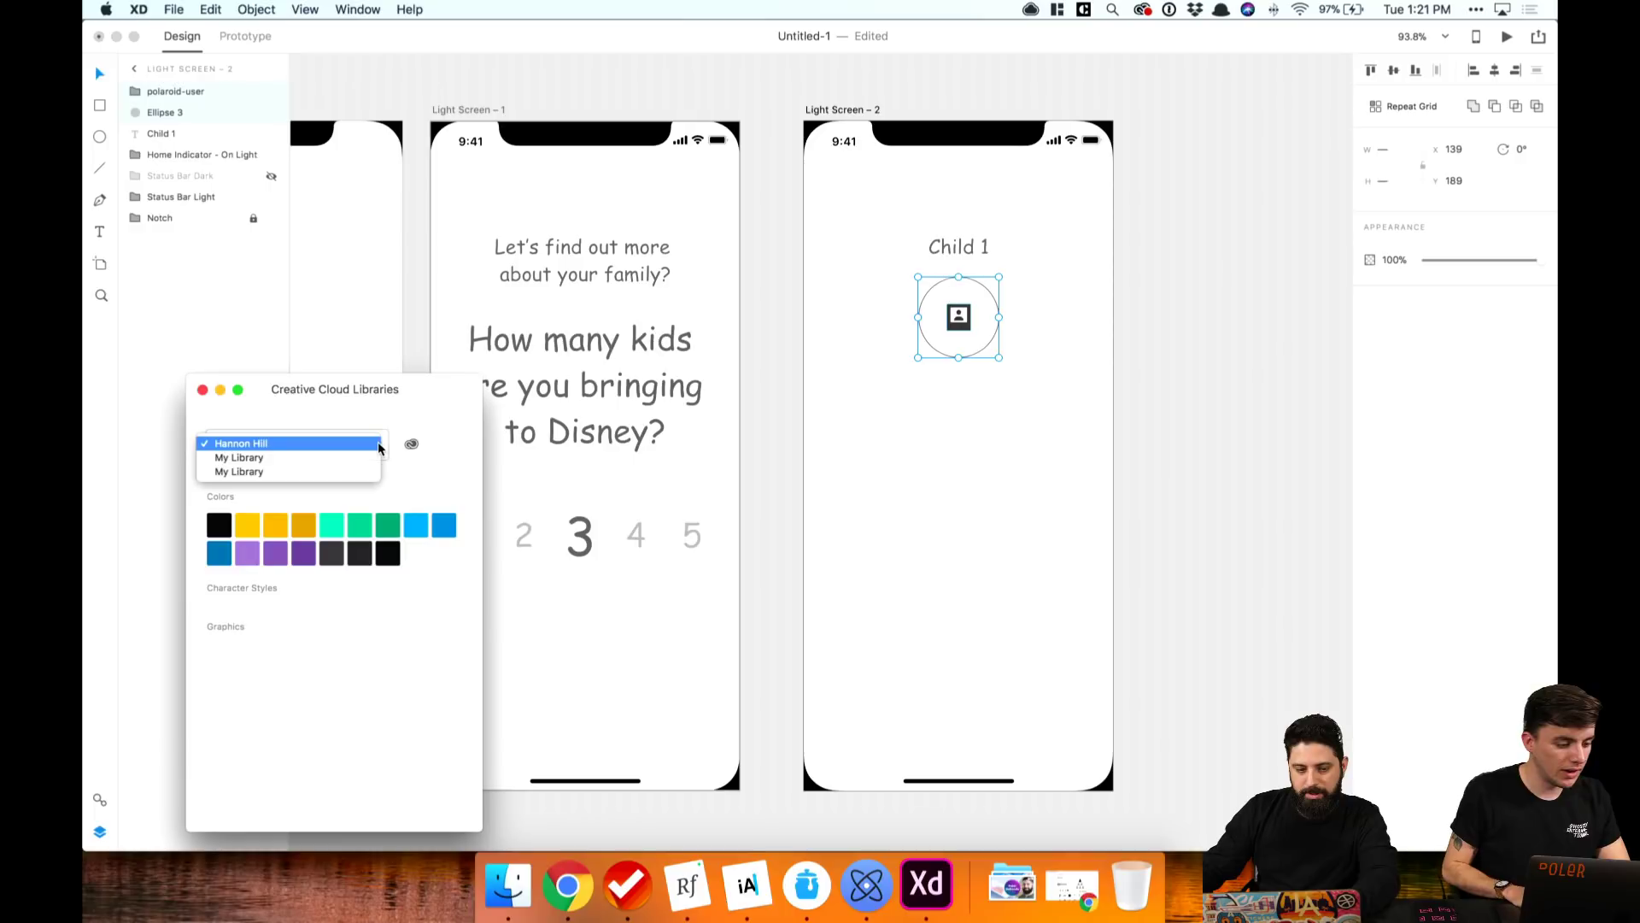
left_click(368, 458)
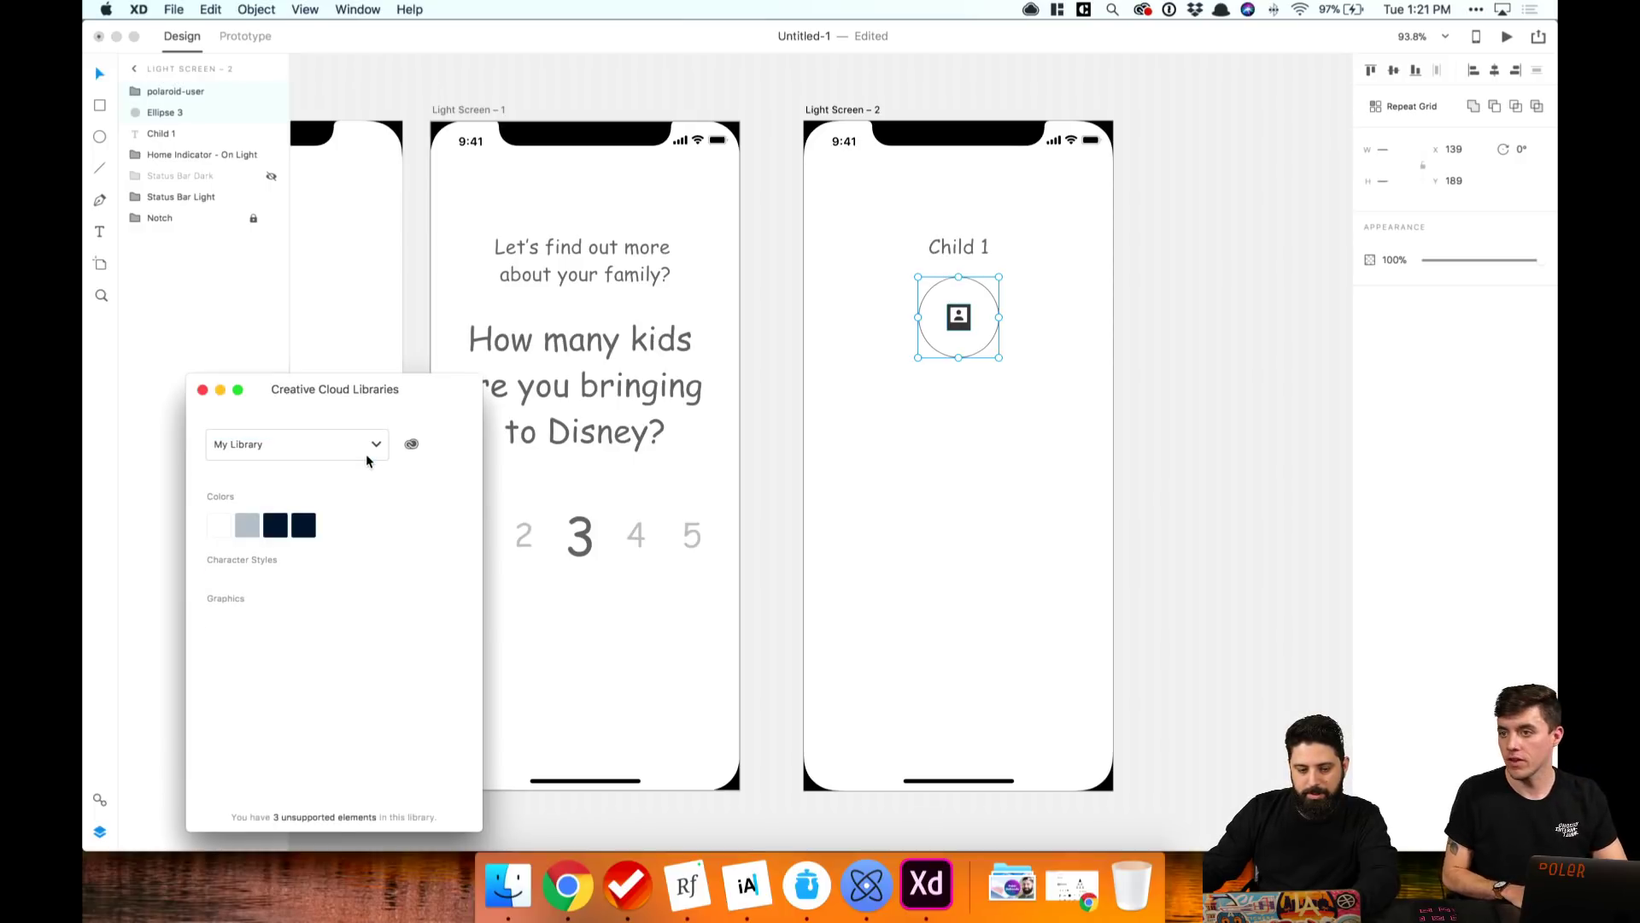
left_click(364, 445)
left_click(360, 466)
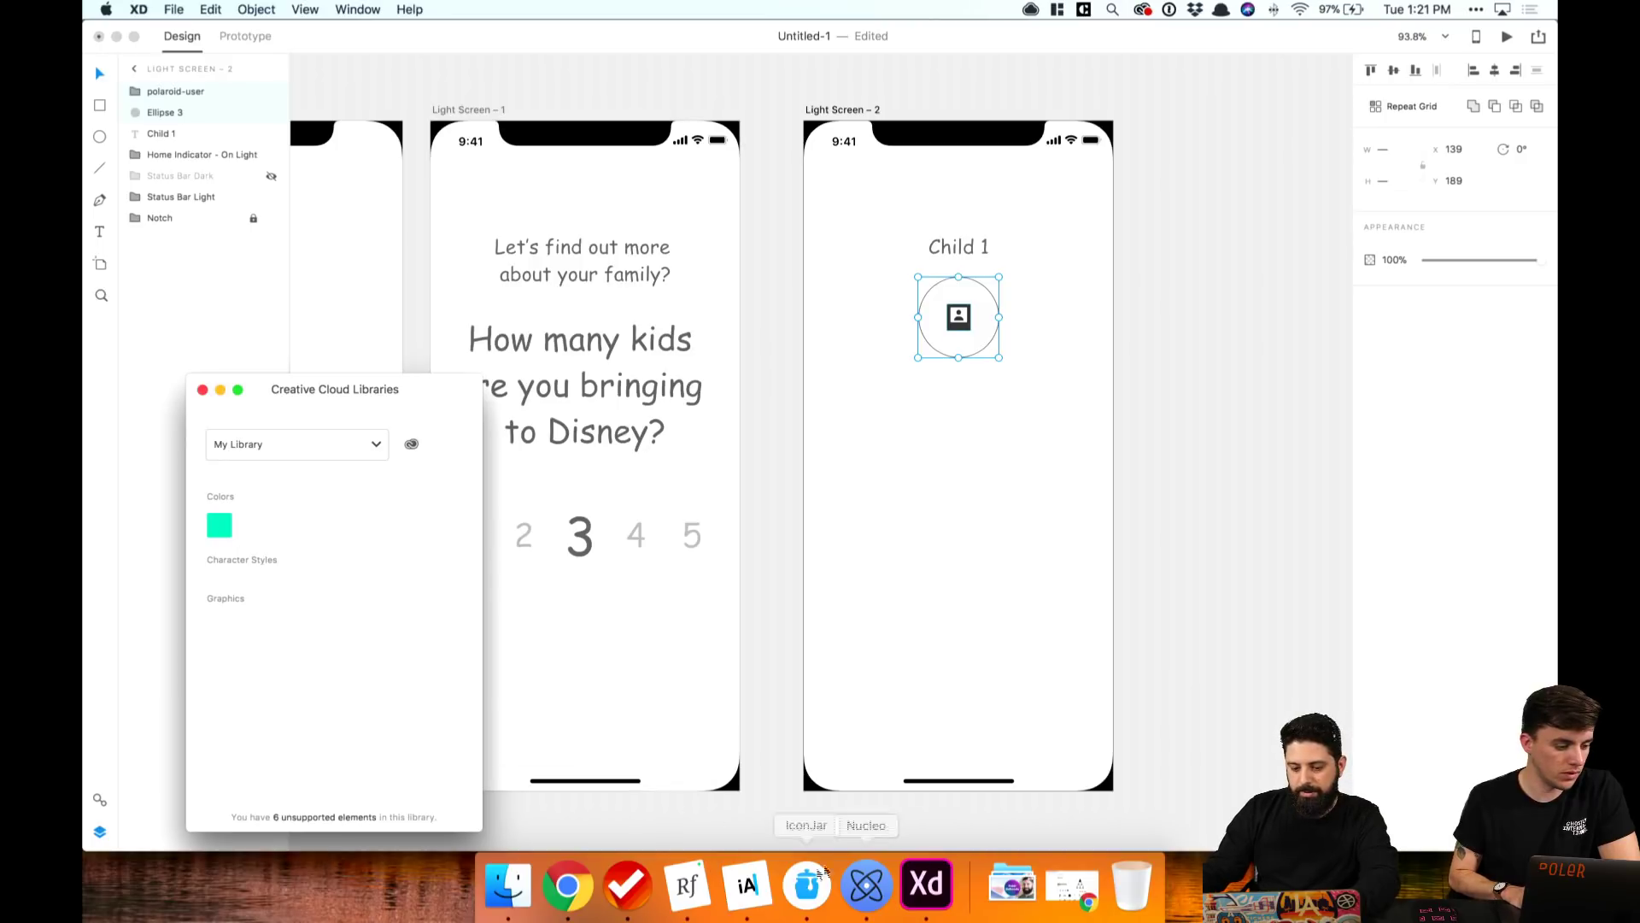
Step: Try to add the polaroid-user icon from Nucleo to the My Library graphics, and close the libraries window
left_click(865, 887)
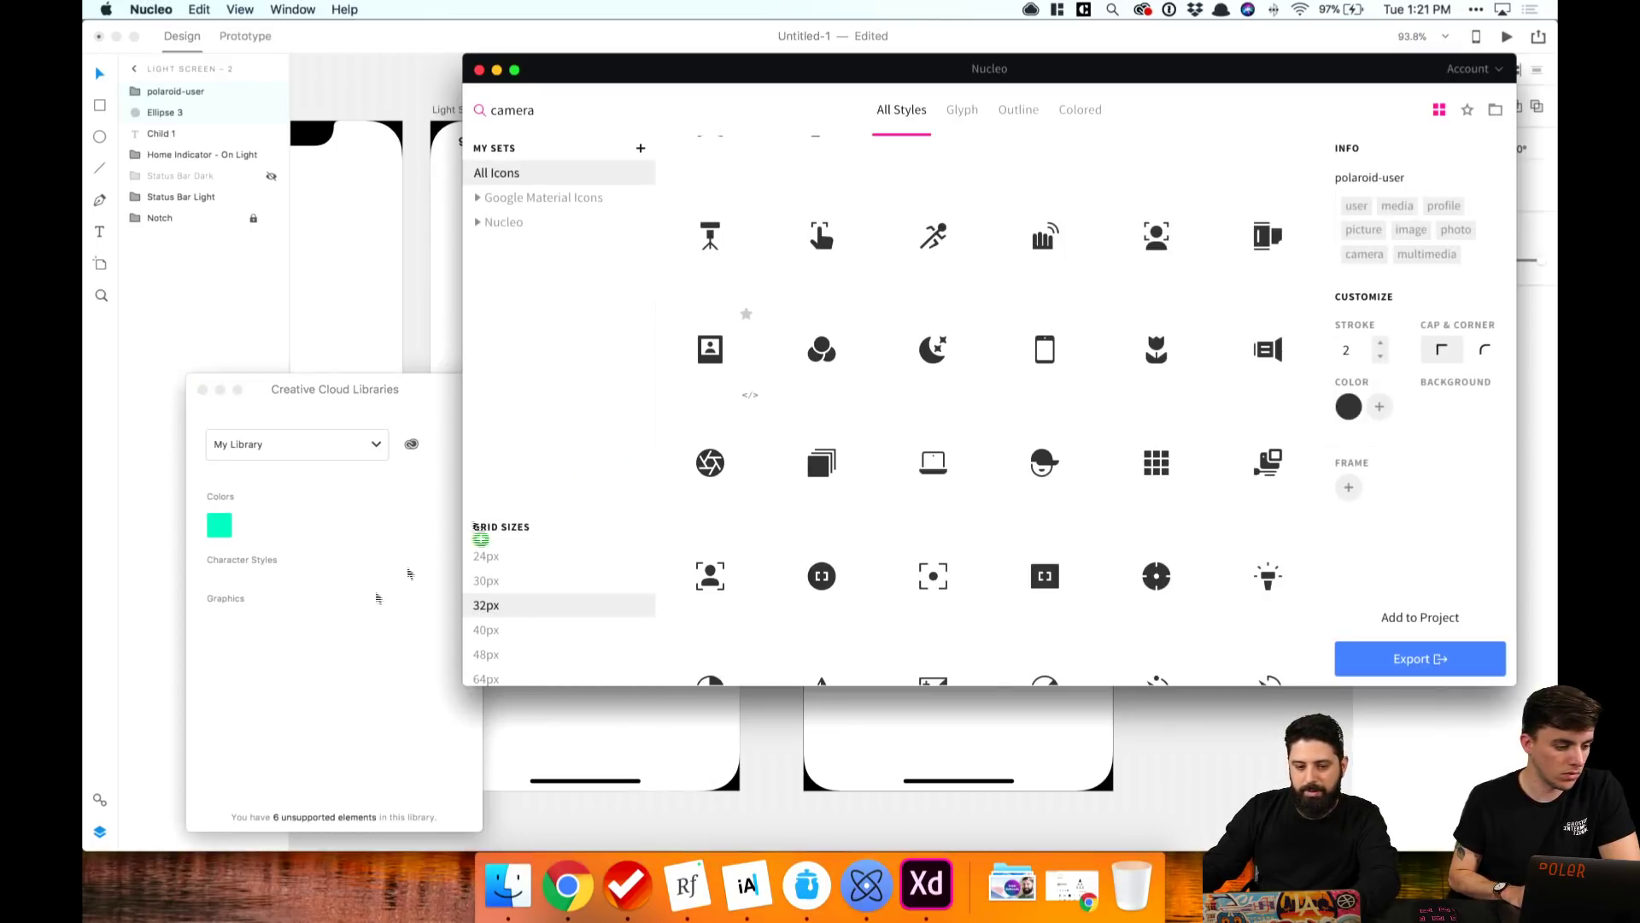
left_click(240, 672)
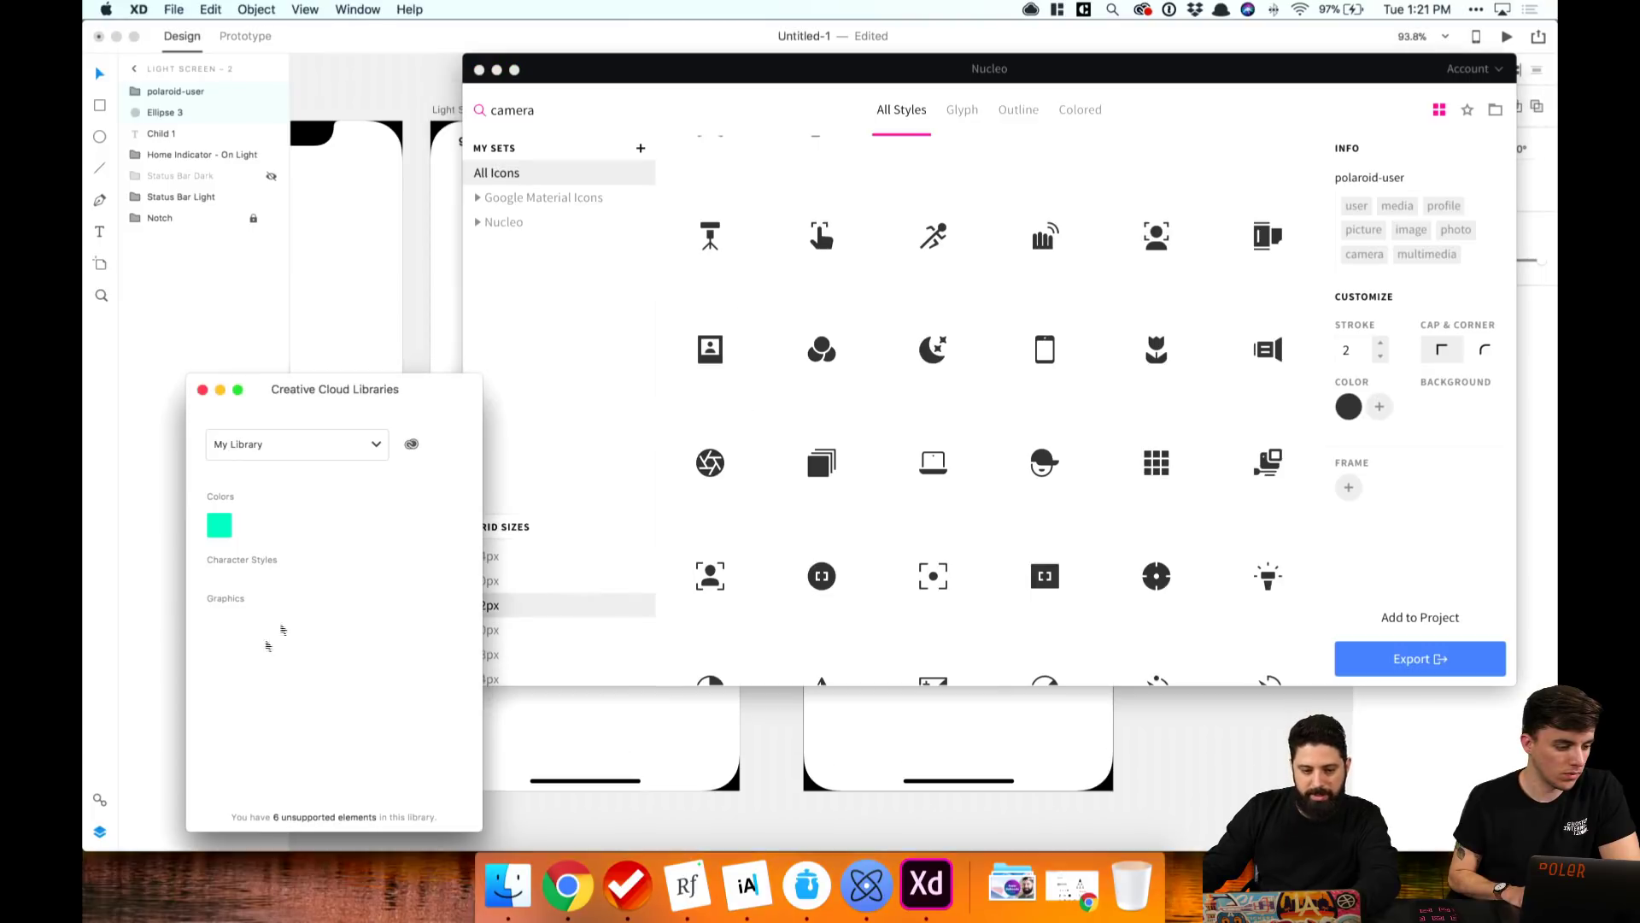
left_click(414, 343)
left_click(202, 388)
Step: Select the polaroid-user icon with its circle and move them slightly down, widening the gap below the Child 1 heading
left_click(397, 403)
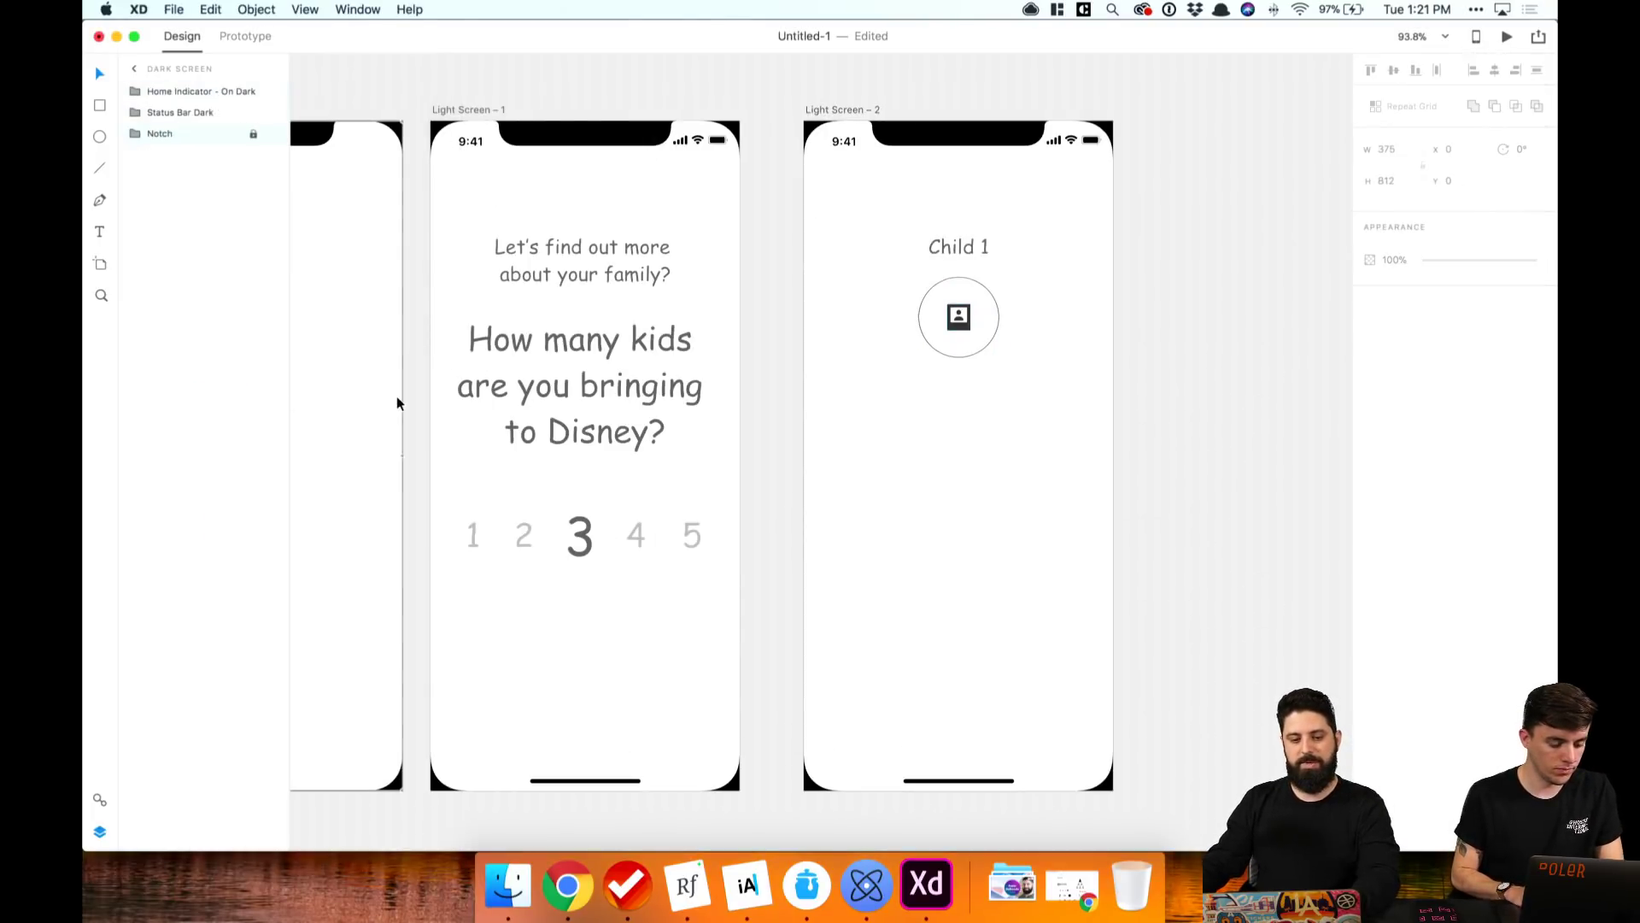
left_click_drag(908, 275, 959, 360)
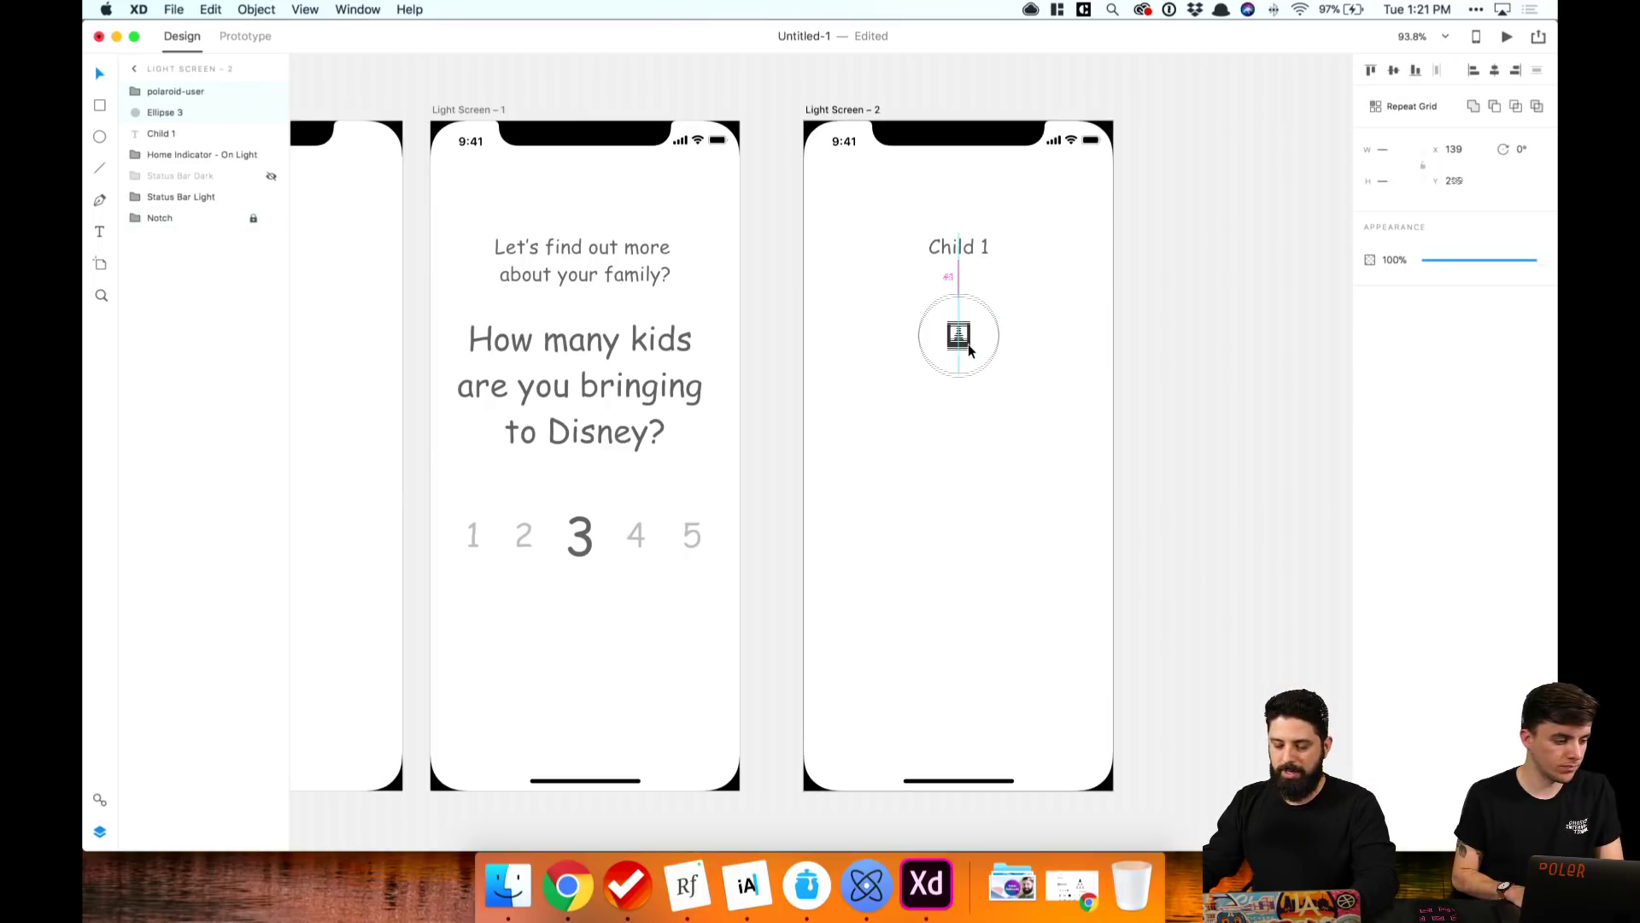
left_click(1033, 312)
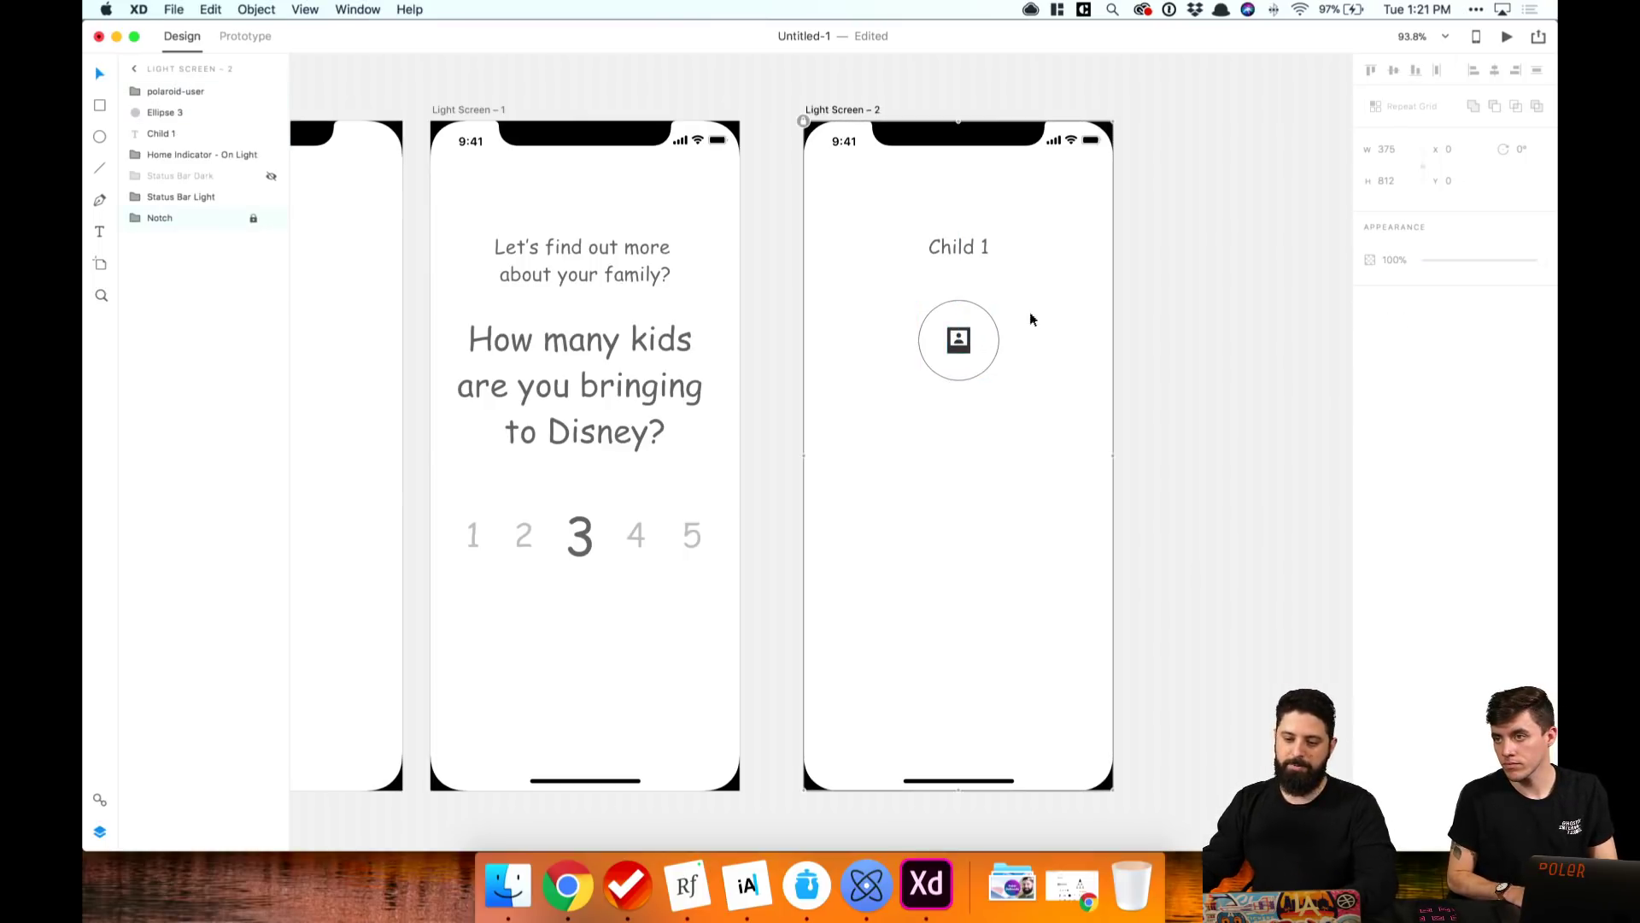
Step: Copy the upper input-field rectangle from the login artboard onto the Child 1 artboard, below the icon circle at X 16, Y 373
scroll(683, 444, "left", 5)
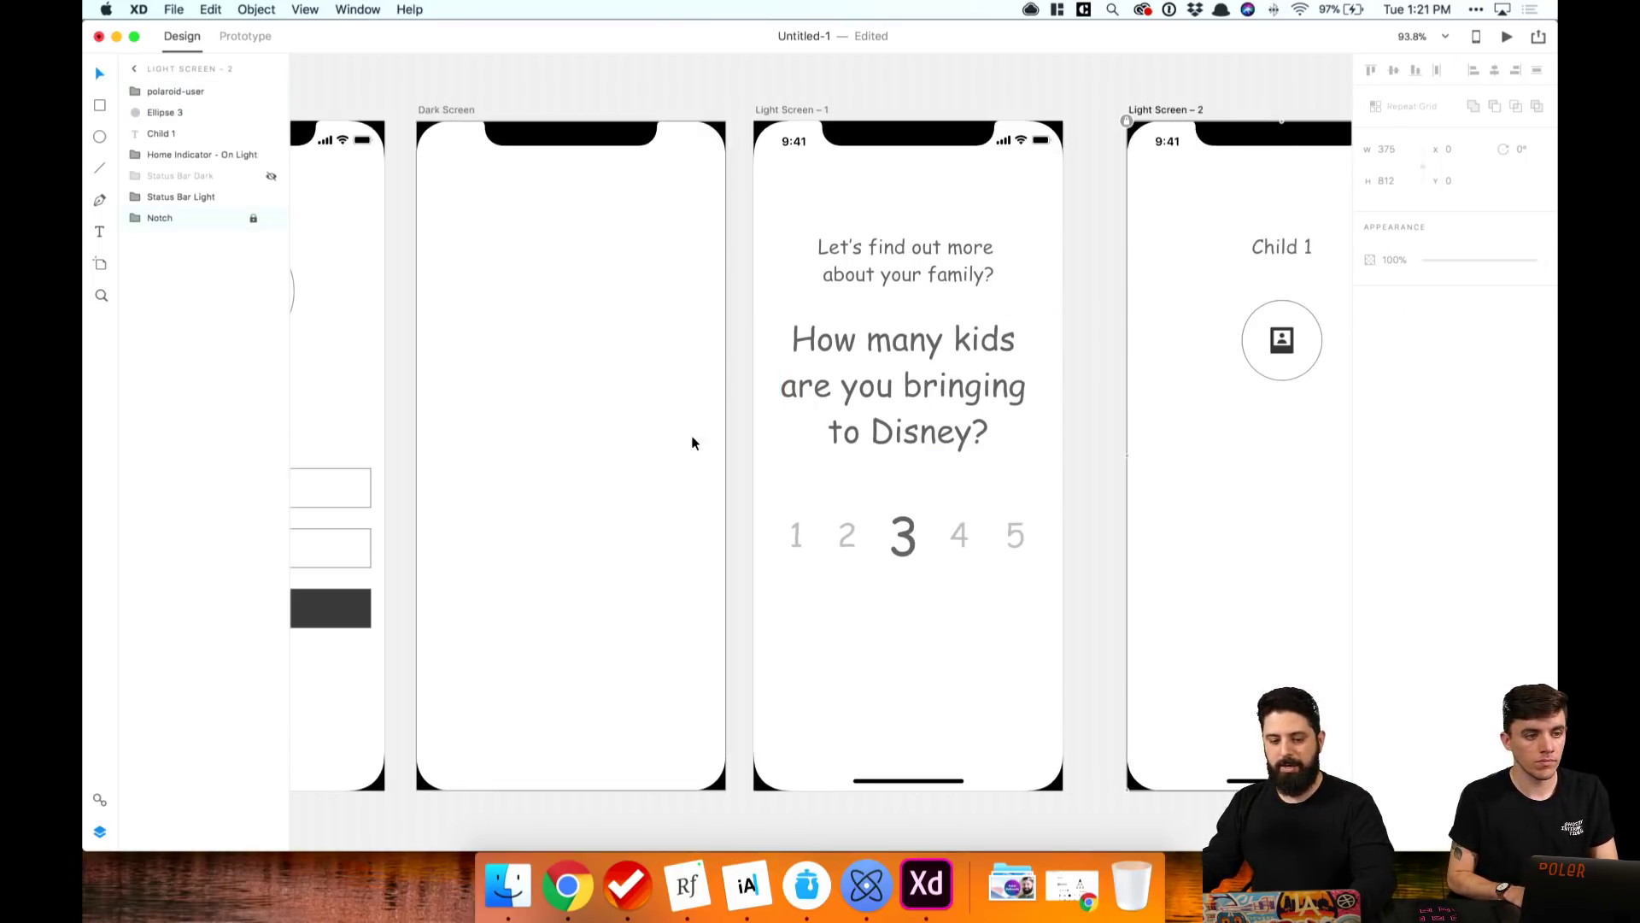
left_click(349, 477)
key("super+c")
scroll(1072, 399, "right", 5)
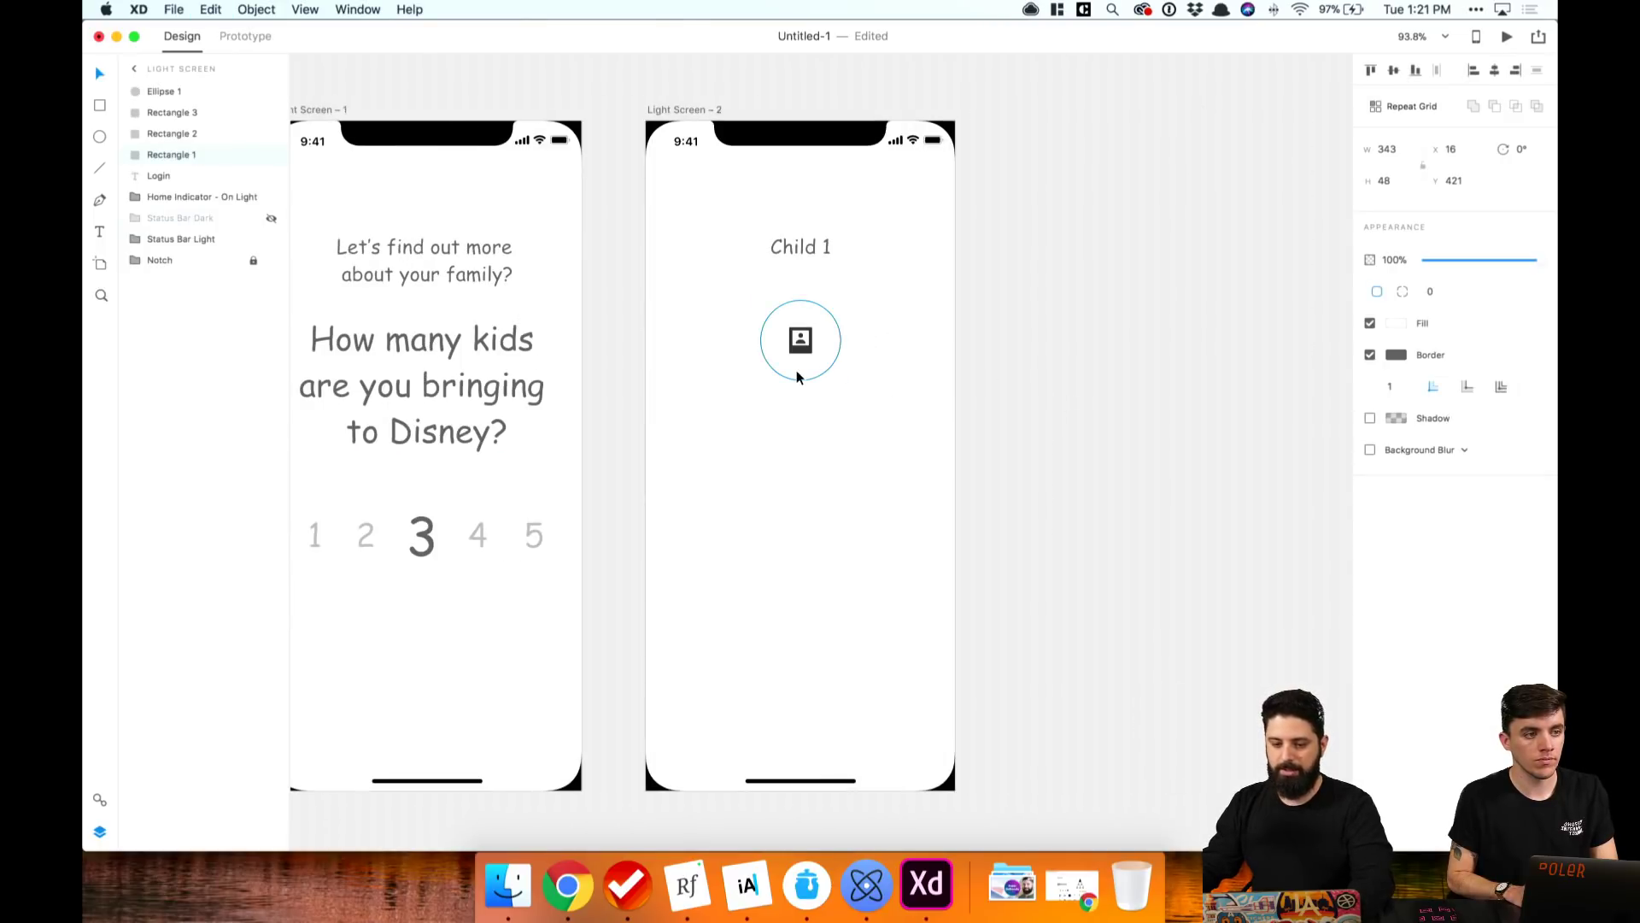
key("super+v")
left_click_drag(832, 476, 838, 437)
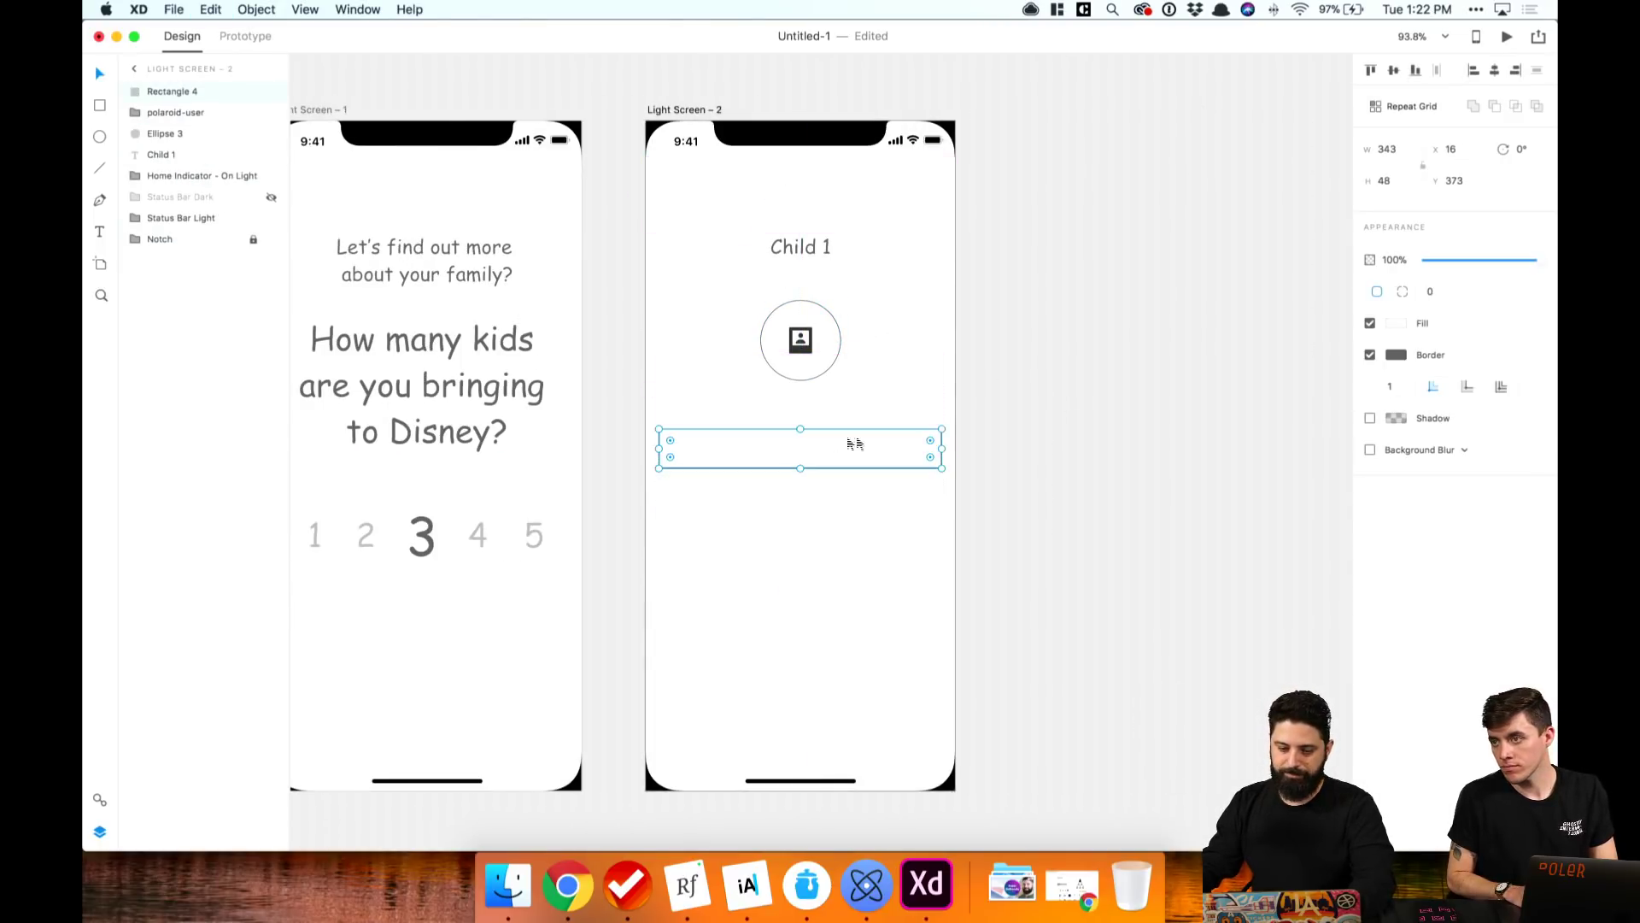
left_click(996, 427)
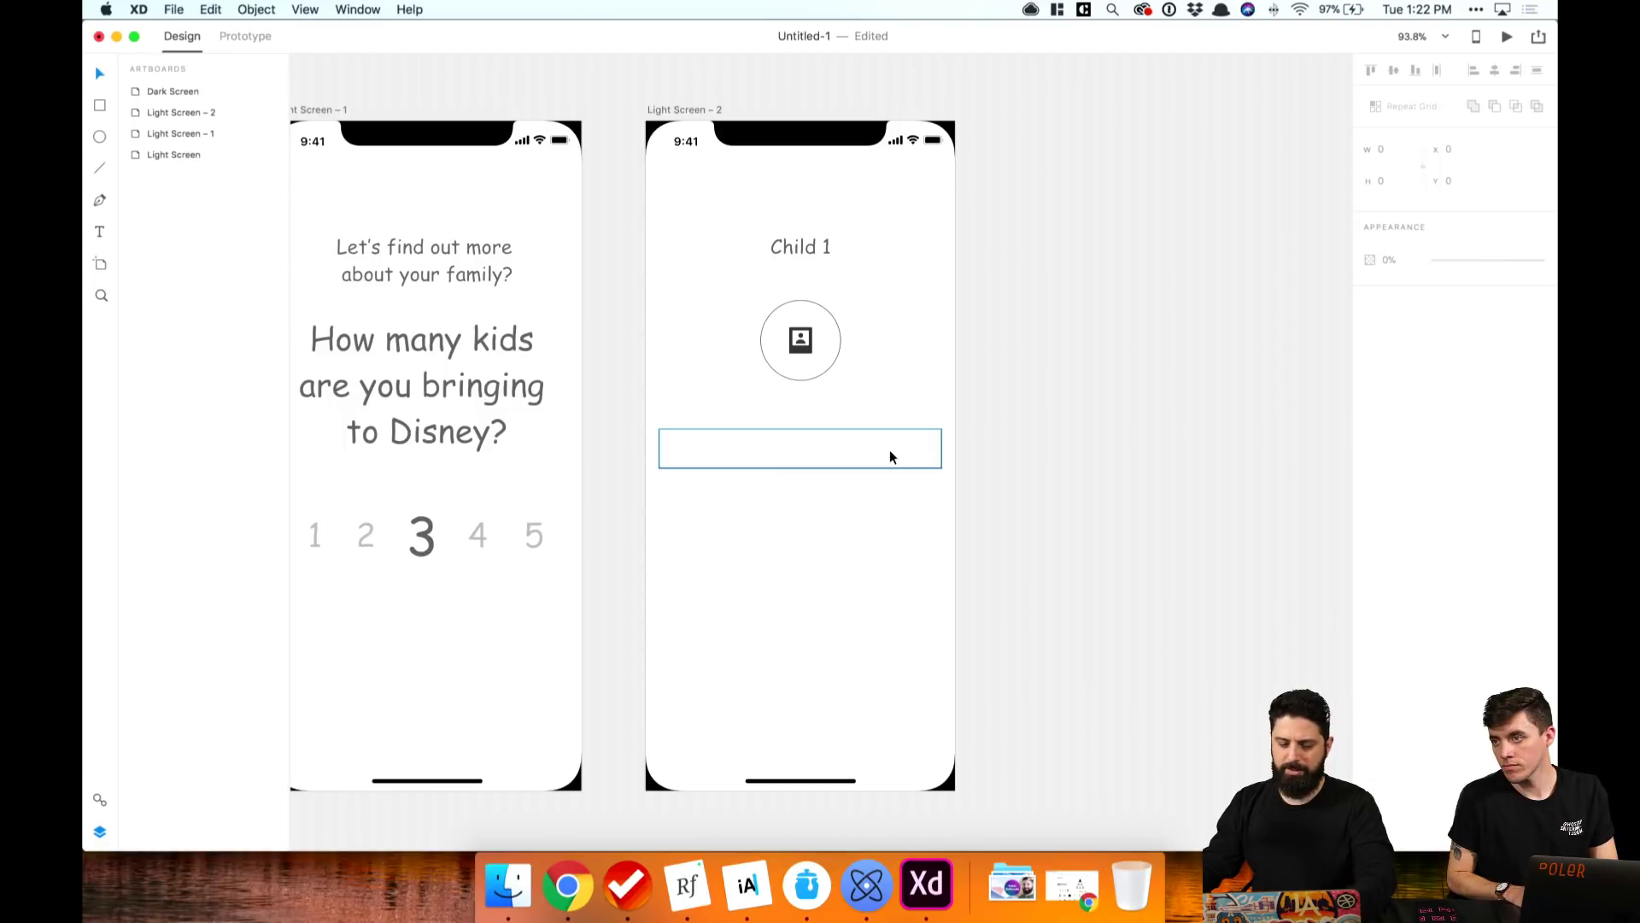
Step: Add the placeholder text "Favorite character, movie or ride" at the input field on the Child 1 artboard
key("t")
left_click(683, 446)
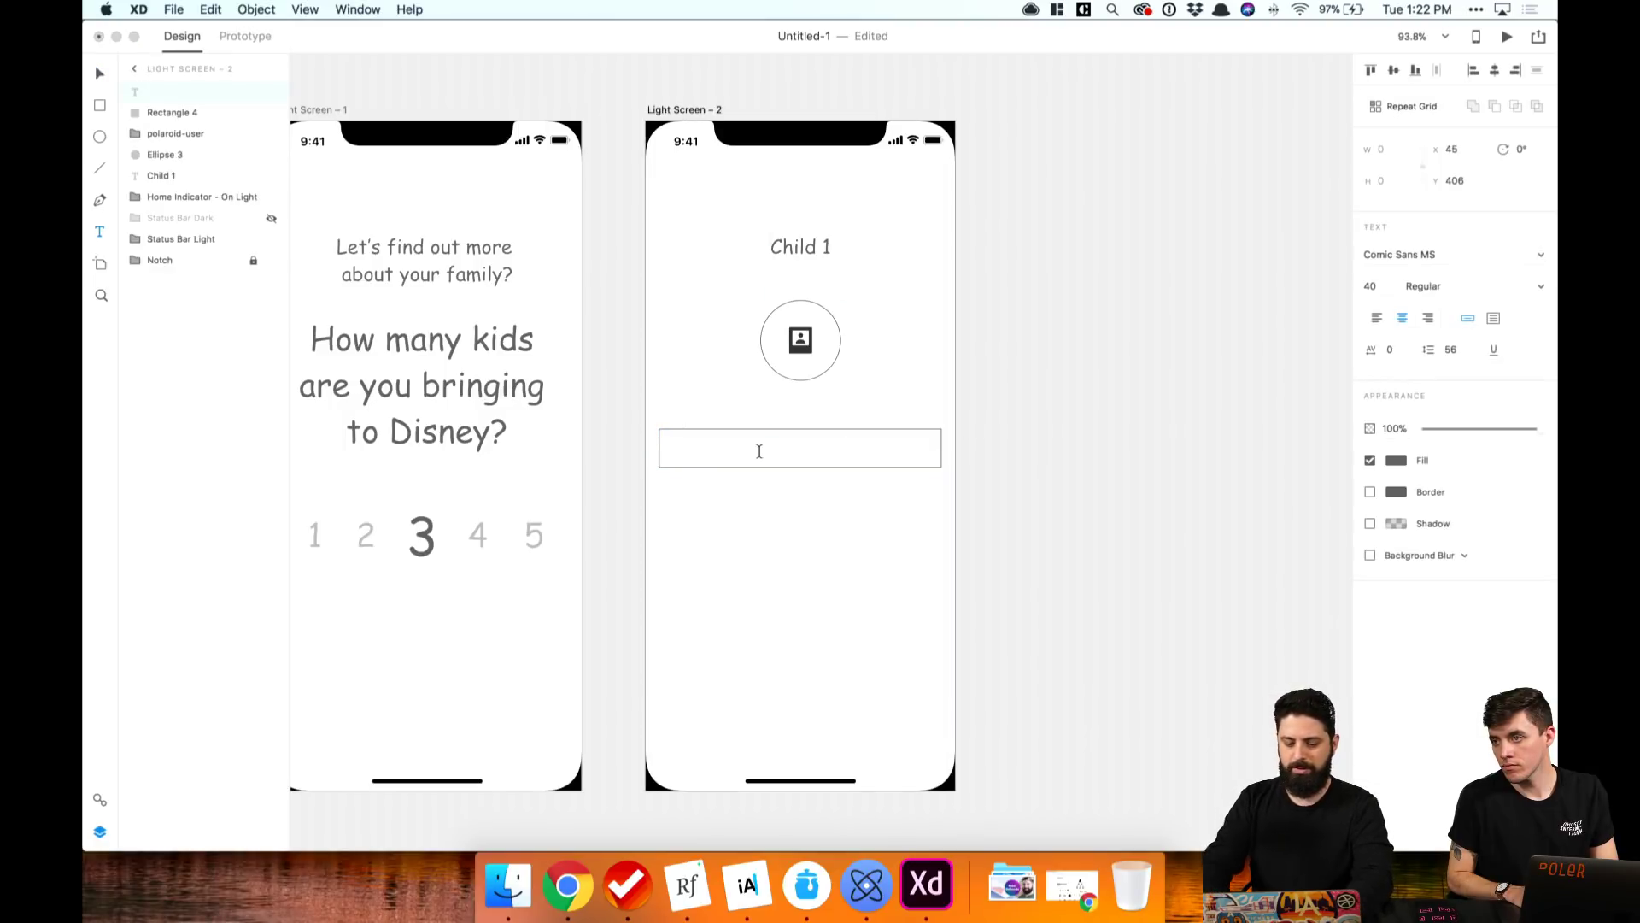
type("What is your c")
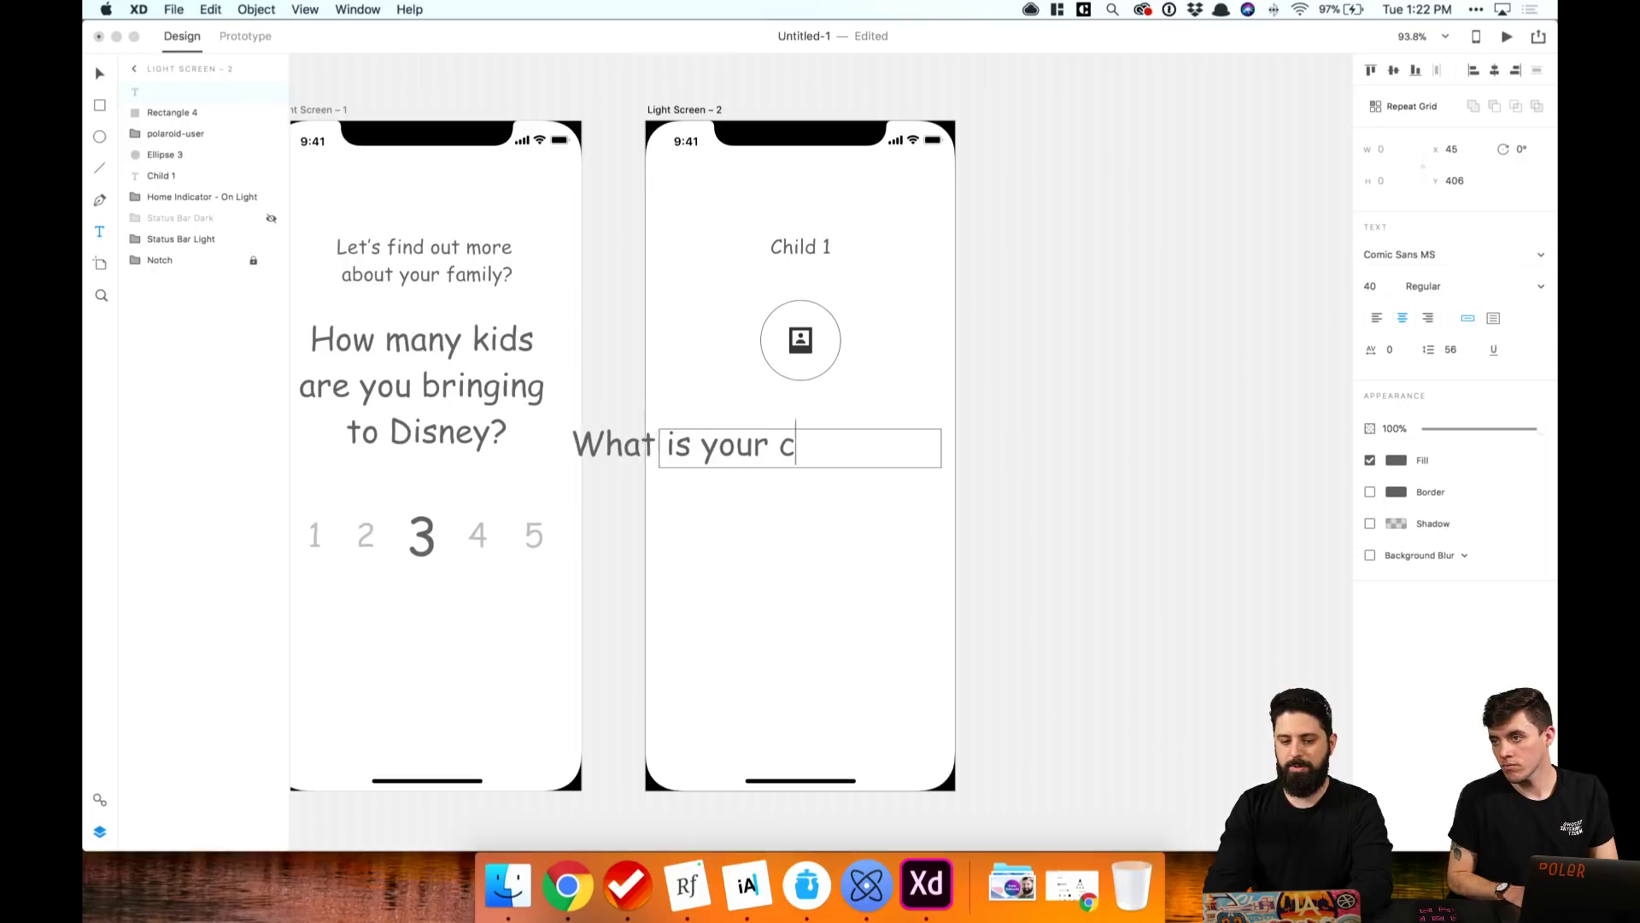
type("hild's fav")
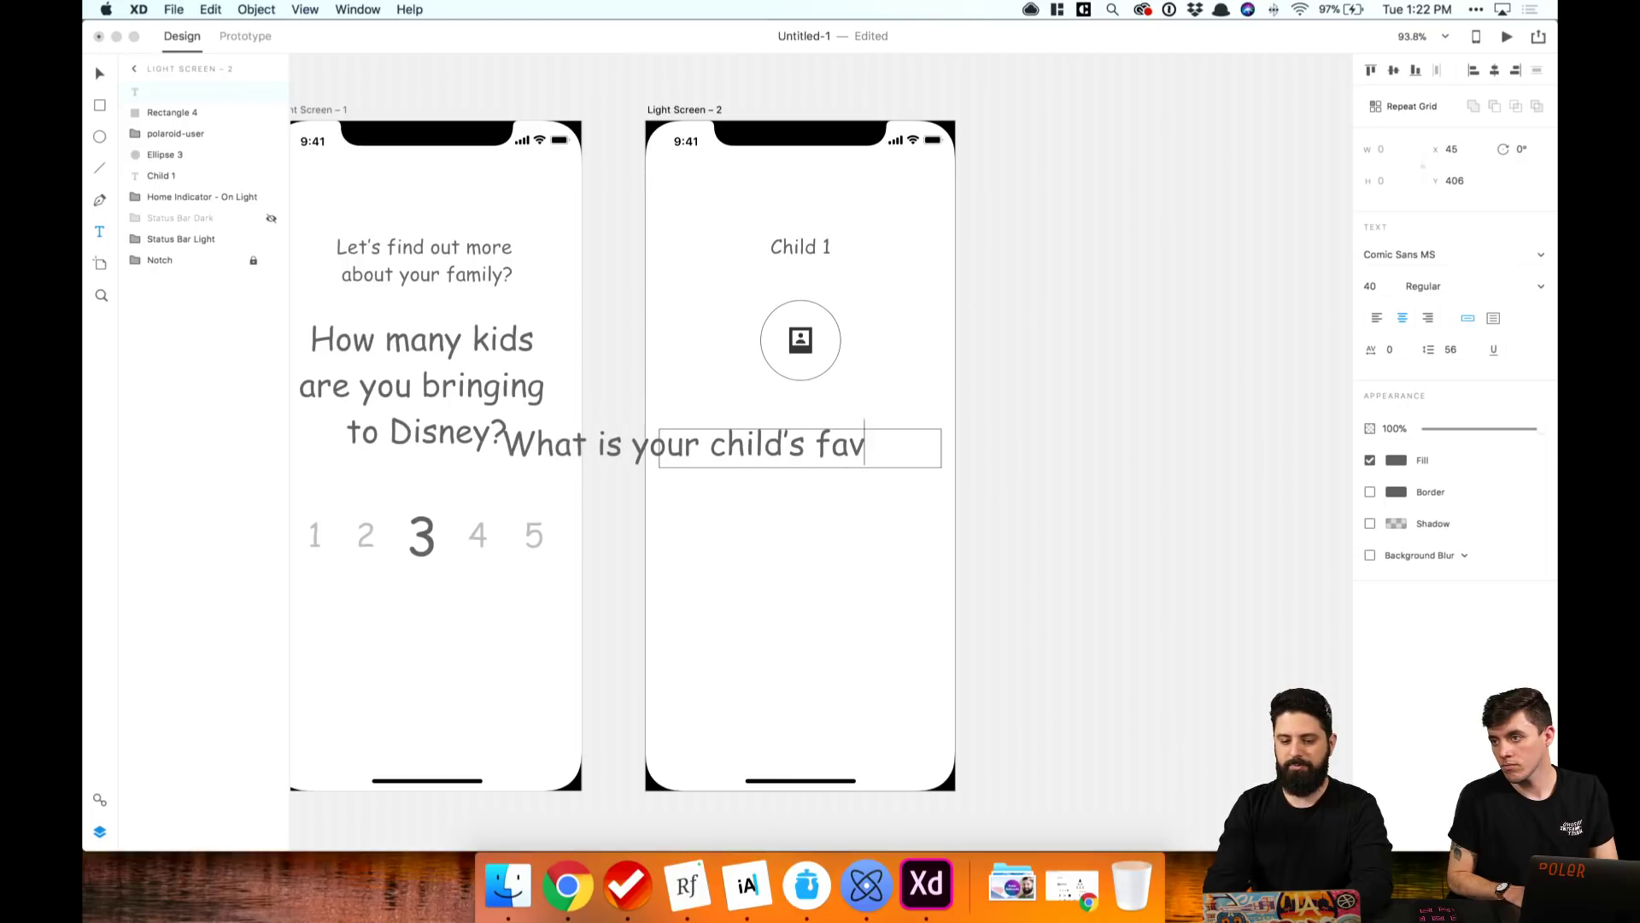
key("super+a")
type("Favorite C")
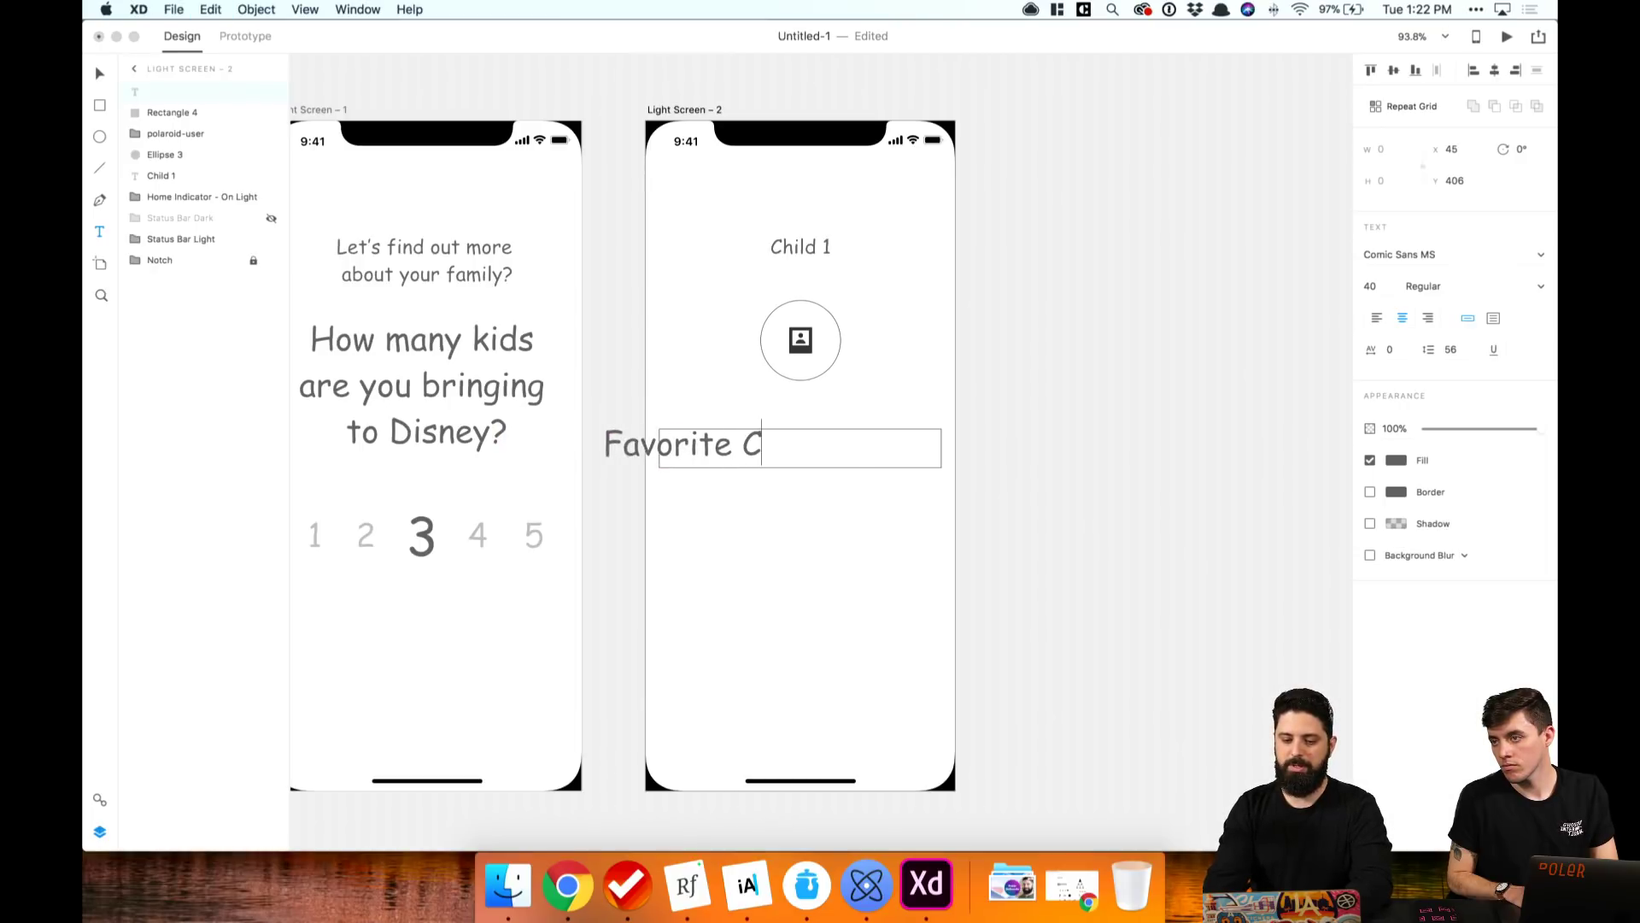
key("BackSpace")
type("character, ")
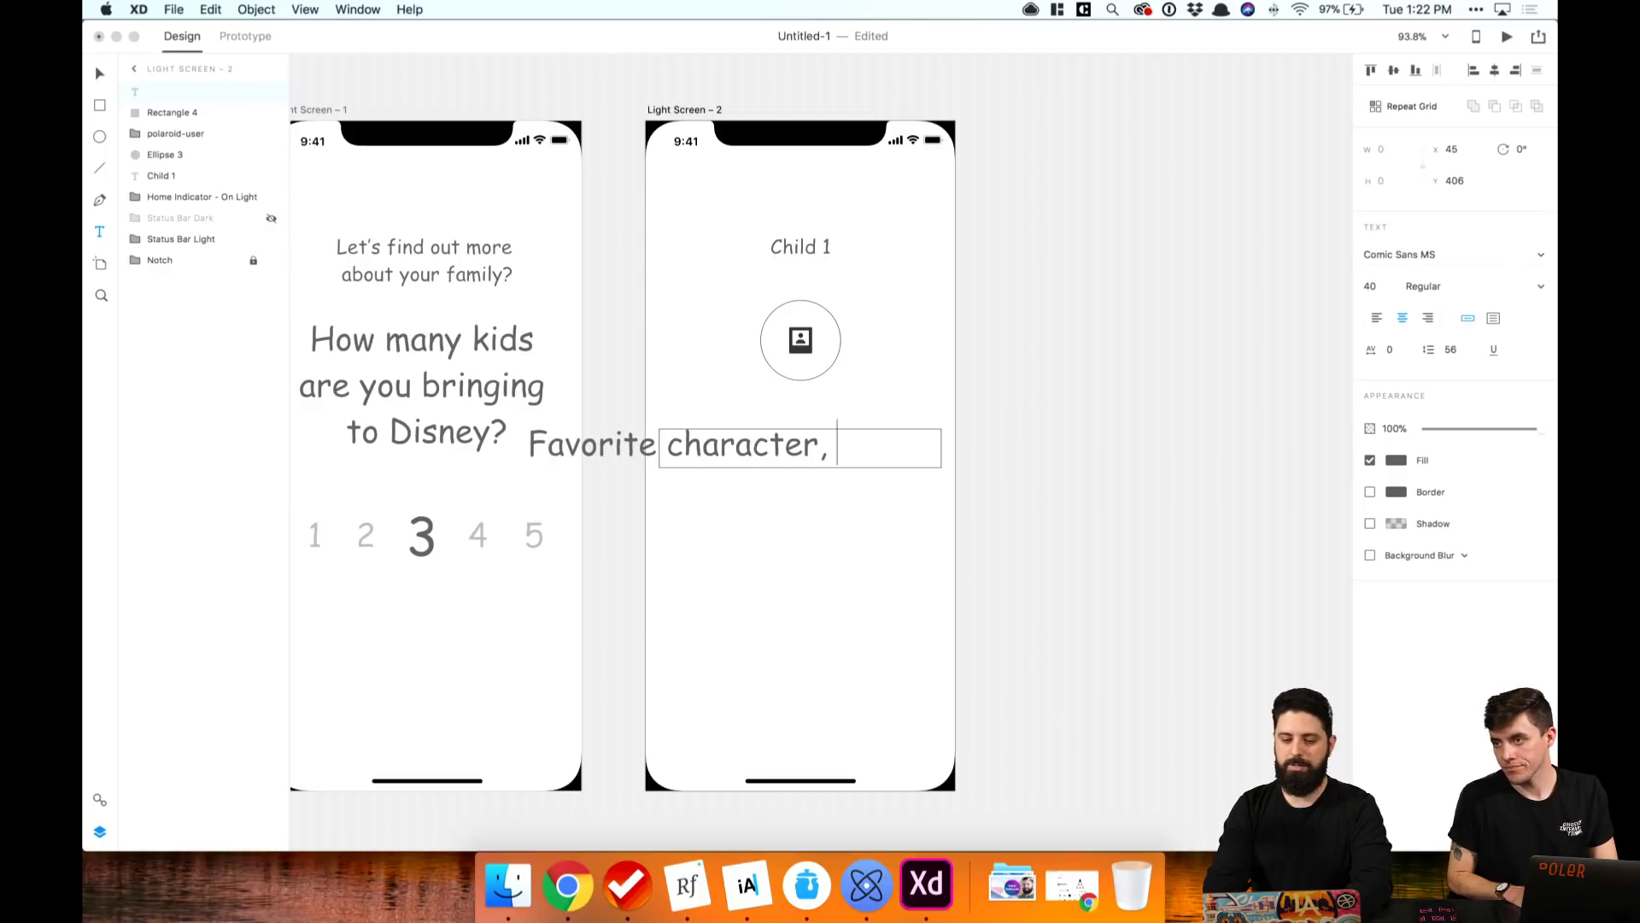
type("movie or ")
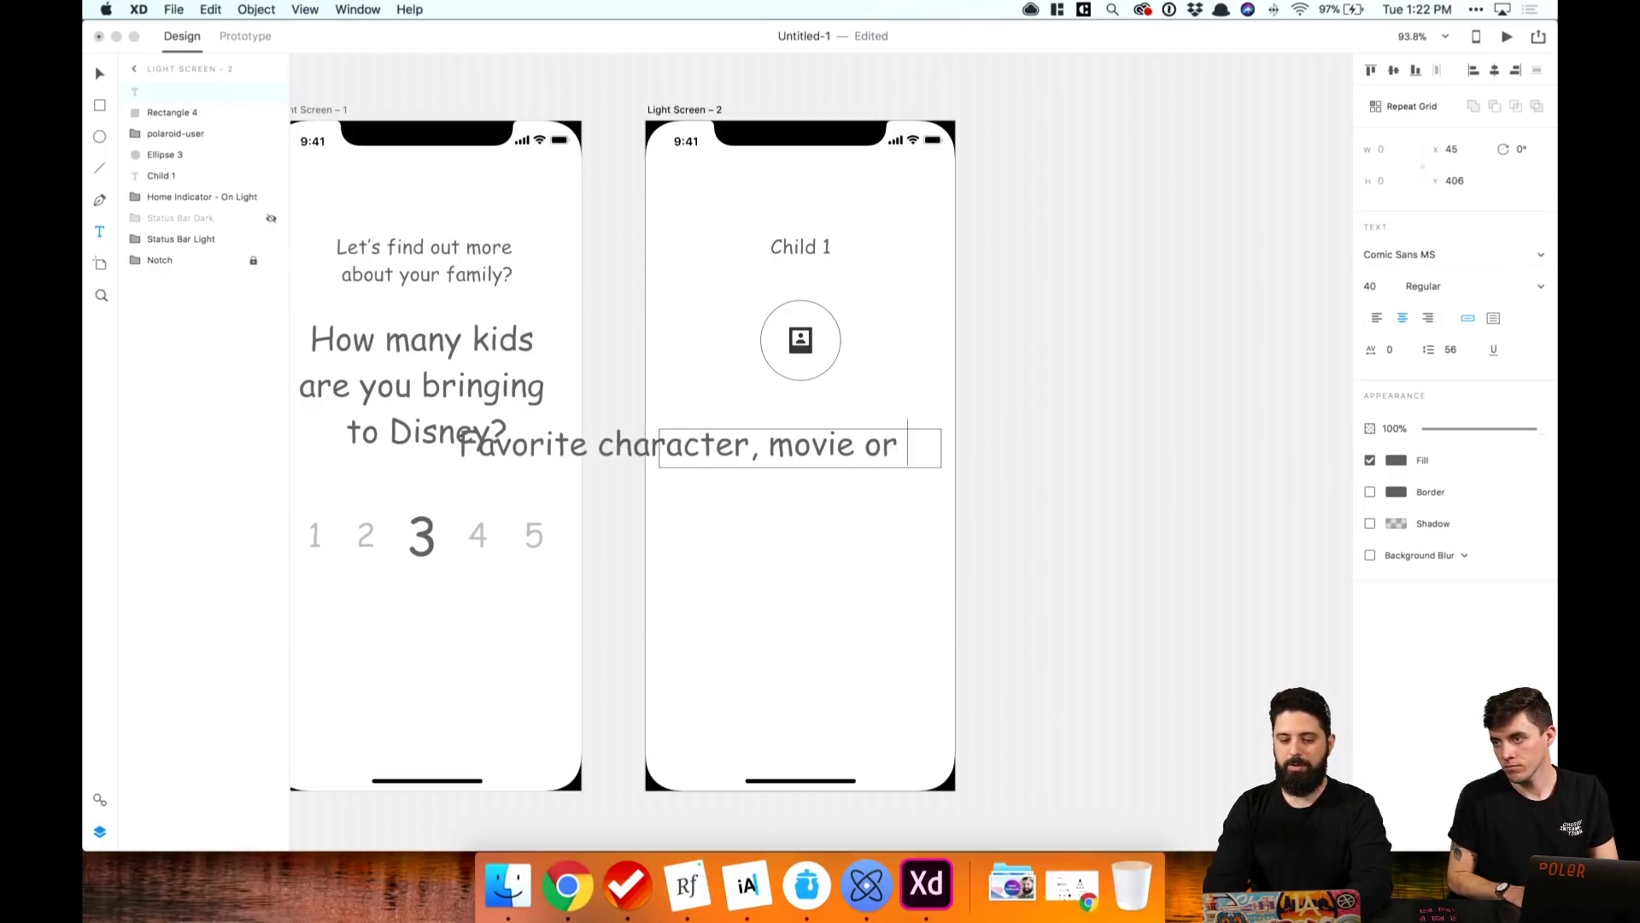
type("ride")
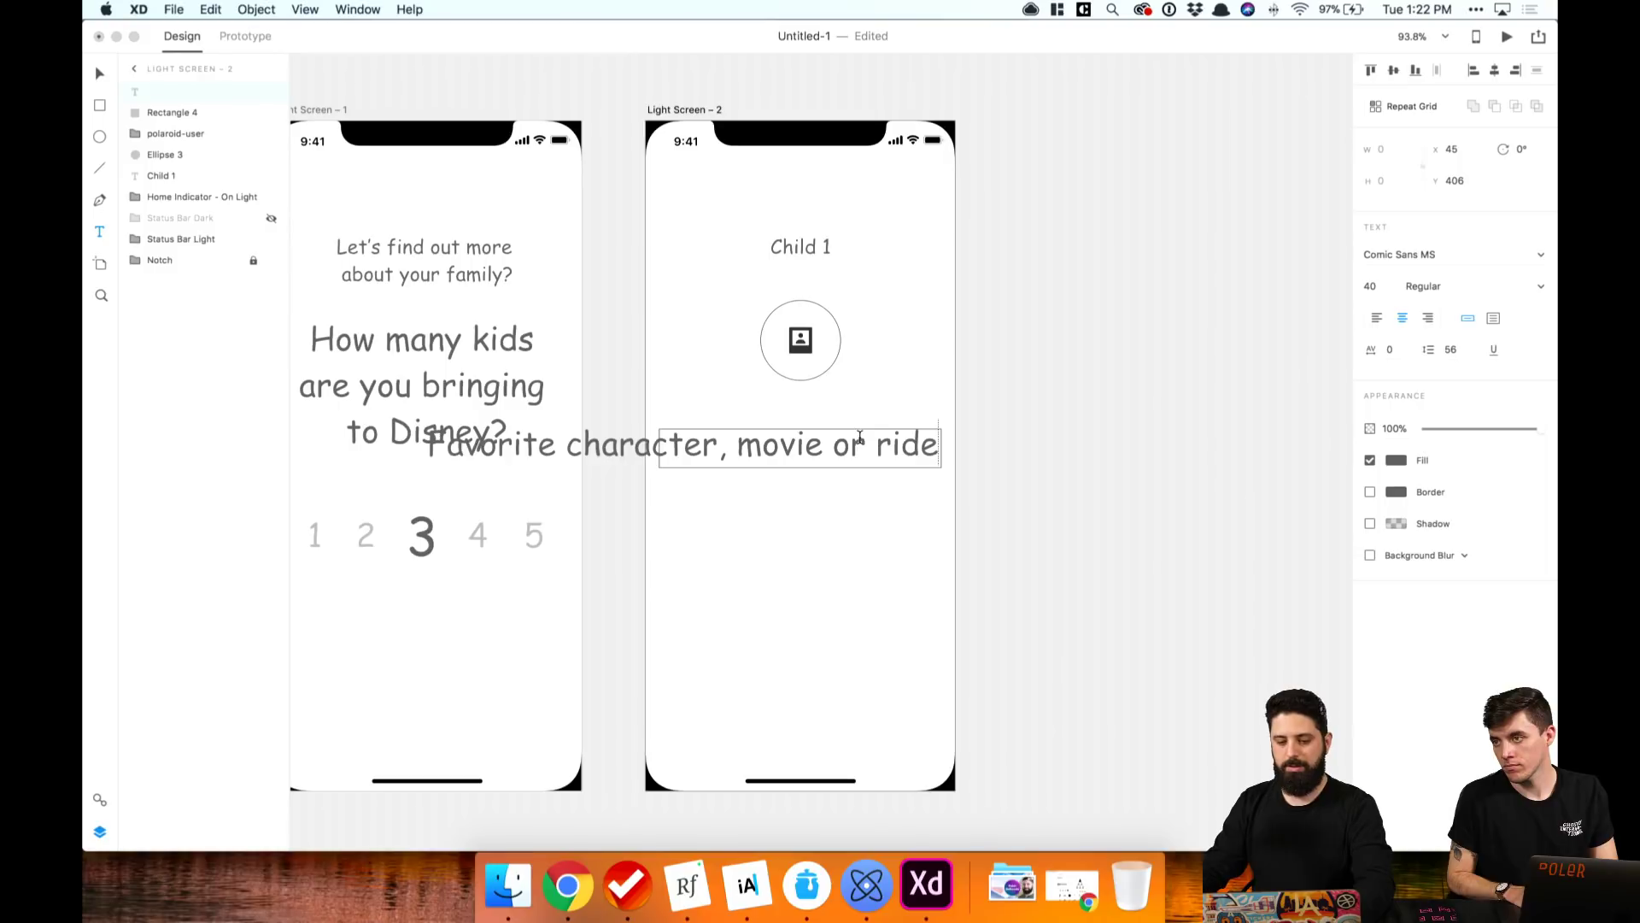
key("Escape")
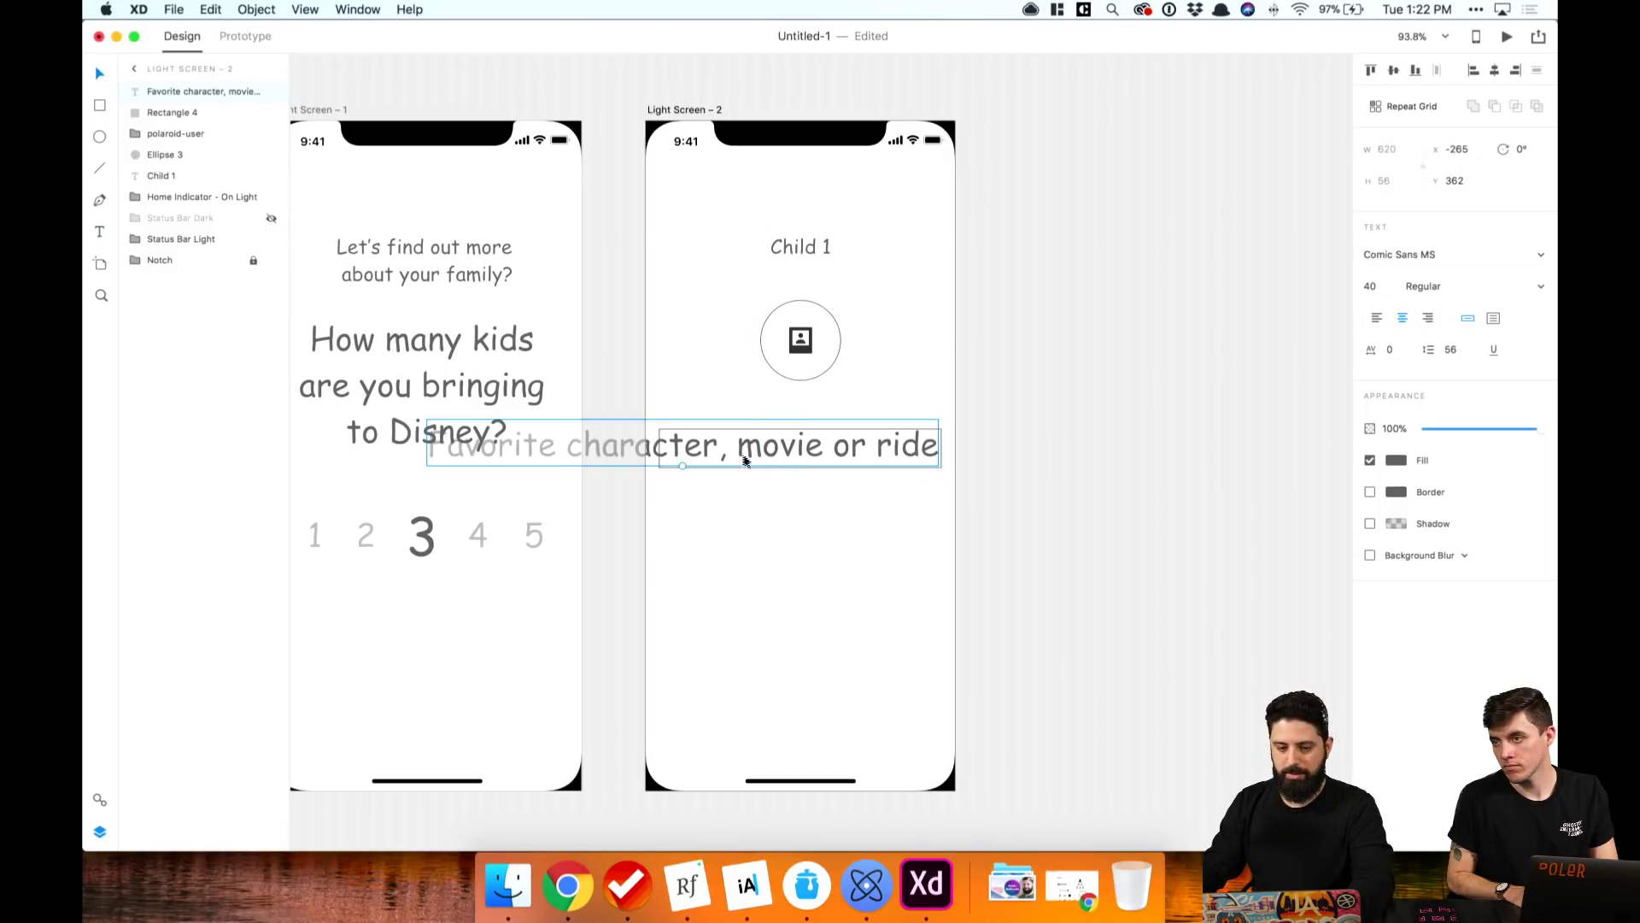
Step: Move the placeholder text to begin inside the input field and set its font size to 16
left_click_drag(745, 461, 989, 463)
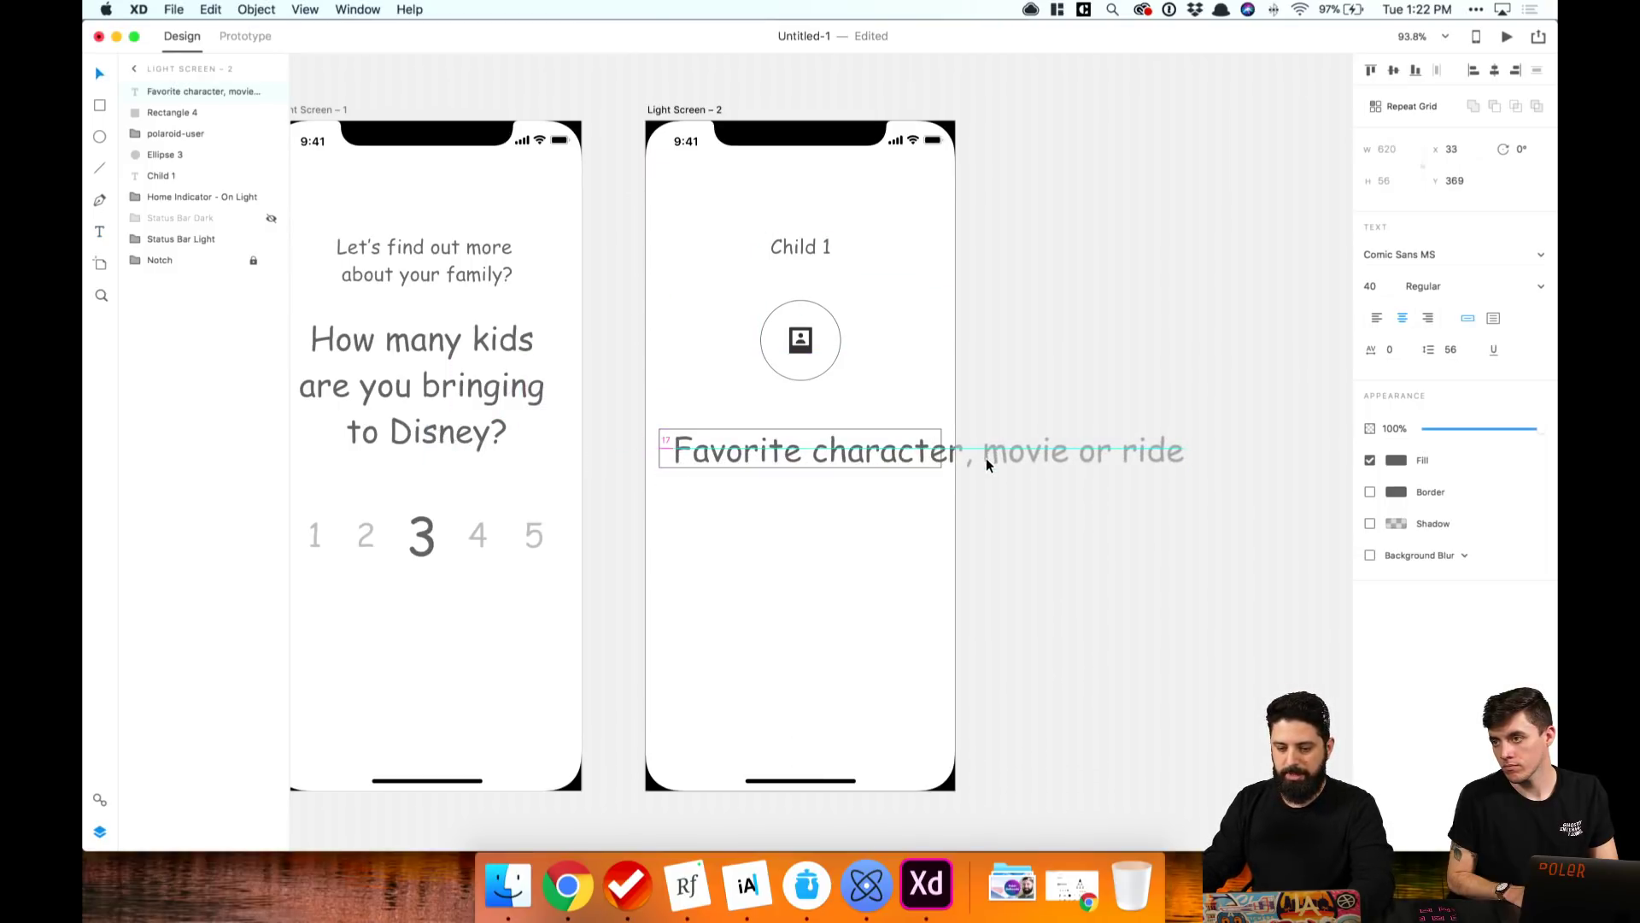
left_click(1494, 322)
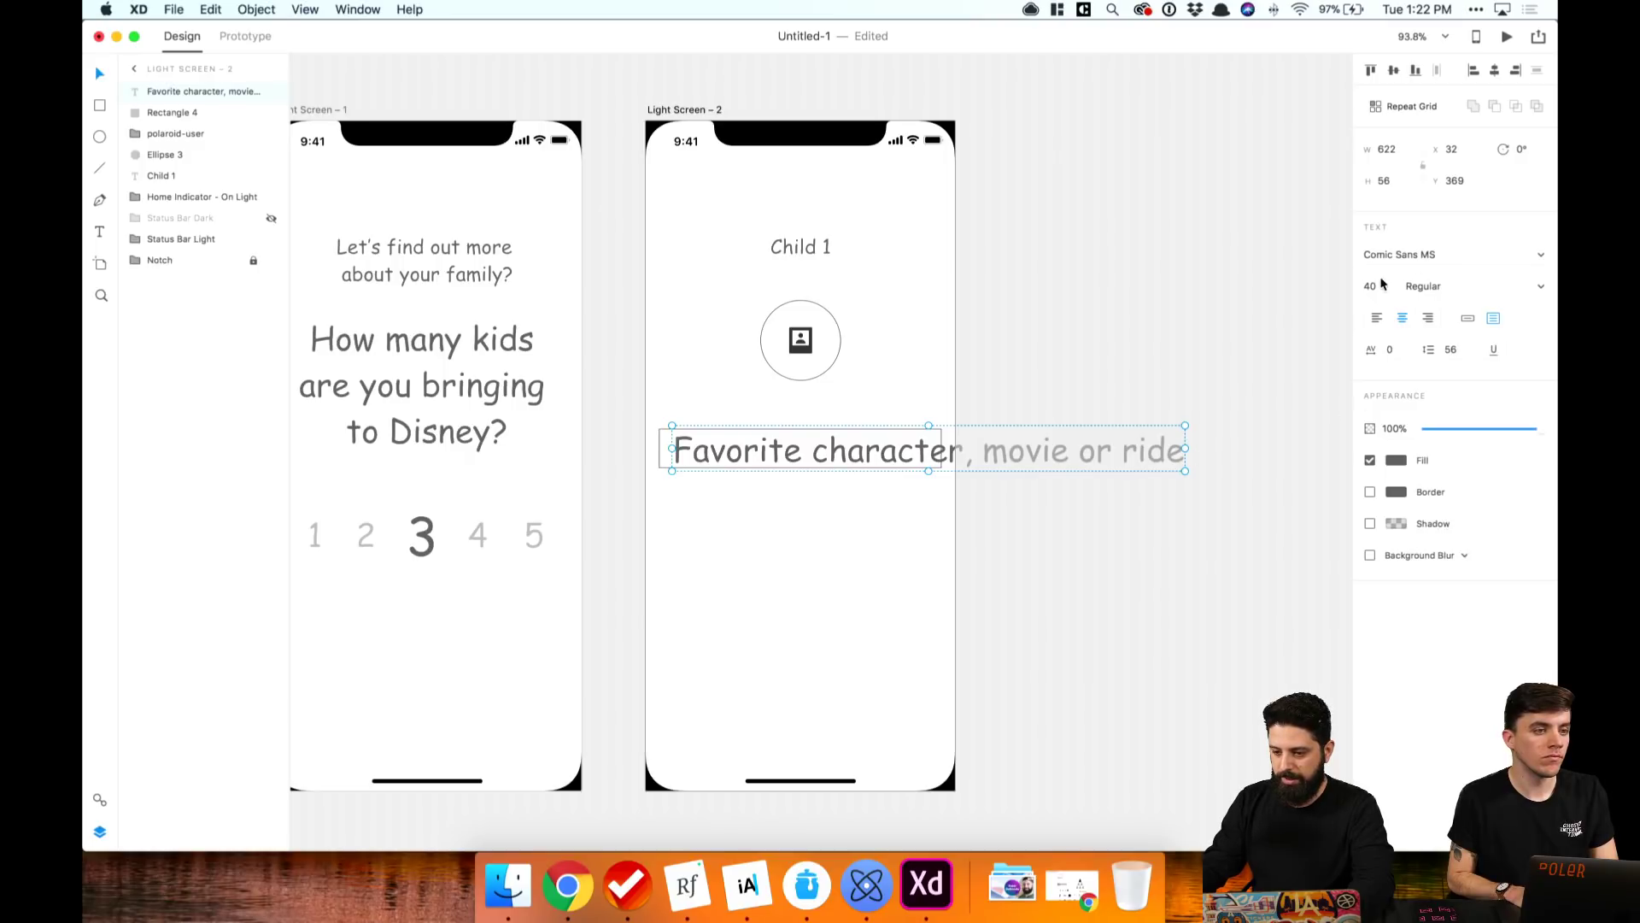
type("1")
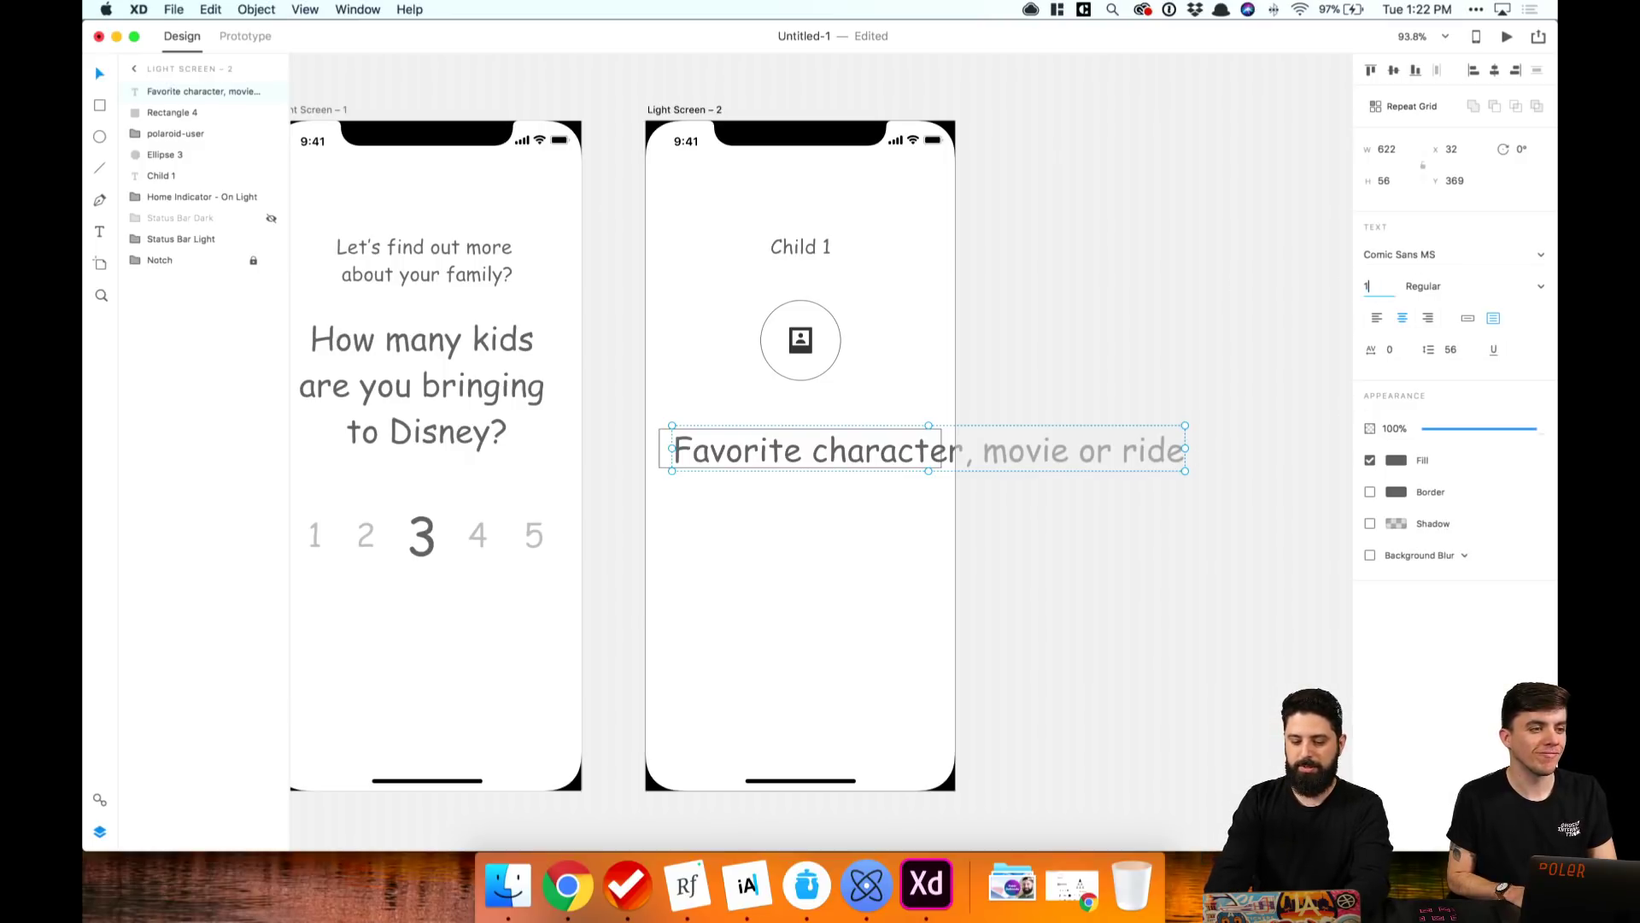
type("6")
key("Return")
left_click(919, 448)
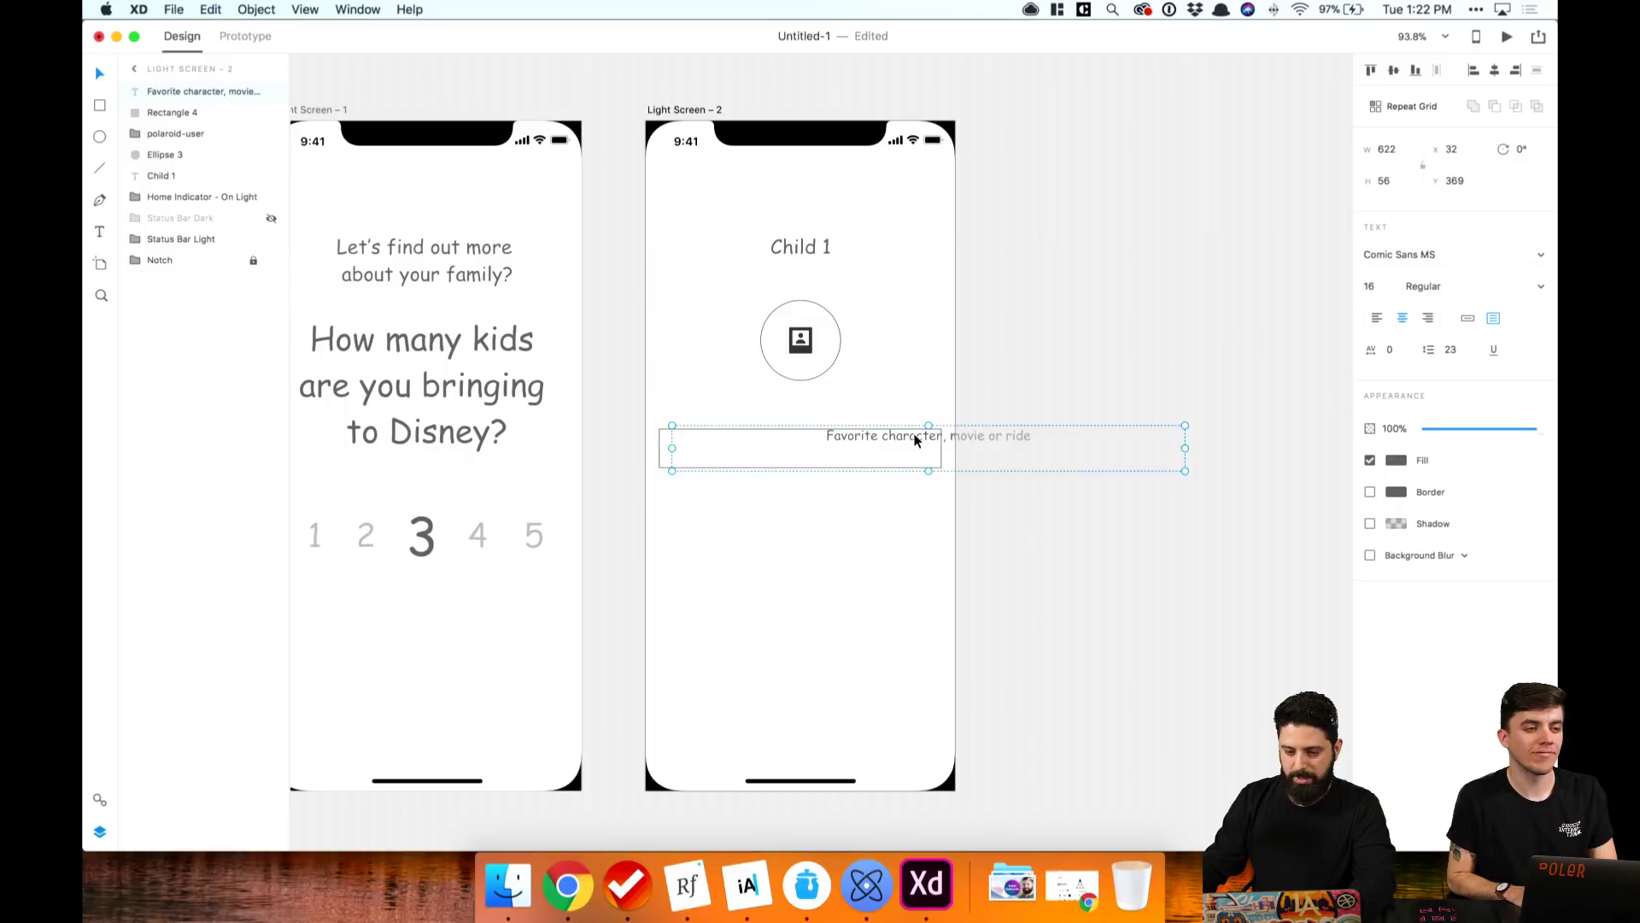
Step: Make the placeholder point text and place it inside the input field at X 34, Y 383
left_click_drag(916, 440, 842, 454)
left_click(1467, 320)
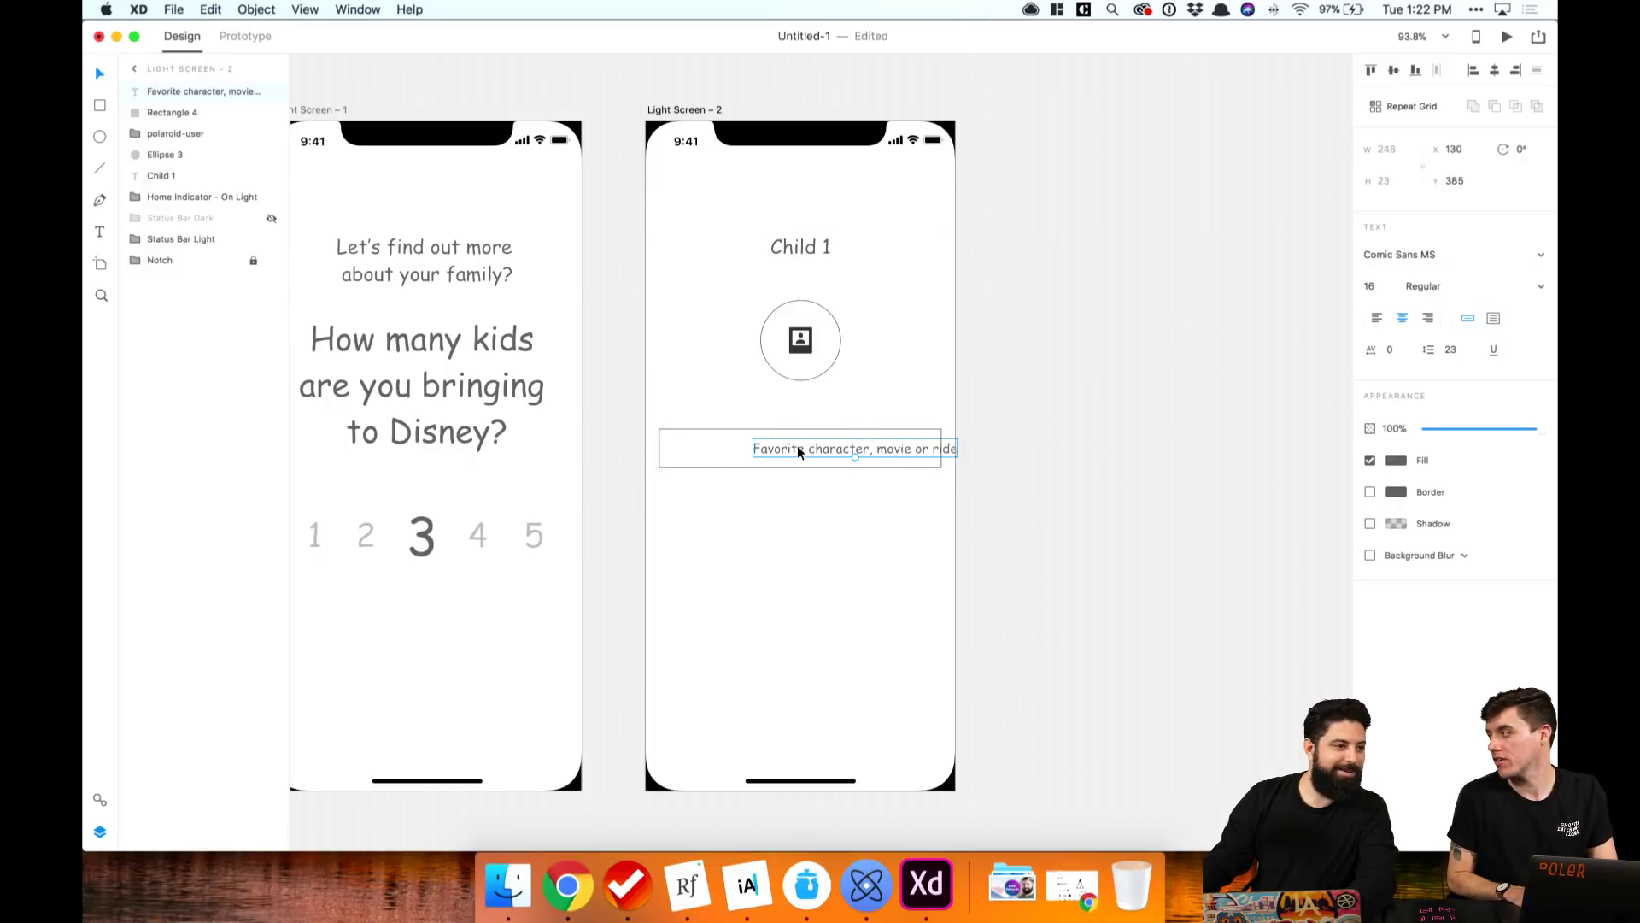
left_click_drag(799, 451, 725, 445)
left_click(735, 393)
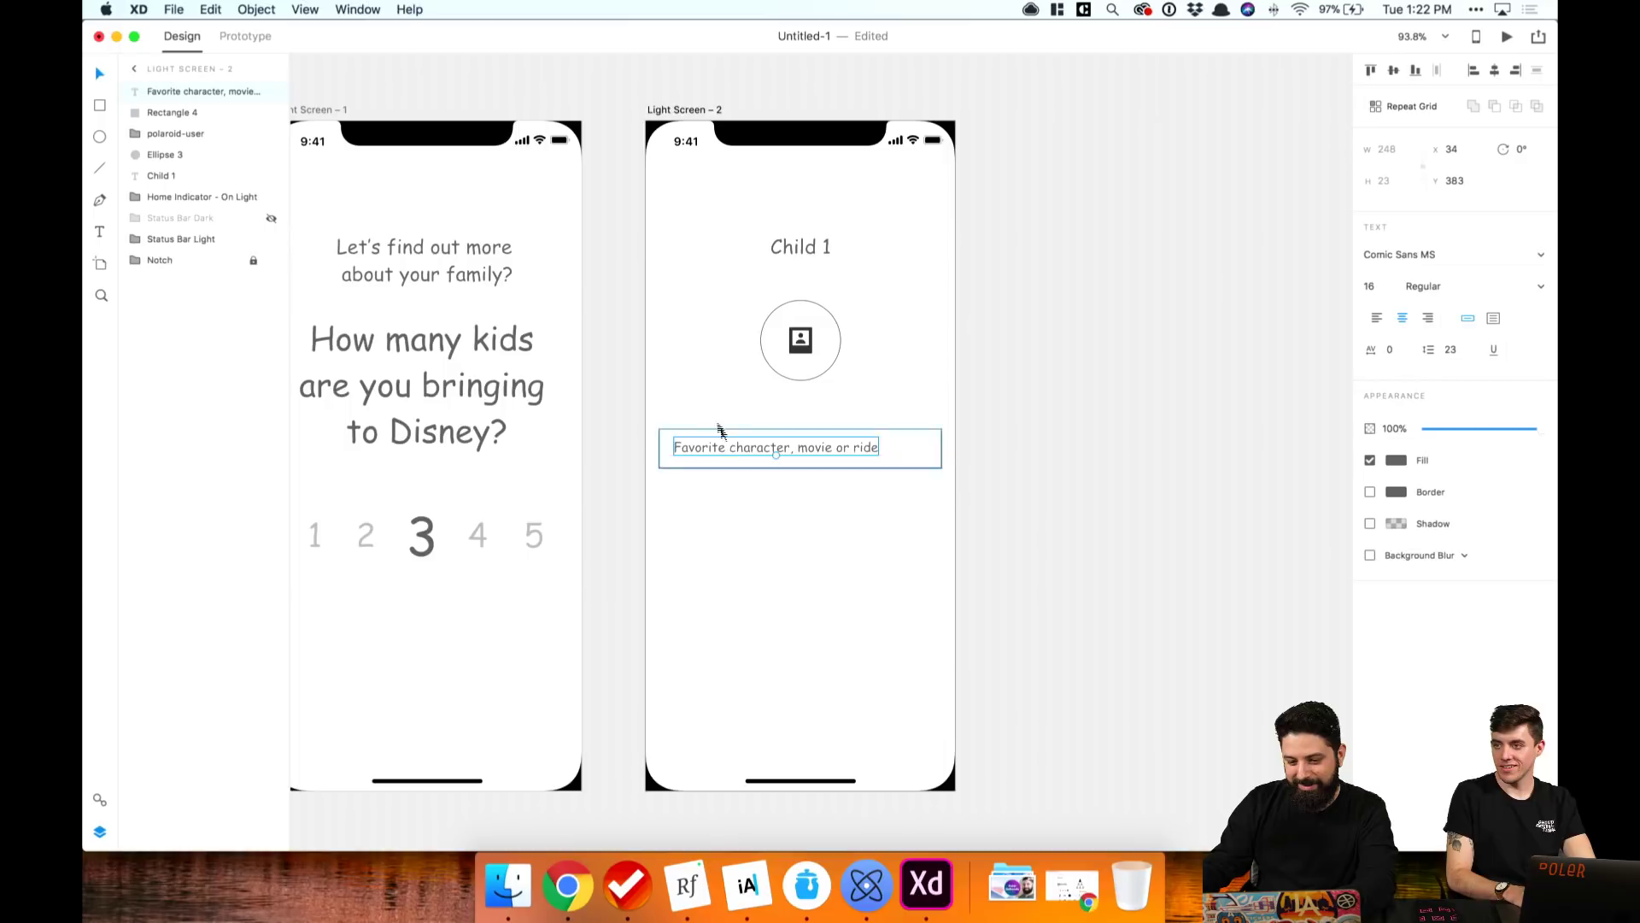
Step: Duplicate the Child 1 artboard and place the copy directly to the right of the original
left_click(710, 411)
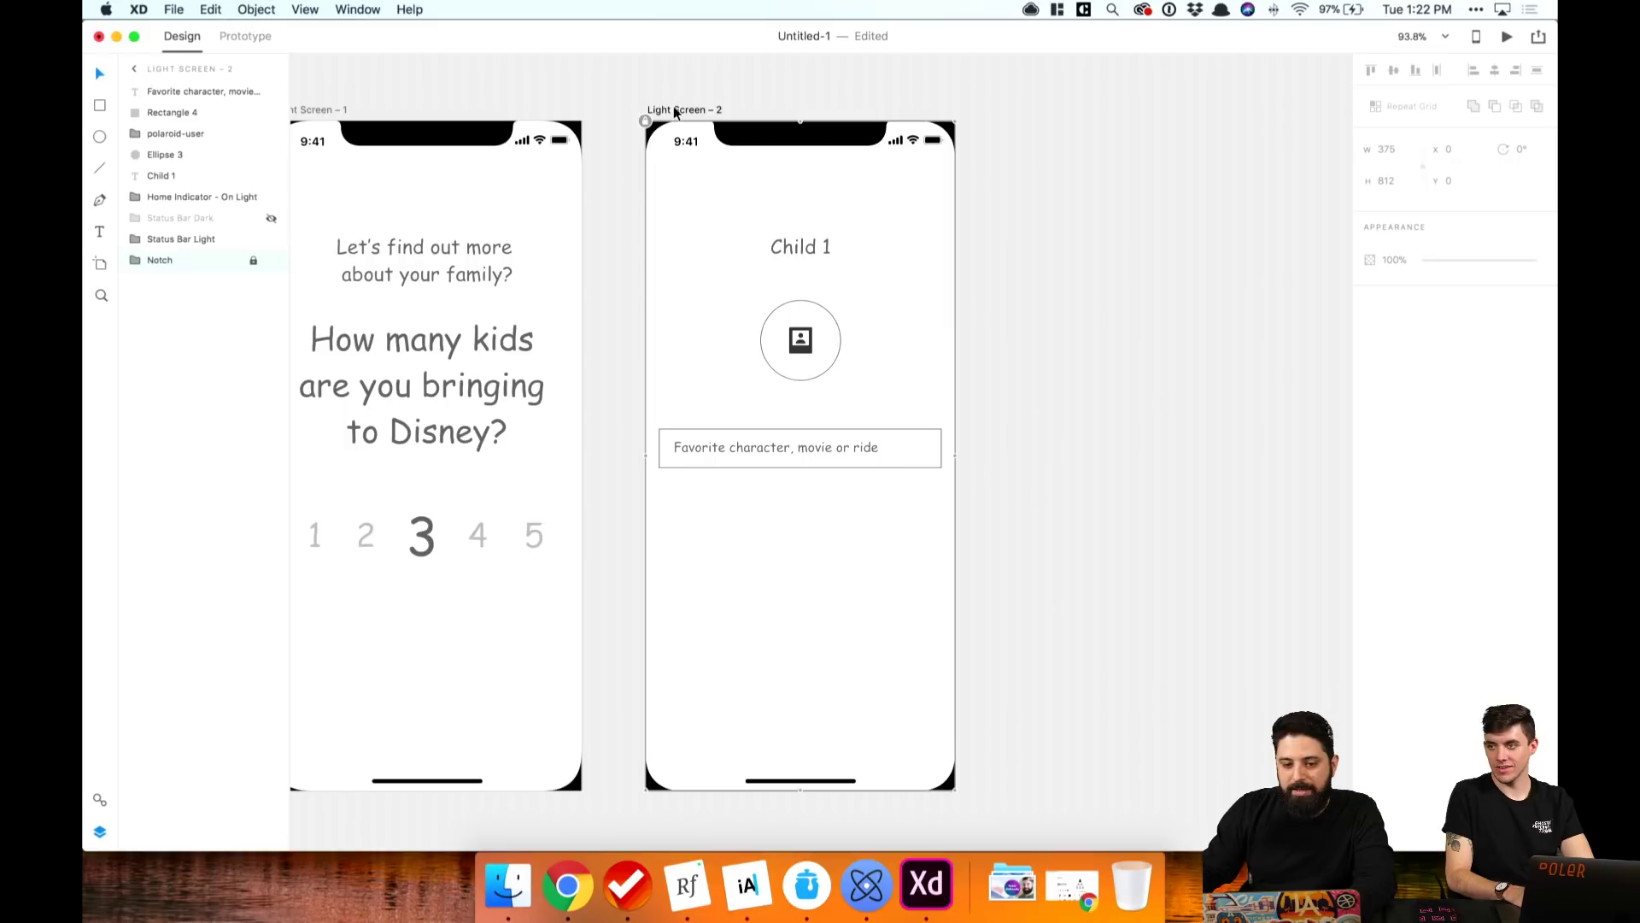
left_click_drag(673, 107, 1009, 108)
scroll(982, 113, "right", 2)
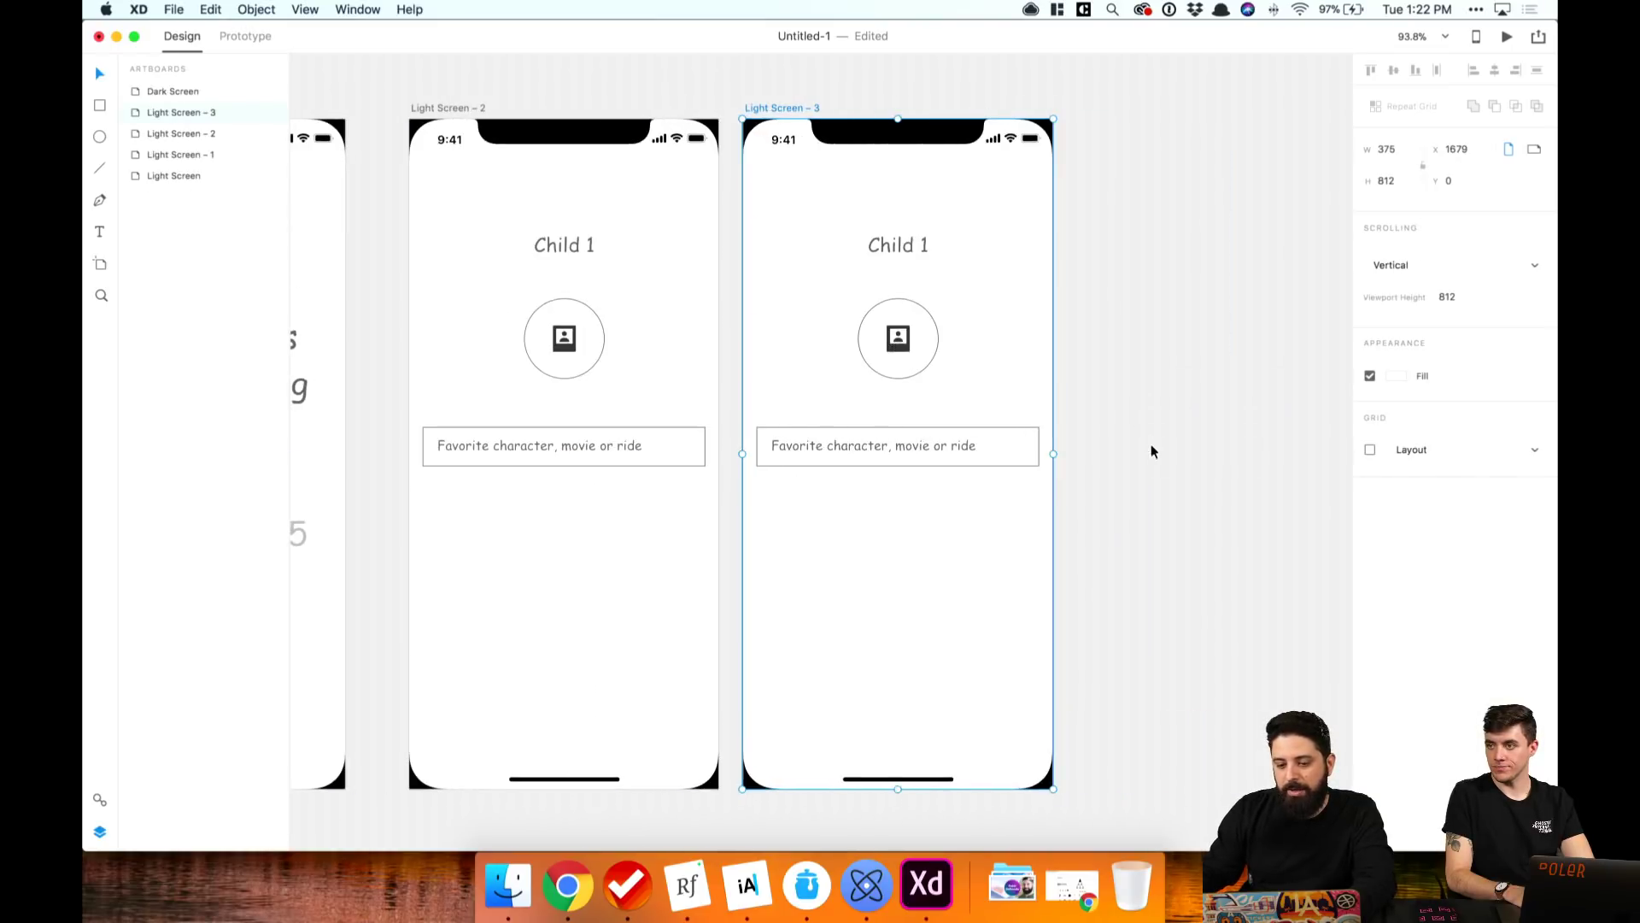
Step: Change the duplicated artboard's field text to "Big Hero 6" and shift it to the left end of the field
double_click(863, 445)
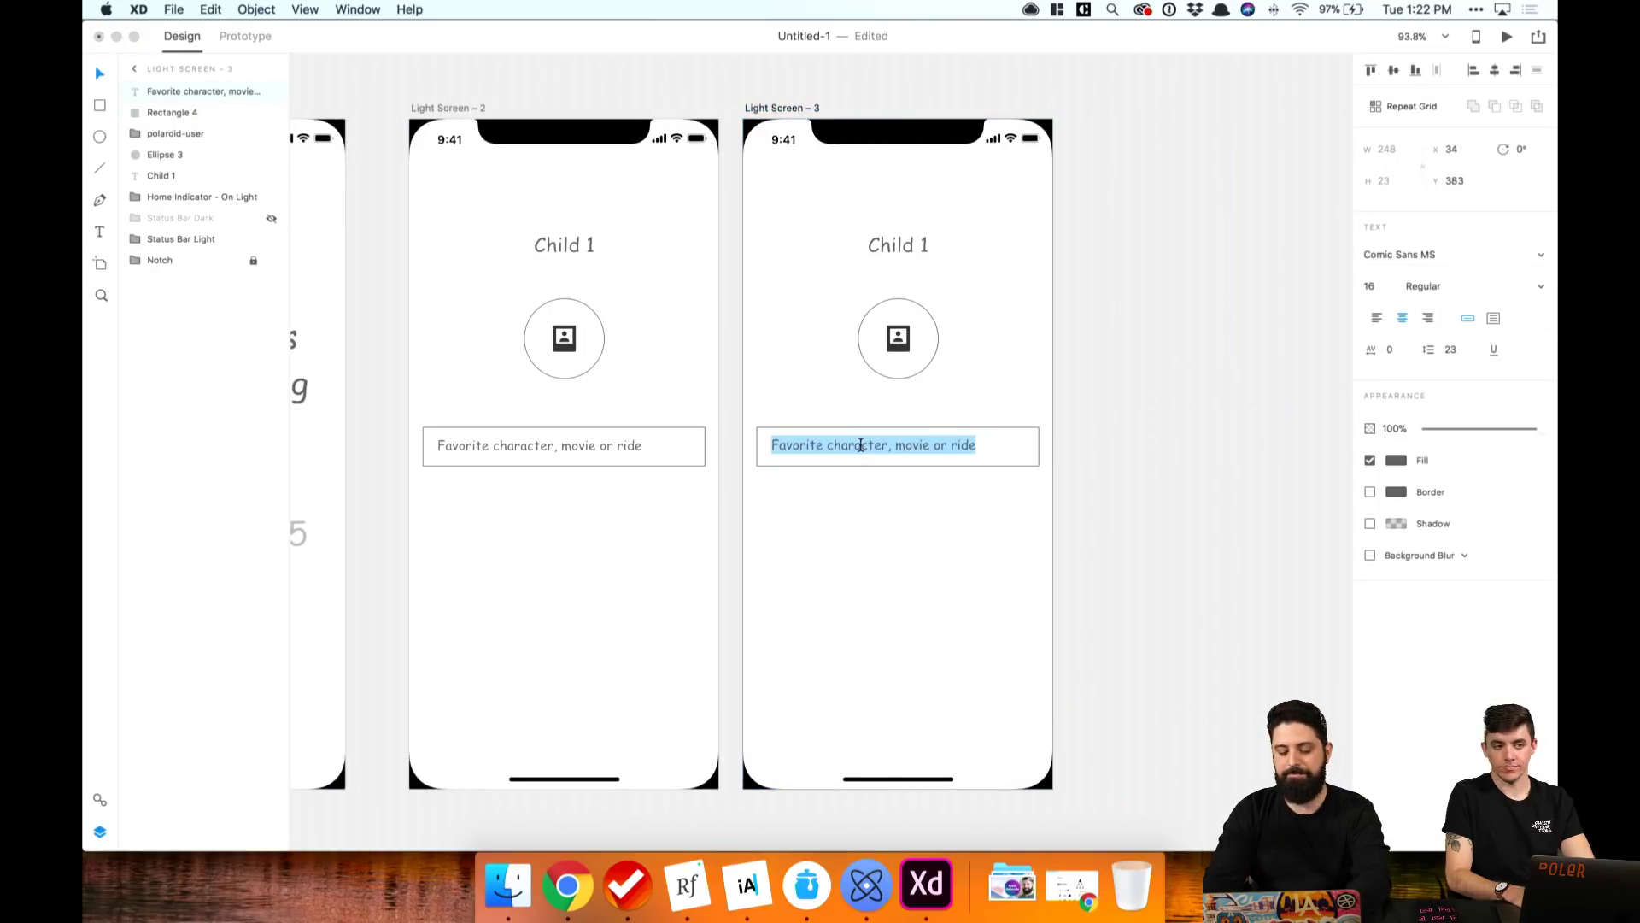
type("aig Hero 6")
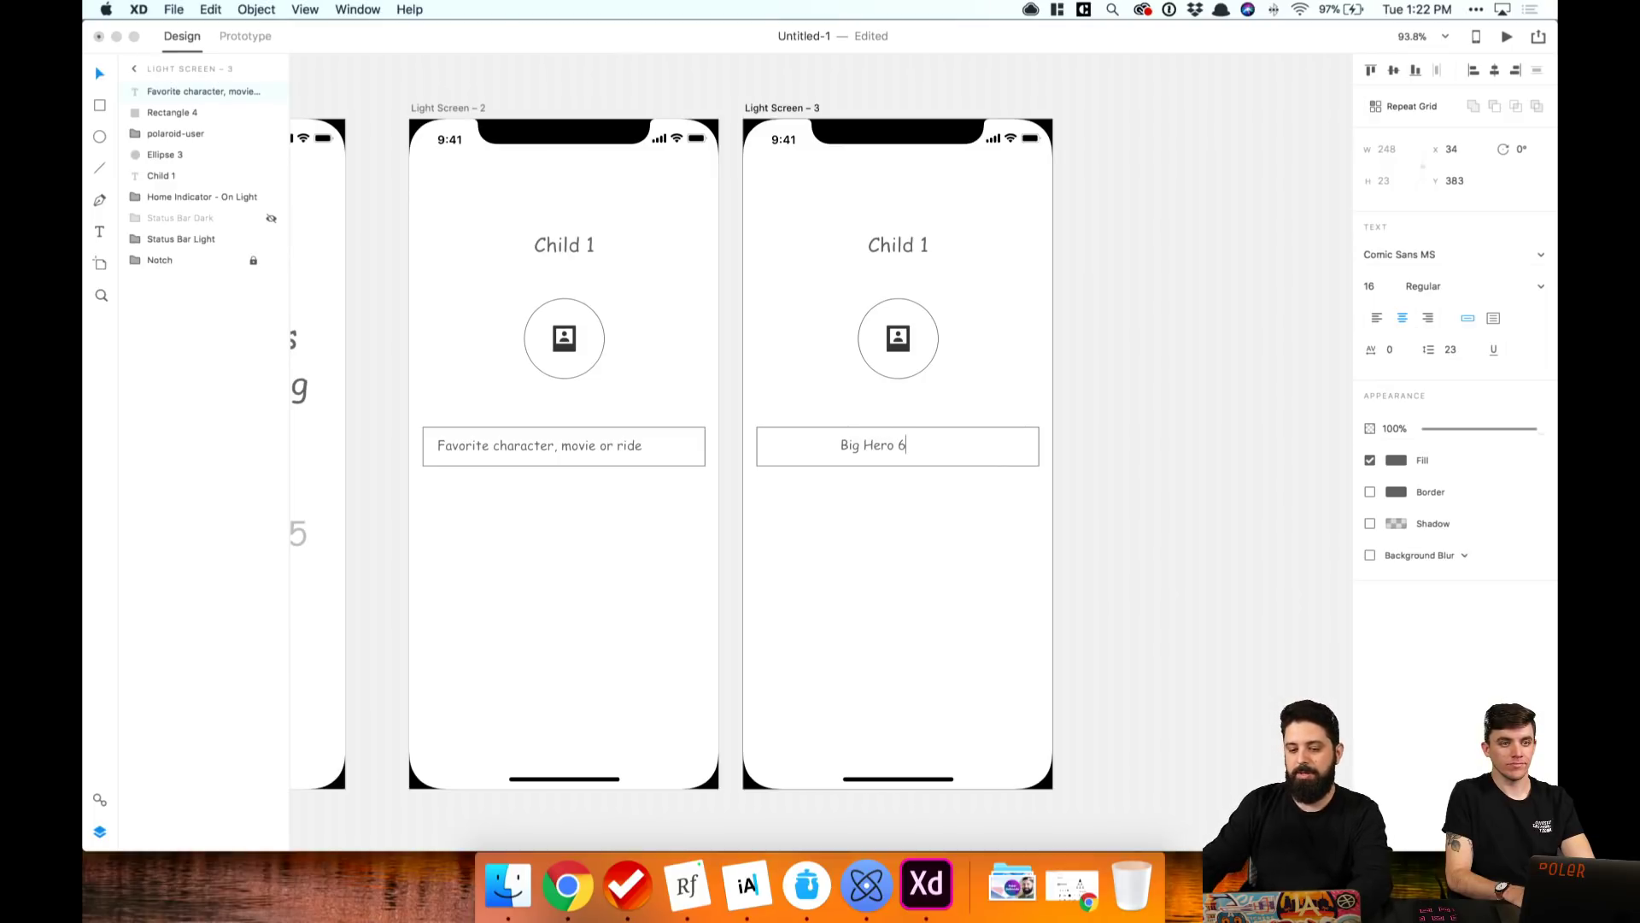
key("Escape")
left_click_drag(879, 447, 812, 445)
left_click(904, 529)
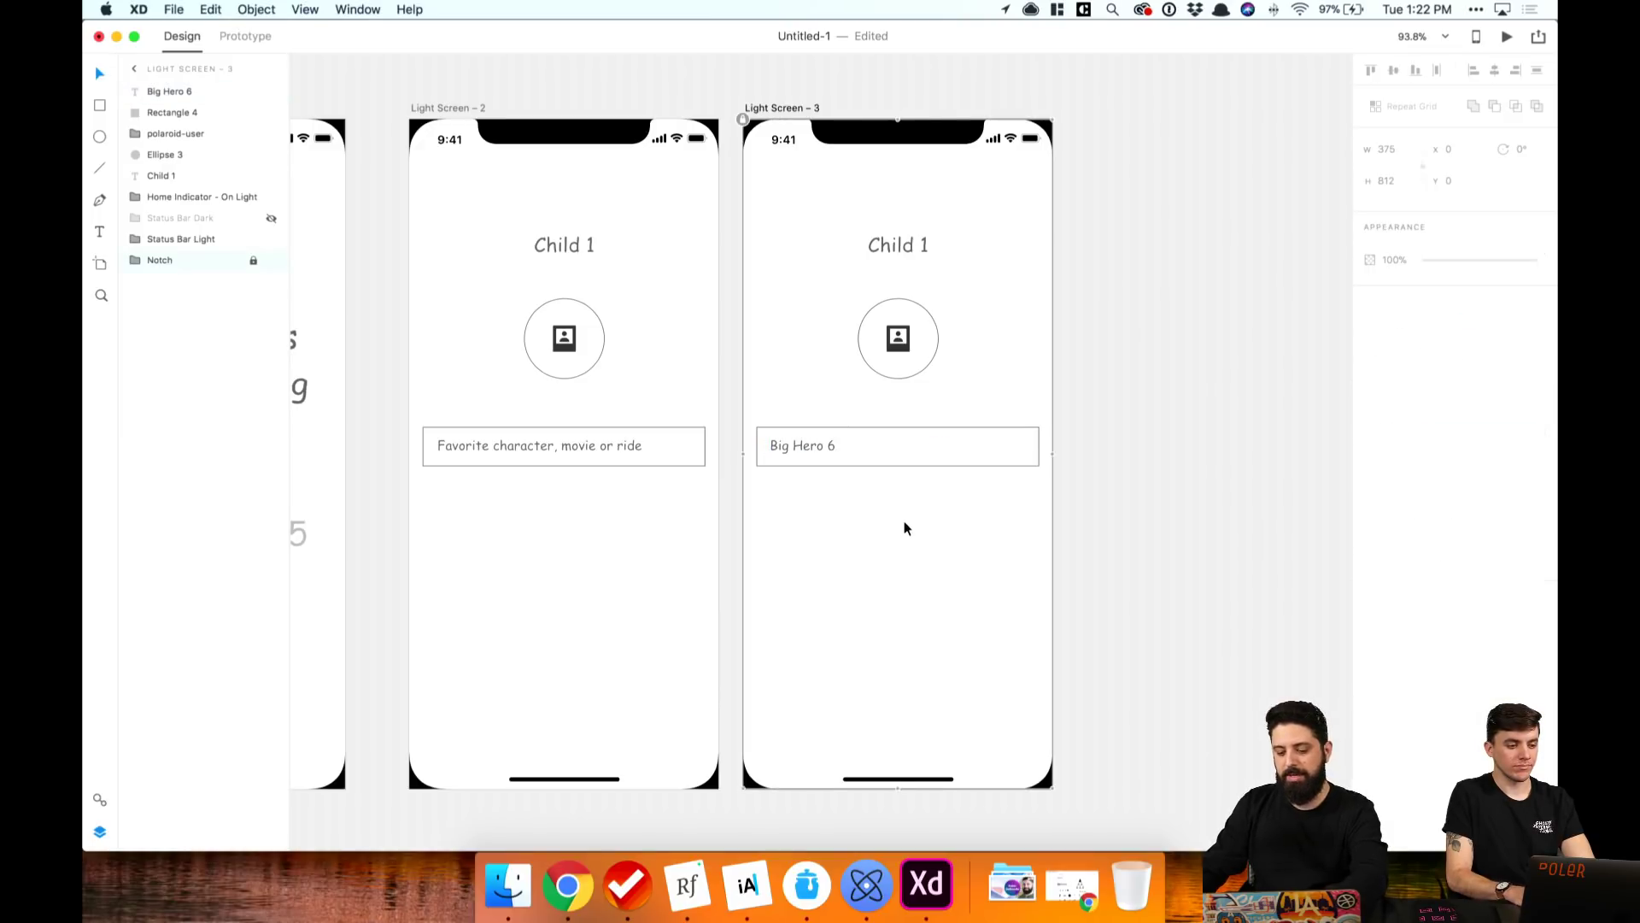
Step: Search Nucleo for "add" and place the plain plus icon centred below the "Big Hero 6" field
left_click(866, 885)
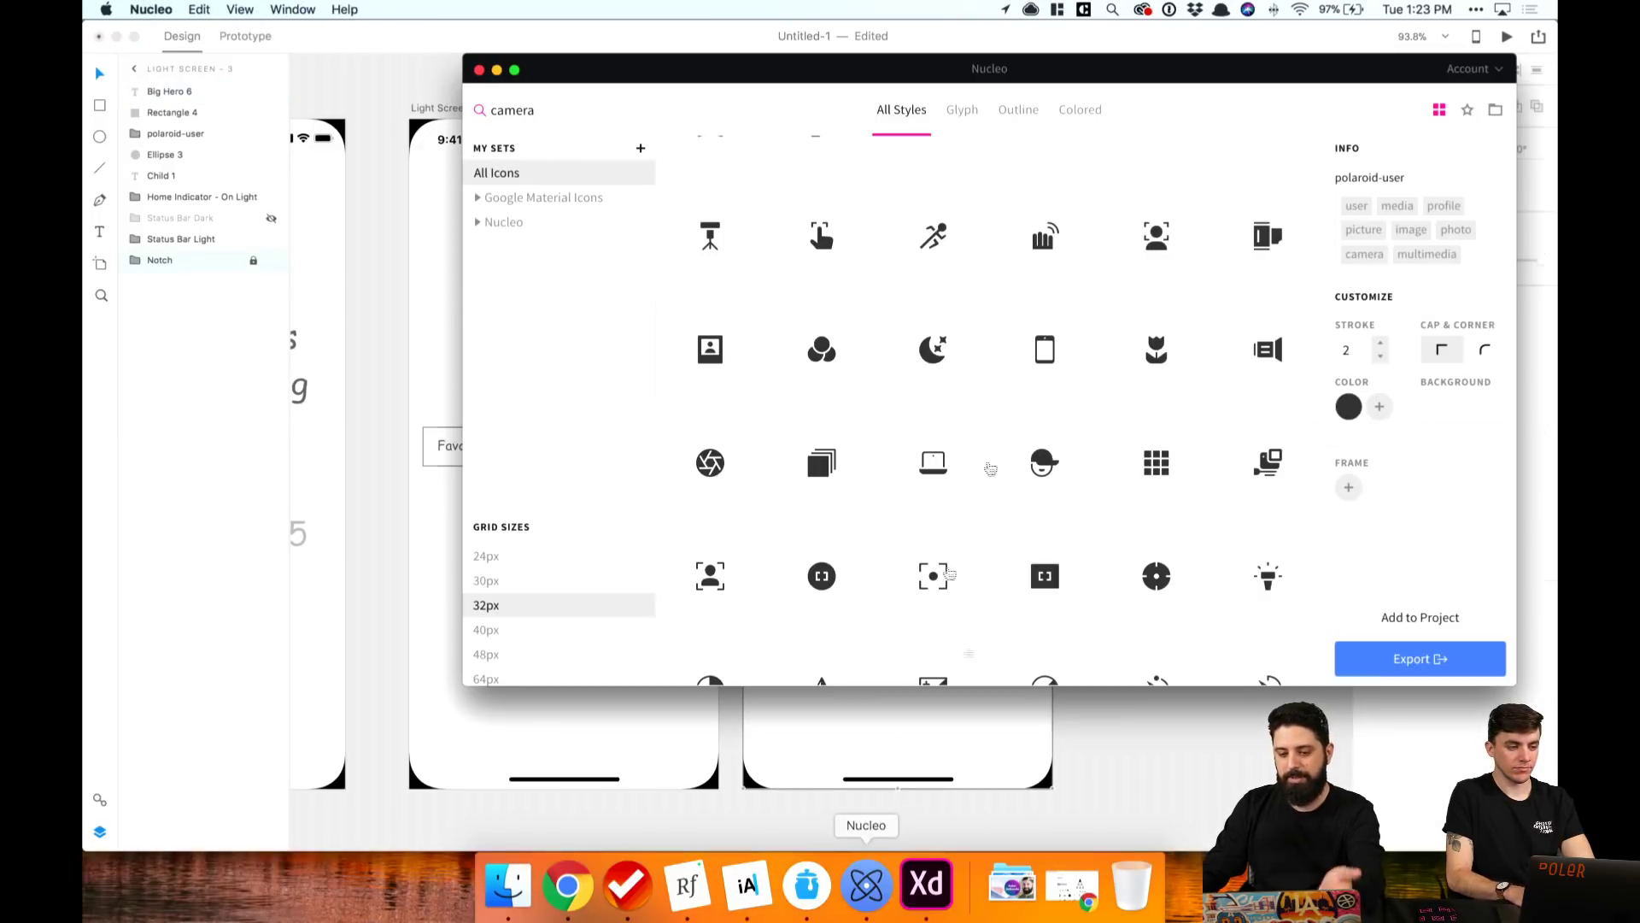
double_click(545, 112)
type("add")
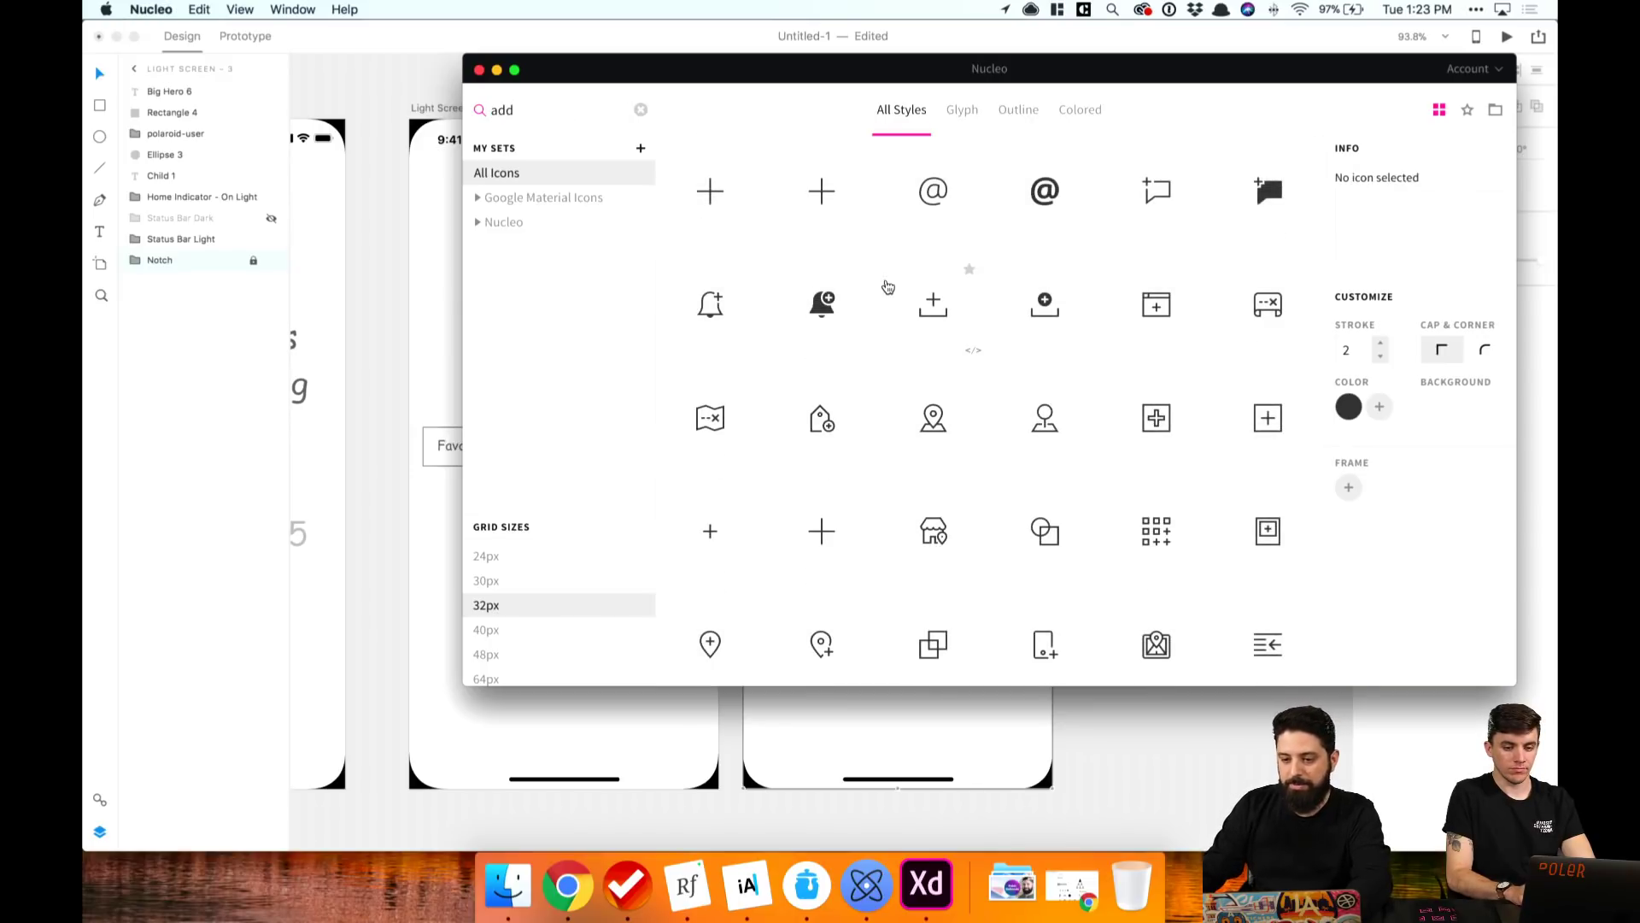
scroll(882, 282, "down", 1)
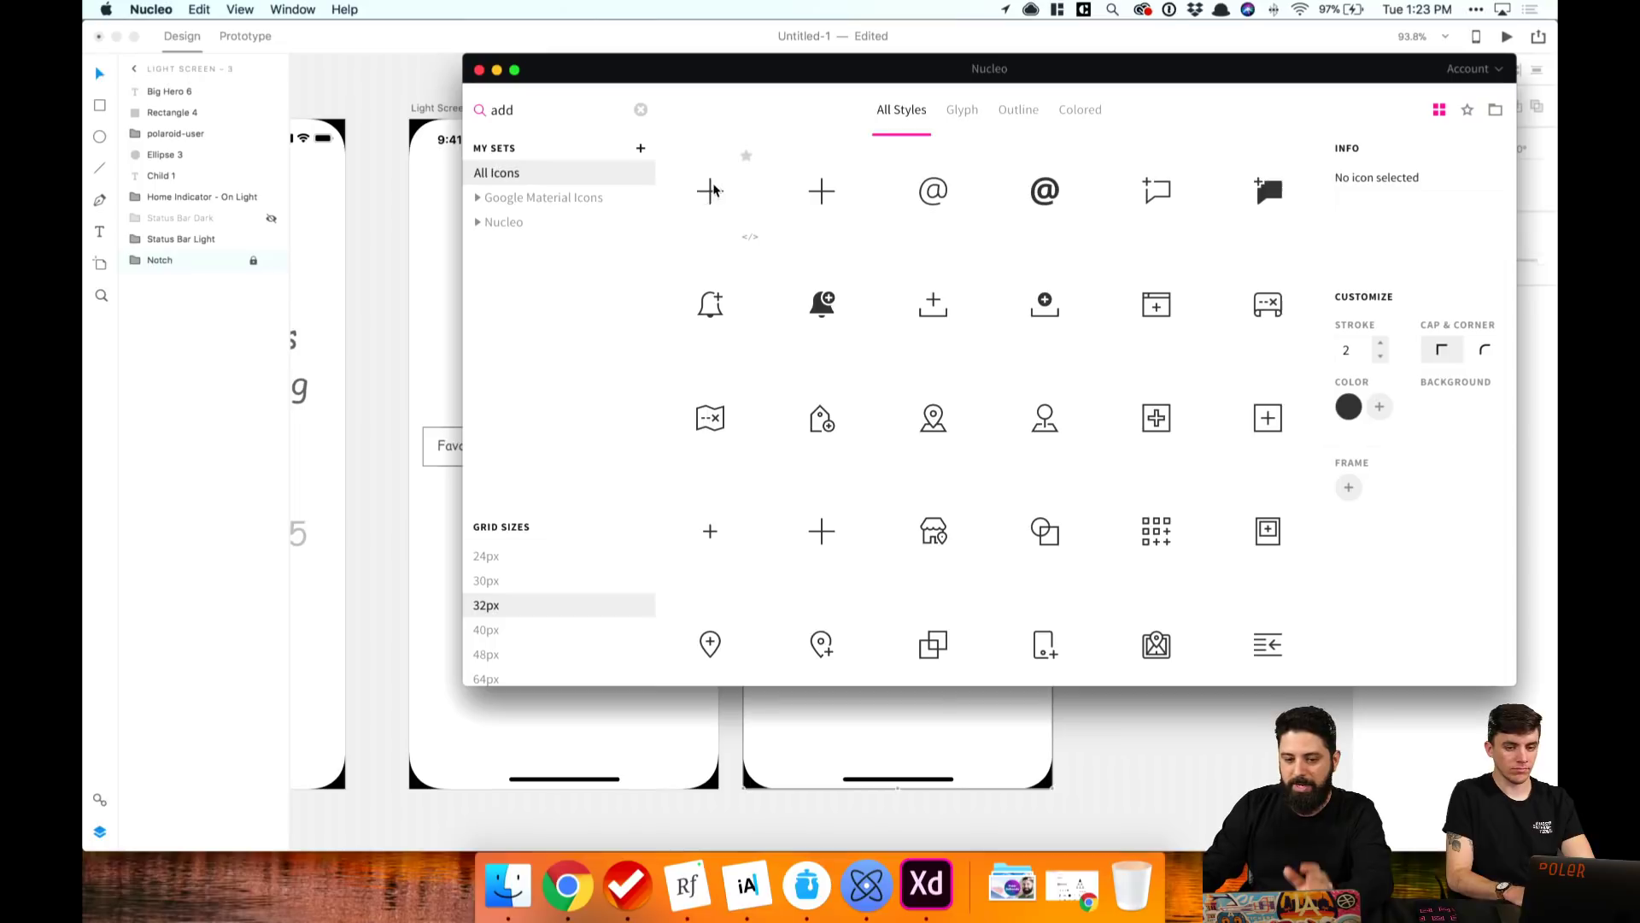
left_click_drag(713, 192, 898, 511)
left_click(1238, 718)
left_click(1177, 511)
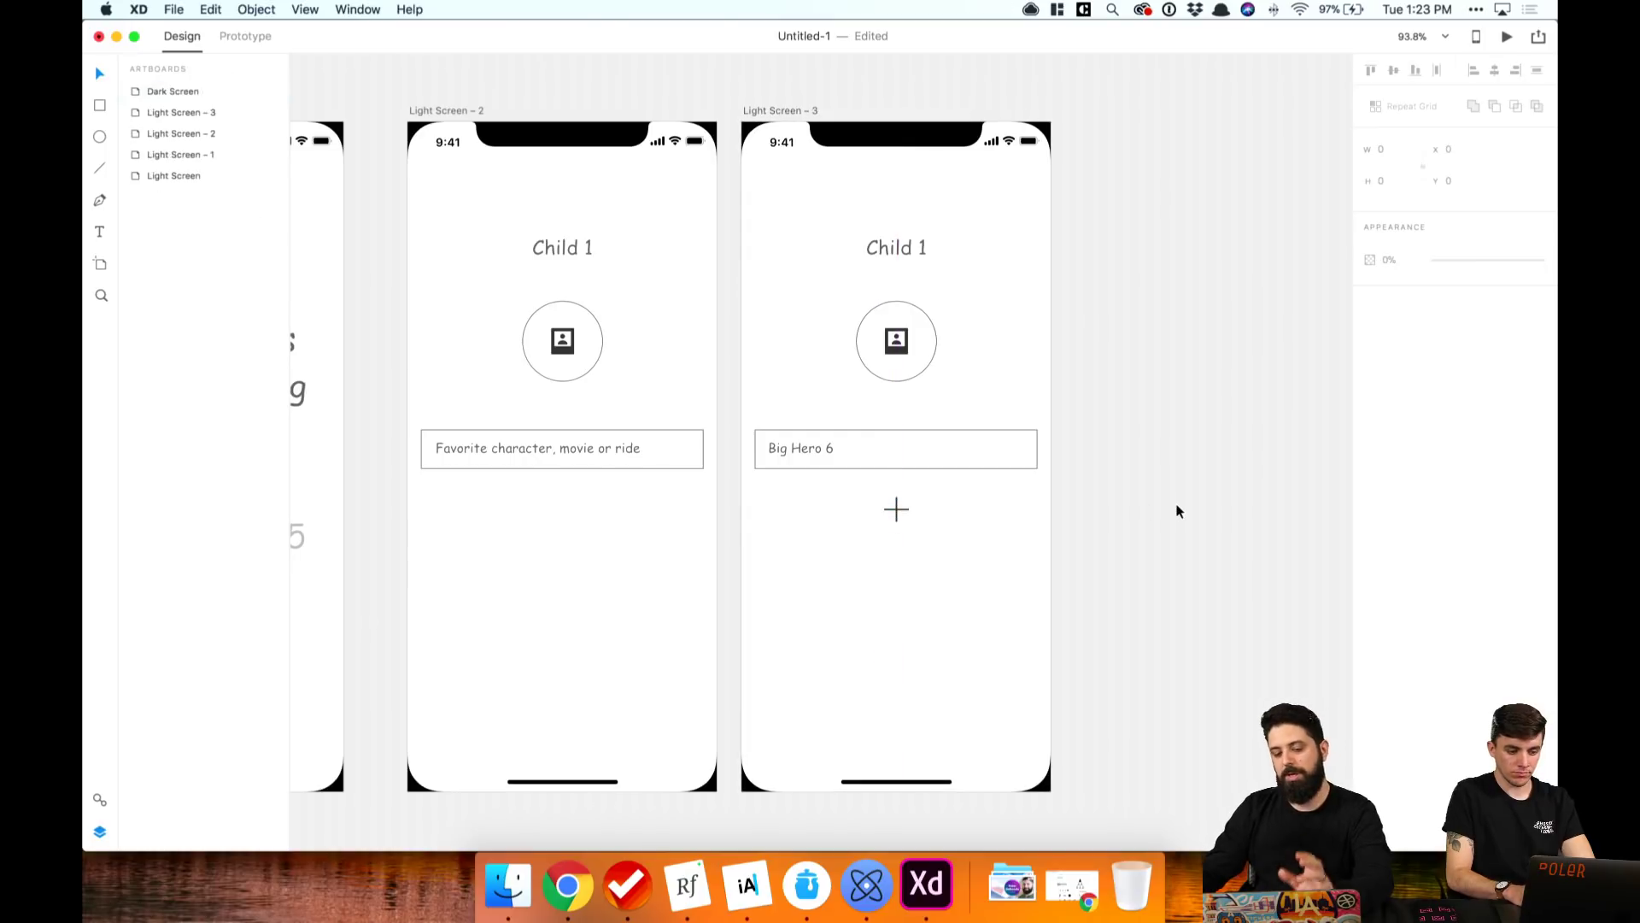
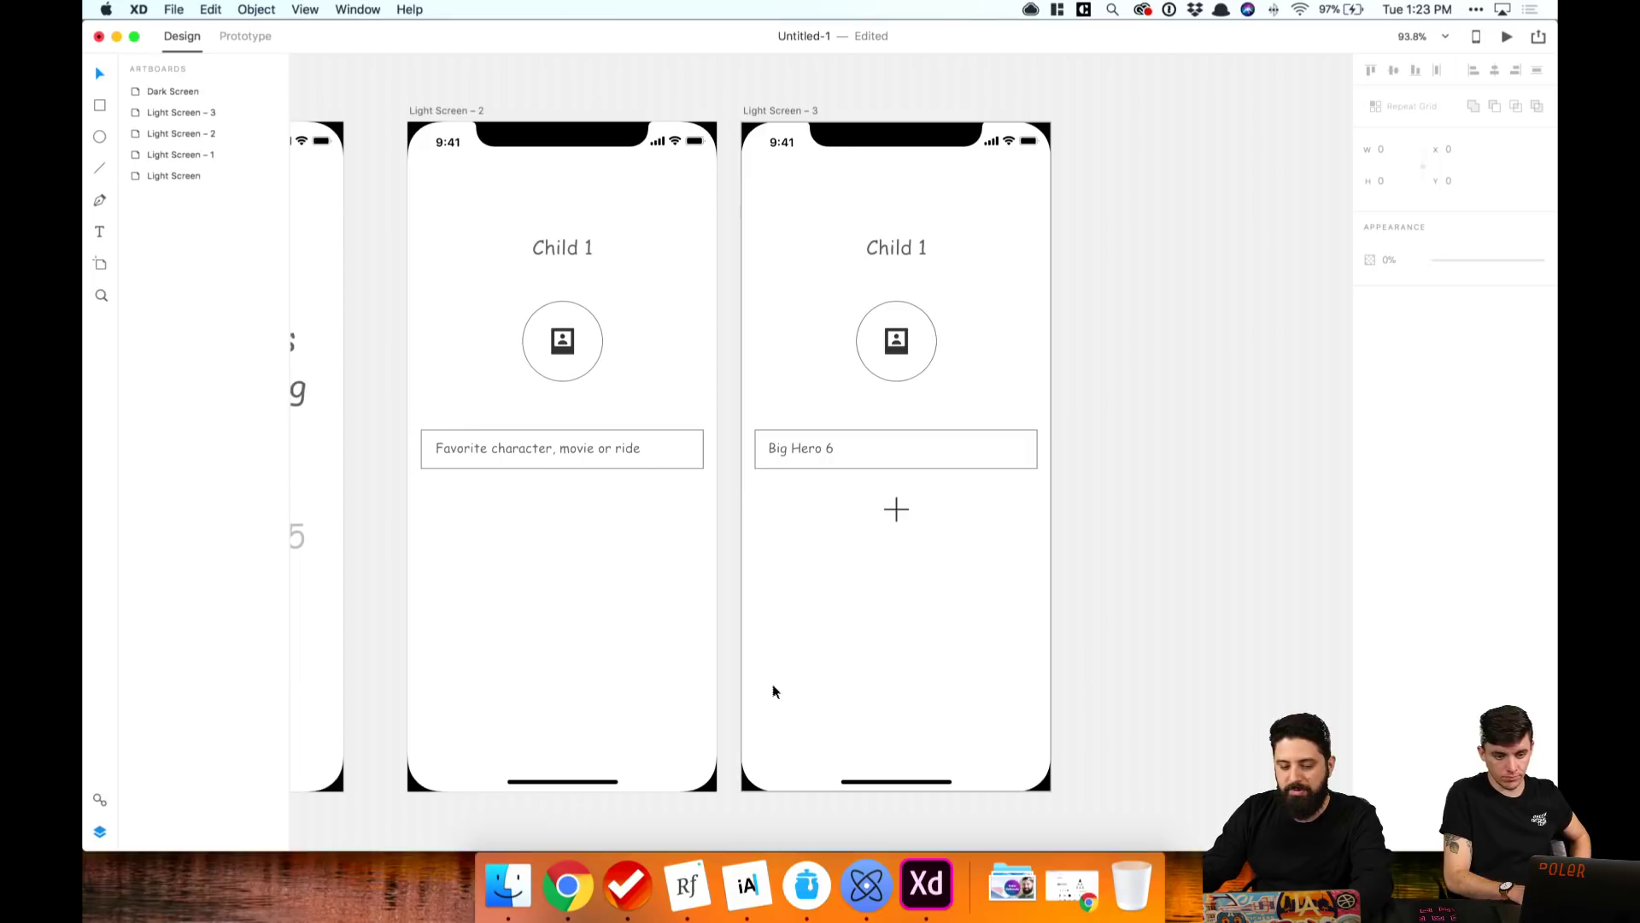
key("r")
mouse_move(755, 663)
left_mouse_down()
mouse_move(921, 745)
mouse_move(965, 733)
left_mouse_up()
key("Delete")
Step: Copy the dark button from the Login artboard onto the "Big Hero 6" artboard and move it down to Y 654
scroll(965, 632, "left", 10)
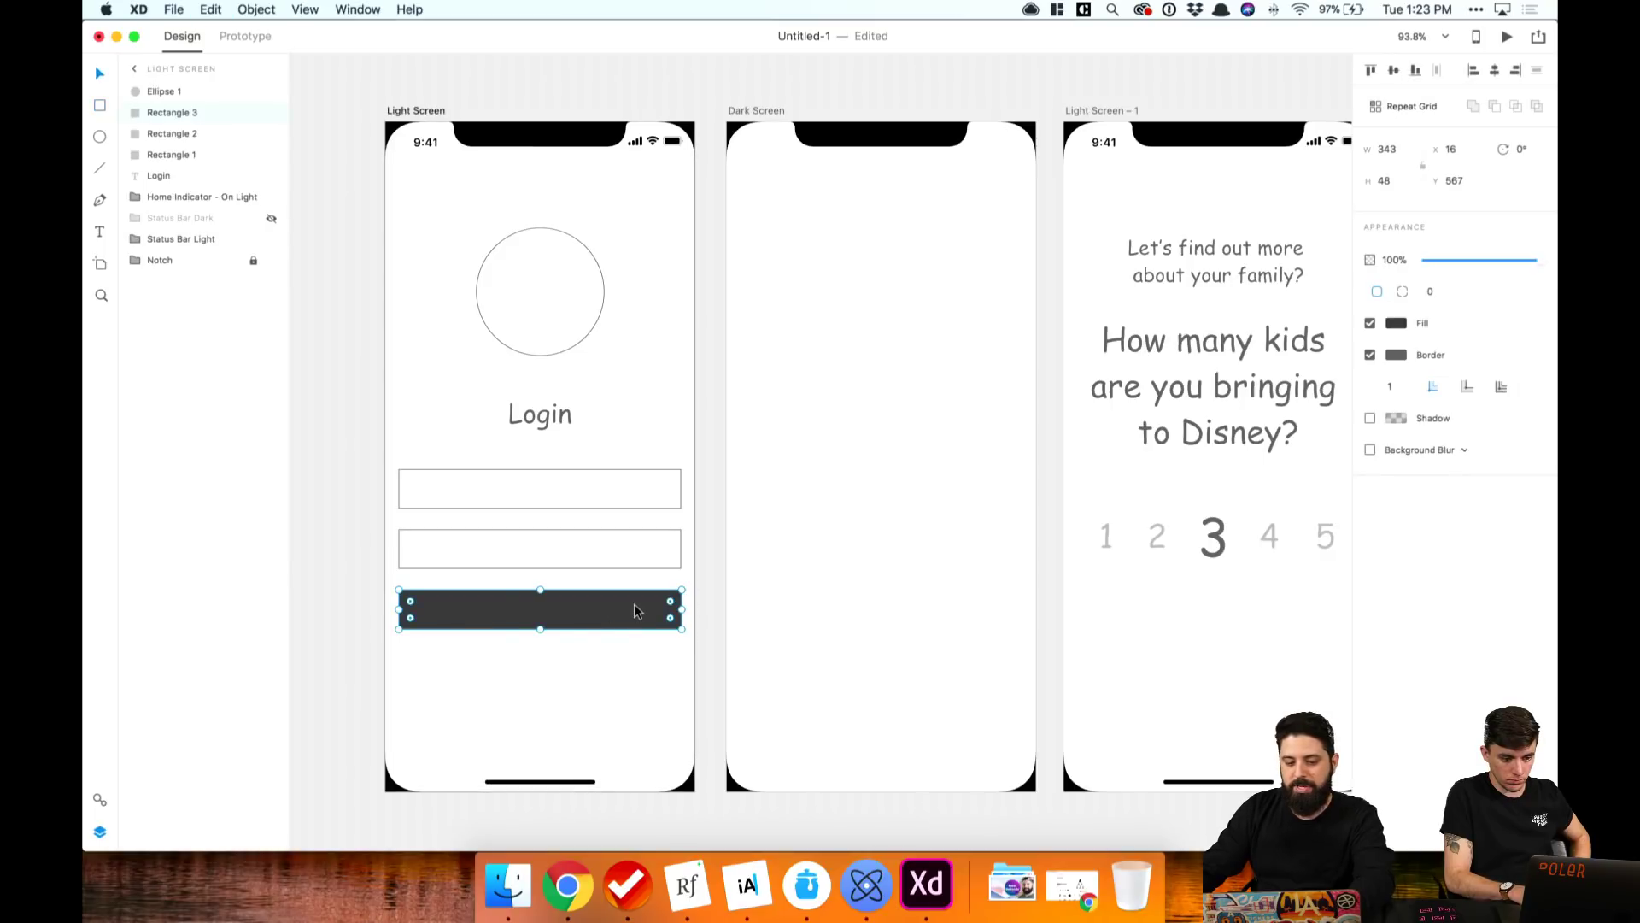
scroll(634, 603, "right", 10)
left_click(970, 464)
key("super+v")
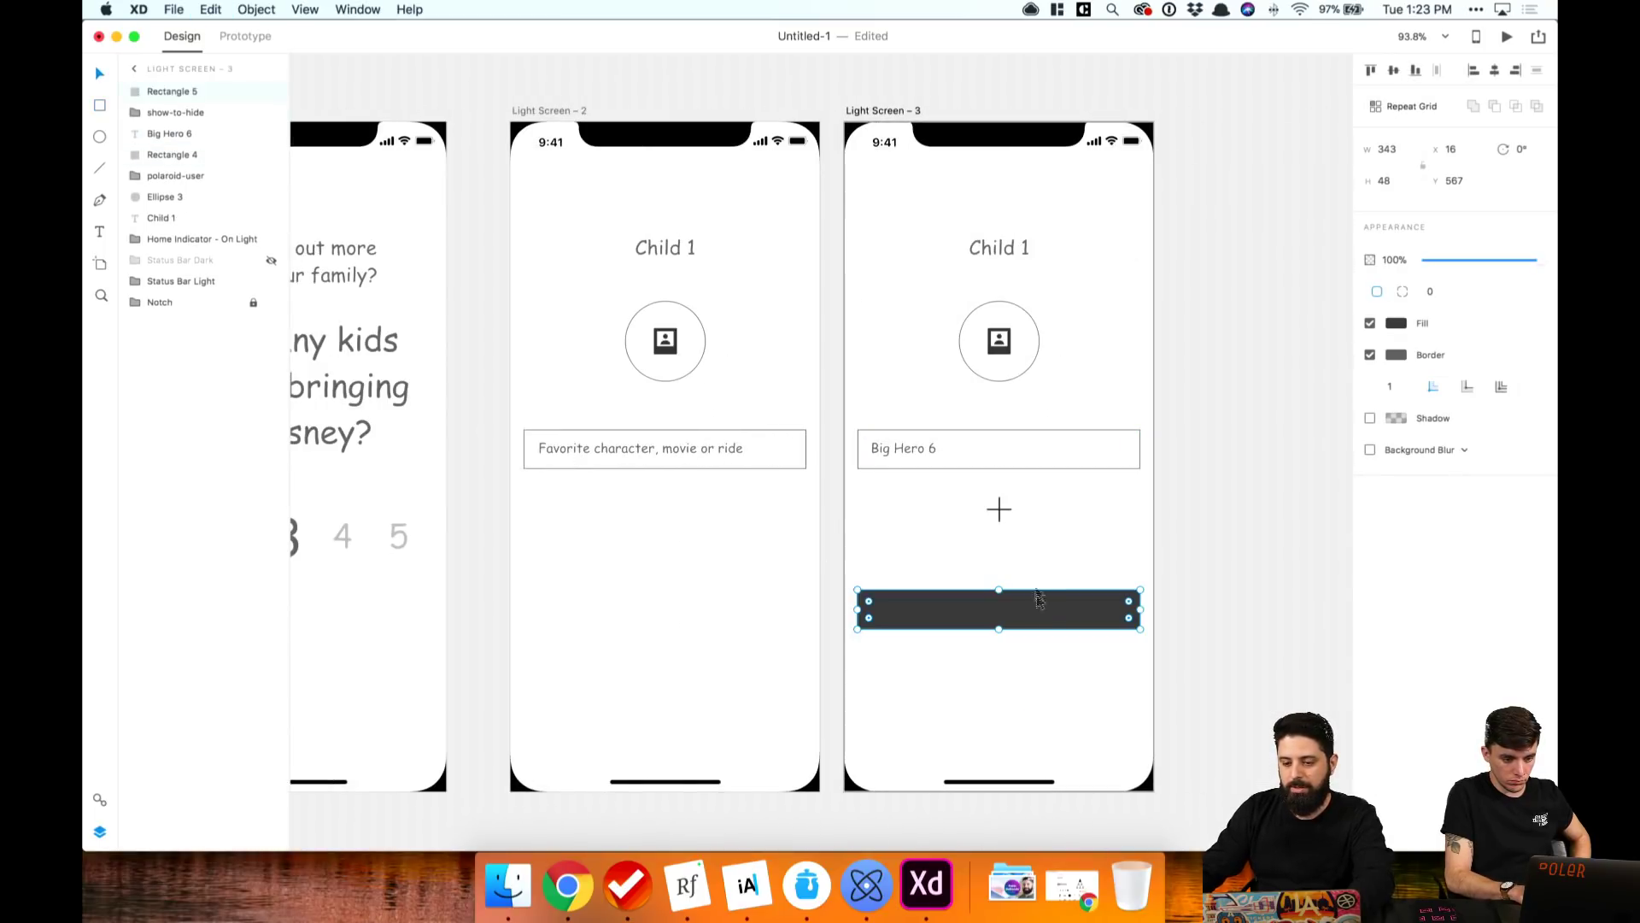
left_click_drag(1036, 594, 1033, 671)
Step: Duplicate the "Big Hero 6" text onto the dark button at X 32, Y 667 and layer it above the button rectangle
left_click_drag(905, 450, 927, 683)
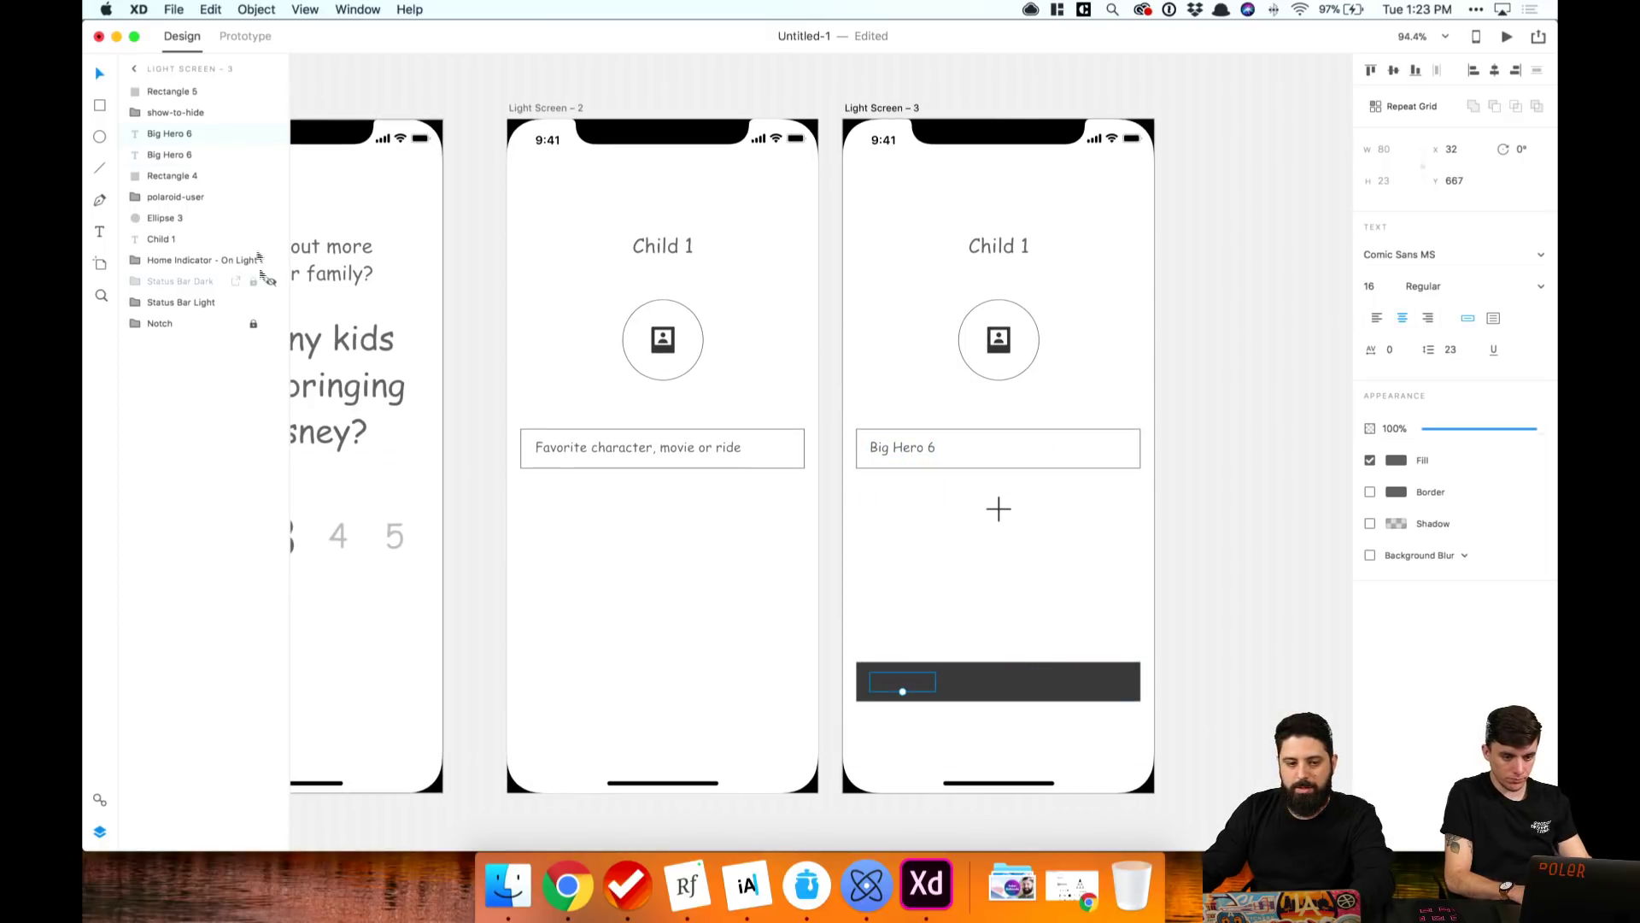
left_click_drag(179, 137, 192, 96)
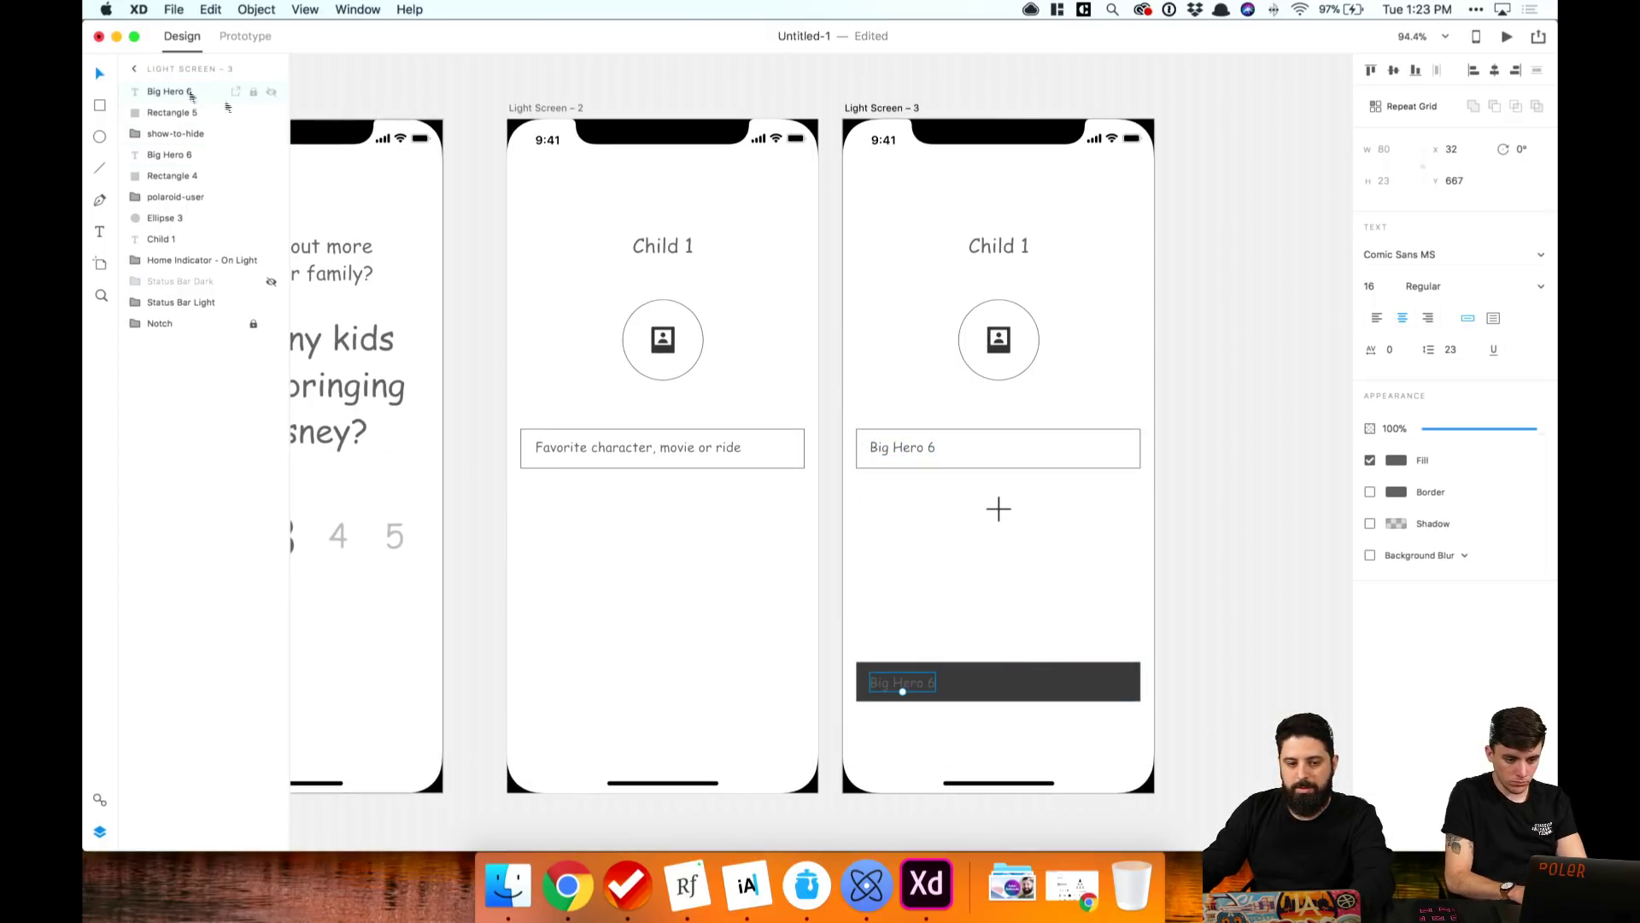
Step: Set the fill colour of the text on the dark button to white (fff)
left_click(1401, 459)
left_click(1166, 402)
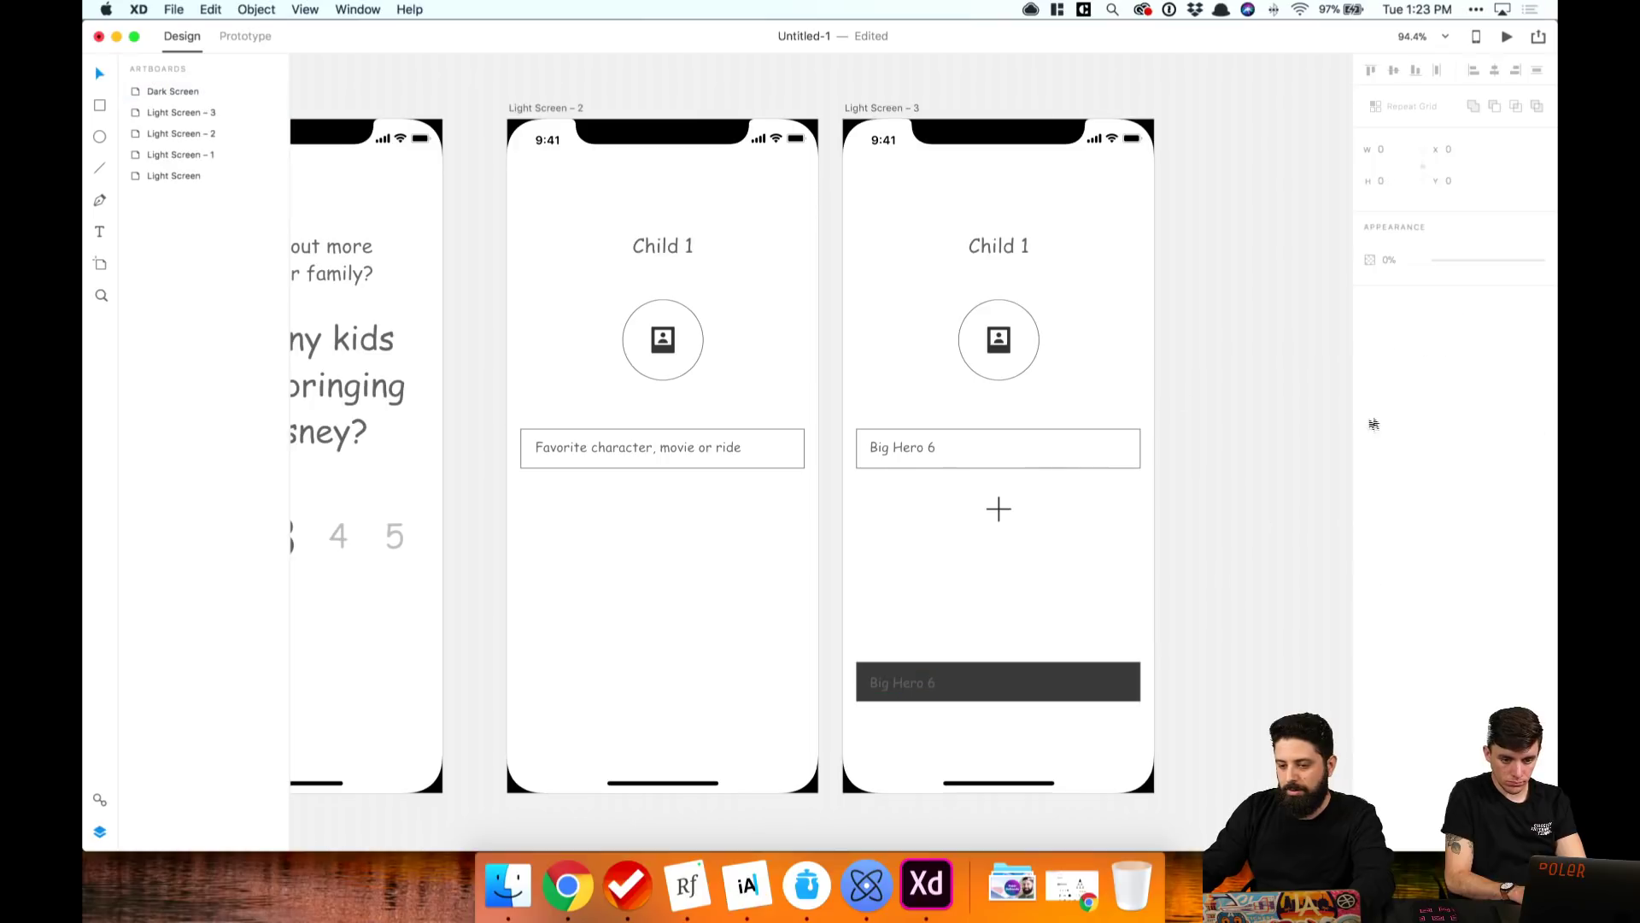
left_click(902, 682)
left_click(1395, 461)
type("fff")
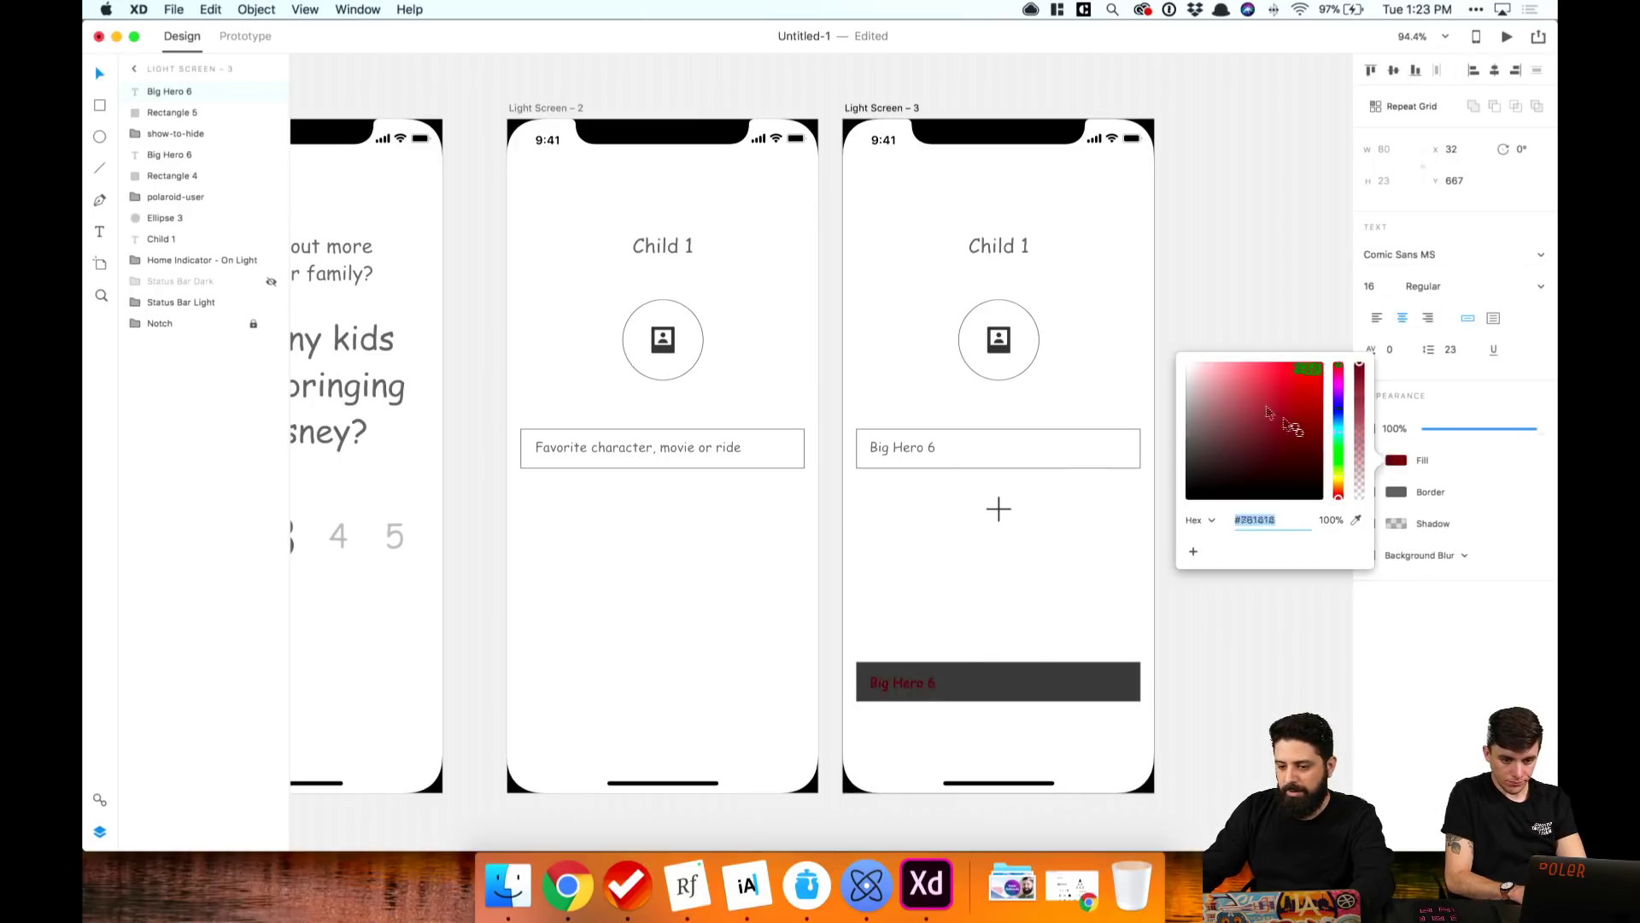
left_click(1028, 630)
Step: Change the button text to "Continue" and centre it horizontally on the dark button
double_click(922, 691)
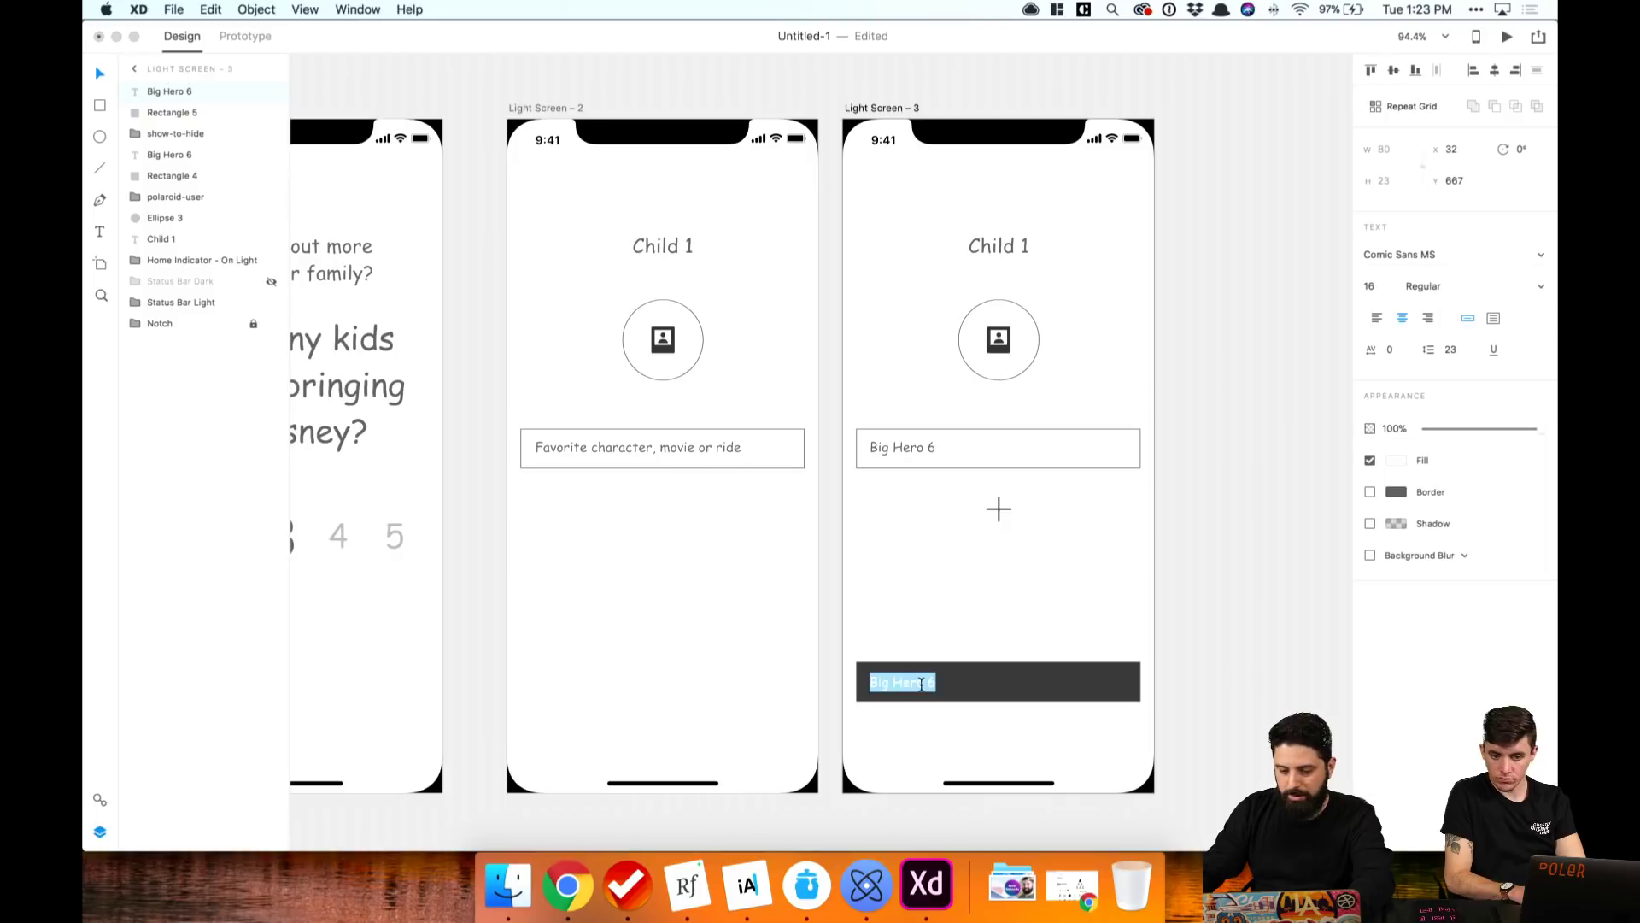
type("Continue")
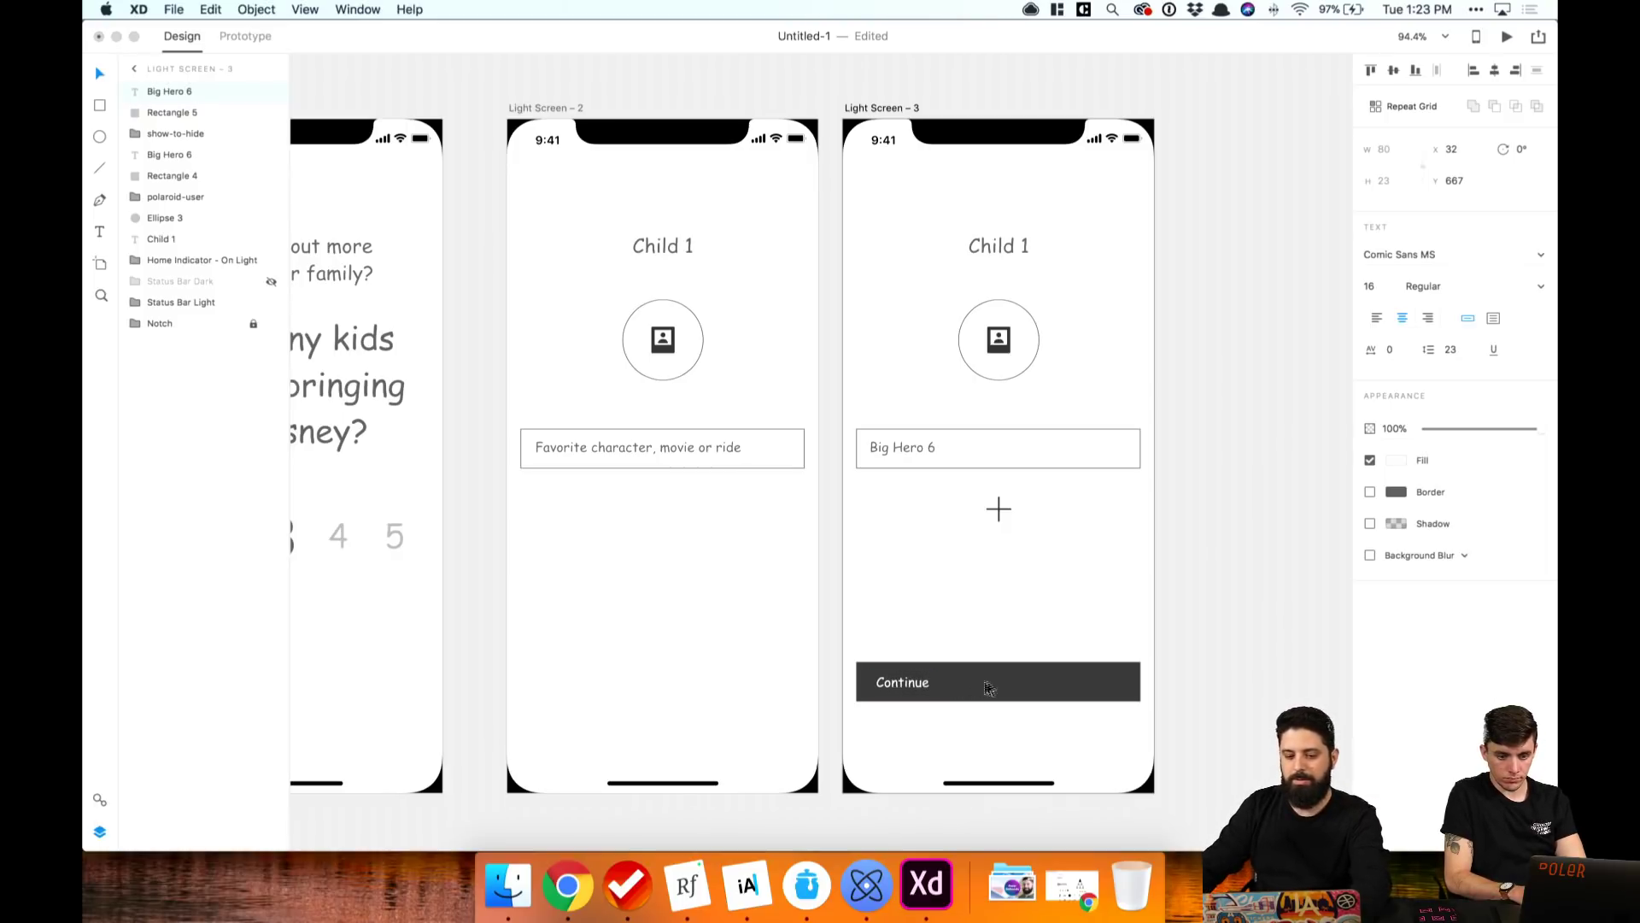
key("Escape")
left_click(974, 687, "shift")
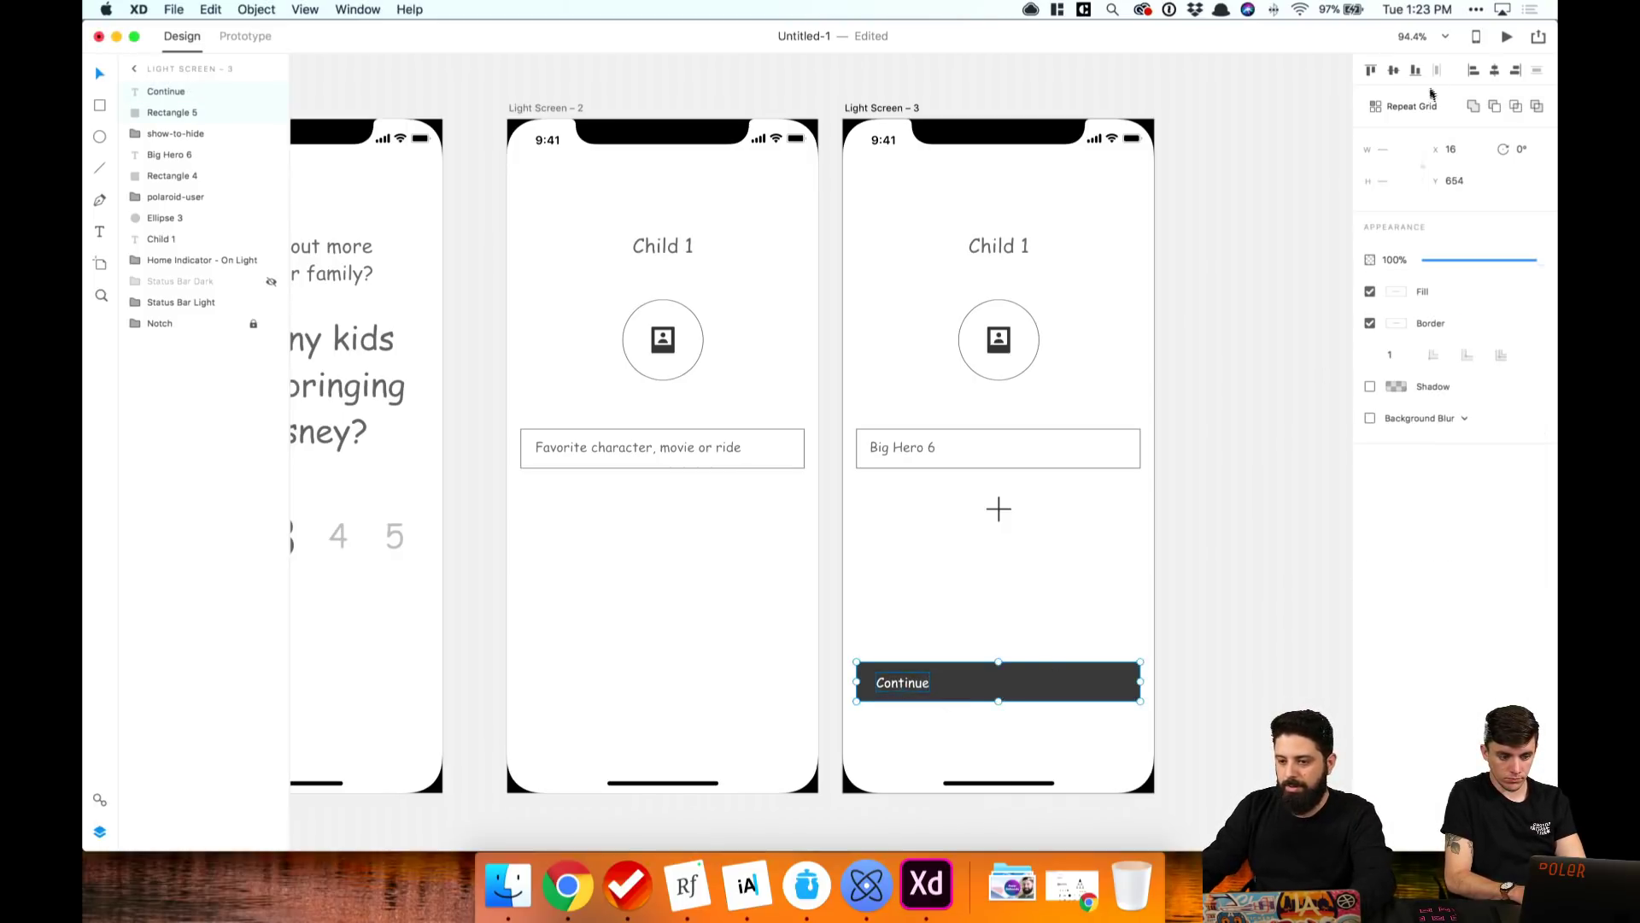
left_click(1495, 71)
left_click(1186, 504)
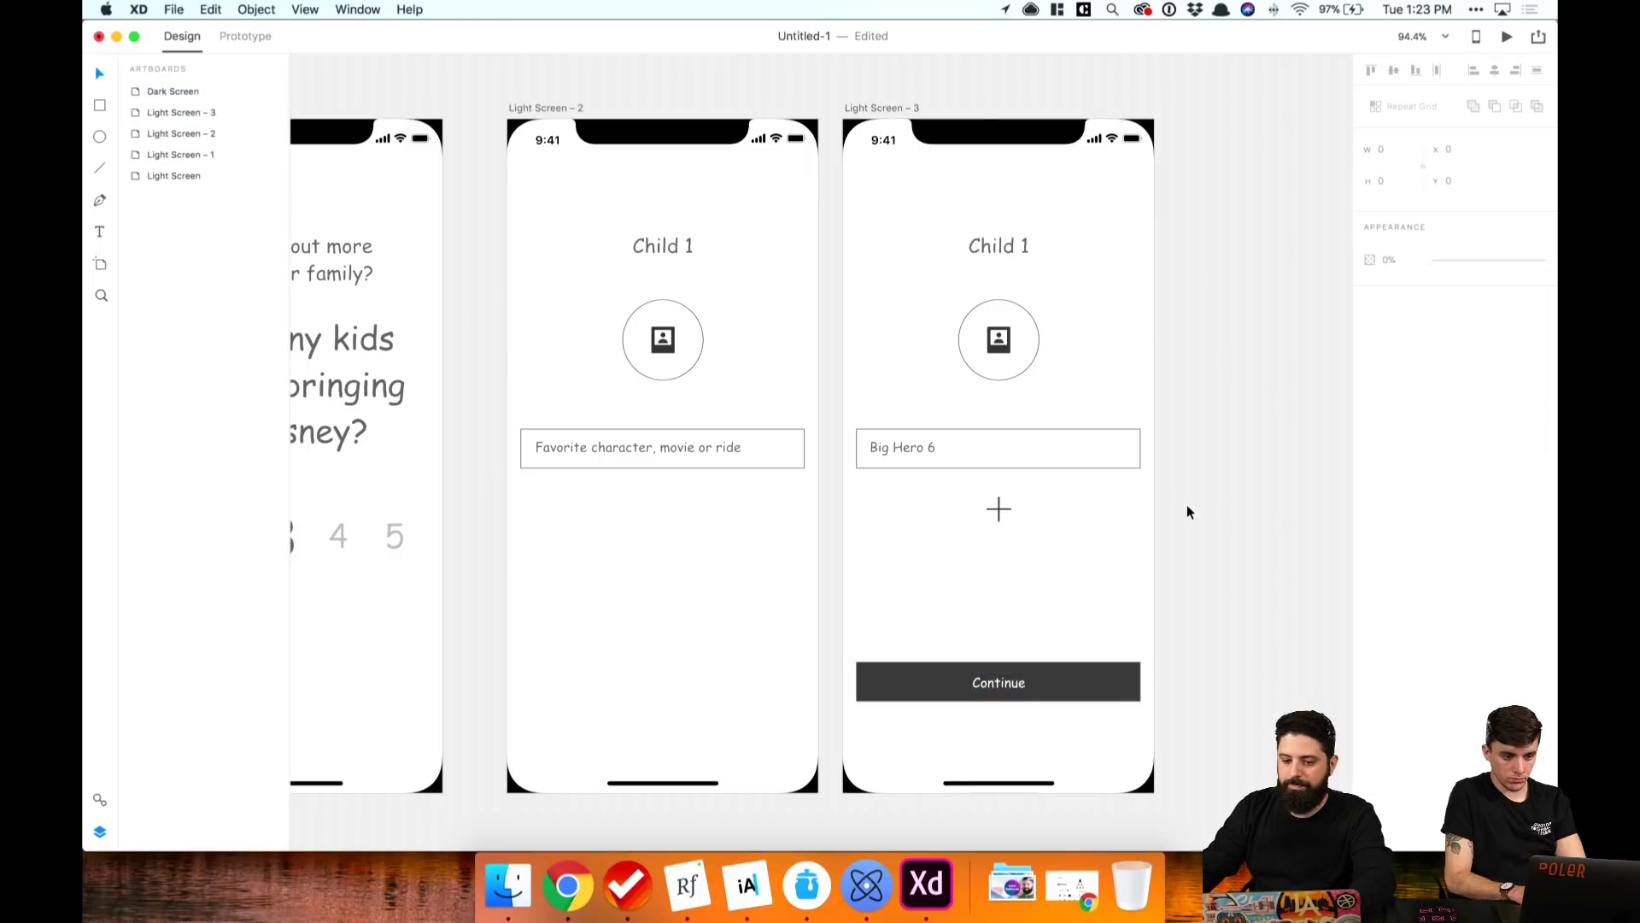
Step: Change the dark button's label to "Next Child"
scroll(1184, 478, "right", 4)
double_click(805, 683)
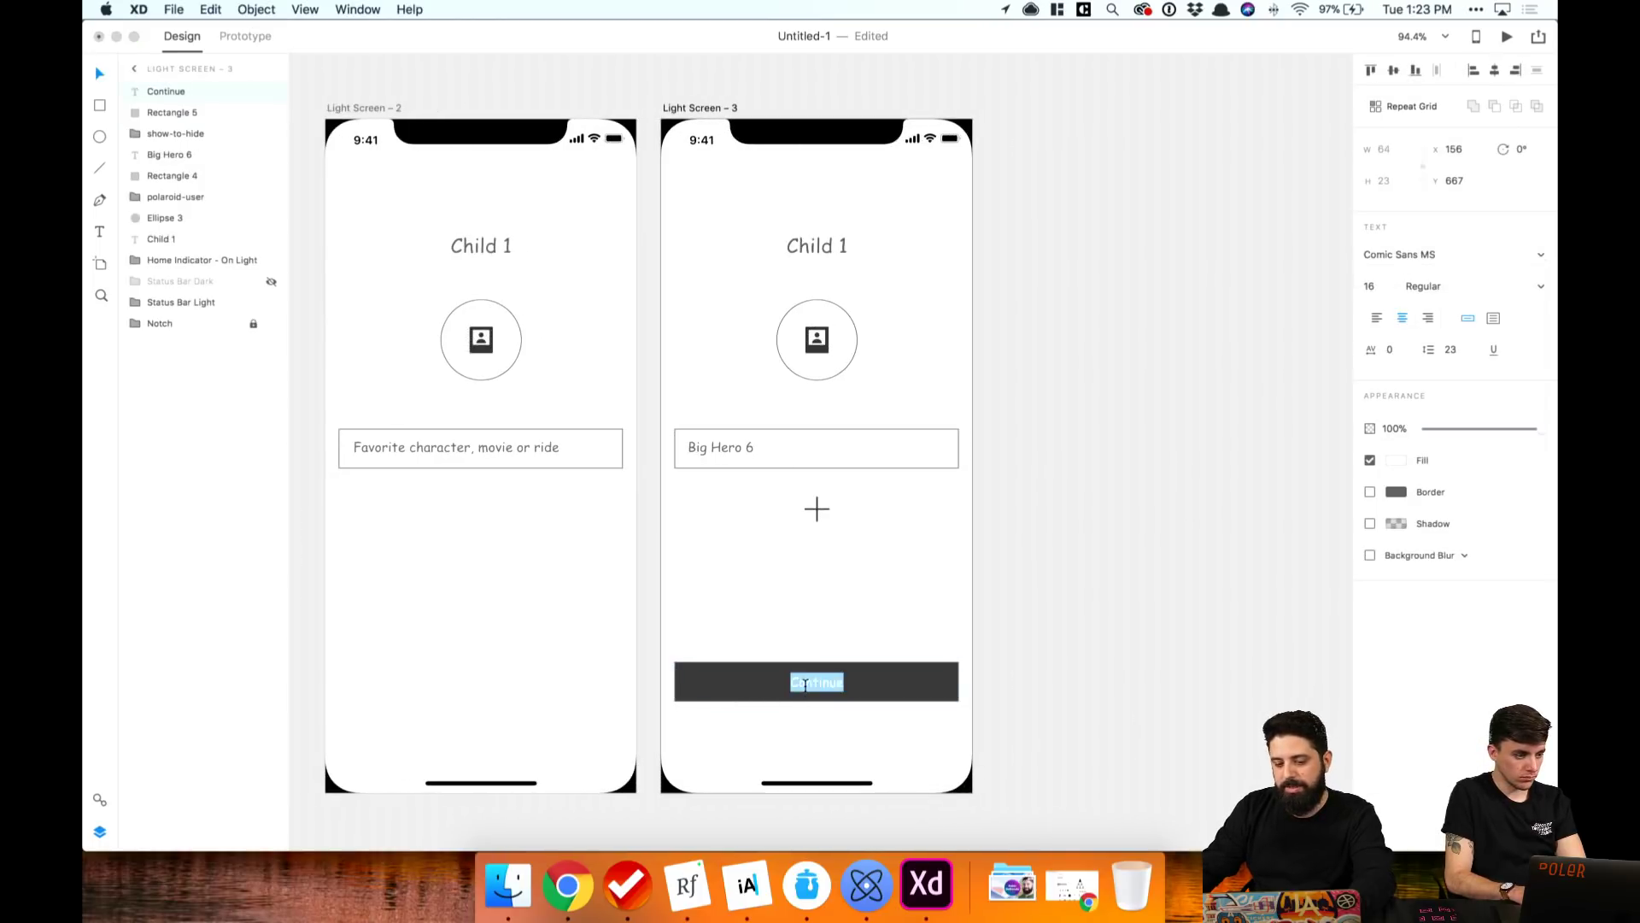
type("Next Child")
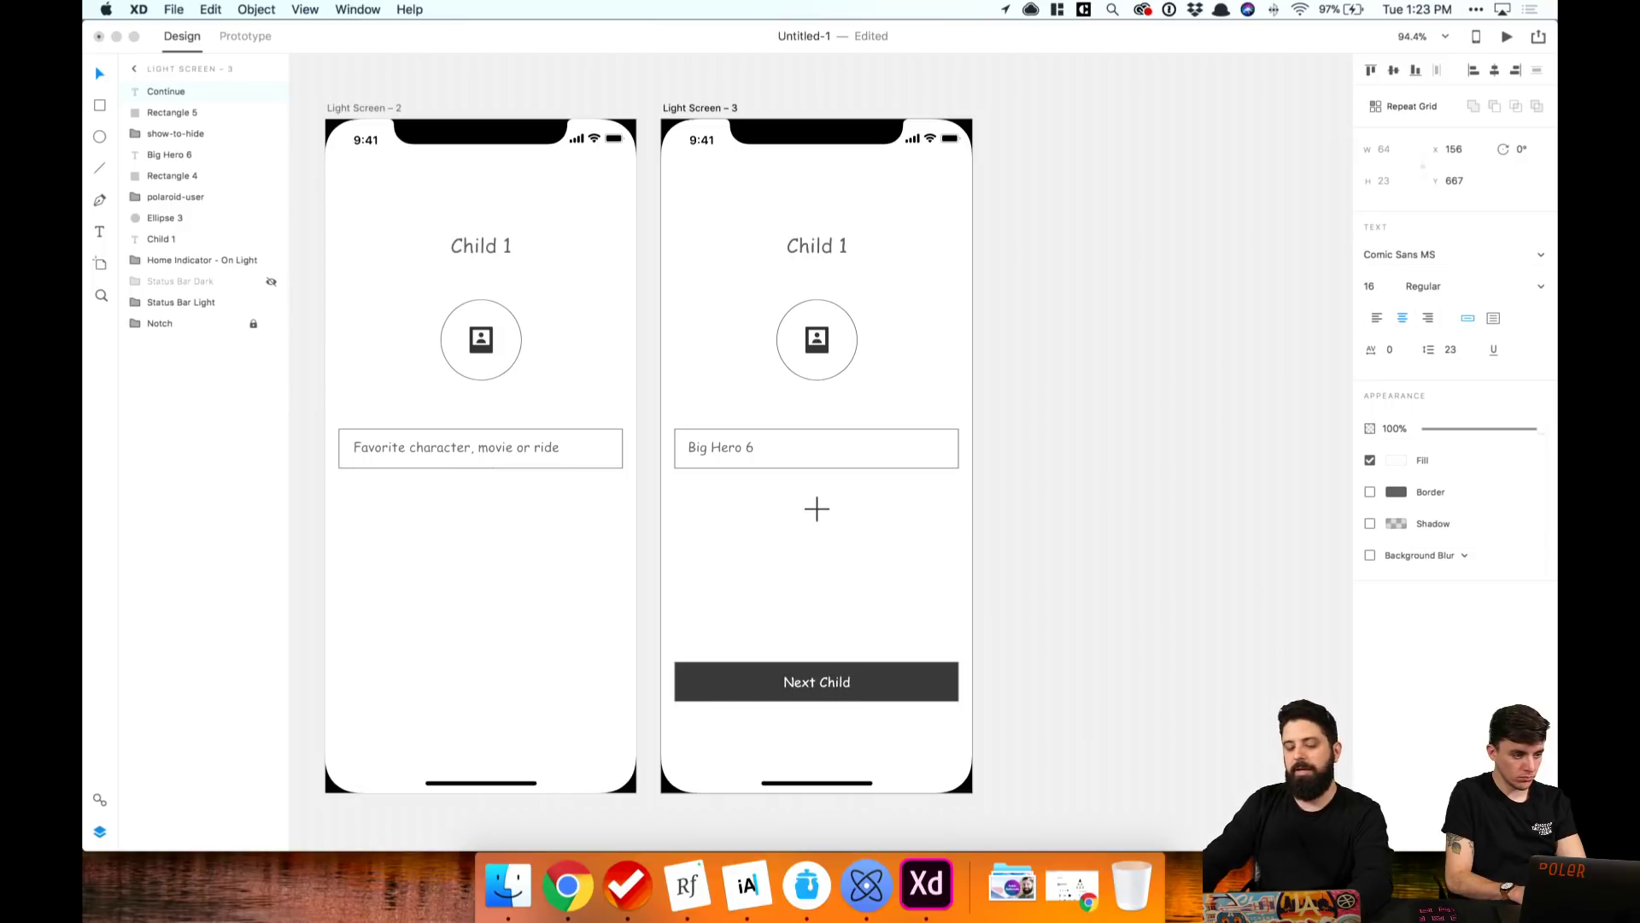
key("Escape")
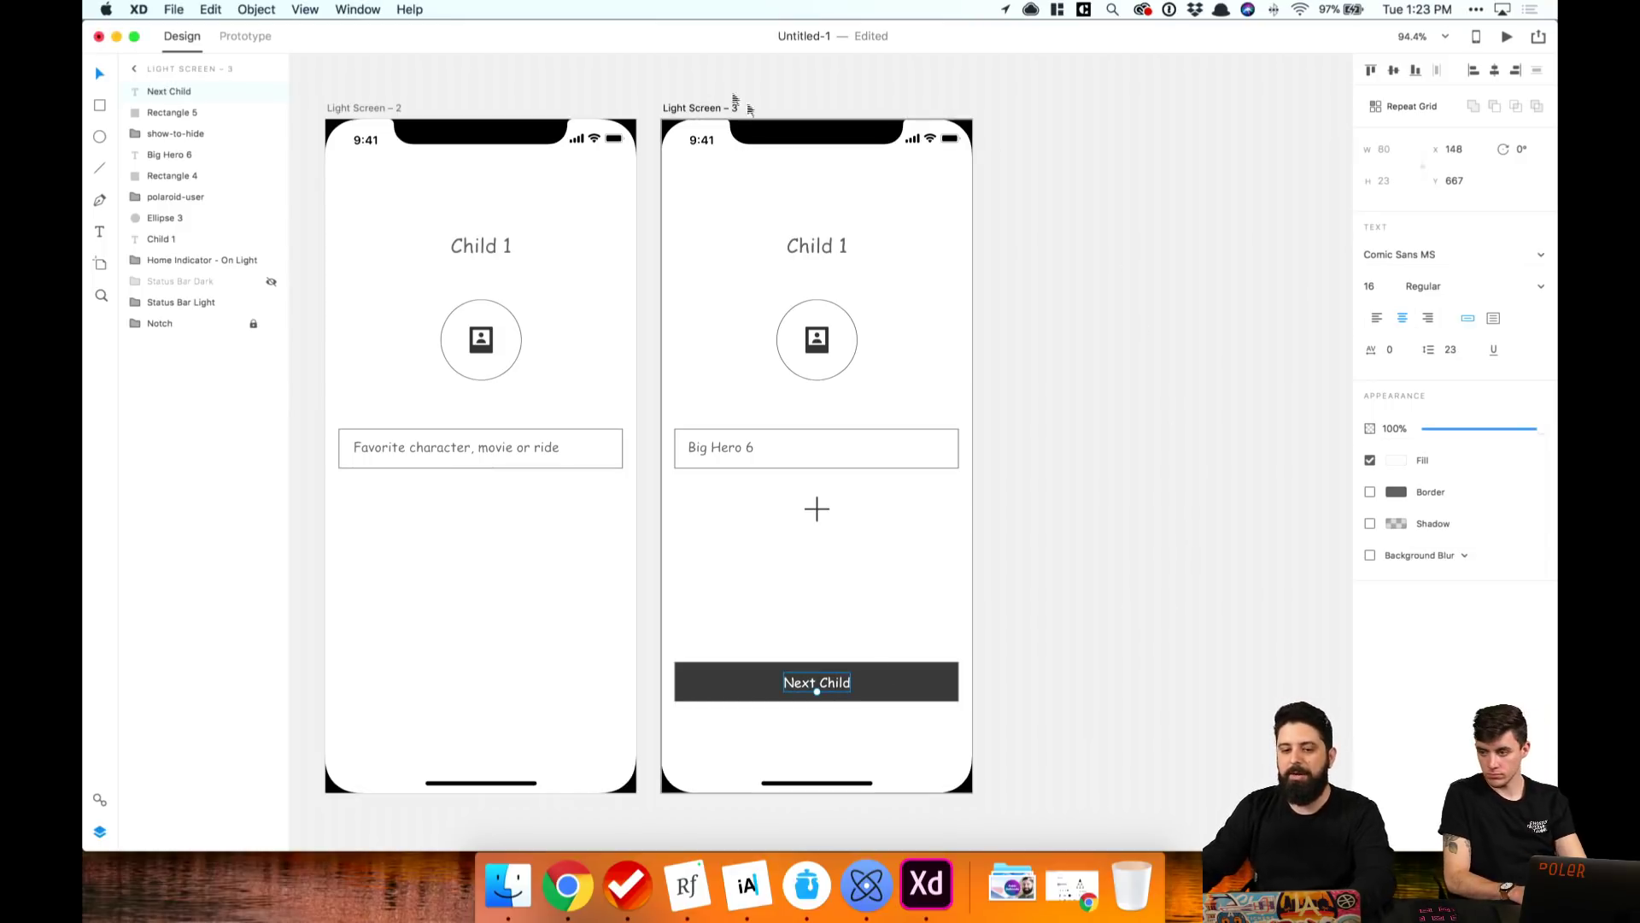
Step: Duplicate the artboard containing the "Next Child" button and place the copy directly to its right
left_click(686, 109)
left_click_drag(681, 114, 1014, 115, "alt")
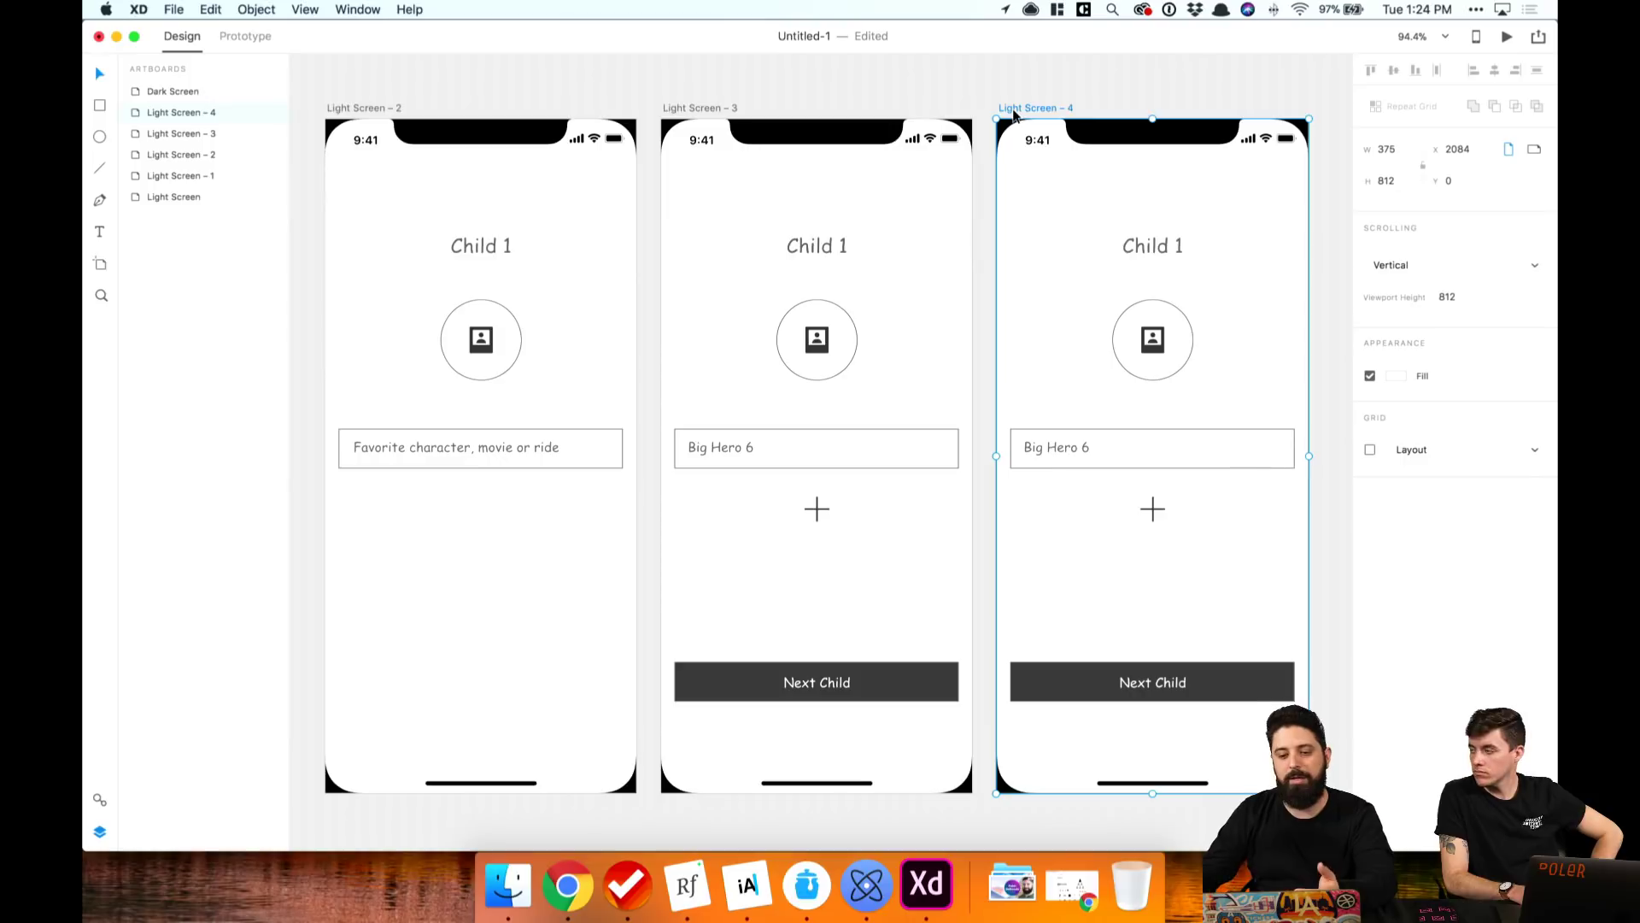
left_click(1082, 101)
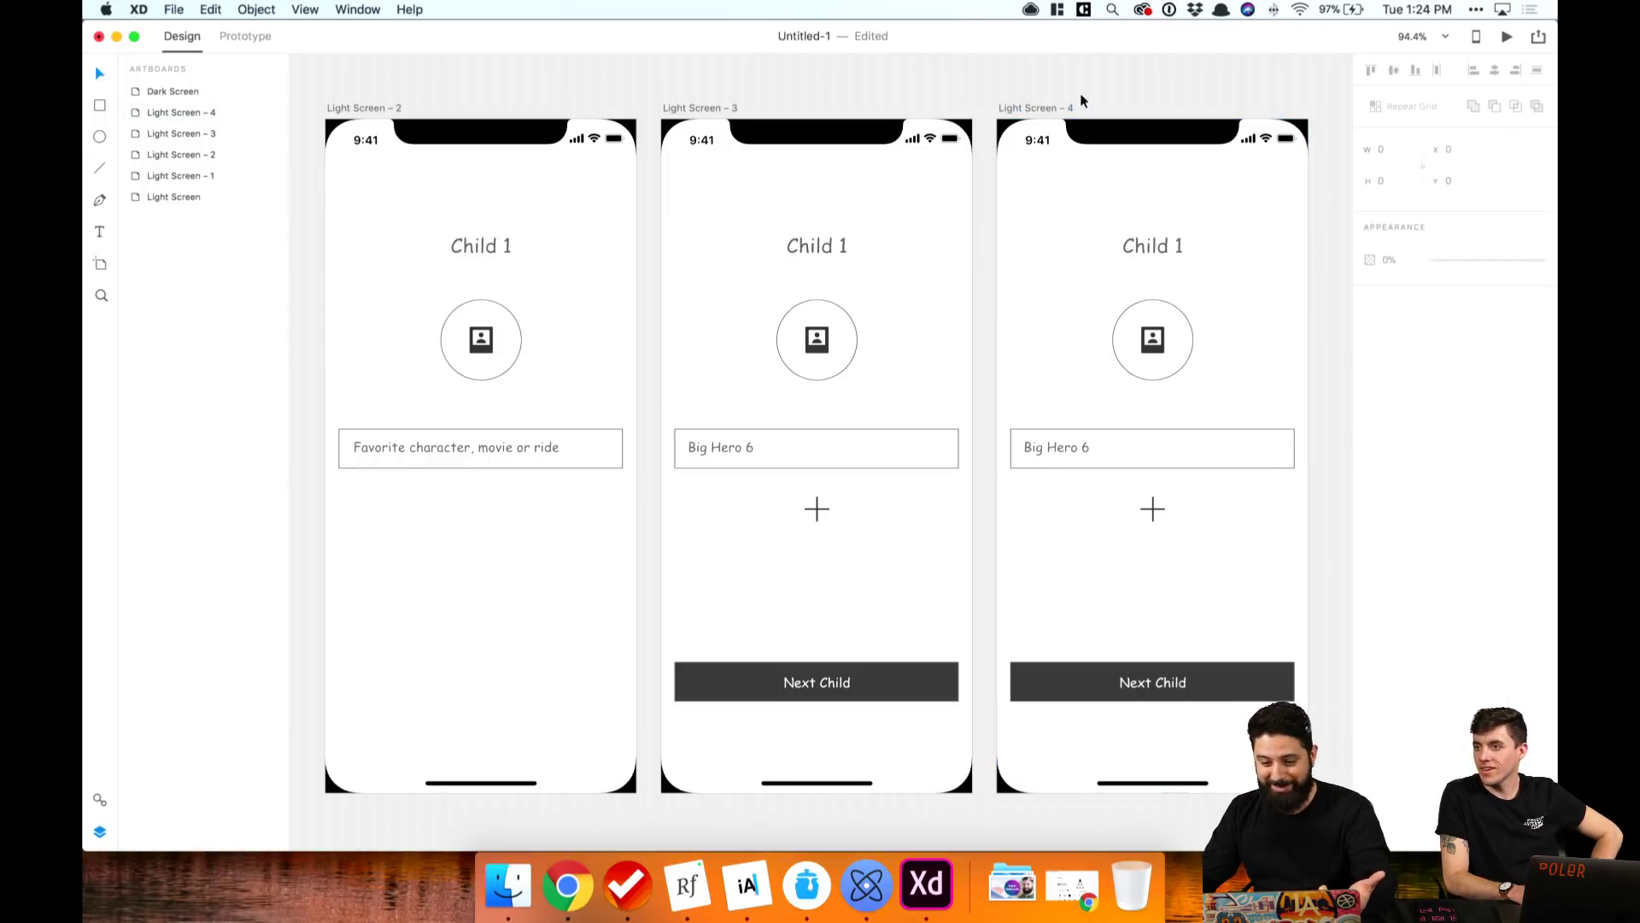
Step: Change the heading on the newly duplicated artboard to "Parent"
scroll(1081, 101, "right", 3)
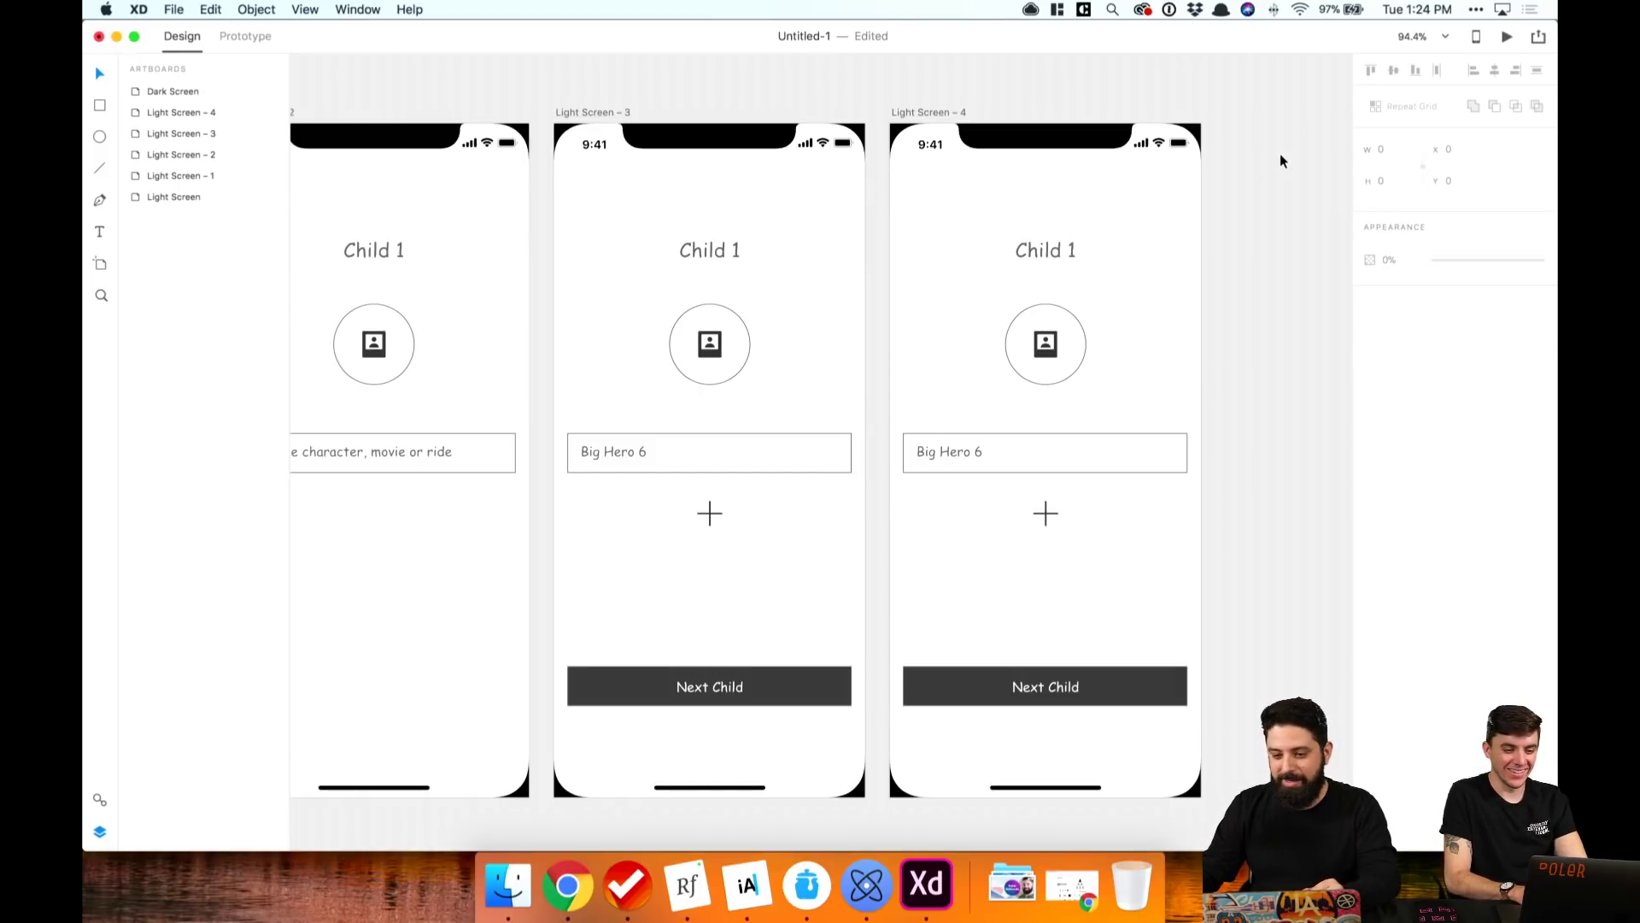
scroll(1270, 162, "right", 3)
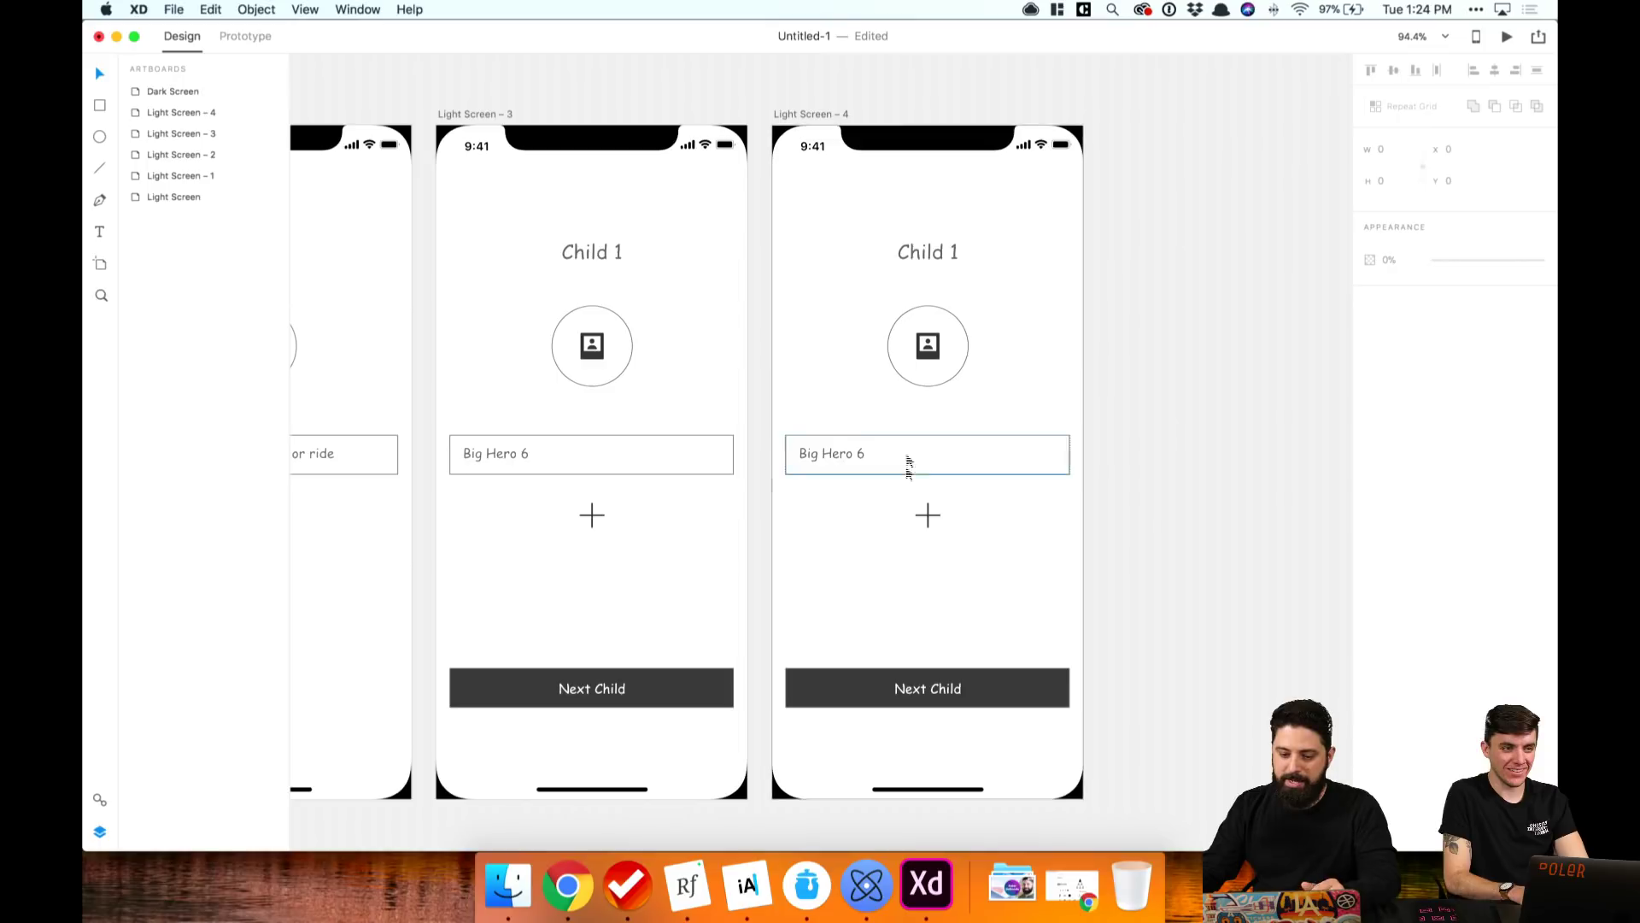
double_click(929, 252)
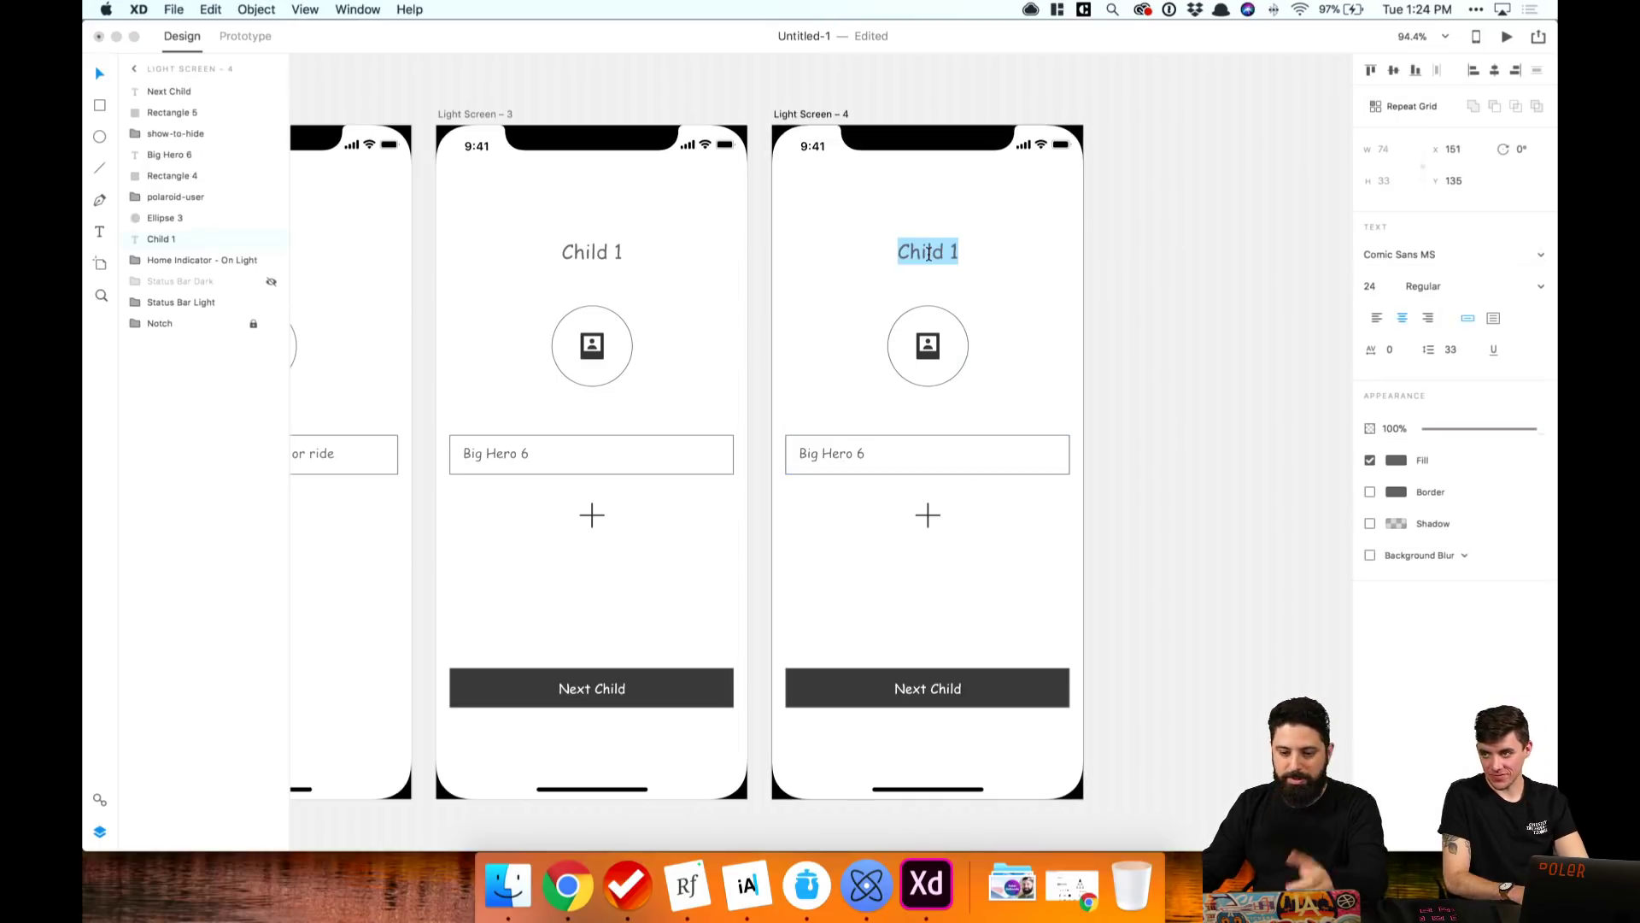
type("Parent")
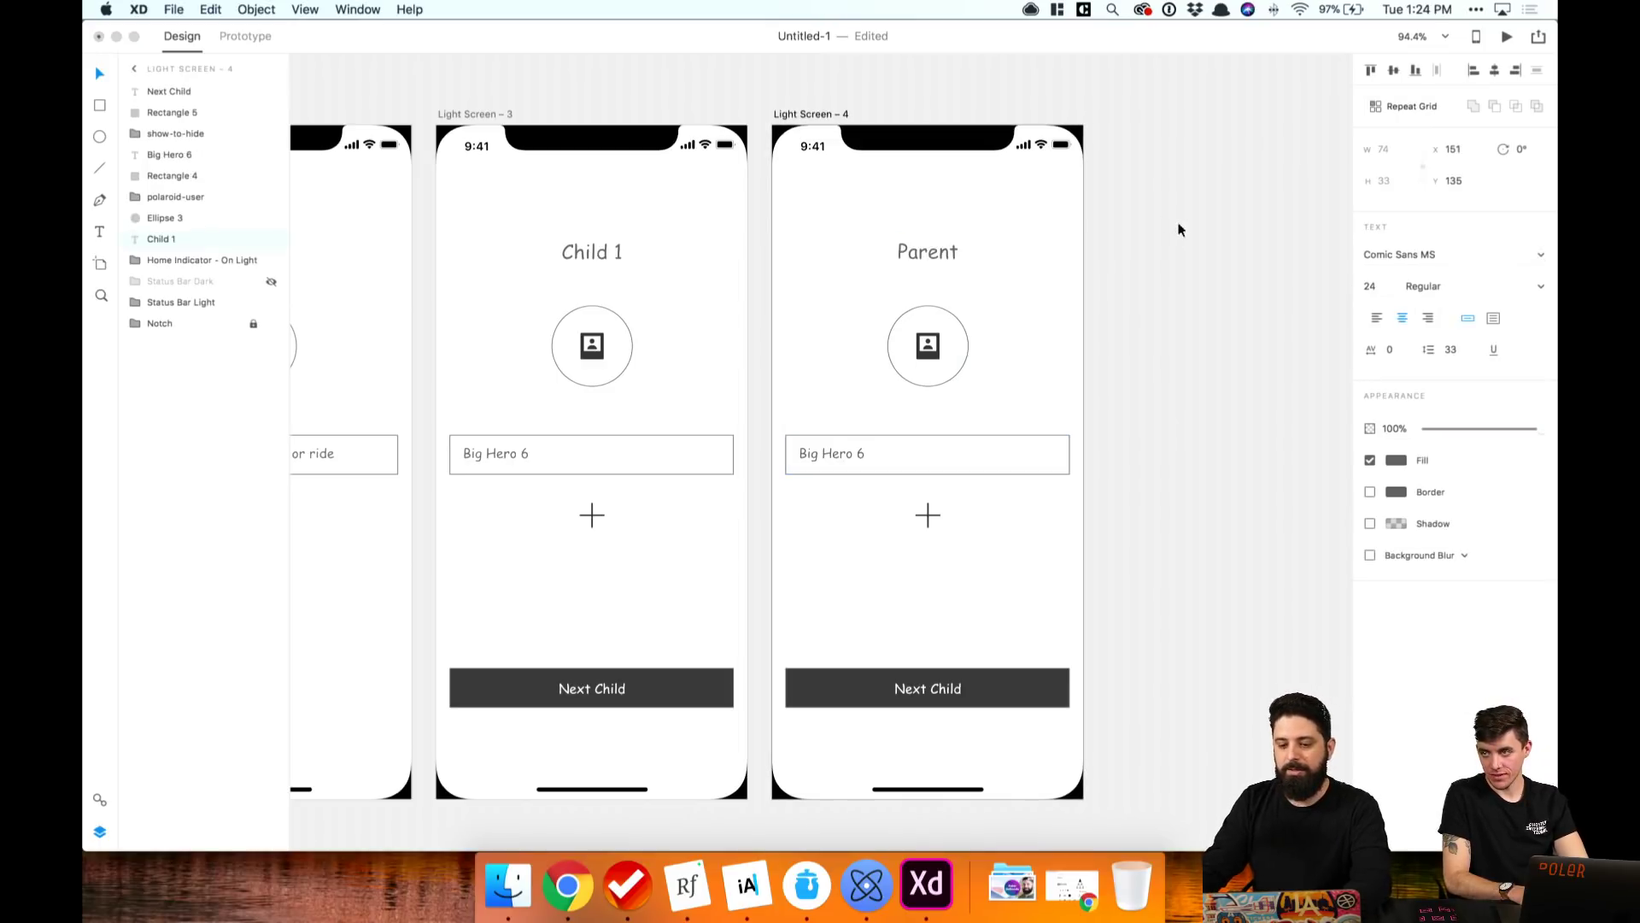
key("Escape")
Step: Replace the Parent artboard's field text with "Cars" and shift it towards the left end of the field
double_click(840, 454)
left_click(838, 455)
key("super+a")
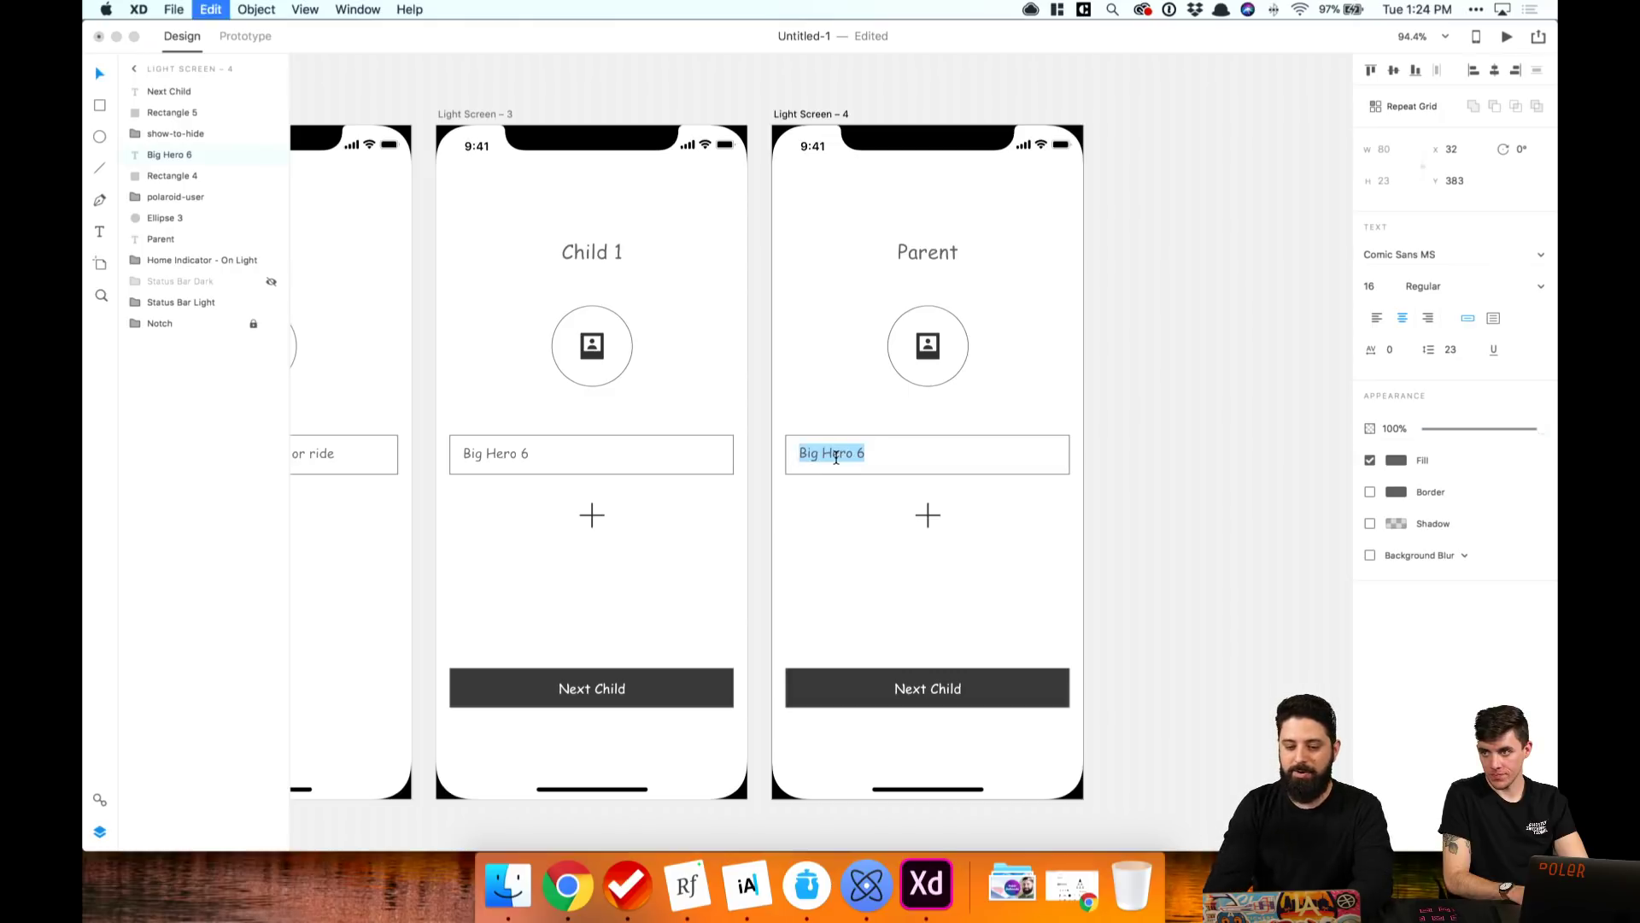
type("Cars")
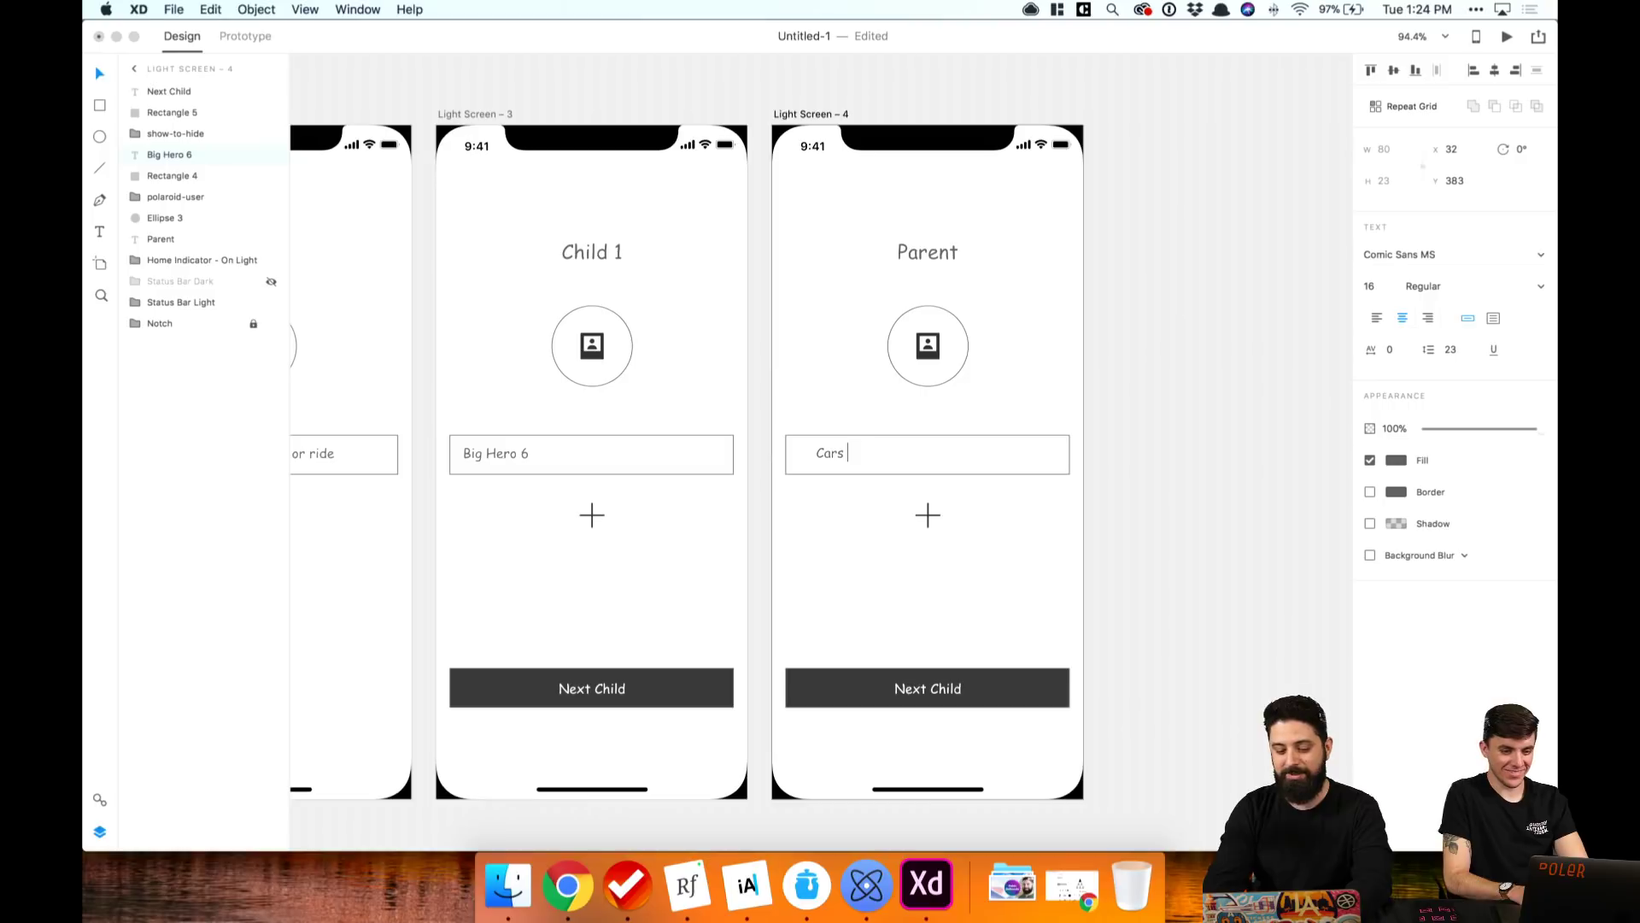
key("Escape")
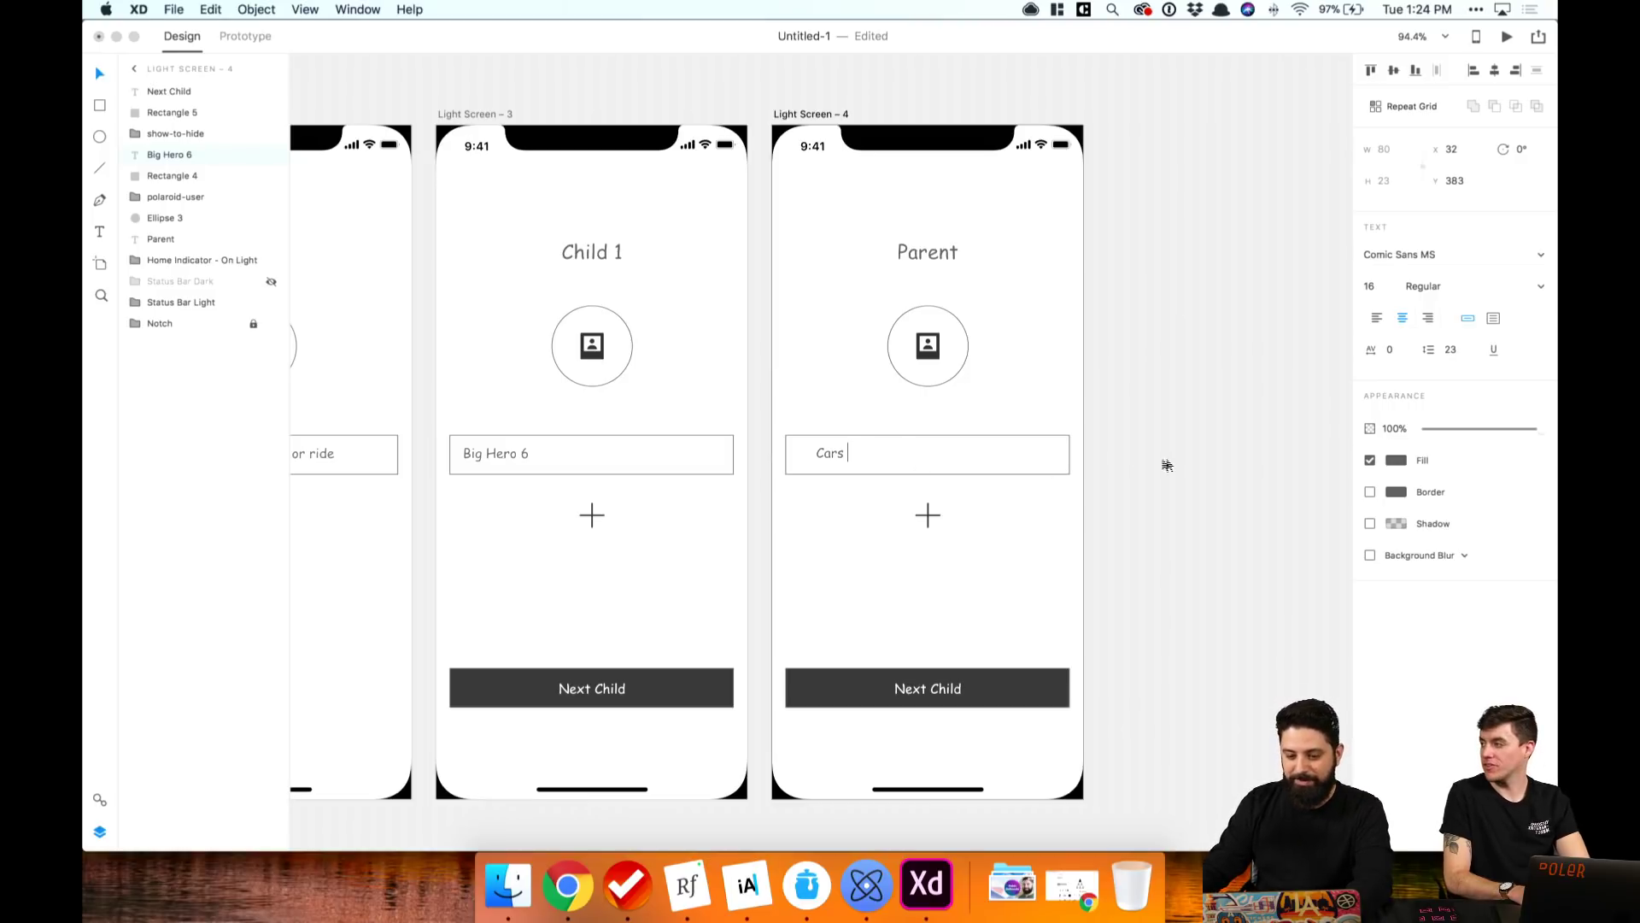
left_click(823, 462)
left_click_drag(828, 451, 812, 452)
left_click(1140, 438)
Step: Change the Parent artboard's button label to "Complete Family Profile"
scroll(1102, 465, "right", 5)
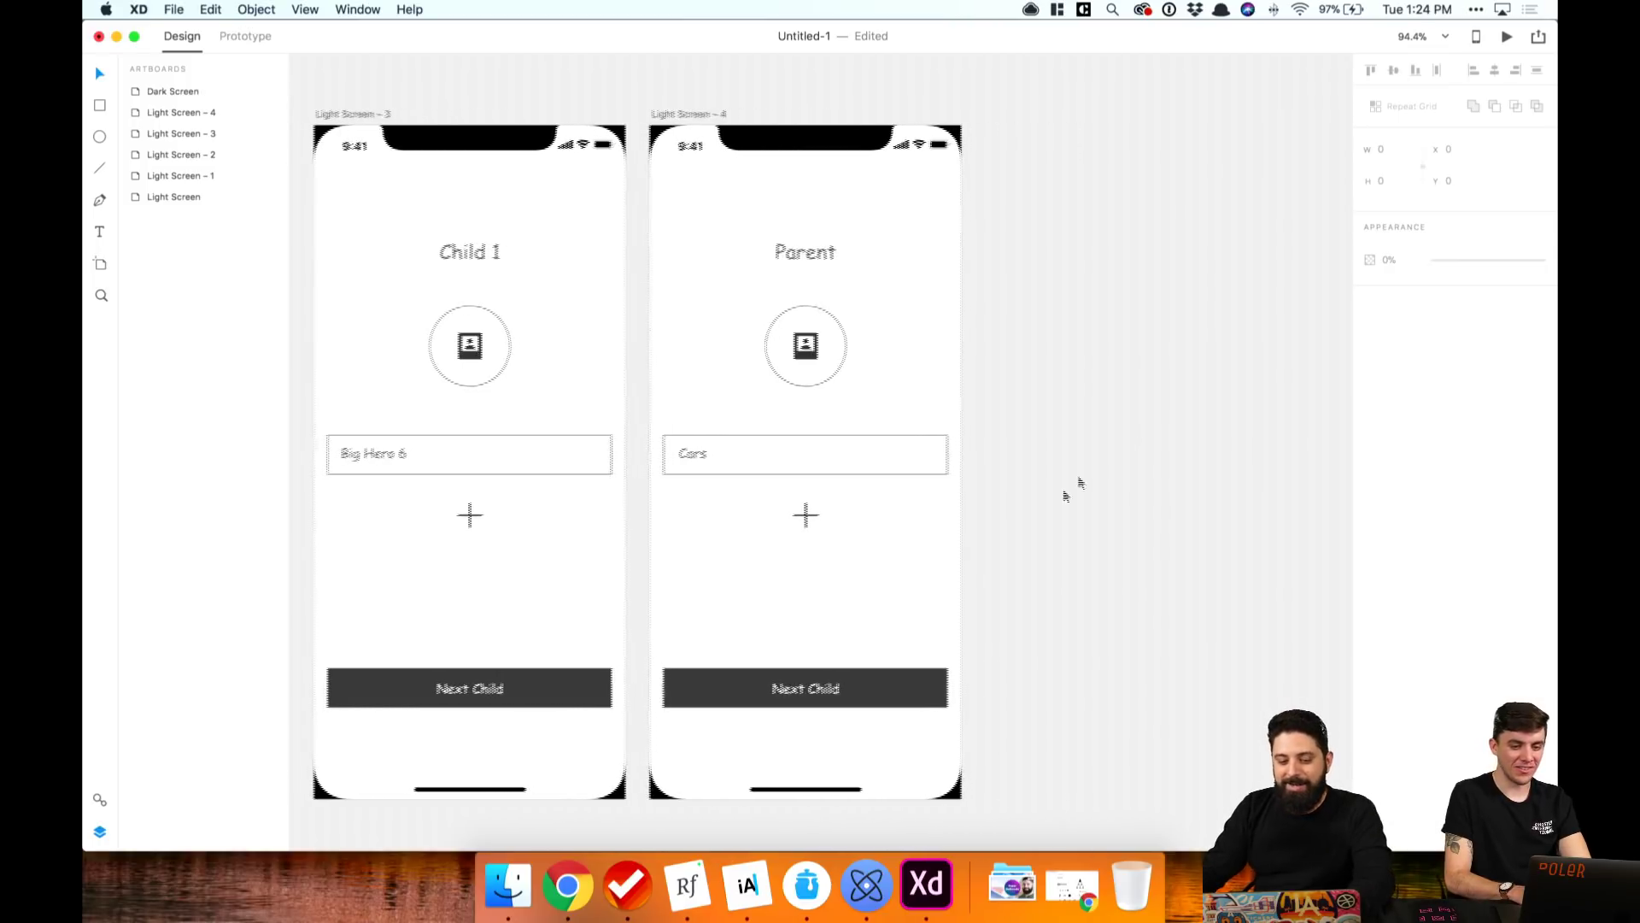
double_click(784, 687)
type("C")
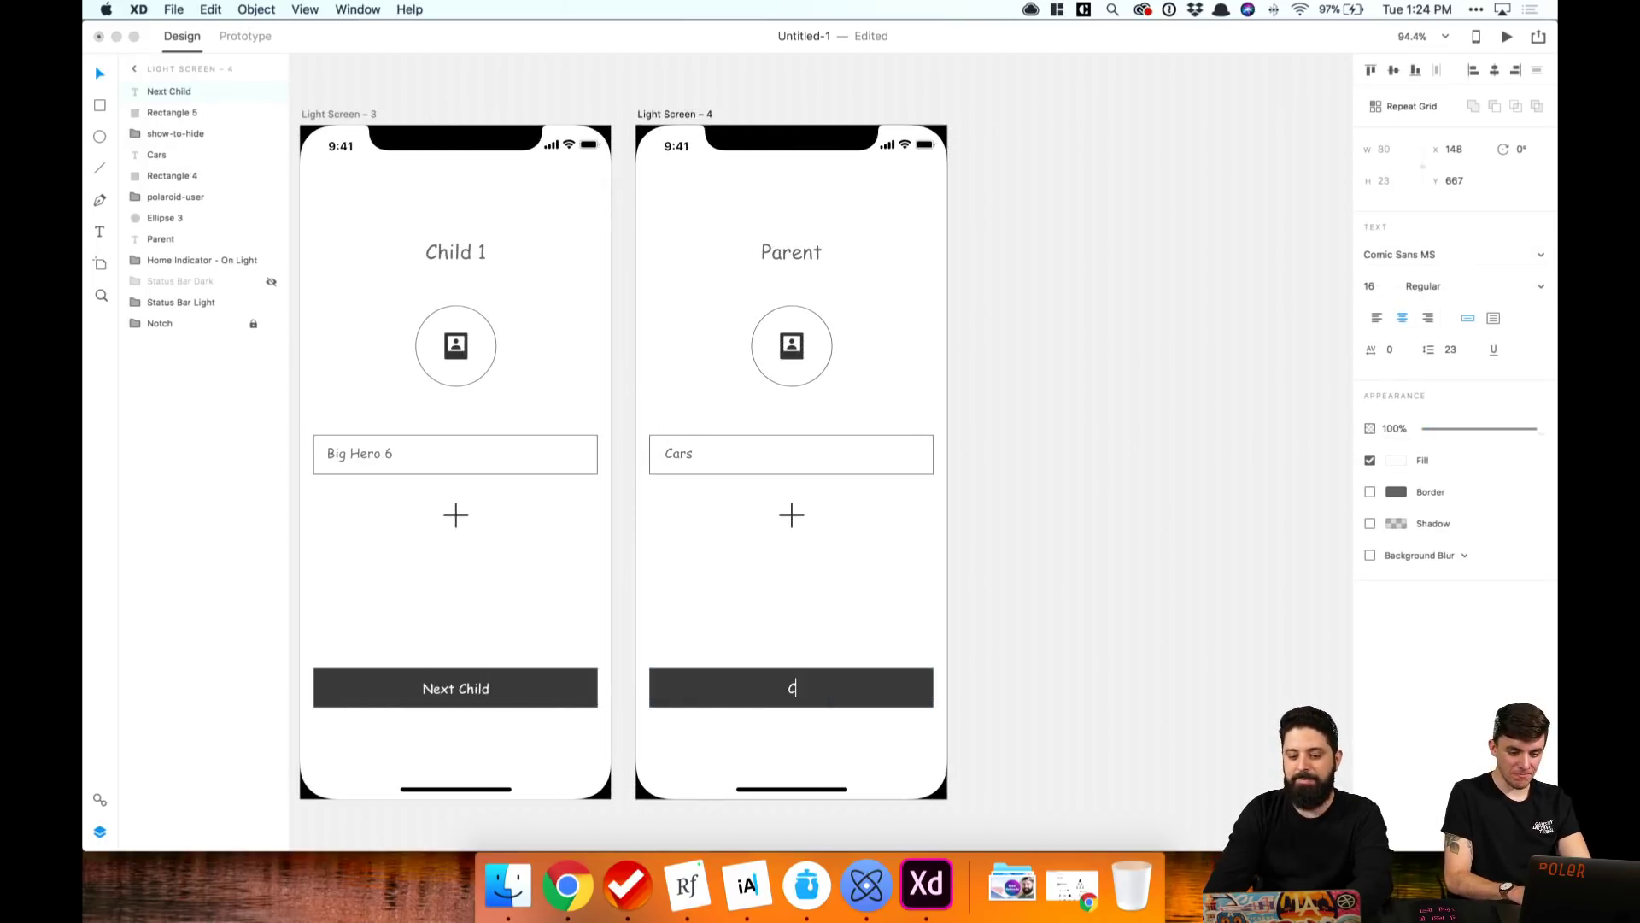
type("omplete Family Profile")
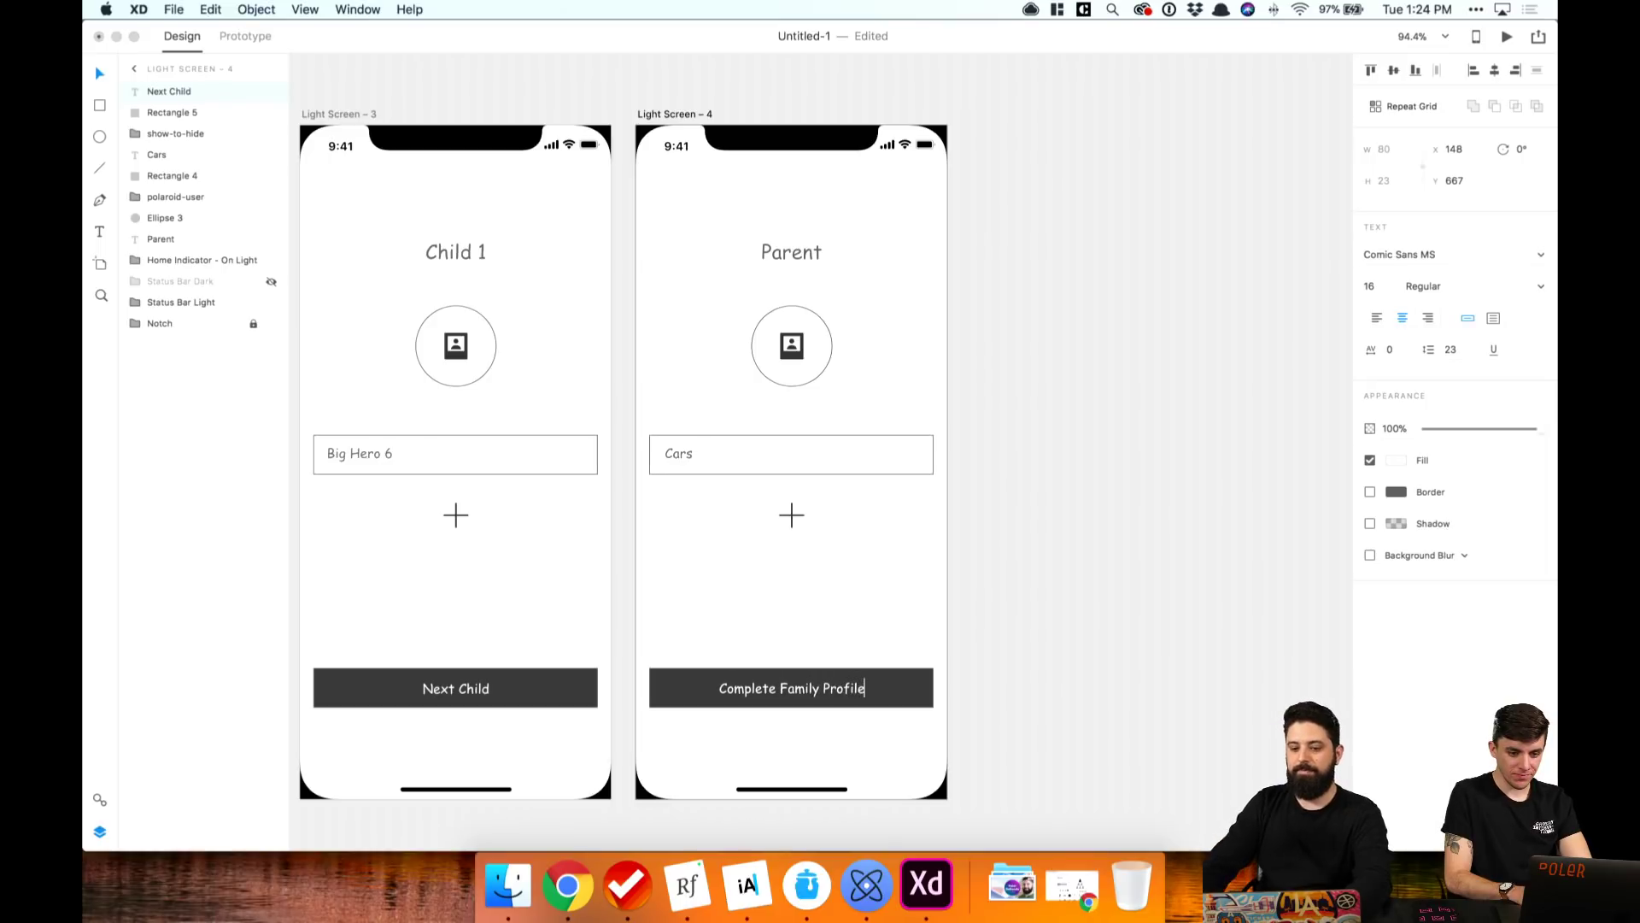
key("Escape")
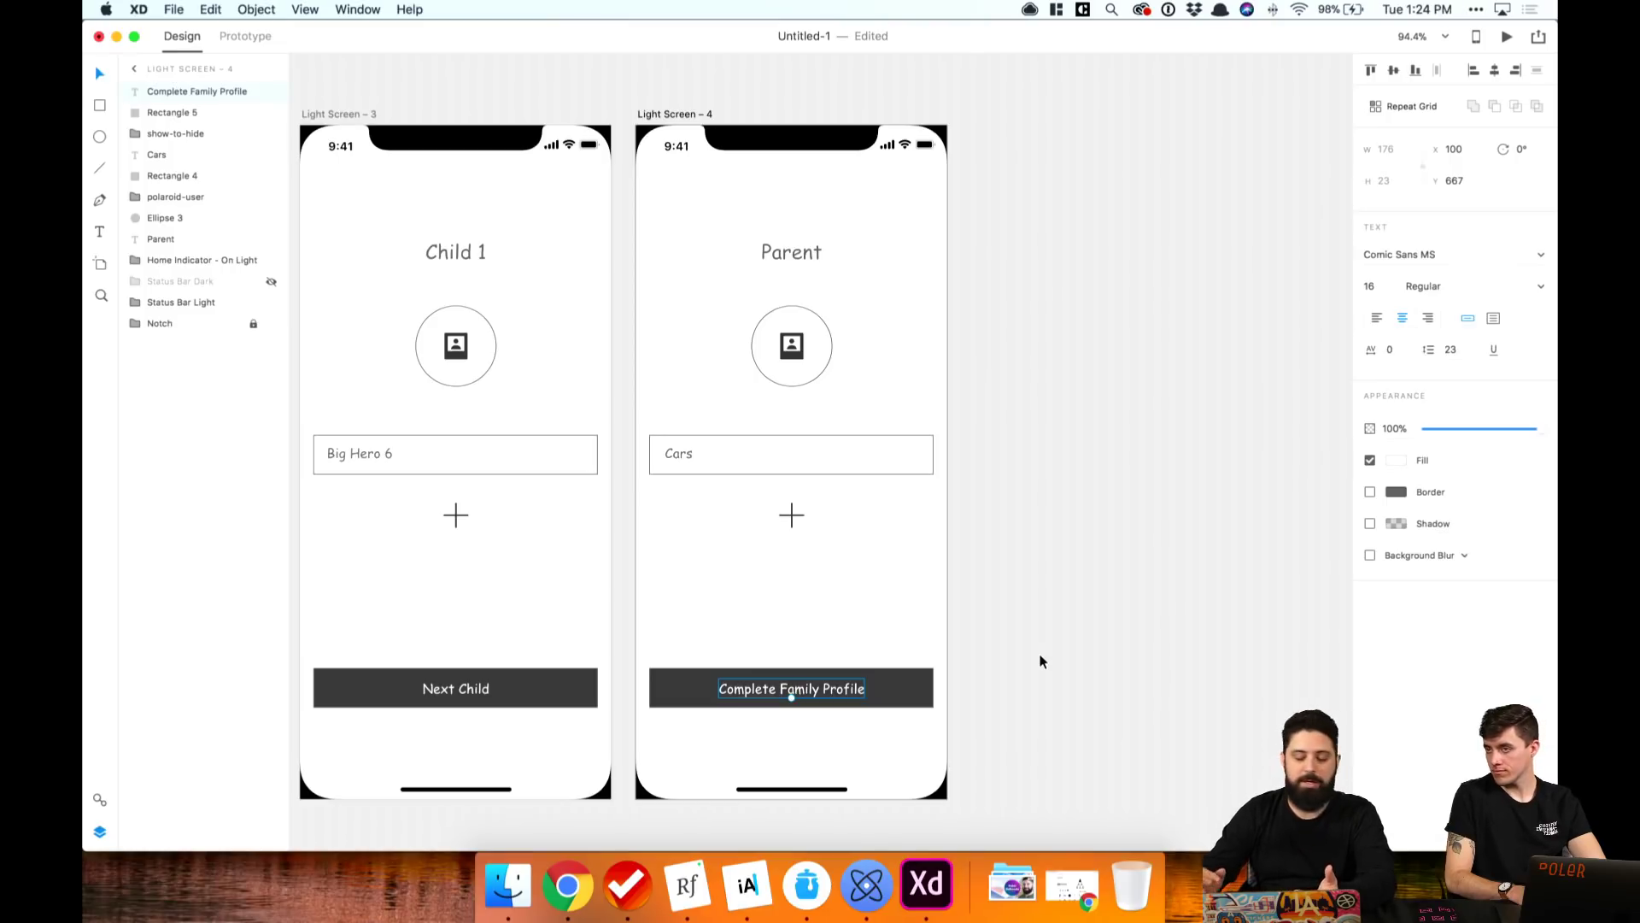
left_click(1039, 662)
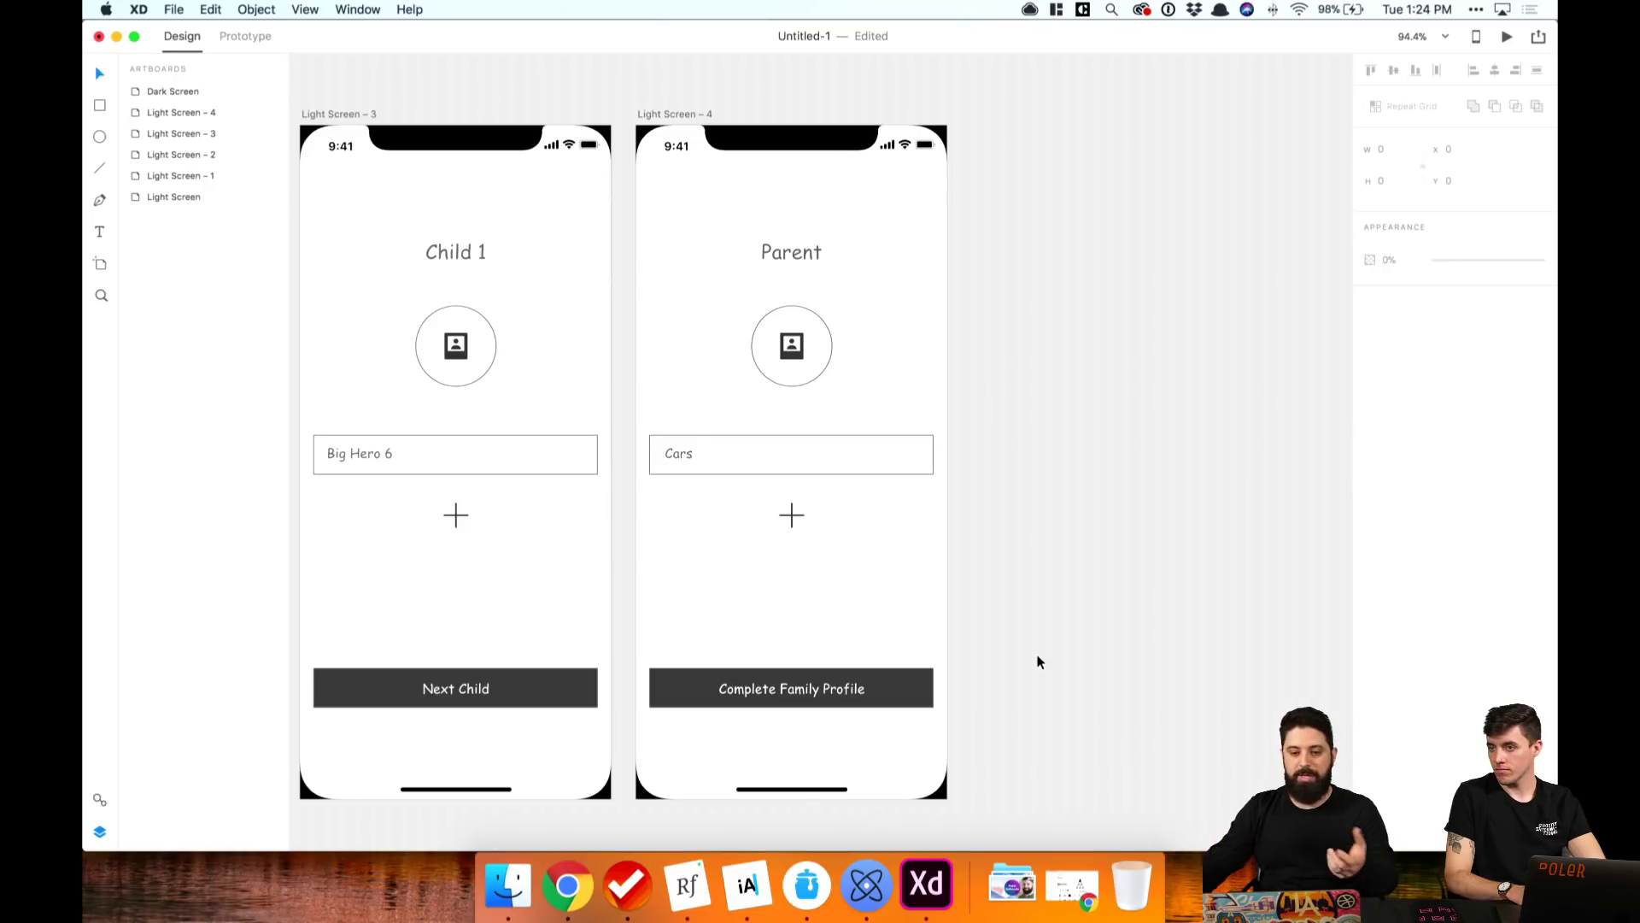
Step: Duplicate the Parent artboard and place the copy directly to the right of the original
left_click(649, 113)
left_click_drag(648, 113, 979, 119)
scroll(983, 342, "right", 4)
left_click(1018, 567)
Step: Delete the heading, photo circle, input field with its text, and plus icon from the duplicated Parent artboard
scroll(902, 657, "down", 2)
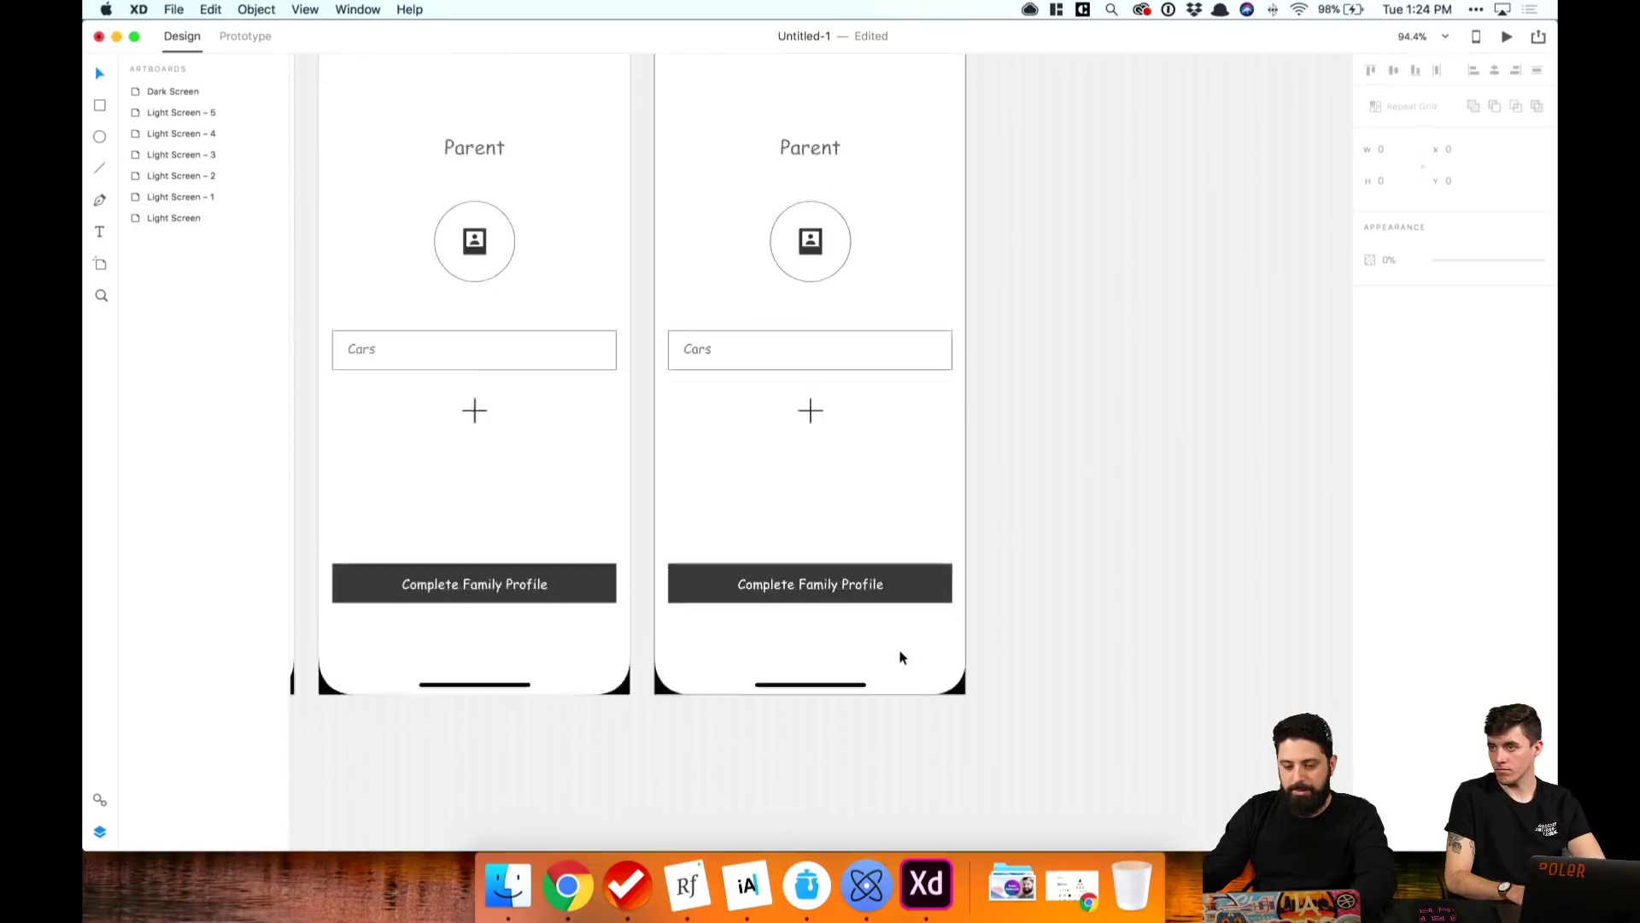
scroll(902, 656, "down", 2)
scroll(740, 227, "up", 5)
left_click_drag(667, 257, 916, 695)
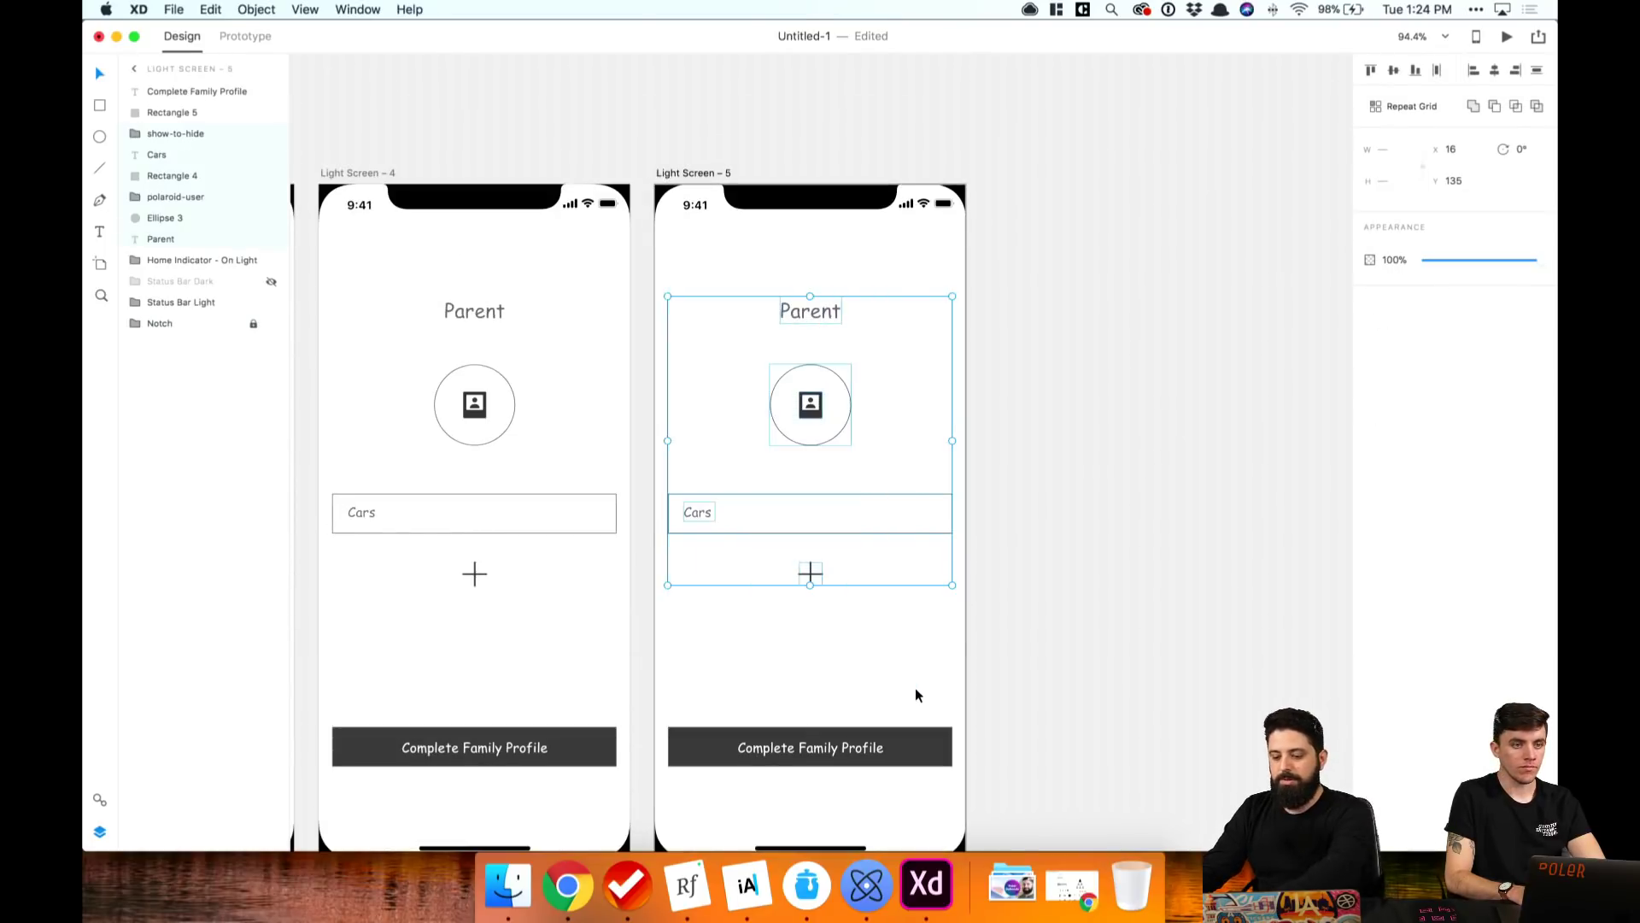
key("Delete")
Step: Switch to the iA Writer notes, review the planned primary navigation items, and return to the wireframe
scroll(1029, 543, "down", 4)
left_click(807, 439)
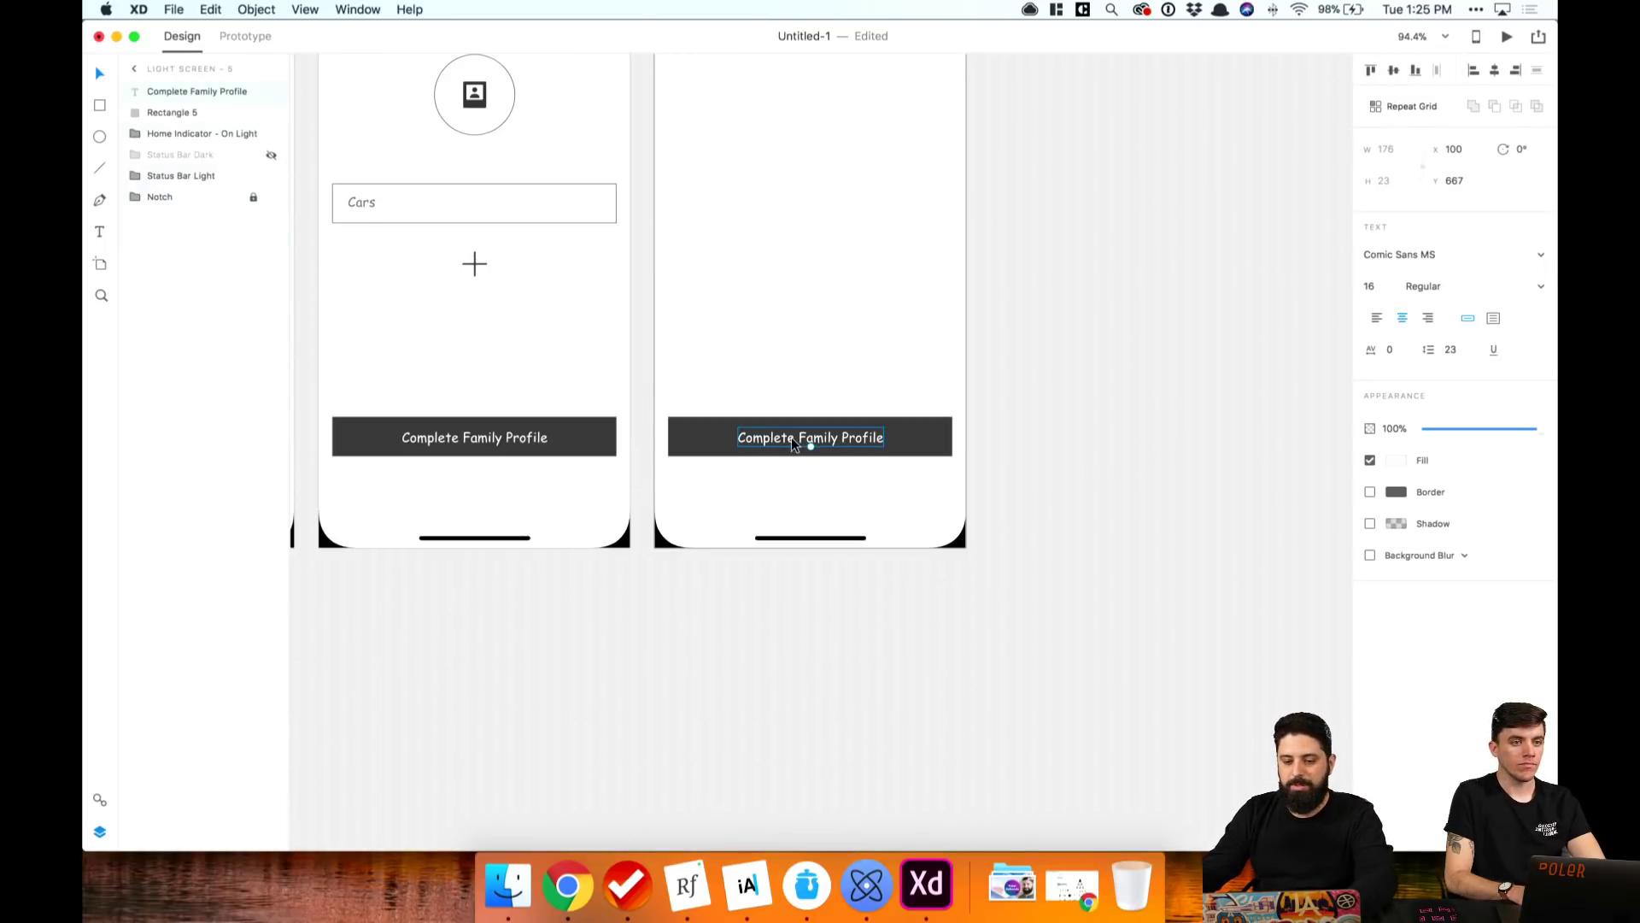
left_click(931, 445)
left_click(747, 884)
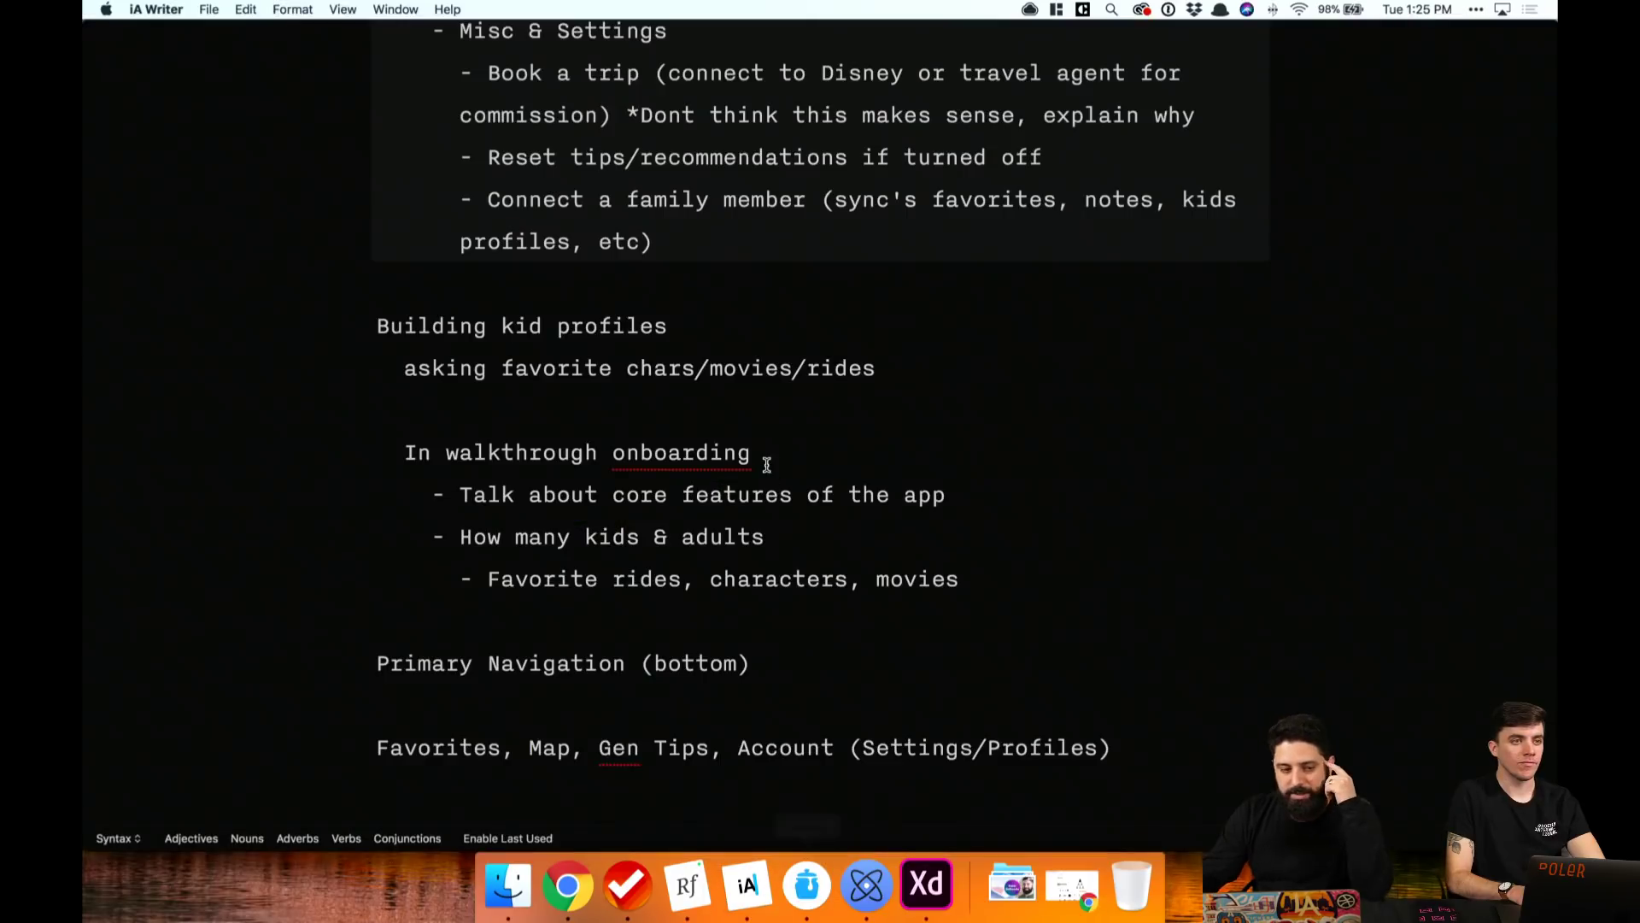
scroll(577, 460, "down", 1)
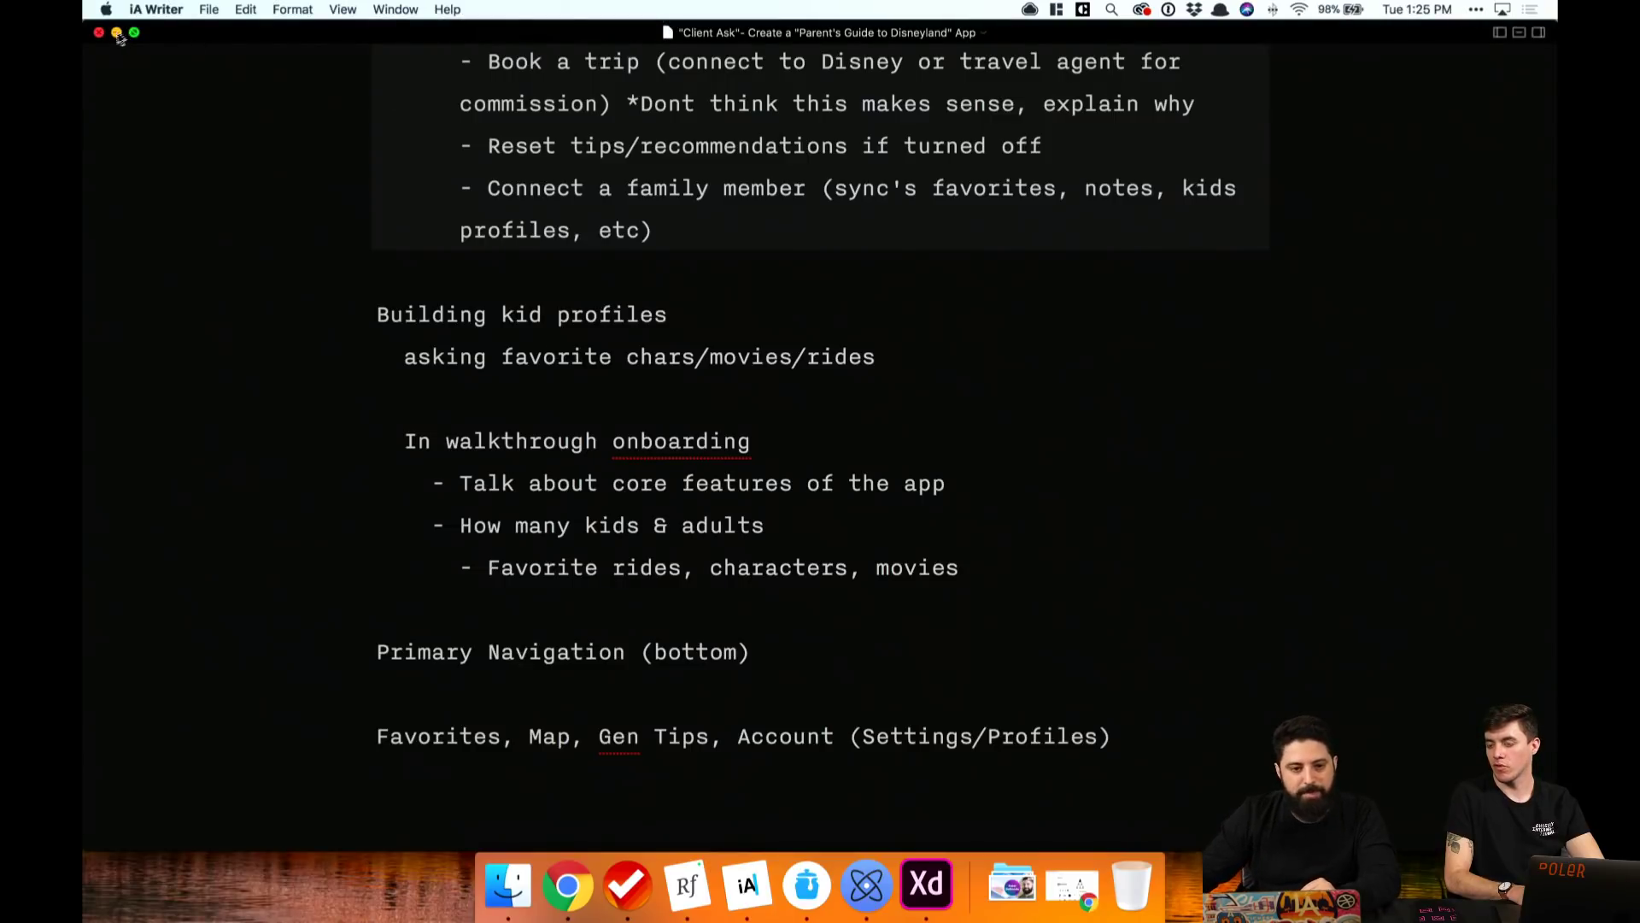
left_click(117, 34)
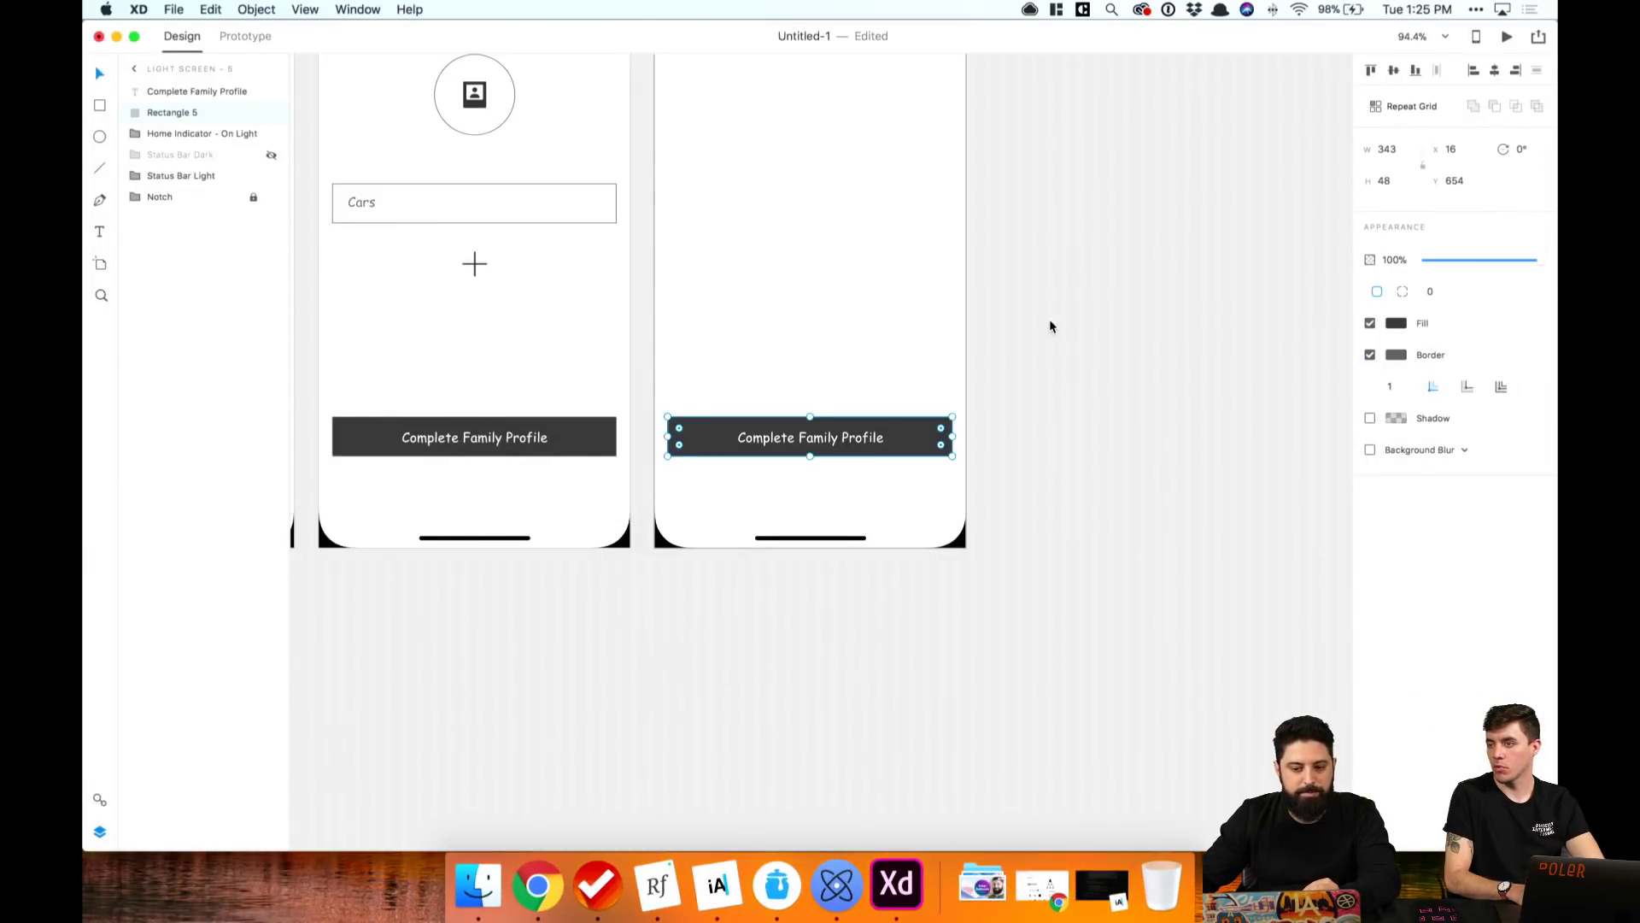
left_click(1051, 326)
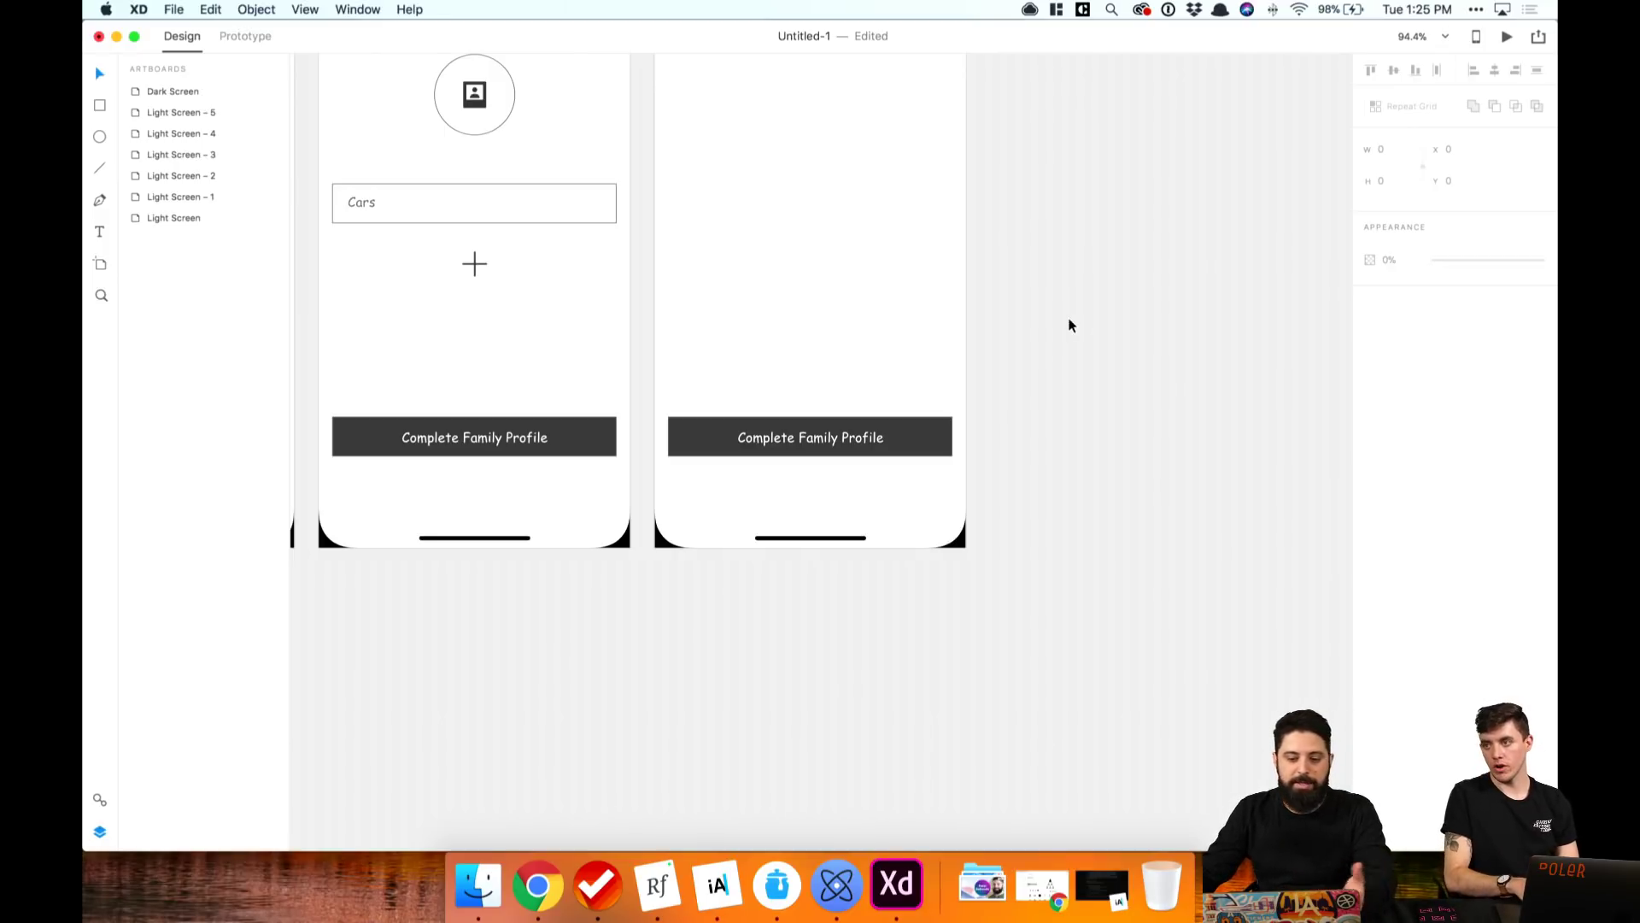
Step: Move the button rectangle near the bottom of the duplicated artboard and delete its "Complete Family Profile" label
scroll(1063, 359, "up", 5)
left_click(938, 656)
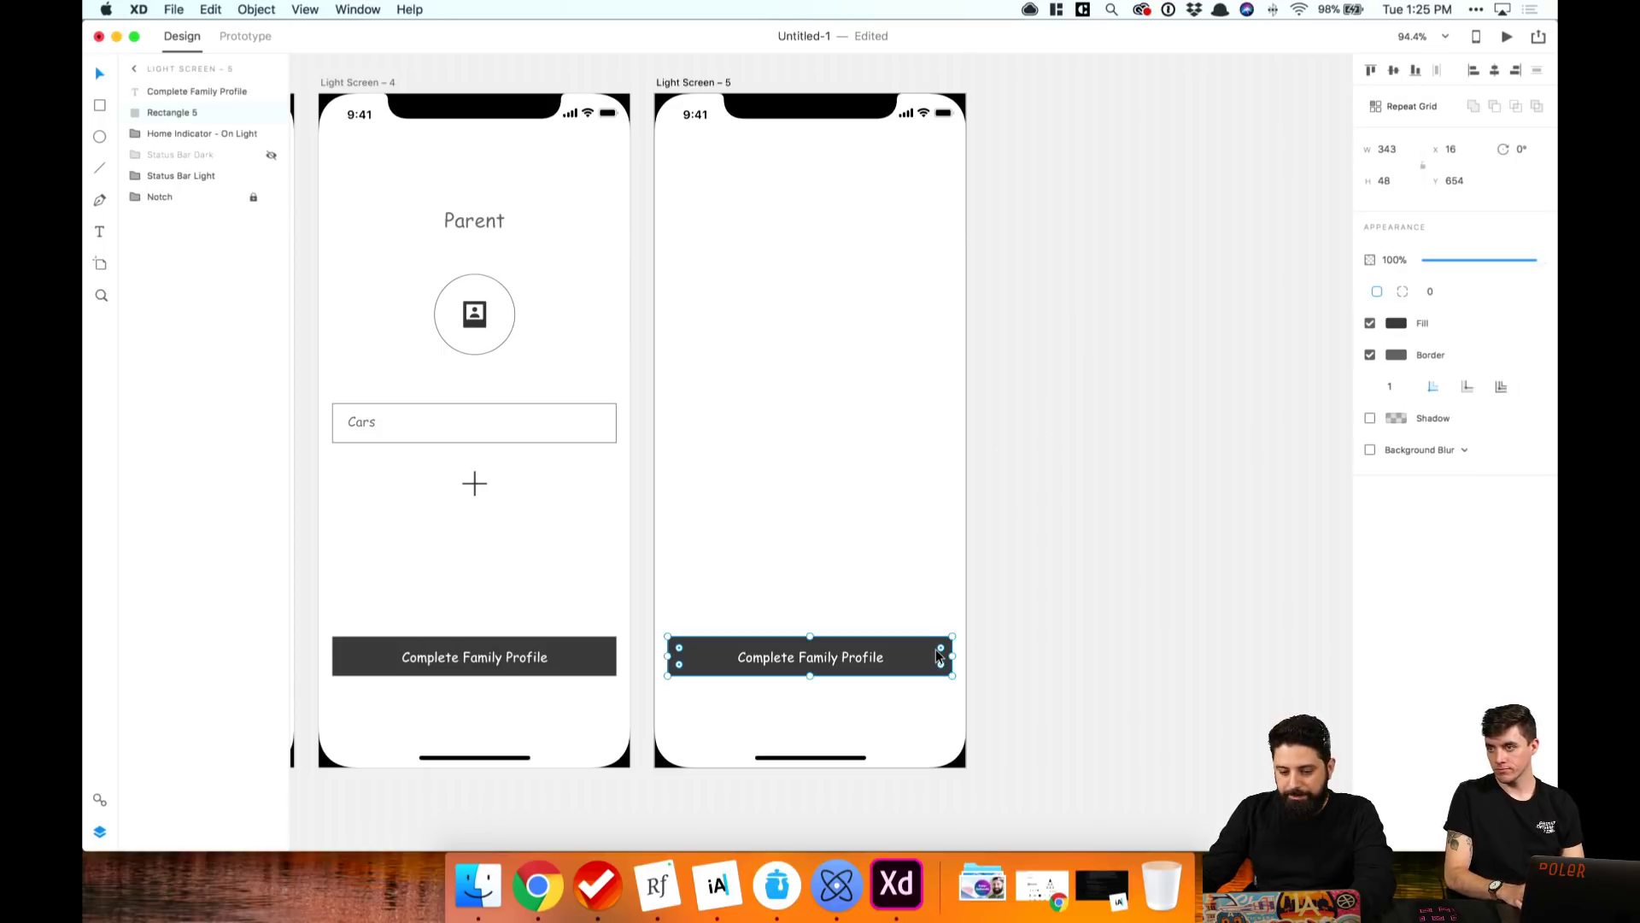
left_click_drag(930, 648, 926, 724)
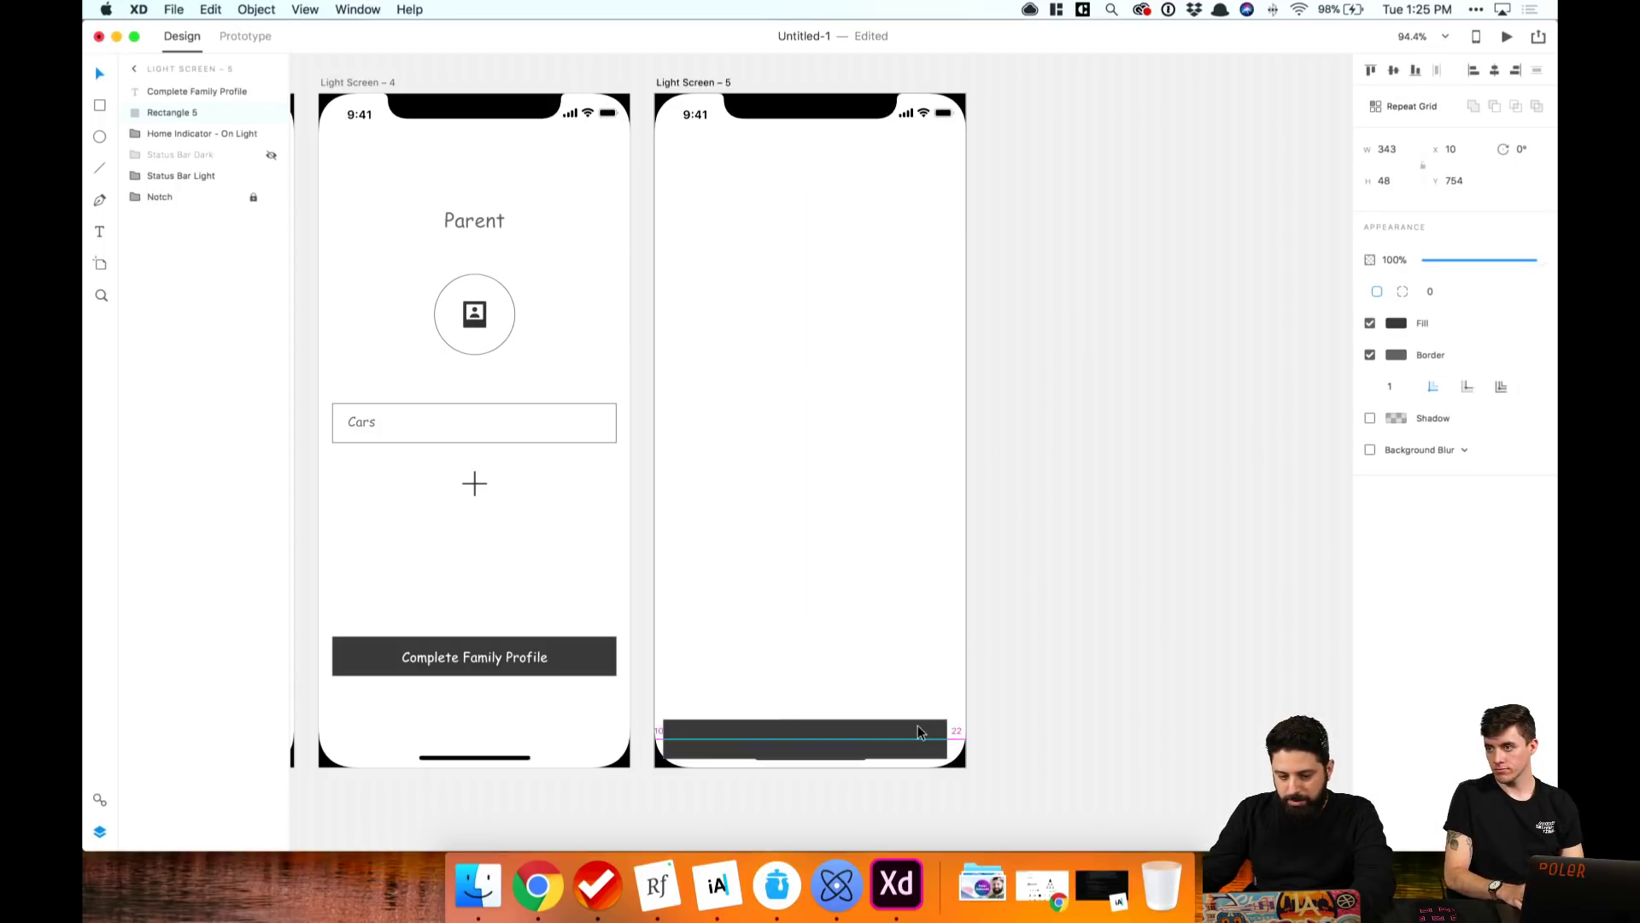
left_click(803, 662)
key("Delete")
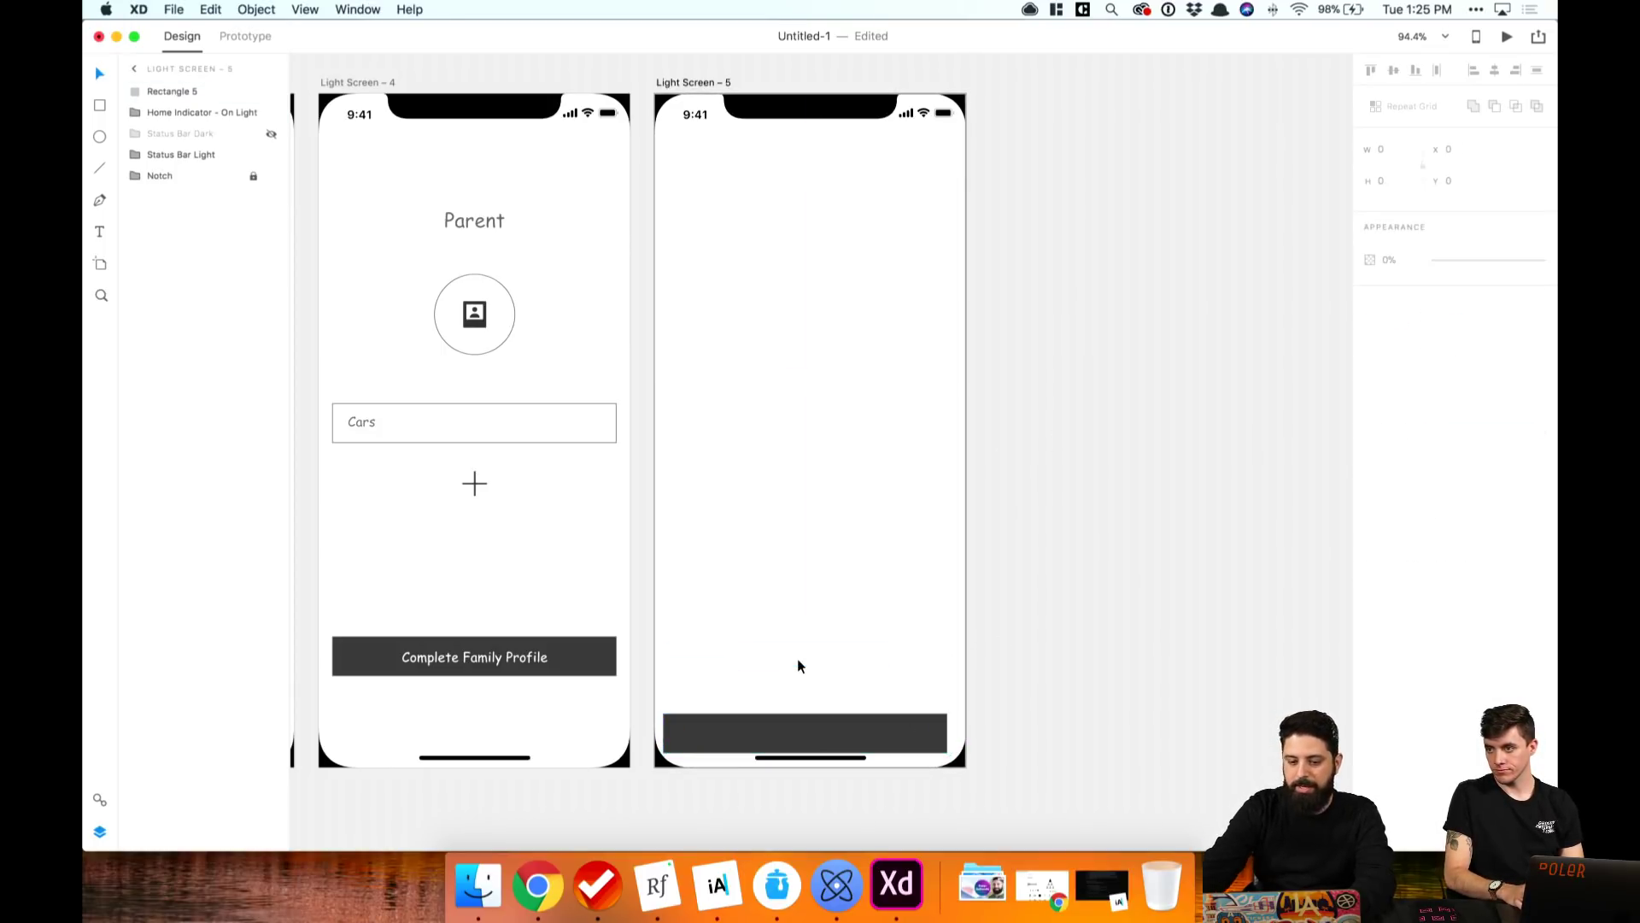
Step: Align the rectangle with the artboard's lower-left corner and stretch it into a full-width bar about 376 wide and 92 high
left_click(725, 736)
left_click_drag(725, 736, 717, 751)
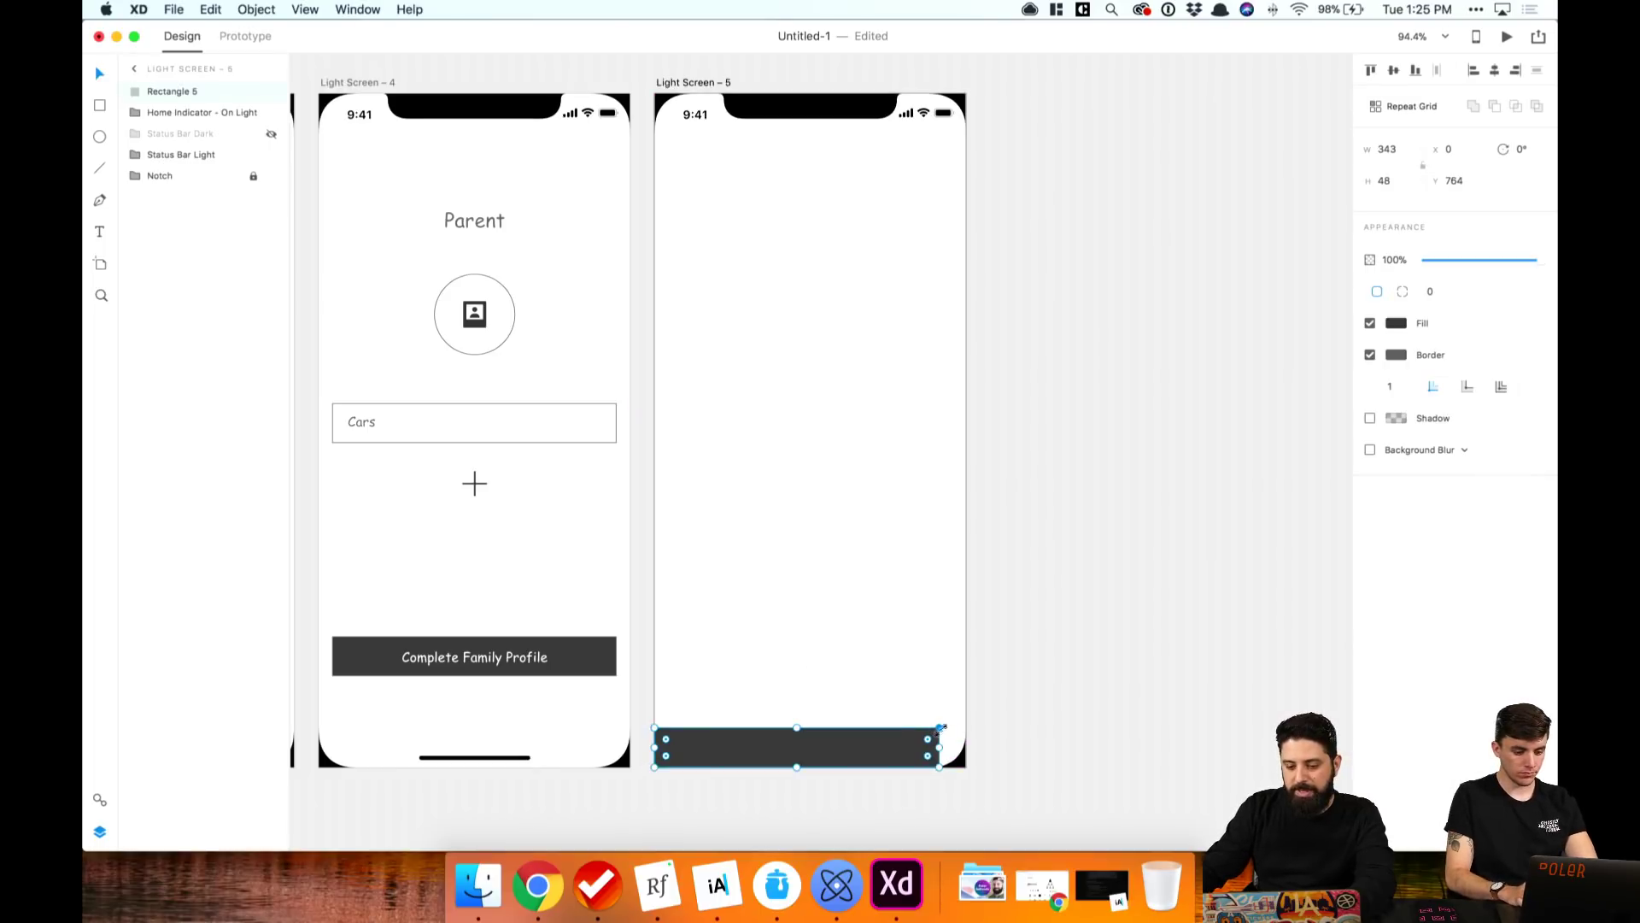
left_click_drag(941, 727, 967, 702)
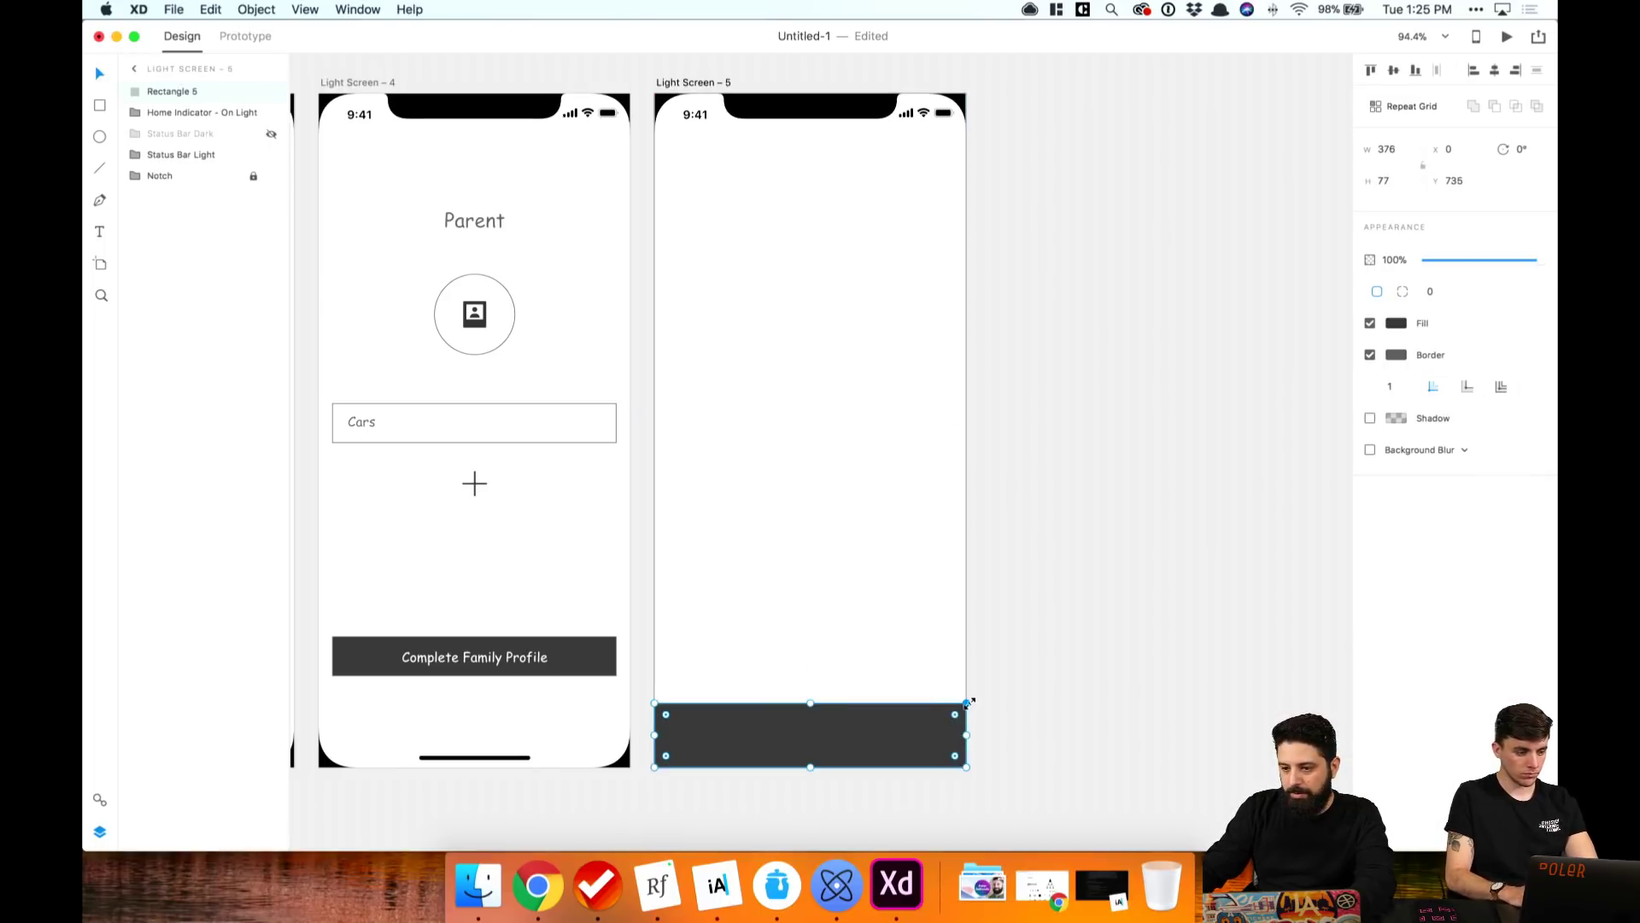
left_click_drag(809, 702, 809, 691)
Step: Fill the bottom bar with a very light grey and move it beneath the home indicator in the layer order
left_click(1395, 325)
left_click_drag(1252, 316, 1167, 252)
left_click(1051, 458)
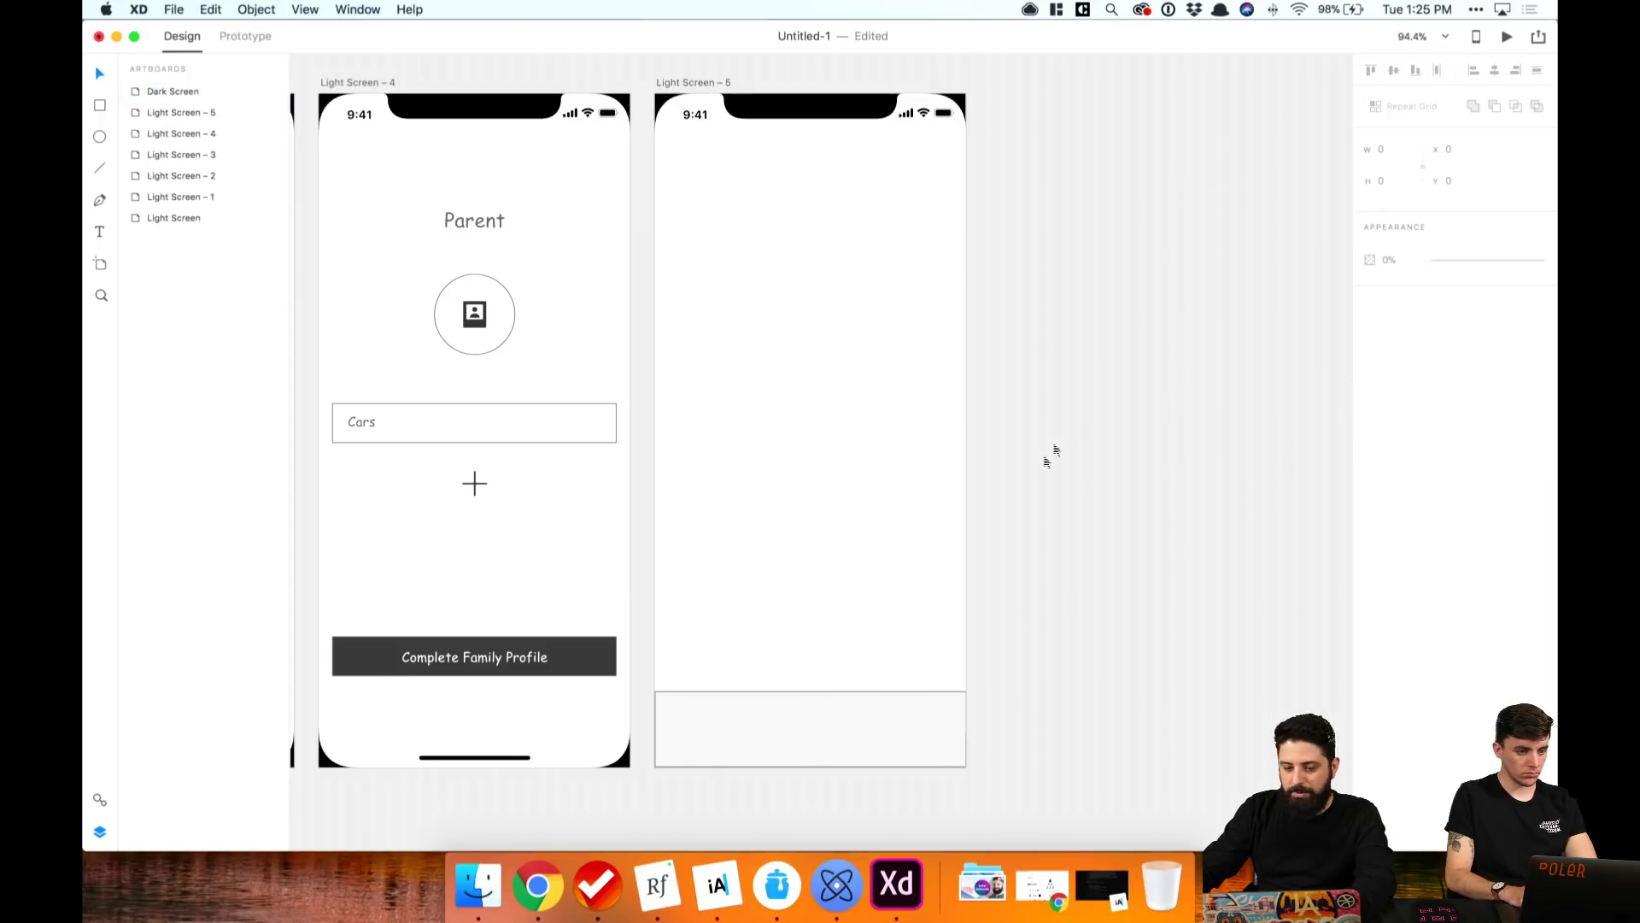
left_click(844, 750)
left_click_drag(183, 92, 186, 168)
left_click(1232, 497)
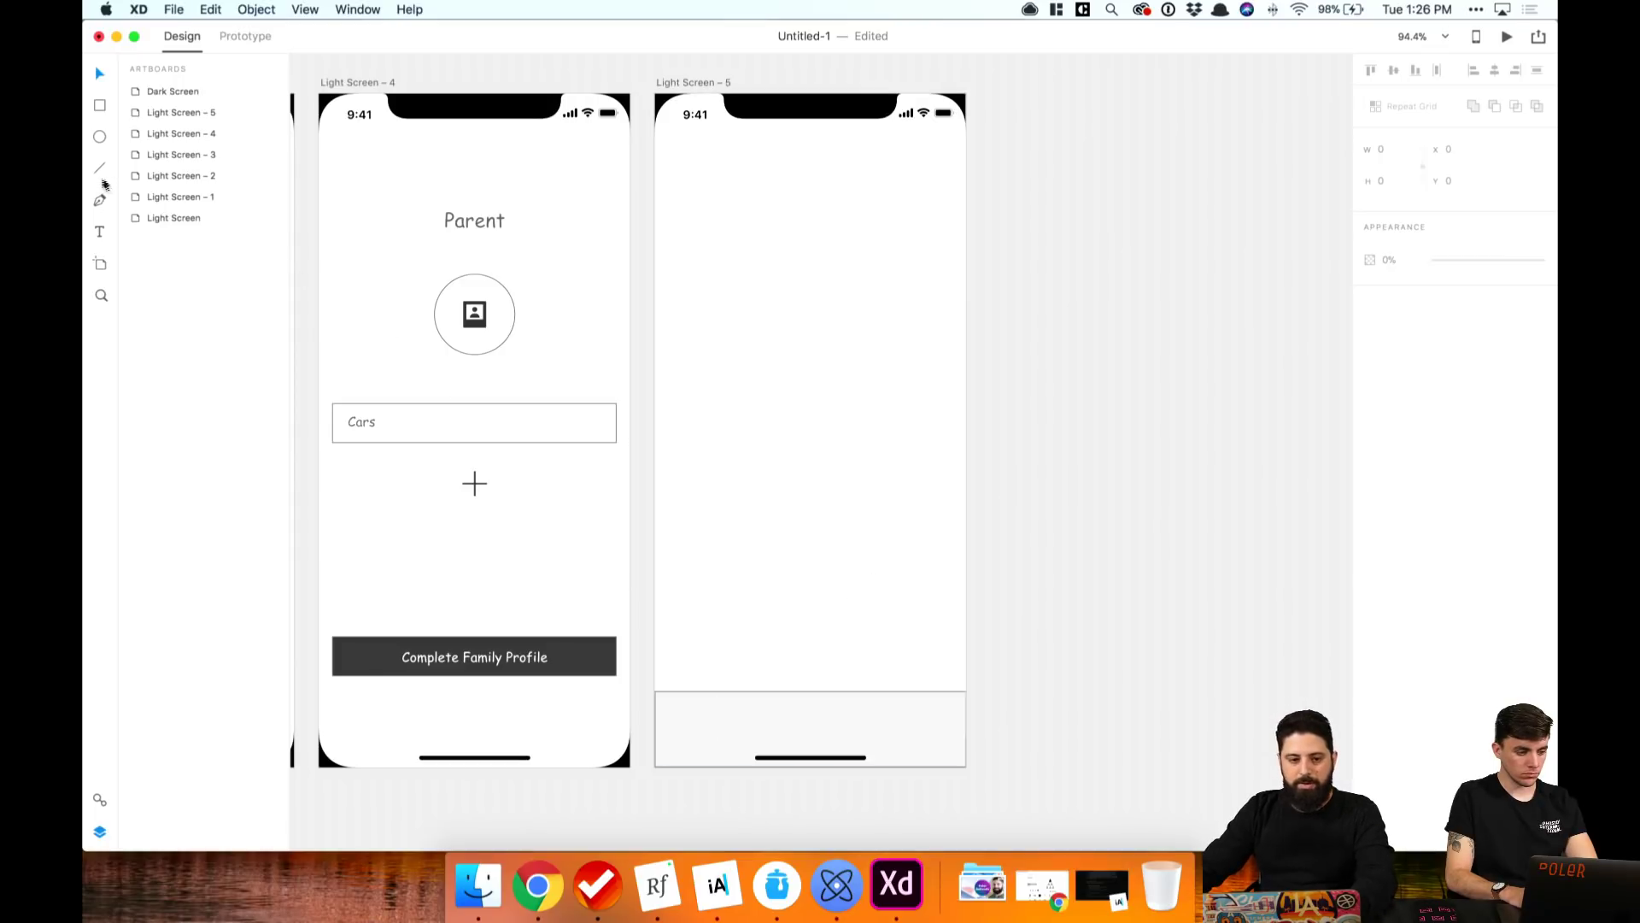
Step: Draw a circle about 44 by 44 near the left end of the bottom bar
left_click(99, 138)
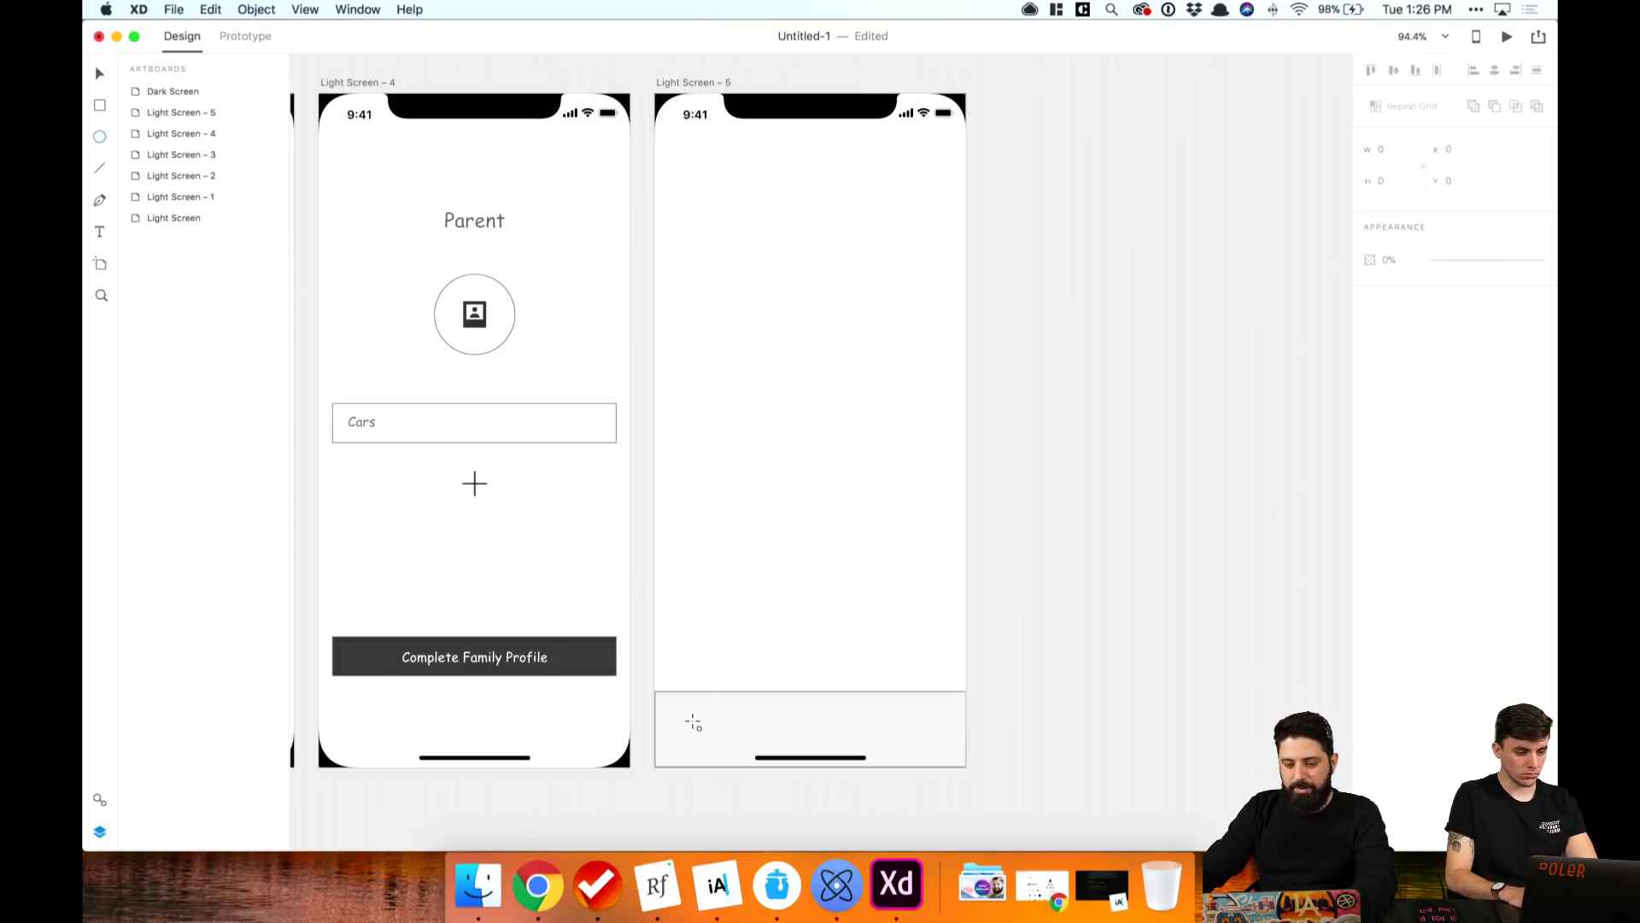
left_click_drag(693, 722, 712, 701)
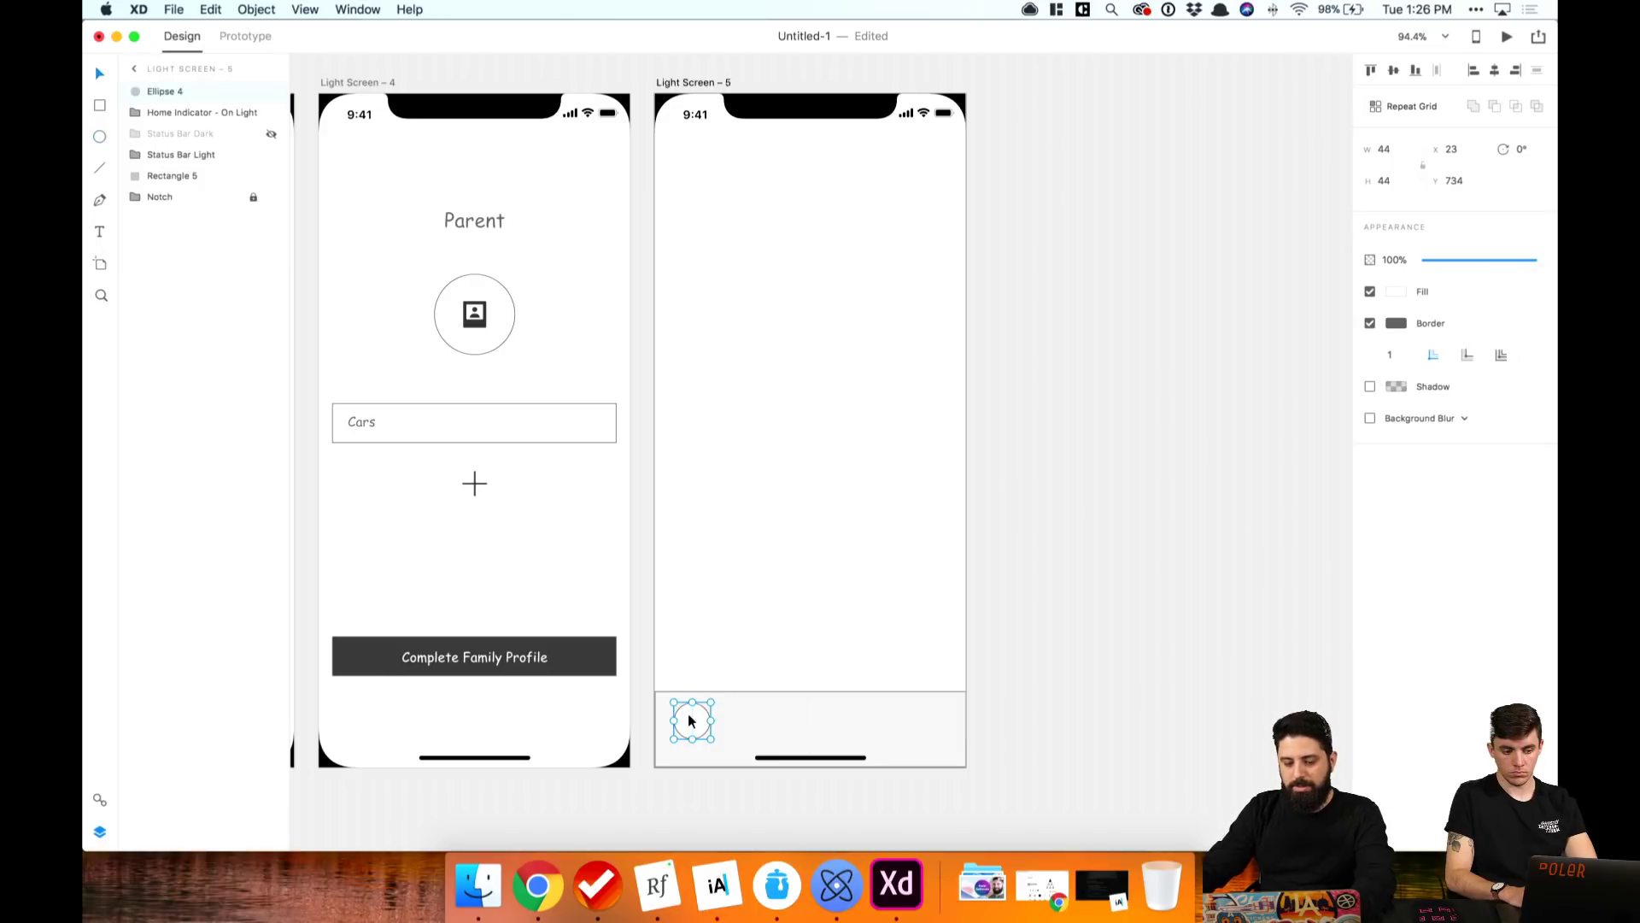
Step: Duplicate the circle beside the original, group the pair, and extend it to four circles with Repeat Grid
left_click_drag(687, 716, 749, 722)
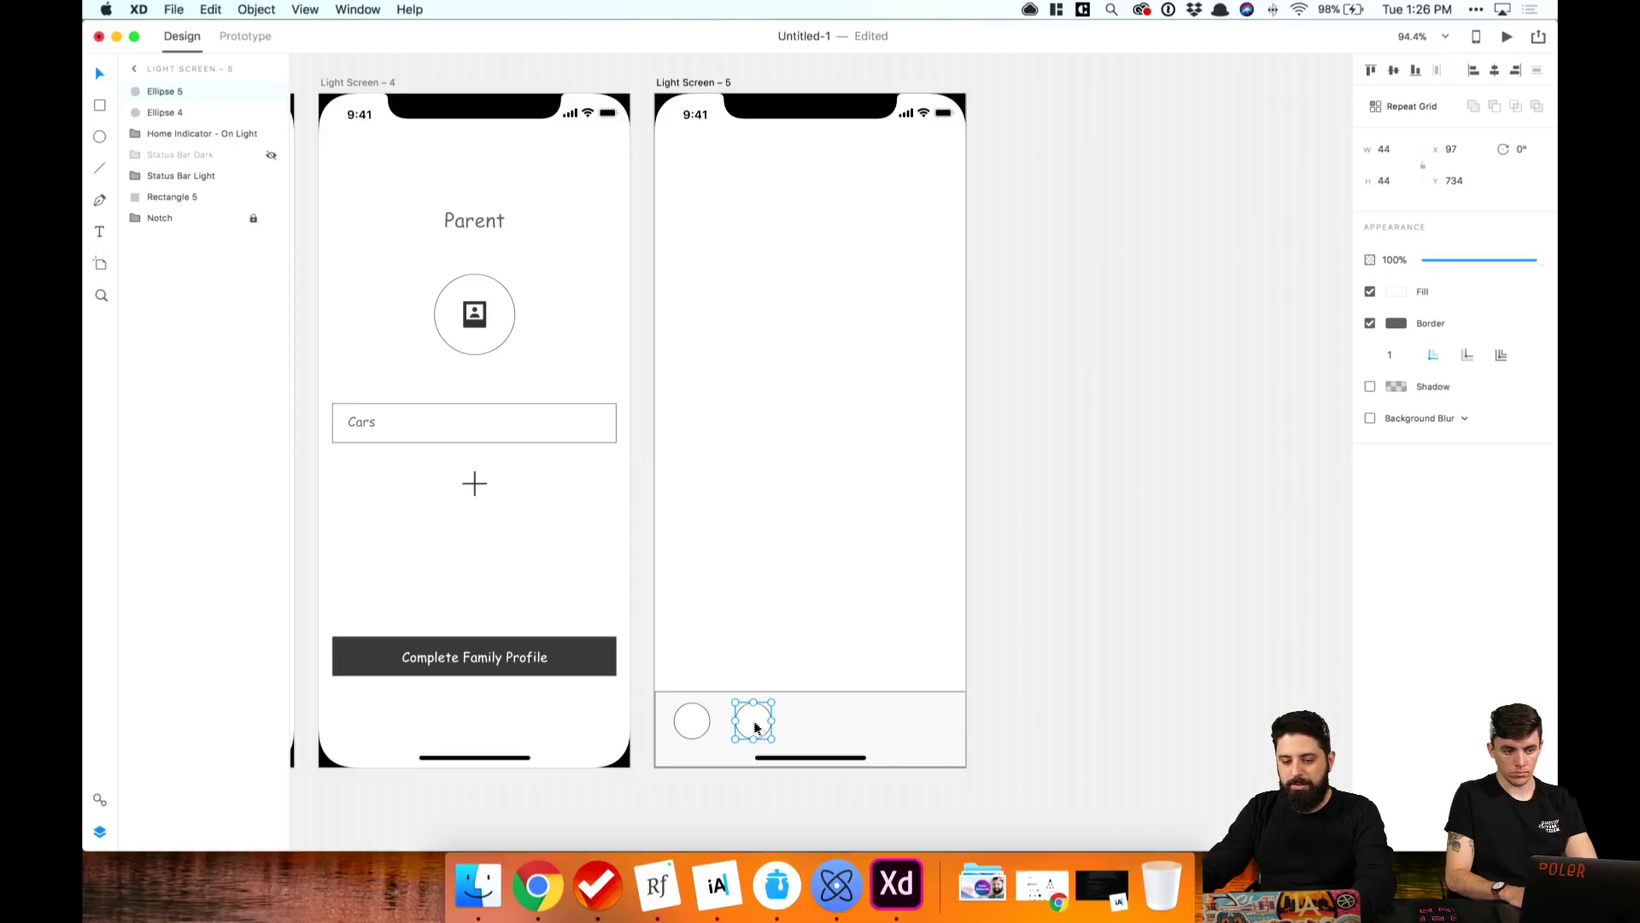
left_click(691, 722, "shift")
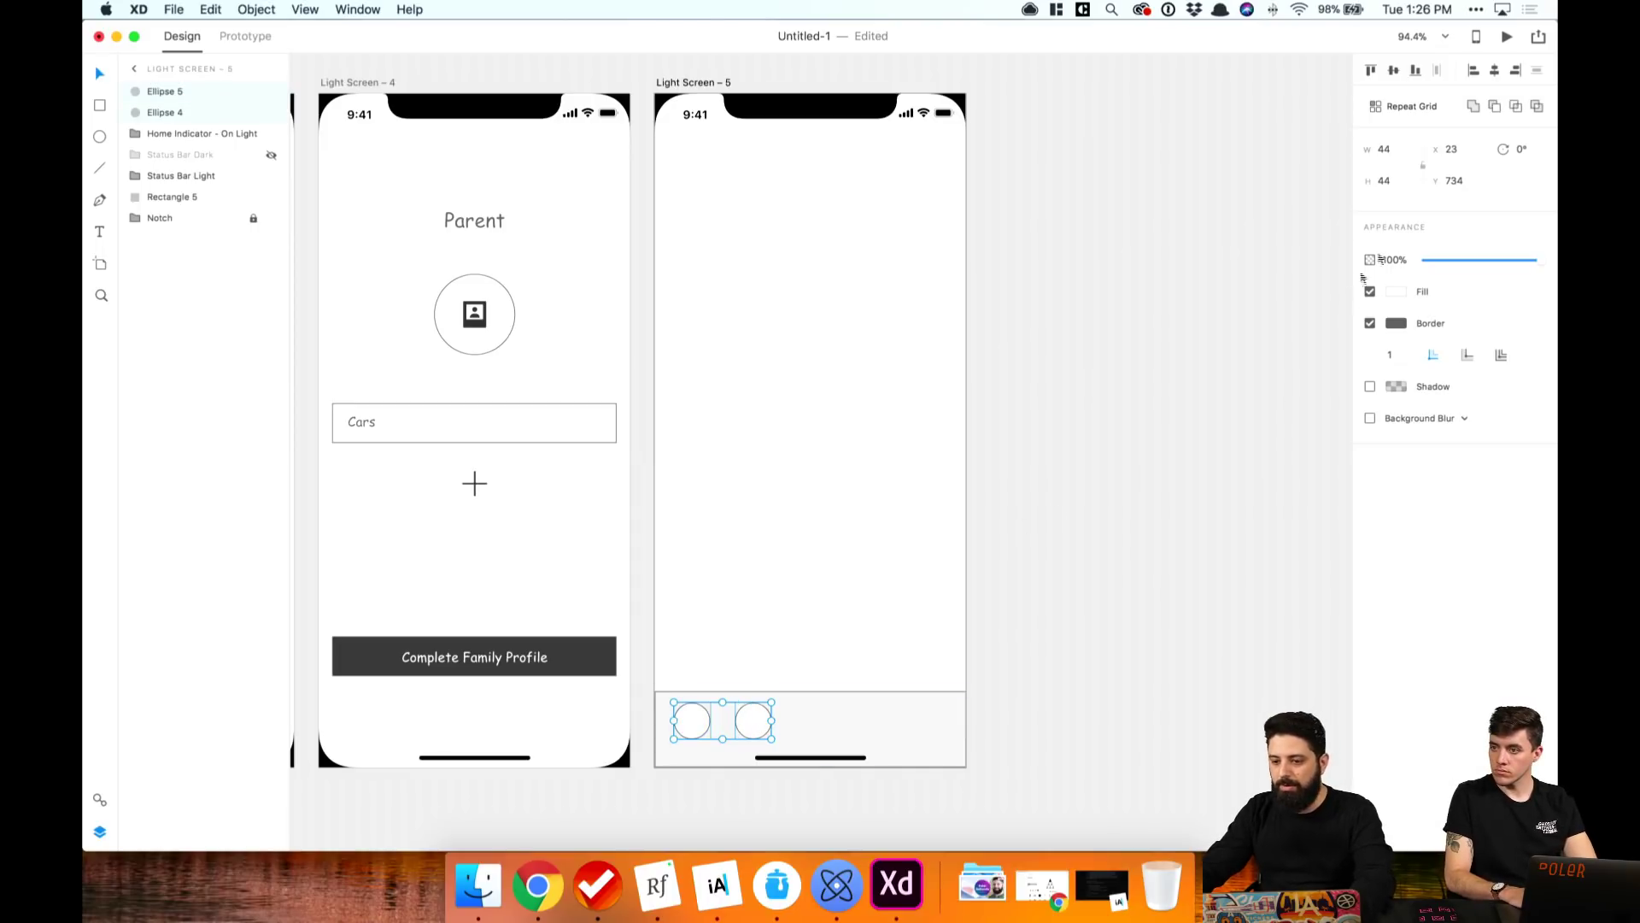
key("super+g")
left_click(1409, 110)
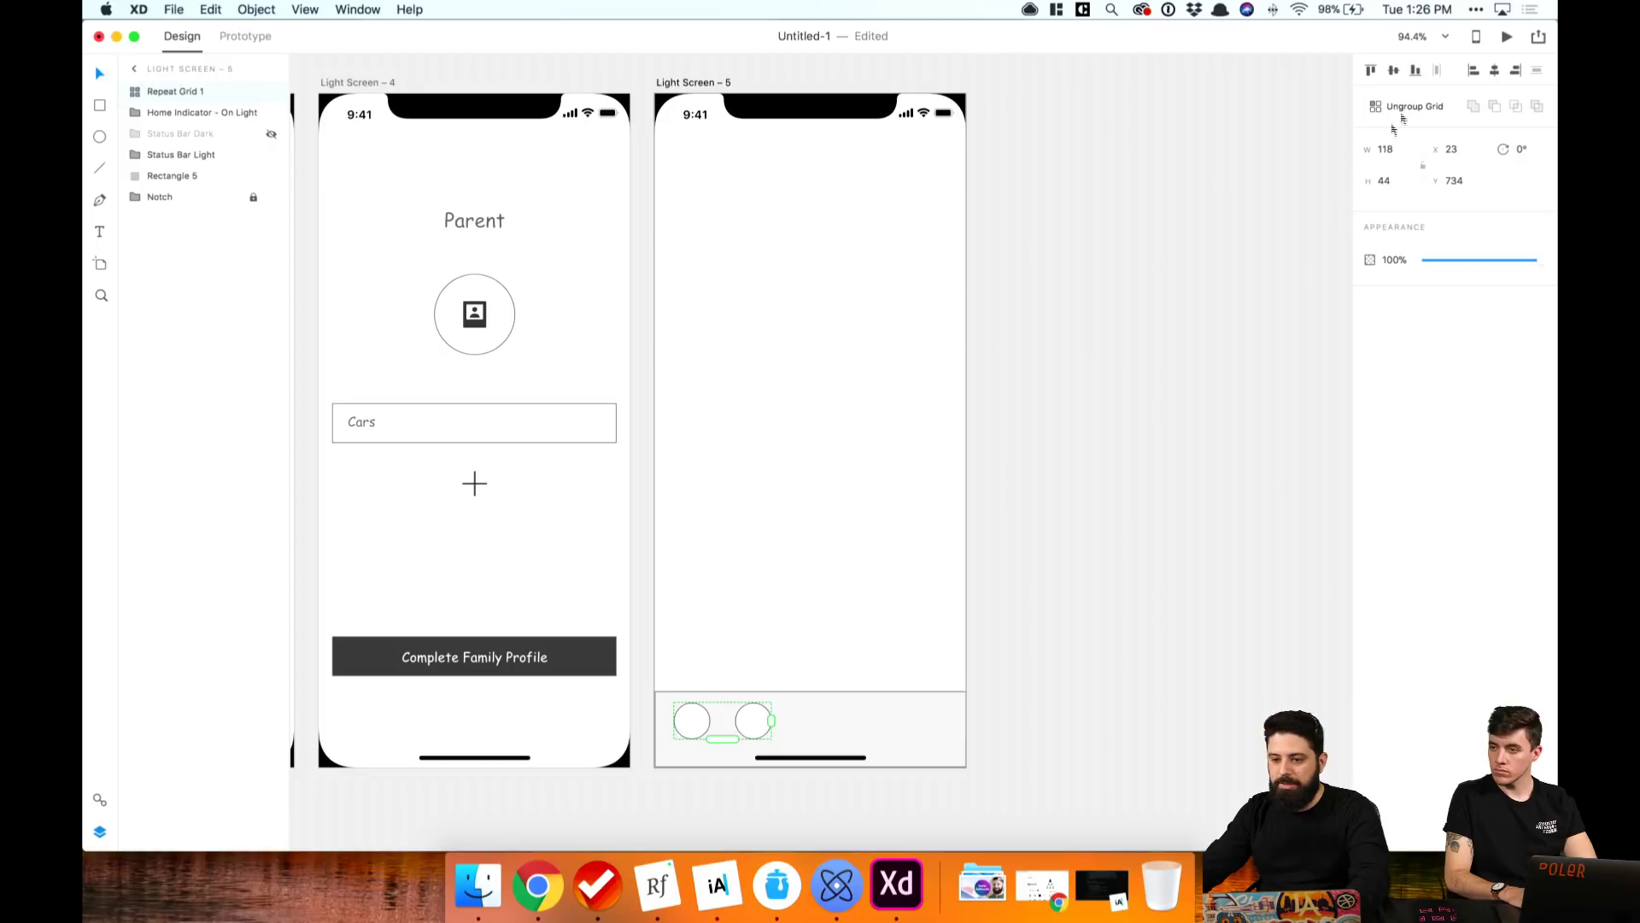
left_click_drag(773, 721, 888, 724)
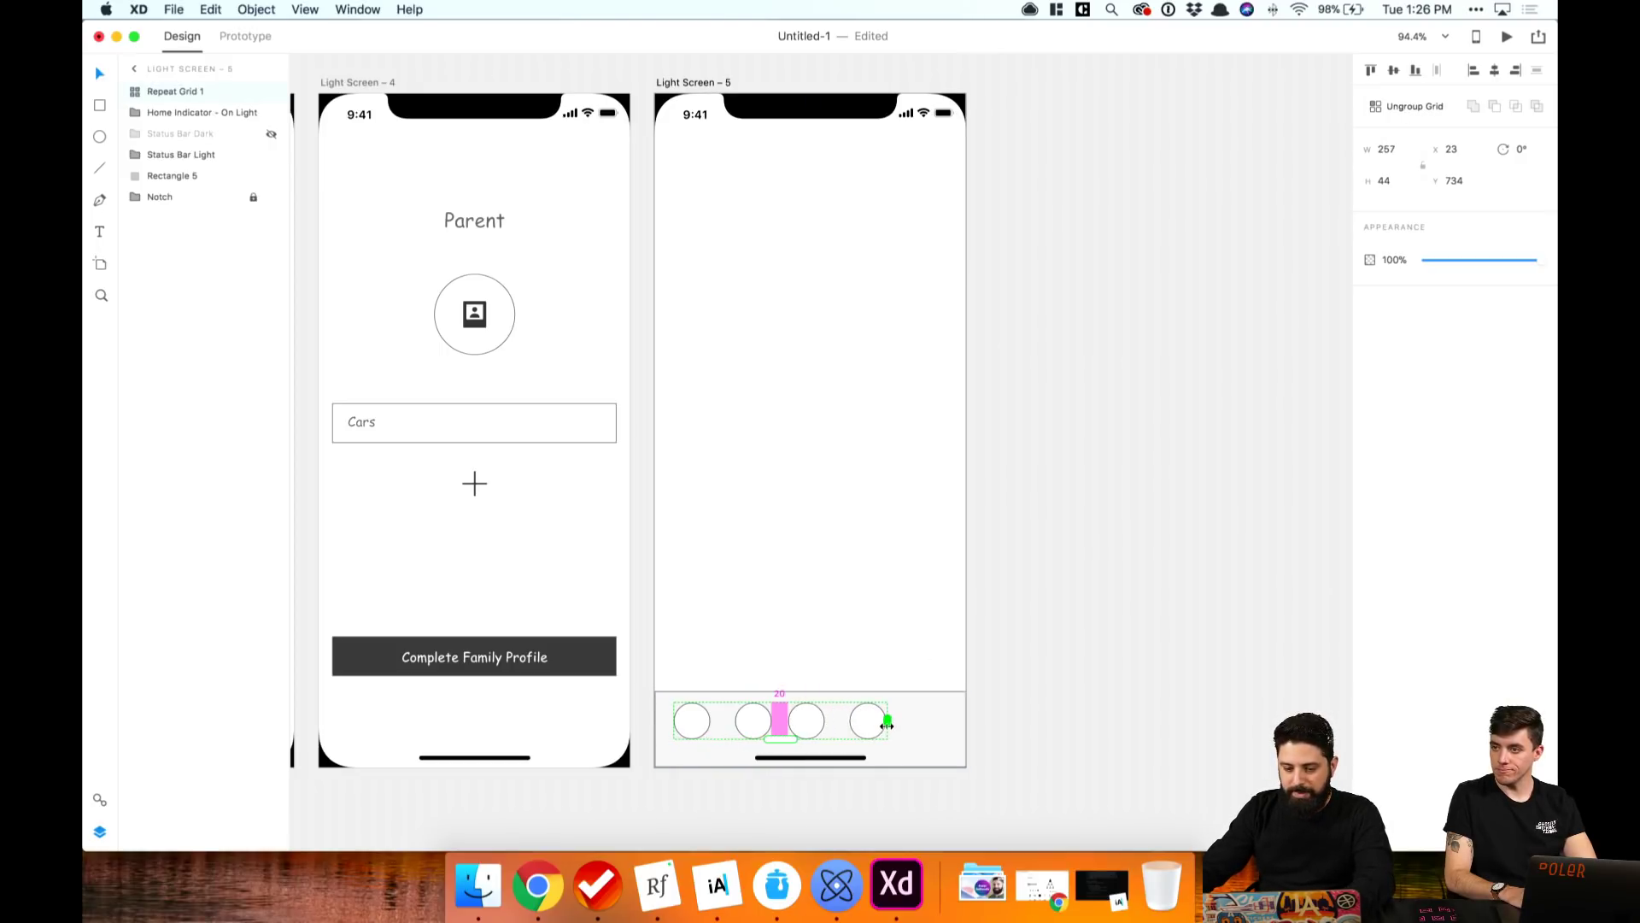
Step: Center the repeat grid of four circles horizontally in the bottom bar
left_click(1108, 697)
left_click(861, 728)
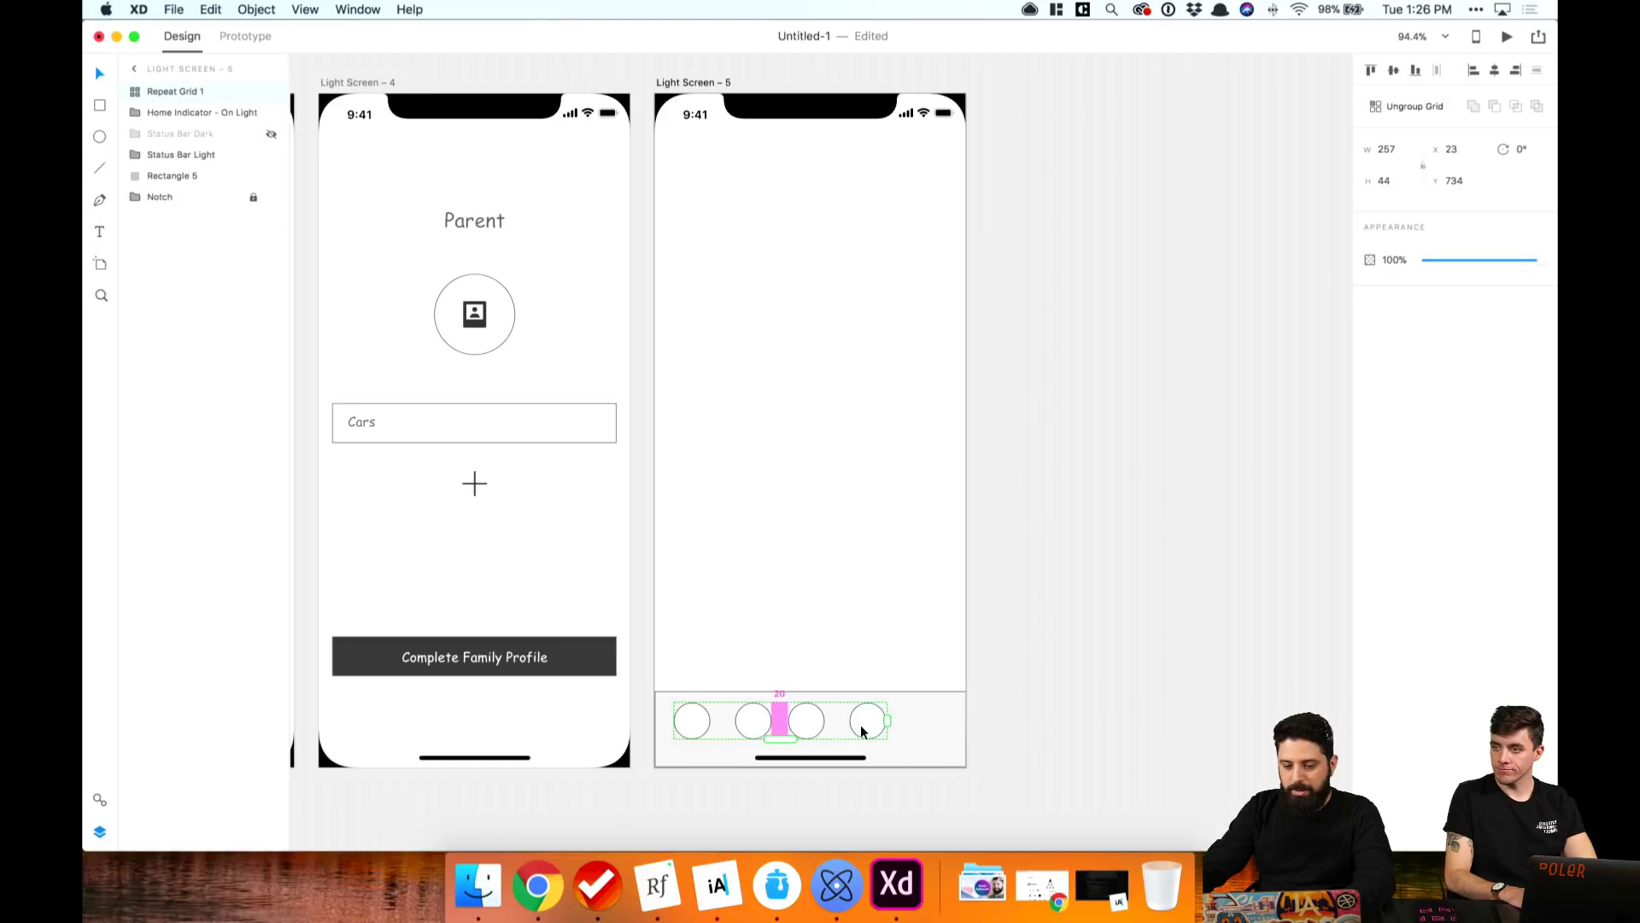
left_click_drag(861, 727, 892, 730)
left_click(1073, 689)
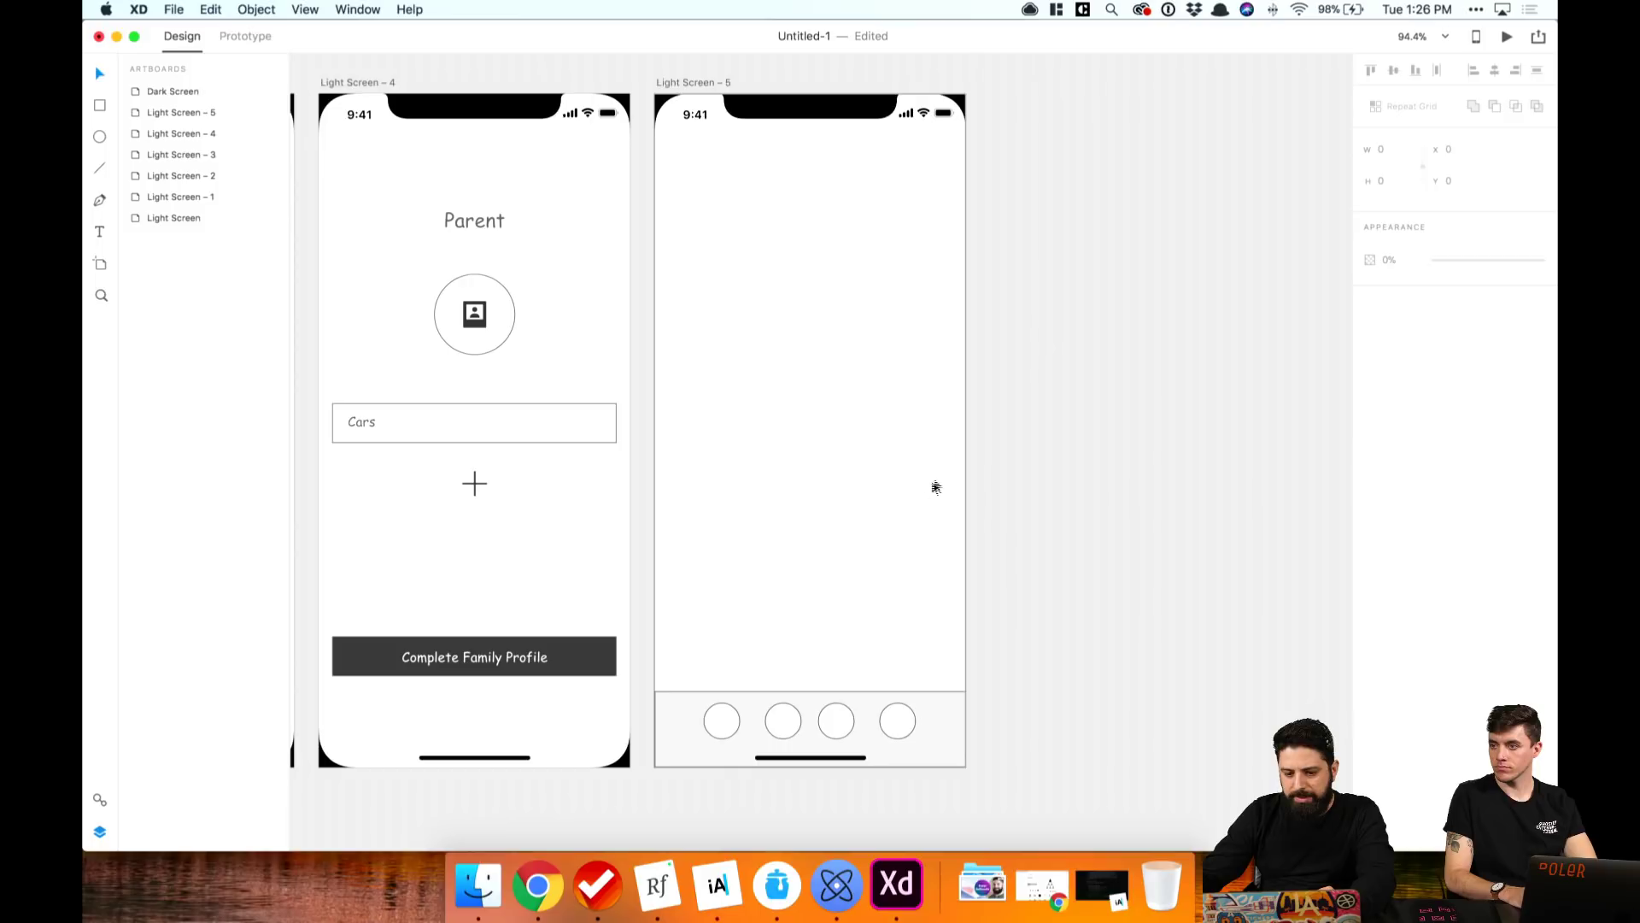
Step: Try to widen the gap between the two circle pairs in the repeat grid, and undo the change
left_click(737, 726)
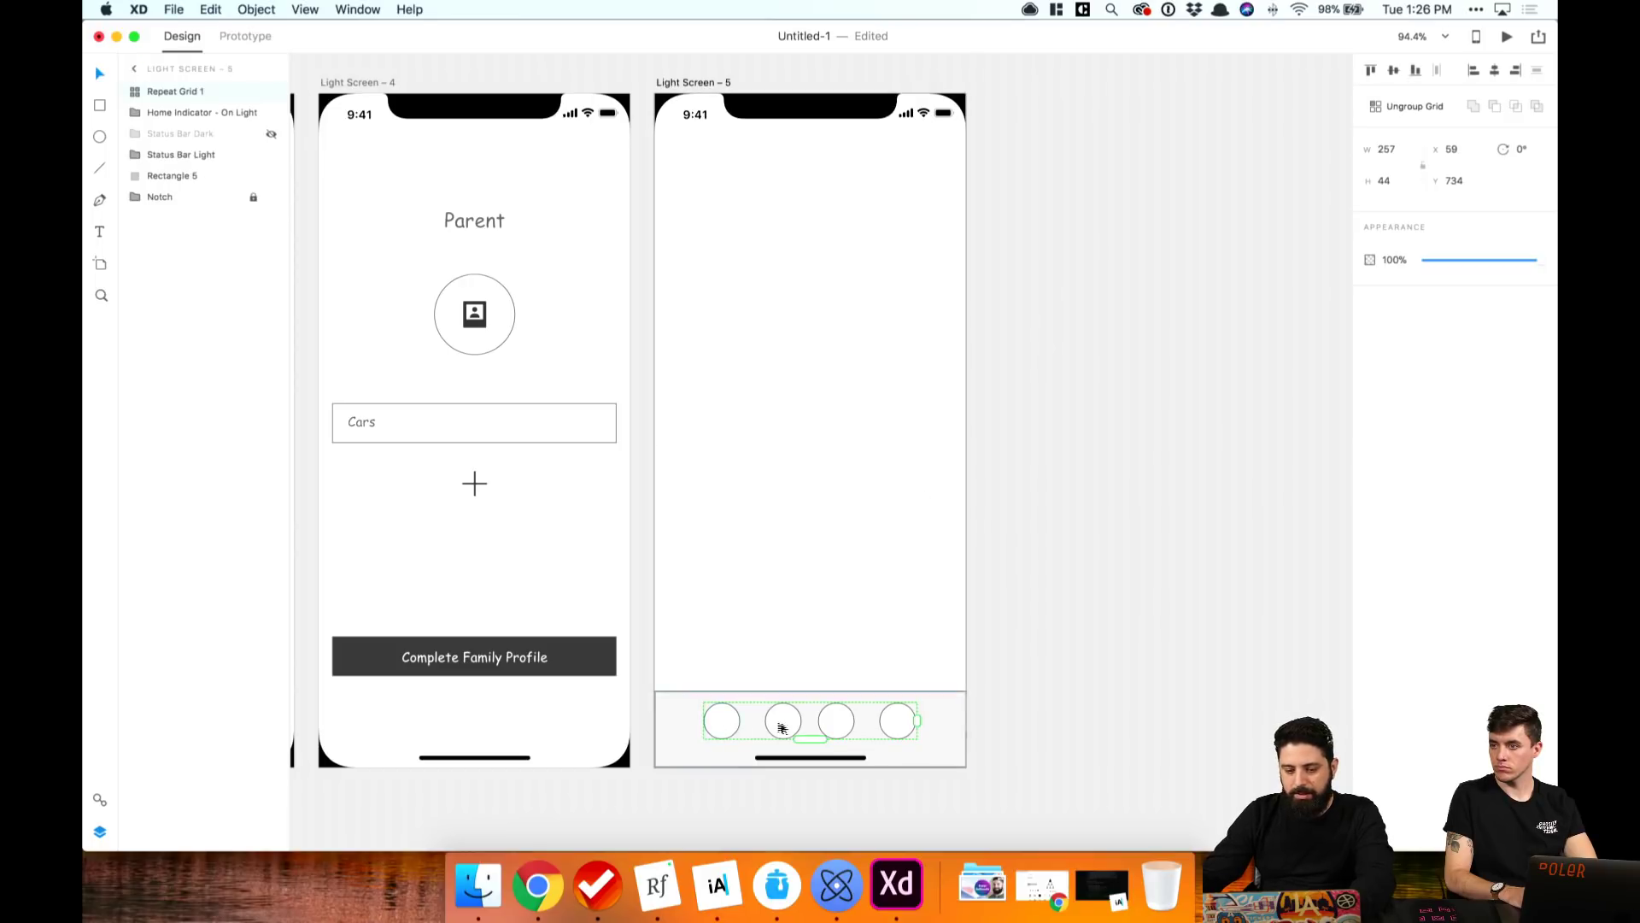
left_click_drag(813, 726, 847, 726)
left_click(760, 728)
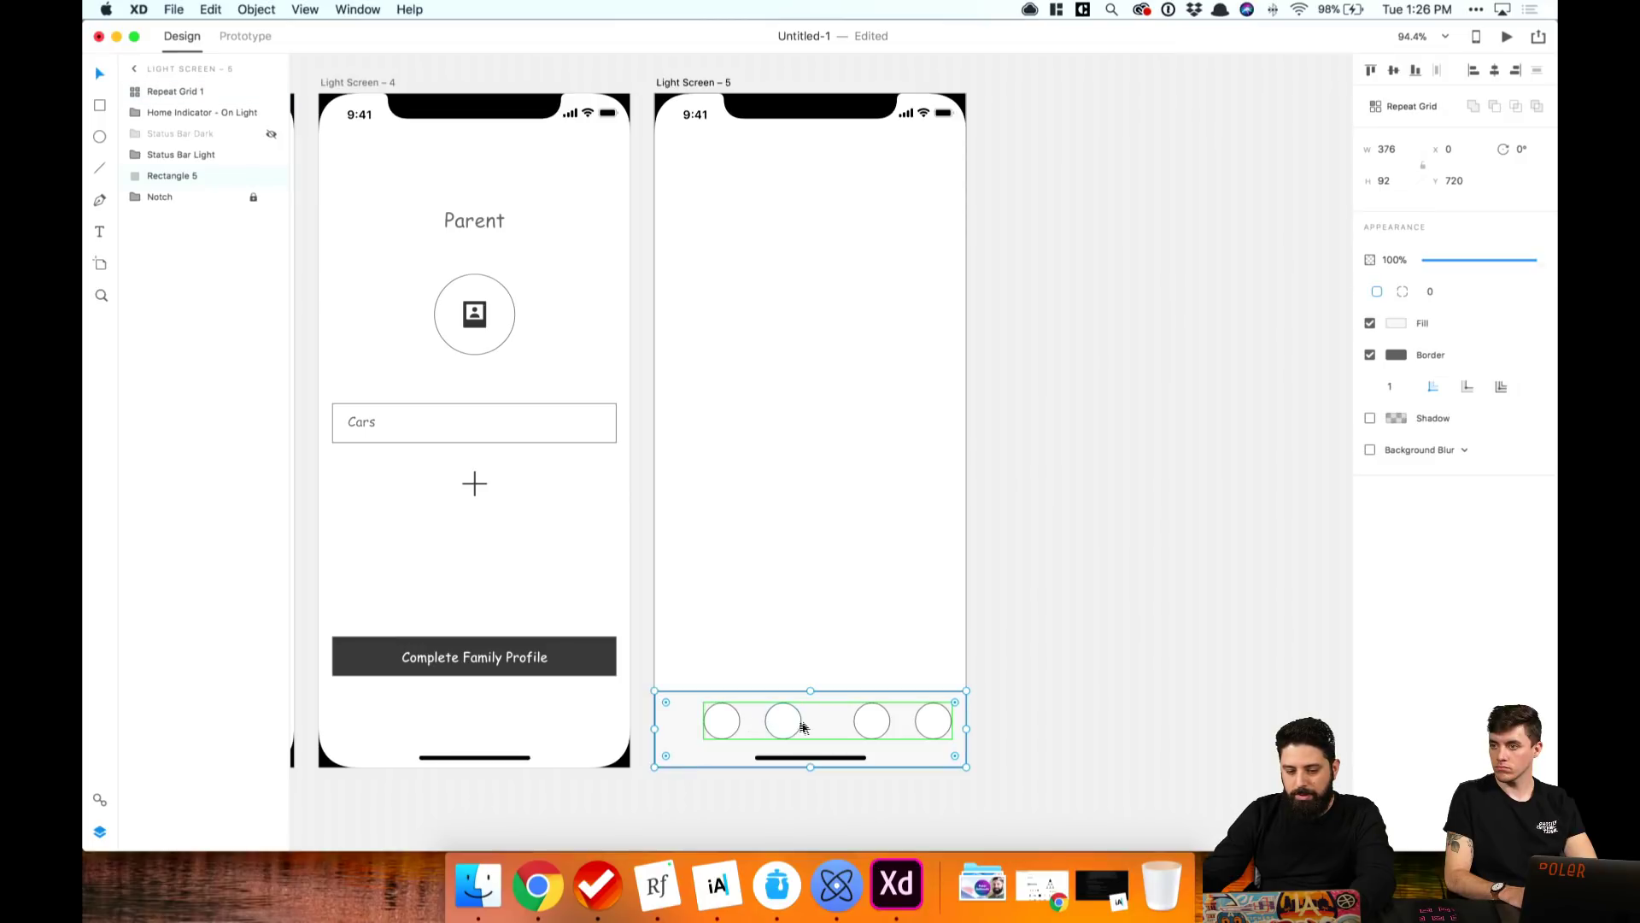
key("Escape")
key("ctrl+z")
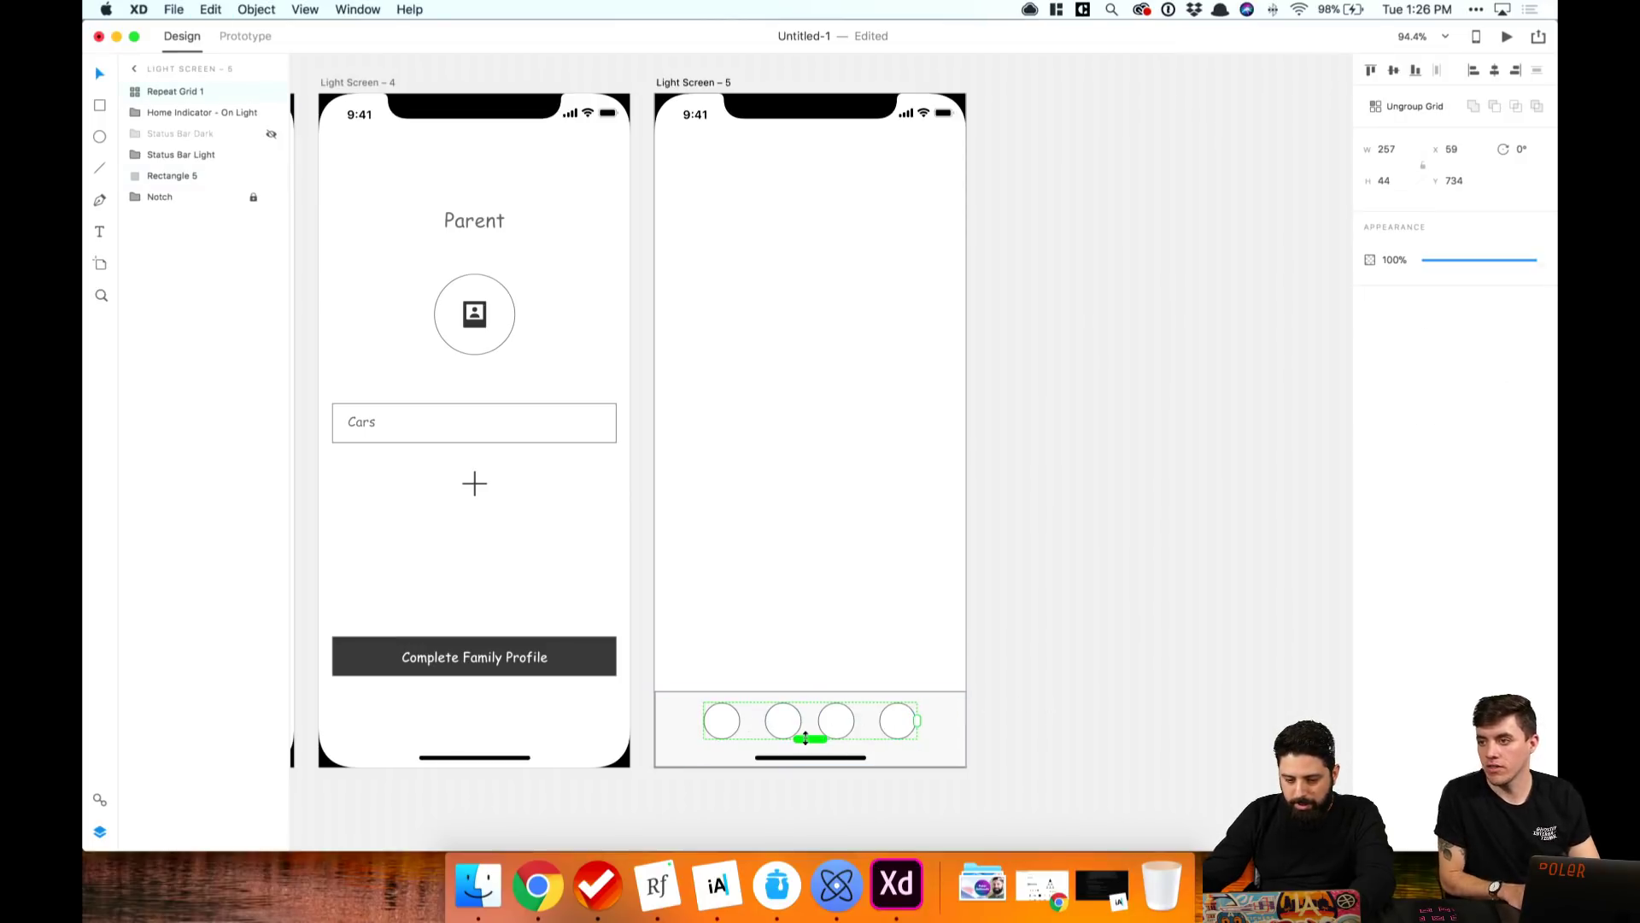
Step: Undo the repeat grid of paired circles and delete the second circle
left_click(997, 694)
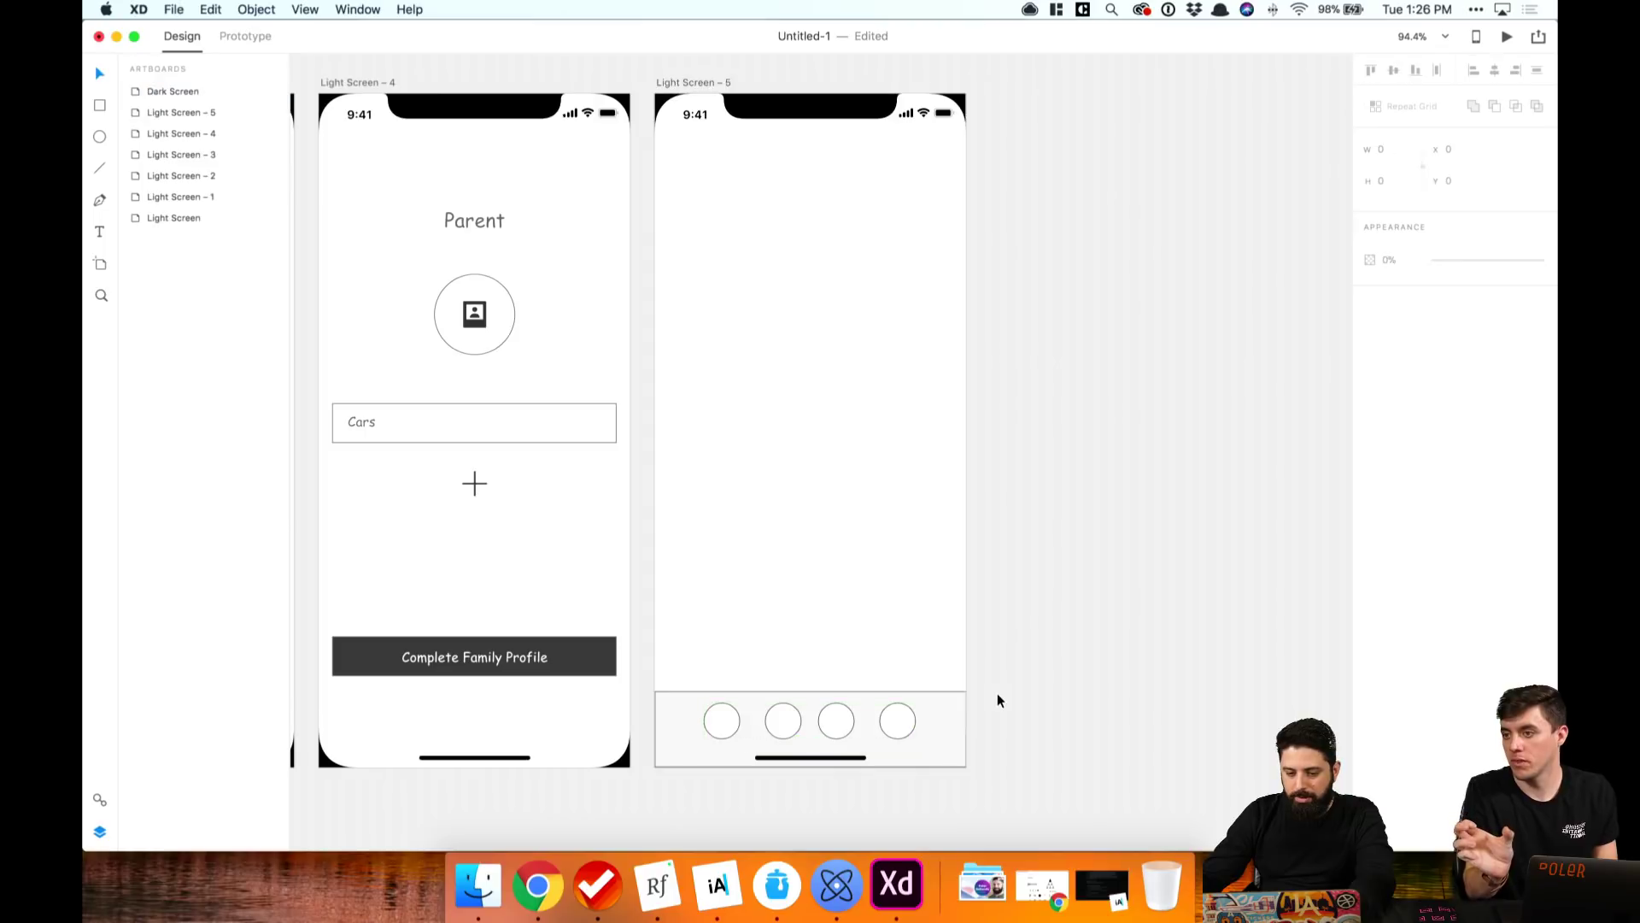
key("super+z")
key("super+z")
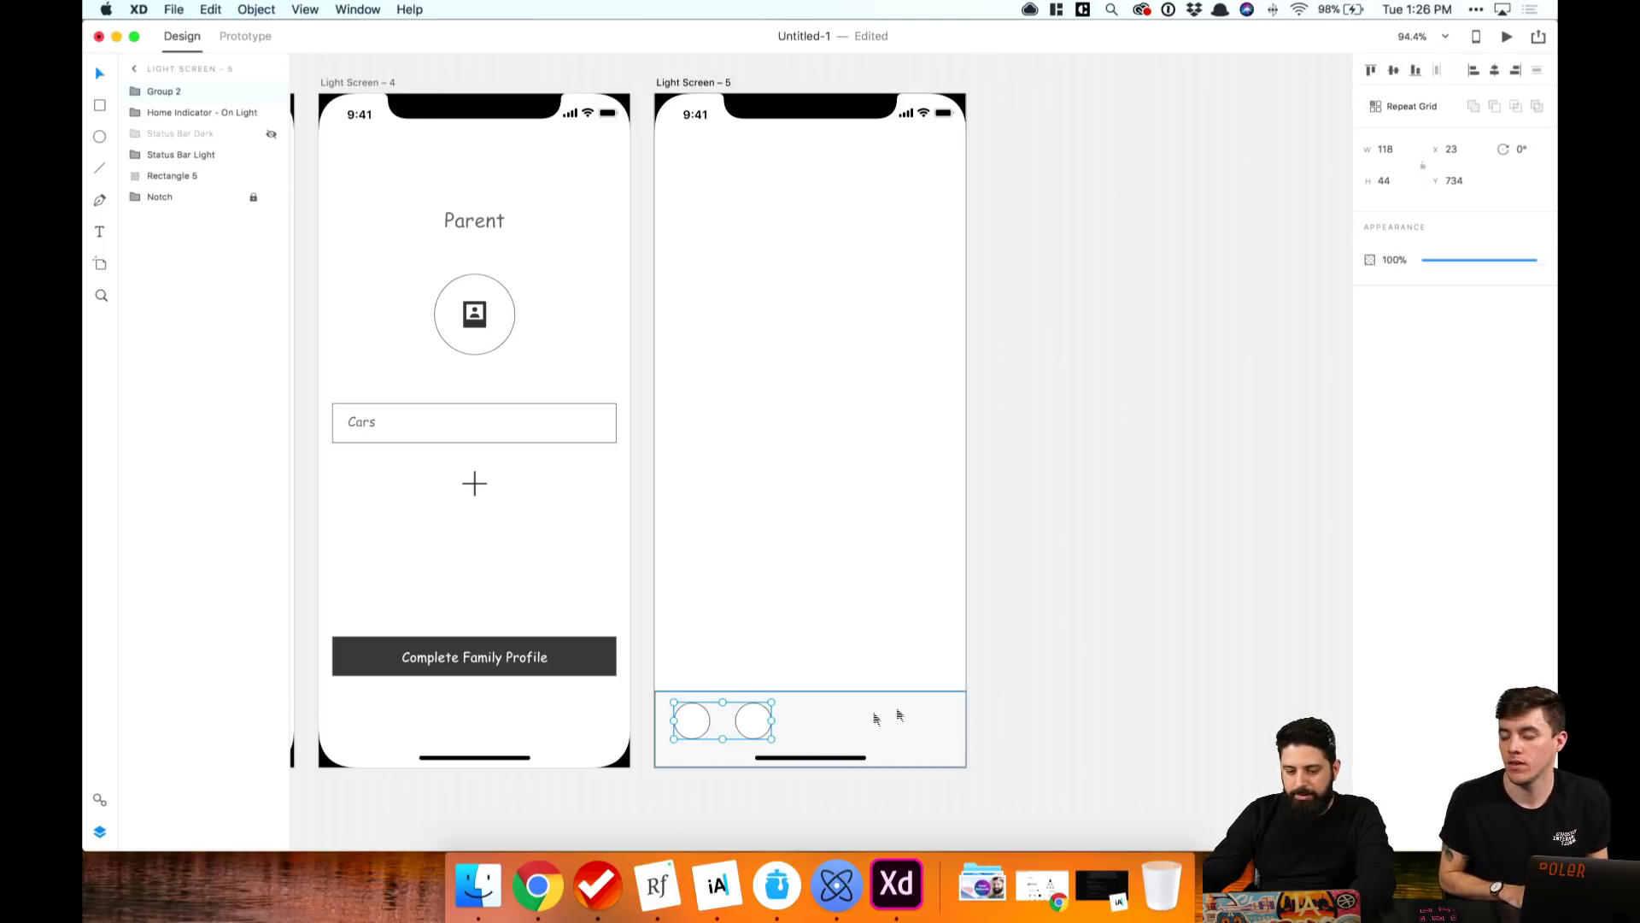
left_click(828, 721)
left_click(750, 726)
key("Delete")
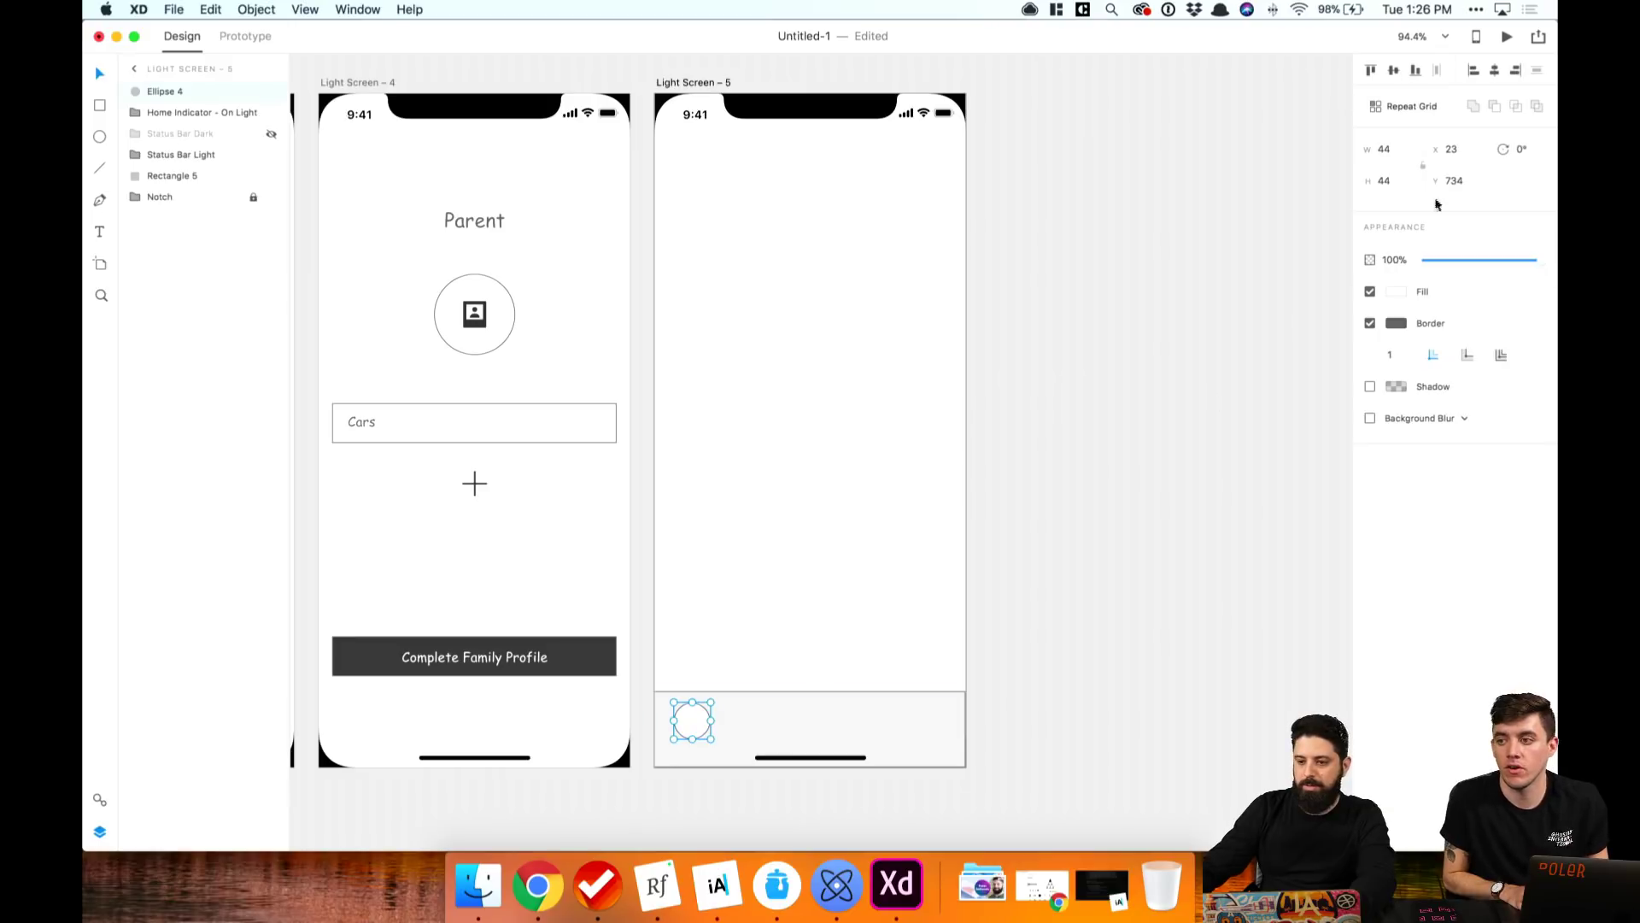
Step: Repeat the single circle across the bottom bar as a grid of four circles spaced 49 apart, and ungroup the grid
left_click(1411, 106)
left_click_drag(715, 720, 819, 724)
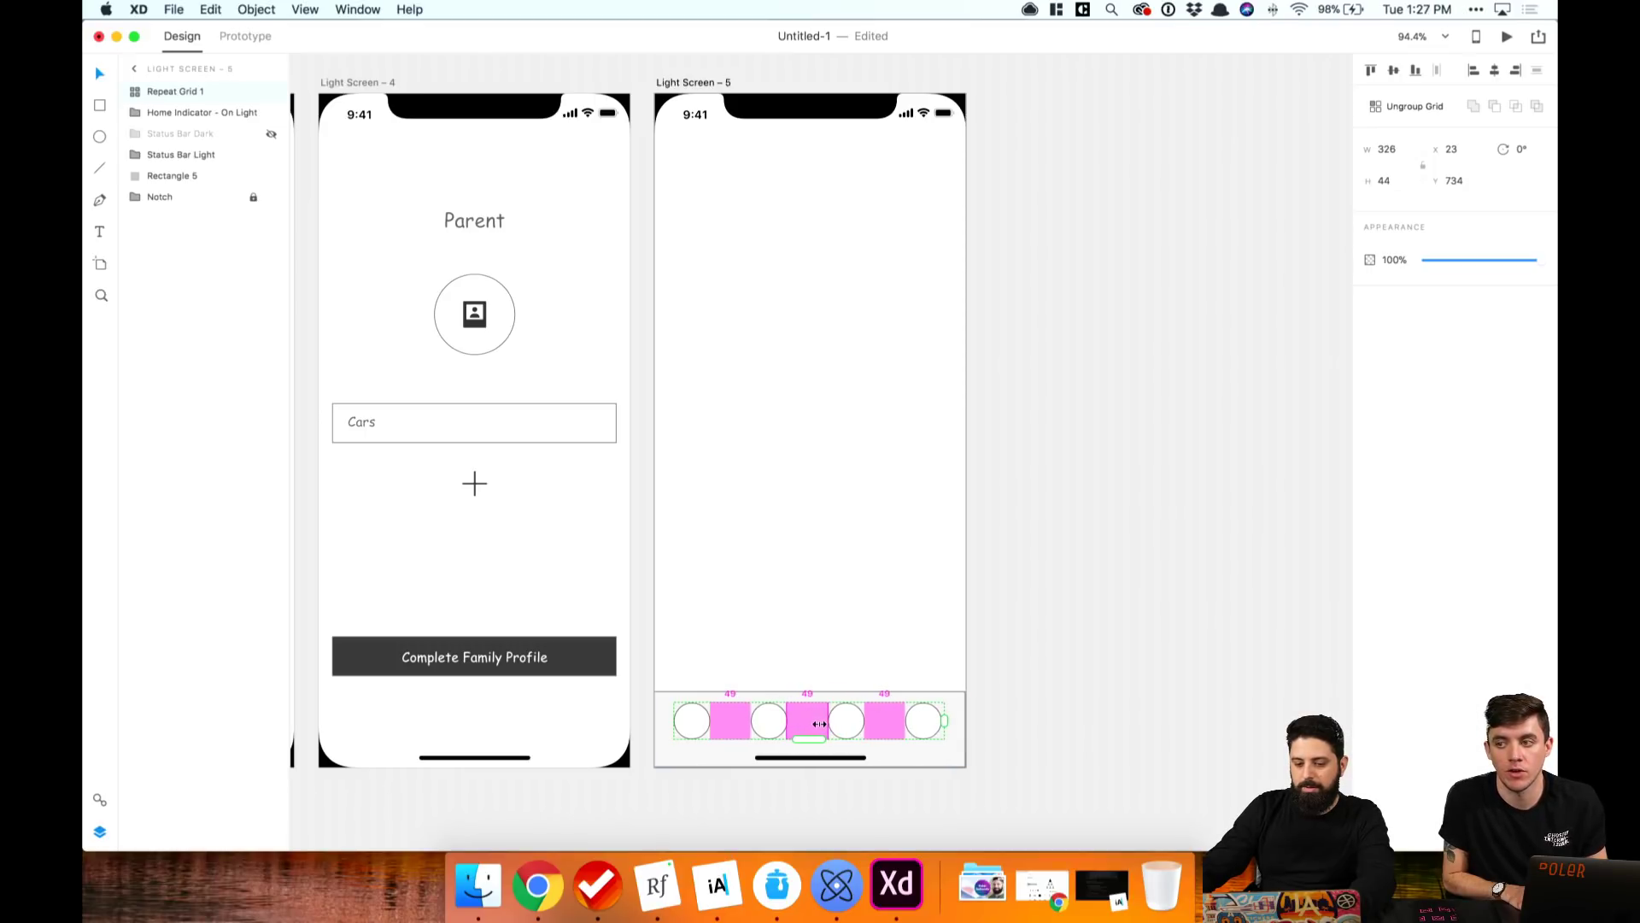
left_click(1183, 531)
scroll(897, 750, "up", 2)
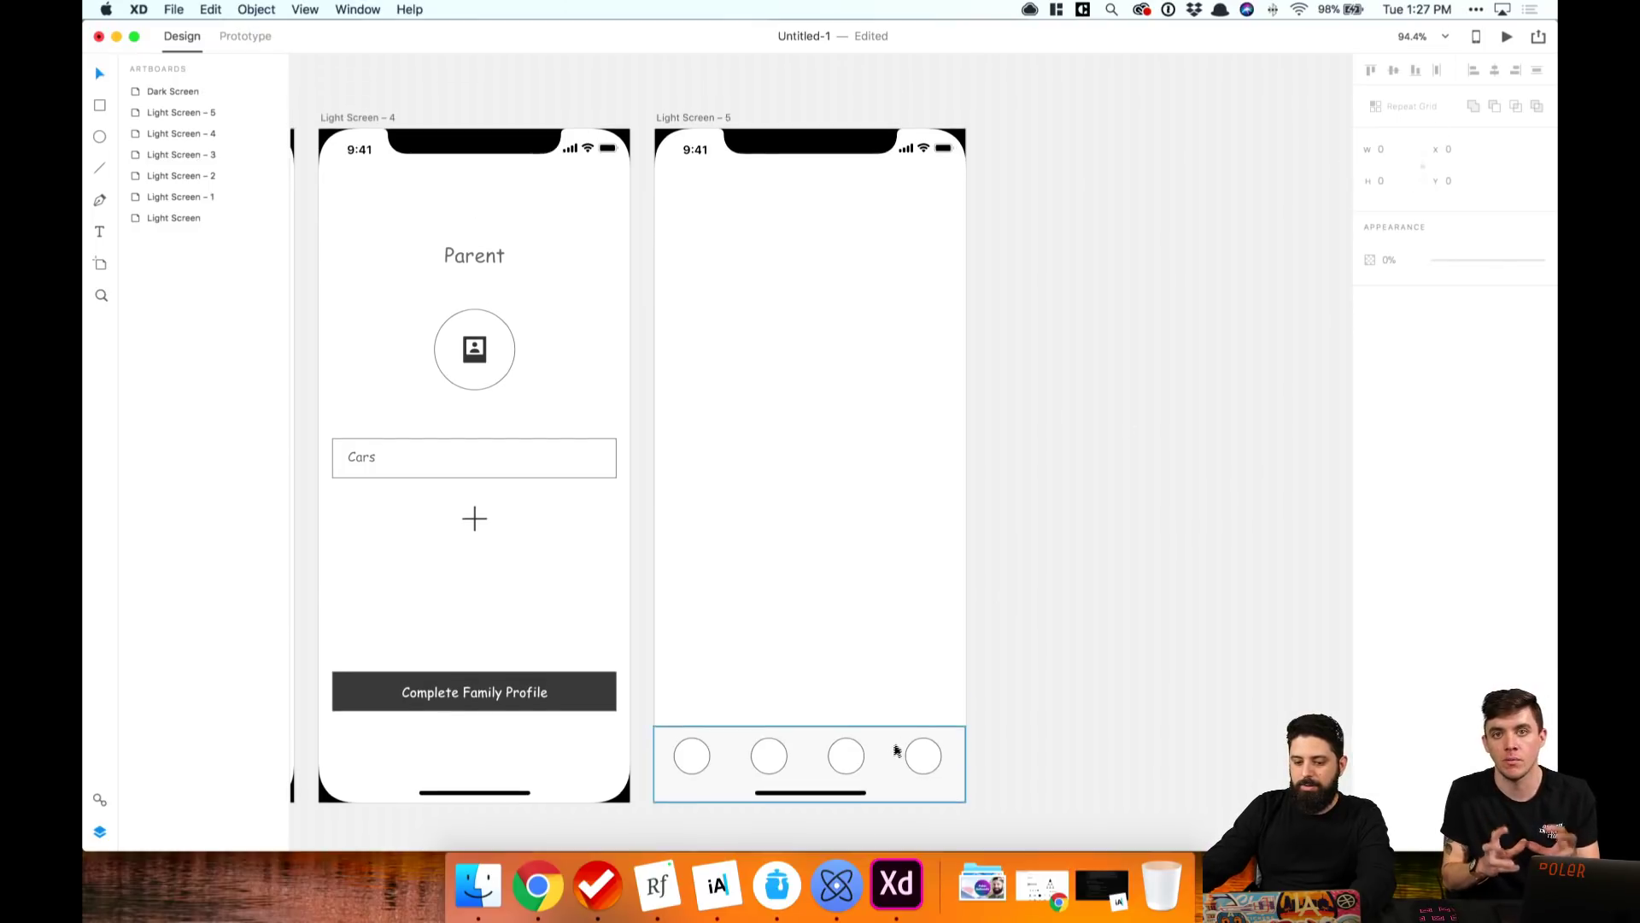
left_click(896, 750)
key("super+shift+g")
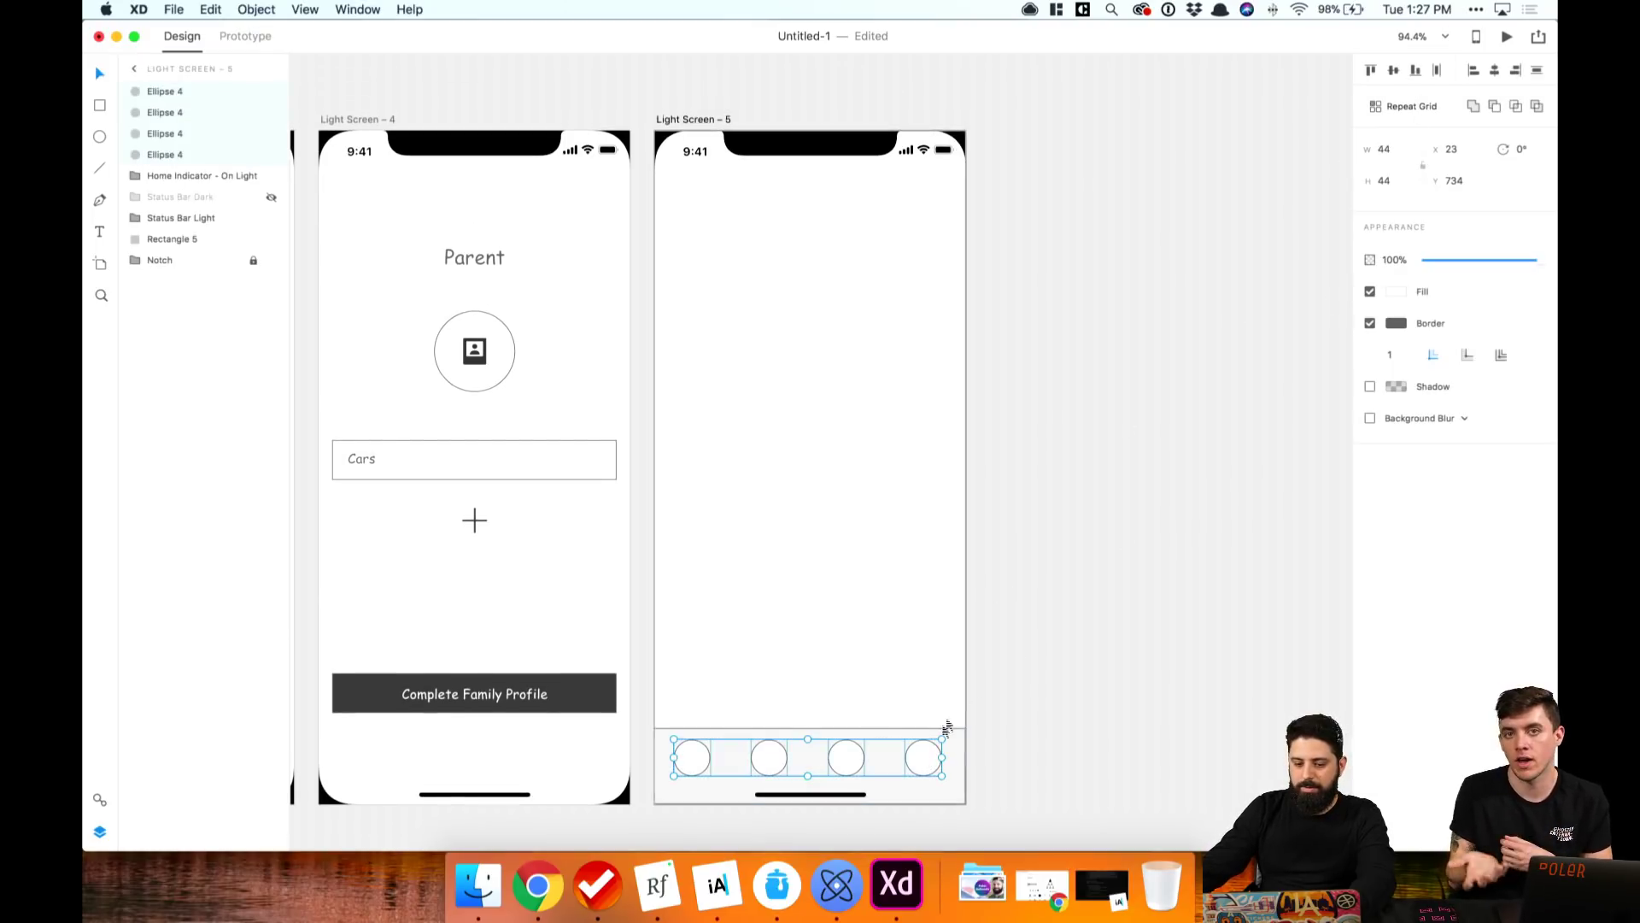
Step: Raise the bottom bar's upper edge slightly and move all four circles up together to Y 714
left_click(888, 749)
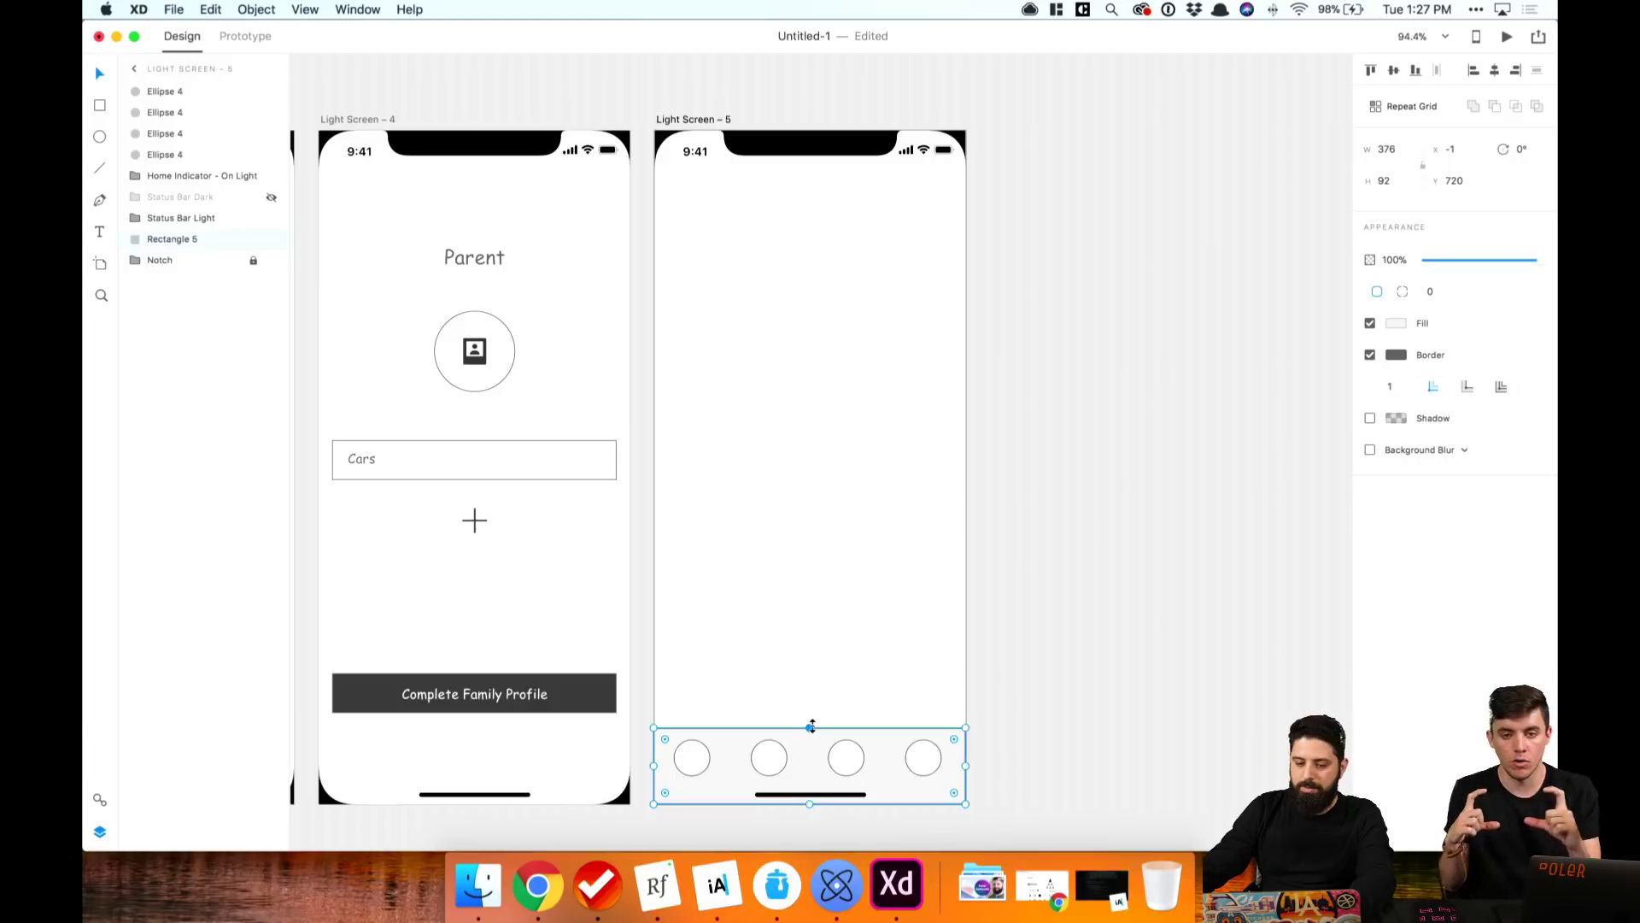
left_click_drag(812, 725, 808, 713)
left_click(841, 759)
left_click(920, 763, "shift")
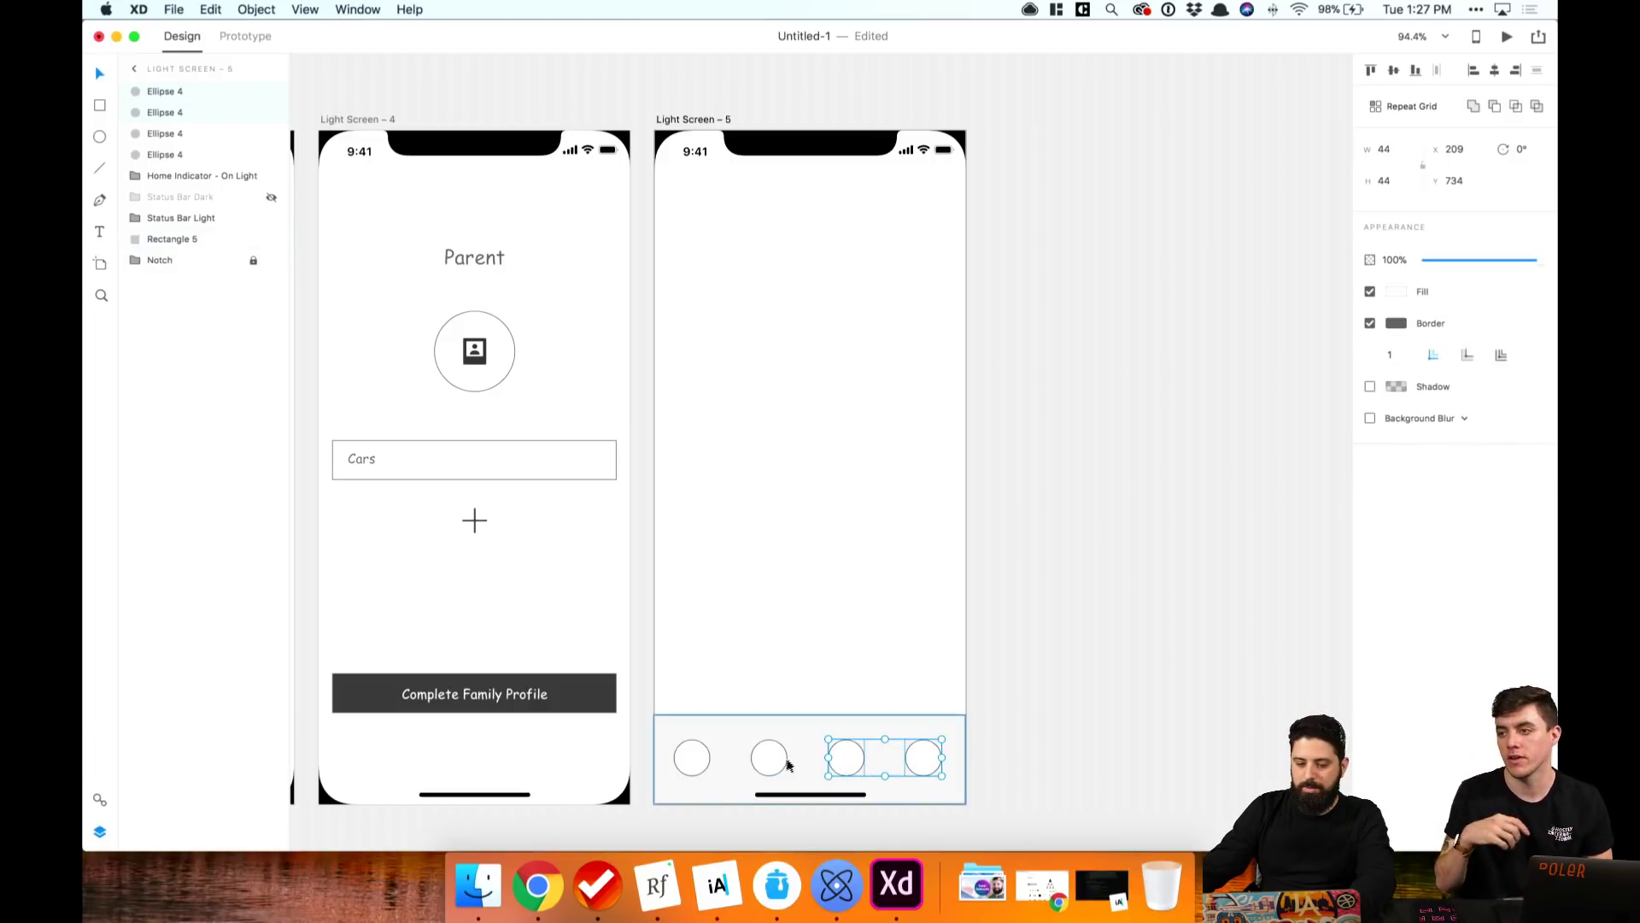
left_click(774, 759, "shift")
left_click(694, 760, "shift")
left_click_drag(772, 760, 769, 750)
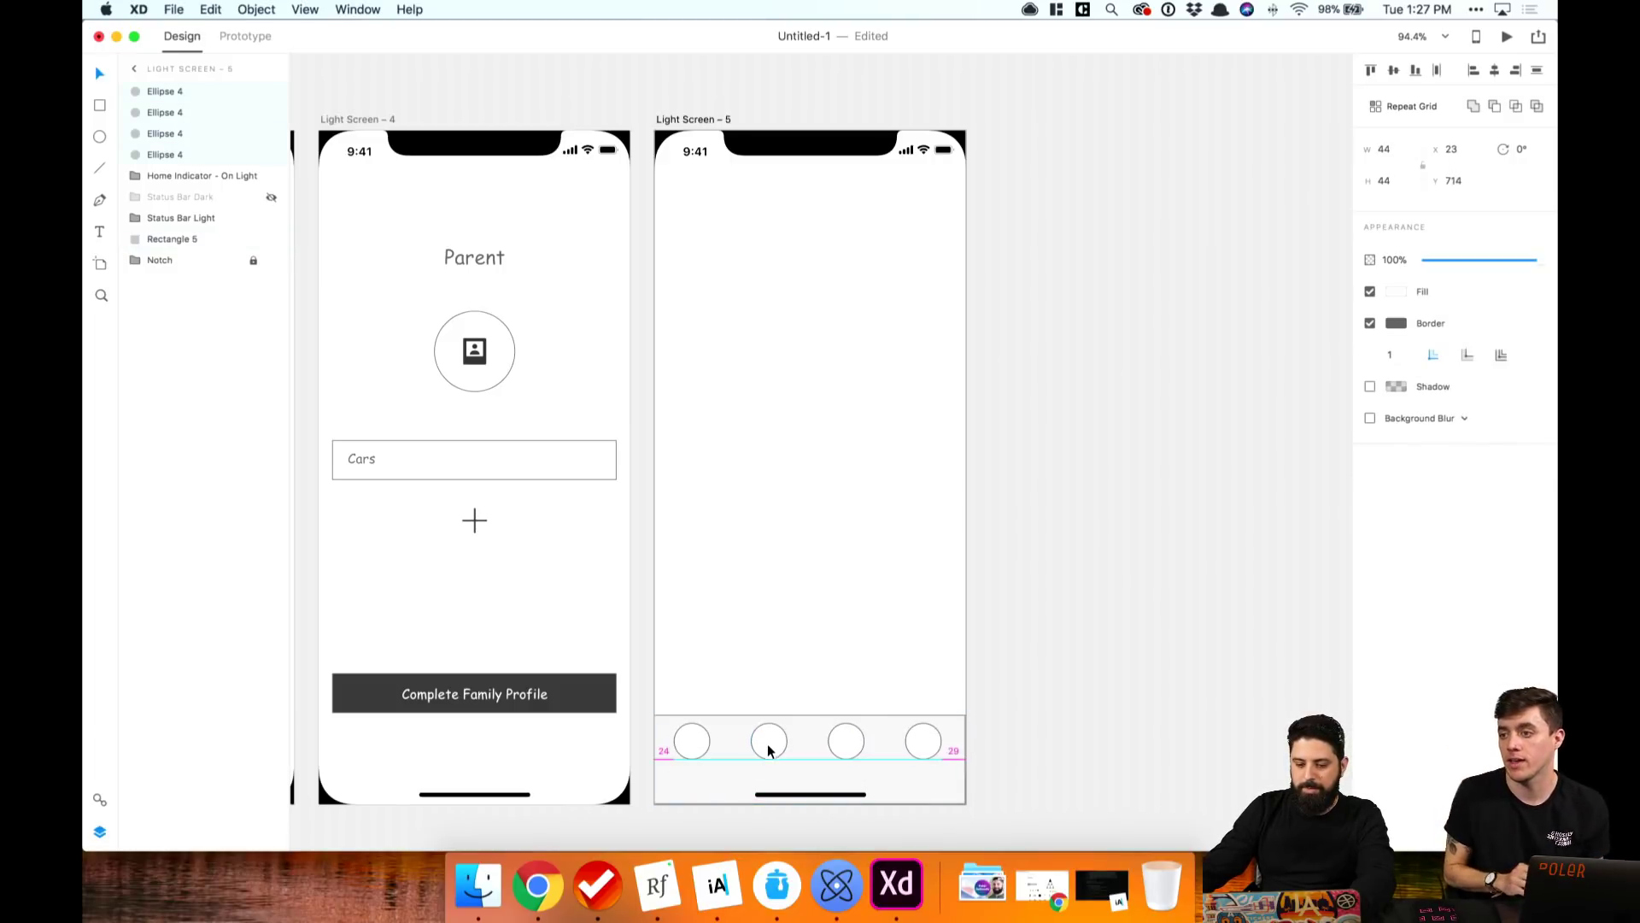
left_click(1093, 704)
Step: Copy the "Cars" text below the first circle of Light Screen – 5's bottom bar and change it to "Fav"
scroll(991, 685, "down", 2)
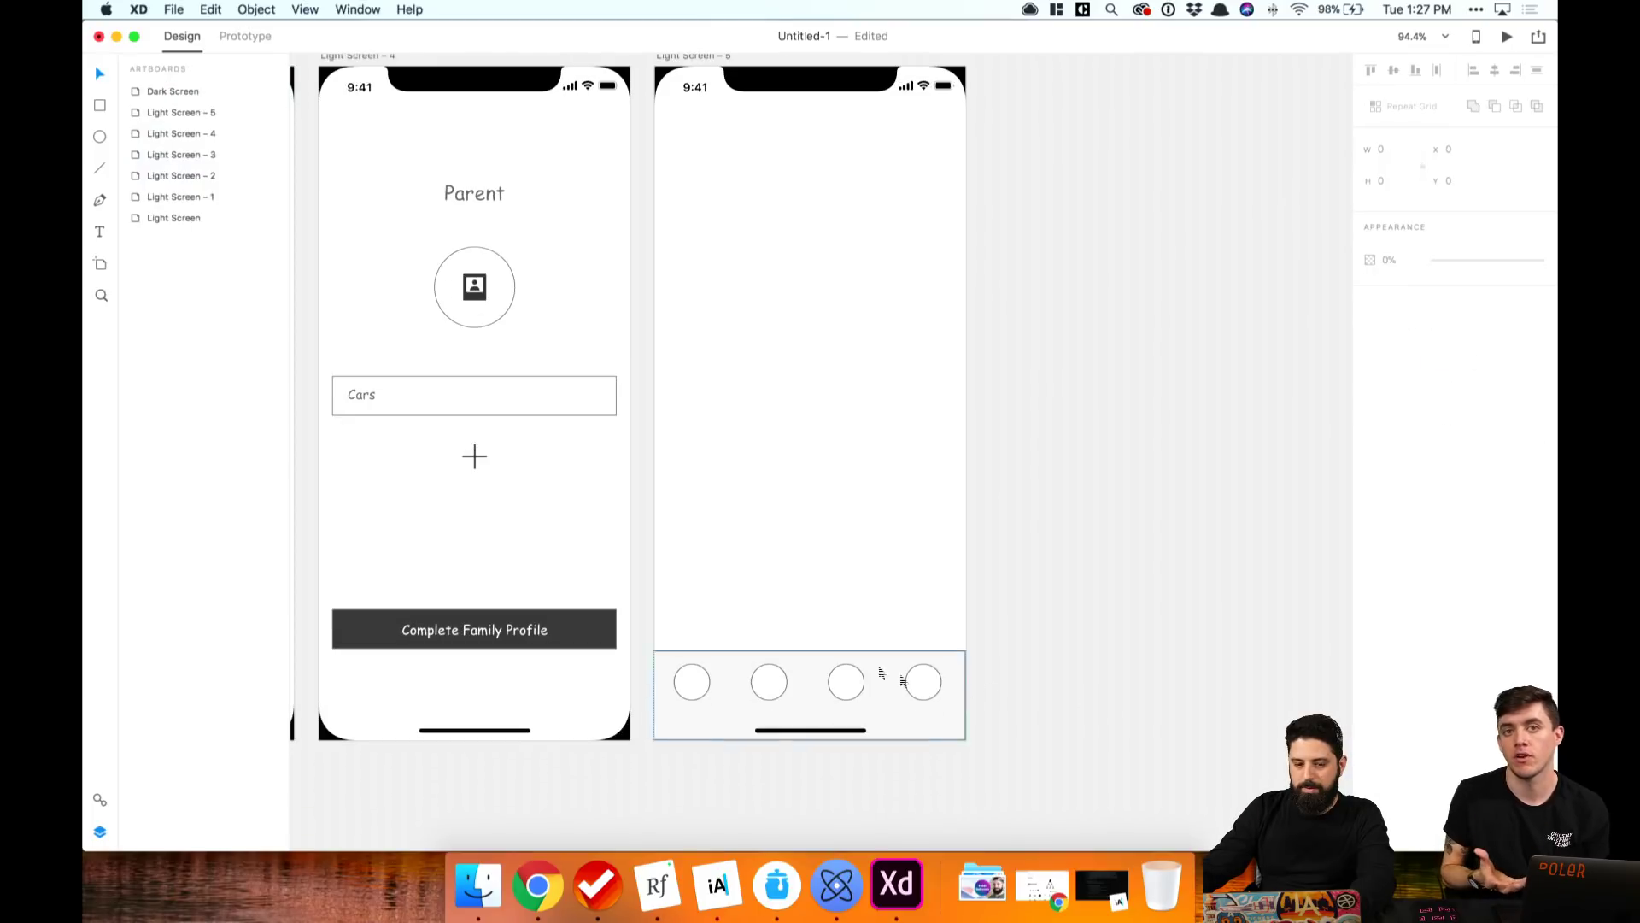
left_click_drag(357, 394, 694, 716)
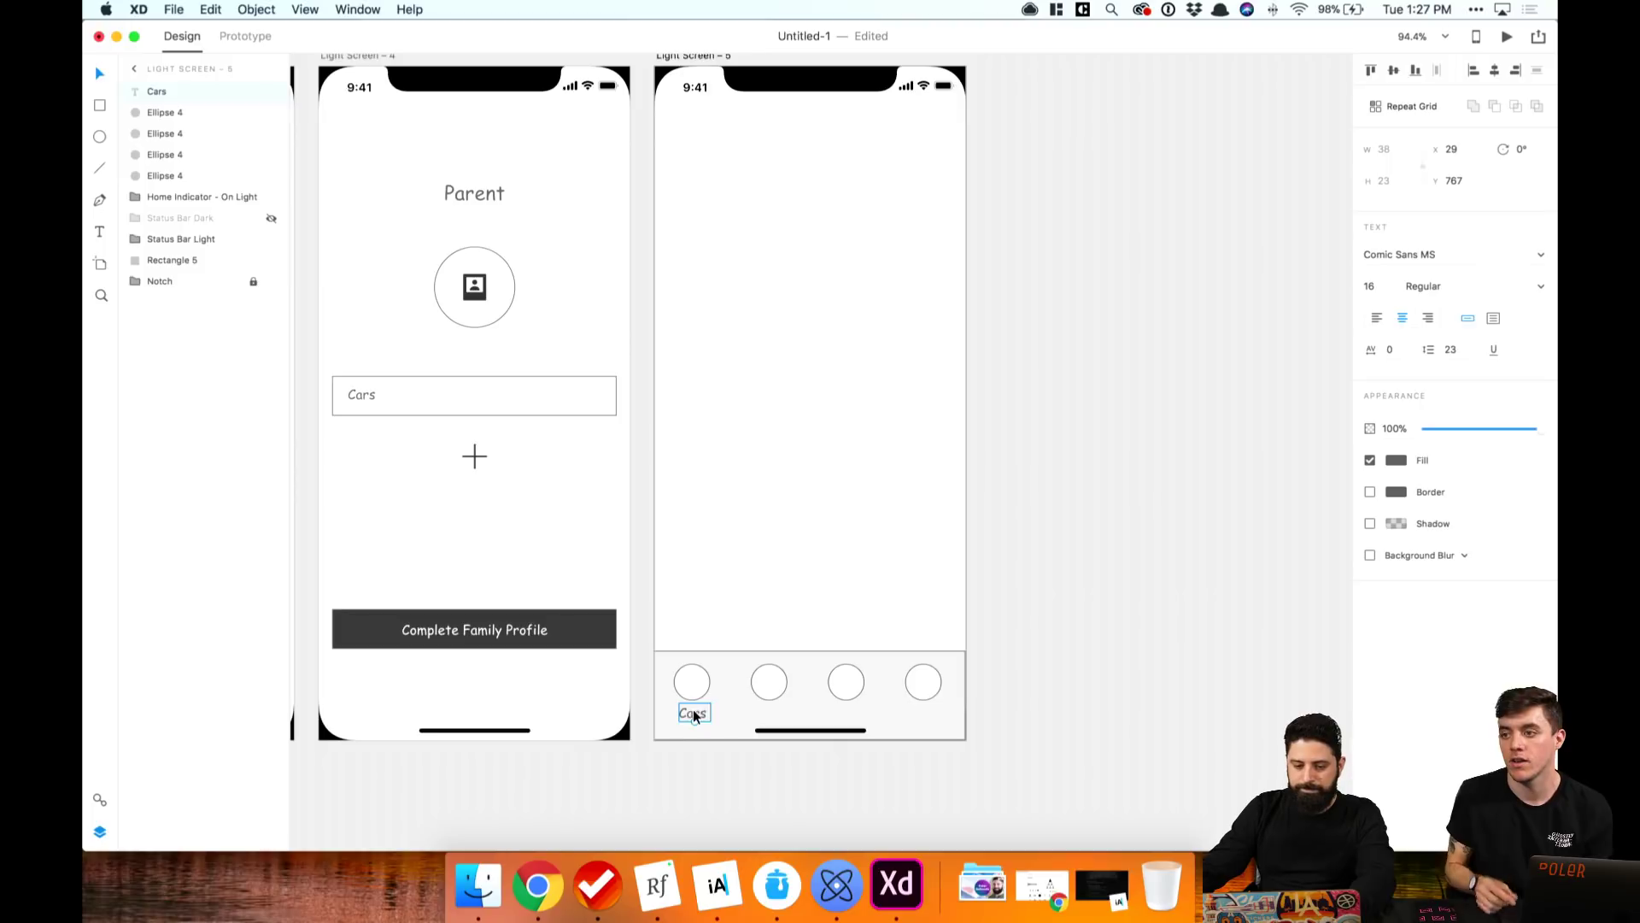
double_click(693, 713)
type("Fav")
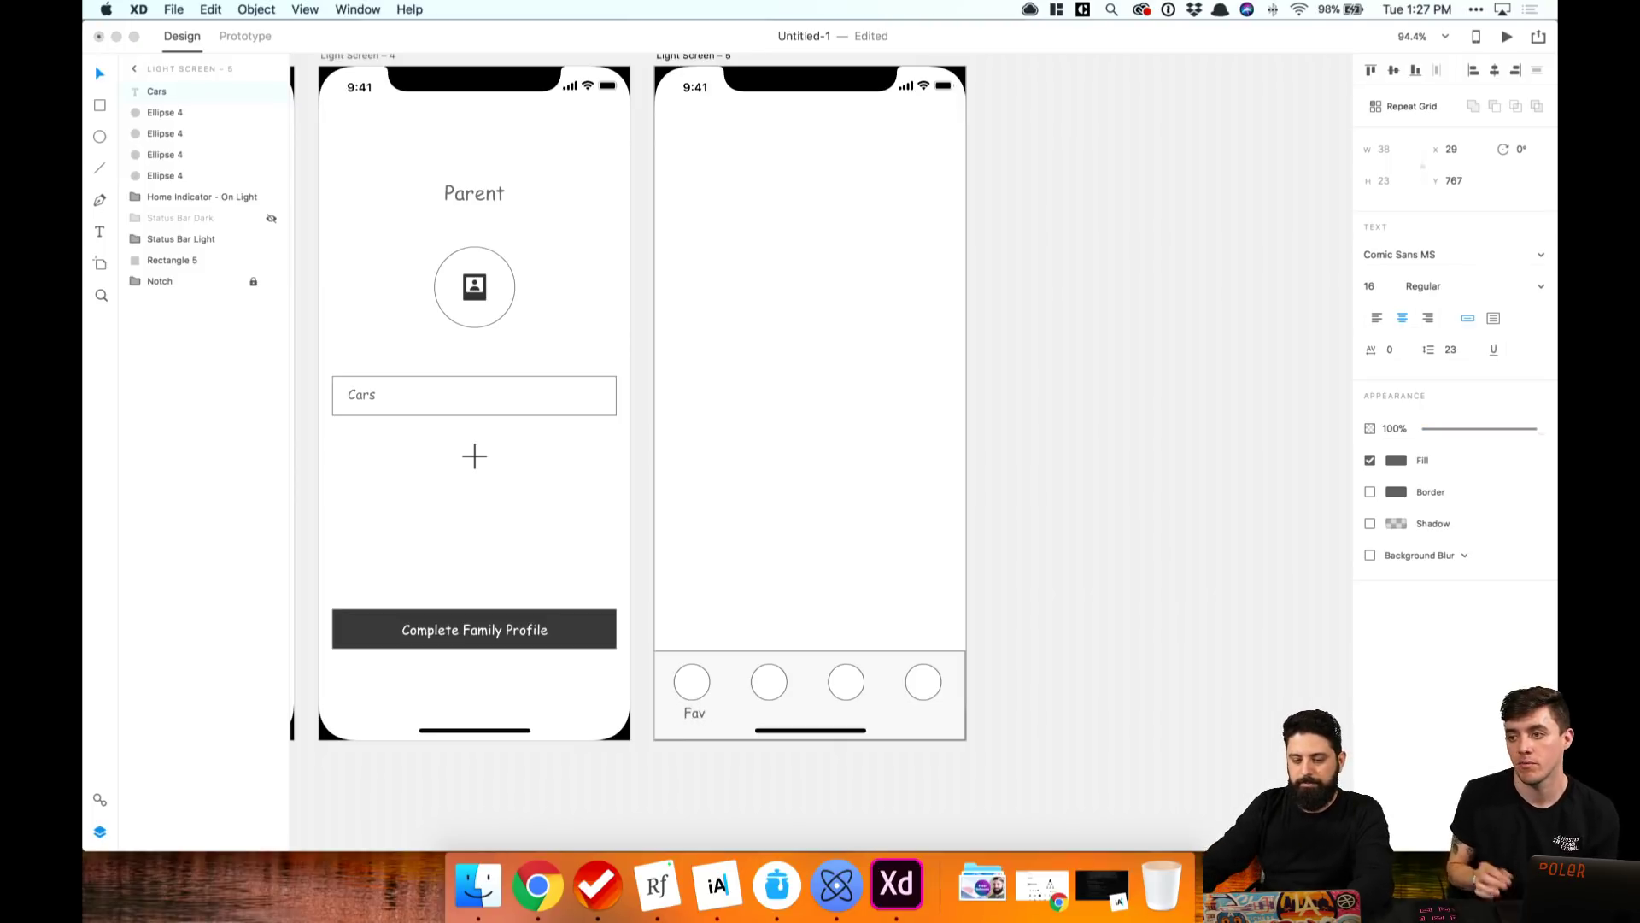
key("Escape")
Step: Duplicate the "Fav" label under the second circle, check the navigation names in the iA Writer notes, and change the copy to "Map"
left_click_drag(684, 717, 771, 719)
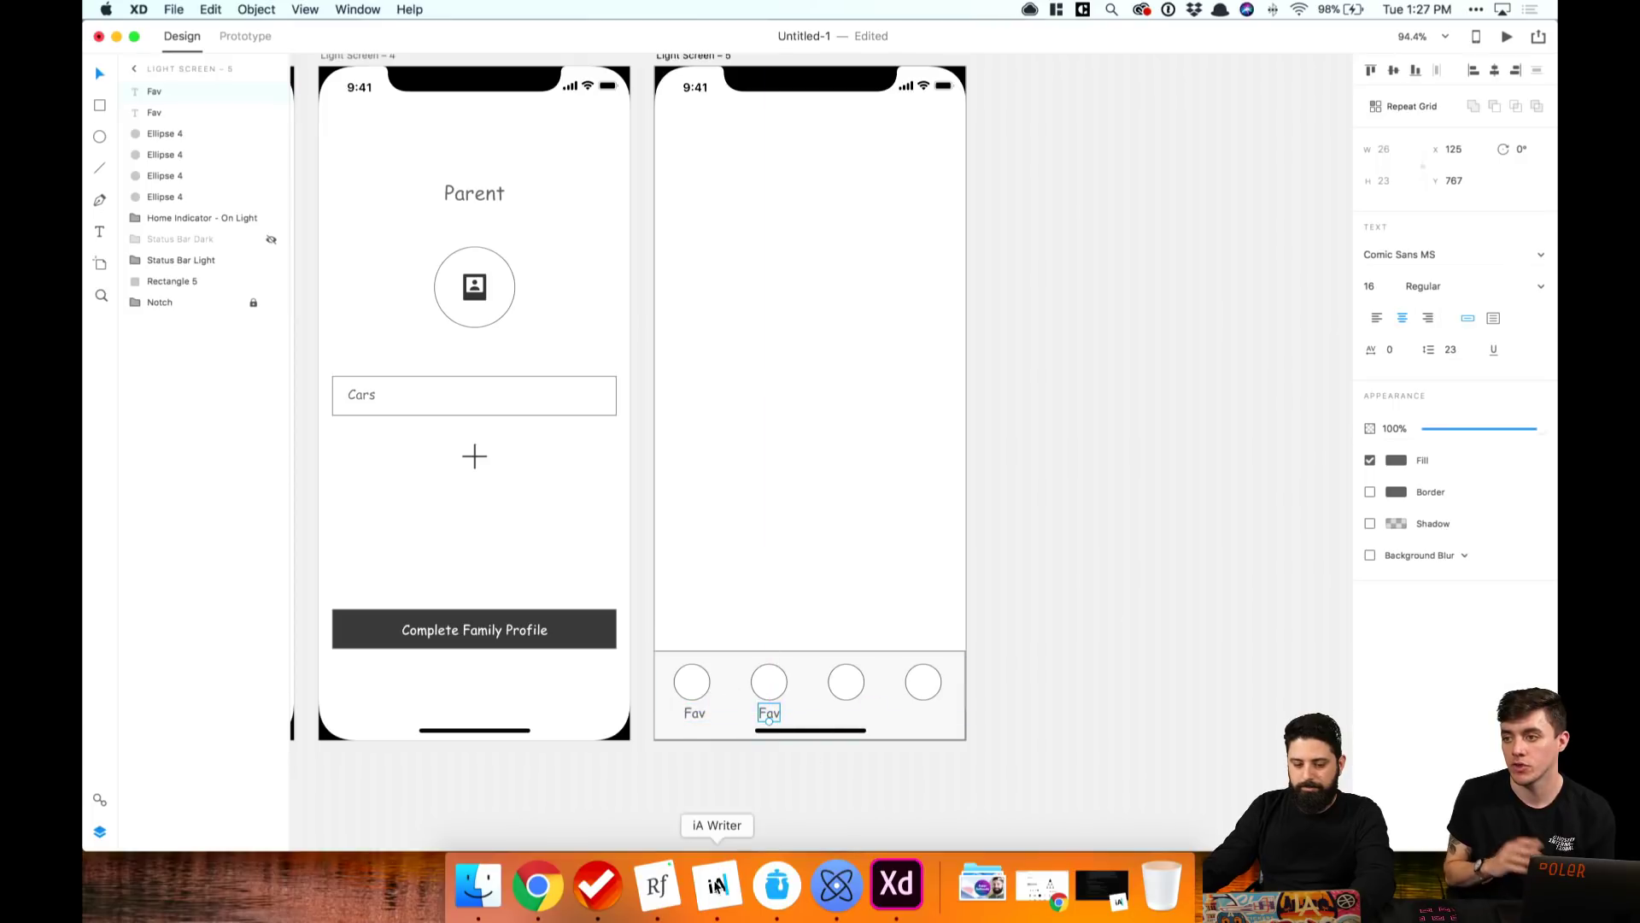
left_click(1115, 893)
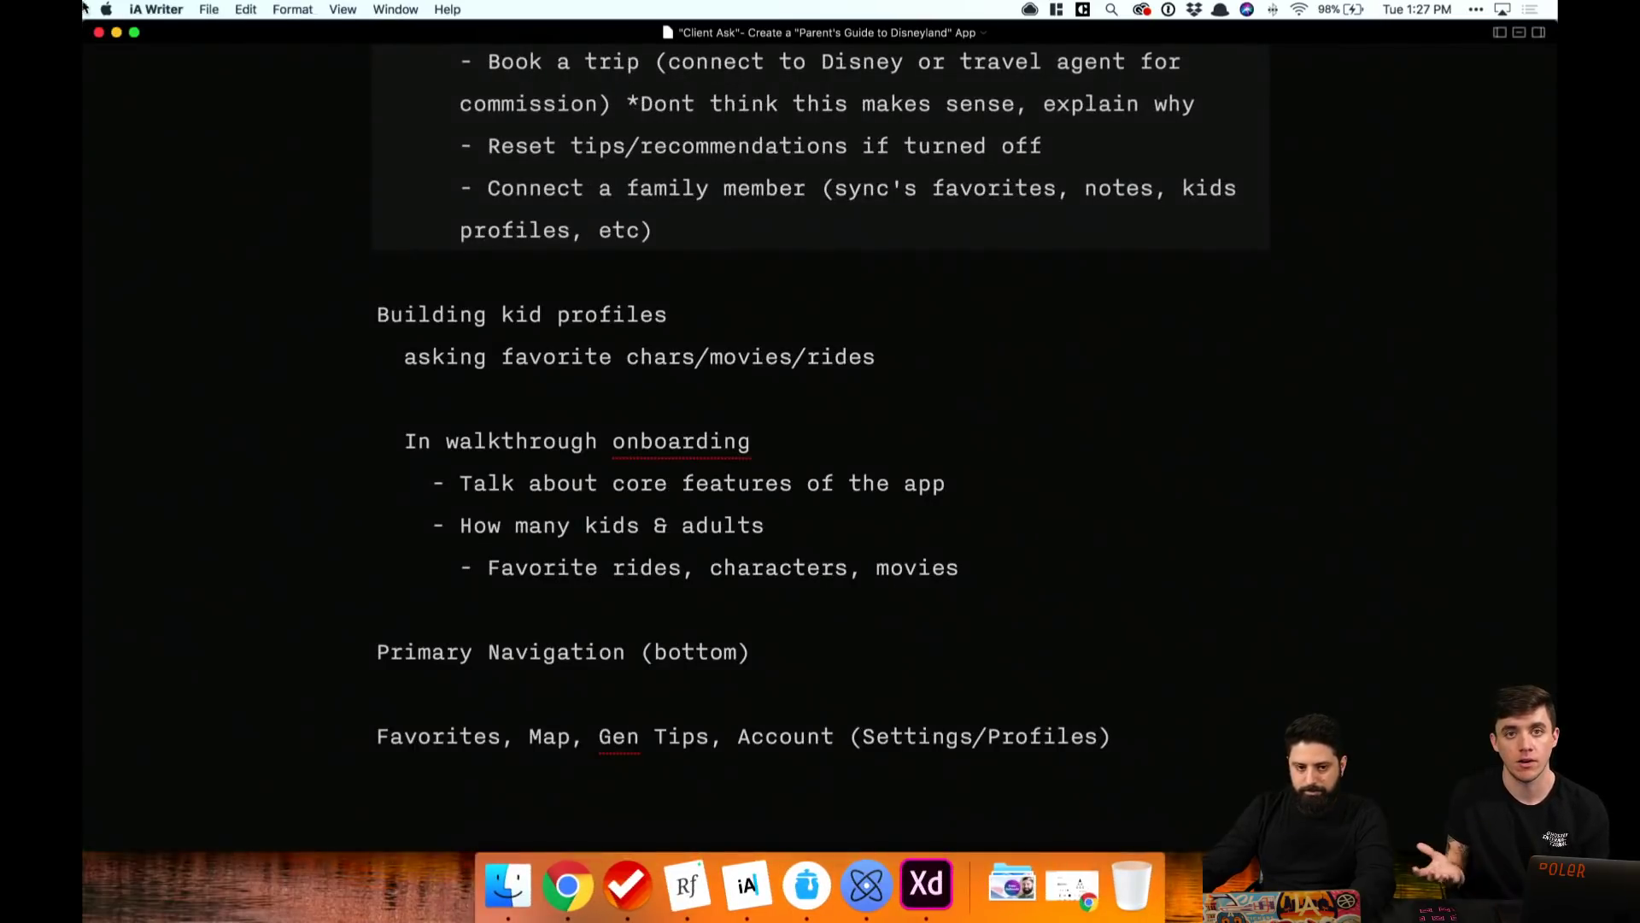
left_click(116, 32)
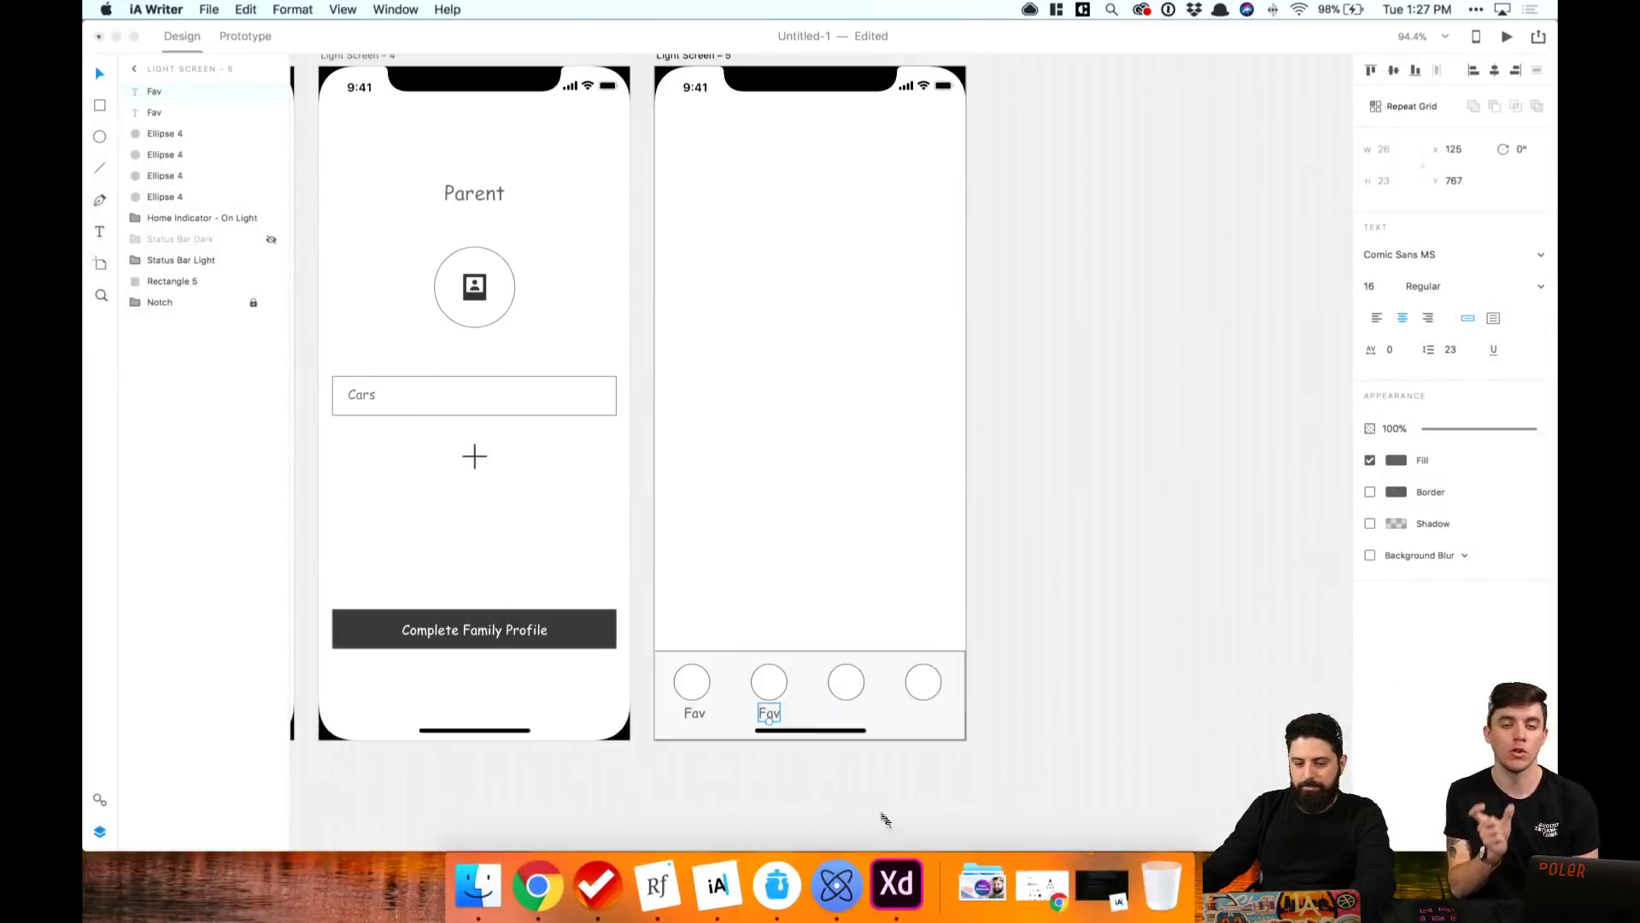
double_click(767, 711)
type("Map")
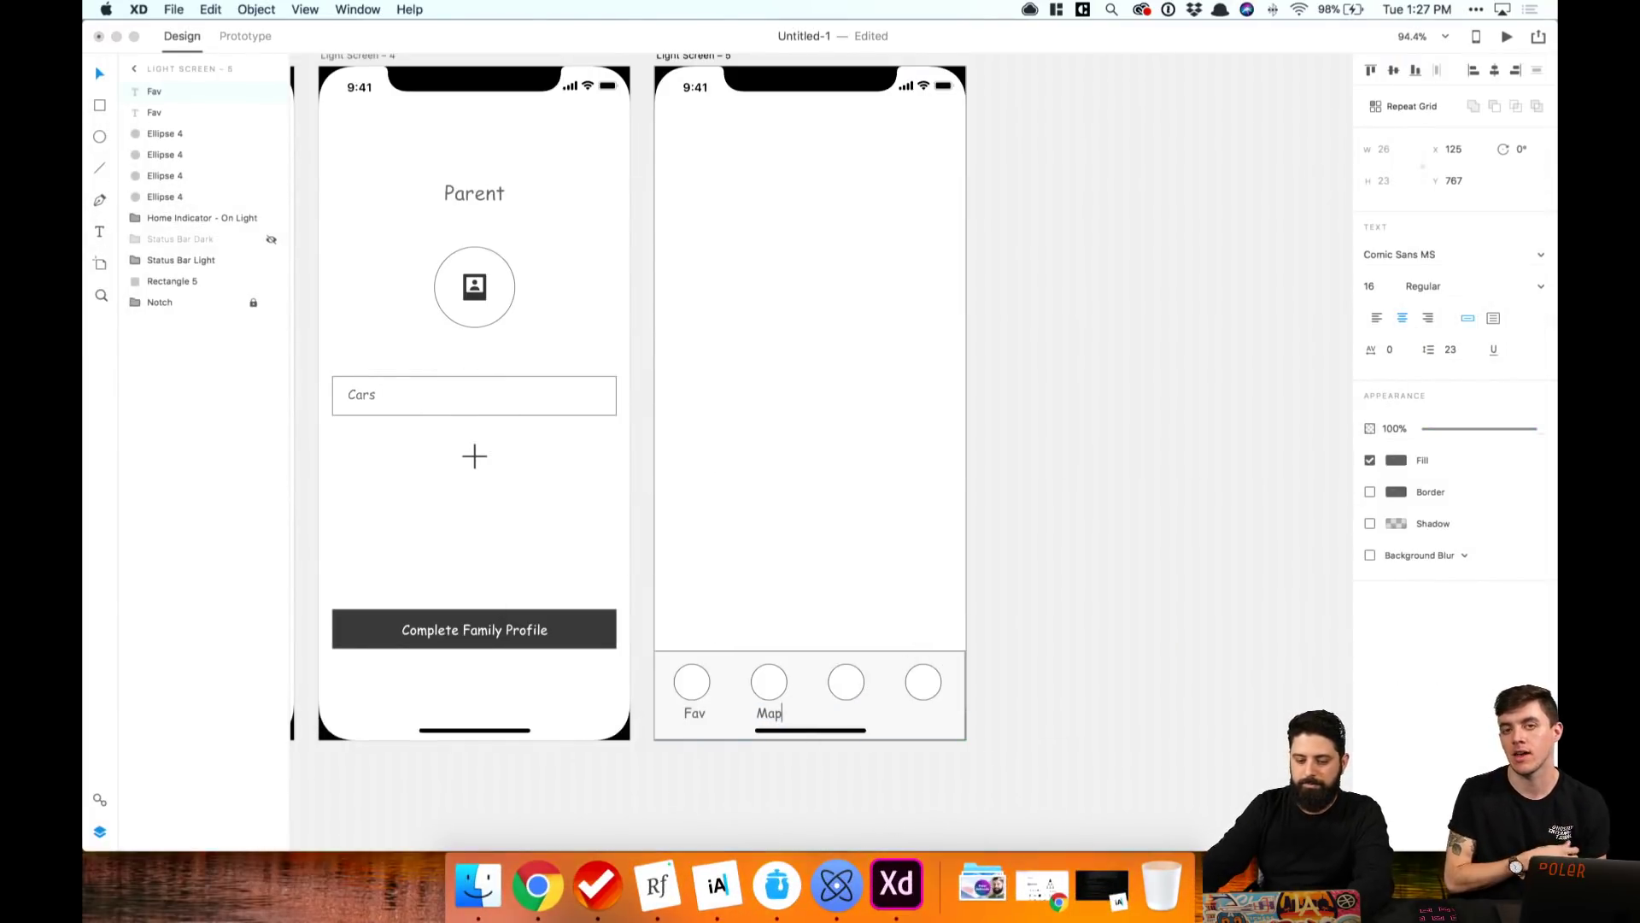
Step: Duplicate the "Map" label under the third circle and change the copy to "Tips"
left_click_drag(779, 713, 847, 716)
double_click(845, 716)
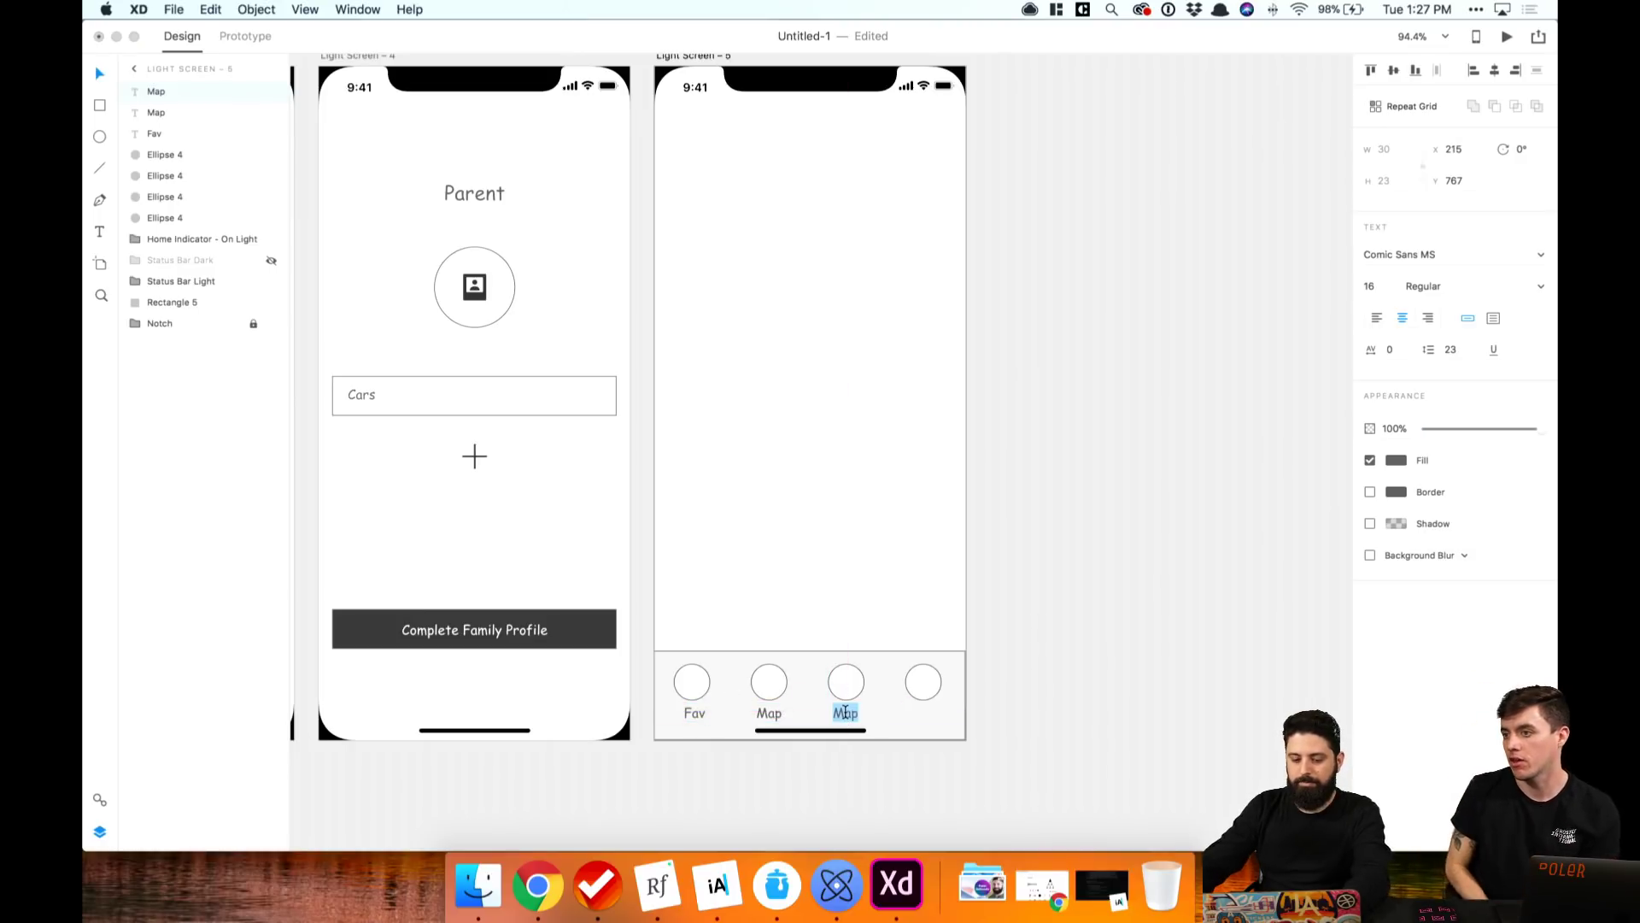
type("Tips")
key("Escape")
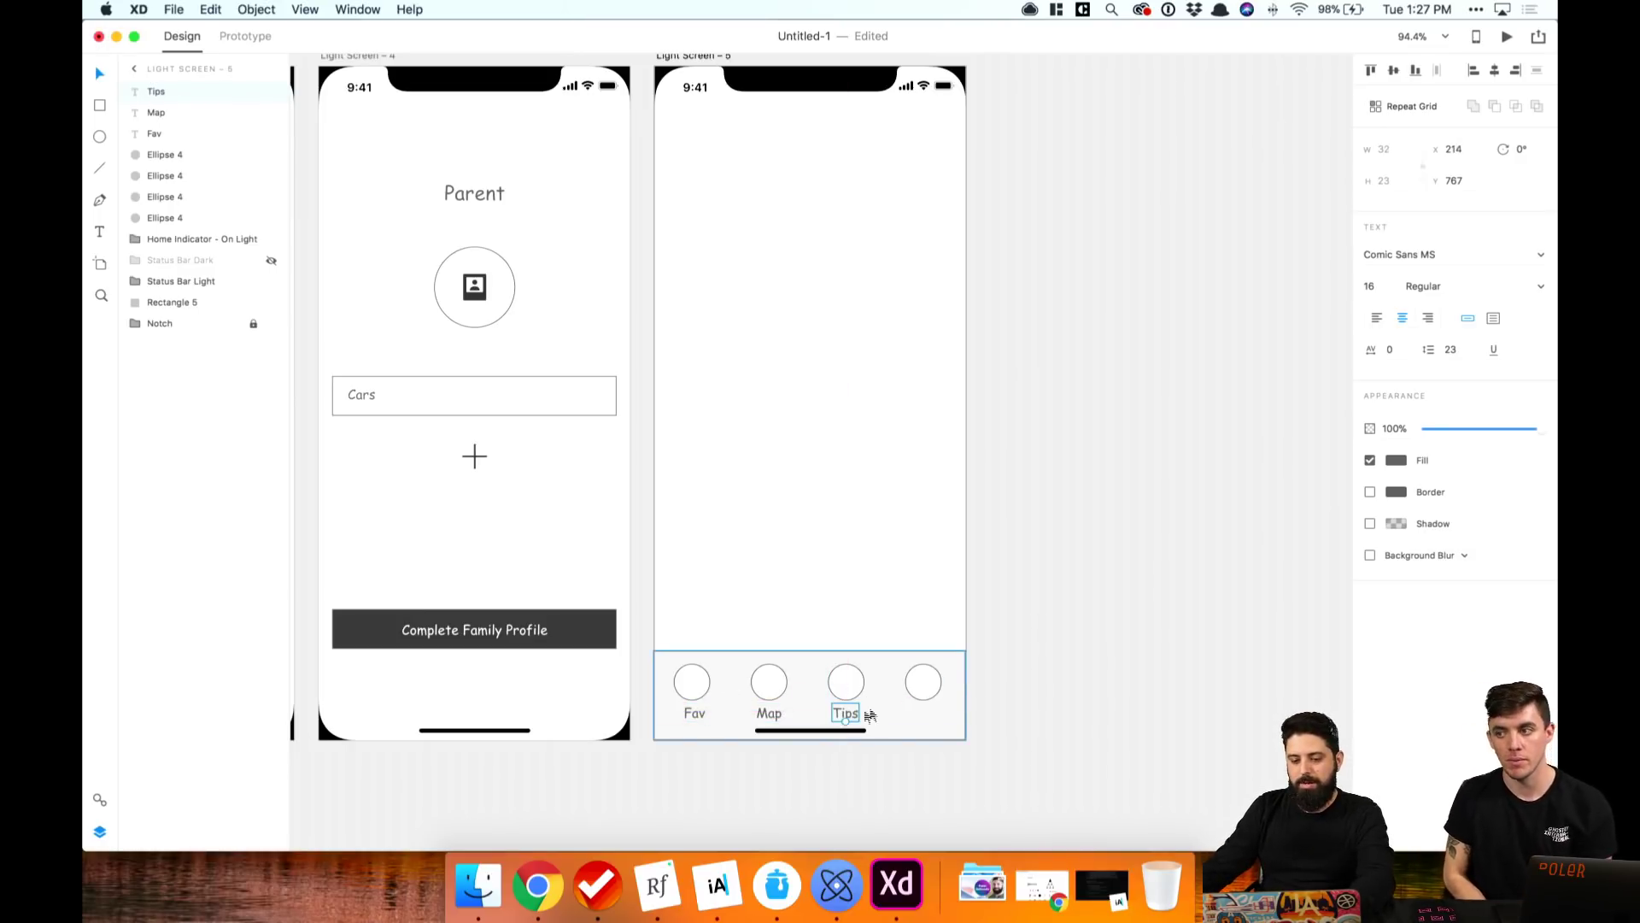
Step: Duplicate the "Tips" label under the fourth circle and change the copy to "Account"
left_click_drag(847, 716, 924, 716)
double_click(923, 713)
type("Account")
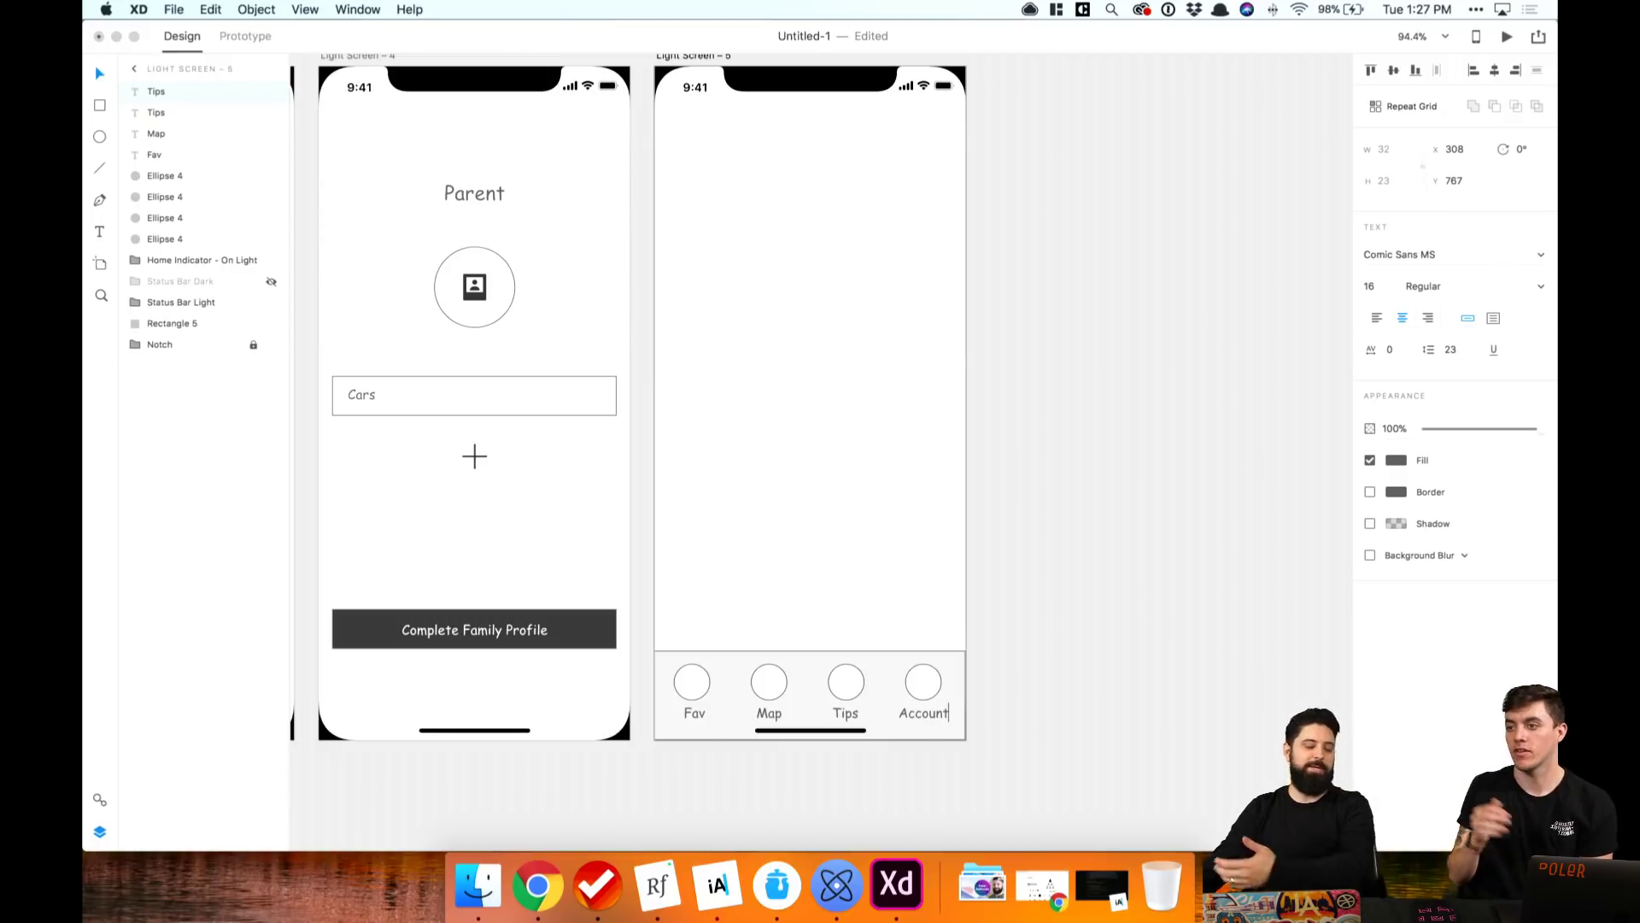
key("Escape")
left_click(1057, 672)
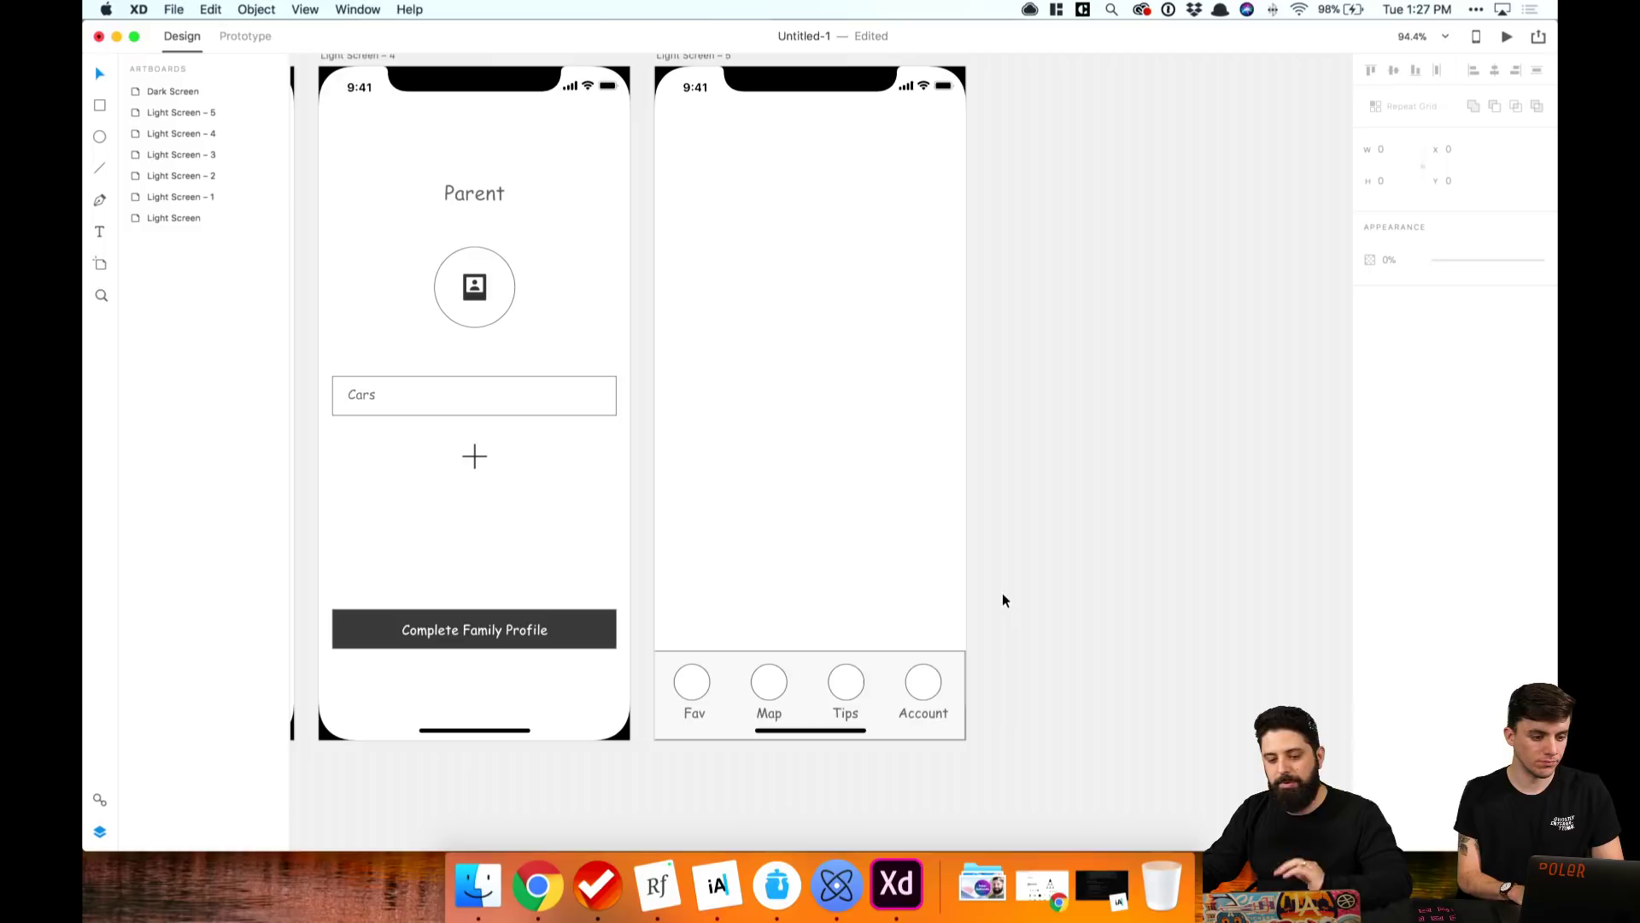
Step: Draw a small rectangle about 19 by 7 at the bottom bar's upper edge, centred above the Map circle
scroll(1003, 600, "up", 1)
scroll(1004, 600, "up", 4)
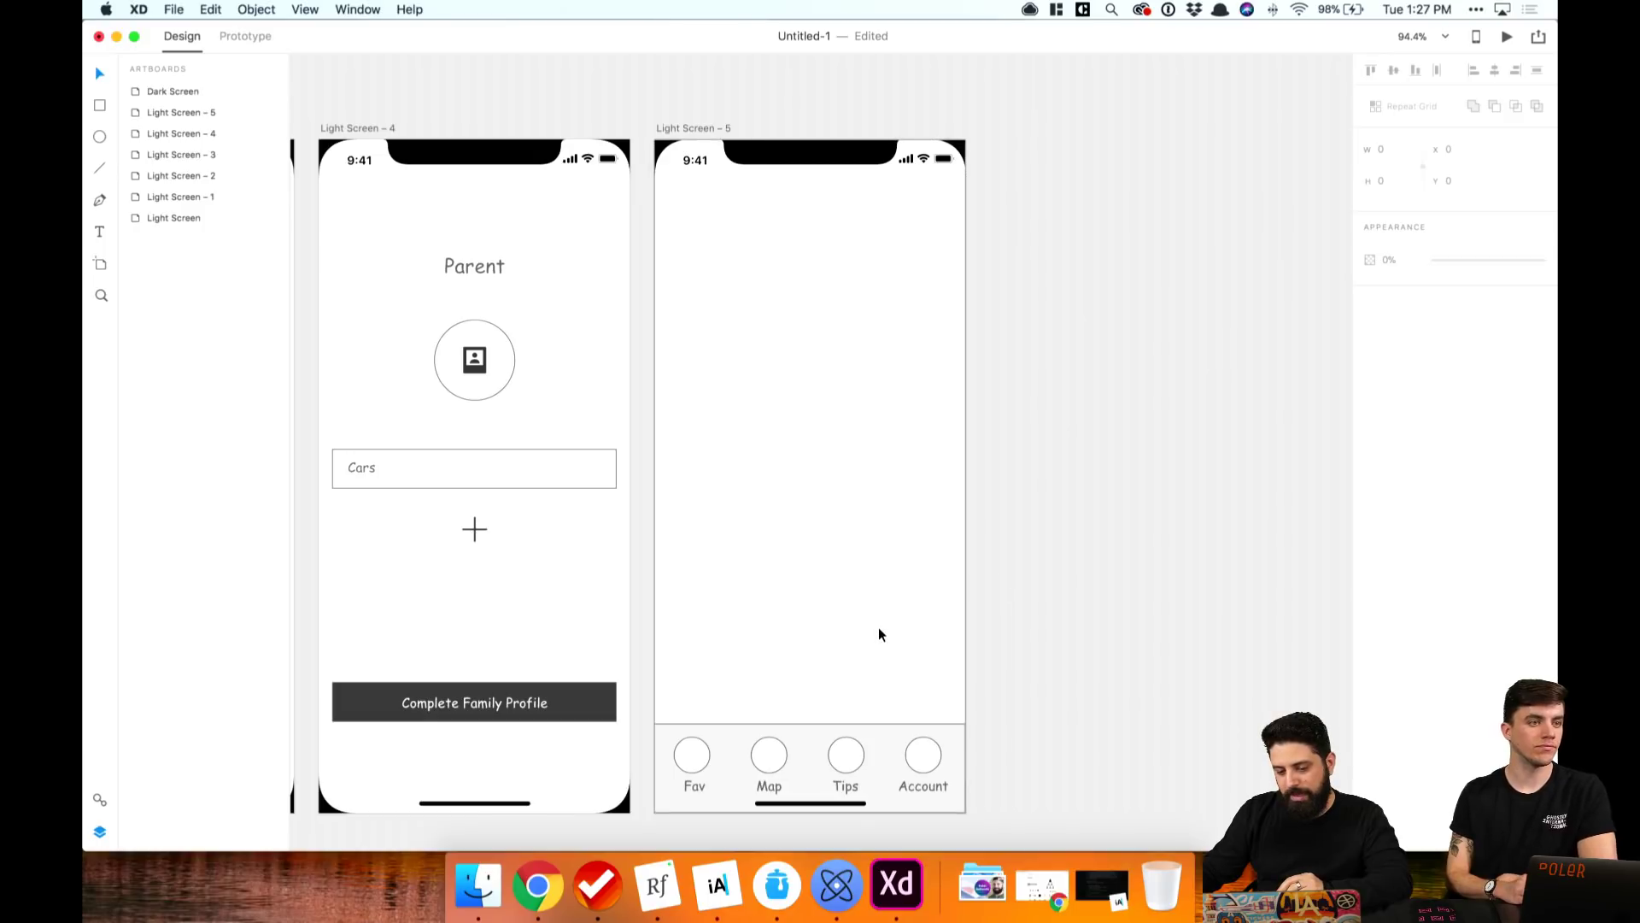
scroll(789, 707, "down", 4)
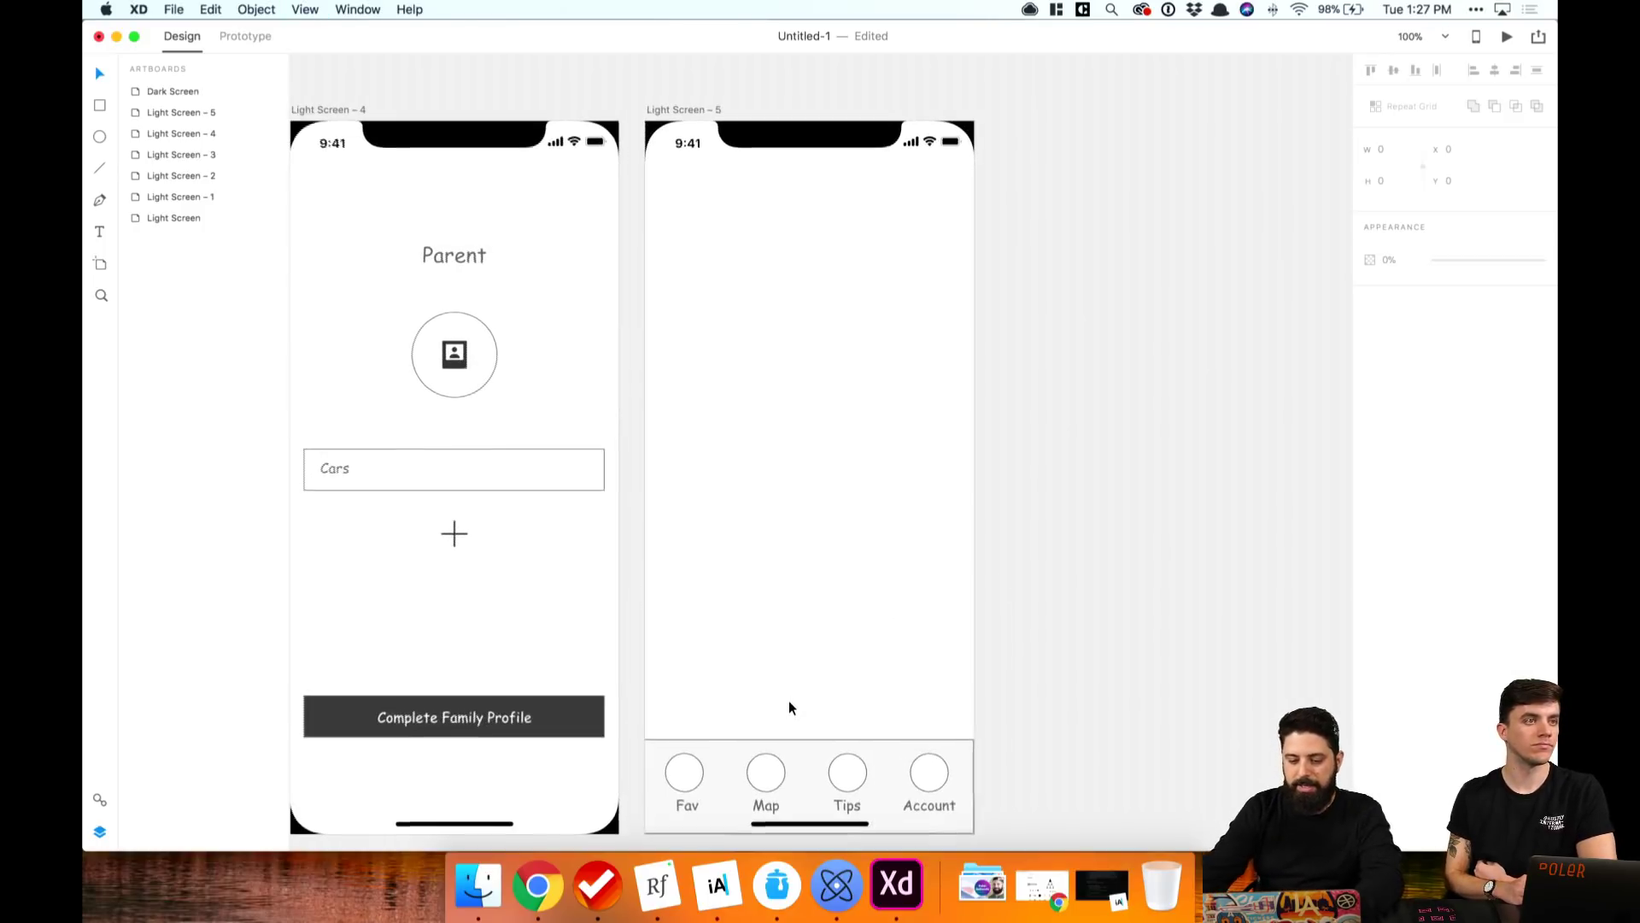
scroll(789, 707, "up", 5)
scroll(789, 707, "up", 10)
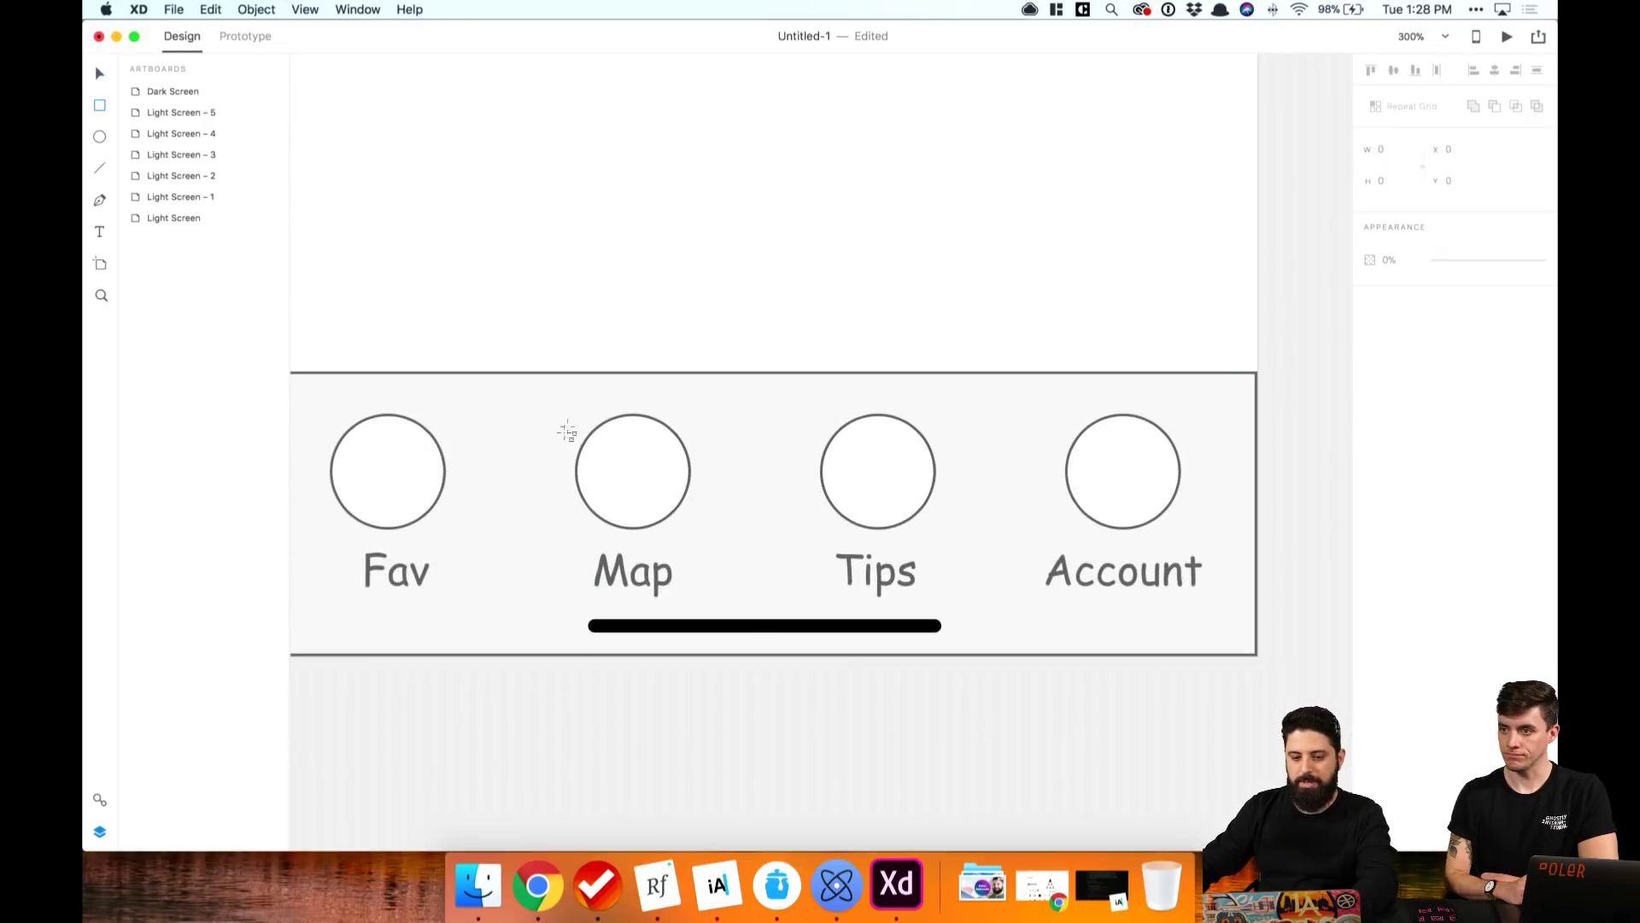
key("r")
left_click_drag(601, 373, 650, 388)
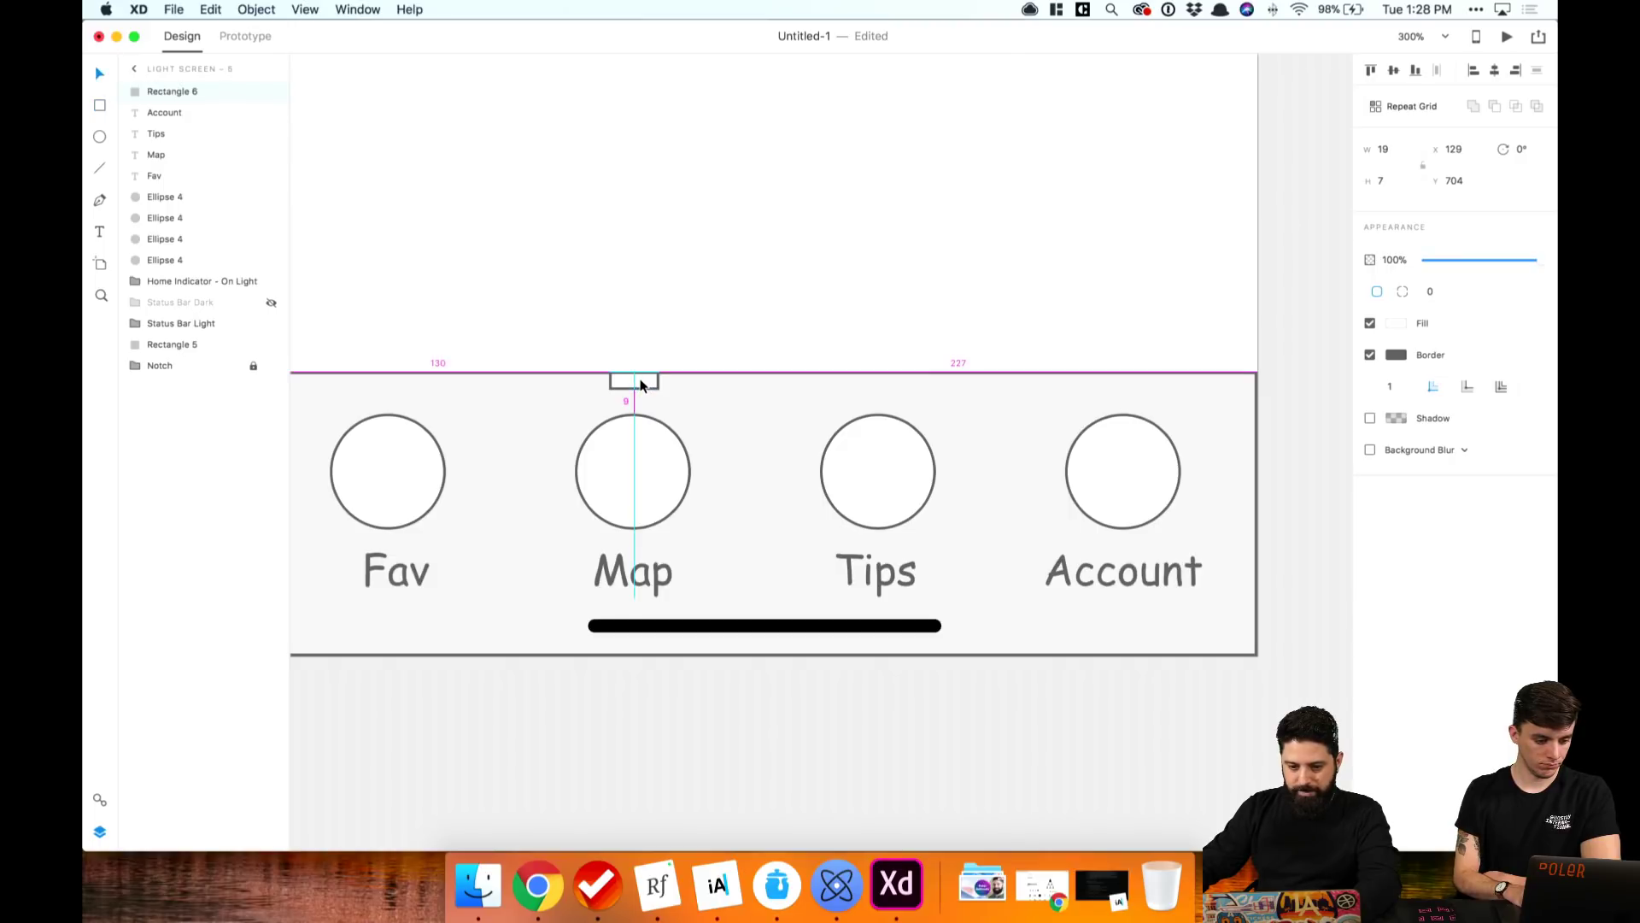
left_click(708, 330)
Step: Check the list of planned app features in the Clear to-do app and return to the wireframe
key("super+minus")
key("super+minus")
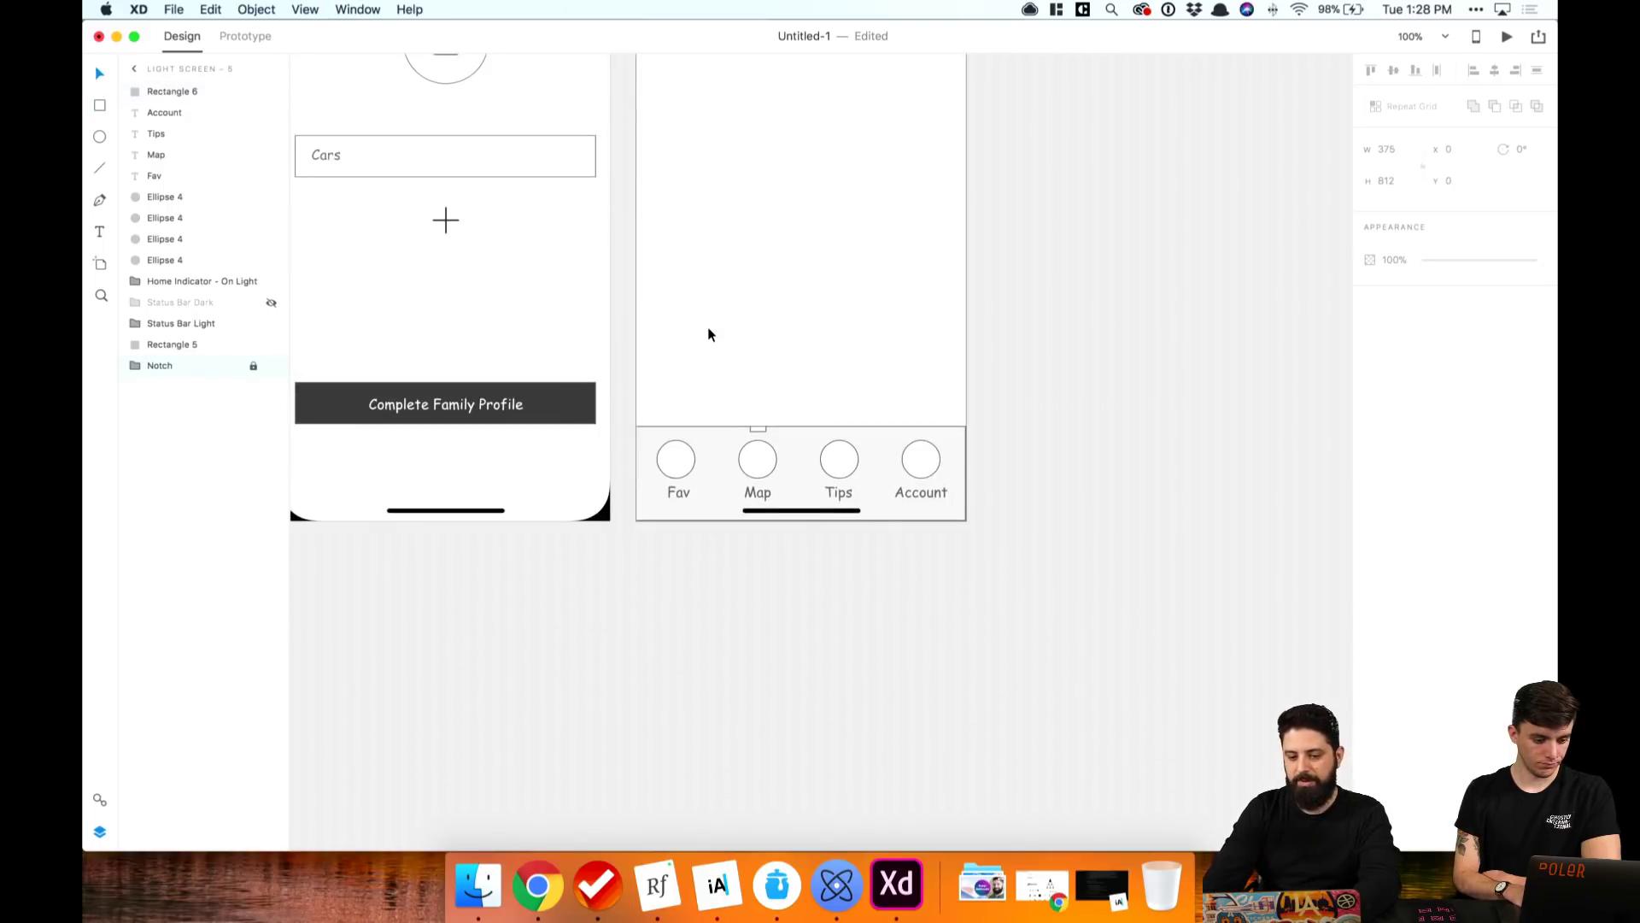
key("super+minus")
scroll(707, 326, "up", 5)
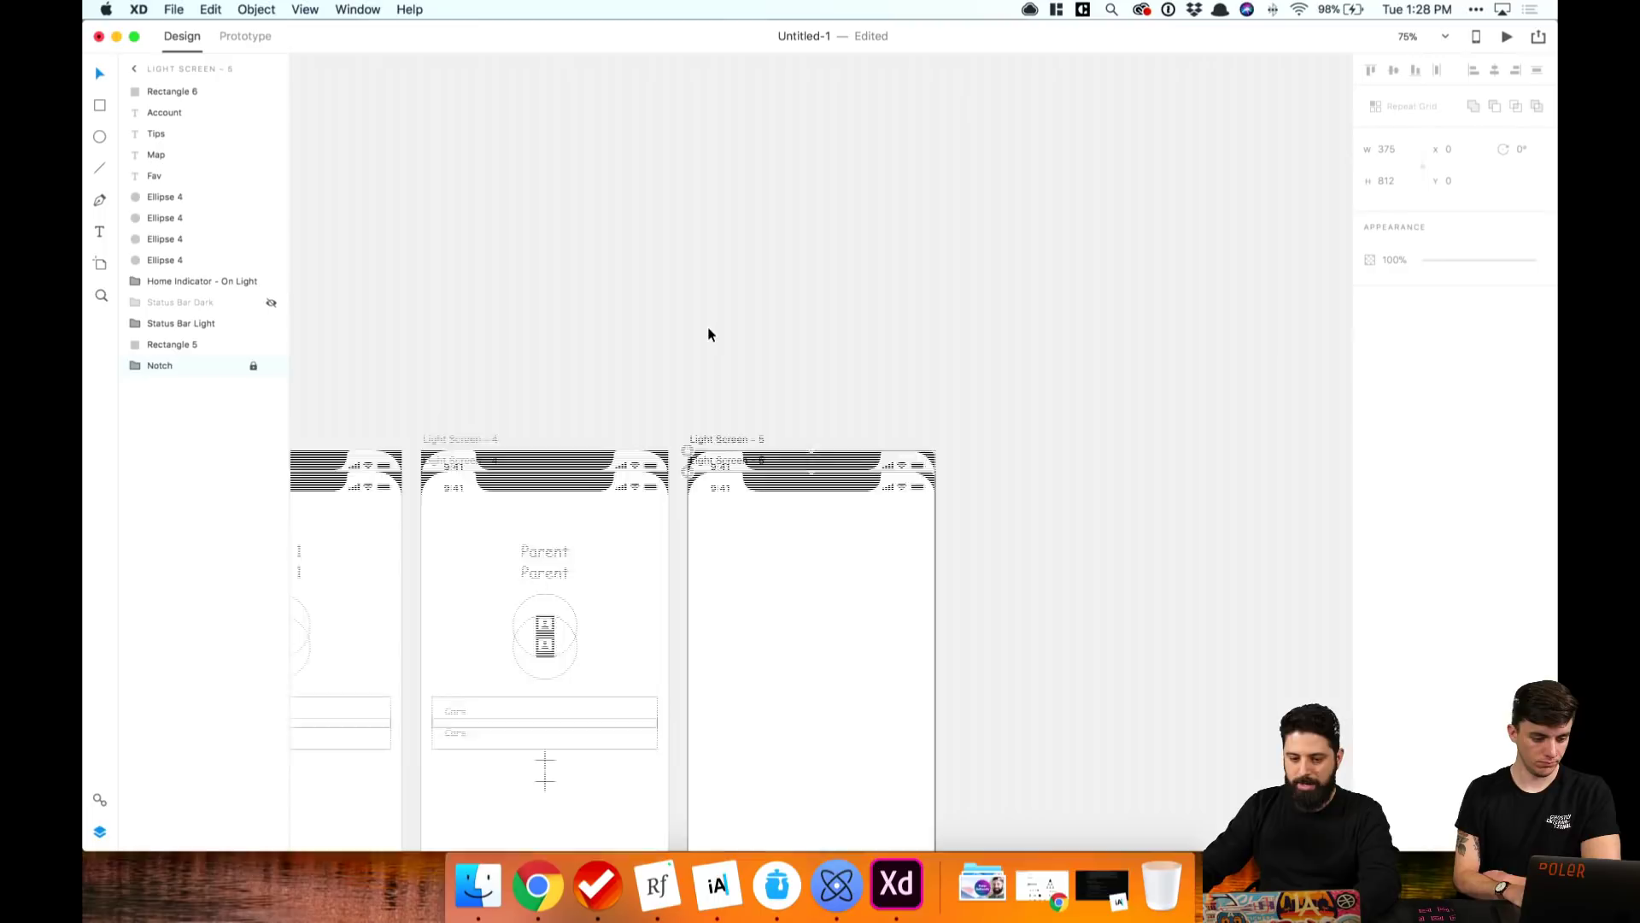
scroll(711, 333, "down", 5)
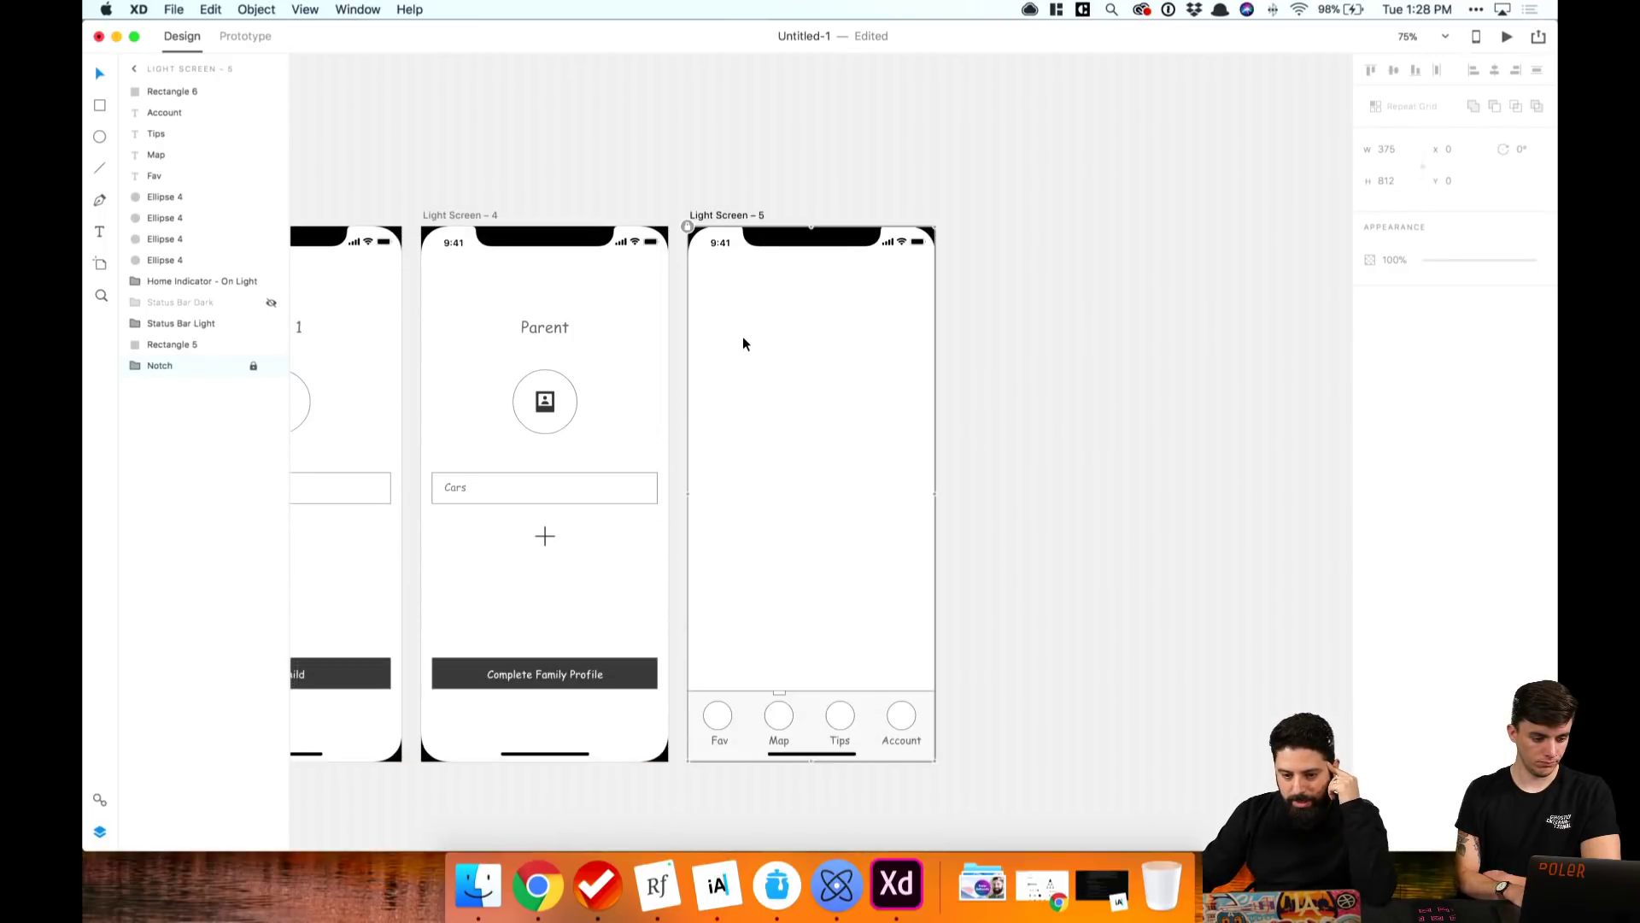
left_click(598, 885)
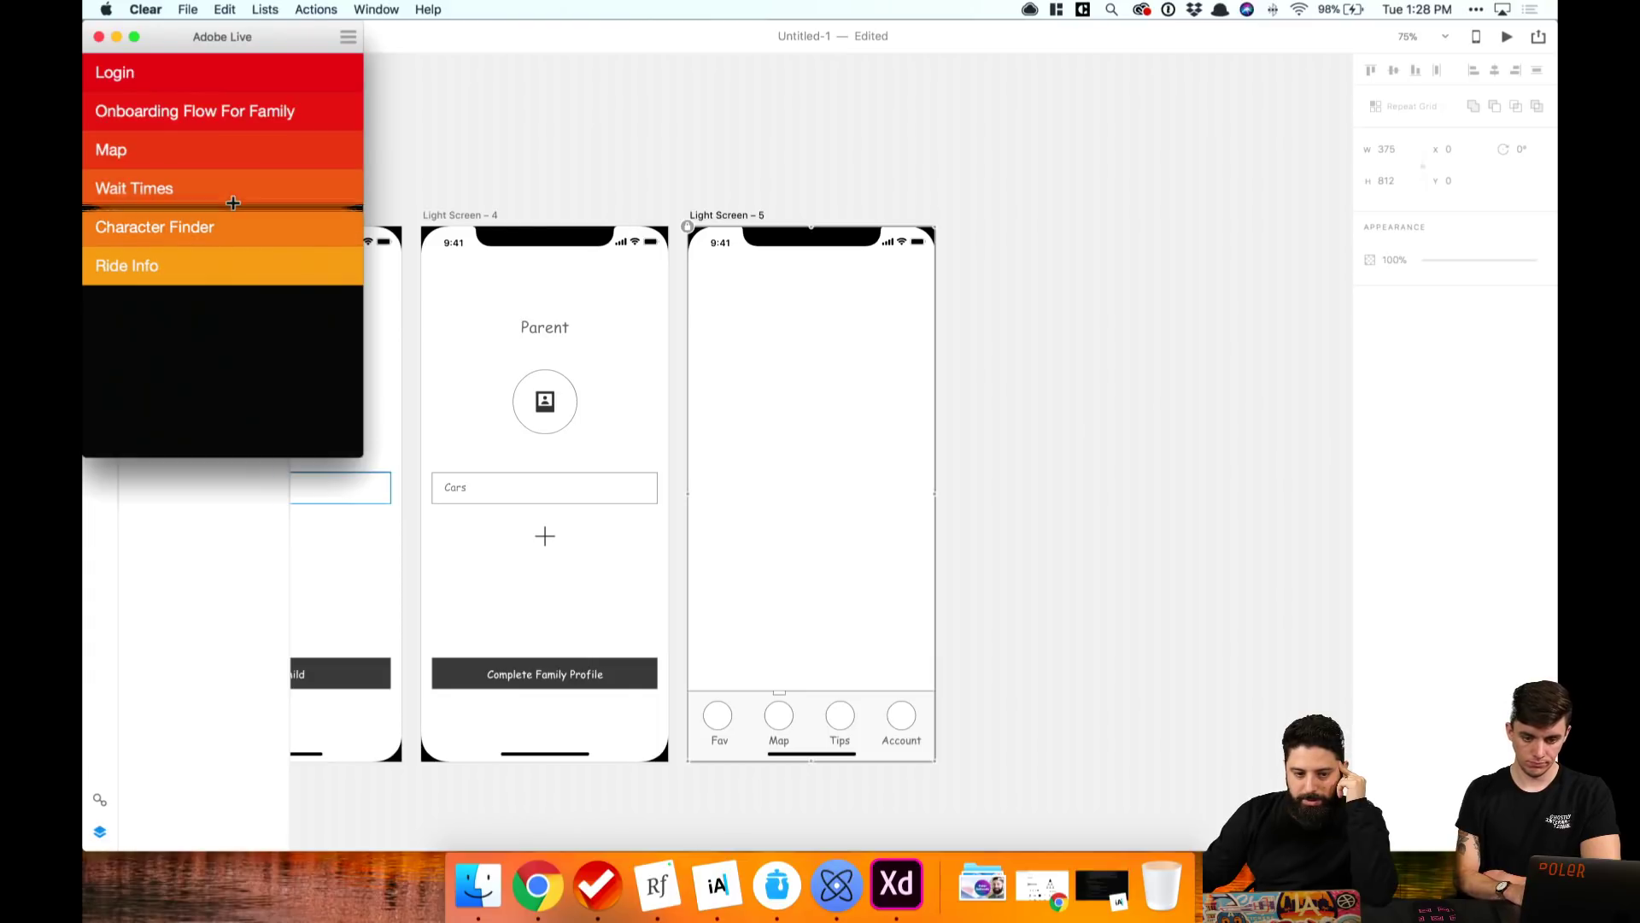
left_click(518, 190)
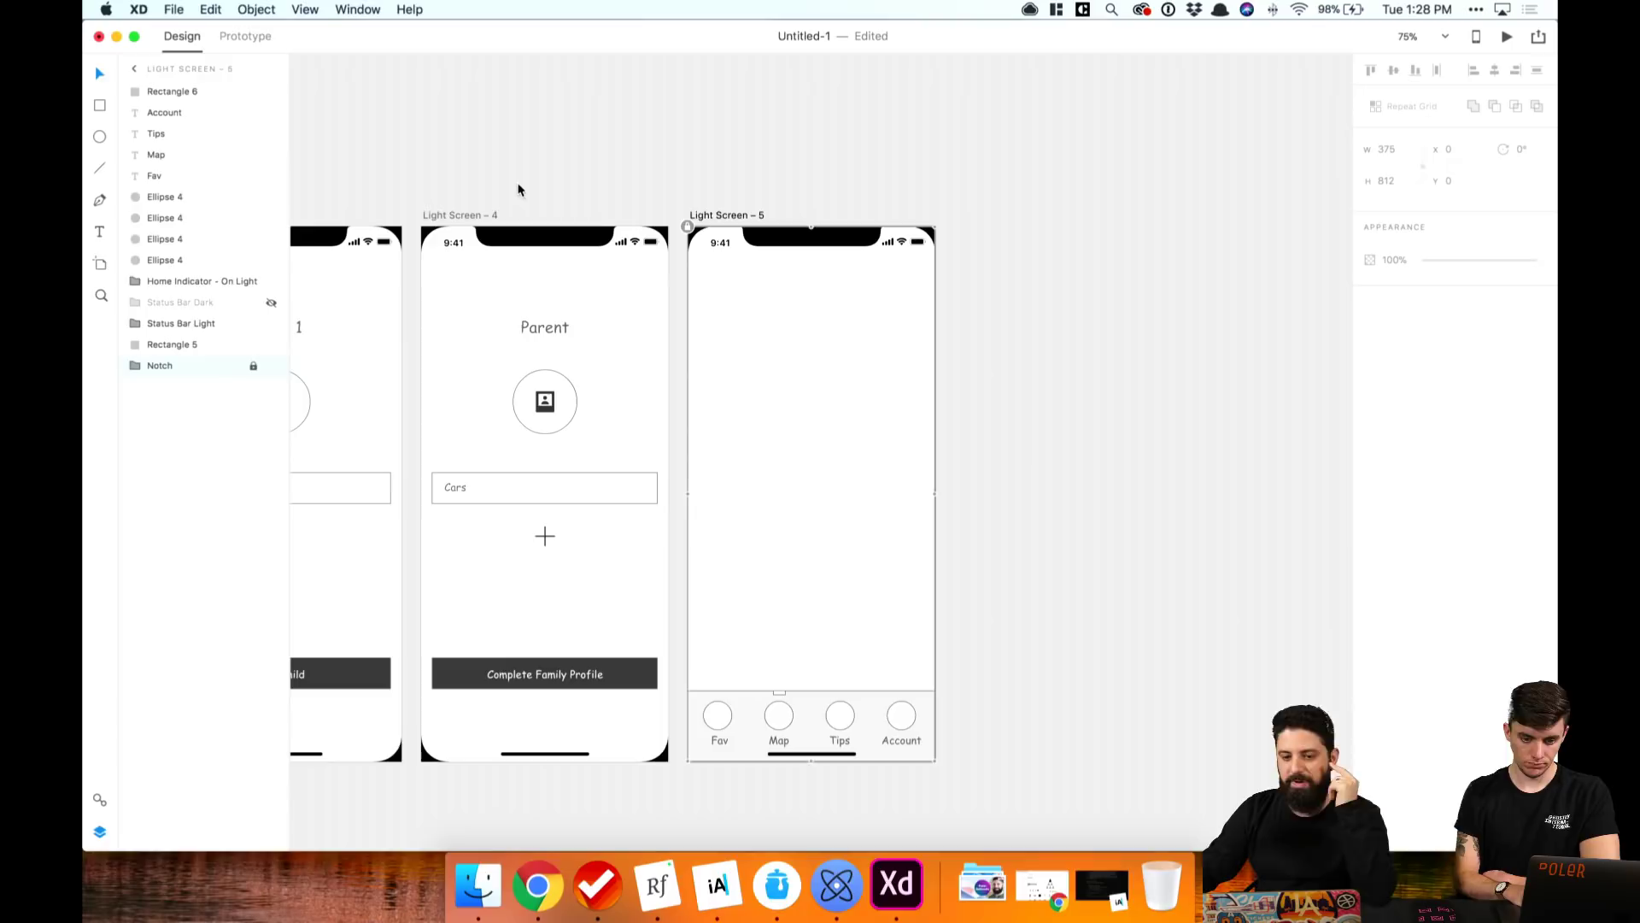
Step: Try duplicating the Light Screen – 5 artboard beside the original, and remove the copy
left_click(708, 217)
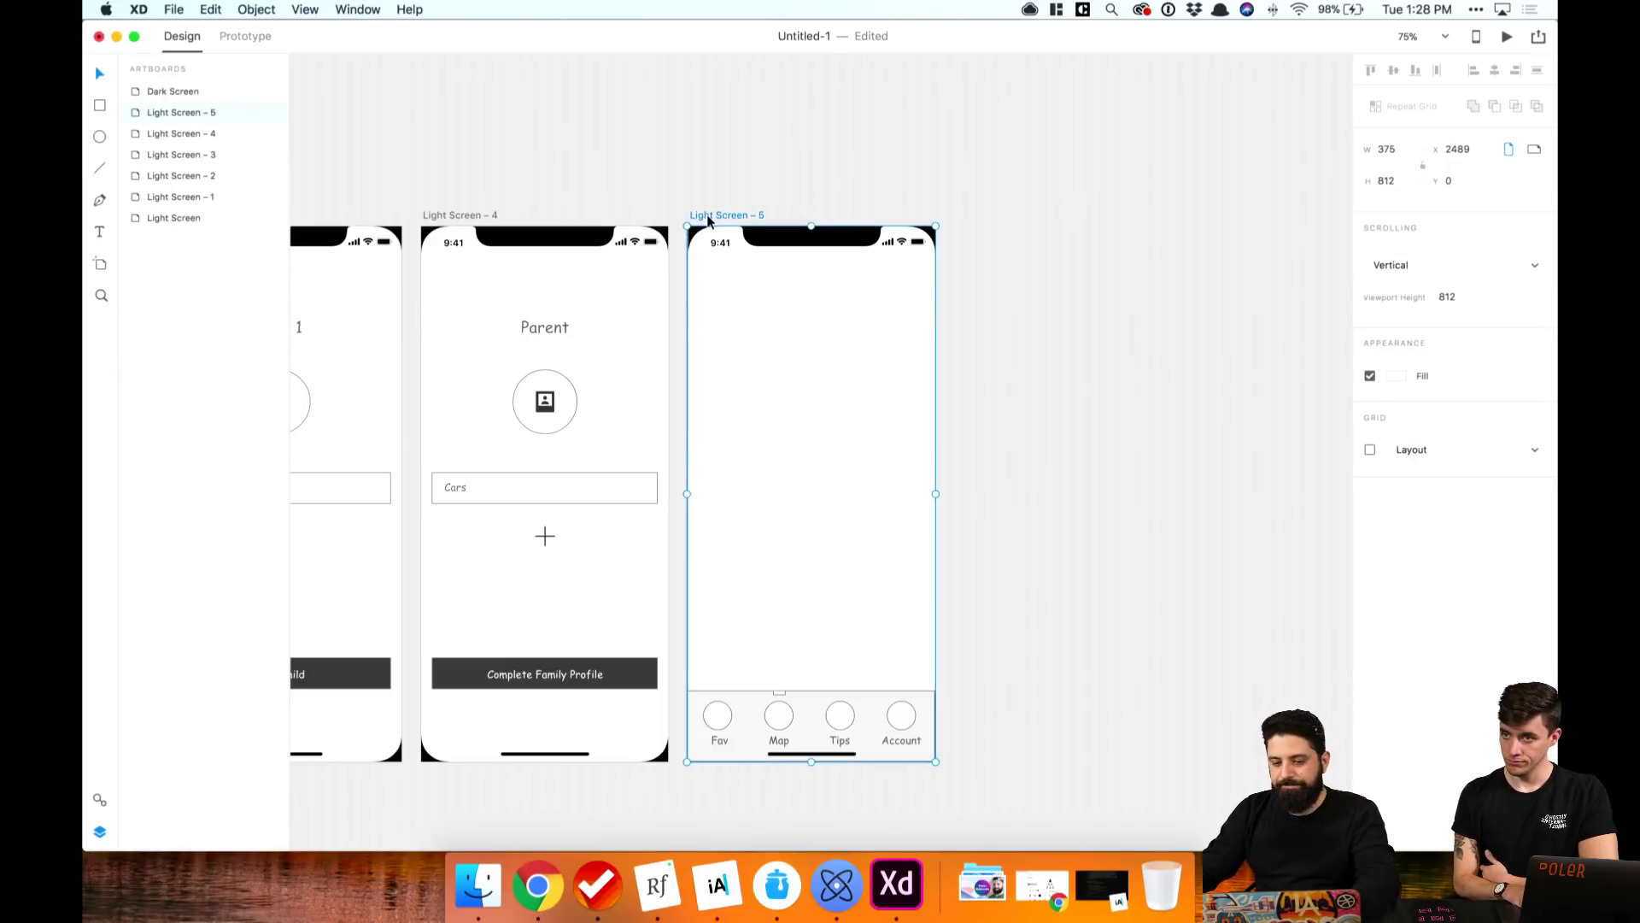
left_click_drag(708, 217, 993, 213)
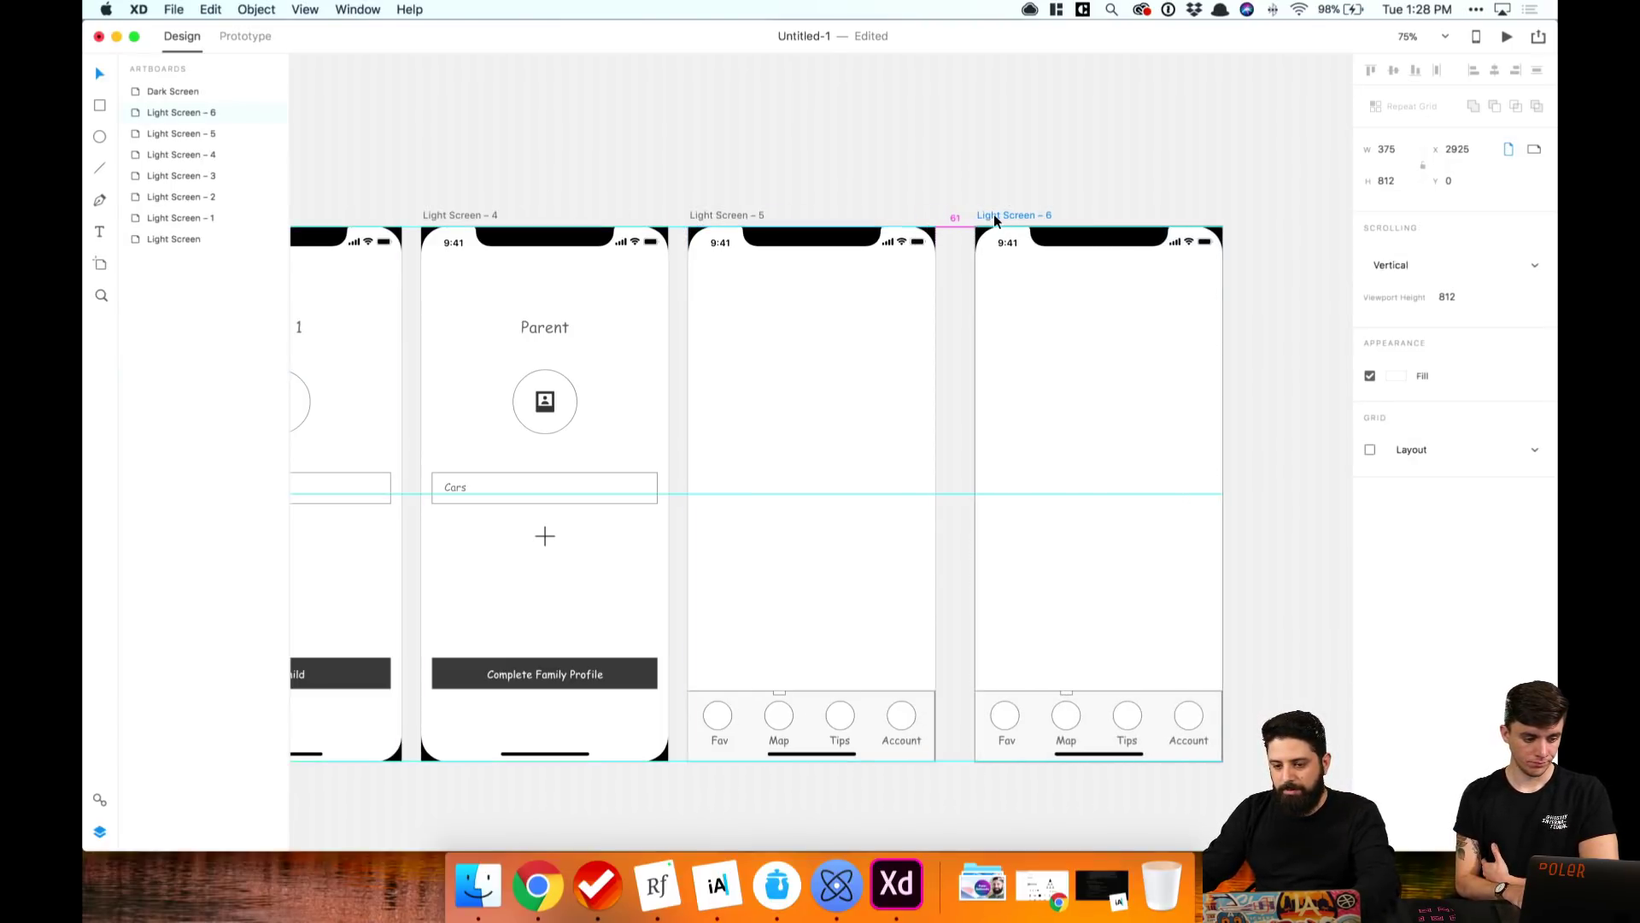
key("Escape")
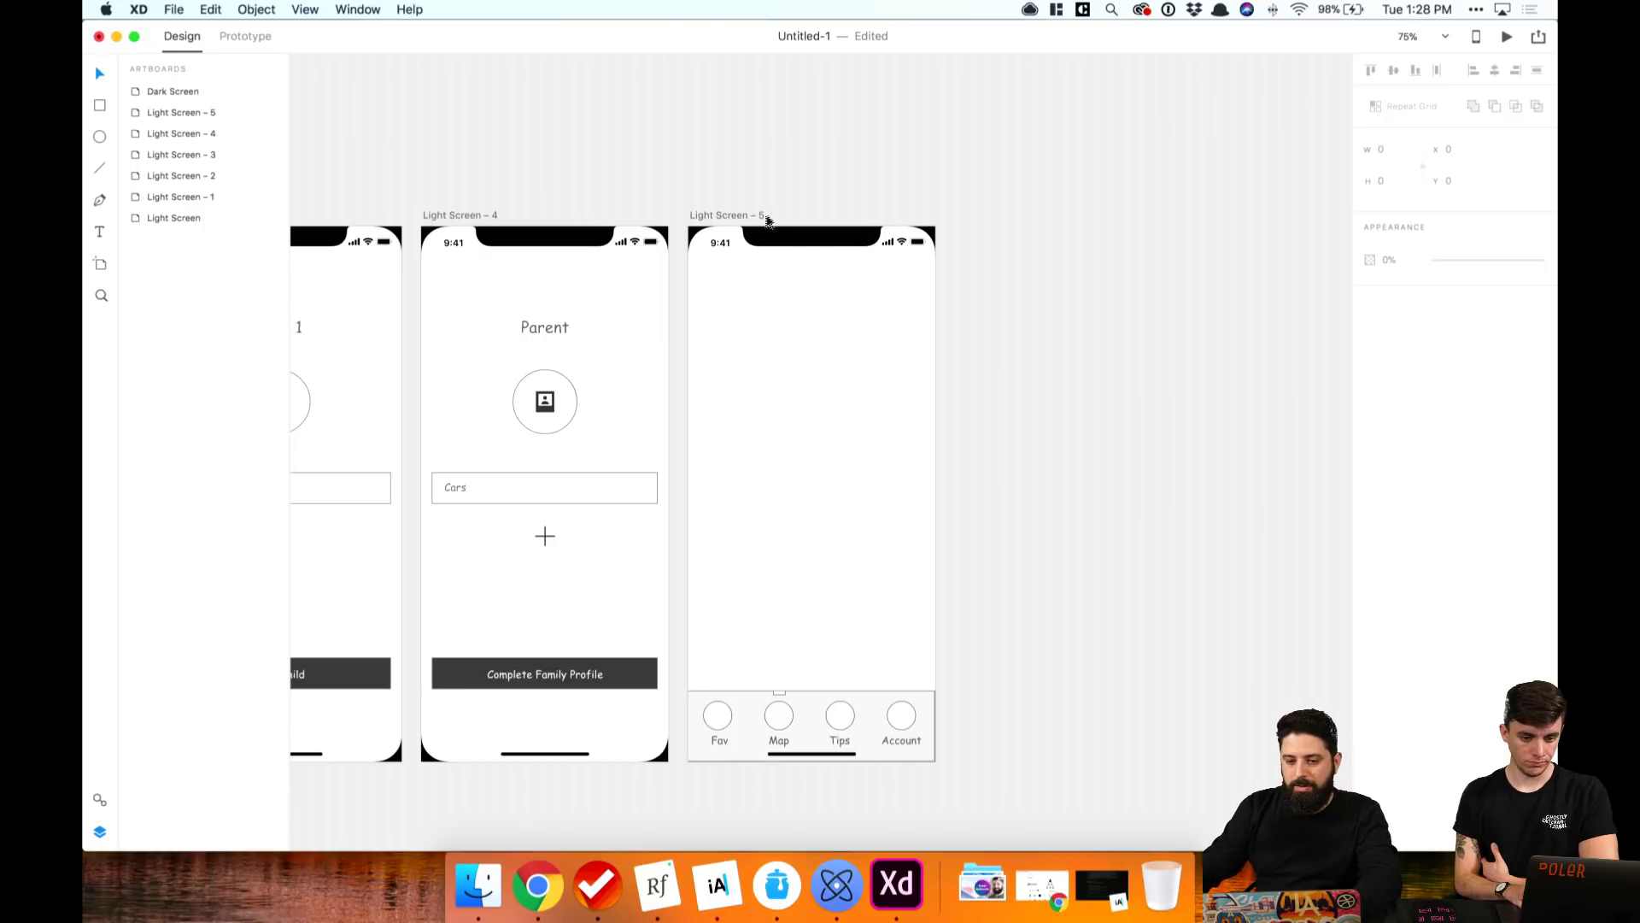
left_click(740, 219)
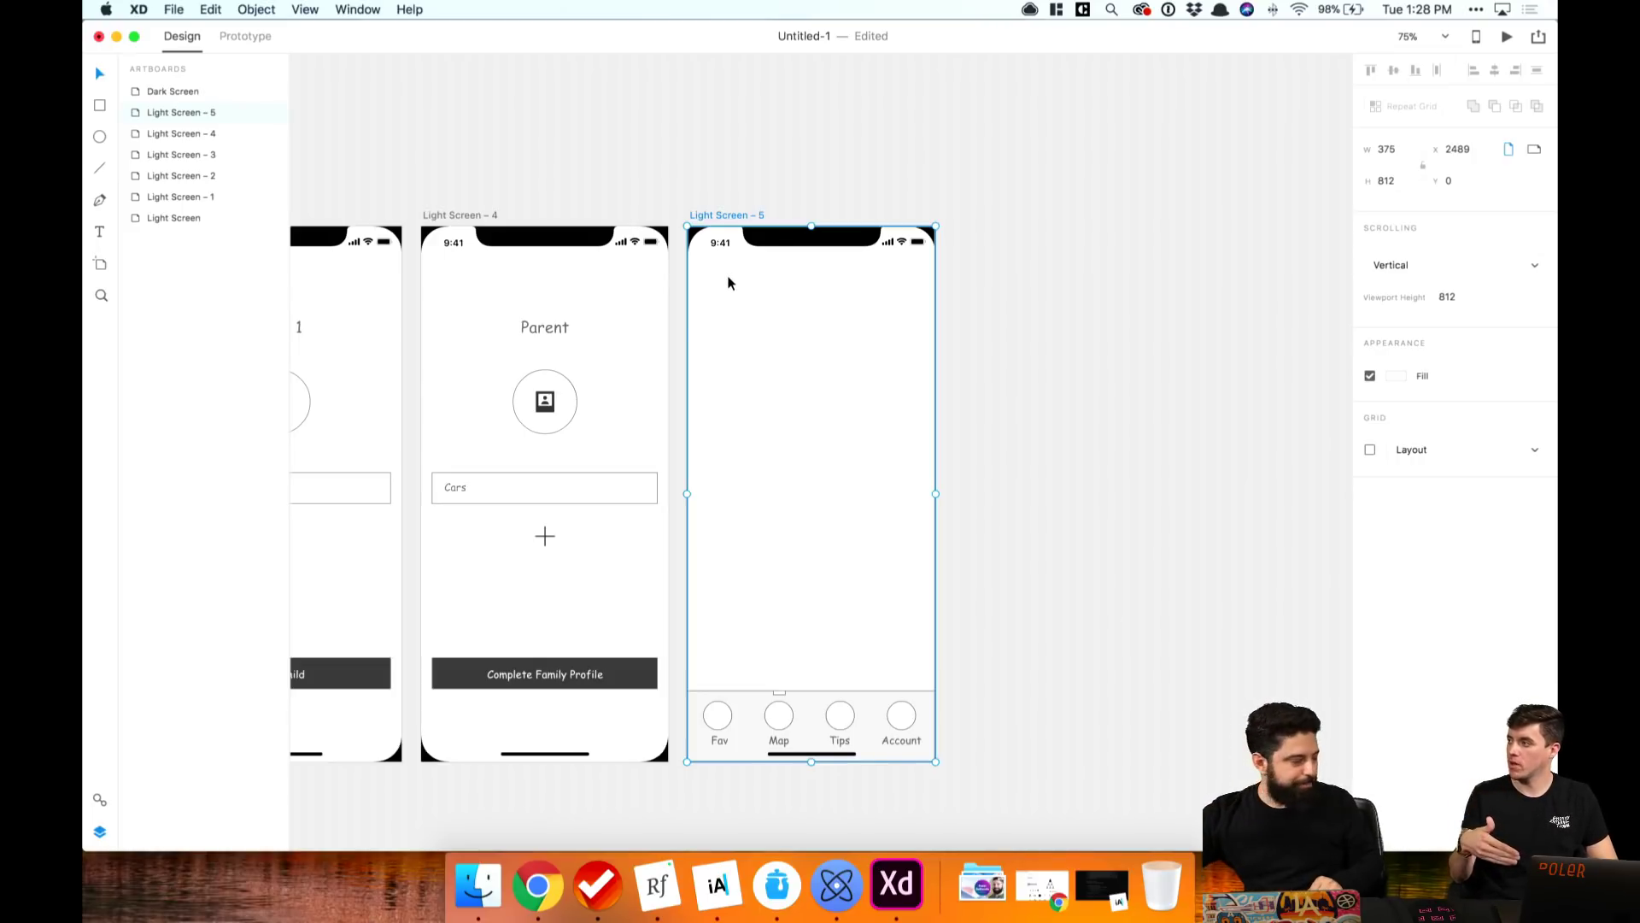
left_click(1028, 260)
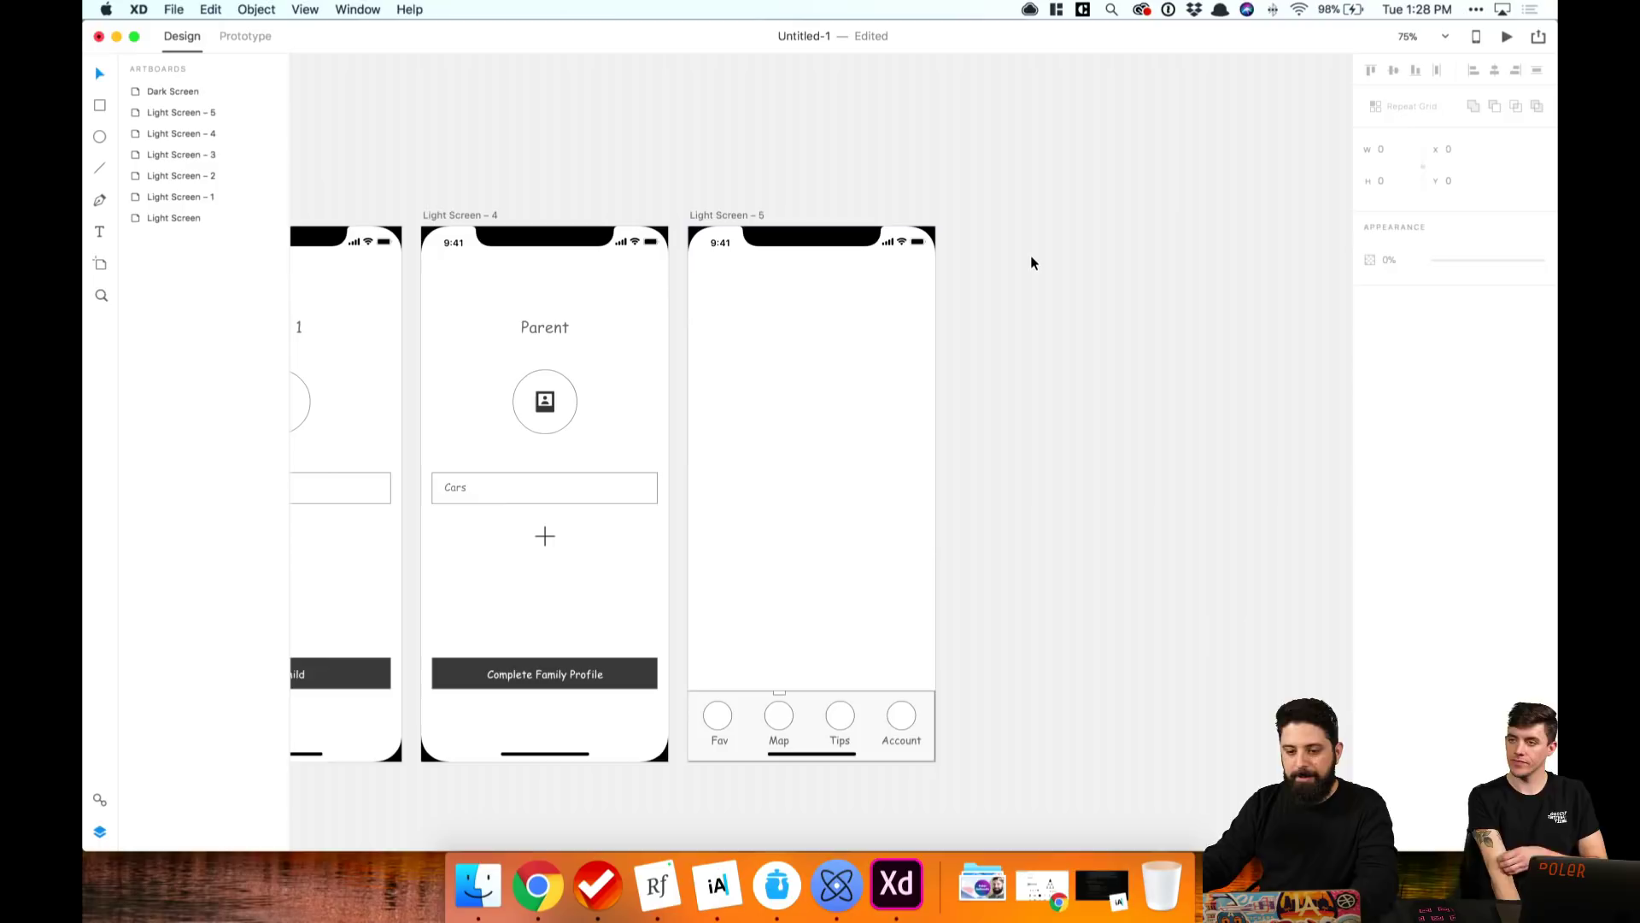
Step: Search Nucleo for "search" and place the first magnifying-glass icon near the top-left corner of Light Screen – 5, below the status bar
key("super+1")
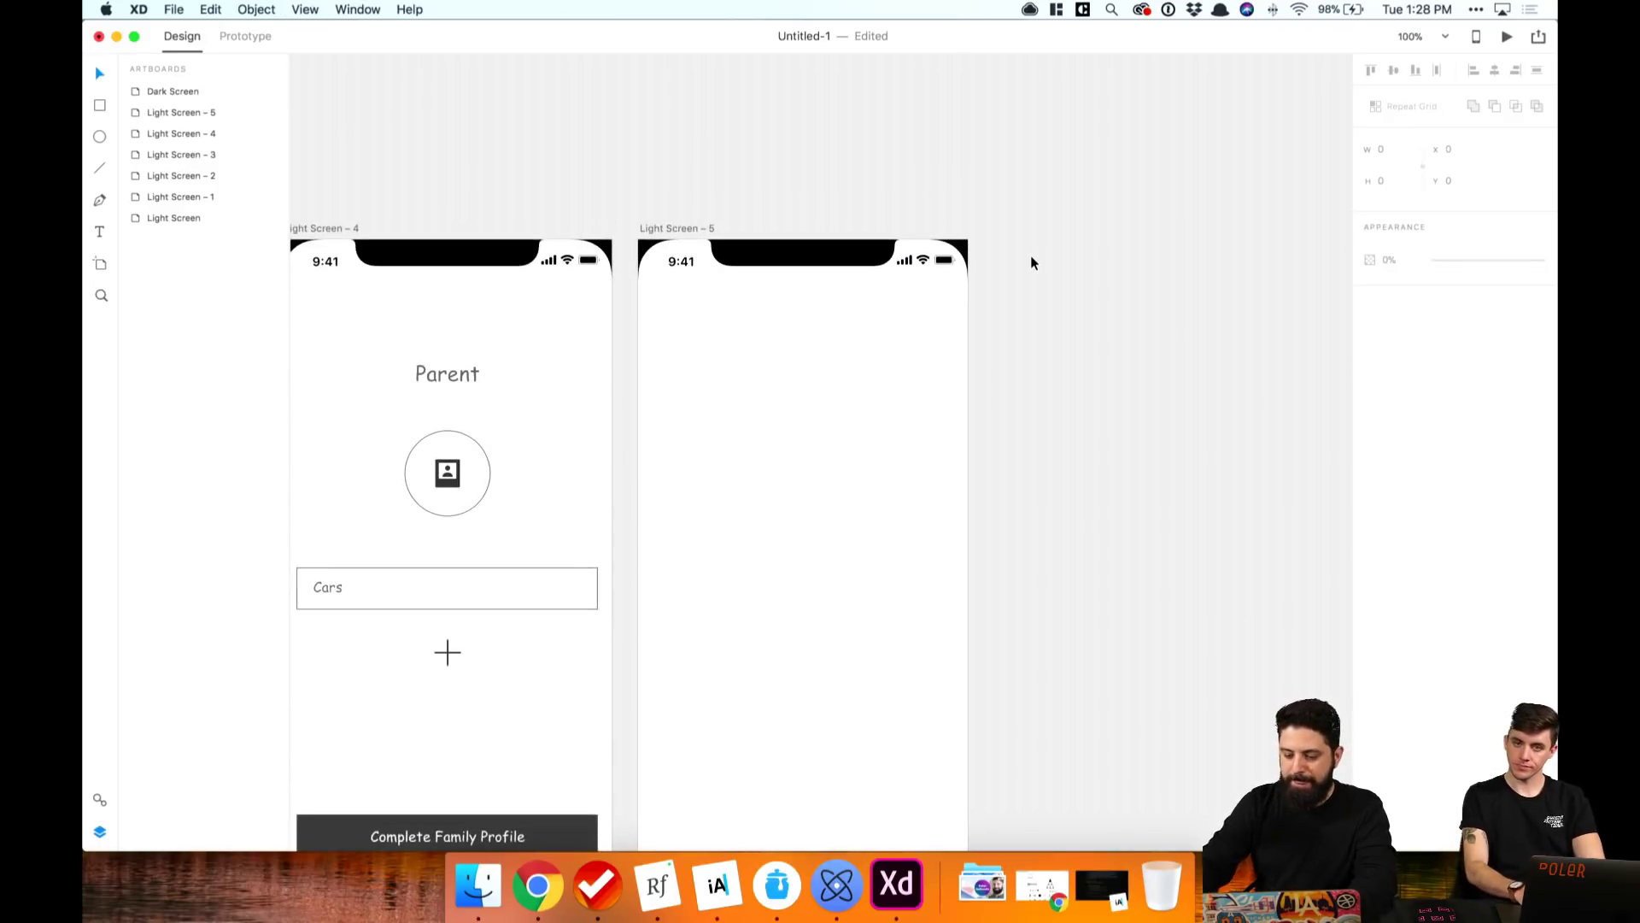
key("super+2")
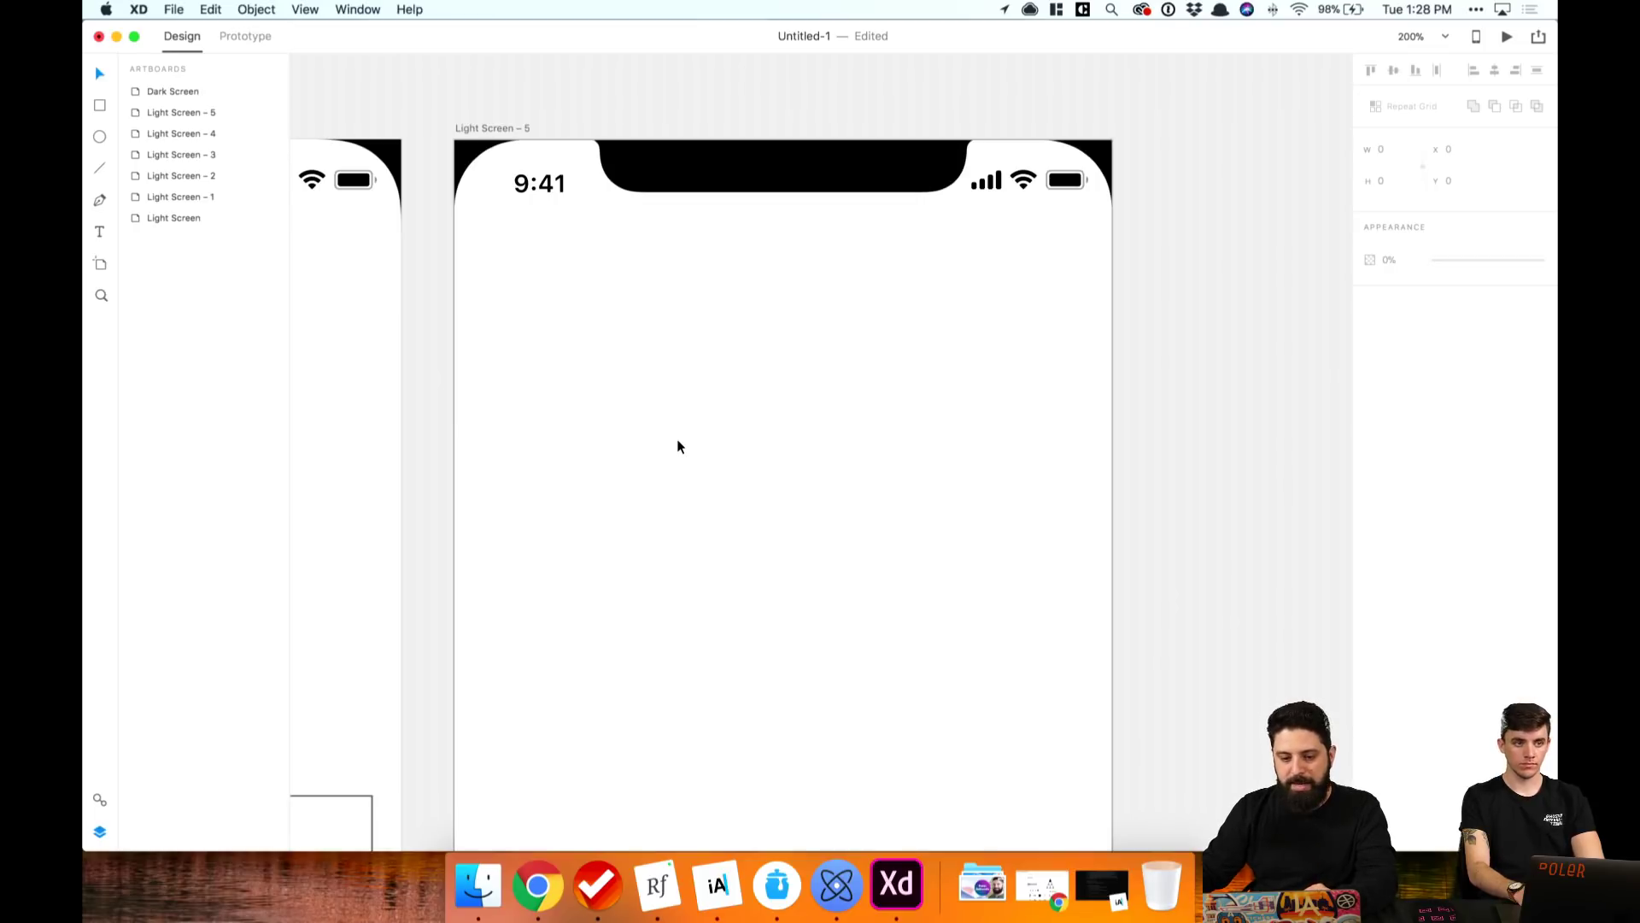
left_click(836, 884)
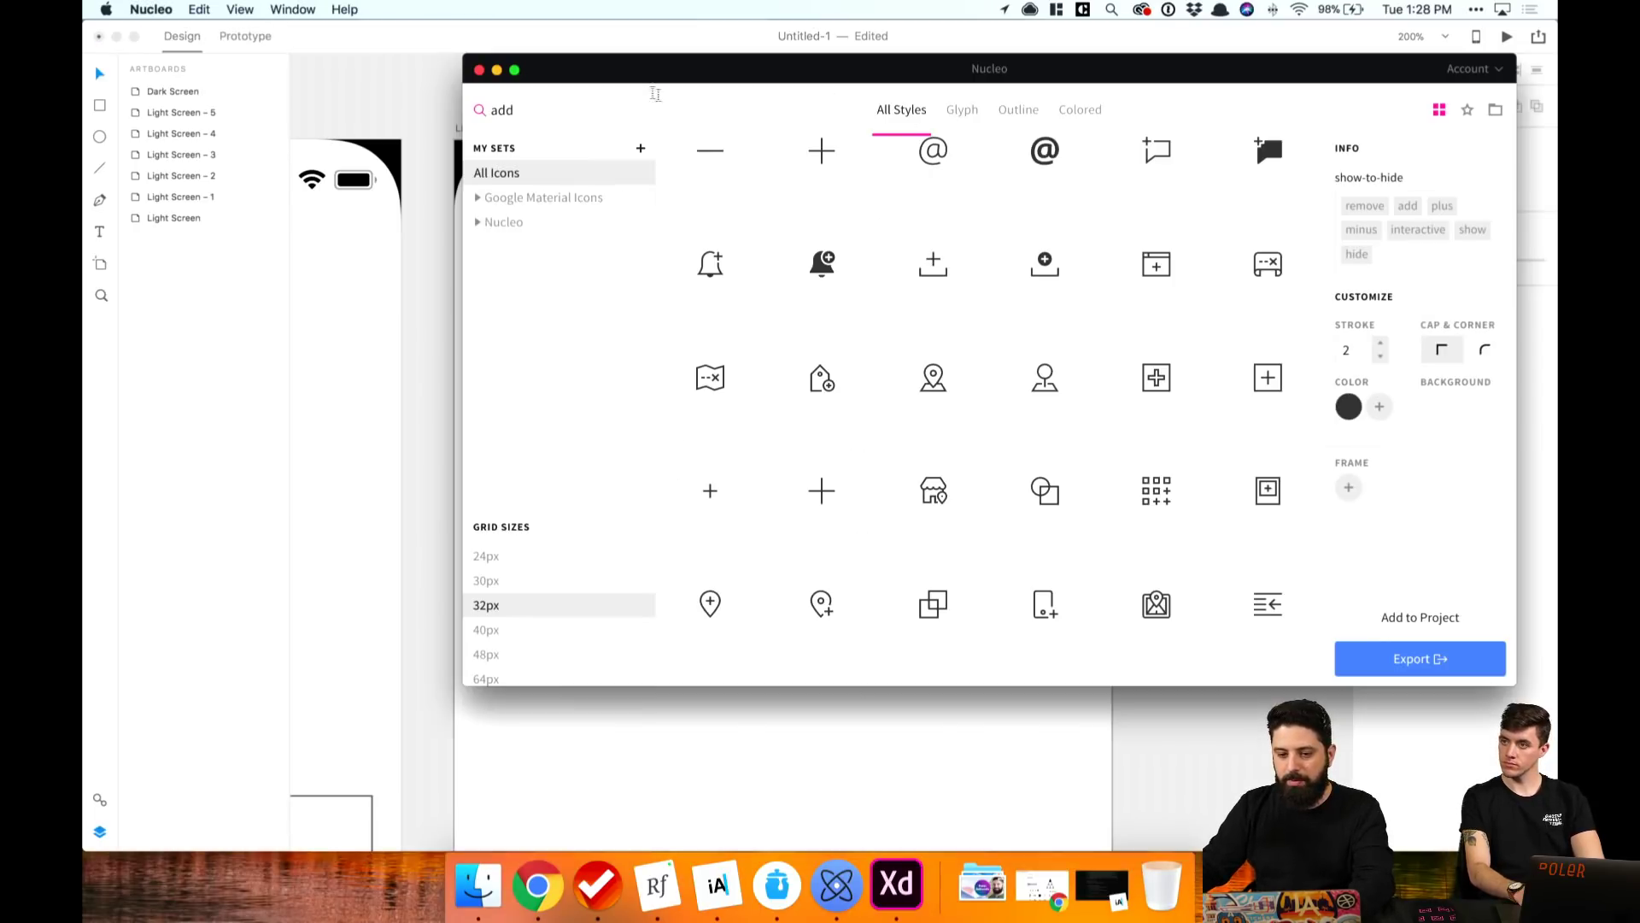
key("super+a")
key("BackSpace")
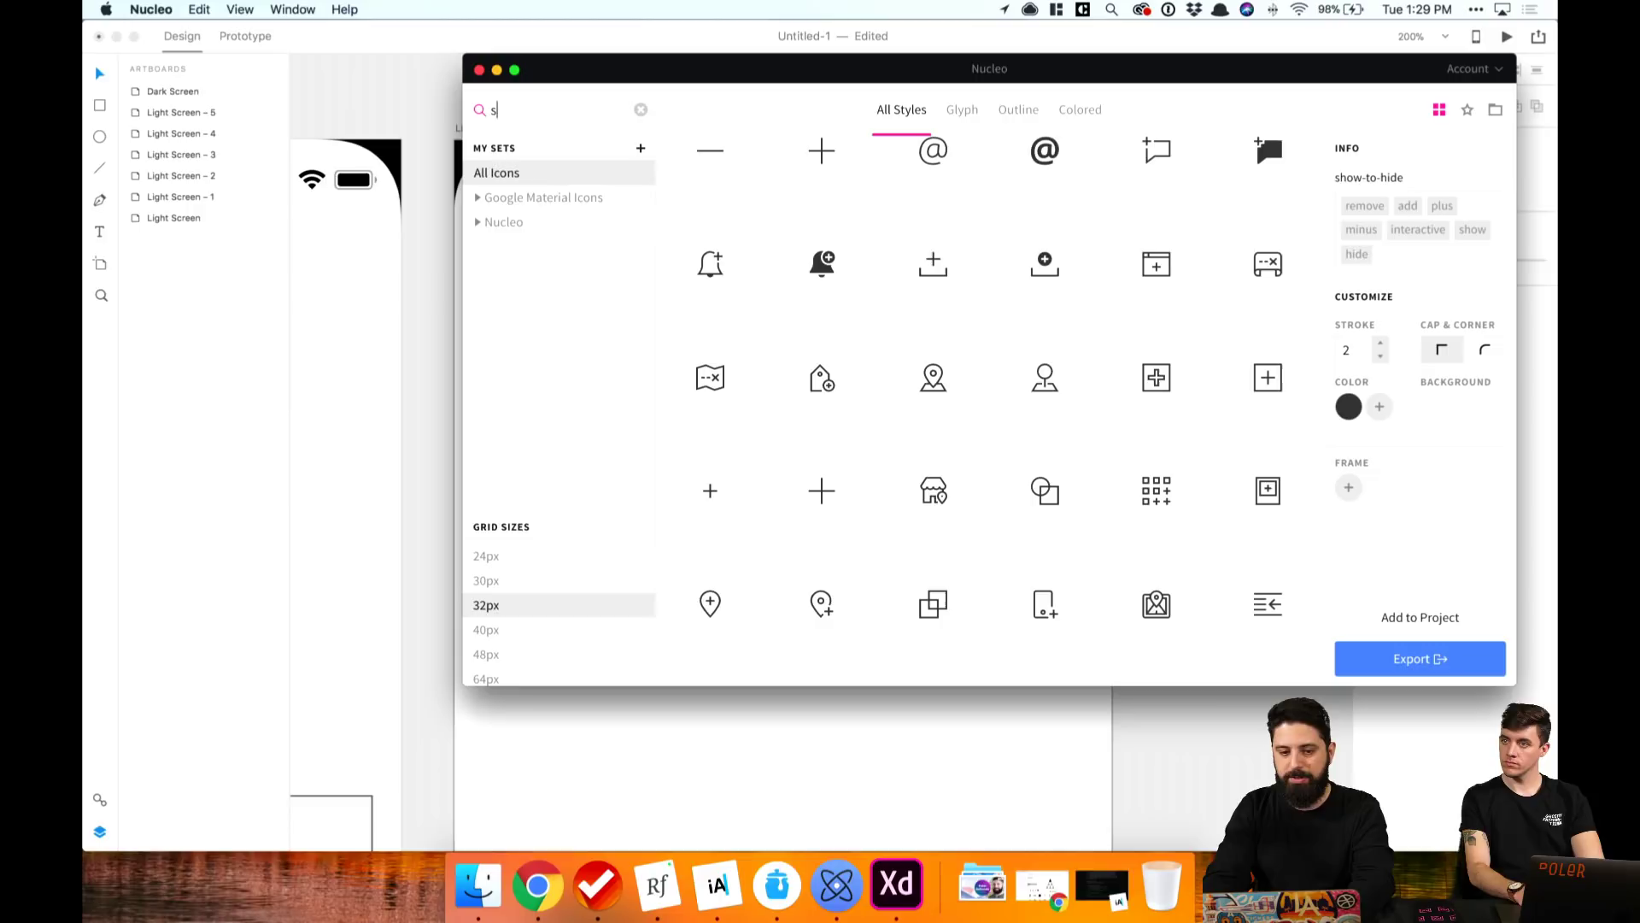
type("searx")
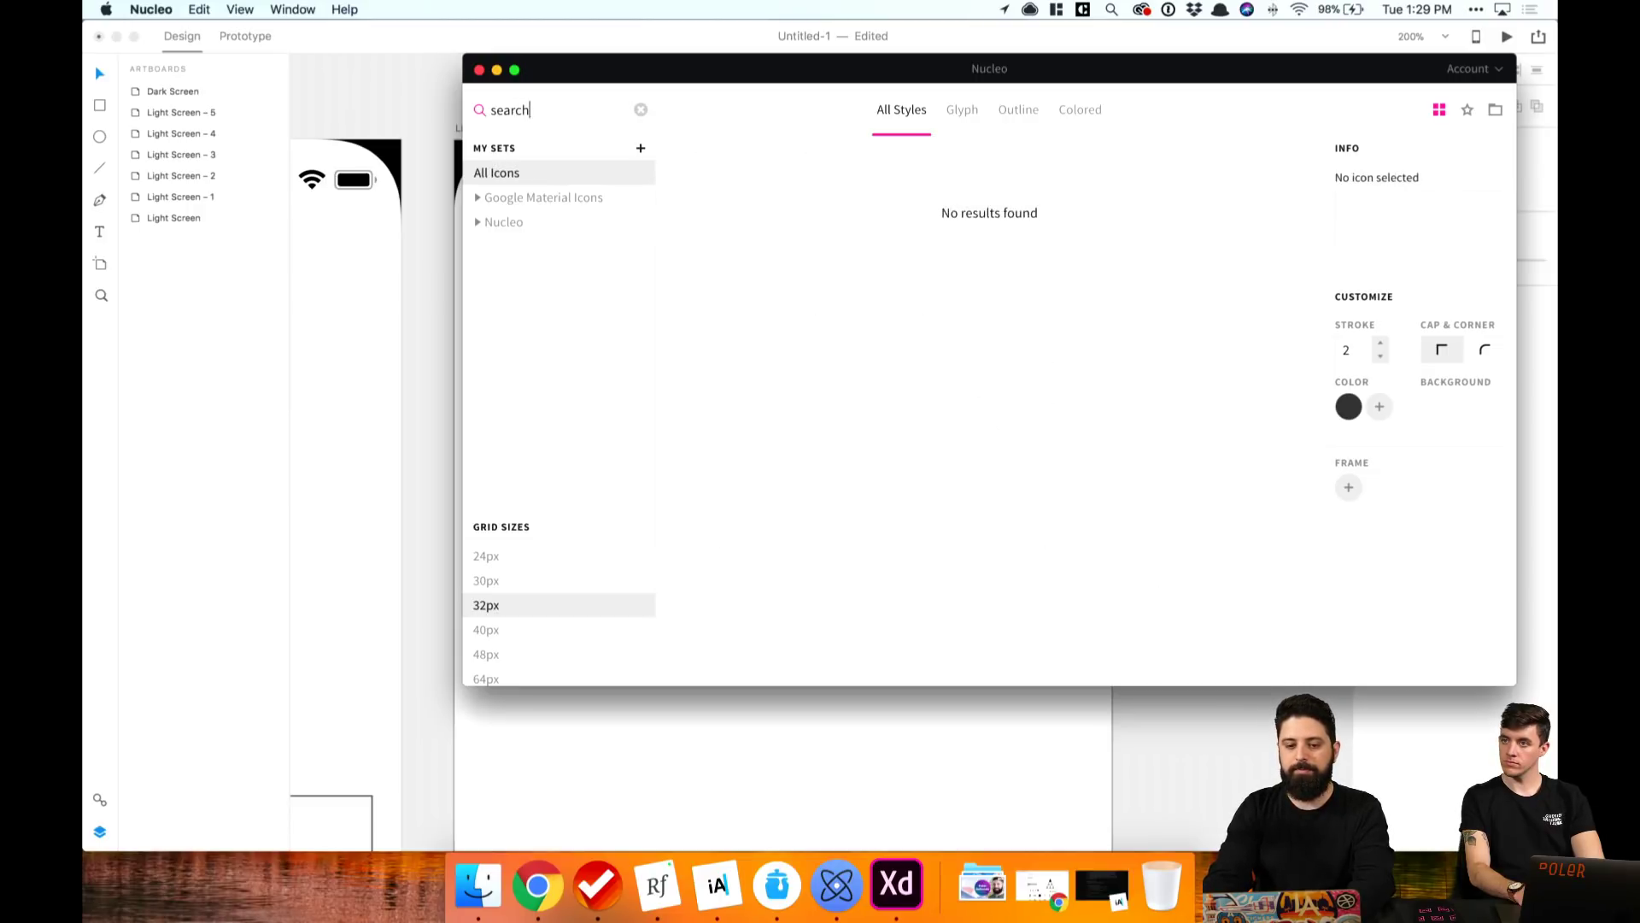
type("h")
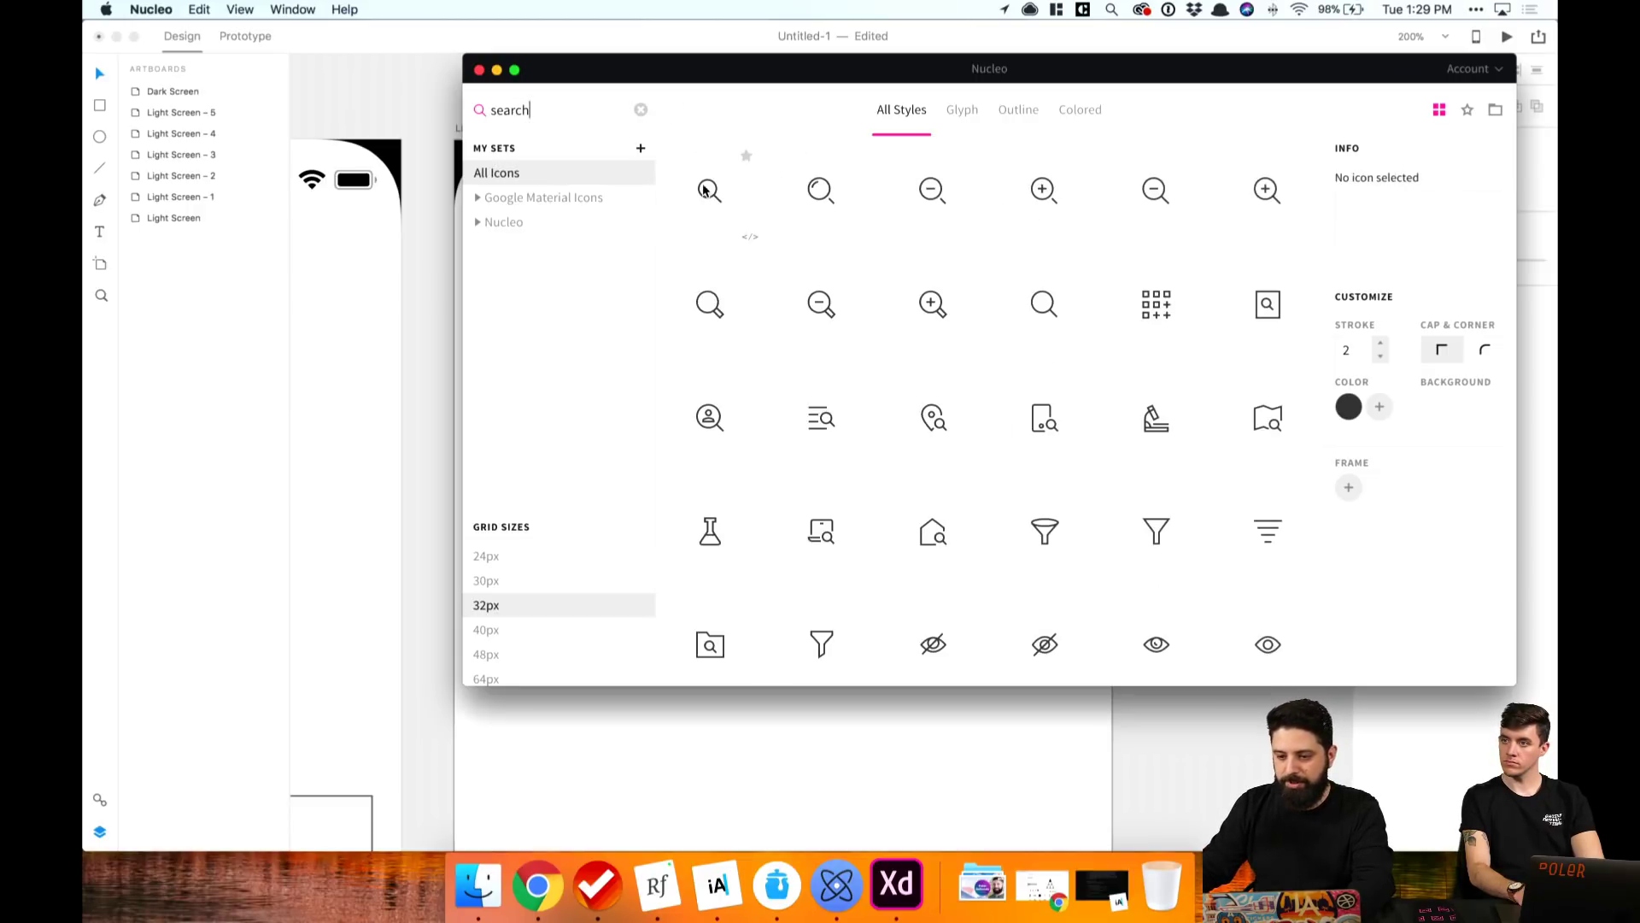
left_click_drag(705, 190, 518, 266)
left_click(1307, 774)
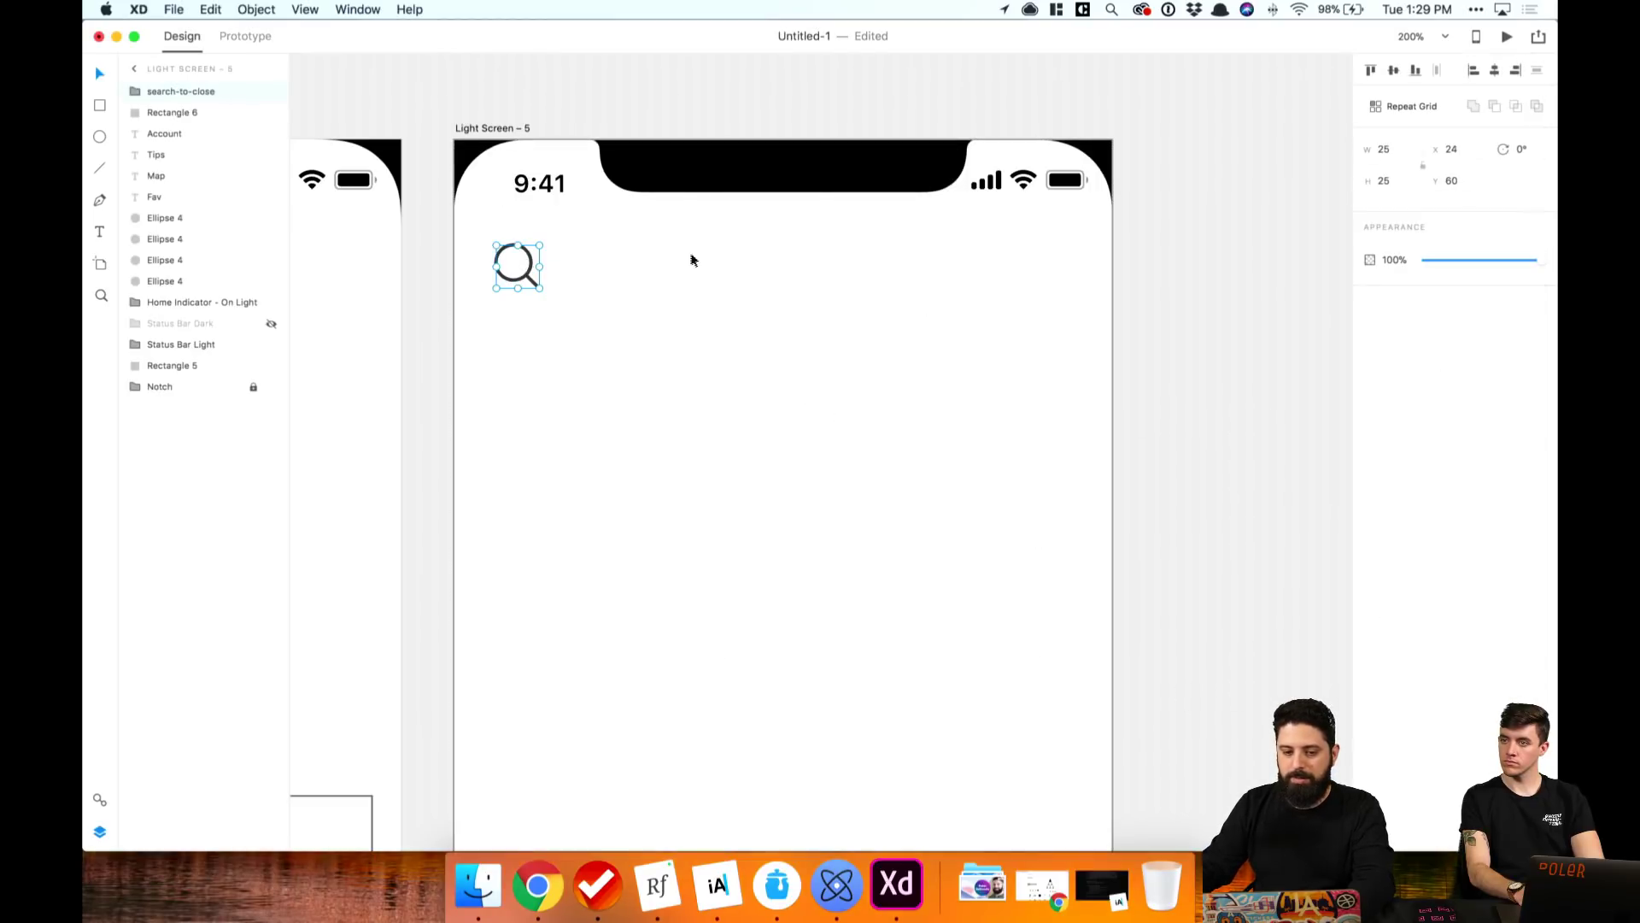
Step: Resize the magnifying-glass icon to 16 wide by 16 high
left_click(1400, 147)
type("16")
key("Tab")
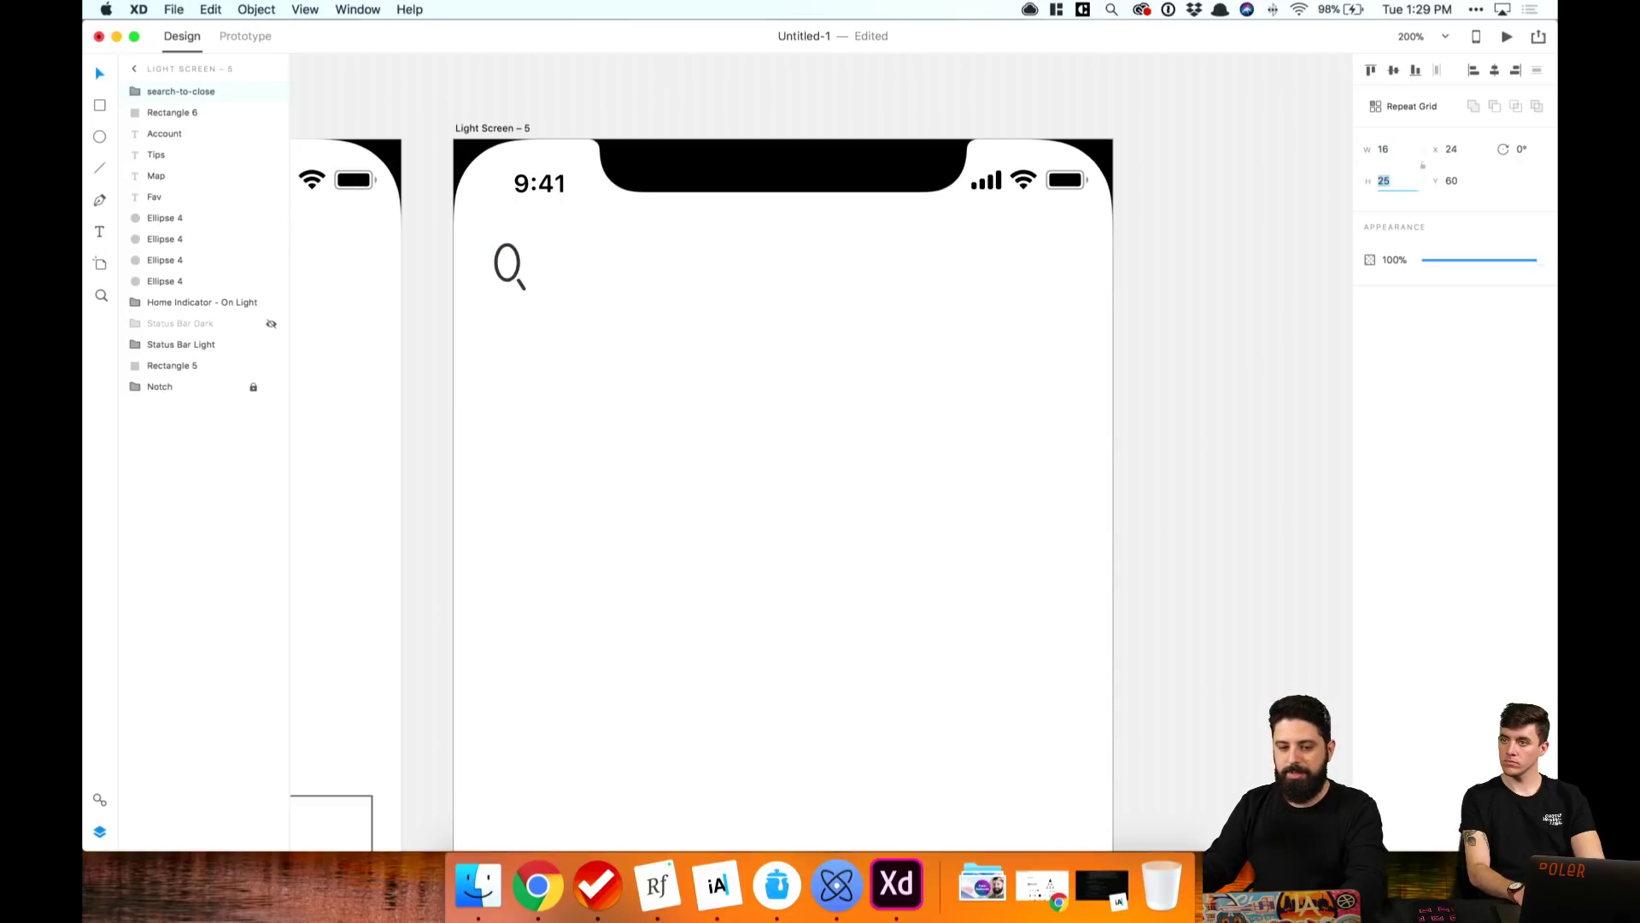
type("16")
key("Tab")
scroll(741, 301, "right", 1)
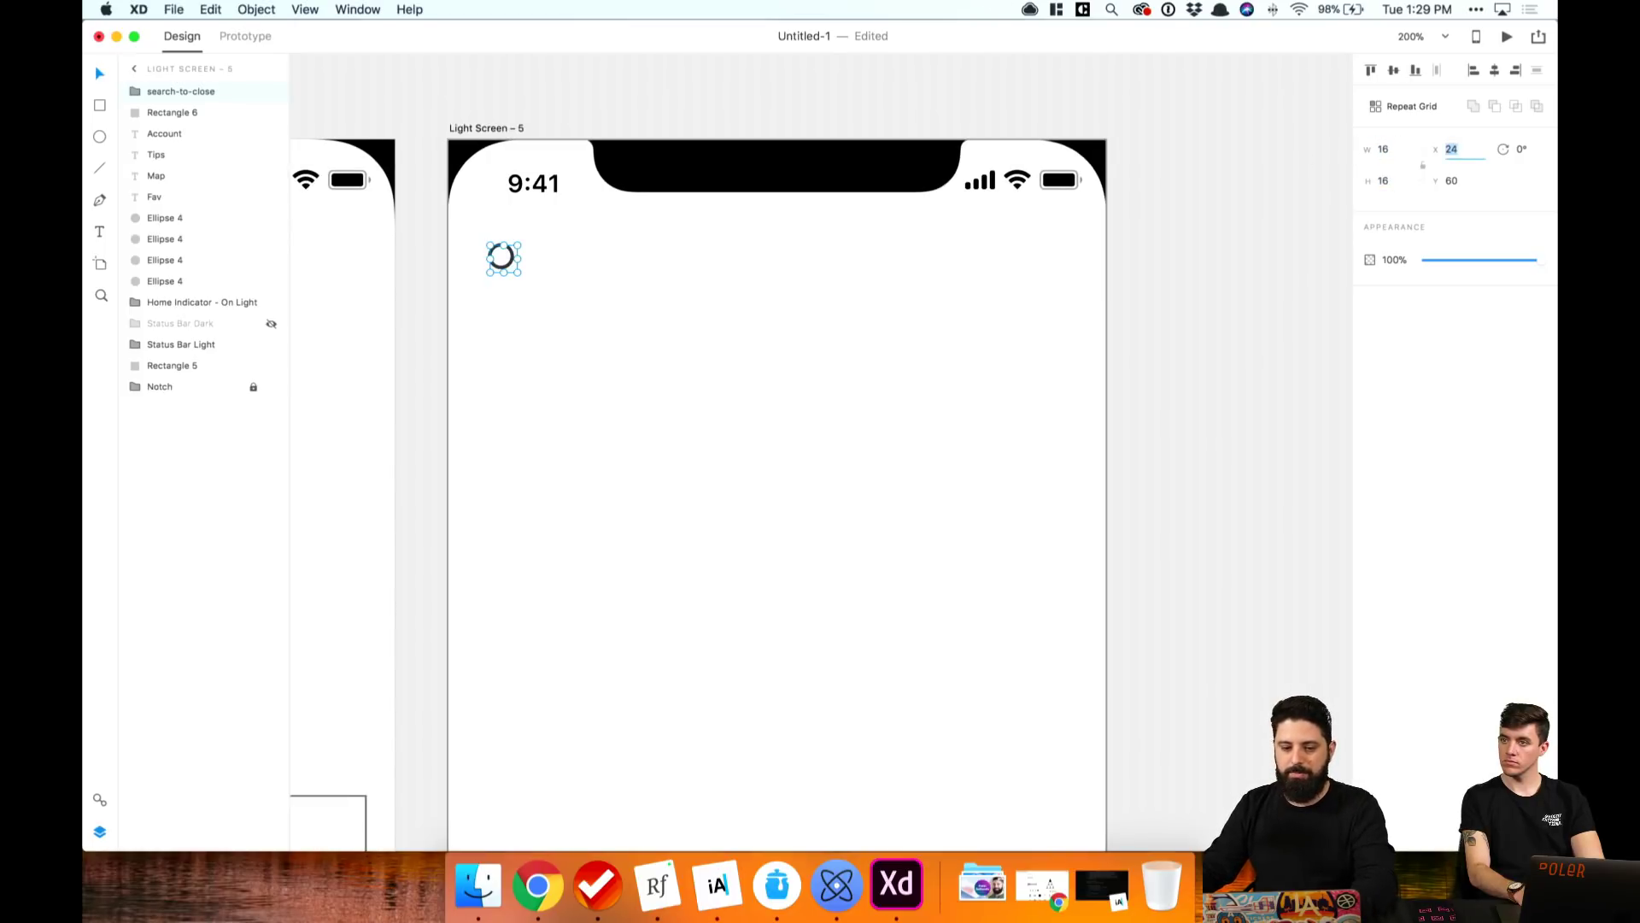
left_click(1308, 220)
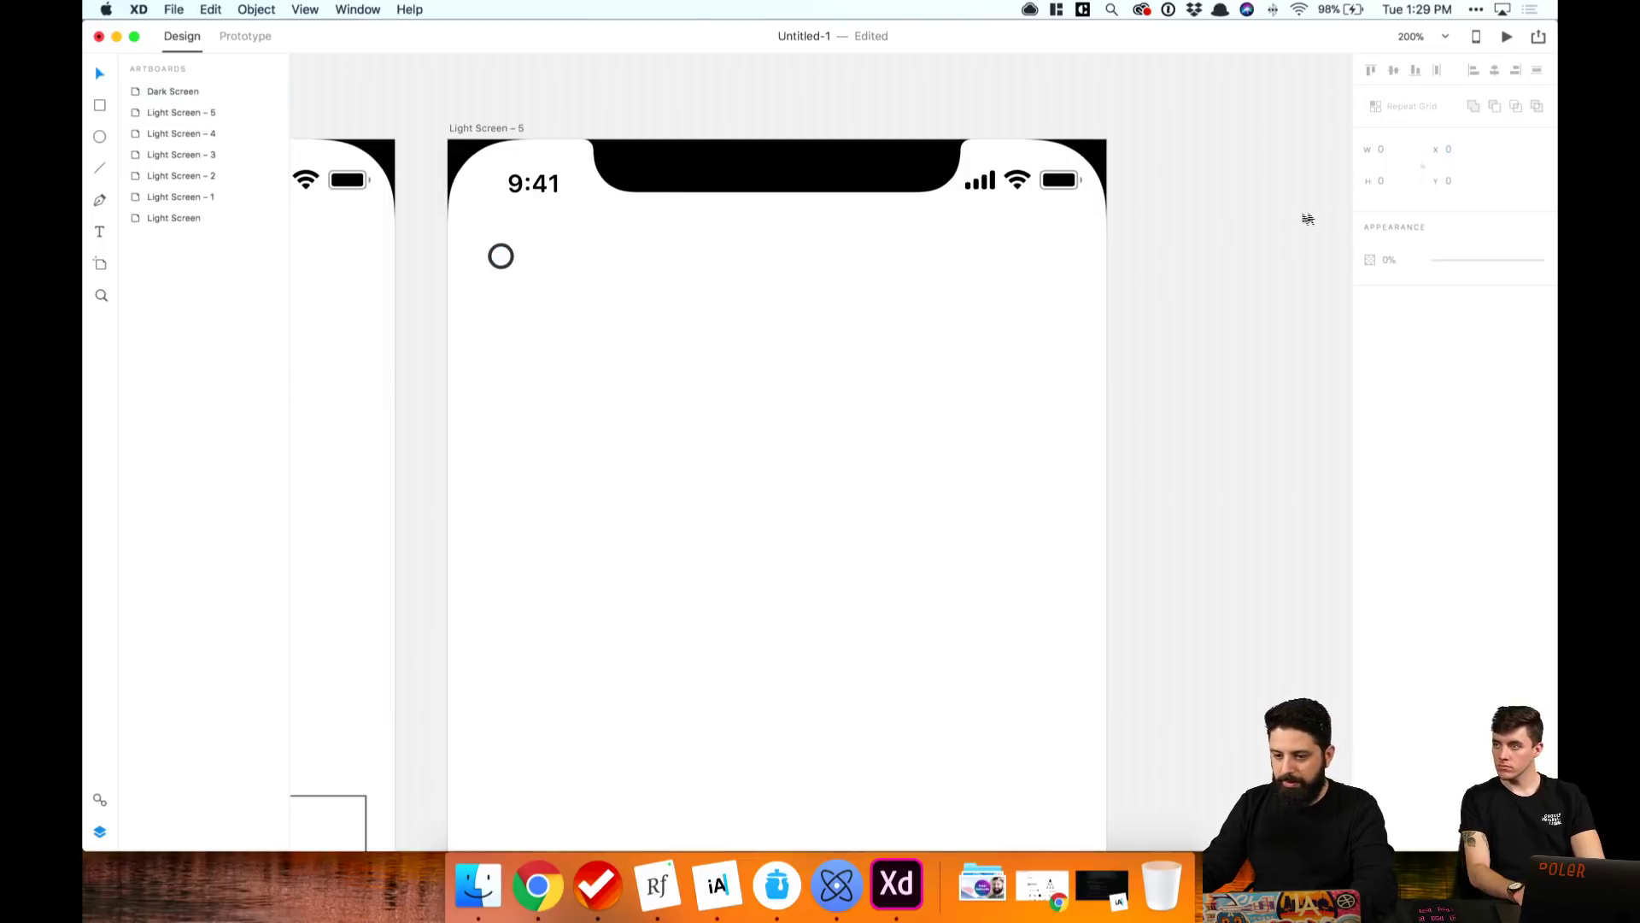
Step: Undo the last resize of the magnifying-glass icon and set its size to 24 by 24, keeping the proportions
key("cmd+z")
key("cmd+z")
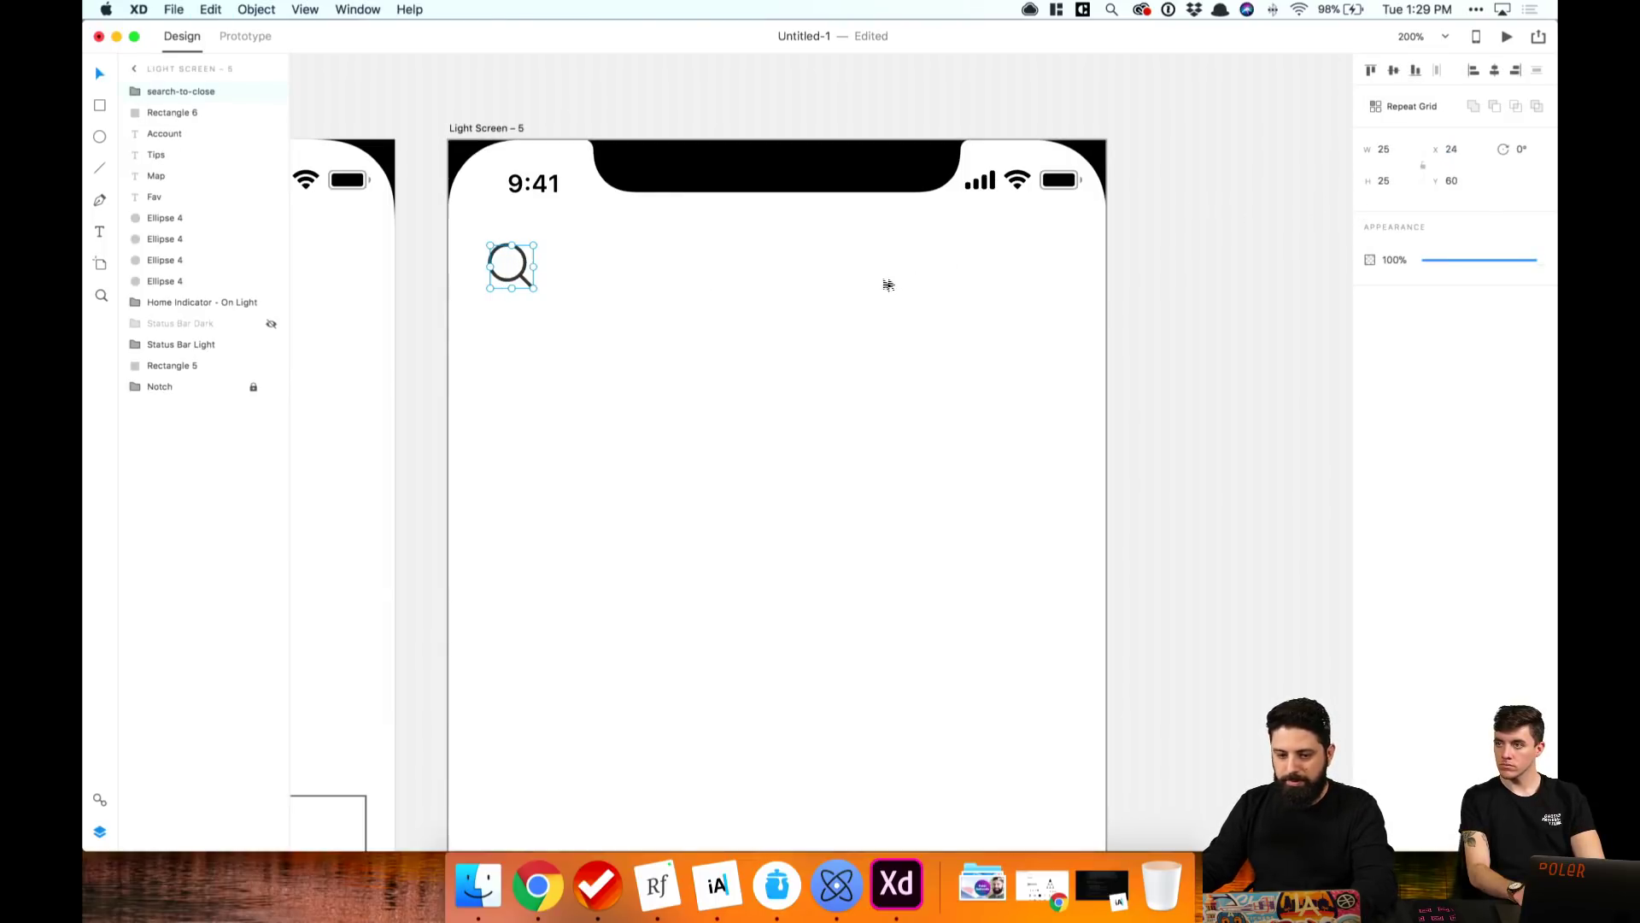
left_click(1393, 149)
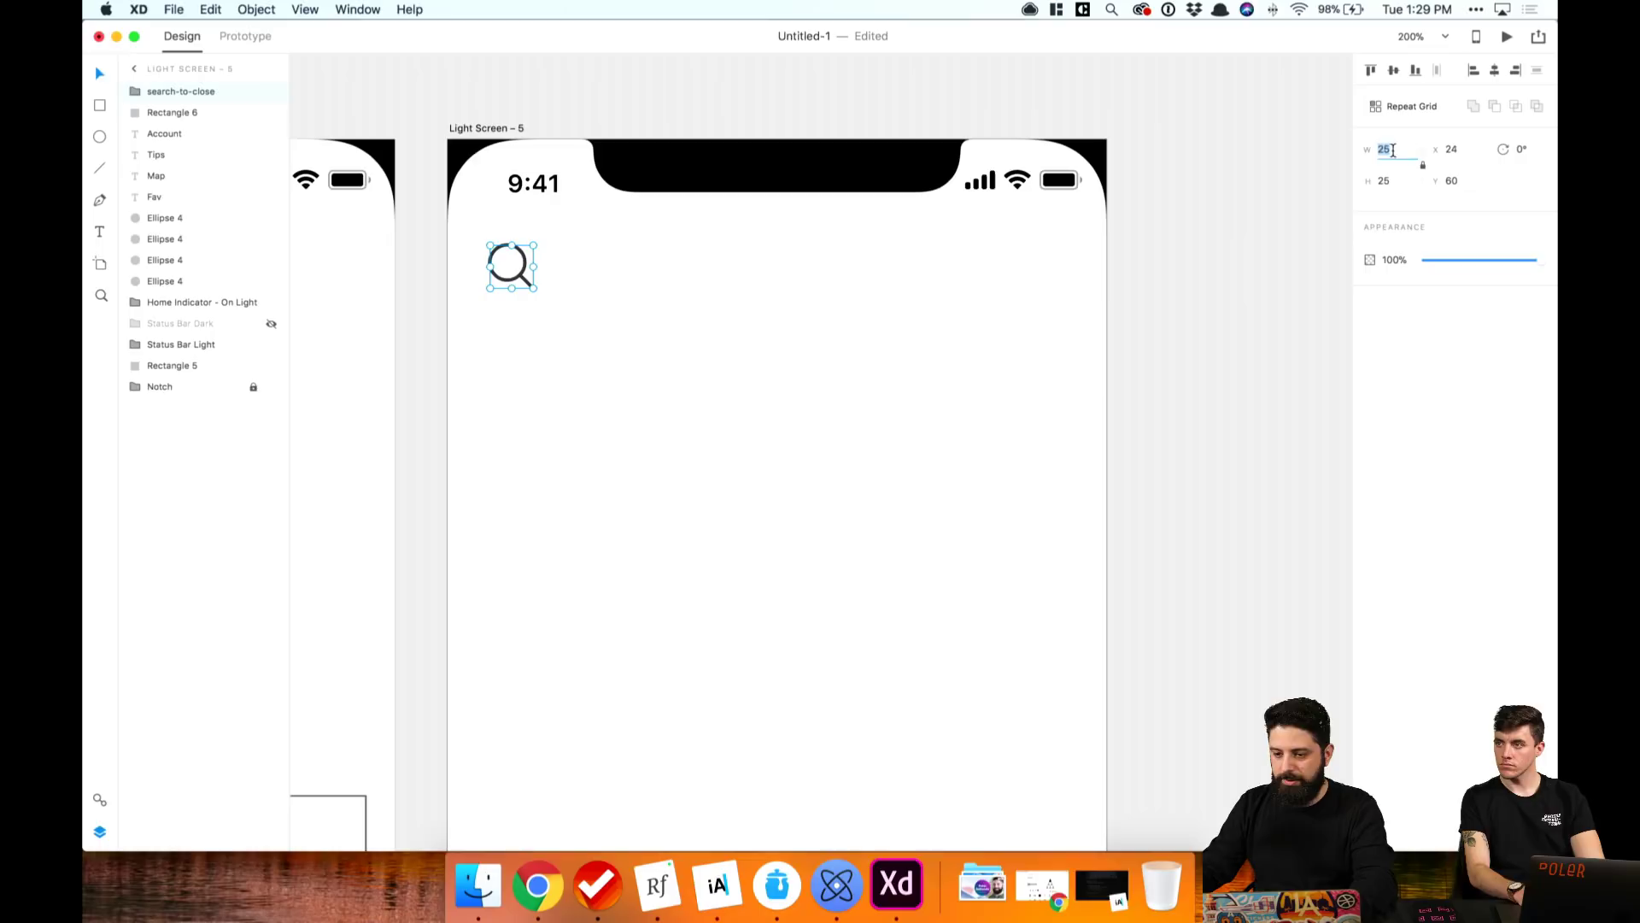
type("24")
key("Return")
left_click(809, 289)
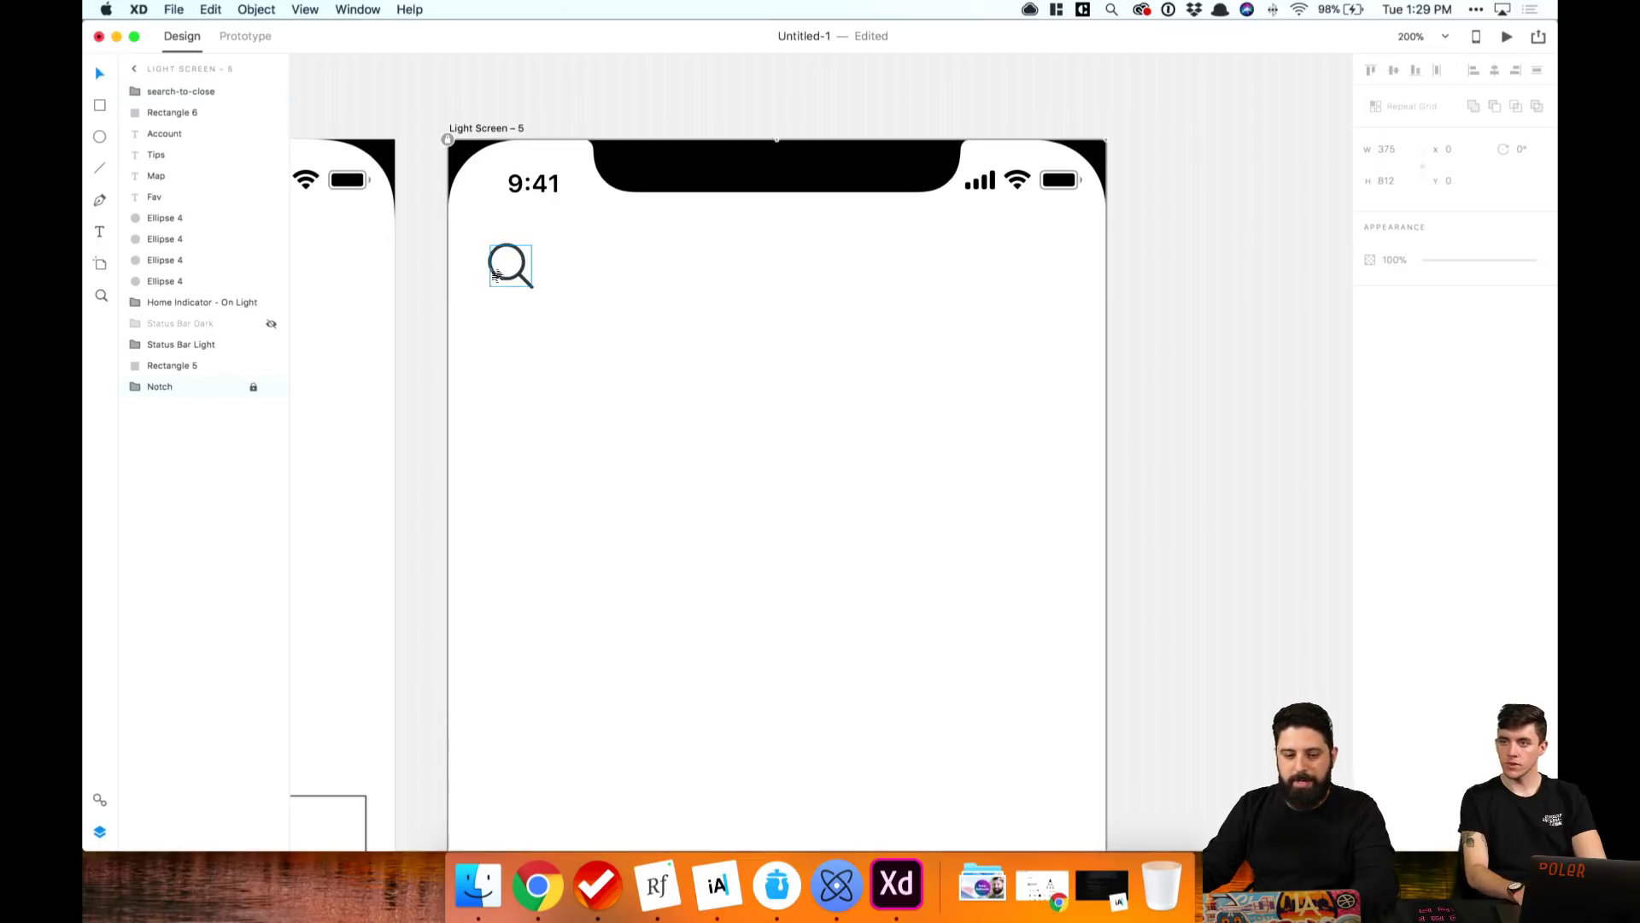
left_click(529, 270)
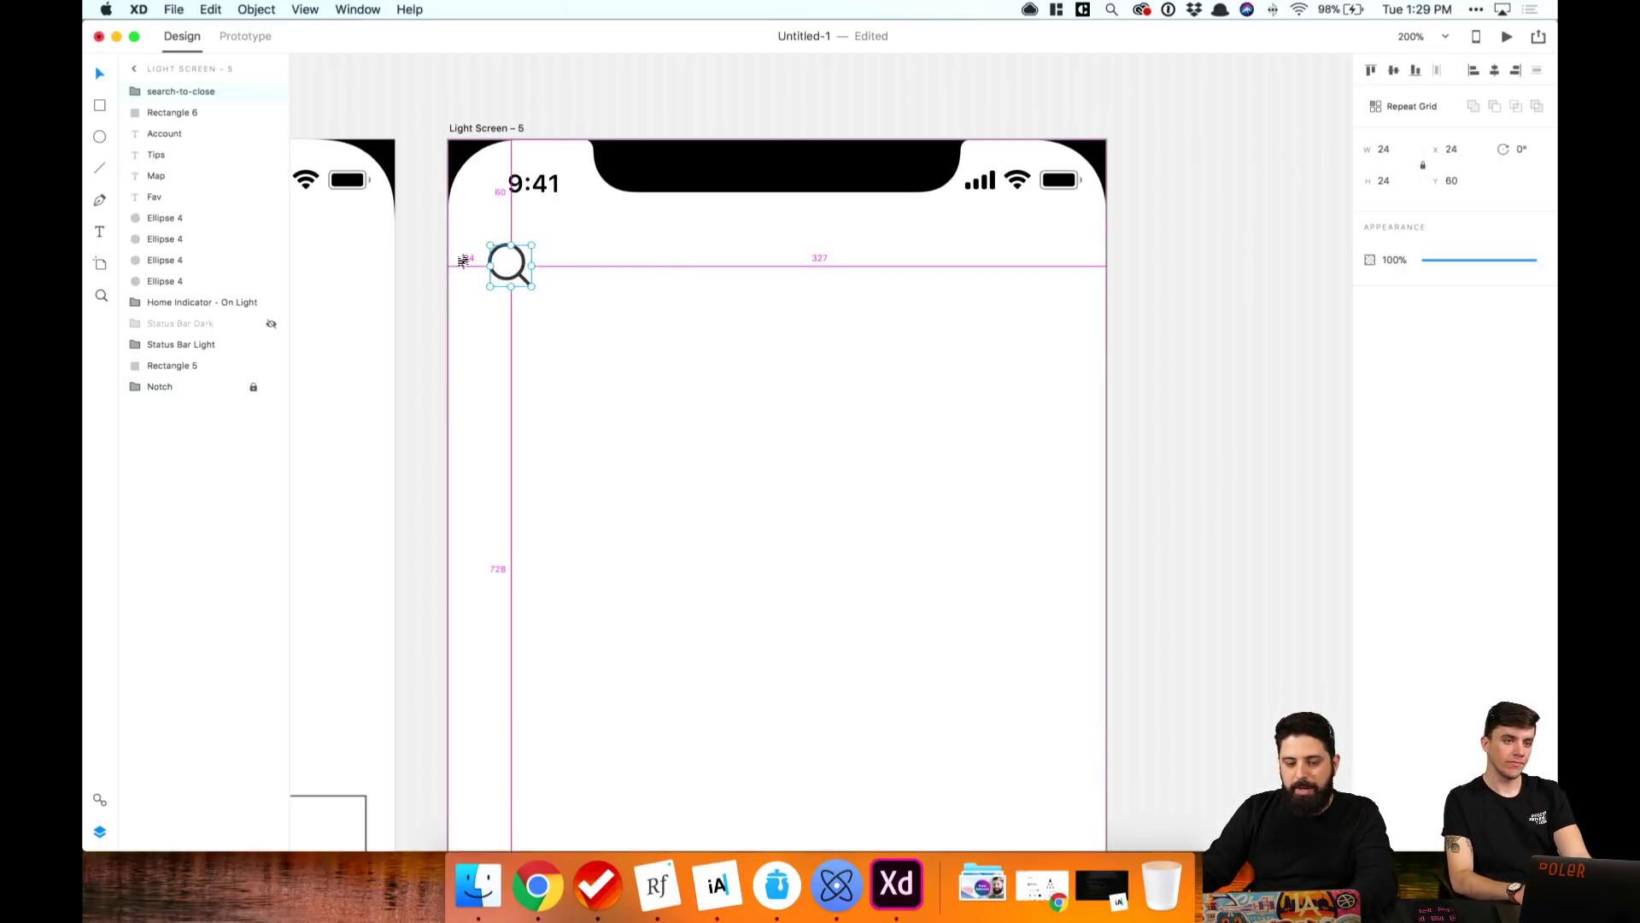
Step: Copy the "Cars" text from Light Screen – 4 to the right of the search icon, reword it as "Rides" and left-align it
key("super+1")
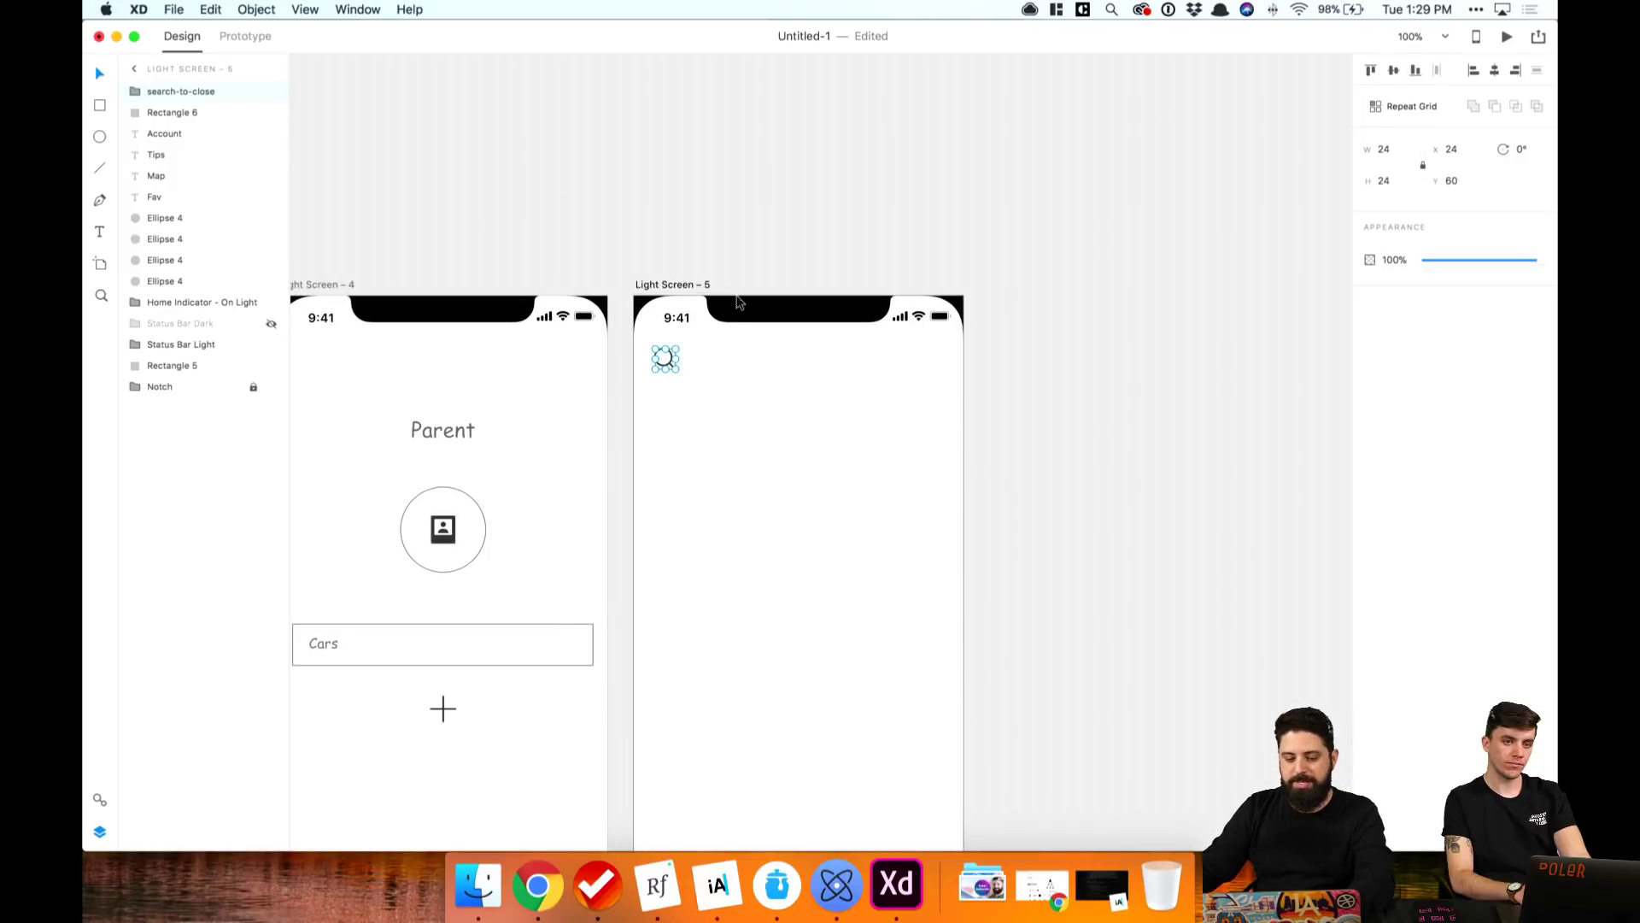
left_click_drag(324, 651, 717, 363)
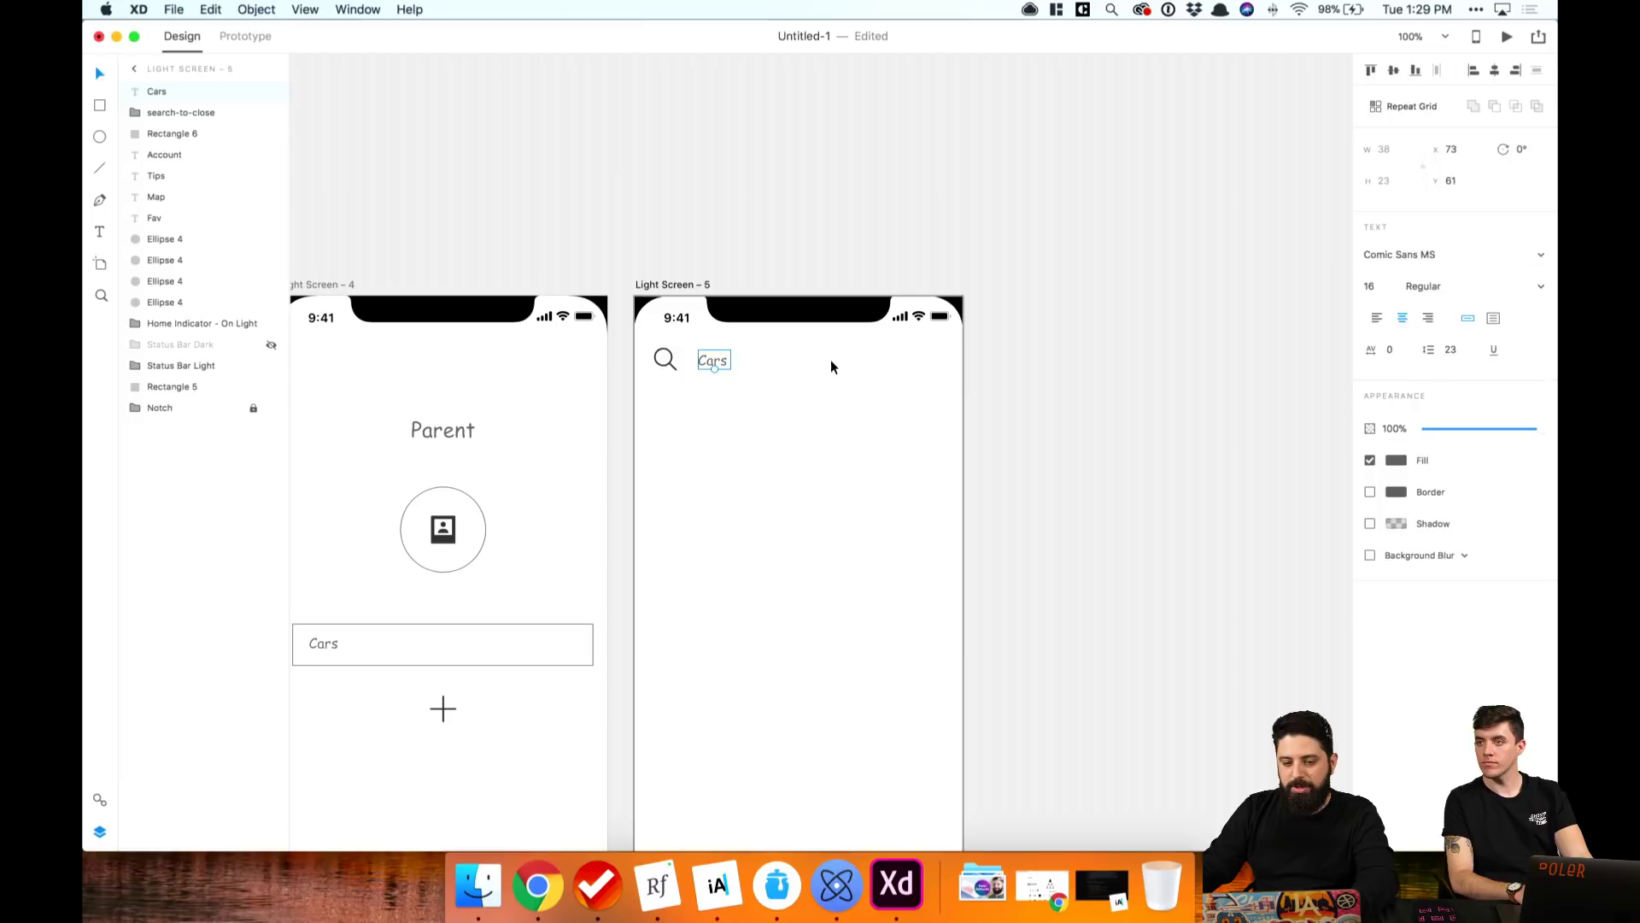
double_click(713, 359)
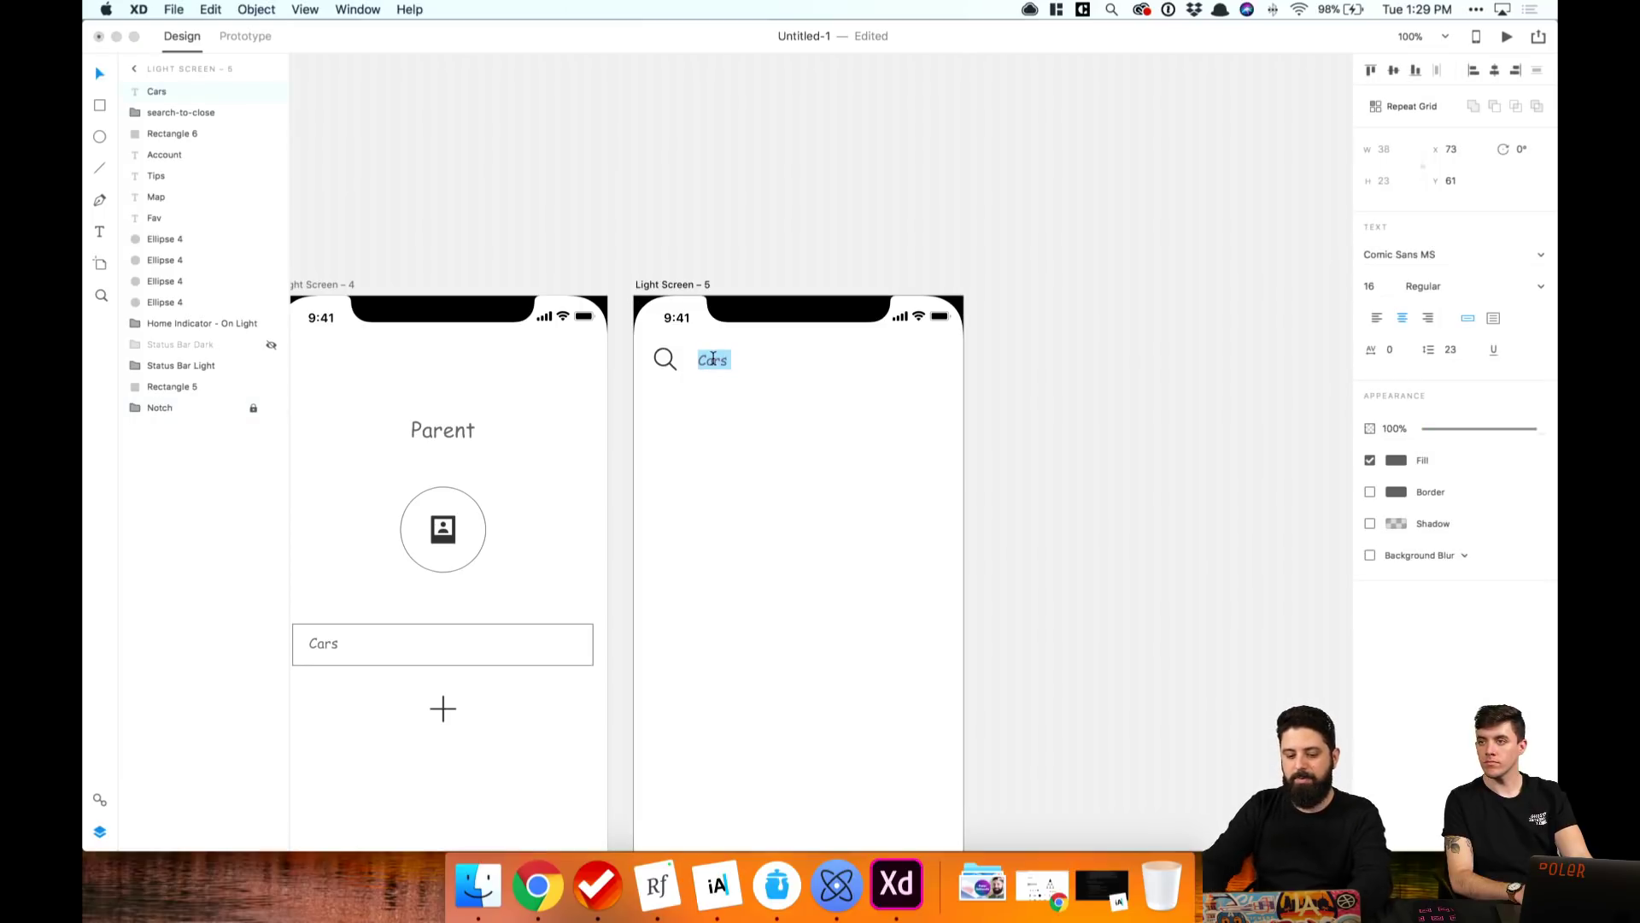
type("Rides")
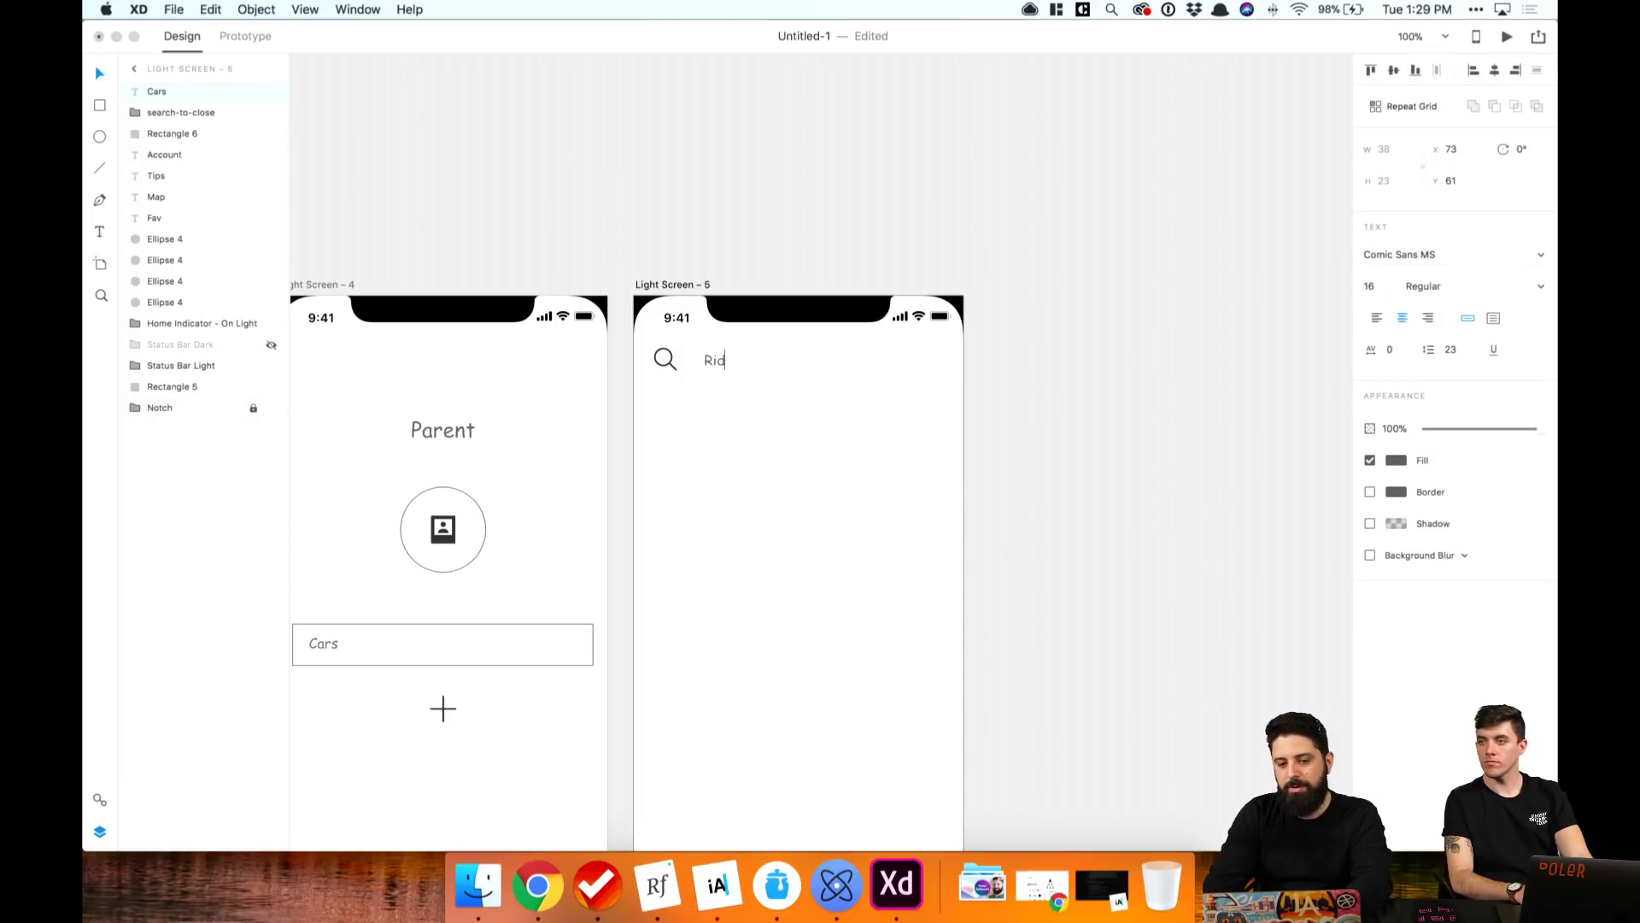
left_click(1377, 318)
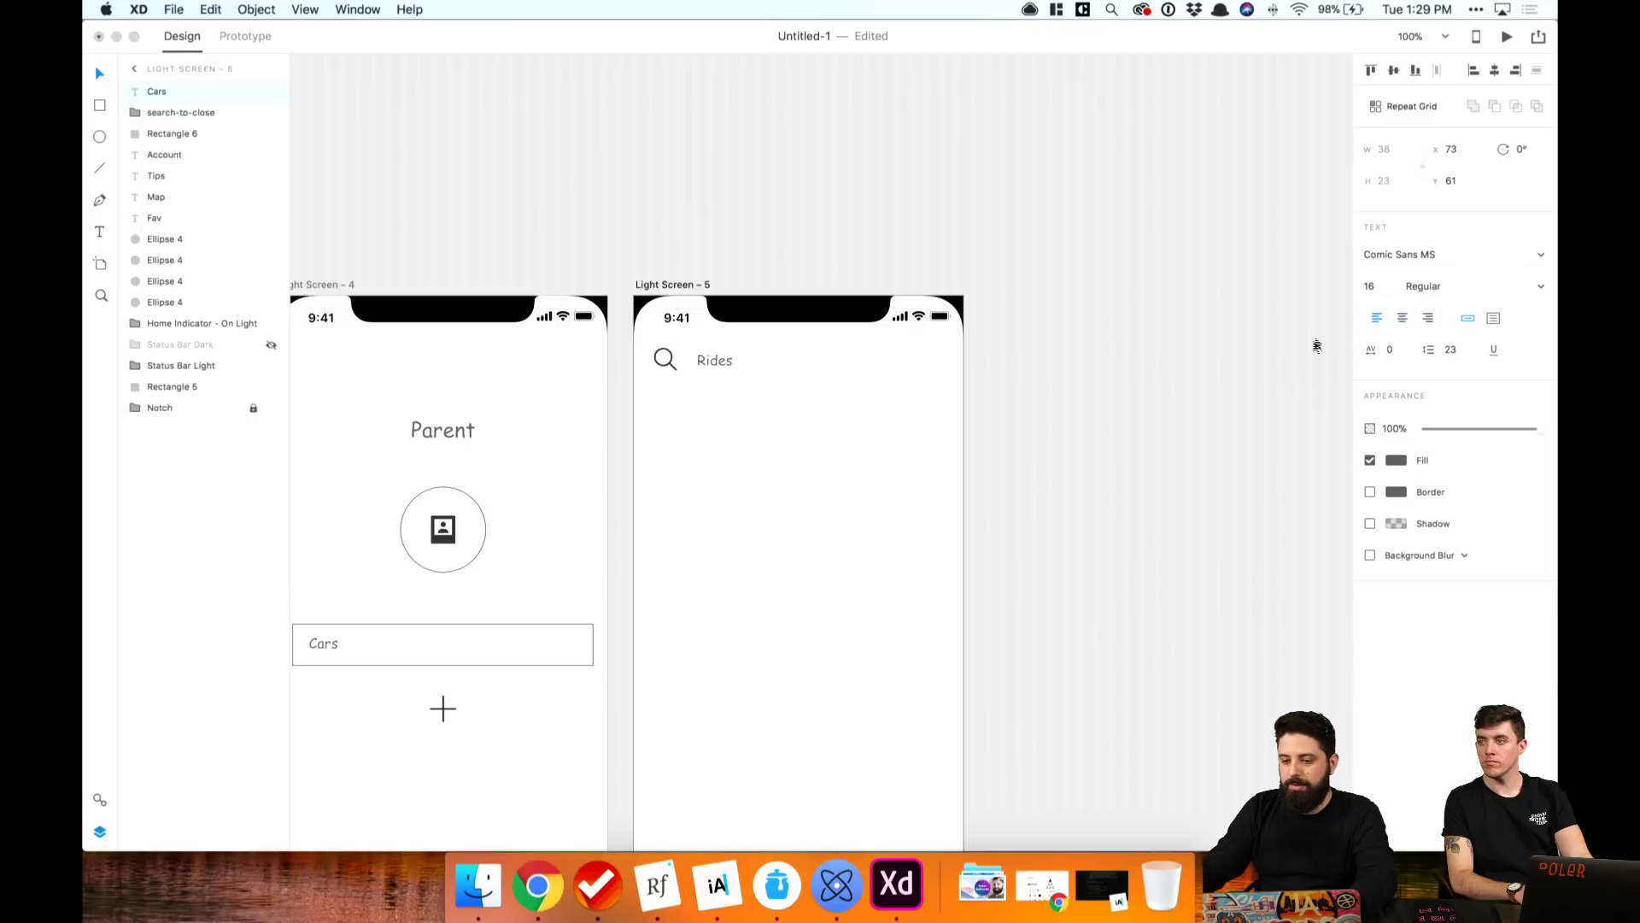
key("Escape")
Step: Duplicate the "Rides" label to its right at about X 136 and change the copy's text to "Characters"
left_click_drag(714, 365, 769, 366)
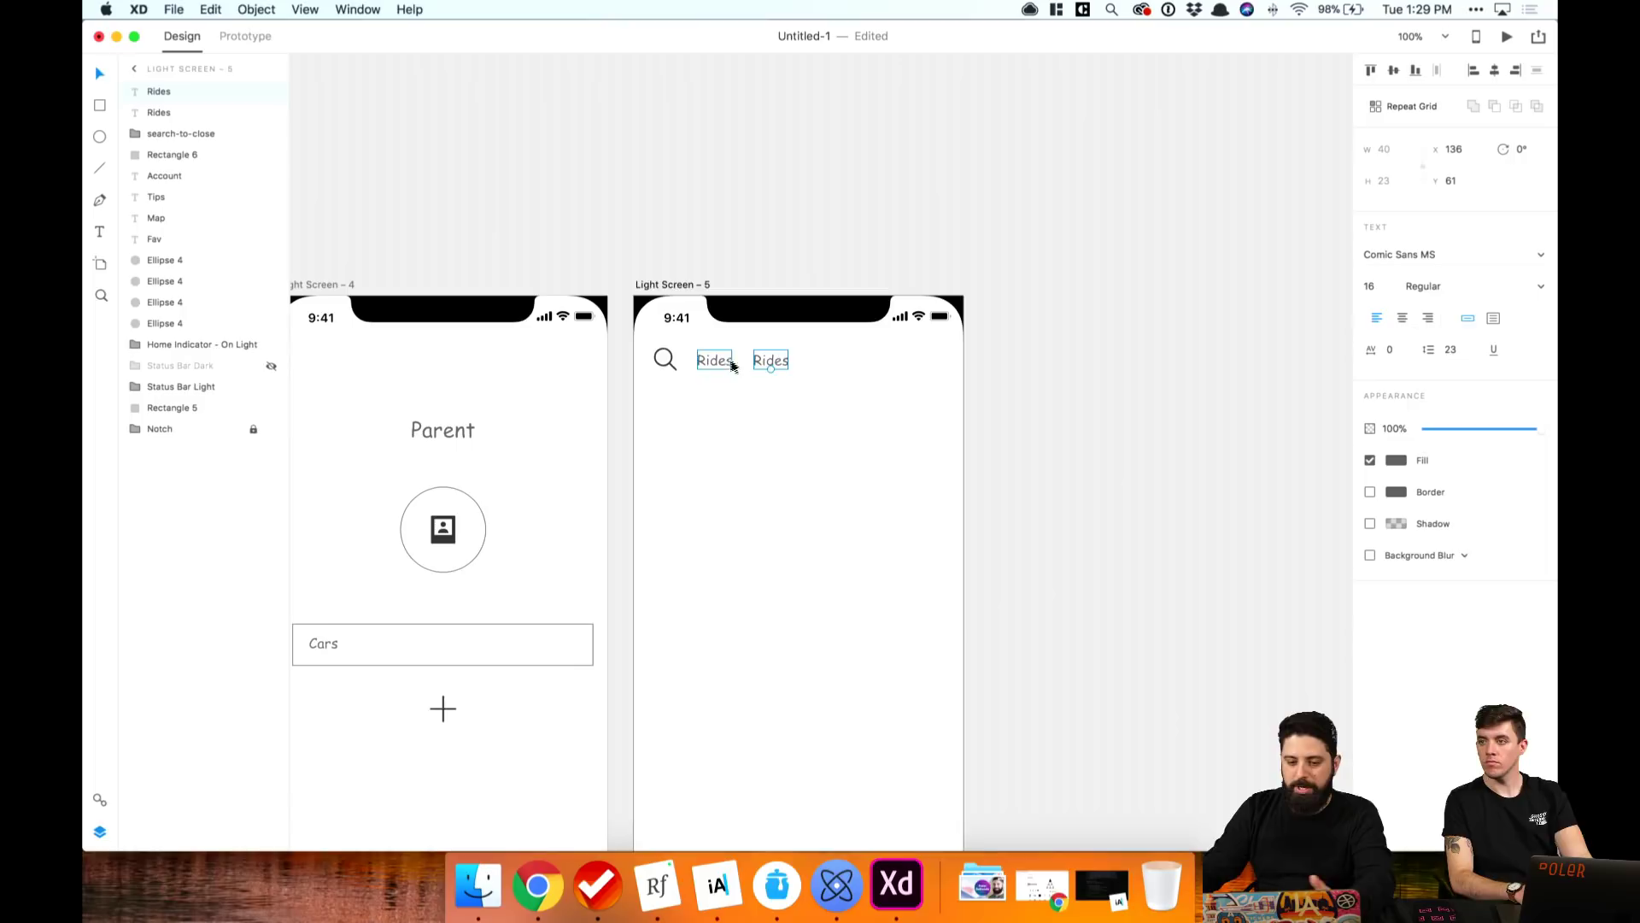
double_click(763, 361)
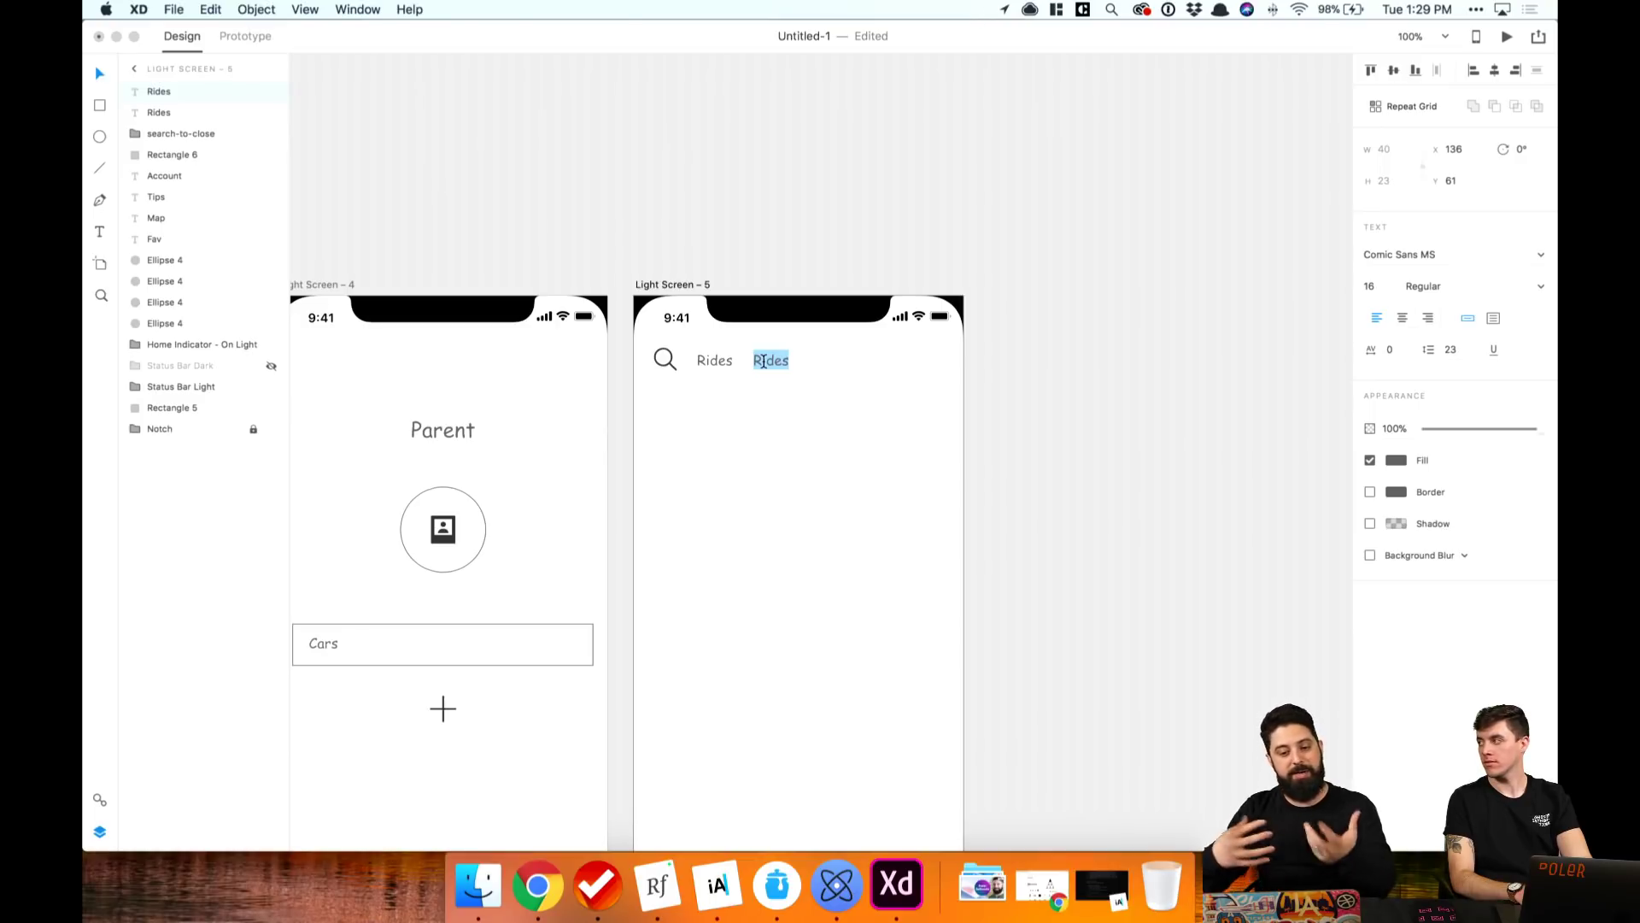
left_click(838, 241)
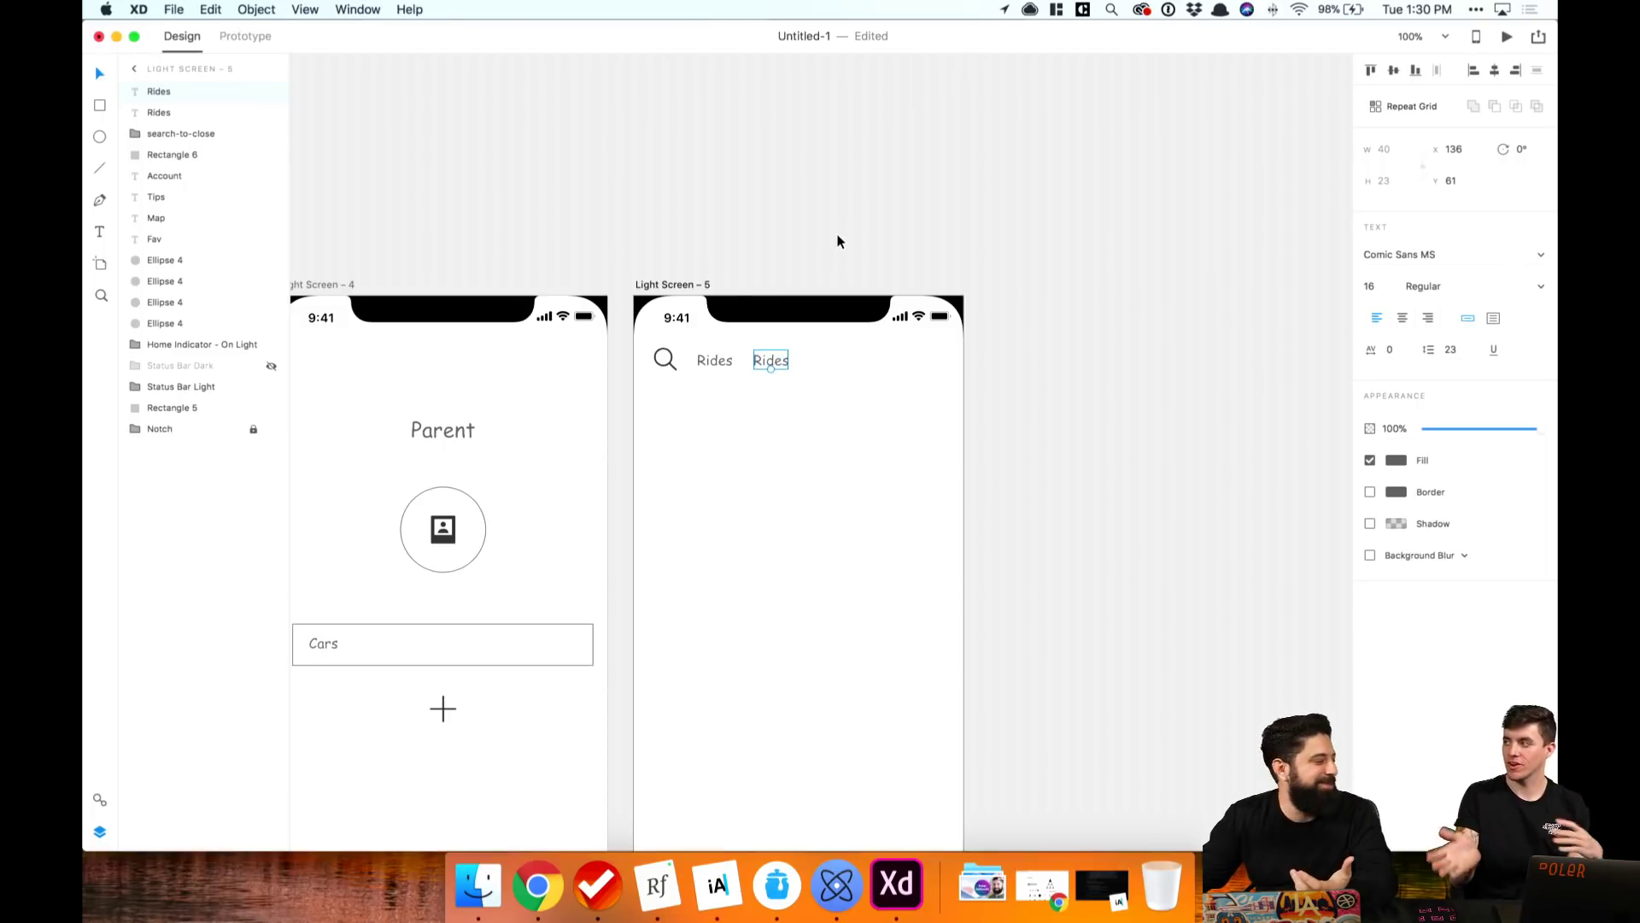
double_click(772, 360)
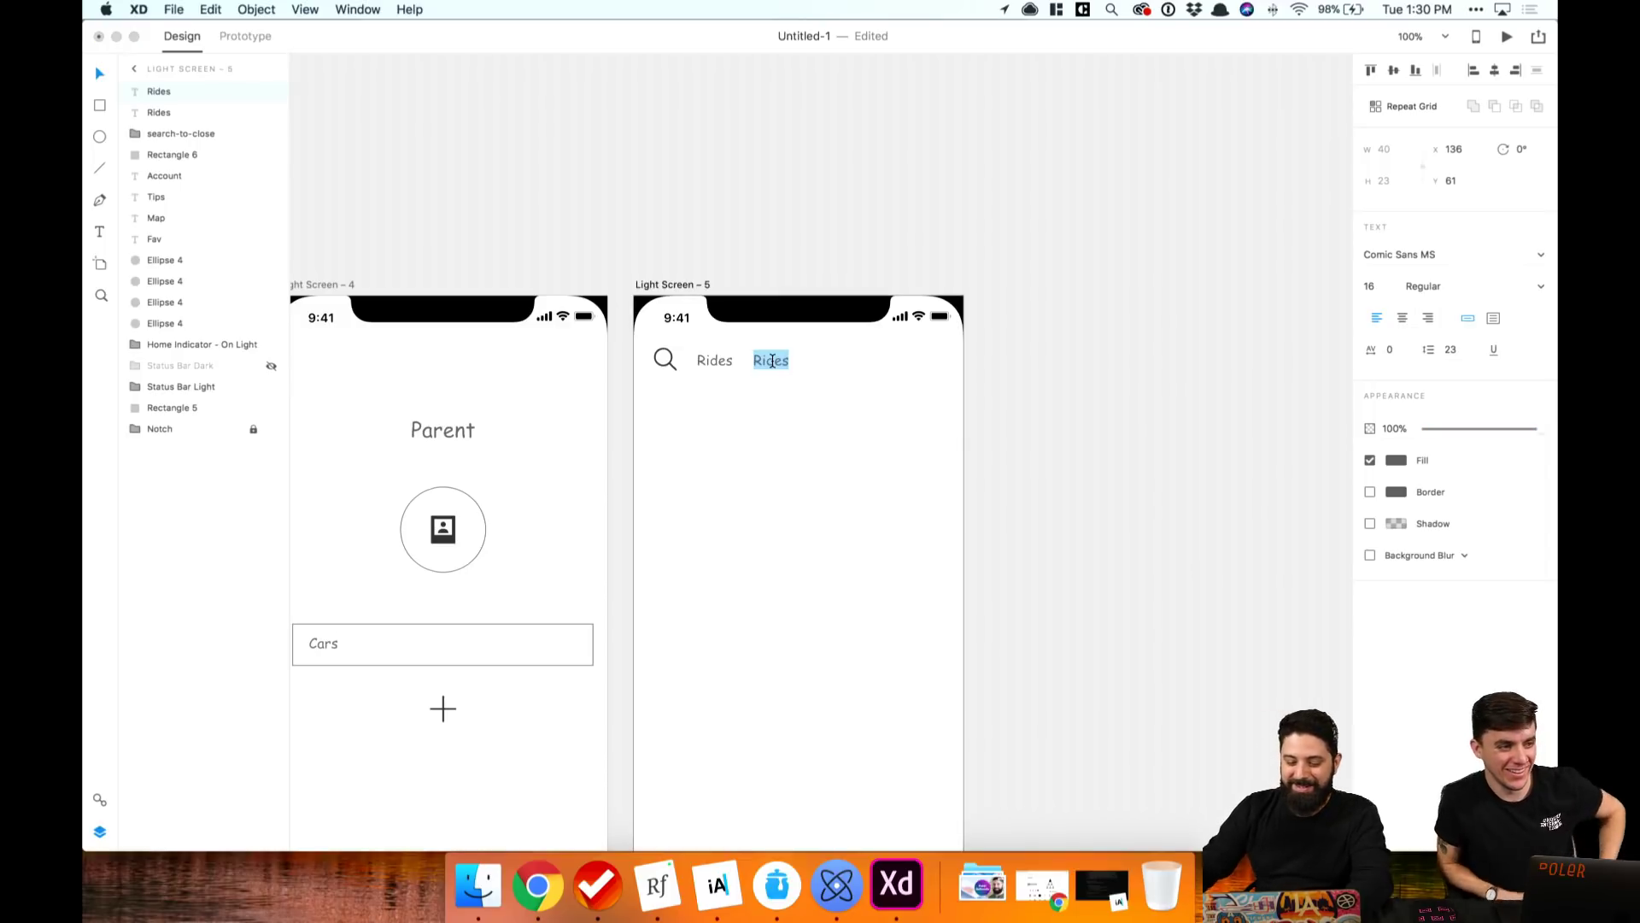
type("Cha")
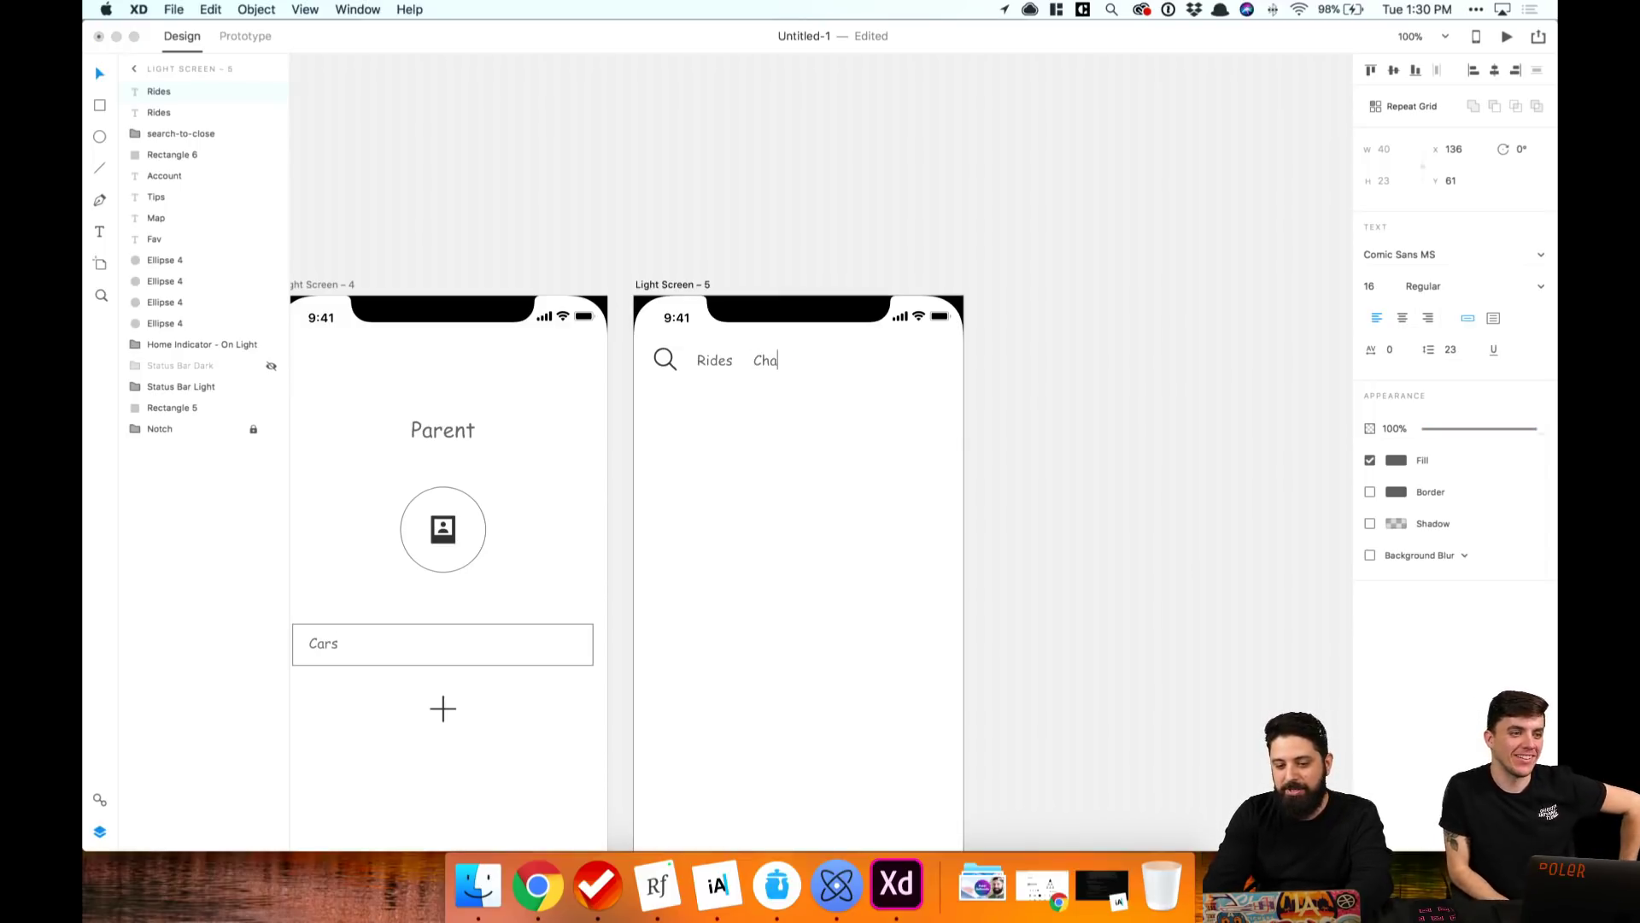
type("racters")
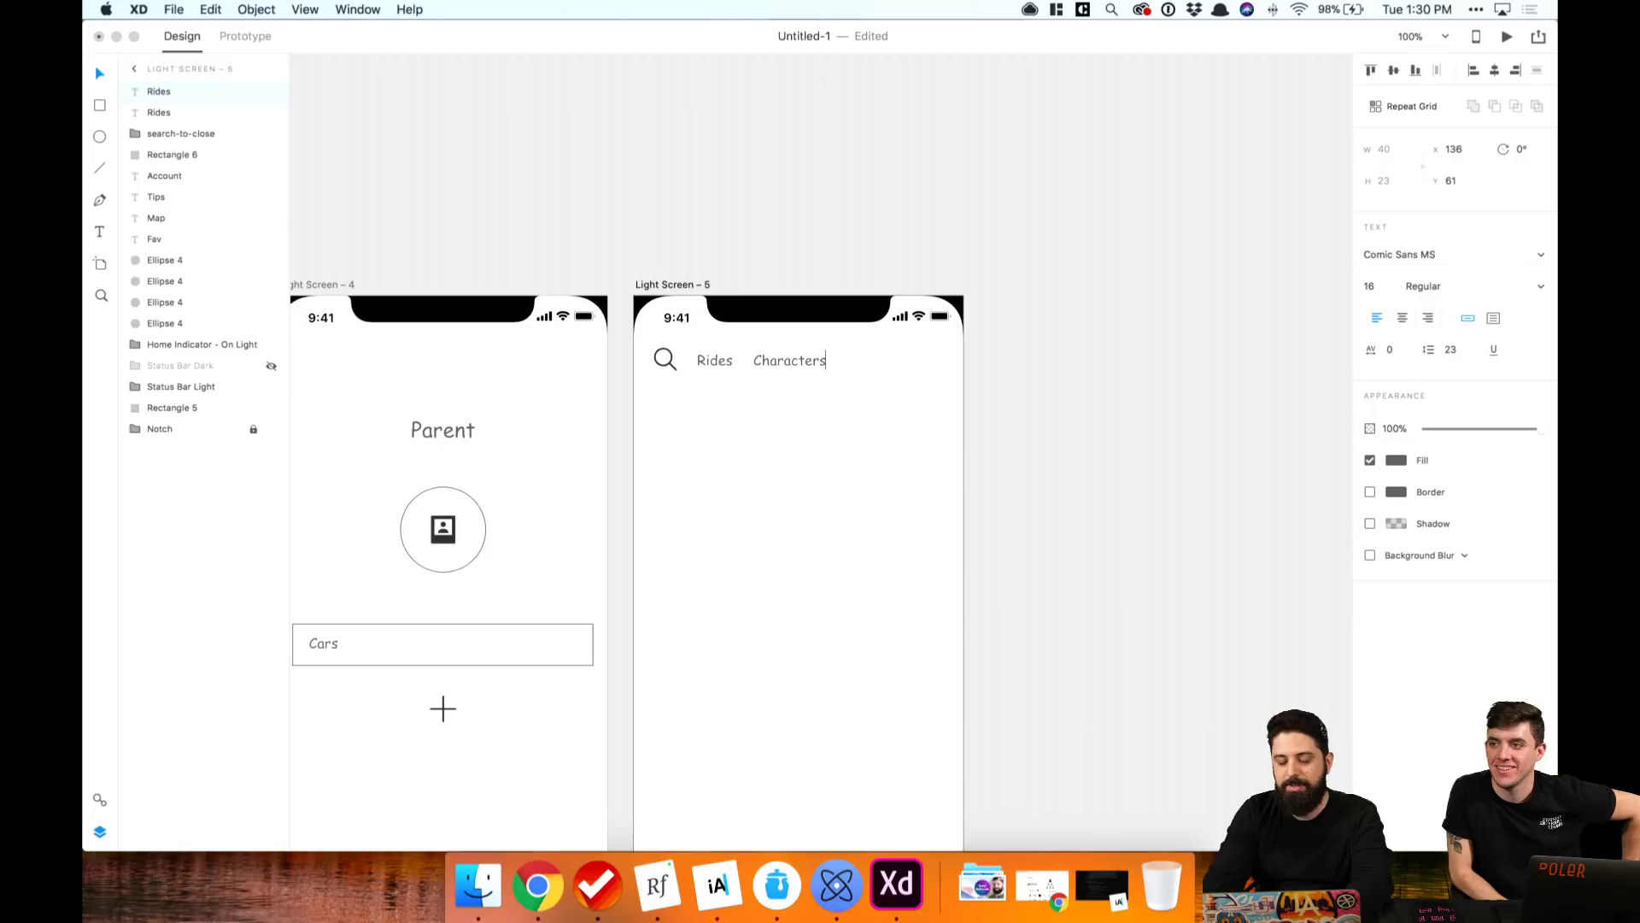
key("Escape")
Step: Duplicate the "Characters" label to its right at about X 243 and change the copy's text to "Shows"
left_click_drag(773, 366, 866, 363)
double_click(866, 362)
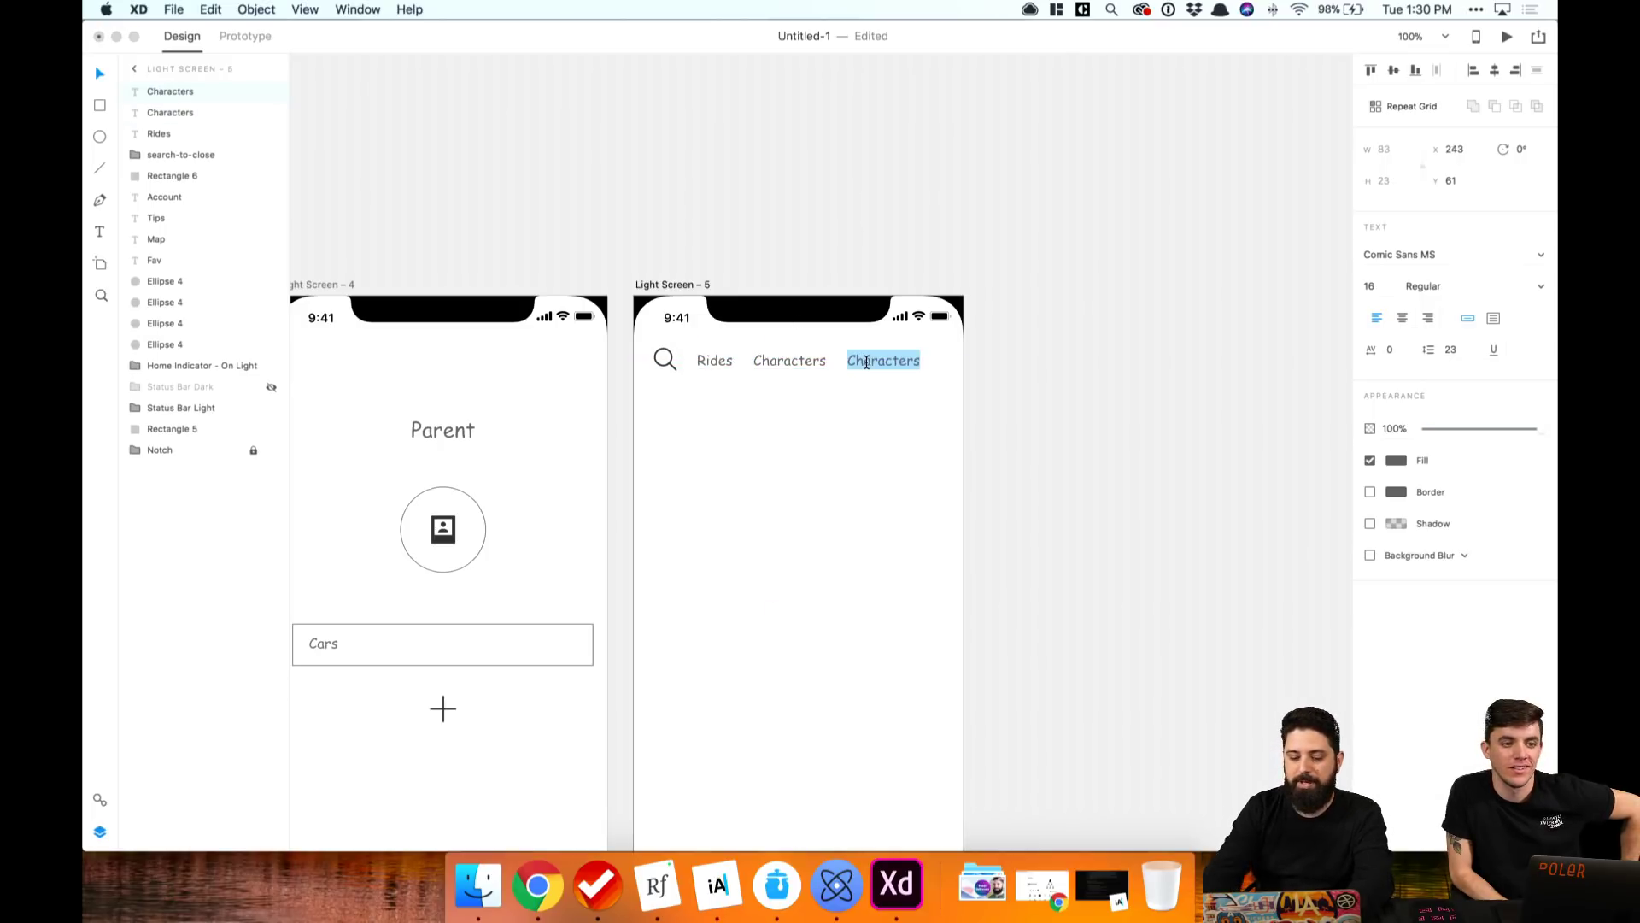
type("Shows")
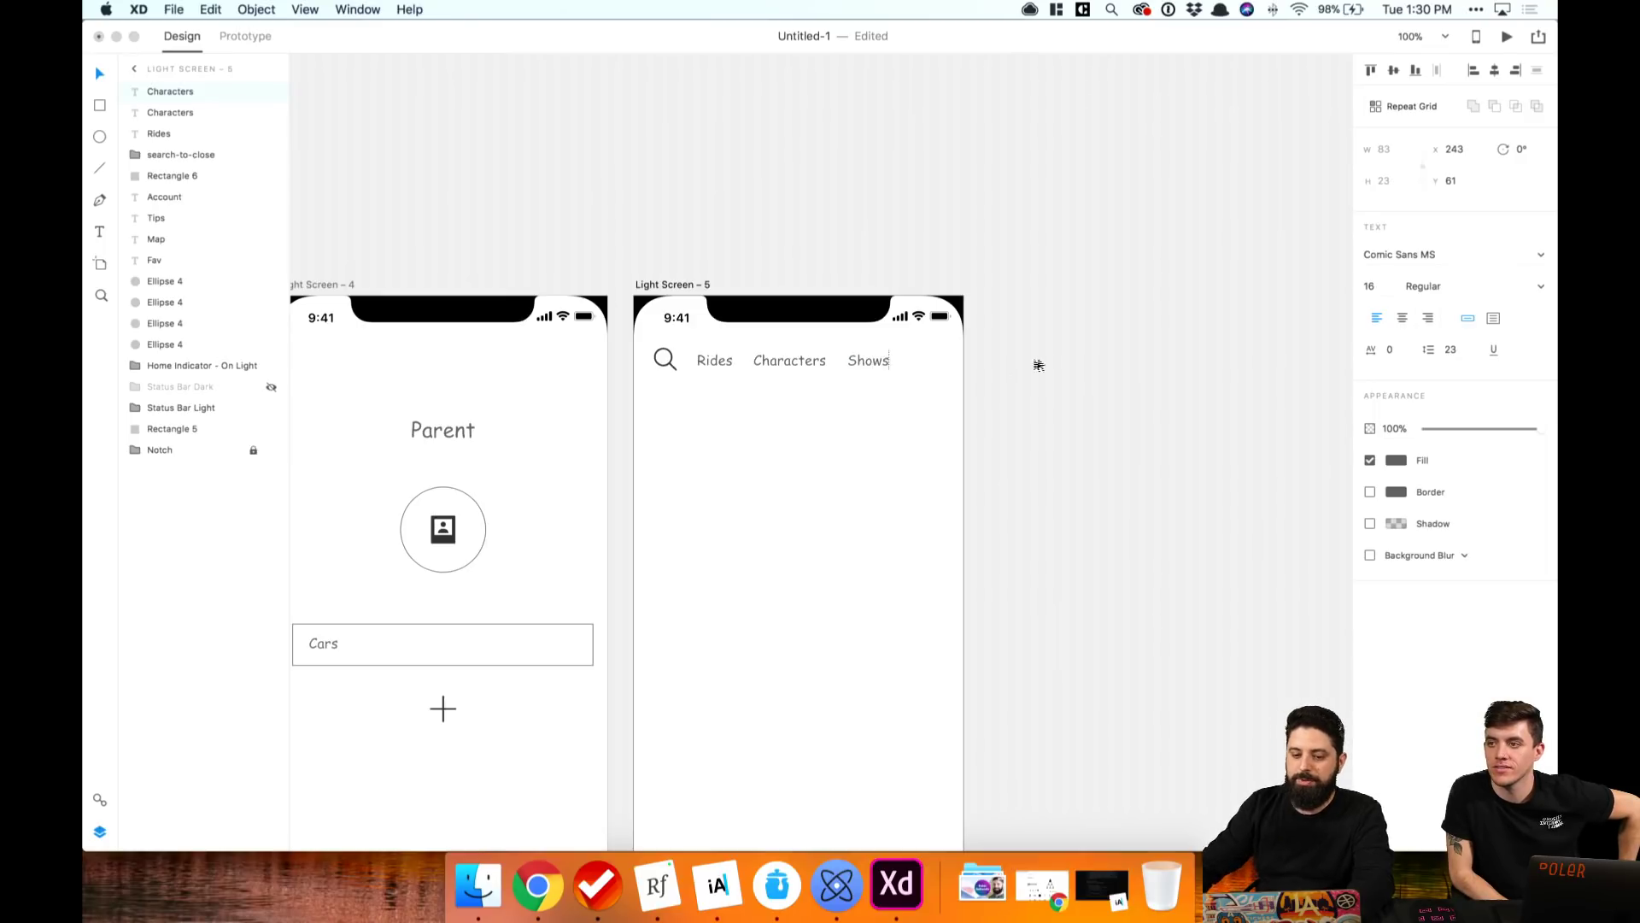
key("Escape")
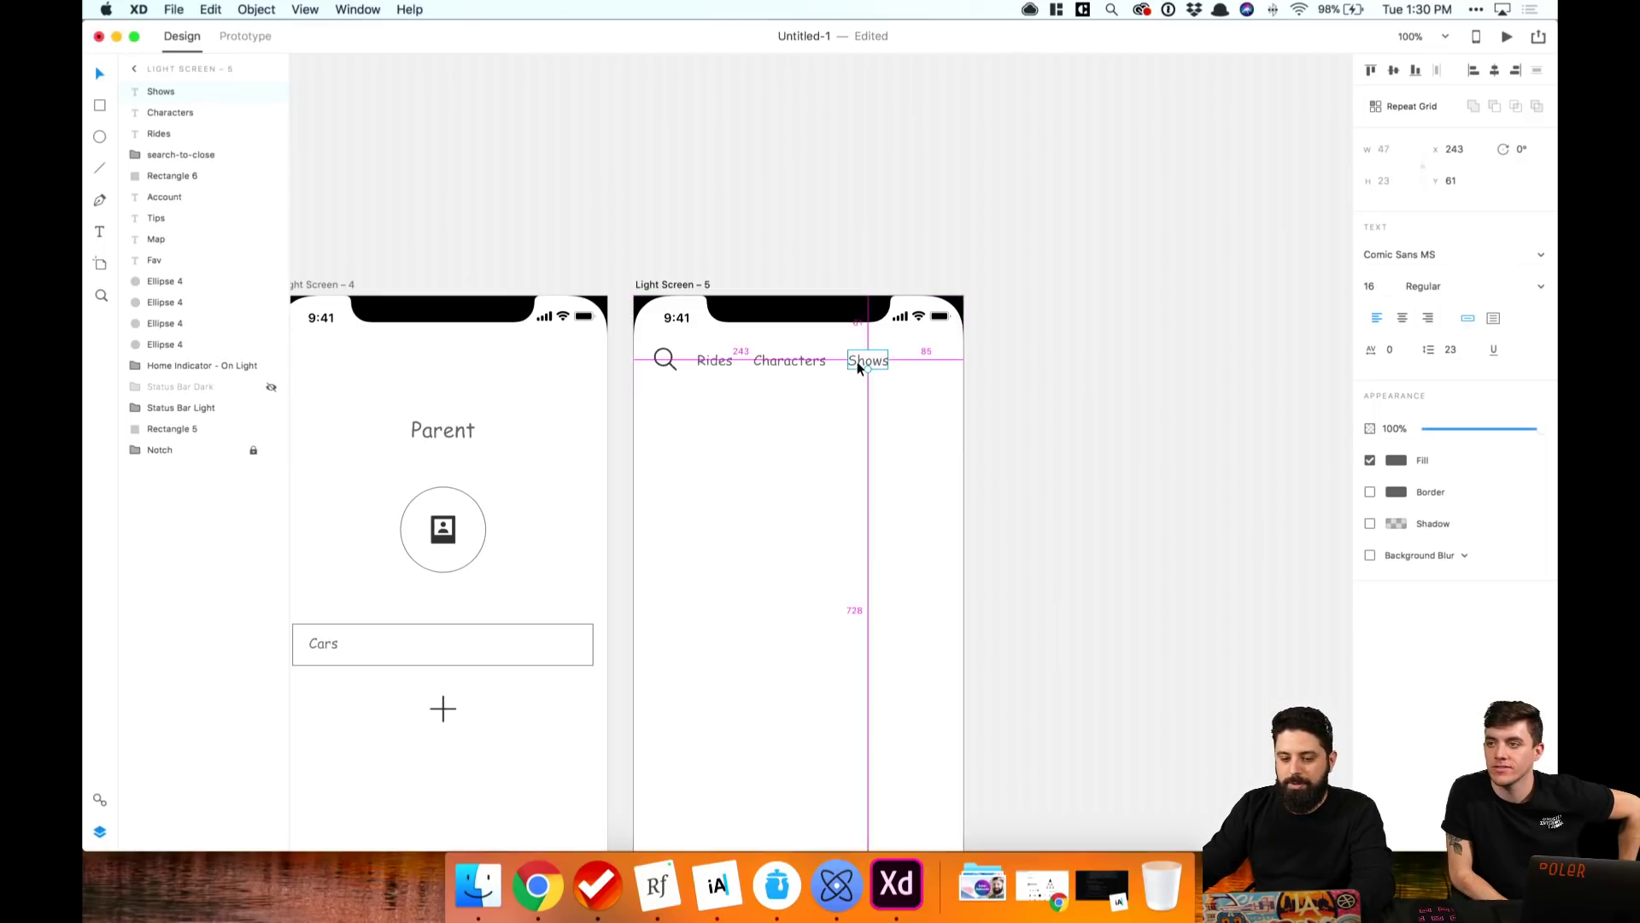
Step: Duplicate the "Shows" label to its right at about X 314 and change the copy's text to "Restrooms"
left_click_drag(860, 359, 919, 368)
double_click(918, 365)
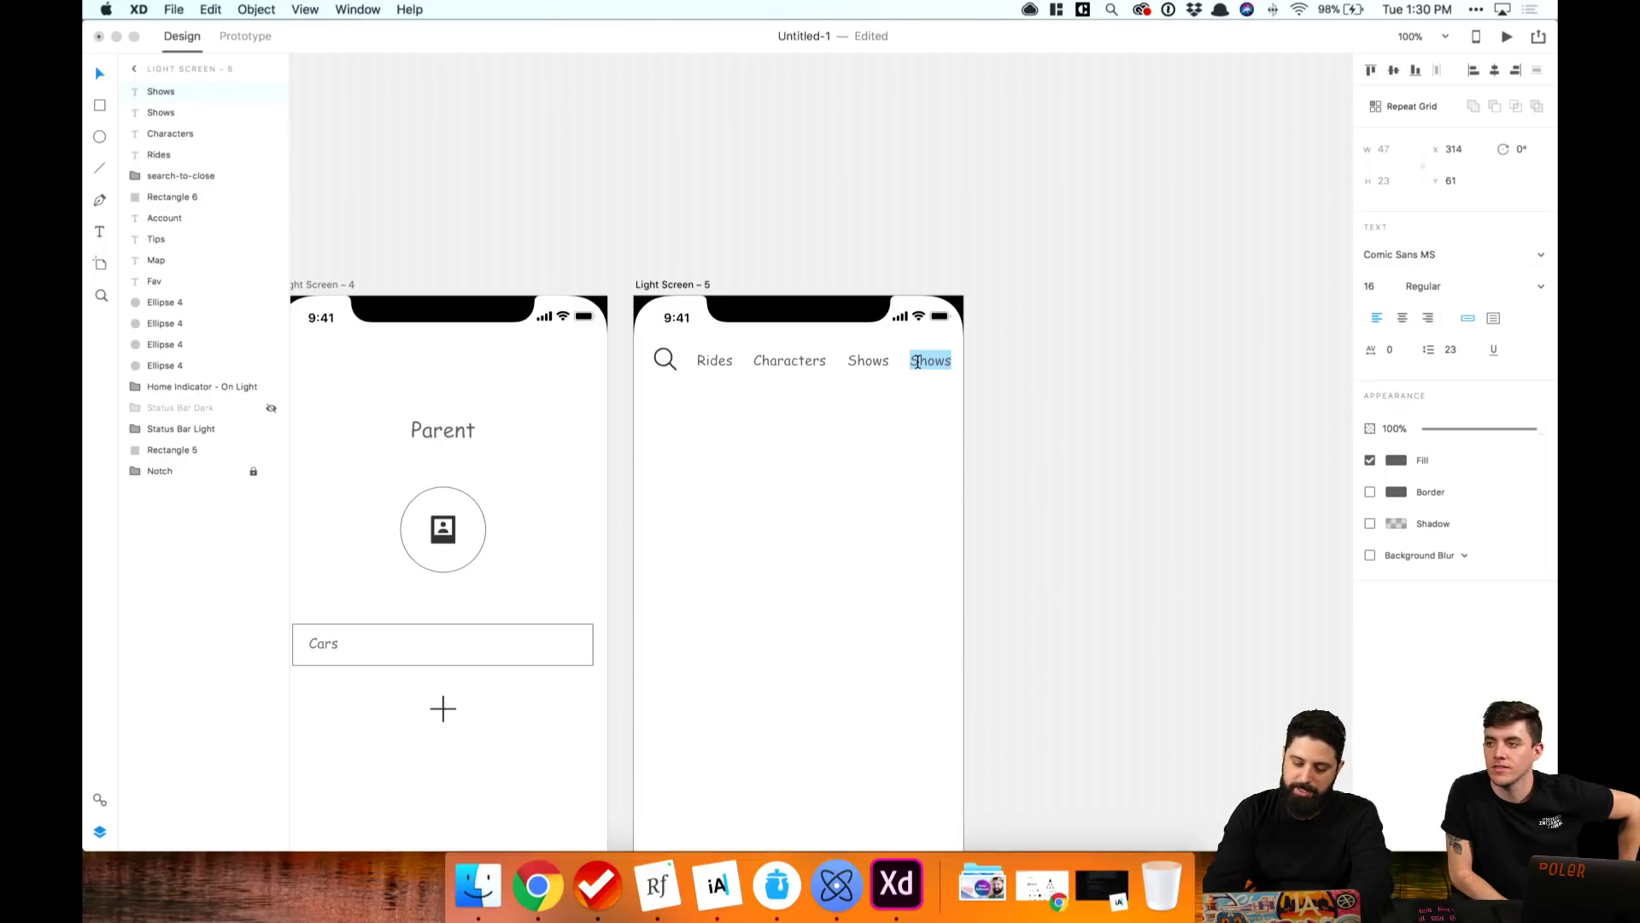
type("Restrooms")
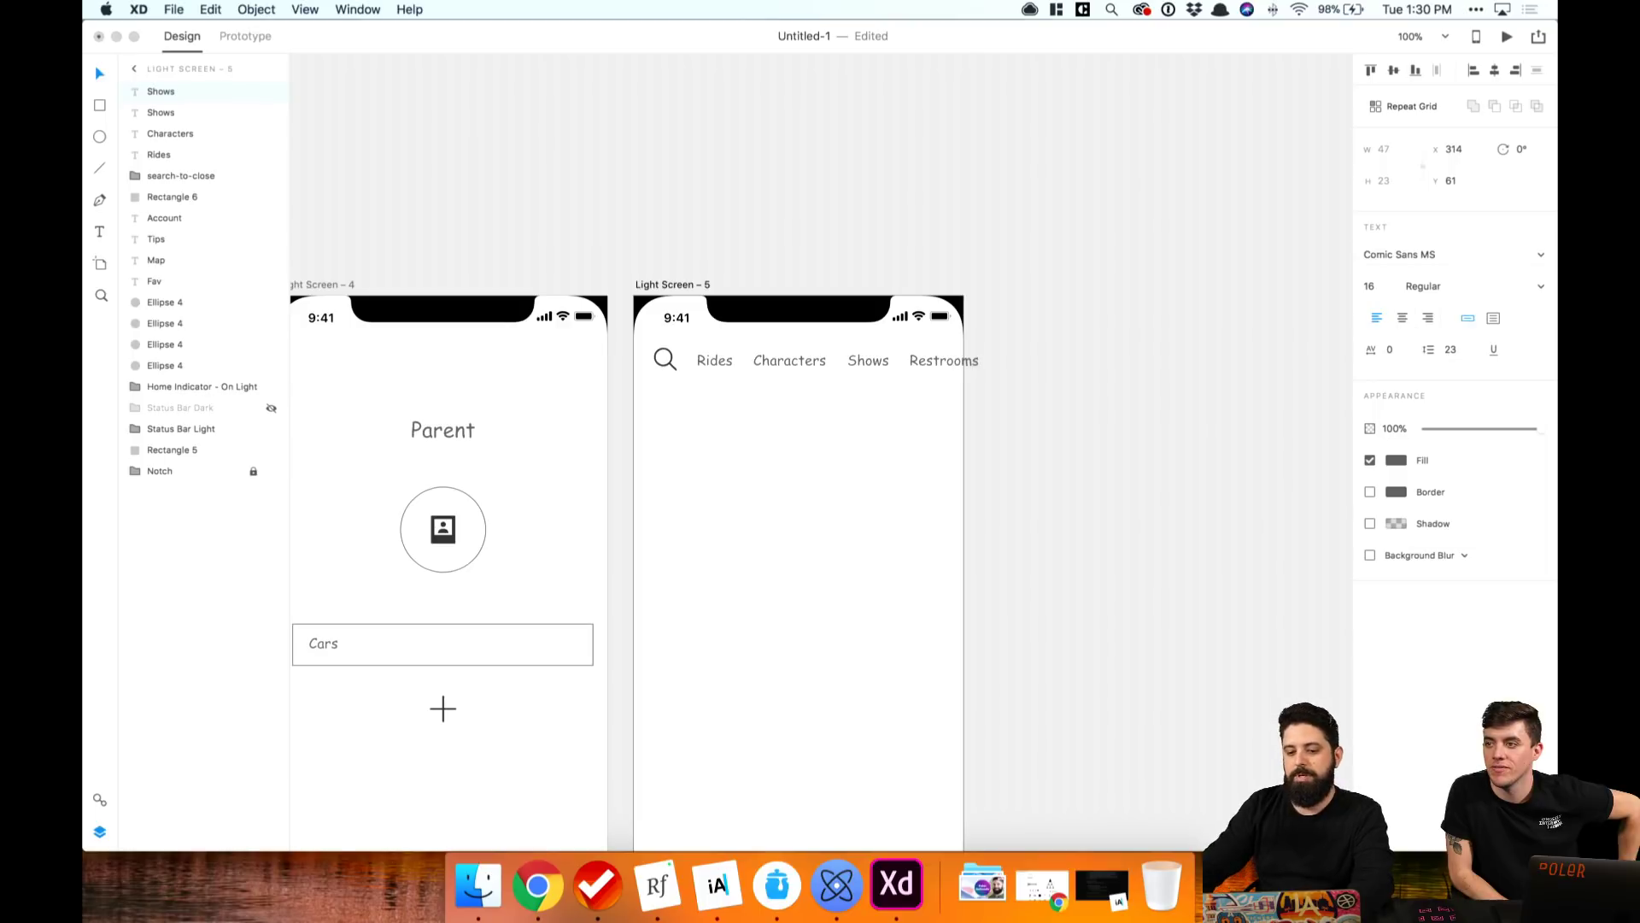
Step: Draw a rectangle about 375 × 100 over the header area of the Light Screen – 5 artboard
left_click(995, 300)
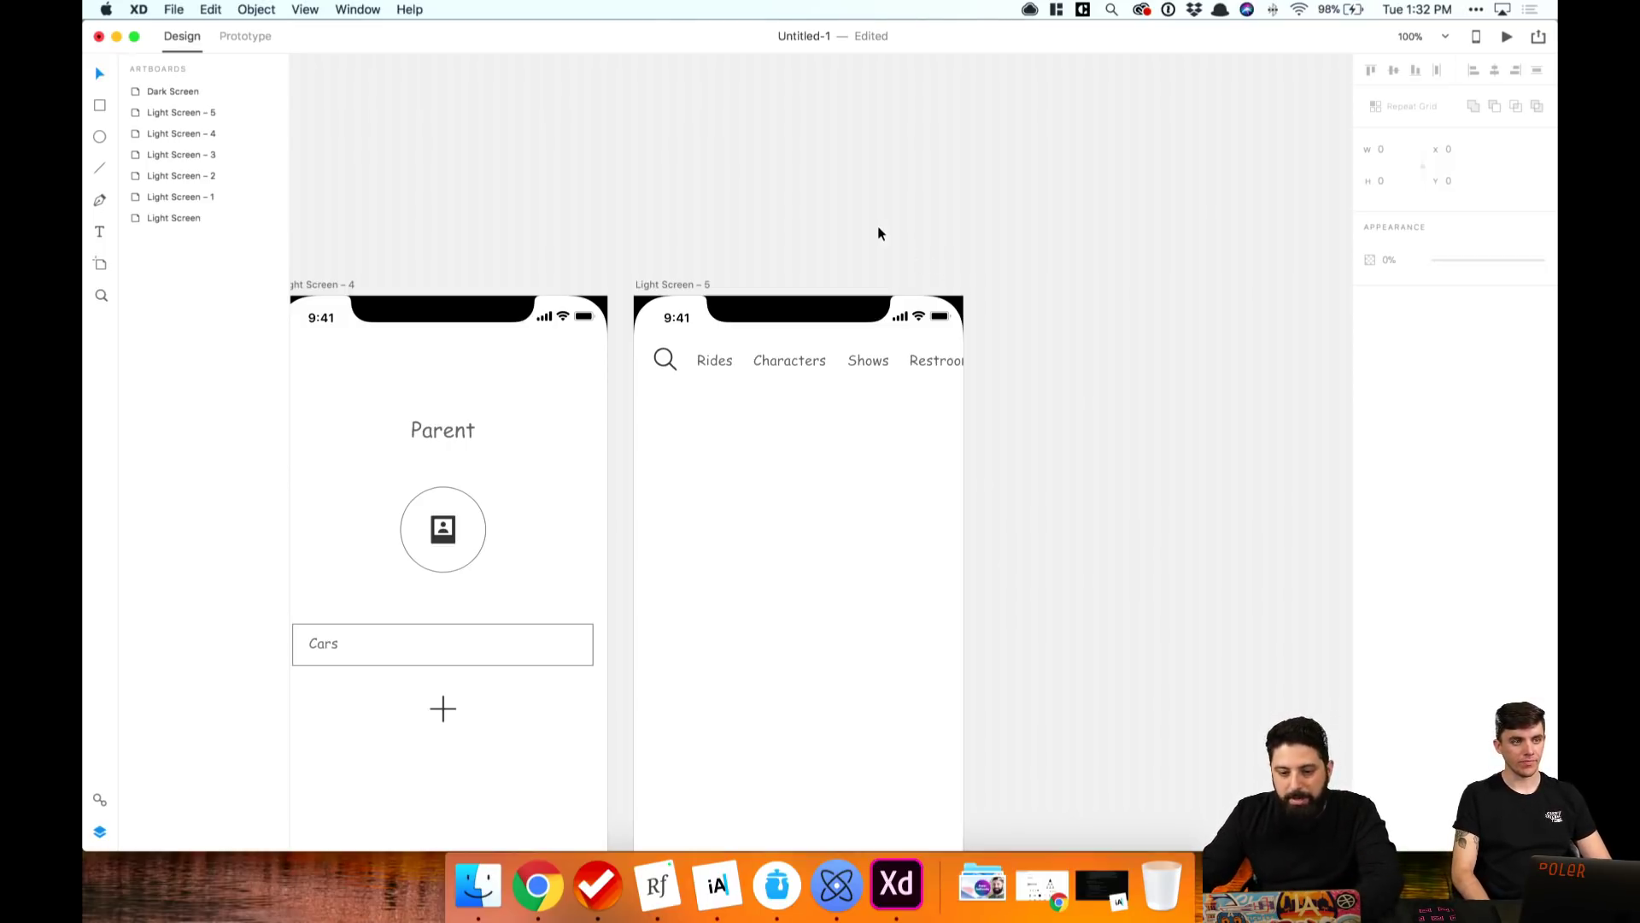
scroll(883, 236, "down", 5)
key("r")
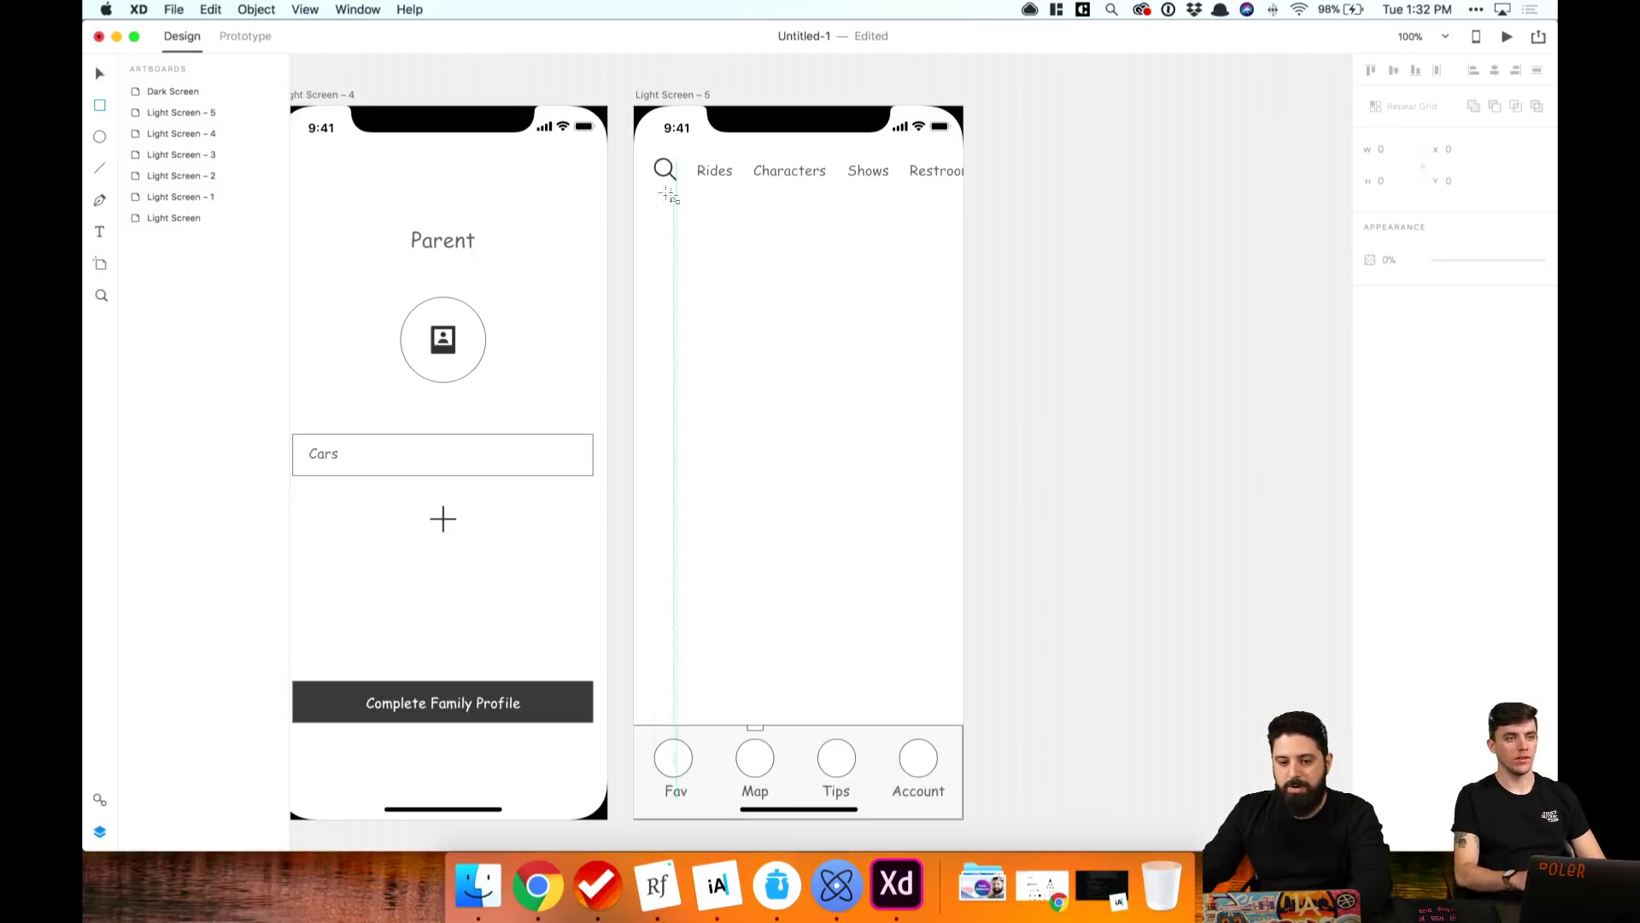
left_click_drag(637, 194, 965, 105)
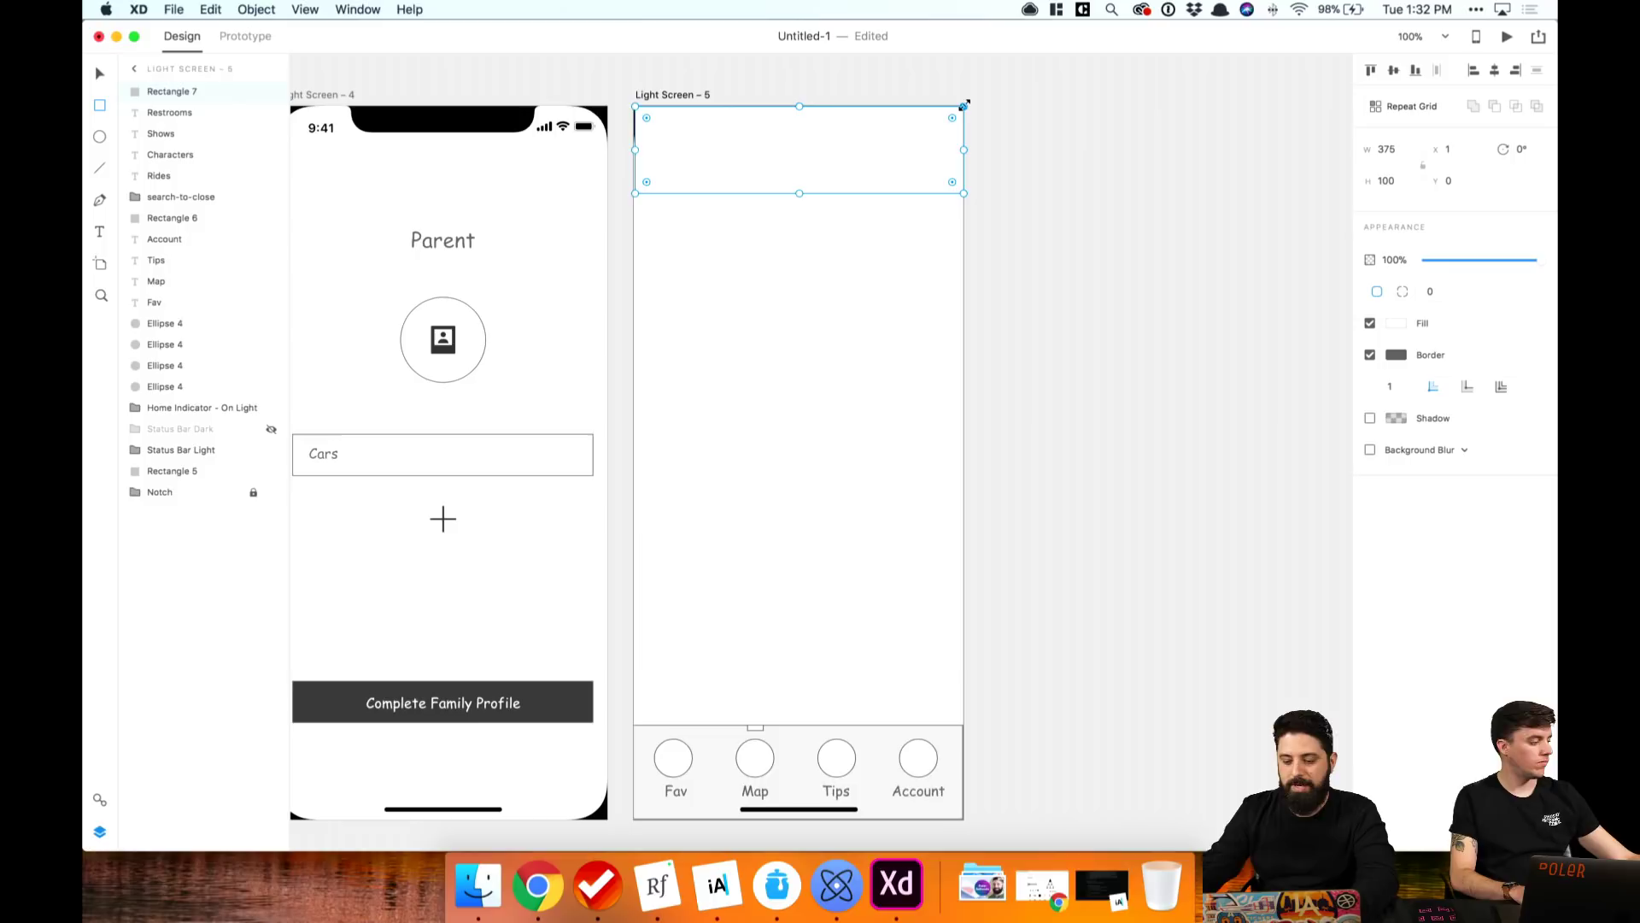
Step: Send the header rectangle behind the header contents, just above Notch in the layer order, and extend its left edge to a 377 width
key("super+bracketleft")
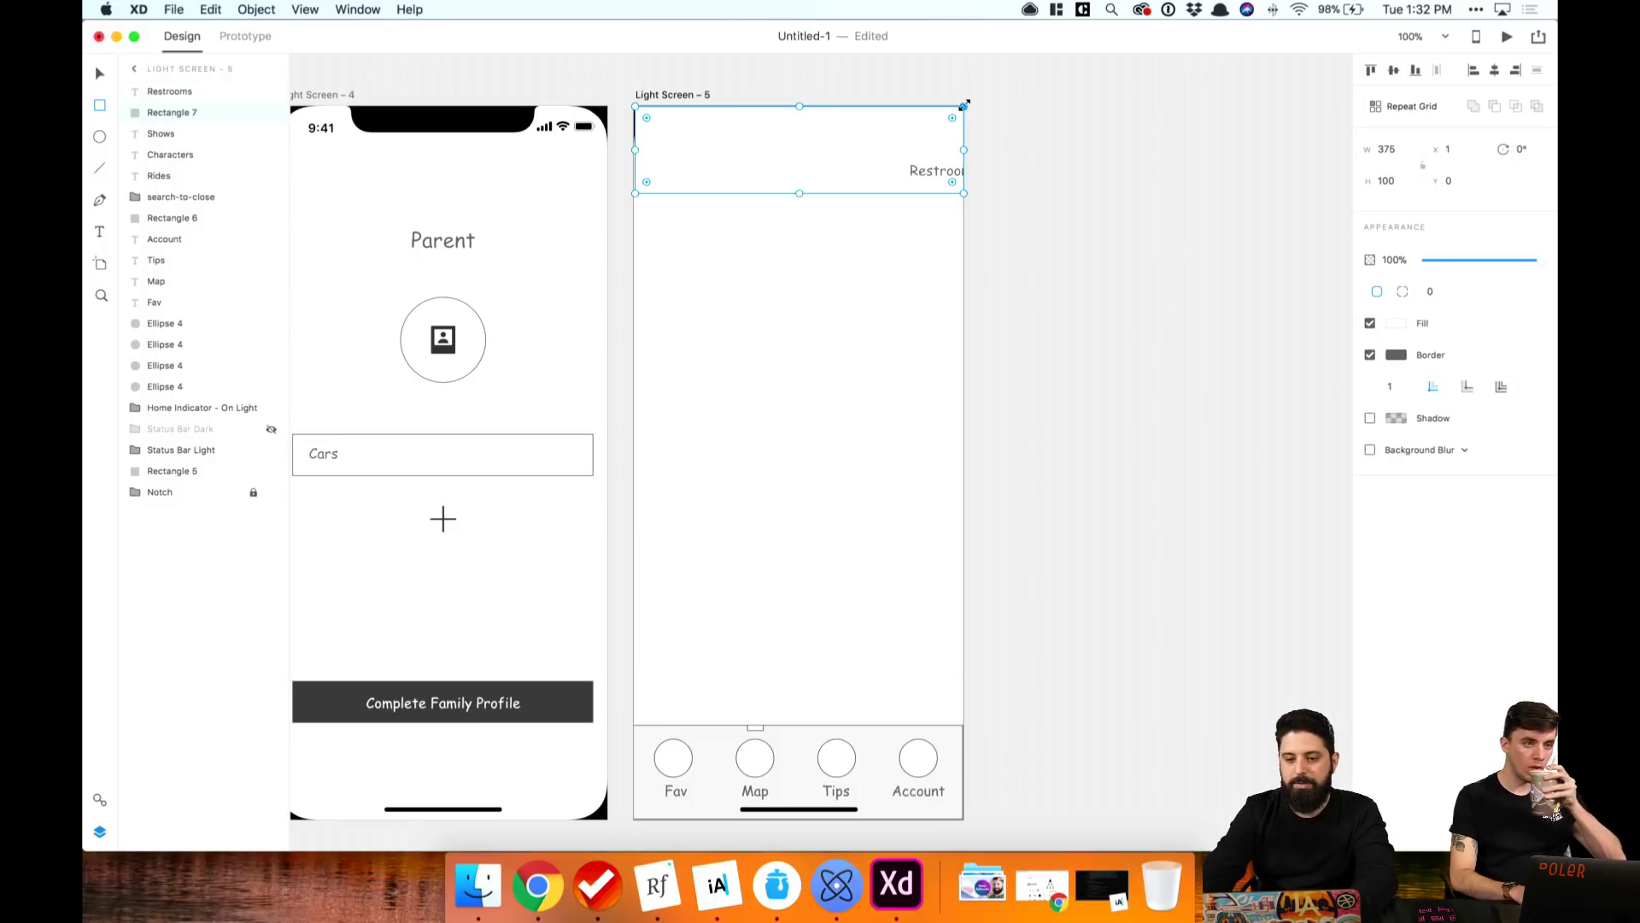
left_click_drag(171, 112, 189, 472)
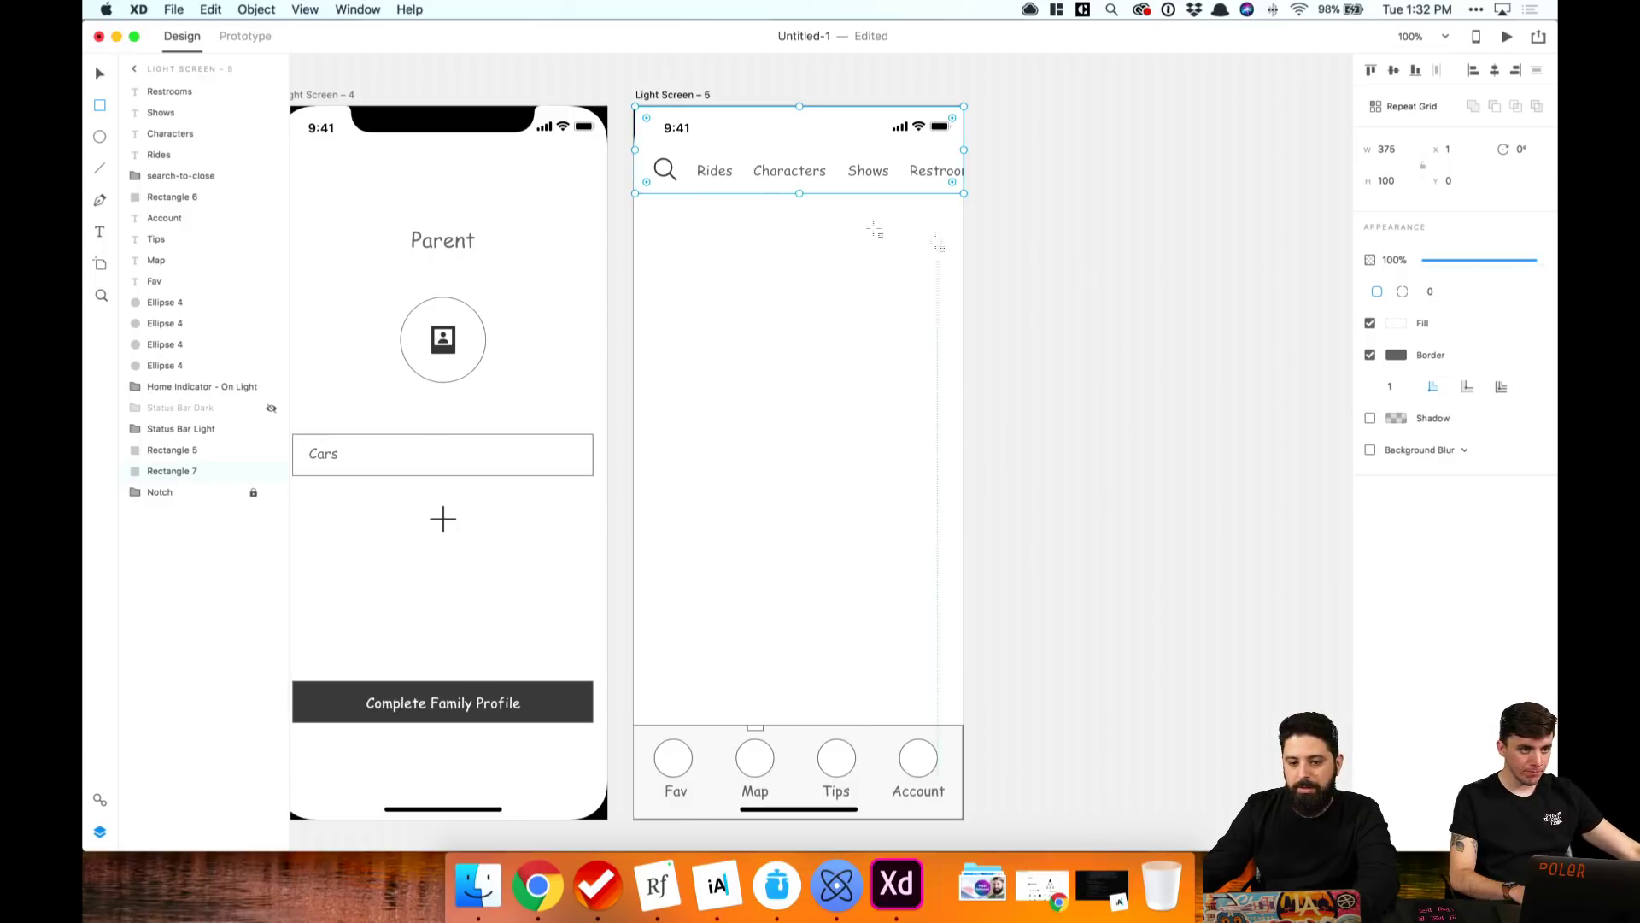
left_click_drag(641, 160, 633, 150)
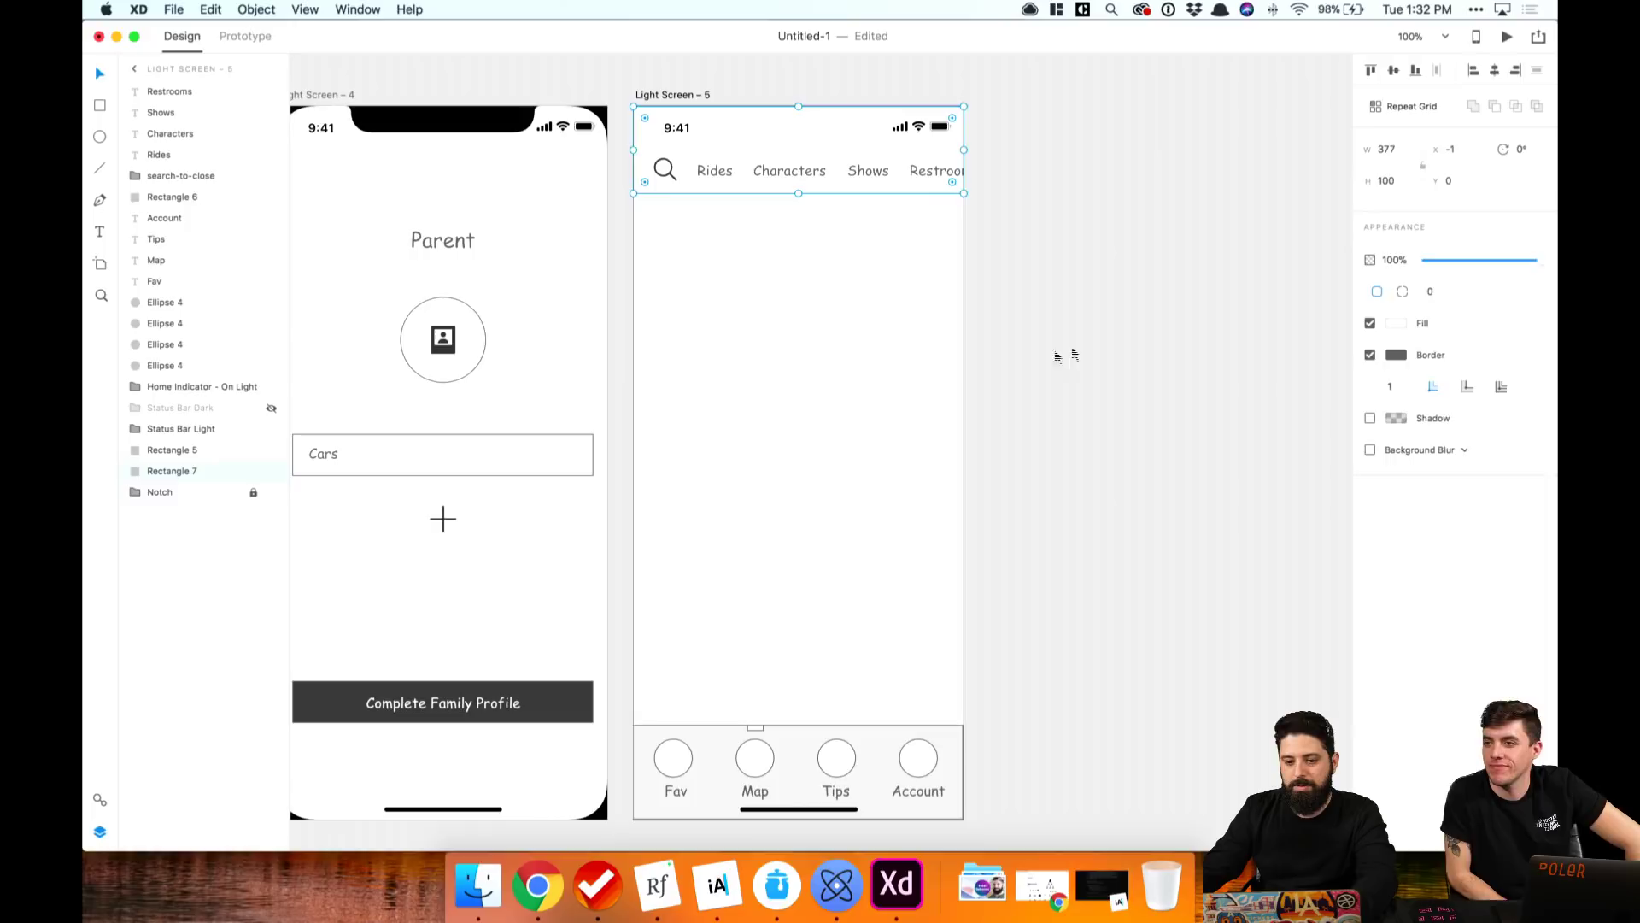
left_click(820, 367)
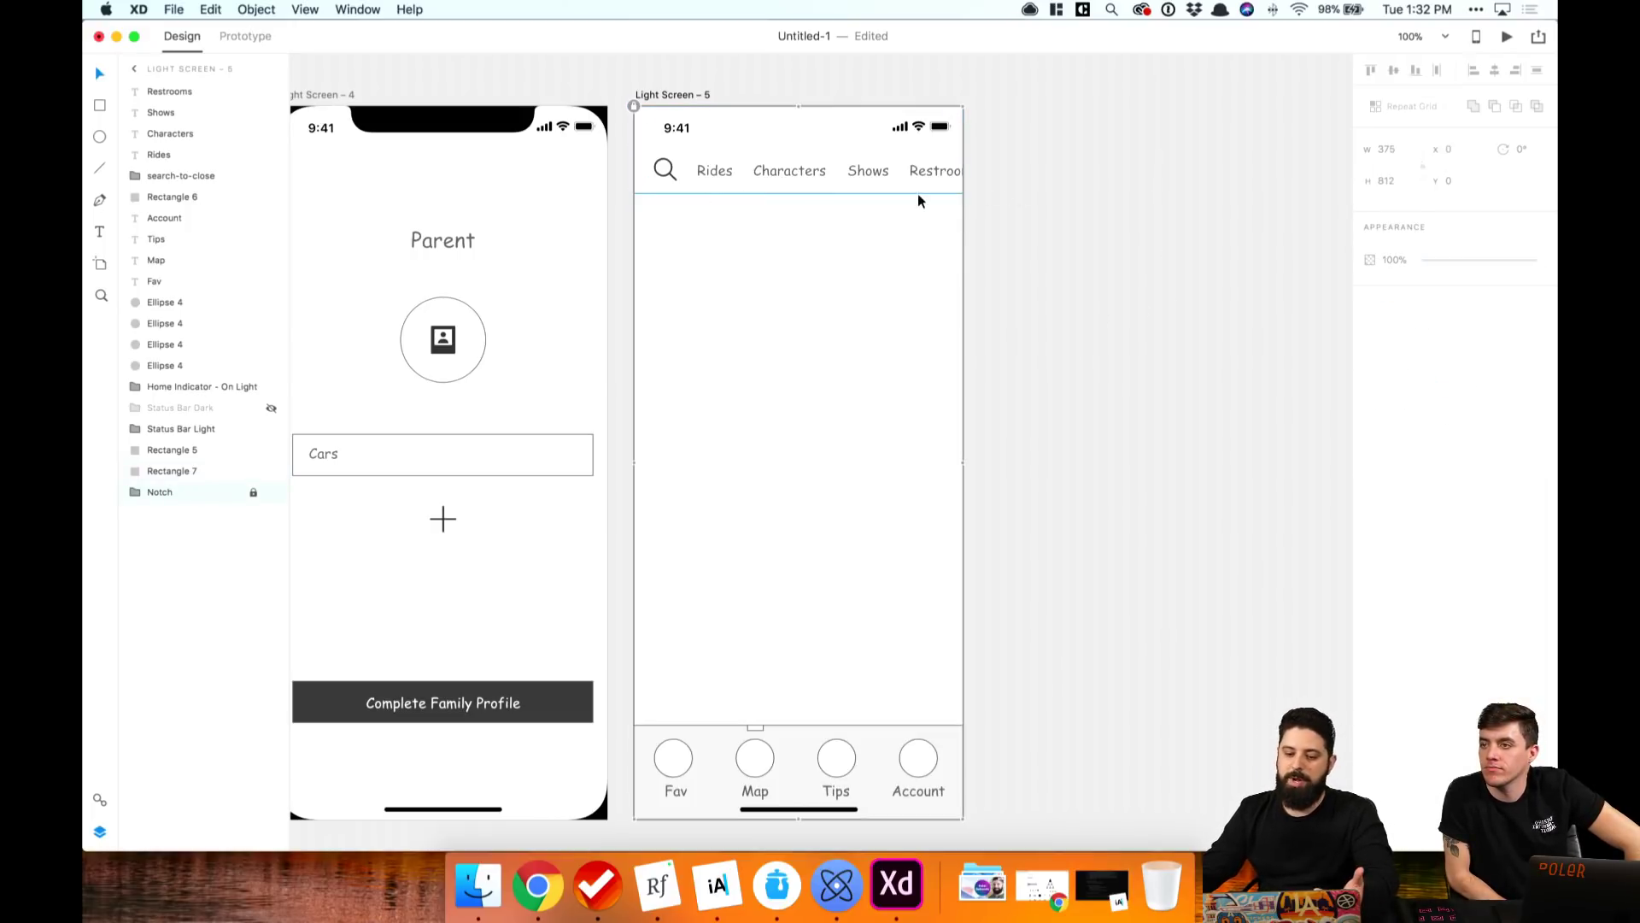
Step: Move the Finder window with the Disney App folder beside the artboard and draw a 375 × 604 rectangle between the header and bottom bar
left_click(478, 884)
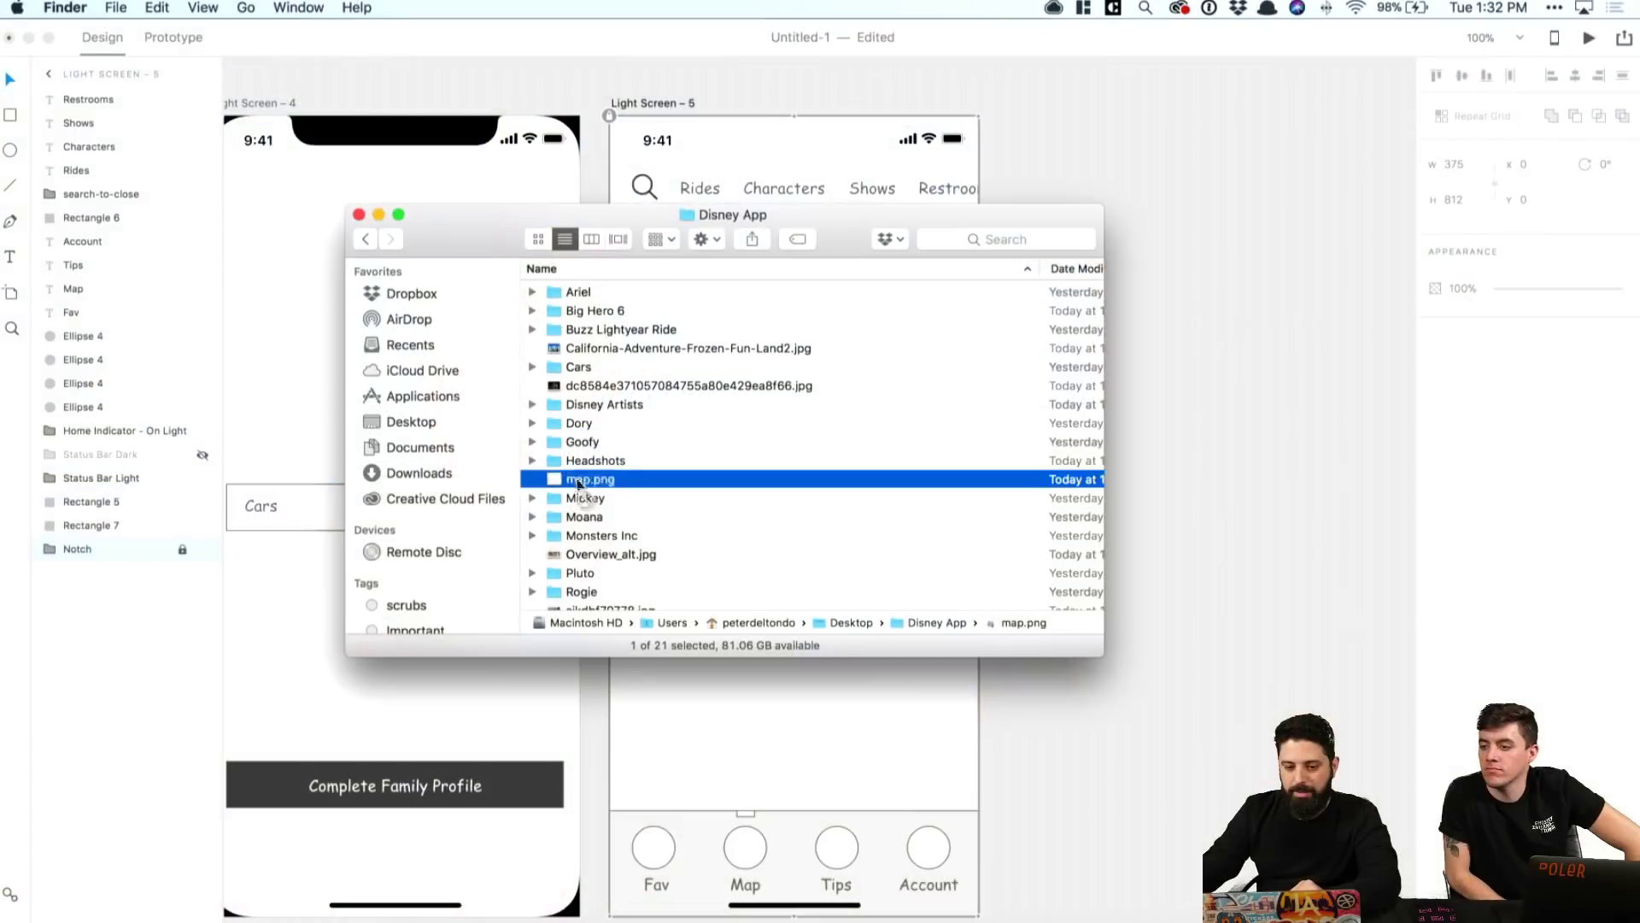
left_click_drag(480, 220, 1139, 232)
left_click(1061, 175)
key("r")
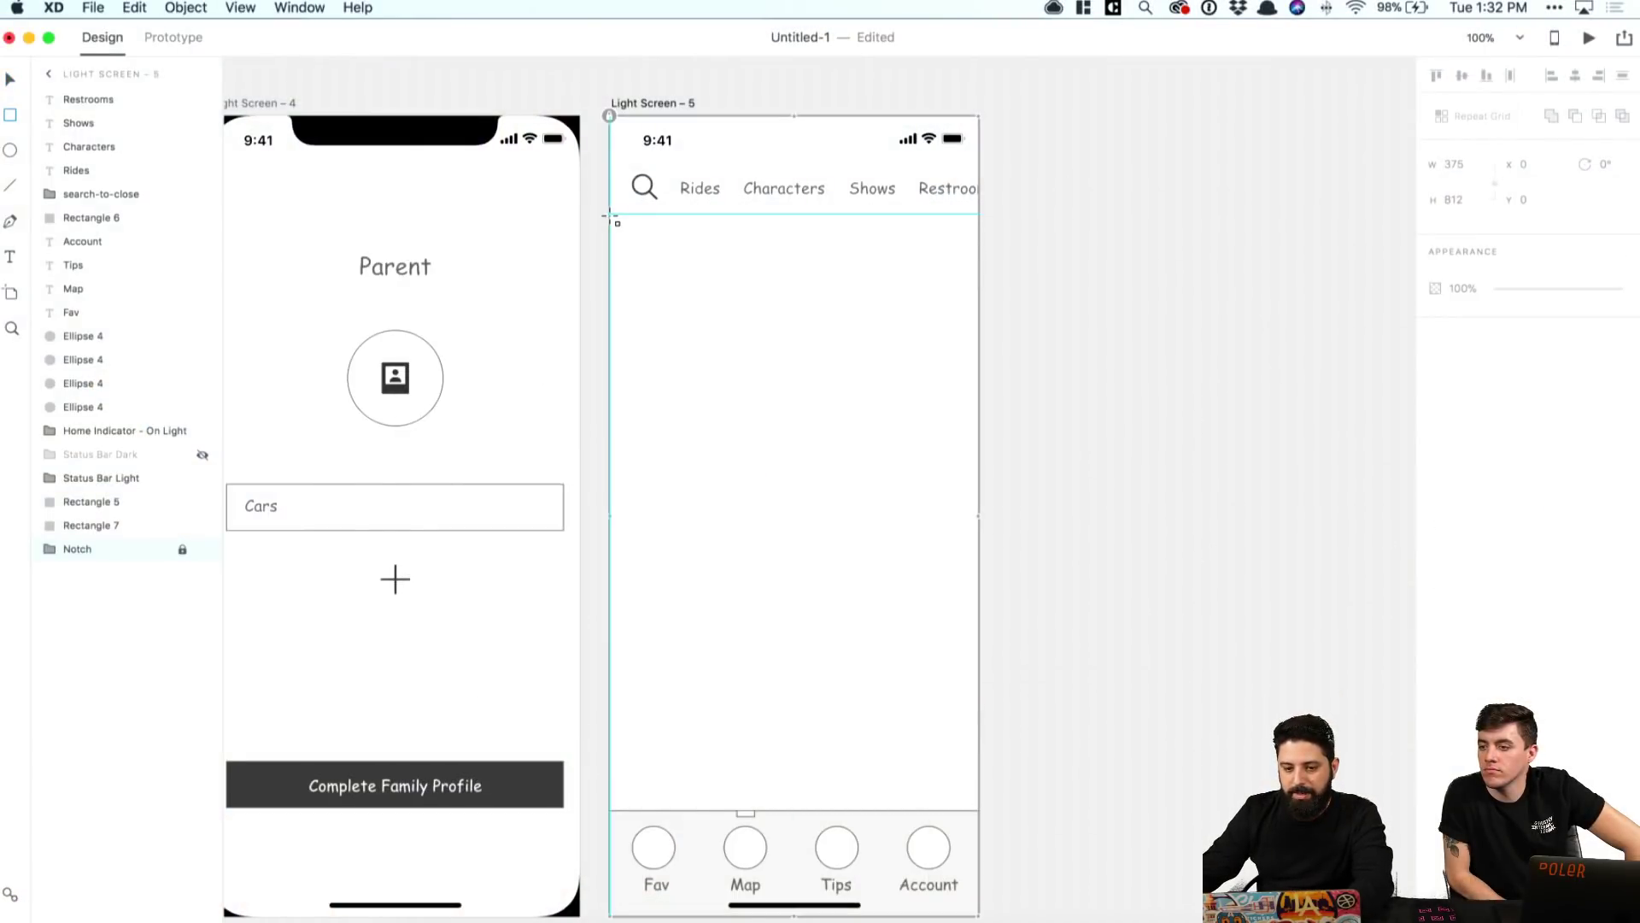
left_click_drag(609, 214, 980, 809)
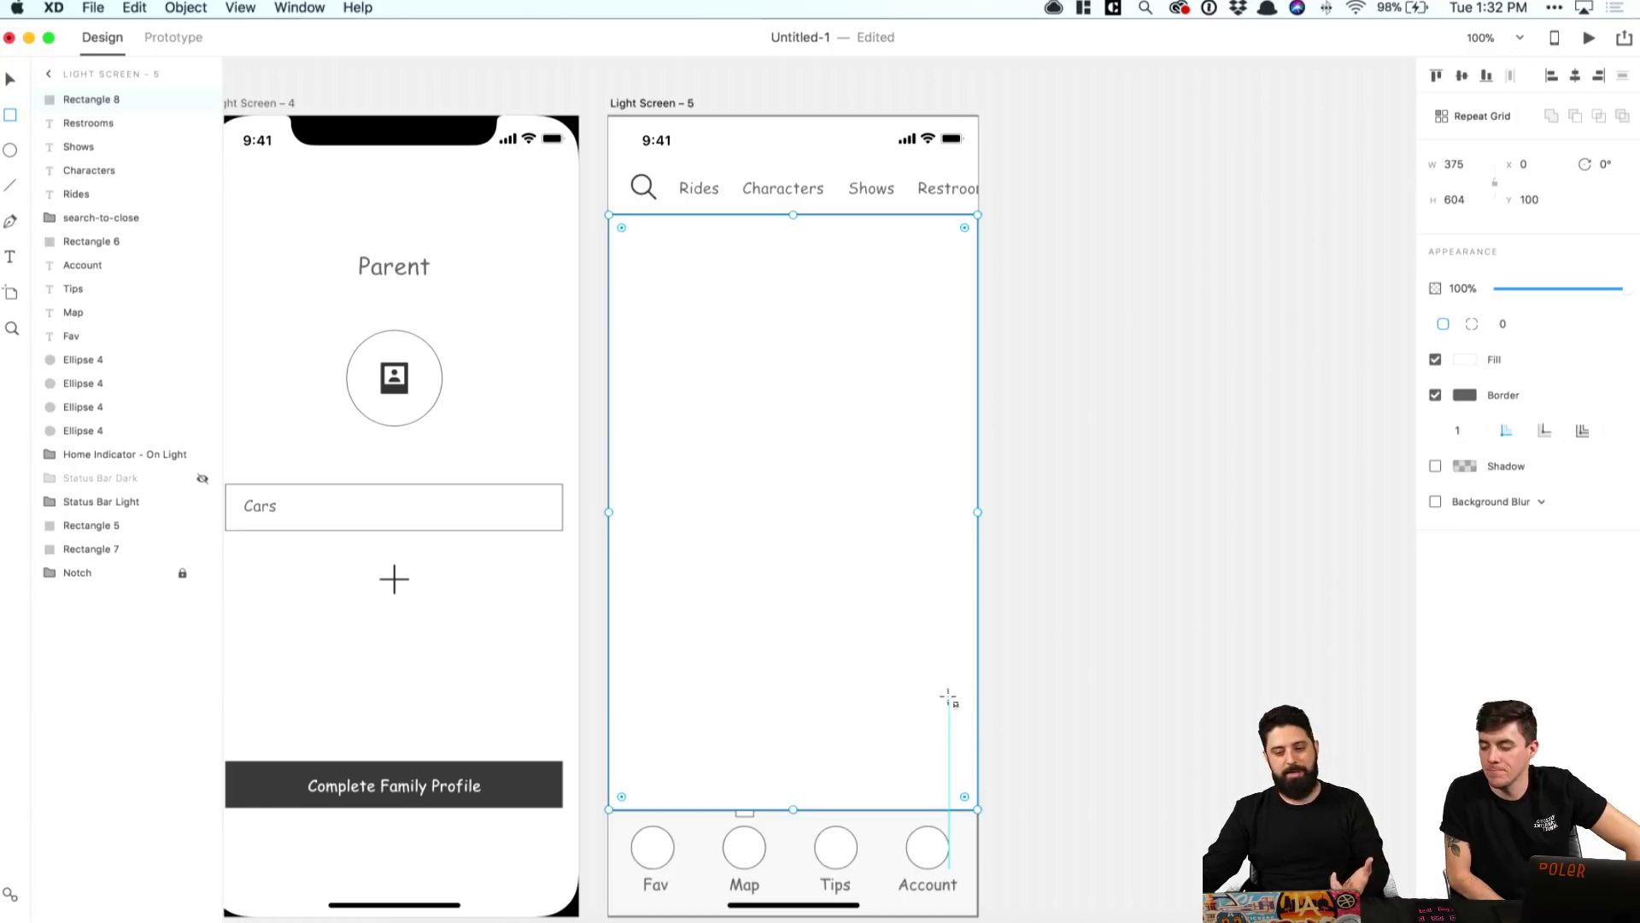
Step: Switch to Finder and fill the new rectangle with map.png from the Disney App folder
left_click(431, 920)
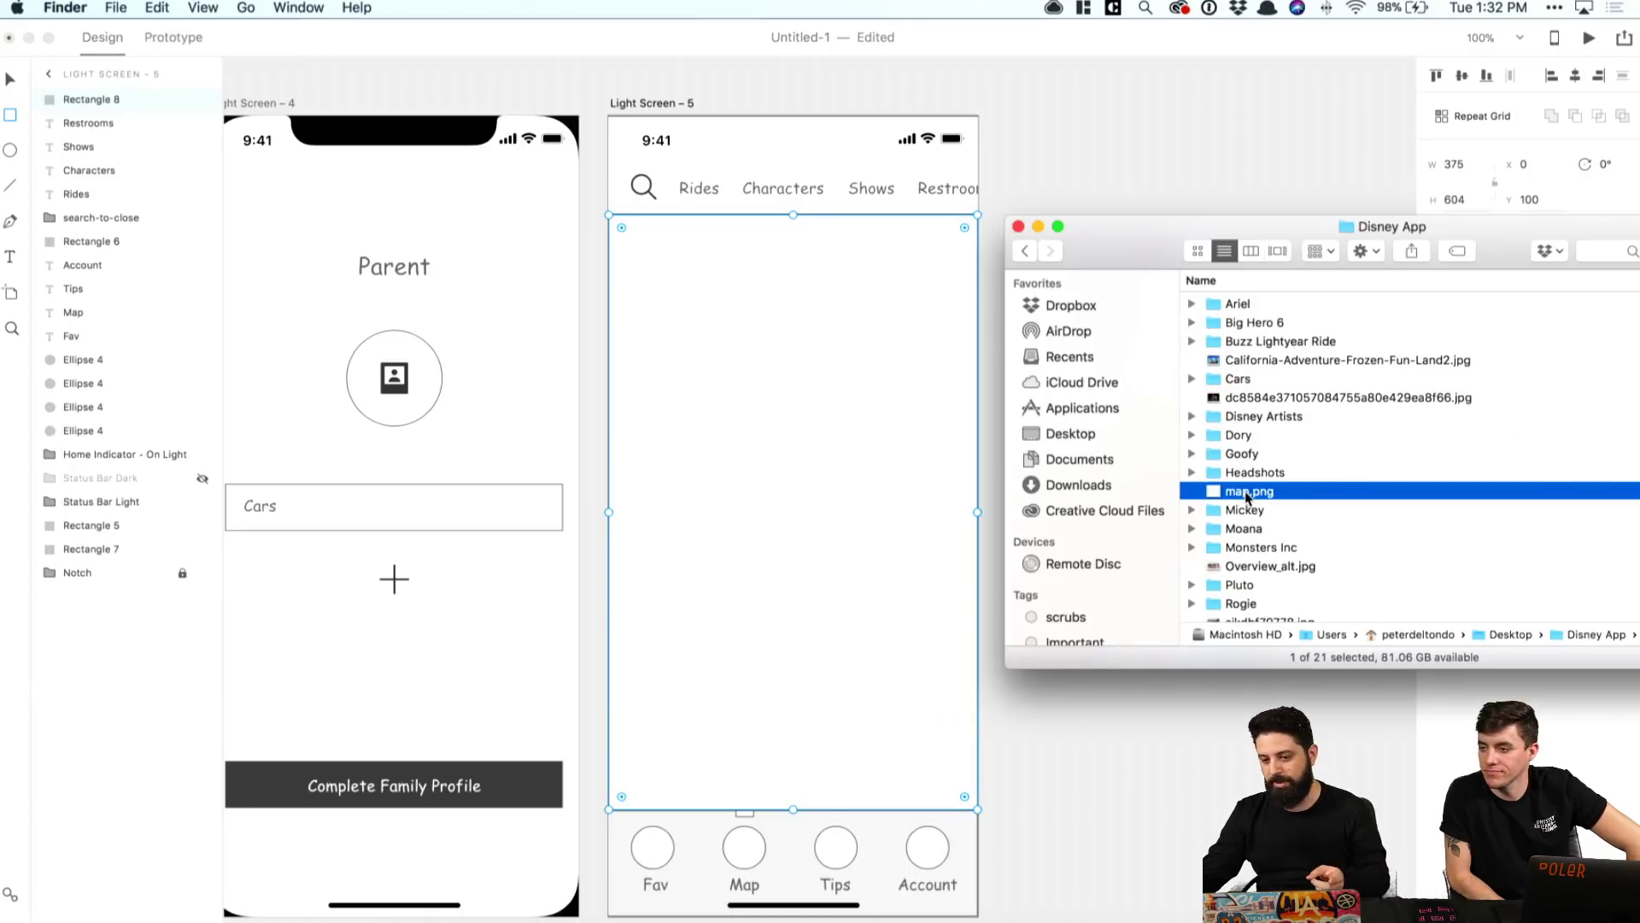
left_click_drag(1244, 490, 835, 432)
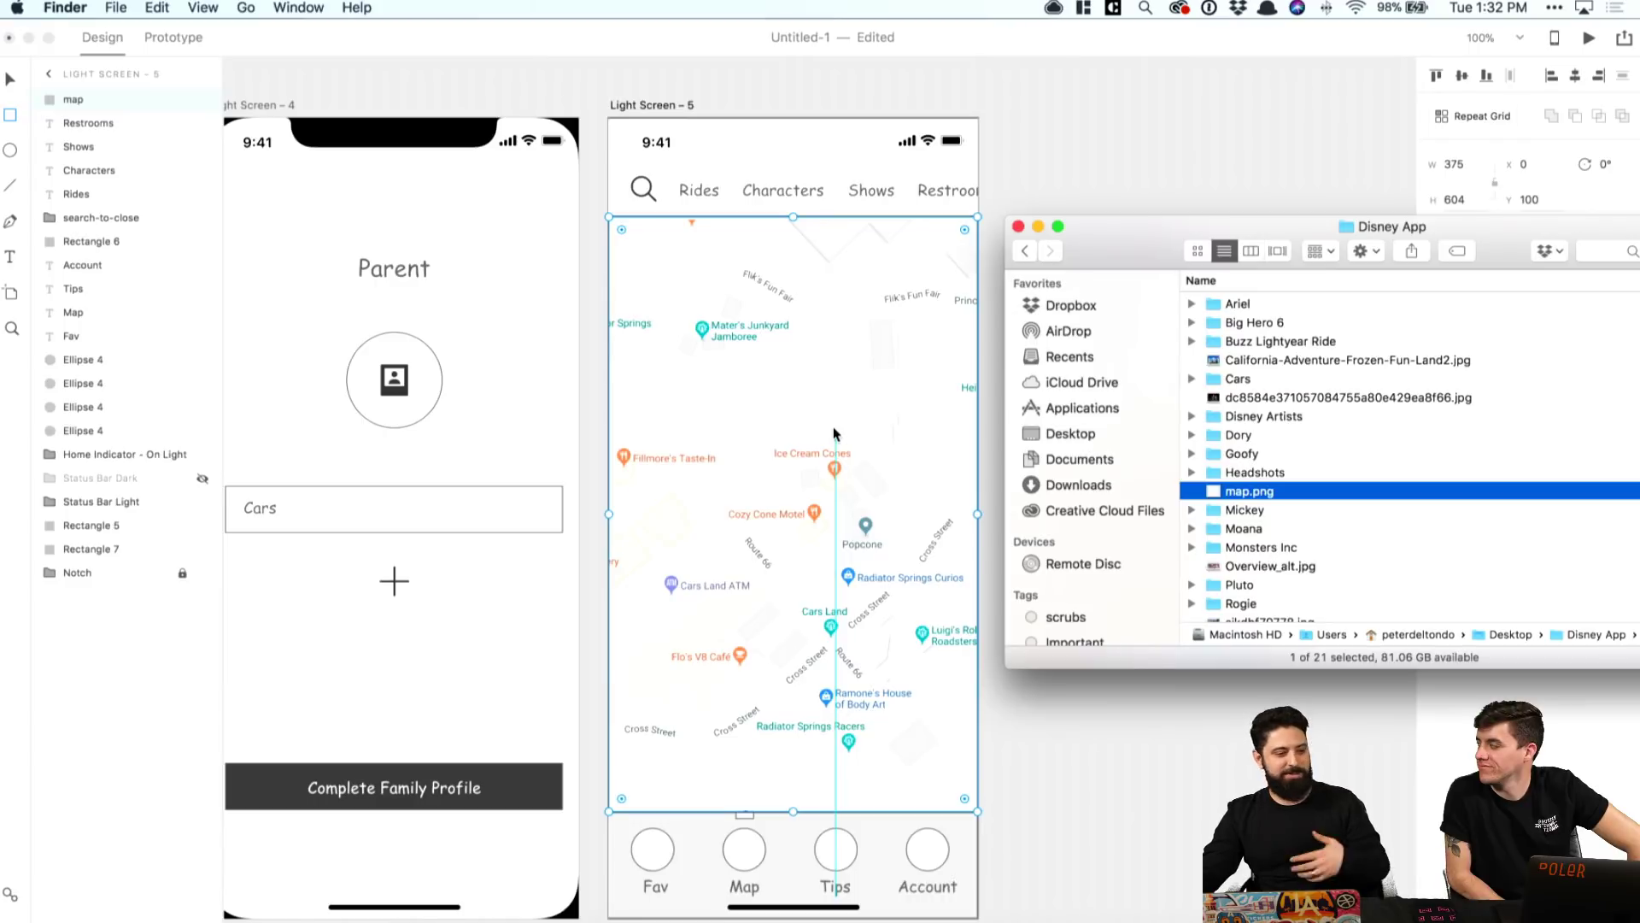
left_click_drag(835, 433, 826, 435)
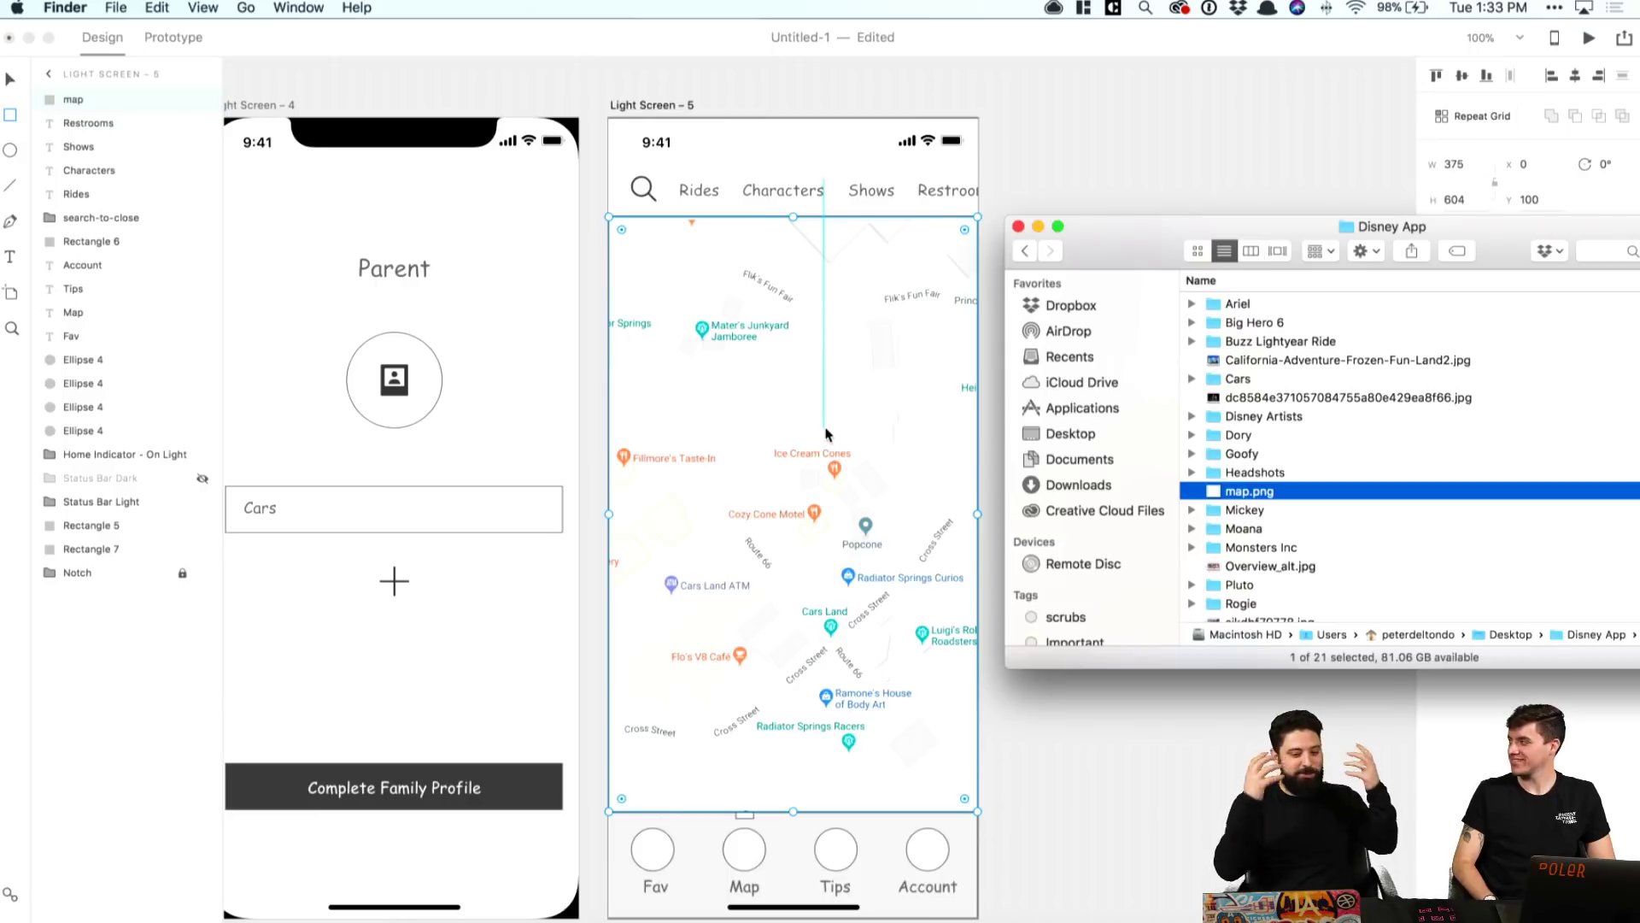
left_click(886, 425)
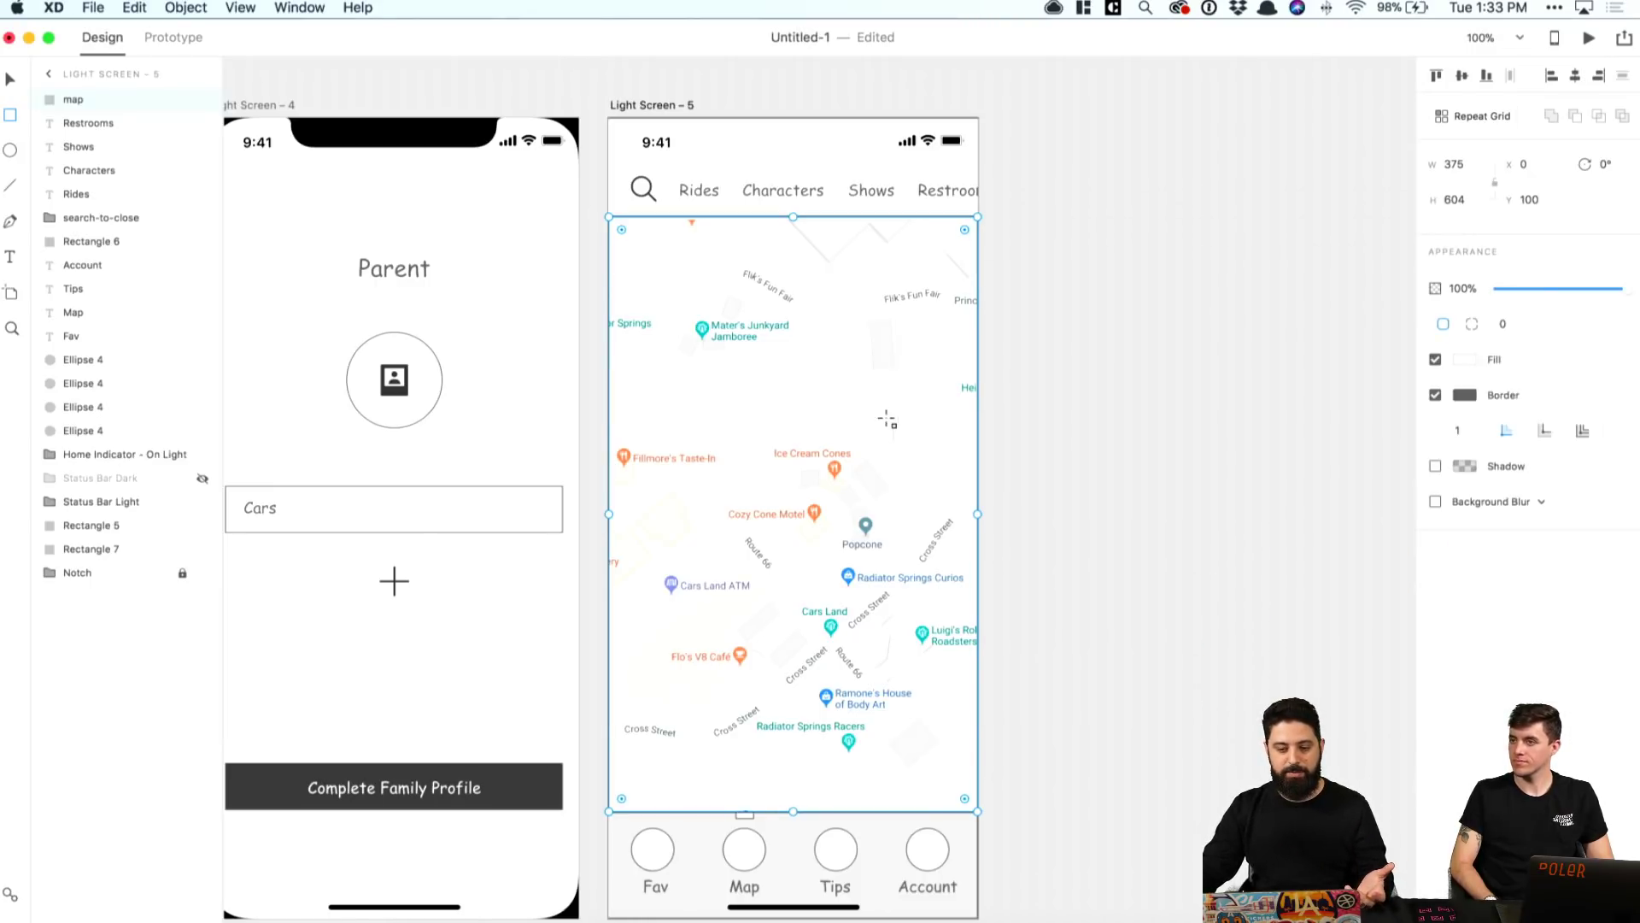
double_click(816, 504)
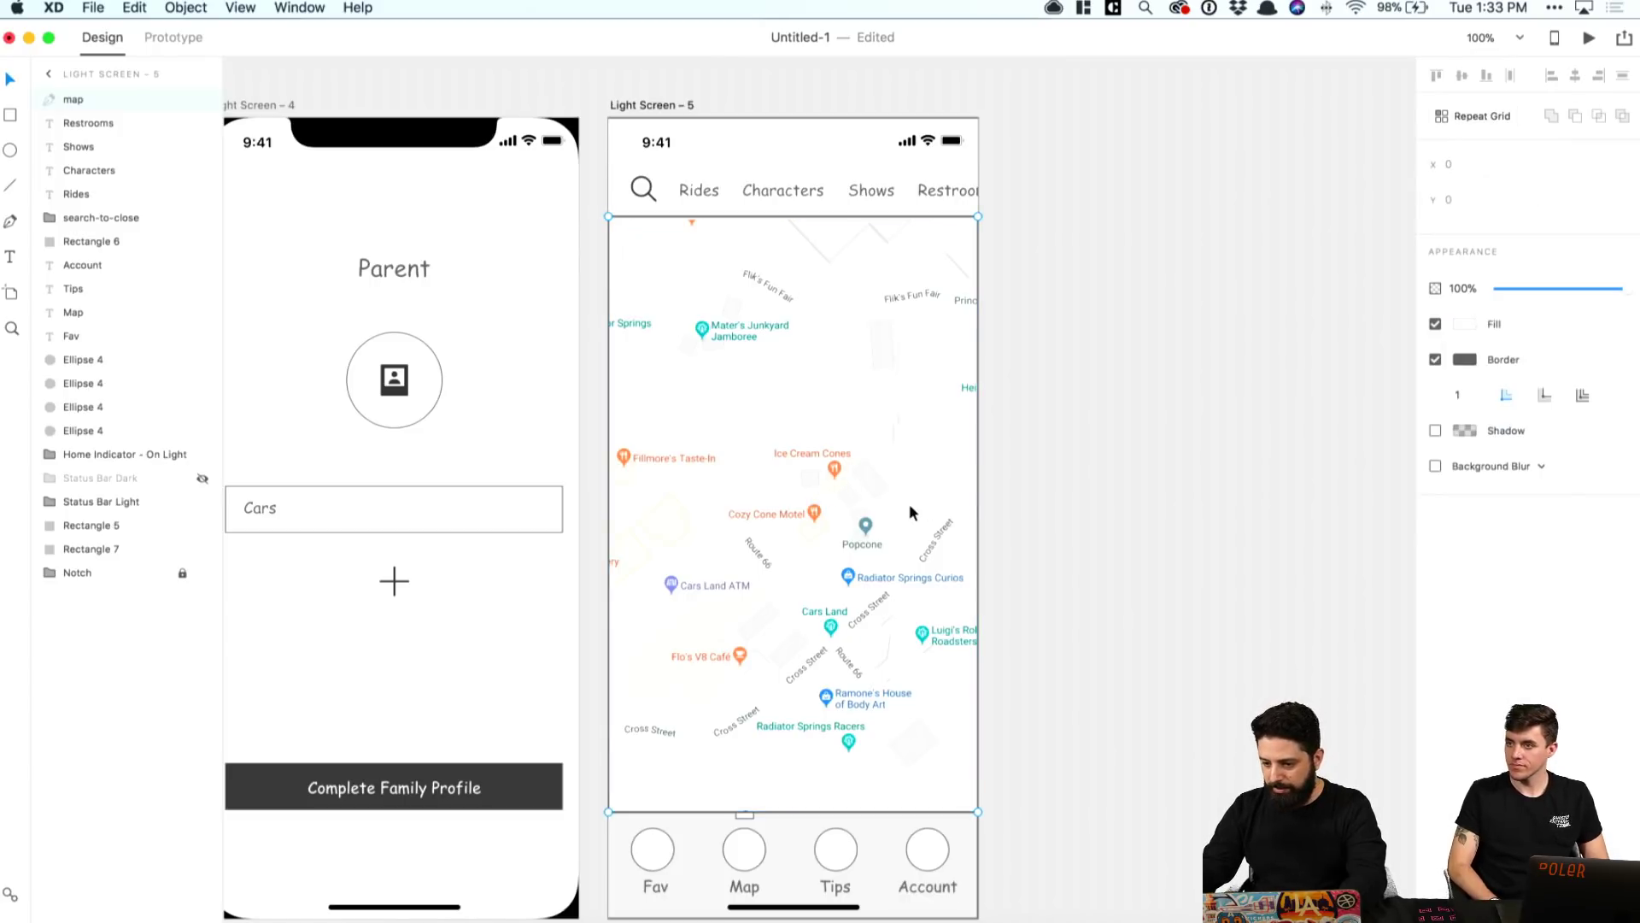
key("Escape")
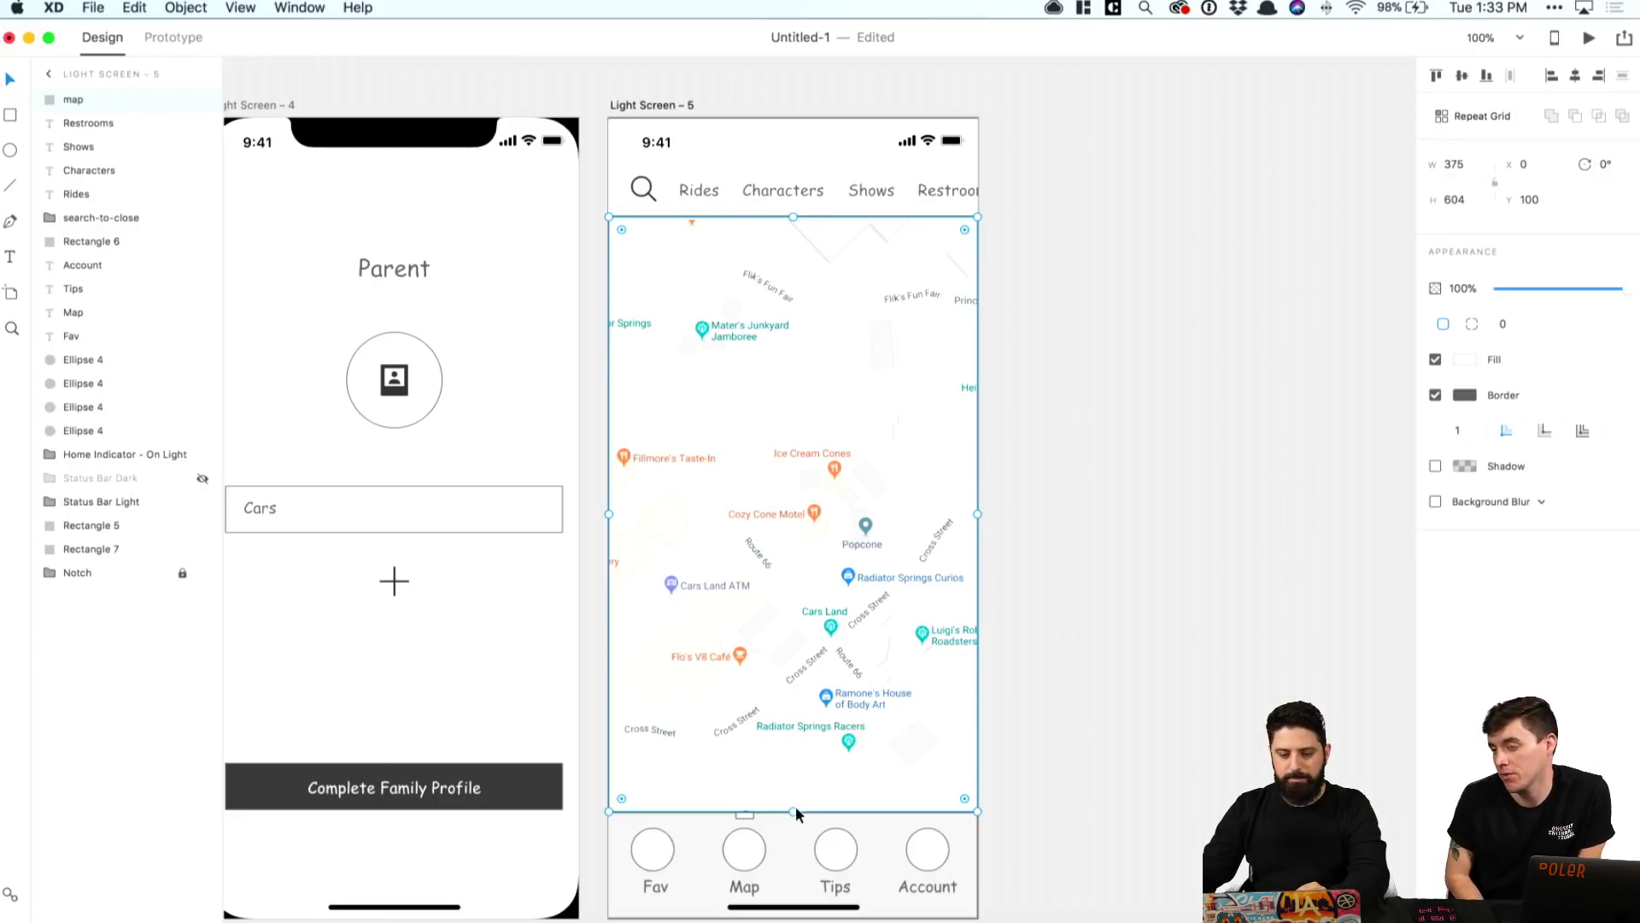
mouse_move(795, 813)
left_mouse_down()
mouse_move(820, 560)
mouse_move(820, 813)
left_mouse_up()
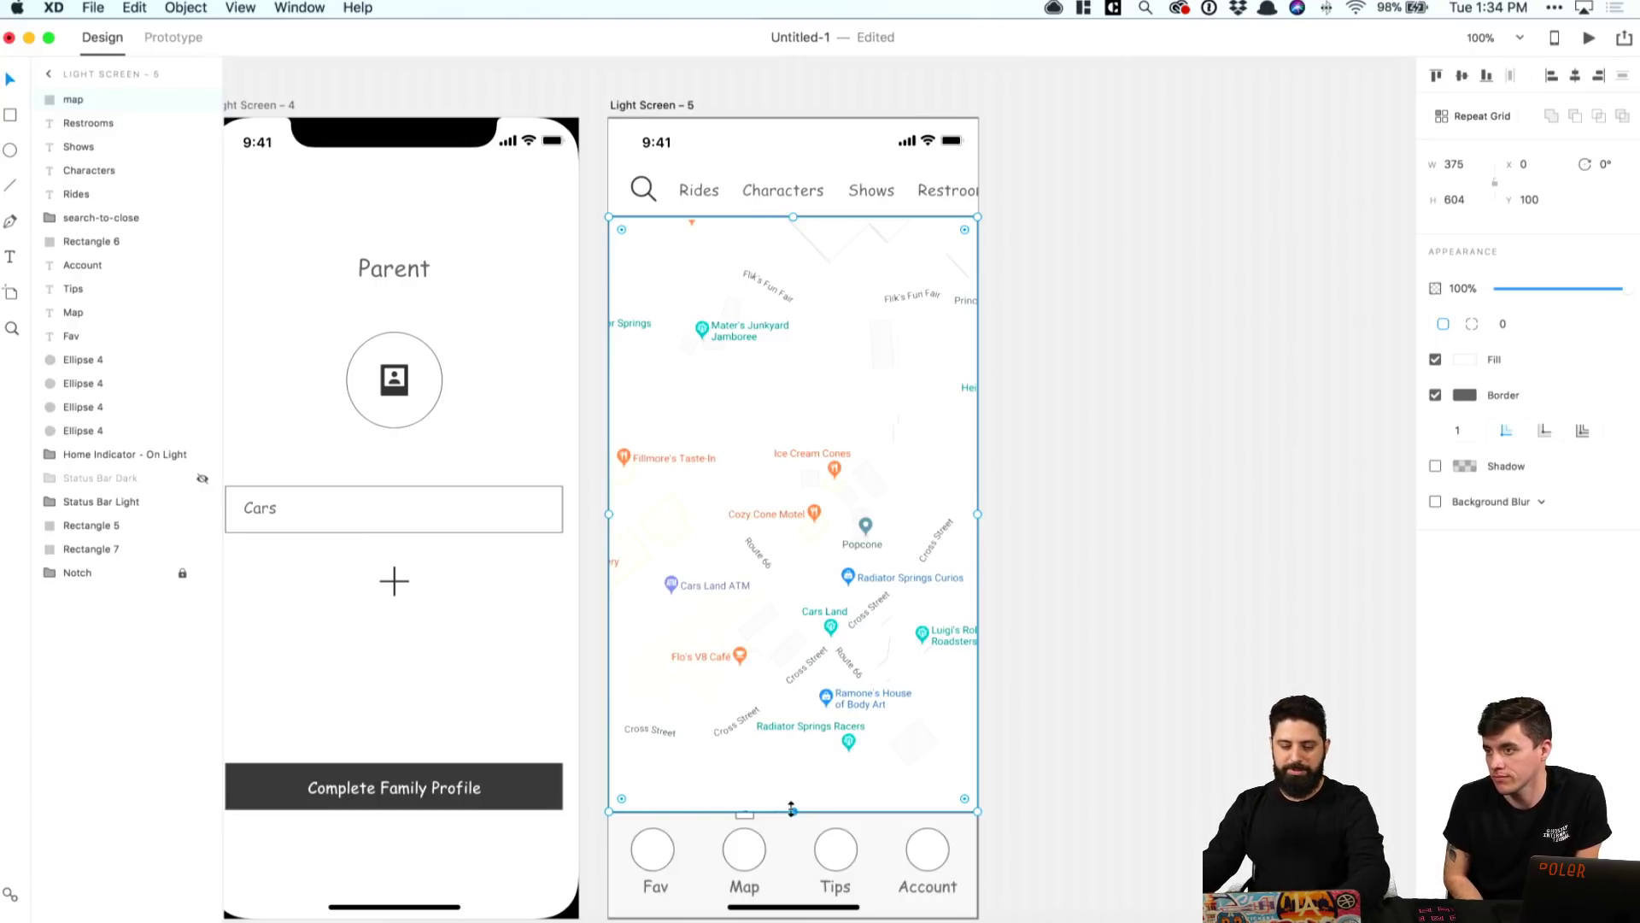
left_click_drag(793, 811, 827, 812)
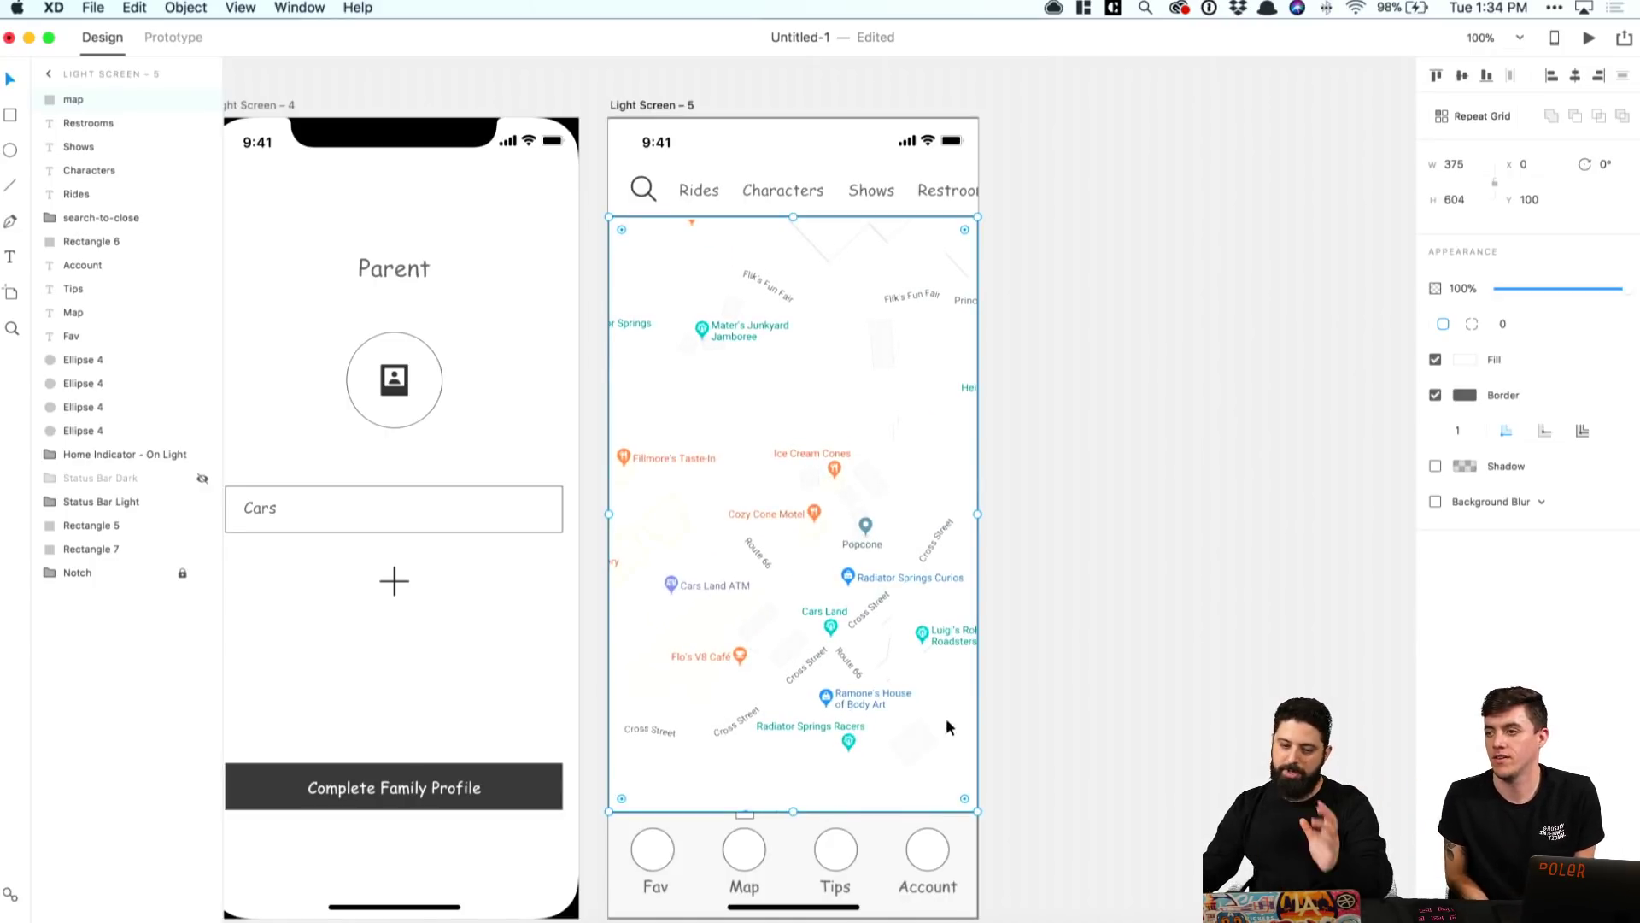
left_click(1016, 672)
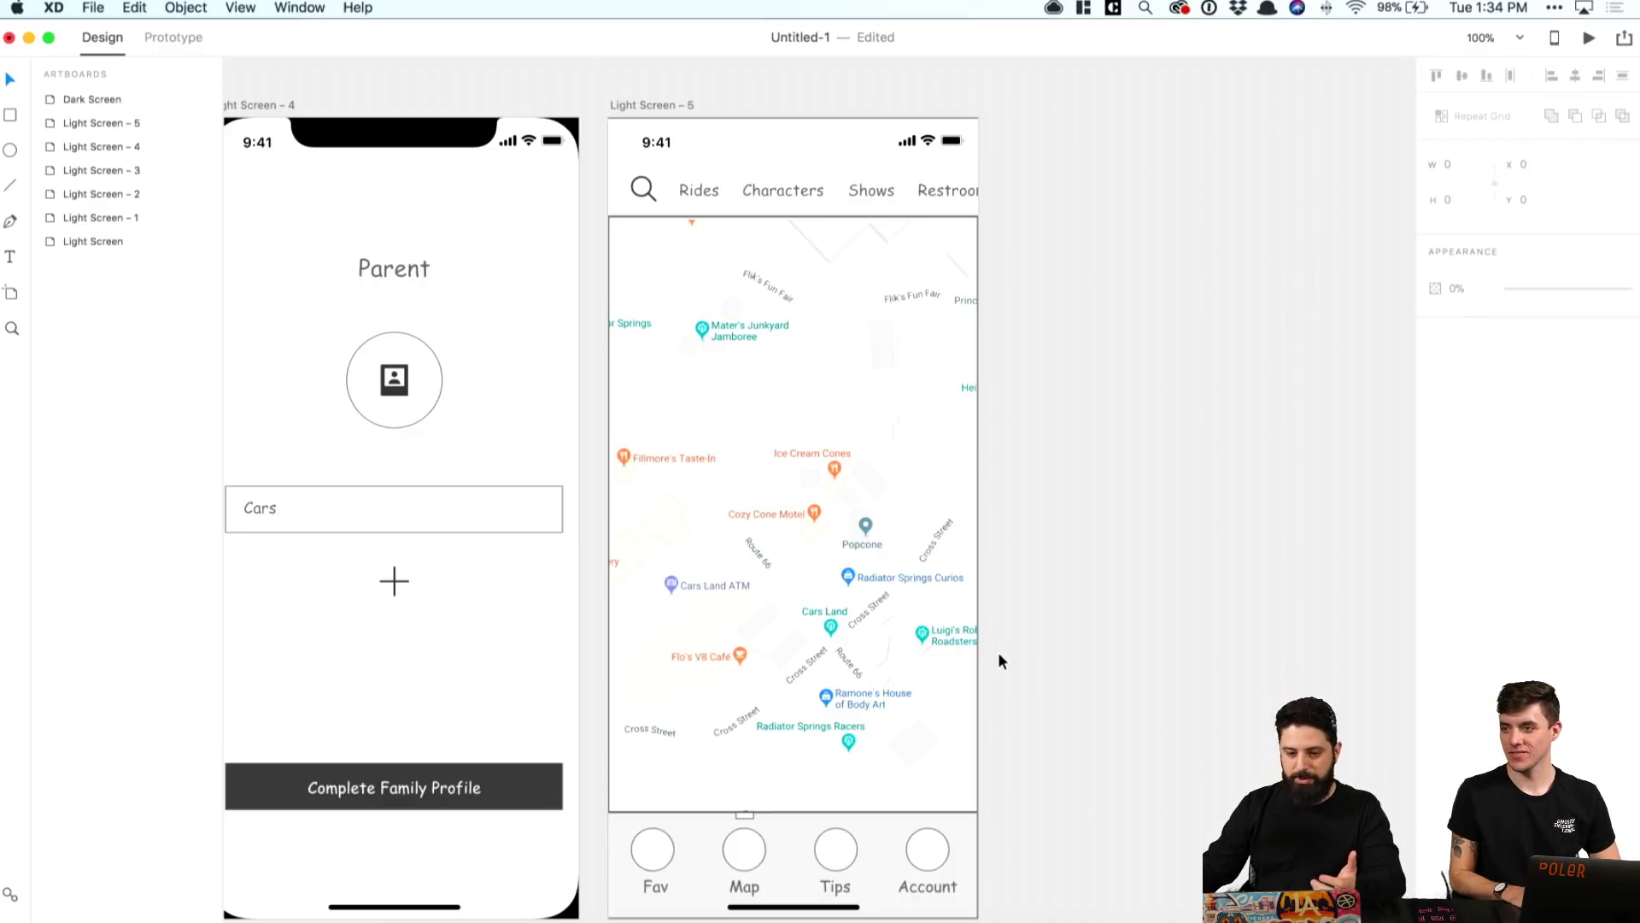
Step: Duplicate the small marker rectangle above the Map item and place the copy on the header's lower edge under Rides
left_click(708, 196)
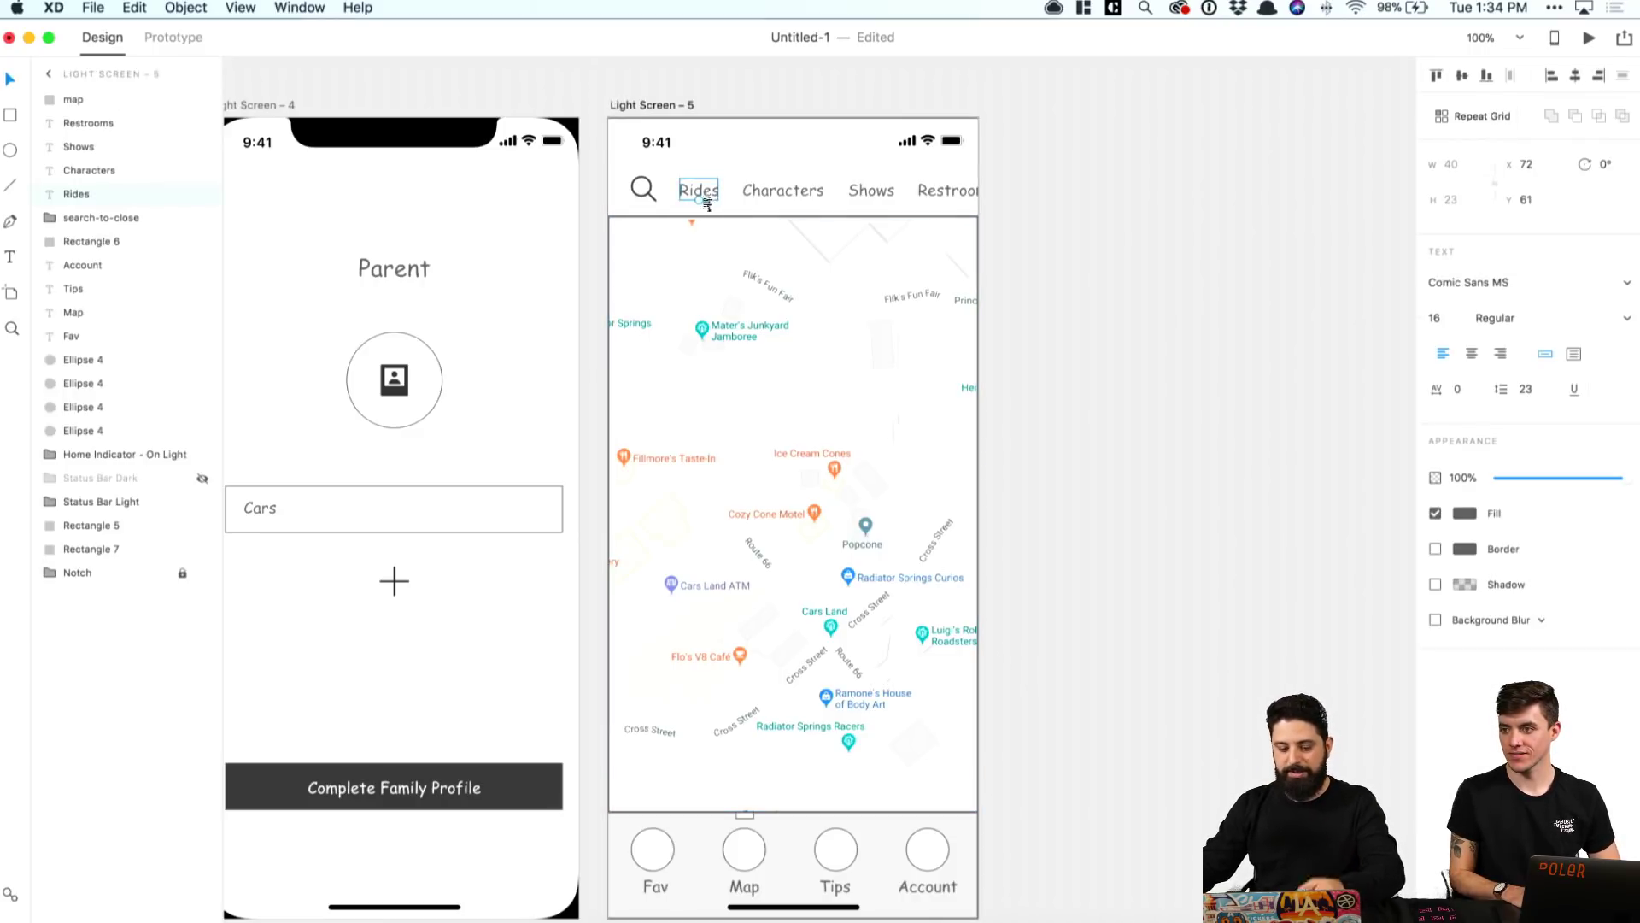
left_click(748, 812)
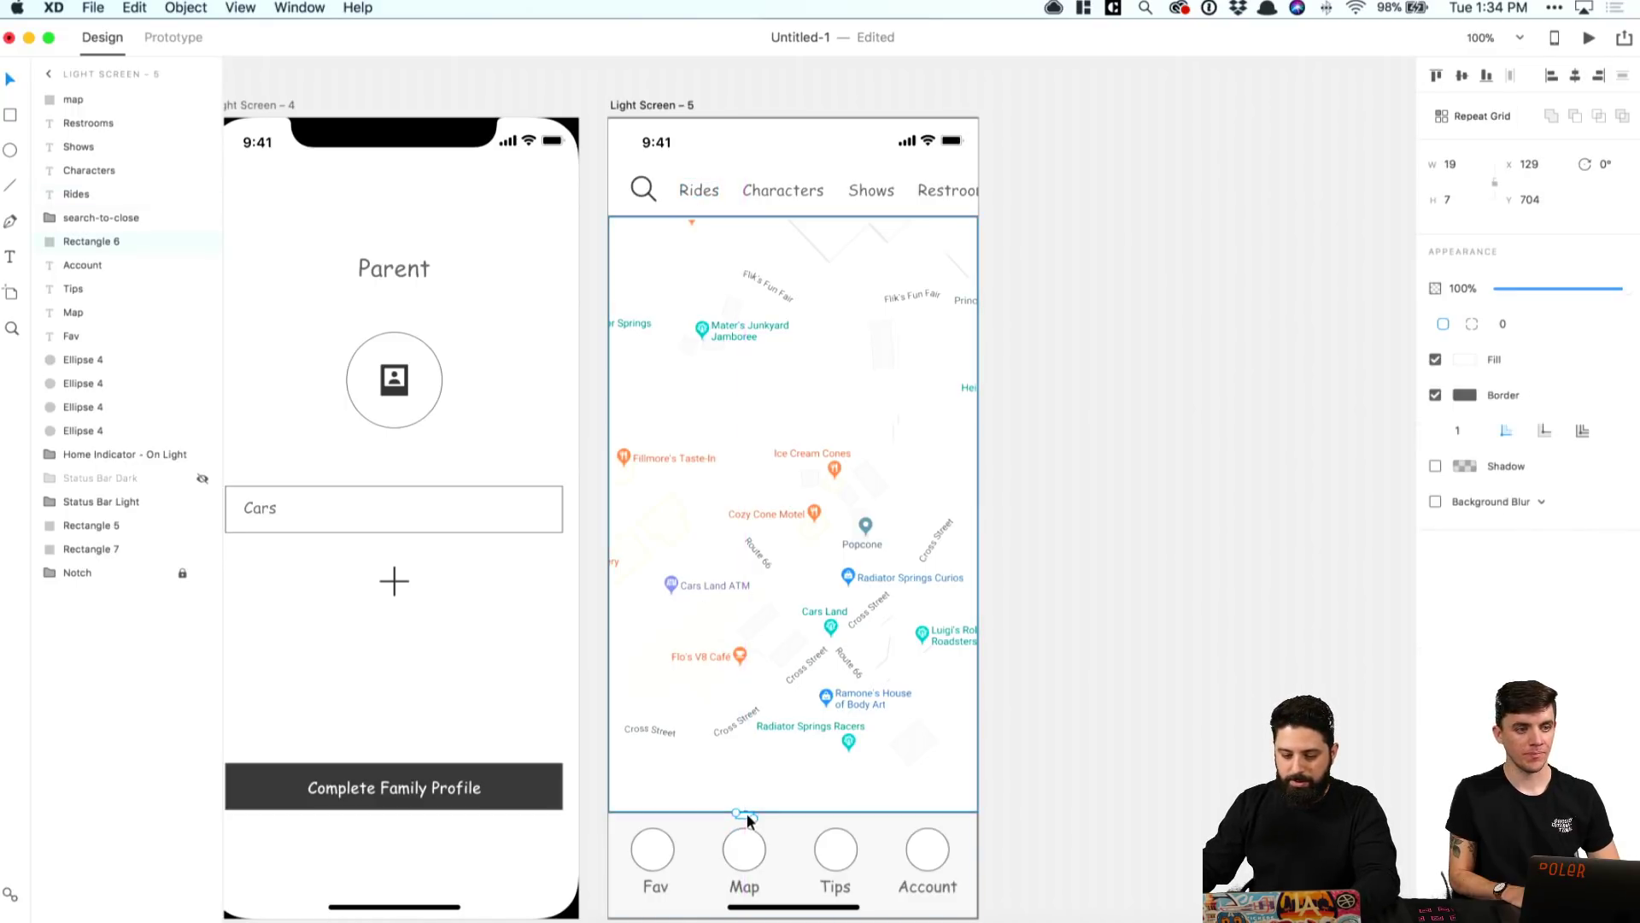
left_click_drag(745, 790, 722, 584)
key("super+z")
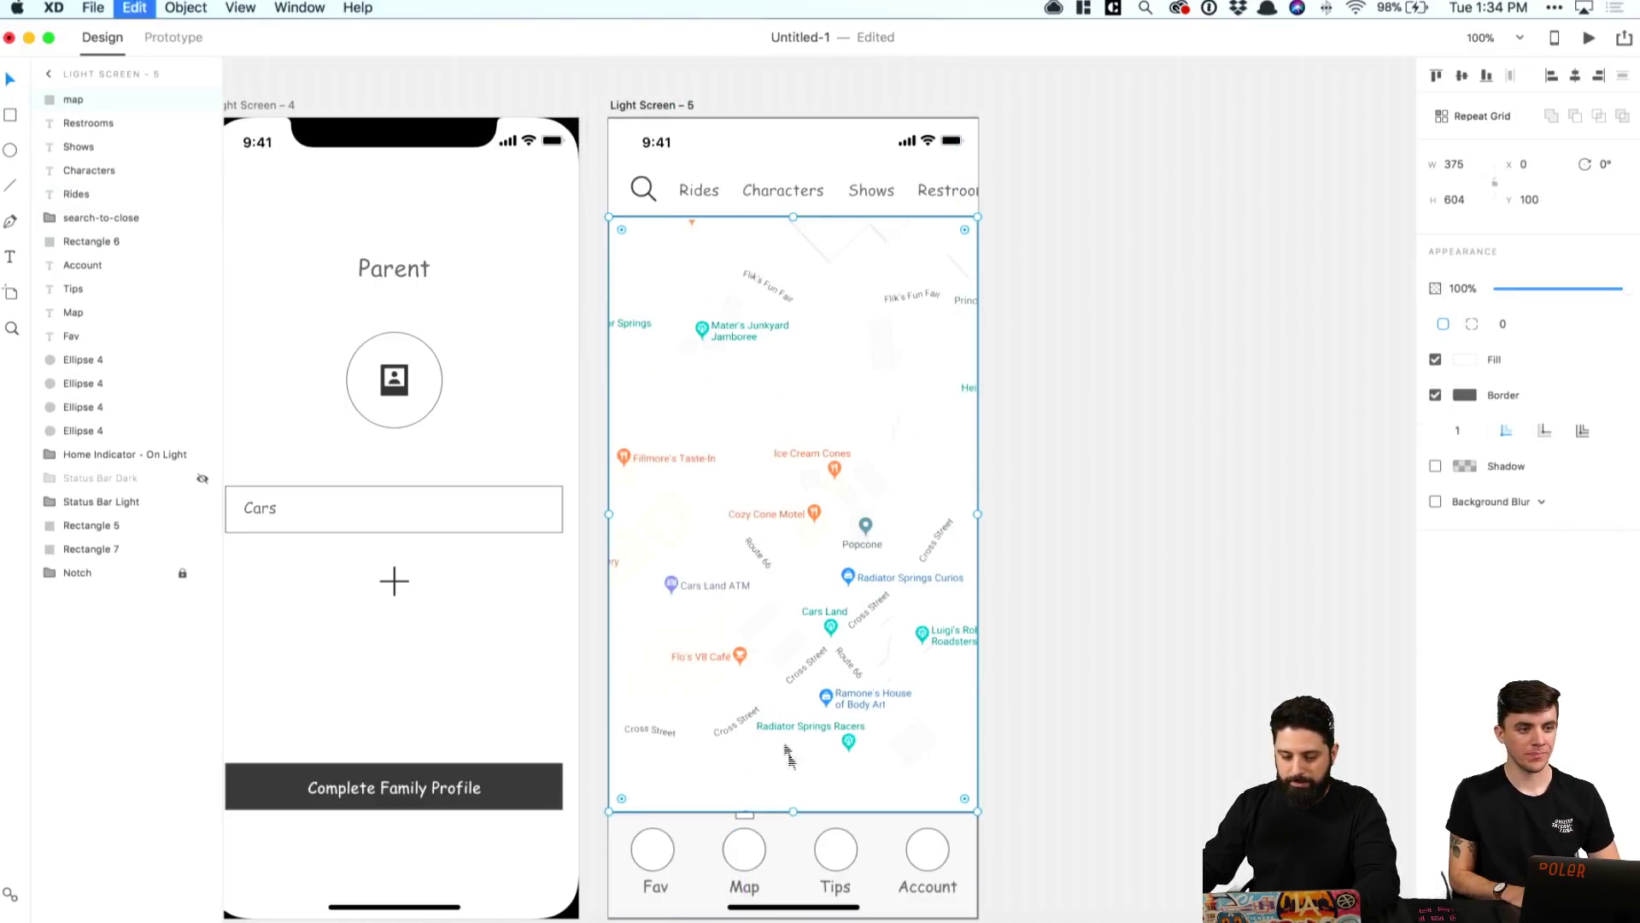
left_click(740, 815)
left_click_drag(740, 813, 700, 214)
left_click(1242, 254)
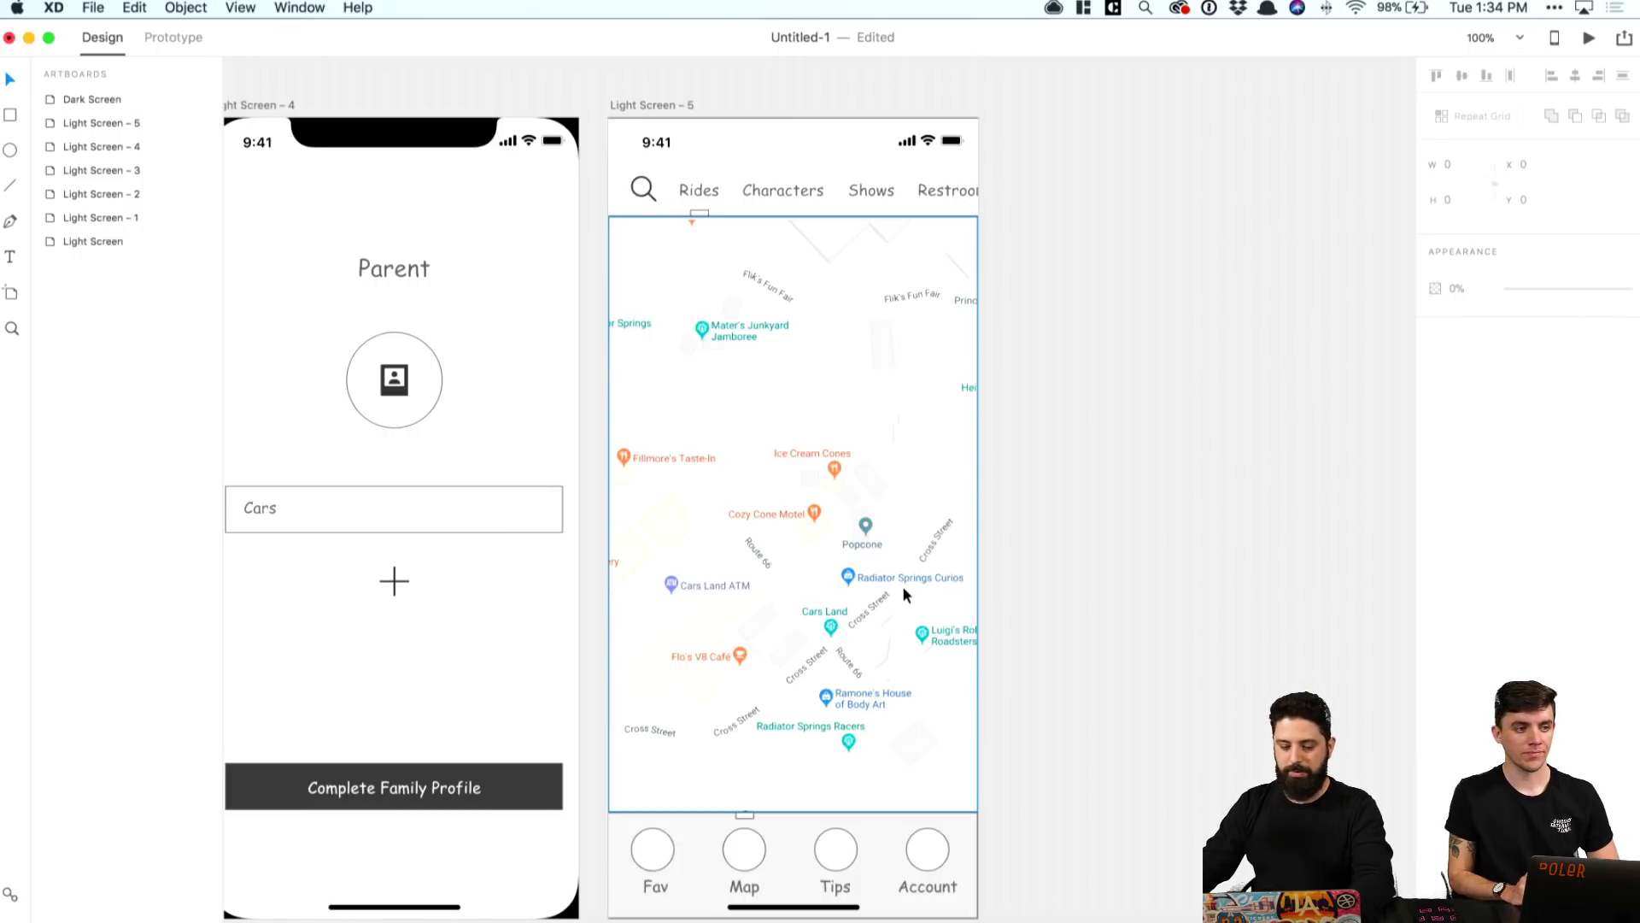
Step: Draw a rectangle about 60 × 55 on the map, just above the Radiator Springs Racers label
key("r")
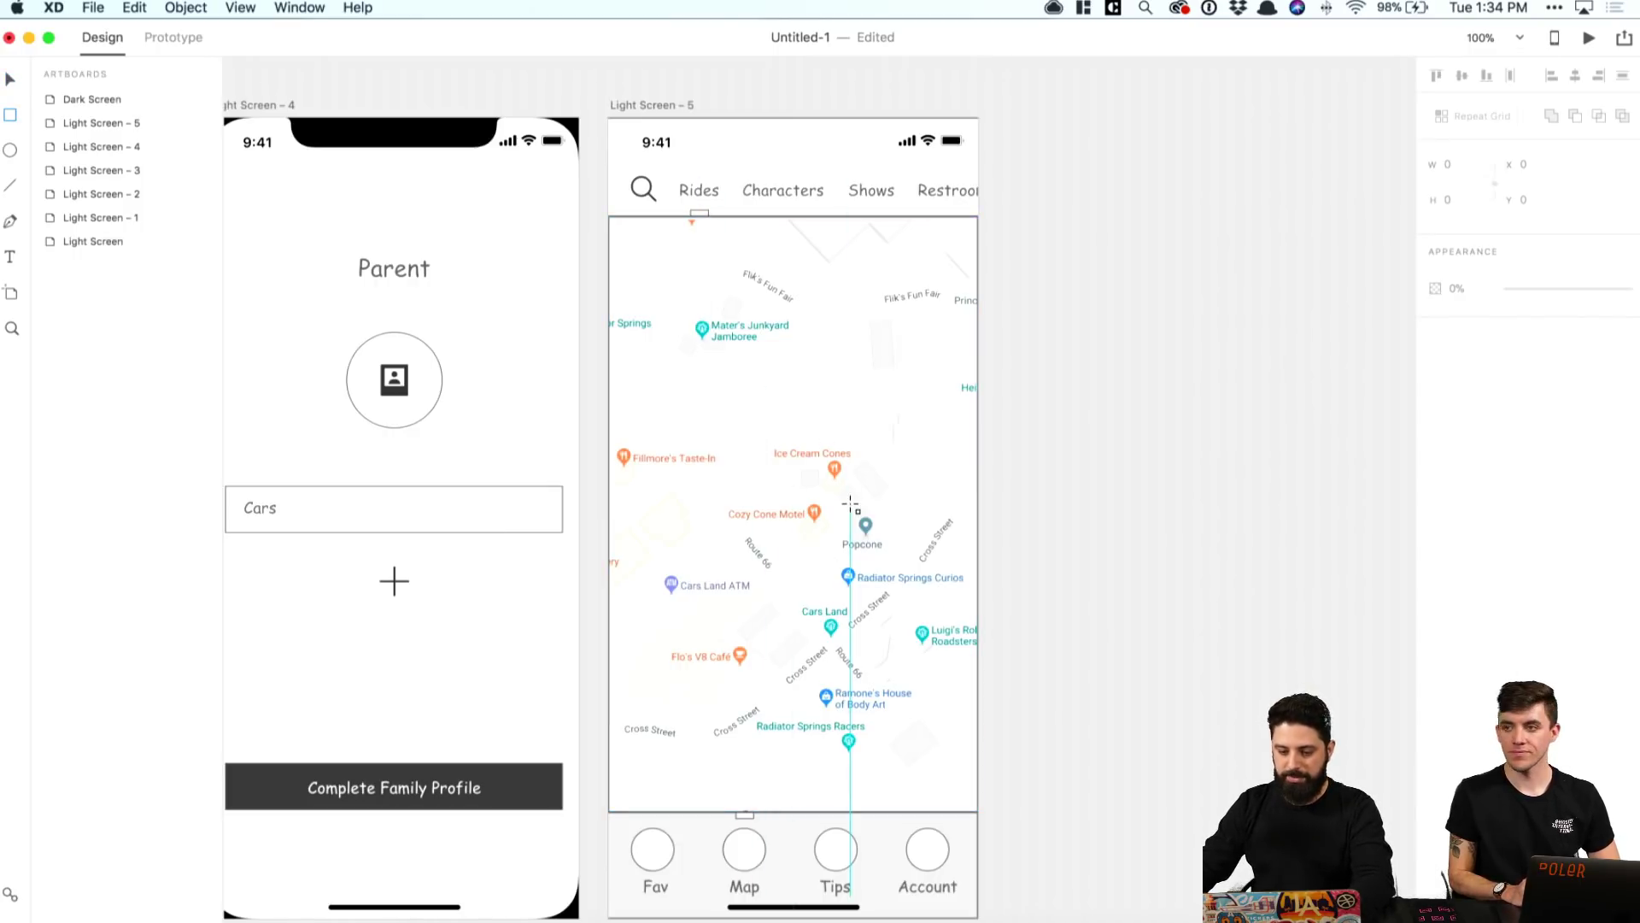
mouse_move(834, 665)
left_mouse_down()
mouse_move(893, 718)
mouse_move(855, 682)
left_mouse_up()
key("v")
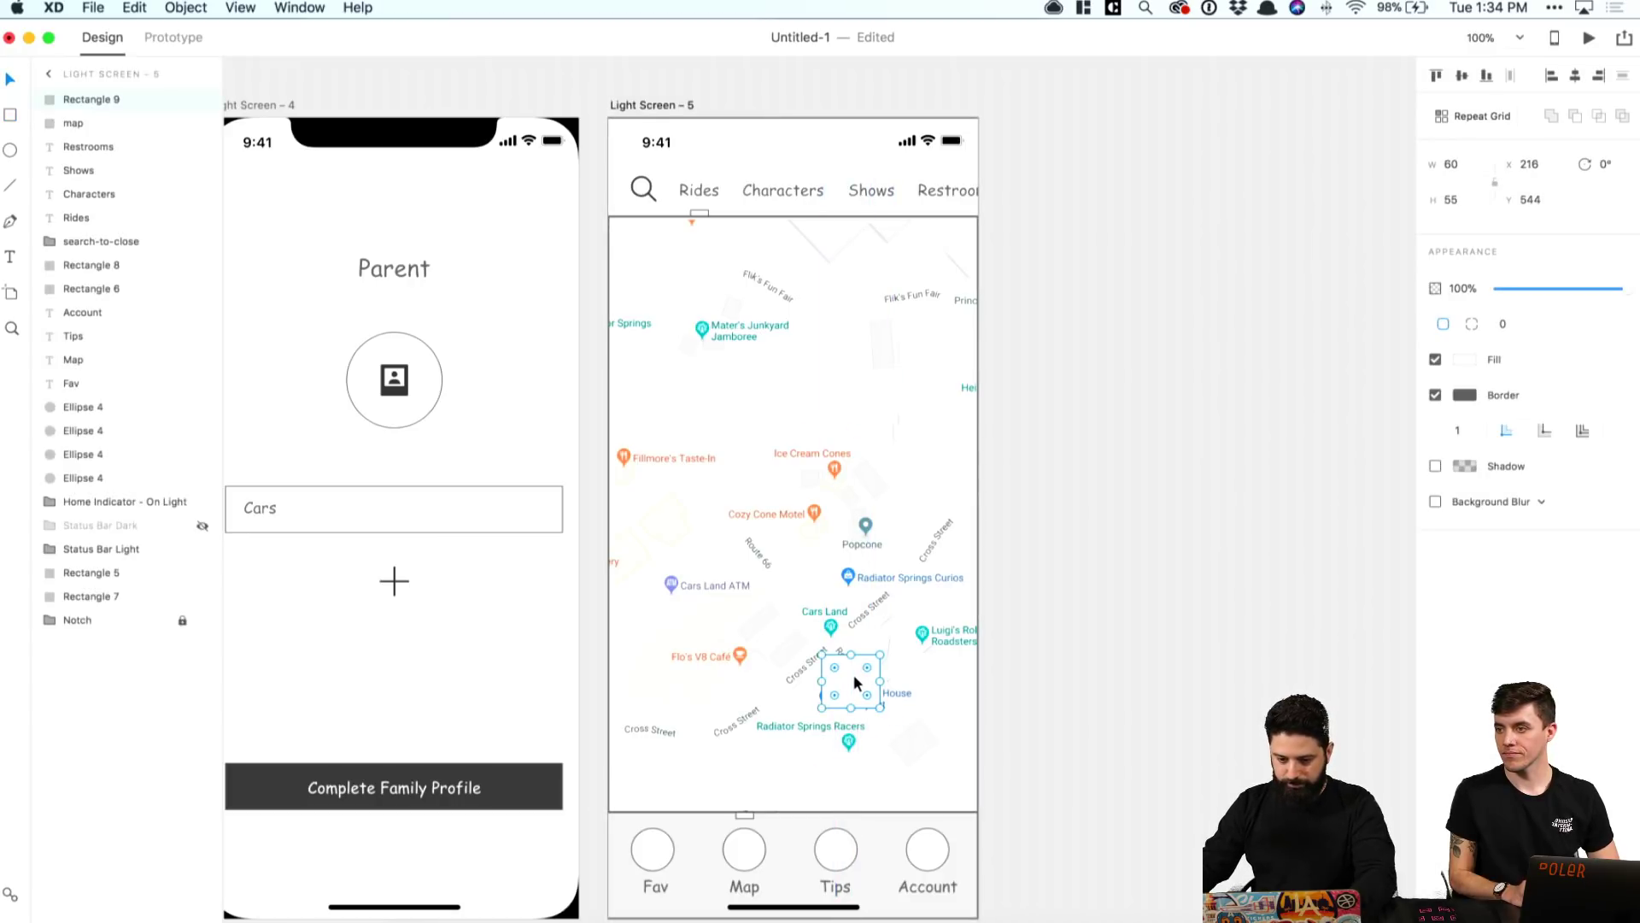
Step: Add a second, smaller rectangle about 19 × 17 straddling the lower edge of the box on the map
key("super+equal")
scroll(855, 683, "down", 5)
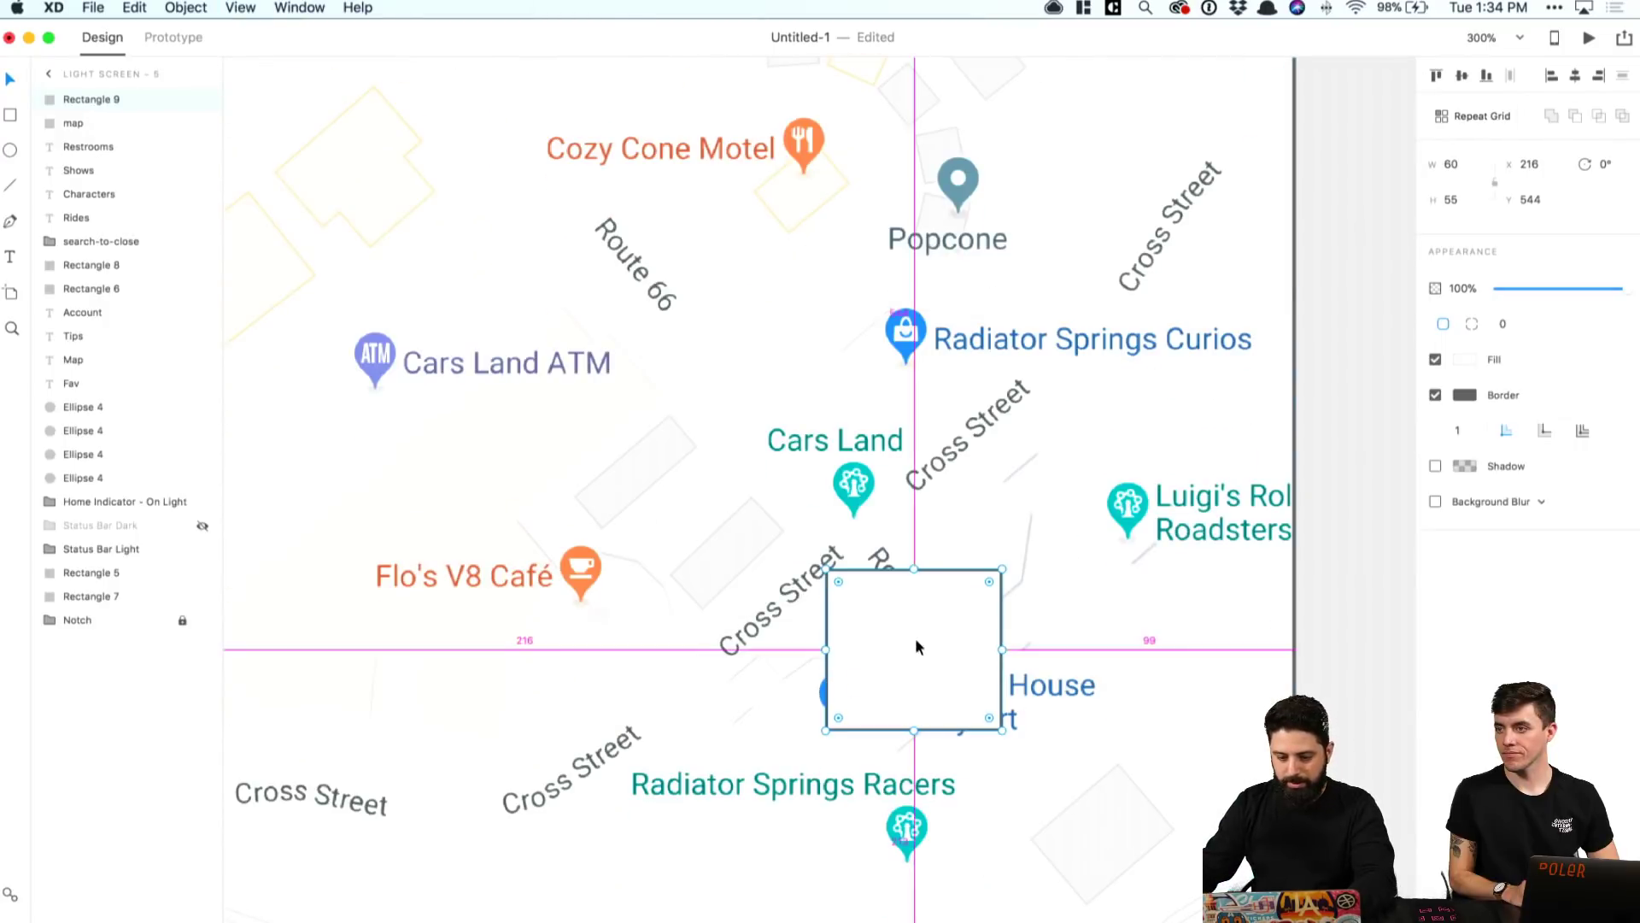
left_click_drag(915, 644, 885, 710)
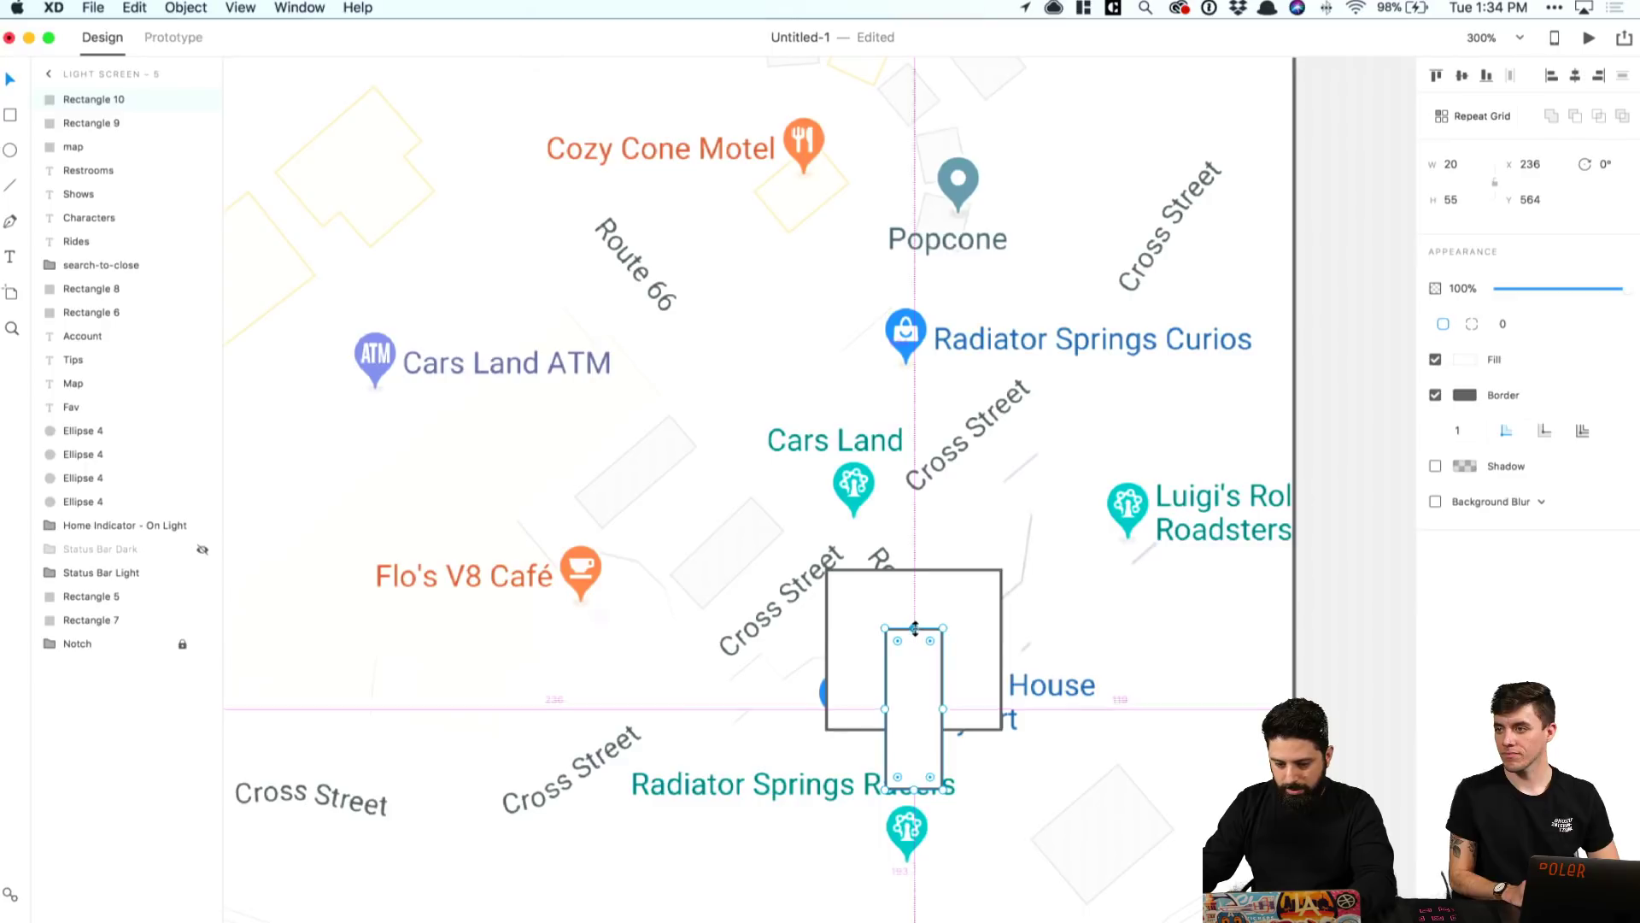
left_click_drag(915, 629, 917, 667)
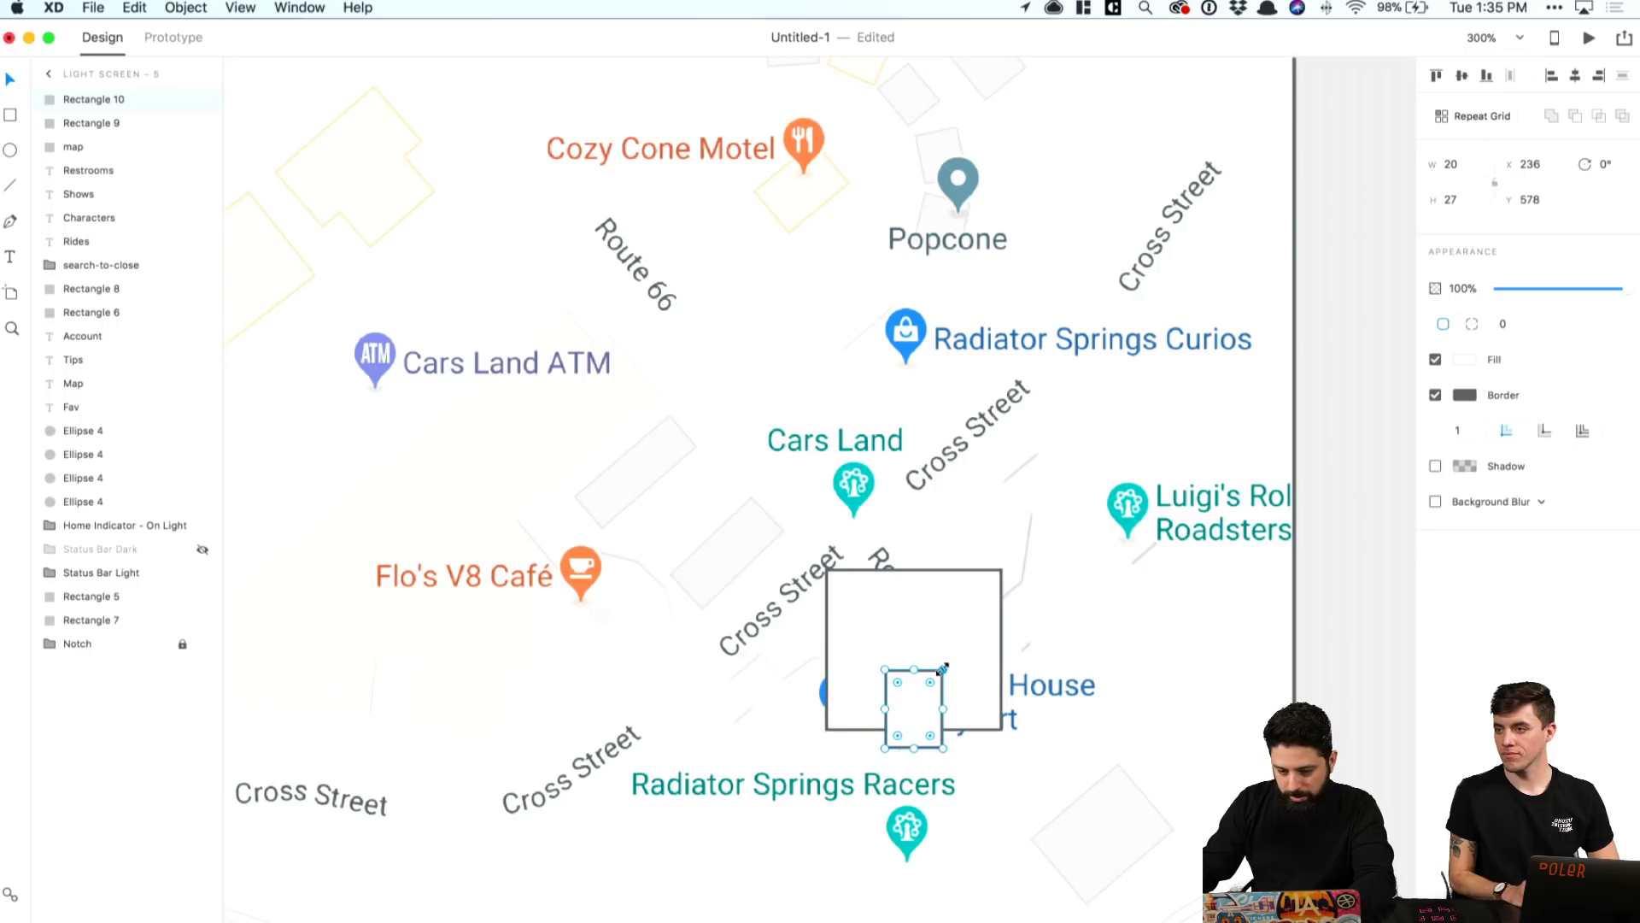
left_click_drag(943, 670, 942, 697)
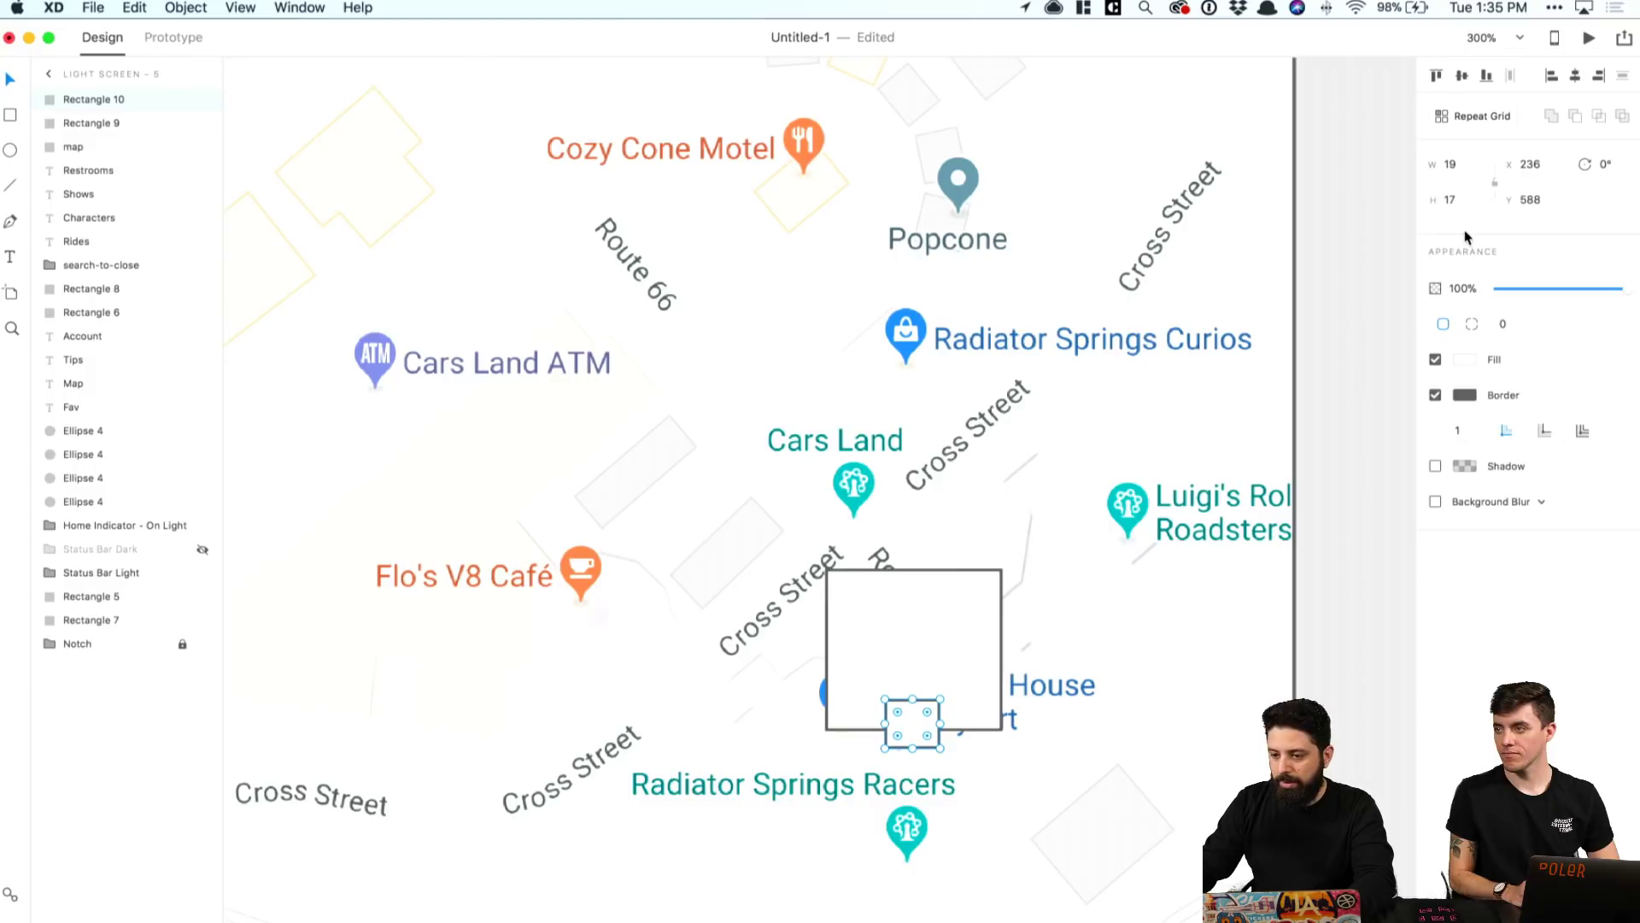
Step: Set the small rectangle's width and height to 16
left_click(1468, 167)
type("16")
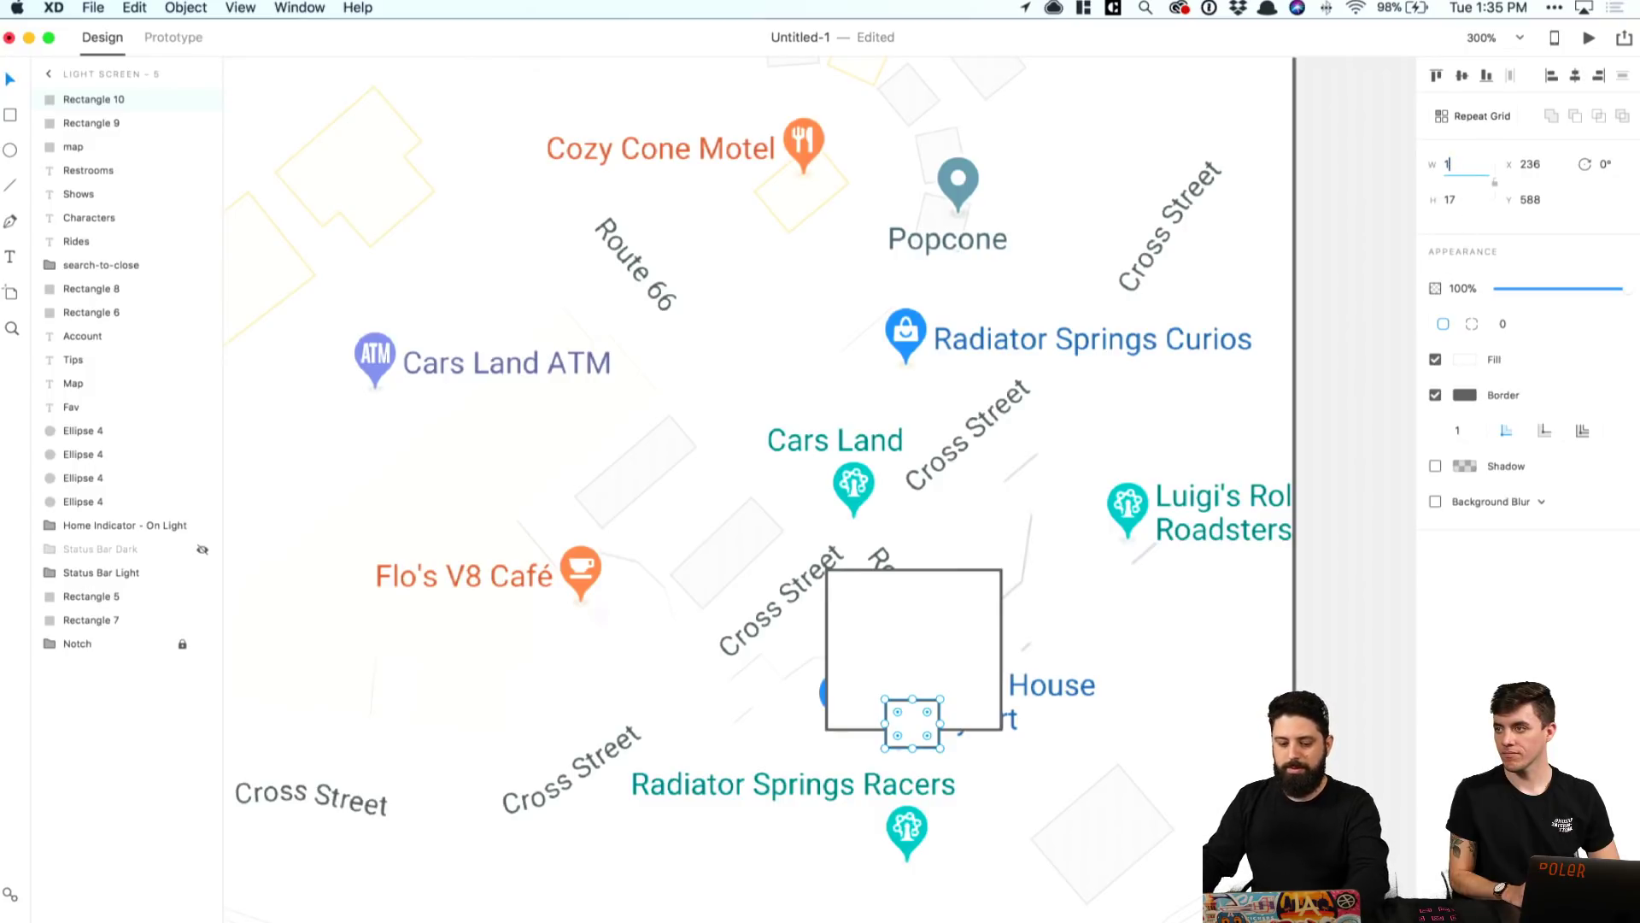
key("Tab")
type("16")
key("Return")
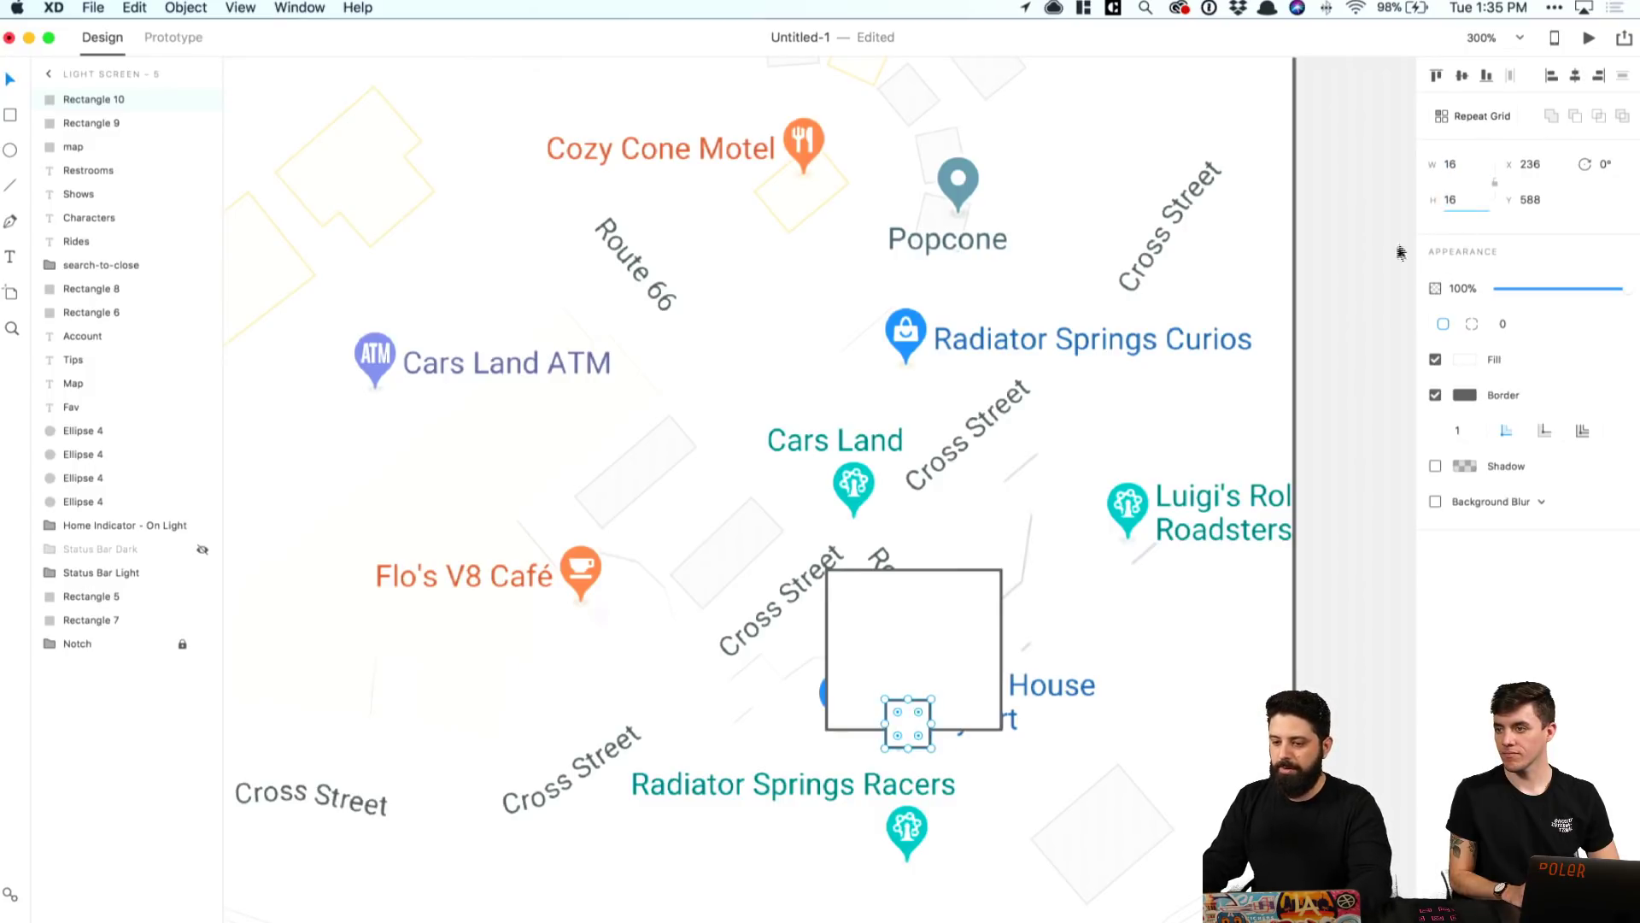
left_click(1029, 348)
Step: Rotate the small square into a diamond and center it on the lower edge of the larger box
left_click(911, 721)
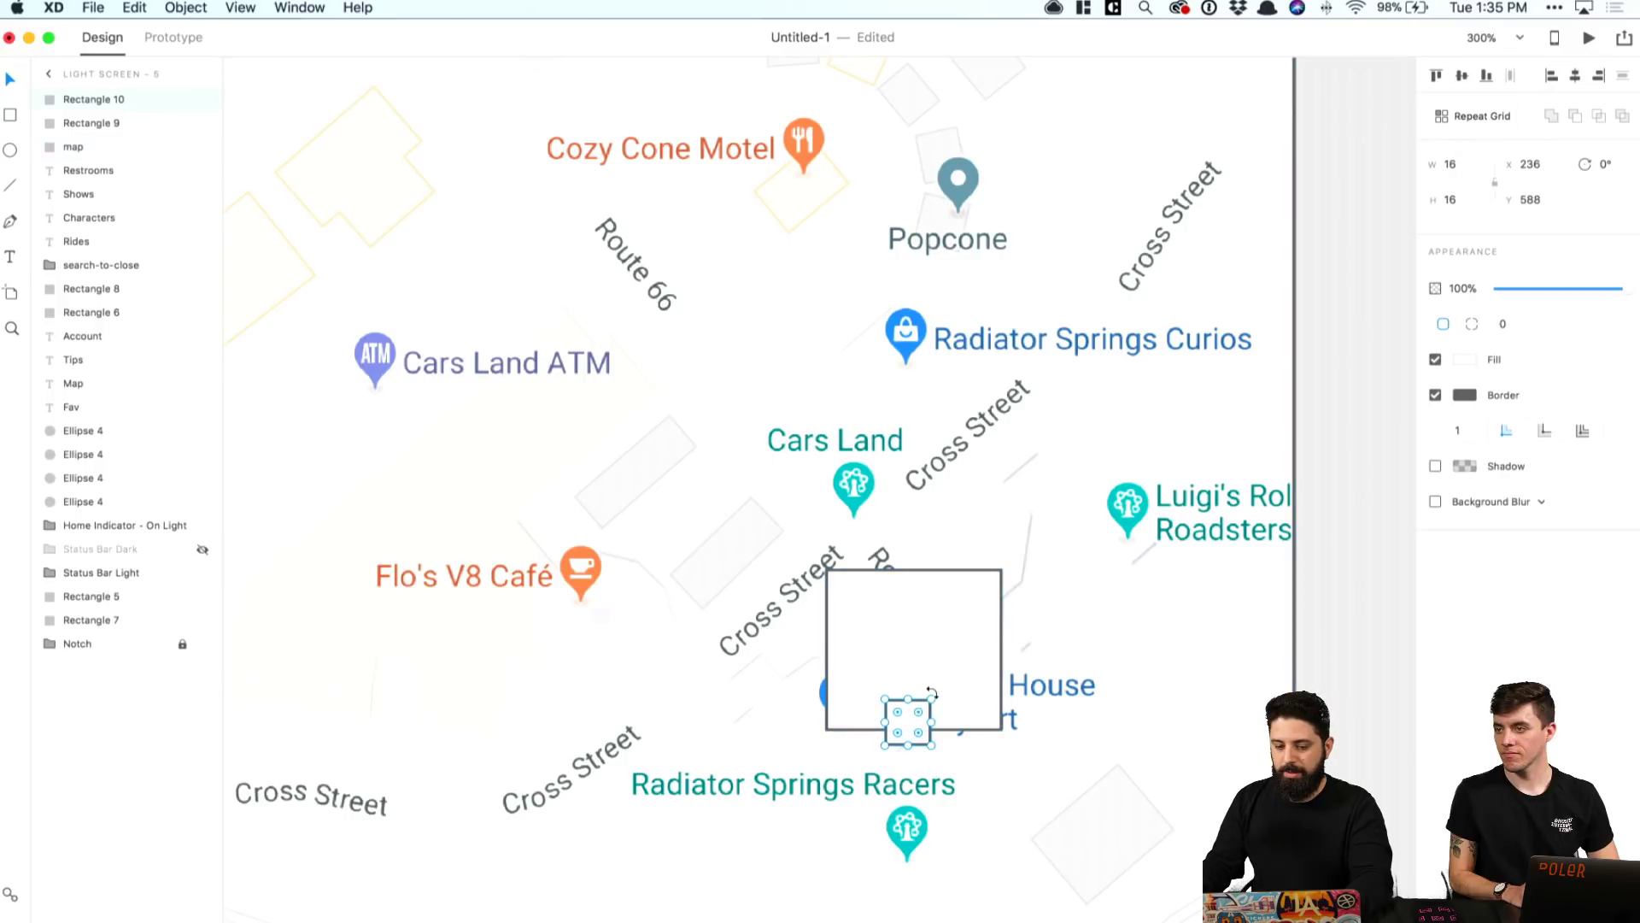
left_click_drag(922, 691, 913, 730)
left_click(1113, 665)
Step: Combine the diamond and the larger box into a single callout shape with a union
left_click(913, 732)
left_click(944, 671, "shift")
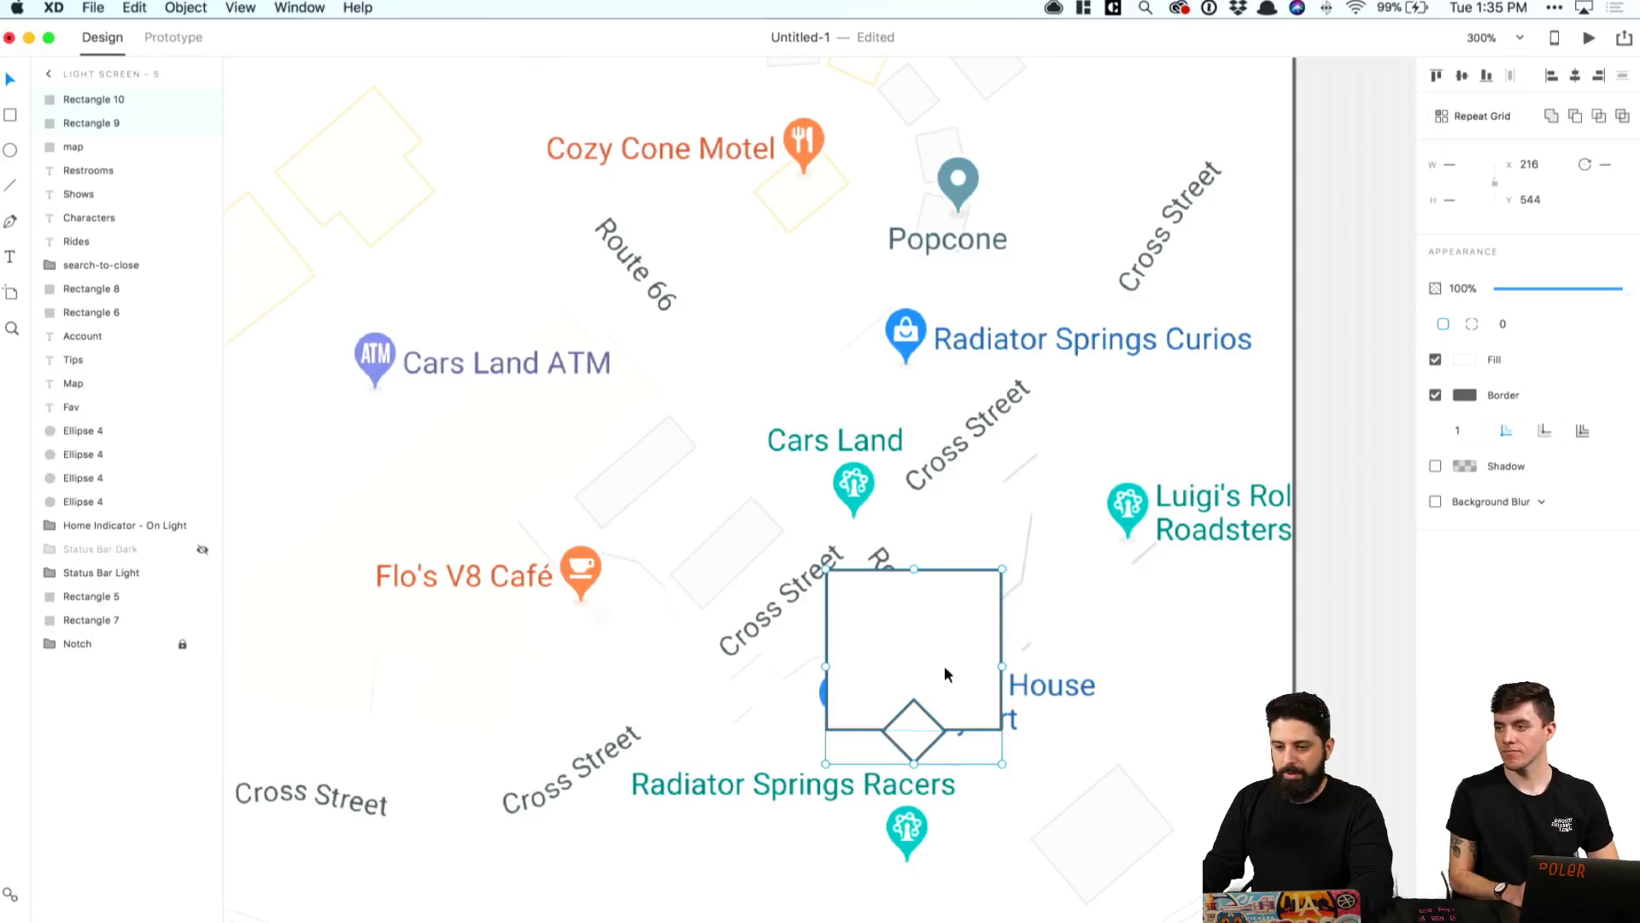
left_click(1551, 116)
left_click(1122, 381)
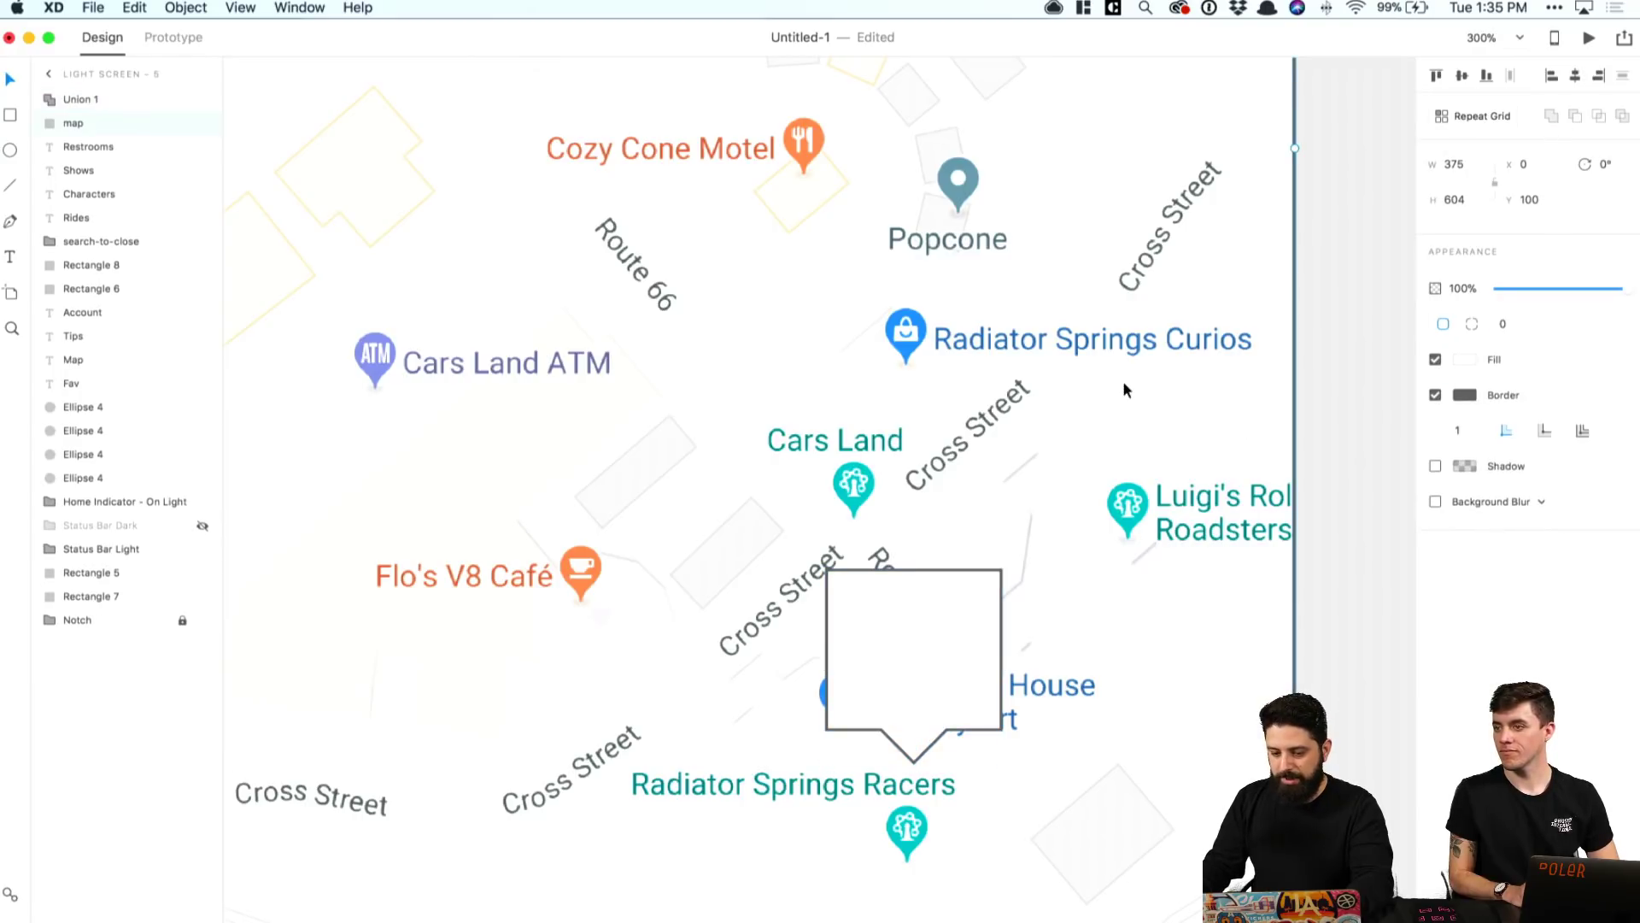
key("super+minus")
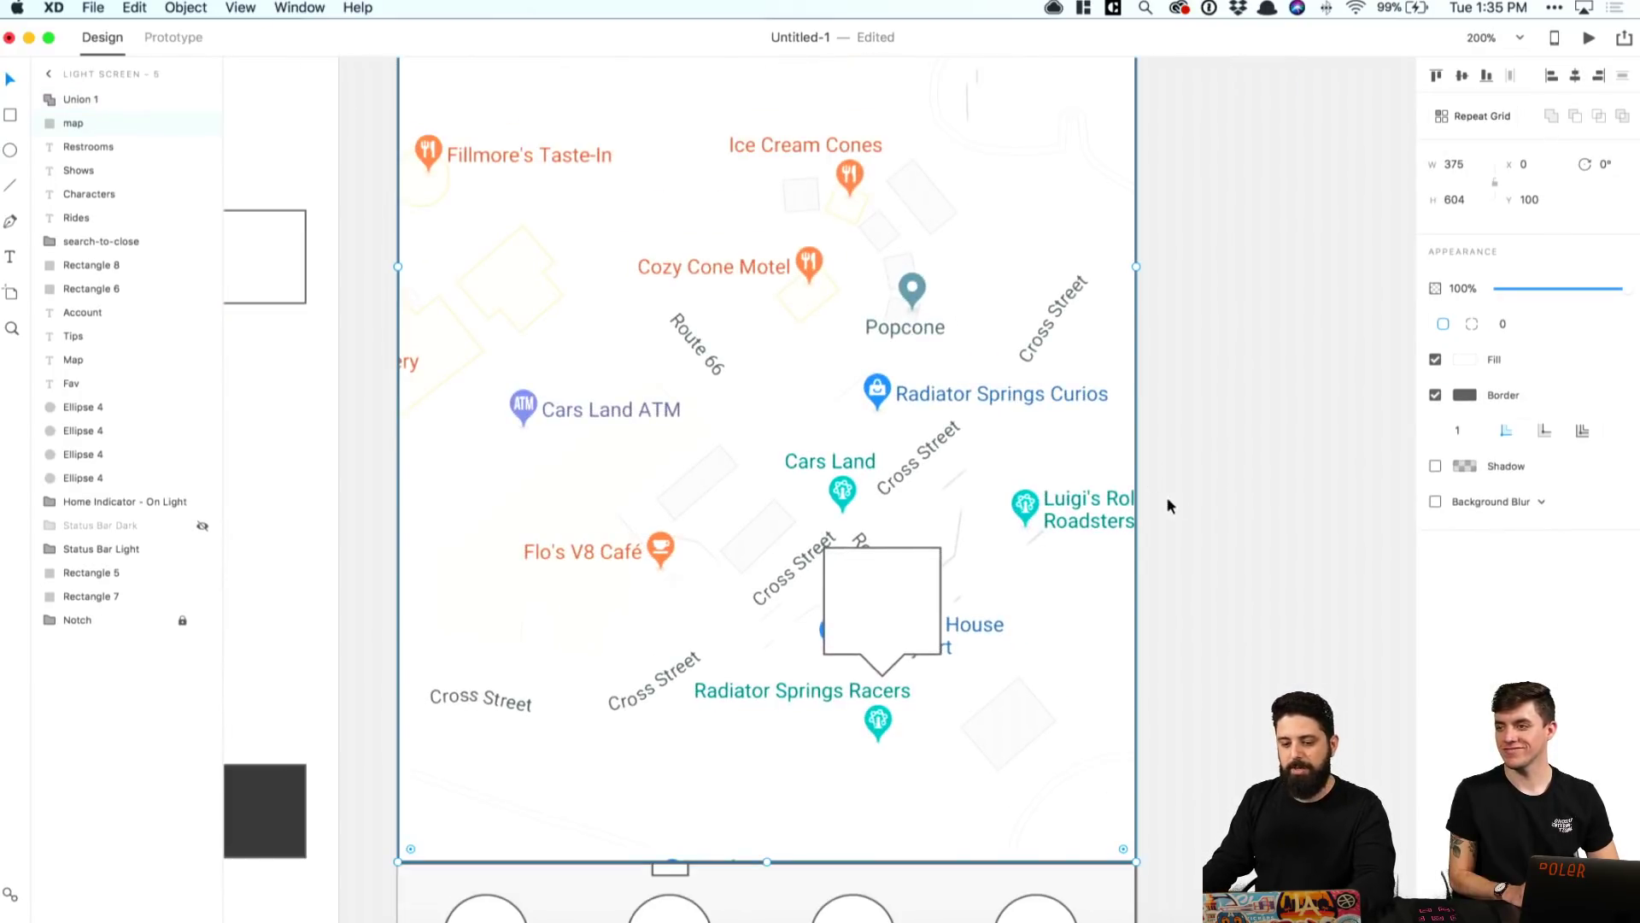
Step: Copy the Rides header label onto the callout on the map and bring the copy to the front of the layer stack
key("super+minus")
key("super+minus")
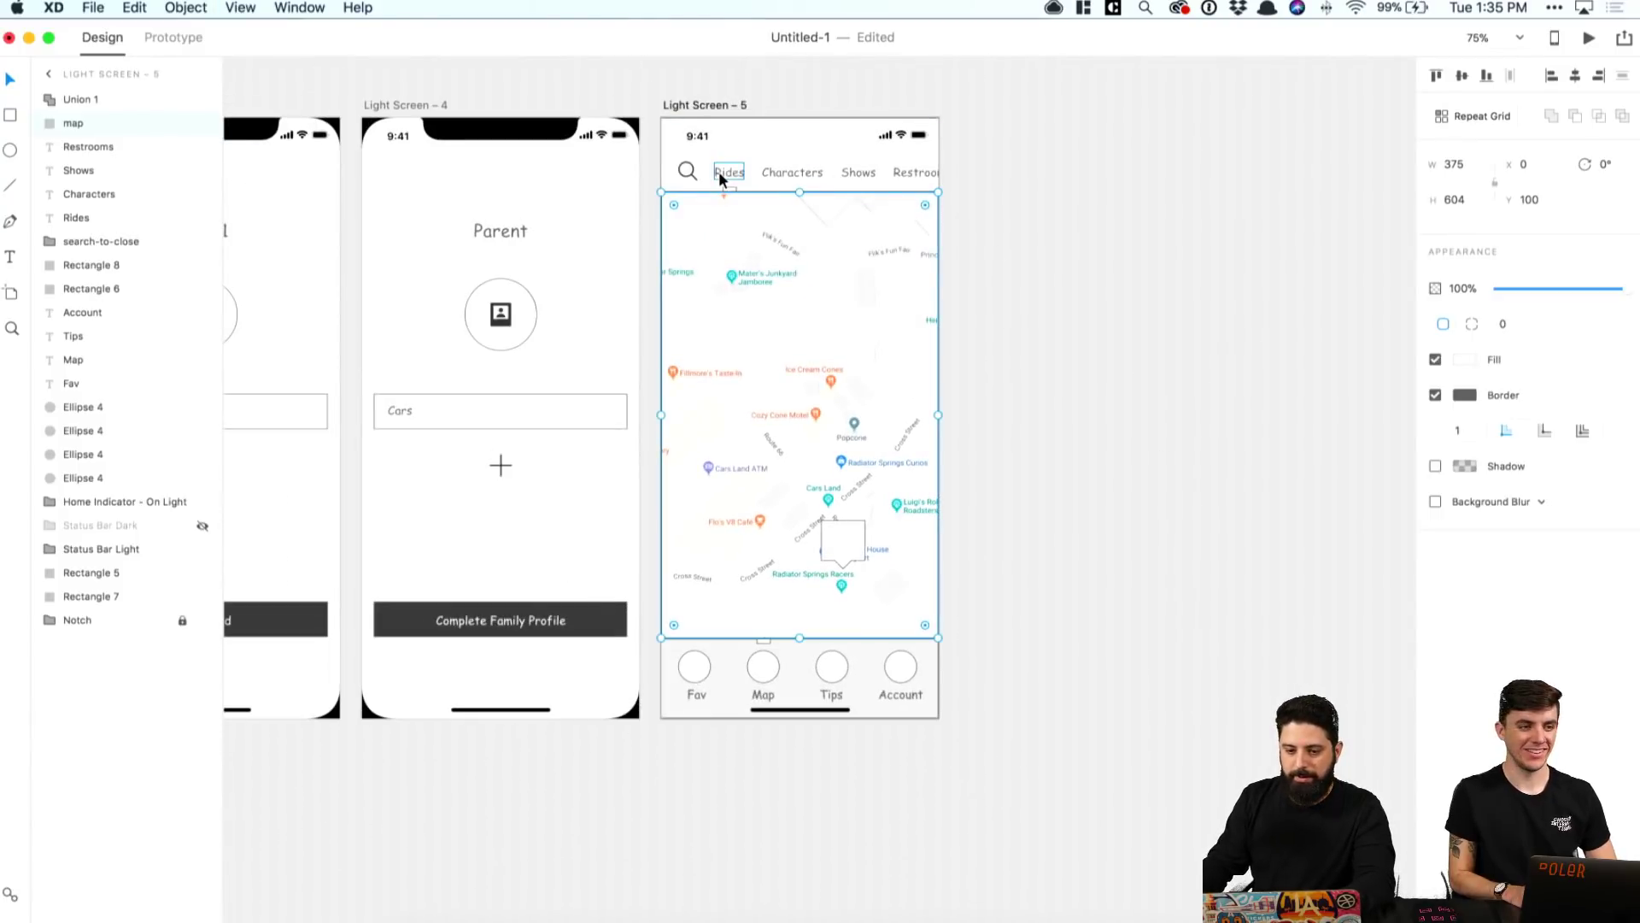
left_click_drag(728, 172, 842, 544)
left_click_drag(89, 224, 99, 93)
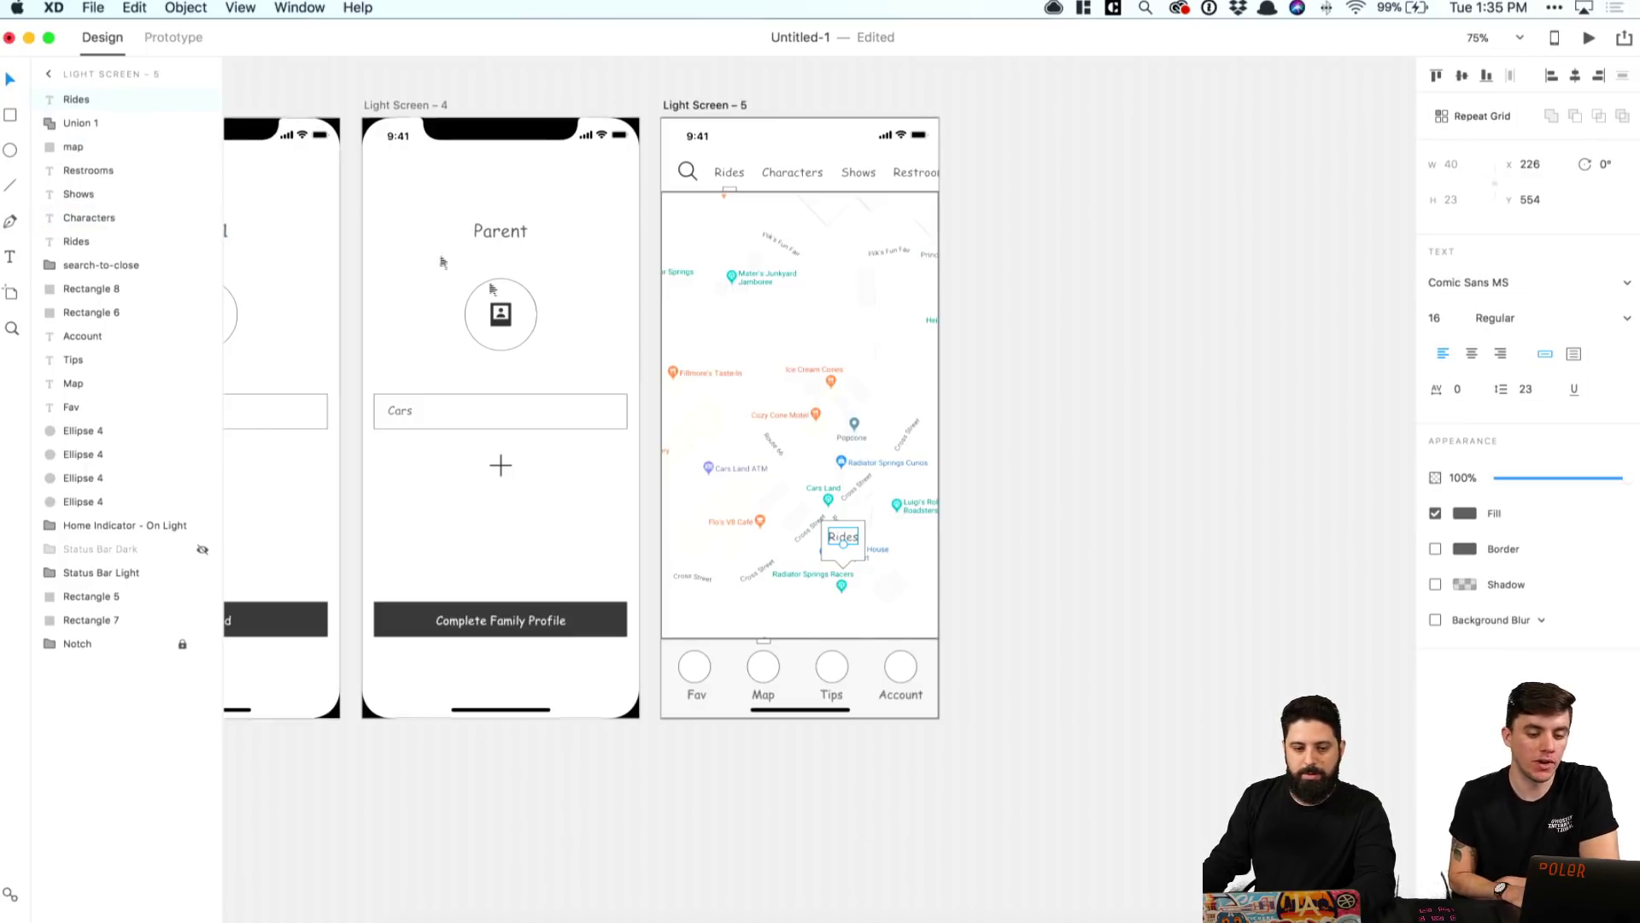
left_click(1056, 507)
Step: Change the copied label's text to "20m" and center it in the callout
key("super+2")
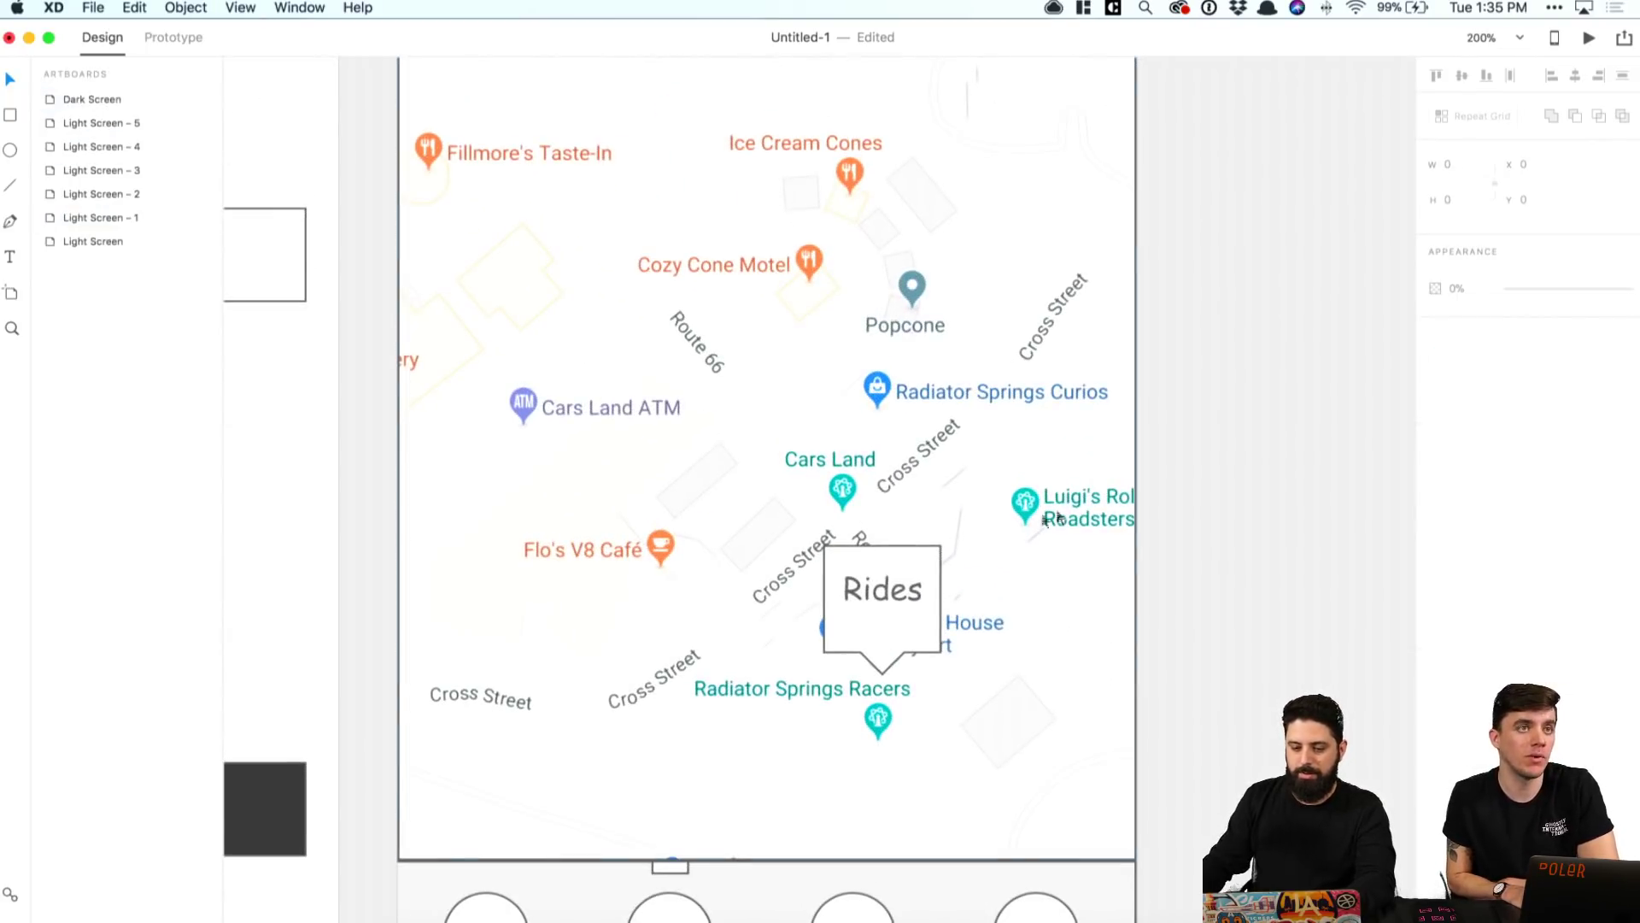
double_click(891, 586)
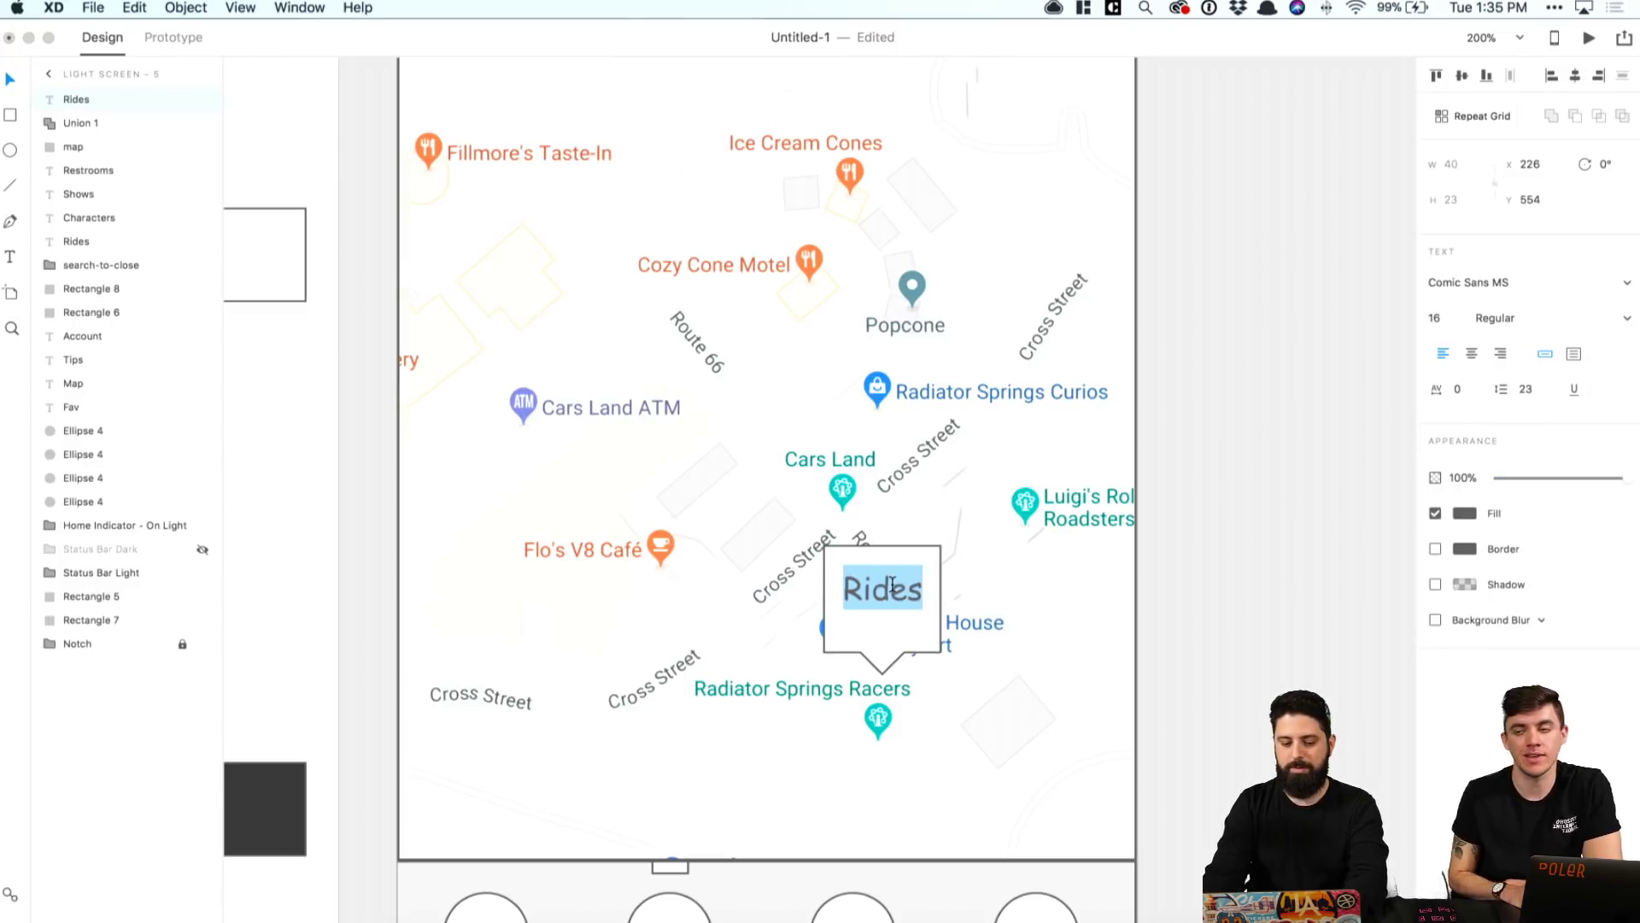
type("20")
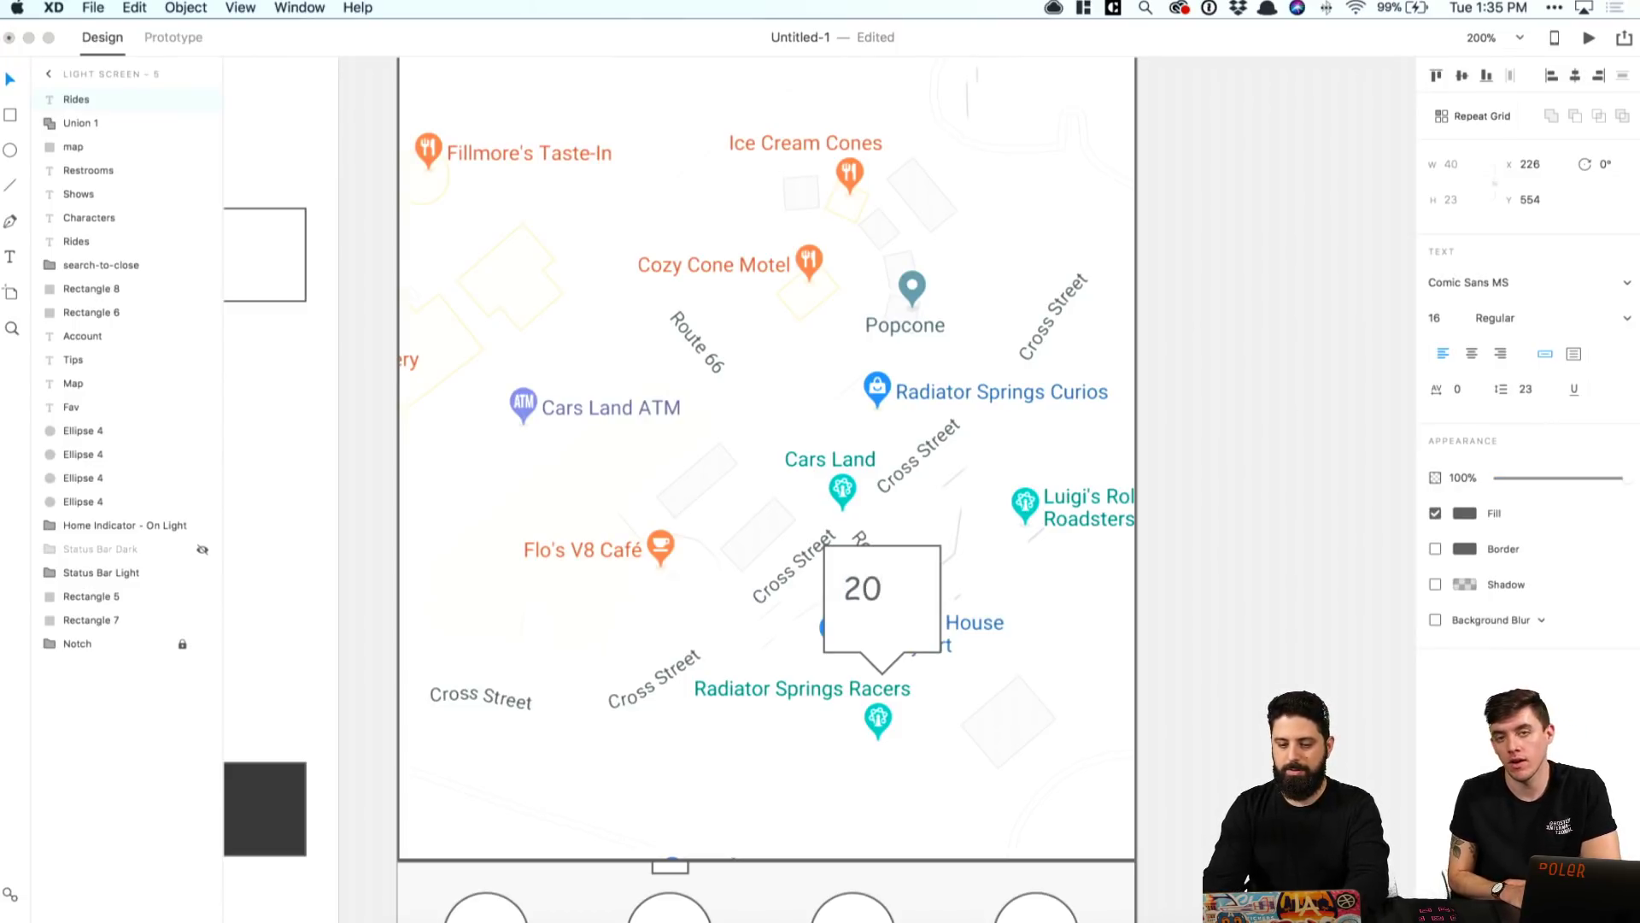
key("BackSpace")
type("0")
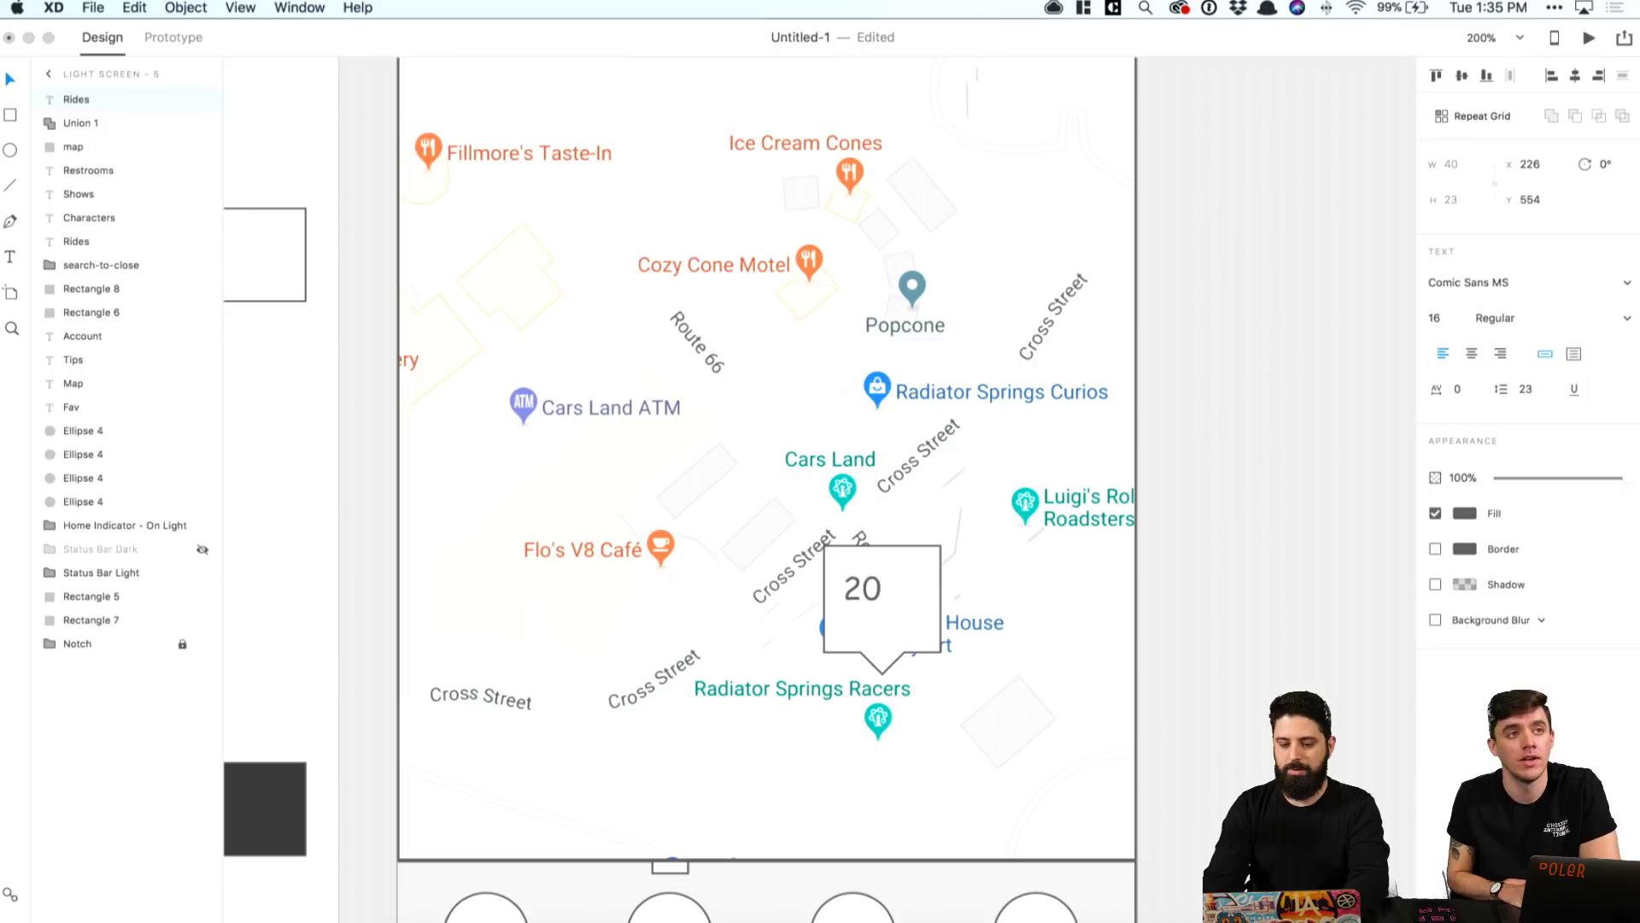
type("m")
key("Escape")
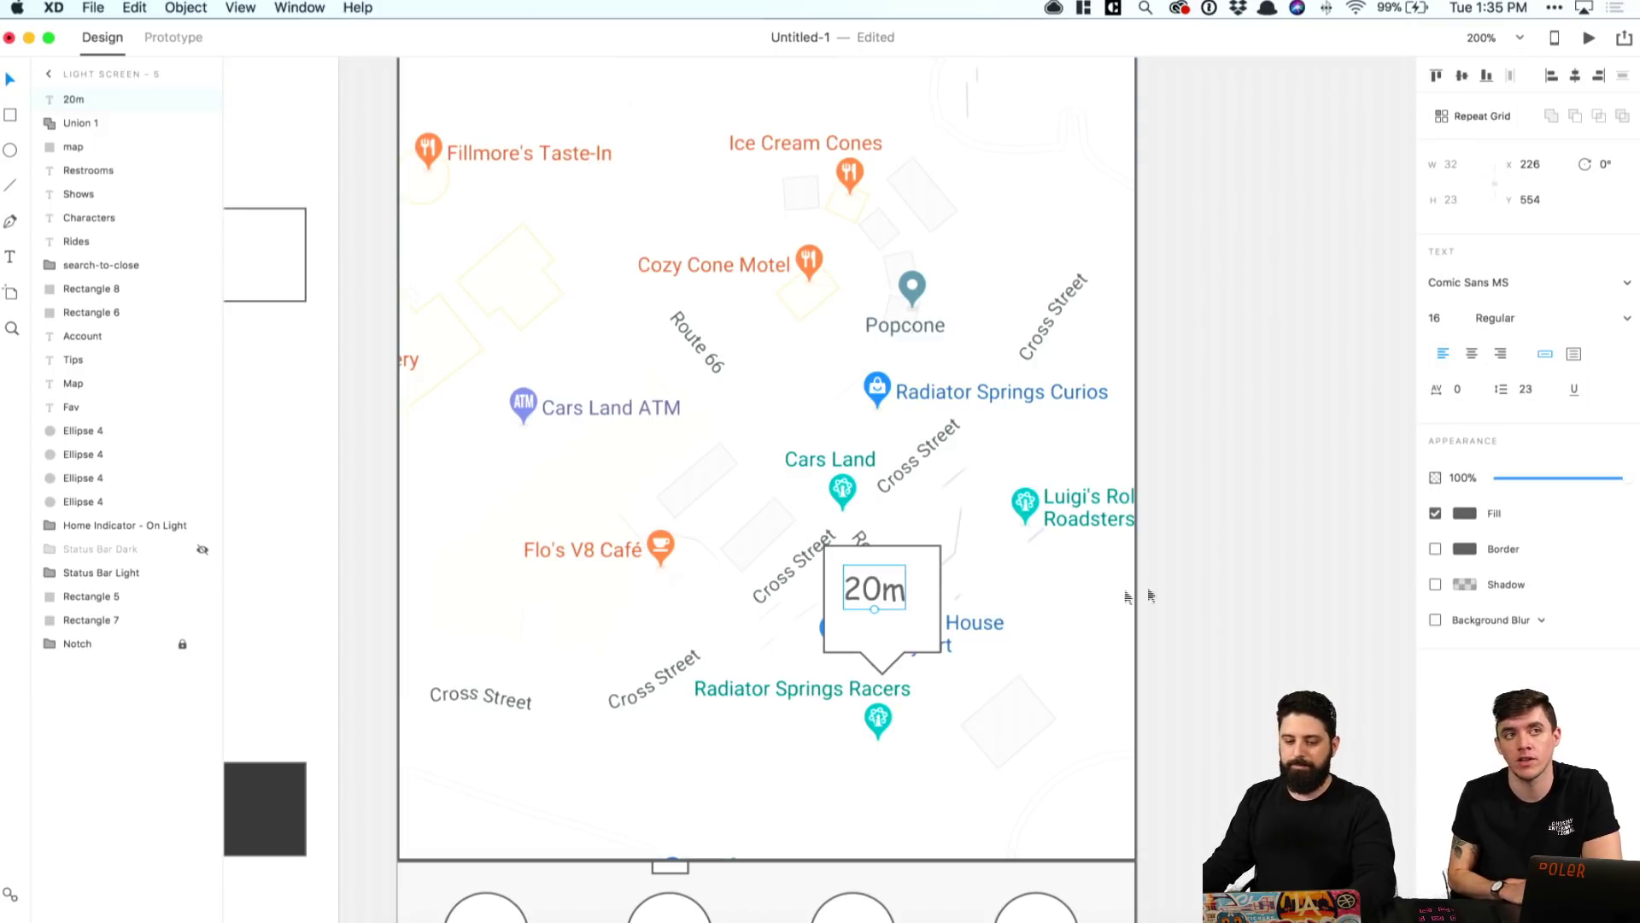
left_click_drag(882, 594, 892, 605)
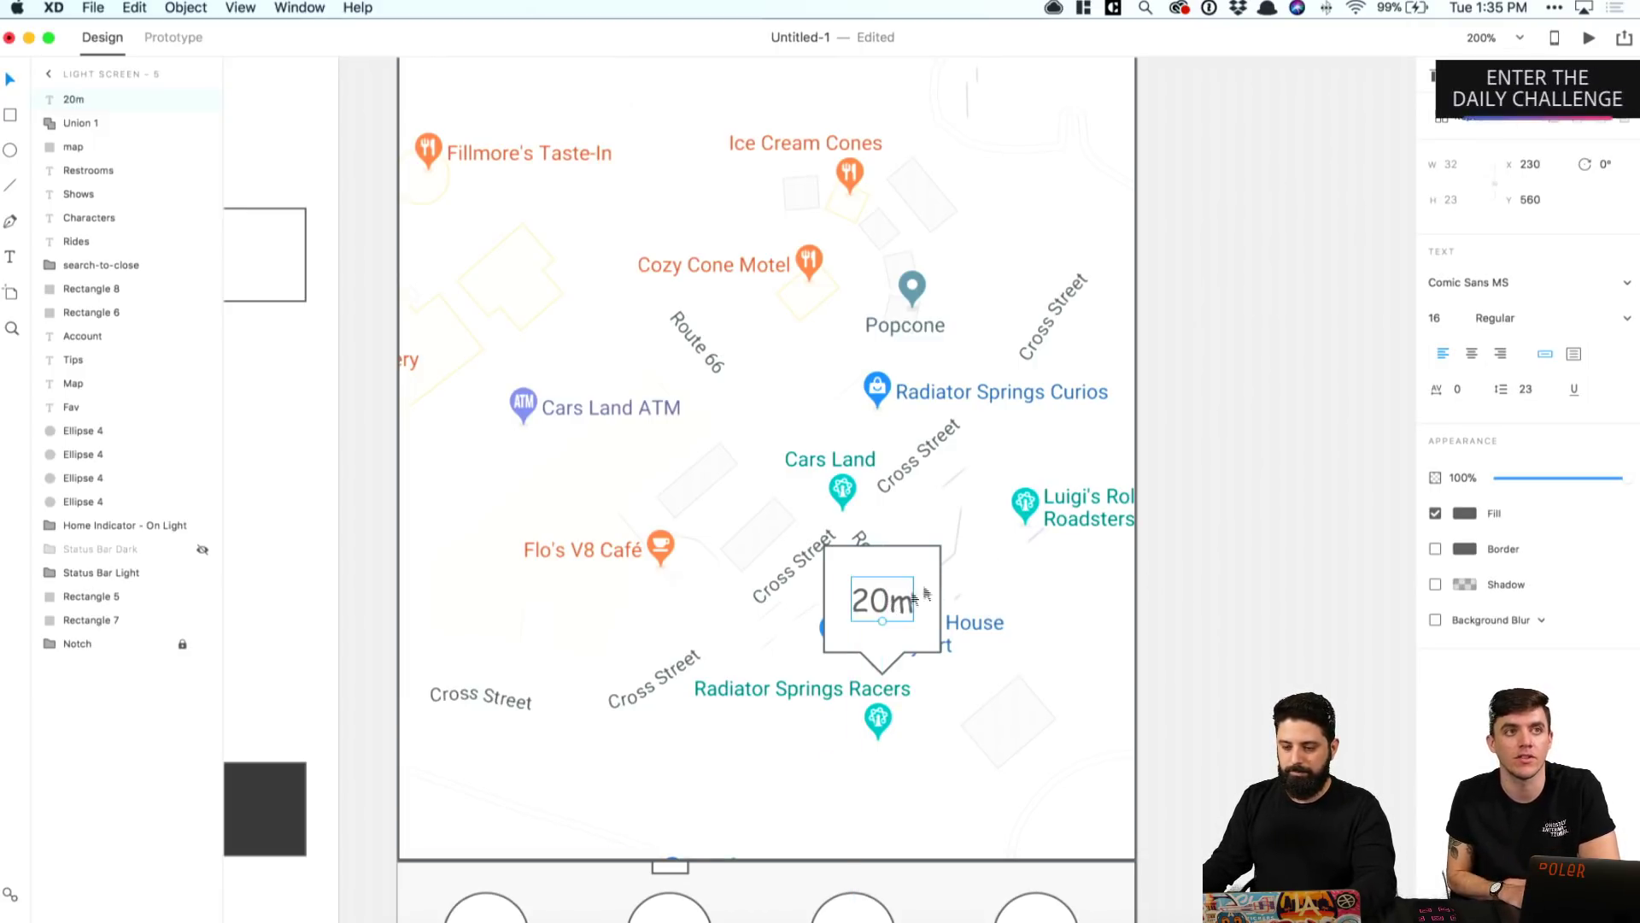
left_click(1197, 384)
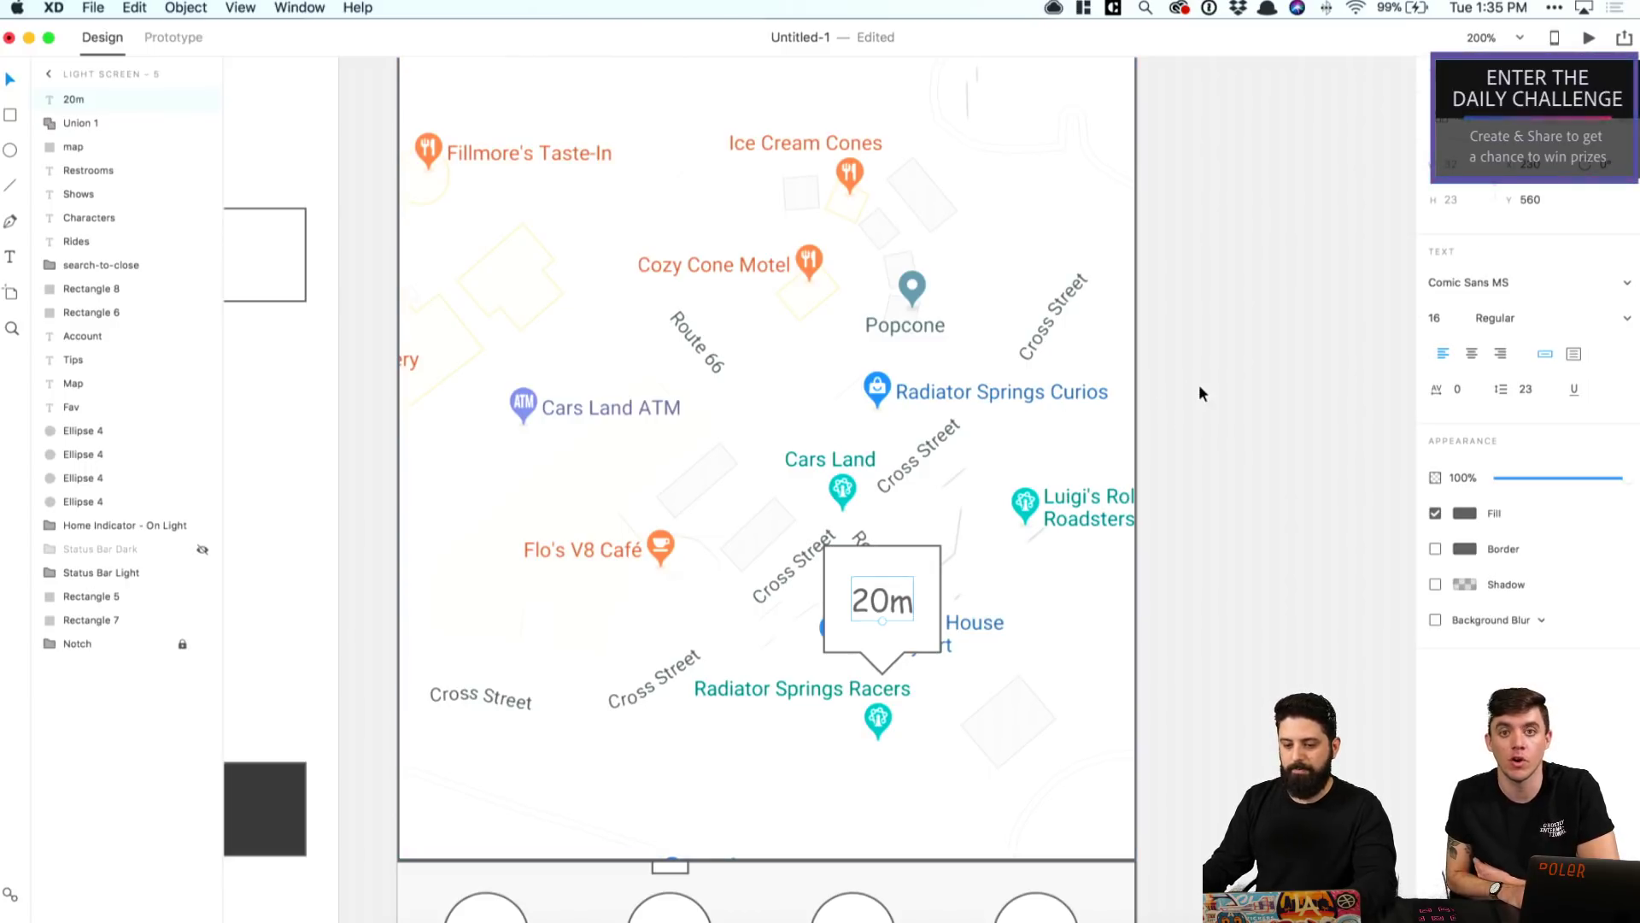
Step: Duplicate the callout with its 20m label to five other spots across the map
key("super+1")
key("super+minus")
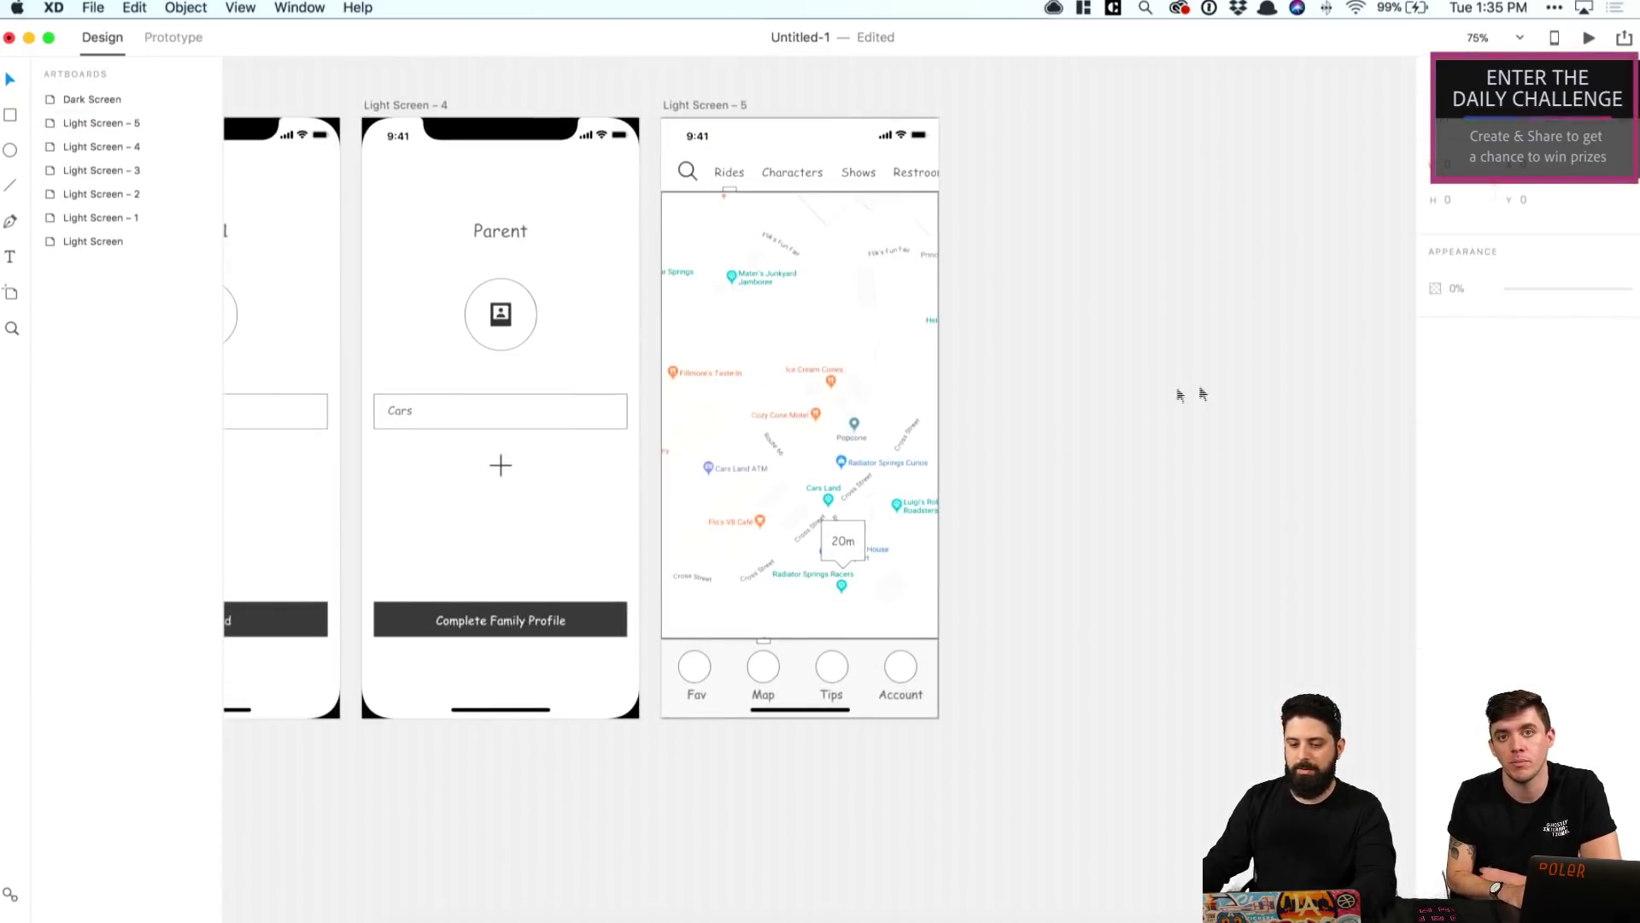
left_click(845, 541)
left_click_drag(846, 541, 732, 468)
left_click_drag(732, 468, 720, 335)
left_click_drag(720, 335, 856, 402)
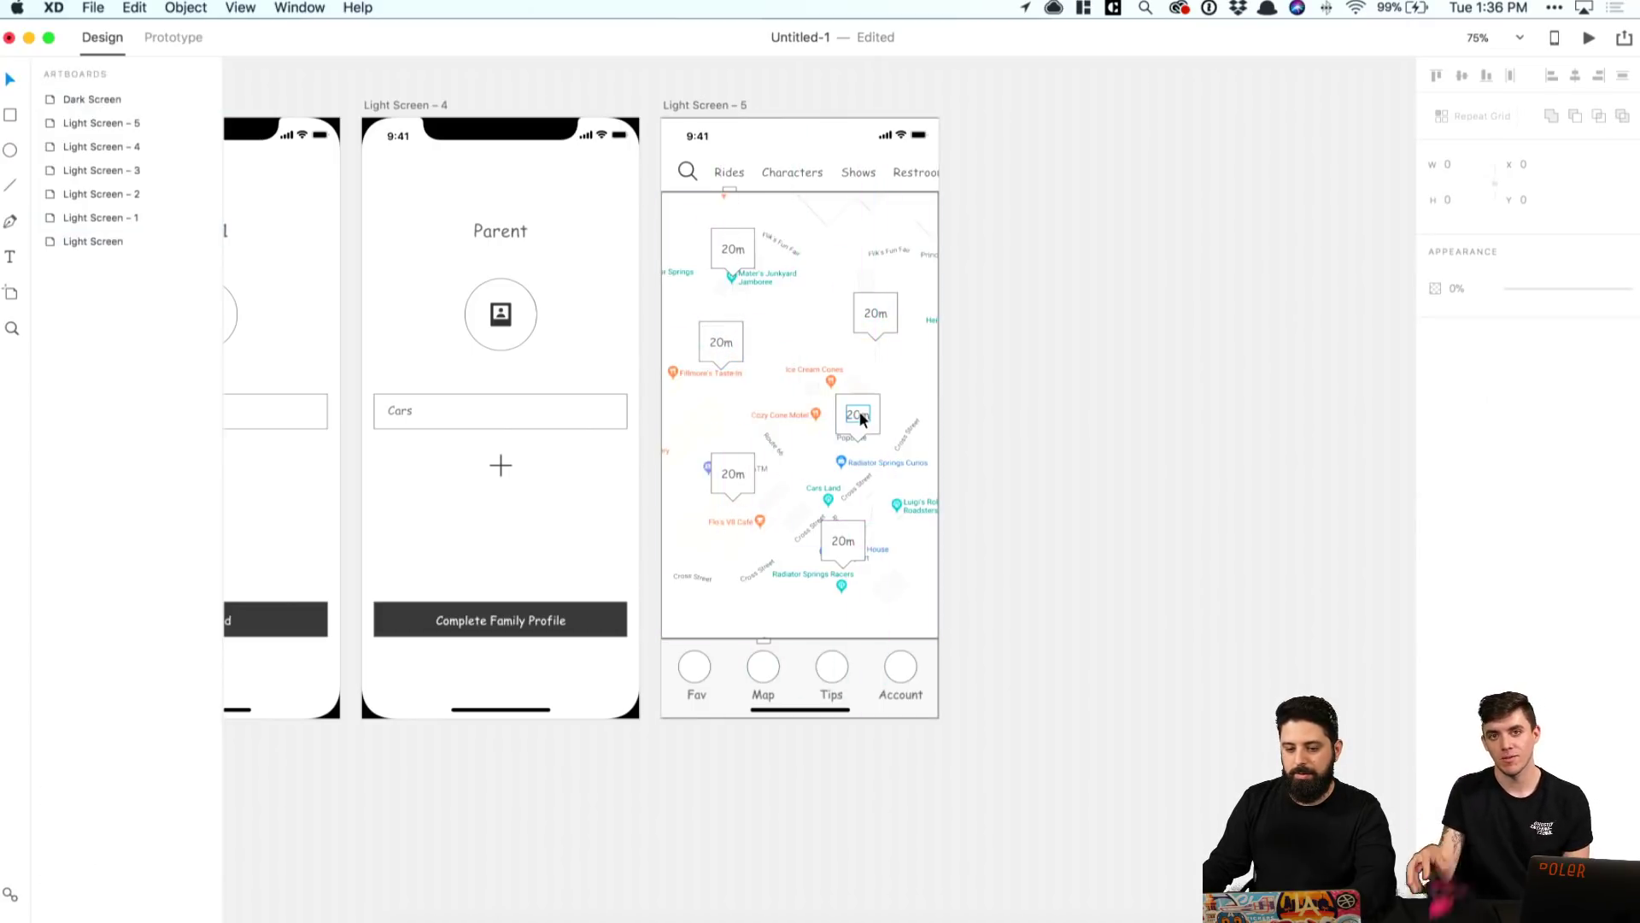
Step: Change four of the duplicated callout labels to "15m" near Popcone, "45m" near Mater's Junkyard Jamboree, "16m" at the upper right, and "32m" near Cars Land ATM
double_click(859, 412)
type("15")
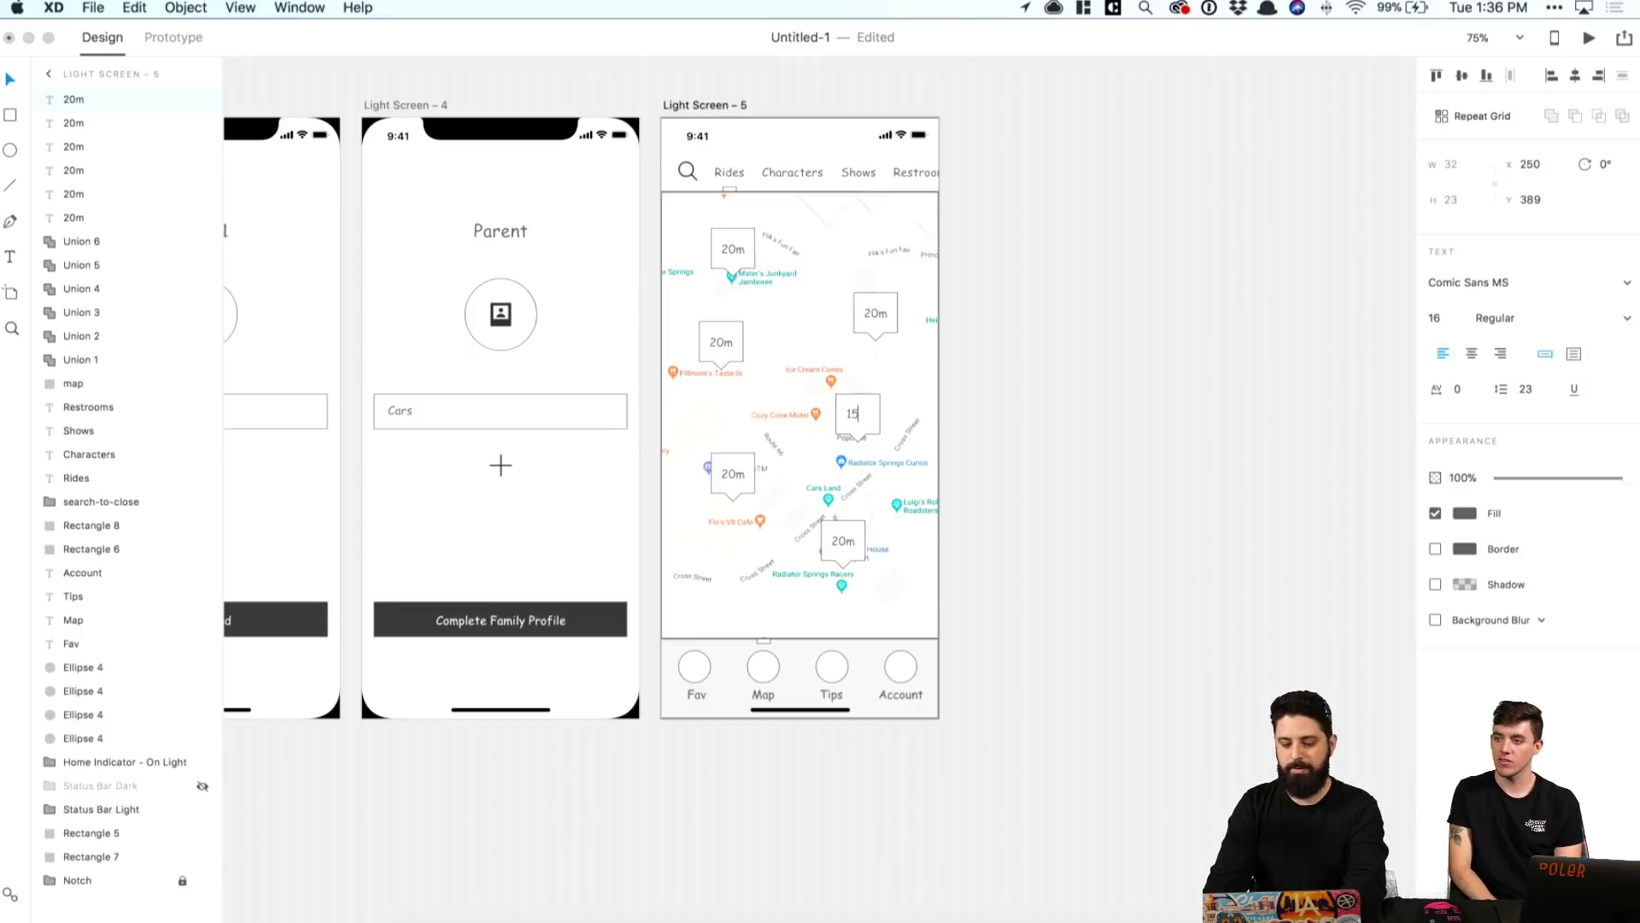
type("m")
double_click(733, 249)
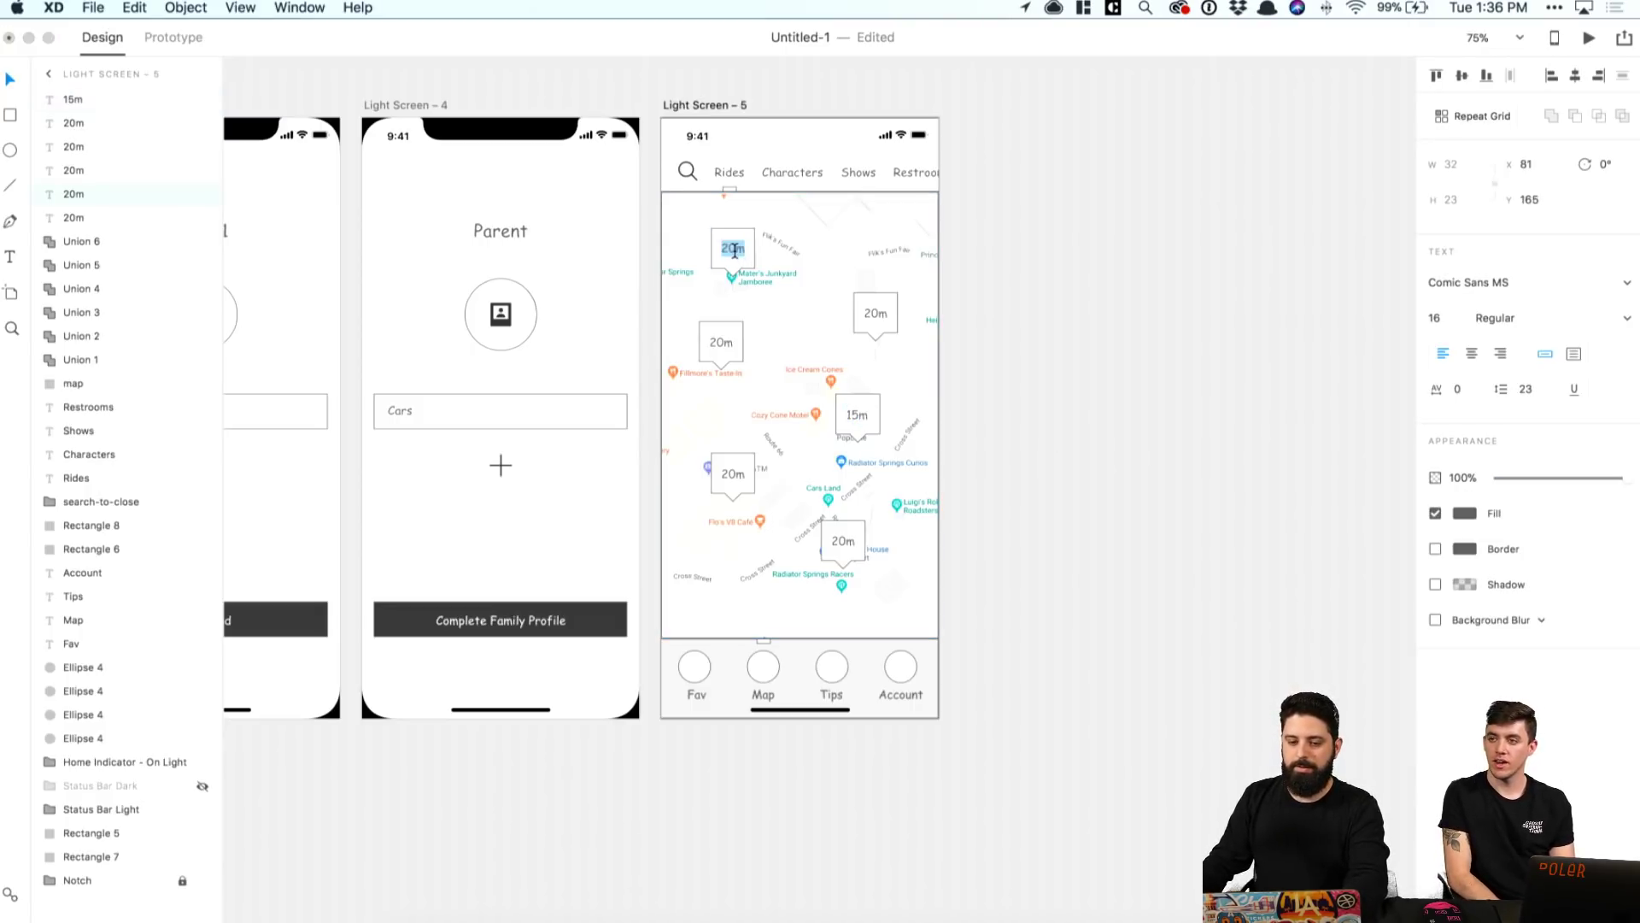
type("45m")
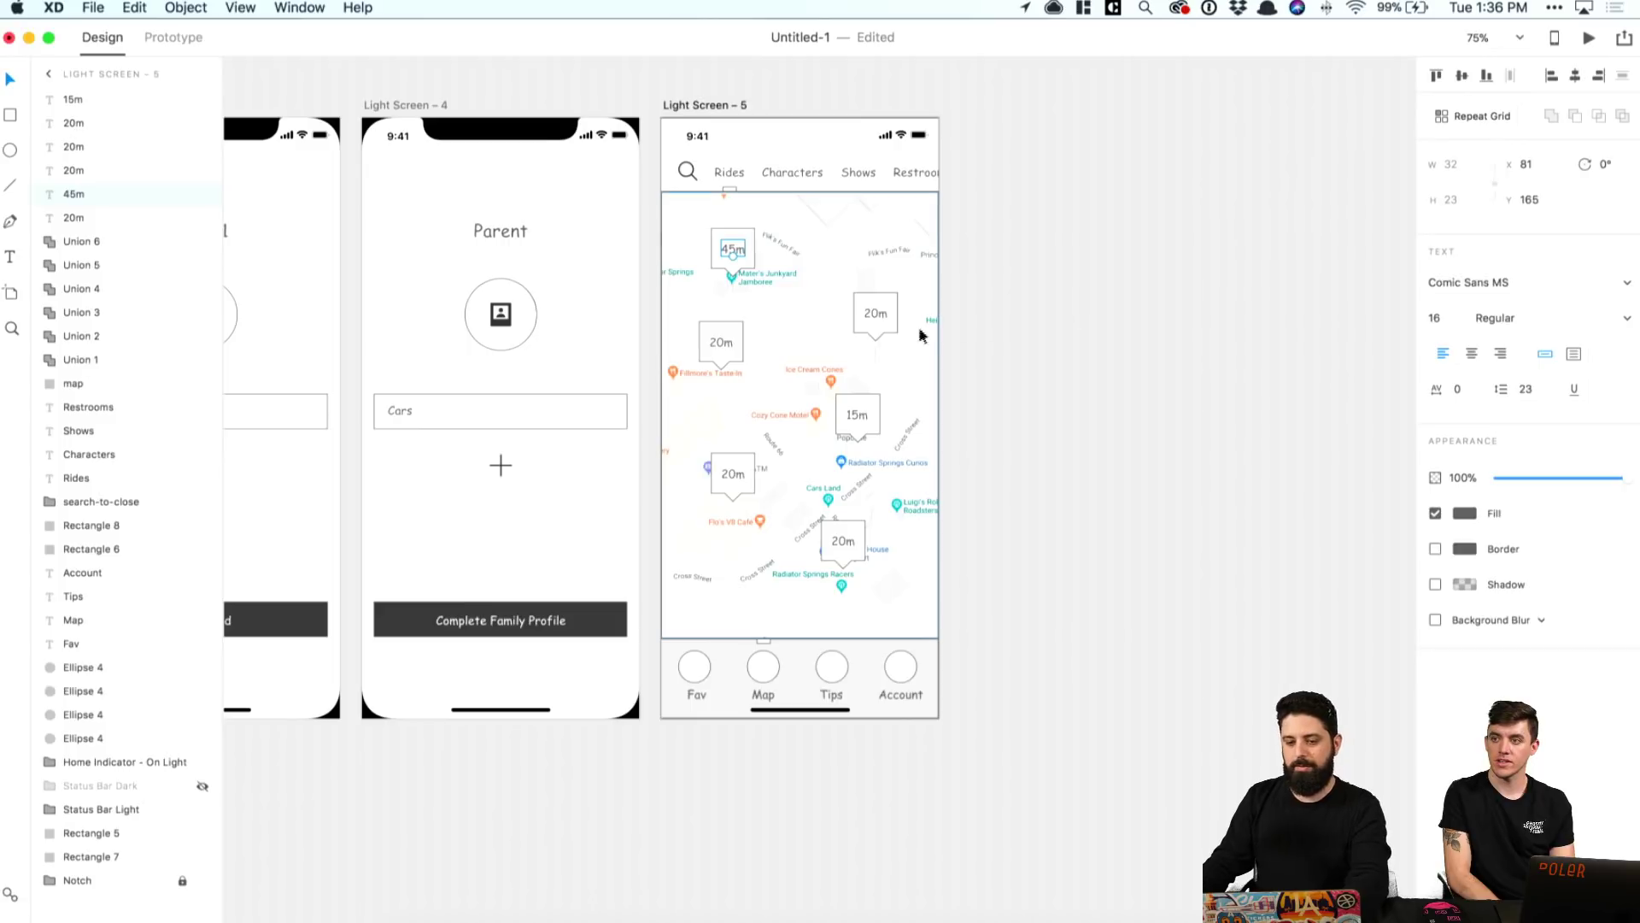
double_click(876, 313)
type("16m")
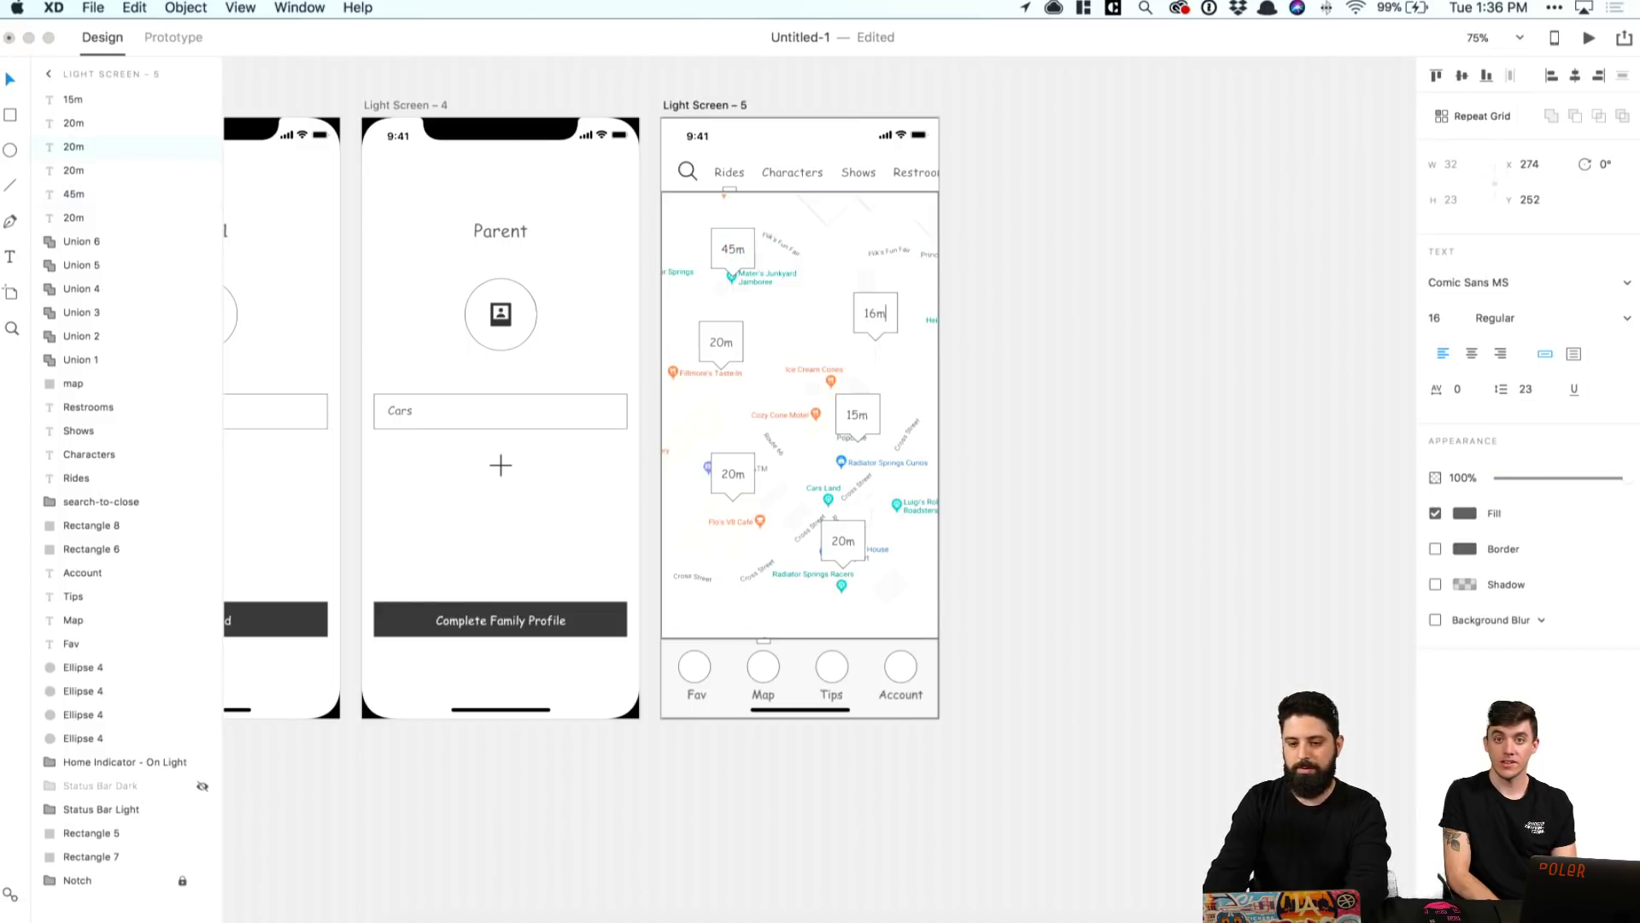
double_click(728, 475)
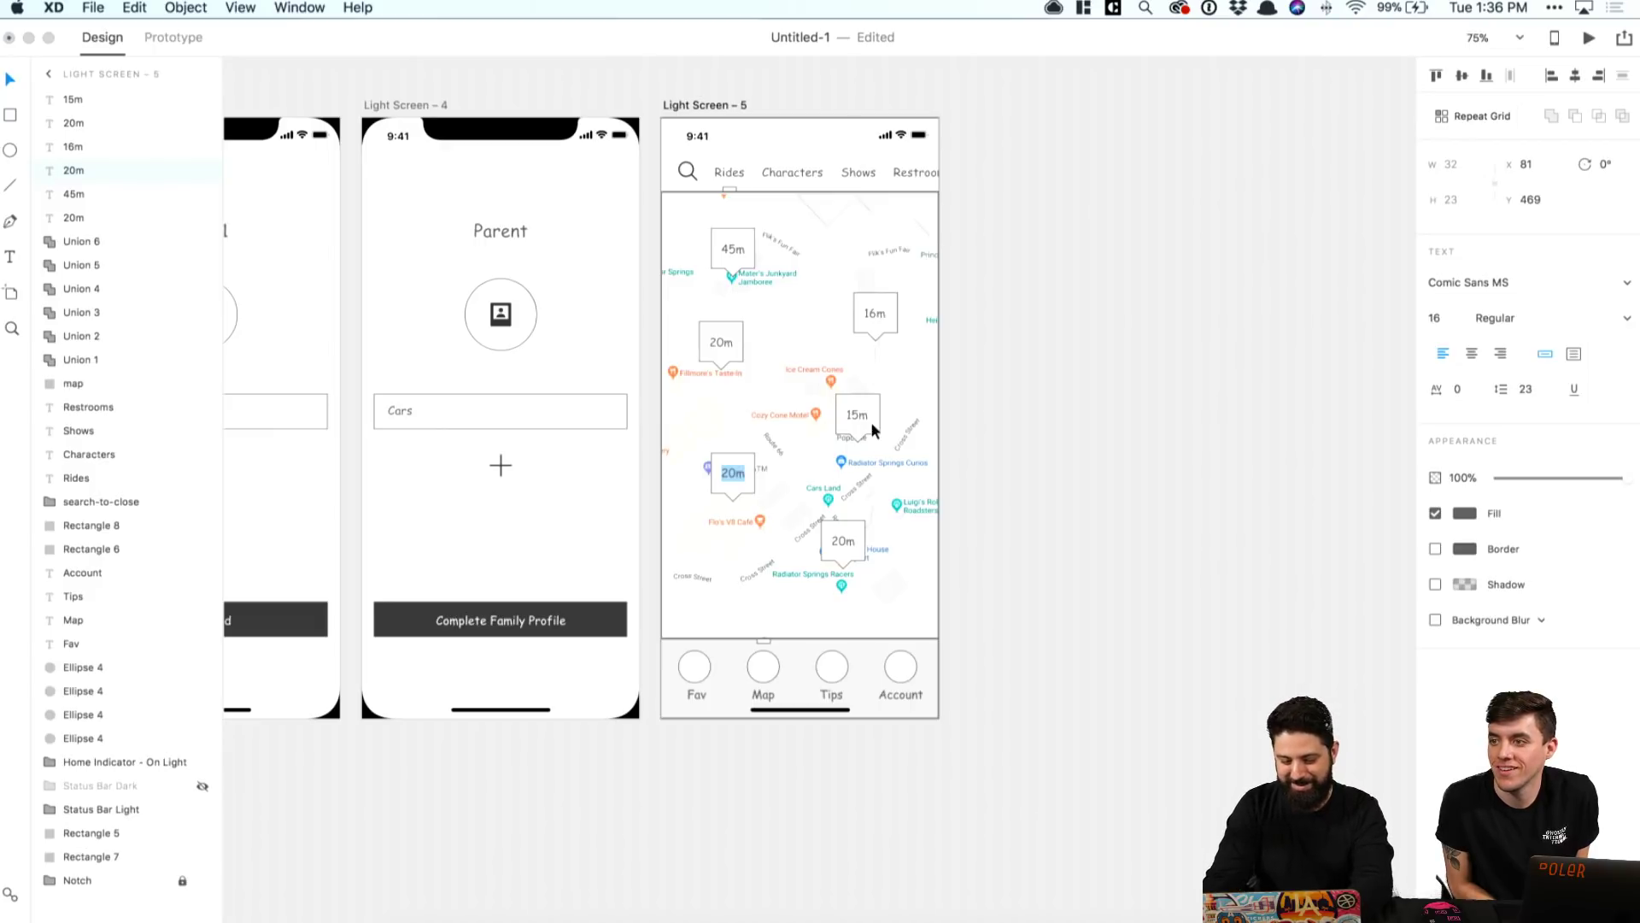
type("32m")
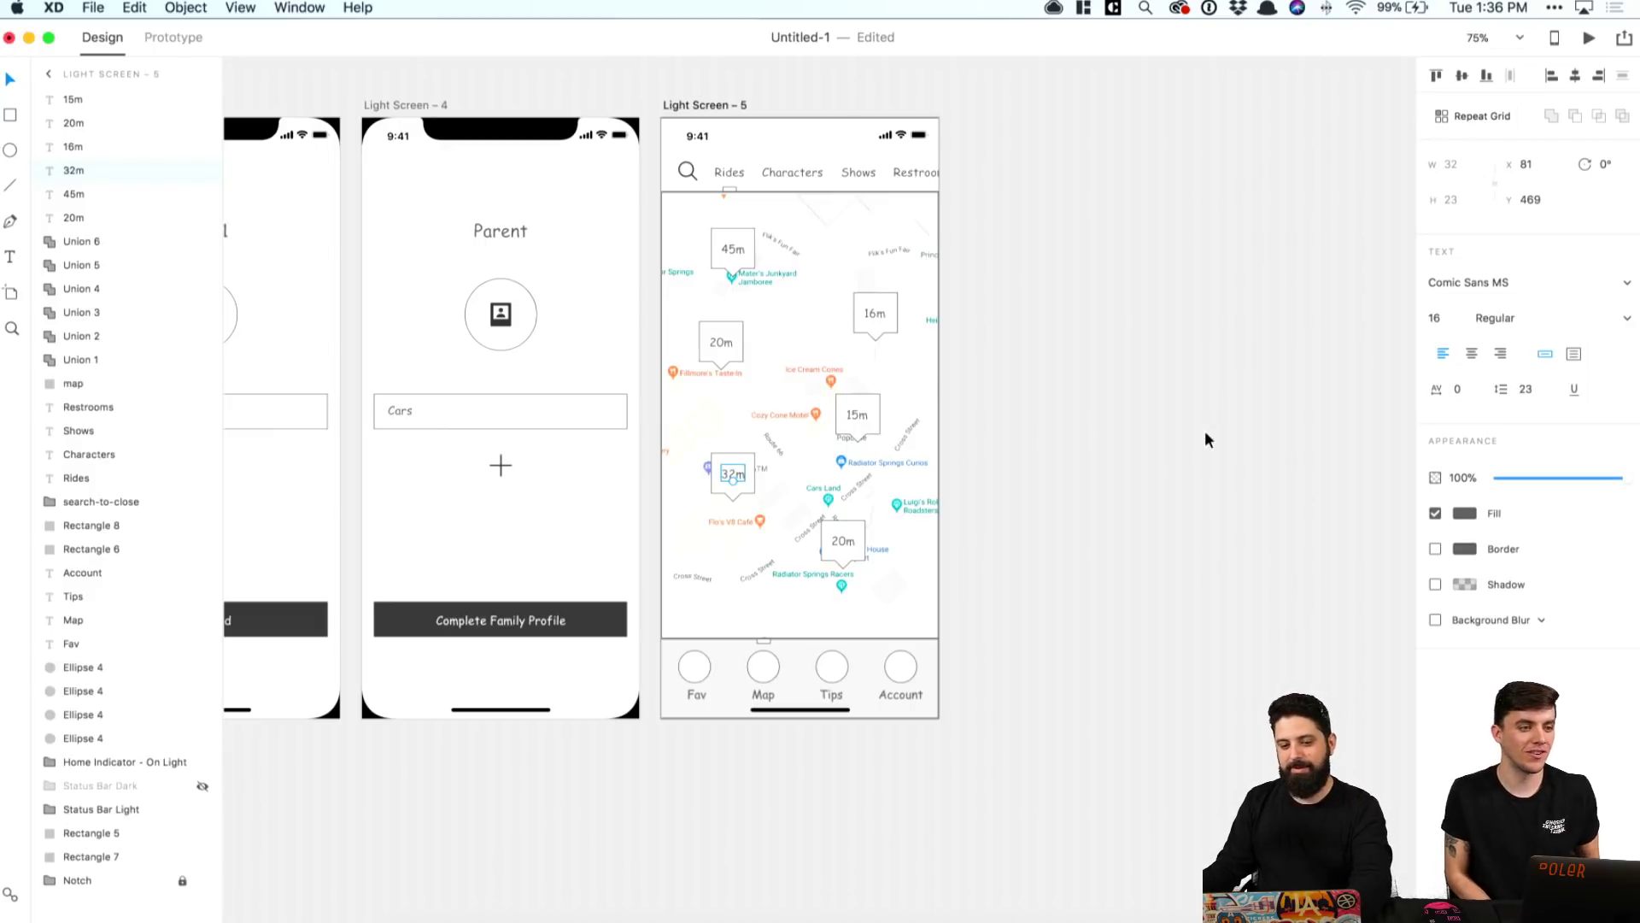
left_click(1205, 434)
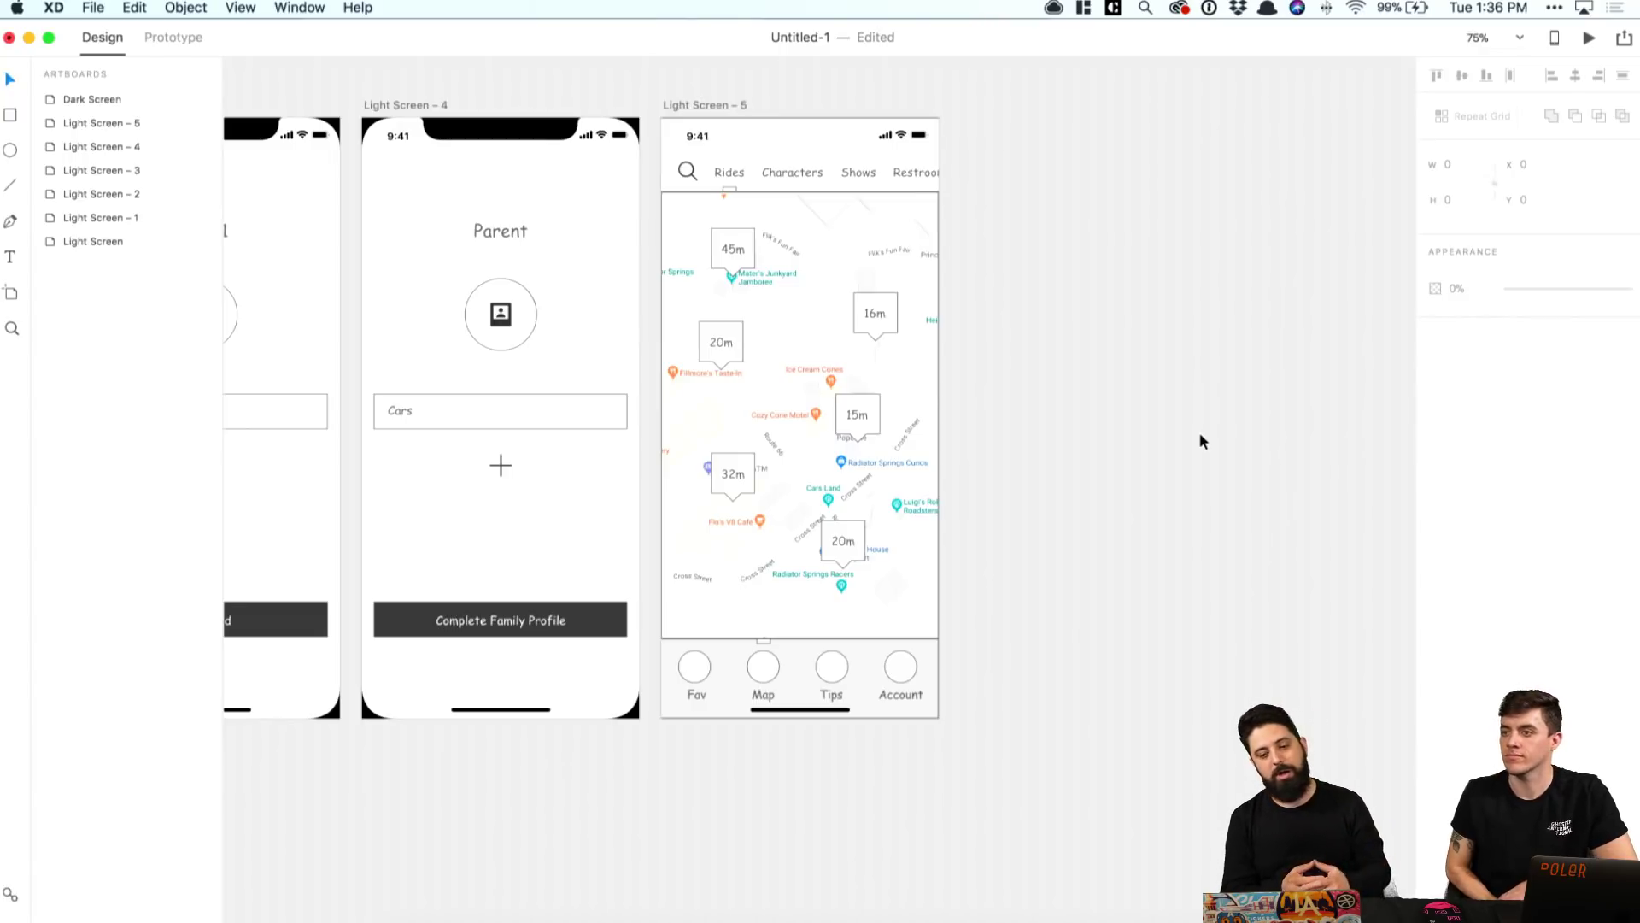
Step: Duplicate the Light Screen – 5 artboard beside the original
scroll(1136, 205, "up", 1)
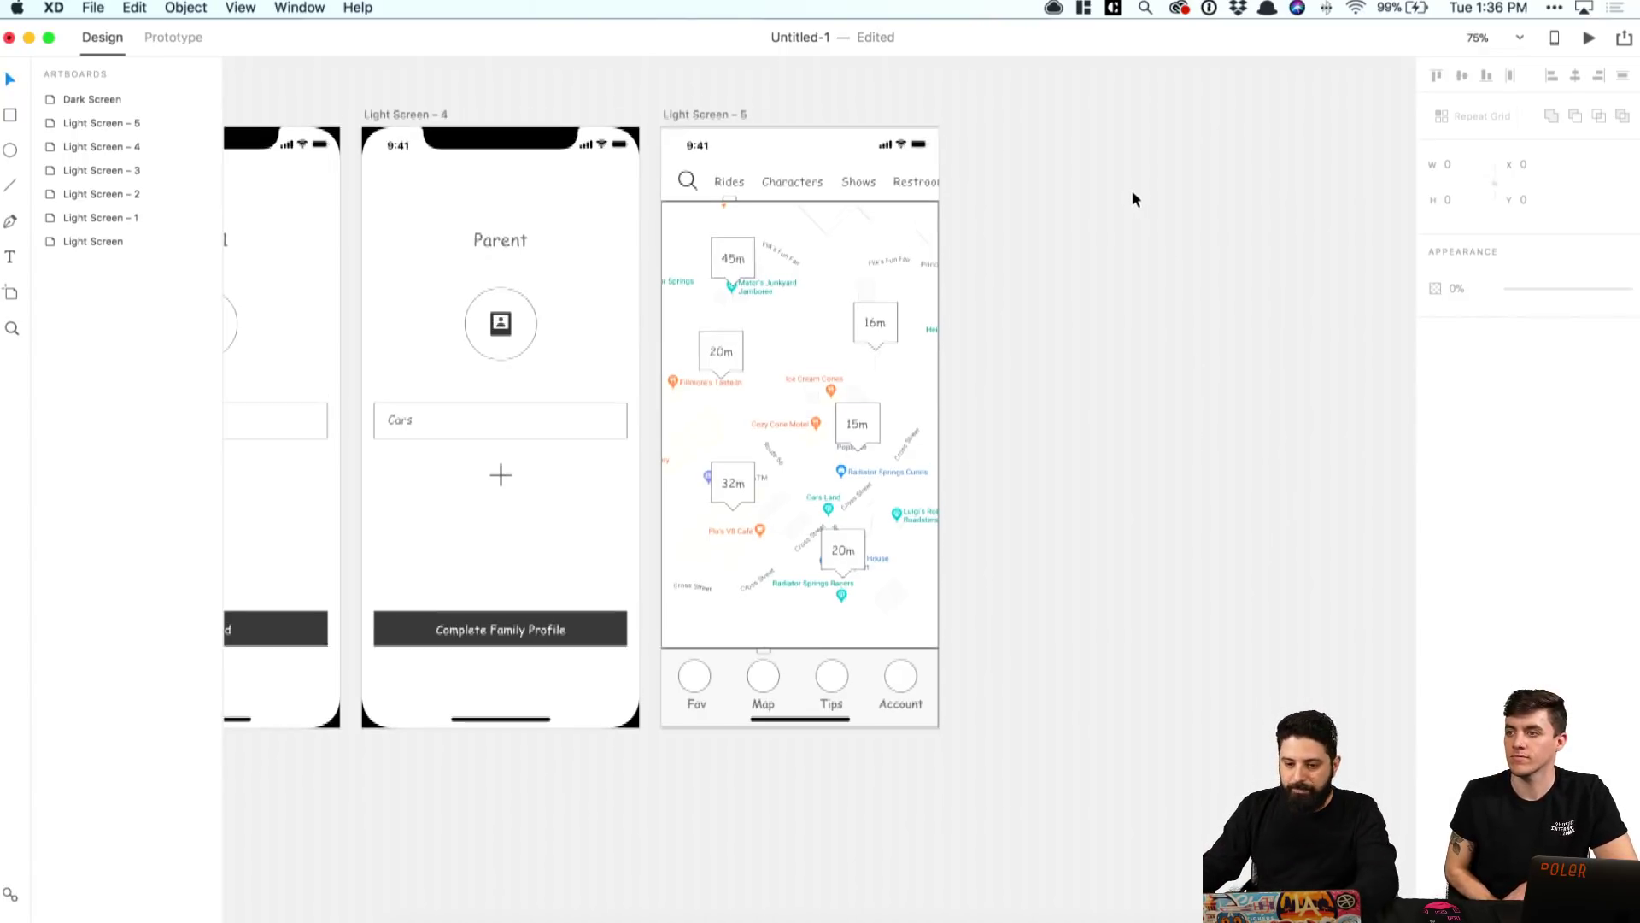
left_click(694, 117)
left_click_drag(694, 120, 1008, 119)
left_click(1017, 99)
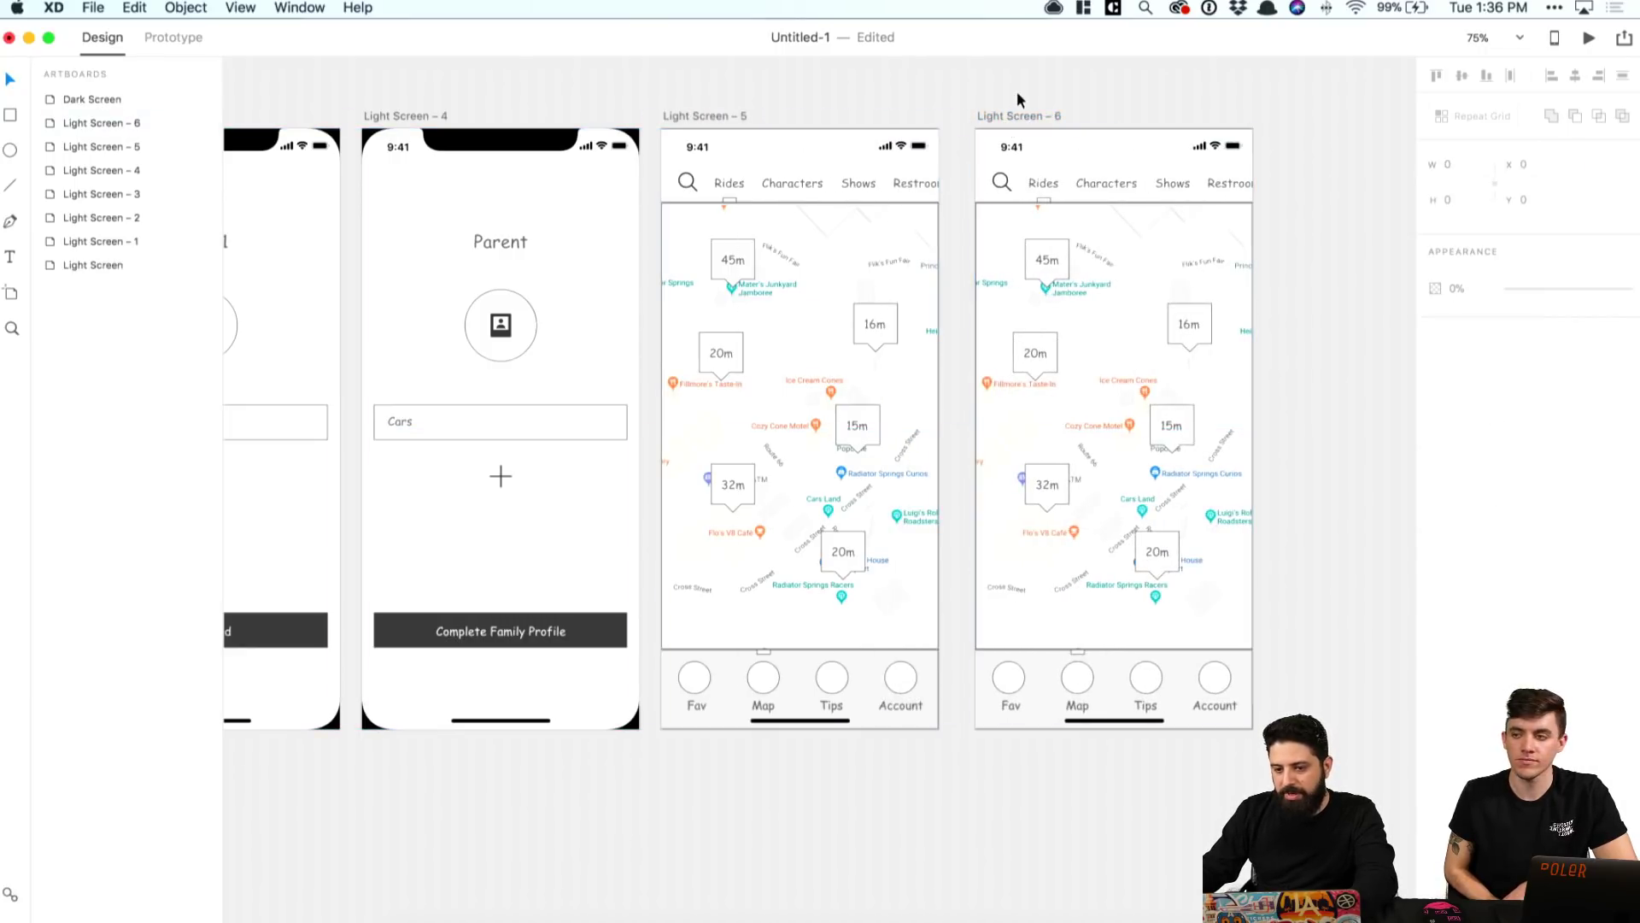
Step: Move the small category indicator on the duplicated screen from under Rides to under Characters
left_click(1044, 202)
left_click_drag(1048, 205, 1107, 208)
left_click(1094, 99)
scroll(1095, 99, "right", 3)
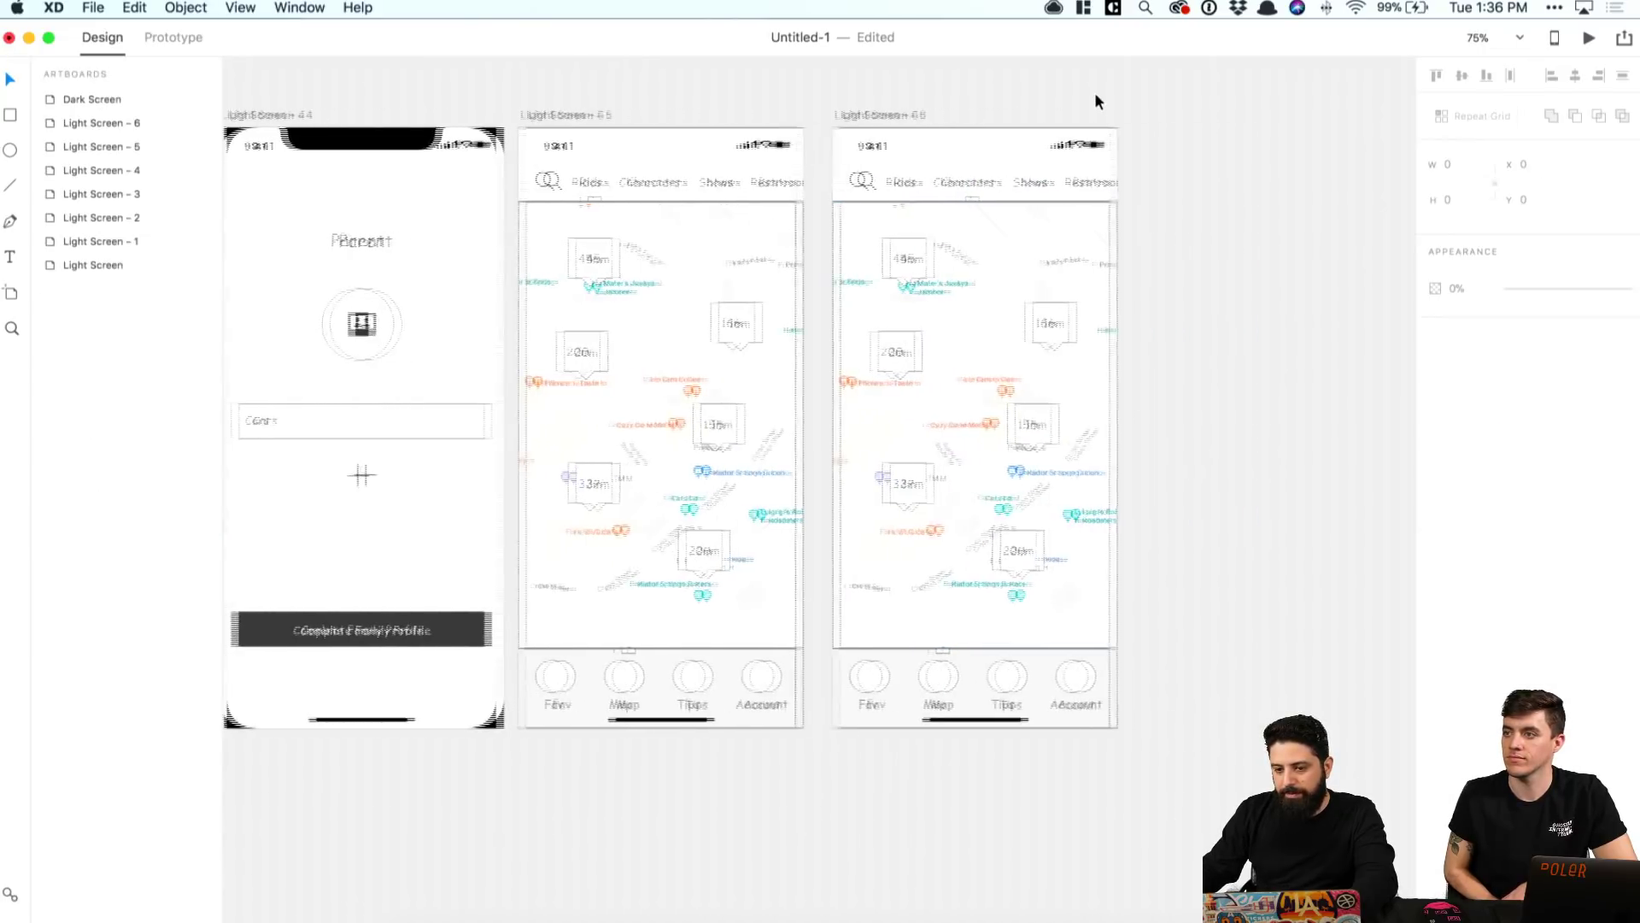
scroll(1096, 100, "right", 2)
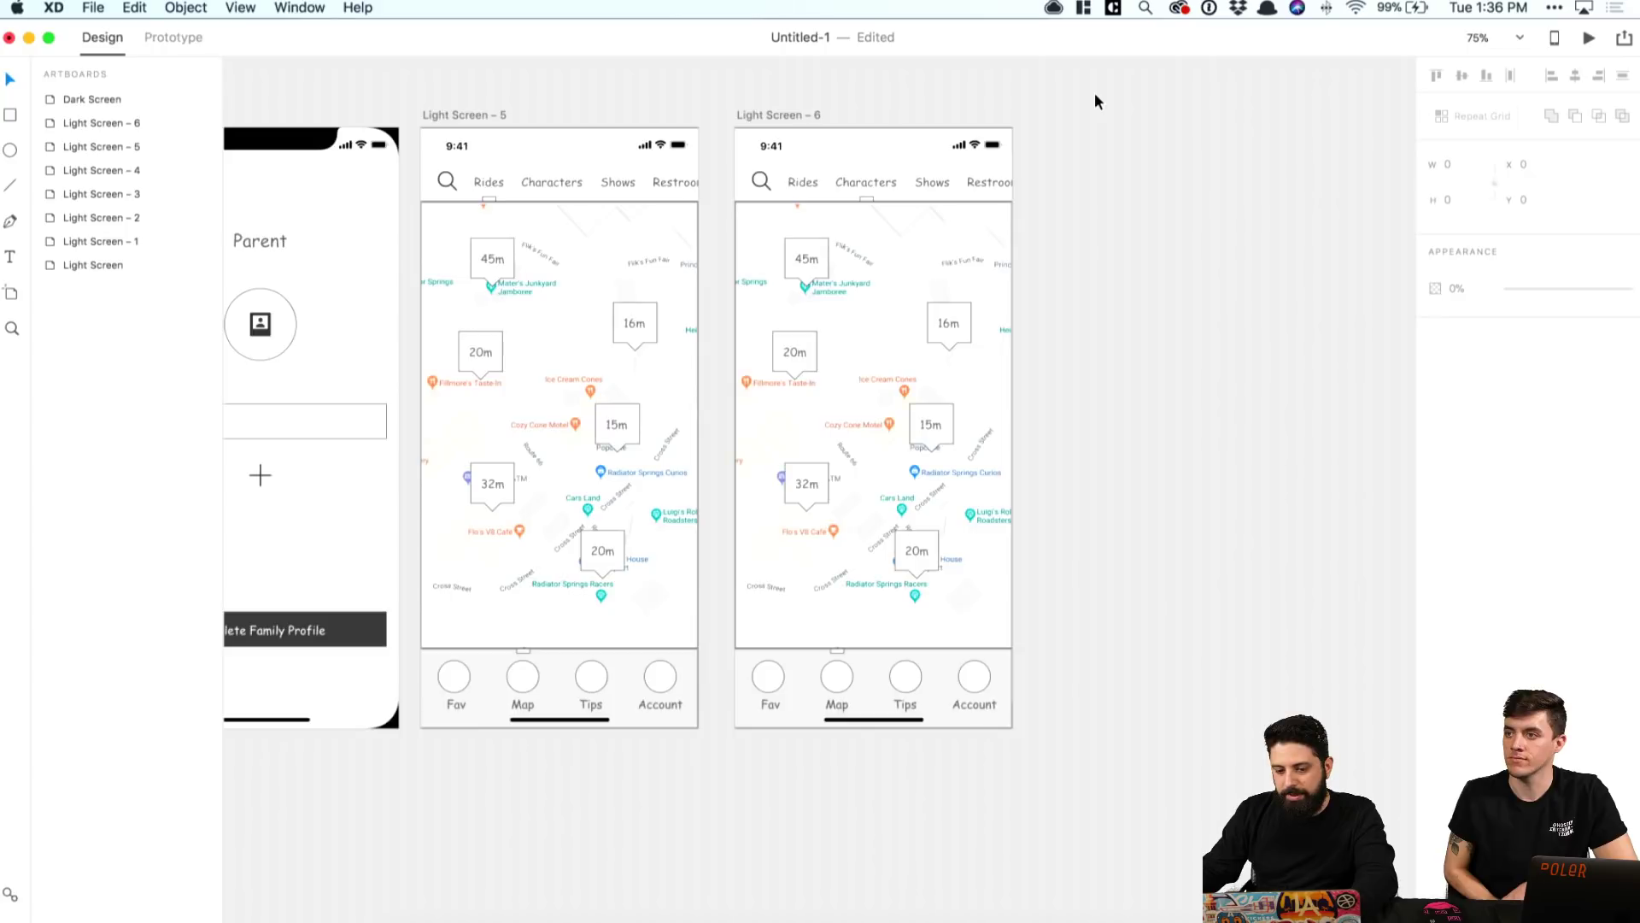
scroll(1096, 100, "down", 1)
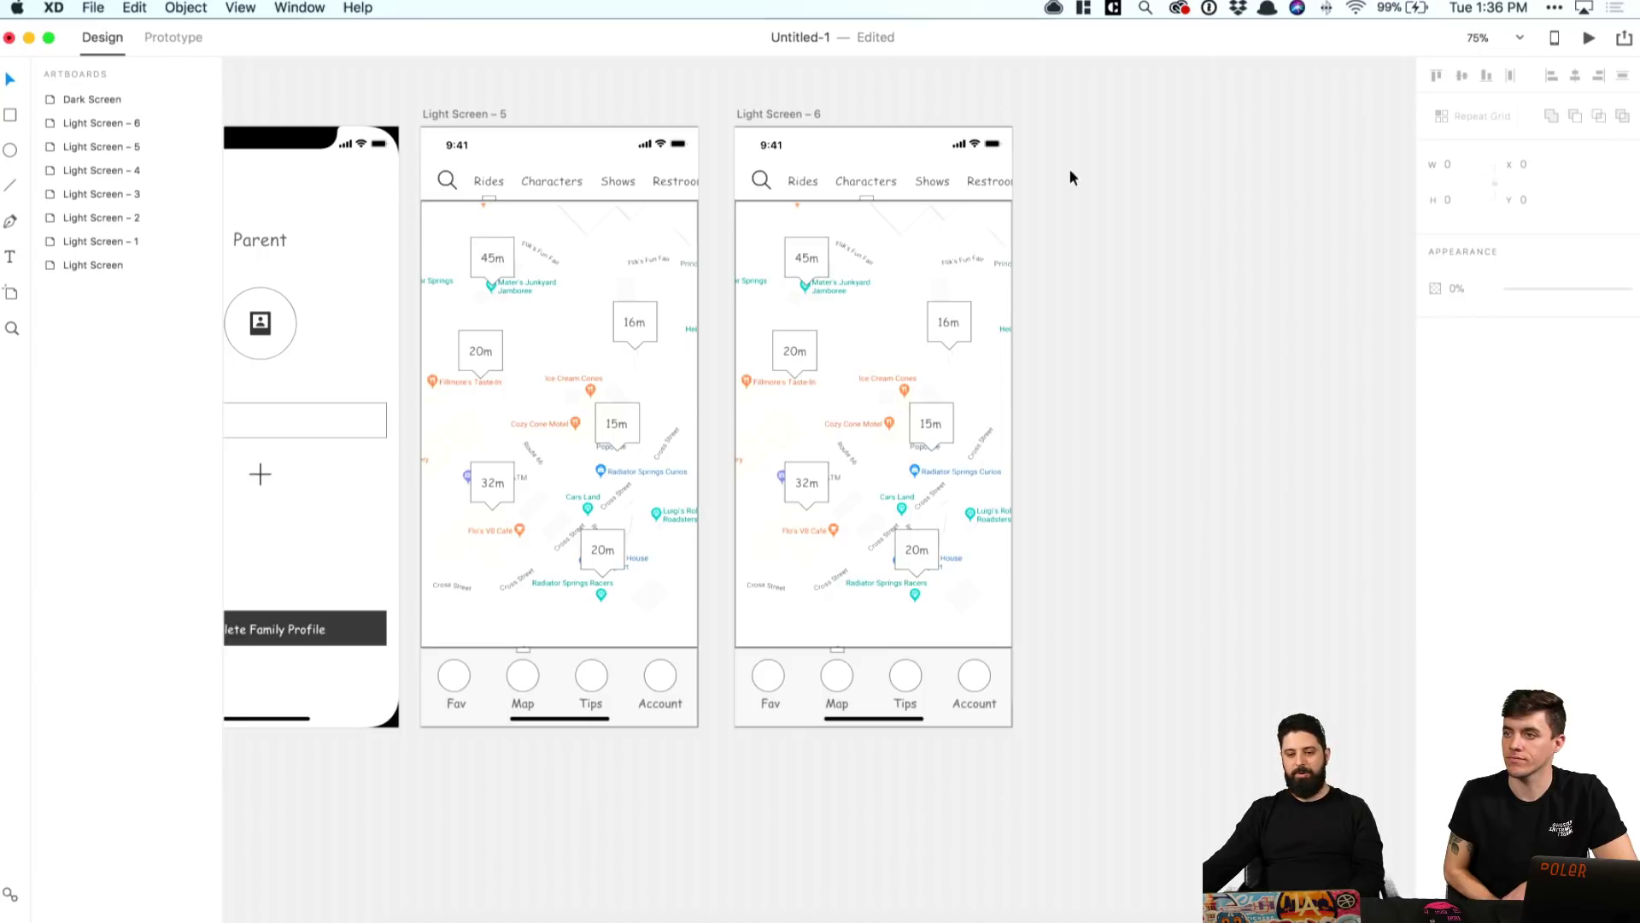
Step: Enlarge the 15m callout's box on the duplicated screen to about 158 wide, extending its upper edge well above the label
double_click(949, 405)
left_click_drag(931, 398, 872, 404)
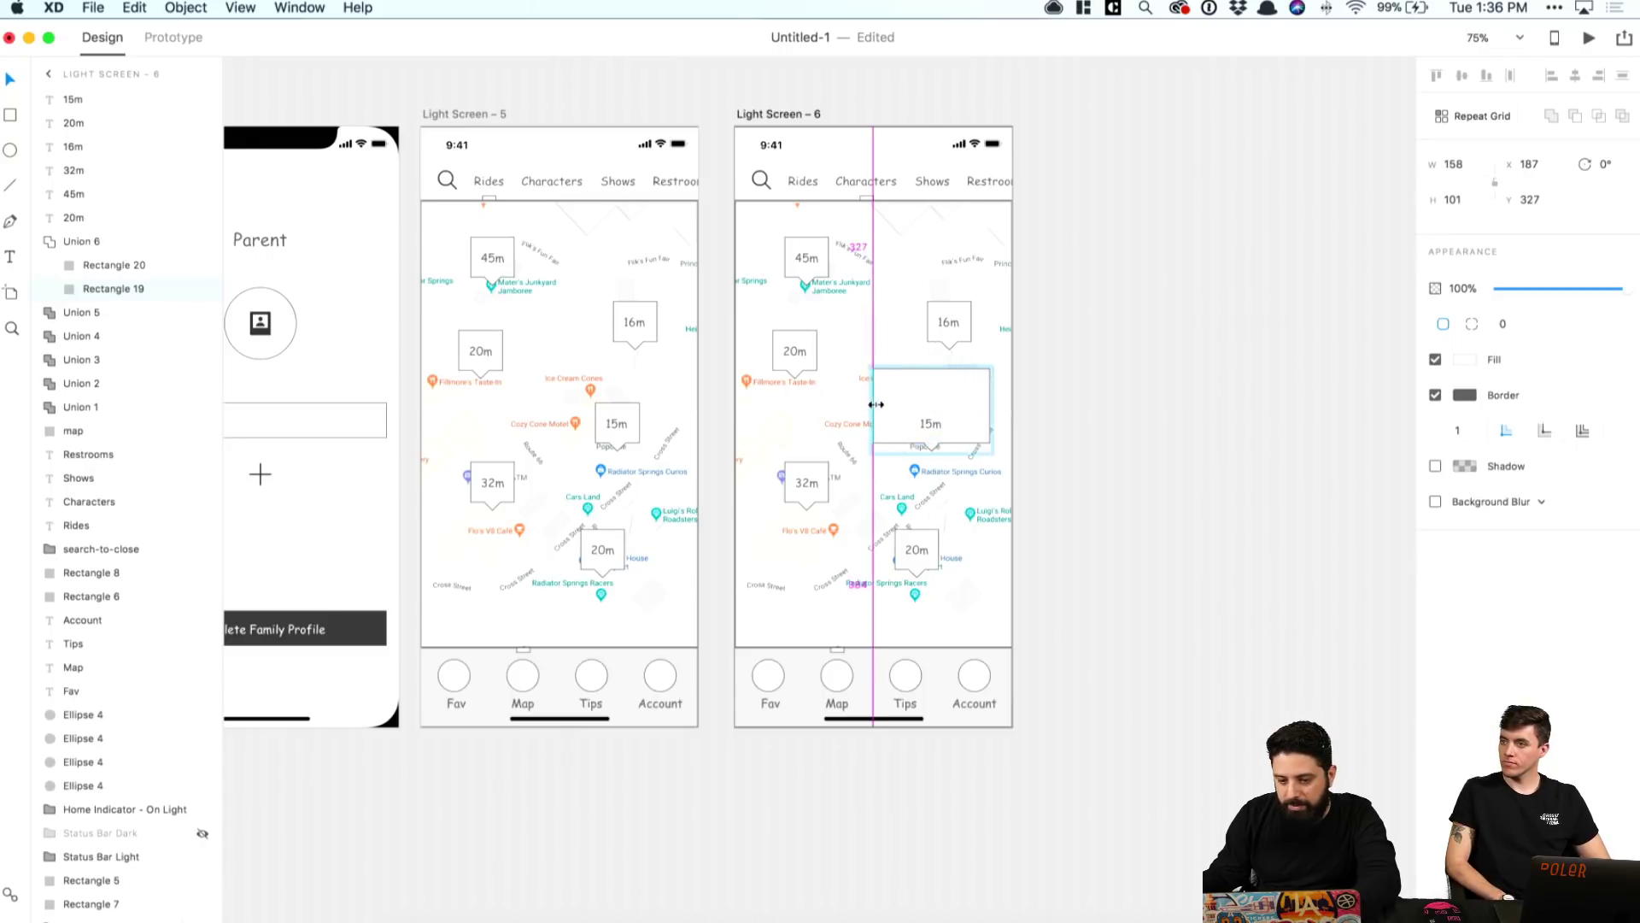
left_click(1081, 413)
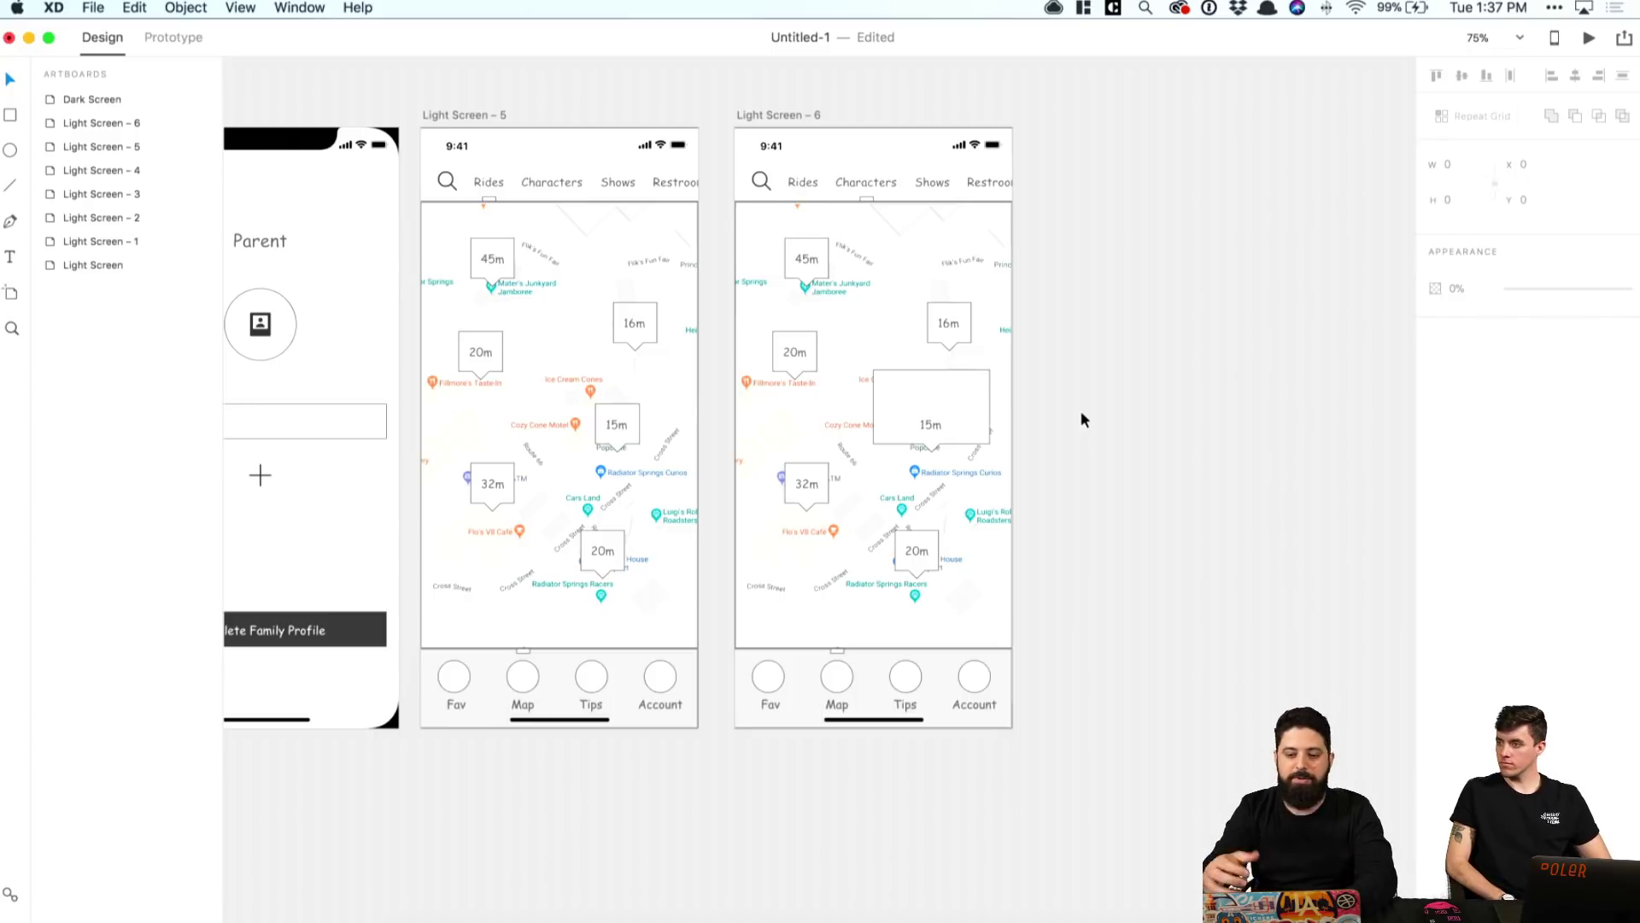
left_click(931, 389)
double_click(931, 393)
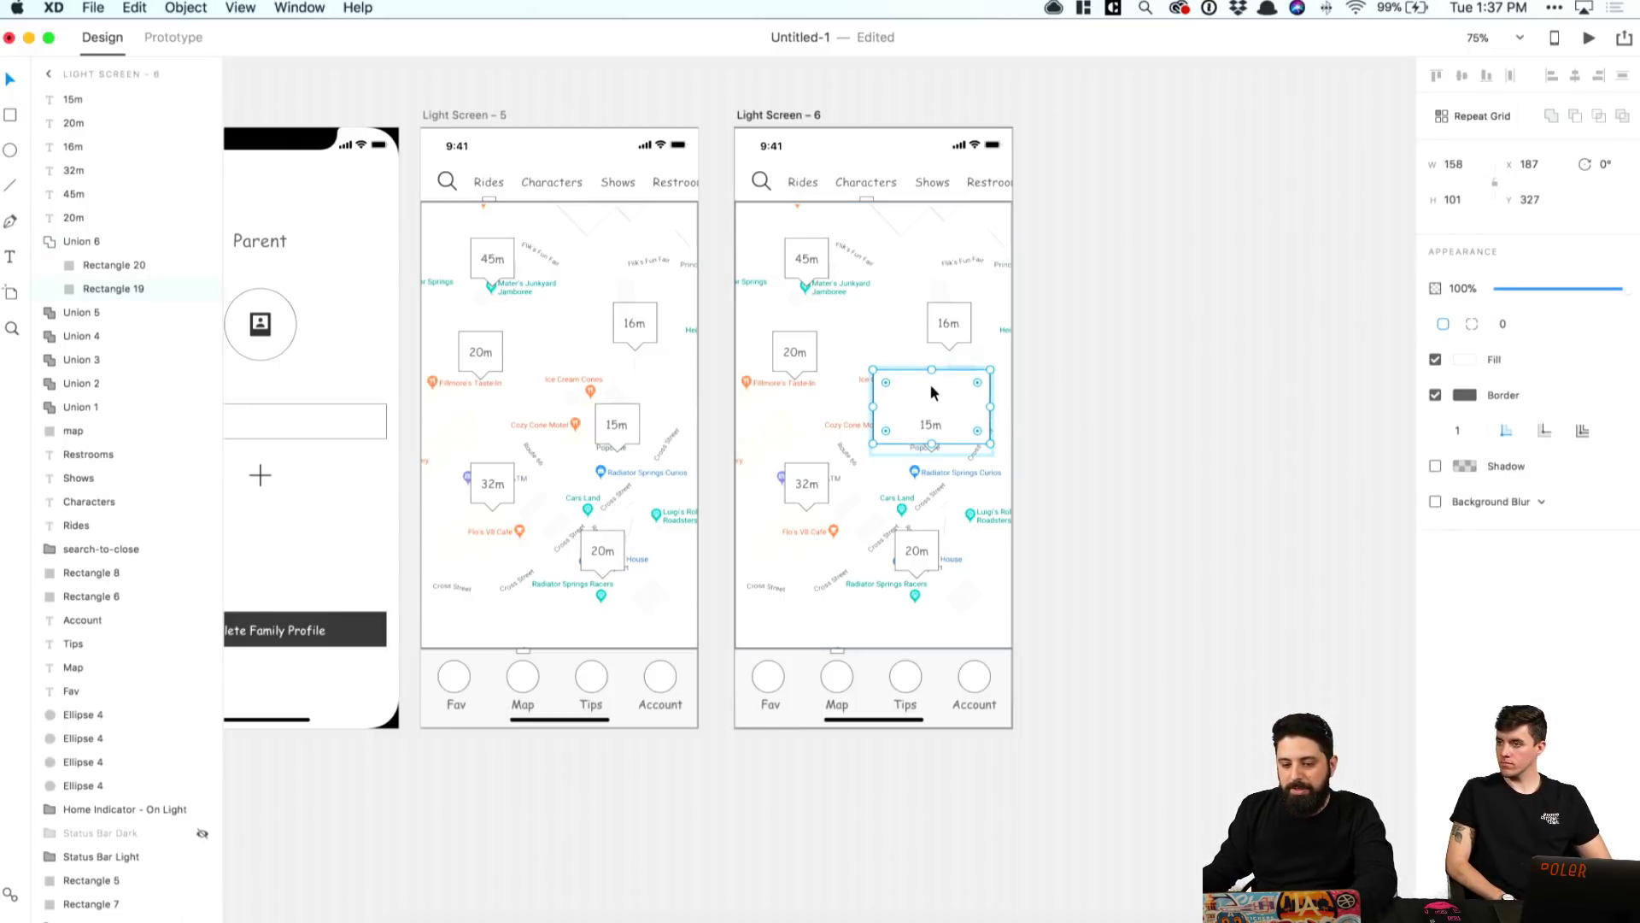
left_click_drag(931, 369, 932, 349)
left_click(1155, 389)
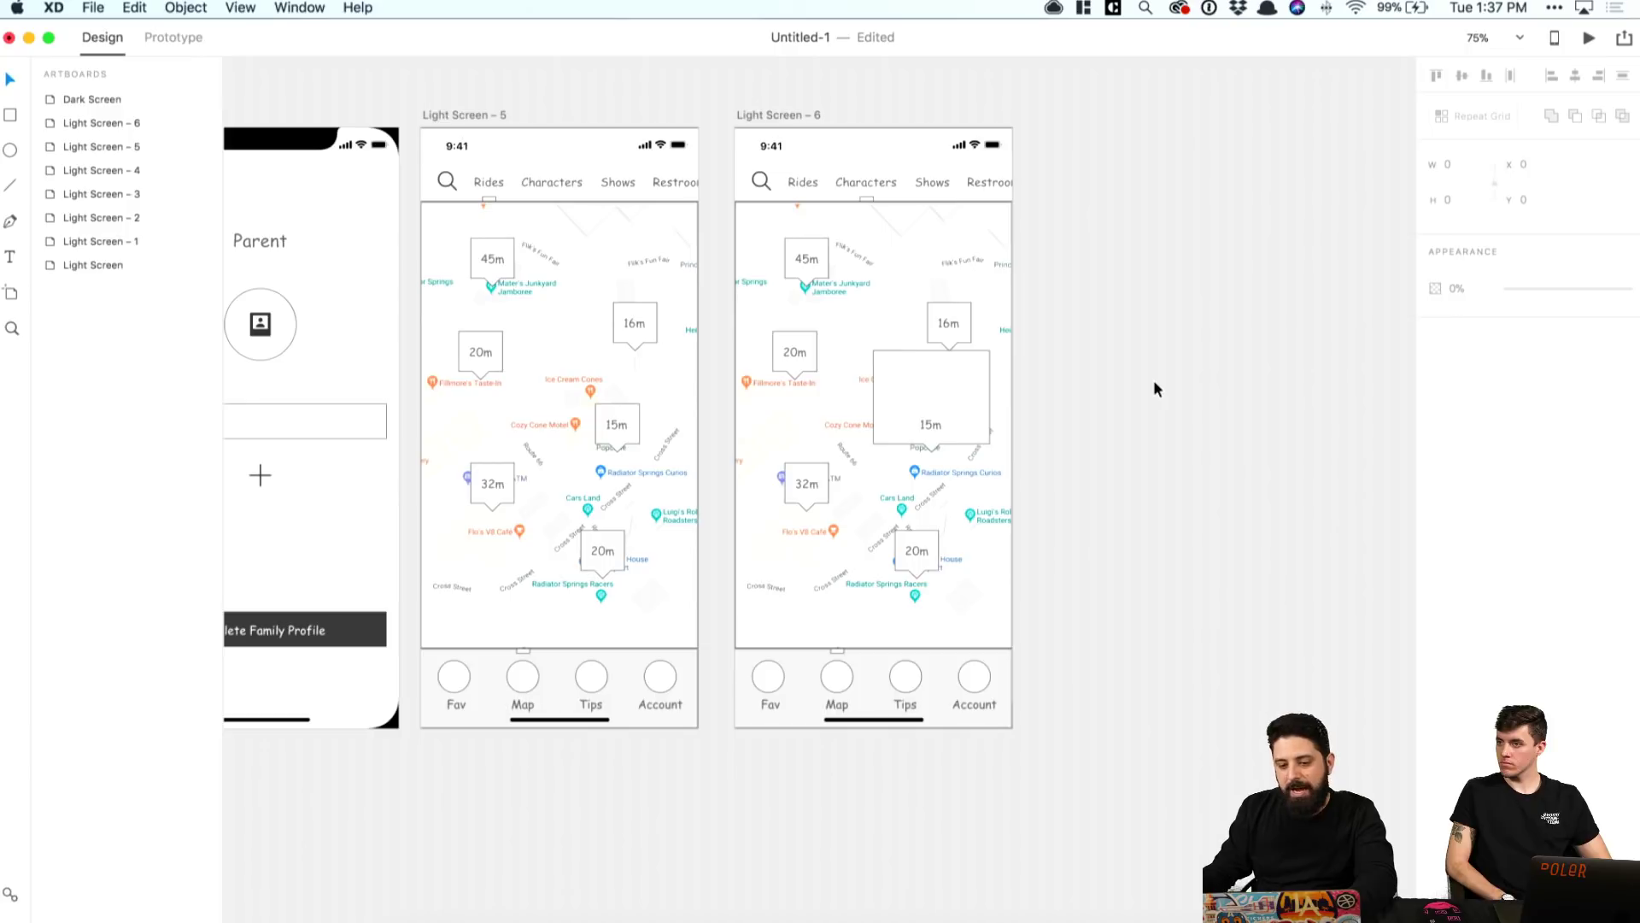
Step: Draw a circle about 52 × 52 centered on the upper edge of the enlarged callout box
key("super+1")
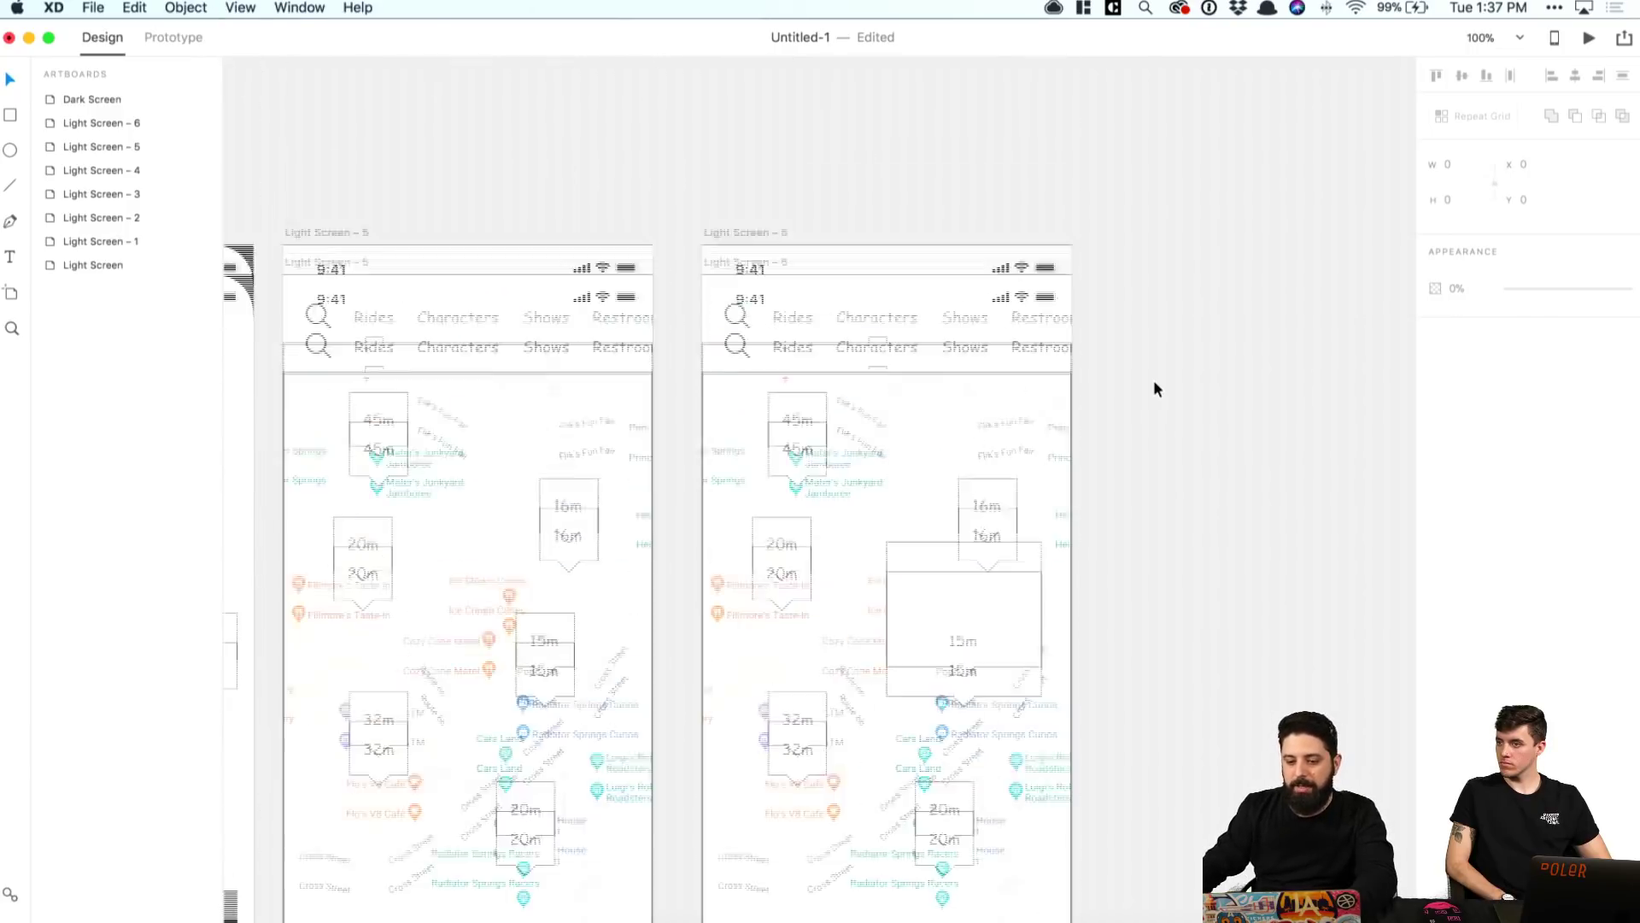
left_click(12, 154)
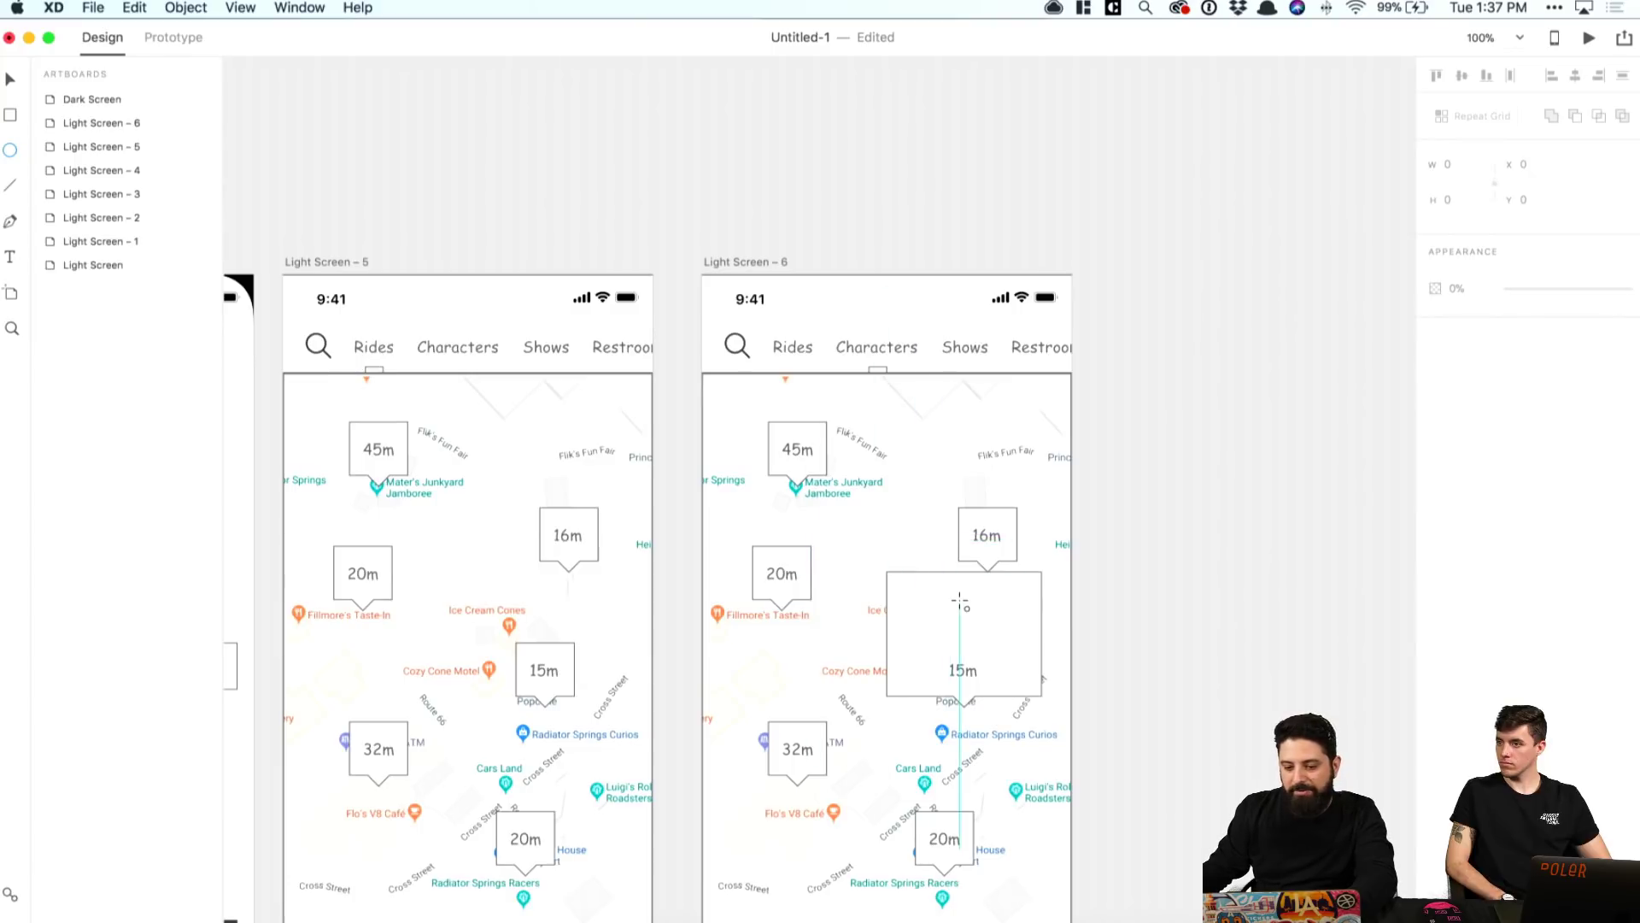
left_click_drag(958, 605, 982, 560)
key("v")
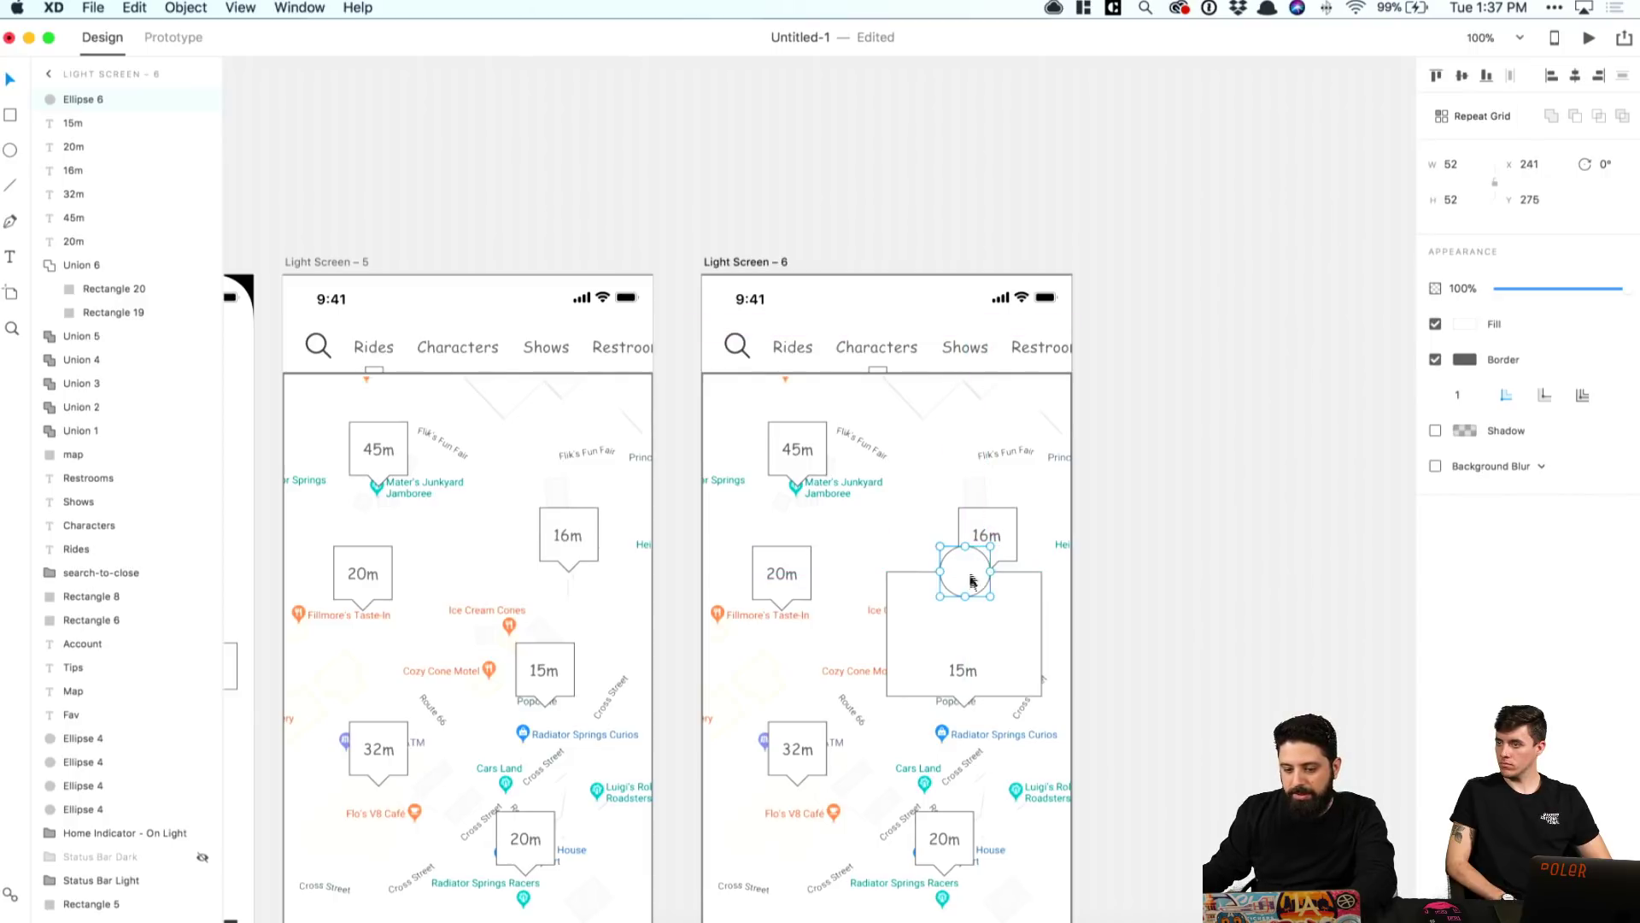
Step: Duplicate the 15m label just above the original in the enlarged callout and change the copy's text to Baymax
left_click_drag(960, 670, 969, 633)
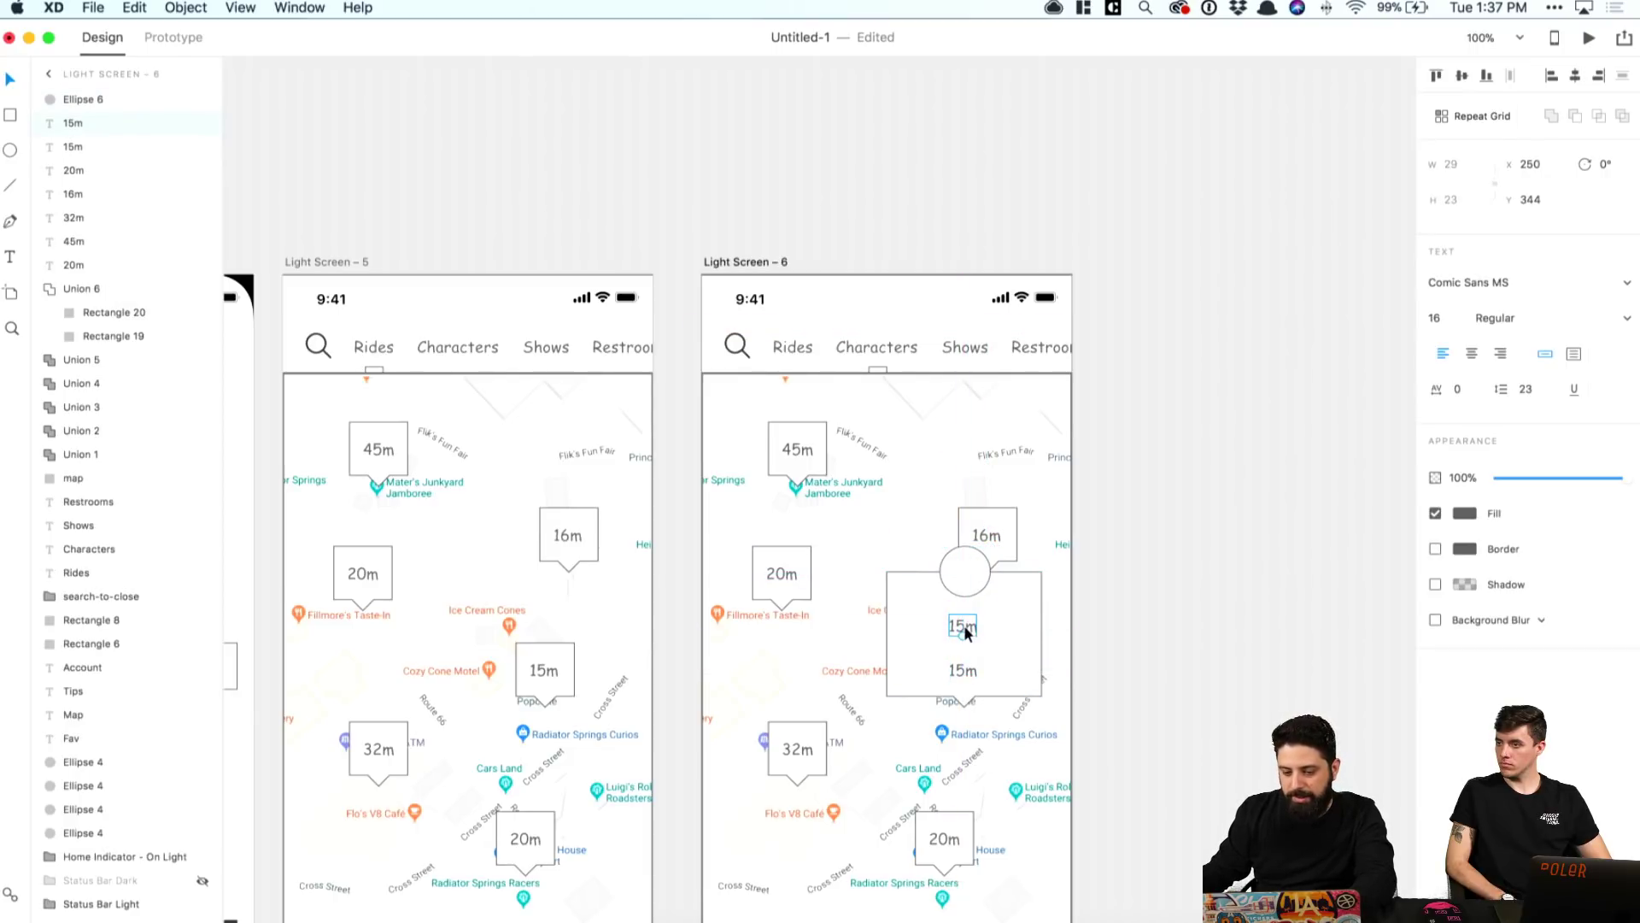
double_click(964, 626)
type("Radiat")
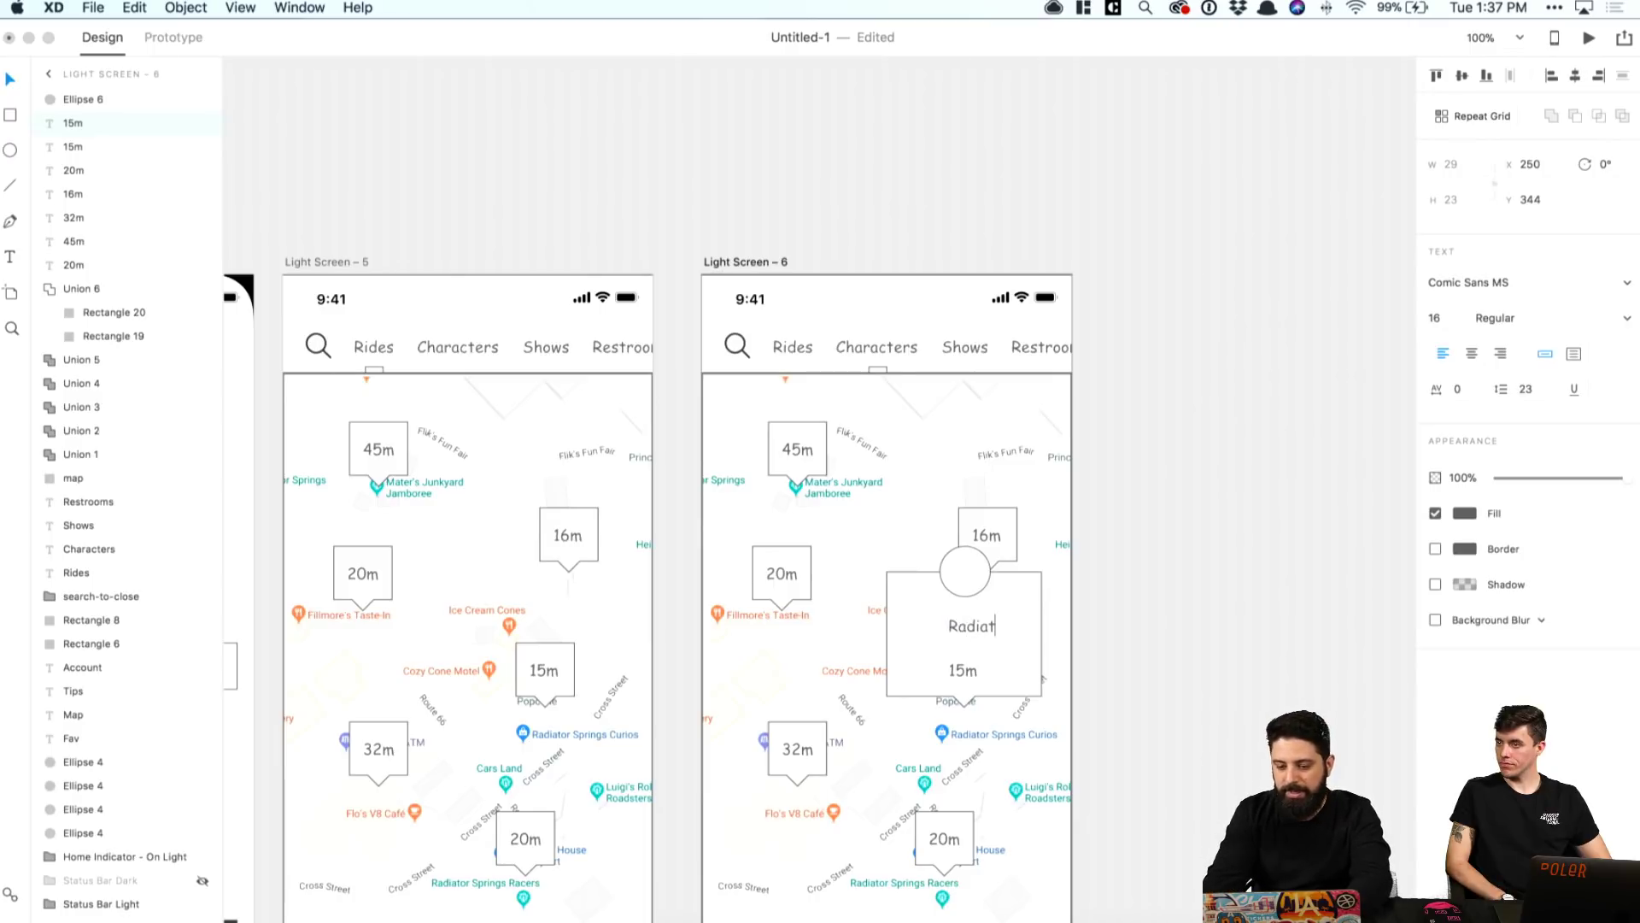
type("or Springs")
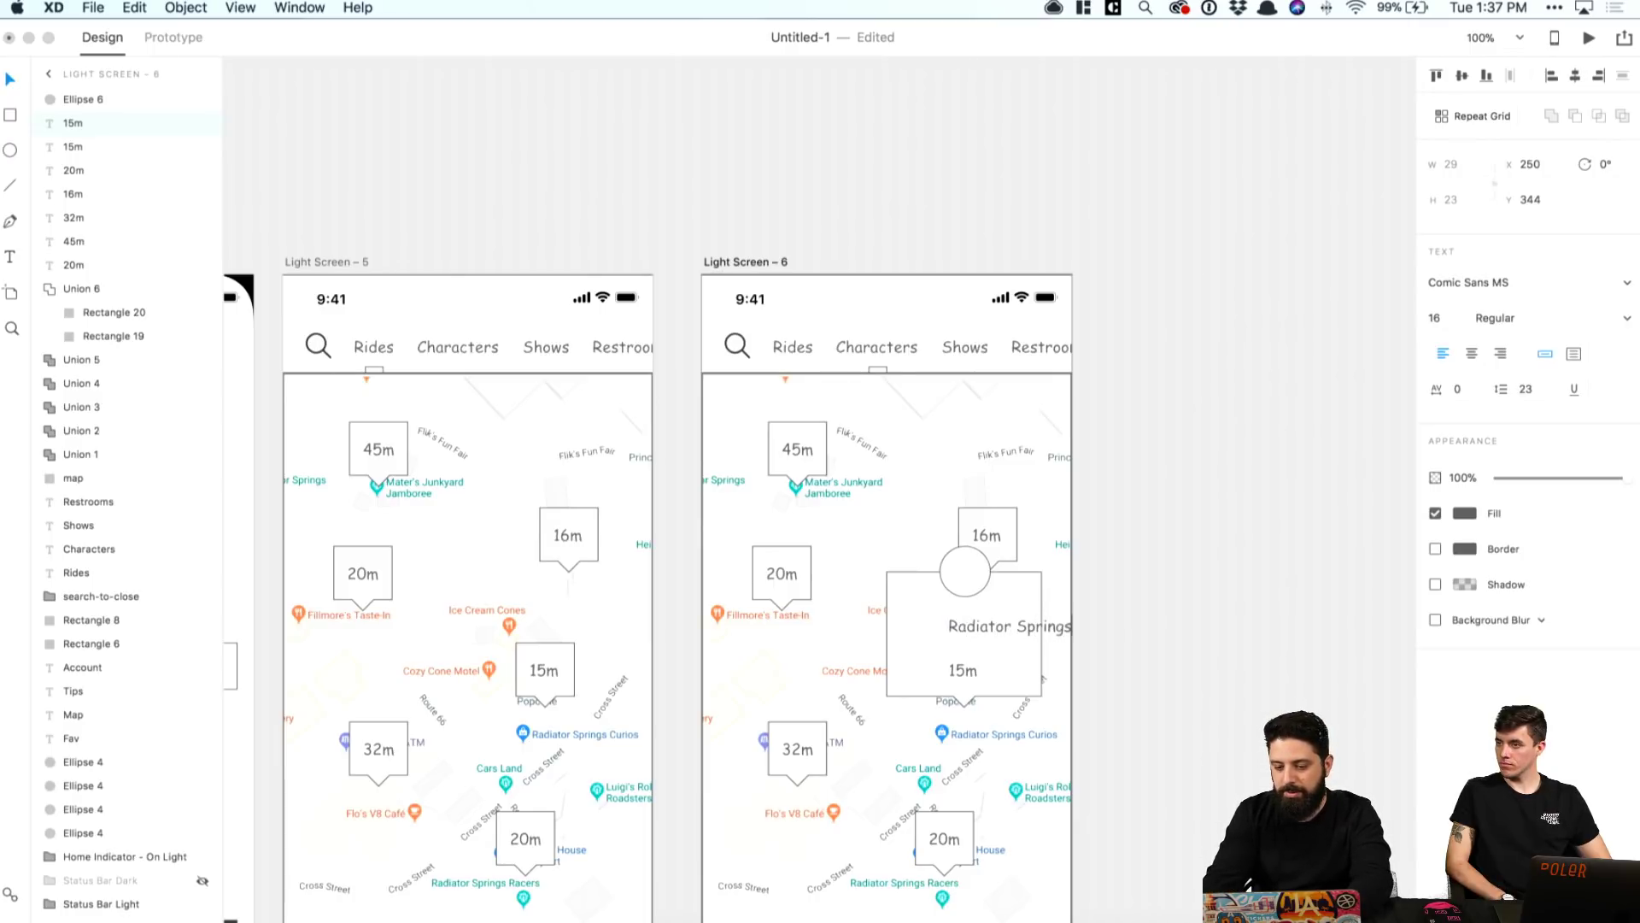
key("super+a")
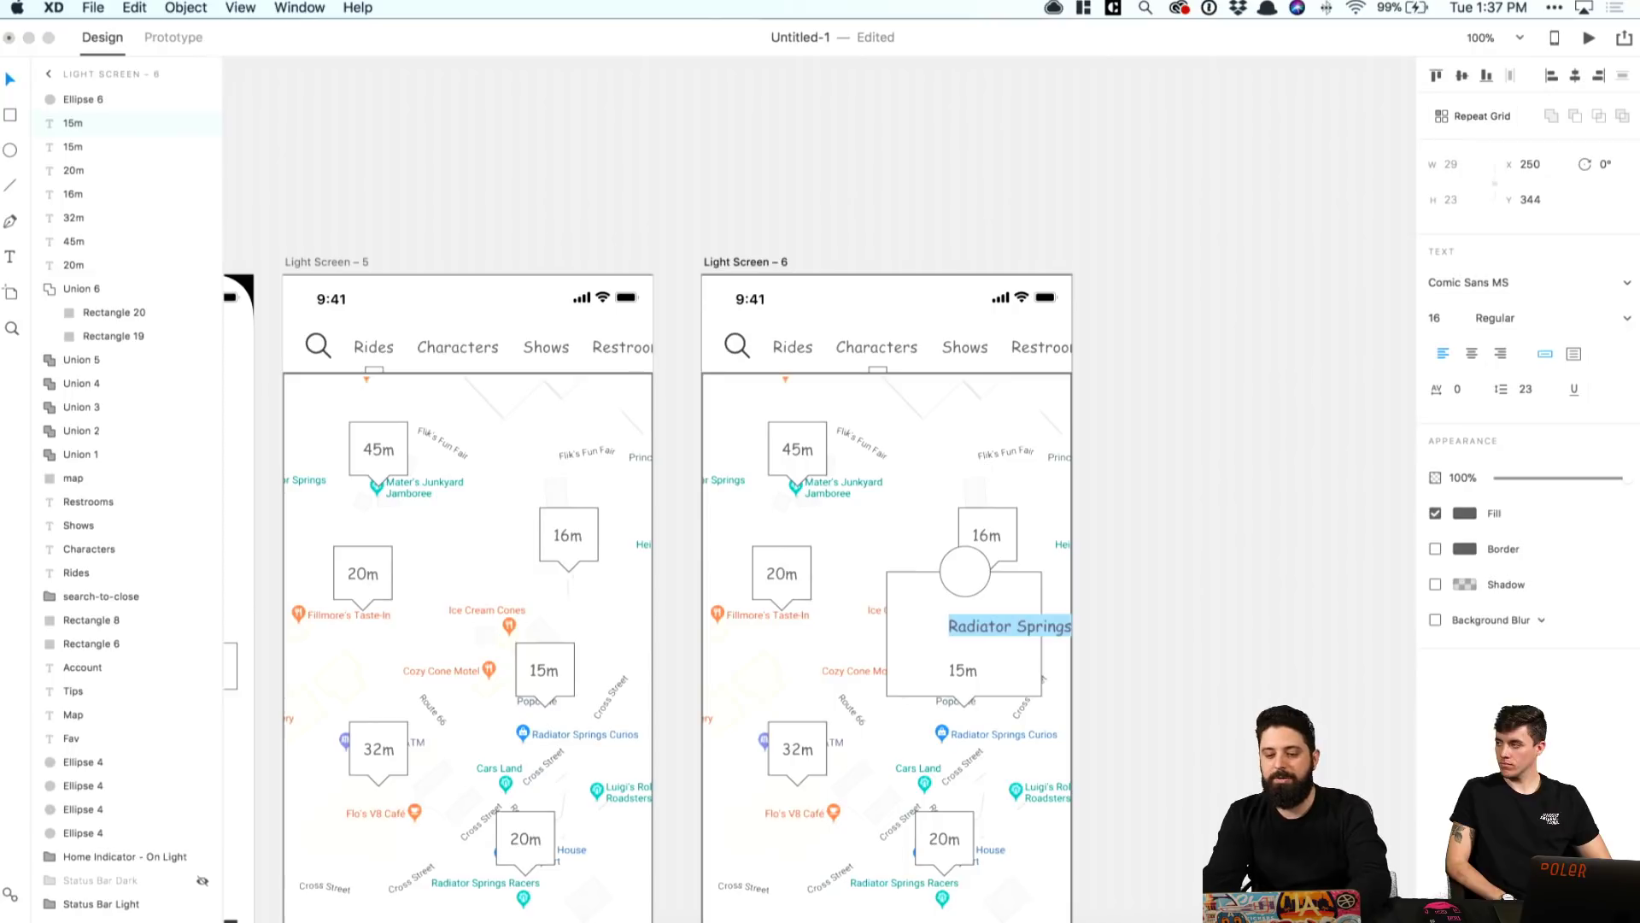
type("Bay")
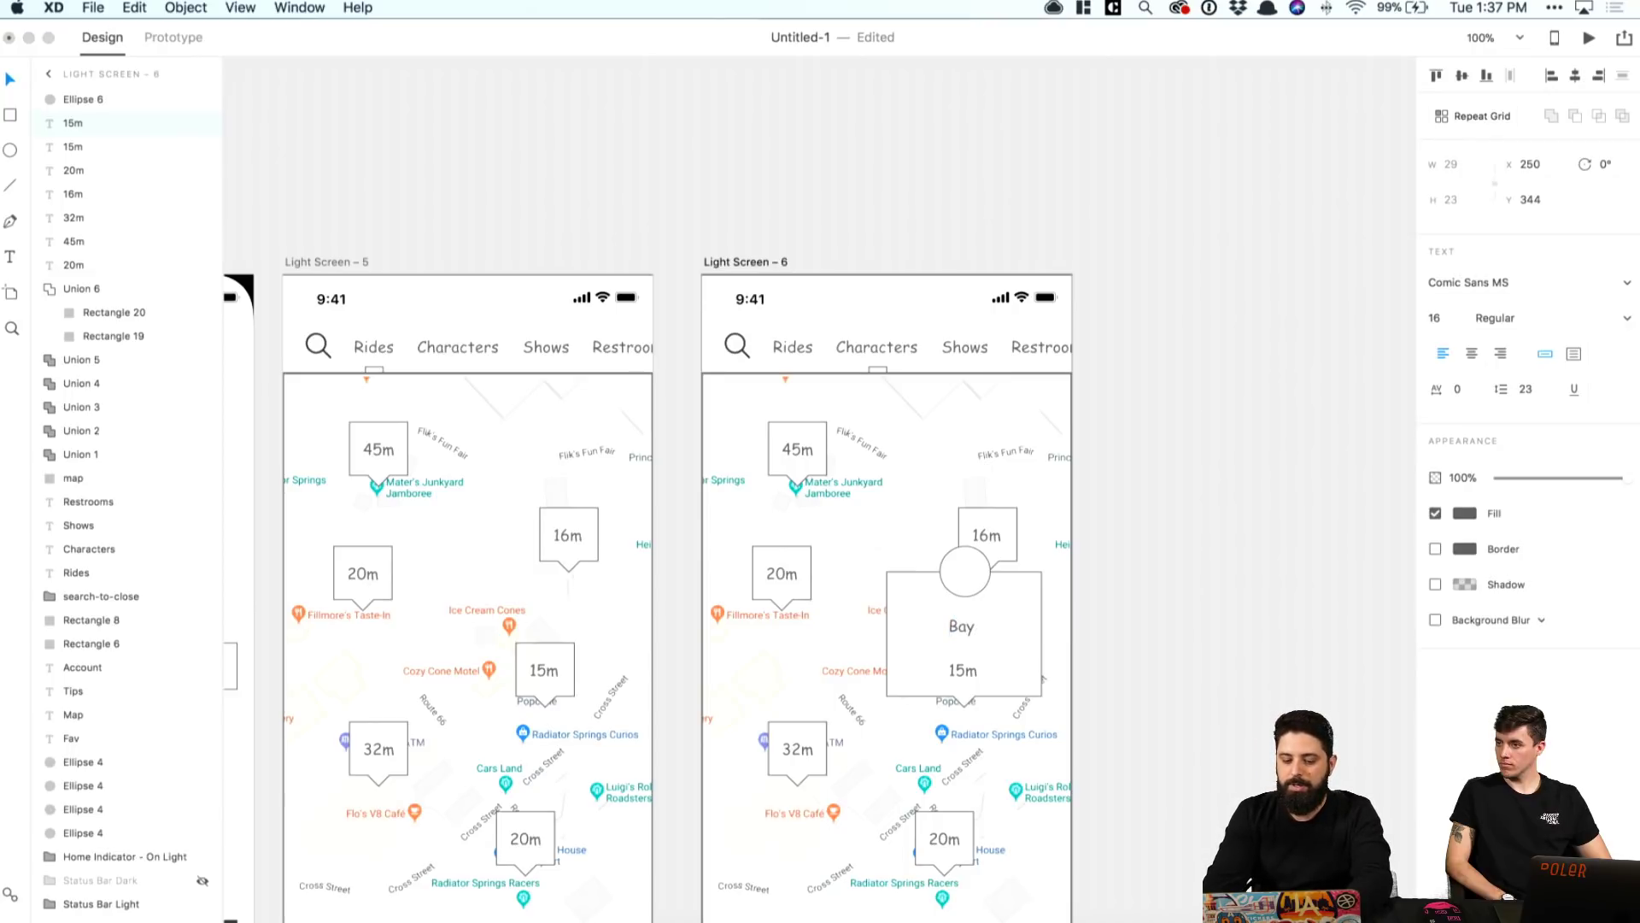
type("max")
key("Escape")
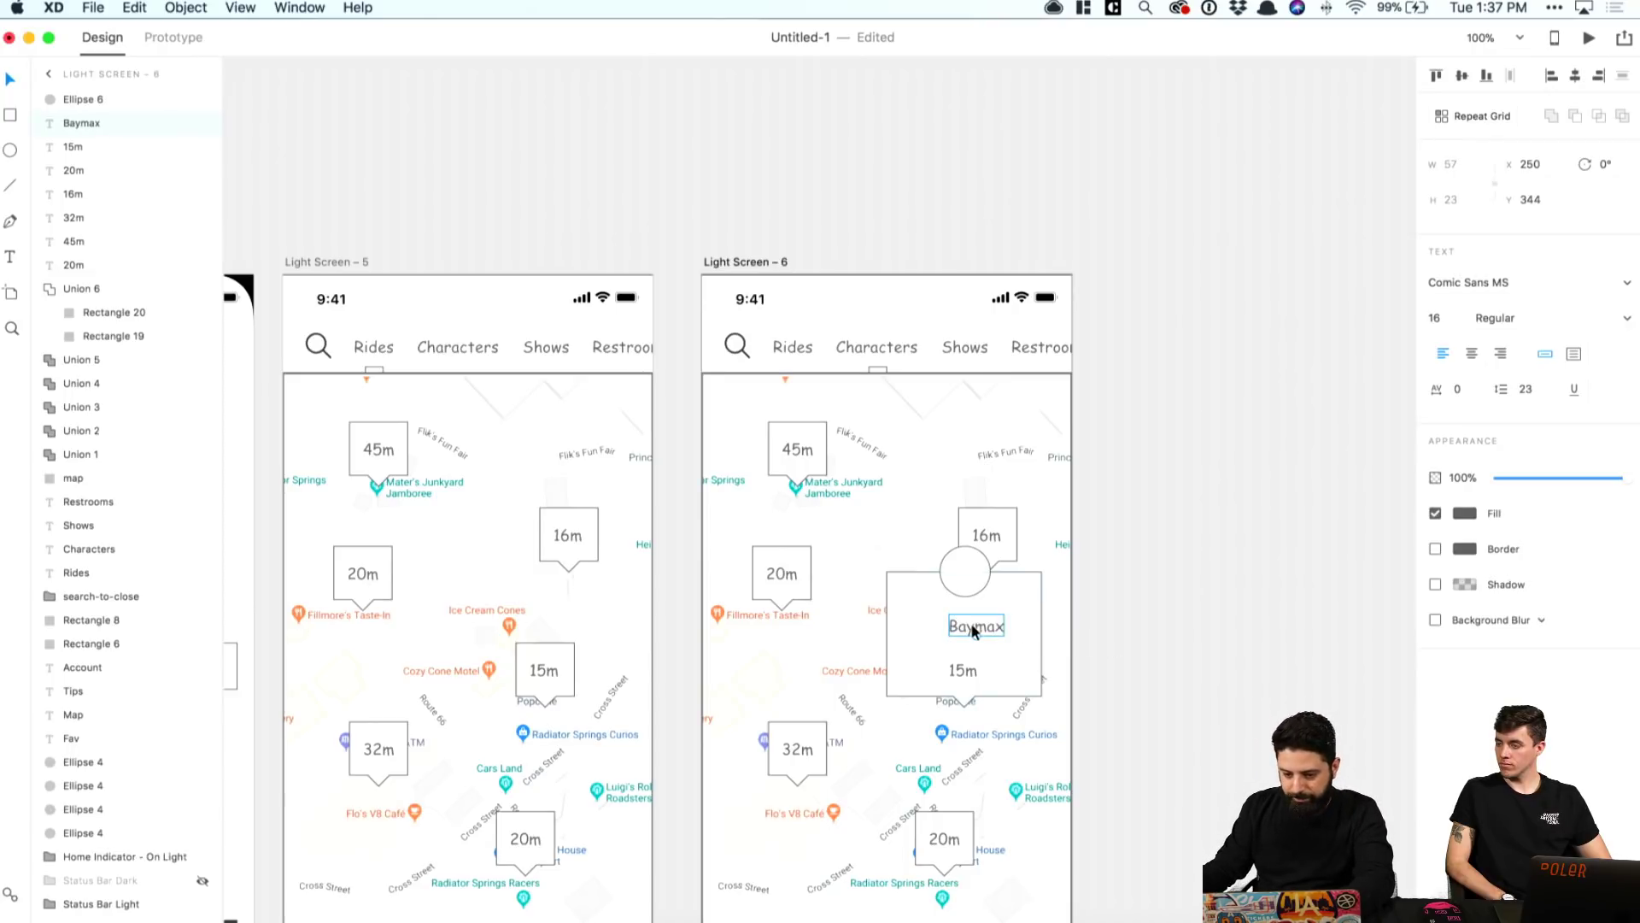
Step: Replace the Baymax label's text with Mike & Sully and center it within the callout box
double_click(995, 627)
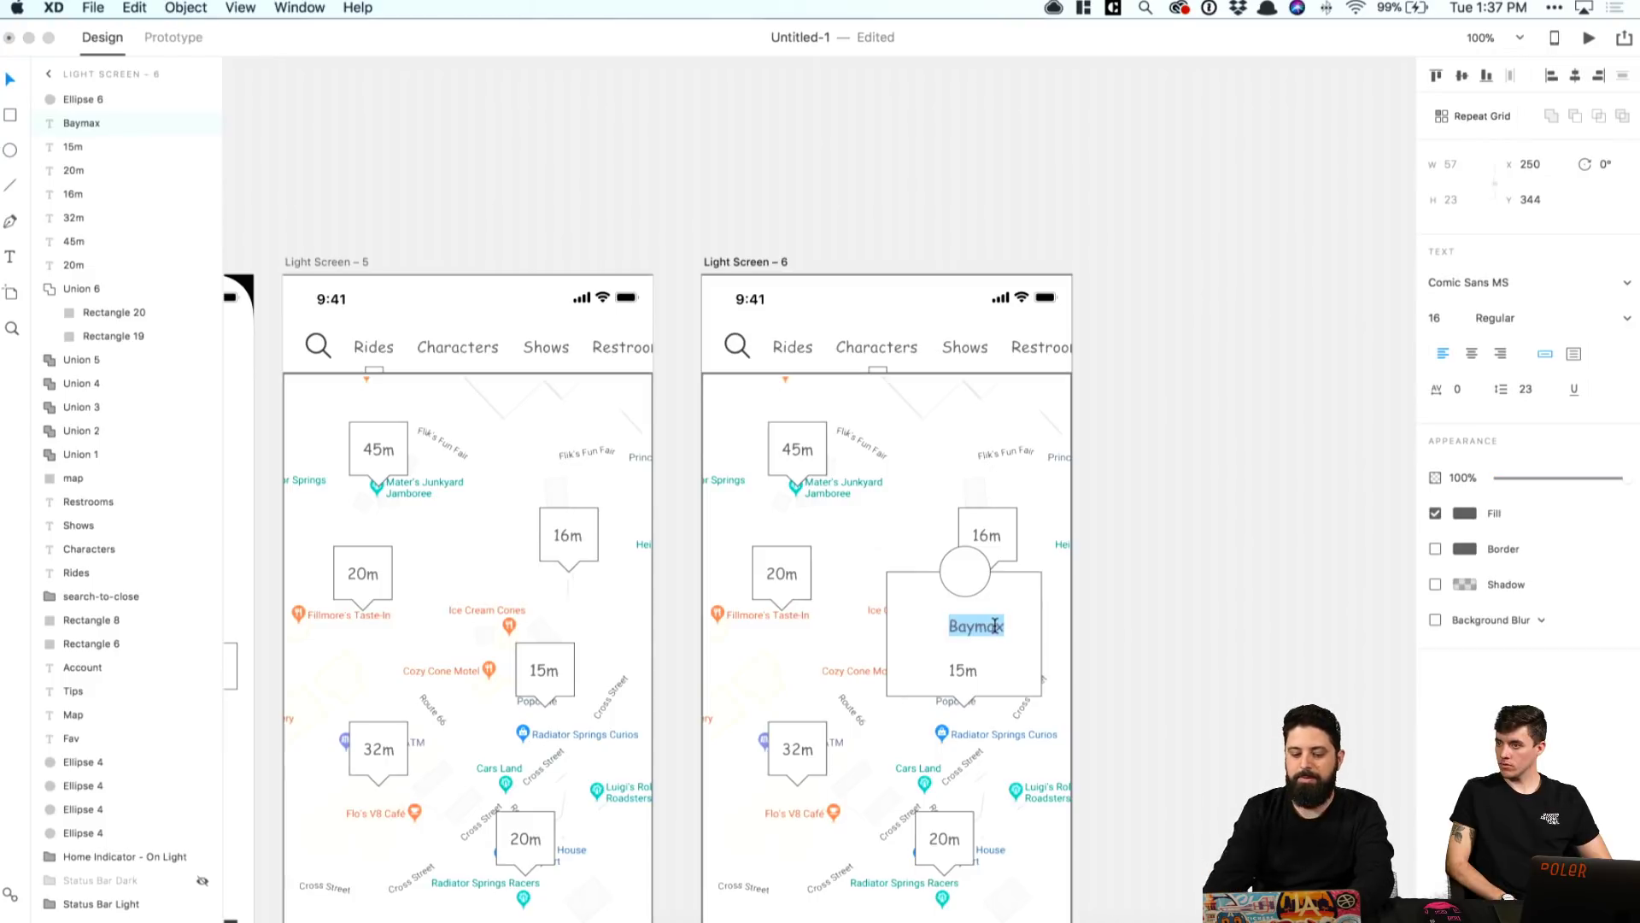
type("Mike & Sully")
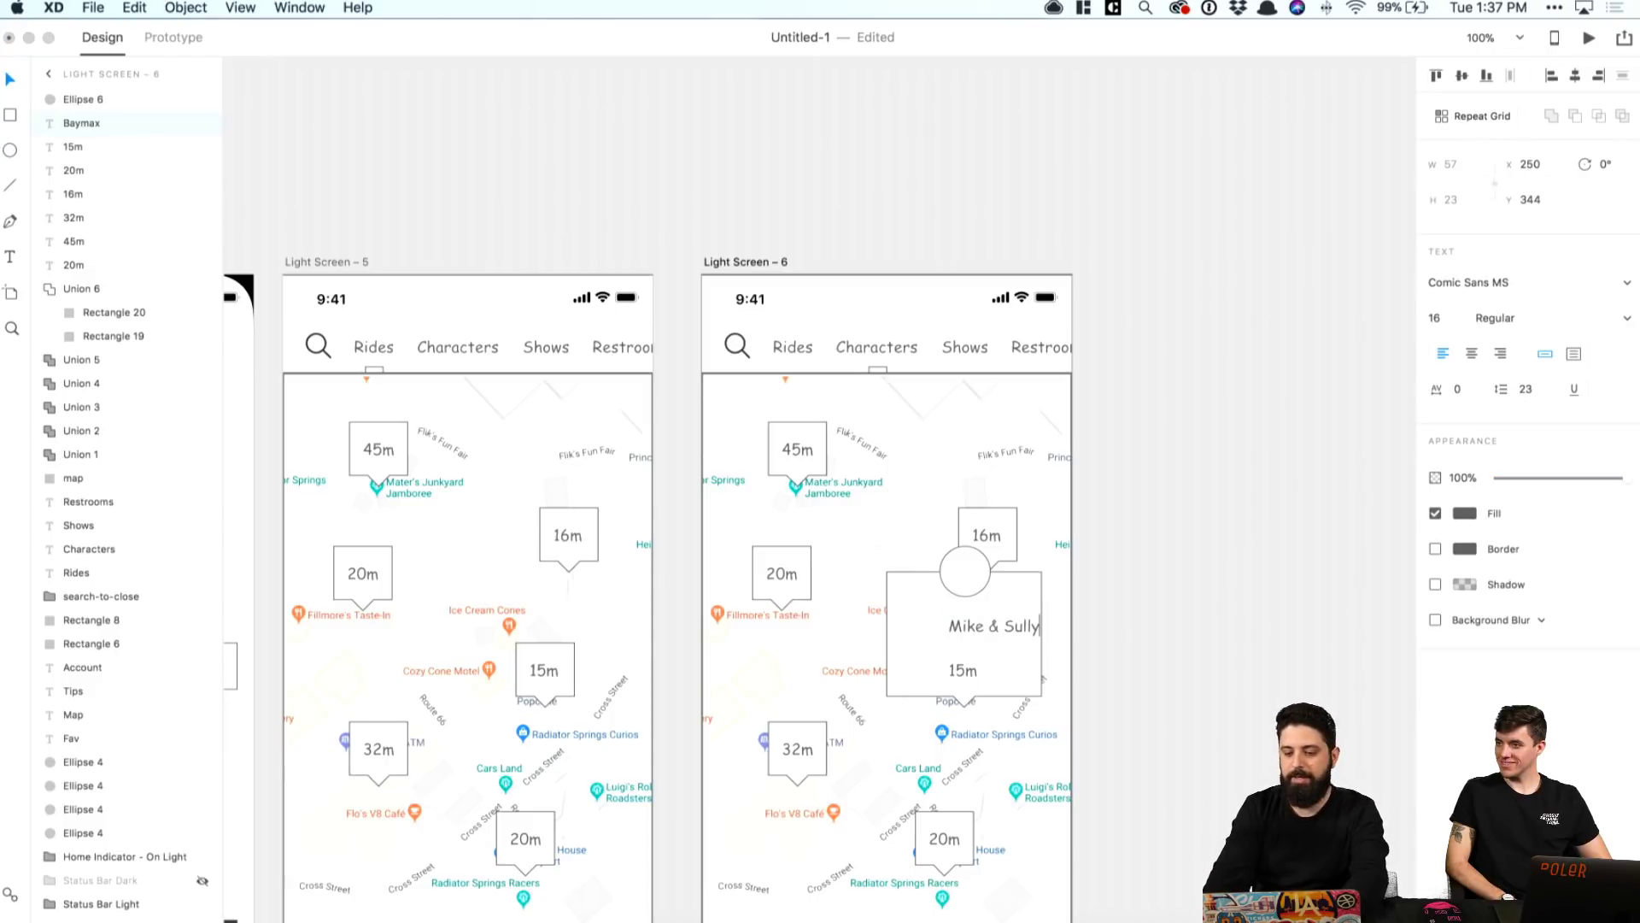
key("Escape")
left_click_drag(1010, 632, 979, 630)
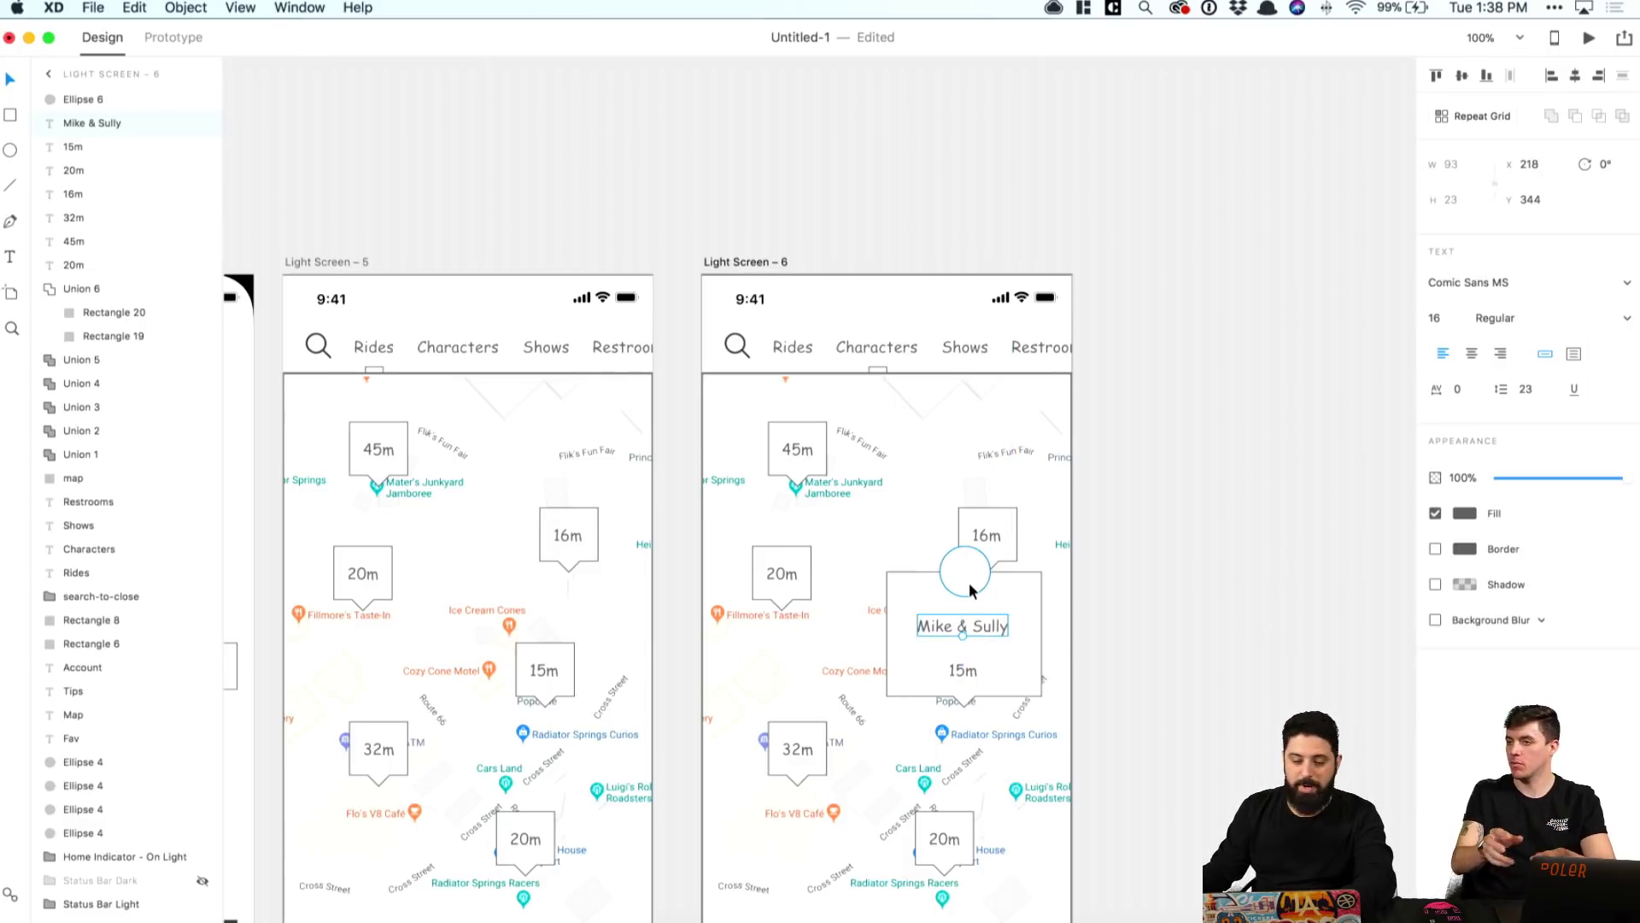
Step: Shorten the callout by lowering its upper edge, moving the Mike & Sully label closer to 15m and the circle onto the new edge
left_click(972, 589)
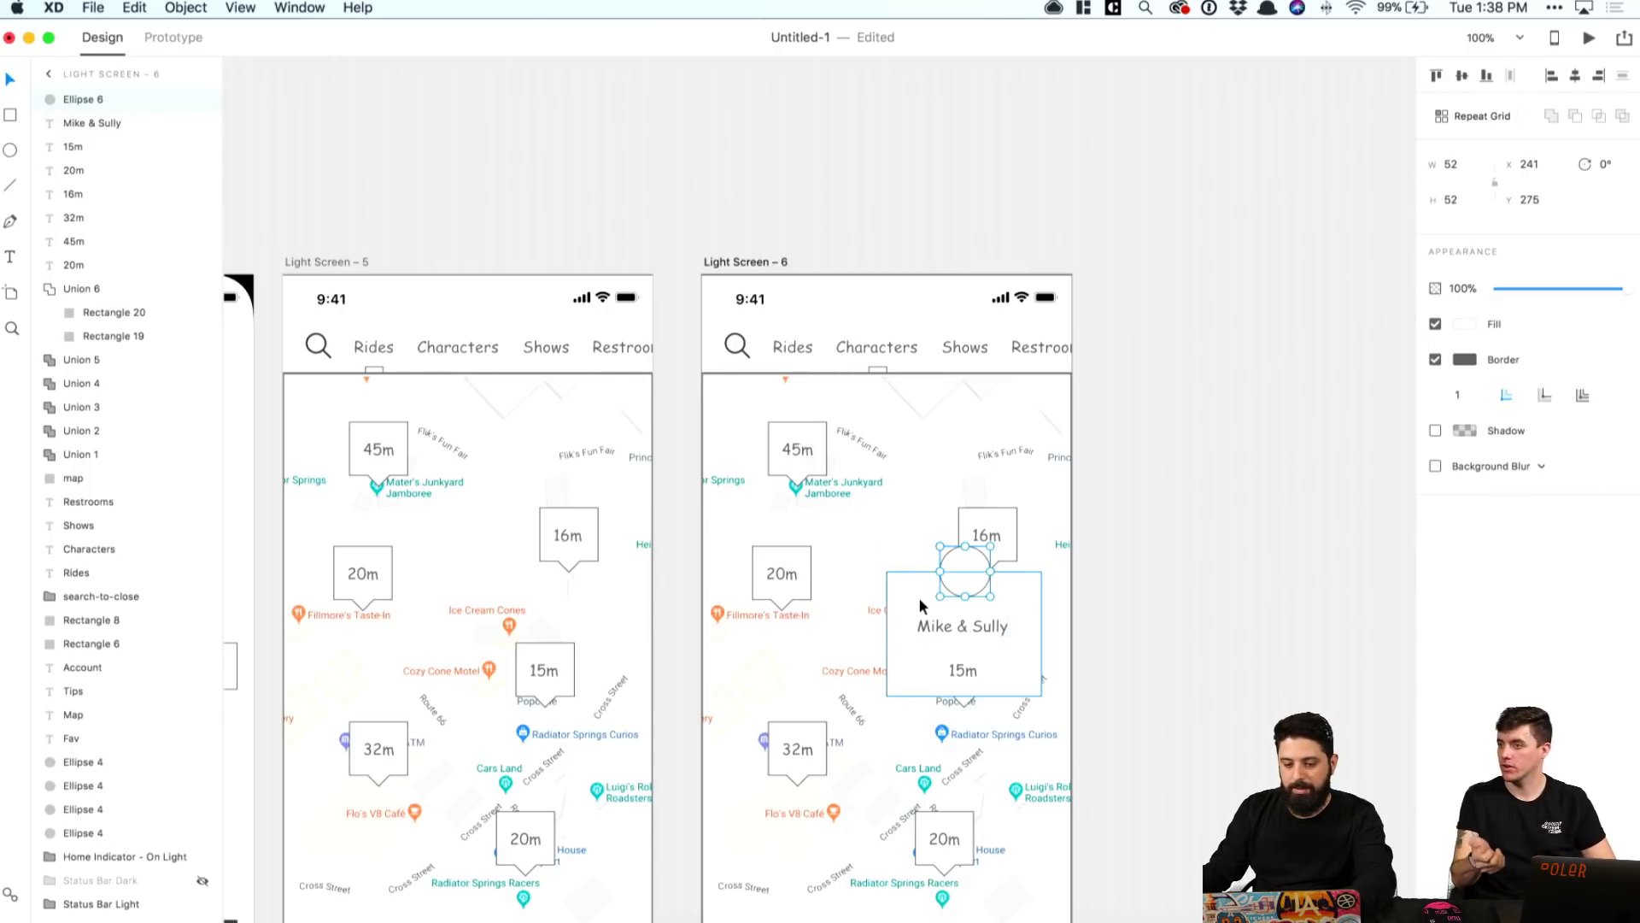
left_click(920, 605)
left_click_drag(960, 571, 990, 651)
left_click(1128, 630)
left_click(989, 632)
left_click(974, 590)
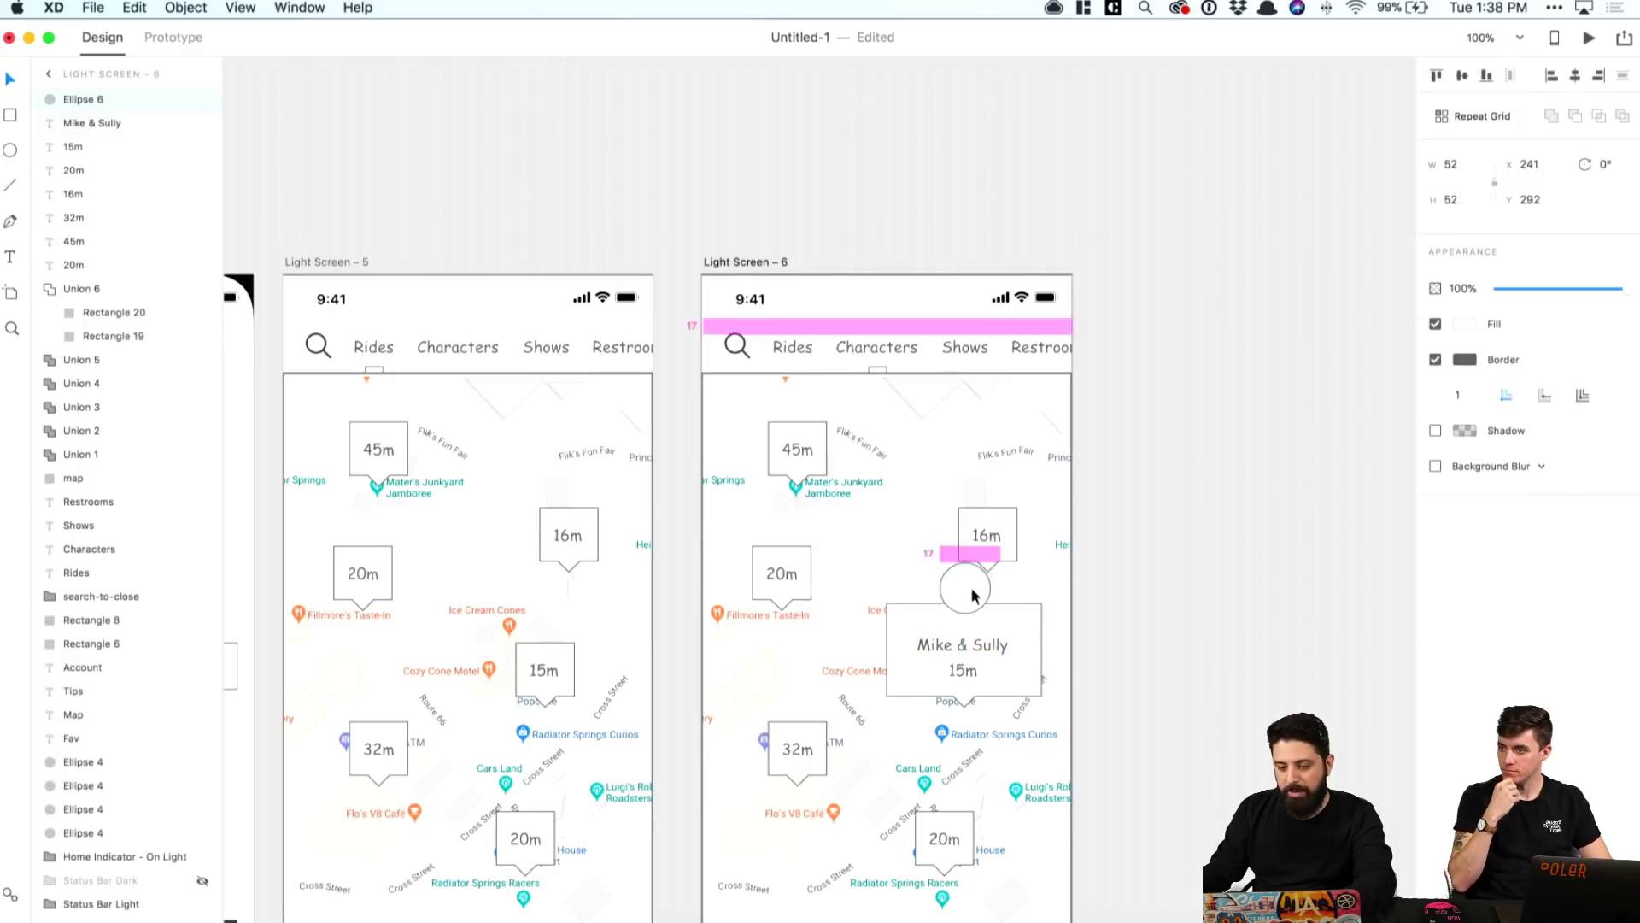
left_click_drag(974, 594, 974, 608)
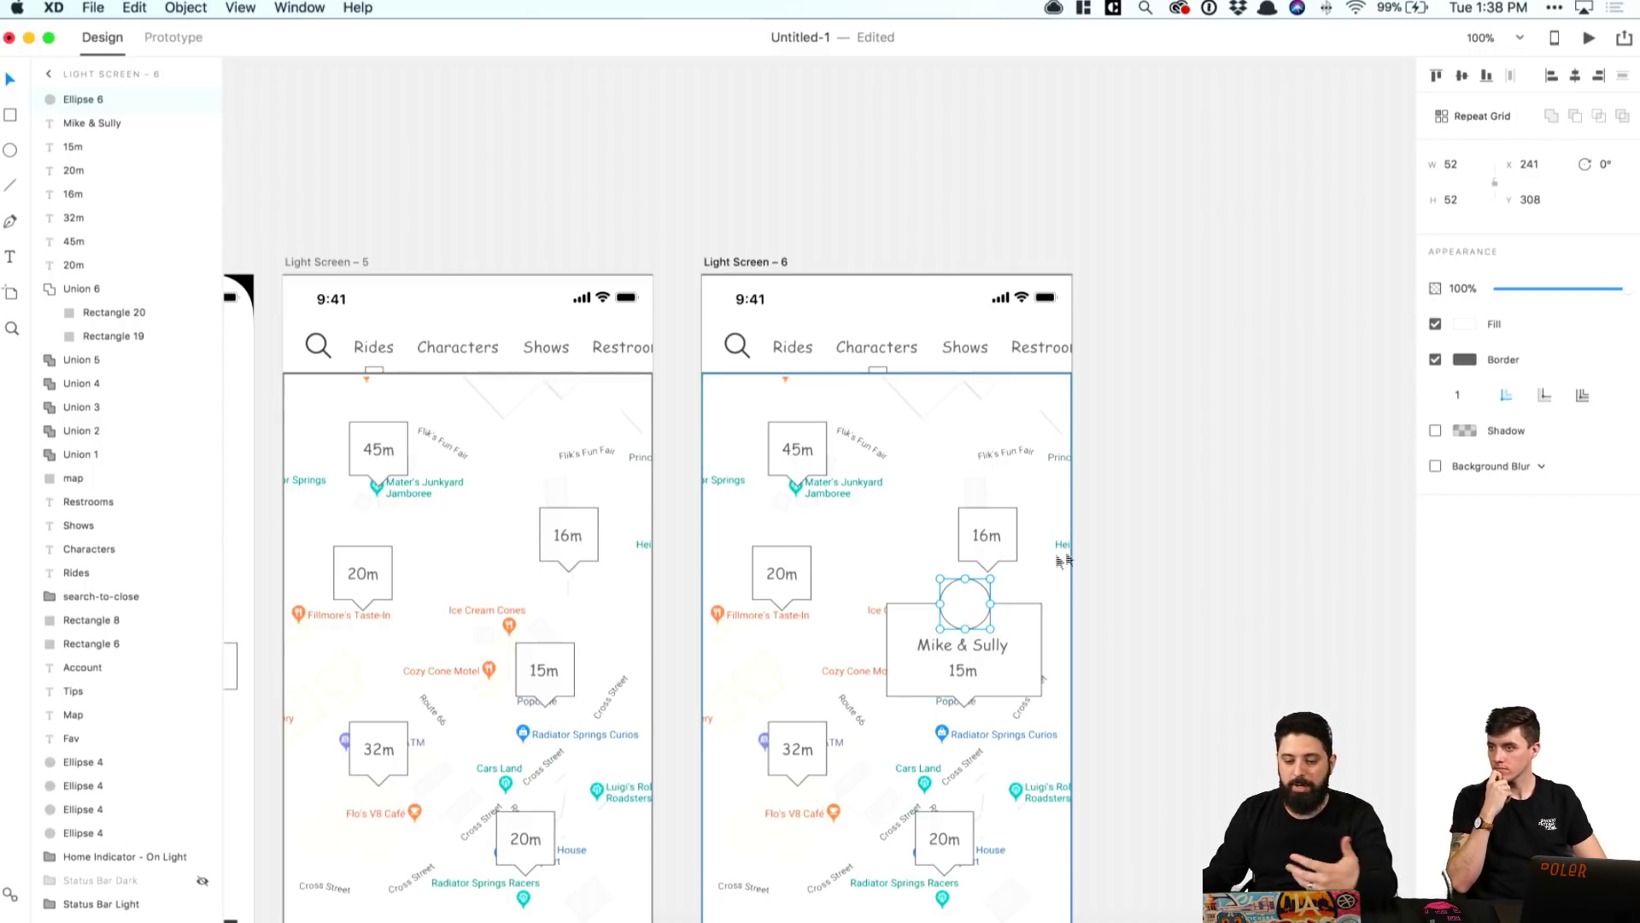
Step: Switch to Finder and open the Monsters Inc folder inside the Disney App folder
left_click(1158, 546)
left_click(466, 906)
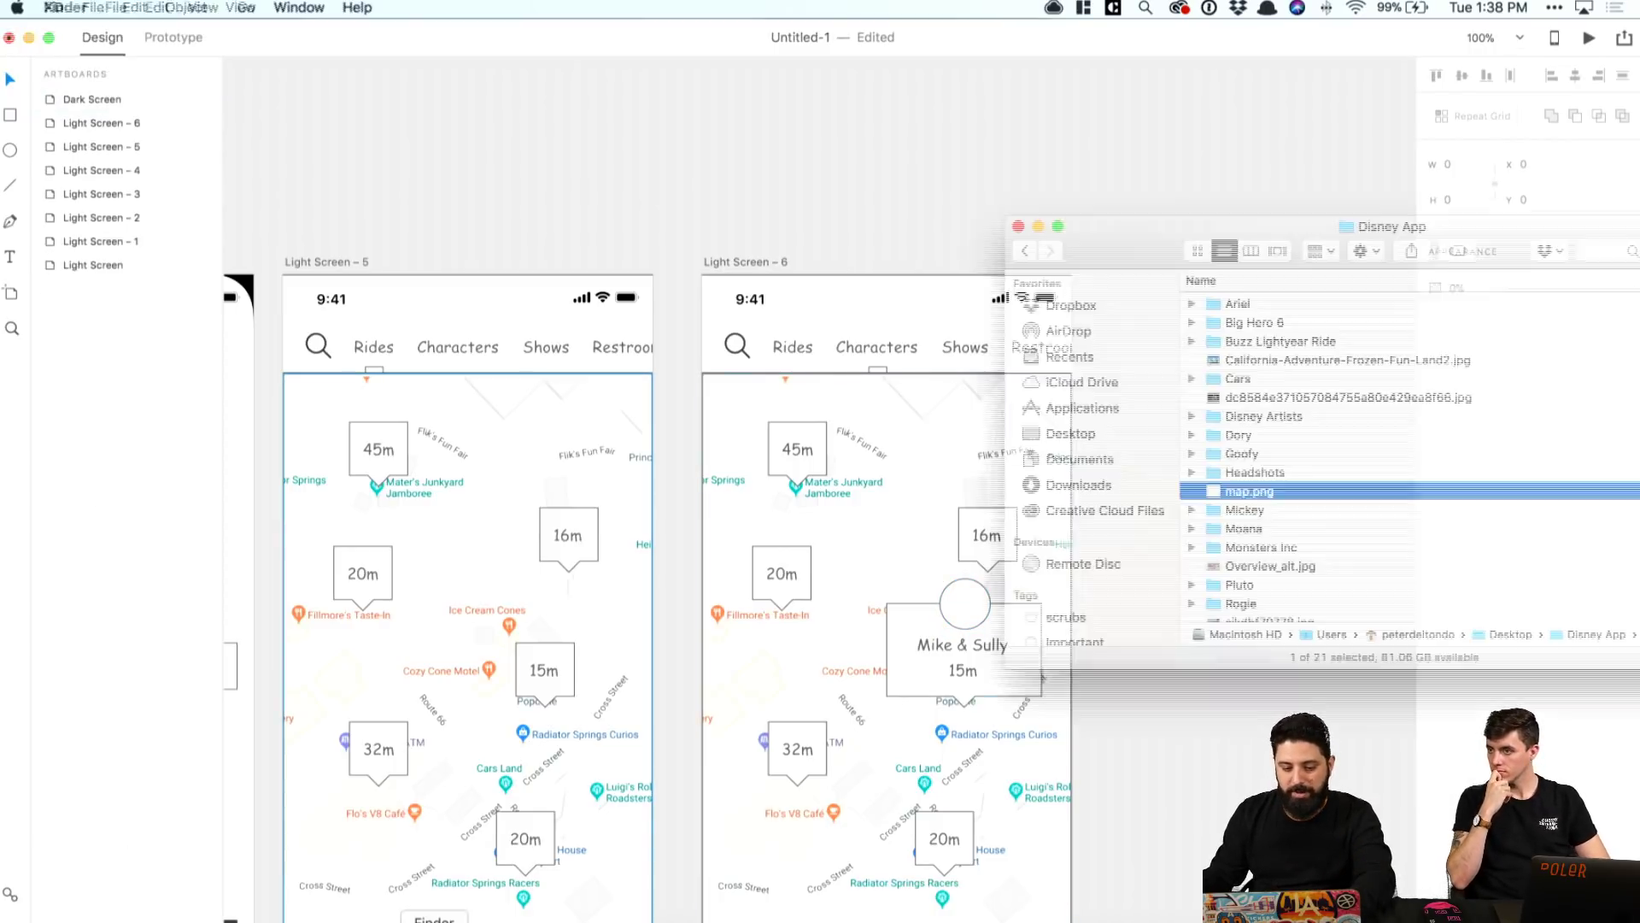
scroll(1253, 466, "down", 3)
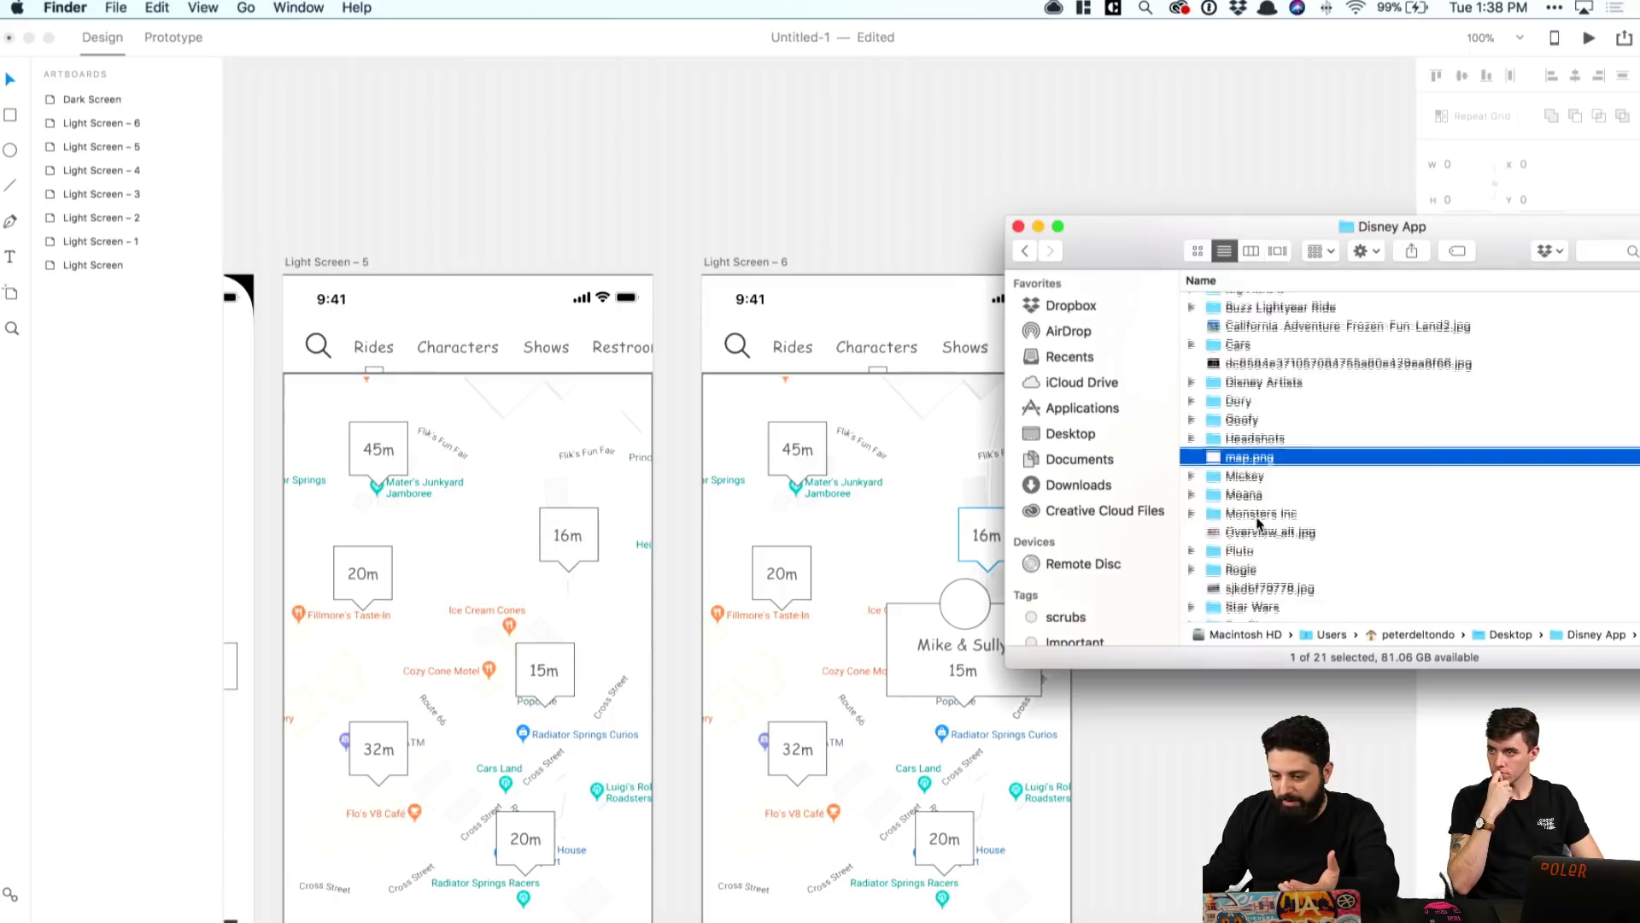
scroll(1259, 525, "up", 3)
scroll(1259, 525, "down", 2)
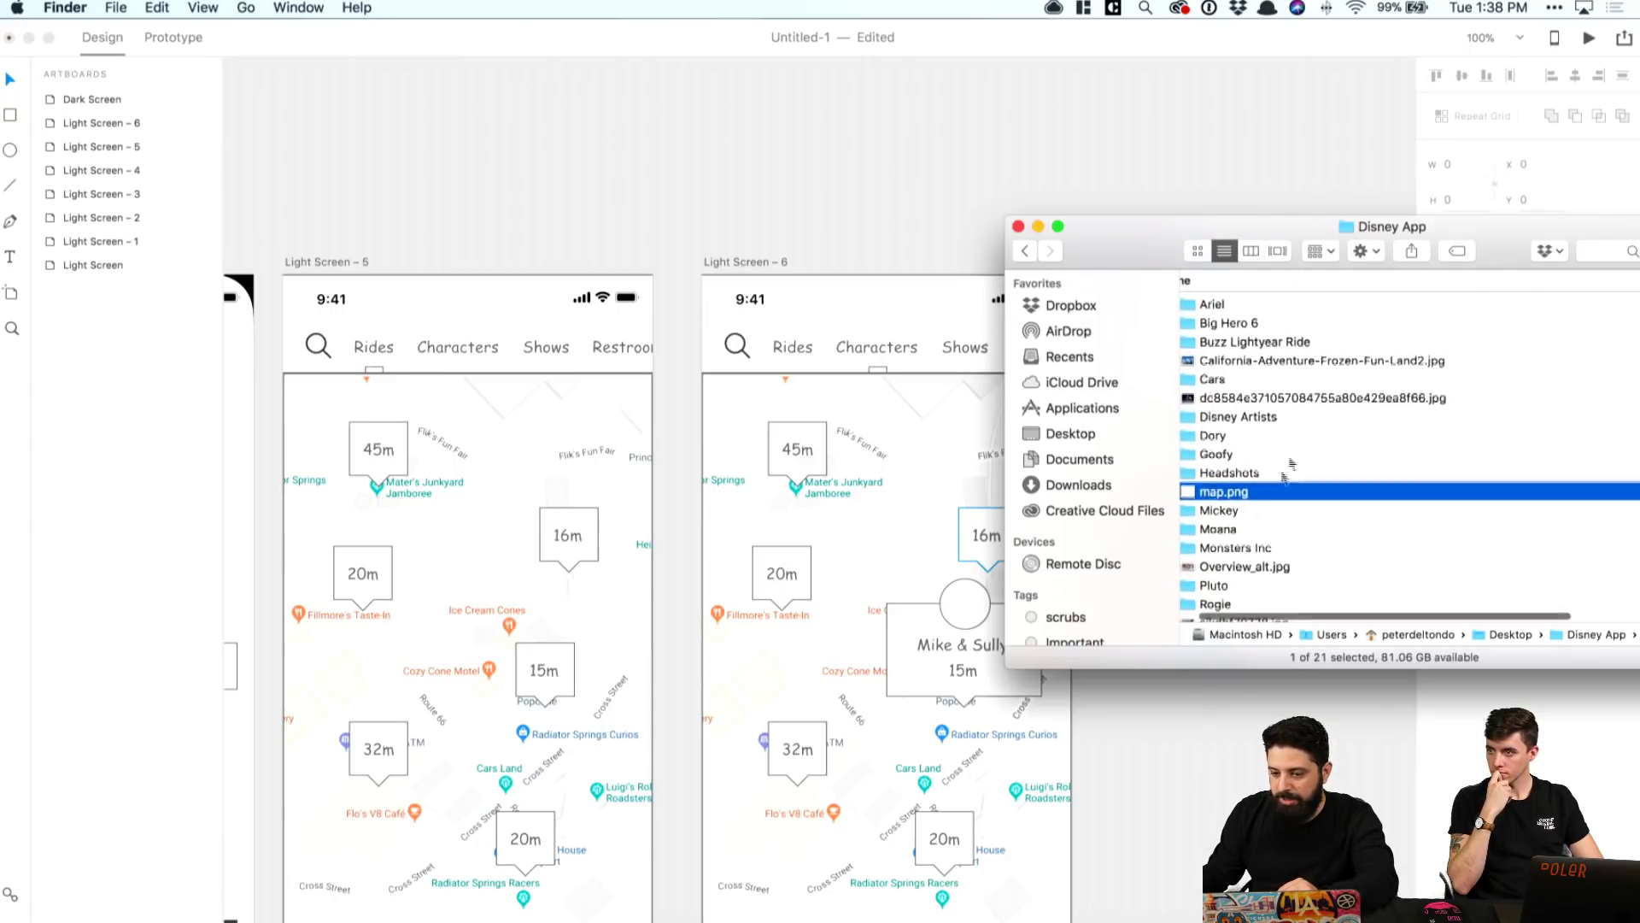
double_click(1253, 512)
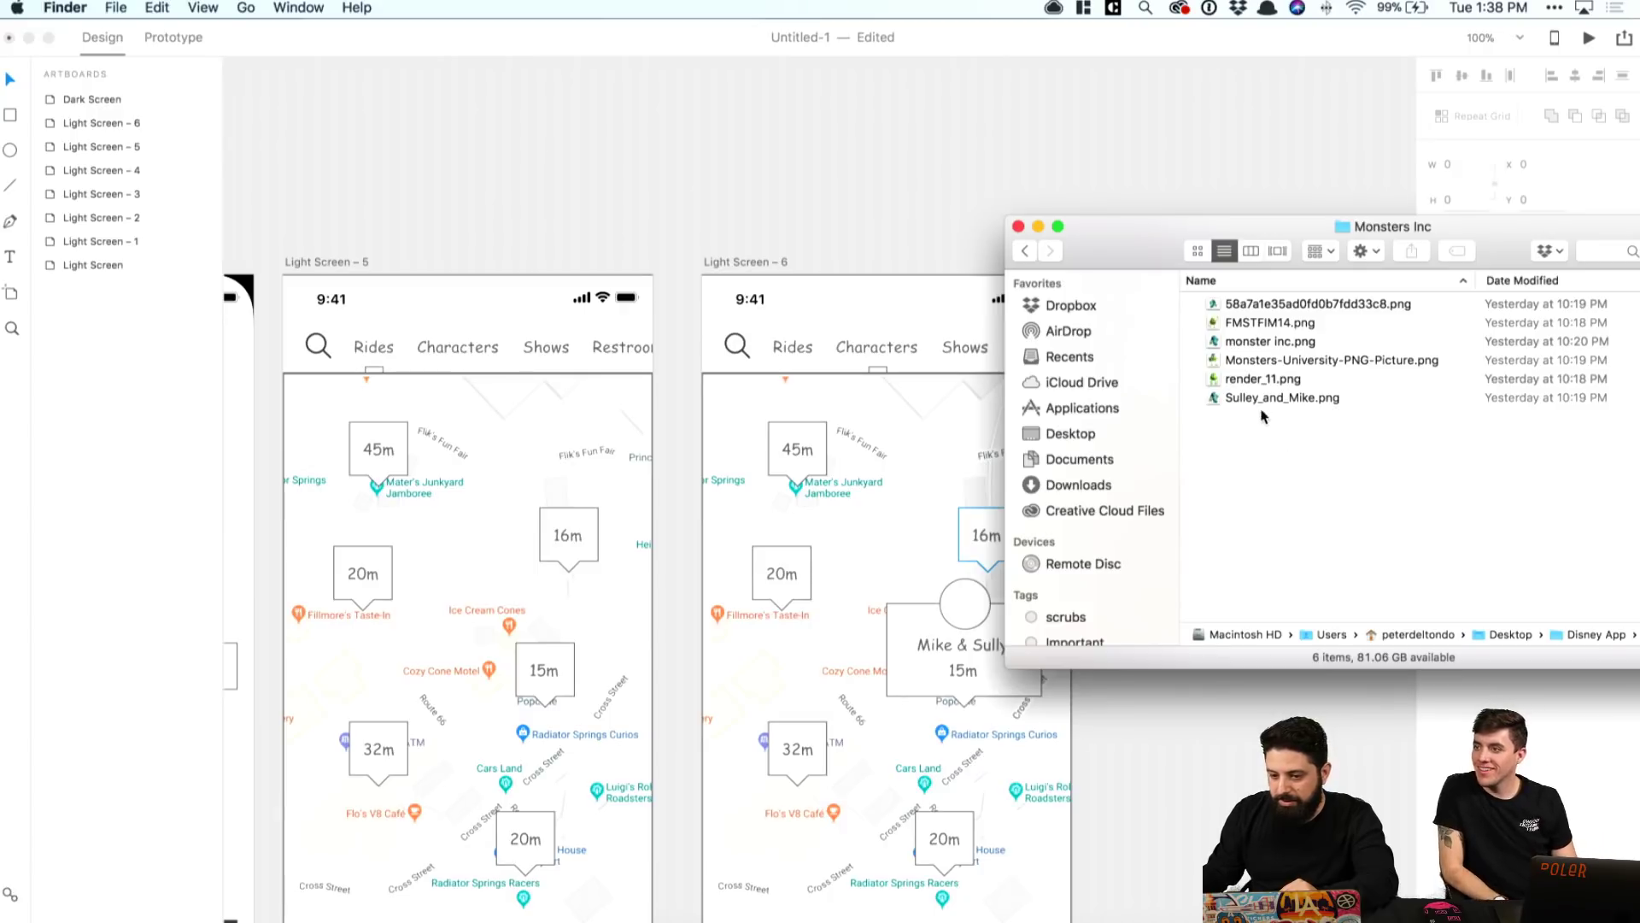
Step: Fill the Mike & Sully callout's circle with the image FMSTFIM14.png
left_click(1262, 326)
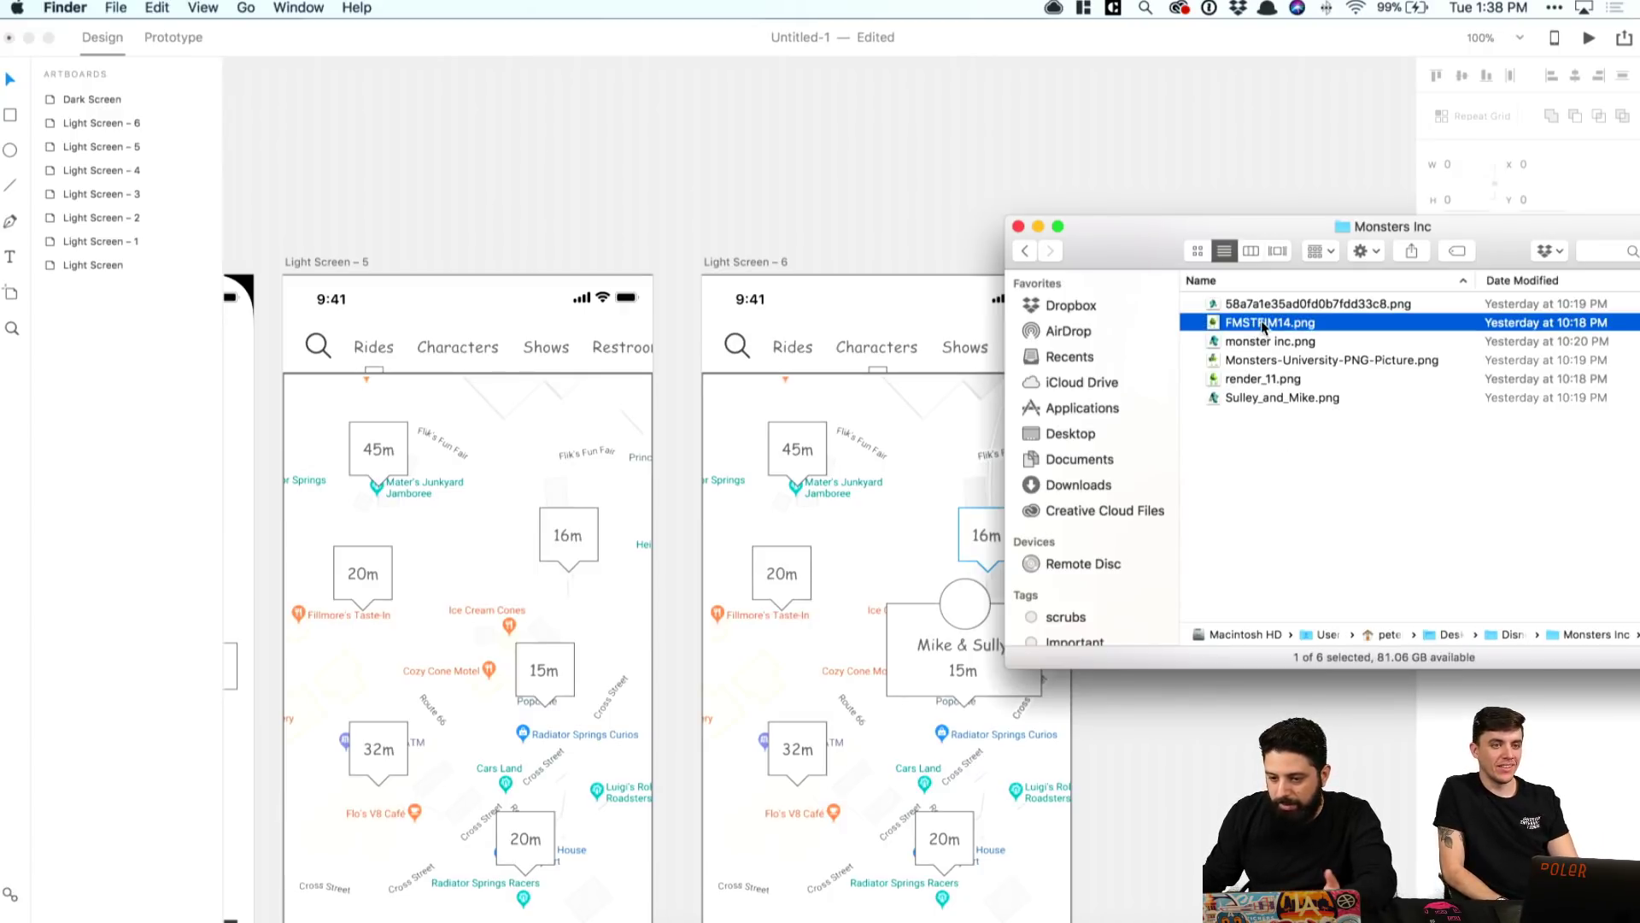
left_click_drag(1263, 327, 968, 604)
left_click(880, 518)
left_click(1155, 507)
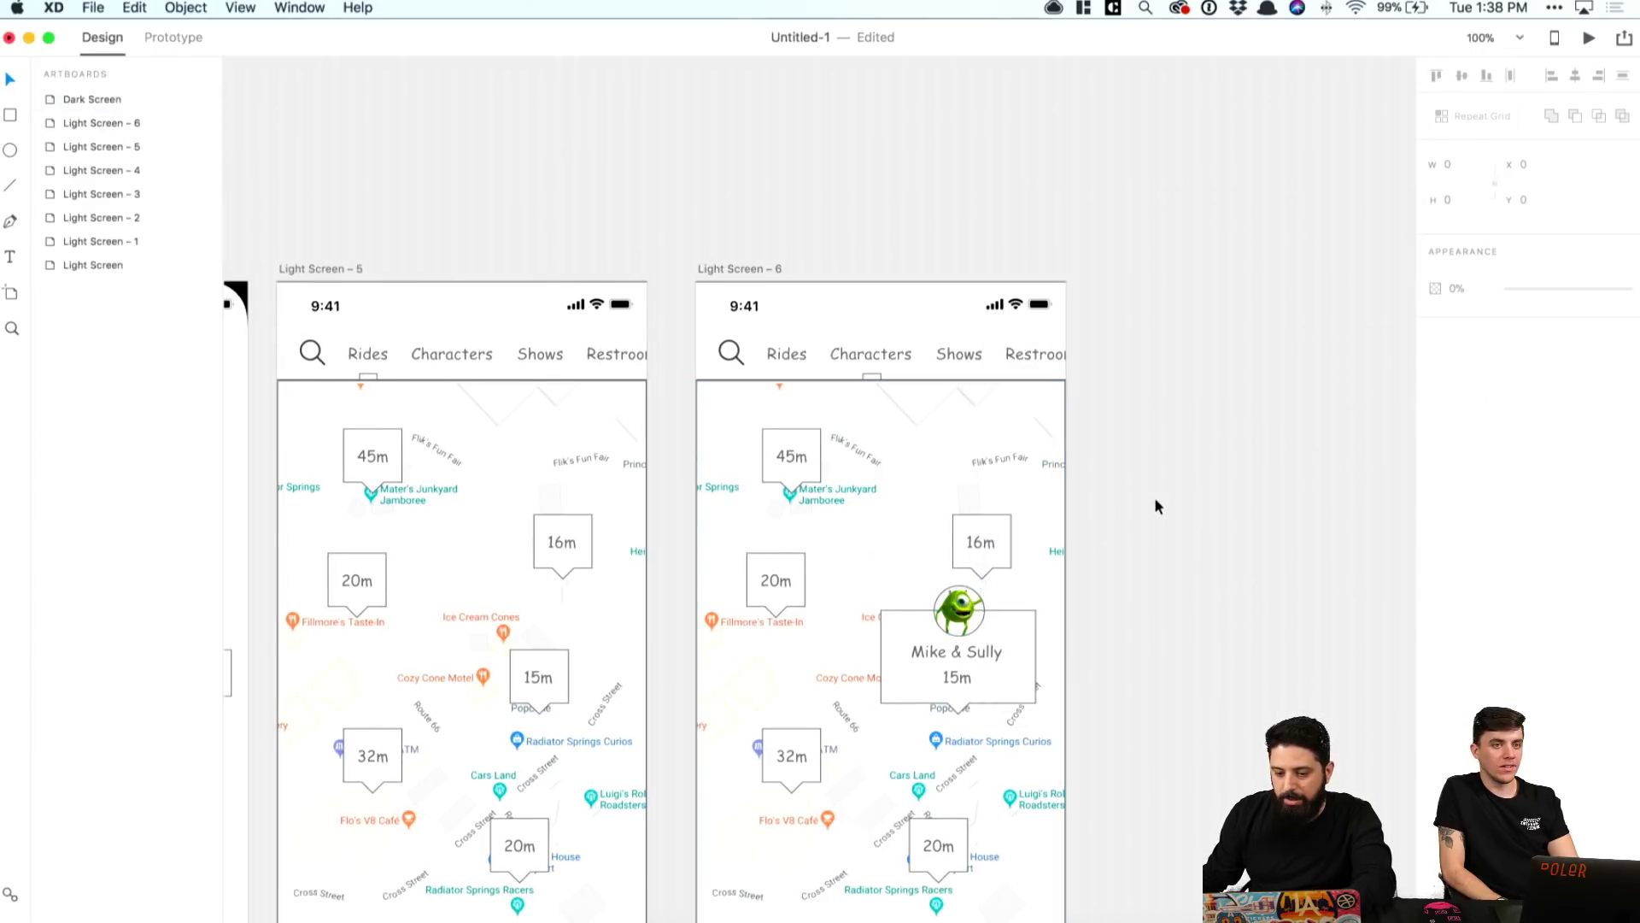
Step: Duplicate the Light Screen – 6 artboard beside the original
scroll(1154, 506, "right", 5)
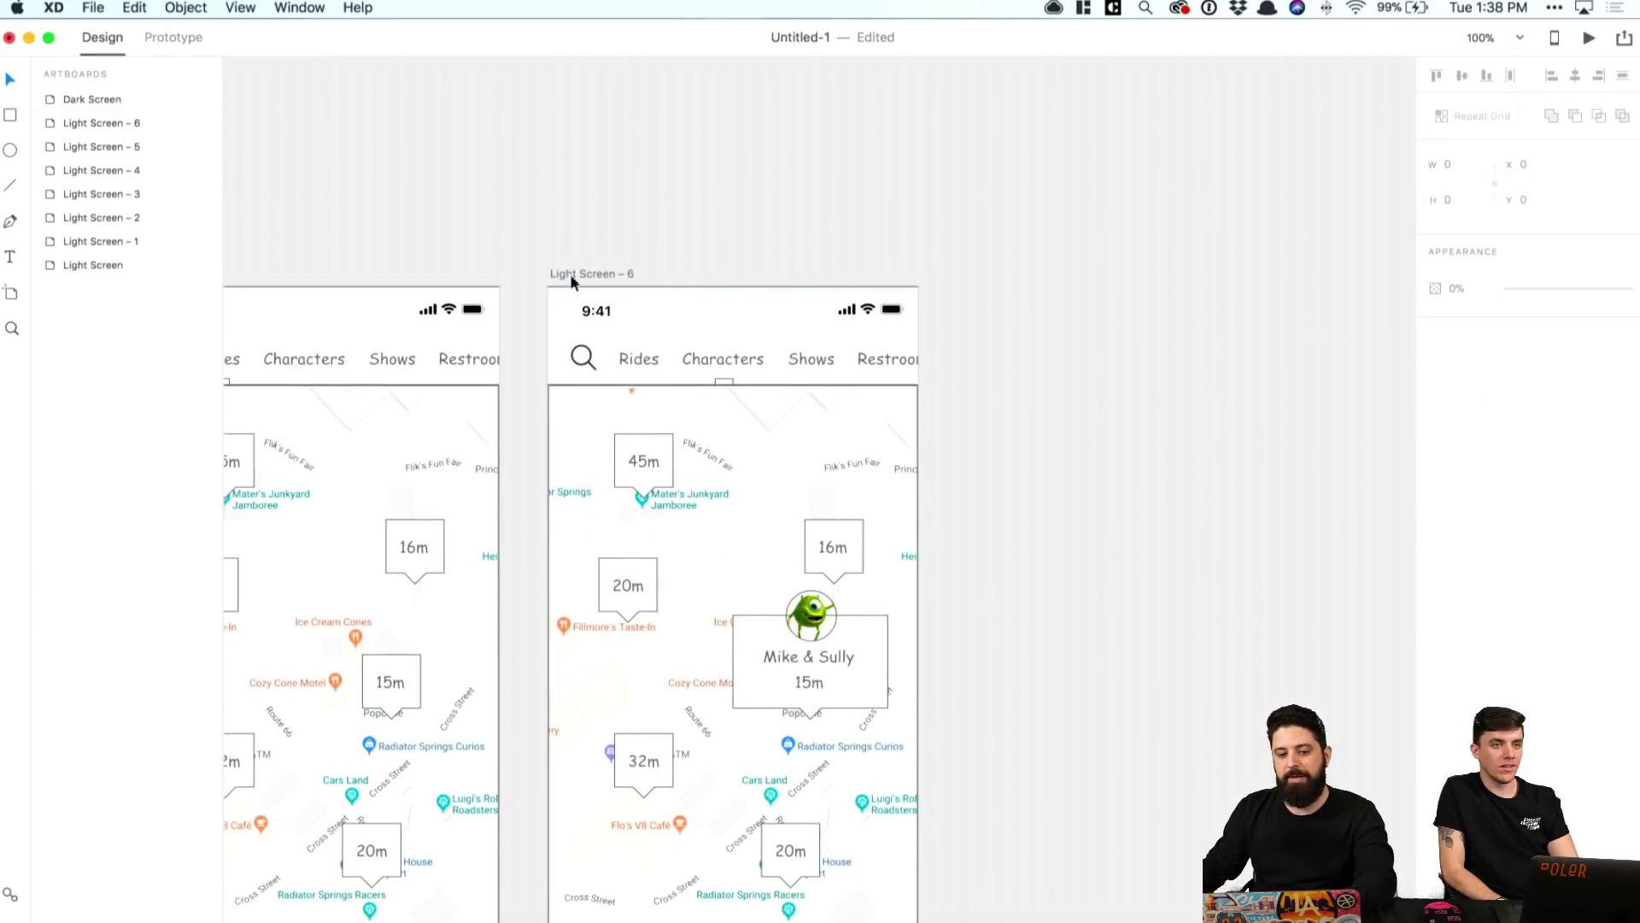
left_click_drag(571, 274, 969, 270)
left_click(1020, 222)
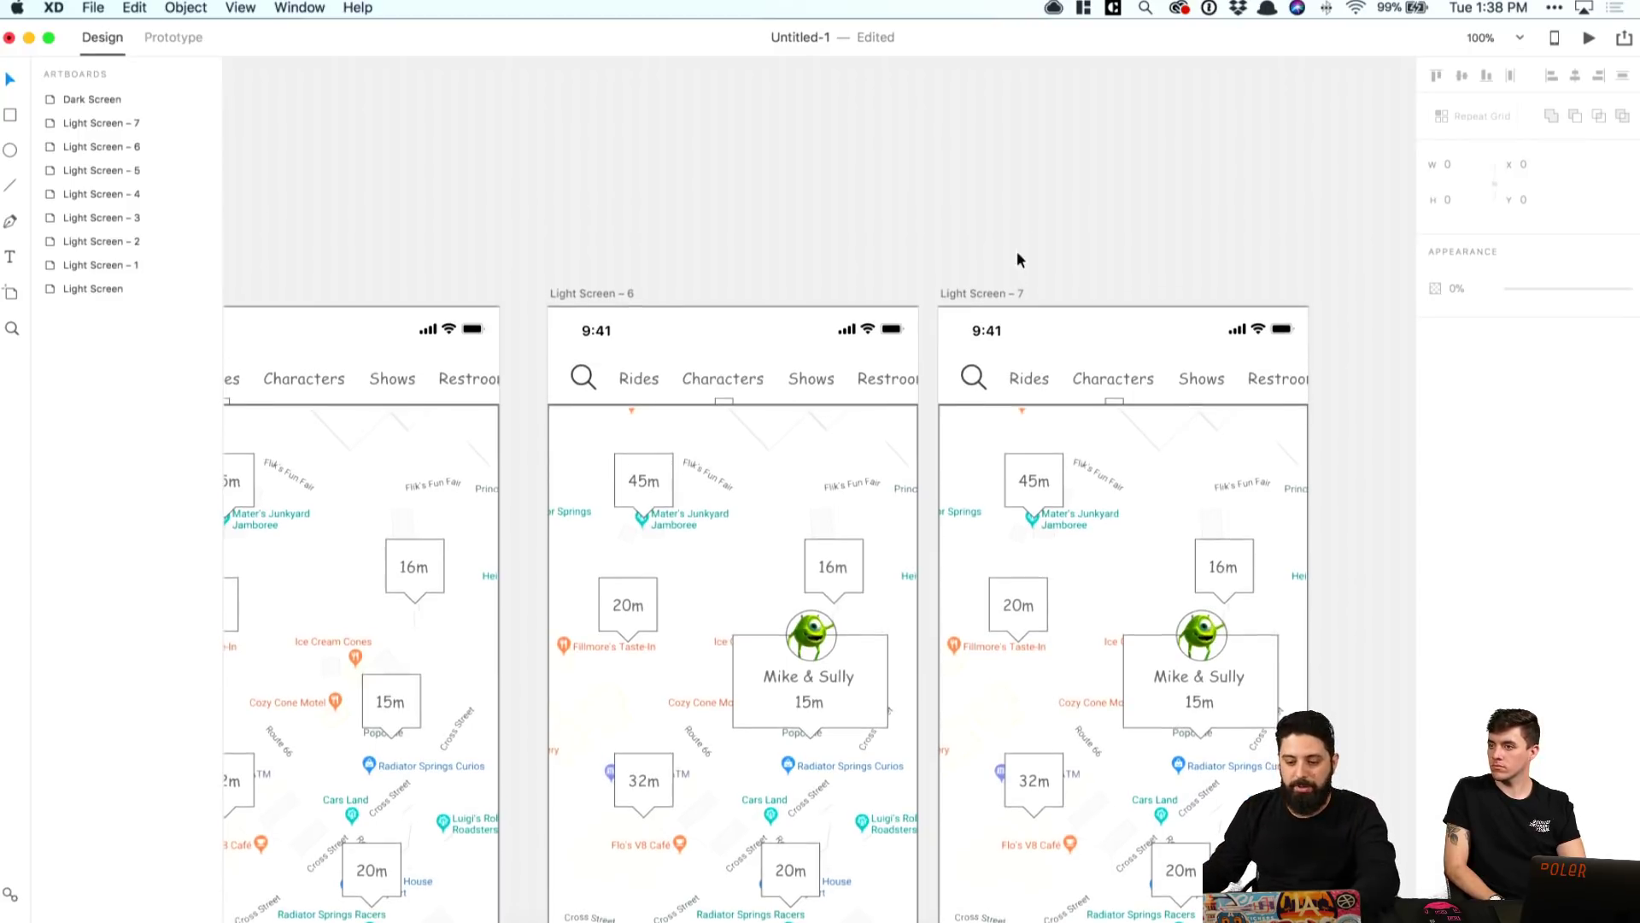
Step: Delete the map with all its callouts and the search and category header from the Light Screen – 7 artboard
key("super+minus")
scroll(1017, 250, "down", 5)
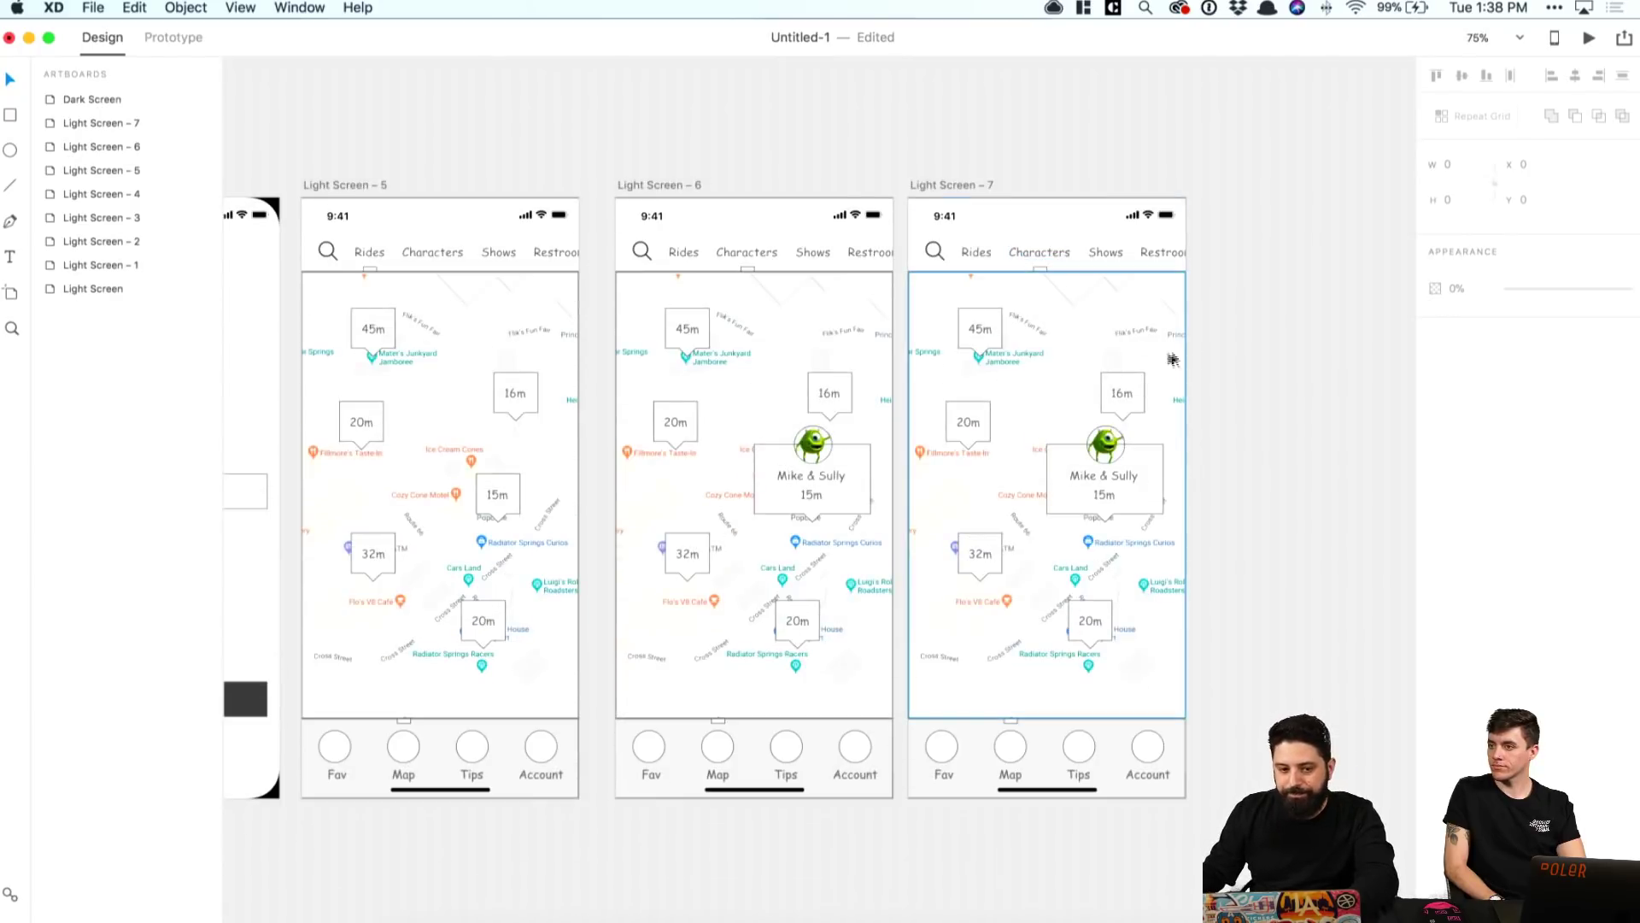
left_click_drag(1214, 293, 919, 693)
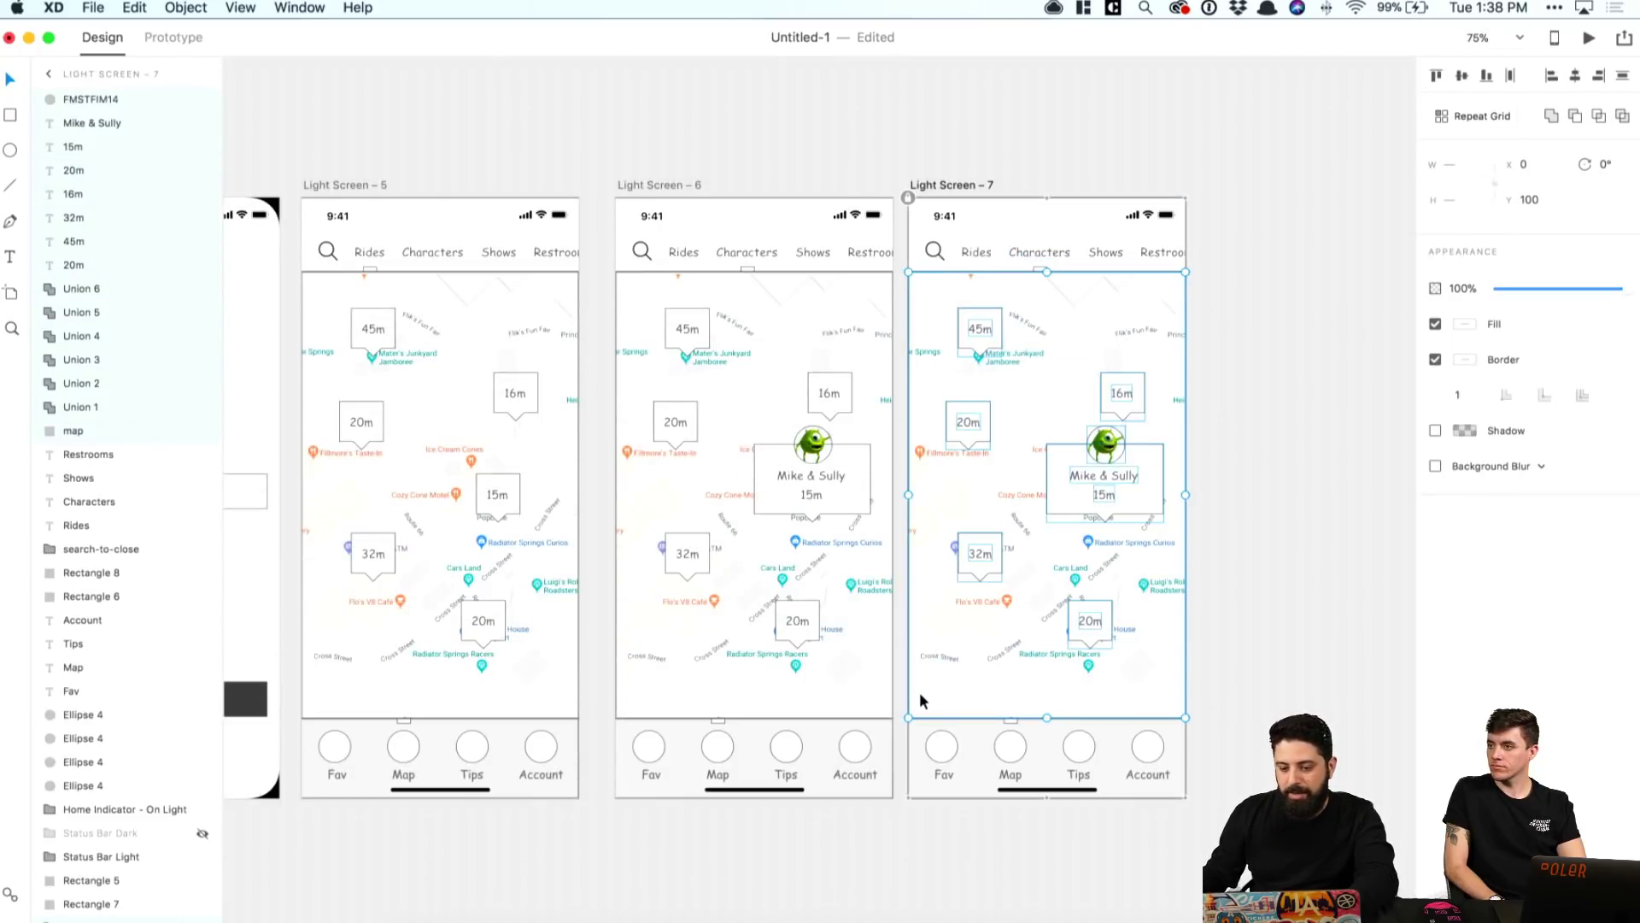
key("Delete")
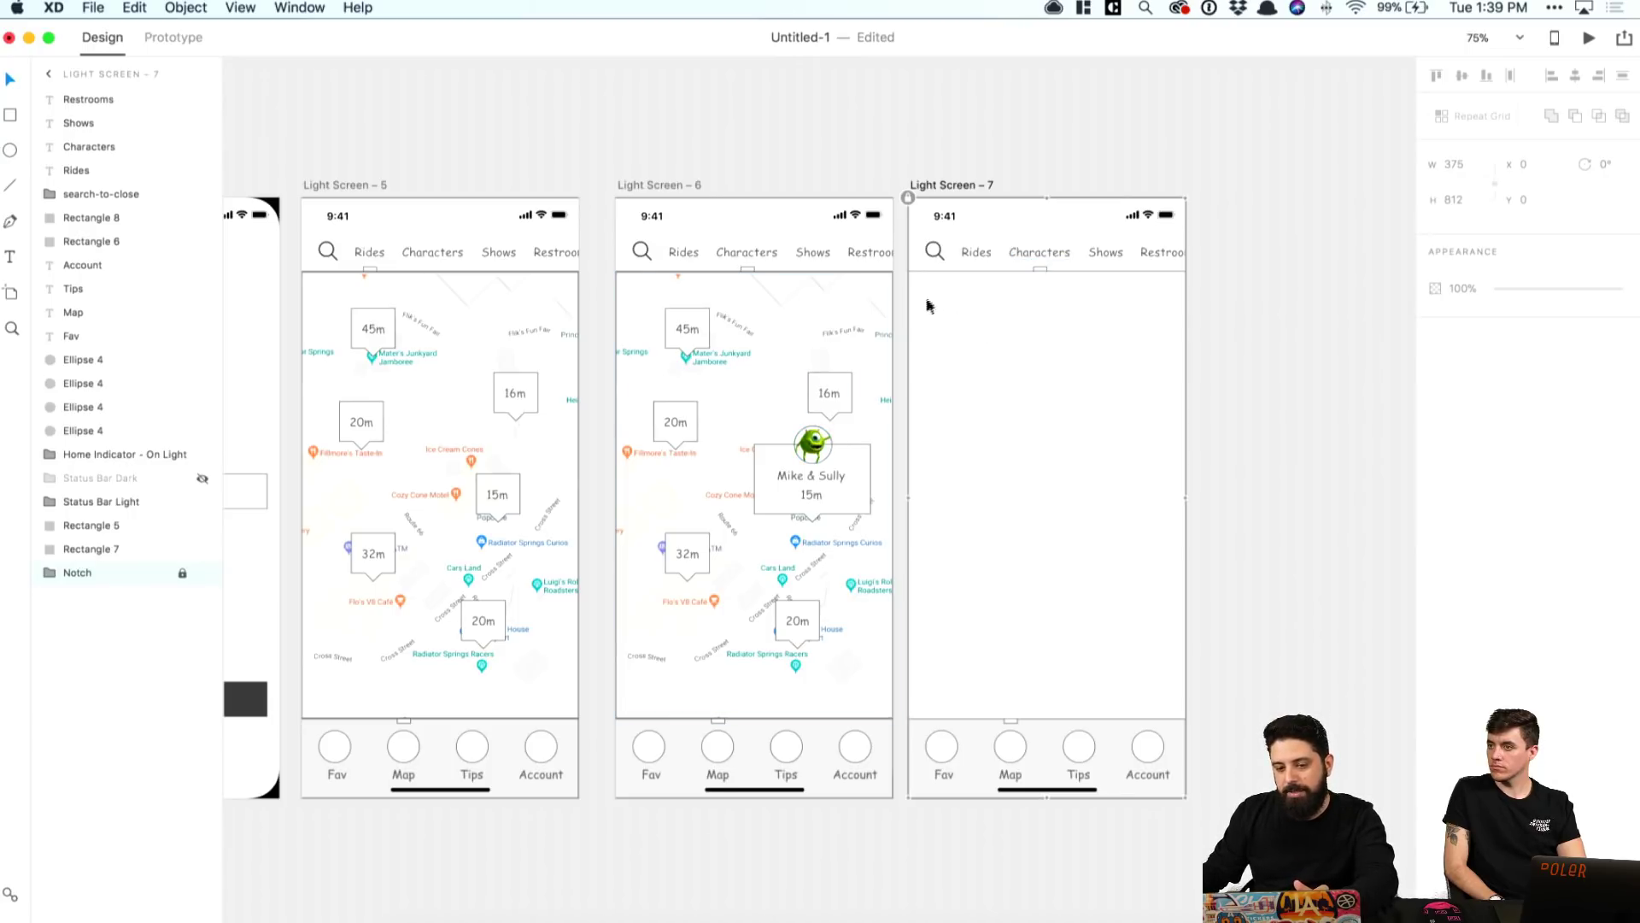
left_click_drag(928, 299, 1162, 245)
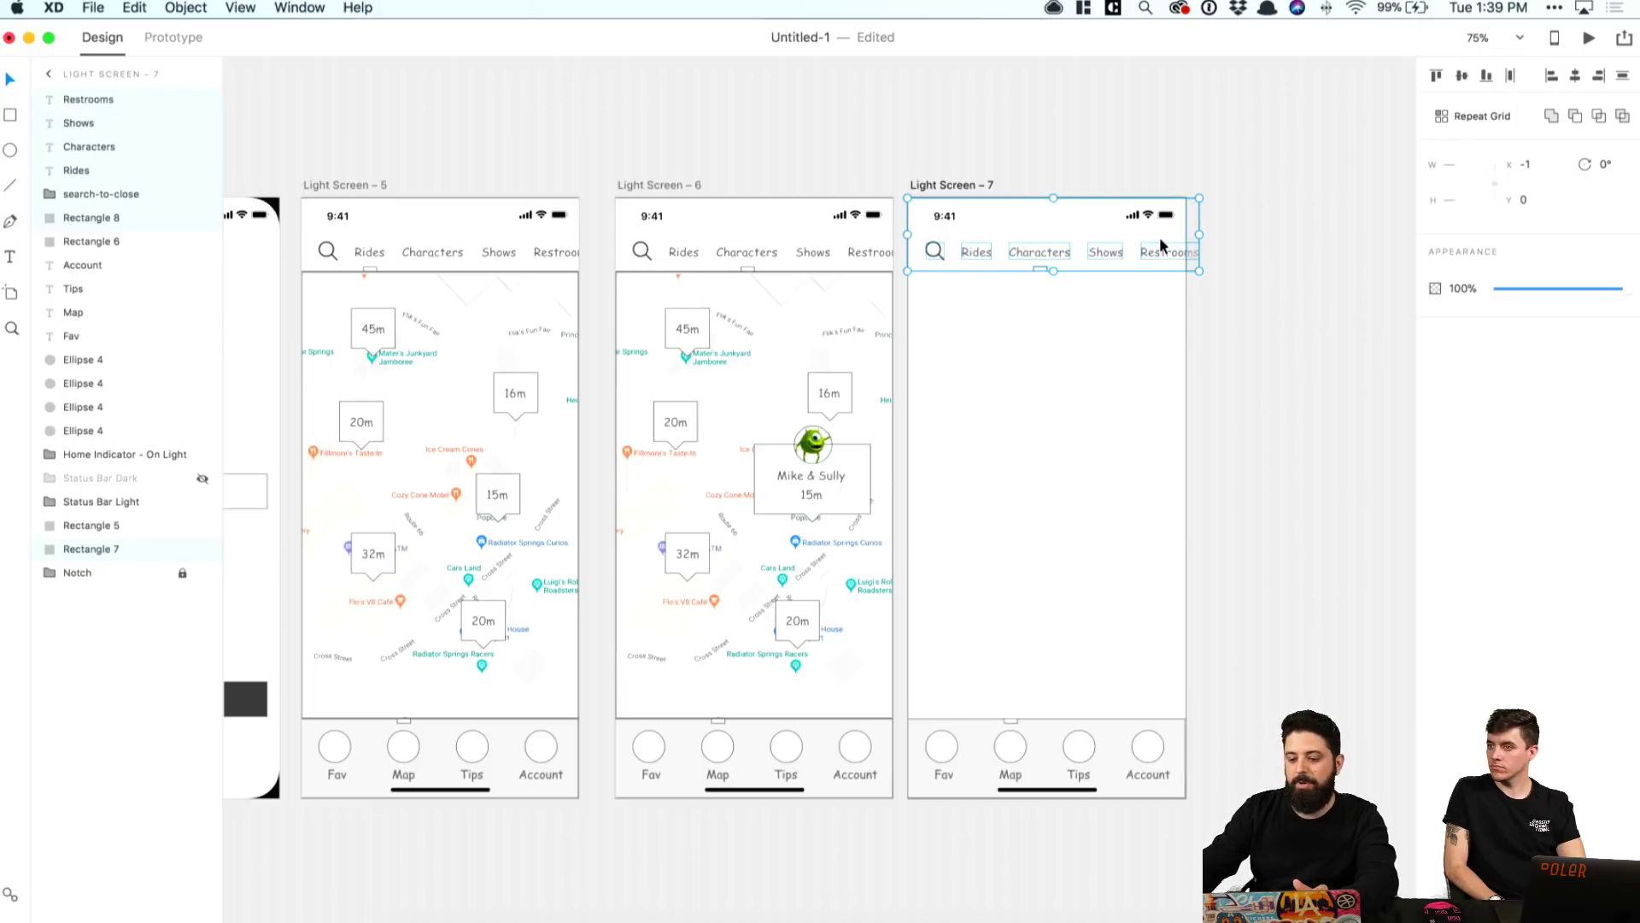
key("Delete")
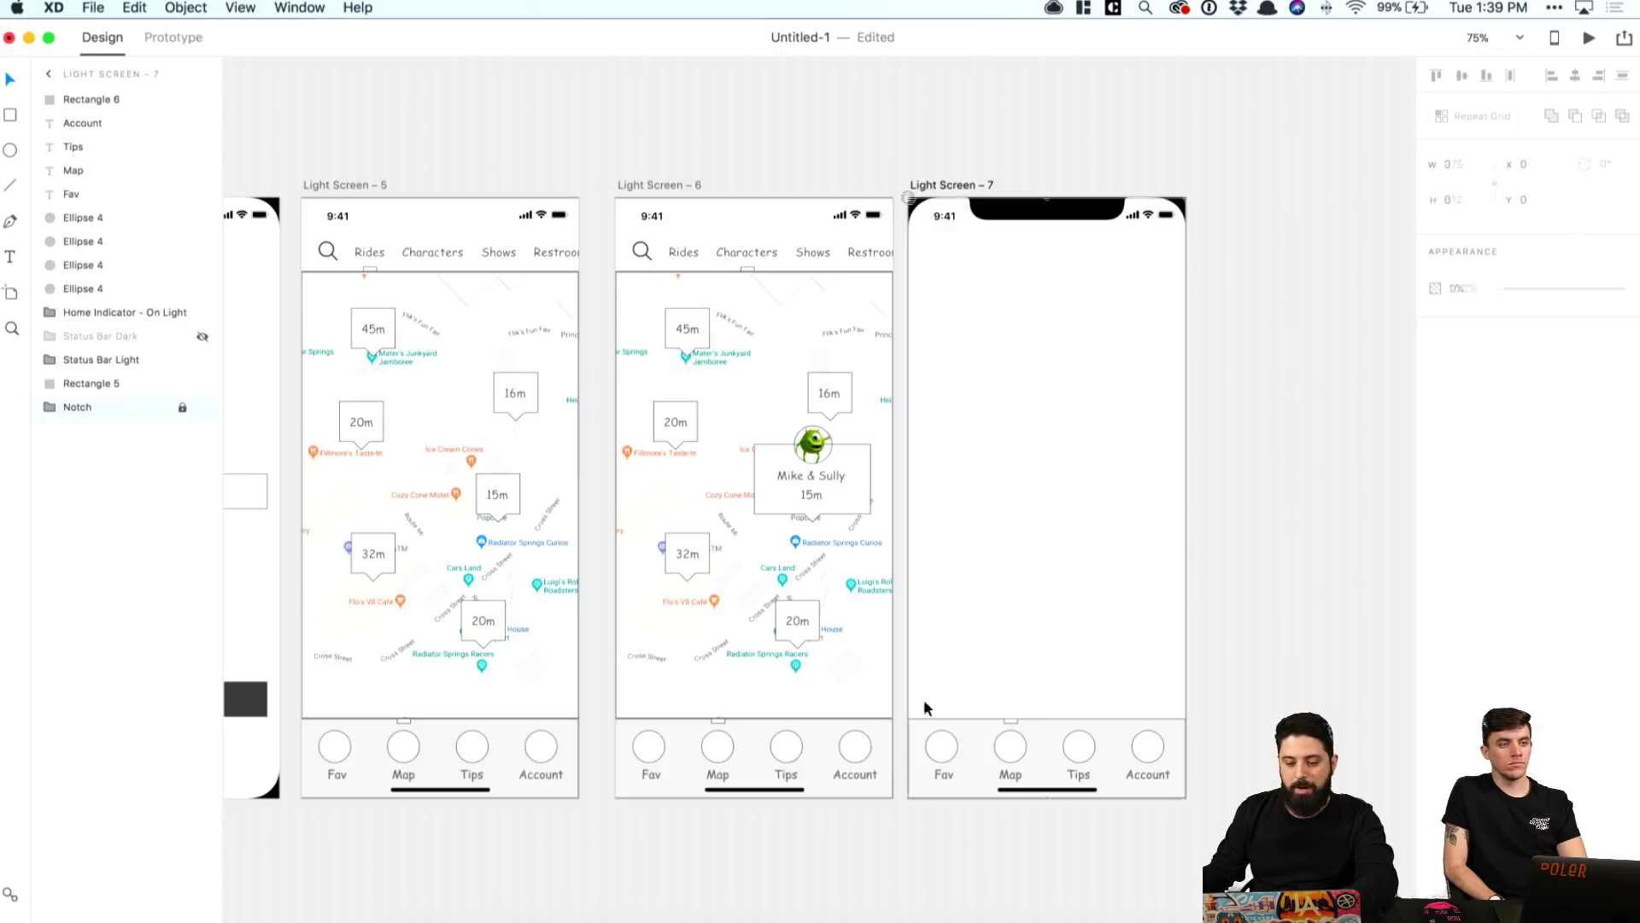
left_click_drag(925, 697, 1160, 776)
scroll(1160, 775, "up", 1)
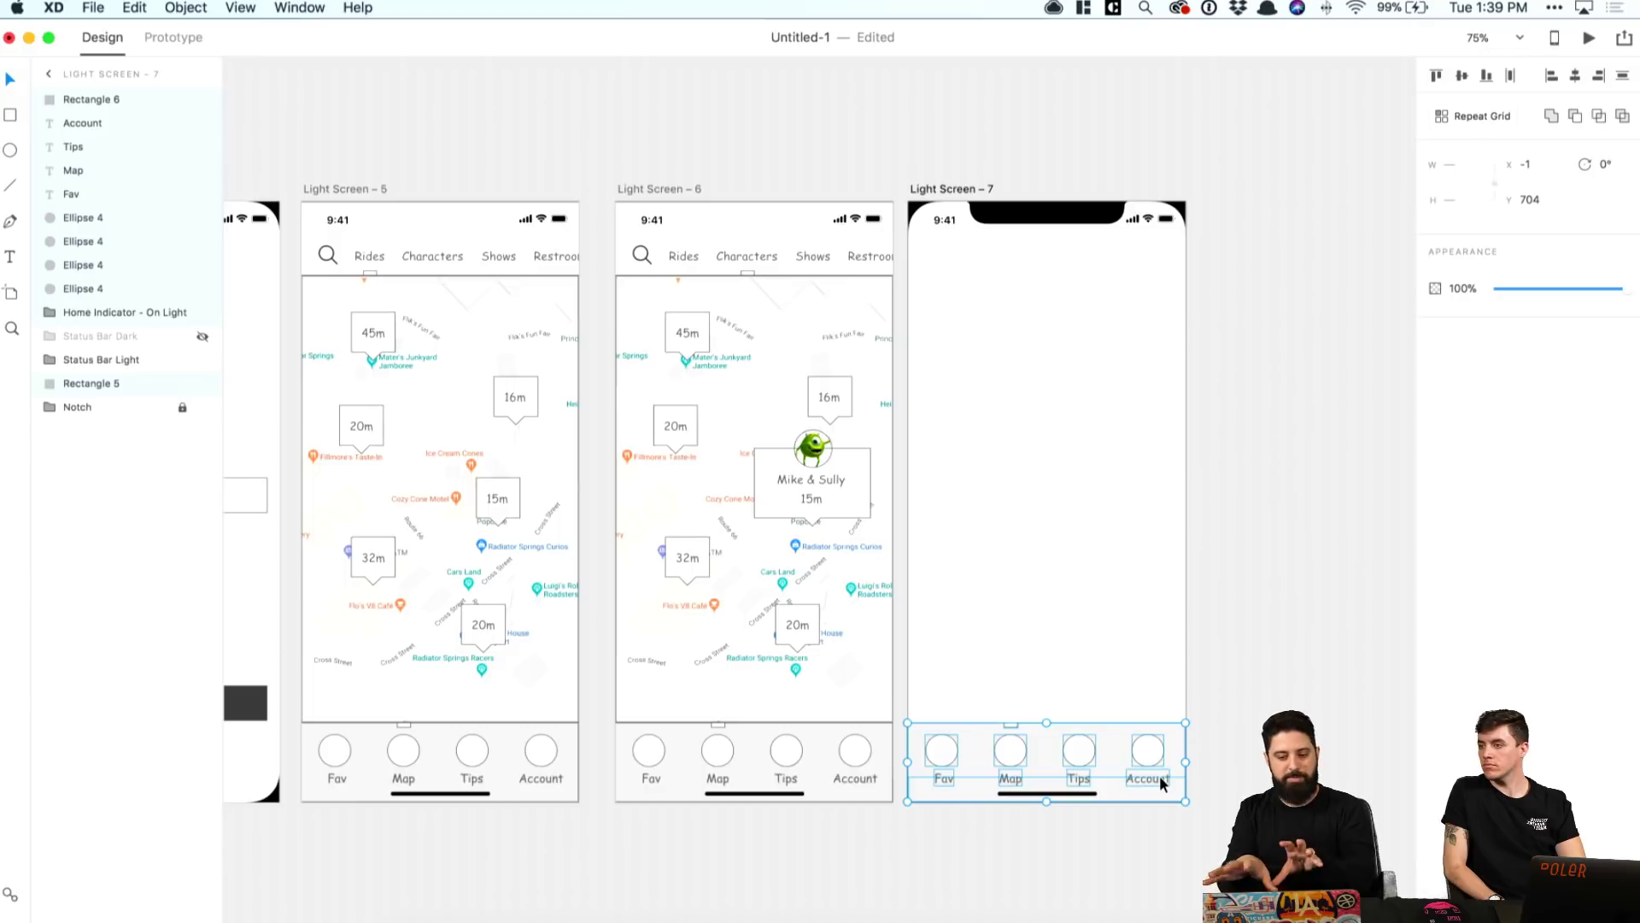
left_click(1032, 647)
Step: Switch to Nucleo, search all icons for "back", and return to the XD document
left_click(836, 919)
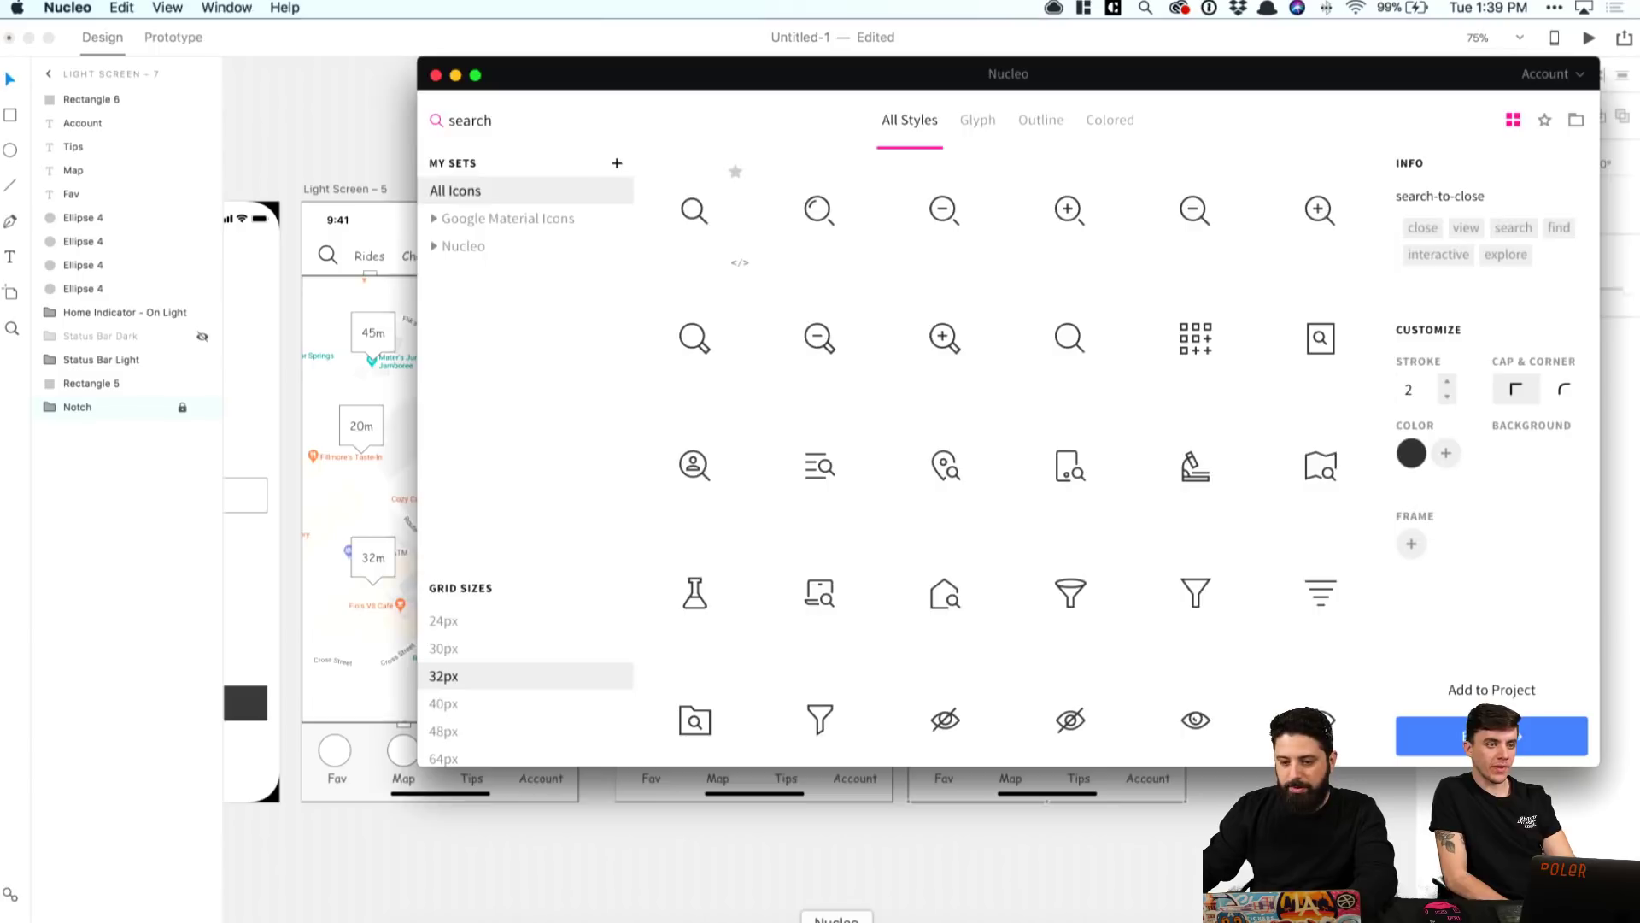
double_click(490, 120)
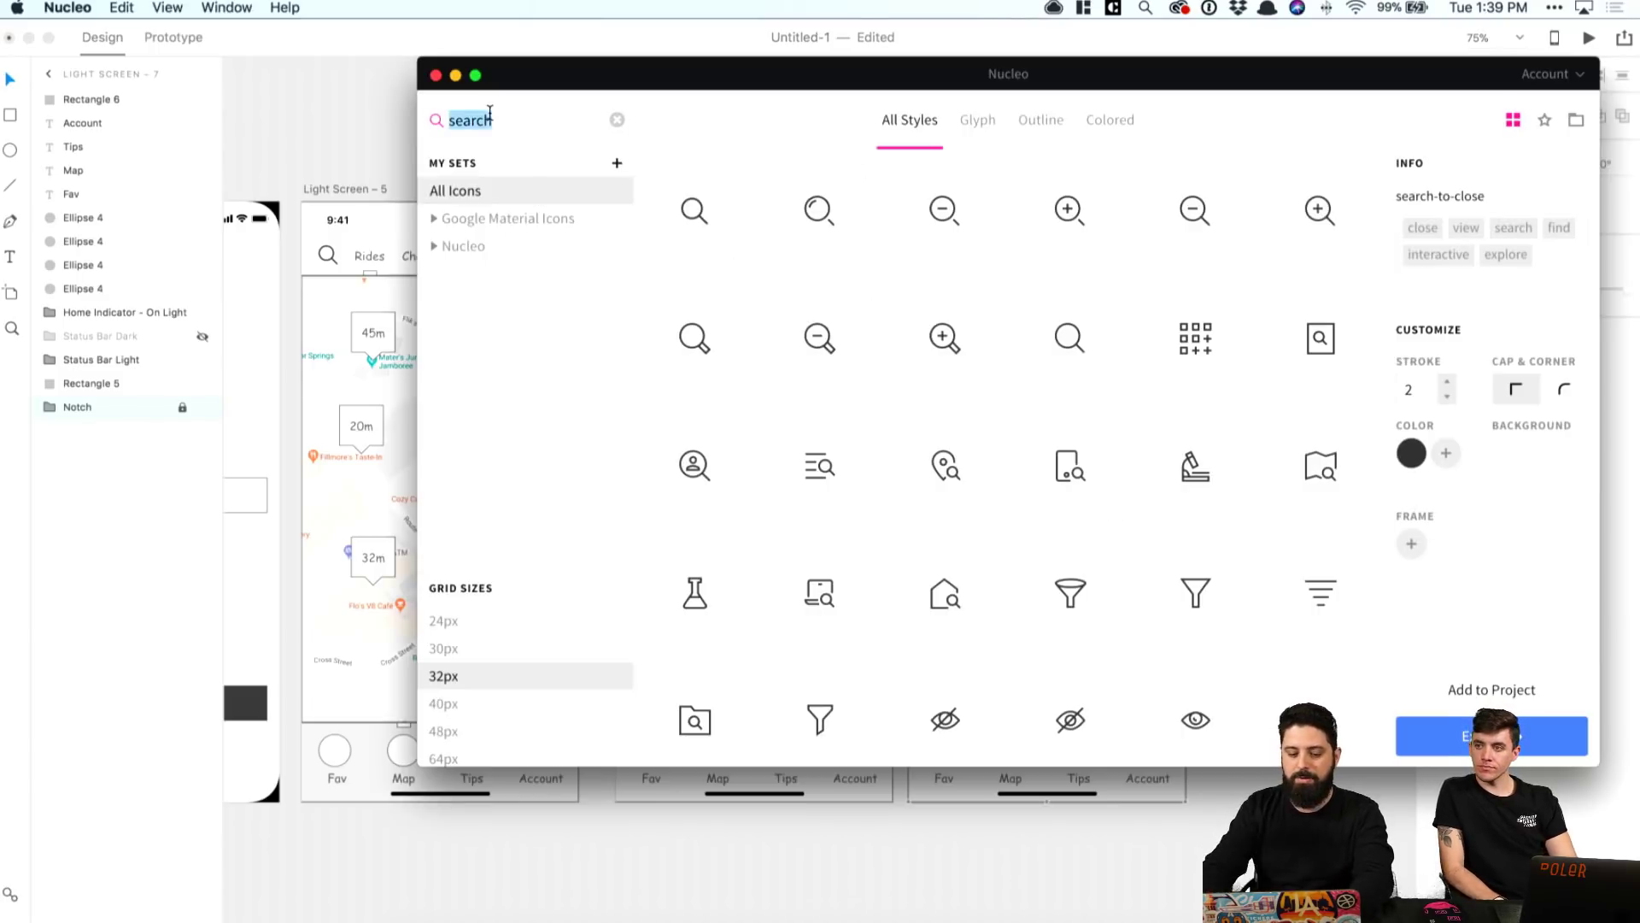
type("back")
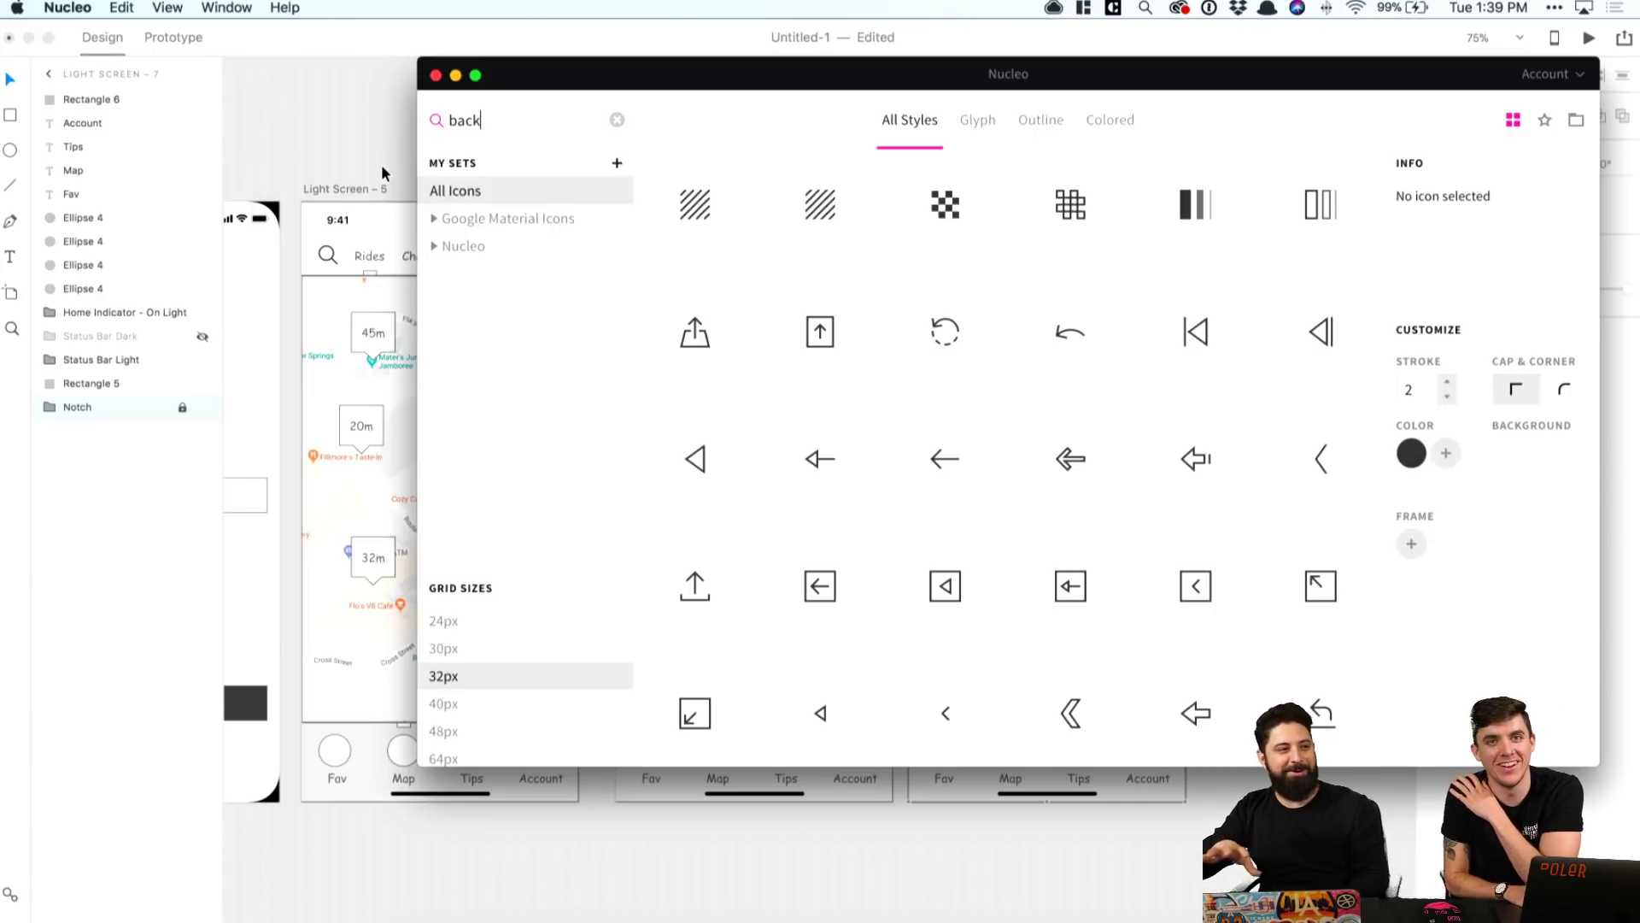
scroll(382, 167, "up", 1)
scroll(382, 168, "left", 1)
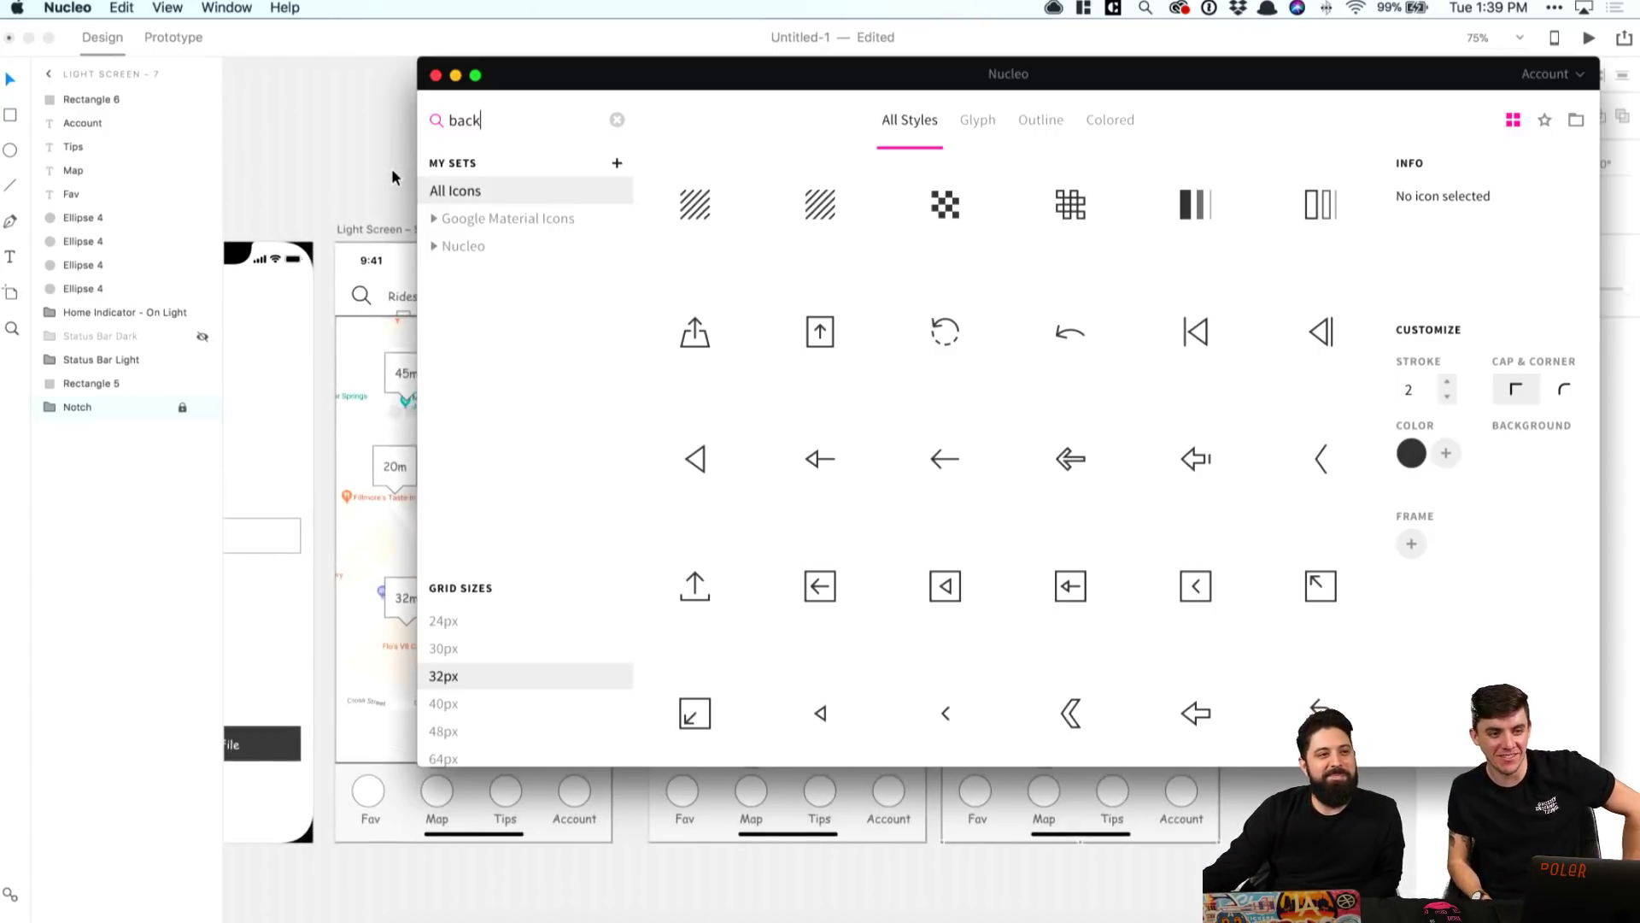
left_click(374, 186)
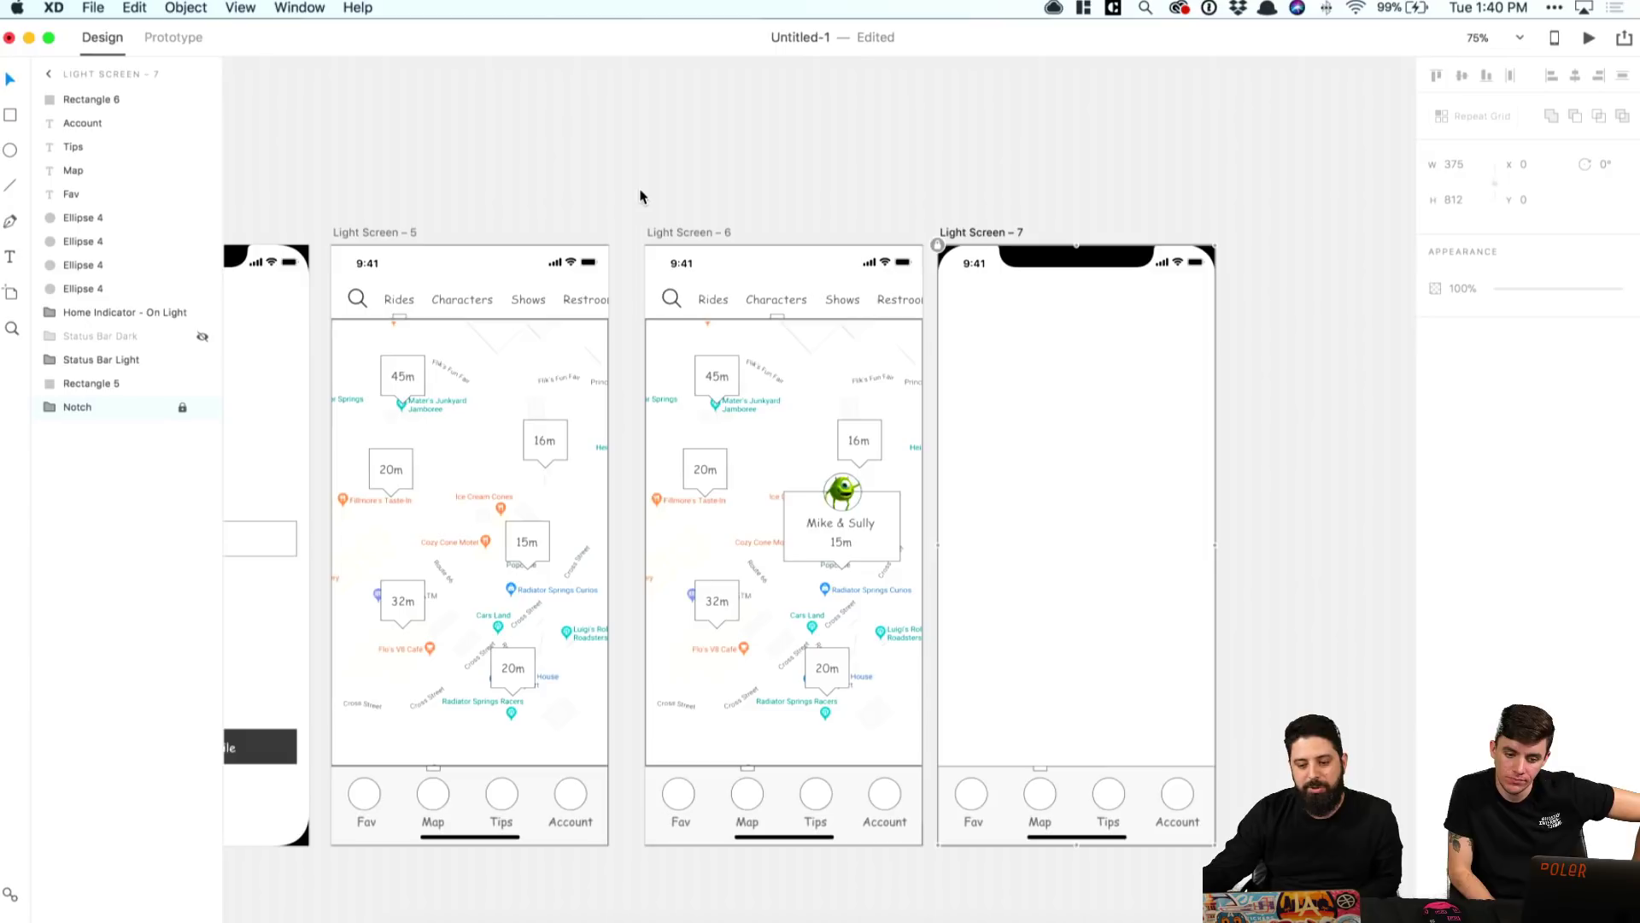
Step: Show the column layout grid on the Light Screen – 7 artboard and hide it again
left_click(972, 233)
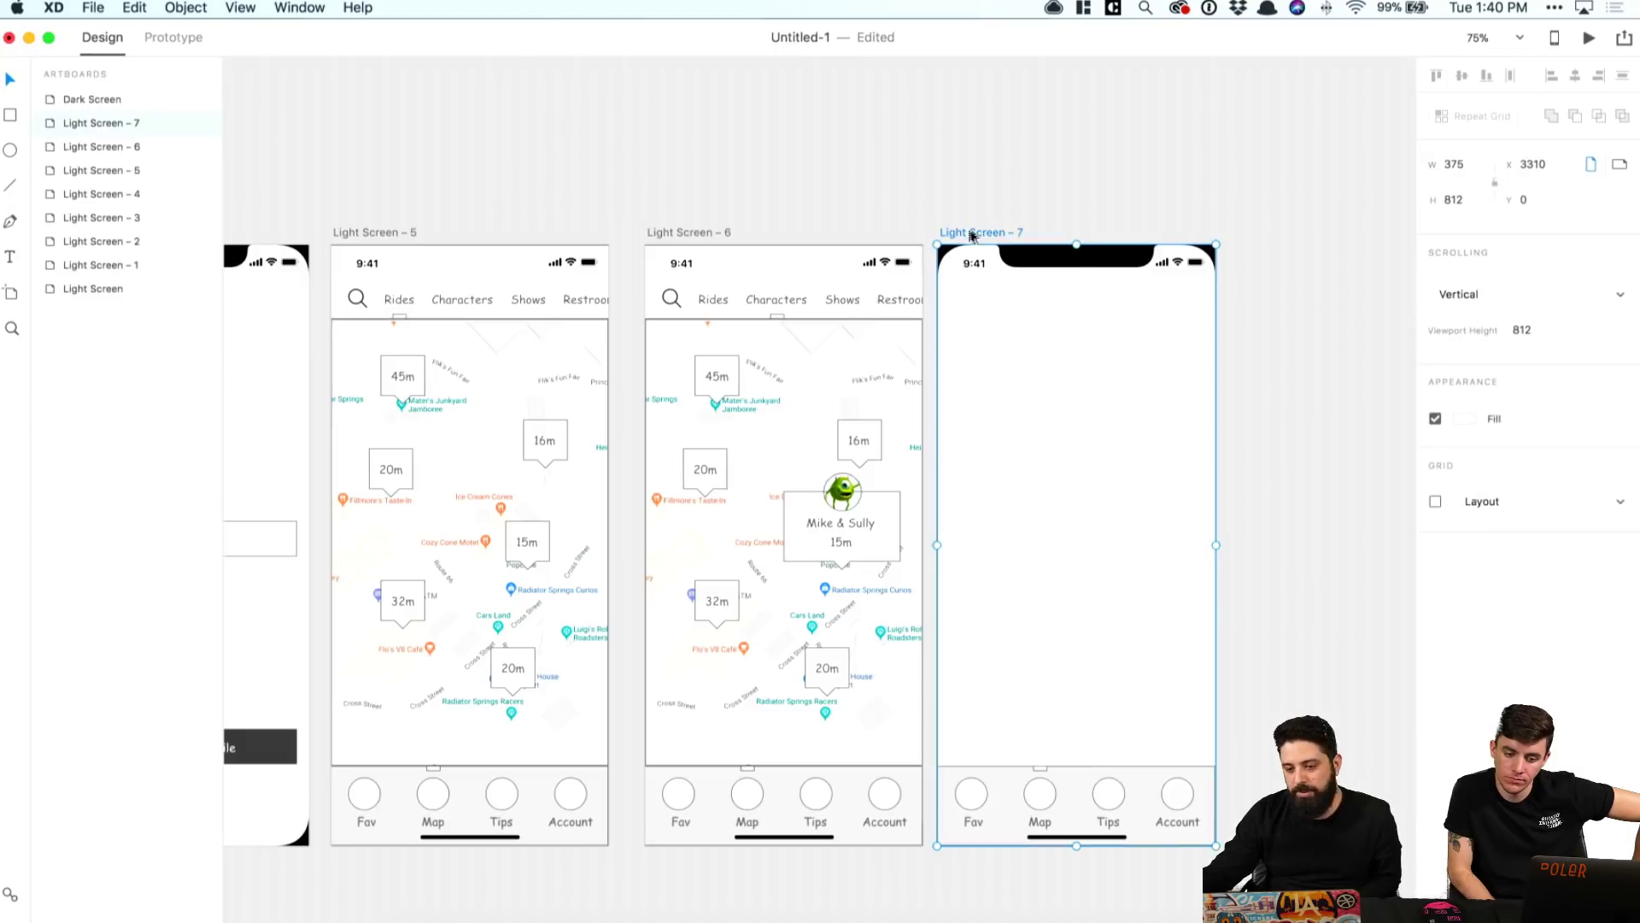
left_click(1435, 502)
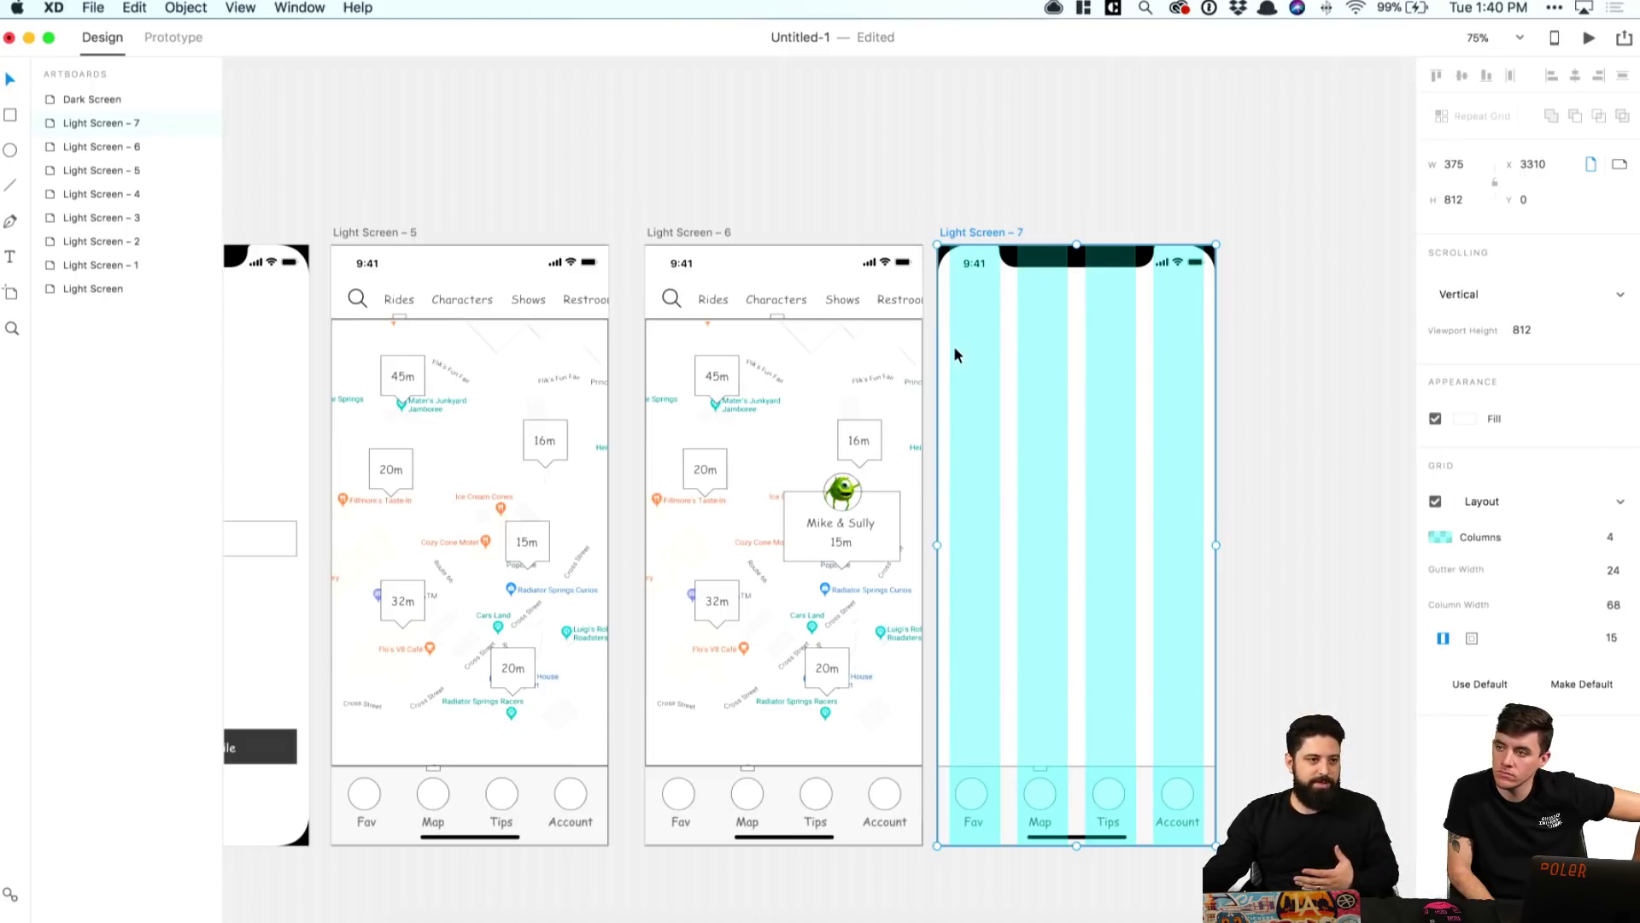
left_click(1436, 503)
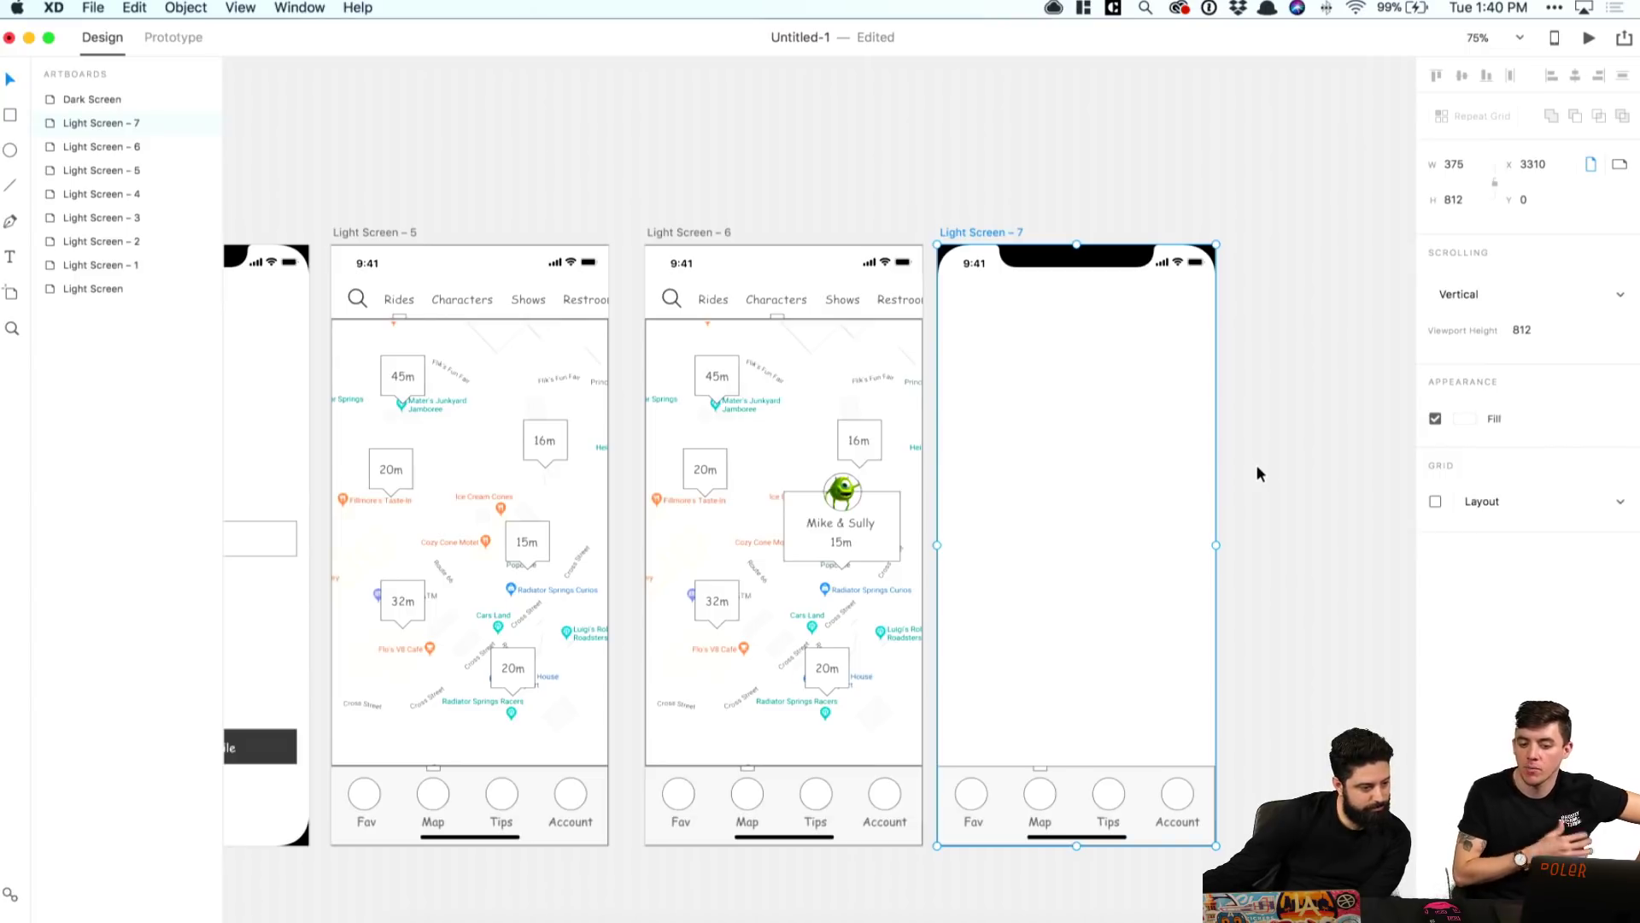
left_click(955, 177)
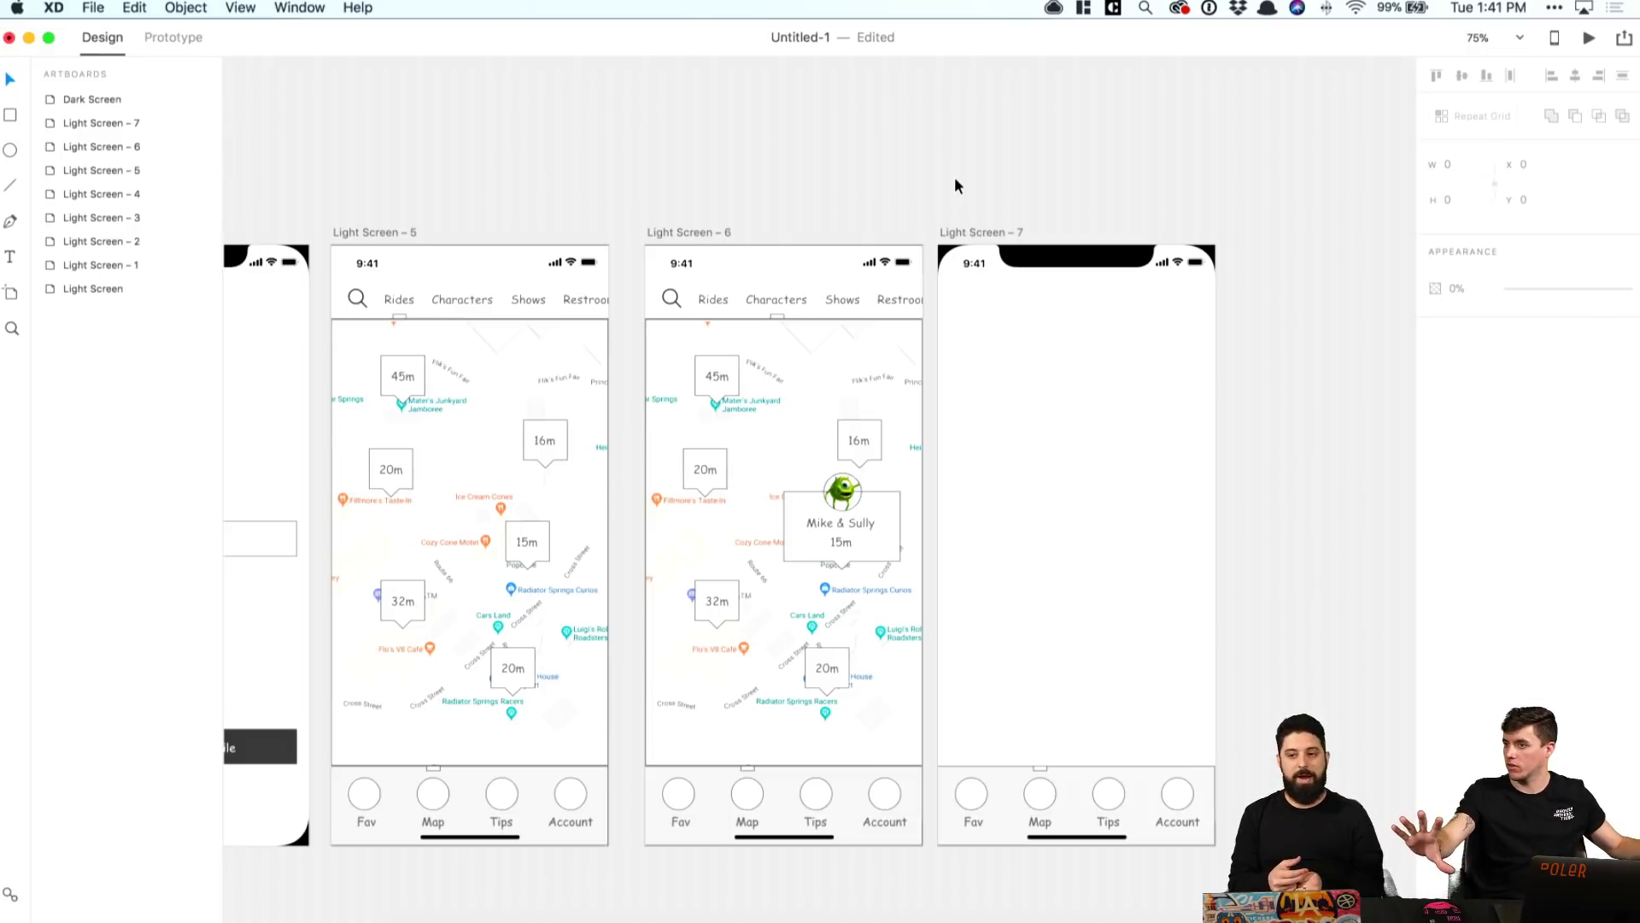
scroll(955, 176, "left", 3)
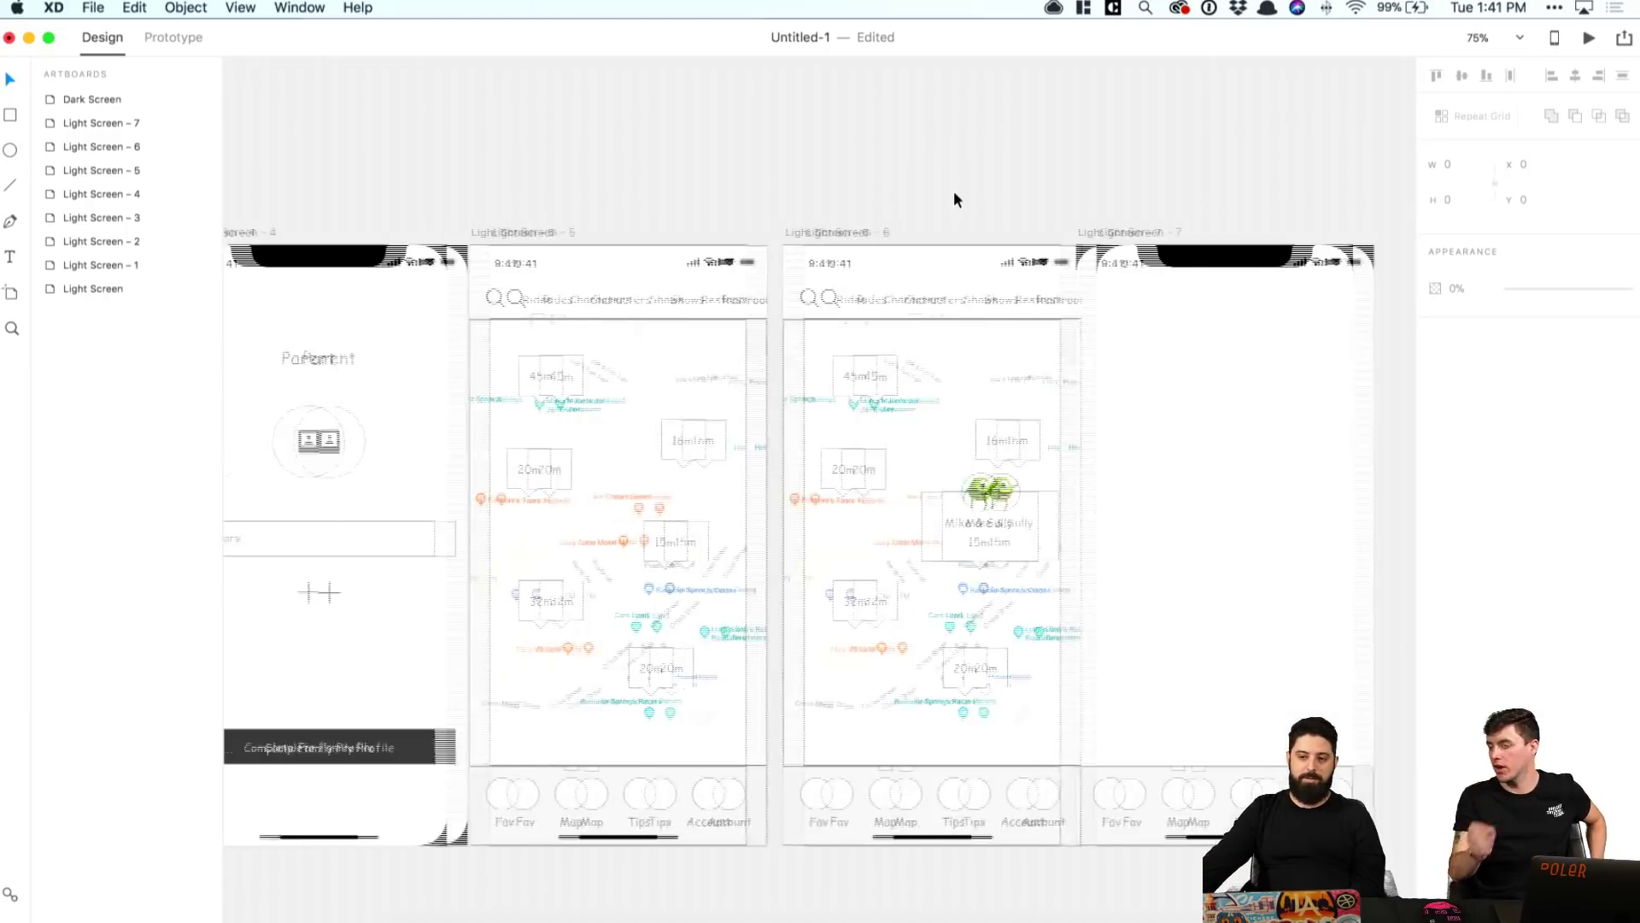
scroll(954, 192, "left", 8)
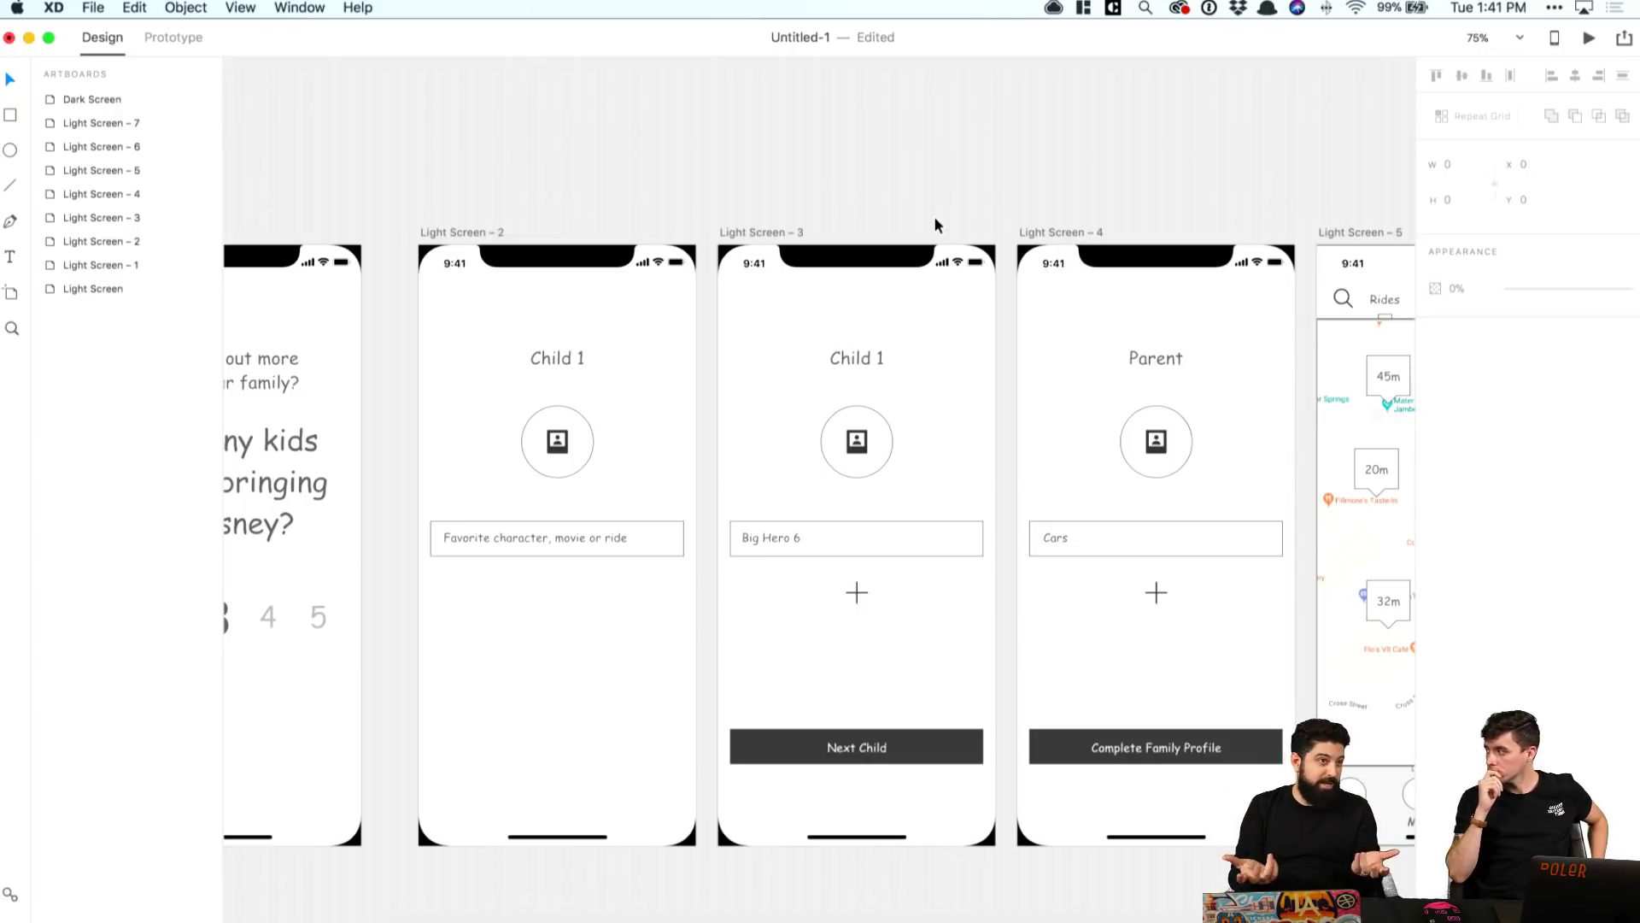
scroll(763, 275, "left", 2)
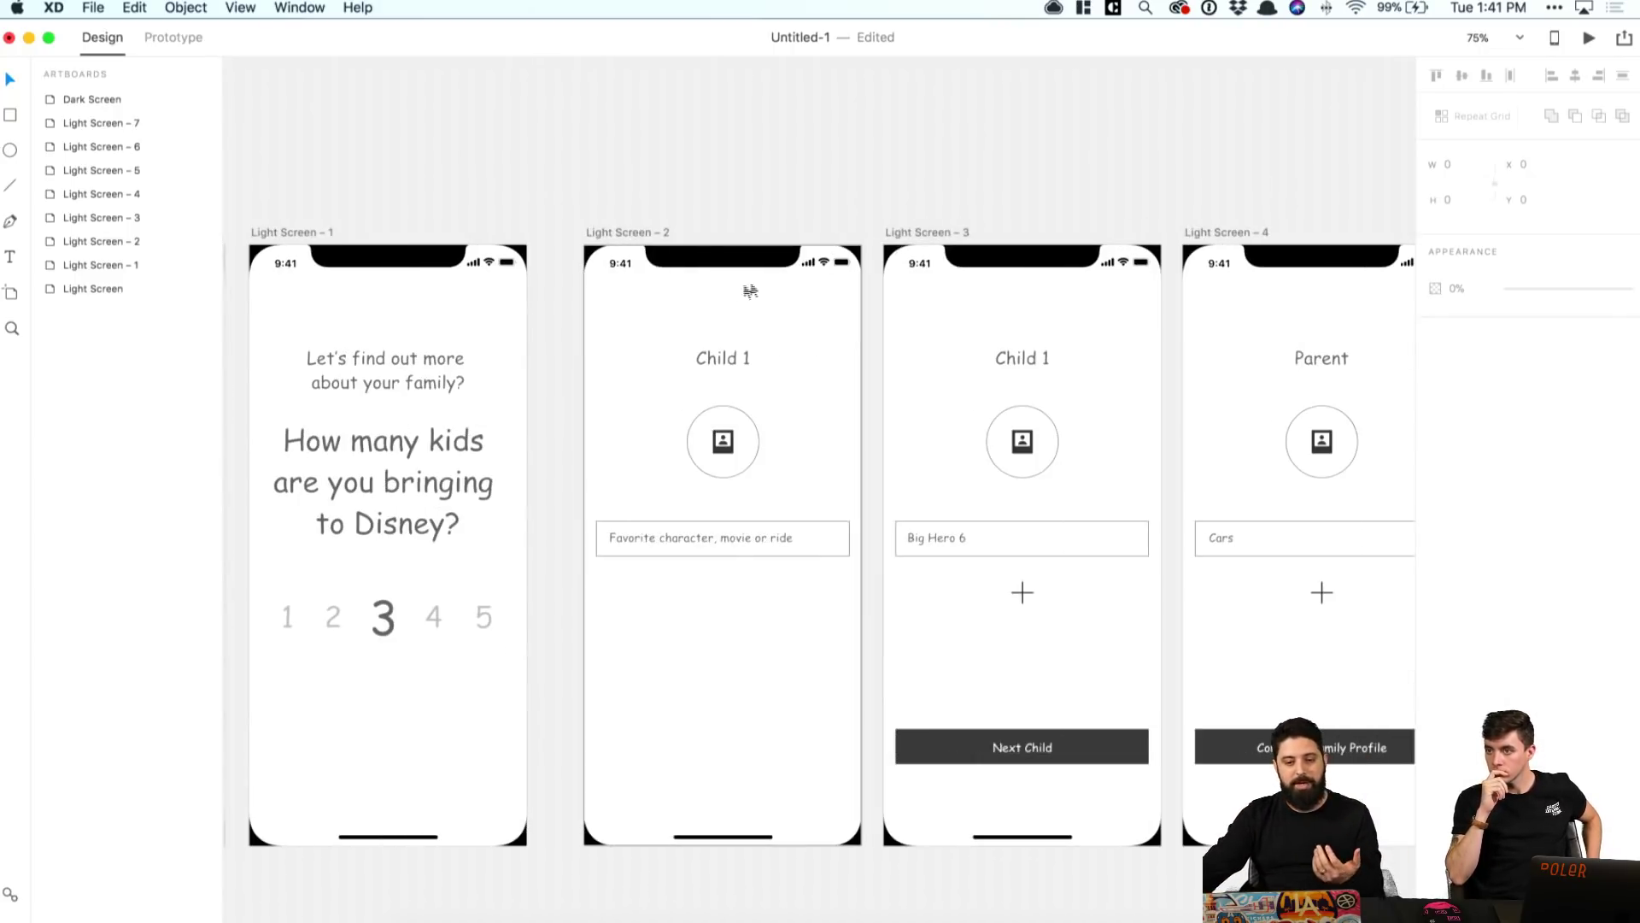
scroll(611, 306, "right", 10)
scroll(612, 306, "left", 3)
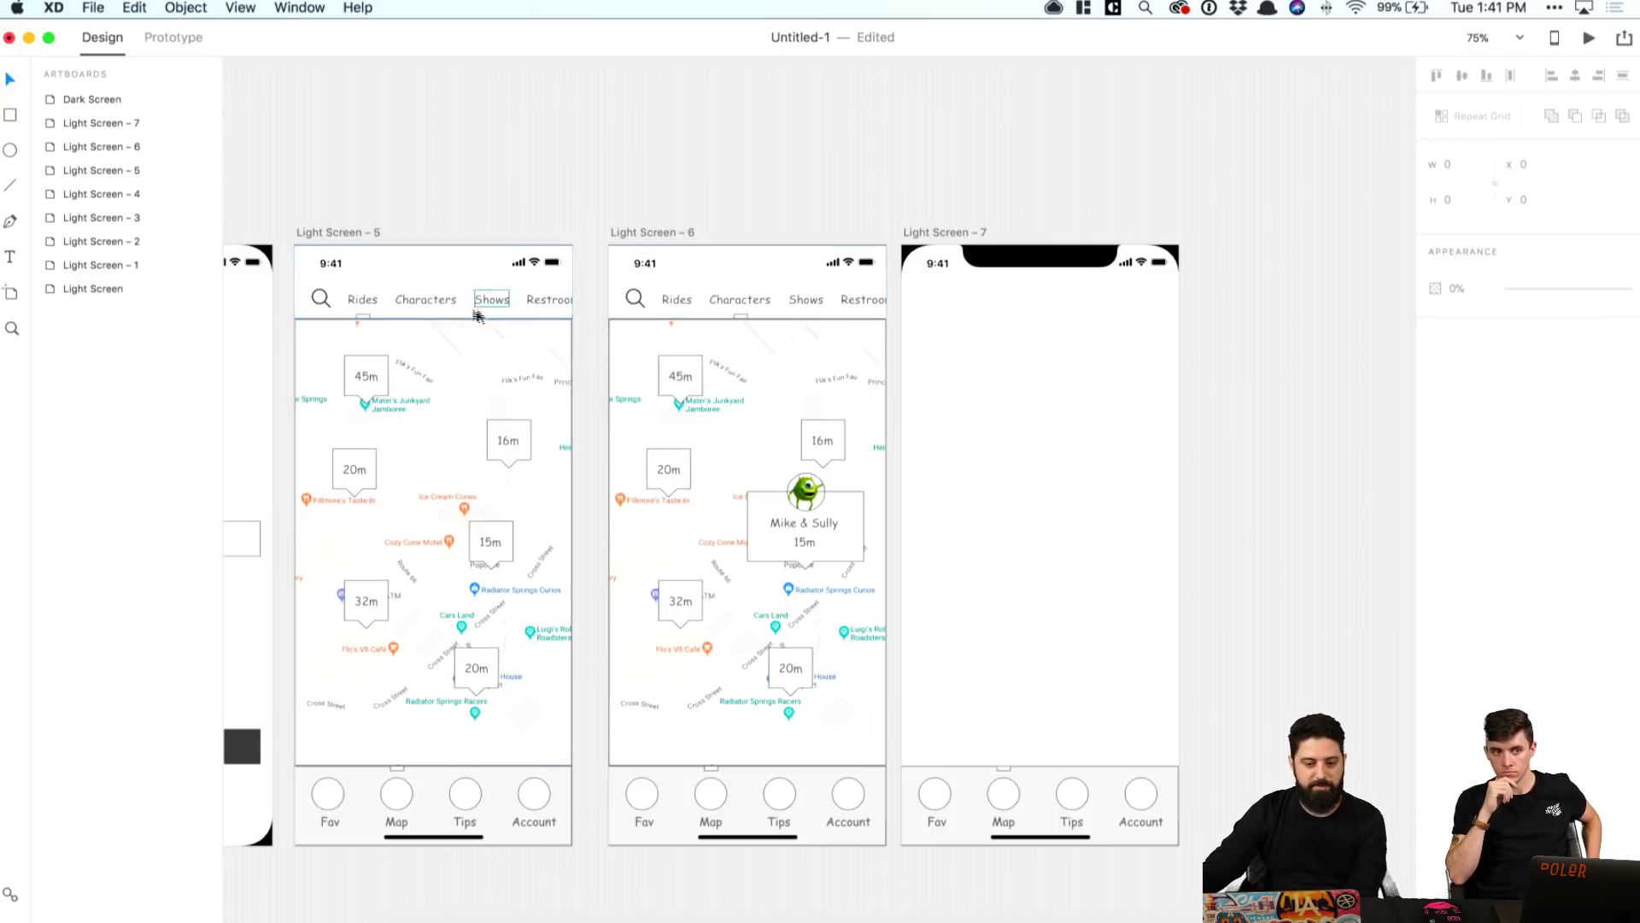
left_click(379, 376)
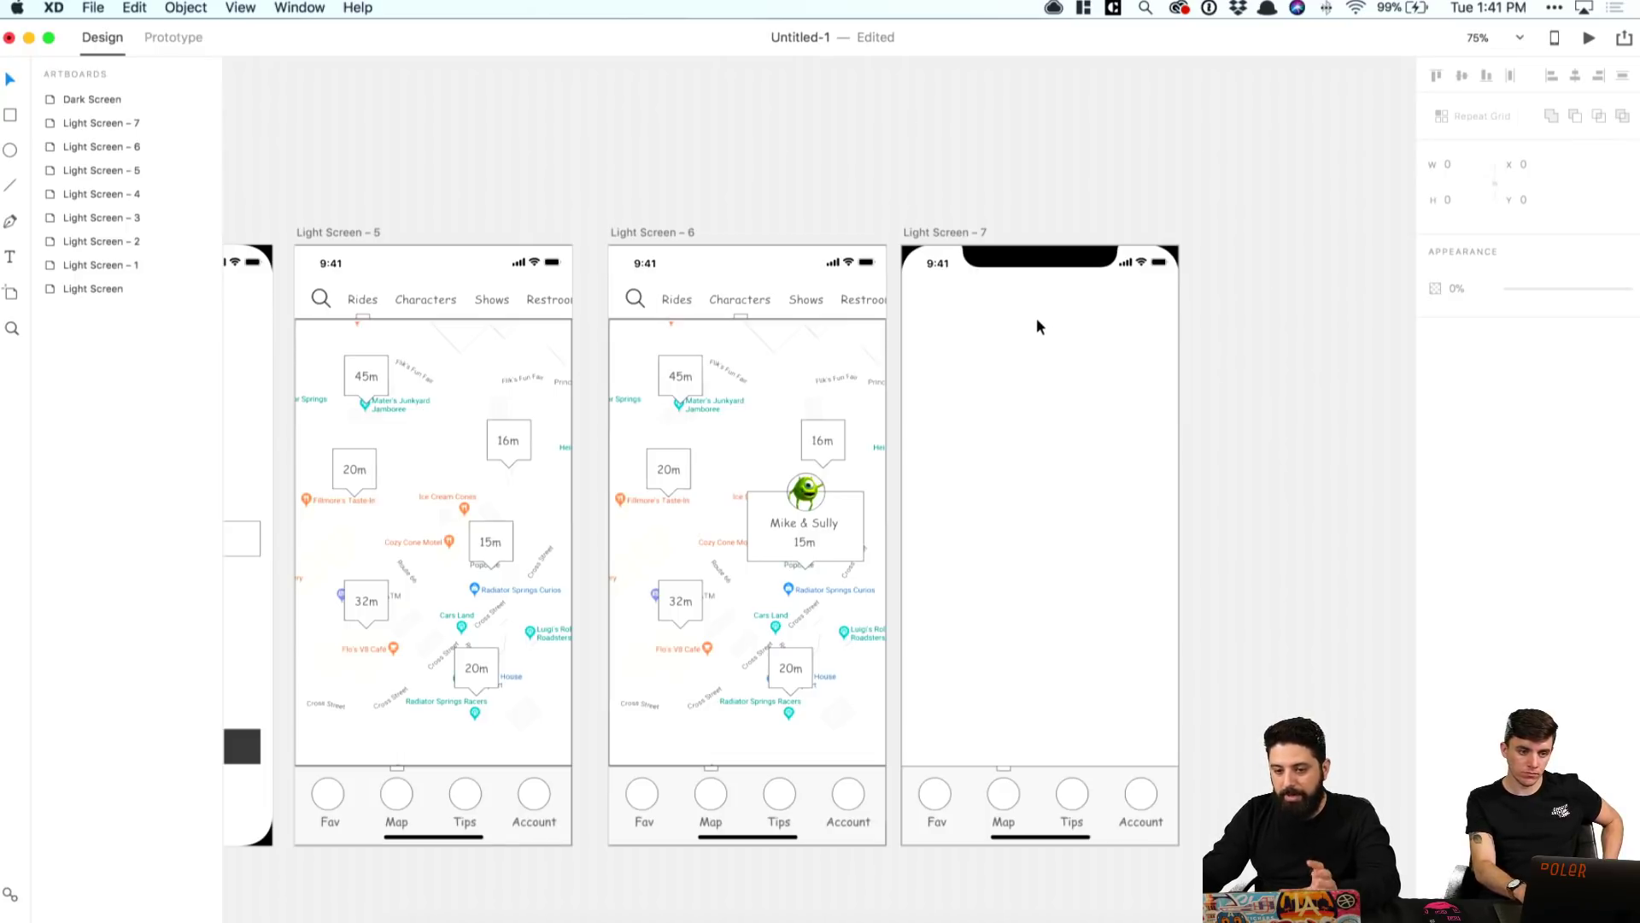
Step: Switch to Finder and preview the character PNG files in the Monsters Inc folder
left_click(434, 920)
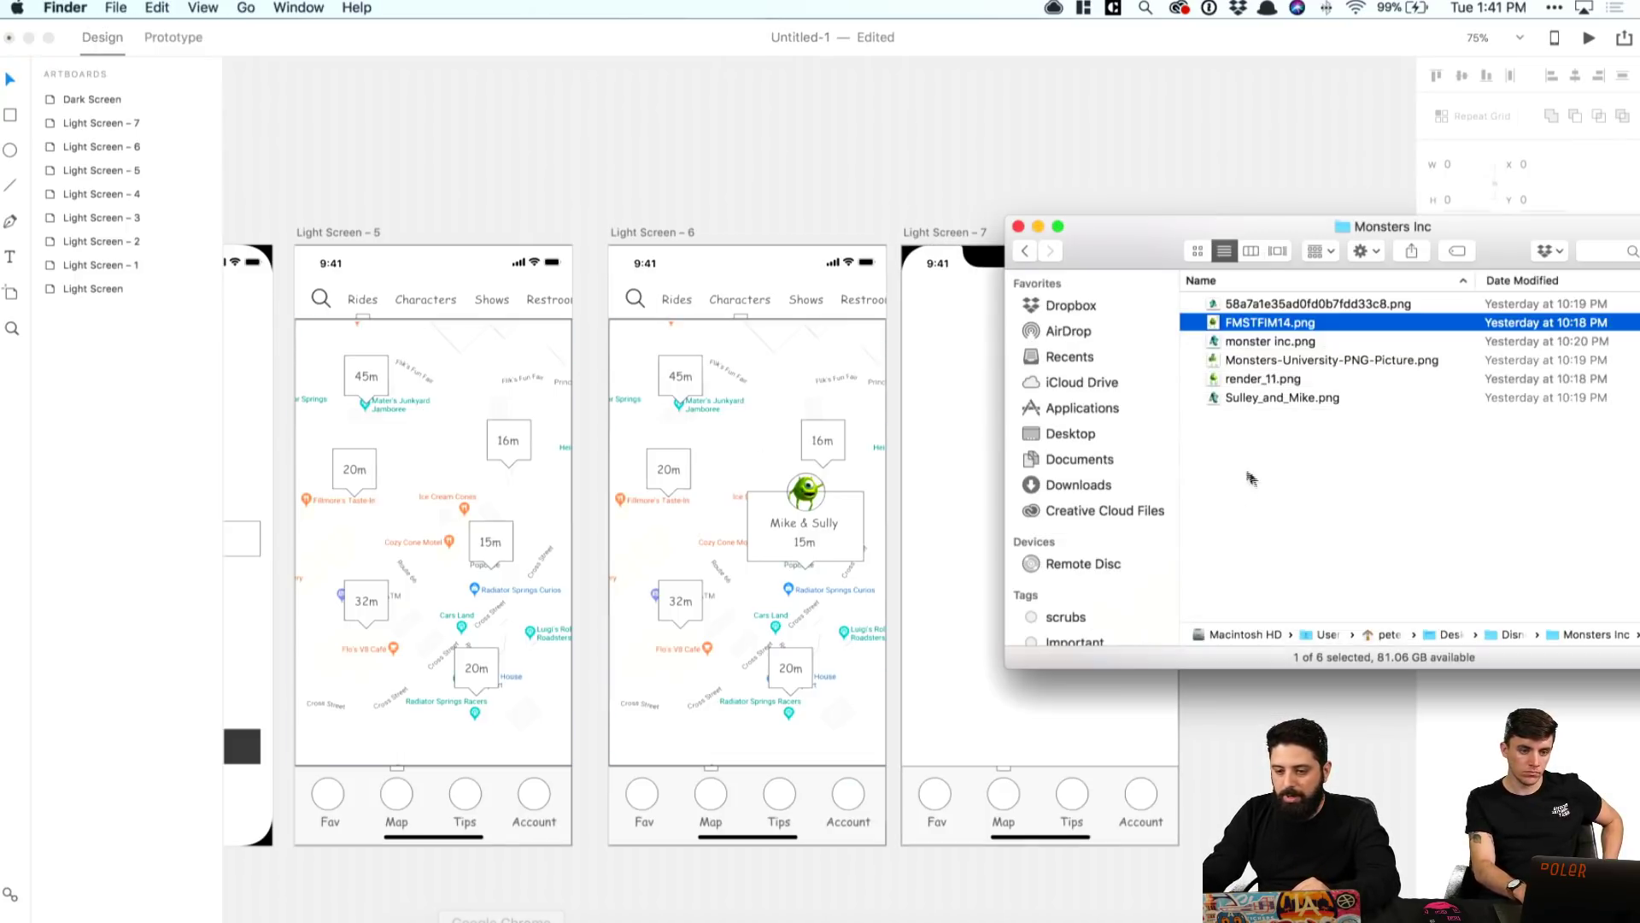
left_click(1256, 306)
key("space")
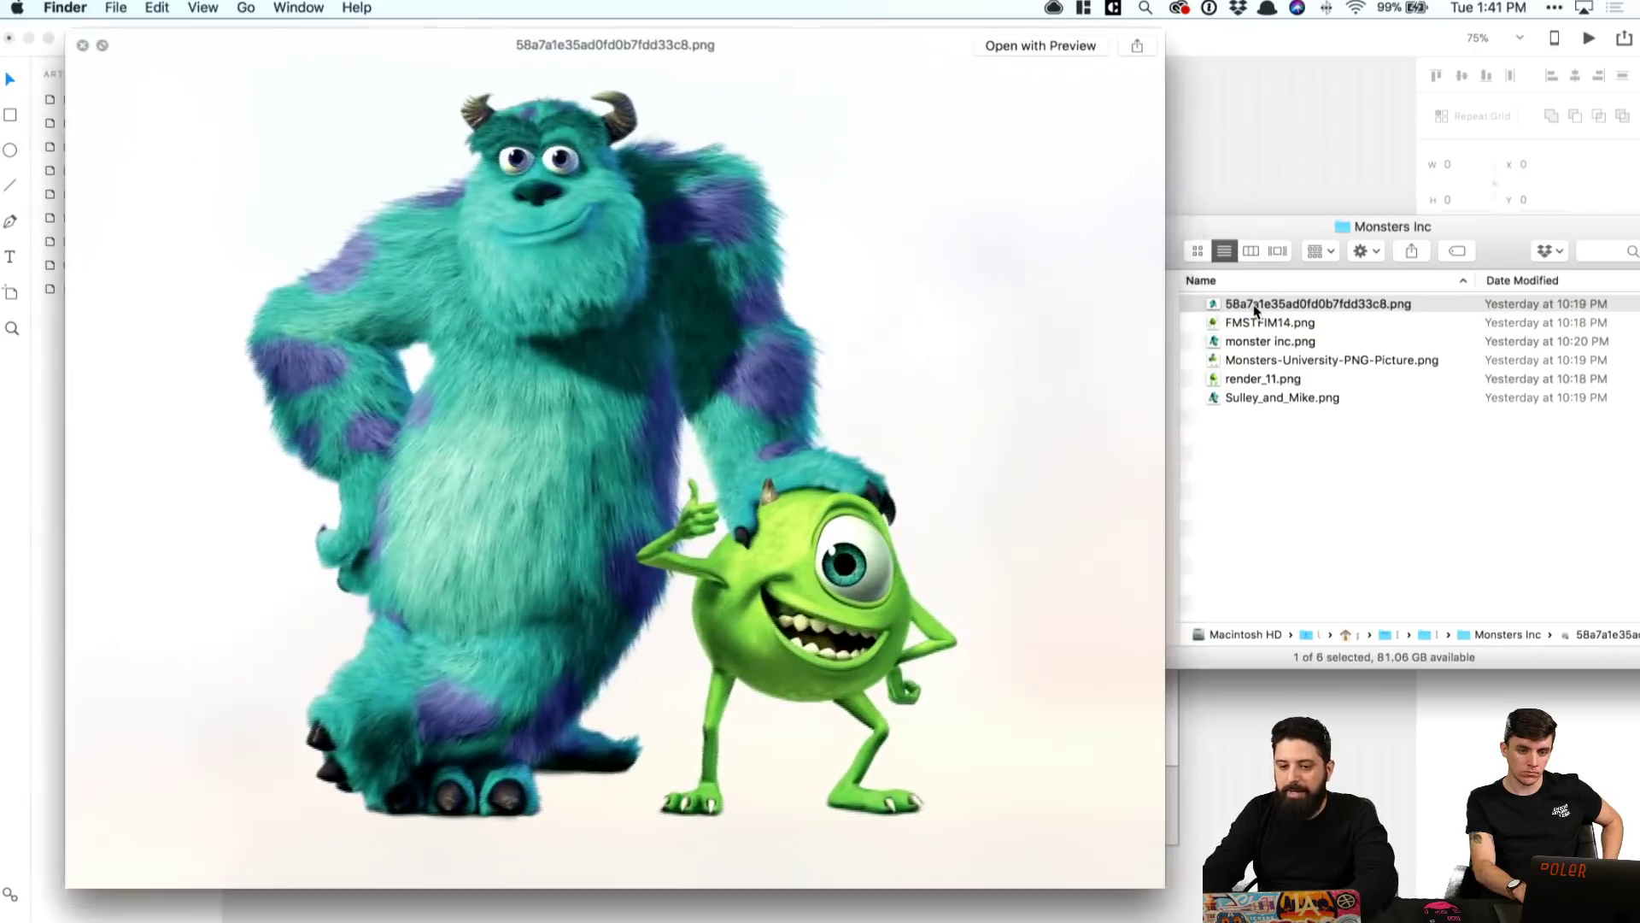
key("Down")
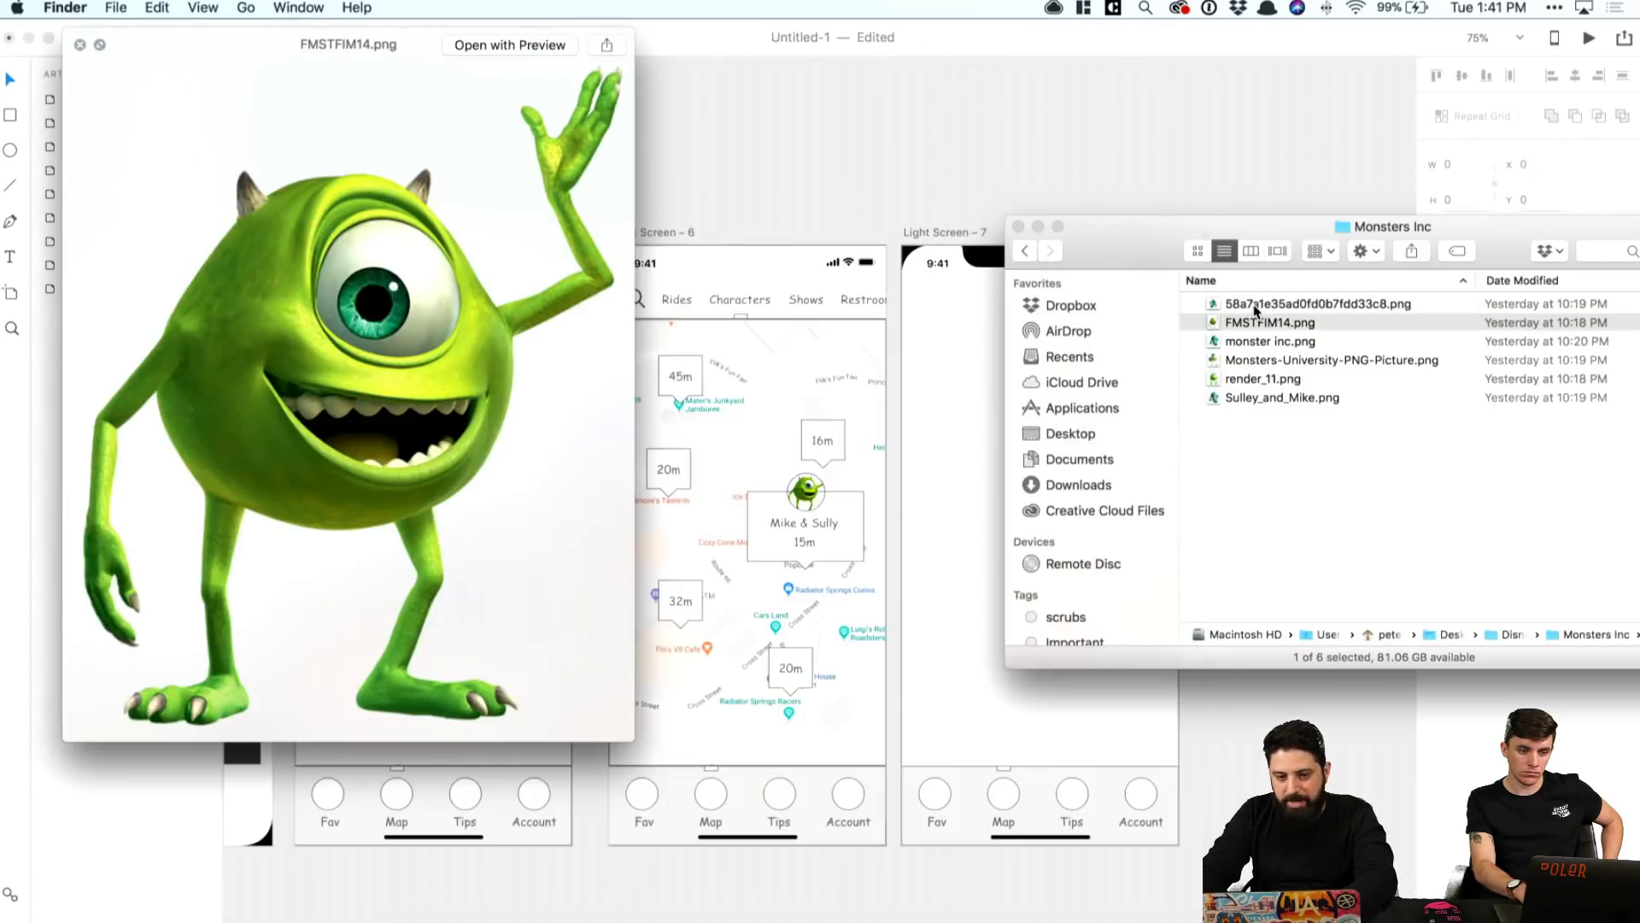
key("Down")
key("Down")
key("Down")
key("Down")
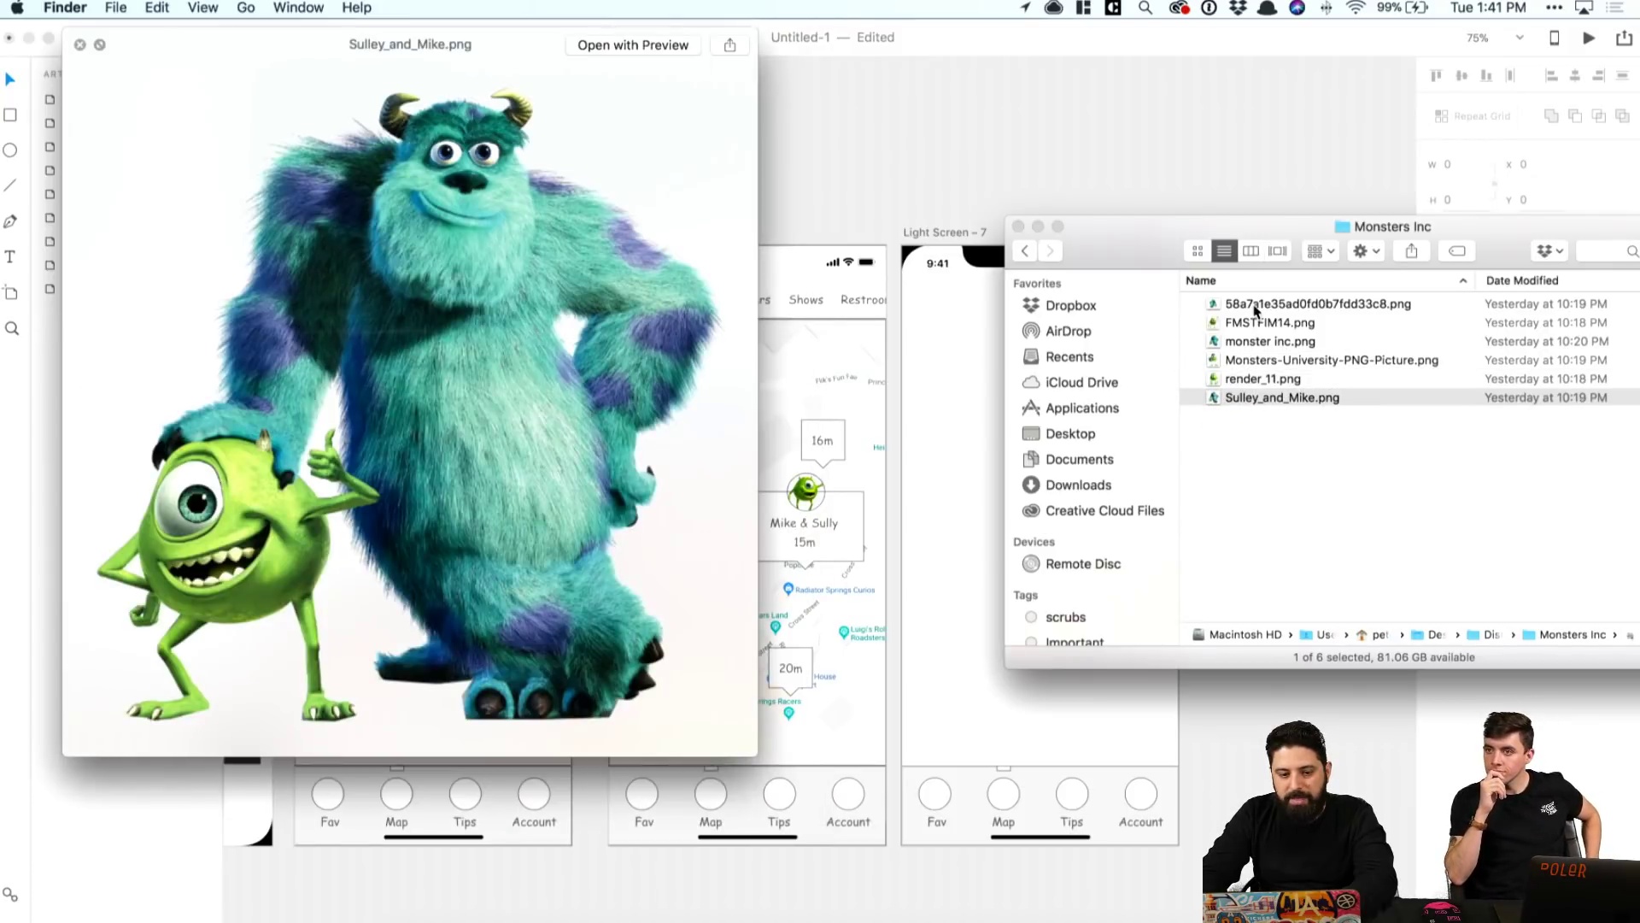
key("Up")
key("Up")
key("Up")
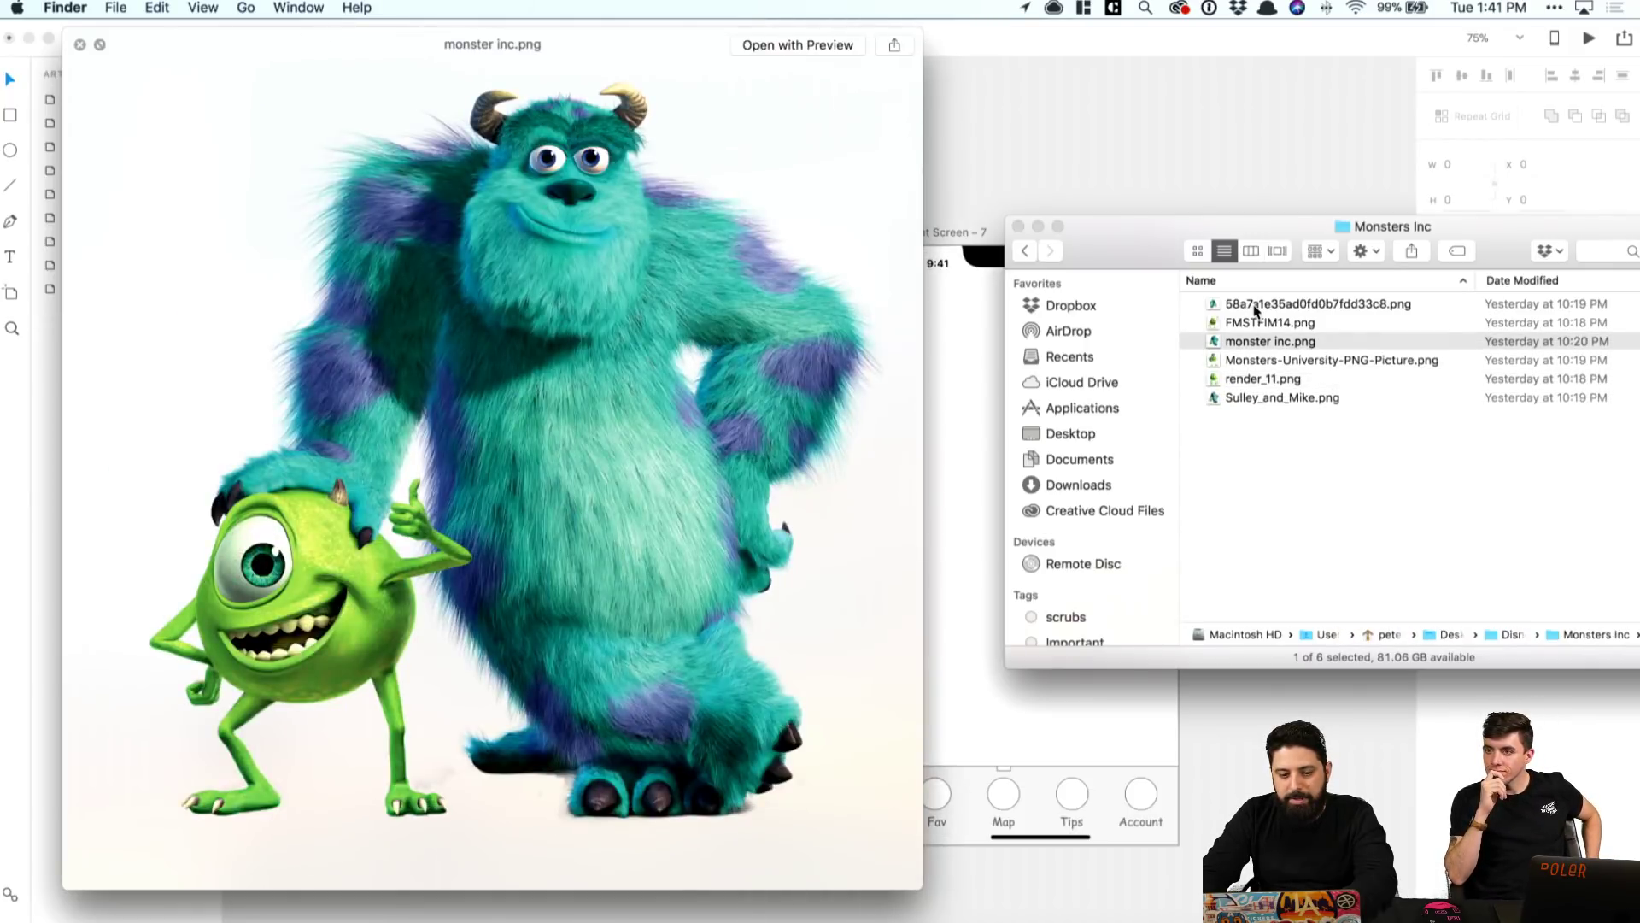
key("space")
Step: Place monster inc.png on the Light Screen – 7 artboard and center it horizontally and vertically
left_click_drag(1256, 341, 955, 422)
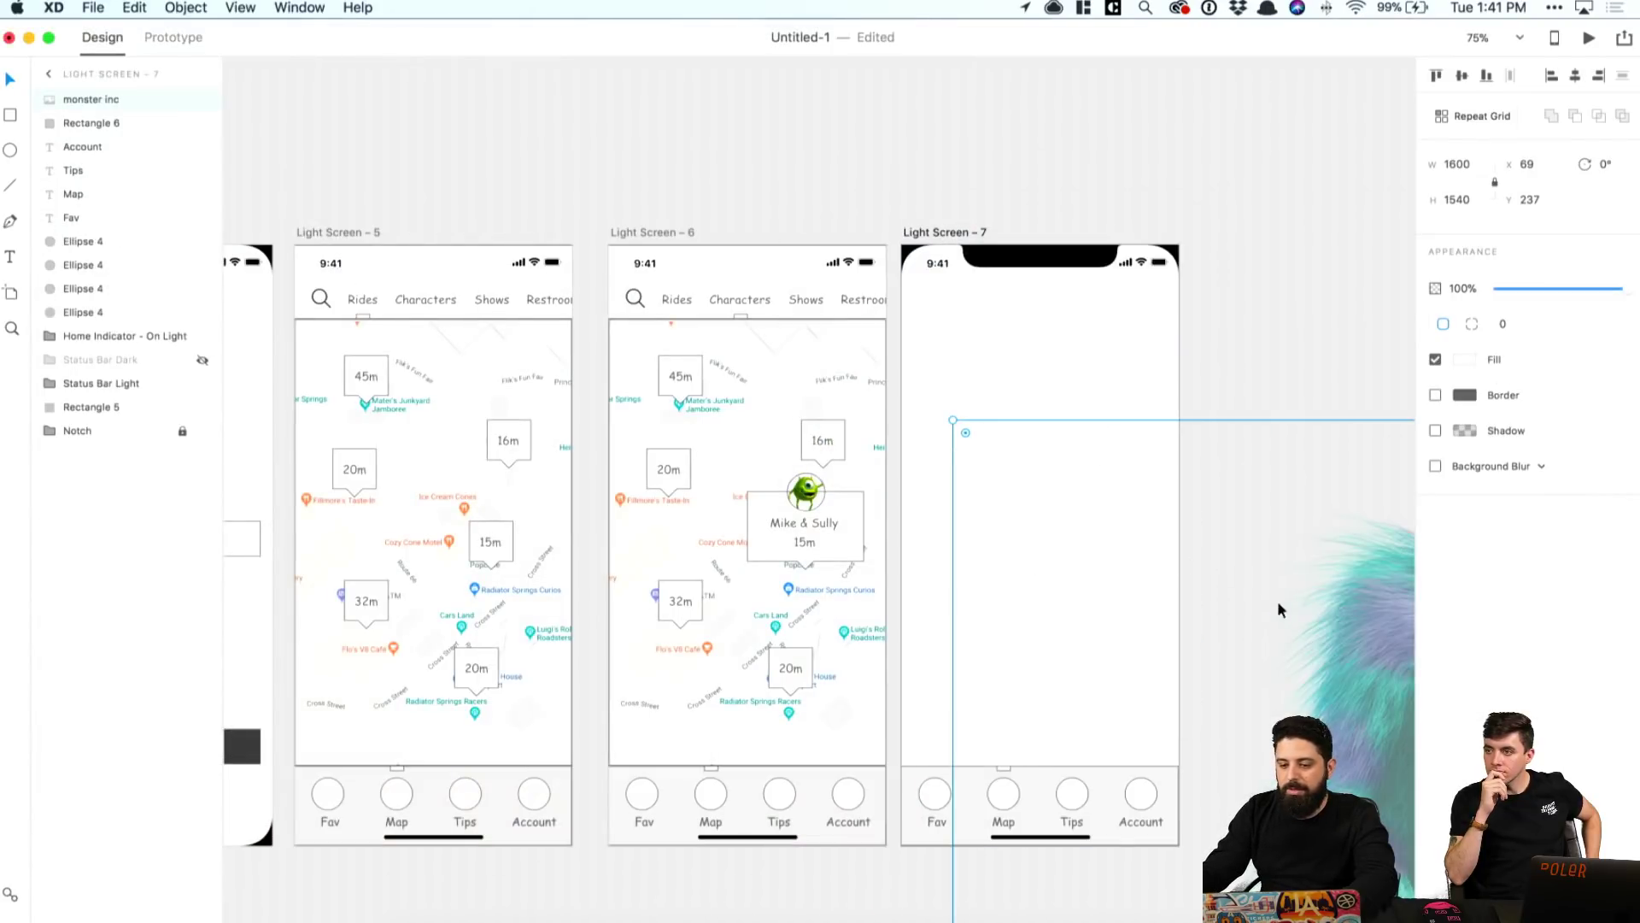
left_click_drag(1165, 545, 888, 195)
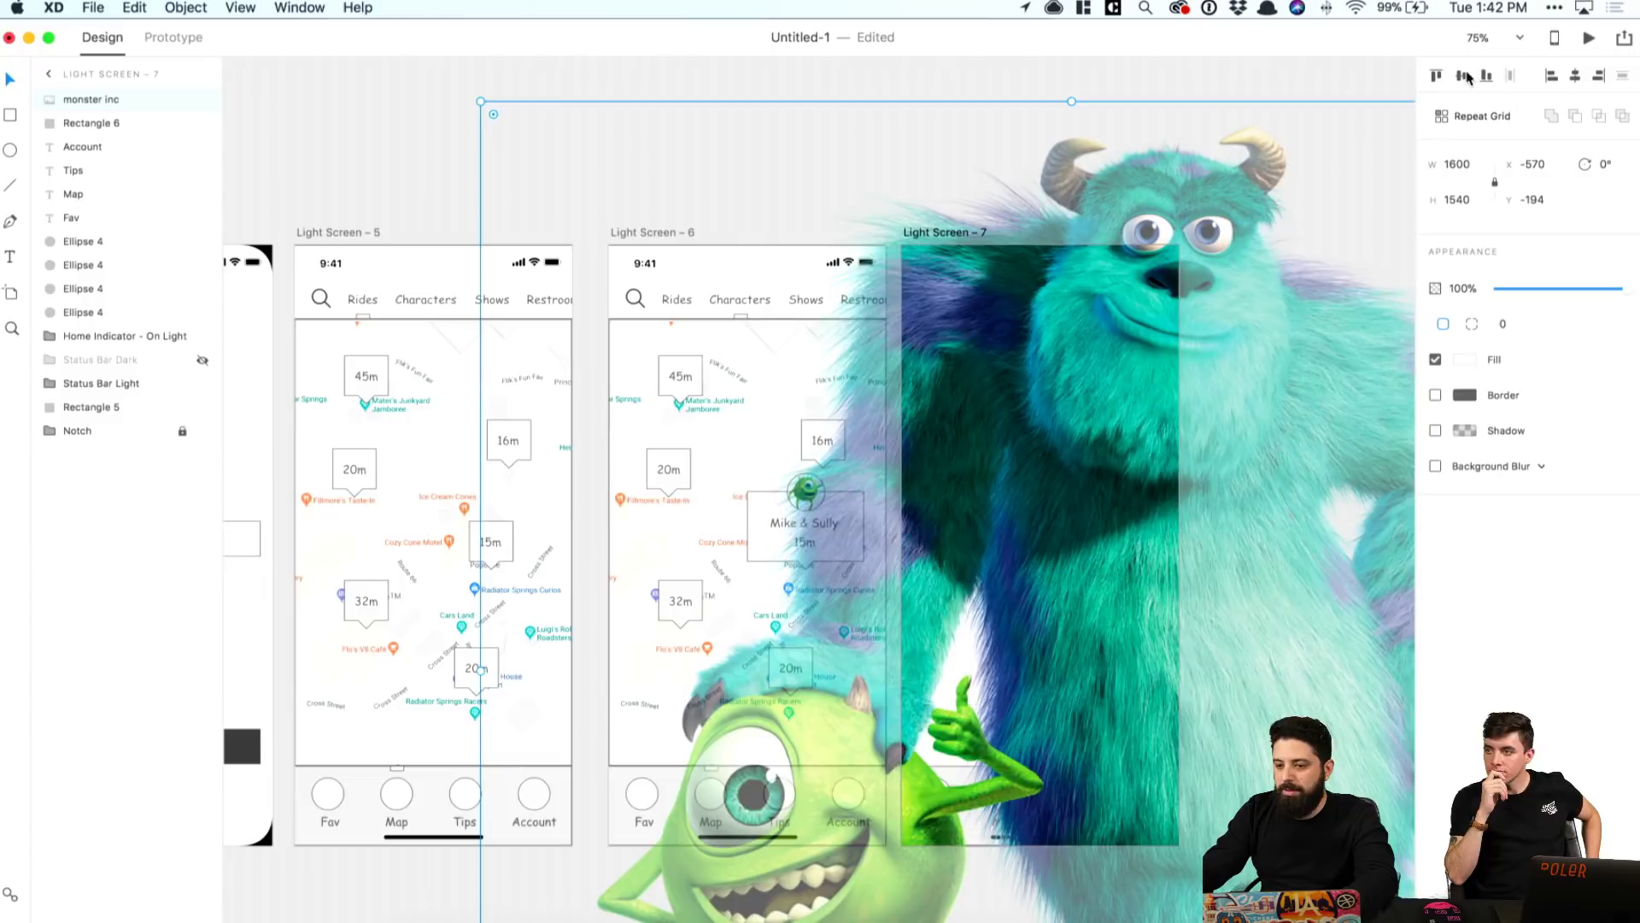
left_click(1566, 79)
Step: Scale the Mike and Sully image down proportionally around its center to 416 by 400
key("super+minus")
key("super+minus")
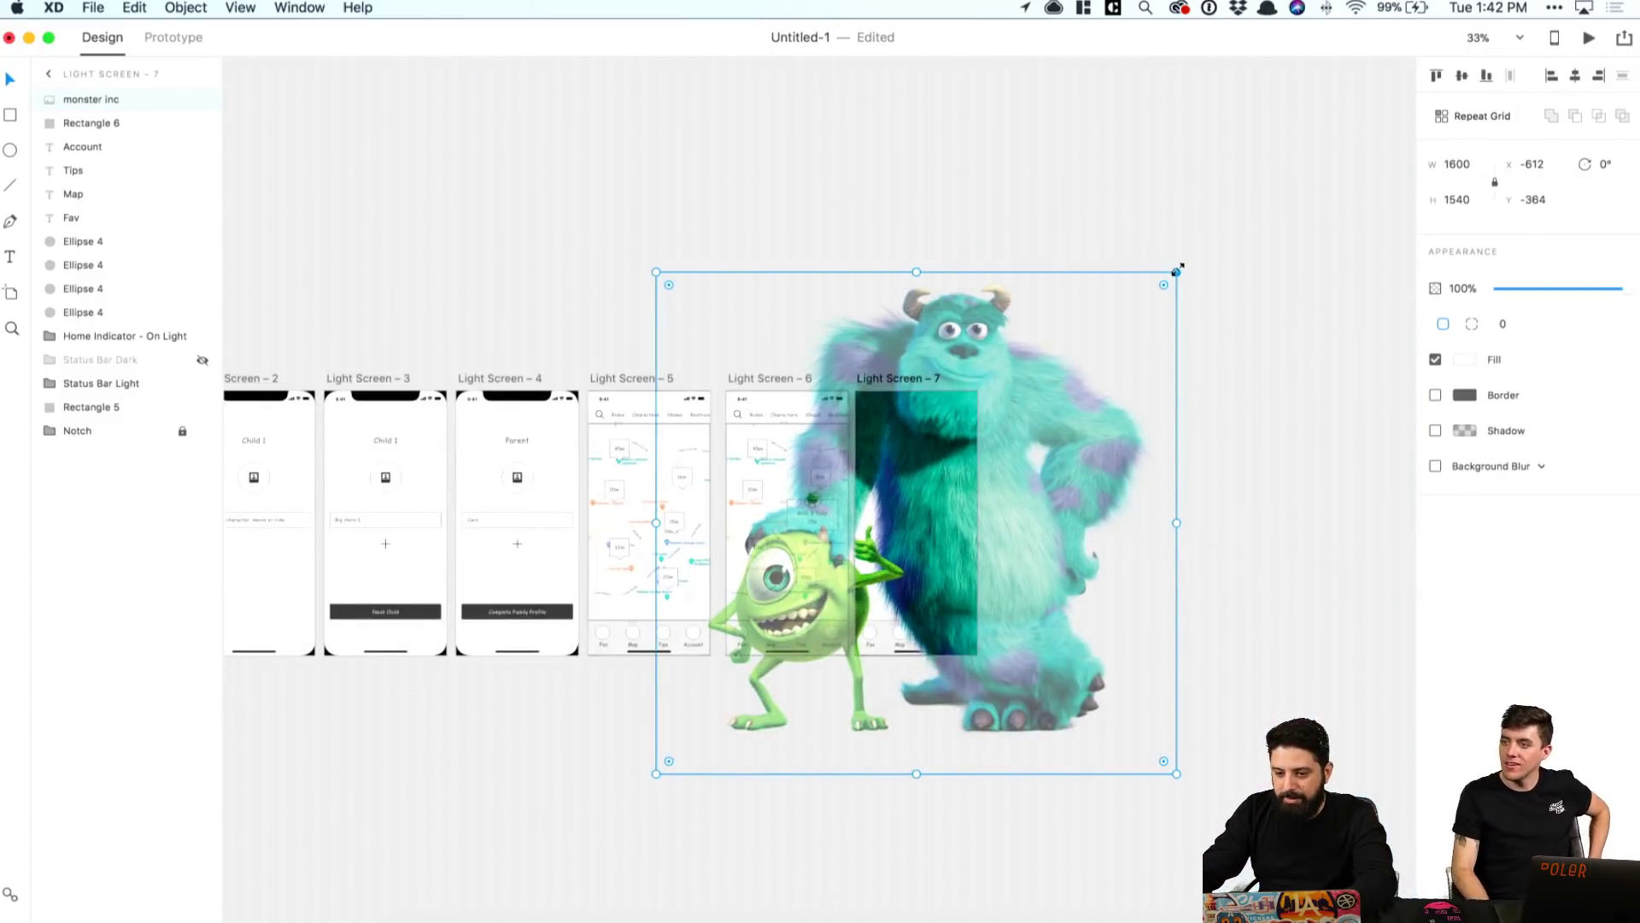
left_click_drag(1175, 270, 987, 348)
key("super+plus")
key("super+plus")
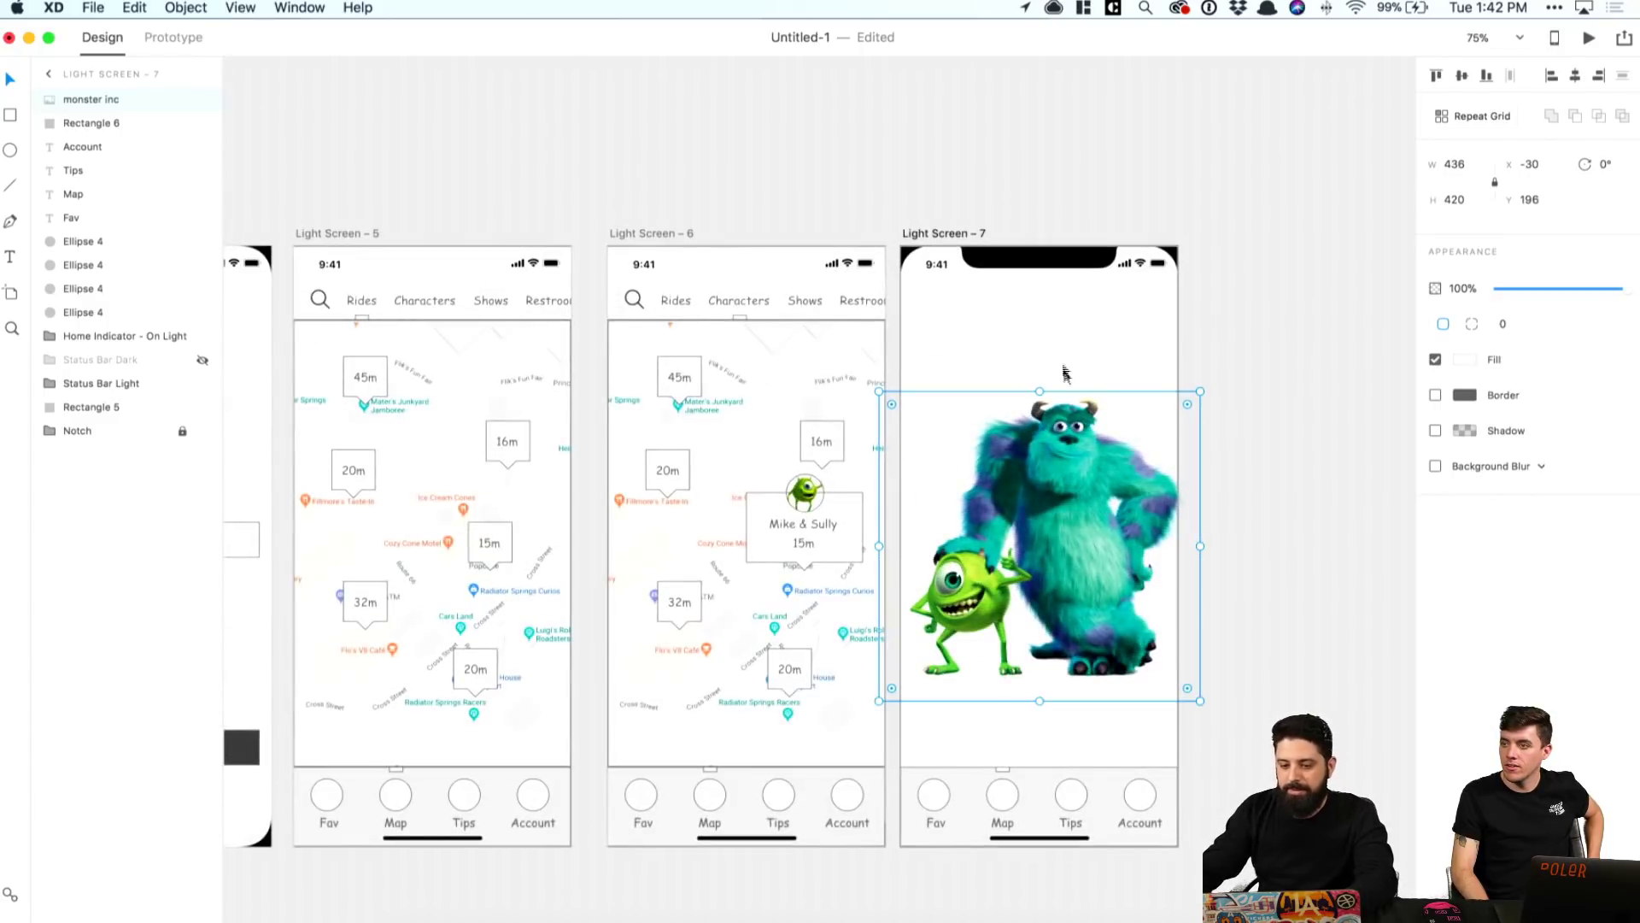
left_click_drag(1201, 388, 1230, 369)
left_click(1299, 344)
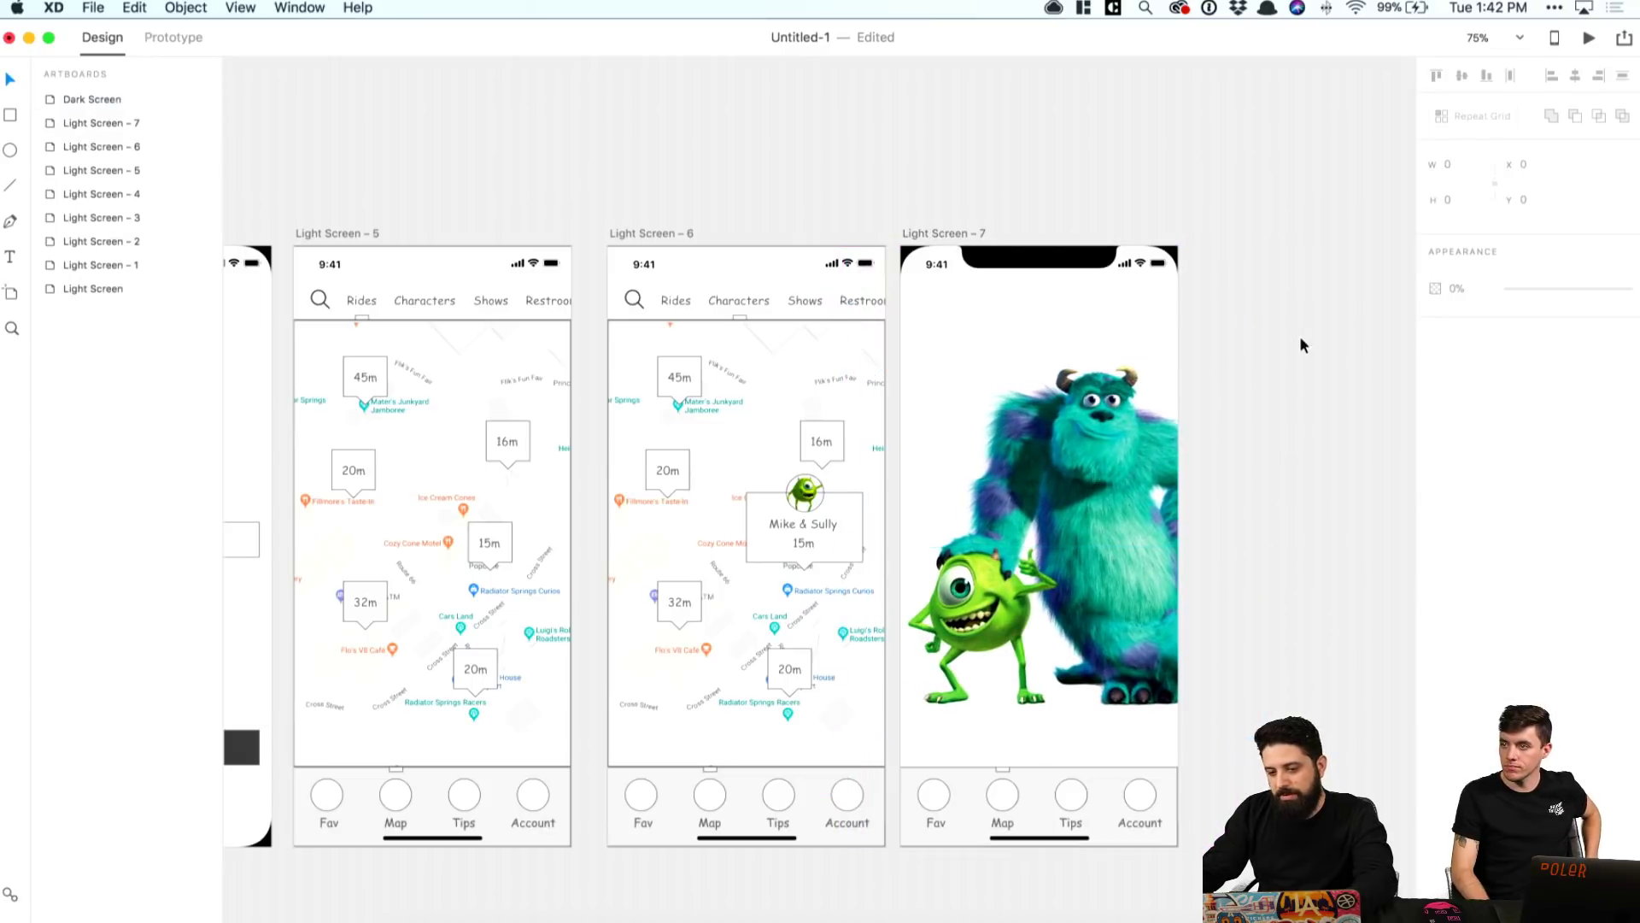
key("super+z")
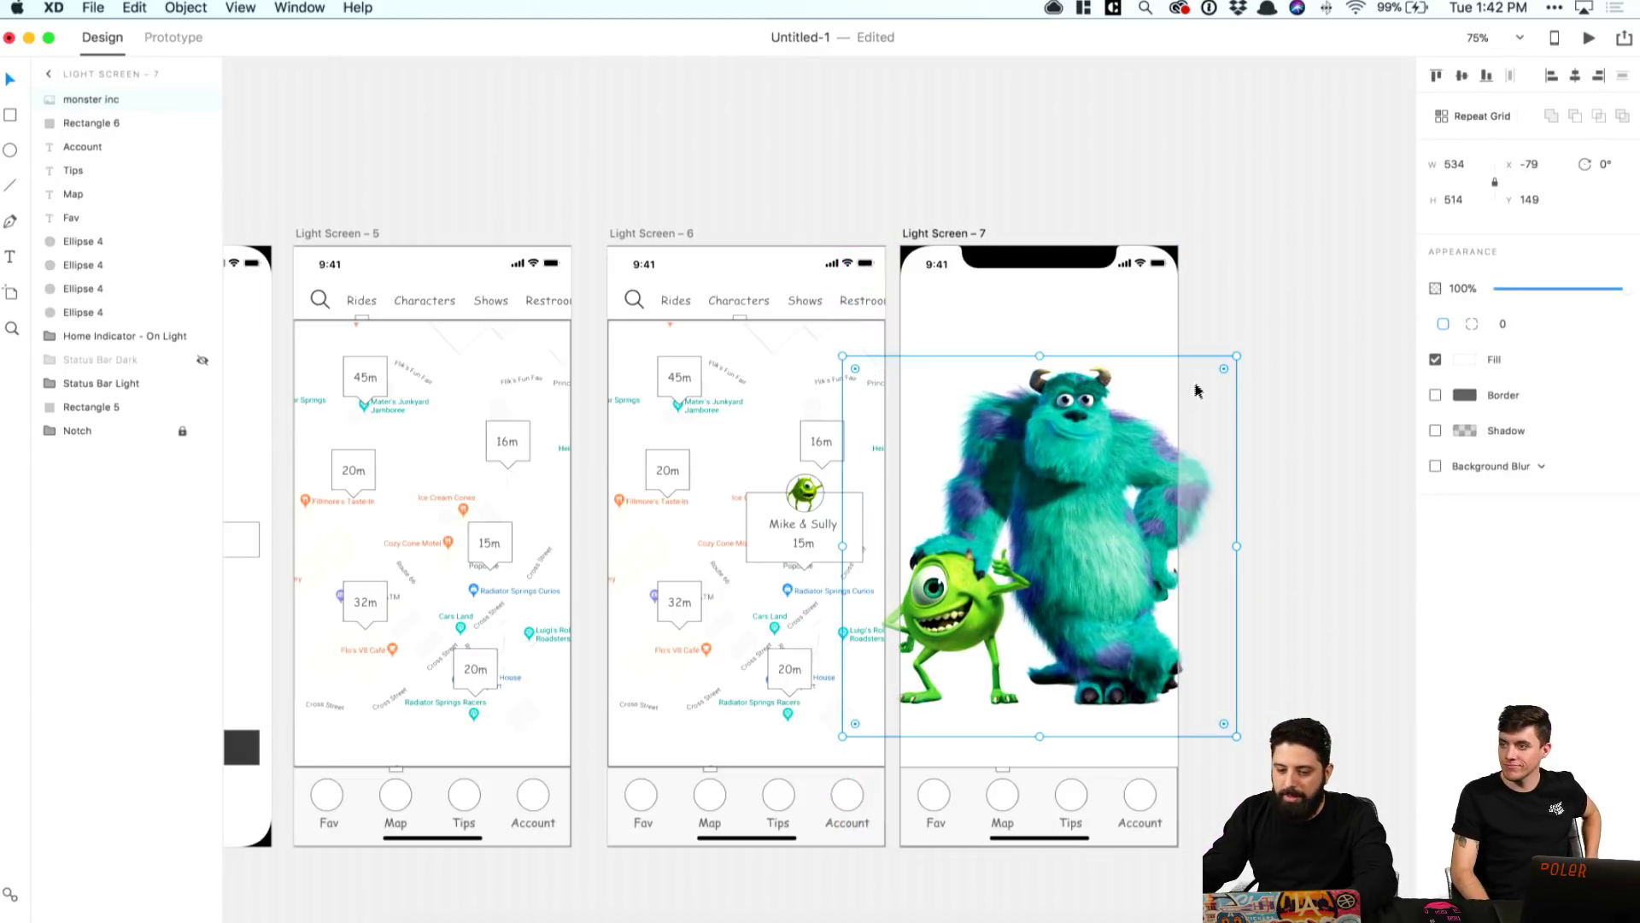
left_click_drag(1239, 355, 1194, 377)
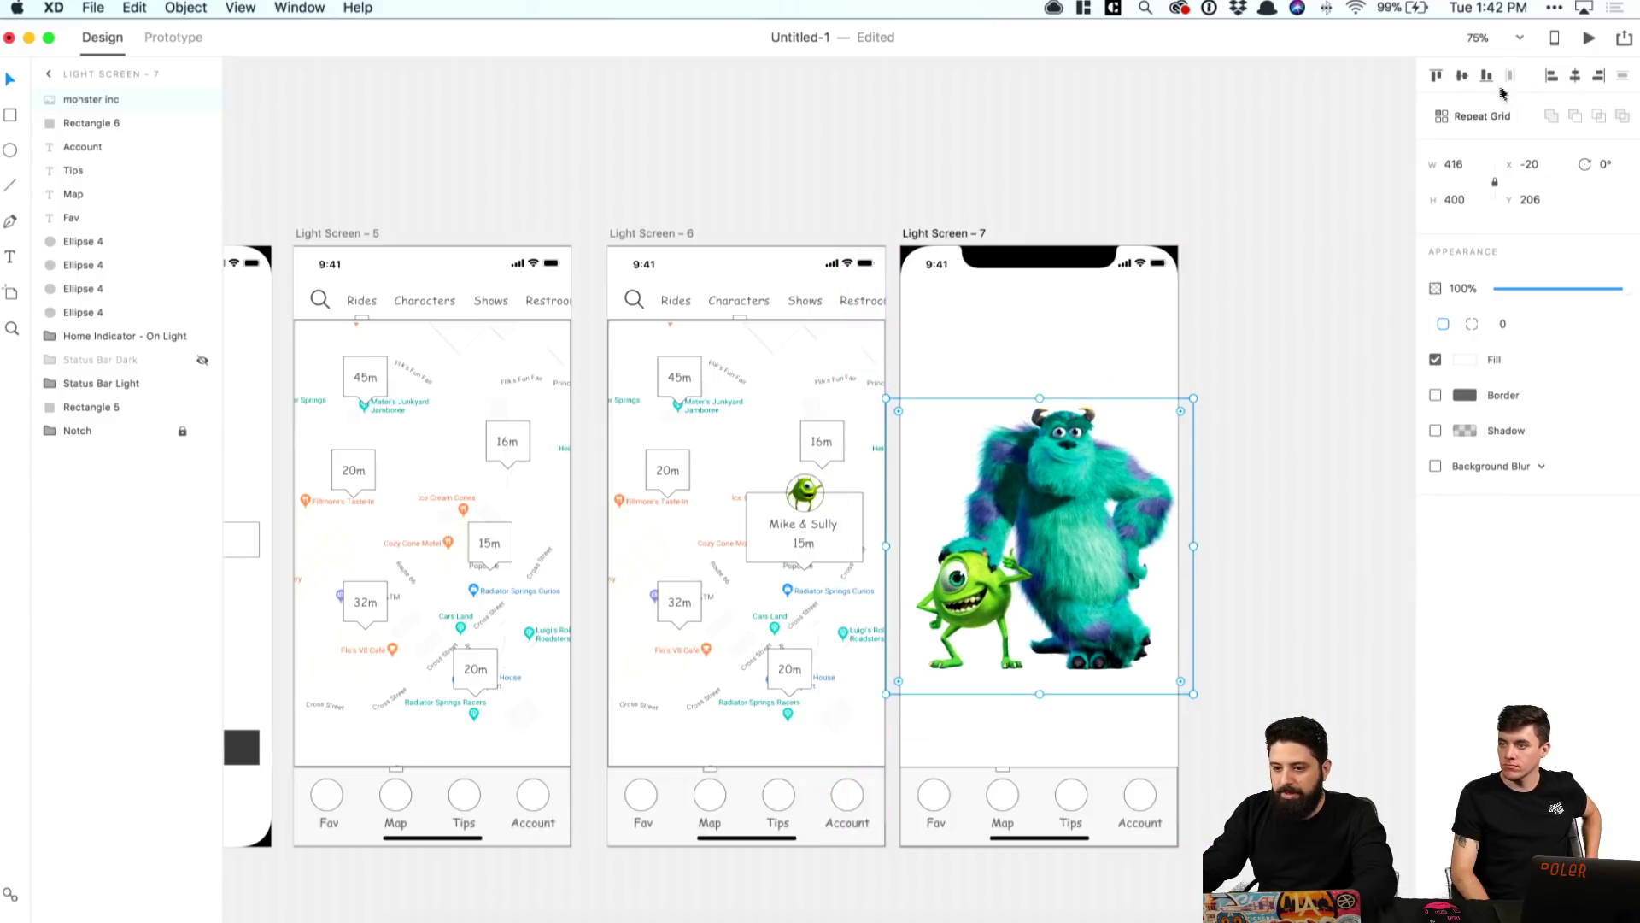
Step: Shift the Mike and Sully image to X -30 and raise it to Y 44, just below the notch
left_click_drag(1178, 424, 1171, 422)
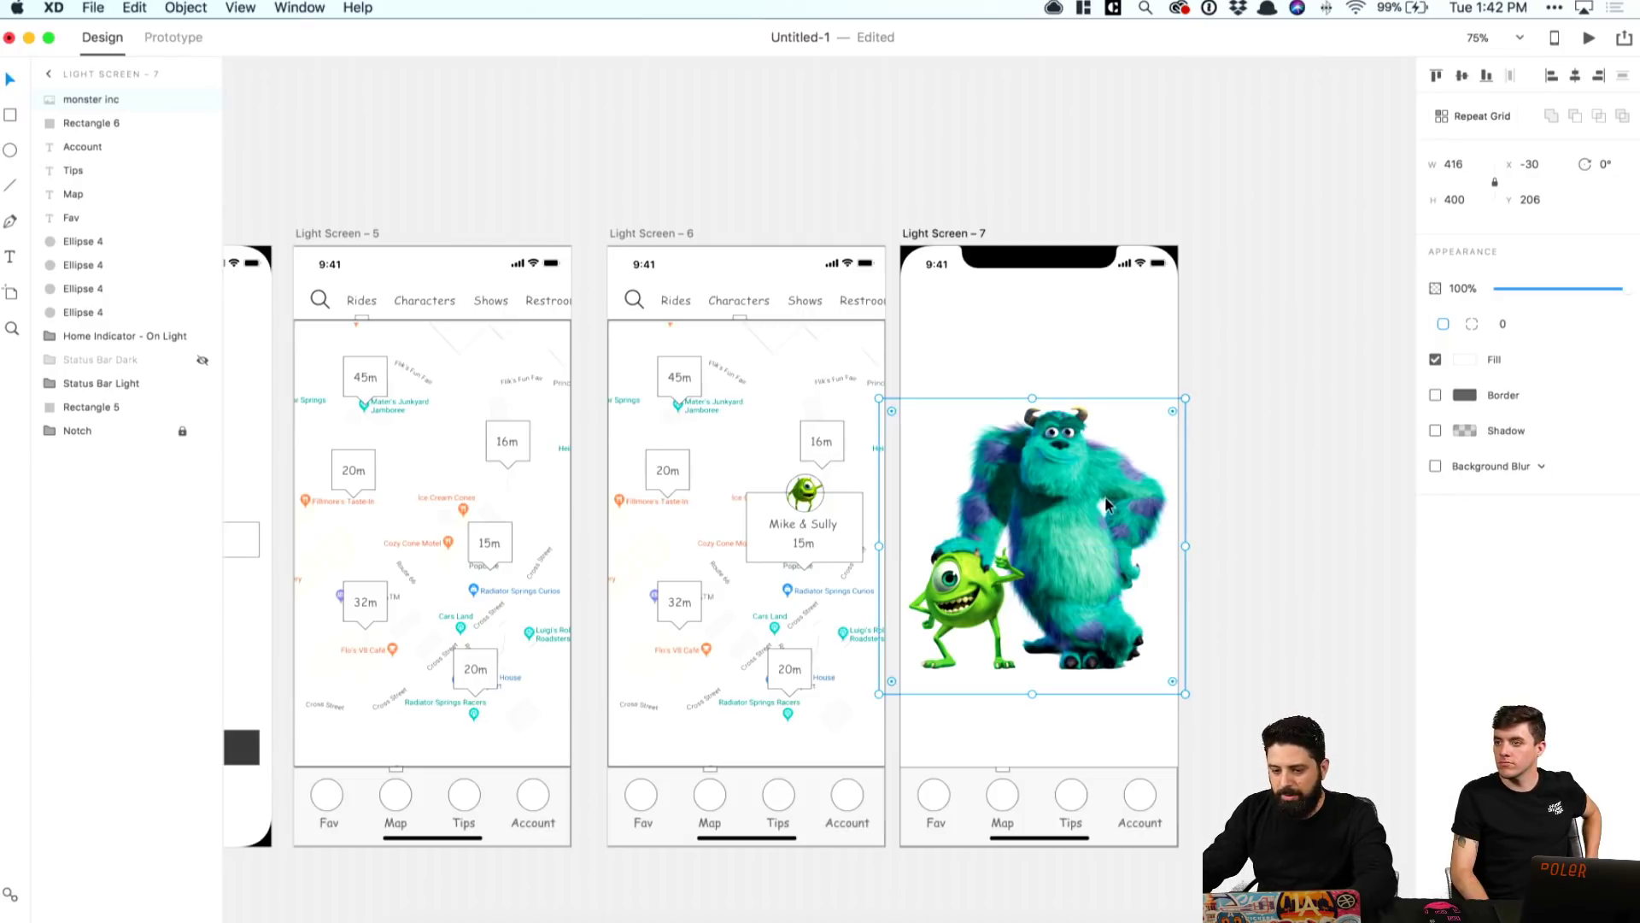
left_click_drag(1106, 504, 1096, 414)
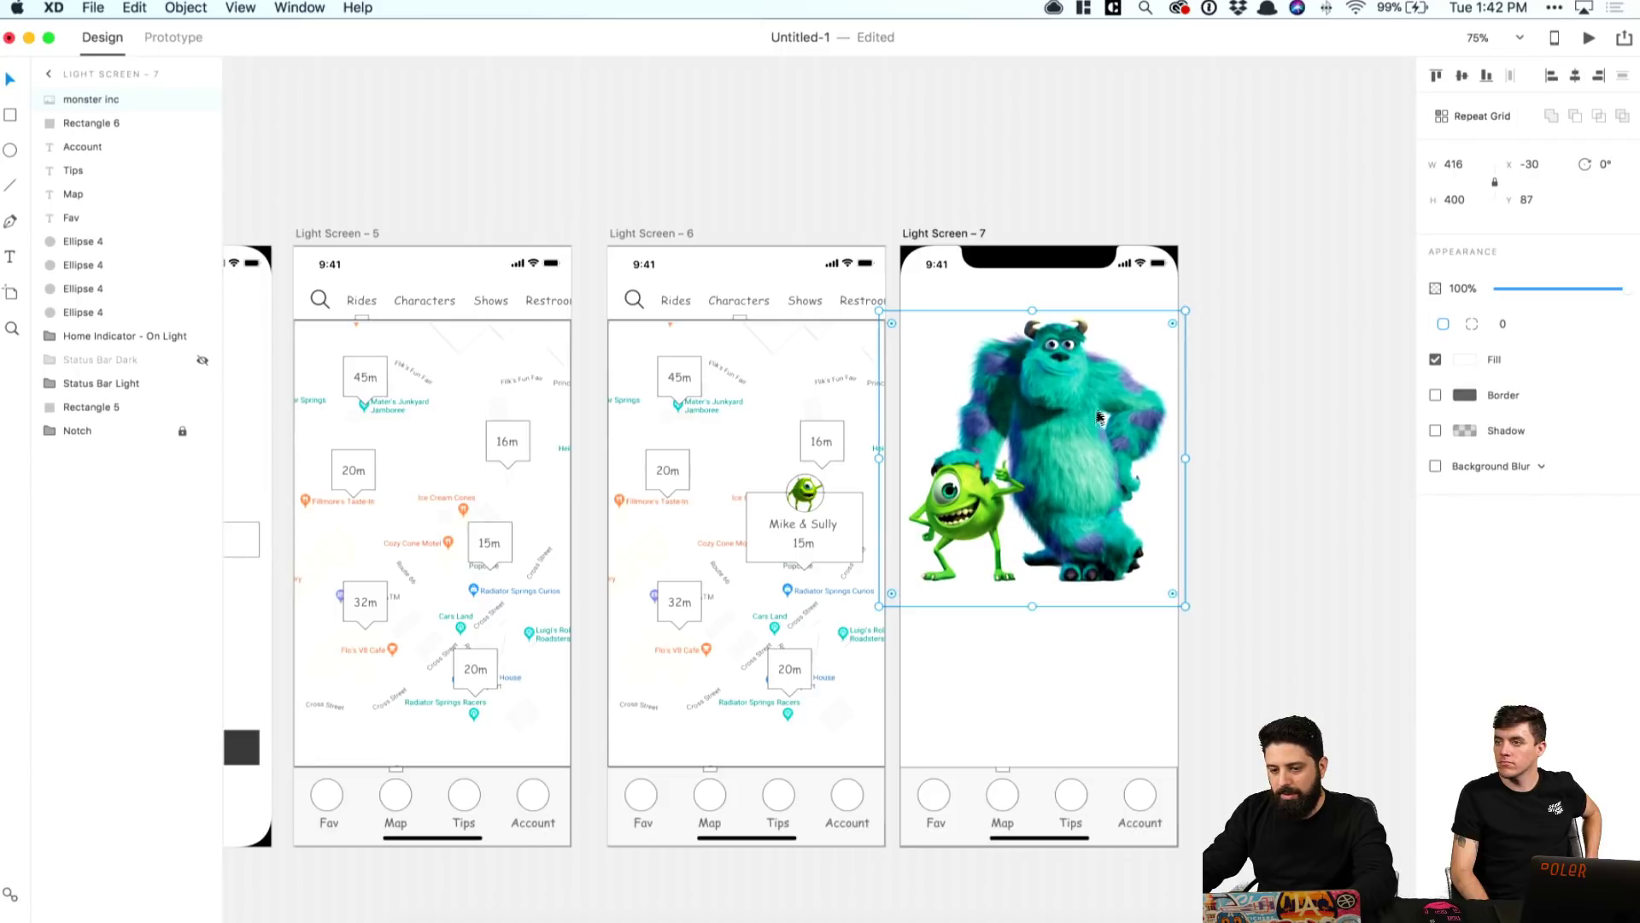
left_click(1040, 276)
left_click(1140, 309)
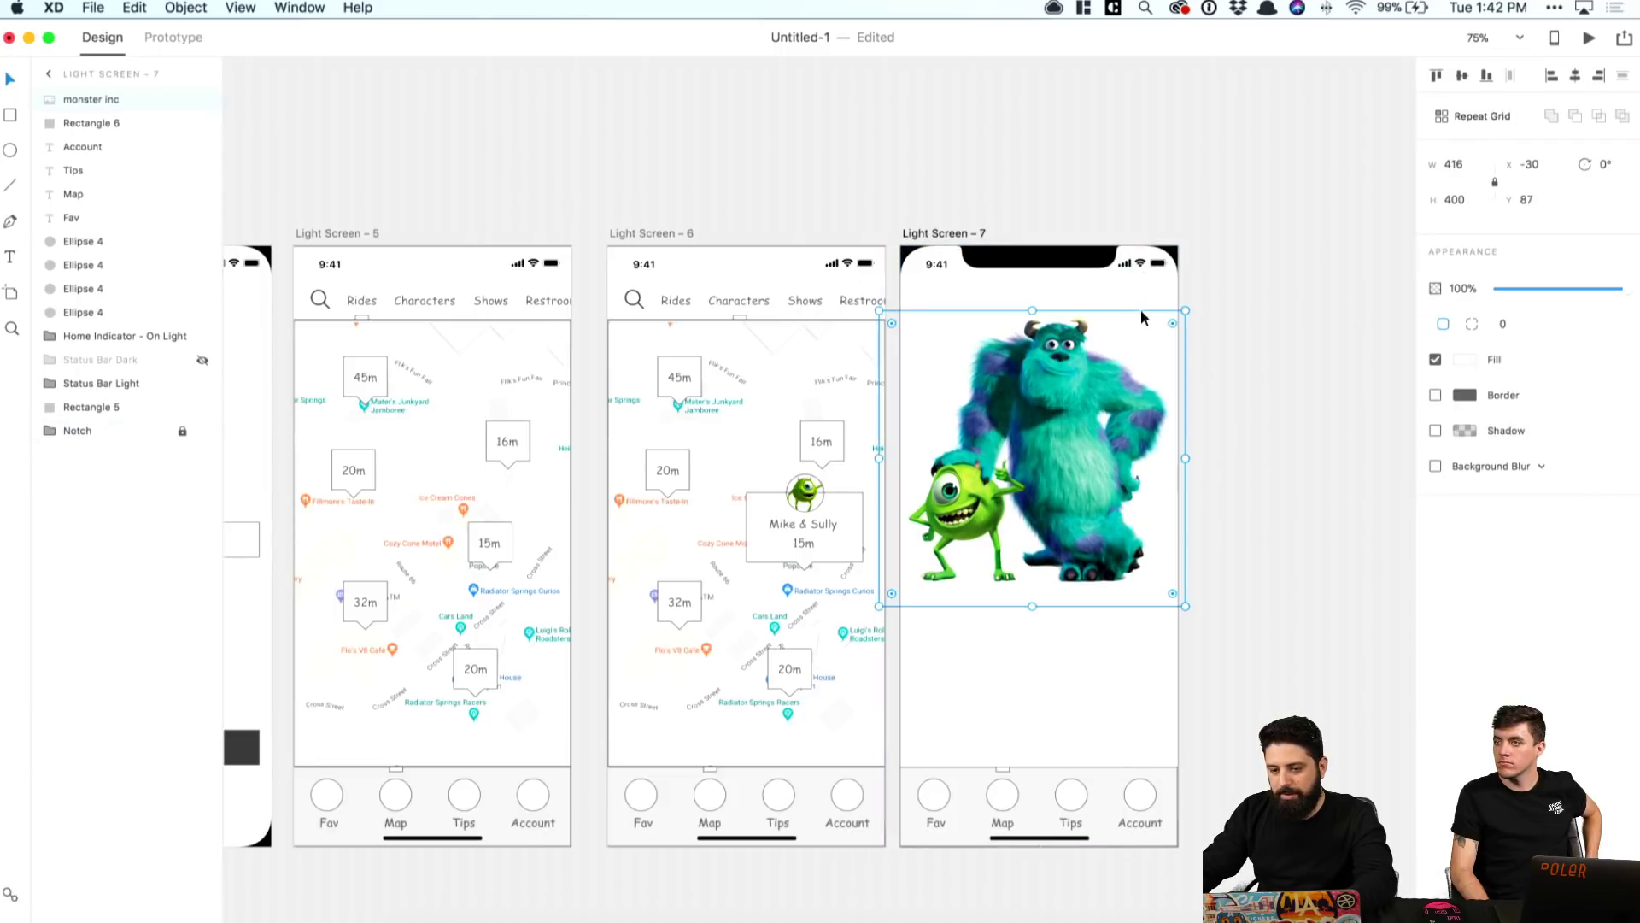
left_click_drag(1071, 367, 1073, 334)
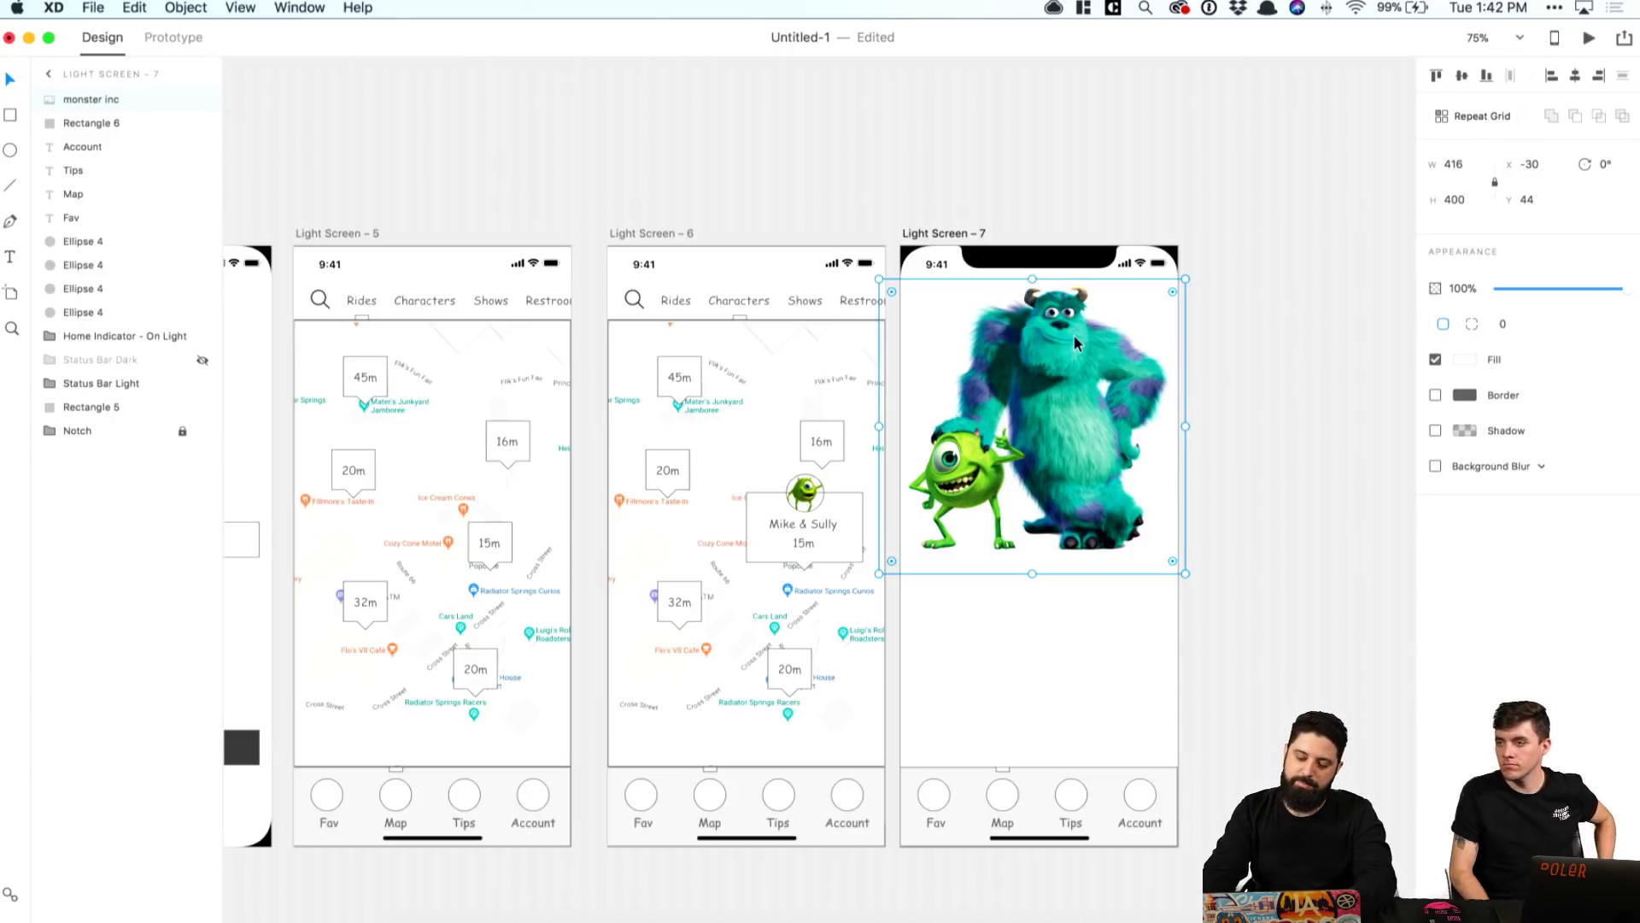
Step: Nudge the Mike and Sully image down to Y 100 and deselect it
key("shift+Down")
key("shift+Down")
key("shift+Down")
key("shift+Down")
key("shift+Down")
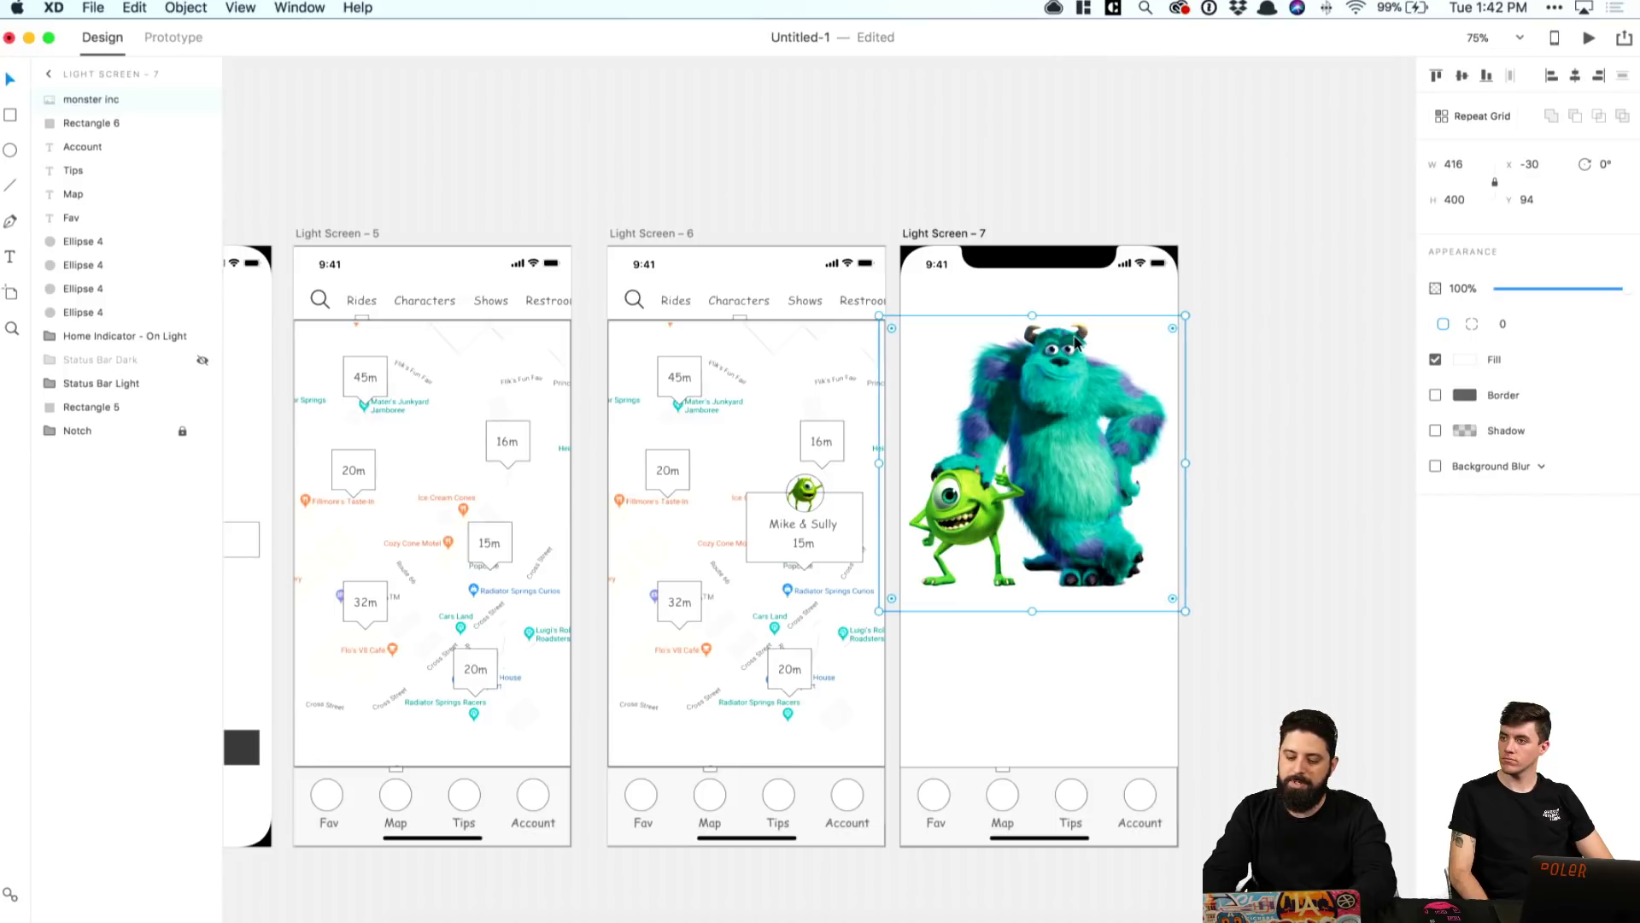
key("Down")
key("Down")
key("Down")
key("Down")
key("Down")
key("Down")
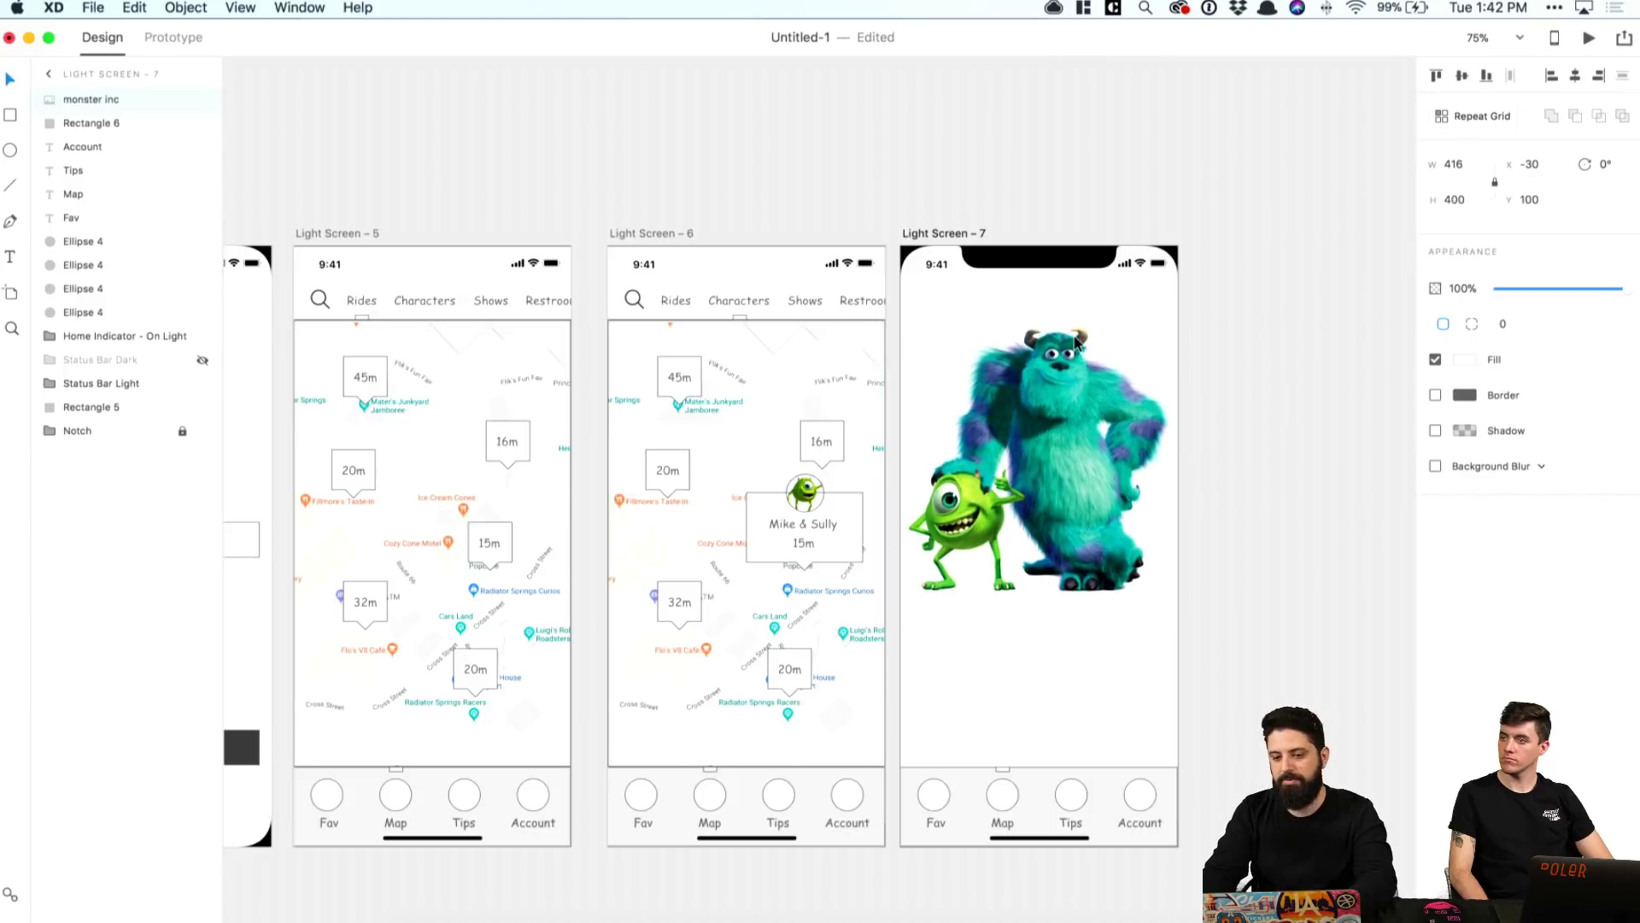
left_click(1307, 345)
left_click(1053, 412)
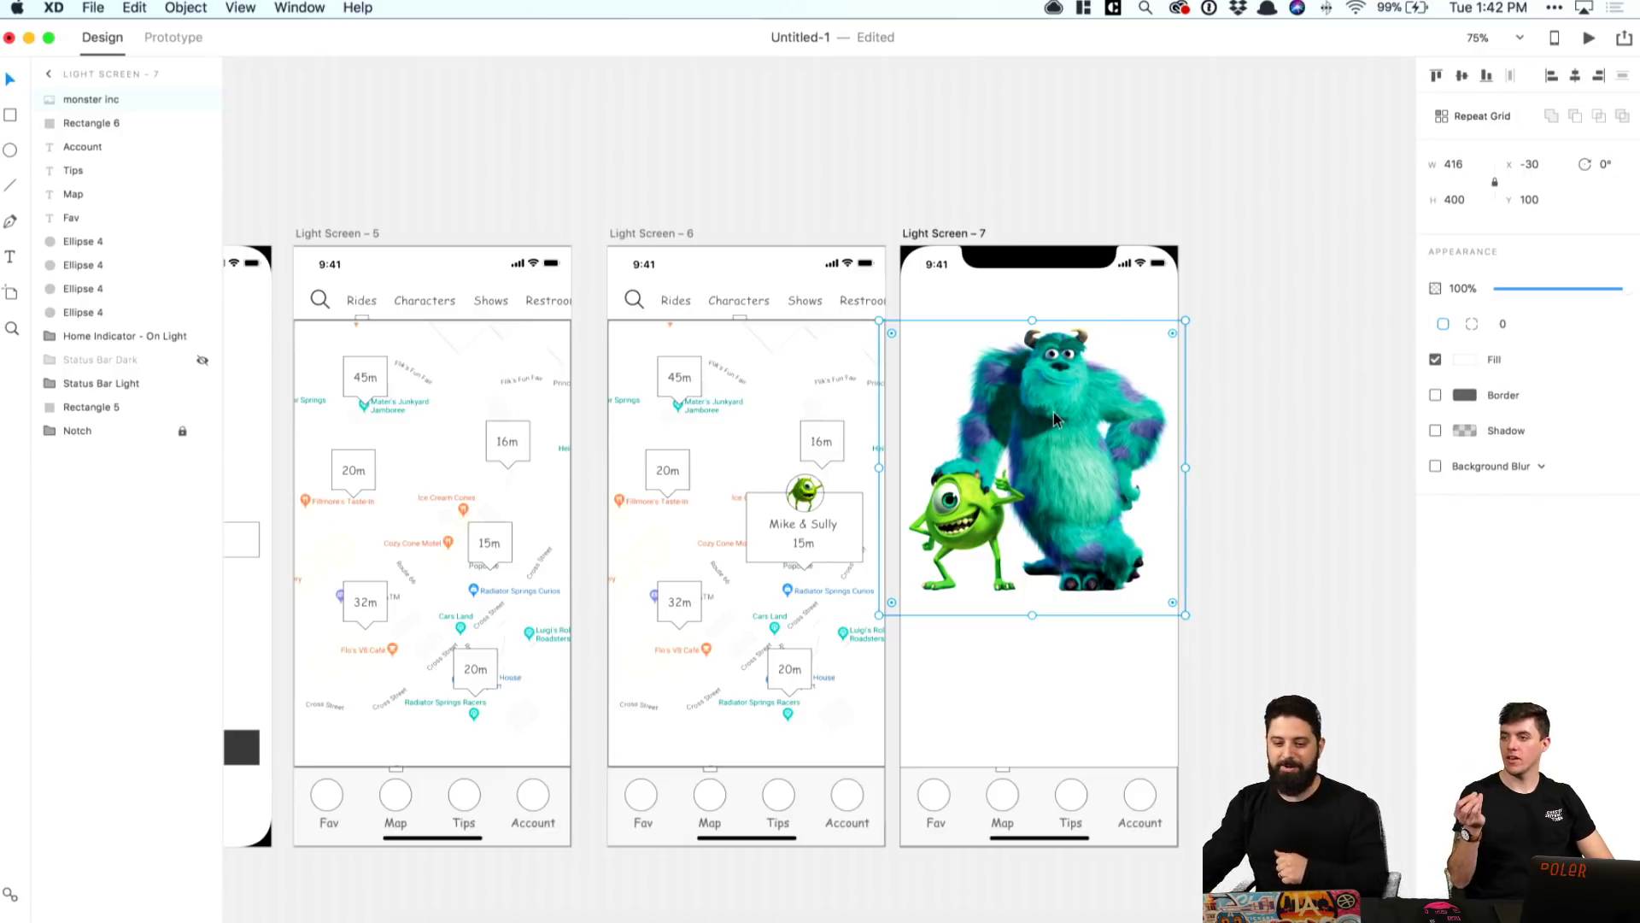
left_click(1336, 332)
key("super+1")
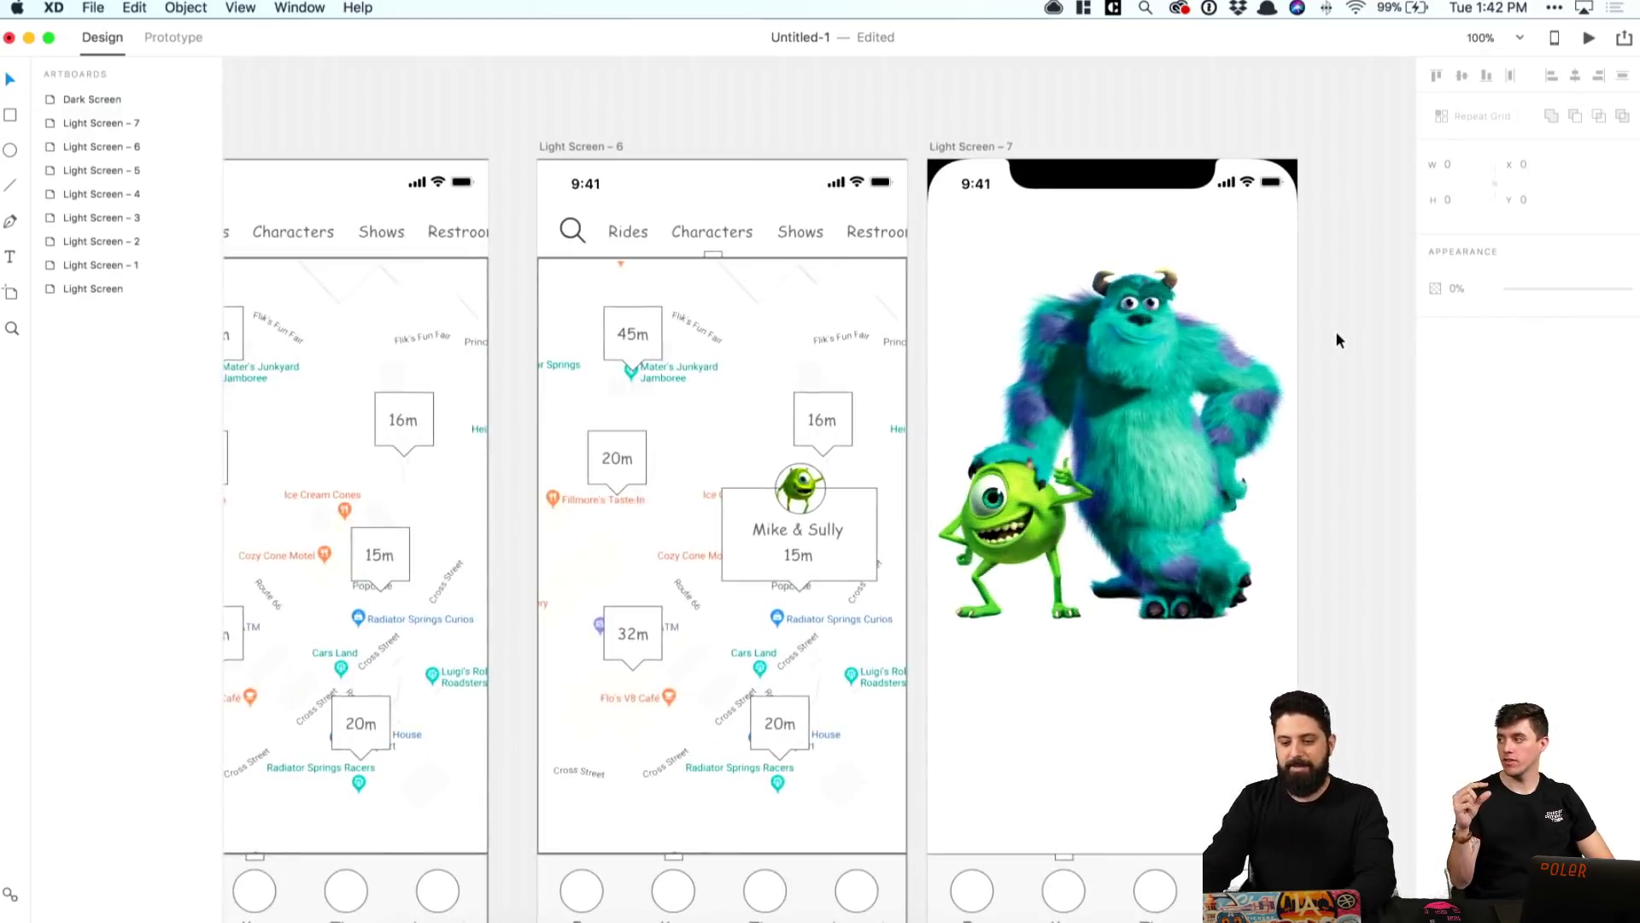
left_click(853, 370)
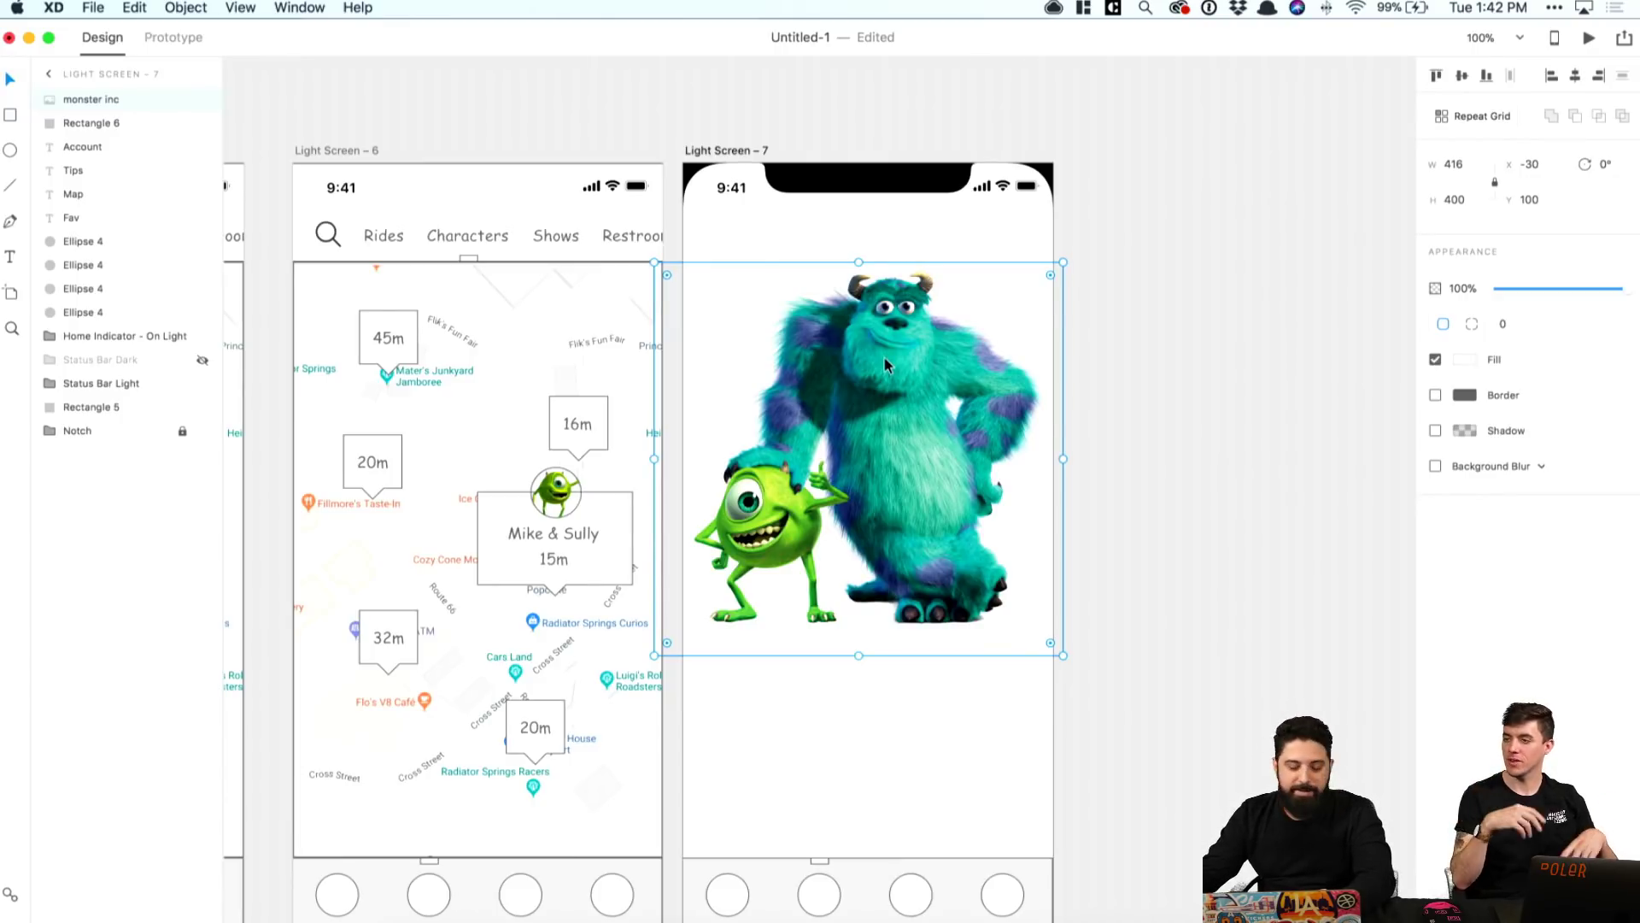
left_click(1153, 334)
left_click(858, 395)
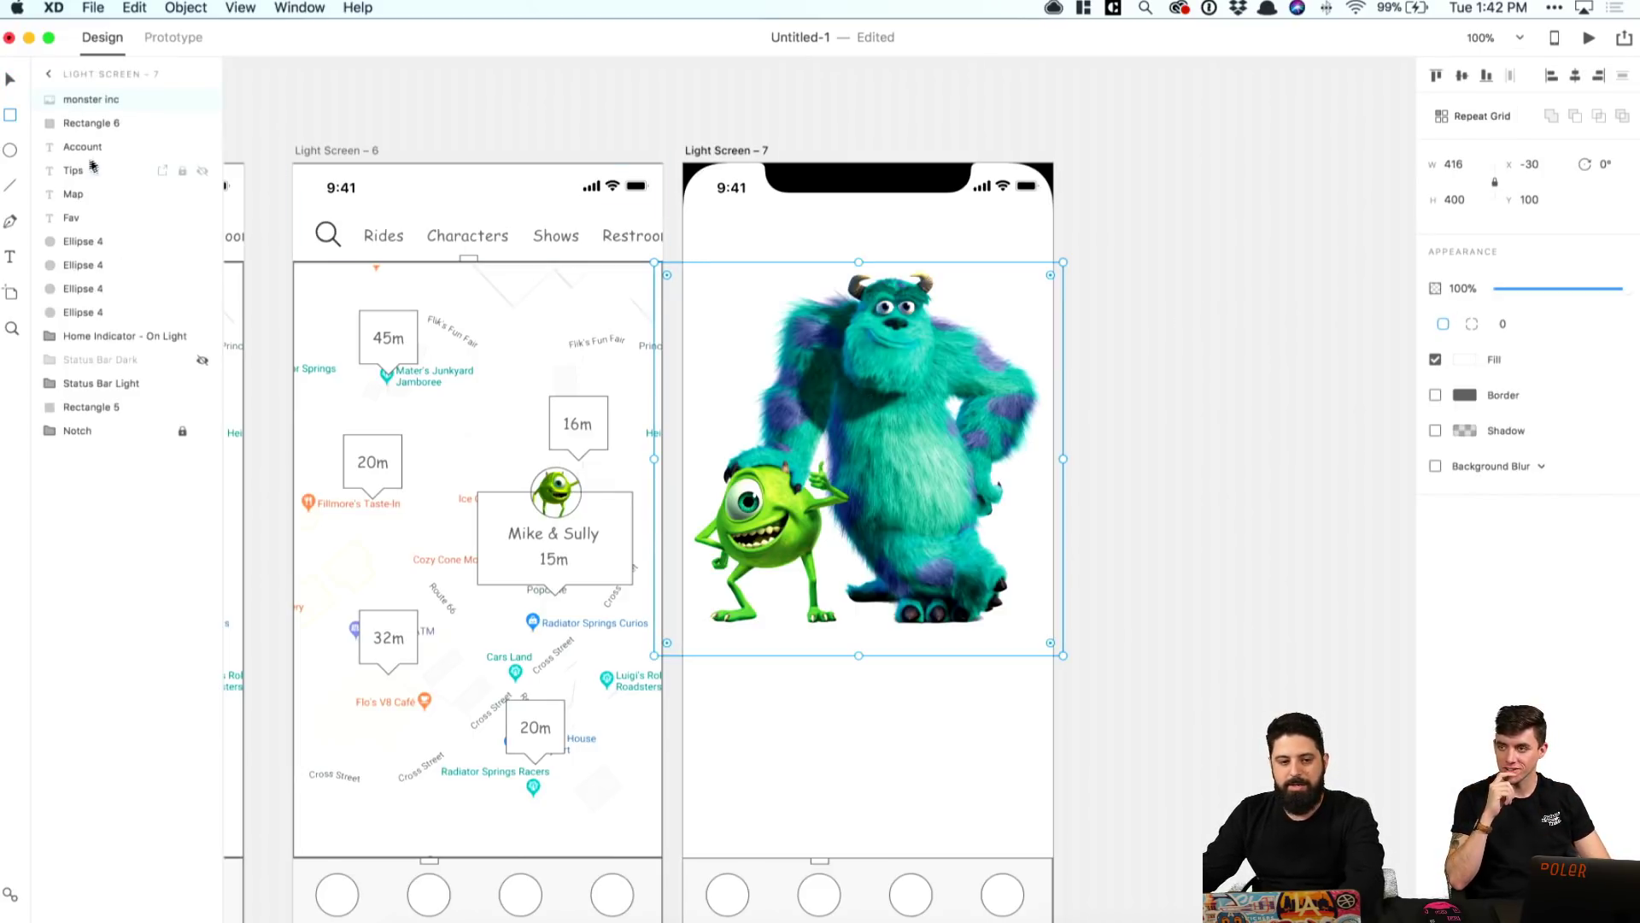
Step: Draw a 375 by 812 rectangle covering the entire Light Screen – 7 artboard
key("r")
left_click_drag(681, 161, 1052, 868)
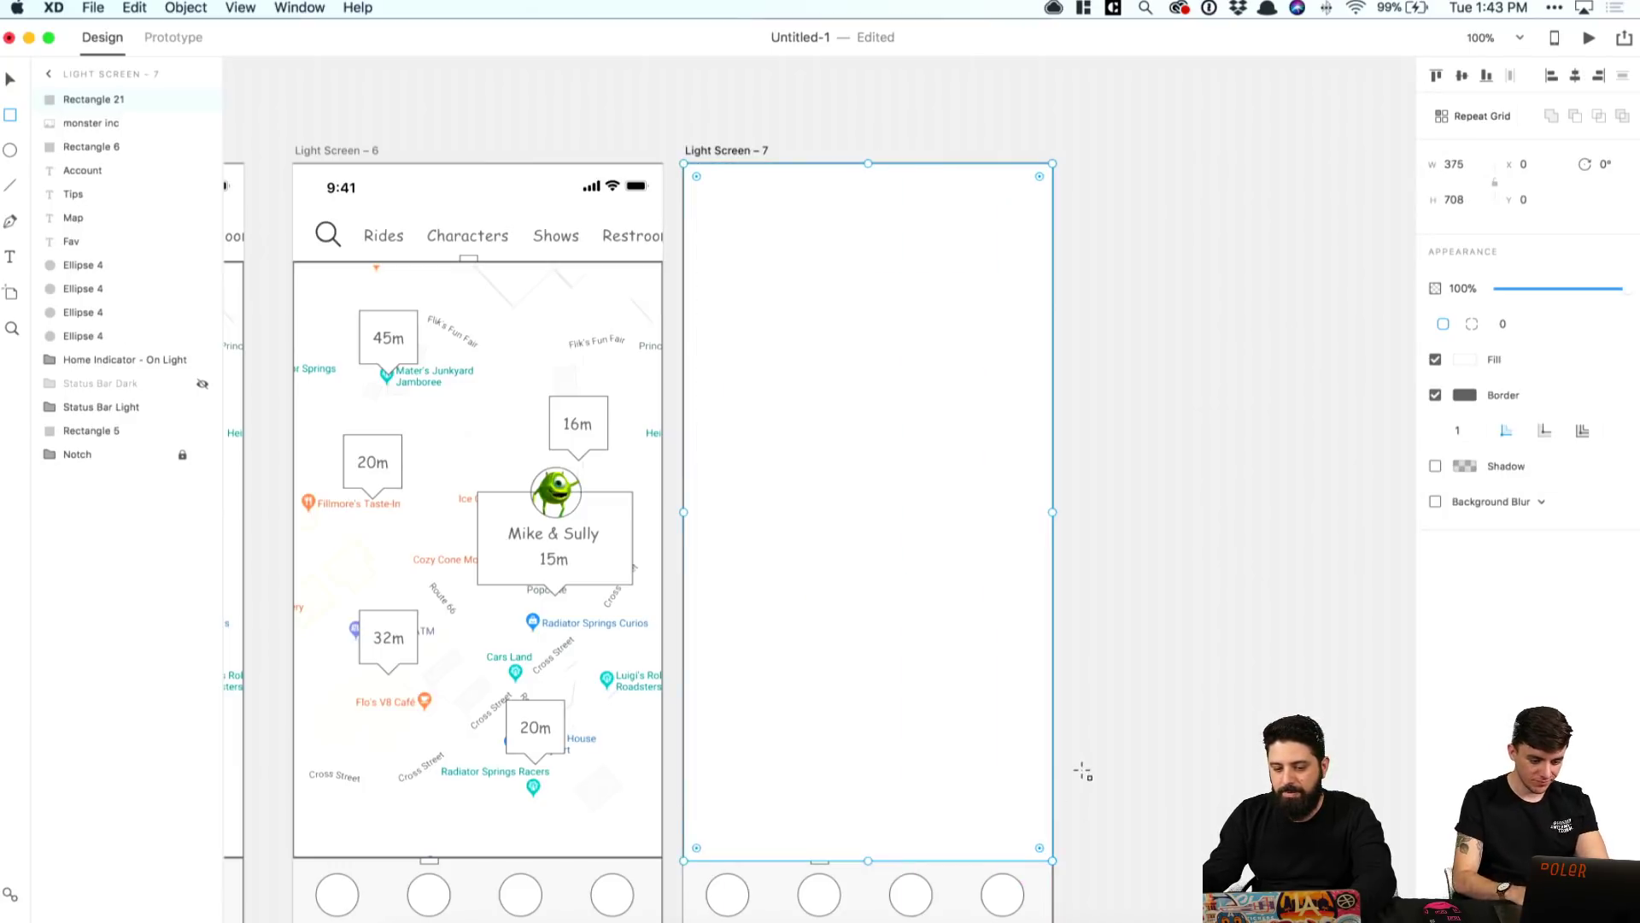
scroll(1083, 773, "down", 5)
left_click_drag(868, 678, 882, 781)
scroll(884, 769, "up", 6)
scroll(885, 769, "right", 2)
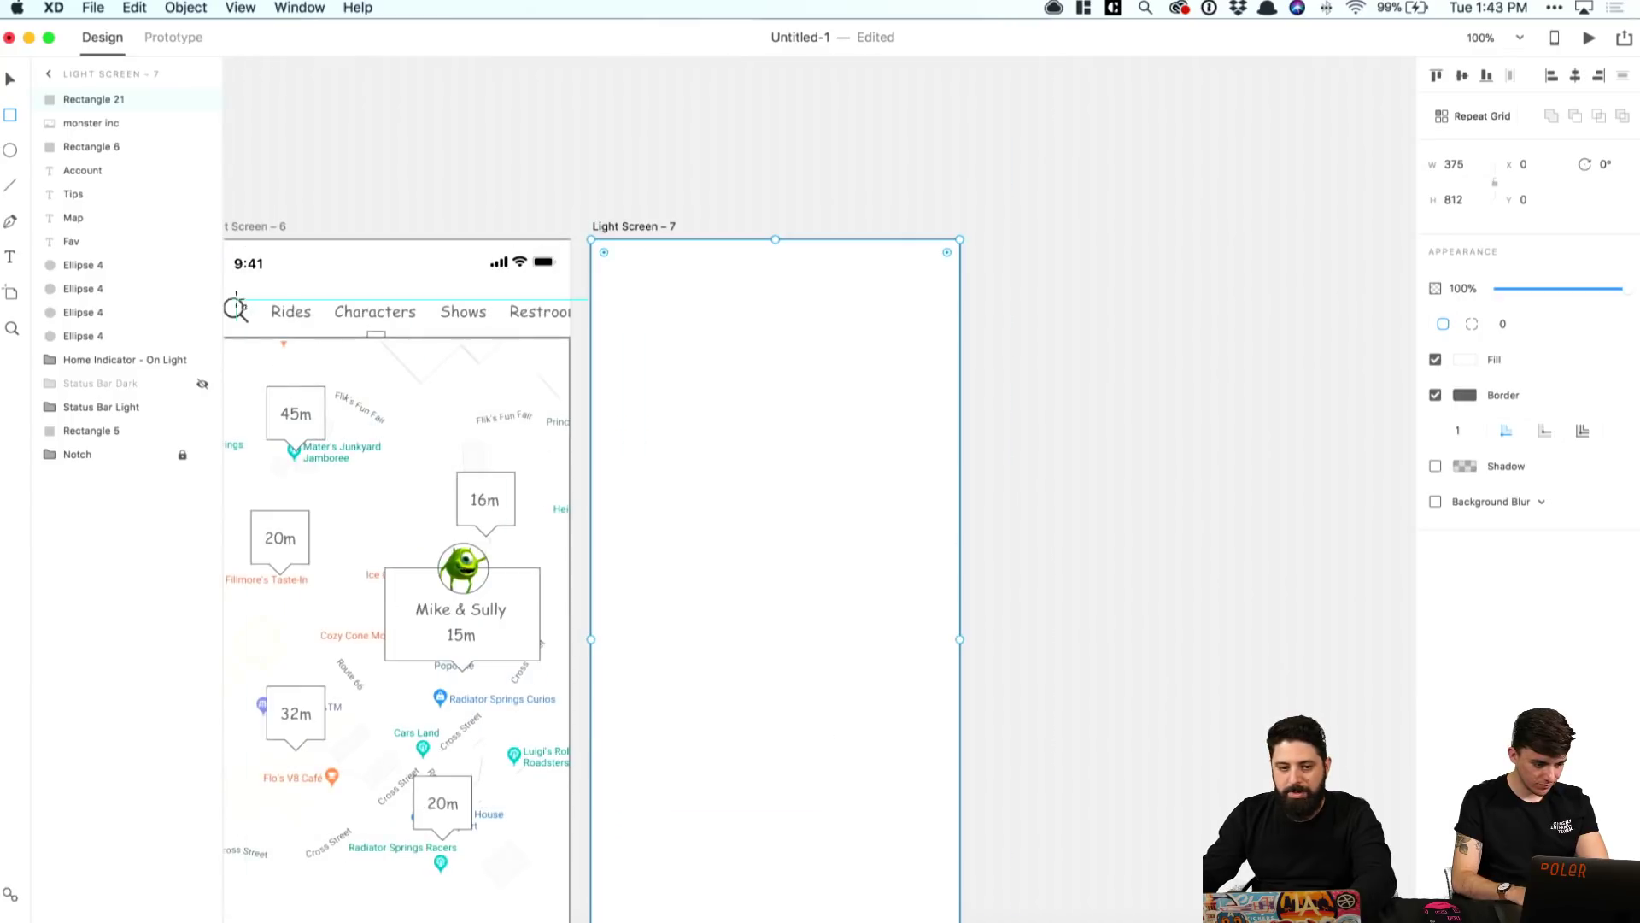
Step: Remove the full-screen rectangle's border and move it to the back of the layer order, beneath the Notch
left_click_drag(99, 117, 107, 434)
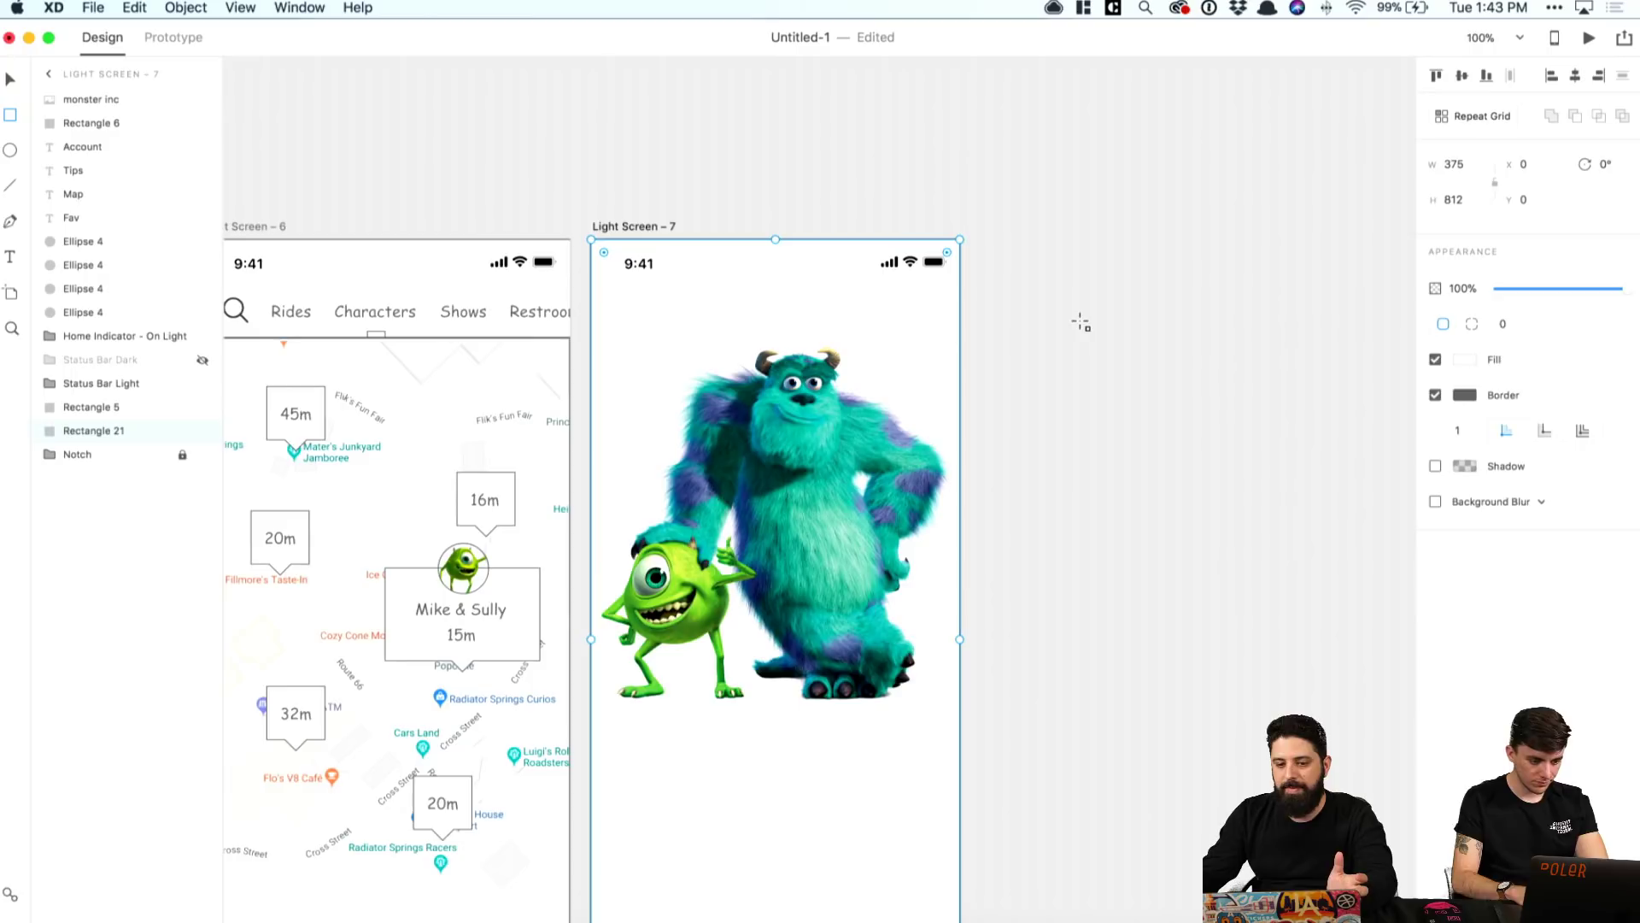
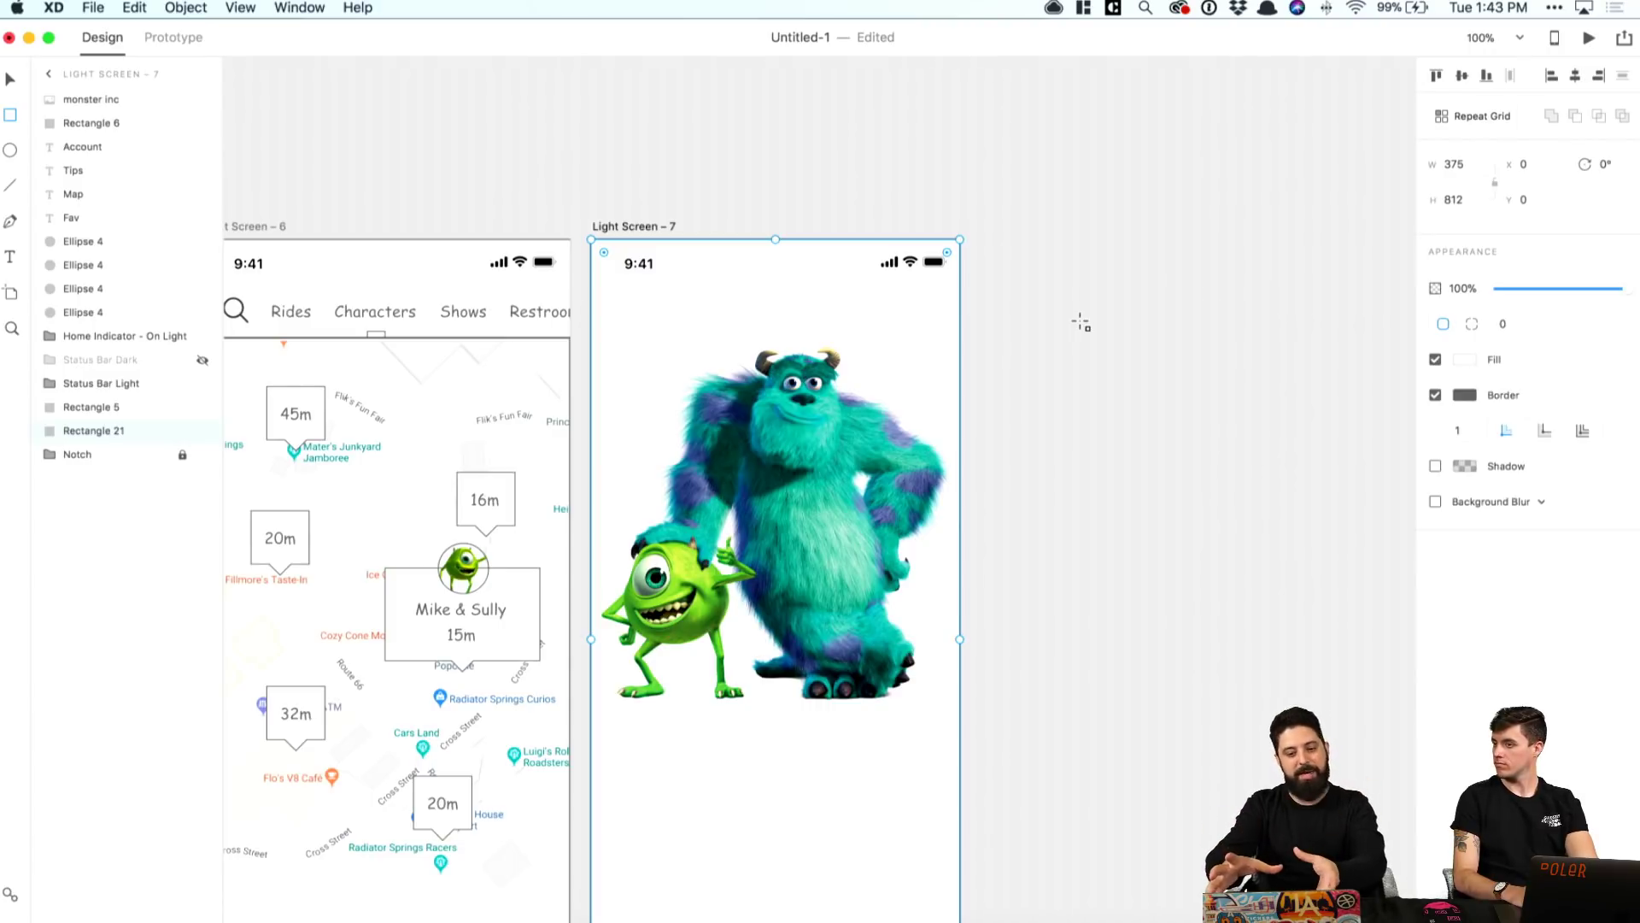
left_click(1434, 396)
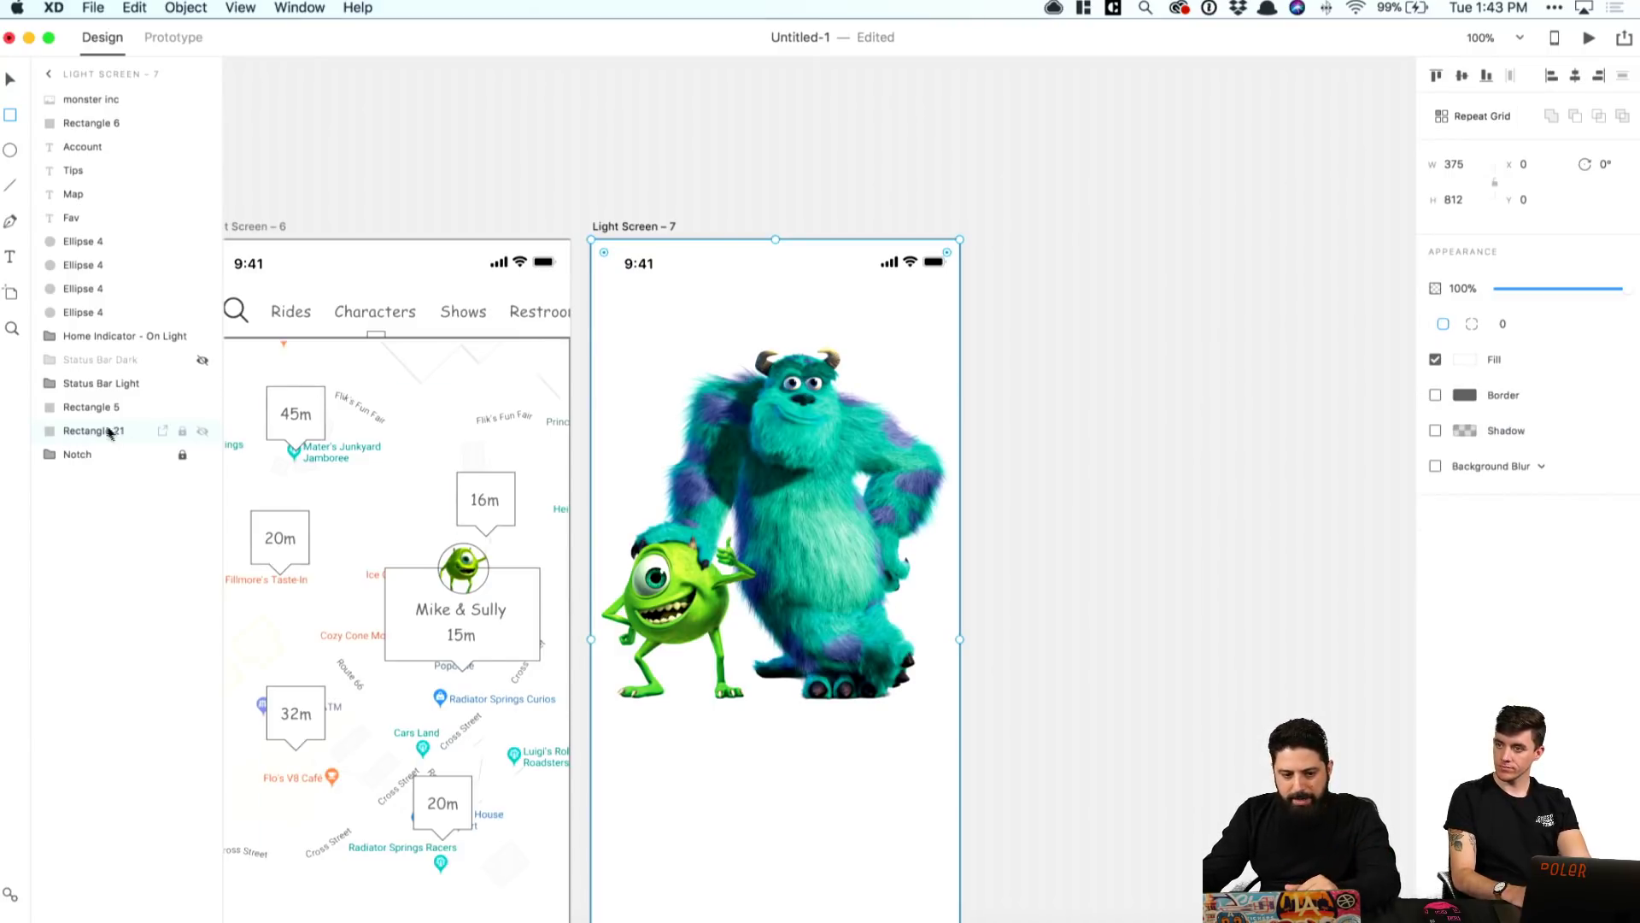
left_click_drag(107, 430, 118, 475)
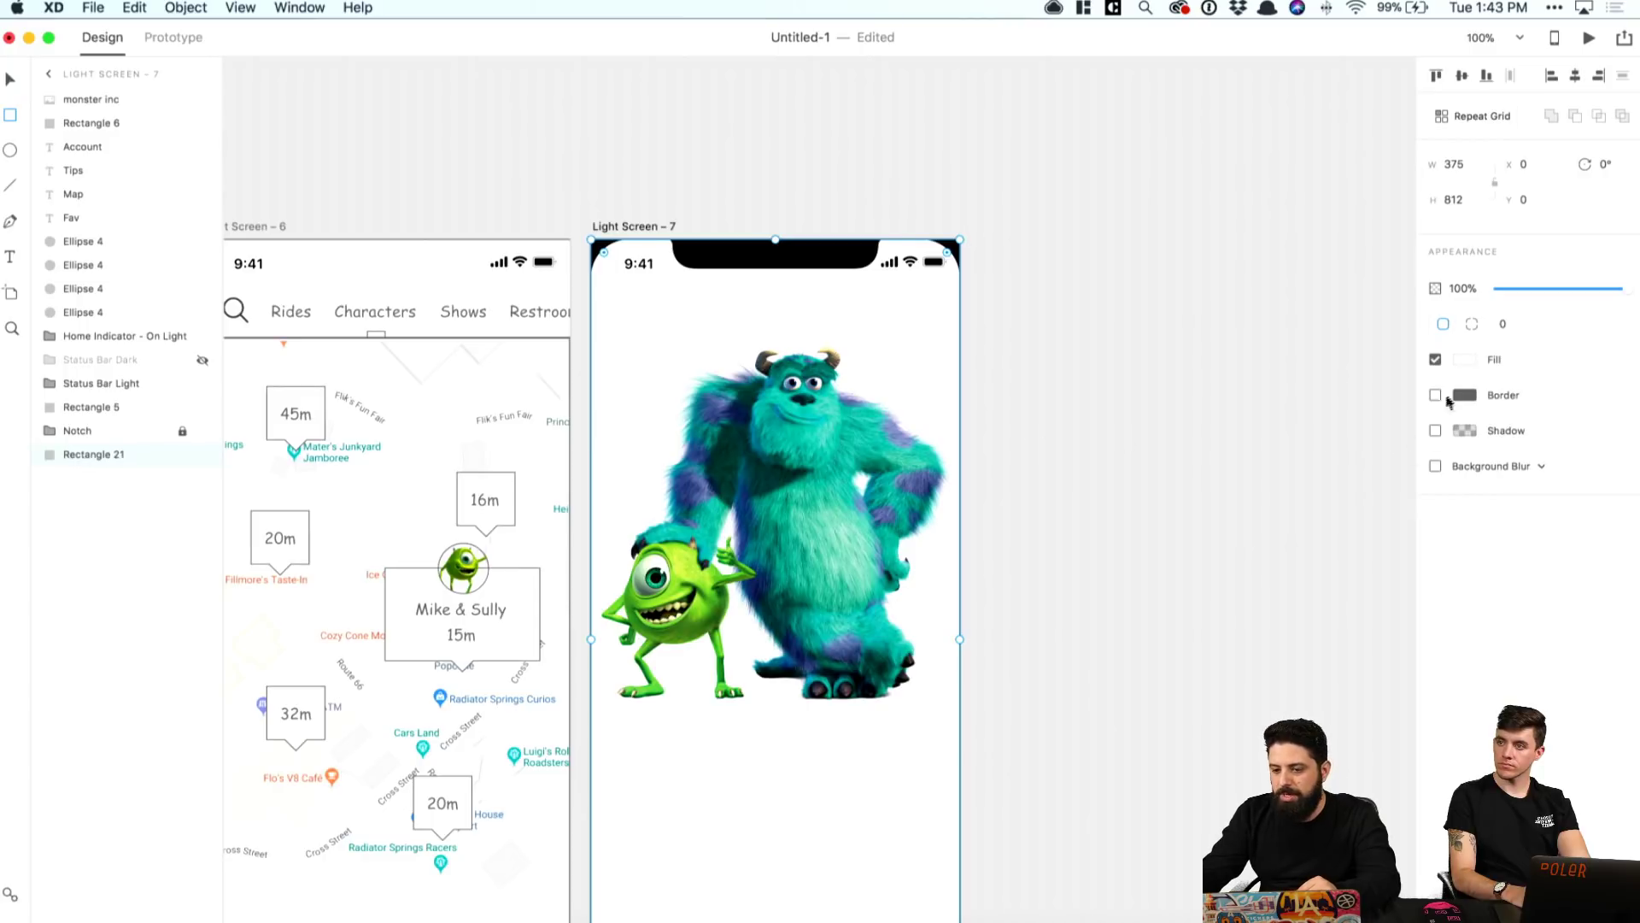
Step: Change the full-screen rectangle's fill from a solid color to a linear gradient
left_click(1464, 362)
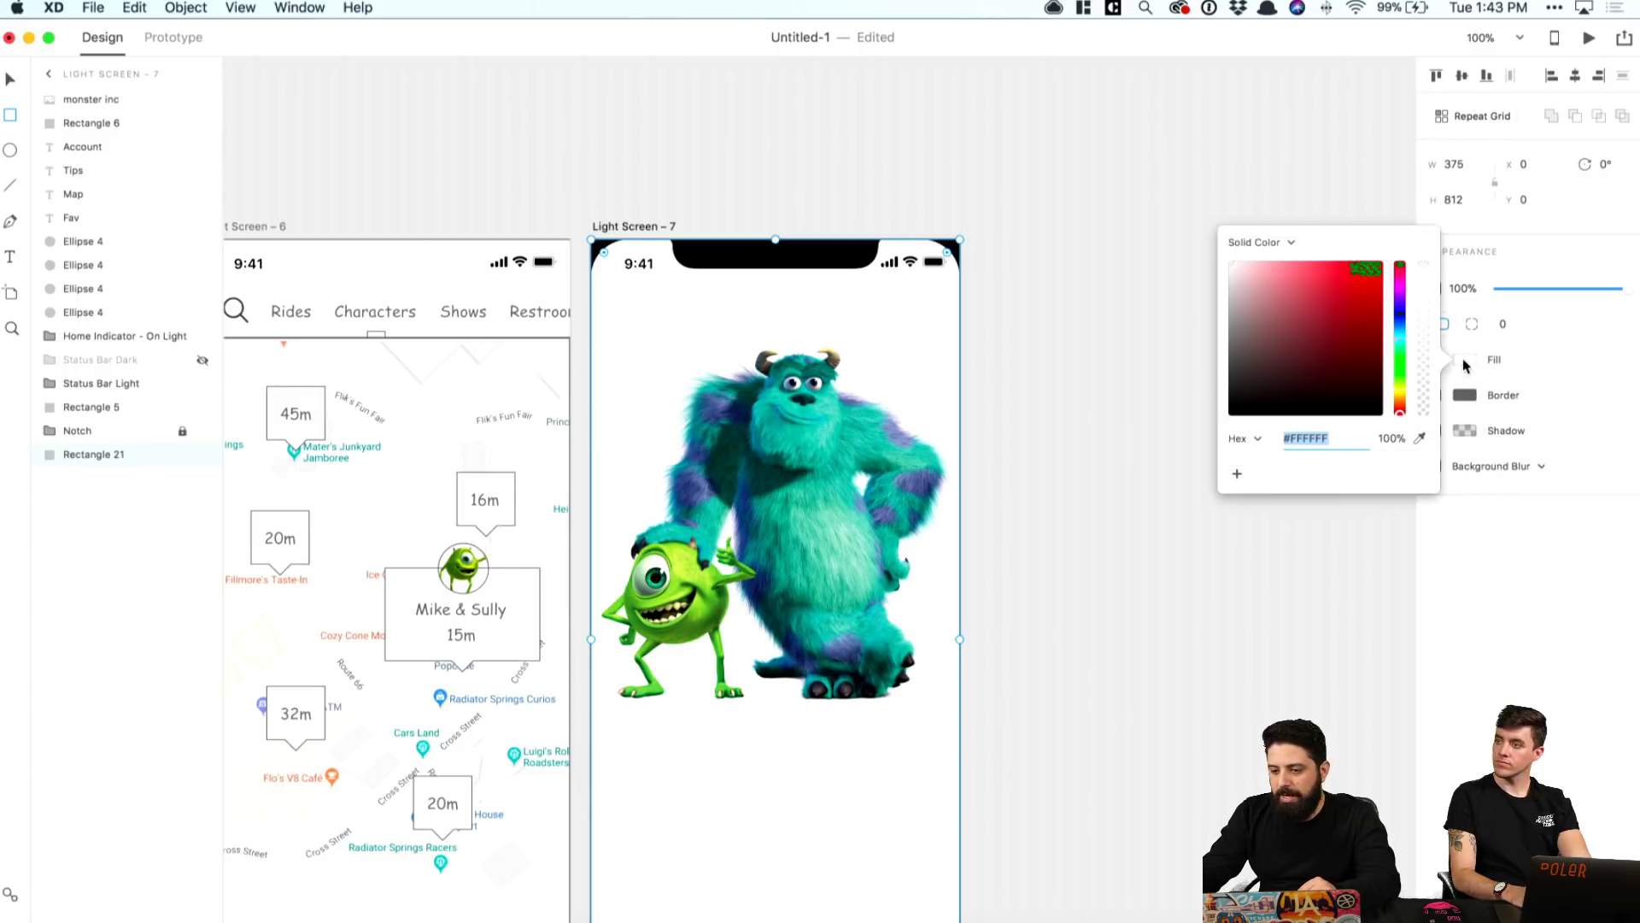
left_click(1290, 246)
left_click(1290, 263)
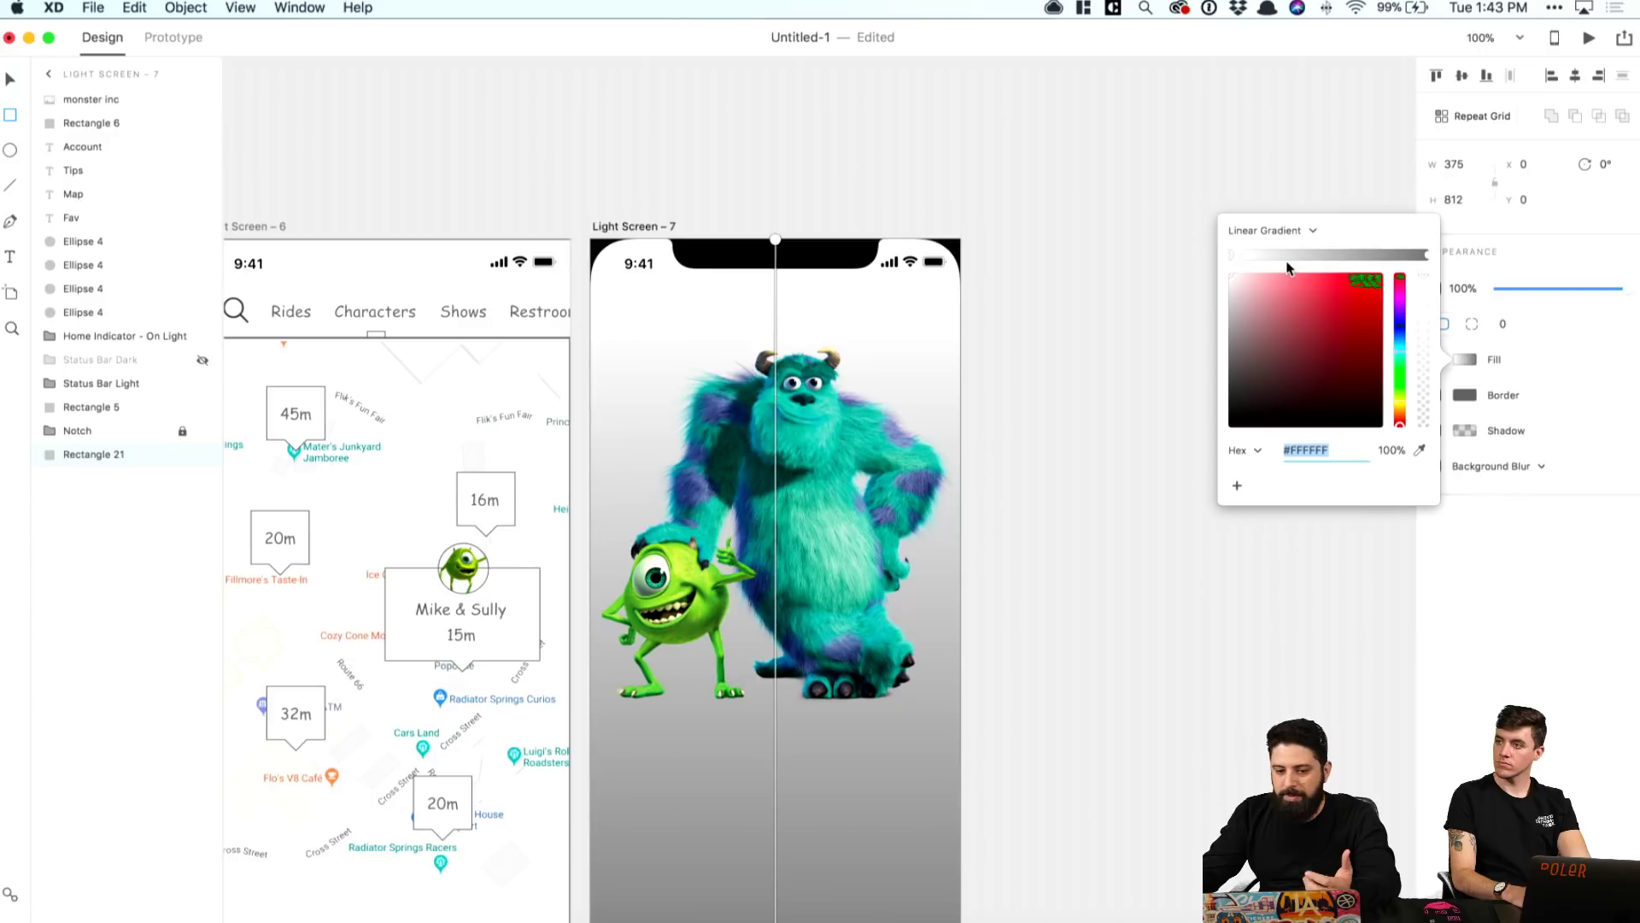
Step: Angle the background rectangle's linear gradient diagonally from the artboard's upper-left corner to its lower-right corner
scroll(879, 279, "down", 3)
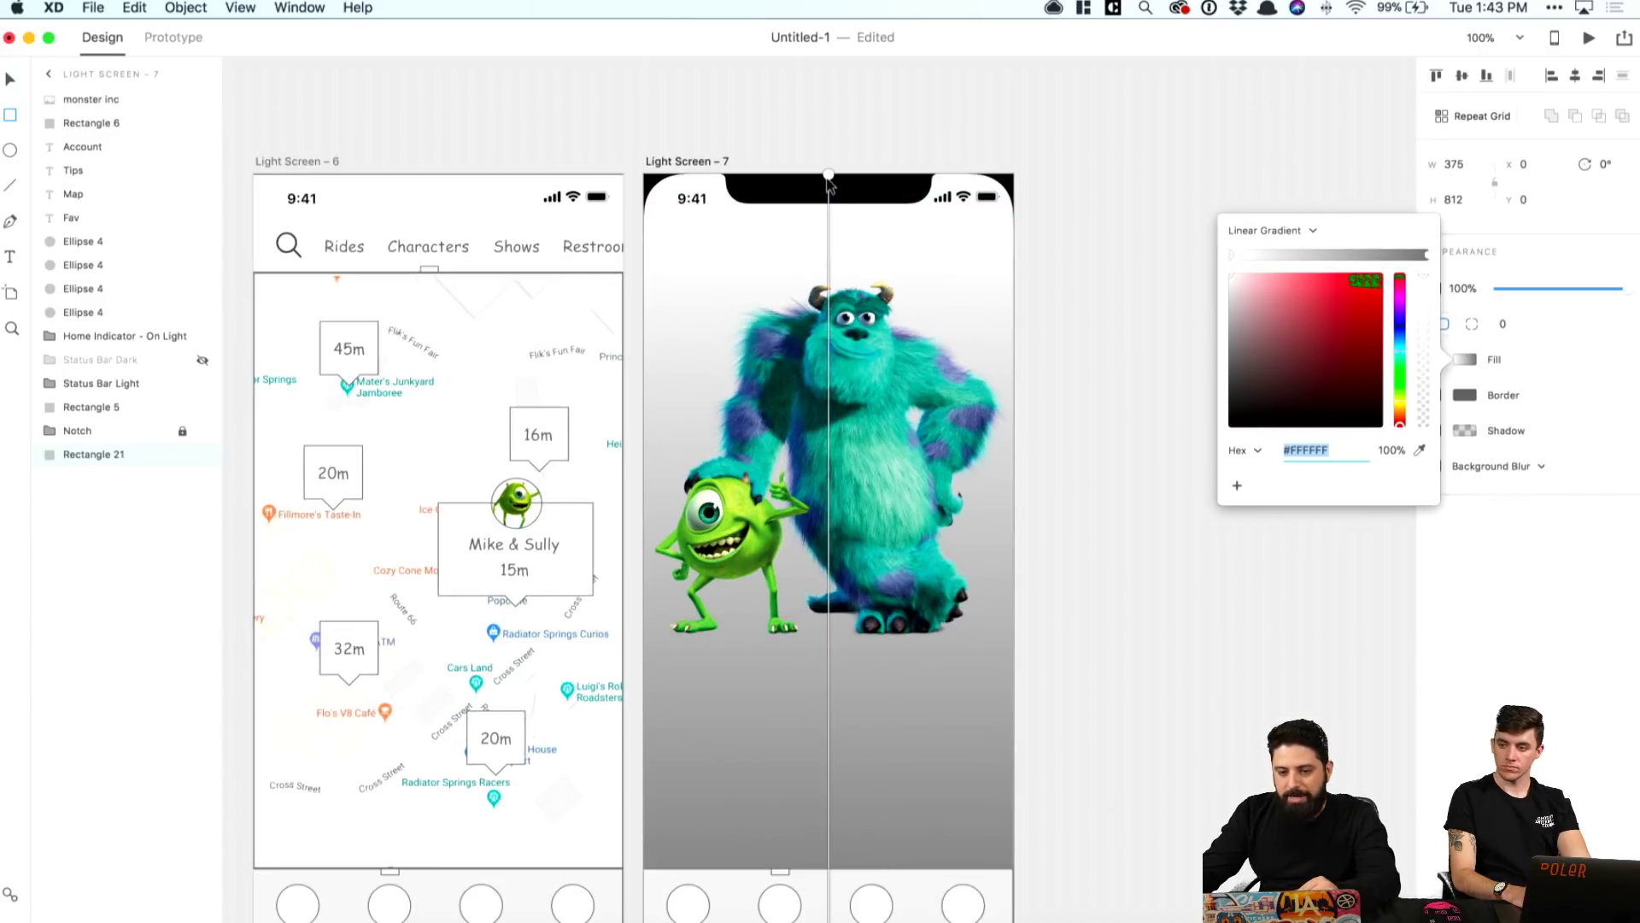
left_click_drag(828, 175, 647, 177)
scroll(1037, 418, "down", 3)
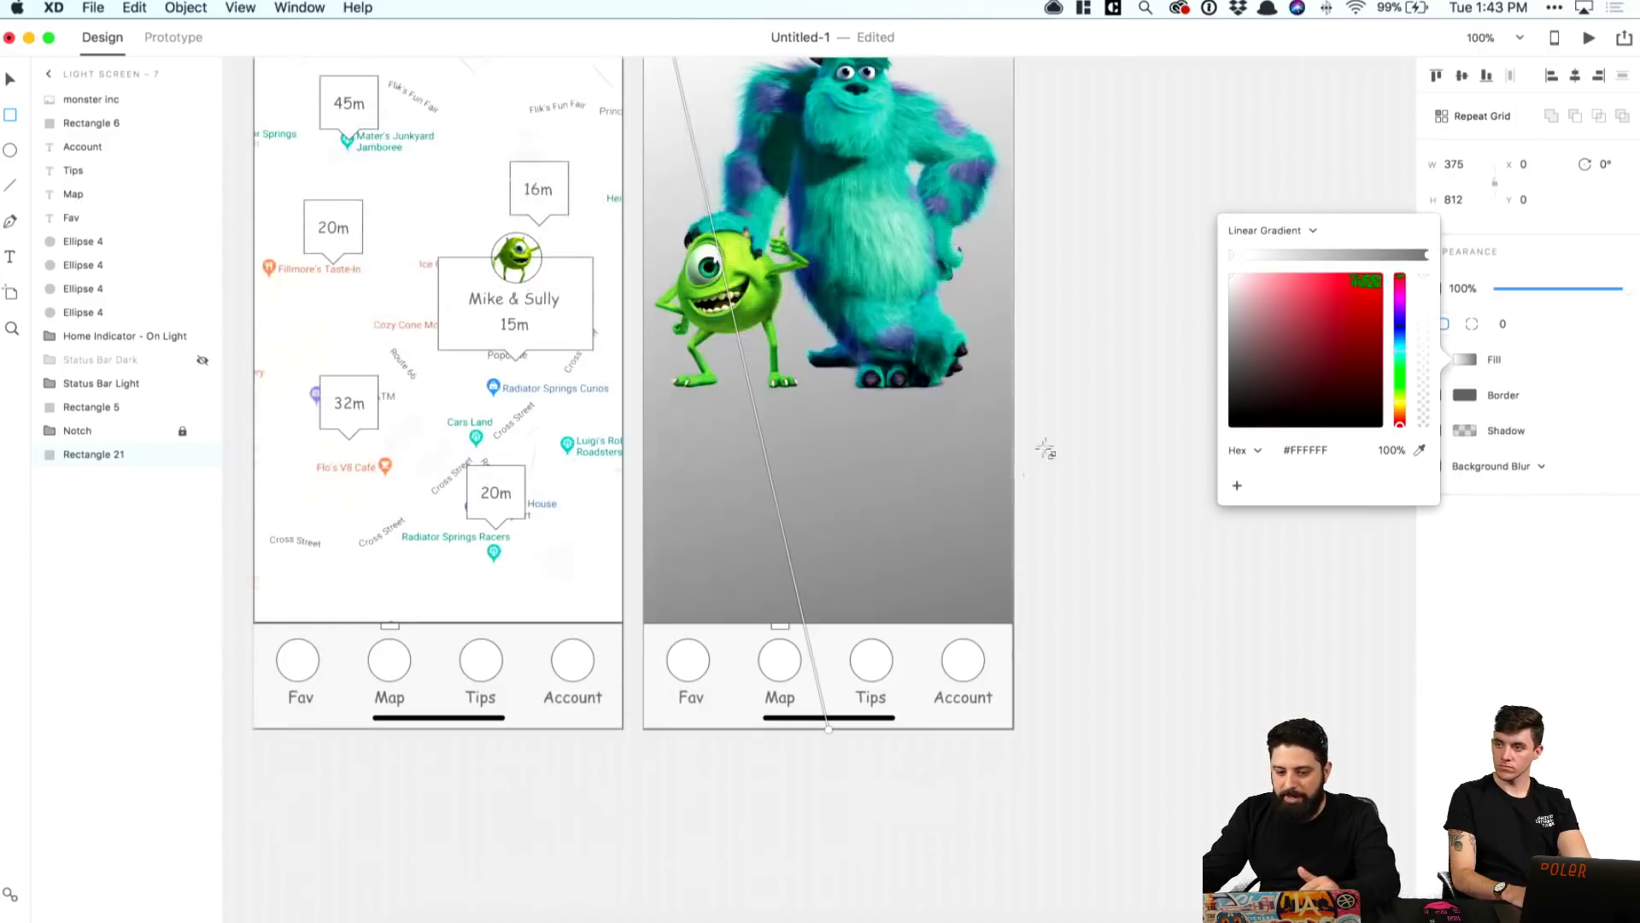
left_click_drag(830, 730, 1015, 734)
scroll(1110, 723, "up", 3)
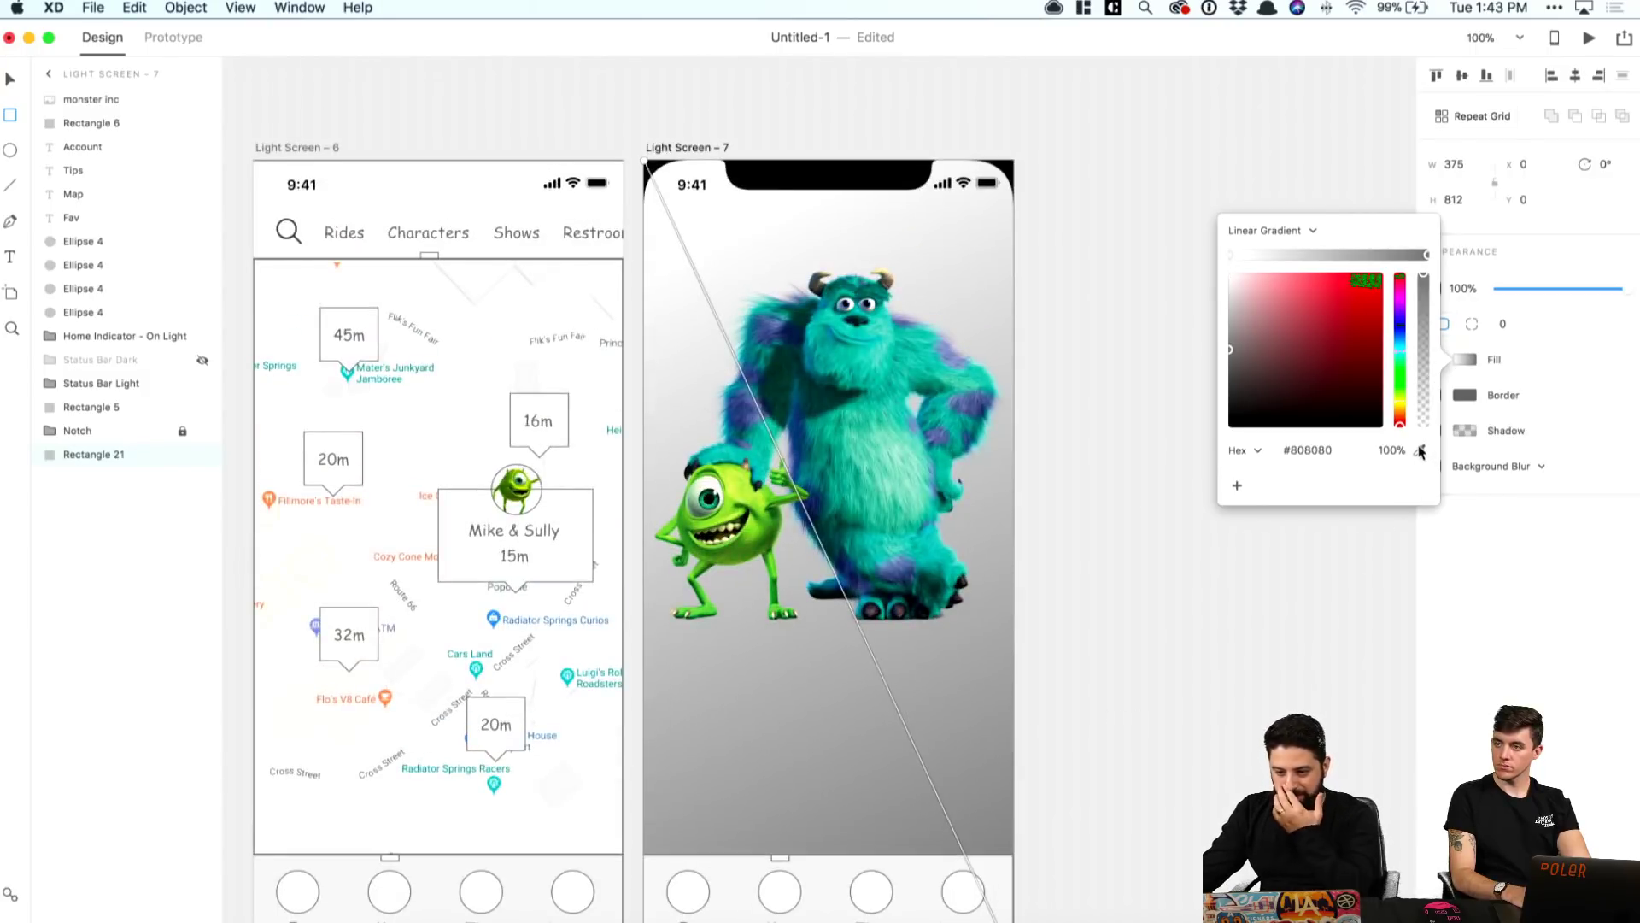
Step: Sample Mike's green (#A0CC4D) for the gradient's start color and Sully's light teal (#65BCAE) for its end color
left_click(646, 164)
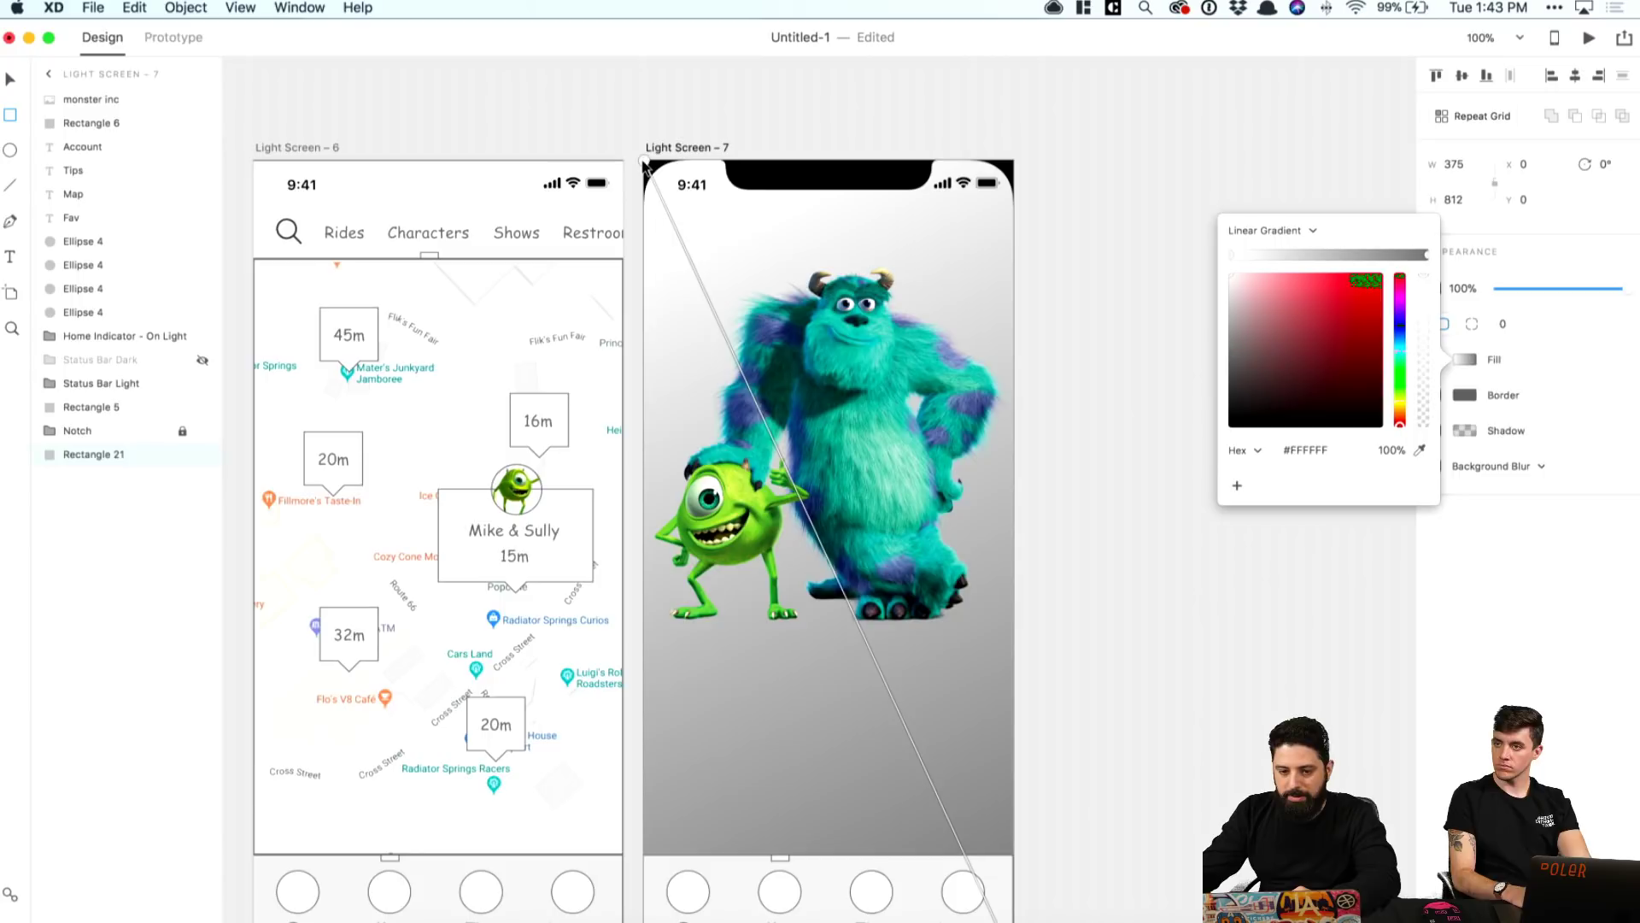
left_click(1420, 449)
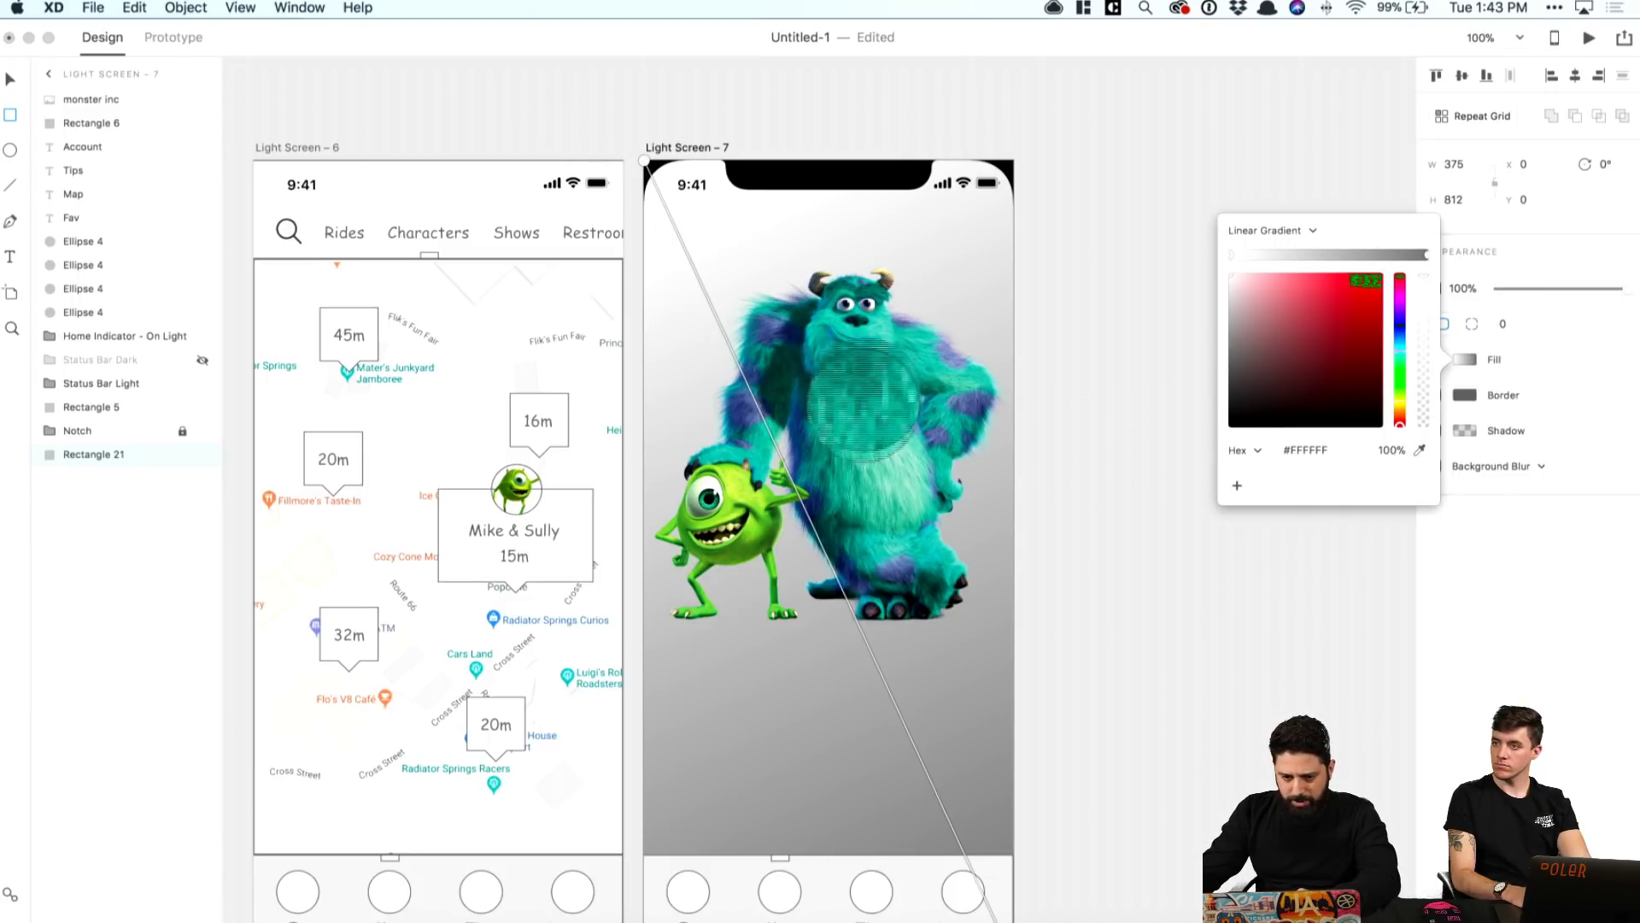
left_click(734, 474)
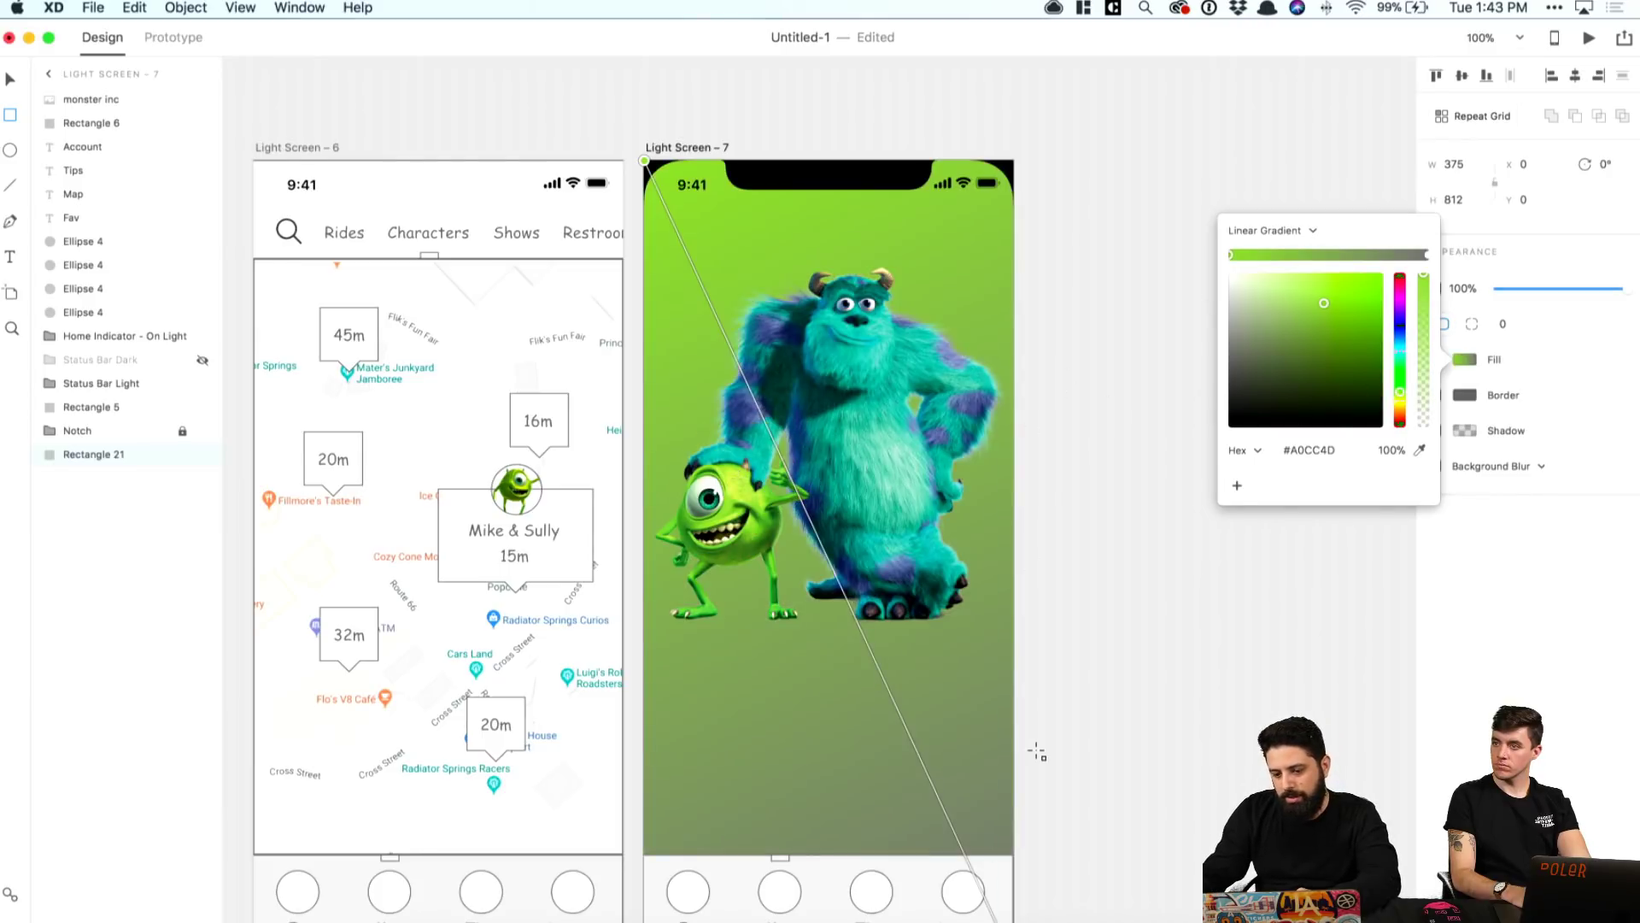
scroll(1036, 752, "down", 3)
left_click(1017, 822)
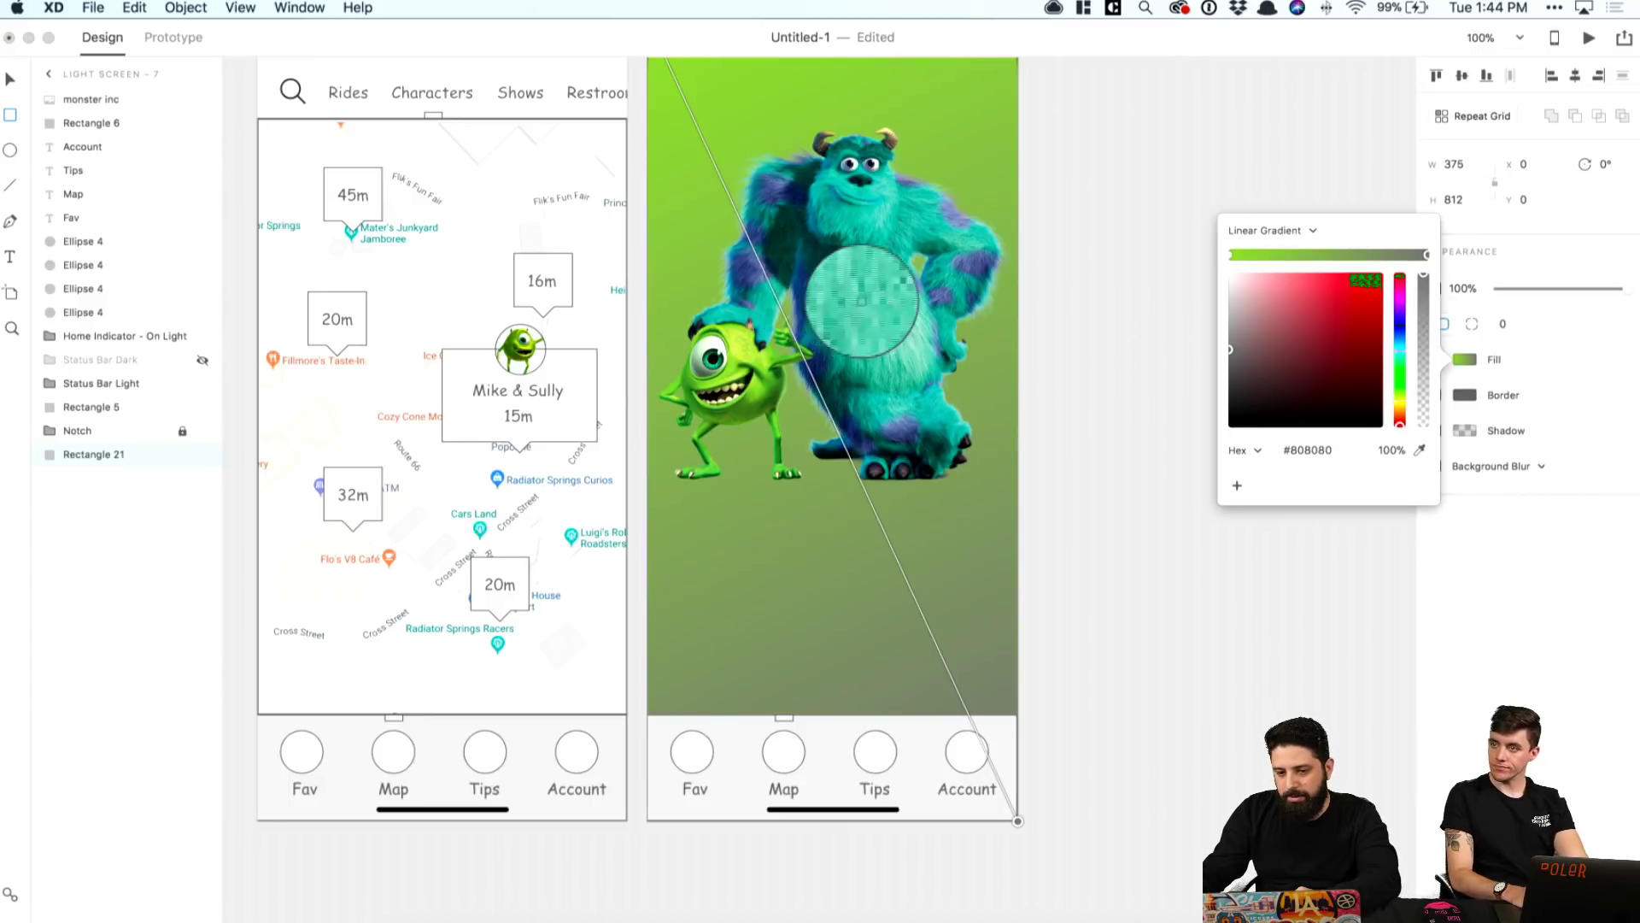
left_click(864, 299)
scroll(1148, 381, "up", 3)
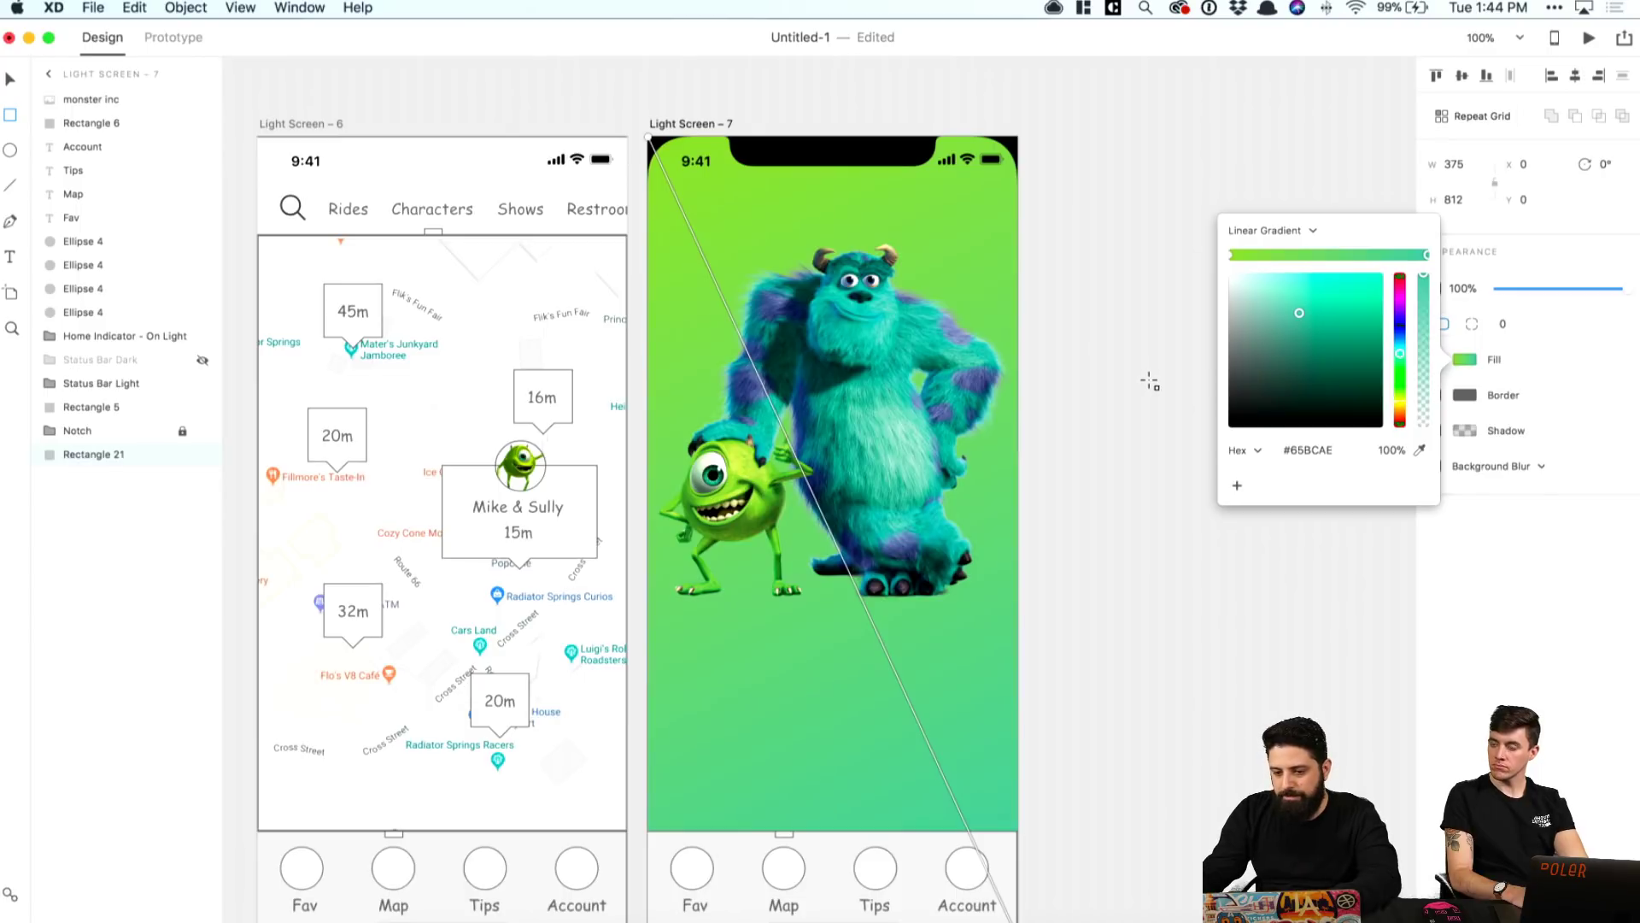
Step: Resample the gradient's end color from Sully's blue-purple shoulder spot (#697BA9) and its start color from his teal fur (#2C9CA7)
left_click(1420, 452)
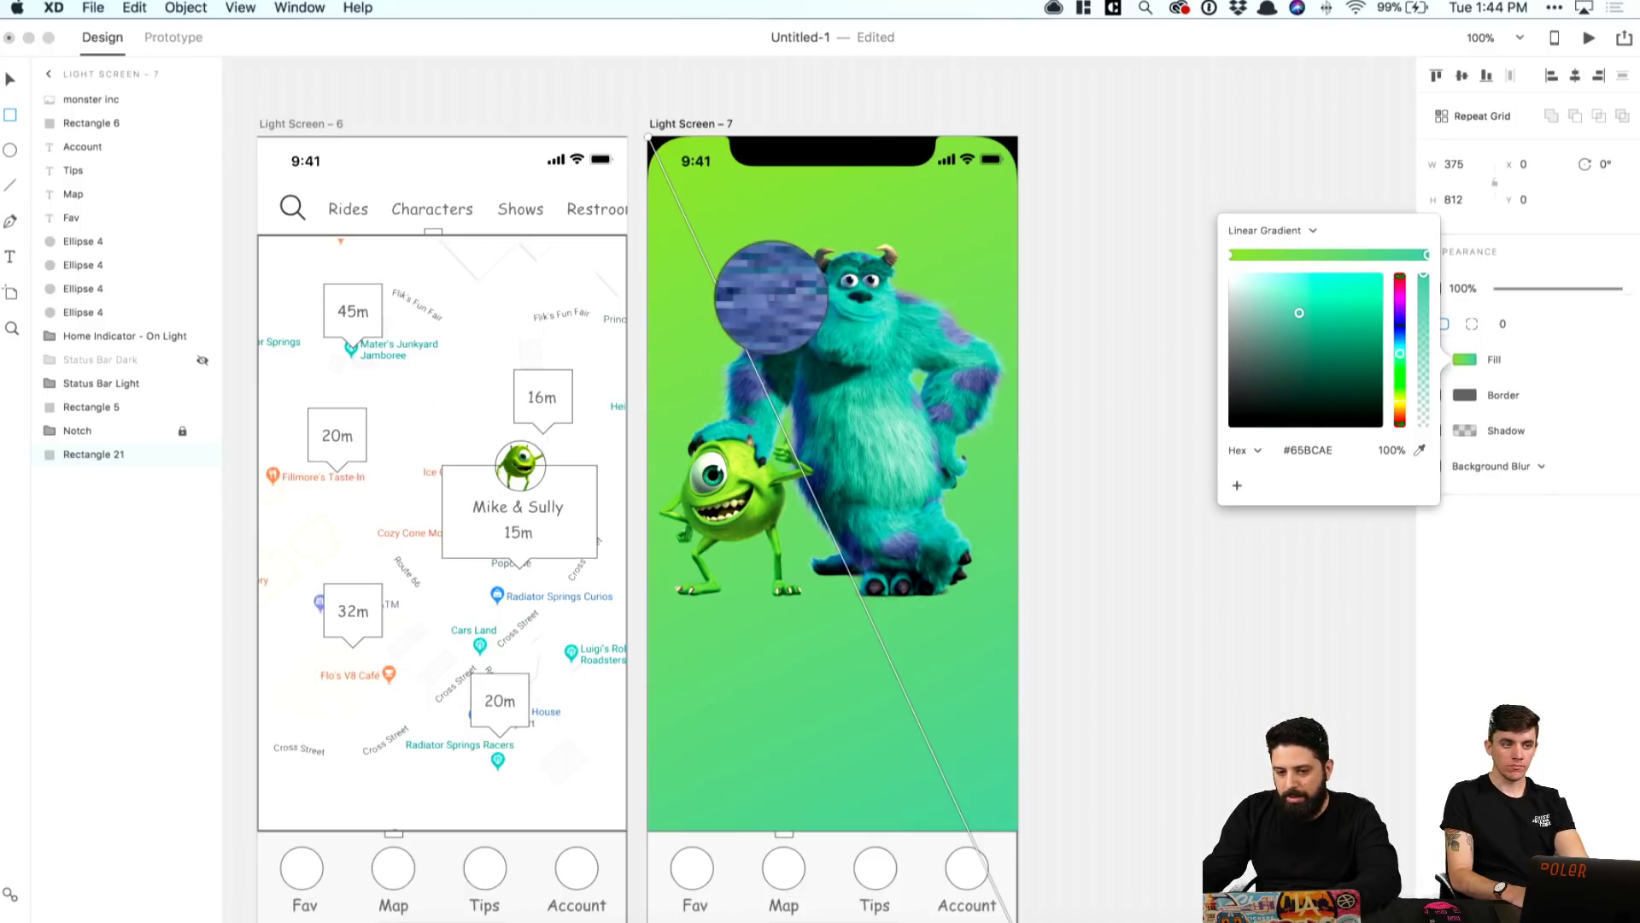
left_click(784, 299)
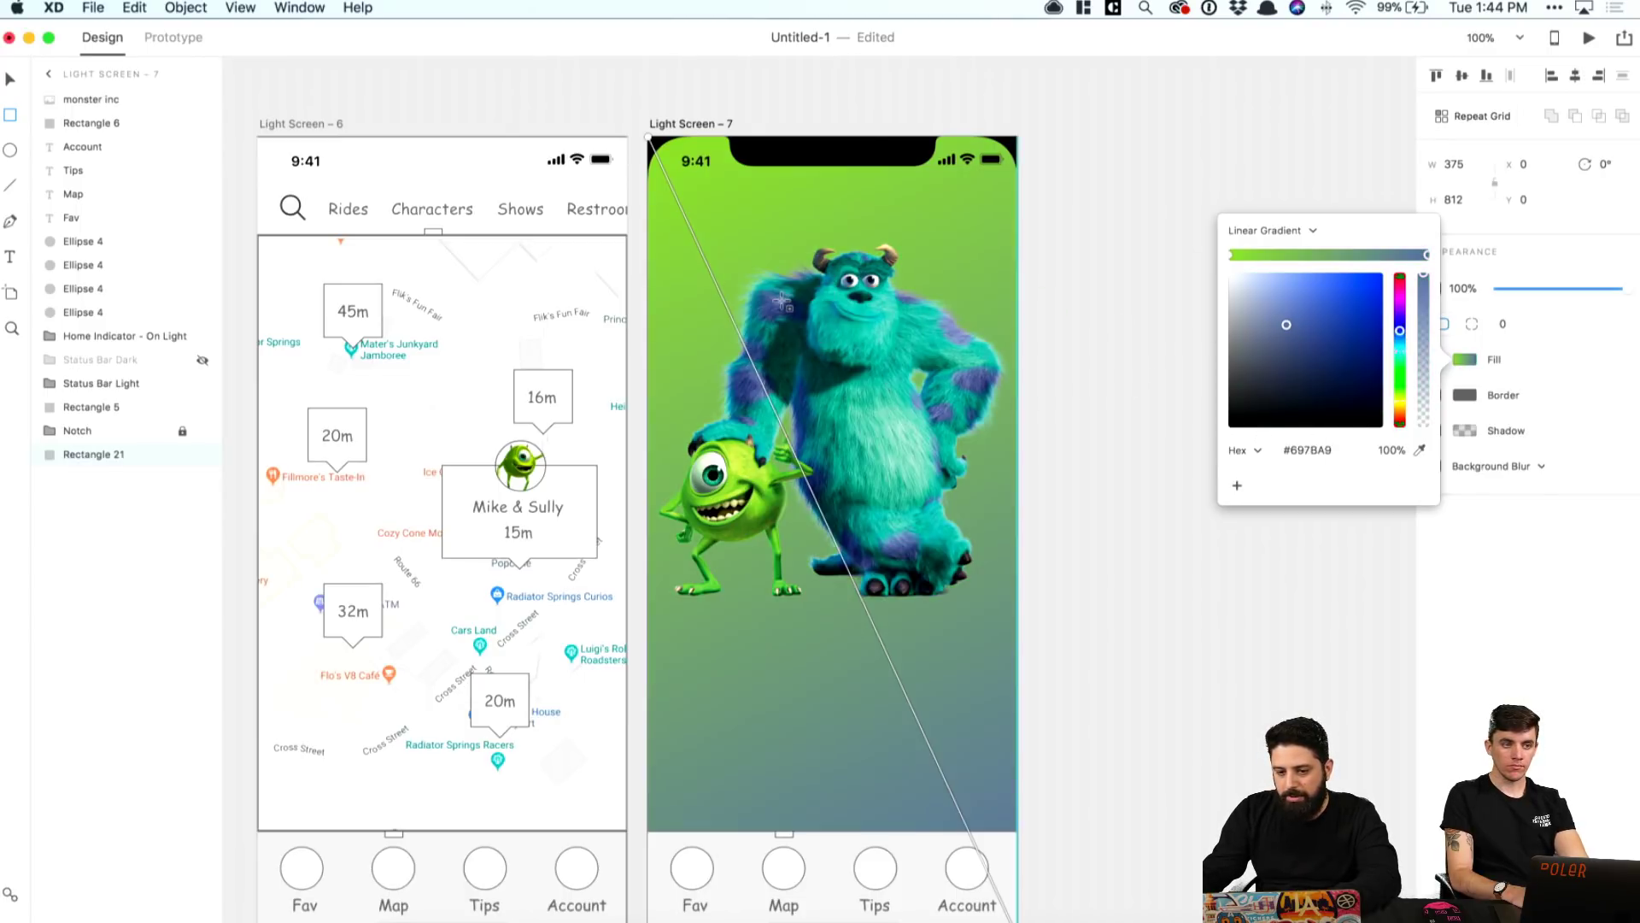
left_click(647, 137)
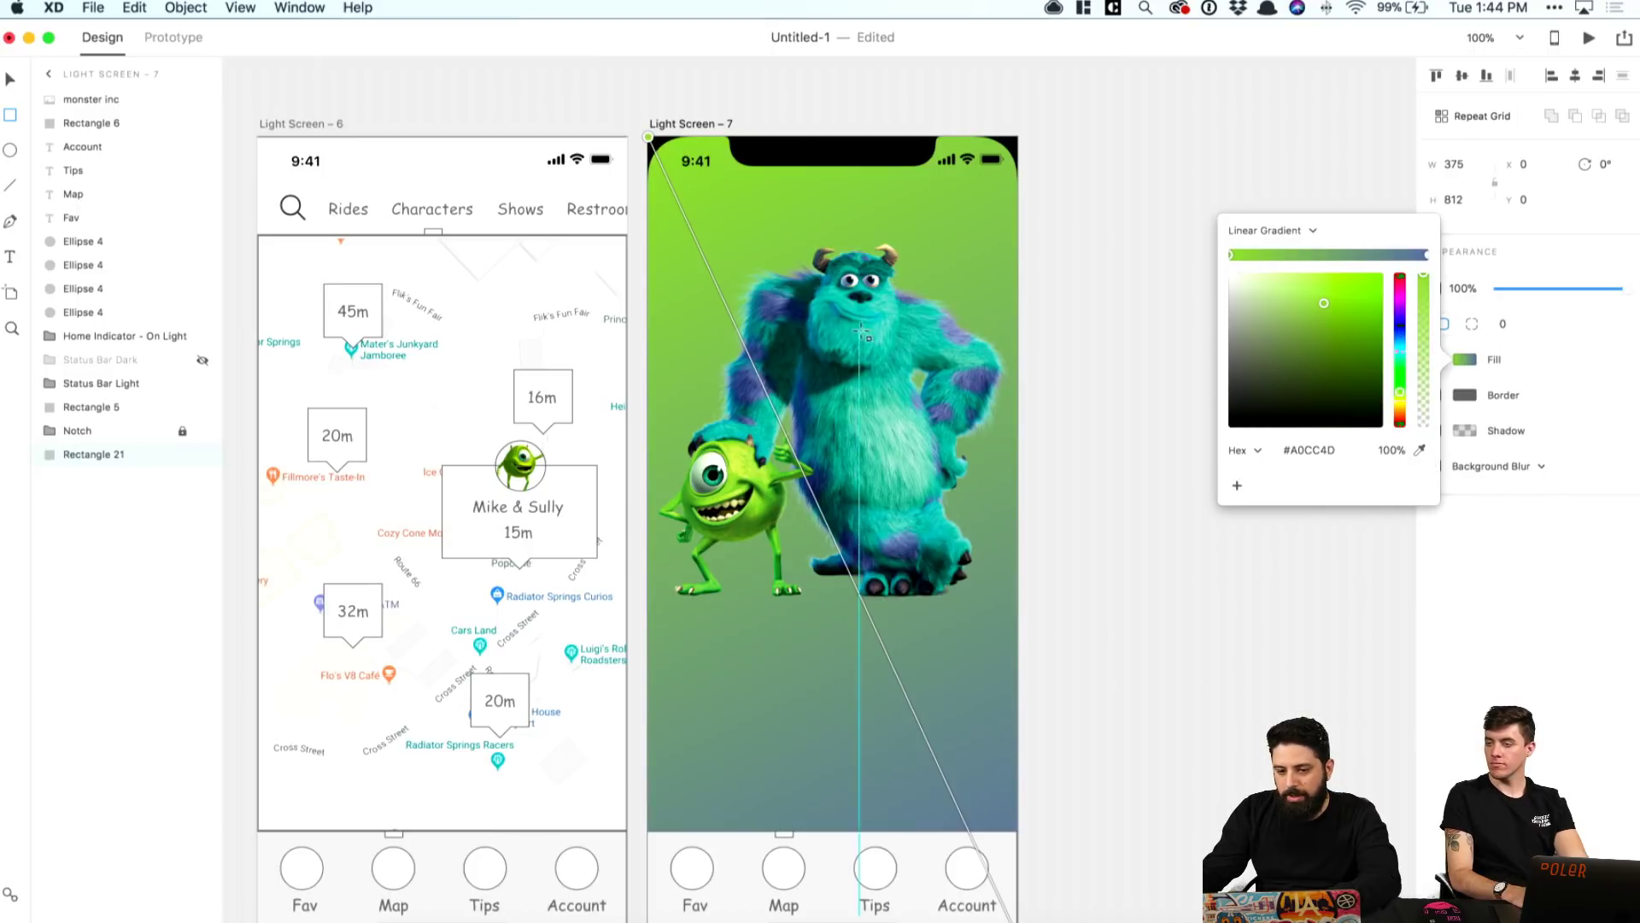
left_click(1421, 453)
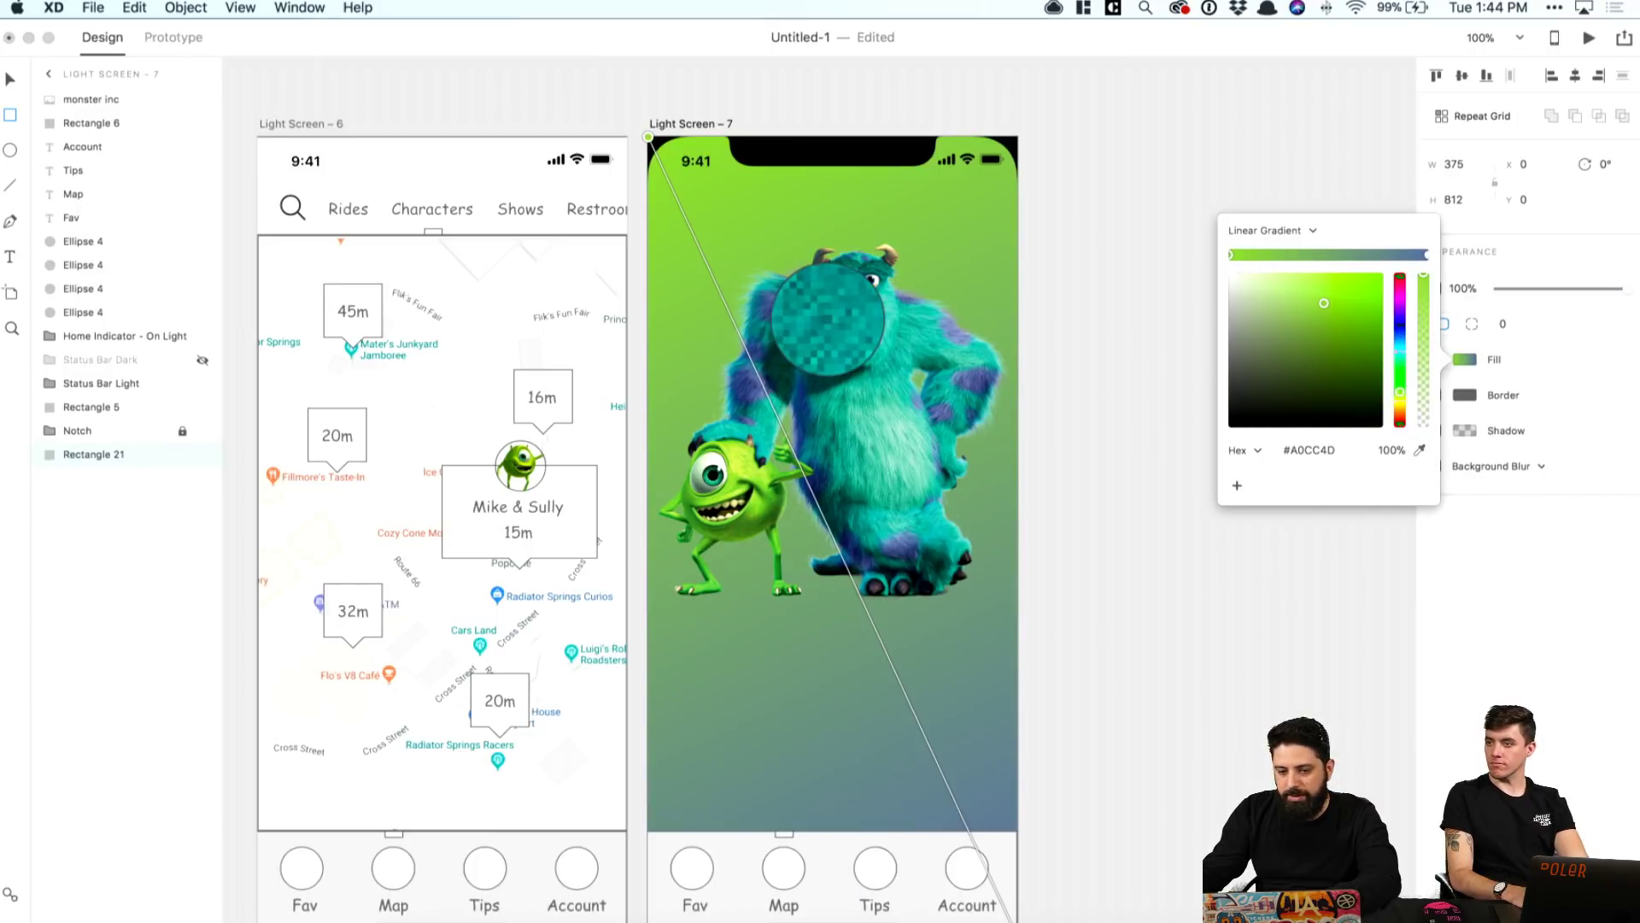
left_click(818, 323)
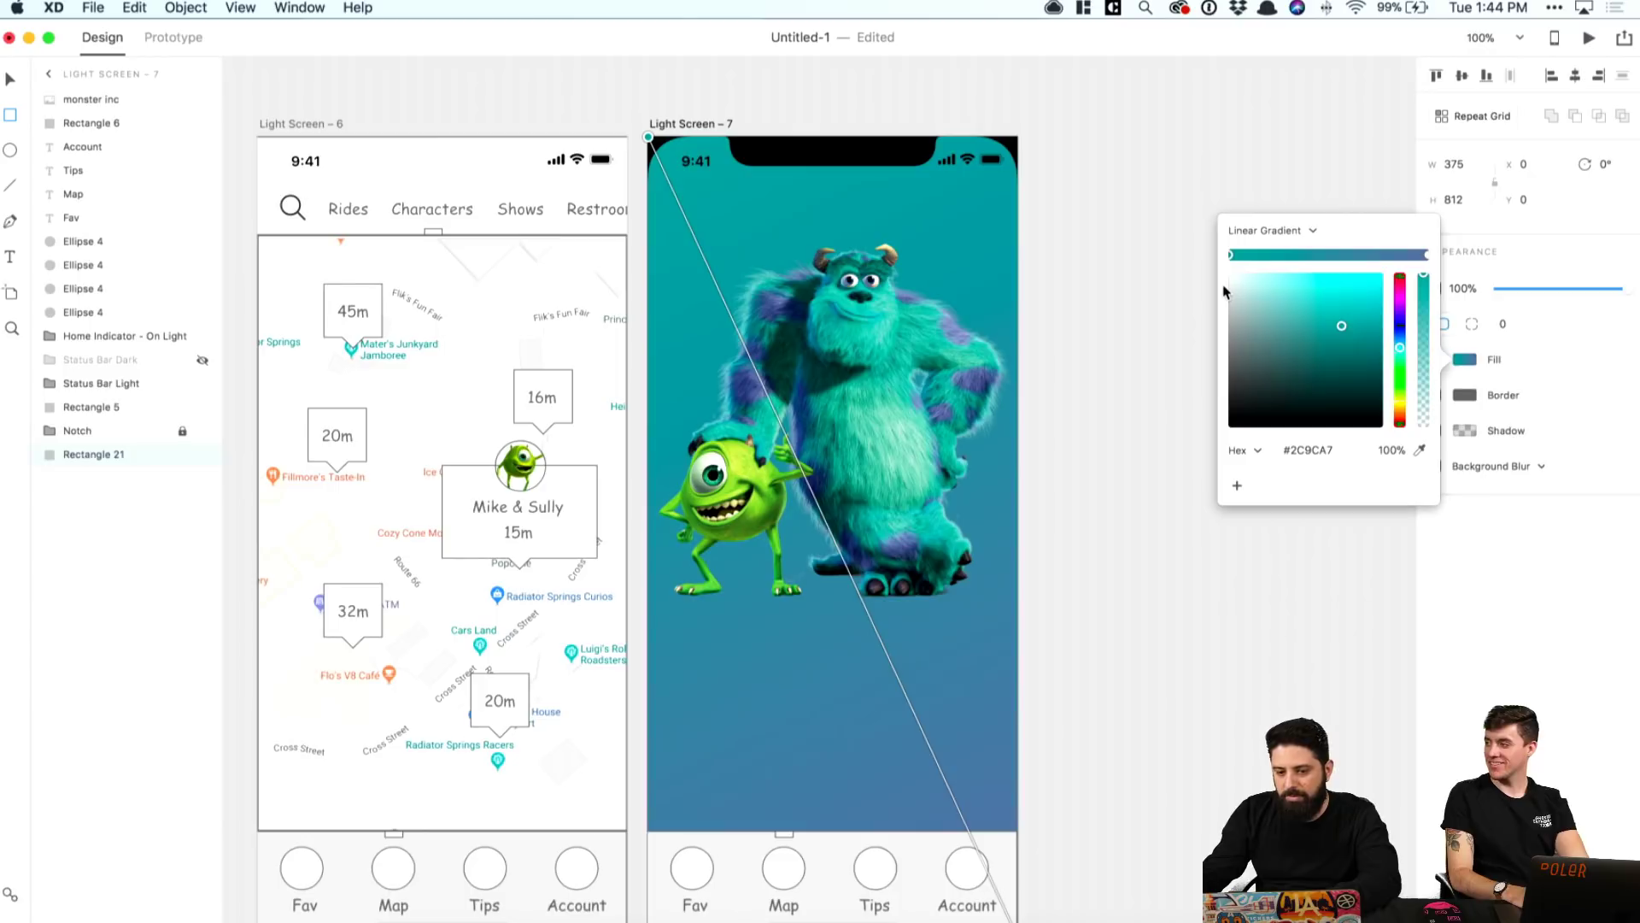
left_click(1078, 213)
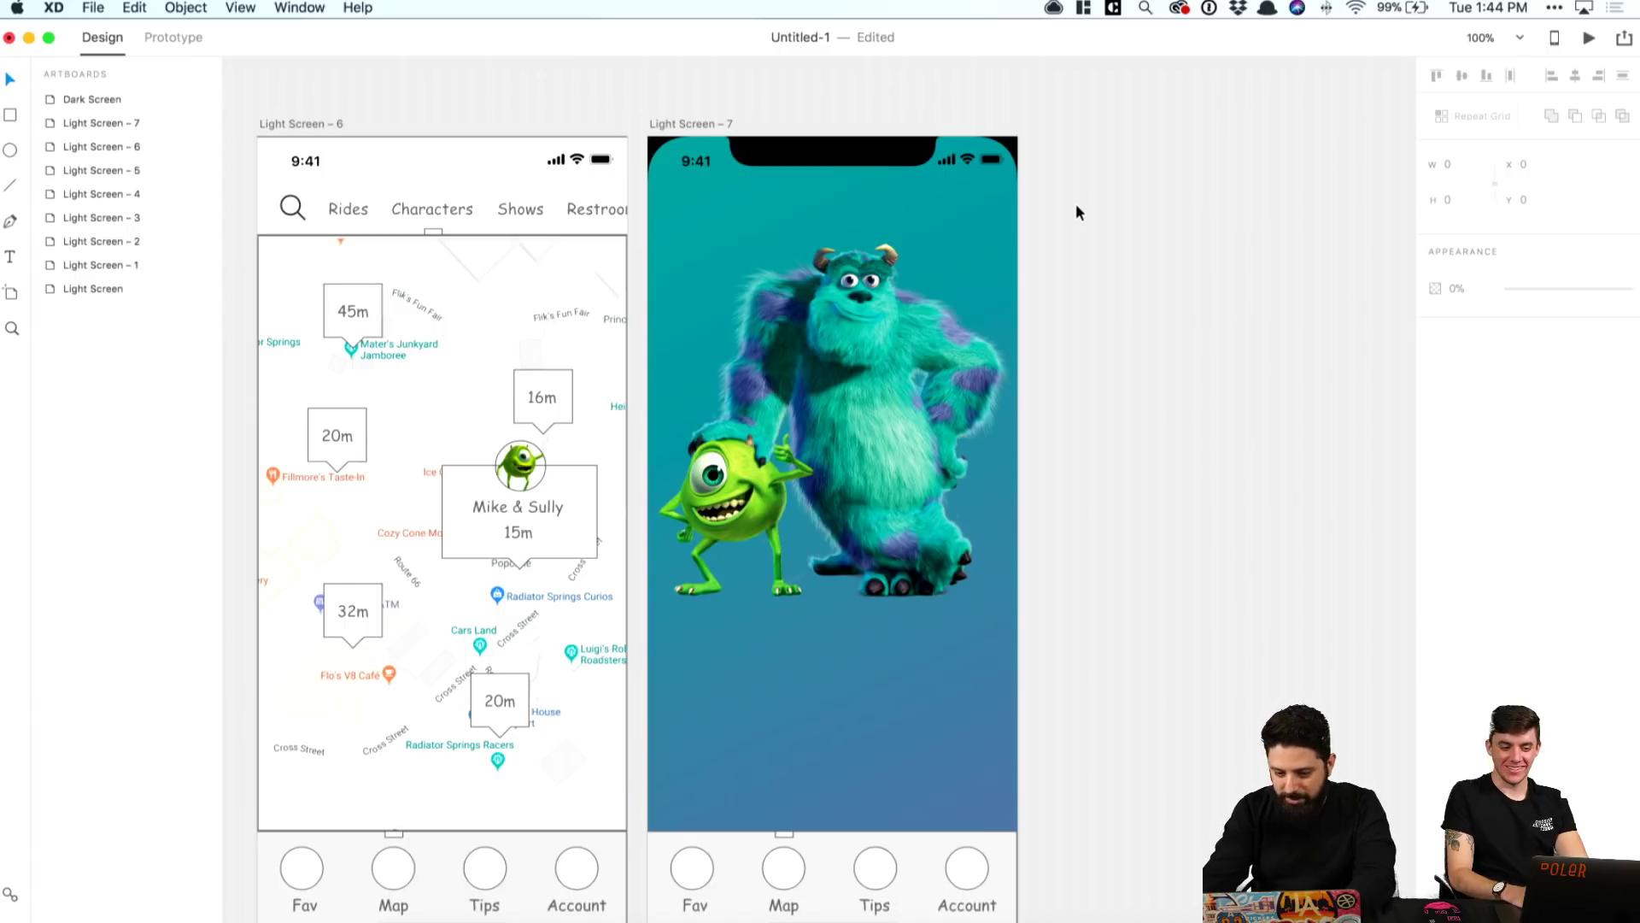
Step: Move the Mike and Sully image slightly lower on the Light Screen – 7 artboard and deselect it
left_click(970, 352)
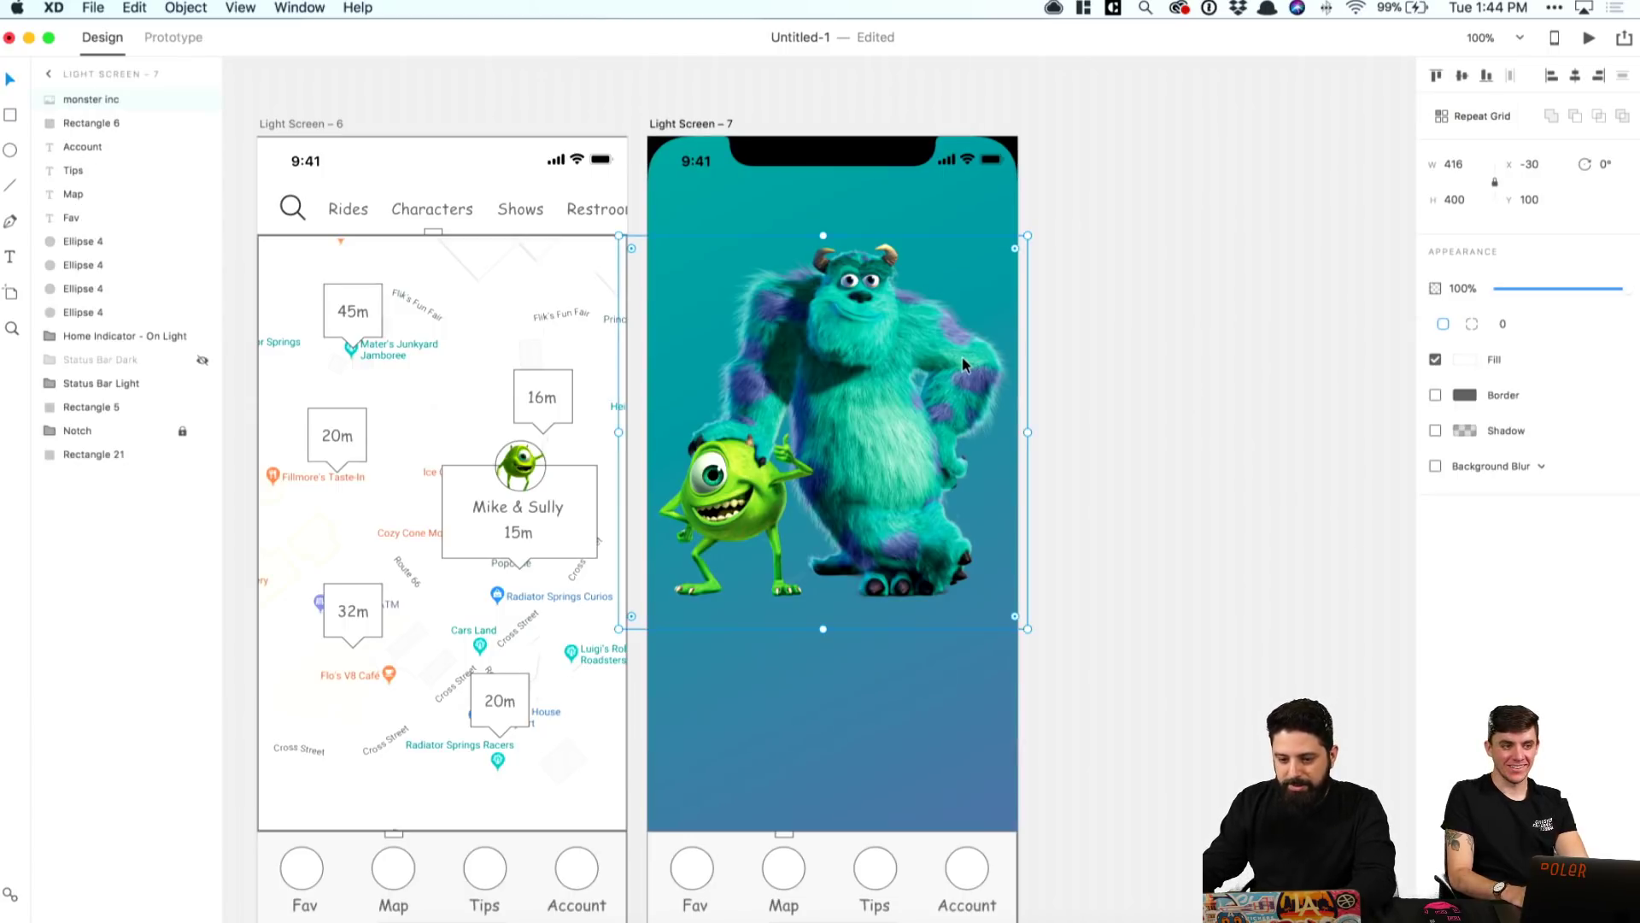
mouse_move(962, 363)
left_mouse_down()
mouse_move(950, 328)
mouse_move(955, 388)
left_mouse_up()
left_click(1165, 294)
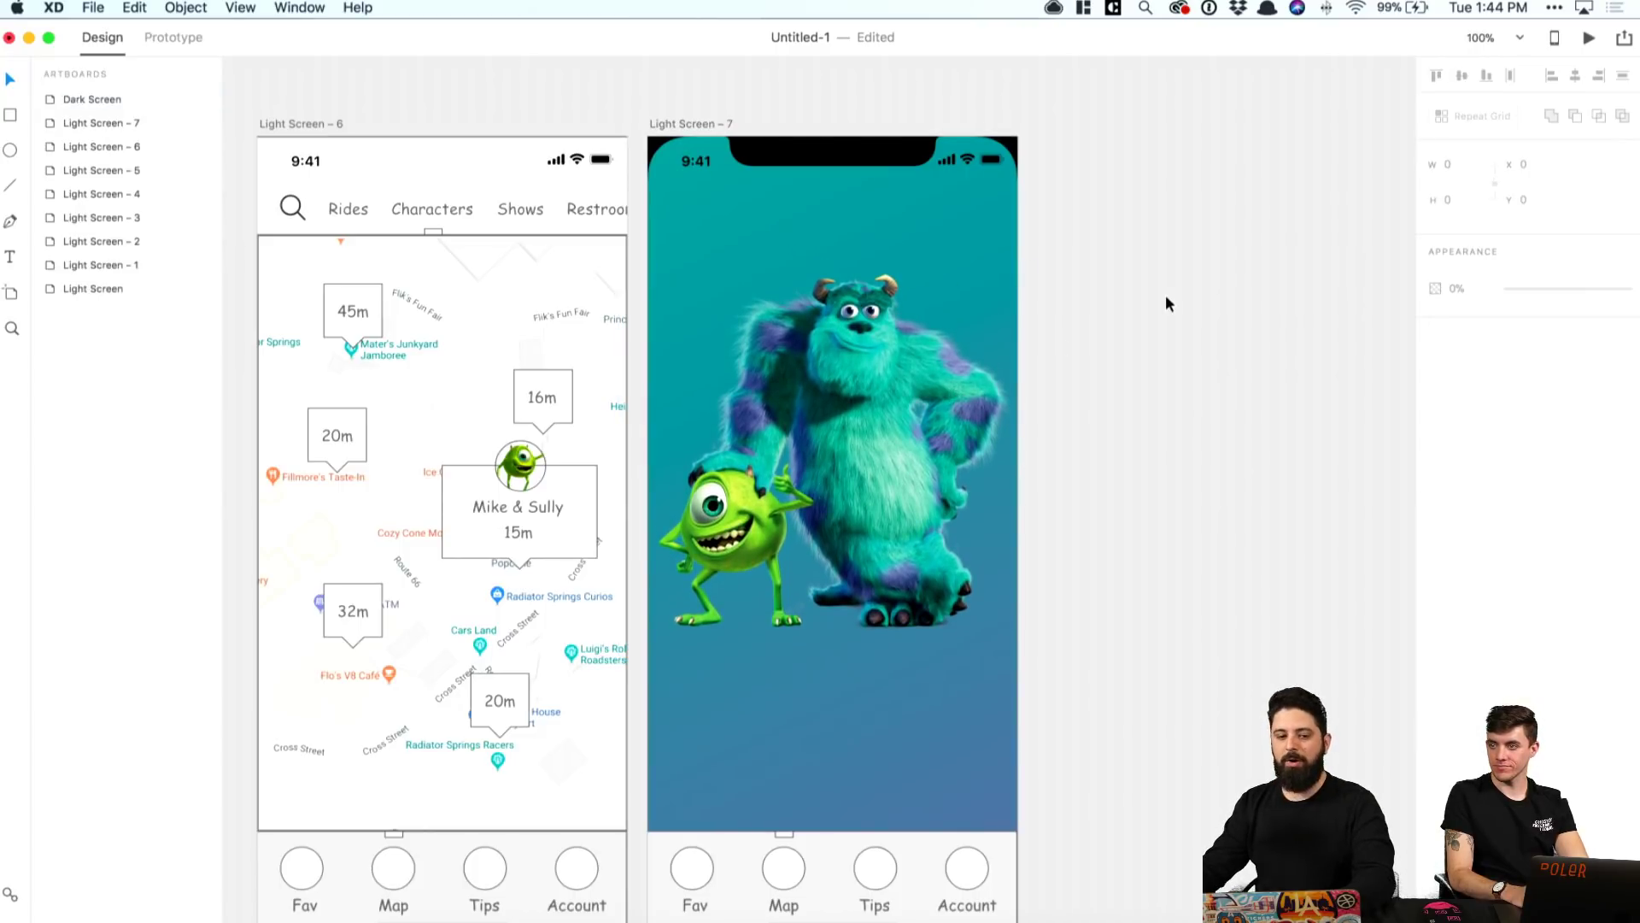
Step: Show the document's assets and add a "Mike & Sully" text title above the characters on Light Screen – 7
left_click(10, 894)
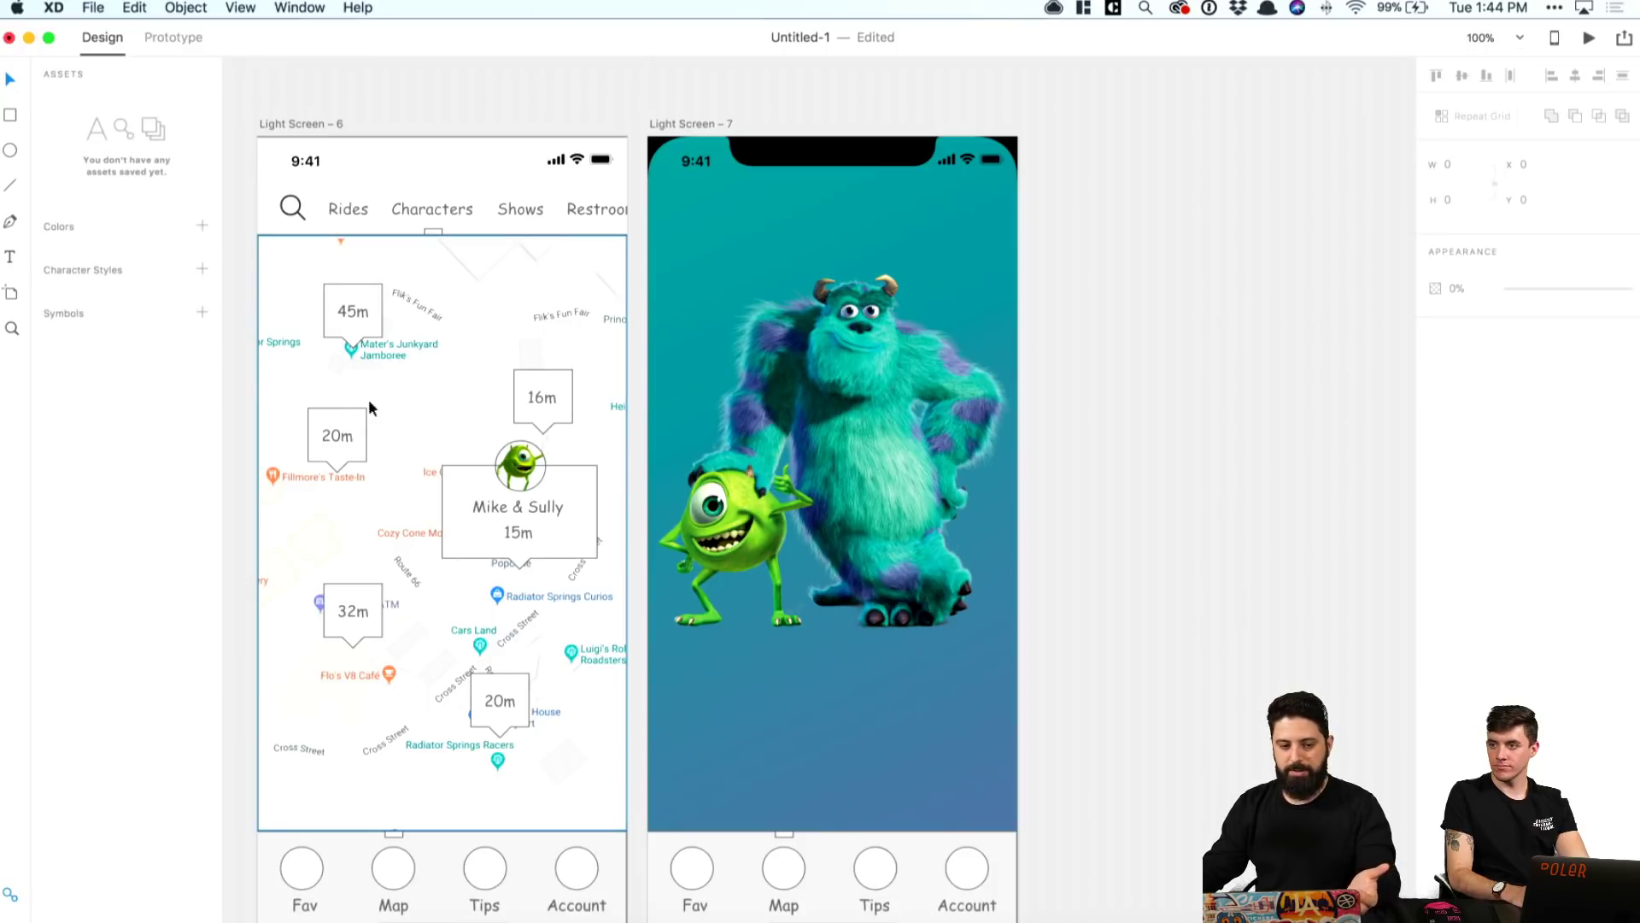
key("t")
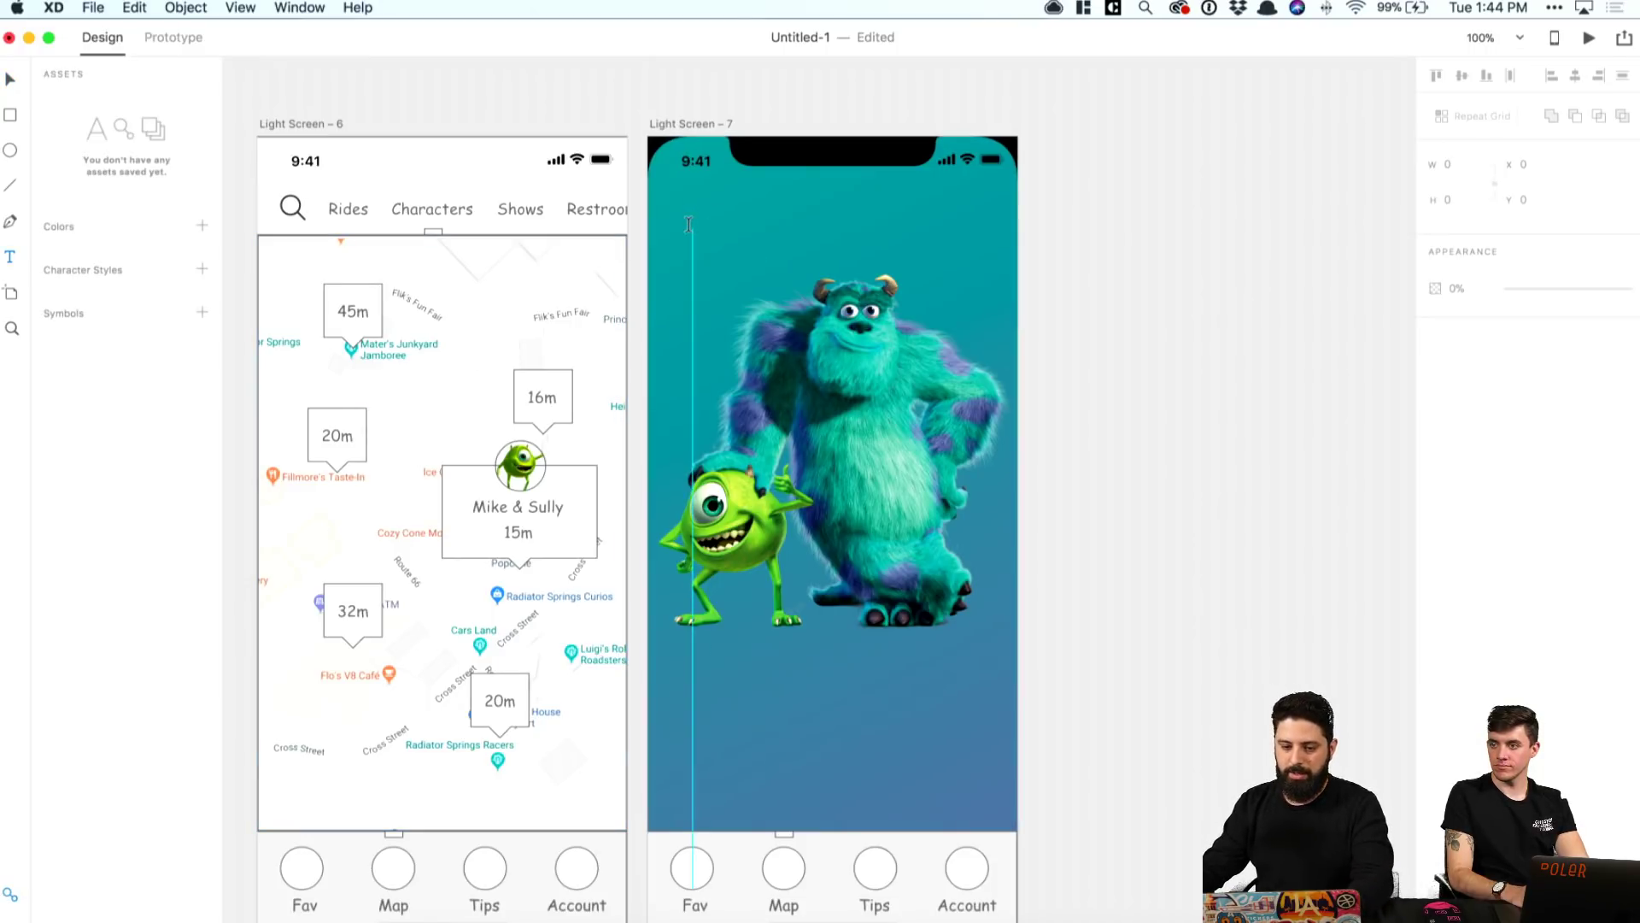
left_click(688, 224)
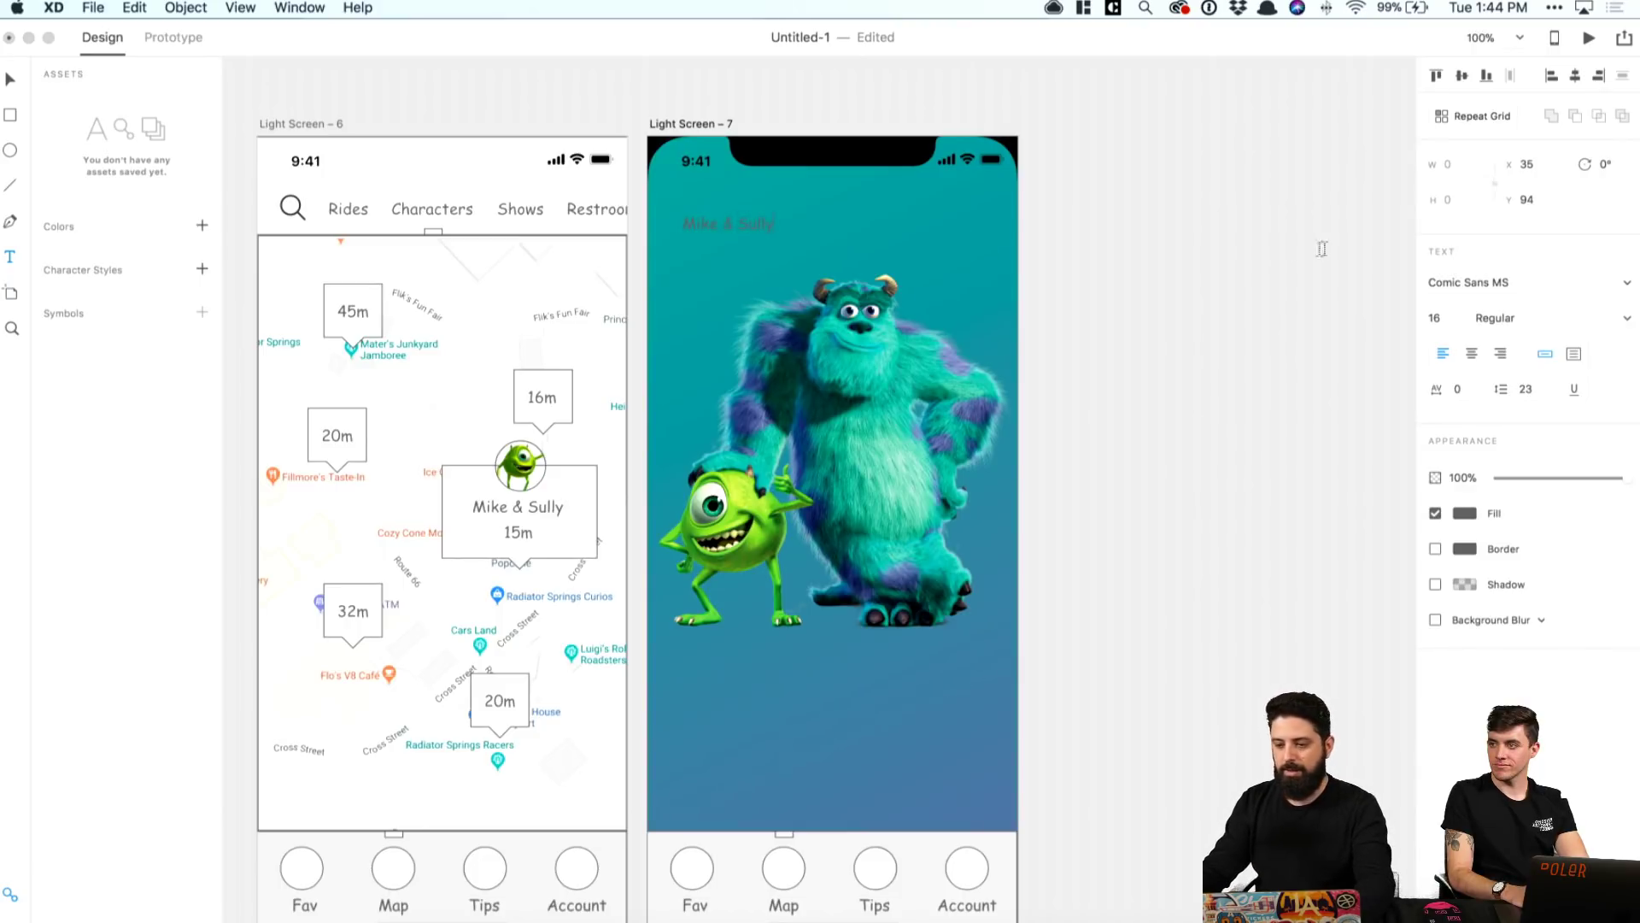
left_click(758, 225)
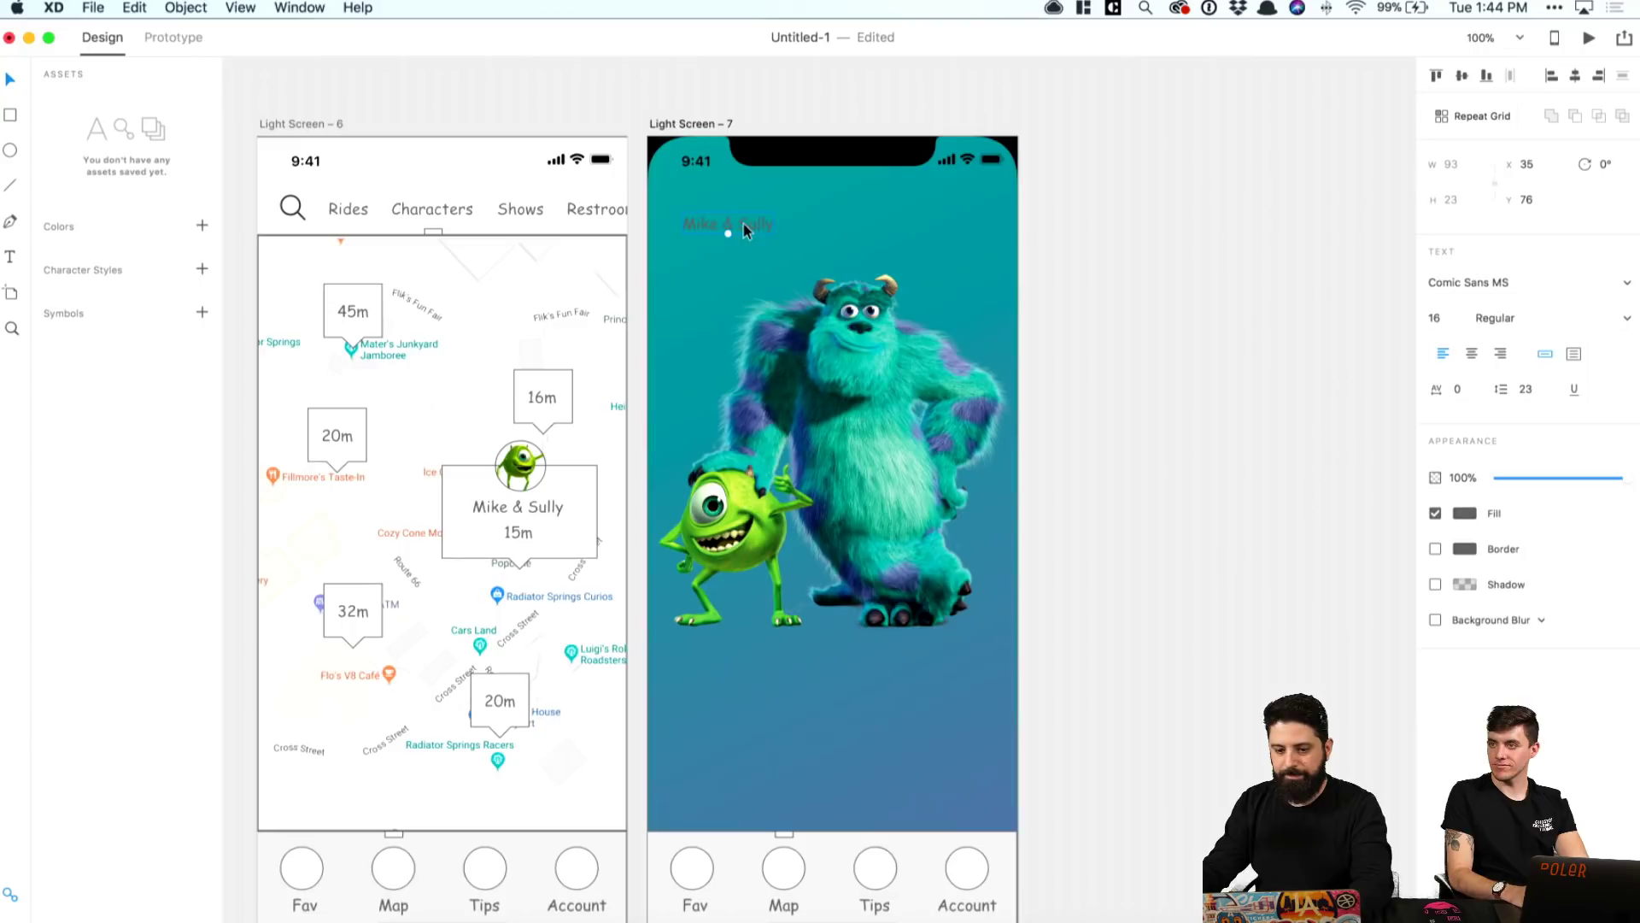
Step: Set the "Mike & Sully" title's font to Proxima Nova at size 24
left_click(1523, 282)
type("Proxima Nova")
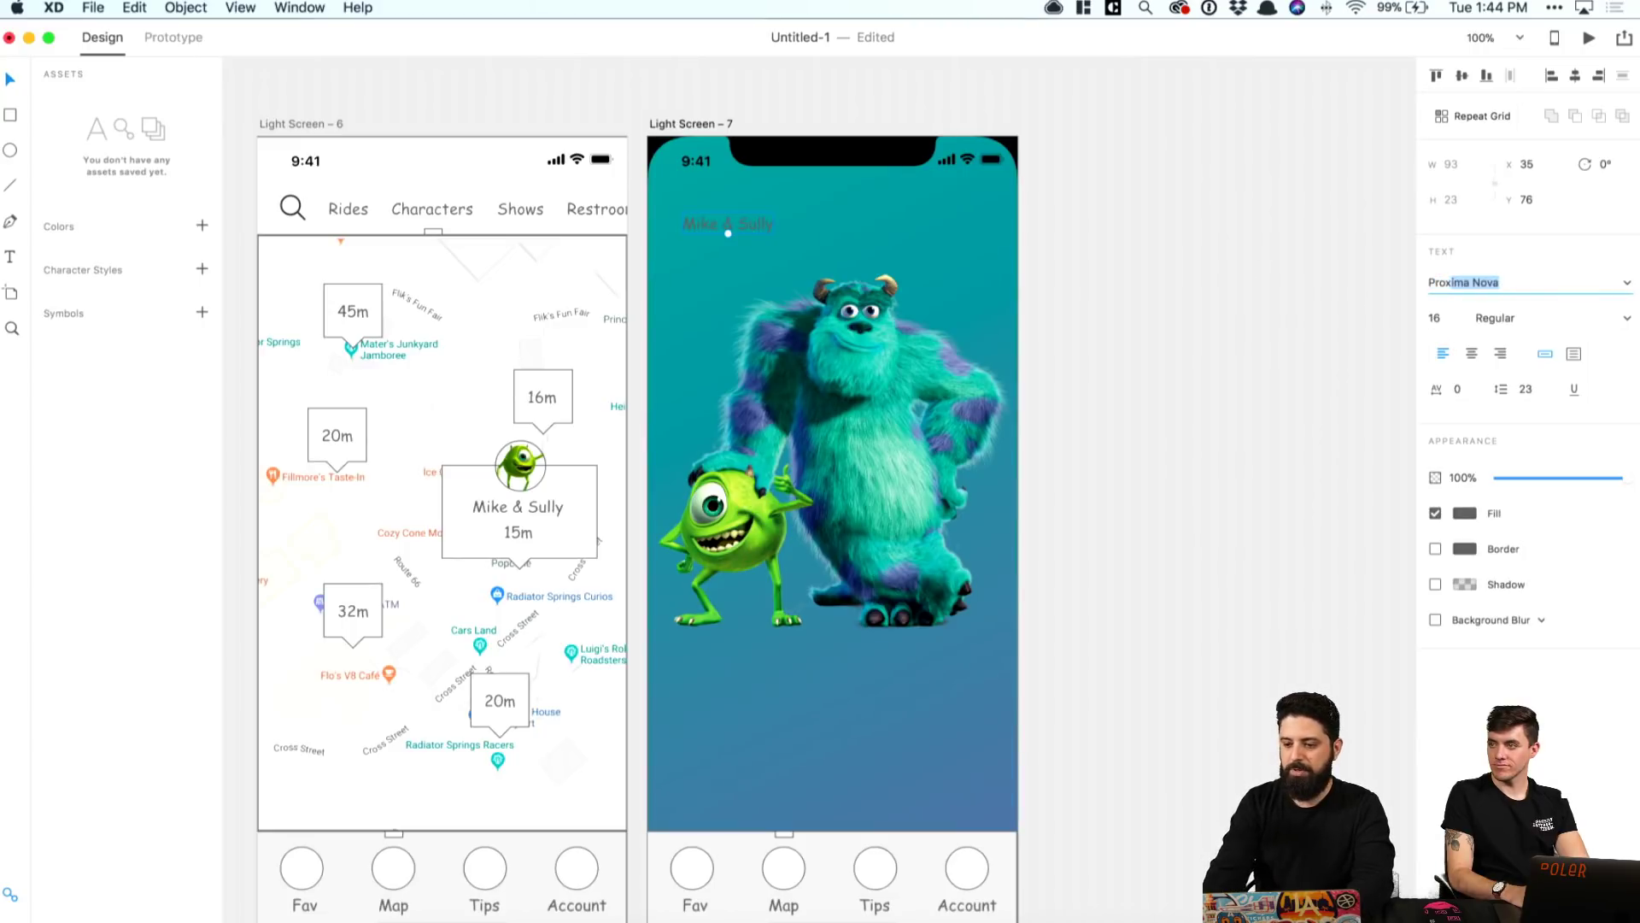
key("Return")
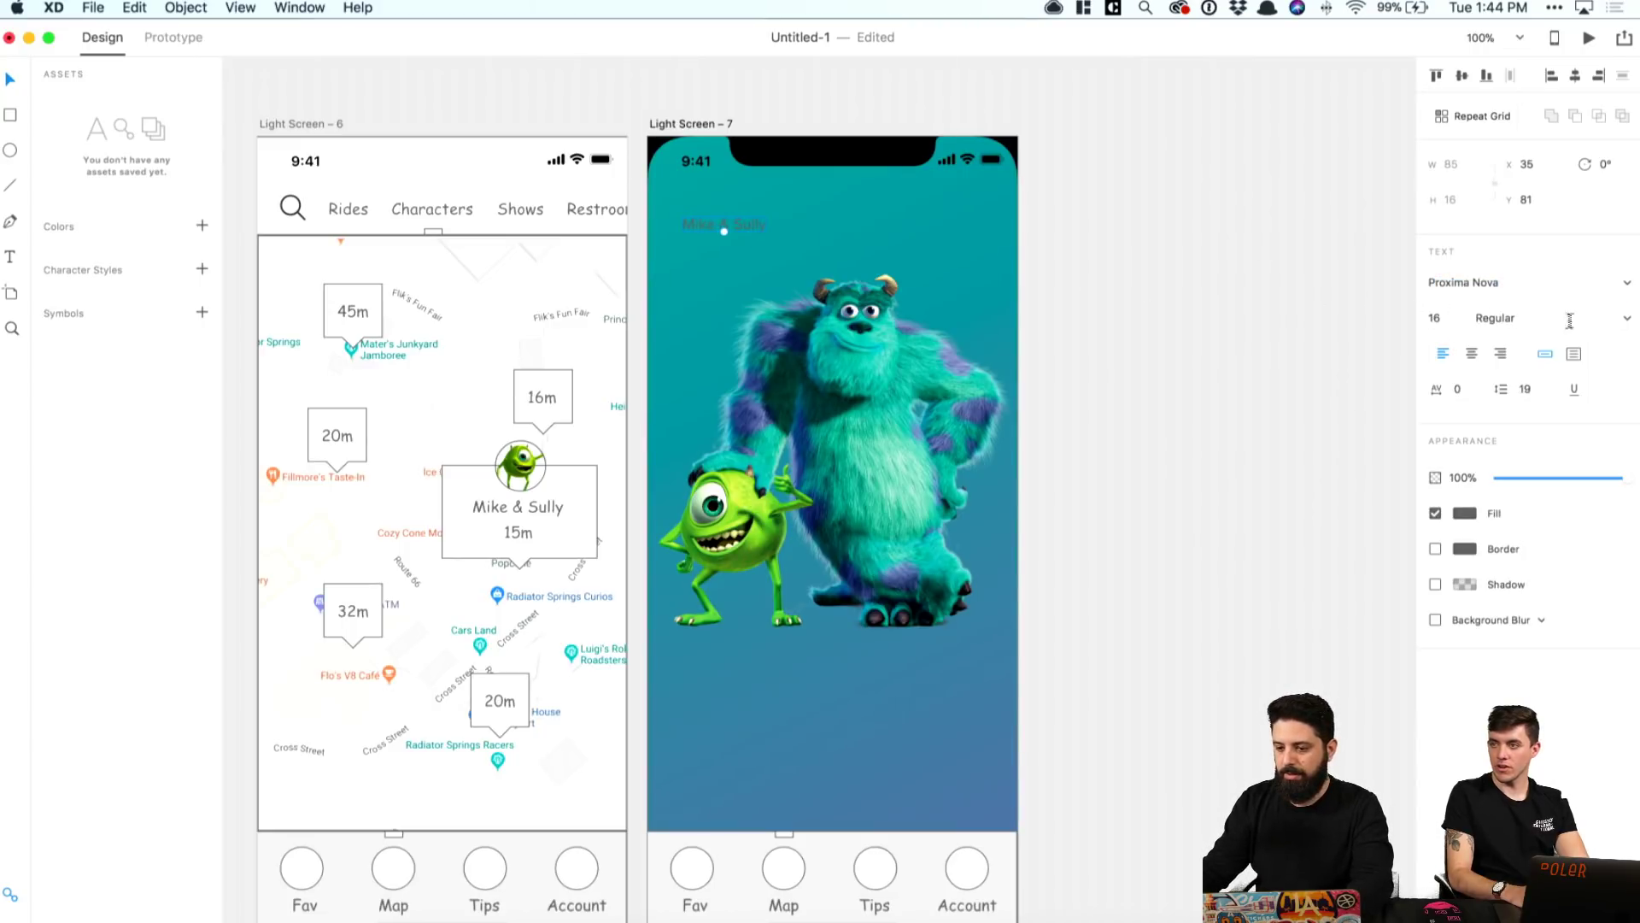
left_click_drag(1452, 320, 1419, 317)
type("24")
key("Return")
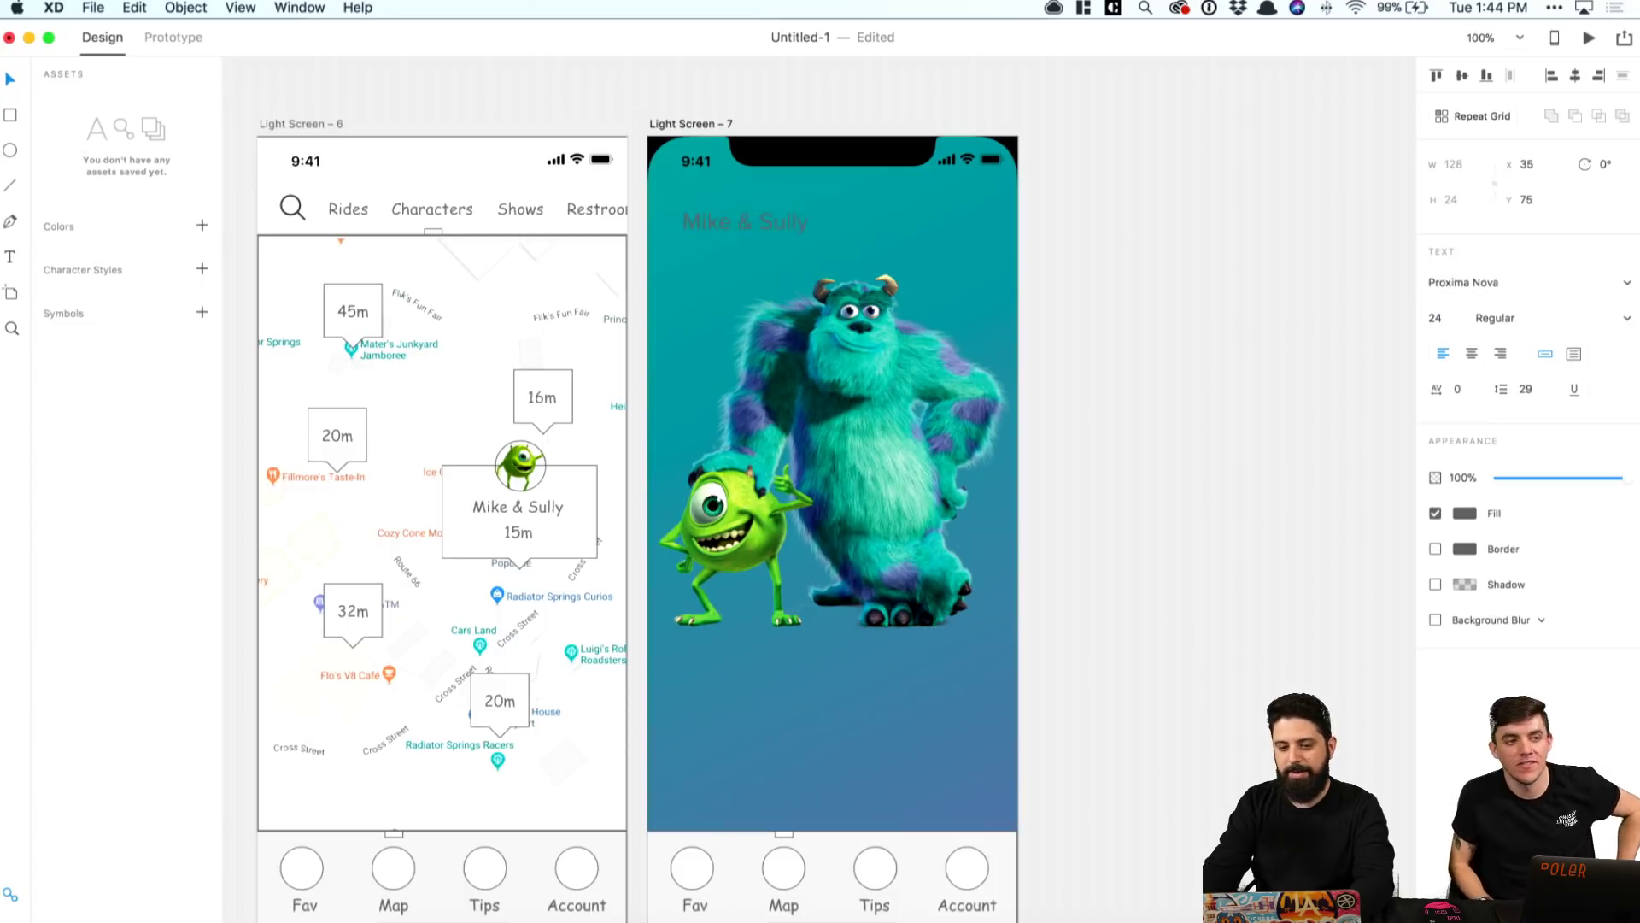
key("shift+Up")
key("shift+Down")
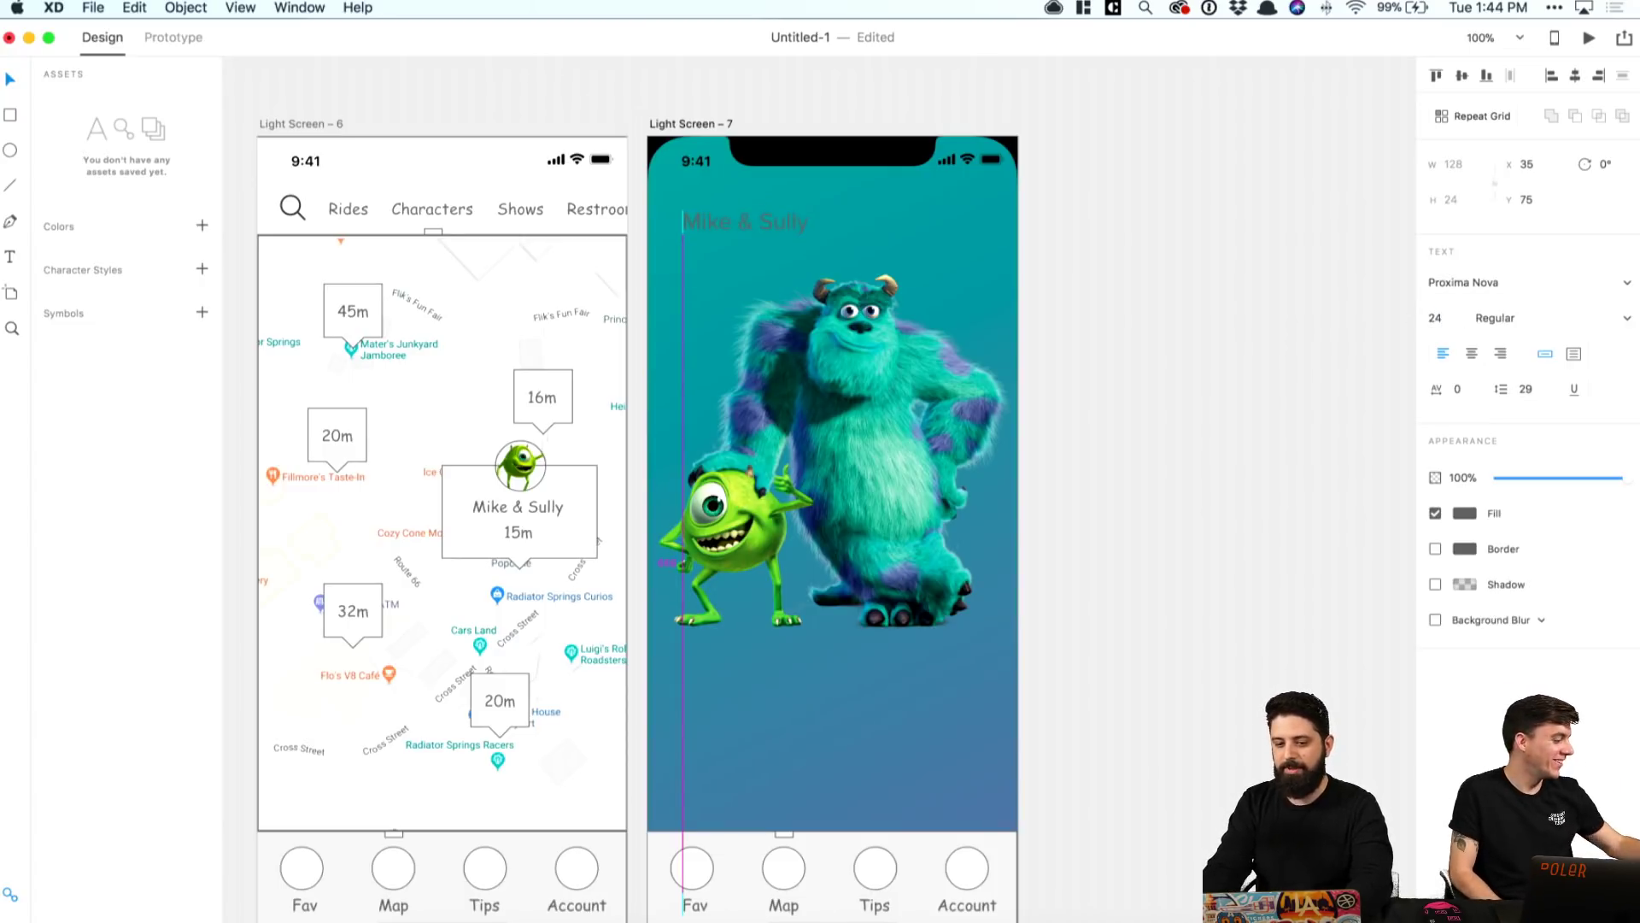
Step: Set the "Mike & Sully" title to size 40 with the Extrabold weight
left_click_drag(1411, 323, 1448, 318)
type("40")
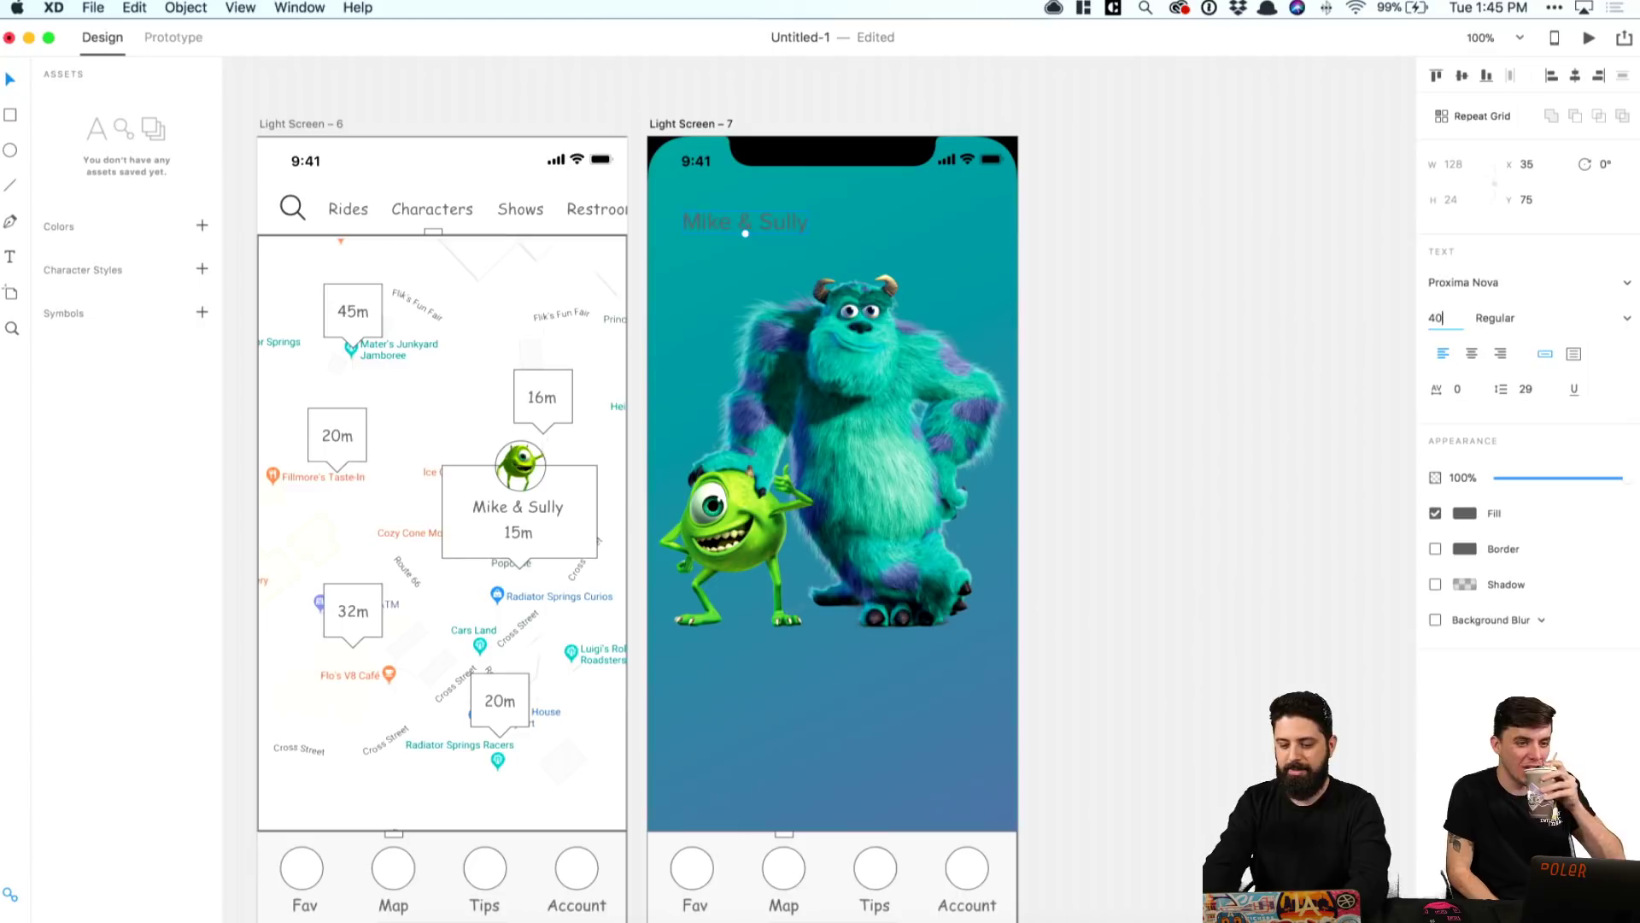
key("Return")
left_click(1627, 318)
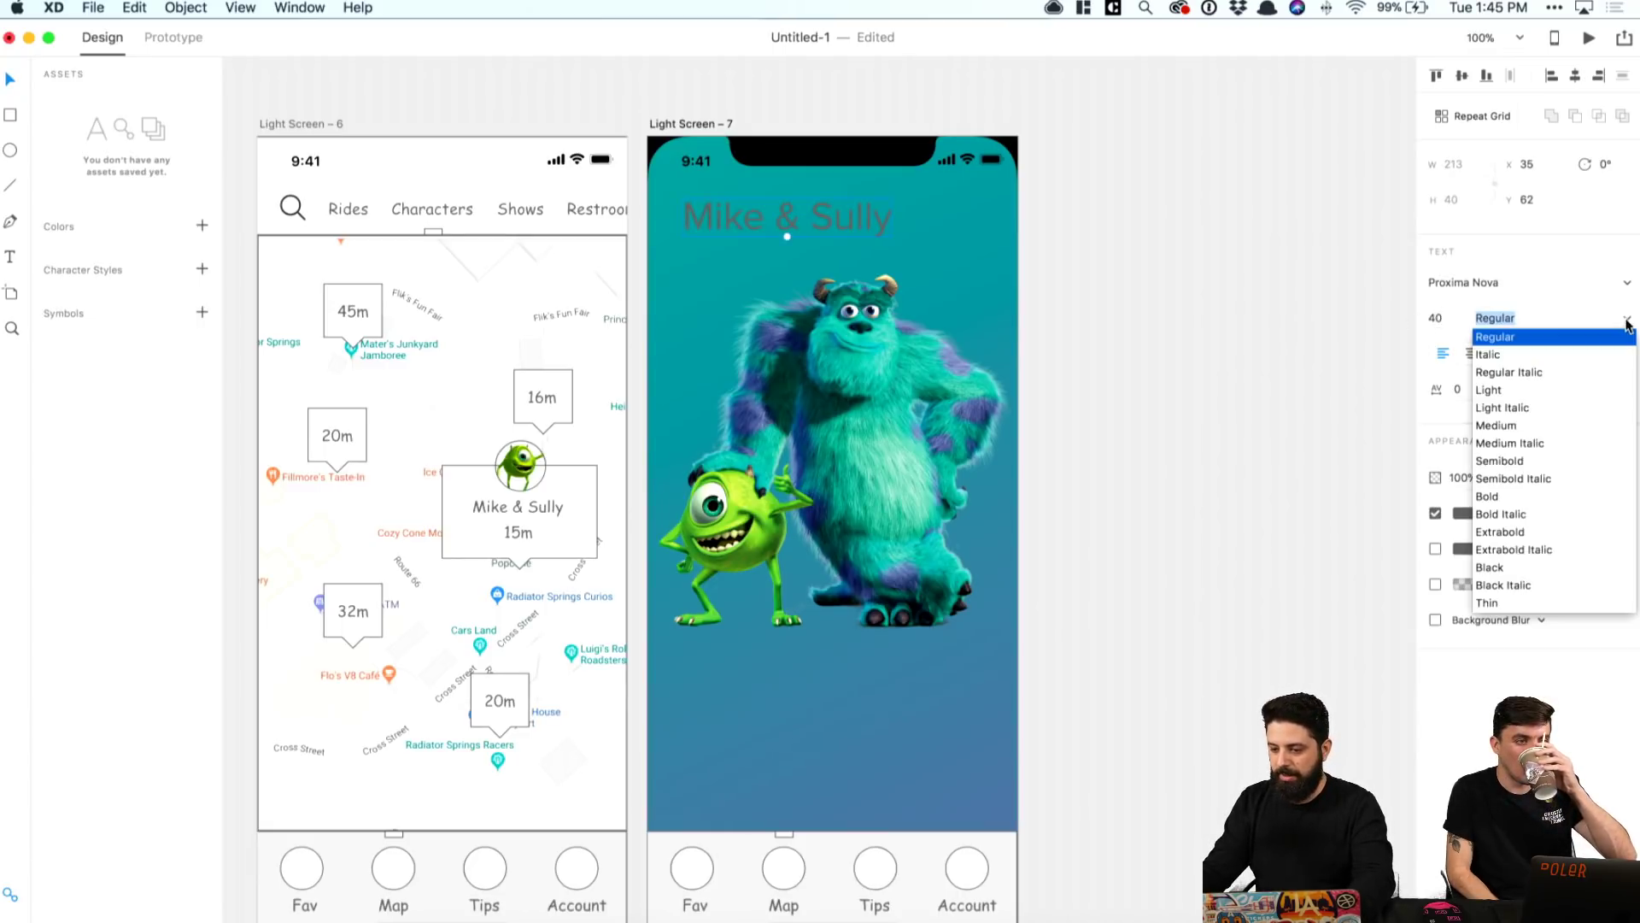
left_click(1512, 531)
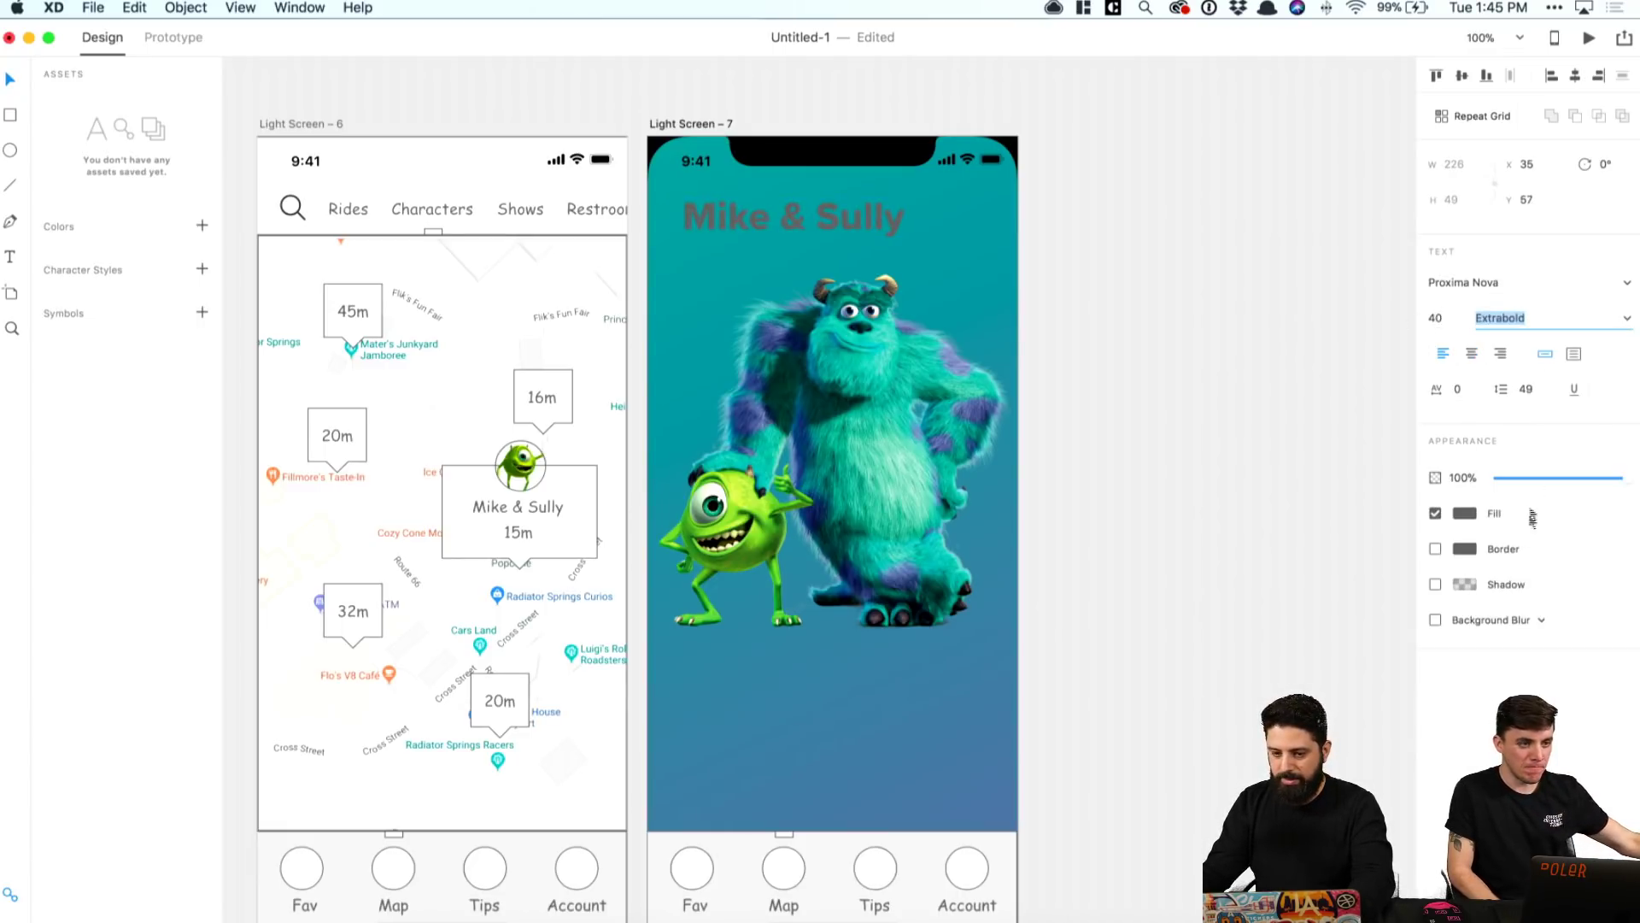
left_click(1627, 321)
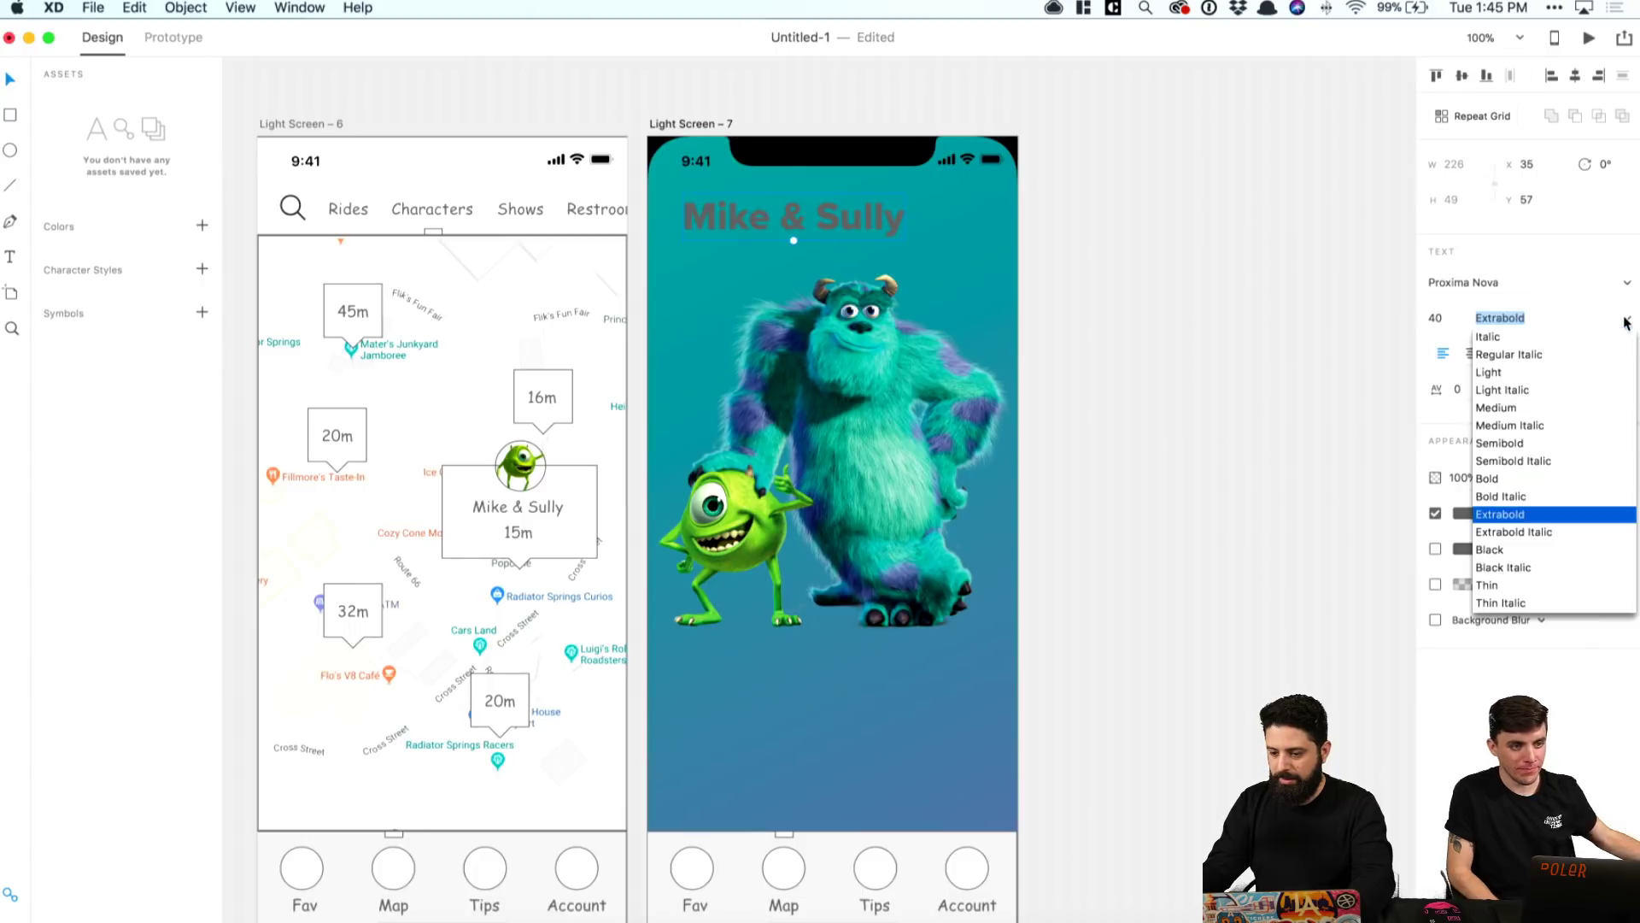
left_click(1627, 320)
Step: Move the "Mike & Sully" title down to Y 73 and change its fill to white
left_click_drag(871, 201, 871, 216)
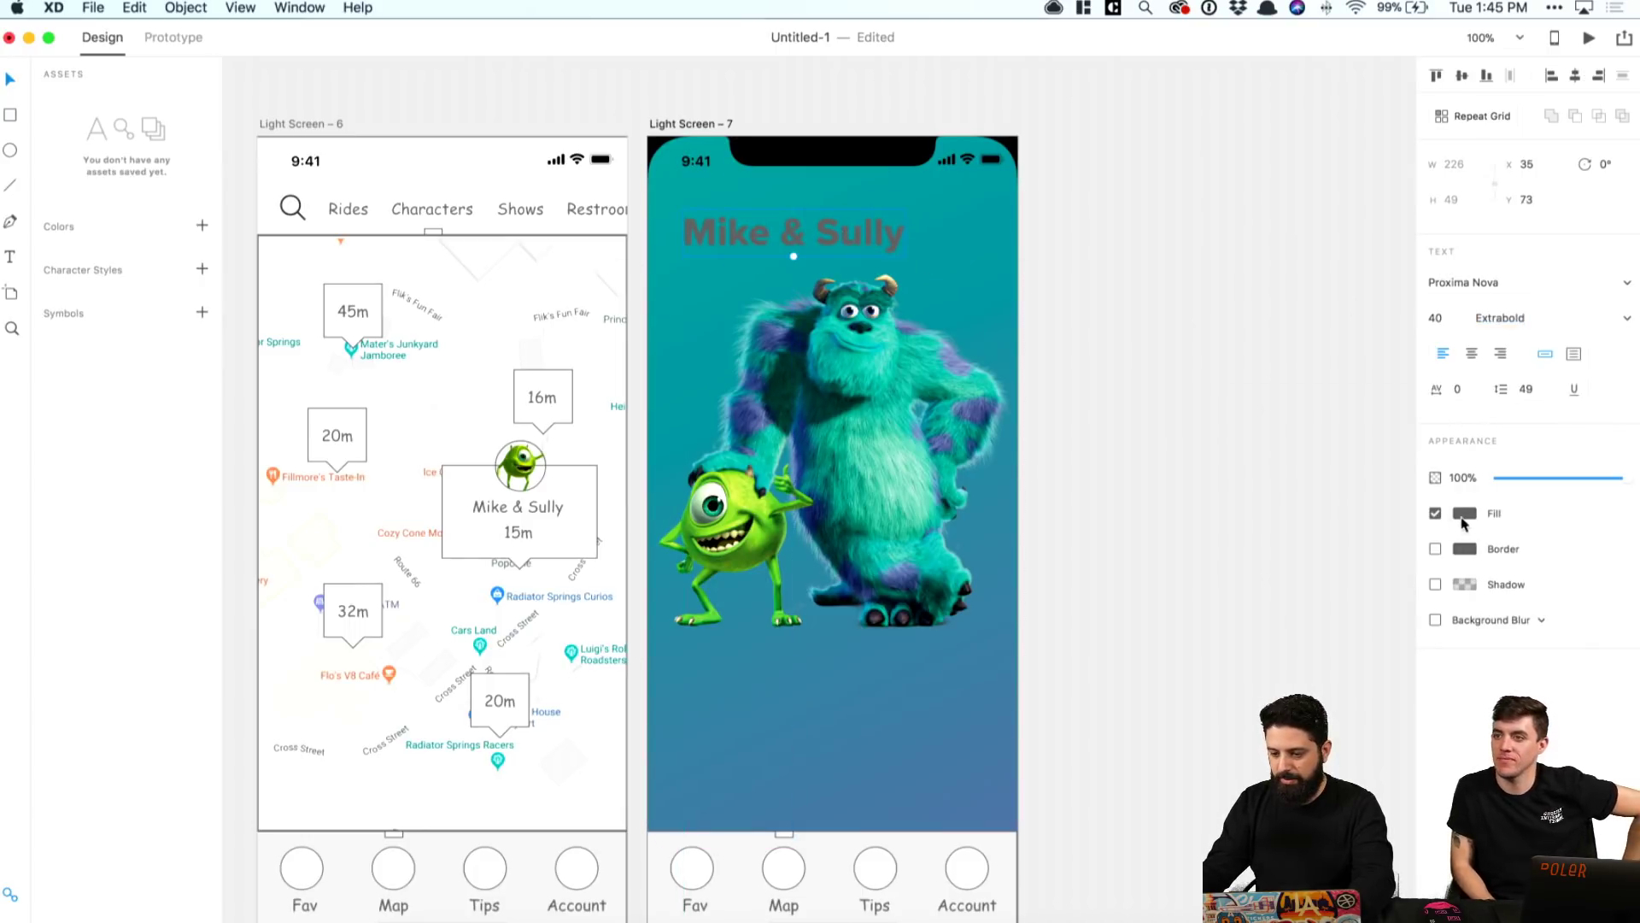
left_click(1465, 513)
left_click(1231, 405)
left_click(827, 236)
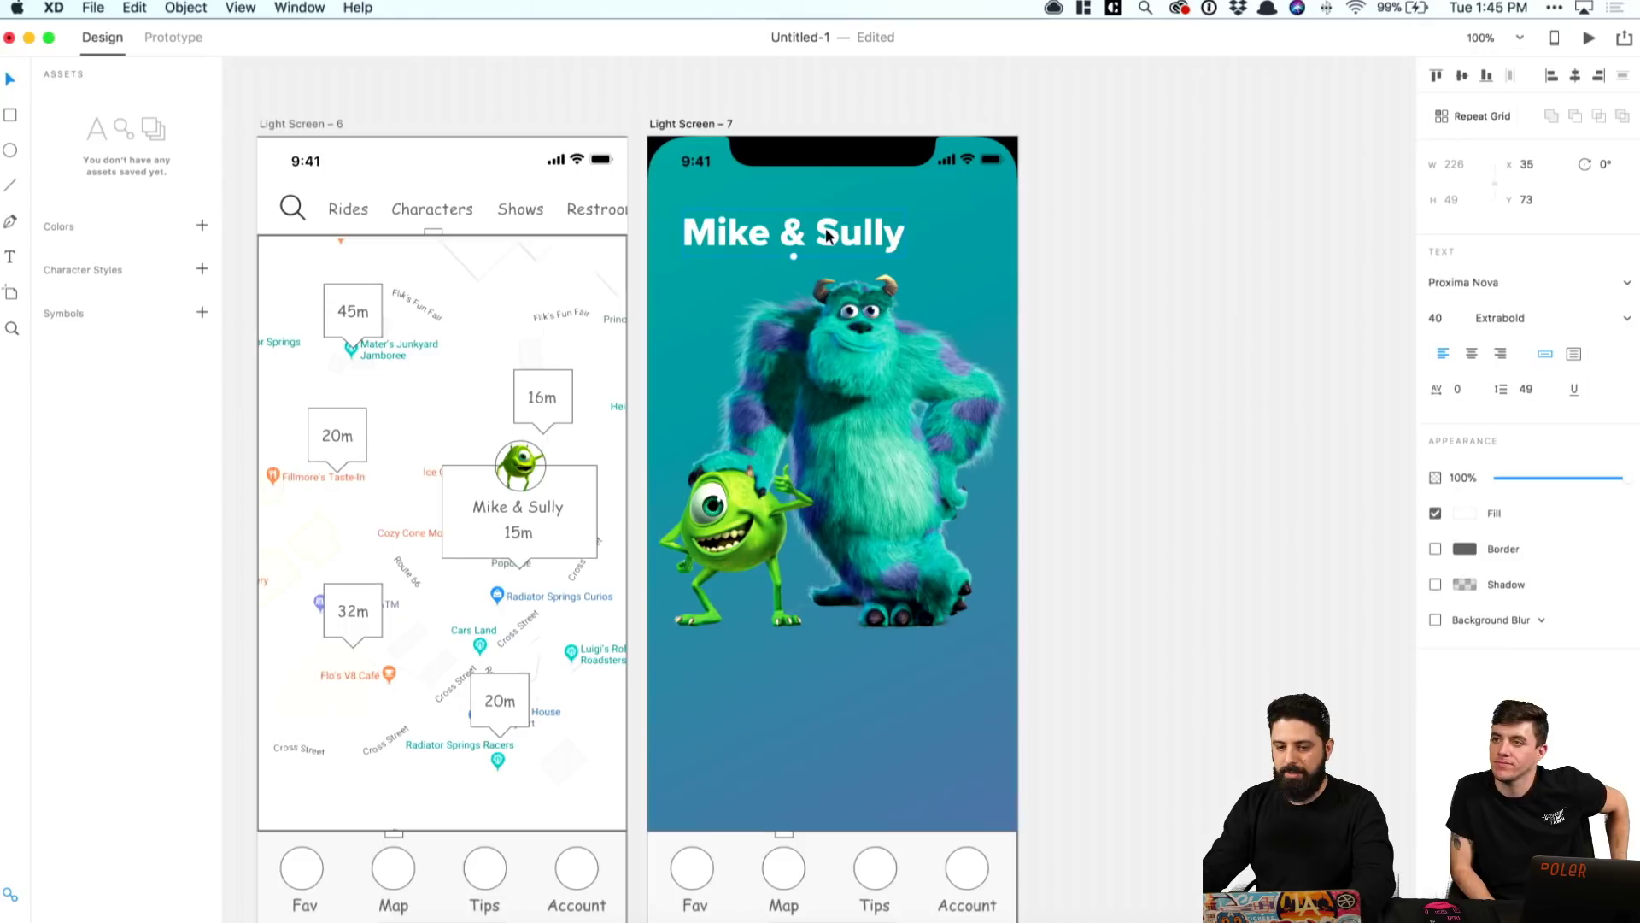
Step: Enlarge the "Mike & Sully" title's font size to 72
left_click(1436, 318)
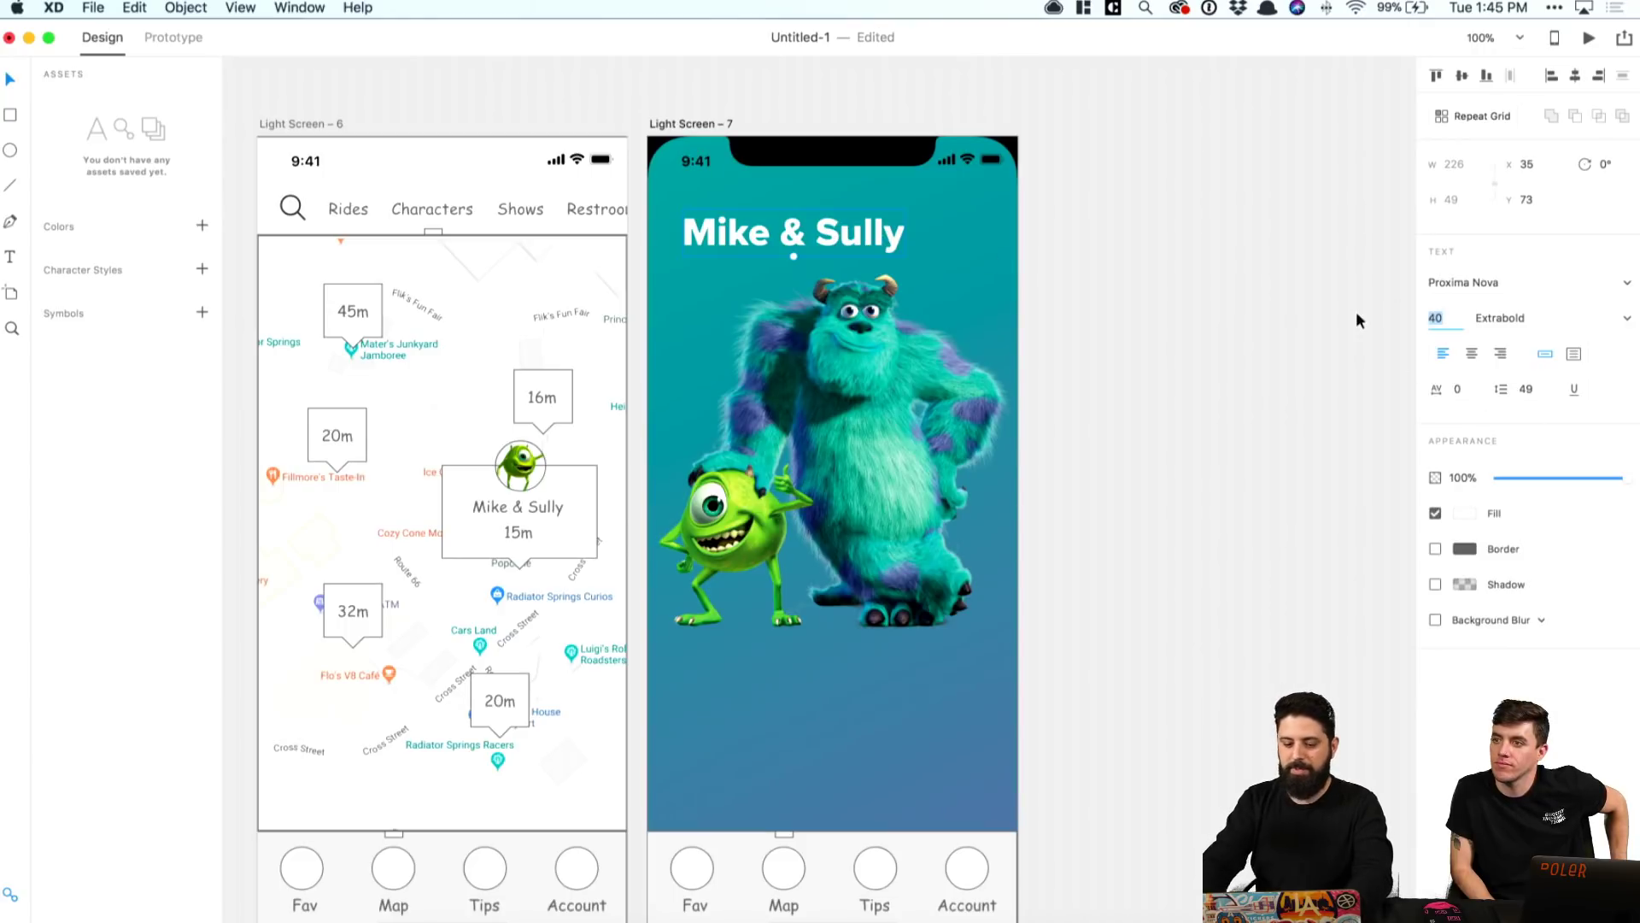
type("72")
key("Return")
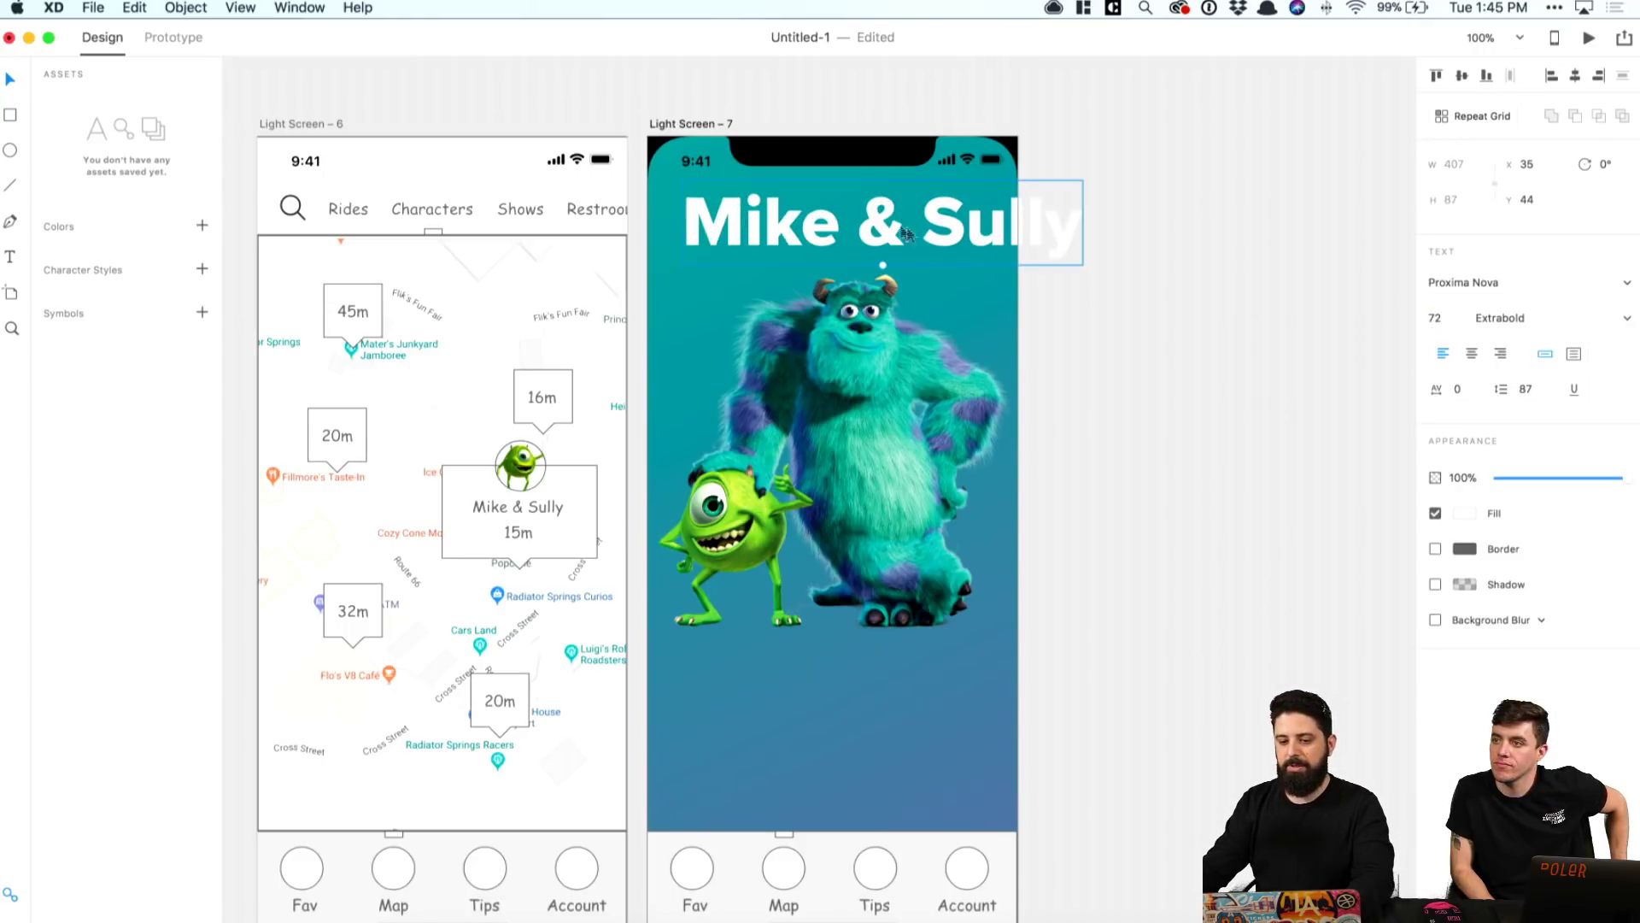
Step: Convert the title to area text and resize its box to 250 by 186 so it wraps onto two lines
left_click(1573, 353)
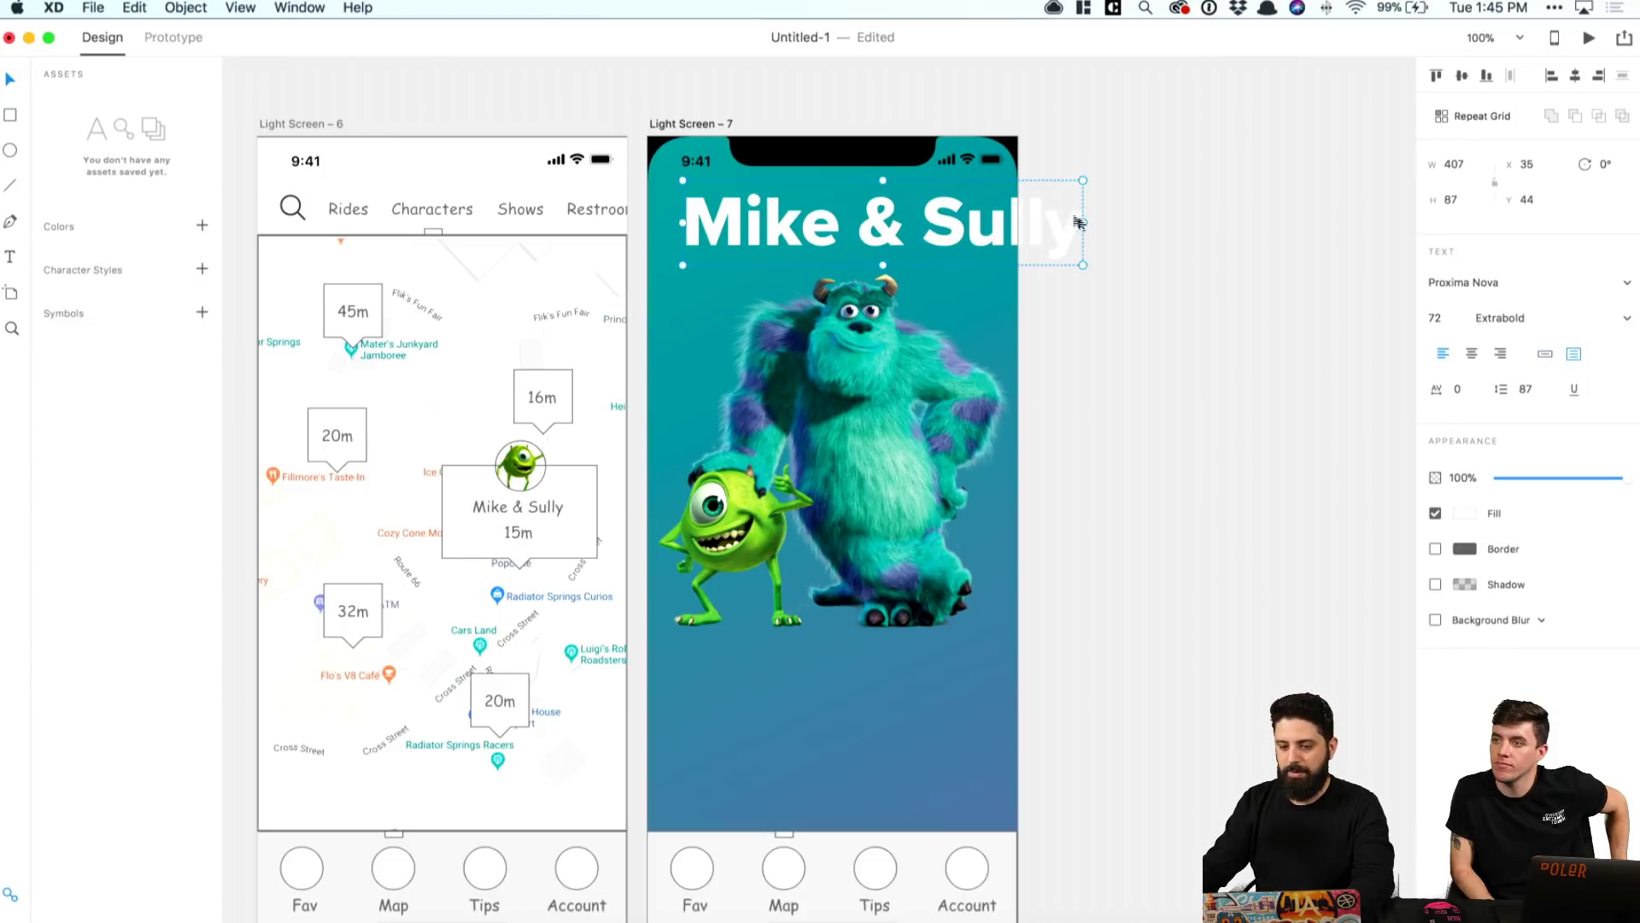
left_click_drag(1082, 222, 928, 220)
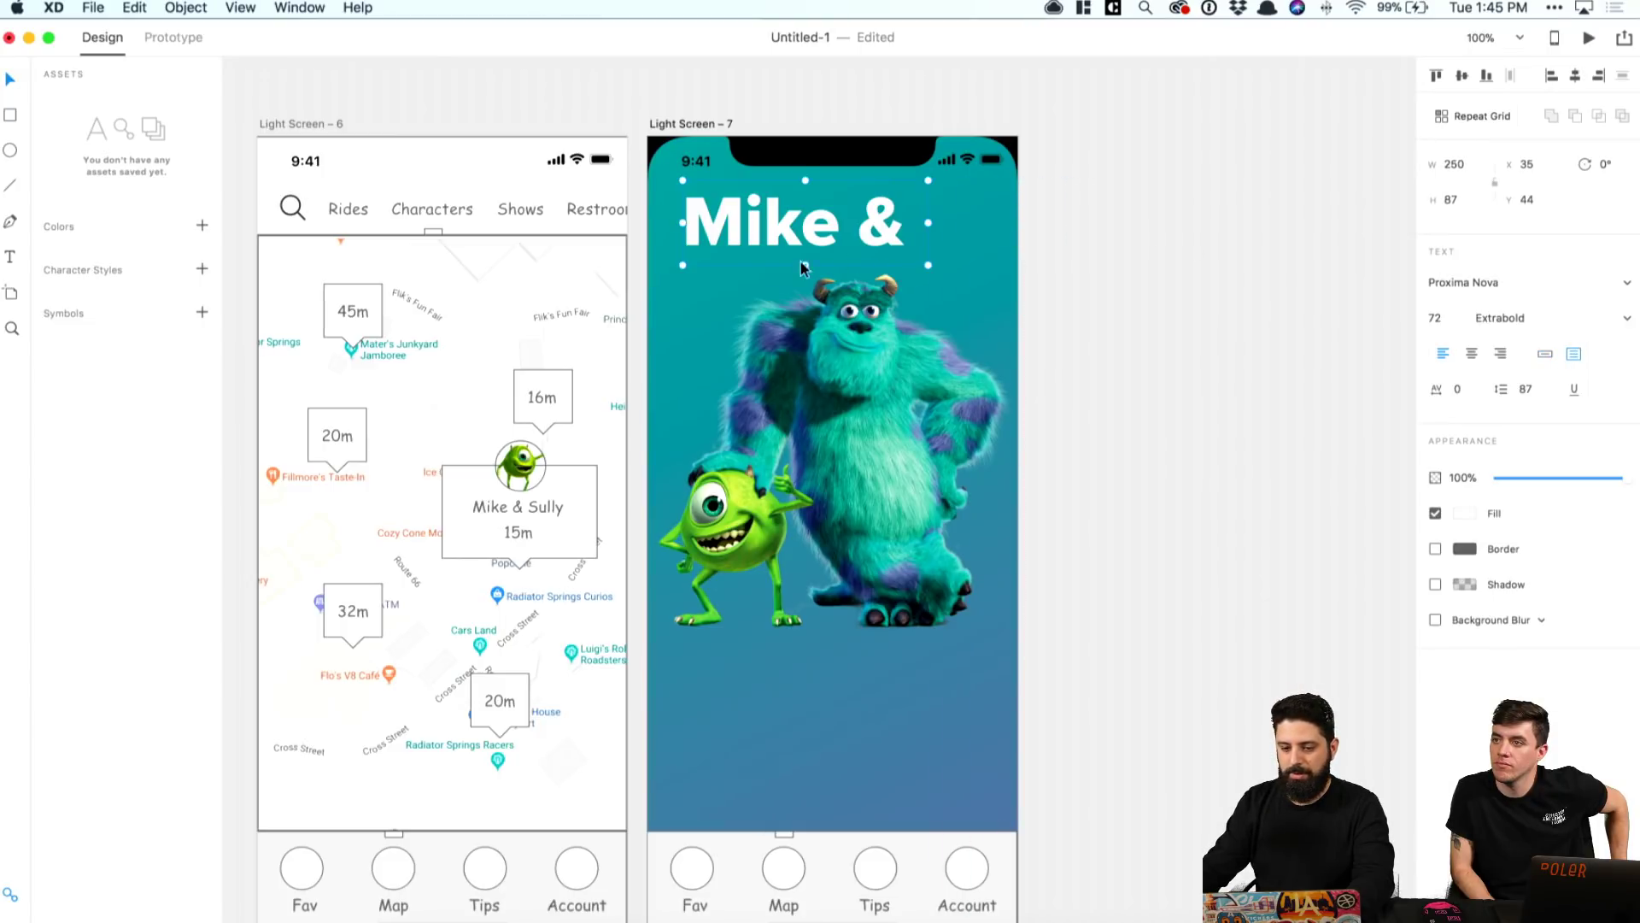
left_click_drag(803, 267, 808, 362)
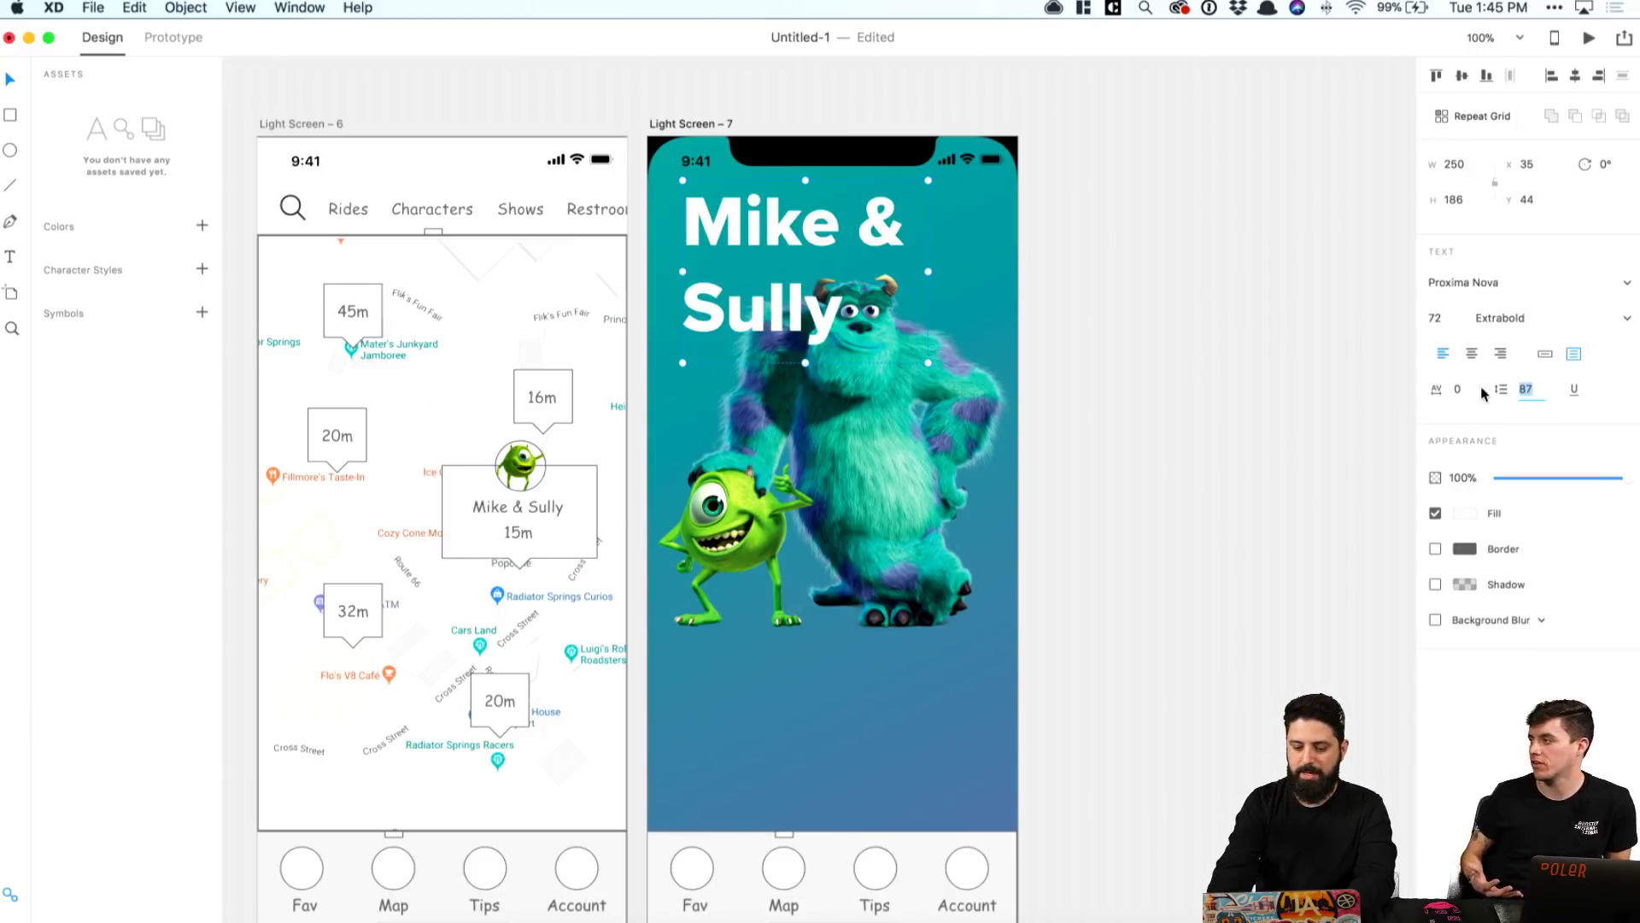
Step: Set the "Mike & Sully" title's line spacing to 80
left_click(1533, 389)
type("80")
key("Return")
Step: Convert the "Mike & Sully" title back to point text and move it to X 24, Y 25
left_click_drag(850, 256, 674, 293)
left_click(1544, 353)
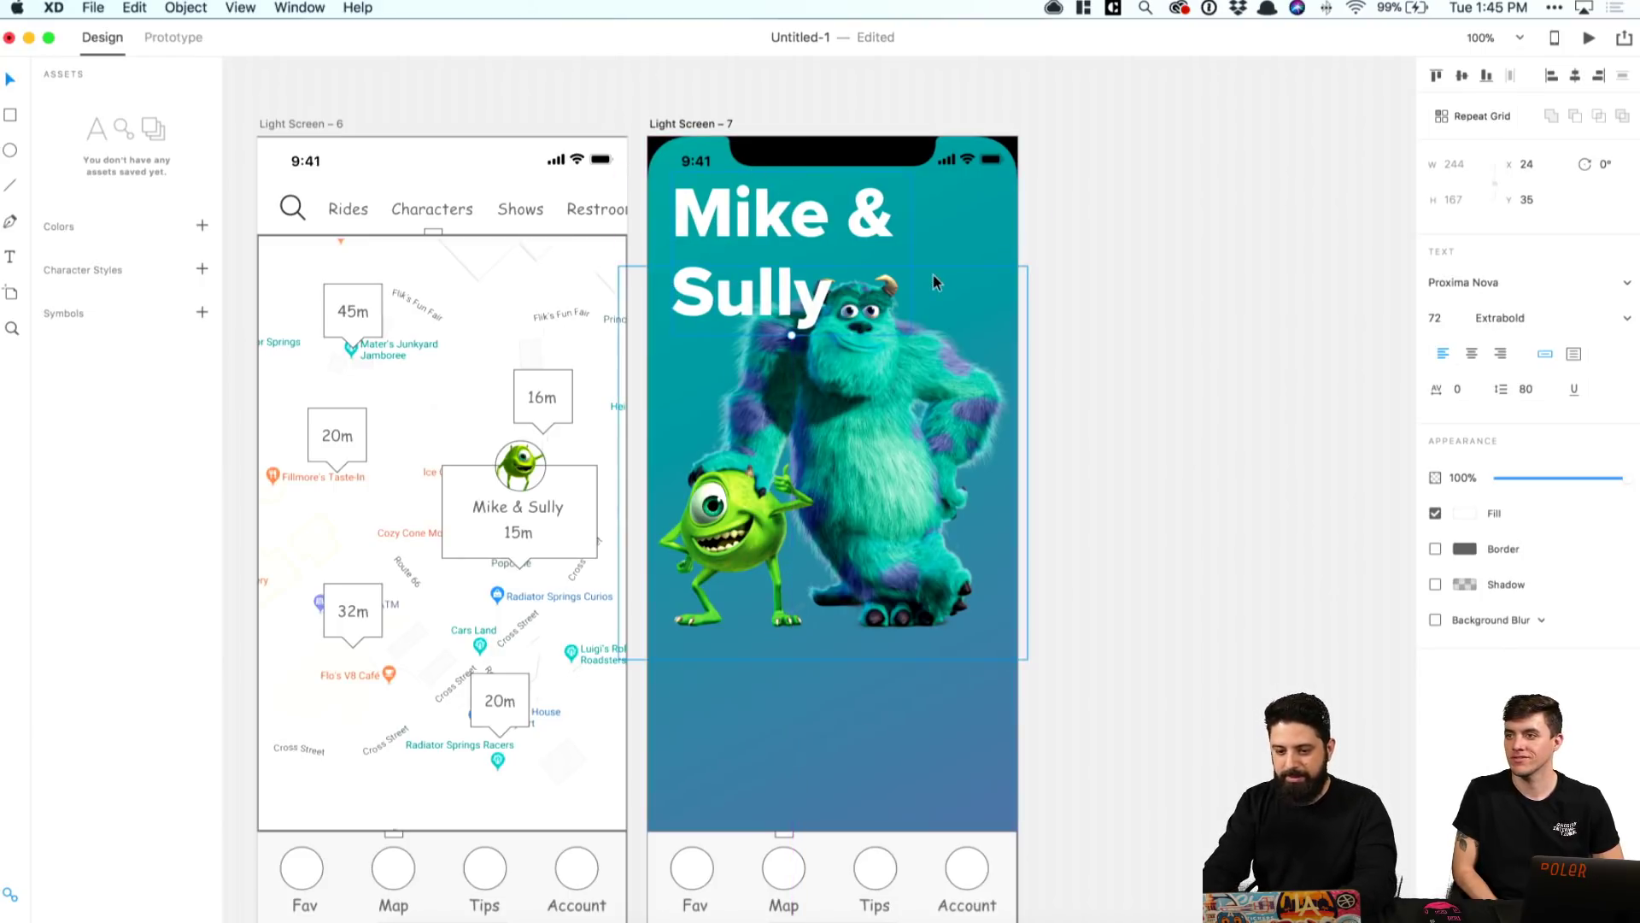
key("shift+Up")
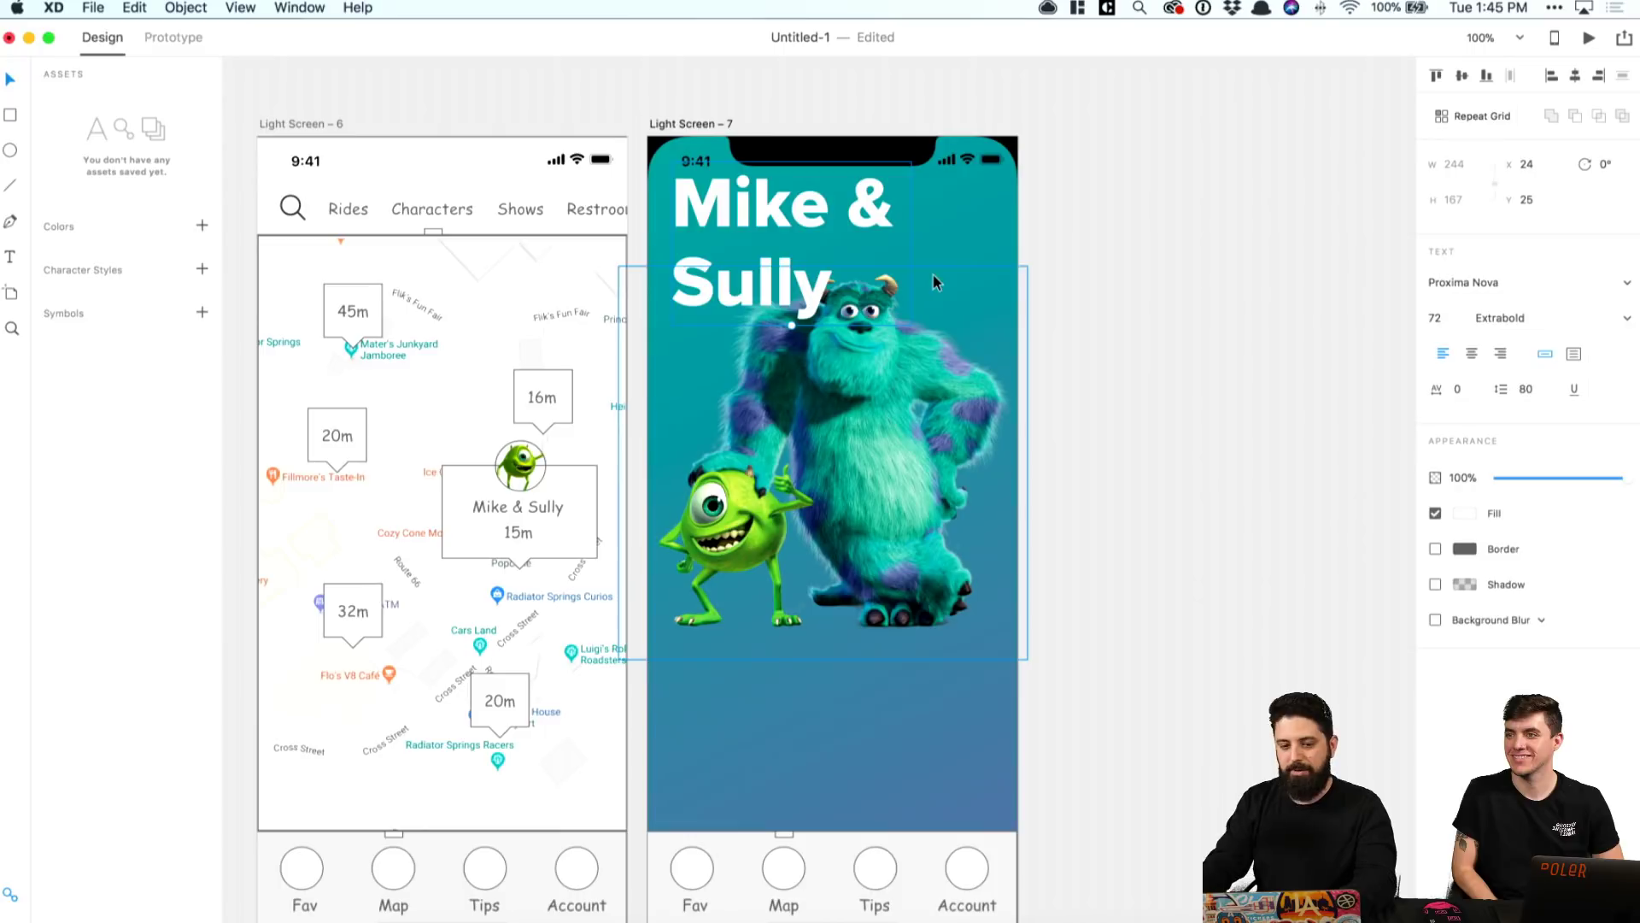
Step: Save the "Mike & Sully" title's formatting as a character style in the document assets
left_click(202, 270)
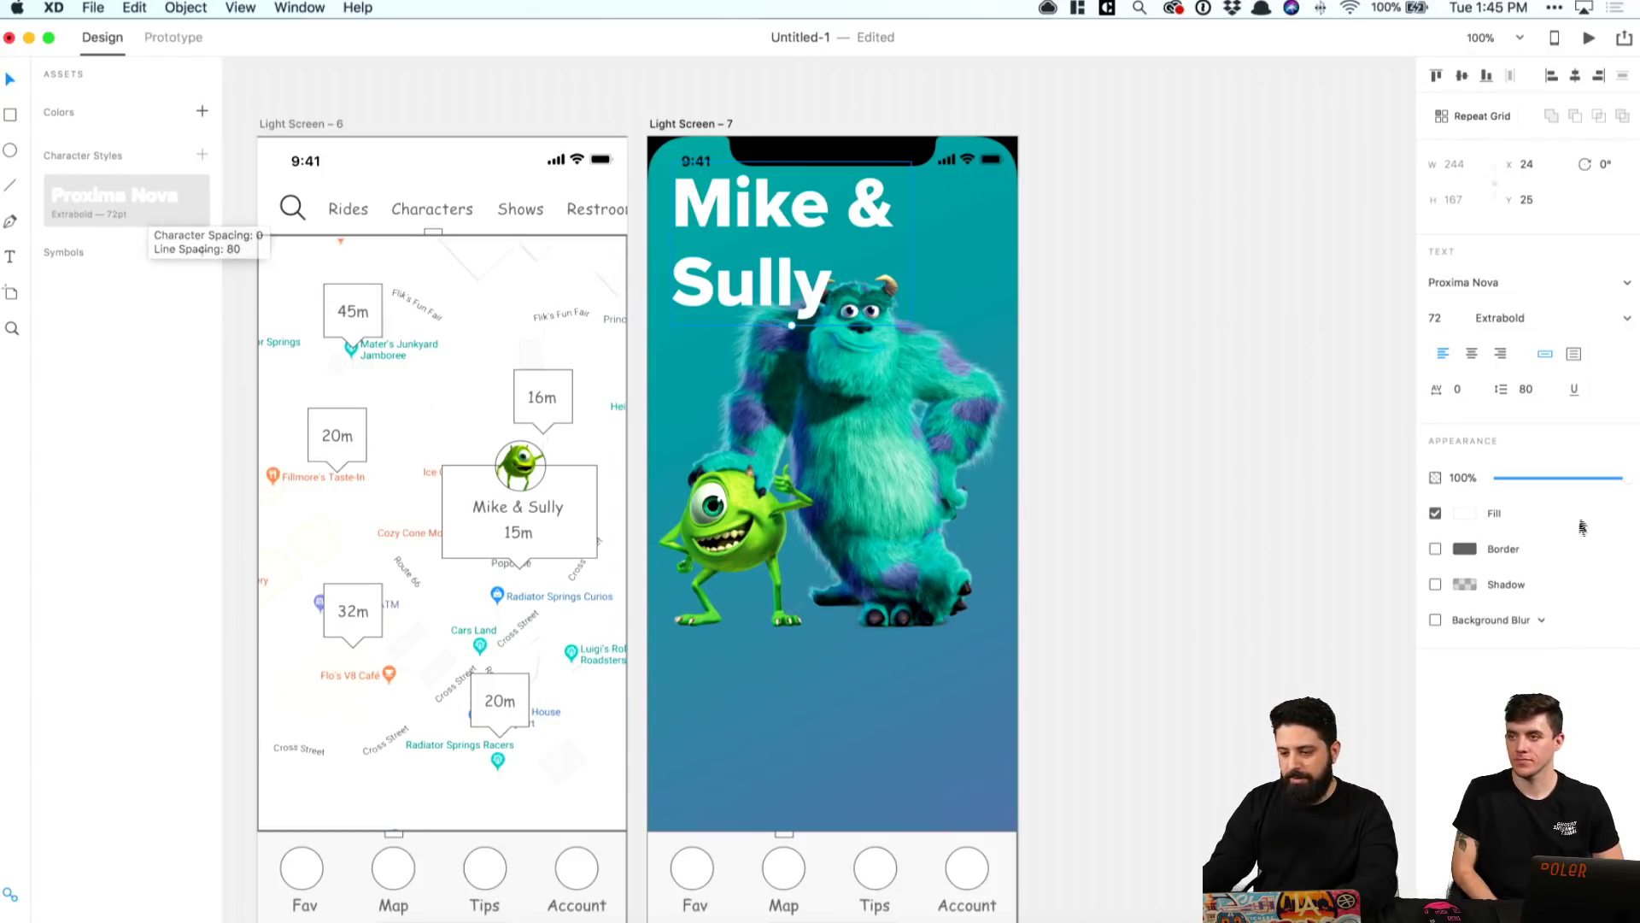
mouse_move(1621, 478)
left_mouse_down()
mouse_move(1538, 490)
mouse_move(1627, 477)
left_mouse_up()
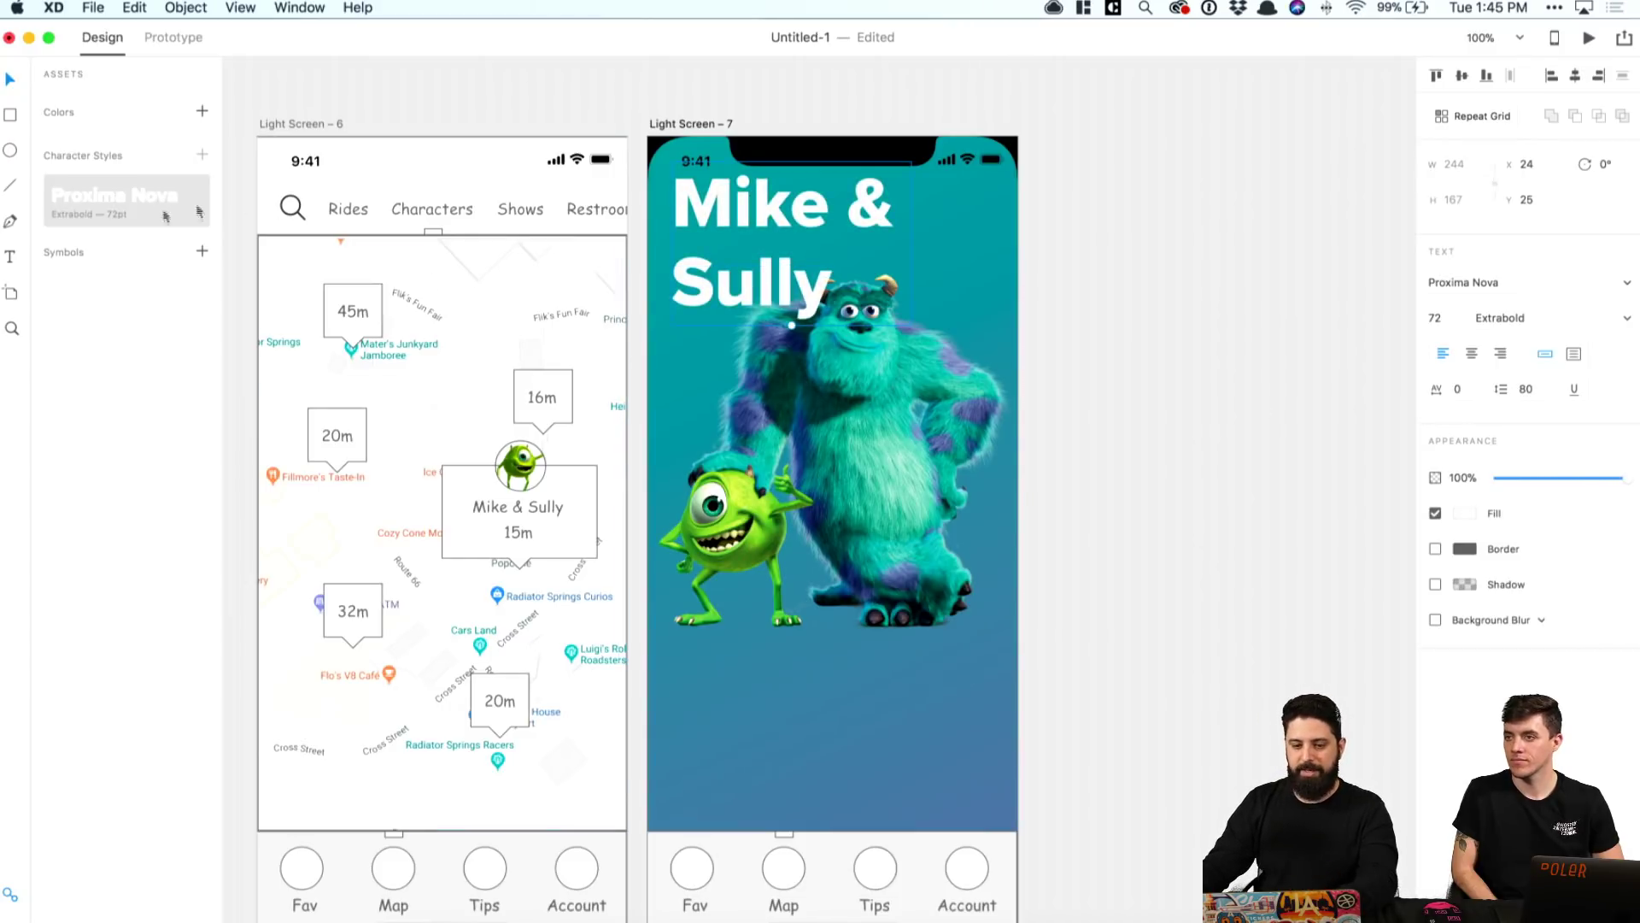
Step: Stack the monster inc image in front of the title and move both down together so the title sits at Y 50
left_click(11, 891)
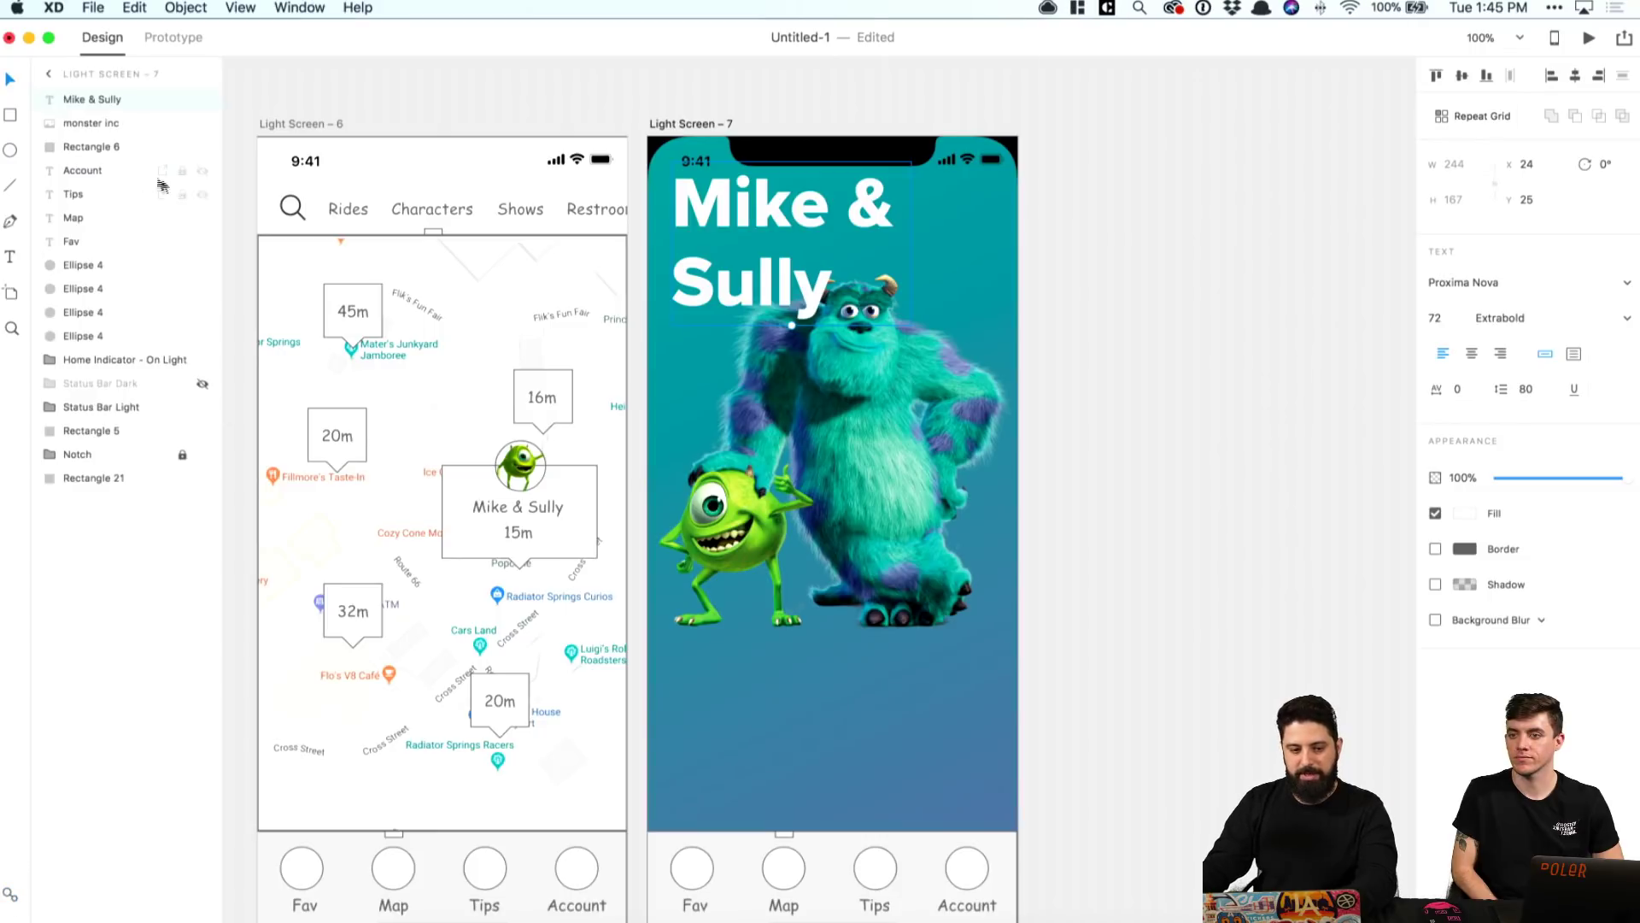
left_click_drag(107, 101, 104, 135)
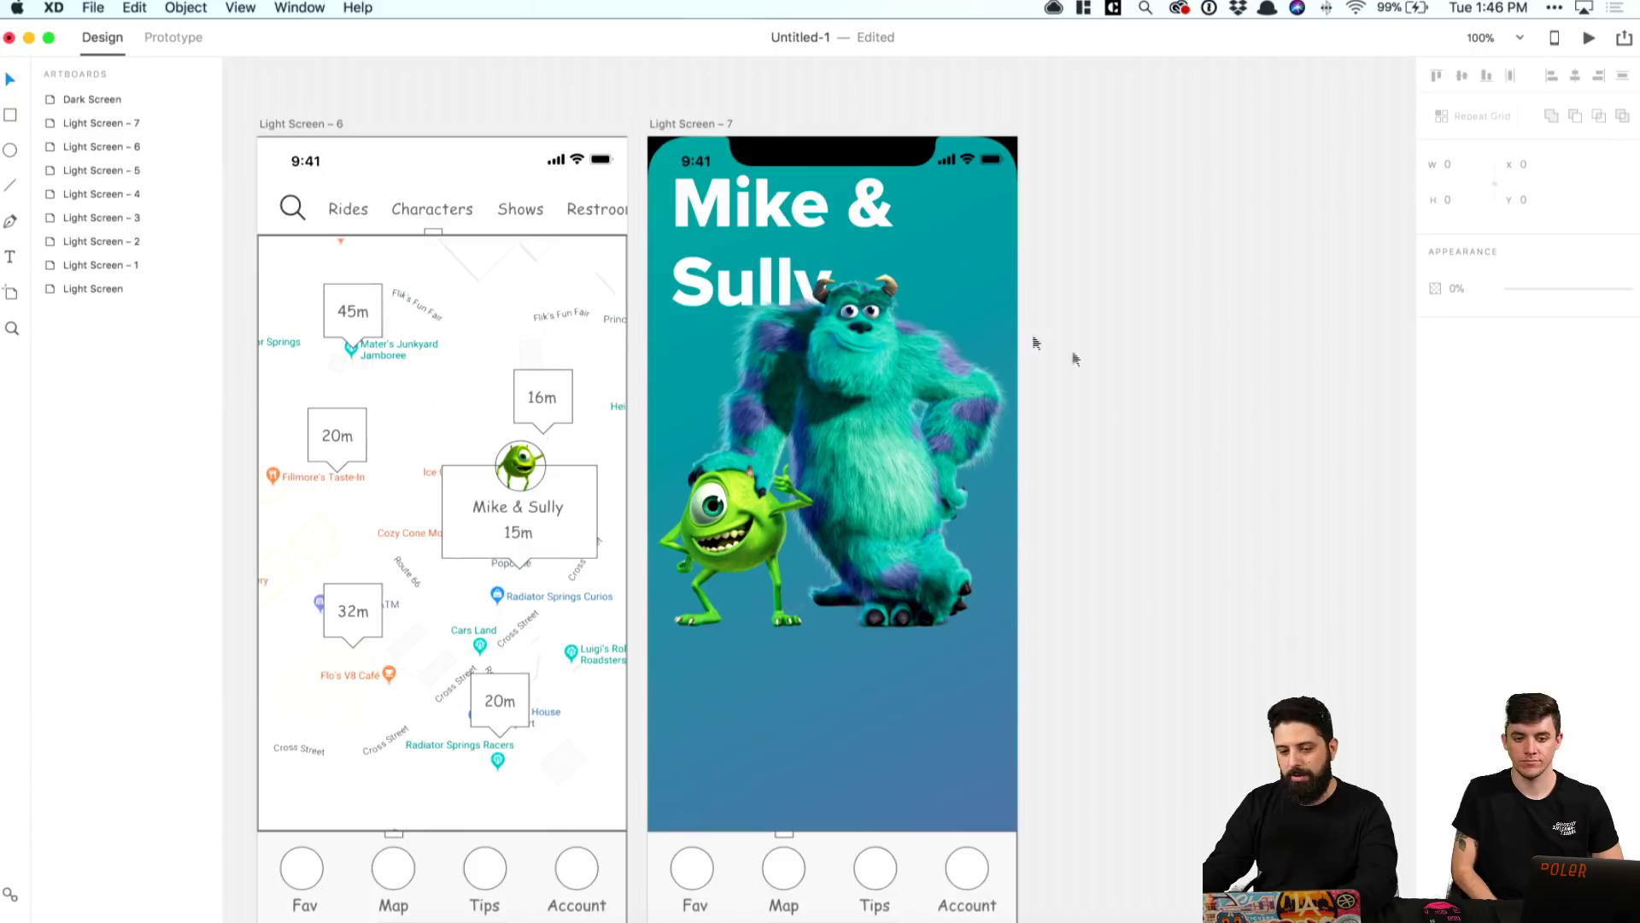
left_click(874, 397, "shift")
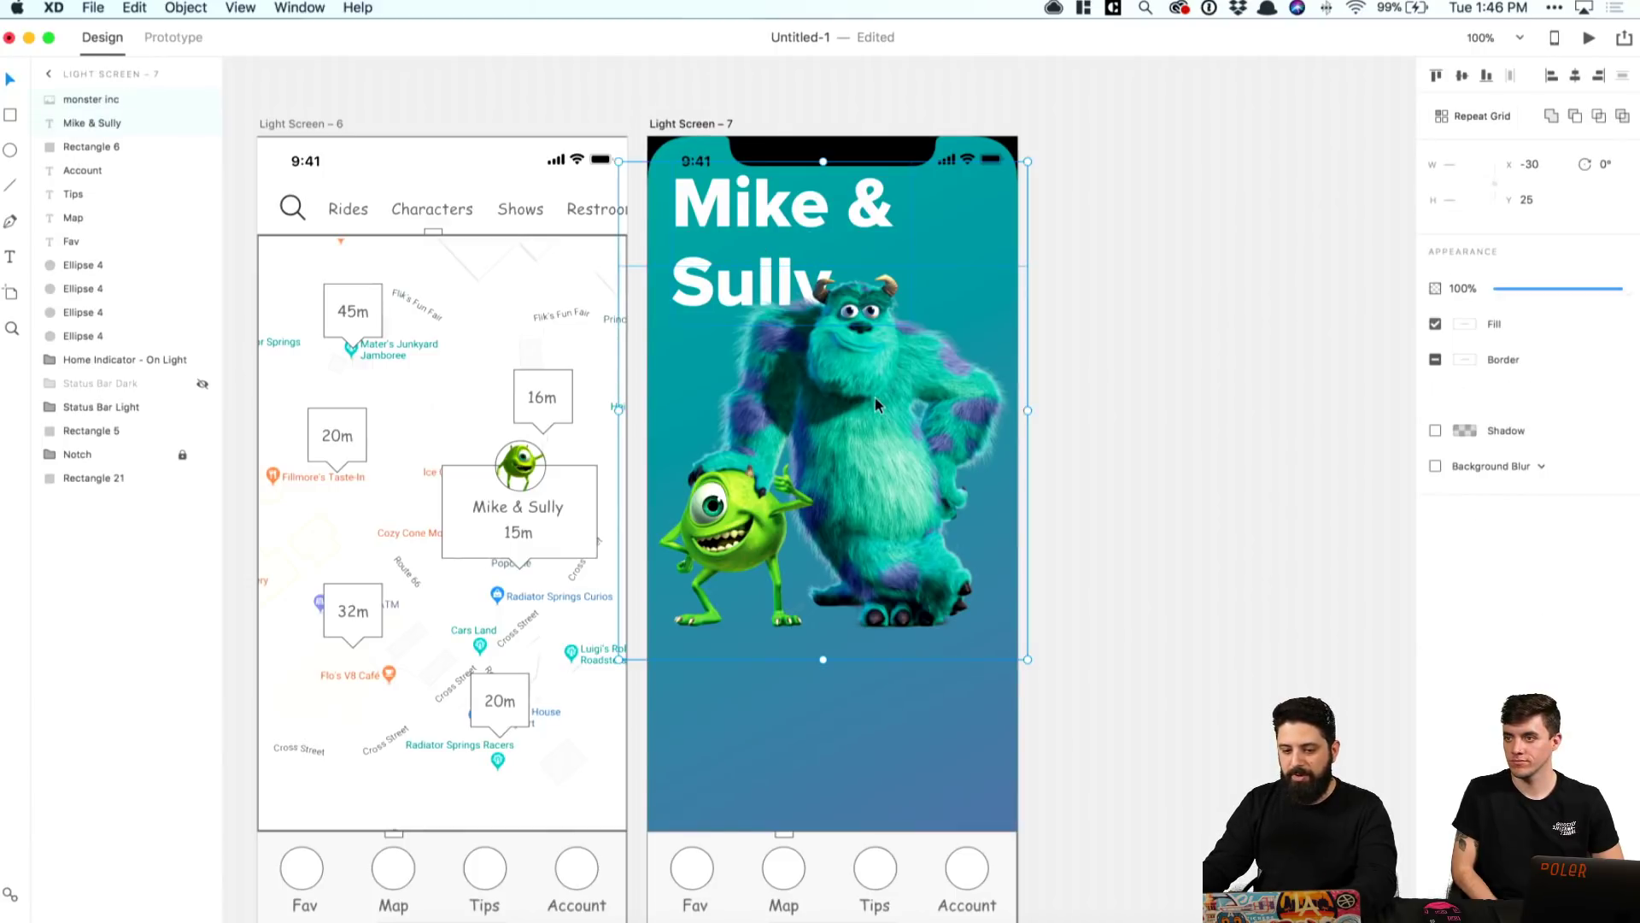
left_click_drag(875, 398, 875, 422)
left_click(1120, 402)
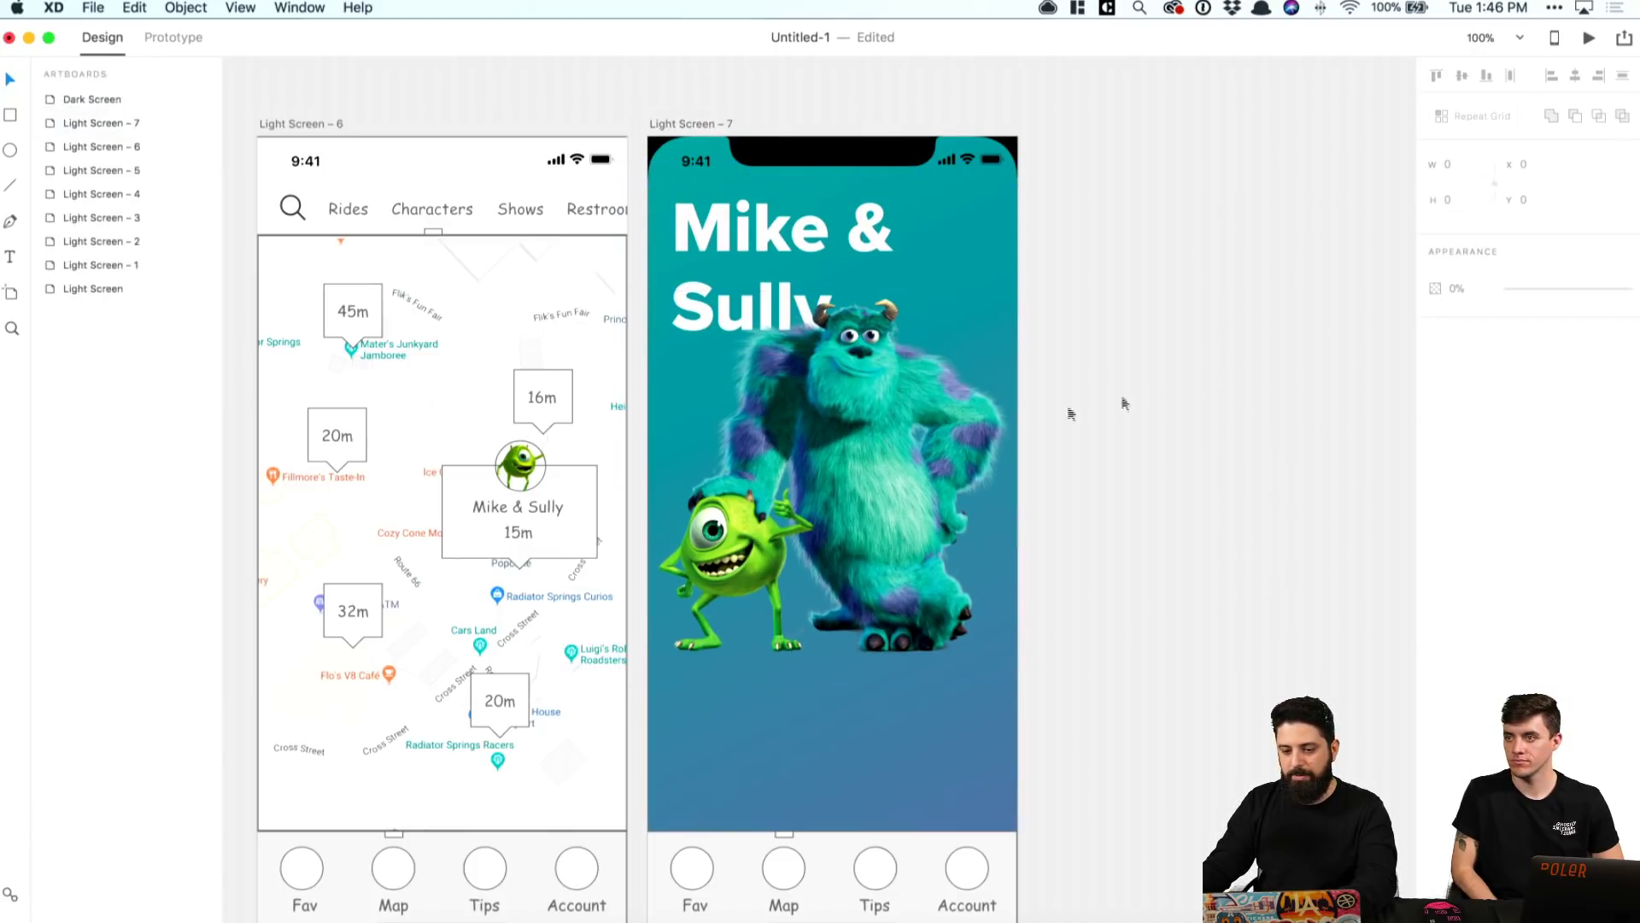
left_click(919, 432)
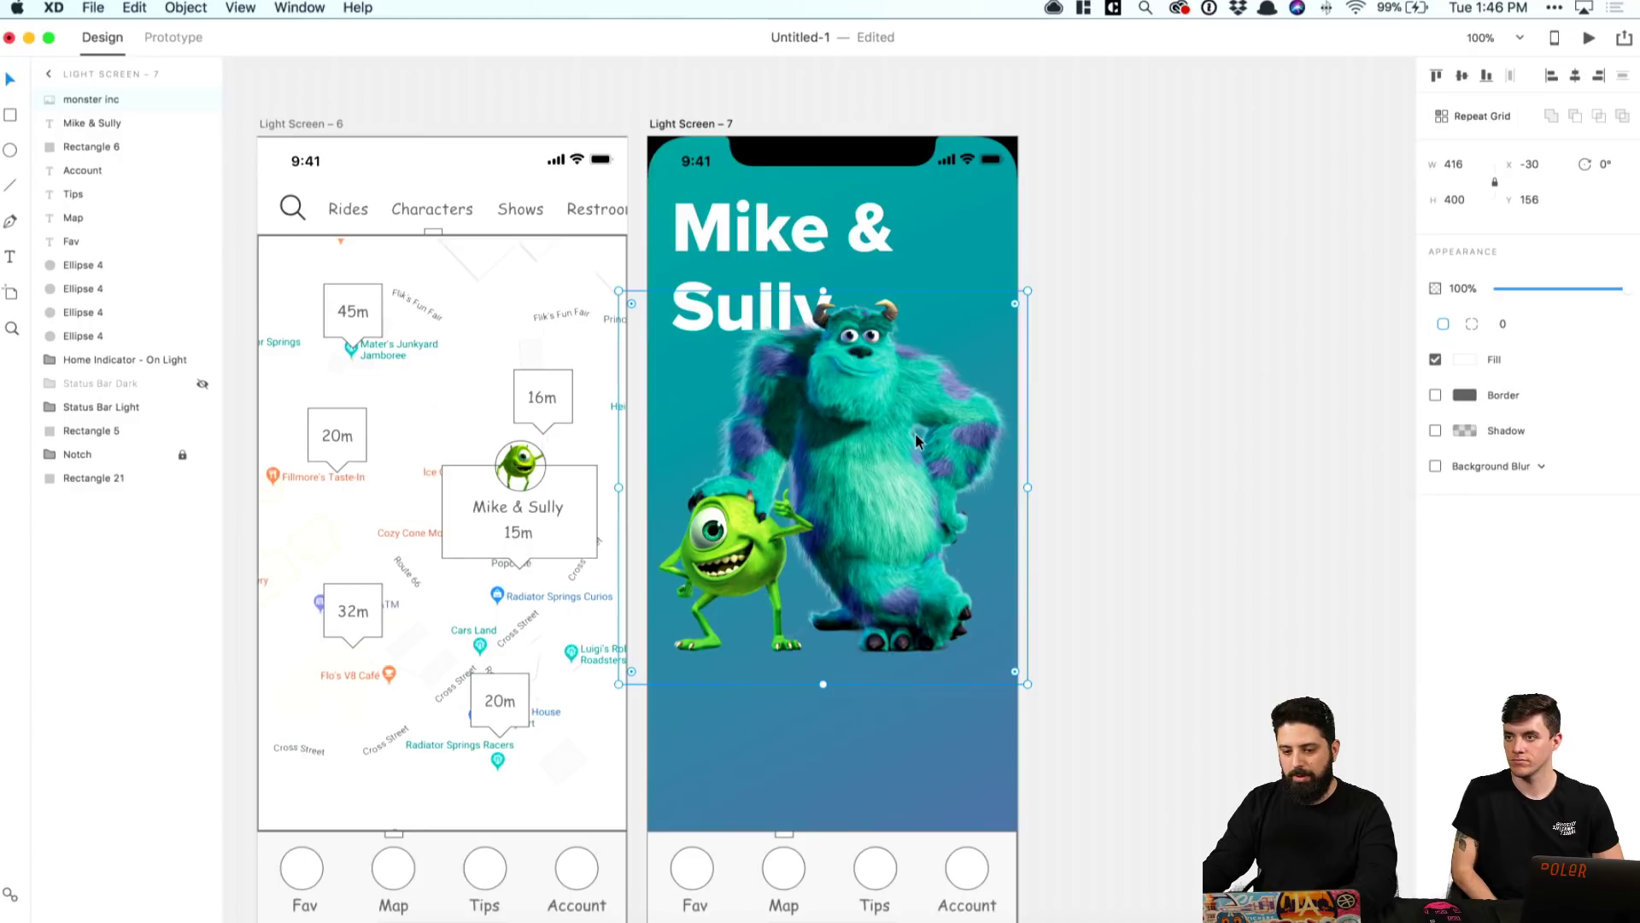
left_click(1253, 278)
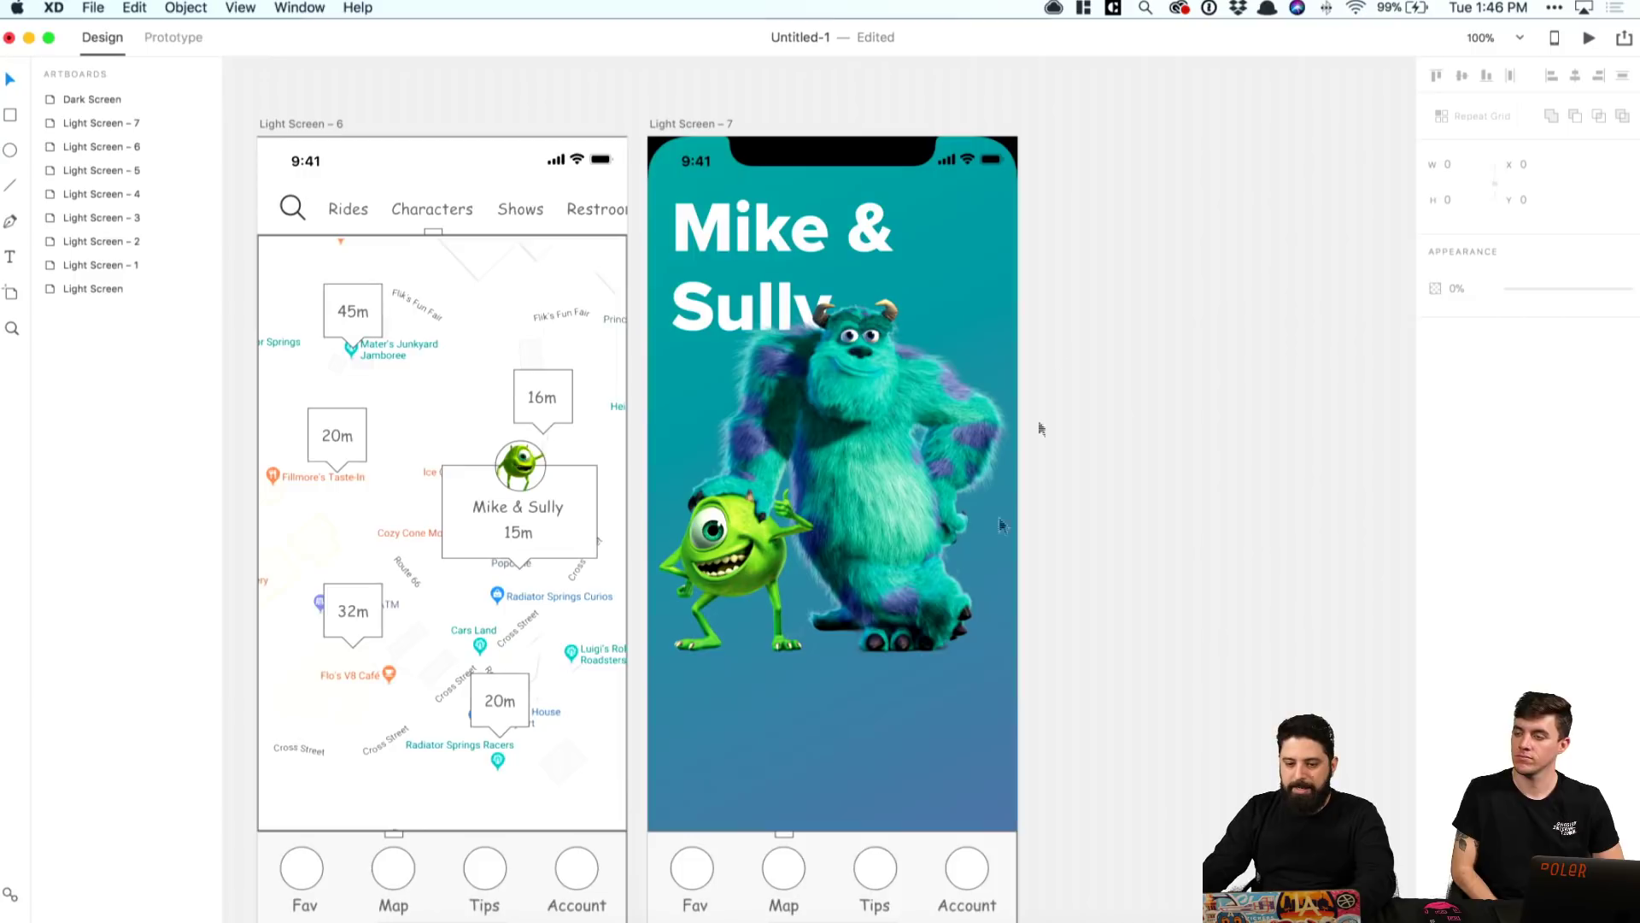
Step: Delete the tab bar background with its Fav, Map, Tips and Account circles and labels from the Mike & Sully screen
scroll(740, 851, "down", 2)
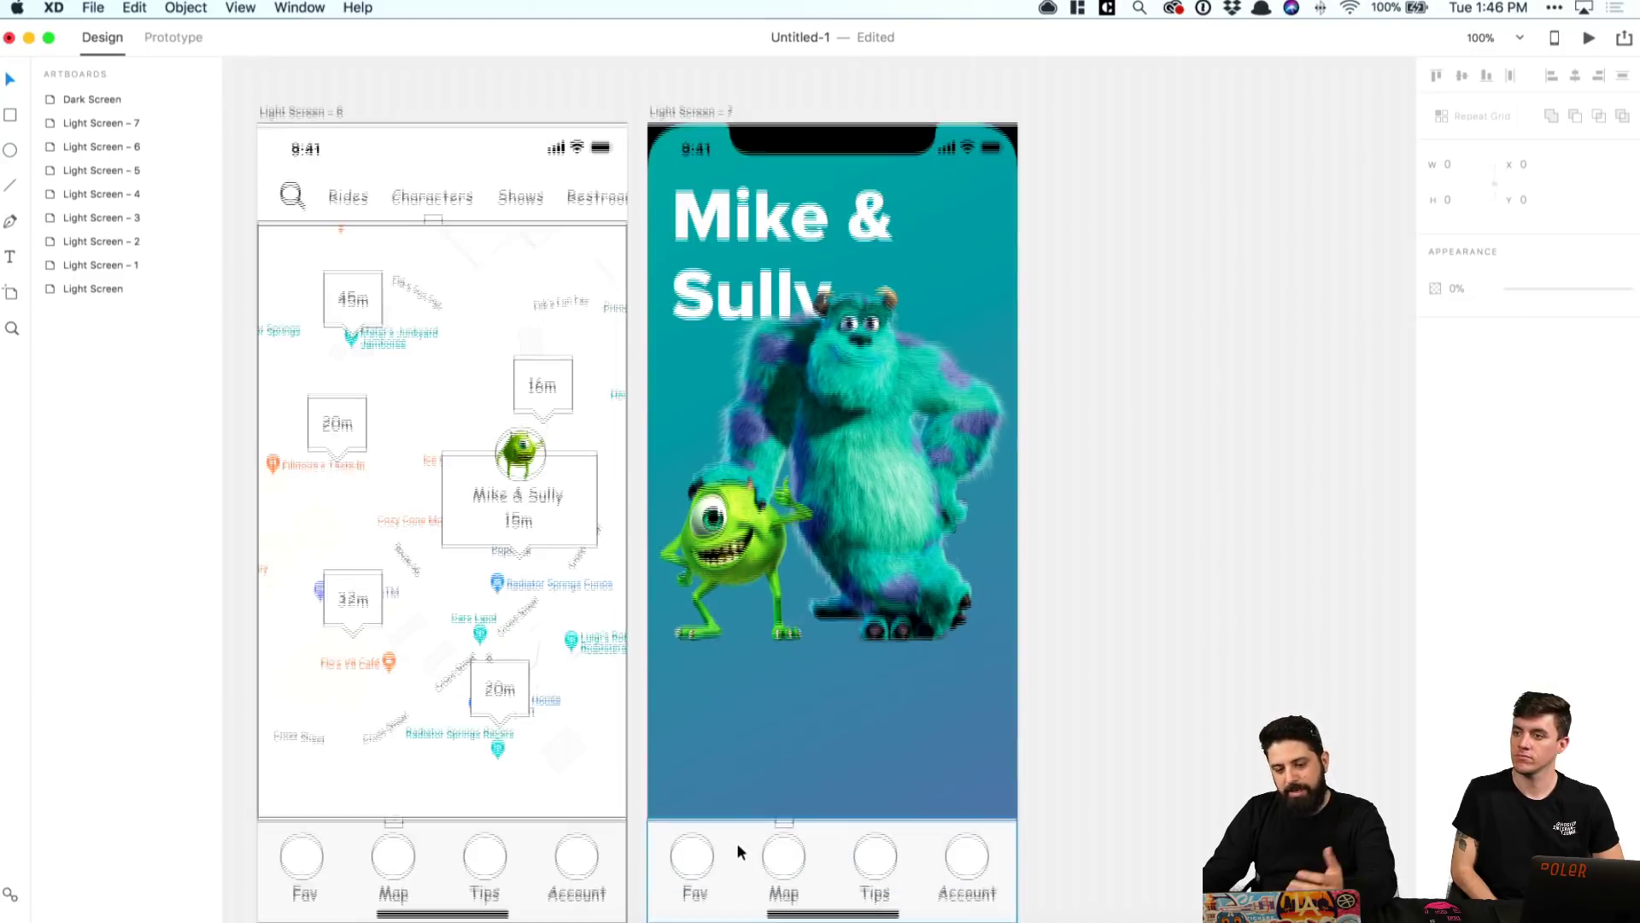
scroll(736, 842, "down", 3)
left_click(699, 813)
left_click(697, 837, "shift")
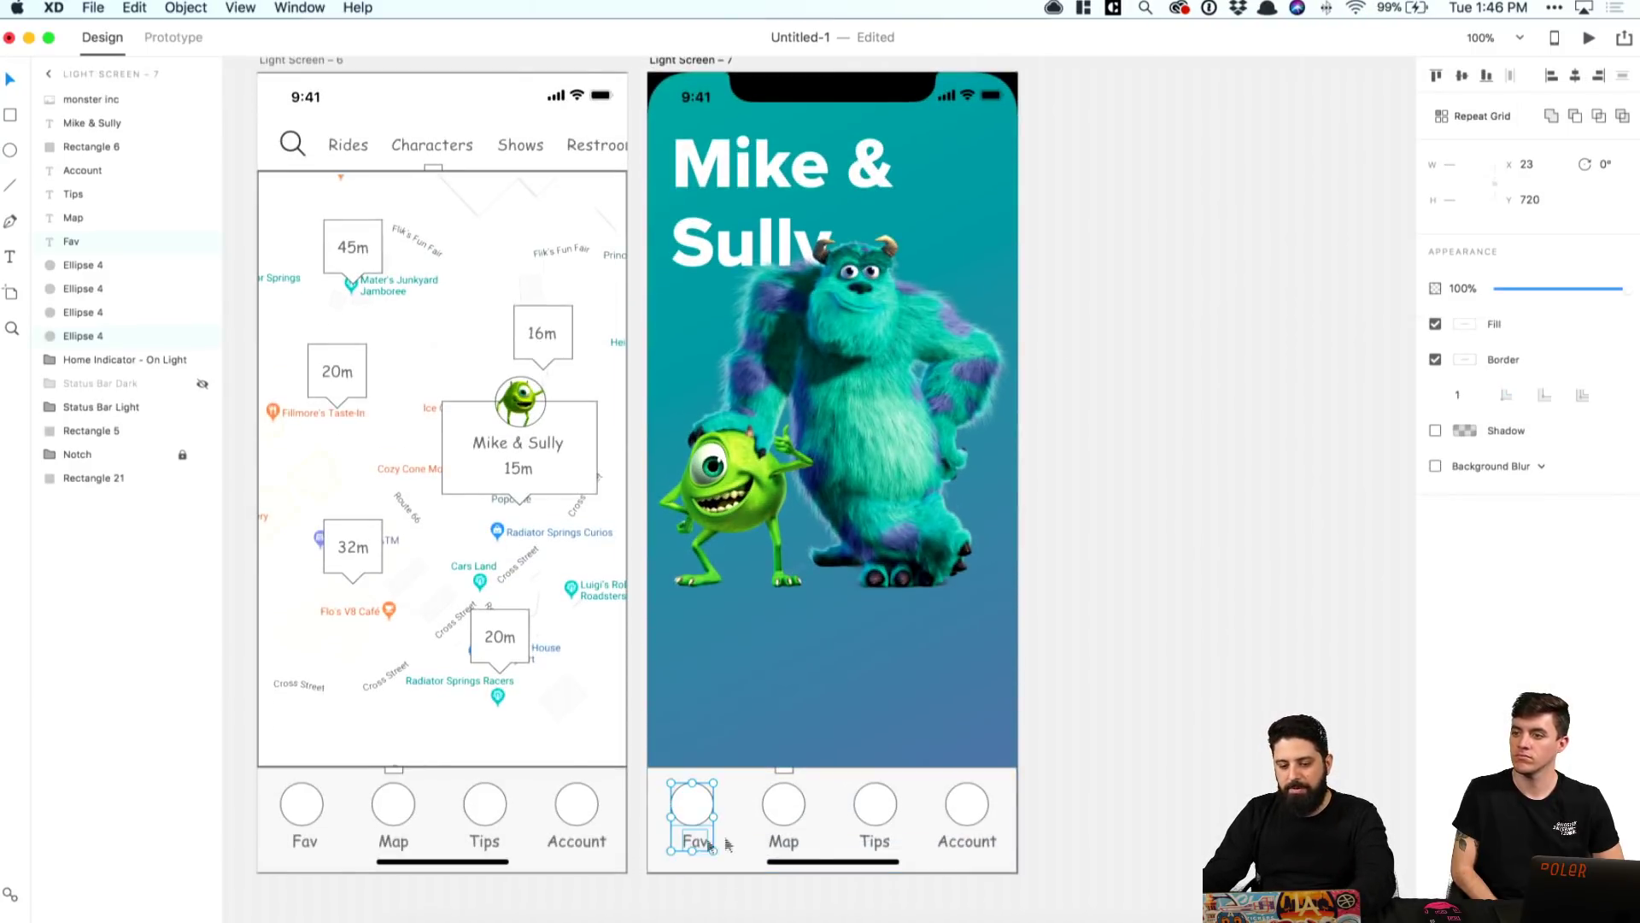
left_click_drag(1165, 737, 696, 836)
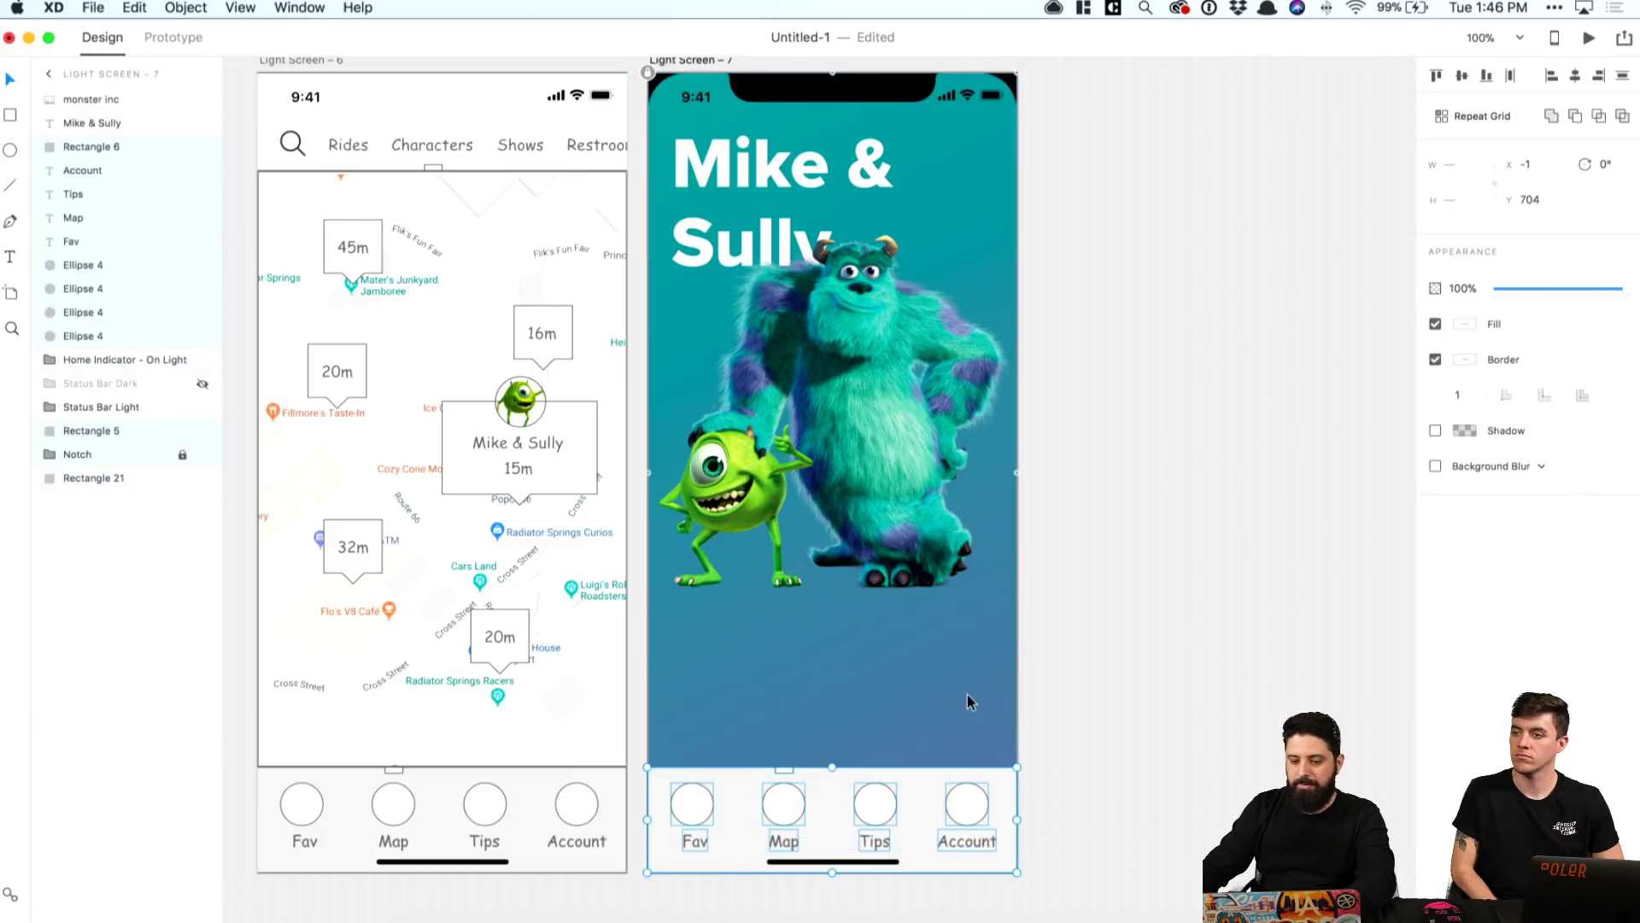
key("Delete")
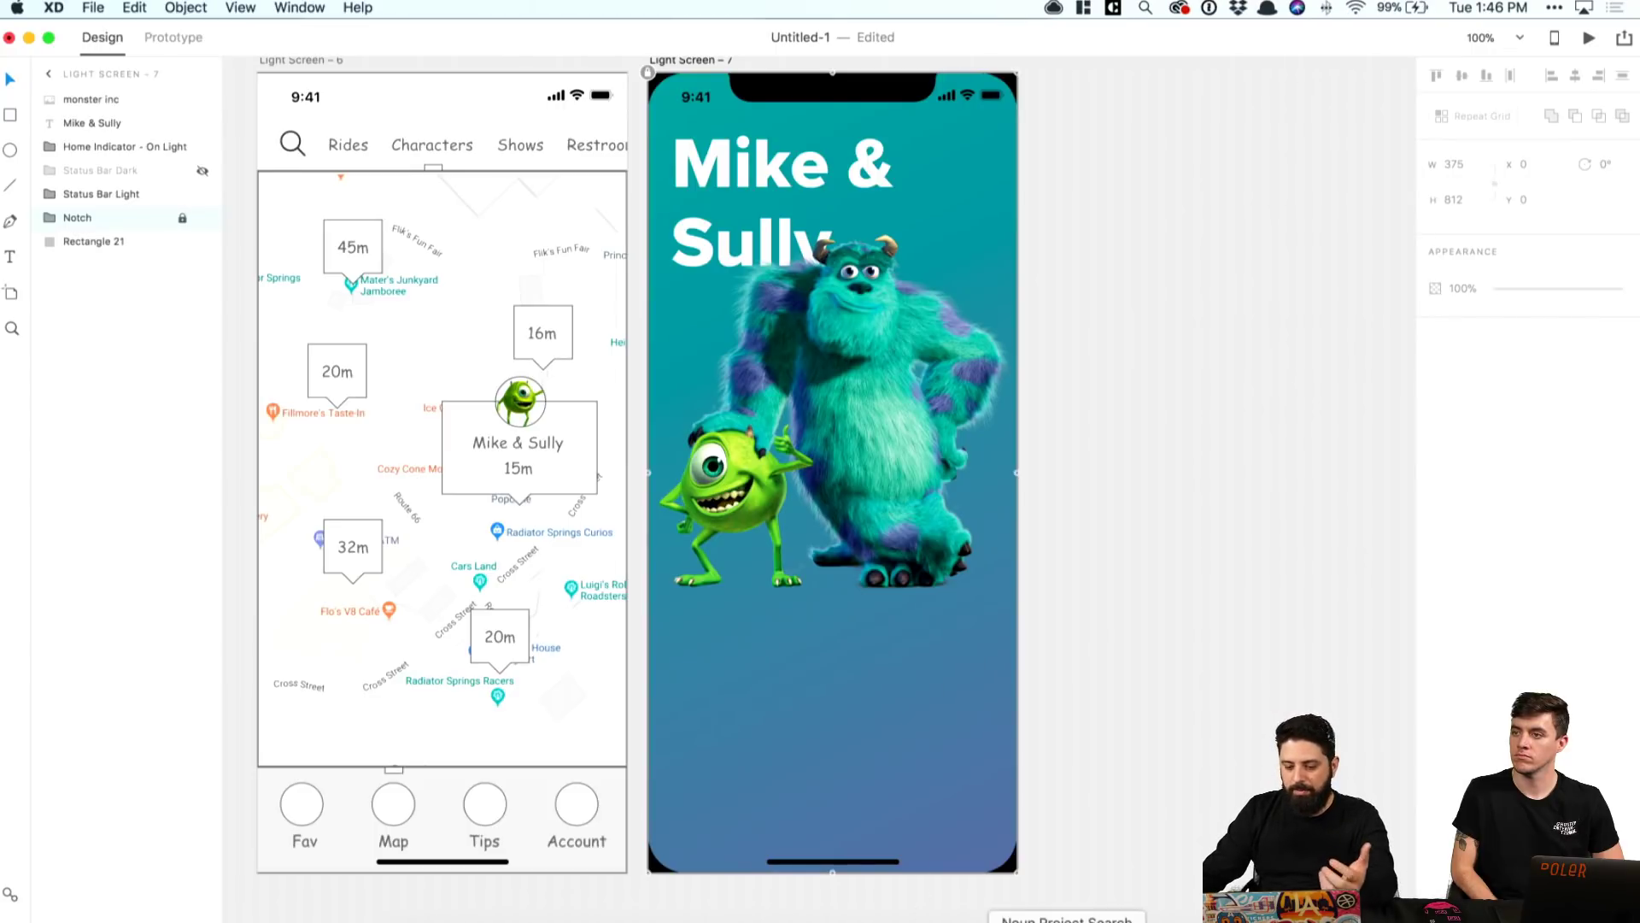
Step: Switch to iA Writer and review the Characters section of the client notes for what the detail screen needs
key("super+Tab")
scroll(721, 586, "up", 5)
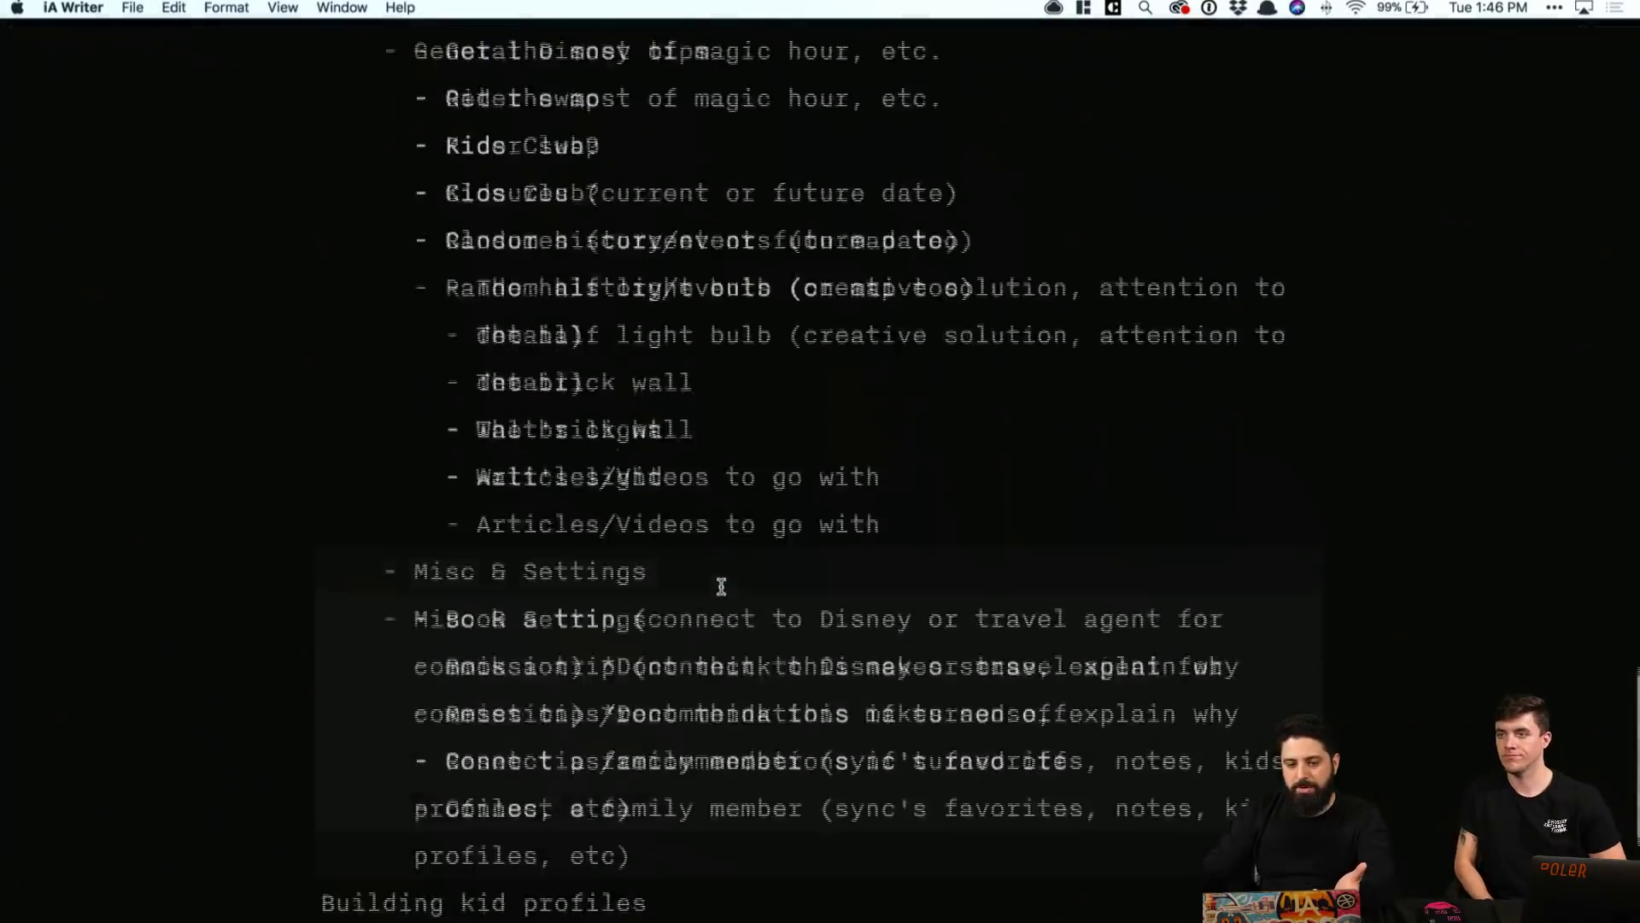
scroll(721, 586, "up", 15)
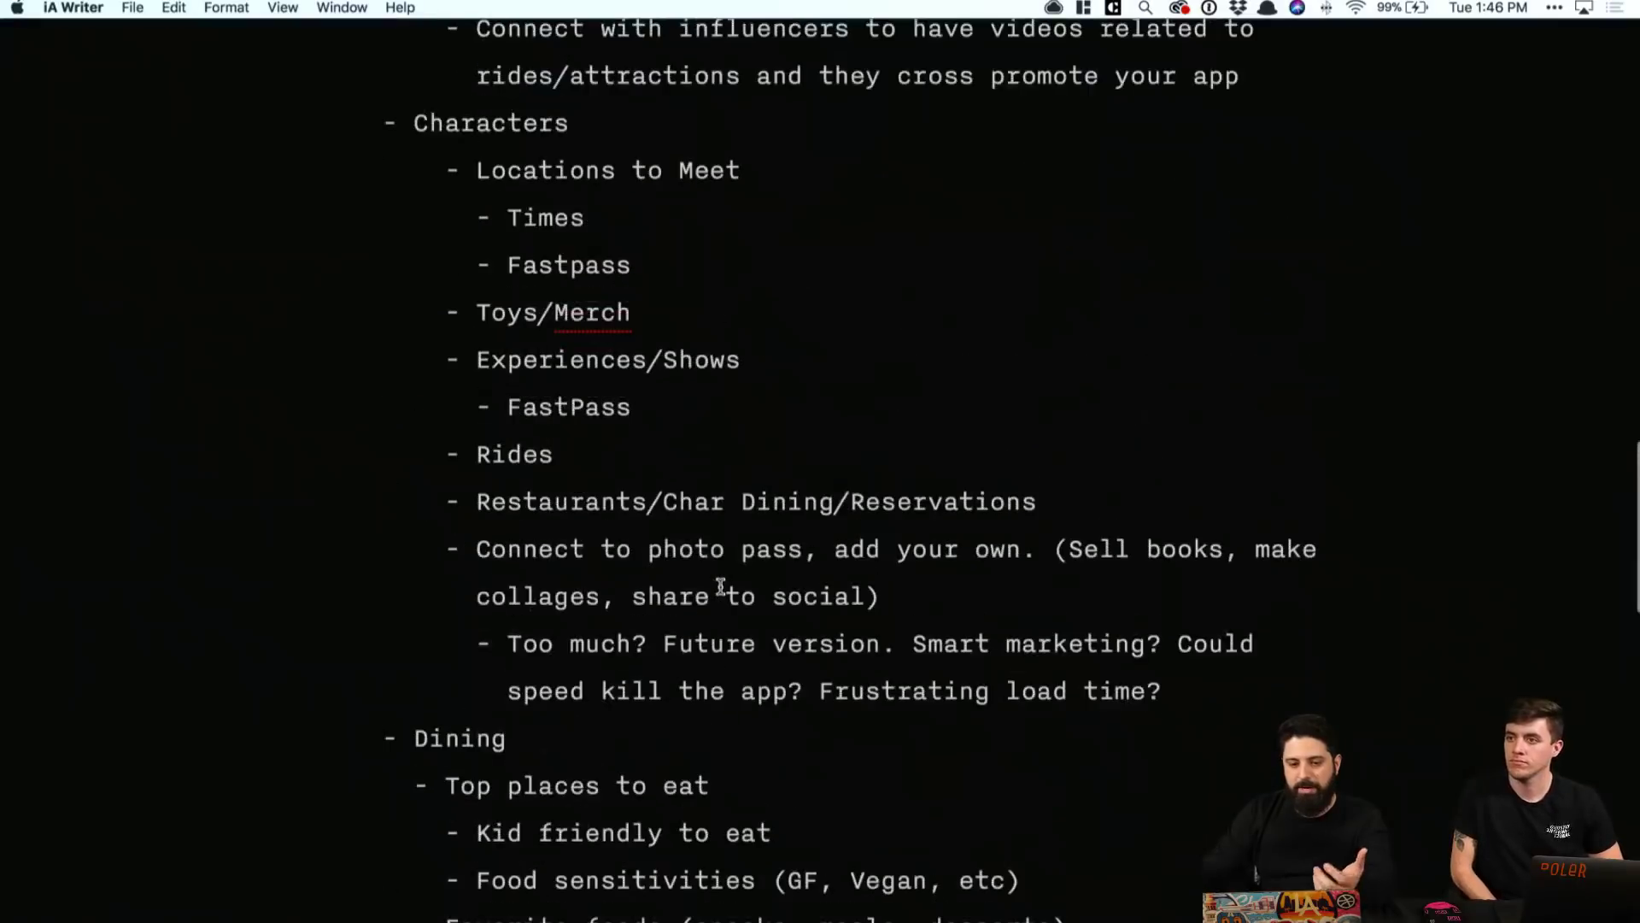
scroll(721, 586, "up", 3)
left_click(758, 475)
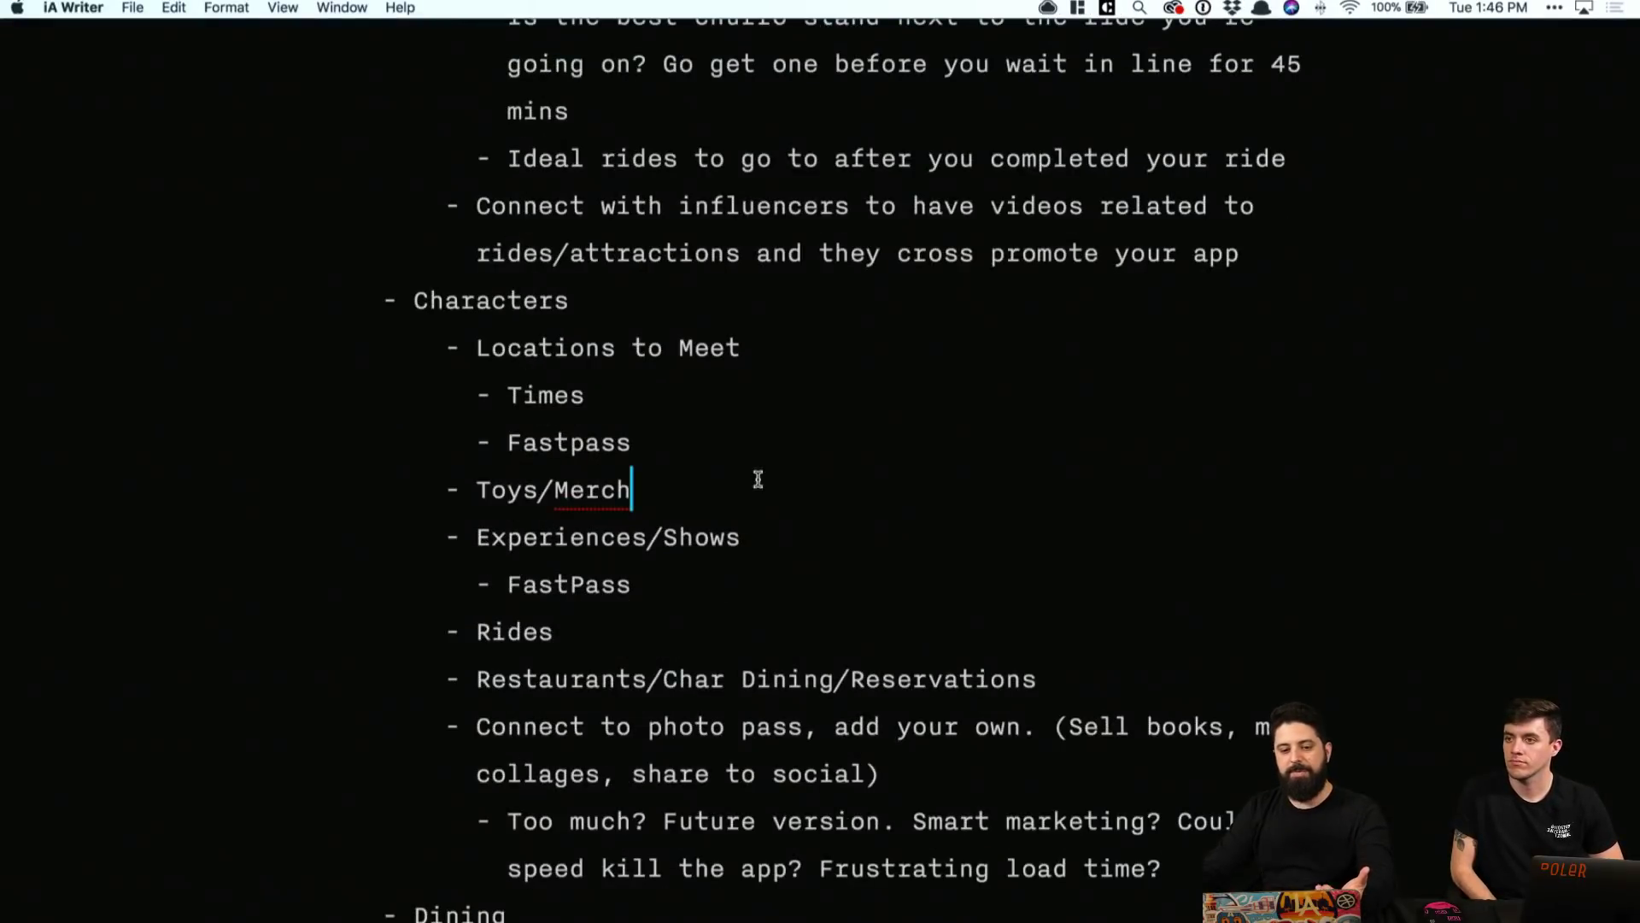
left_click(785, 345)
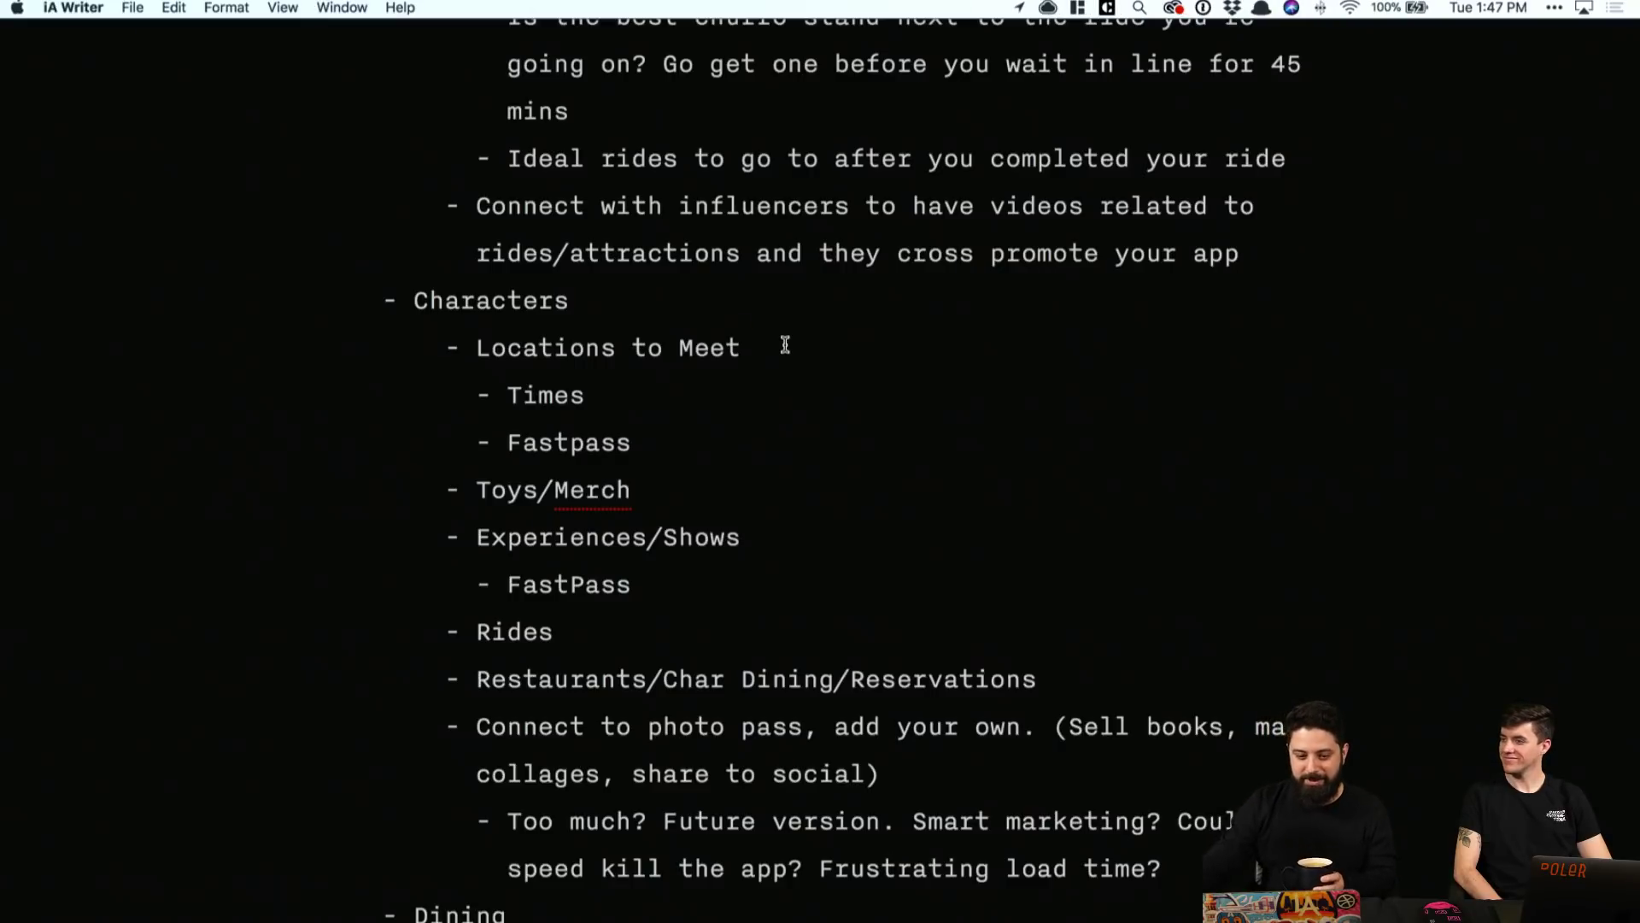
left_click(768, 436)
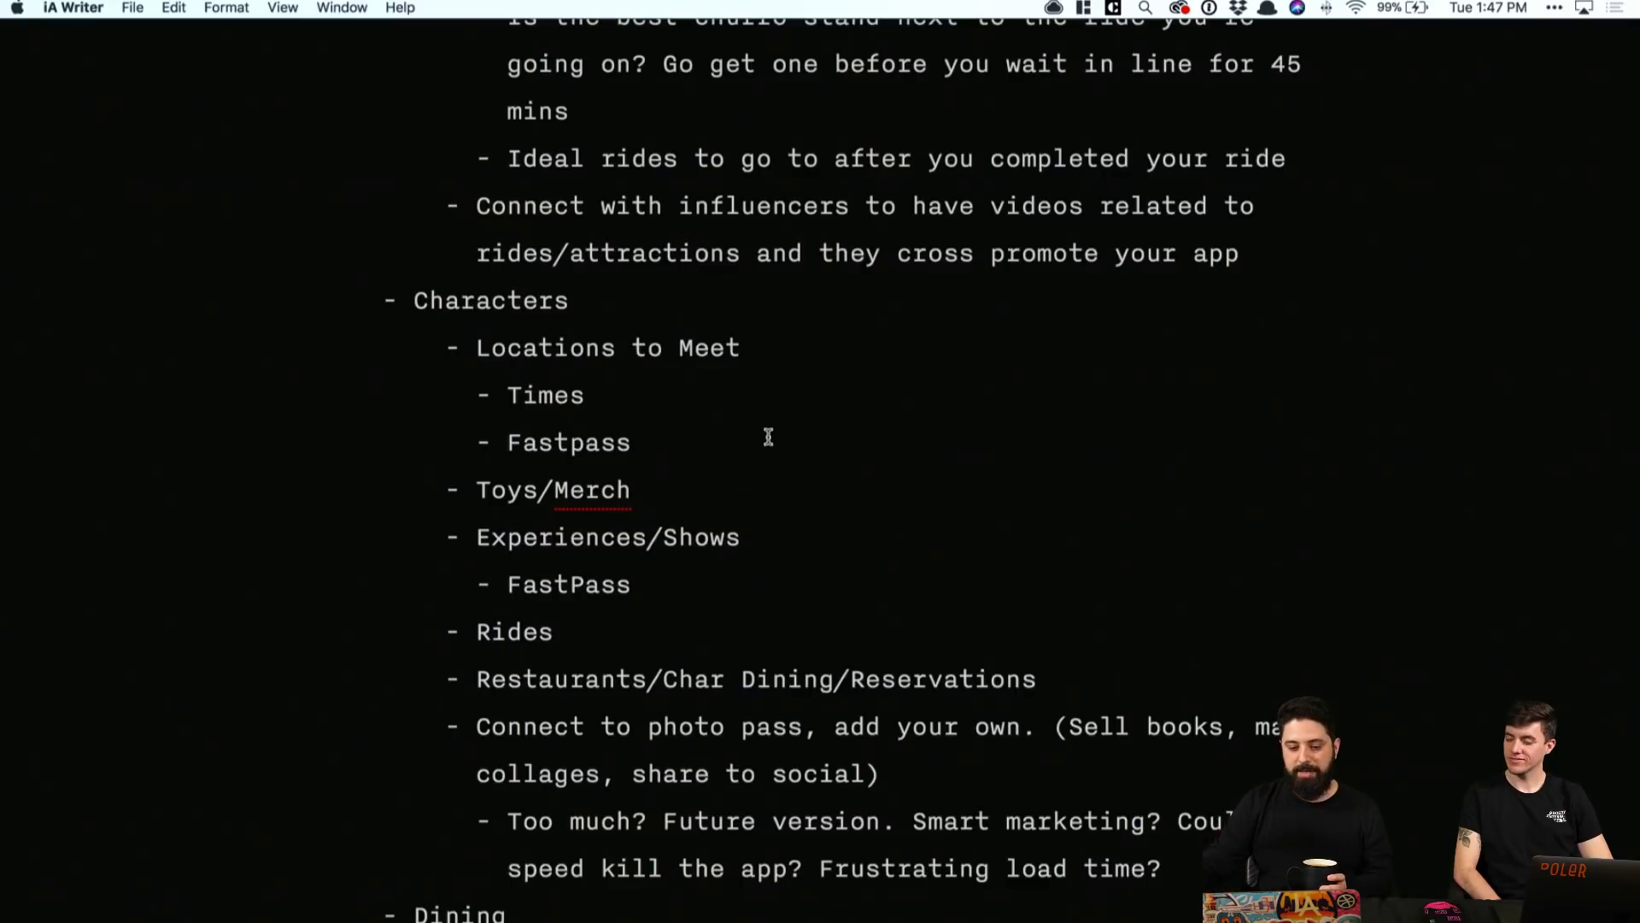
left_click(785, 535)
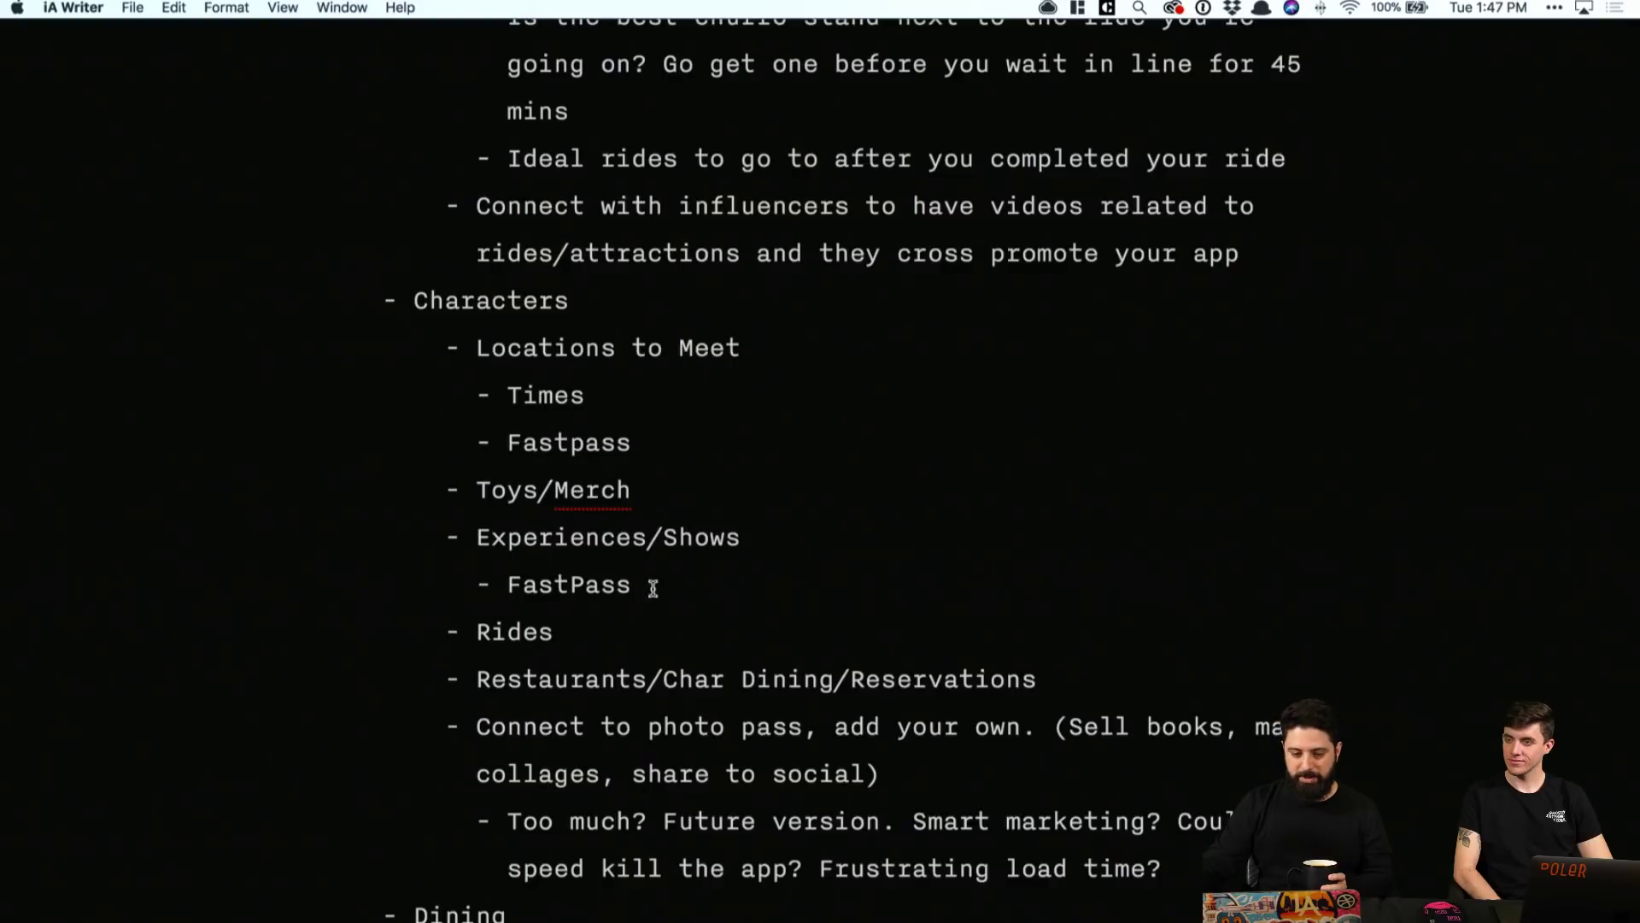
left_click(650, 632)
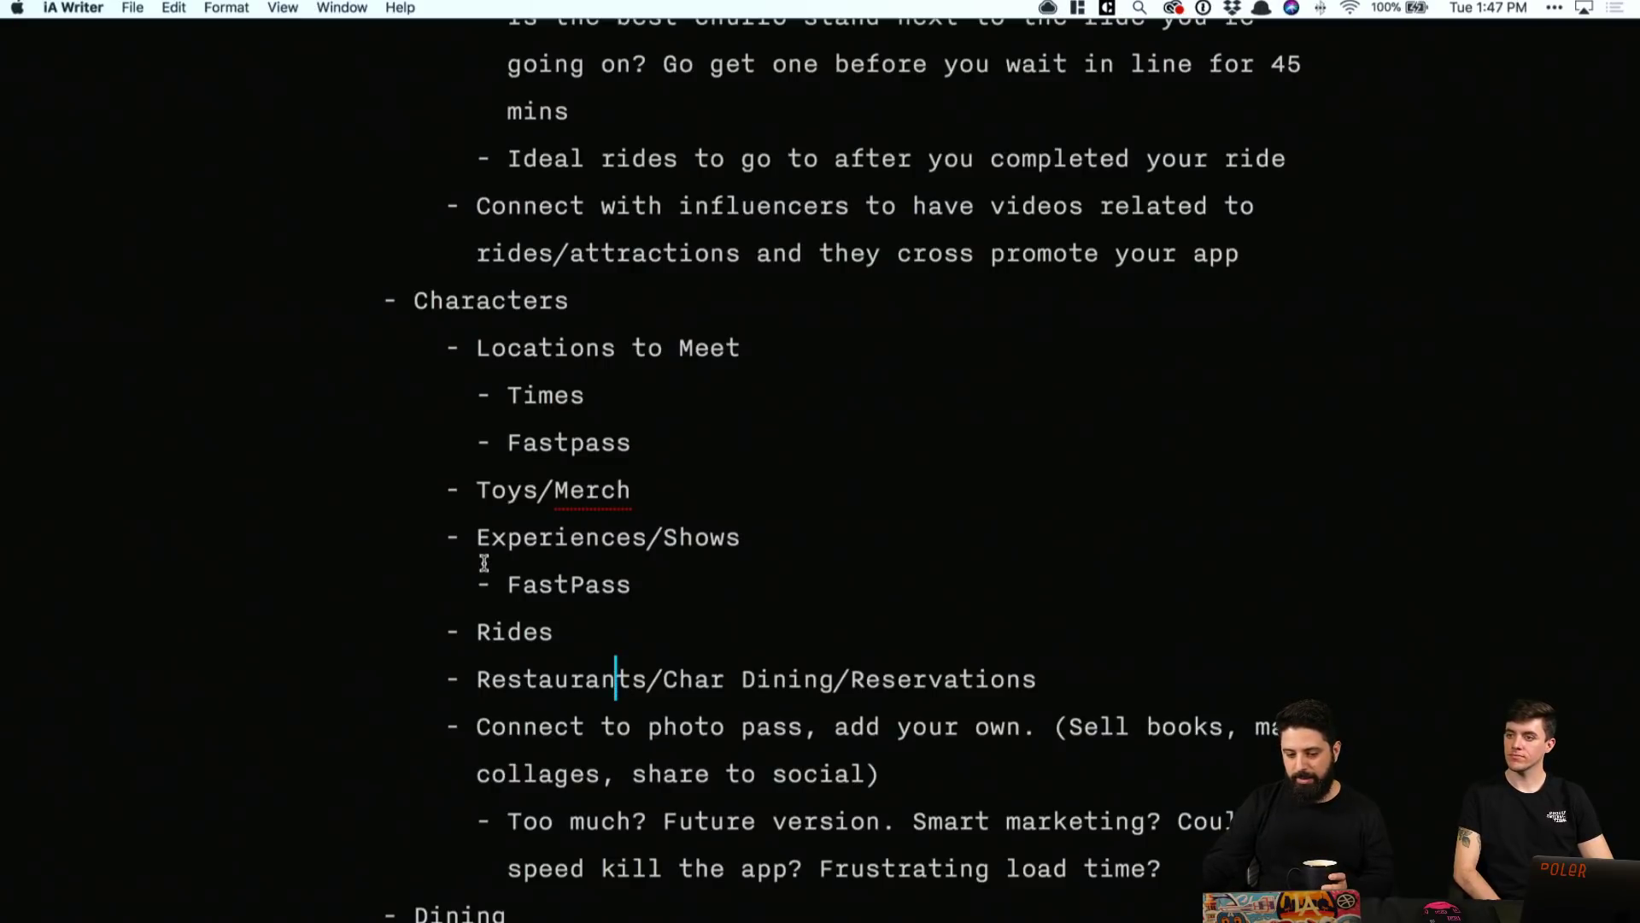
scroll(486, 561, "down", 1)
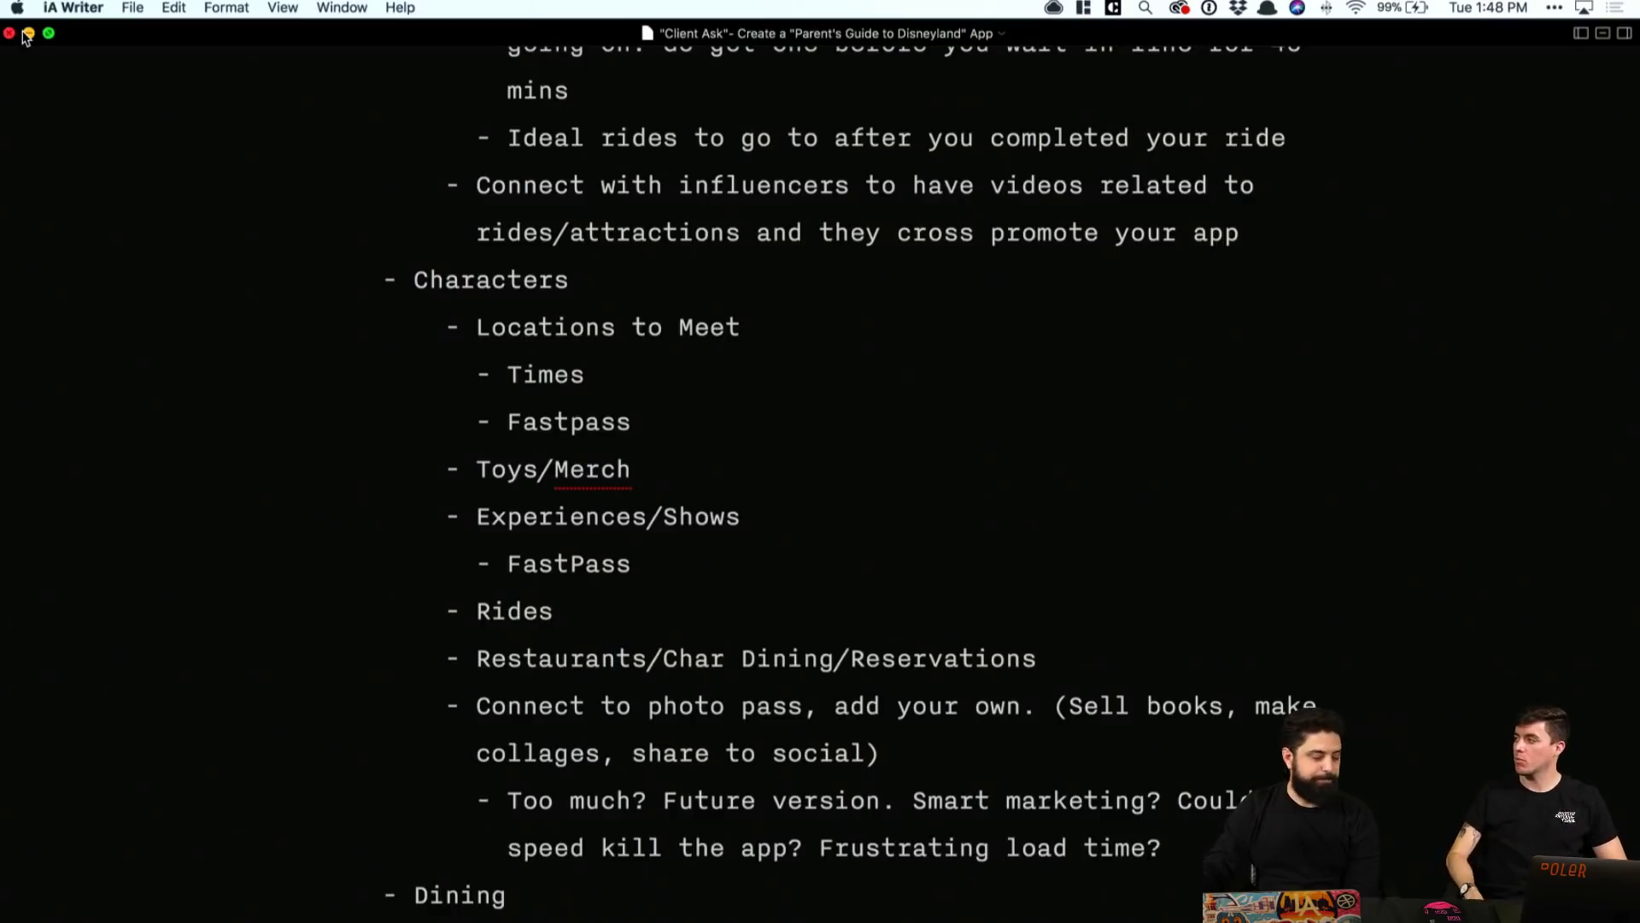
scroll(574, 213, "up", 1)
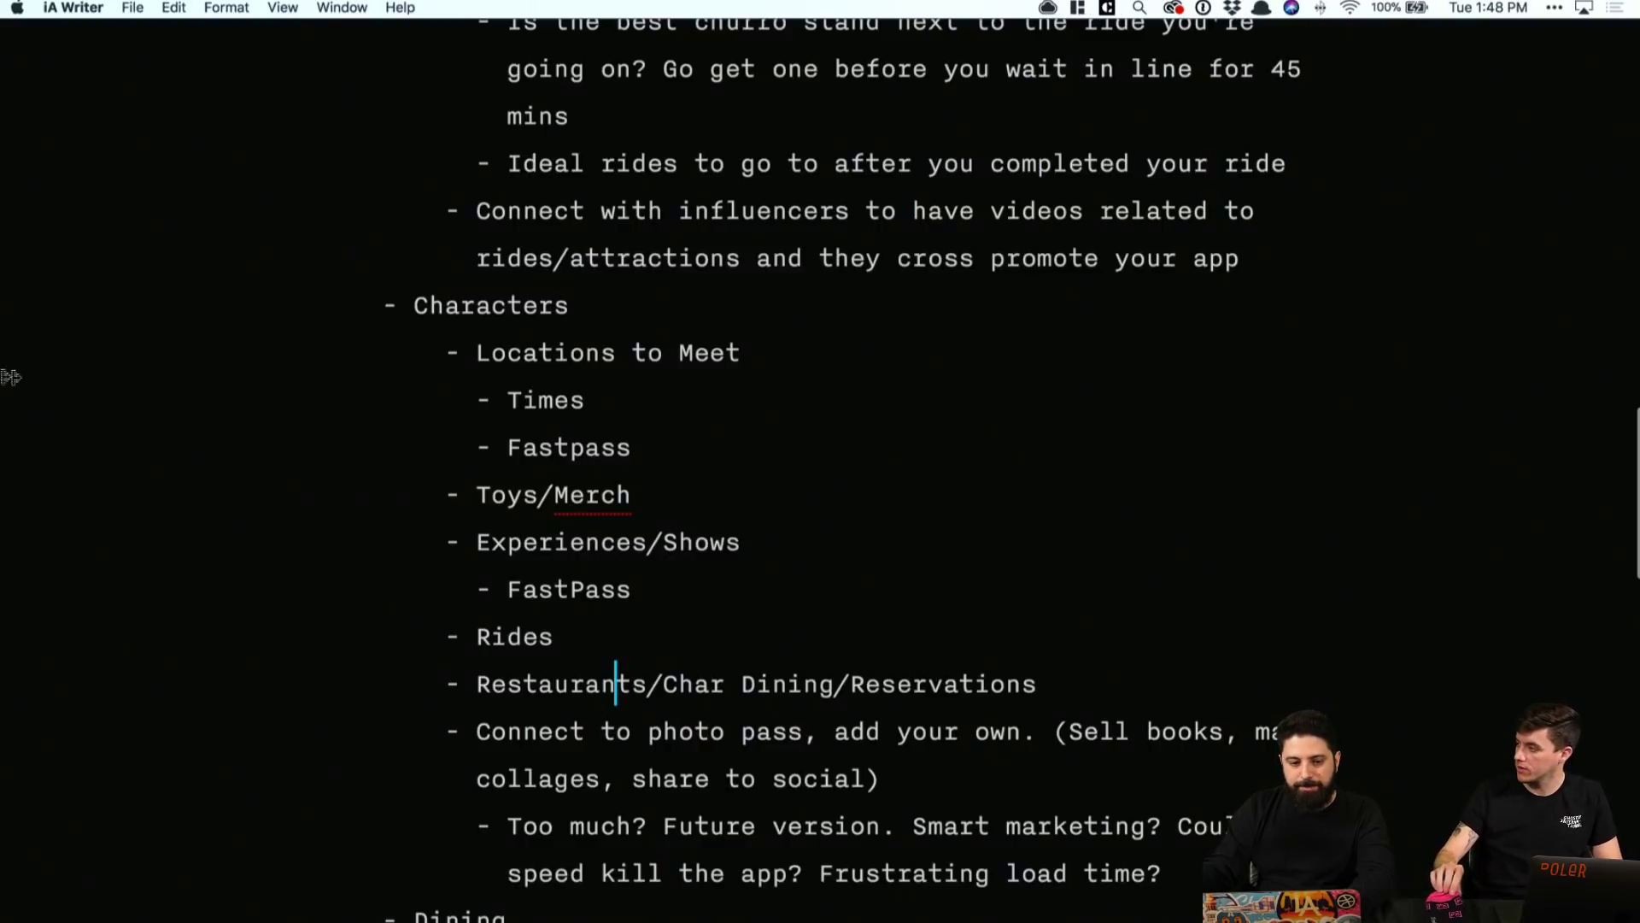
Step: Narrow the iA Writer notes window so it sits beside the XD artboard, with the Characters section in view
left_click_drag(10, 376, 878, 406)
key("super+1")
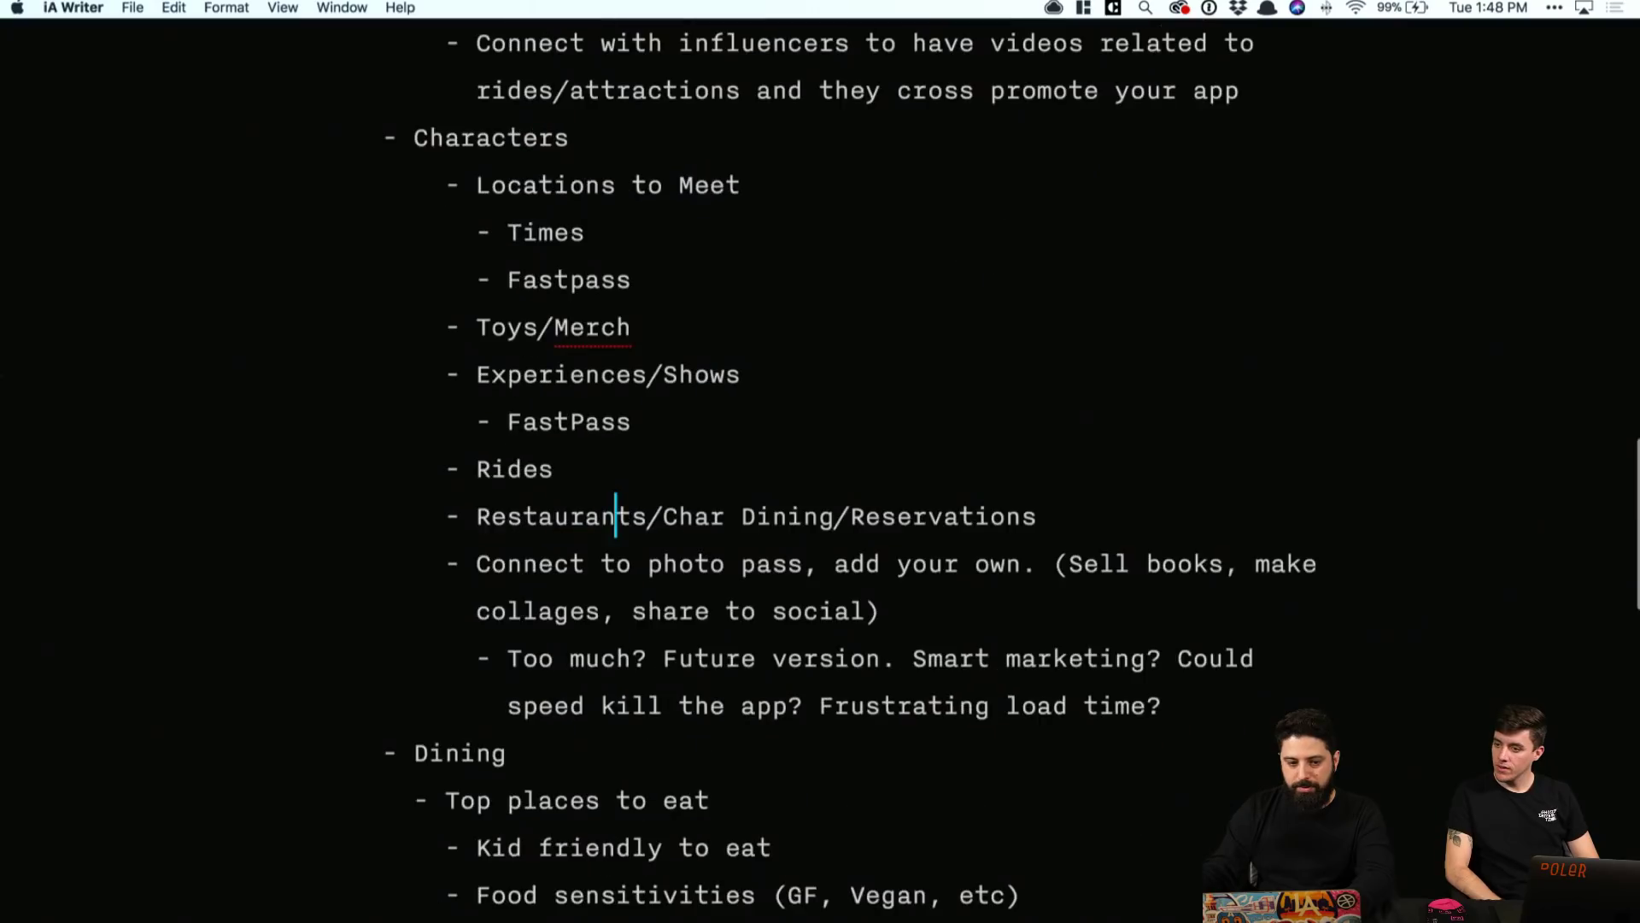
scroll(820, 478, "up", 10)
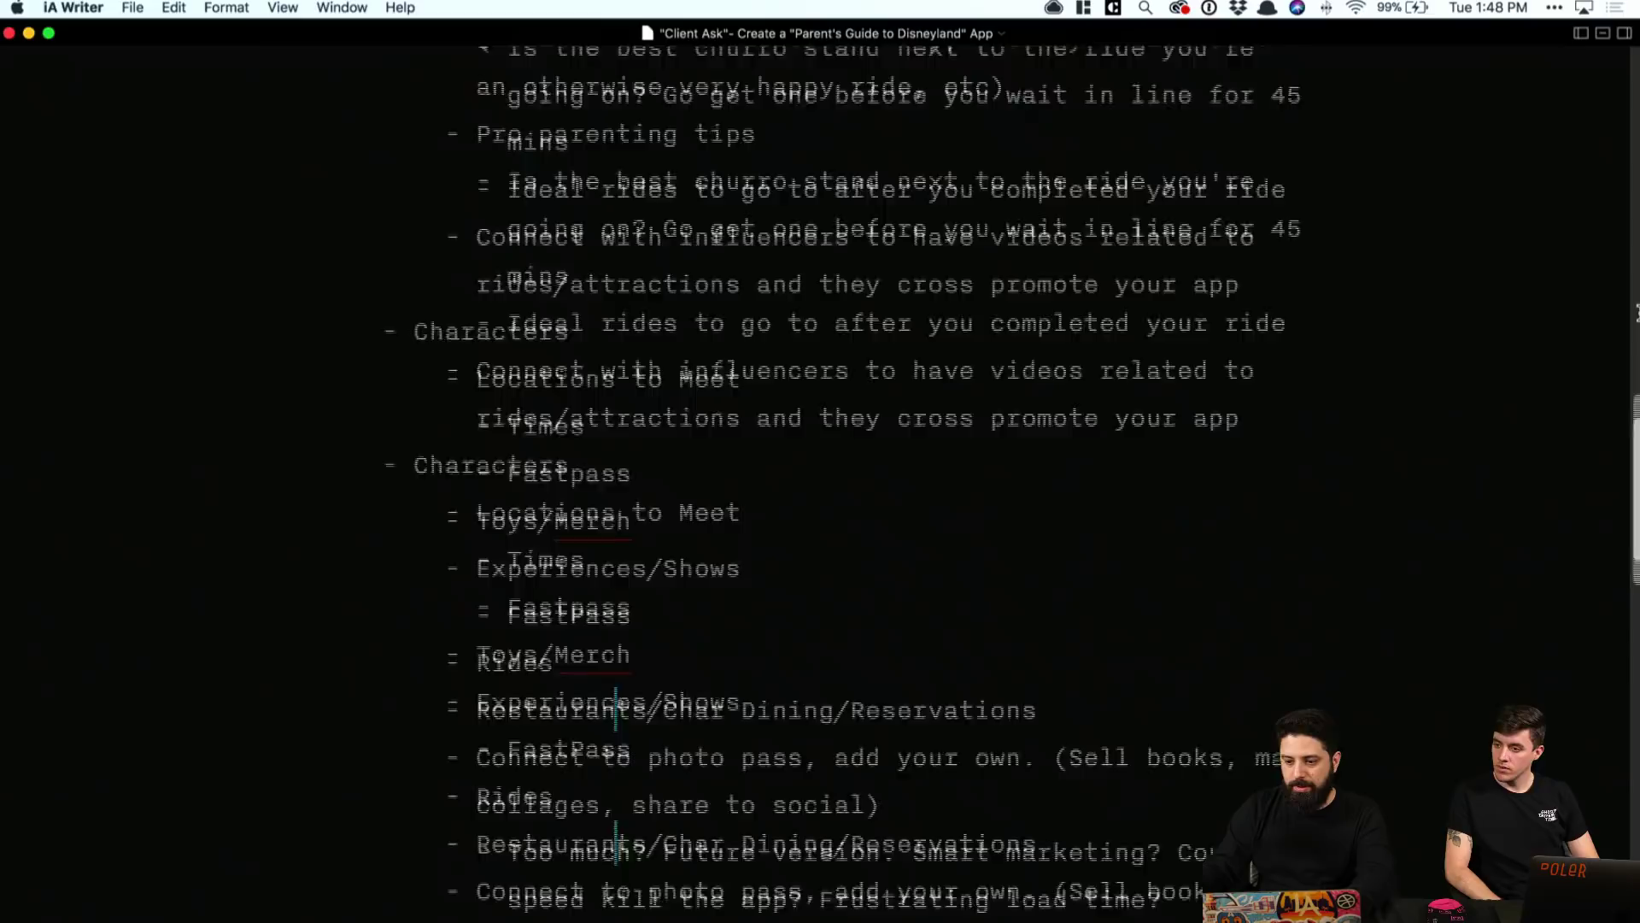
left_click_drag(1637, 320, 480, 357)
scroll(334, 384, "down", 8)
scroll(334, 384, "down", 5)
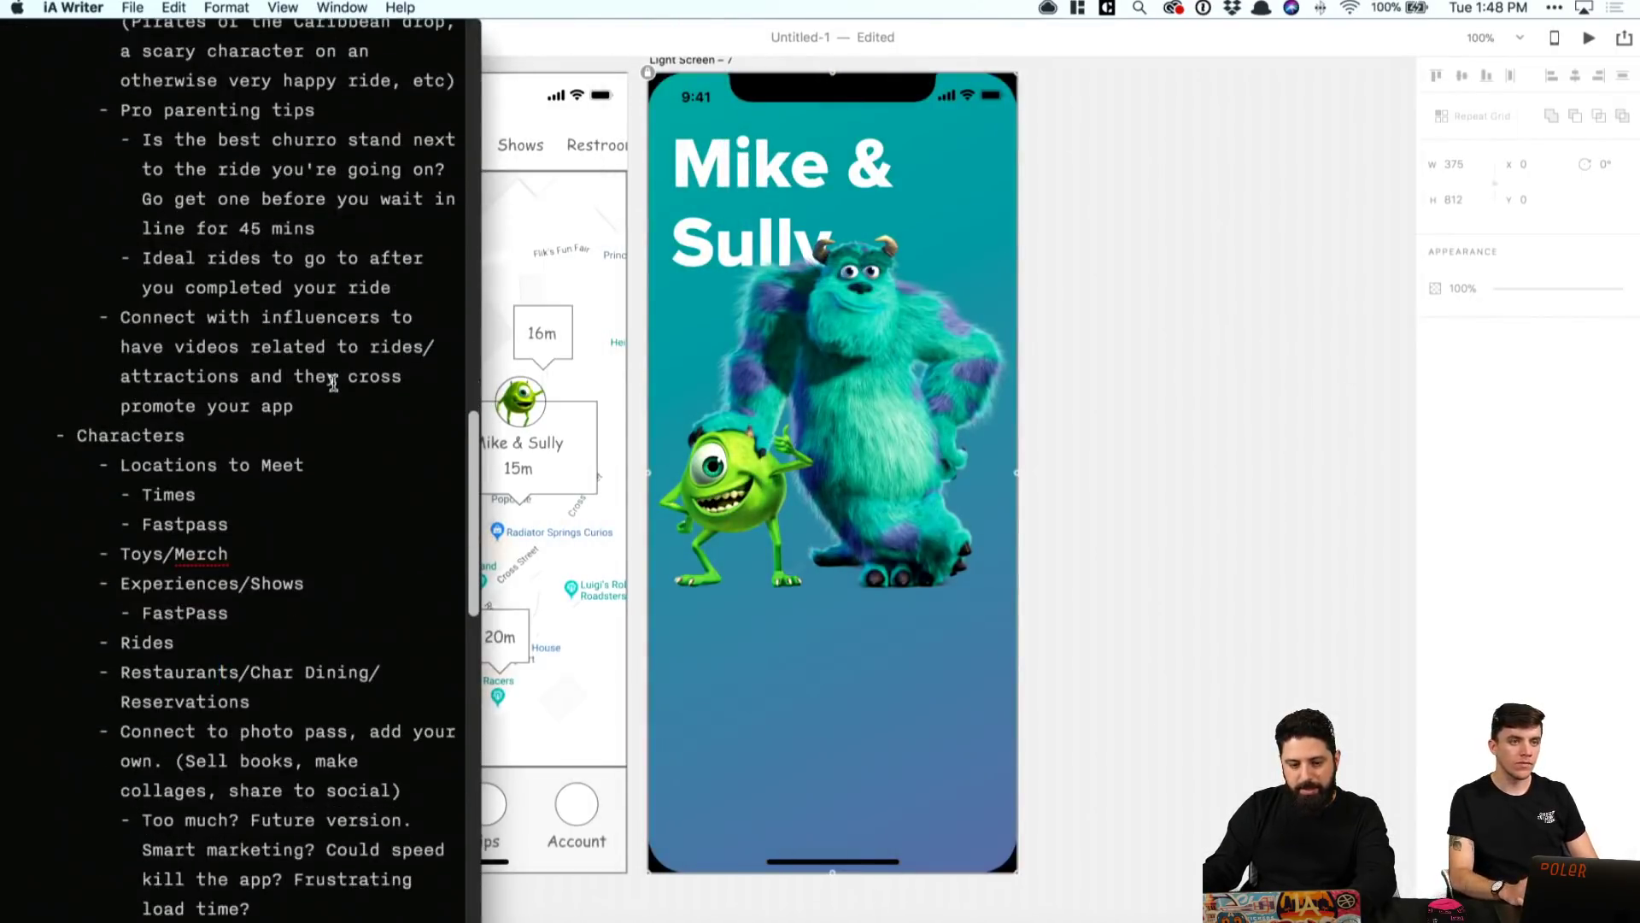
left_click(217, 672)
Step: Return to XD and add the text "Locations" below the characters, reusing the "Mike & Sully" title's formatting
left_click(1166, 550)
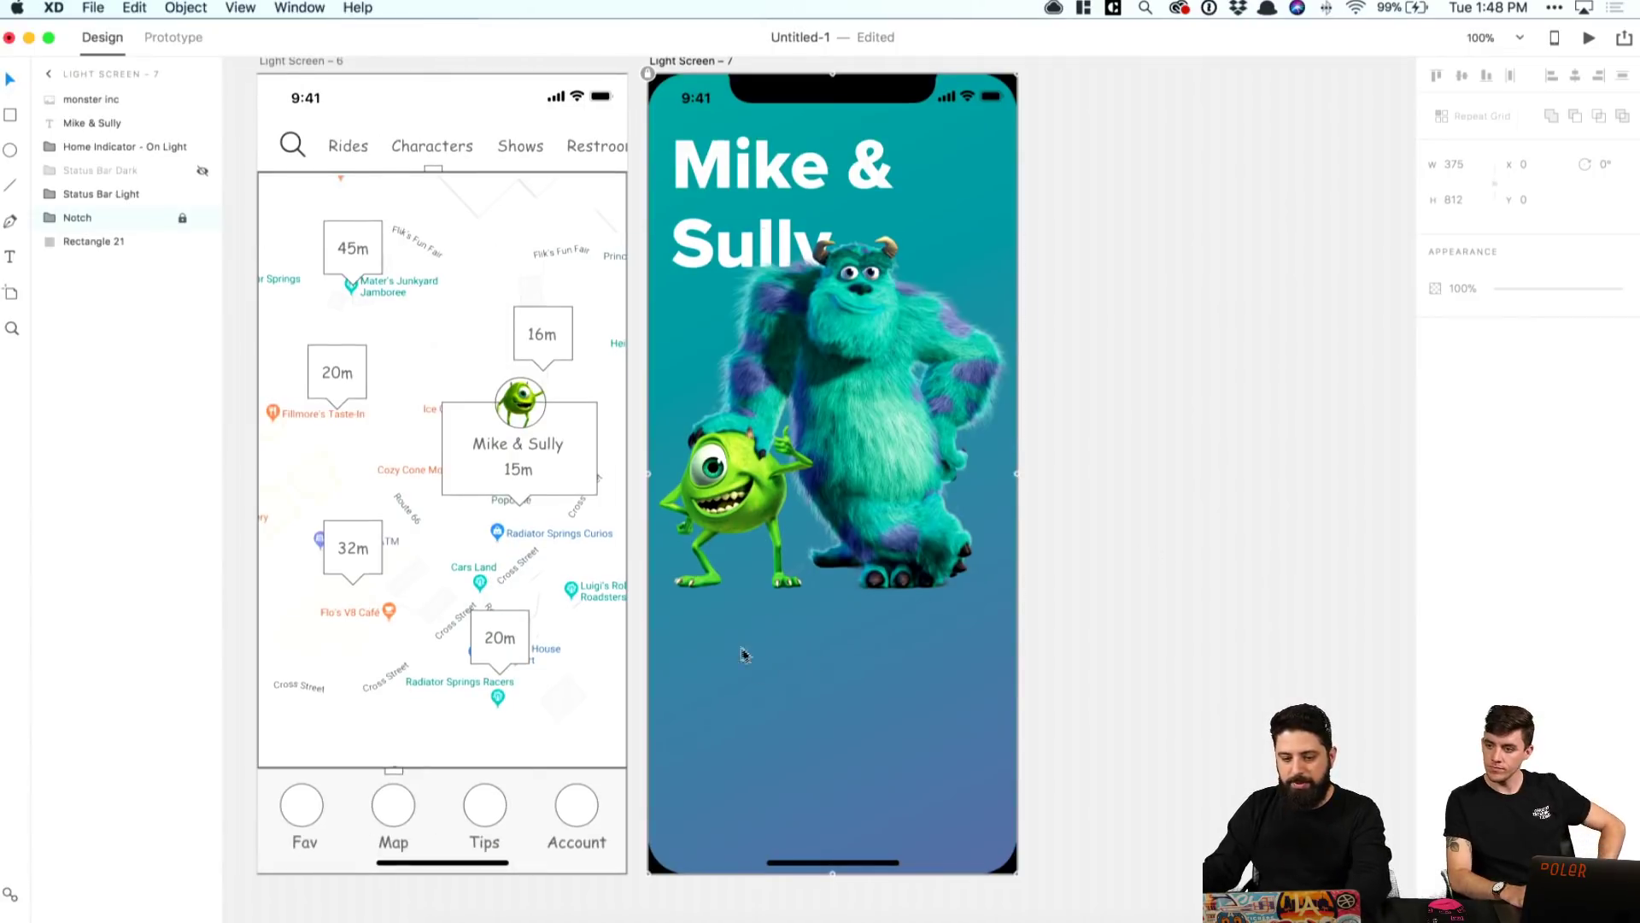
left_click(747, 176)
key("t")
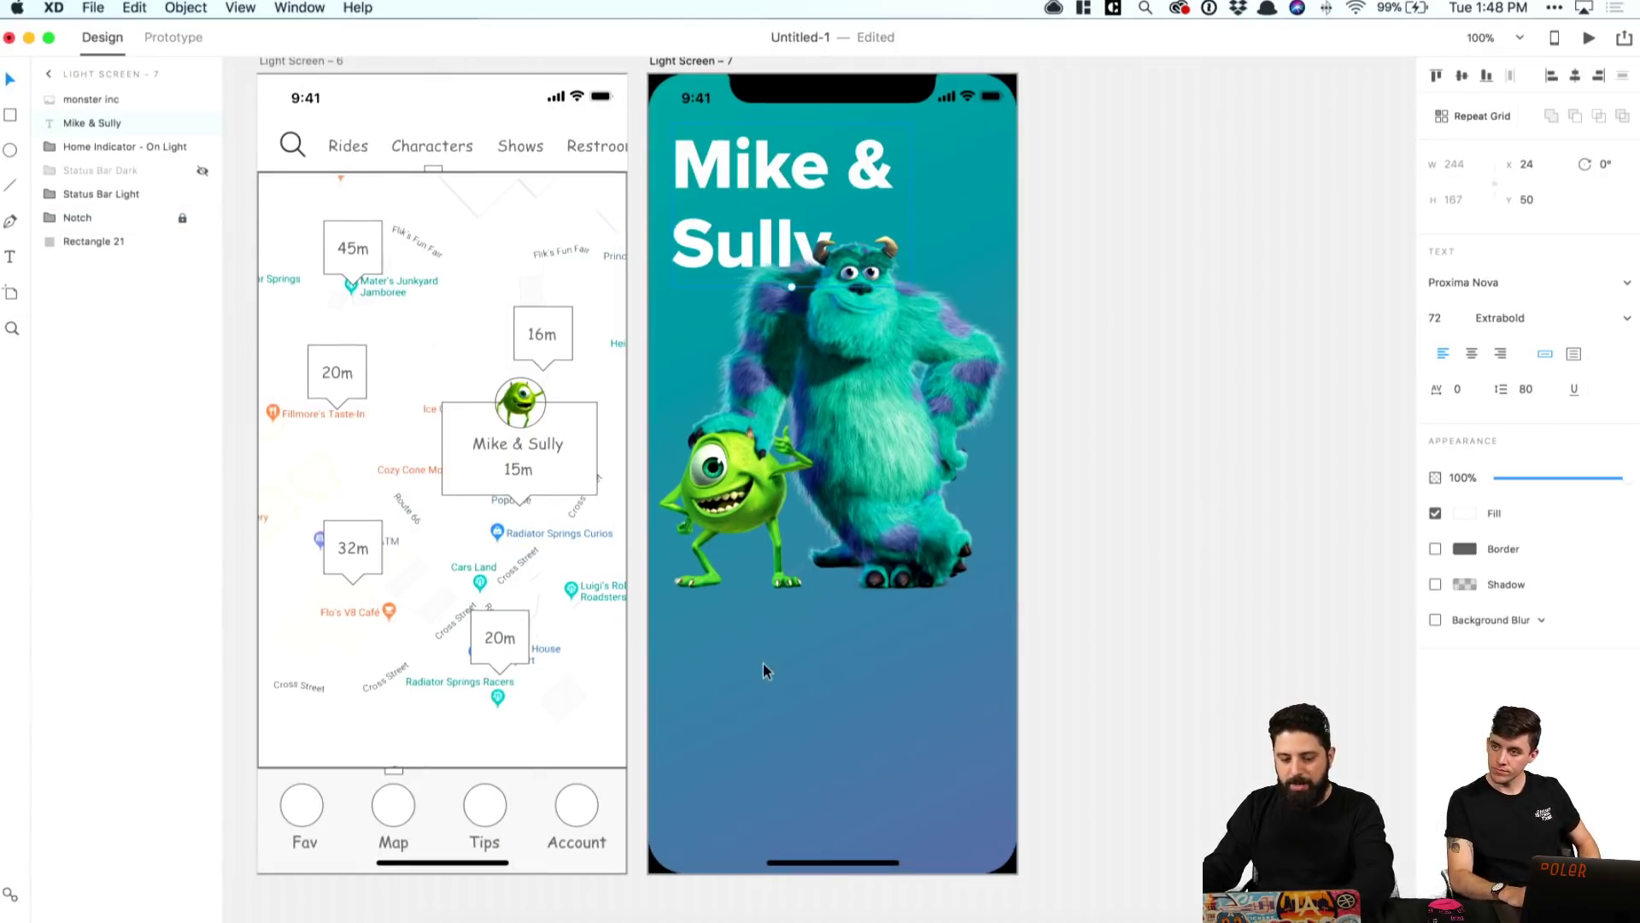
left_click(681, 648)
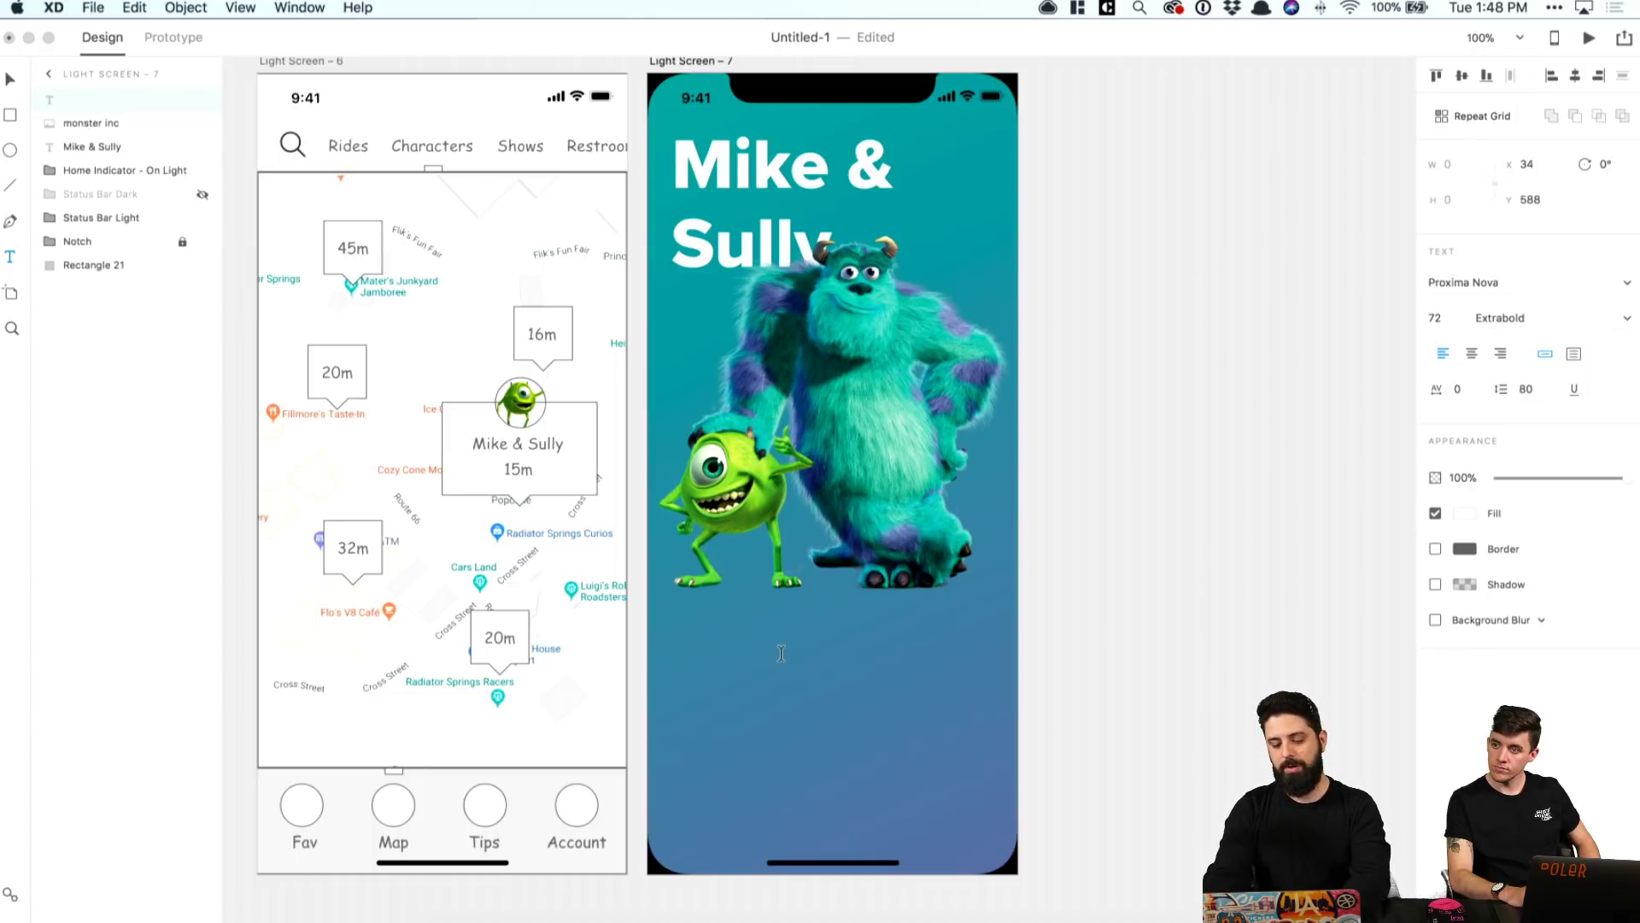
type("L")
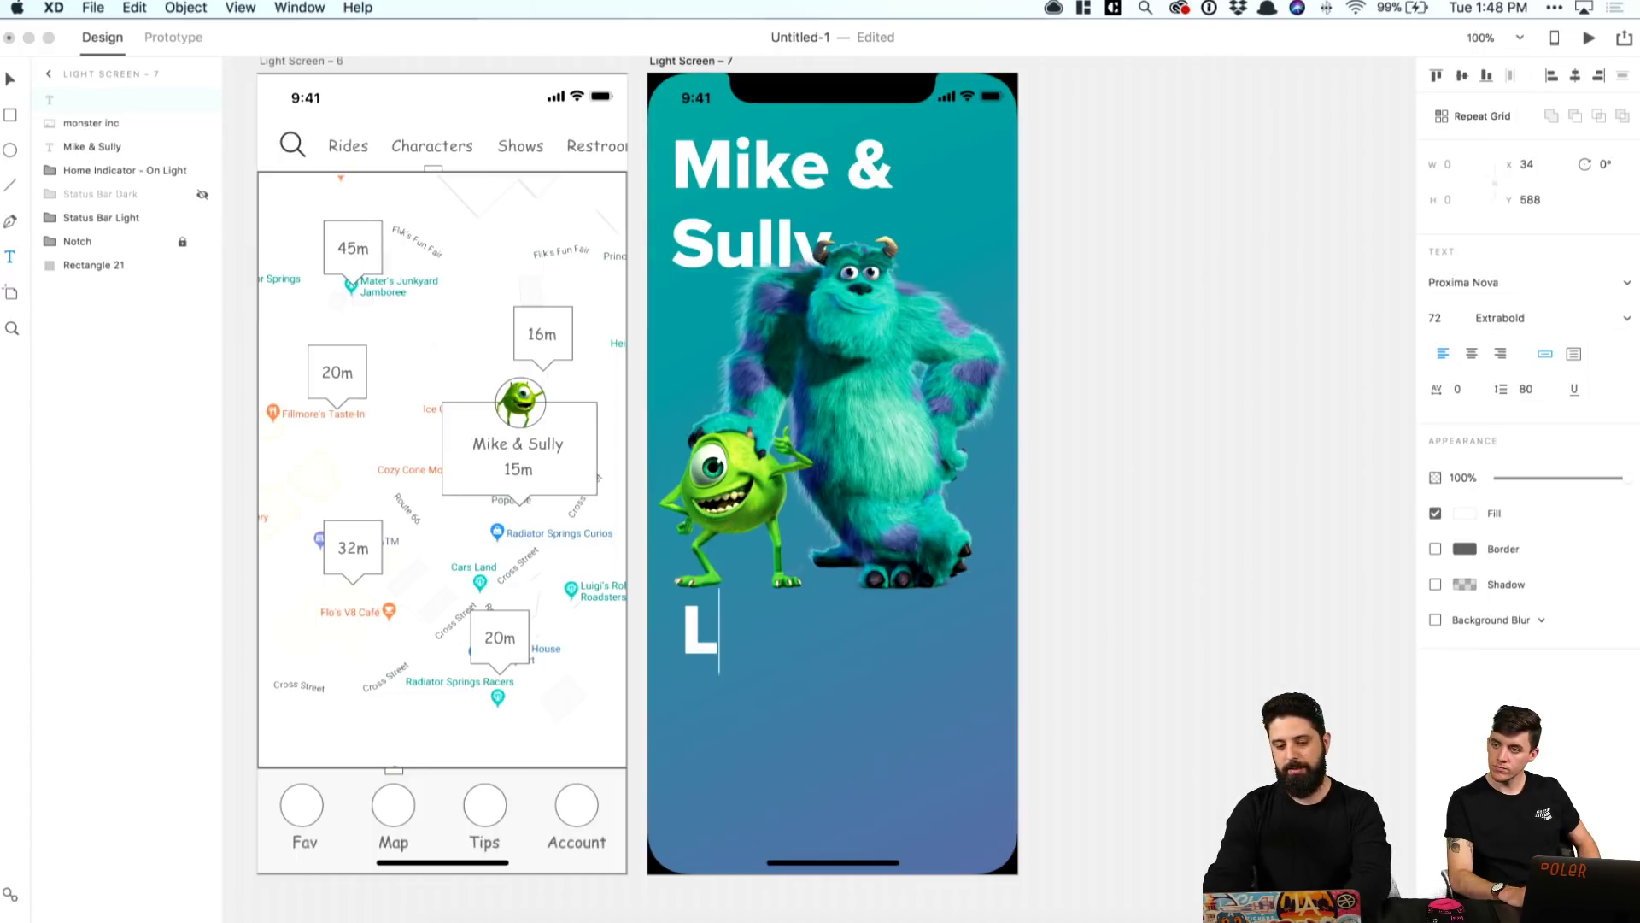
type("ocations")
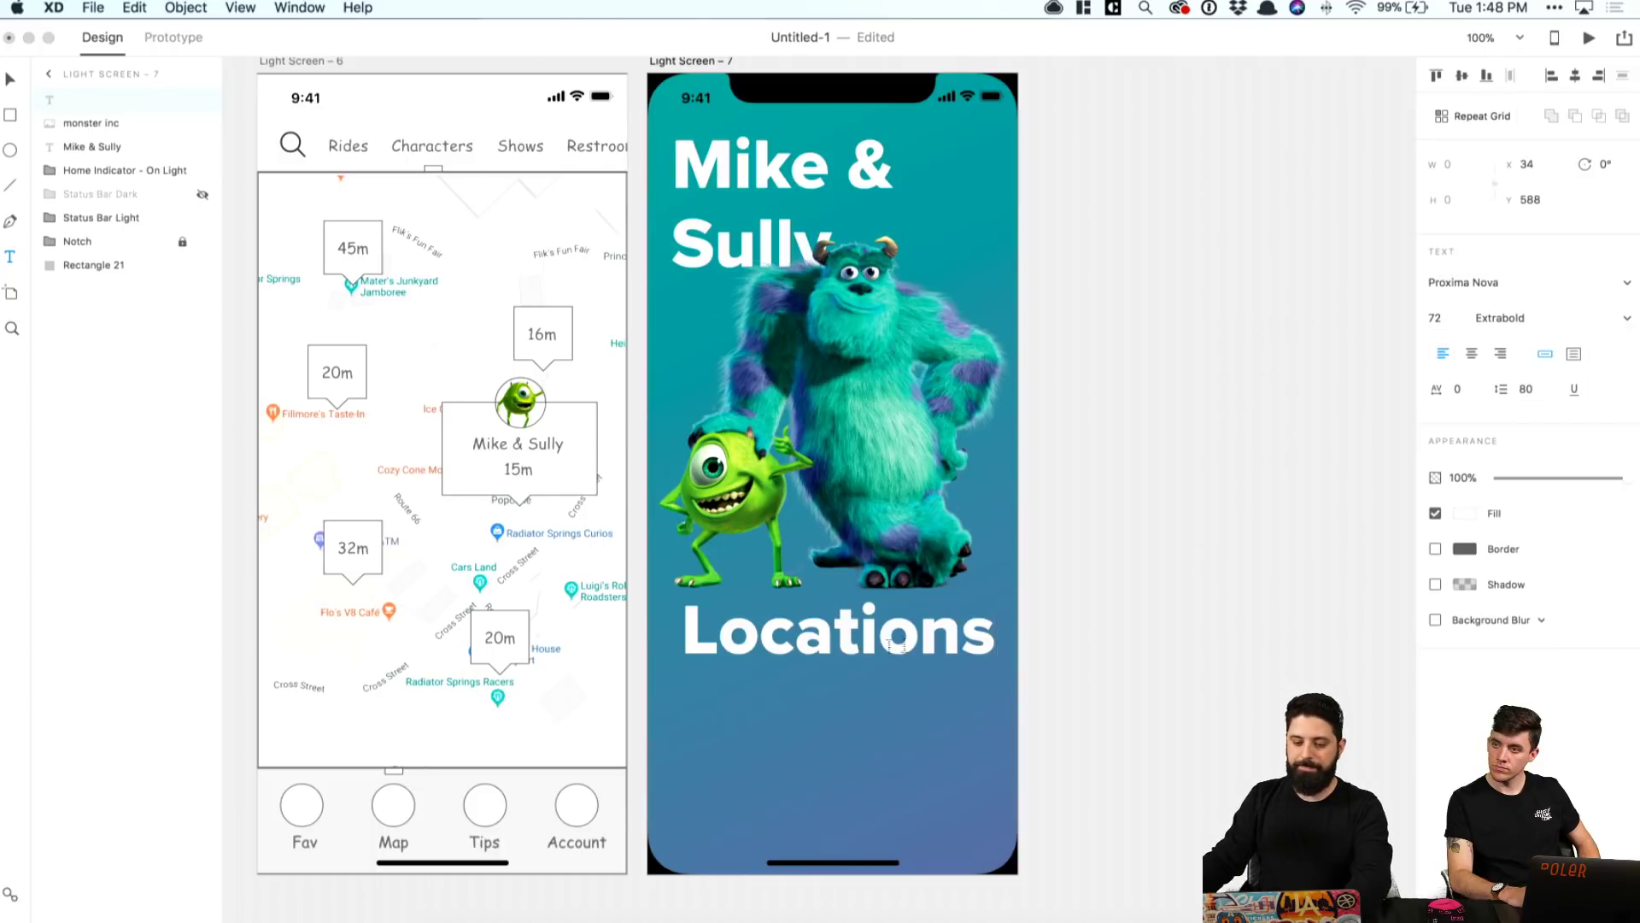
key("Escape")
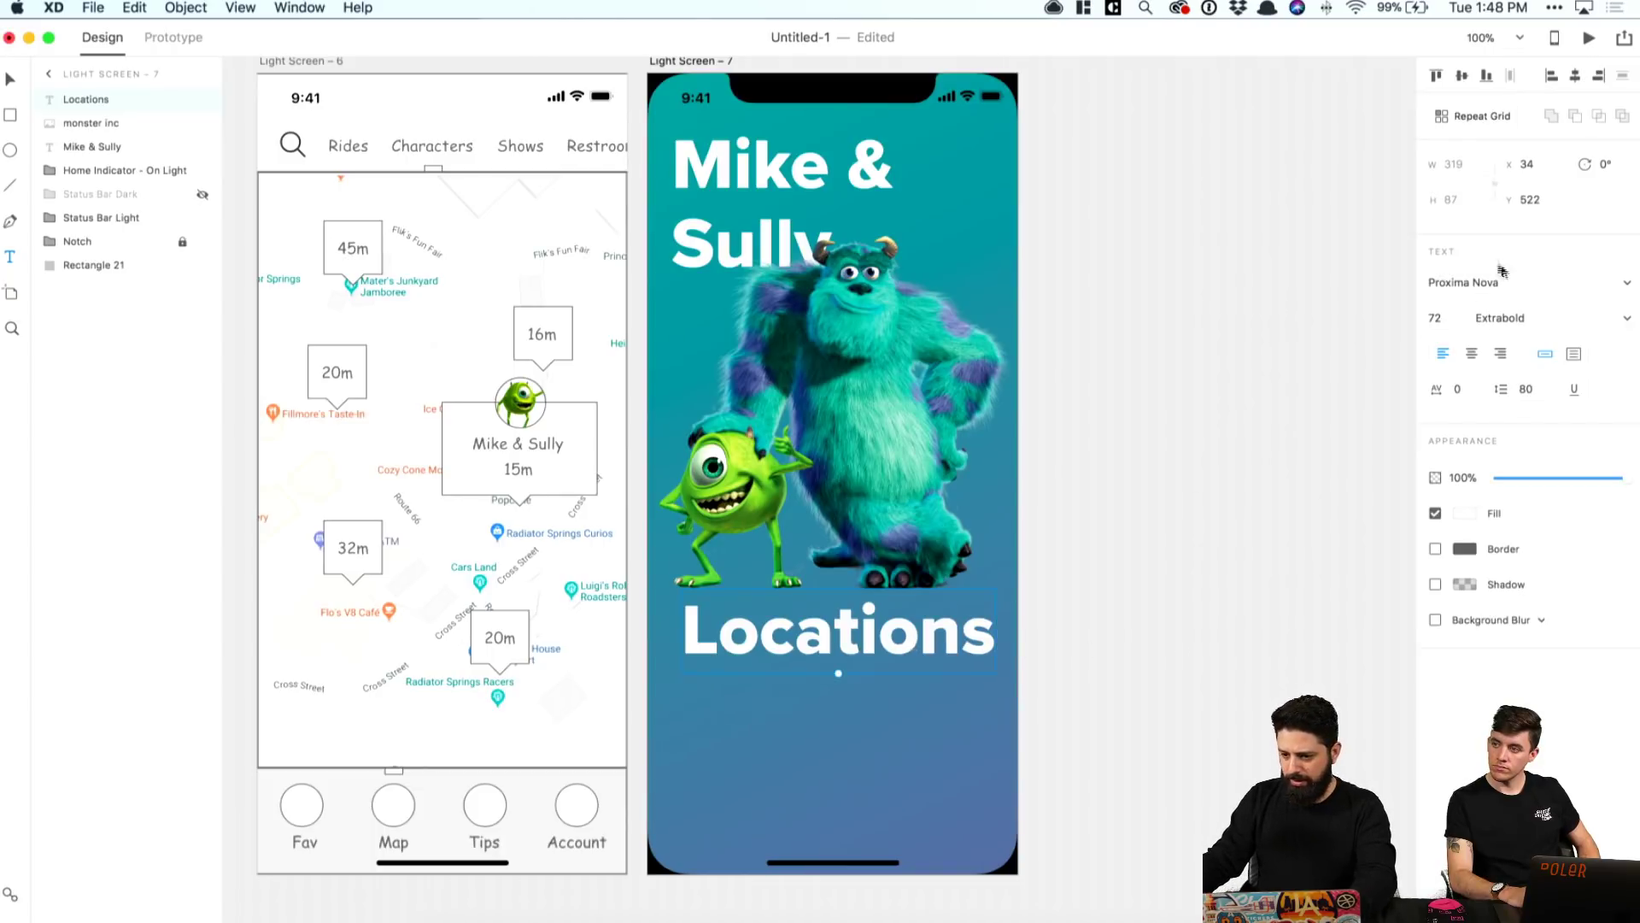
Step: Set the "Locations" text to size 14 and center it horizontally on the artboard
left_click(1444, 316)
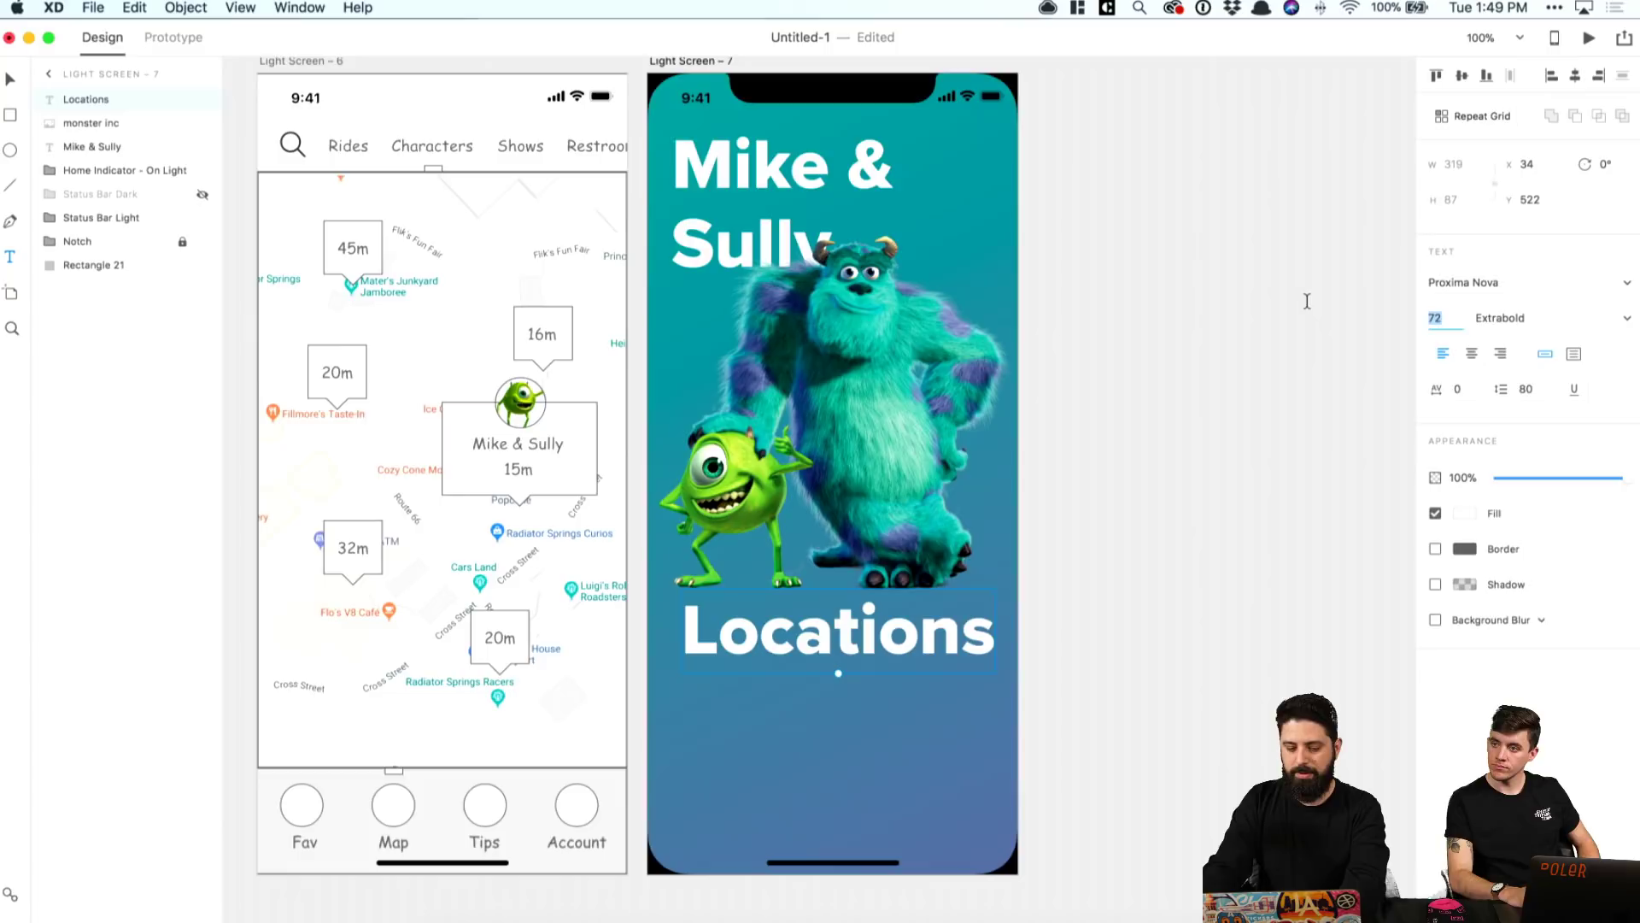
type("14")
key("Return")
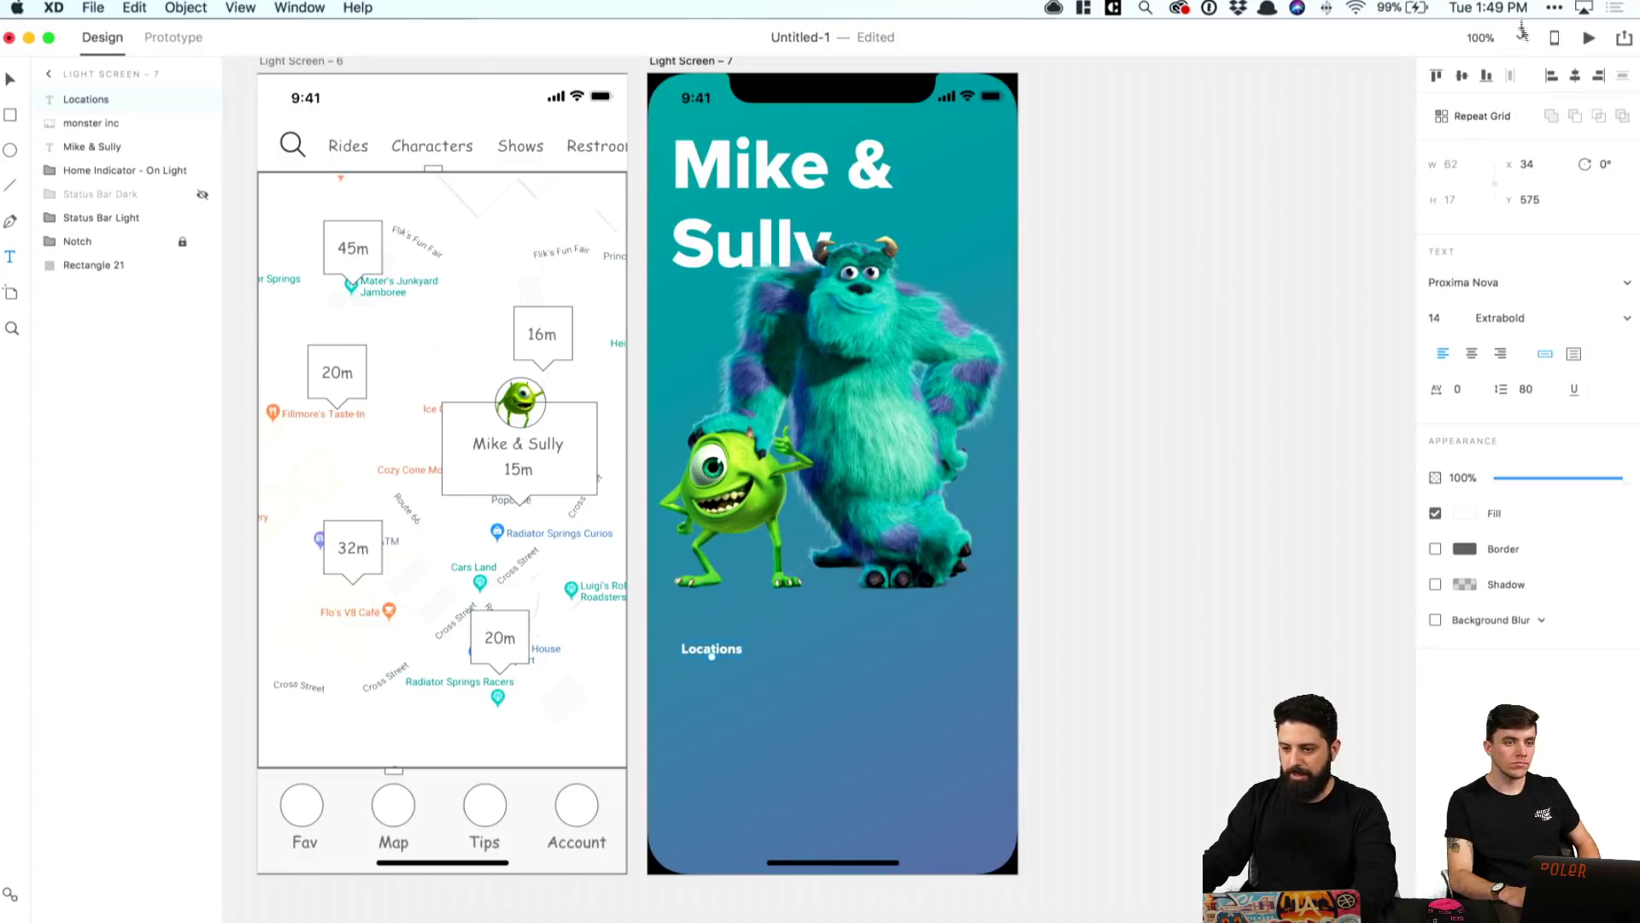
left_click(1574, 76)
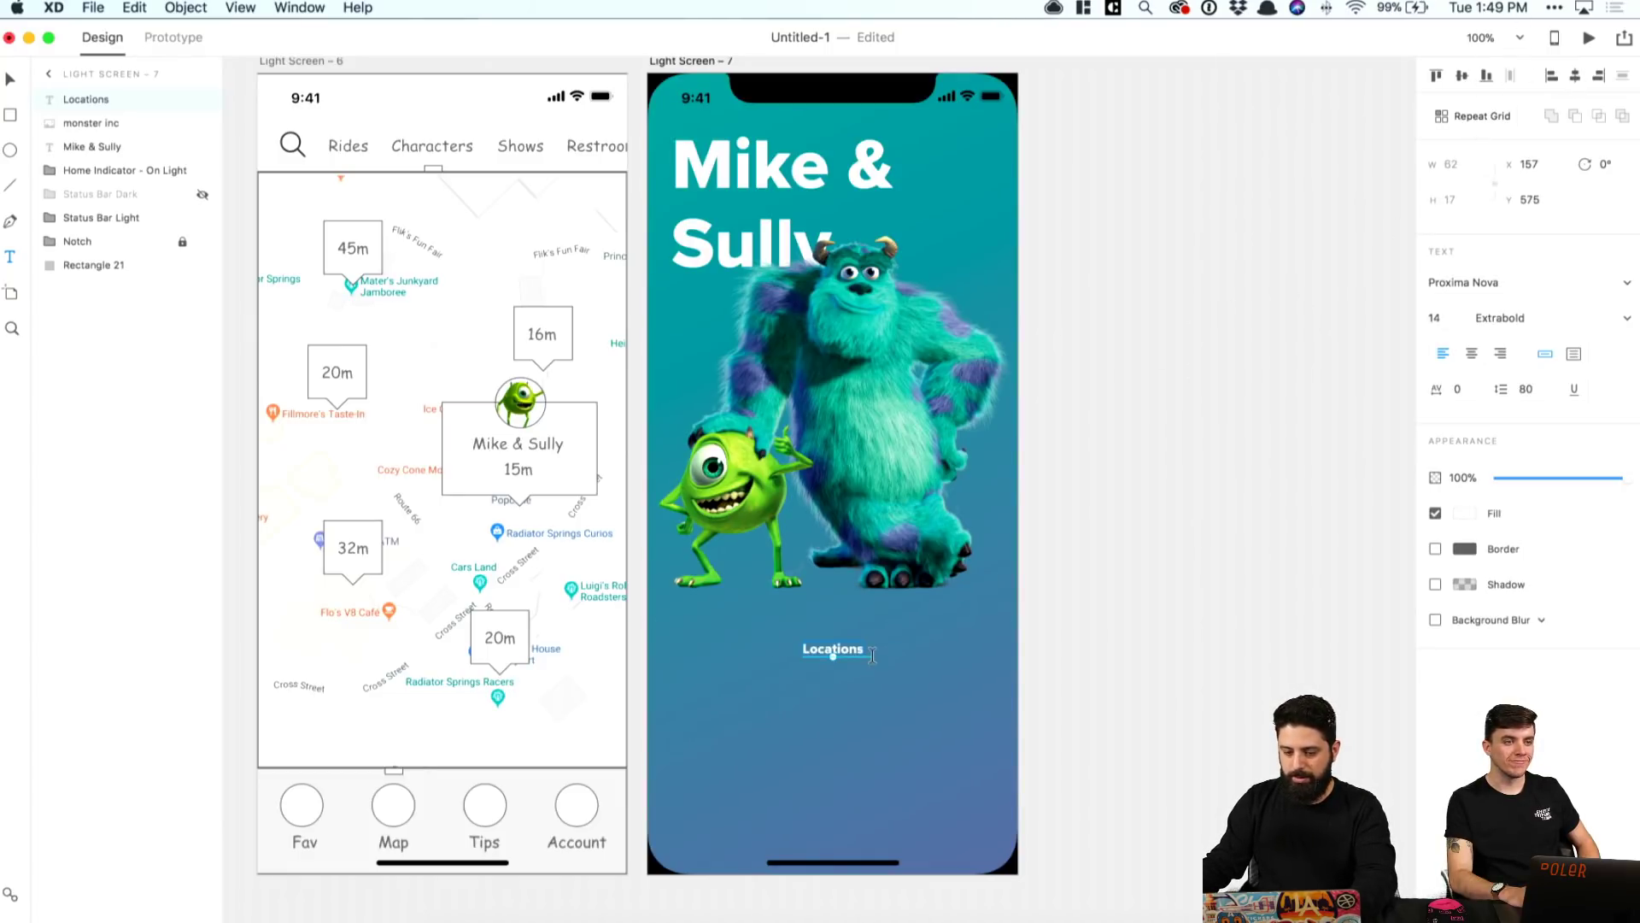
Step: Move the "Locations" text up to Y 562, and duplicate it below at Y 619 with the text changed to "Merchandise"
key("Escape")
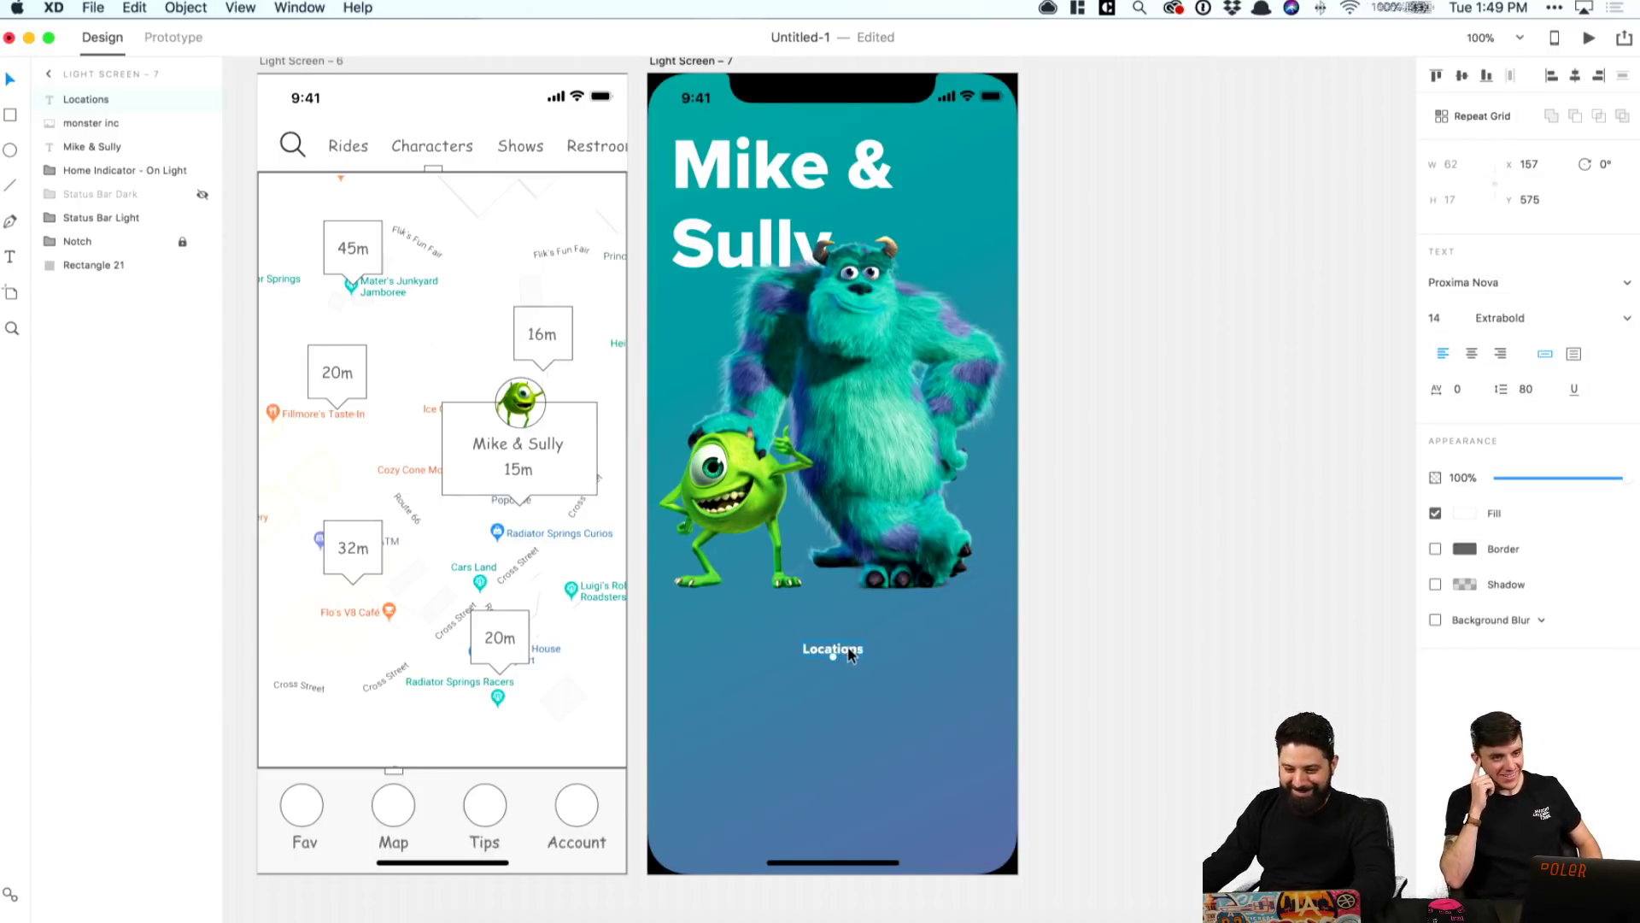
left_click_drag(852, 653, 851, 641)
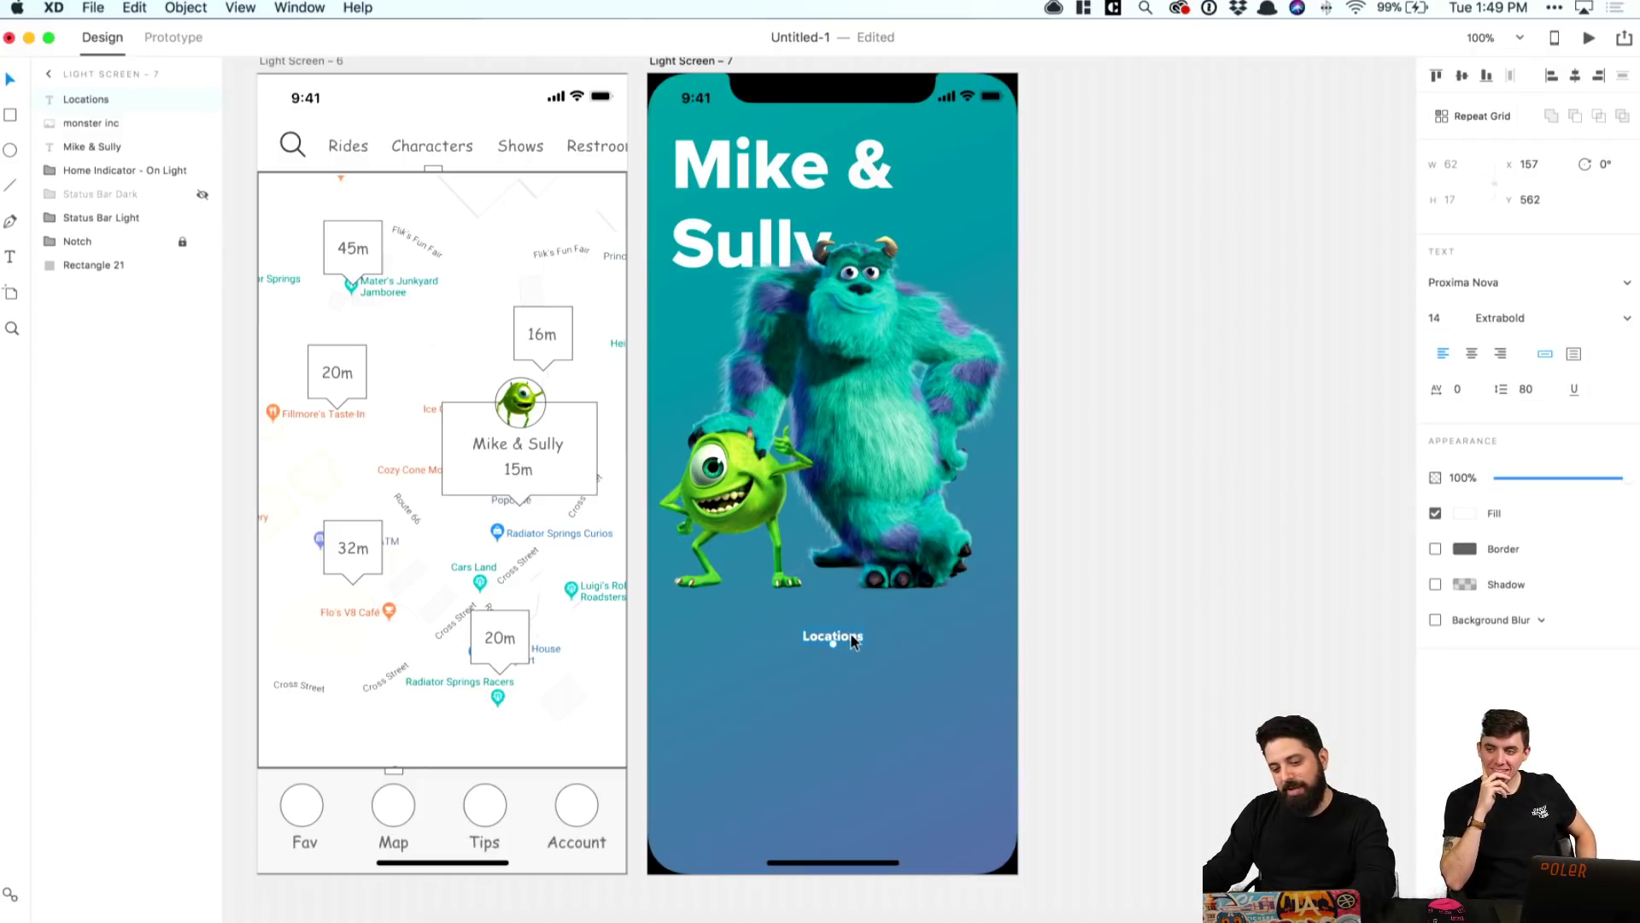
left_click_drag(852, 640, 852, 691)
double_click(851, 690)
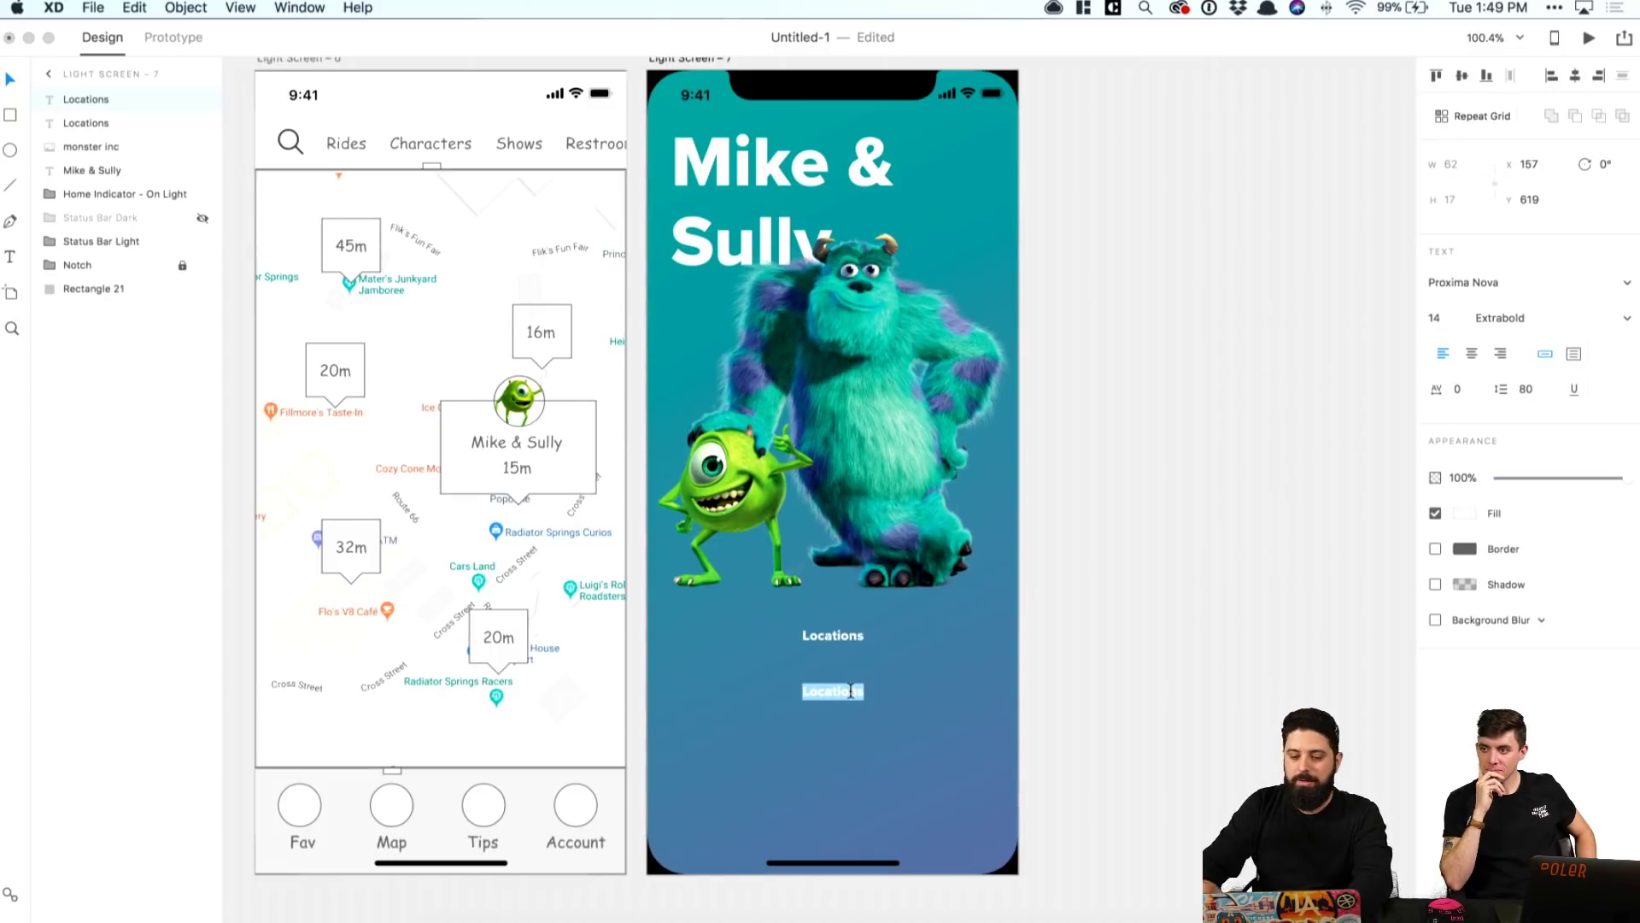
left_click(769, 916)
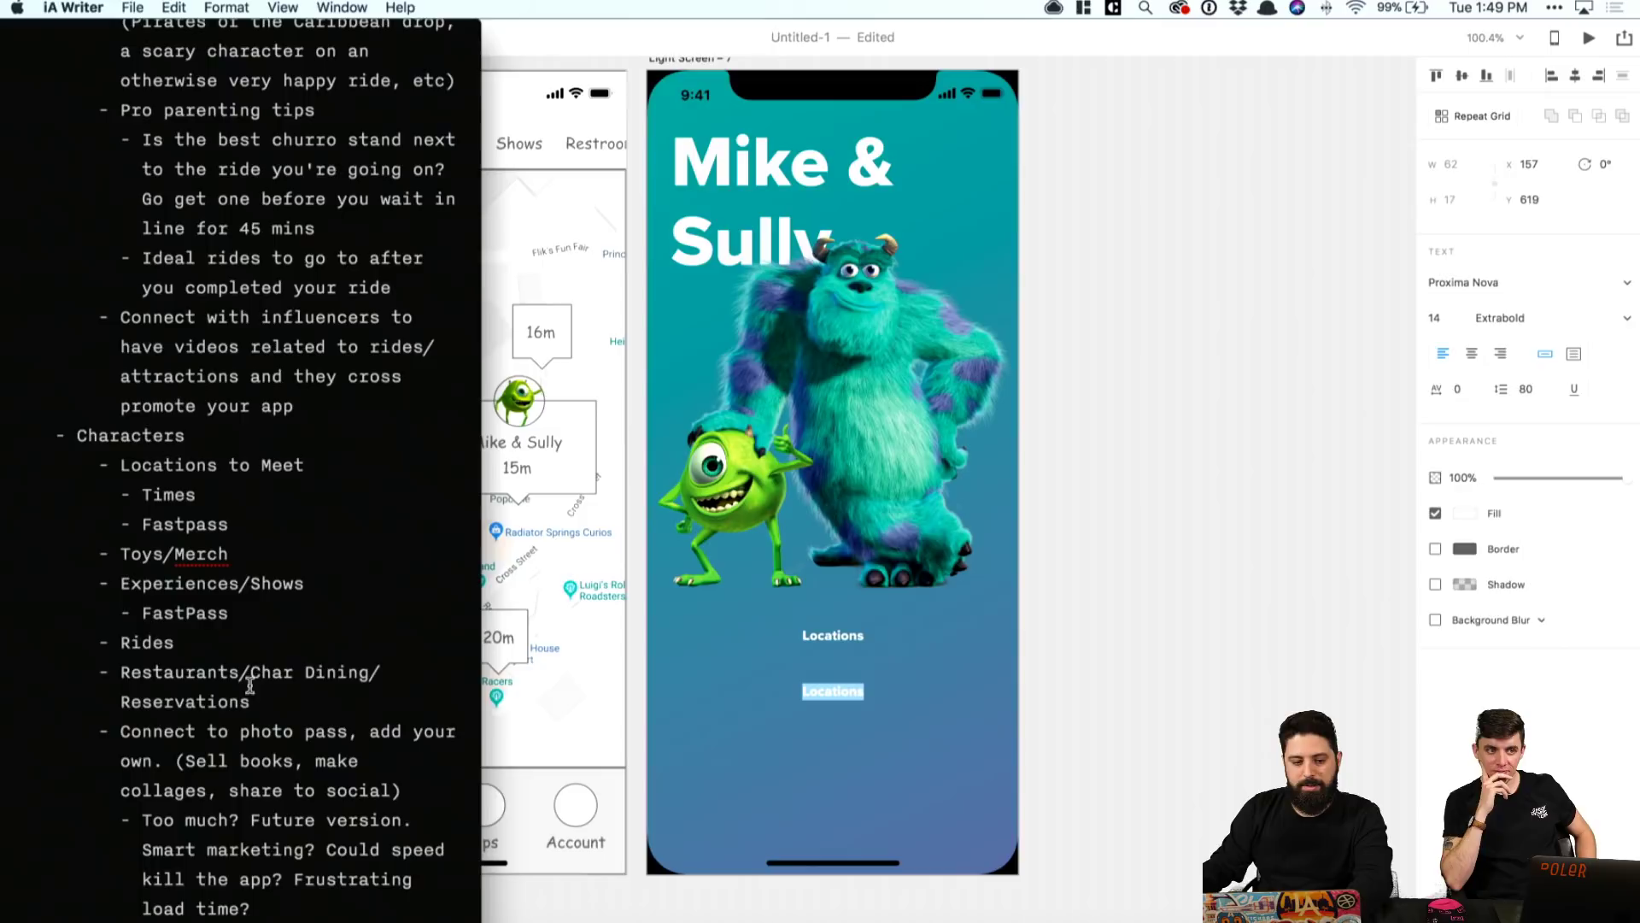
key("super+Tab")
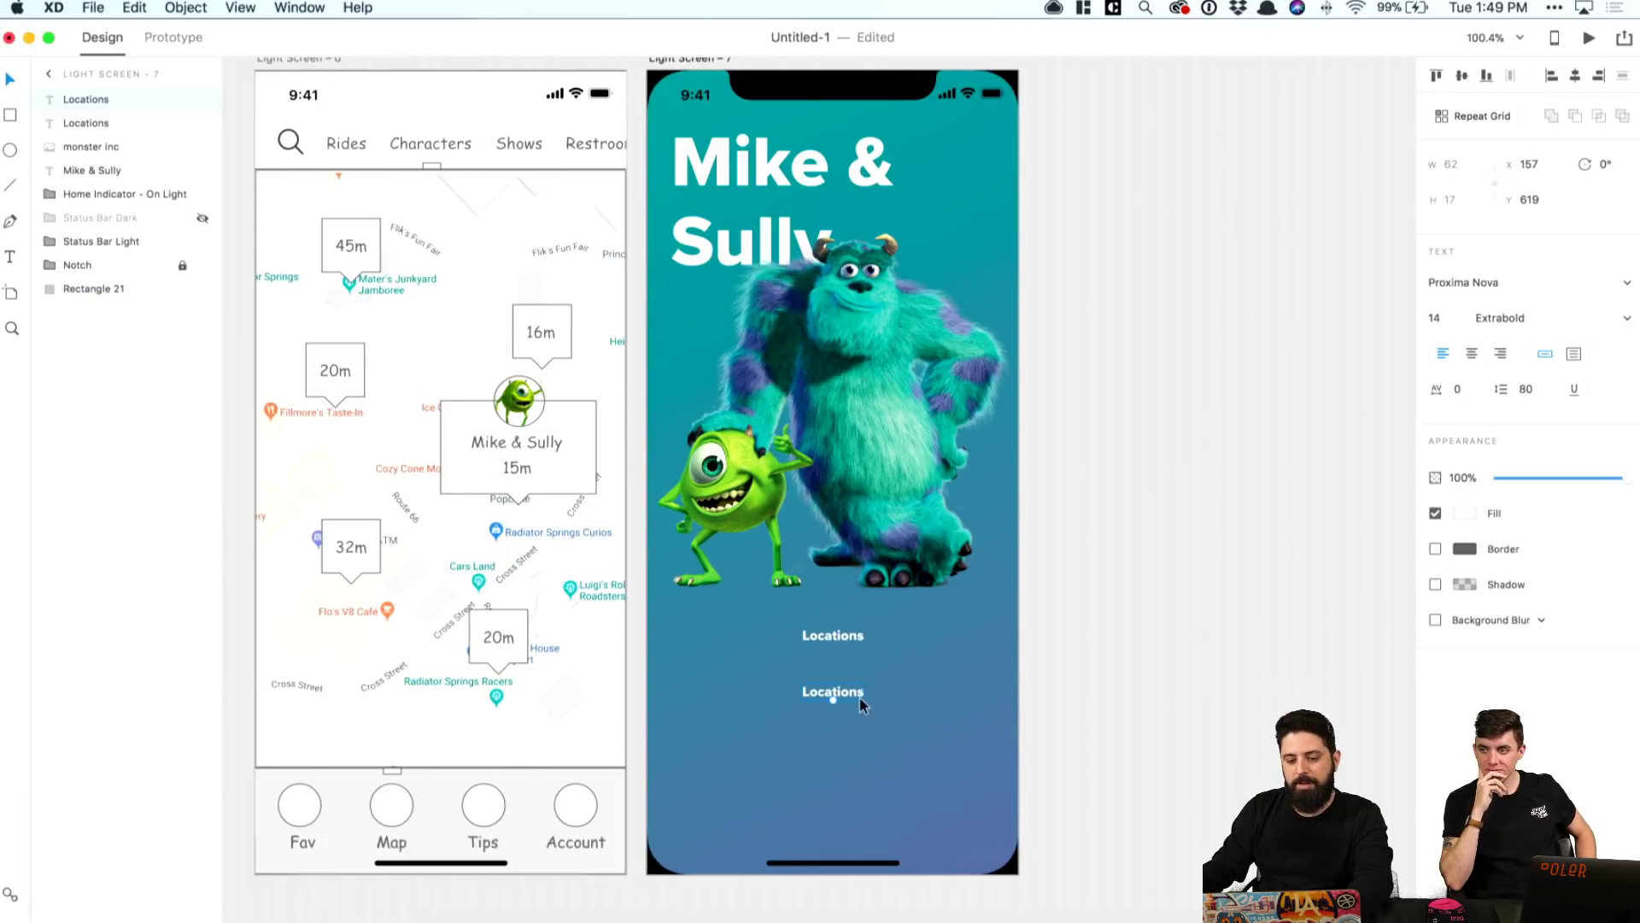
type("Merc")
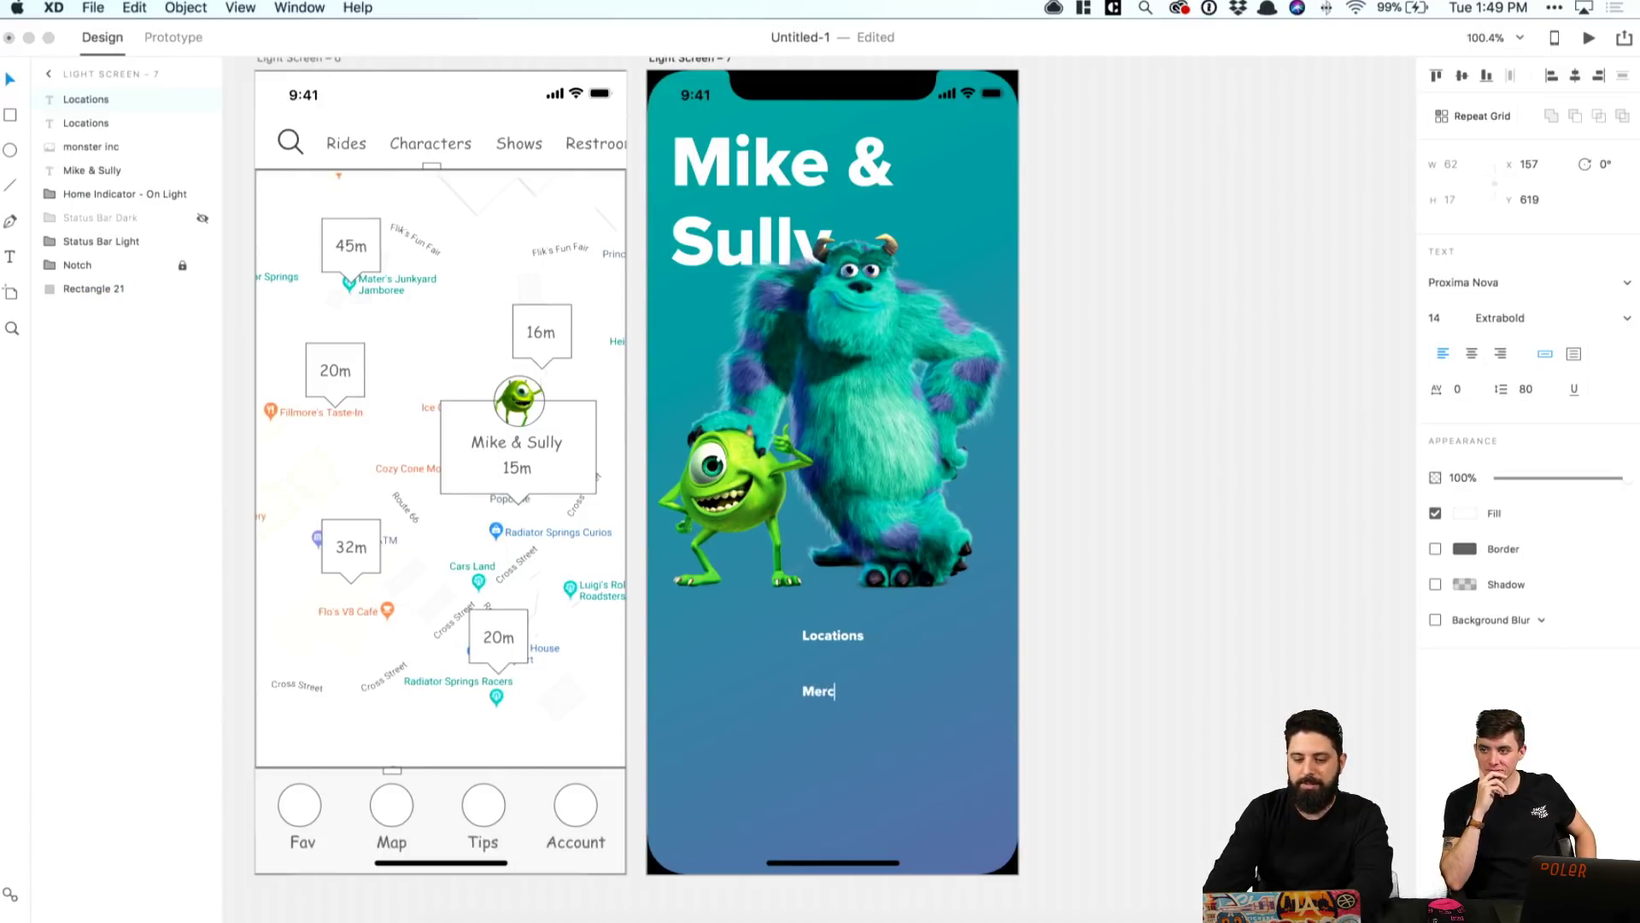
type("h")
key("BackSpace")
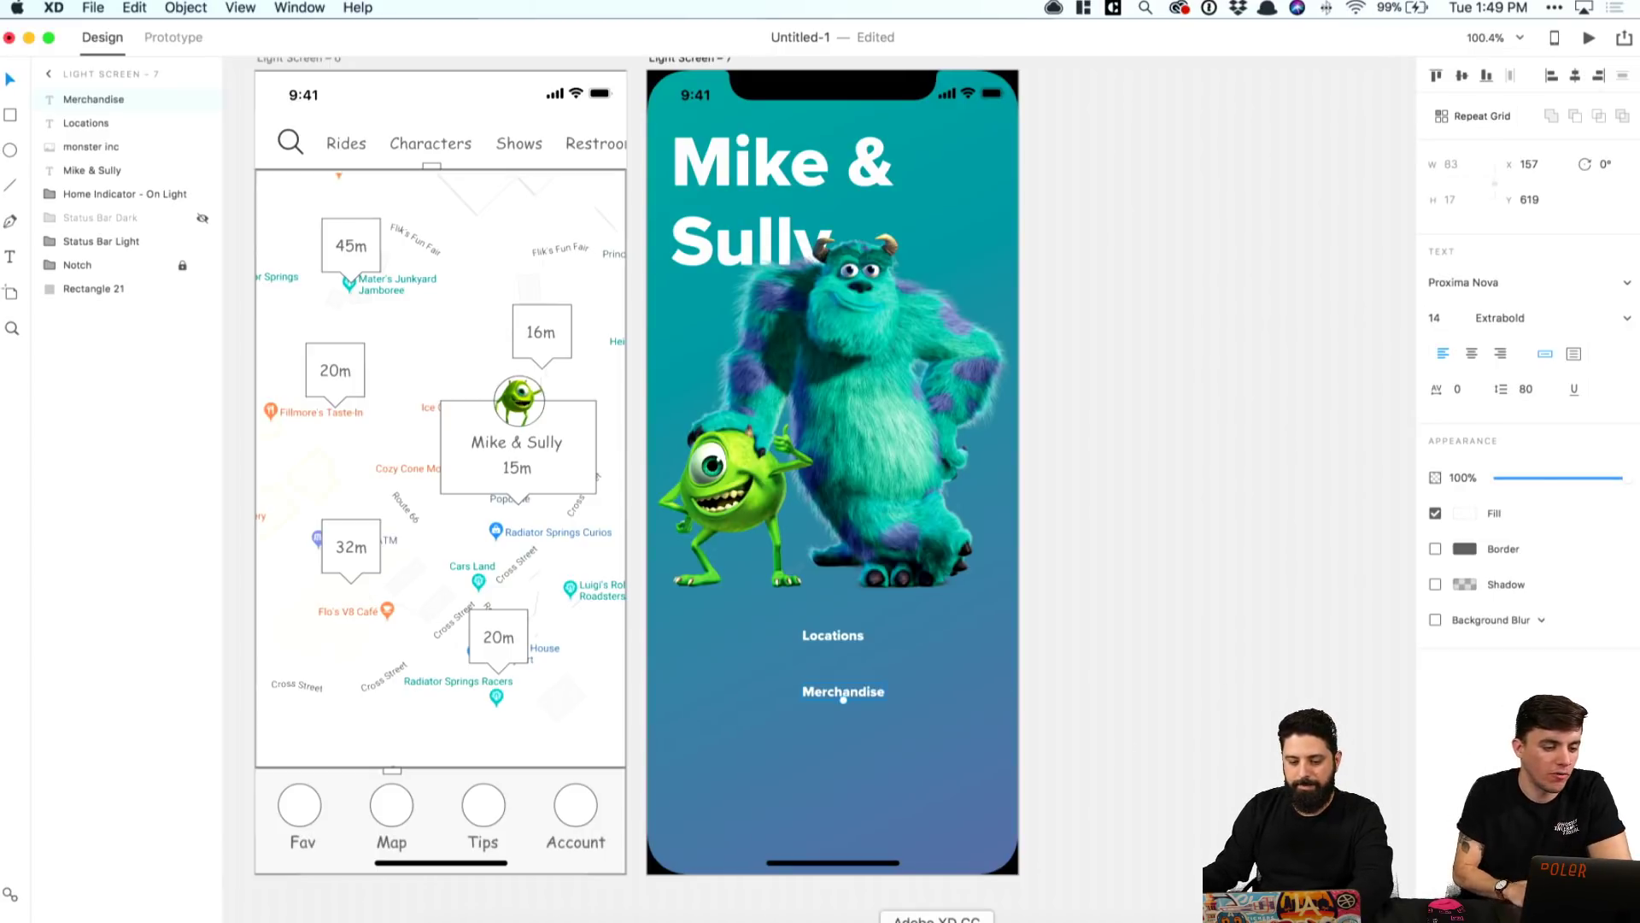
Step: Duplicate the "Merchandise" text below itself at Y 663 and change the copy to "Dining"
left_click(675, 921)
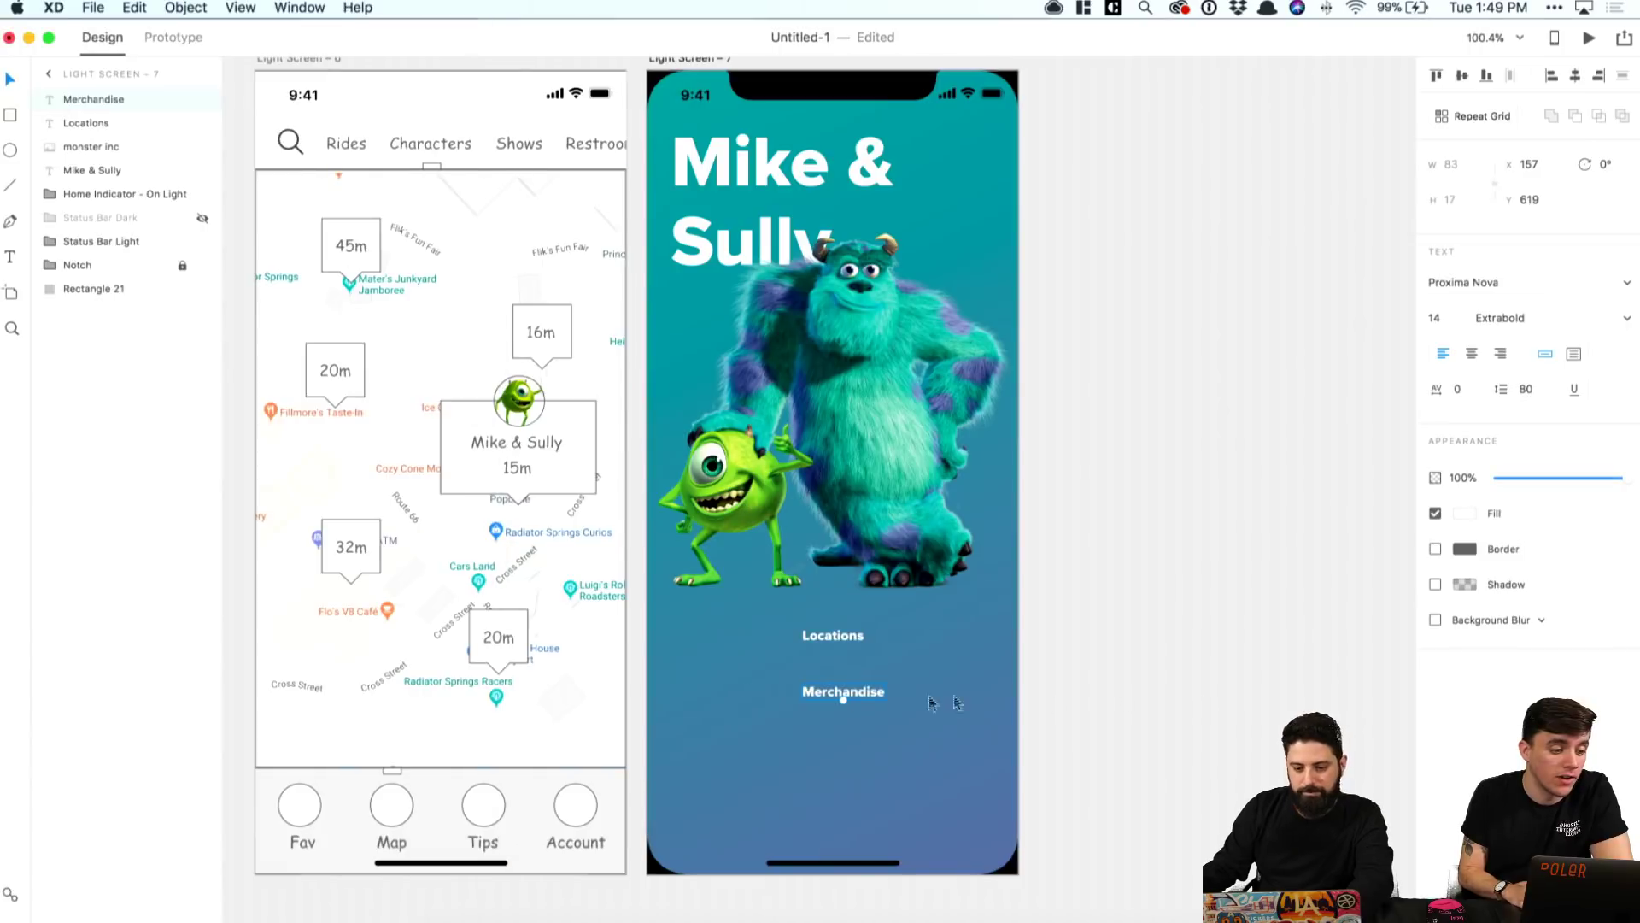
key("super+Tab")
left_click_drag(862, 698, 859, 734)
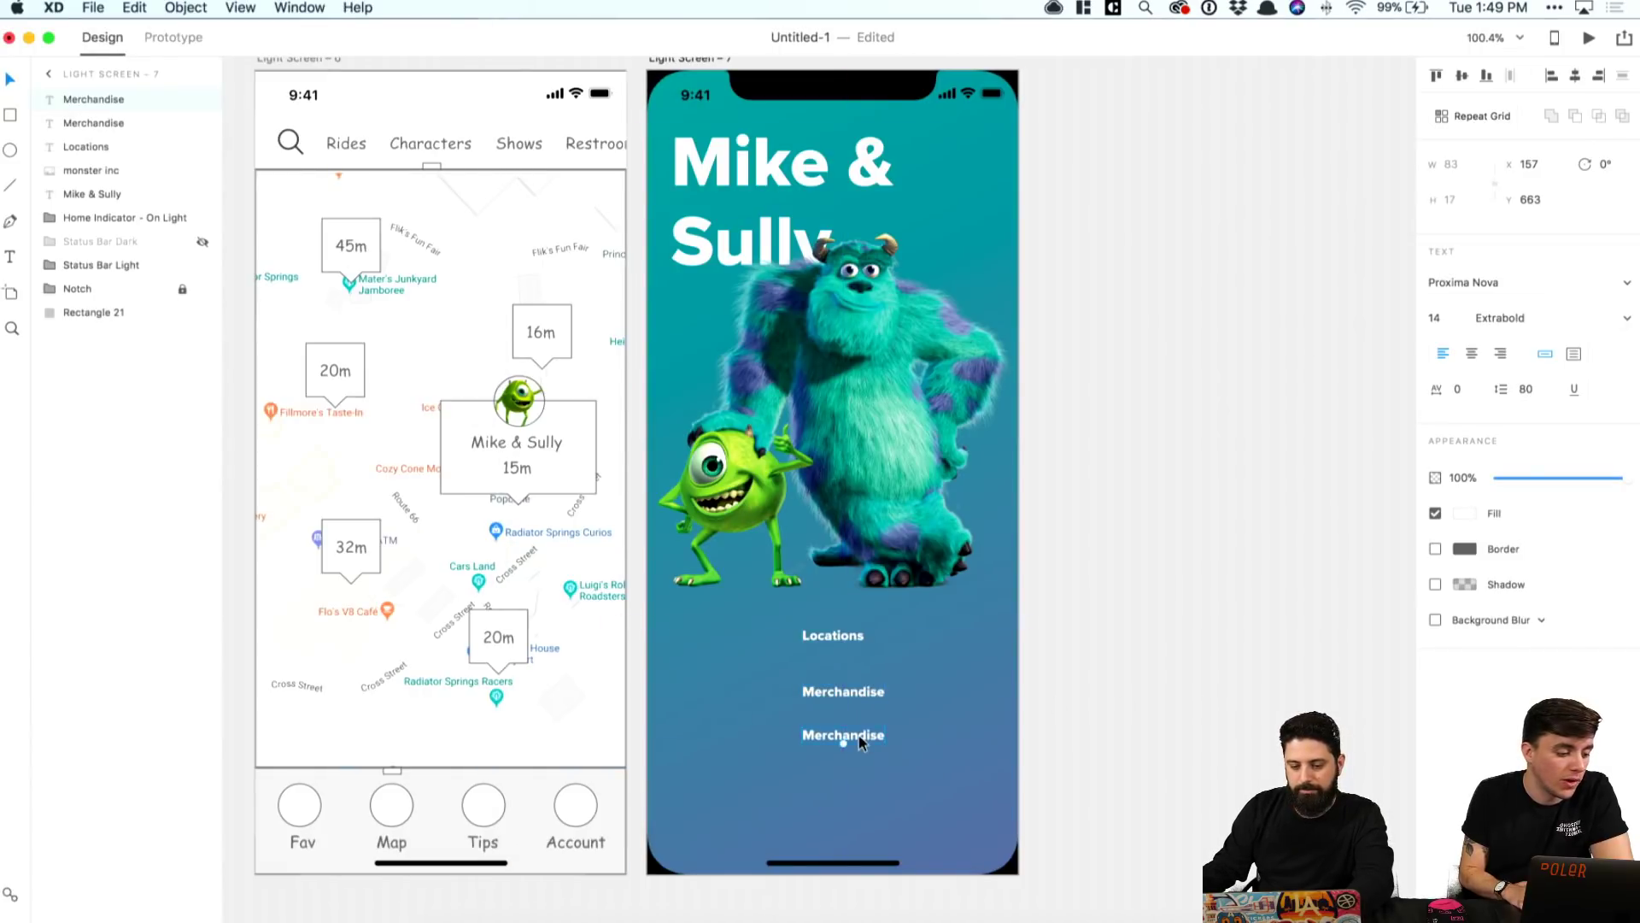
double_click(860, 735)
type("Si")
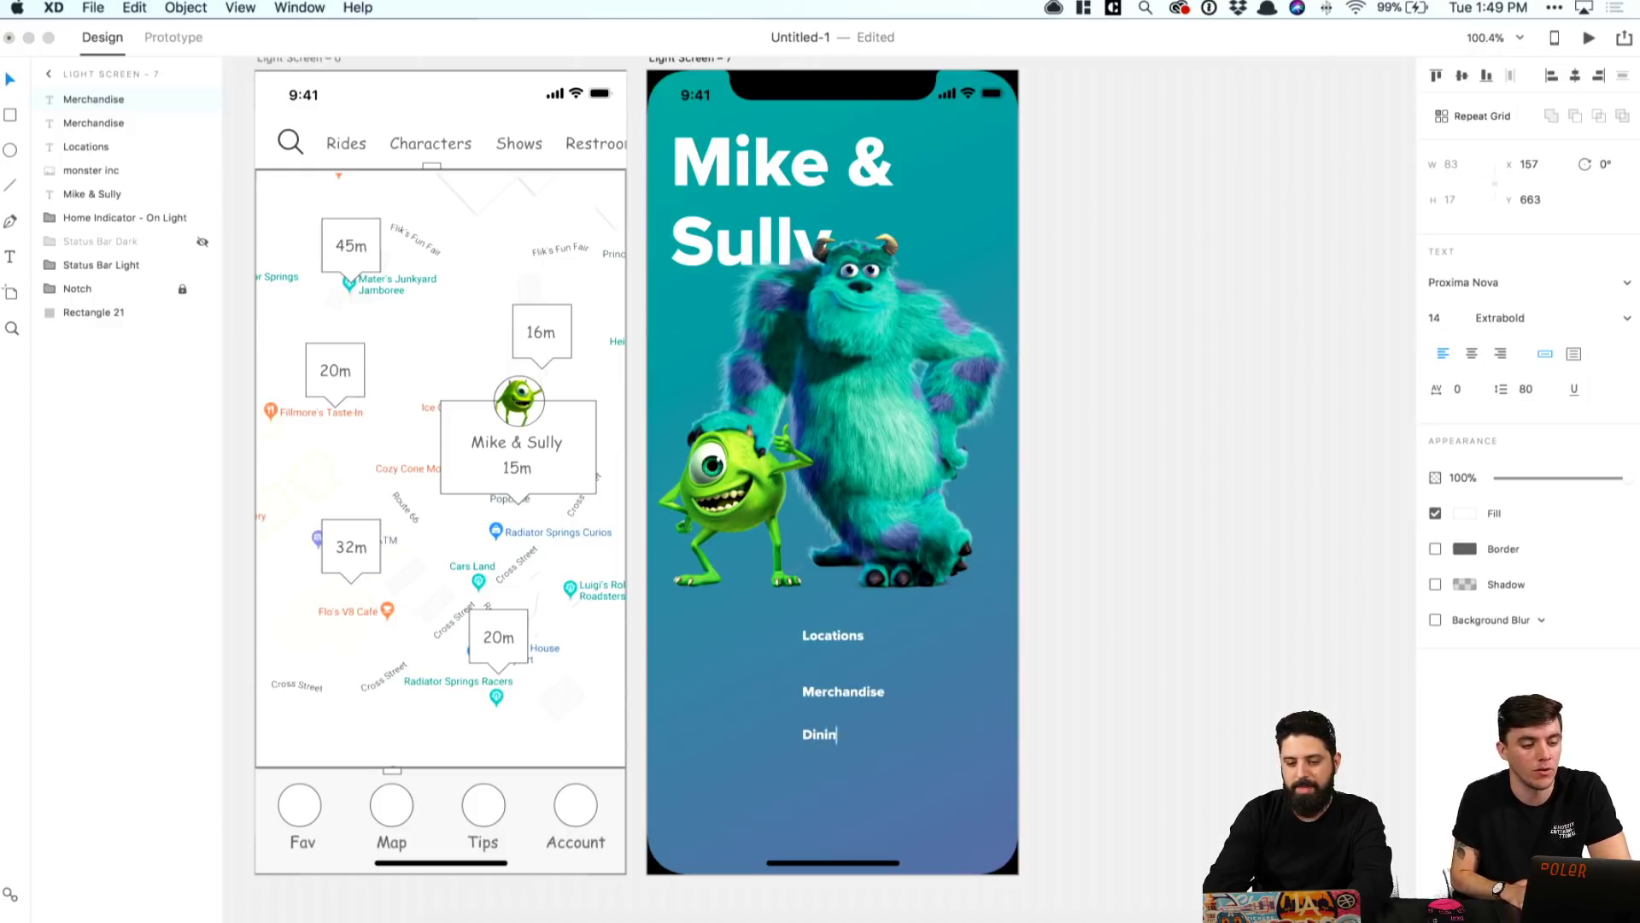
key("Escape")
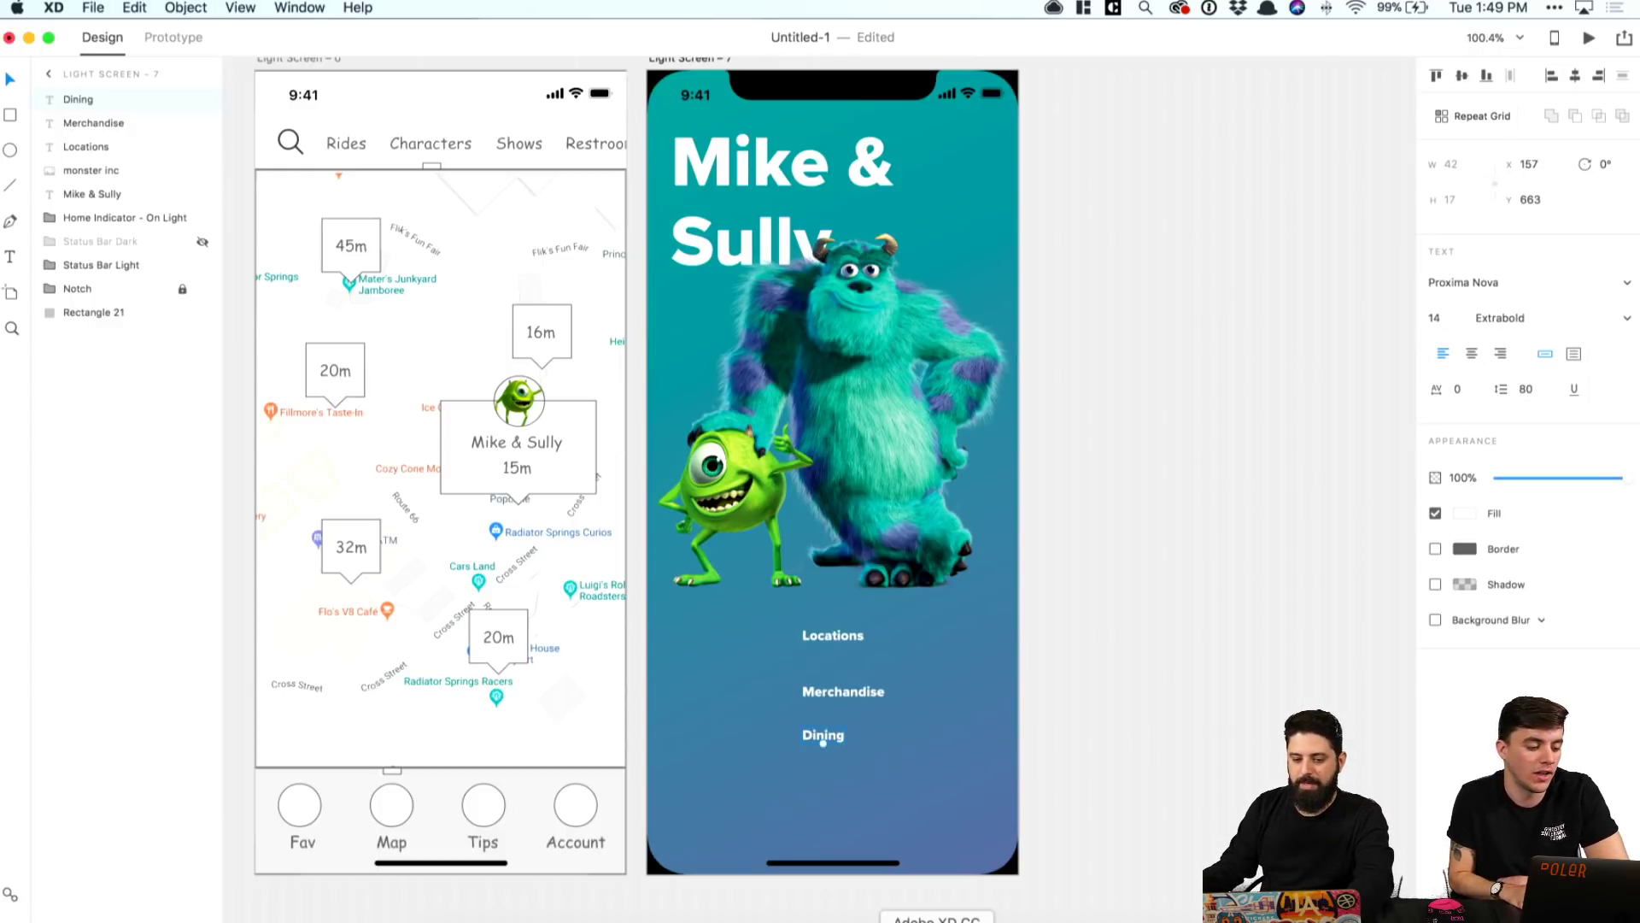
Step: Check the Characters notes in iA Writer, then in XD duplicate "Dining" below at Y 707 and change "Locations" to "Meet"
left_click(731, 920)
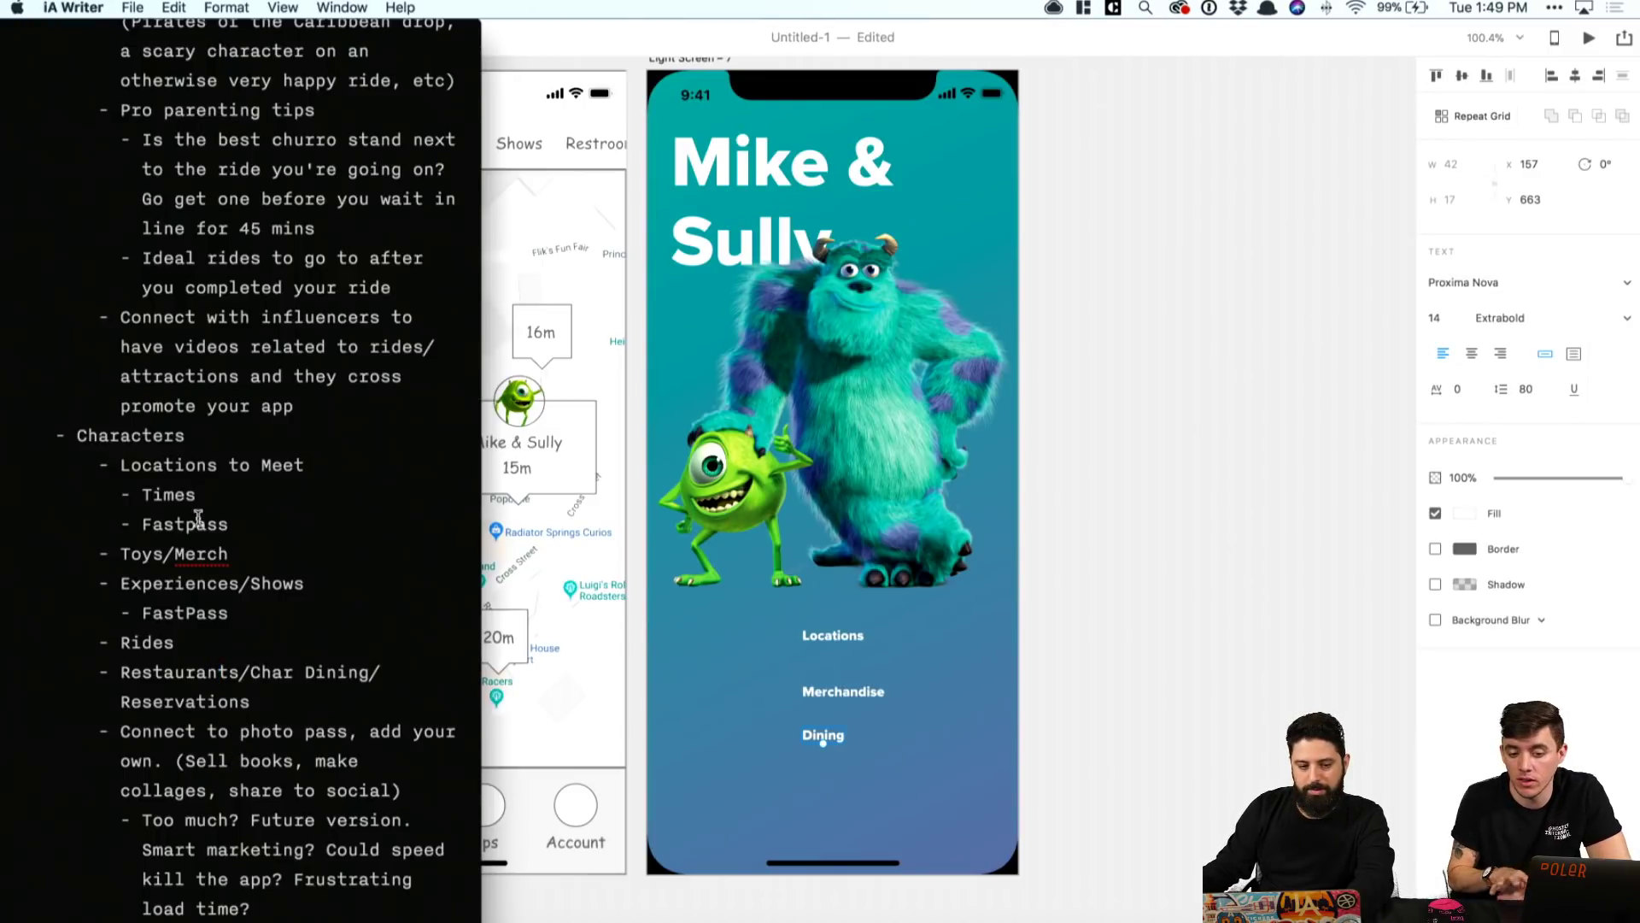
left_click(1068, 733)
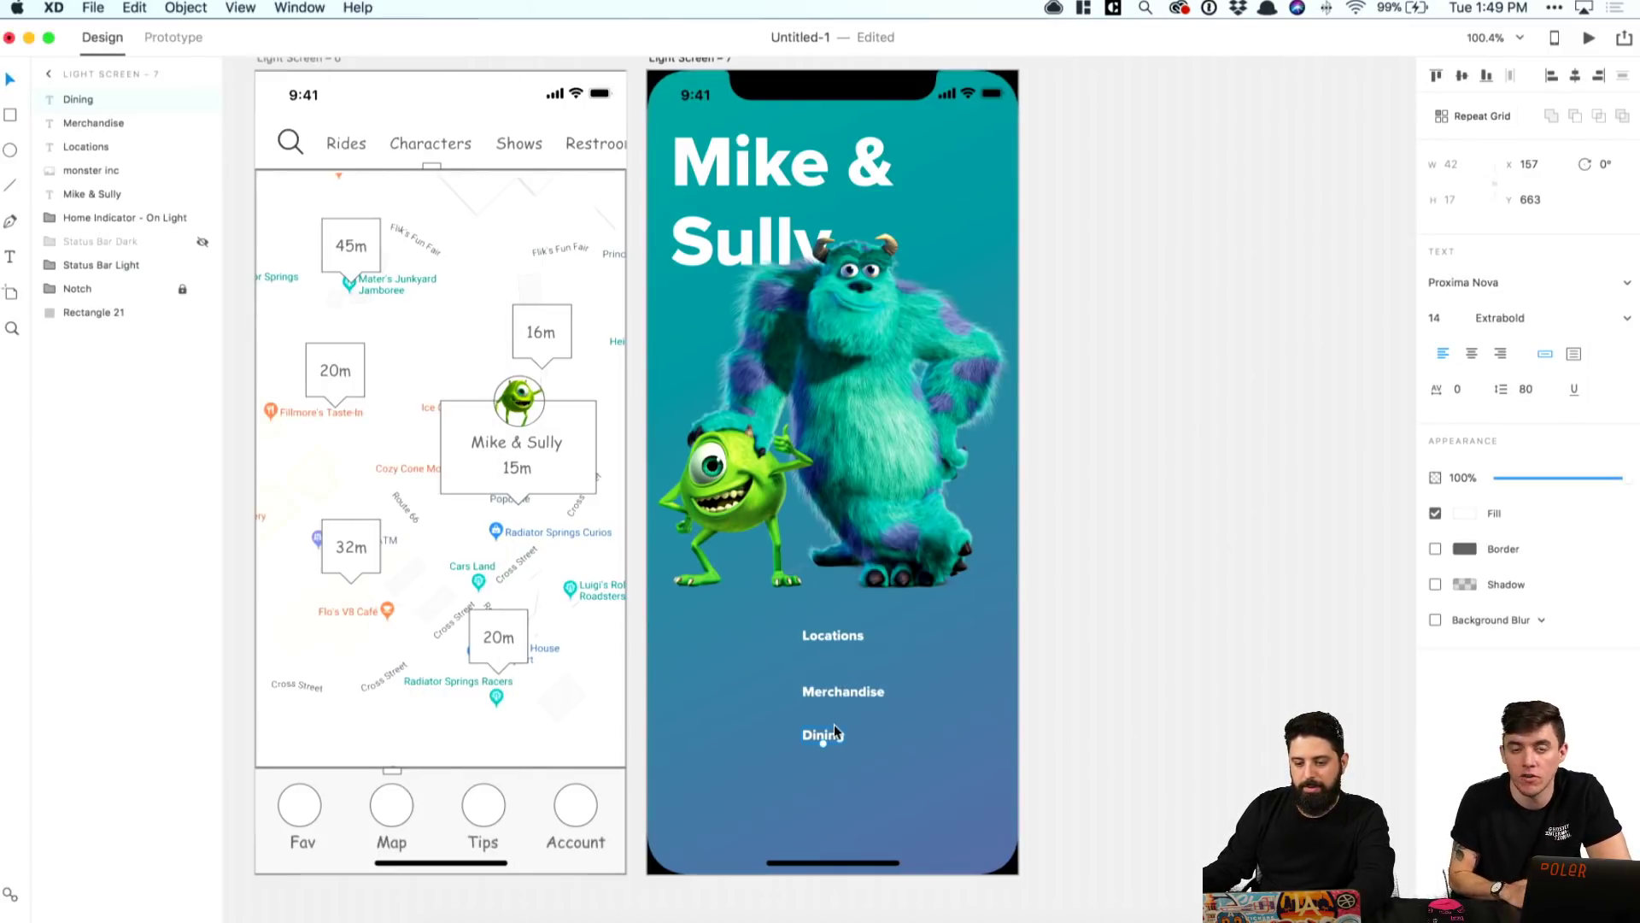
left_click_drag(835, 732, 835, 776)
double_click(834, 775)
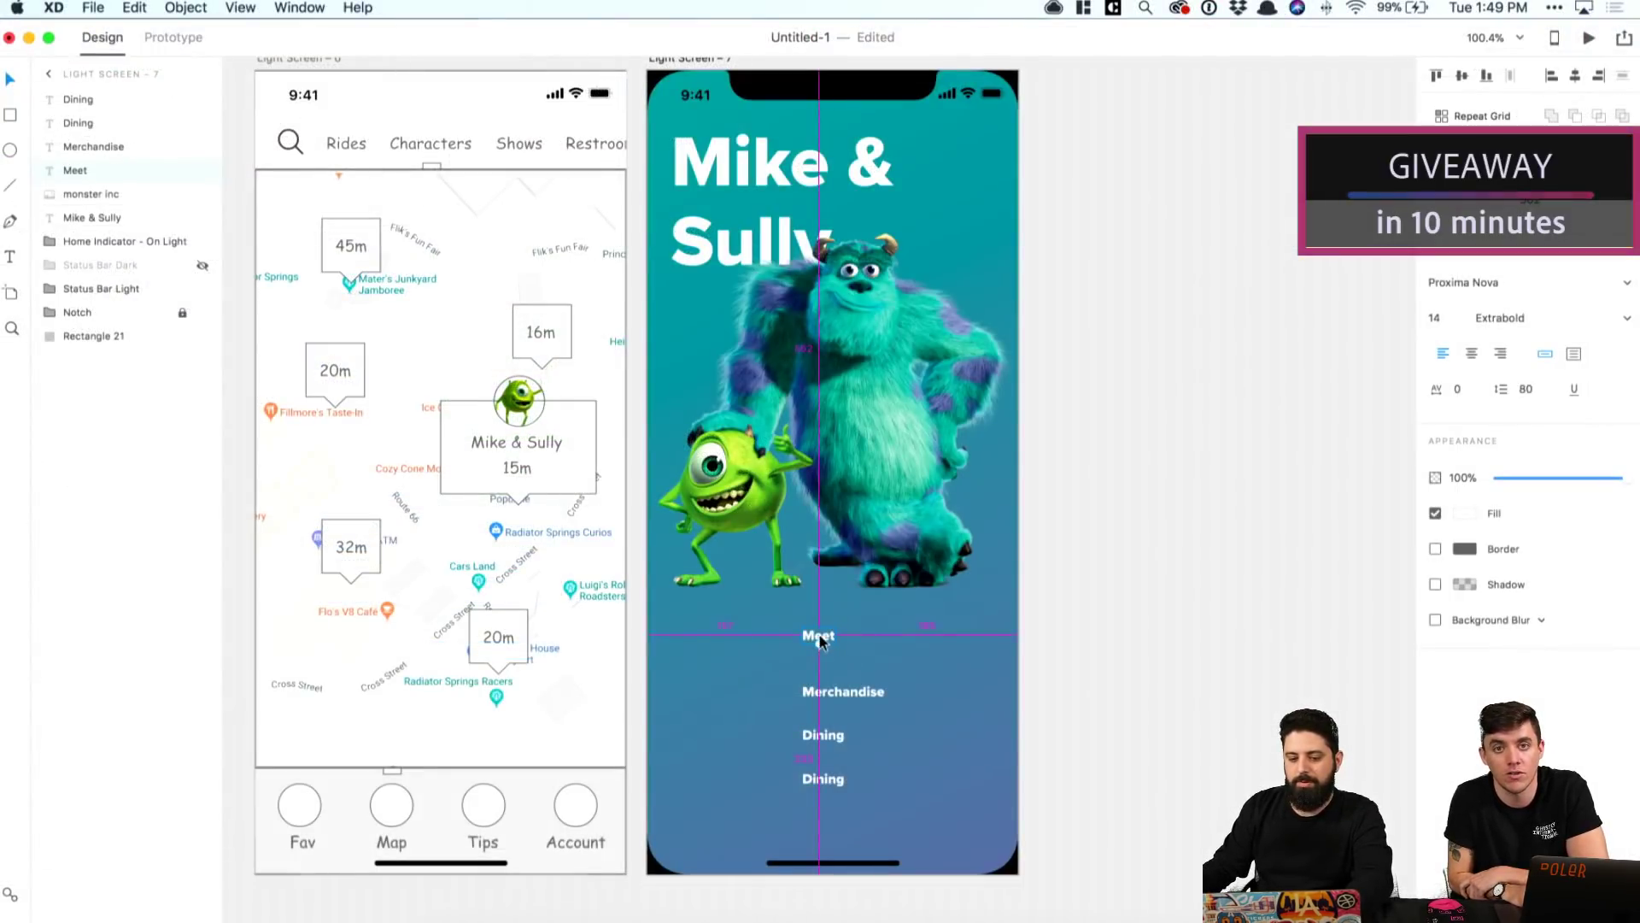
Step: Duplicate the "Meet" text between it and "Merchandise" at Y 591, and change the copy to "Rides"
left_click_drag(824, 633, 820, 671)
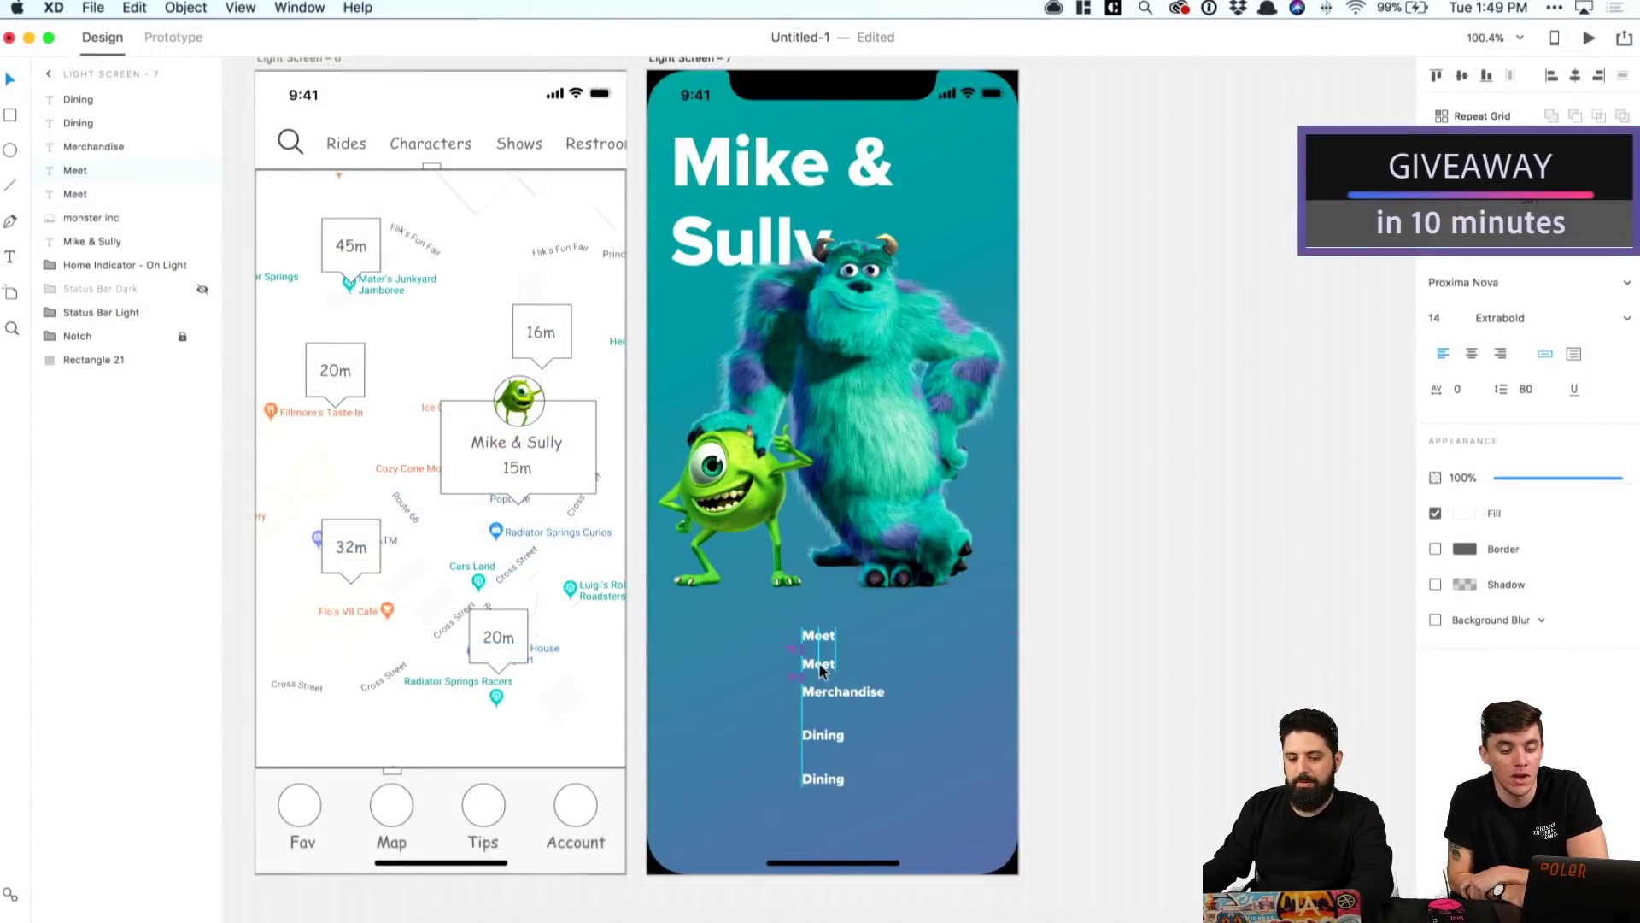
double_click(819, 666)
type("Rides")
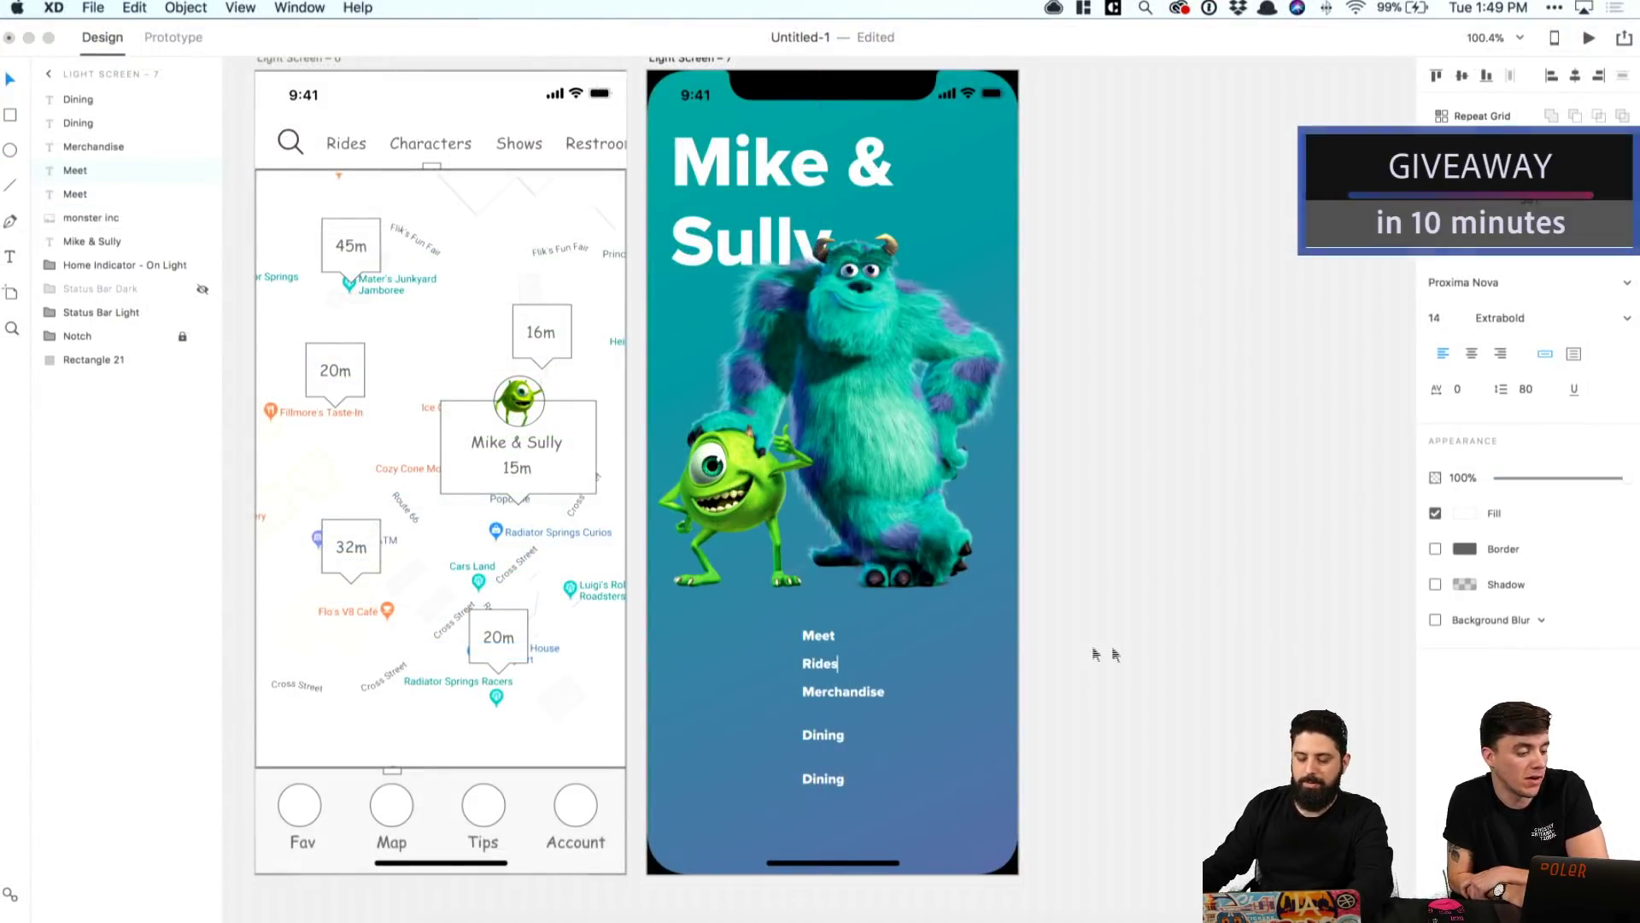
key("Escape")
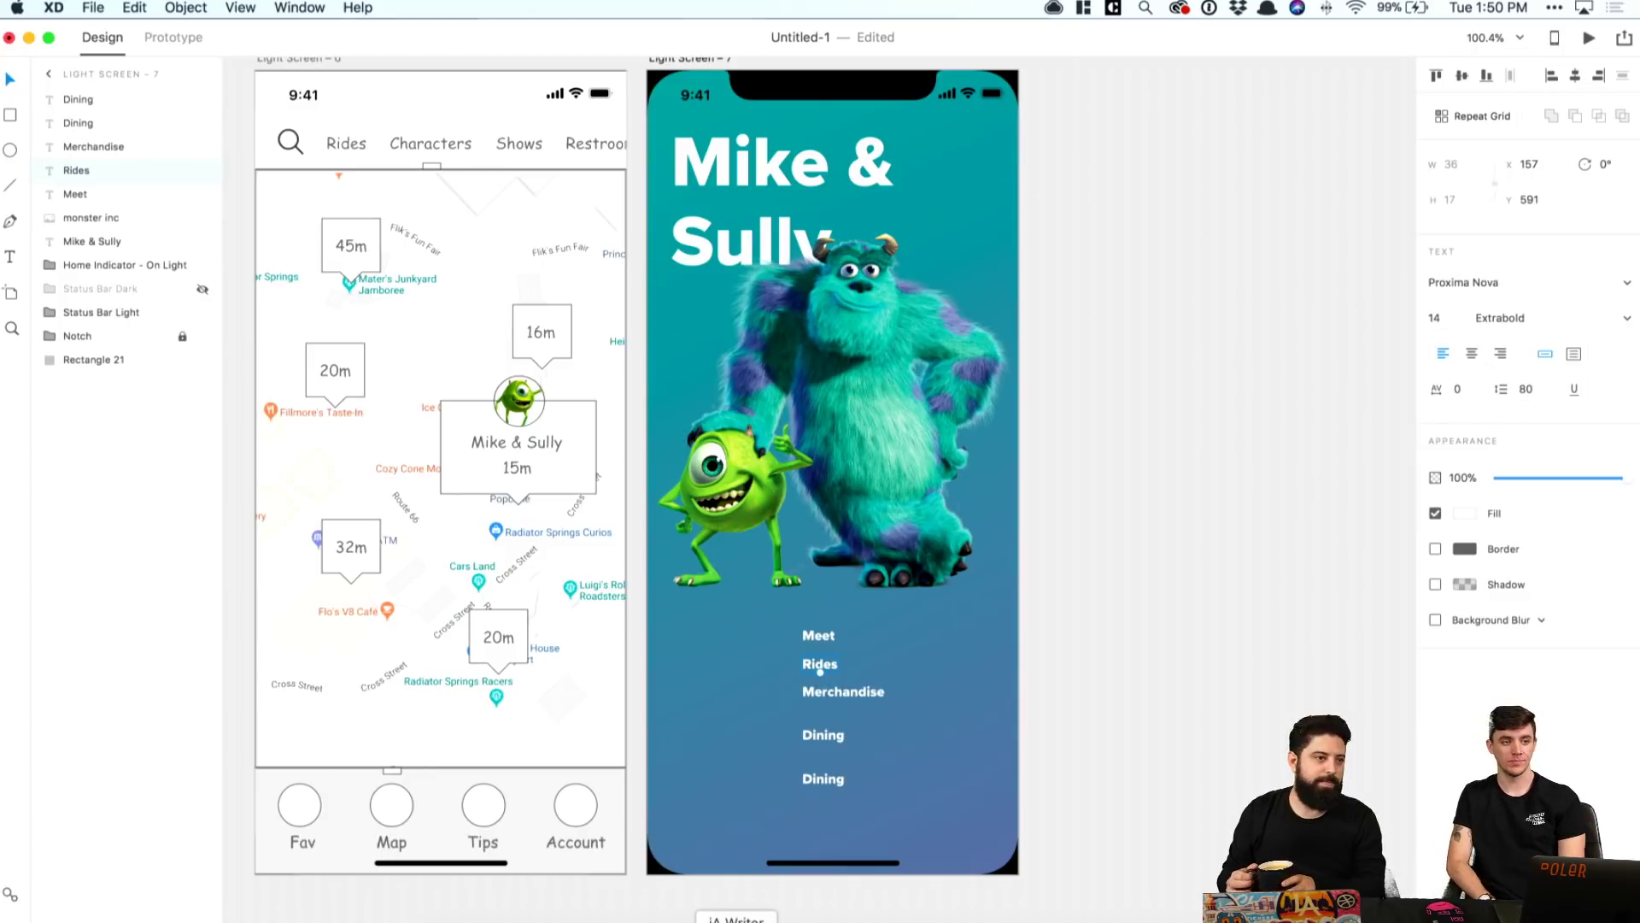
left_click(707, 168)
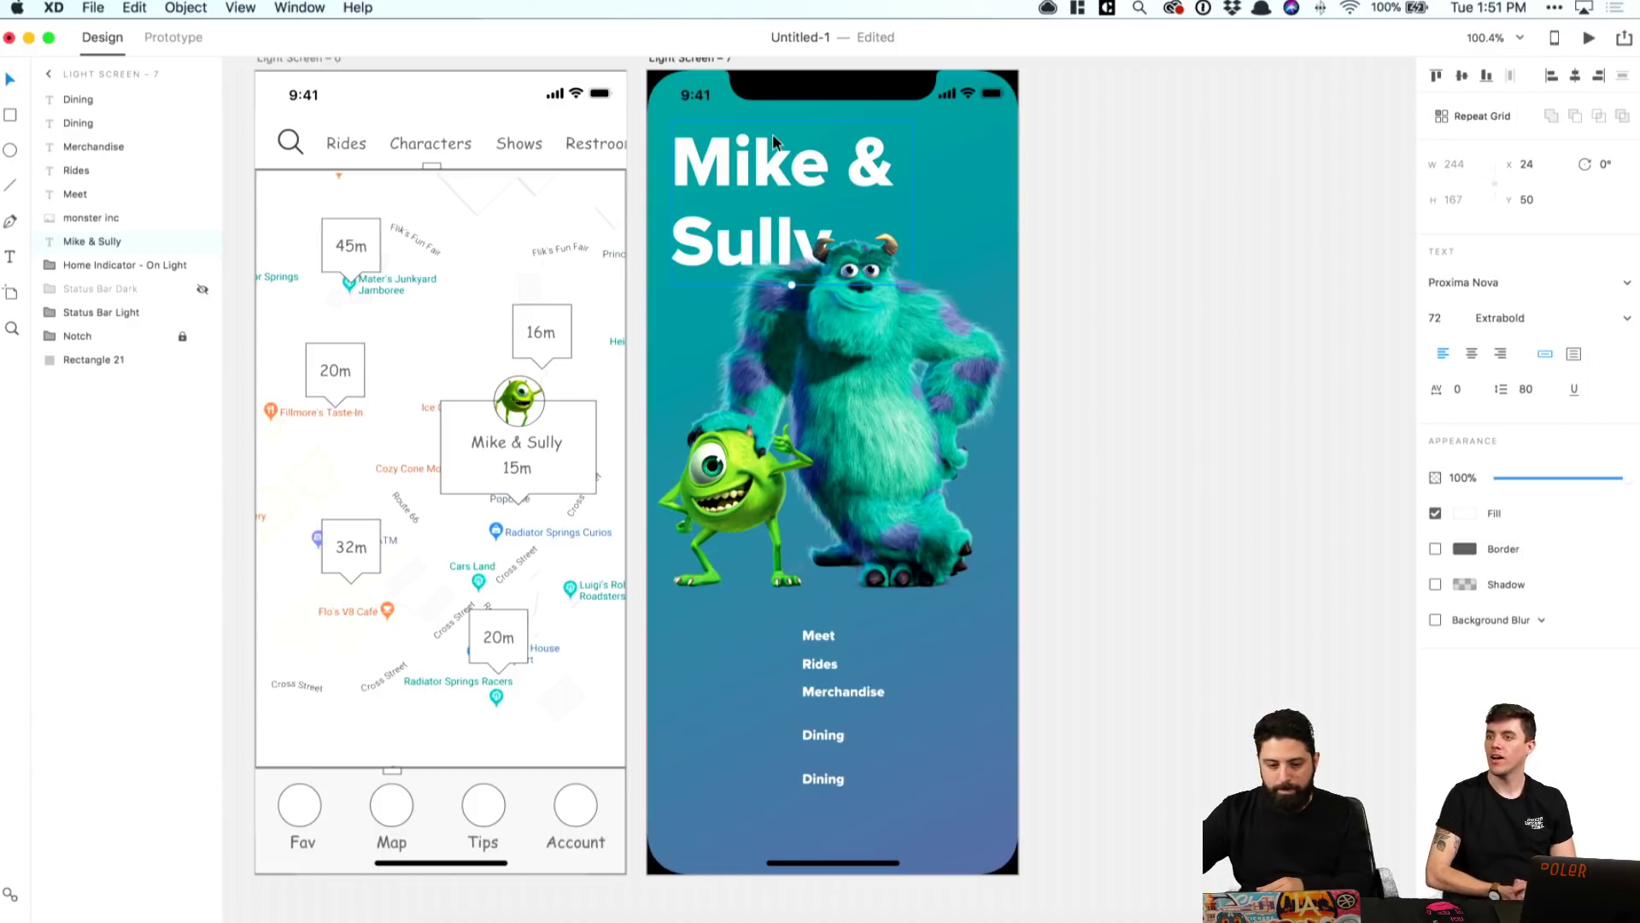
left_click(1085, 531)
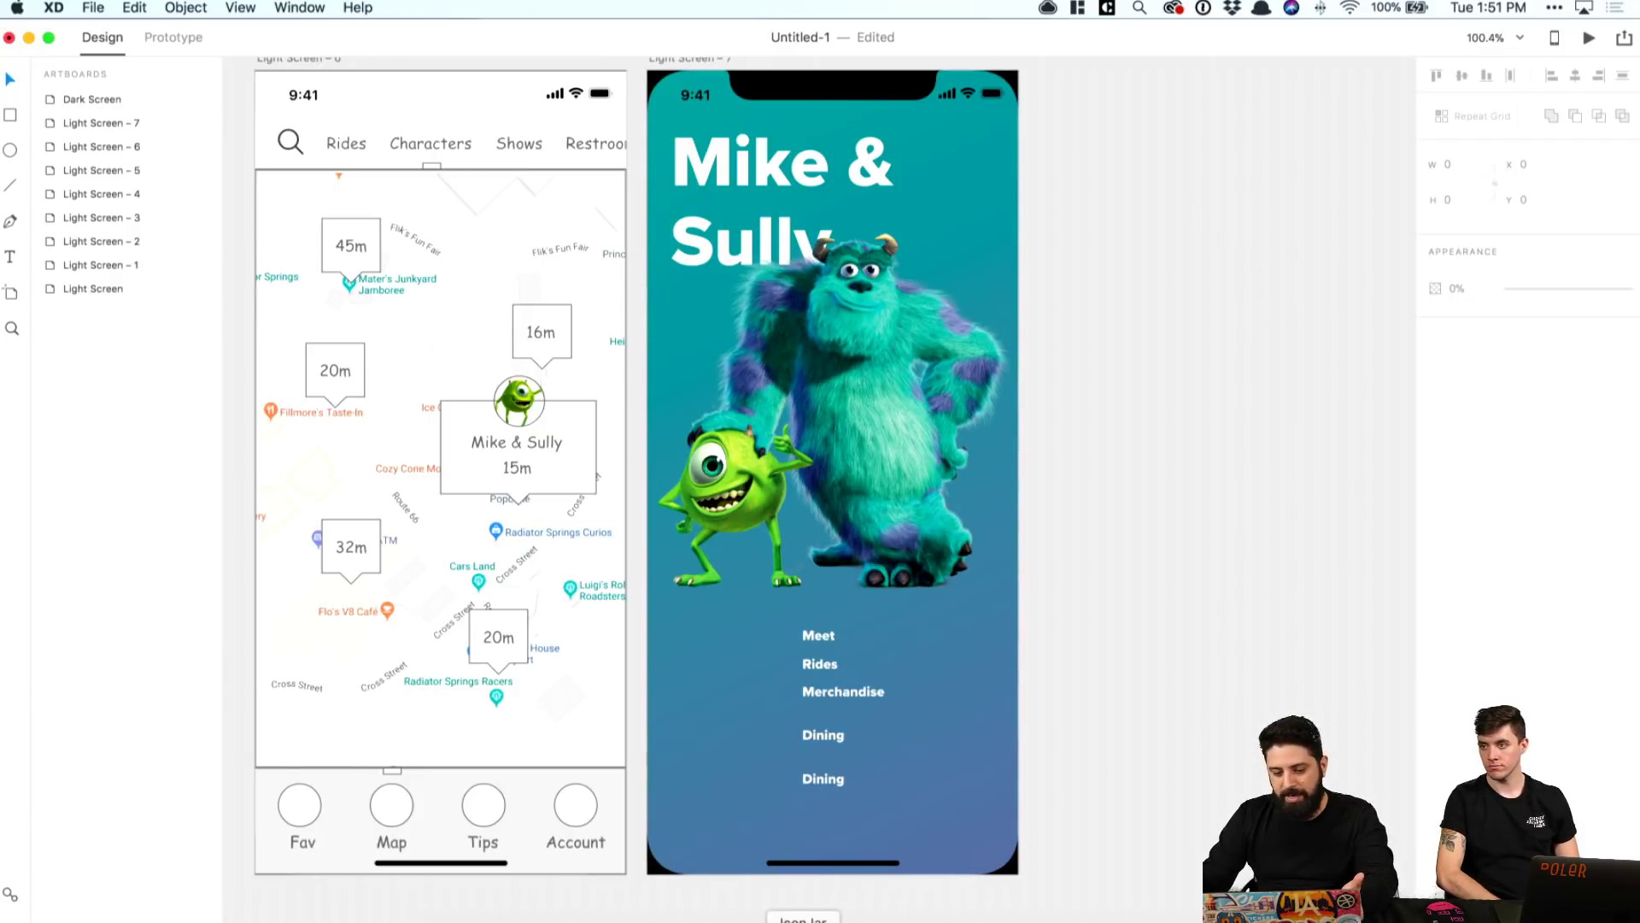
Step: Check the Characters notes in iA Writer, then return to XD and change the lower "Dining" text to "Shows"
left_click(730, 919)
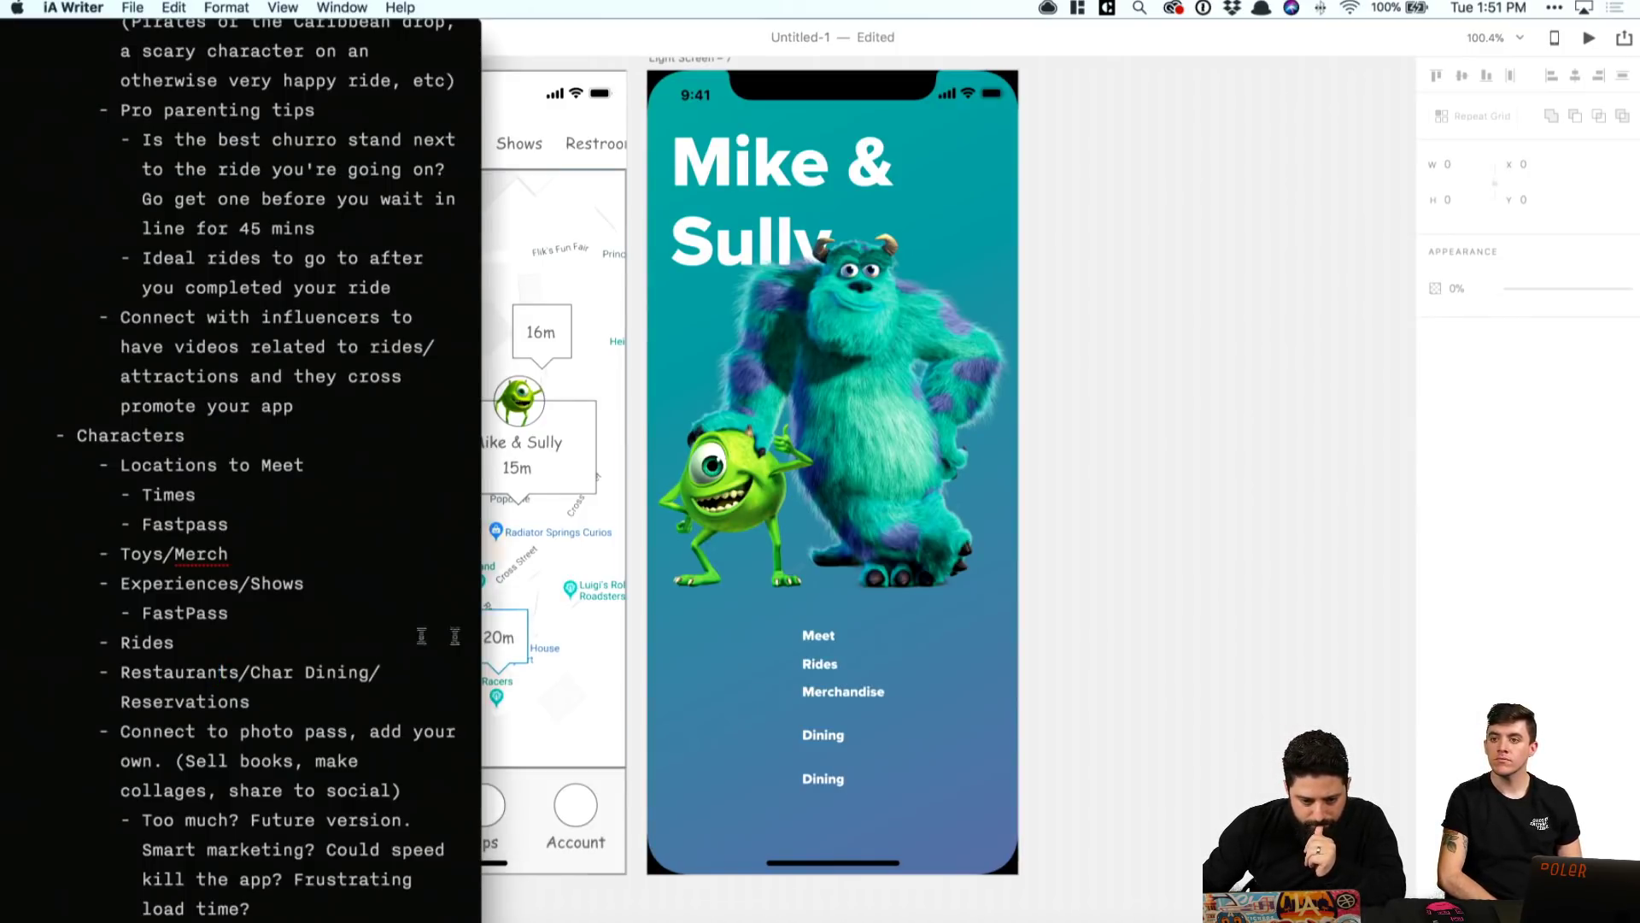
left_click(1142, 751)
double_click(833, 781)
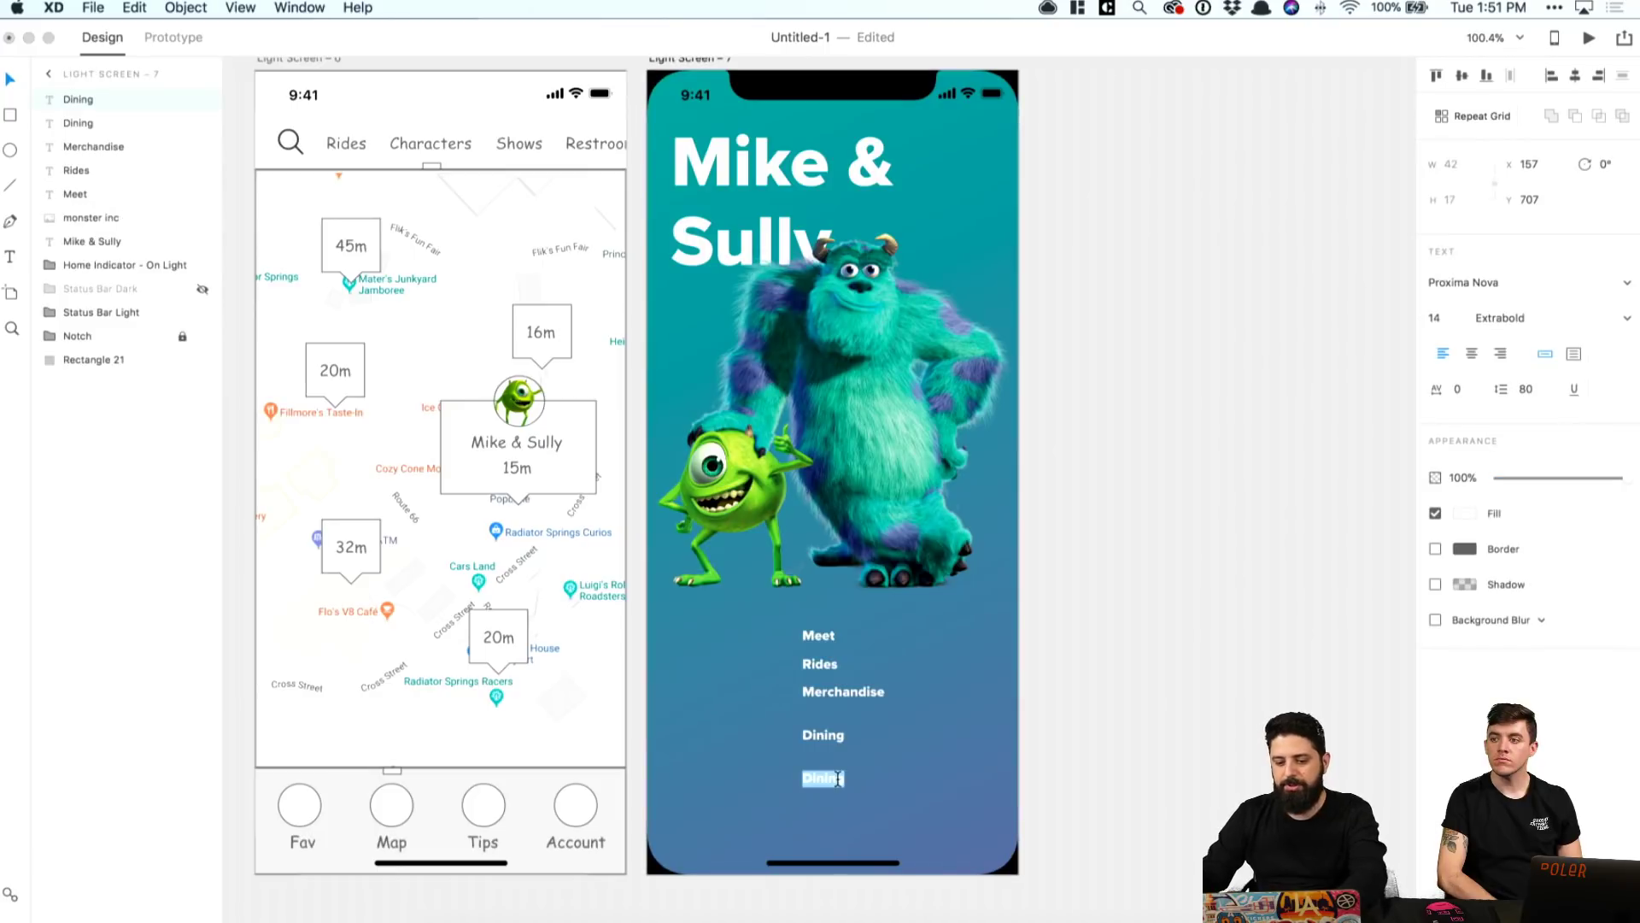
type("Shows")
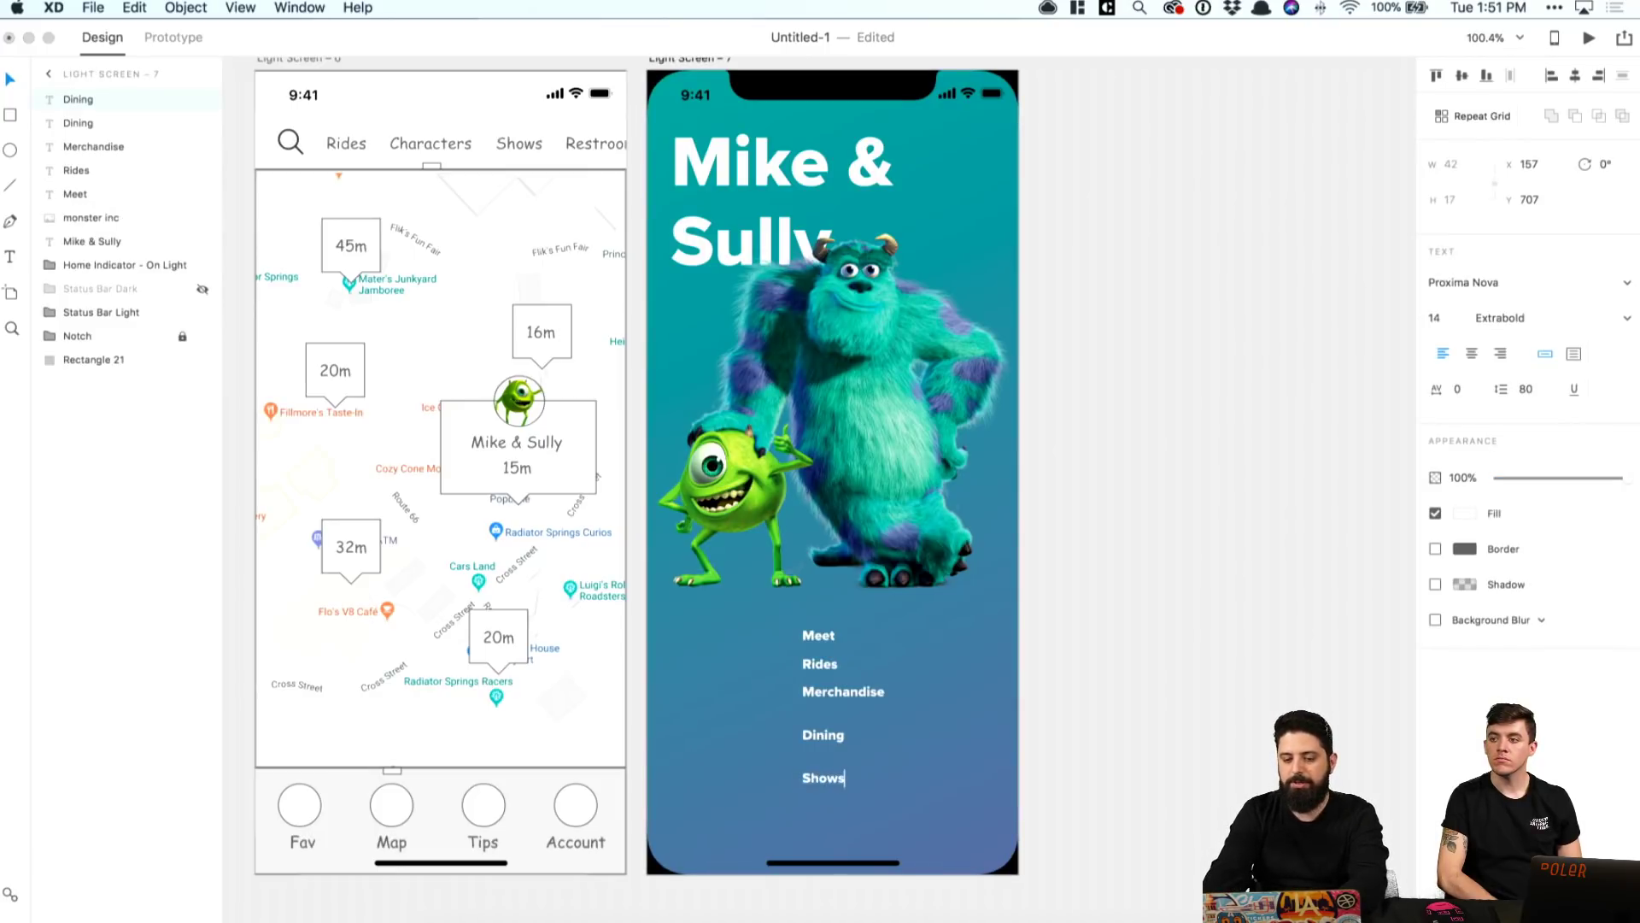
key("Escape")
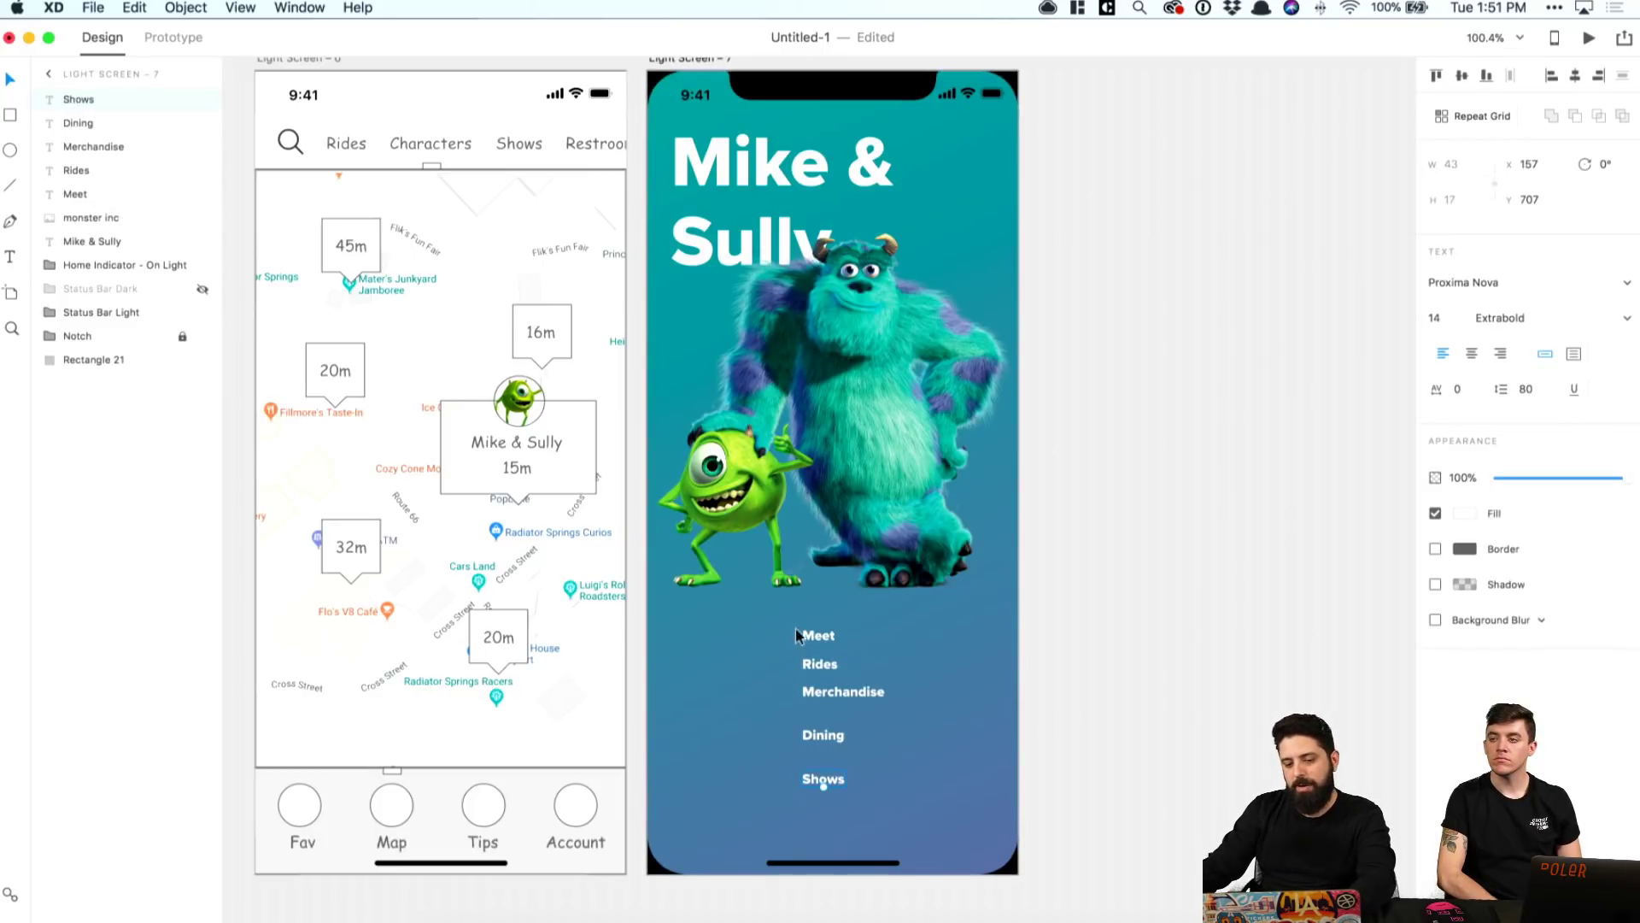
Step: Lock the Rectangle 21 gradient background layer on the Mike & Sully screen
left_click_drag(790, 649, 955, 749)
left_click(1156, 702)
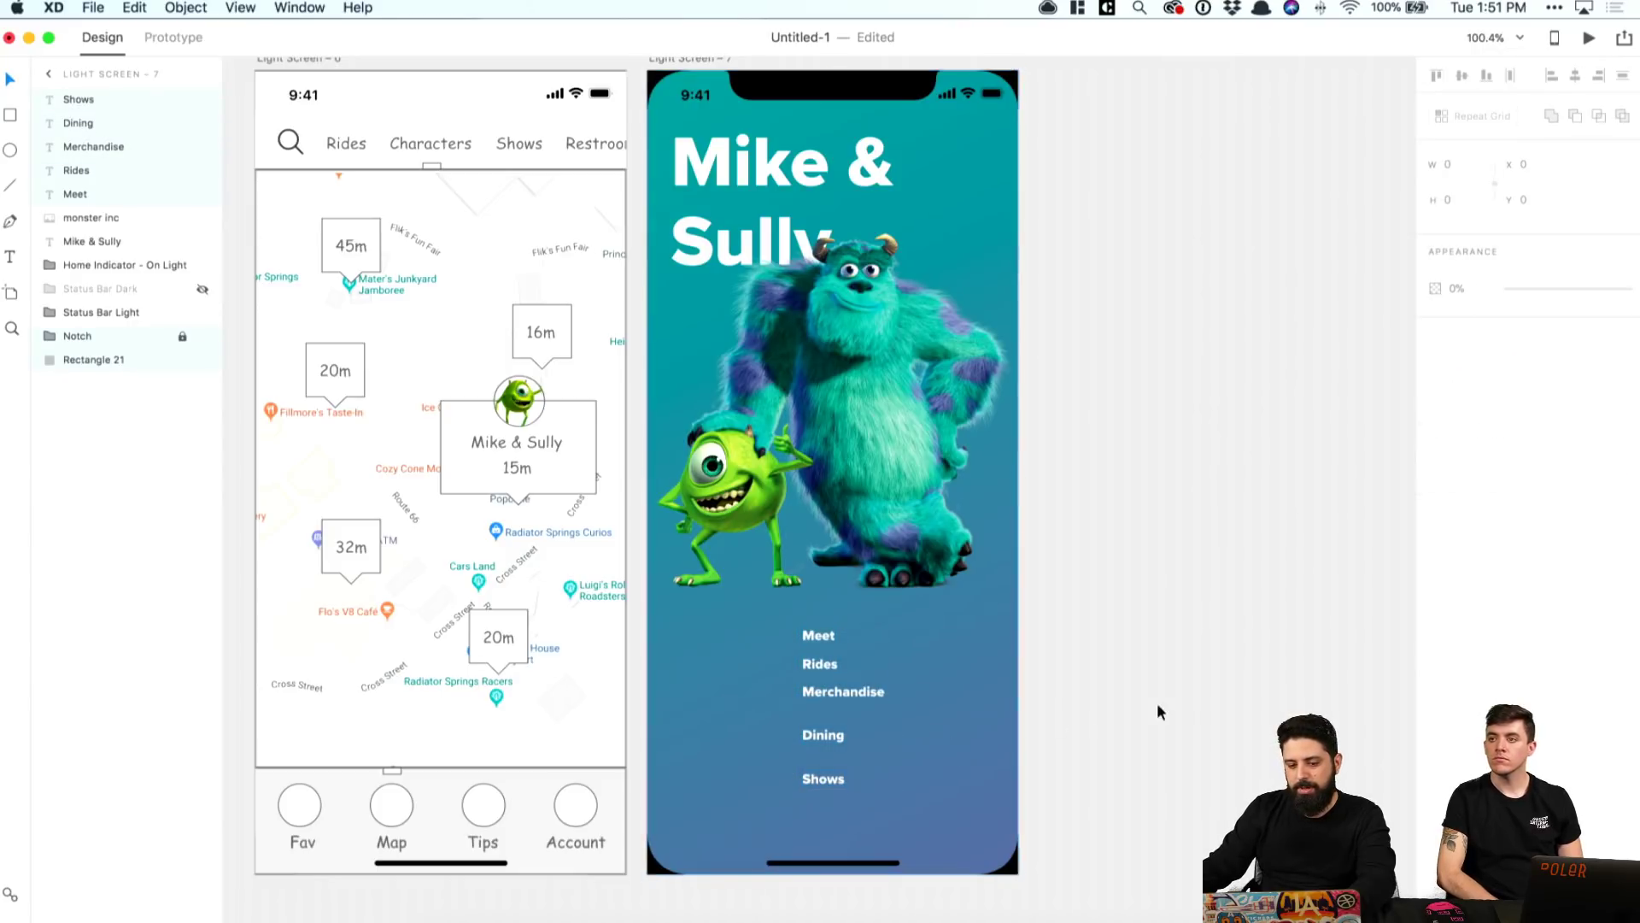
left_click(101, 362)
right_click(87, 367)
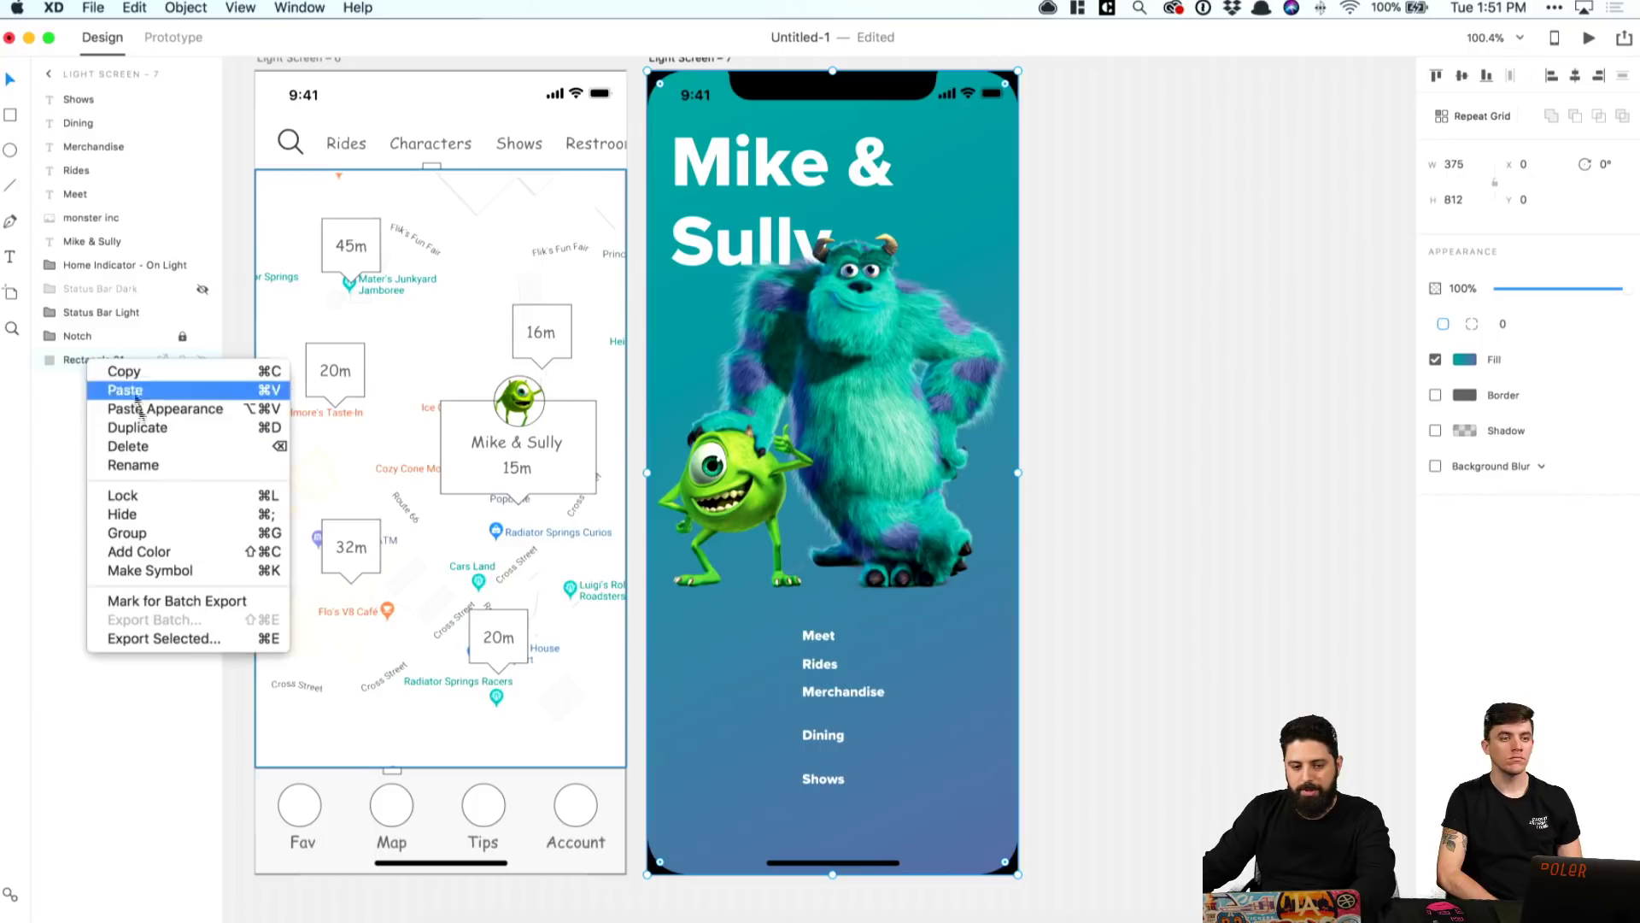
left_click(137, 512)
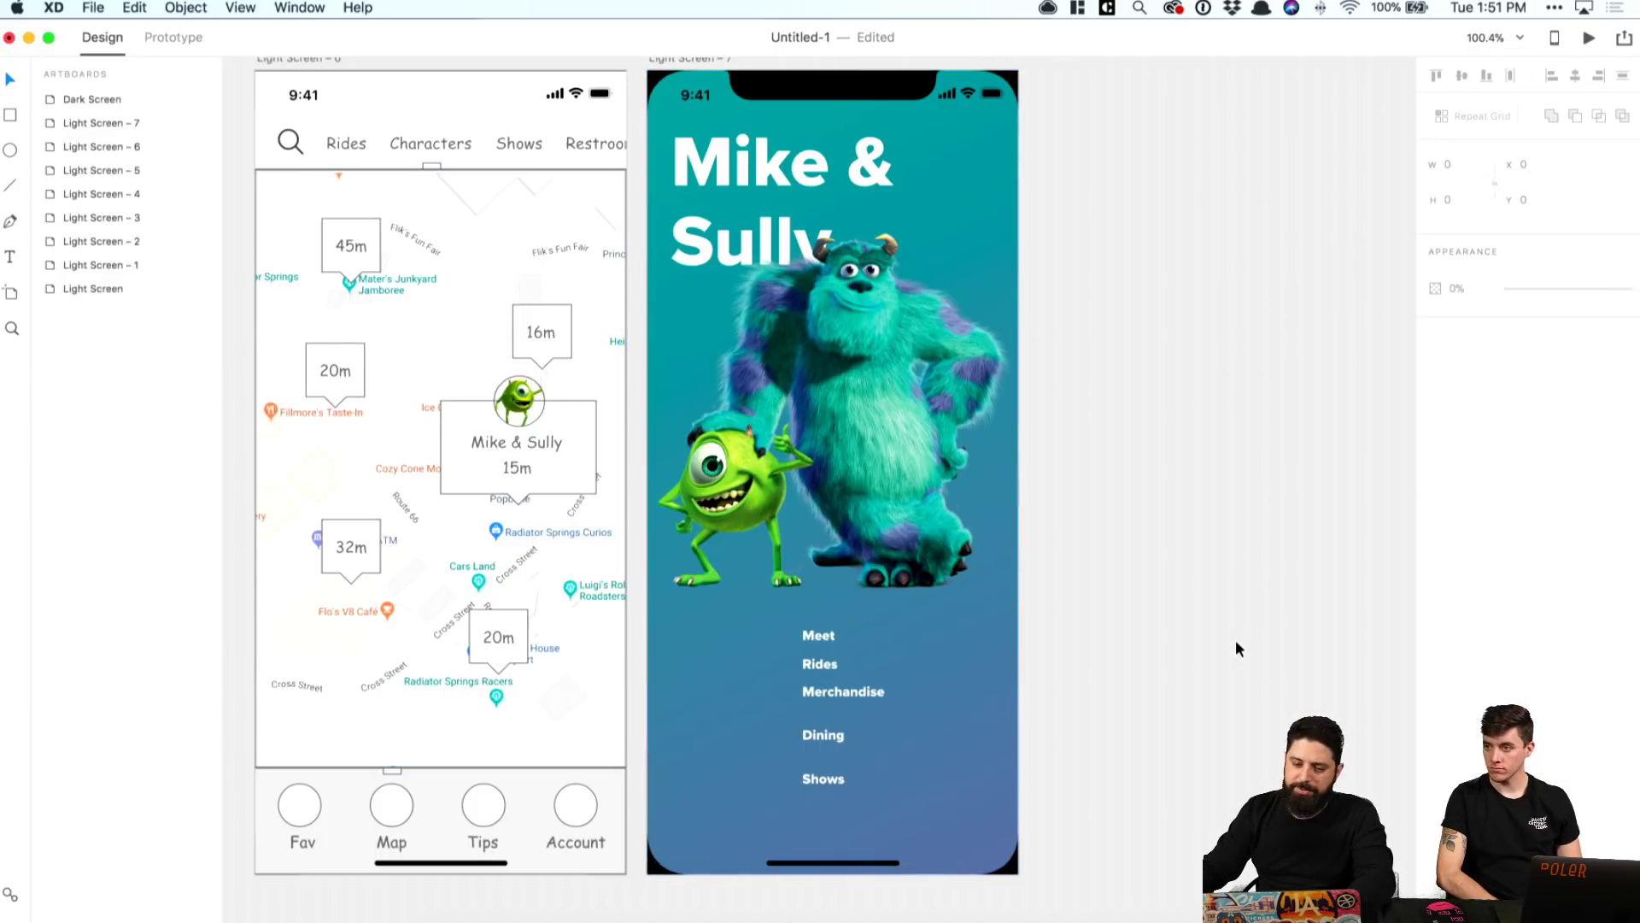
Step: Move the "Rides", "Merchandise", "Dining" and "Shows" texts down together, placing "Rides" at about Y 645
left_click(818, 664)
left_click(834, 692, "shift")
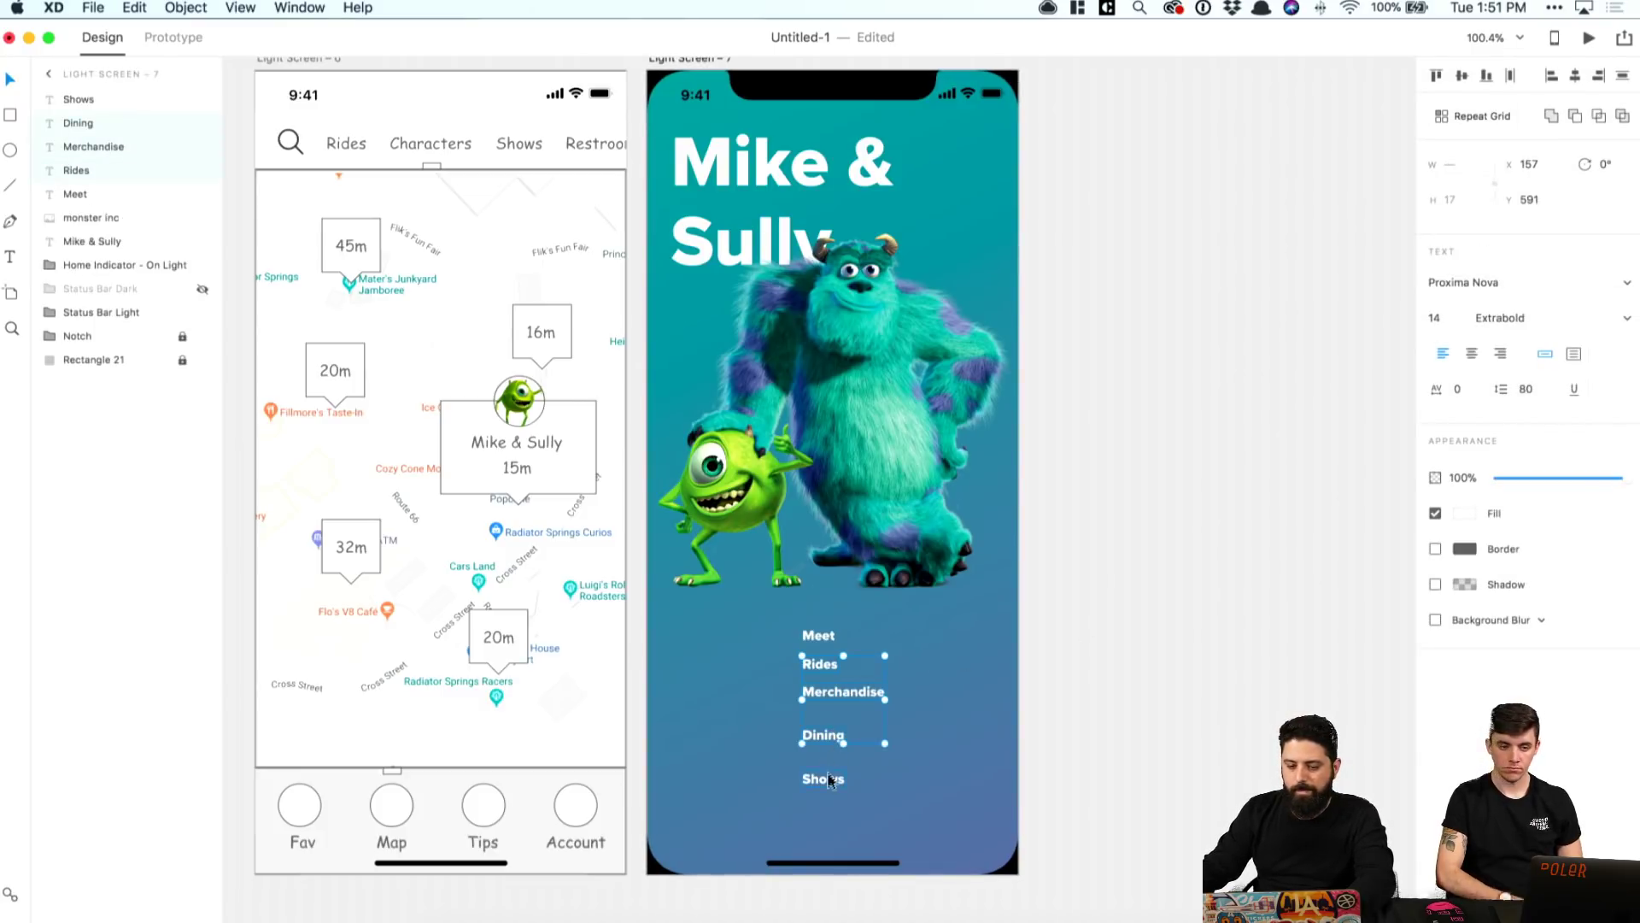
left_click_drag(822, 656, 818, 718)
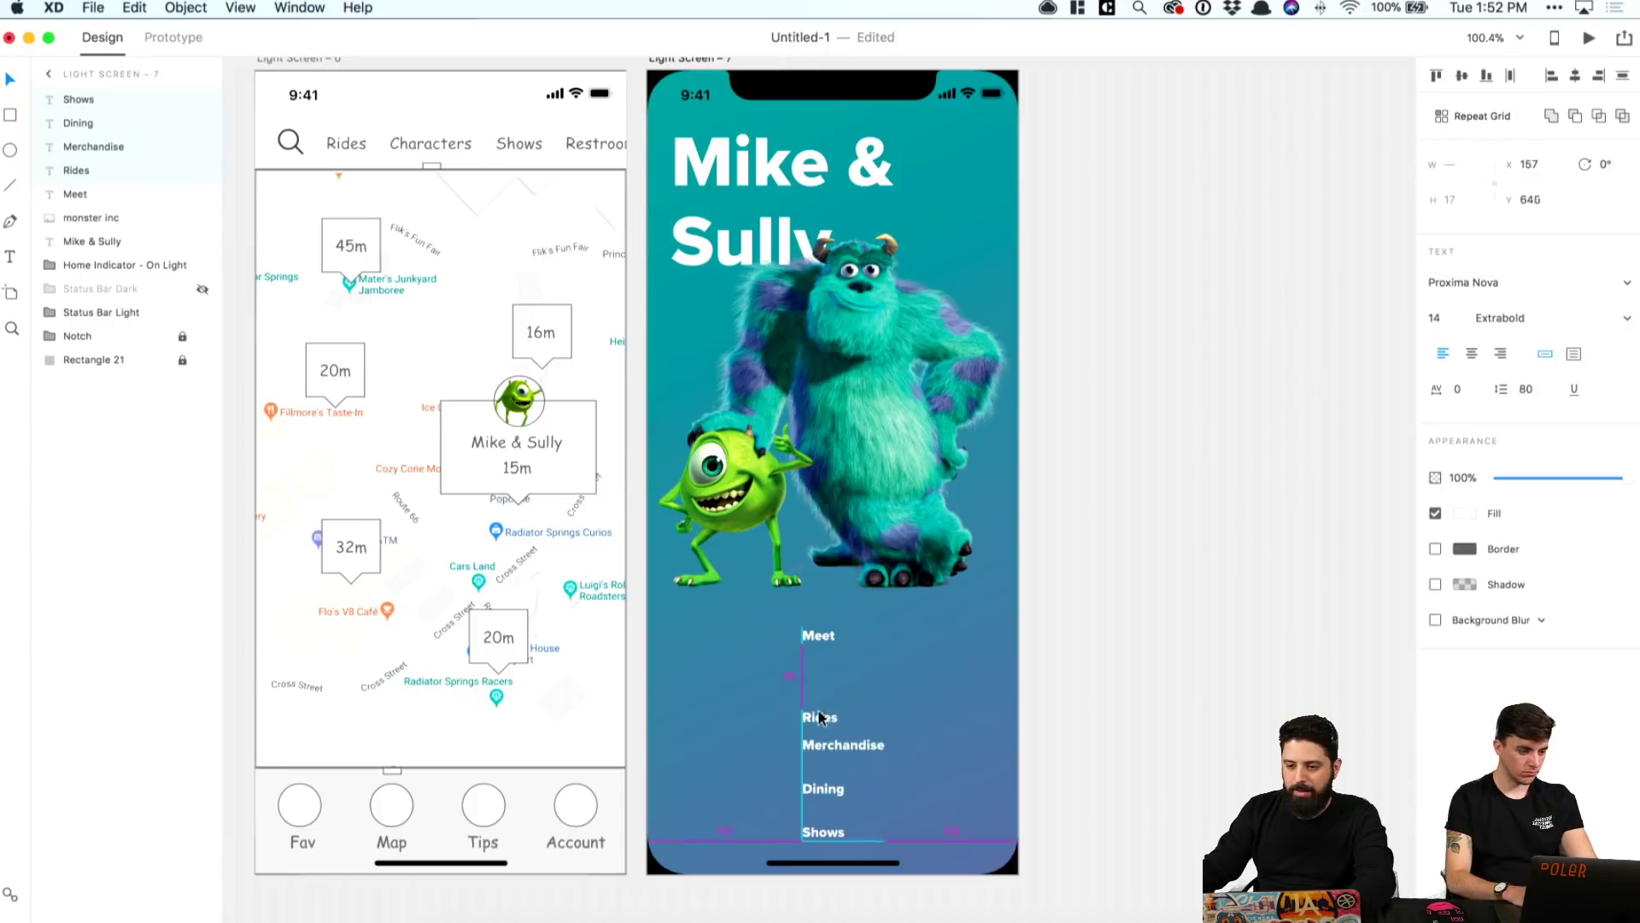
Step: Set the "Meet" text to center alignment and center it horizontally on the artboard
left_click(818, 637)
left_click(1472, 356)
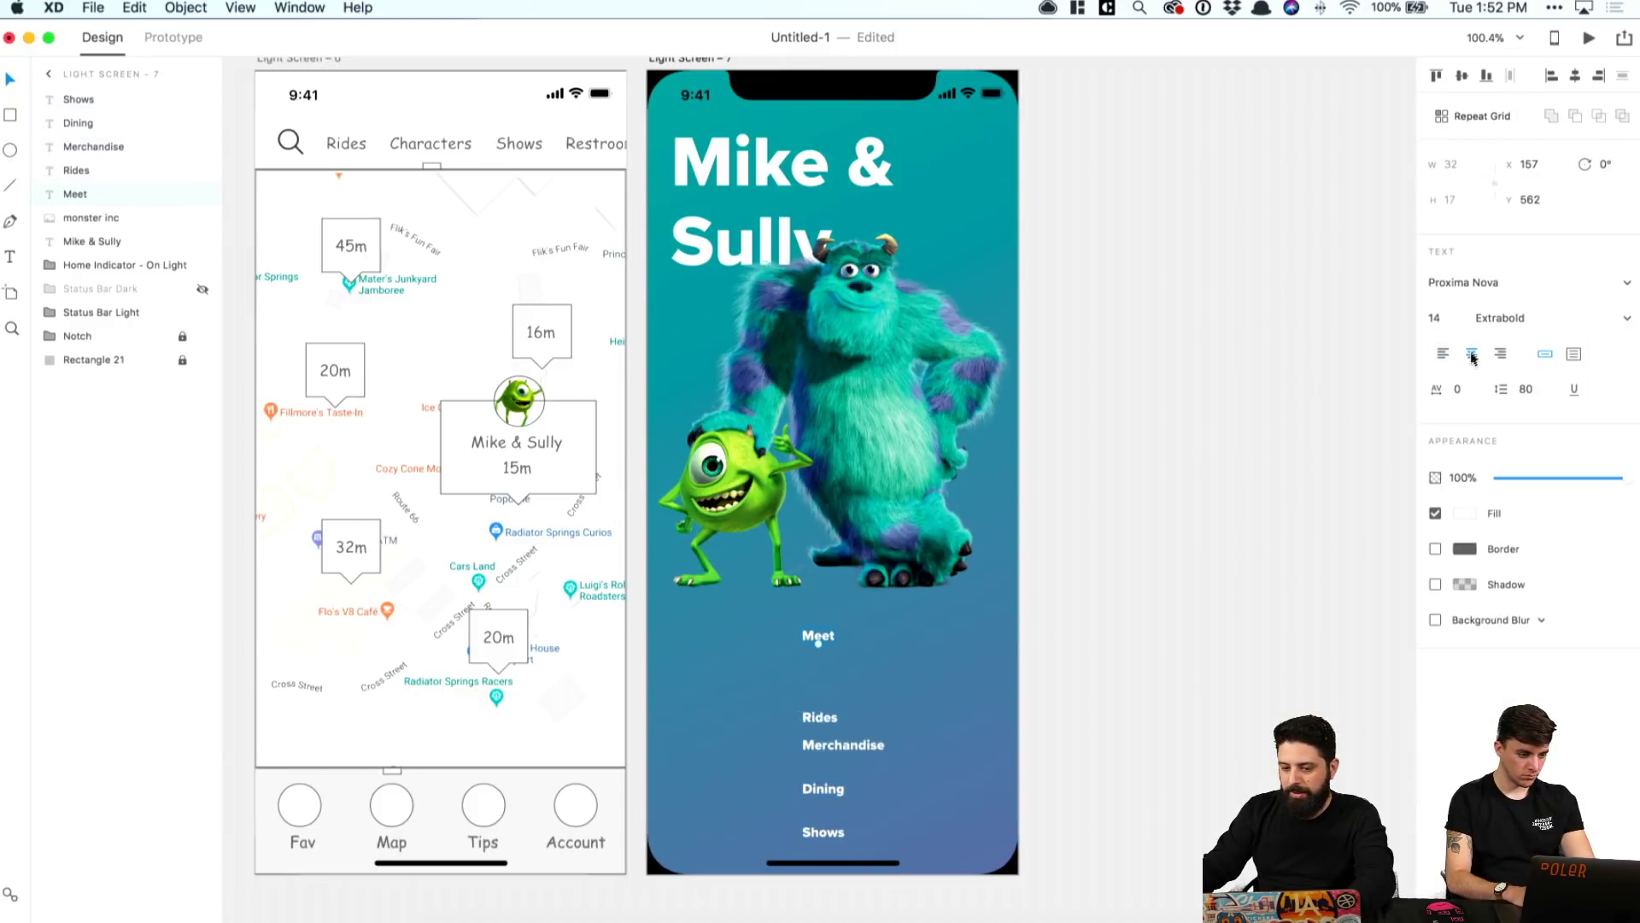
left_click(1574, 75)
left_click(1257, 519)
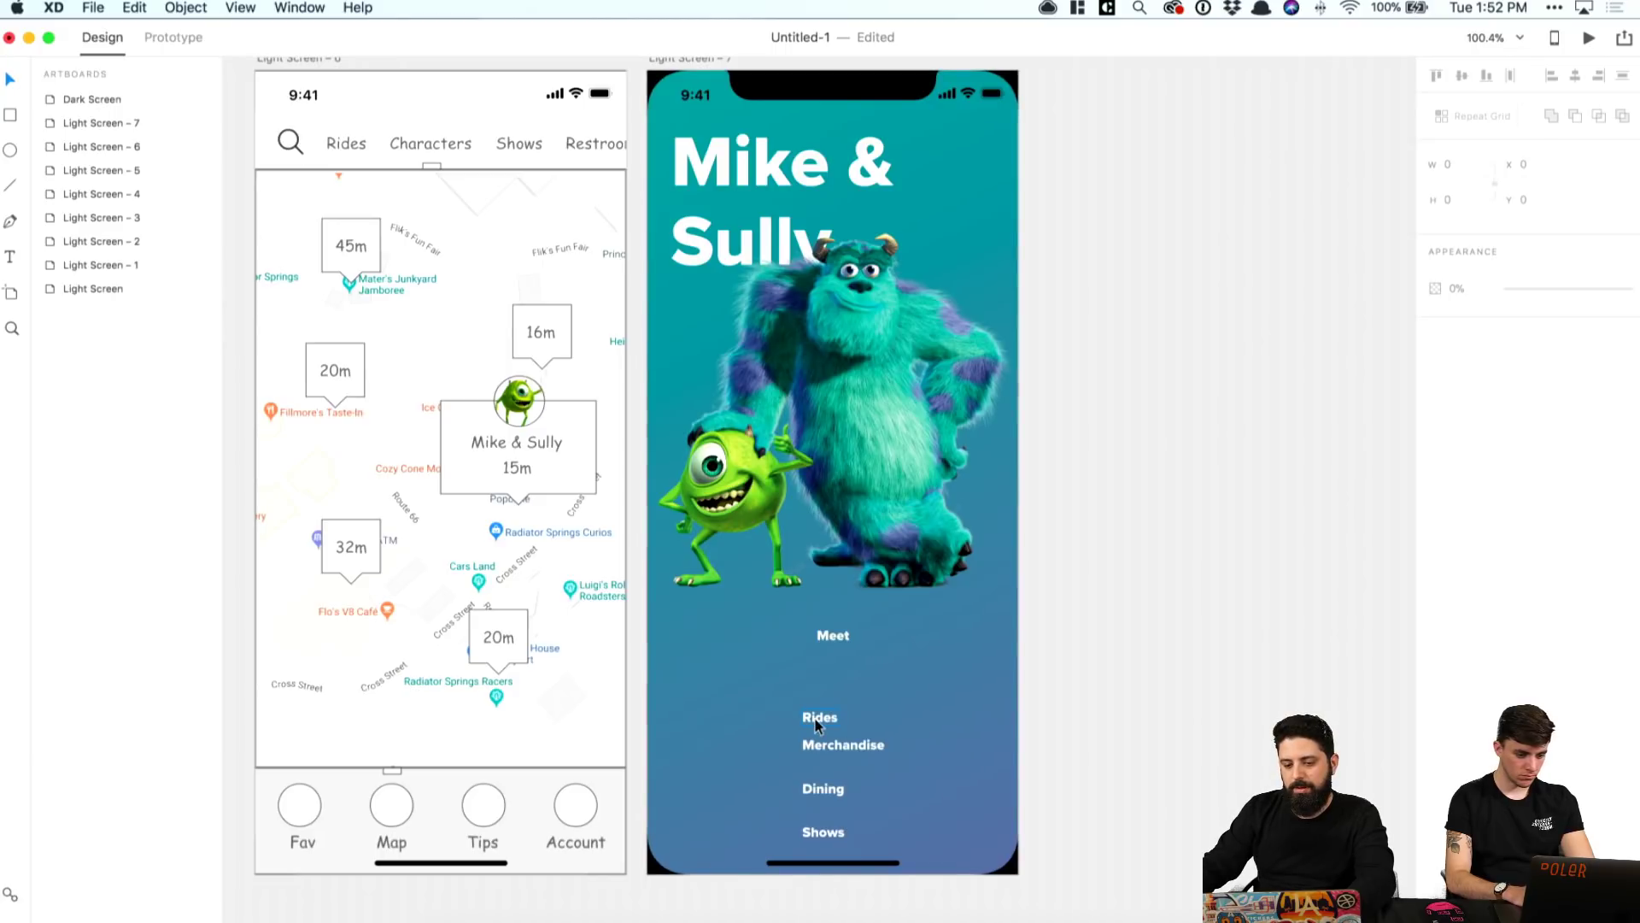
Step: Duplicate the "Meet" text just below itself at Y 585, and change the upper one to "Roaming Times"
left_click(833, 643)
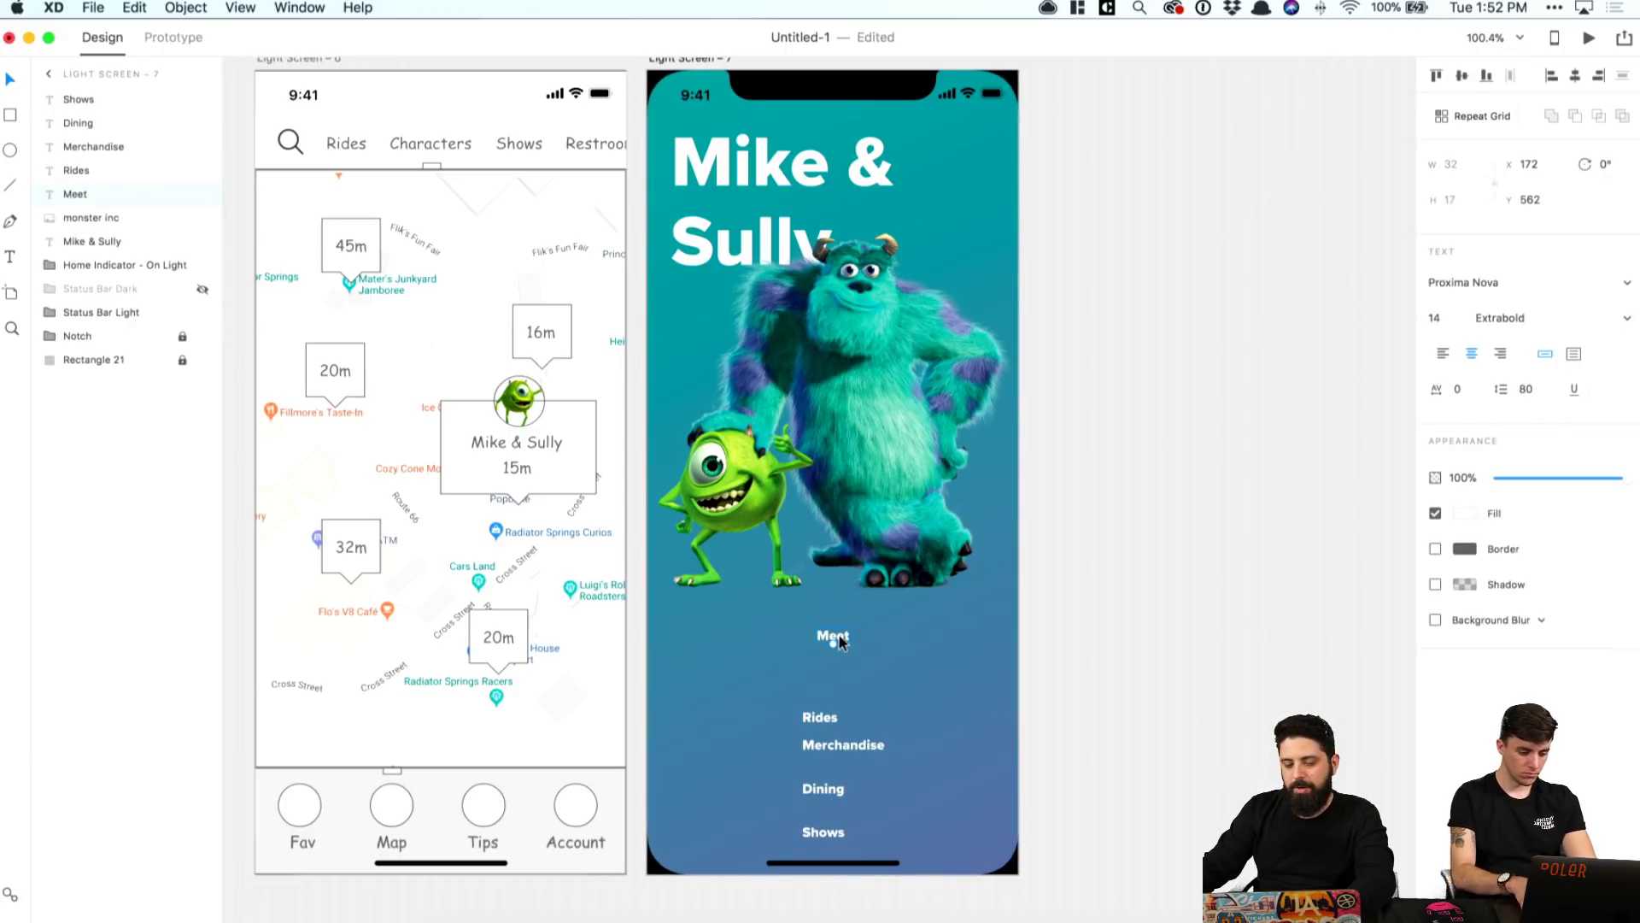
key("alt")
left_click_drag(839, 642, 840, 662)
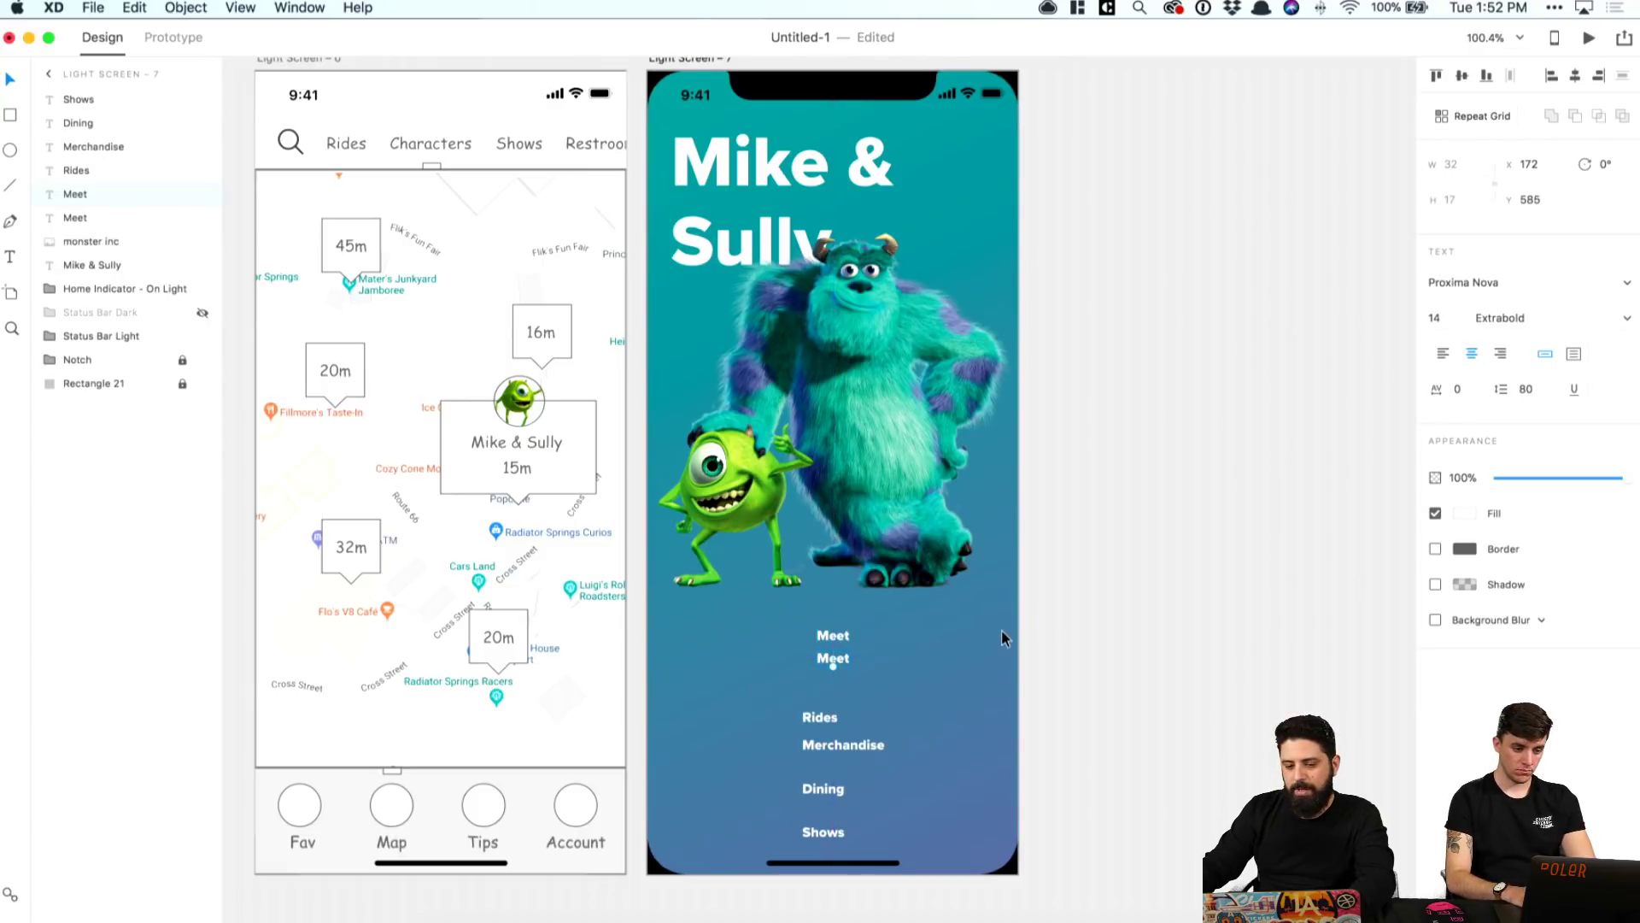
double_click(835, 634)
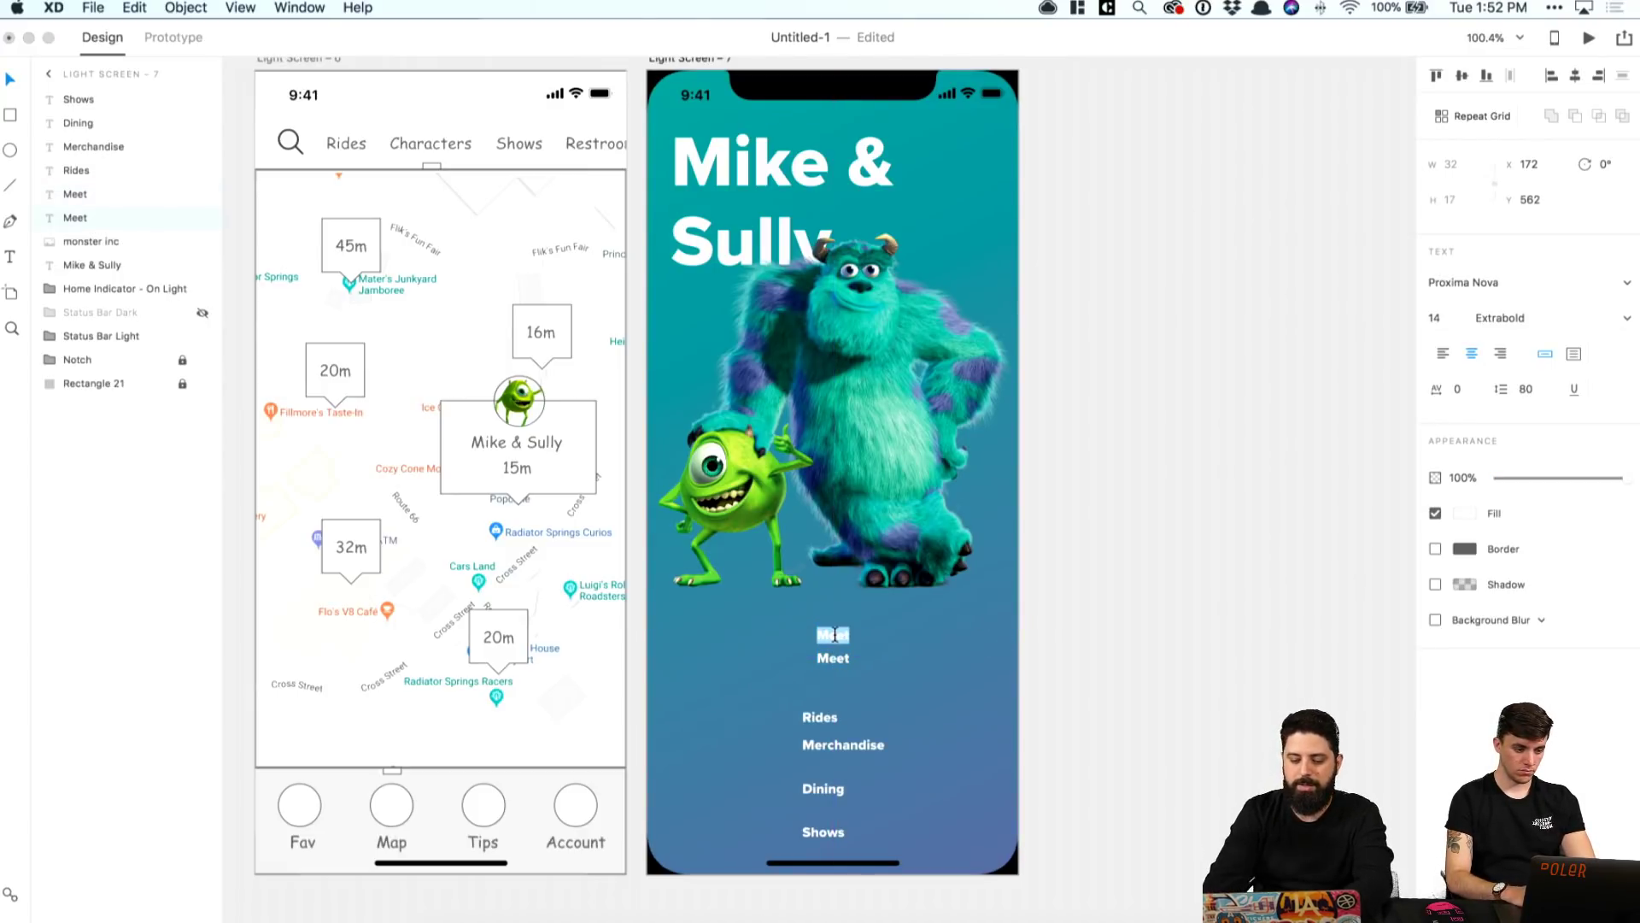
type("Roaming")
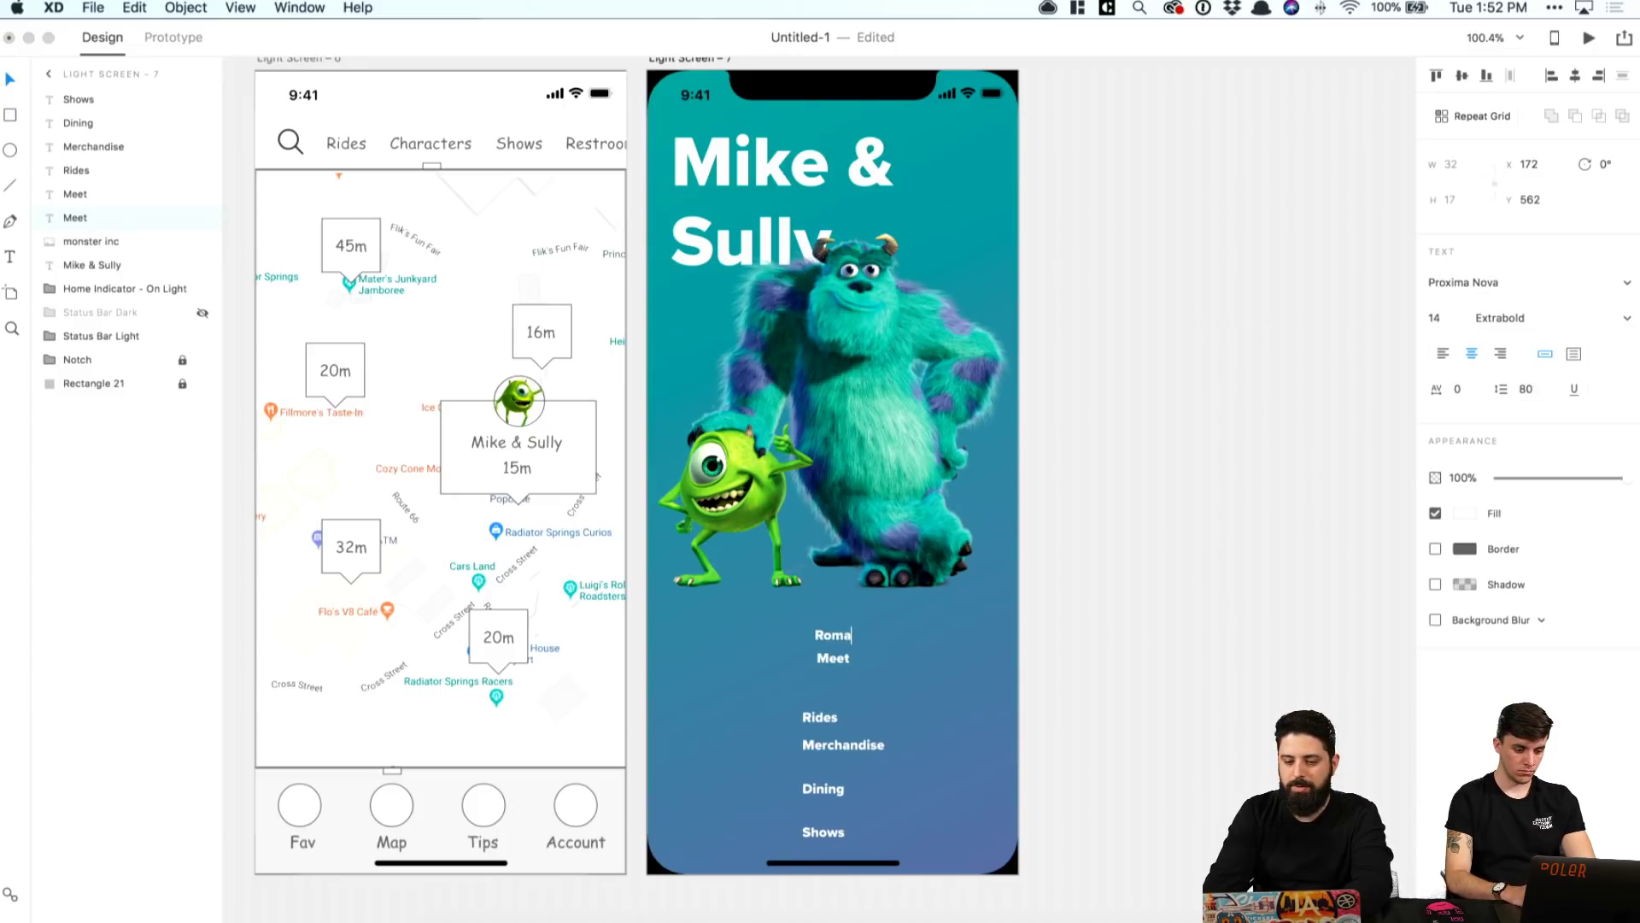
type(" Times")
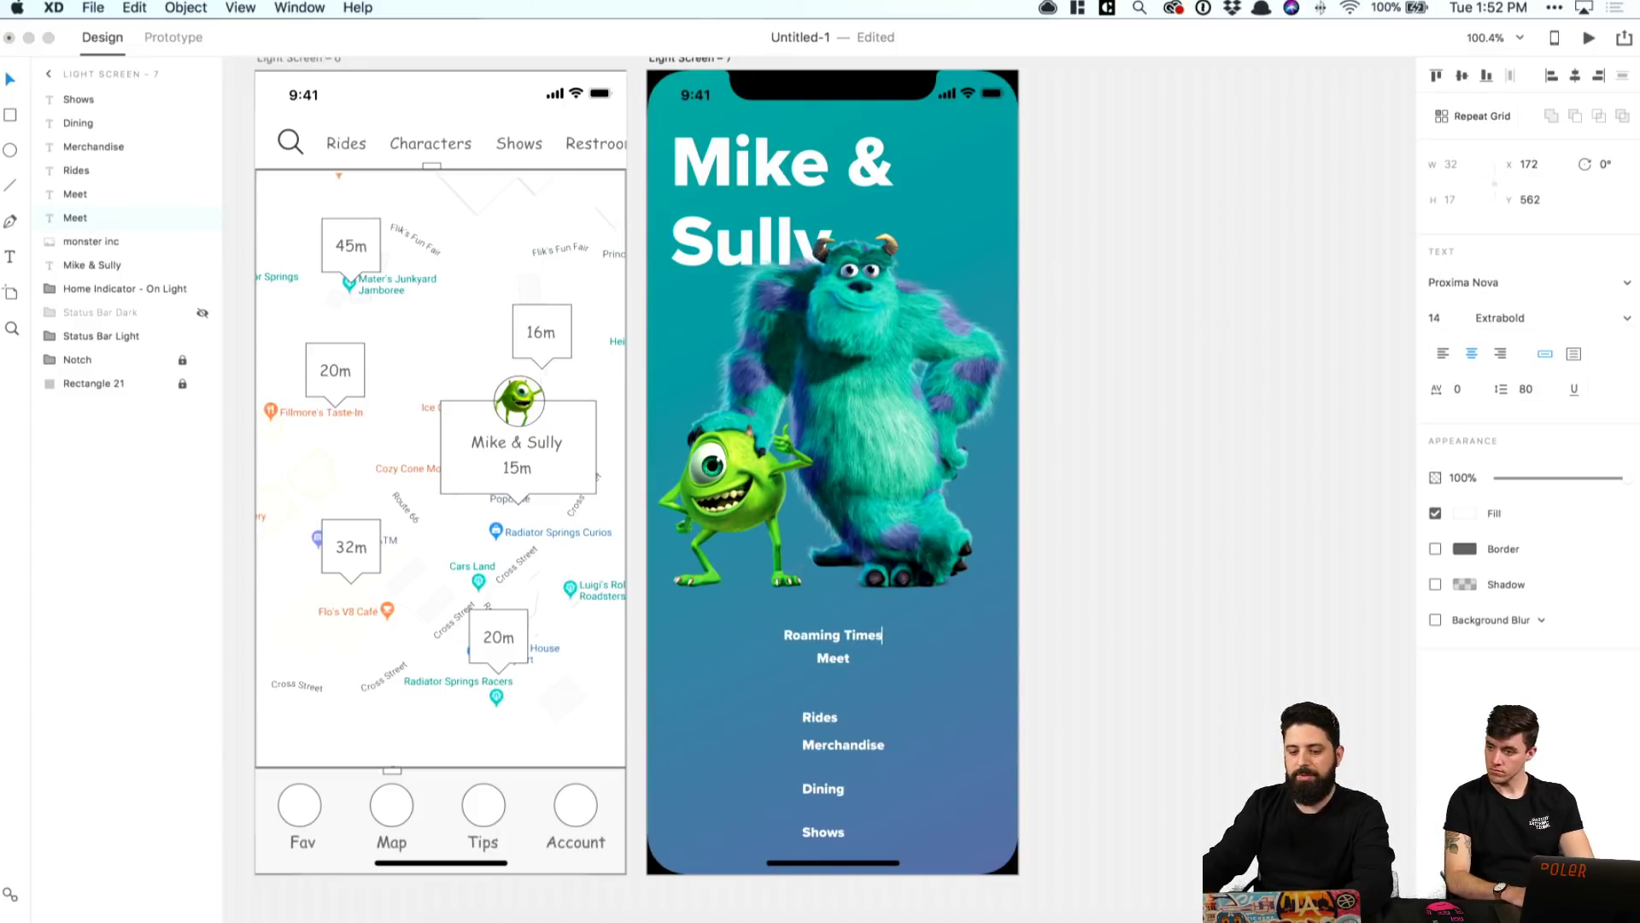
Step: Set the "Meet" text below "Roaming Times" to Light weight at size 24
key("Escape")
left_click(843, 665)
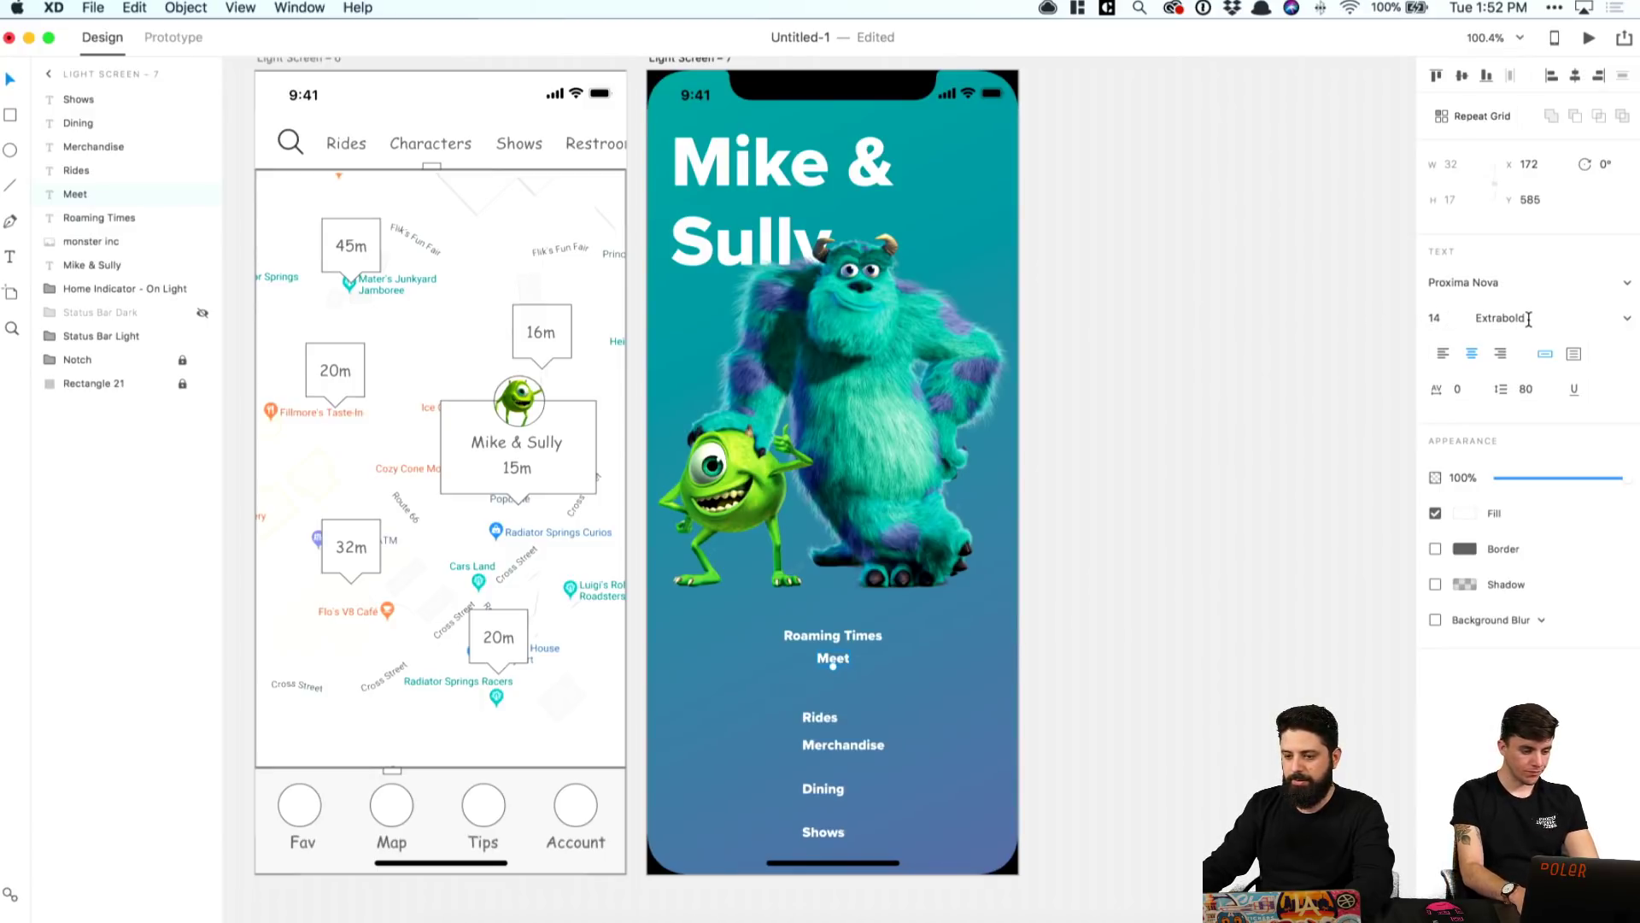
left_click(1627, 321)
left_click(1553, 374)
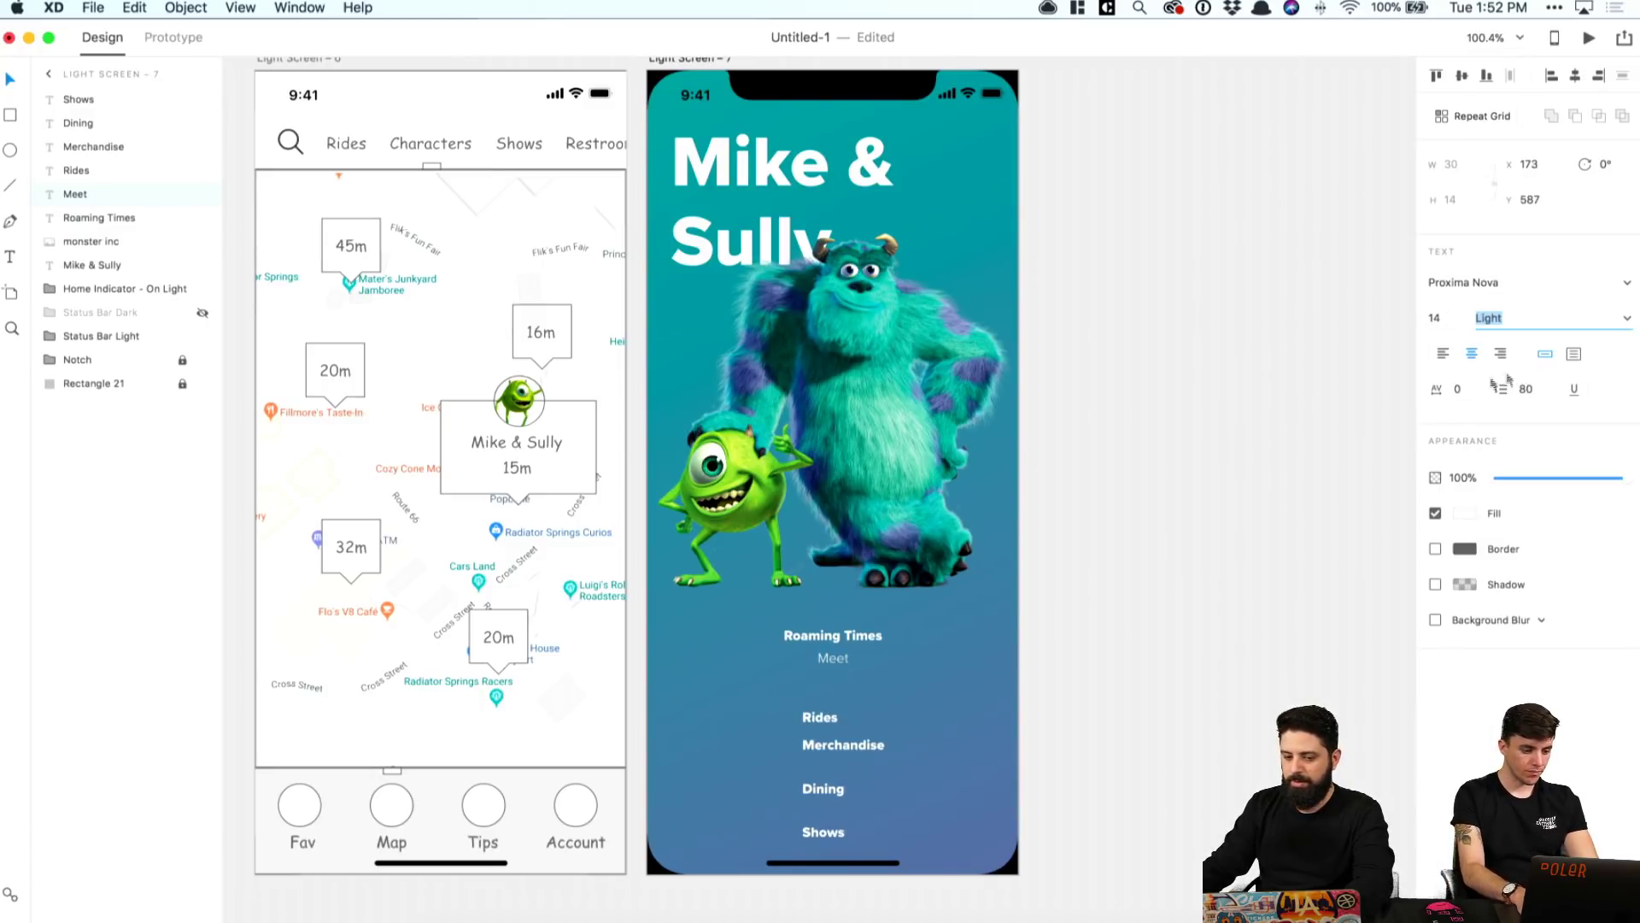
left_click(1436, 317)
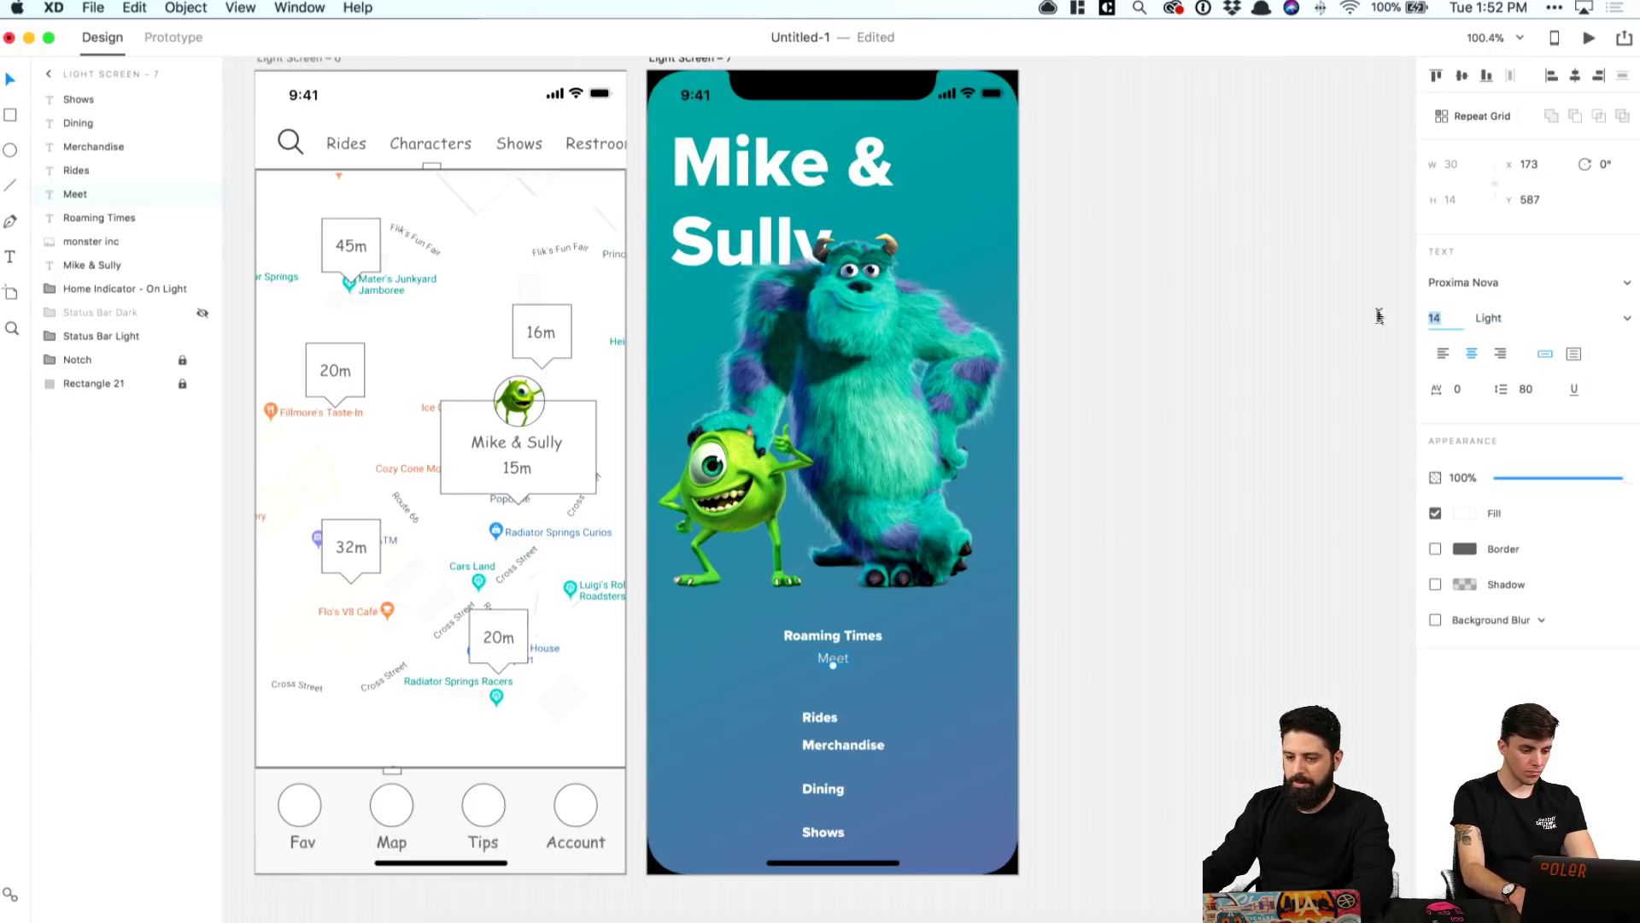
type("24")
key("Return")
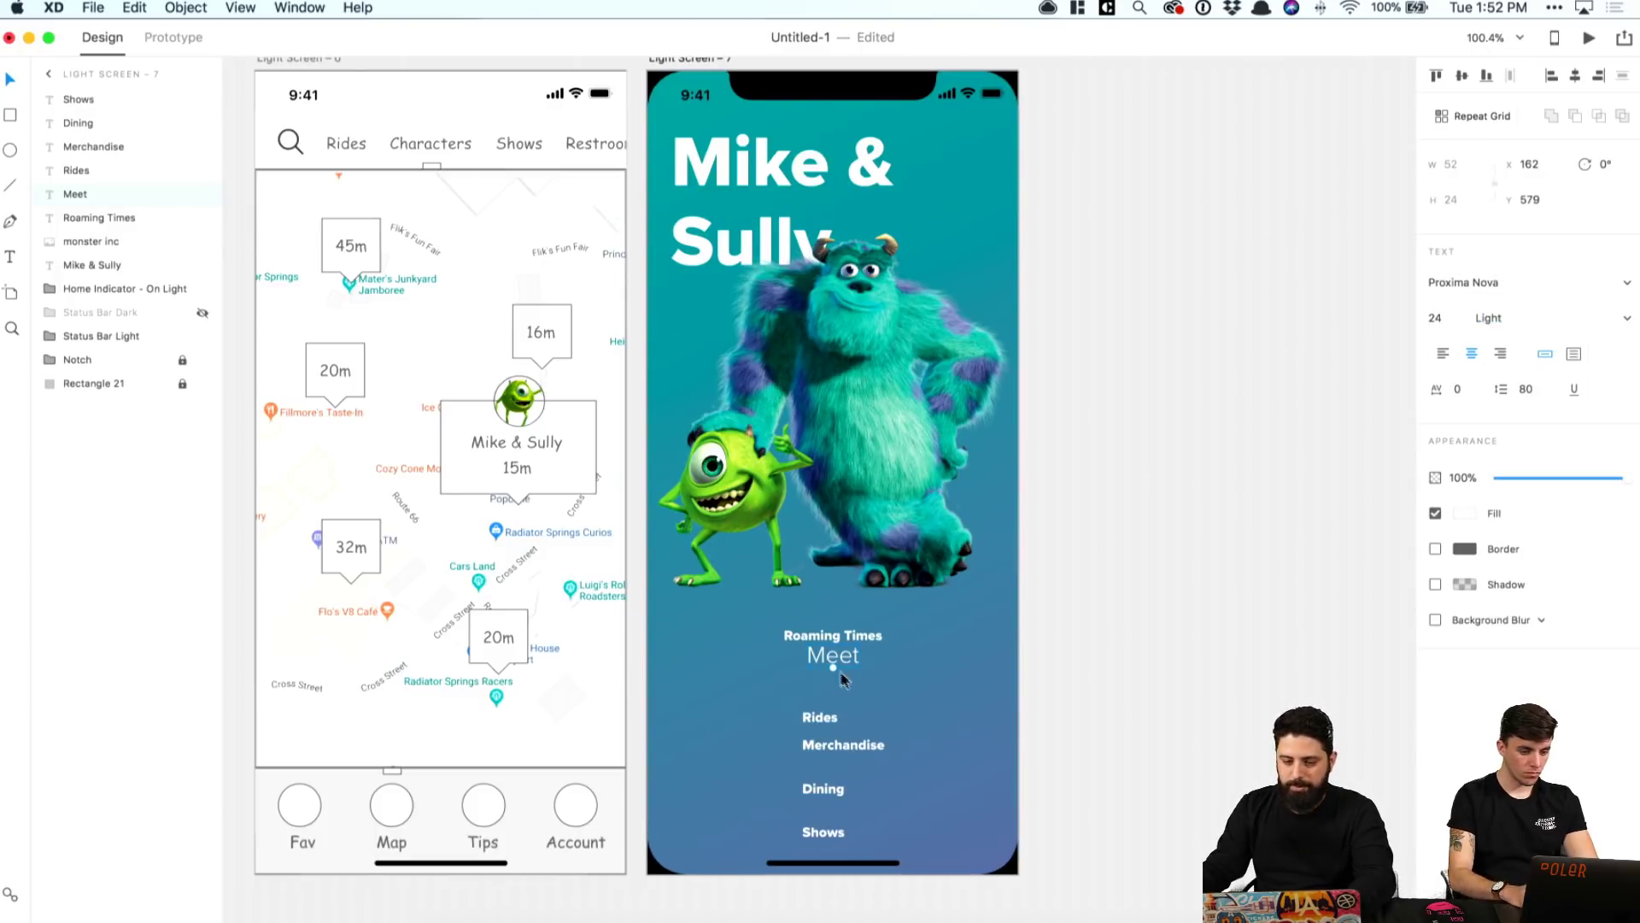
Step: Move the "Meet" text down to Y 587 and change its wording to "1:00p - 5:00p"
left_click_drag(841, 664, 844, 660)
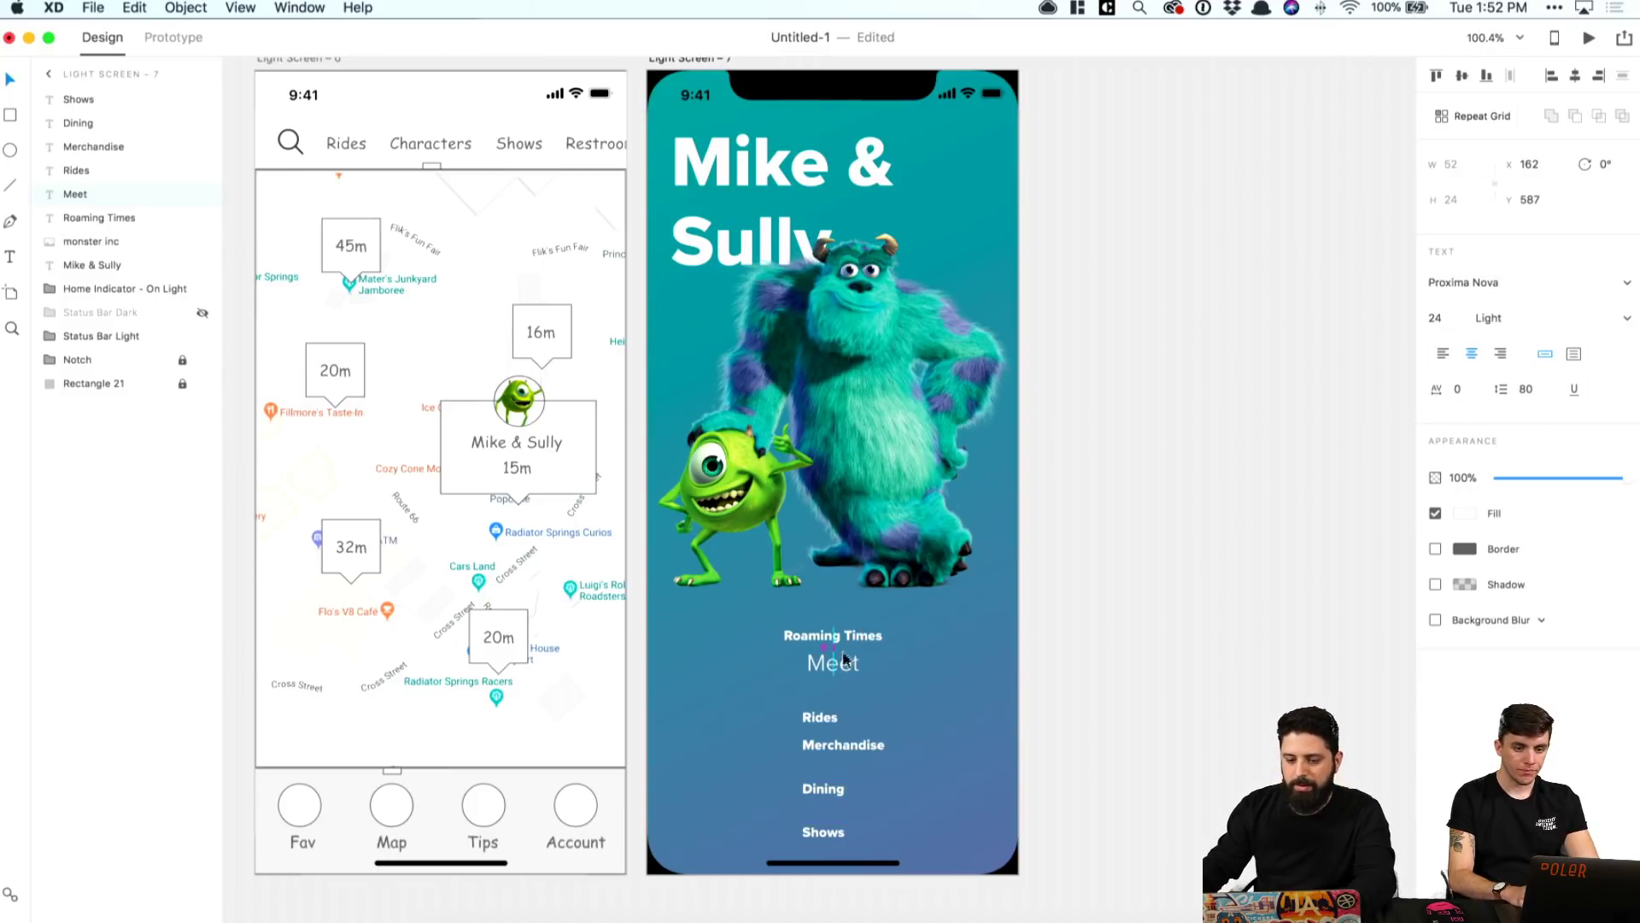
double_click(842, 664)
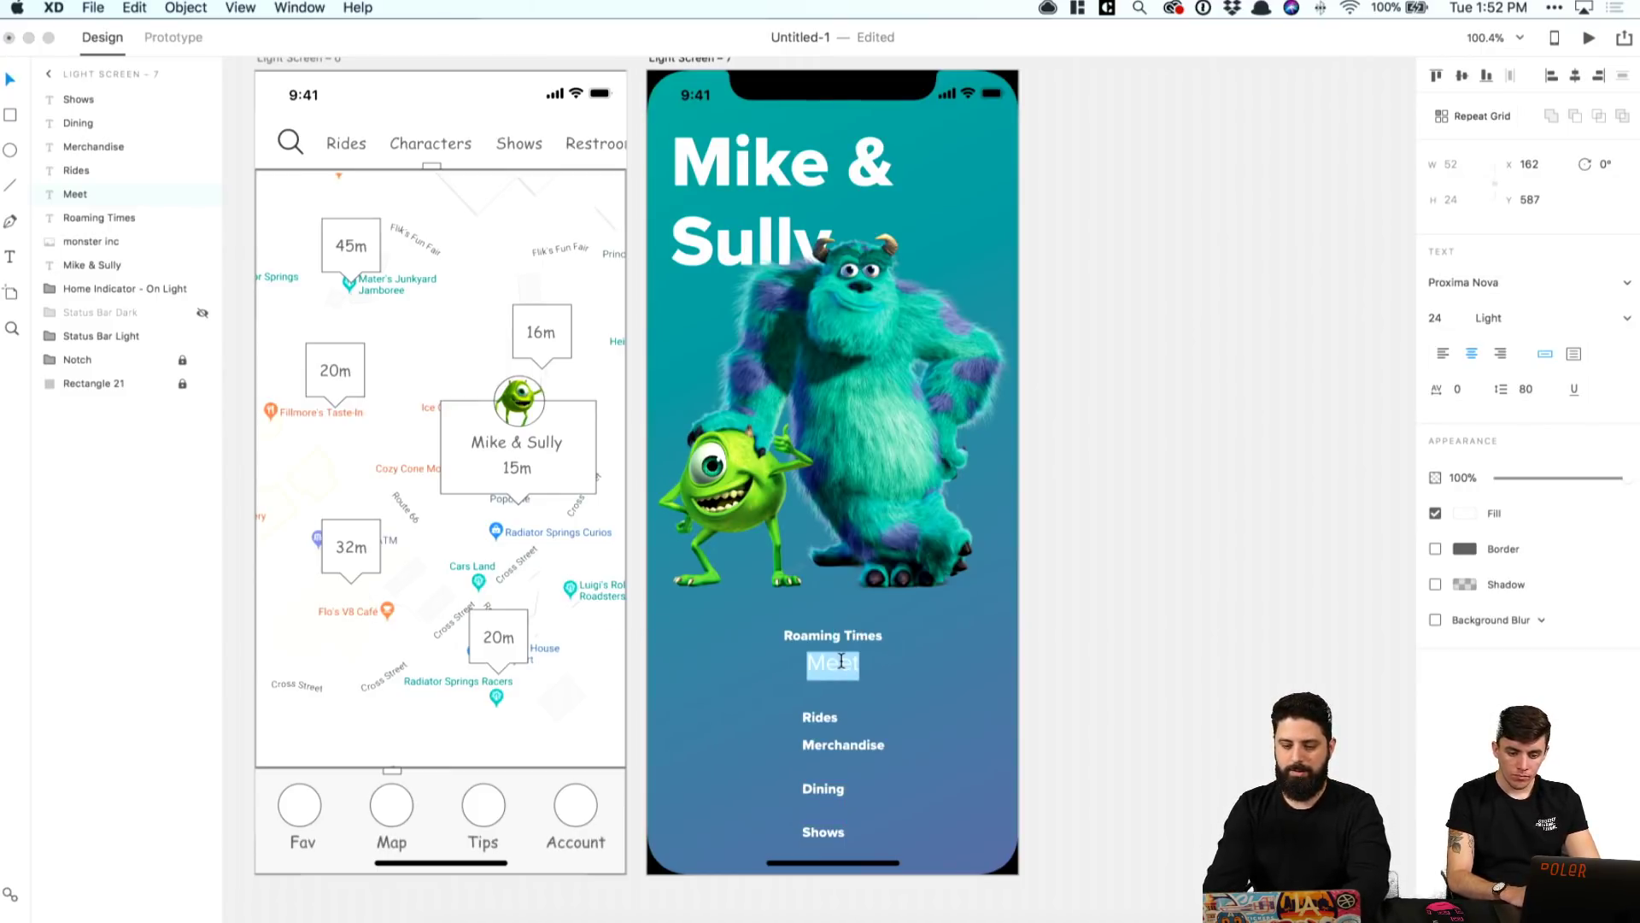
type("1:00p - ")
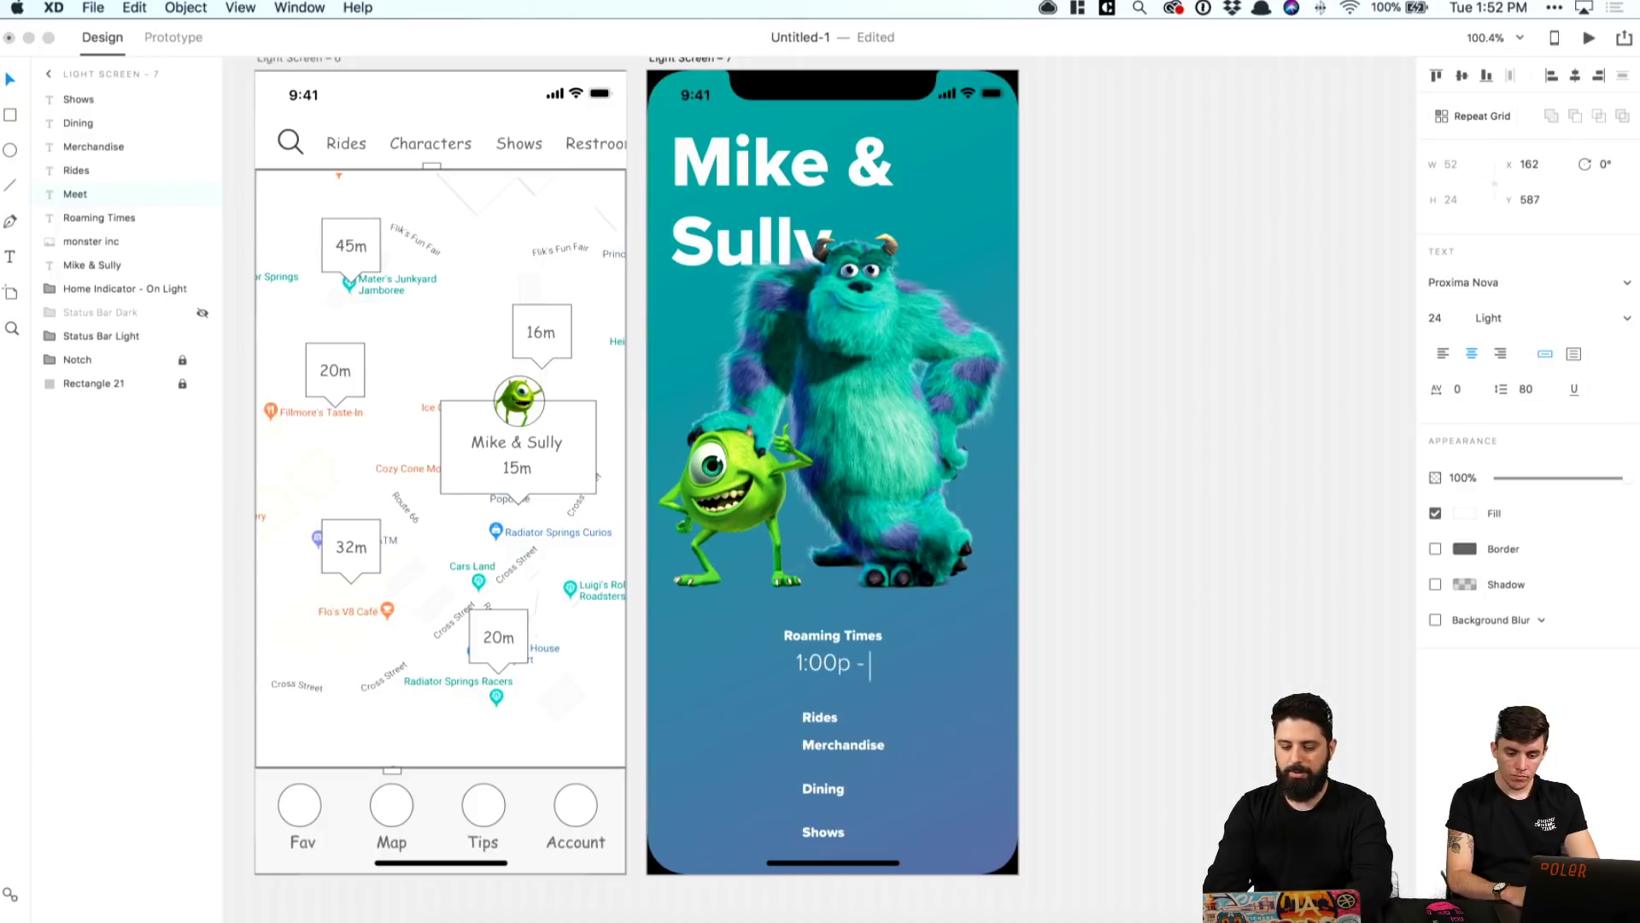
type("5")
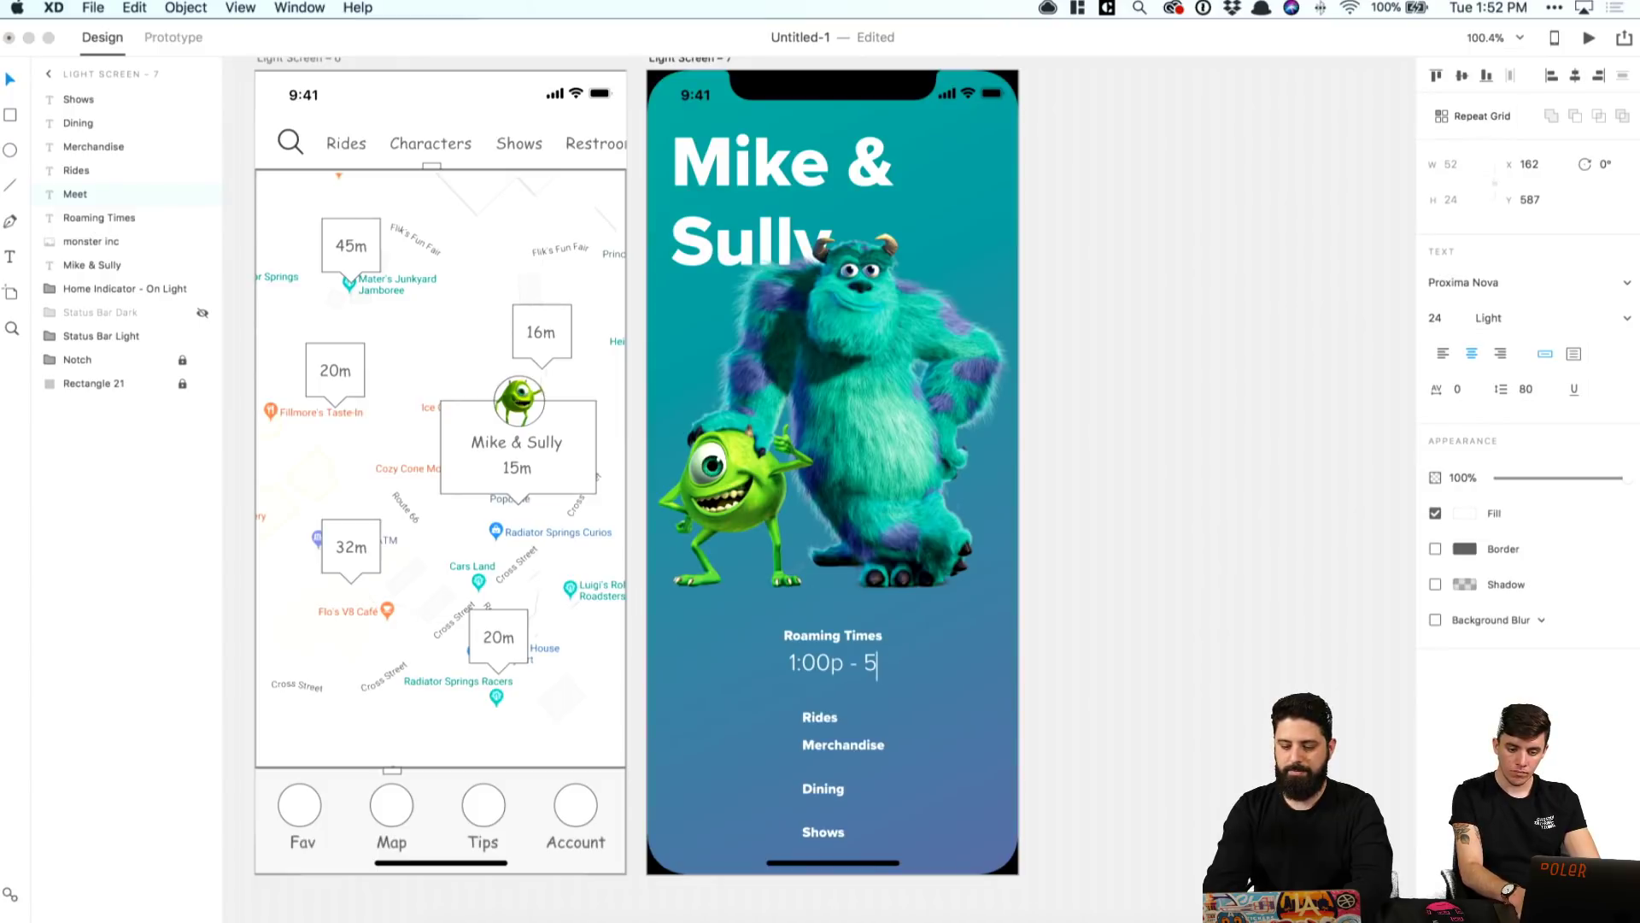
type(":00p")
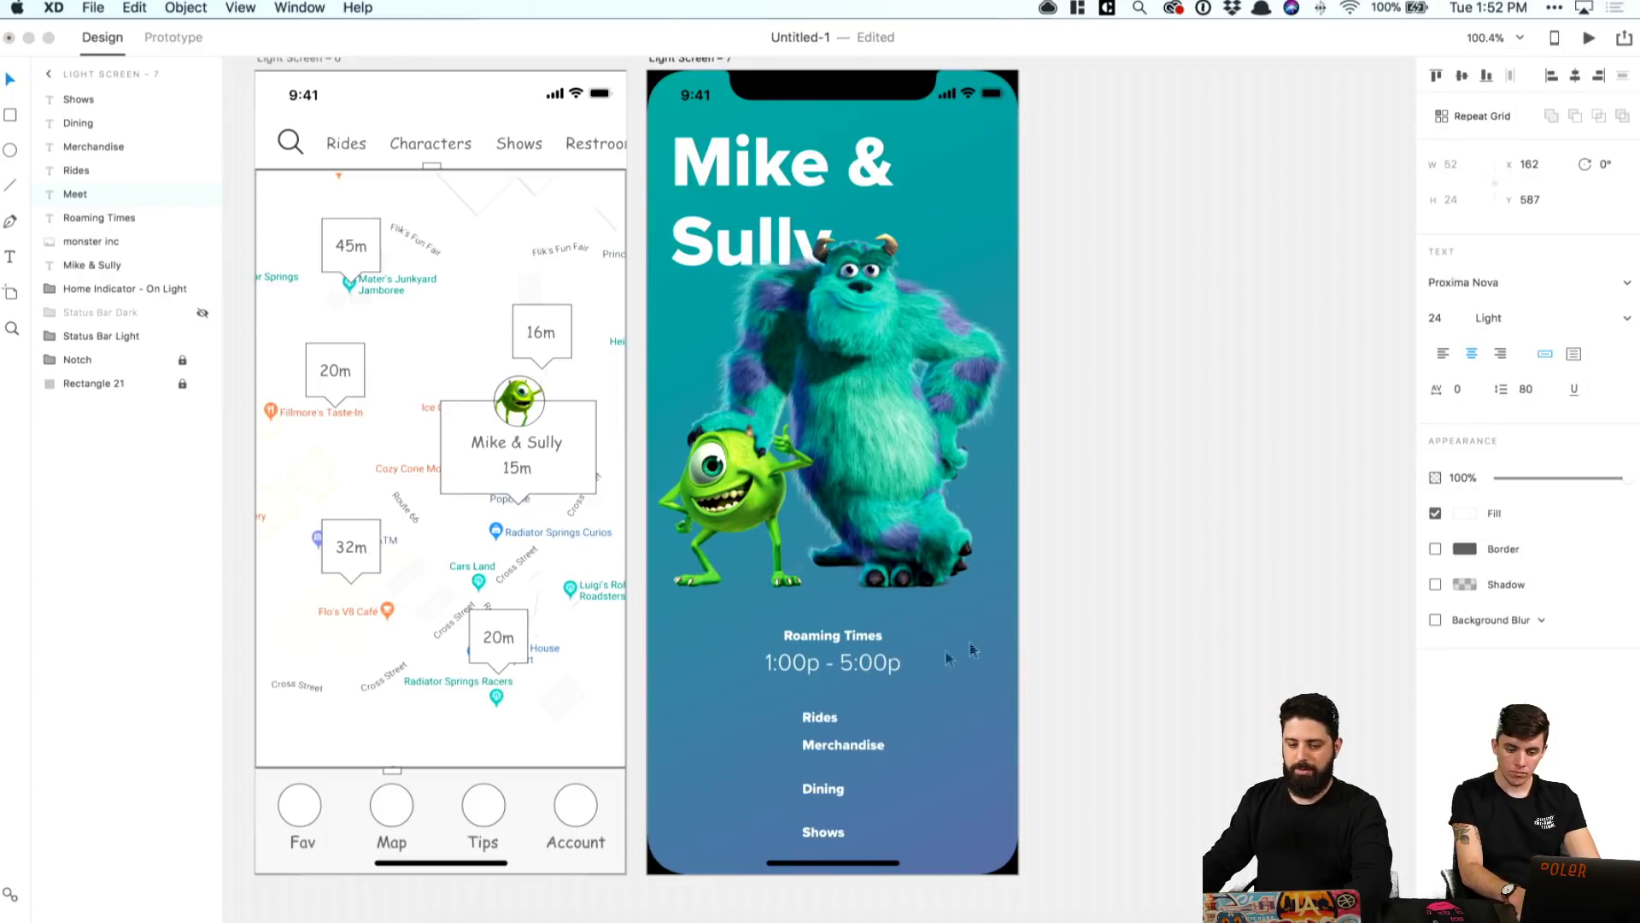
key("Escape")
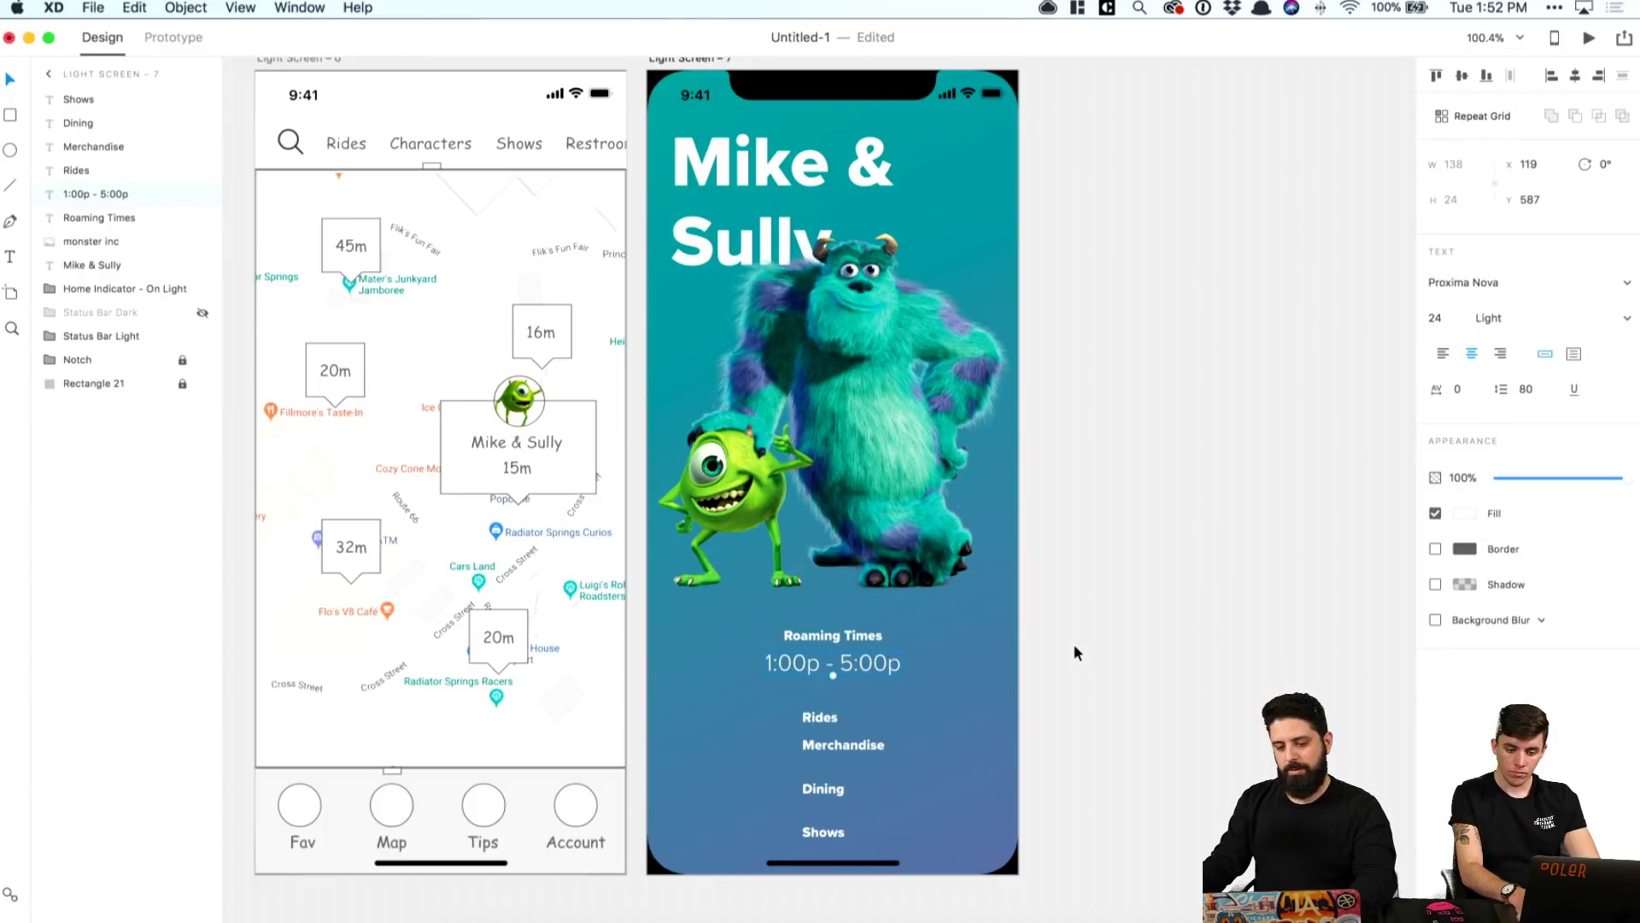
Step: Move the "Rides", "Merchandise", "Dining" and "Shows" texts together to the artboard's left side, at X 6 and Y 562
left_click(820, 722)
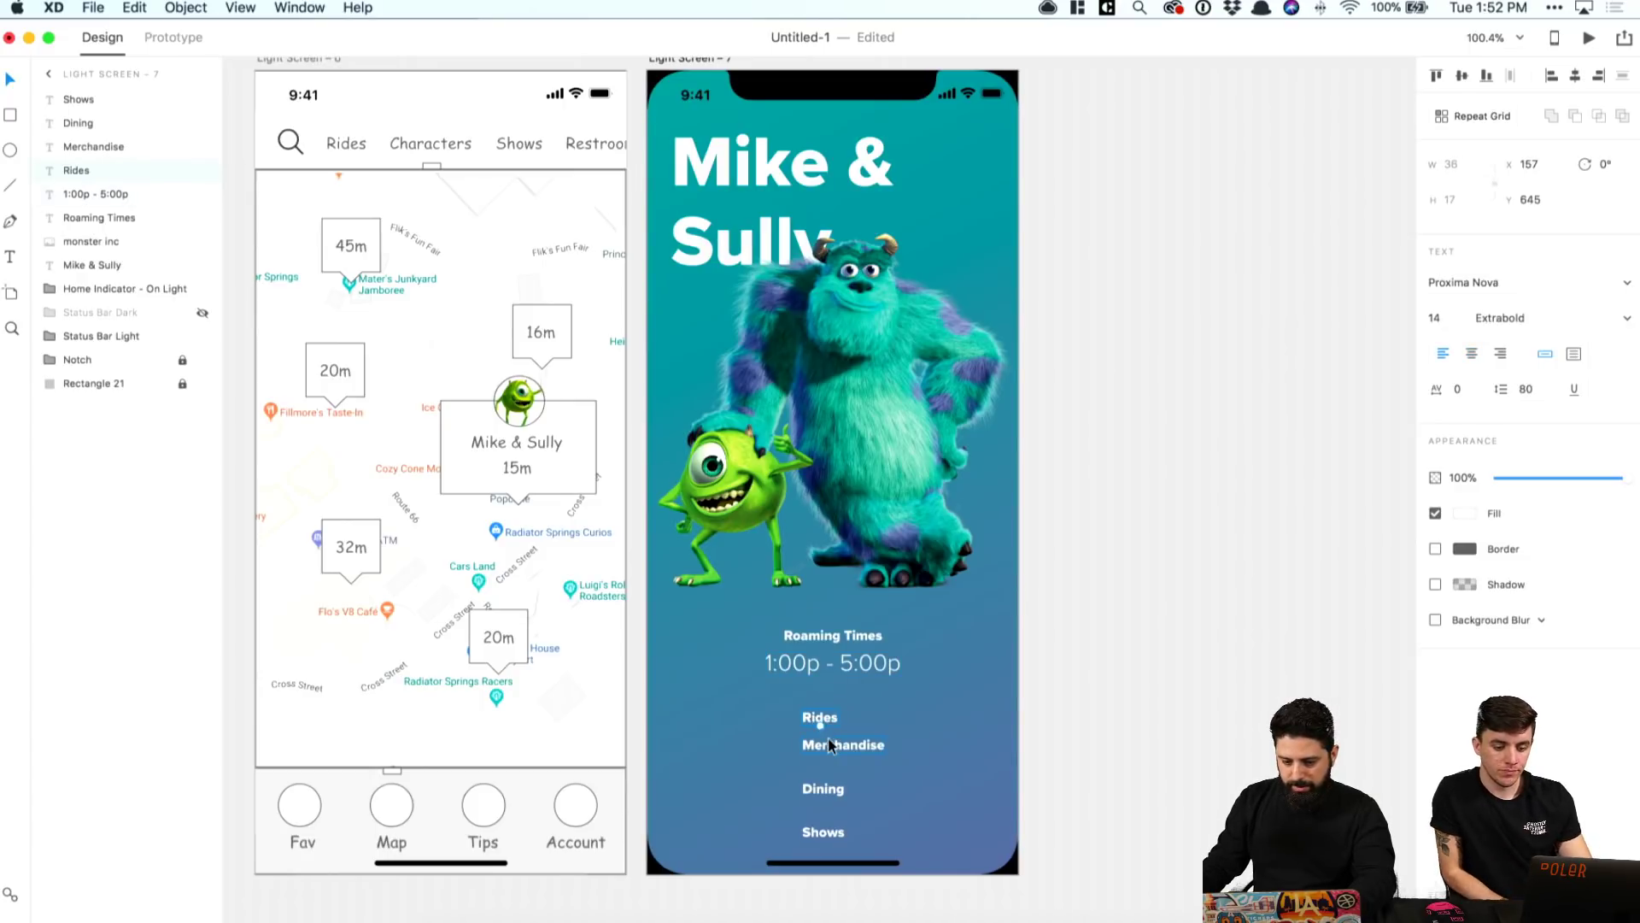
left_click(828, 739, "shift")
left_click(825, 788, "shift")
left_click(823, 832, "shift")
left_click_drag(826, 789, 676, 703)
Step: Make a repeat grid from "Roaming Times" and its time text, extending it downward to a height of about 289
left_click(833, 635)
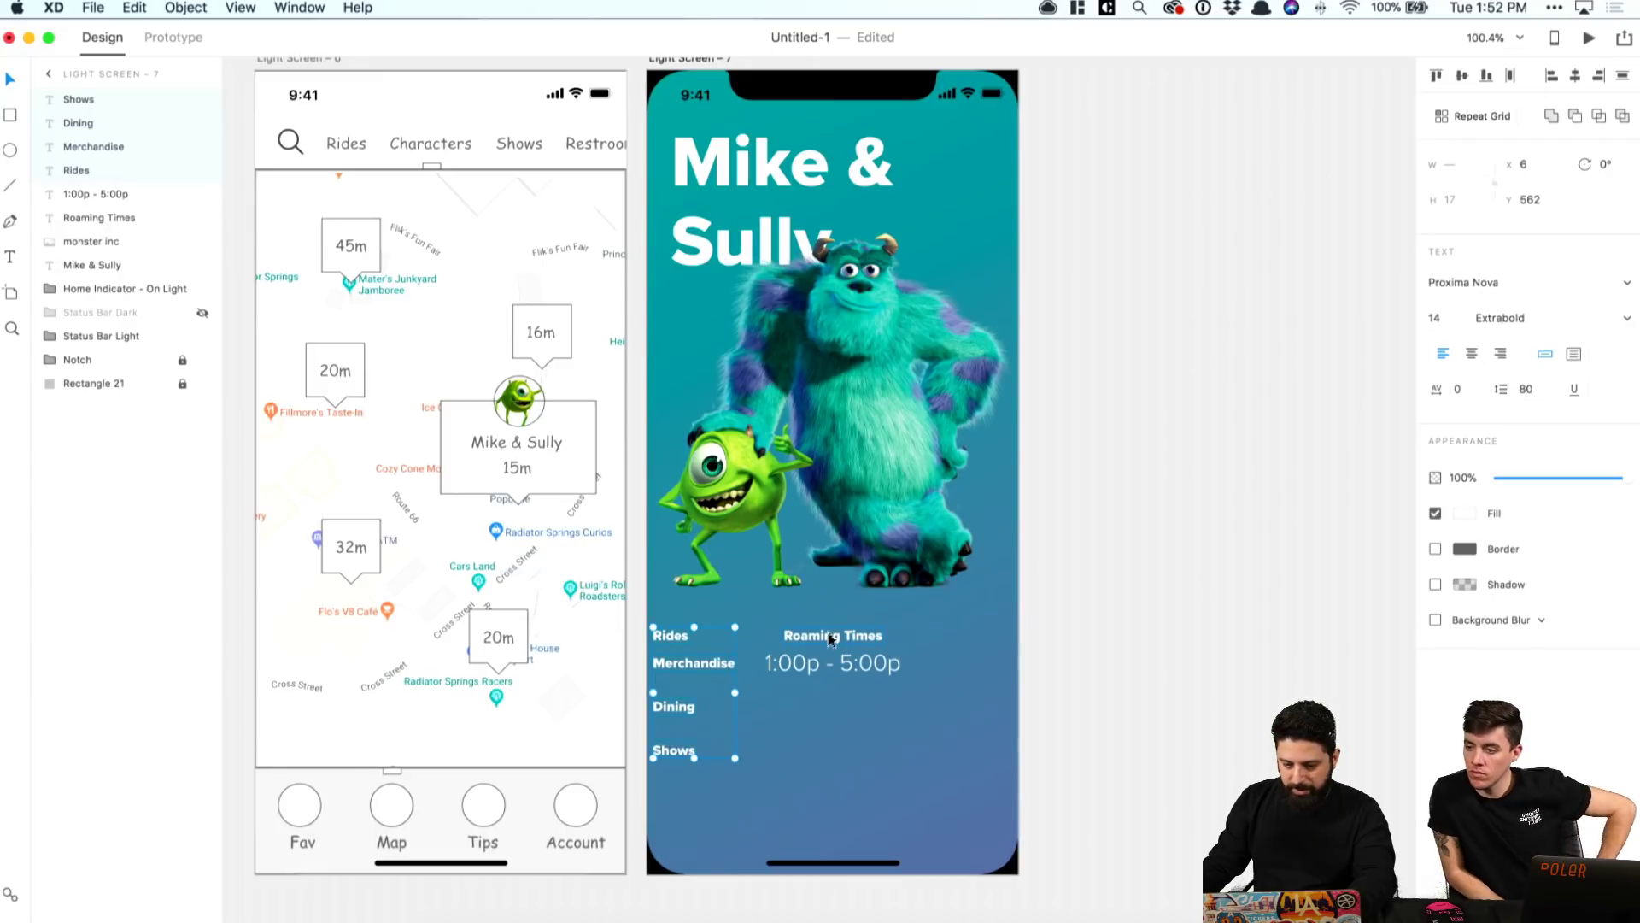
left_click(832, 663, "shift")
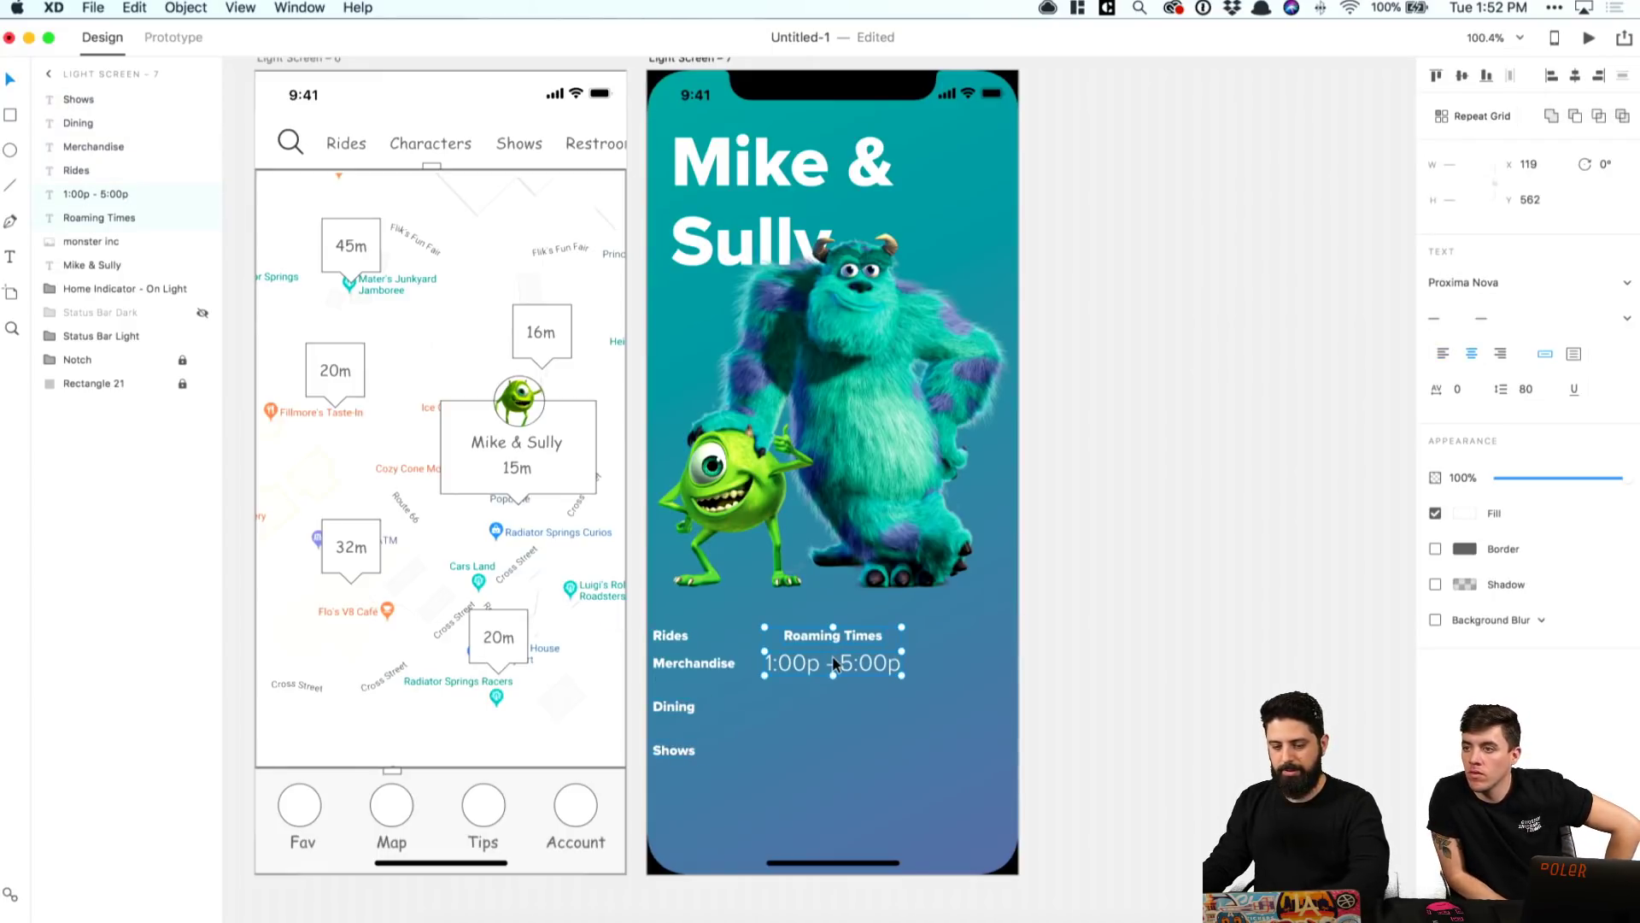
left_click(1464, 116)
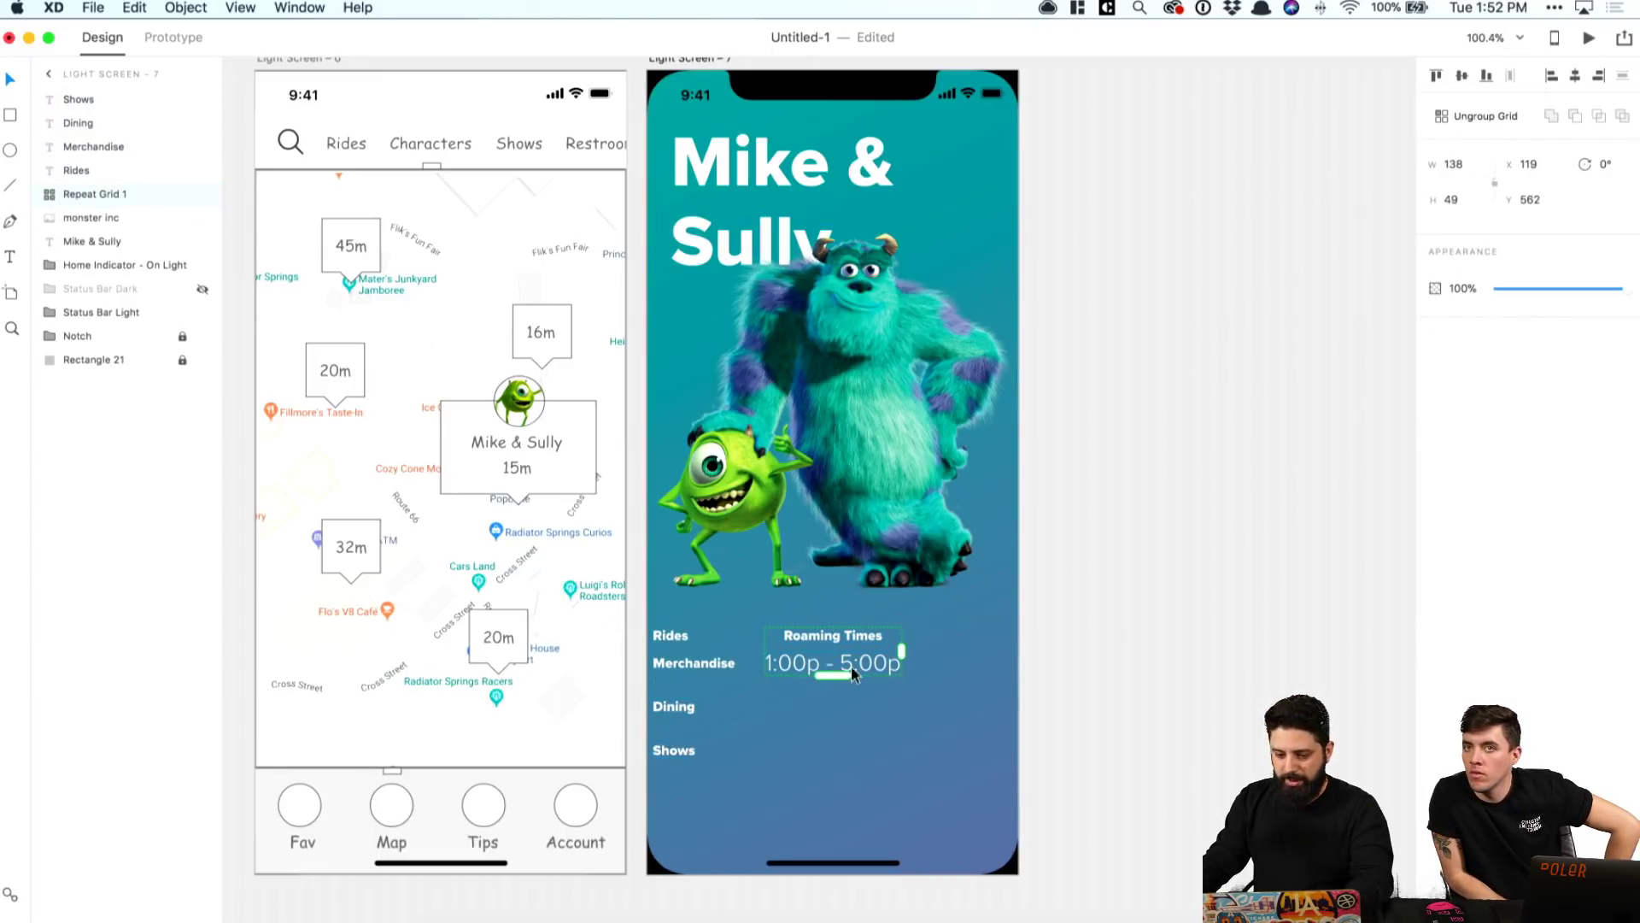
left_click_drag(843, 673, 845, 912)
left_click(1186, 805)
Step: Reorder the repeat grid layer so it sits directly beneath the Home Indicator - On Light layer
left_click(874, 663)
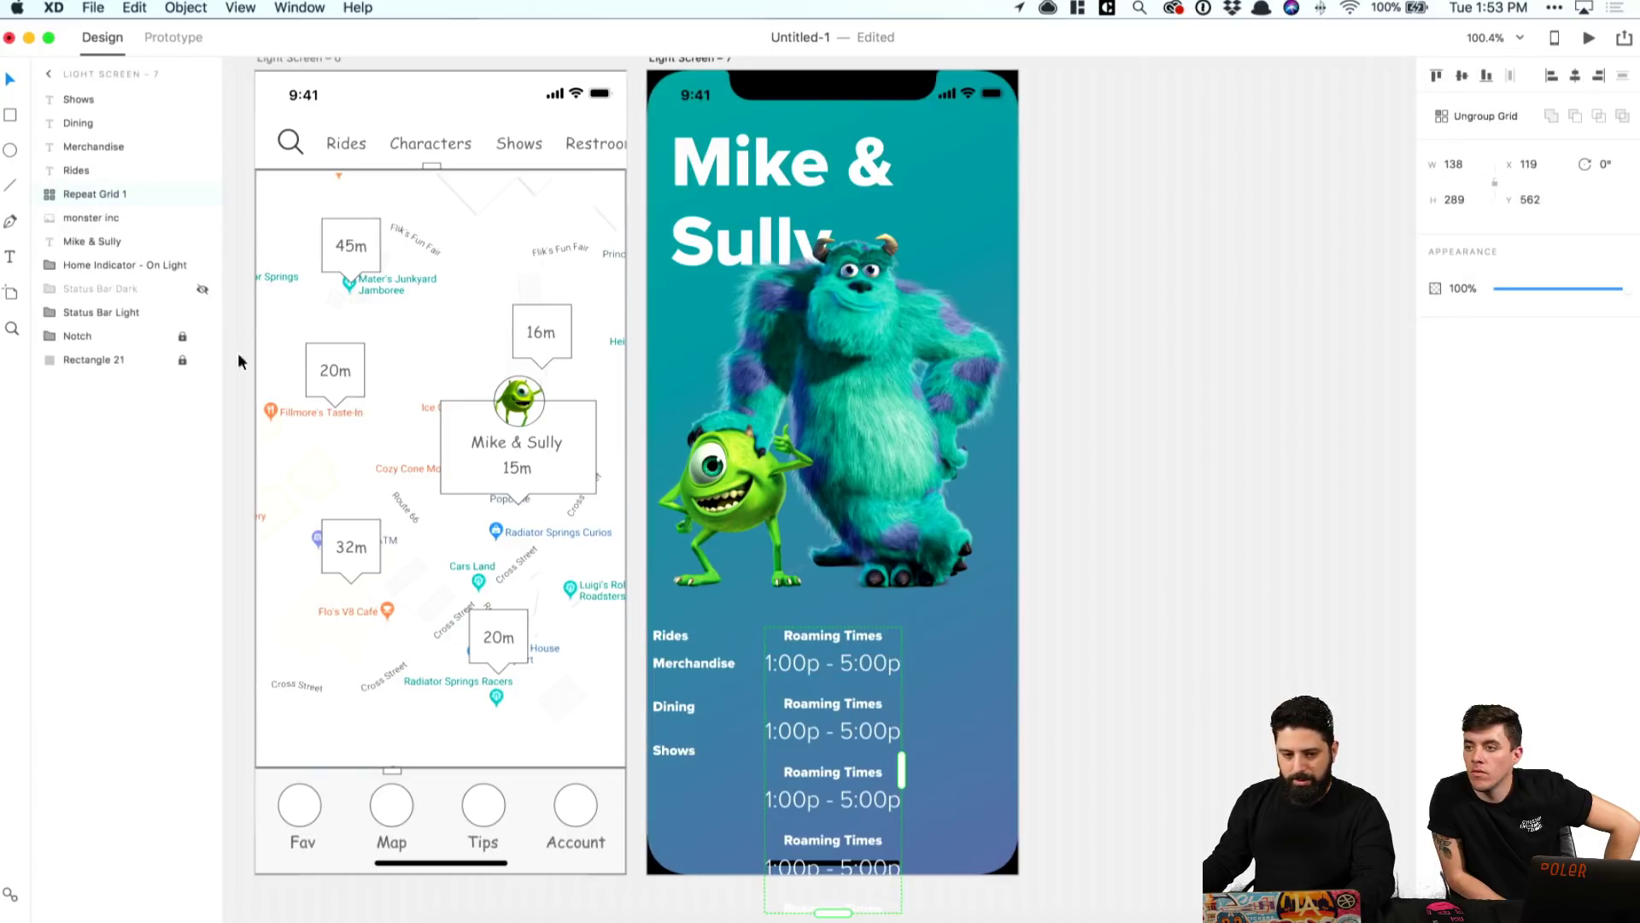
left_click_drag(99, 199, 116, 277)
left_click(1251, 535)
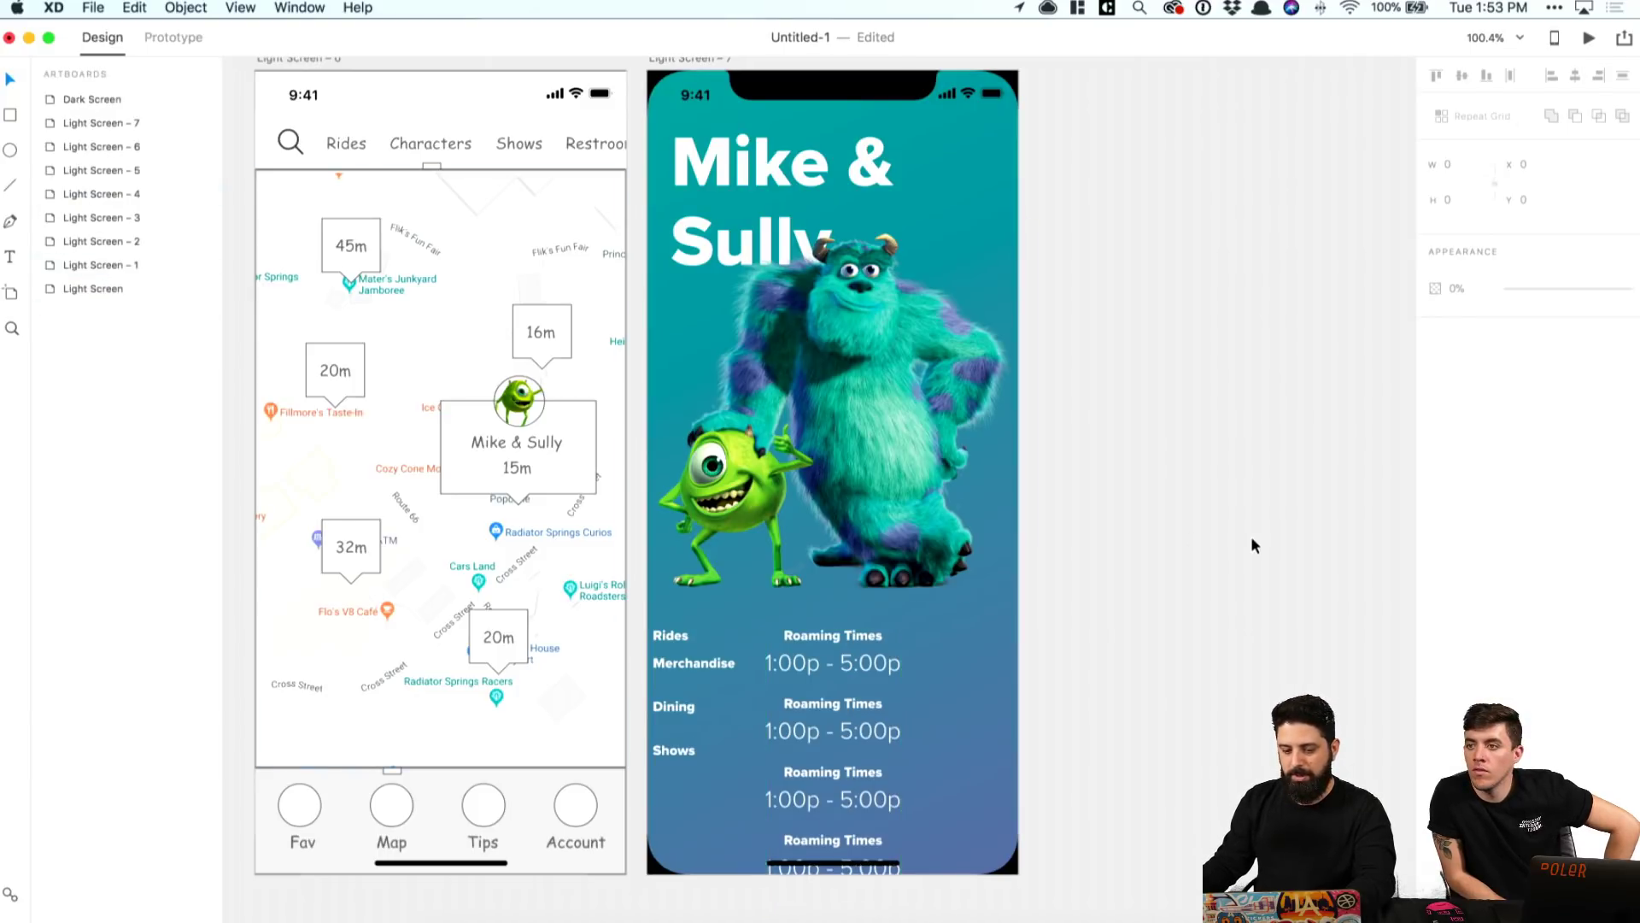
Step: Increase the vertical spacing between the repeat grid's rows to 24
scroll(1250, 536, "down", 3)
left_click(842, 462)
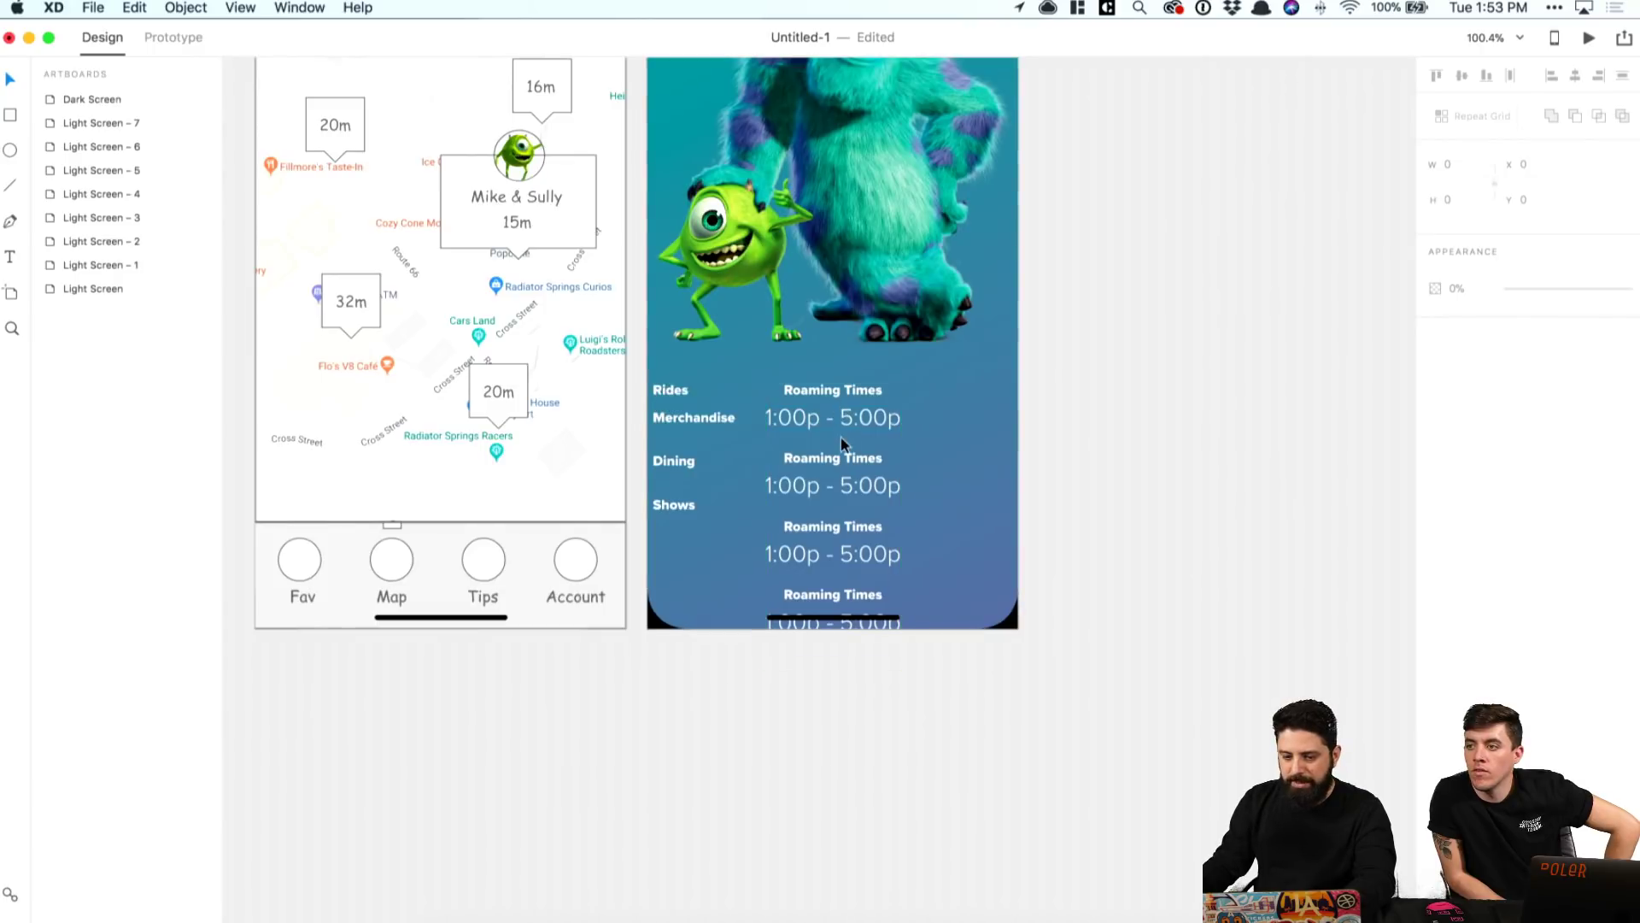
left_click_drag(844, 442, 844, 445)
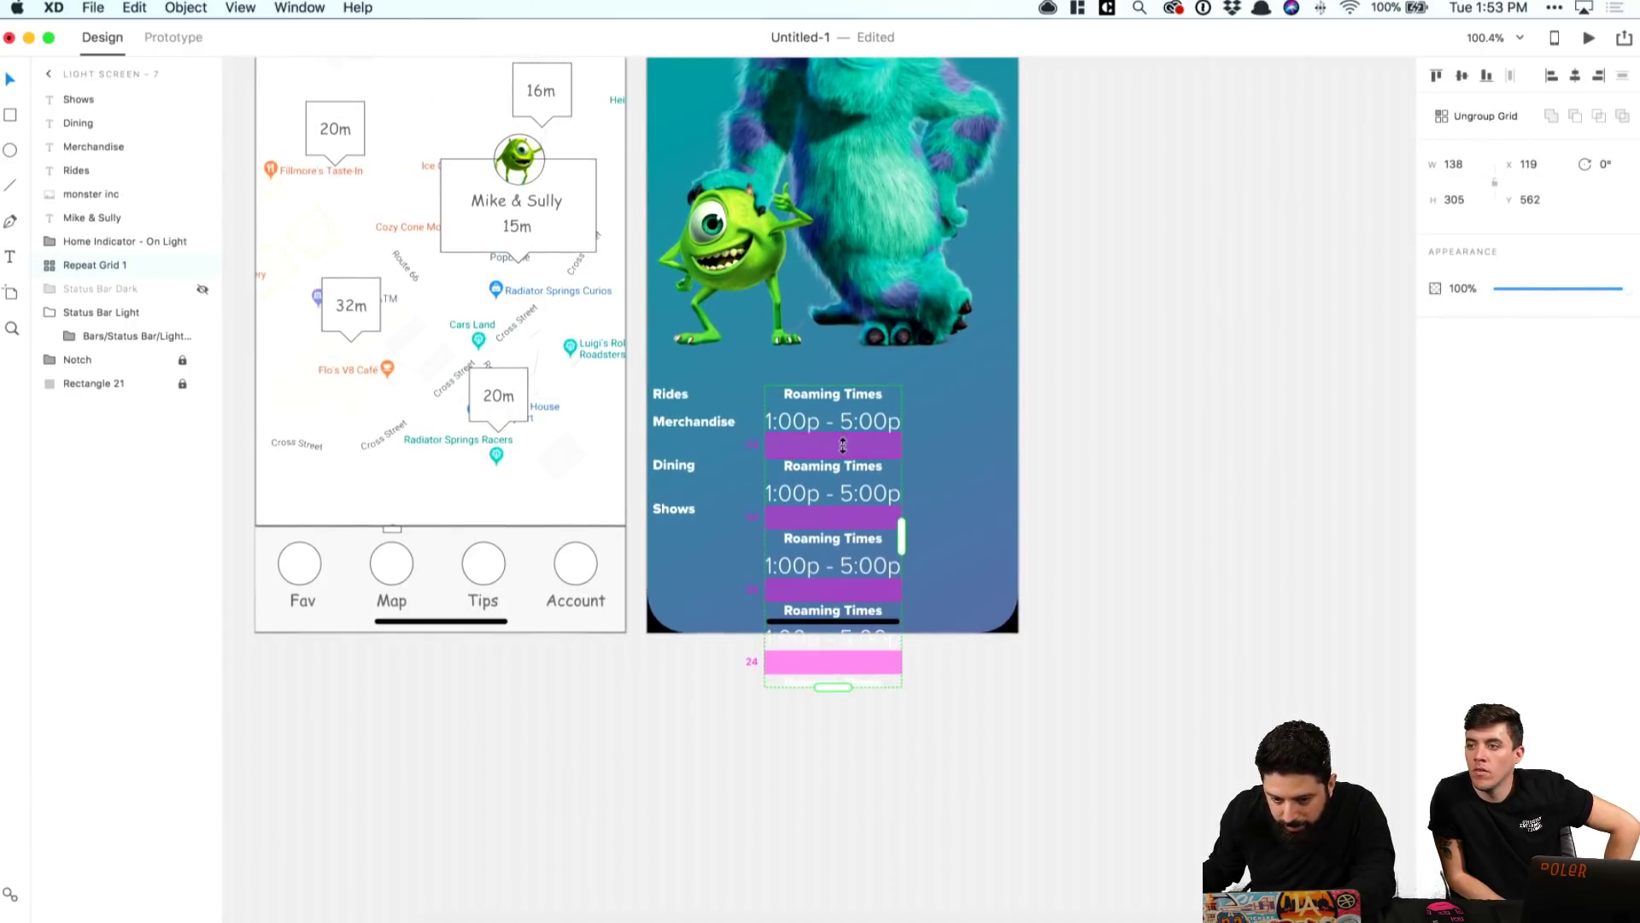
left_click(1095, 433)
Step: Change the heading in the repeat grid's second row to "Rides"
double_click(833, 466)
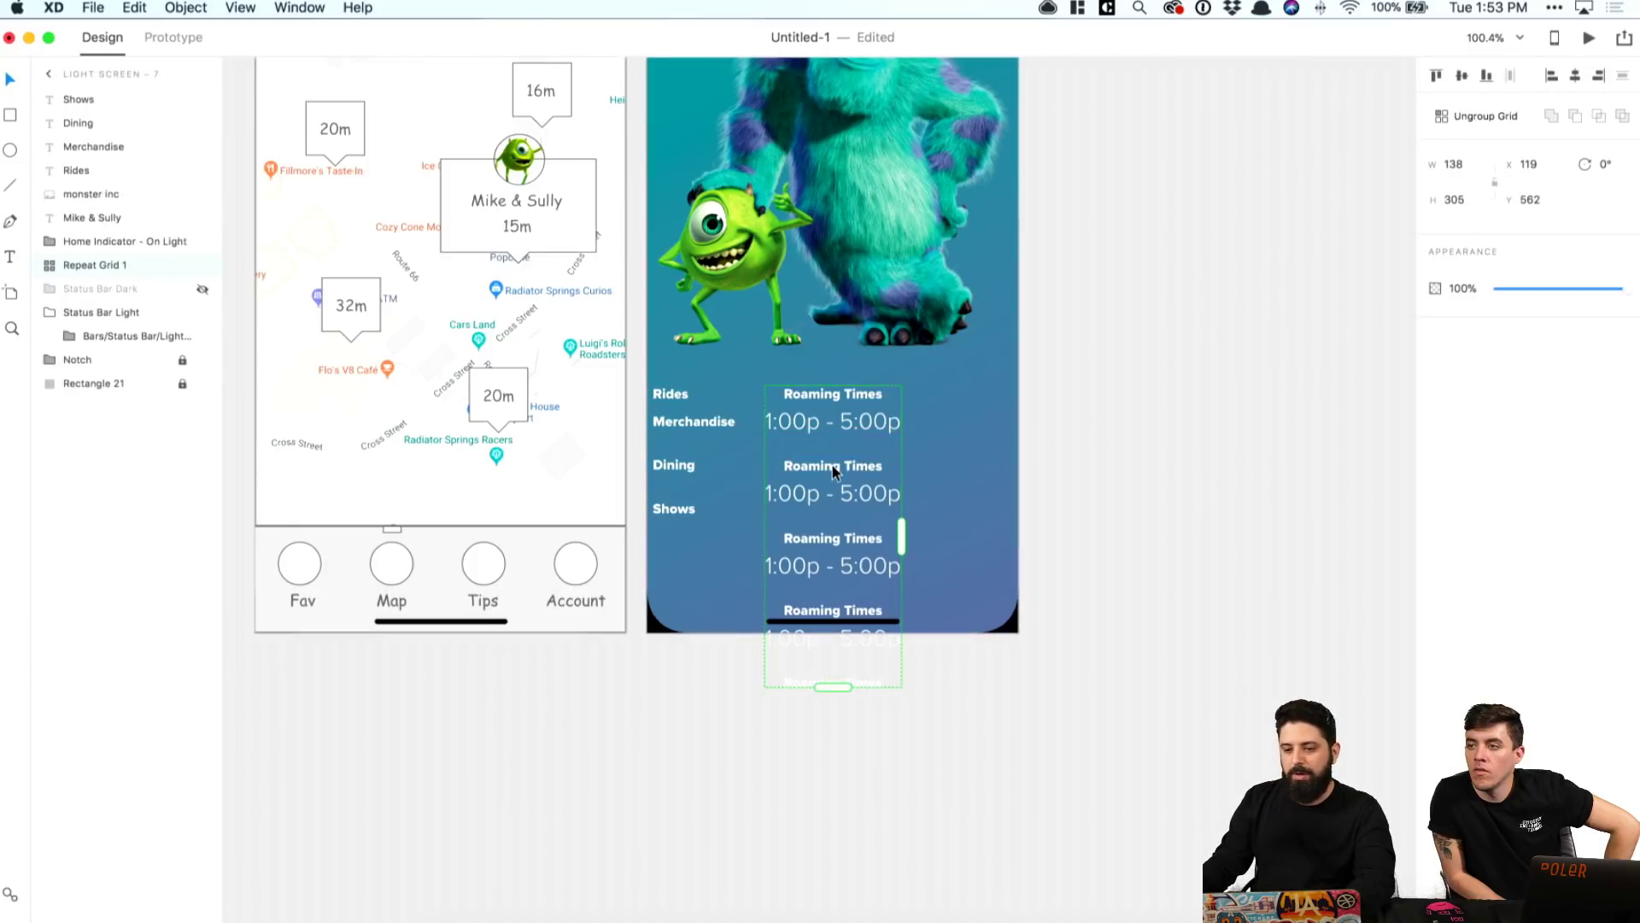
double_click(833, 466)
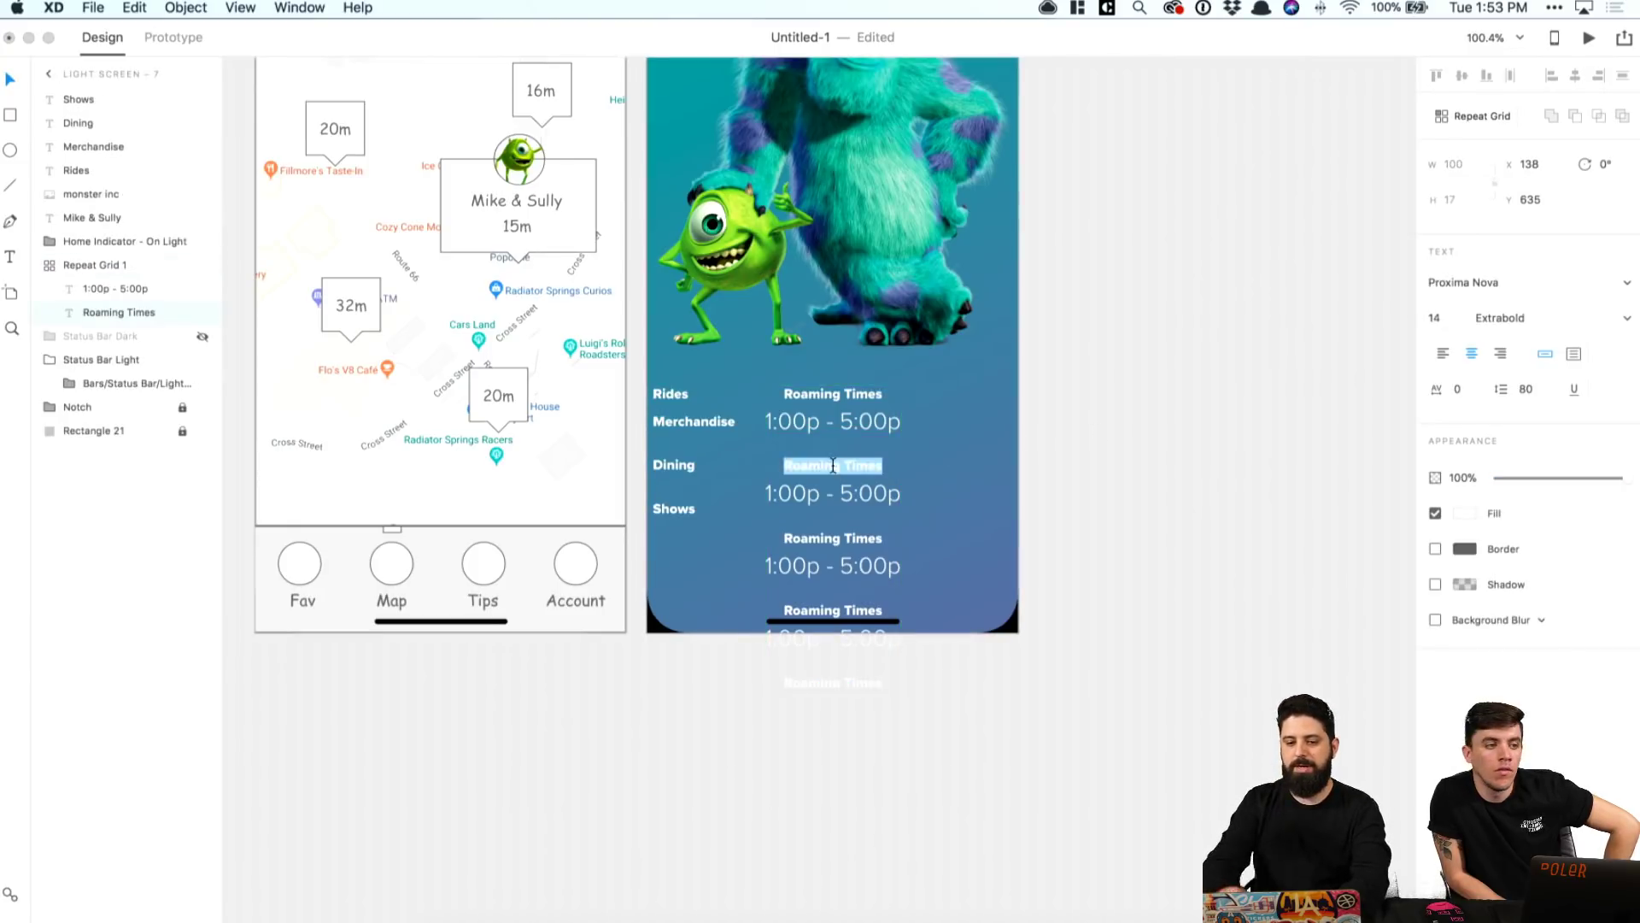
type("Rides")
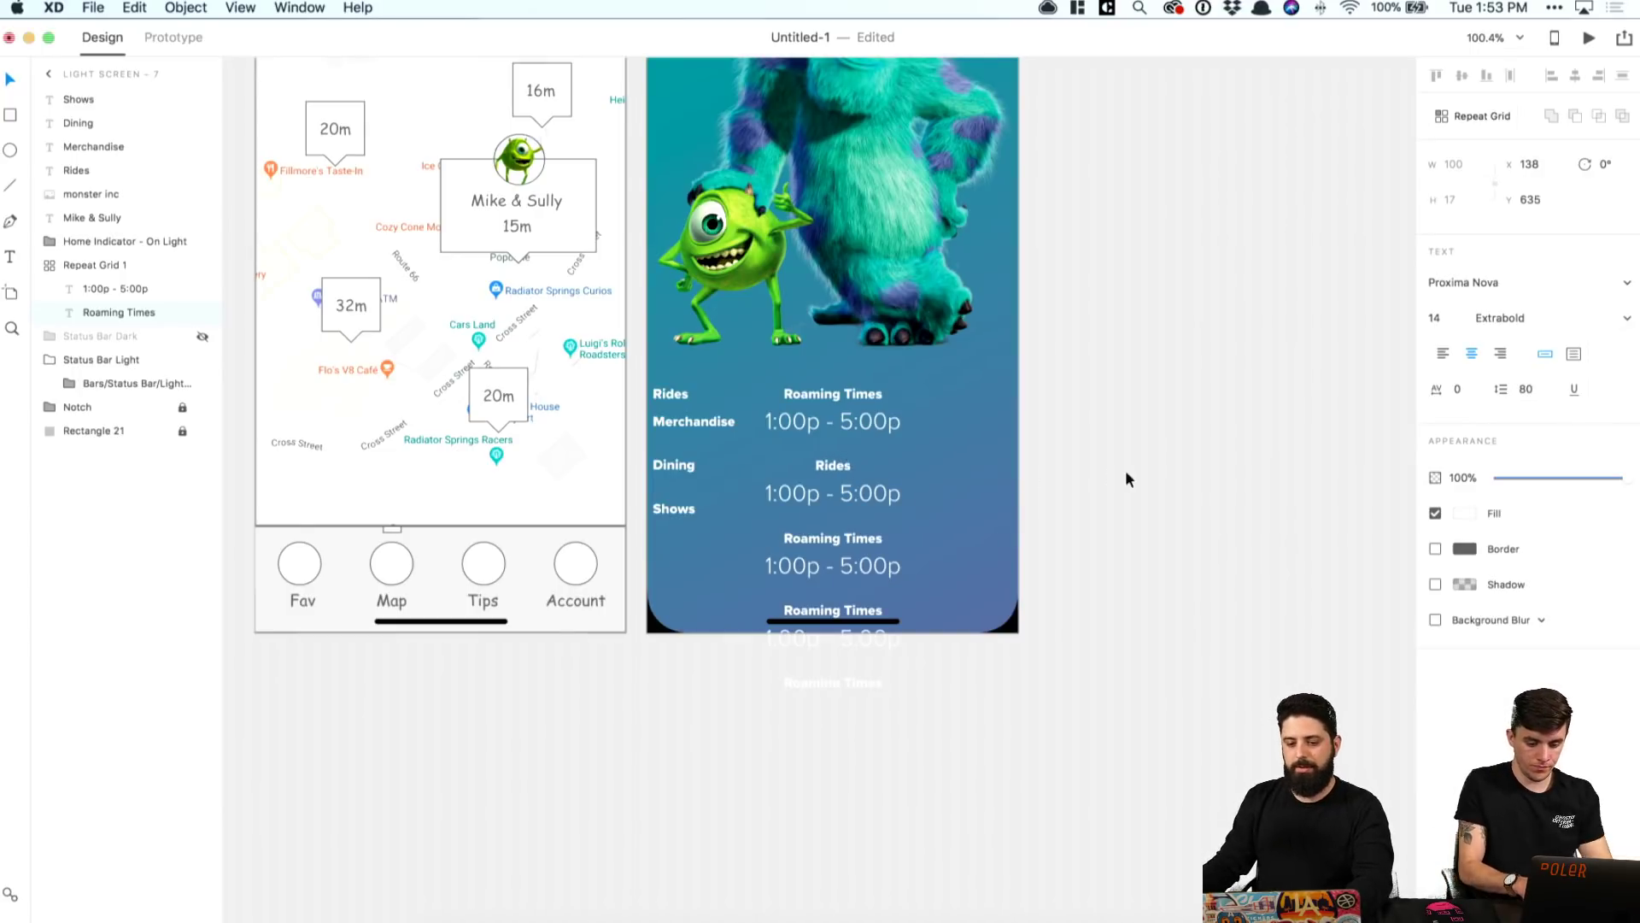
key("Escape")
Step: Change the time text under the "Rides" heading to "Monsters Inc."
left_click(860, 509)
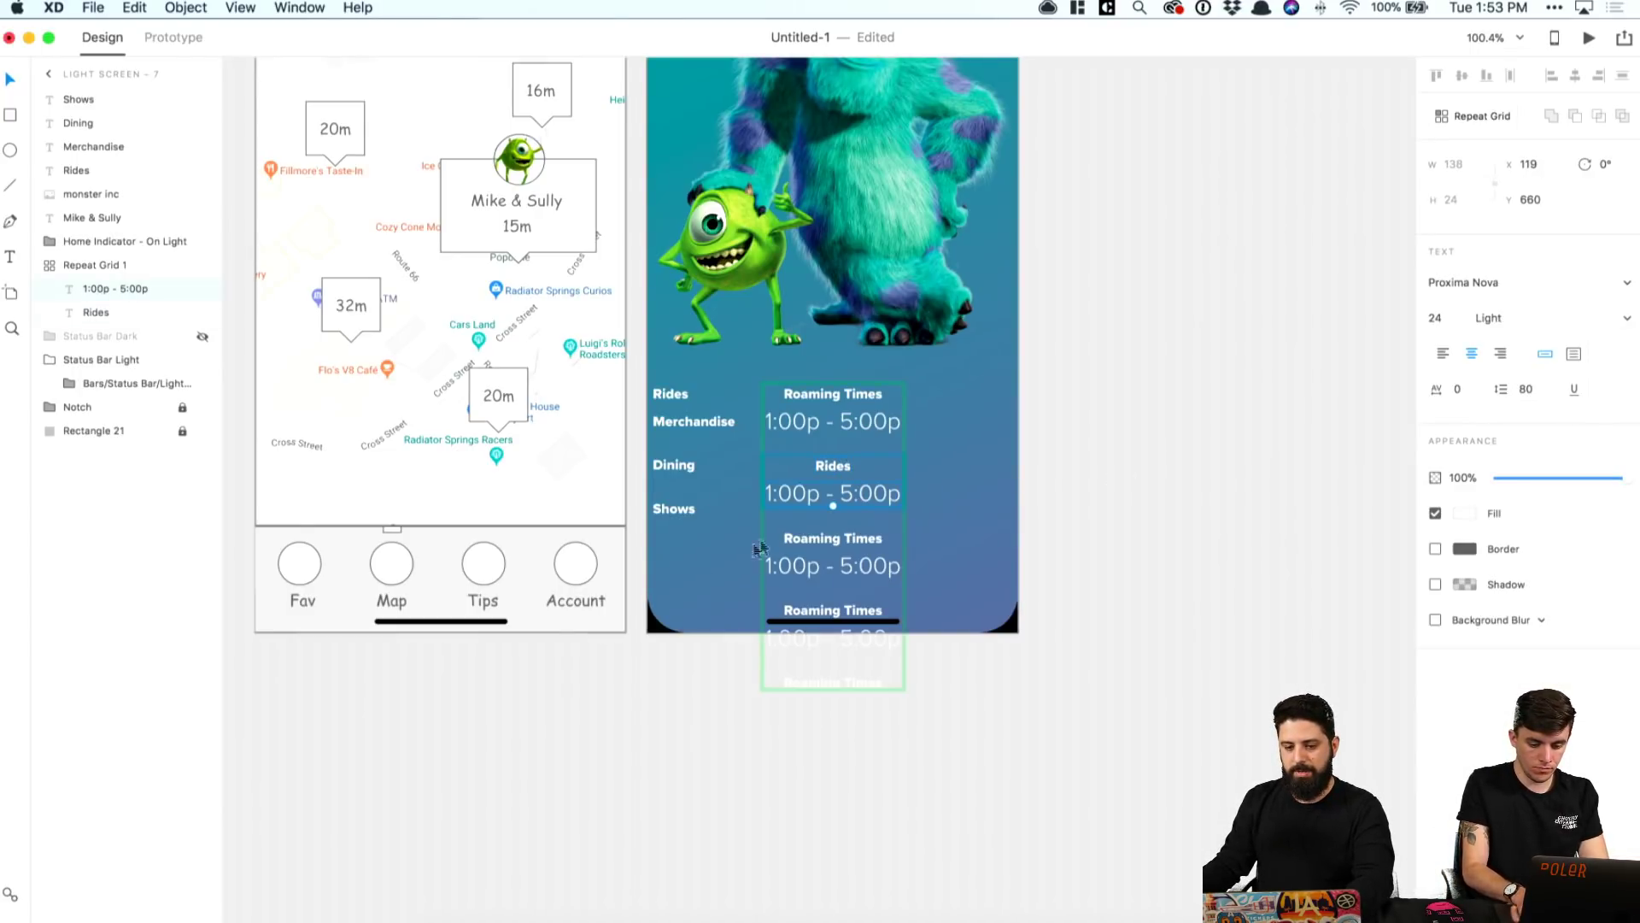
double_click(850, 495)
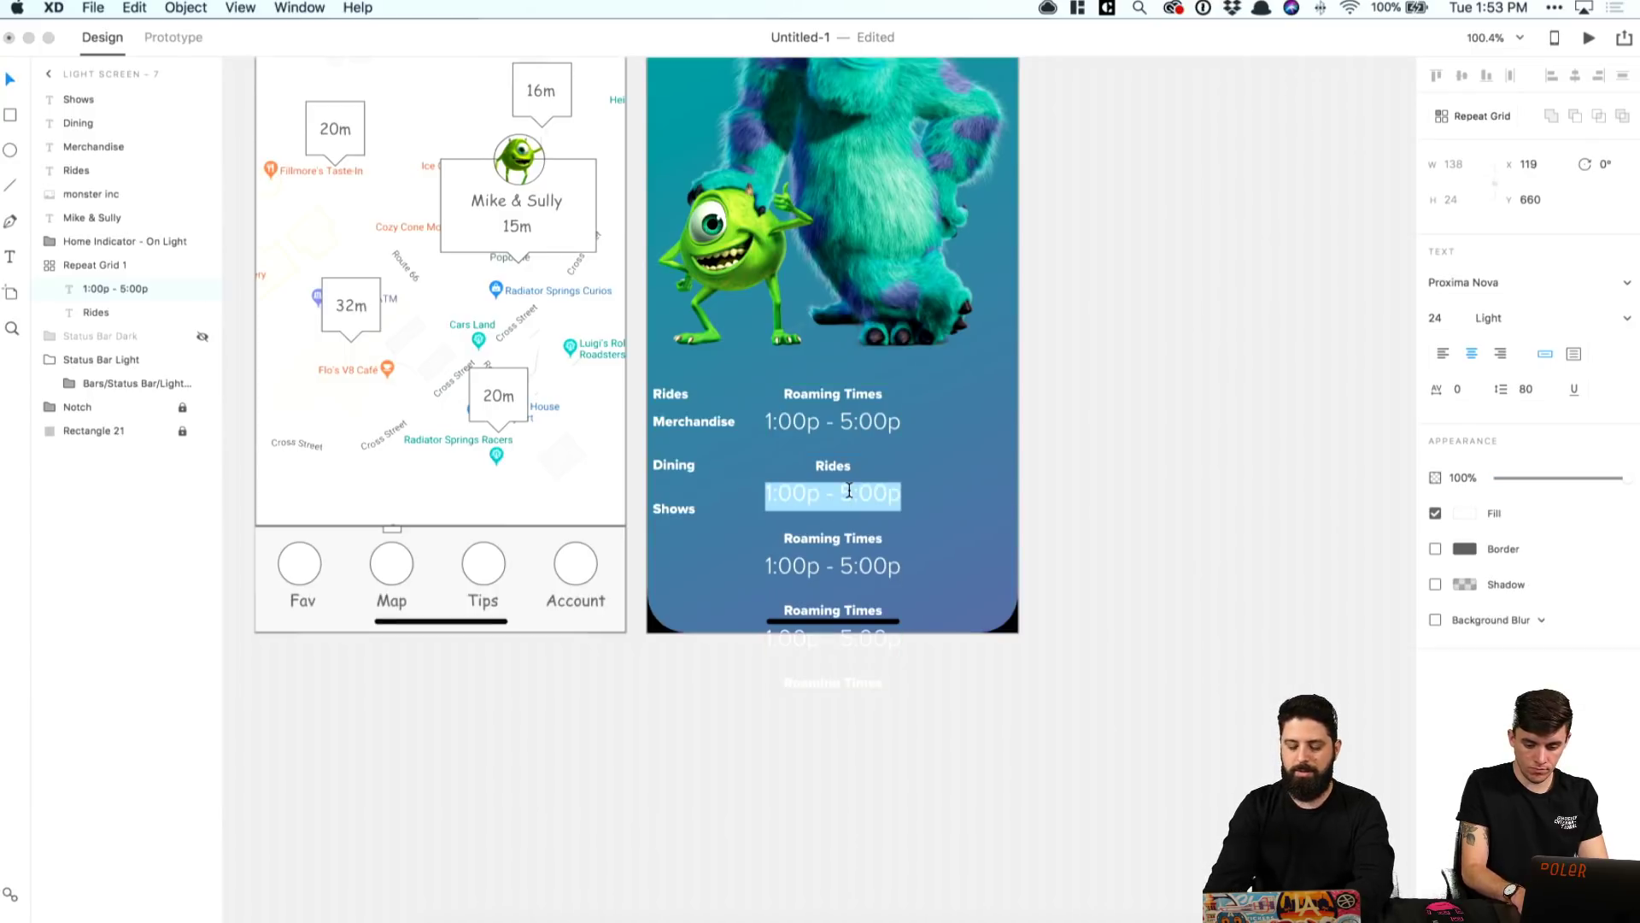
type("Mon")
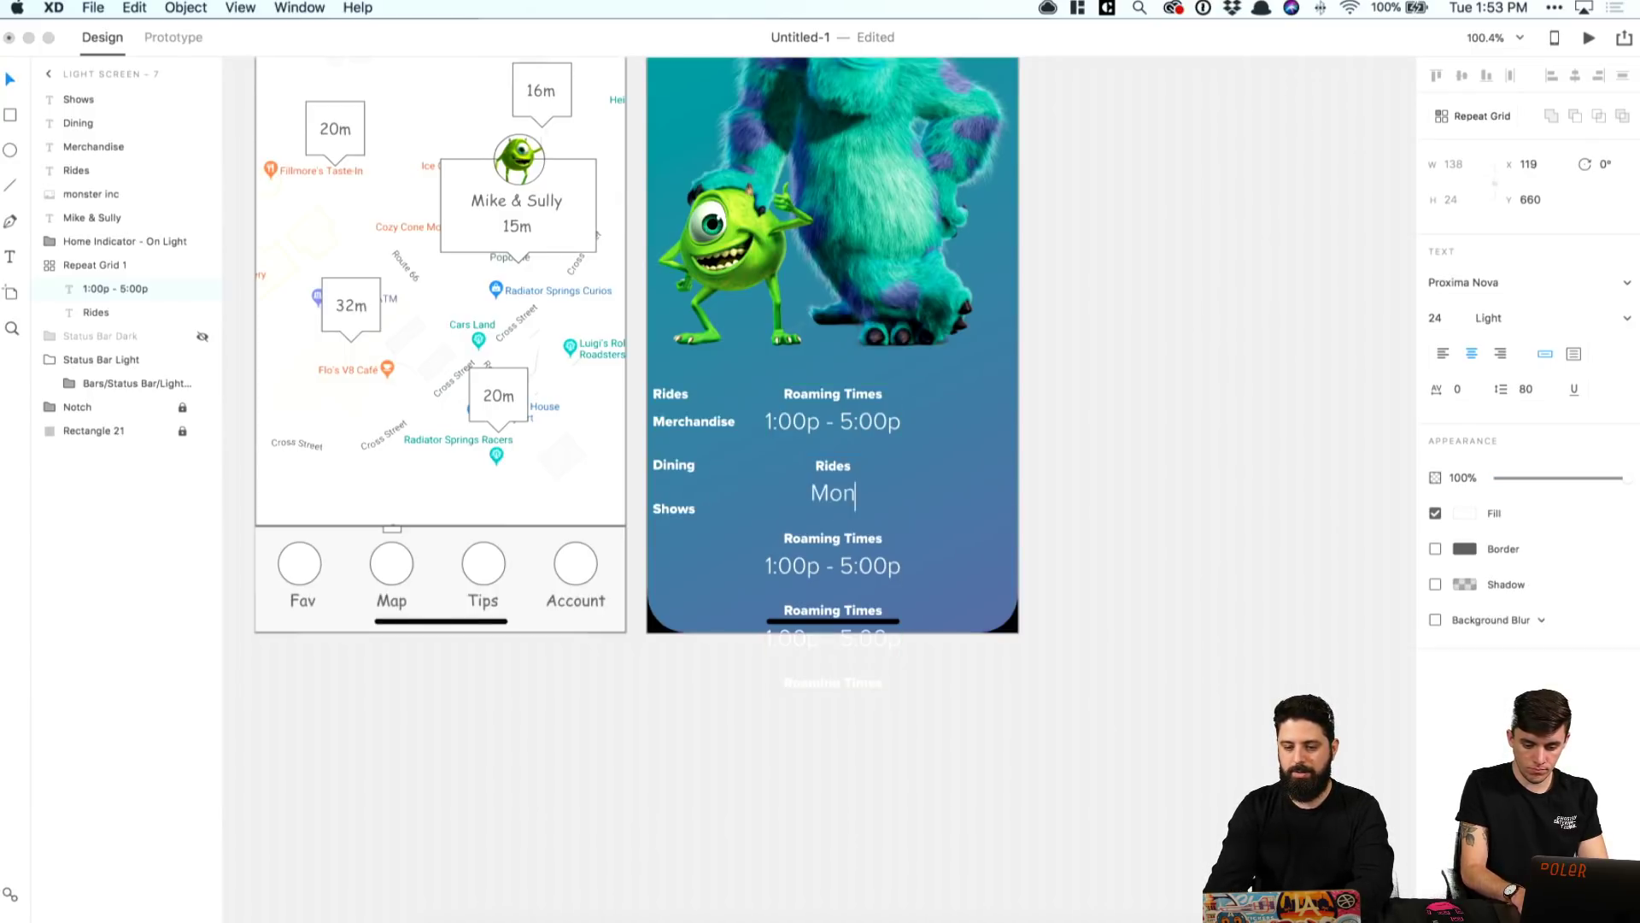
type("sters Inc.")
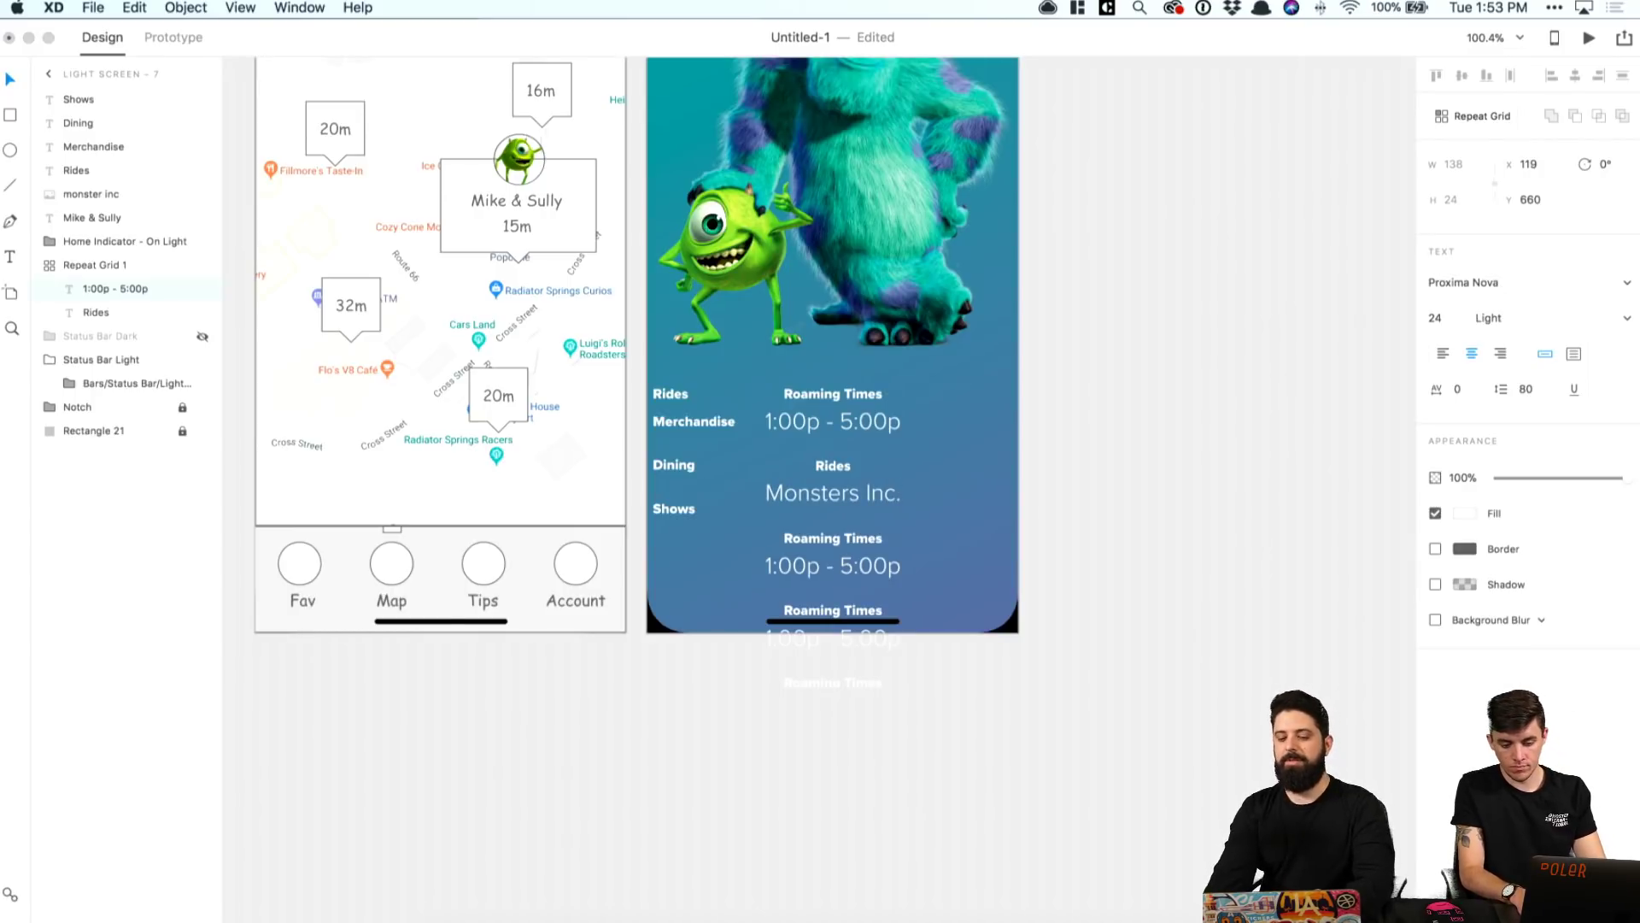
Step: Replace the text under the "Rides" heading with "Boo's Escape"
key("super+a")
type("Bo")
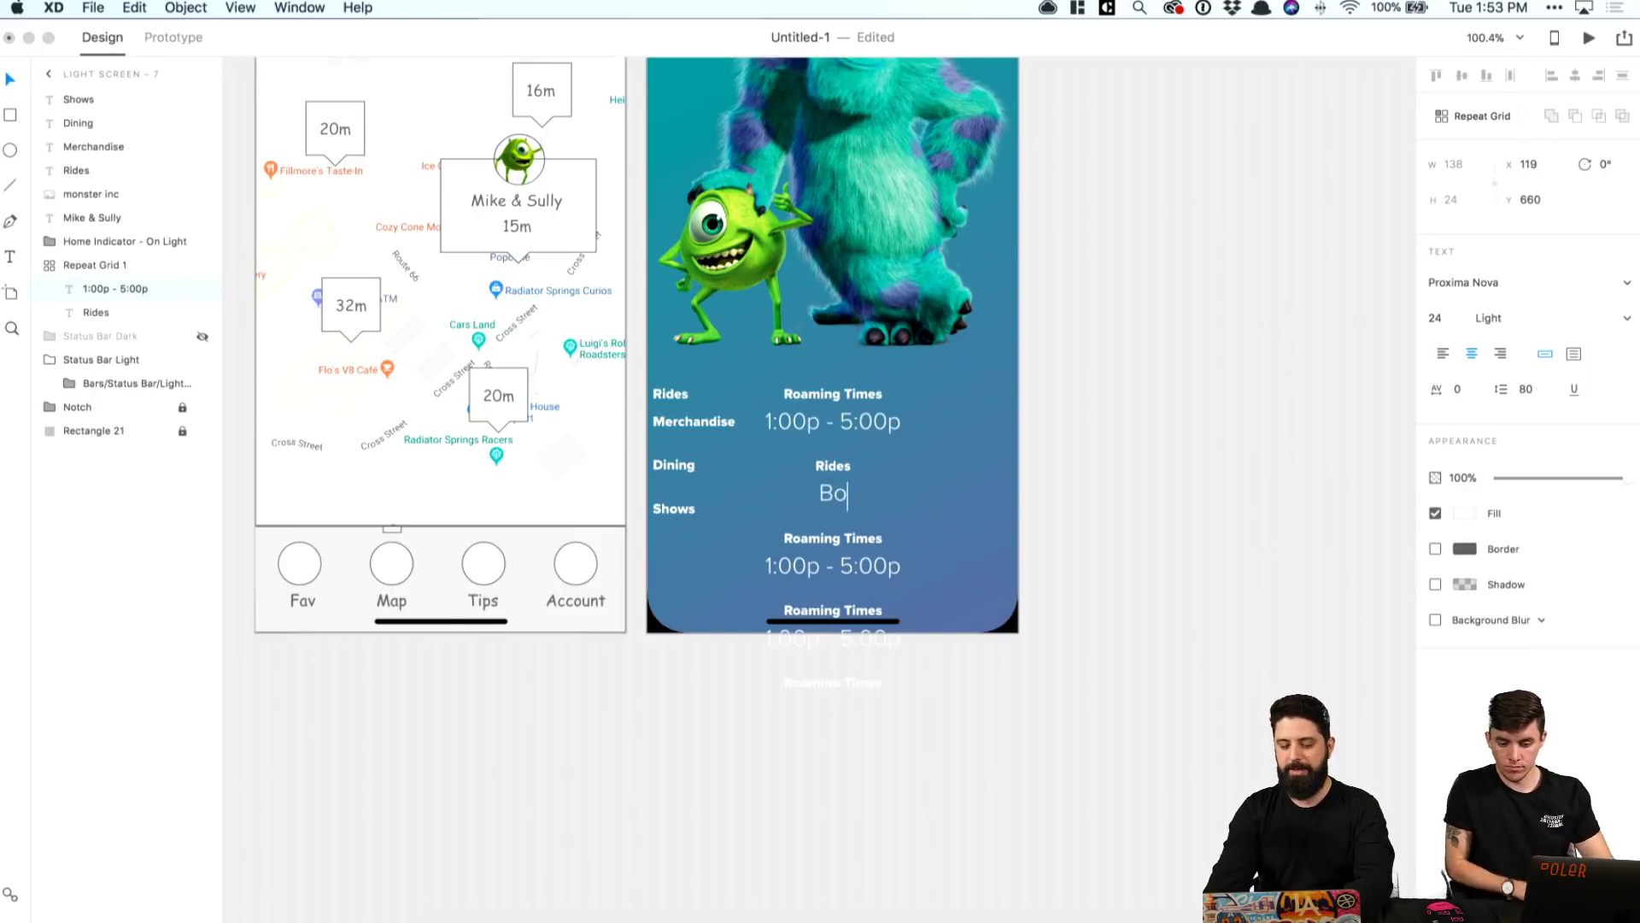
type("o's Esc")
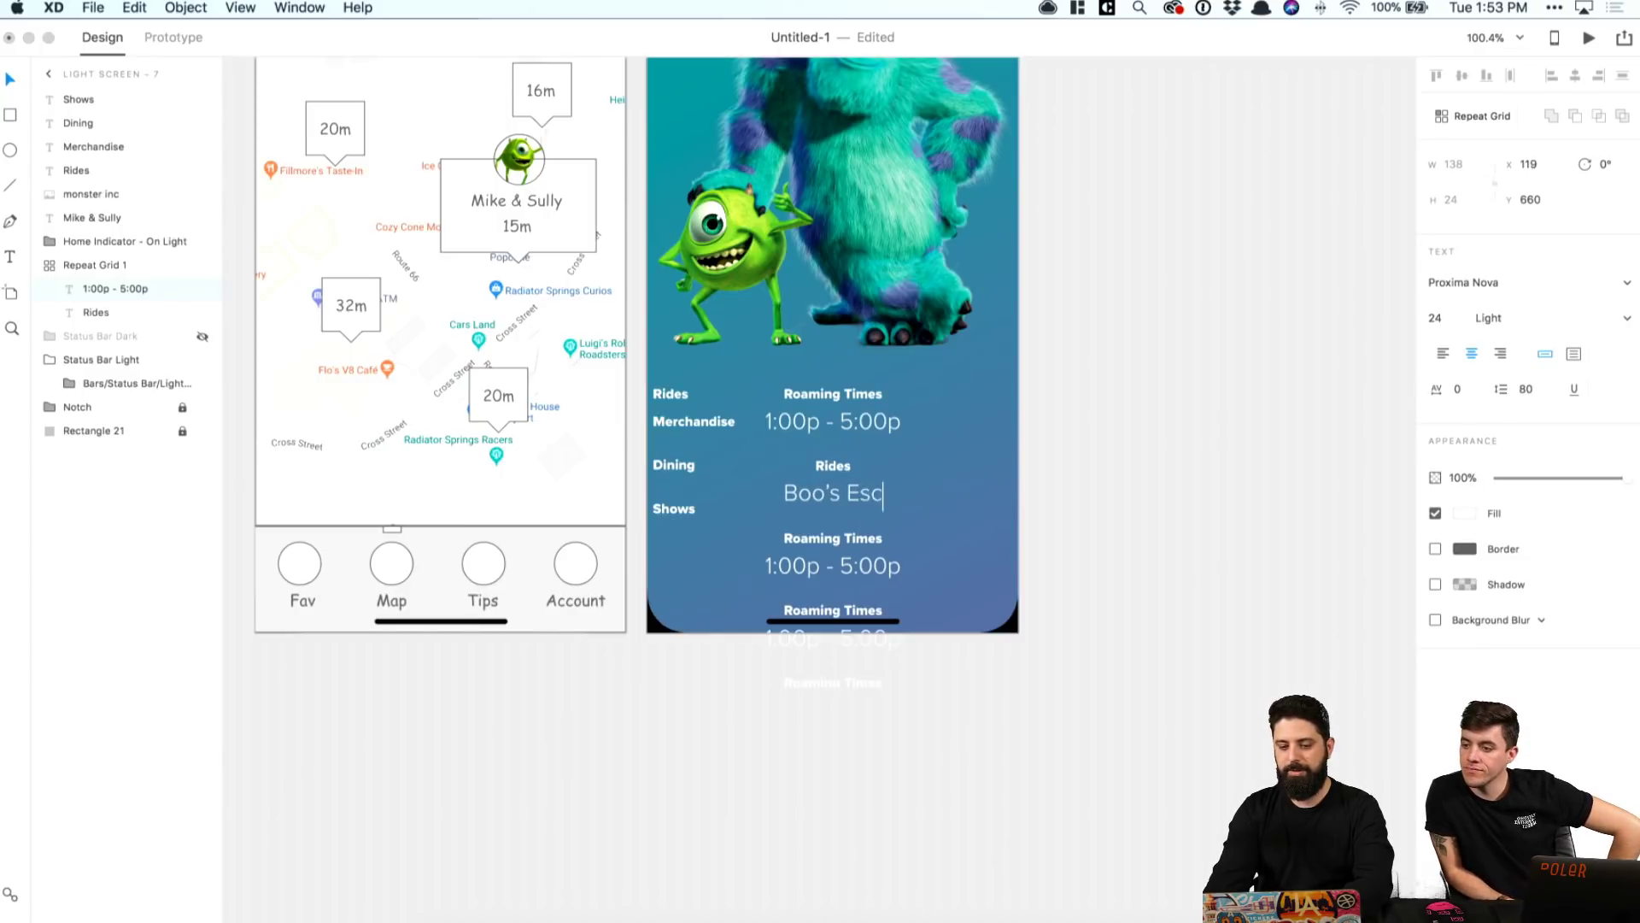
type("ape from ")
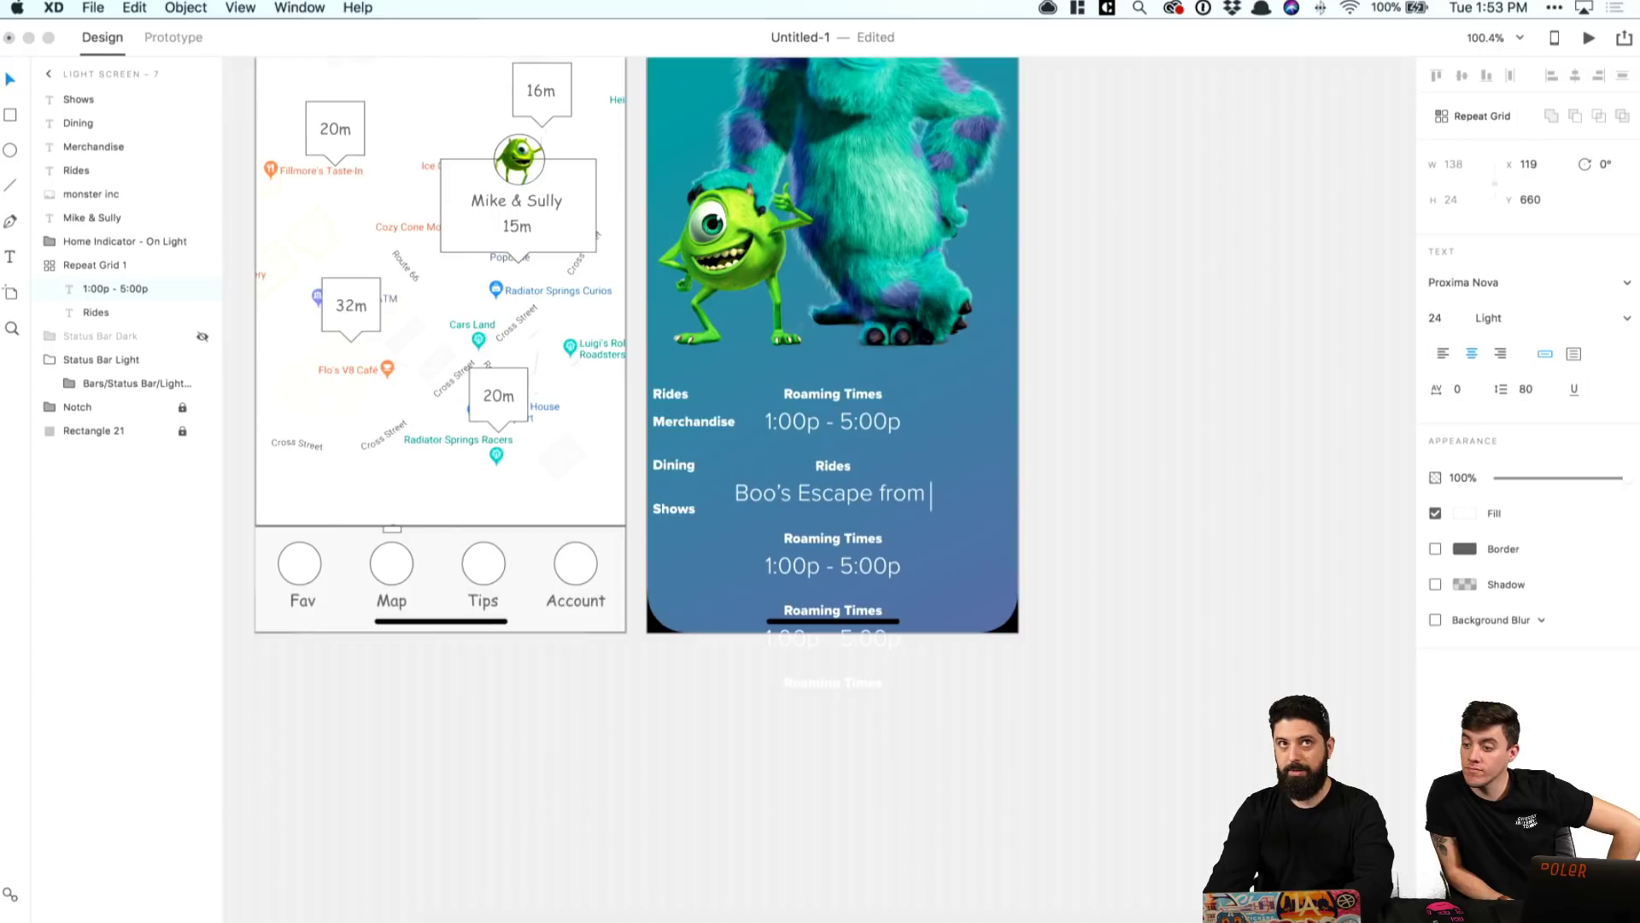
type("Mon")
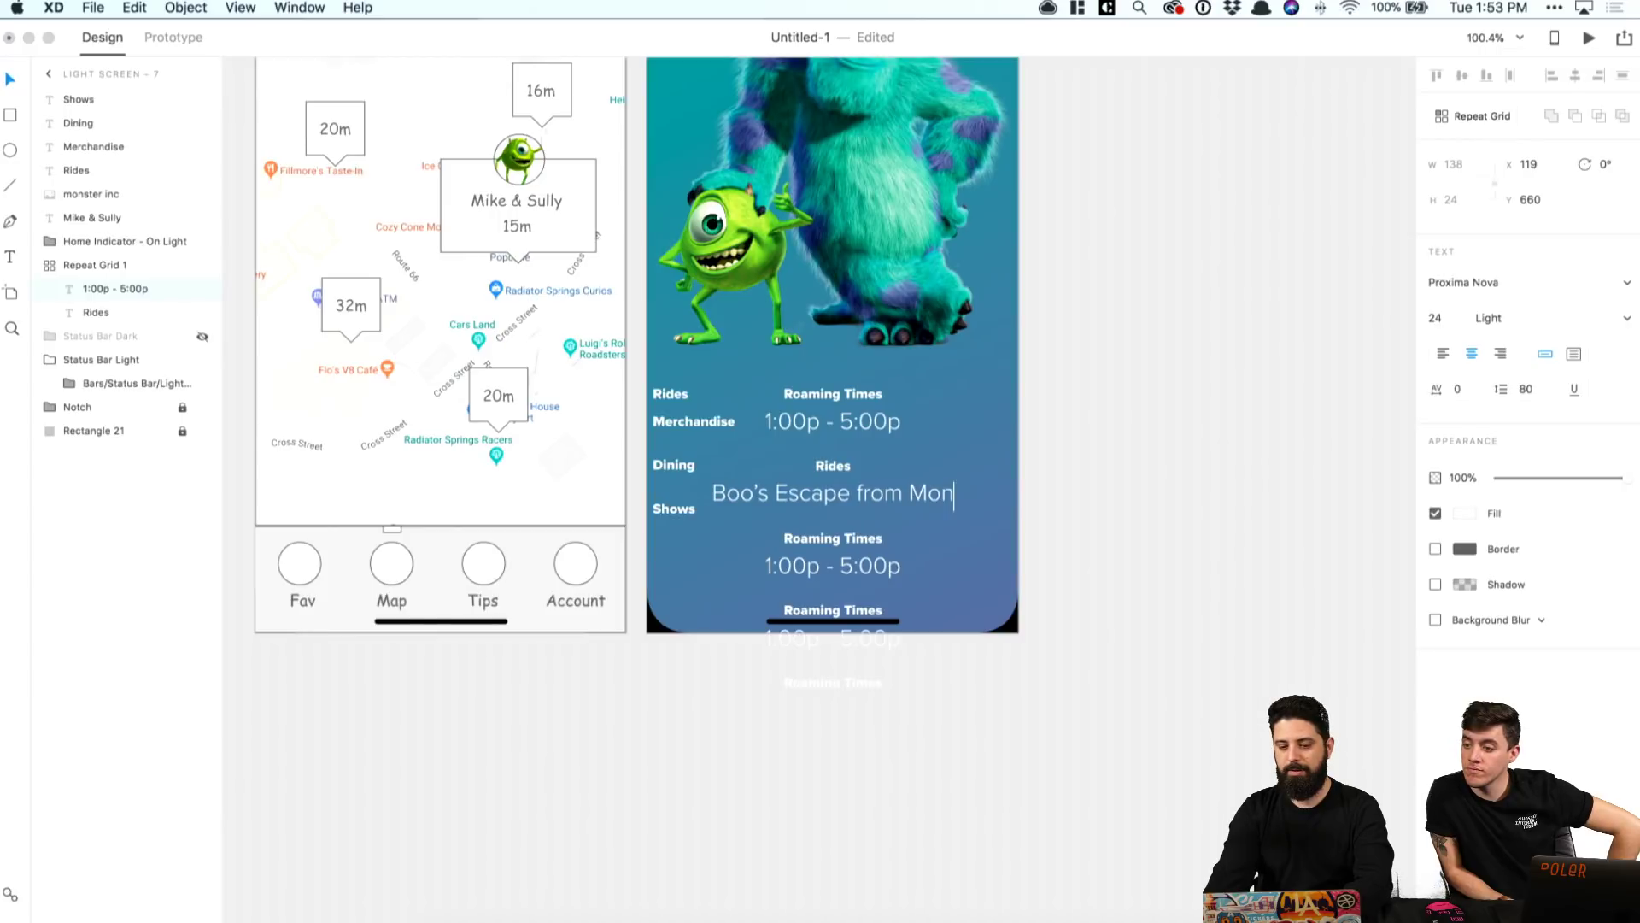
key("BackSpace")
key("BackSpace")
key("BackSpace")
key("BackSpace")
key("BackSpace")
key("BackSpace")
key("BackSpace")
key("BackSpace")
key("BackSpace")
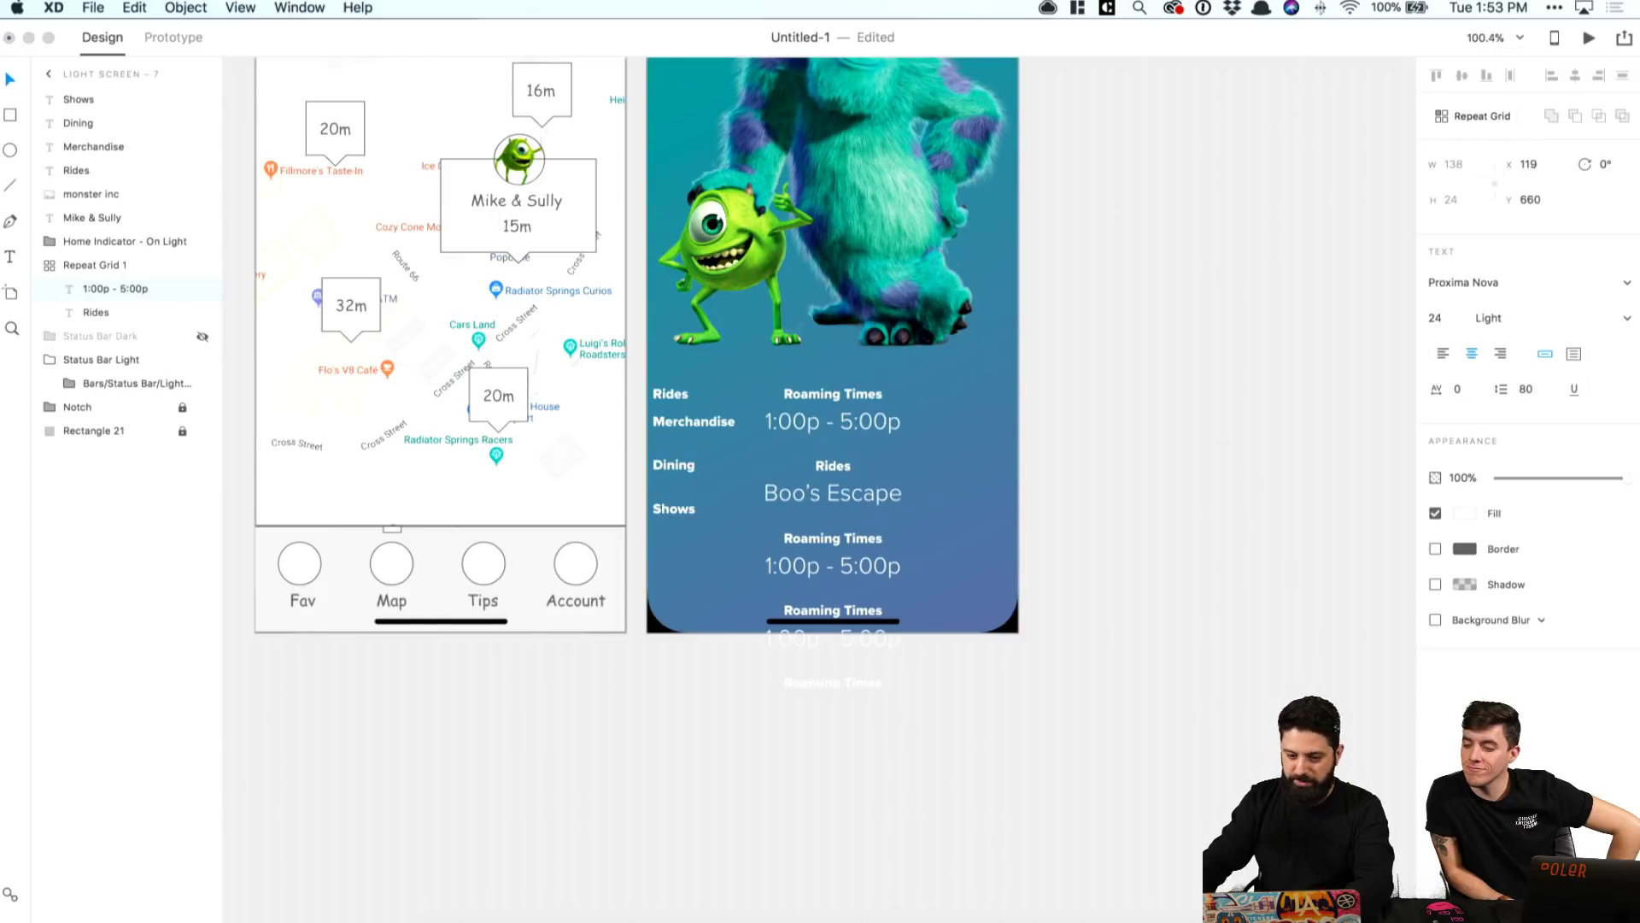
key("Escape")
left_click(1101, 535)
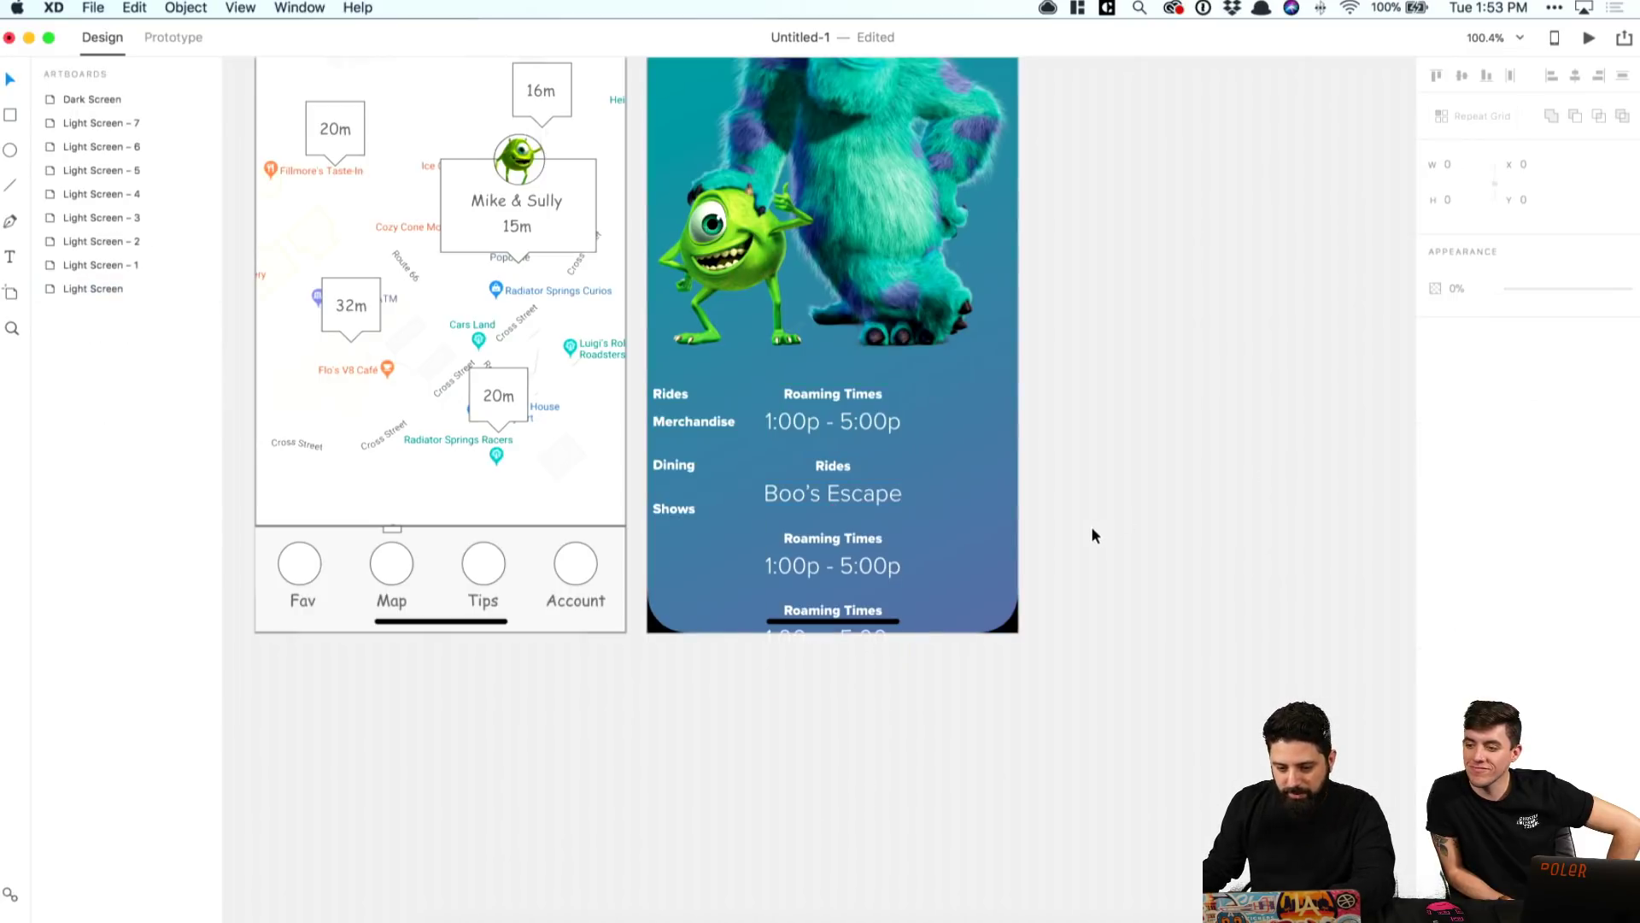
Step: Change the heading in the repeat grid's third row to "Merchandise"
double_click(842, 538)
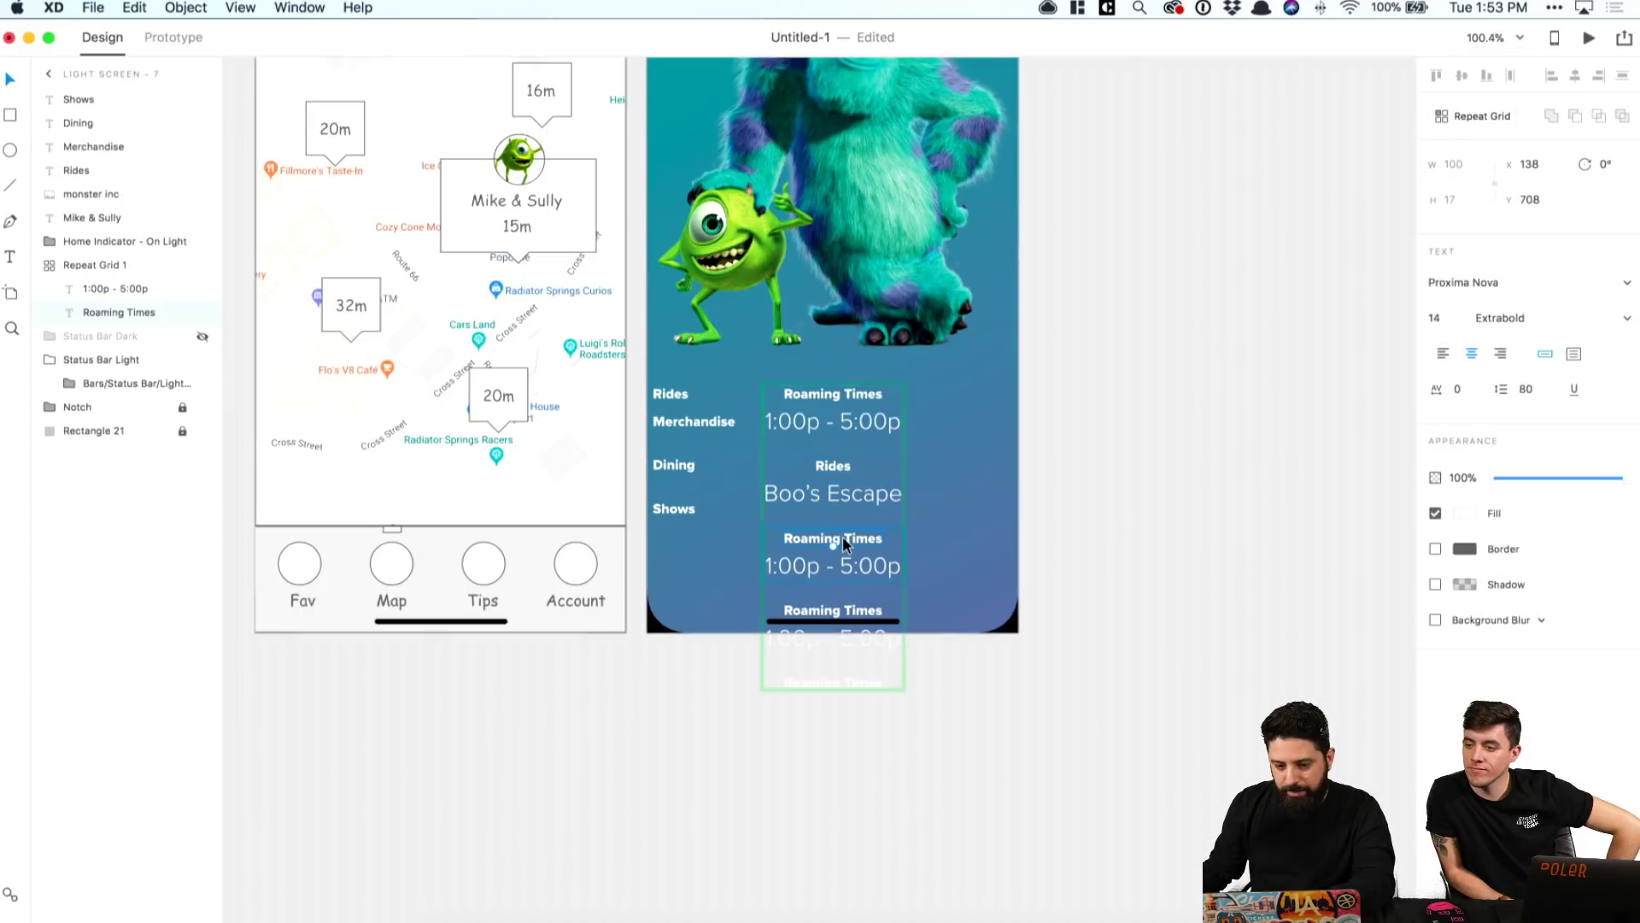
double_click(842, 538)
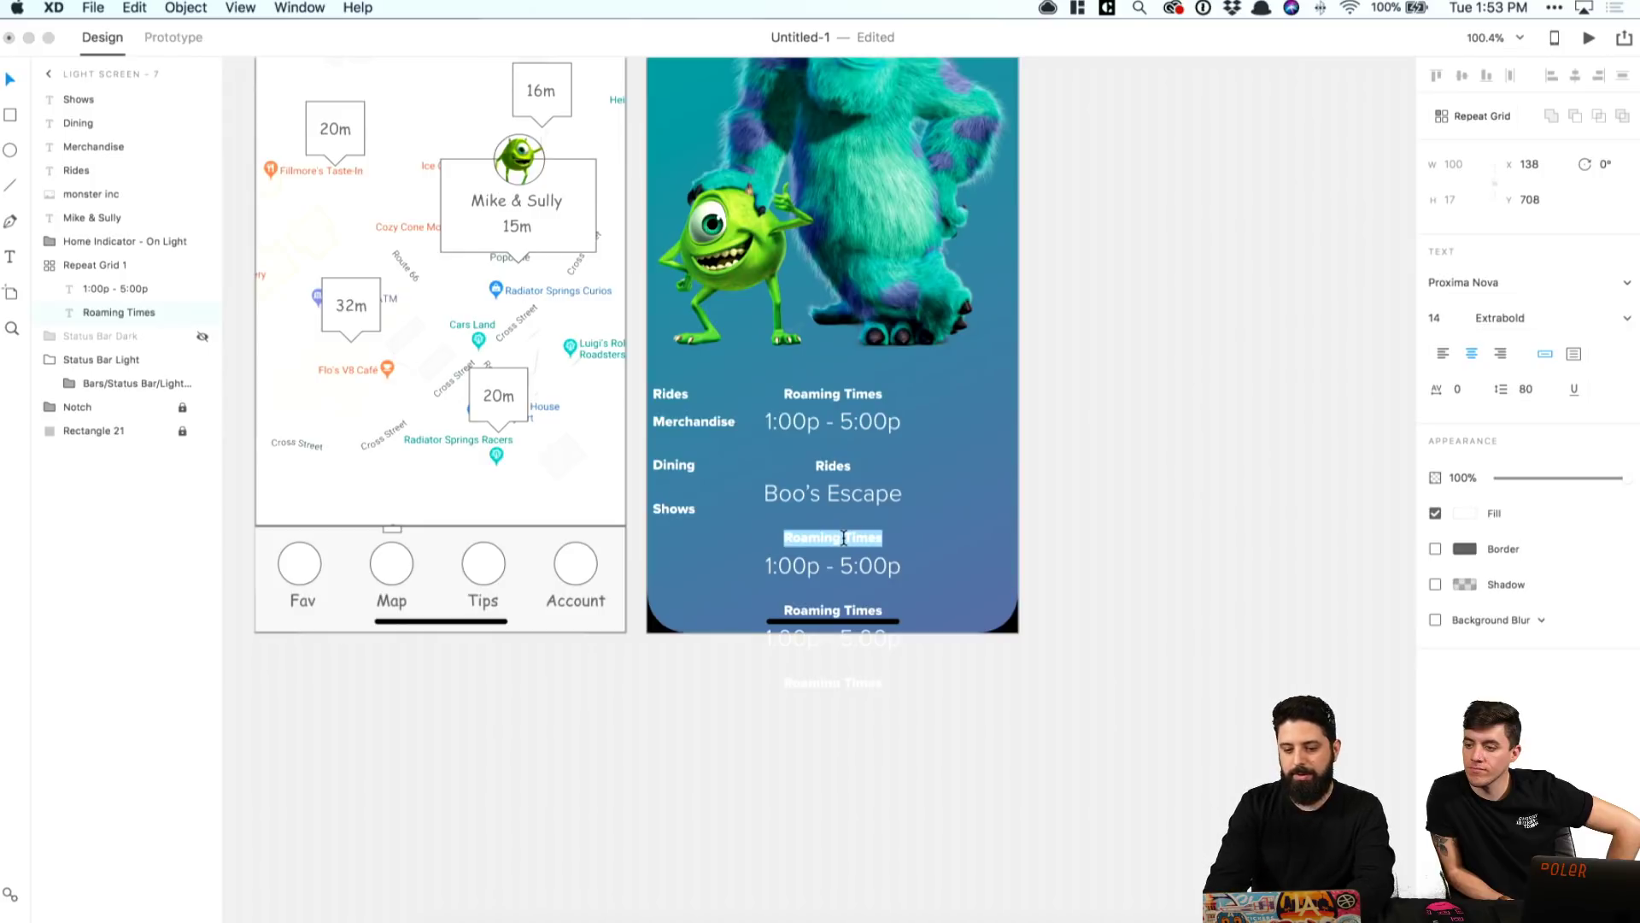
type("Shows")
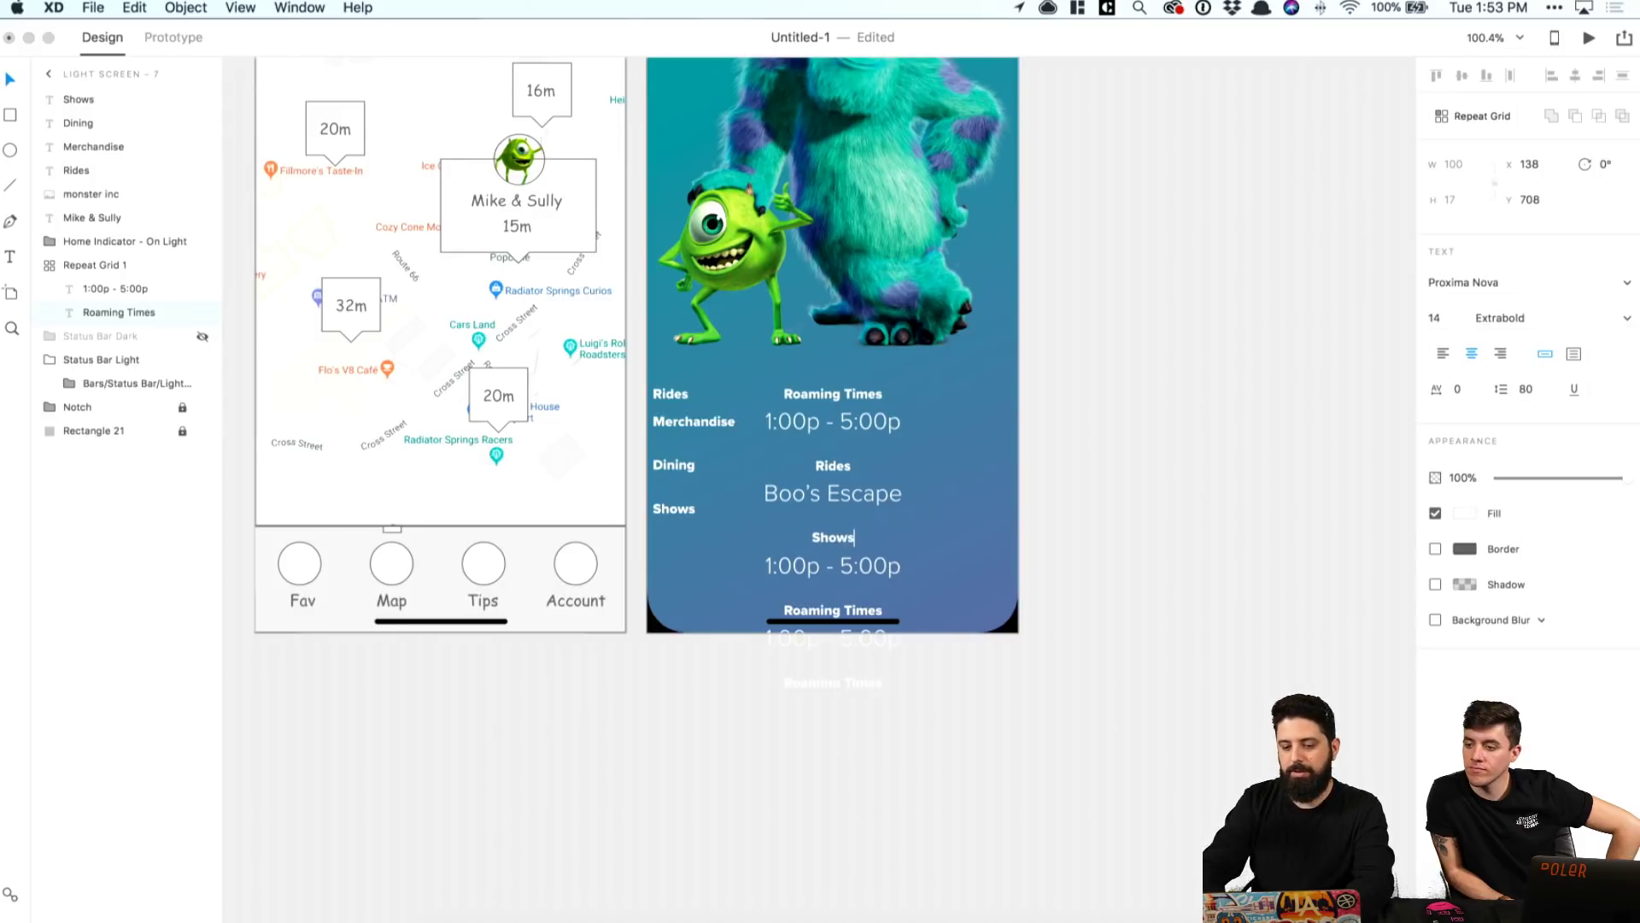
key("super+a")
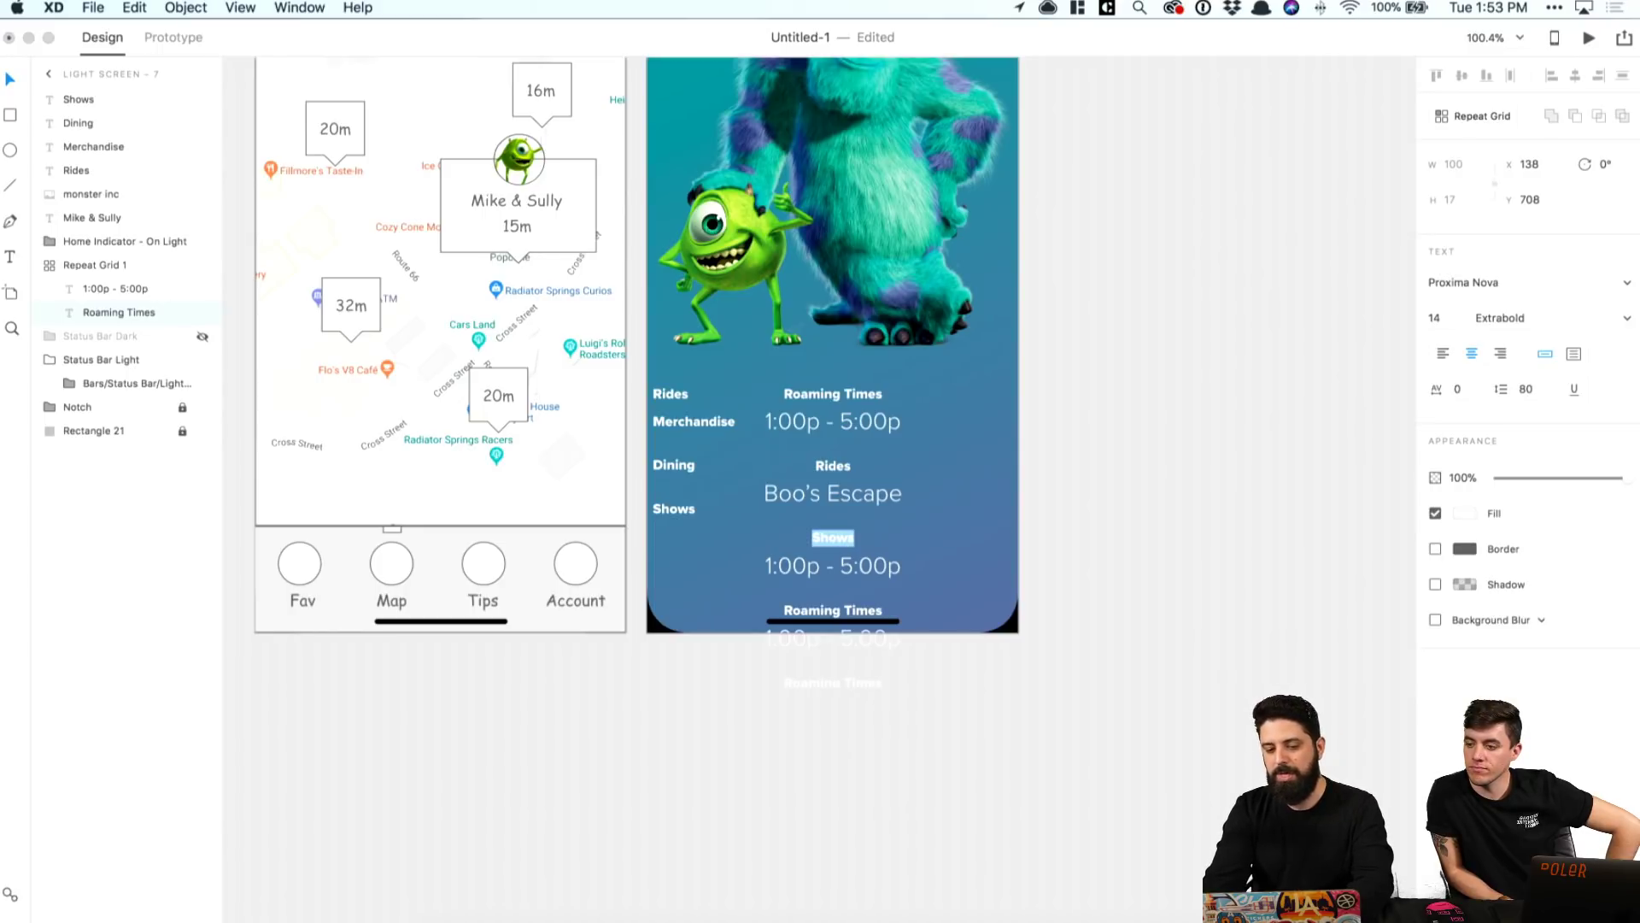
type("Merchandise")
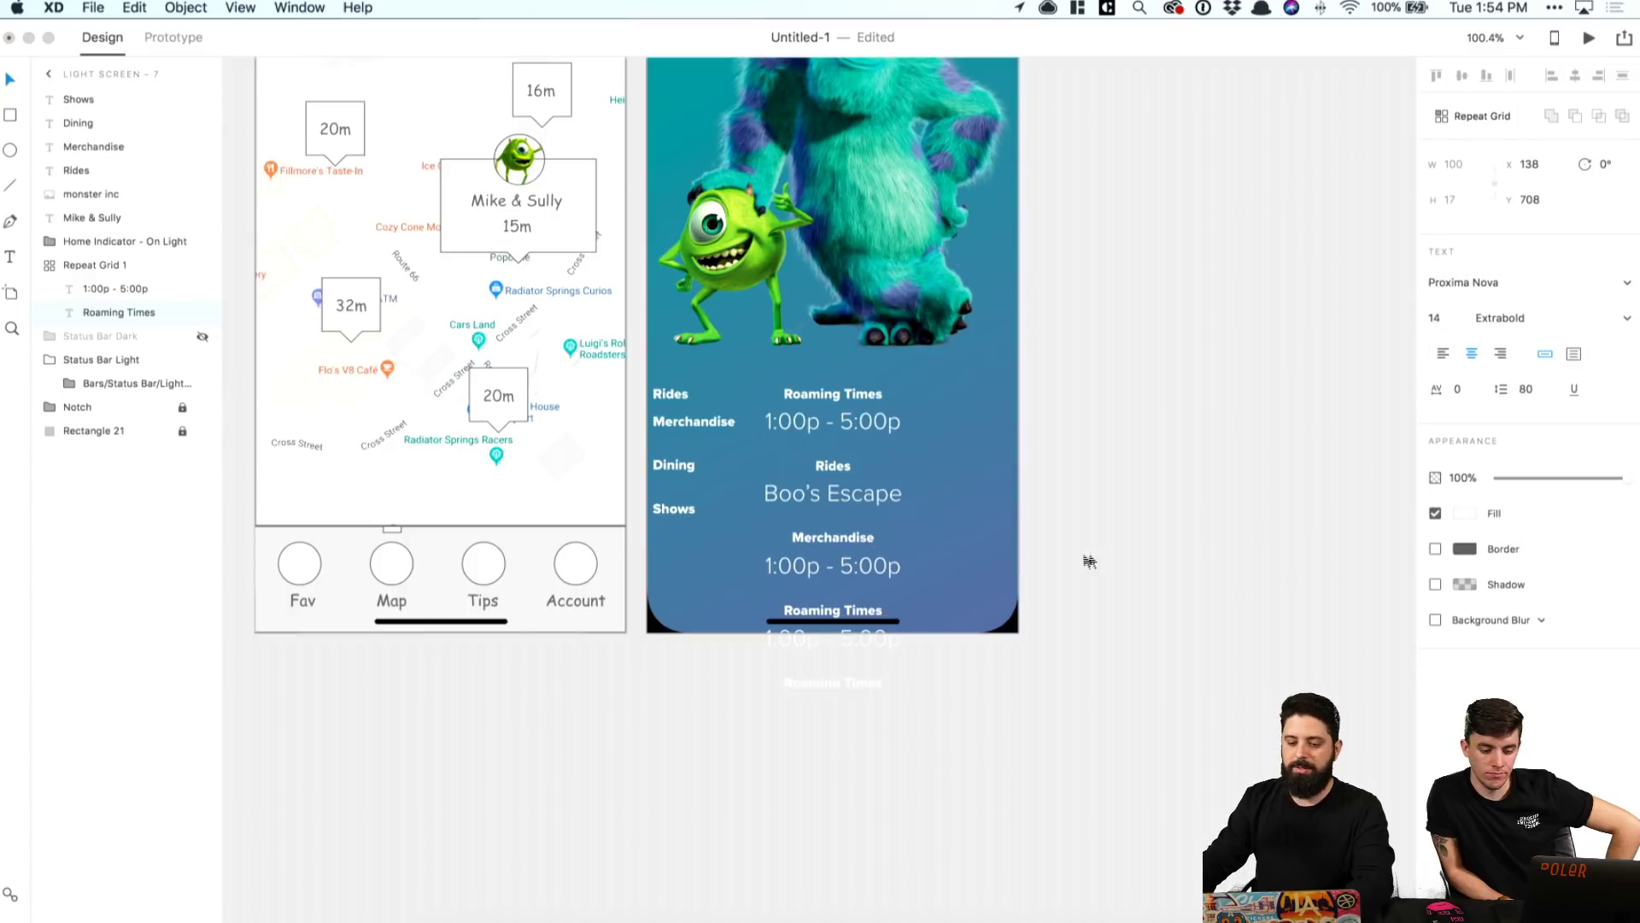
key("Escape")
Step: Replace the time text under the "Merchandise" heading with "Main Street Toy Factory"
left_click(850, 571)
double_click(850, 571)
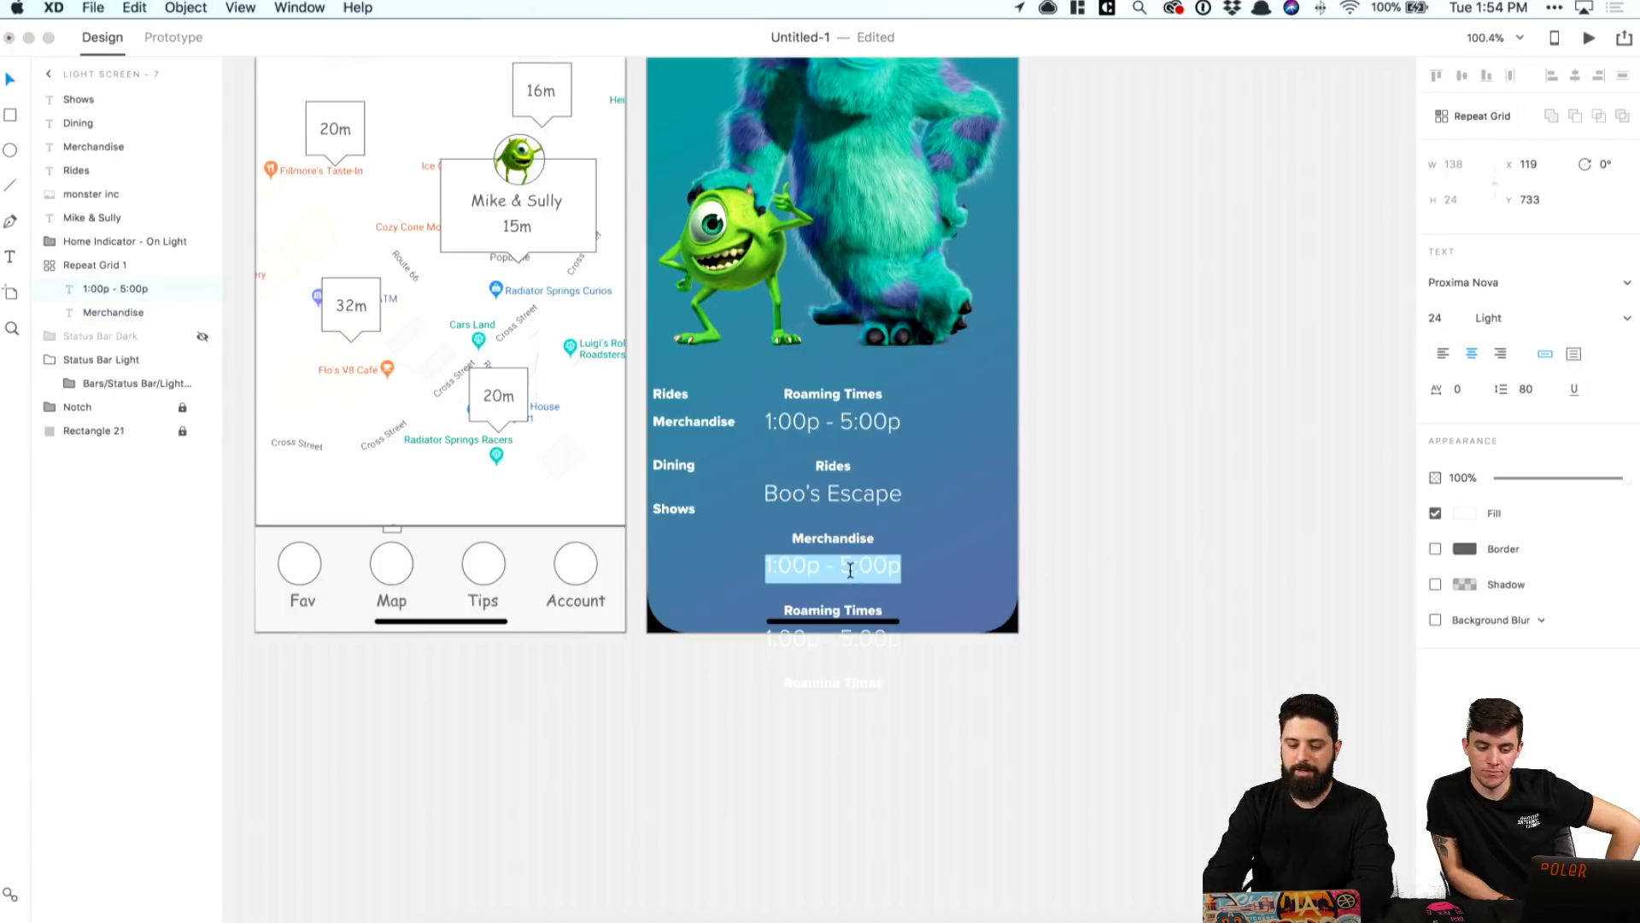
type("Main Stre")
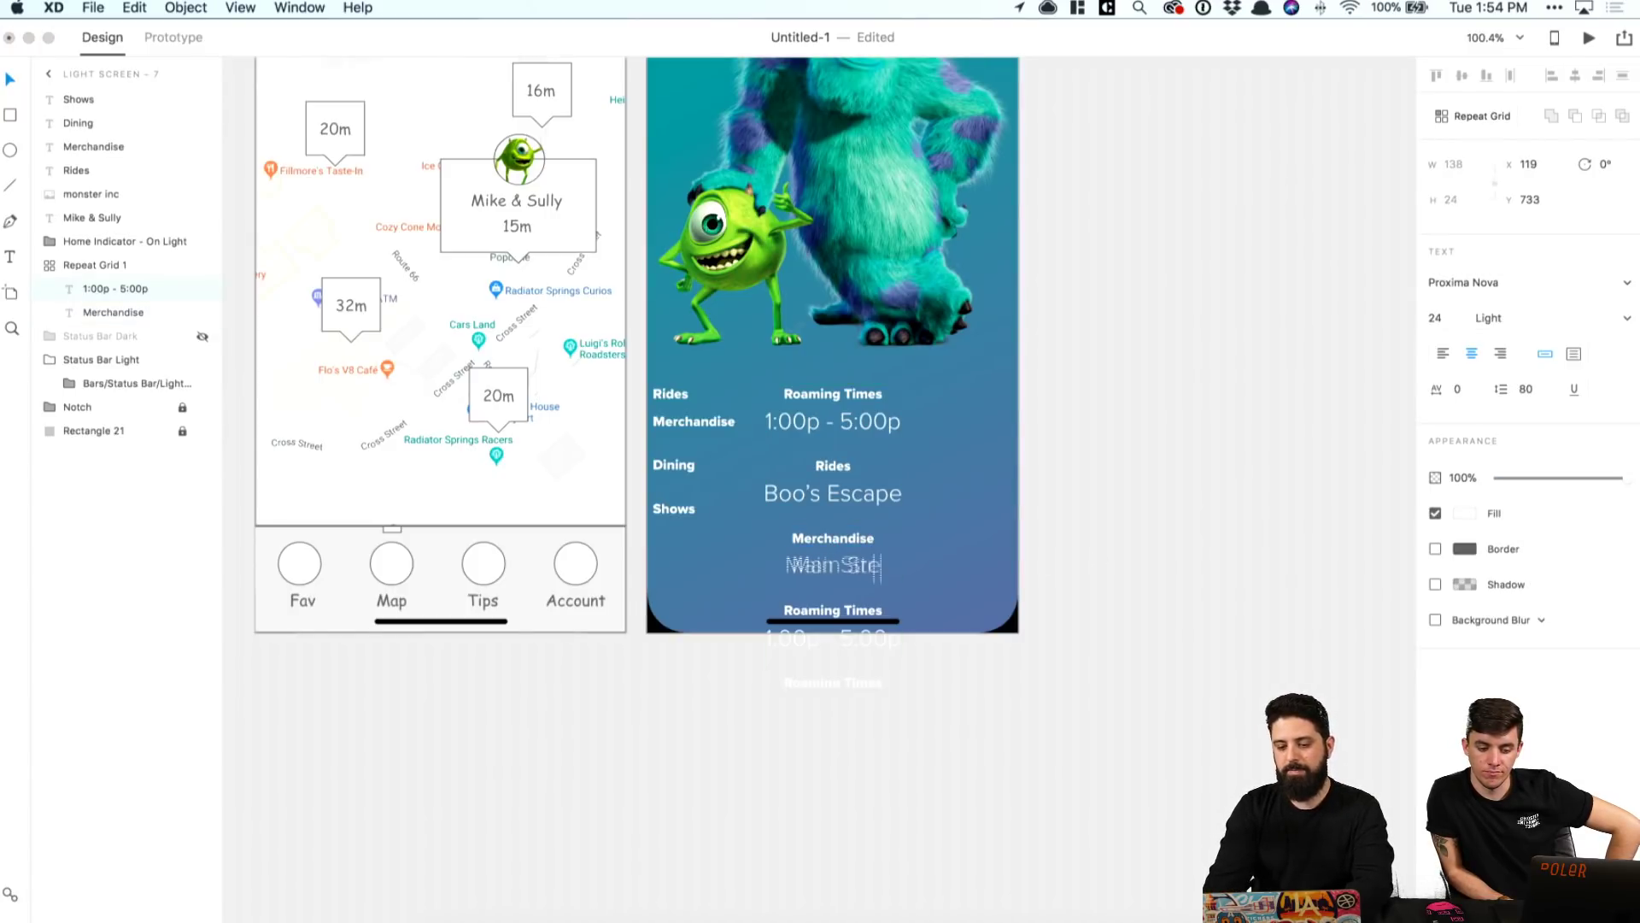
type("et V")
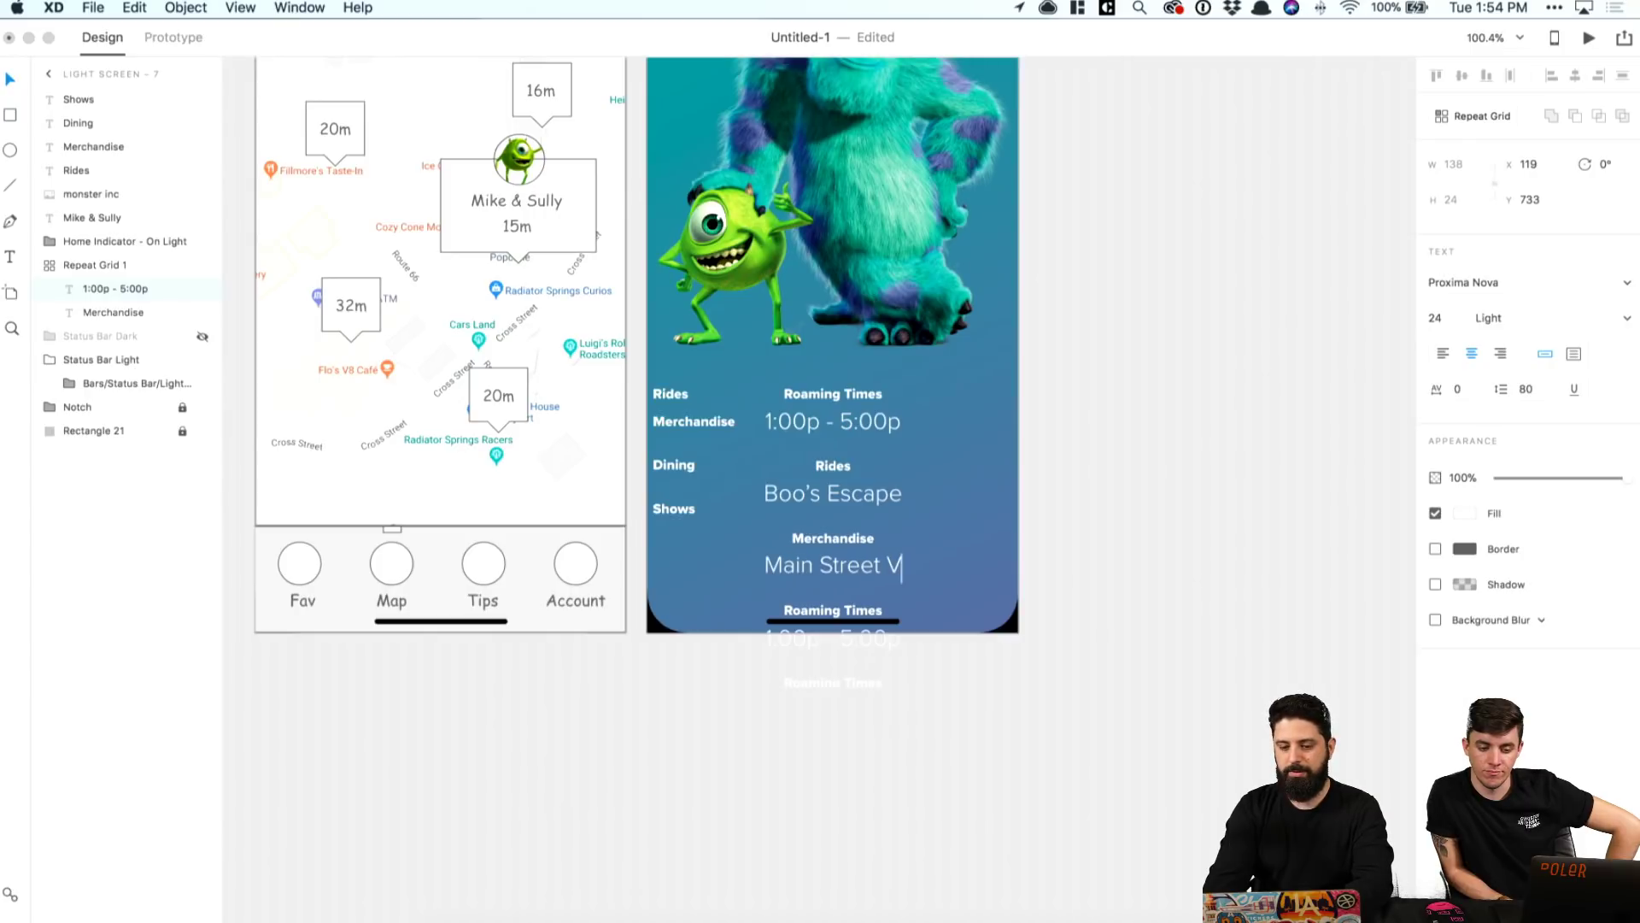
key("BackSpace")
type("Toy Facgtor")
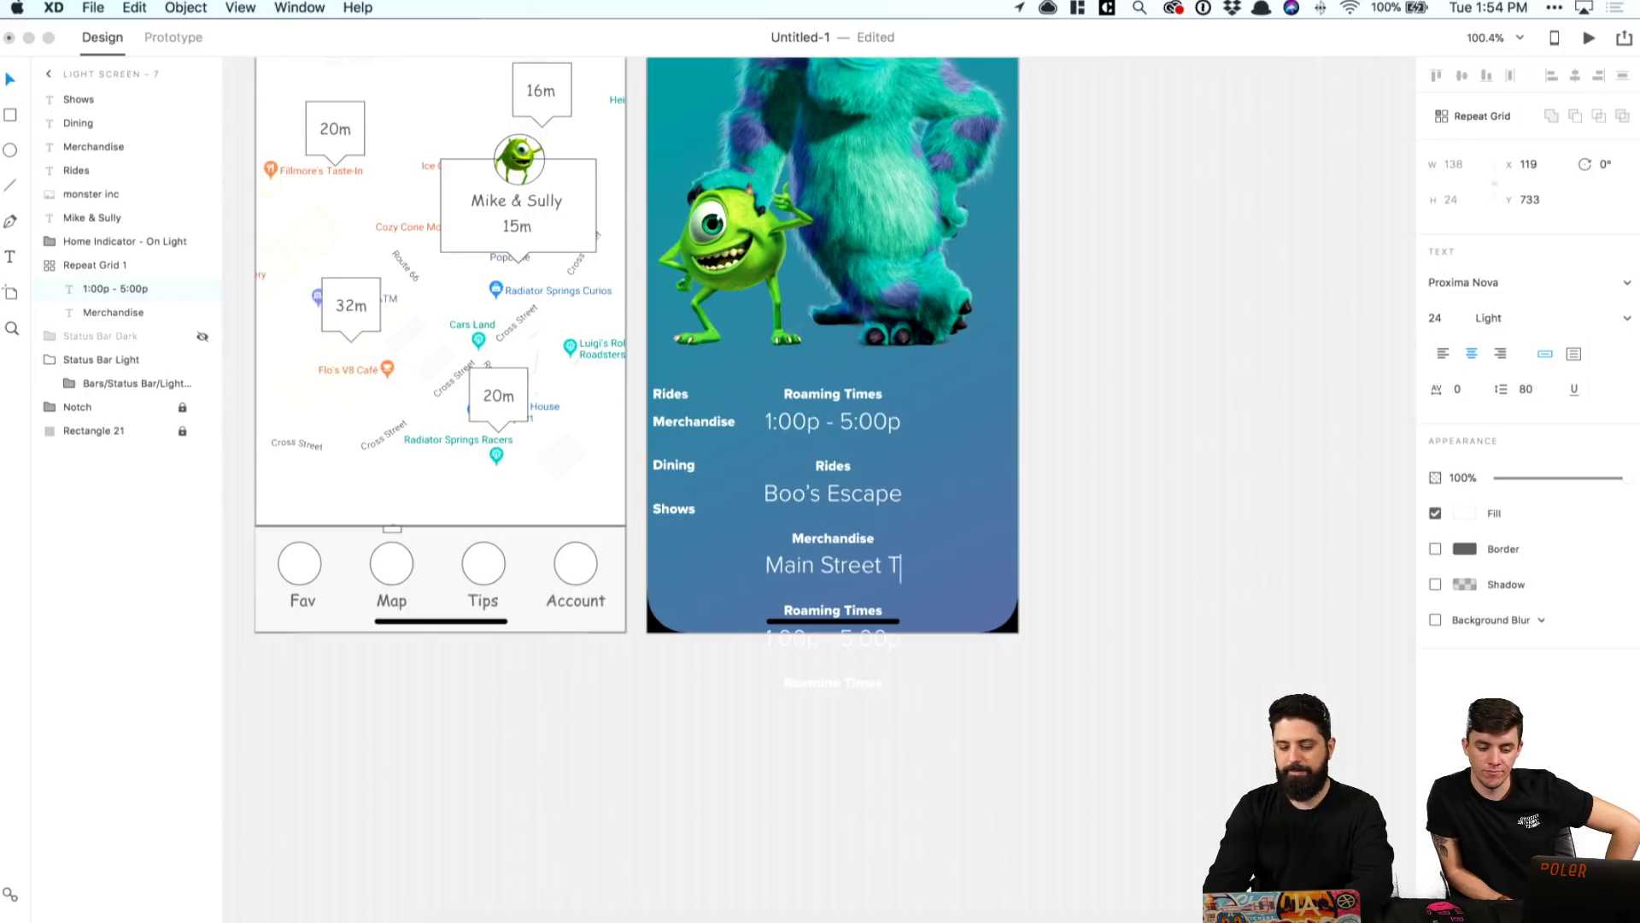
key("BackSpace")
key("BackSpace")
key("BackSpace")
key("BackSpace")
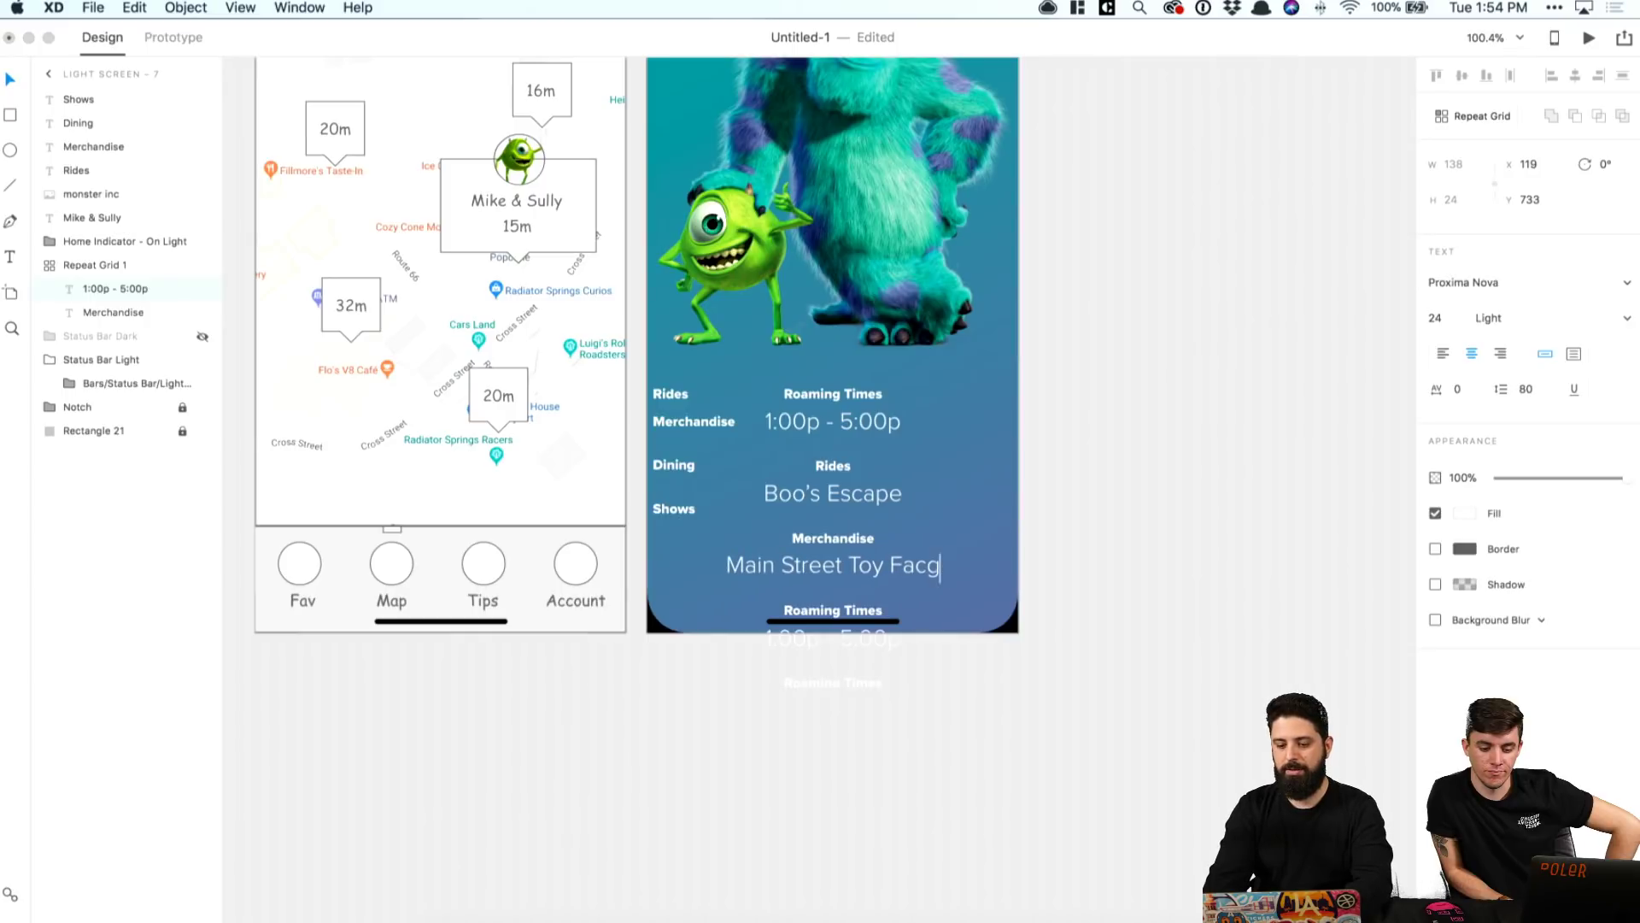
type("tory,")
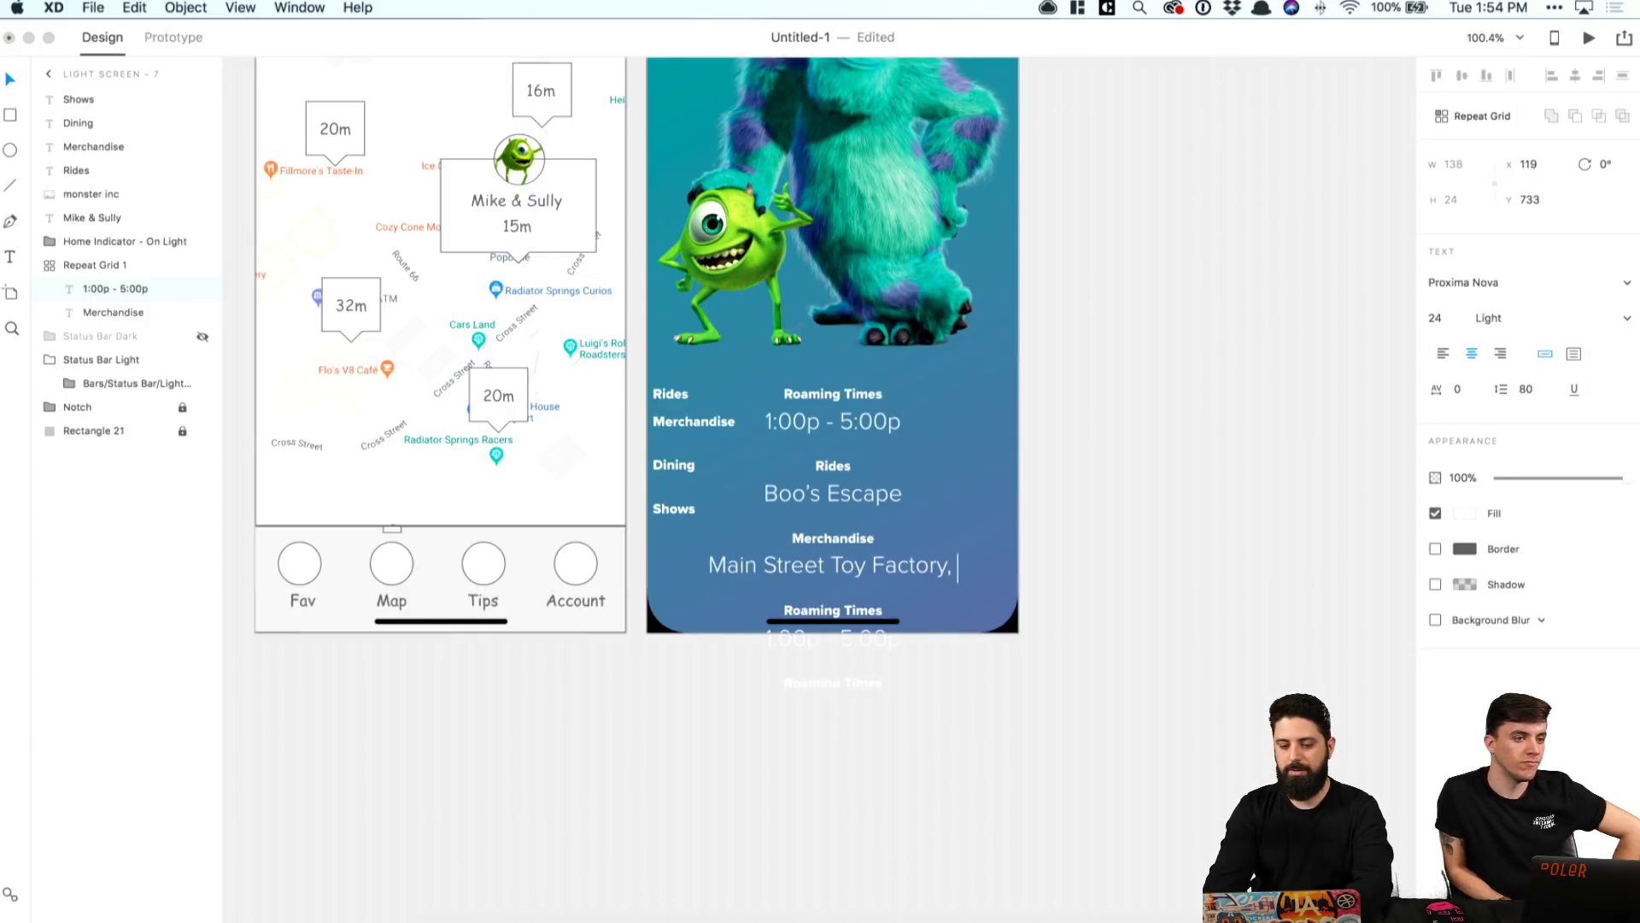
key("BackSpace")
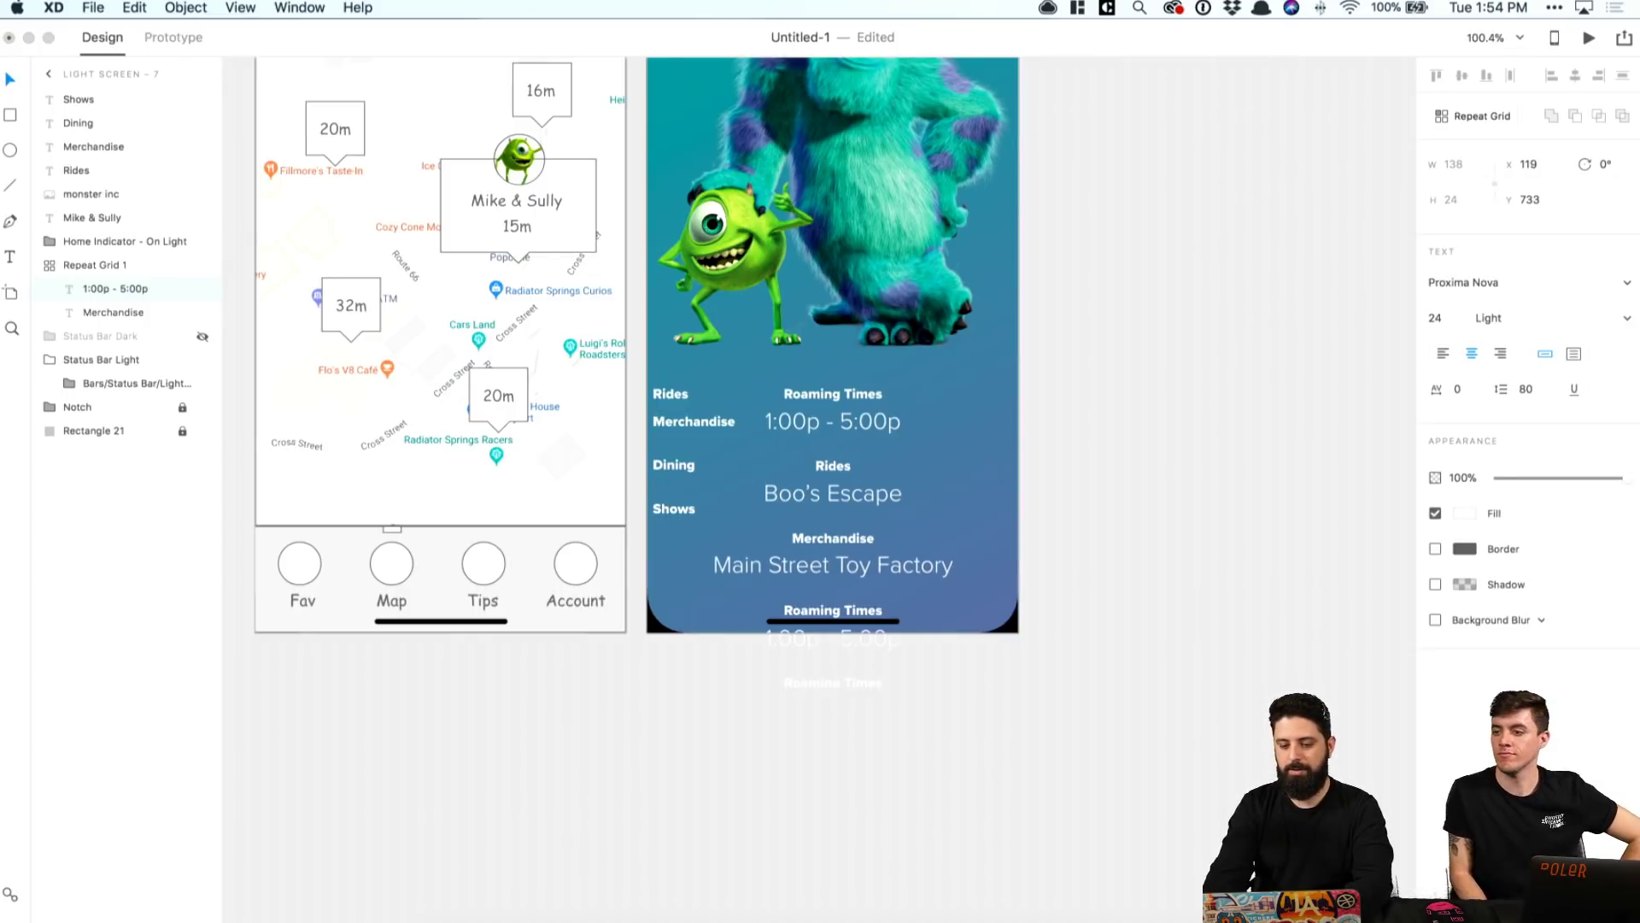
key("Escape")
left_click(857, 619)
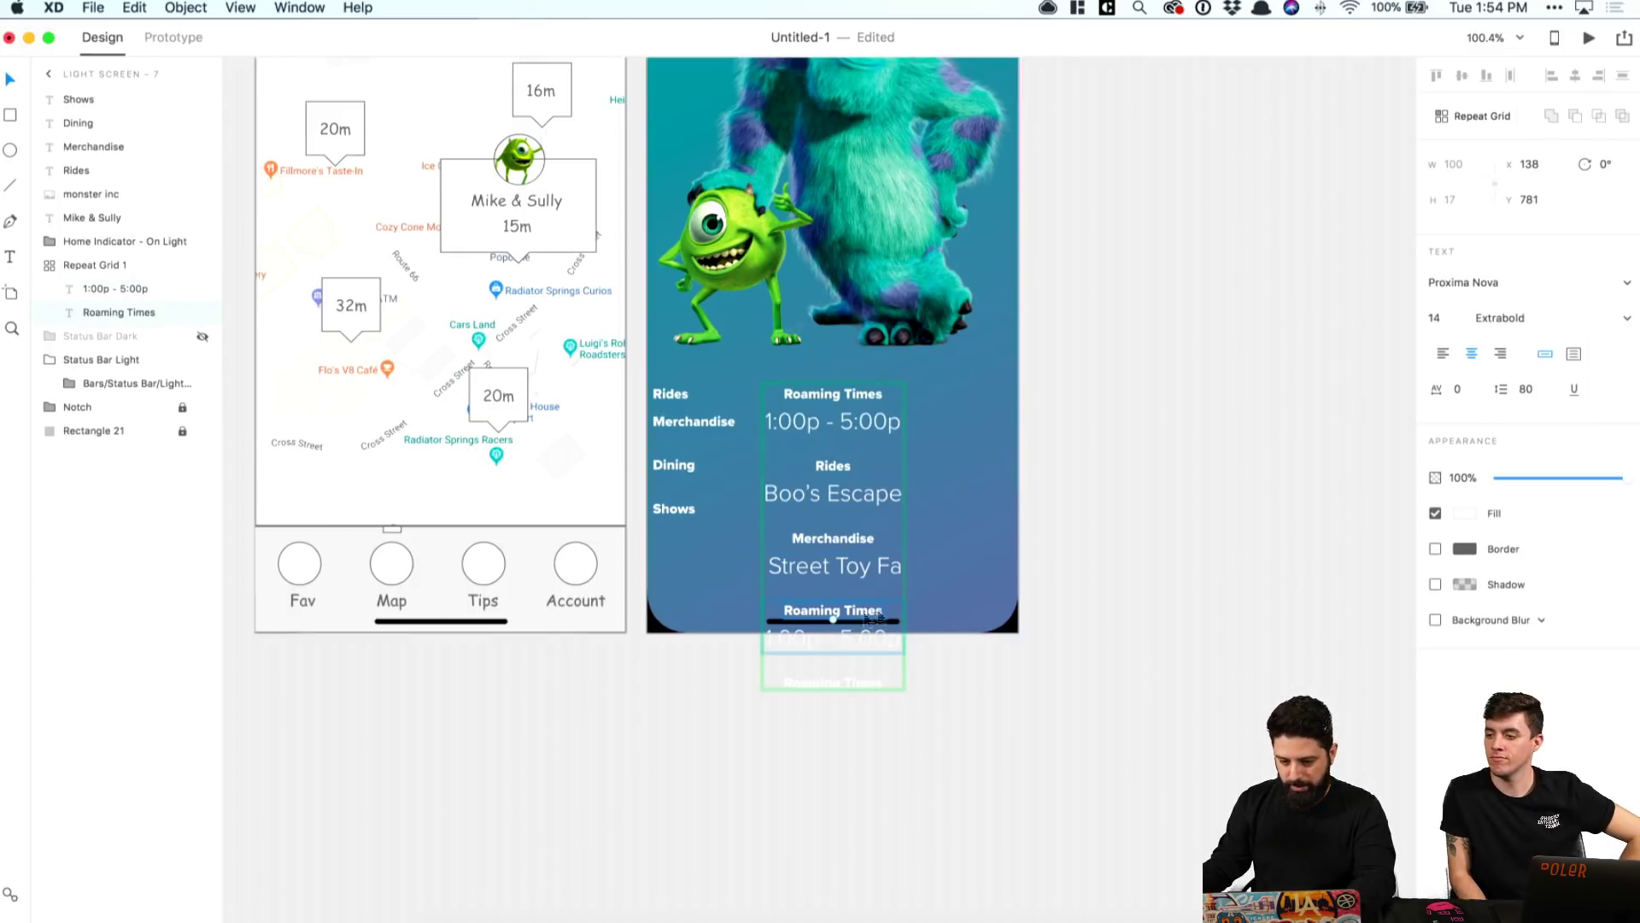
left_click(1475, 117)
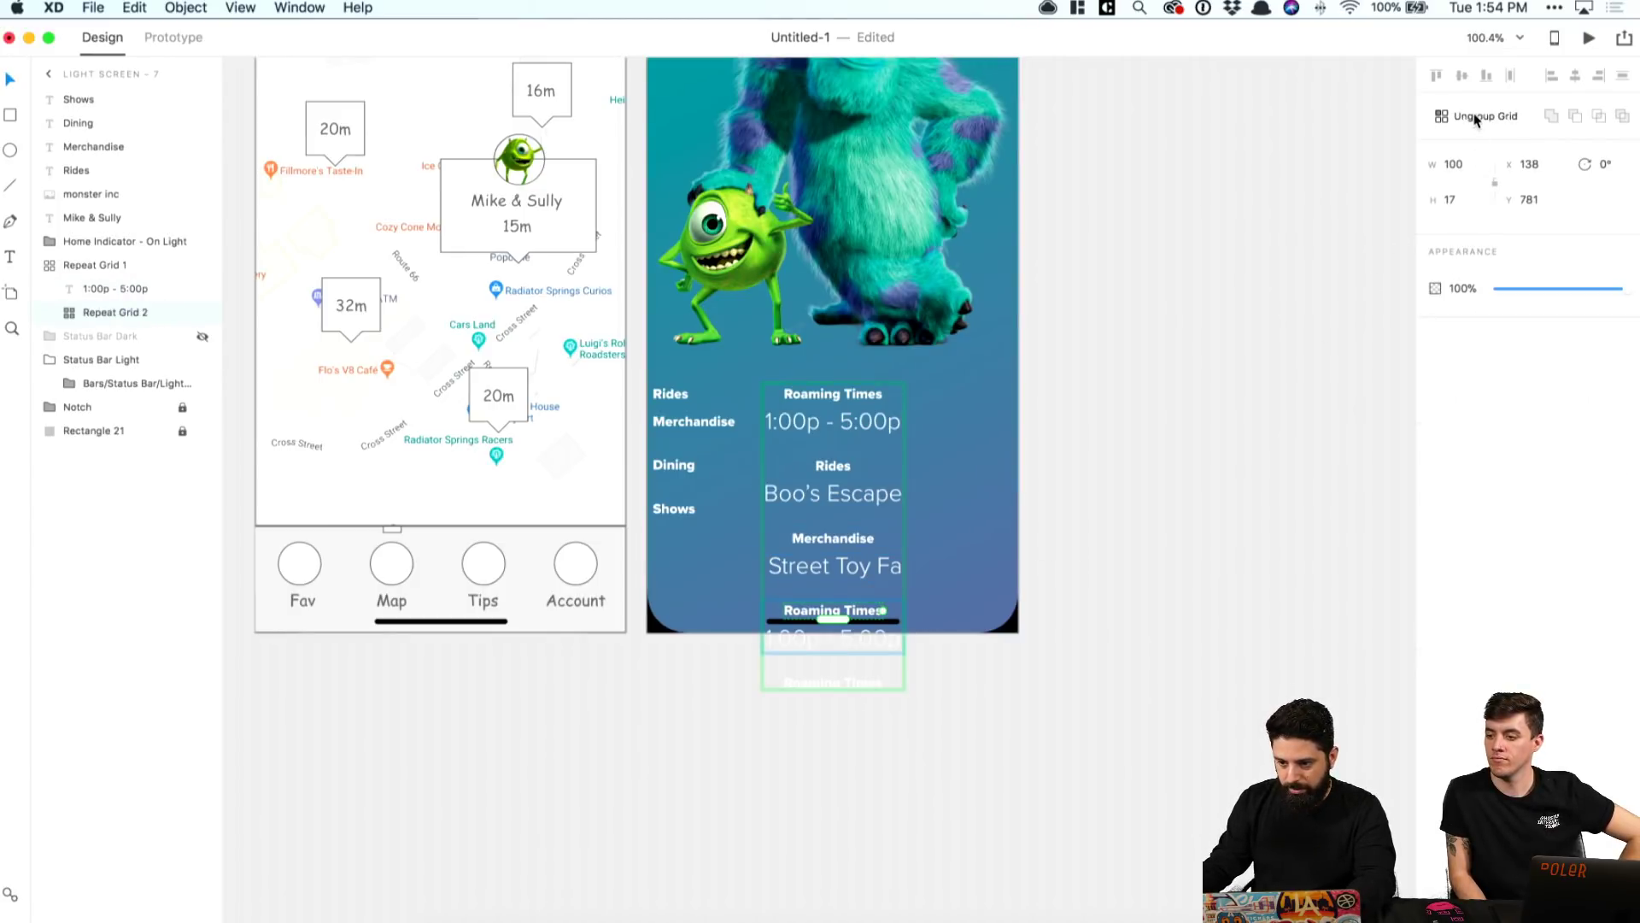
left_click(1475, 118)
left_click(1139, 351)
Step: Try to delete the fourth row's heading and time text inside the repeat grid
left_click(854, 614)
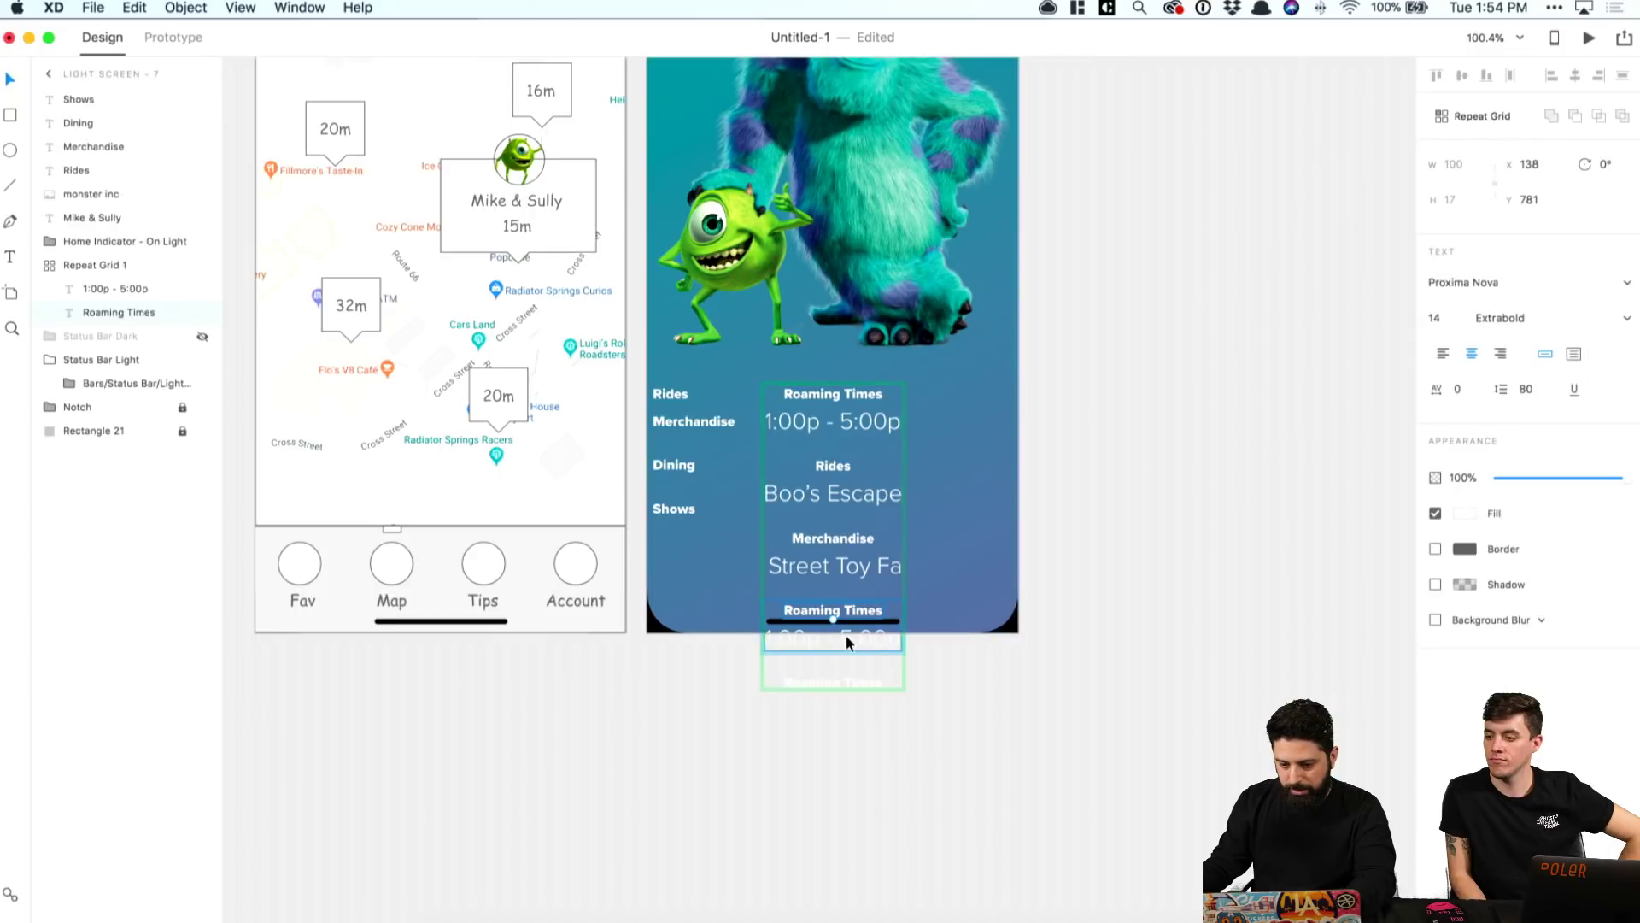
key("Escape")
key("Delete")
key("super+z")
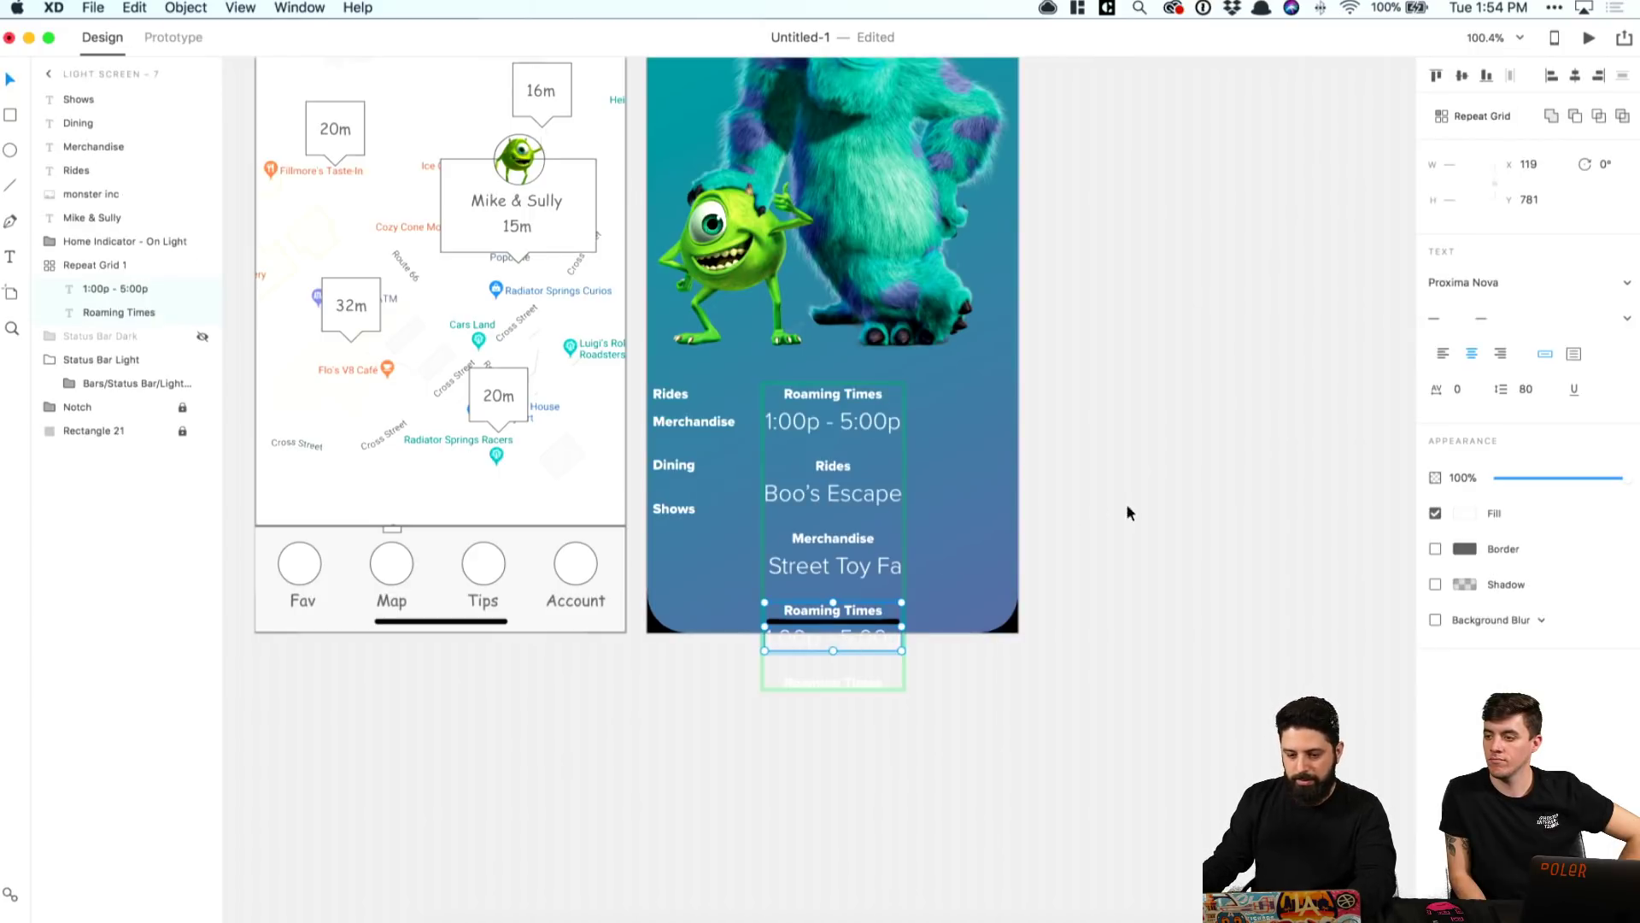
key("Escape")
double_click(843, 612)
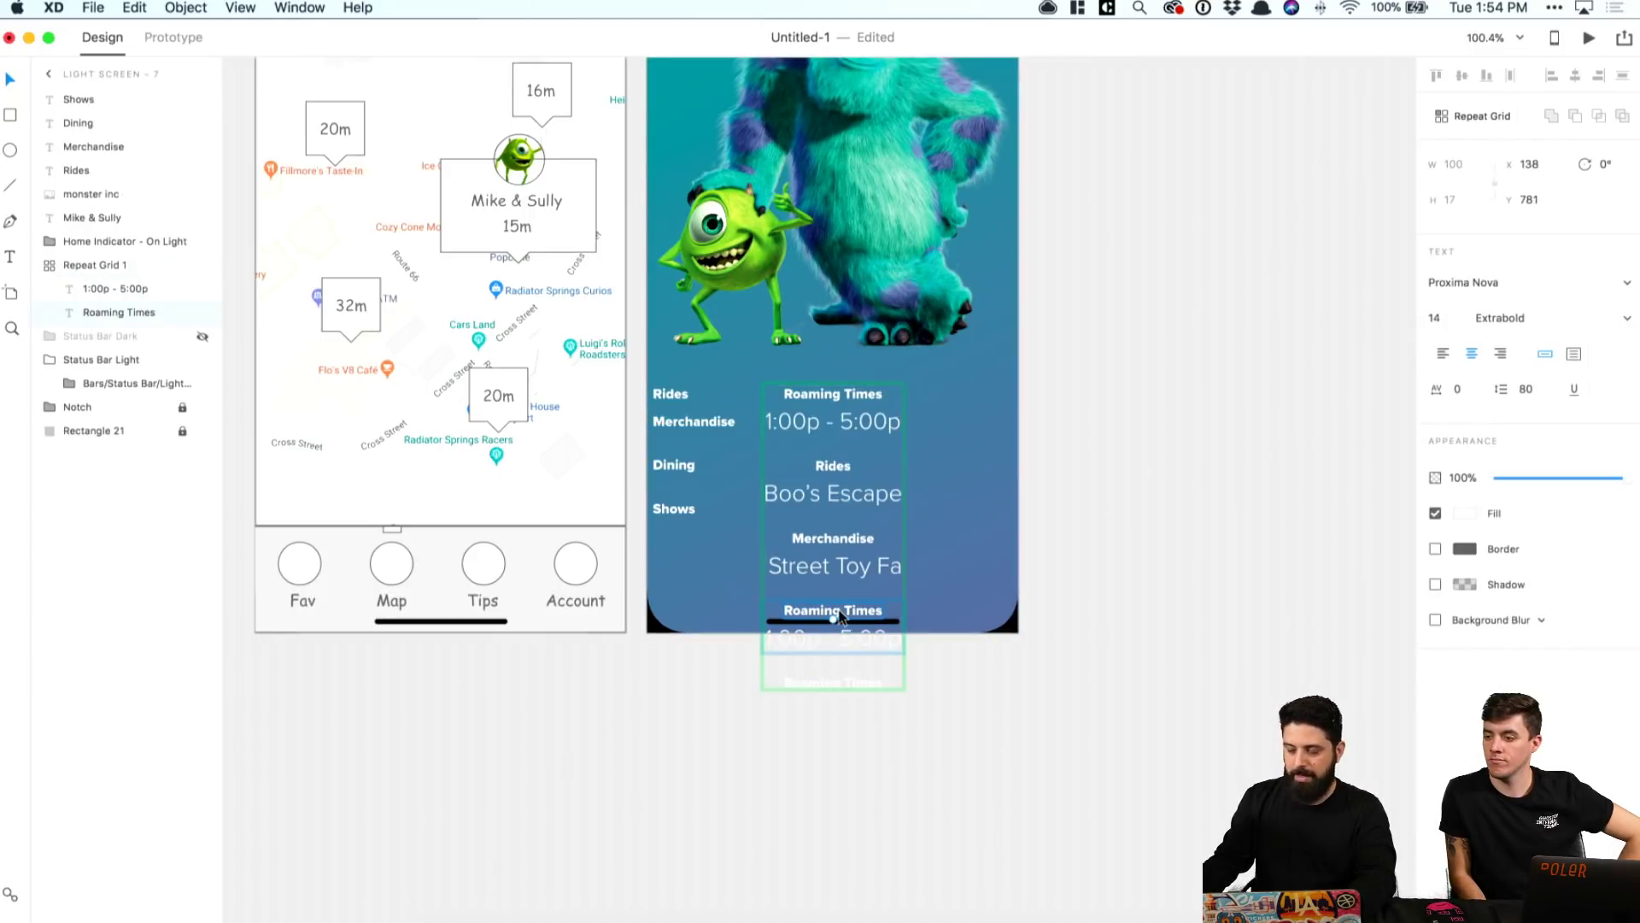
left_click(841, 639, "shift")
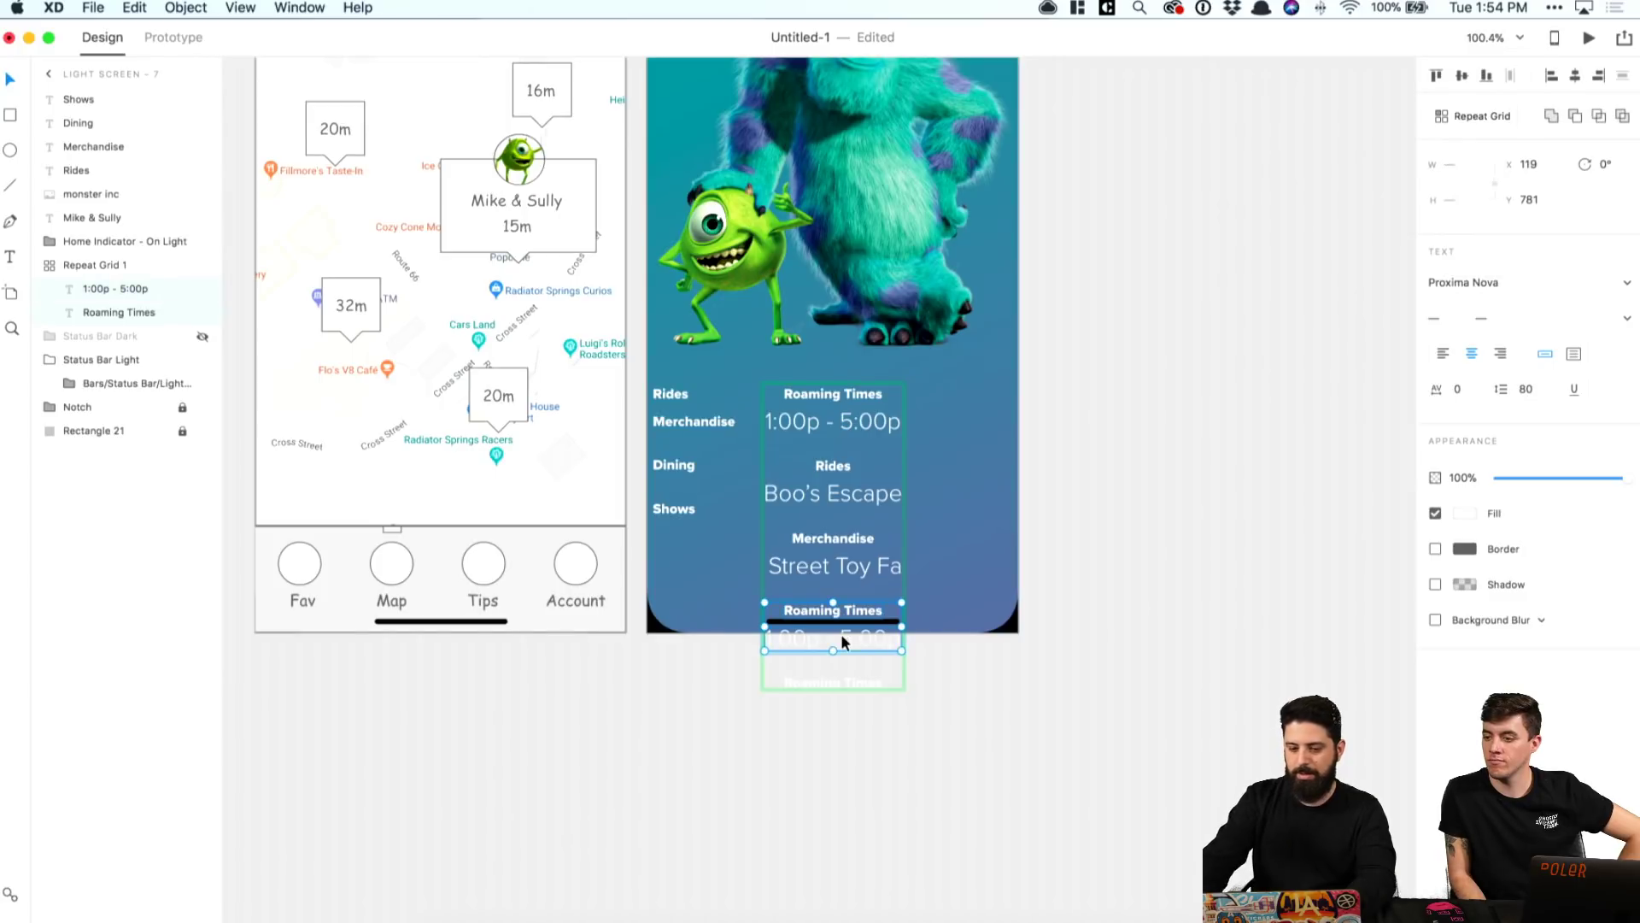
key("Delete")
key("super+z")
left_click(1081, 608)
Step: Ungroup the repeat grid so that each section row becomes a separate group
left_click(880, 575)
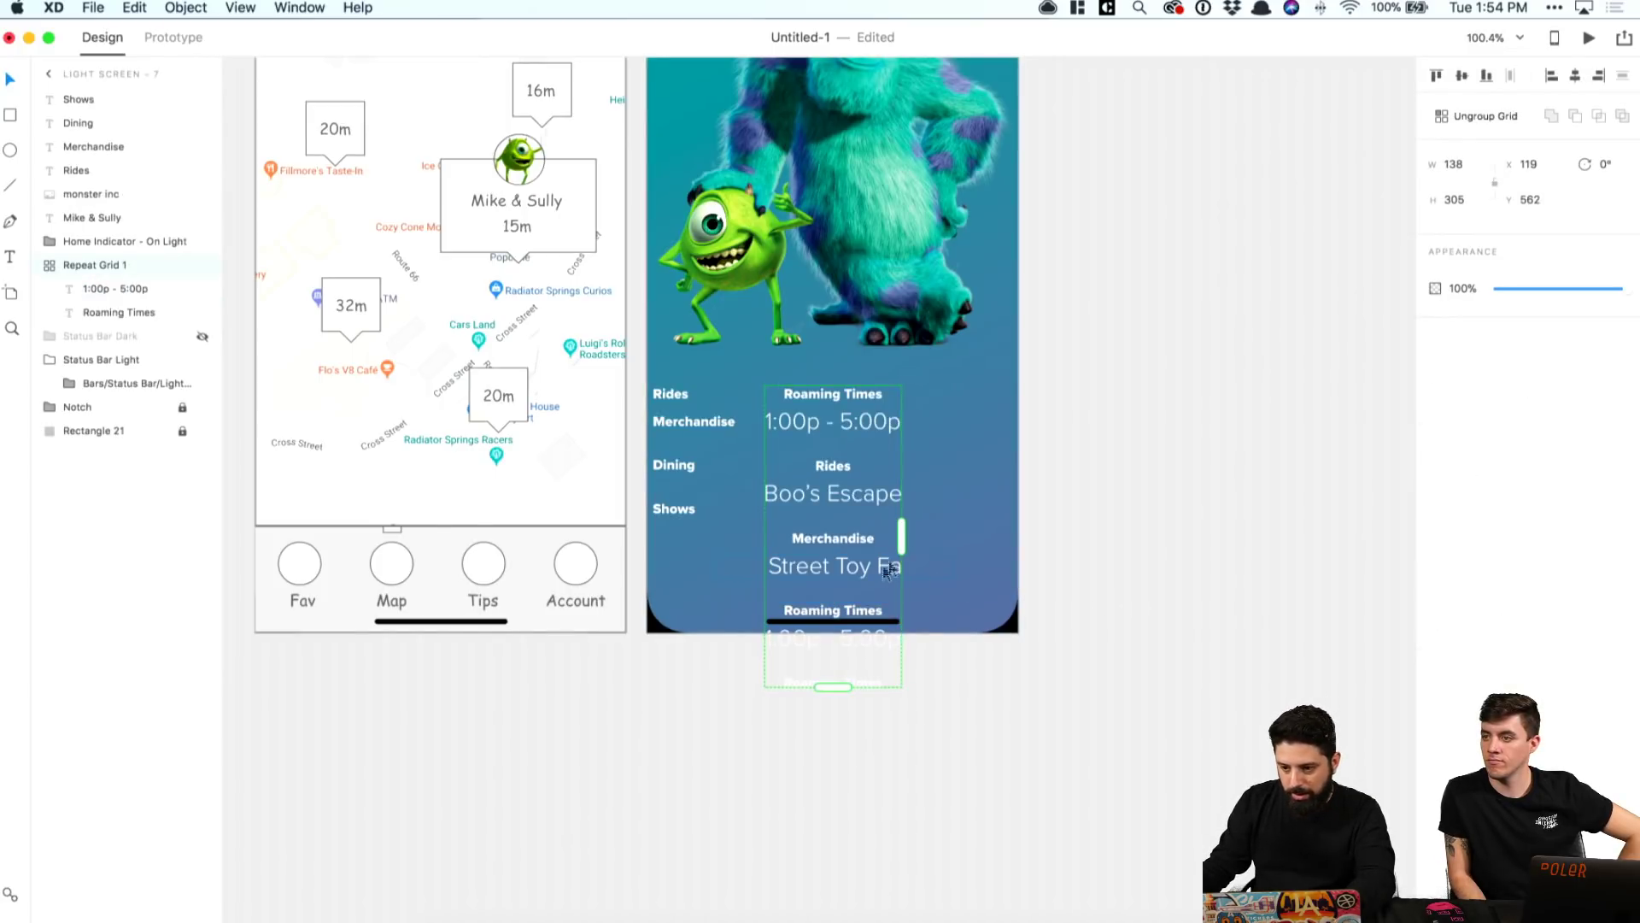
left_click(1472, 127)
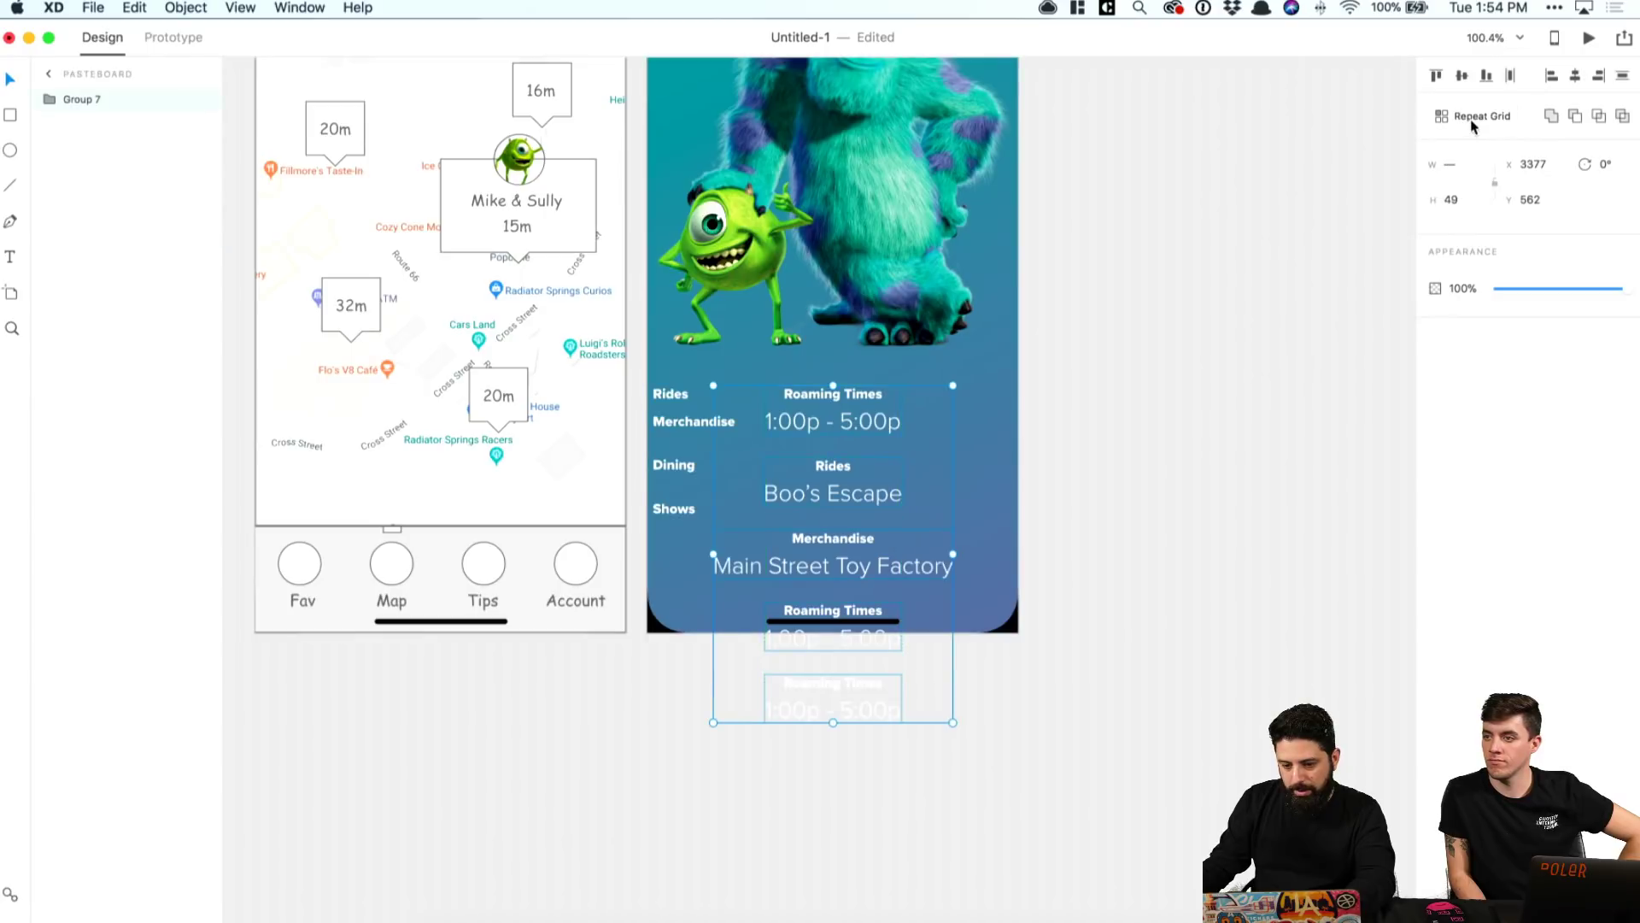
left_click(1091, 556)
Step: Delete the surplus fifth row below the artboard, keeping the fourth "Roaming Times" row
left_click(821, 618)
left_click_drag(822, 619, 841, 683)
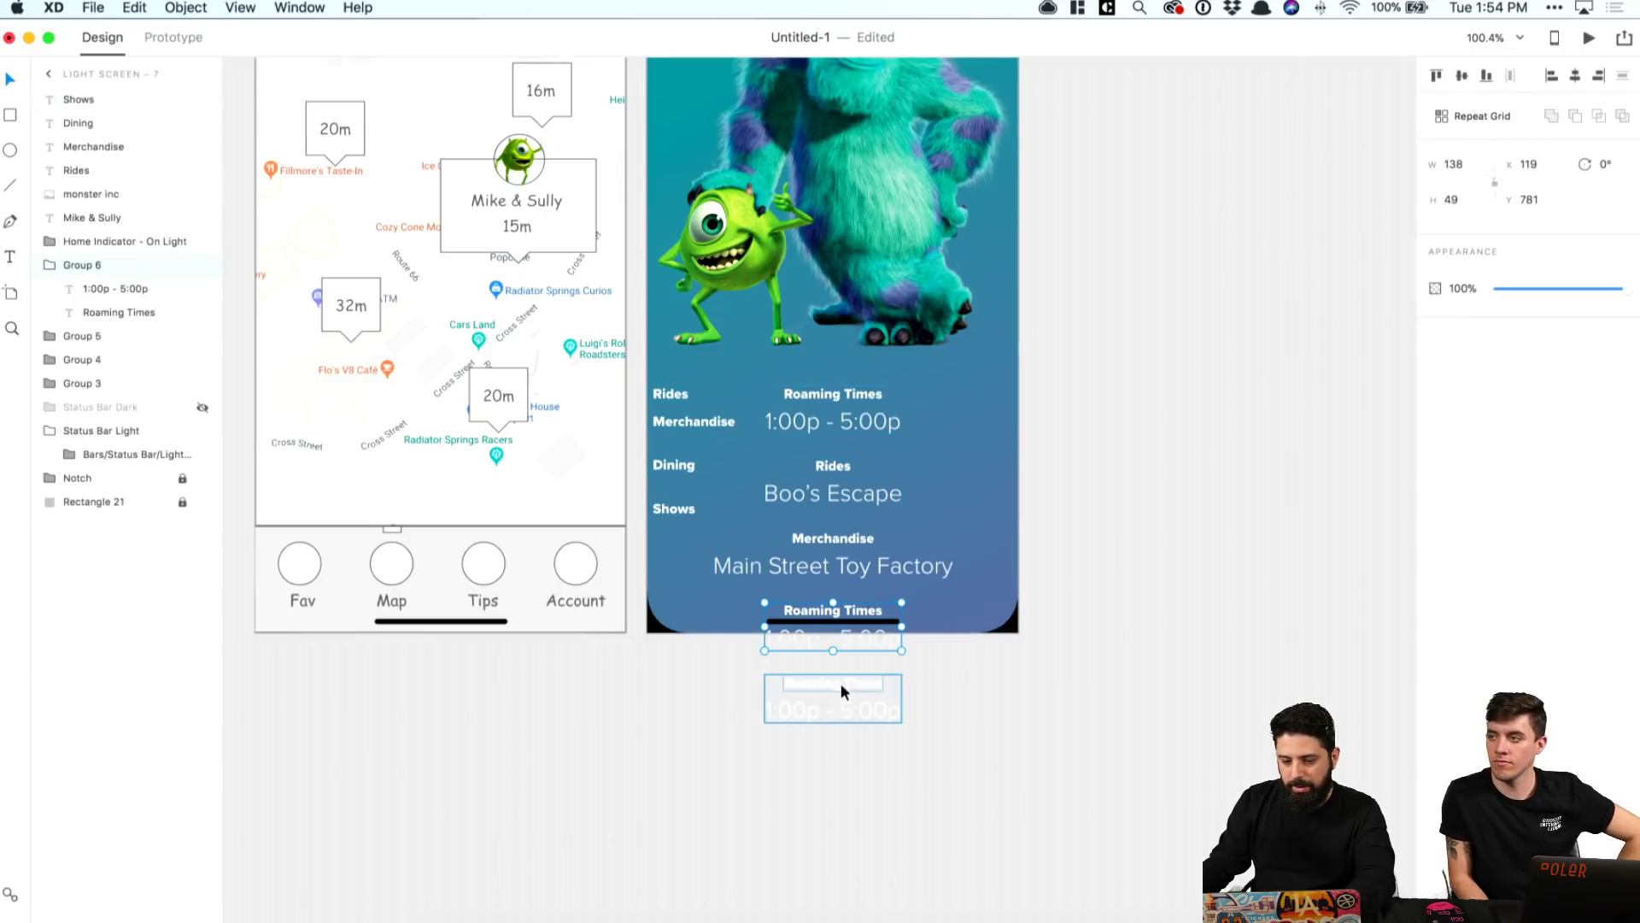
key("Delete")
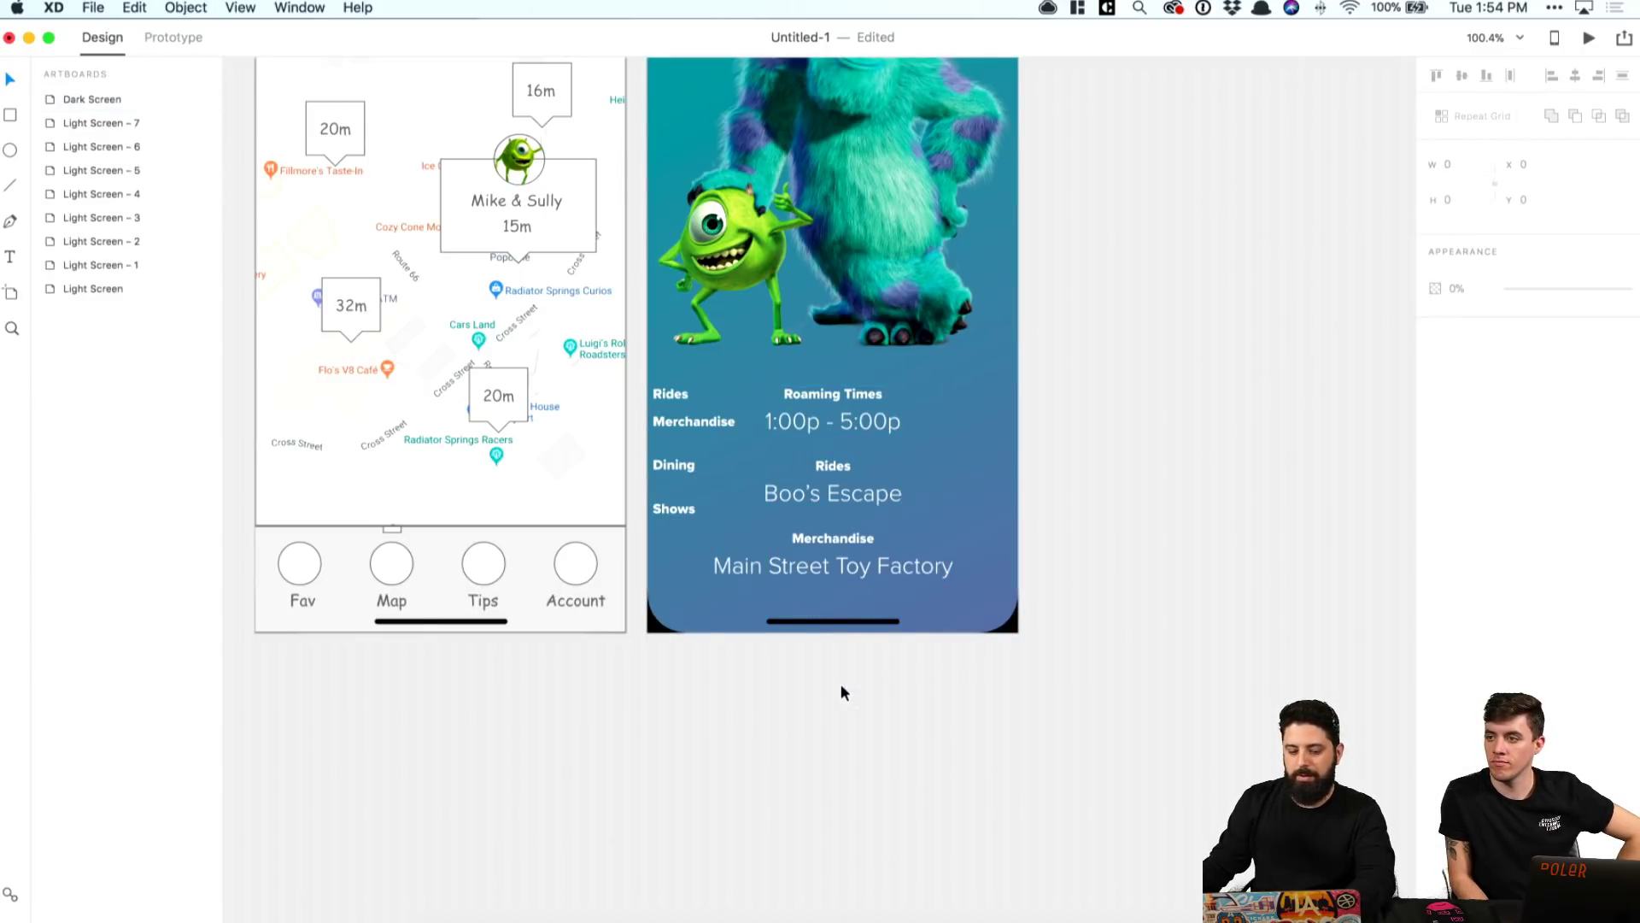
key("super+z")
left_click(816, 709)
key("super+z")
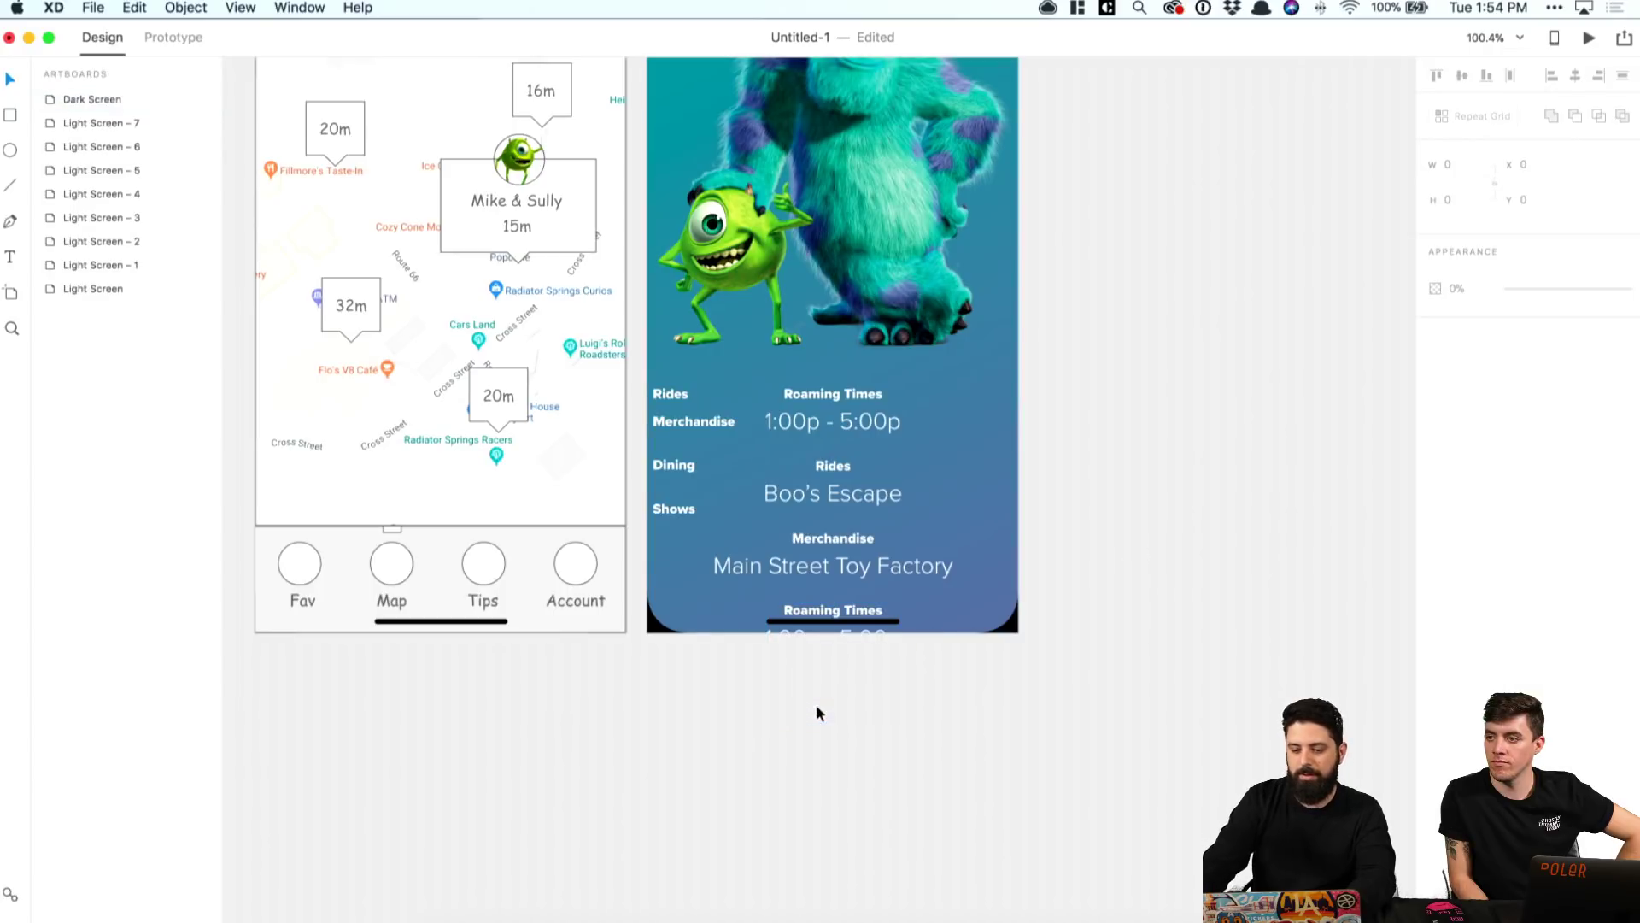
Step: Change the fourth row's heading to "Dining"
double_click(833, 612)
double_click(833, 611)
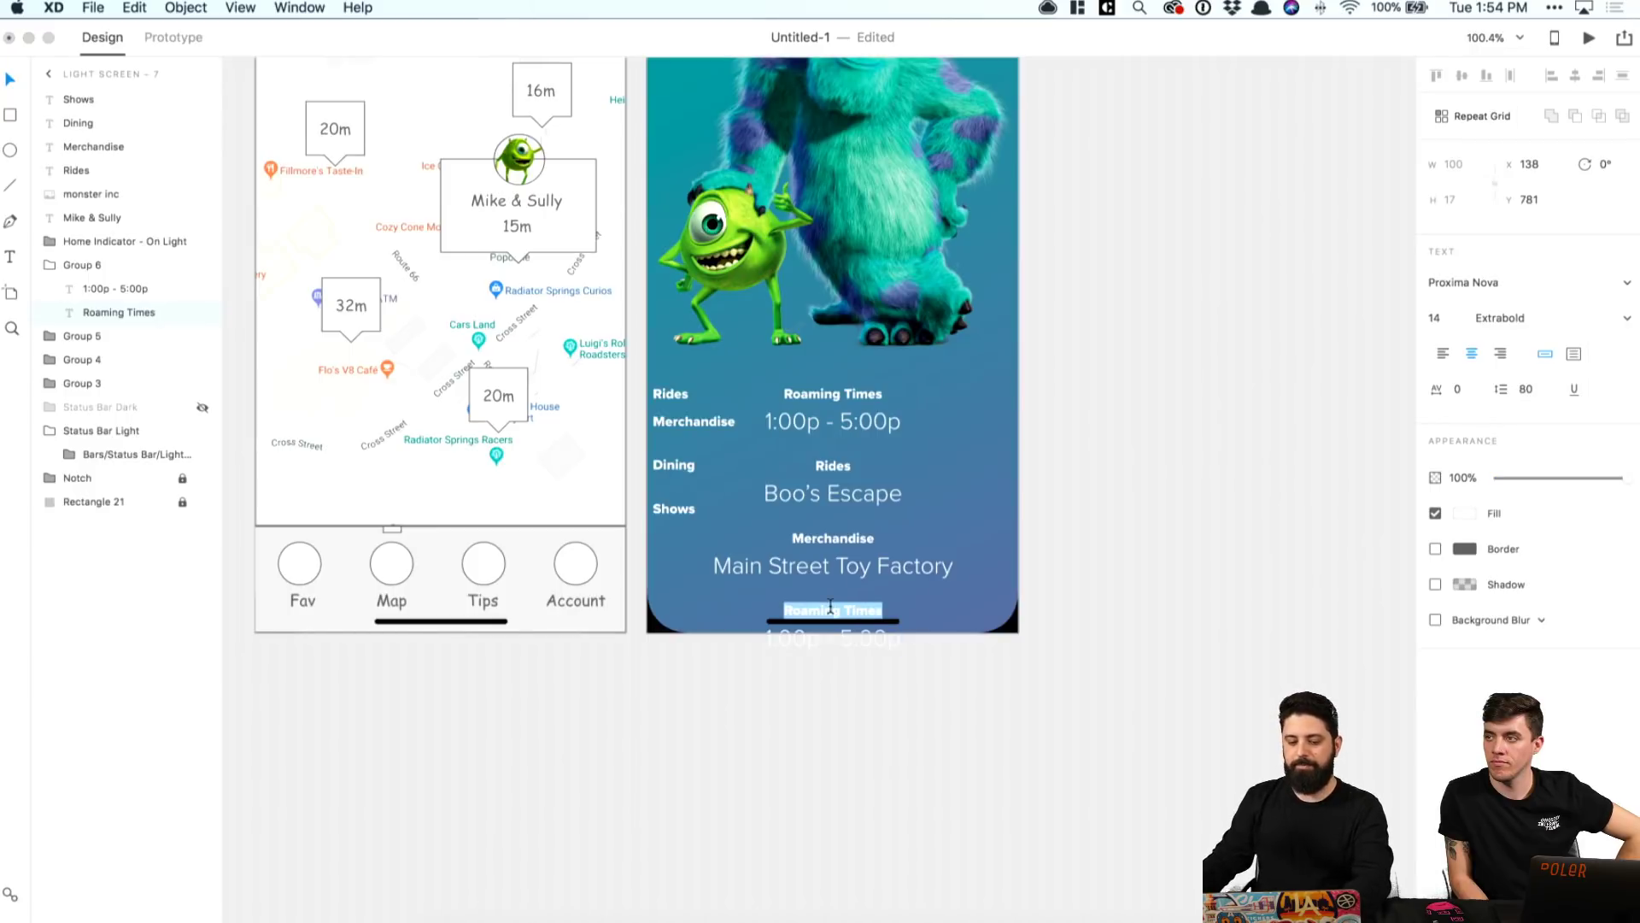
type("Dining")
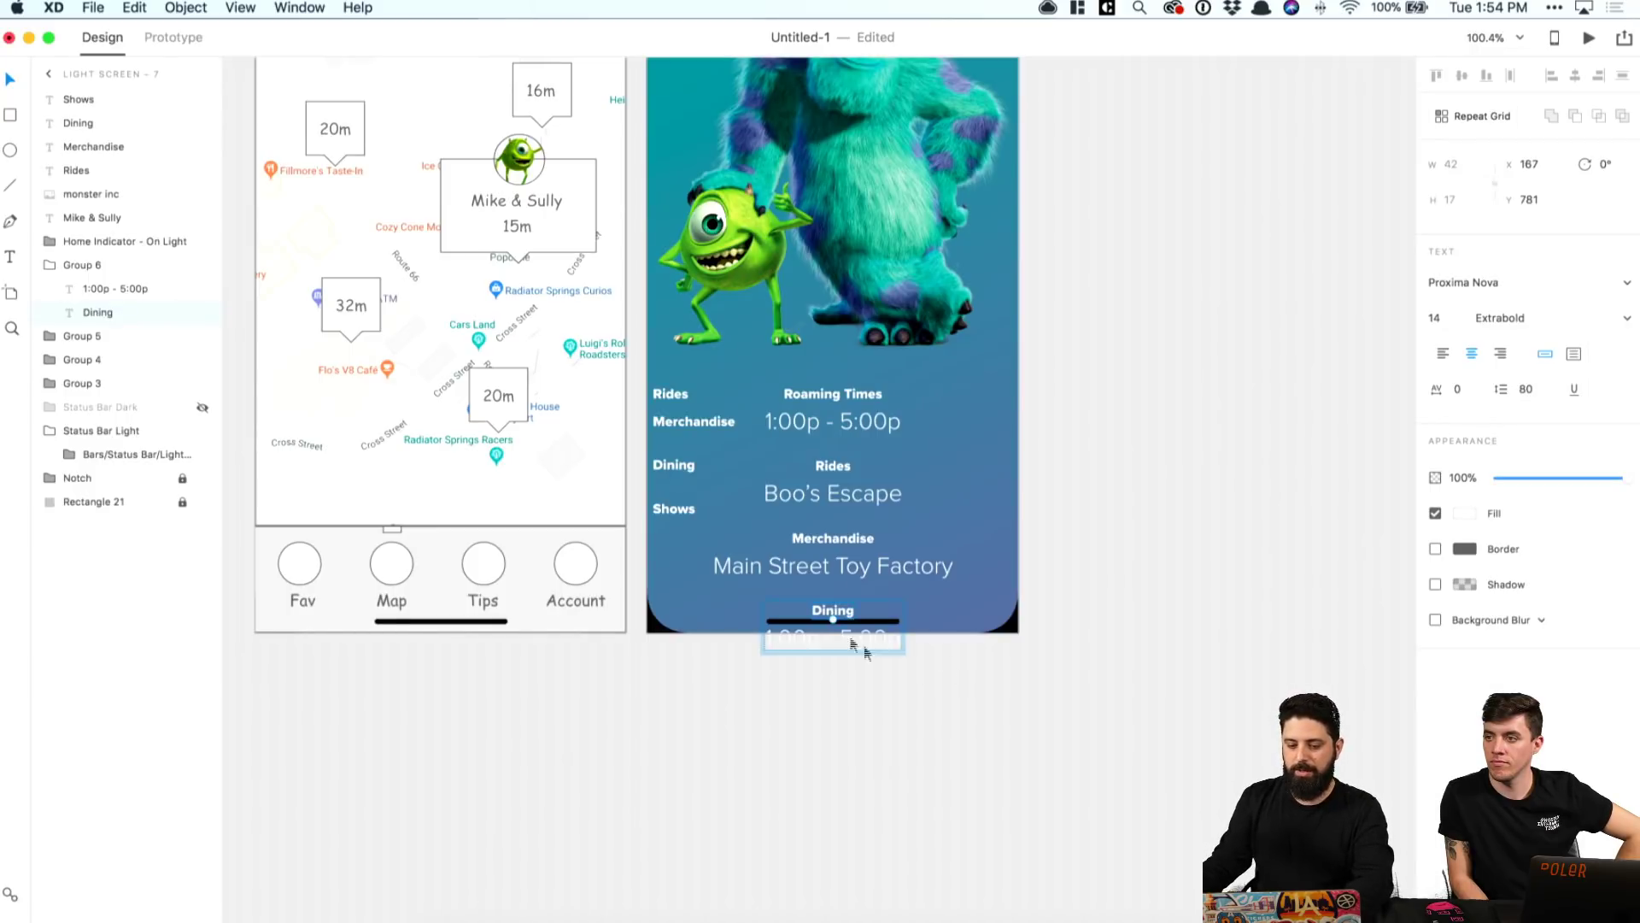
Step: Replace the time text under the "Dining" heading with "Californian Character Buffet"
double_click(838, 639)
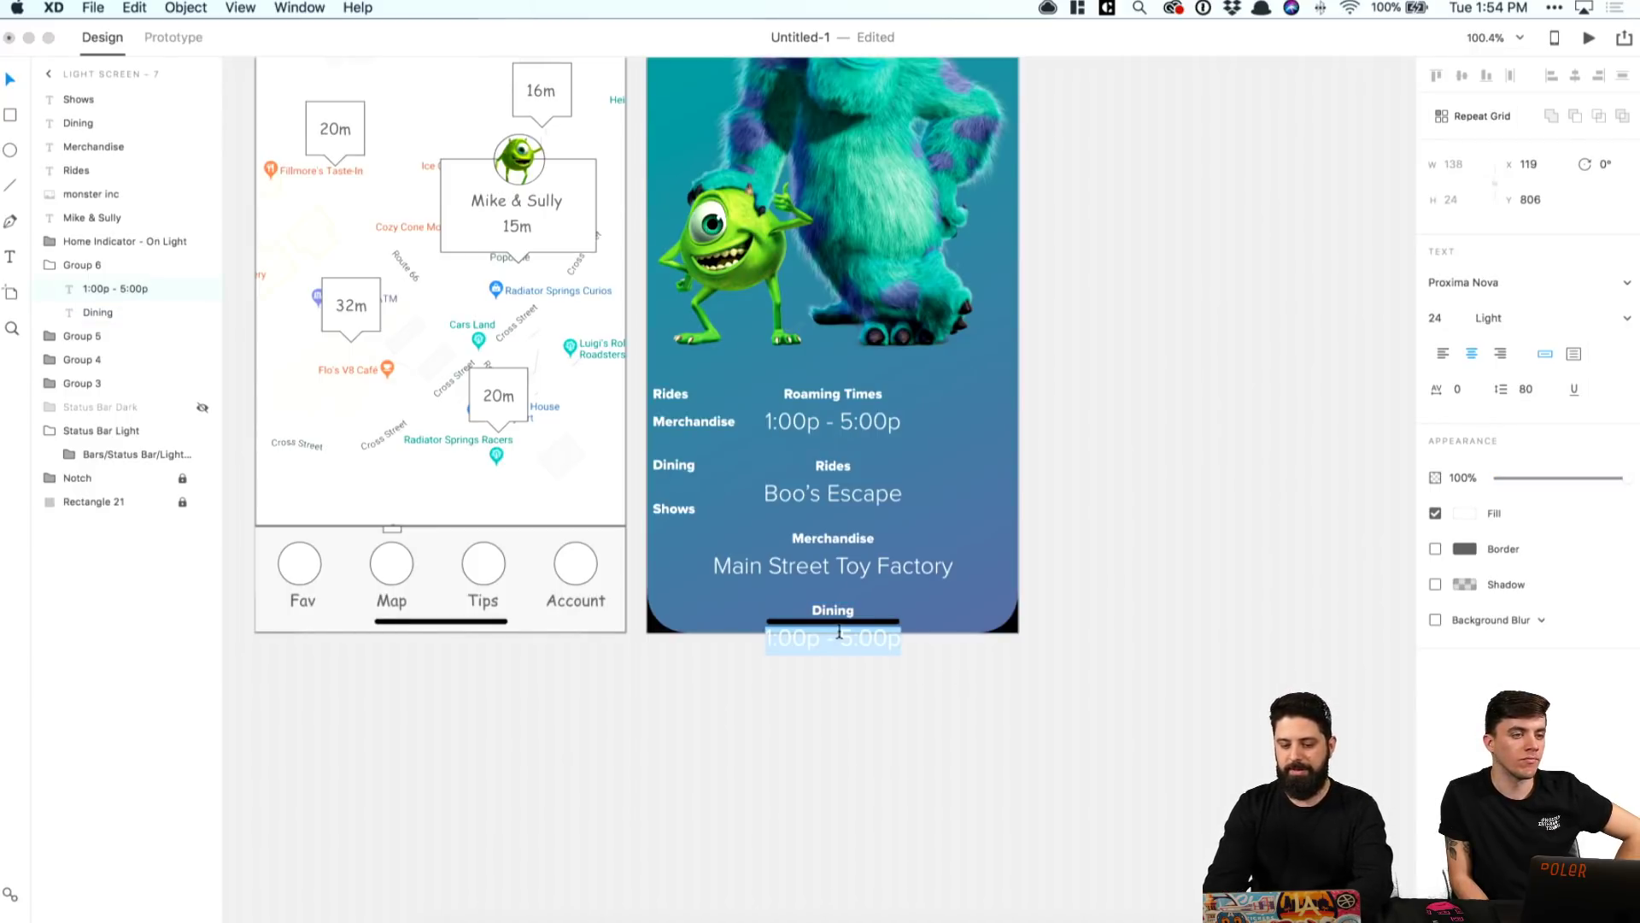
type("California Ad")
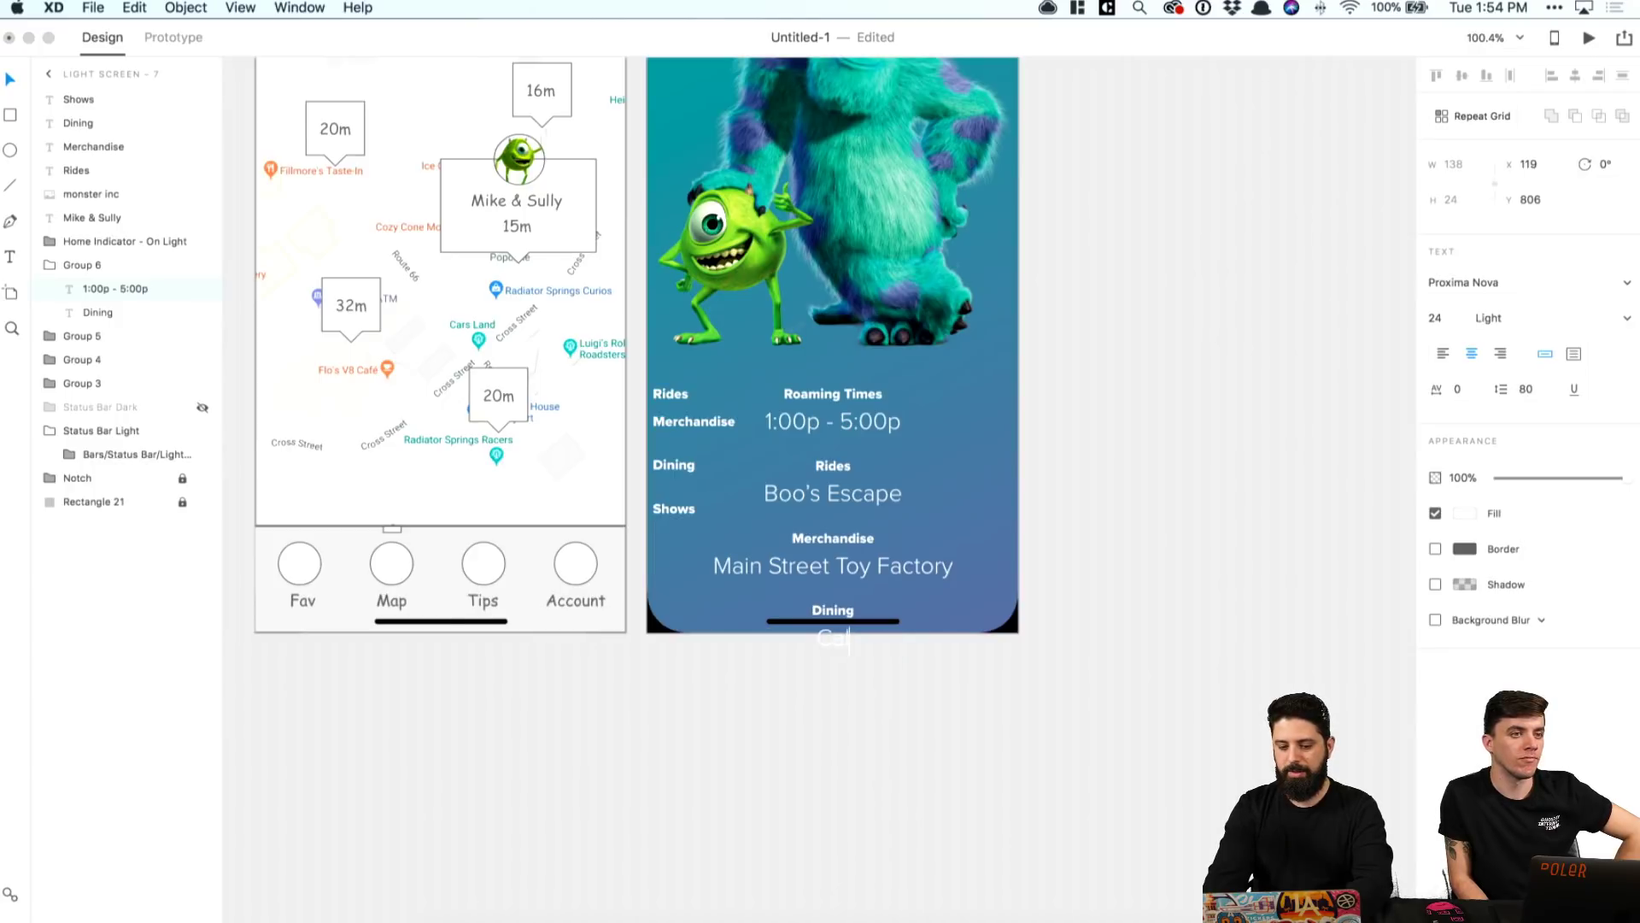
key("BackSpace")
key("BackSpace")
type("nian")
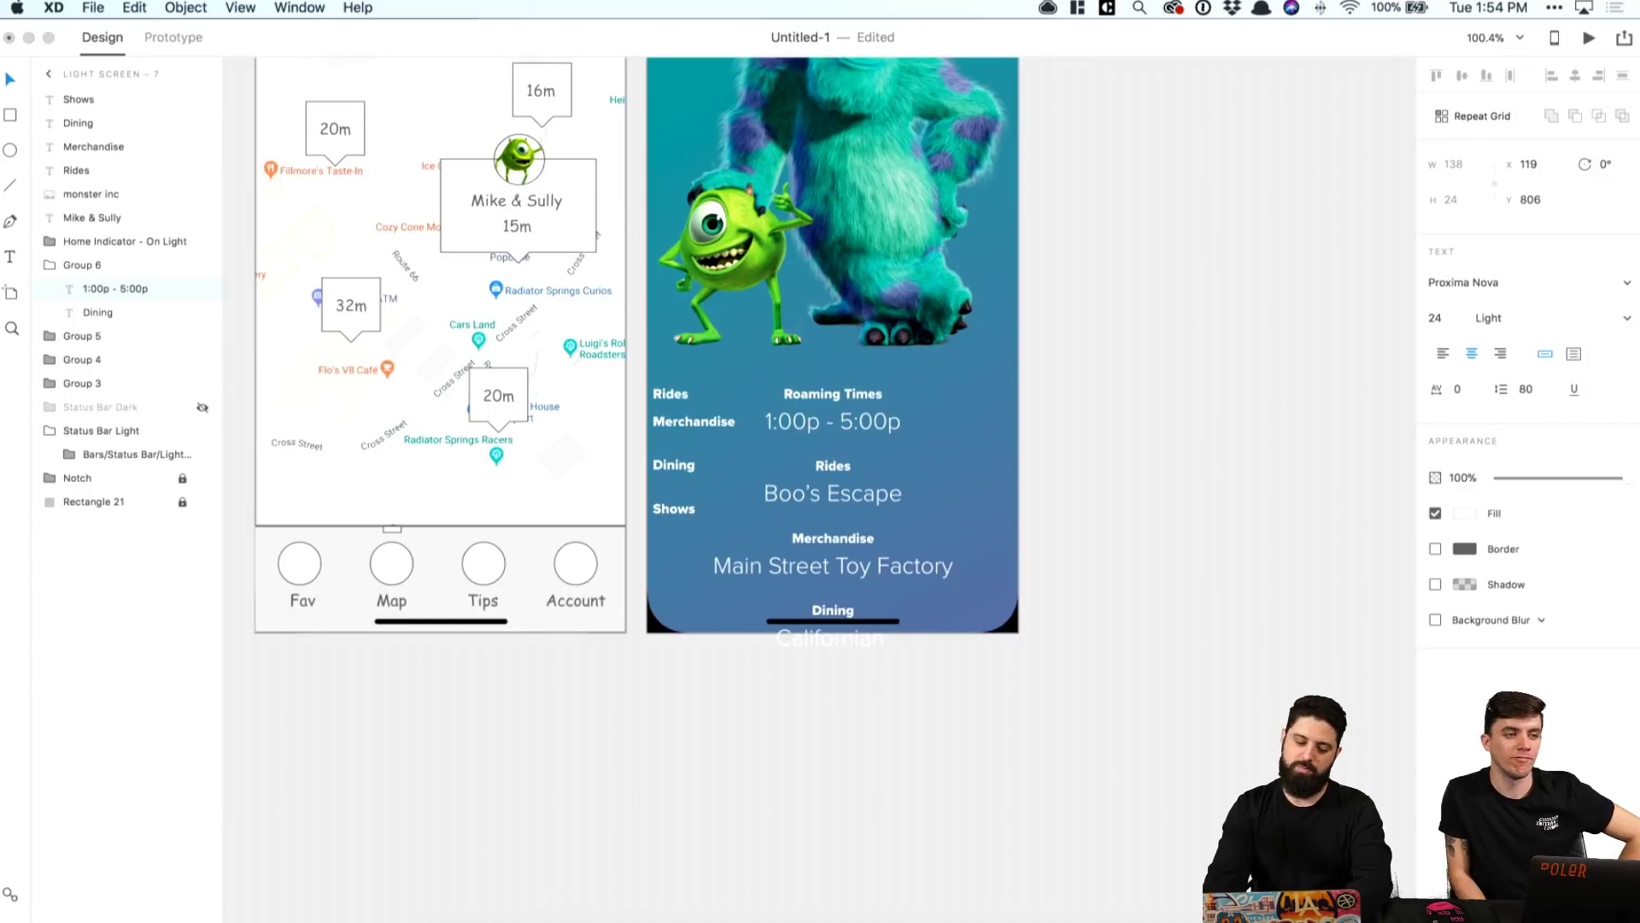
type(" Character Bu")
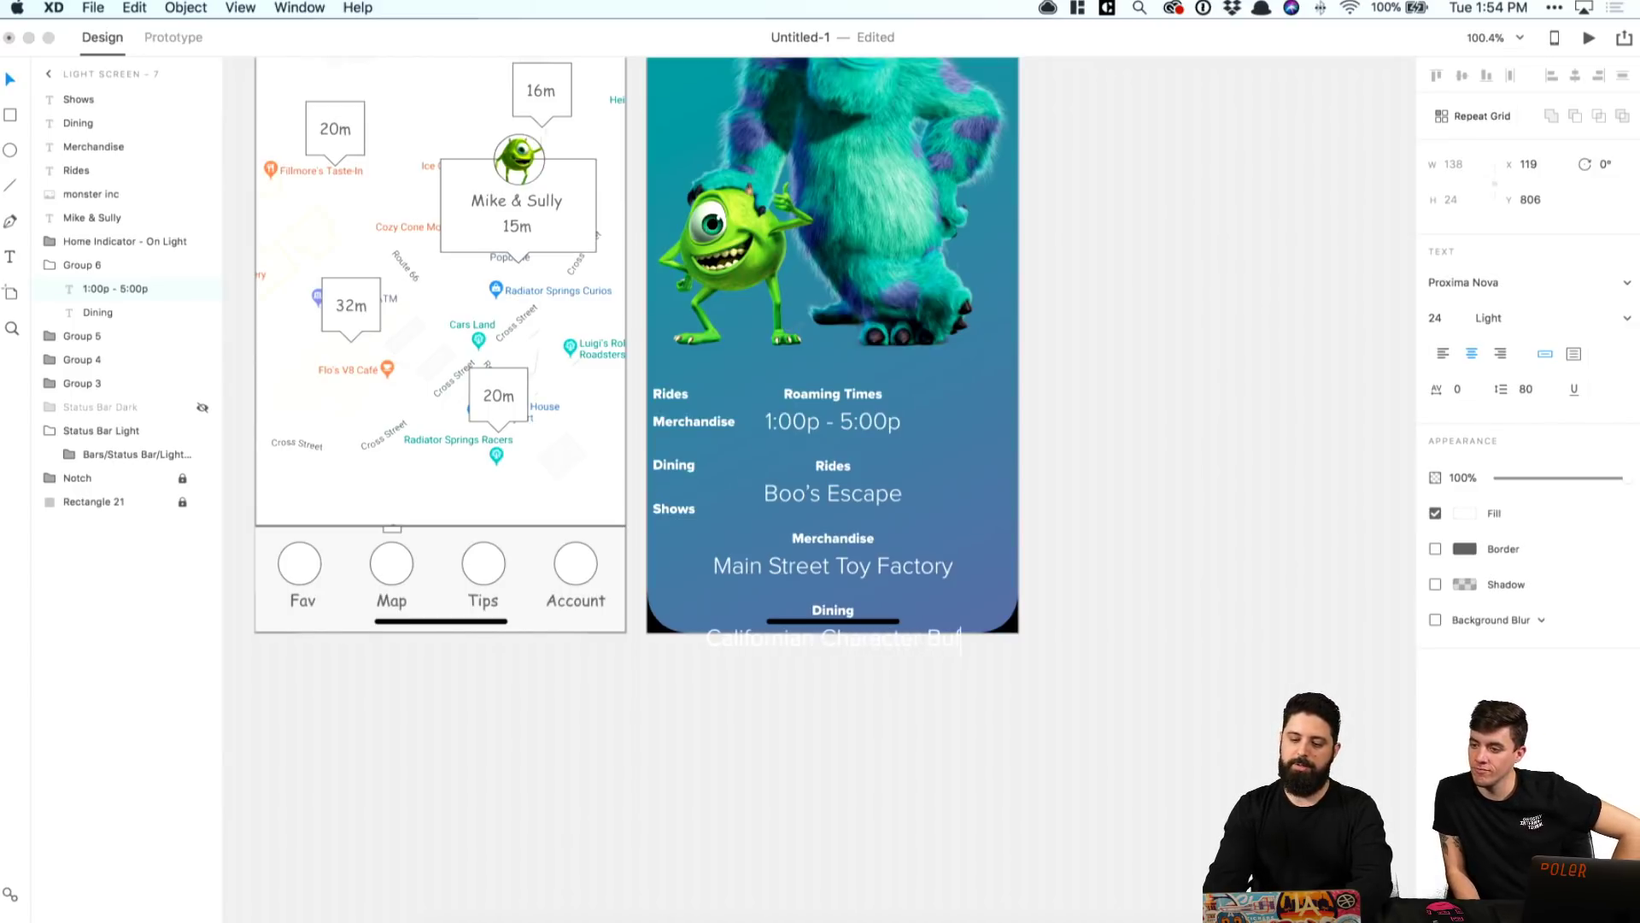
type("ffet")
key("Escape")
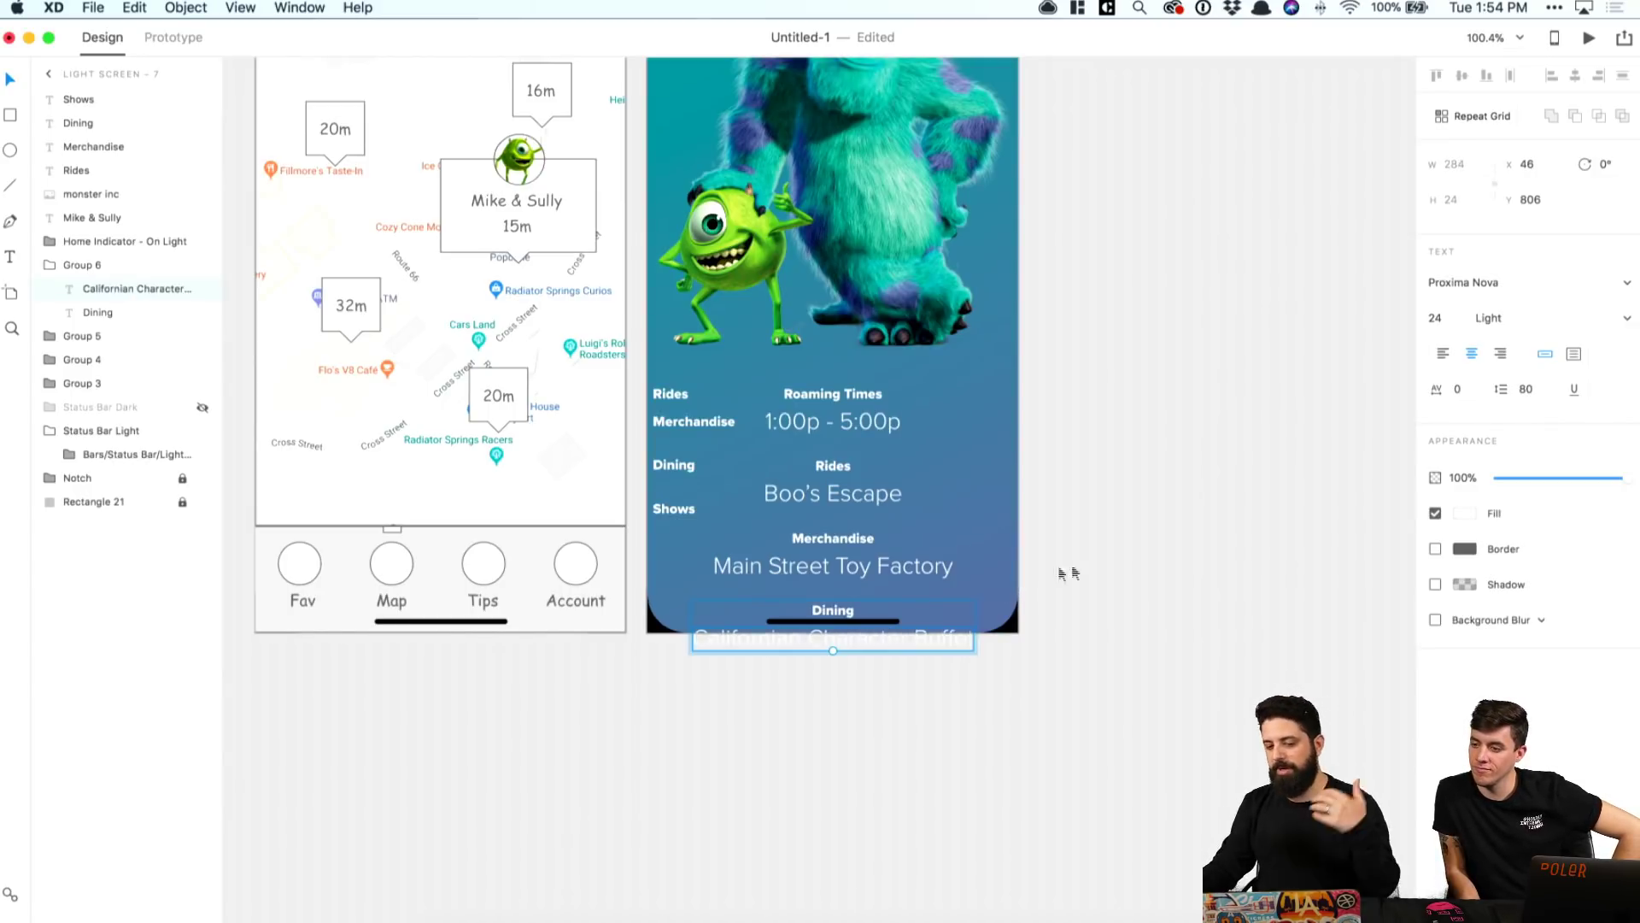
left_click(1078, 570)
Step: Delete the four loose labels Rides, Merchandise, Dining and Shows beside the centred sections
scroll(1068, 564, "right", 5)
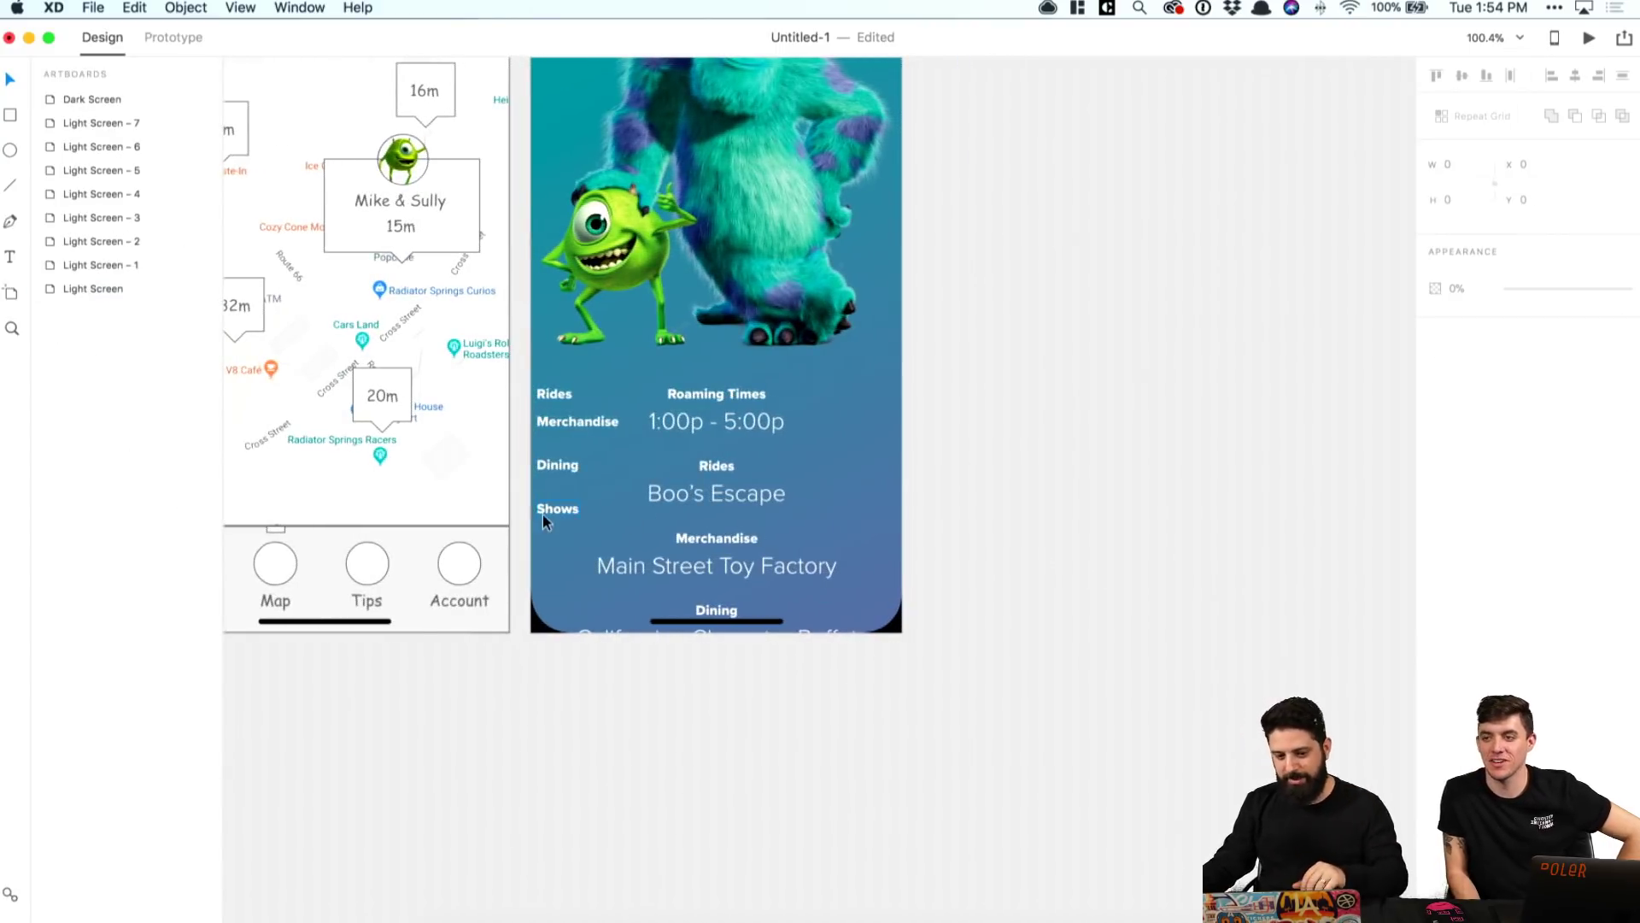
left_click(542, 514)
left_click(731, 643)
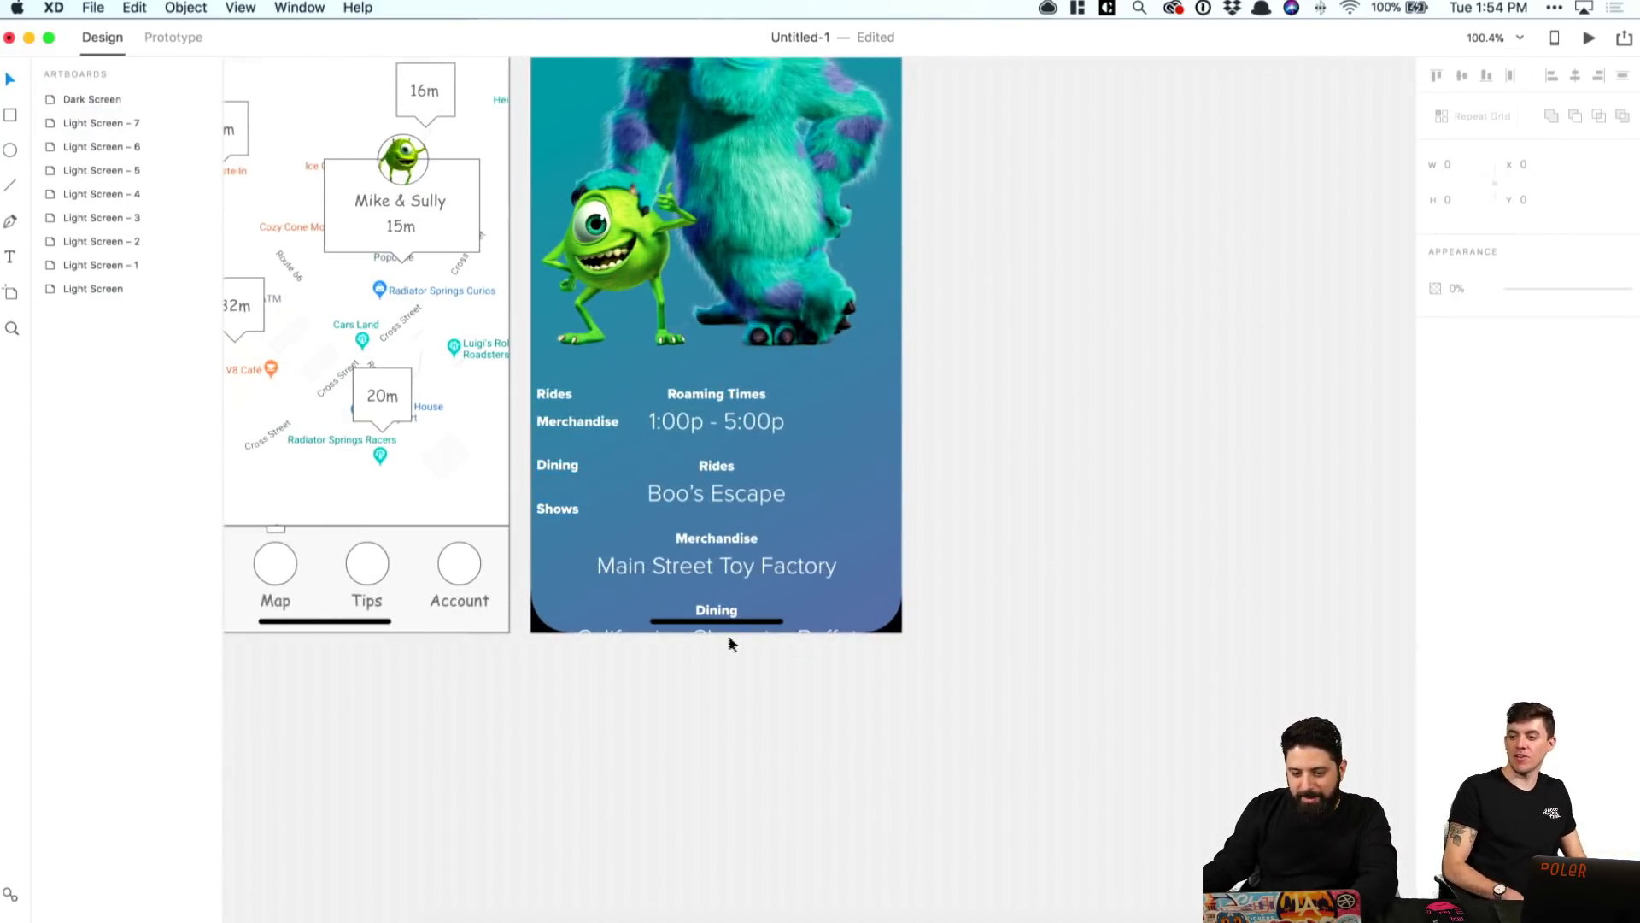
left_click(565, 468)
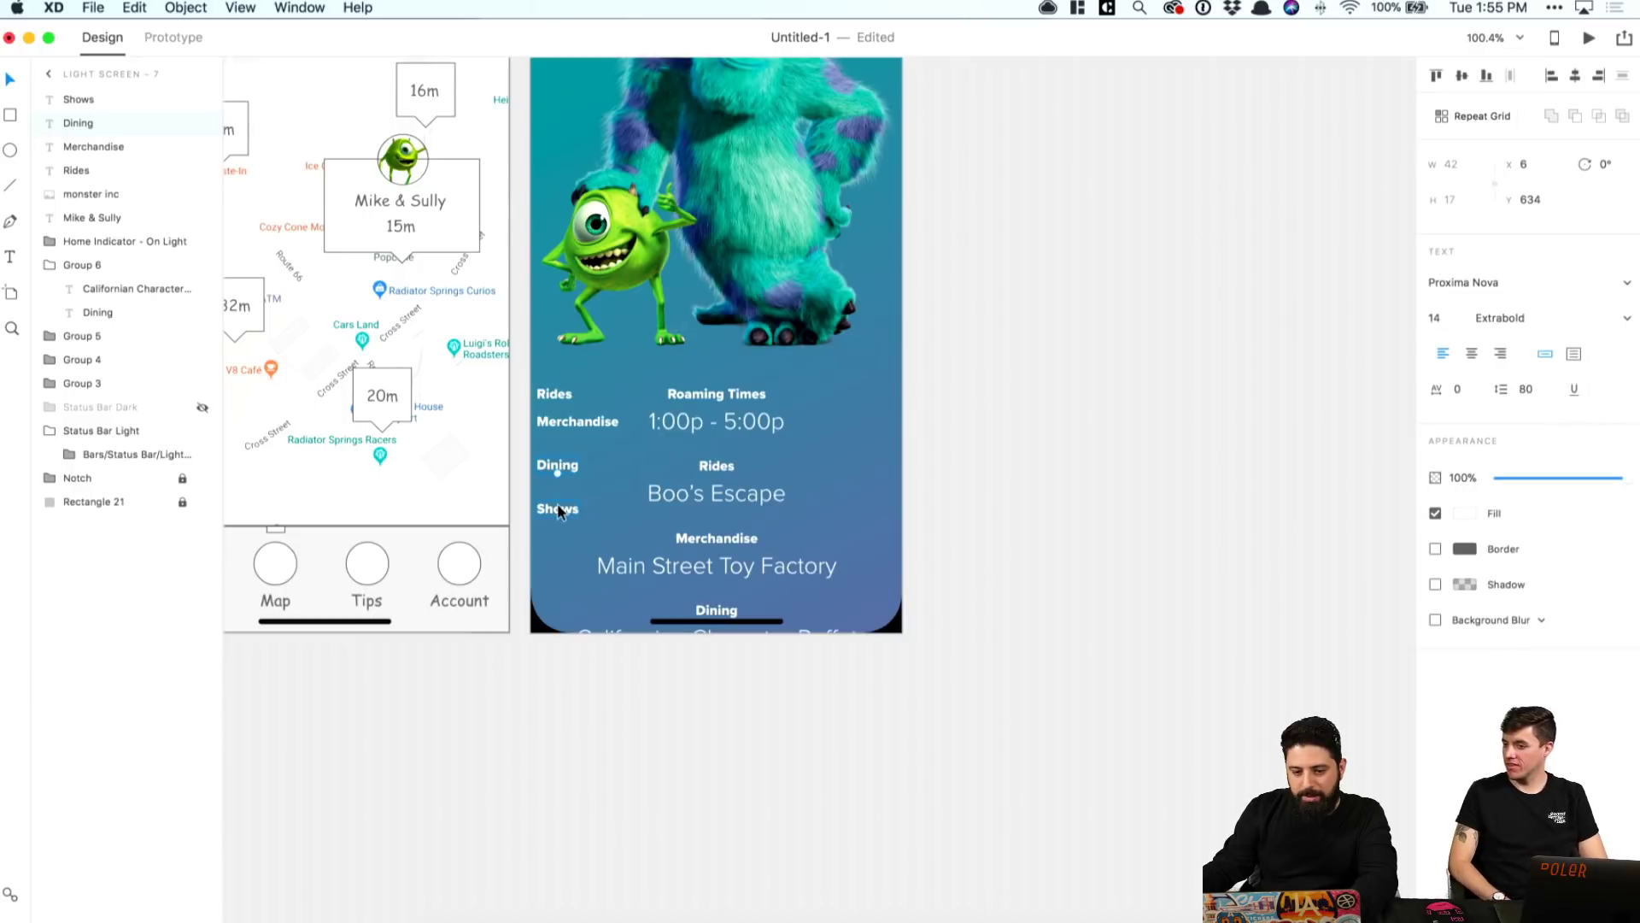
left_click(558, 511, "shift")
left_click(565, 421, "shift")
left_click(557, 395, "shift")
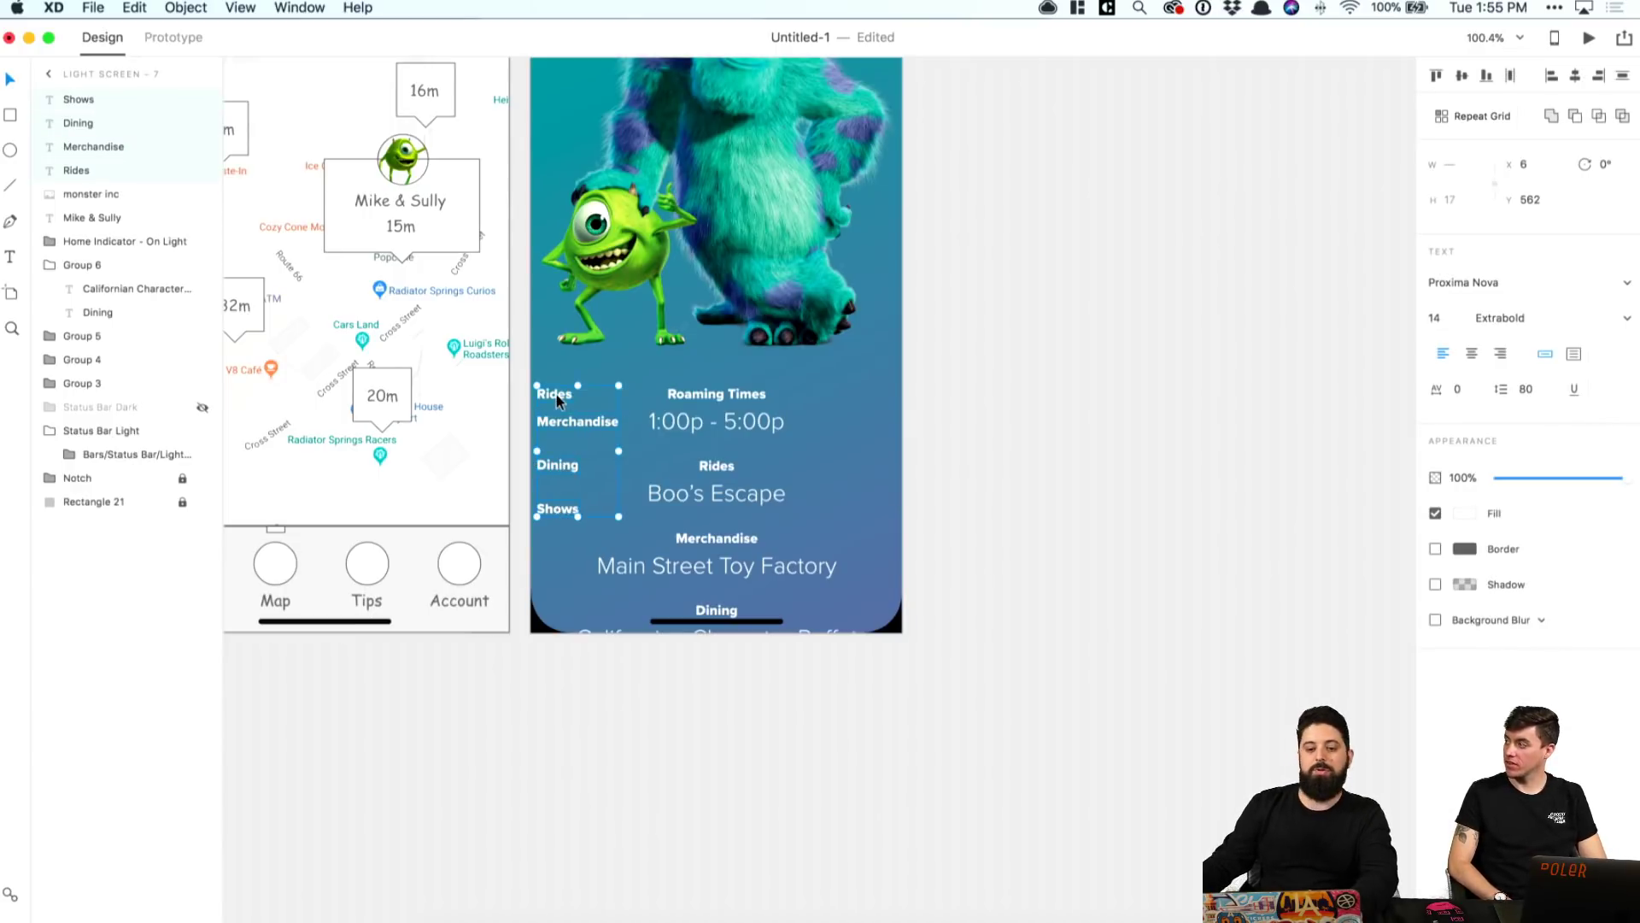
key("Delete")
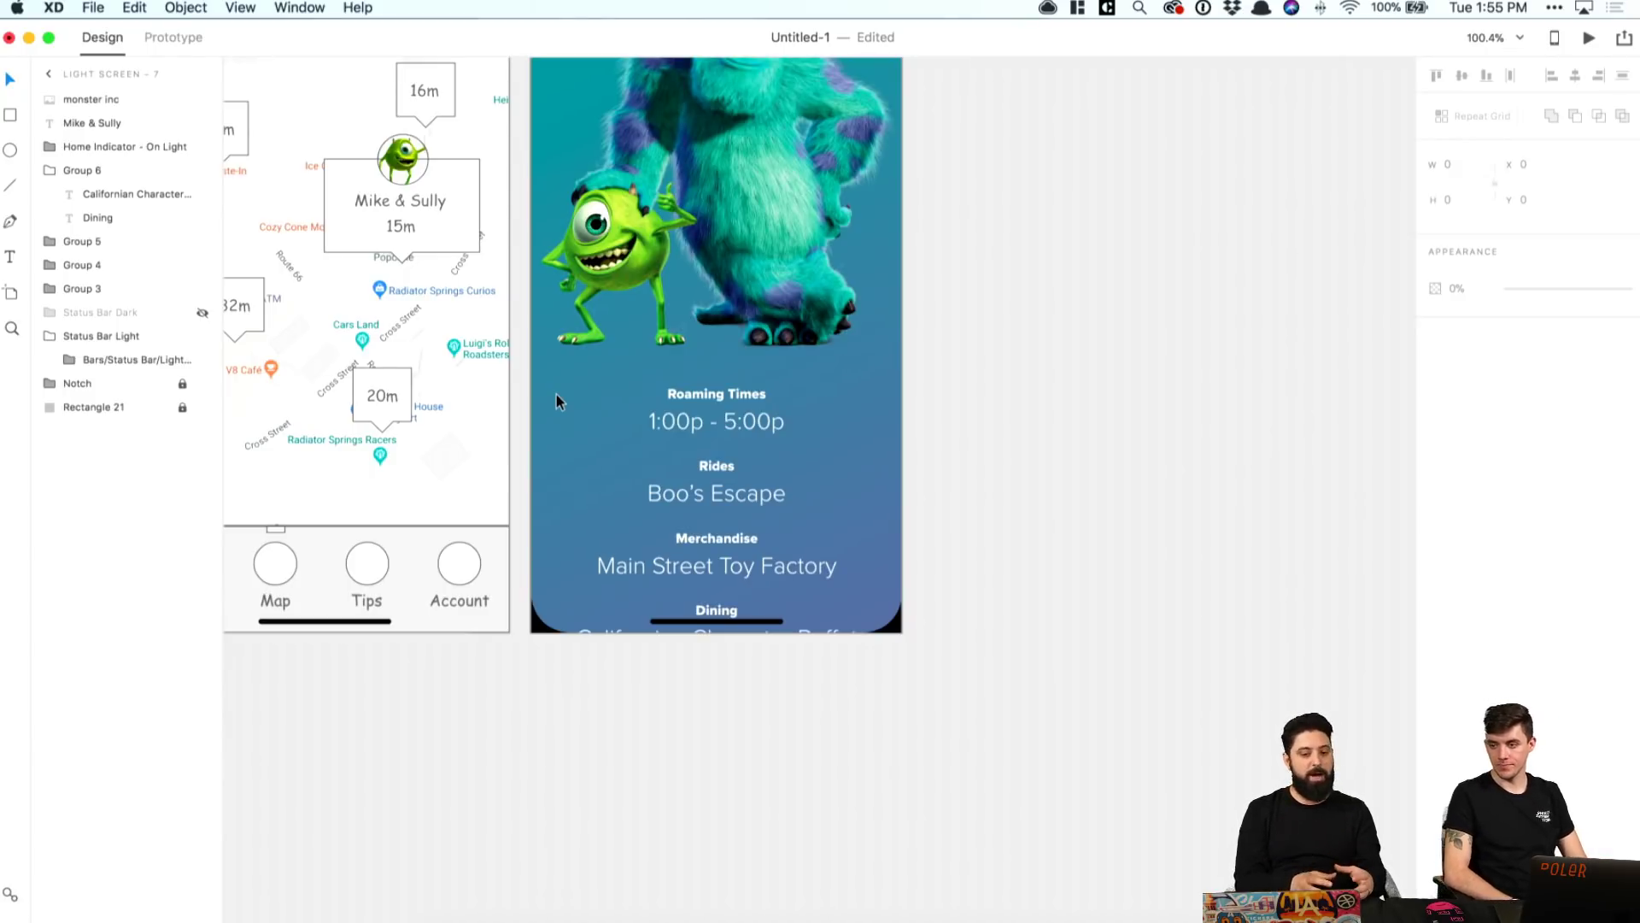
Step: Duplicate the Mike & Sully detail artboard beside the original and delete the monster image from the copy
scroll(556, 393, "up", 5)
scroll(556, 393, "left", 4)
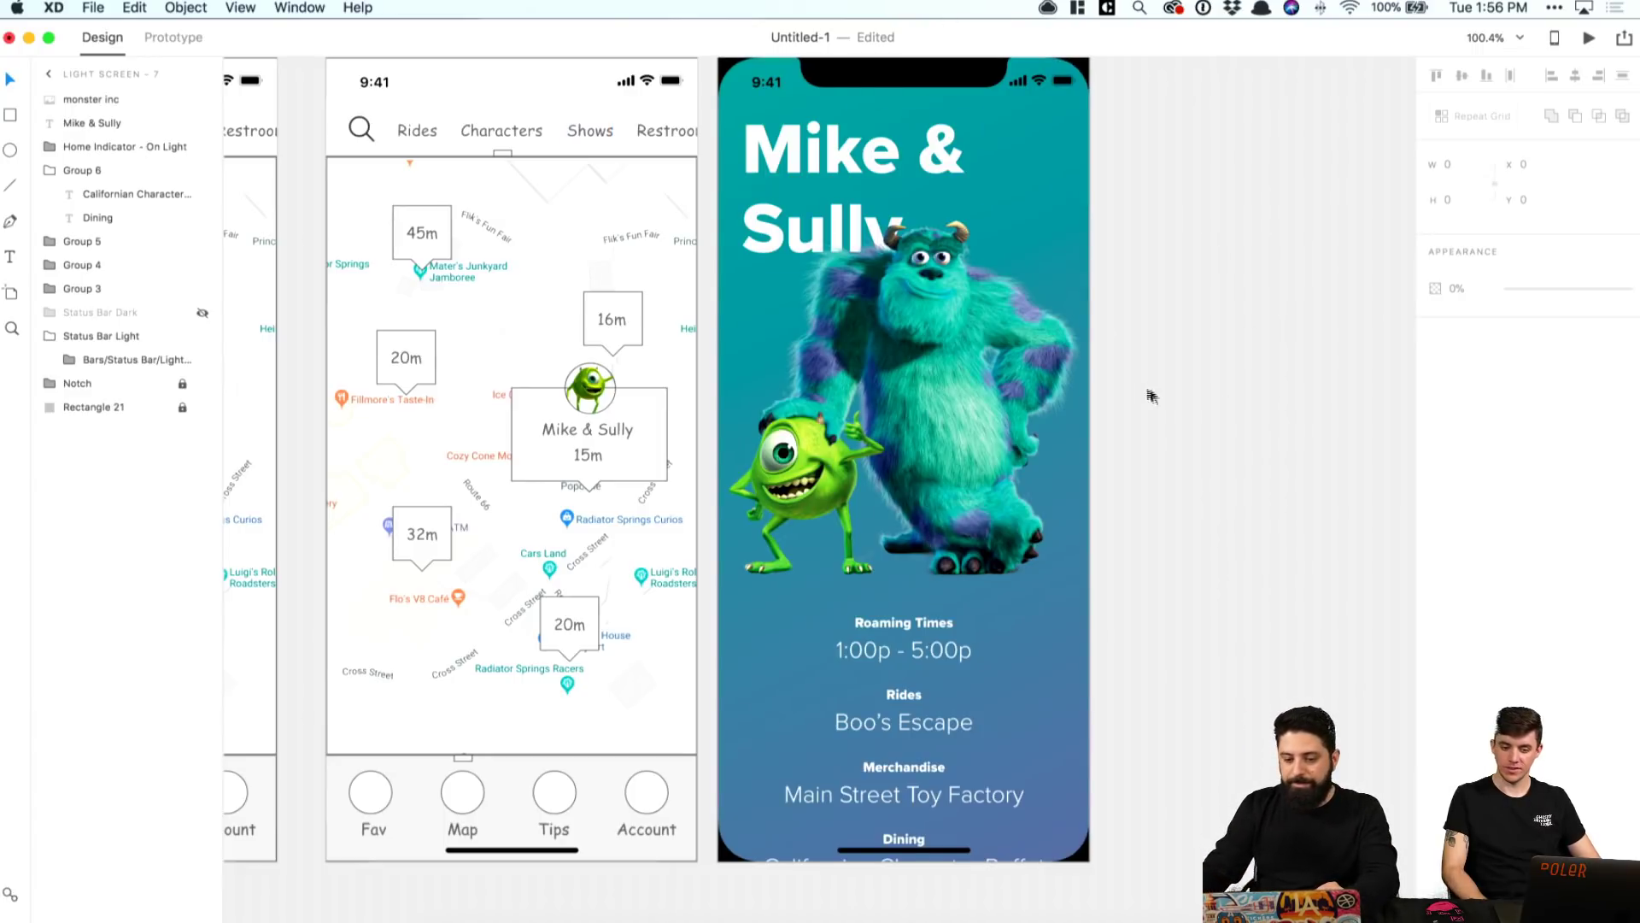
left_click(1215, 310)
scroll(1195, 350, "up", 2)
scroll(1196, 350, "right", 2)
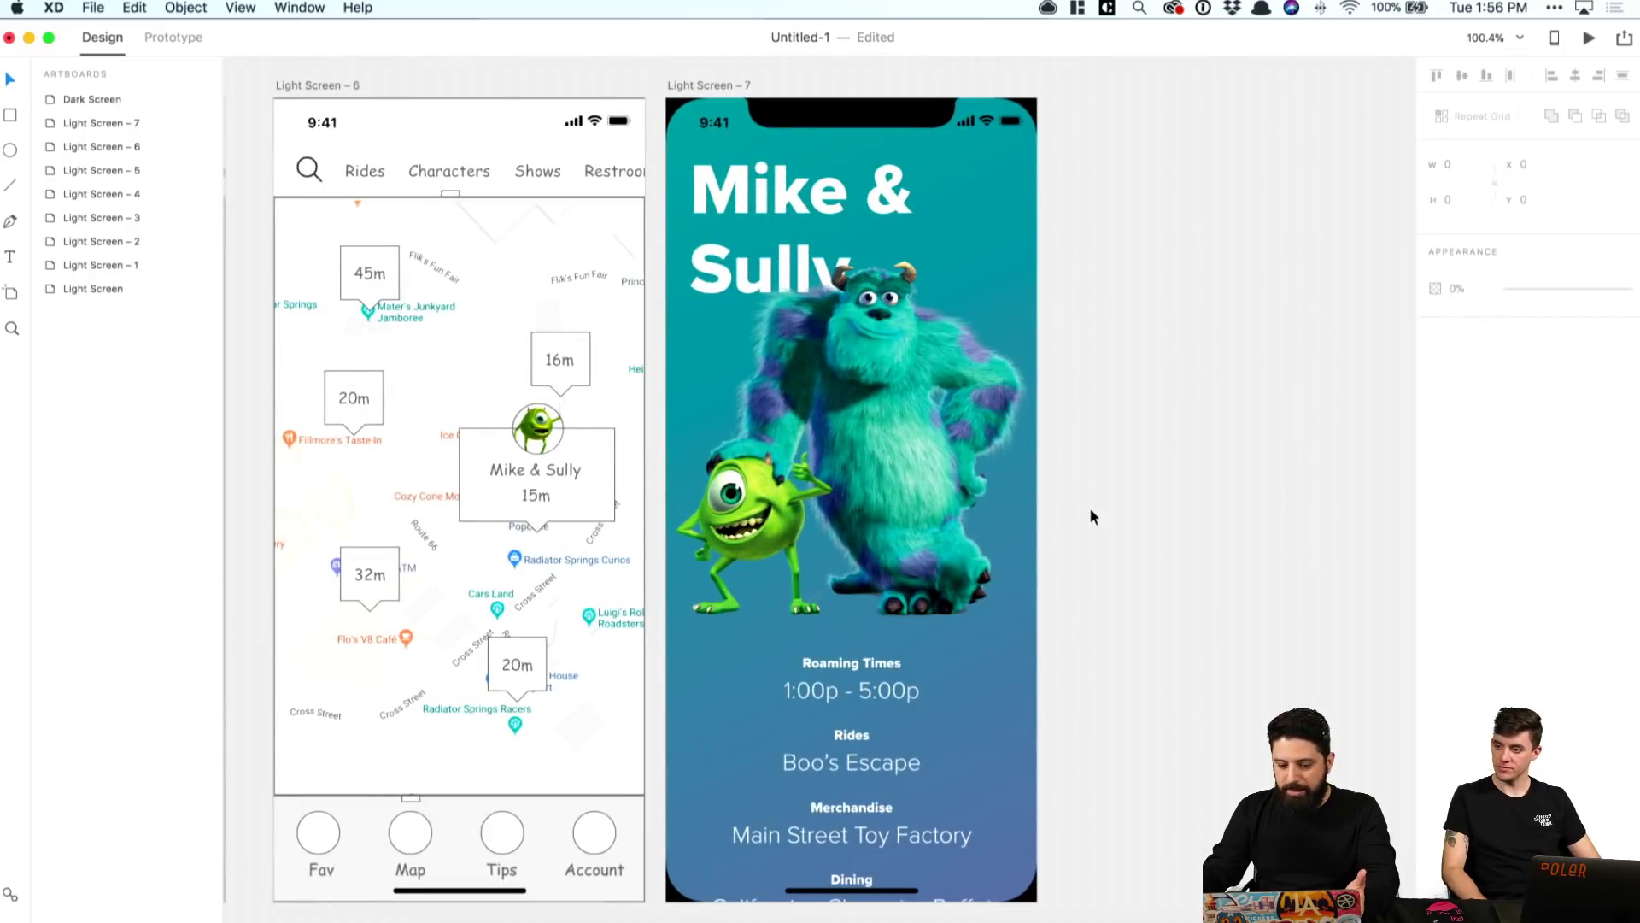
left_click_drag(709, 86, 1098, 118)
scroll(1093, 120, "right", 4)
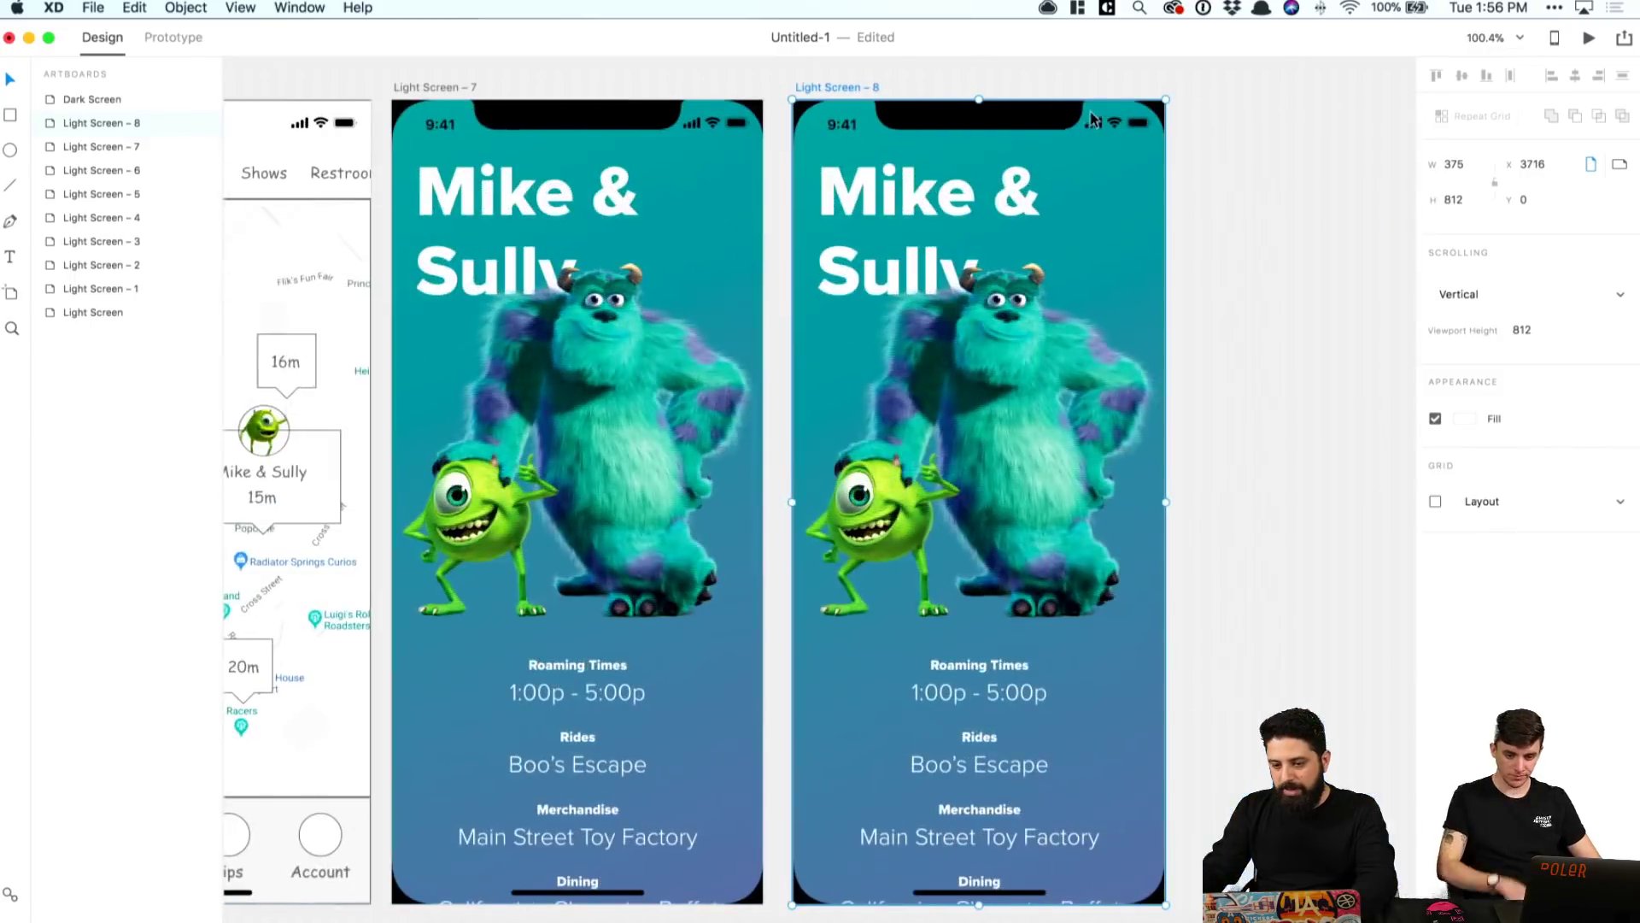
left_click(1019, 417)
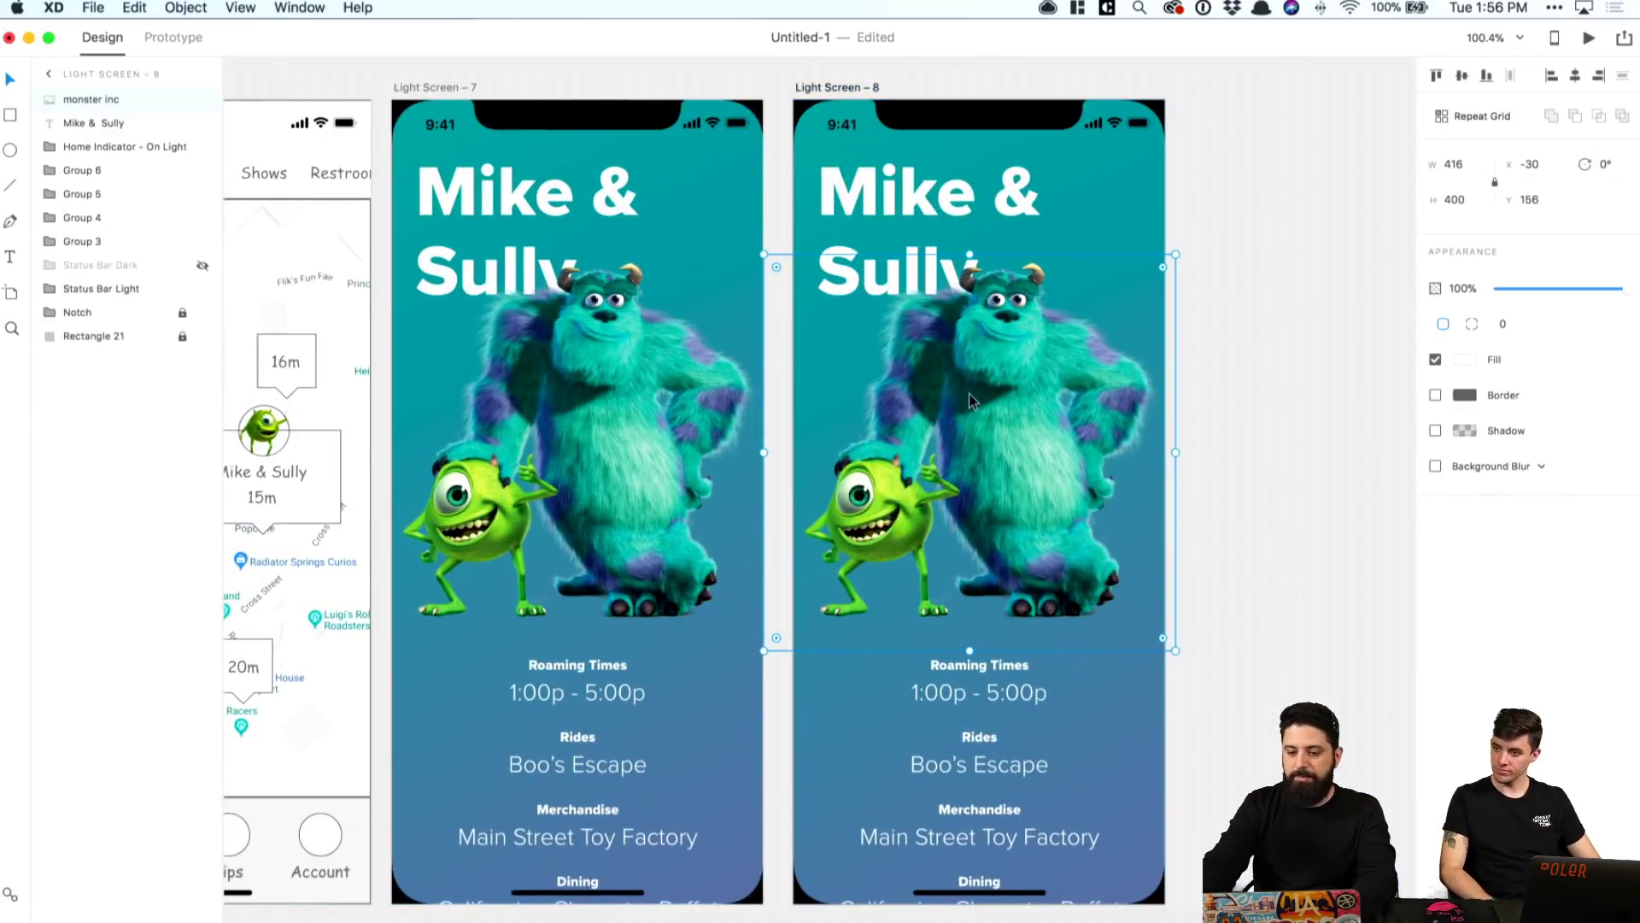
key("Delete")
Step: Switch to Finder, go to the Big Hero 6 folder inside Disney App, and place Baymax-Hiro.png on the XD pasteboard
left_click(468, 918)
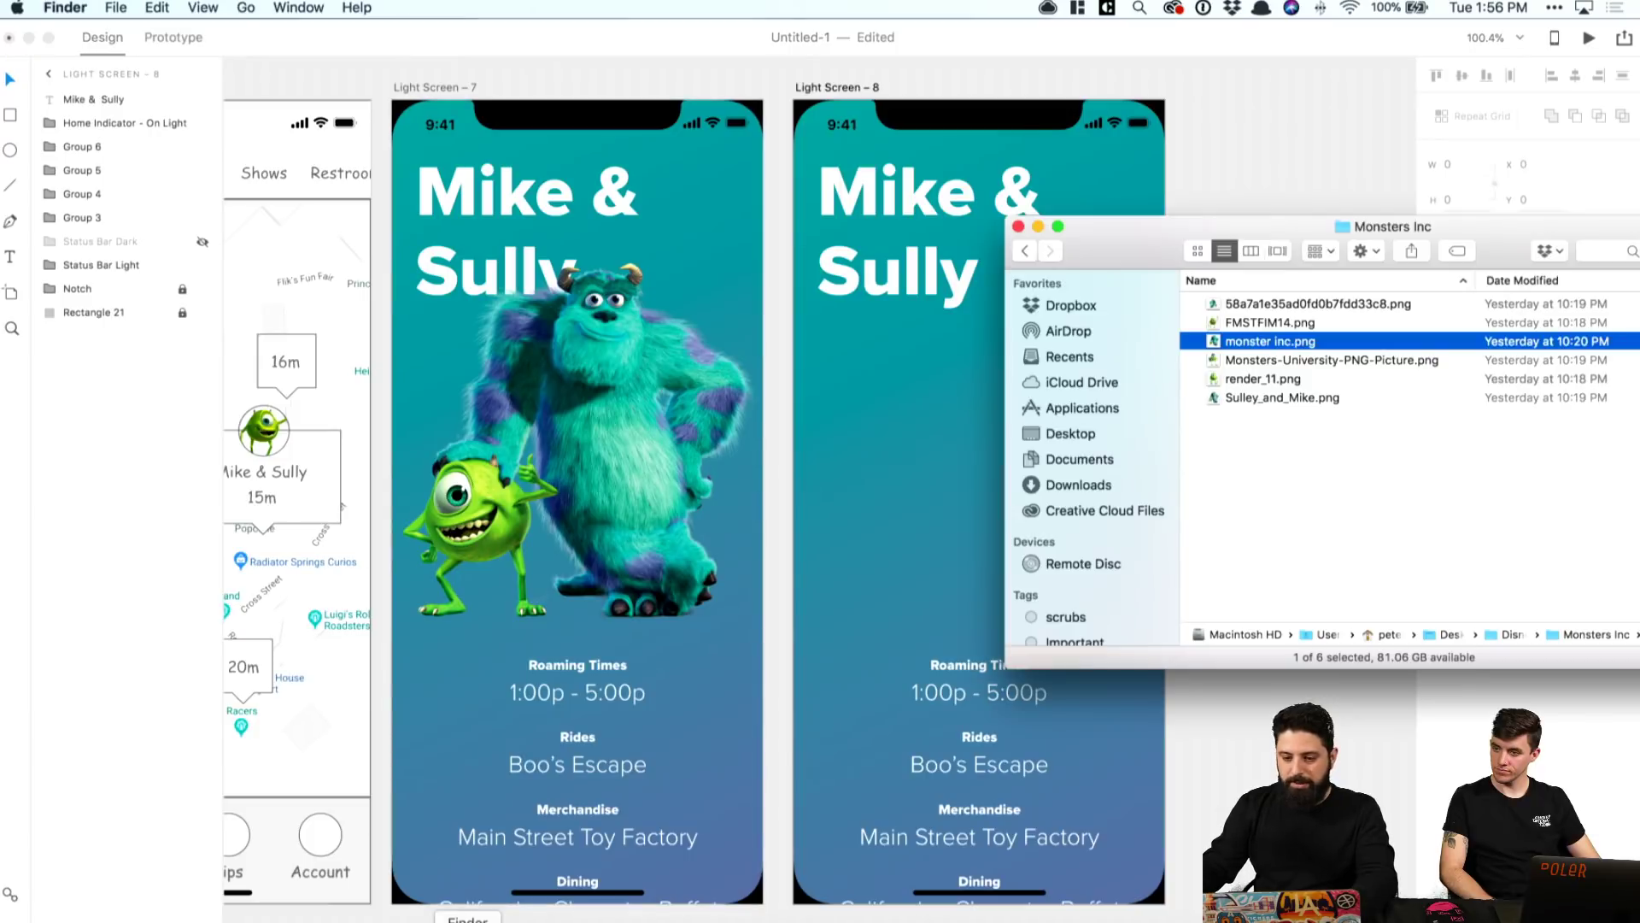
left_click(1025, 252)
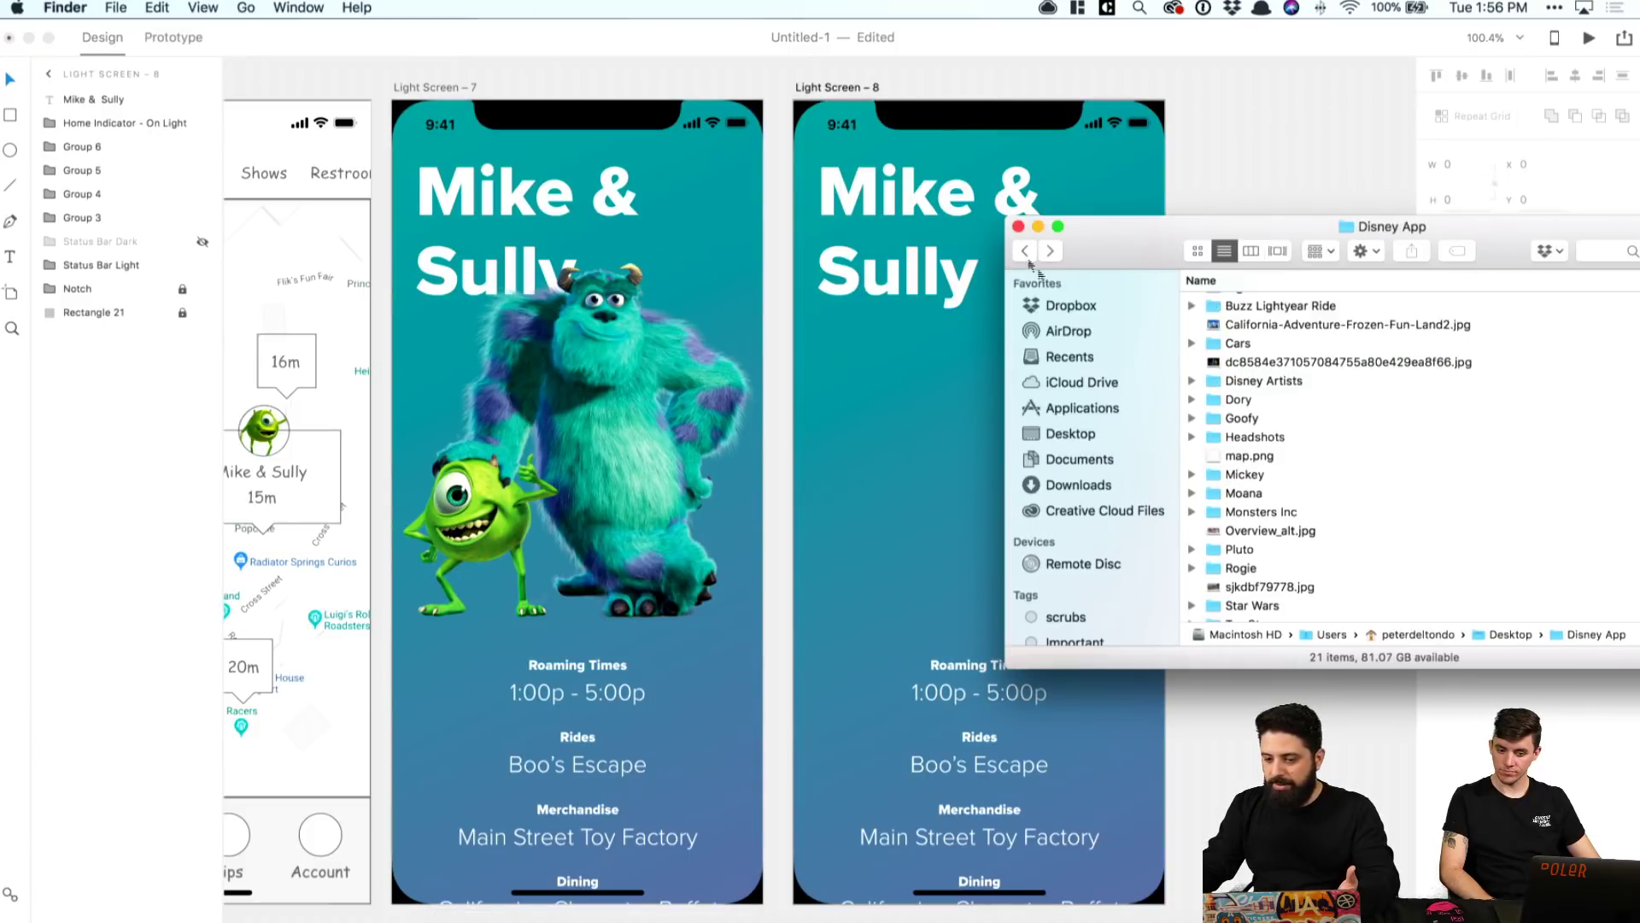
scroll(1279, 430, "up", 2)
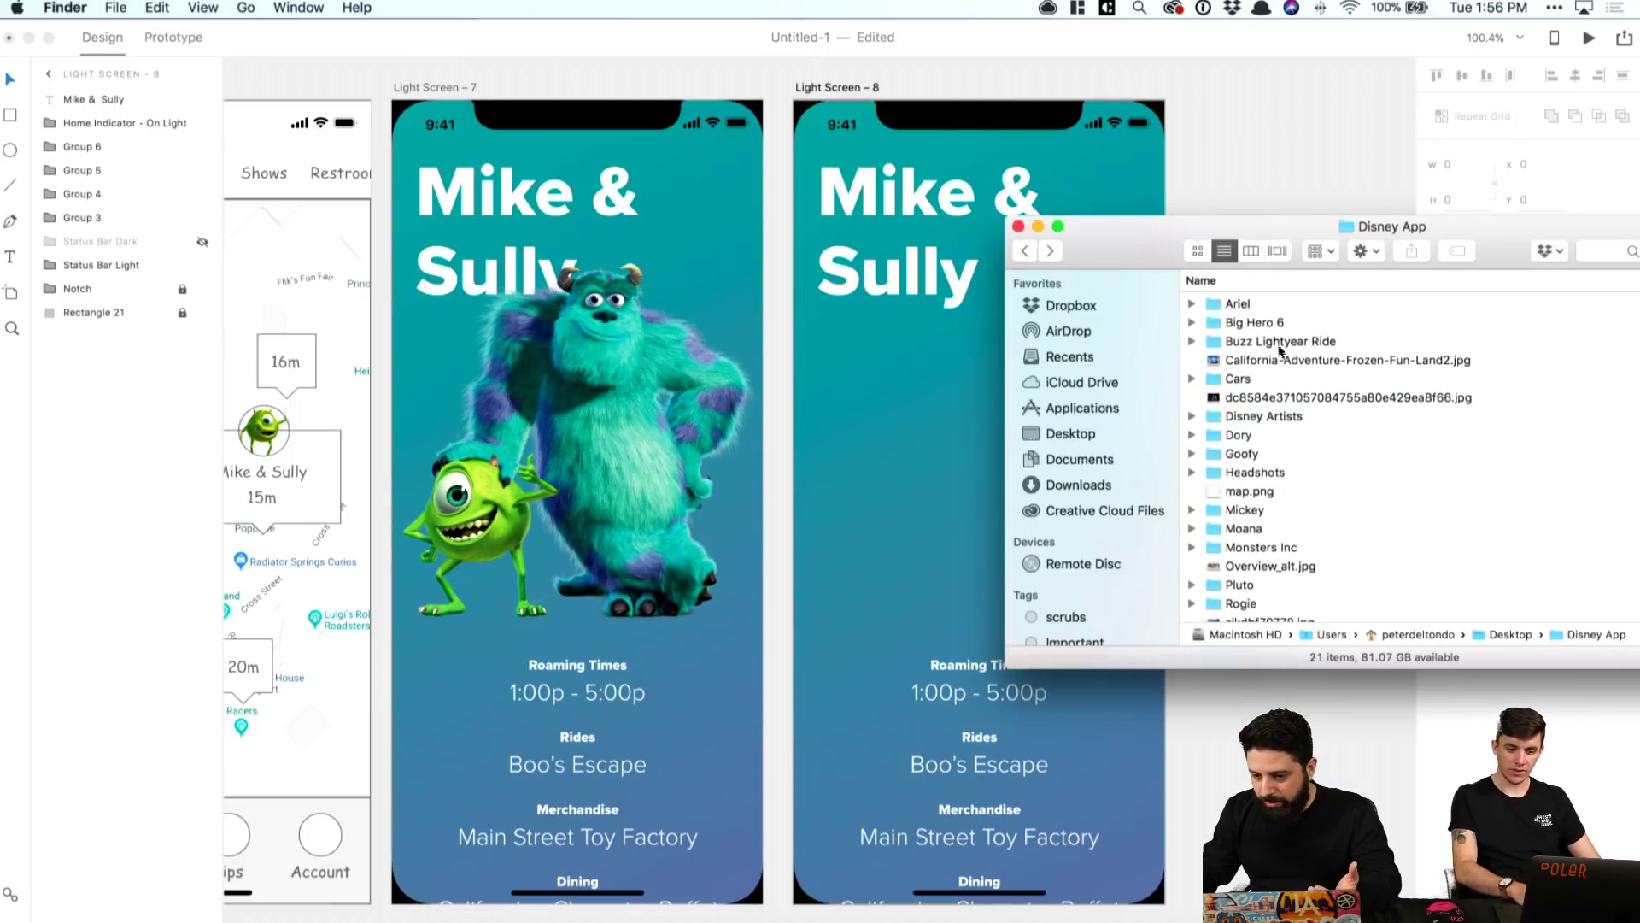
double_click(1266, 322)
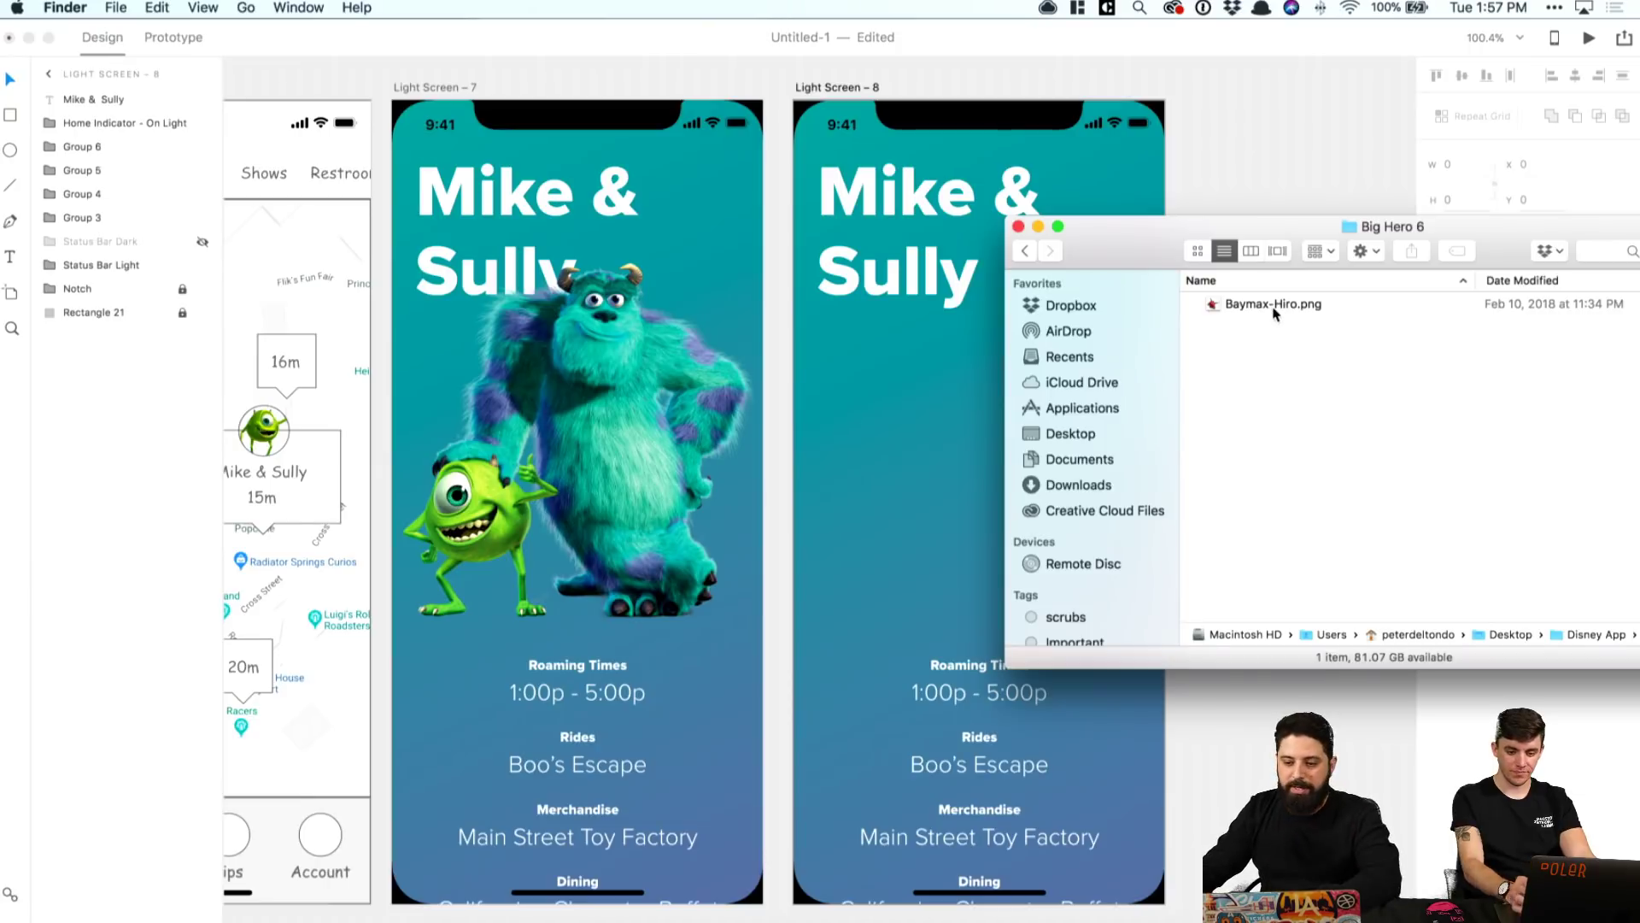
left_click(1267, 309)
left_click_drag(1255, 312, 1317, 186)
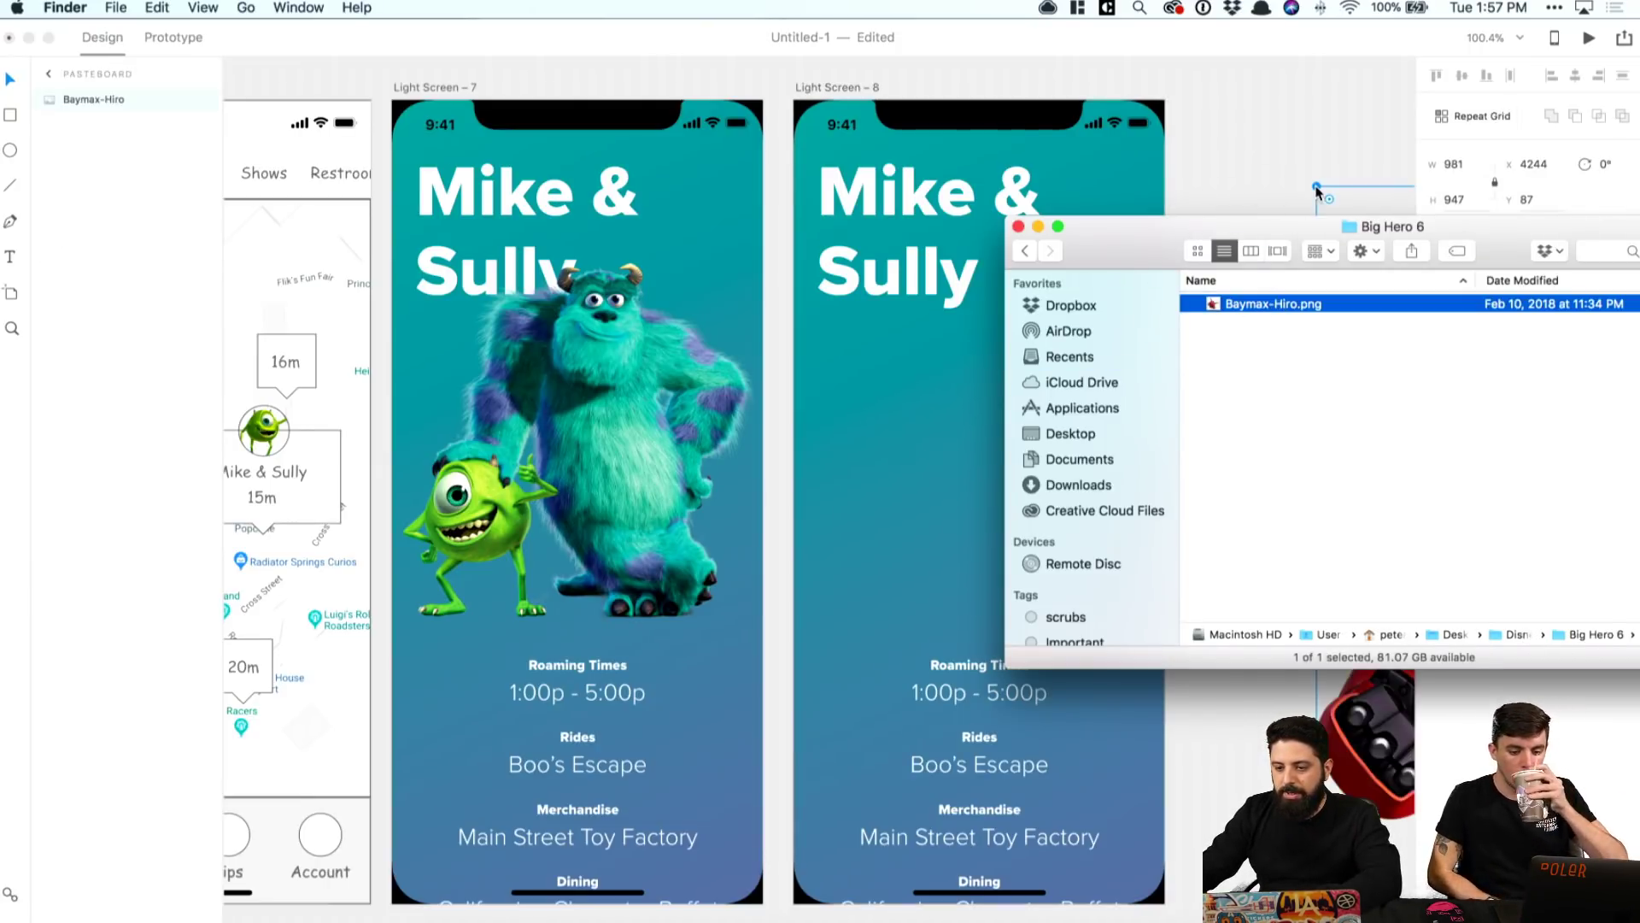
Step: Move the Baymax-Hiro image onto the duplicated artboard and centre it vertically and horizontally
left_click_drag(1425, 651, 969, 462)
left_click(1461, 76)
left_click(1575, 76)
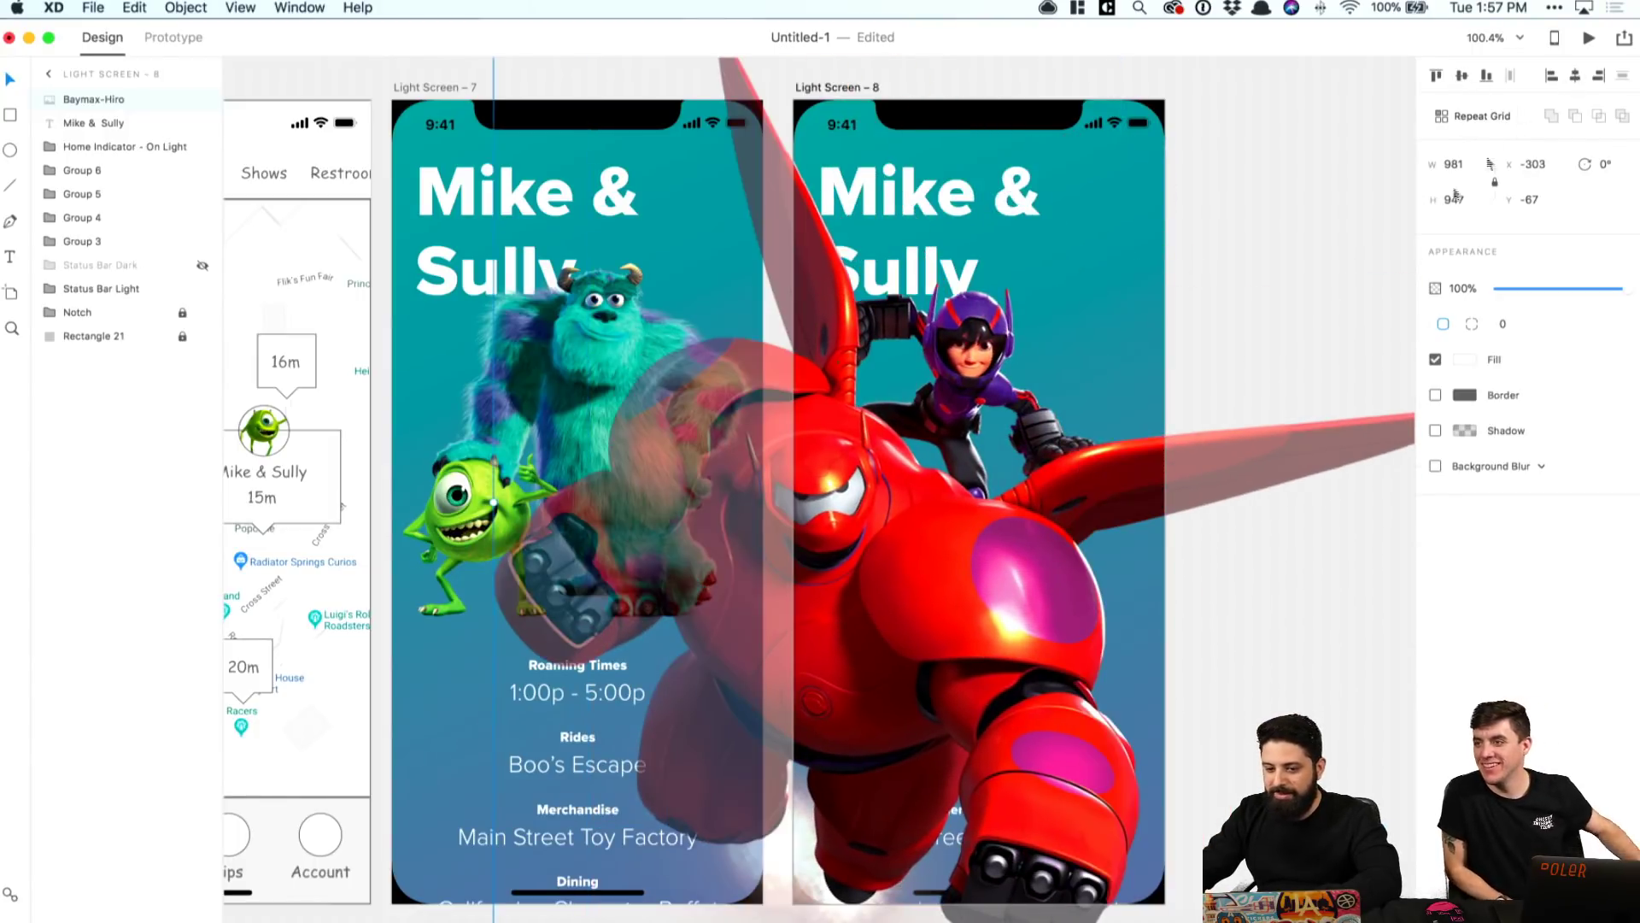
Step: Scale the Baymax-Hiro image down proportionally to about 715 × 691 and shift it over the copied artboard's upper half
left_click_drag(948, 523, 1071, 448)
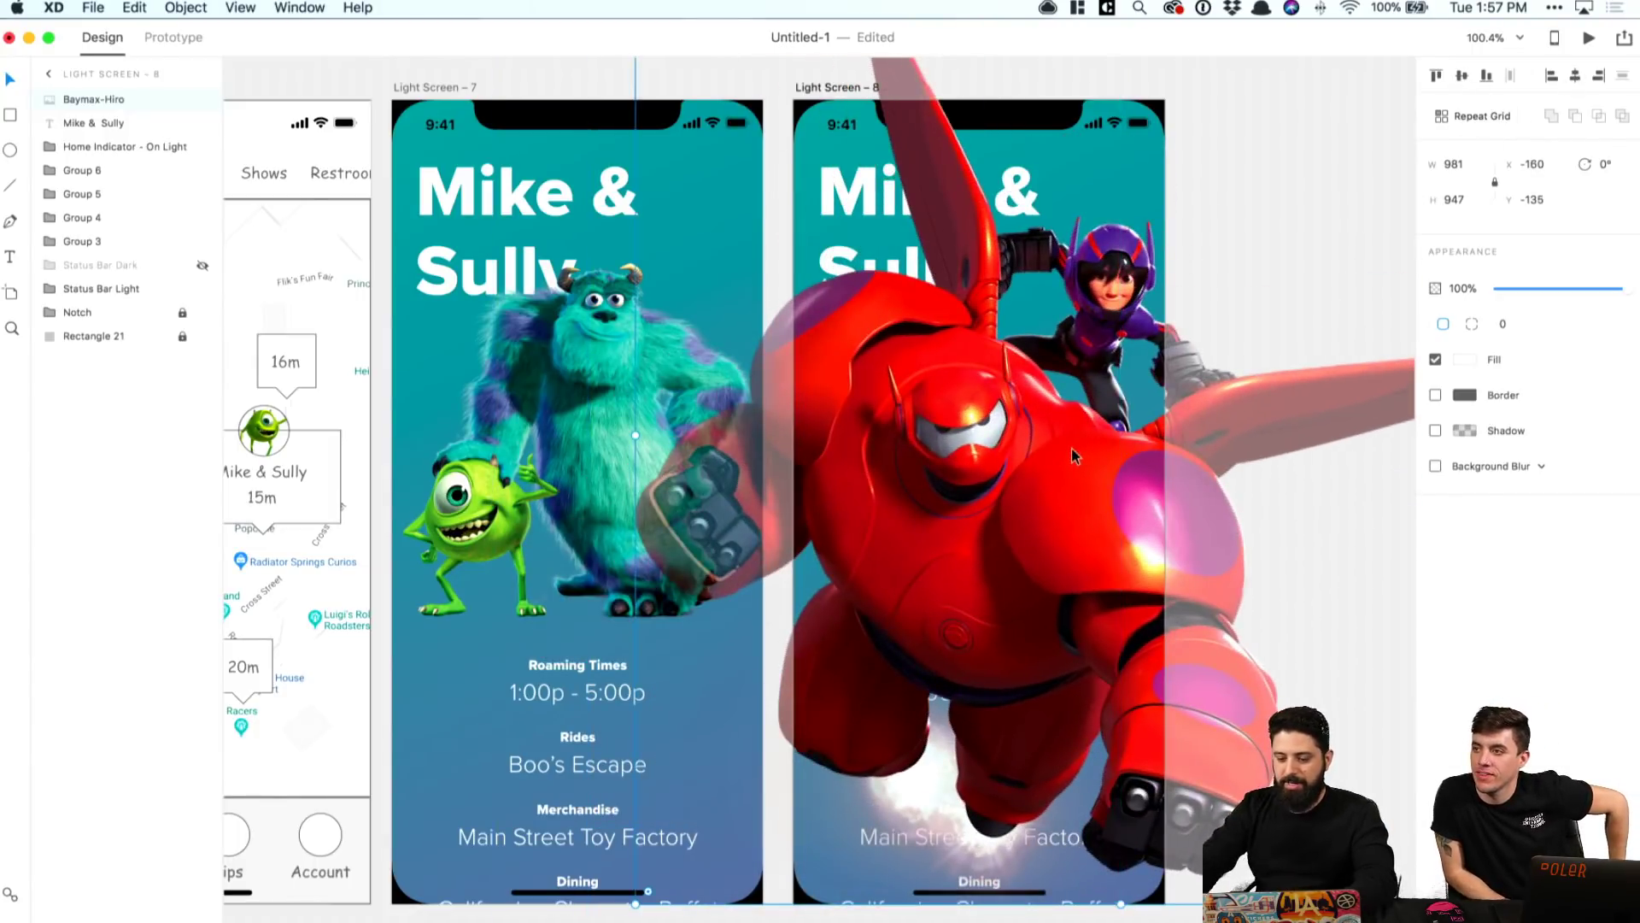
key("super+minus")
key("super+minus")
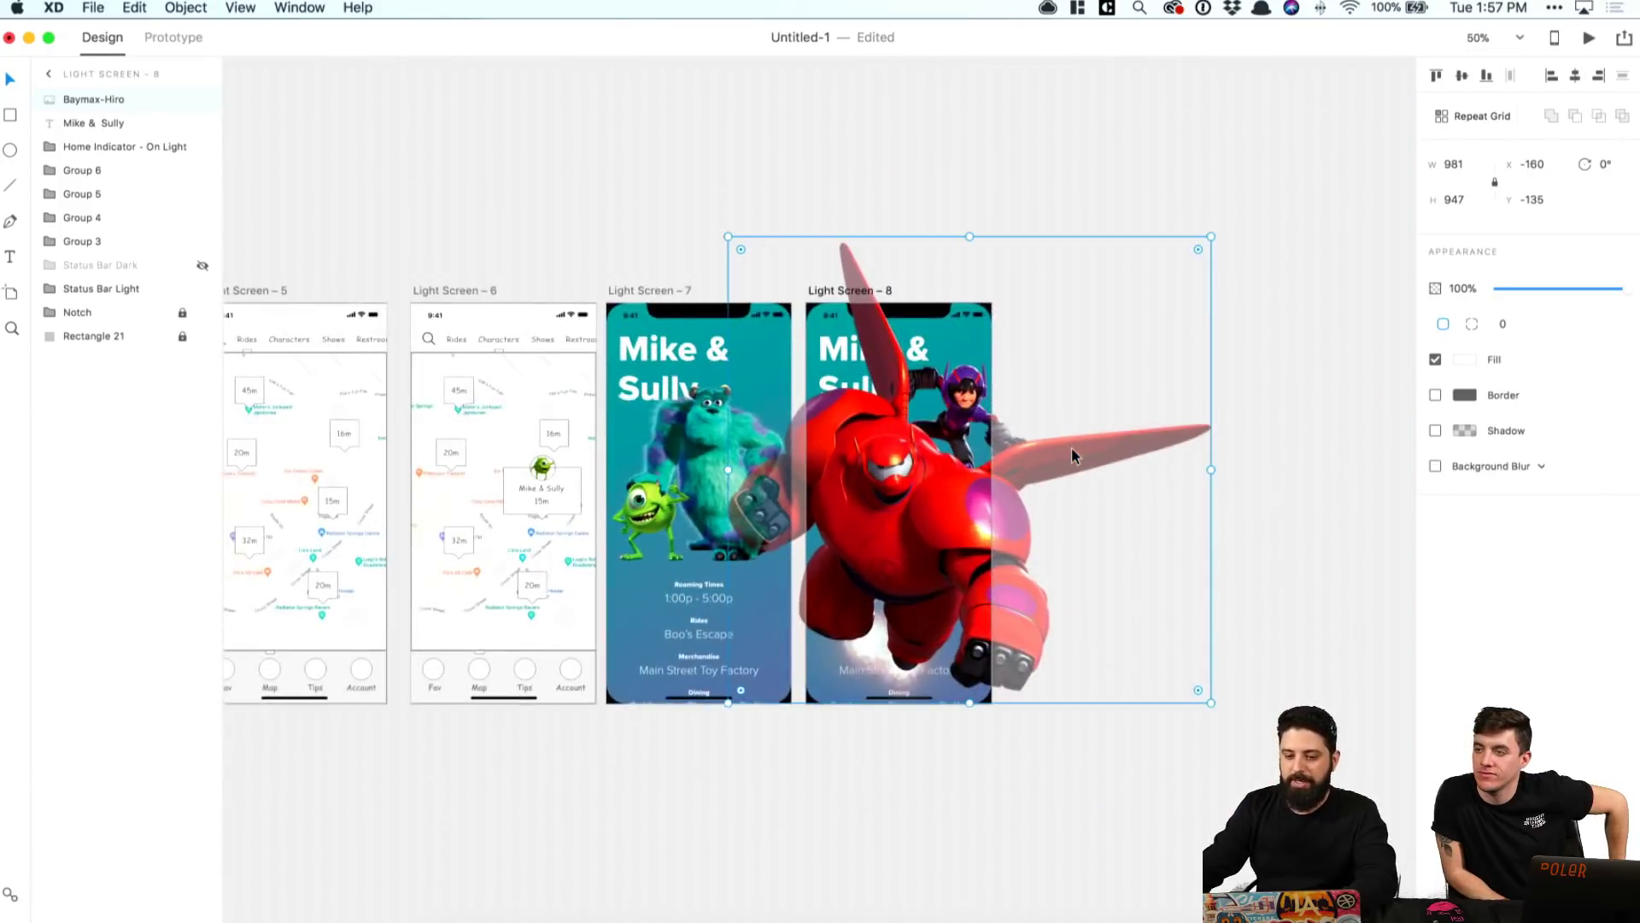
left_click_drag(1205, 243, 1145, 256)
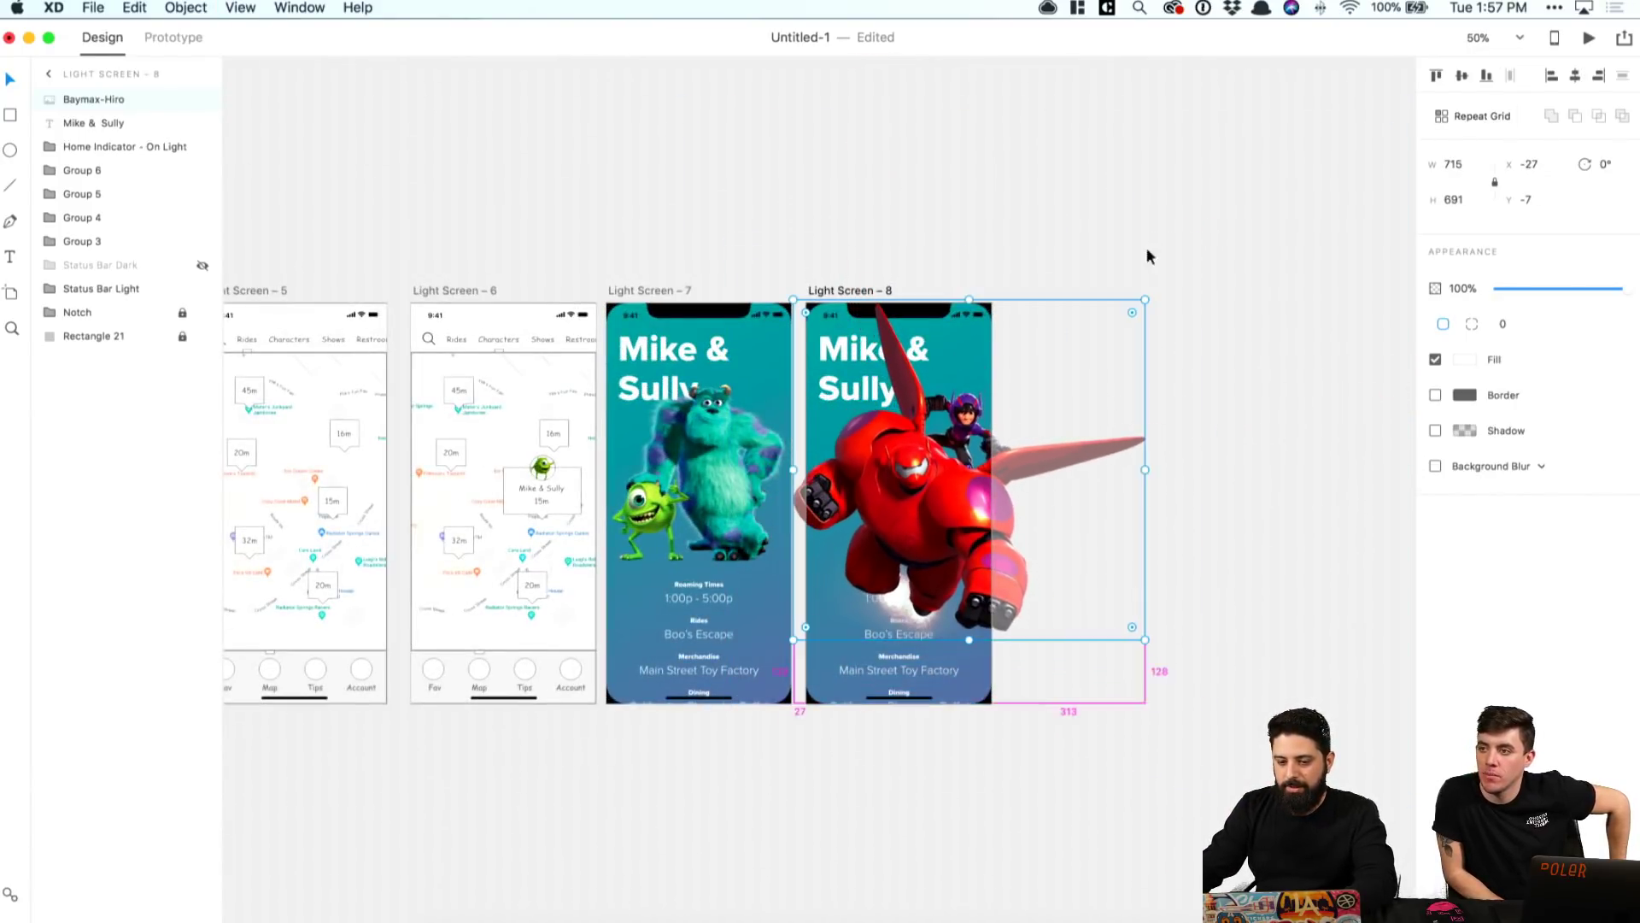
left_click_drag(871, 500, 897, 431)
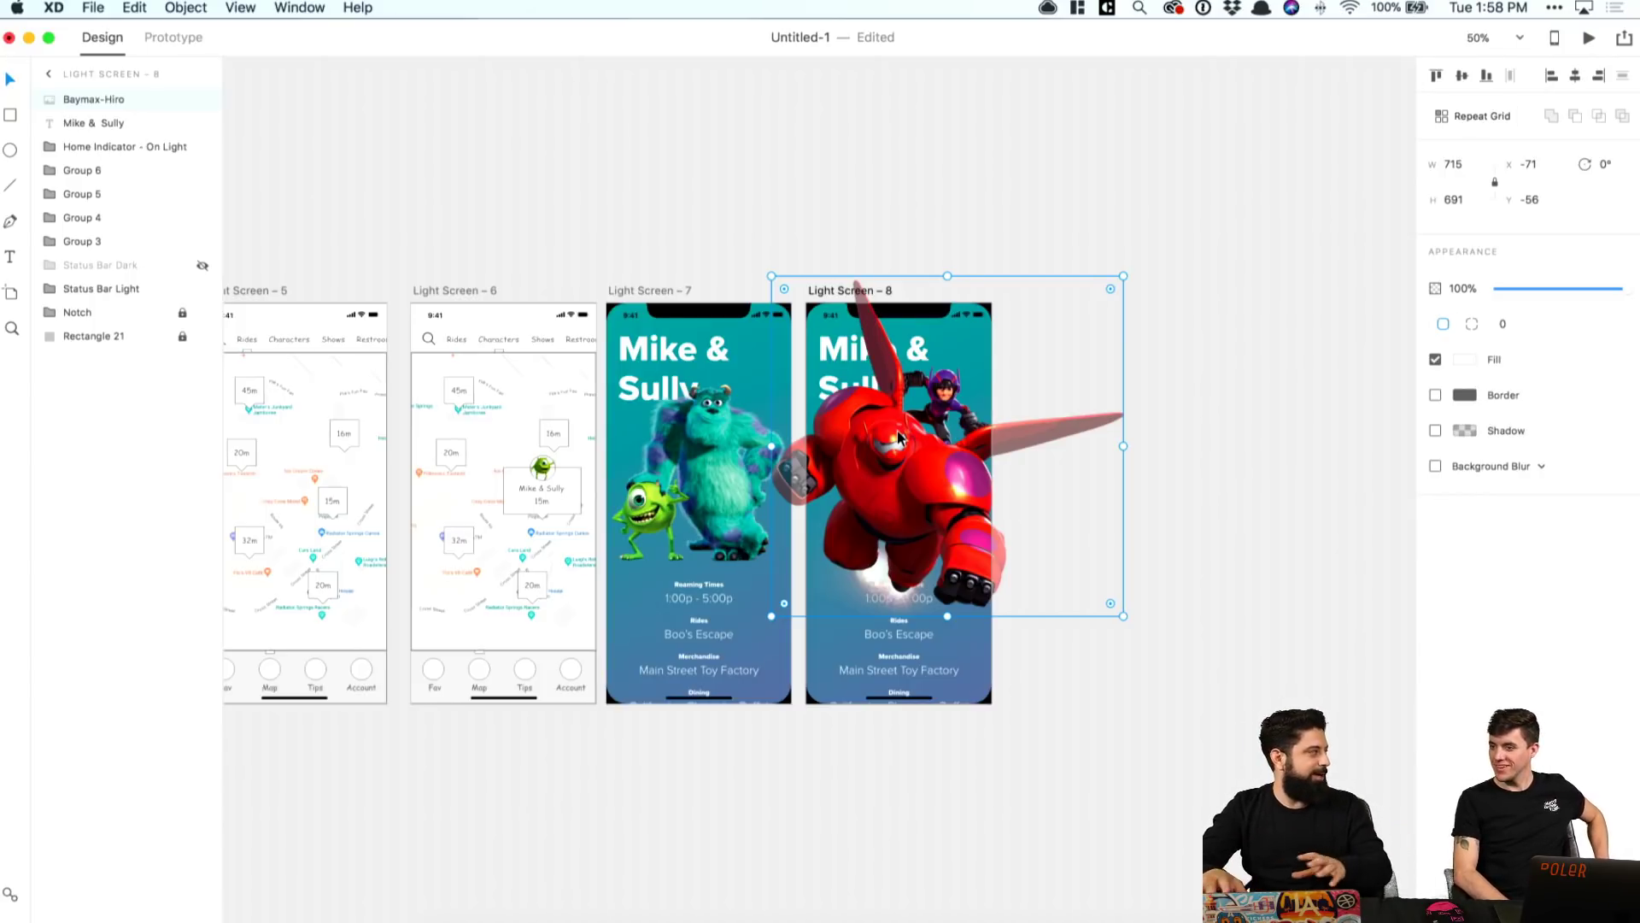
Step: Shrink the Baymax-Hiro image further to about 582 × 562 and position it above the Roaming Times section, at about X -17, Y -21
key("super+equal")
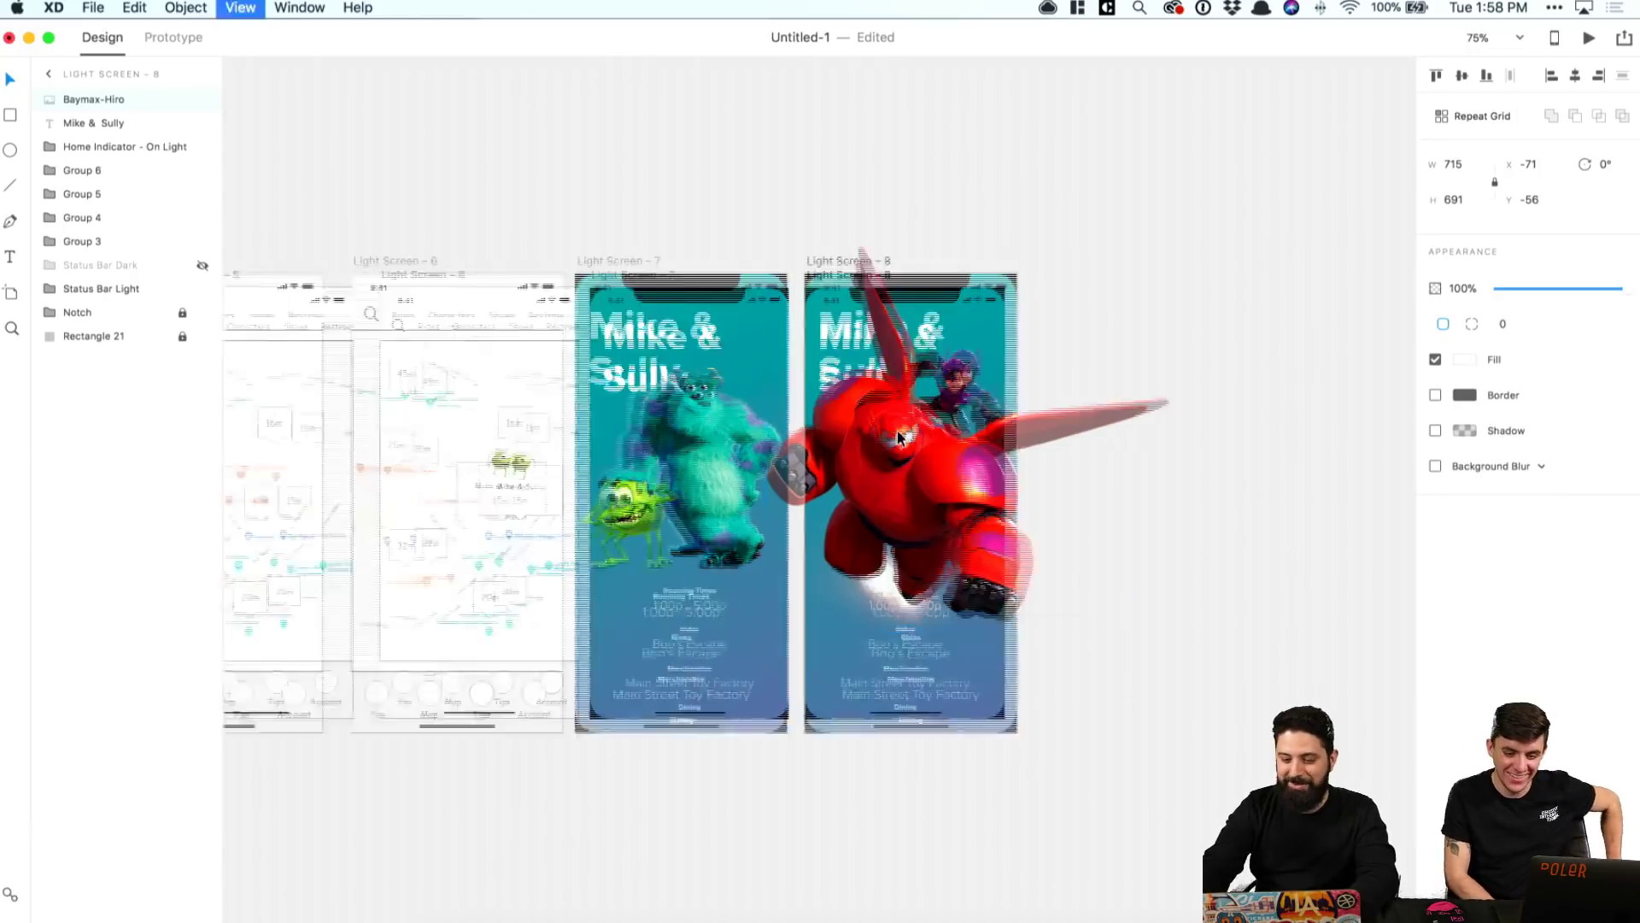
mouse_move(983, 417)
left_mouse_down()
mouse_move(972, 386)
mouse_move(991, 387)
left_mouse_up()
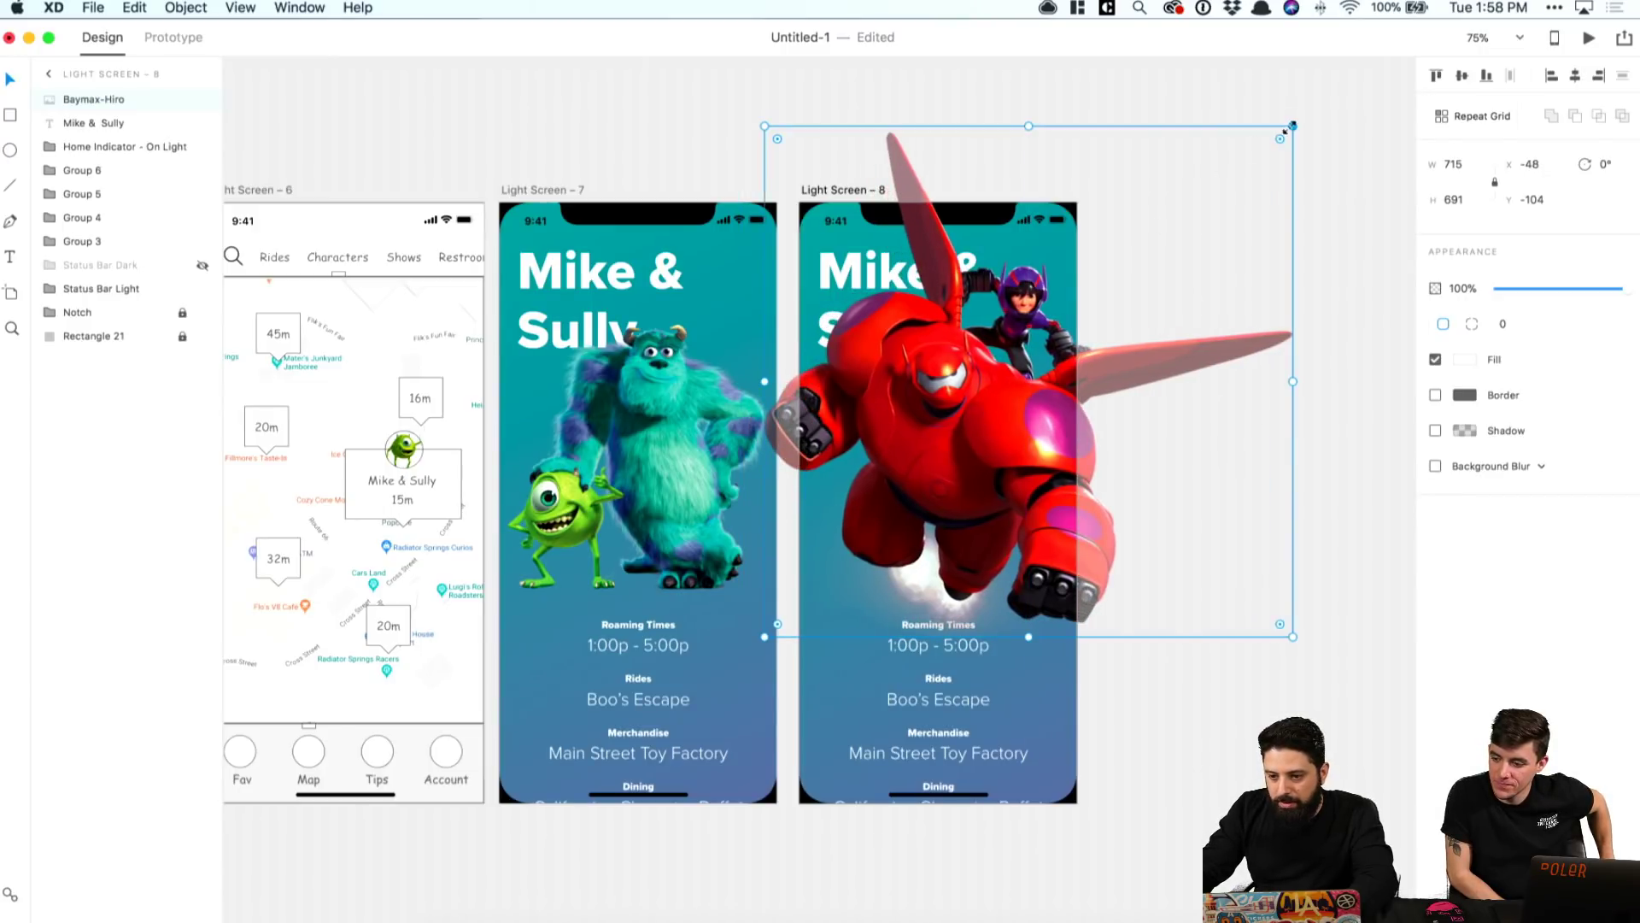
left_click_drag(1293, 126, 1228, 159)
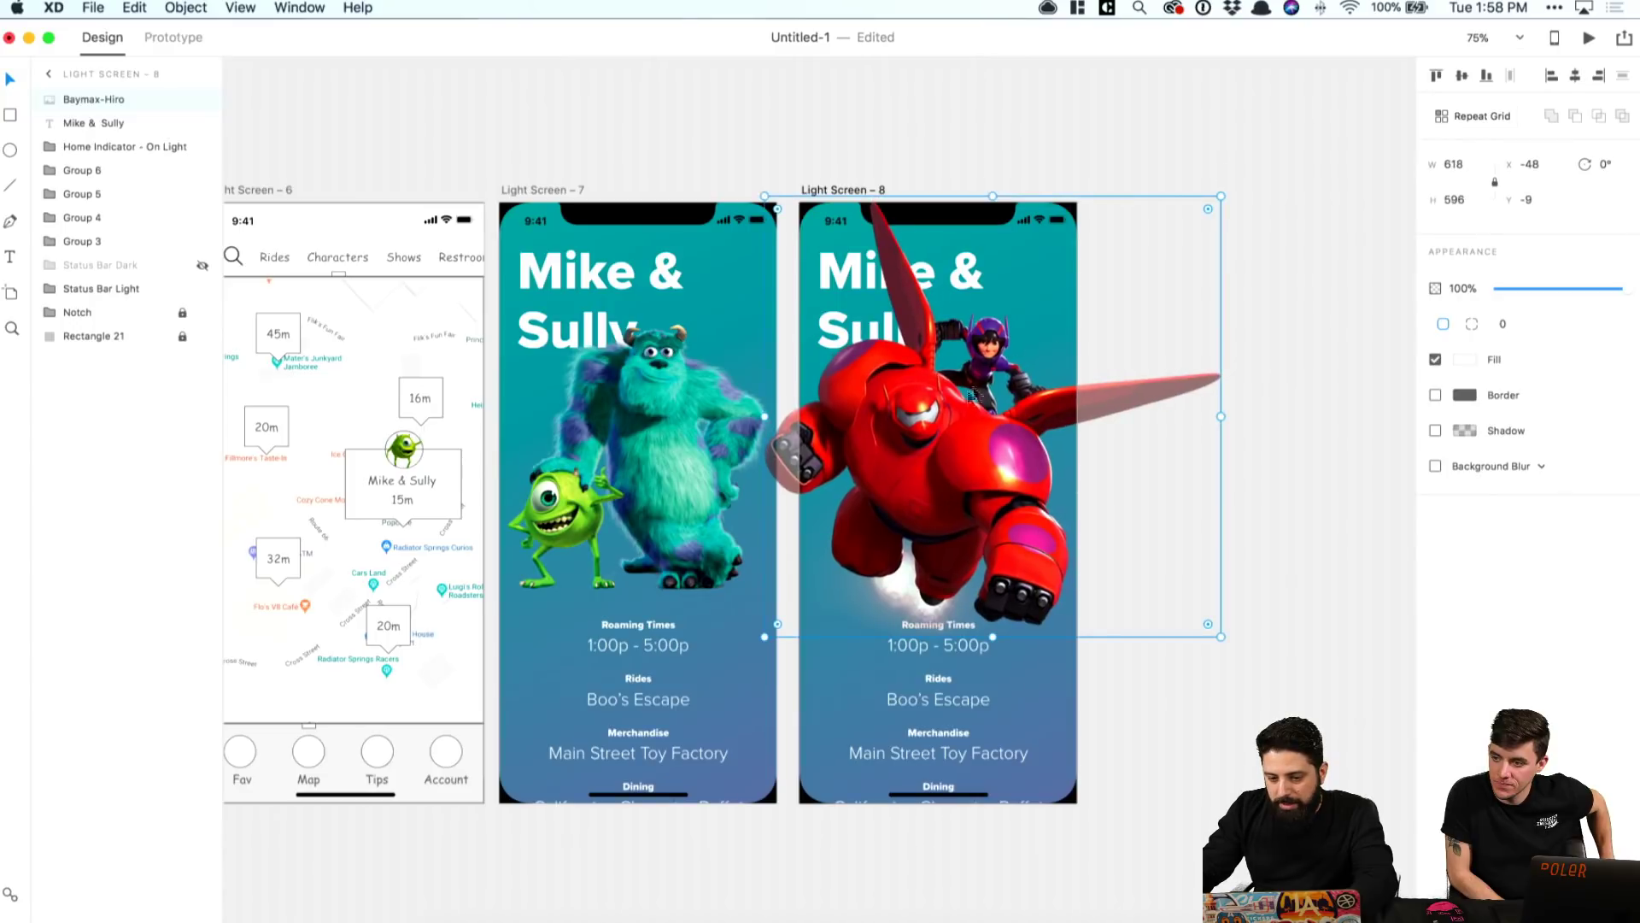
left_click_drag(974, 395, 960, 373)
left_click_drag(1230, 167, 1204, 188)
left_click_drag(967, 500, 987, 496)
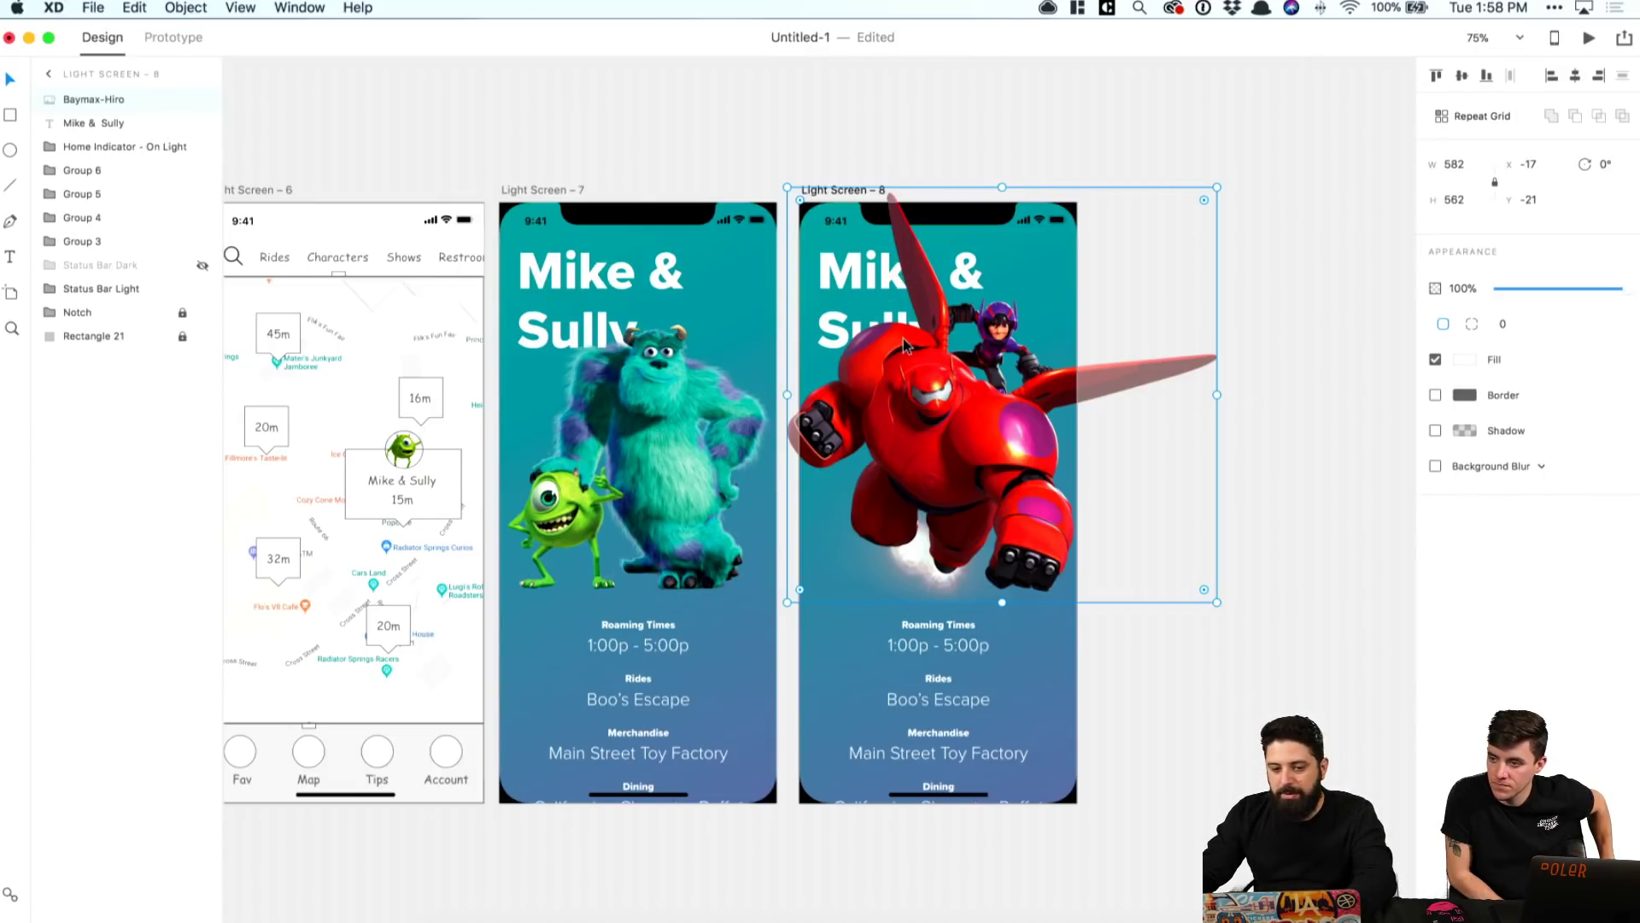
Step: Bring the title in front of the character image on both detail artboards, and enlarge the Mike & Sully image to about 458 × 441
left_click_drag(106, 125, 78, 99)
left_click(606, 295)
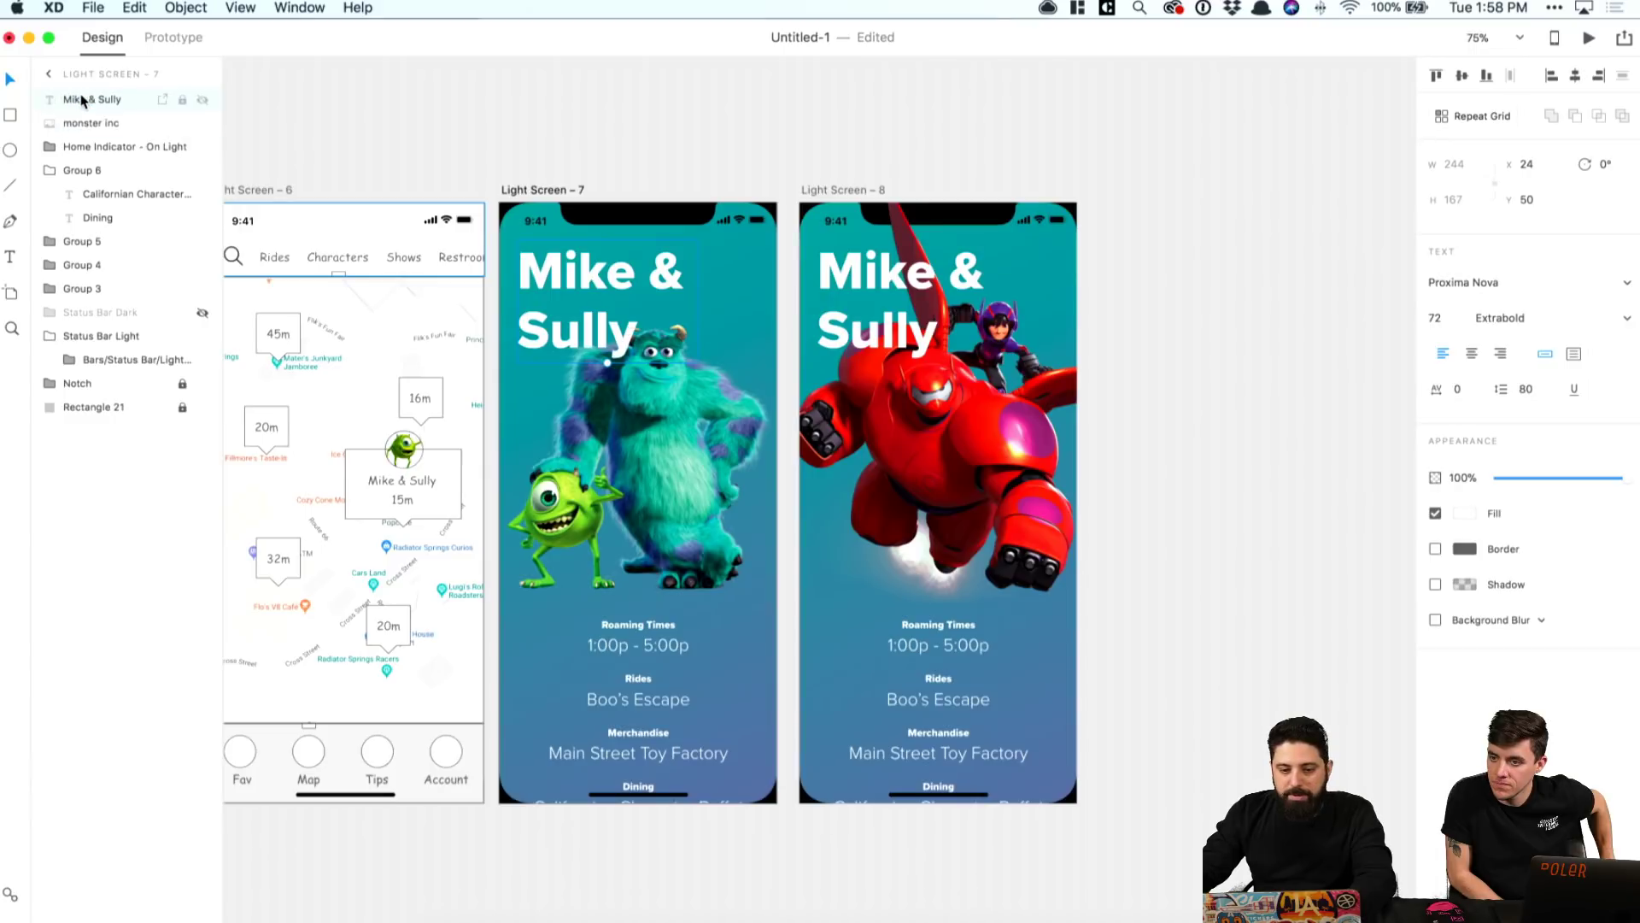
left_click(678, 389)
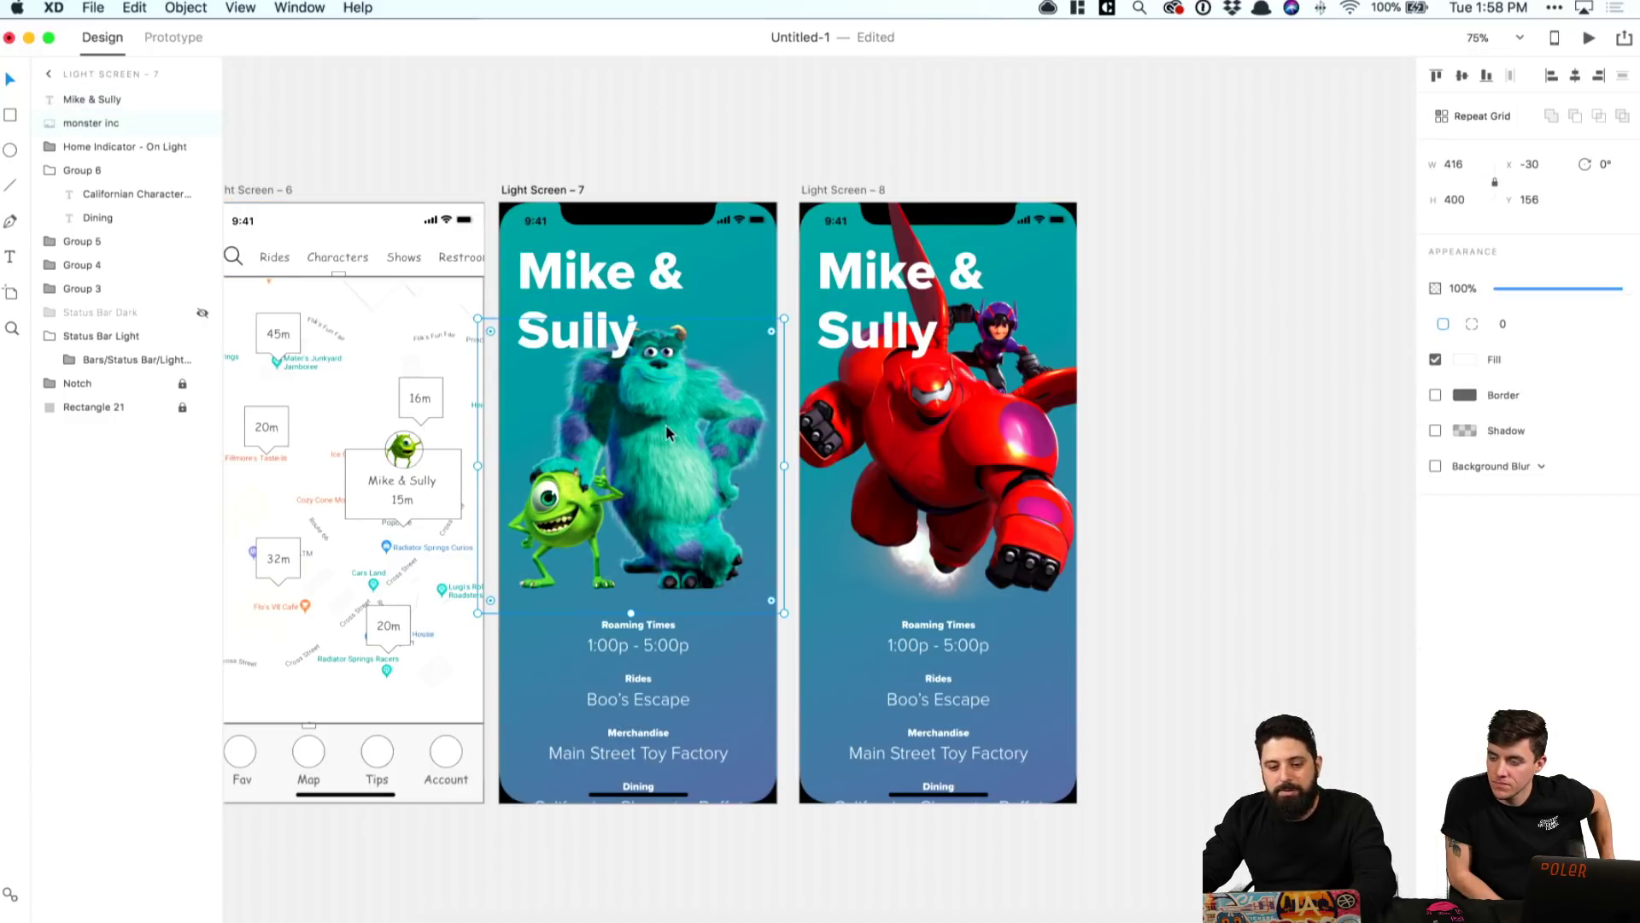
left_click_drag(783, 319, 867, 290)
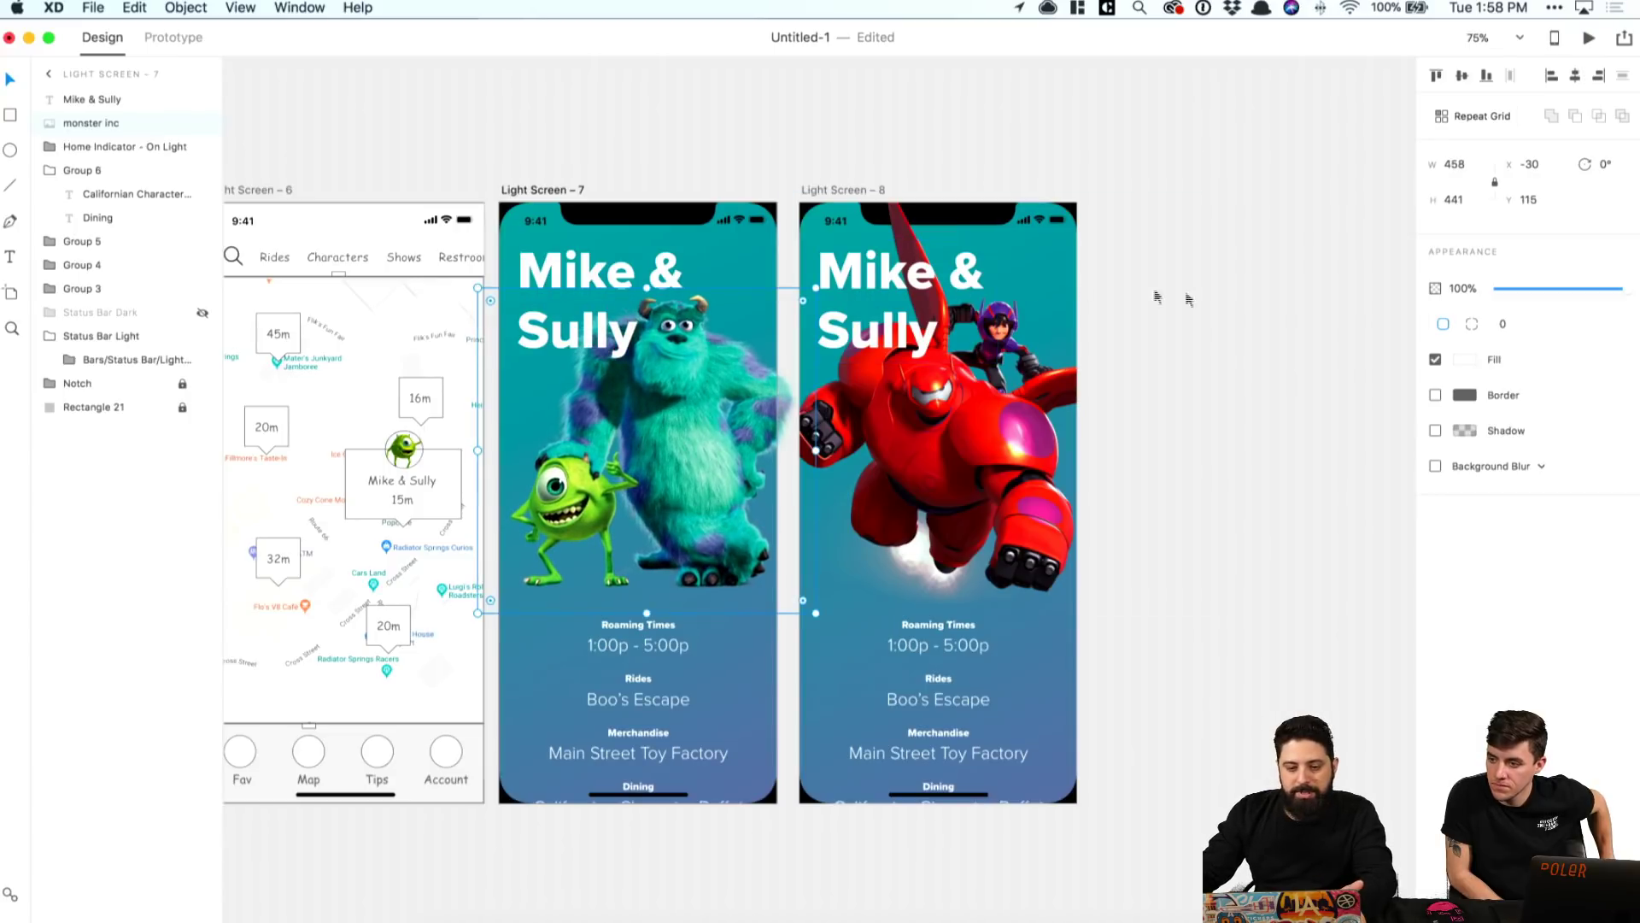
left_click(1253, 305)
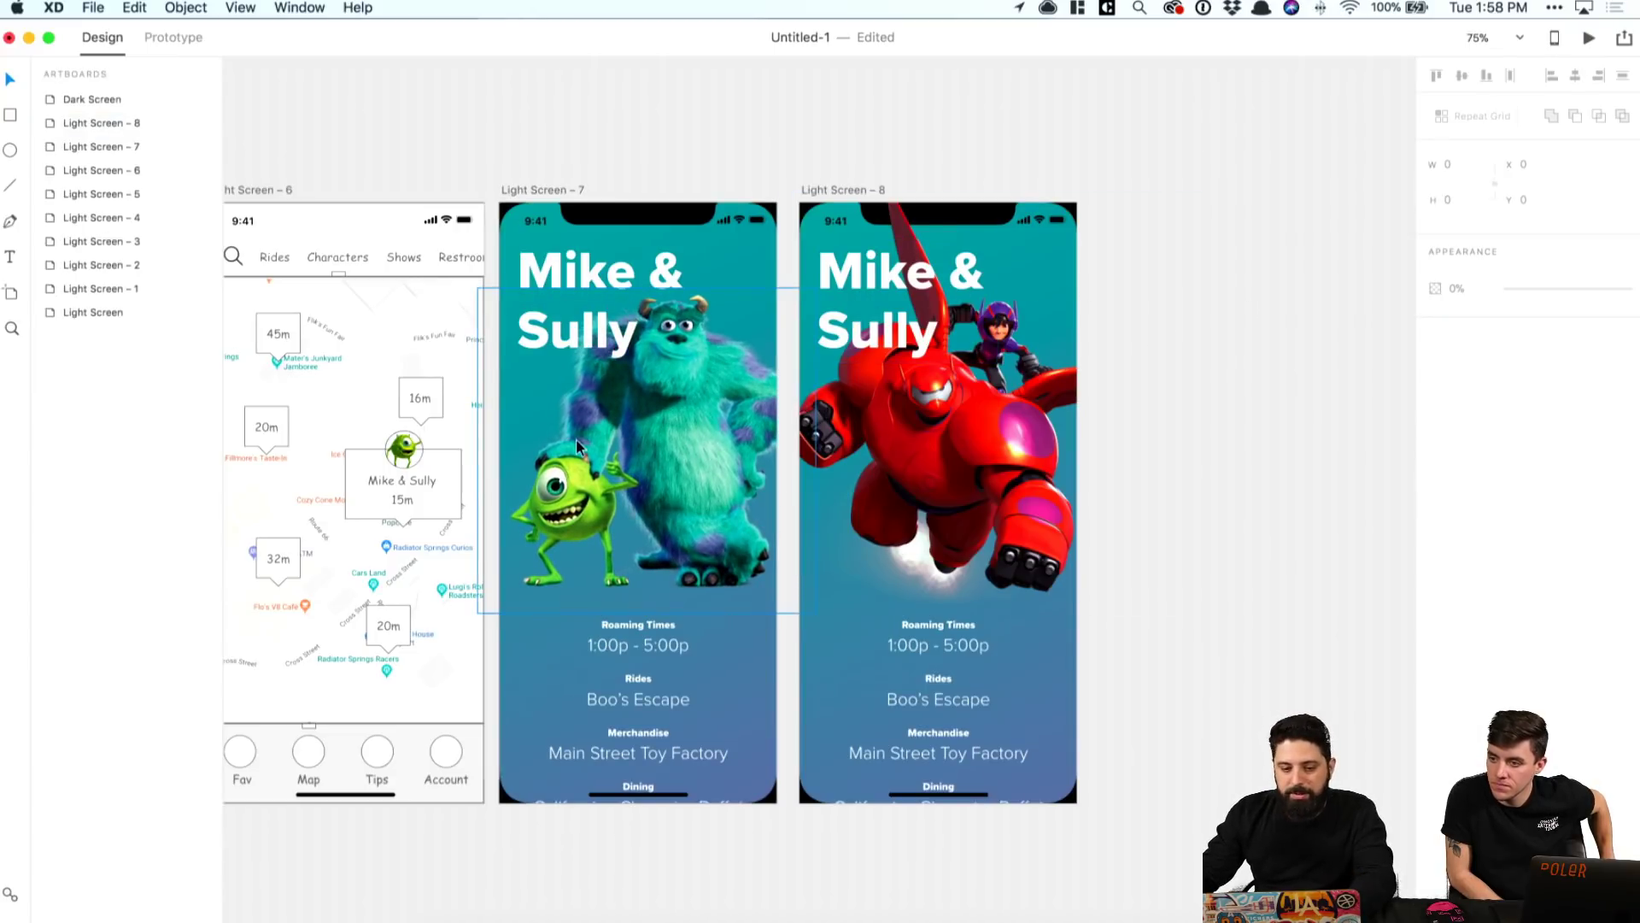
Step: Replace the copied artboard's title with "Hero" on the first line and "& Baymax" on the second
triple_click(880, 279)
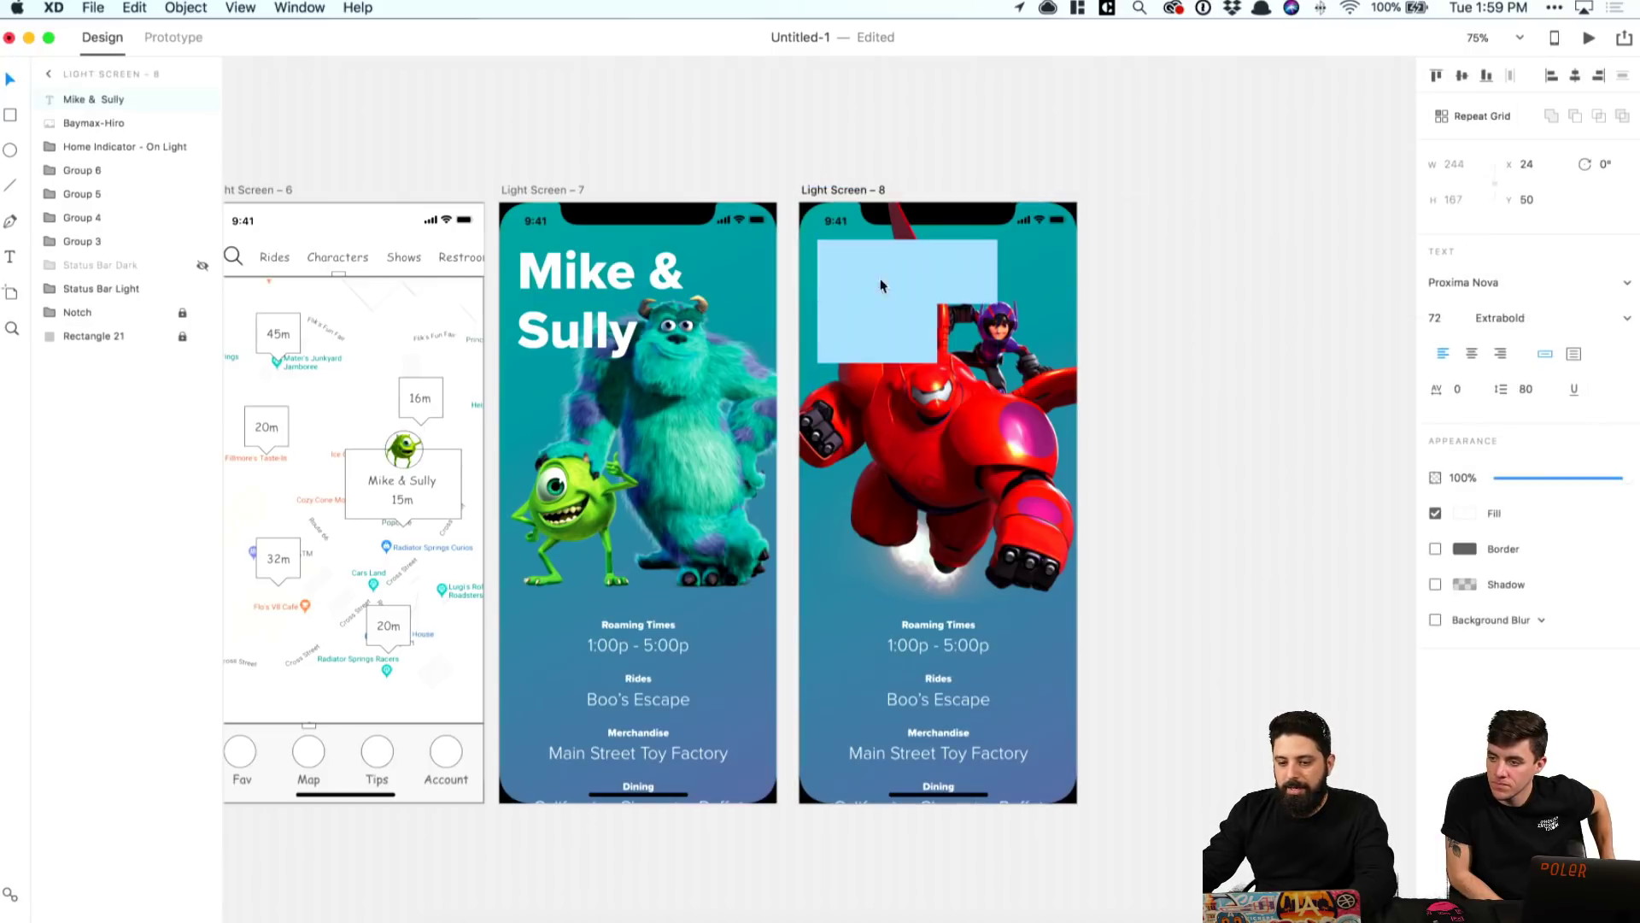
type("He")
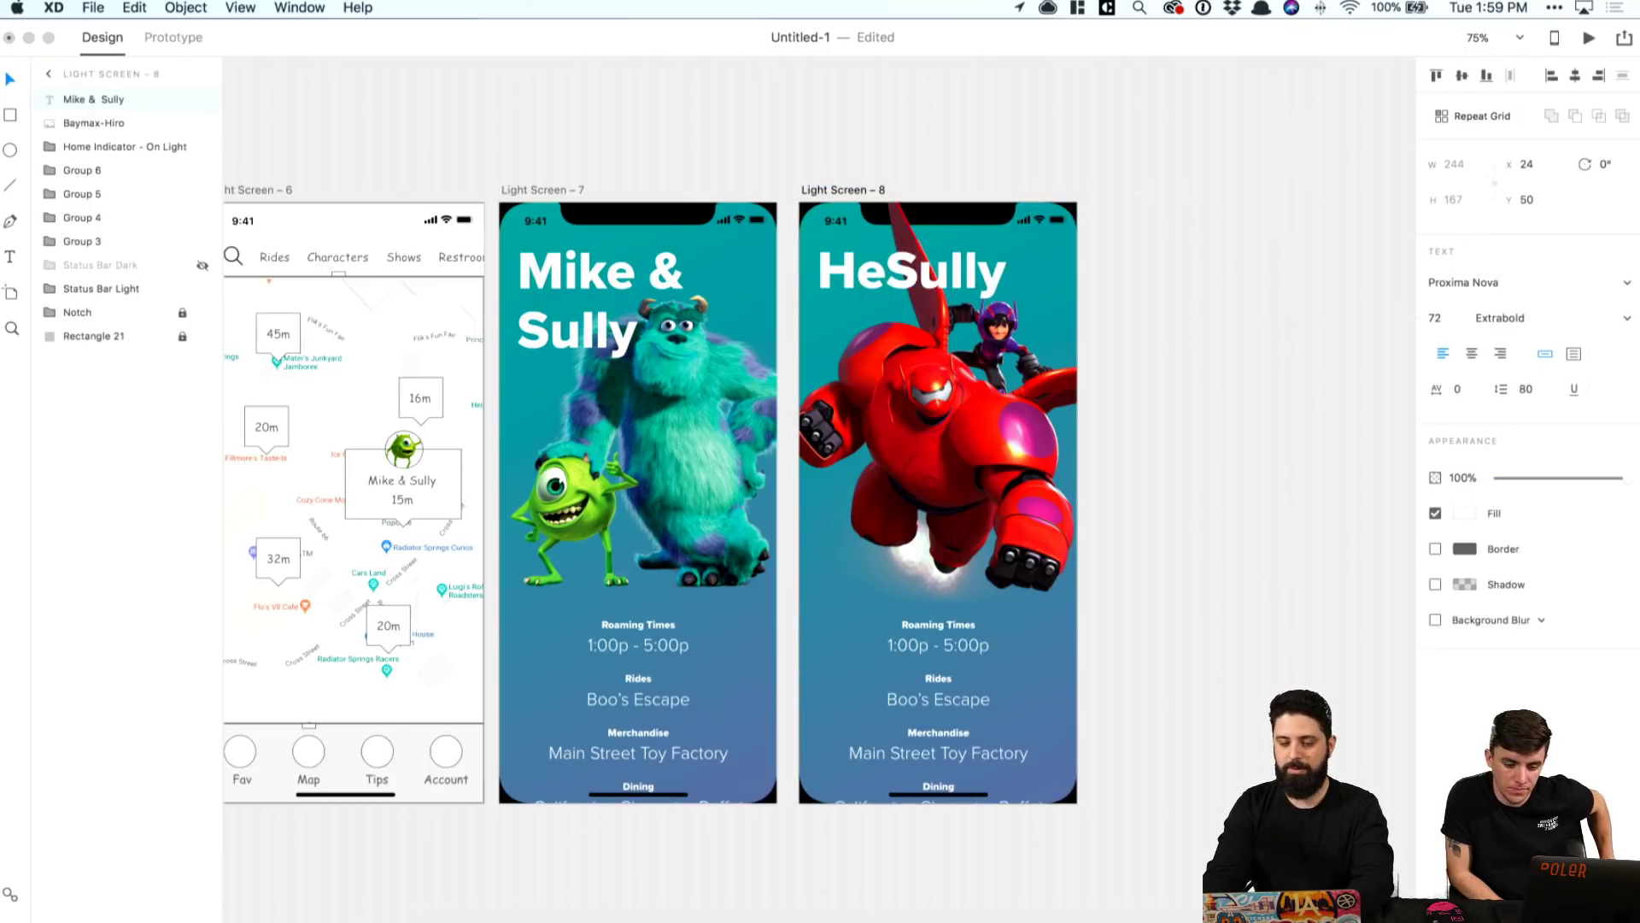
key("BackSpace")
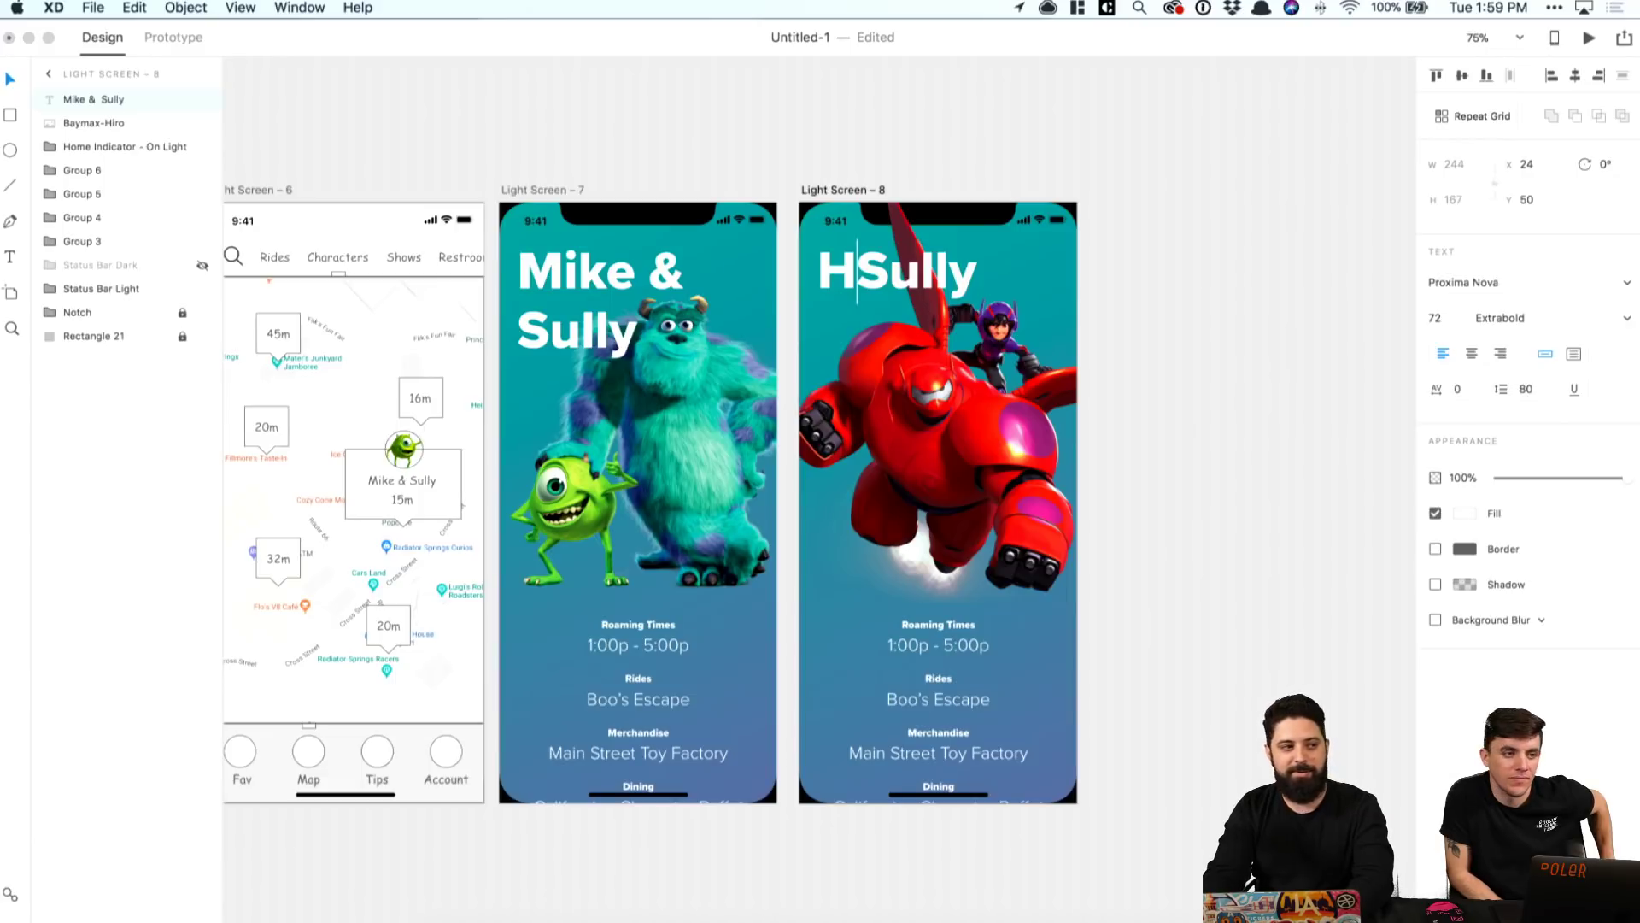
type("ero")
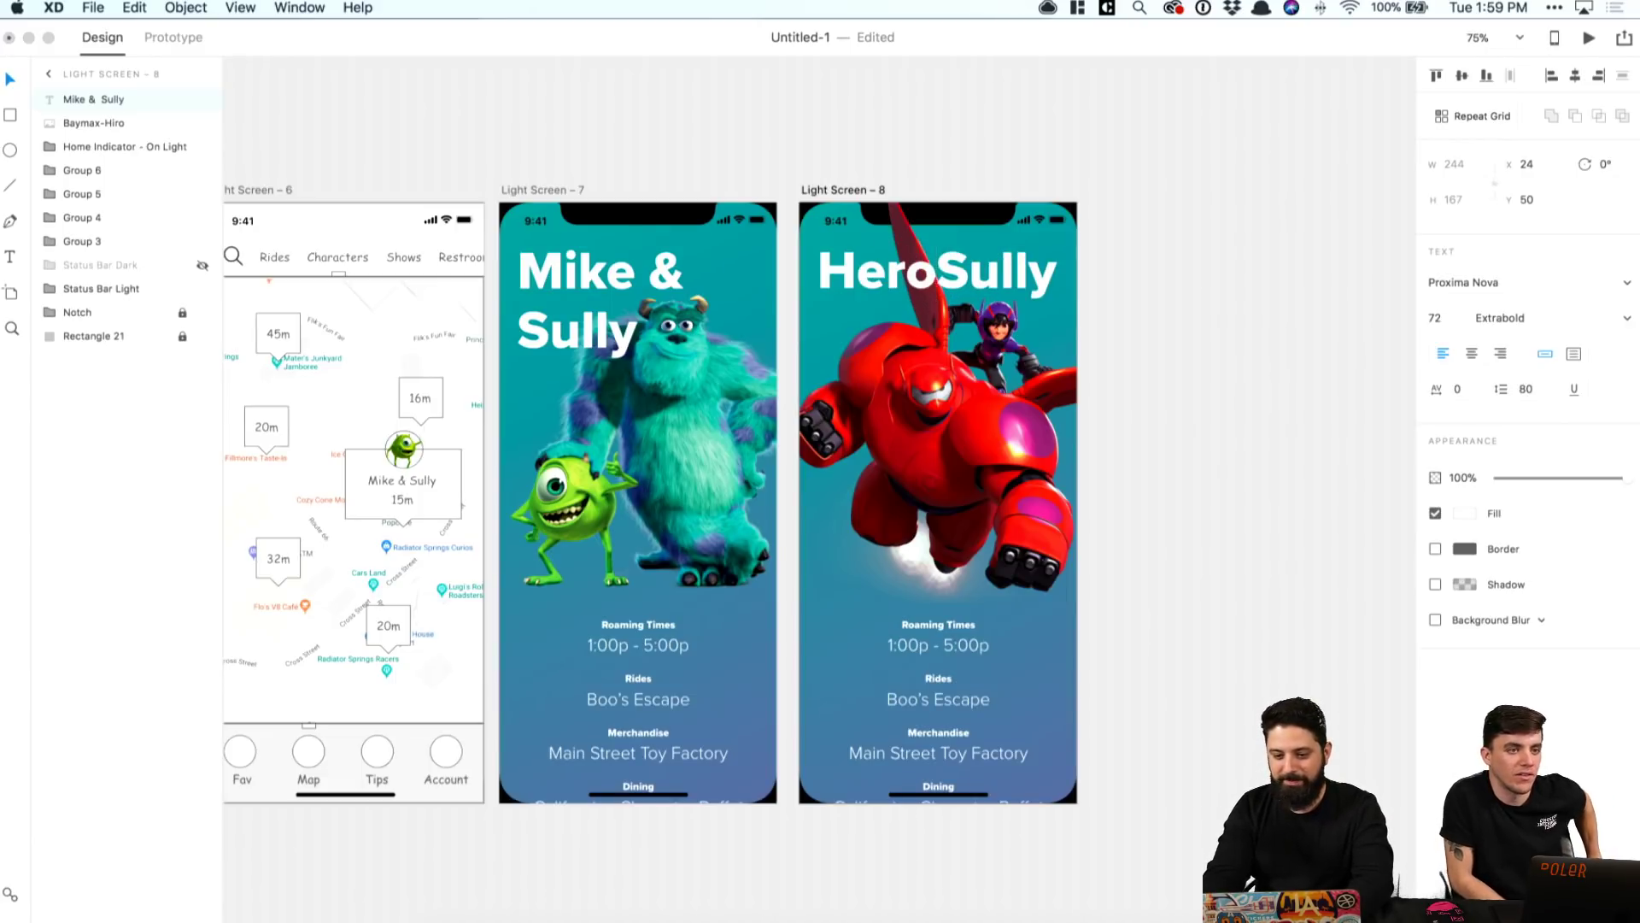
key("Return")
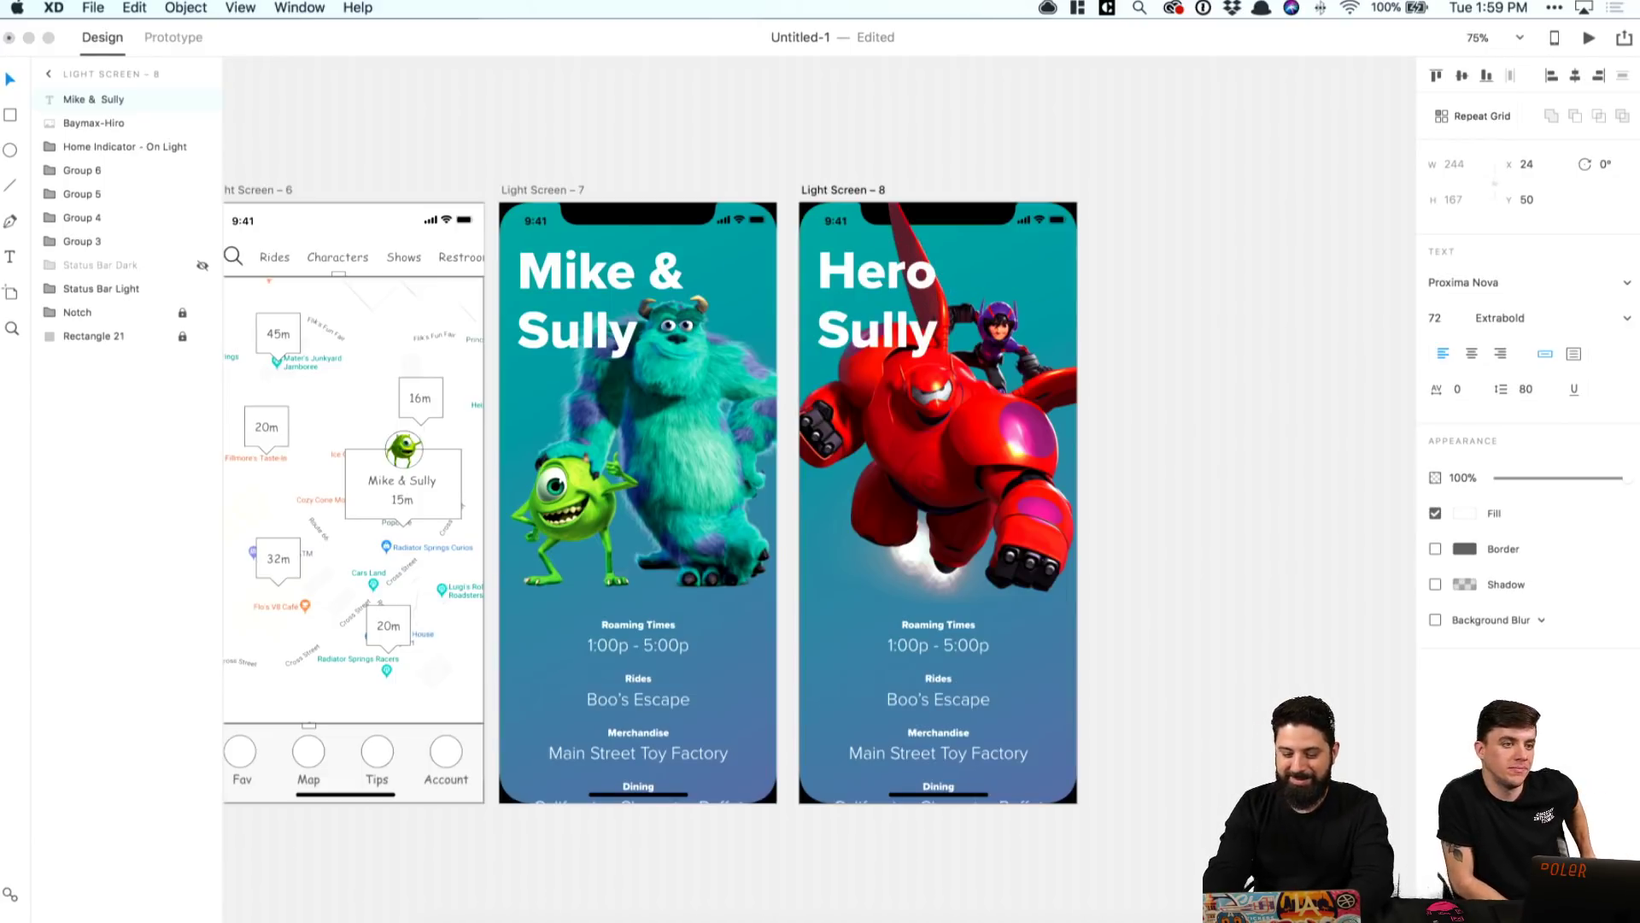
type("& ")
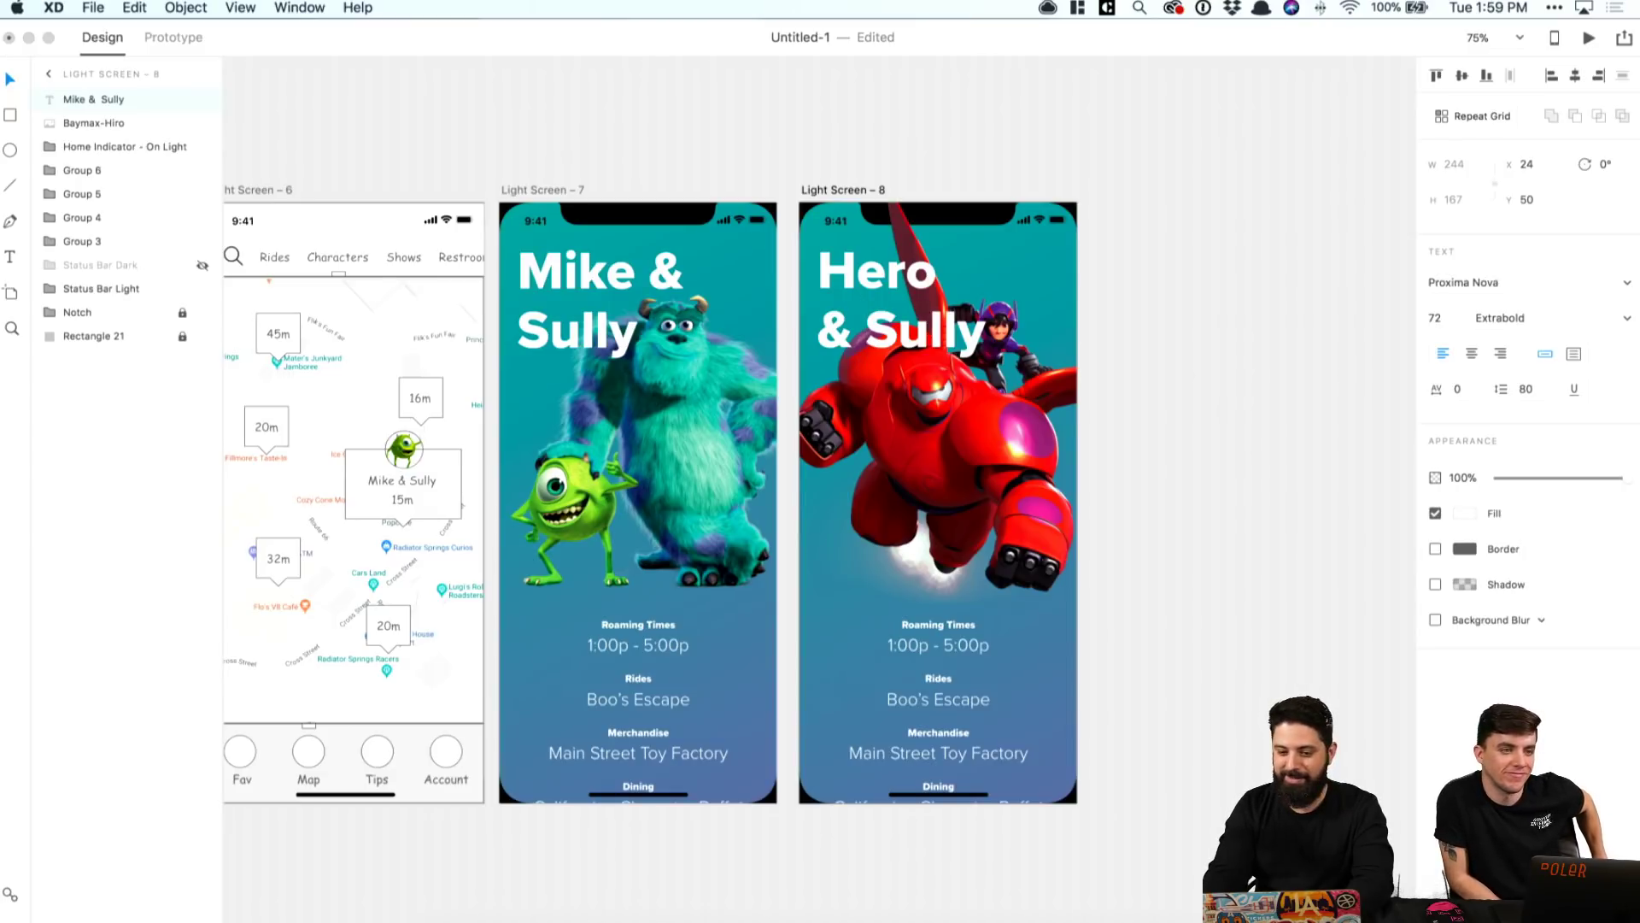
type("Baymax")
key("shift+super+Right")
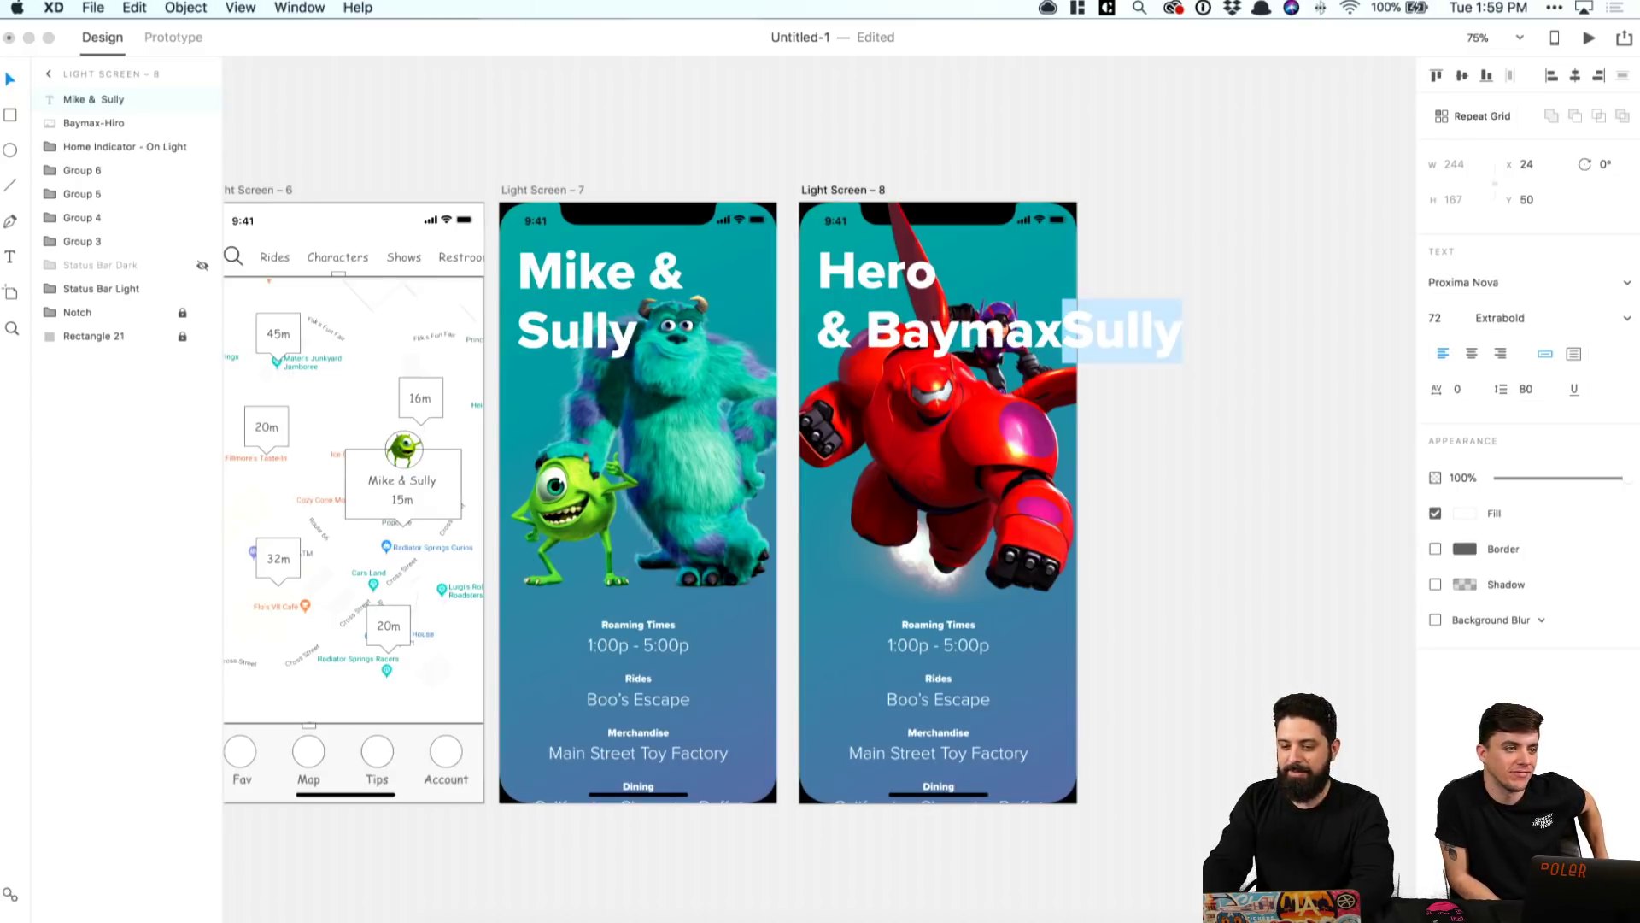
key("BackSpace")
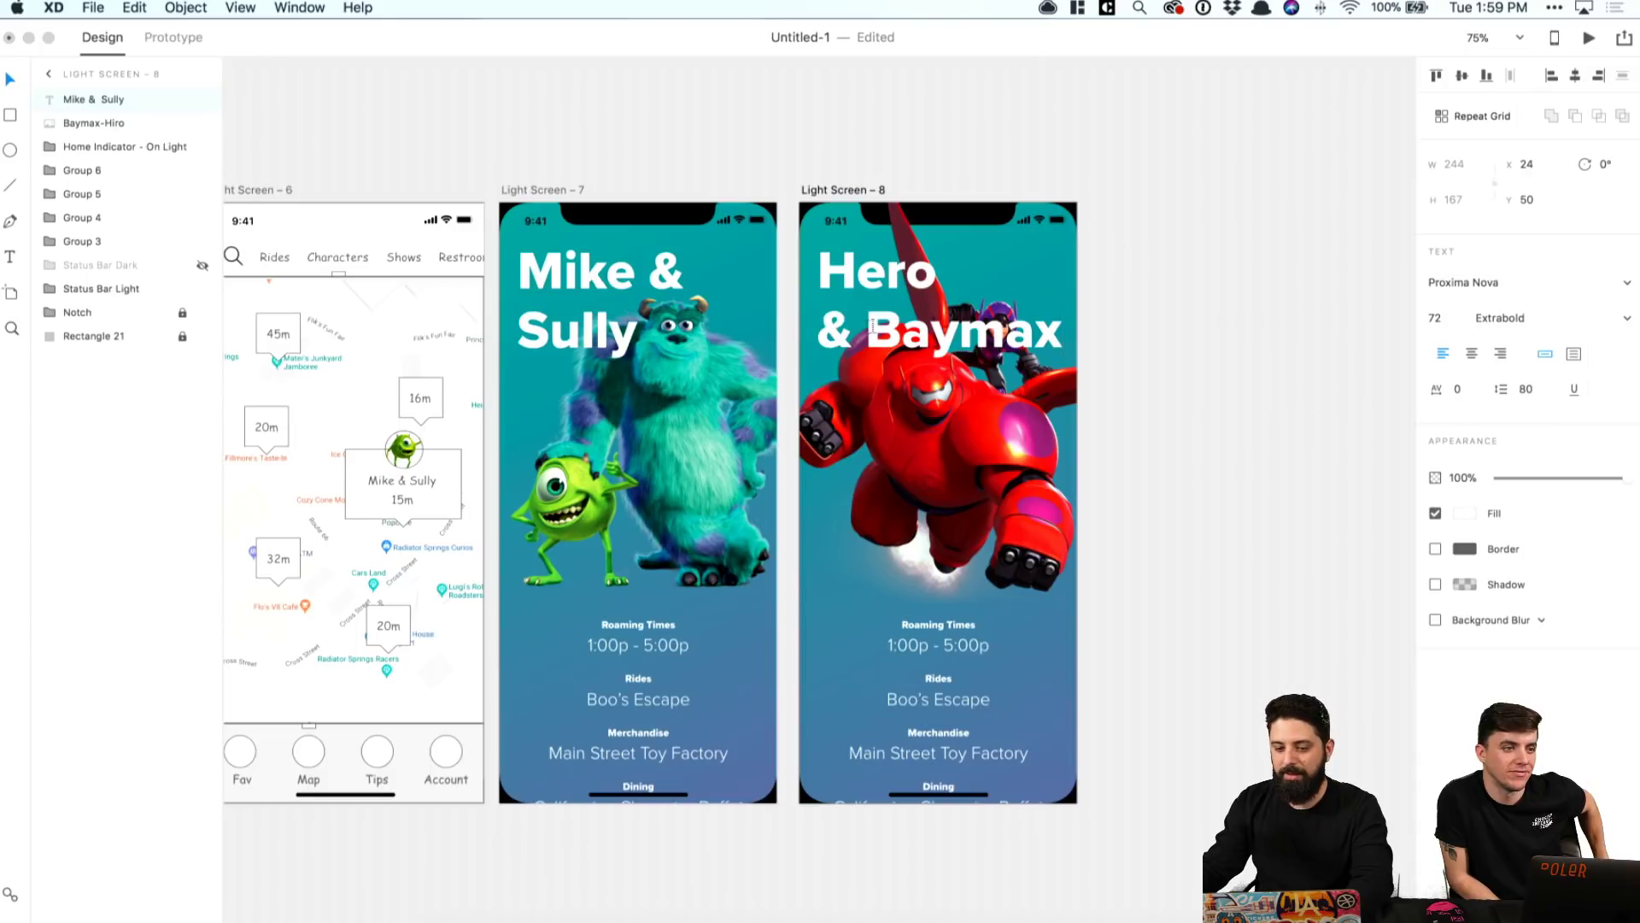
Step: Move the ampersand up to the title's first line, so it reads "Hero &" above "Baymax"
left_click(820, 322)
key("BackSpace")
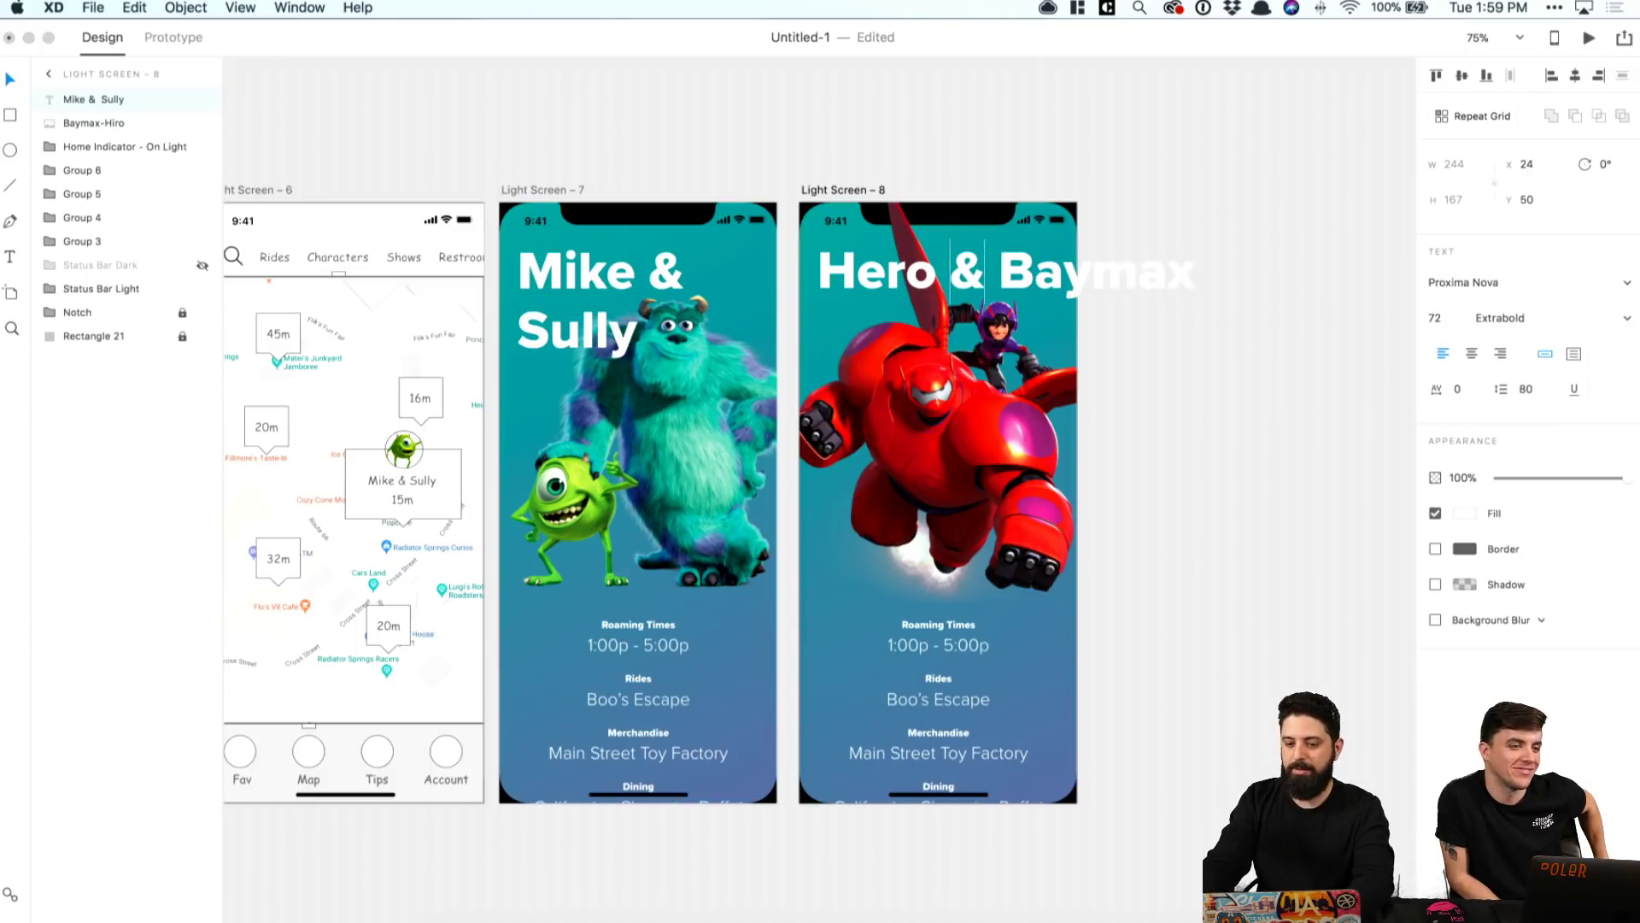
key("BackSpace")
key("Return")
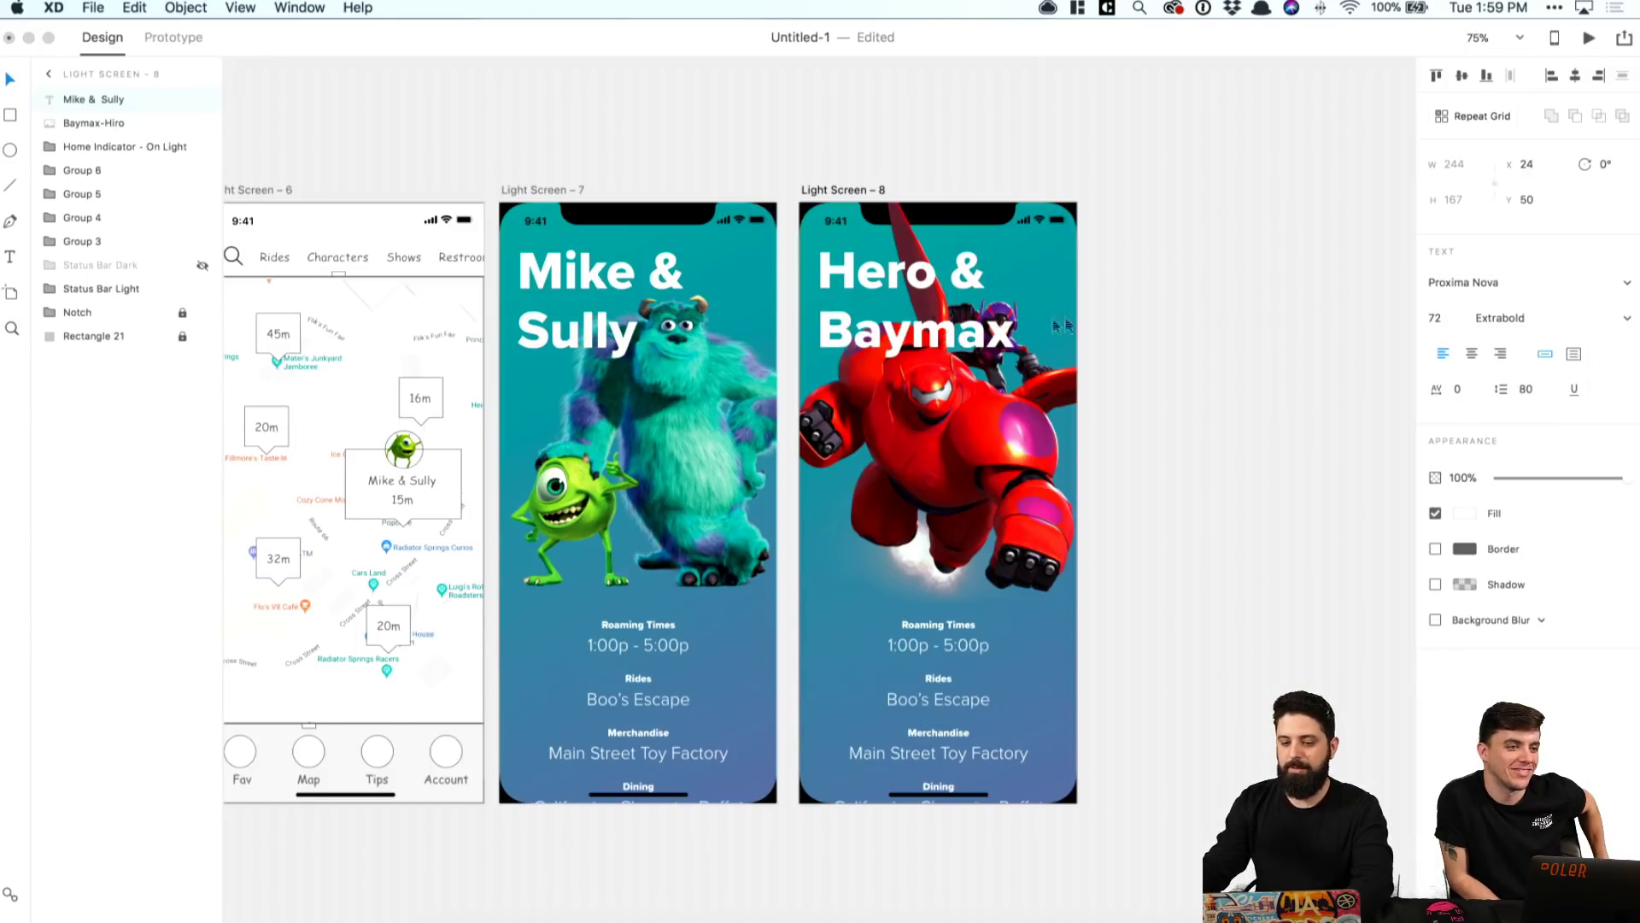
key("Escape")
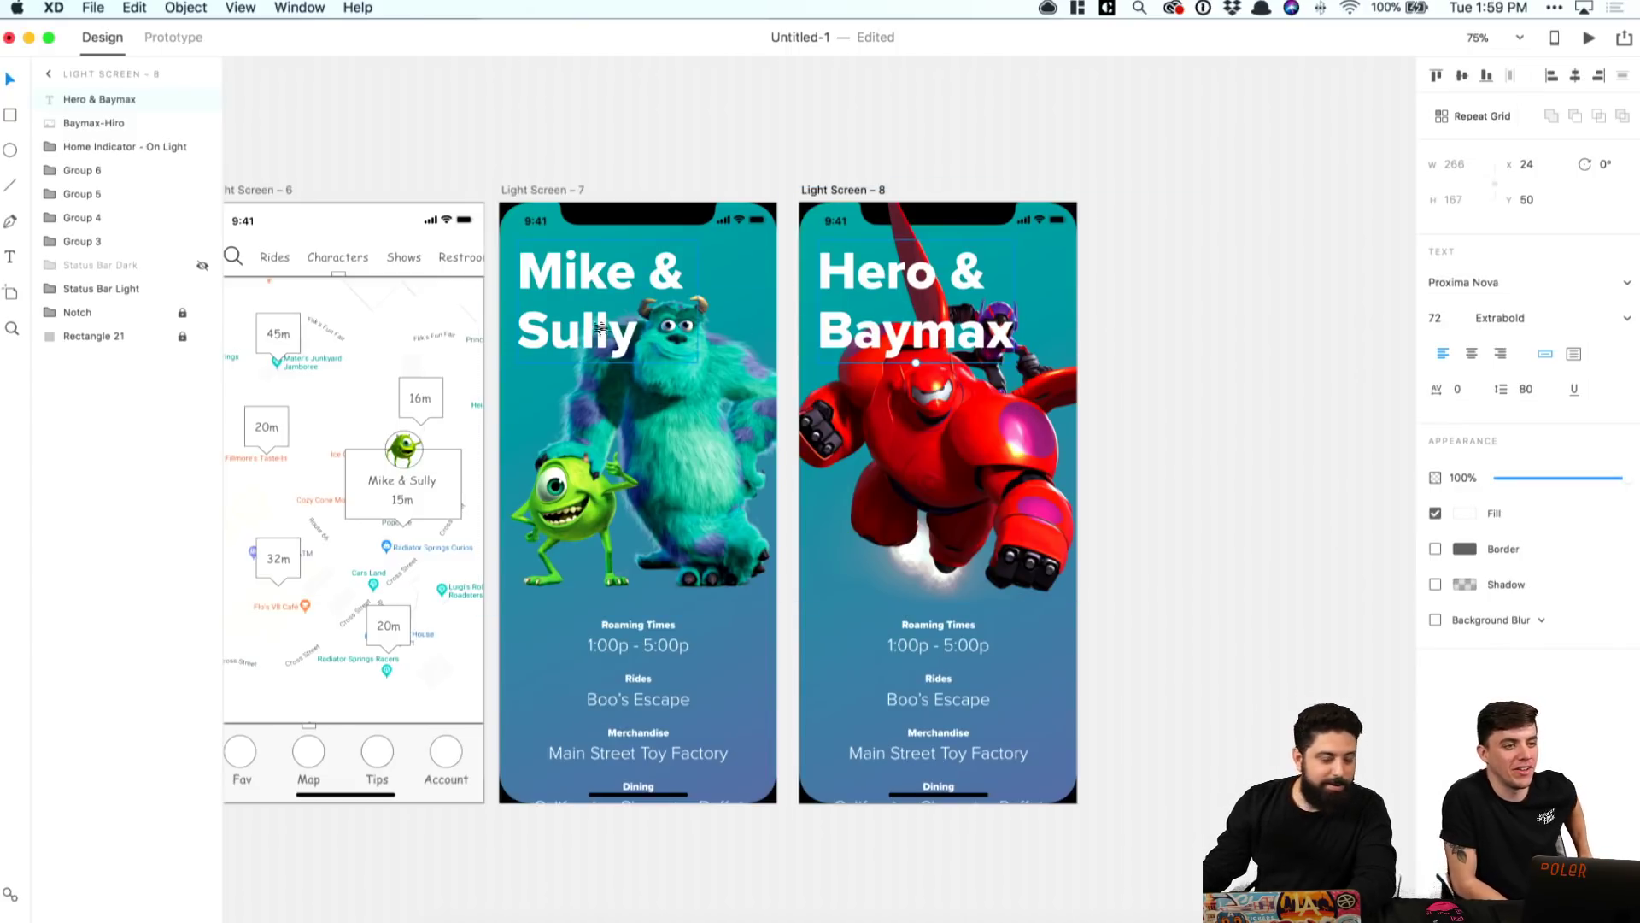
Step: Correct the Baymax screen's title spelling so it reads "Hiro & Baymax"
double_click(881, 275)
triple_click(881, 275)
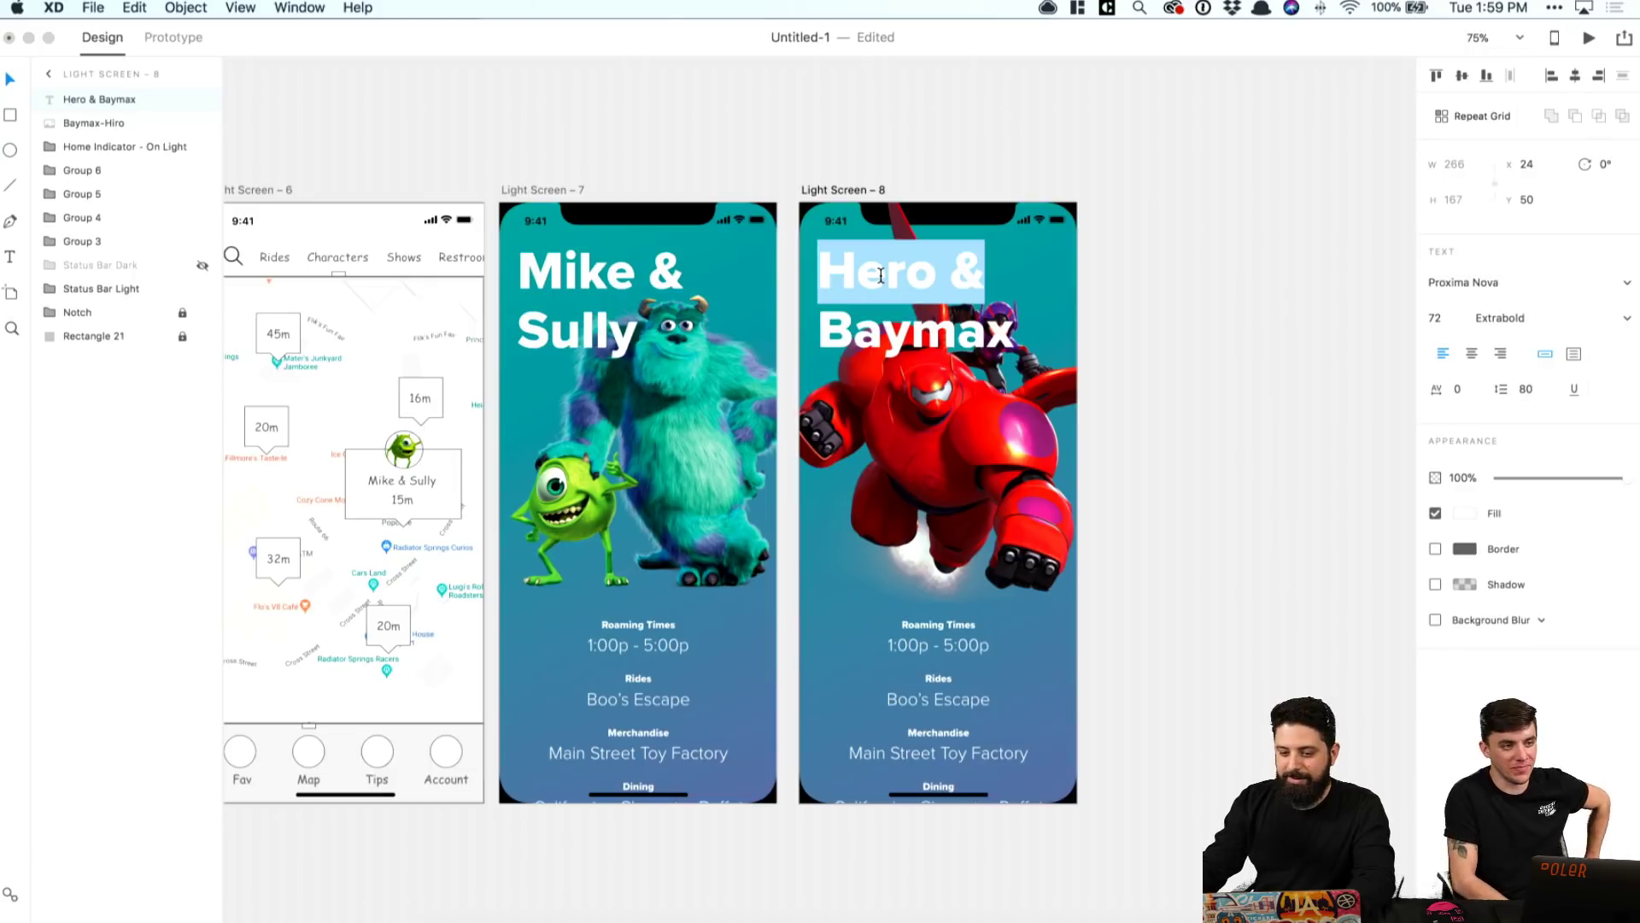
left_click(880, 275)
key("shift+Left")
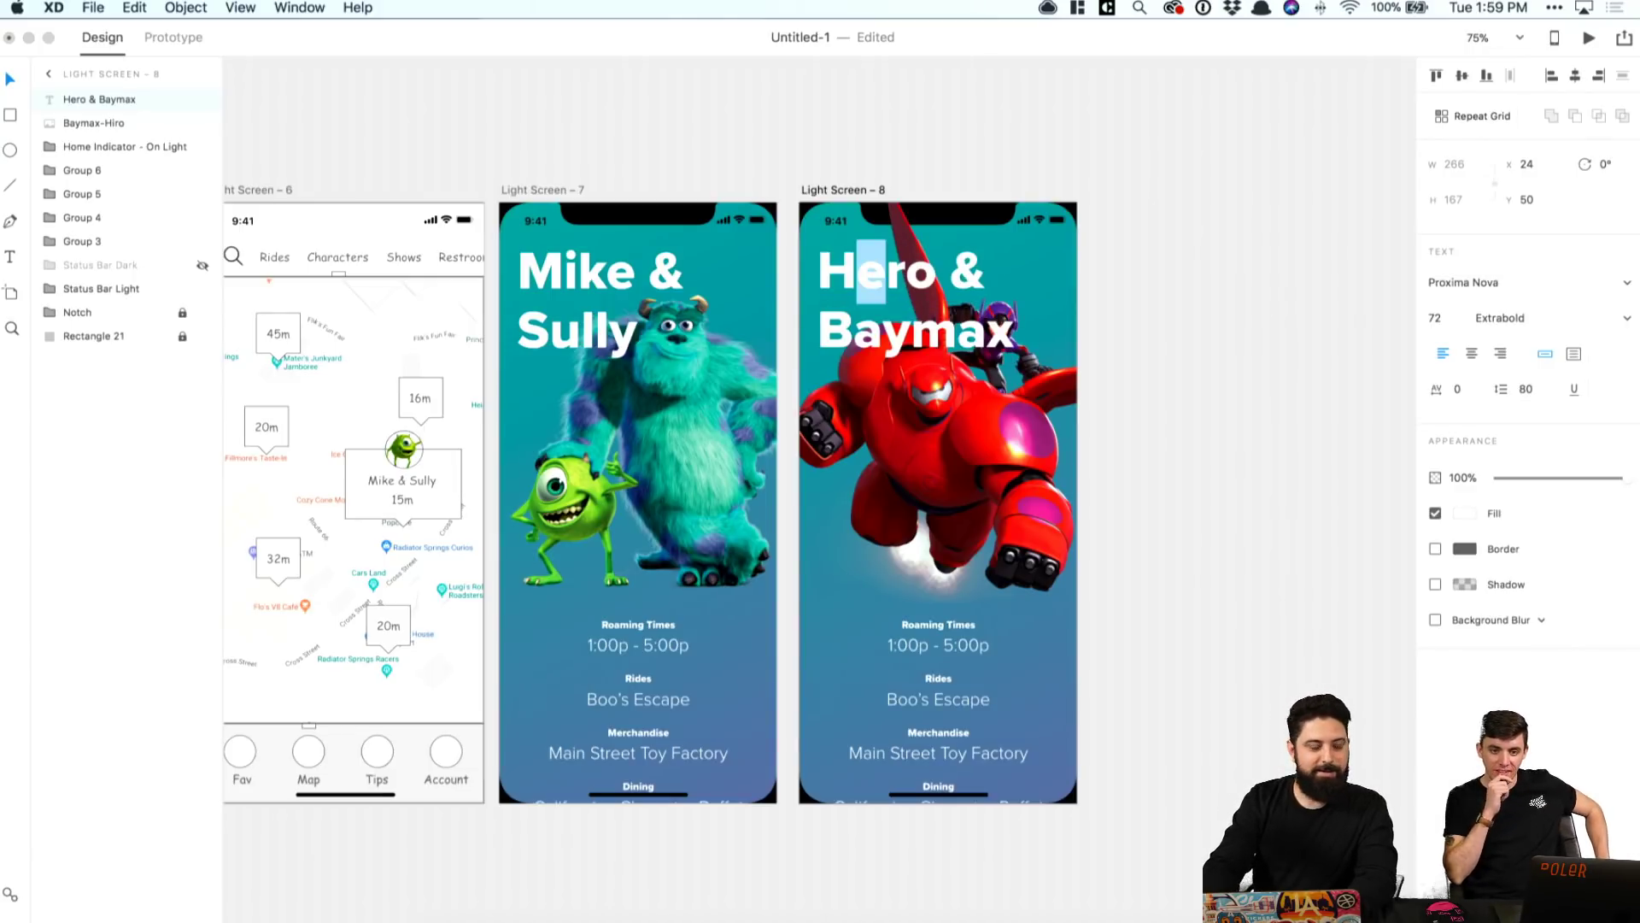
type("i")
key("Escape")
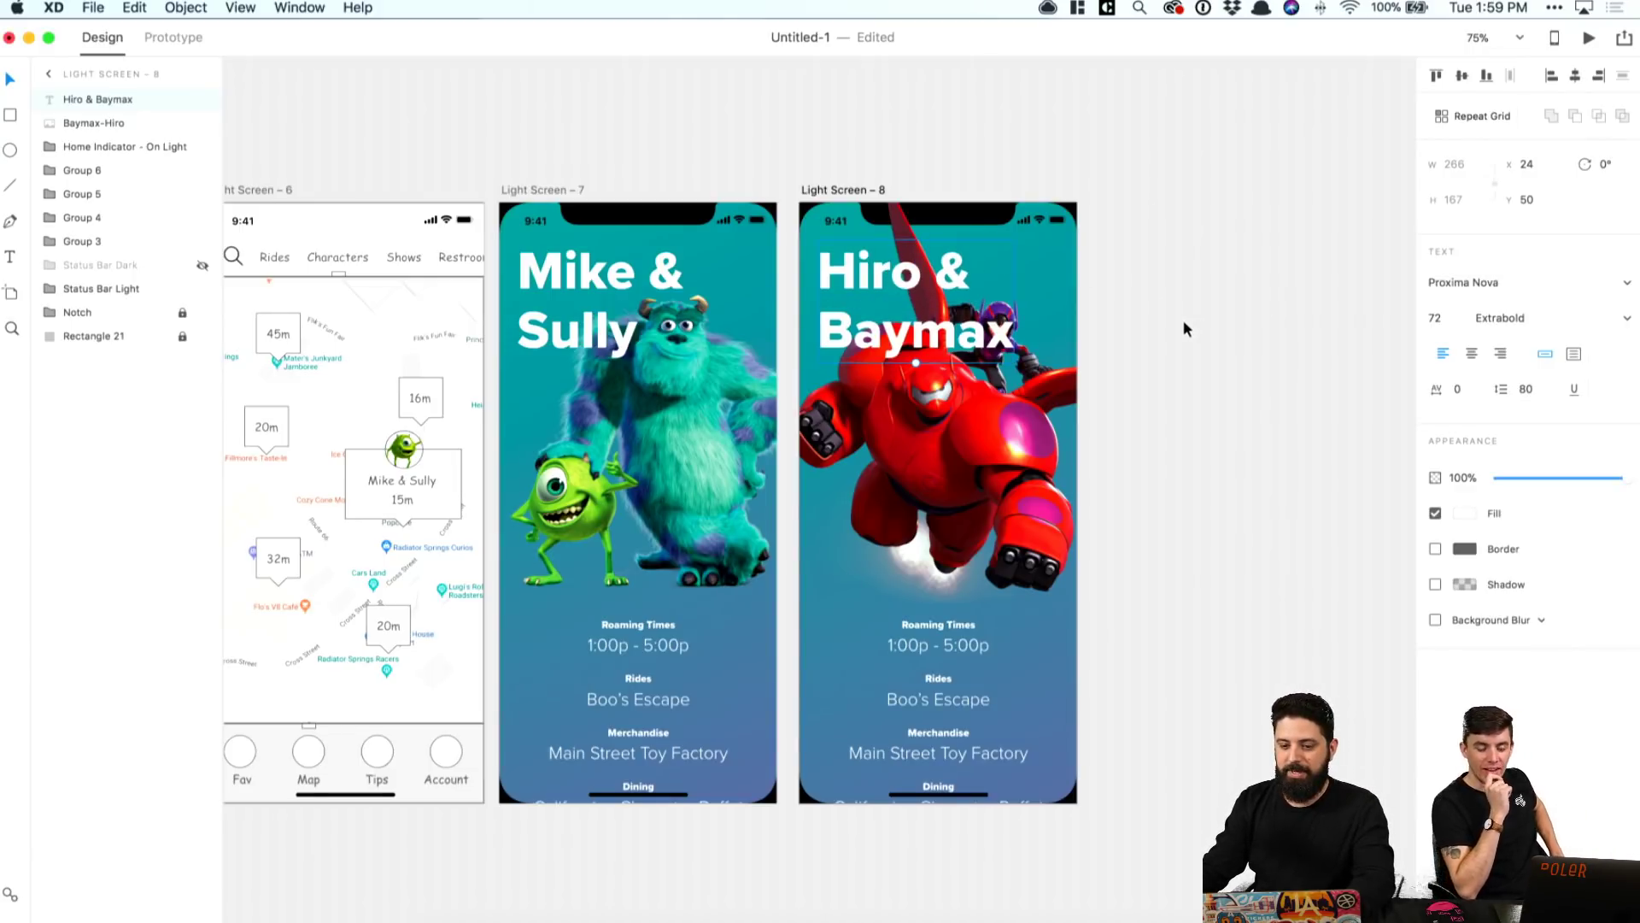
Step: Set both detail screen titles to font size 64 with line spacing 72
left_click(600, 291, "shift")
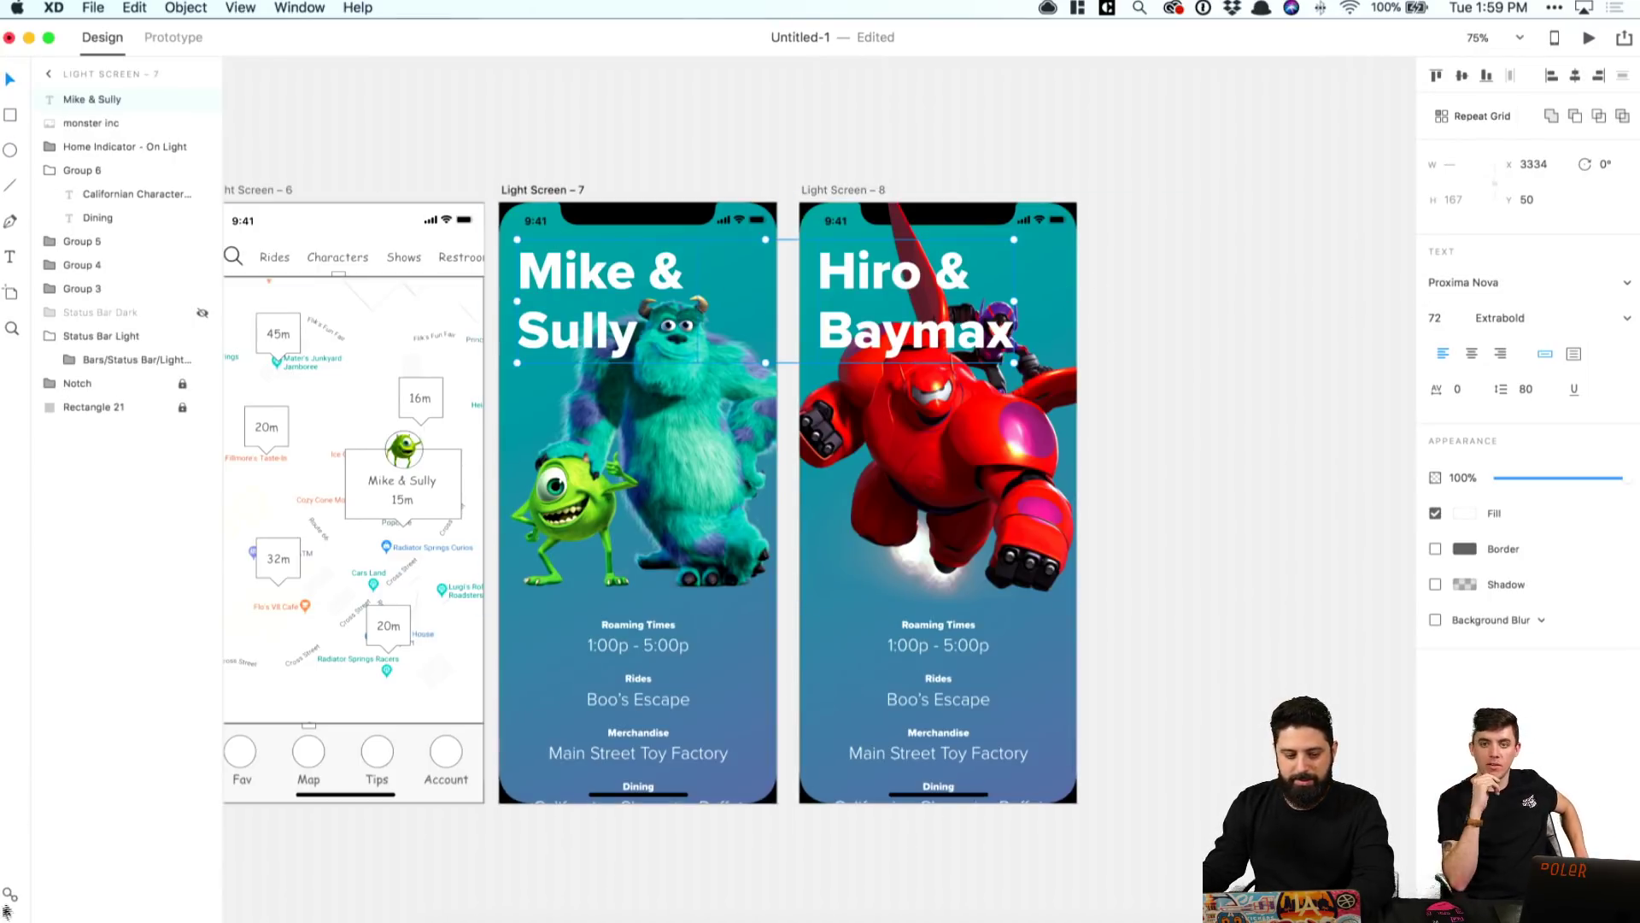
left_click(9, 897)
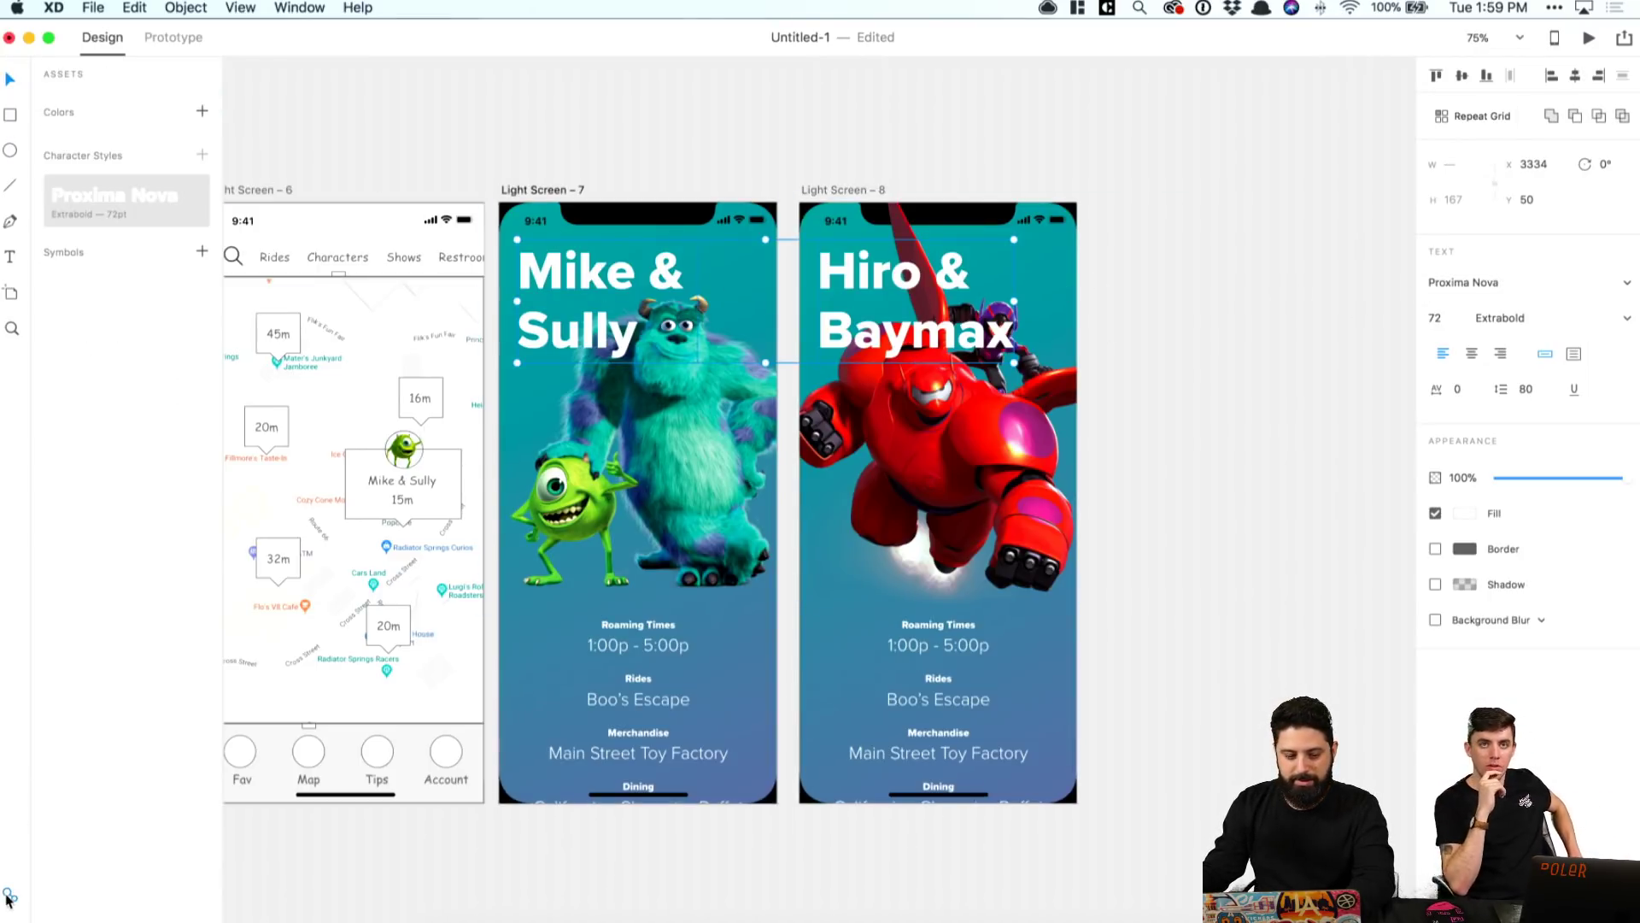
left_click(131, 205)
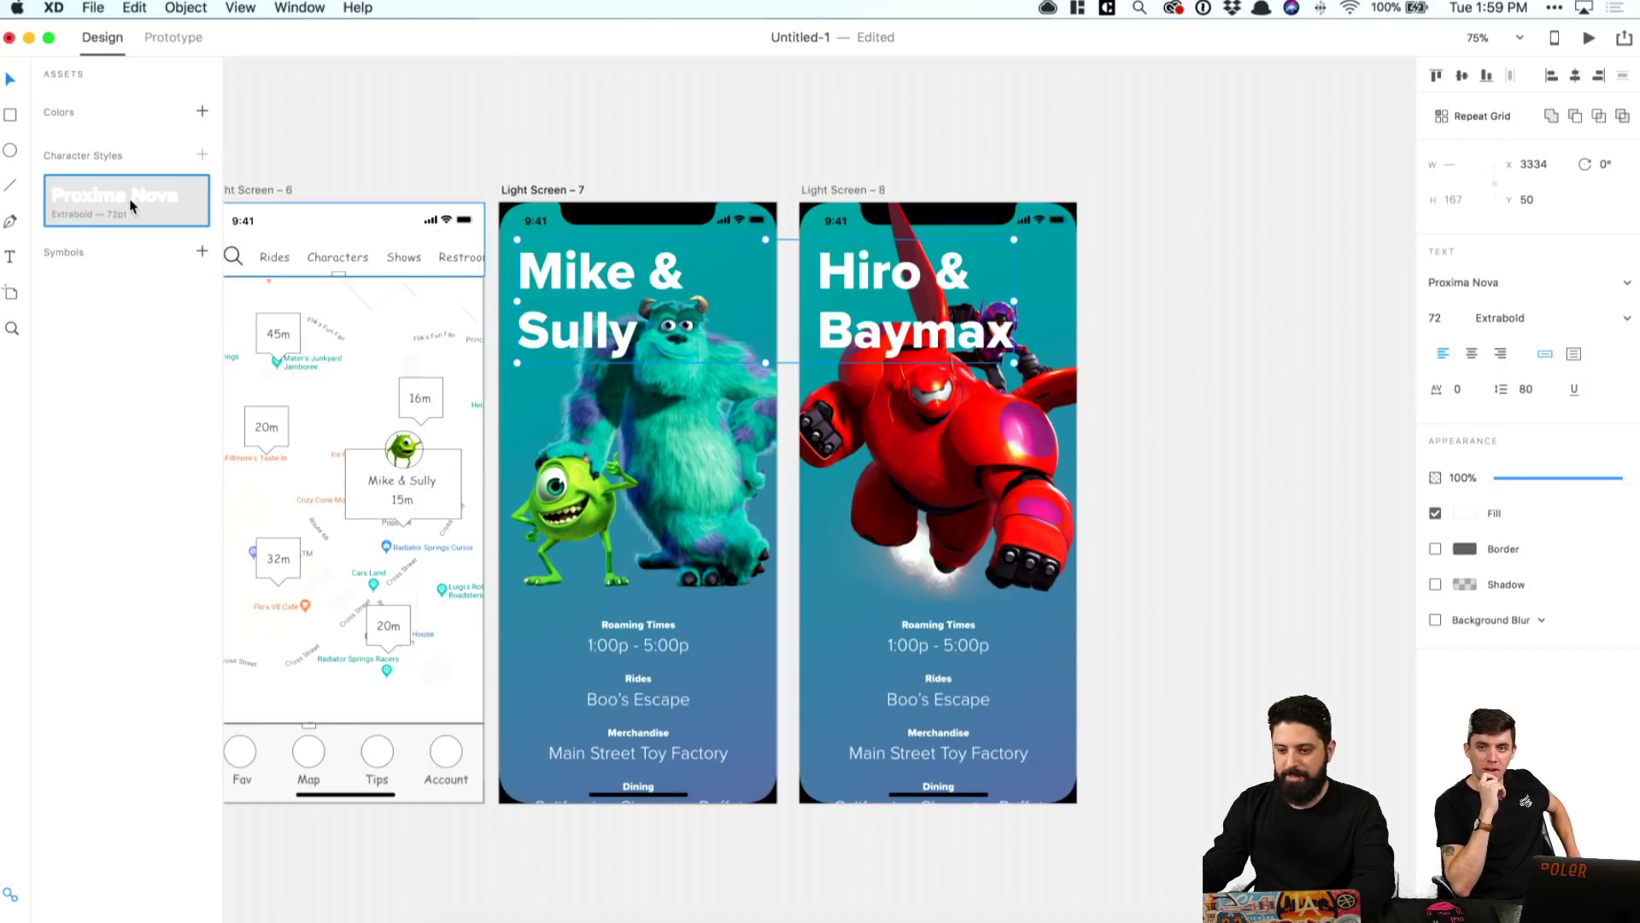
left_click(1441, 318)
type("64")
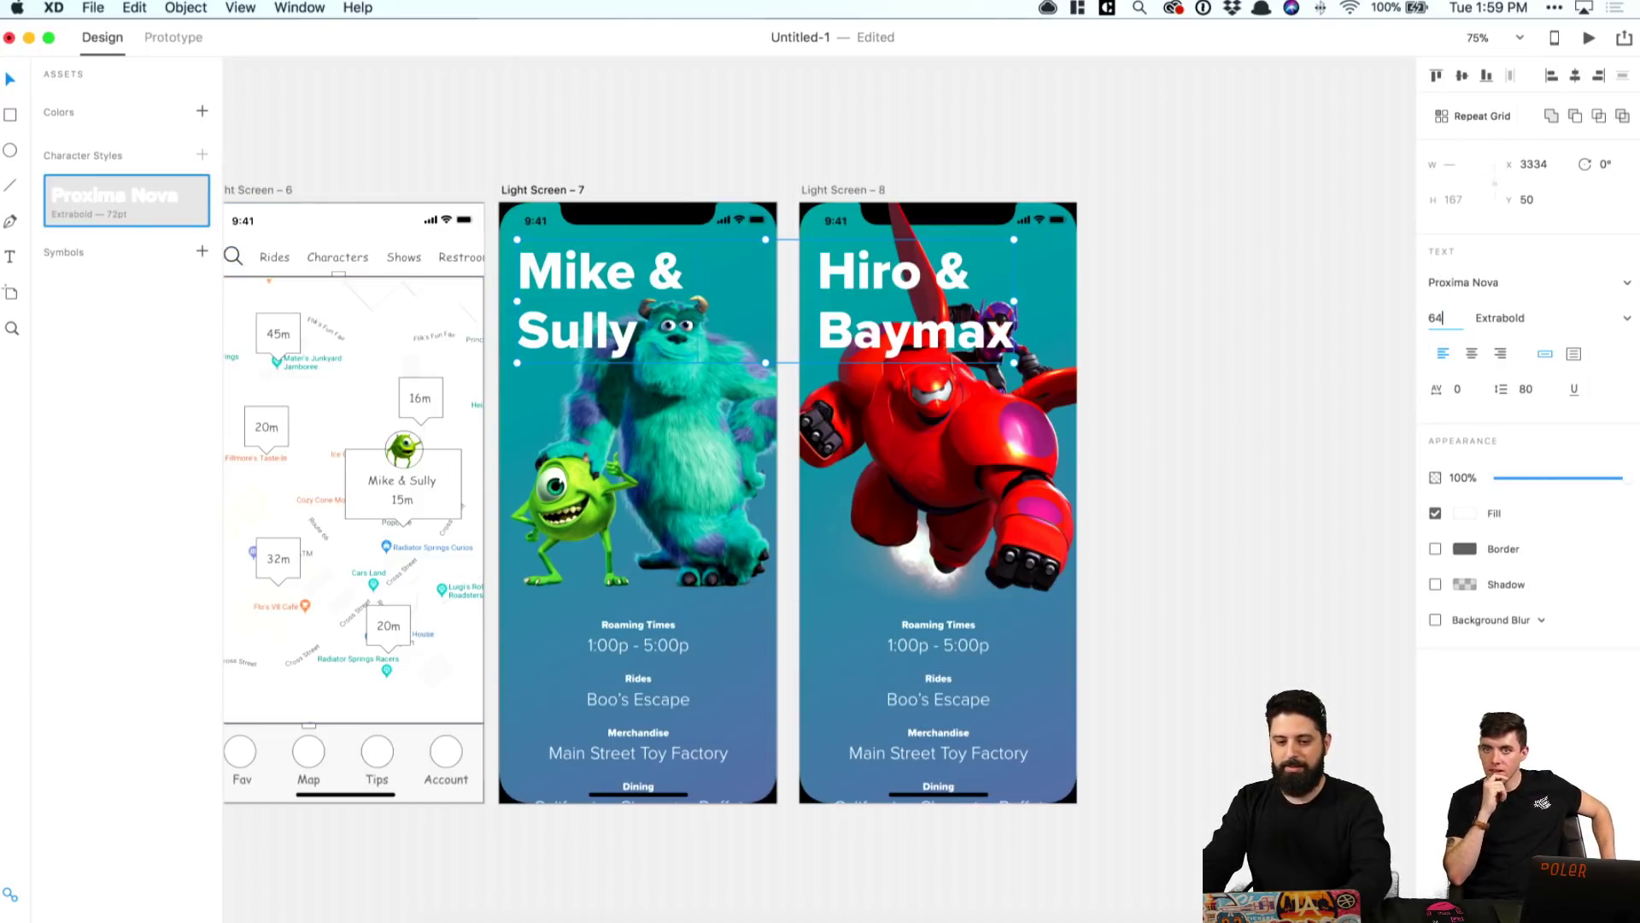
key("Return")
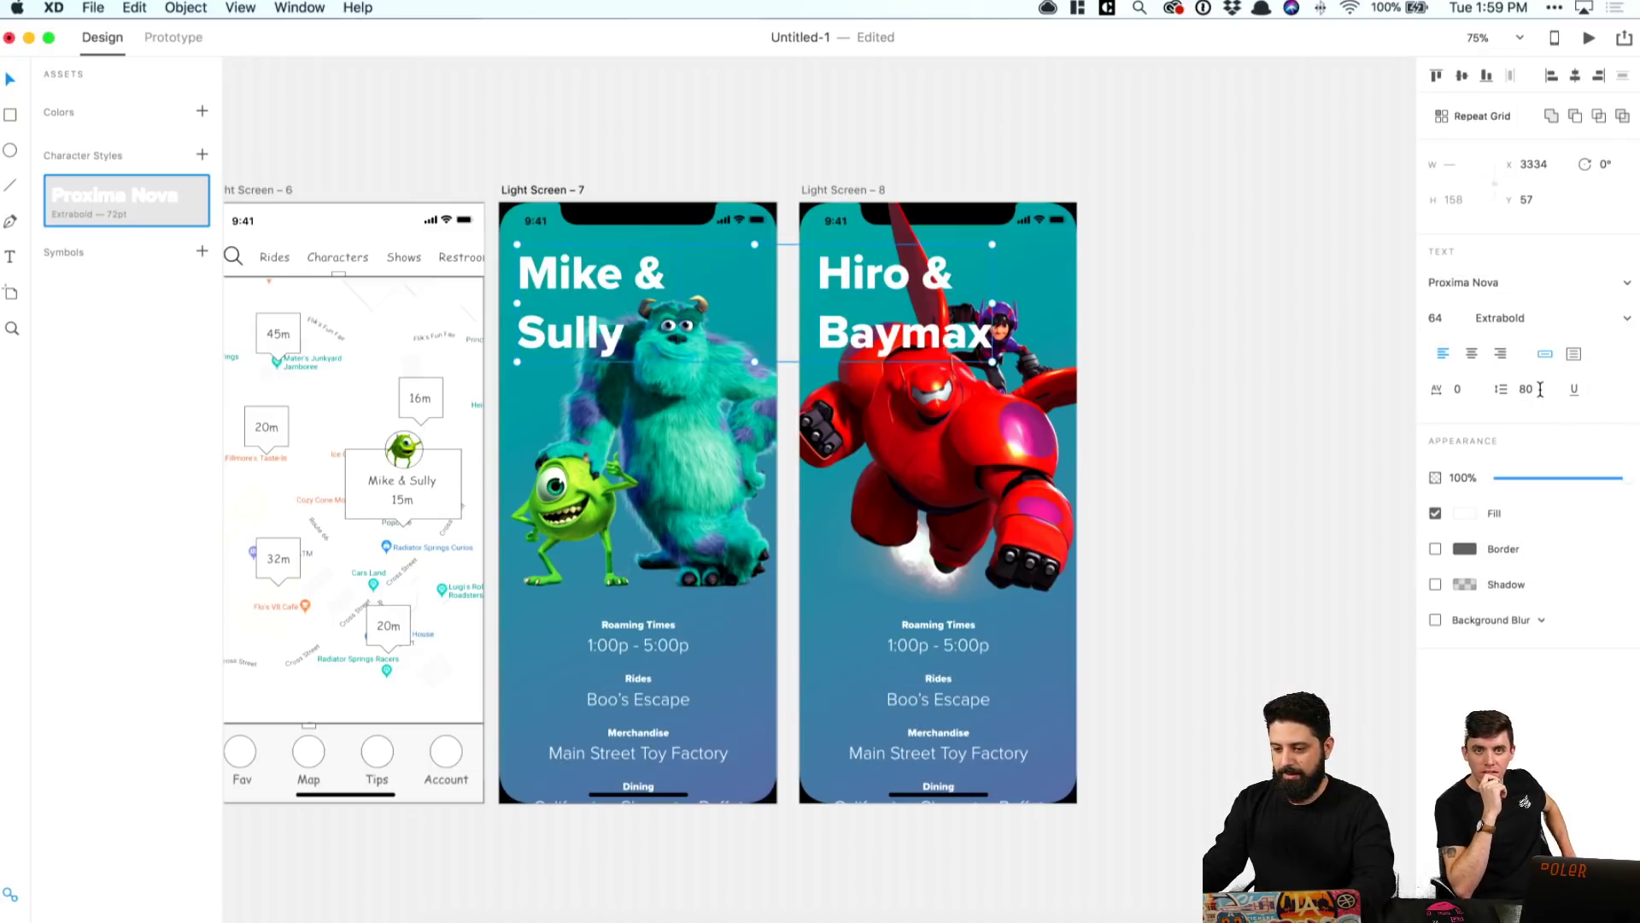
left_click(1540, 389)
type("72")
key("Return")
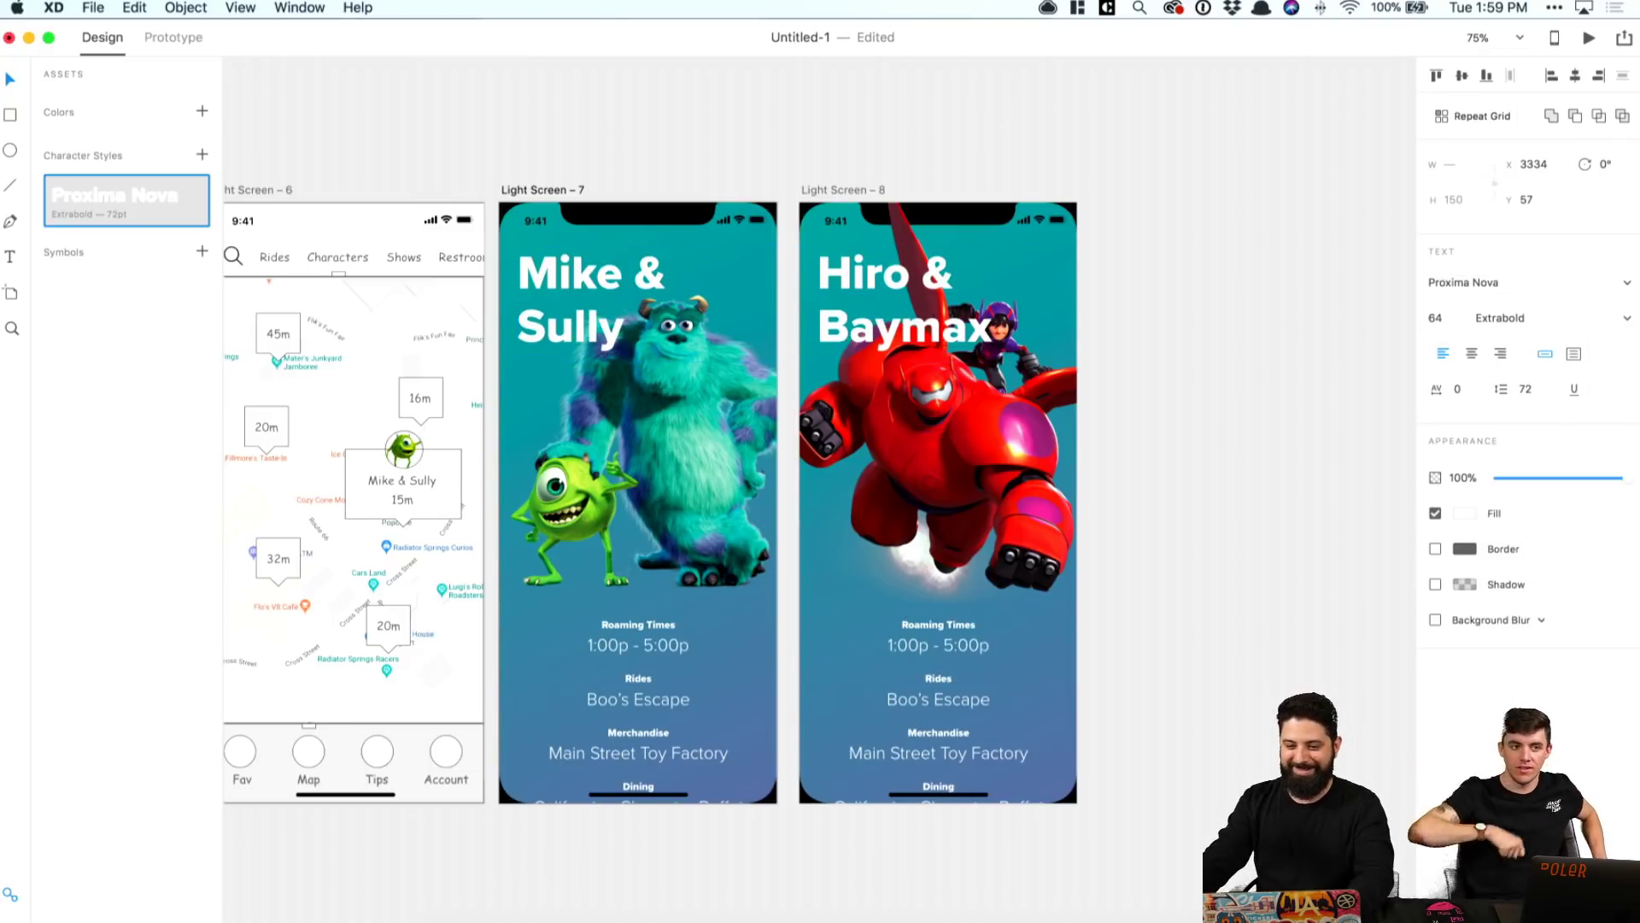
Step: Move the Baymax-Hiro image horizontally to X -10, keeping its size at 582 × 562
left_click(994, 423)
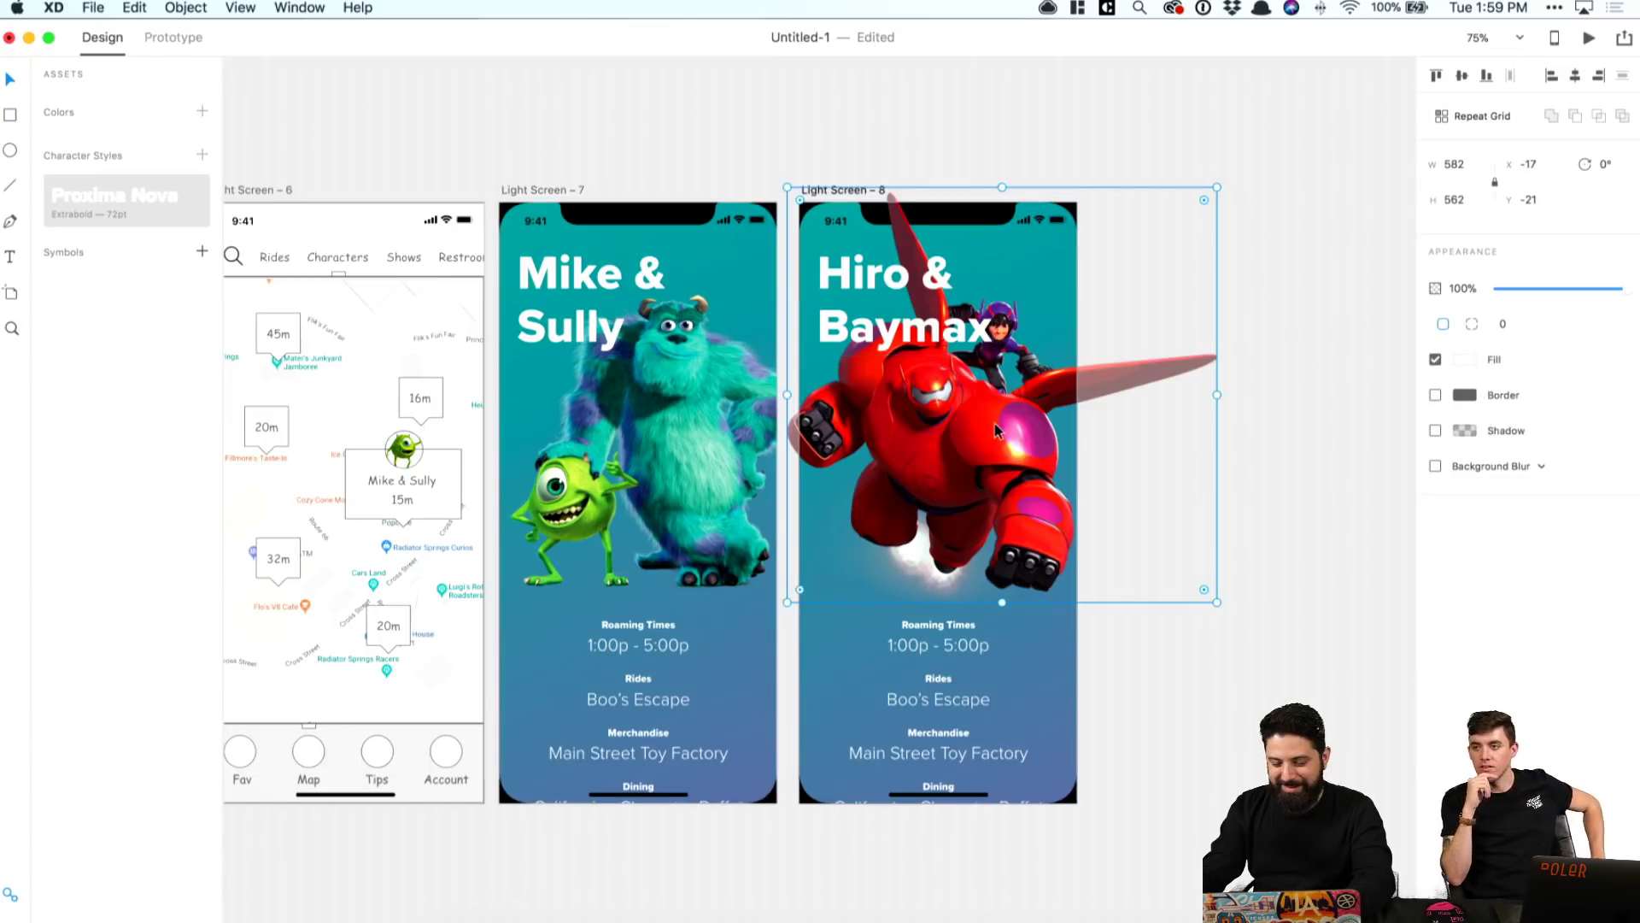
left_click_drag(994, 423, 1017, 424)
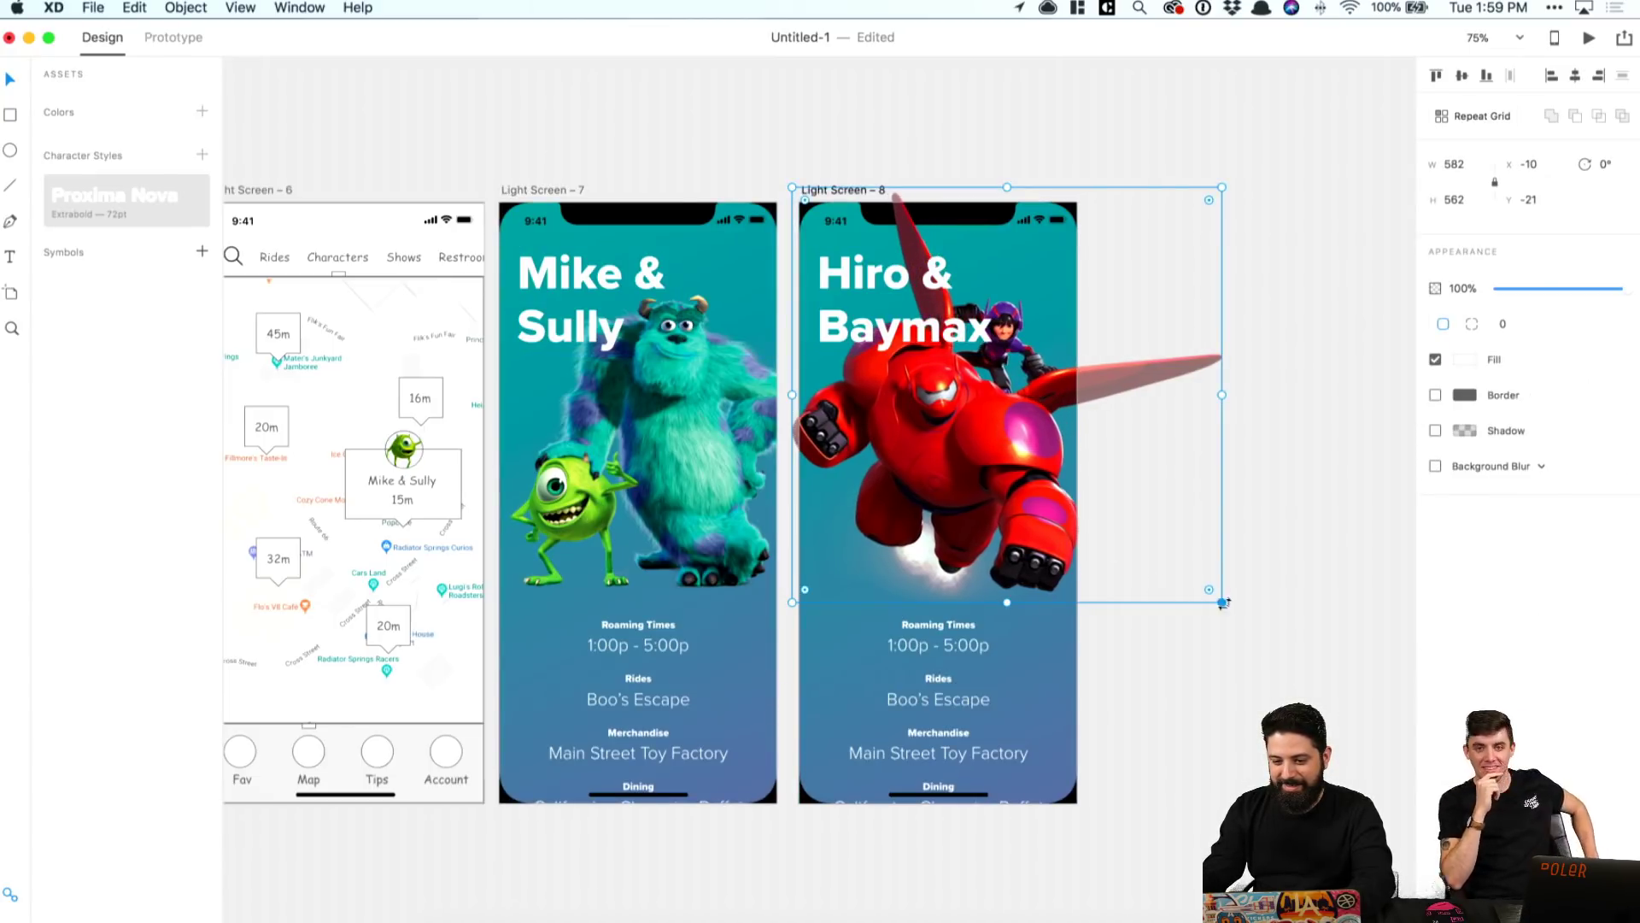
mouse_move(1222, 602)
left_mouse_down()
mouse_move(1247, 628)
mouse_move(1194, 597)
left_mouse_up()
key("ctrl+z")
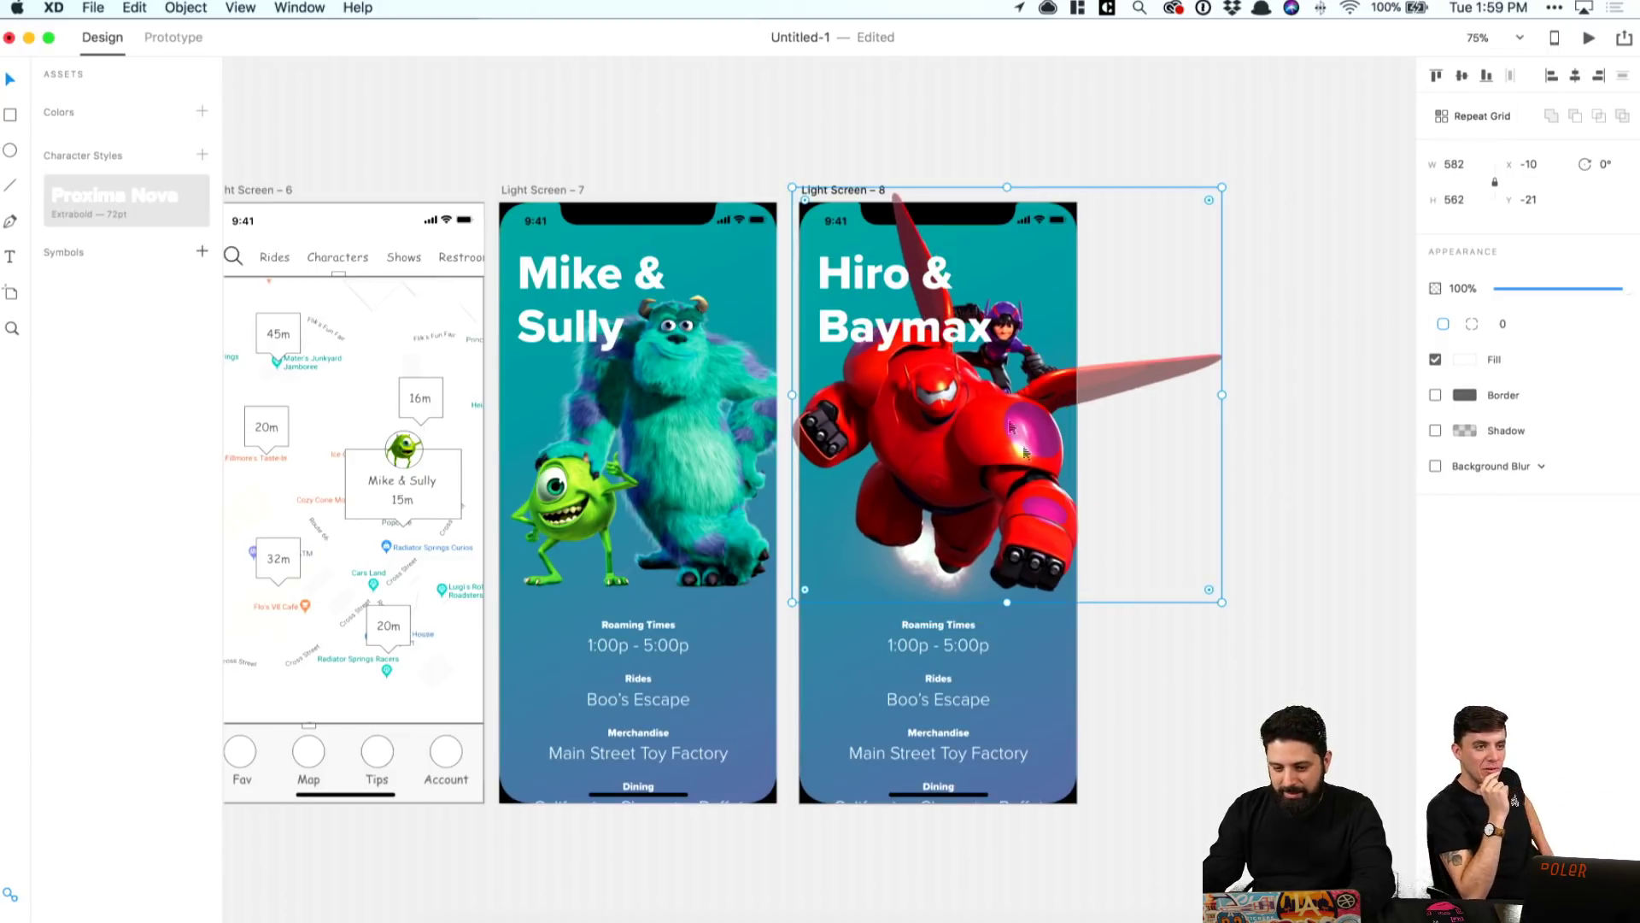
Step: Set the "Mike & Sully" and "Hiro & Baymax" titles to font size 56 with line spacing 60
left_click(946, 335)
left_click(583, 323, "shift")
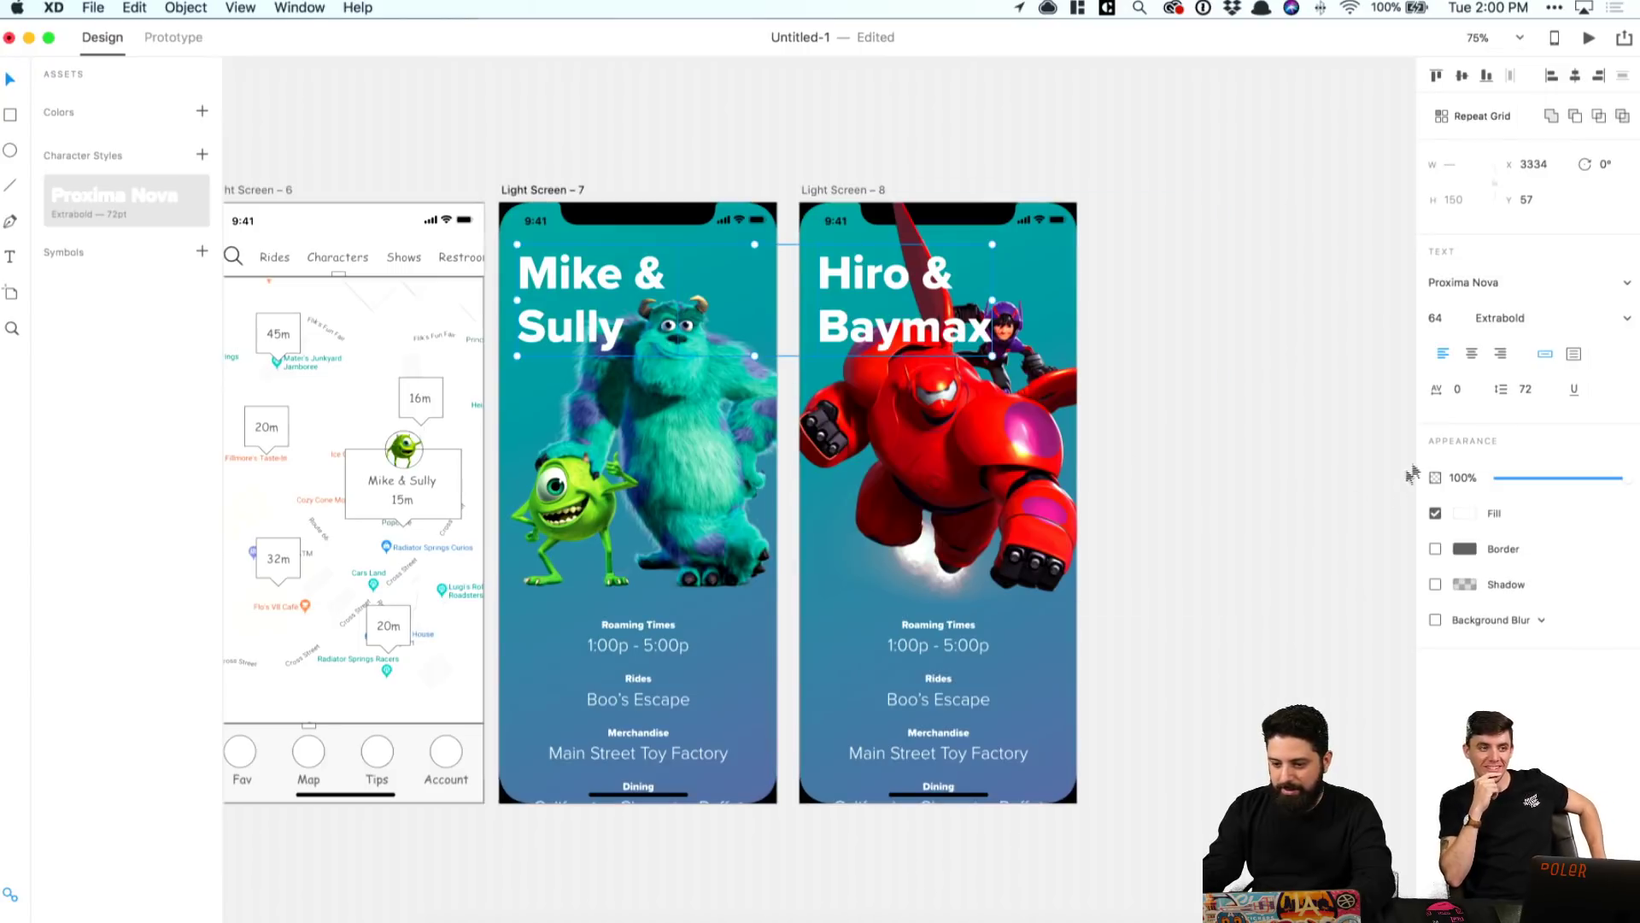
left_click(1449, 321)
type("56")
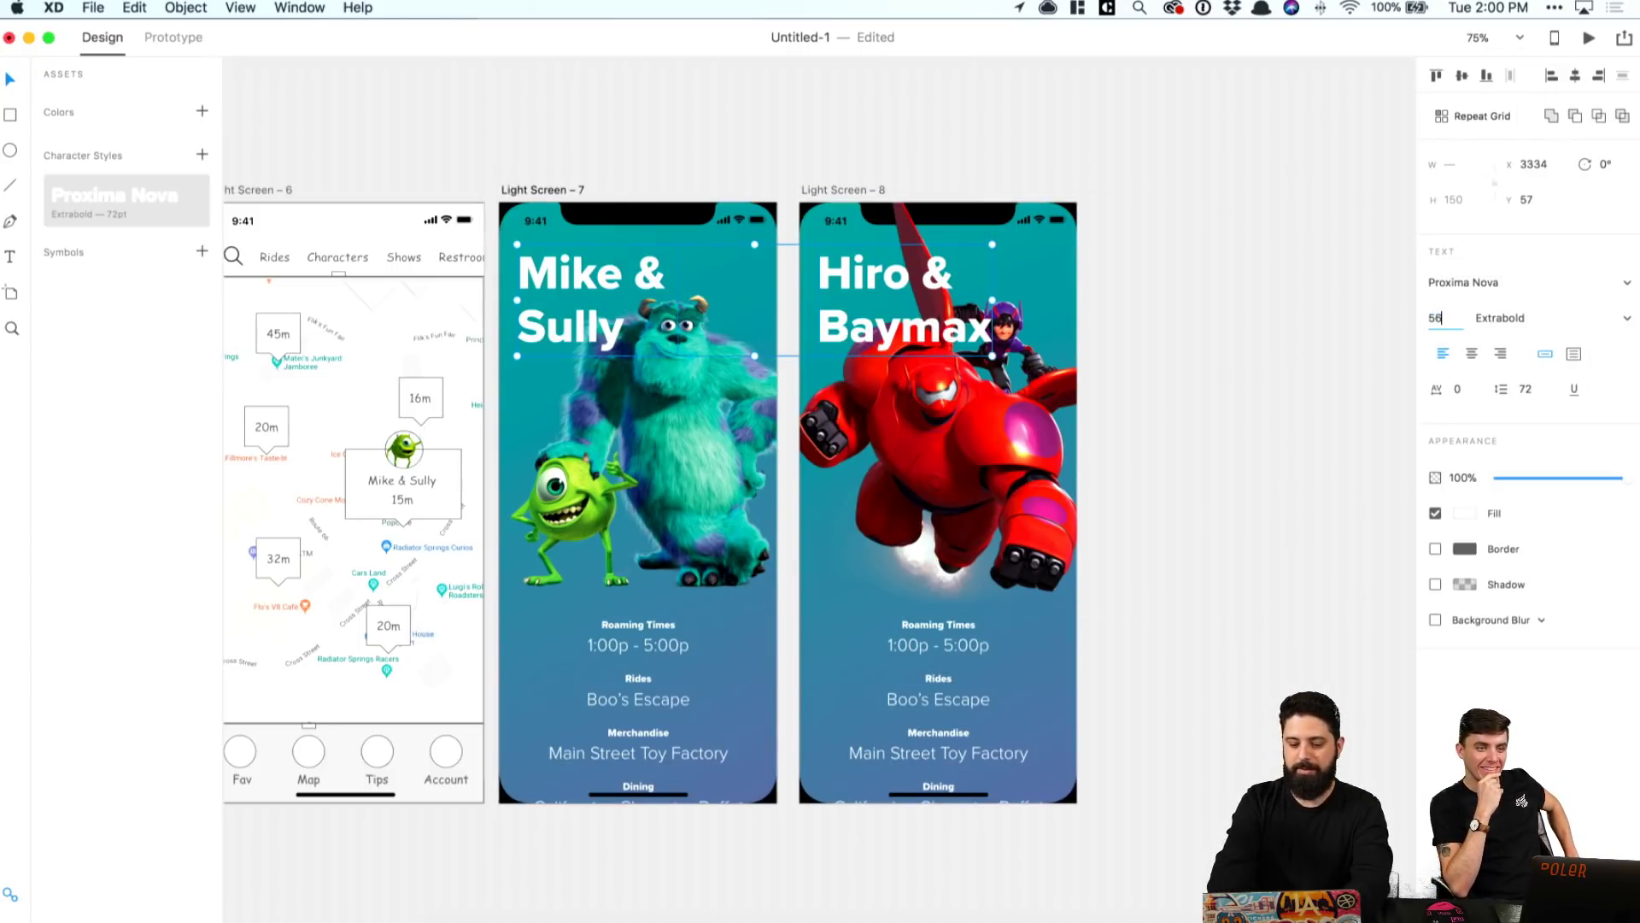
key("Return")
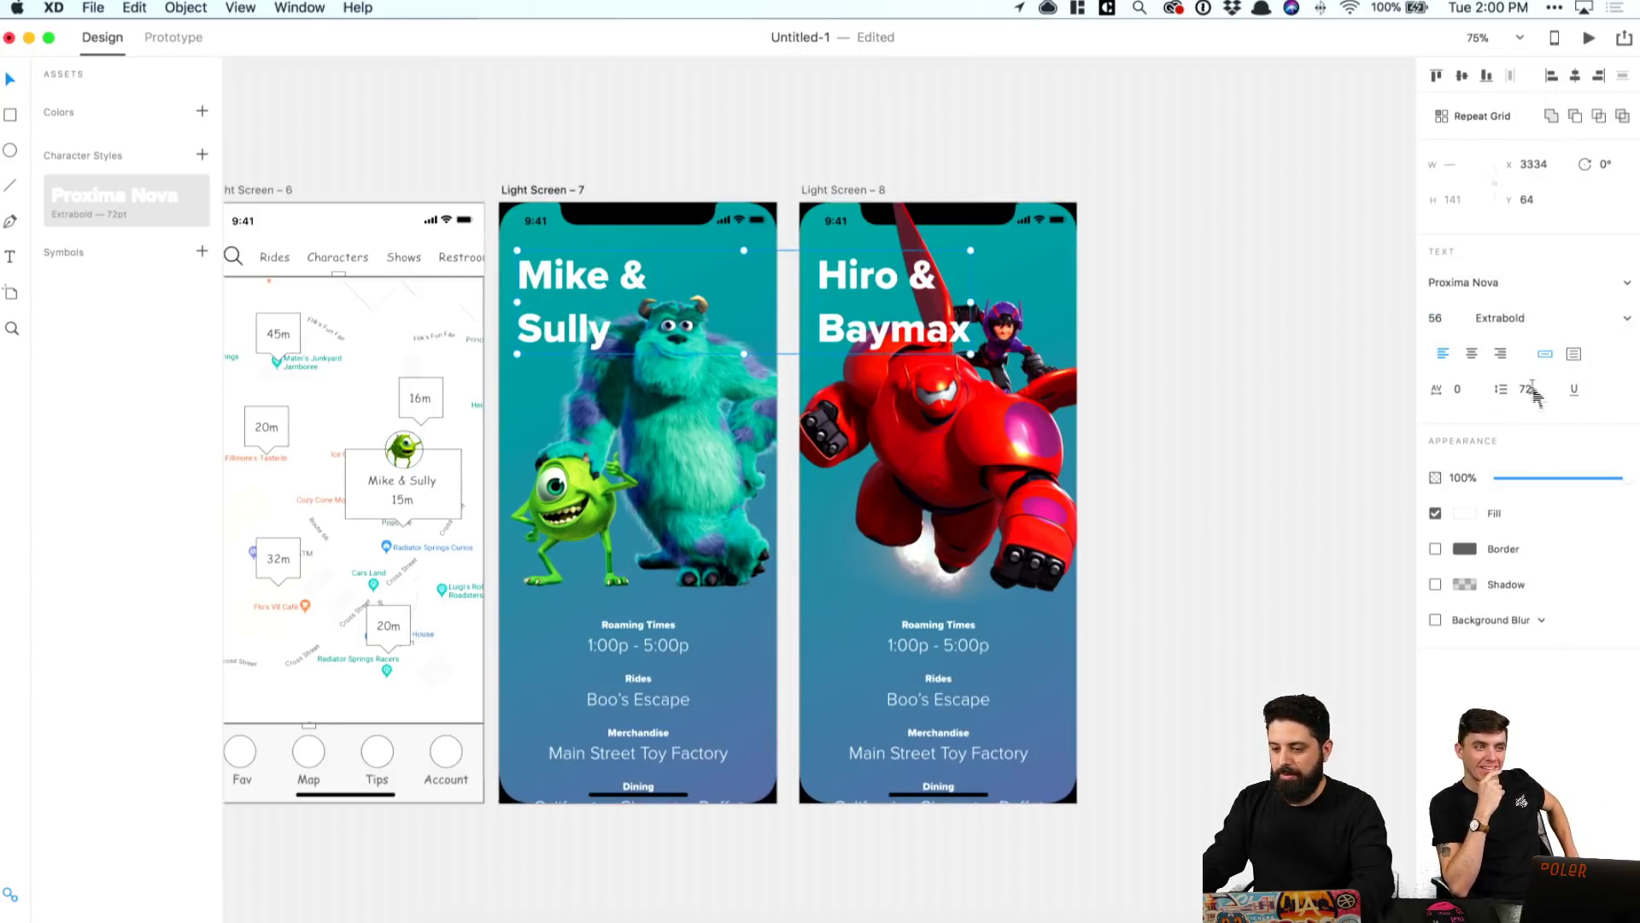
left_click(1529, 389)
key("Return")
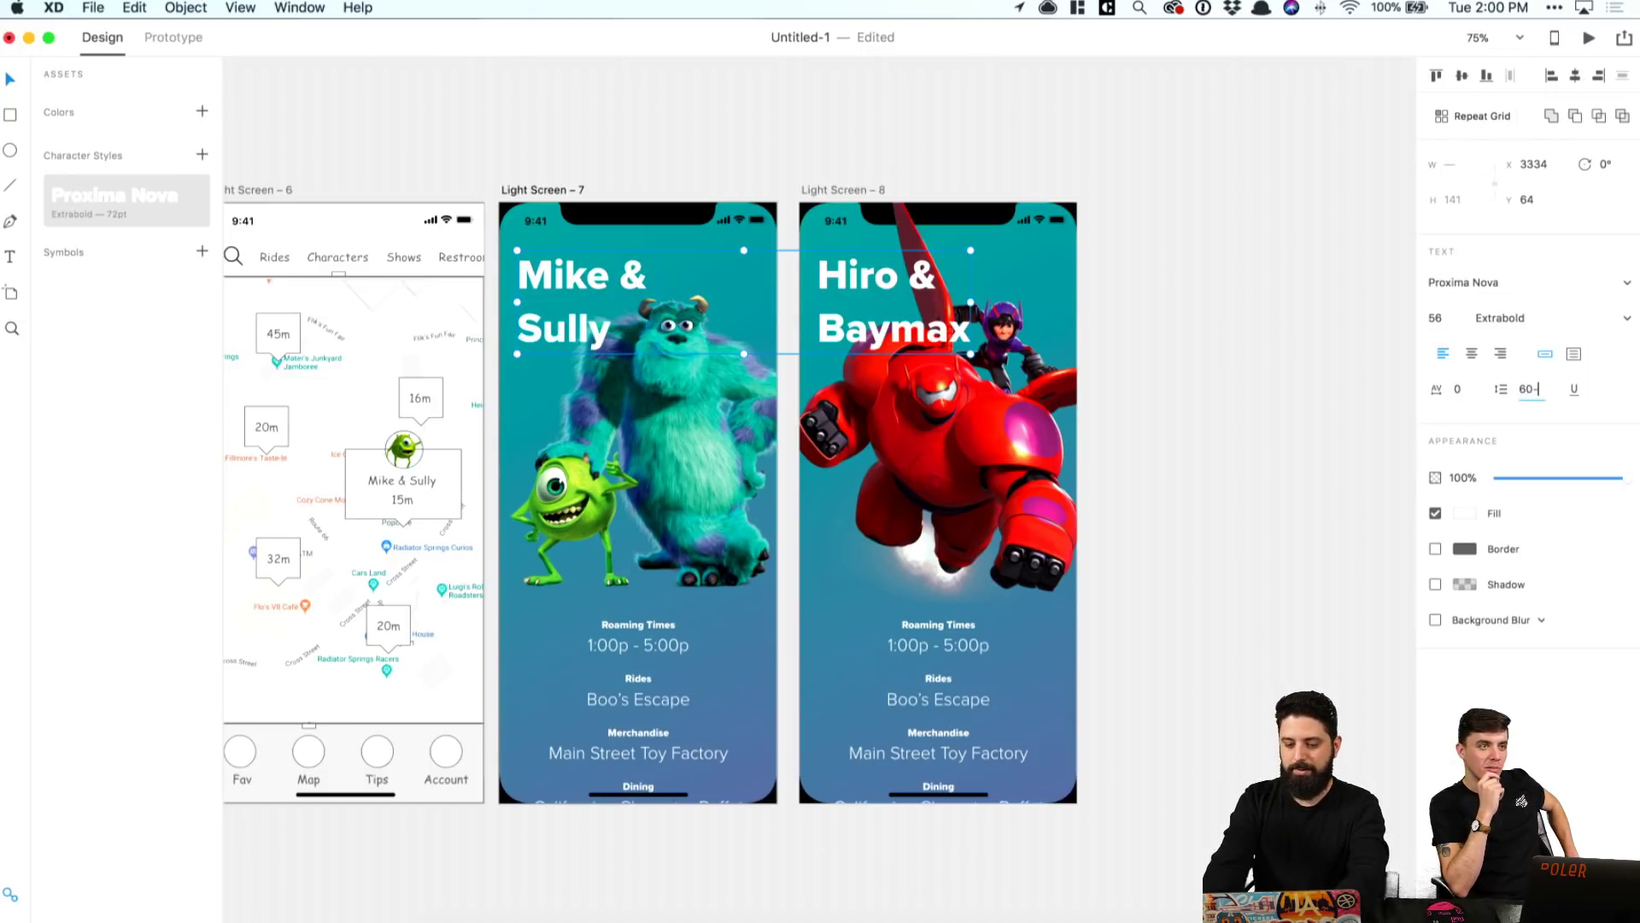
left_click(1527, 389)
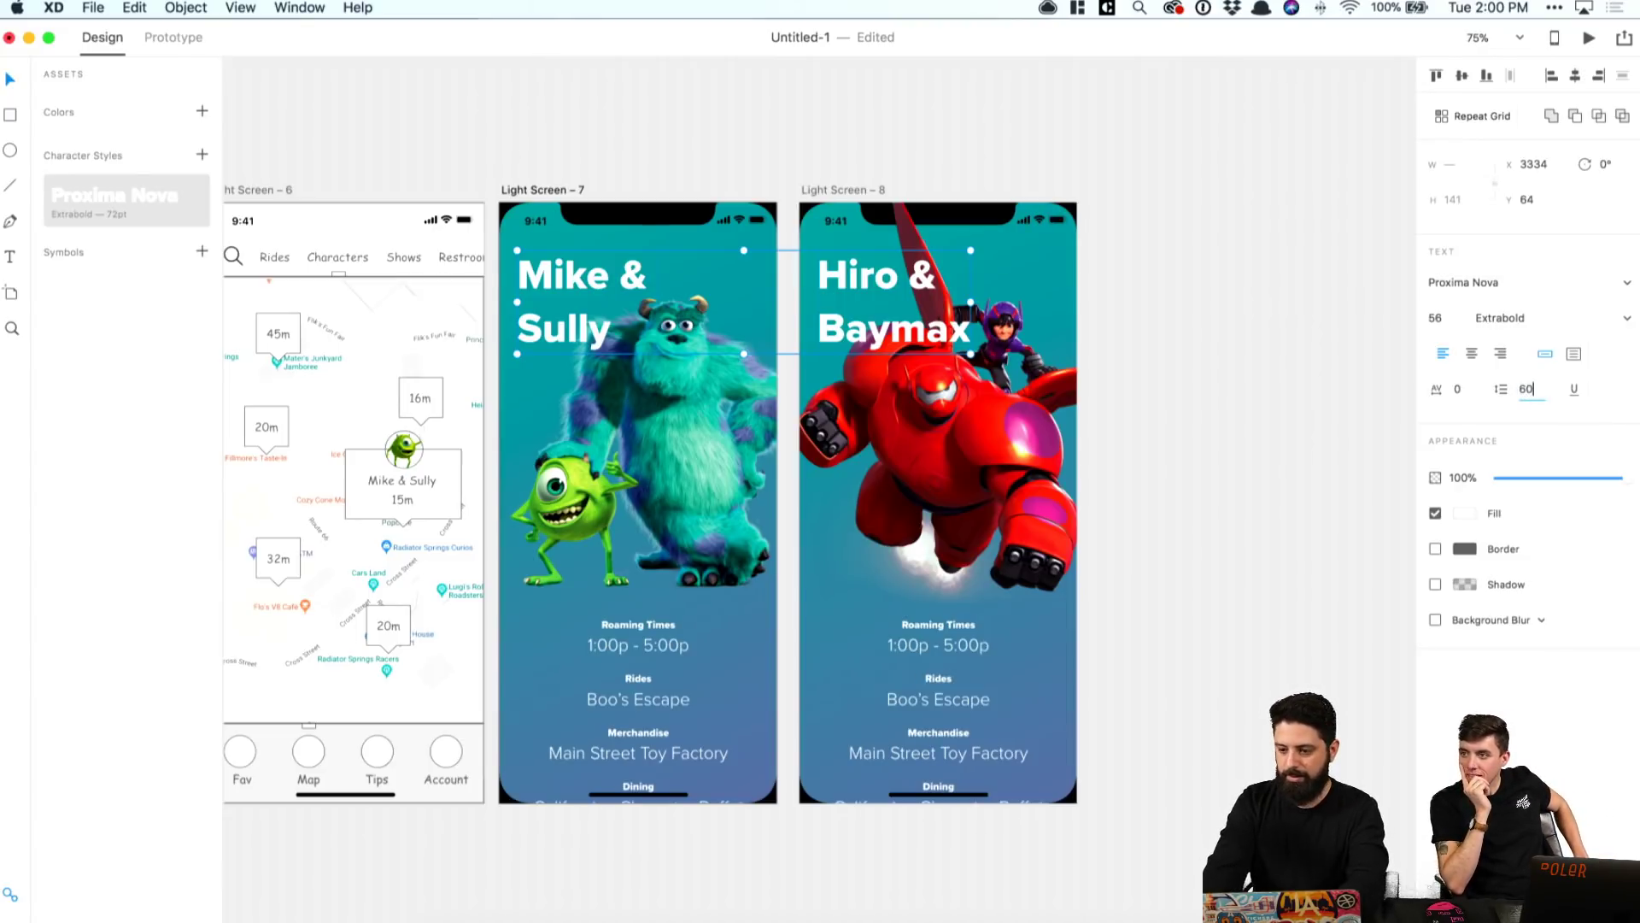
key("Return")
left_click(1258, 295)
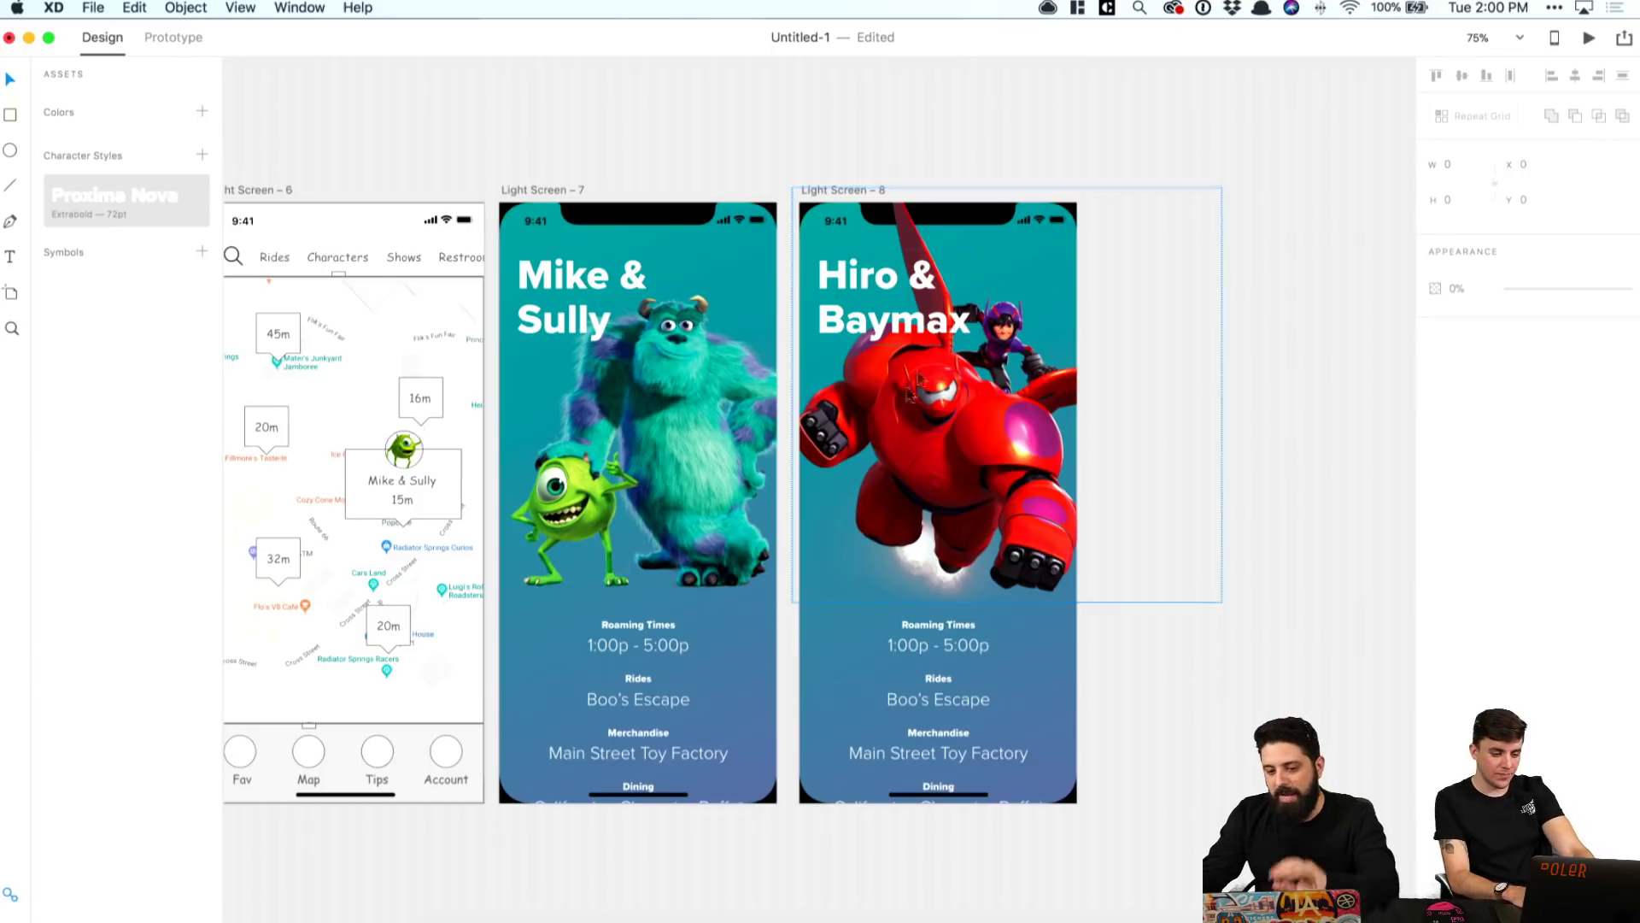
Step: Unlock the Hiro & Baymax artboard's background rectangle and set its gradient's upper colour to a red sampled from Baymax's armour
left_click(816, 640)
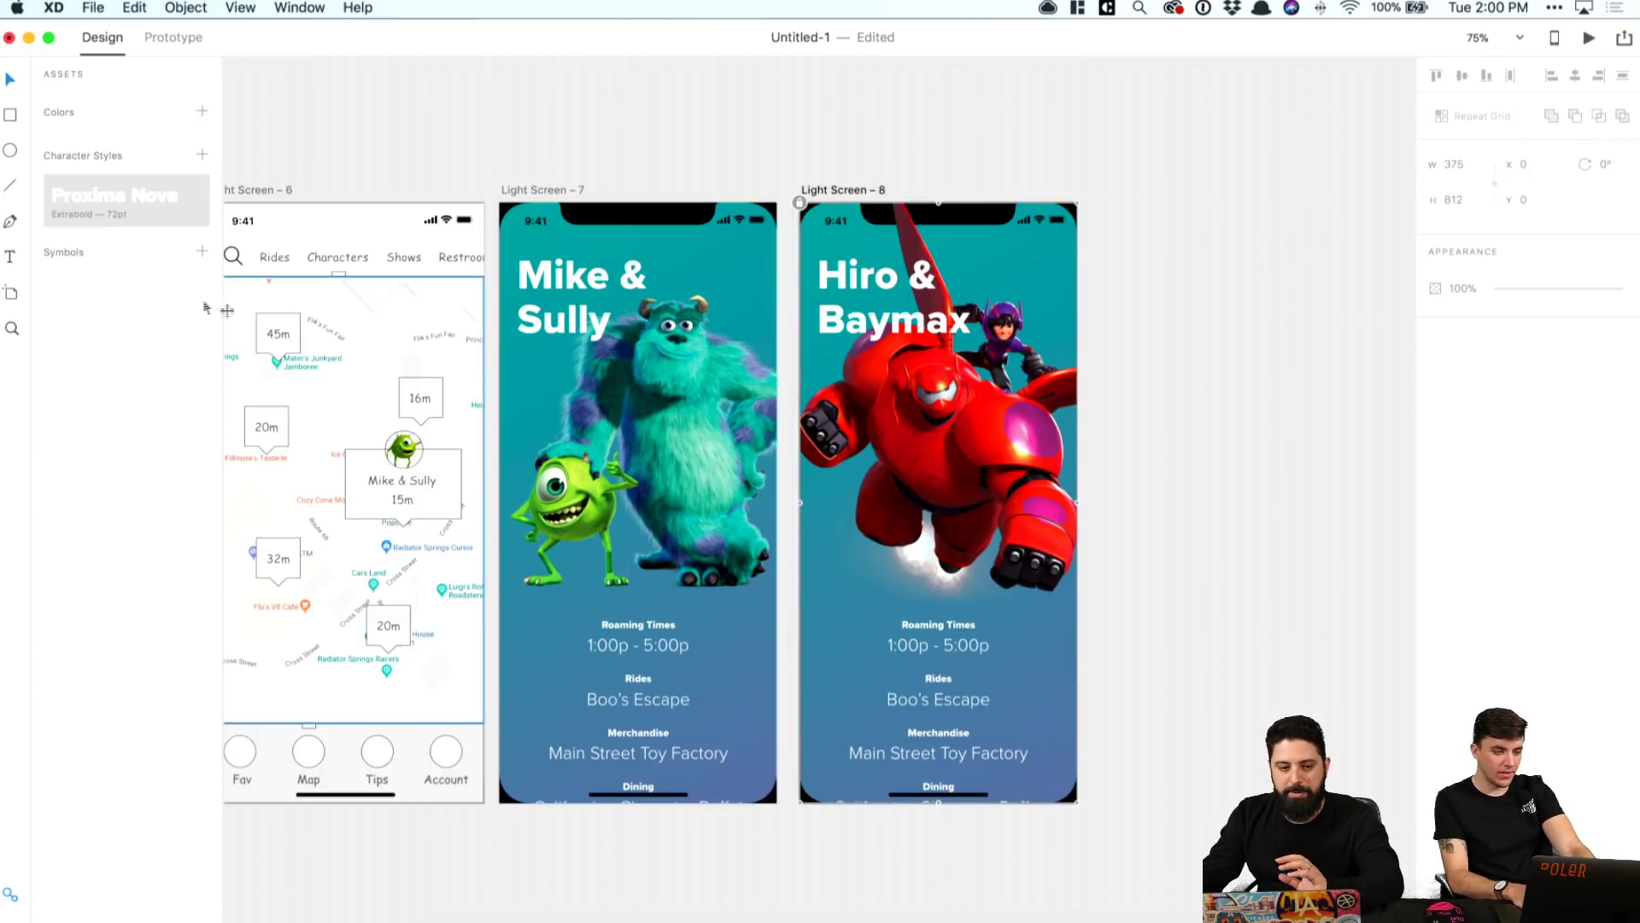
key("super+y")
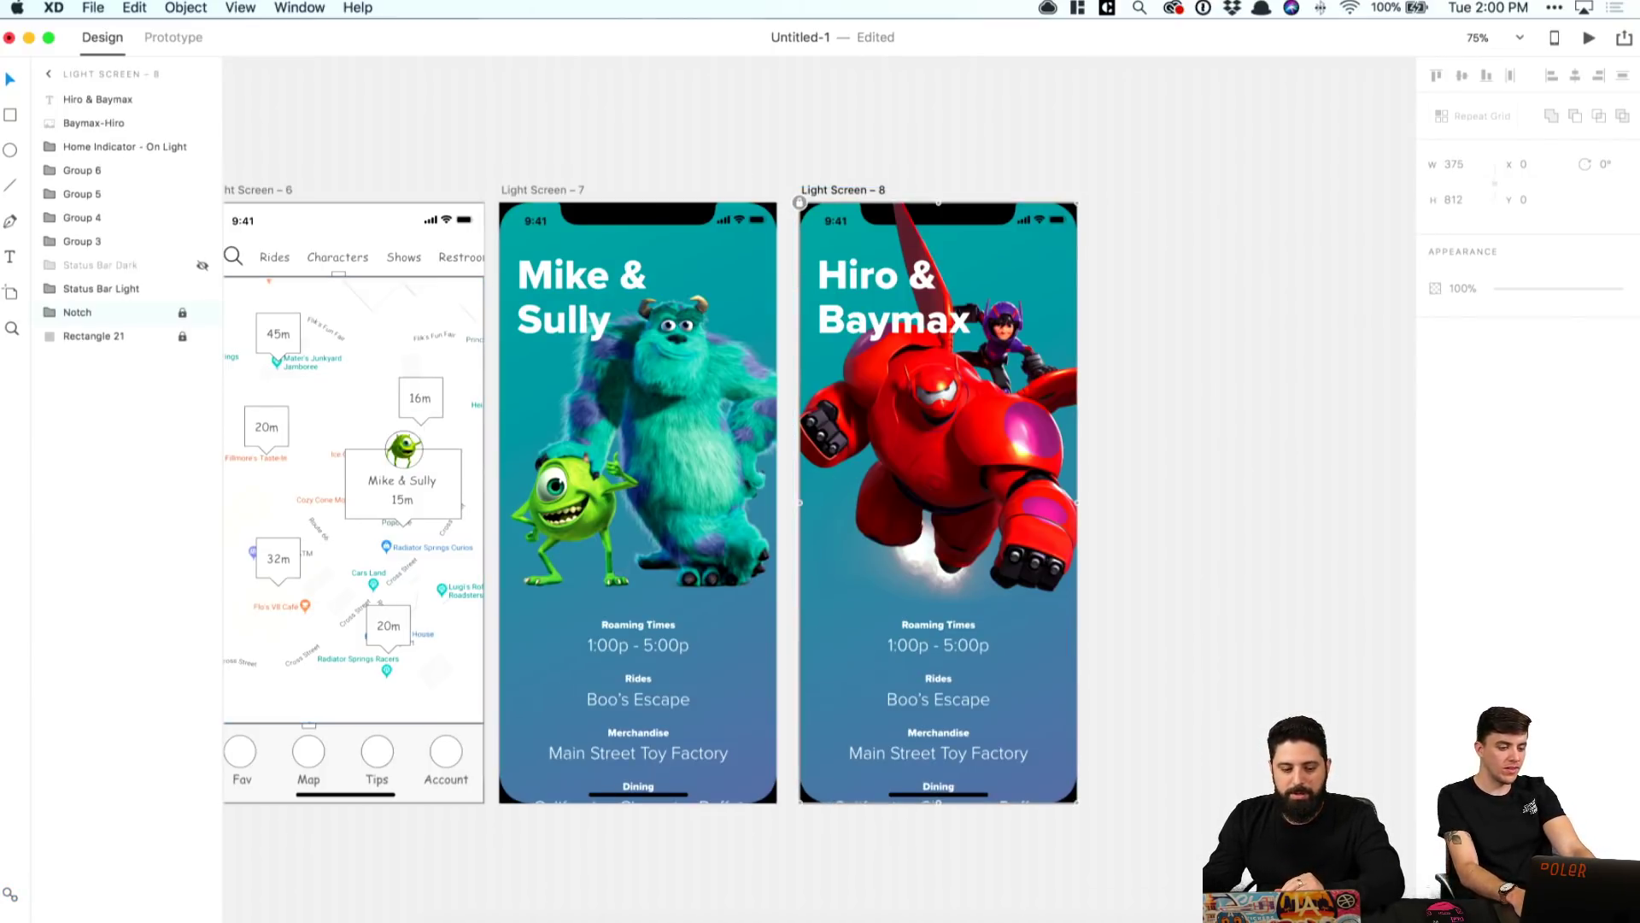
left_click(182, 336)
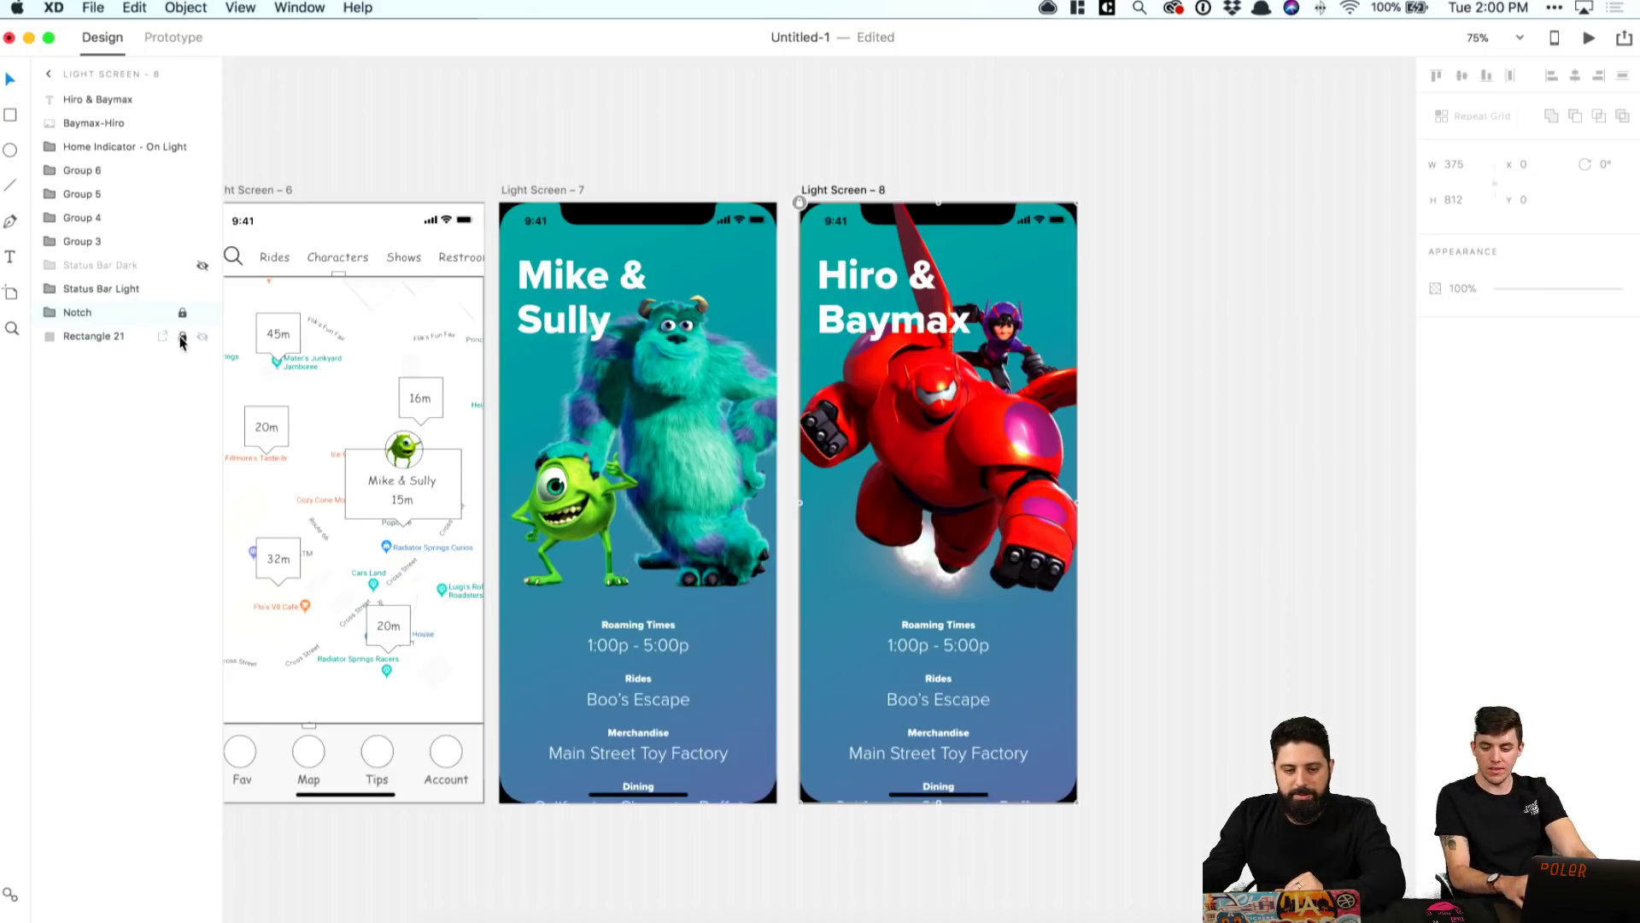
left_click(86, 341)
left_click(1465, 360)
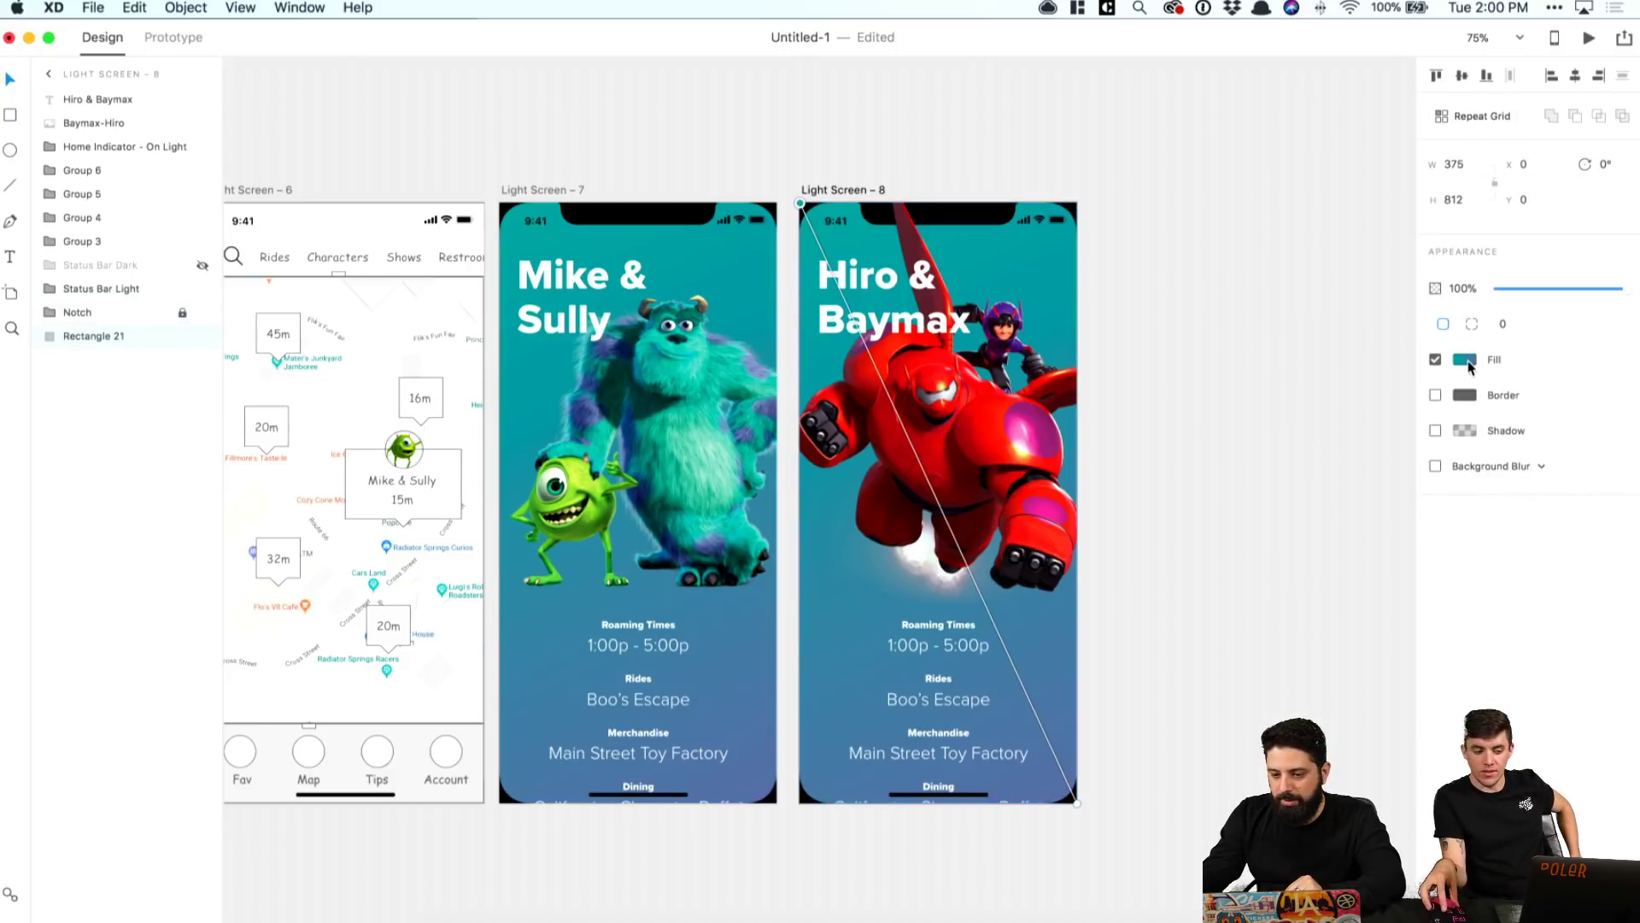
left_click(800, 206)
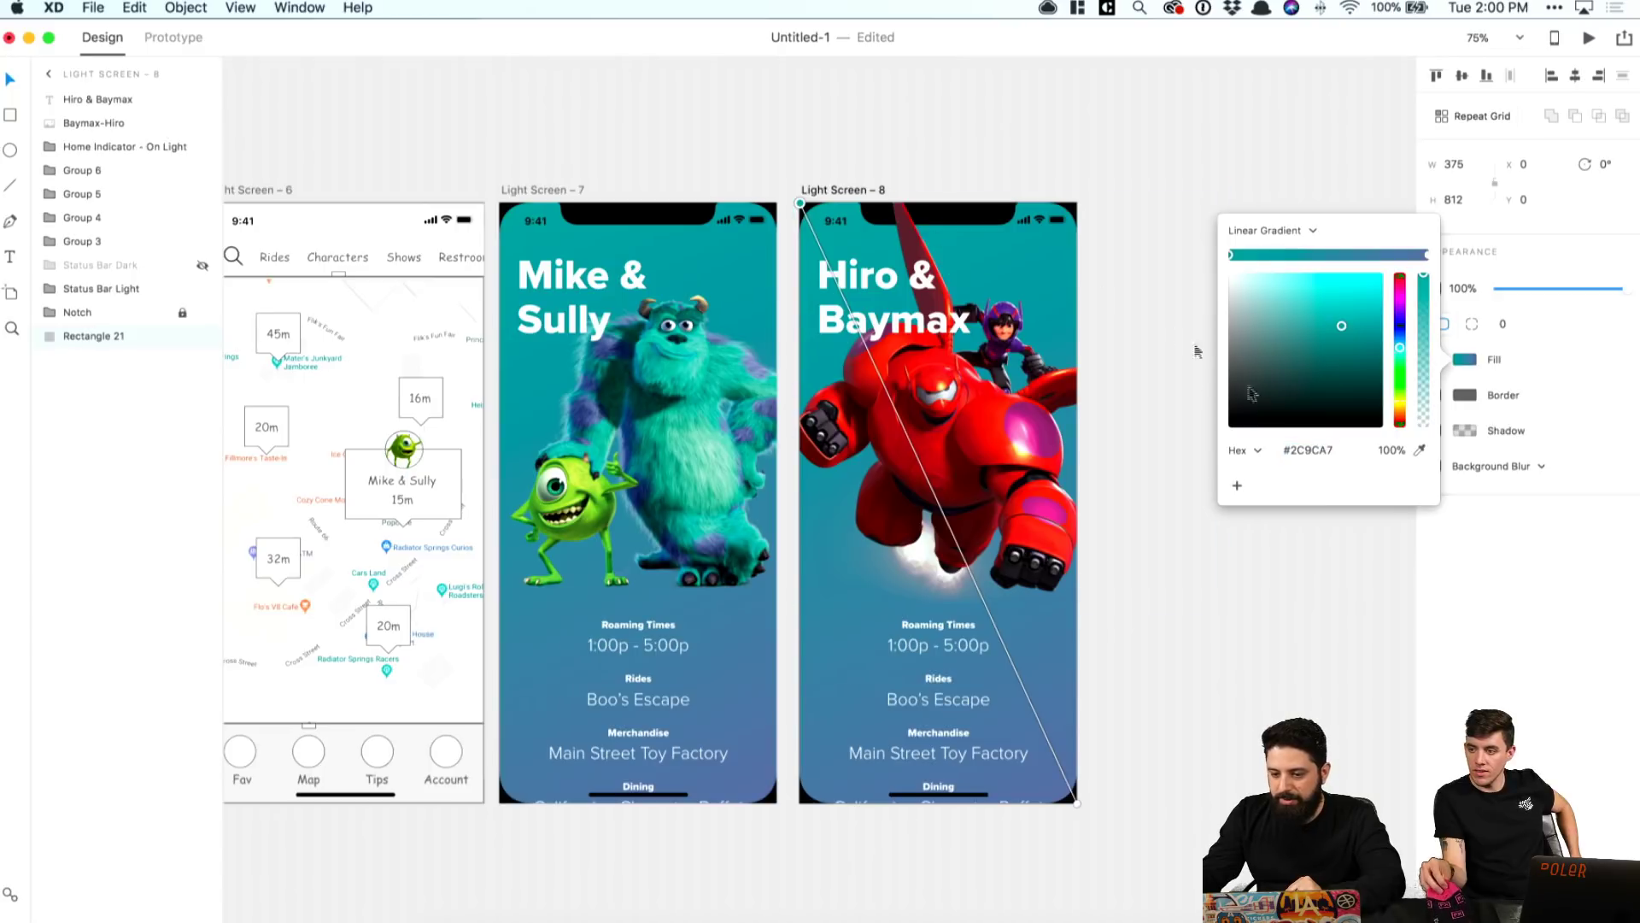
left_click(1420, 450)
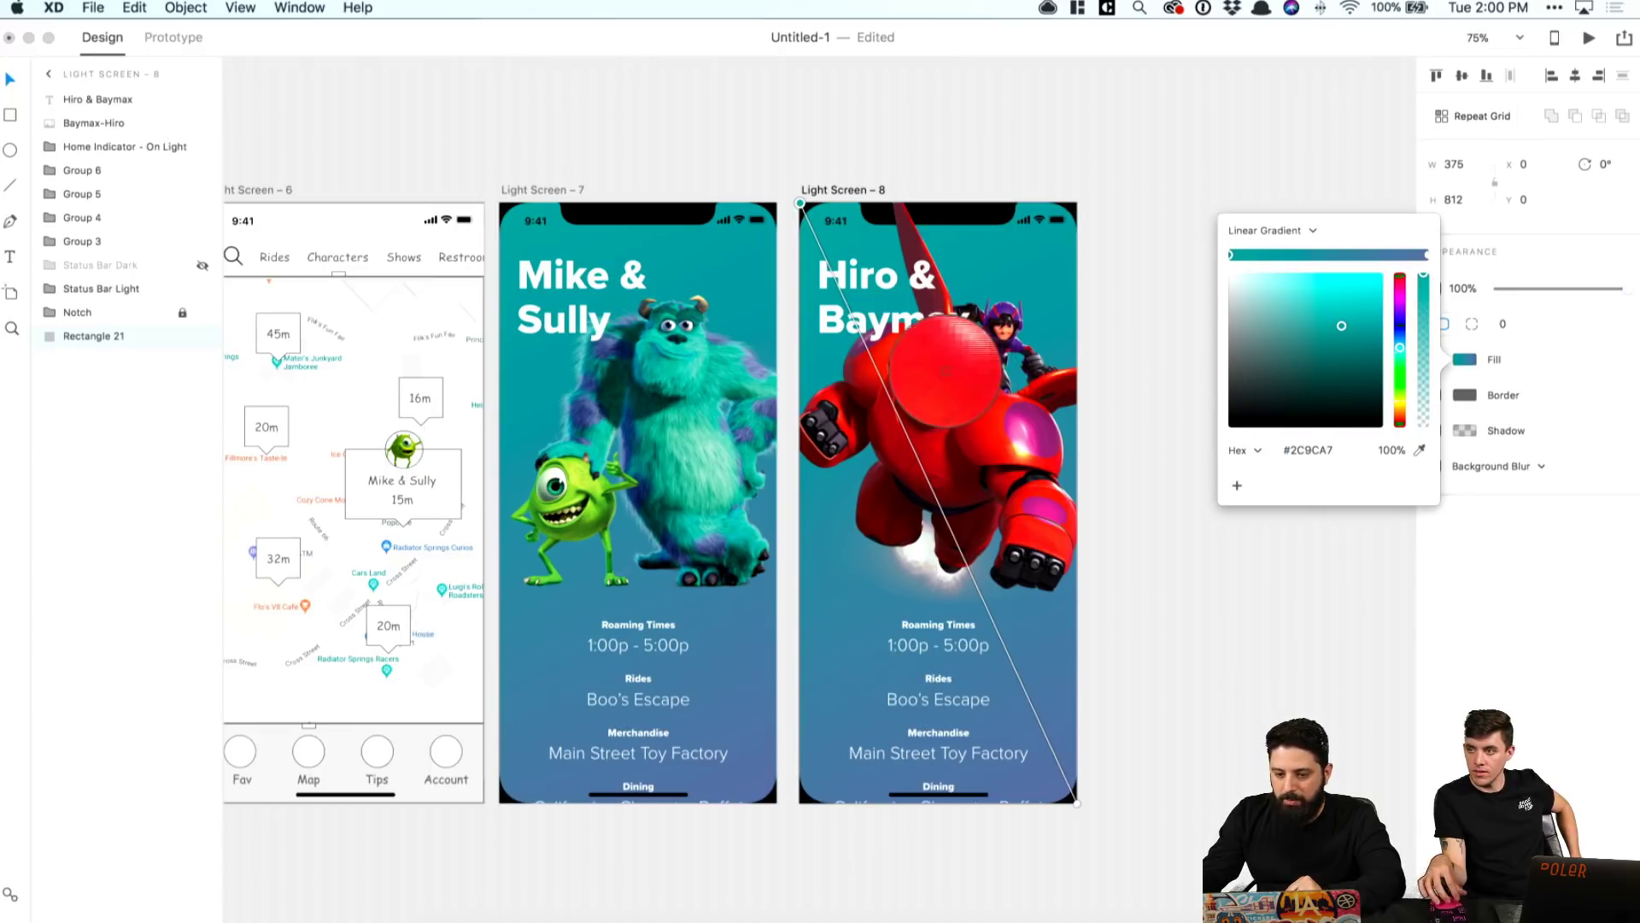
left_click(942, 382)
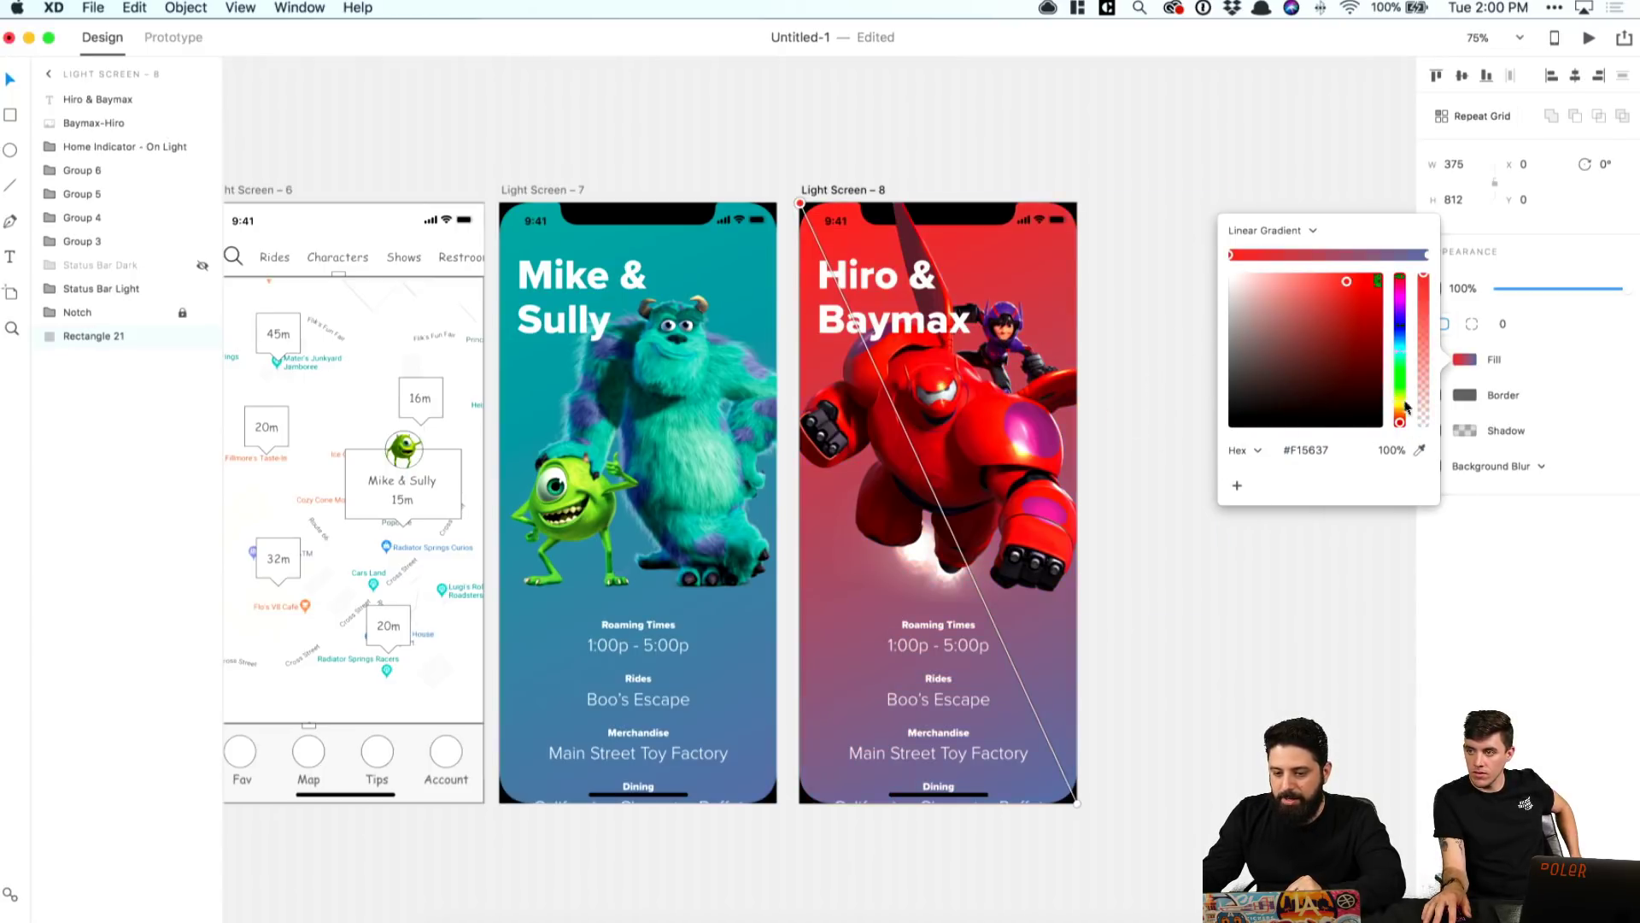
Step: Set the background gradient's lower colour to purple #61449B, sampled from the Hiro figure
left_click(1074, 801)
left_click(1419, 451)
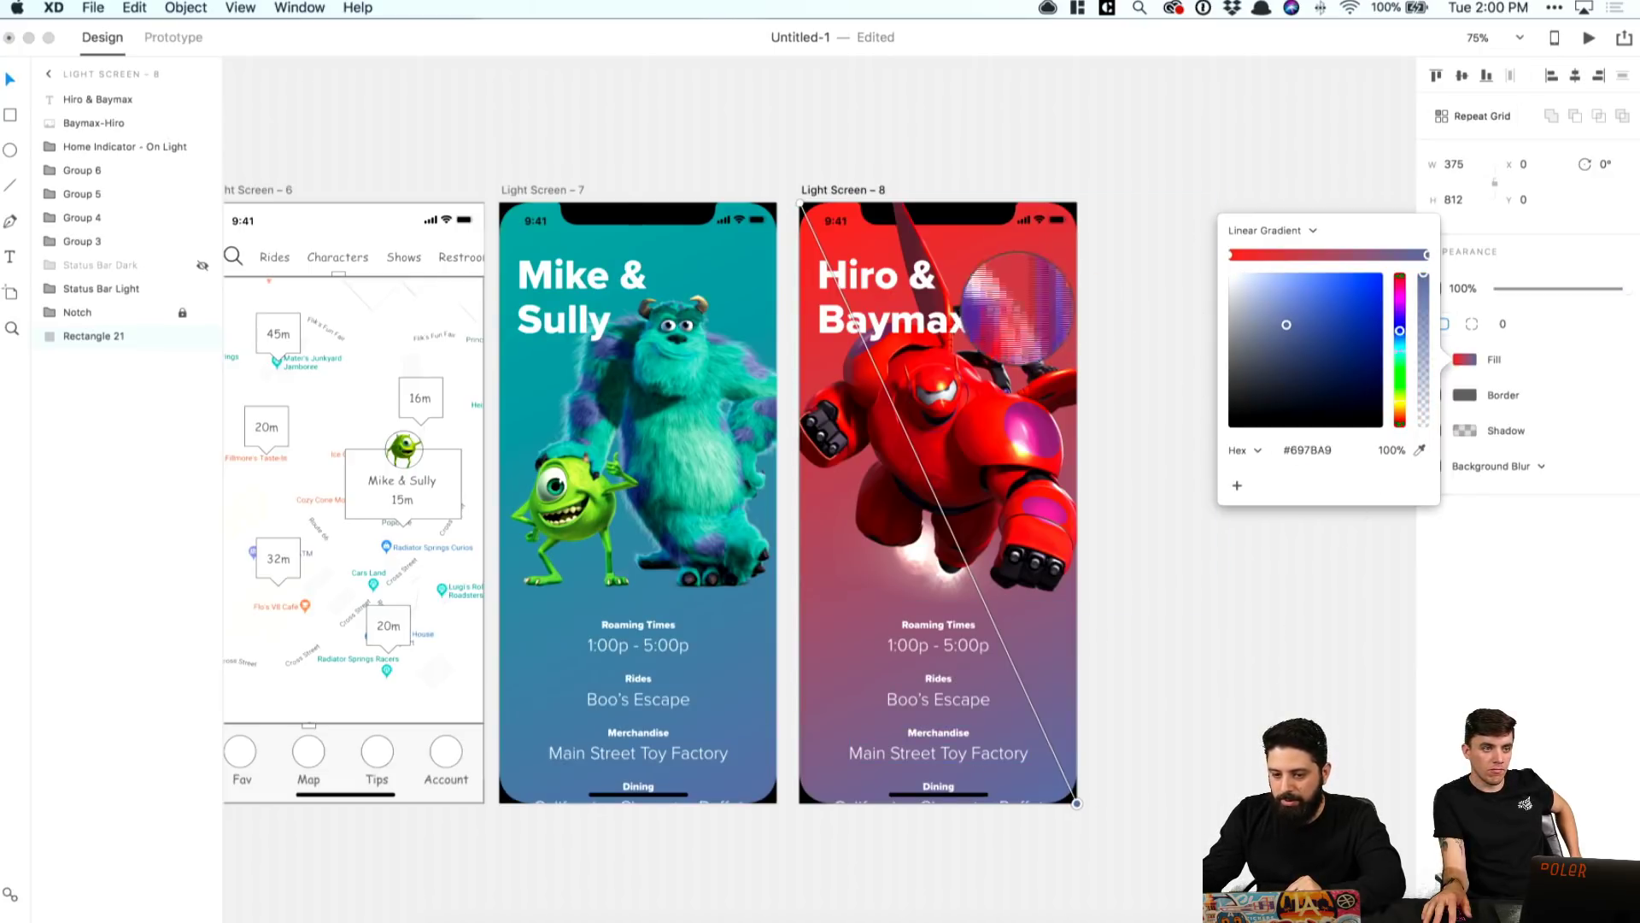
left_click(1005, 309)
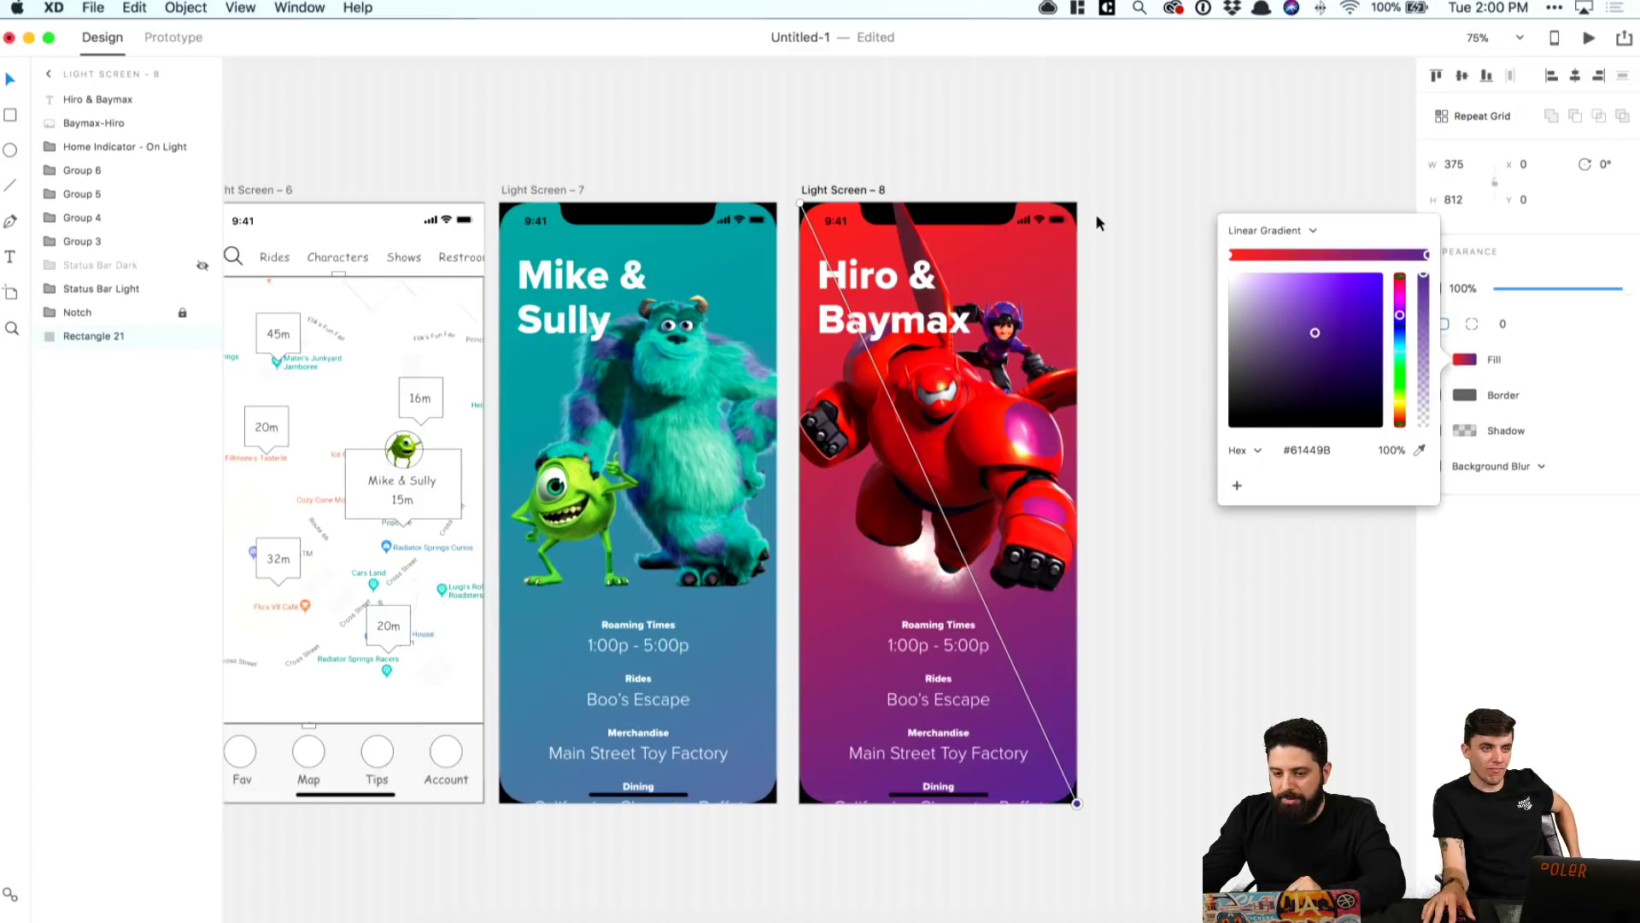
left_click(1196, 210)
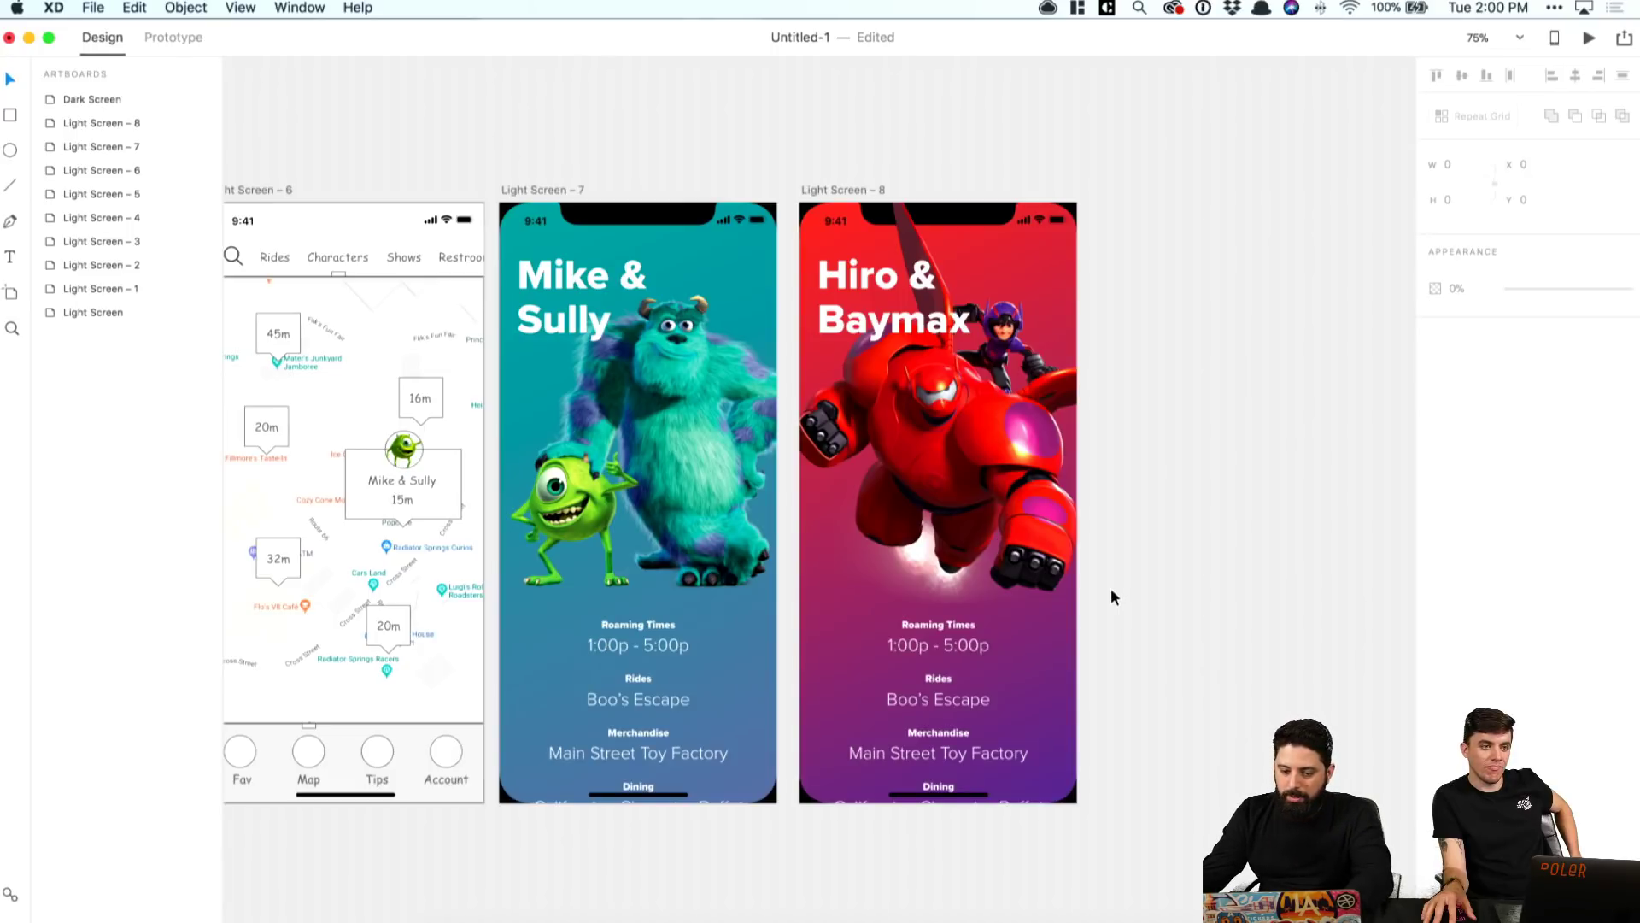
Step: Delete the Rides section, both heading and text, and the Dining section from the Hiro & Baymax artboard
double_click(958, 703)
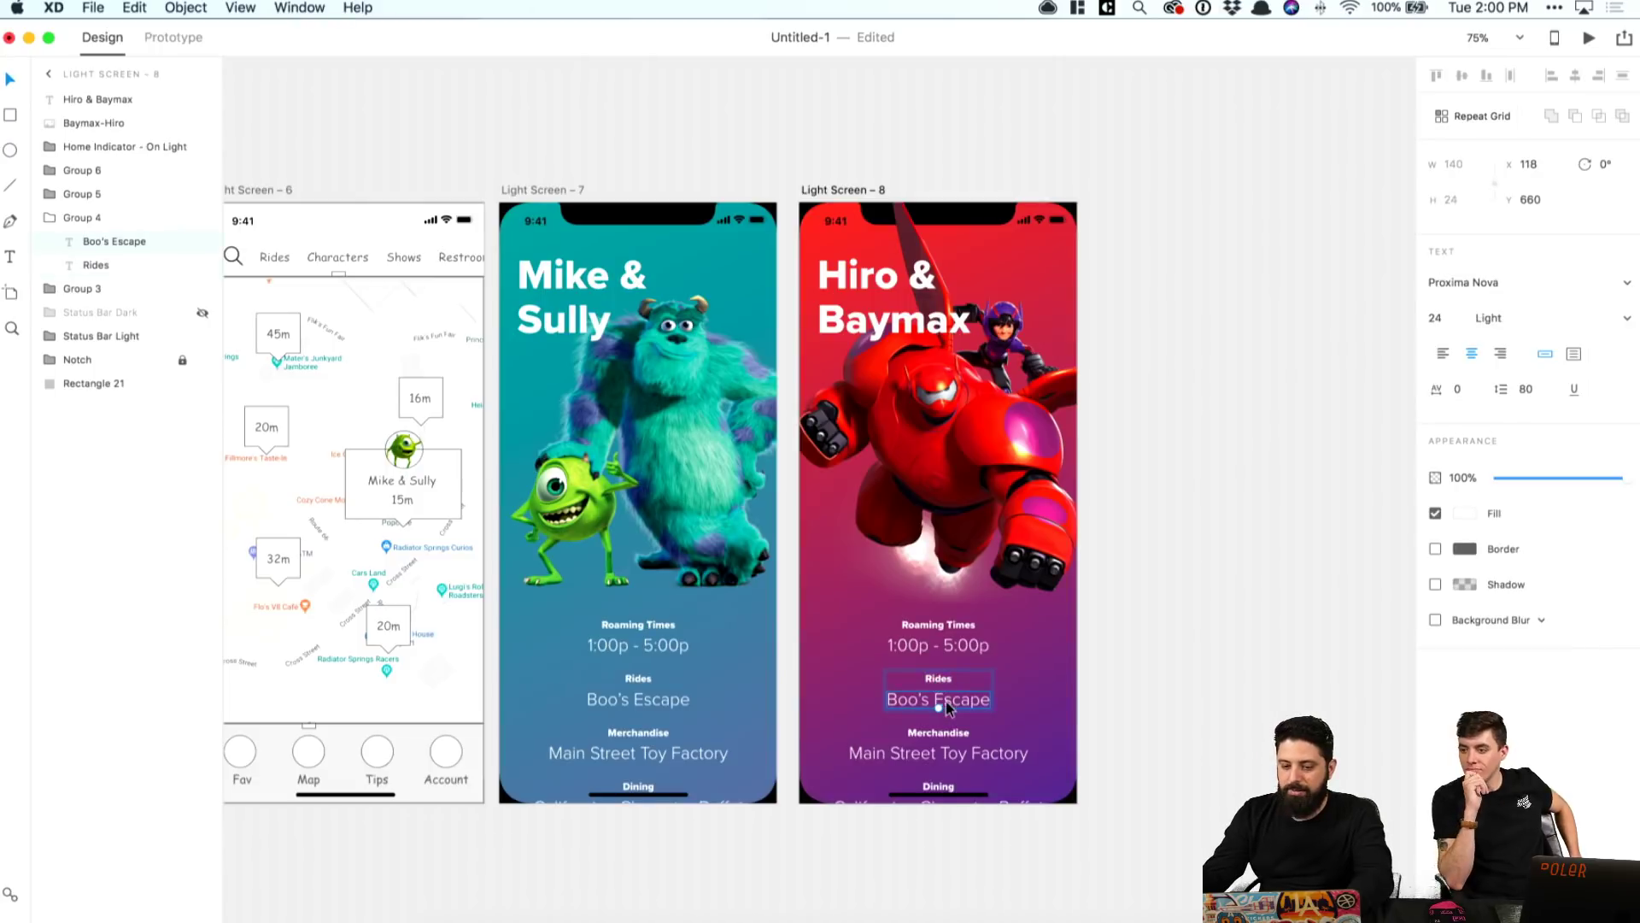
key("Delete")
double_click(938, 678)
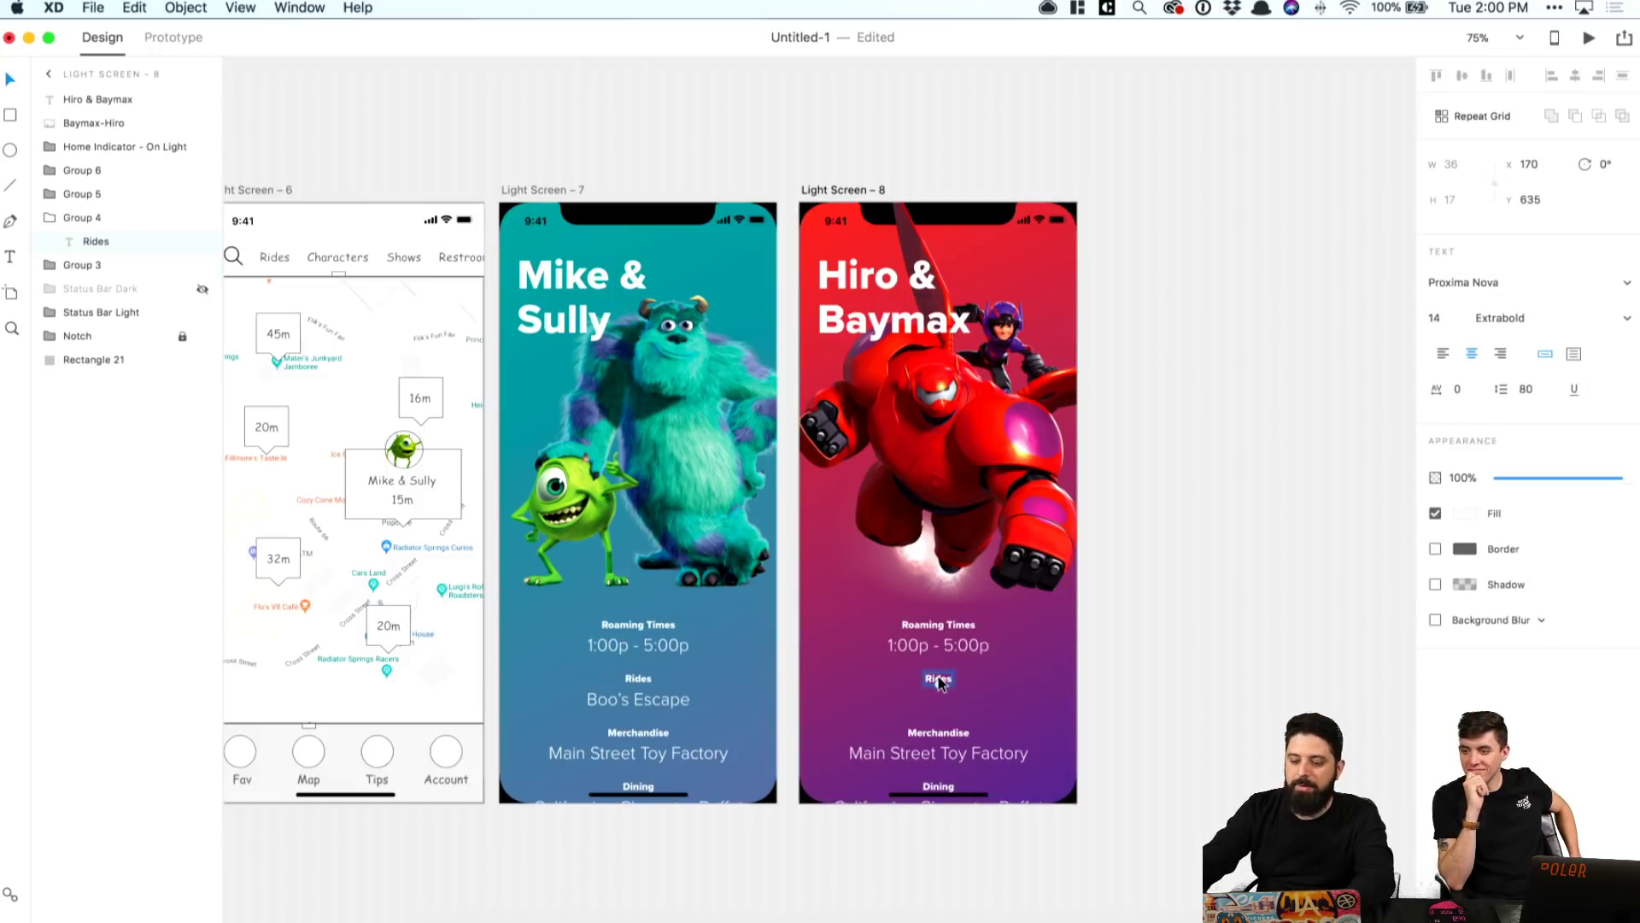
key("Delete")
left_click(938, 745)
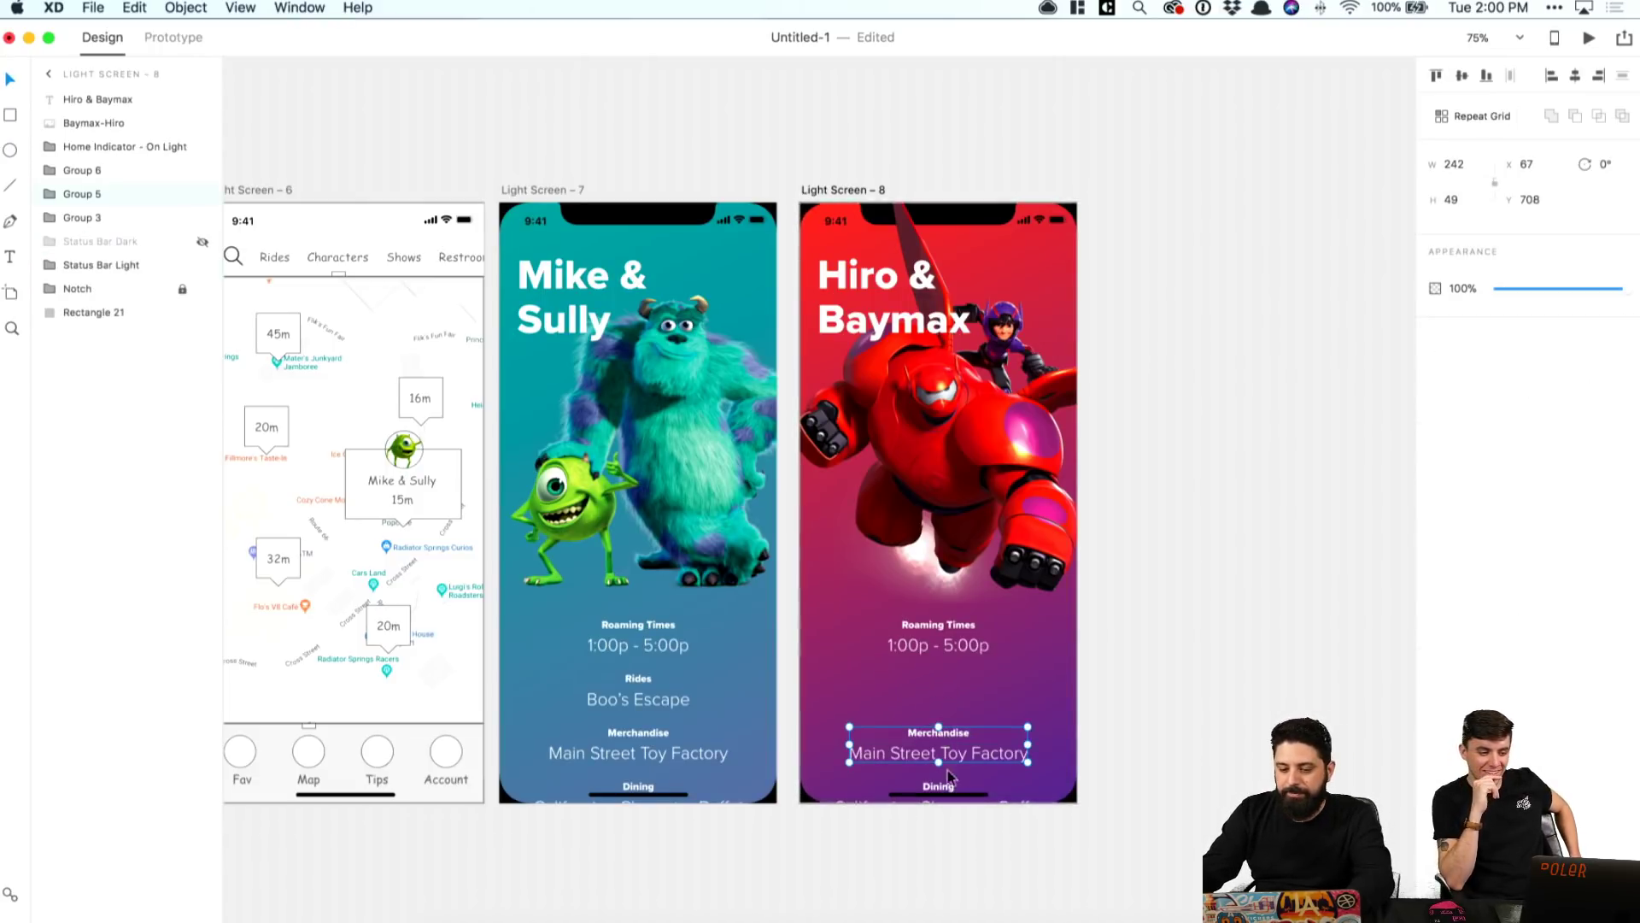
left_click(942, 790)
key("Escape")
left_click(942, 790)
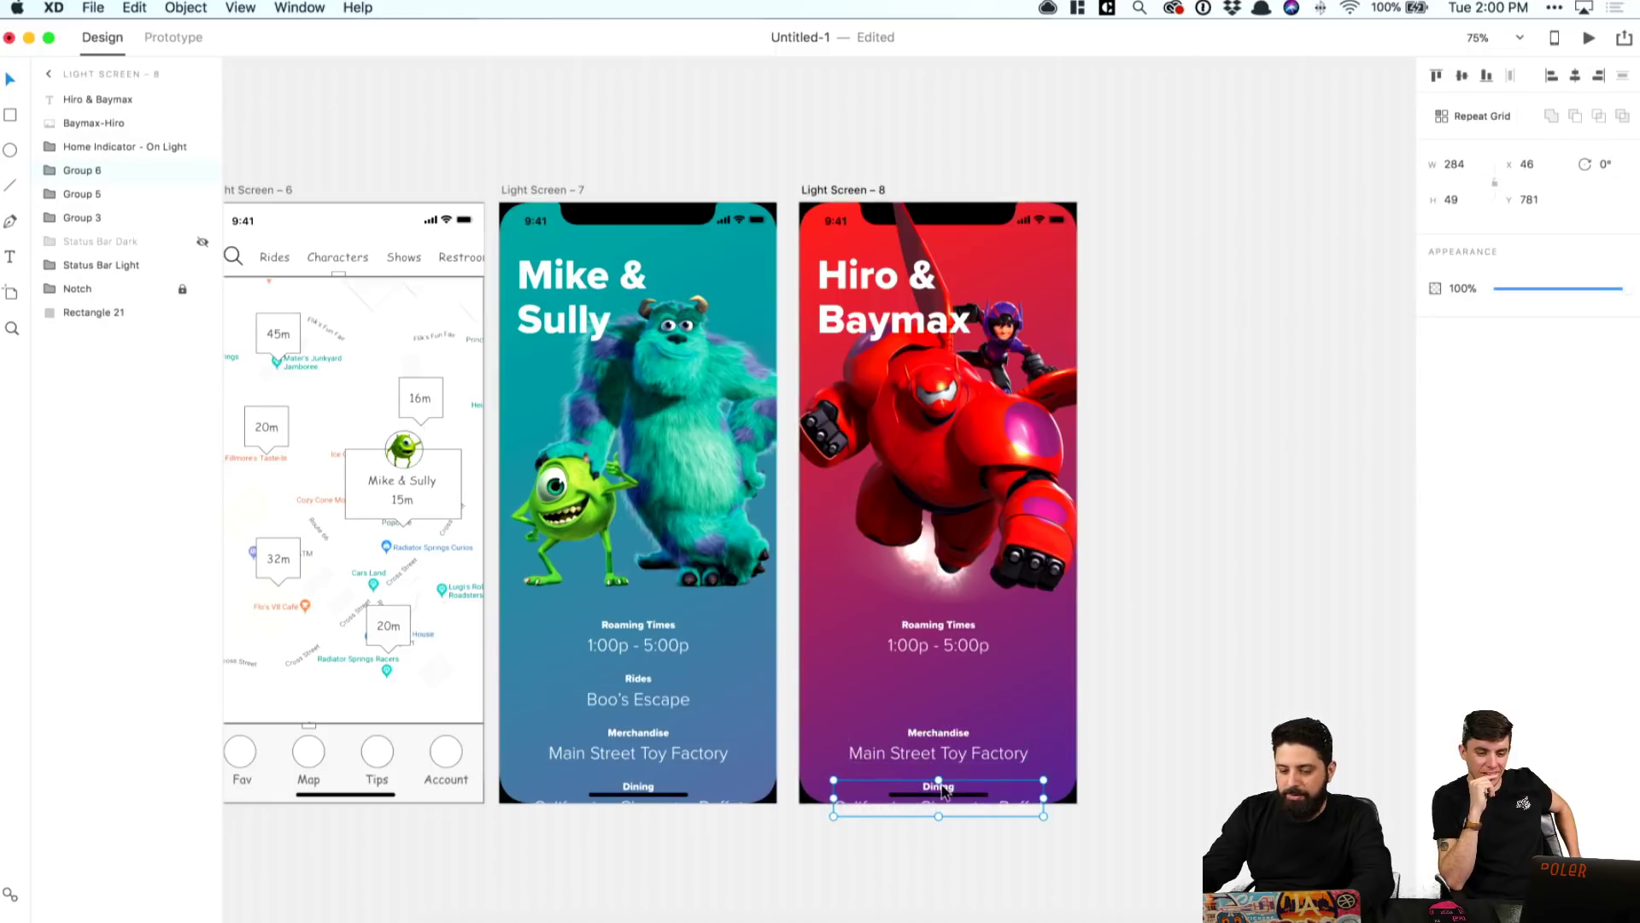
key("Delete")
Step: Arrange two copies of the Merchandise section below Roaming Times, one in the former Rides slot and one at Y 708
mouse_move(963, 736)
left_mouse_down()
mouse_move(956, 684)
mouse_move(948, 730)
left_mouse_up()
key("super+d")
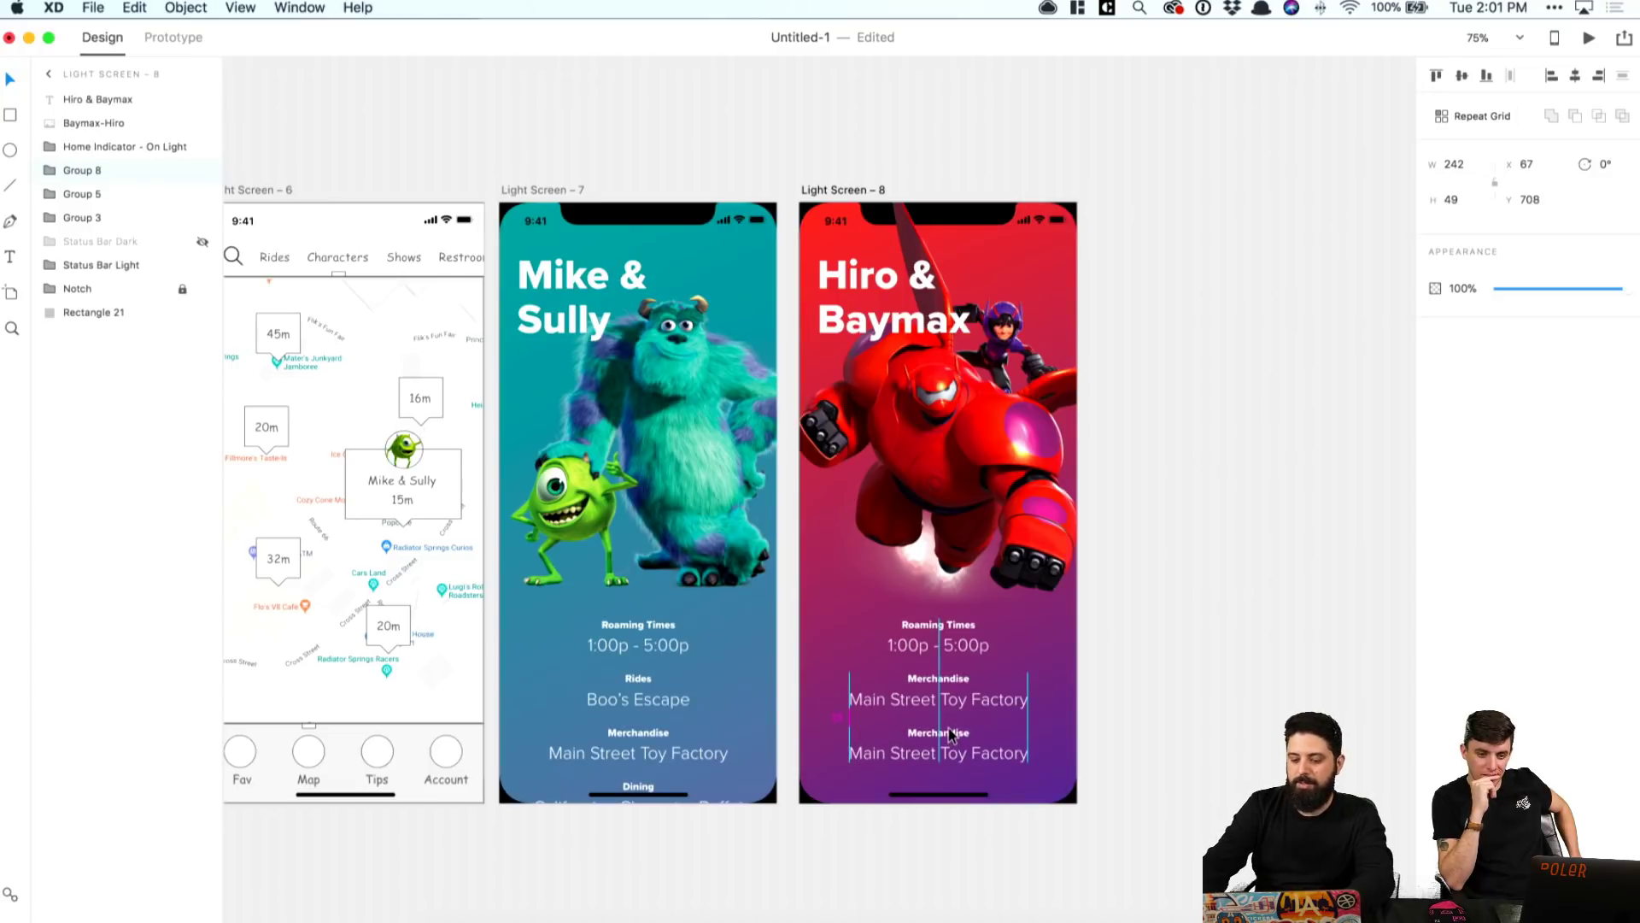
left_click(1133, 756)
Step: Replace the lower Merchandise section's heading with "Parade"
double_click(928, 730)
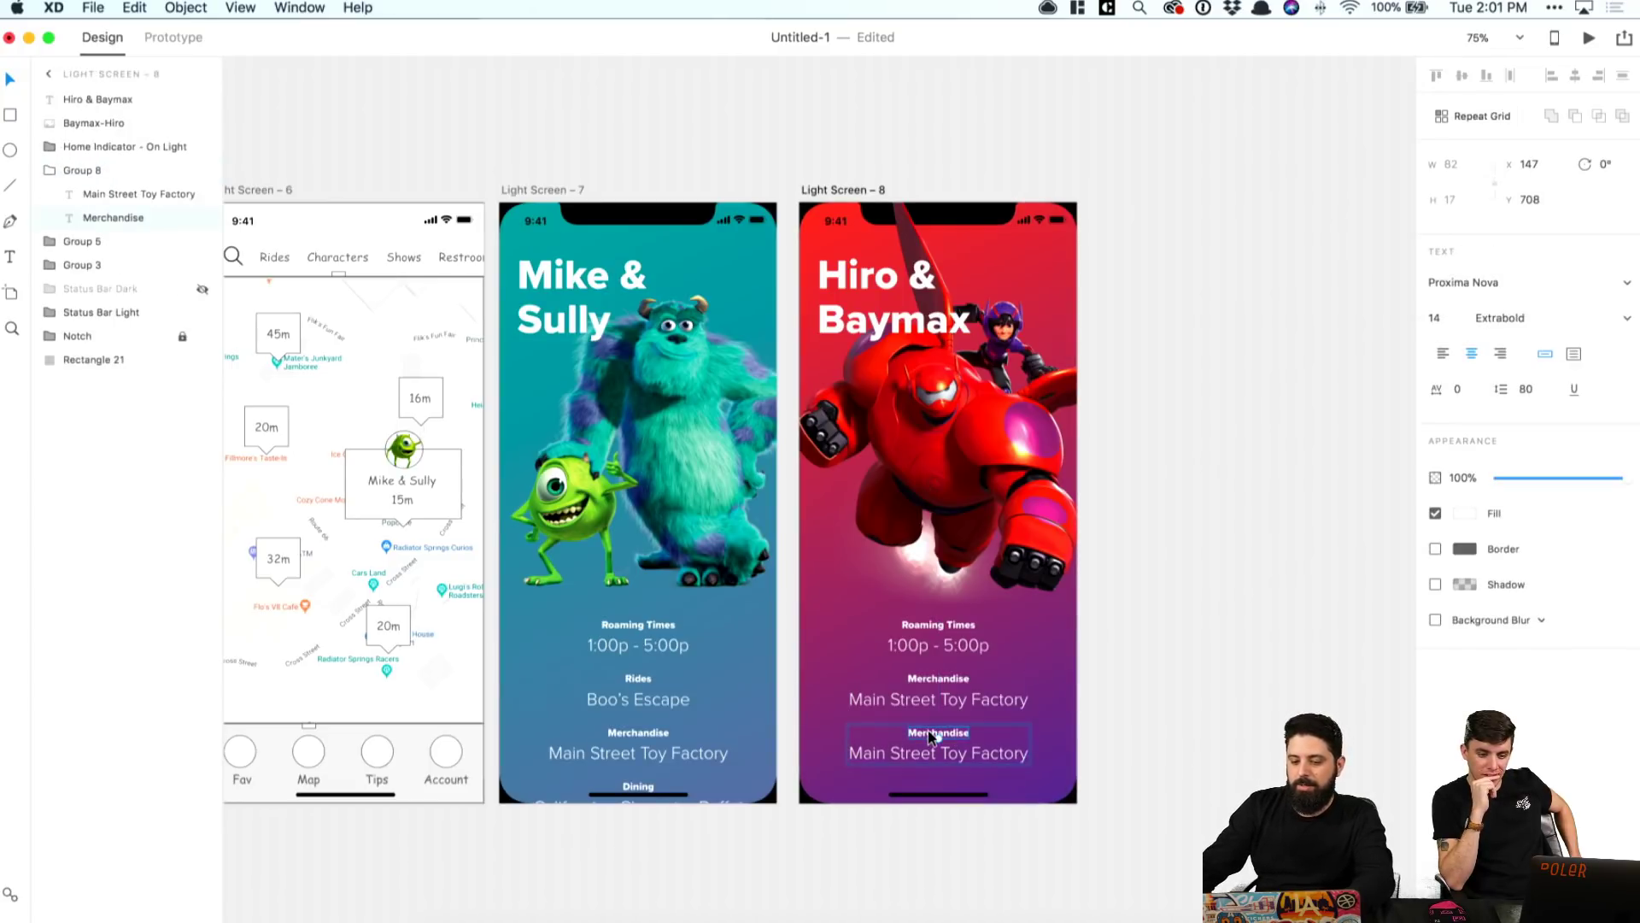
double_click(928, 730)
type("Parade")
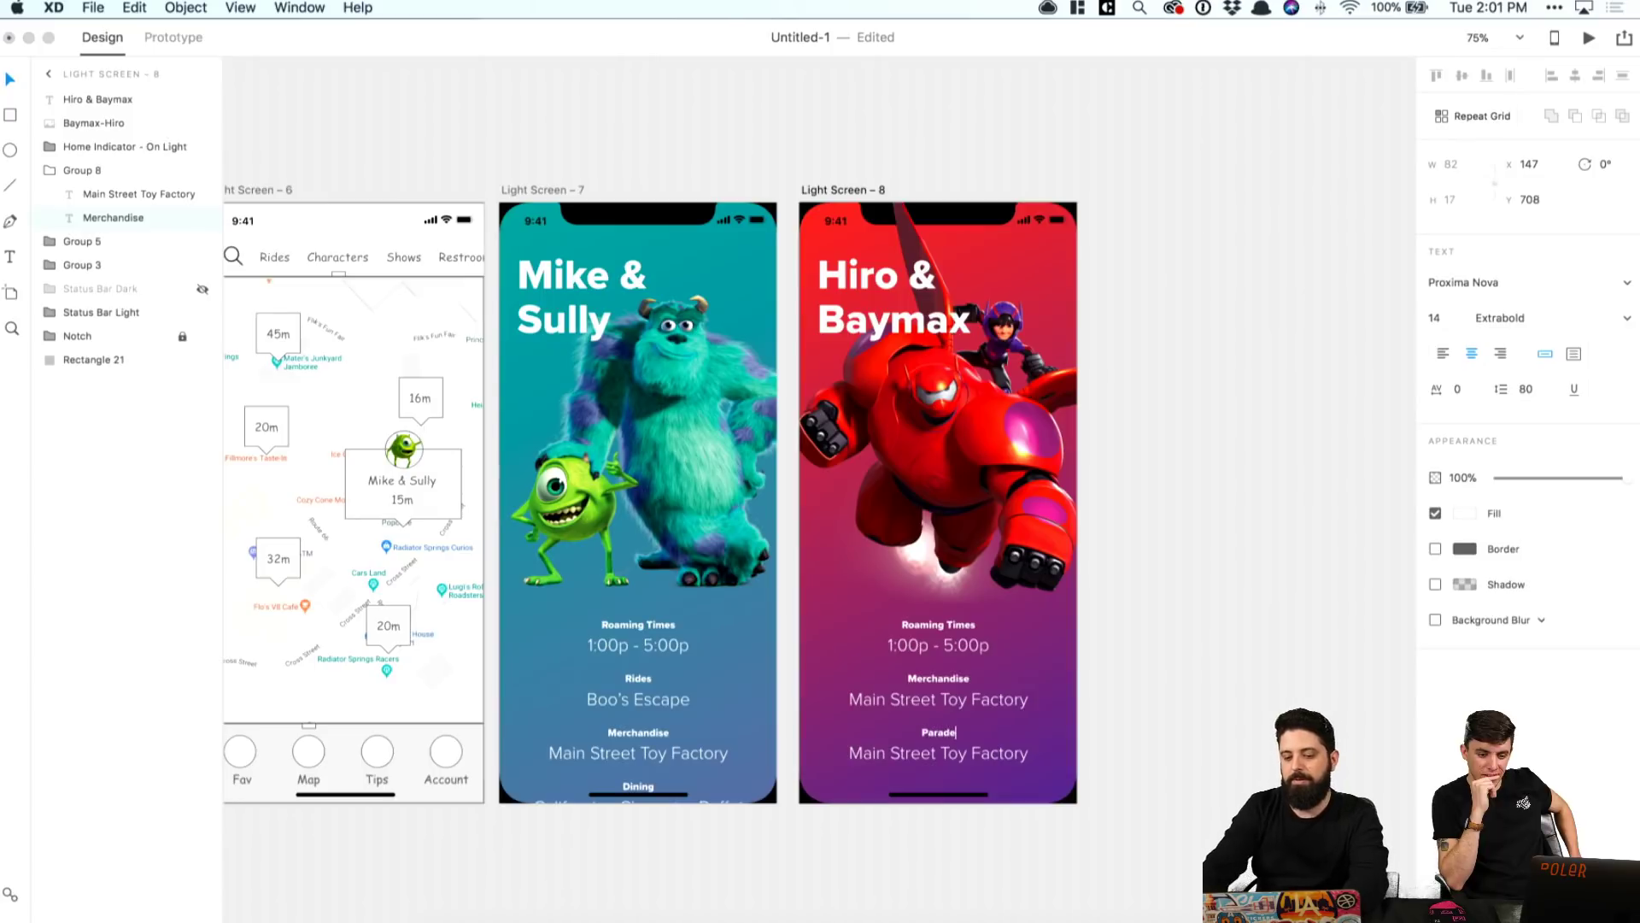
Step: Replace the text under the Parade heading on the Hiro & Baymax screen with "Science is Cool"
double_click(1001, 756)
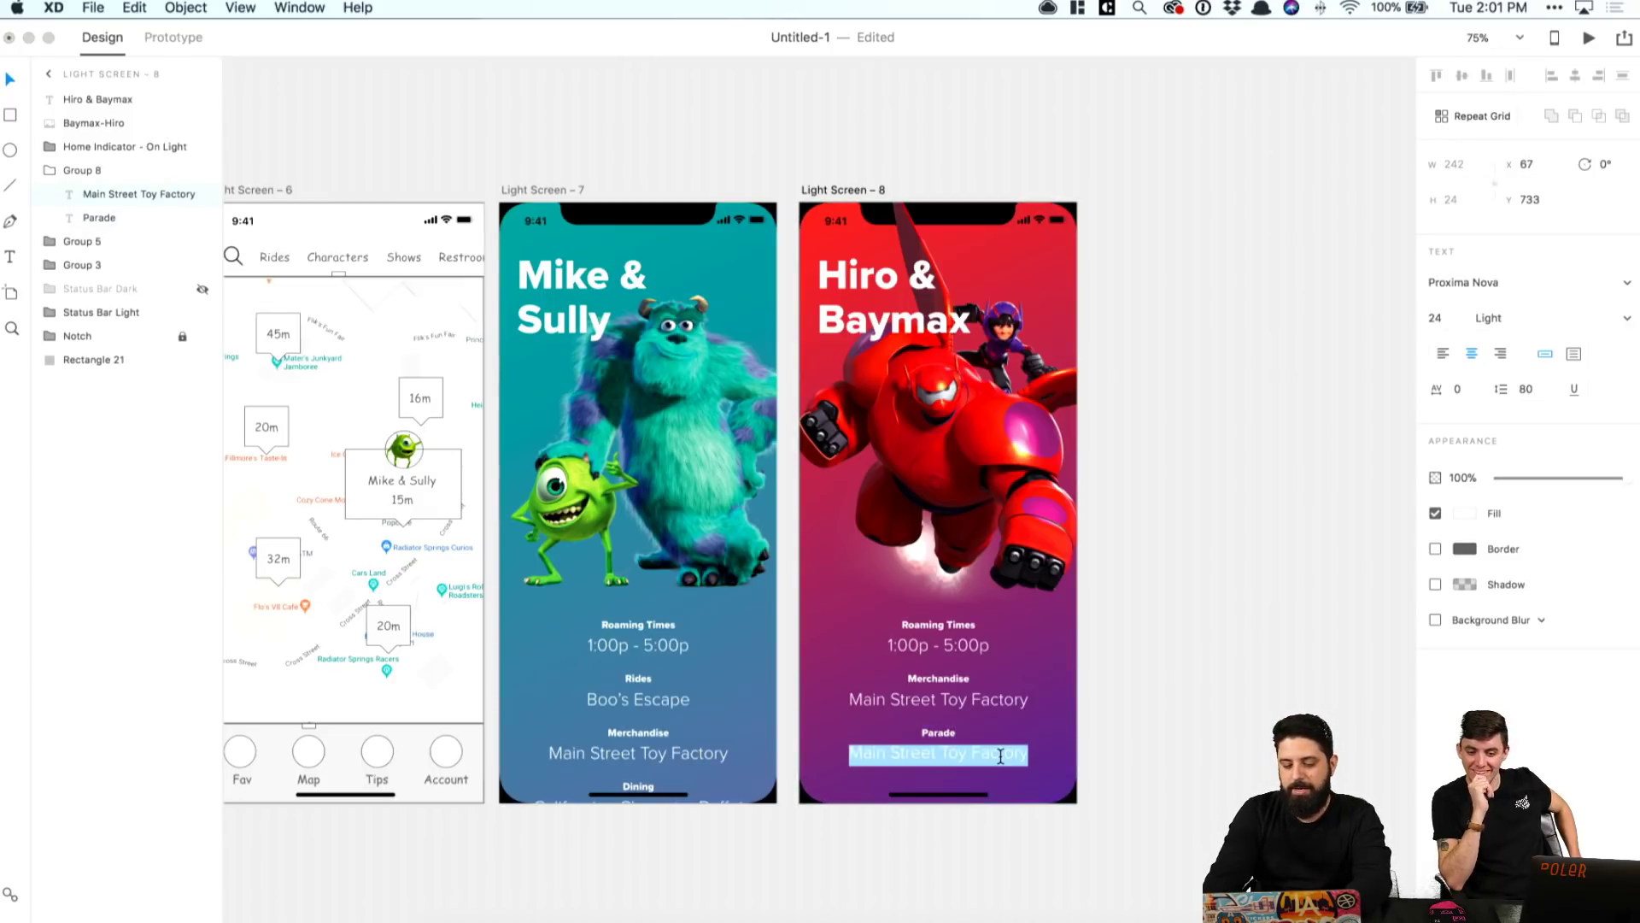
type("Science ")
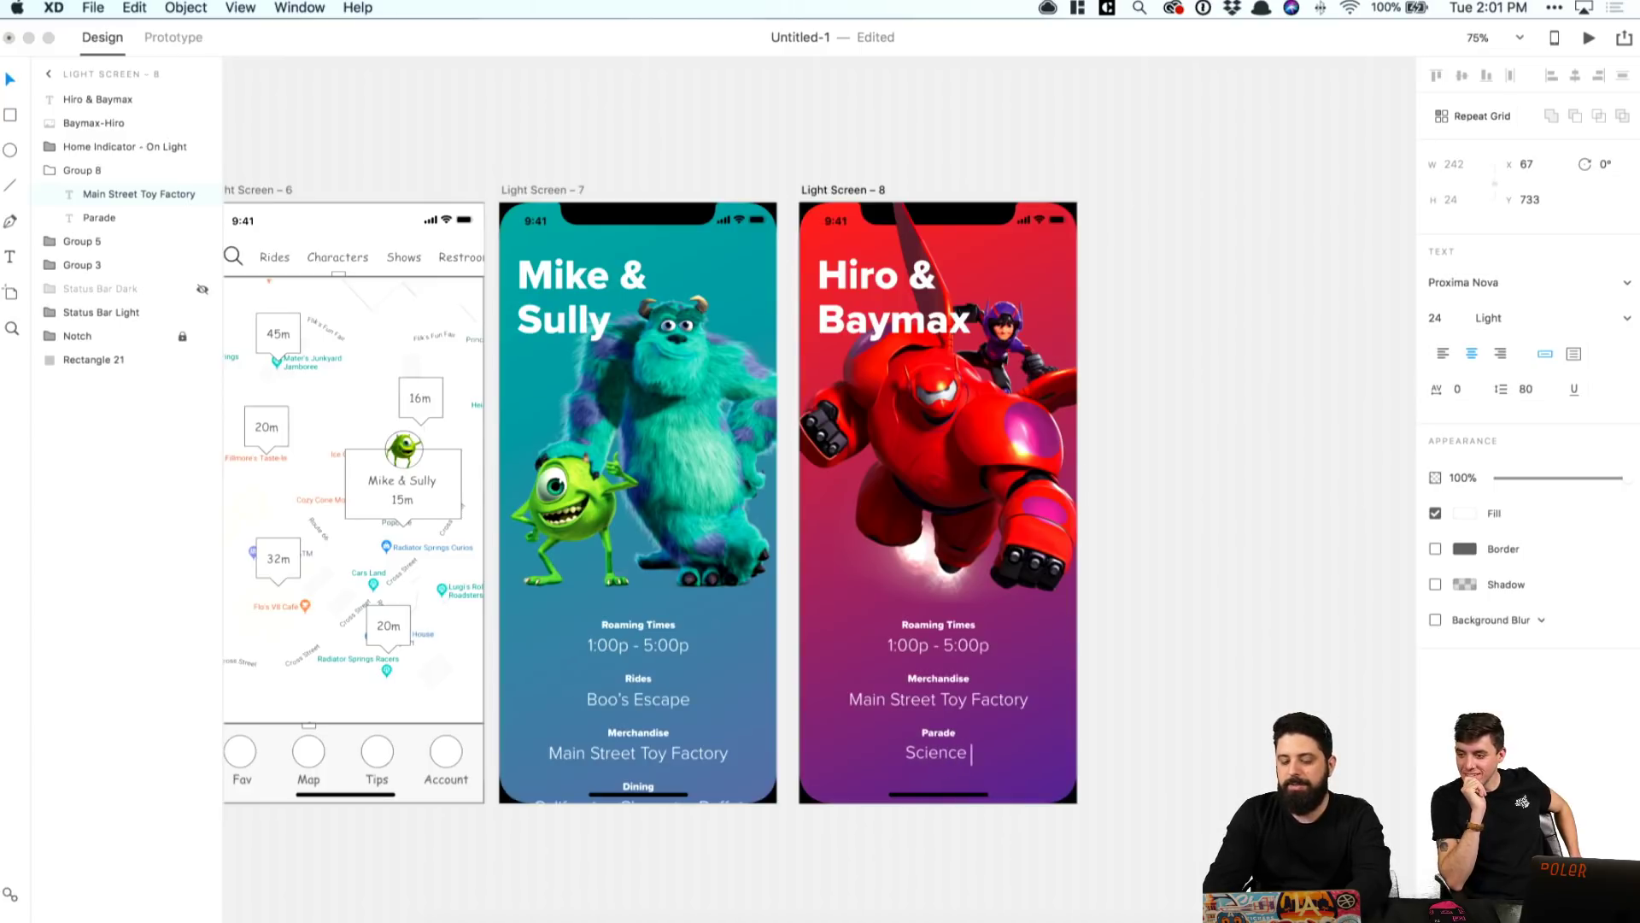
type("is Cool")
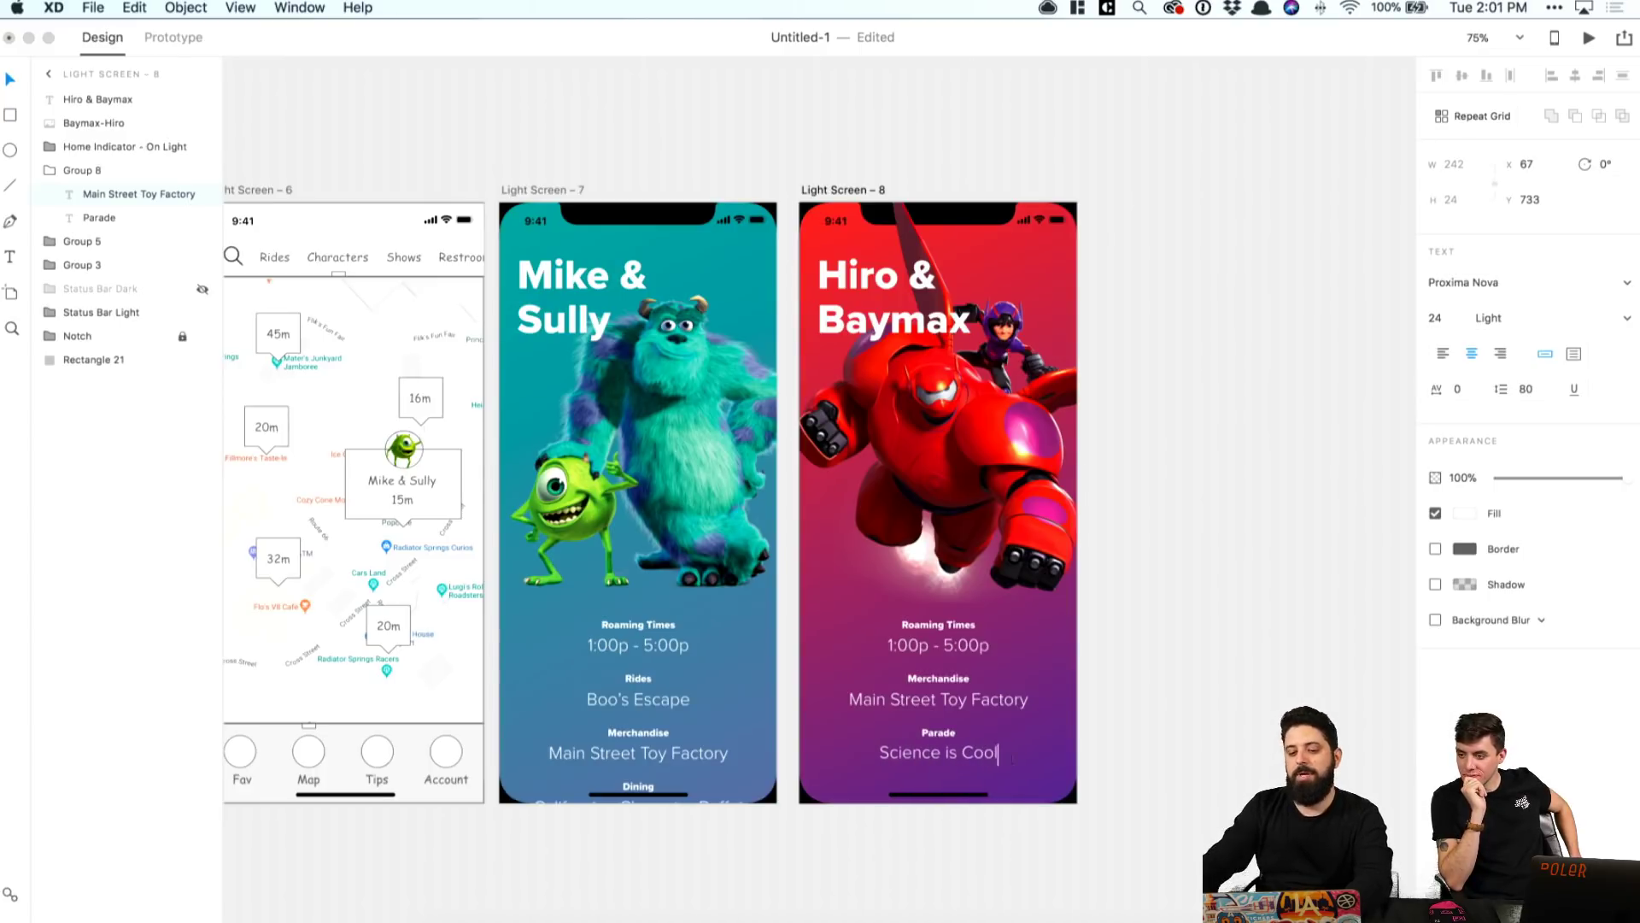
key("Escape")
left_click(1229, 742)
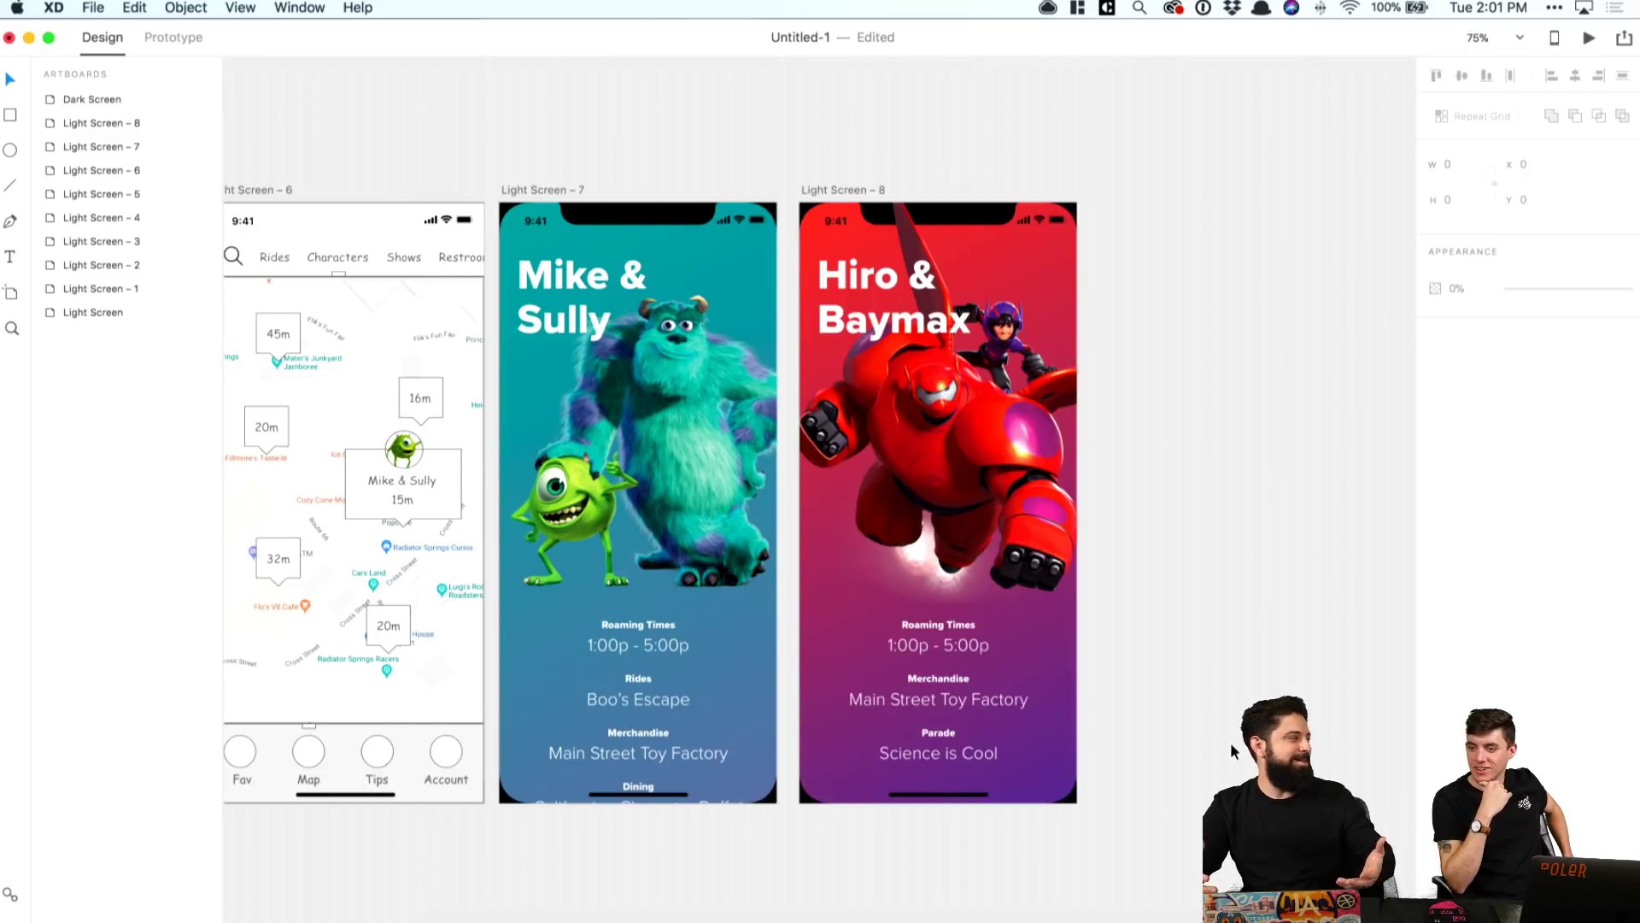
Step: Change the start of the Roaming Times on the Hiro & Baymax screen to 9:00a
key("super+1")
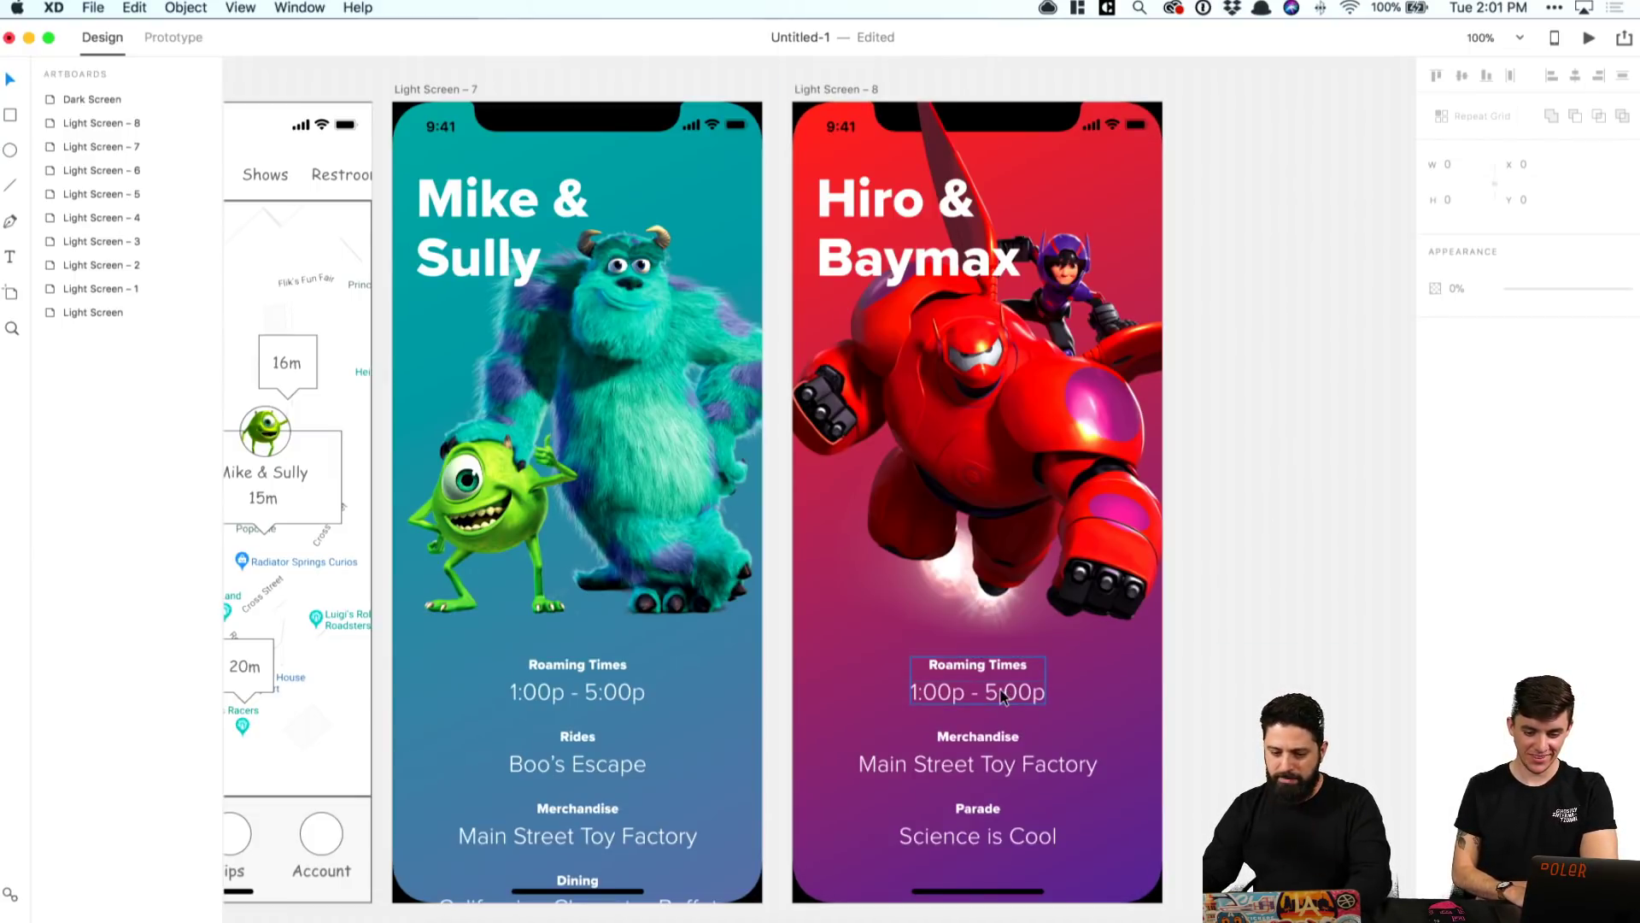
left_click(915, 701)
double_click(915, 698)
double_click(916, 699)
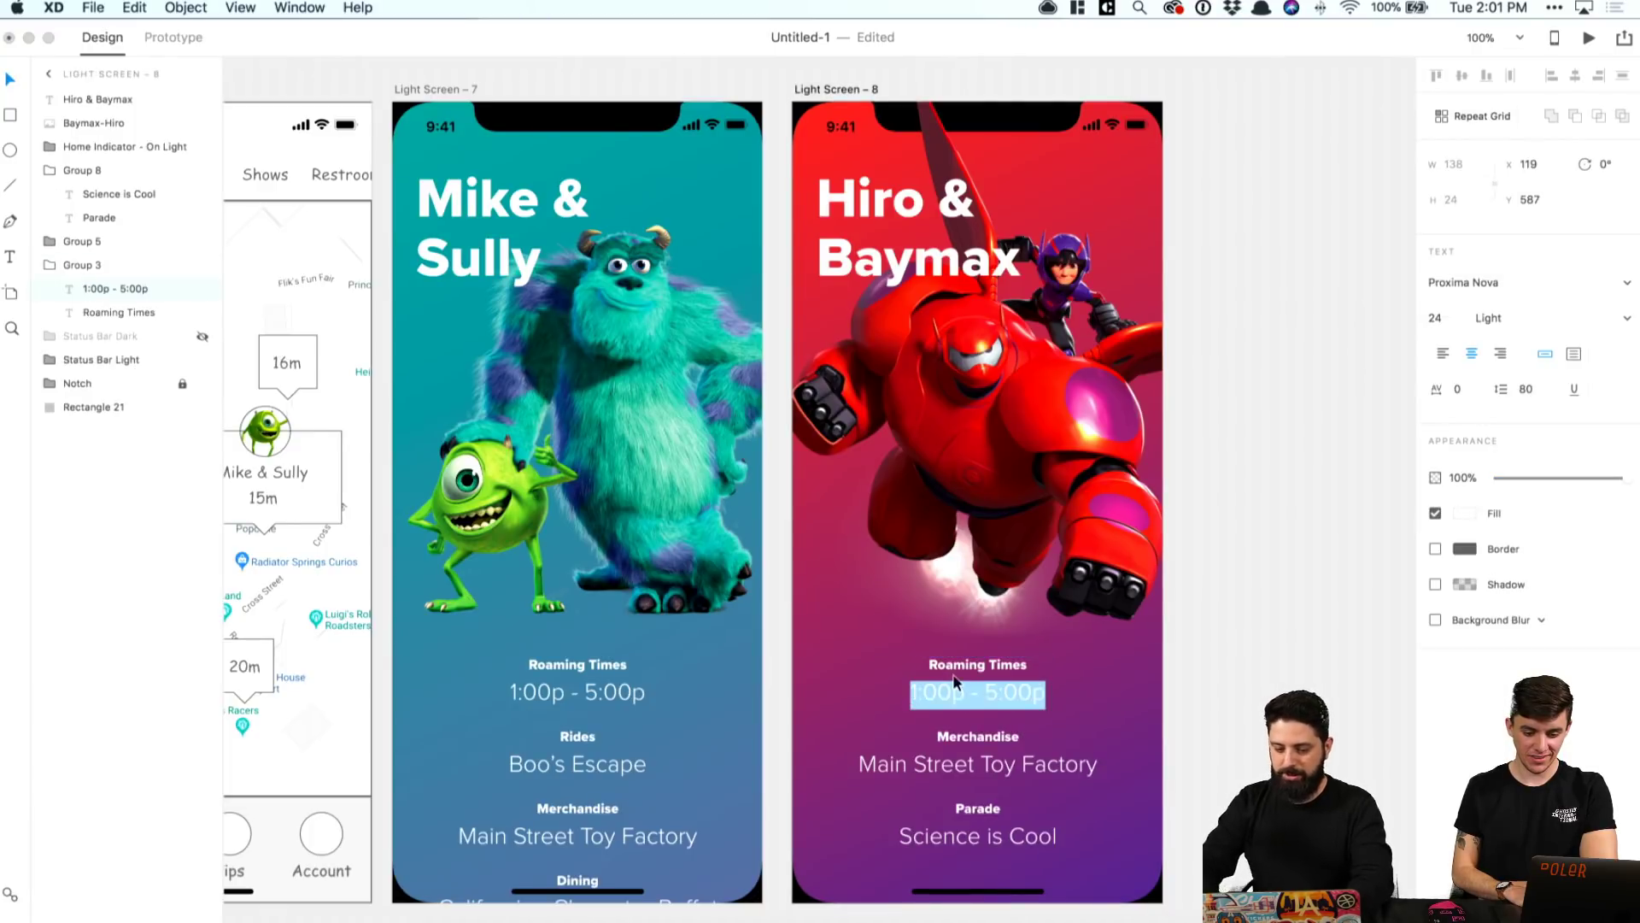
left_click(914, 694)
type("9")
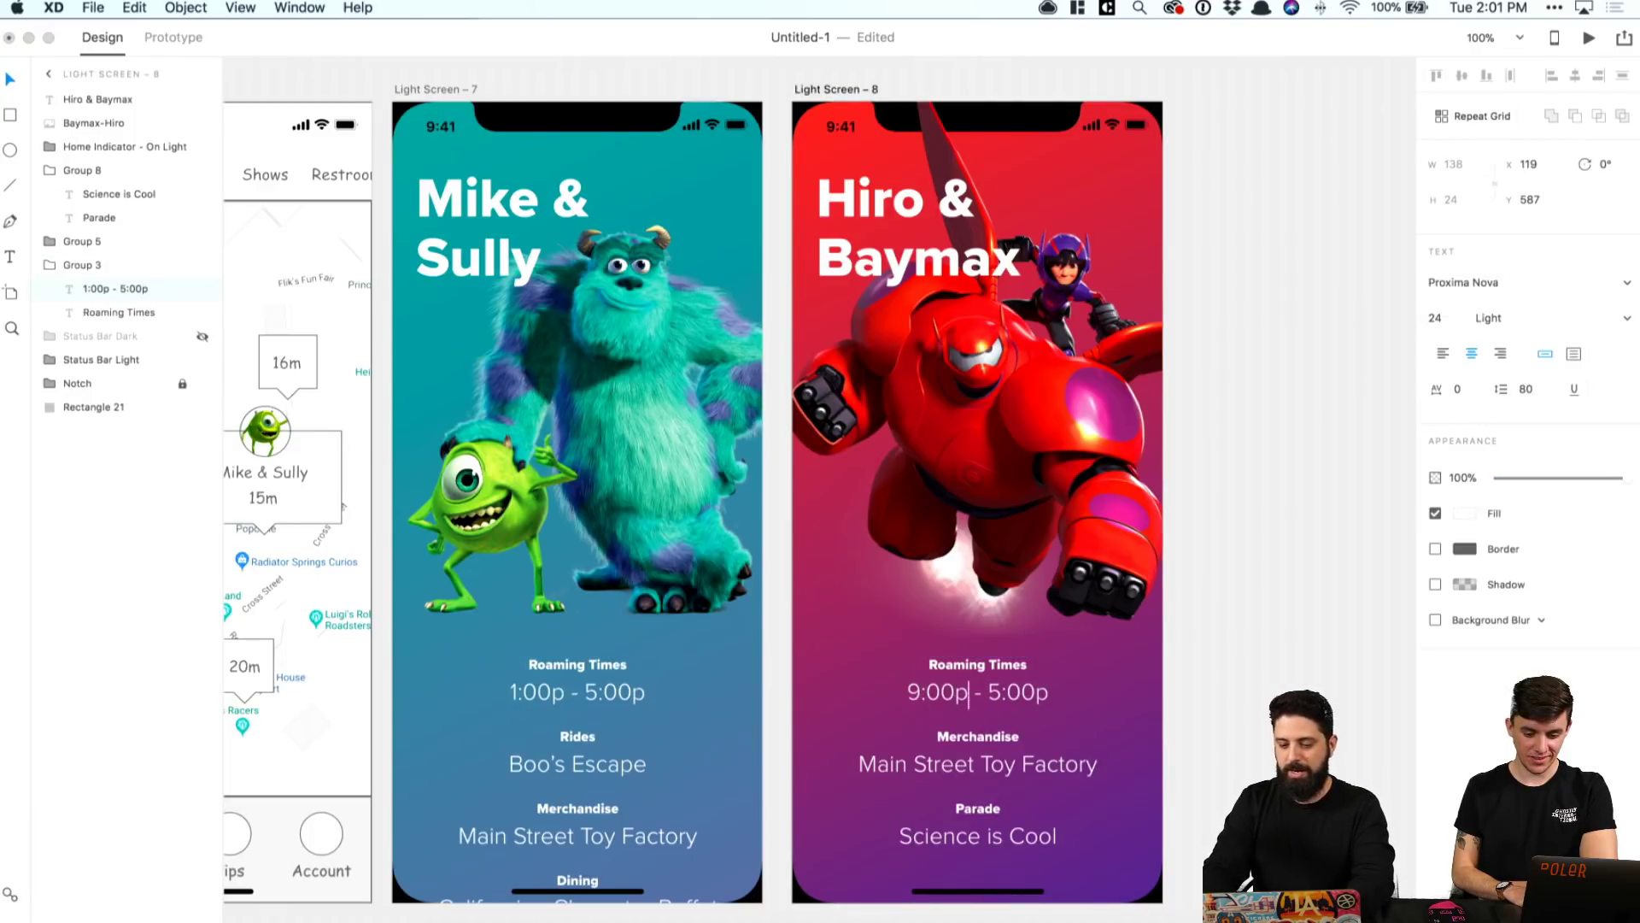
left_click(955, 692)
type("a")
key("Delete")
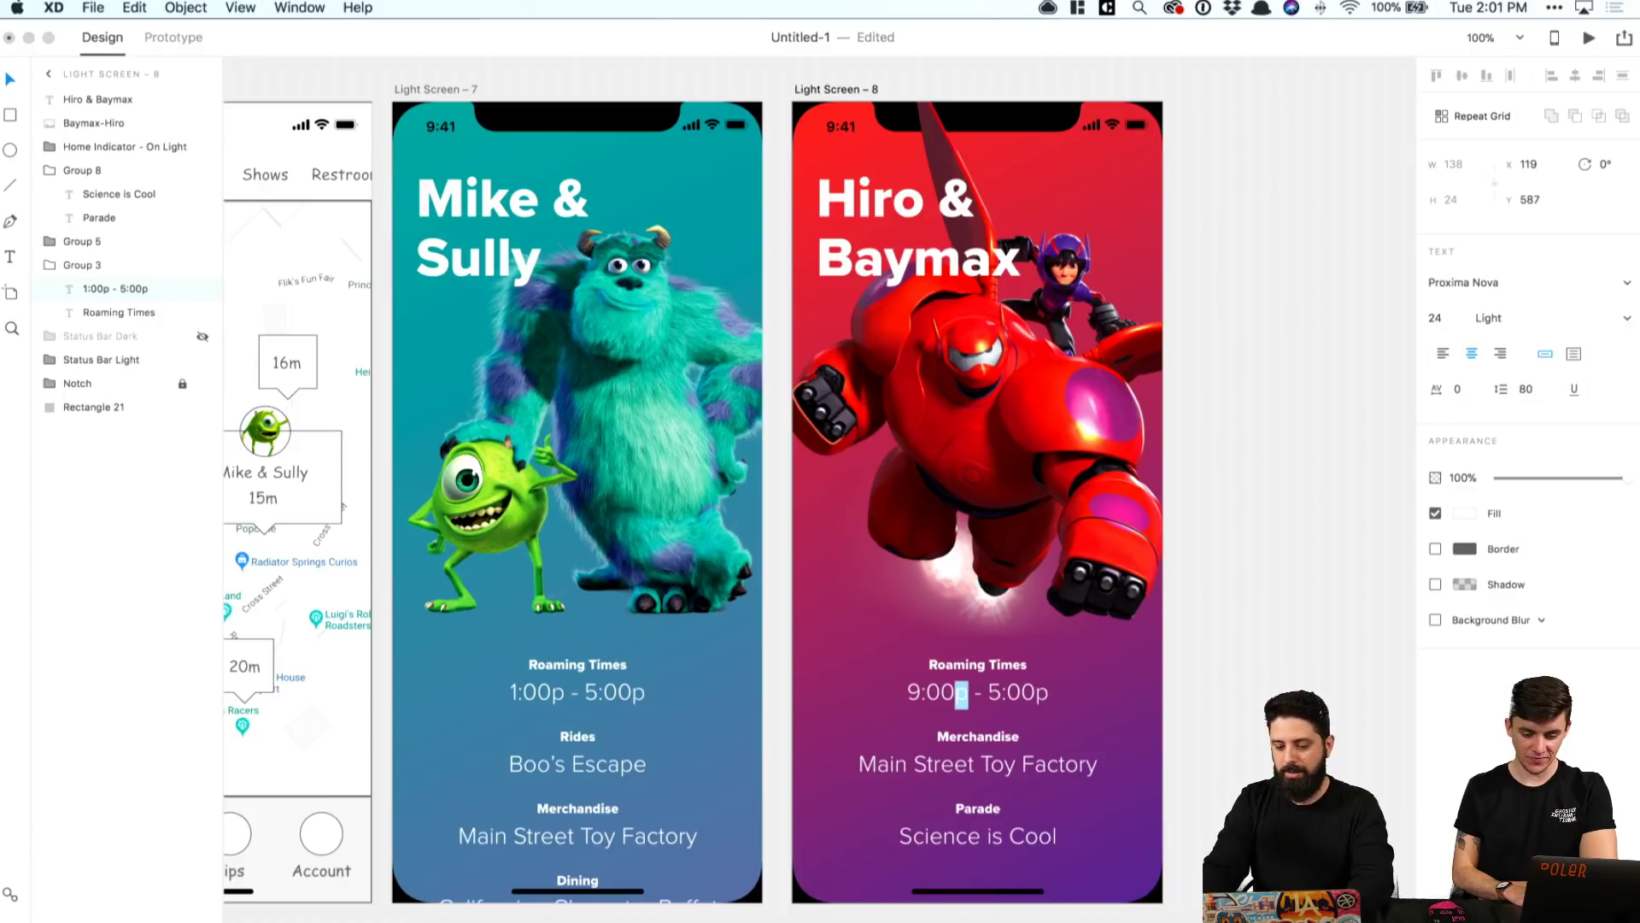
Step: Change the end hour of the Hiro & Baymax Roaming Times to 11 and select its am/pm letter
key("shift+Right")
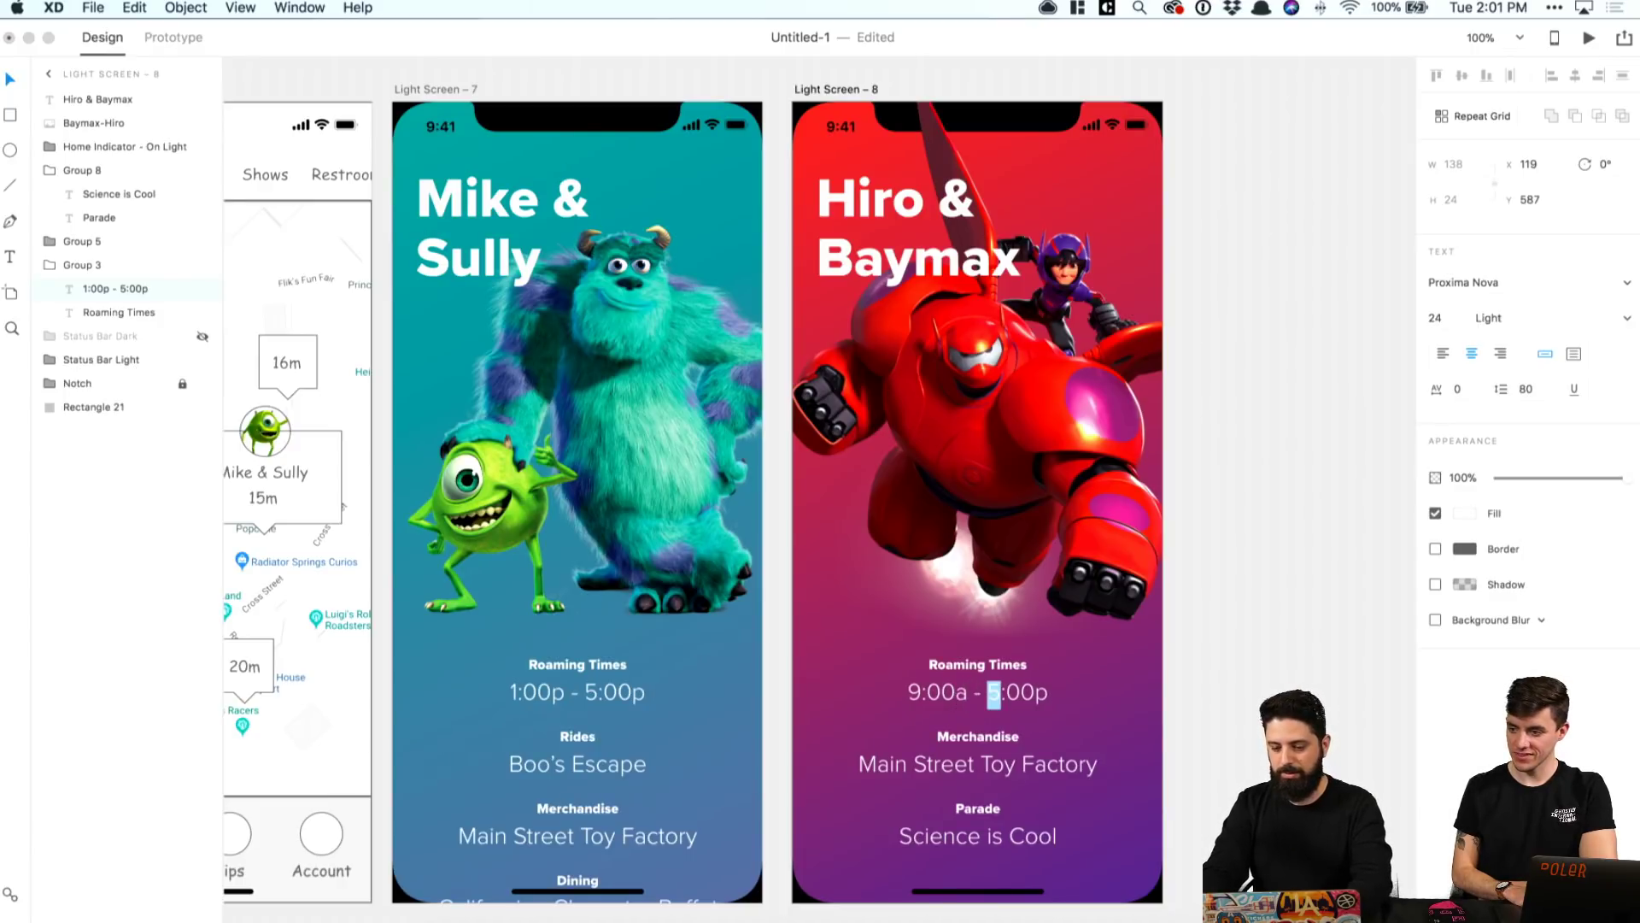
type("11")
key("Right")
key("Right")
key("Right")
key("shift+Right")
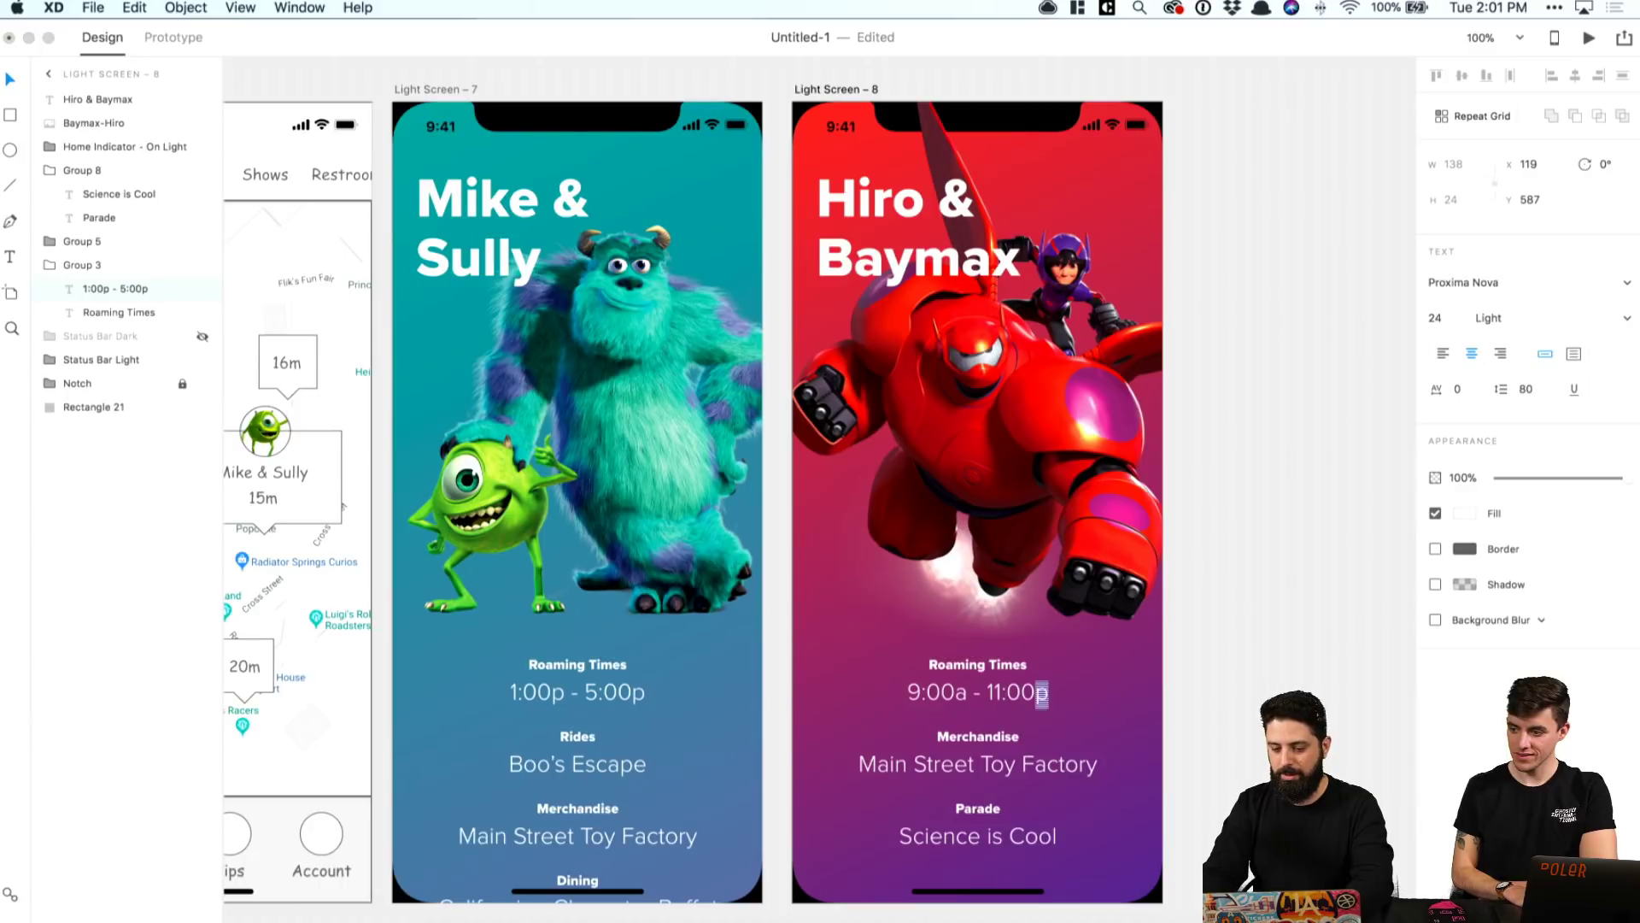
Step: Change the end of the roaming time on the Hiro & Baymax screen to 10:00a
type("a")
key("Left")
key("Left")
key("Left")
key("Left")
key("shift+Left")
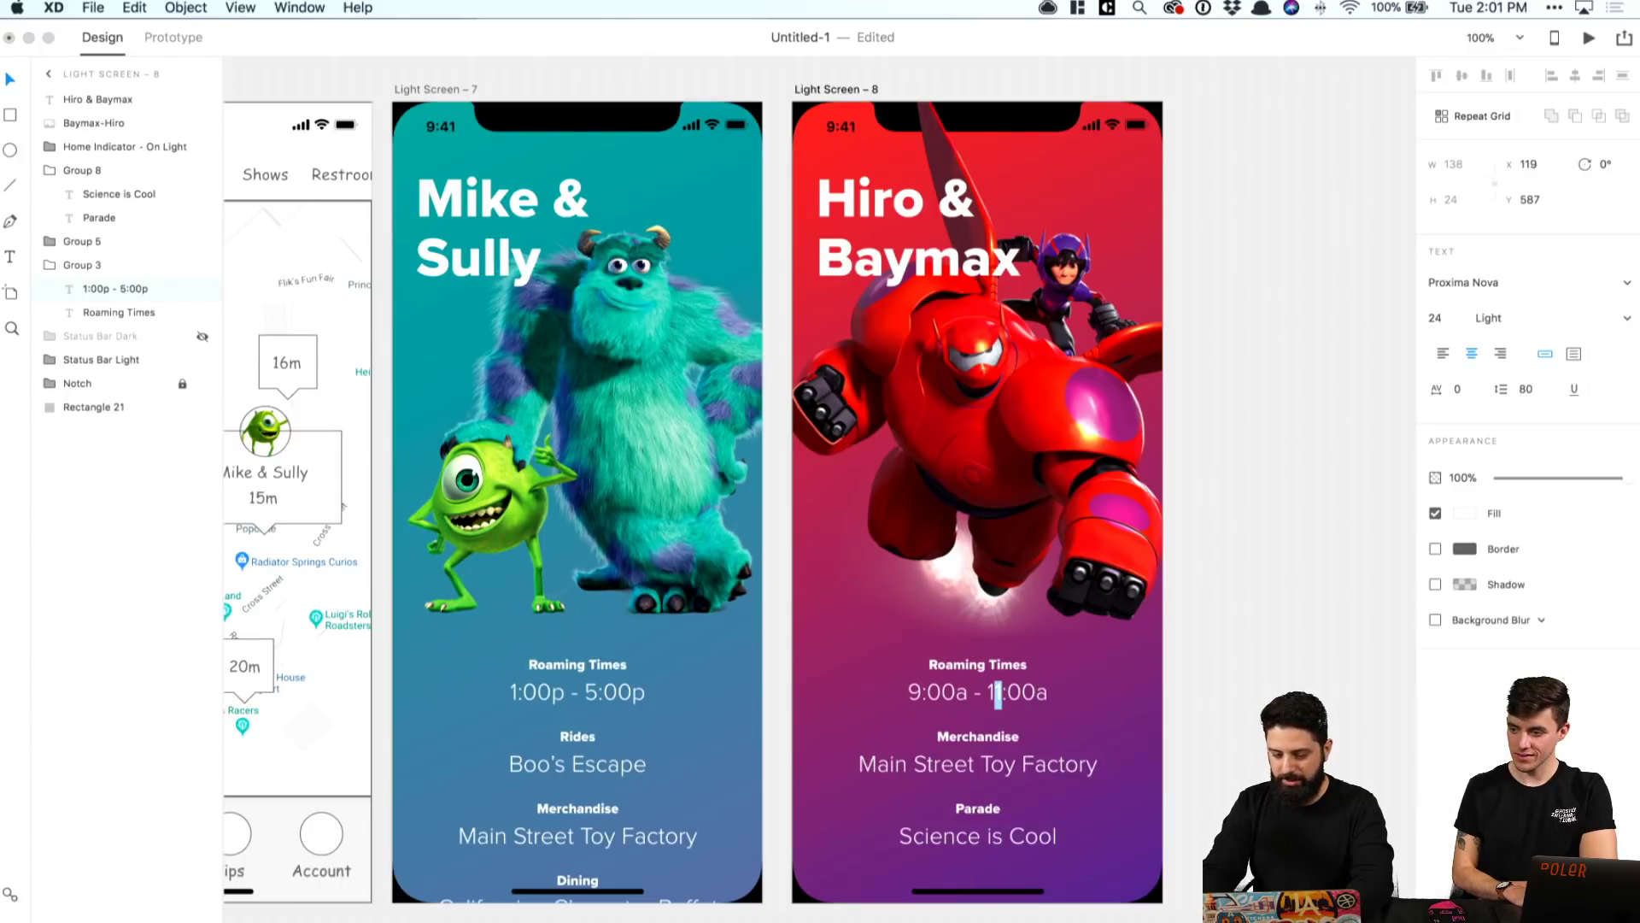
type("0")
key("Escape")
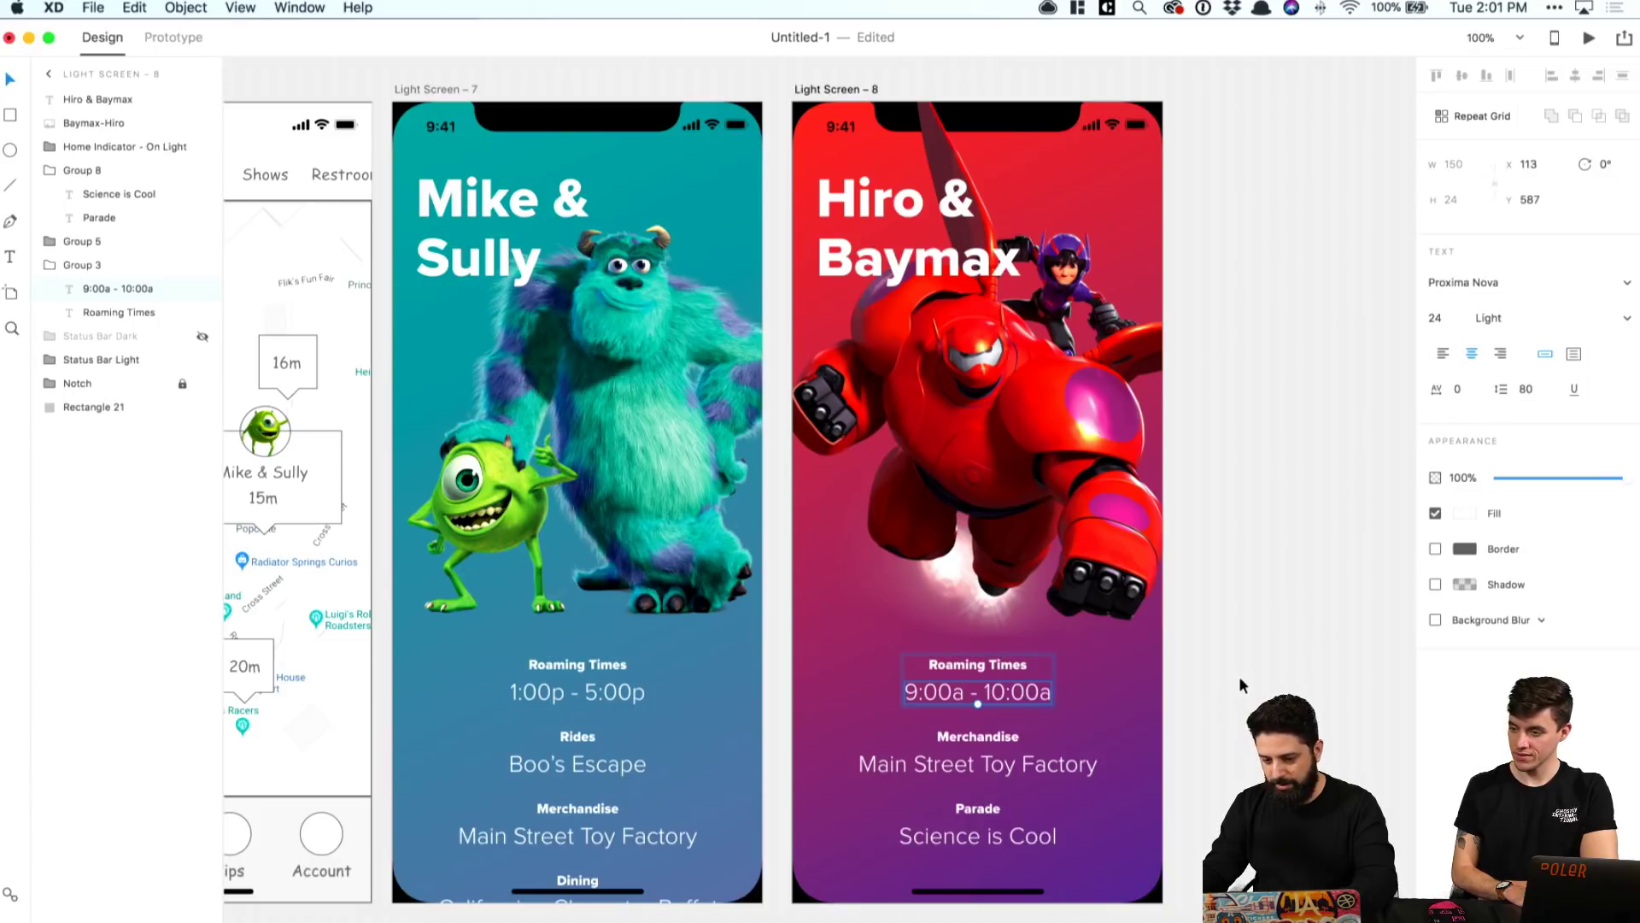
left_click(1242, 670)
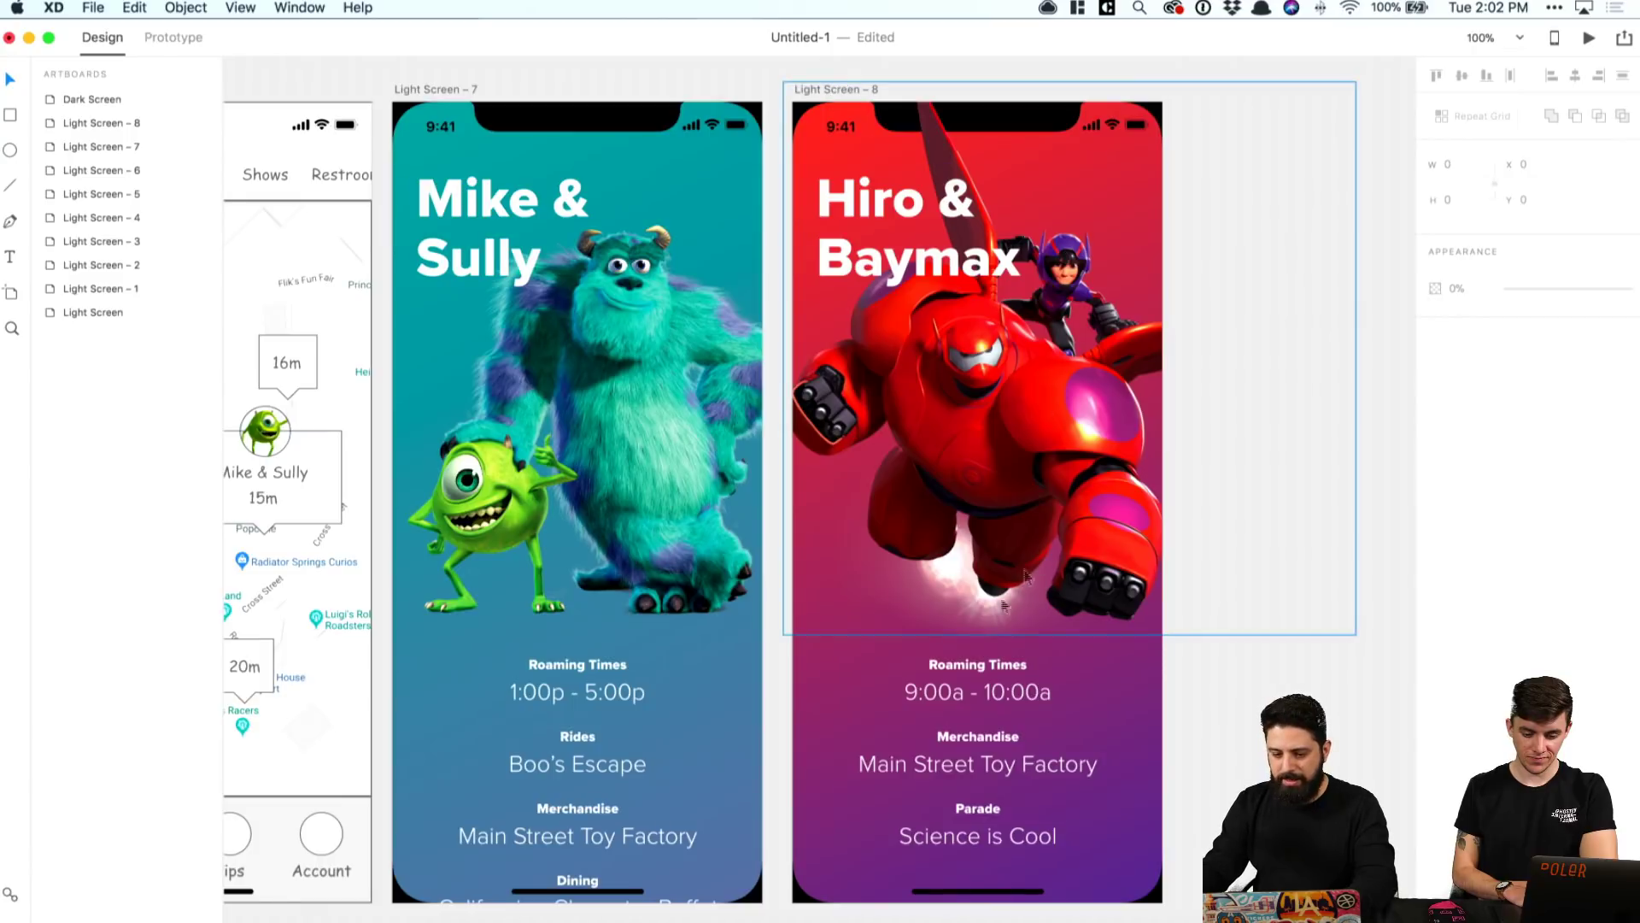
Step: Move the Merchandise and Parade groups on the Hiro & Baymax screen down together to about Y 690
left_click(982, 737)
left_click(977, 813, "shift")
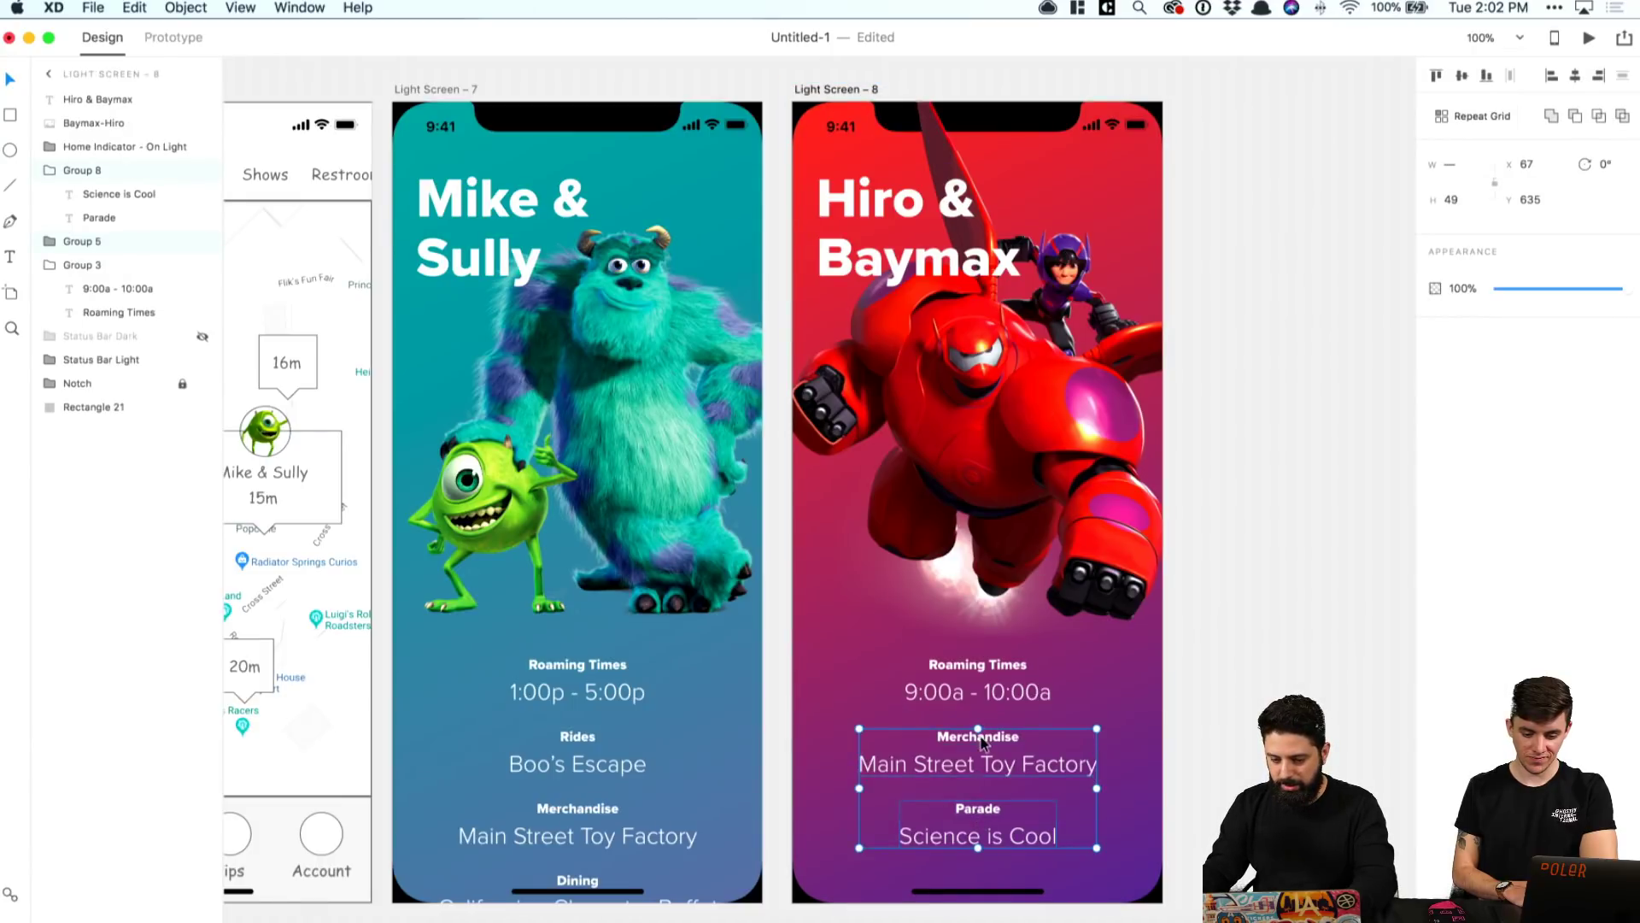
left_click_drag(982, 740, 982, 796)
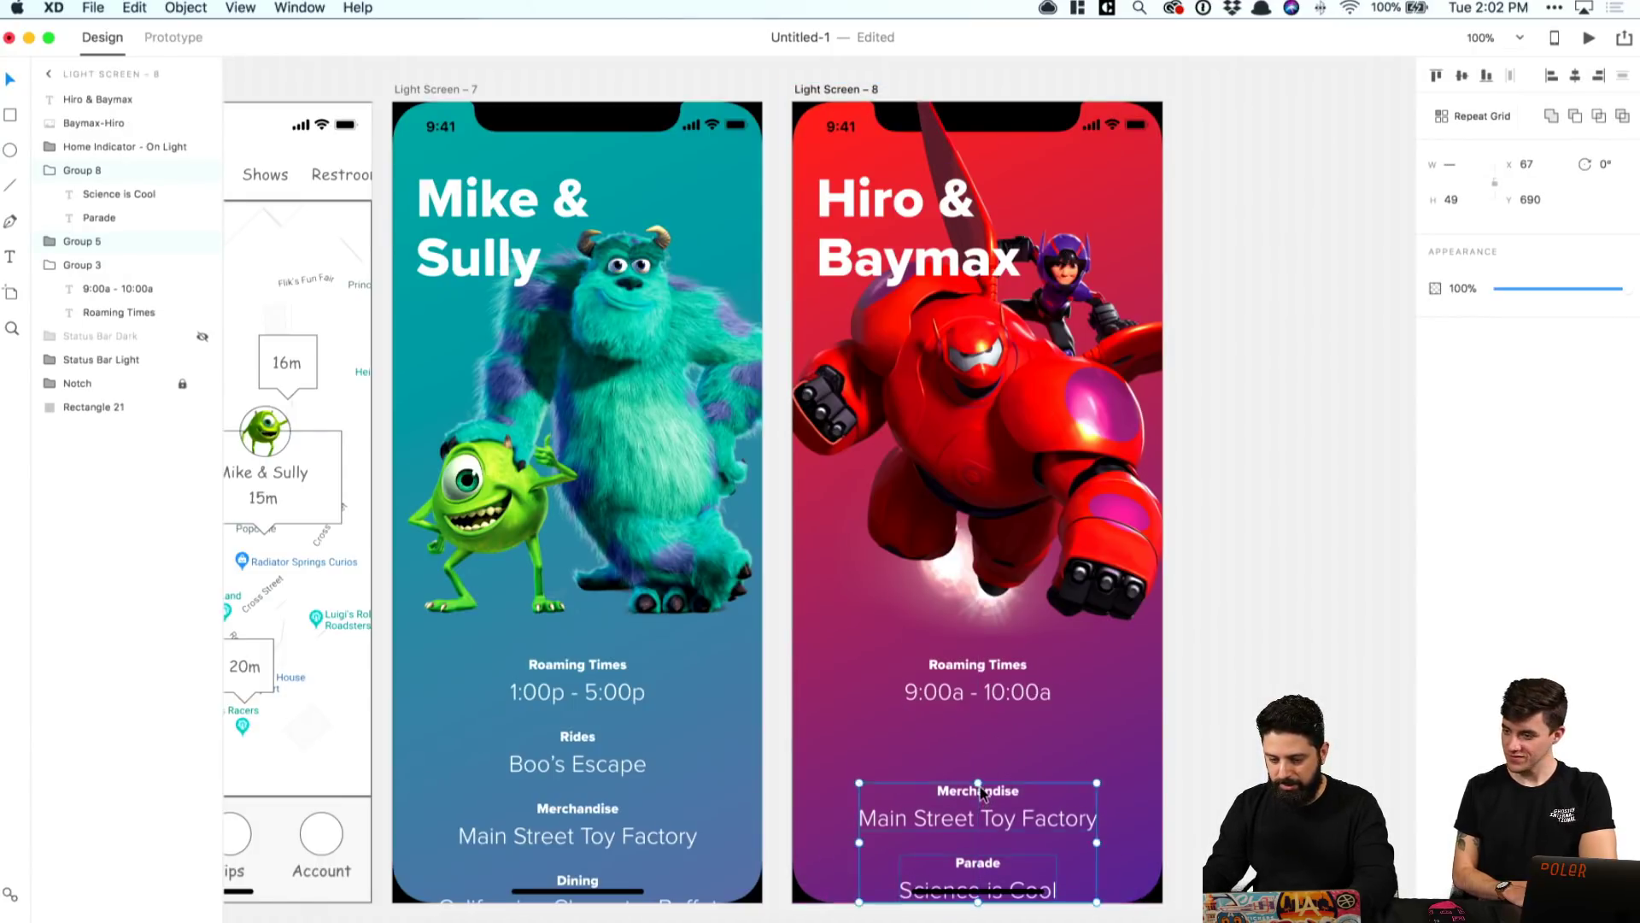
Step: Draw a rectangle in the gap below the 9:00a - 10:00a text and set its size to 32 by 32
left_click(987, 702)
key("super+equal")
key("super+equal")
key("super+equal")
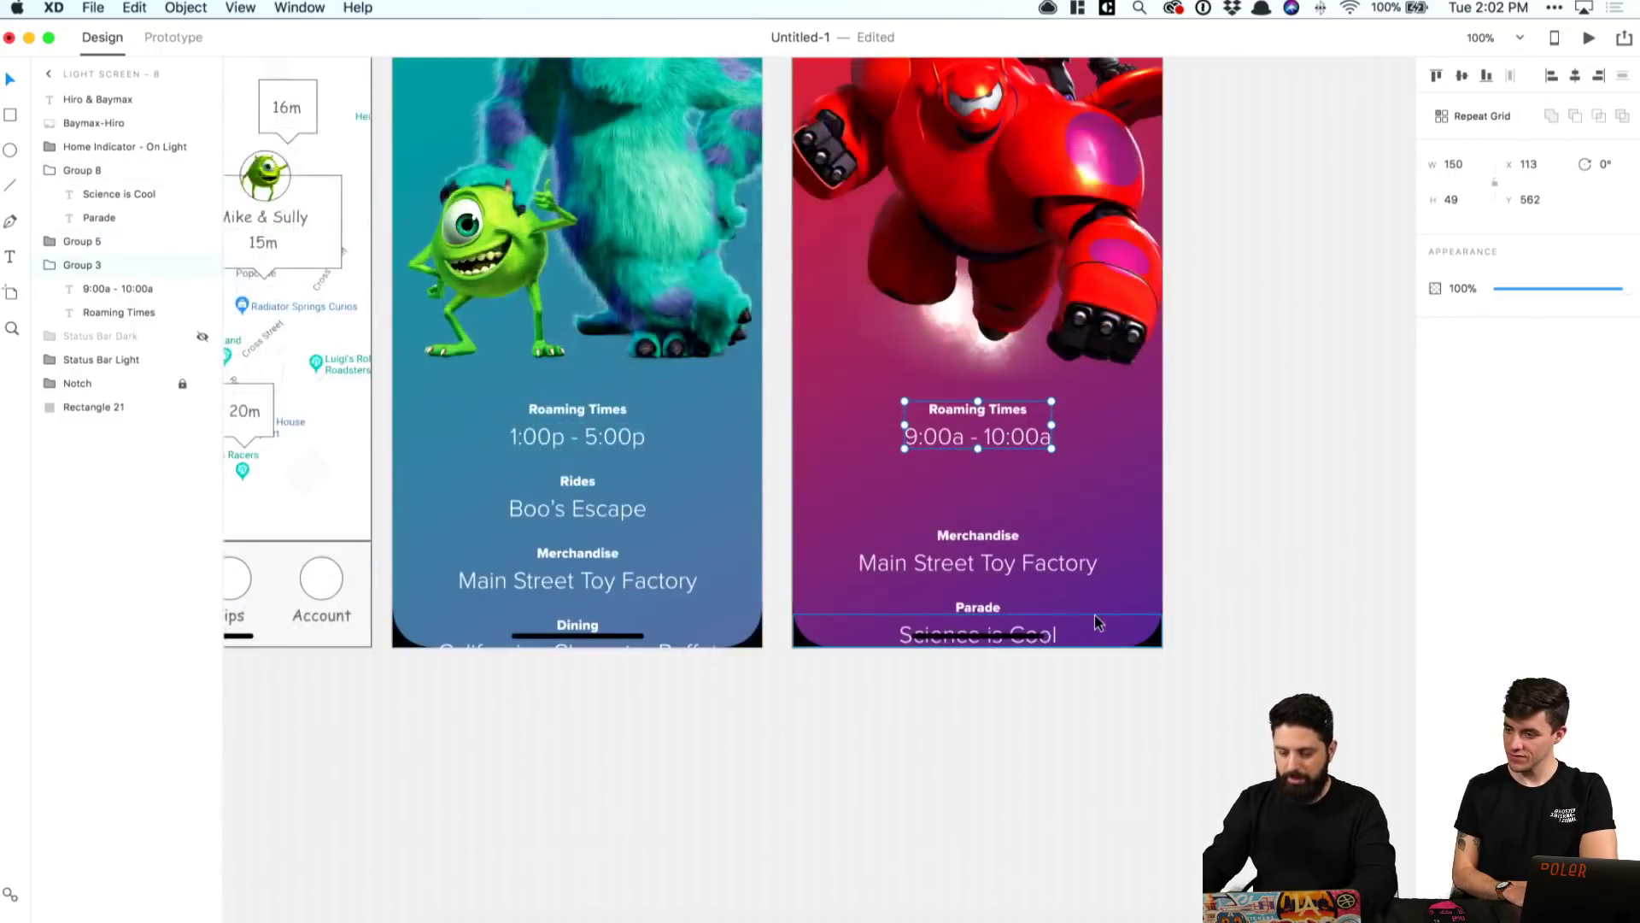
scroll(1094, 613, "up", 2)
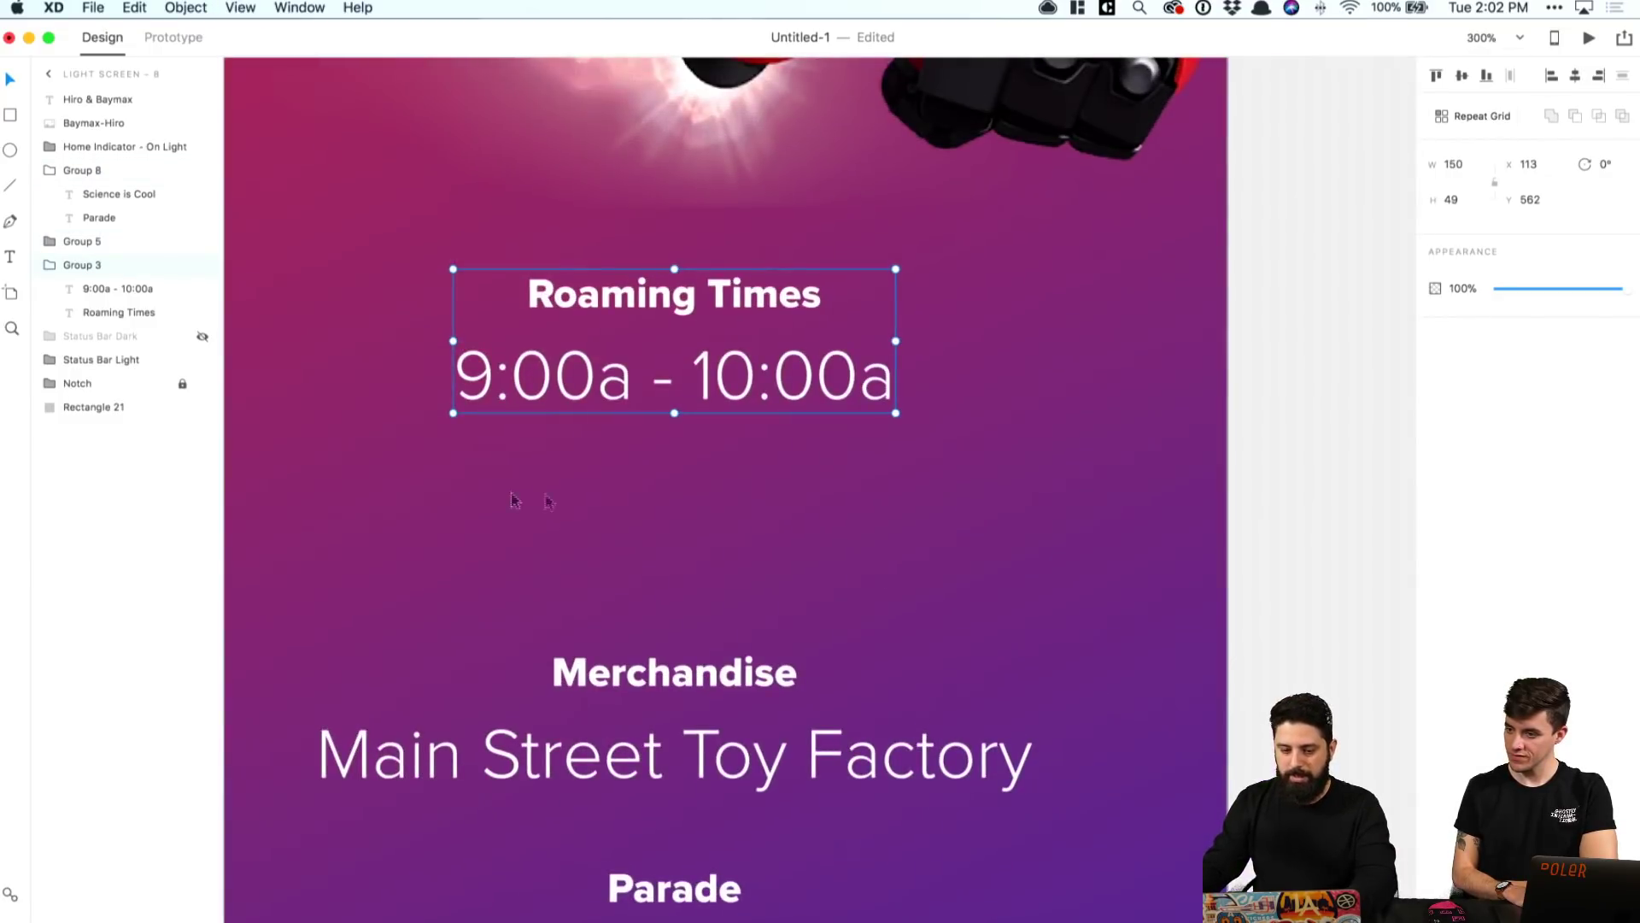
key("r")
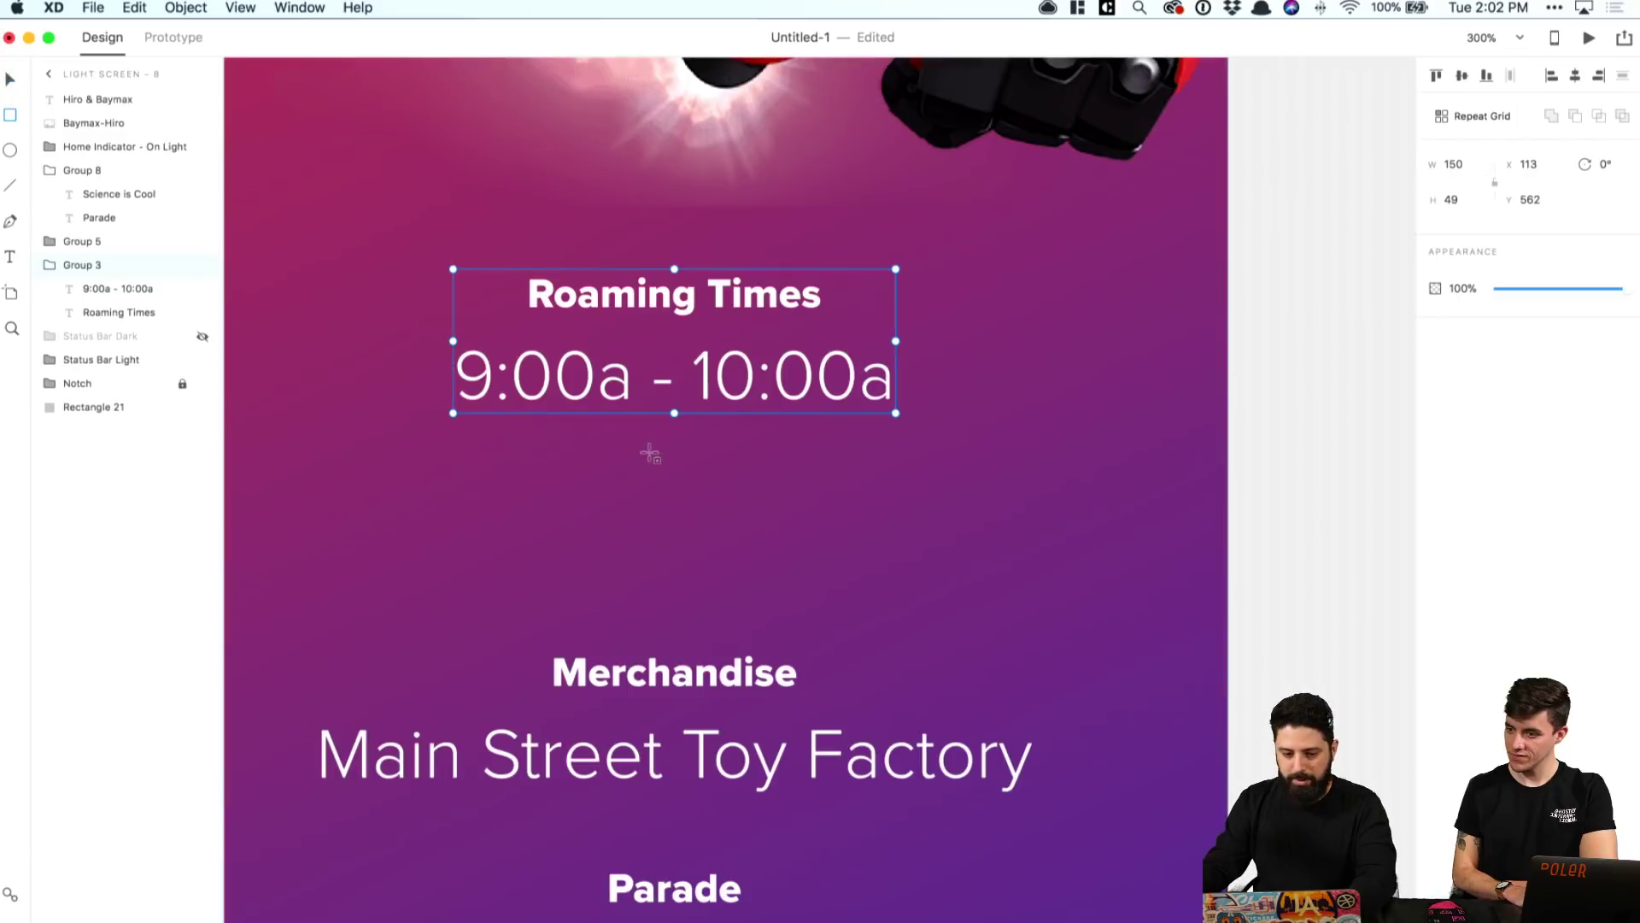
left_click_drag(636, 452, 724, 536)
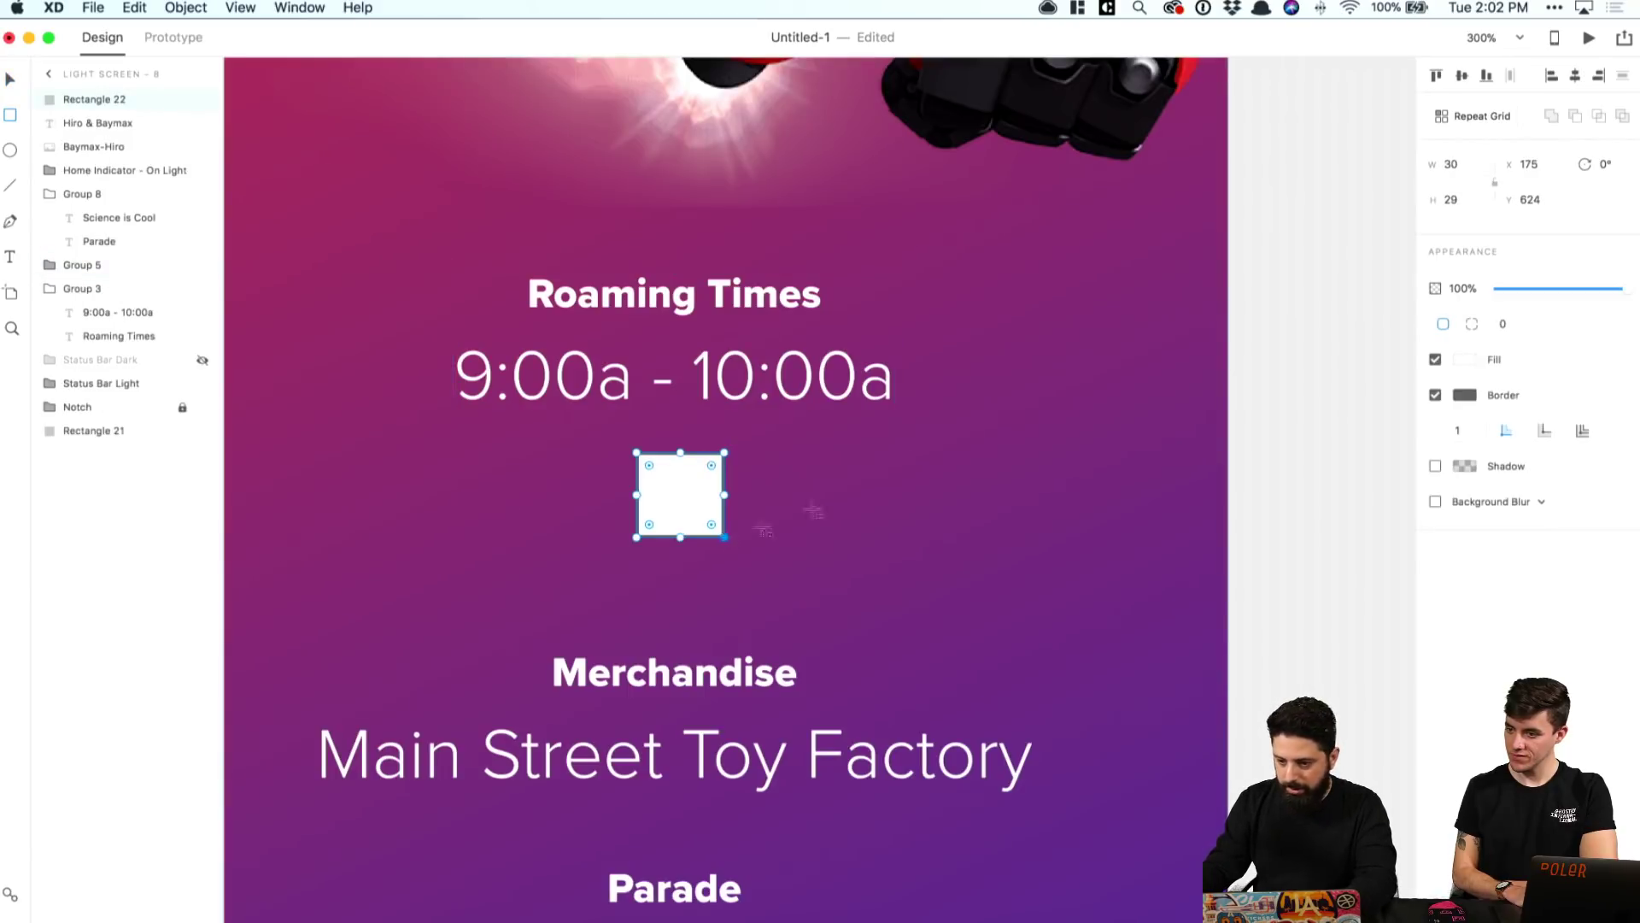
left_click(1450, 164)
type("32")
key("Tab")
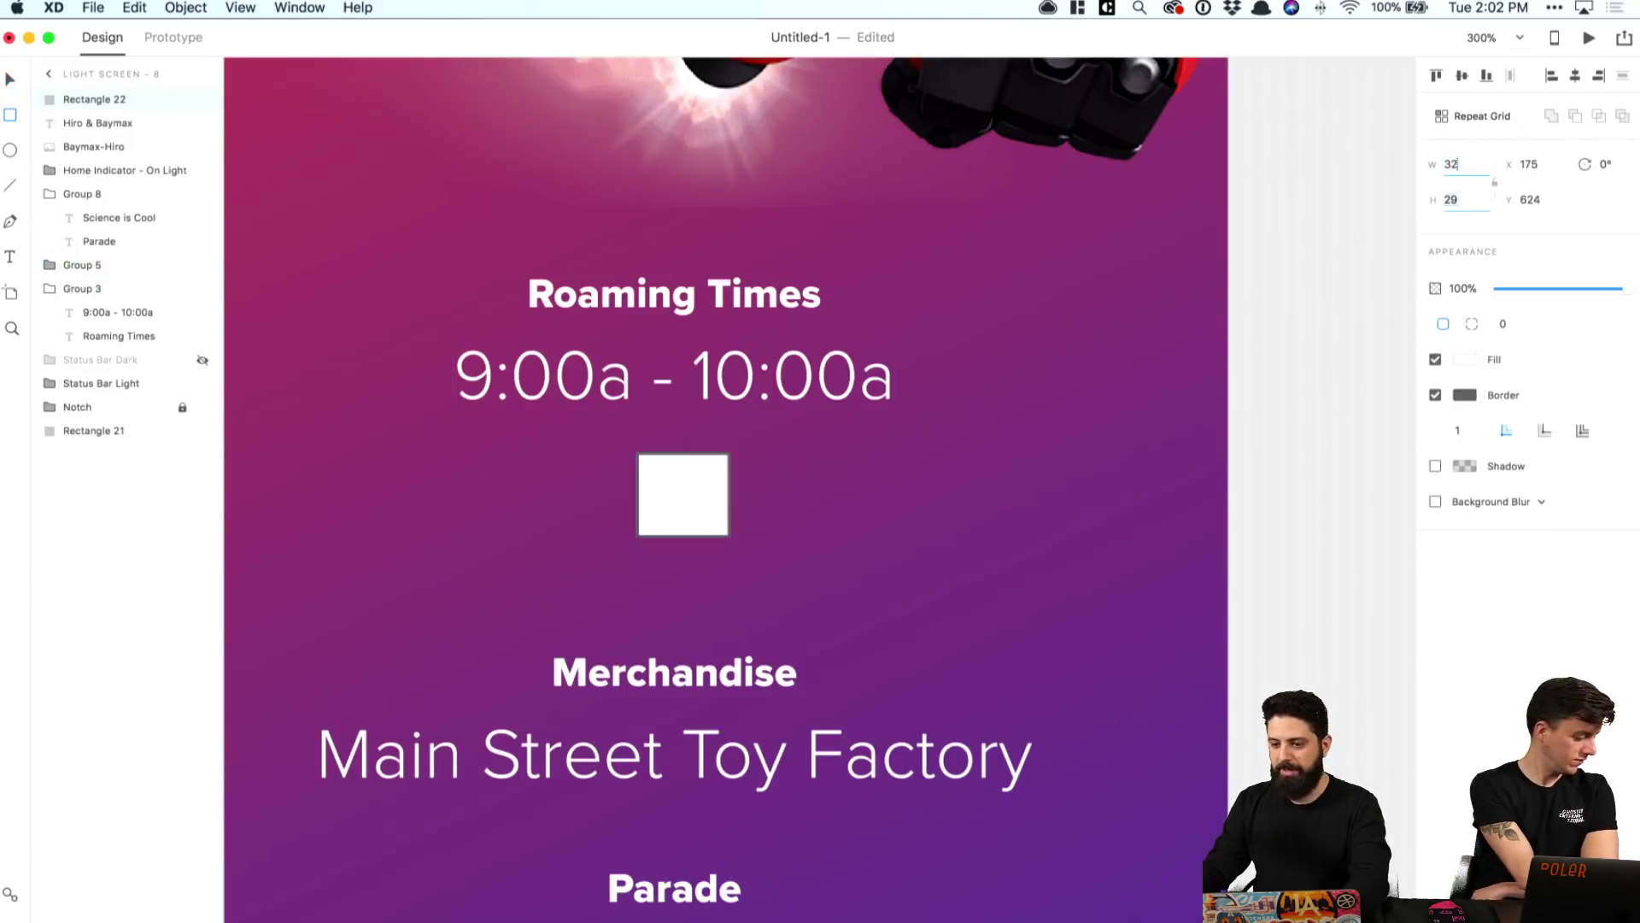
type("32")
key("Tab")
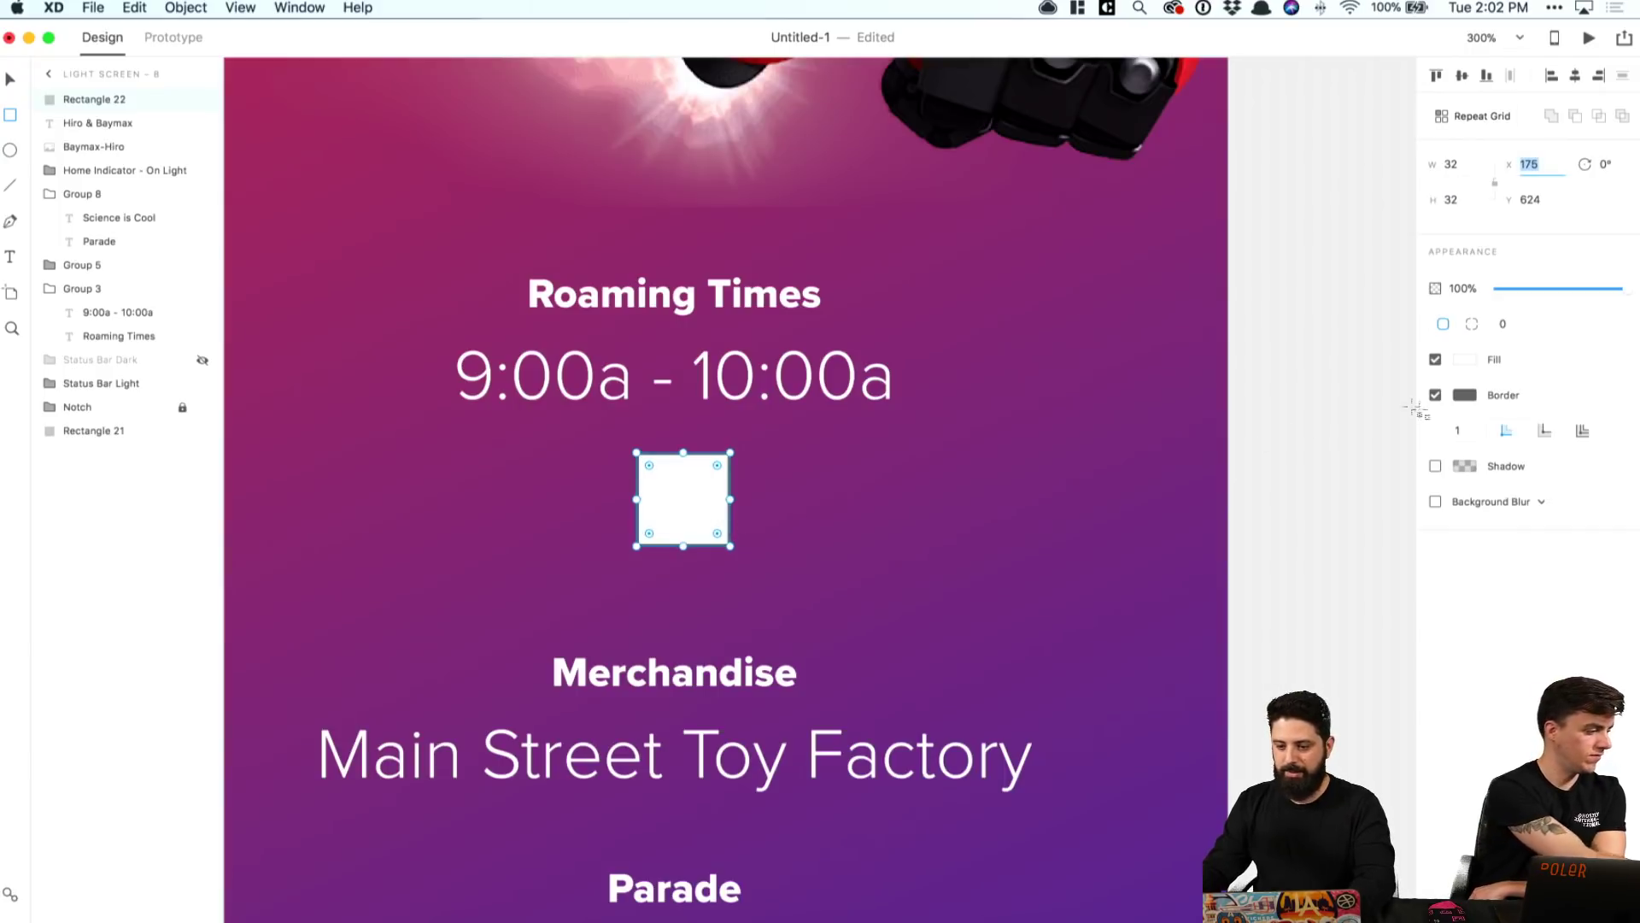
Step: Remove the white square's border and round its corners to a radius of 4
left_click(1435, 394)
type("v")
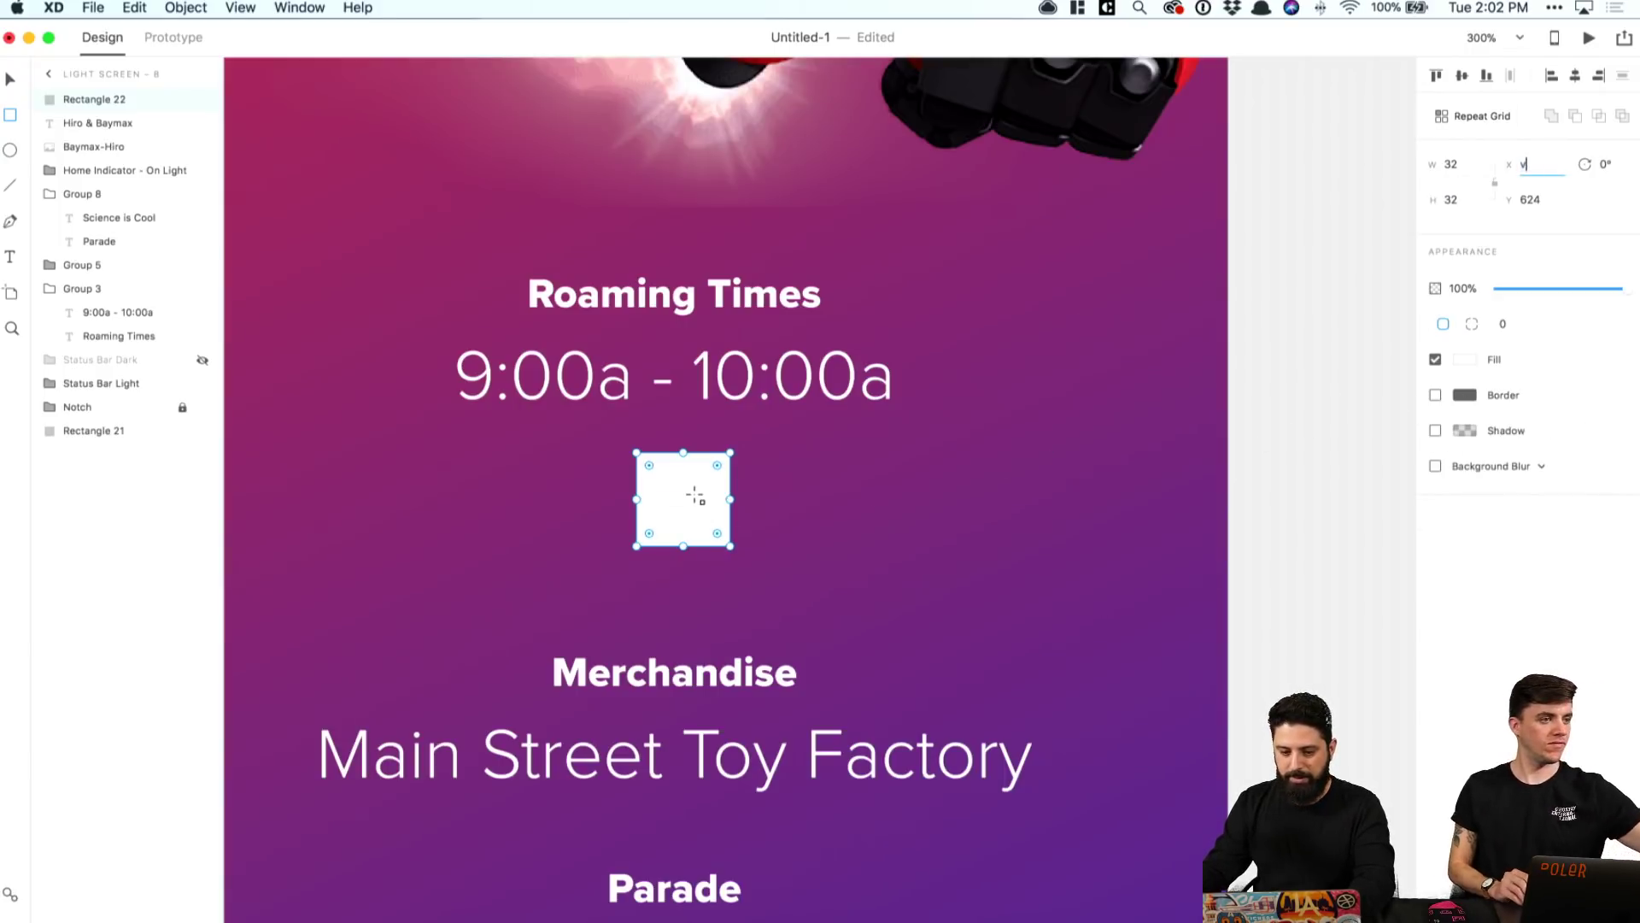
left_click_drag(649, 466, 649, 465)
scroll(811, 463, "down", 1)
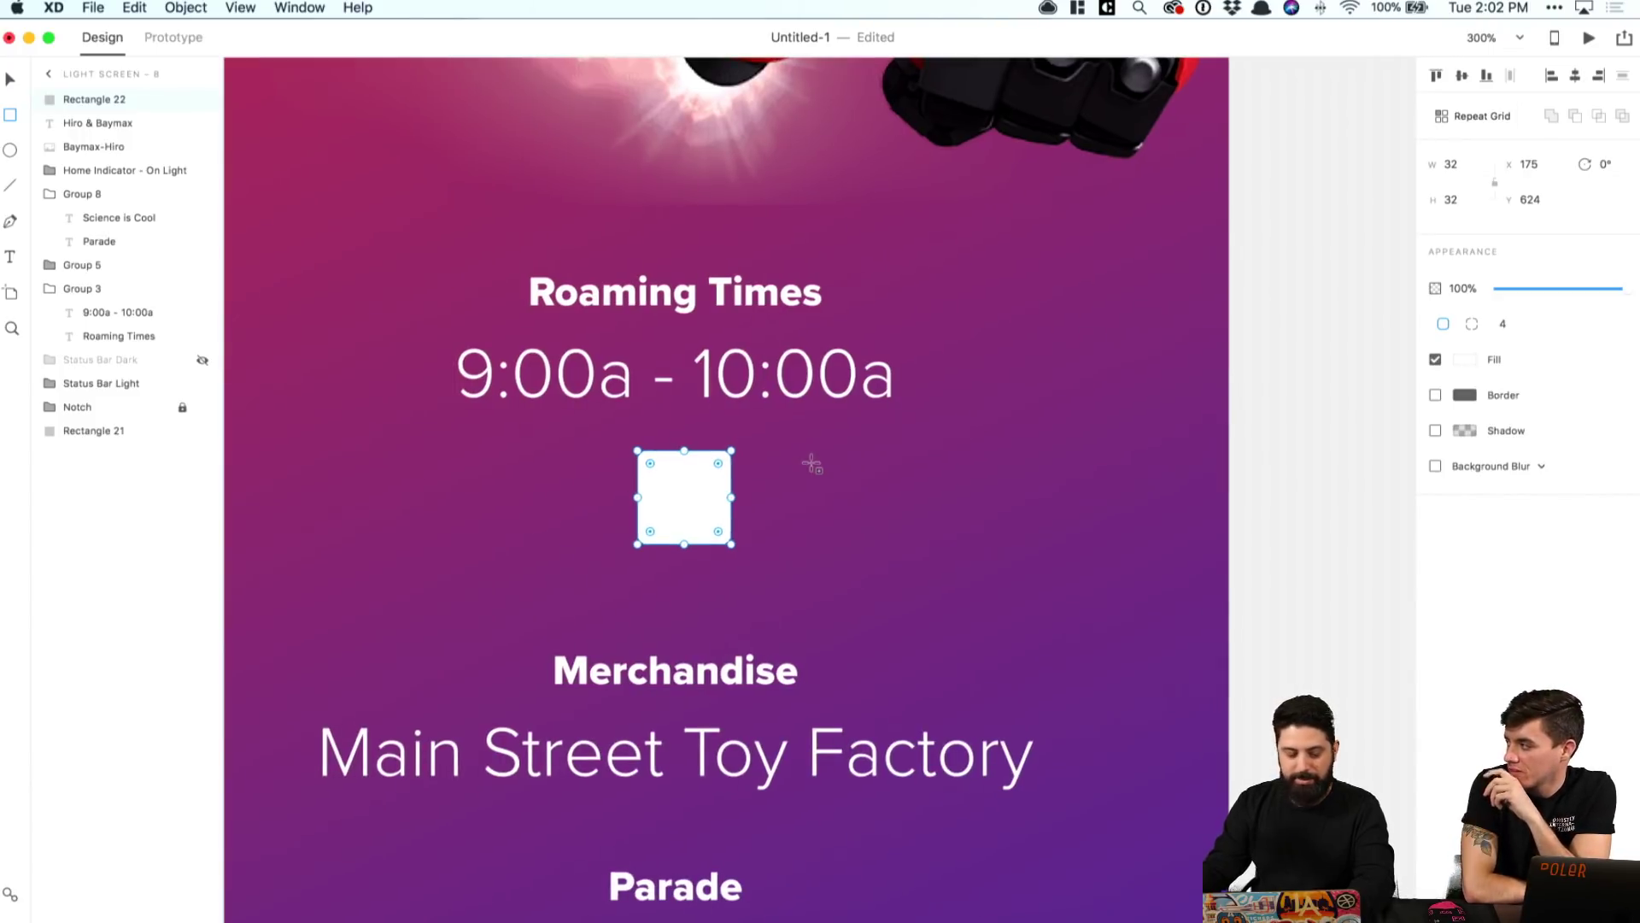
scroll(810, 463, "left", 2)
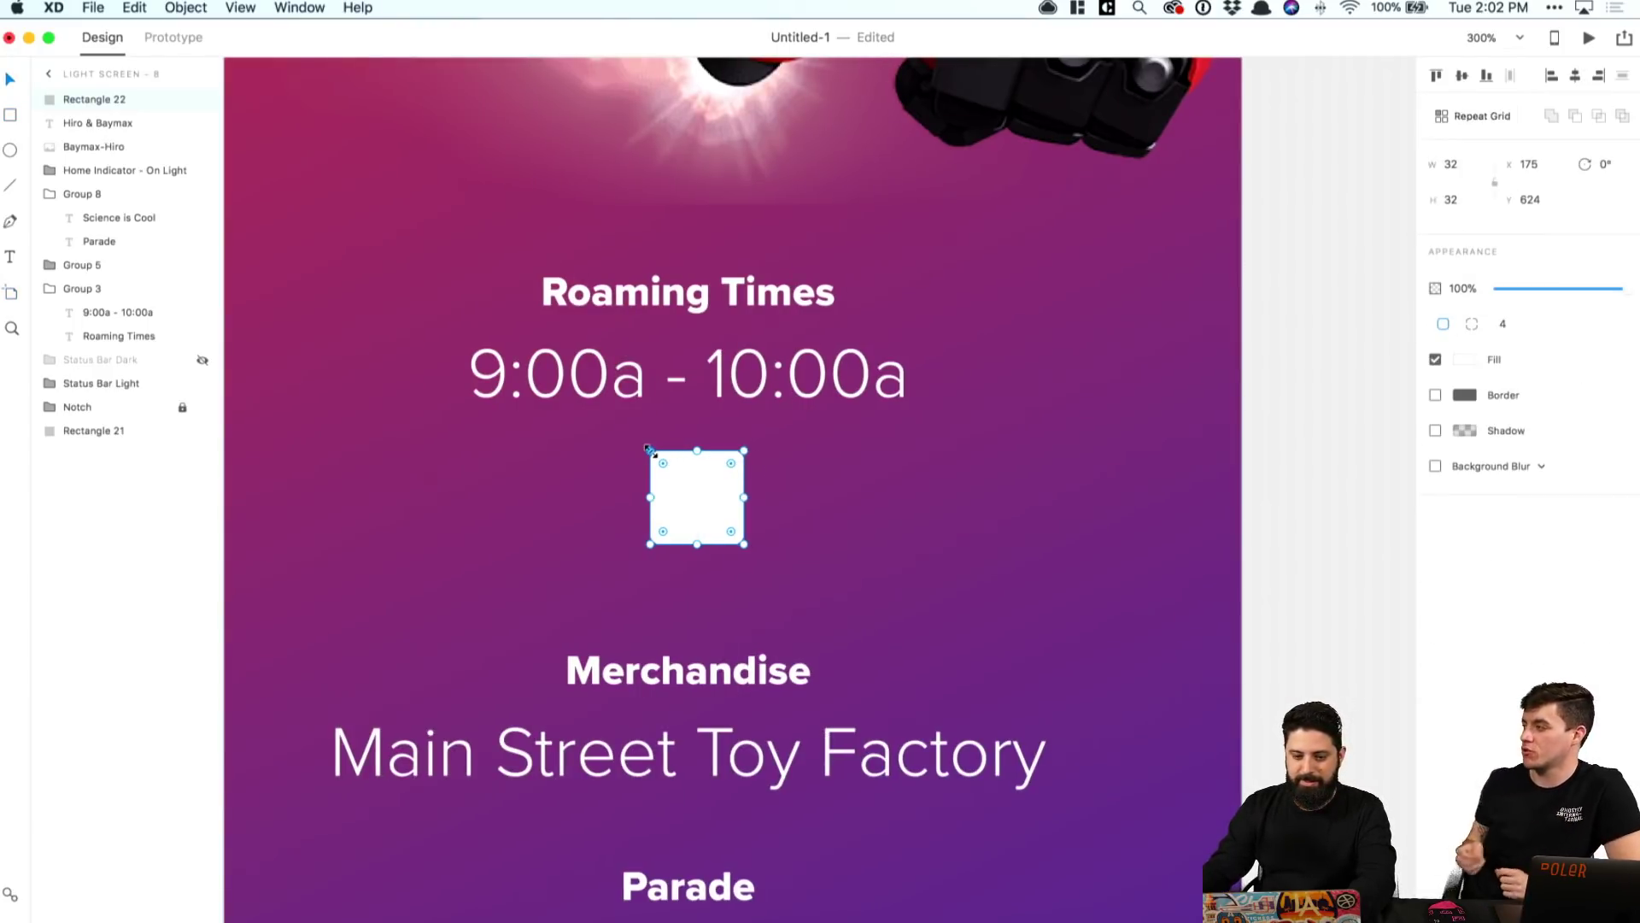
left_click(851, 484)
left_click(718, 497)
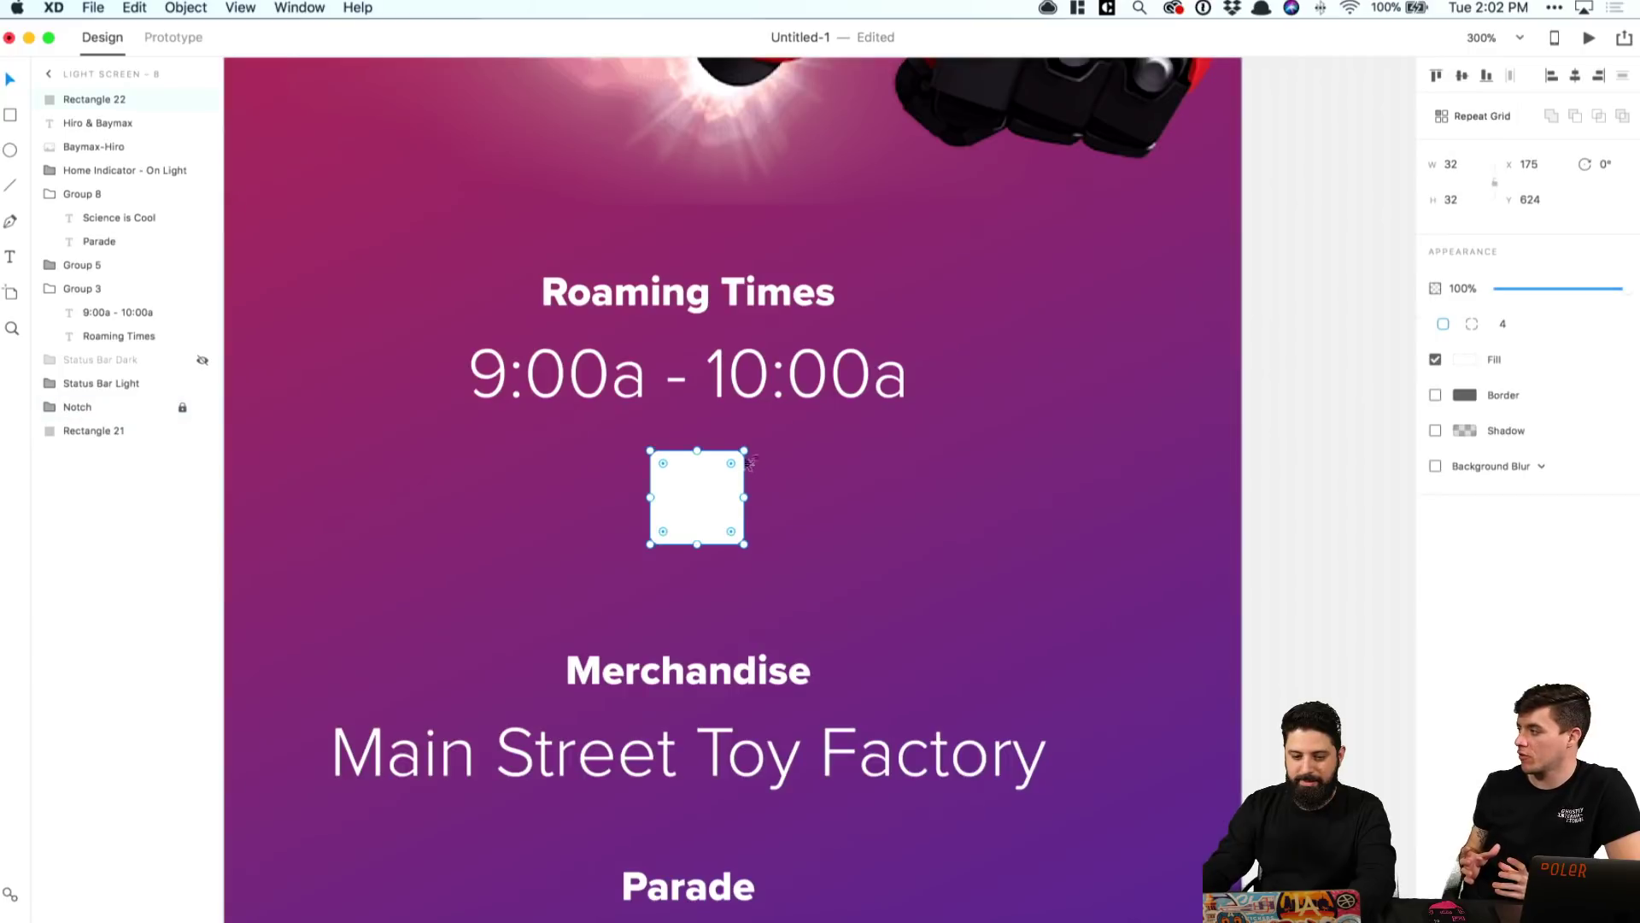
scroll(677, 459, "up", 1)
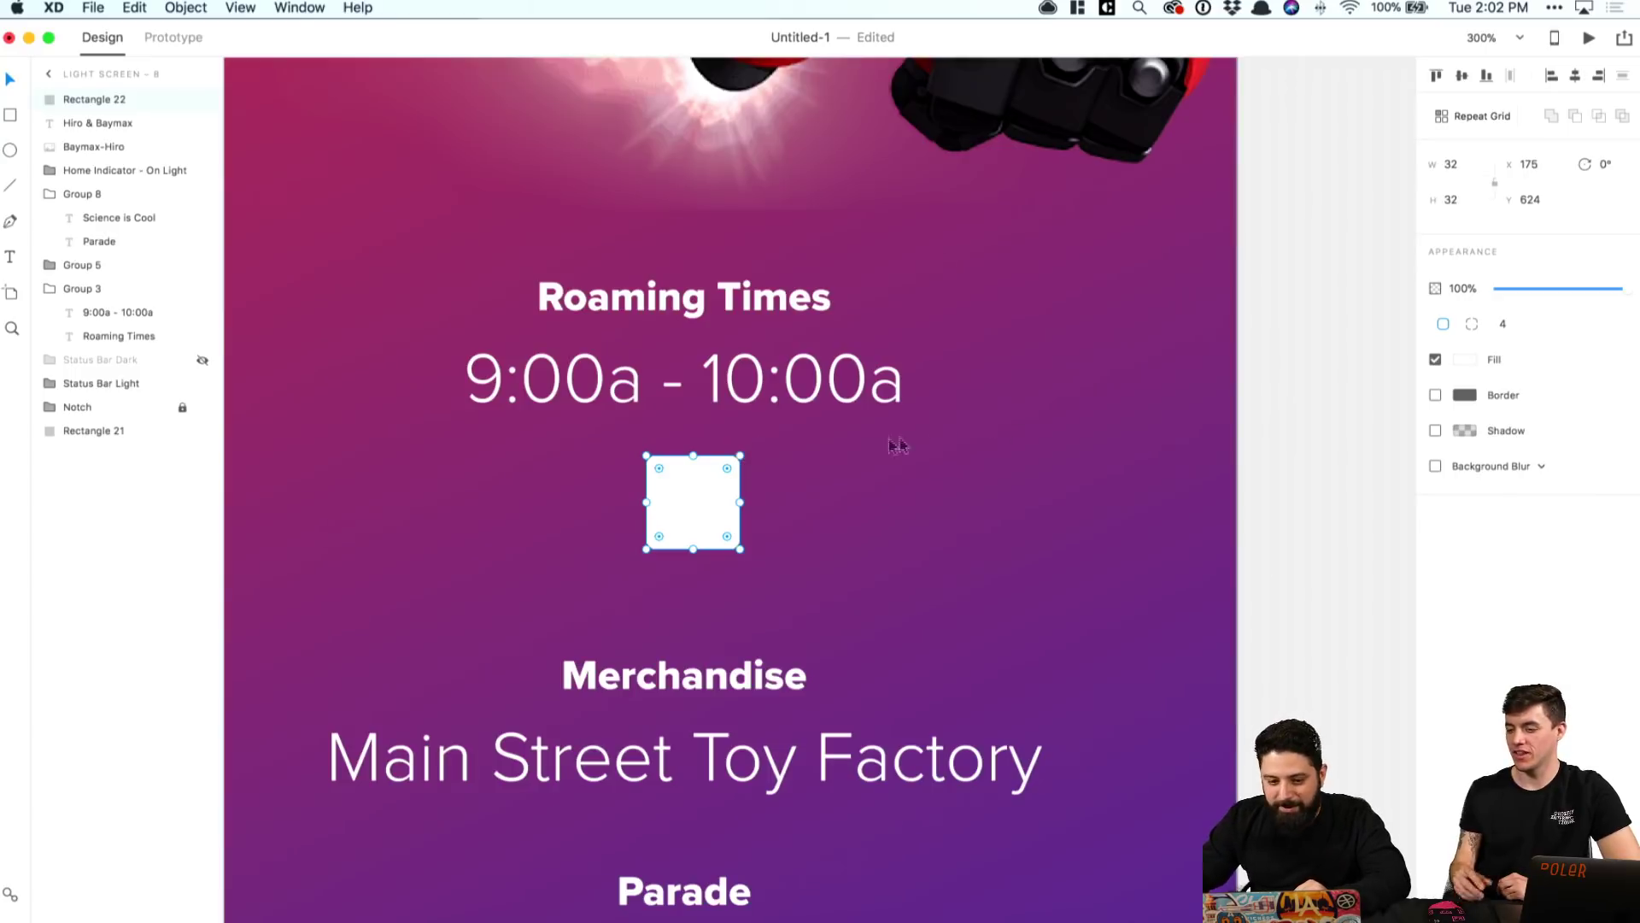
Step: Convert the rounded square to an editable path and shift its upper-left corner's two anchor points 4 px to the right
key("super+8")
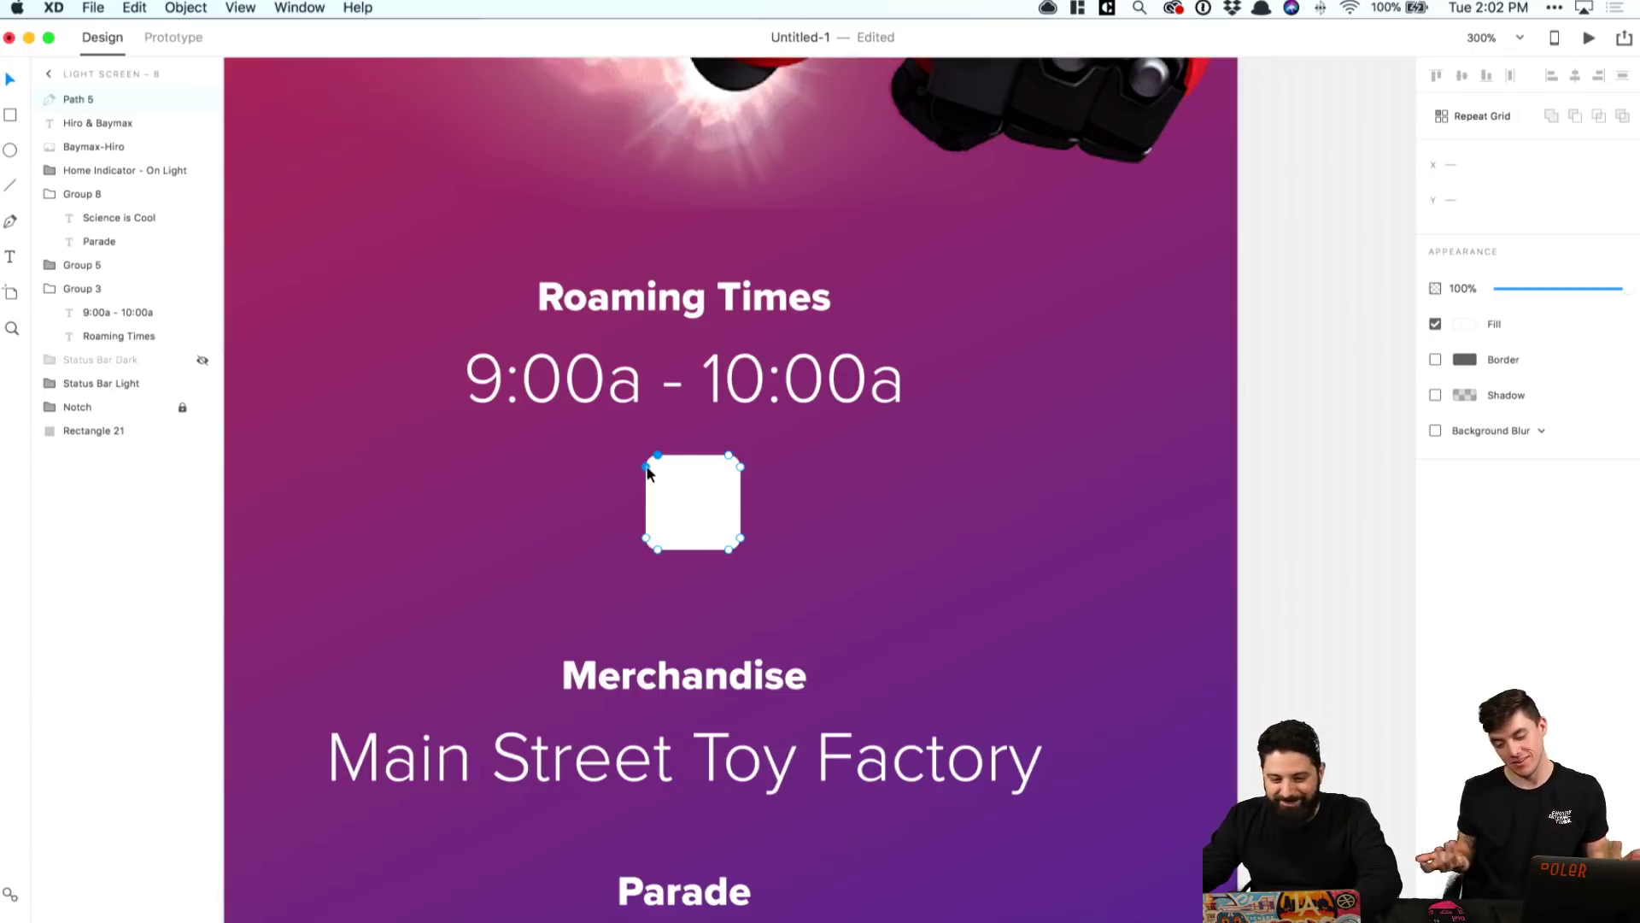
key("super+z")
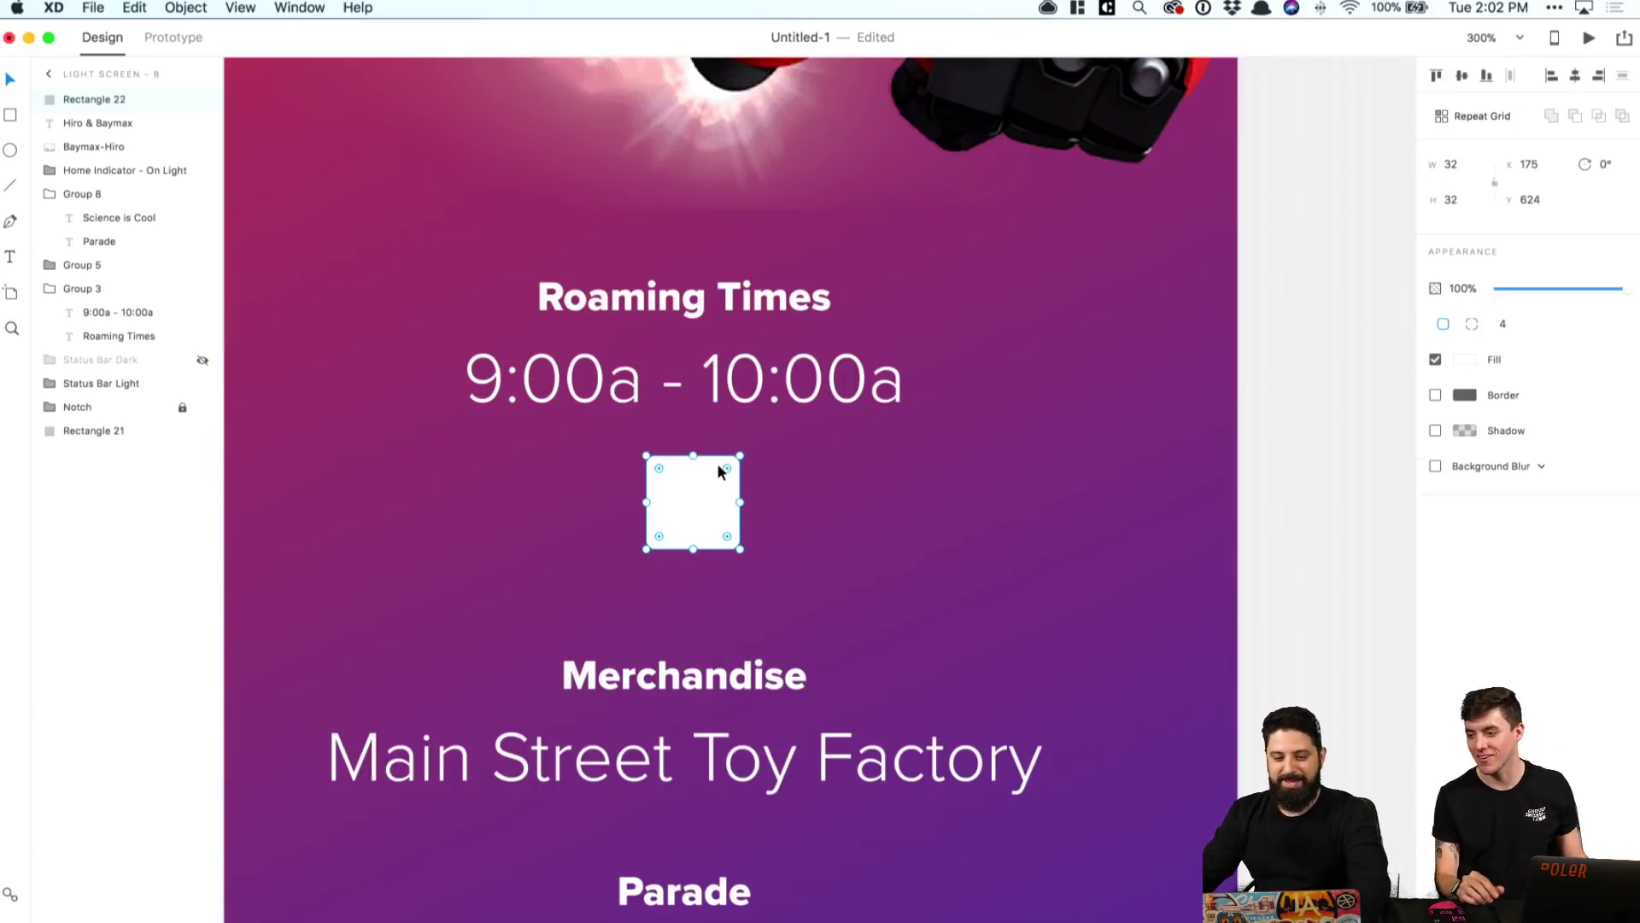
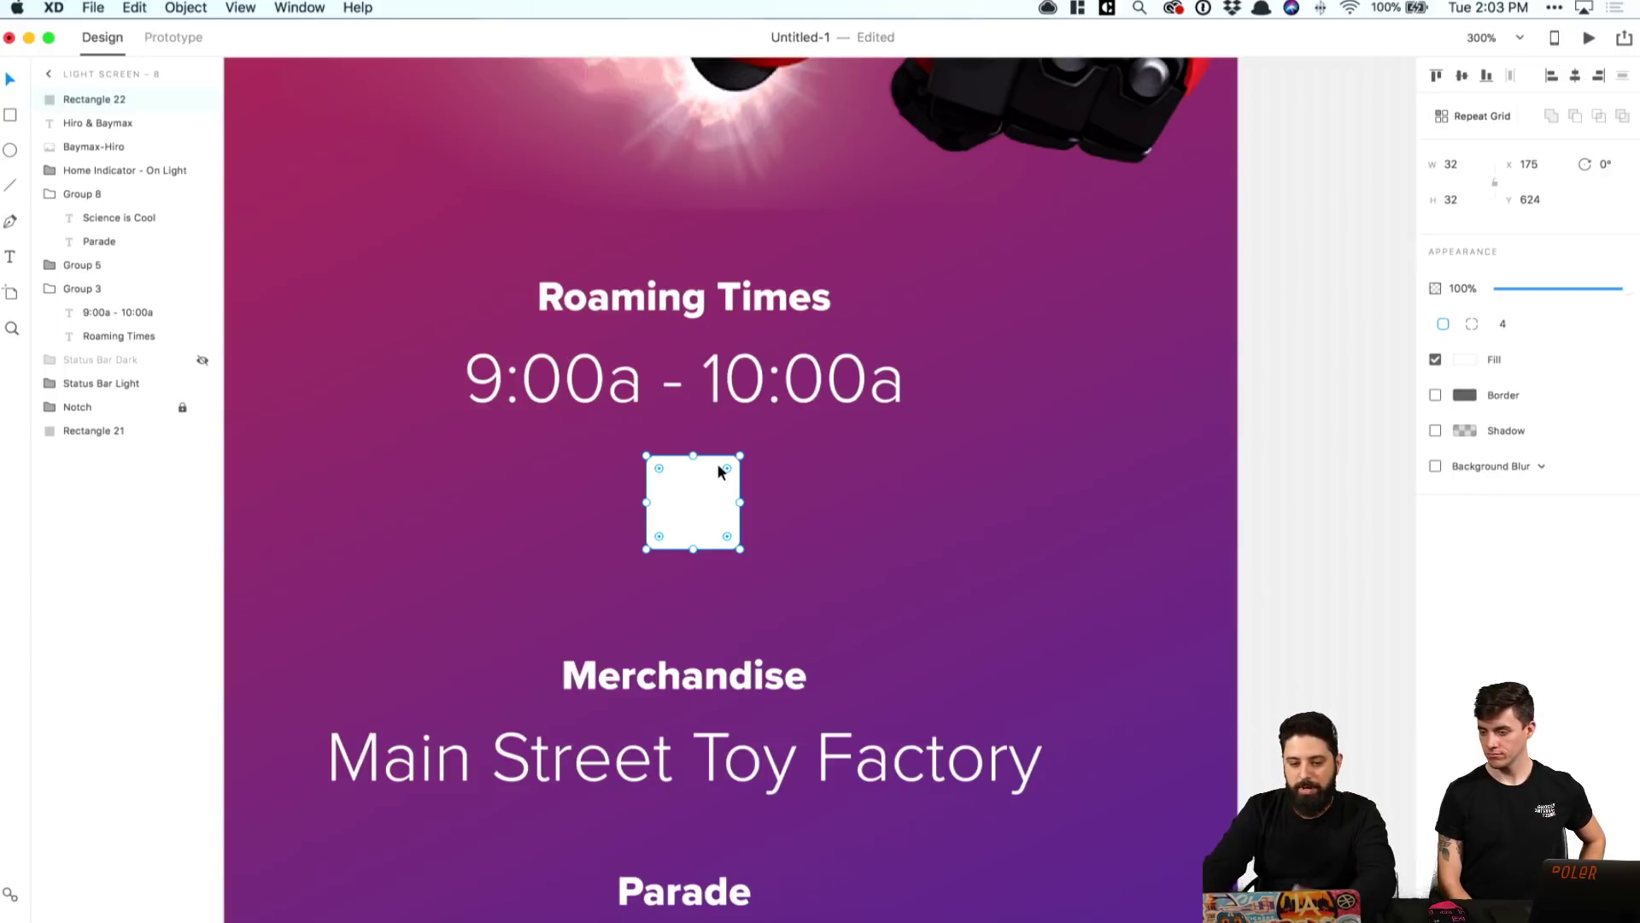
double_click(717, 467)
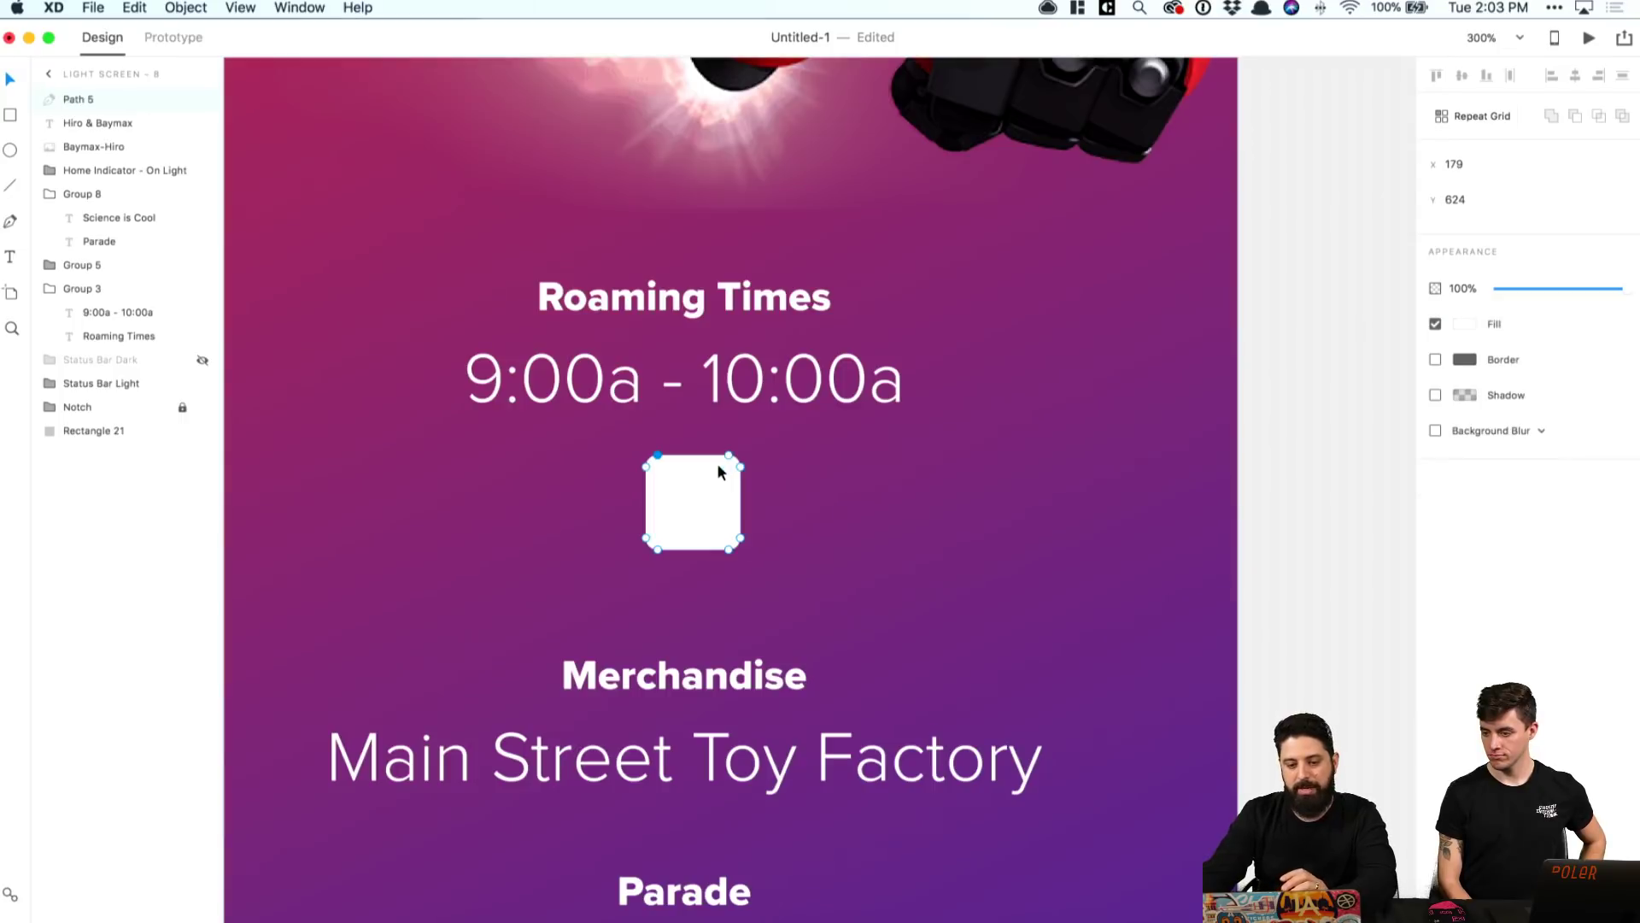
left_click(647, 467, "shift")
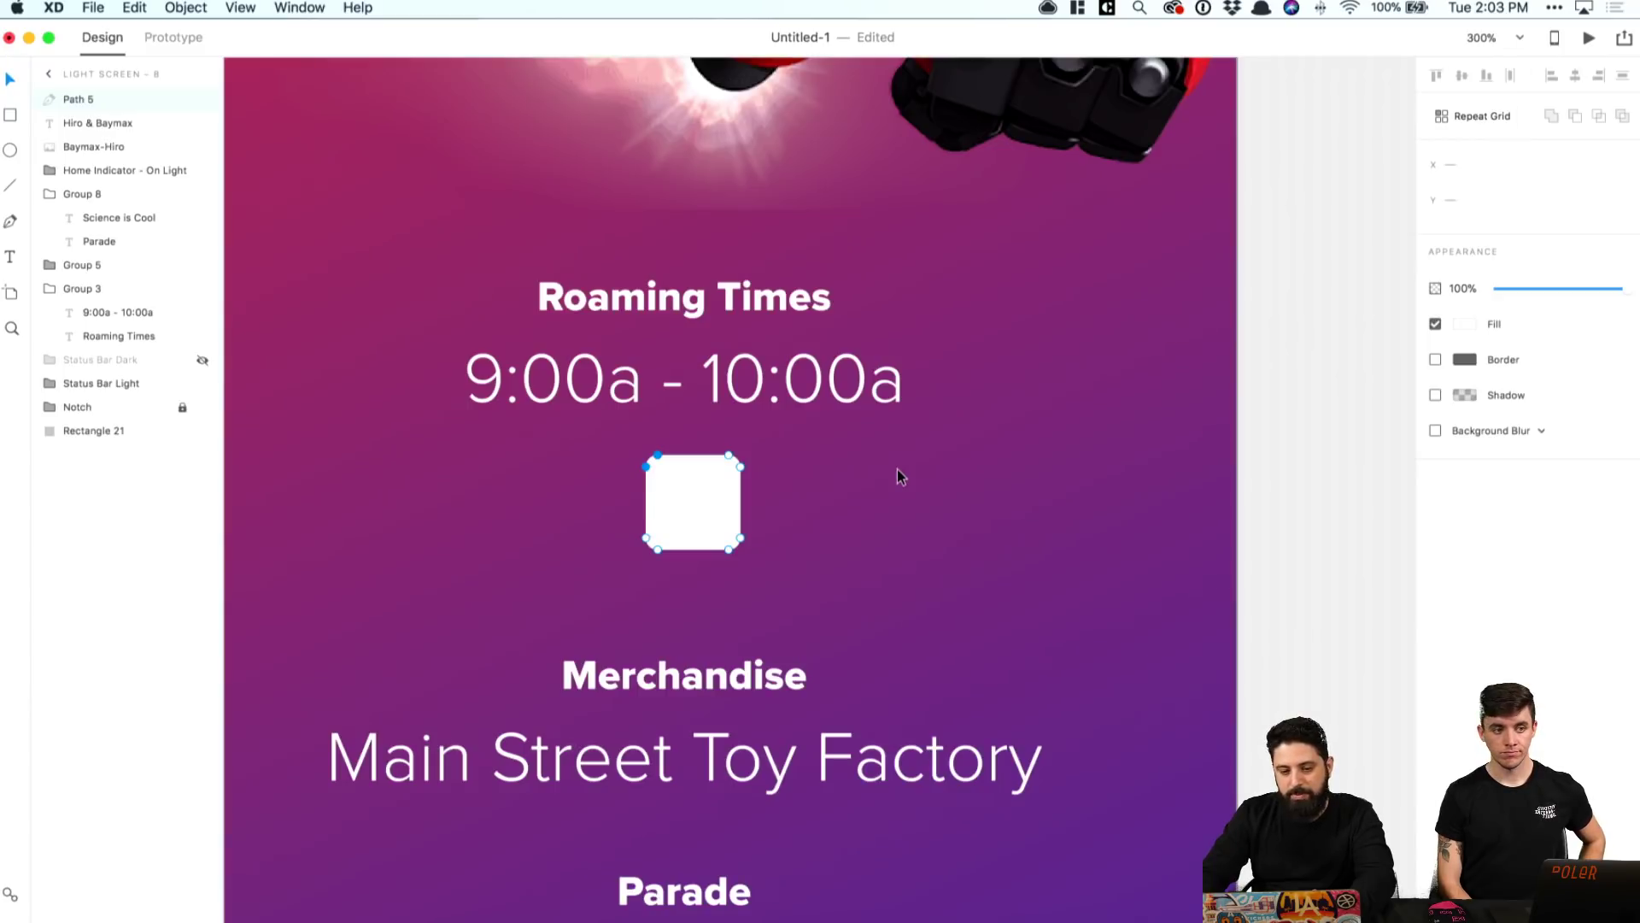
key("Right")
key("Right")
key("Right")
key("Right")
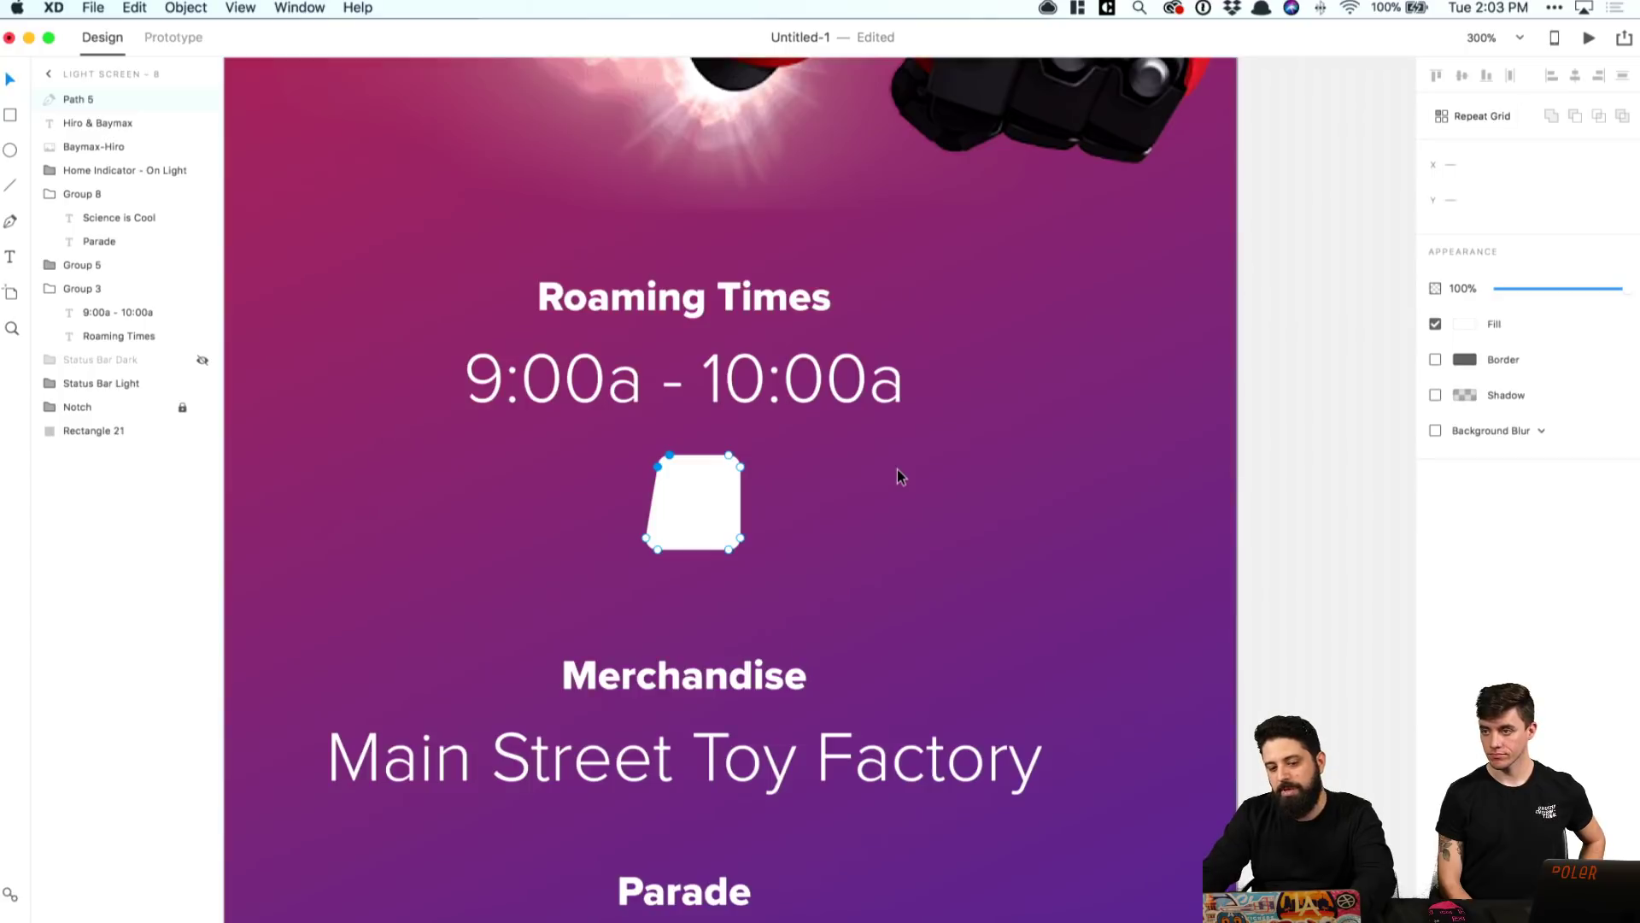
Step: Shift the two anchor points of the shape's lower-right corner to the left to form a slanted badge
left_click(729, 549, "shift")
key("Left")
key("Left")
key("Left")
key("Left")
key("Left")
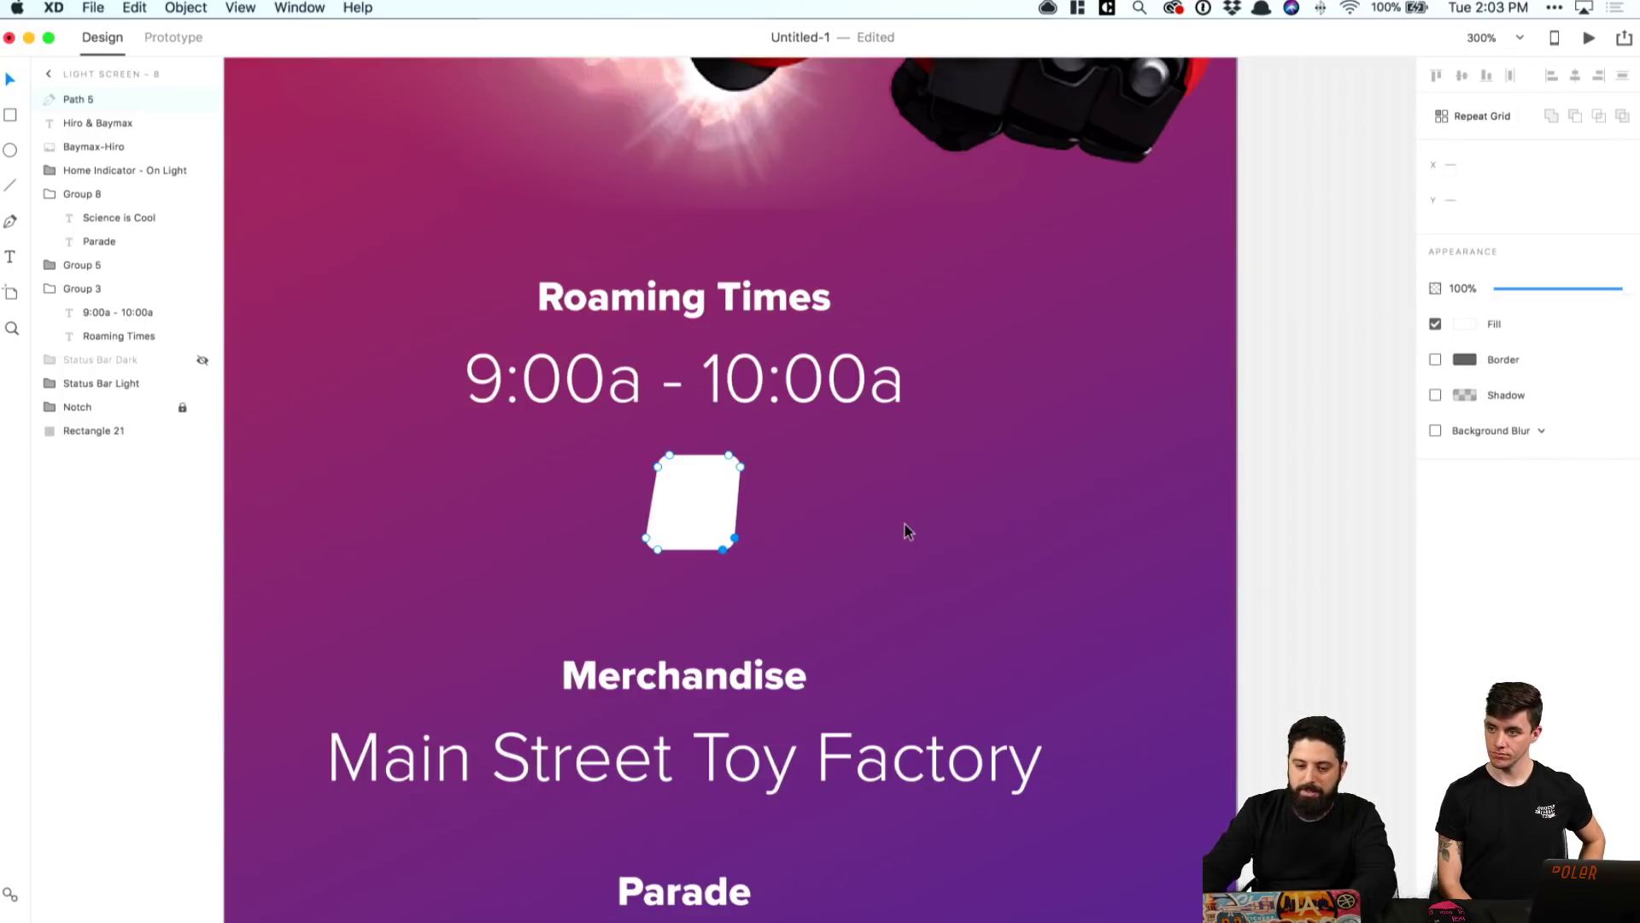
key("Escape")
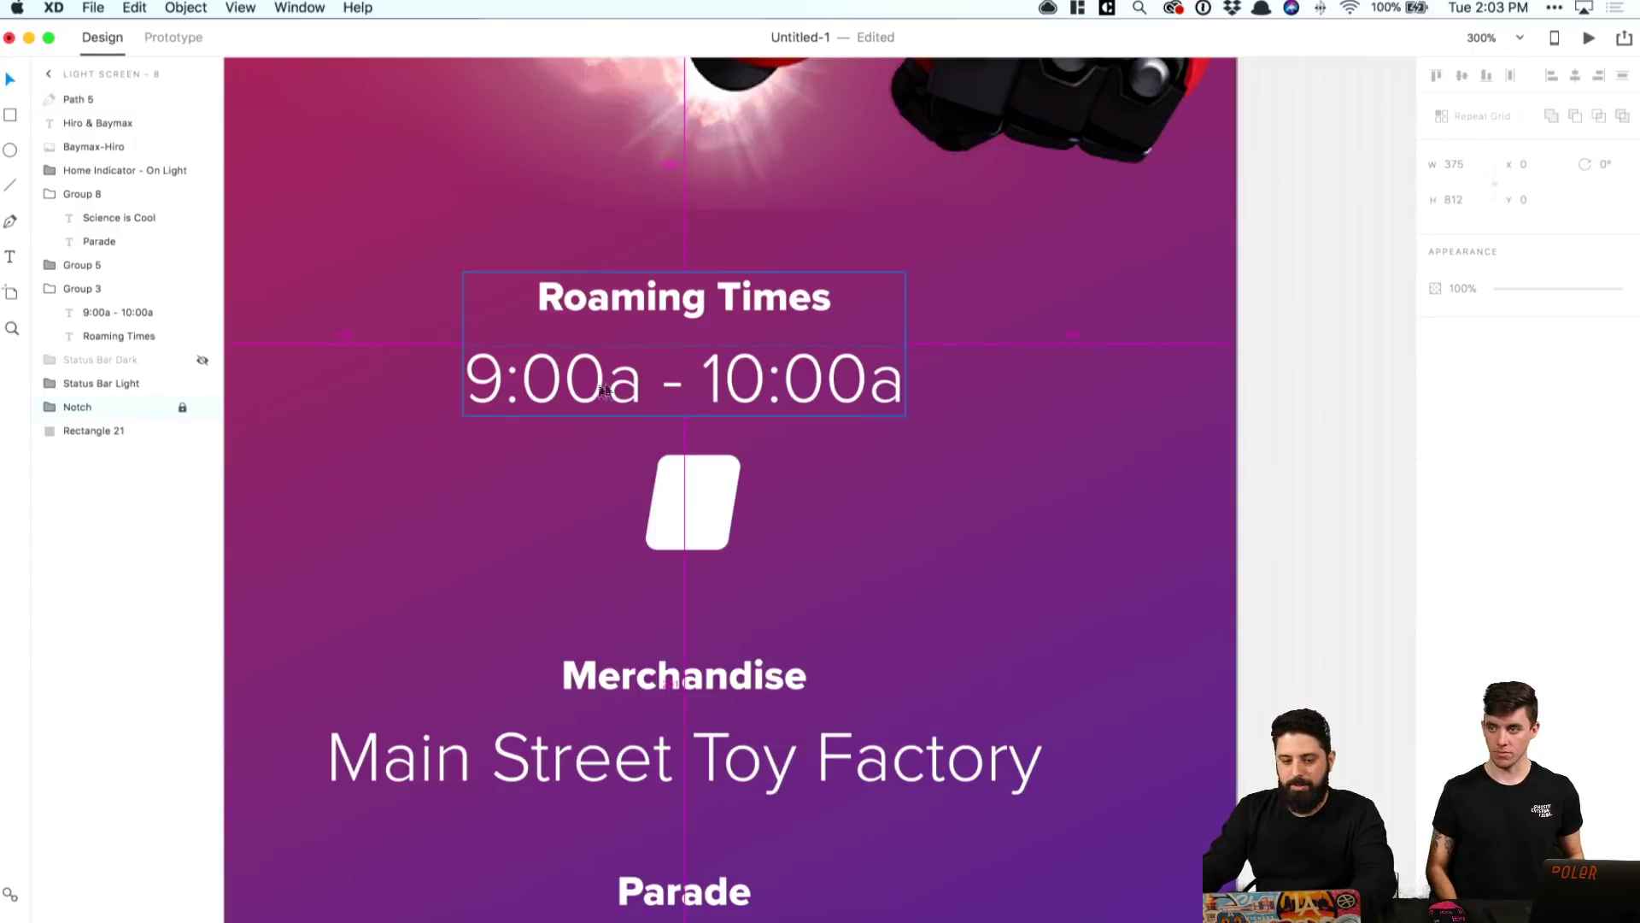
key("t")
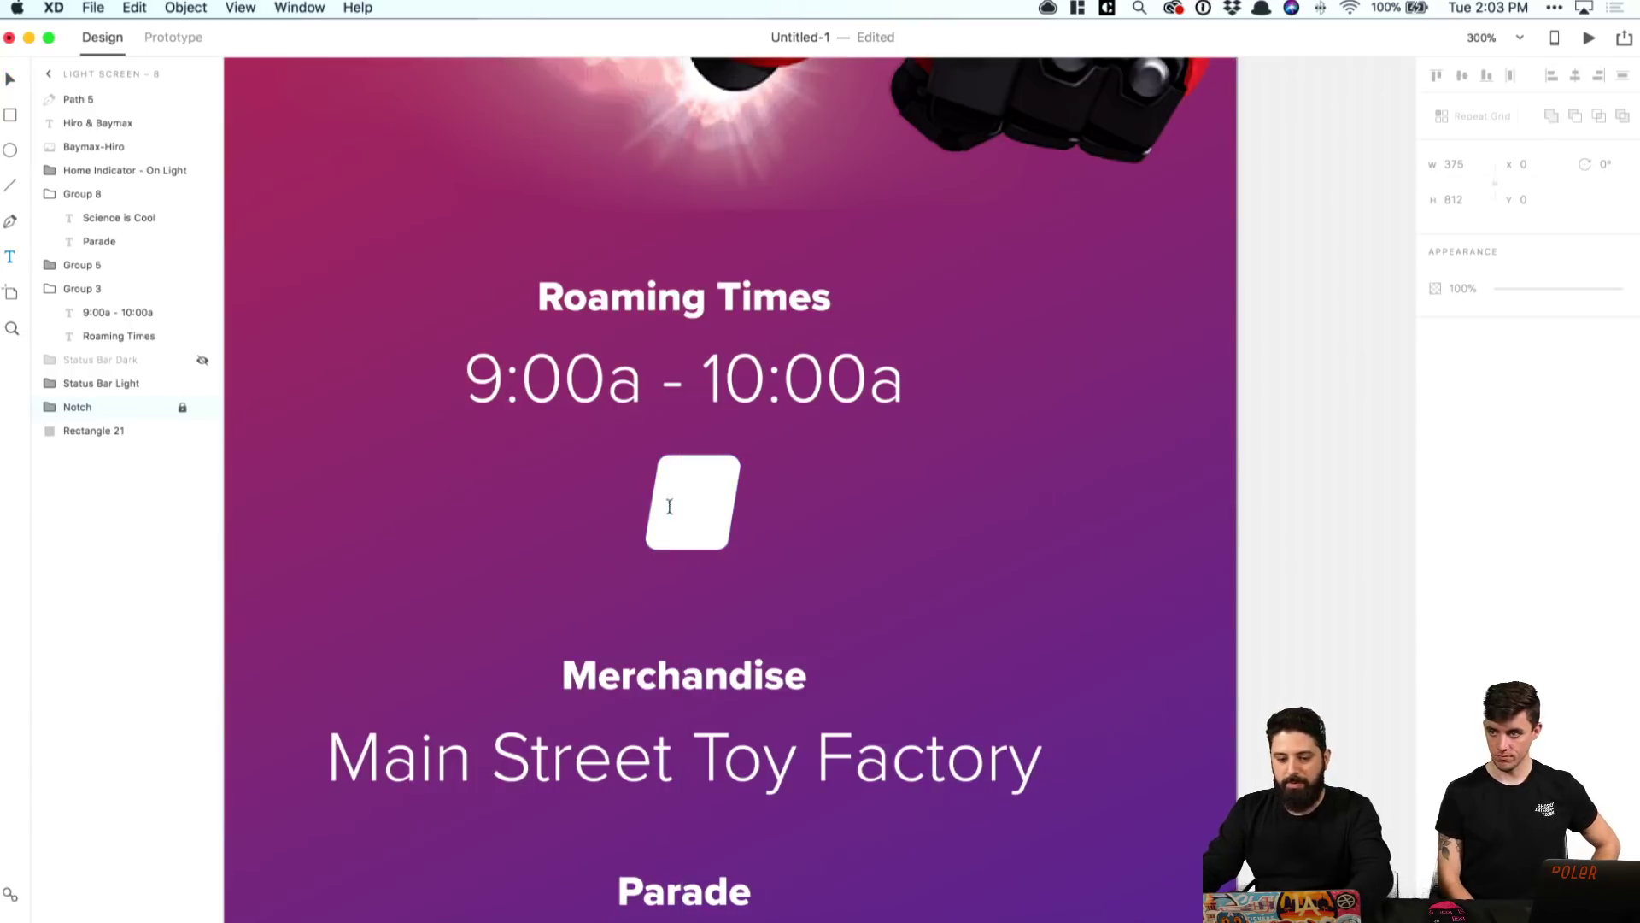
left_click(684, 504)
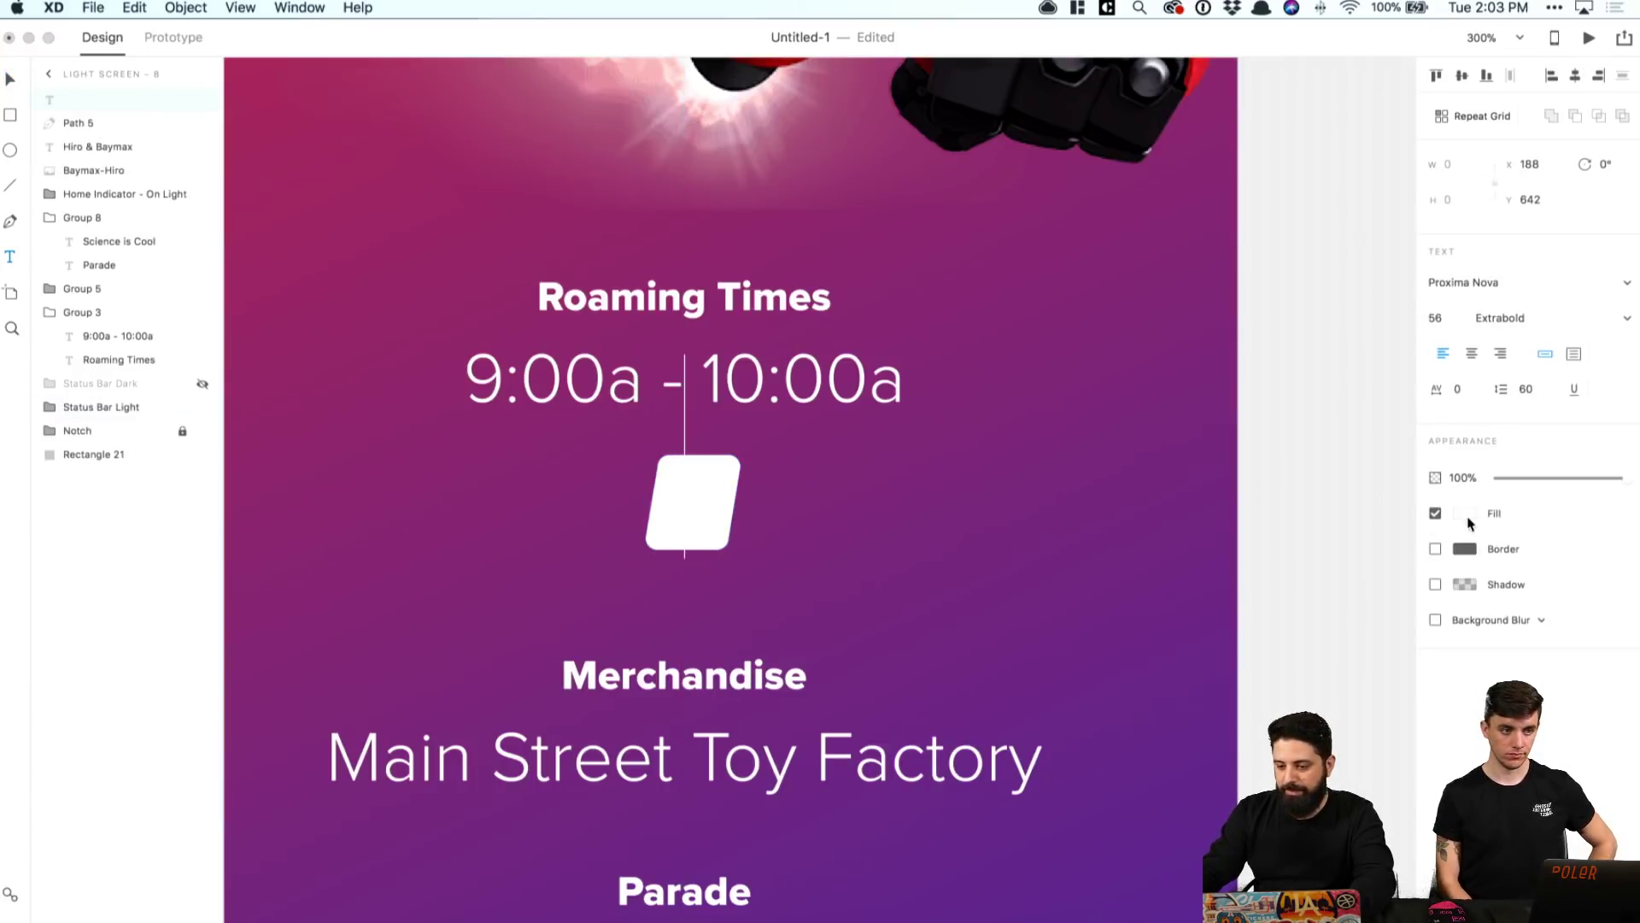
left_click(1464, 513)
left_click(1423, 582)
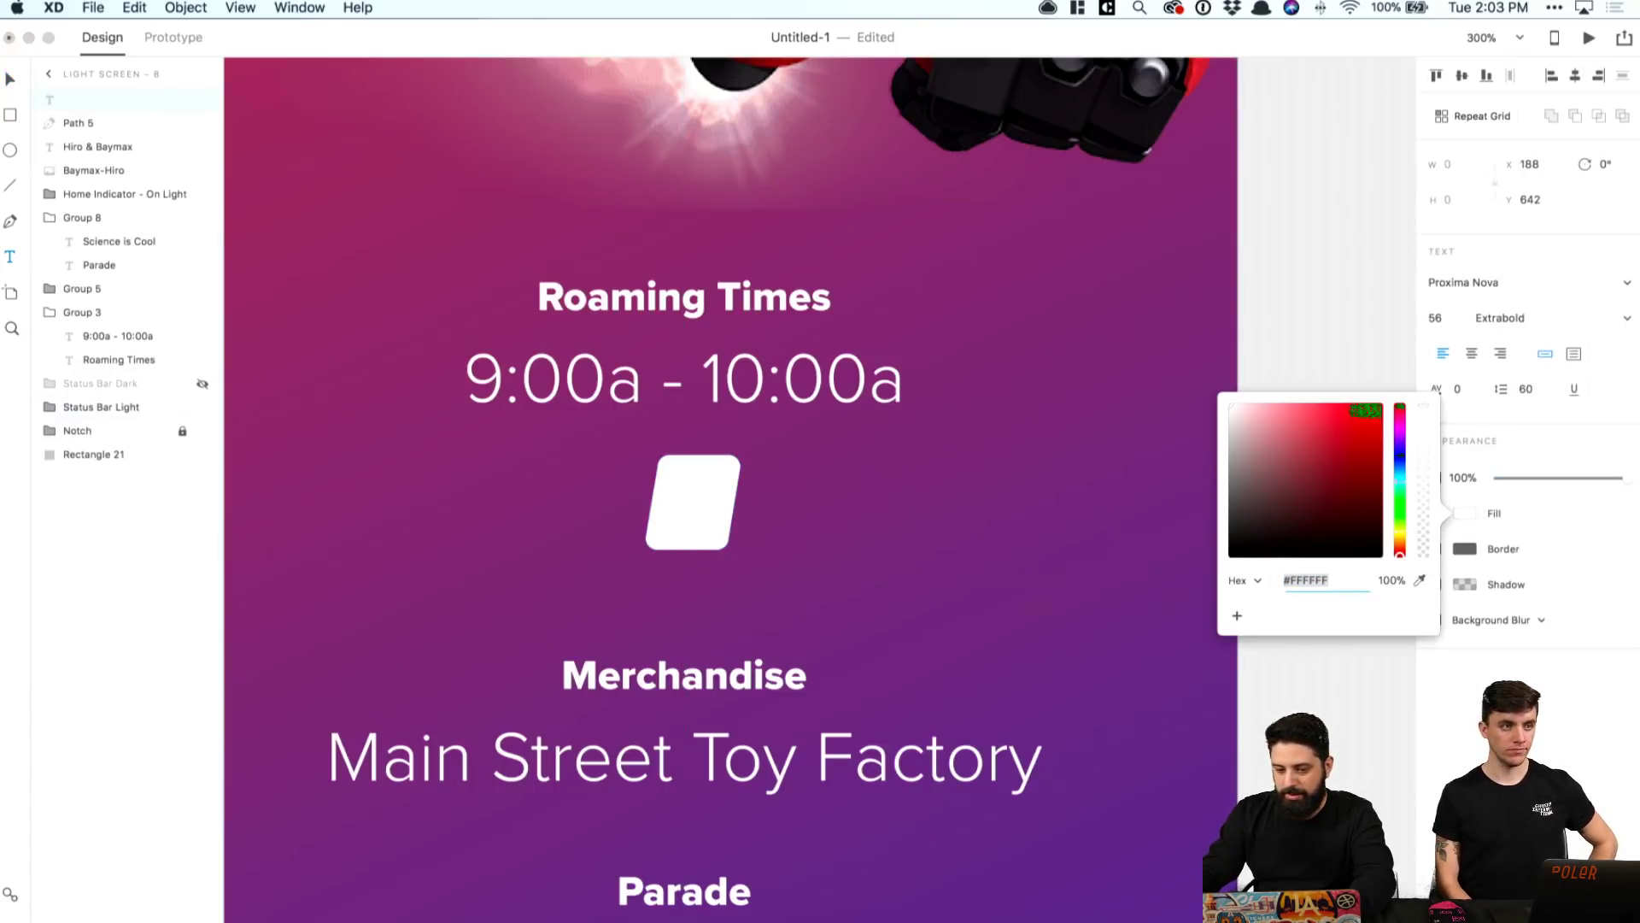
left_click(938, 498)
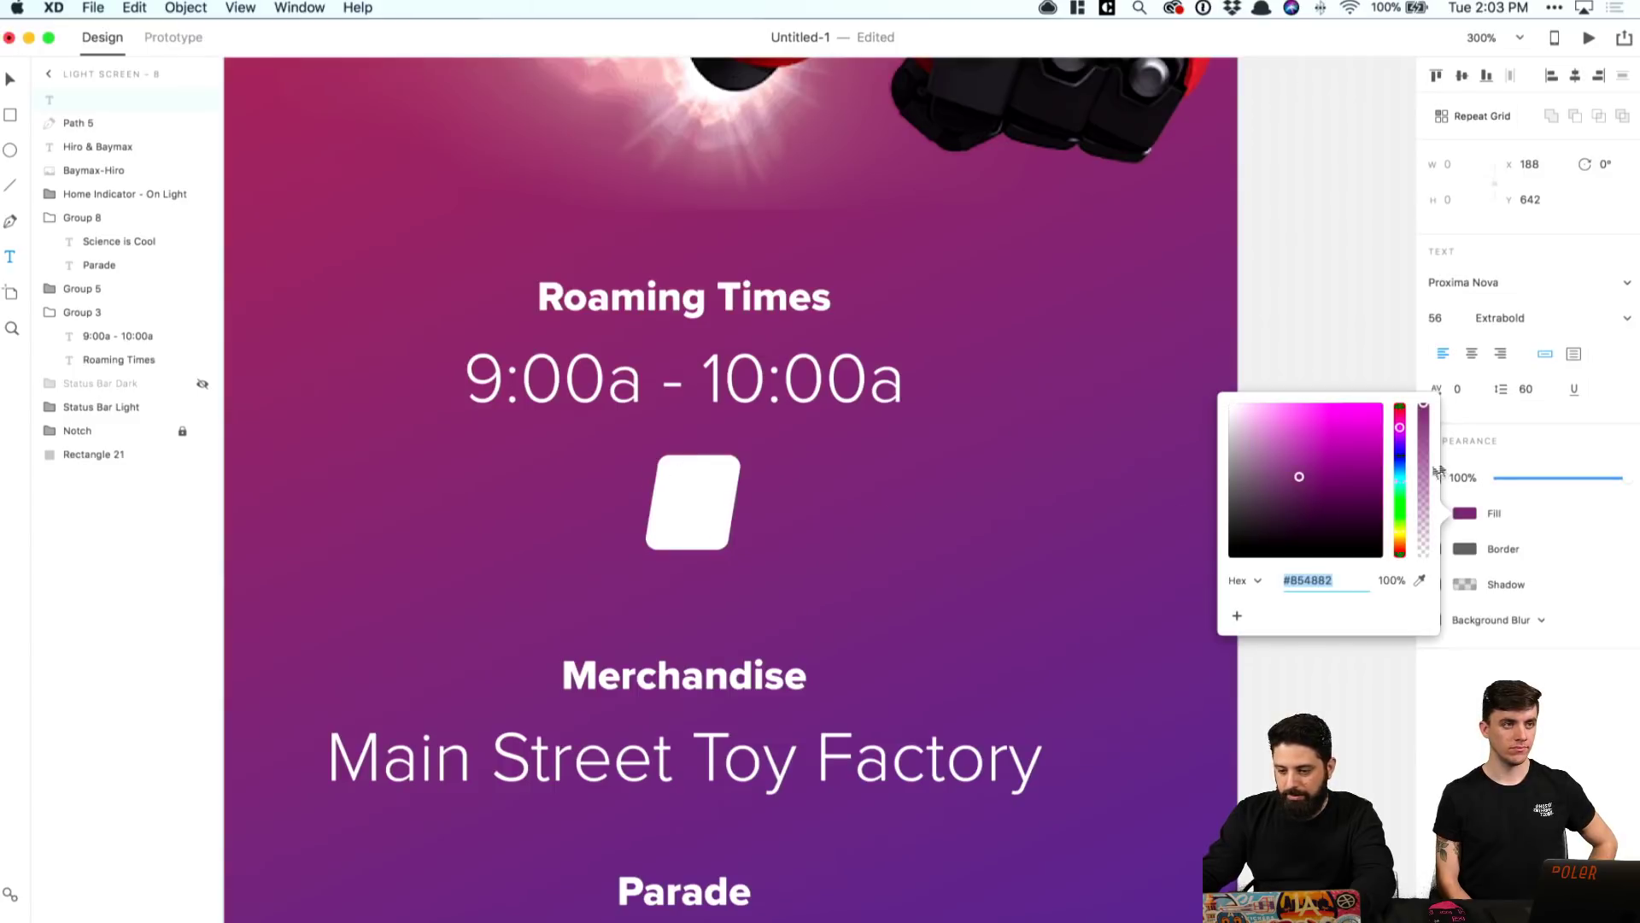
left_click(1474, 515)
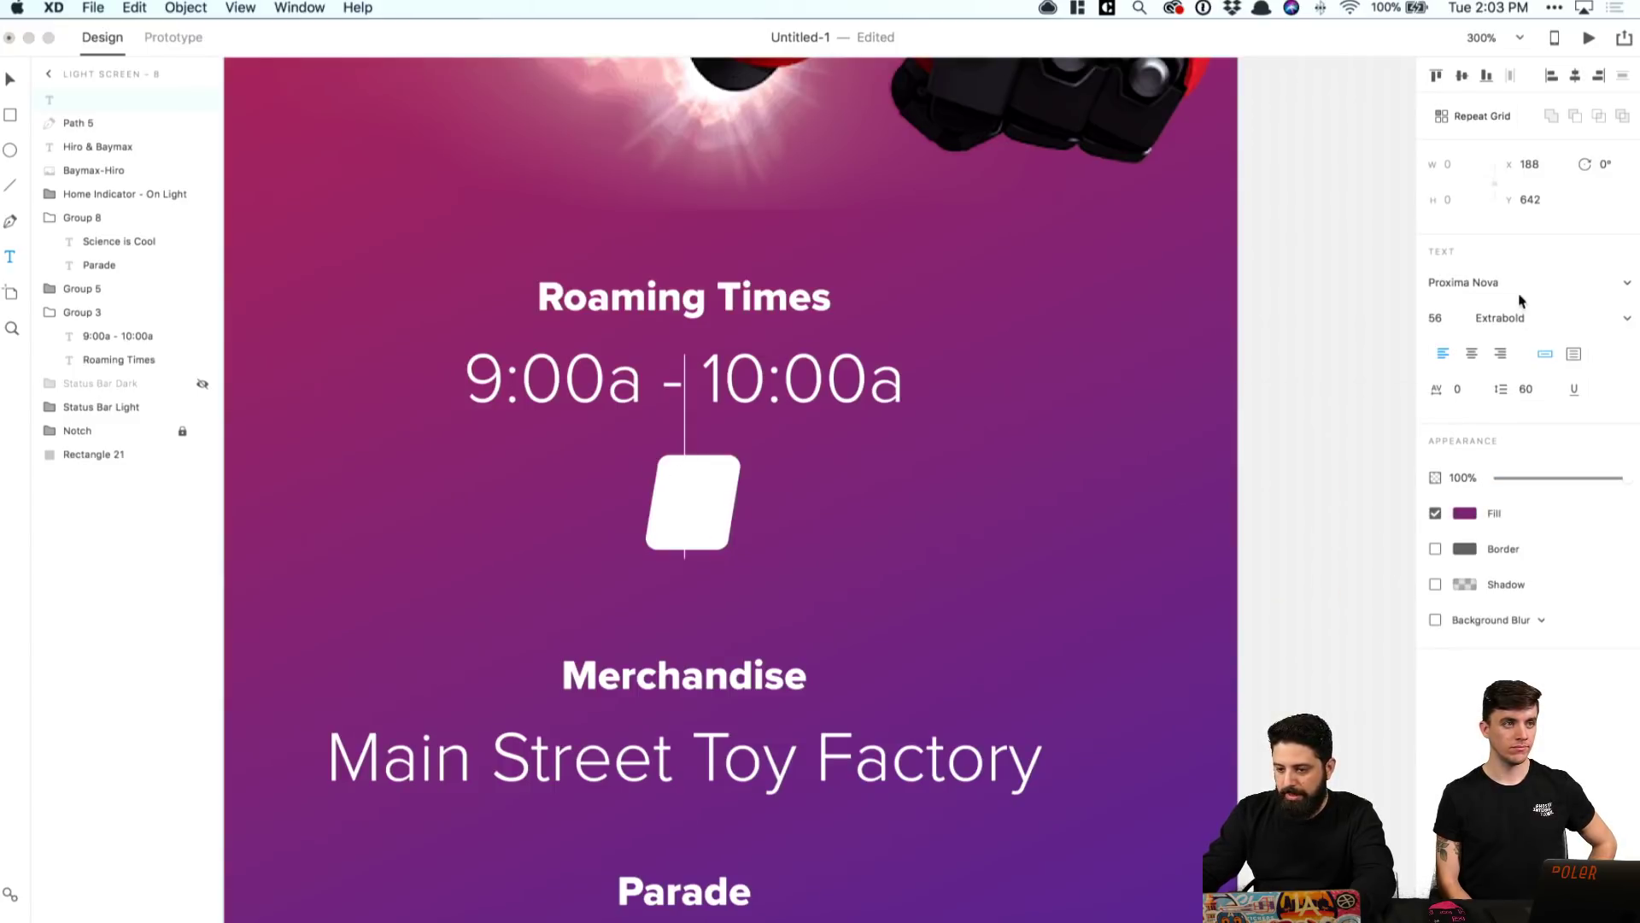
left_click(1440, 318)
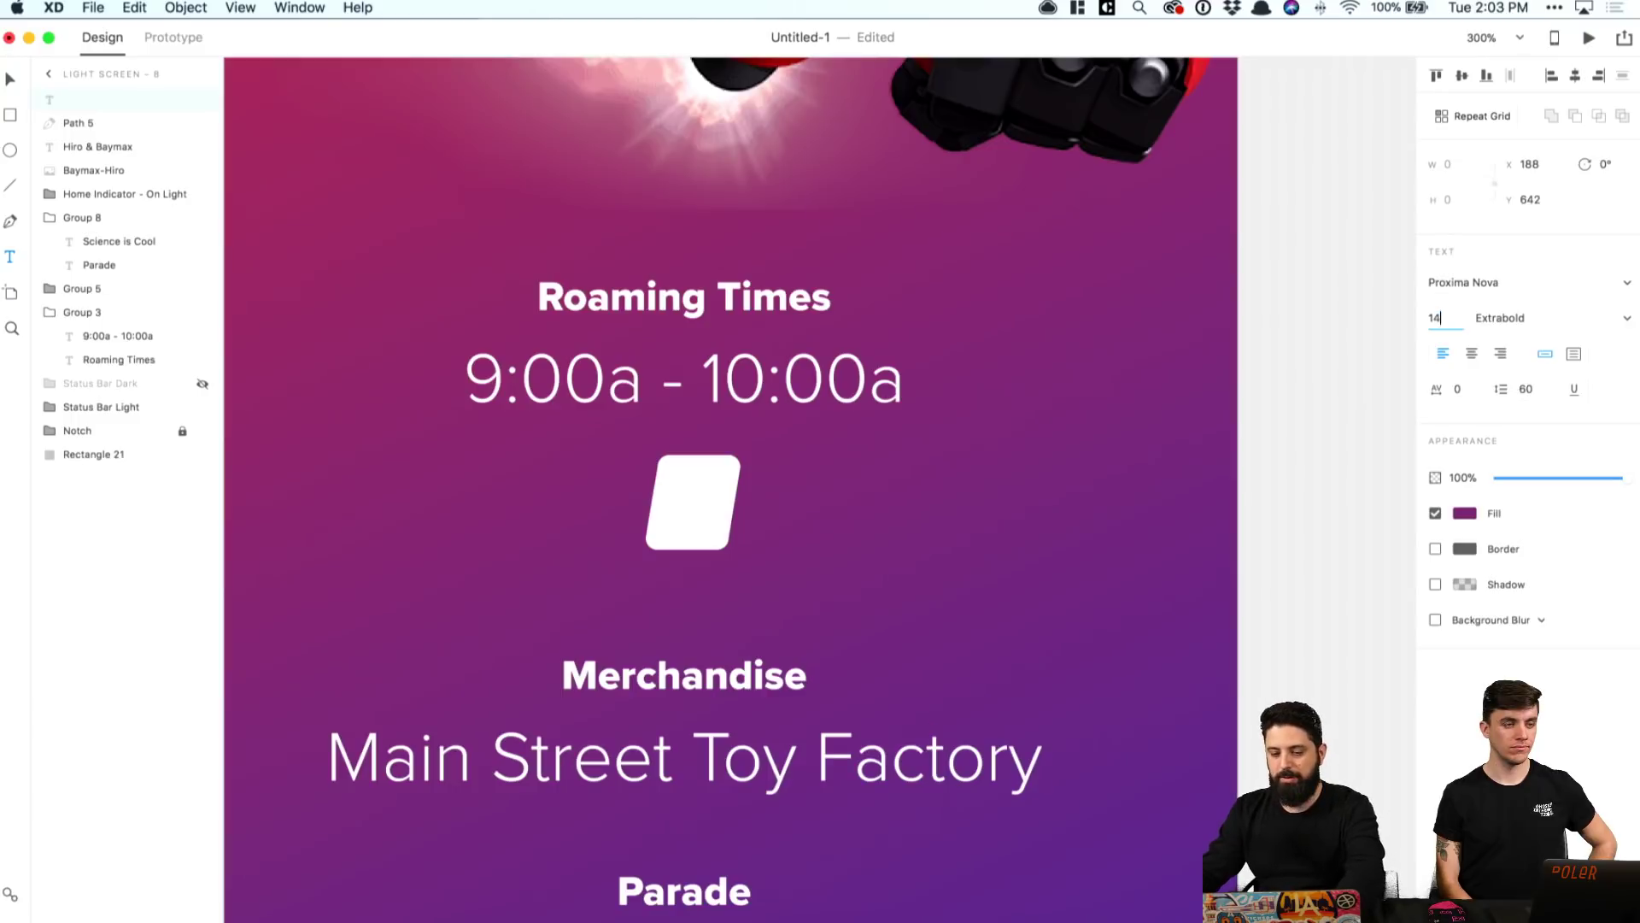
type("14")
key("Escape")
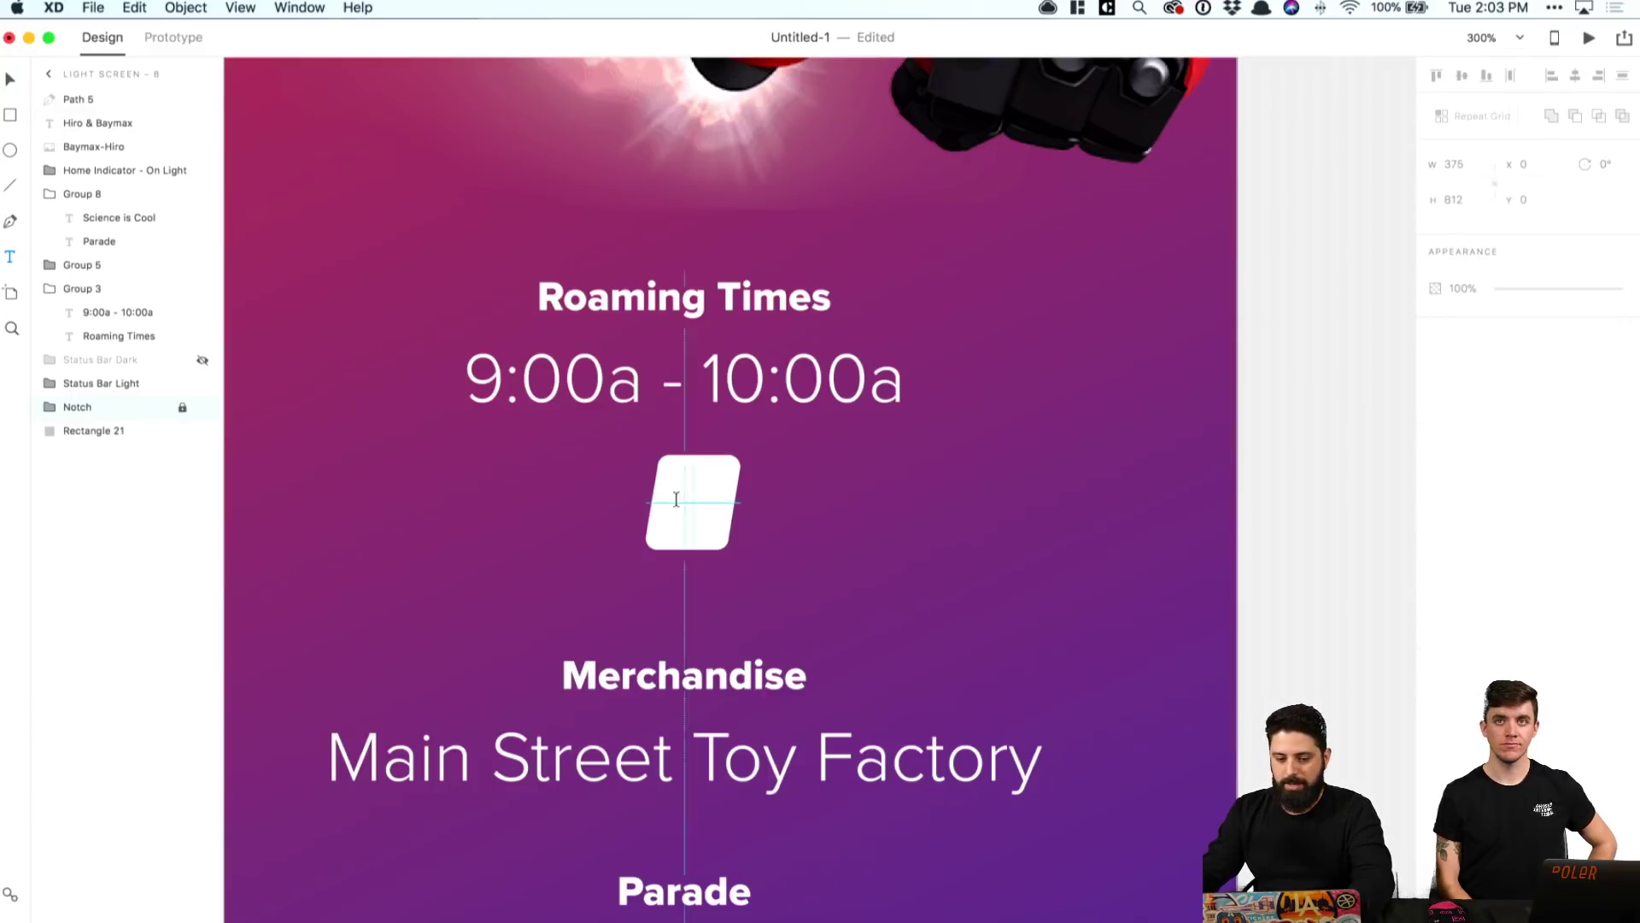
Step: Add the text "FP" over the white slanted badge below the roaming time
left_click(688, 493)
type("FP")
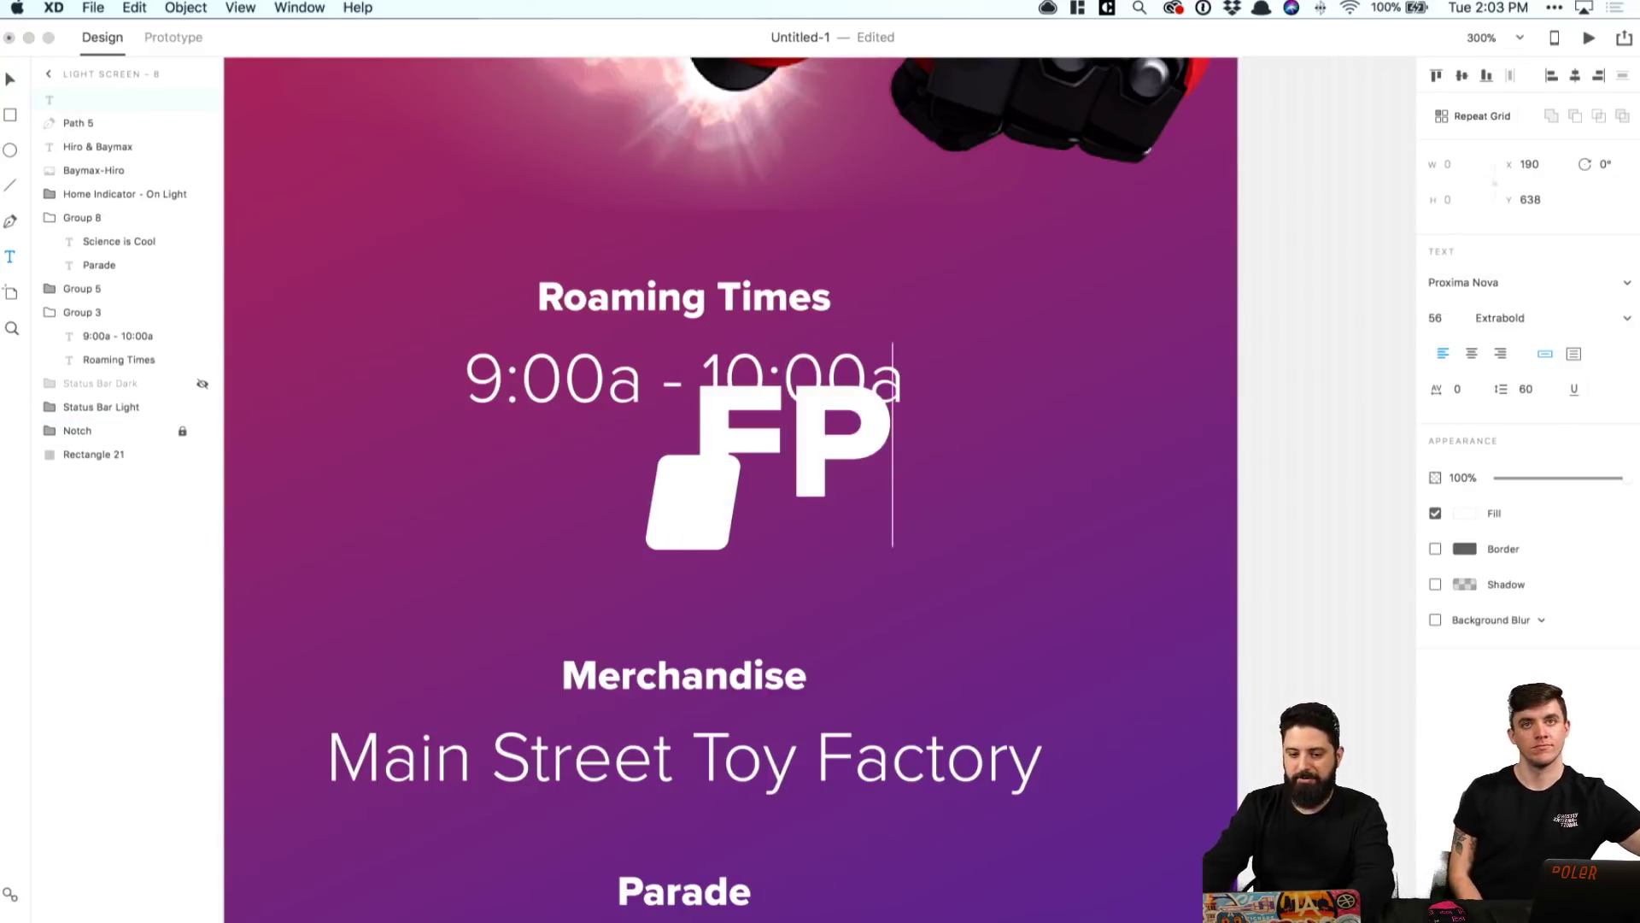
key("Escape")
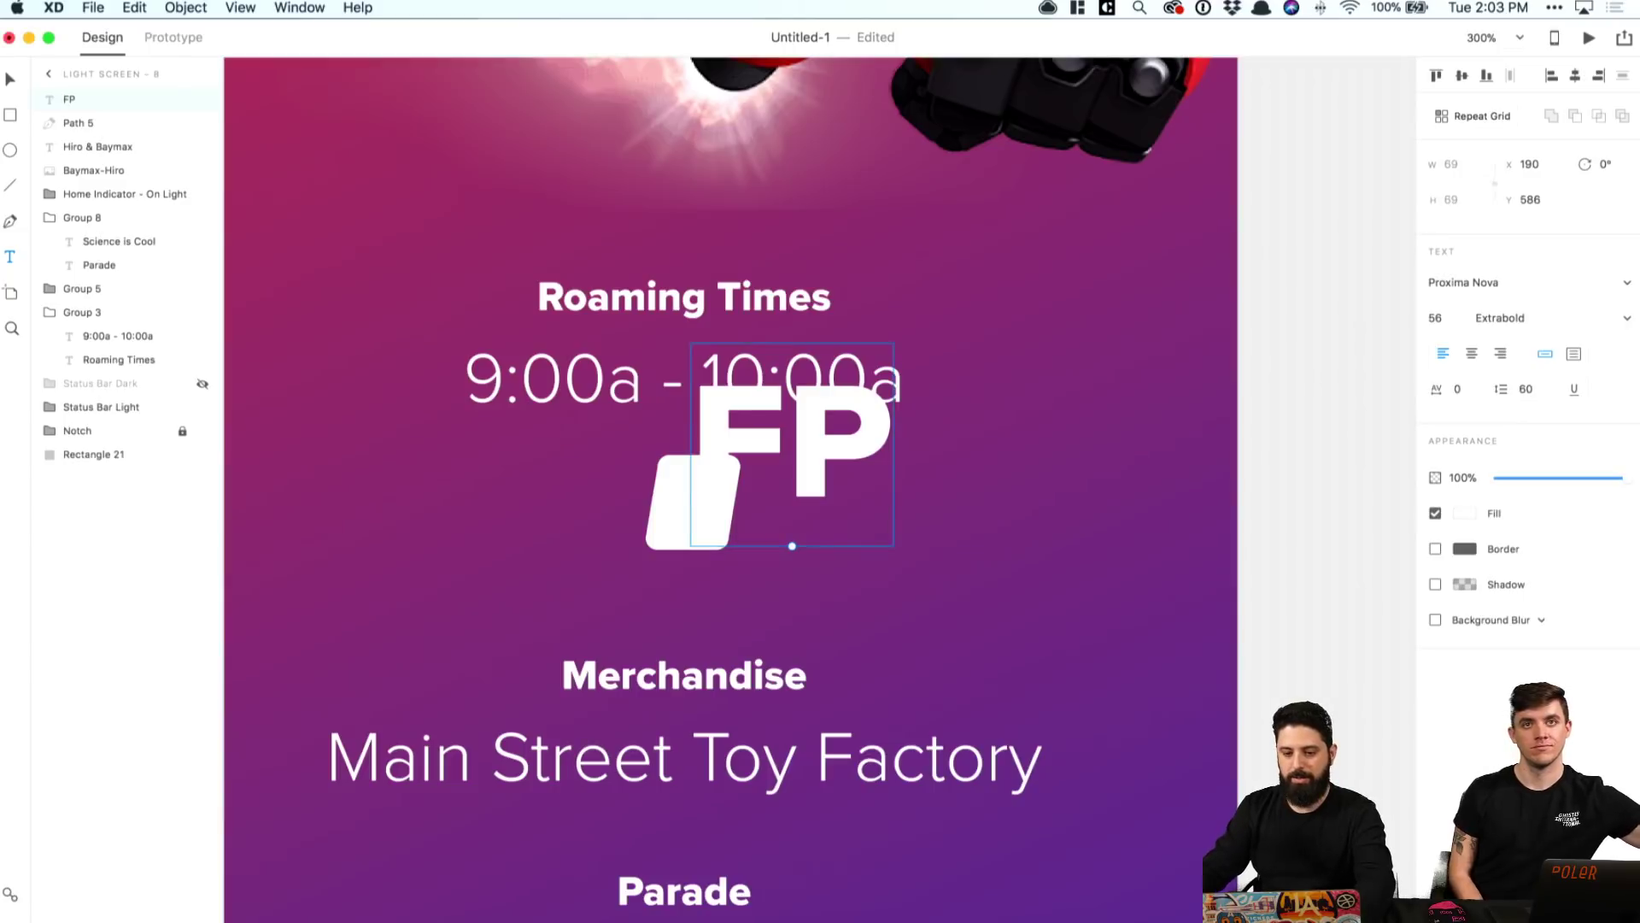
Step: Recolor the FP text with purple sampled from the gradient background beside the badge
left_click(1464, 512)
left_click(1422, 586)
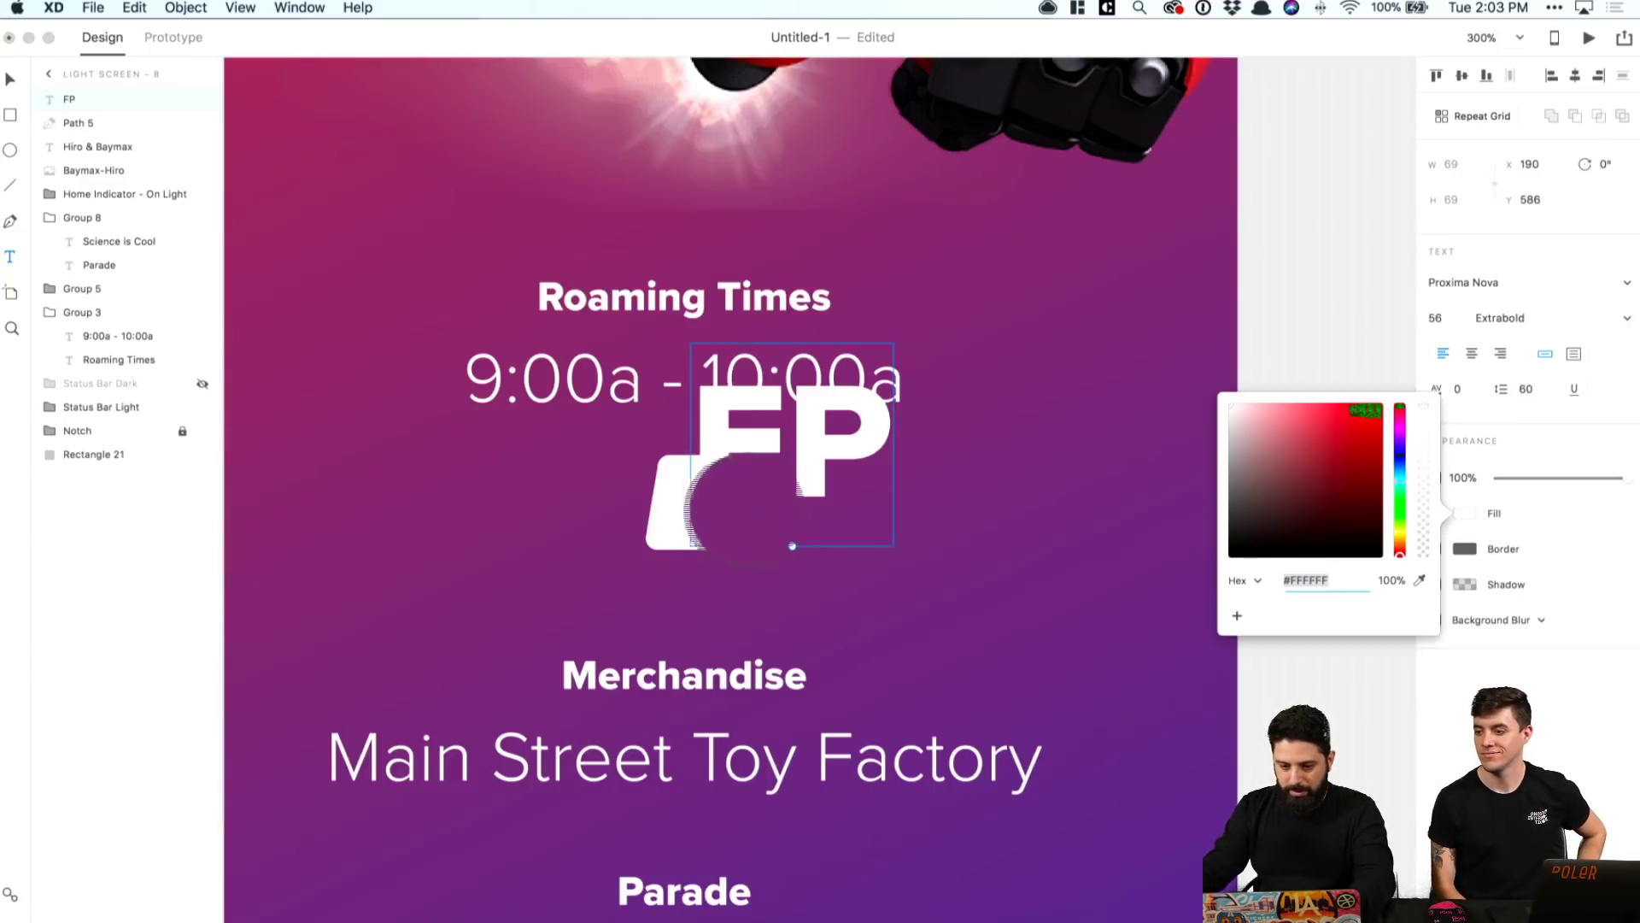
left_click(652, 501)
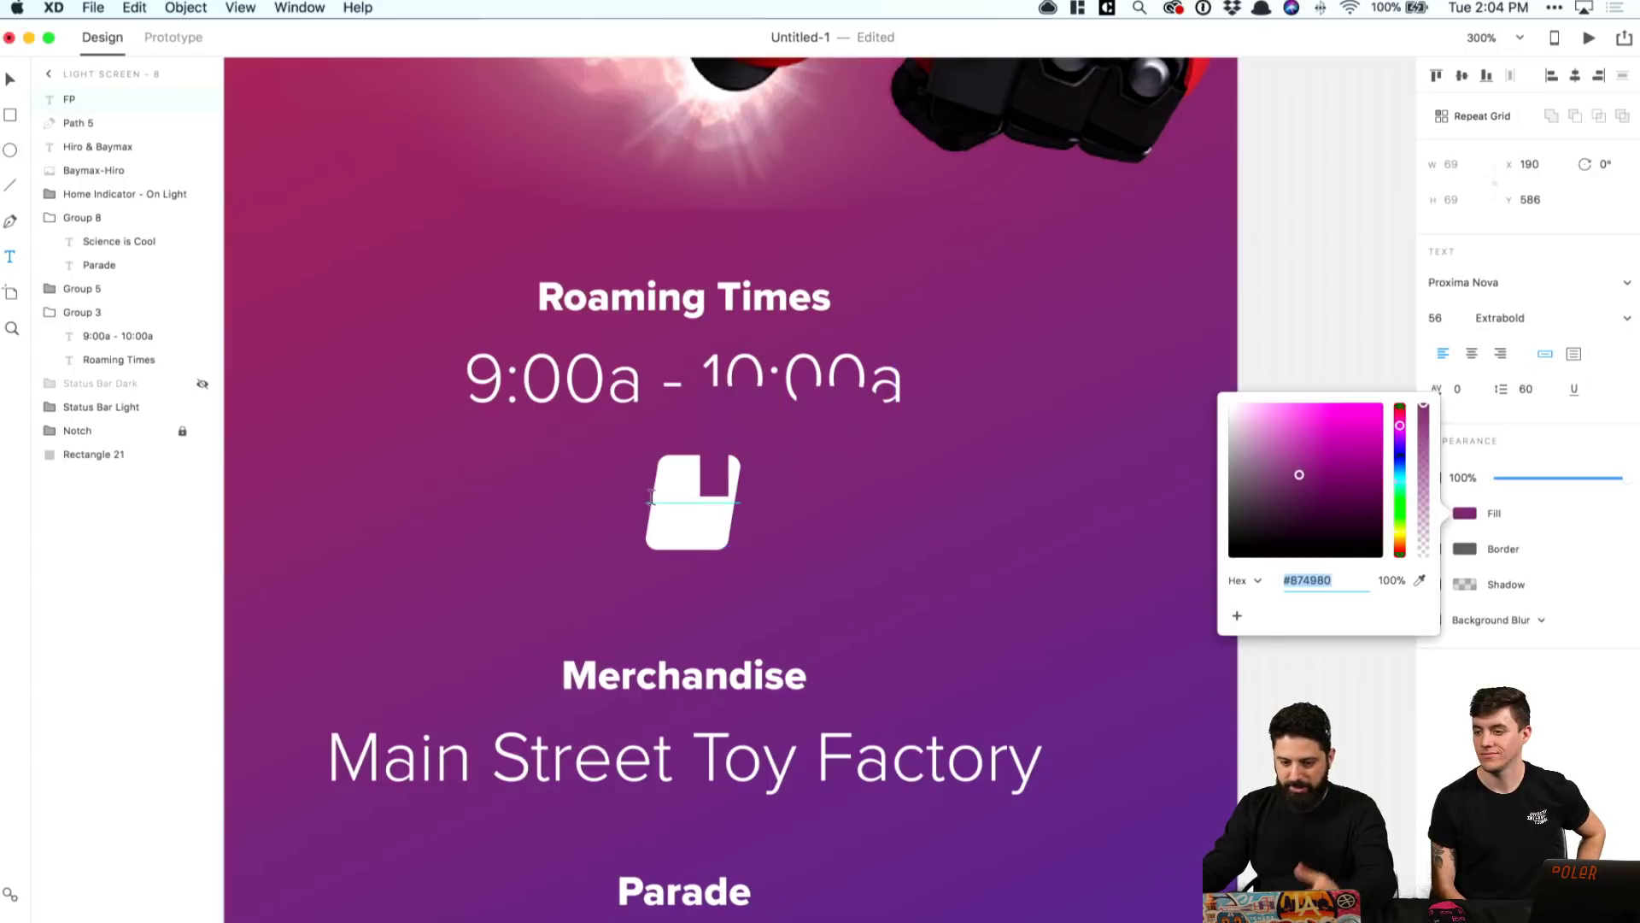
Step: Set the FP text to size 24 in the Bold Italic style
left_click(1529, 517)
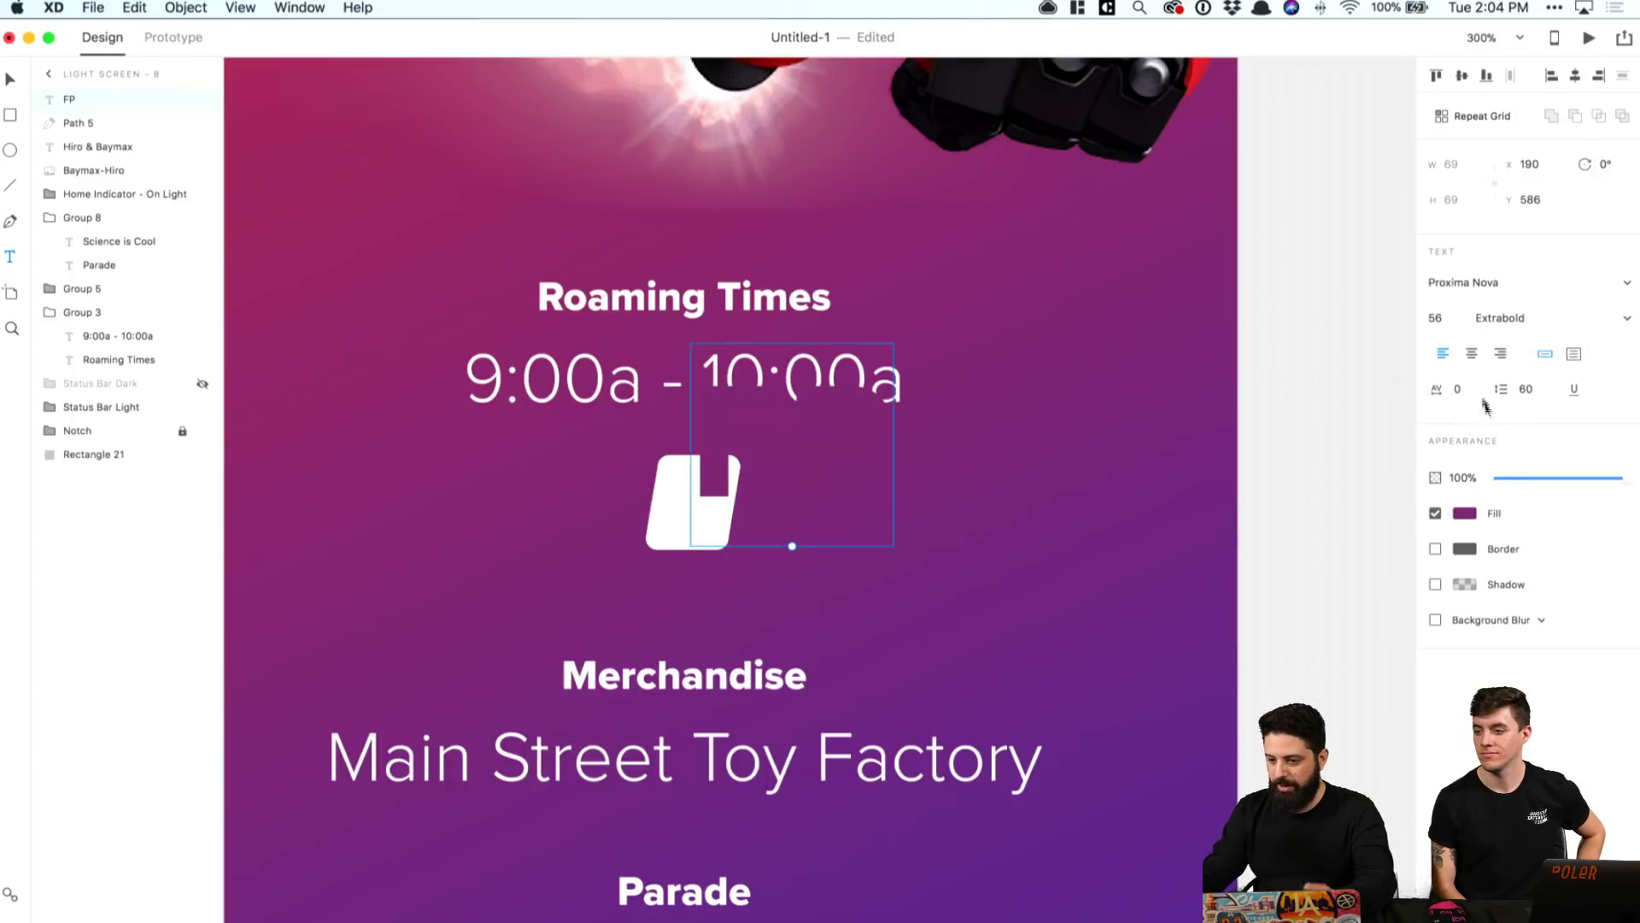
left_click(1442, 318)
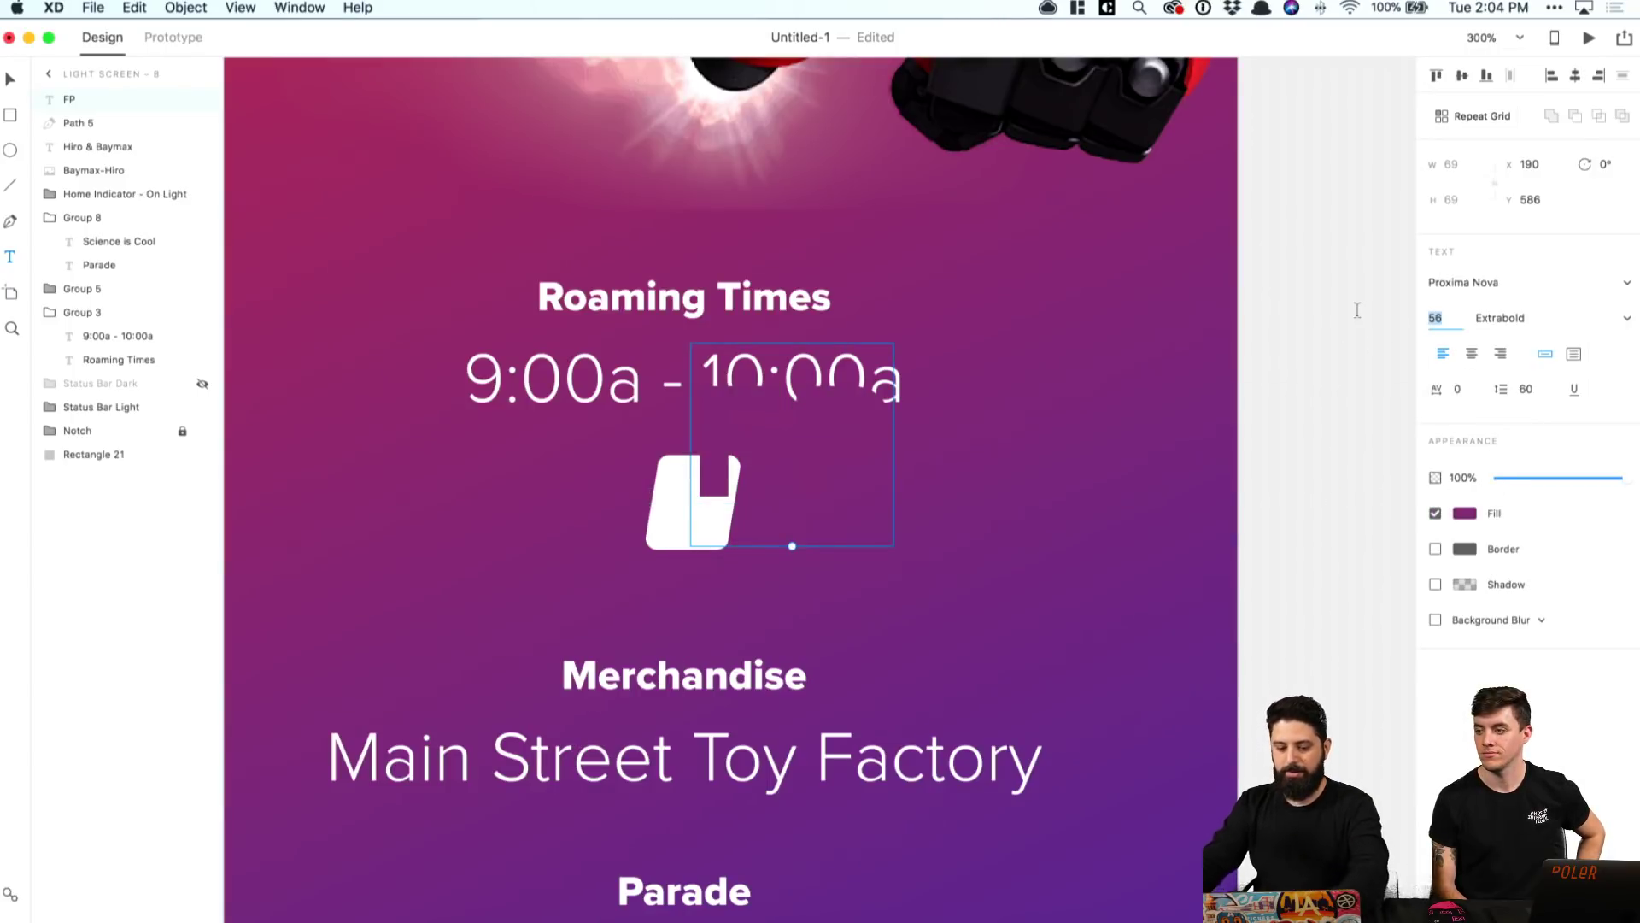
type("24")
key("Return")
left_click(1627, 318)
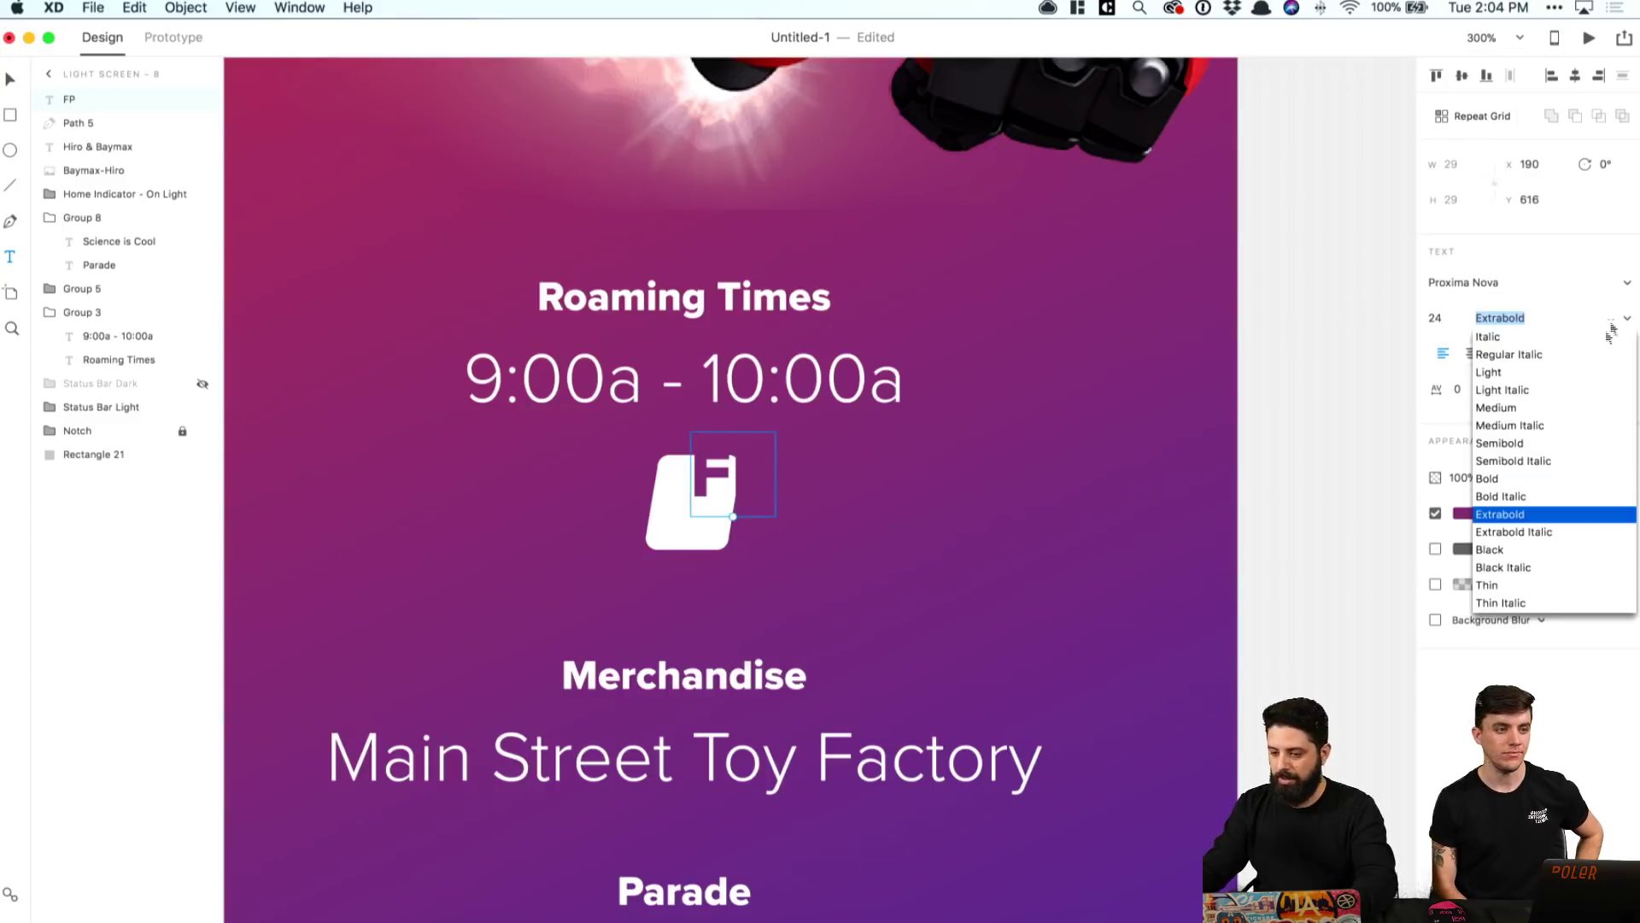
left_click(1542, 461)
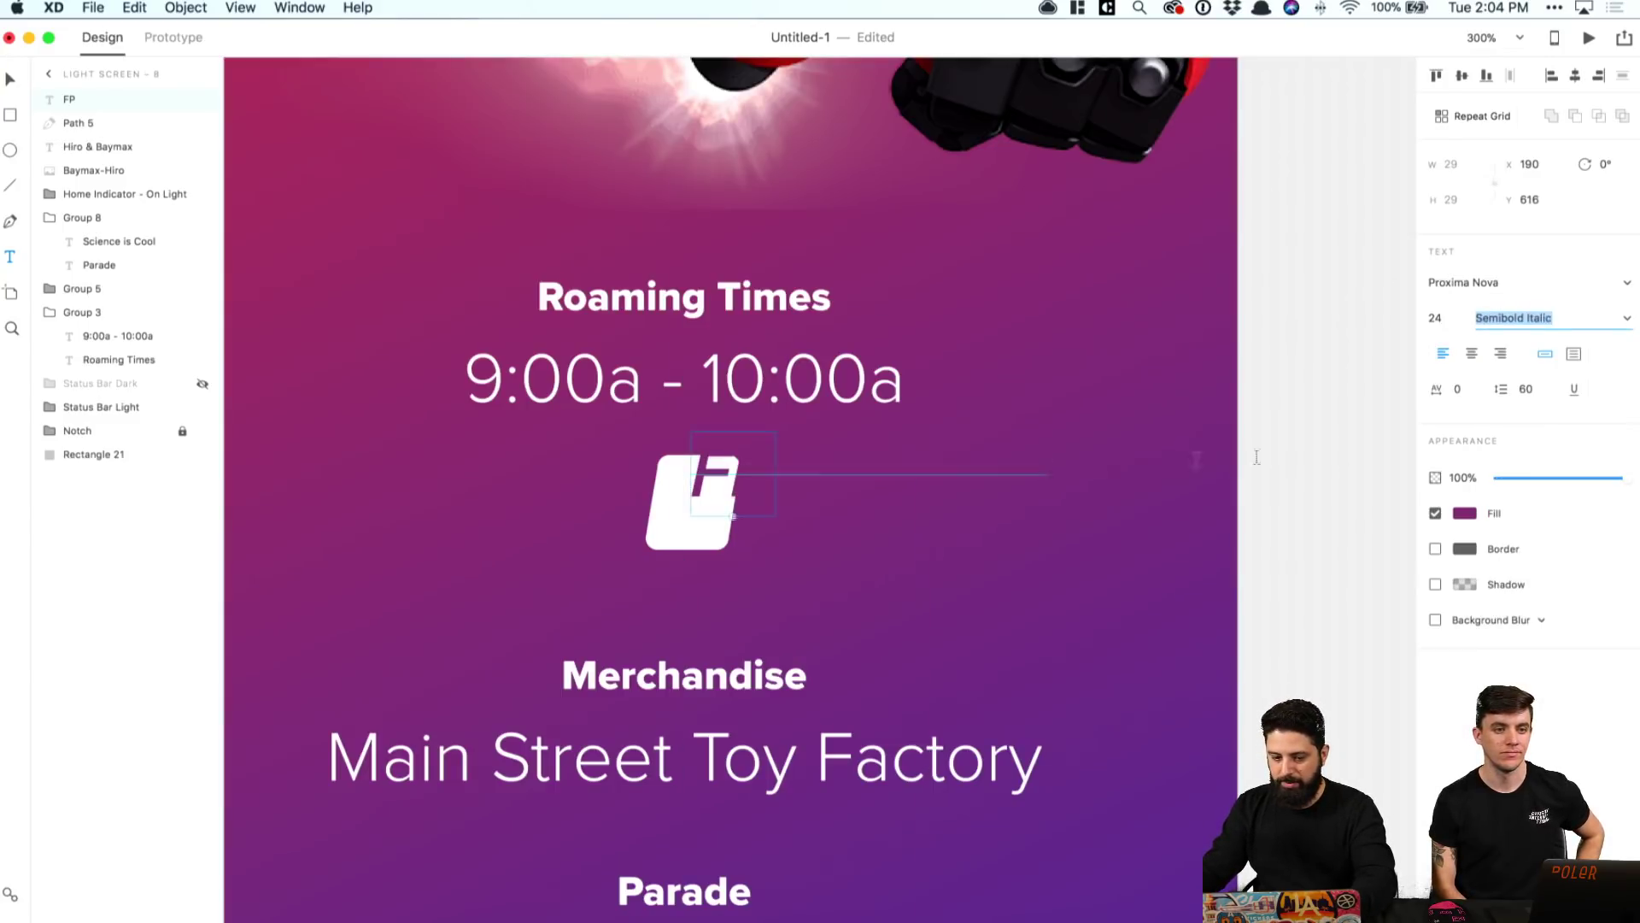
left_click(1628, 320)
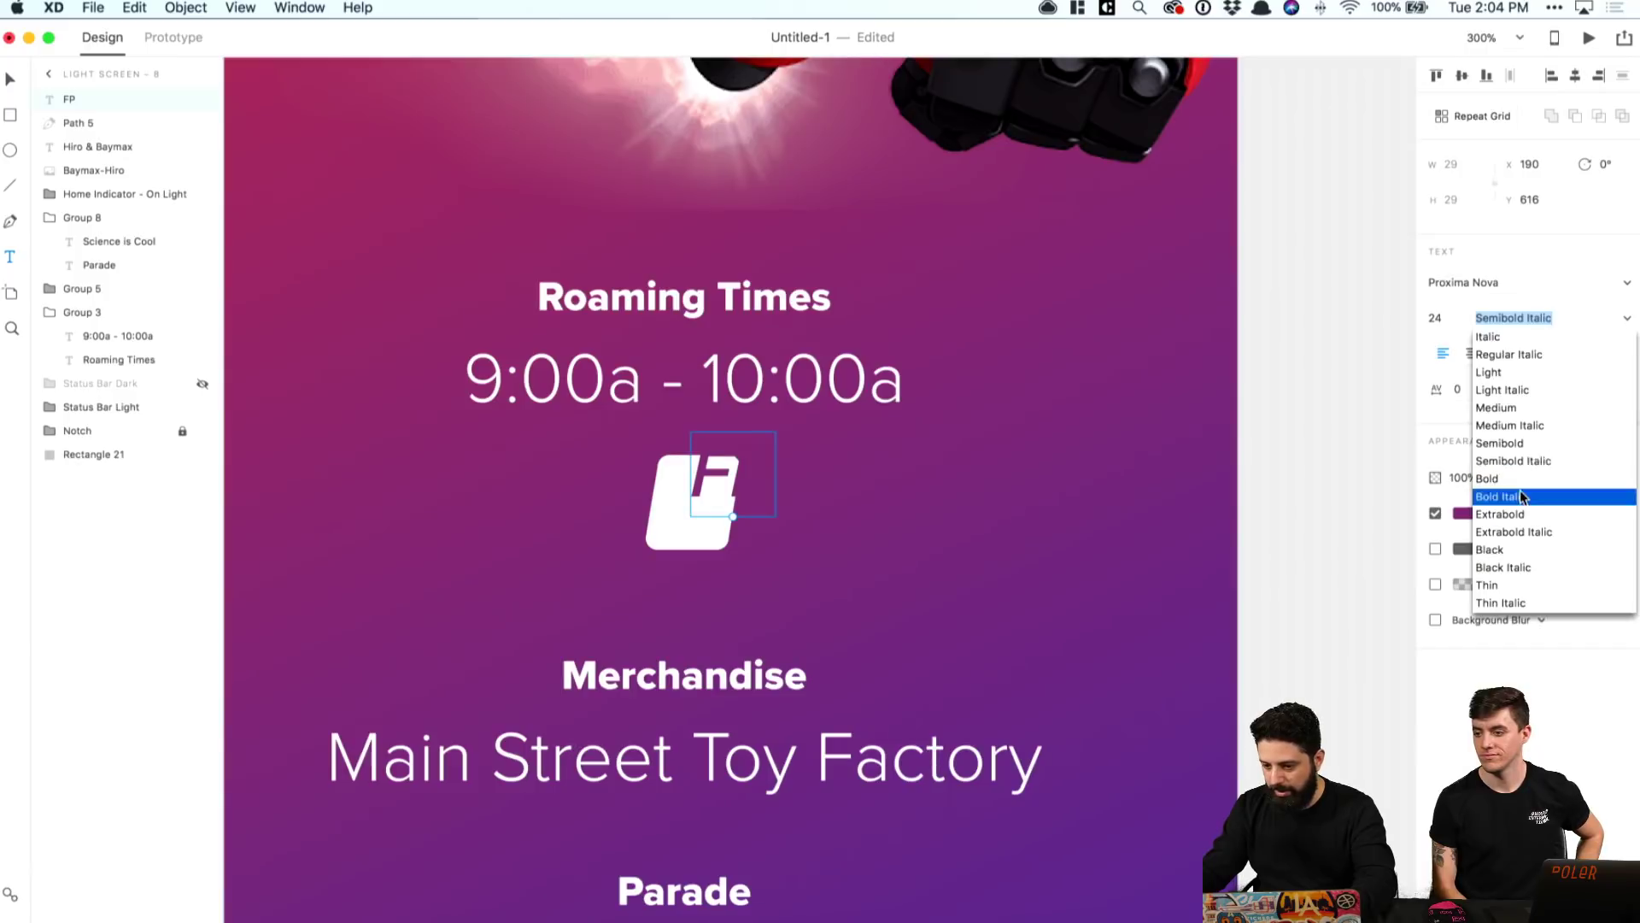
left_click(1530, 496)
Step: Discard the stray text object and move the FP text onto the white slanted badge
left_click(919, 485)
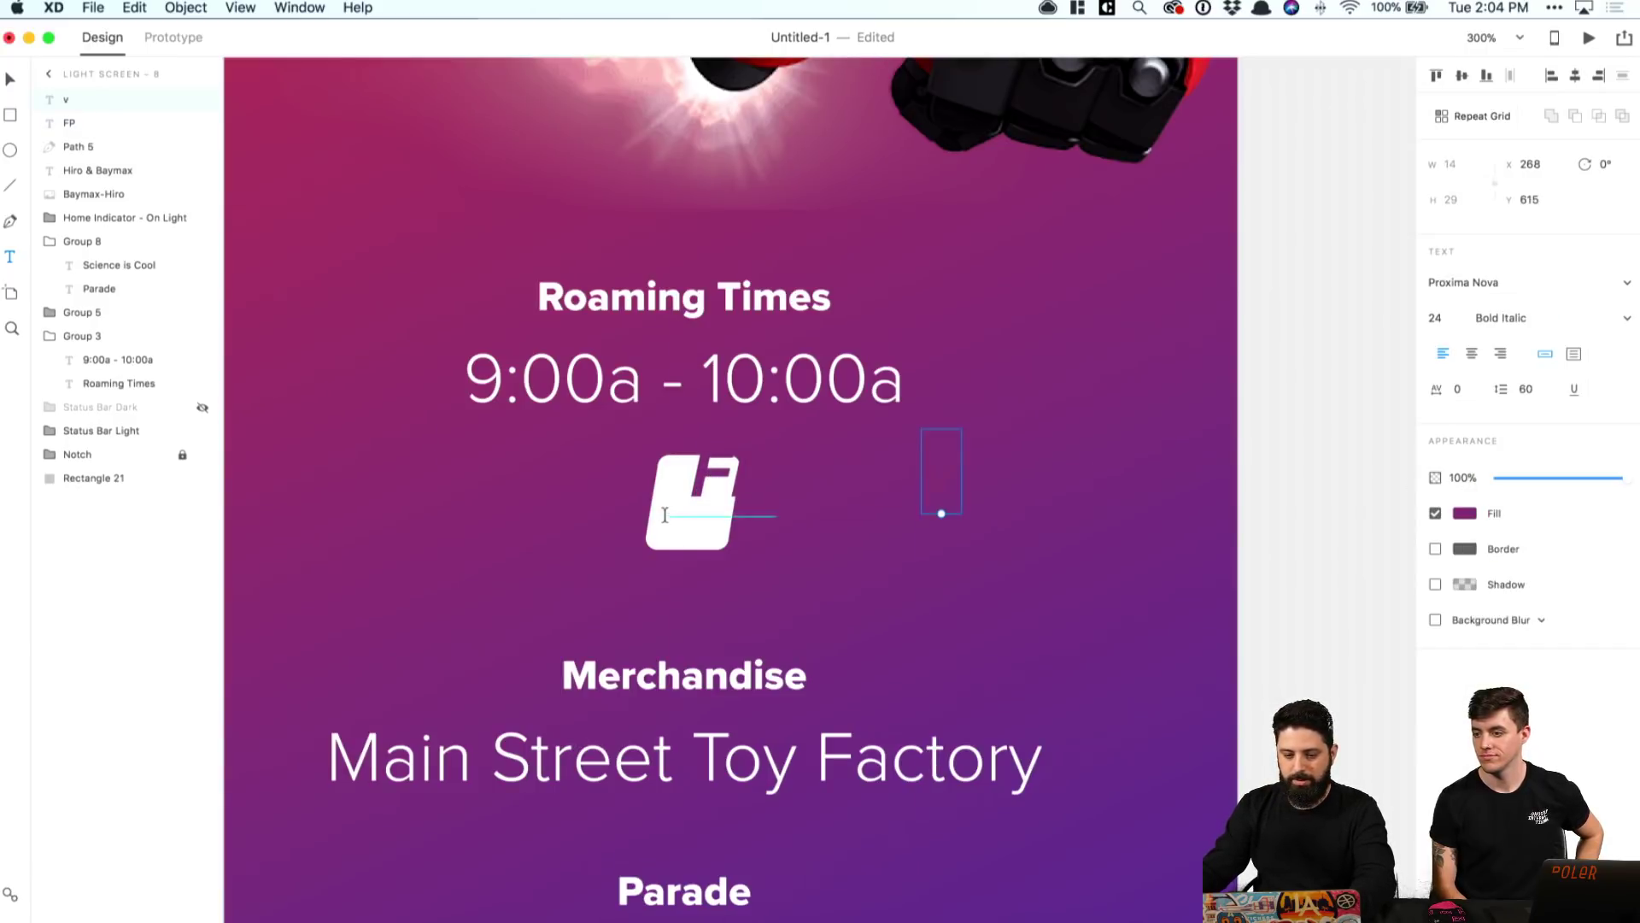
key("Escape")
left_click(718, 483)
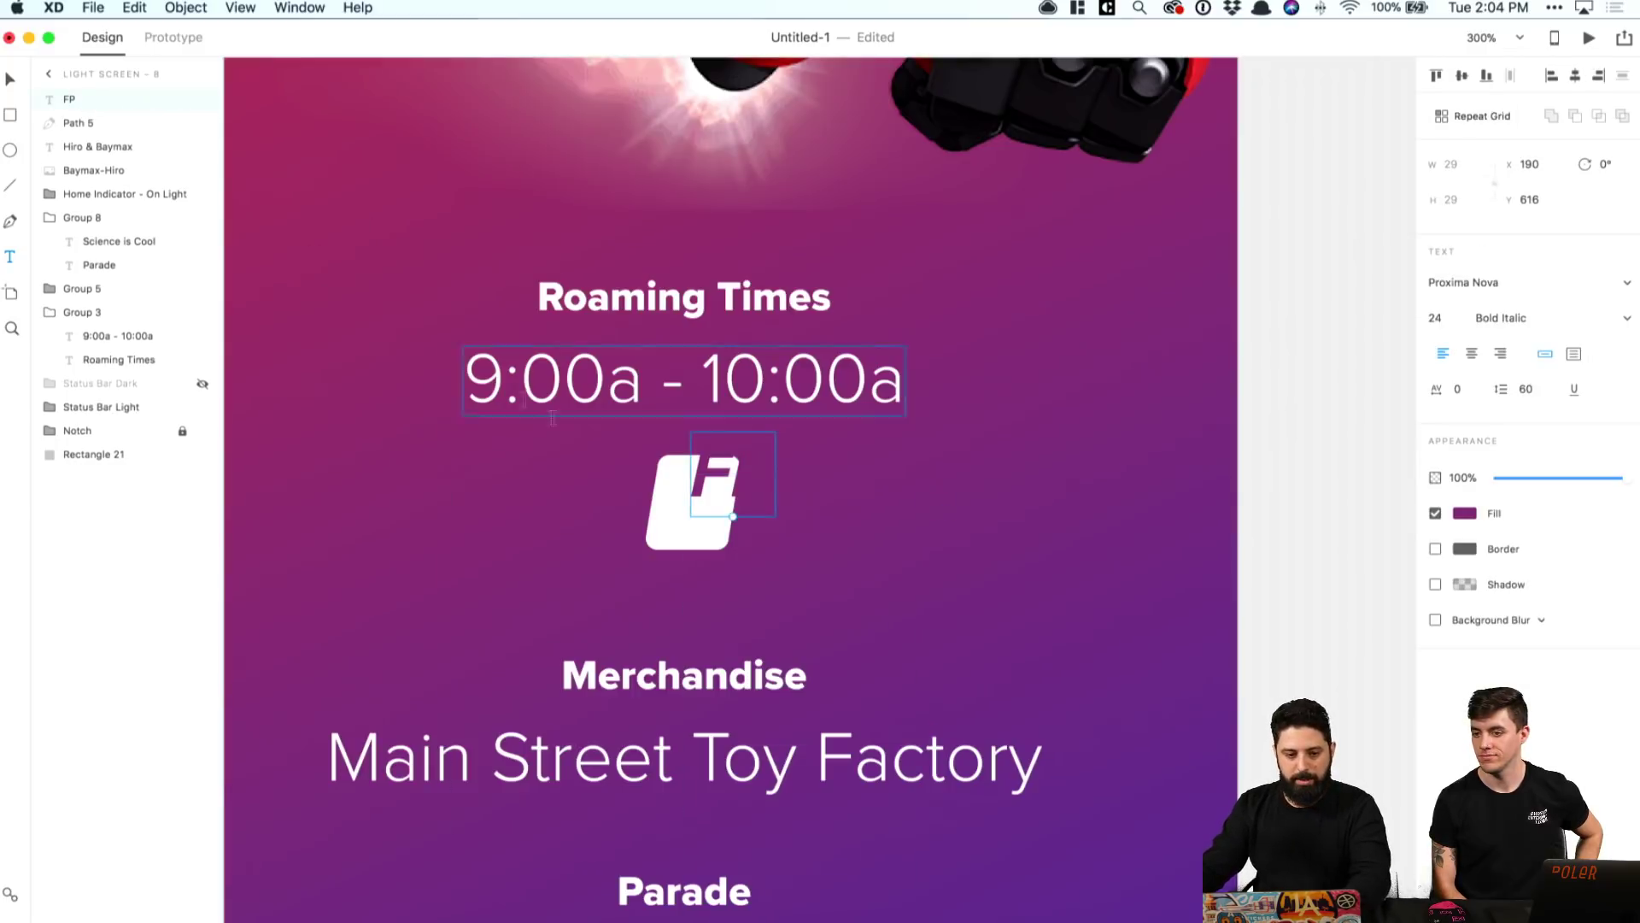
left_click_drag(711, 488, 672, 515)
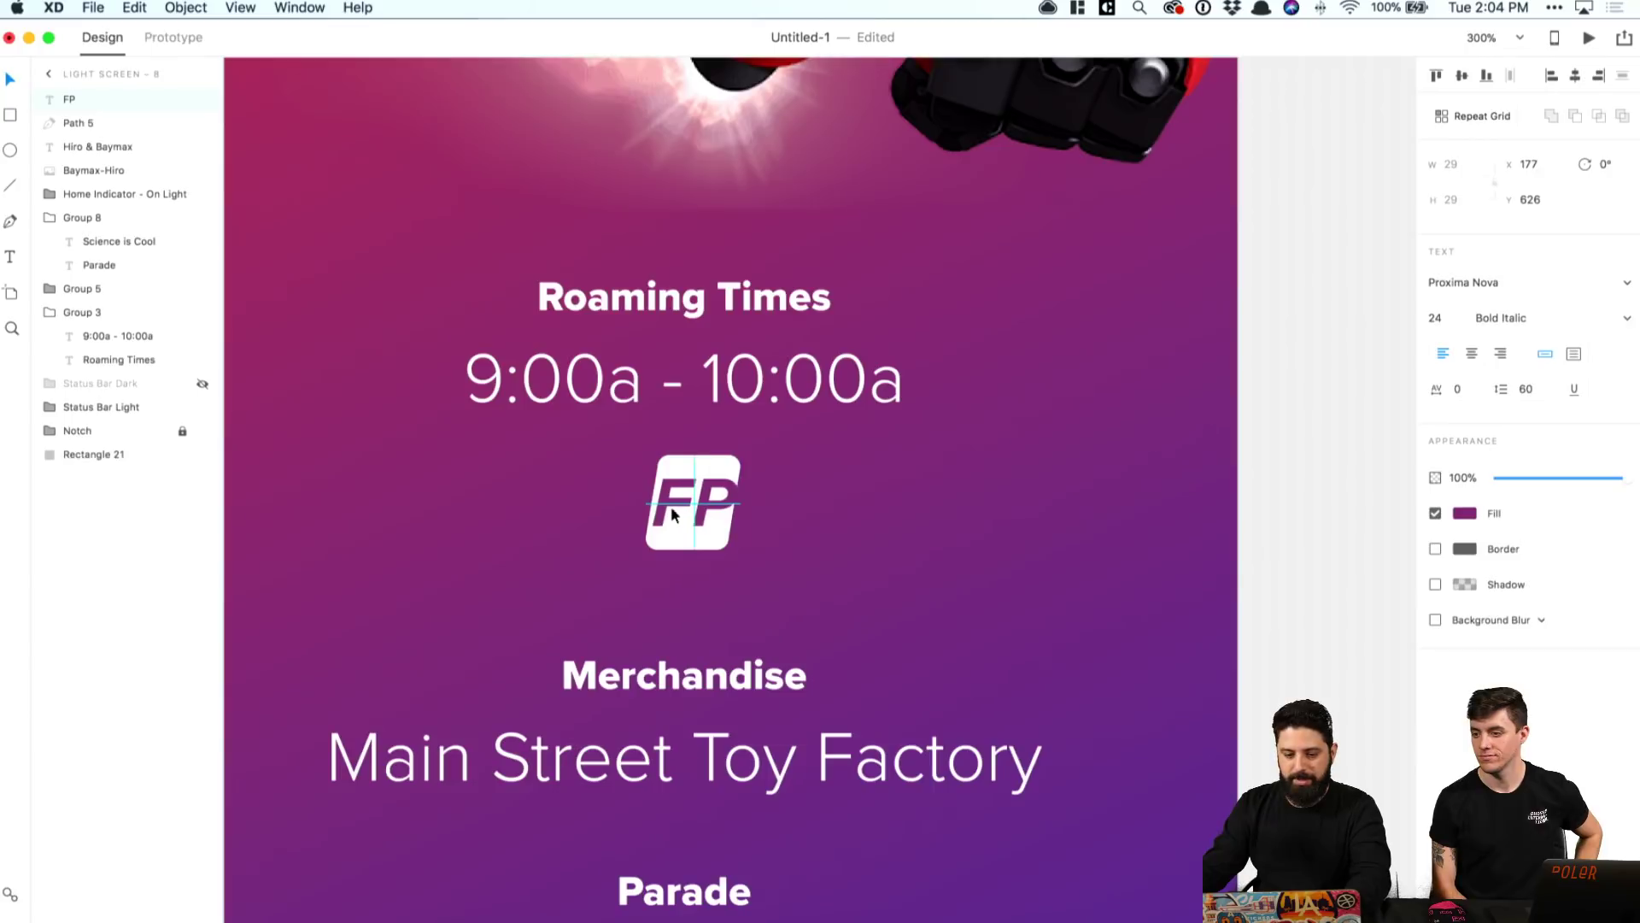
Step: Set the FP text size to 16 and center the text within the slanted badge
left_click(1443, 319)
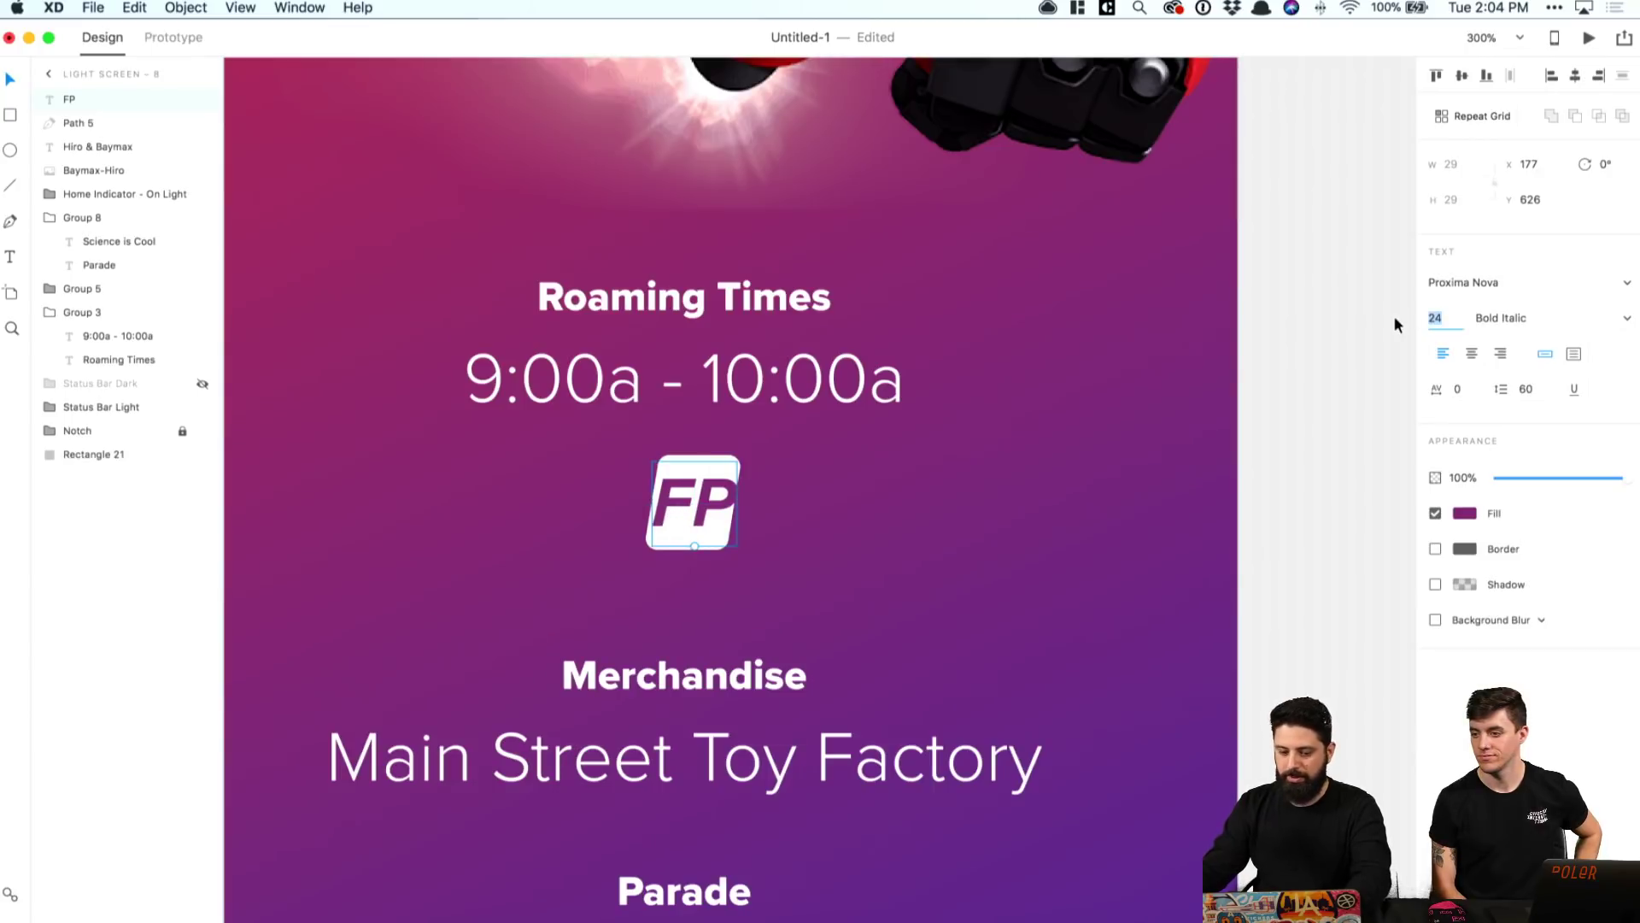
type("16")
key("Return")
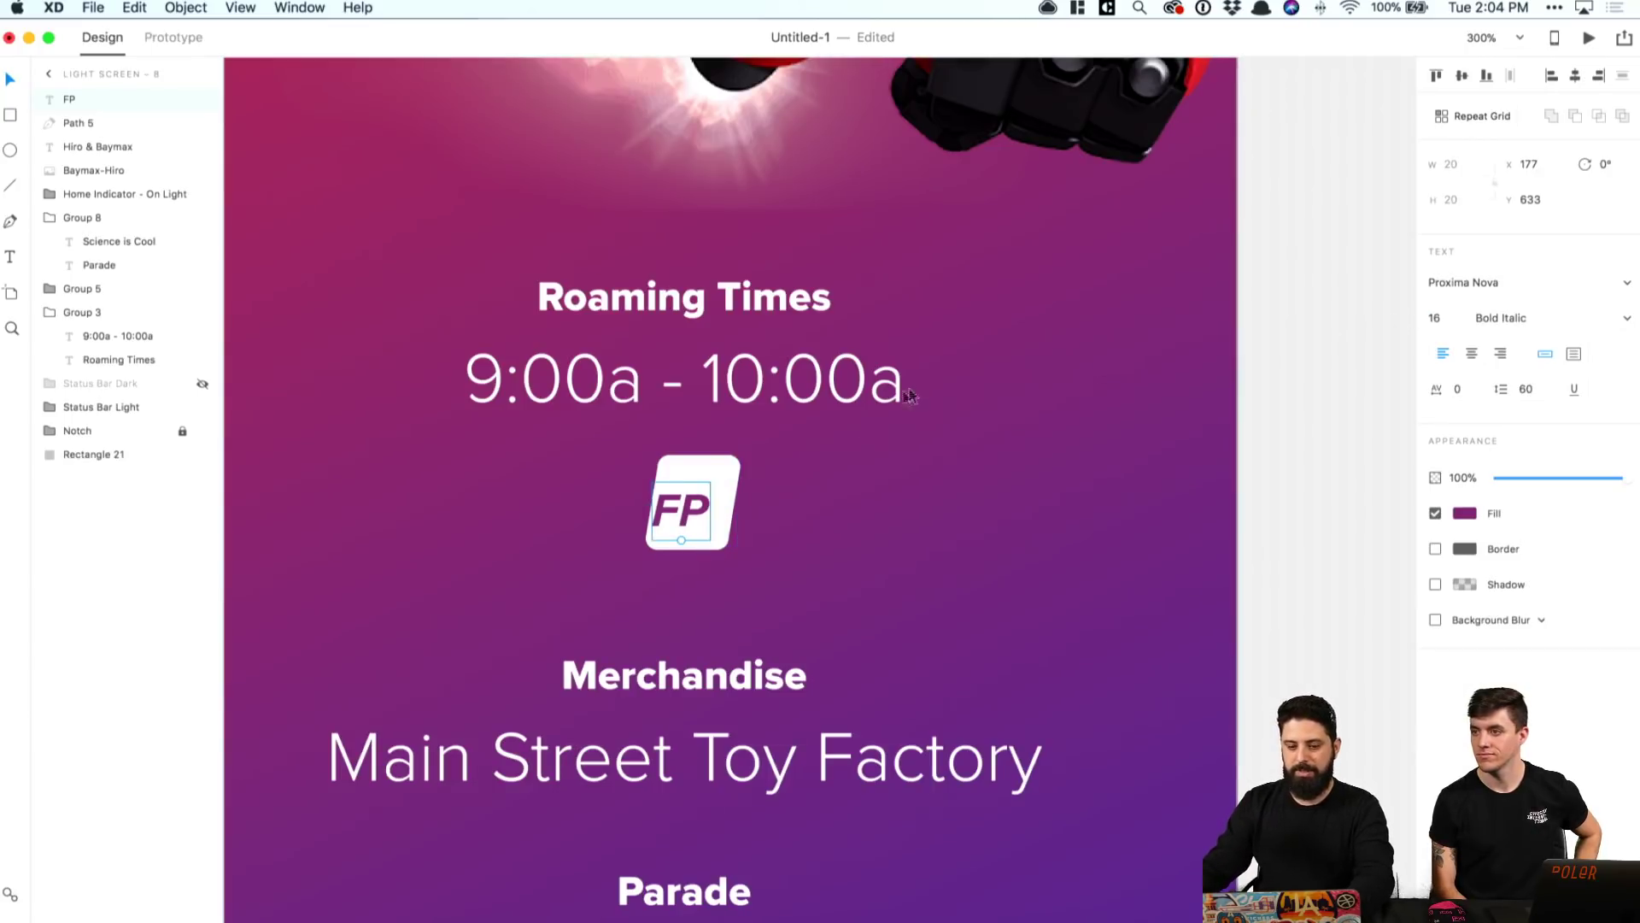
left_click_drag(697, 513, 711, 505)
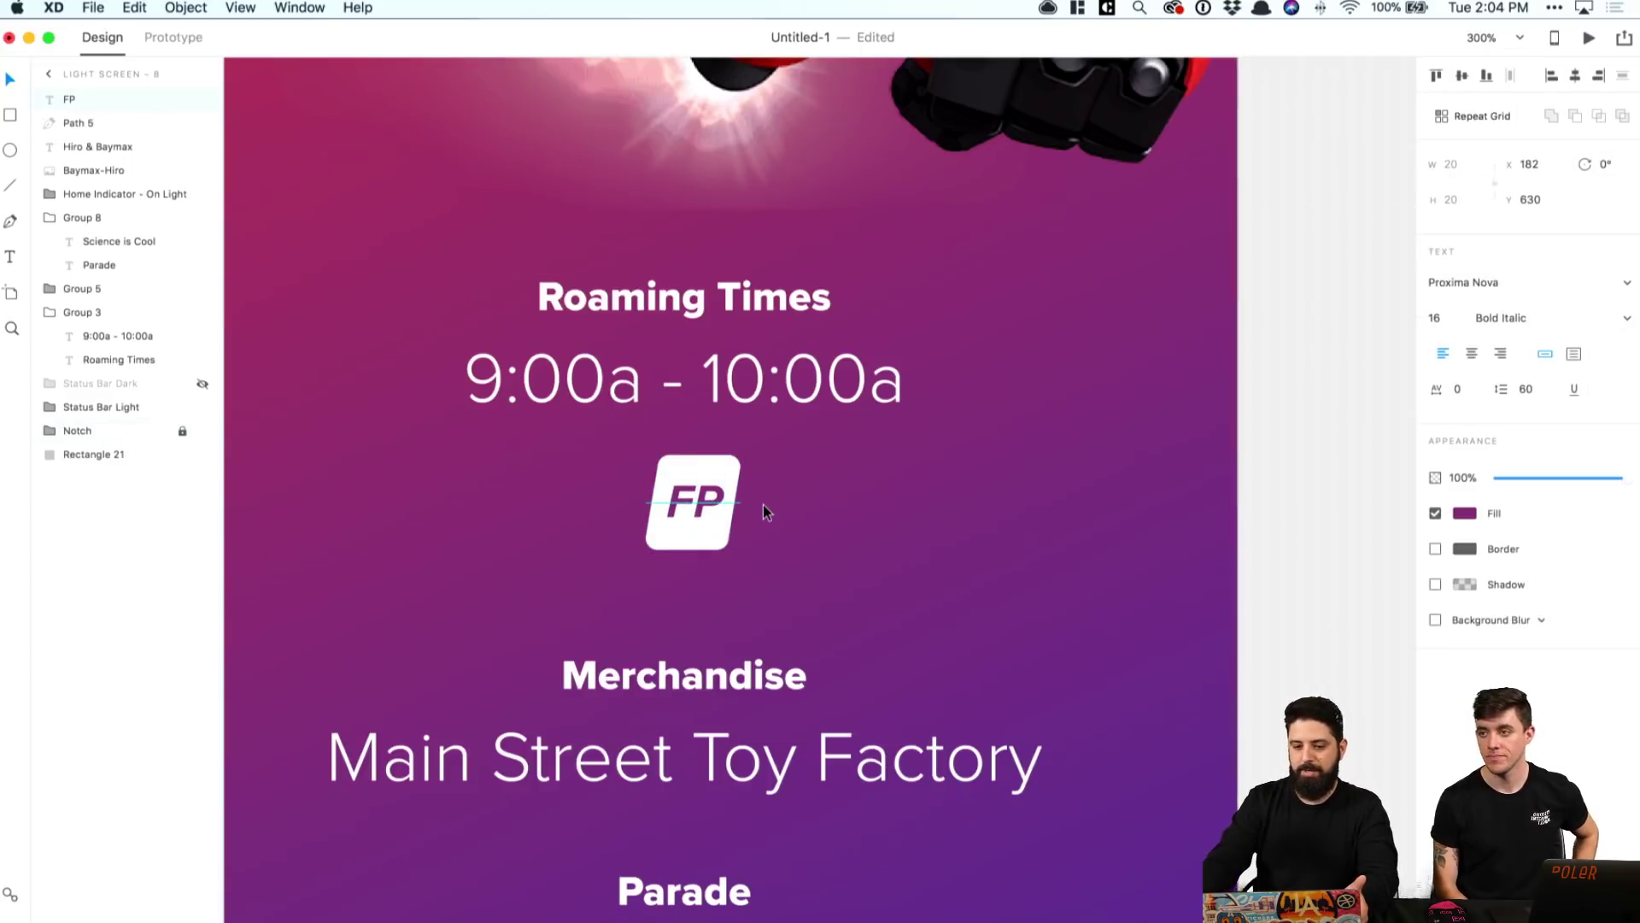
left_click(956, 481)
Step: Move the Merchandise and Parade text groups up 10 px together, closer to the FP badge
key("super+1")
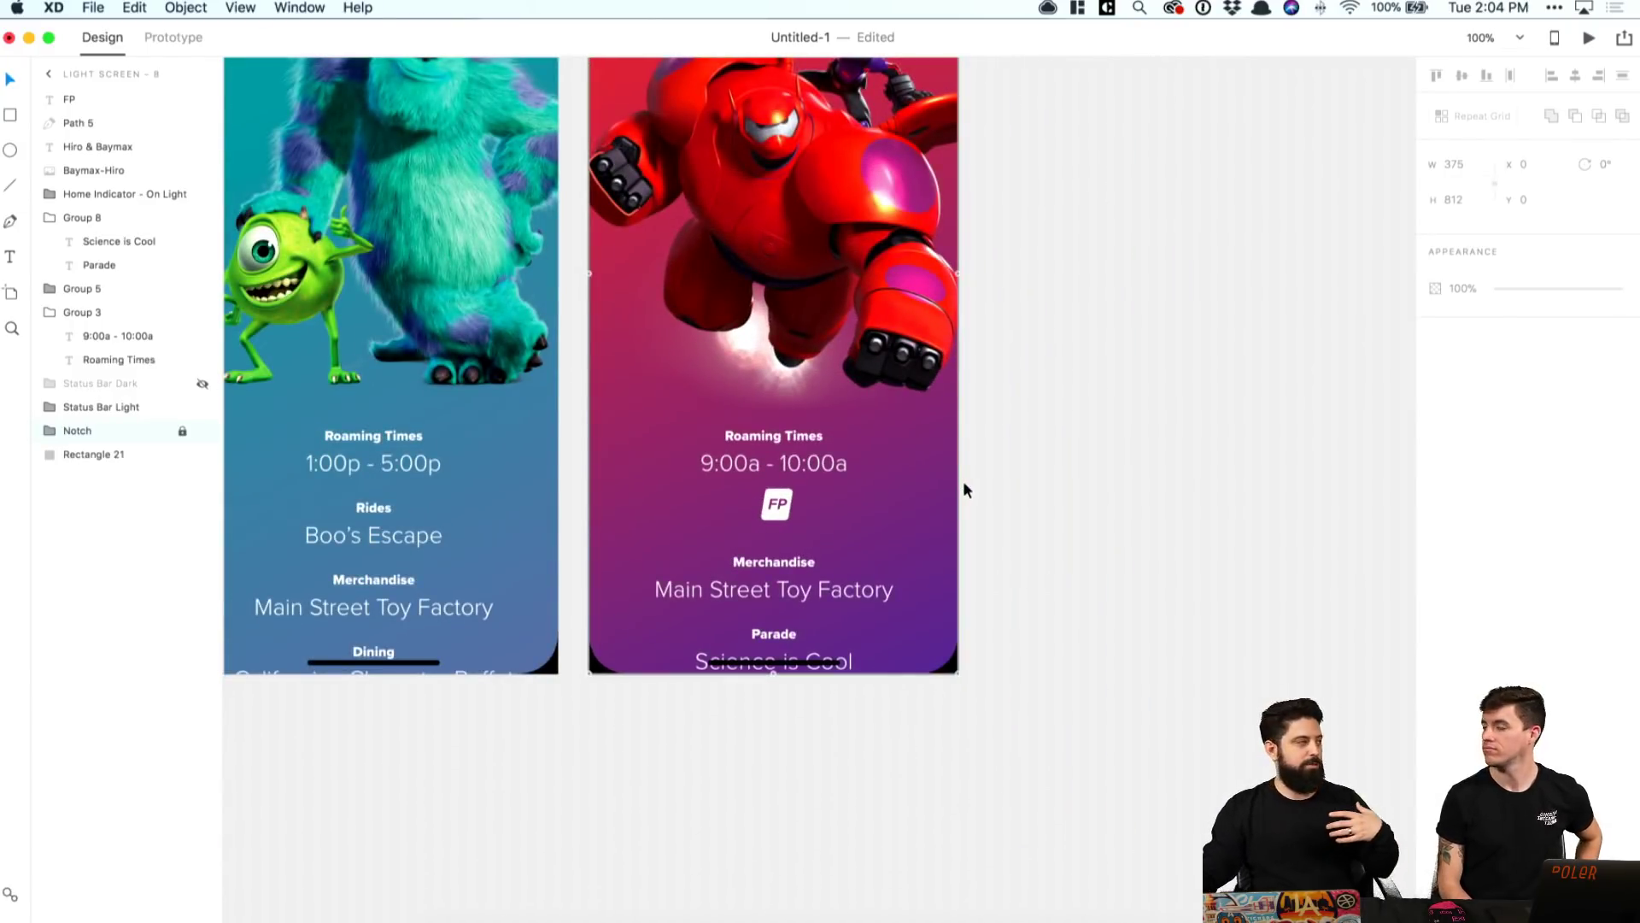
left_click(785, 559)
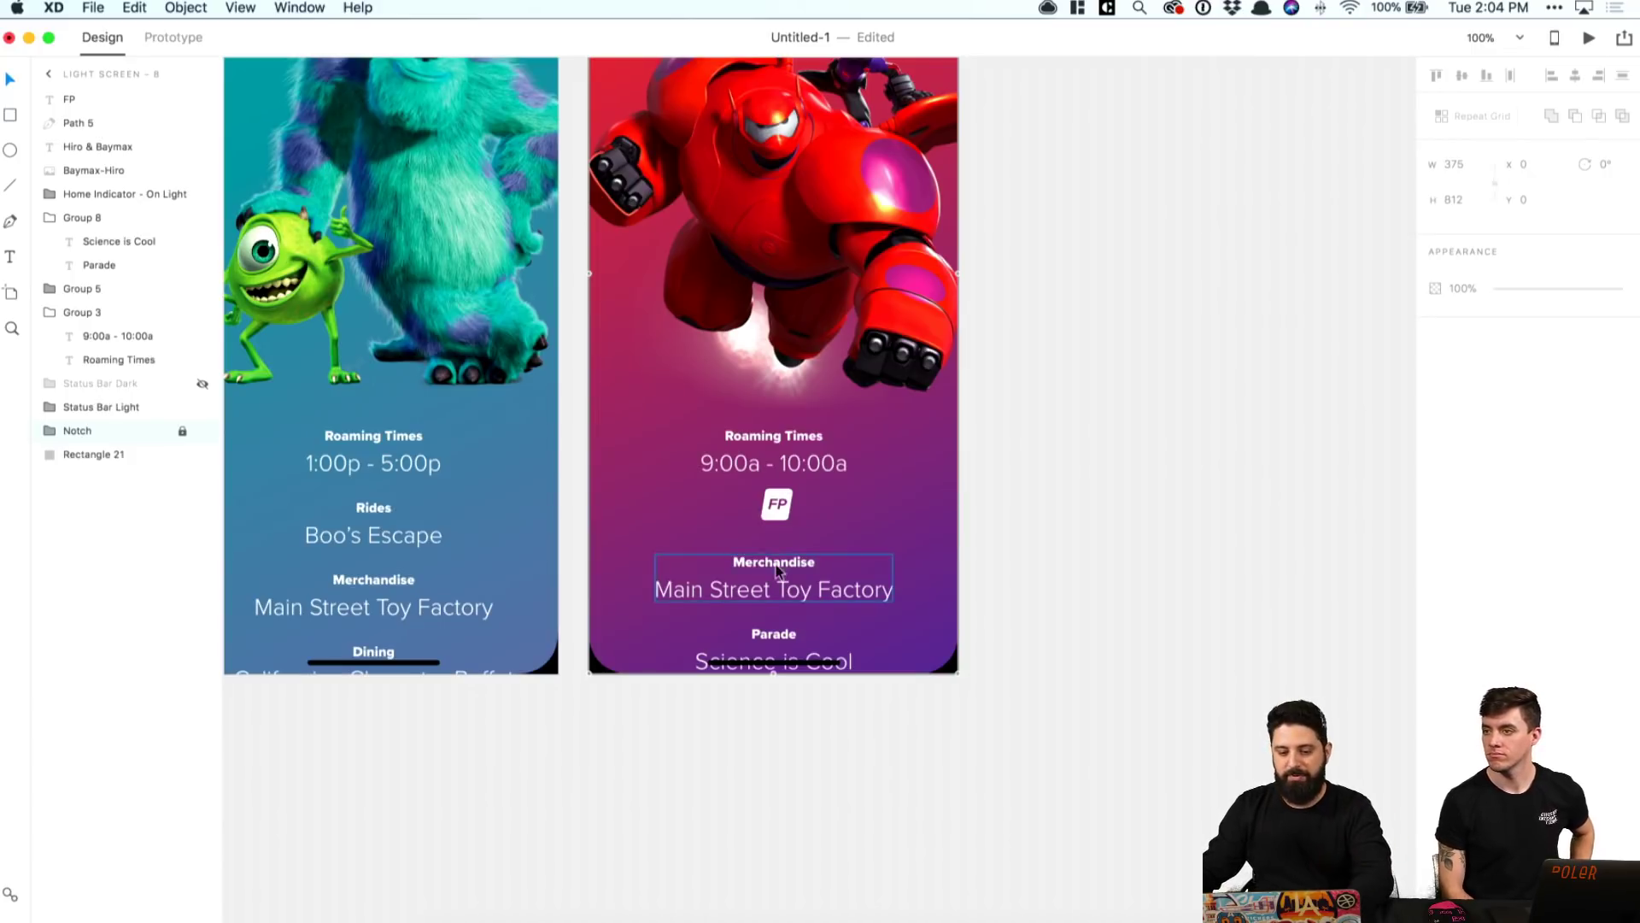
left_click(779, 631, "shift")
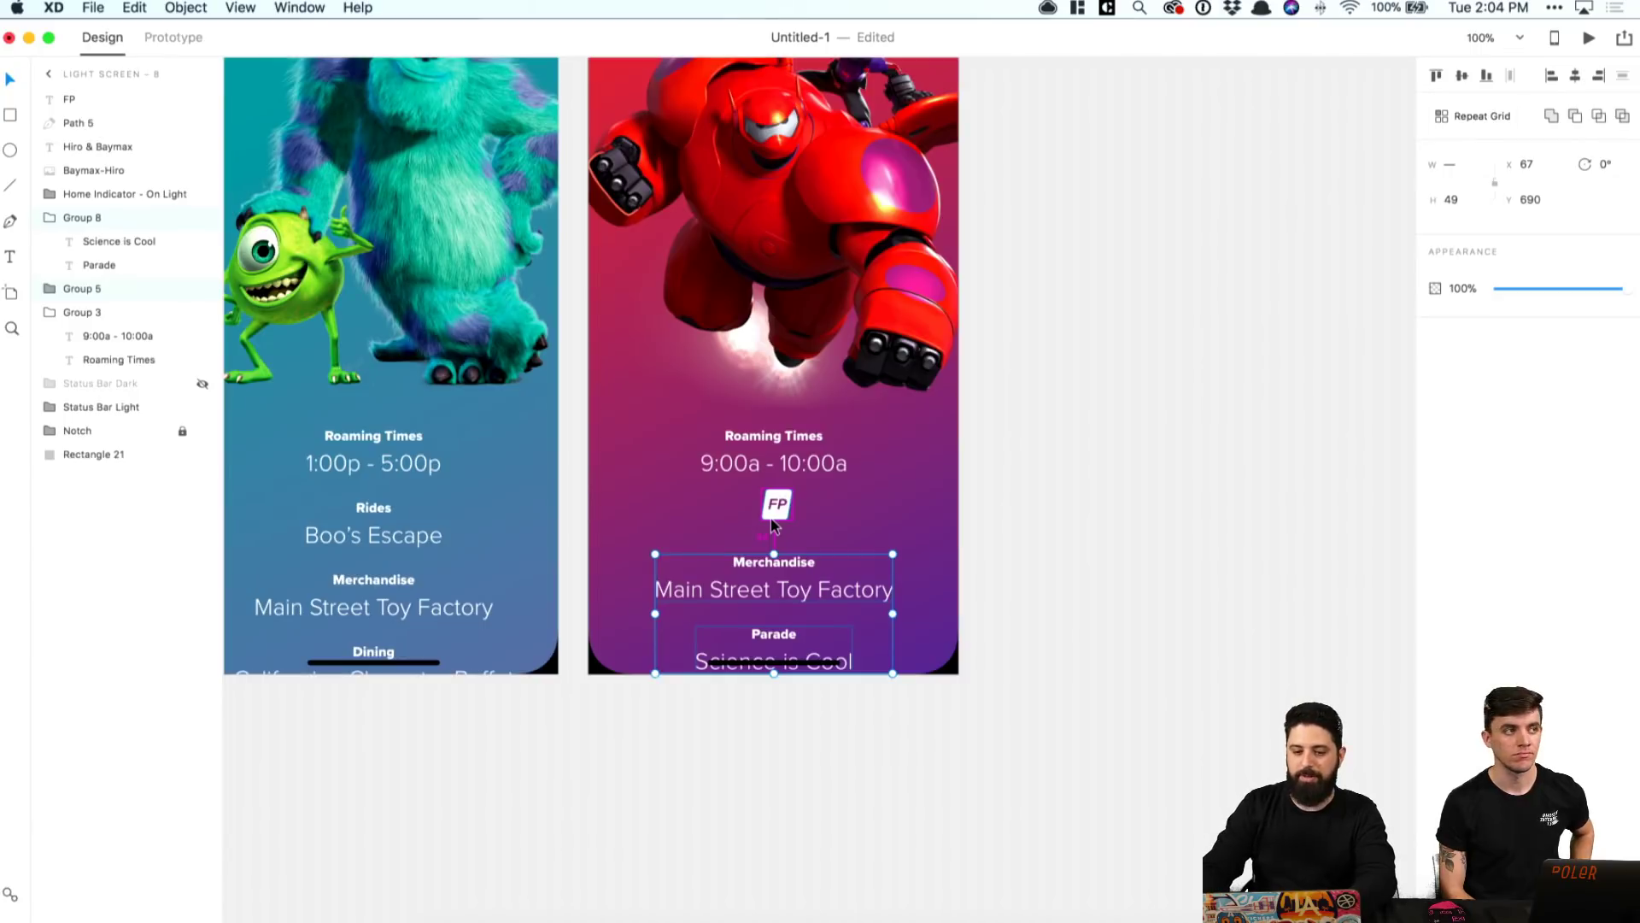
key("shift+Up")
left_click(1035, 512)
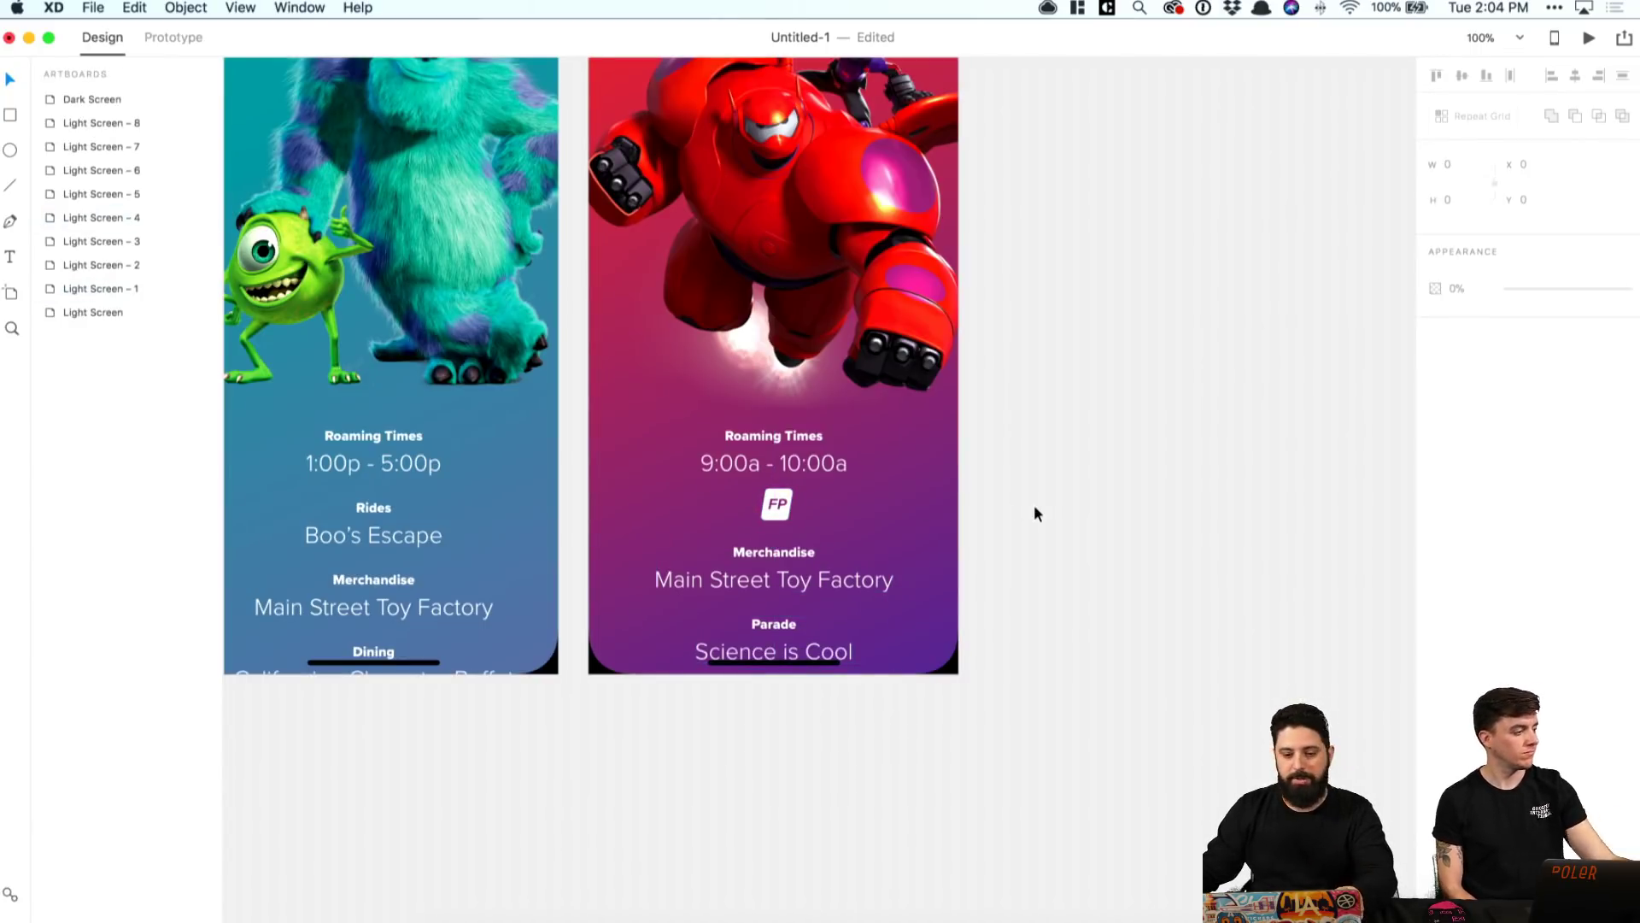
Step: Save the document to the Desktop with the file name DisneyLiveStream
scroll(1045, 509, "up", 5)
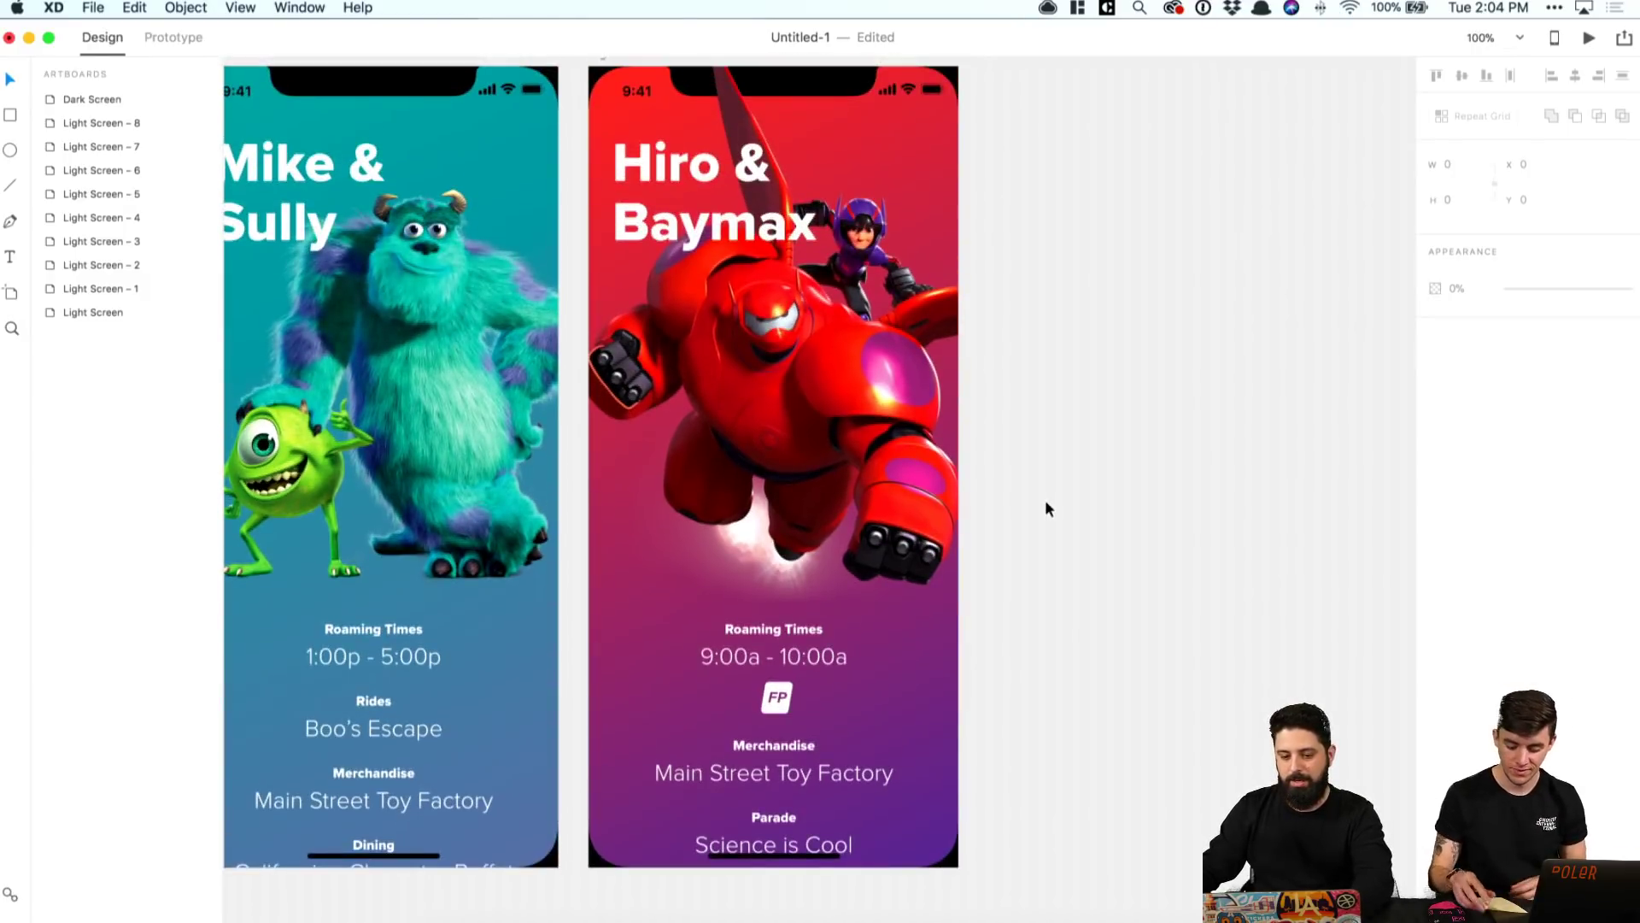
key("super+s")
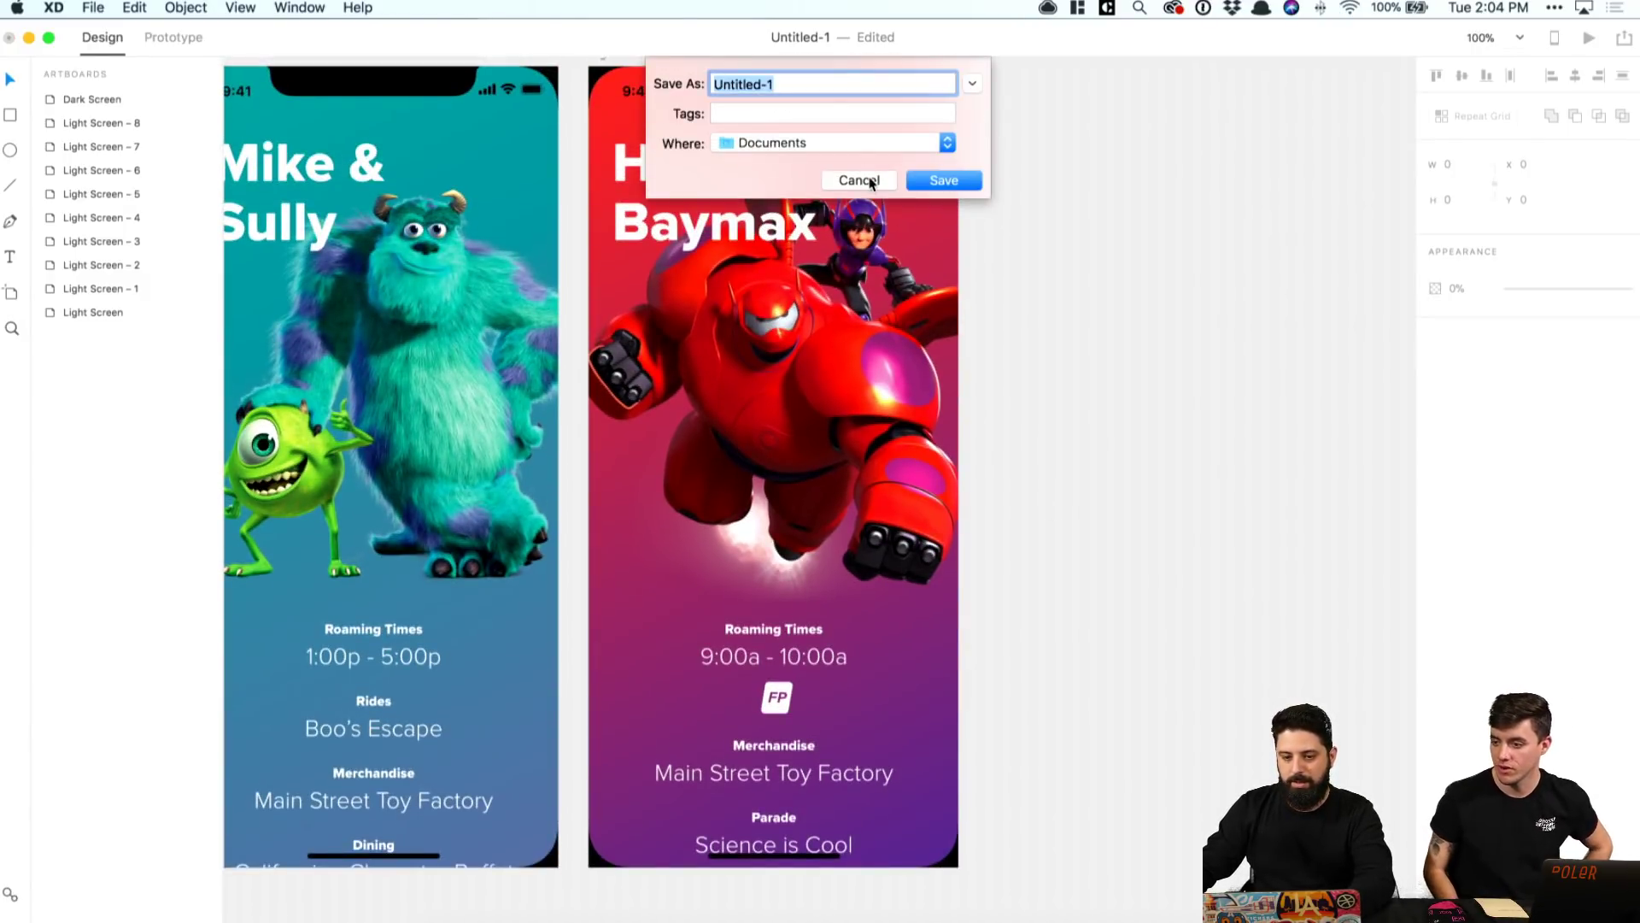
type("Disney")
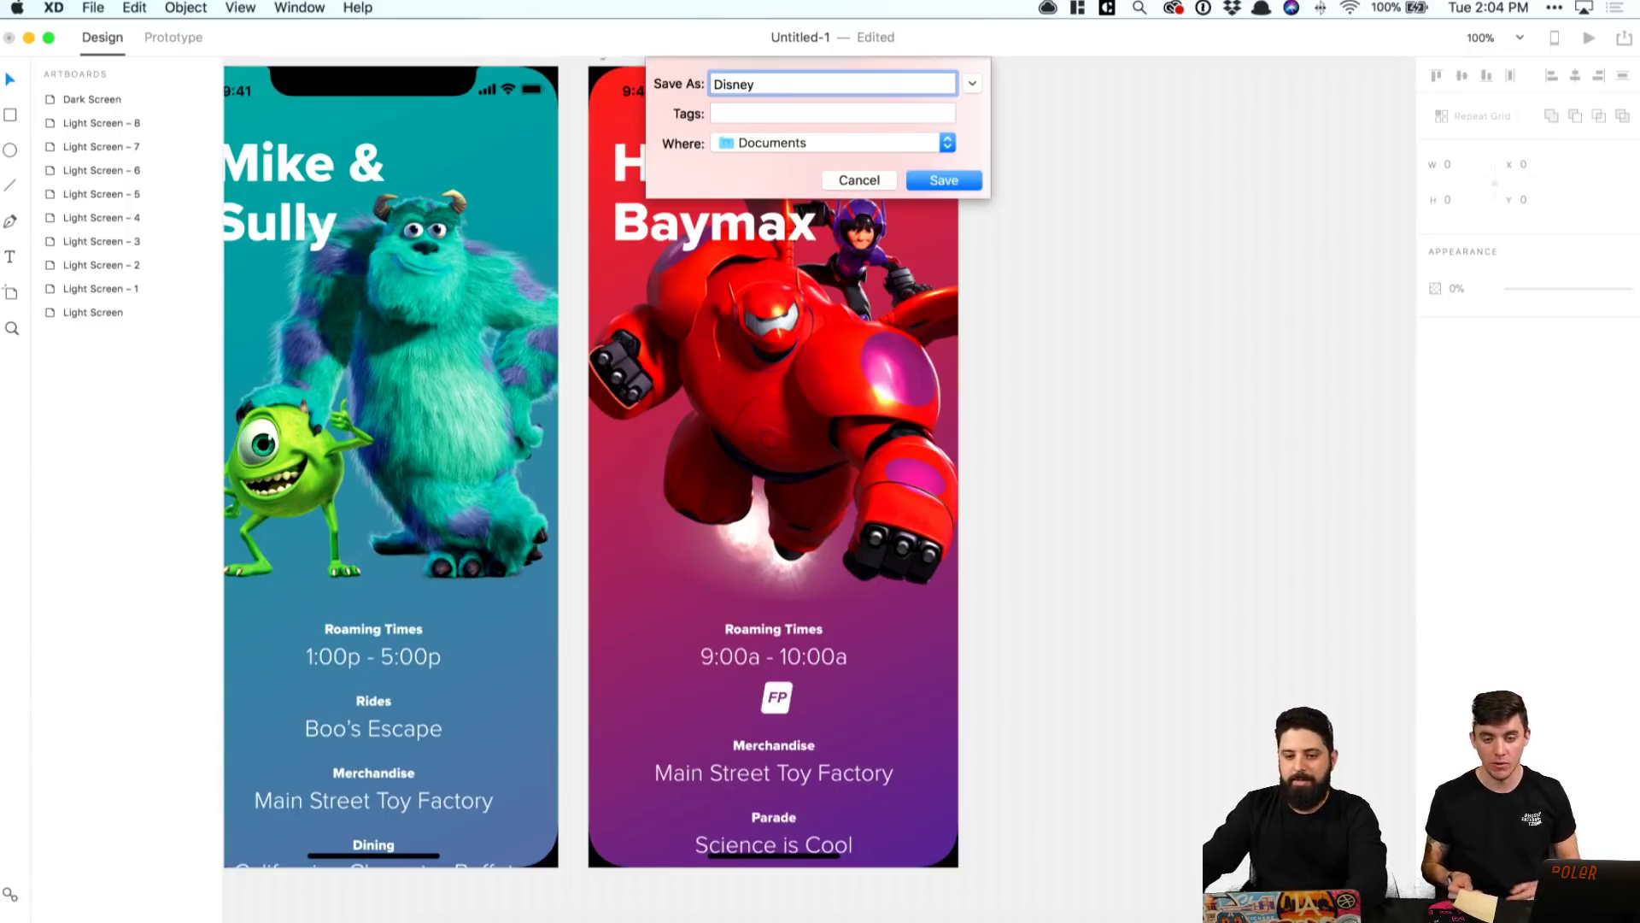
left_click(972, 83)
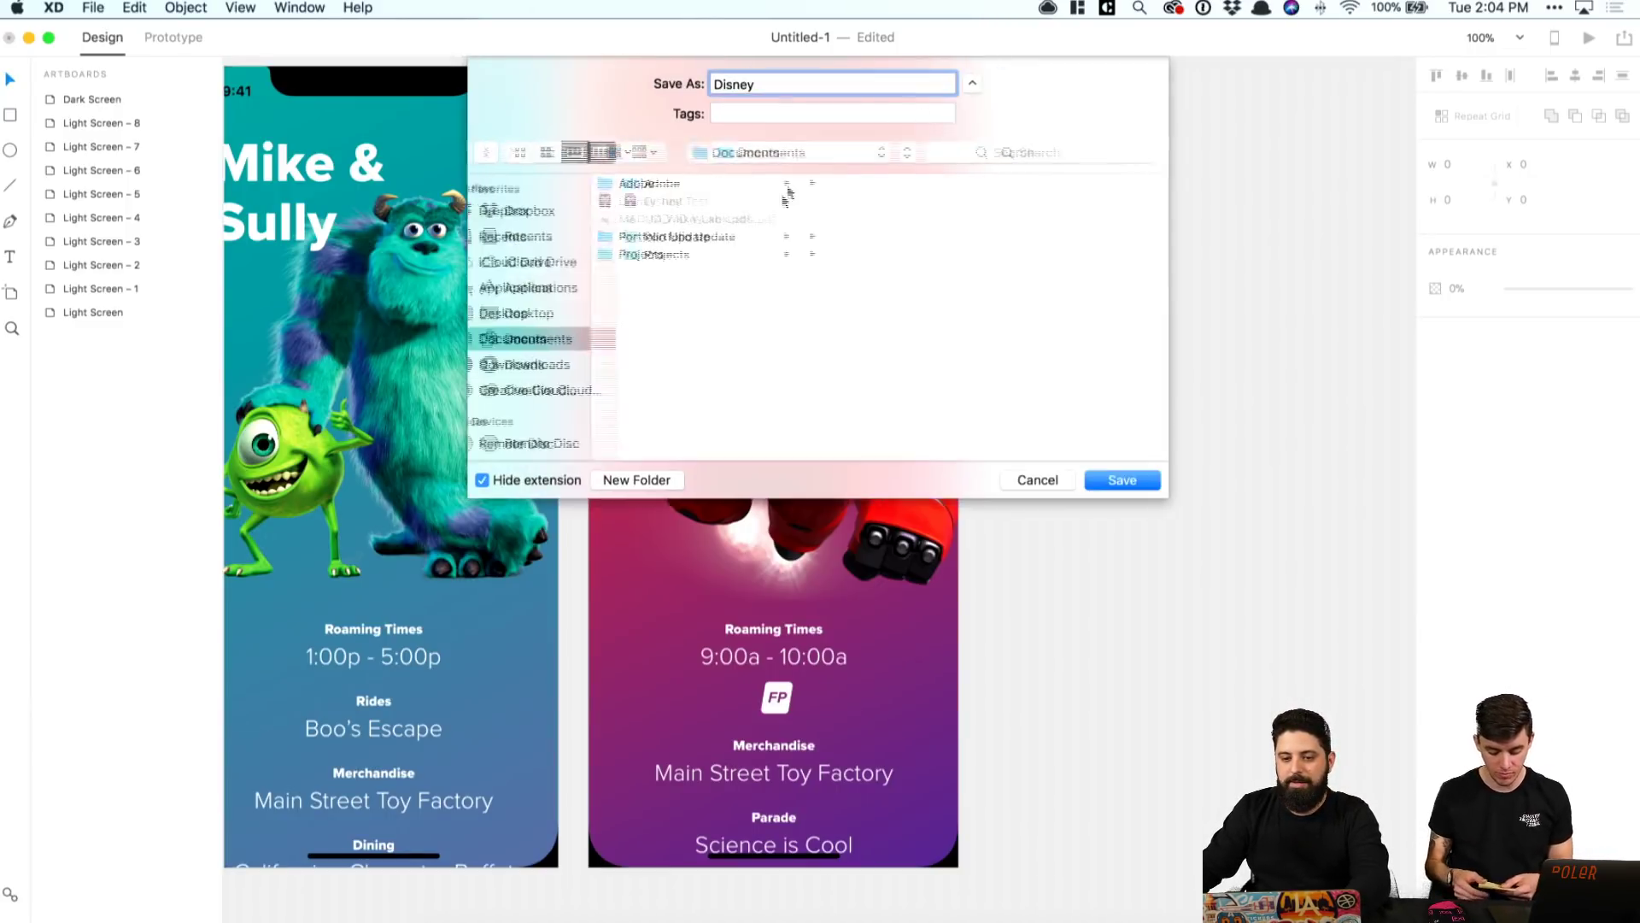
left_click(536, 314)
type("isney")
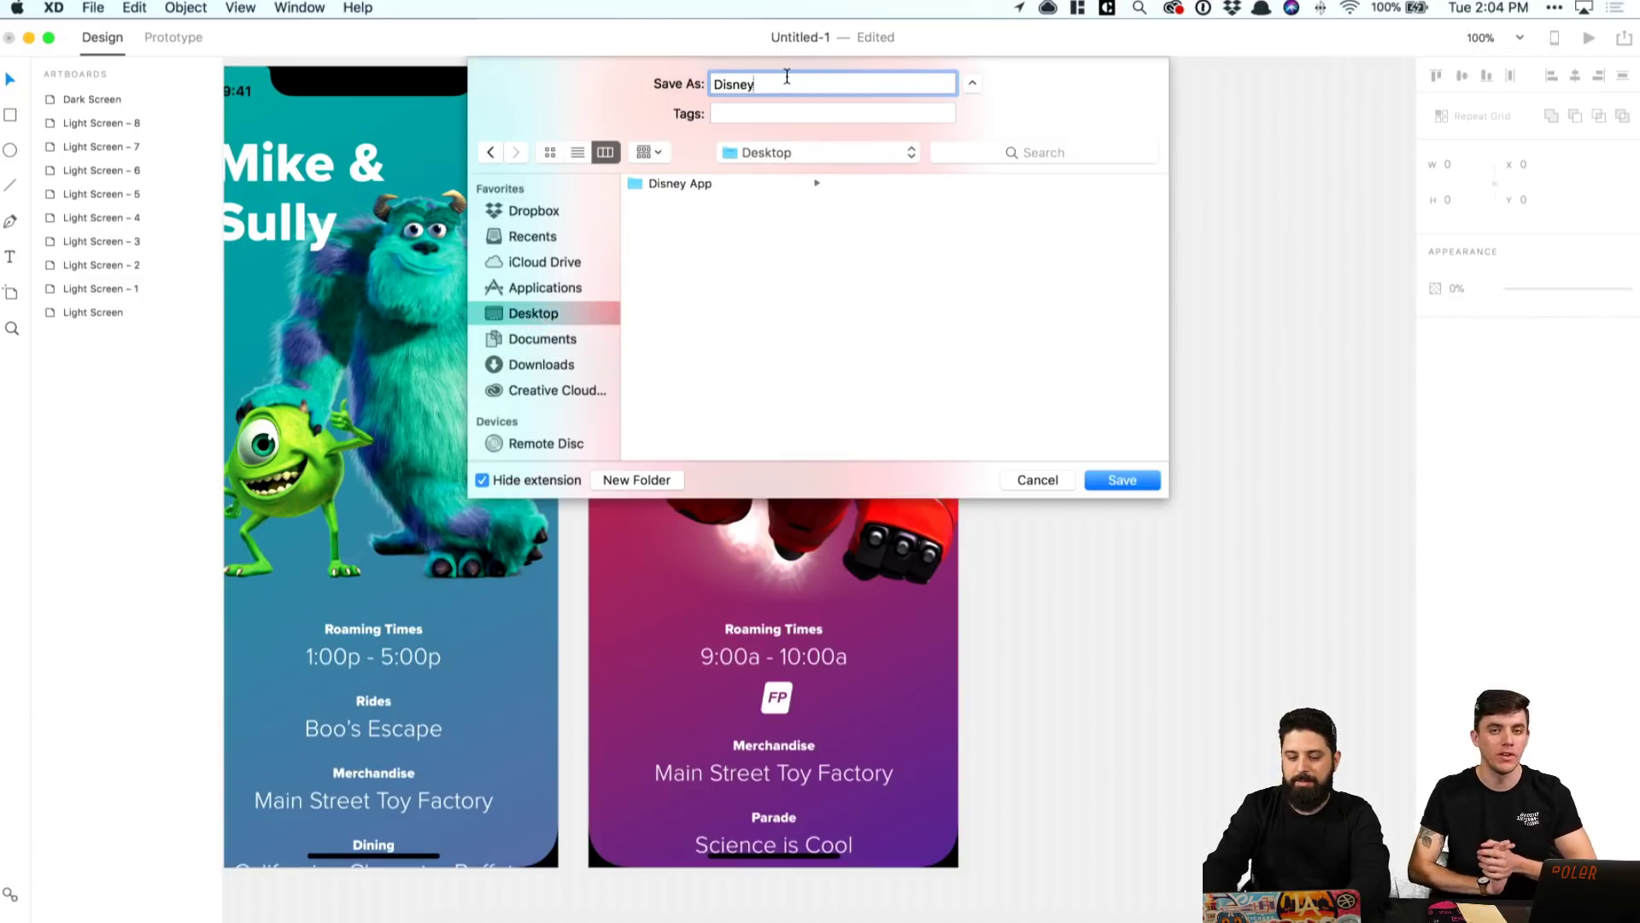
type("LiveStream")
key("Return")
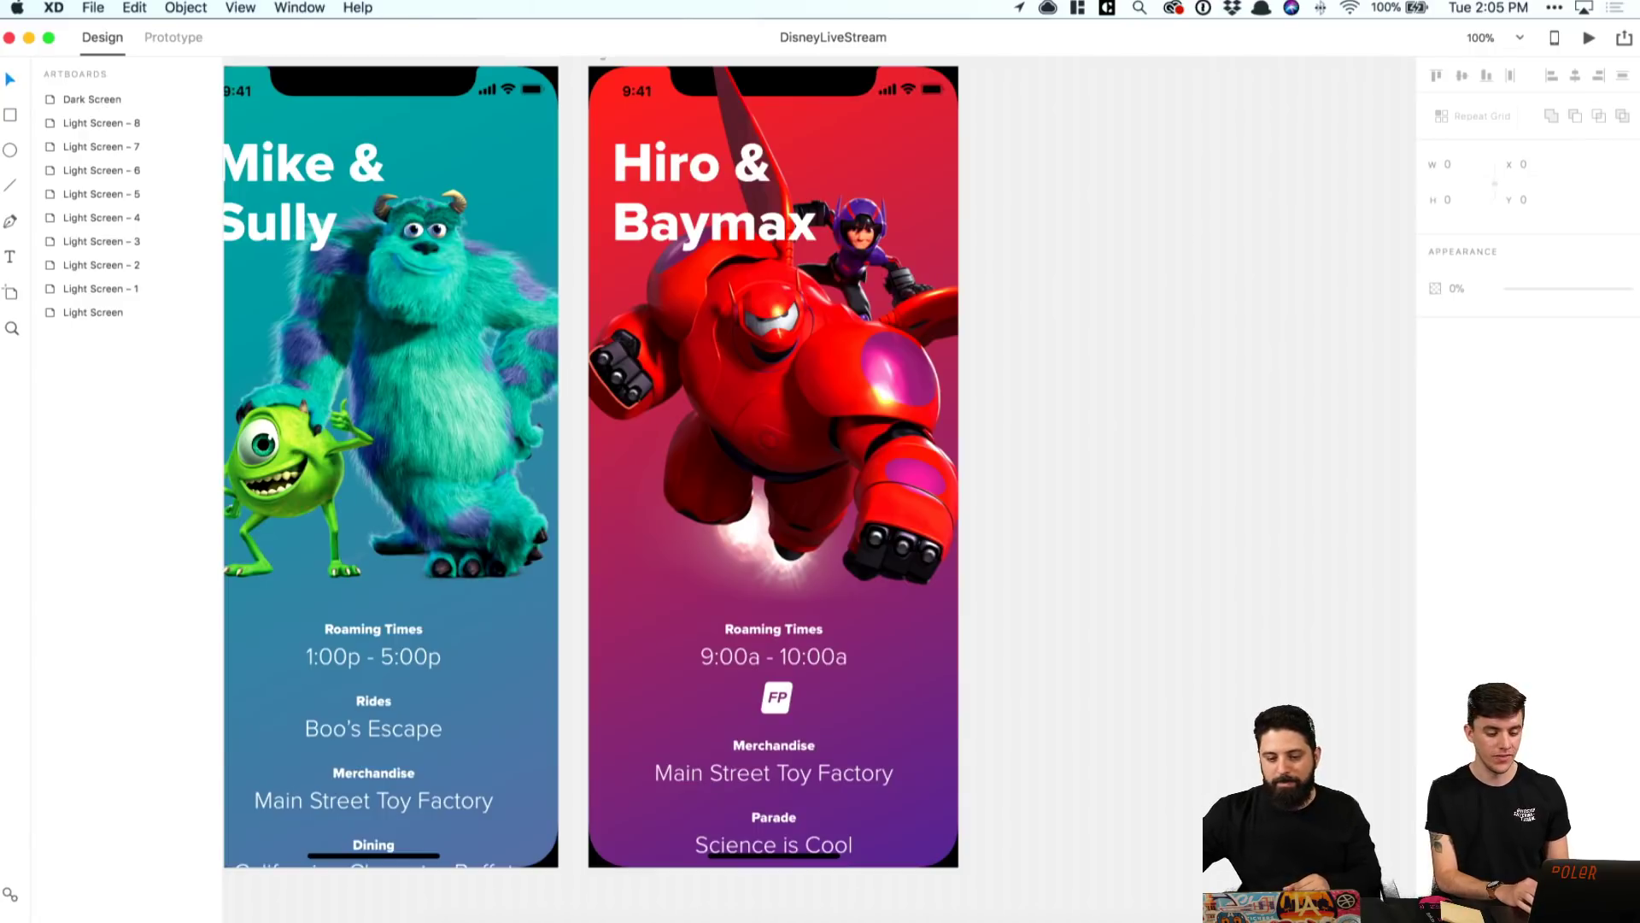
Step: Duplicate the Hiro & Baymax artboard and place the copy to the right of the original
scroll(634, 94, "up", 3)
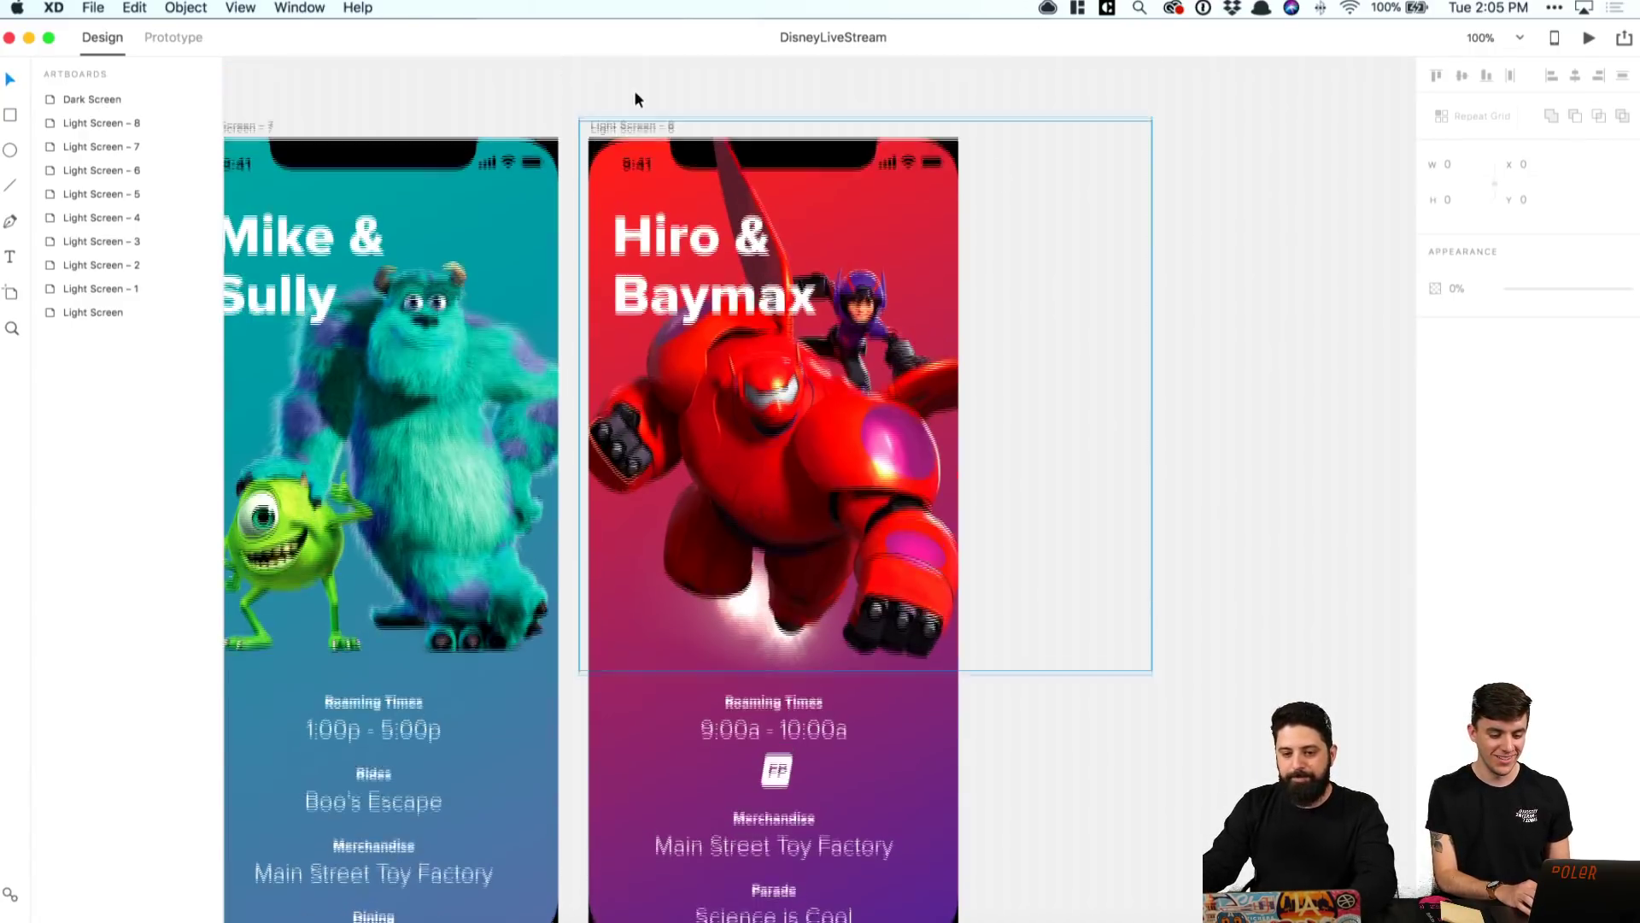
left_click(616, 134)
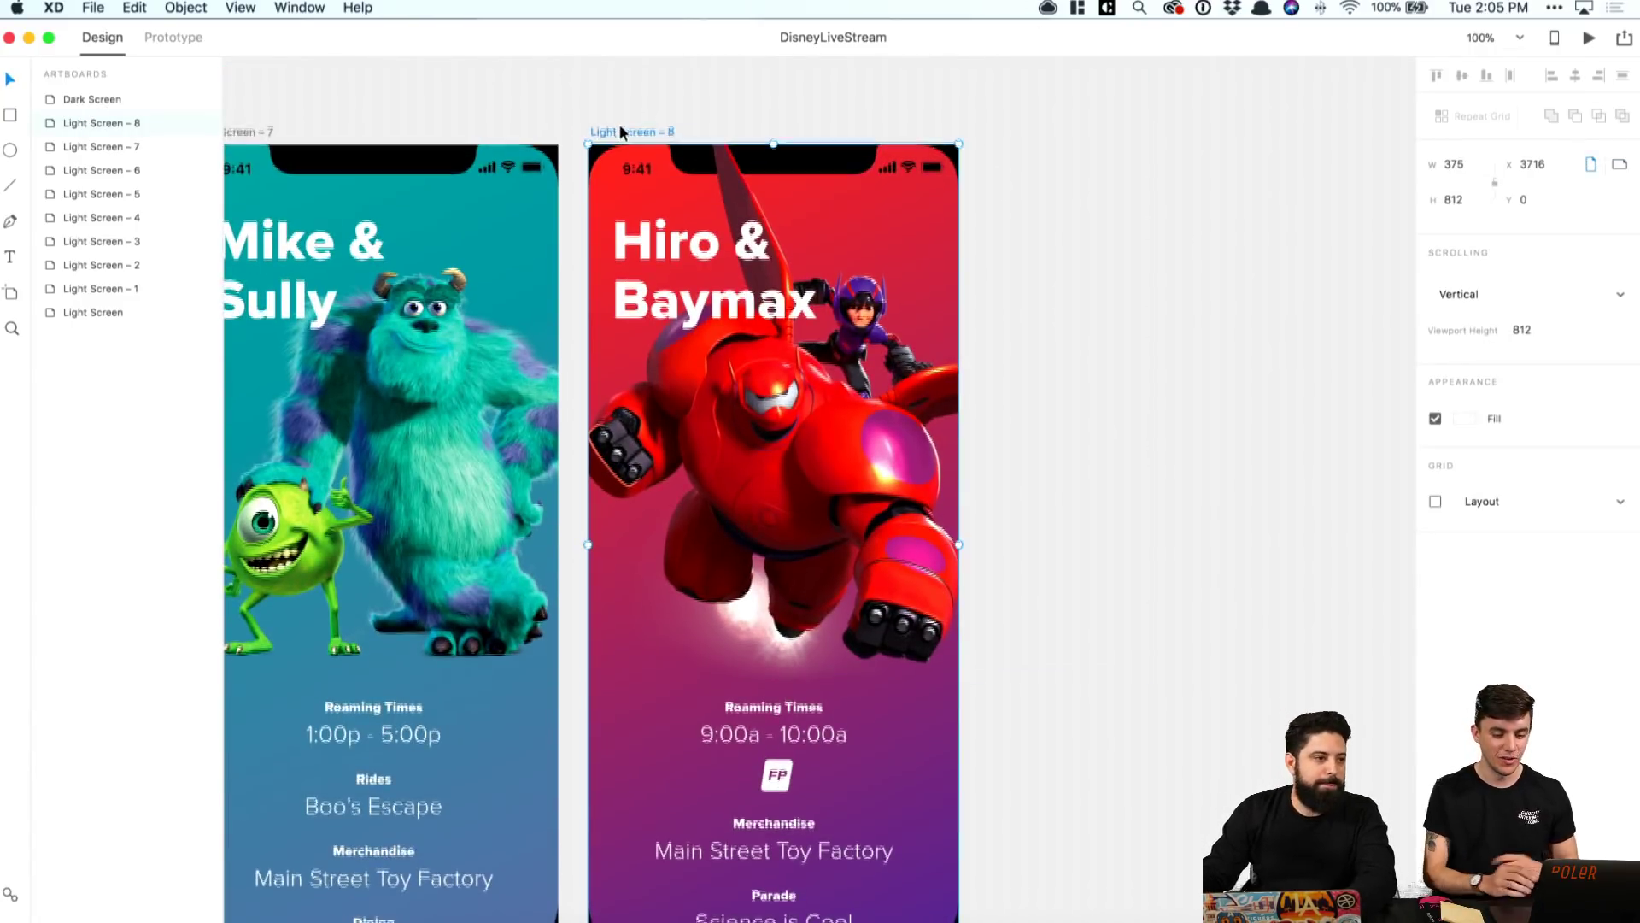
scroll(622, 132, "down", 1)
left_click_drag(608, 111, 1042, 106)
left_click(1041, 97)
scroll(1041, 98, "right", 6)
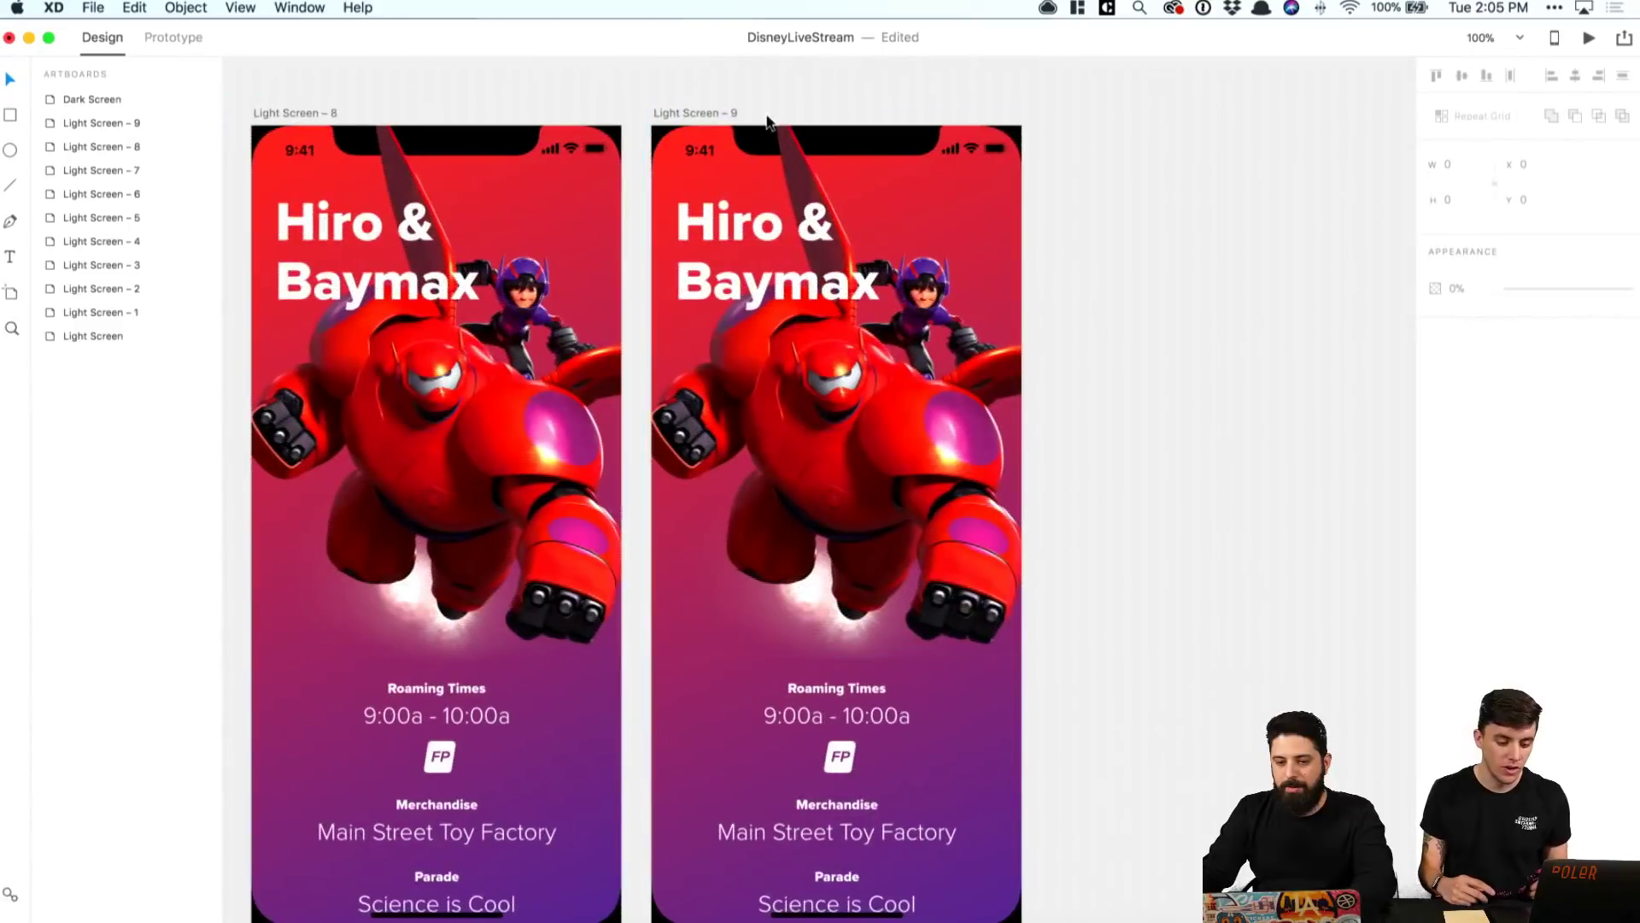
Step: Extend the bottom edge of the duplicated Hiro & Baymax artboard well below the phone screen for scrolling content
left_click(696, 114)
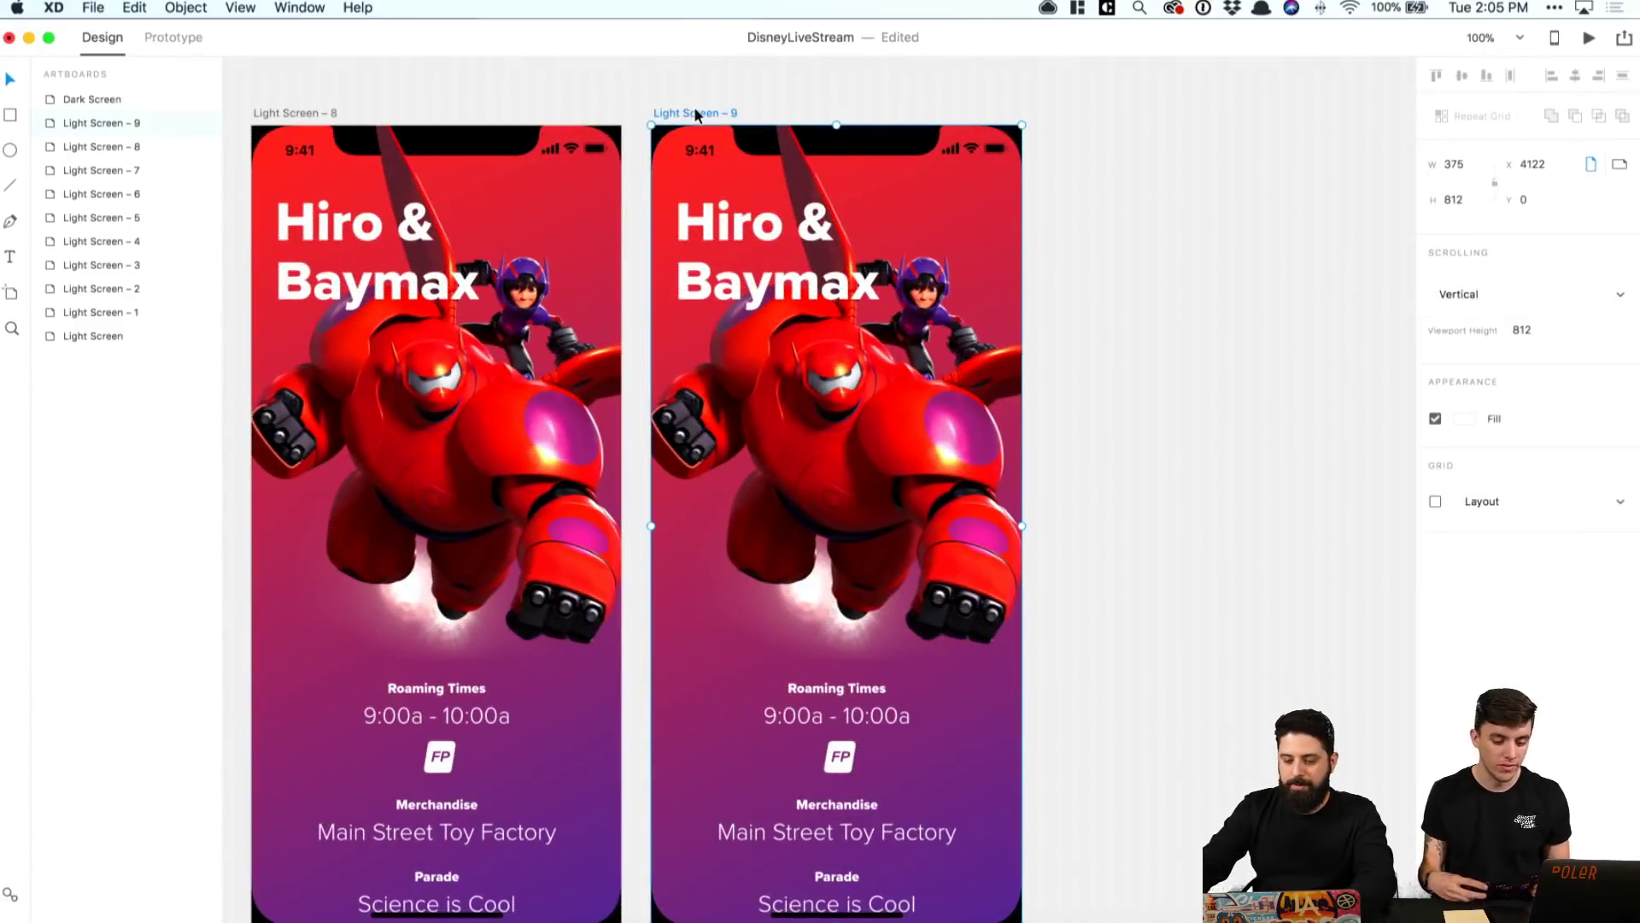
key("super+minus")
scroll(694, 137, "down", 6)
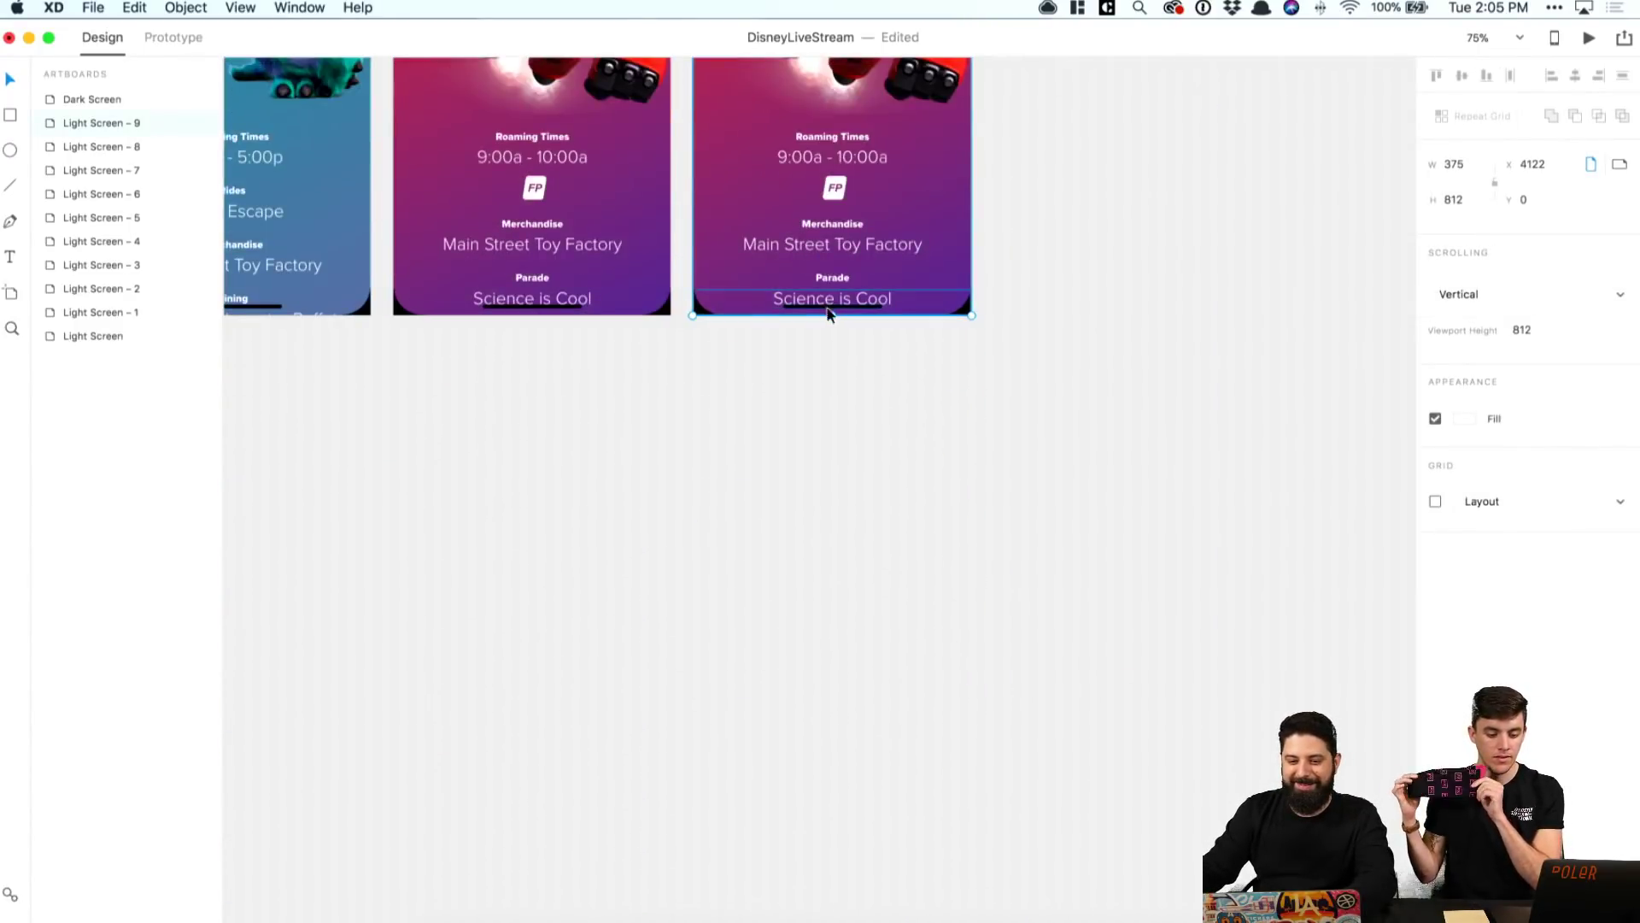
left_click_drag(832, 316, 808, 779)
left_click(1027, 488)
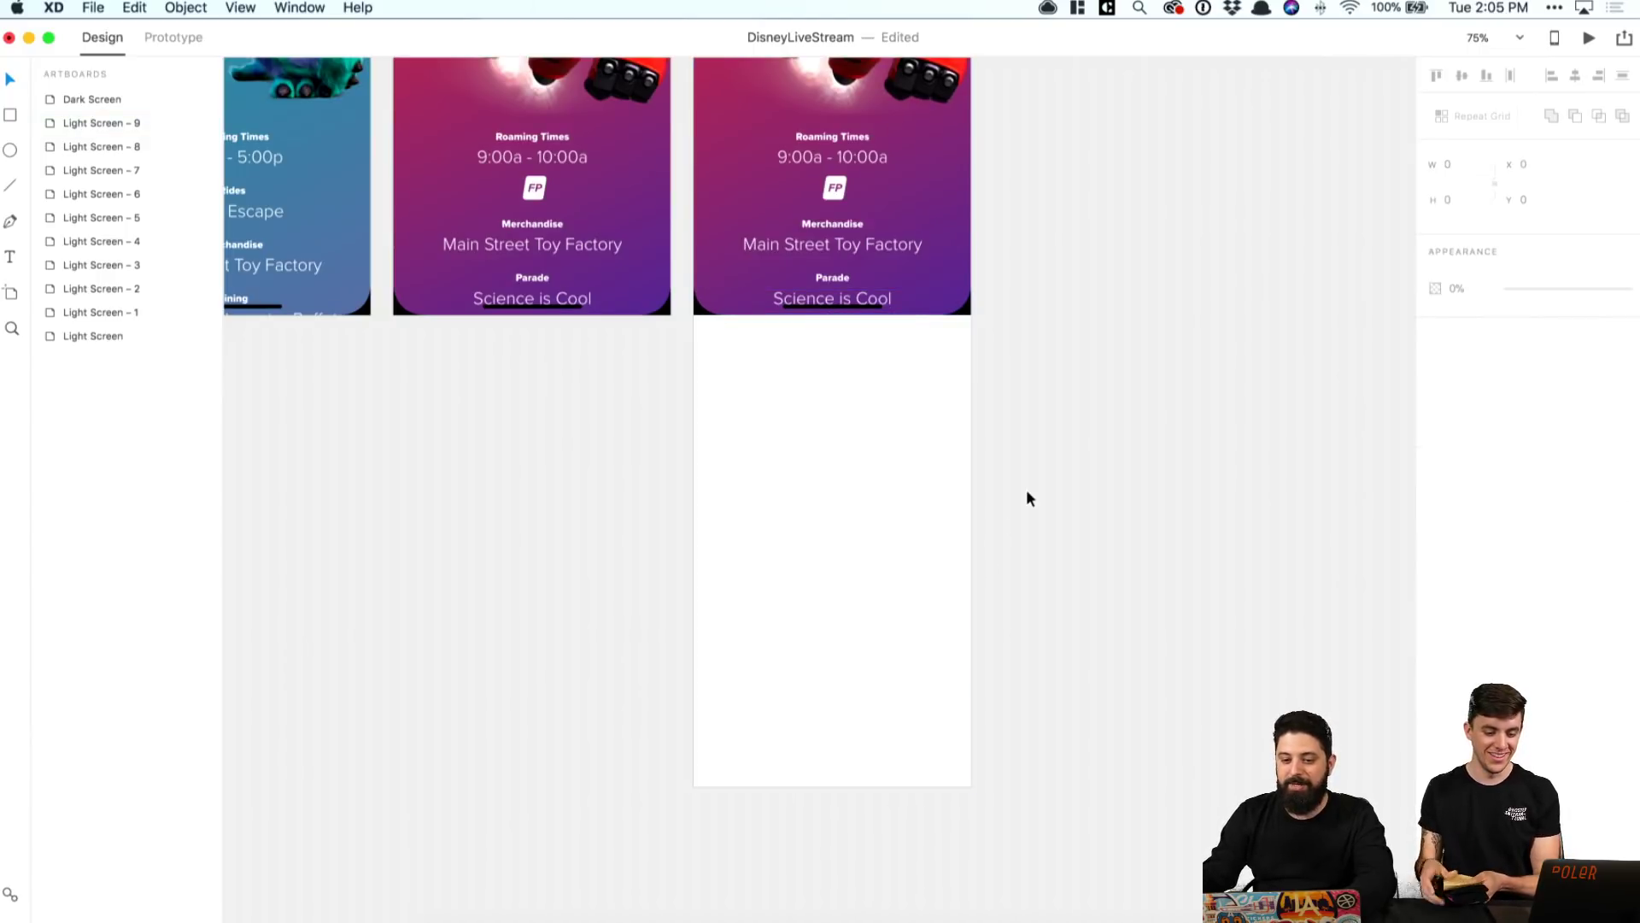
Step: Stretch the duplicated artboard's gradient background rectangle downward to a height of 1289 px
scroll(1027, 489, "up", 5)
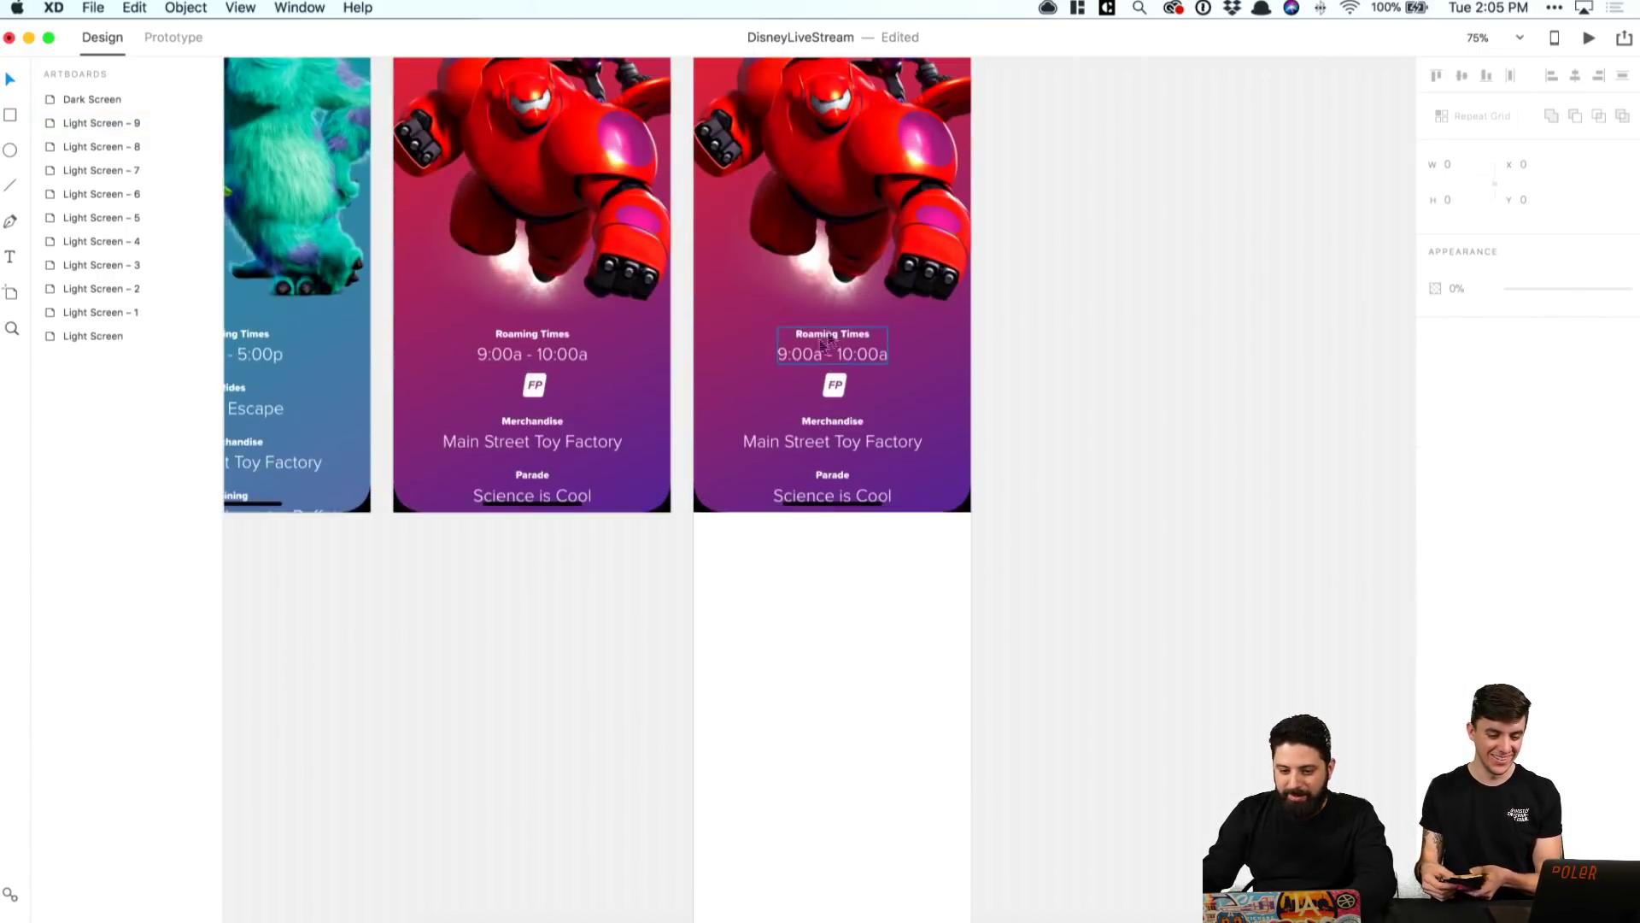
left_click(713, 409)
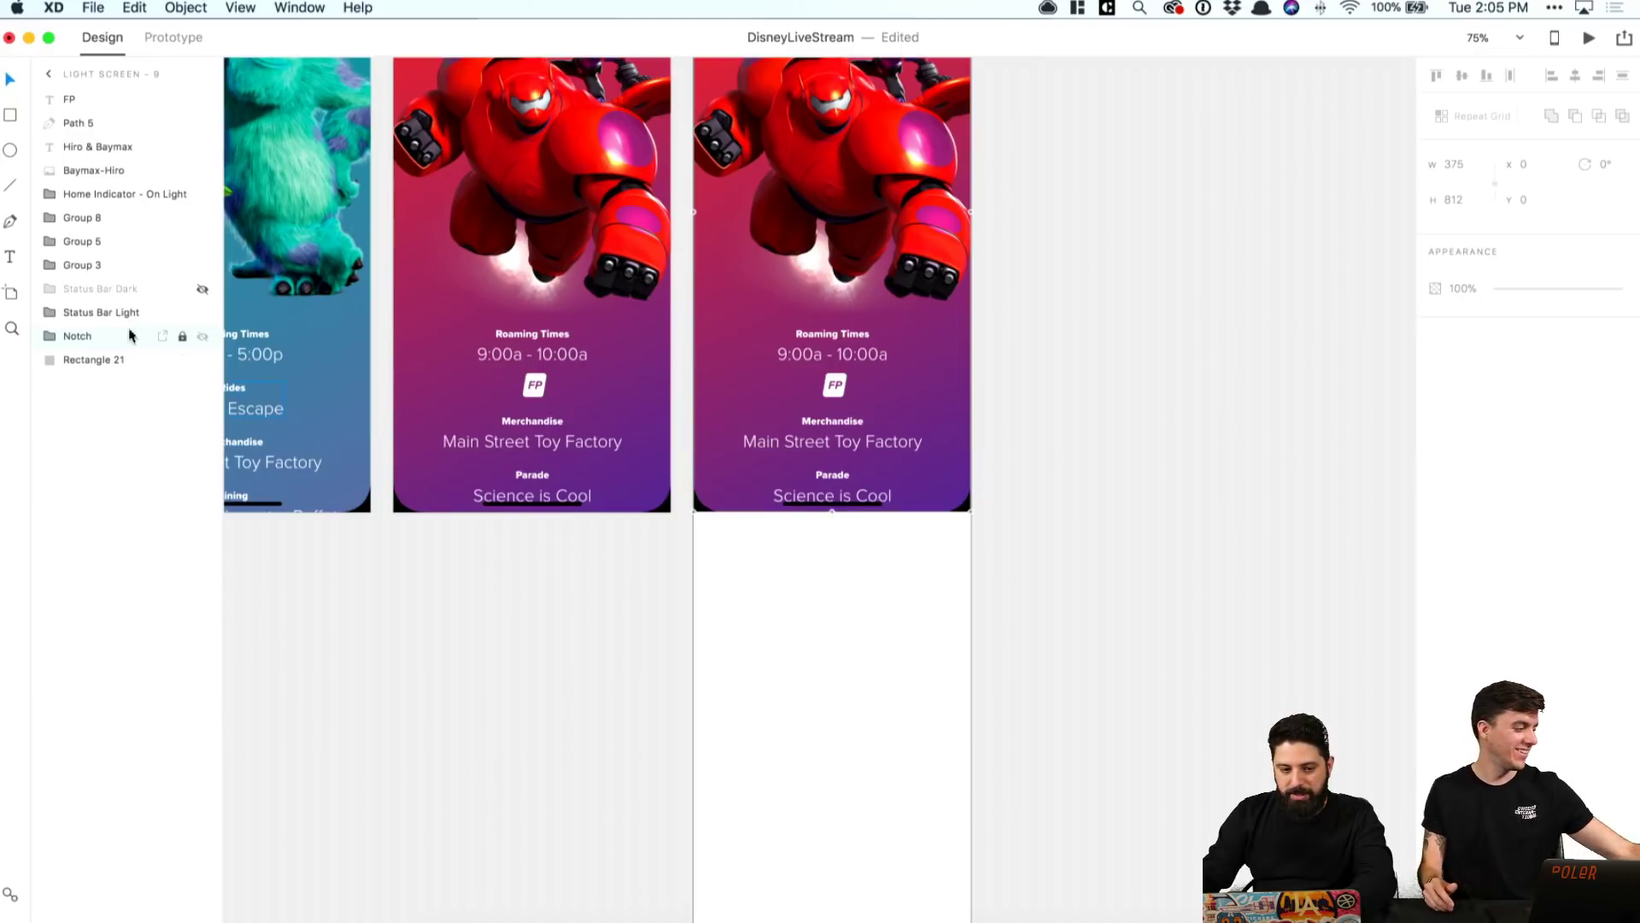
left_click(102, 360)
left_click_drag(831, 512, 803, 869)
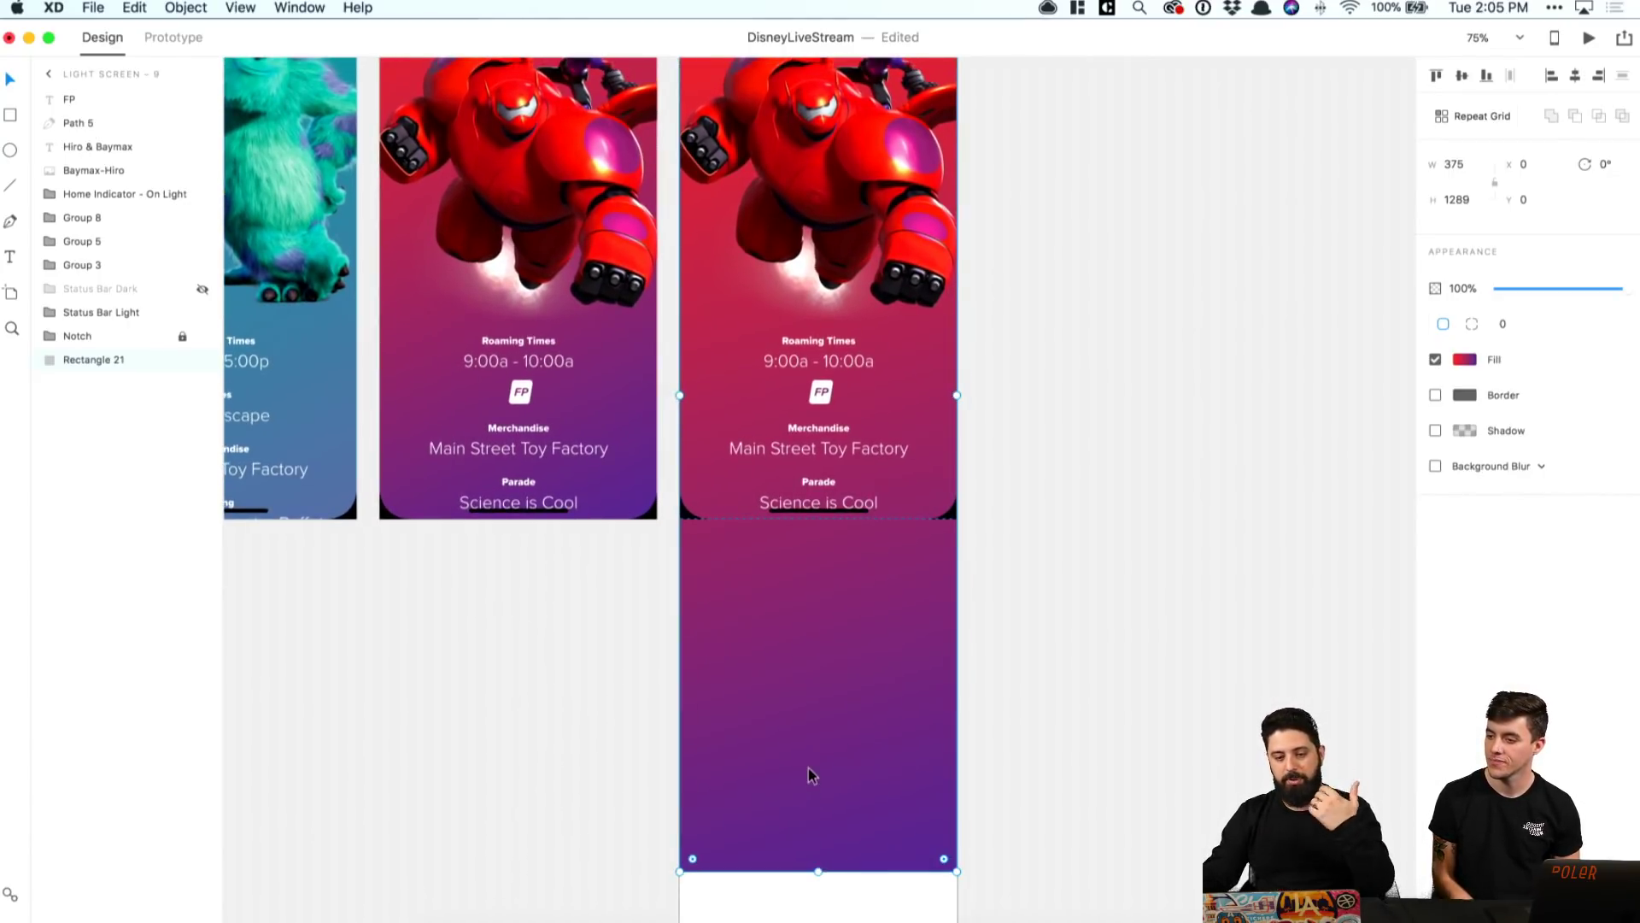
Step: Hide and restore the background rectangle's fill to examine the dashed viewport boundary across the artboard
key("super+1")
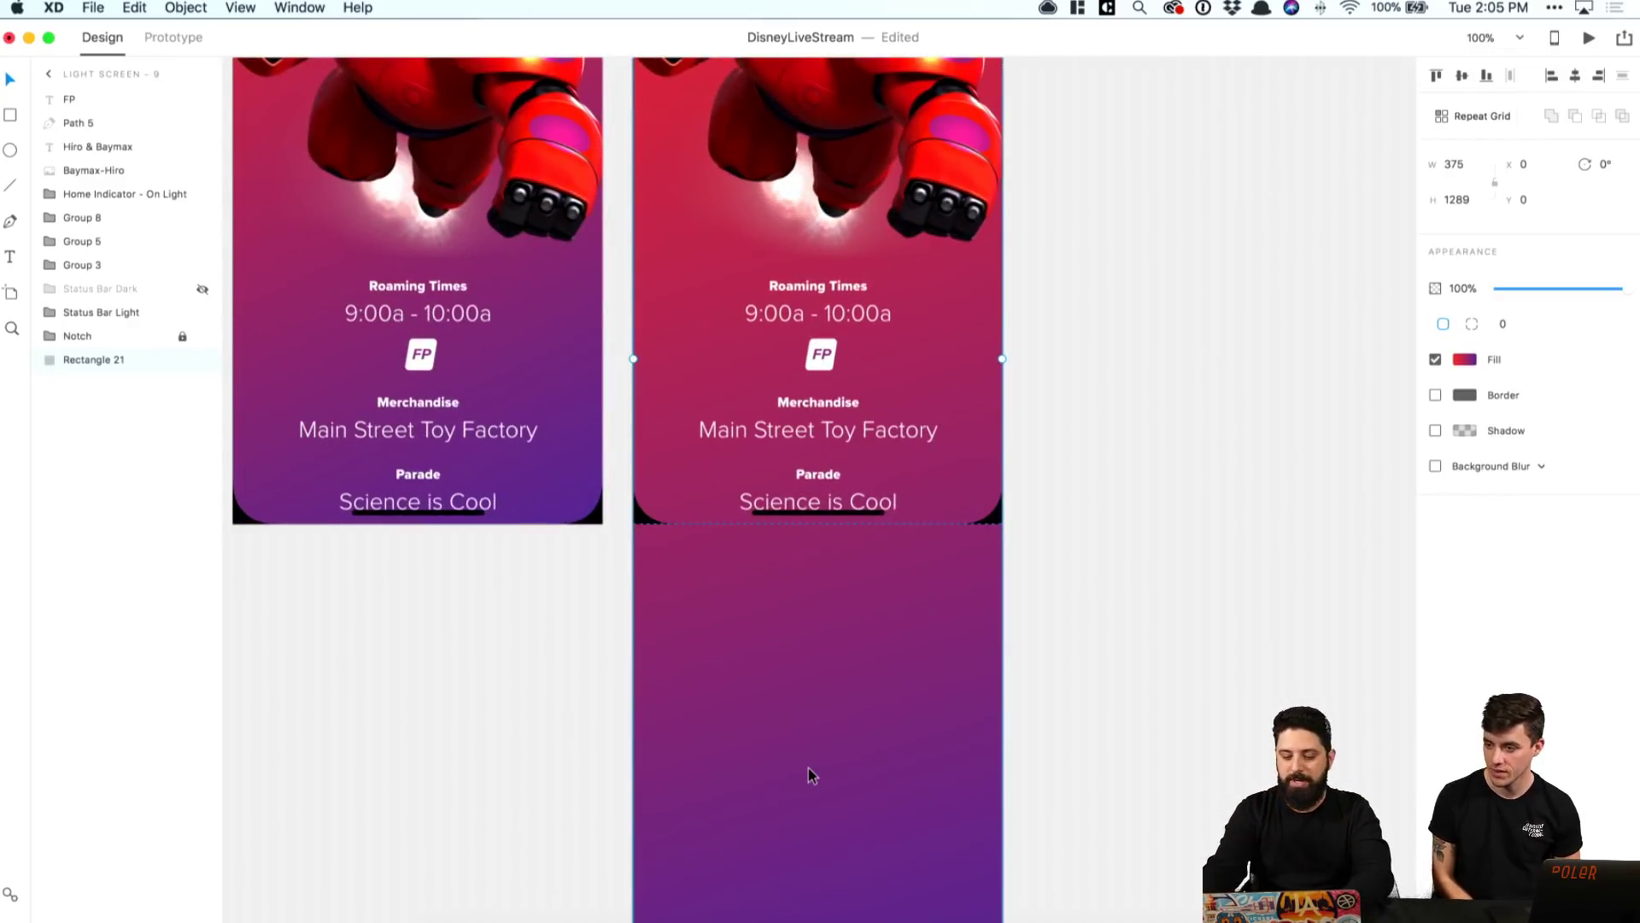
key("super+equal")
key("super+equal")
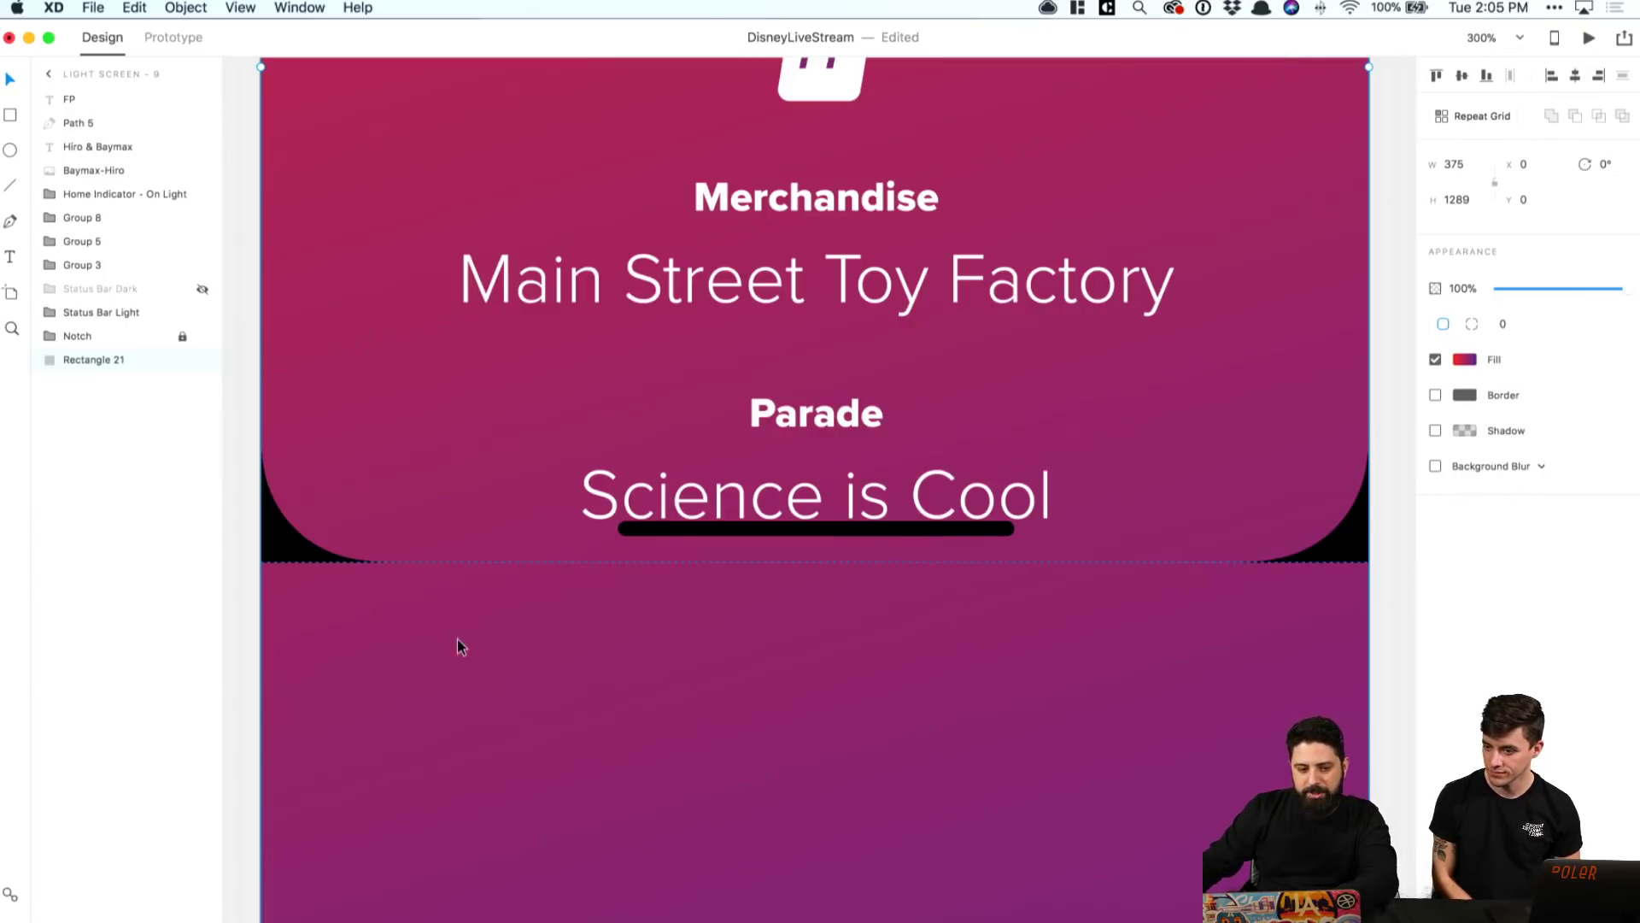
left_click(1435, 359)
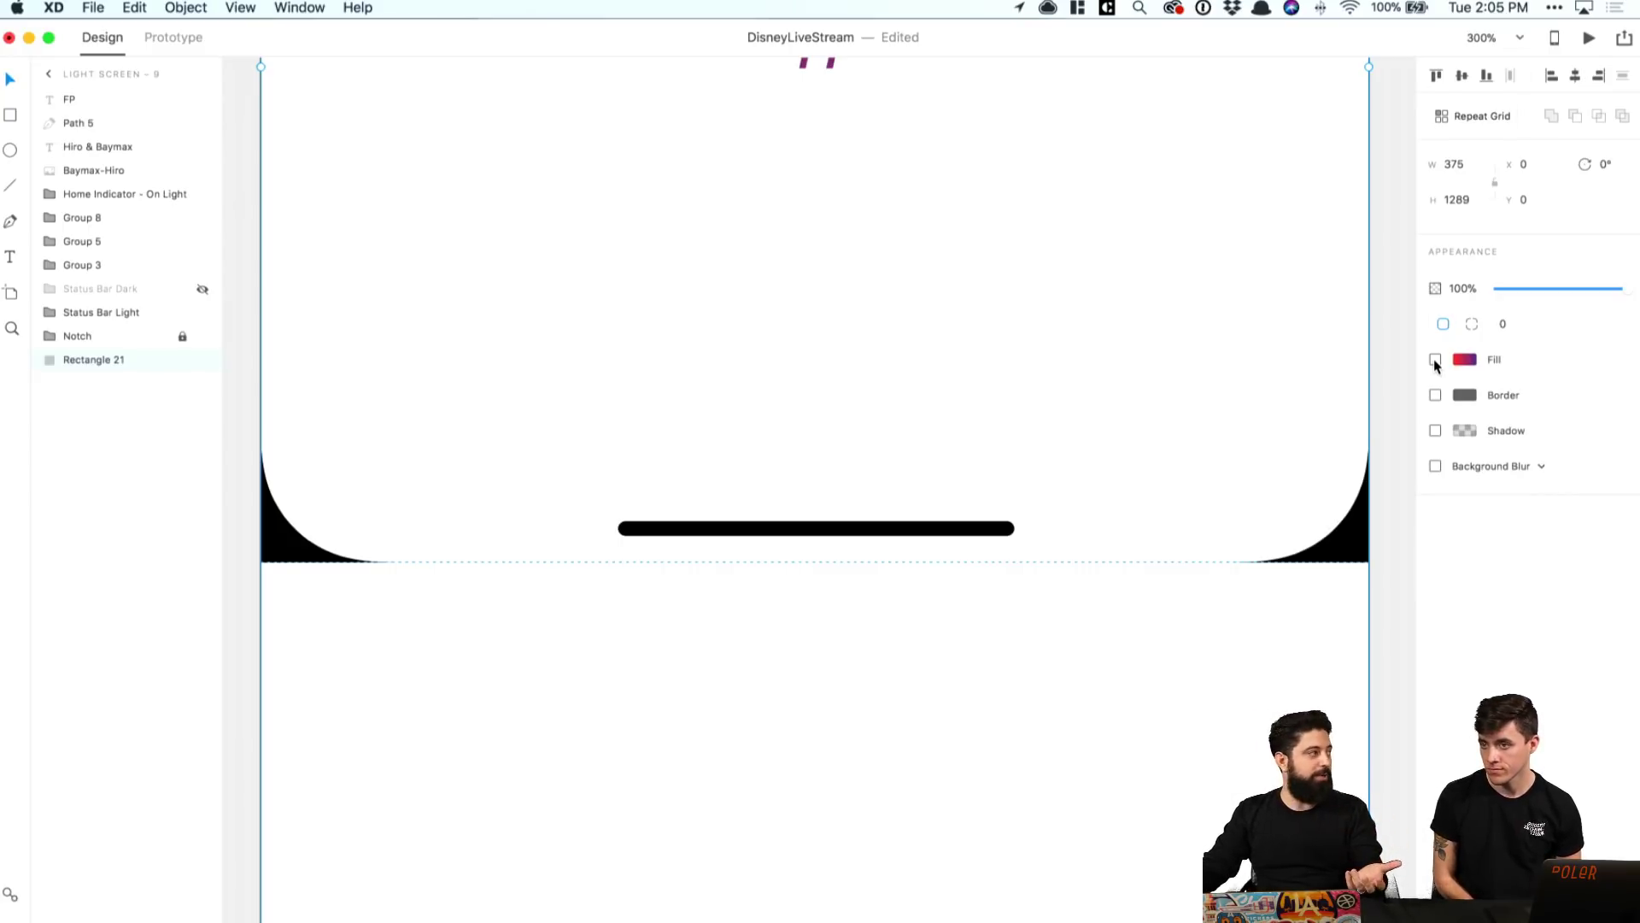
left_click(1435, 359)
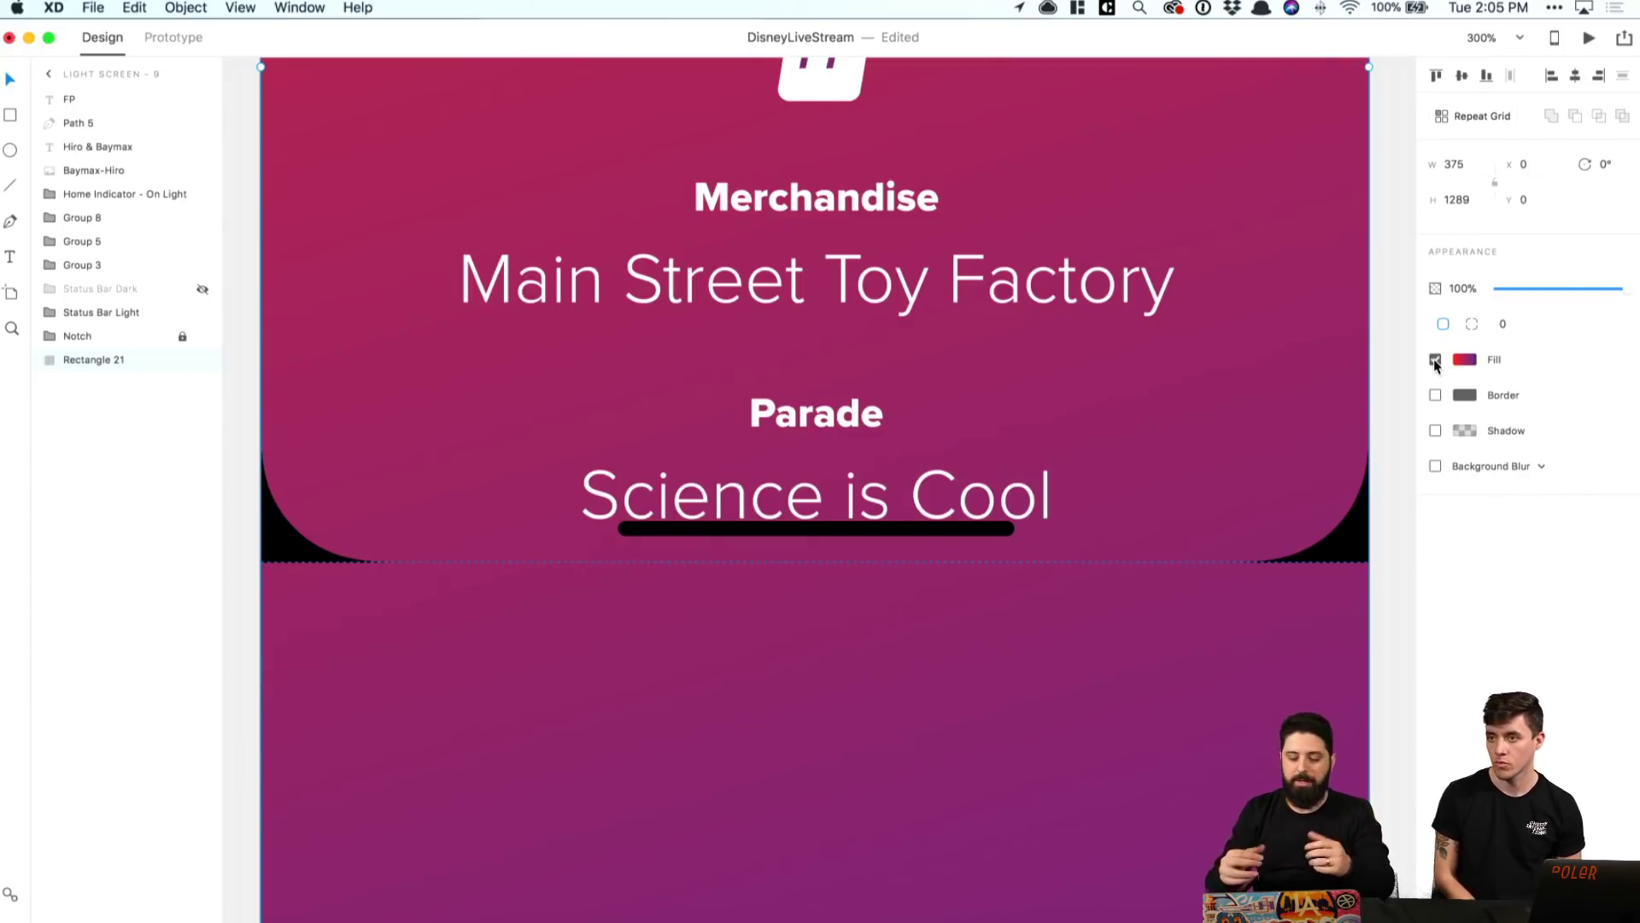
key("super+1")
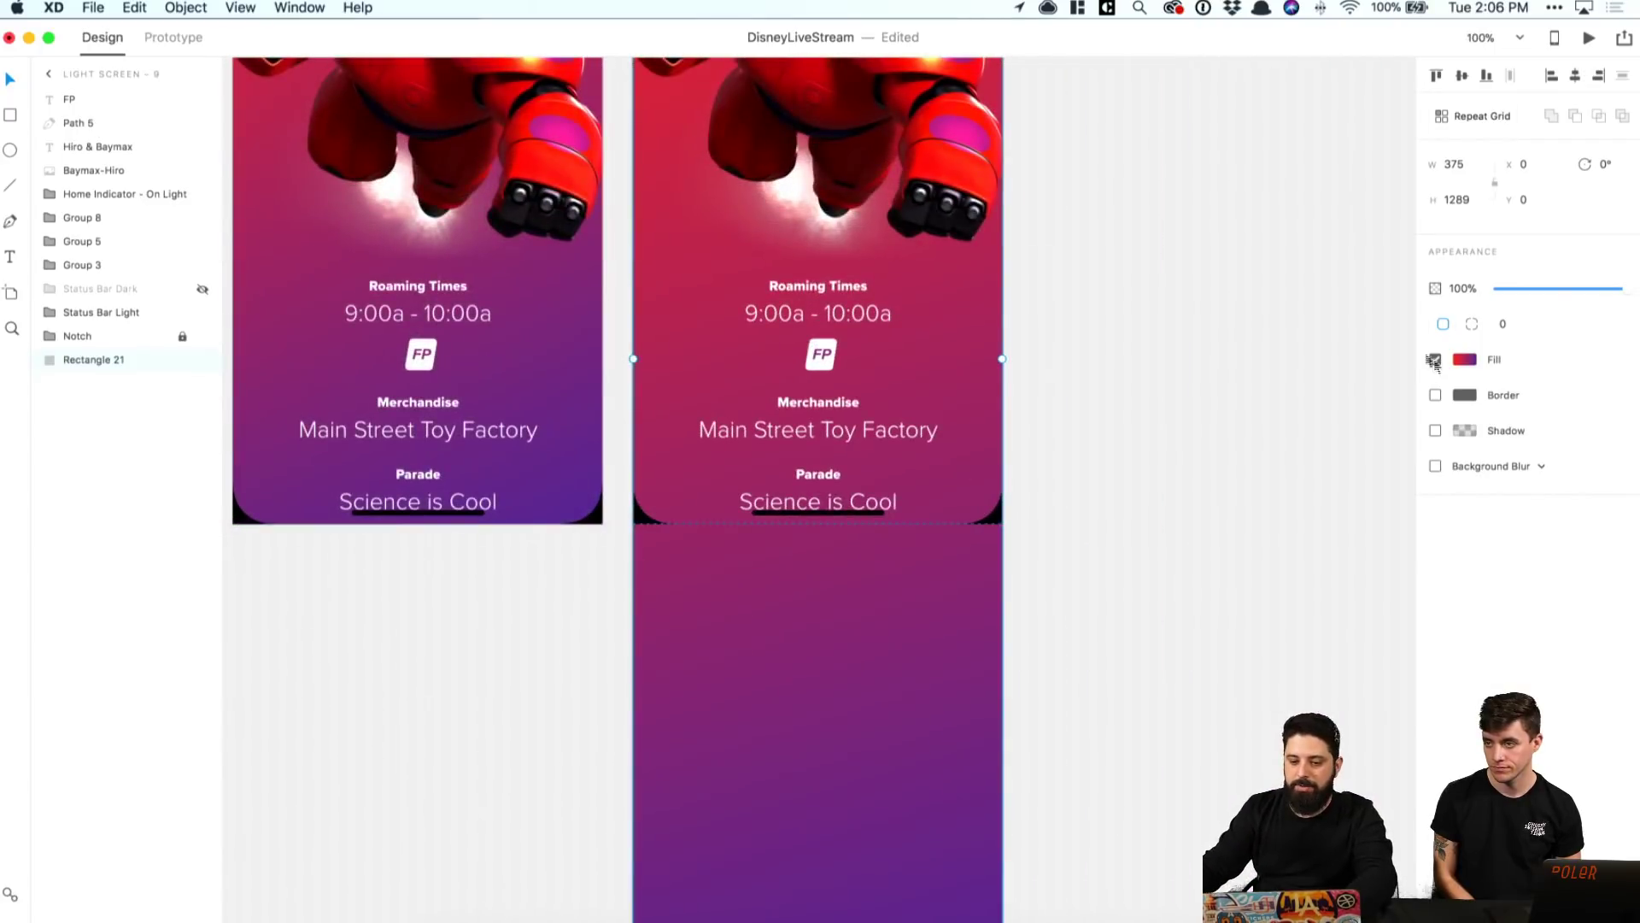
Step: Group the roaming times, FP badge, merchandise and parade blocks on the tall artboard, and move the group down to Y 708
left_click(1242, 303)
left_click(823, 293)
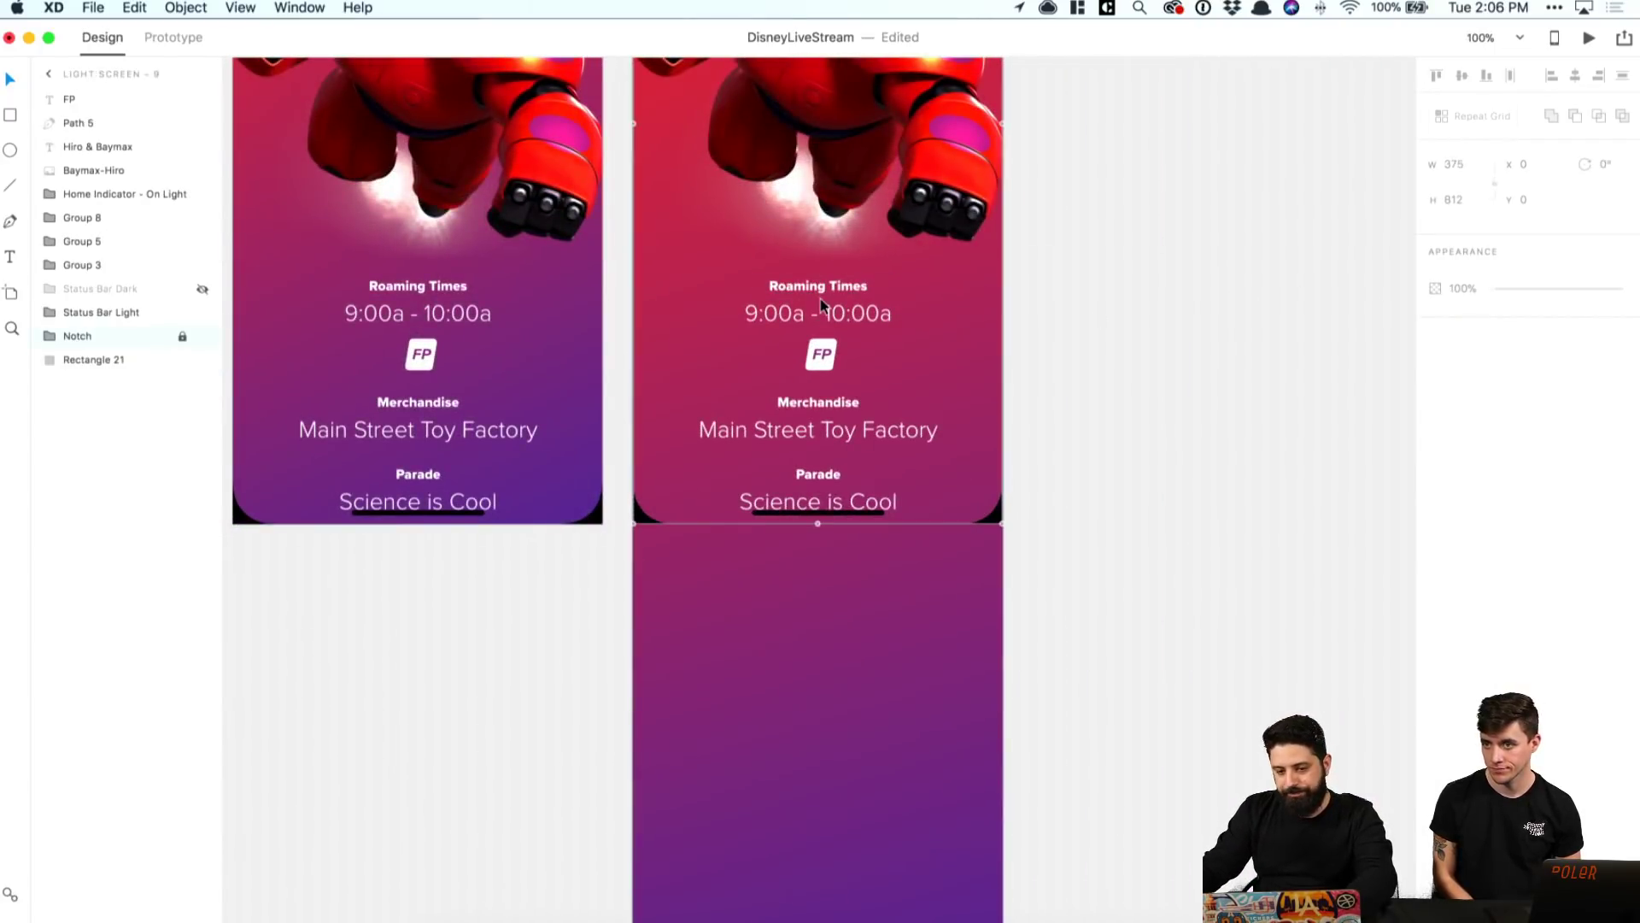
left_click(821, 354, "shift")
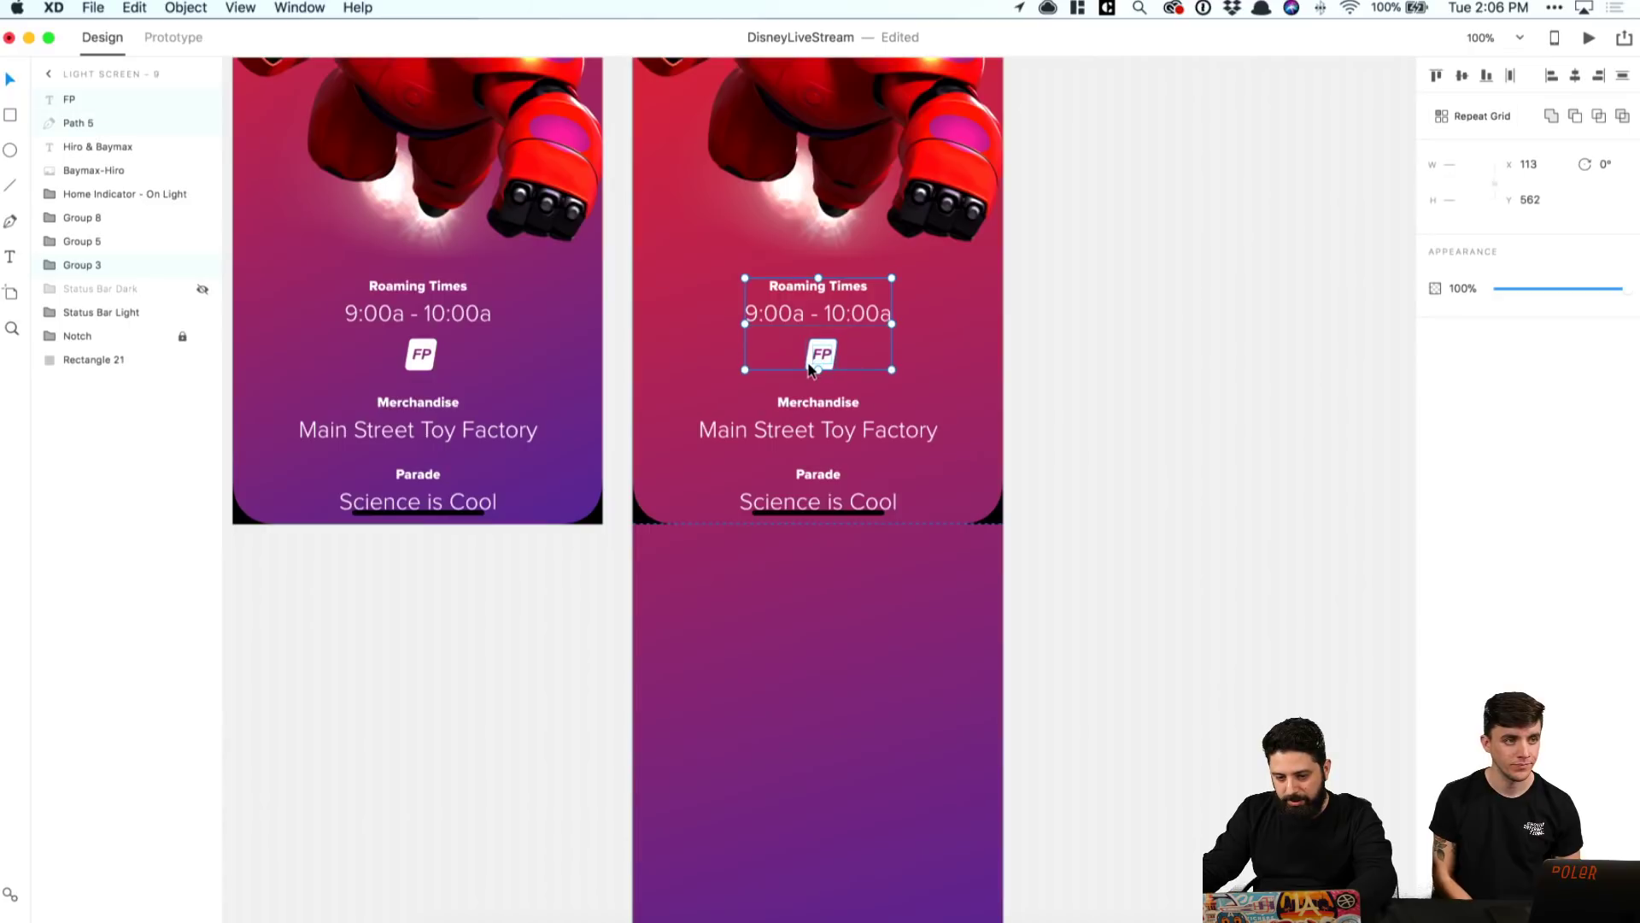
left_click(816, 410, "shift")
left_click(815, 491, "shift")
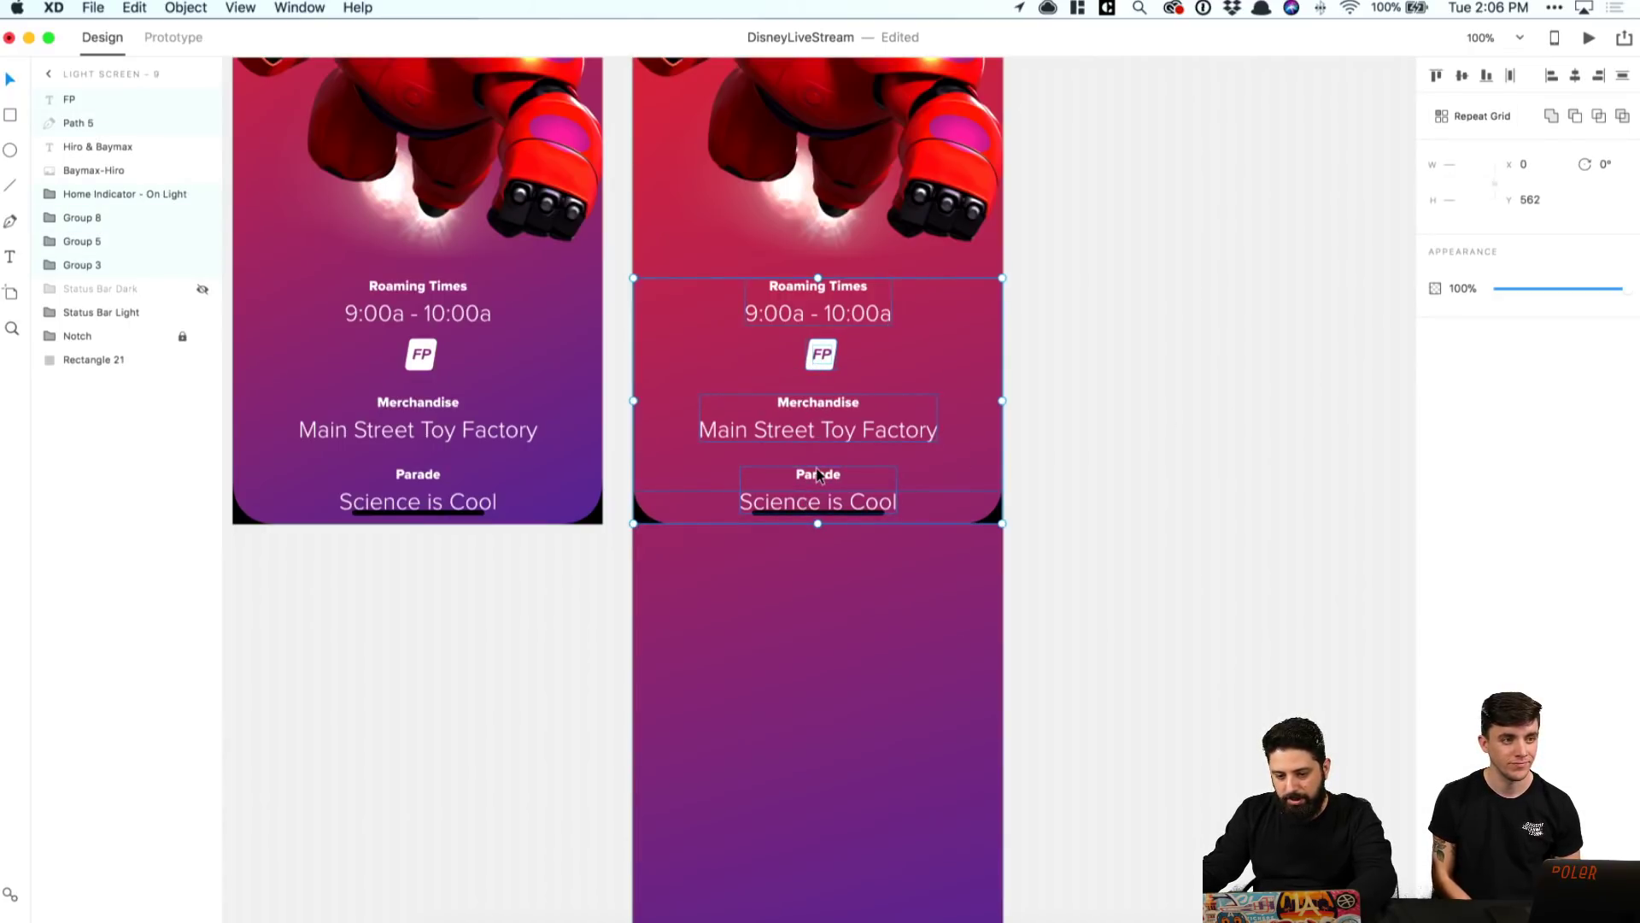
left_click(974, 499, "shift")
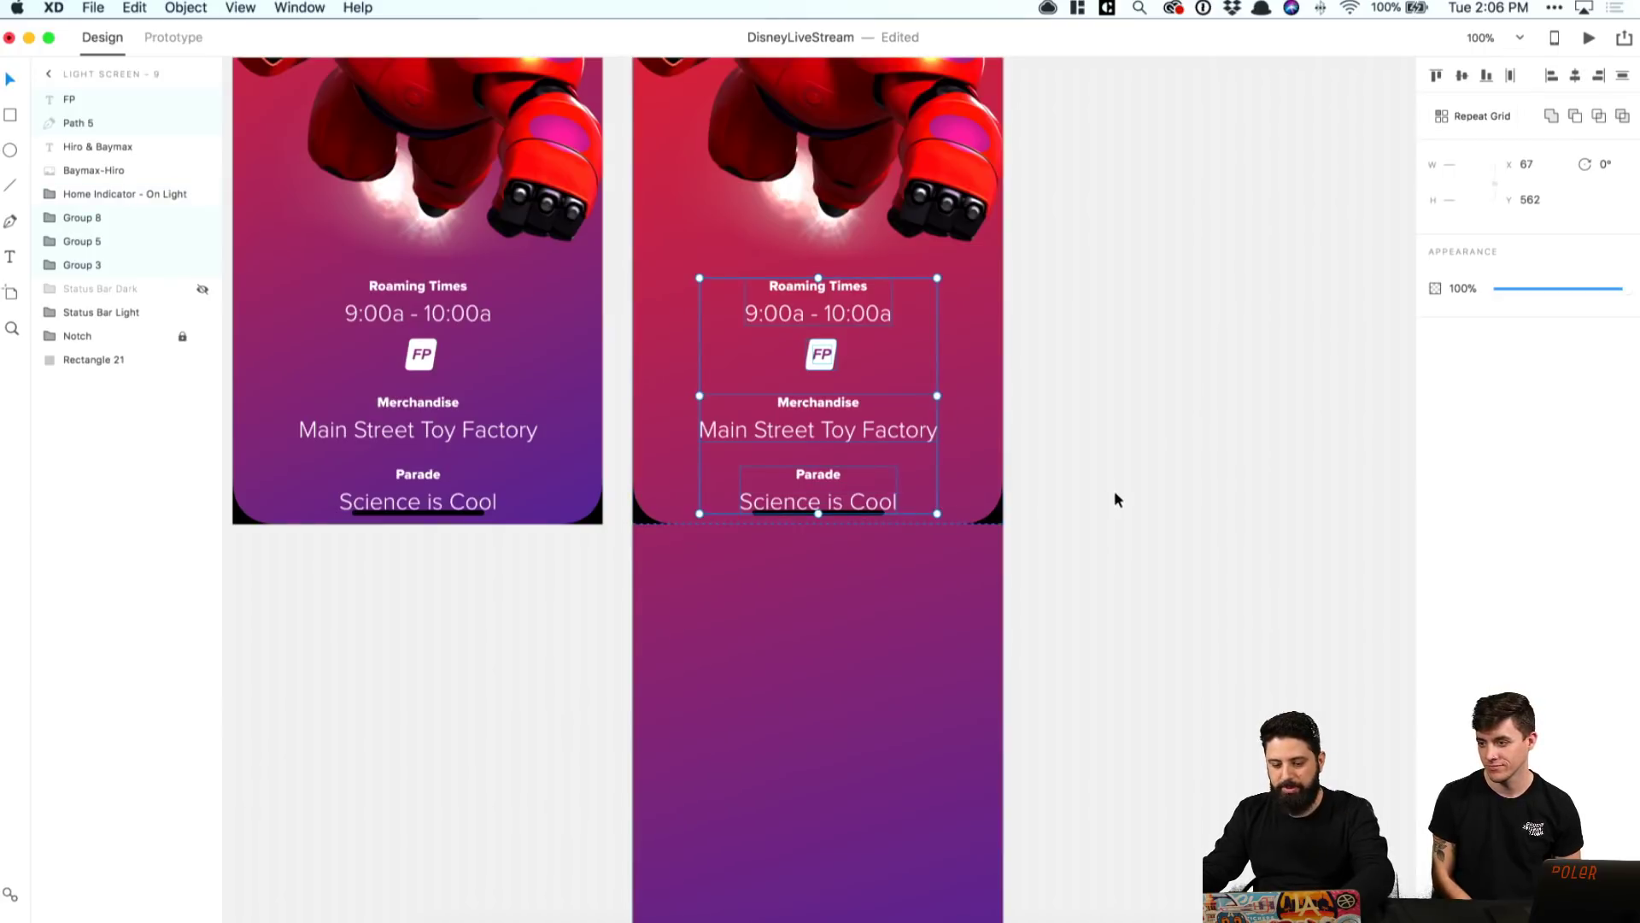
key("super+g")
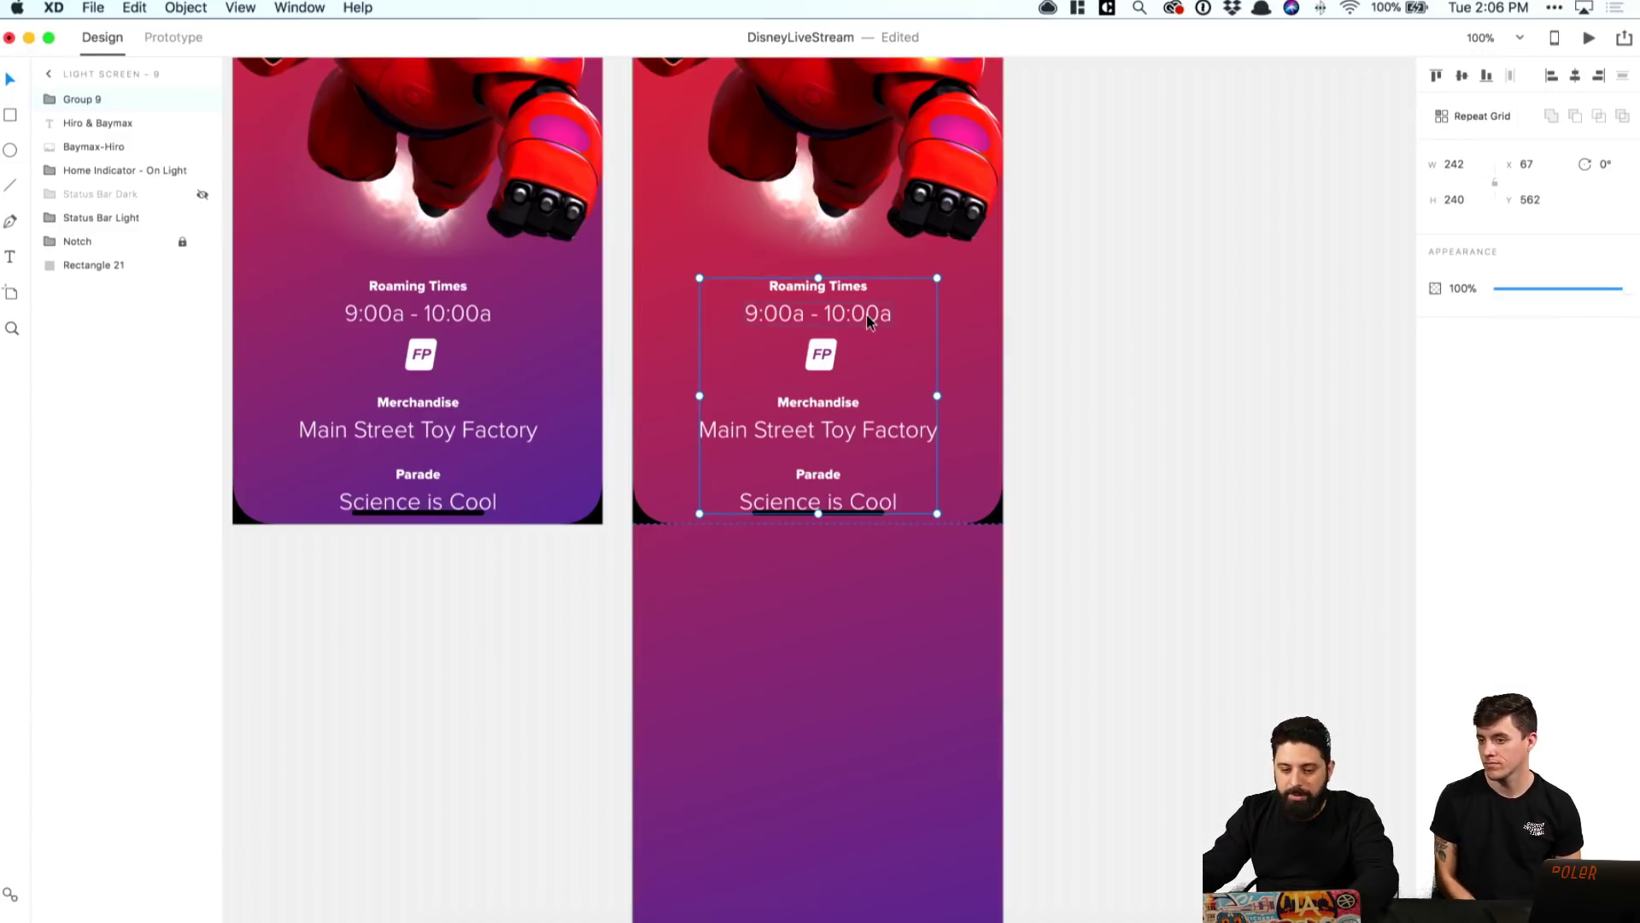
left_click_drag(866, 315, 861, 465)
scroll(858, 392, "up", 1)
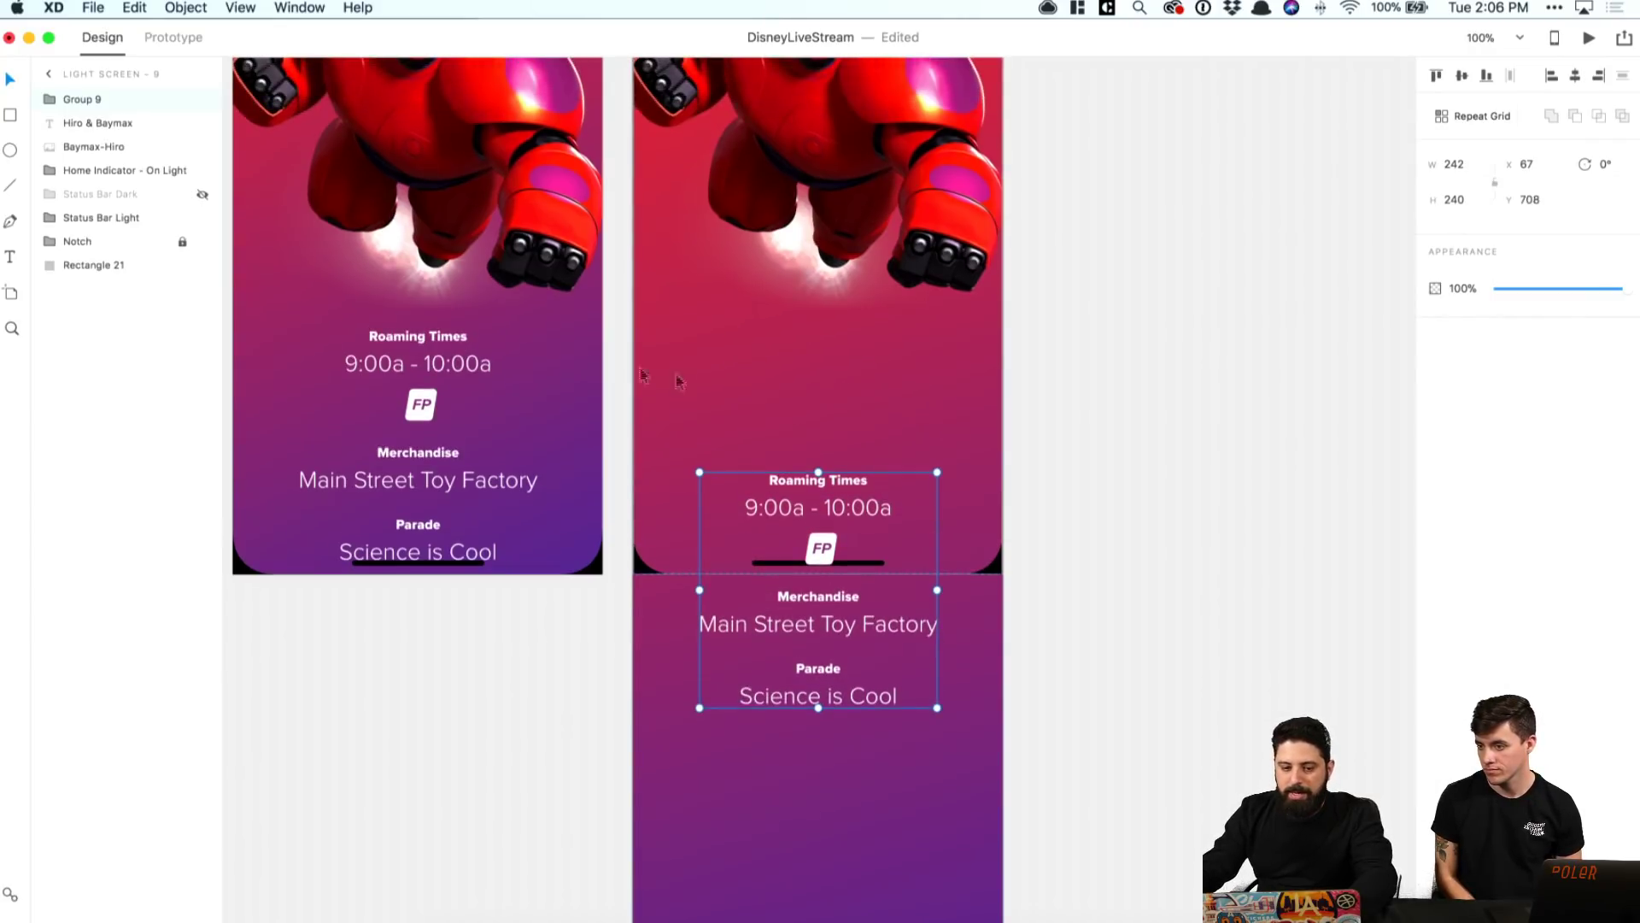
Step: Add white placeholder text "asdasdsad" in the gap between the Baymax image and the roaming times on the tall artboard
double_click(415, 335)
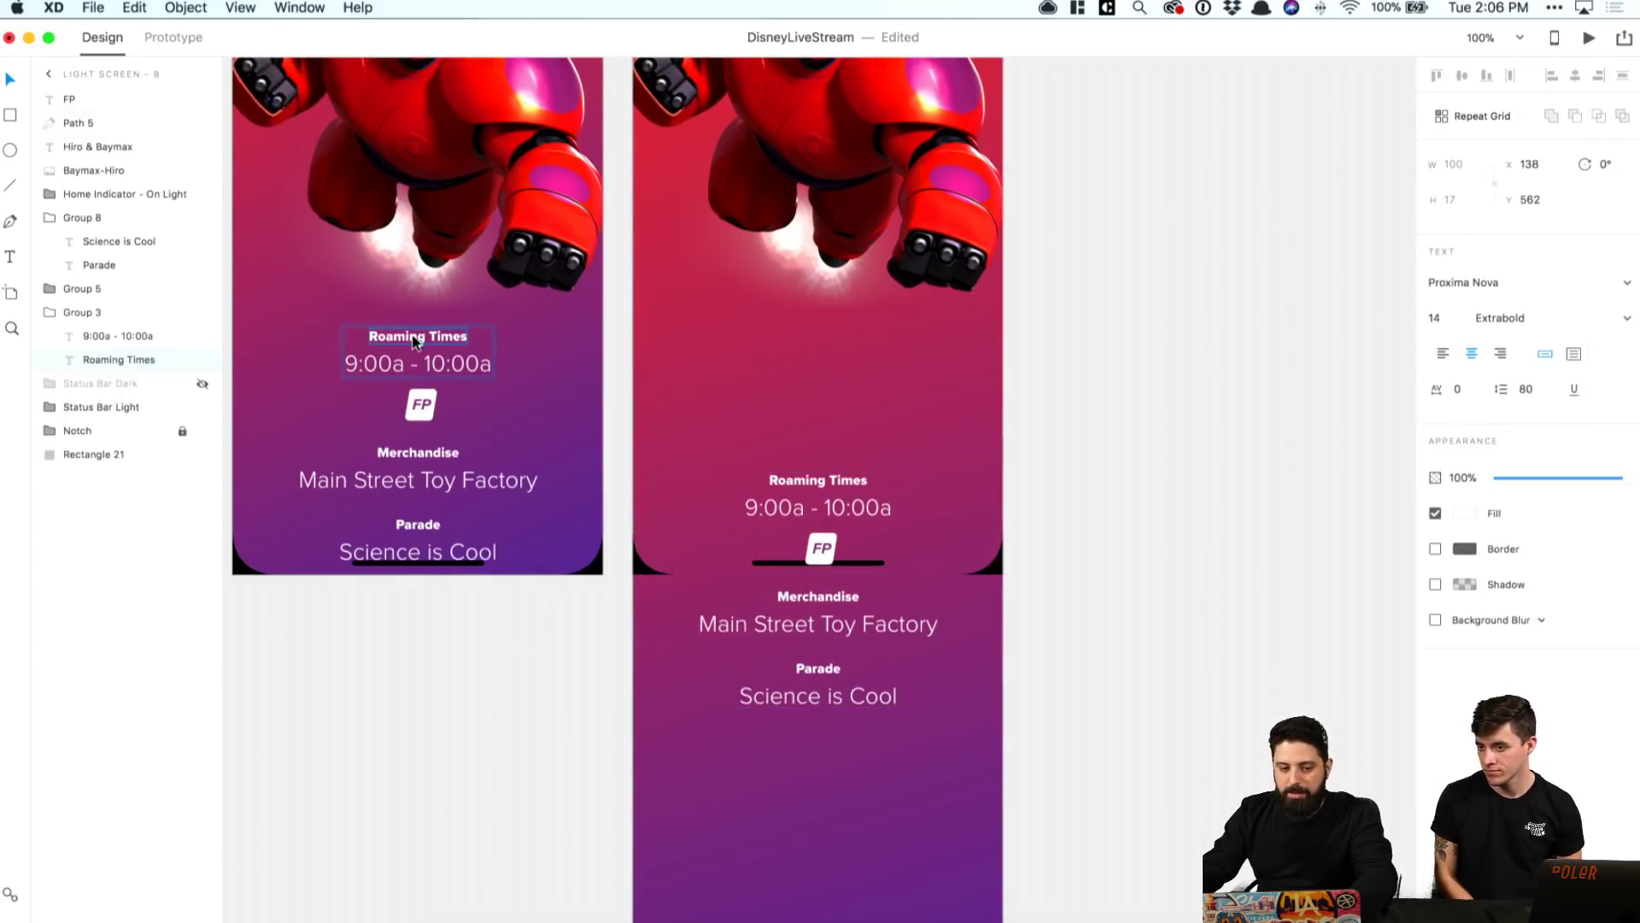
left_click(1037, 345)
left_click(843, 214)
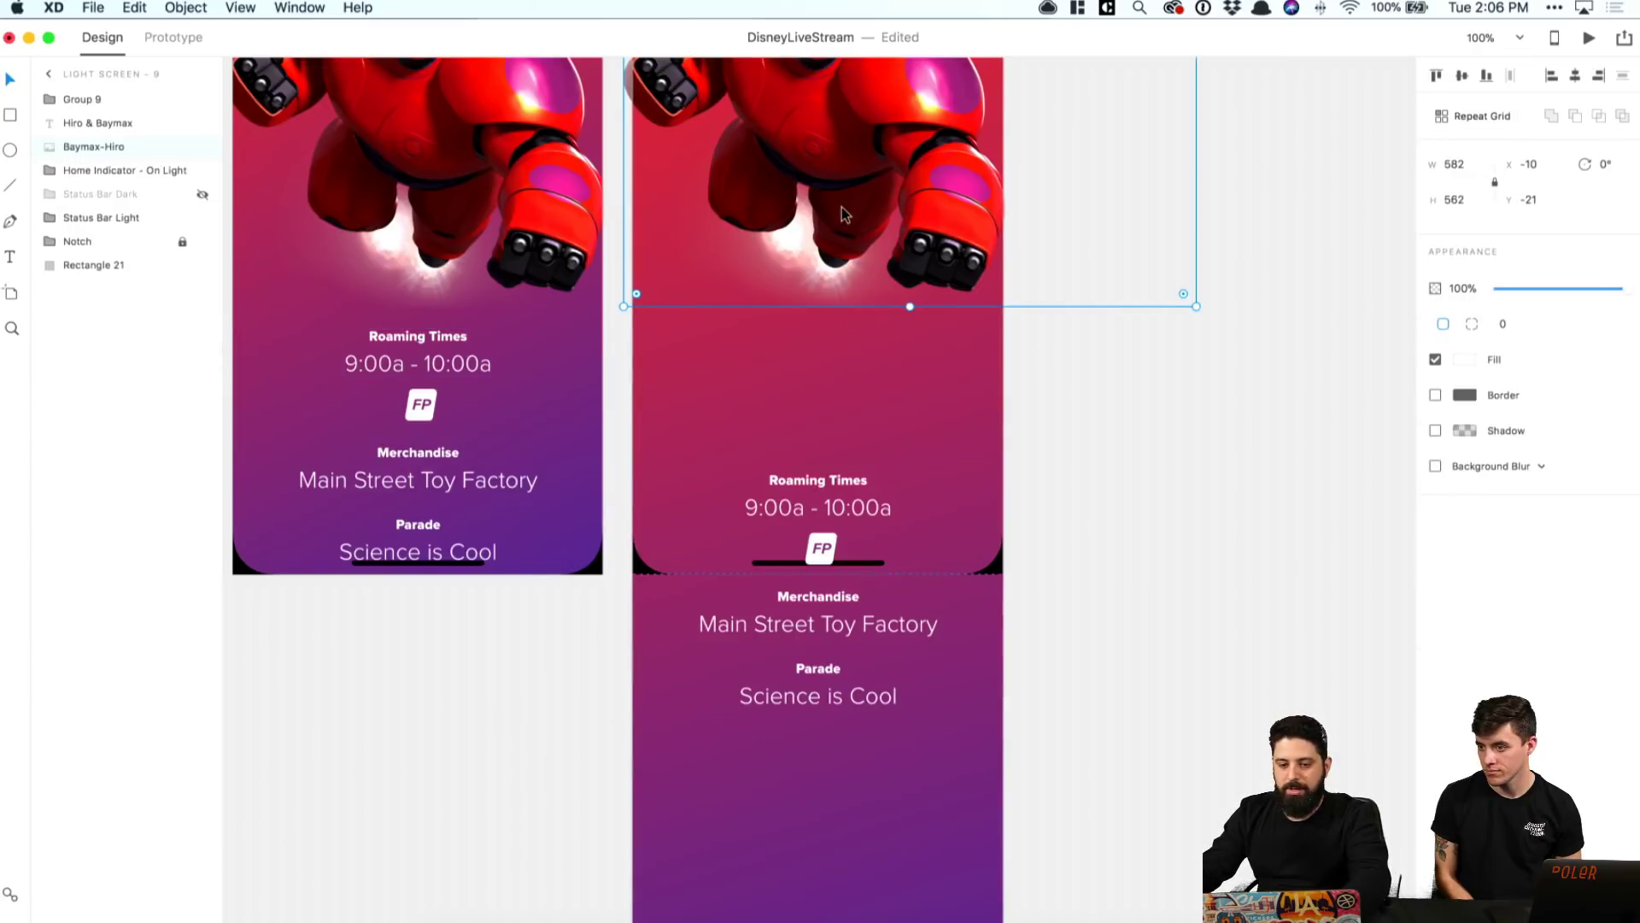
double_click(415, 340)
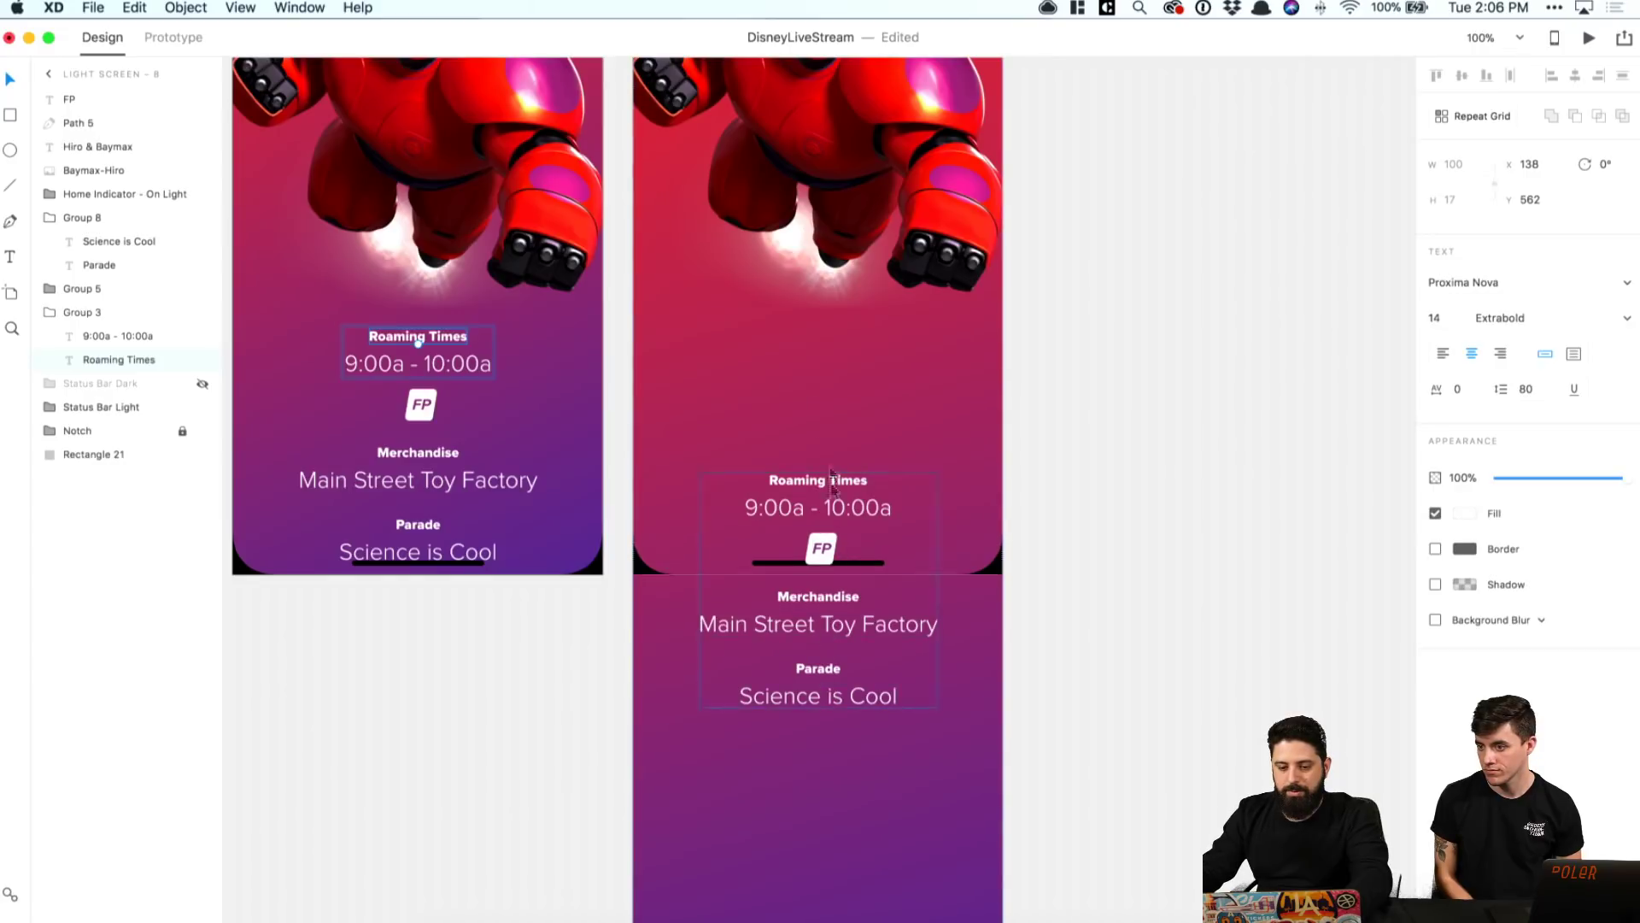
key("t")
left_click(820, 351)
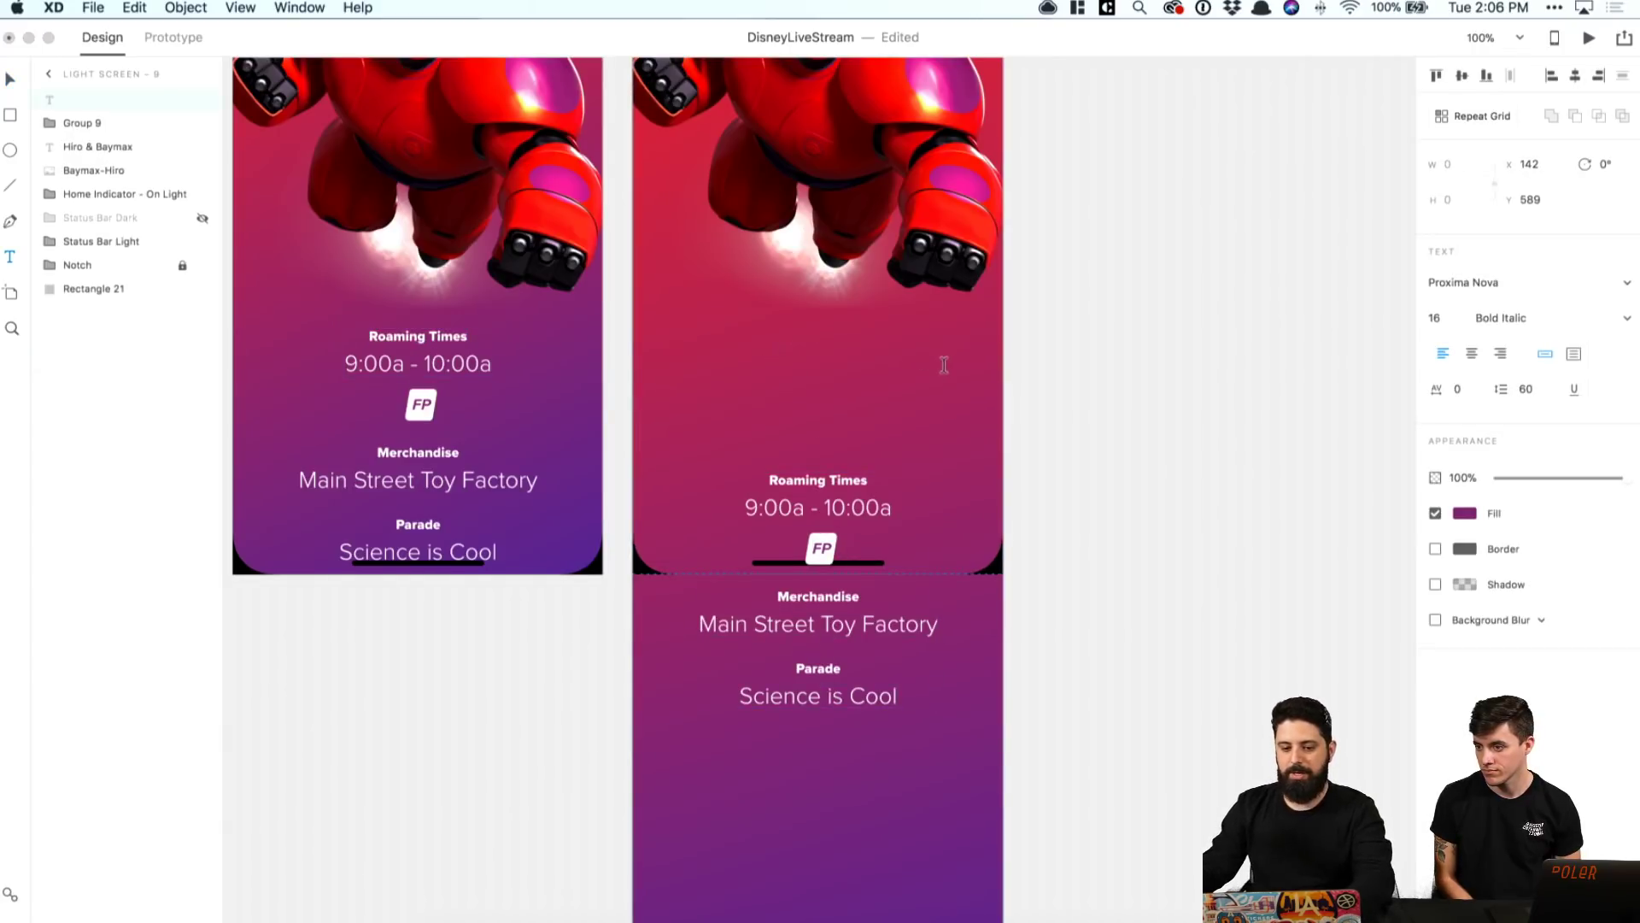
key("Escape")
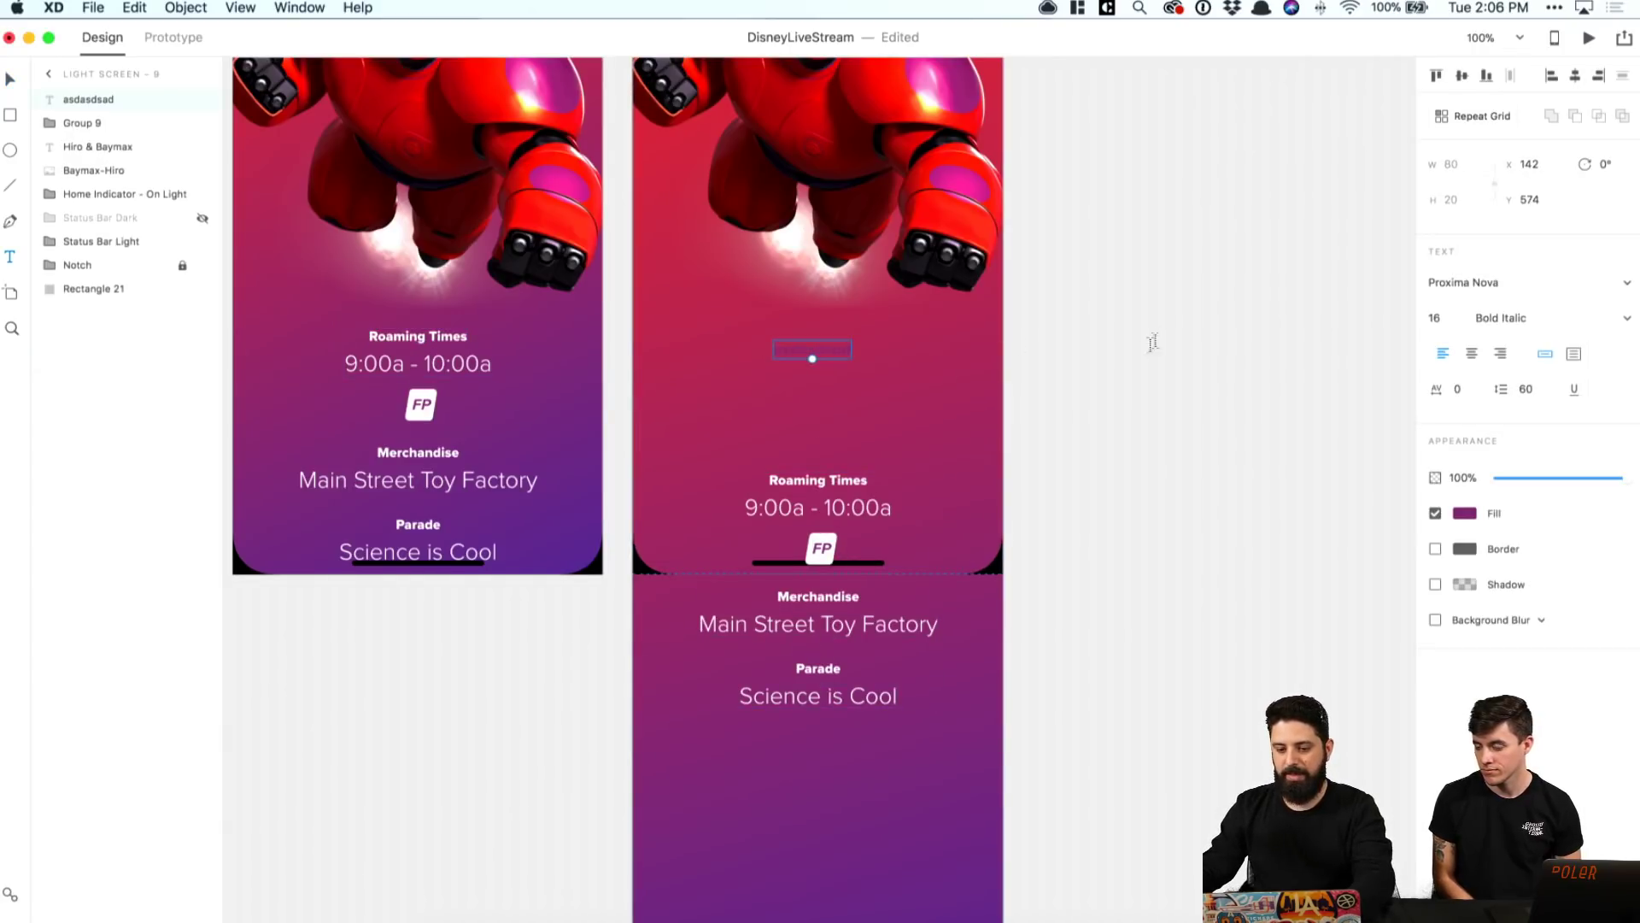
left_click(1464, 512)
left_click(1280, 321)
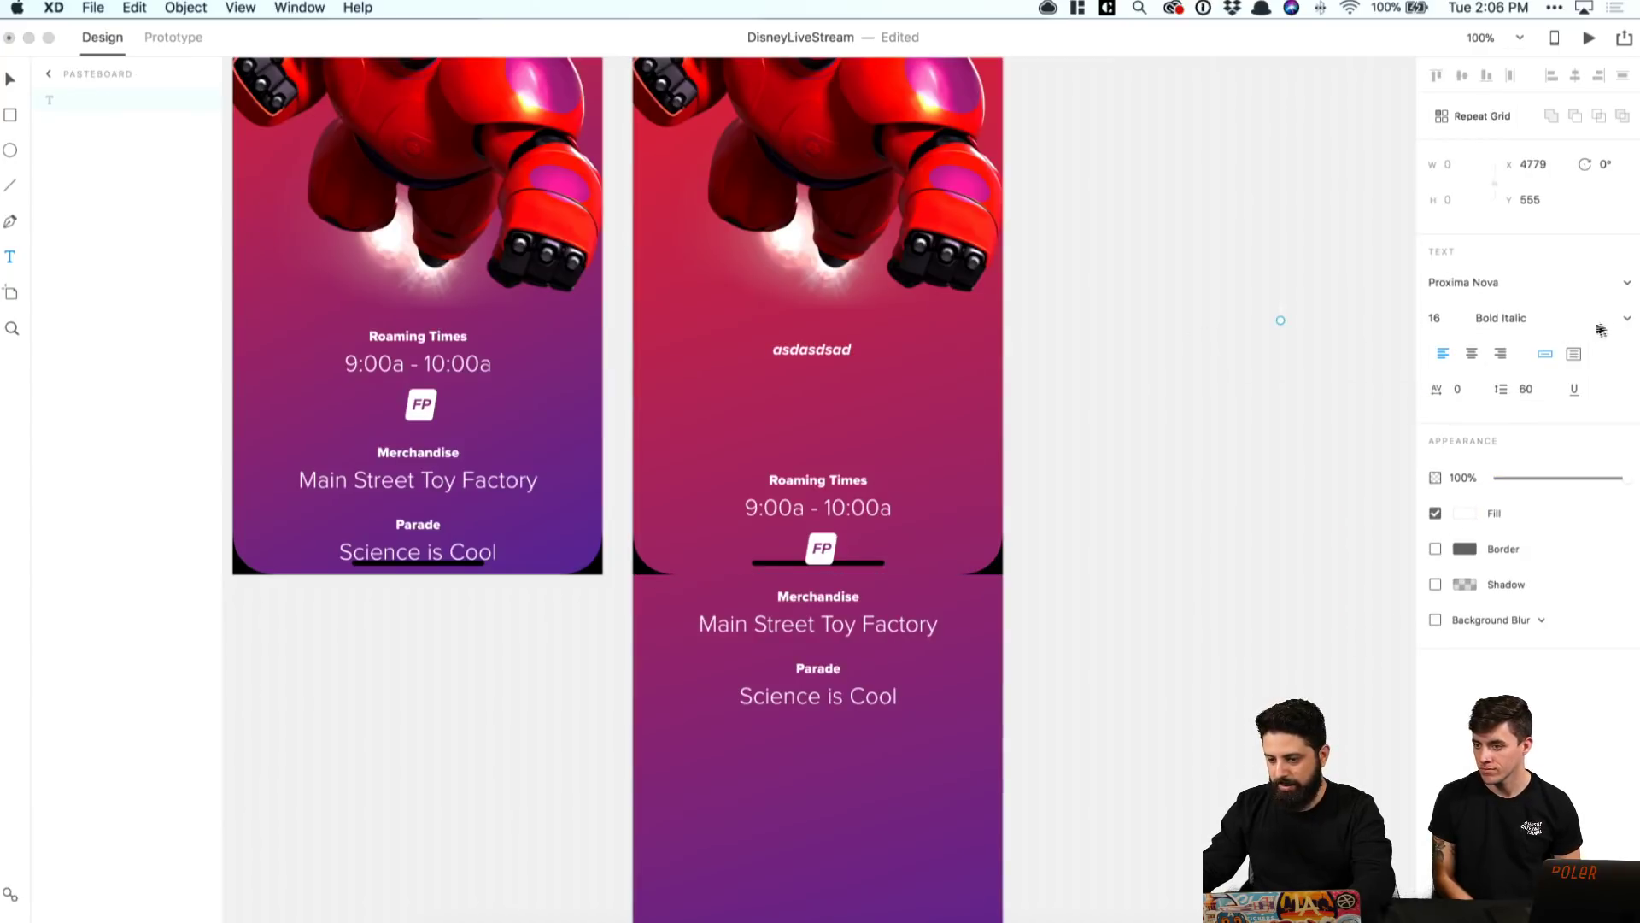
left_click(1623, 321)
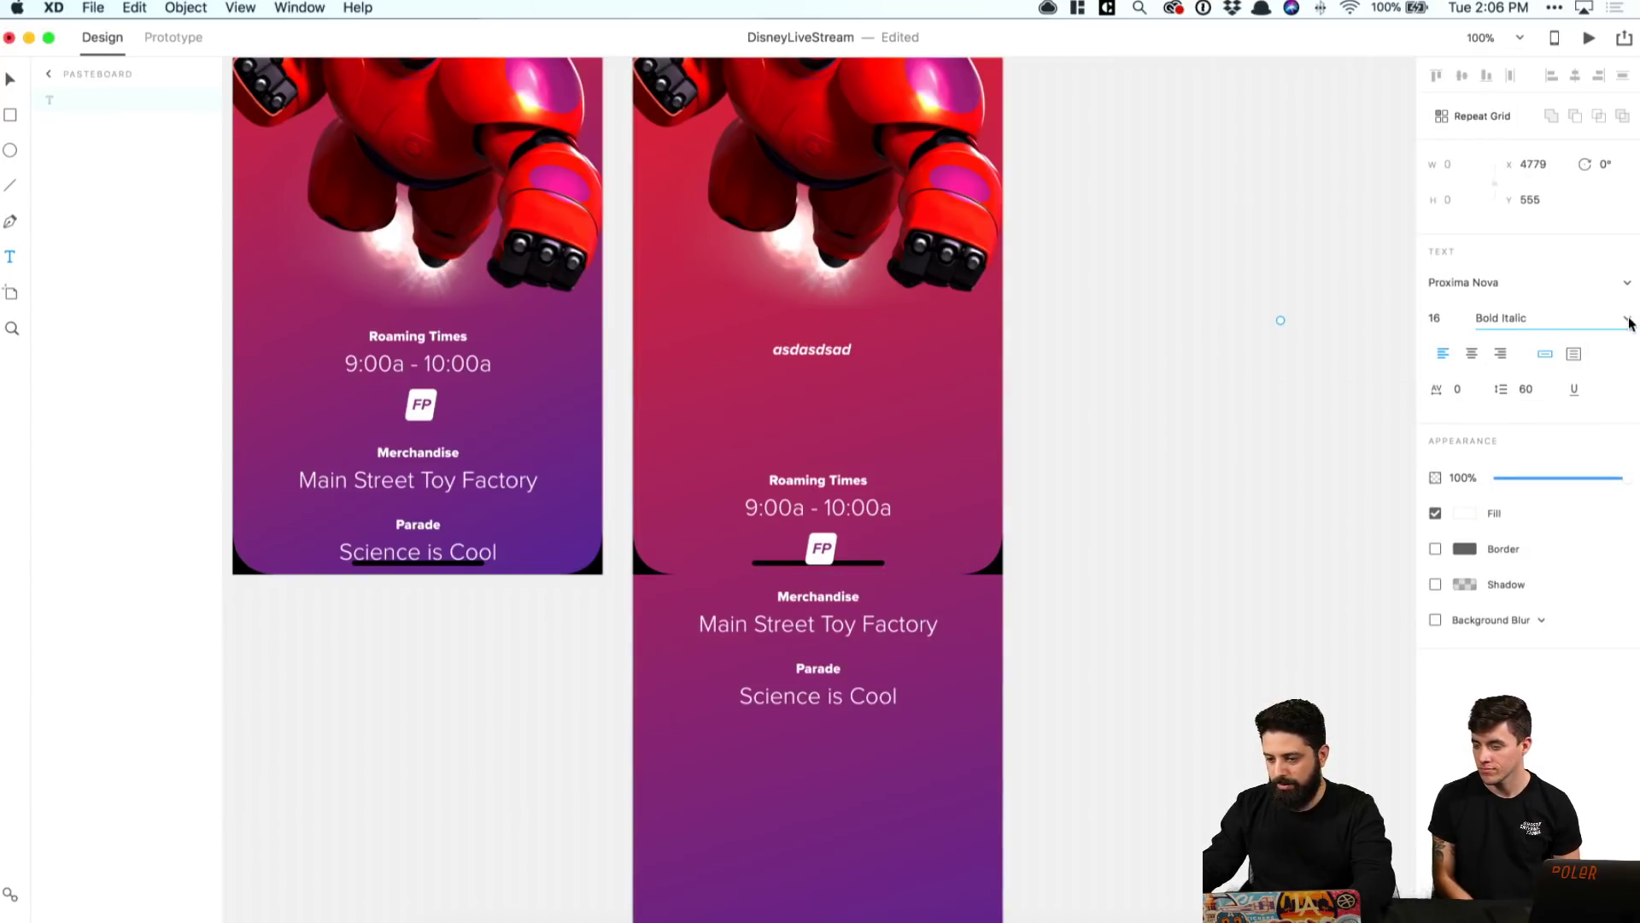
left_click(1629, 323)
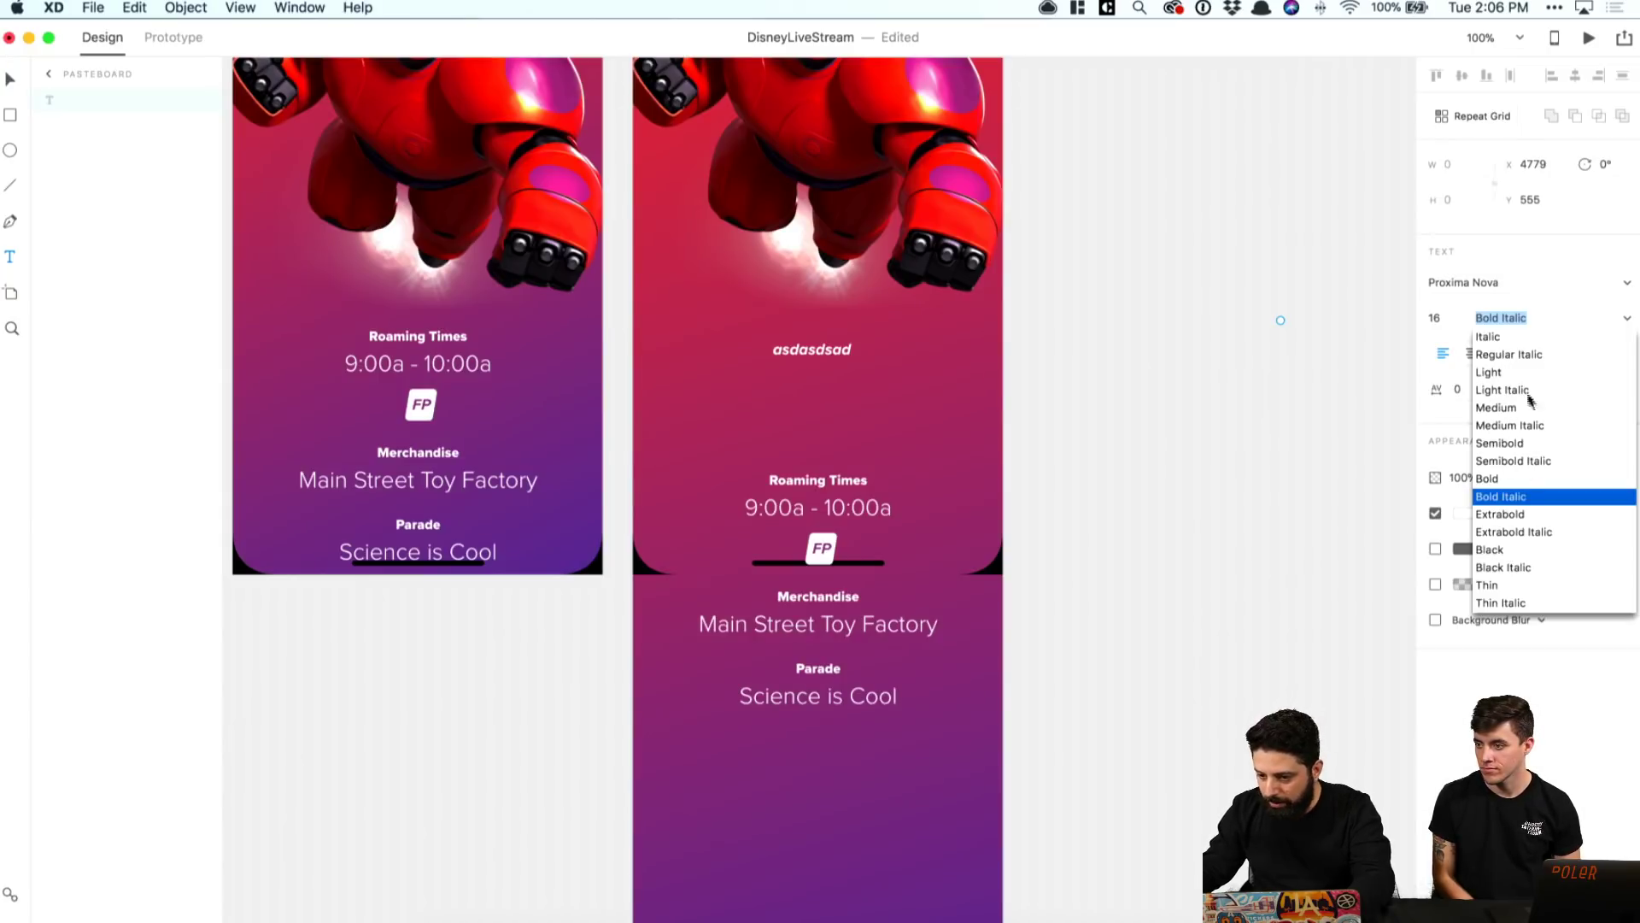
scroll(1519, 385, "up", 2)
left_click(1504, 339)
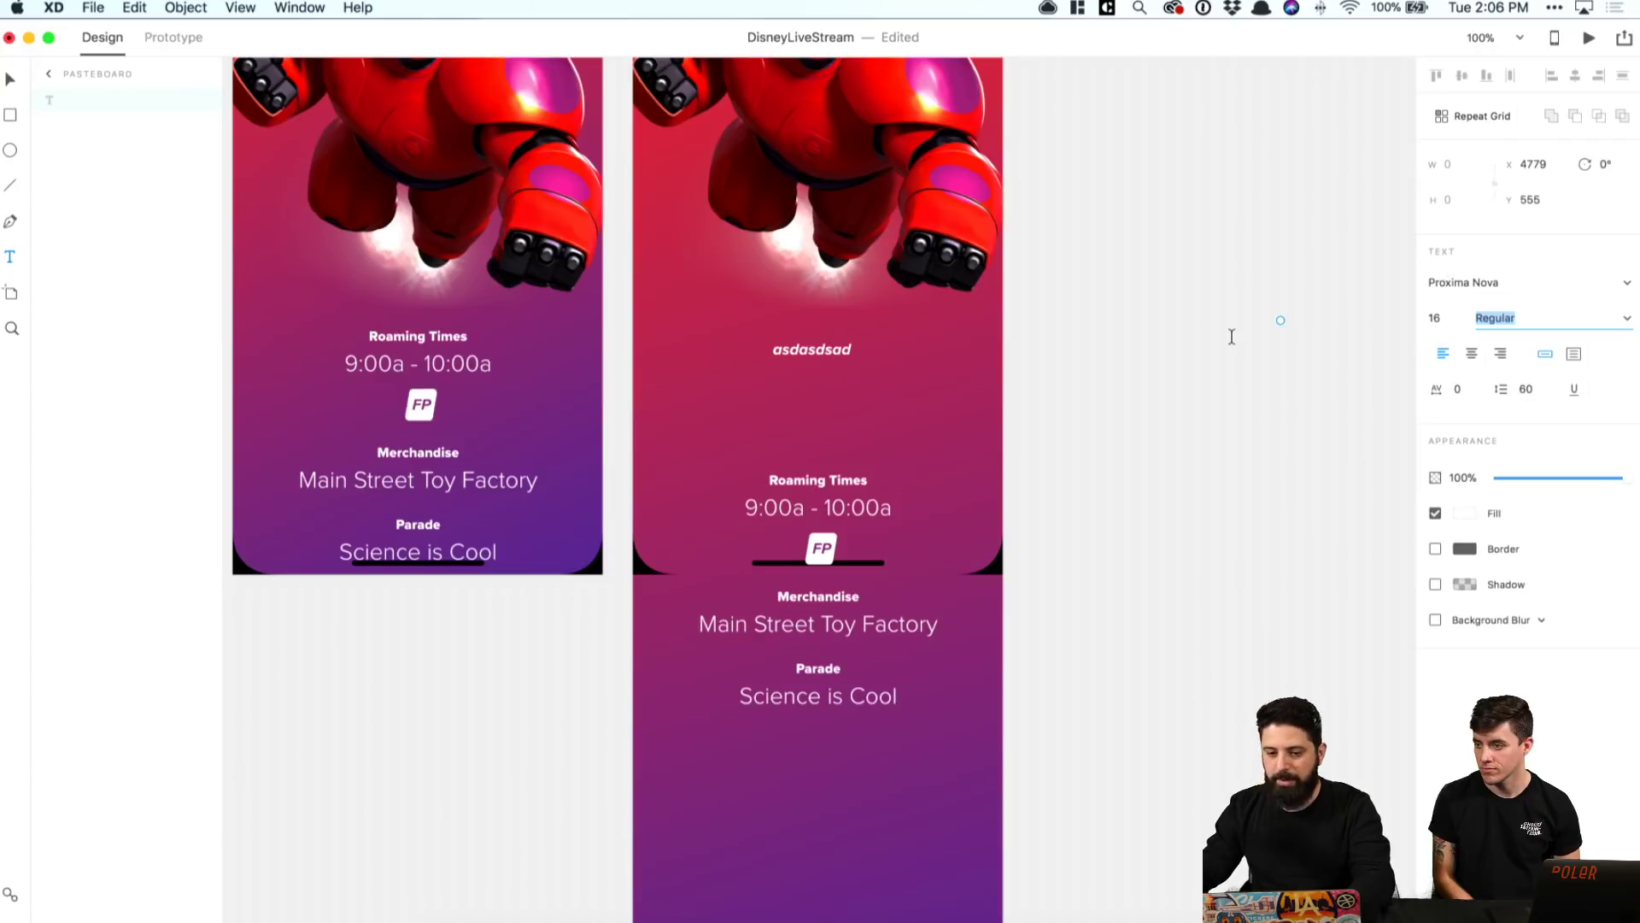
key("Escape")
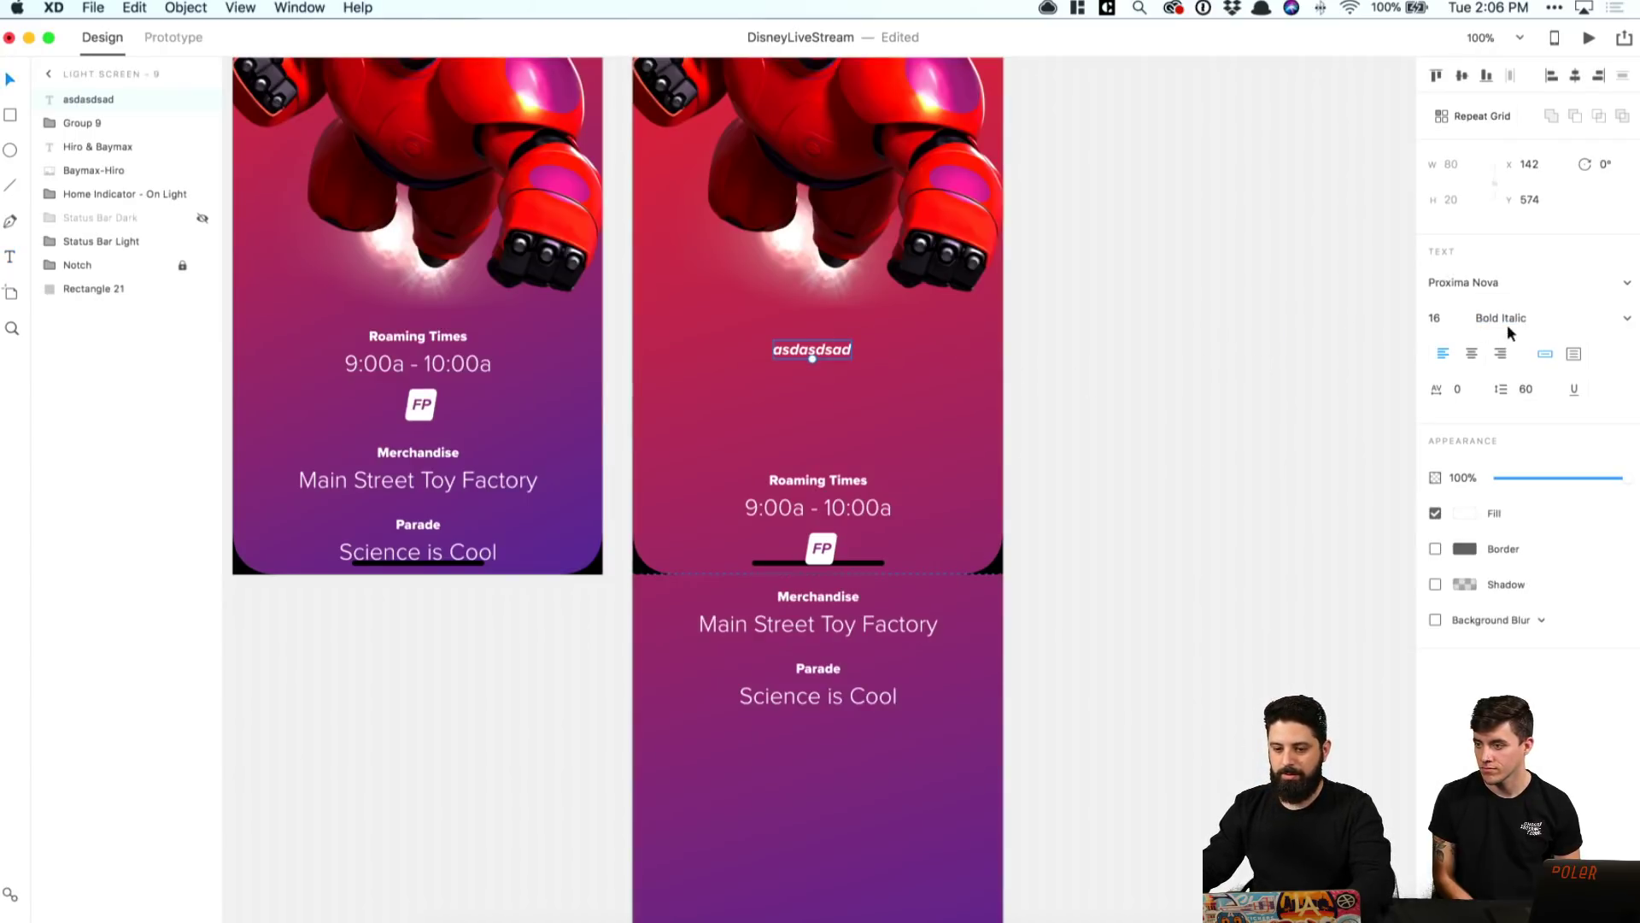
Step: Set the placeholder text's font style to Proxima Nova Regular
left_click(1605, 323)
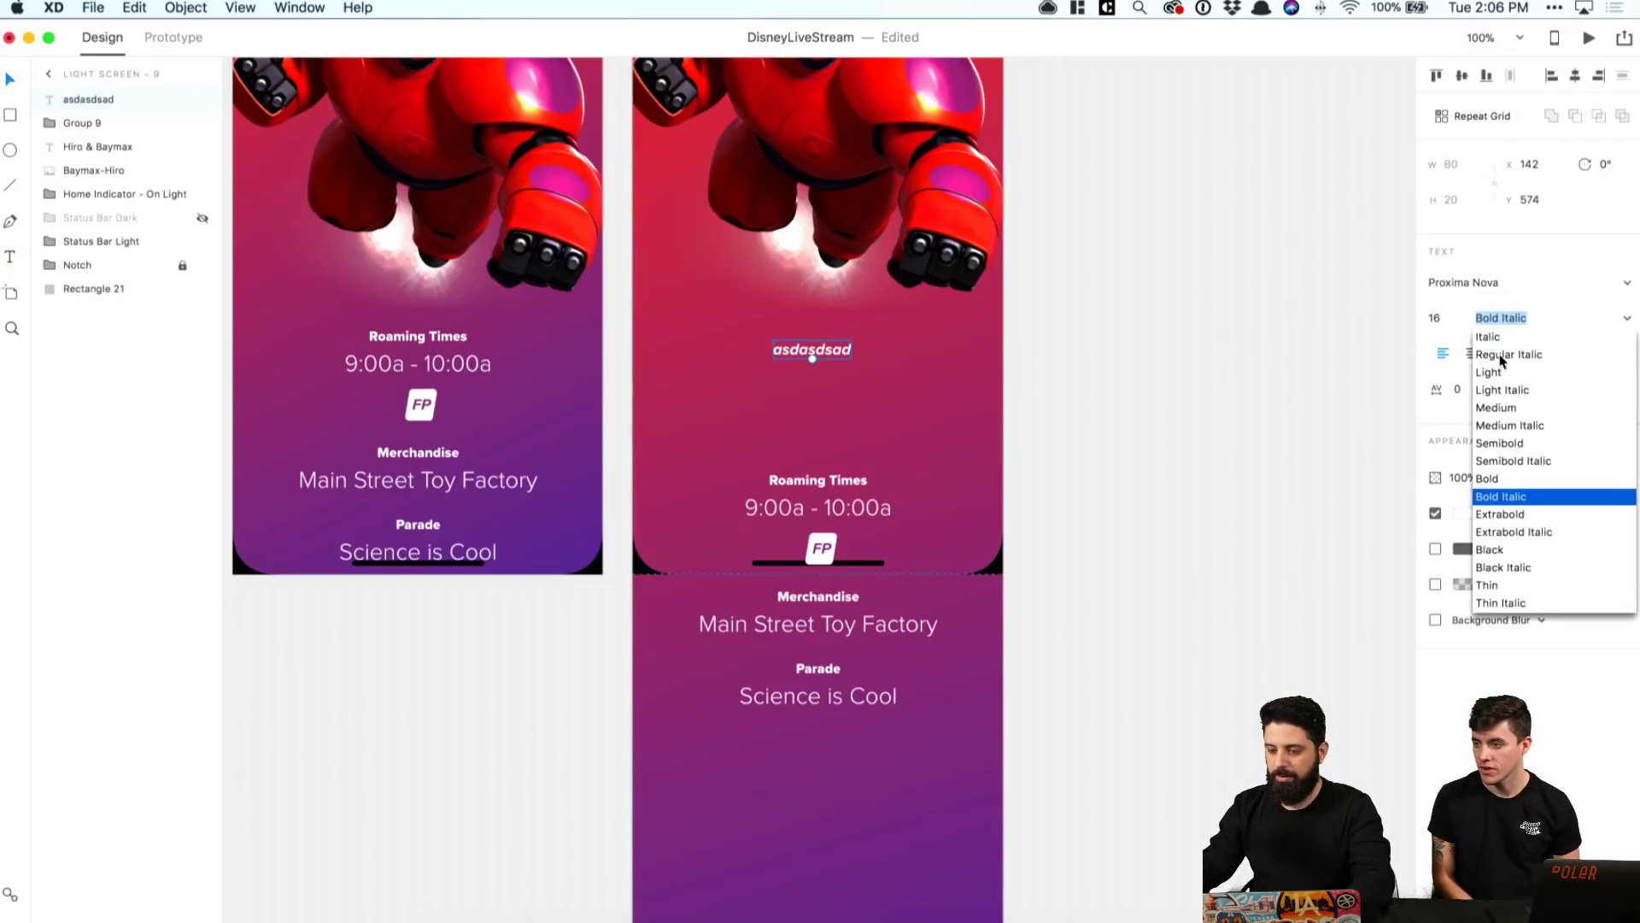
left_click(1503, 338)
left_click(1284, 343)
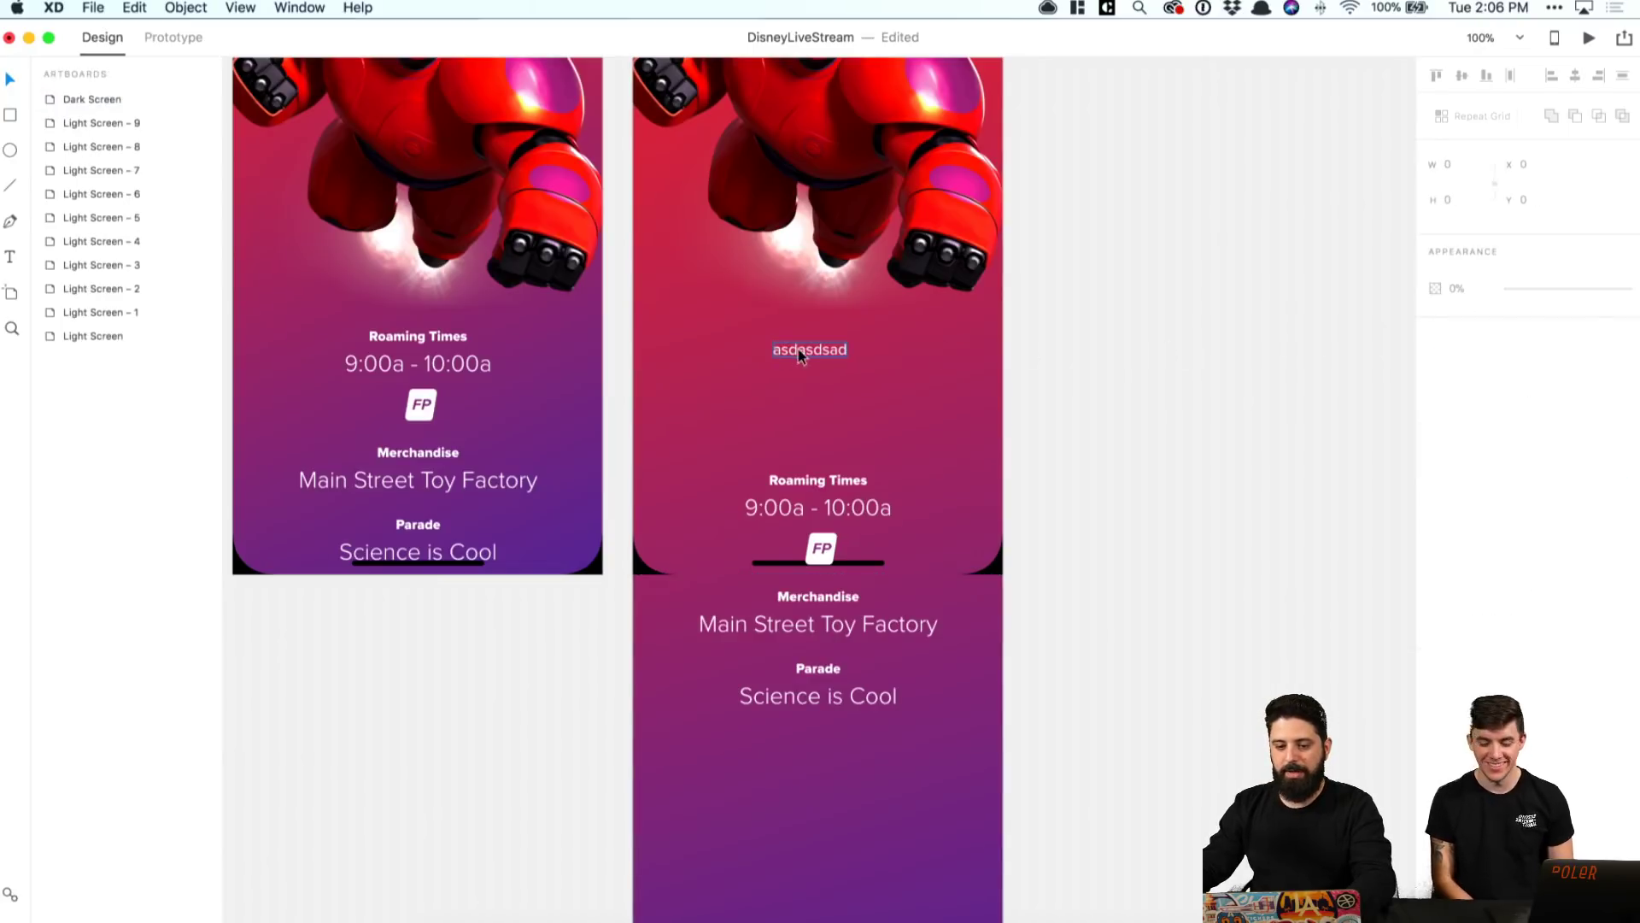
Step: Move the placeholder text toward the artboard's left edge, just below the Baymax image, to X 16 and Y 554
left_click_drag(798, 354, 711, 339)
left_click_drag(829, 344, 685, 333)
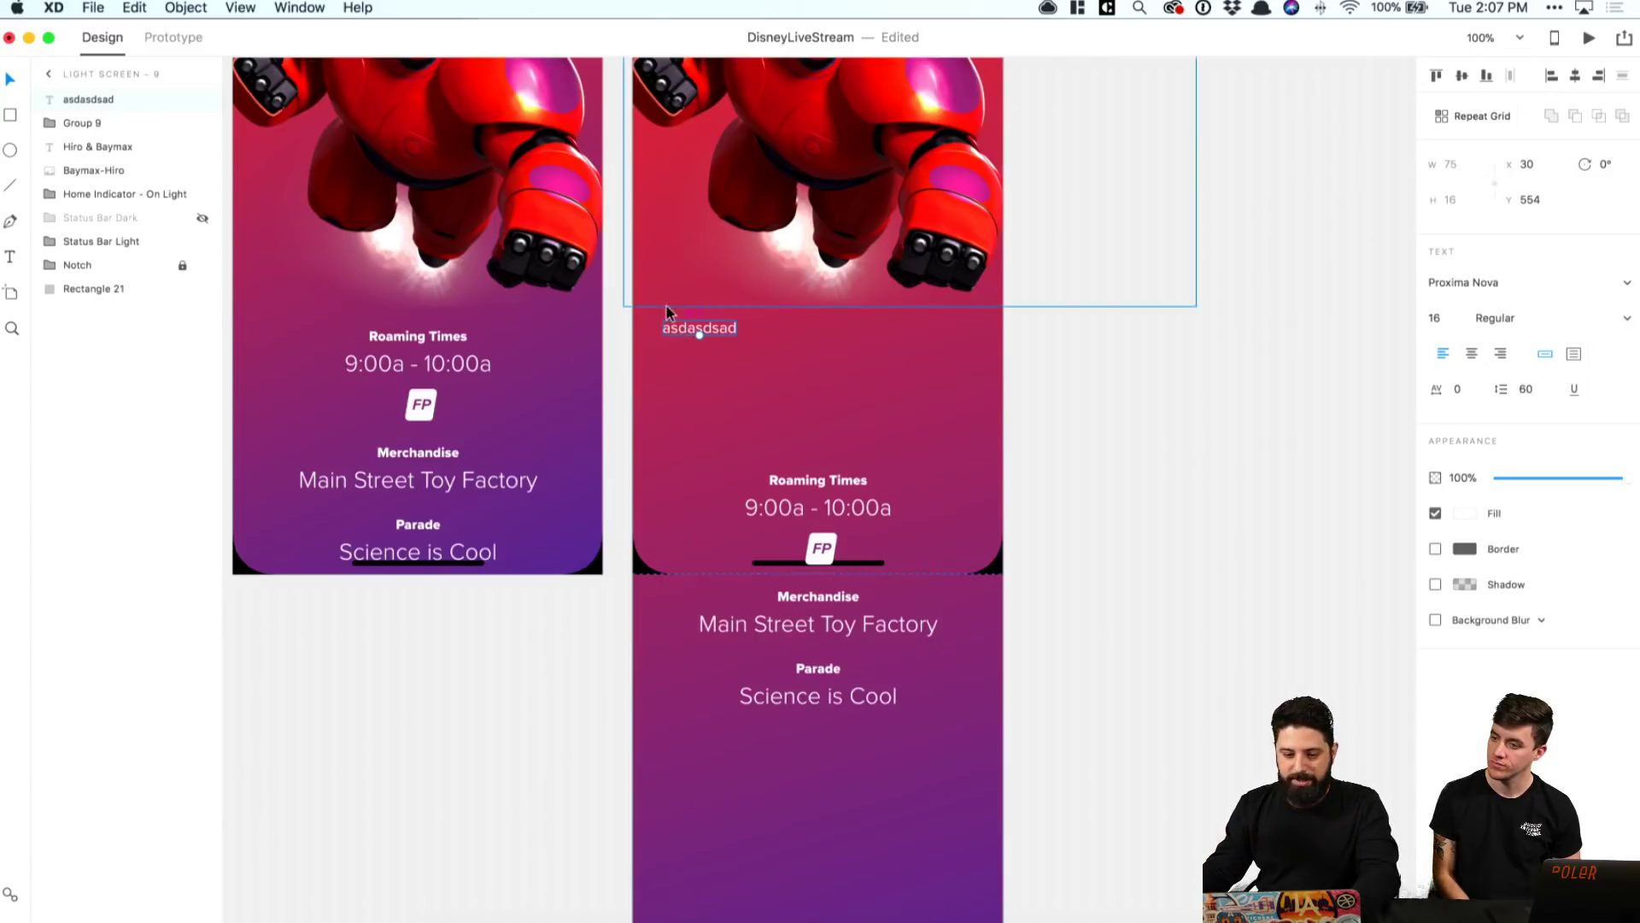
key("alt")
key("Left")
key("Left")
key("Left")
key("Left")
key("Left")
key("Left")
key("Left")
key("Left")
key("Left")
key("Left")
key("Left")
key("Left")
key("Left")
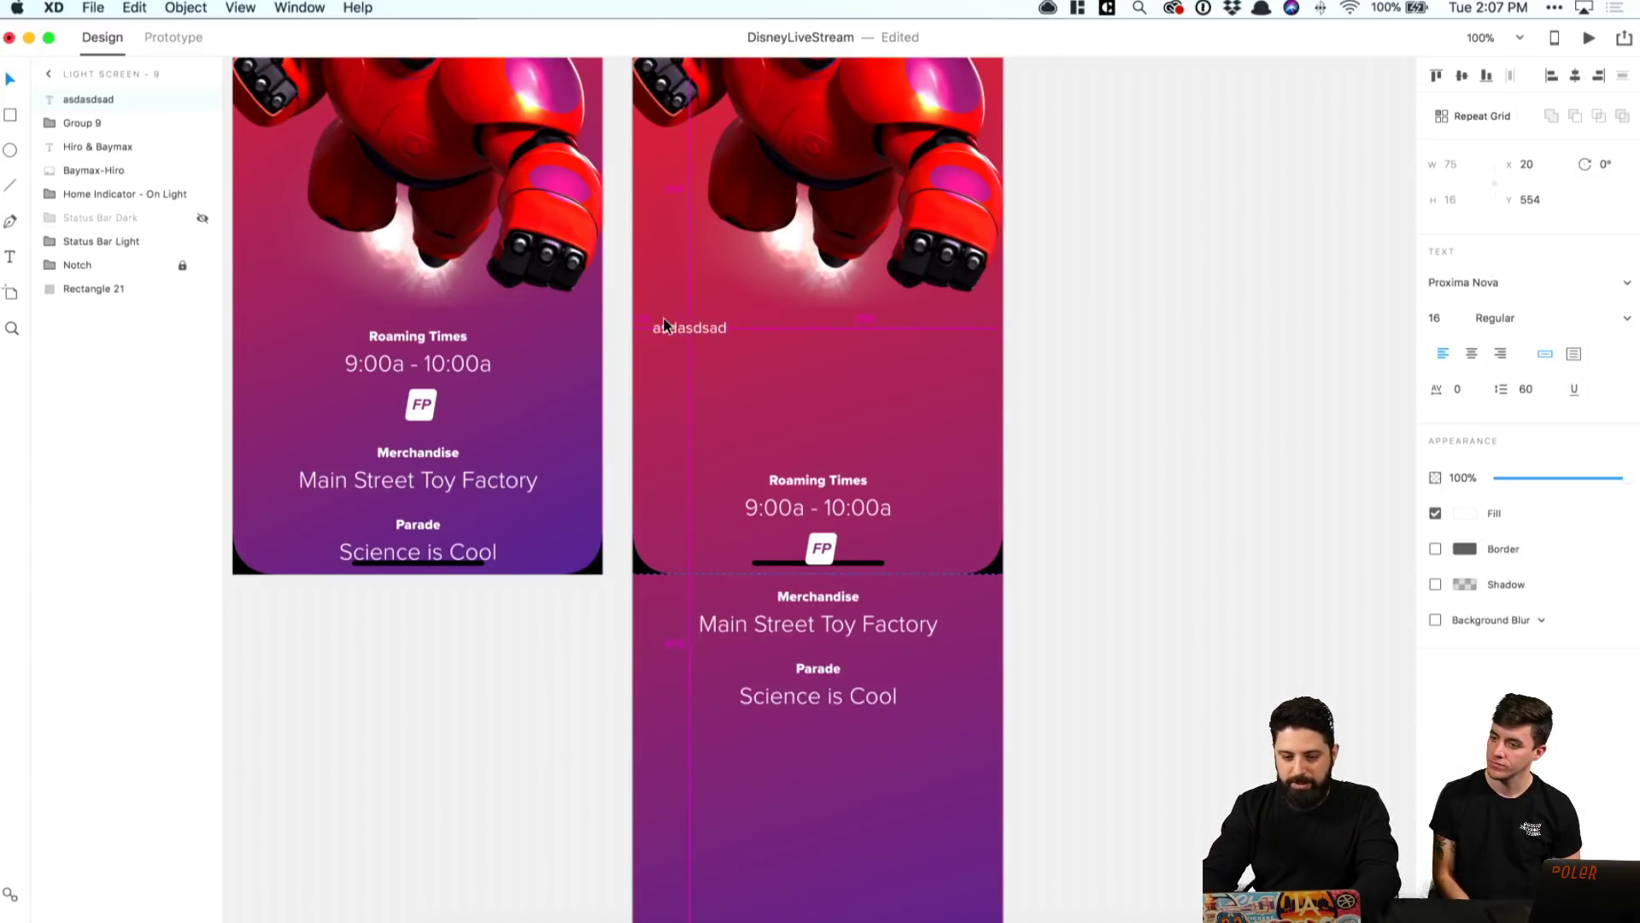
key("Left")
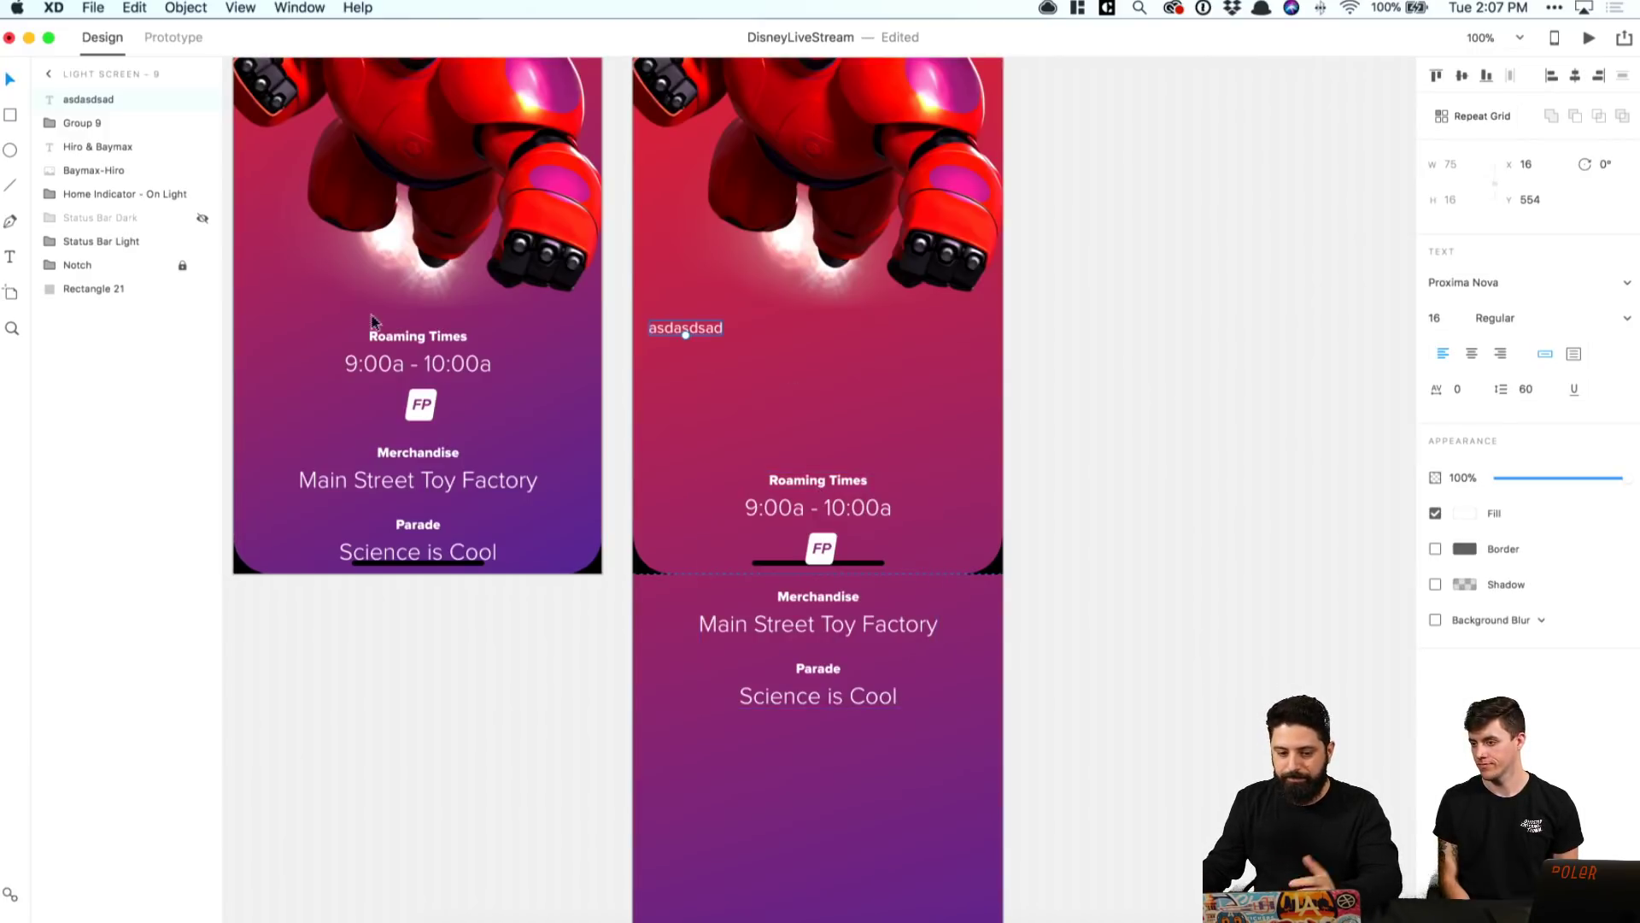
Step: Save the Roaming Times label's Extrabold 14 pt formatting as a character style and apply it to the placeholder text
left_click(395, 339)
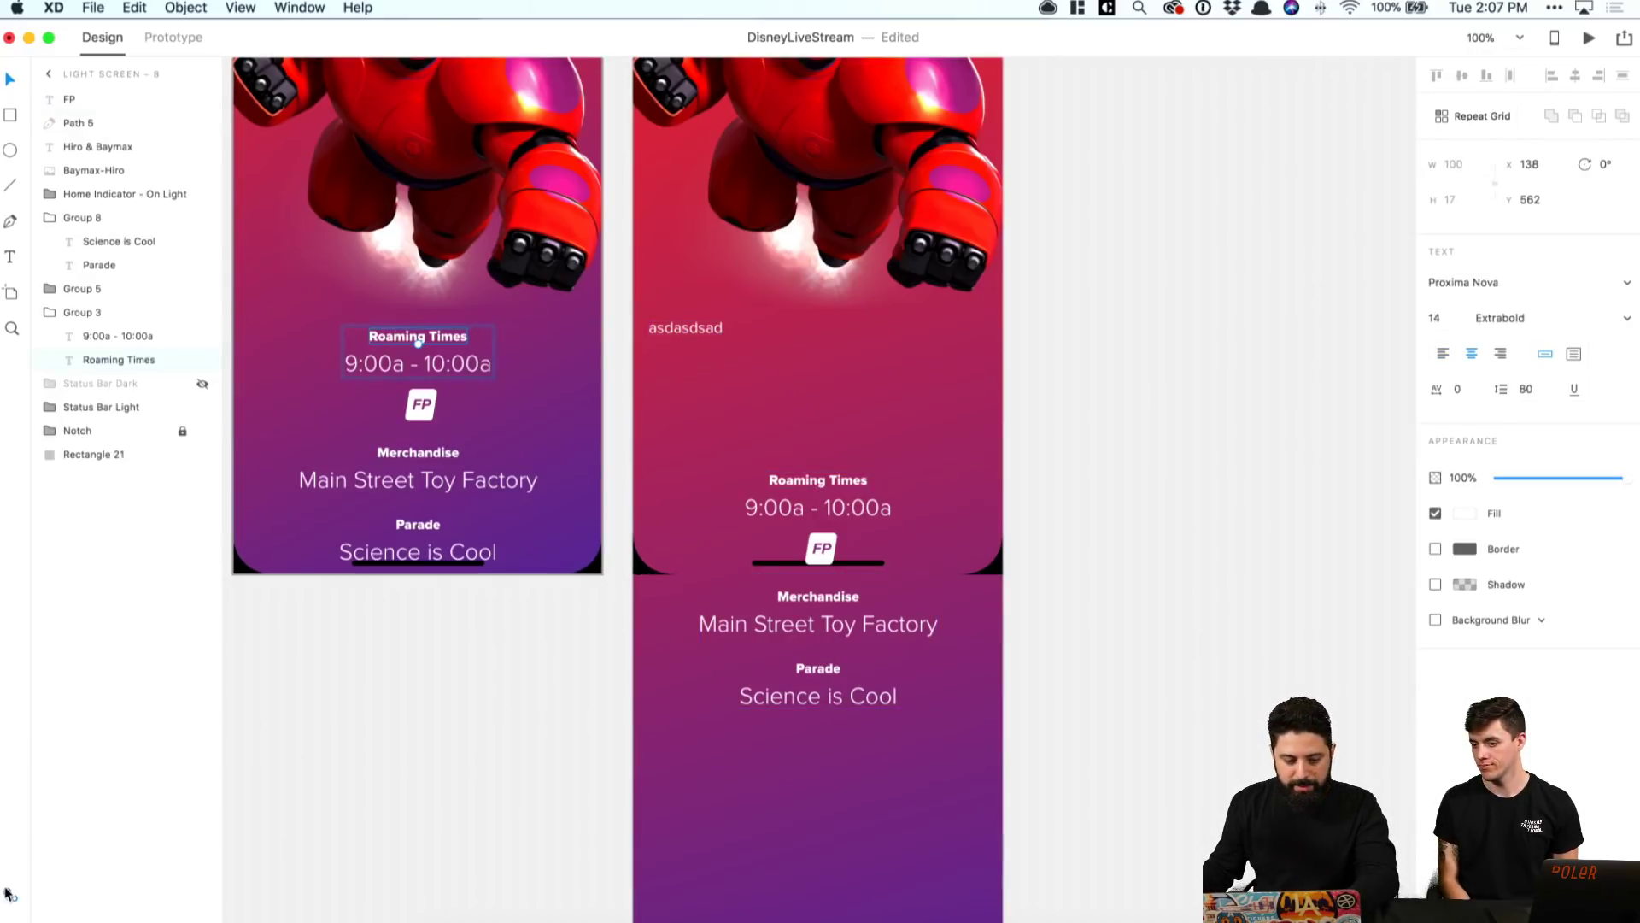
left_click(10, 894)
left_click(202, 155)
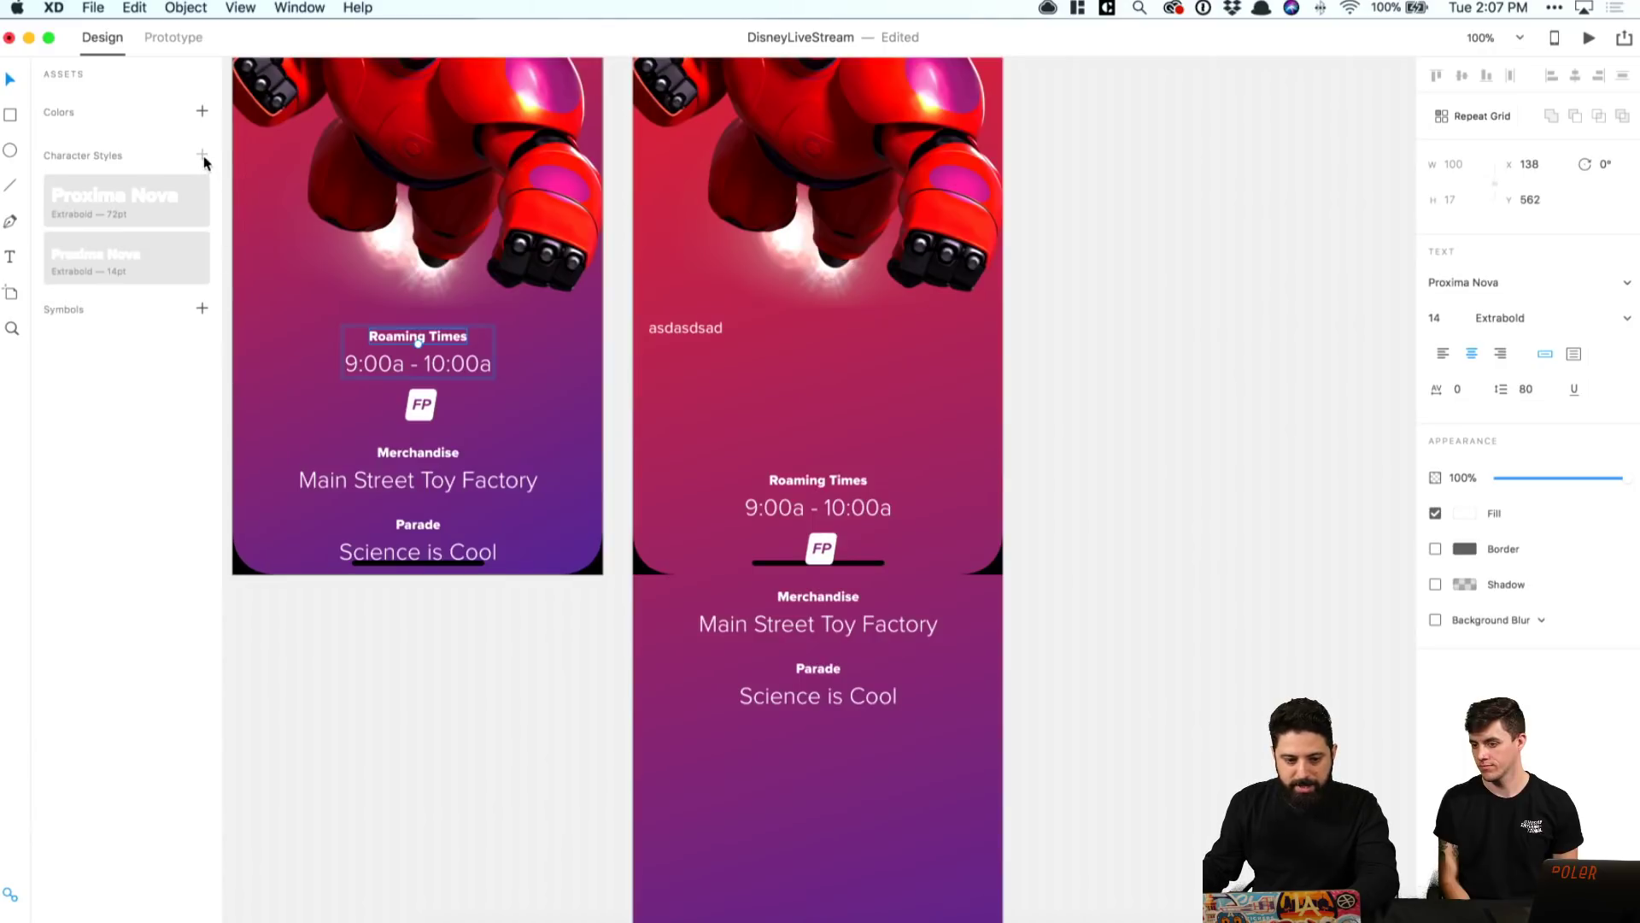
left_click(1033, 384)
left_click(684, 329)
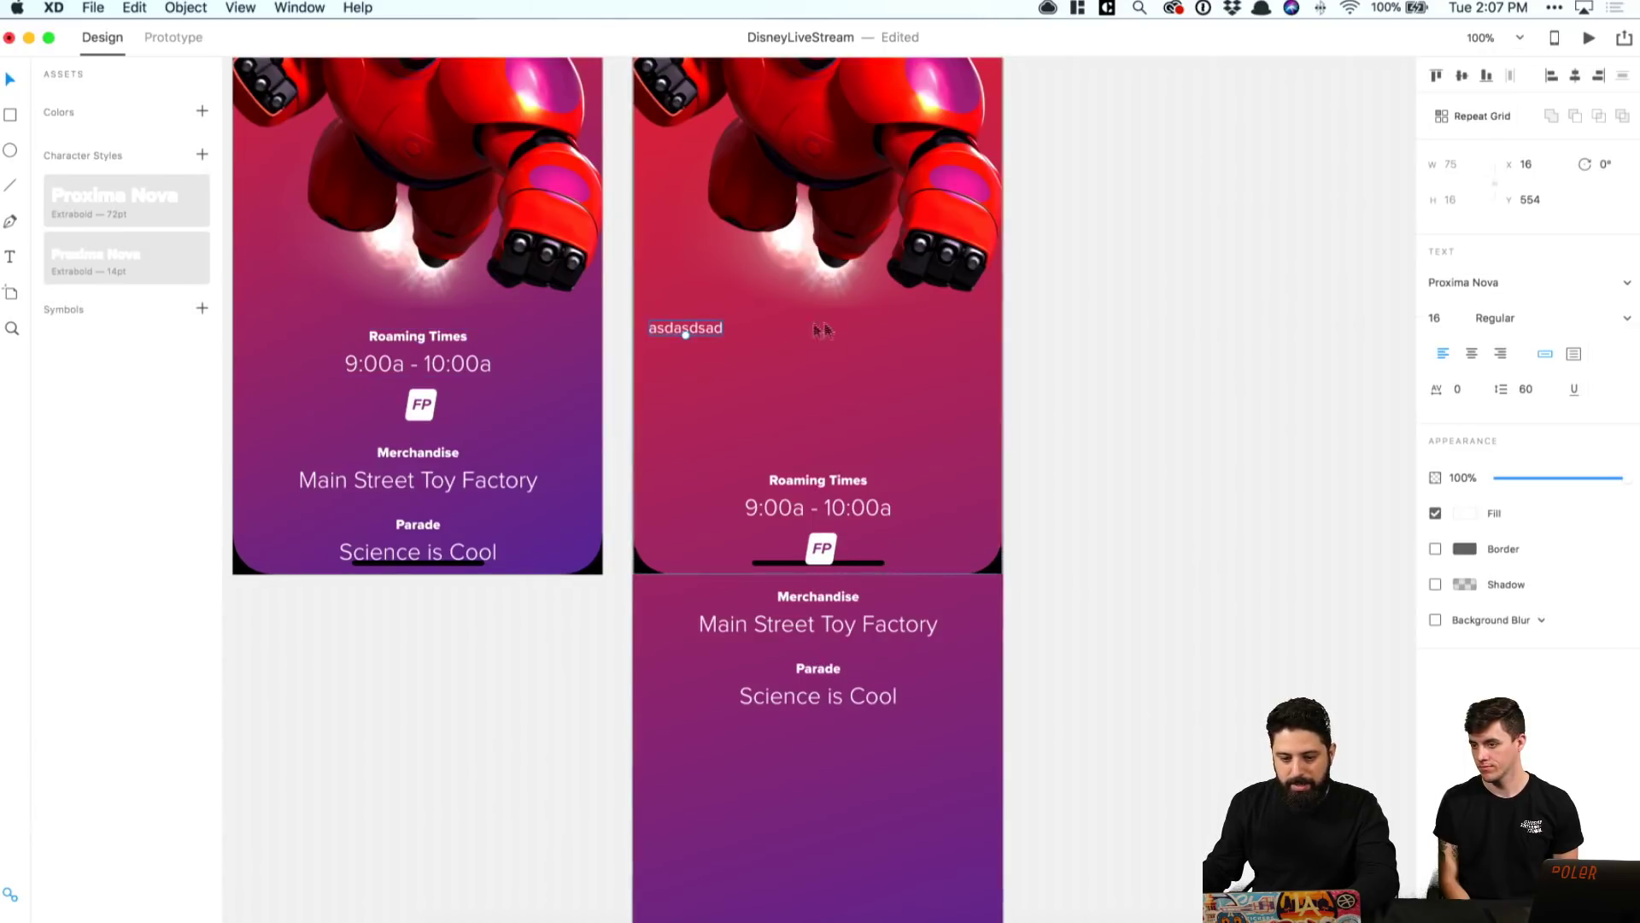
left_click(128, 252)
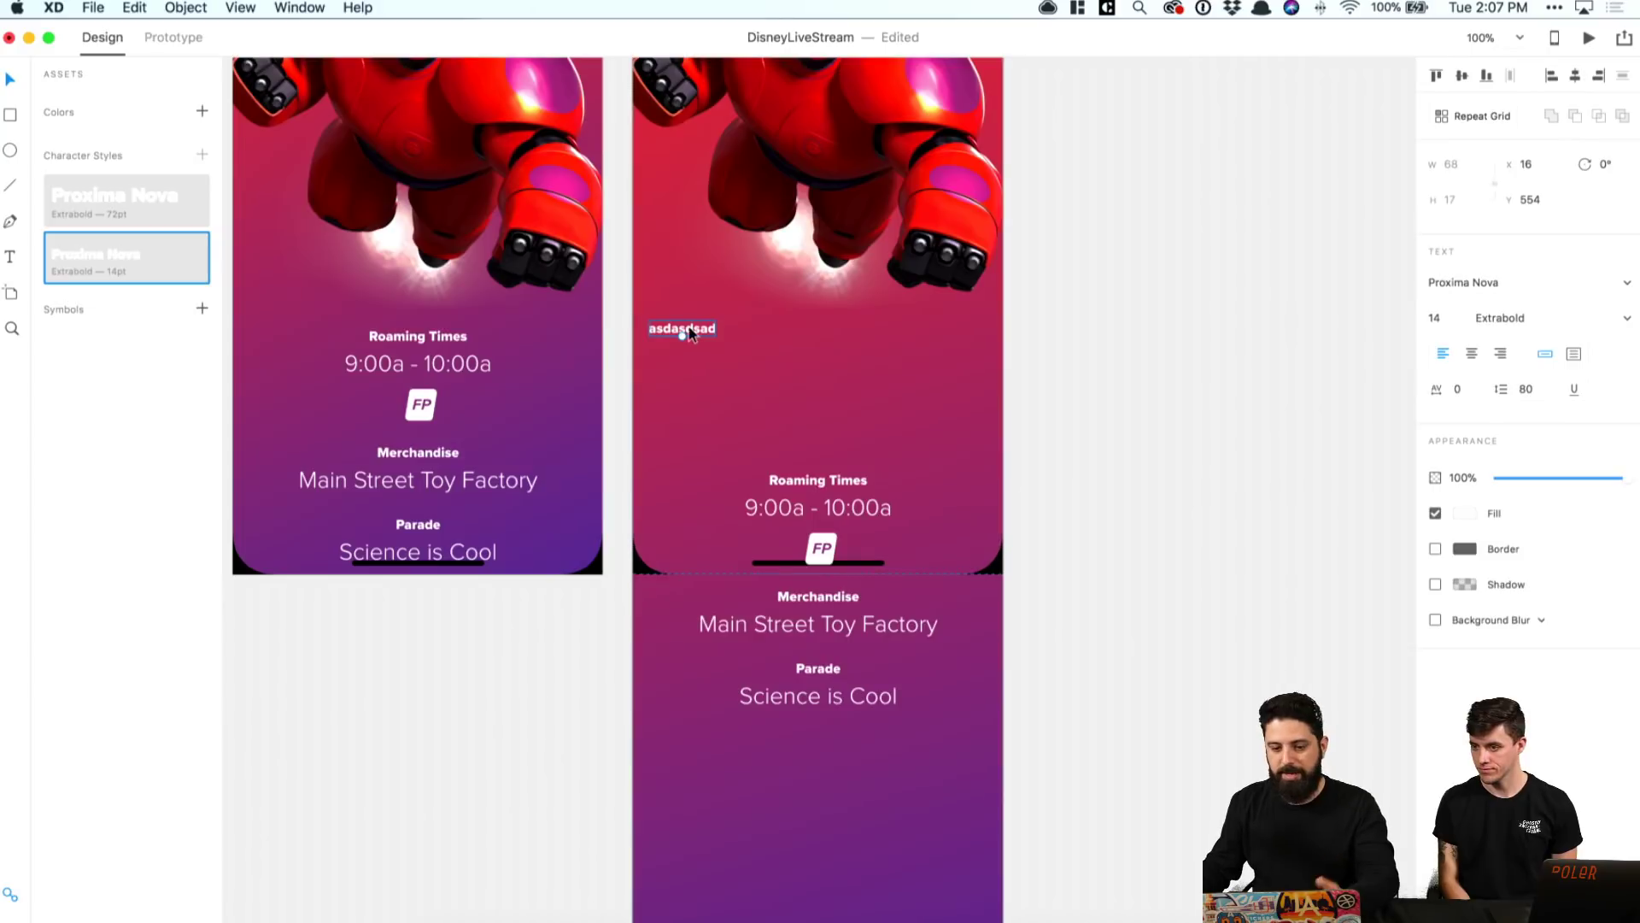
Step: Replace the placeholder text with the heading "About Hiro & Baymax"
double_click(689, 328)
type("About ")
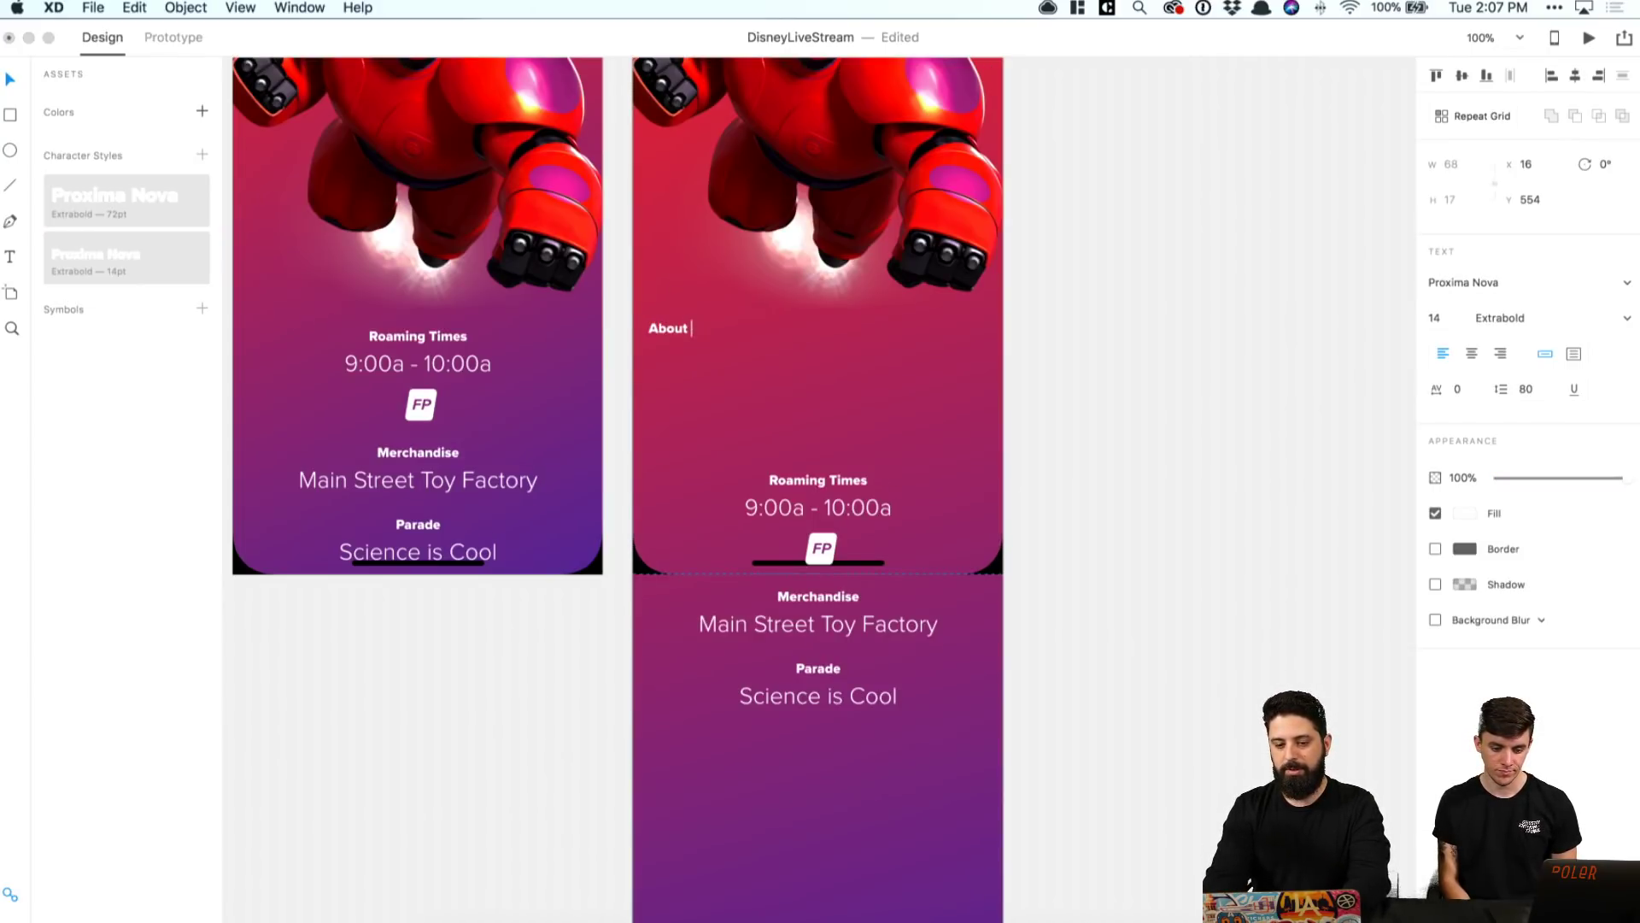
type("Hiro & Baymax")
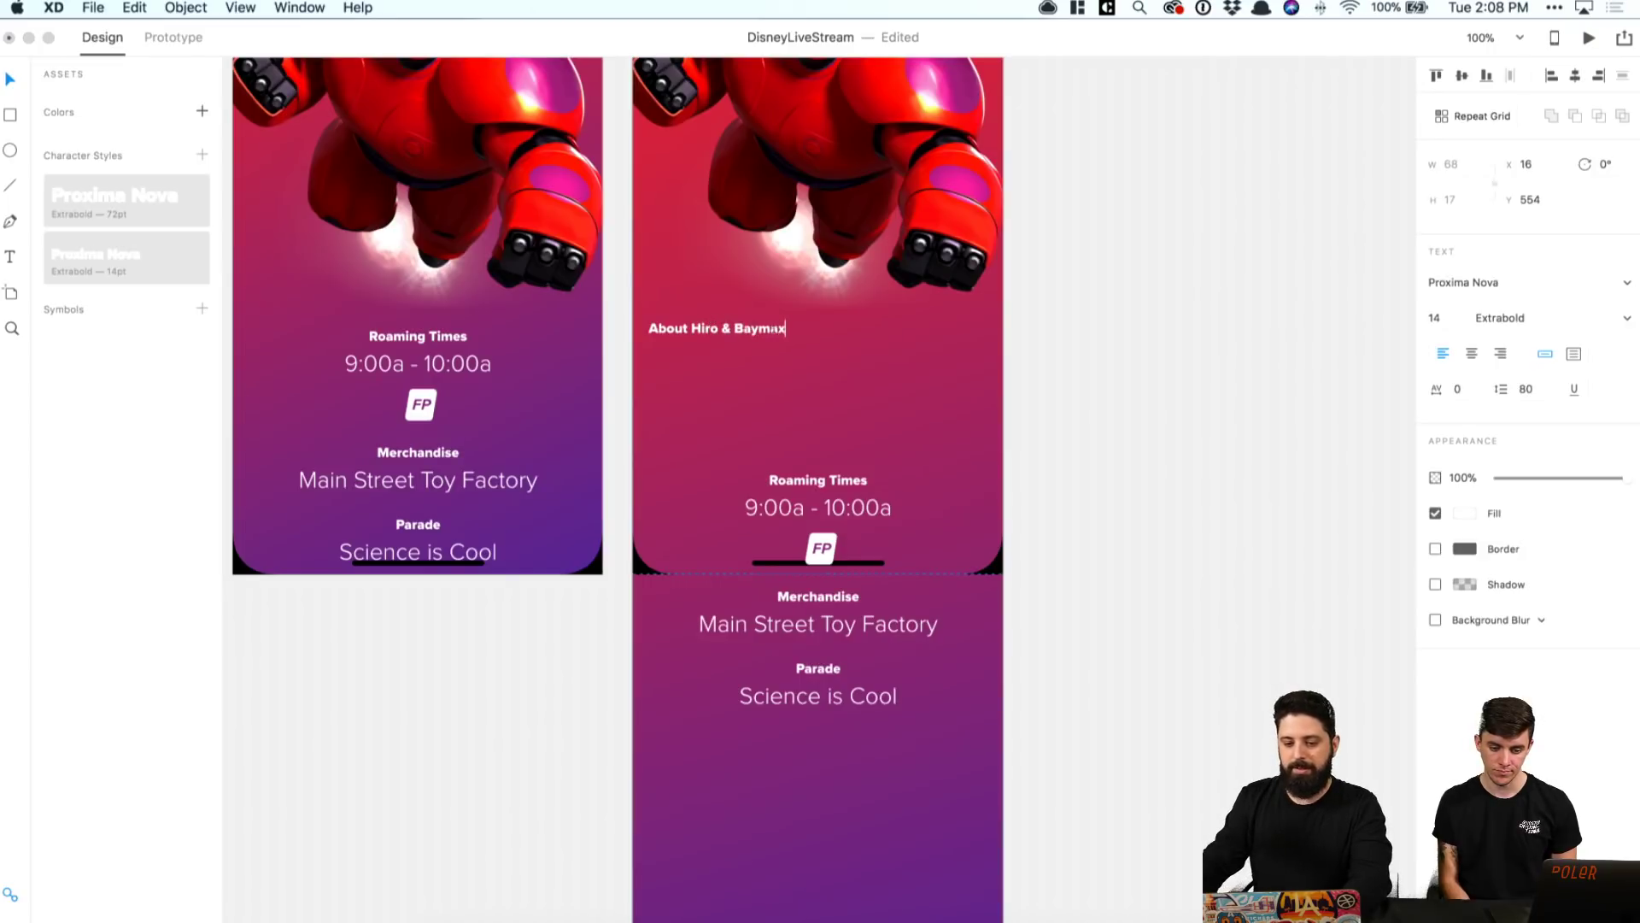
key("Escape")
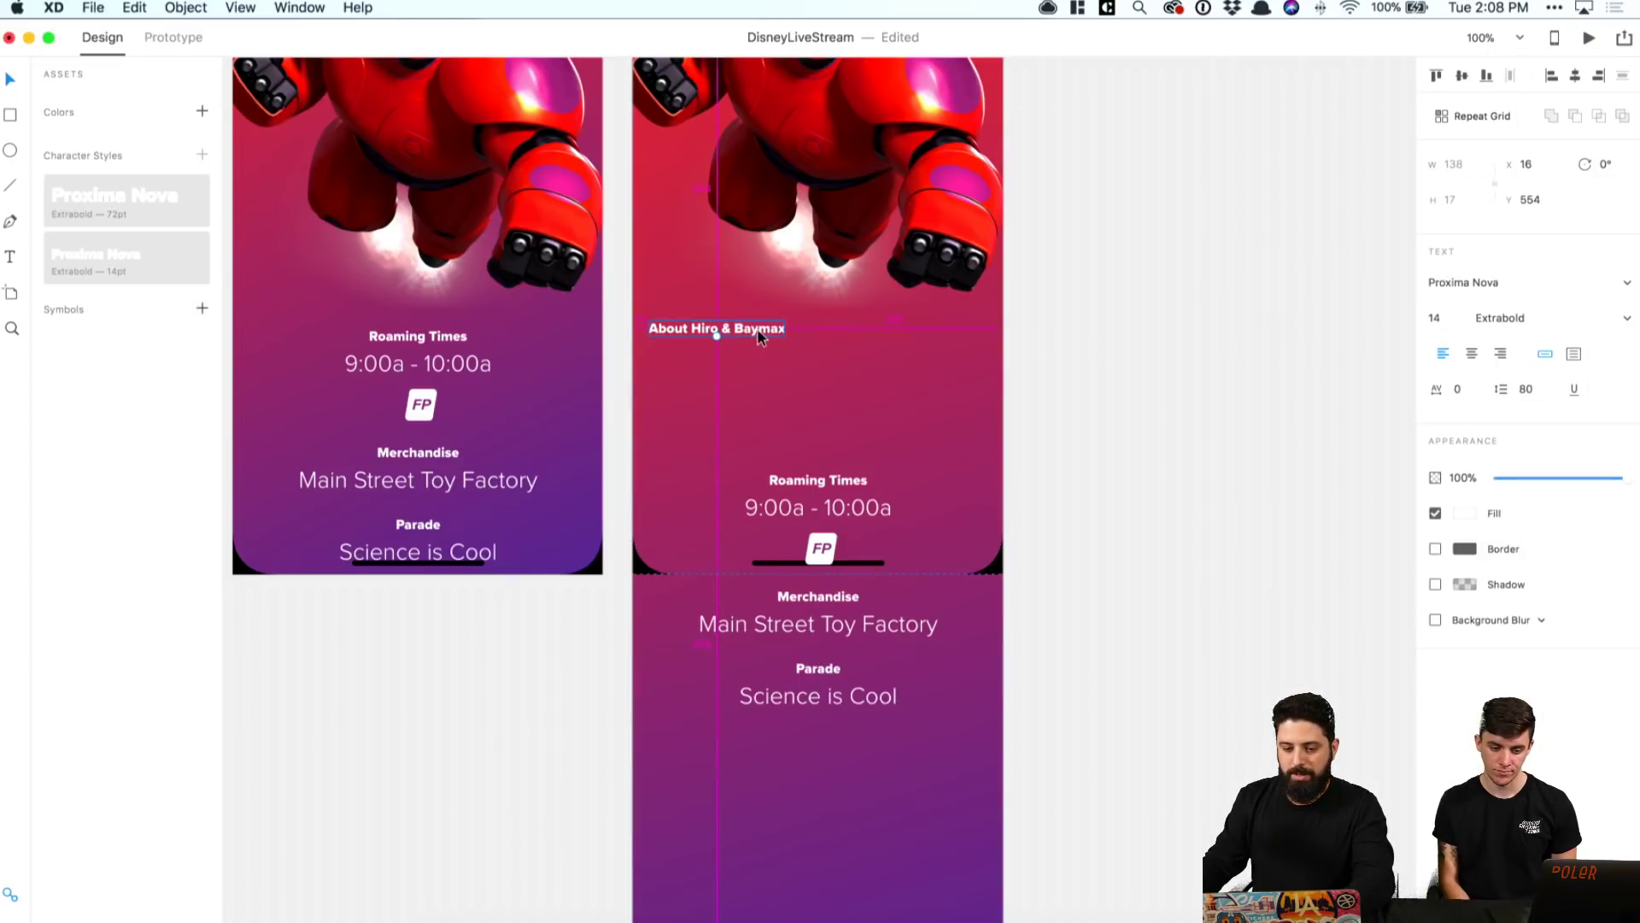
Step: Duplicate the "About Hiro & Baymax" heading directly below itself and set the copy to Regular at size 18
left_click_drag(760, 330, 759, 361)
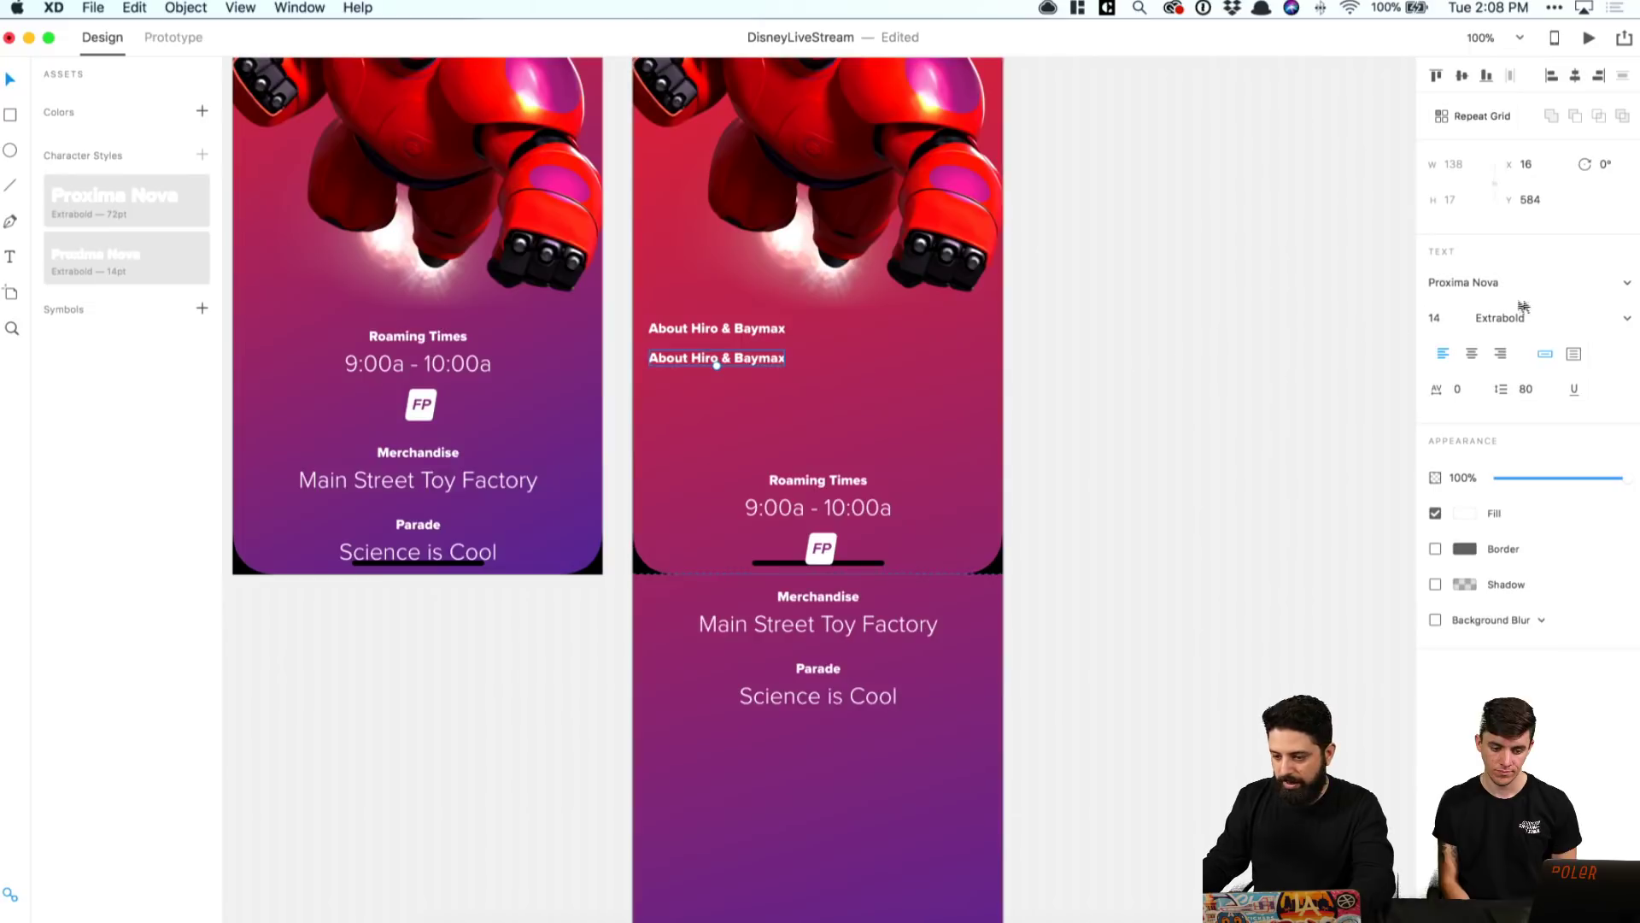
left_click(1627, 318)
scroll(1546, 384, "up", 1)
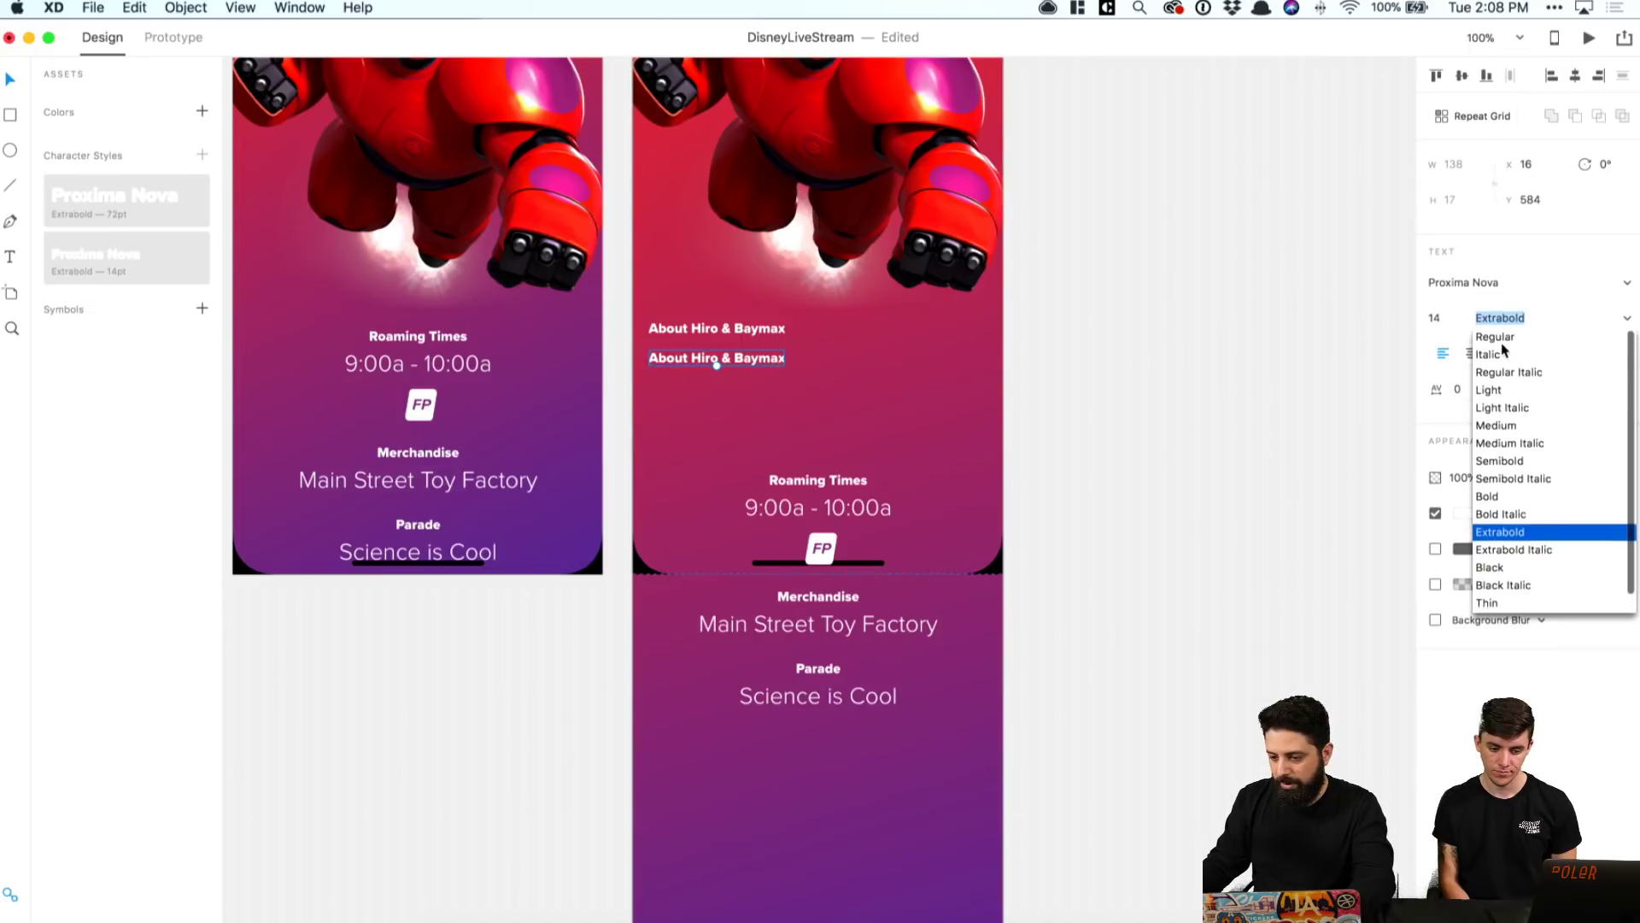
left_click(1491, 336)
left_click(1432, 317)
type("18")
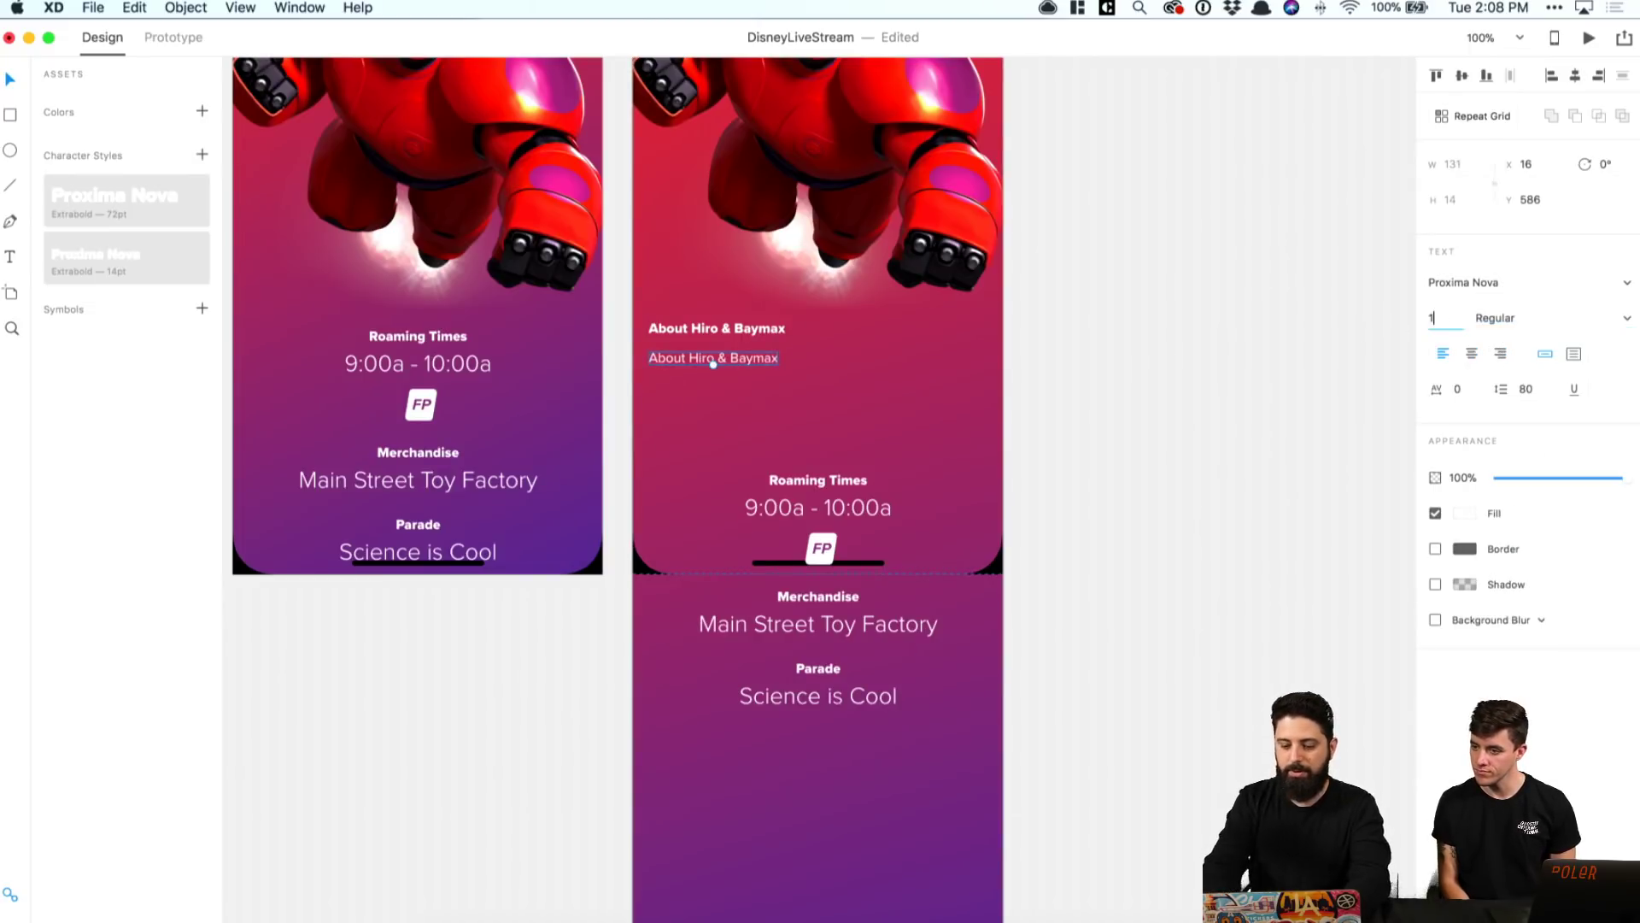
key("Return")
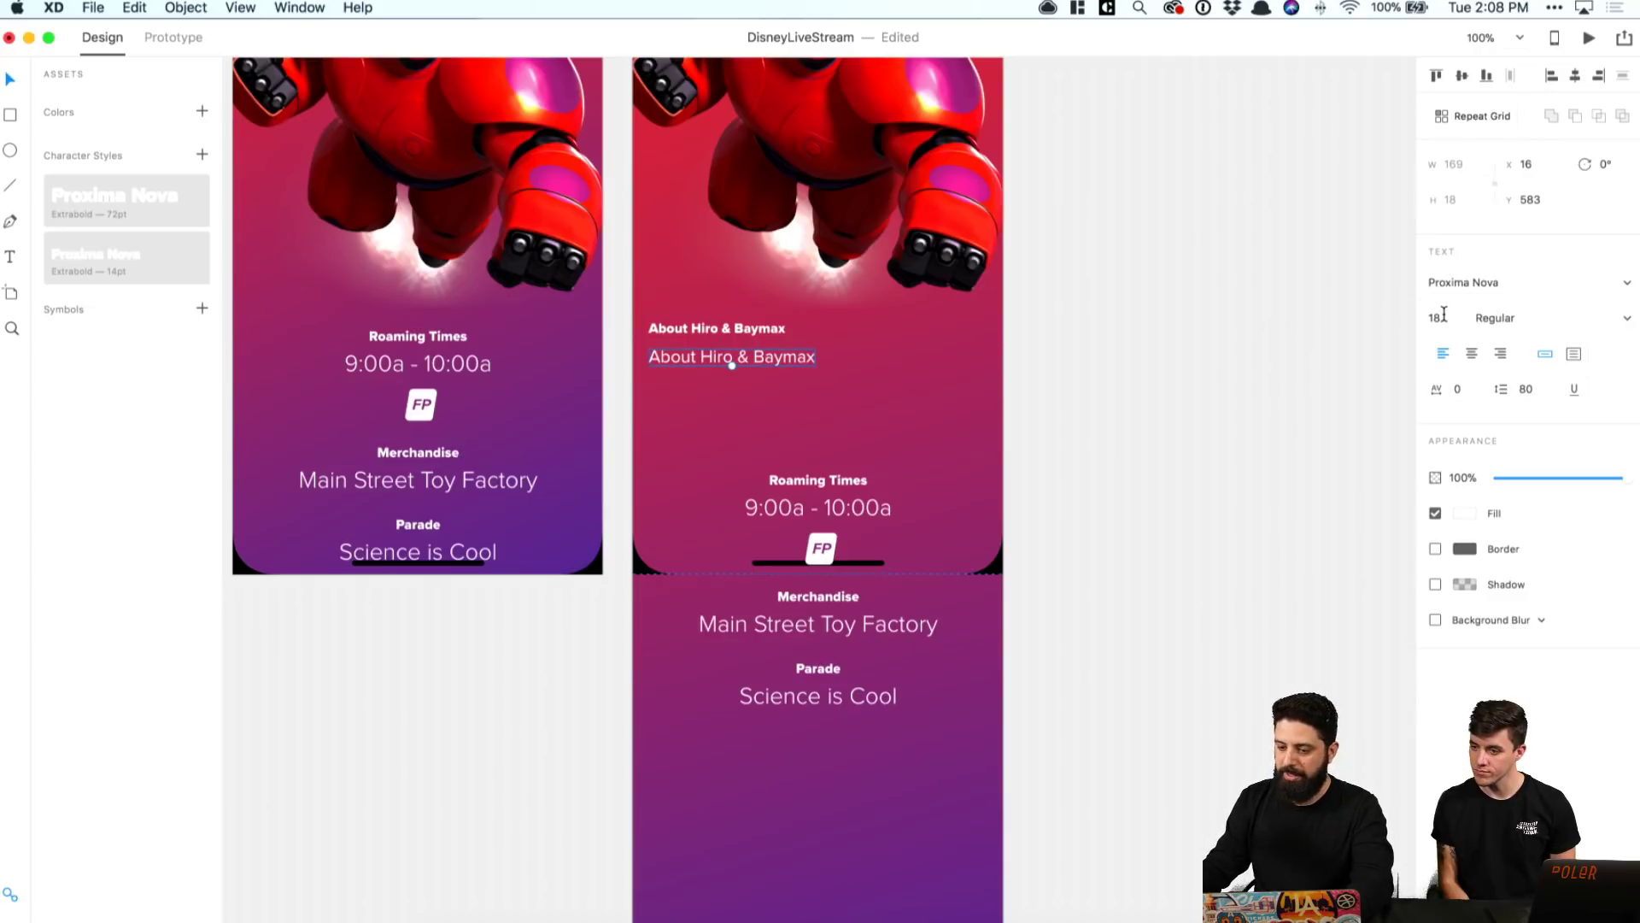
Step: Try size 20 on the copied text line and return it to 18
left_click(1442, 315)
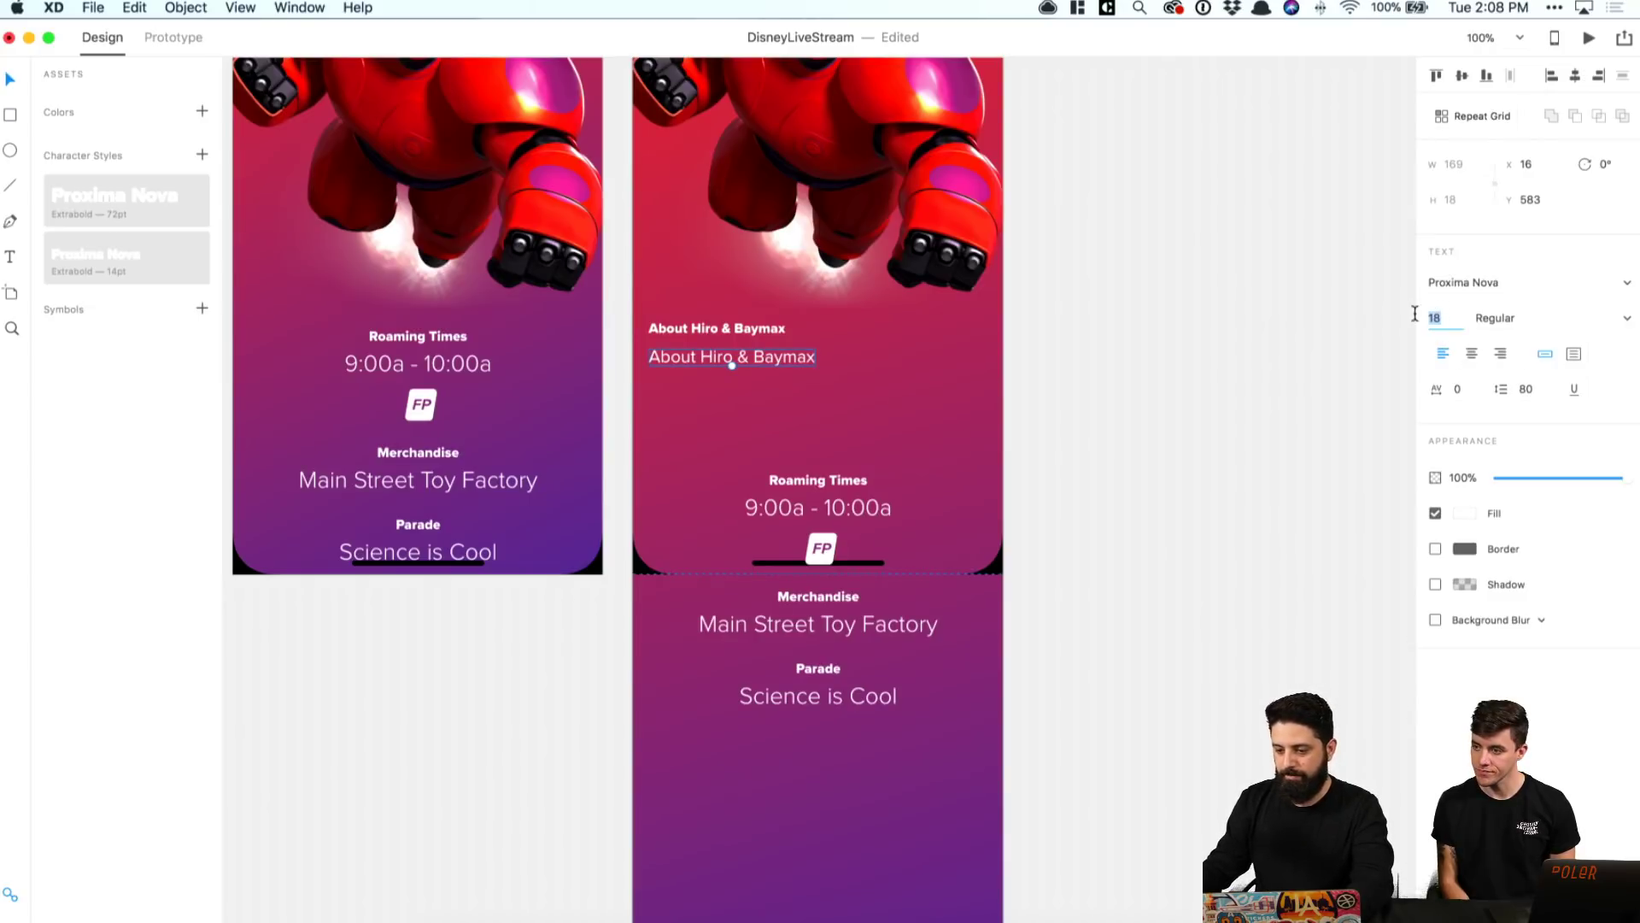
type("20")
key("Return")
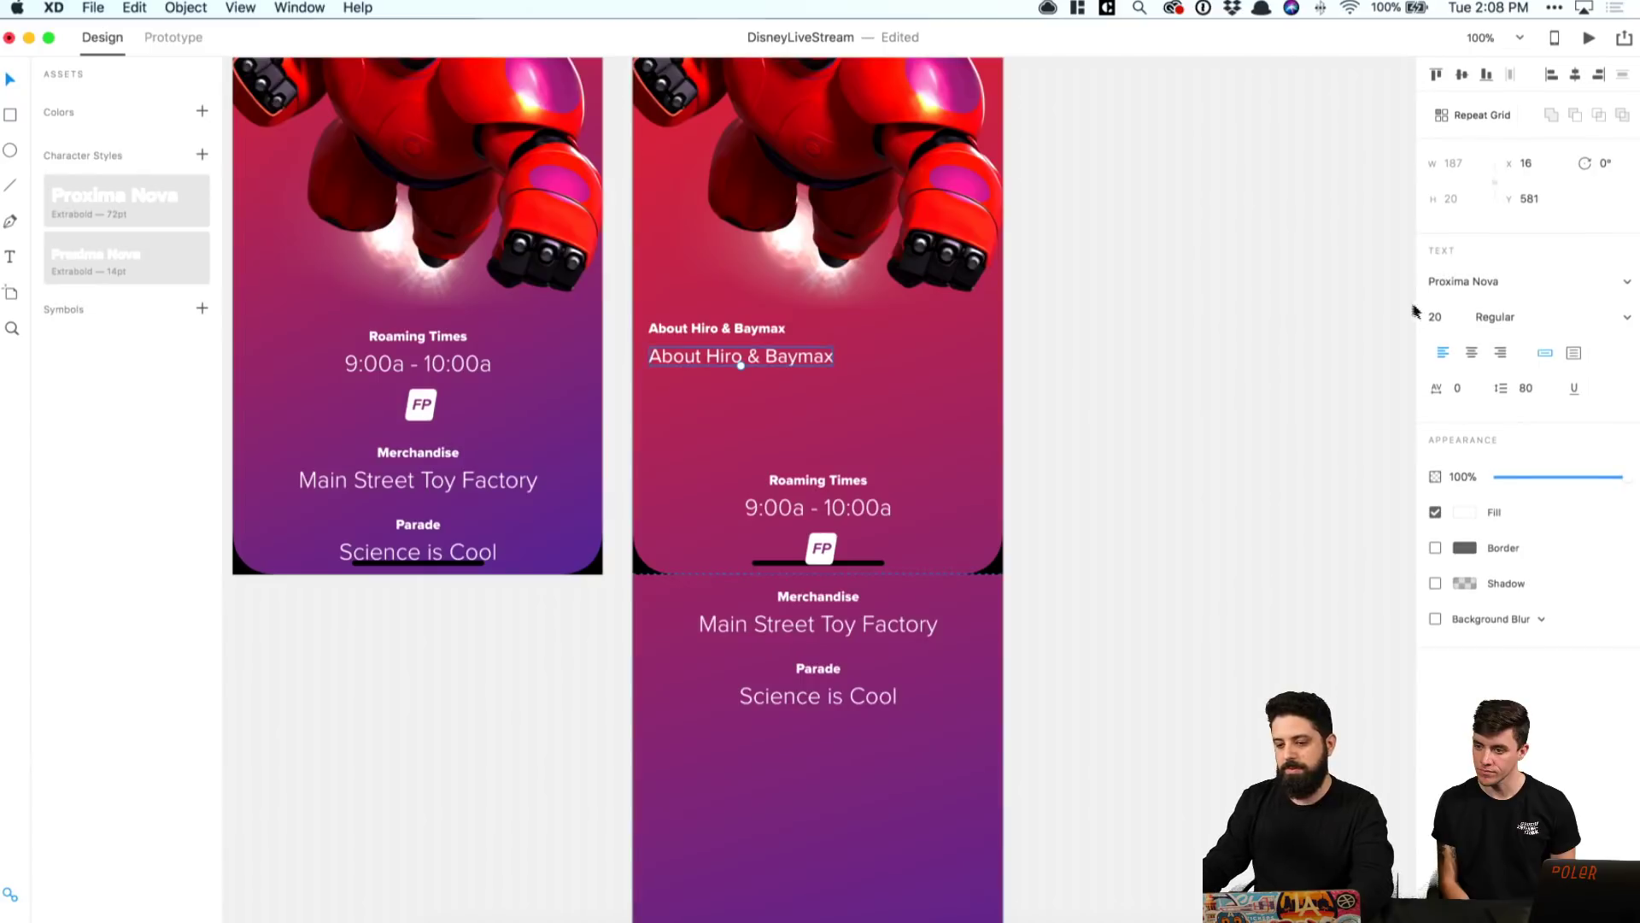
left_click(1437, 317)
type("18")
key("Return")
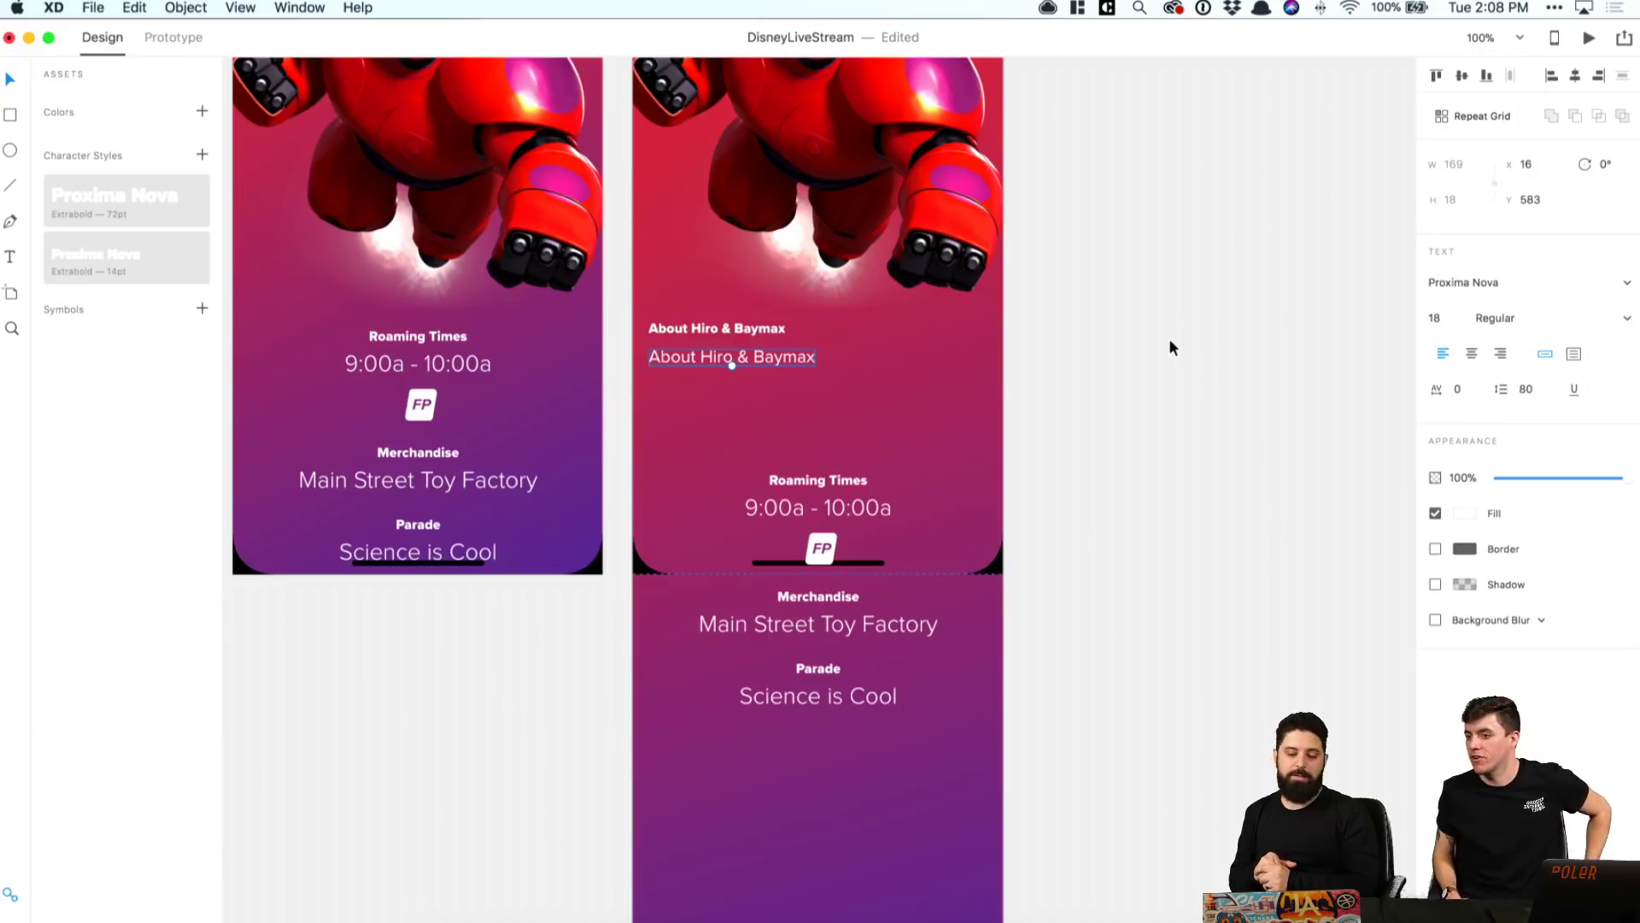
Step: Convert the copied text line under the About heading to area text and set its width to 343
scroll(1170, 346, "down", 10)
scroll(1025, 124, "up", 10)
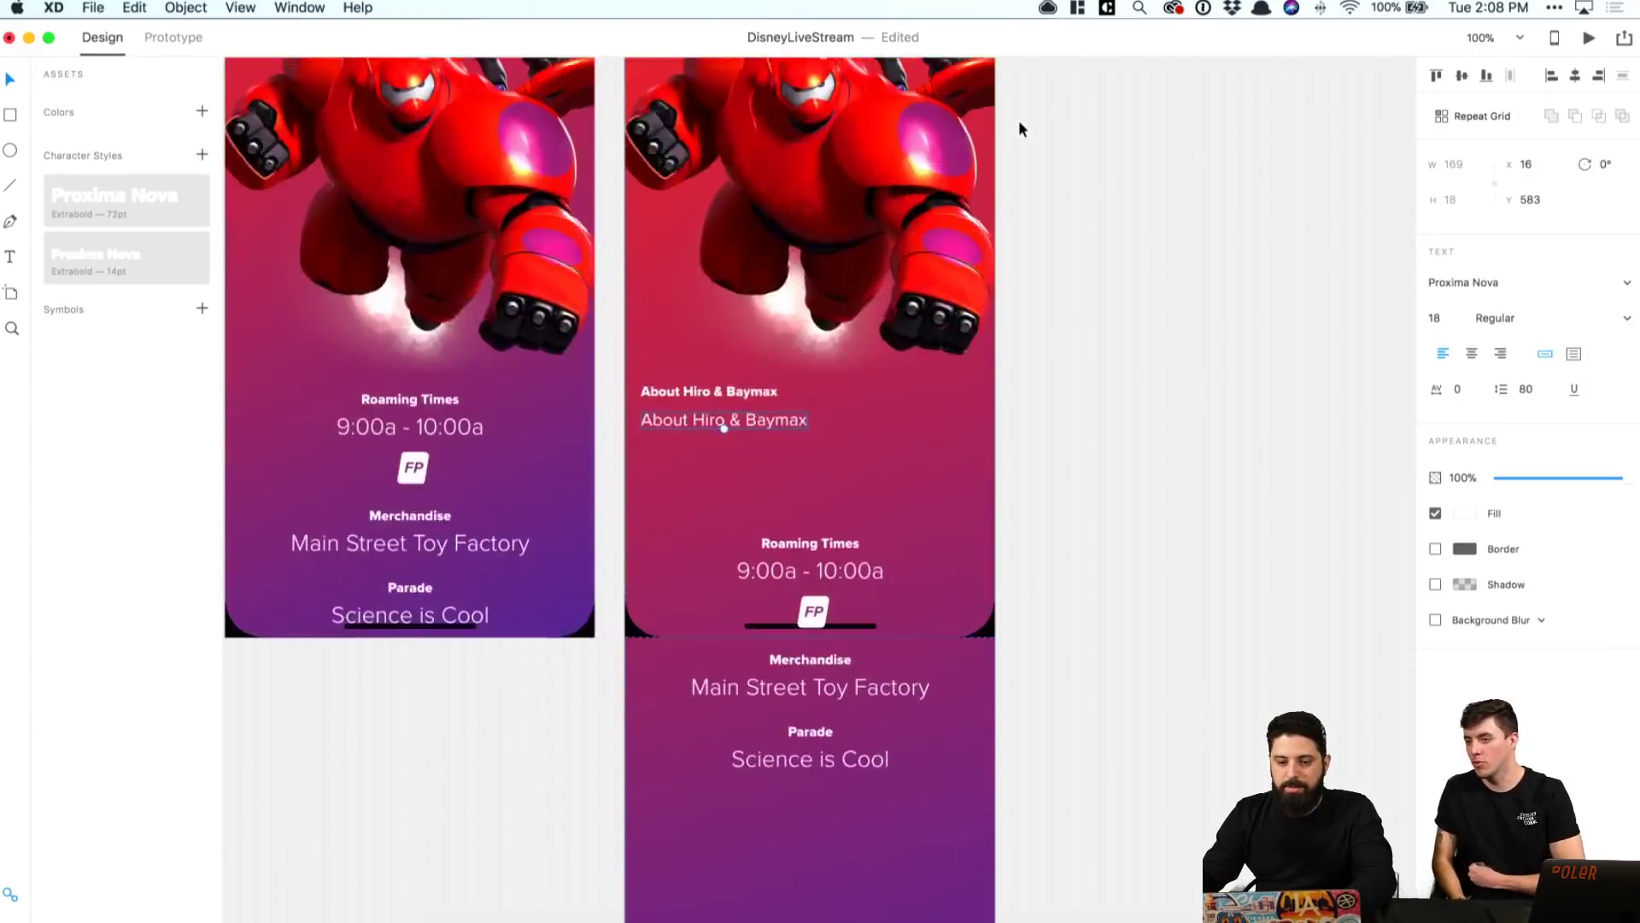
scroll(842, 303, "up", 1)
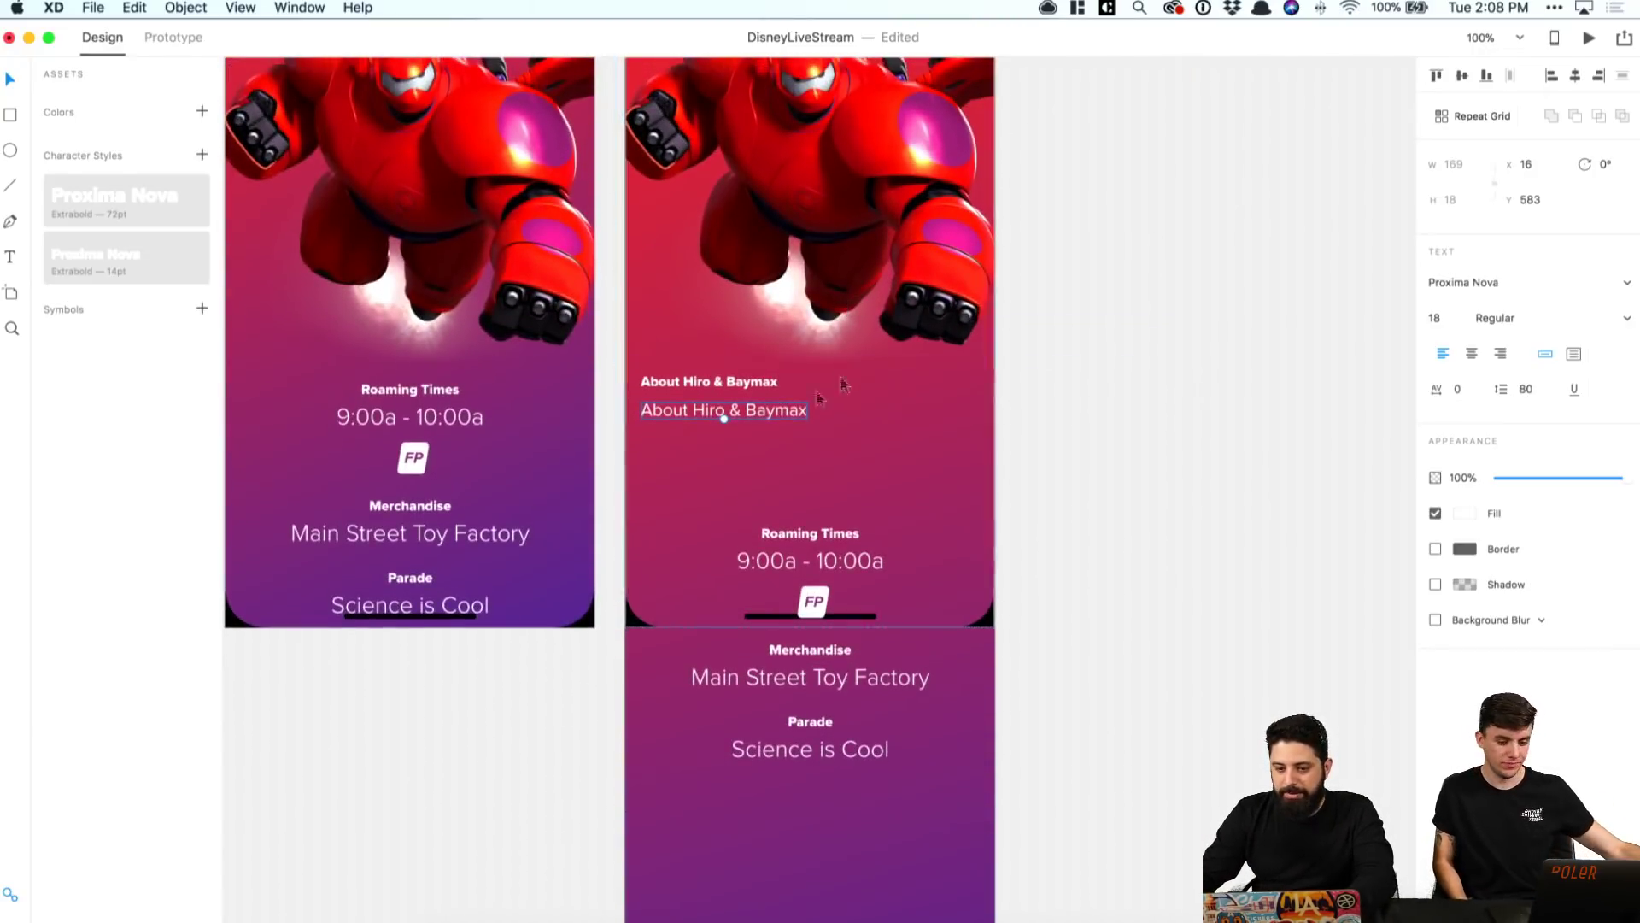
left_click(767, 416)
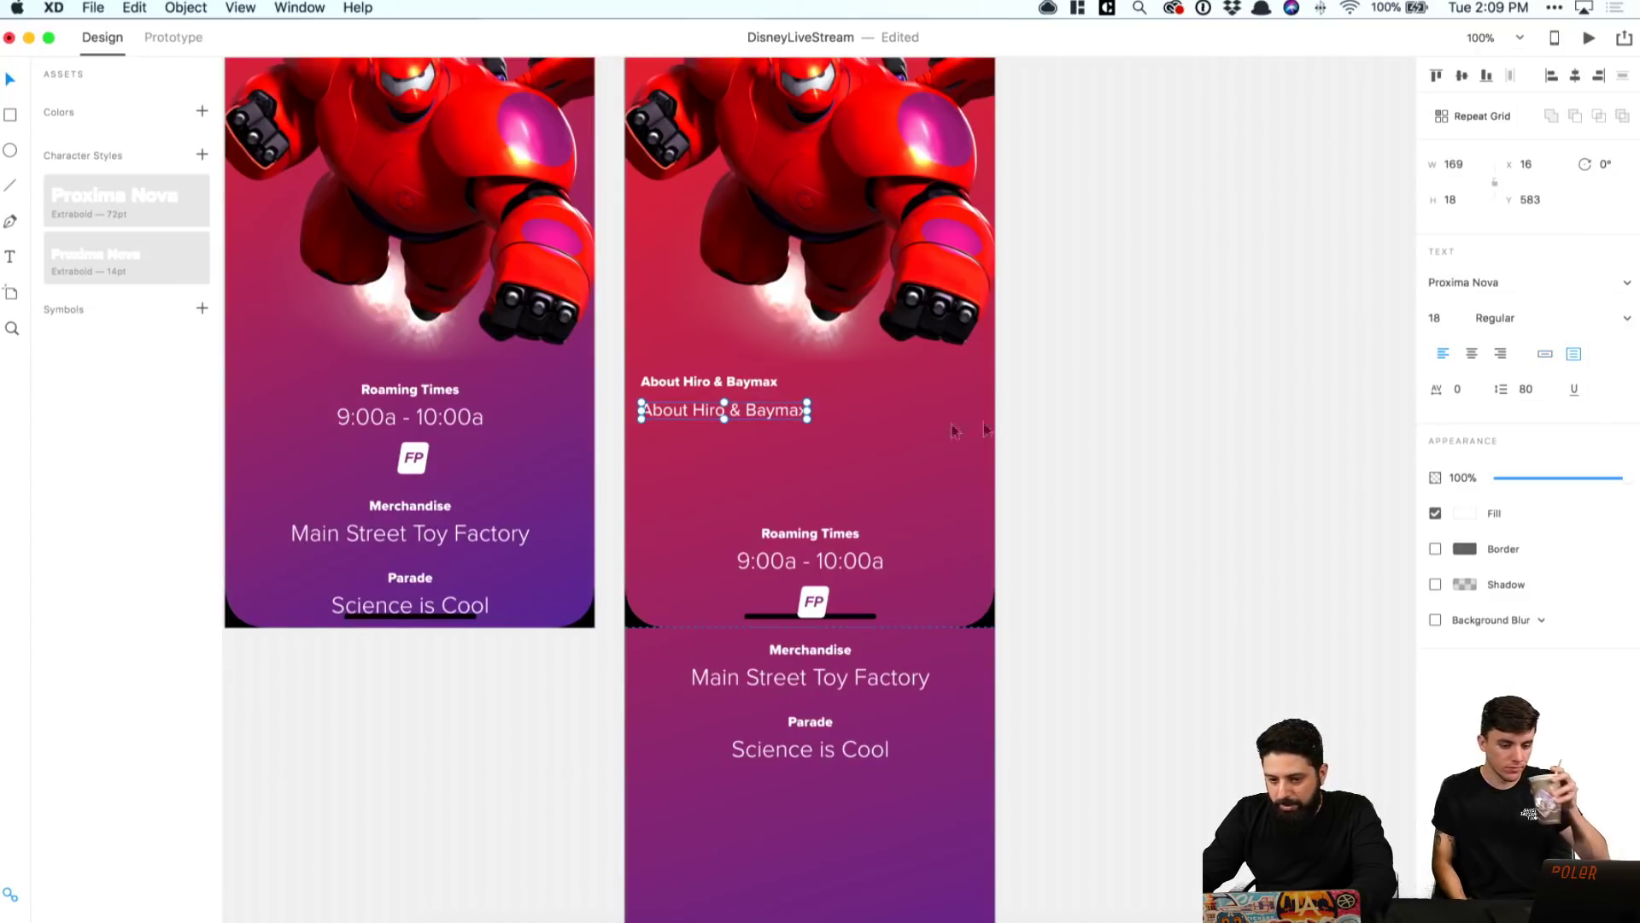
left_click(1452, 164)
type("343")
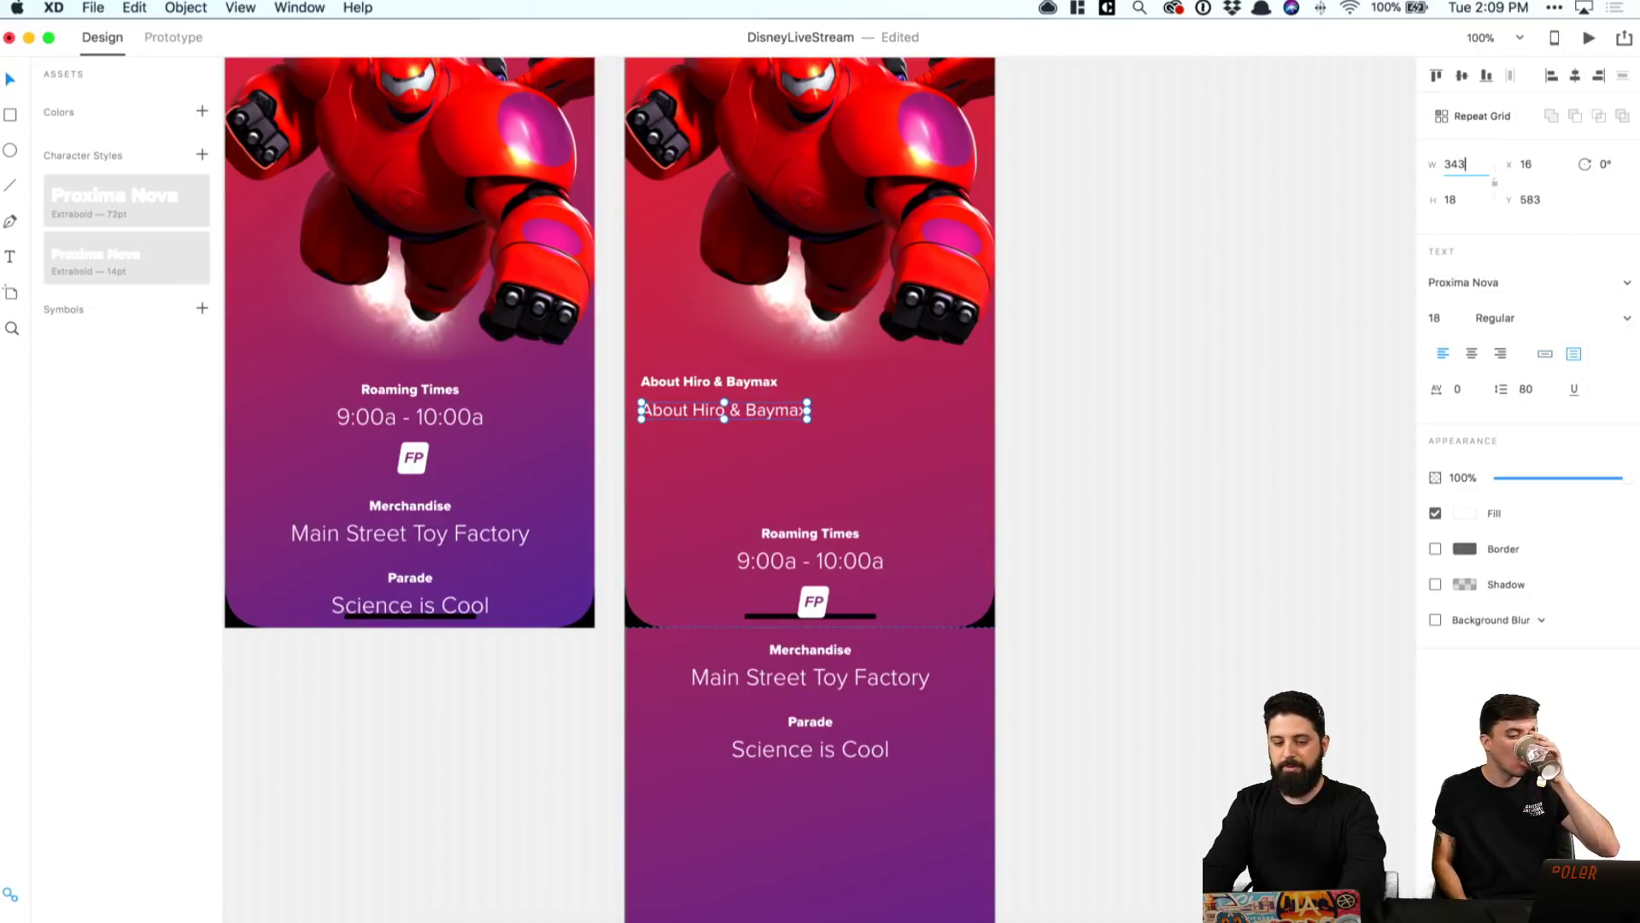
key("Return")
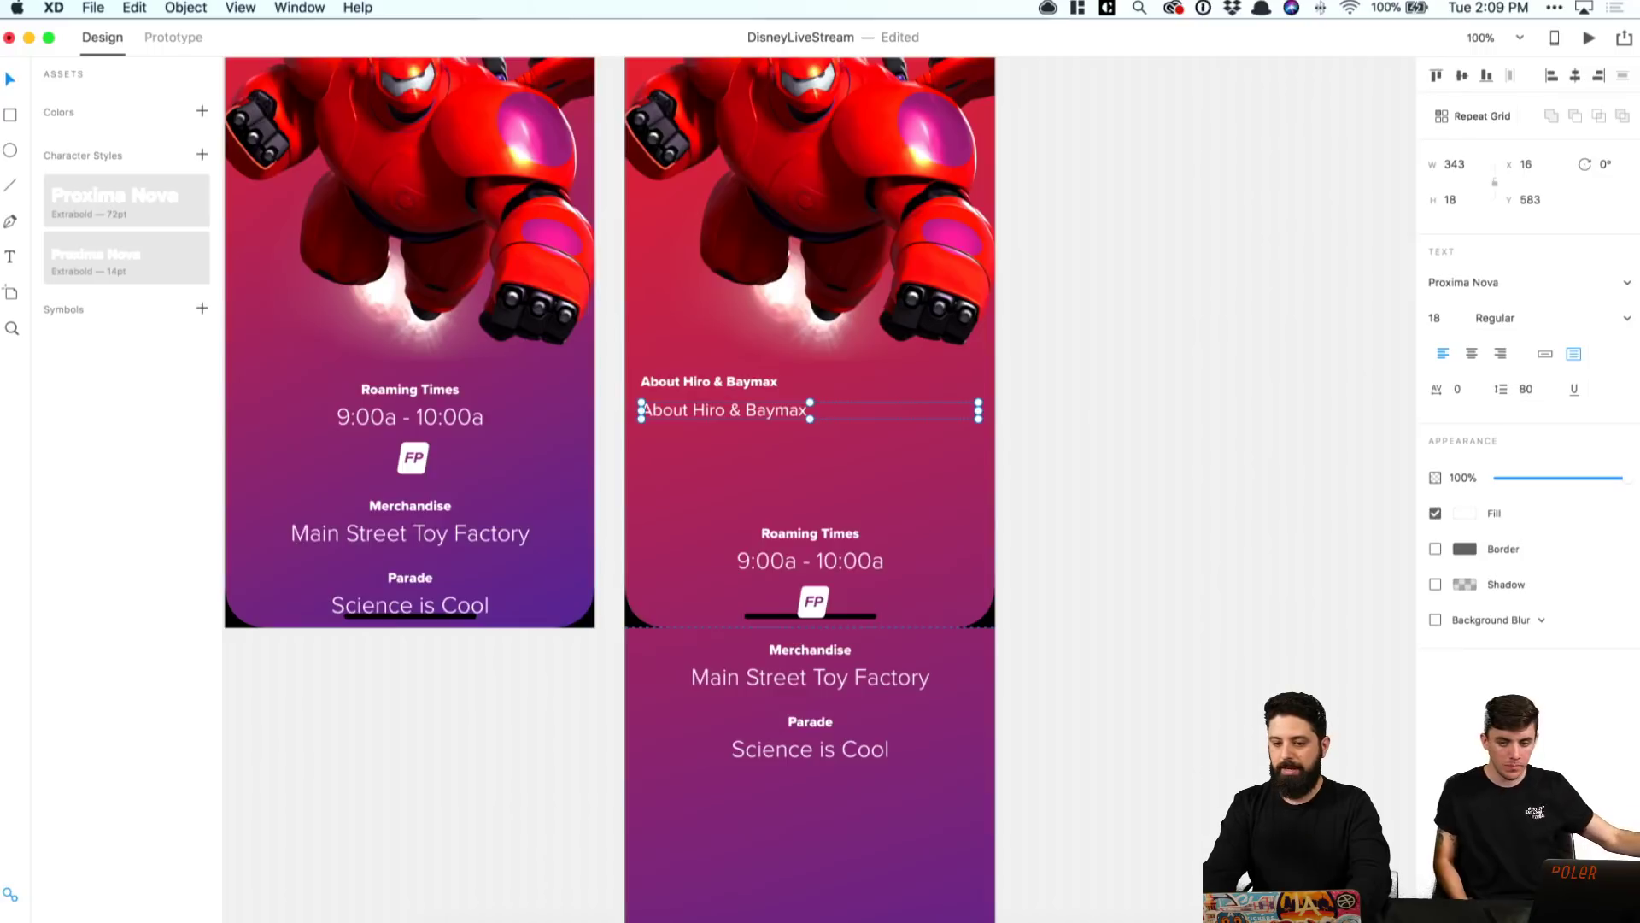
Step: Replace the copied line's text with the opening words "Like an elusive Pokemon,"
key("Return")
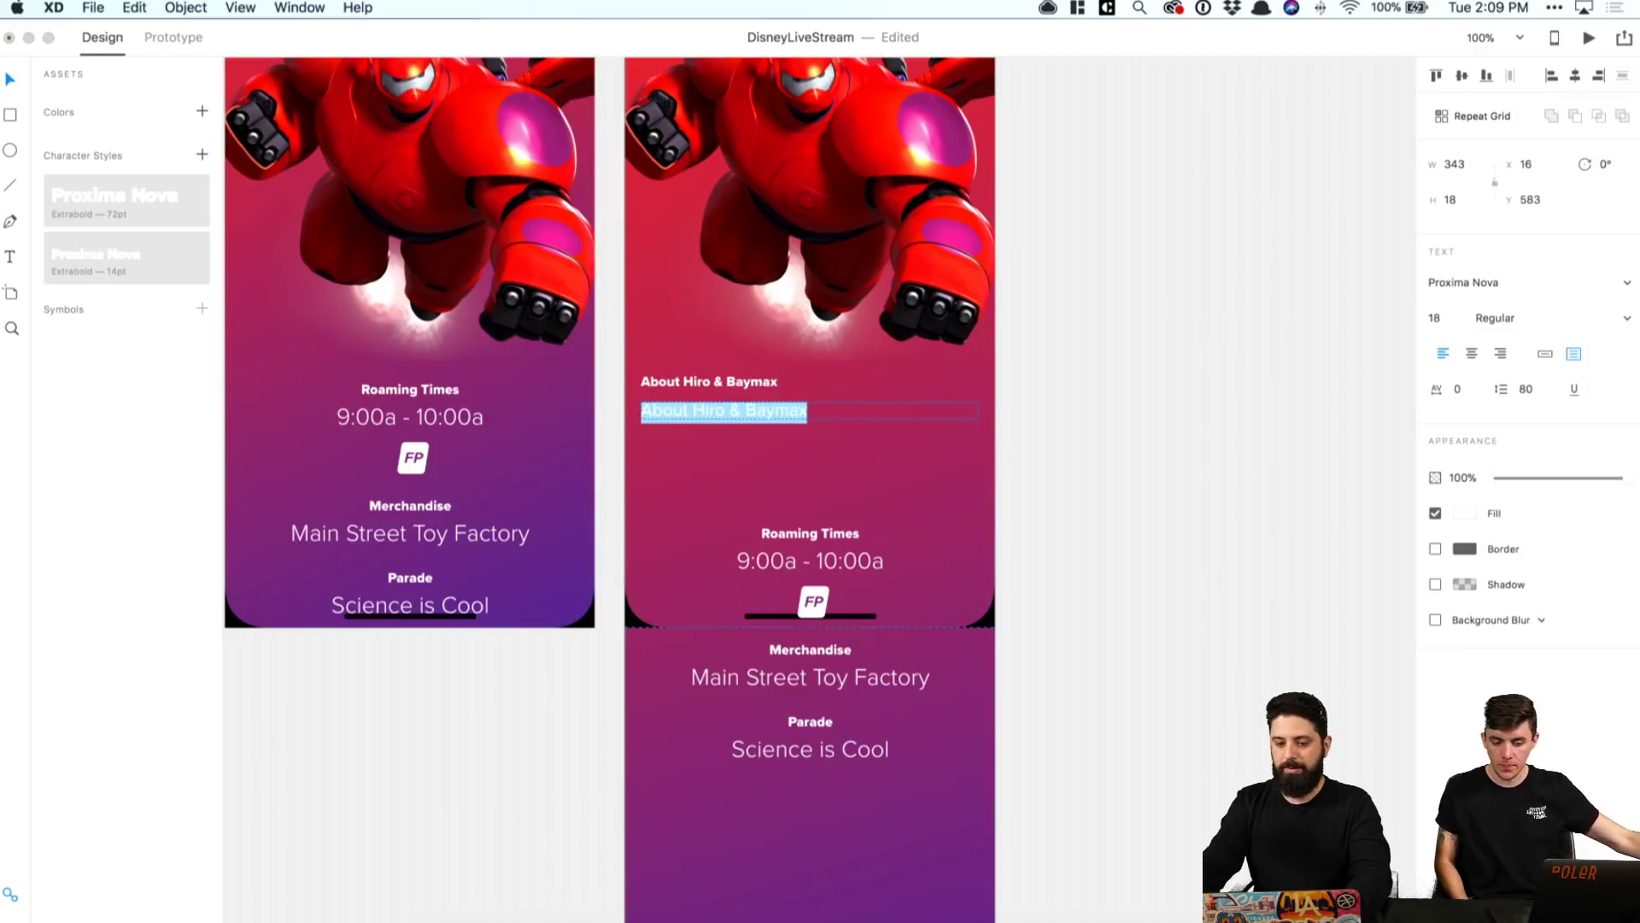
left_click(734, 408)
key("super+a")
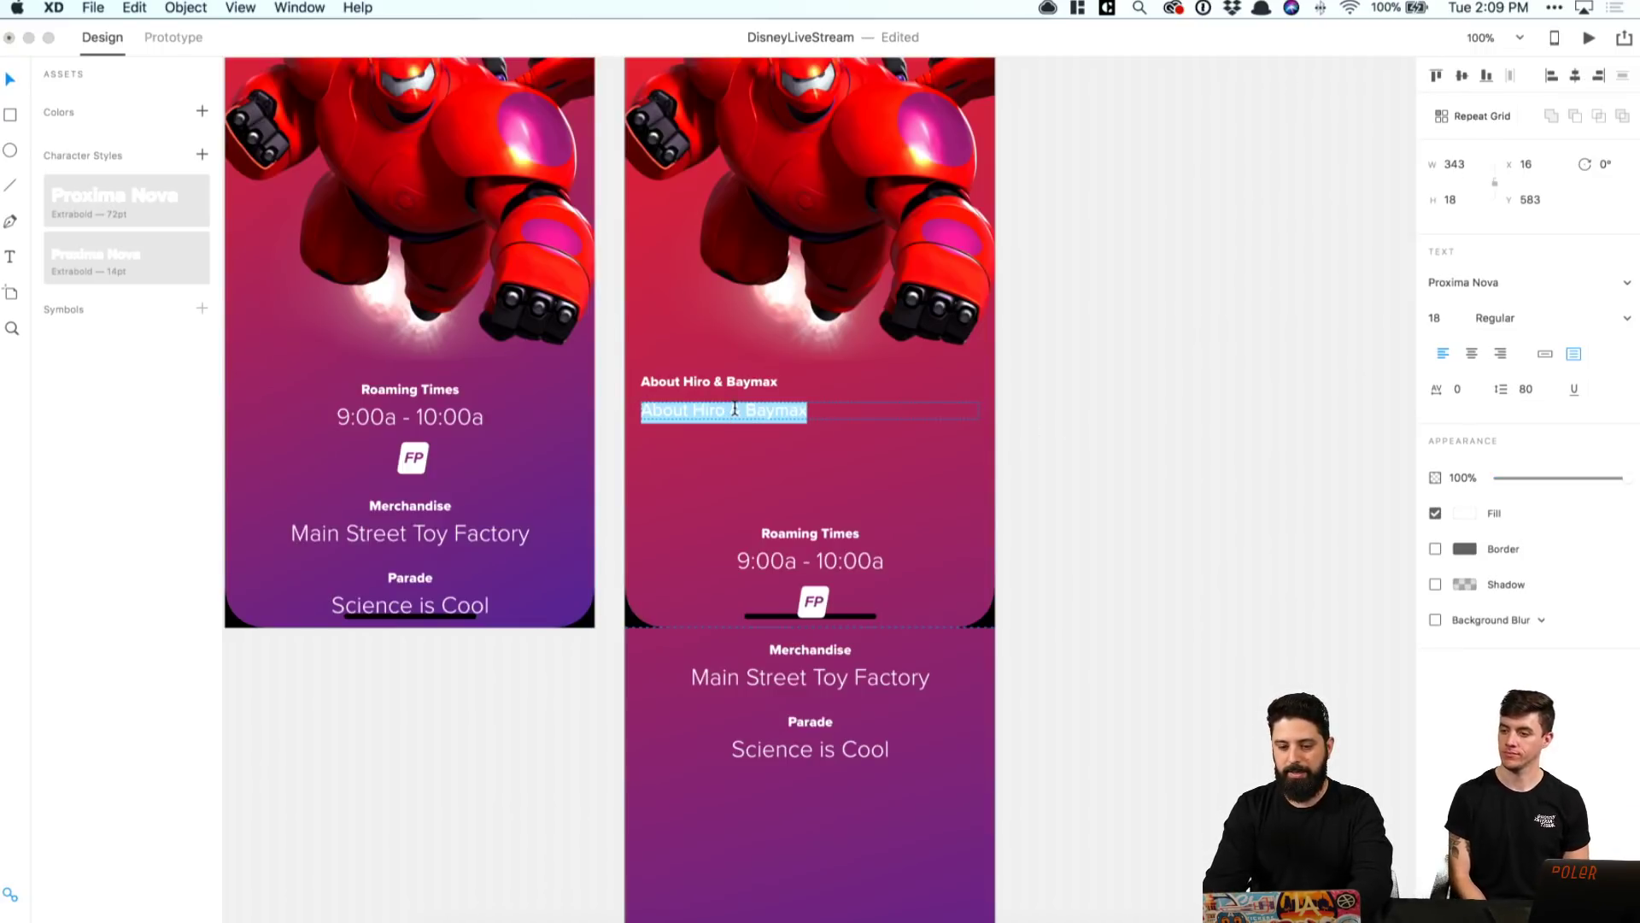
type("Like the ")
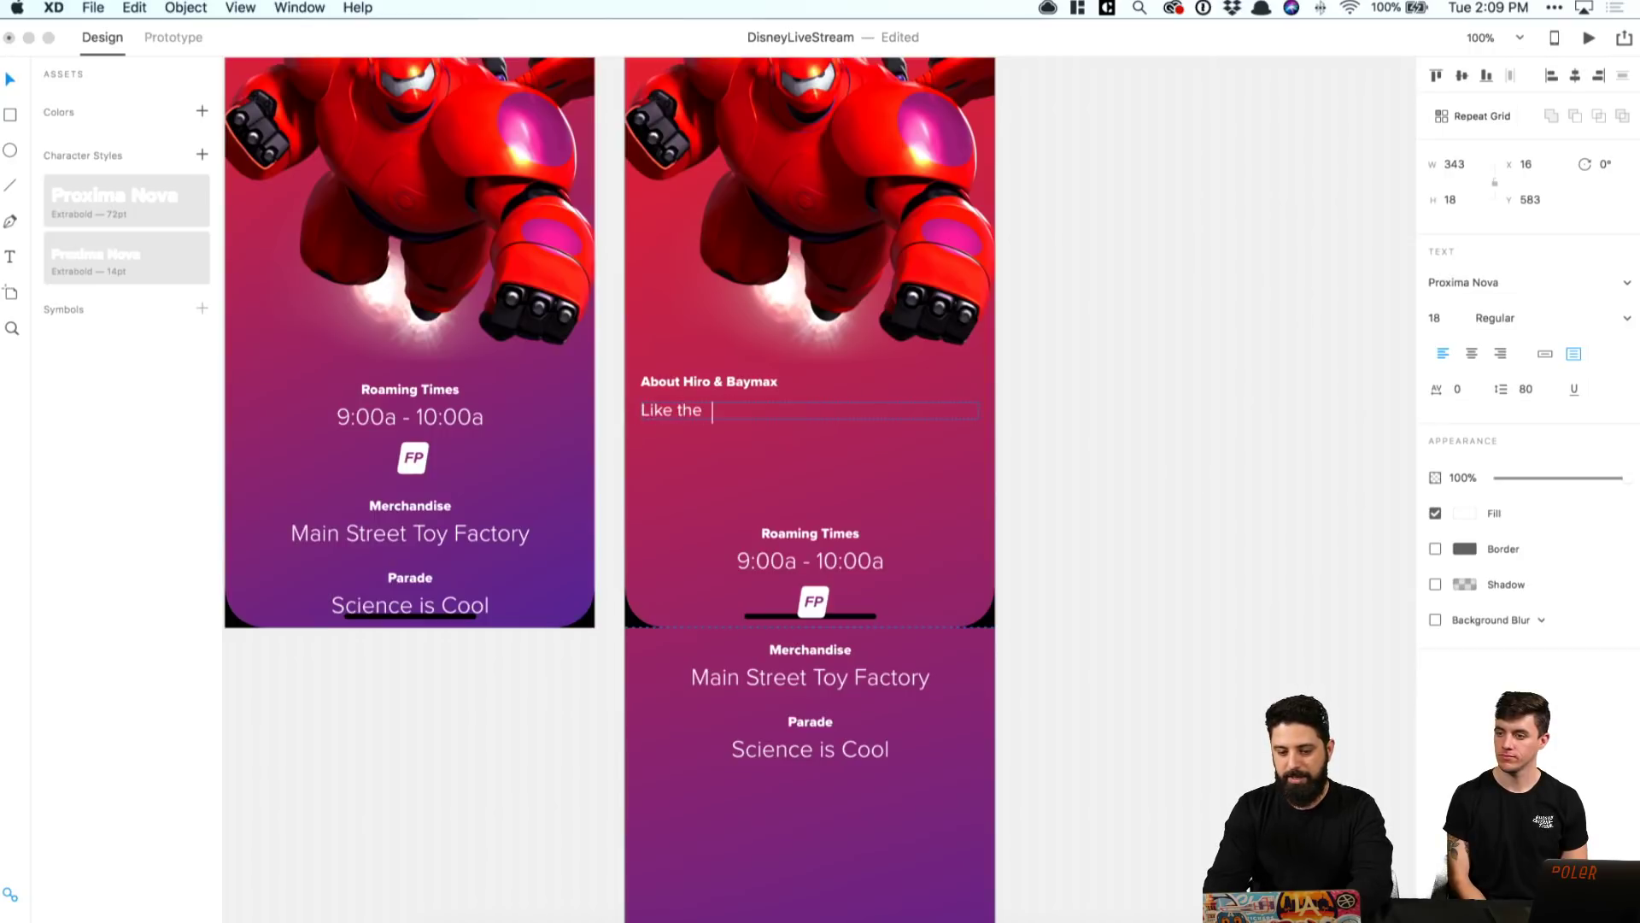
type("elusive")
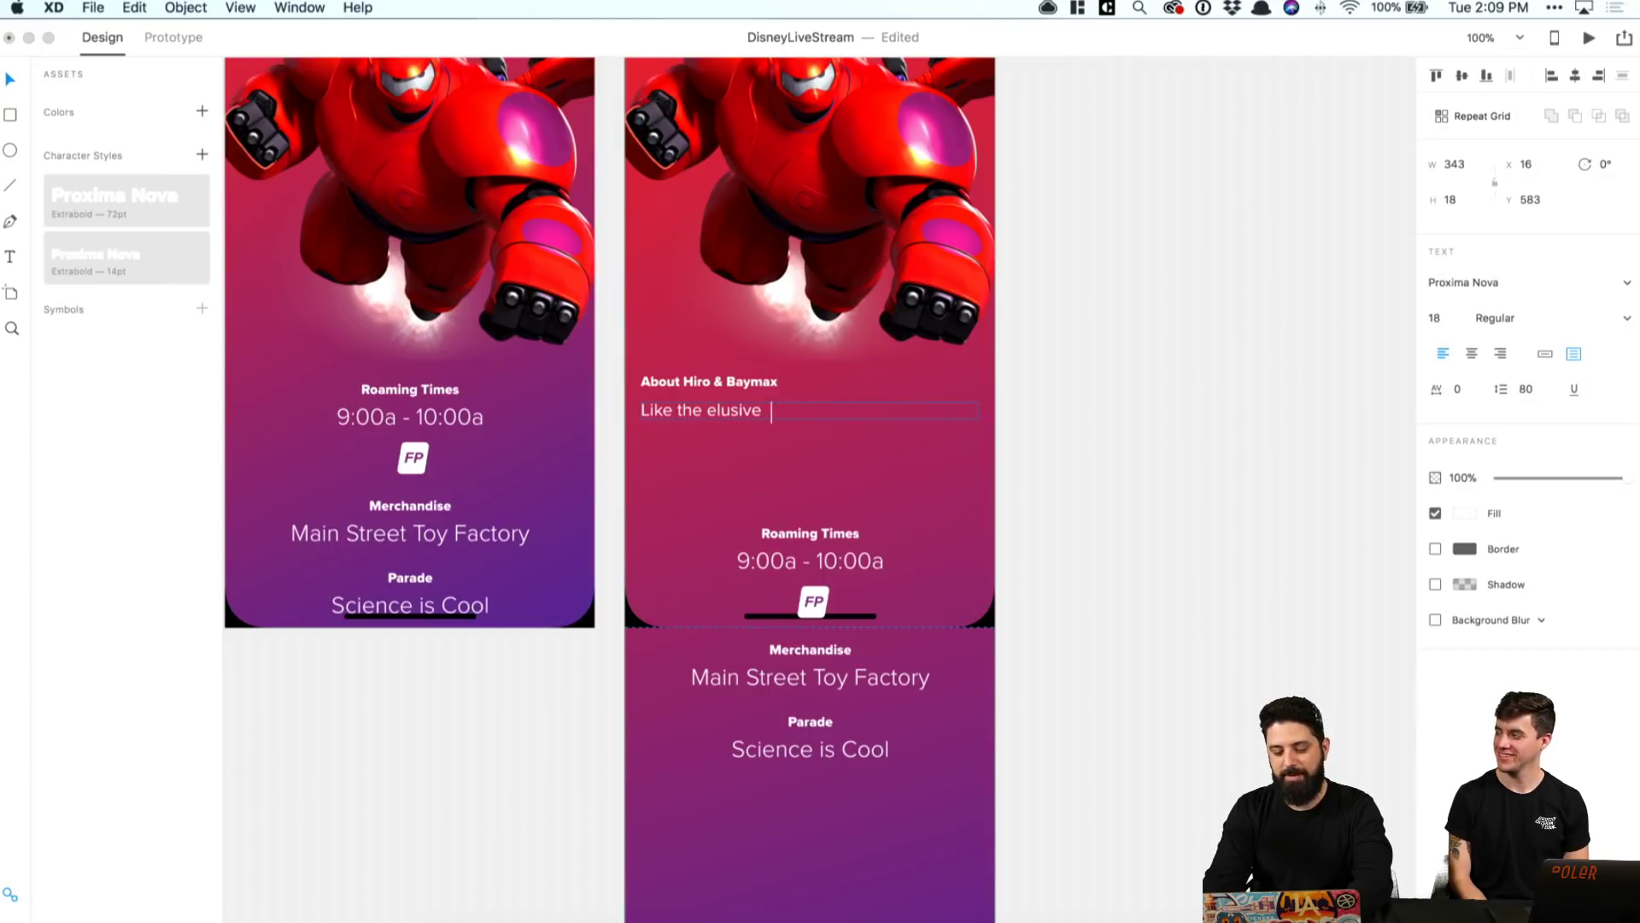
key("BackSpace")
key("BackSpace")
key("BackSpace")
key("BackSpace")
key("BackSpace")
key("BackSpace")
key("BackSpace")
key("BackSpace")
key("BackSpace")
key("BackSpace")
key("BackSpace")
key("BackSpace")
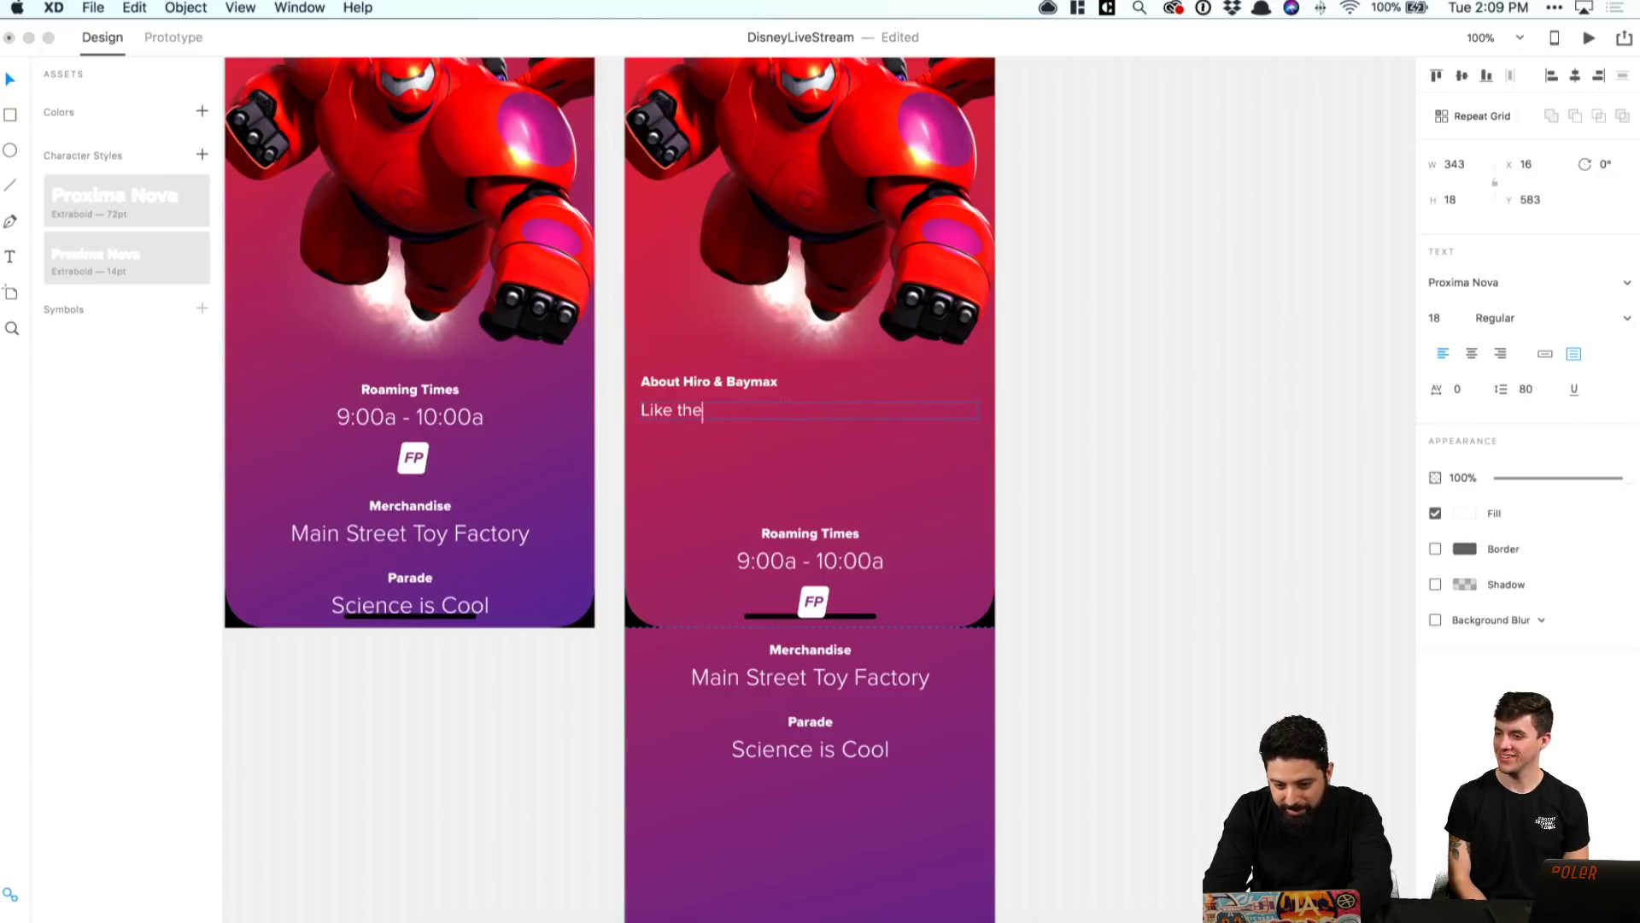
type("an elusive")
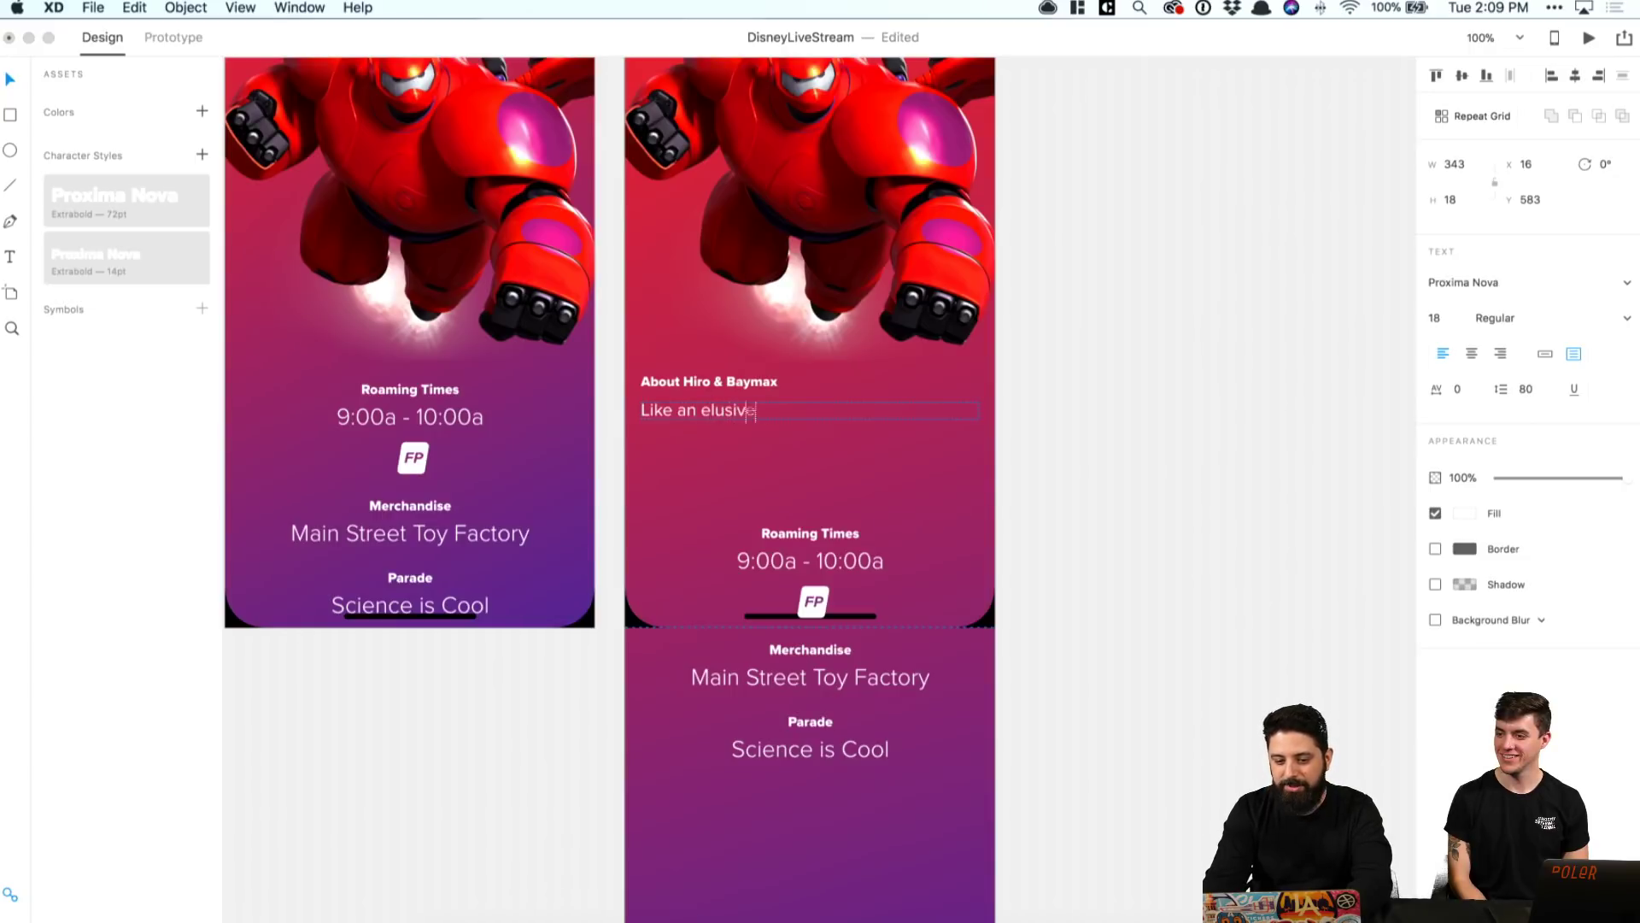
type(" Pokemon, ")
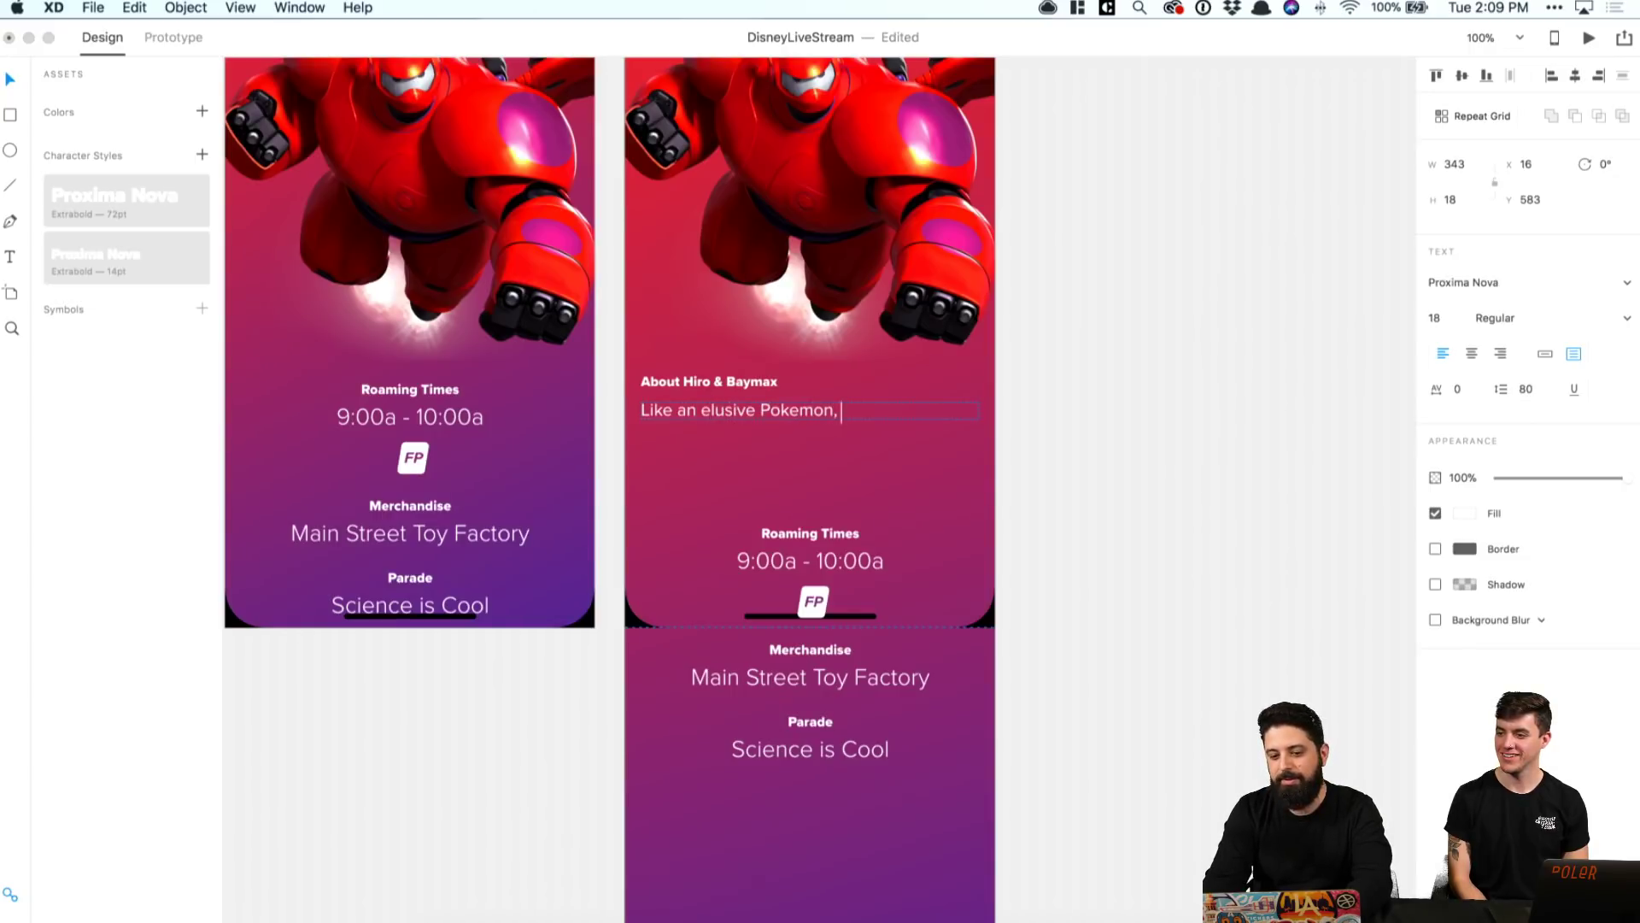
Step: Complete the first sentence of the description with "Hiro & Baymax are a rare find in the Disney Parks."
type("Bay")
key("BackSpace")
key("BackSpace")
key("BackSpace")
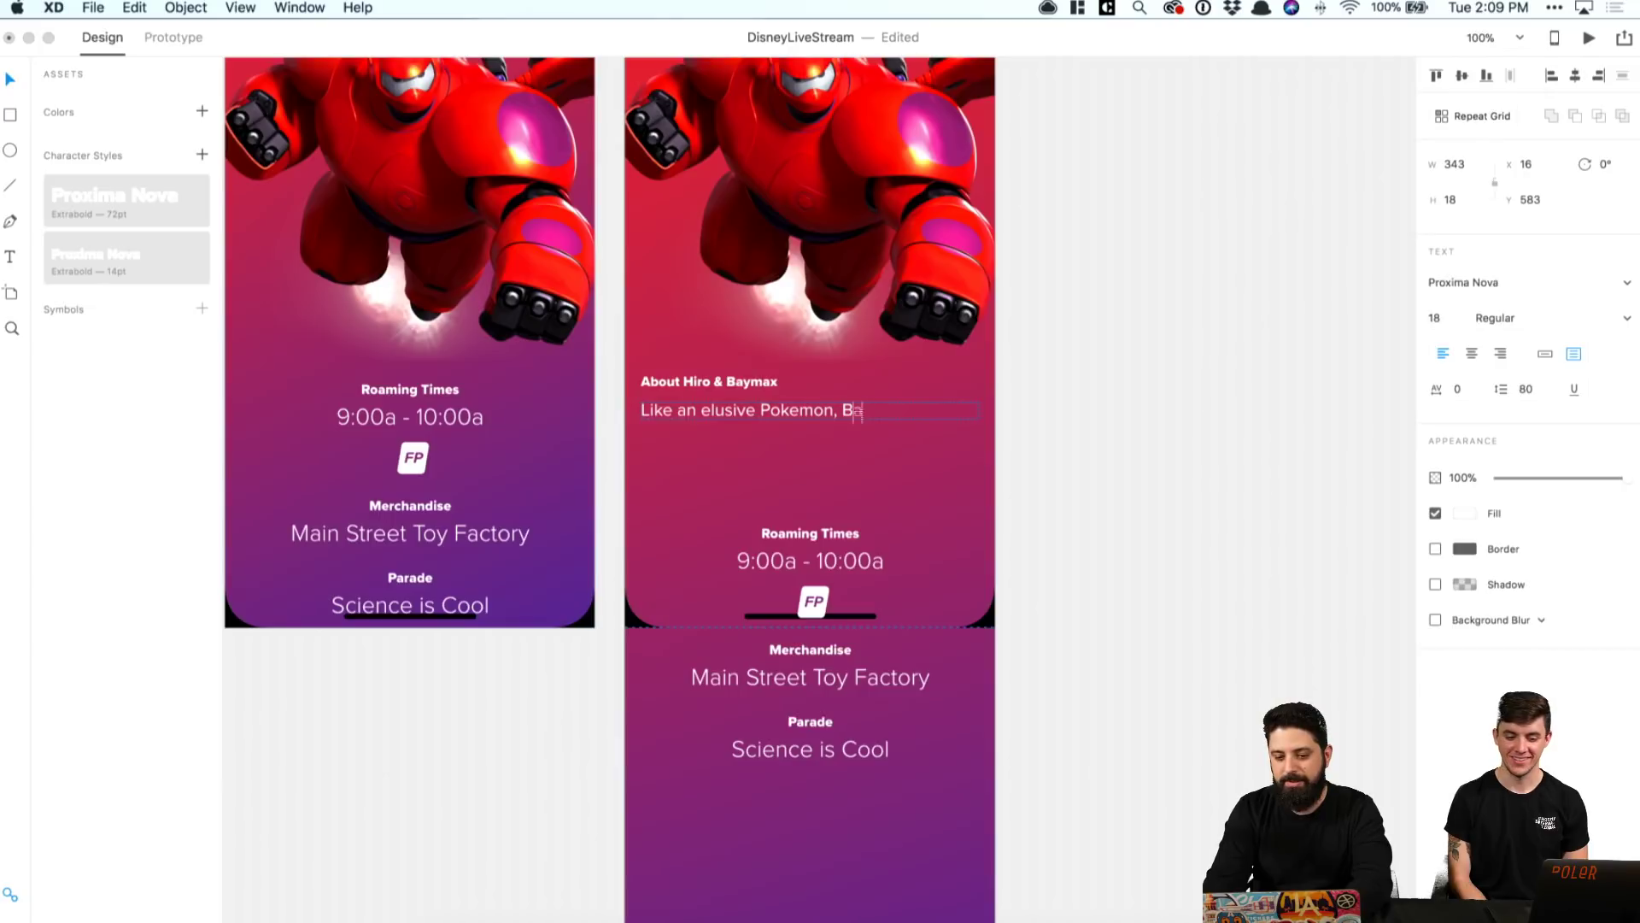
type("Hiro & Ba")
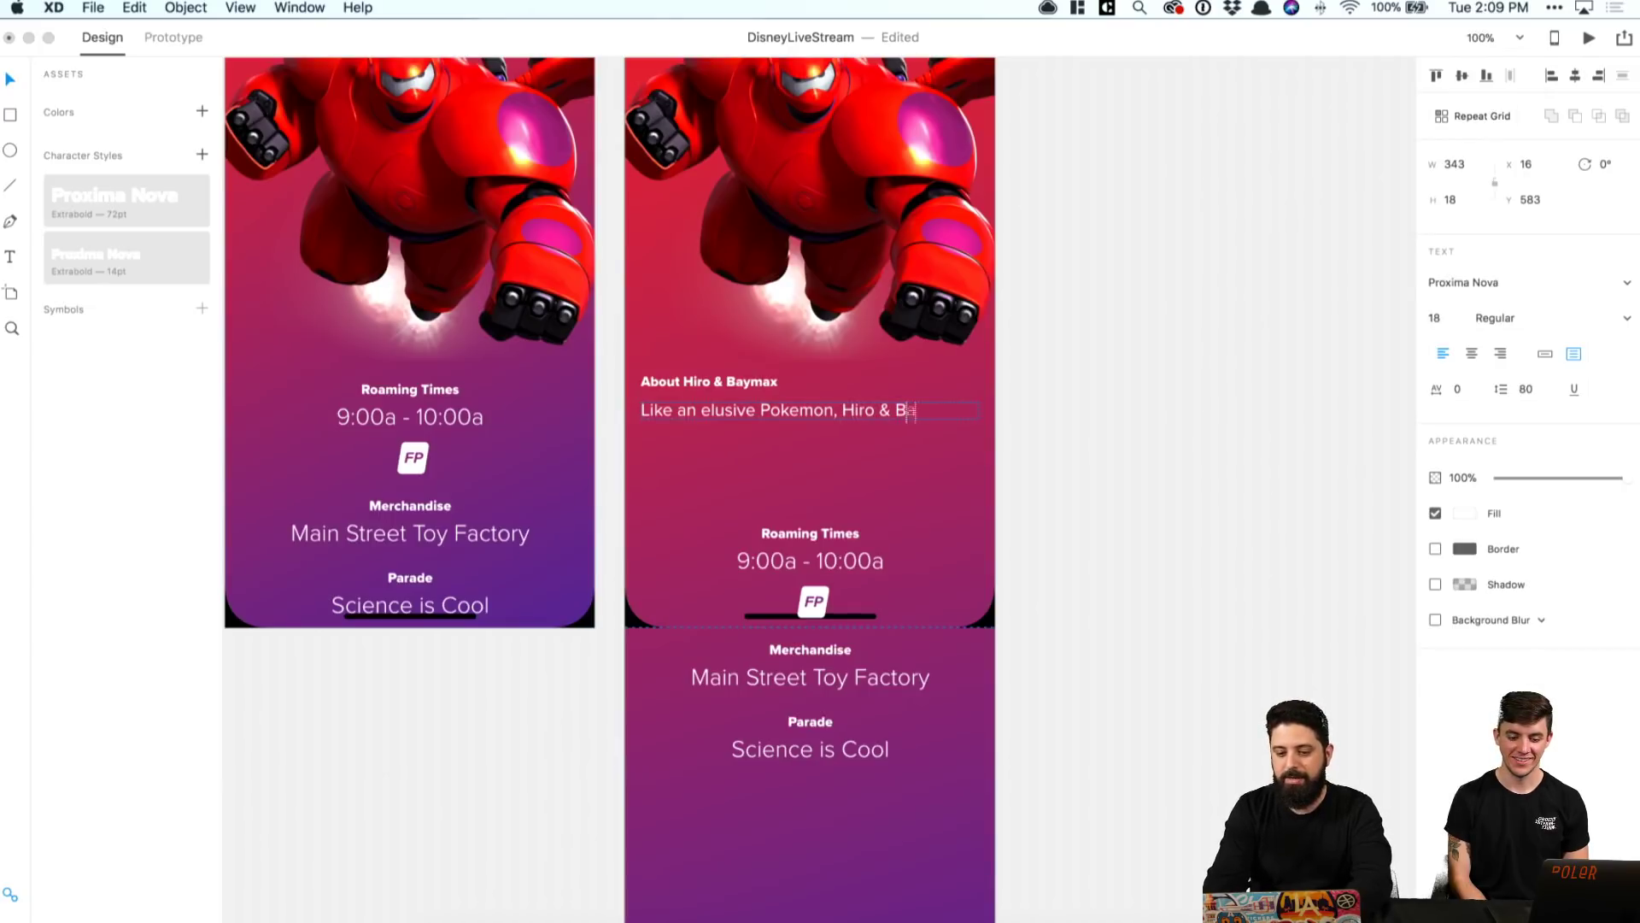
type("ymax are a")
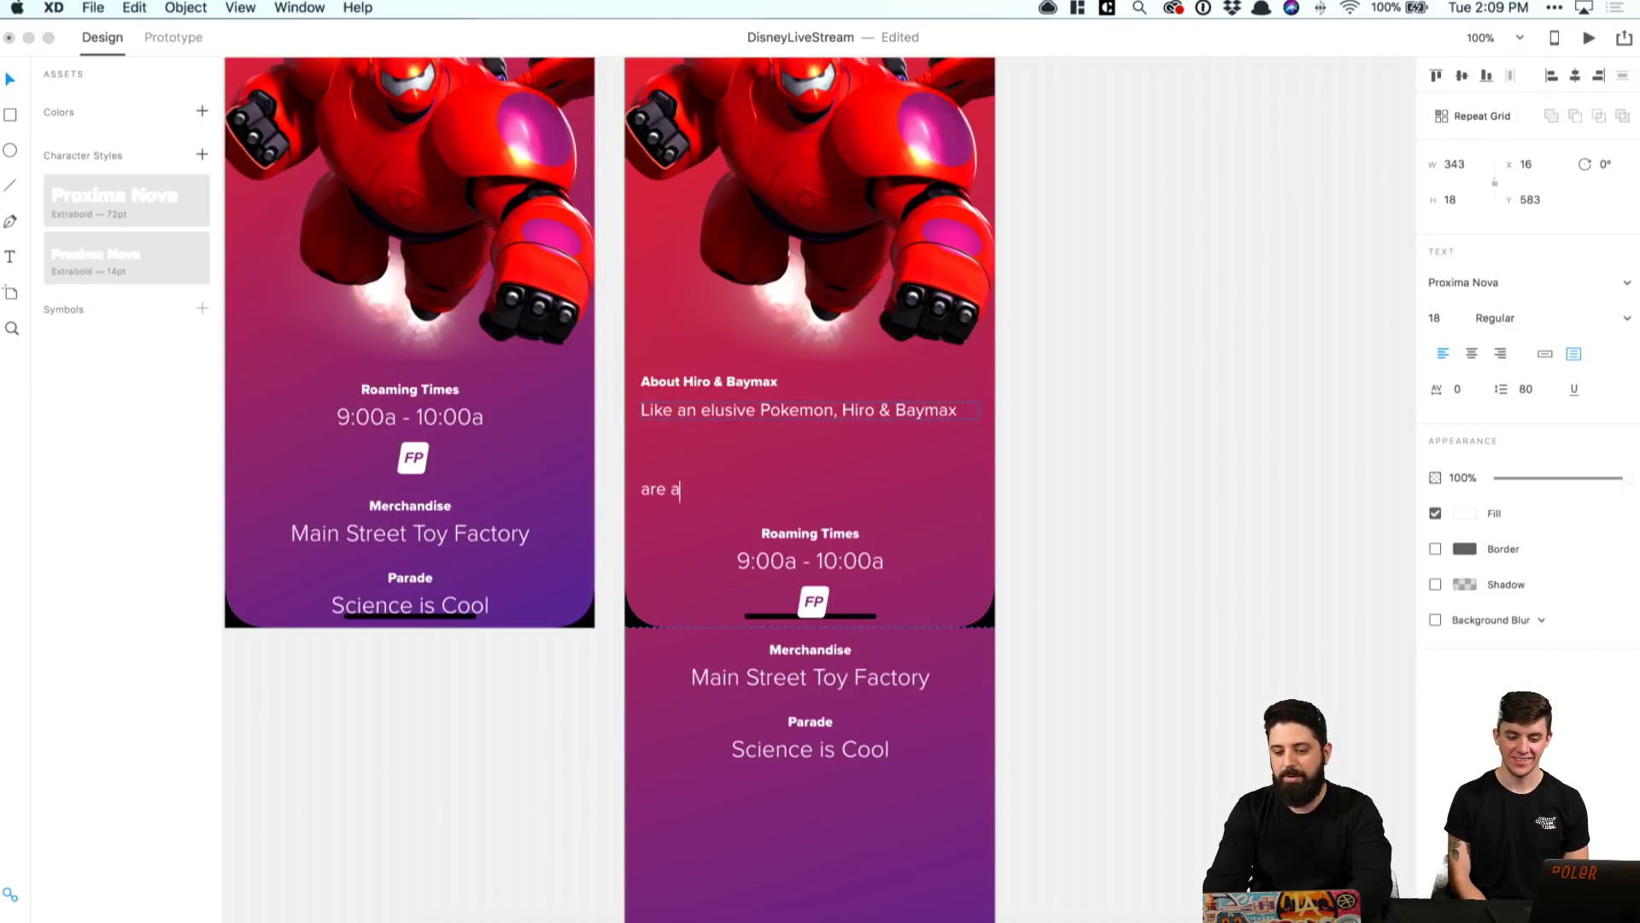
type(" rare ")
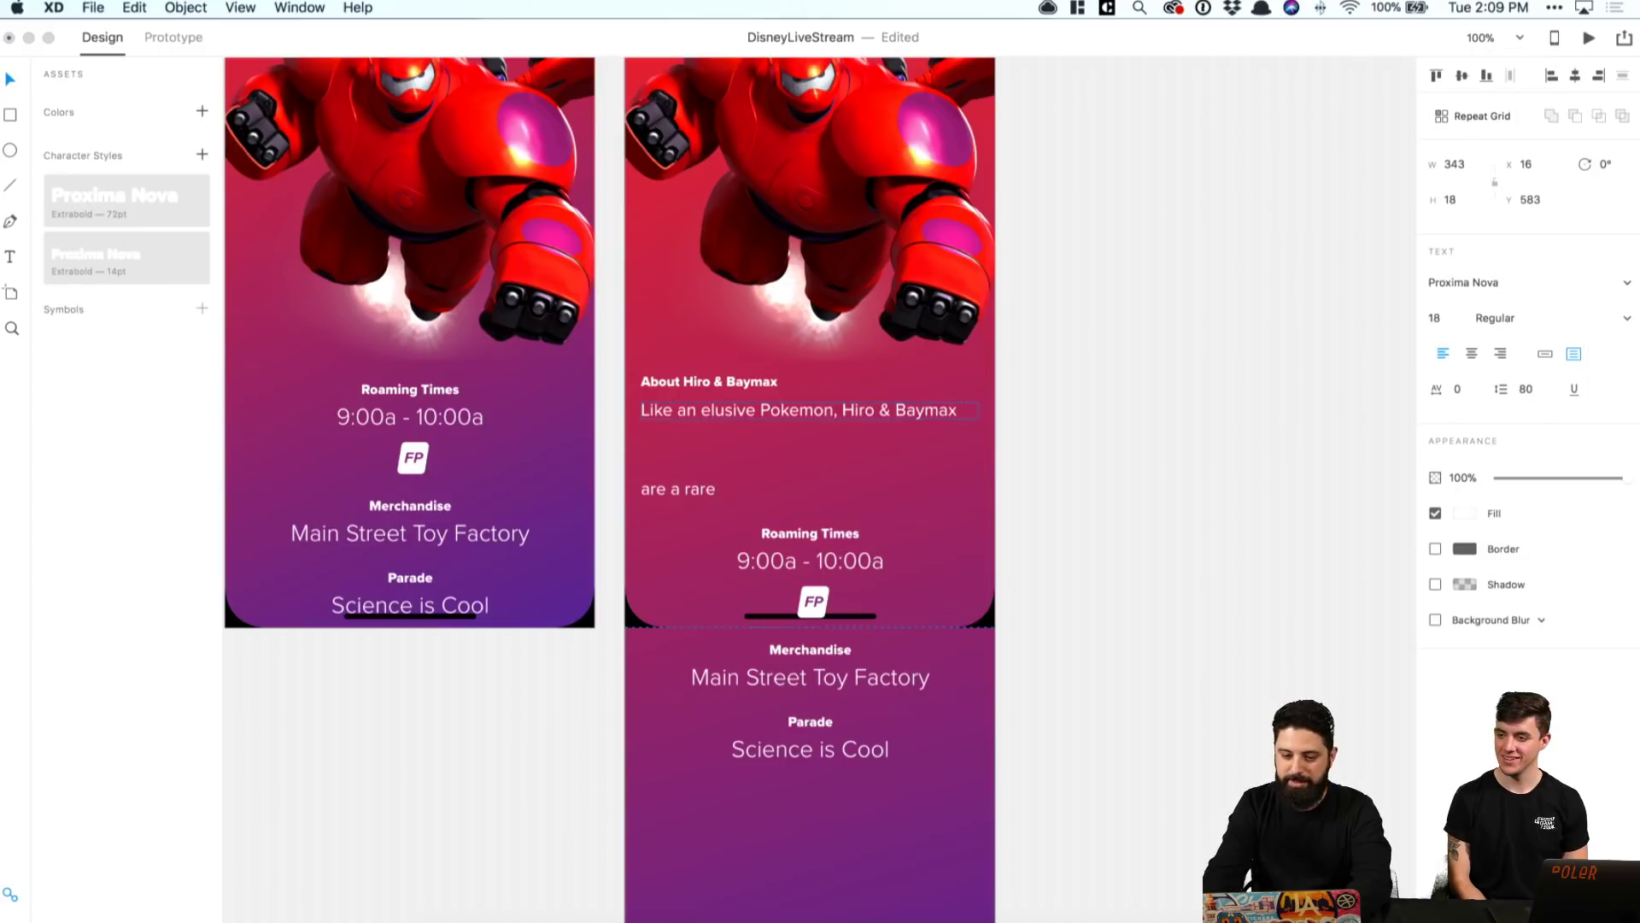
type("find in the ")
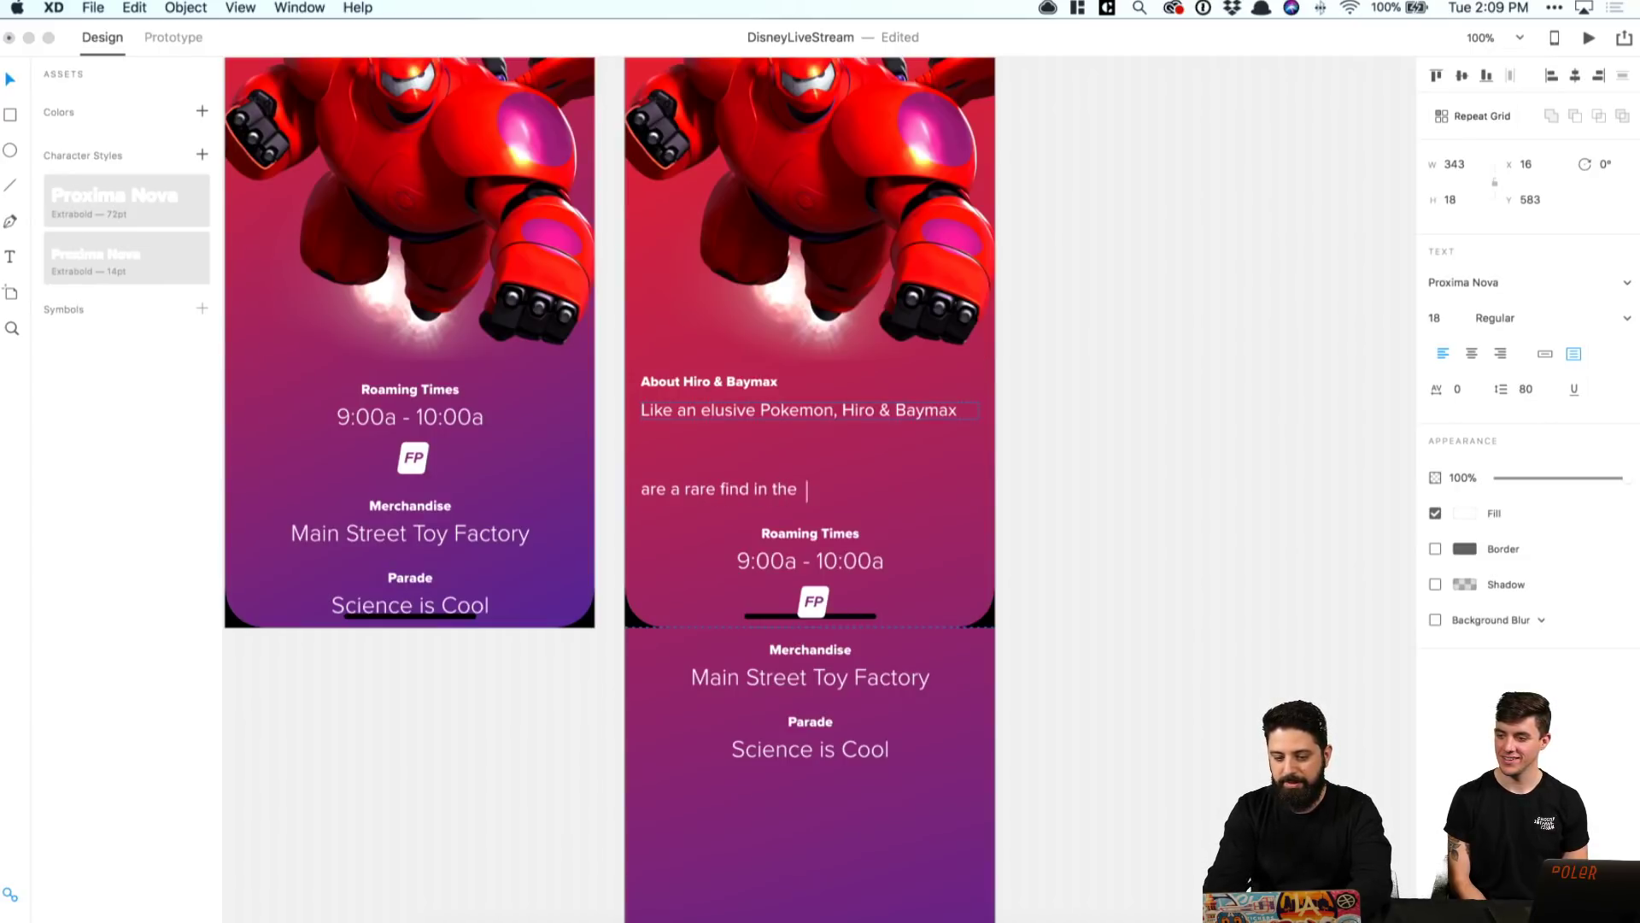
type("Disney Parks. ")
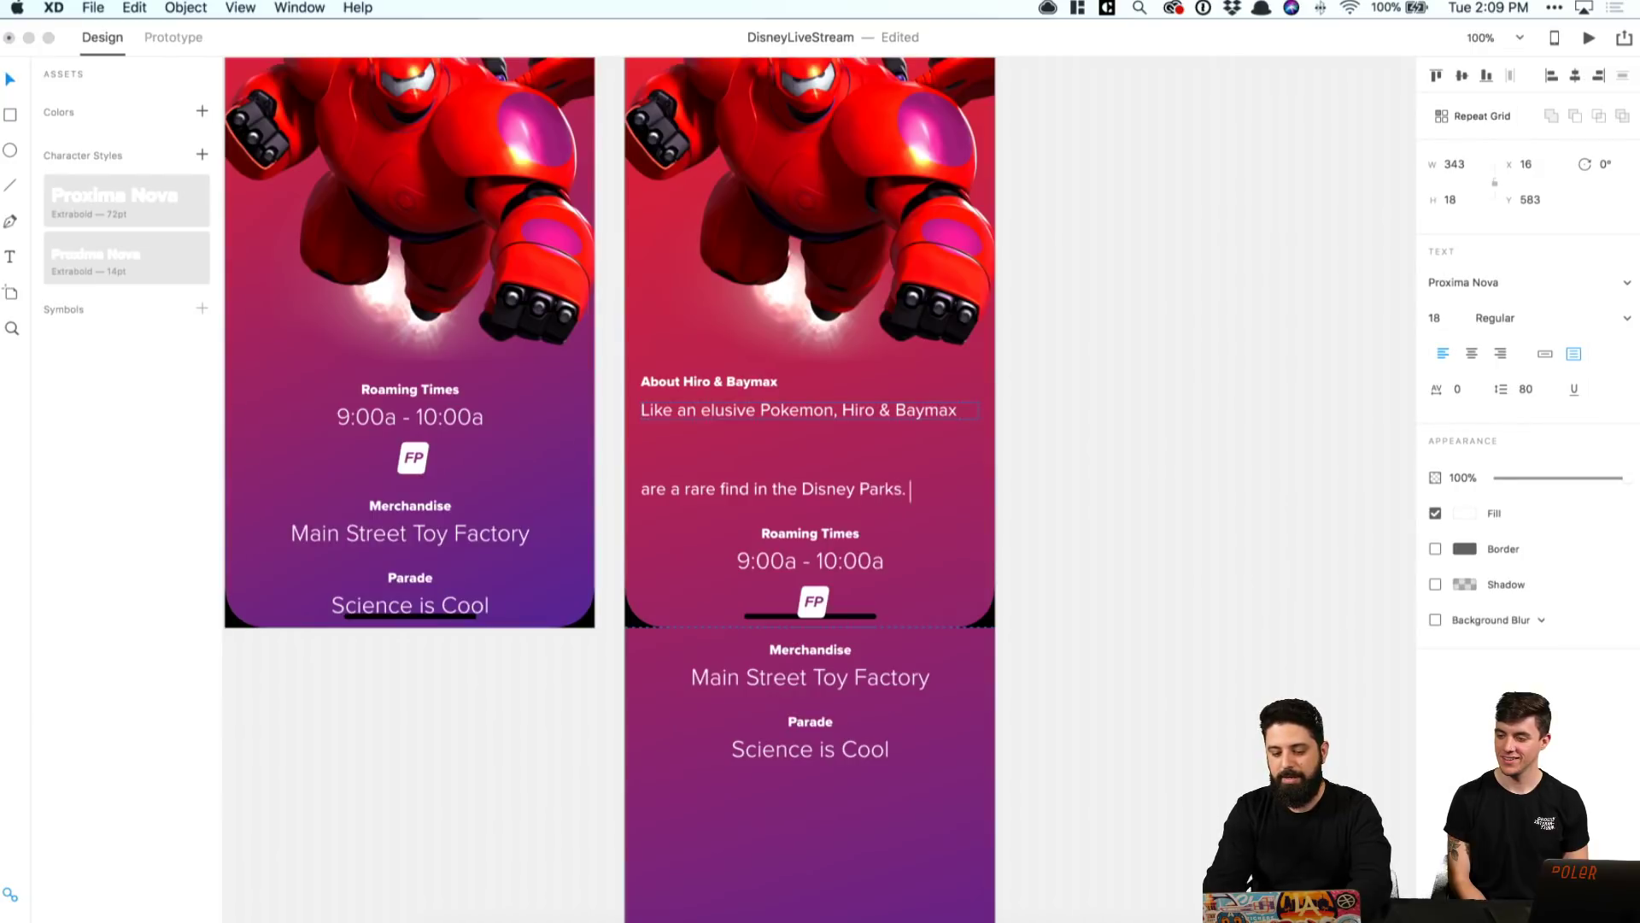
Step: Add the sentence "It's a real gem when you spot them for a quick meet and great or photo." and finish text editing
type("It's")
type(" a real gem")
type(" when you")
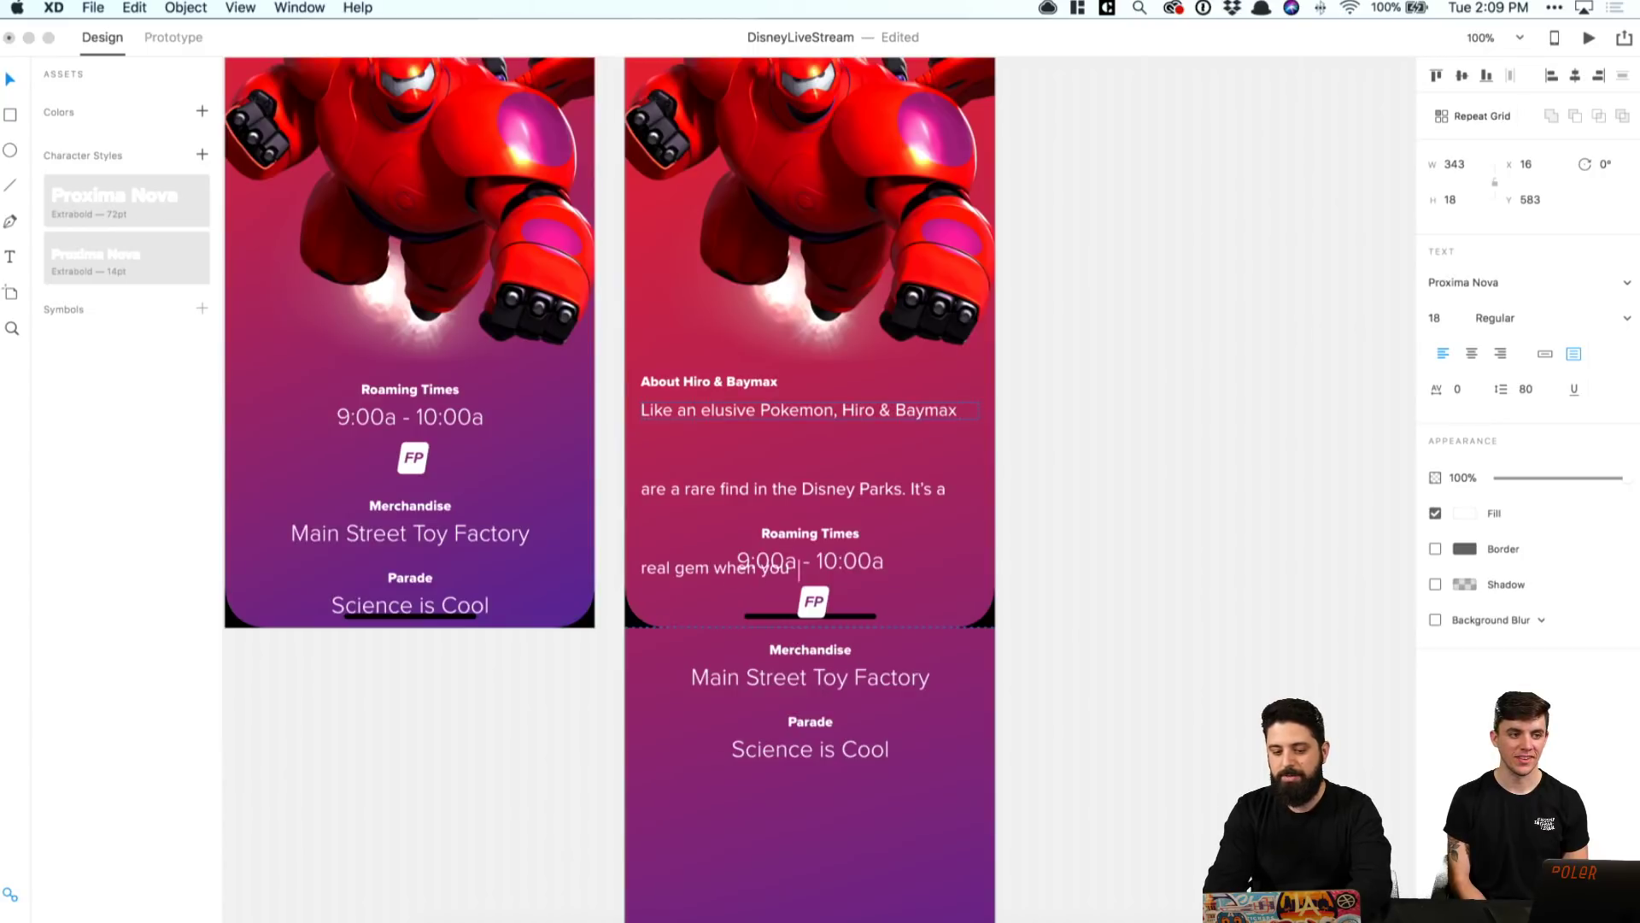
type(" spot them for a ")
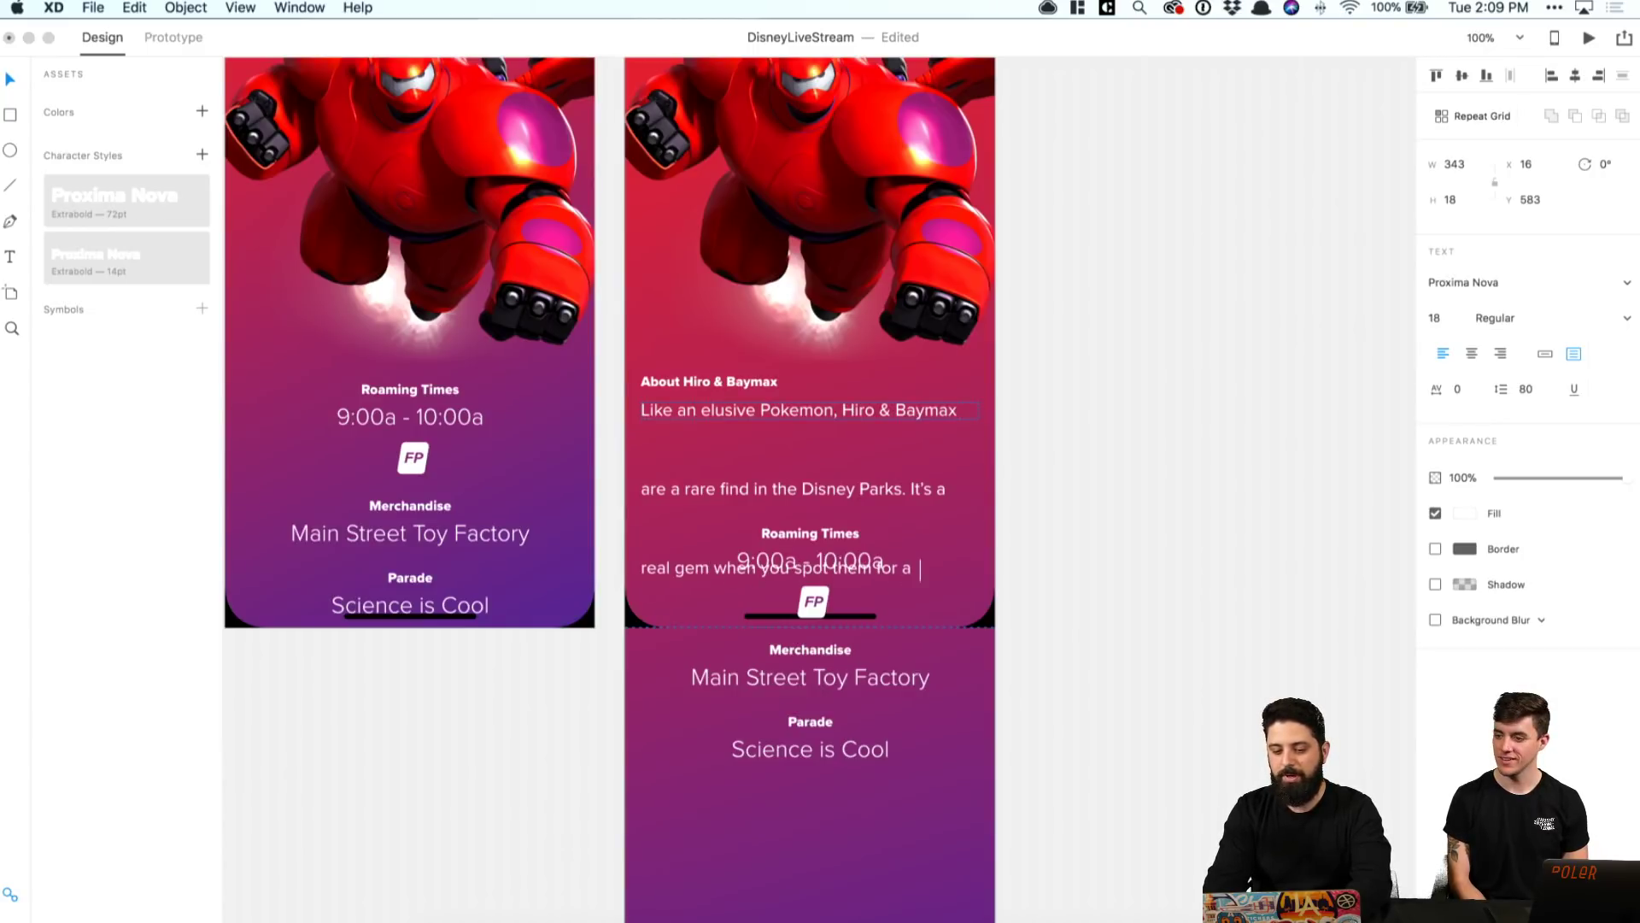
type("quick meet and gr")
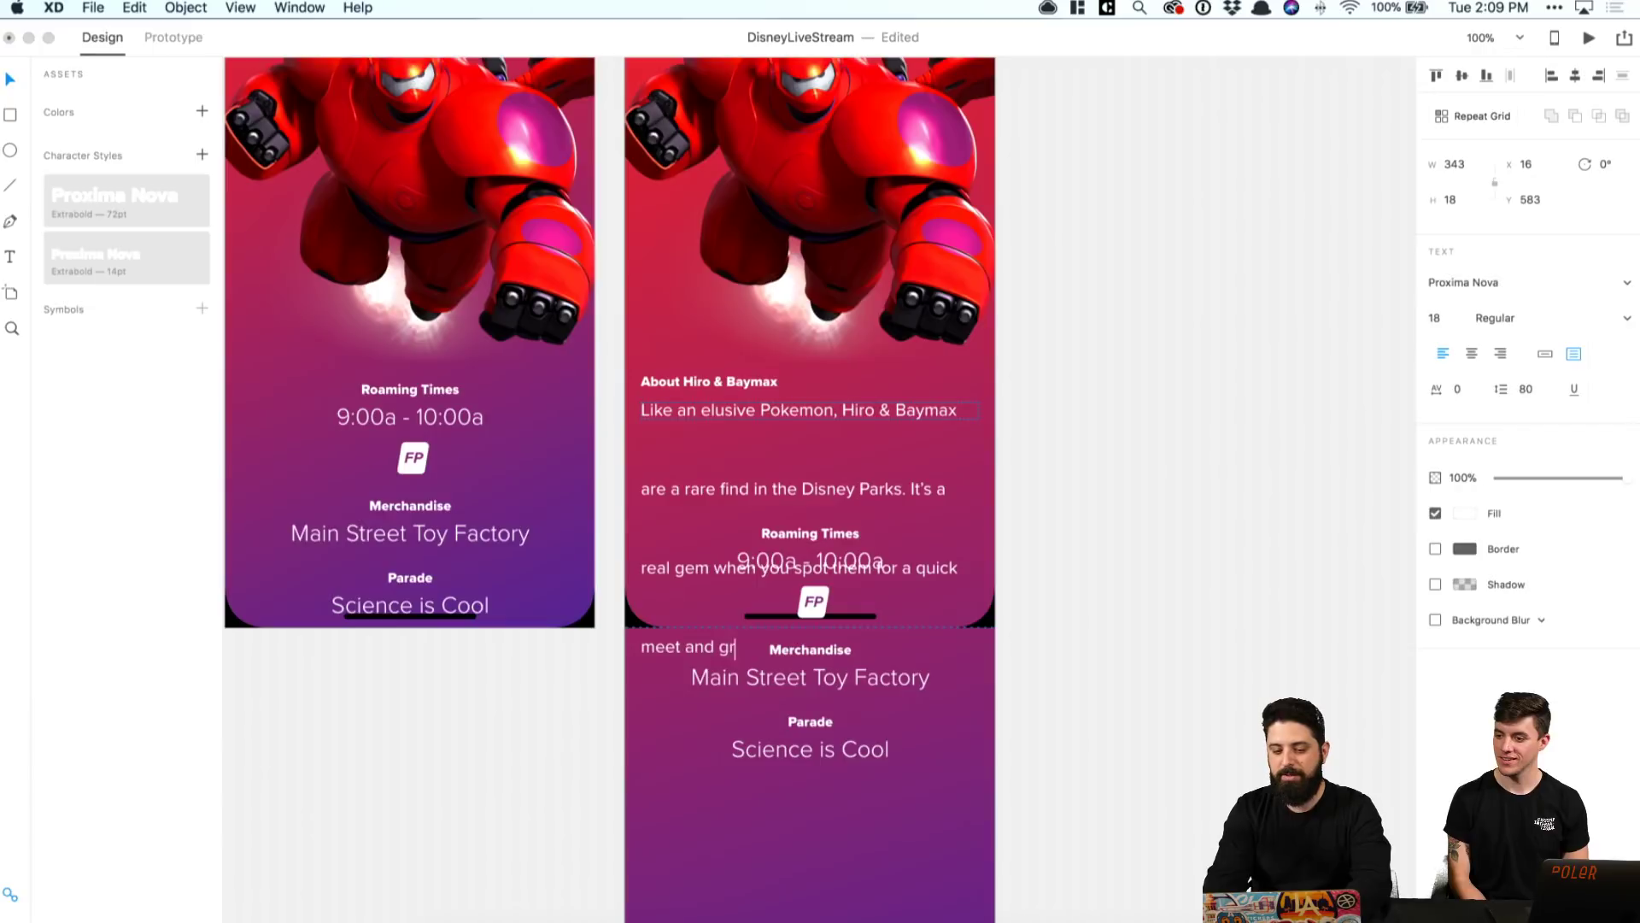
type("eat or a photo")
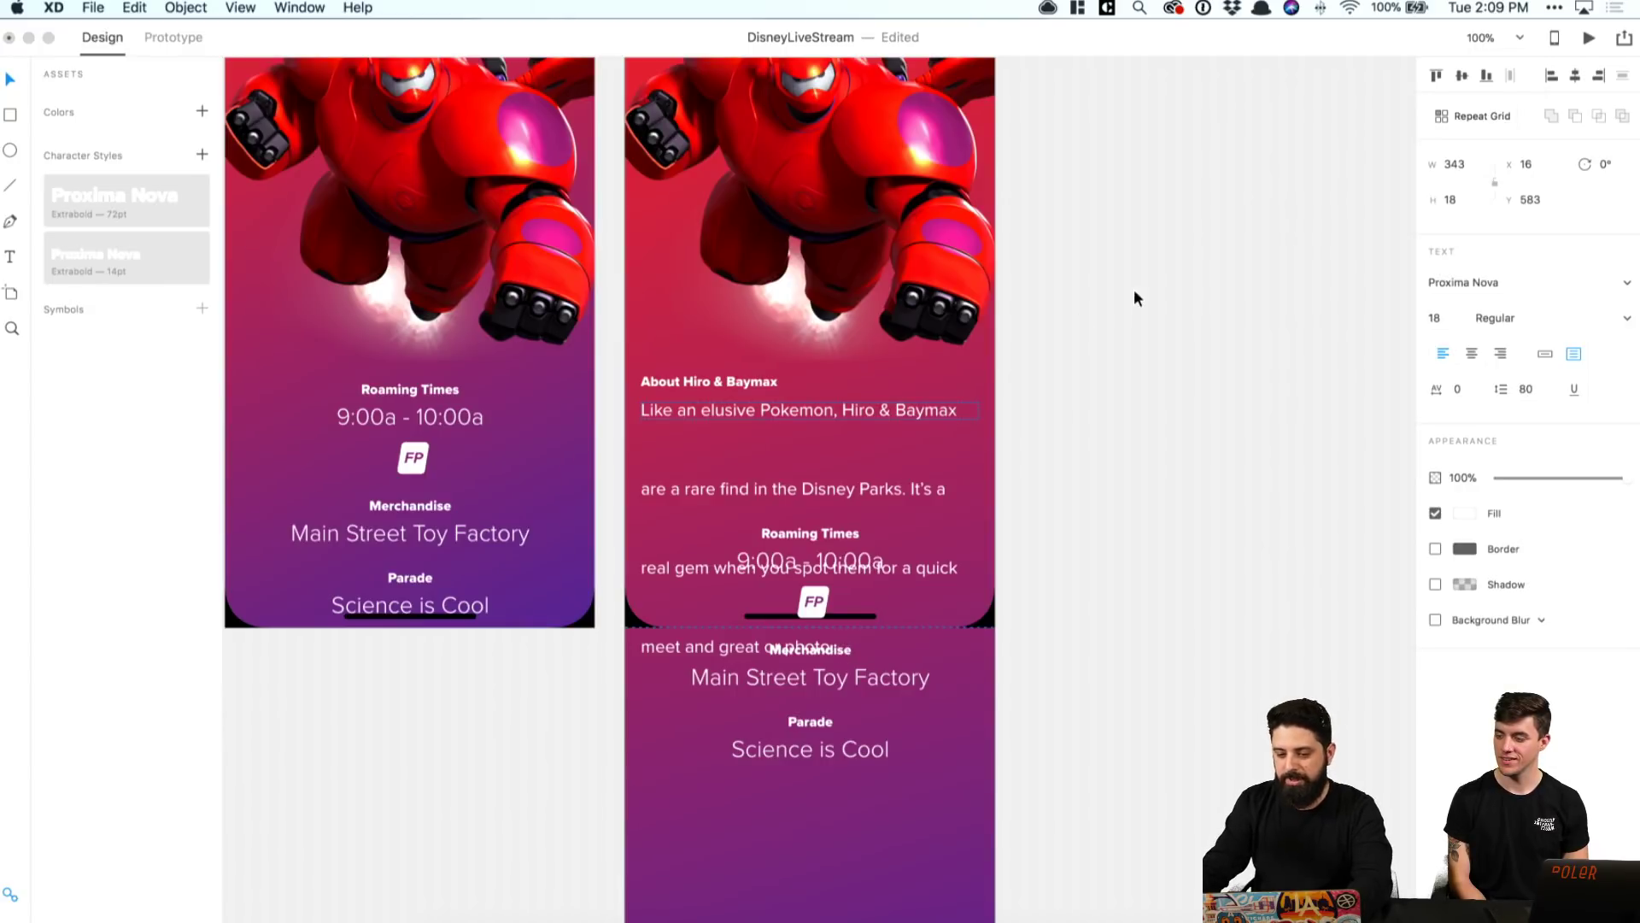
key("Escape")
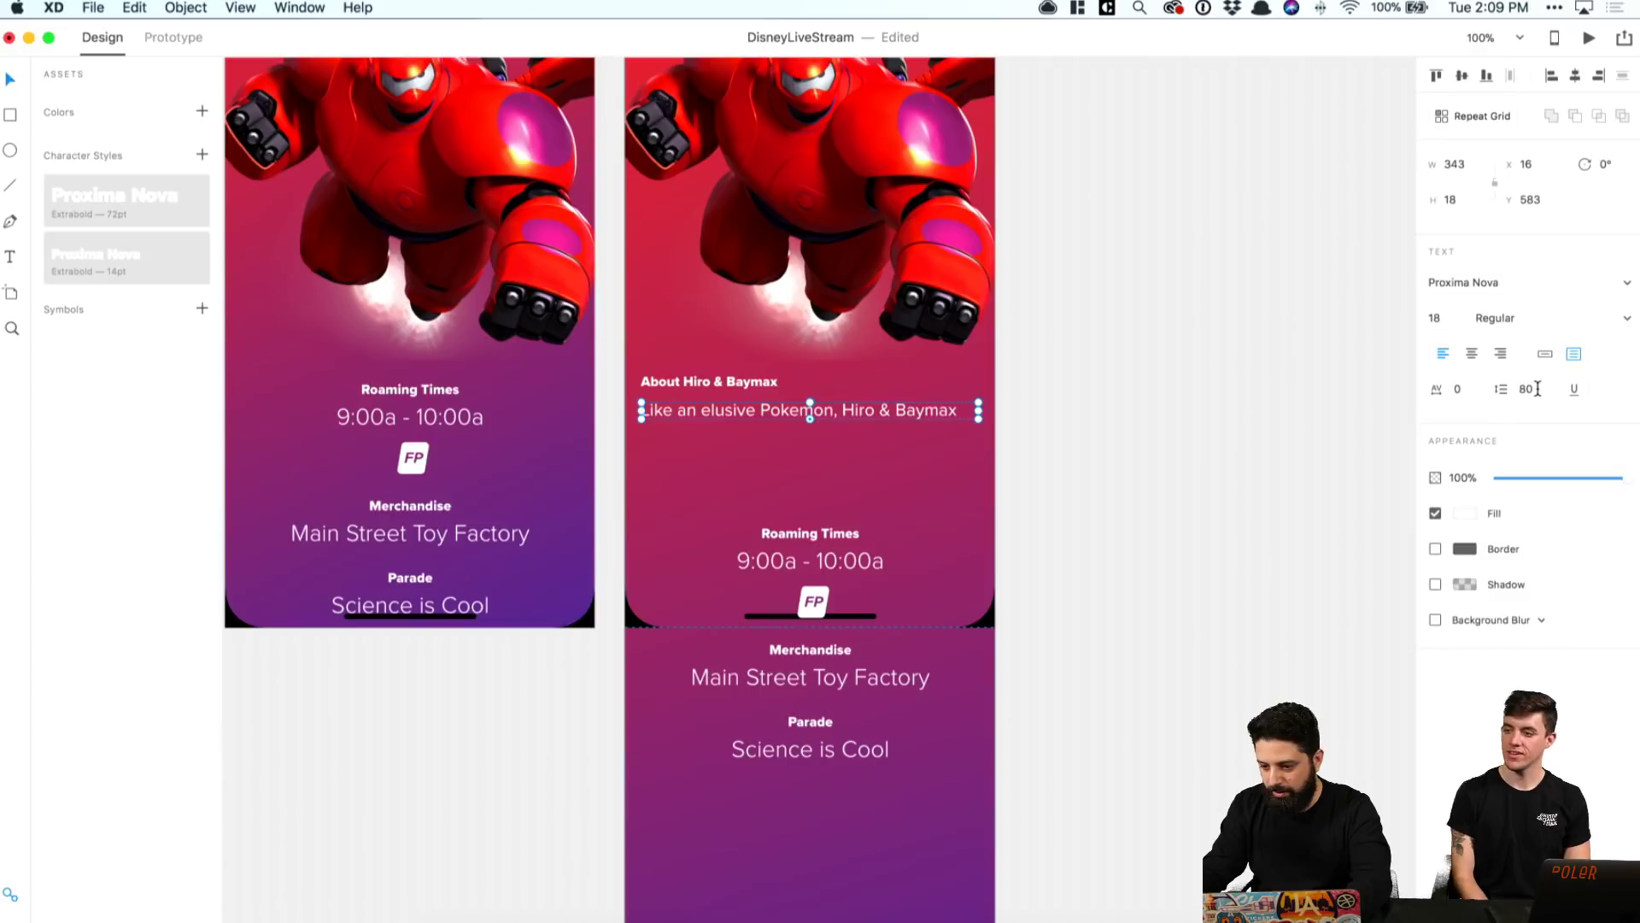
Step: Set the description paragraph's line spacing to 24
left_click(1535, 389)
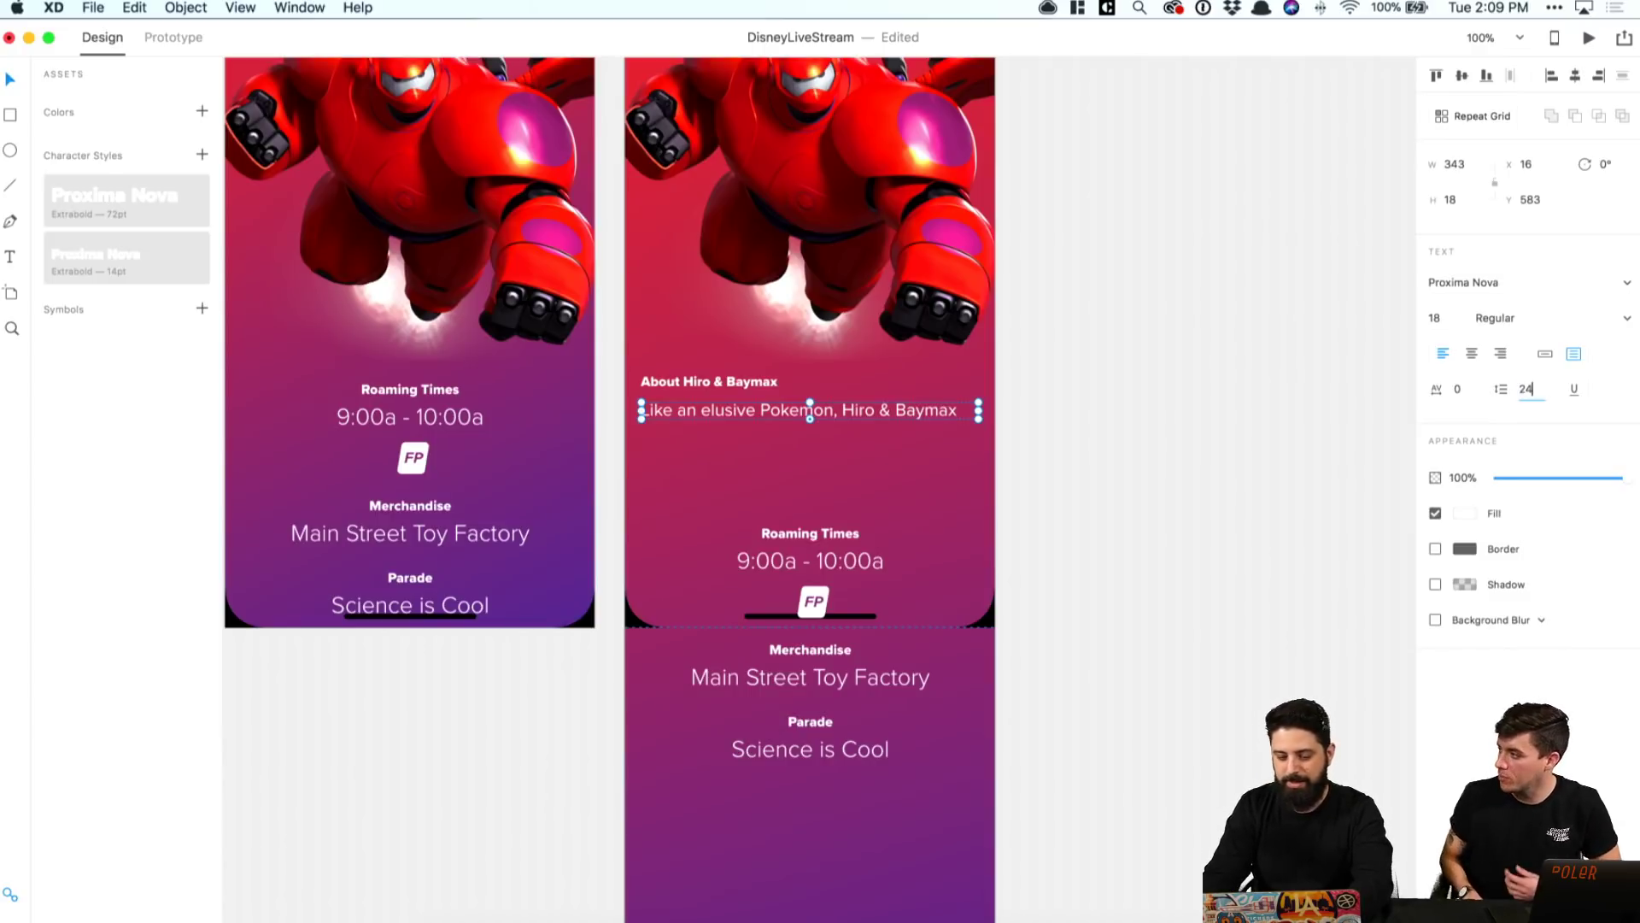
left_click(1248, 395)
left_click(880, 418)
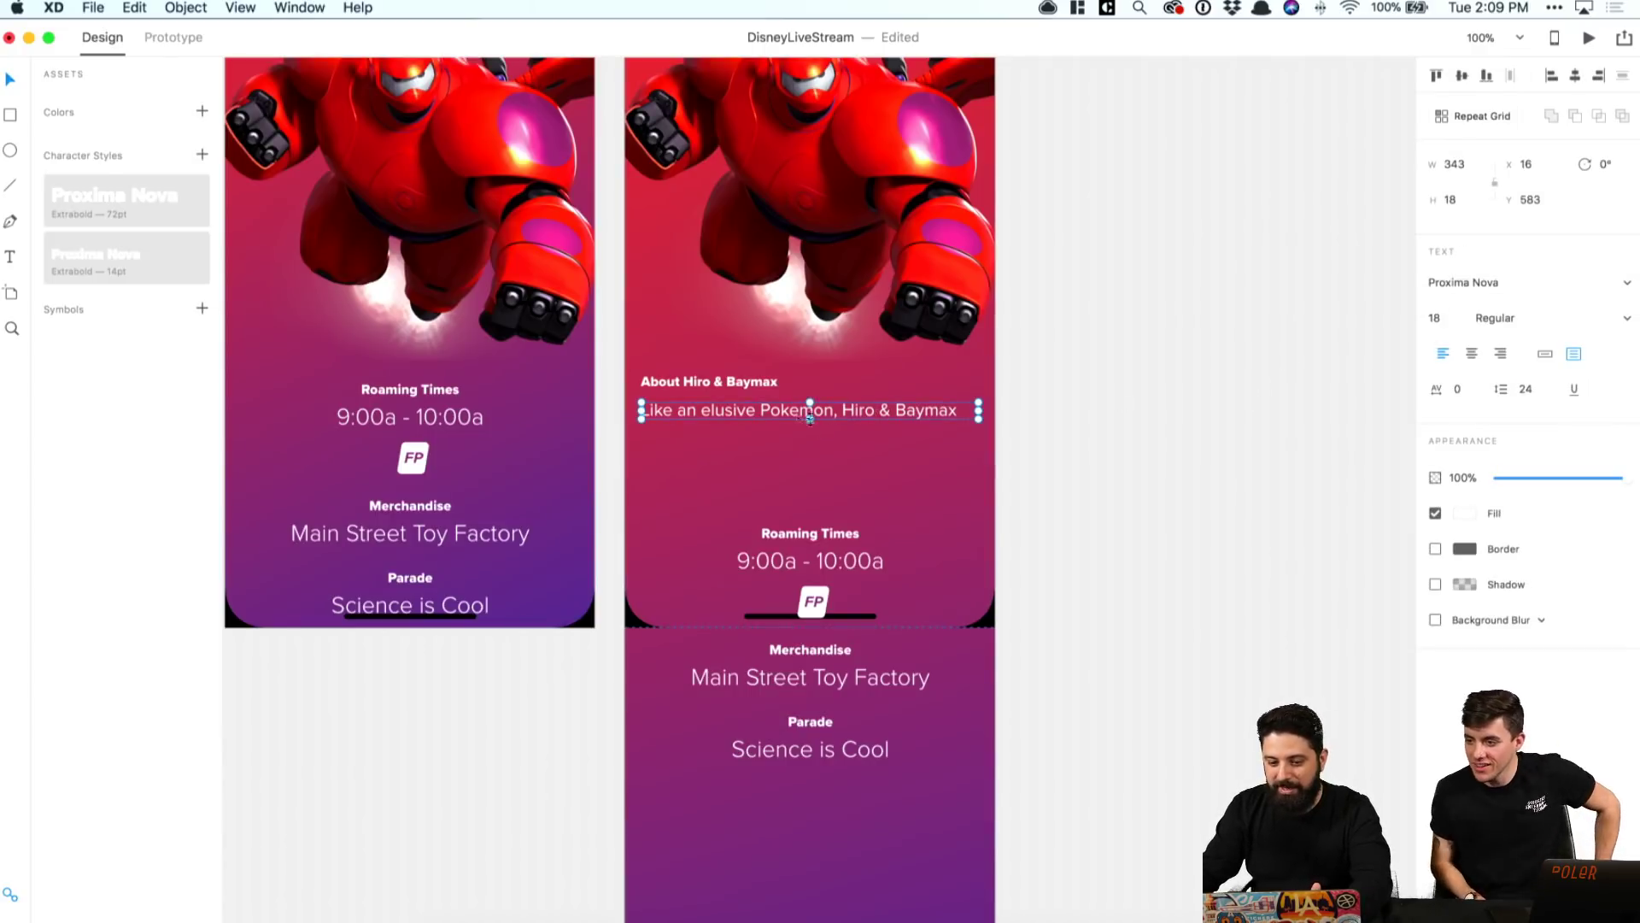
Step: Extend the description's text box downward to a height of about 102 and convert it to point text
left_click_drag(810, 419, 806, 503)
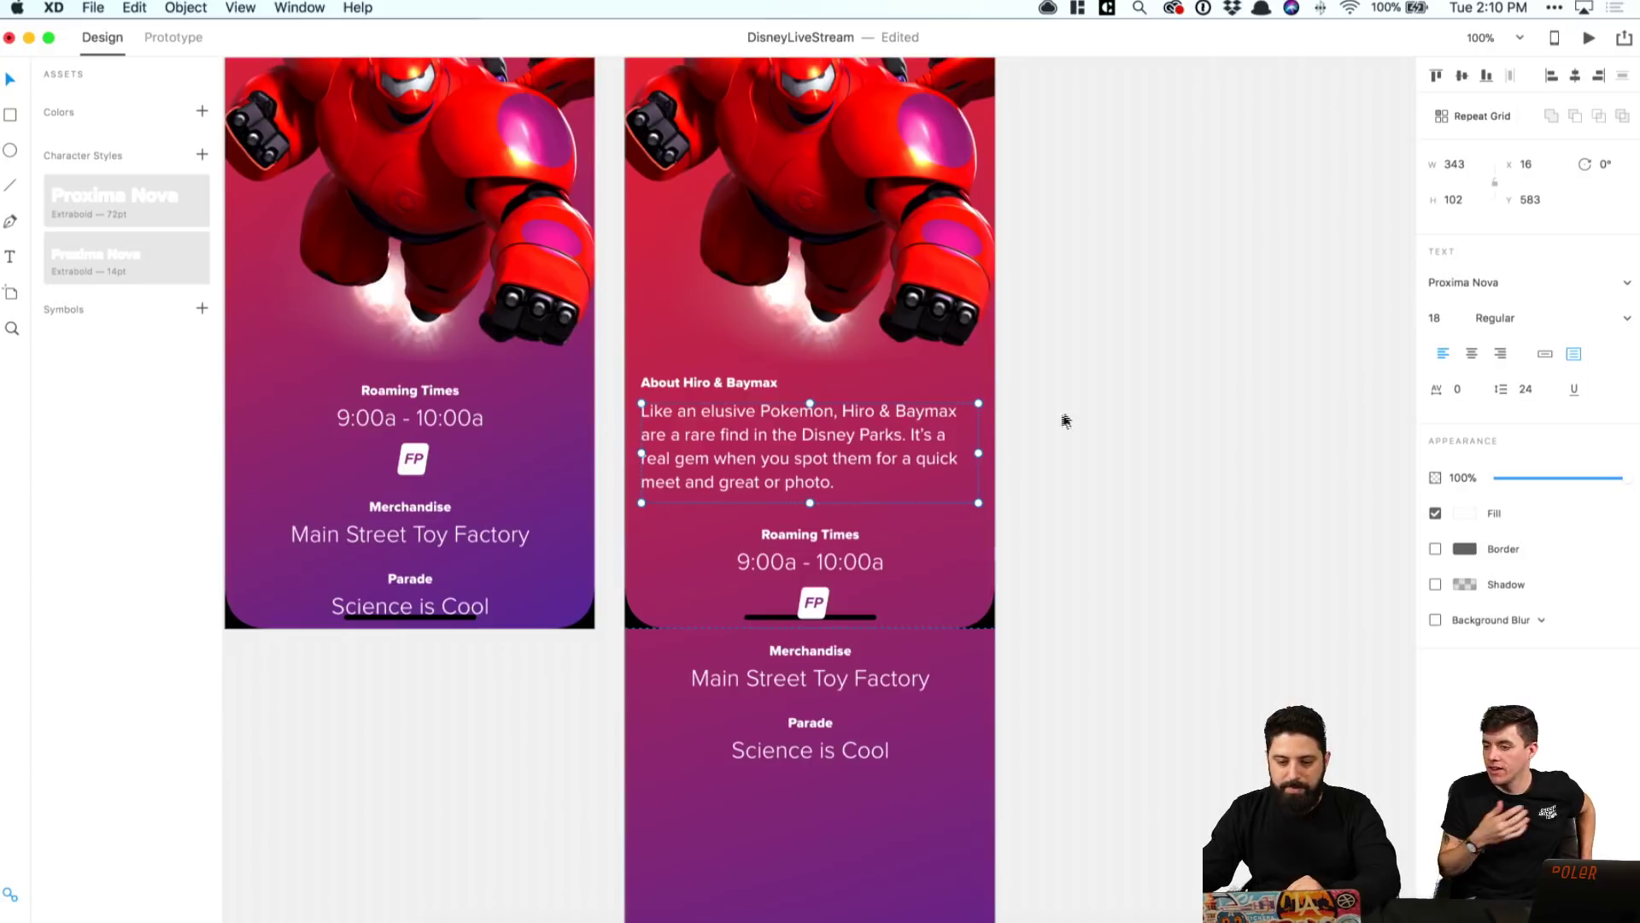
left_click(1544, 353)
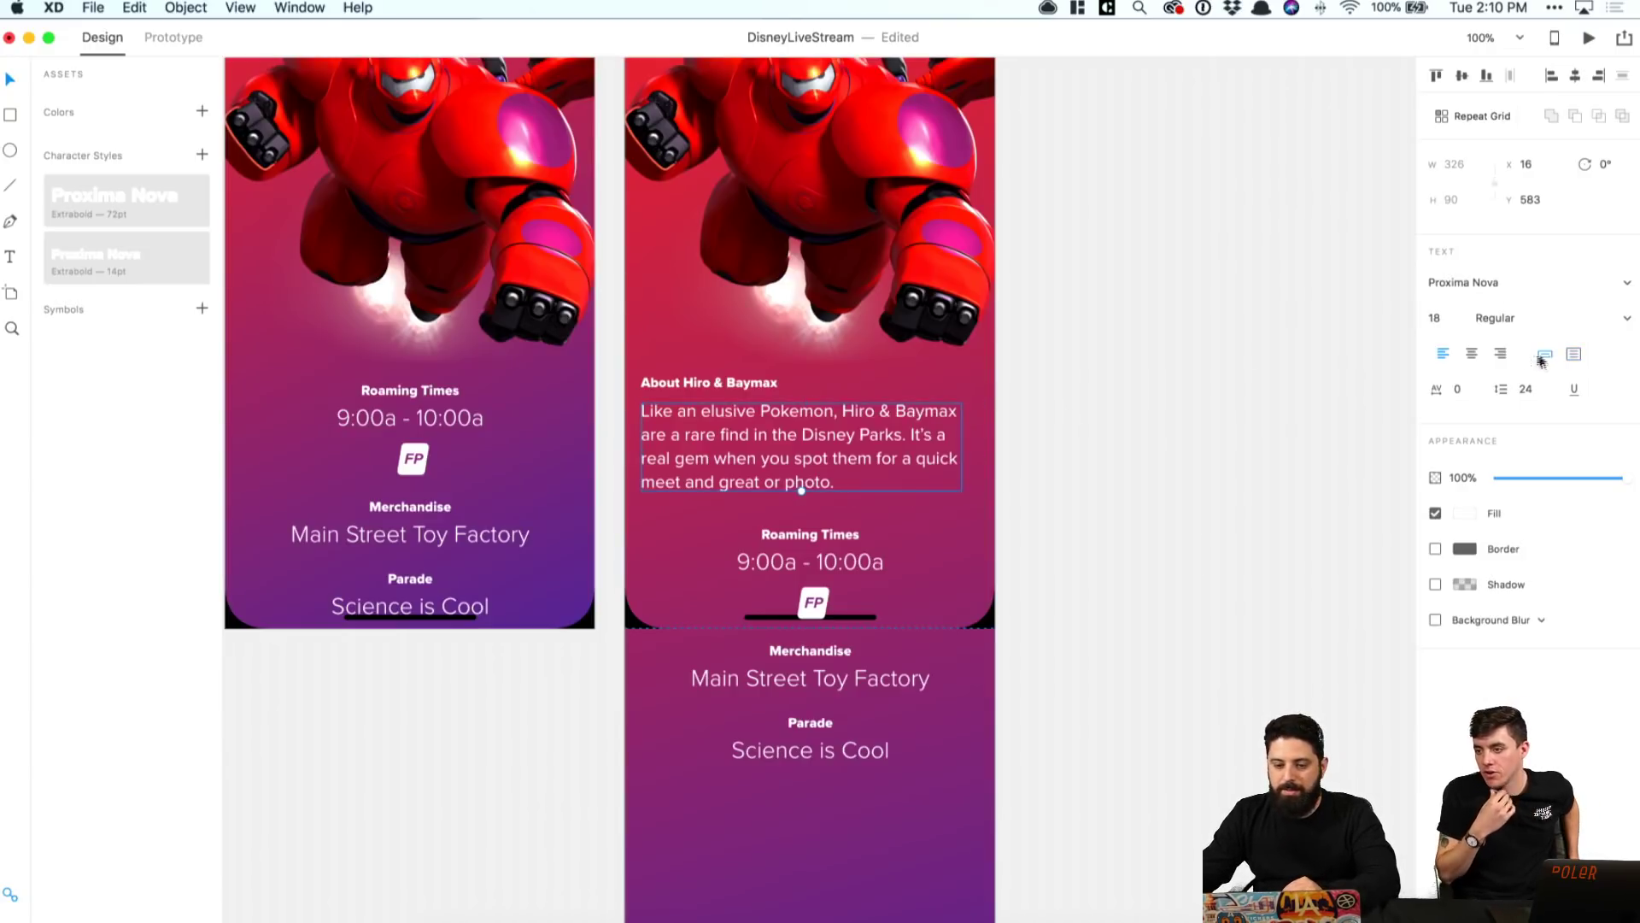
left_click(1093, 467)
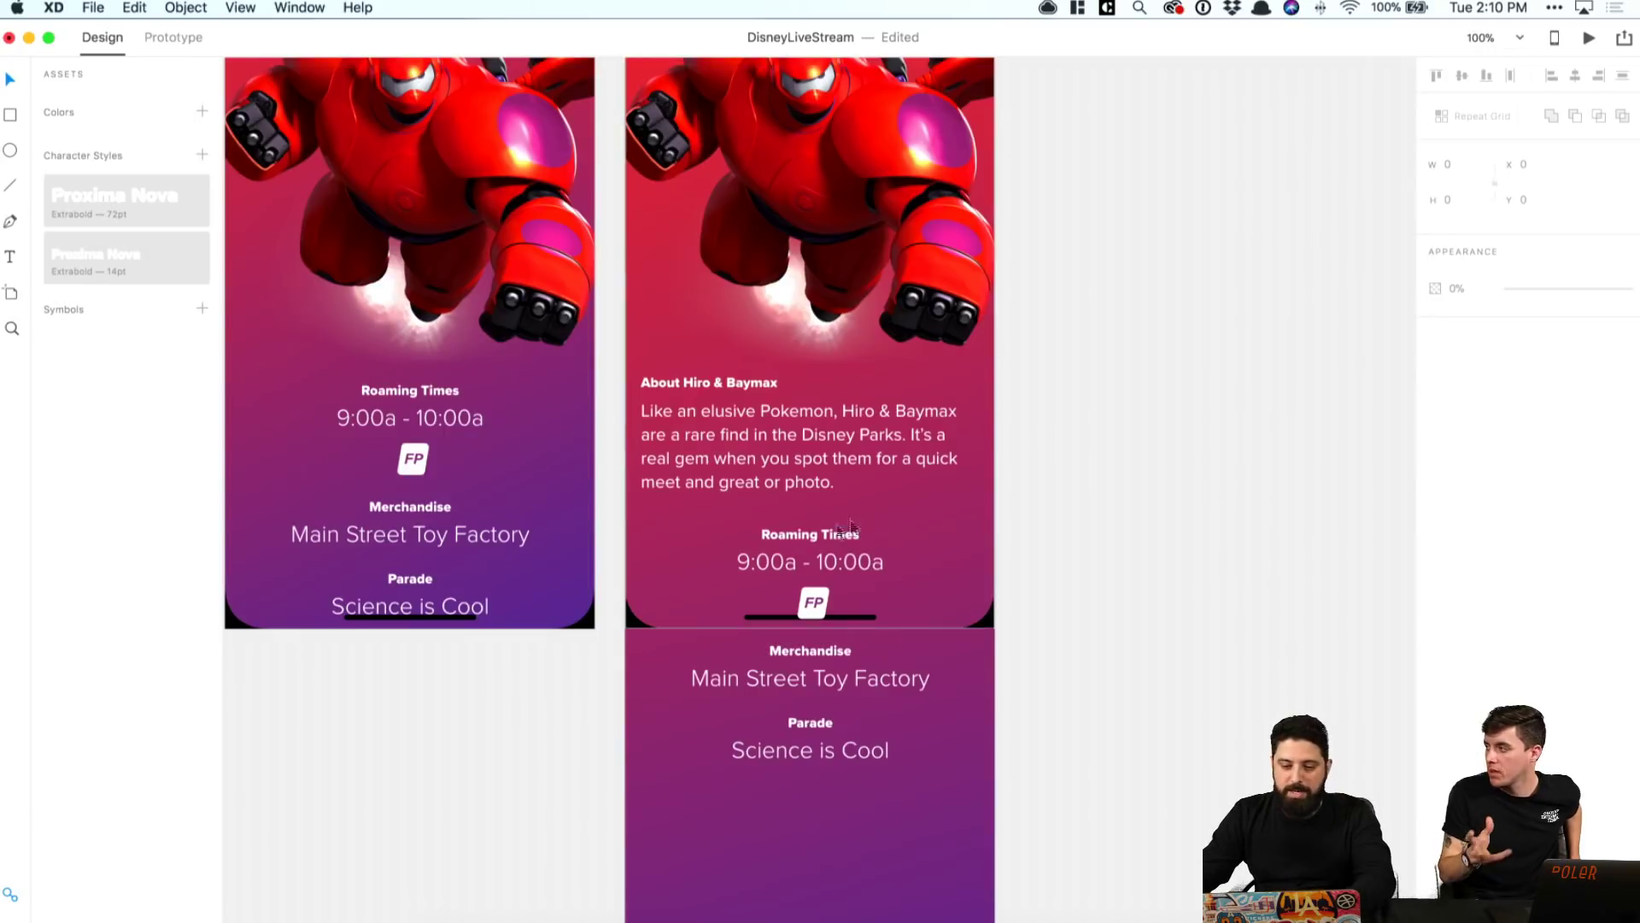
left_click(794, 540)
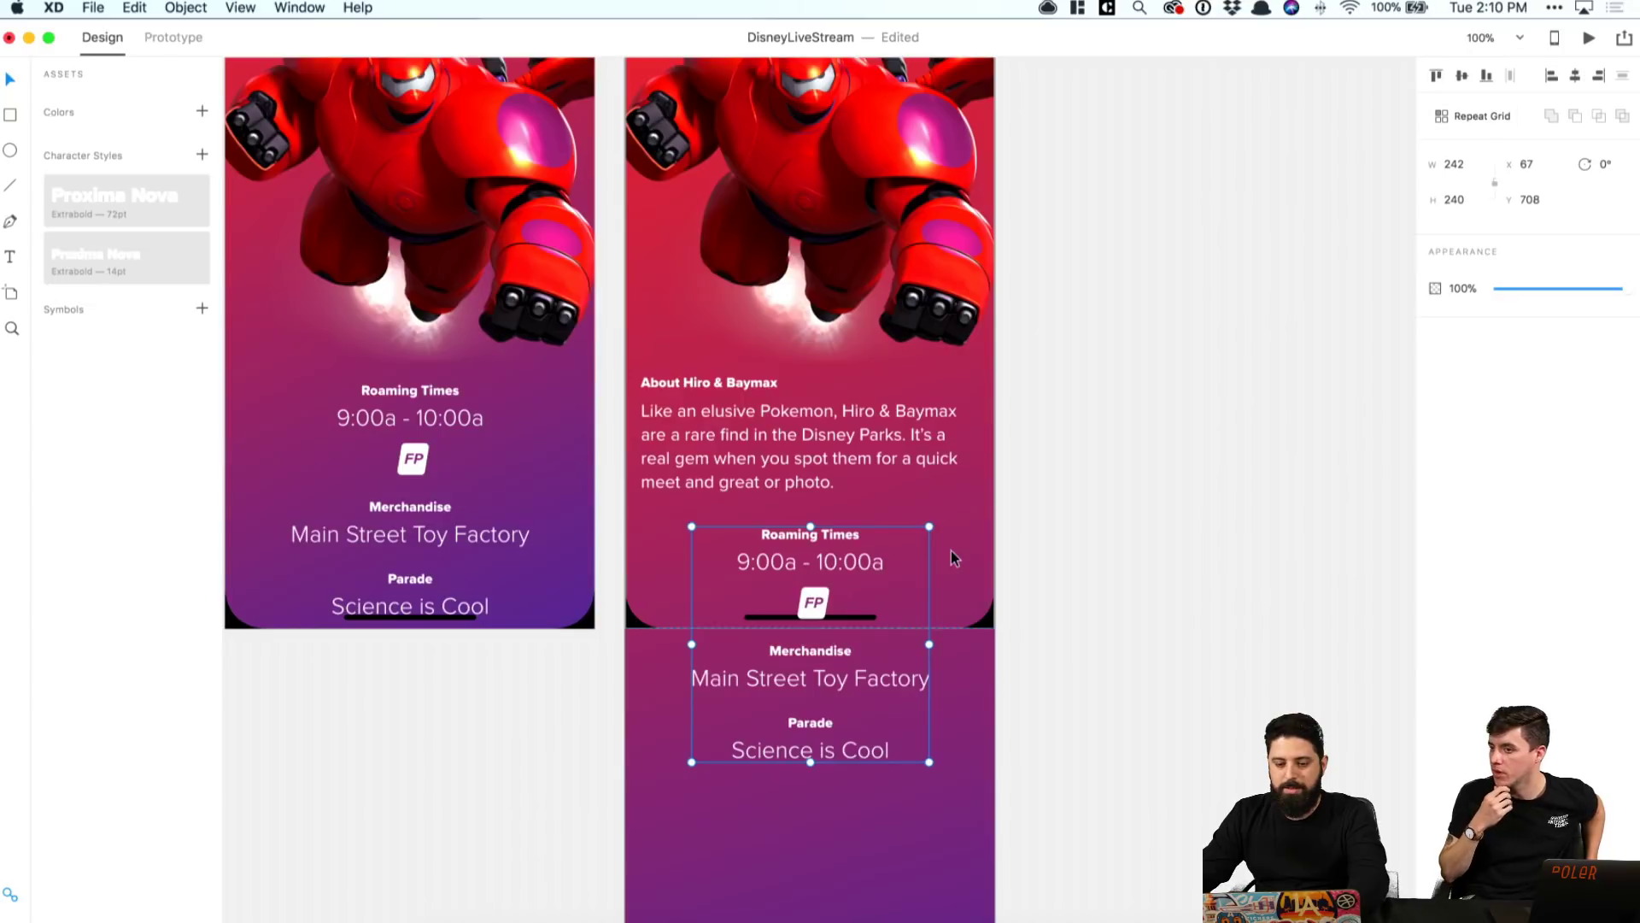
double_click(809, 538)
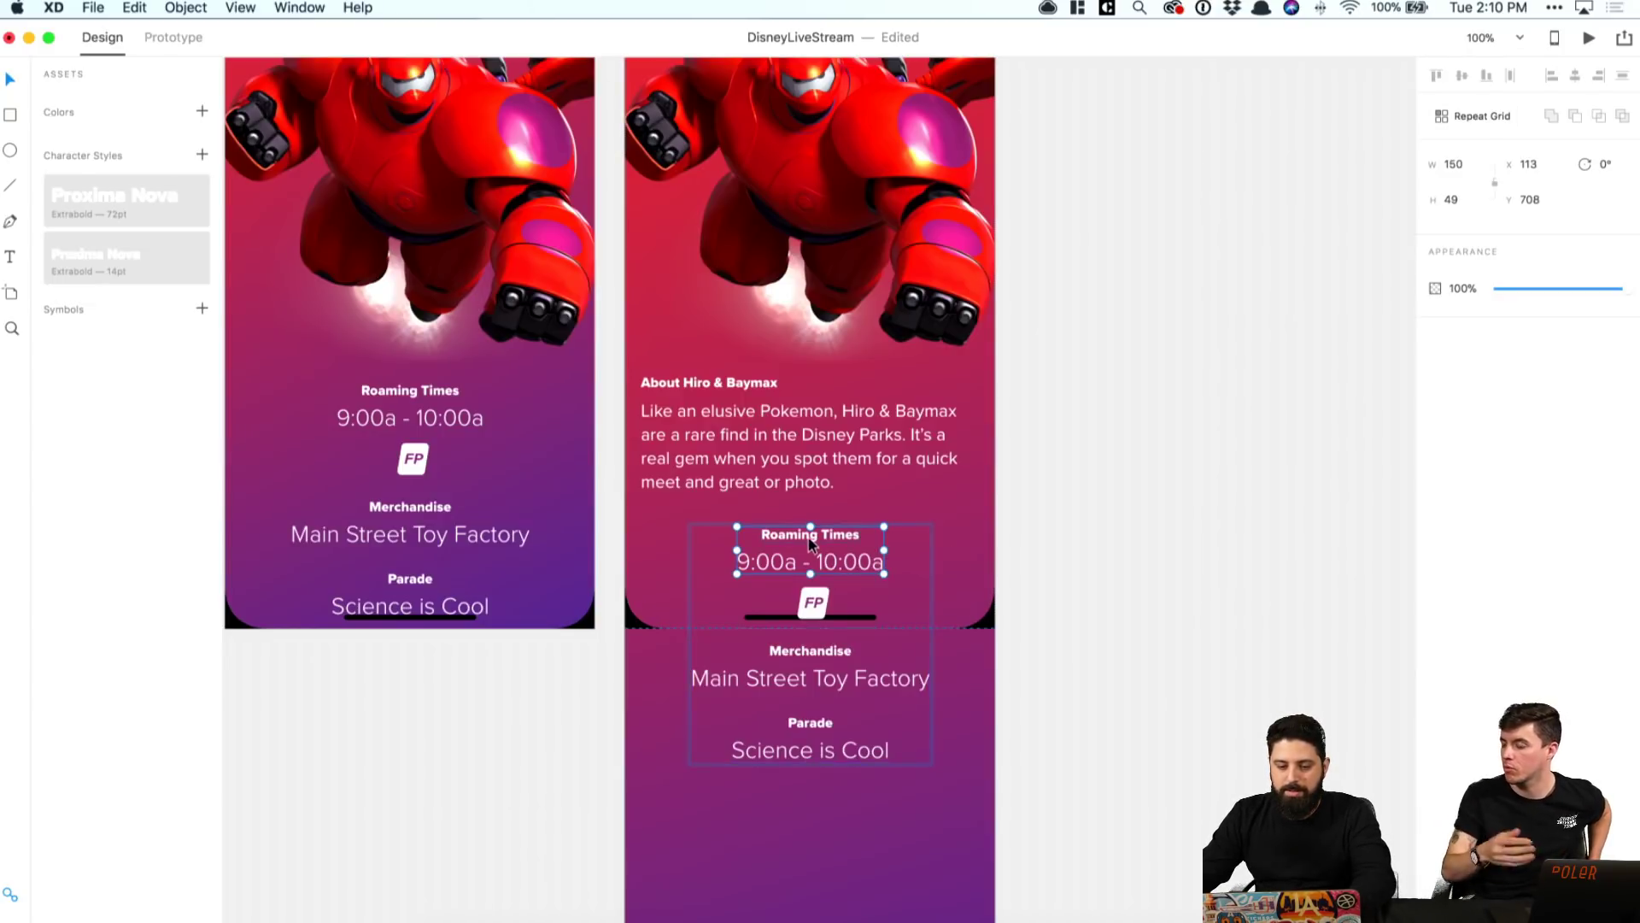
double_click(809, 538)
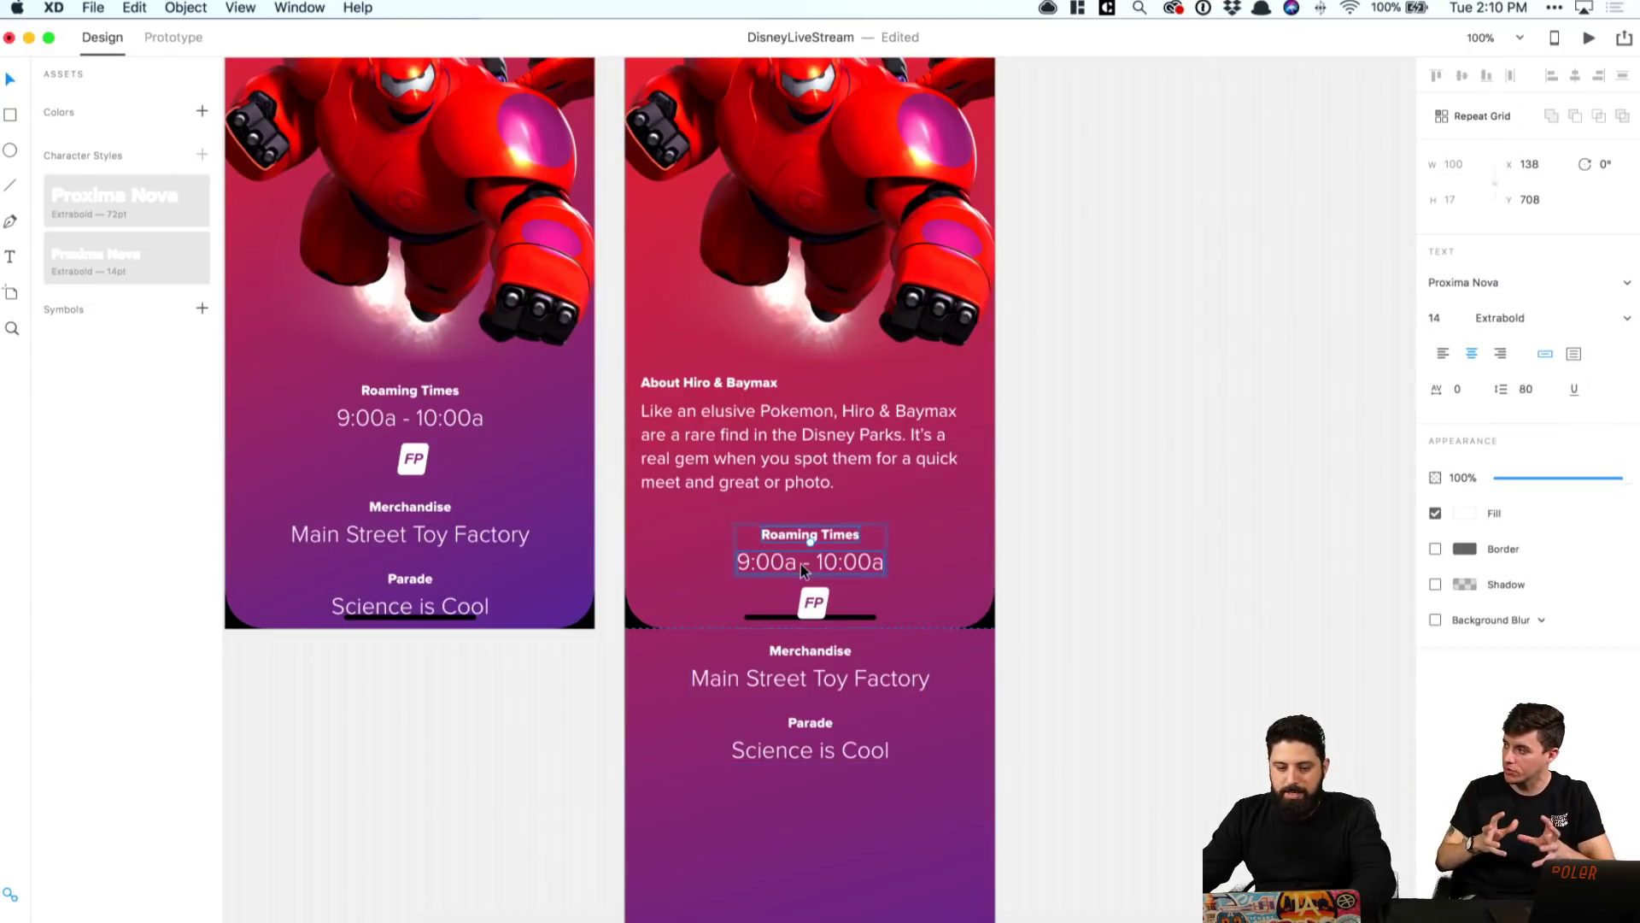
left_click(807, 677)
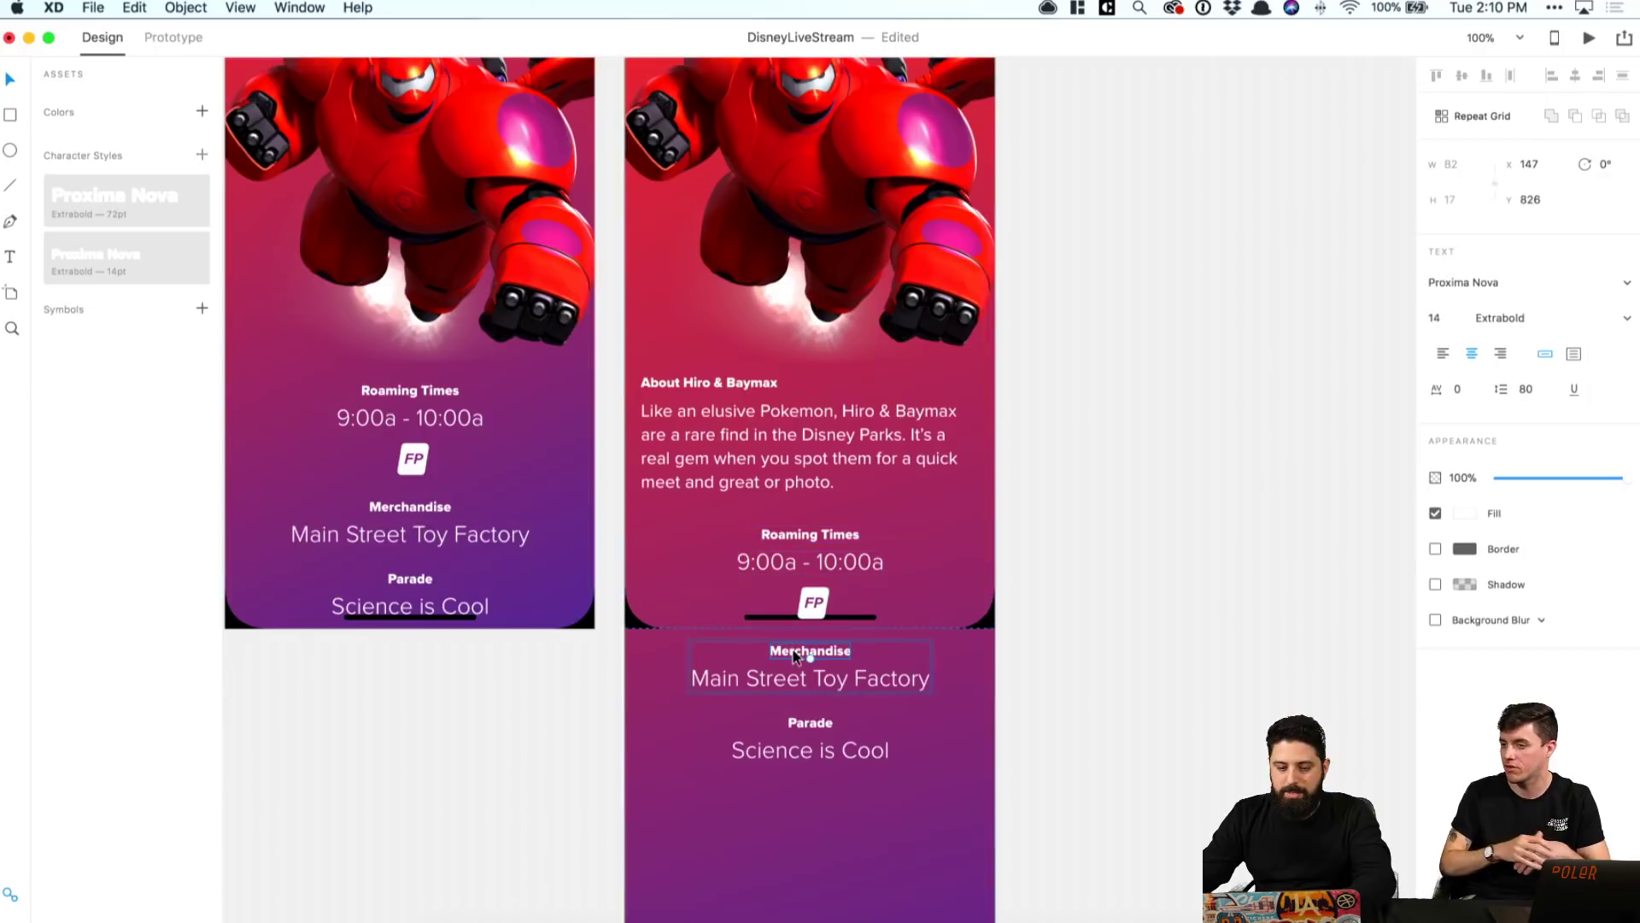
left_click(807, 760)
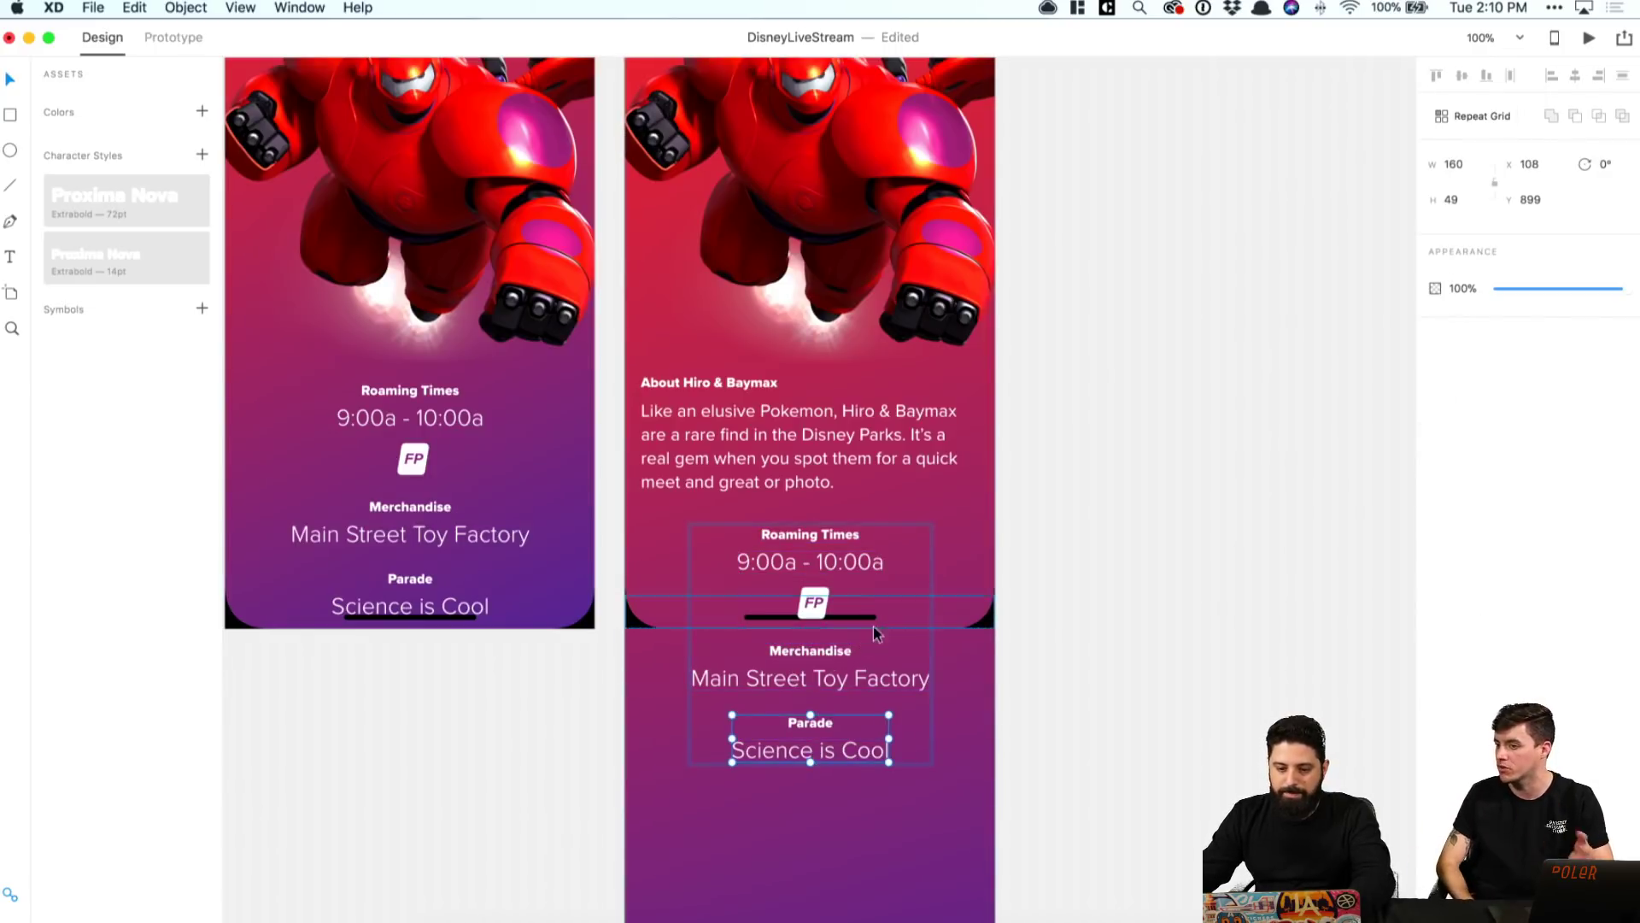
left_click(1208, 604)
Step: Ungroup the details block and its nested Roaming Times, Merchandise and Parade groups on the taller artboard
left_click(792, 555)
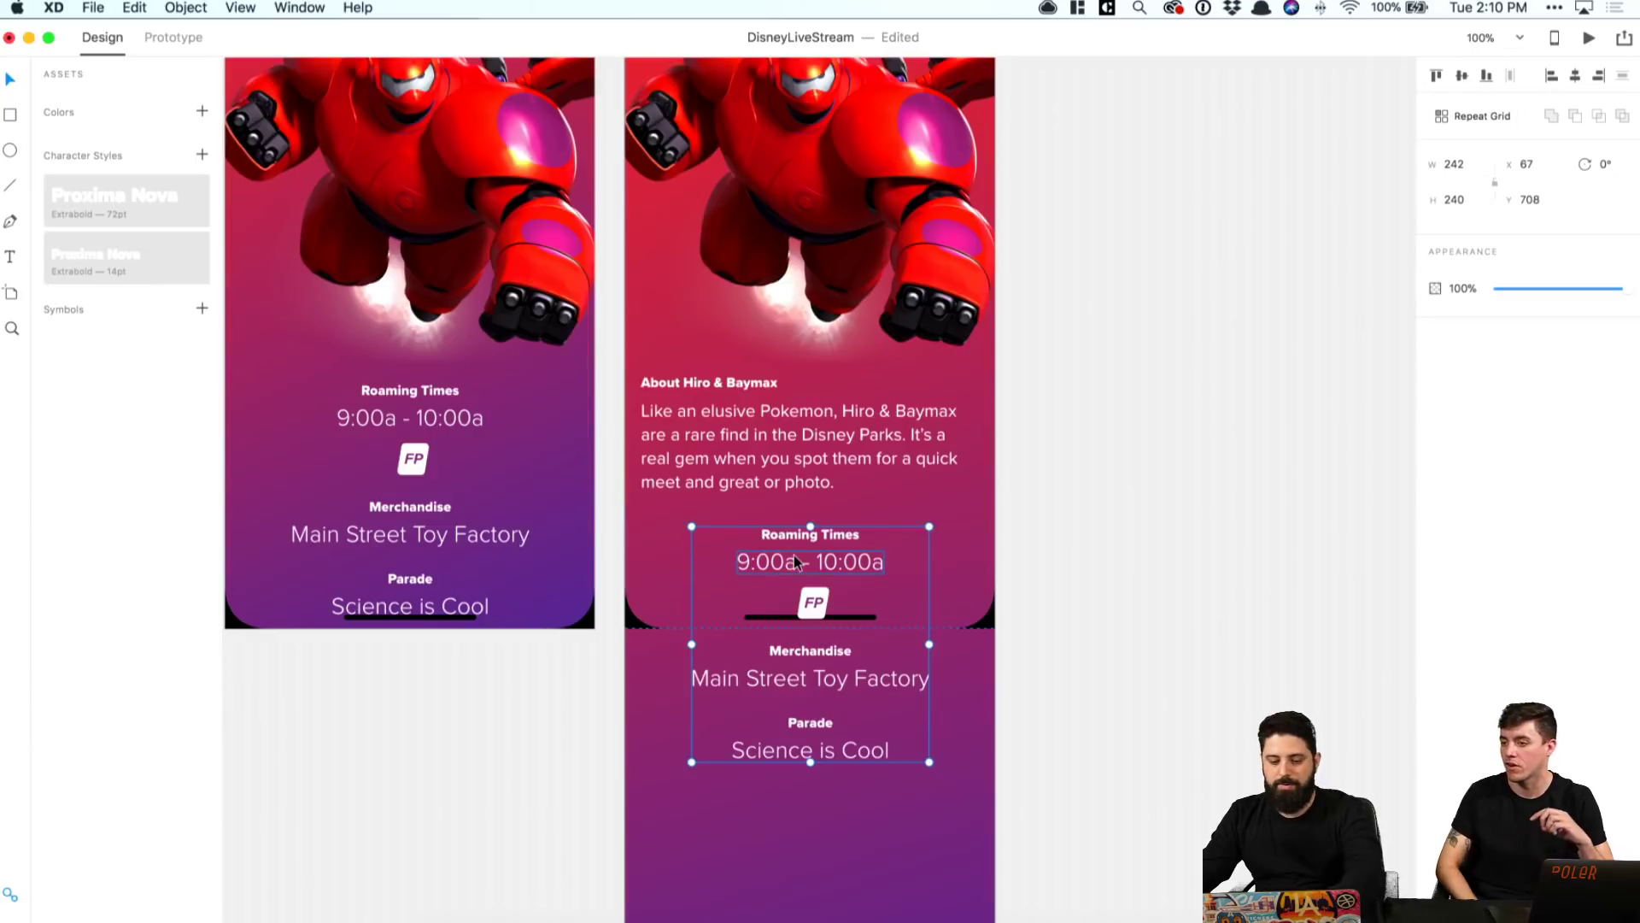
double_click(770, 540)
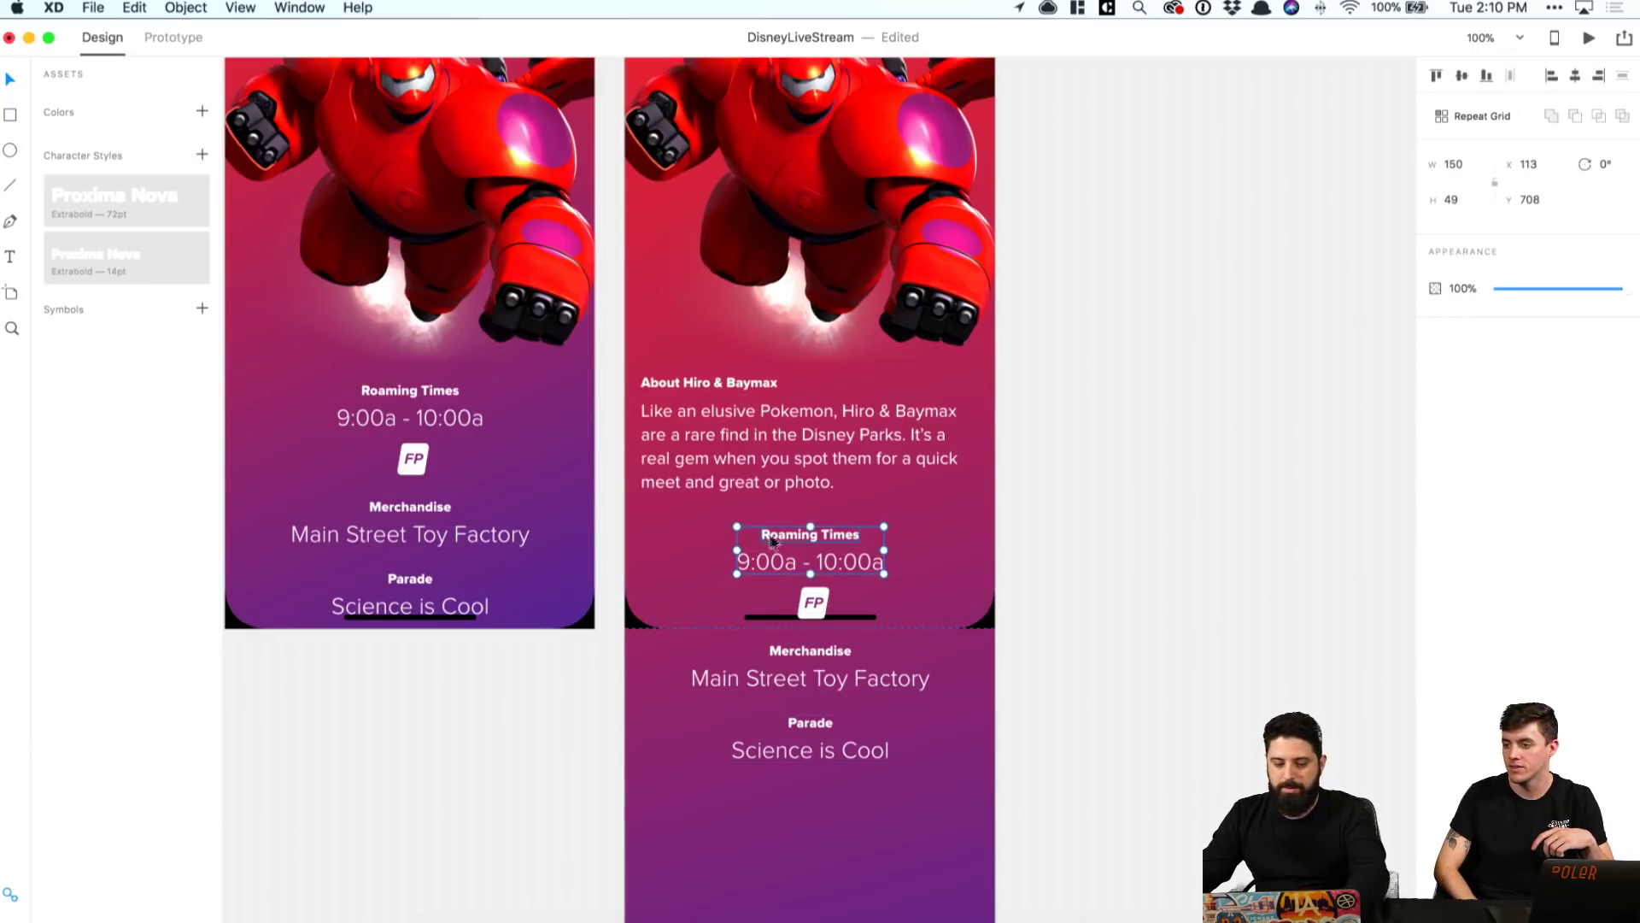
left_click(820, 654)
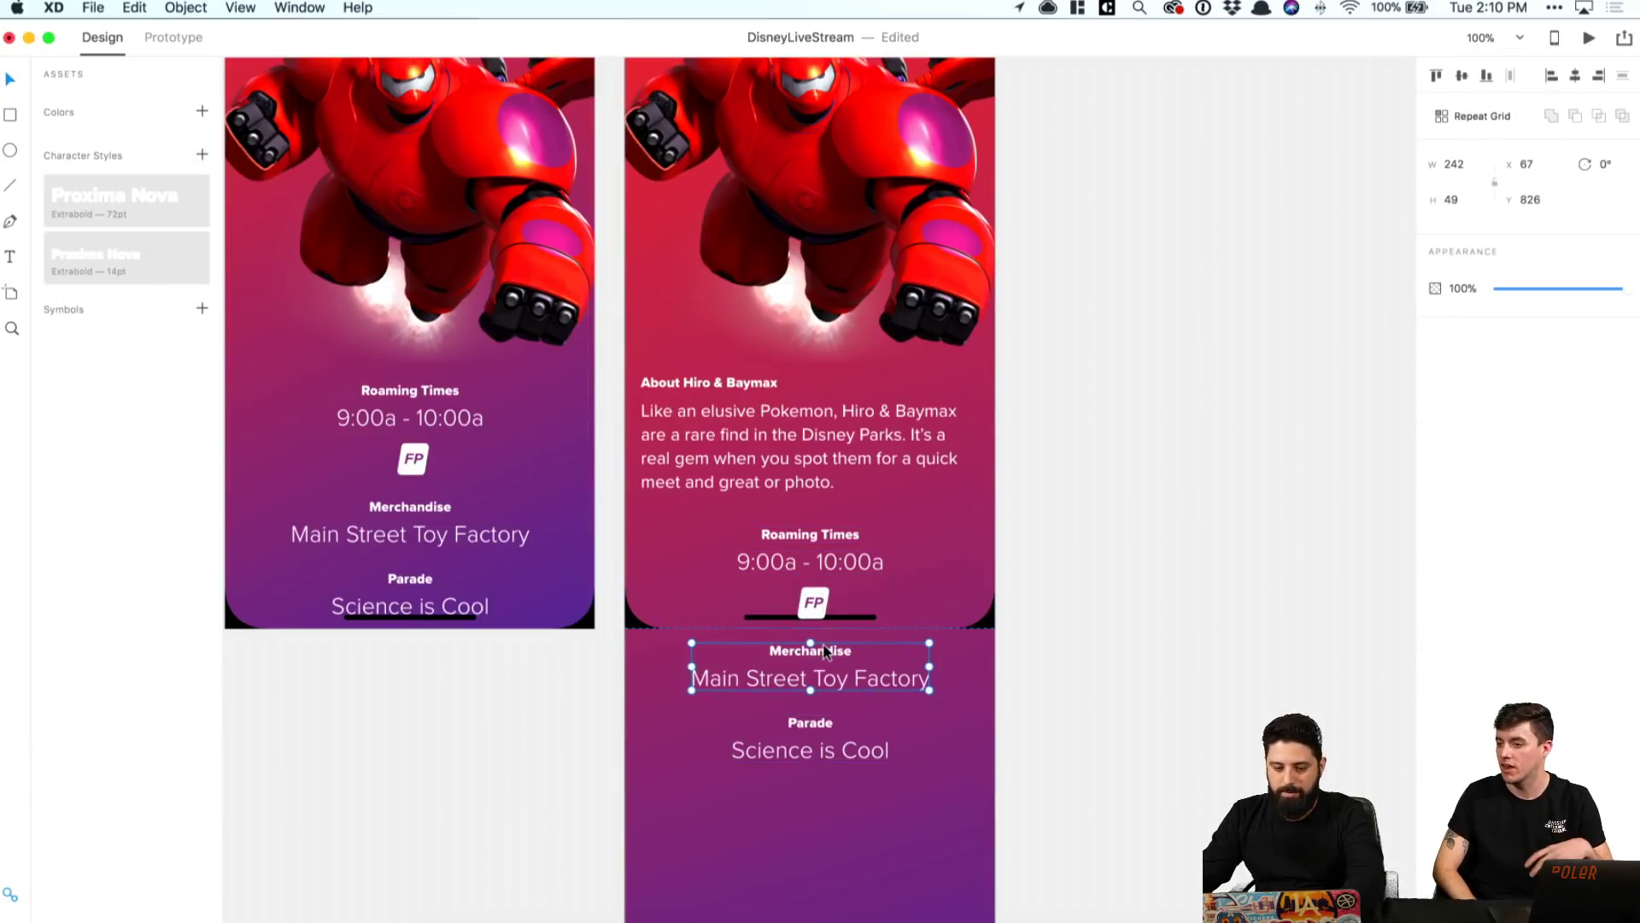
left_click(810, 725)
left_click(1091, 608)
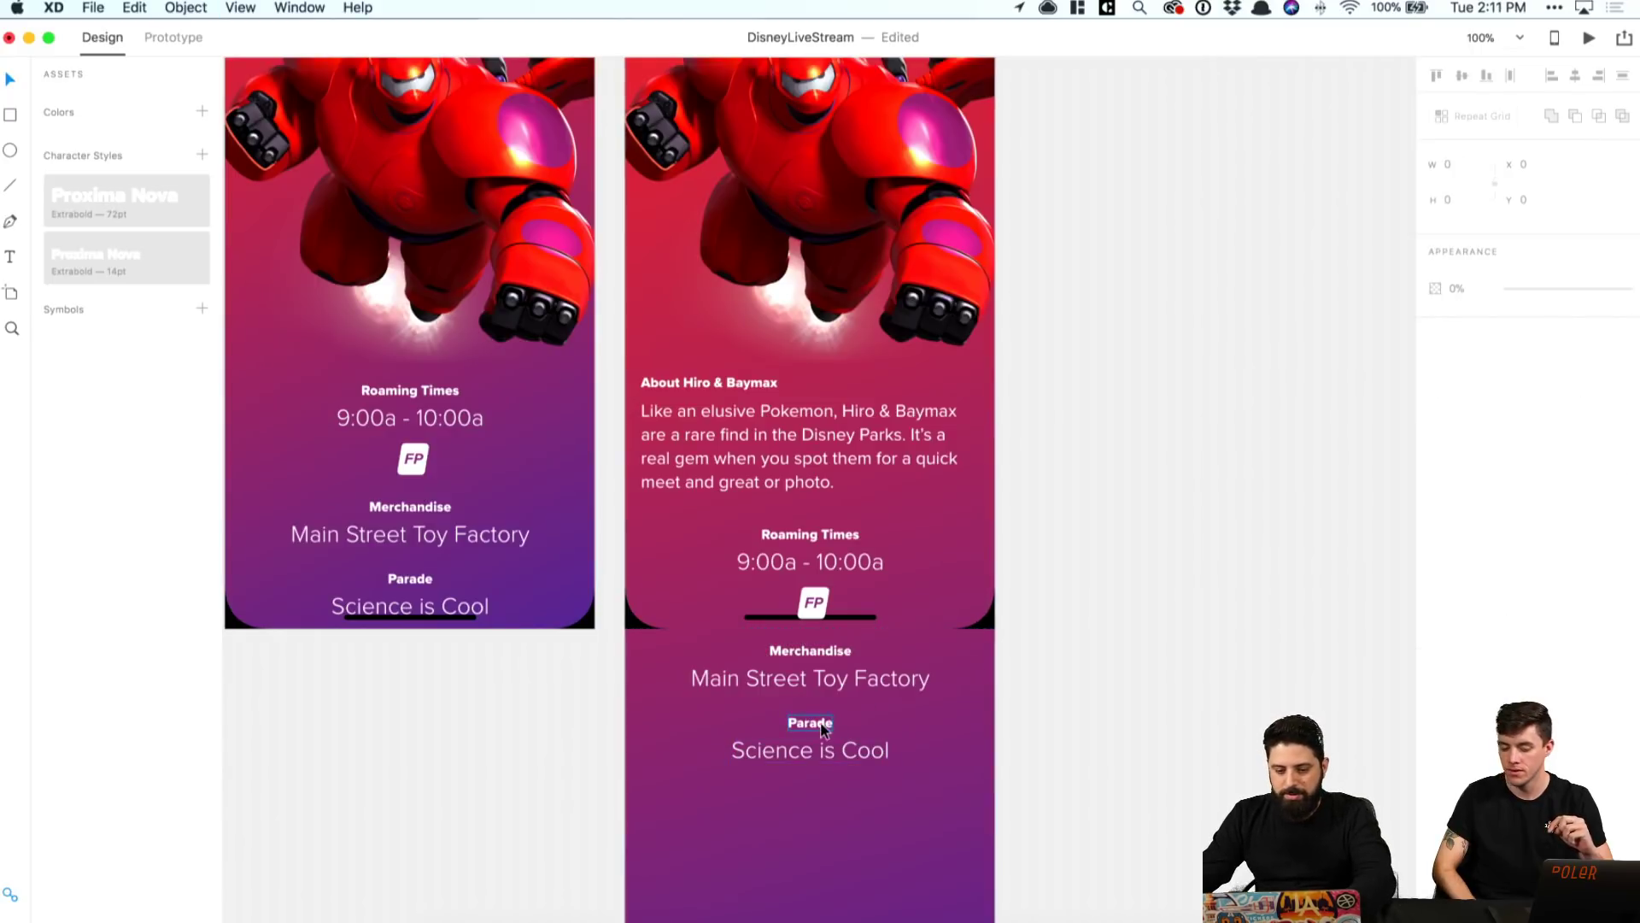
Step: Set the Roaming Times heading and its time to left-aligned text and align their left edges with the description paragraph
left_click(824, 555)
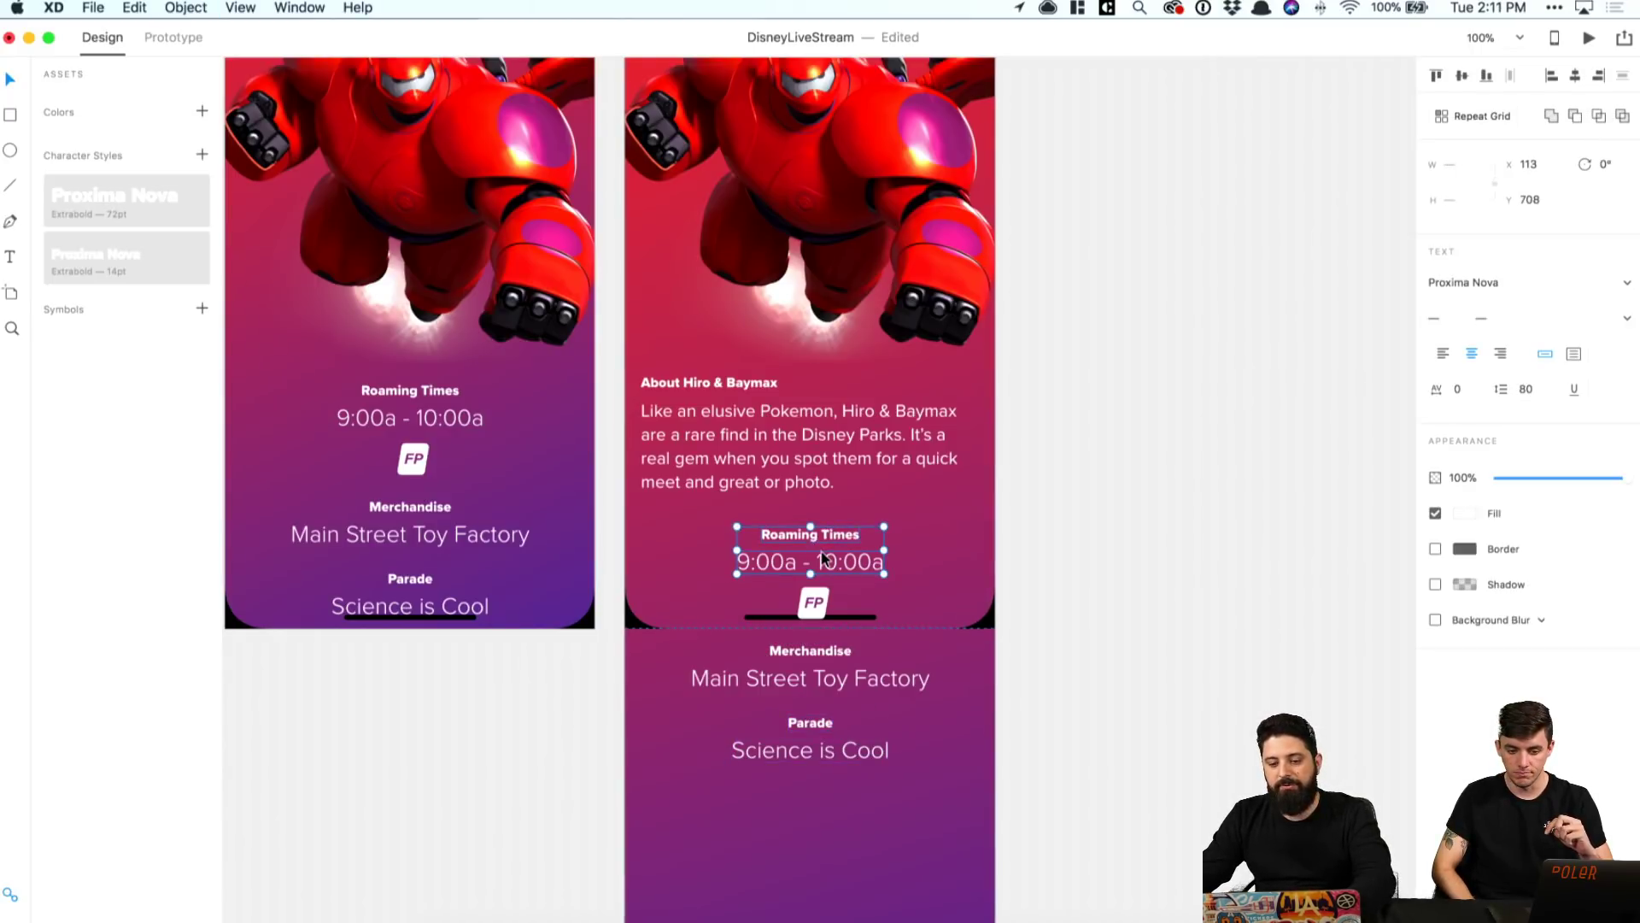
left_click(1444, 354)
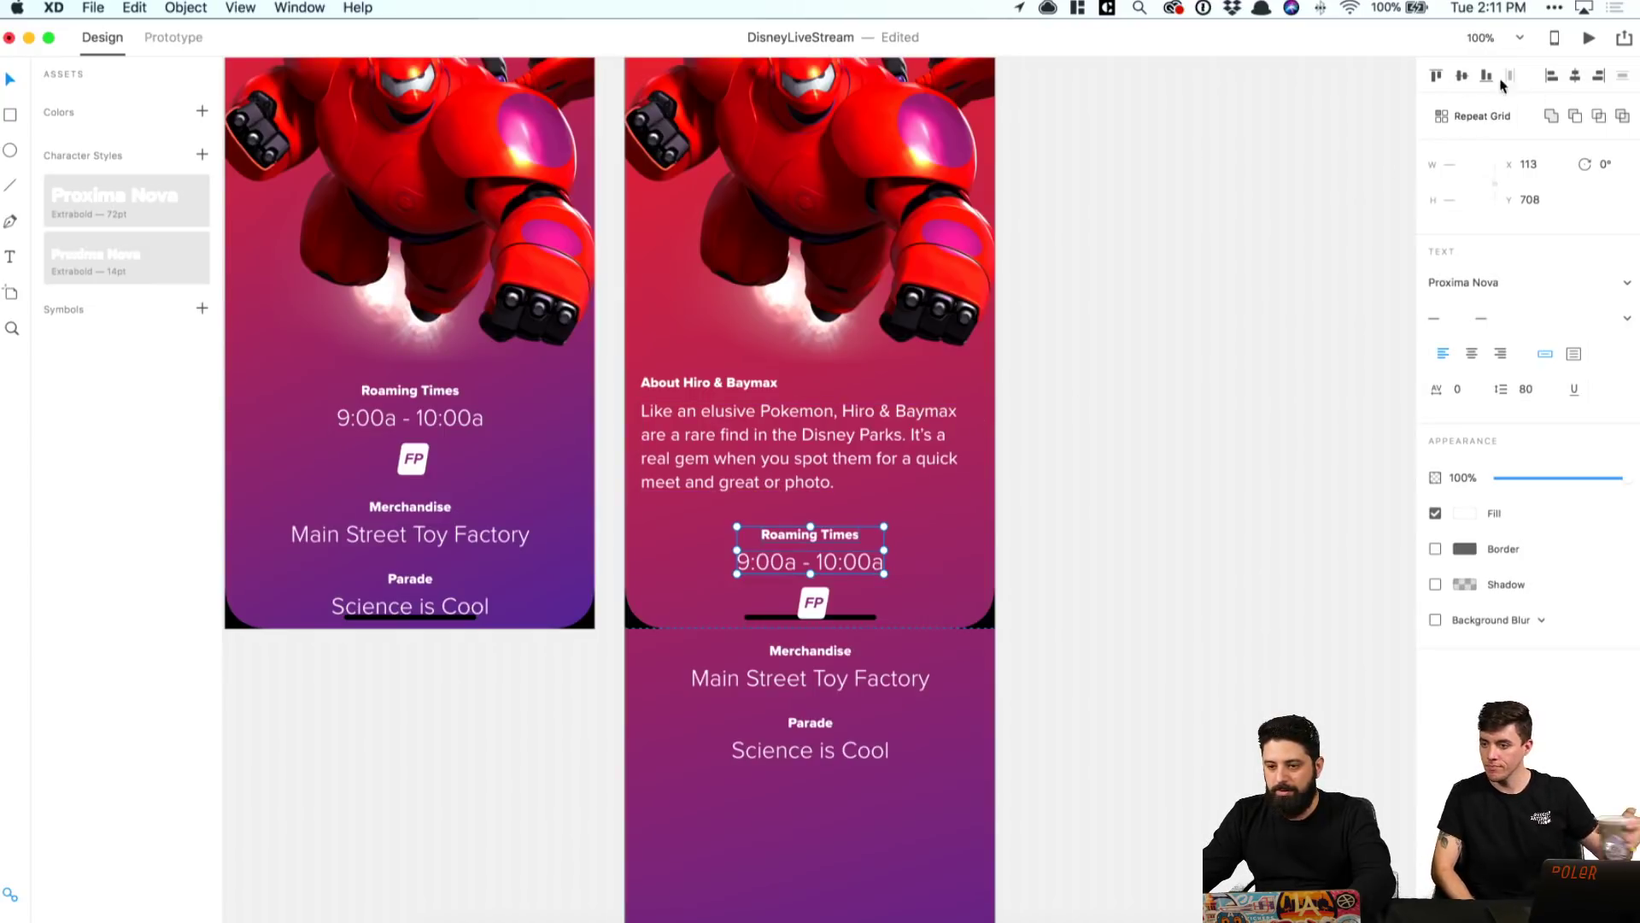
left_click(854, 431, "shift")
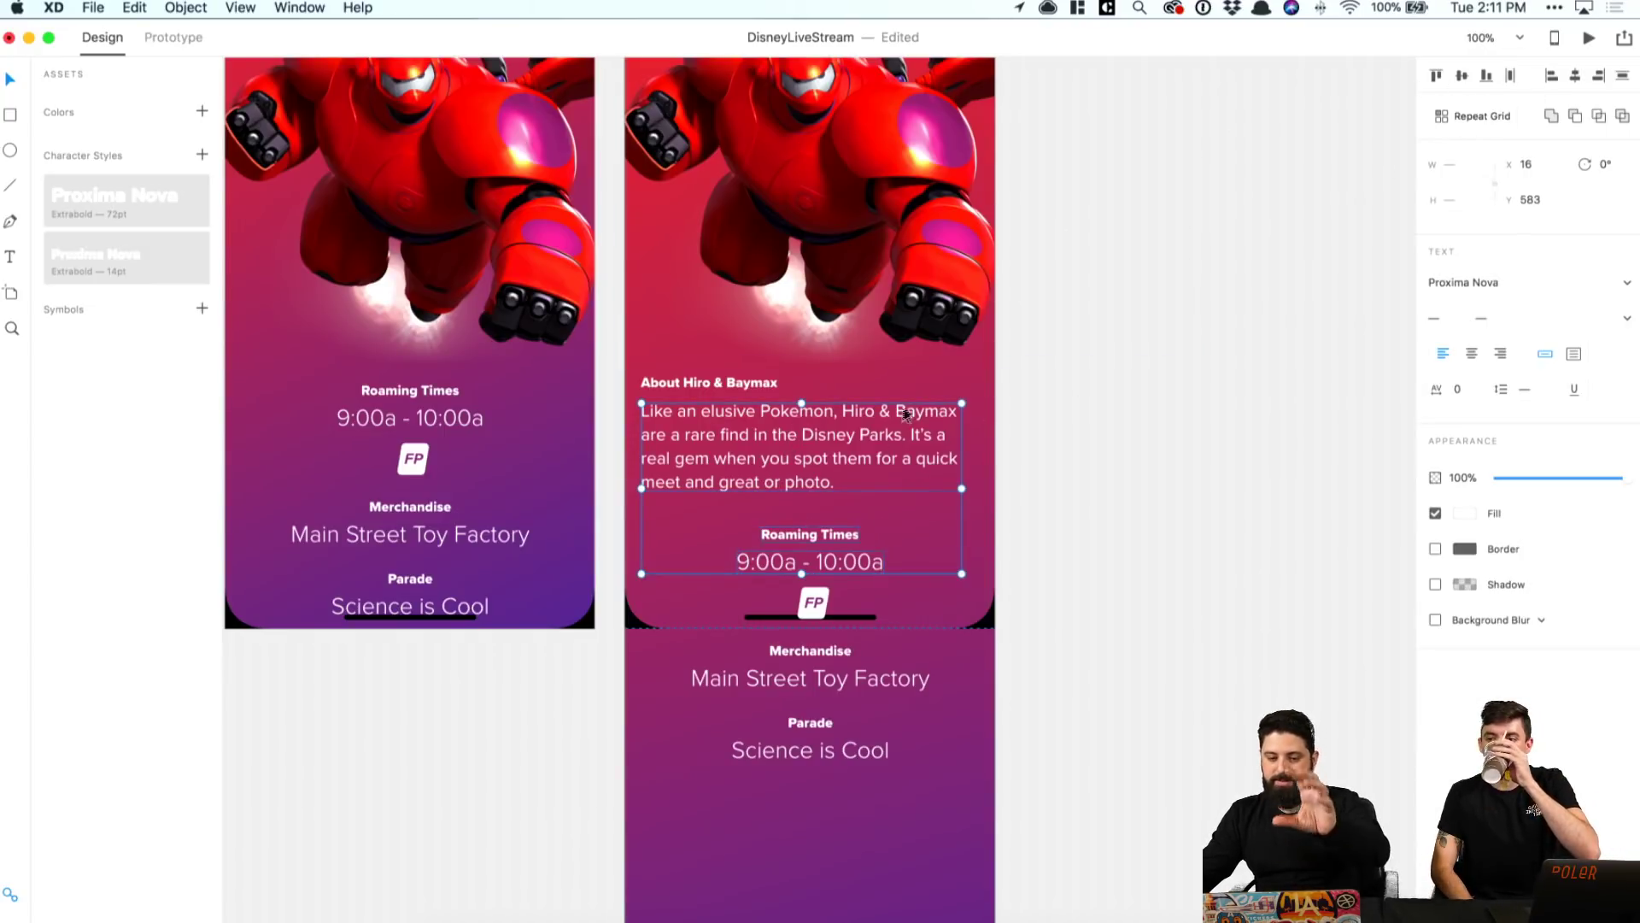
left_click(1551, 75)
left_click(1220, 373)
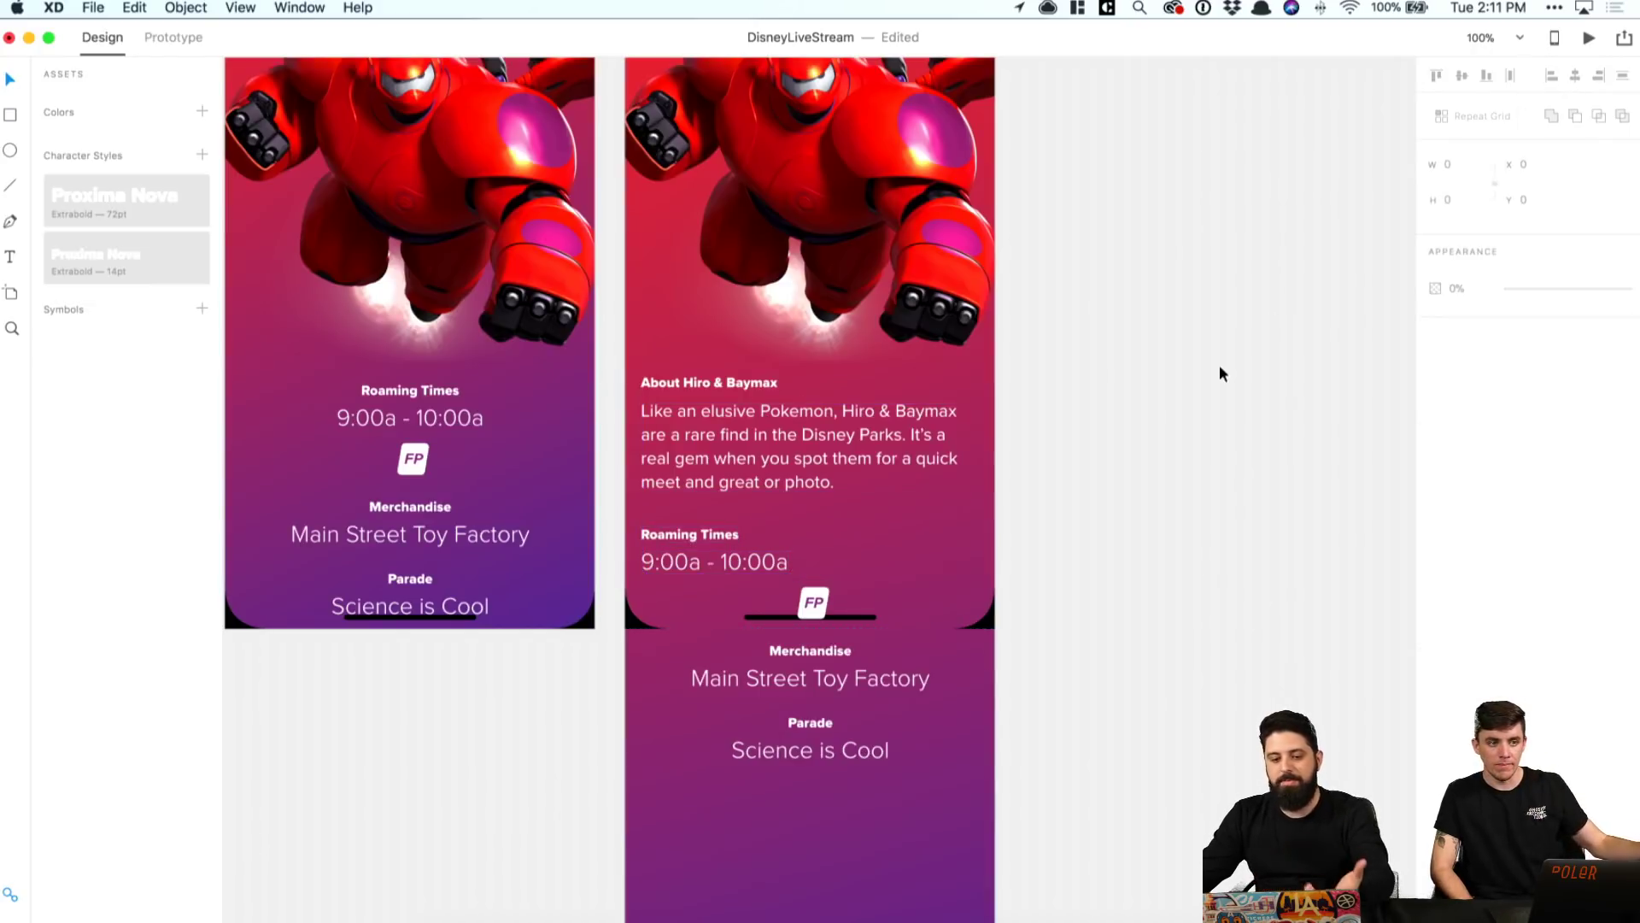
Step: Group the parts of the FP badge and align its left edge with the roaming time text
left_click(816, 603)
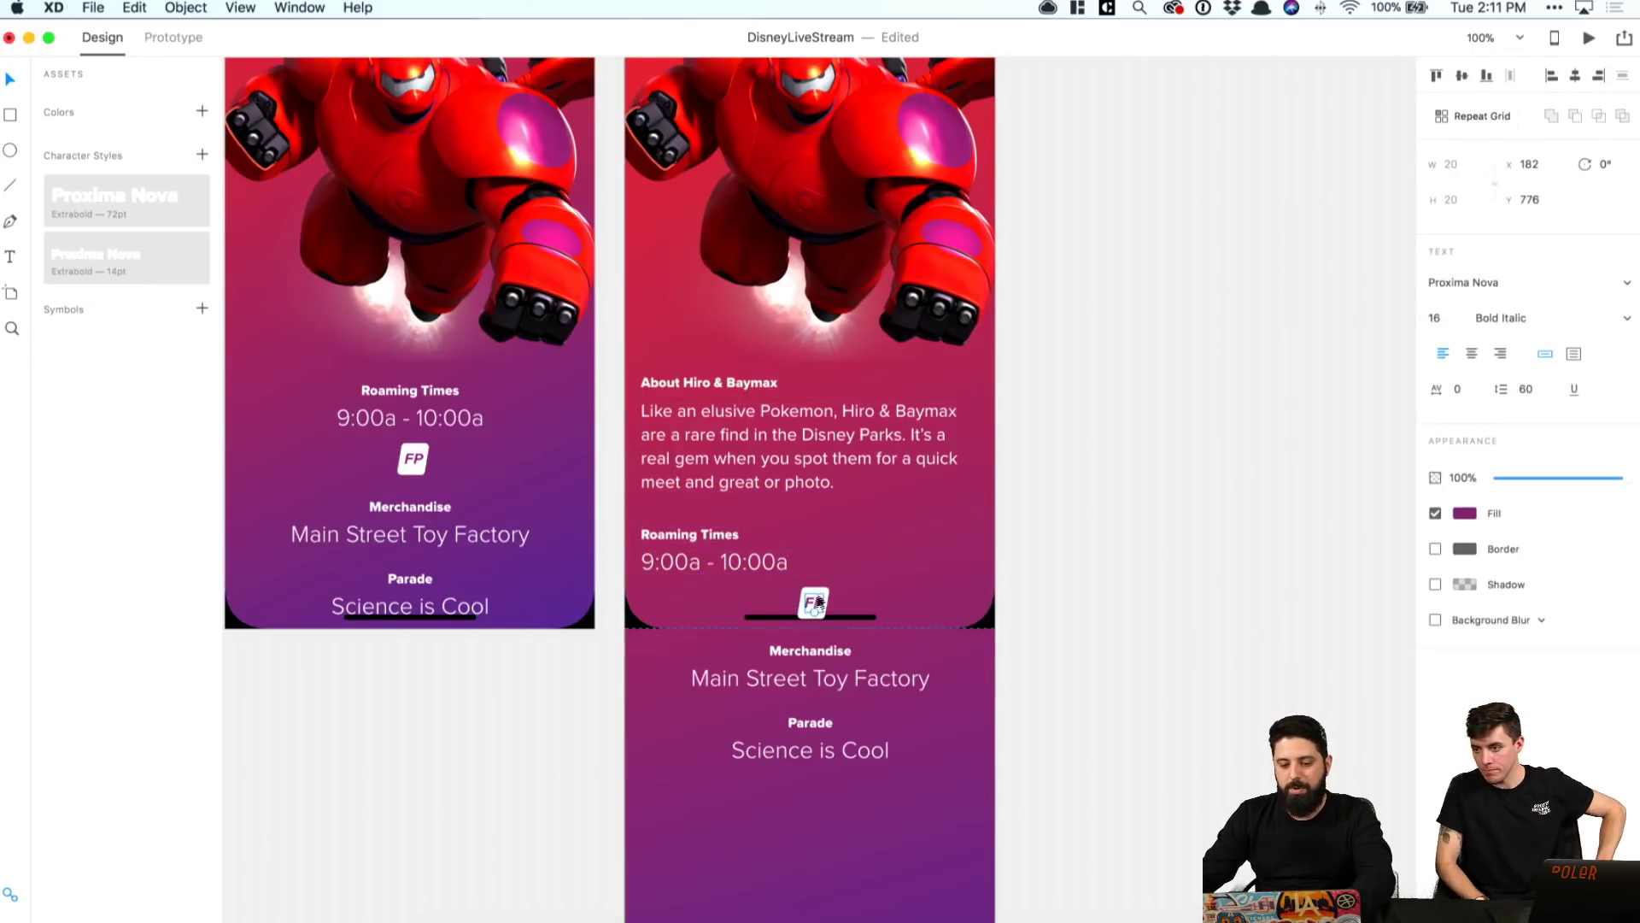
left_click(817, 603)
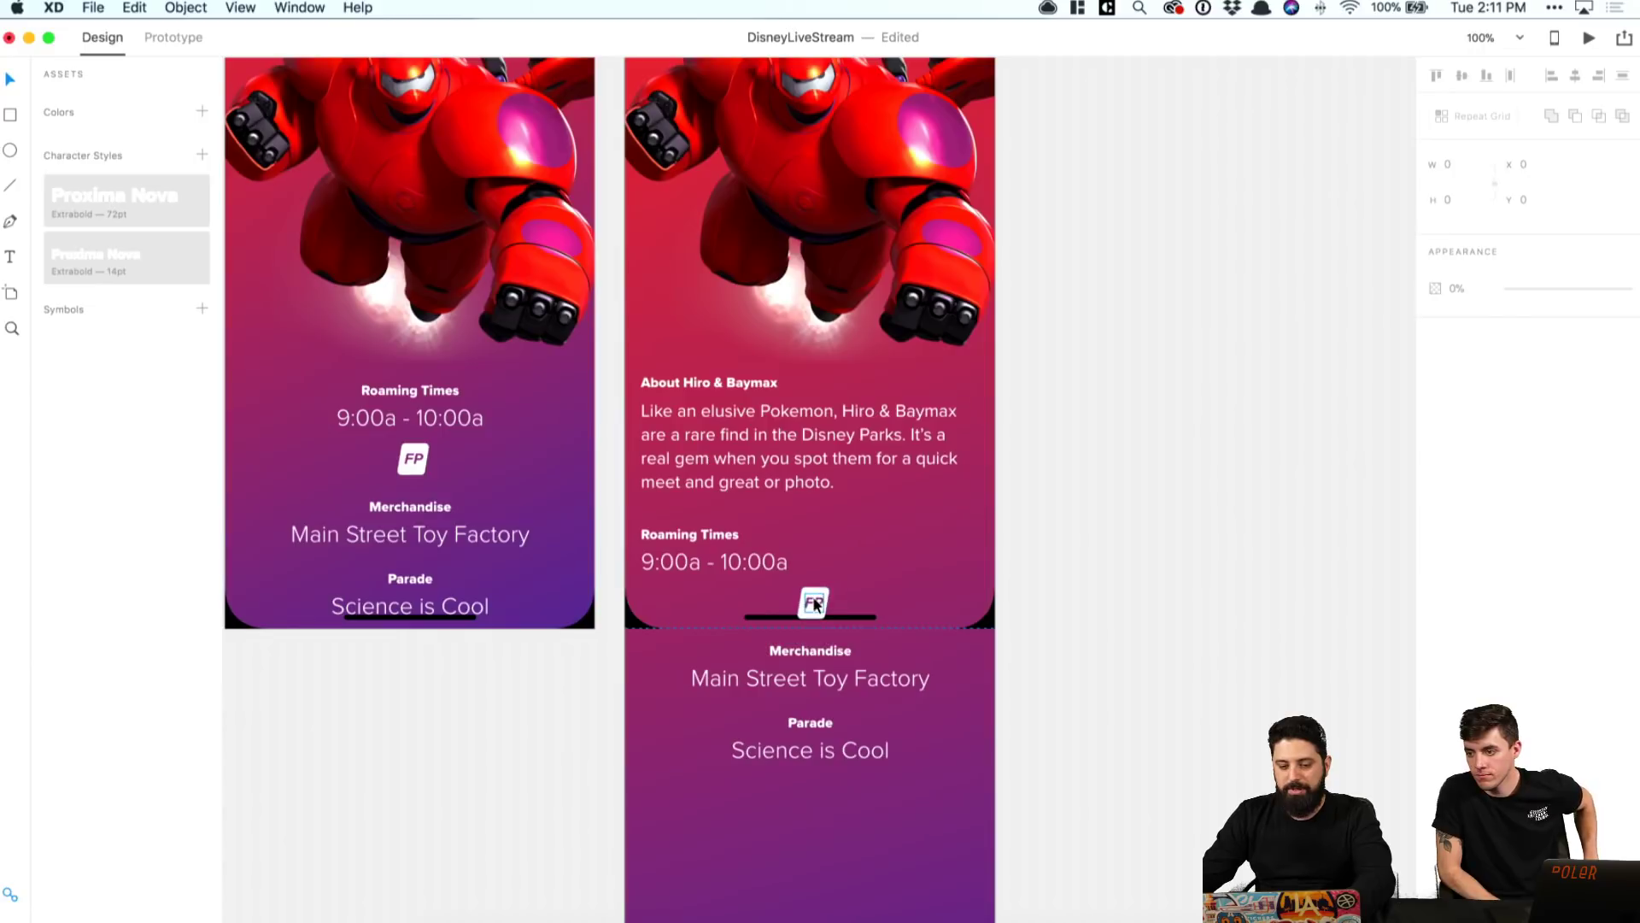
left_click(816, 604)
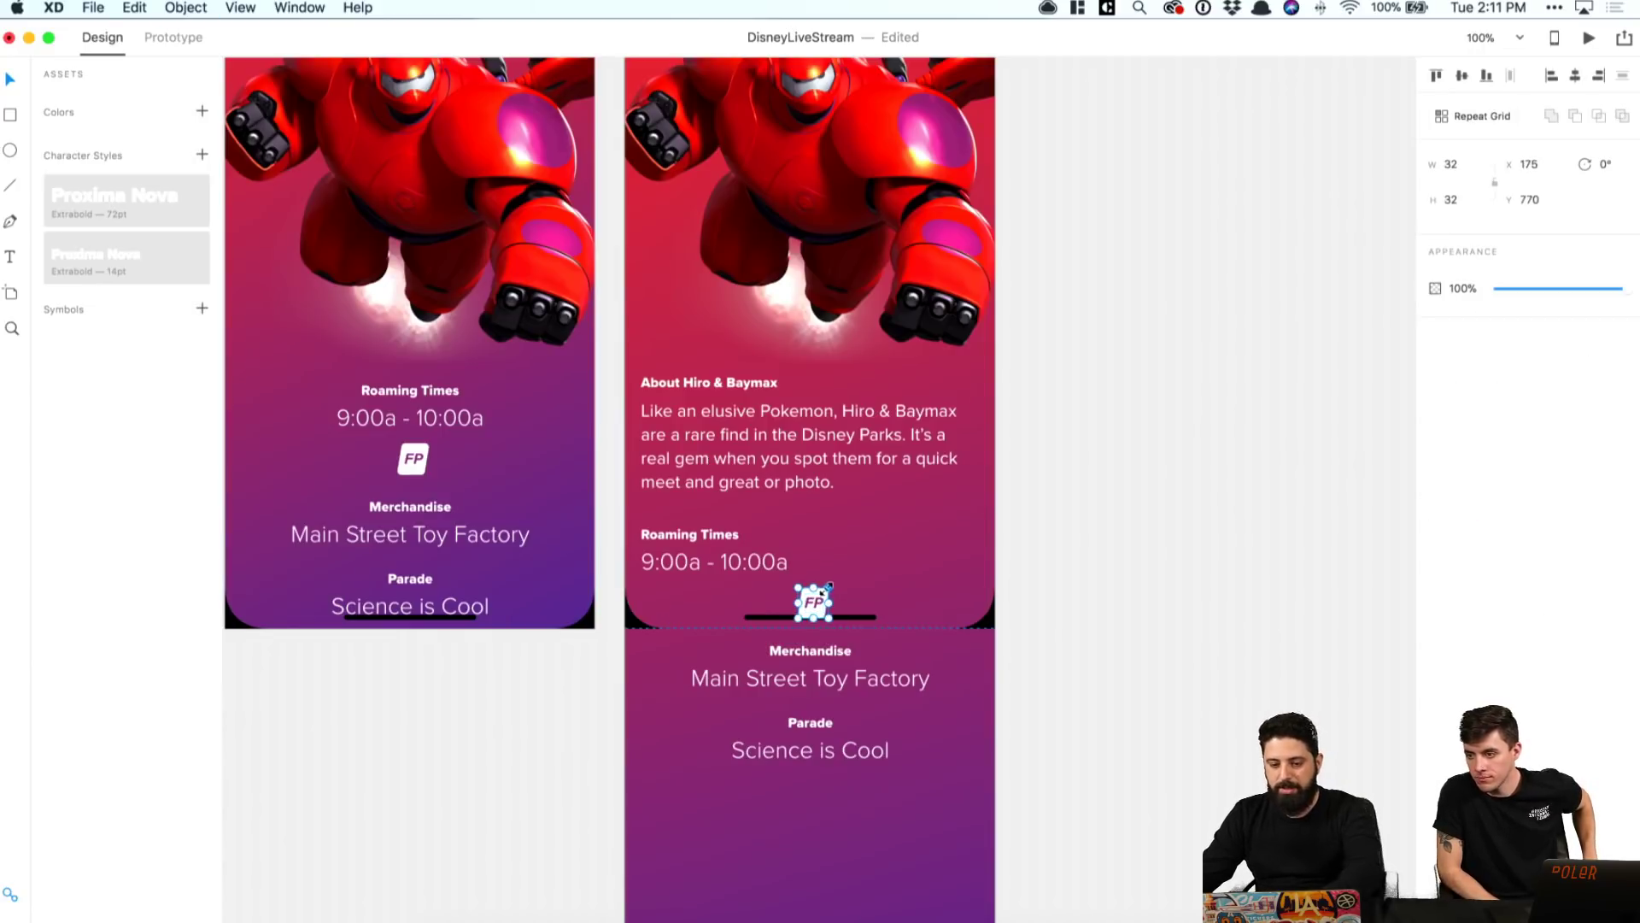
left_click(741, 570, "shift")
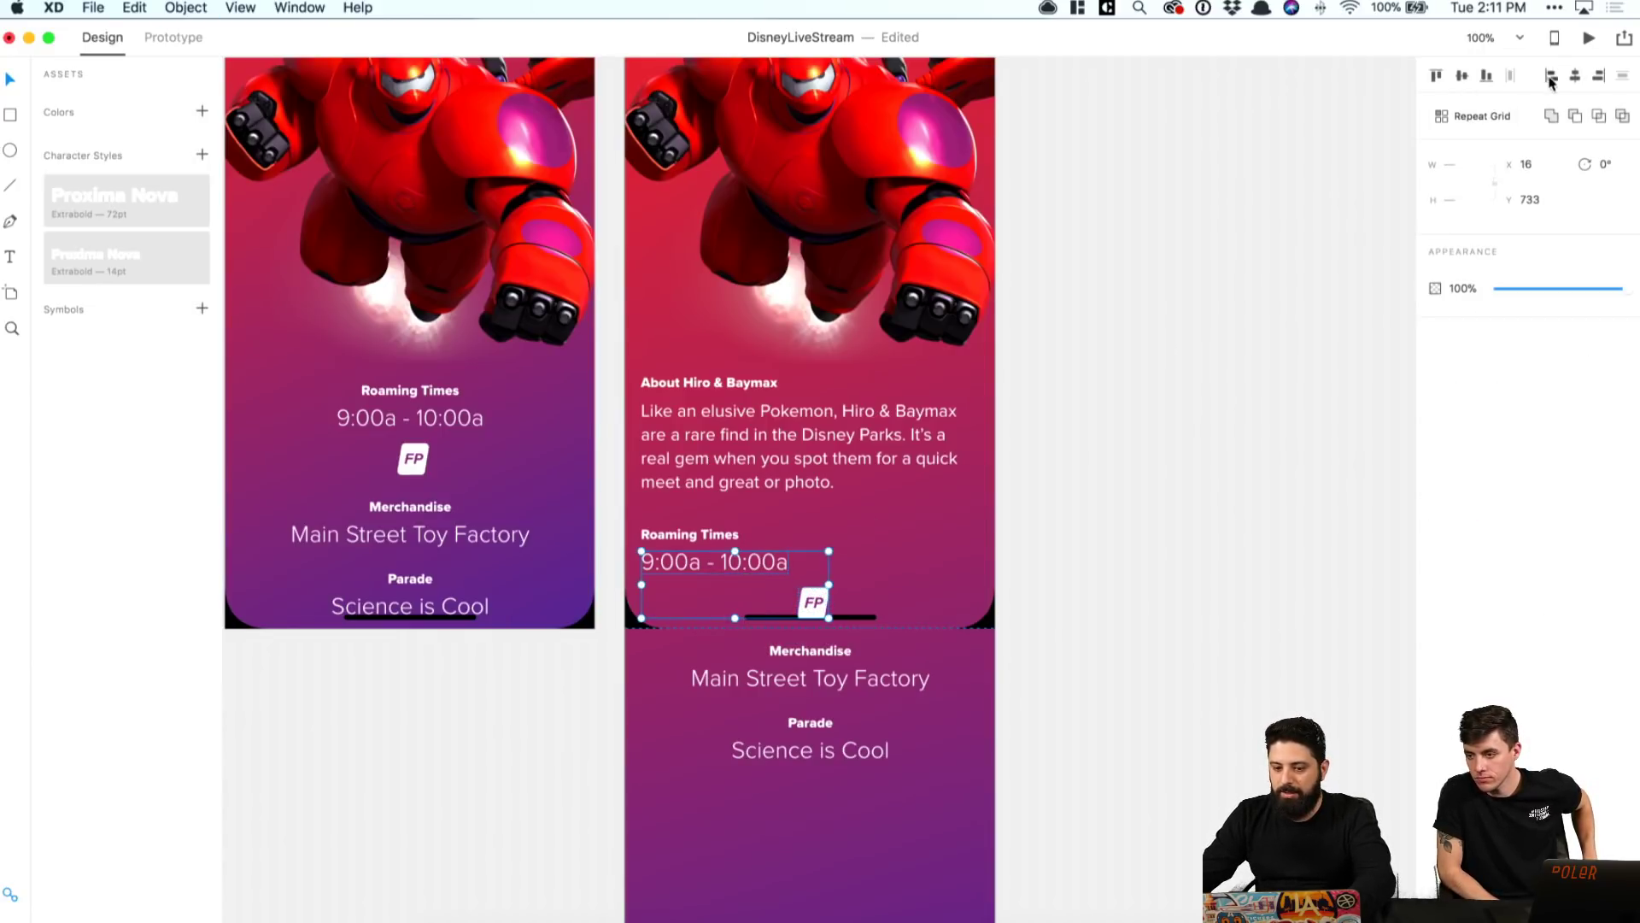
left_click(1551, 75)
left_click(1294, 378)
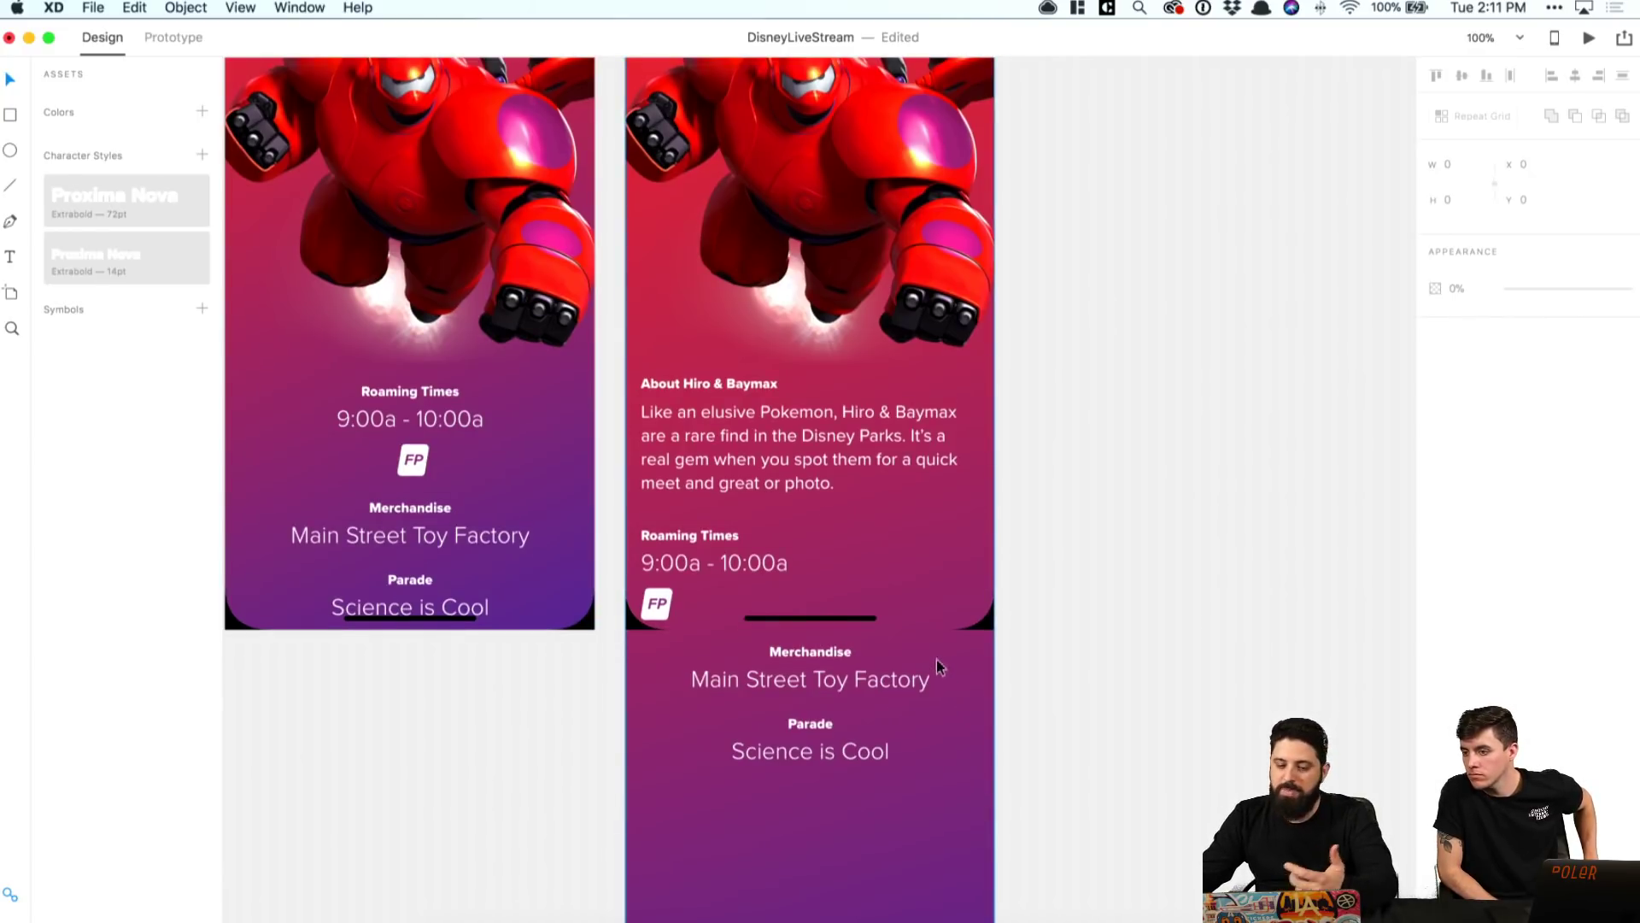
Step: Show the column layout grid on the taller Hiro & Baymax artboard
left_click(806, 462)
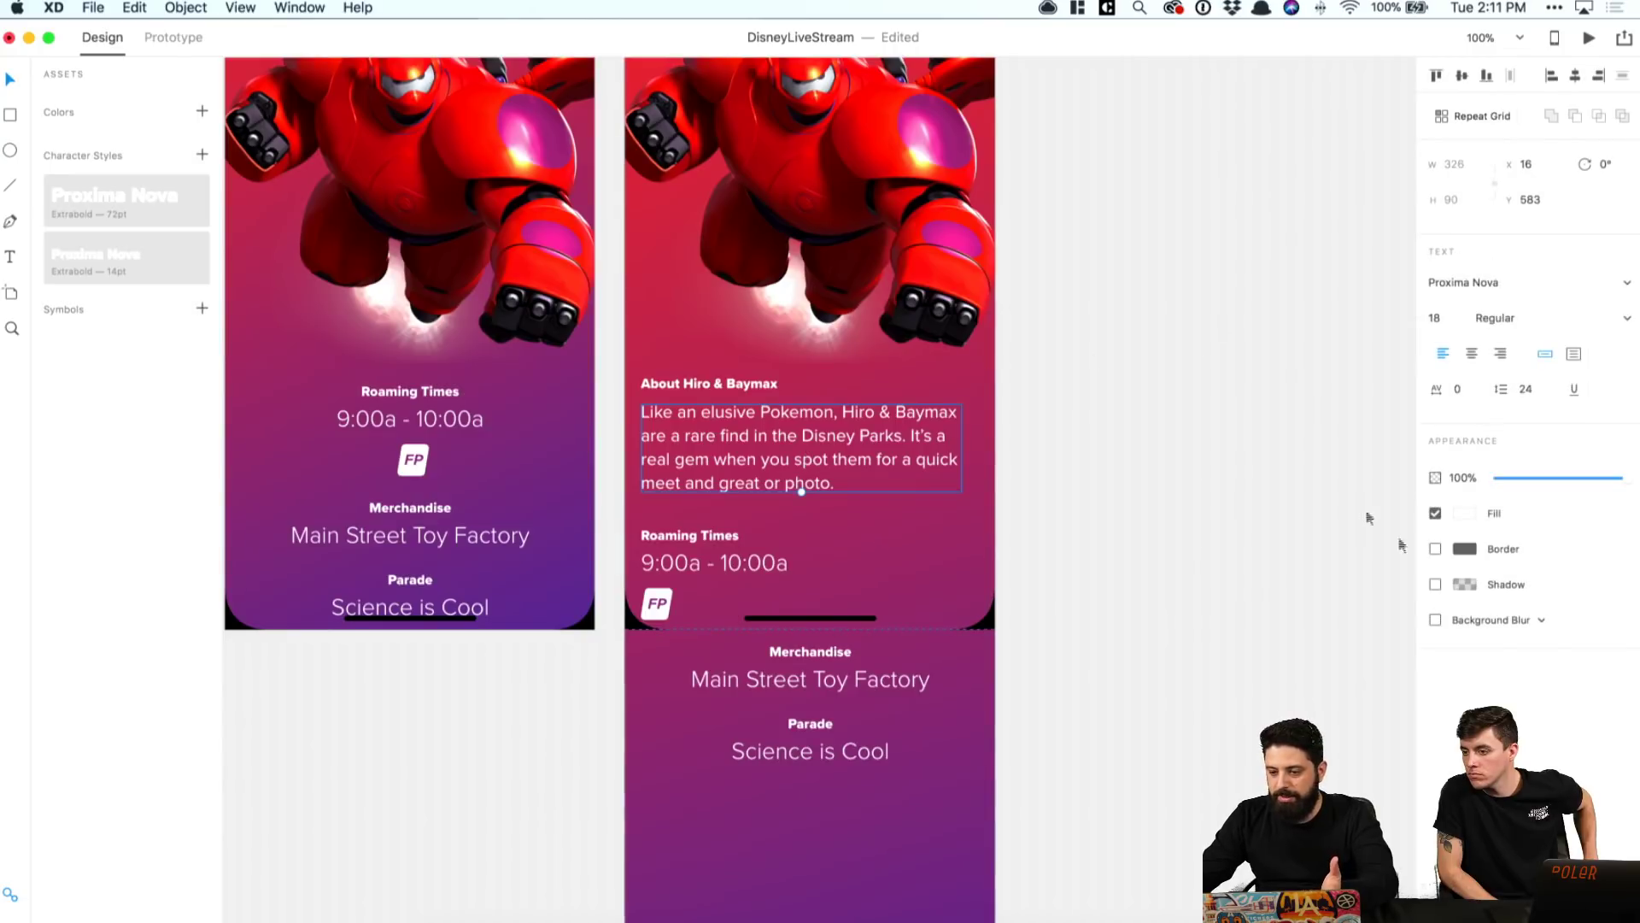
scroll(1089, 333, "up", 5)
left_click(647, 153)
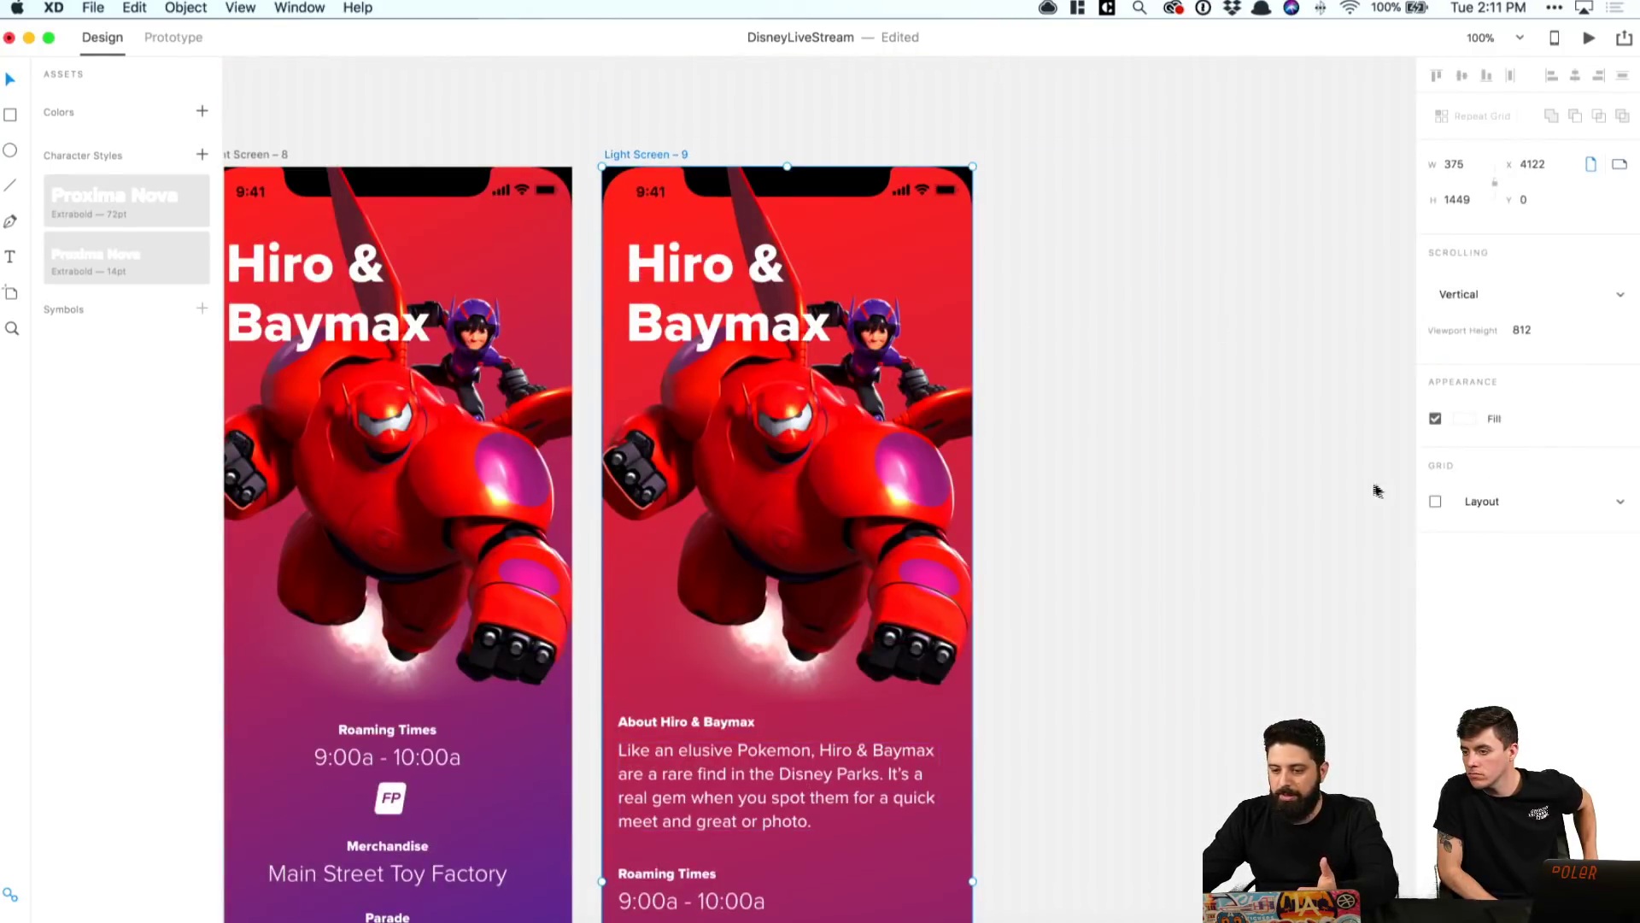
left_click(1435, 501)
scroll(1153, 473, "down", 5)
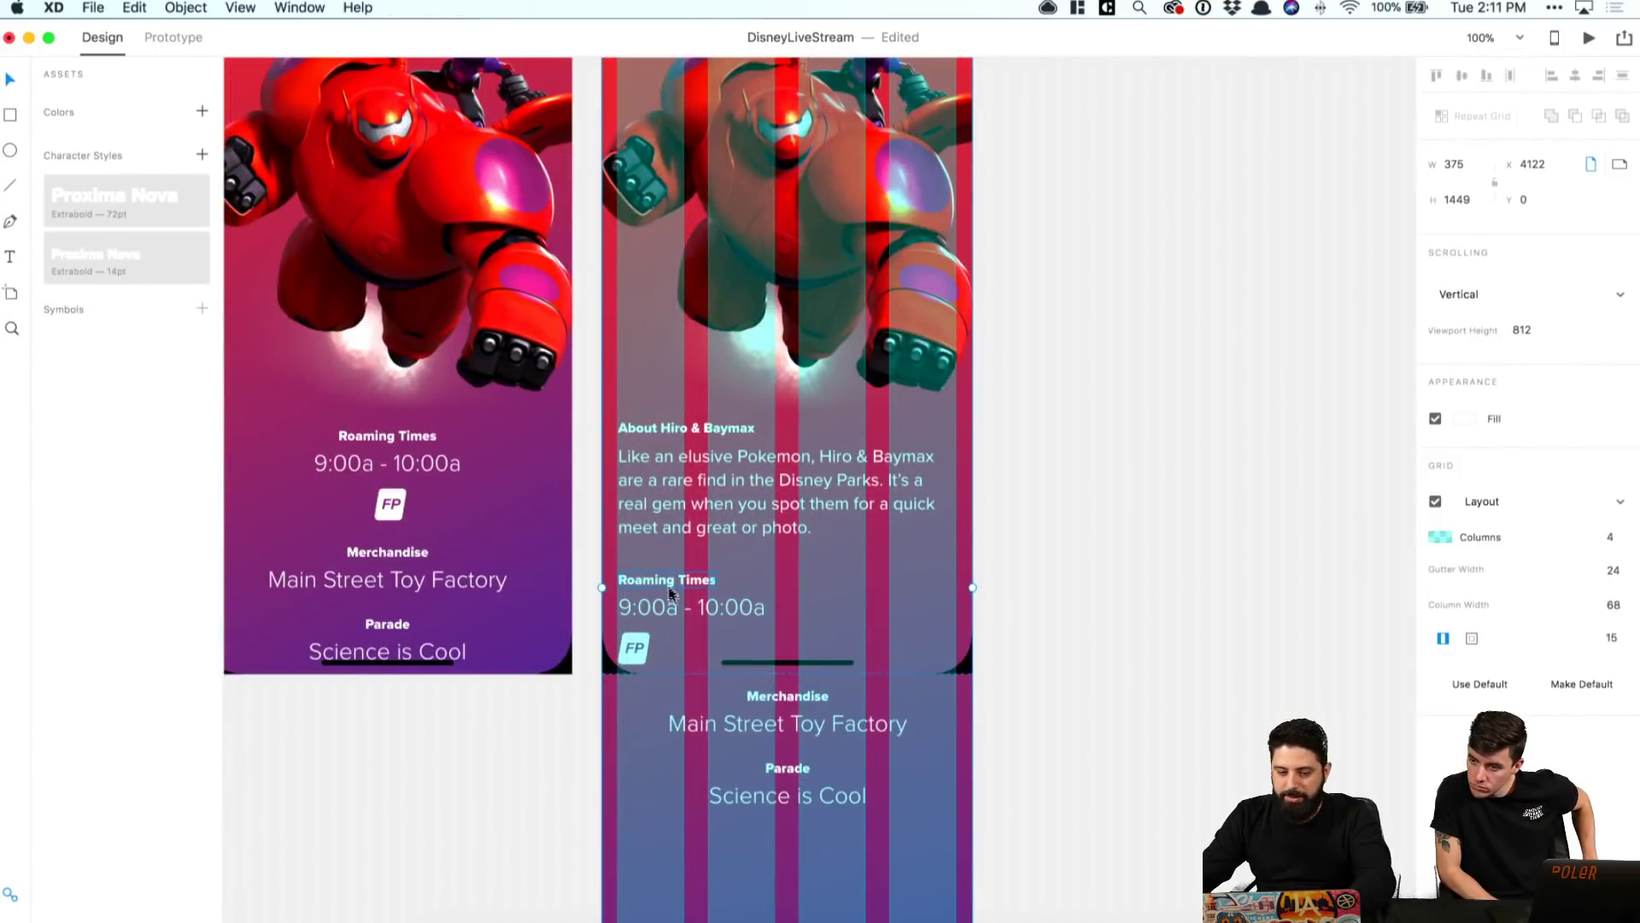
Step: Left-align the Merchandise heading and store name, and move them beside Roaming Times at the start of the third grid column
left_click(781, 700)
left_click(780, 722, "shift")
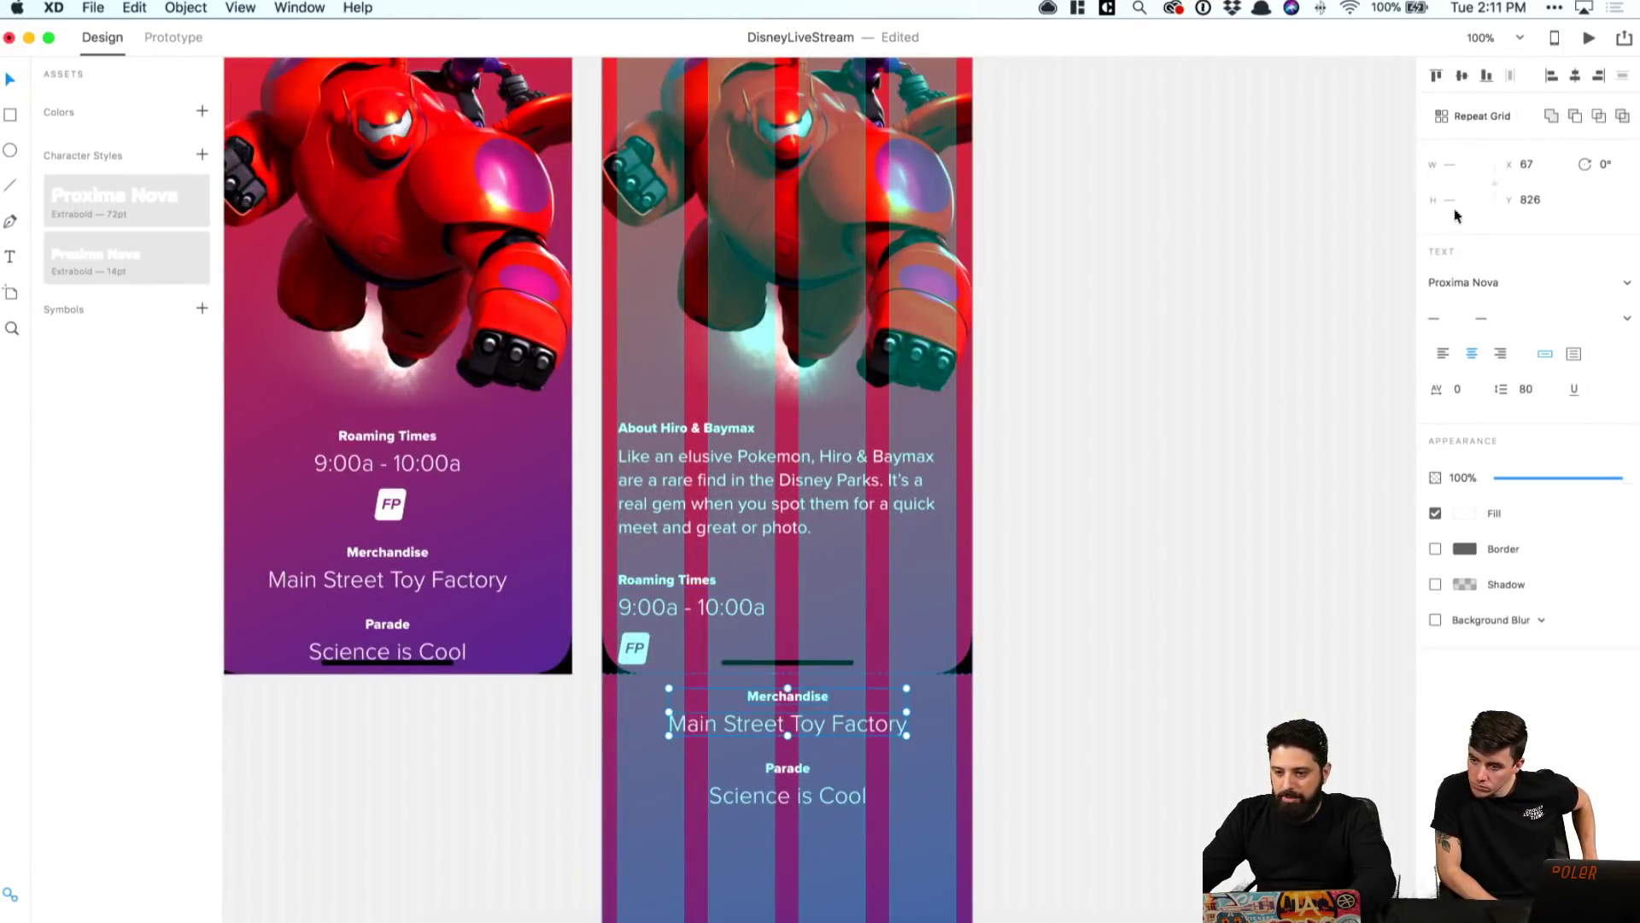
left_click(1447, 354)
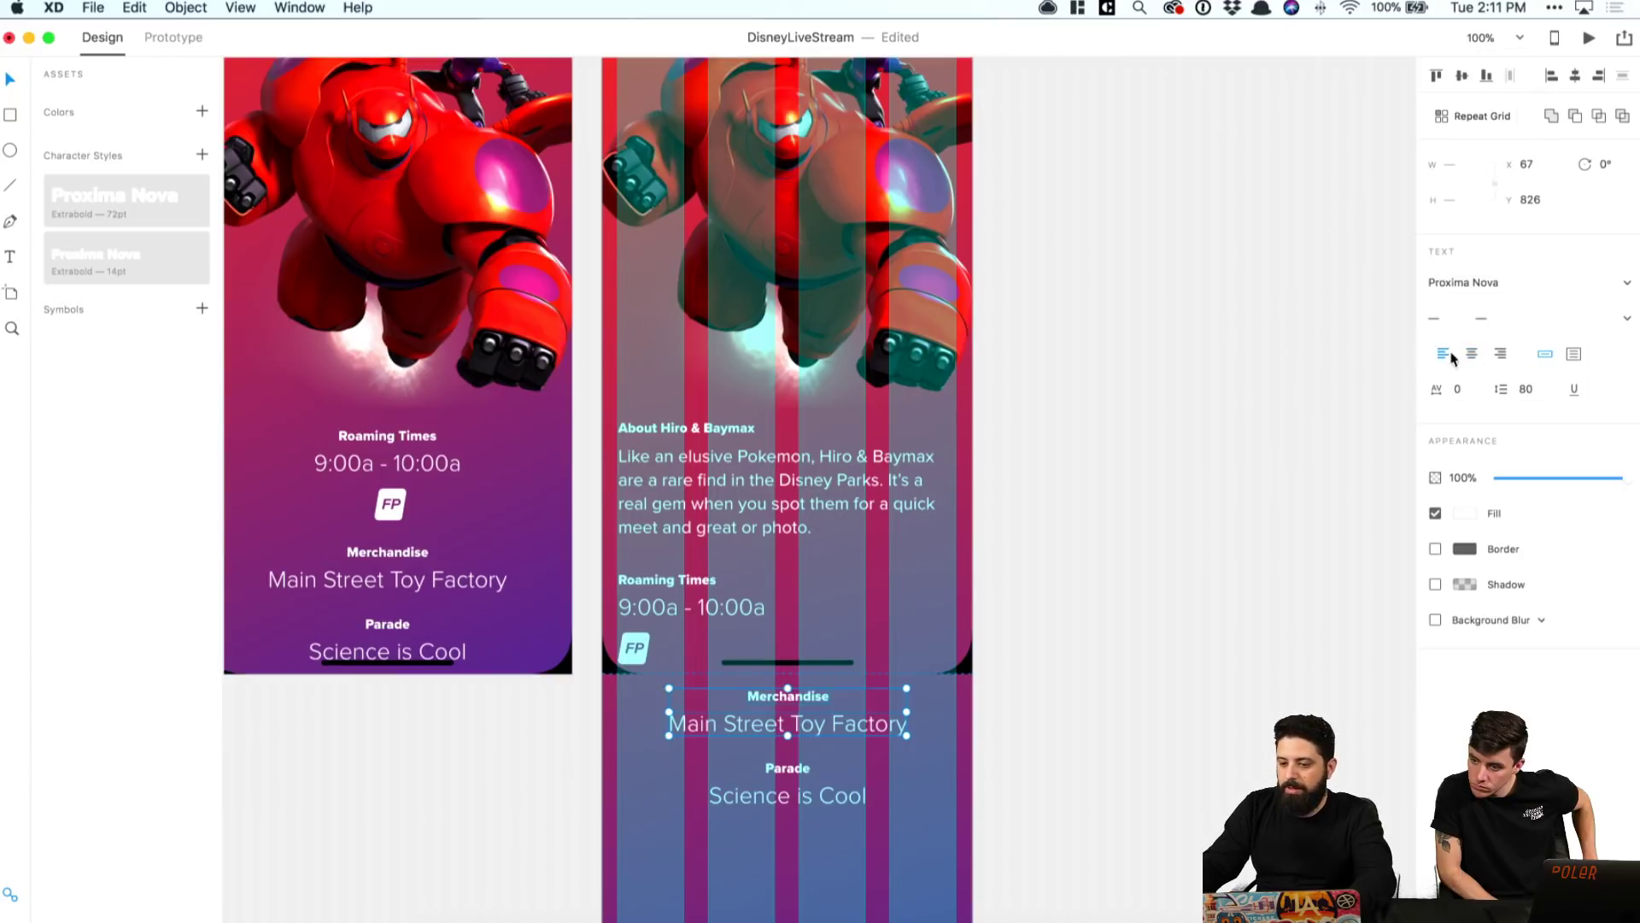
left_click(1550, 76)
left_click_drag(688, 698, 816, 580)
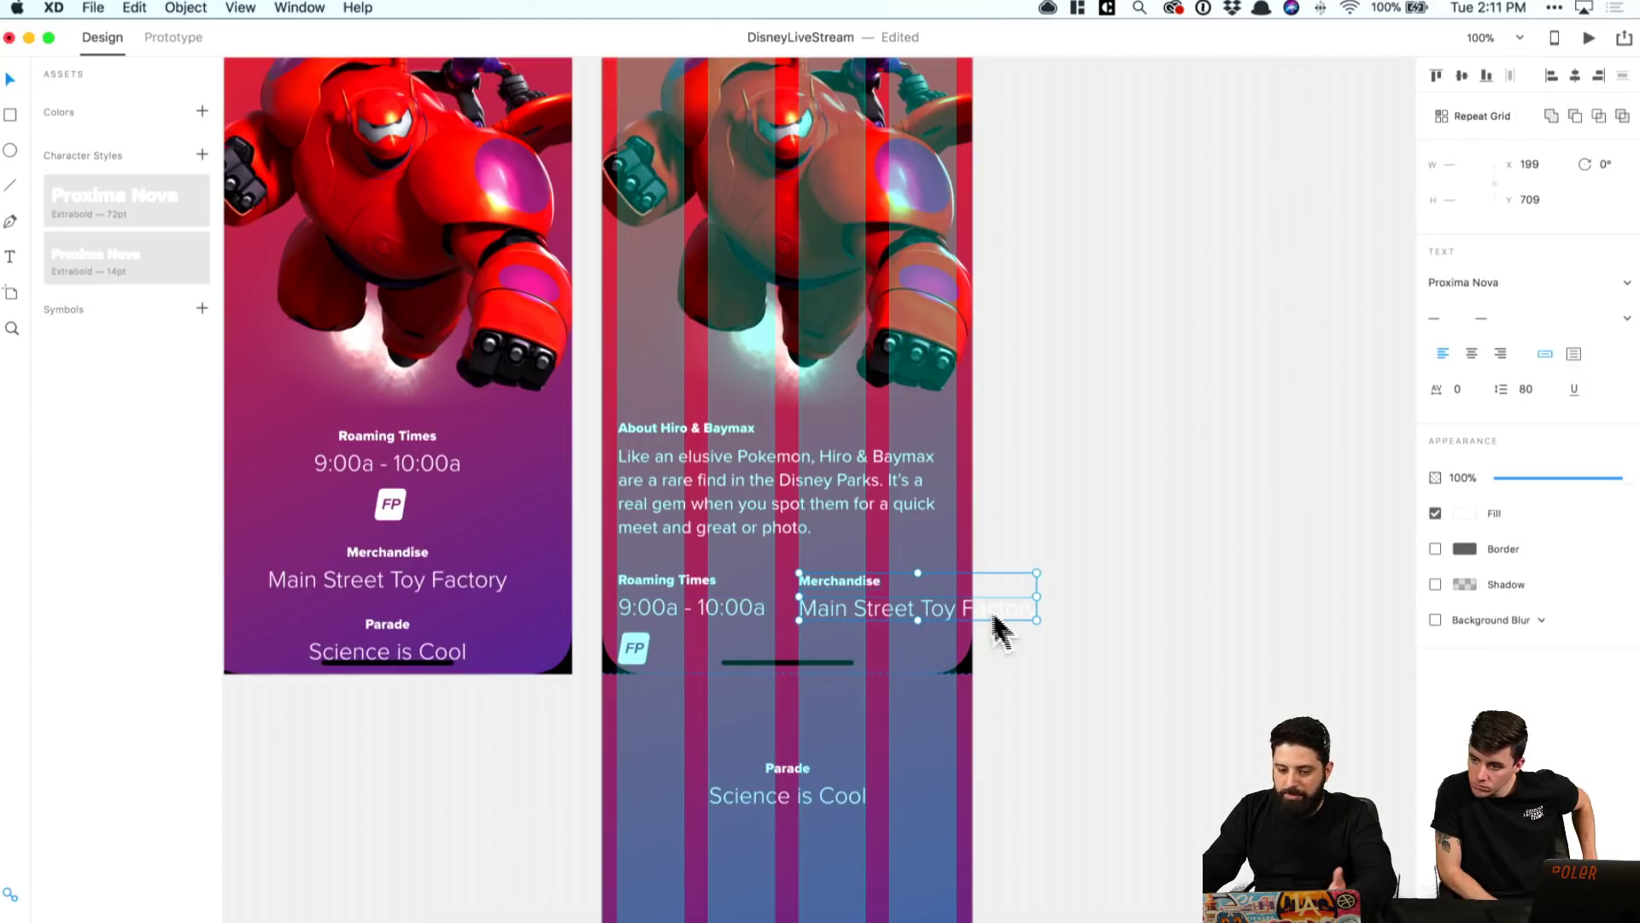
left_click(1132, 605)
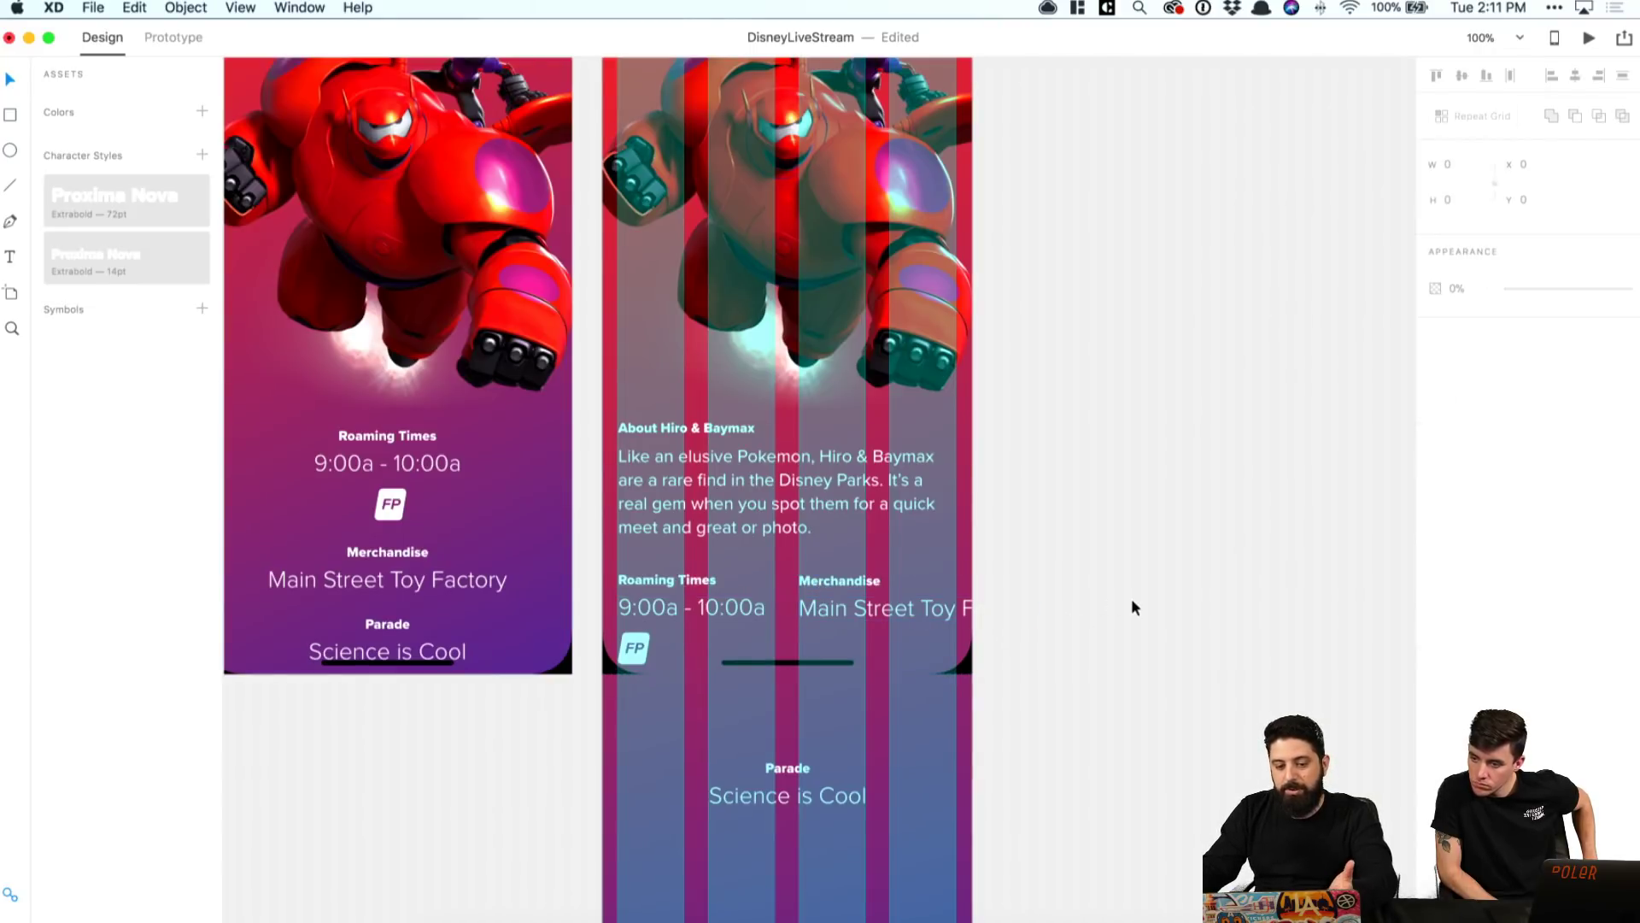
Step: Try a font size of 18 on the roaming time and Main Street Toy Factory texts
left_click(689, 612)
left_click(866, 615, "shift")
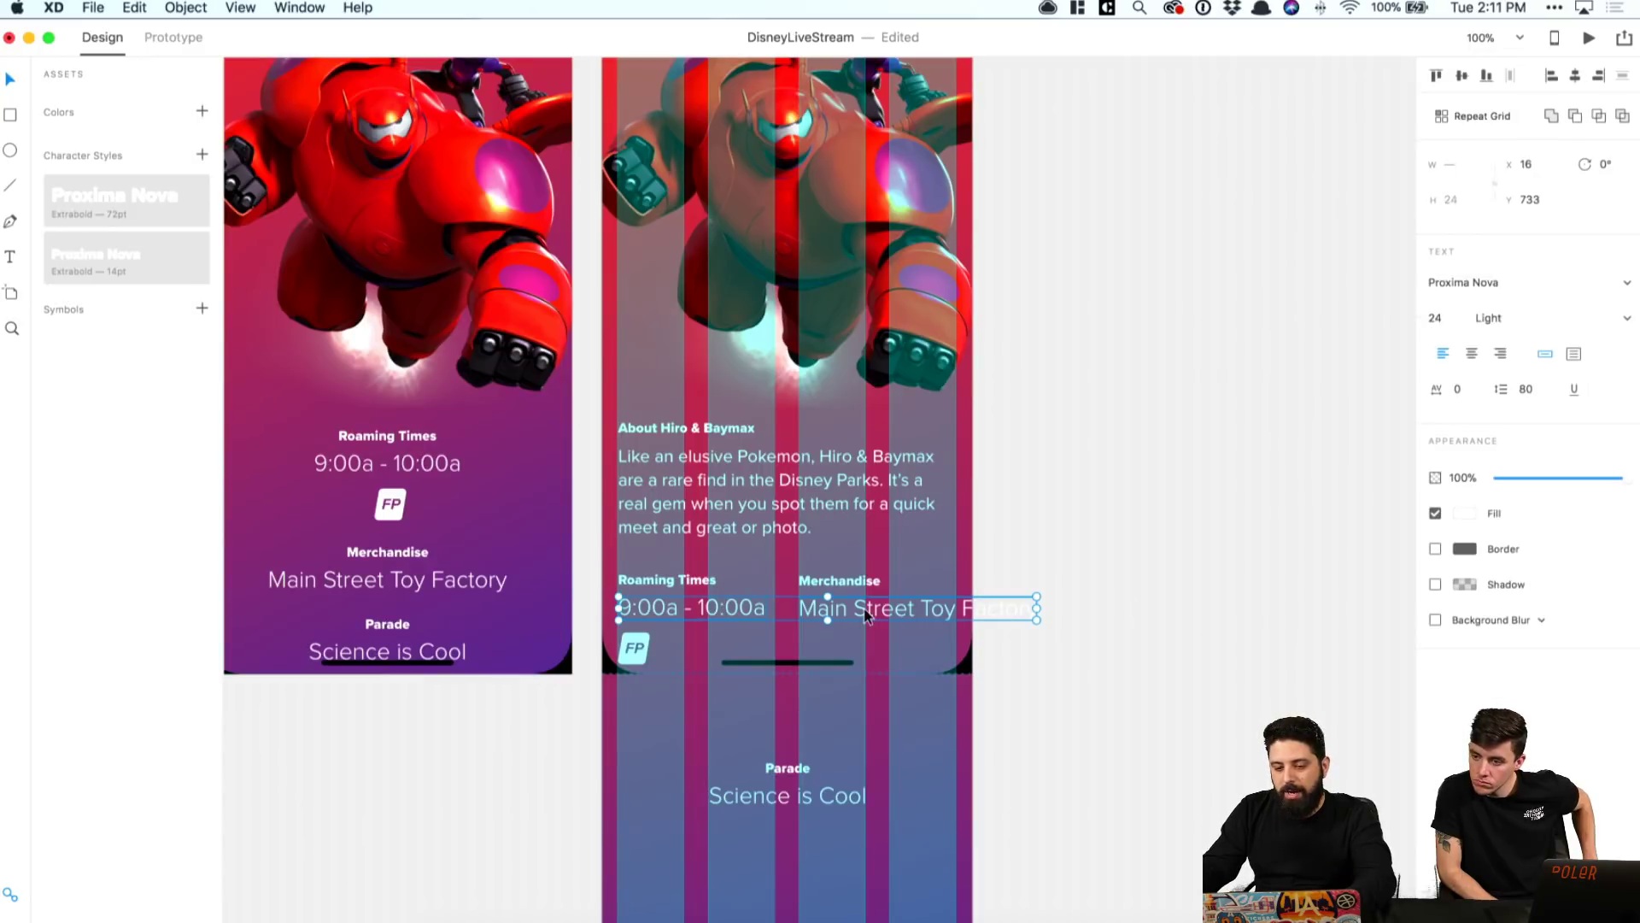
left_click(1446, 318)
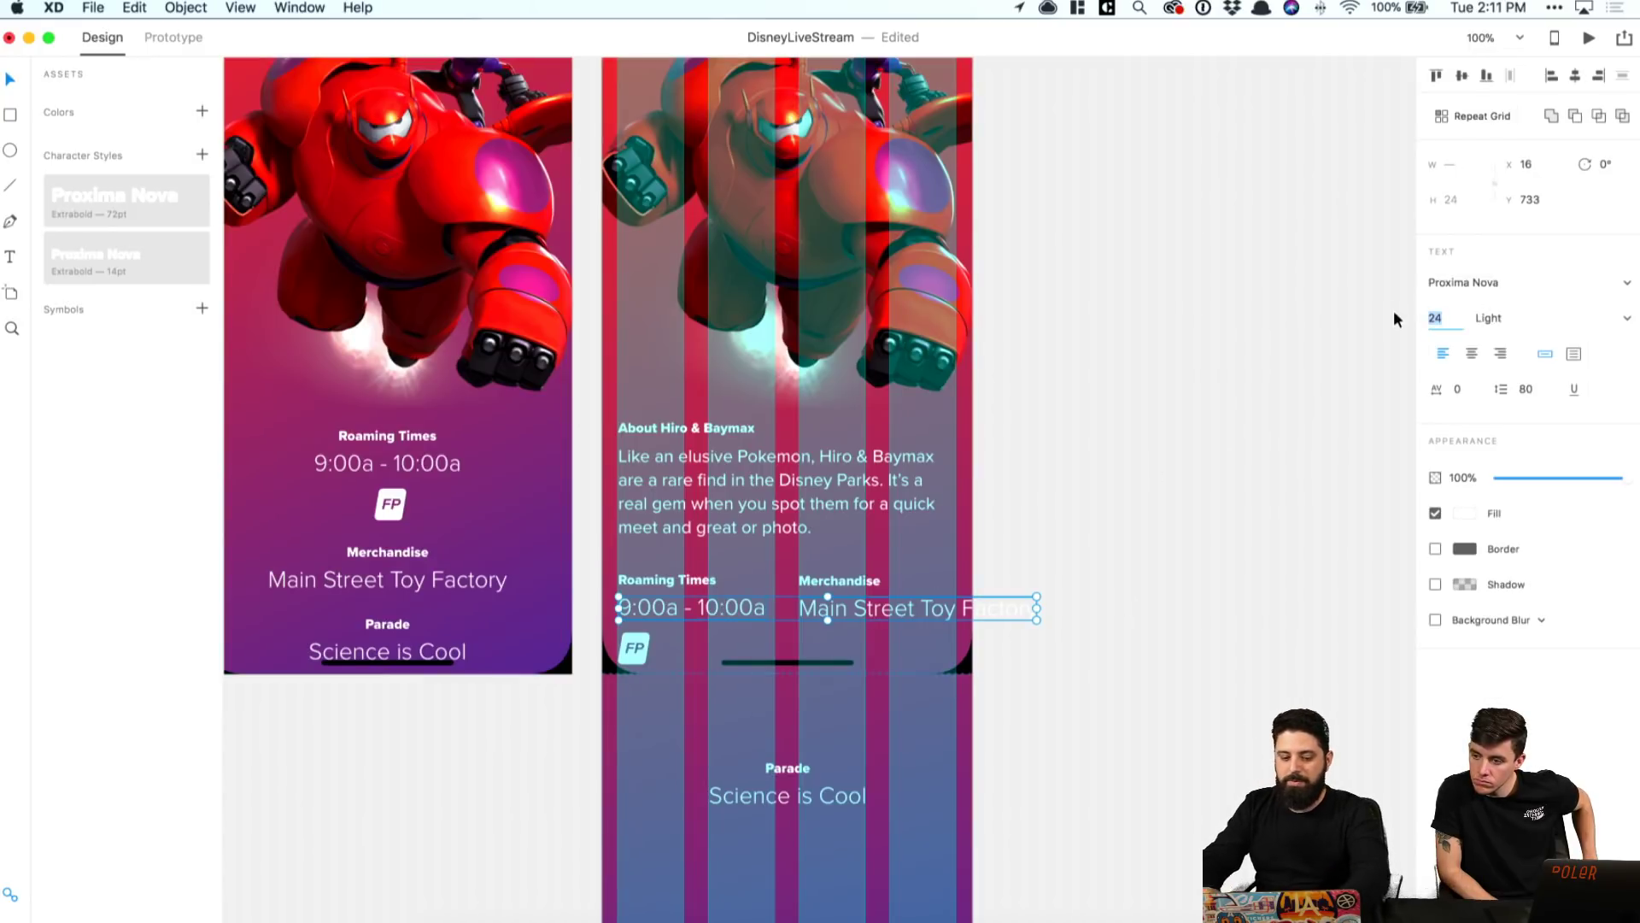
type("18")
key("Return")
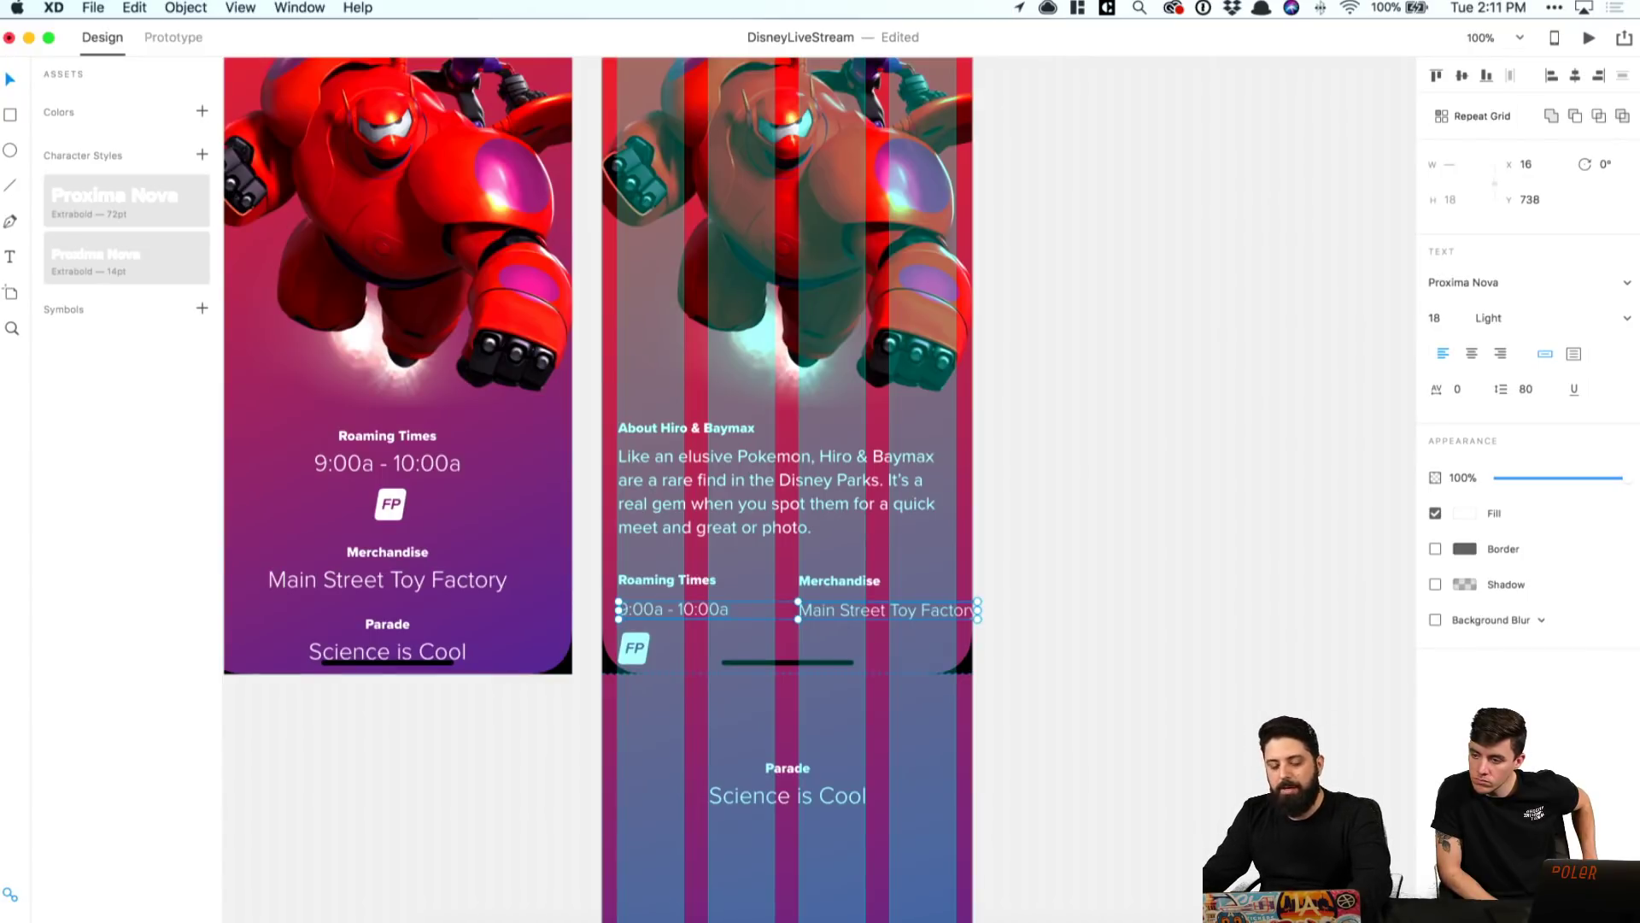
key("Escape")
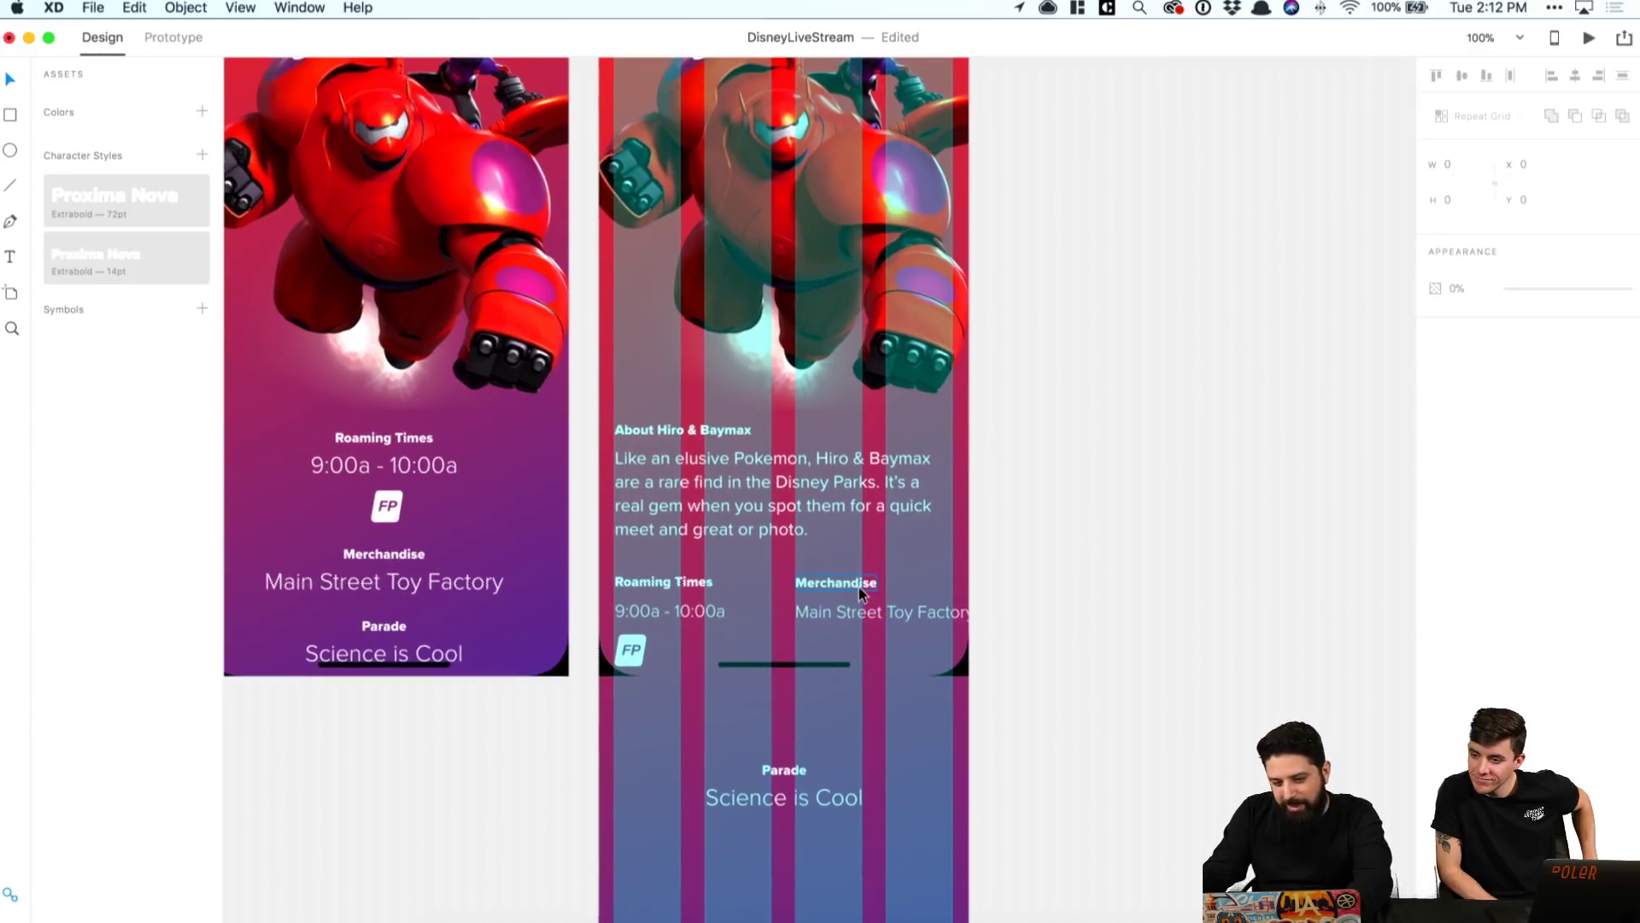
scroll(858, 587, "right", 2)
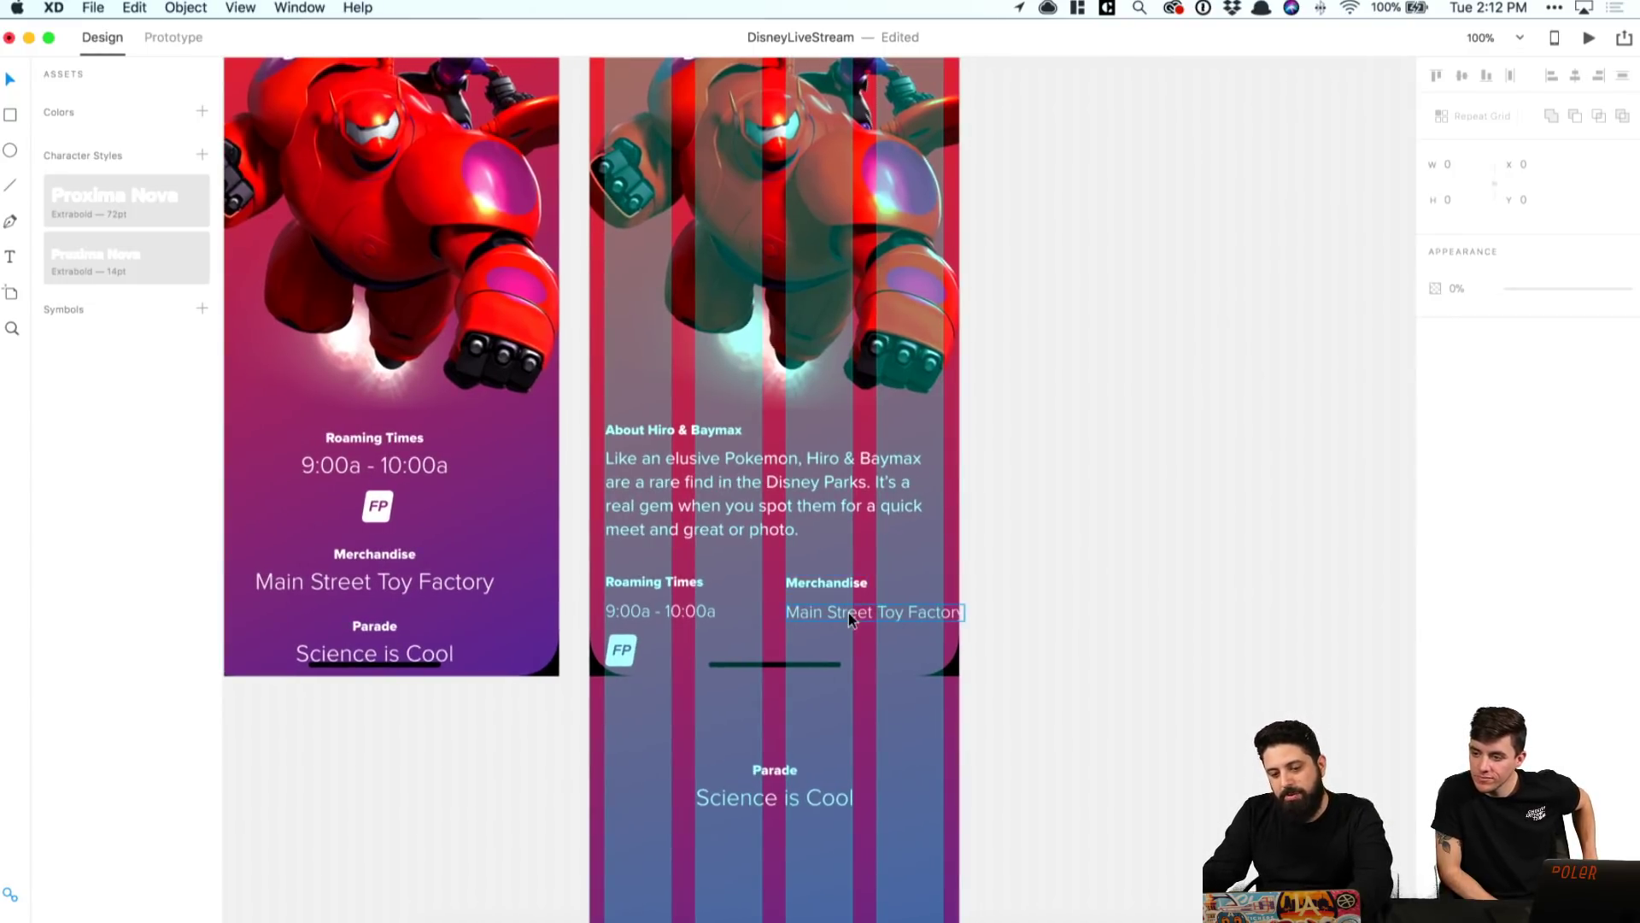
left_click(852, 619)
left_click(1066, 538)
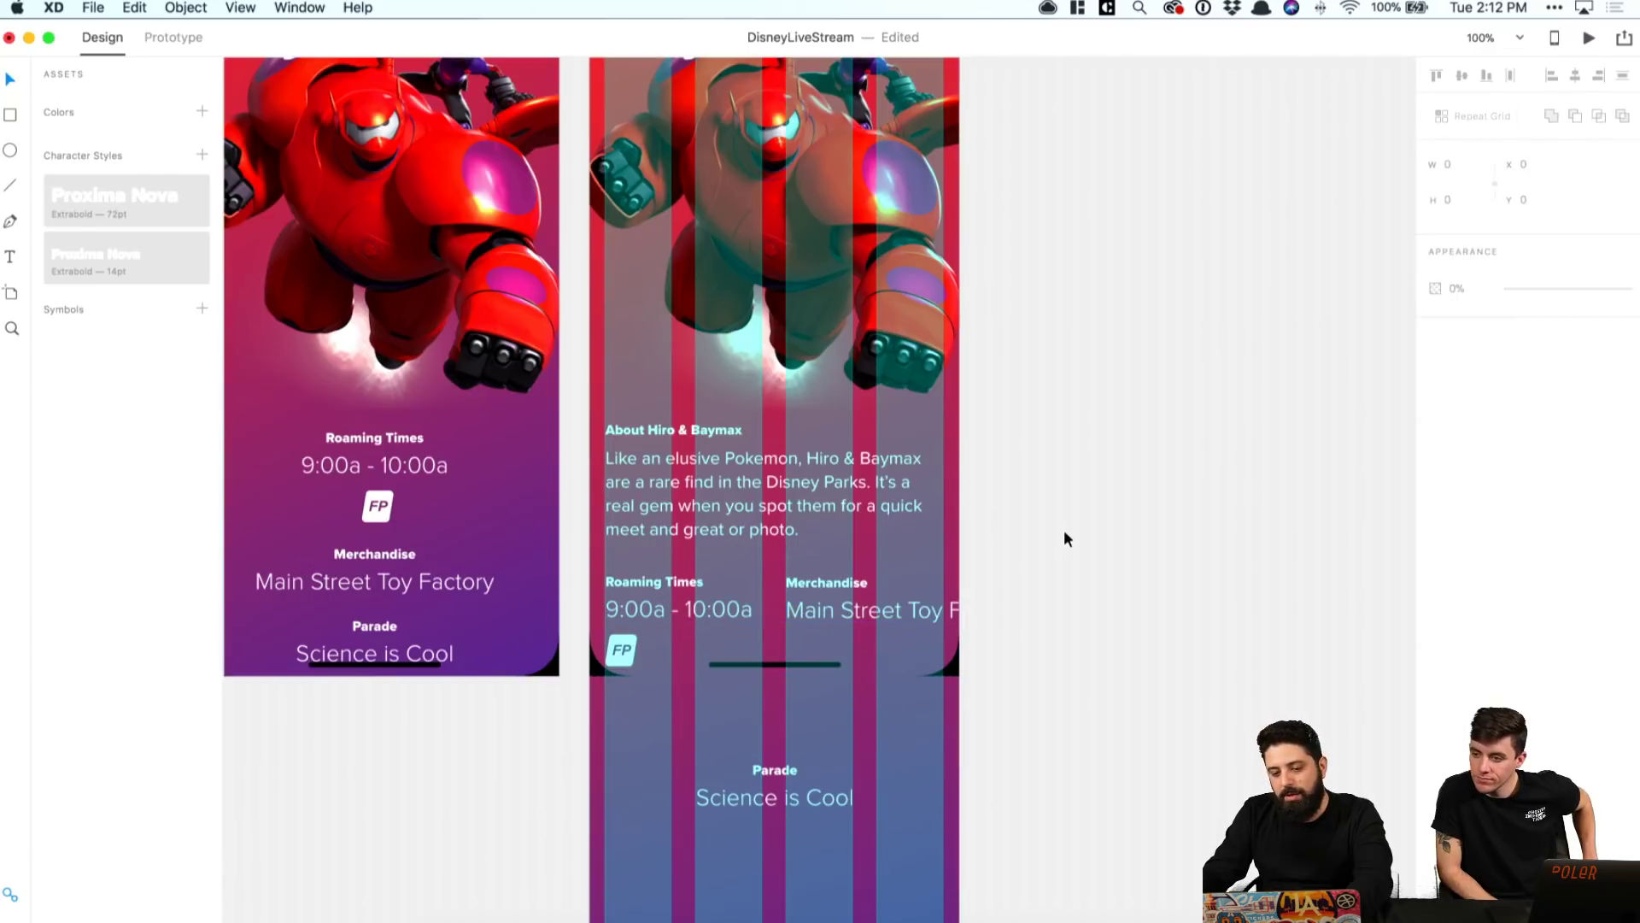
Step: Break the Main Street Toy Factory text into two lines before "Toy Factory"
left_click(896, 621)
double_click(896, 621)
left_click(904, 615)
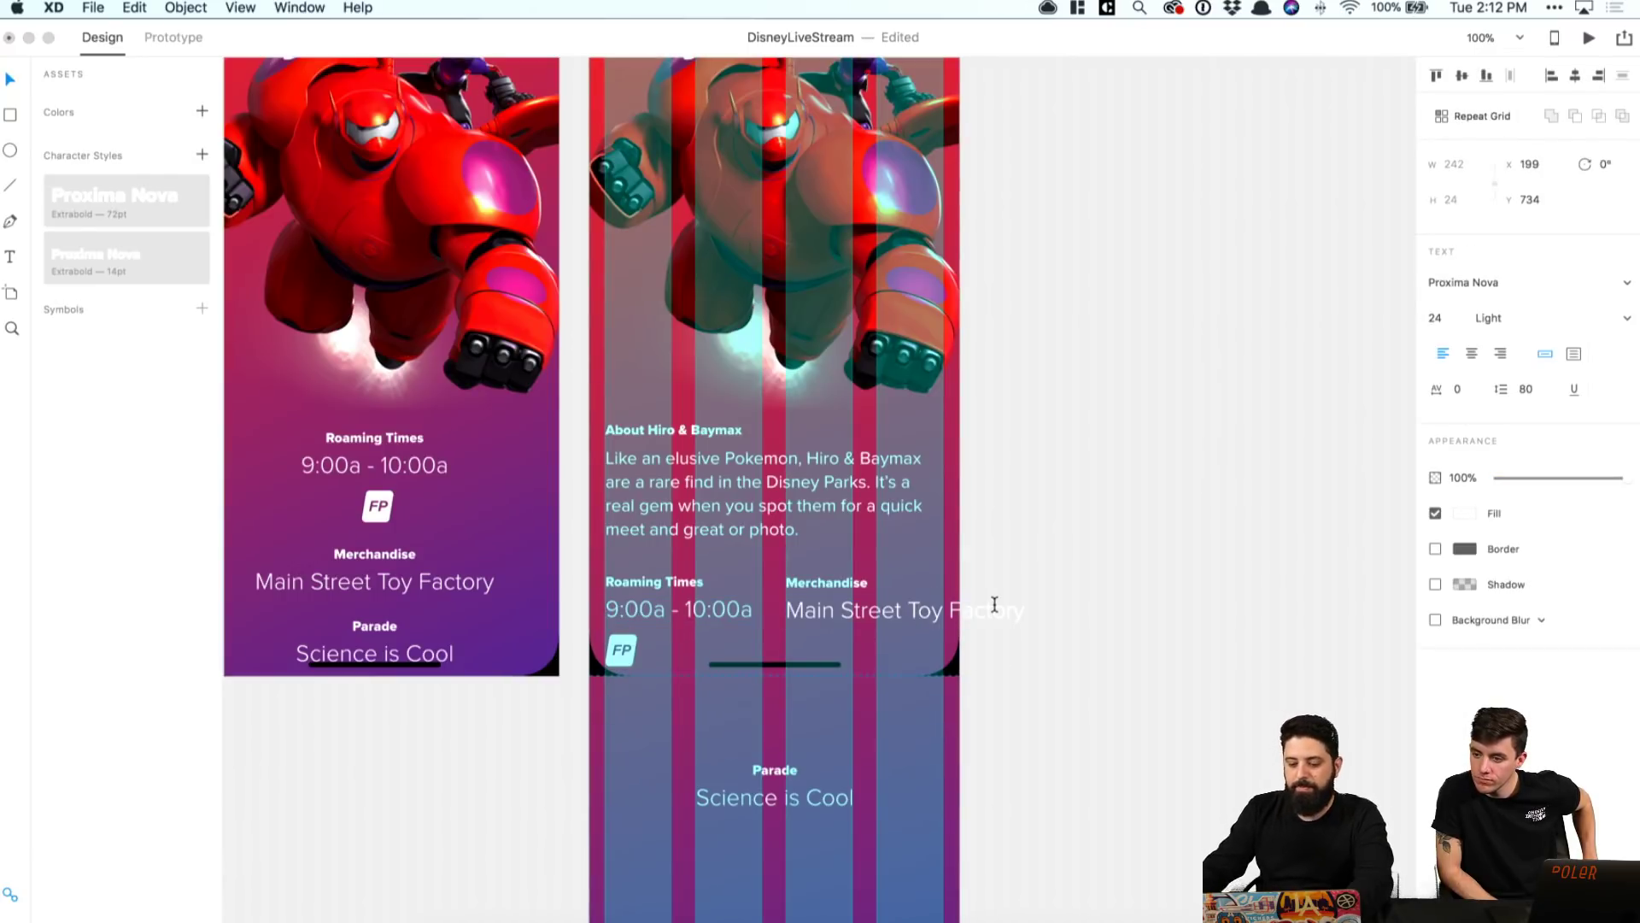
key("Return")
Step: Set the line spacing of the two-line Main Street Toy Factory text to 32 and finish text editing
key("super+a")
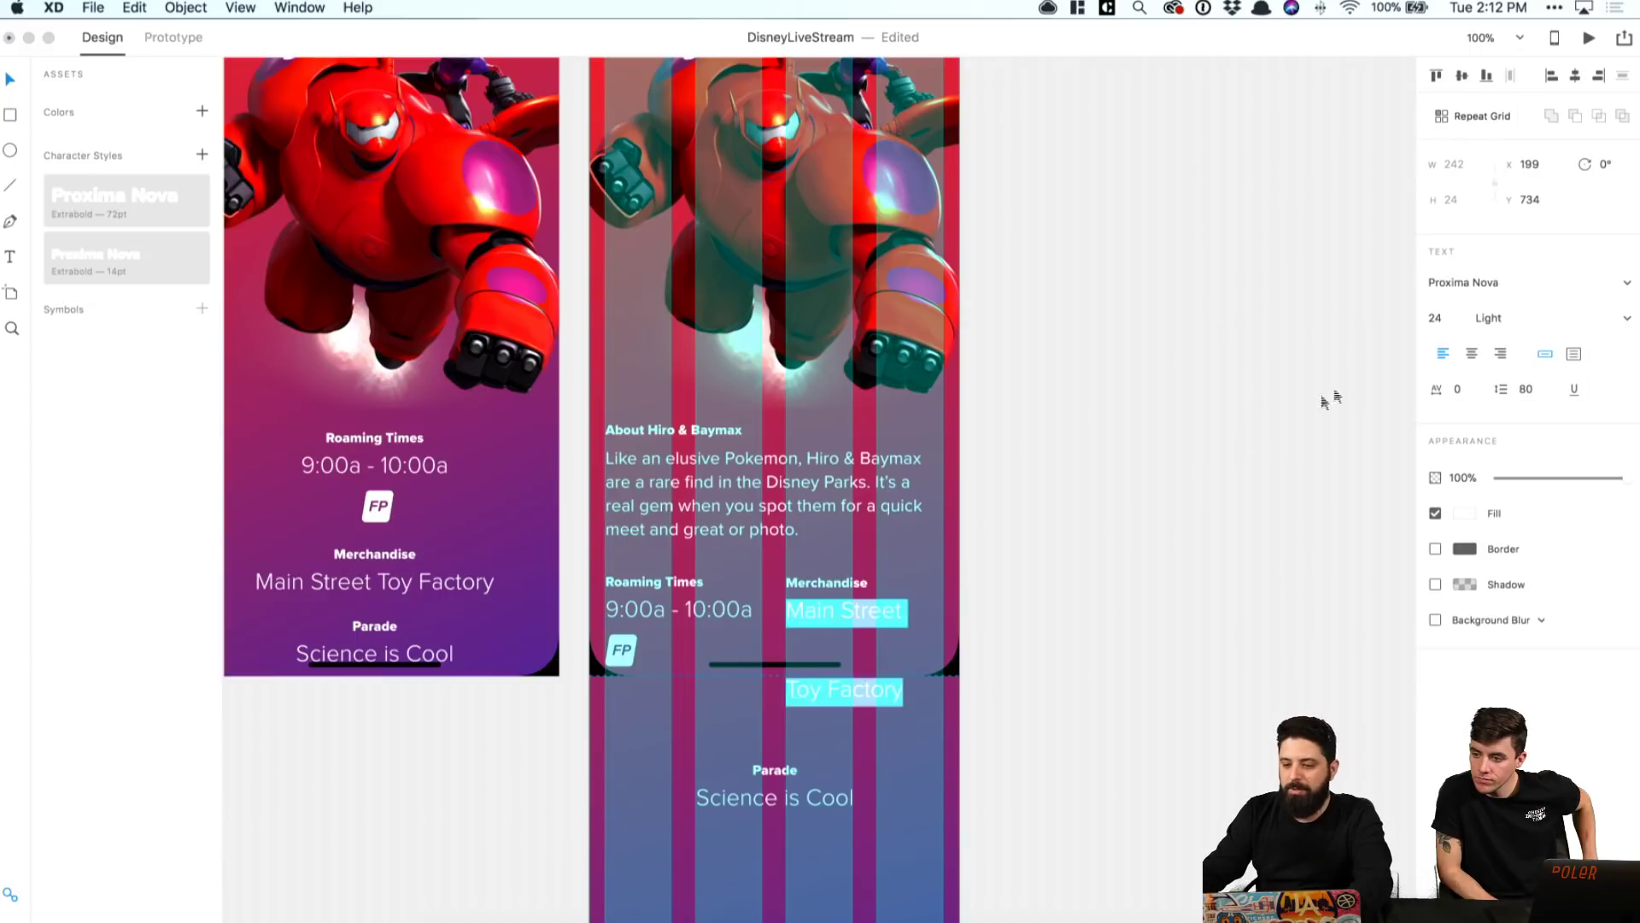
left_click(1532, 389)
type("32")
key("Return")
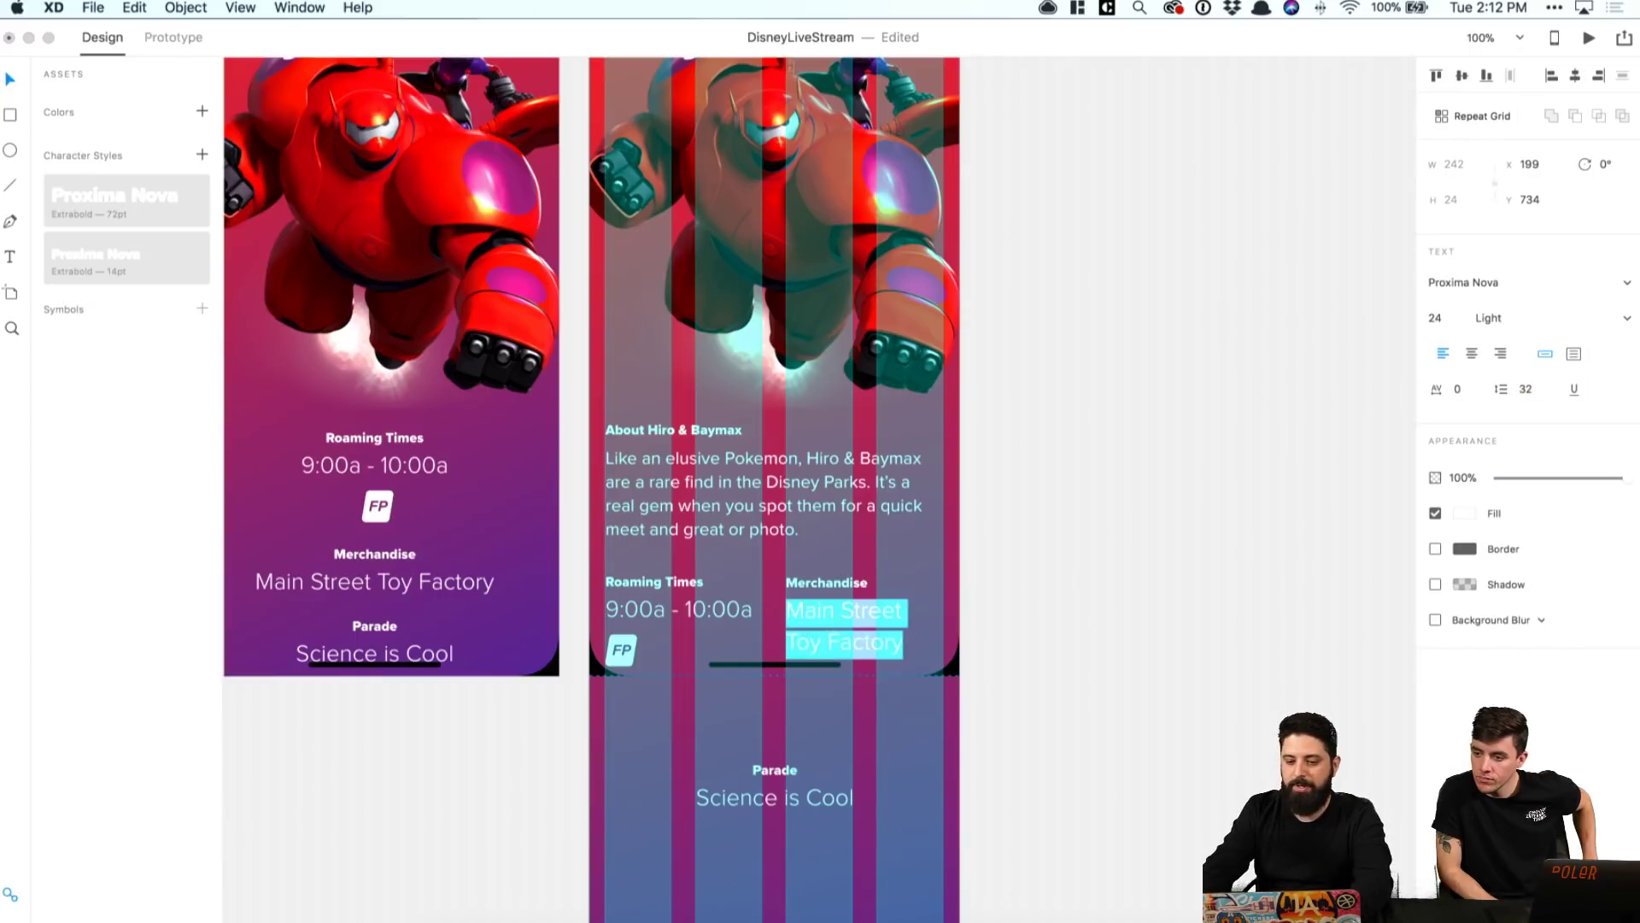
key("Escape")
key("Escape")
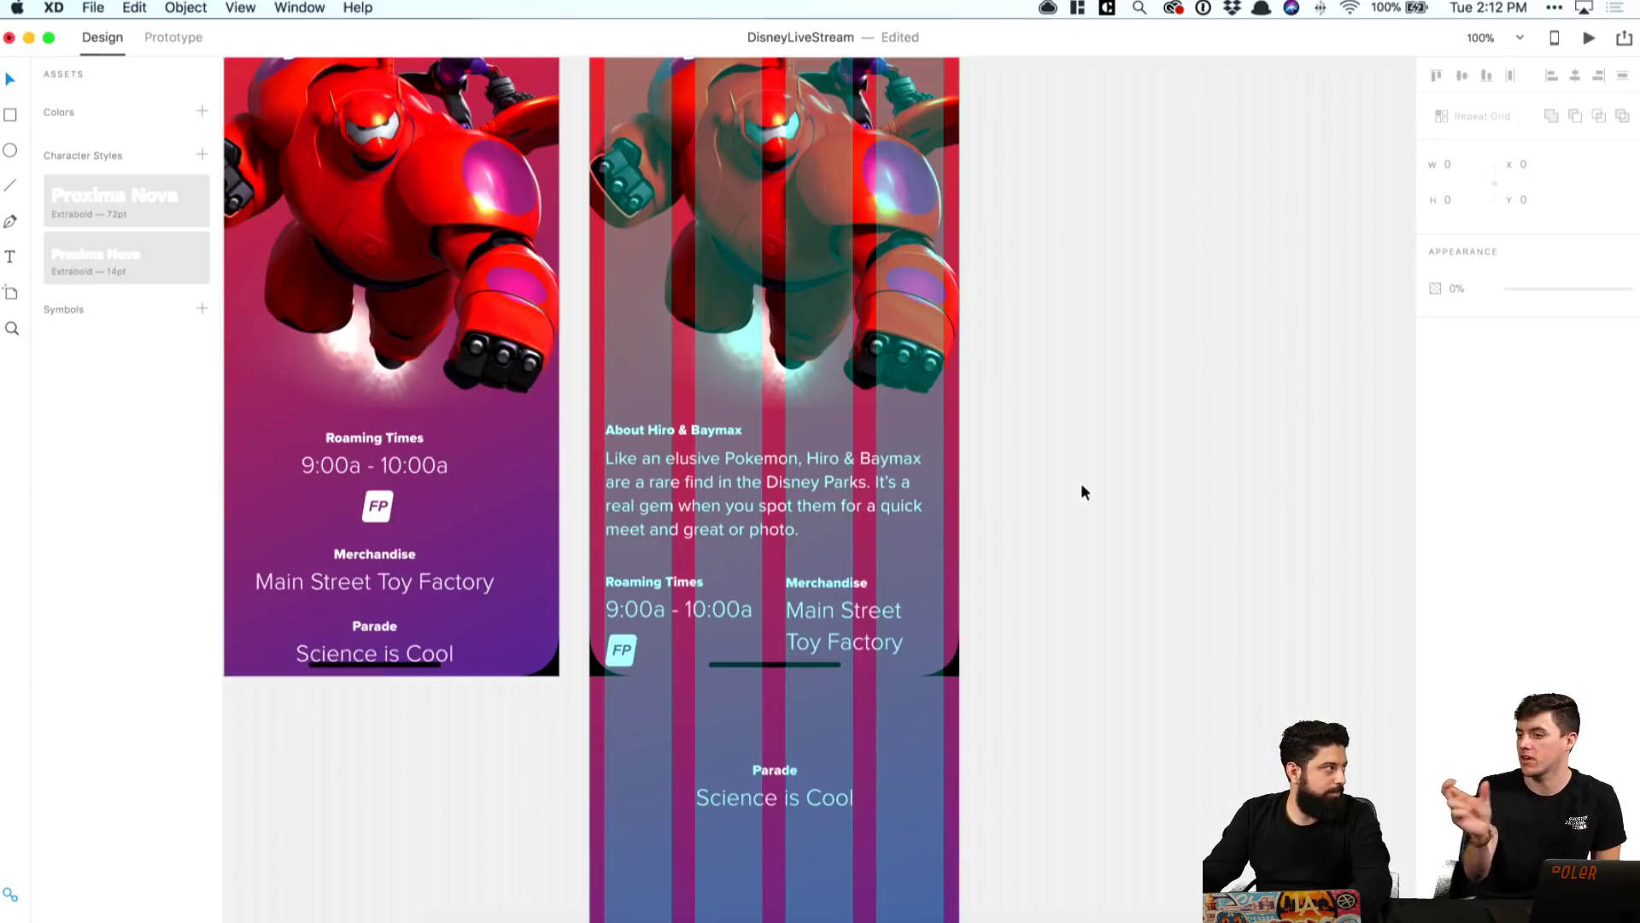
Step: Hide the layout grid on the taller Hiro & Baymax artboard
scroll(1209, 299, "up", 5)
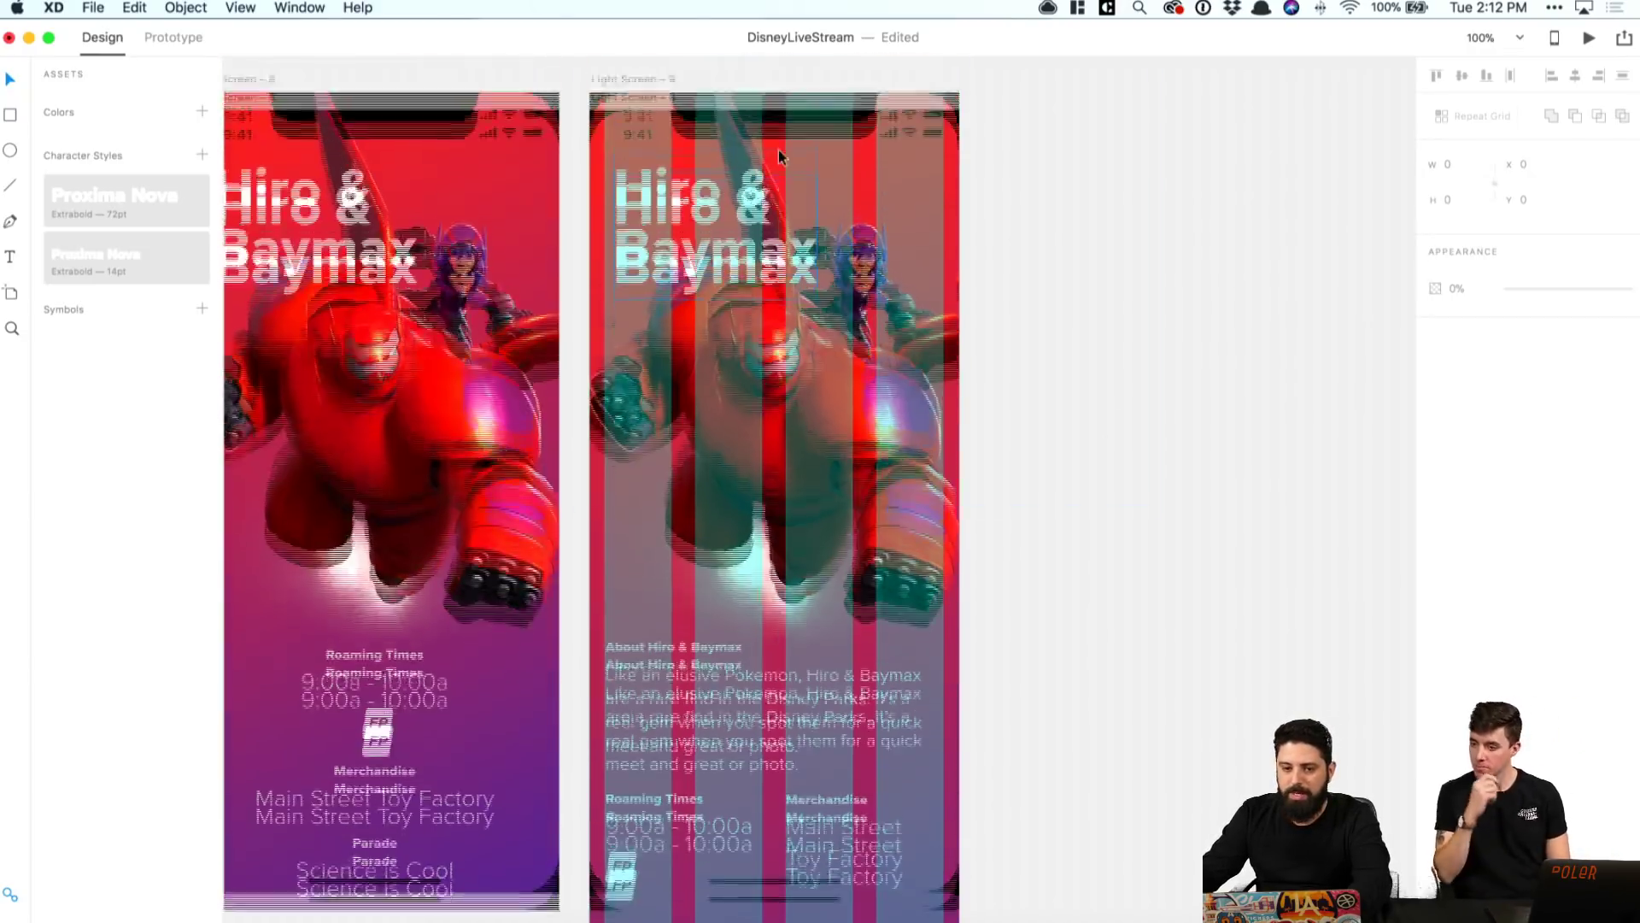
left_click(628, 103)
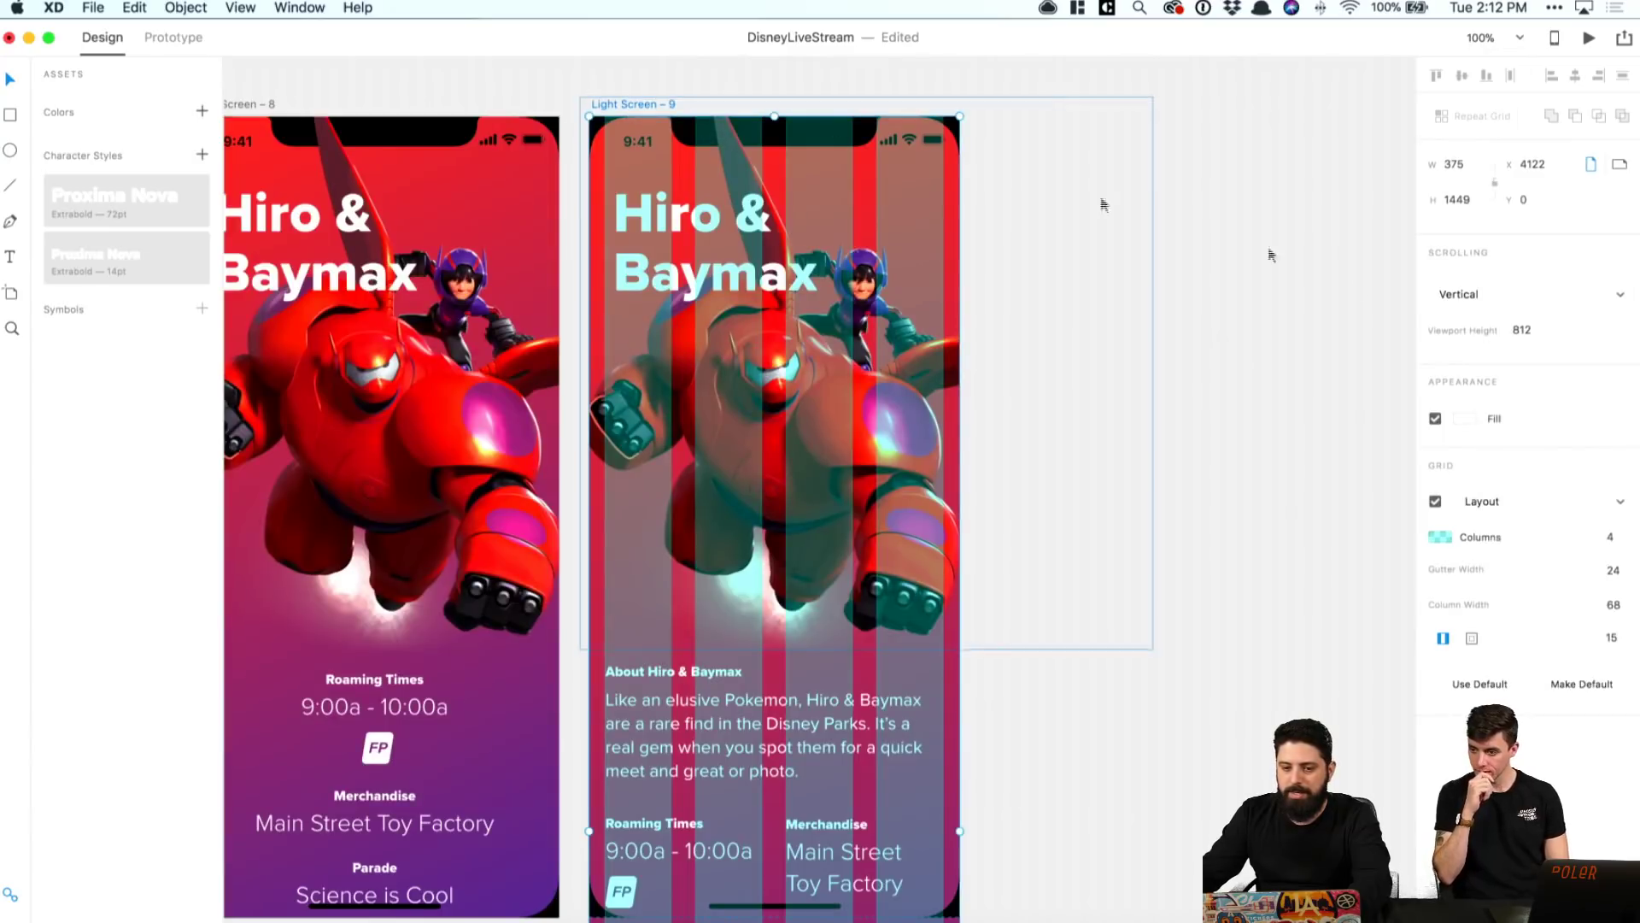
left_click(1435, 504)
scroll(1193, 510, "down", 5)
left_click(1193, 509)
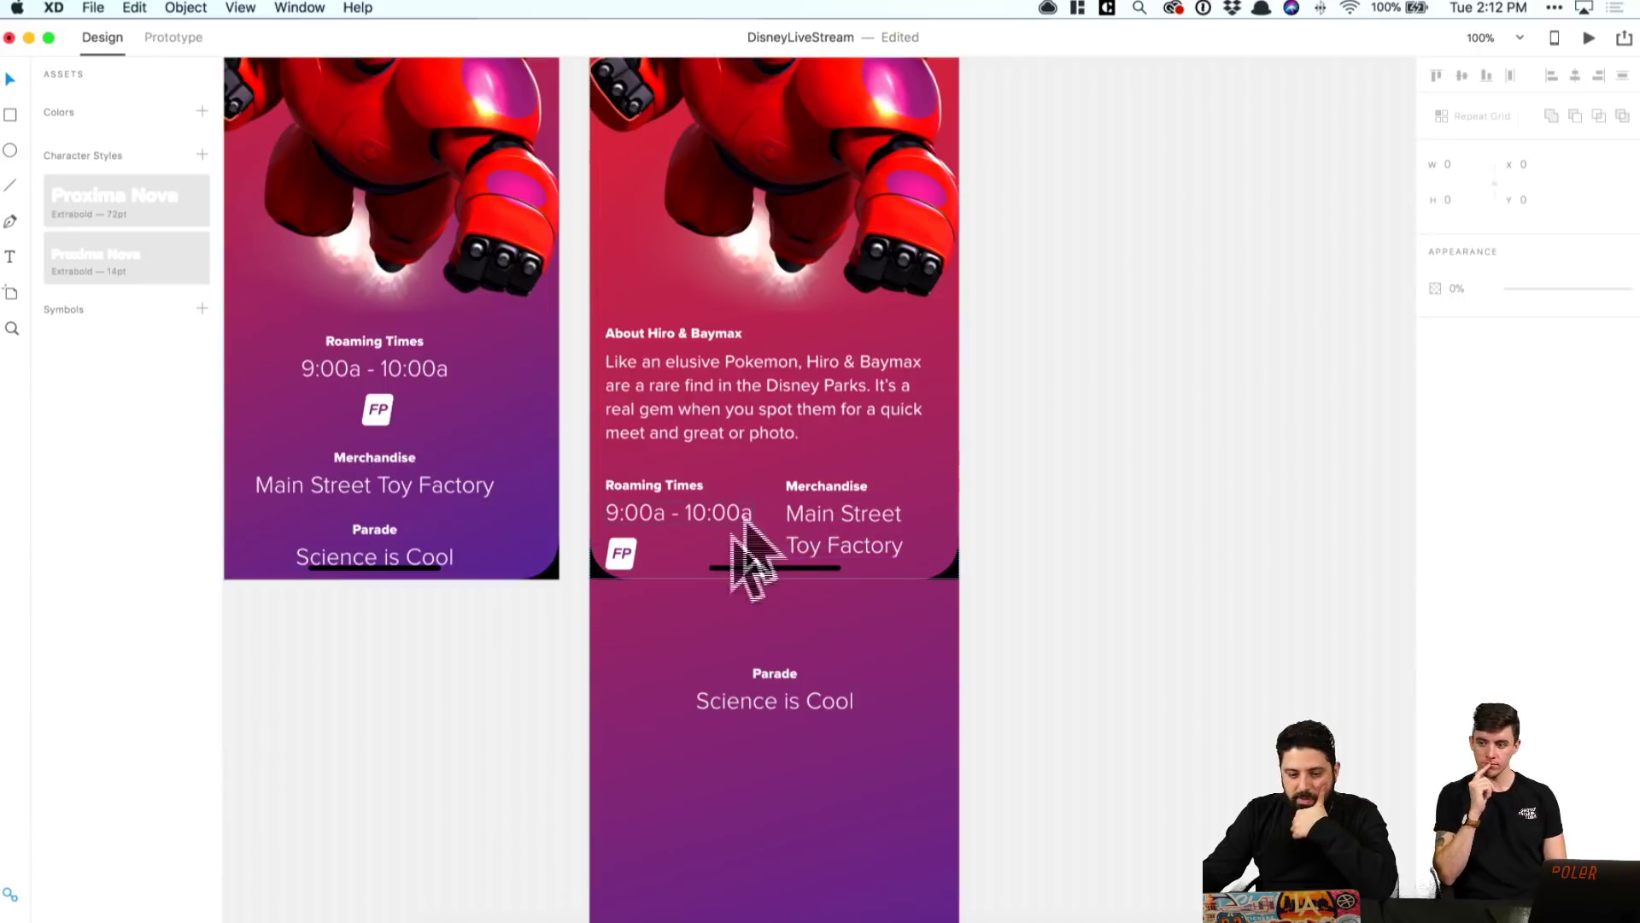
scroll(846, 500, "up", 2)
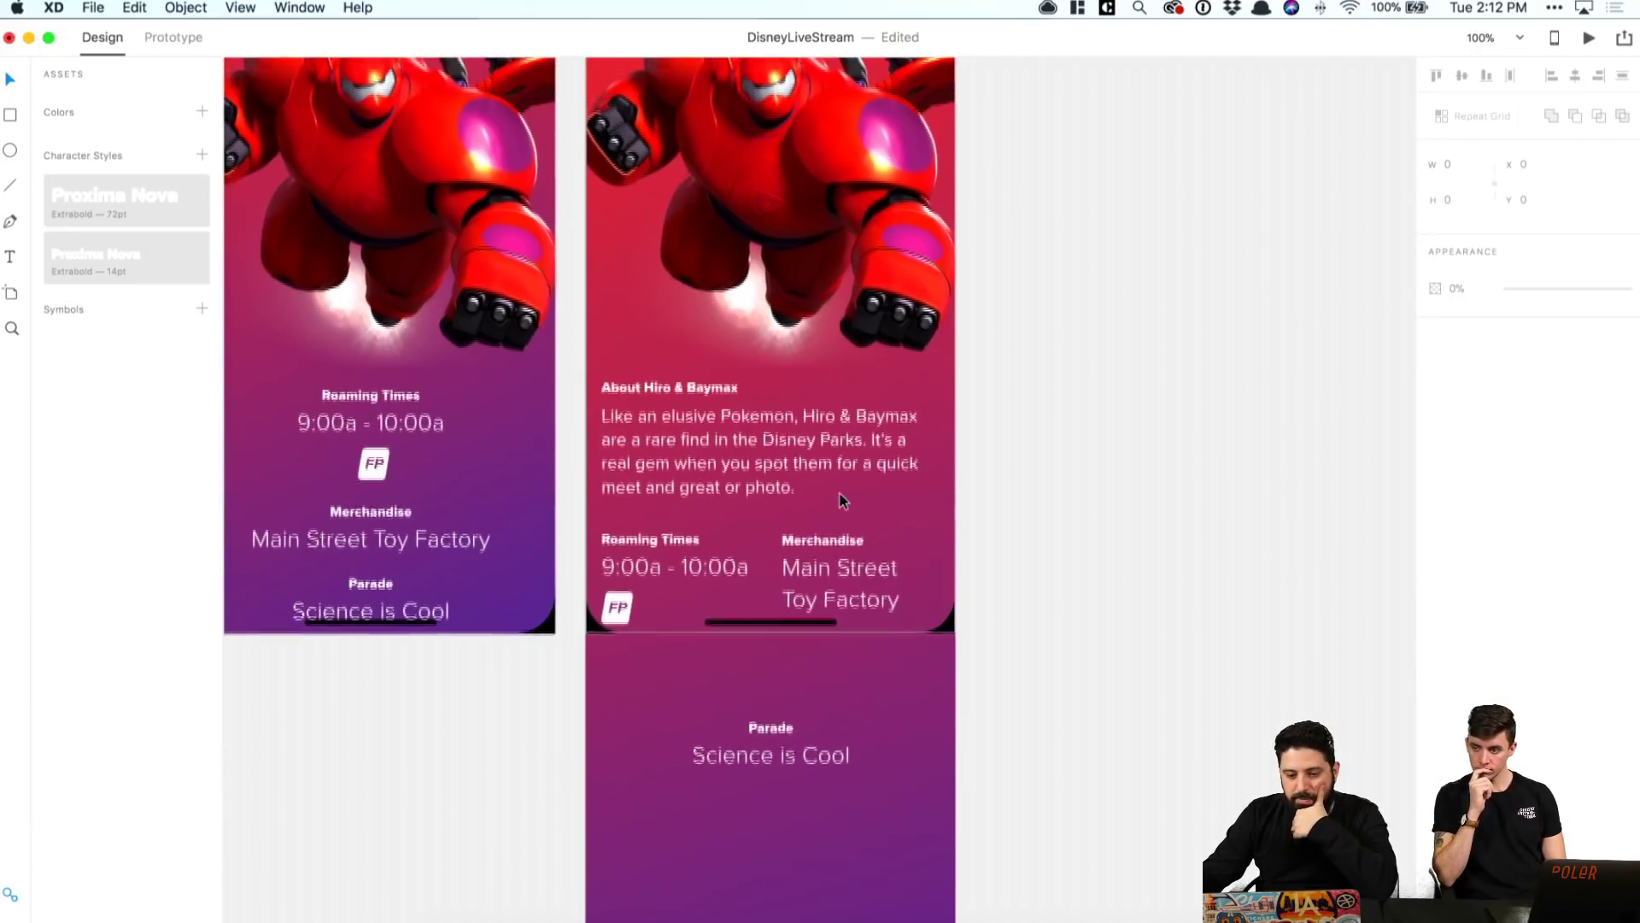
scroll(839, 500, "up", 10)
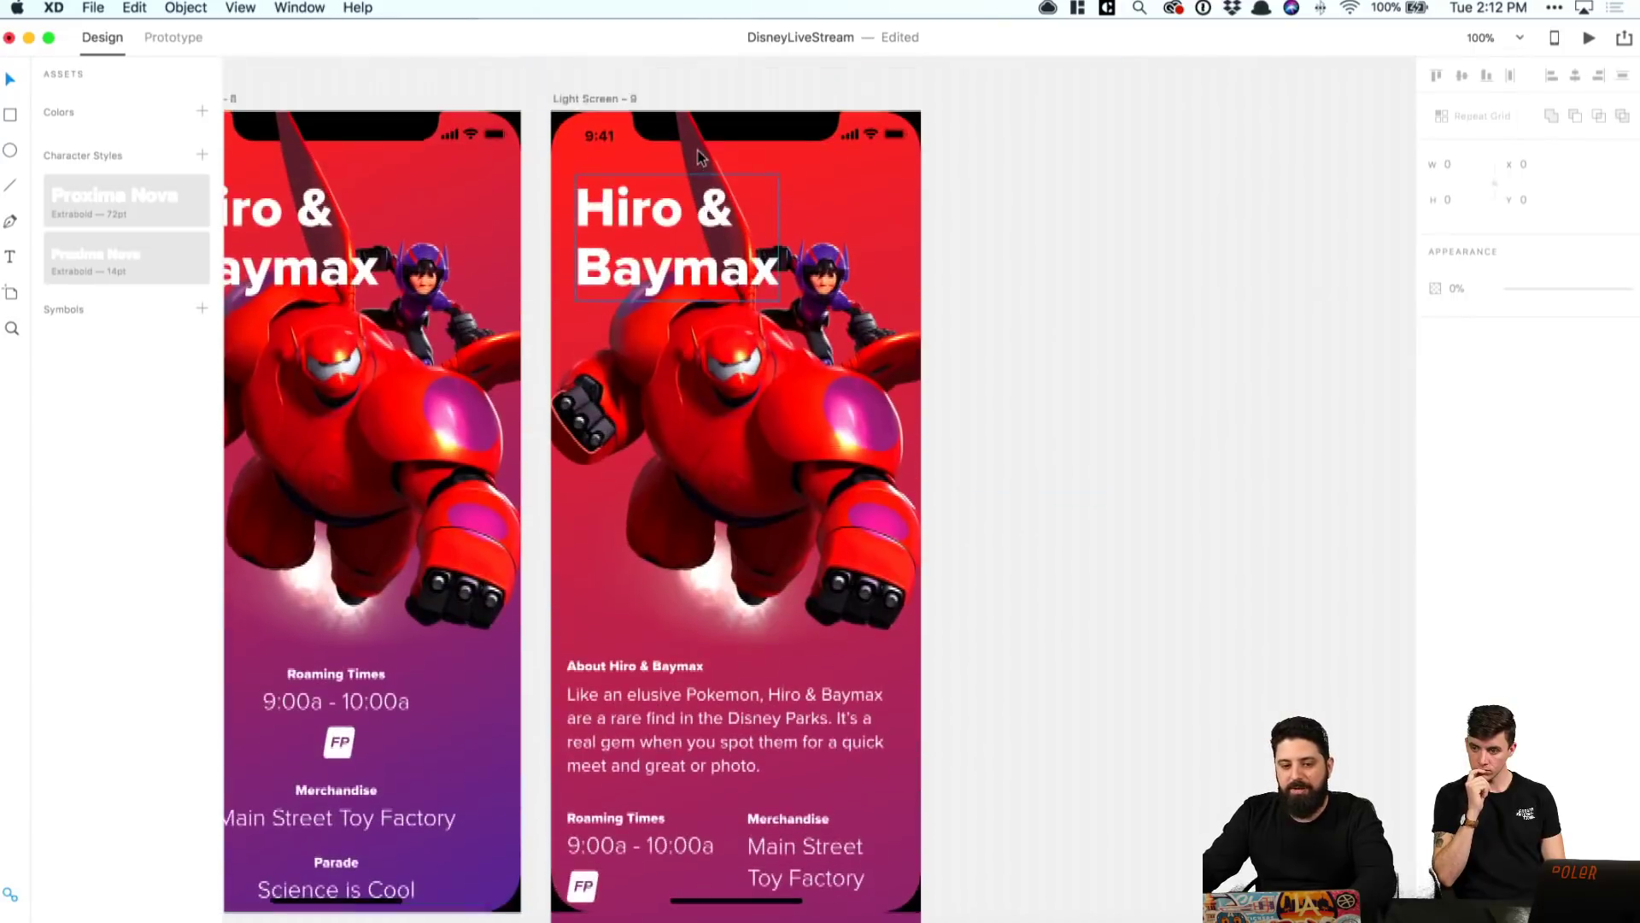
Step: Duplicate the taller Hiro & Baymax artboard and delete the large roaming time and Main Street Toy Factory texts from the copy
left_click(587, 100)
key("super+d")
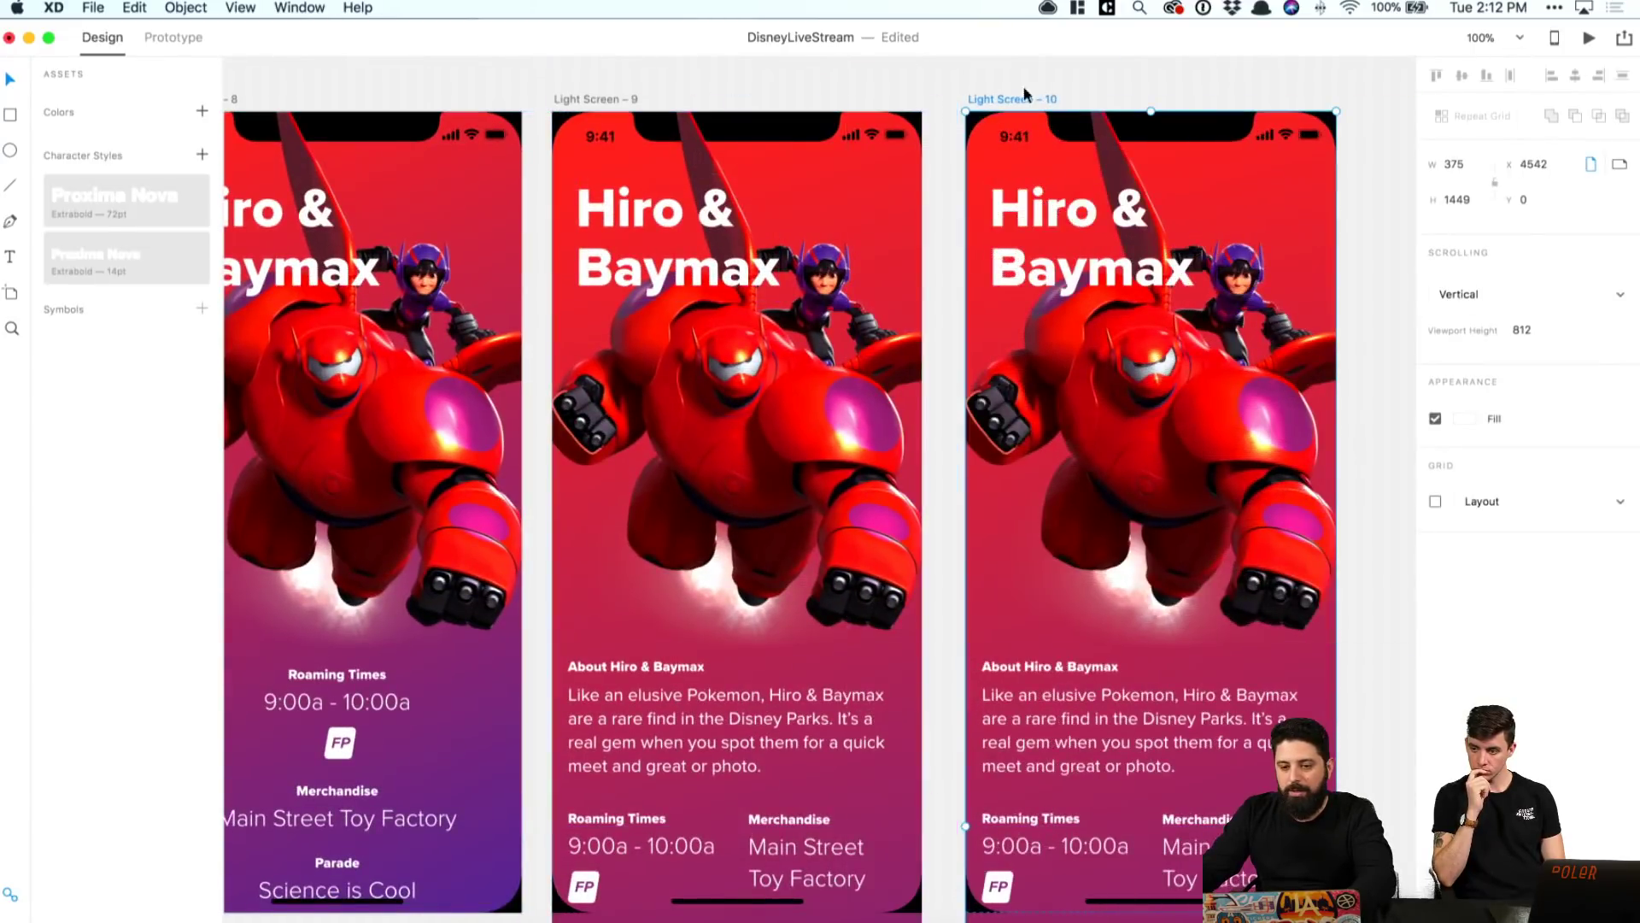
scroll(1024, 90, "down", 10)
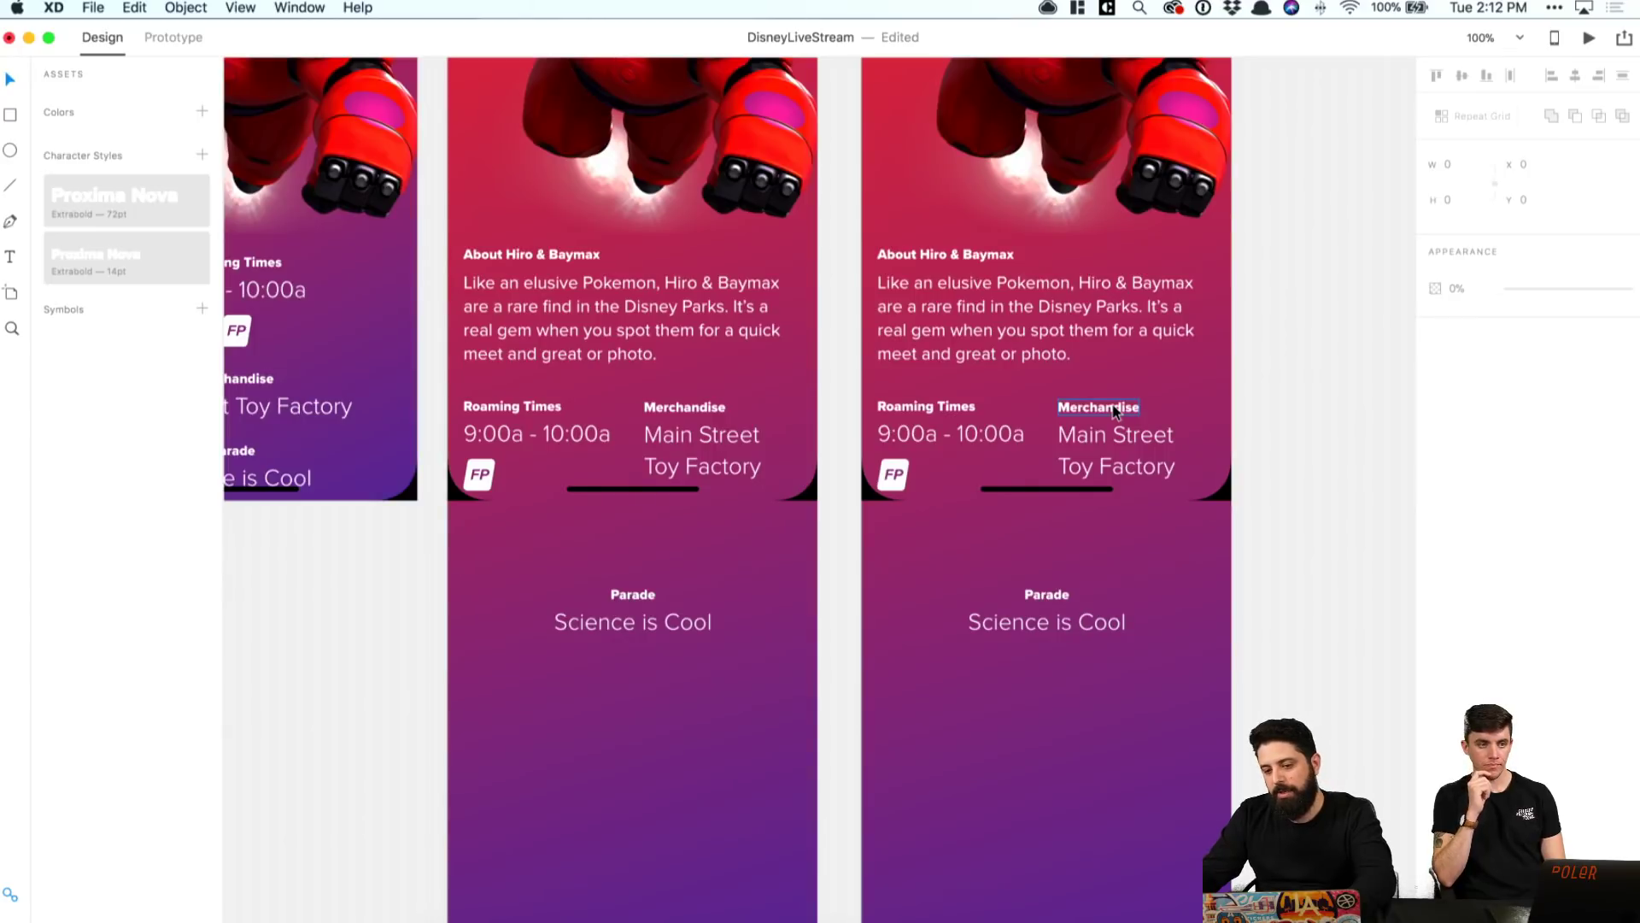
left_click(1102, 436)
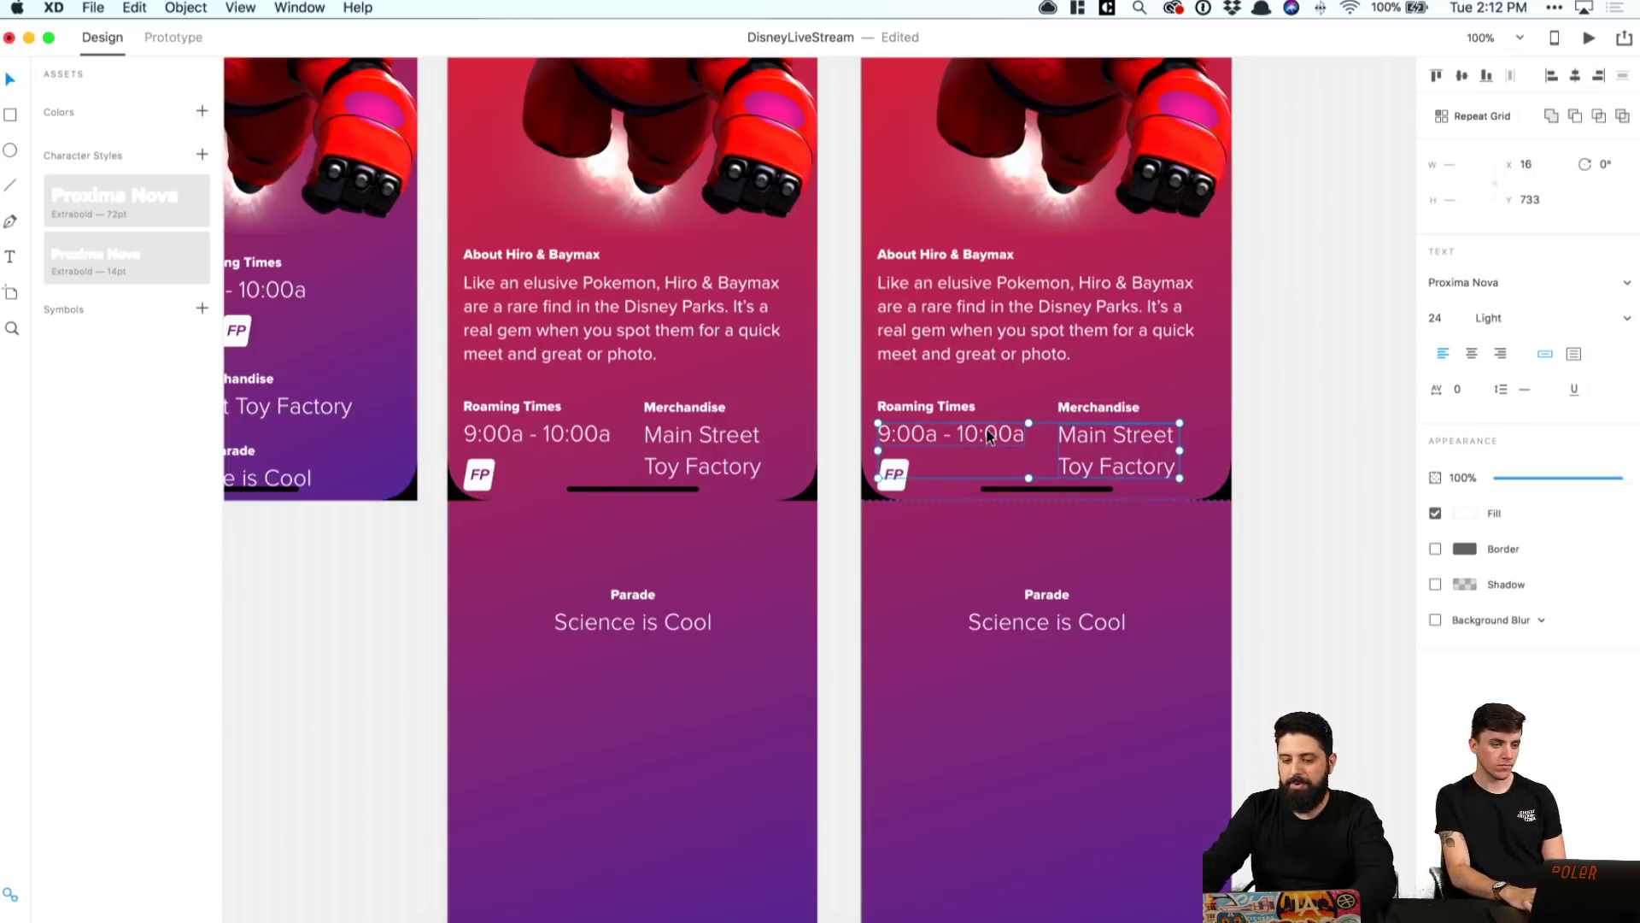
key("BackSpace")
Step: Replace the bold Roaming Times heading on the duplicated artboard with "9:00a - 10:00a"
double_click(924, 407)
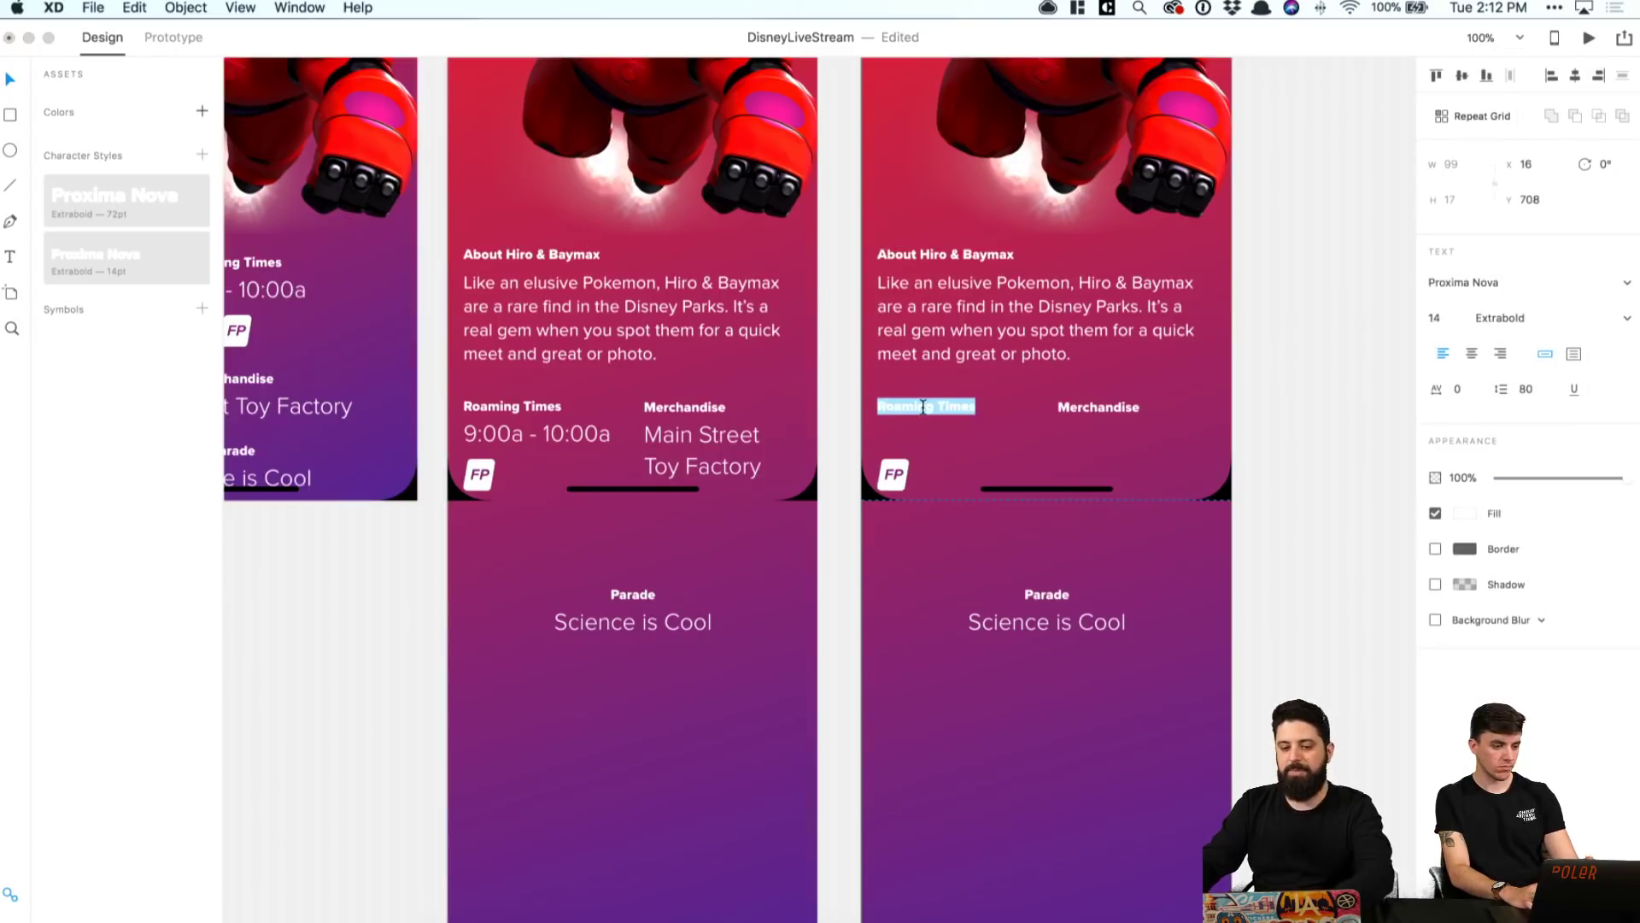
type("9:")
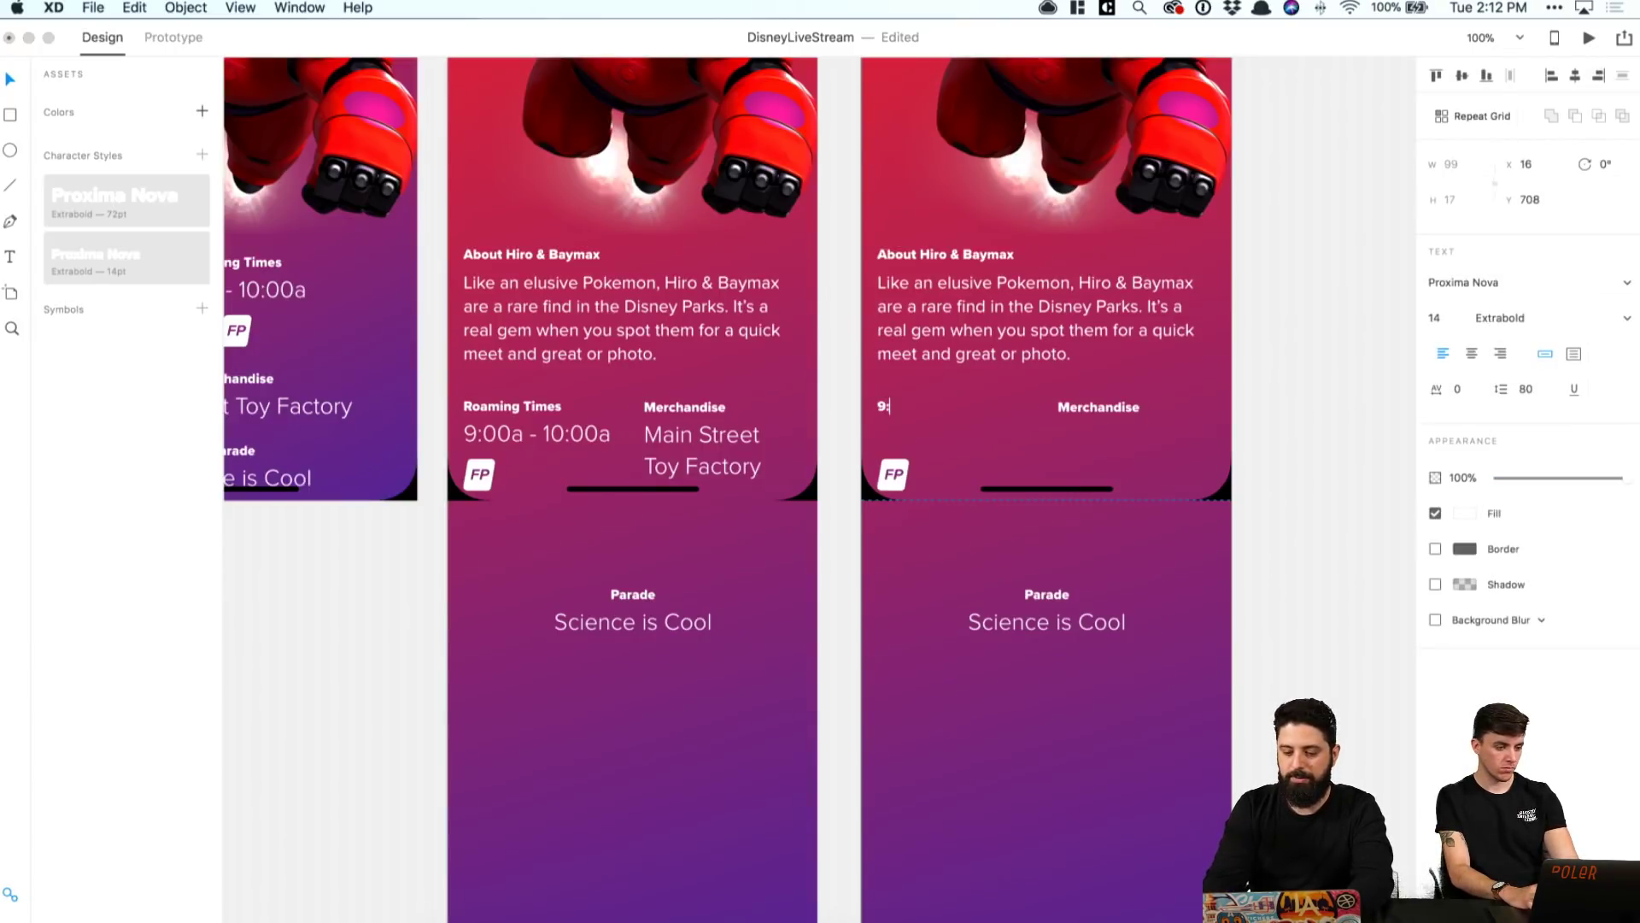
type("00a - 10:00a")
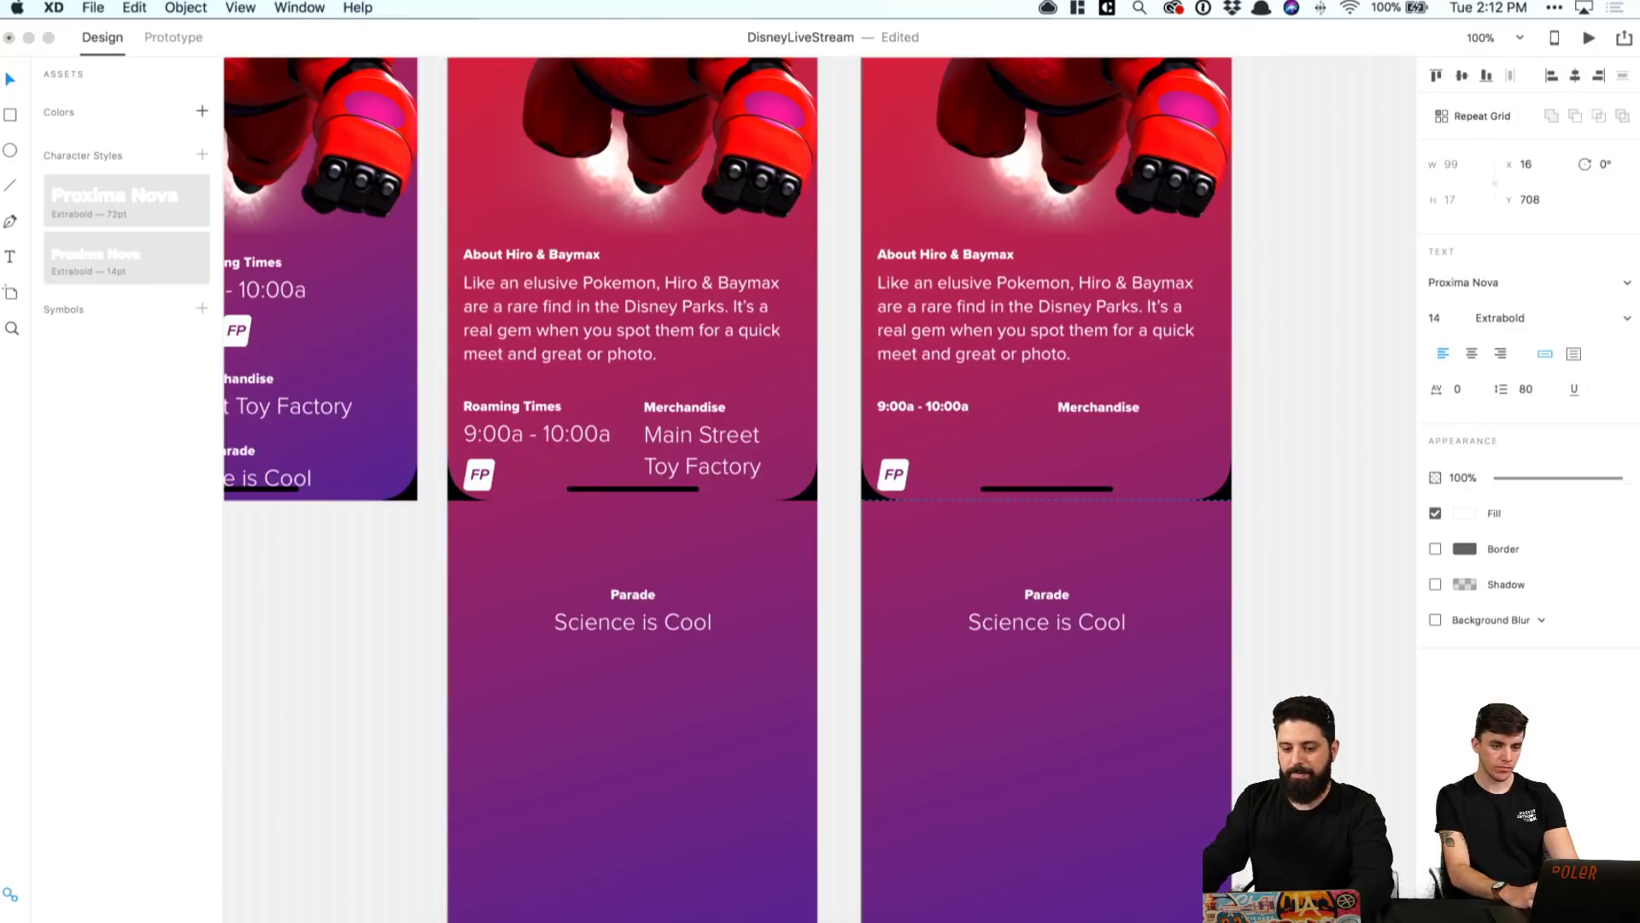
left_click(1336, 410)
Step: Replace the bold Merchandise heading on the duplicated artboard with "Main Street Toy Factory"
double_click(1109, 412)
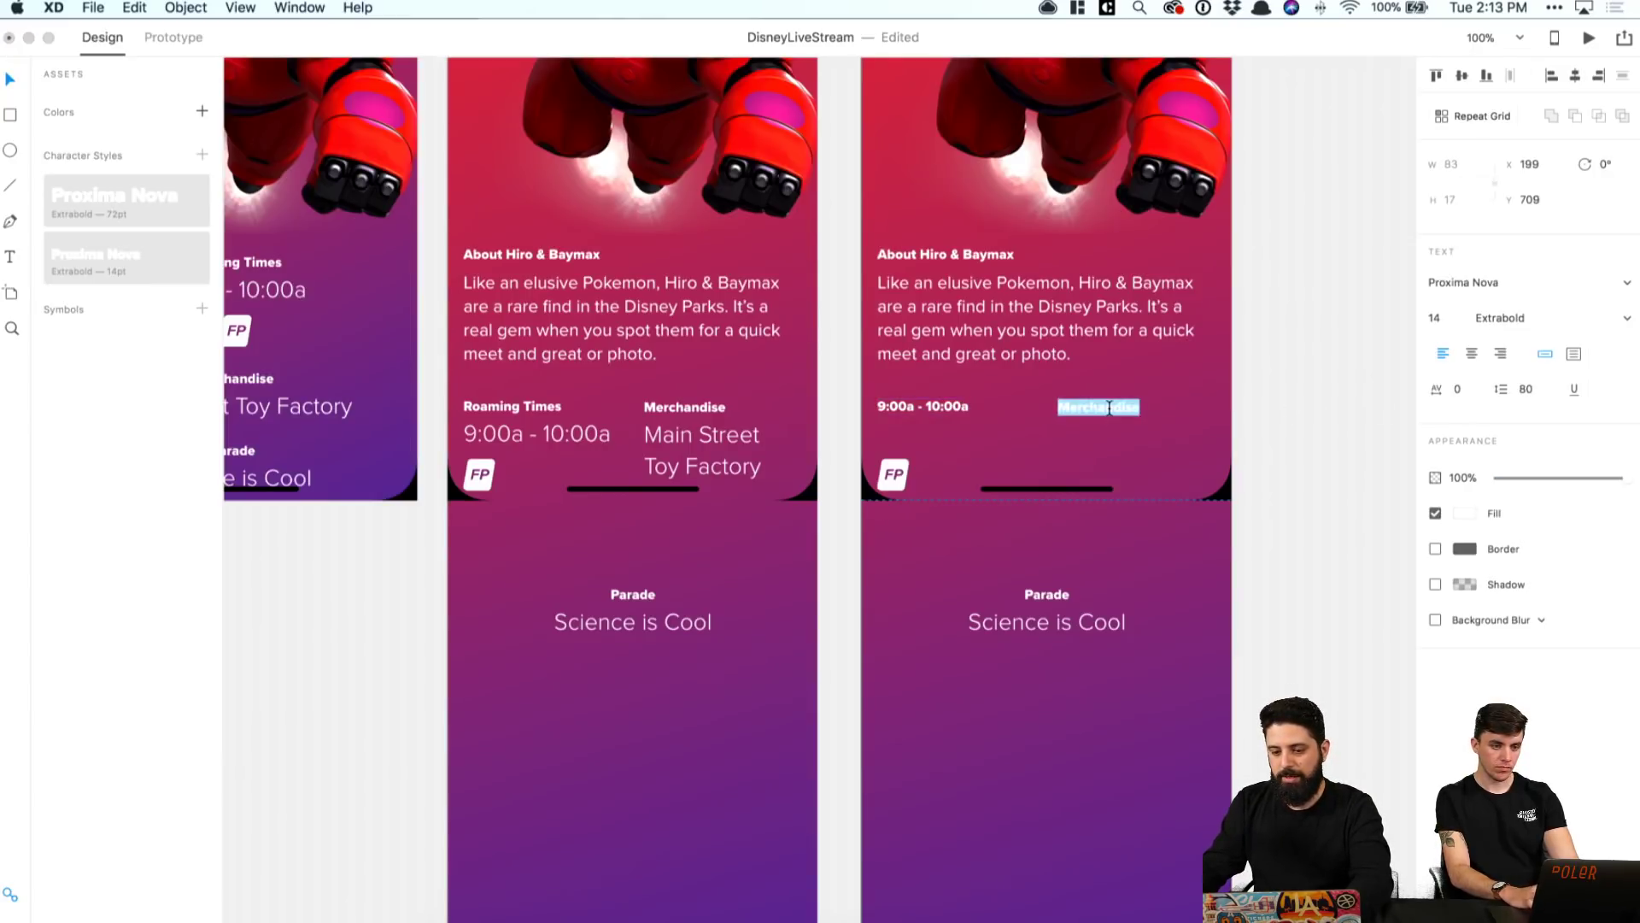
type("Main S")
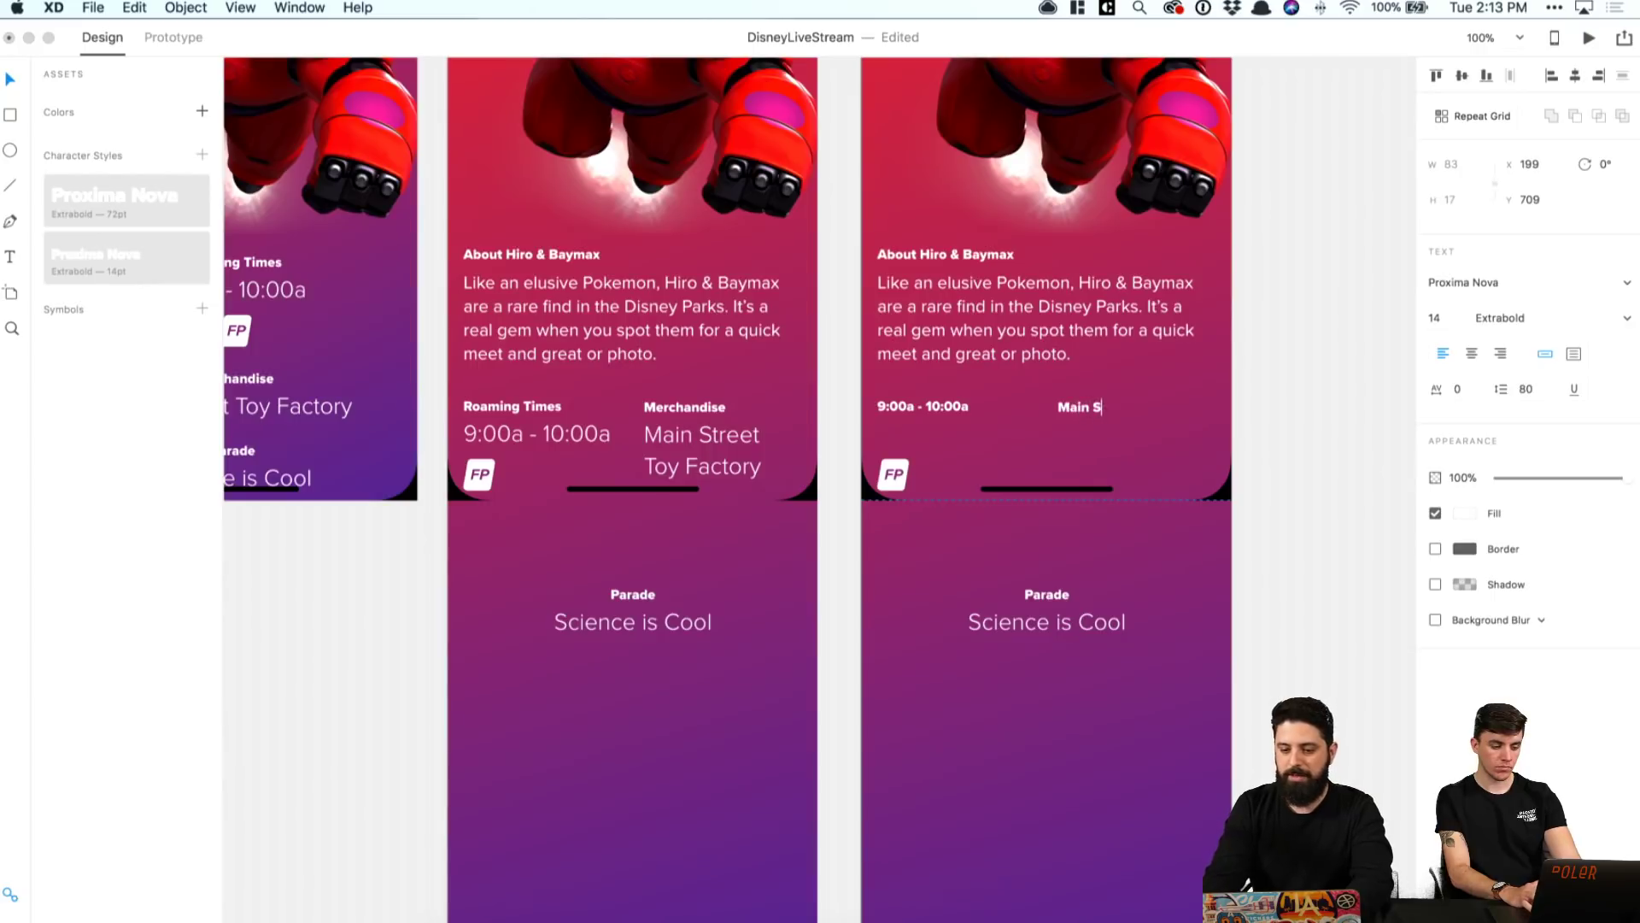
type("treet Toy Fa")
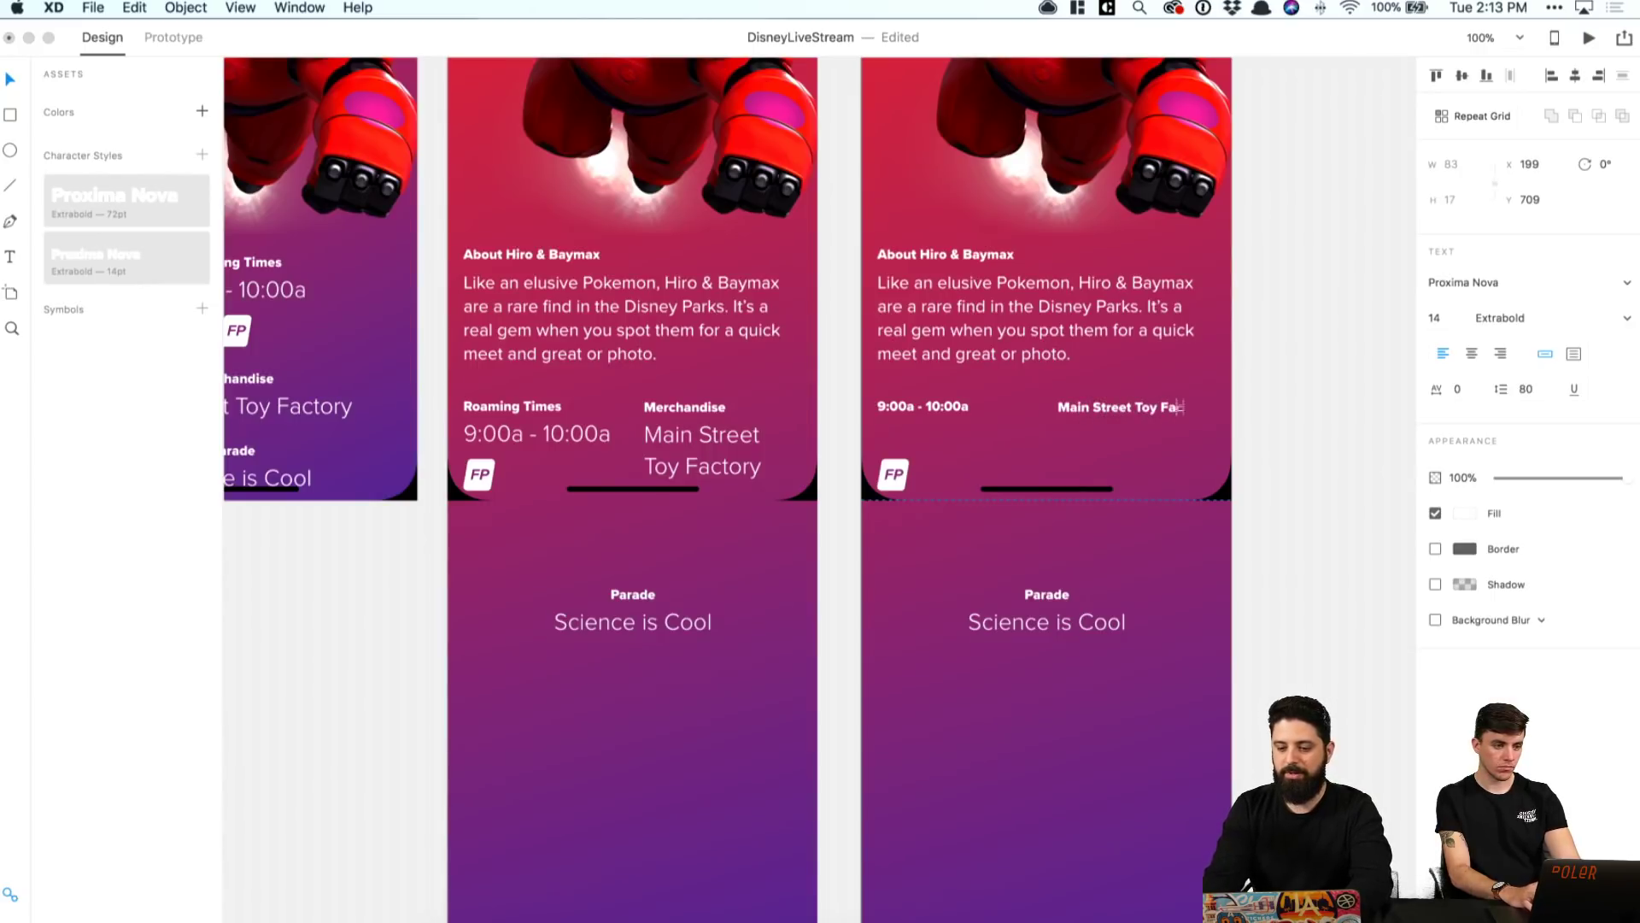
type("ctory")
key("Escape")
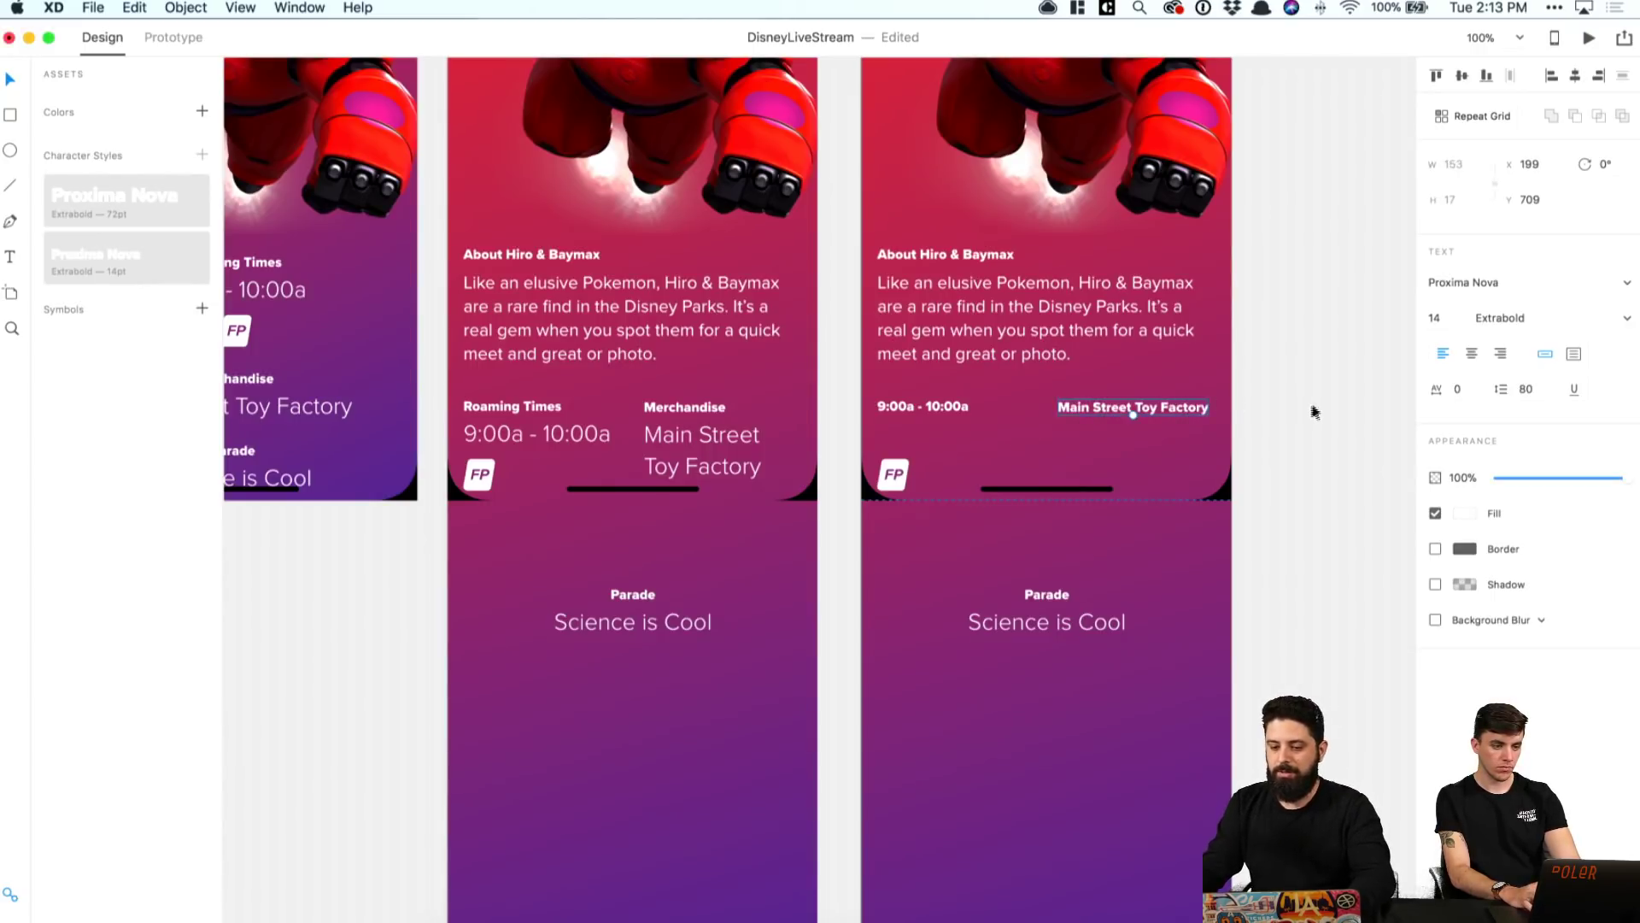
Step: Move the bold time and Main Street Toy Factory texts down to Y 739, and shift the FP badge up closer beneath the time
left_click(950, 409, "shift")
left_click_drag(951, 408, 951, 439)
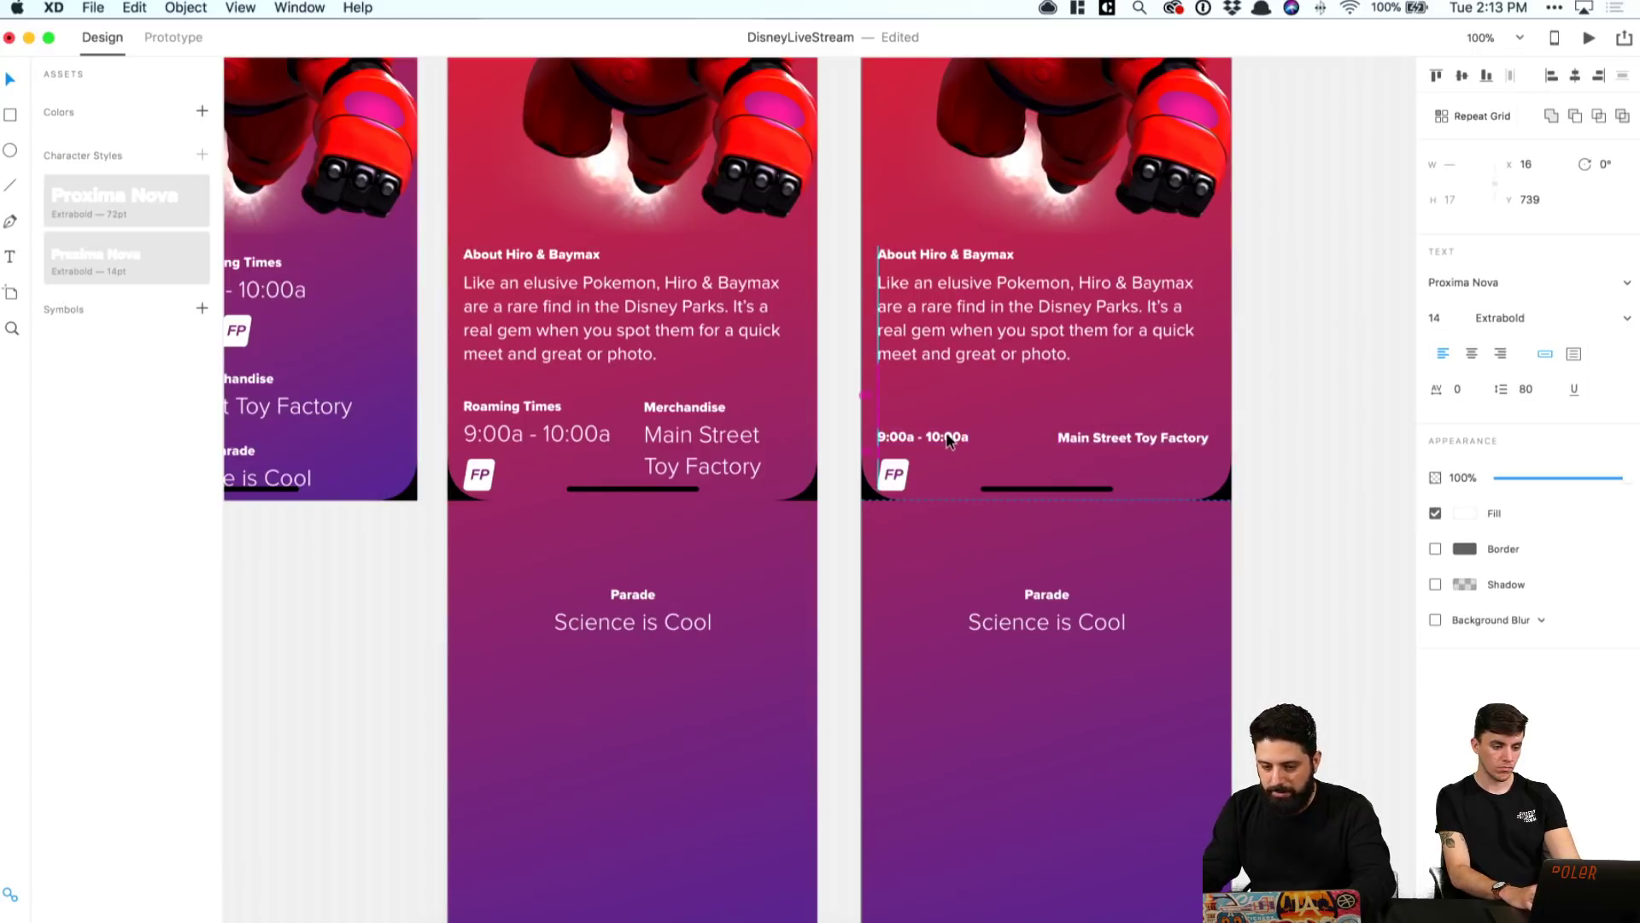
left_click(1270, 413)
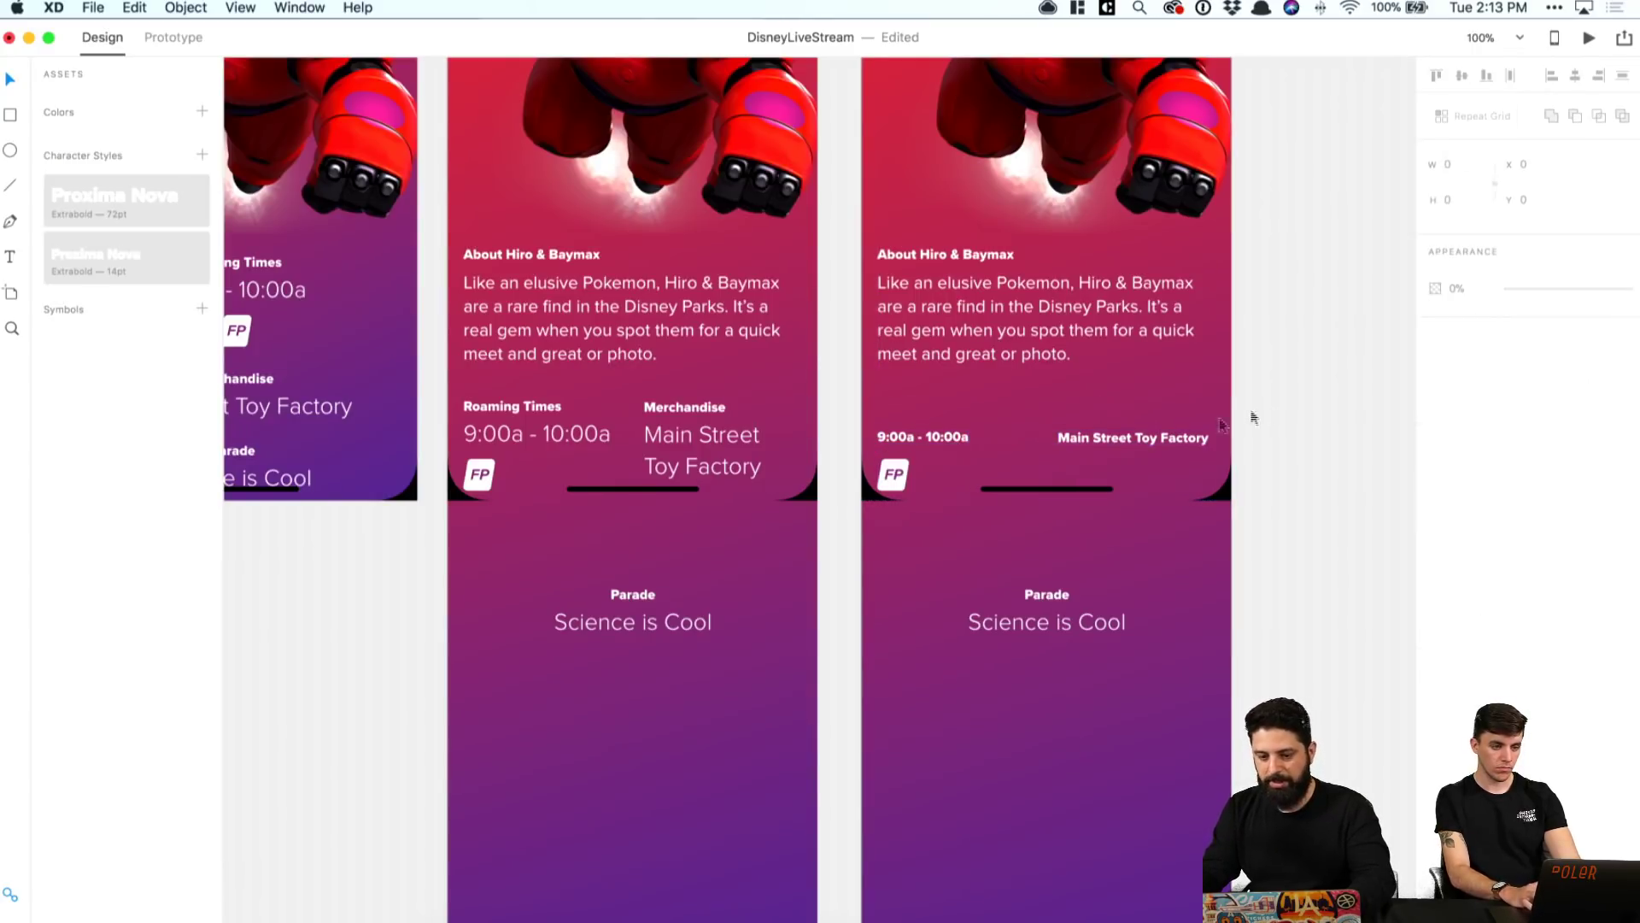
left_click(902, 477)
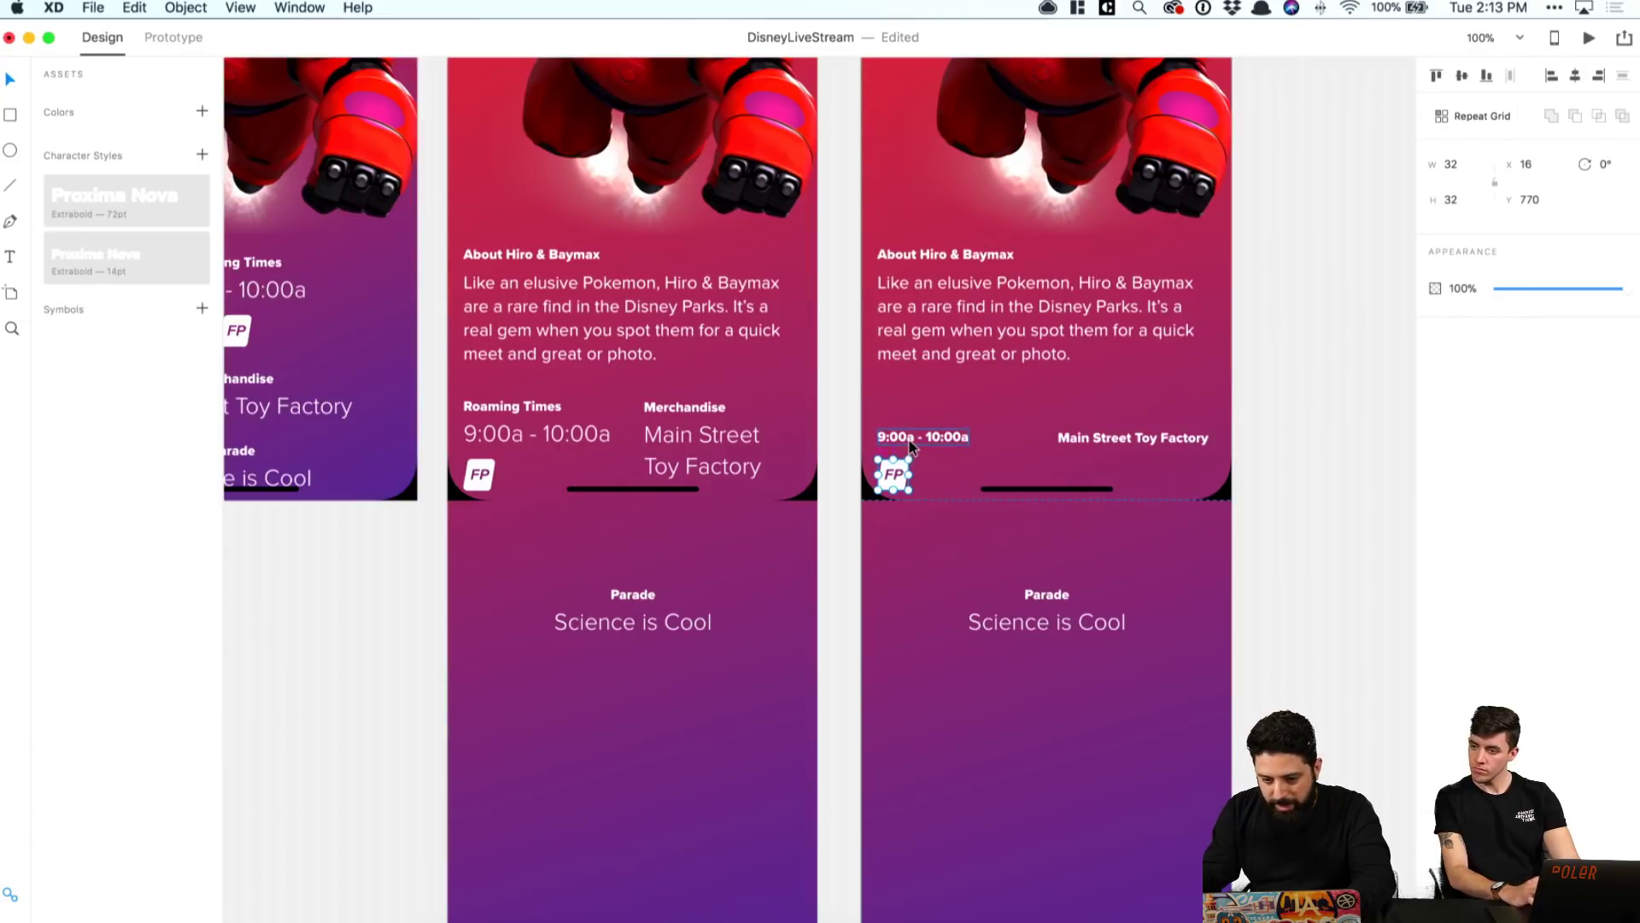
left_click_drag(902, 477, 910, 446)
left_click(1337, 447)
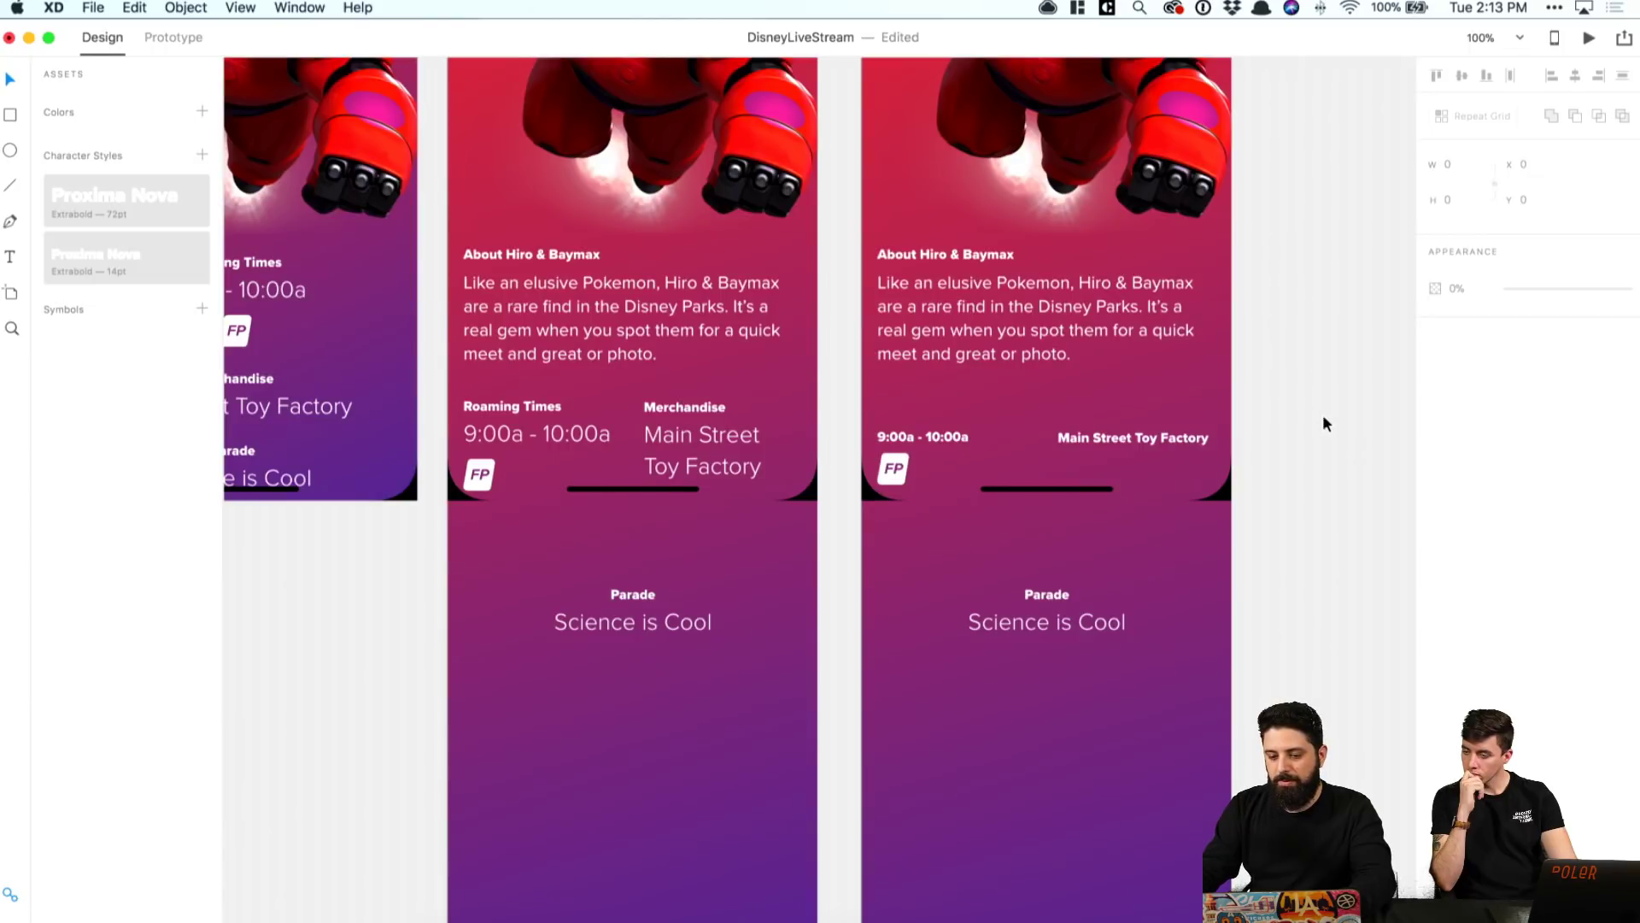
Step: Delete the Parade heading and the Science is Cool text from the duplicated artboard
left_click(1044, 598)
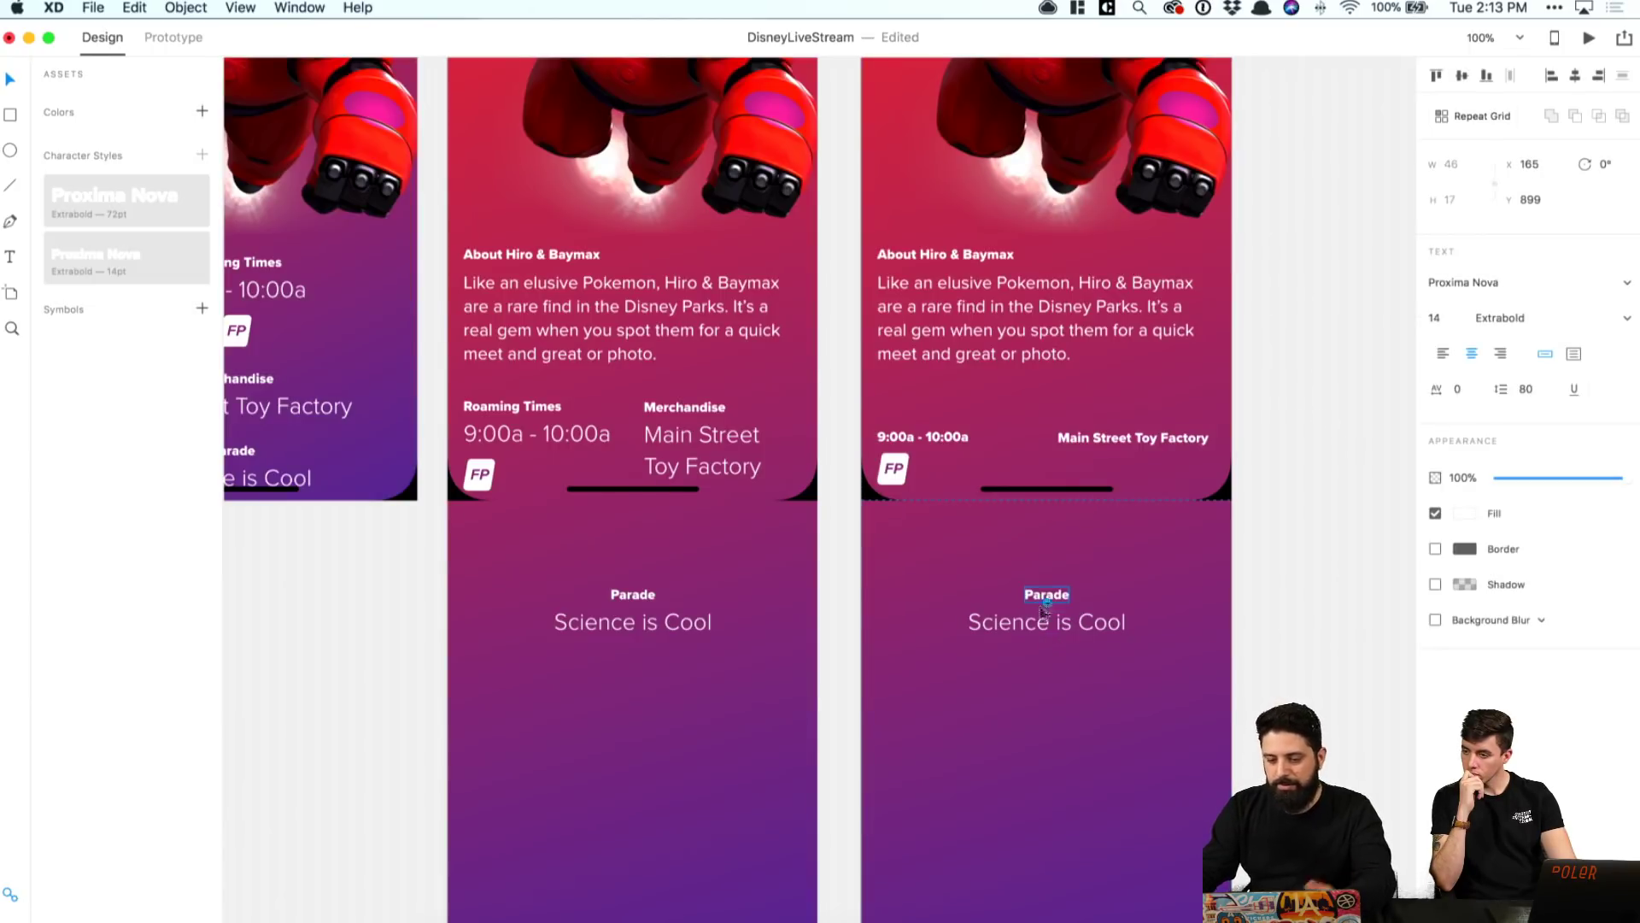
left_click(1044, 622, "shift")
key("BackSpace")
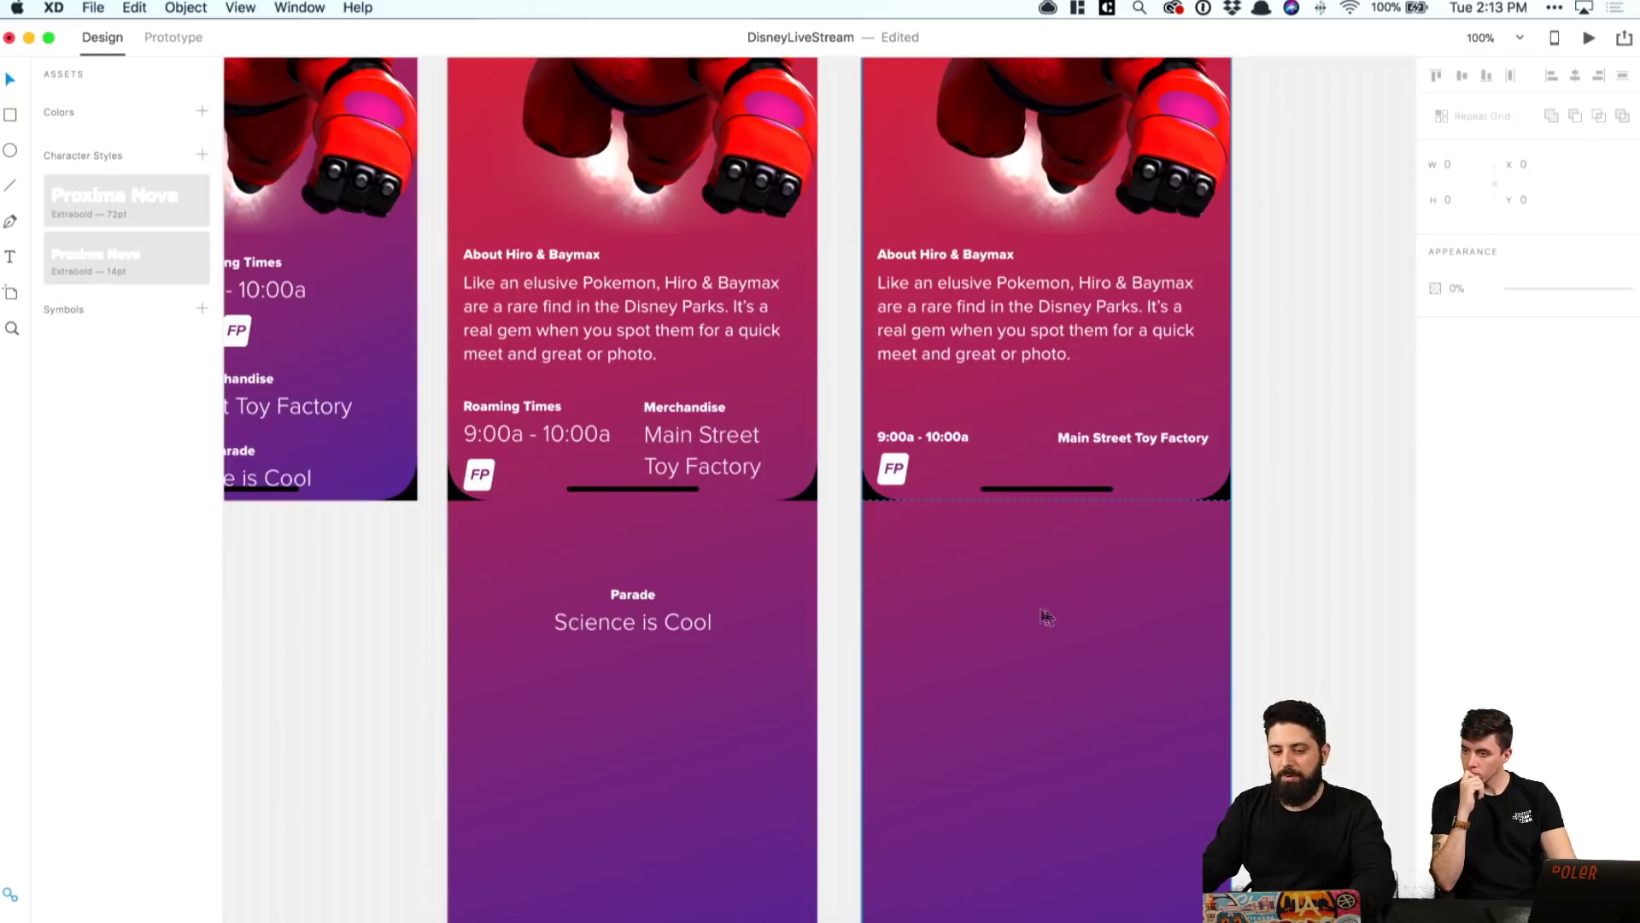
Step: Switch to Nucleo and search the icon library for "wait"
left_click(870, 916)
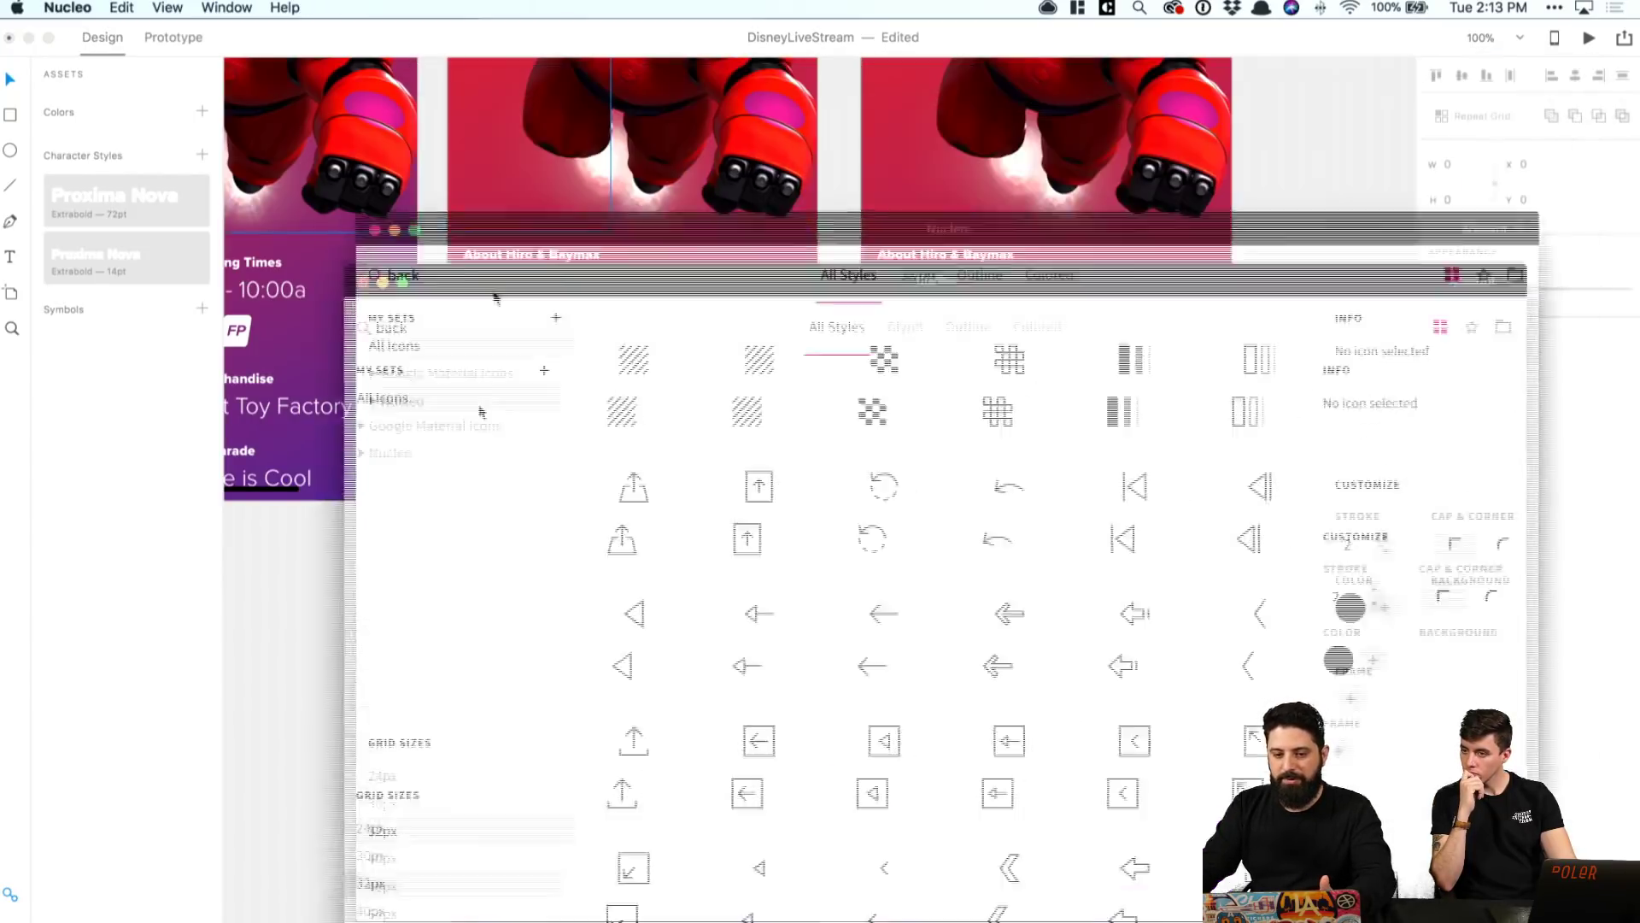
left_click_drag(568, 89, 382, 152)
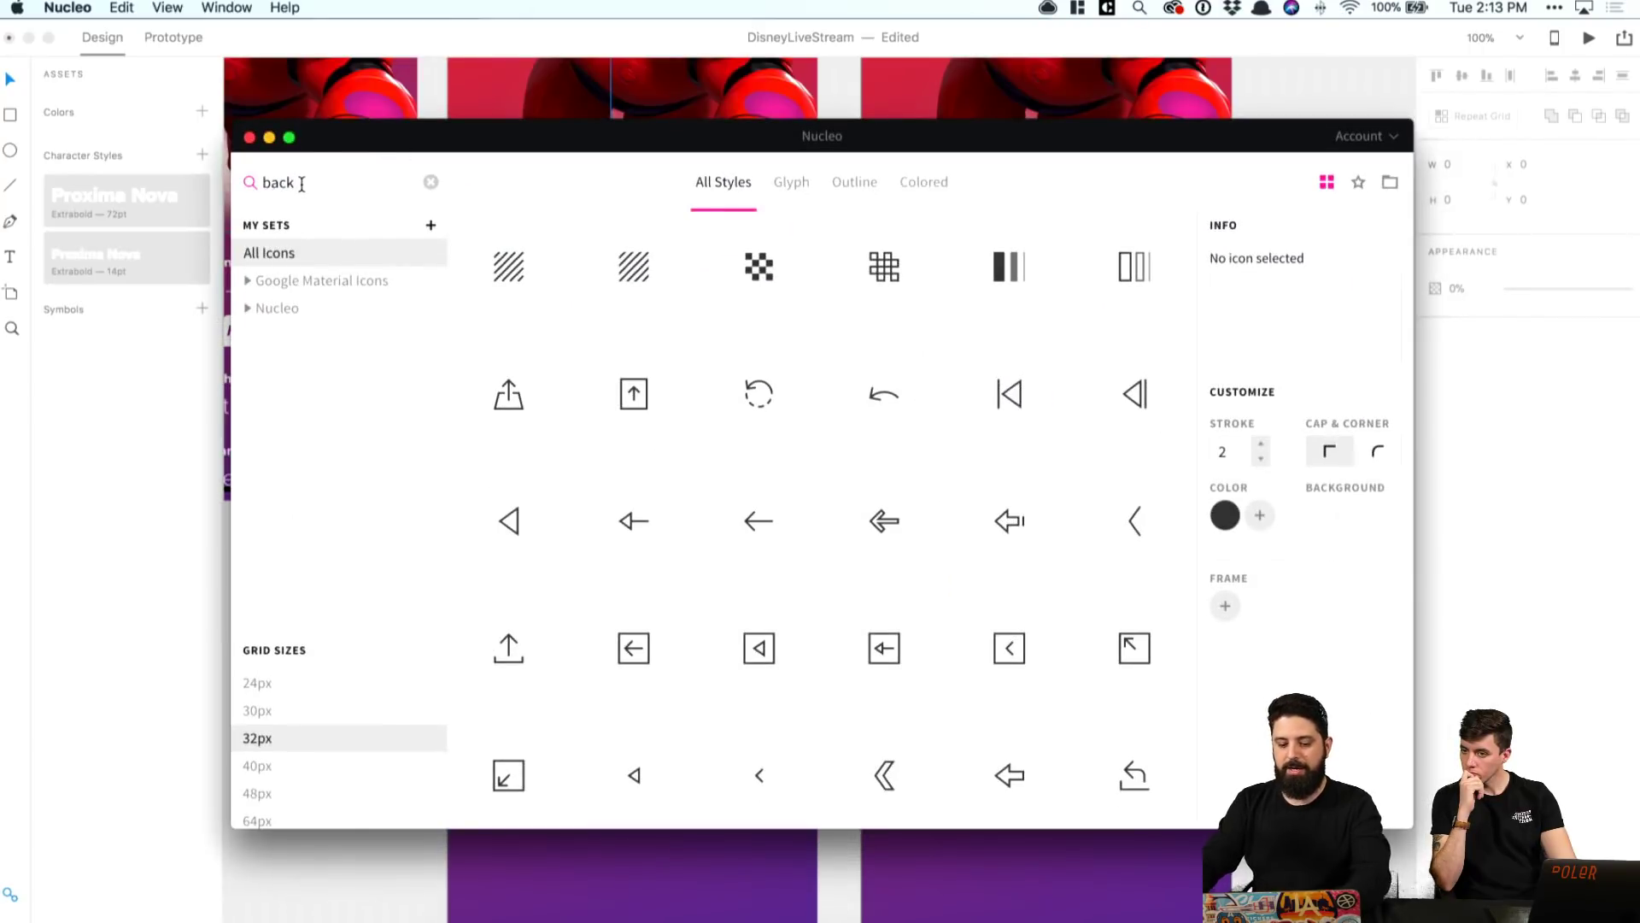
key("super+a")
type("wait")
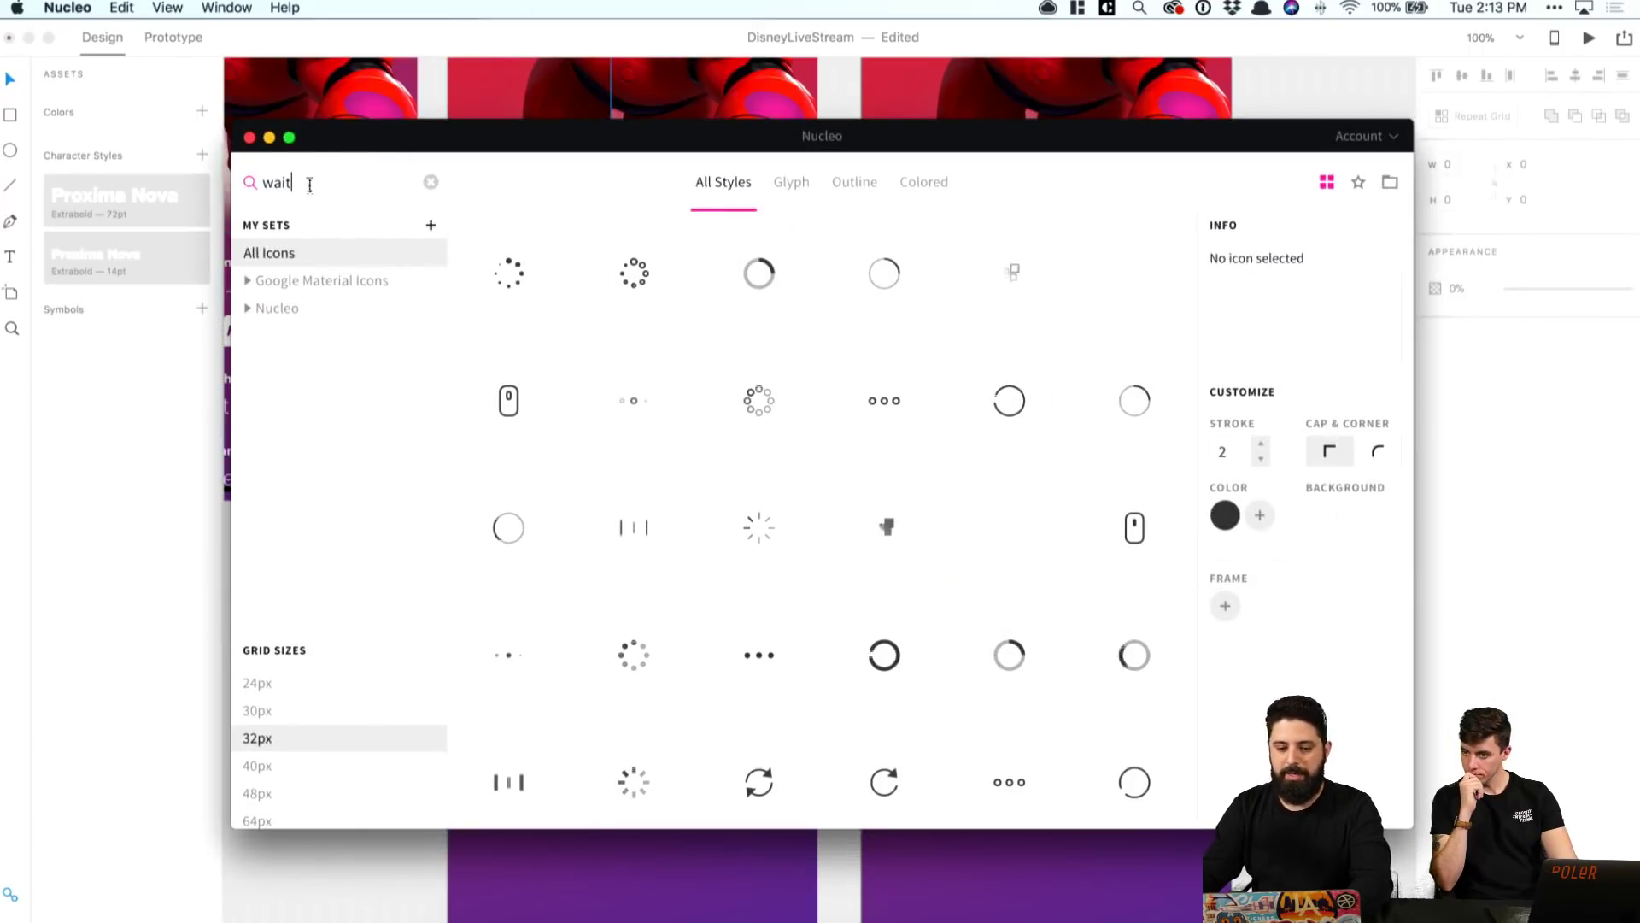
scroll(561, 299, "down", 3)
Step: Pick the outlined hourglass icon and place it above the bold roaming time on the duplicated artboard in XD
mouse_move(561, 299)
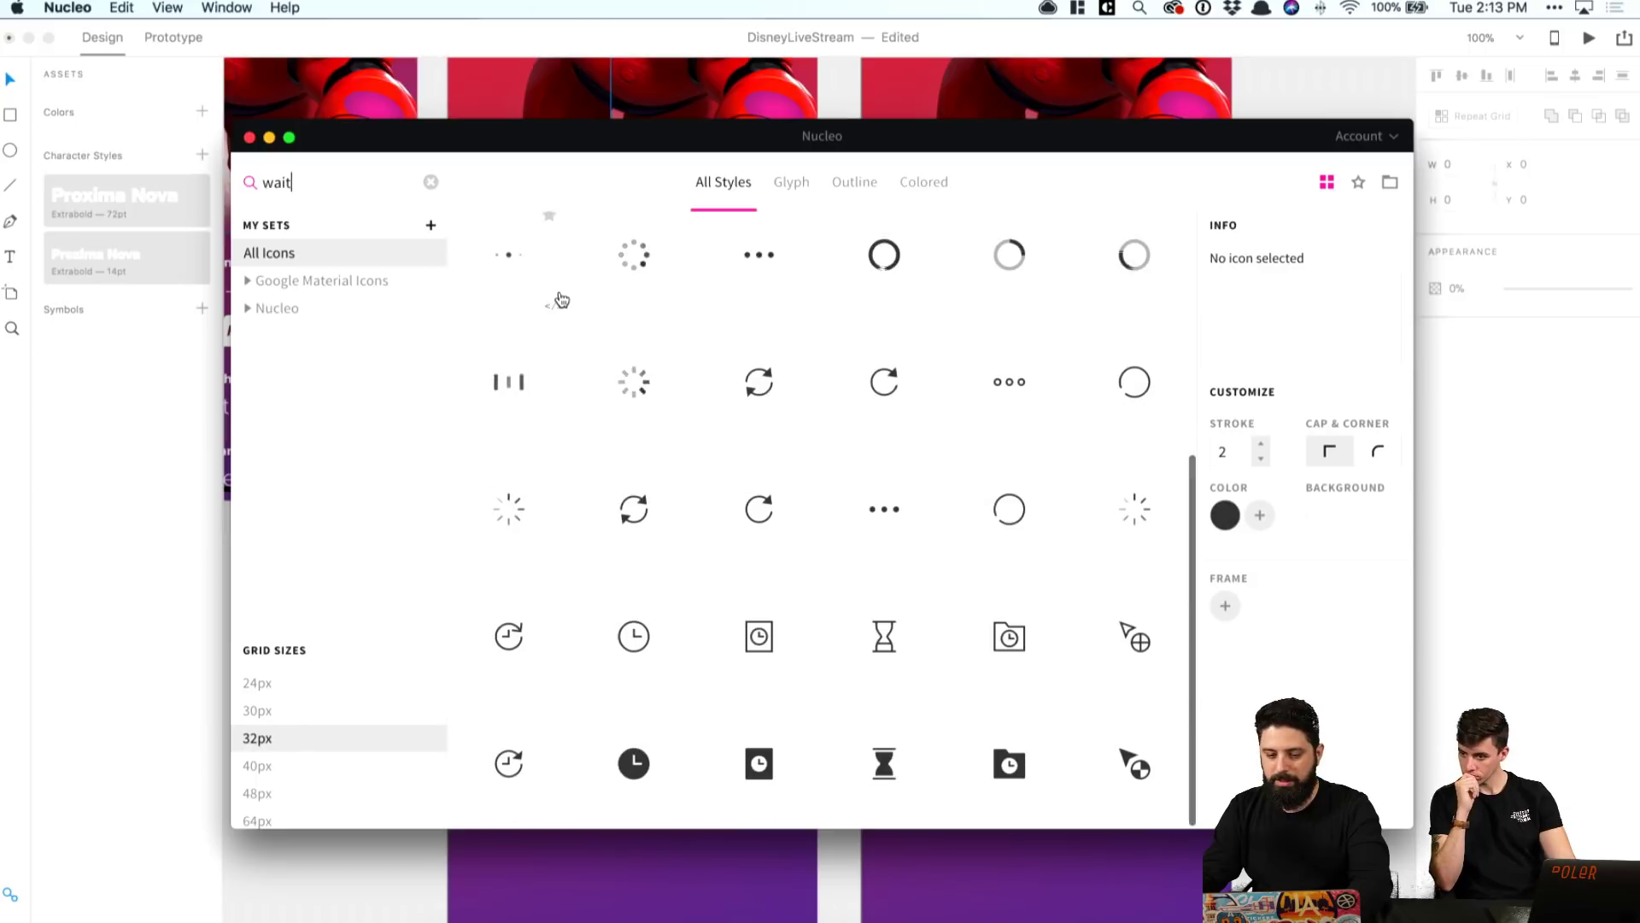
mouse_move(905, 739)
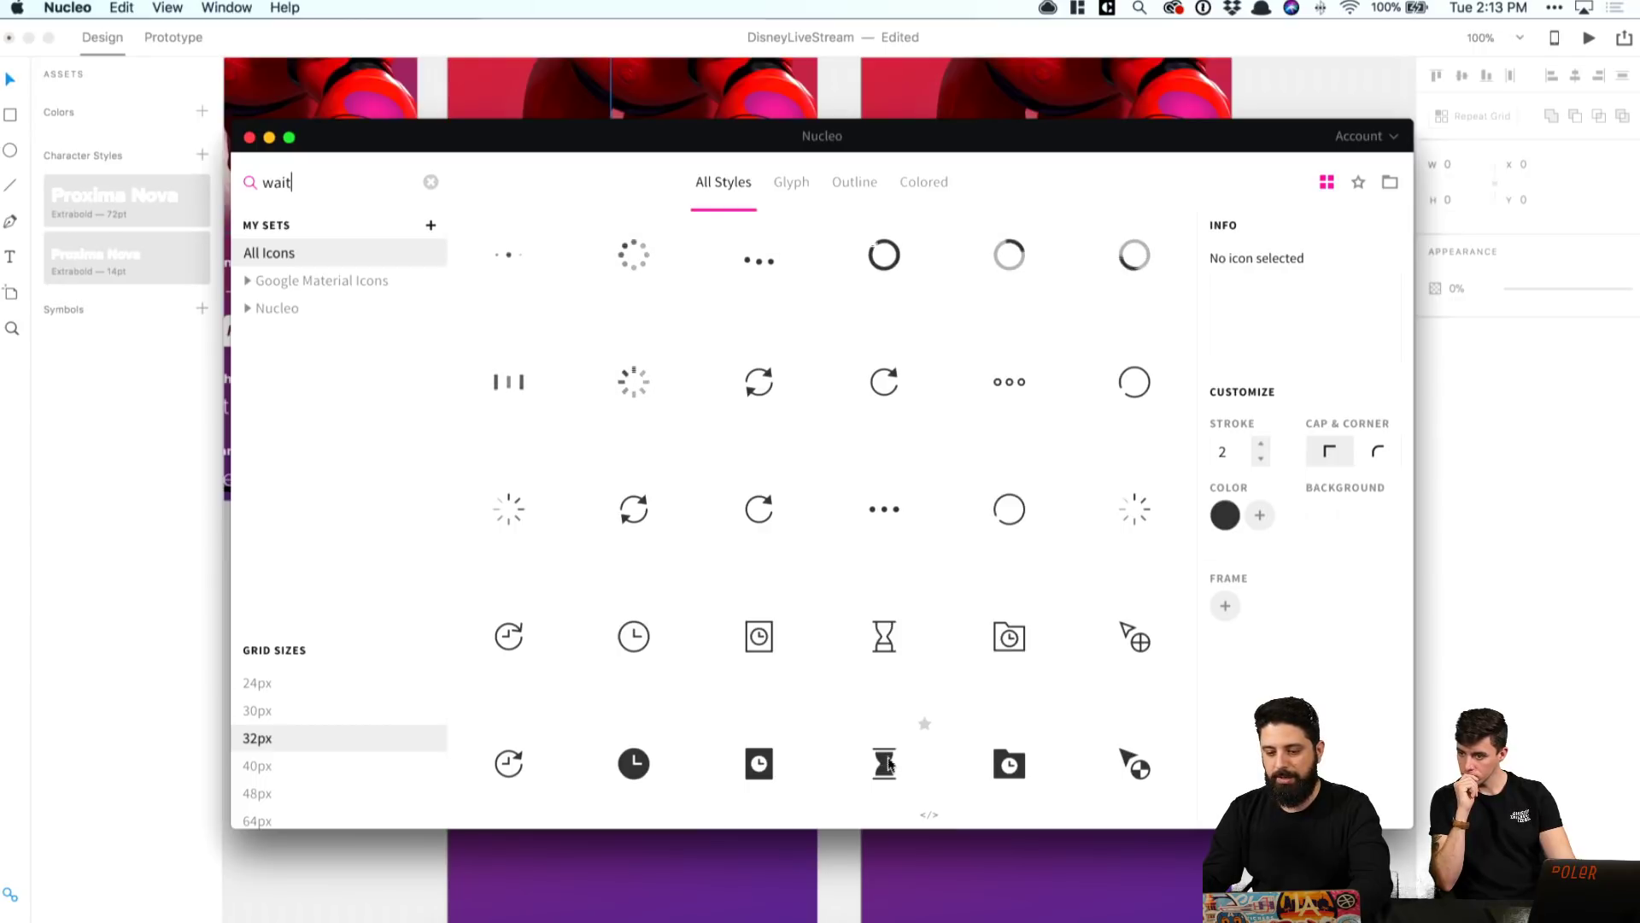
mouse_move(884, 640)
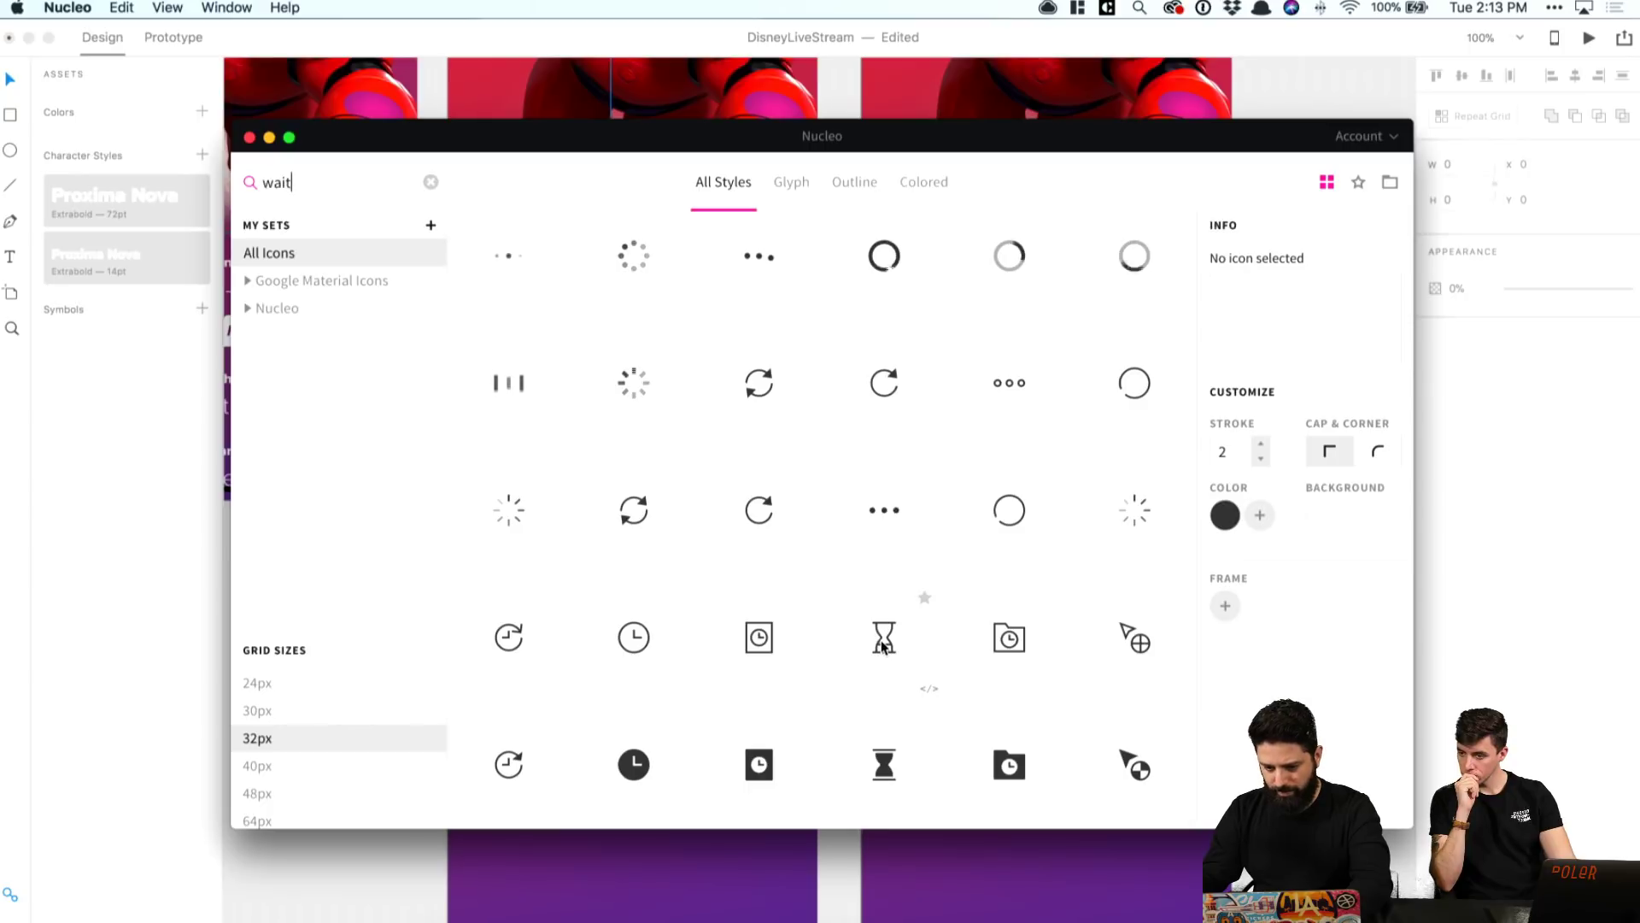
left_click(884, 645)
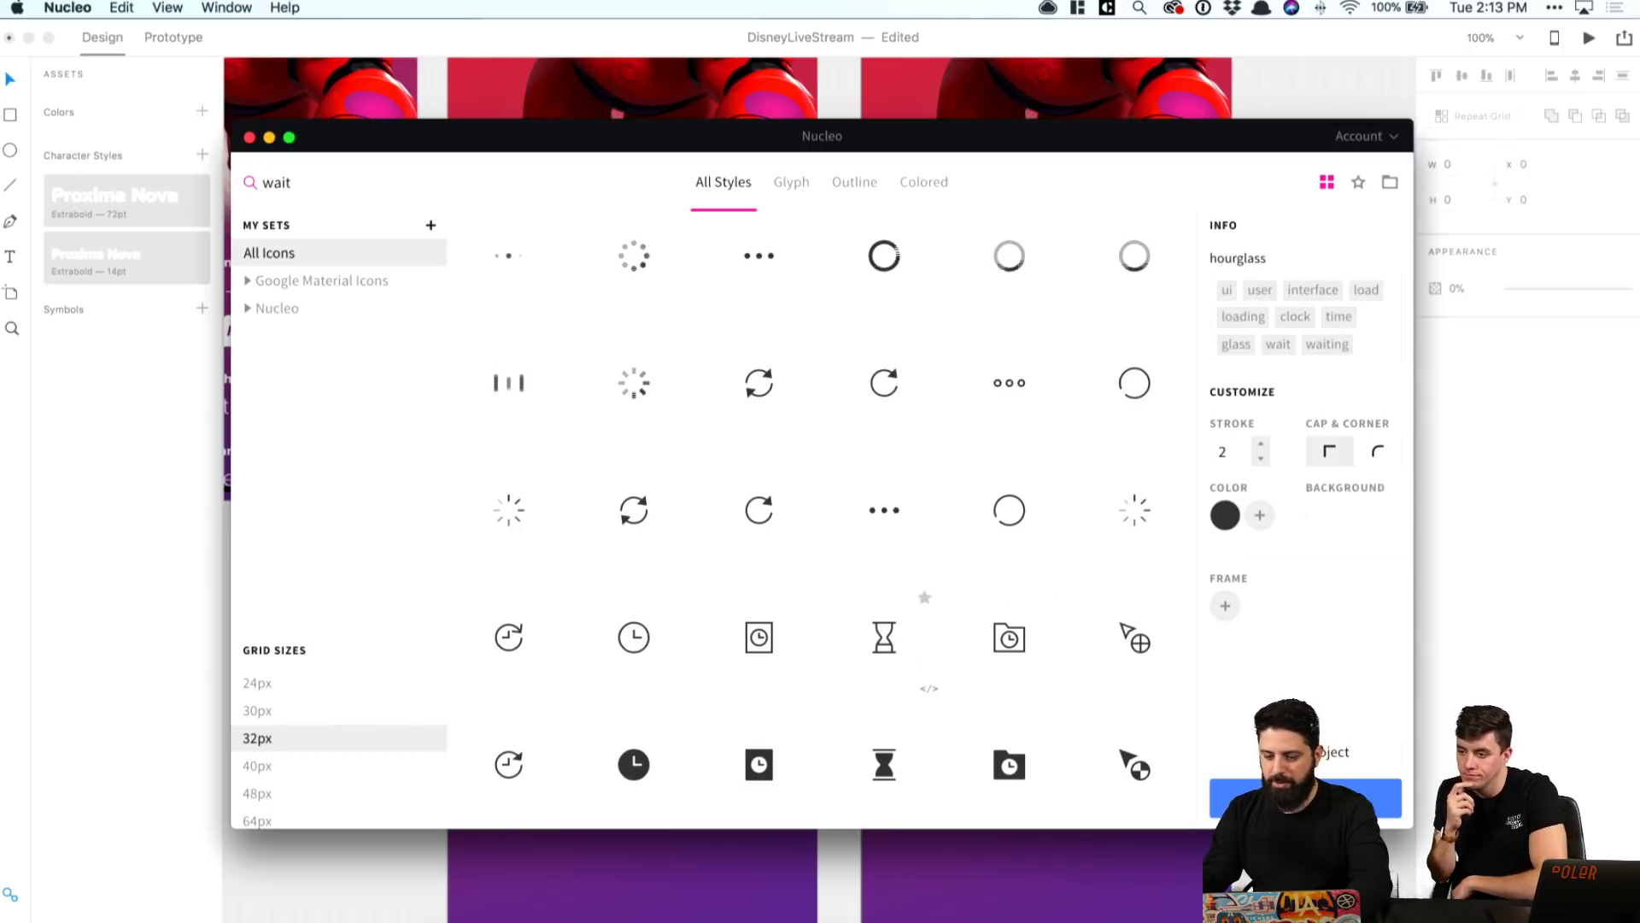
key("Return")
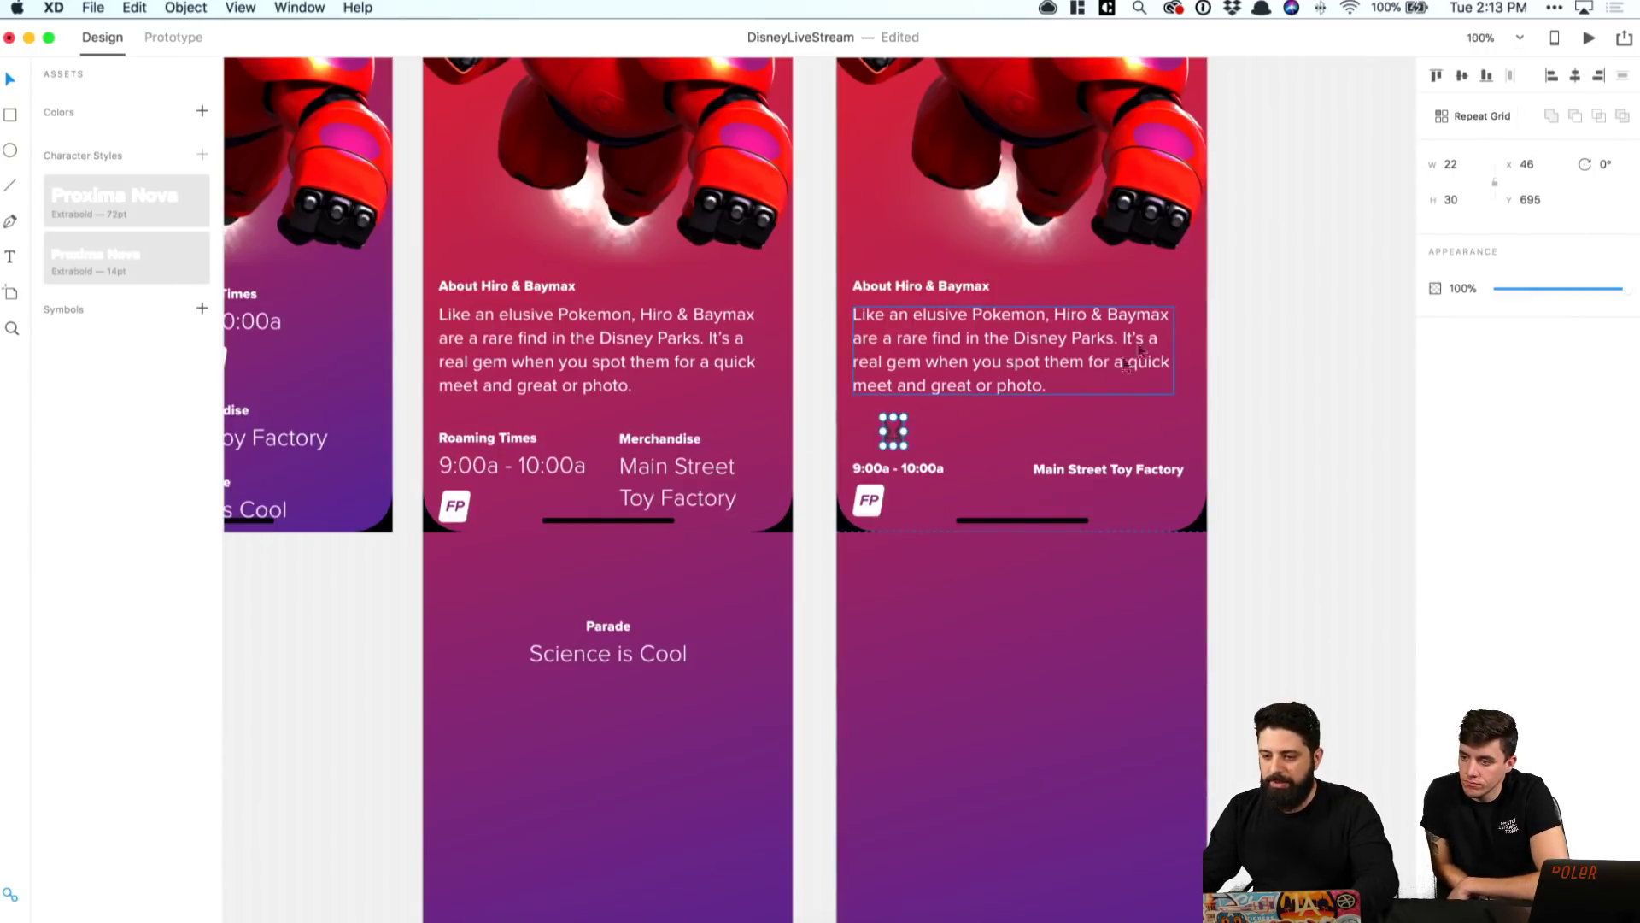
Step: Scale the hourglass icon proportionally to a height of 32 and nudge it up to Y 691
left_click(1466, 198)
type("32")
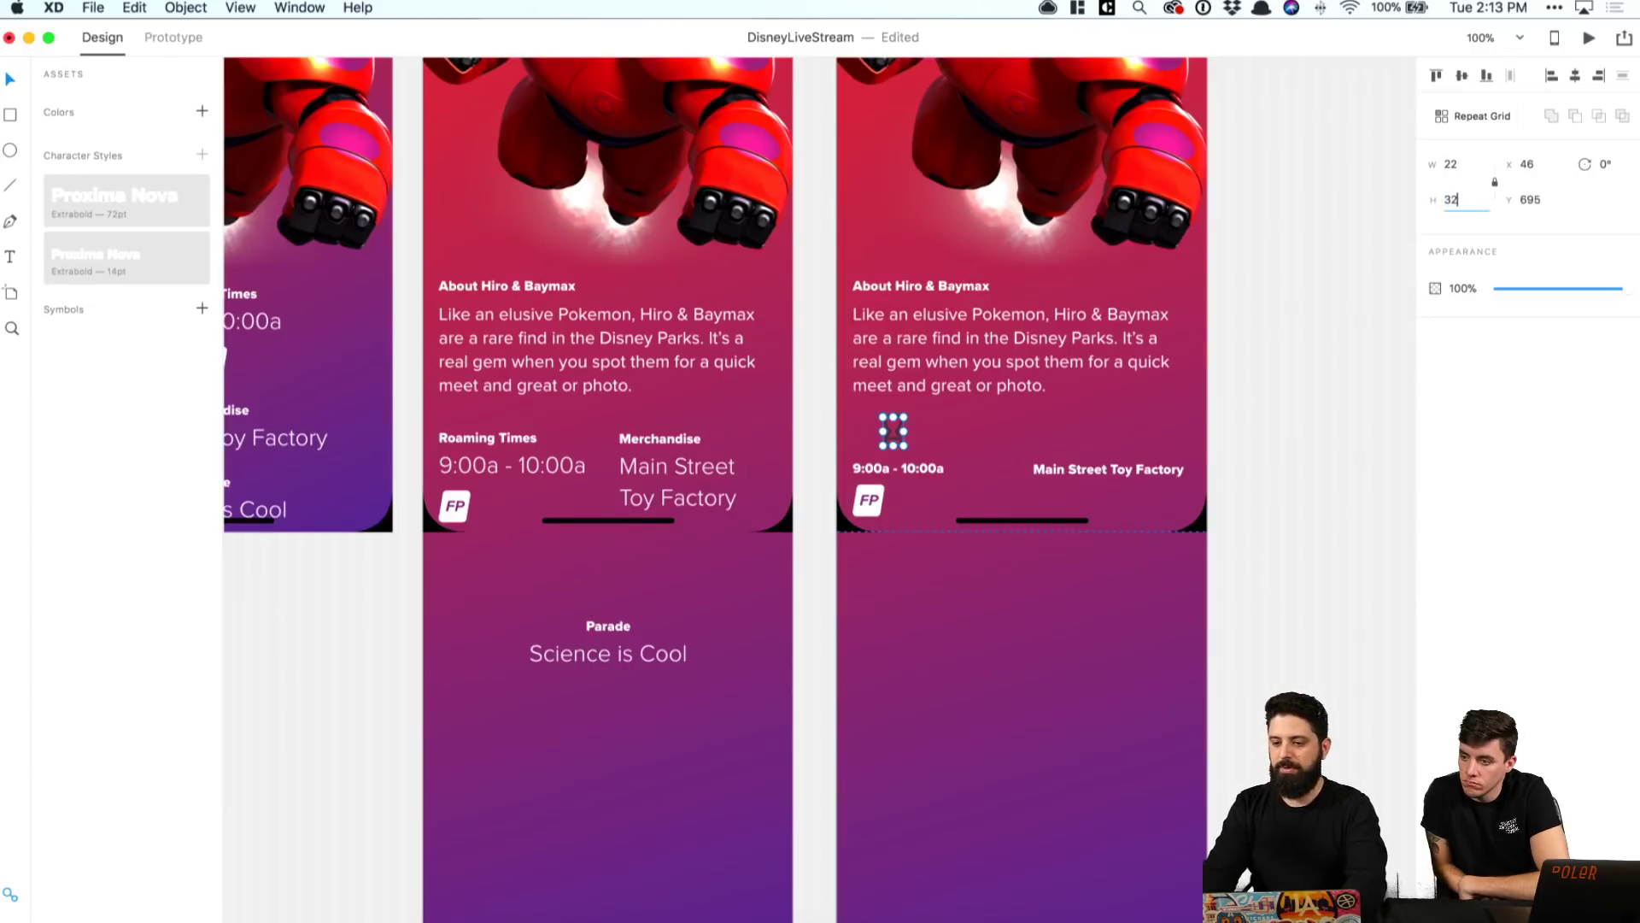
key("Tab")
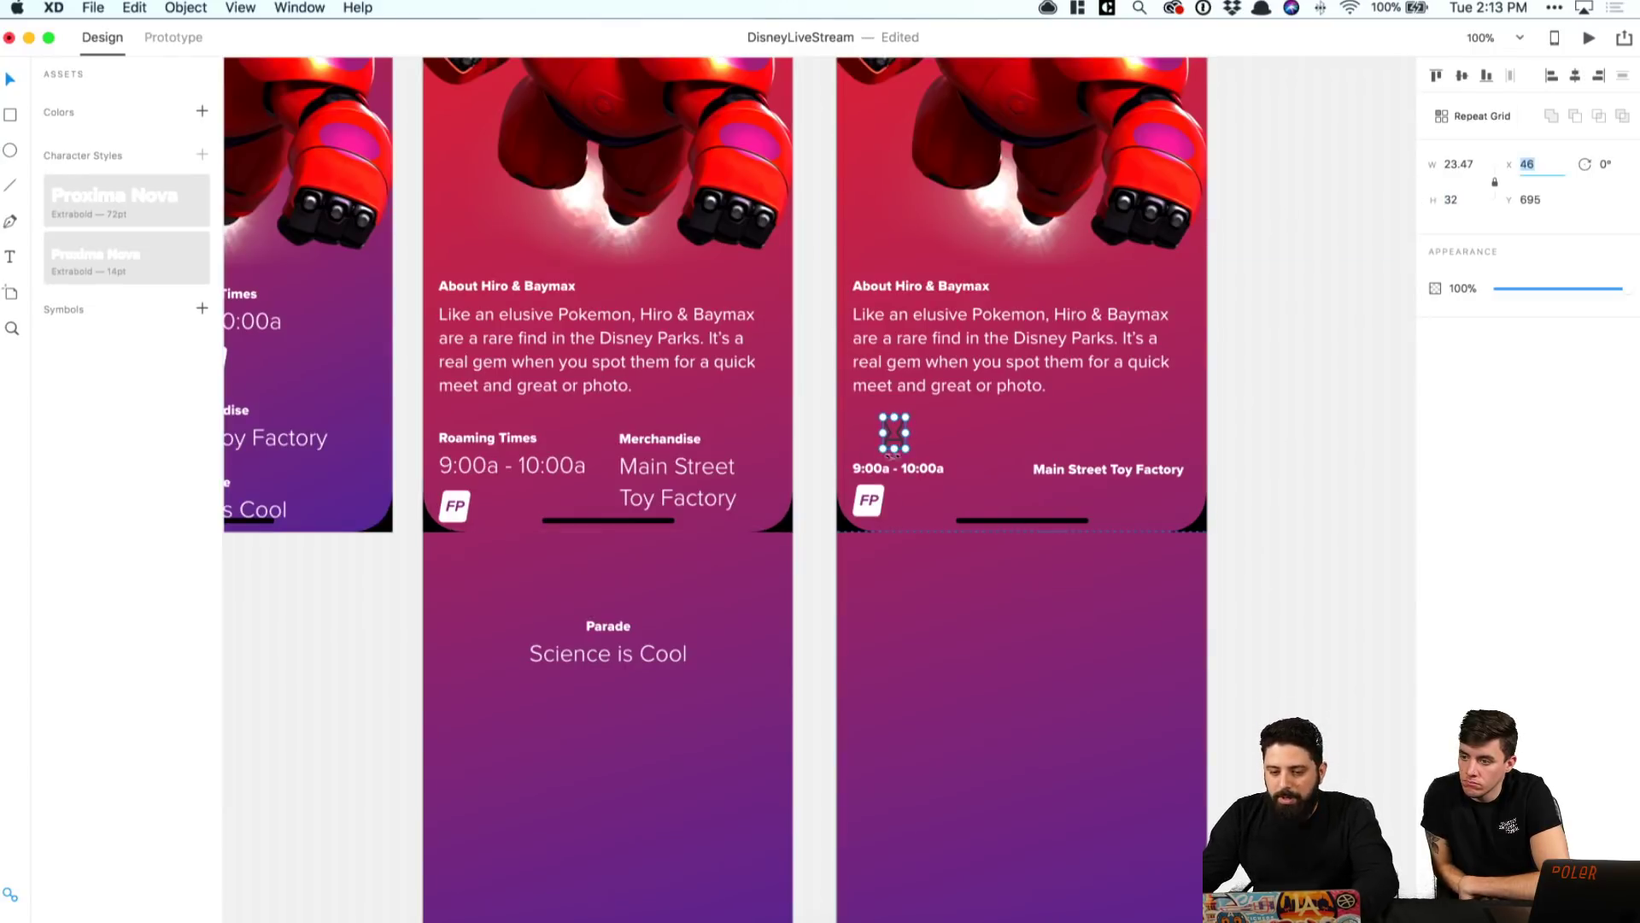
key("Return")
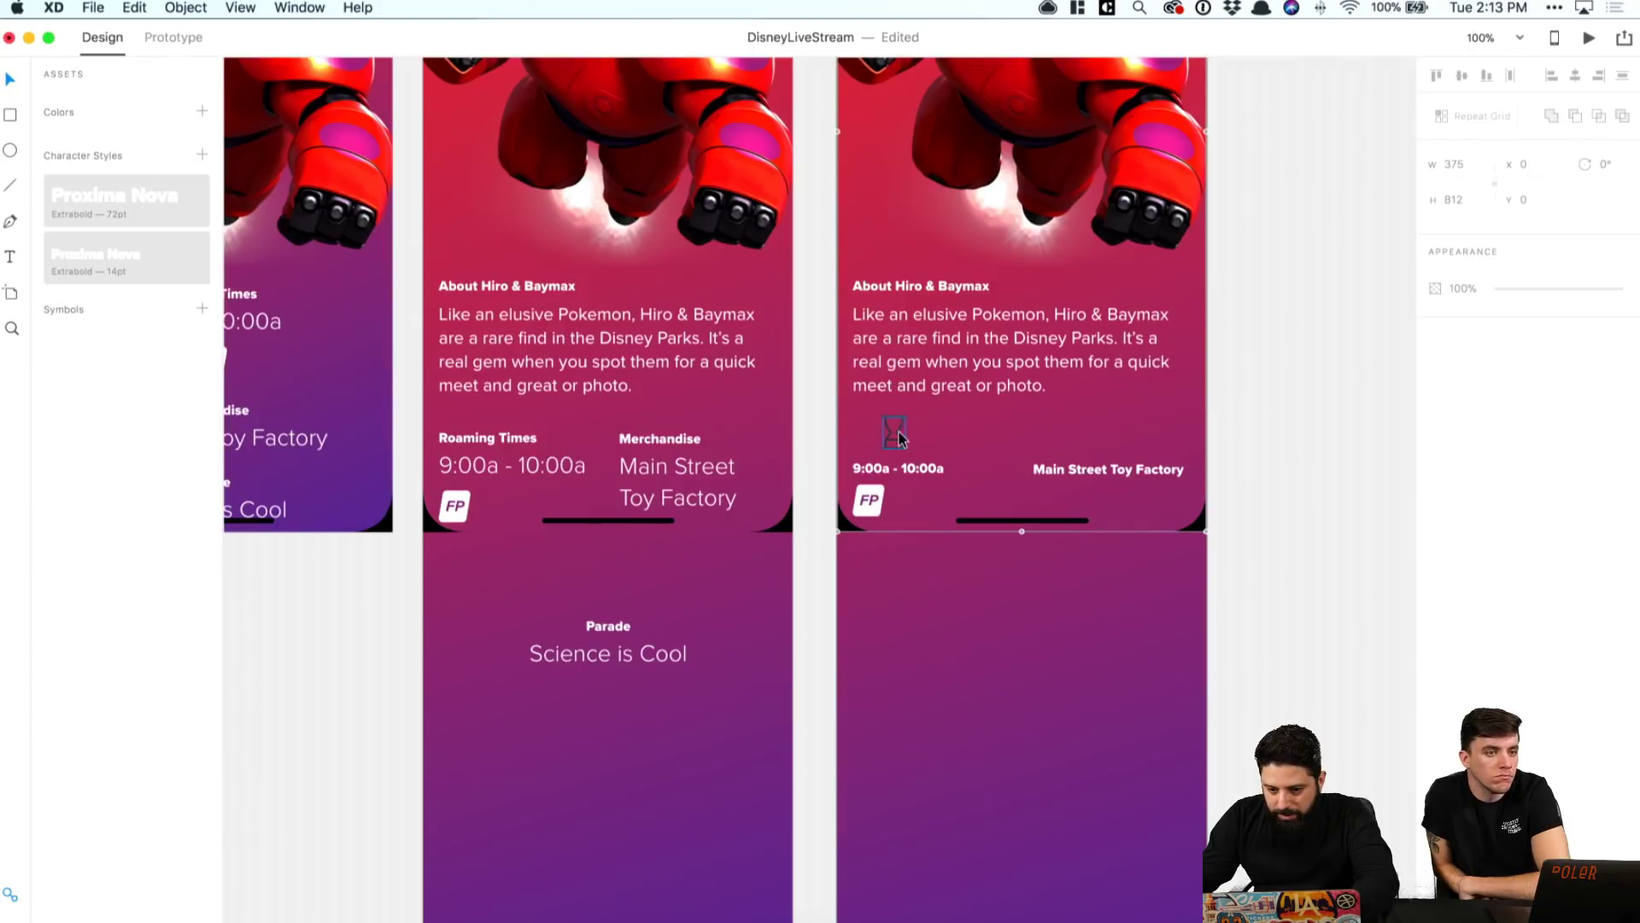
key("Up")
key("Up")
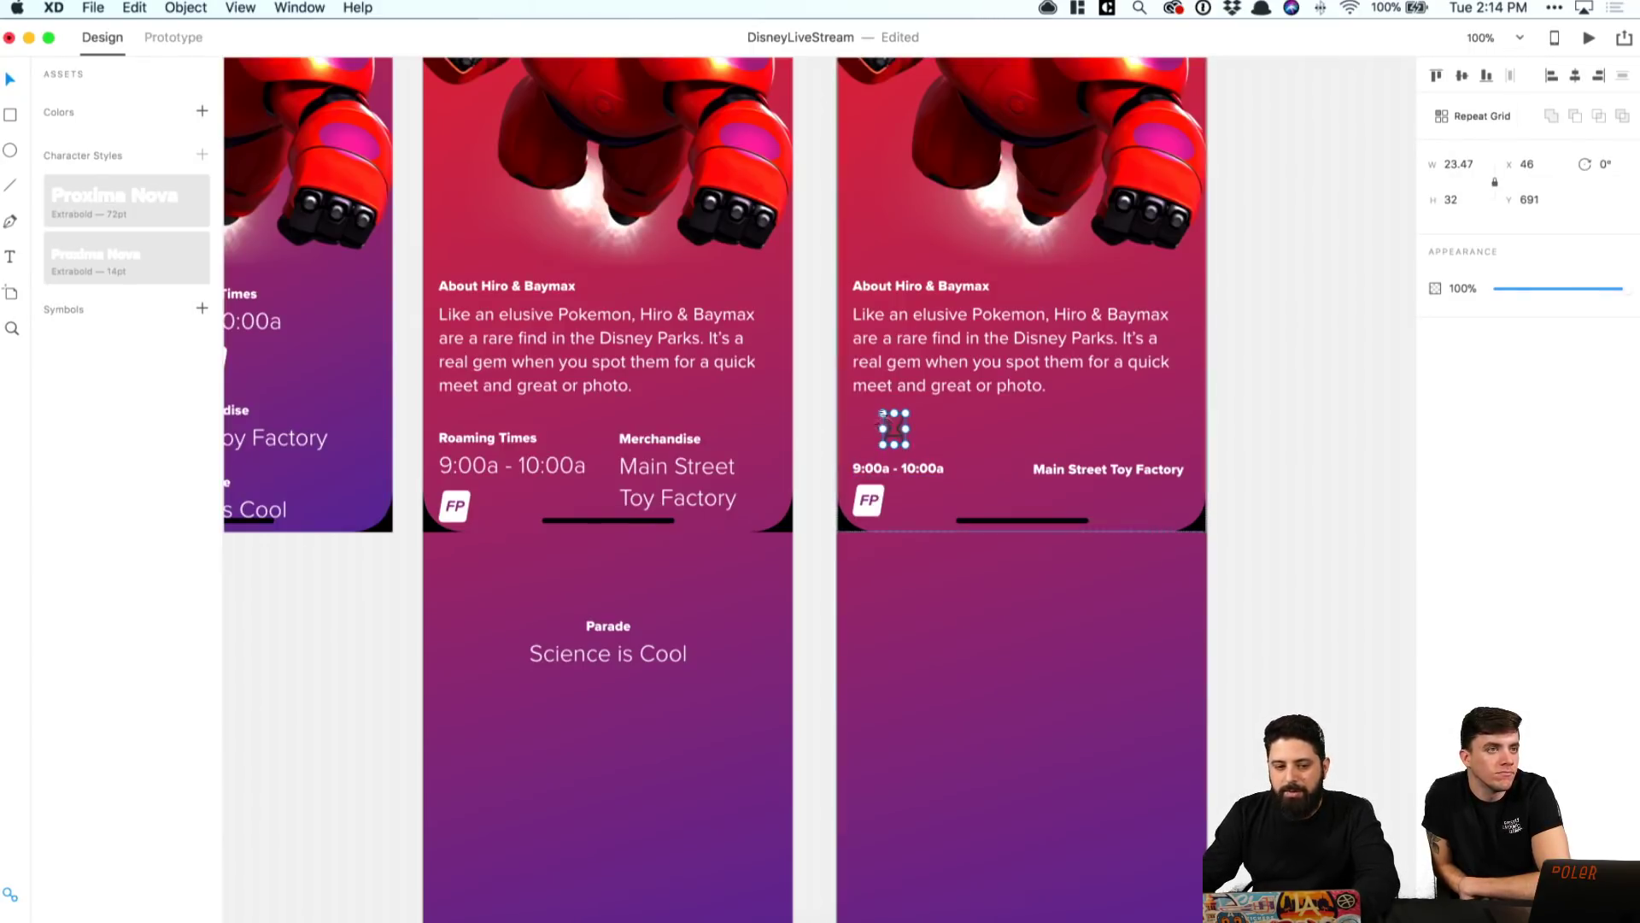
Step: Change the border color of all the paths and lines in the hourglass group to white
key("super+y")
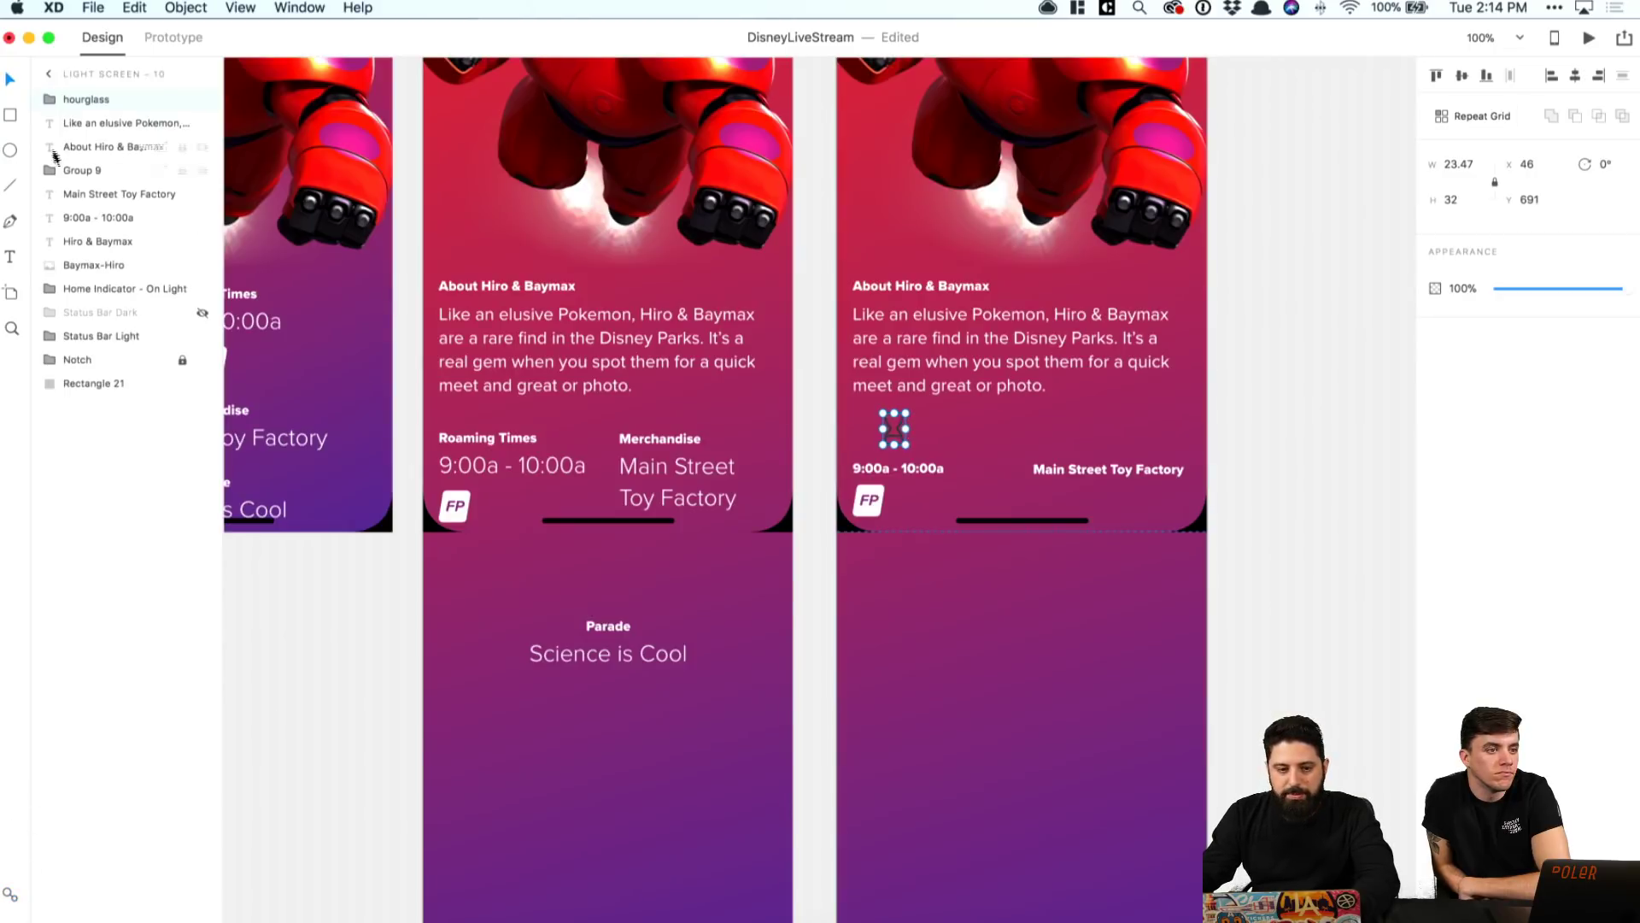
left_click(49, 99)
left_click(83, 126)
left_click(115, 218, "shift")
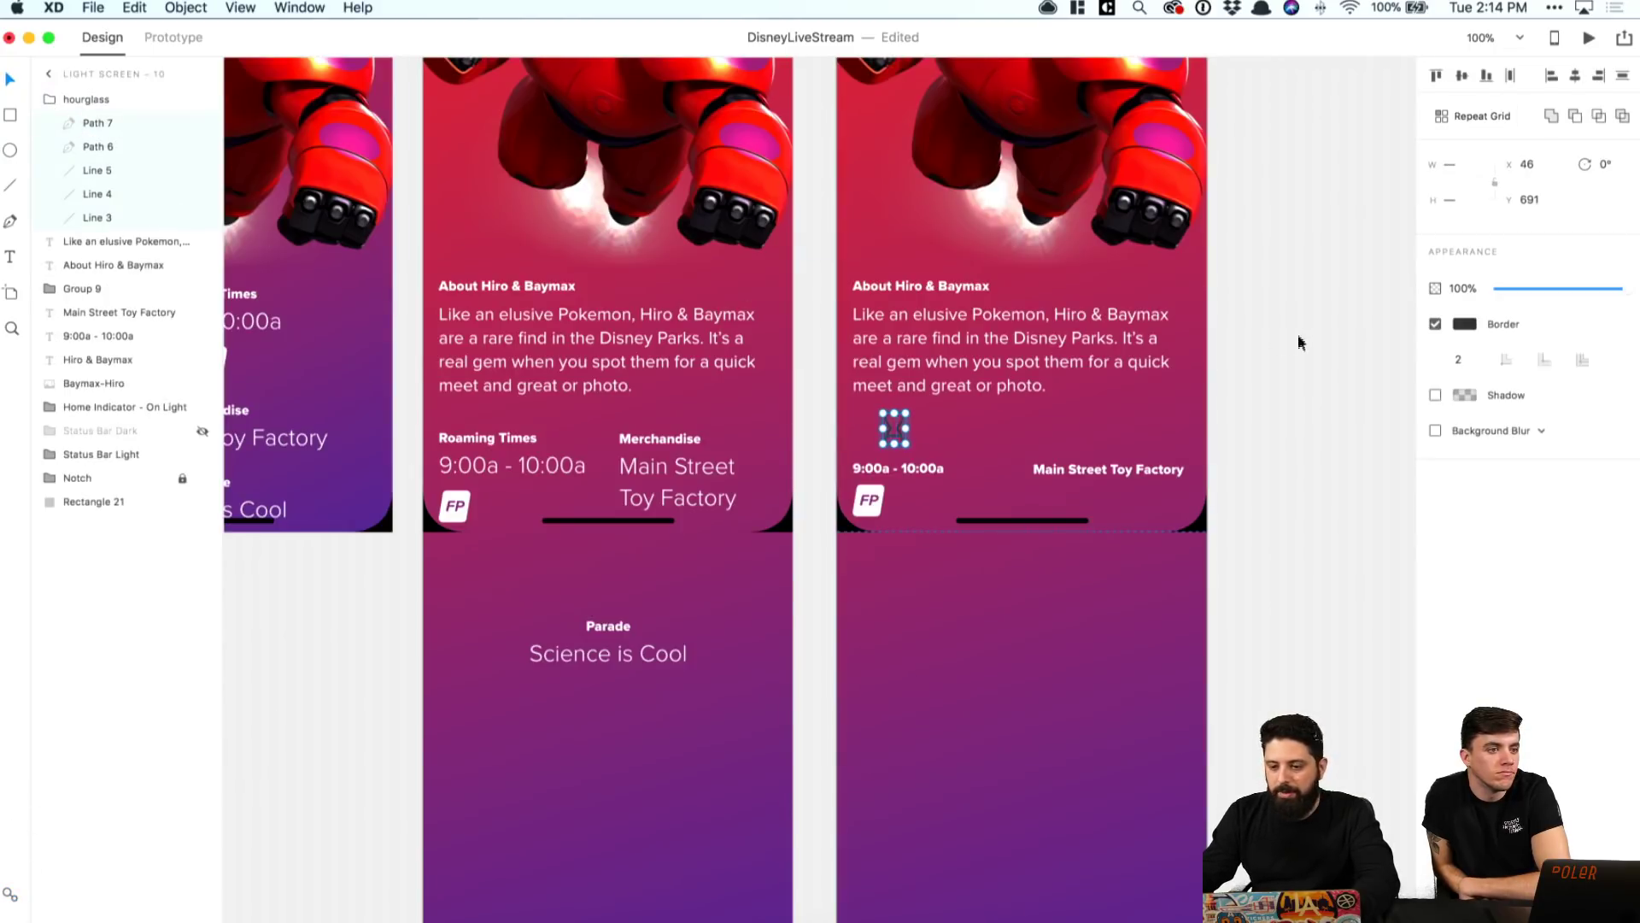
left_click(1464, 325)
left_click(1355, 140)
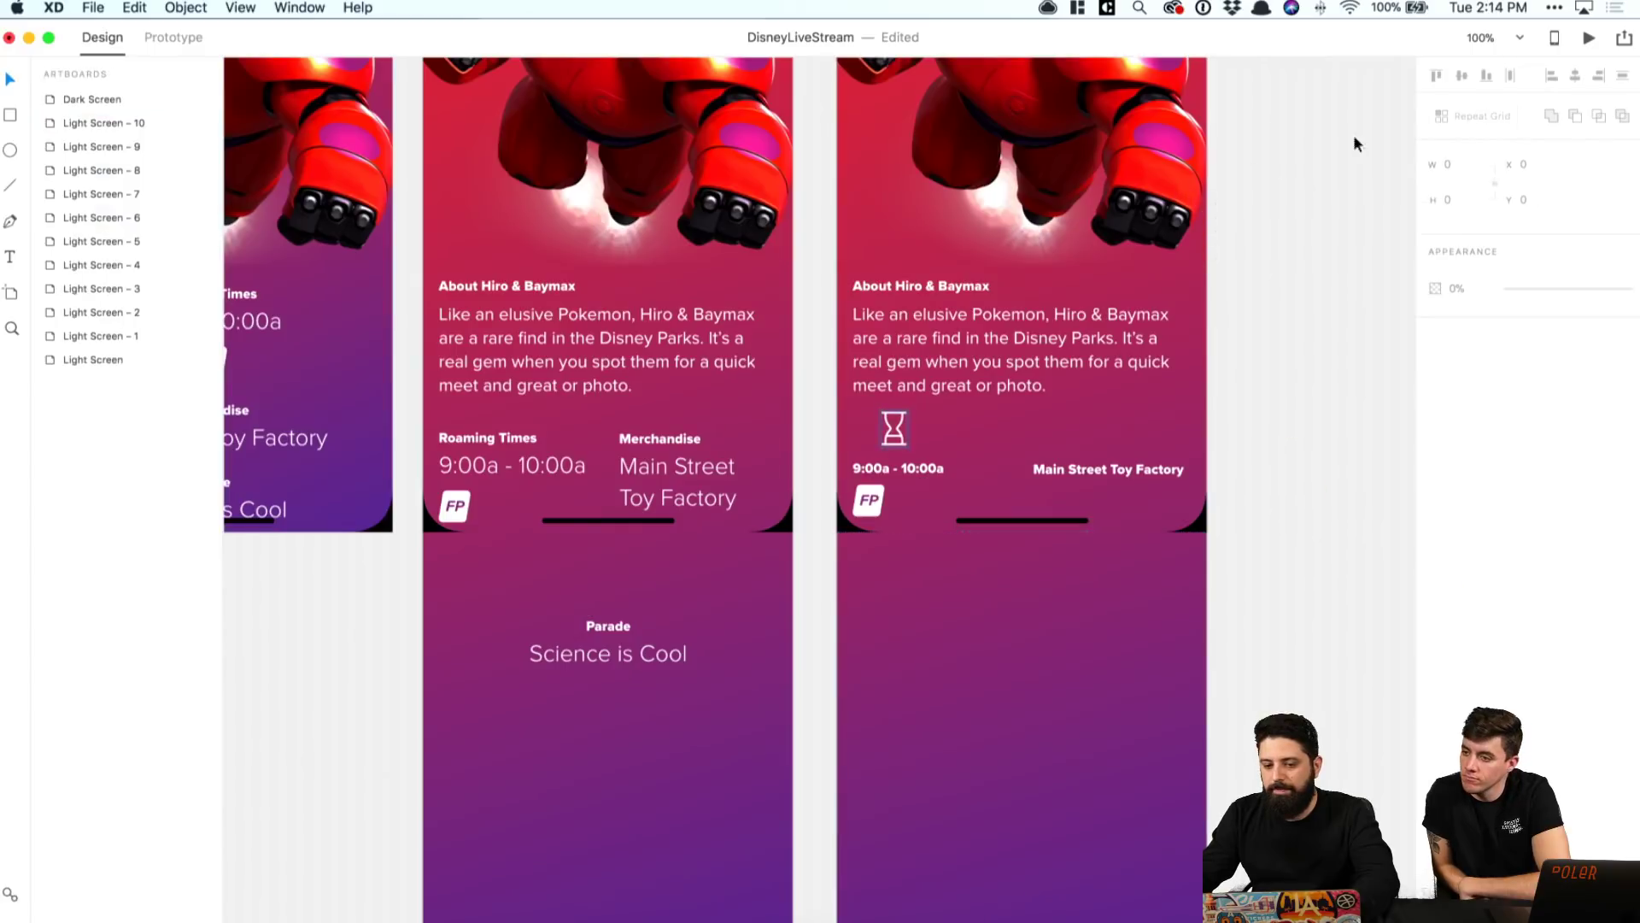
Step: Move the hourglass, bold roaming time, FP badge and Main Street Toy Factory text down together to Y 697
left_click(893, 429)
left_click(897, 468, "shift")
left_click(869, 501, "shift")
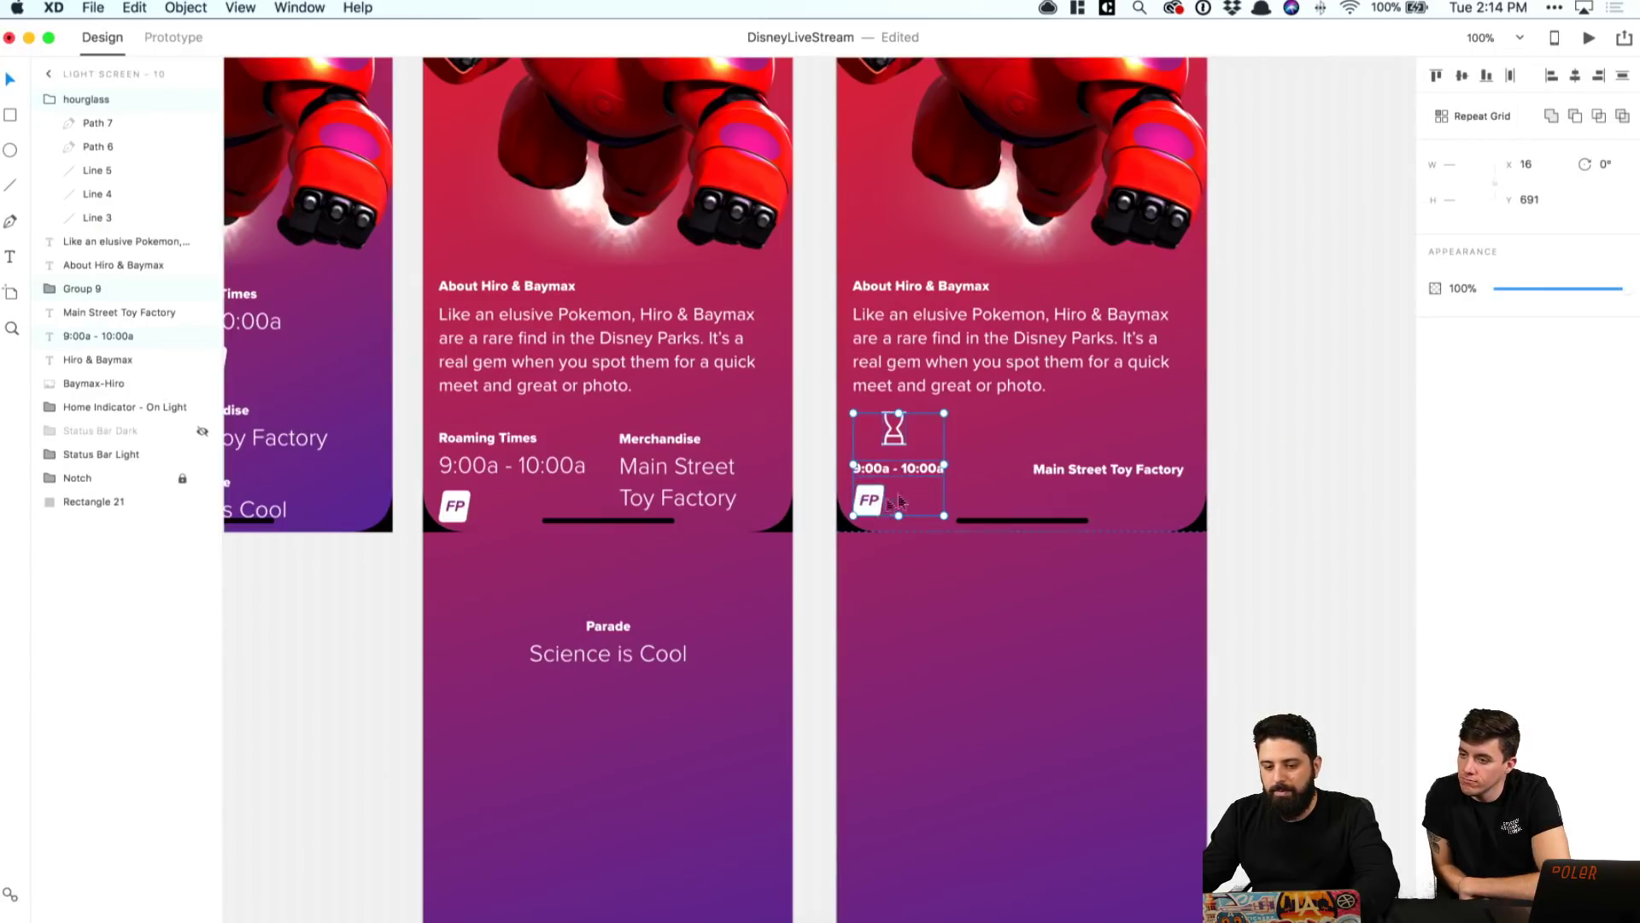
left_click(1090, 485, "shift")
left_click_drag(1090, 485, 1089, 500)
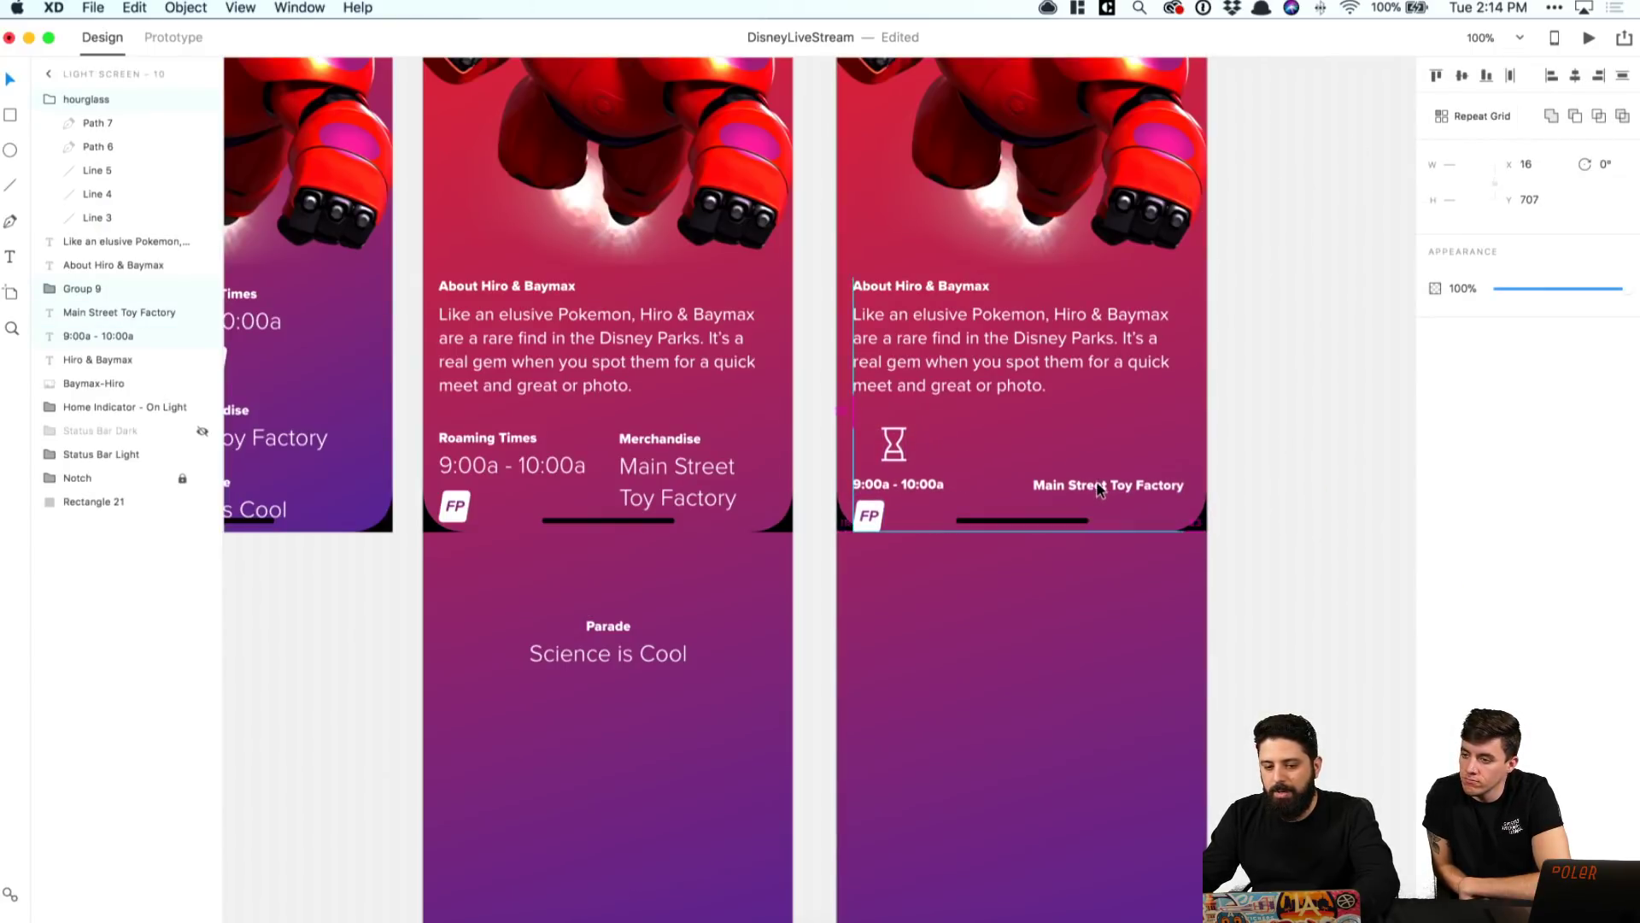
key("super+z")
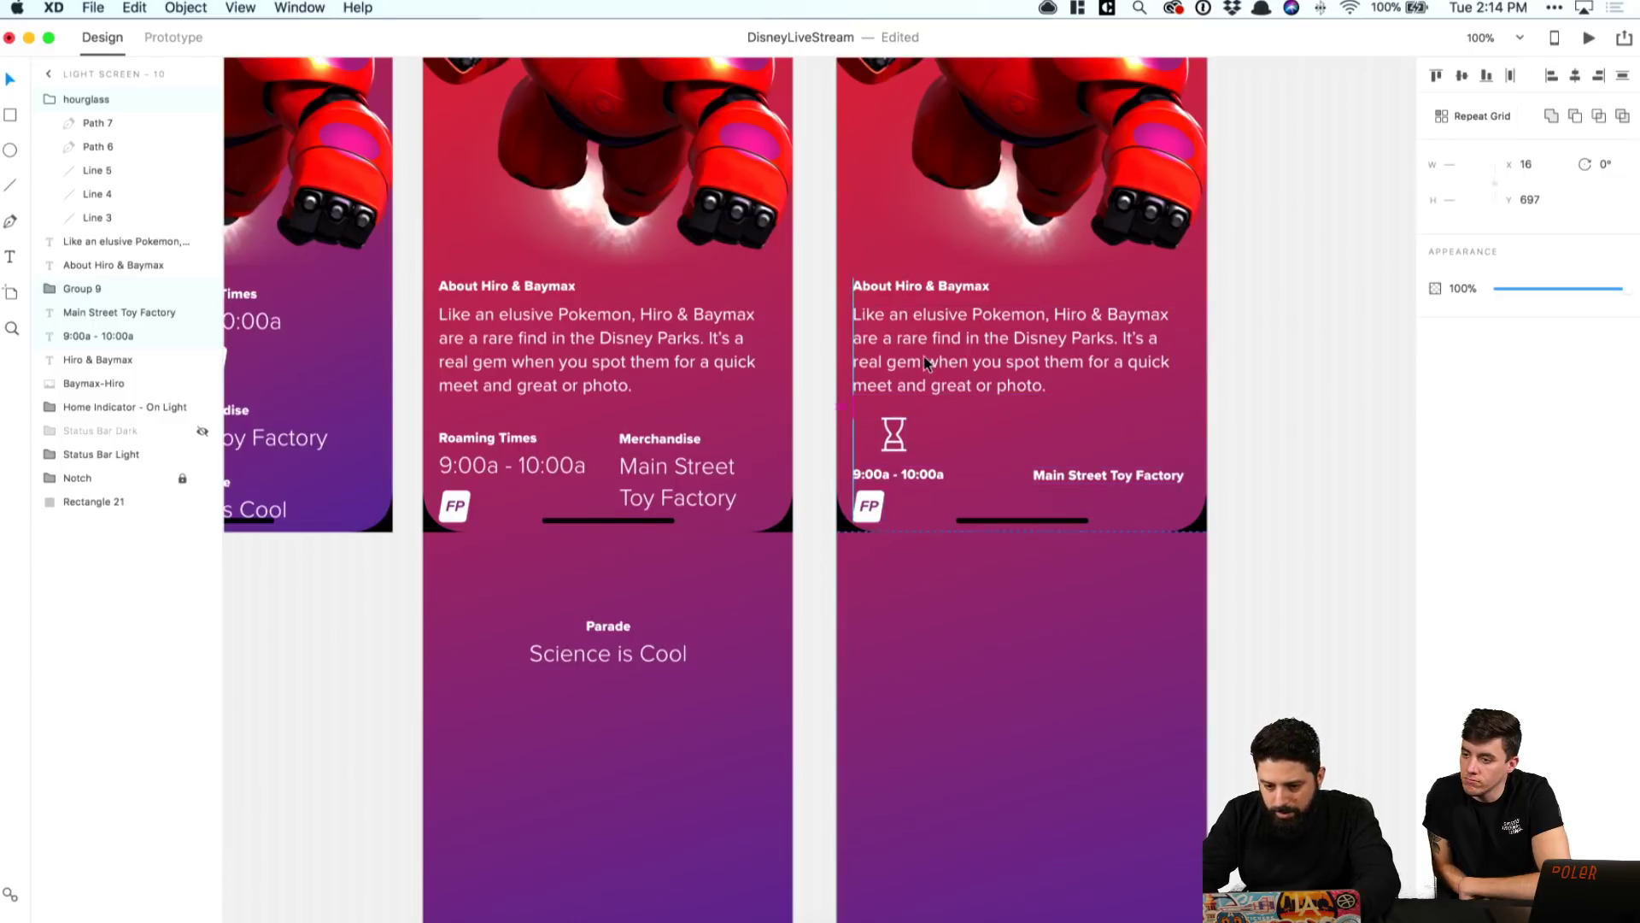
left_click(1234, 354)
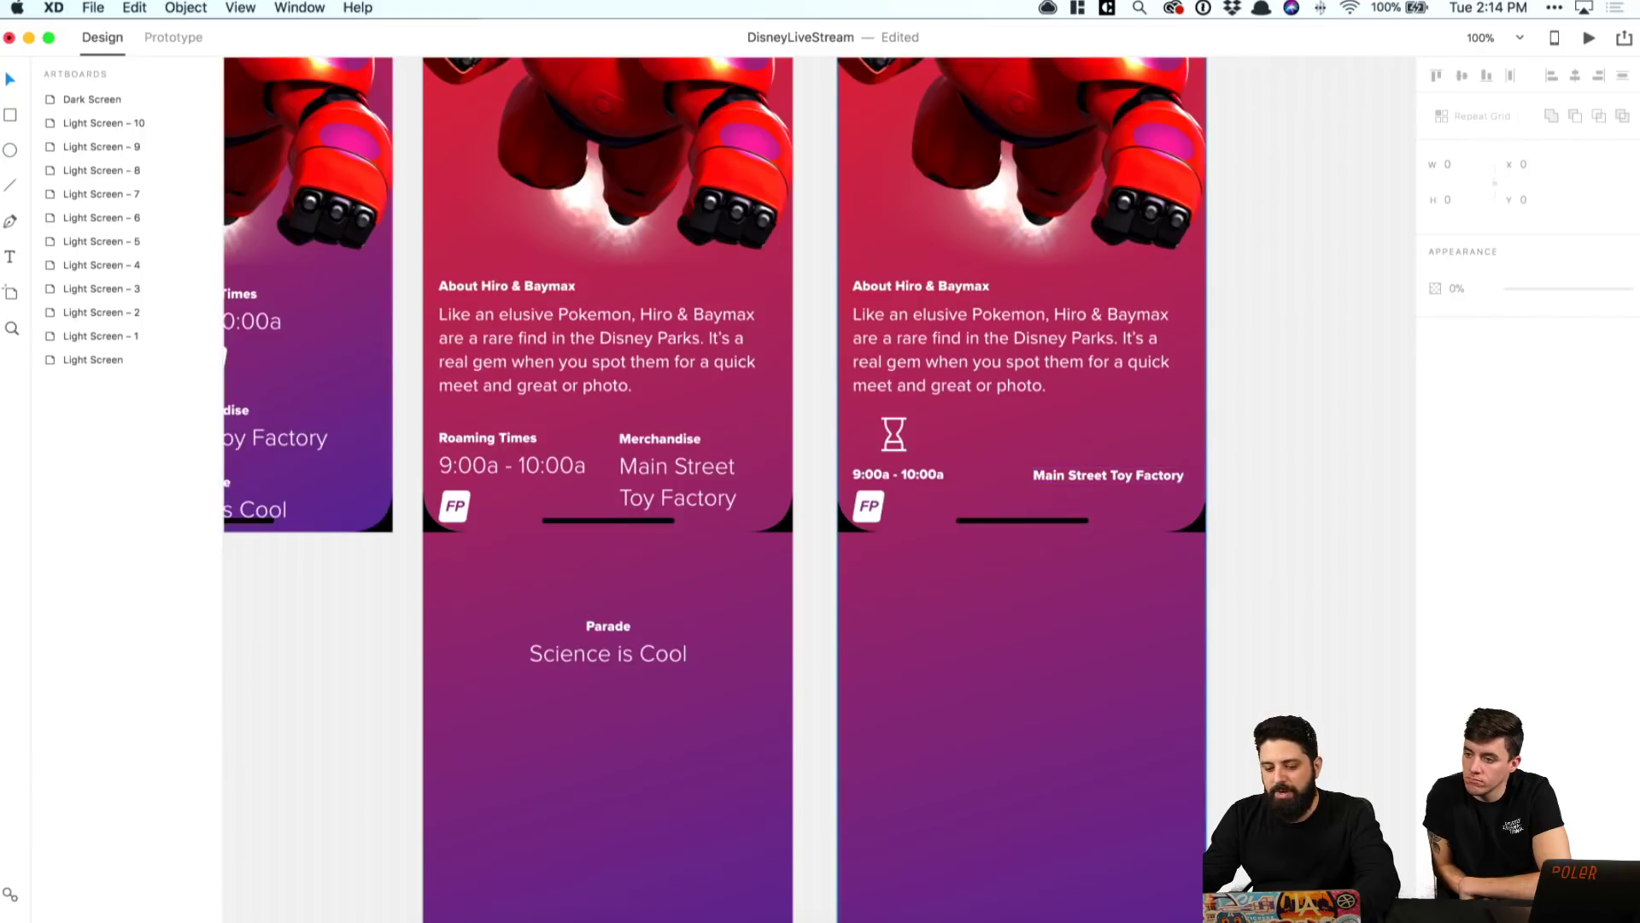
Step: Switch to Nucleo and search the icon library for toy and for shop
left_click(870, 919)
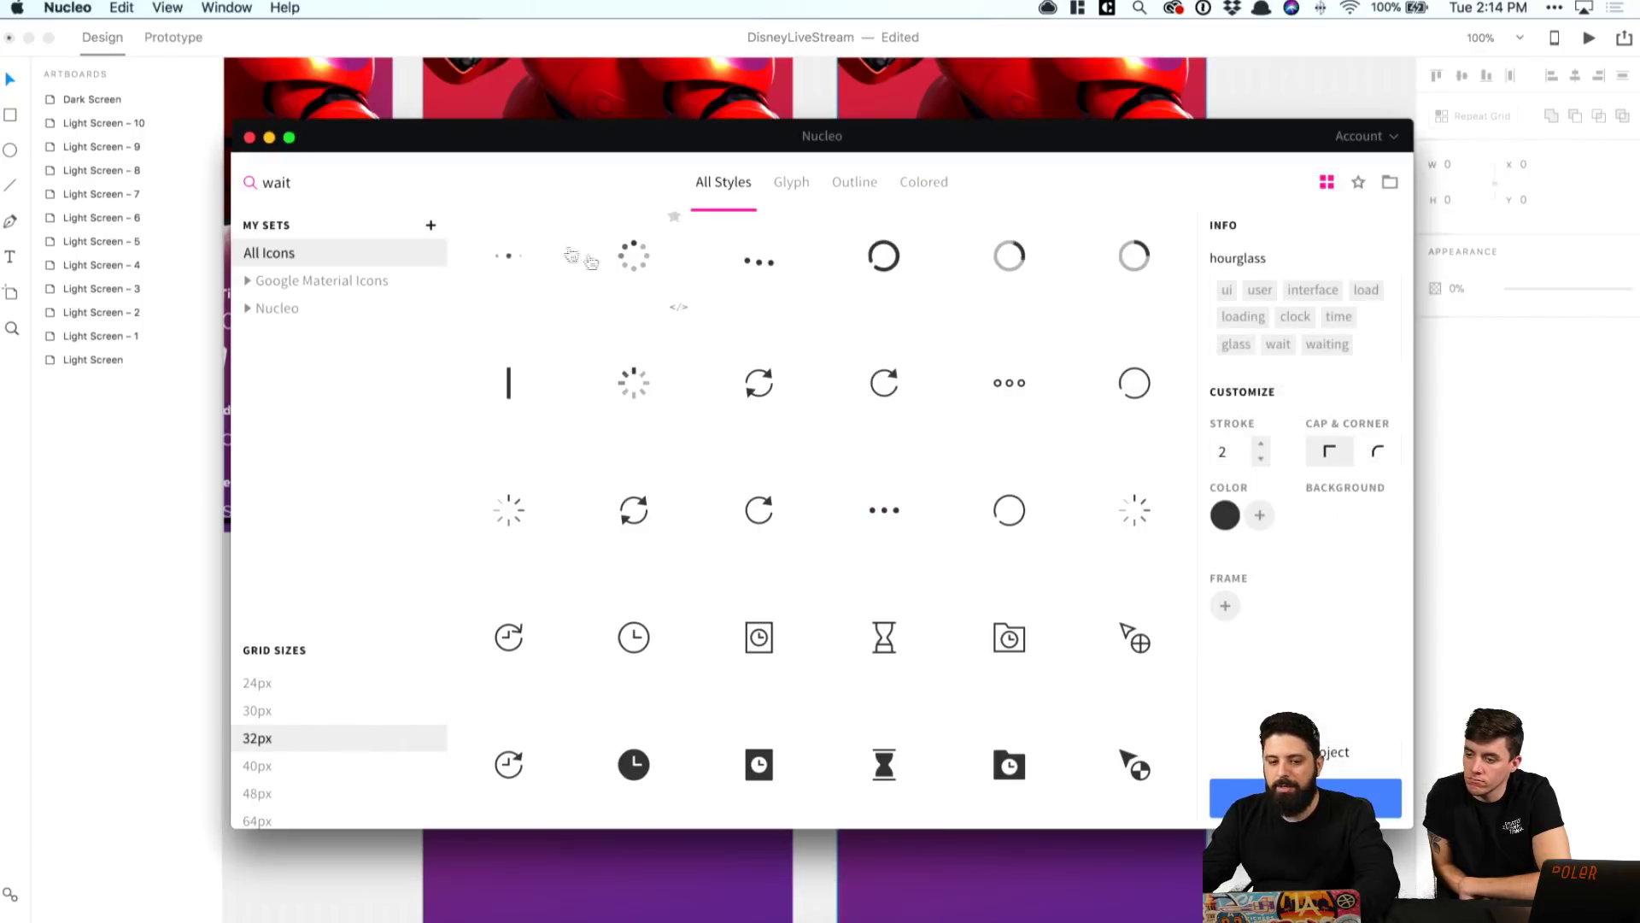
triple_click(424, 183)
key("BackSpace")
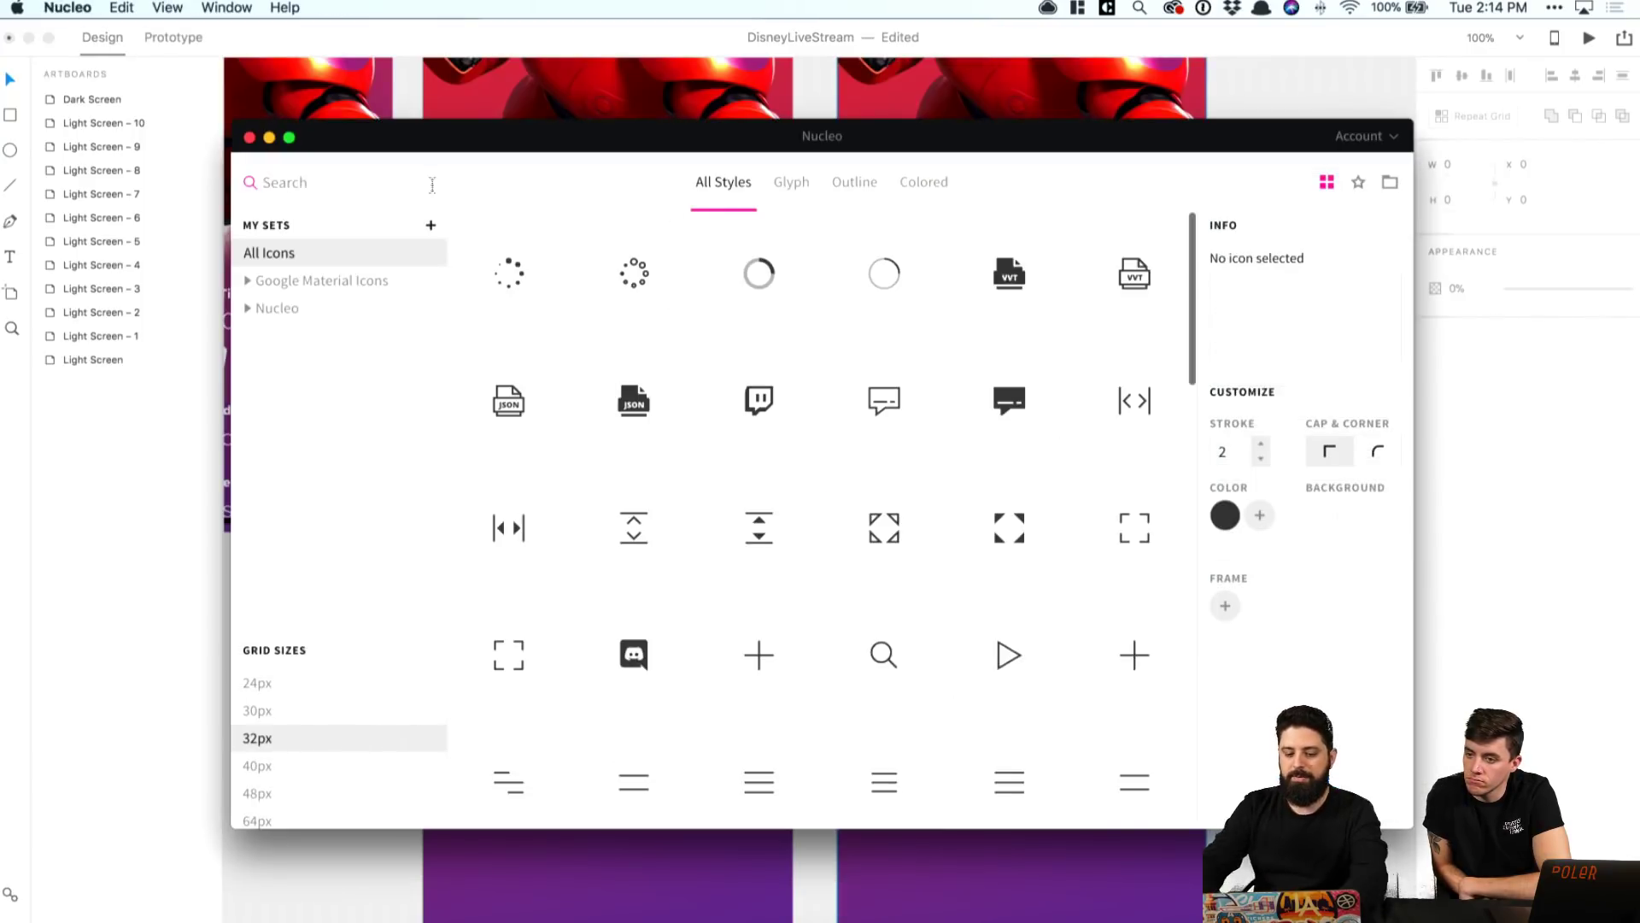
type("toy")
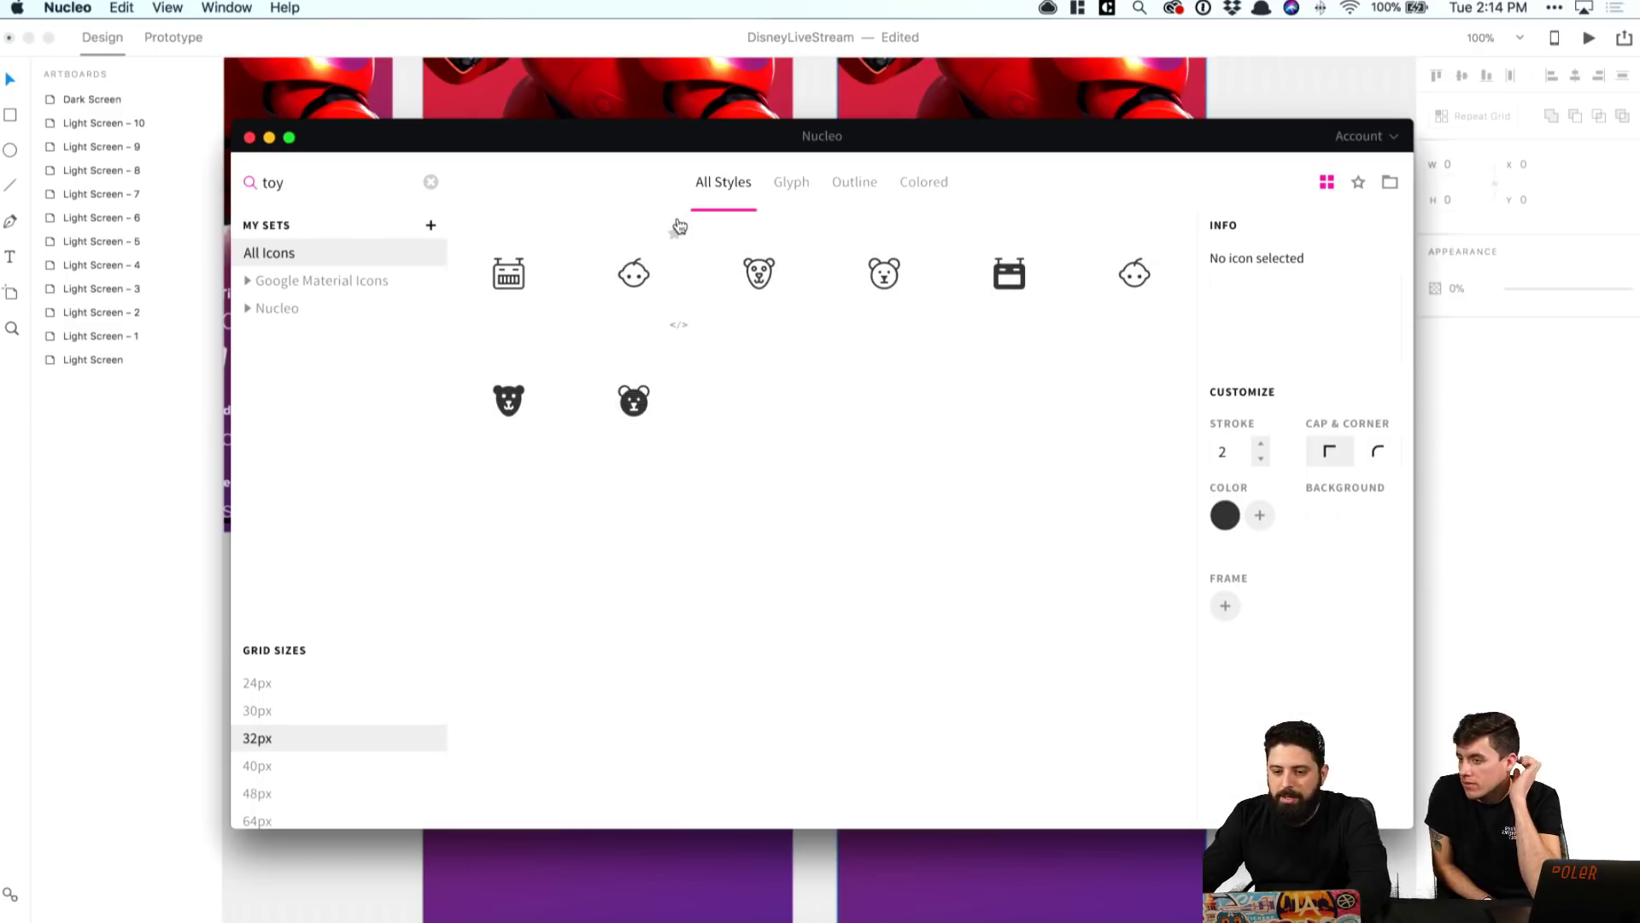
key("super+a")
type("shop")
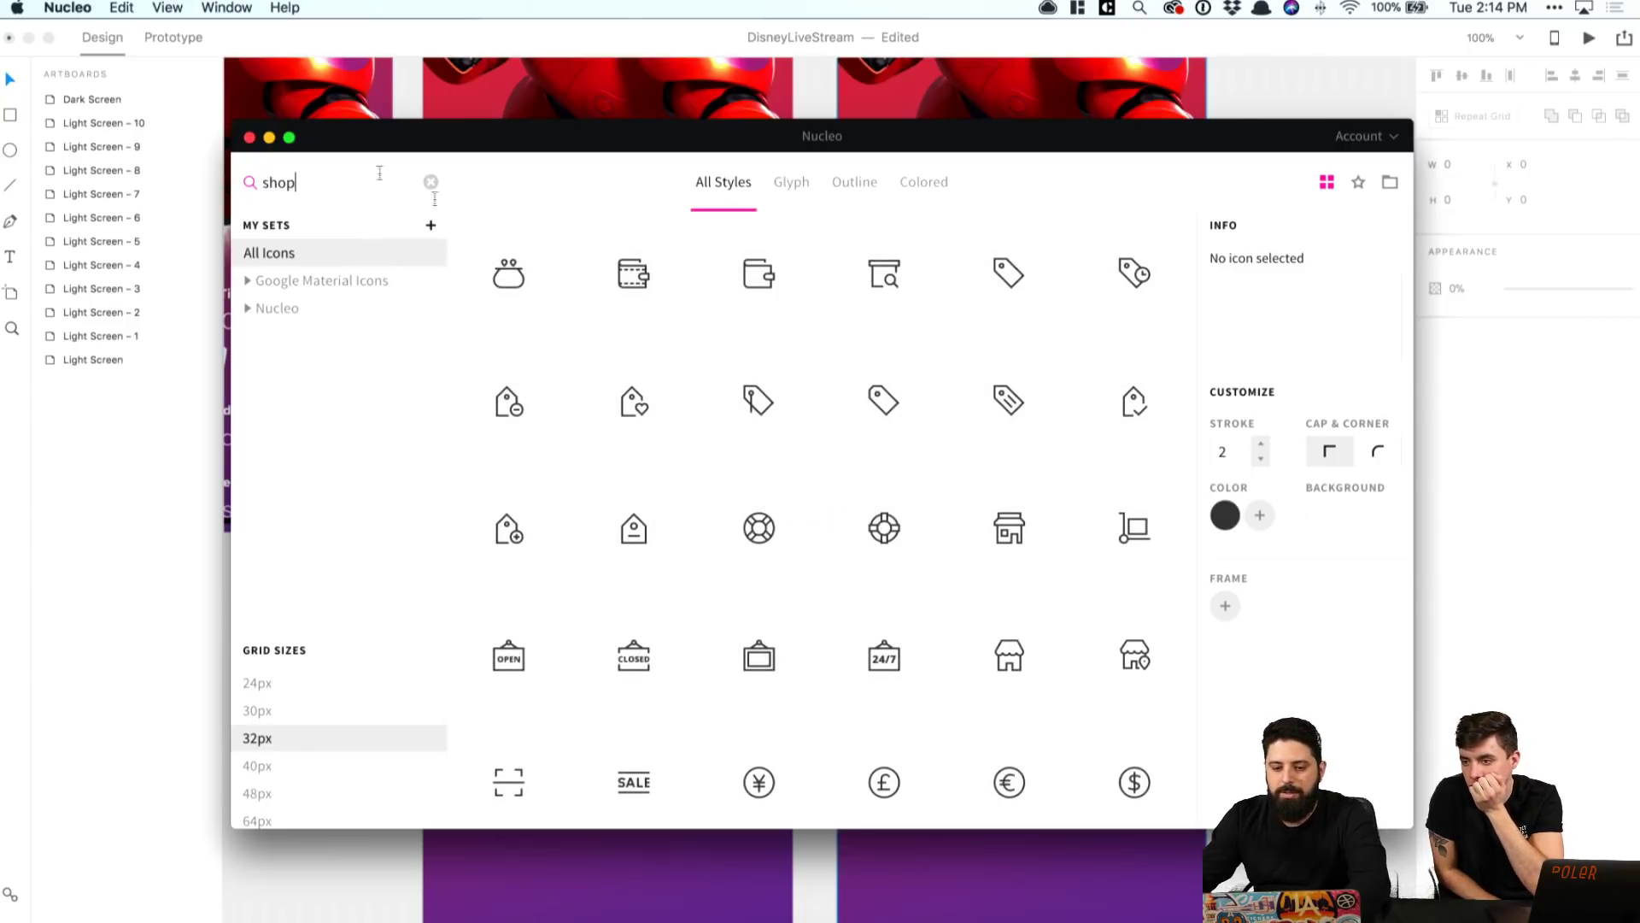
Step: Find the plain outlined shopping bag icon and place it above the Main Street Toy Factory text on the duplicated artboard in XD
scroll(669, 285, "down", 10)
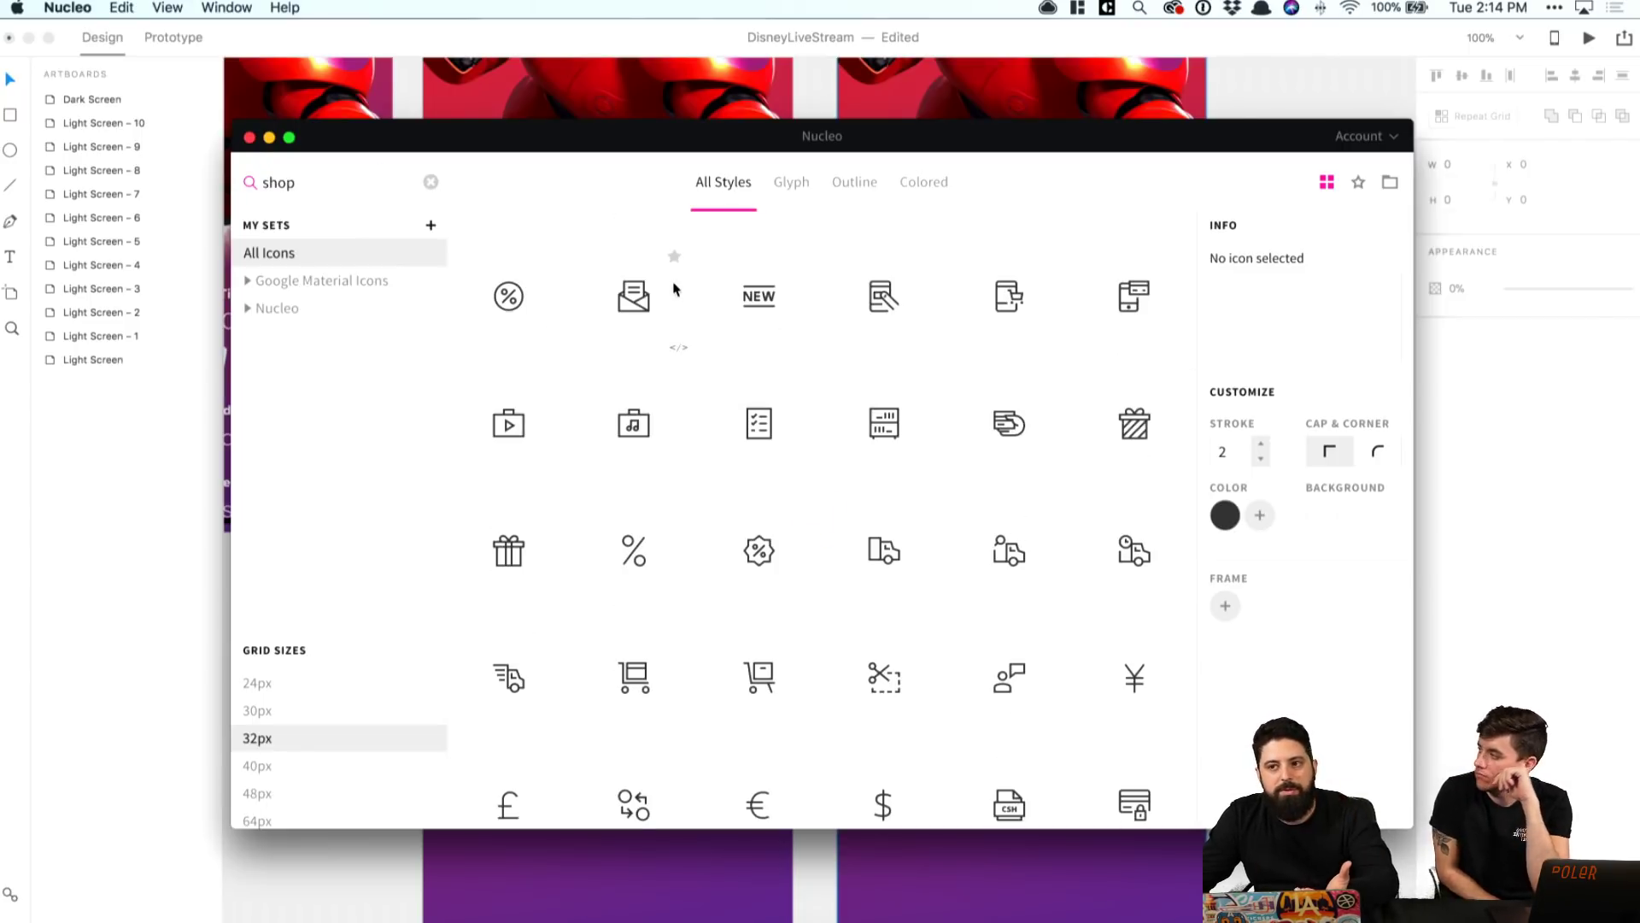
scroll(674, 289, "down", 3)
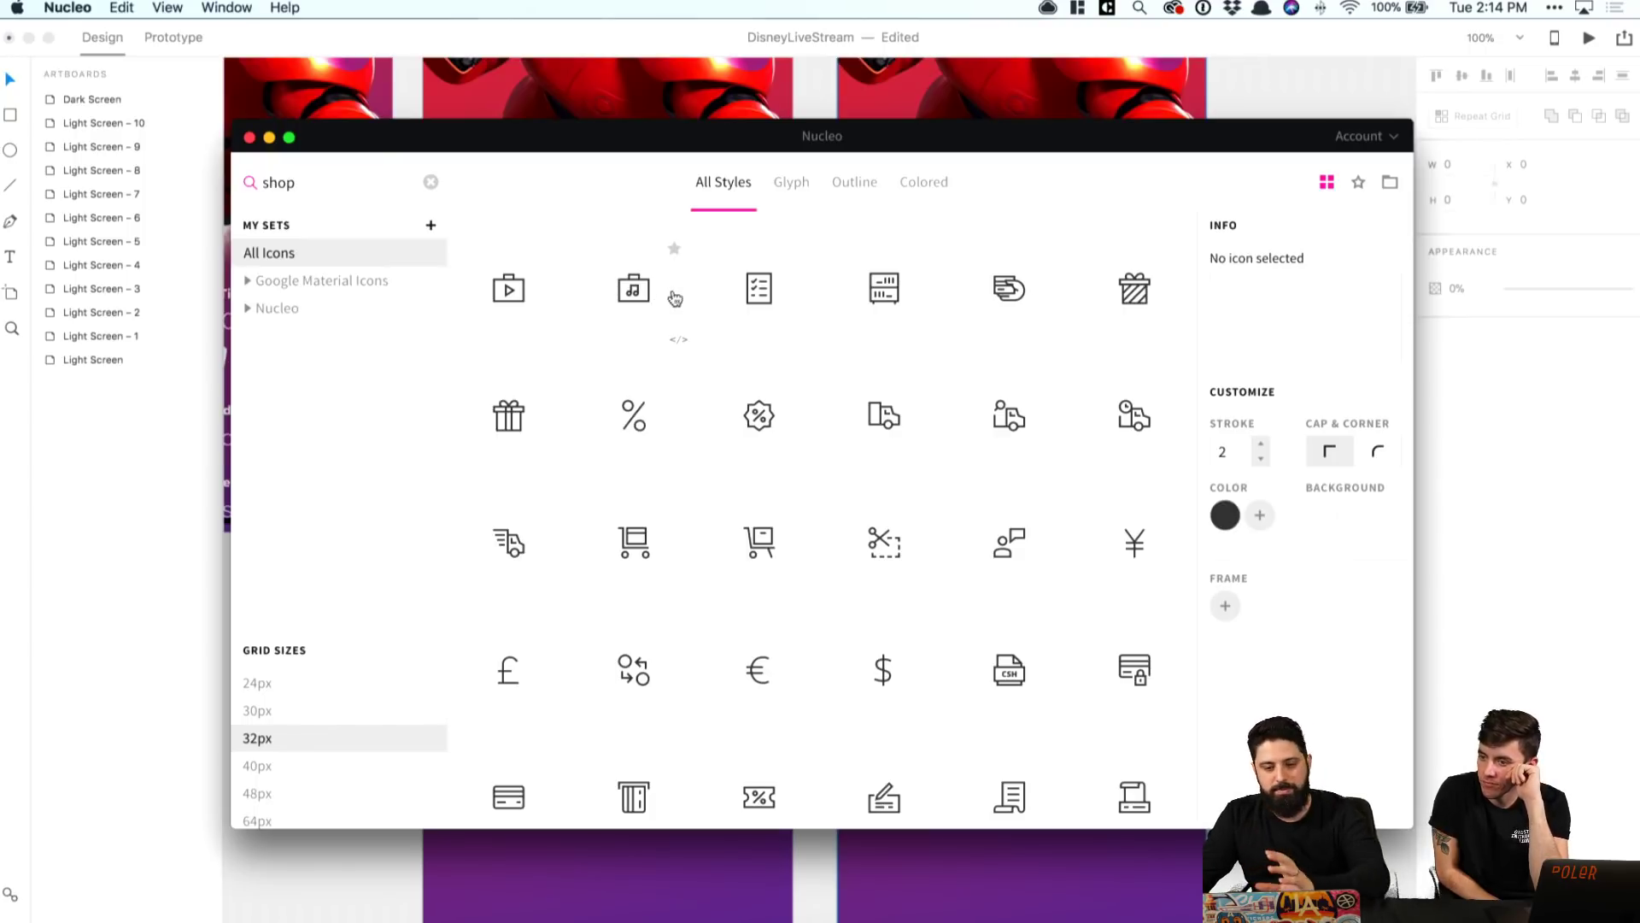
scroll(666, 299, "down", 10)
scroll(673, 298, "down", 8)
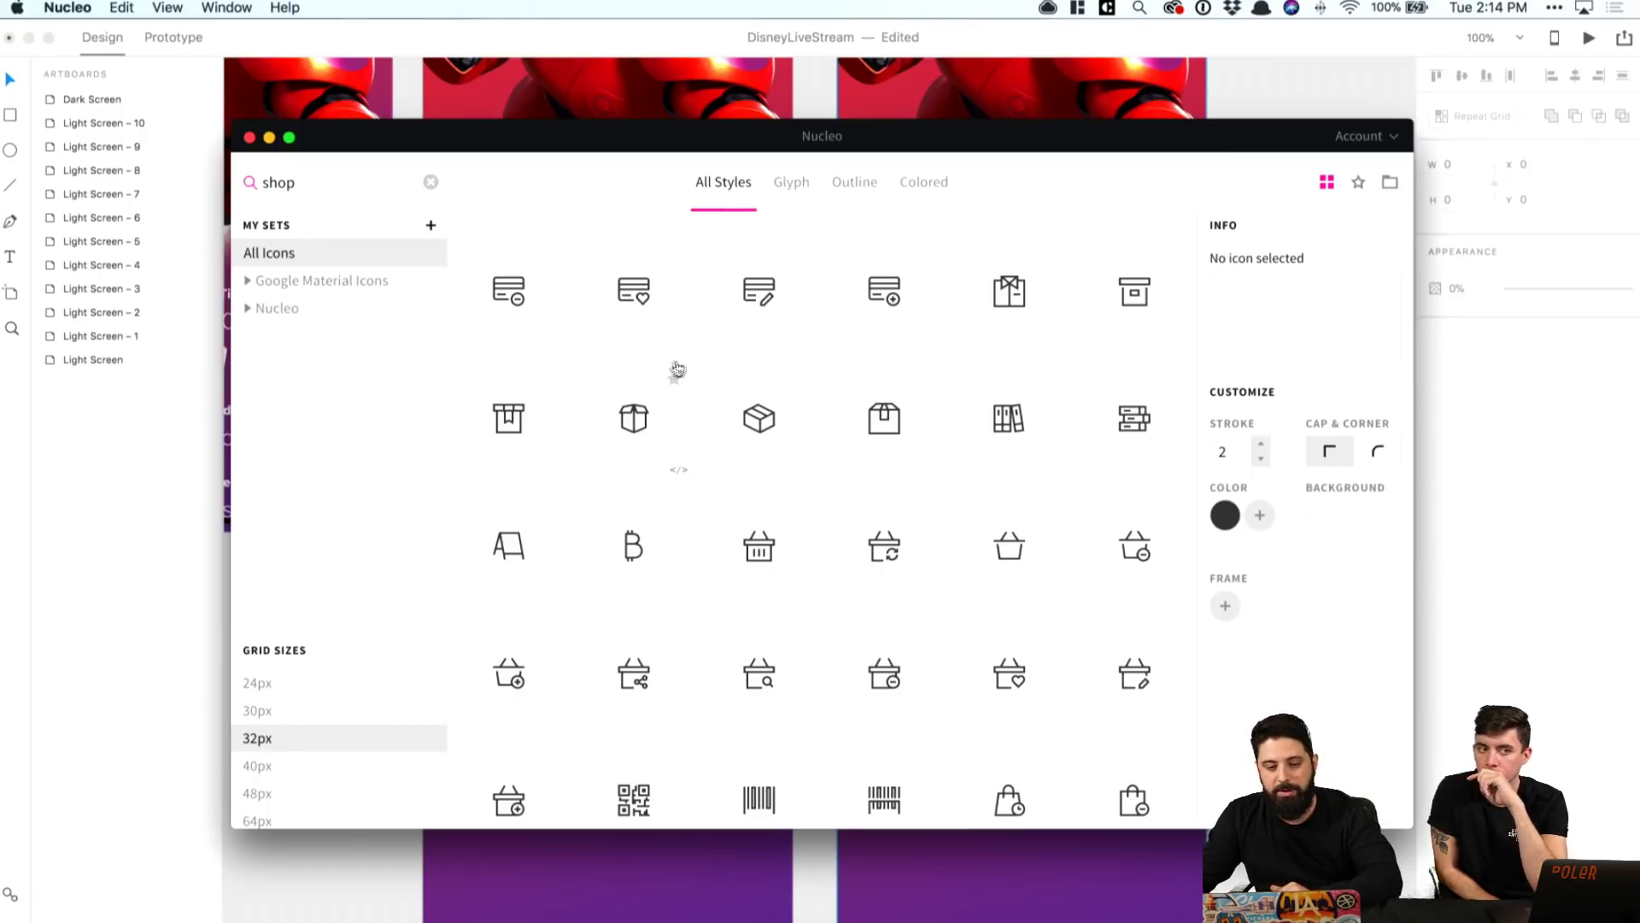
scroll(663, 372, "down", 2)
scroll(663, 373, "down", 2)
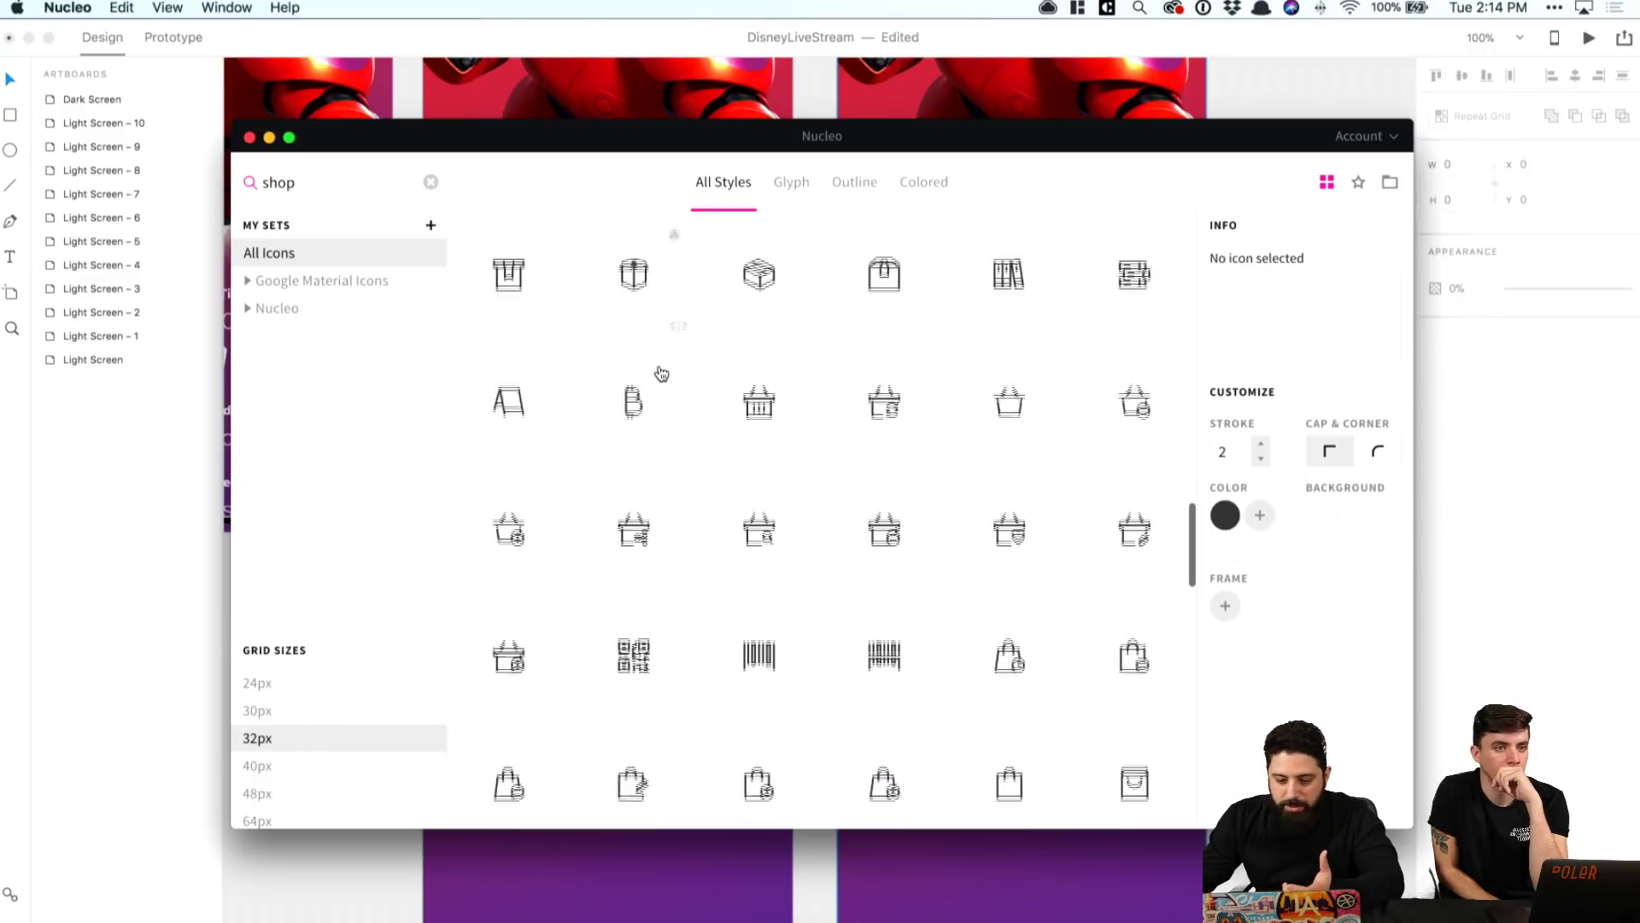
scroll(663, 373, "down", 2)
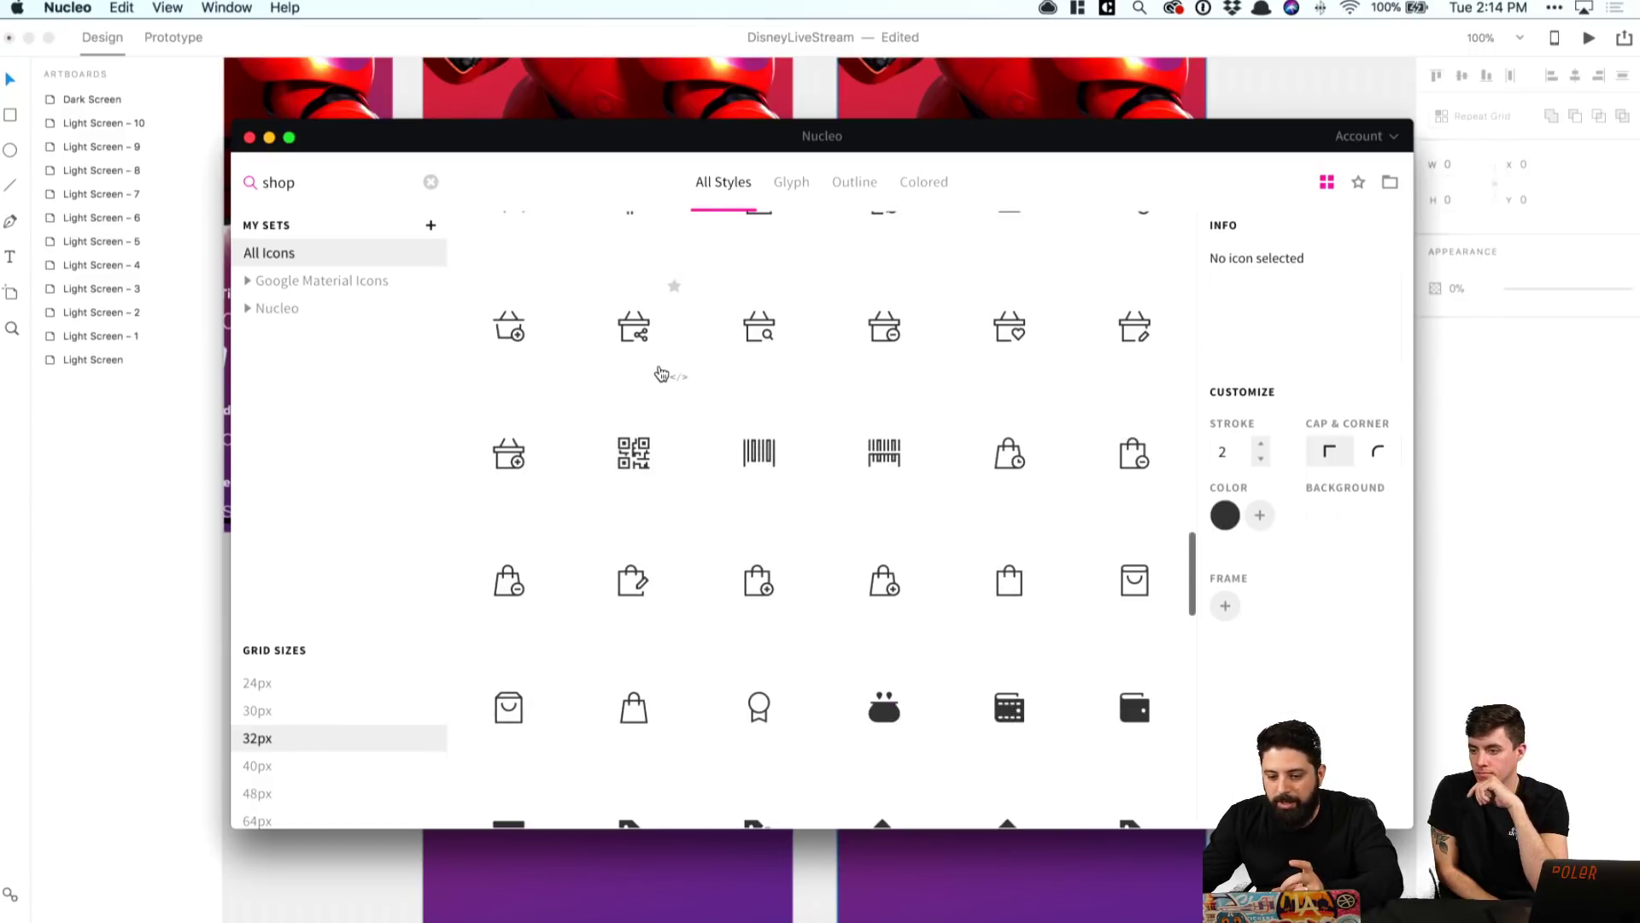
scroll(675, 410, "down", 1)
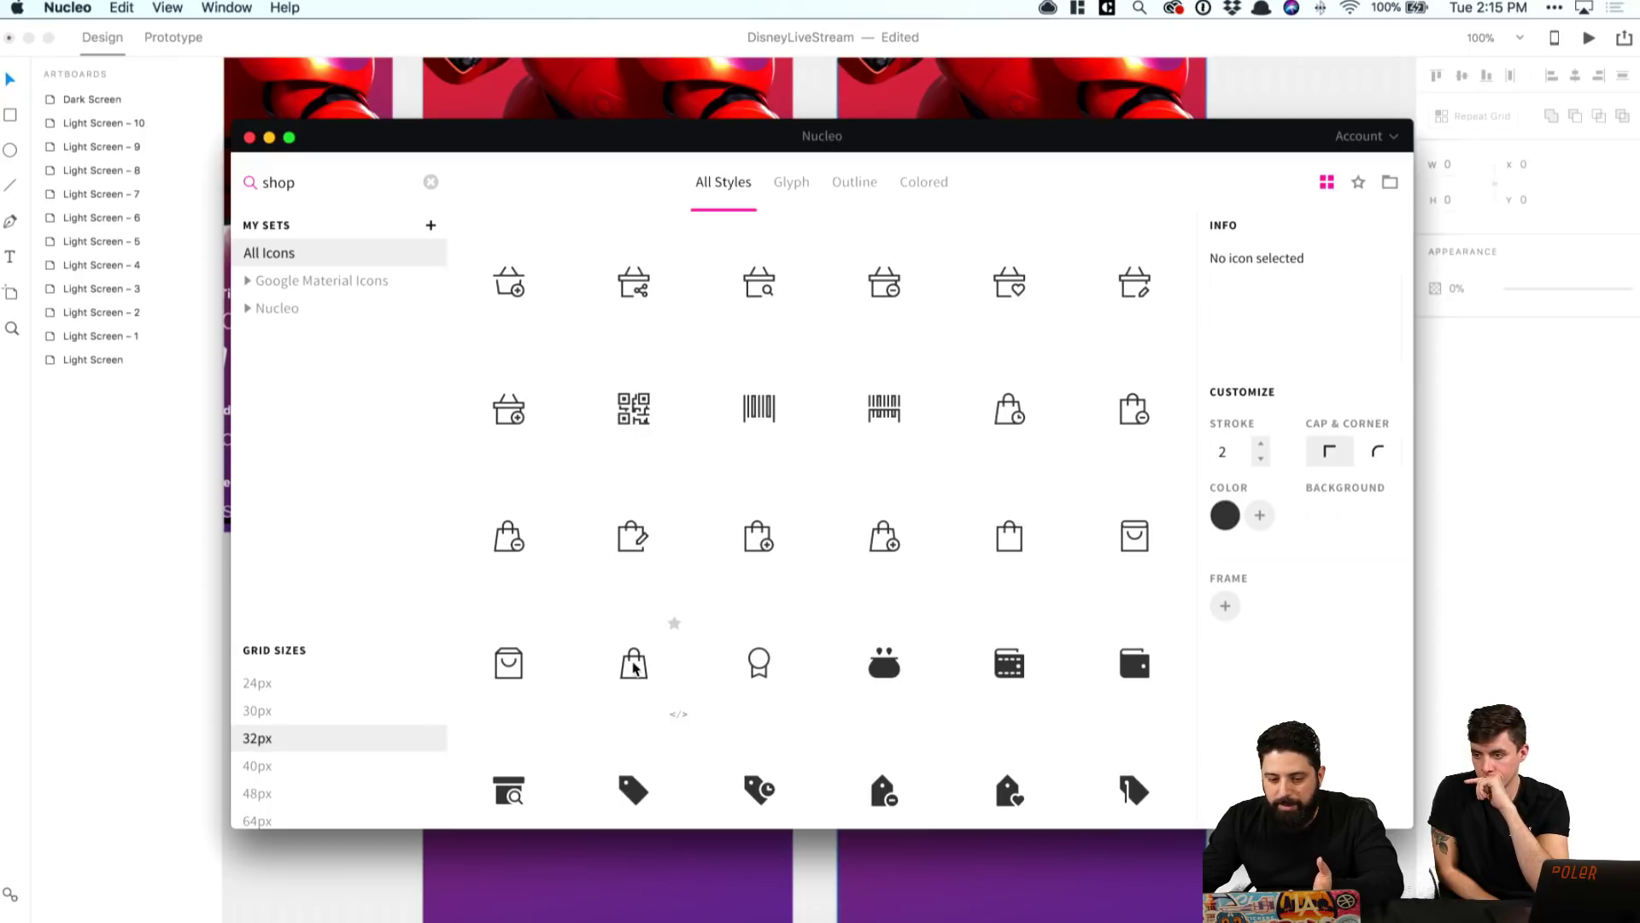
left_click_drag(633, 662, 927, 745)
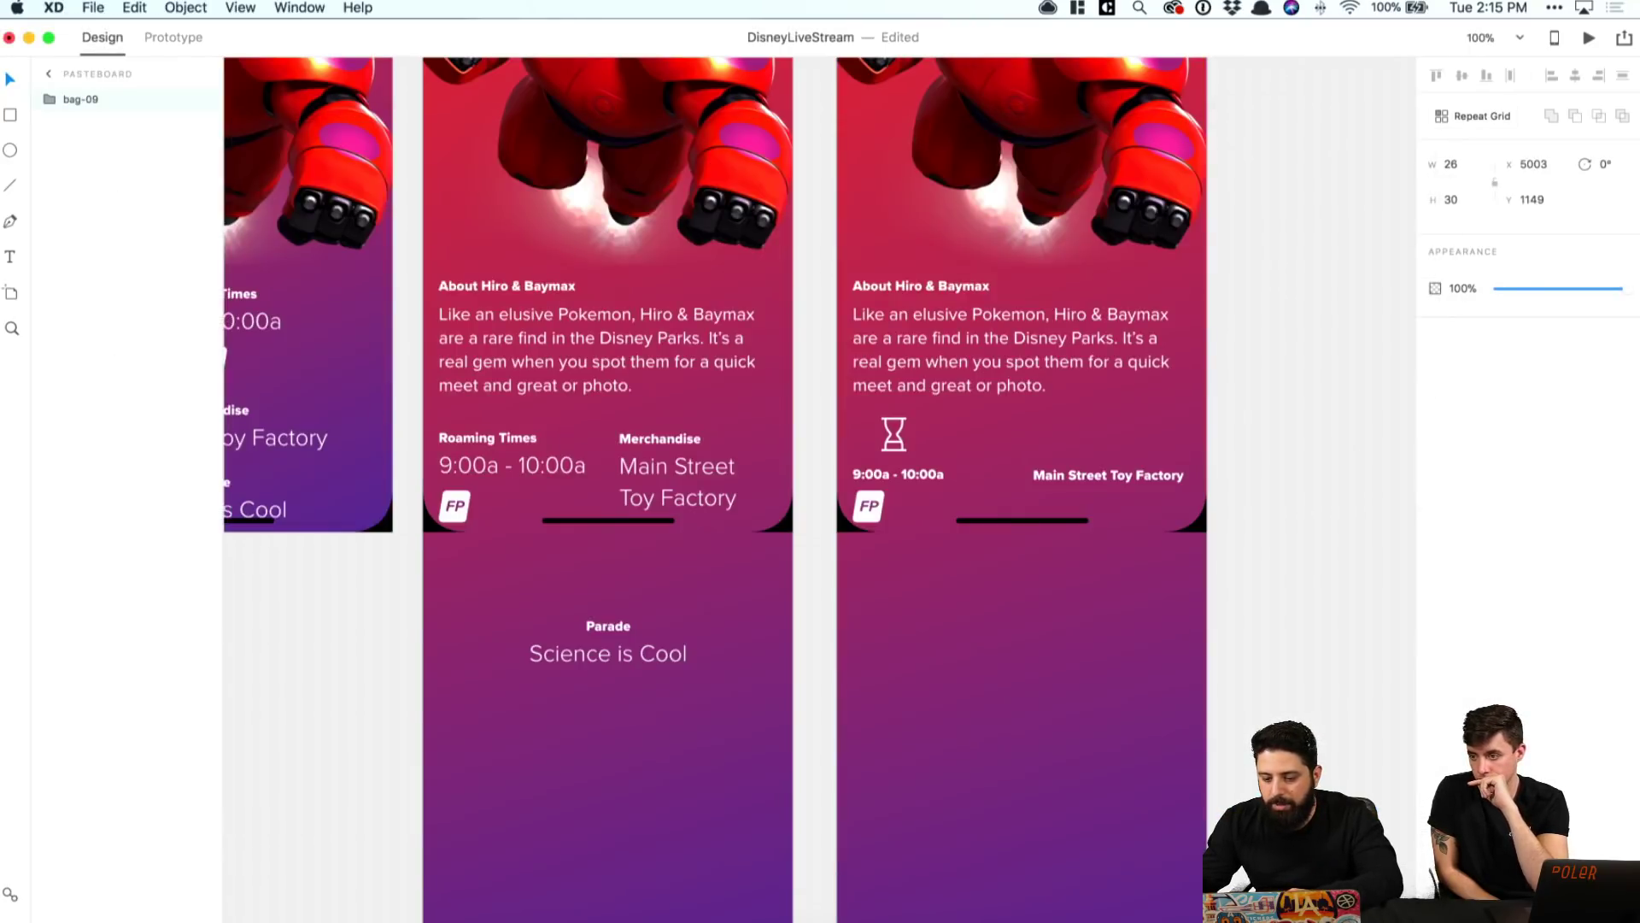
left_click_drag(1308, 881, 1111, 433)
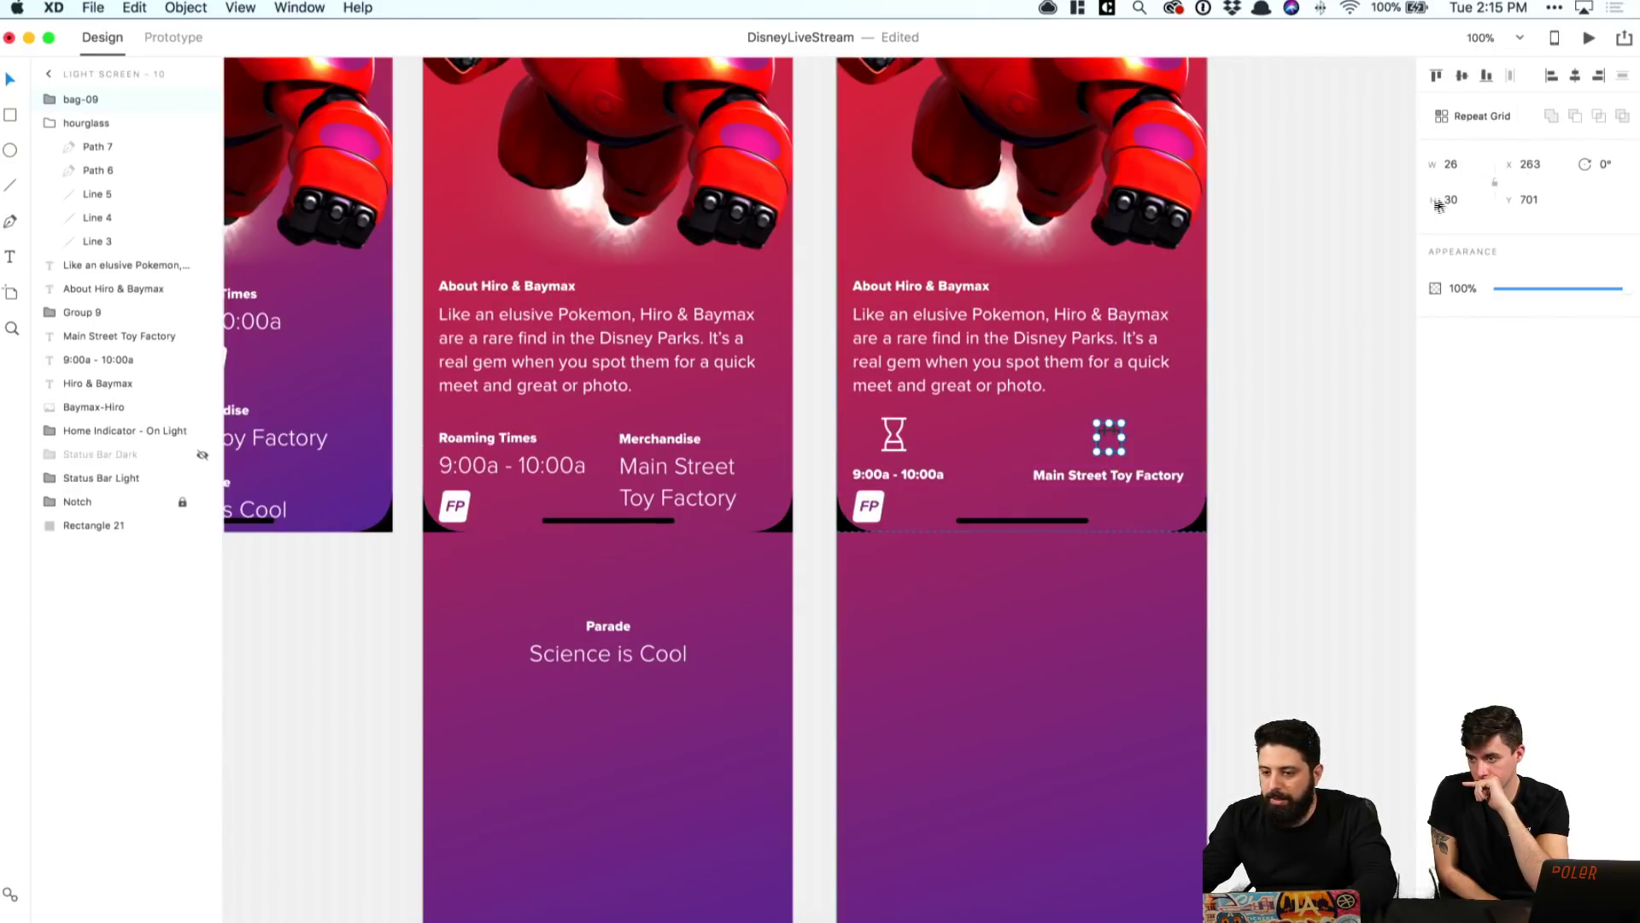
Step: Scale the shopping bag icon proportionally to a height of 32
left_click(1474, 197)
type("32")
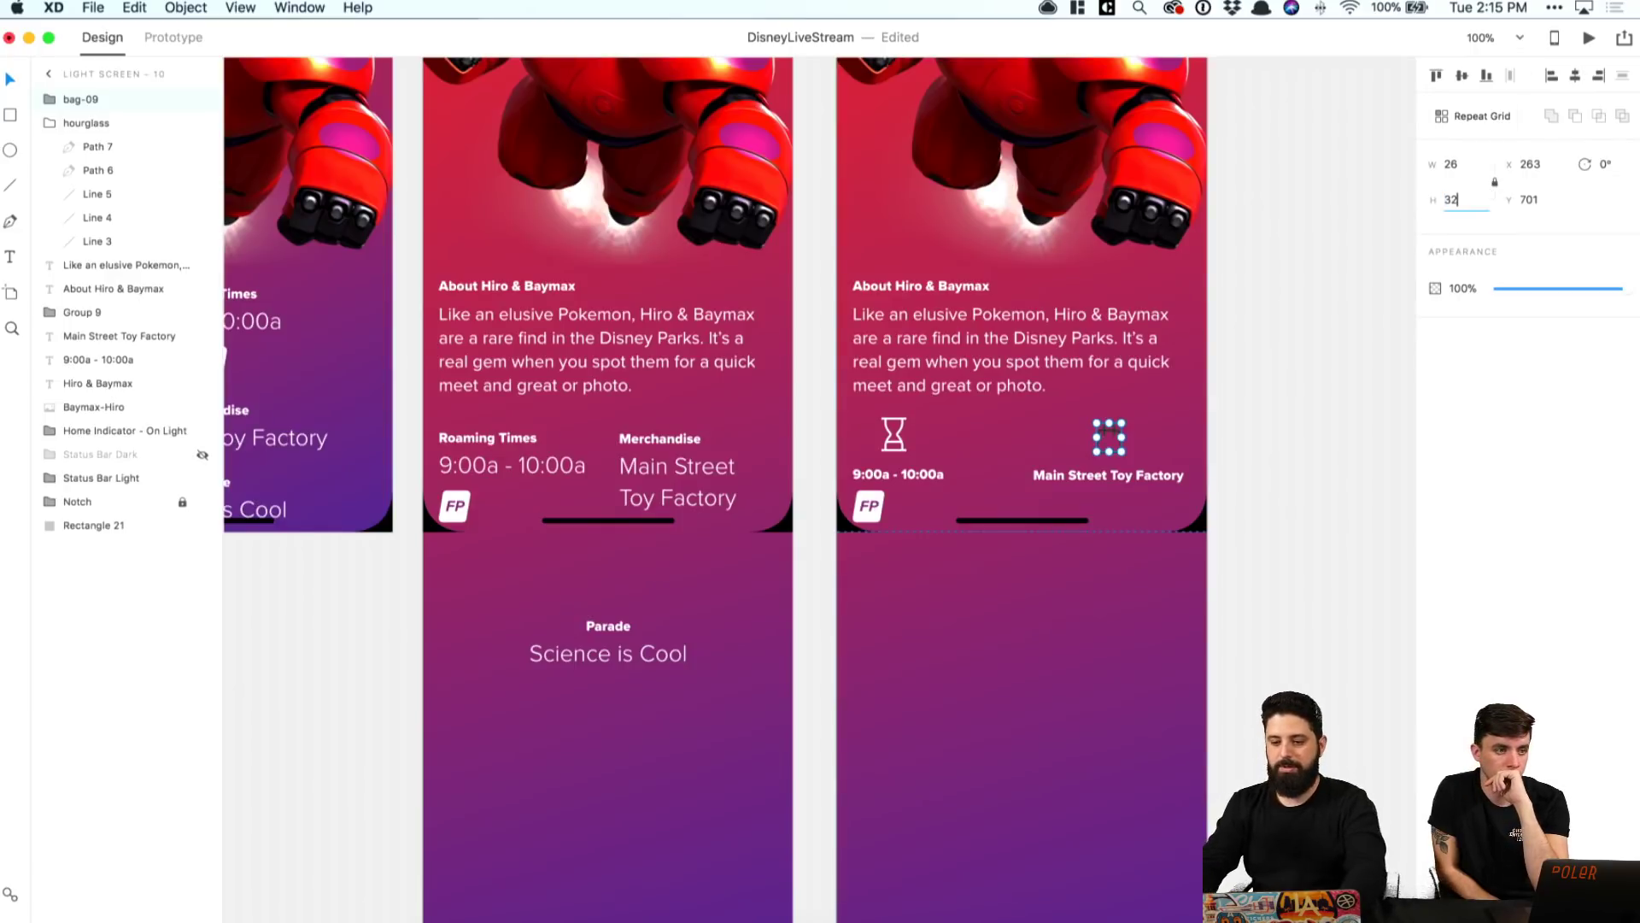
key("Return")
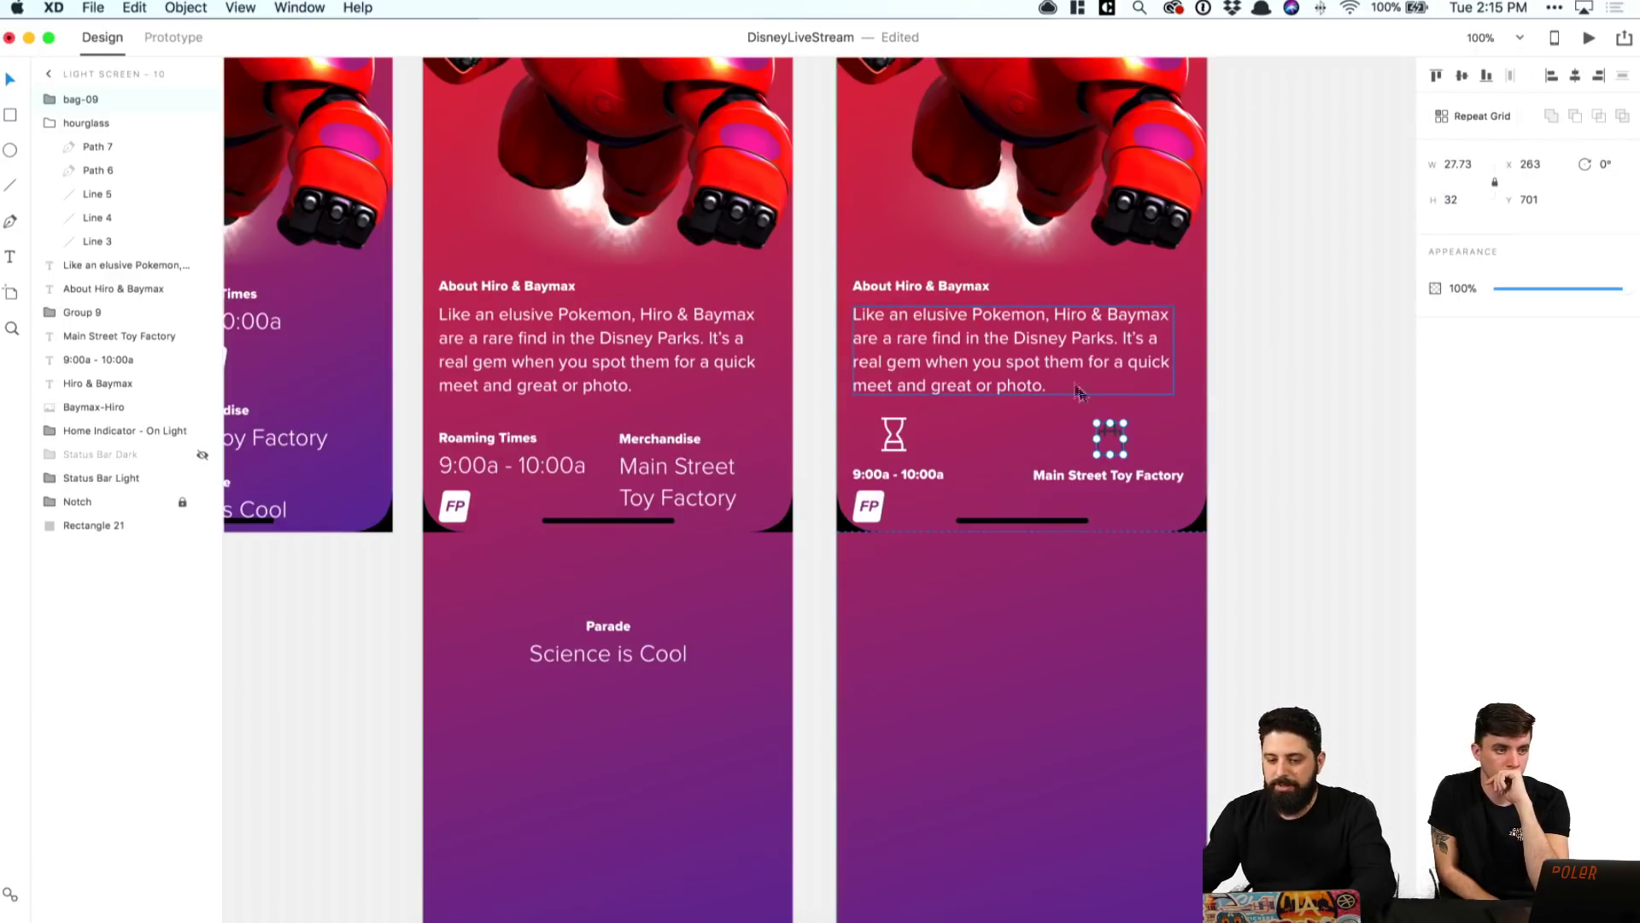
Step: Change the border color of both paths in the shopping bag group to white
left_click(49, 99)
left_click(94, 123)
left_click(95, 146, "shift")
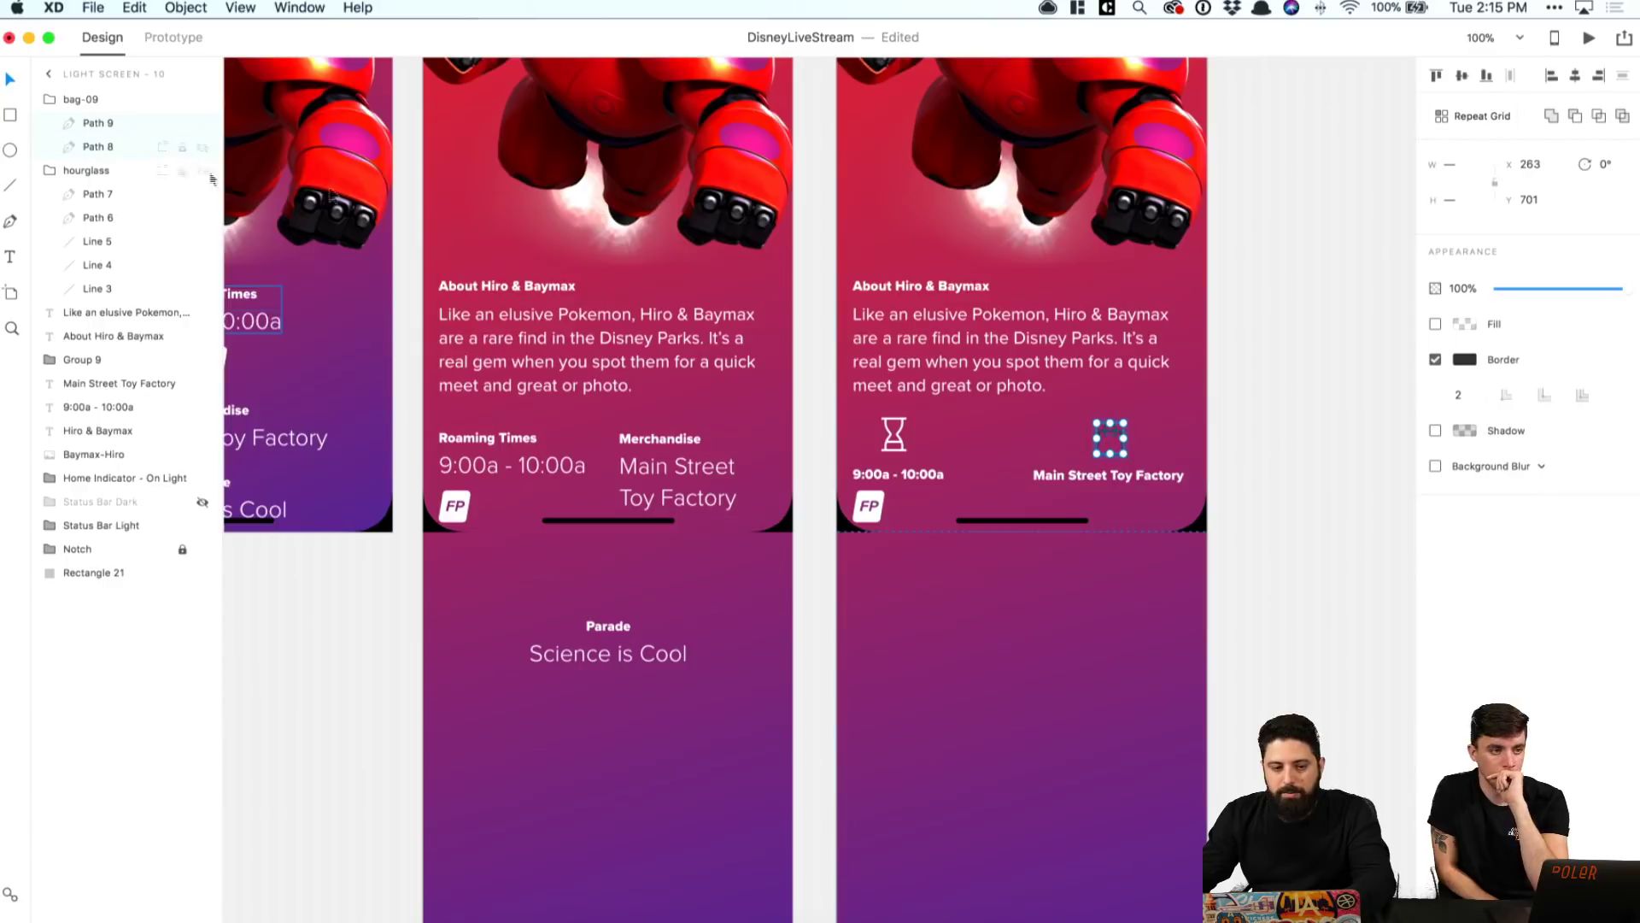
left_click(1468, 363)
left_click_drag(1355, 337, 1069, 172)
left_click(1348, 182)
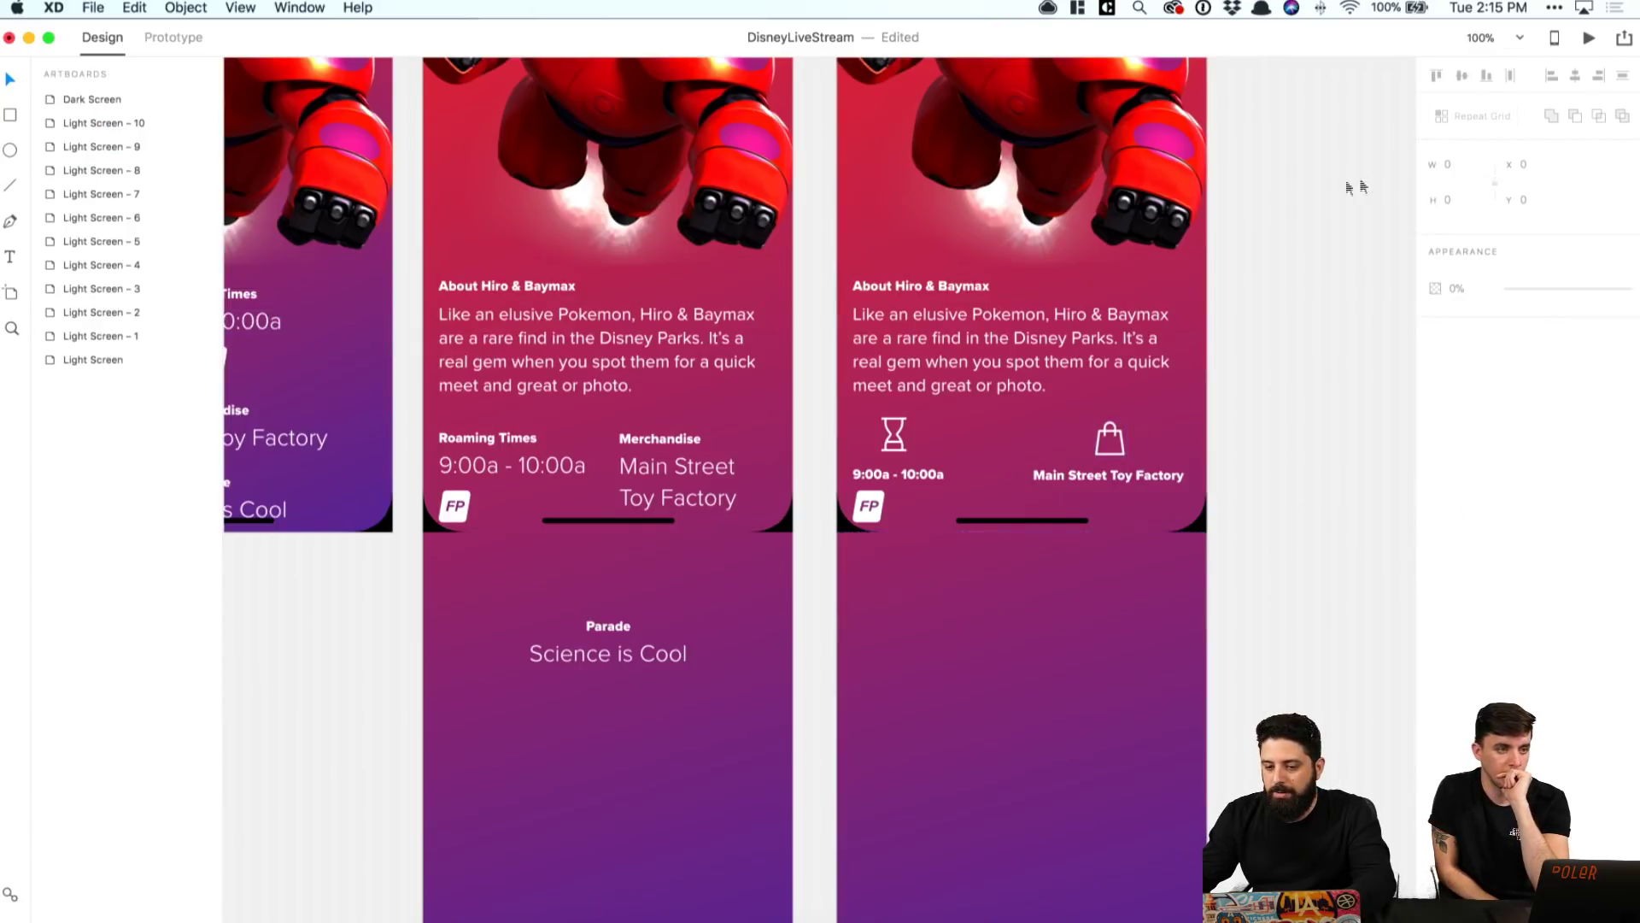
Step: Nudge the shopping bag icon up to Y 698 above the Main Street Toy Factory text
left_click(1121, 464)
left_click(1109, 440)
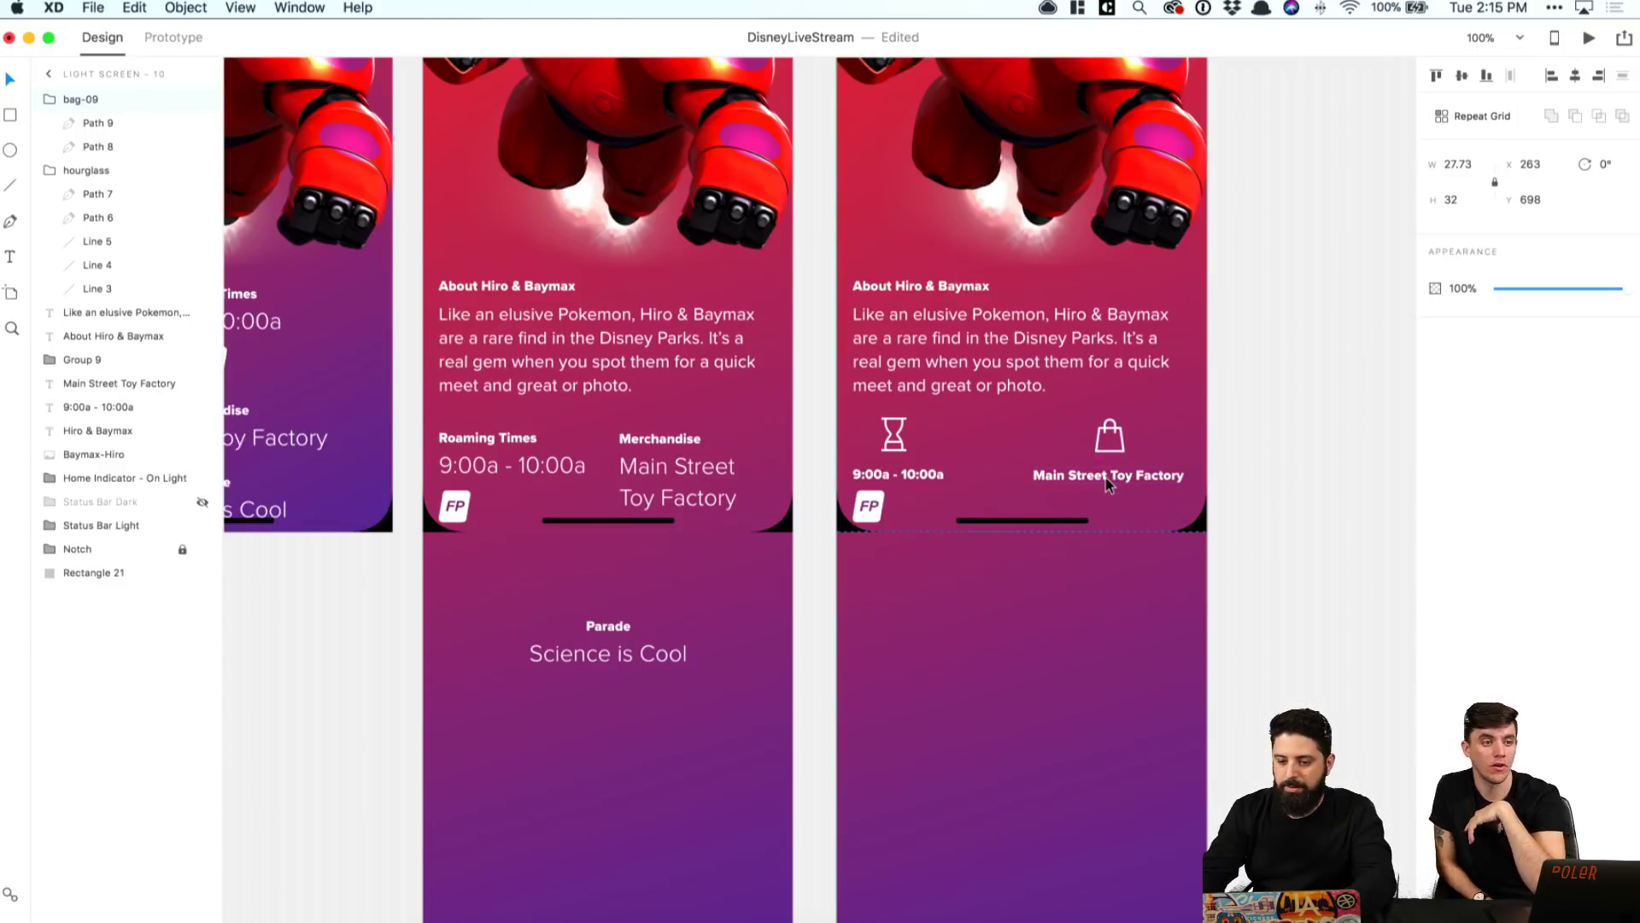
left_click(1252, 452)
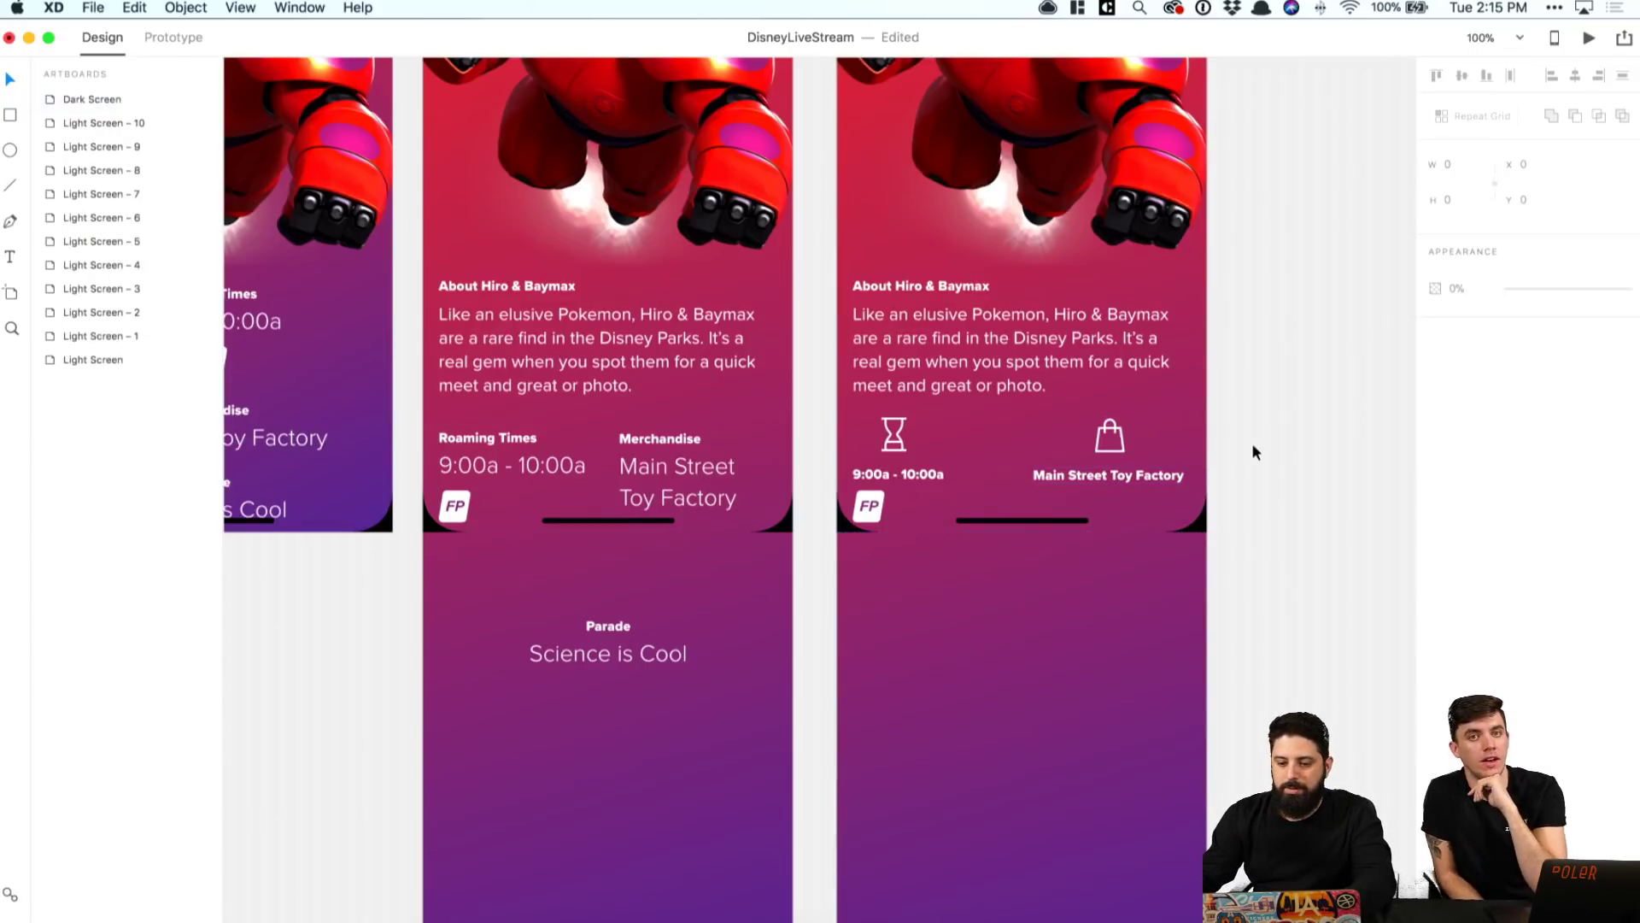
left_click(1123, 438)
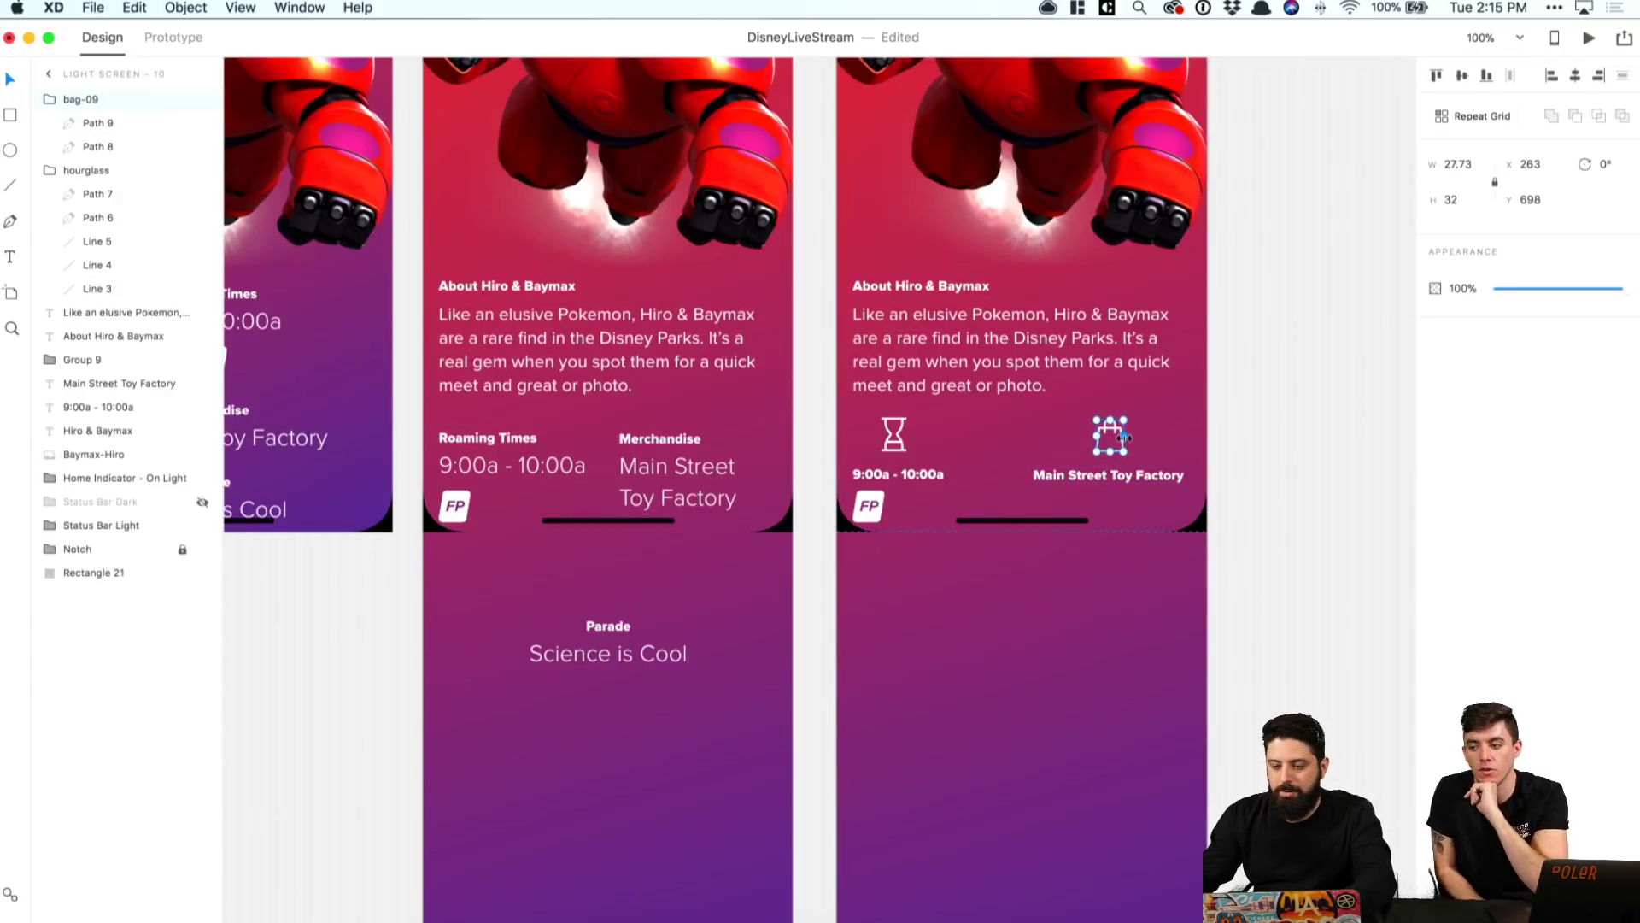
left_click(1129, 483)
Step: Move the FP badge beneath the bold roaming time and center the two horizontally with each other
left_click(871, 510)
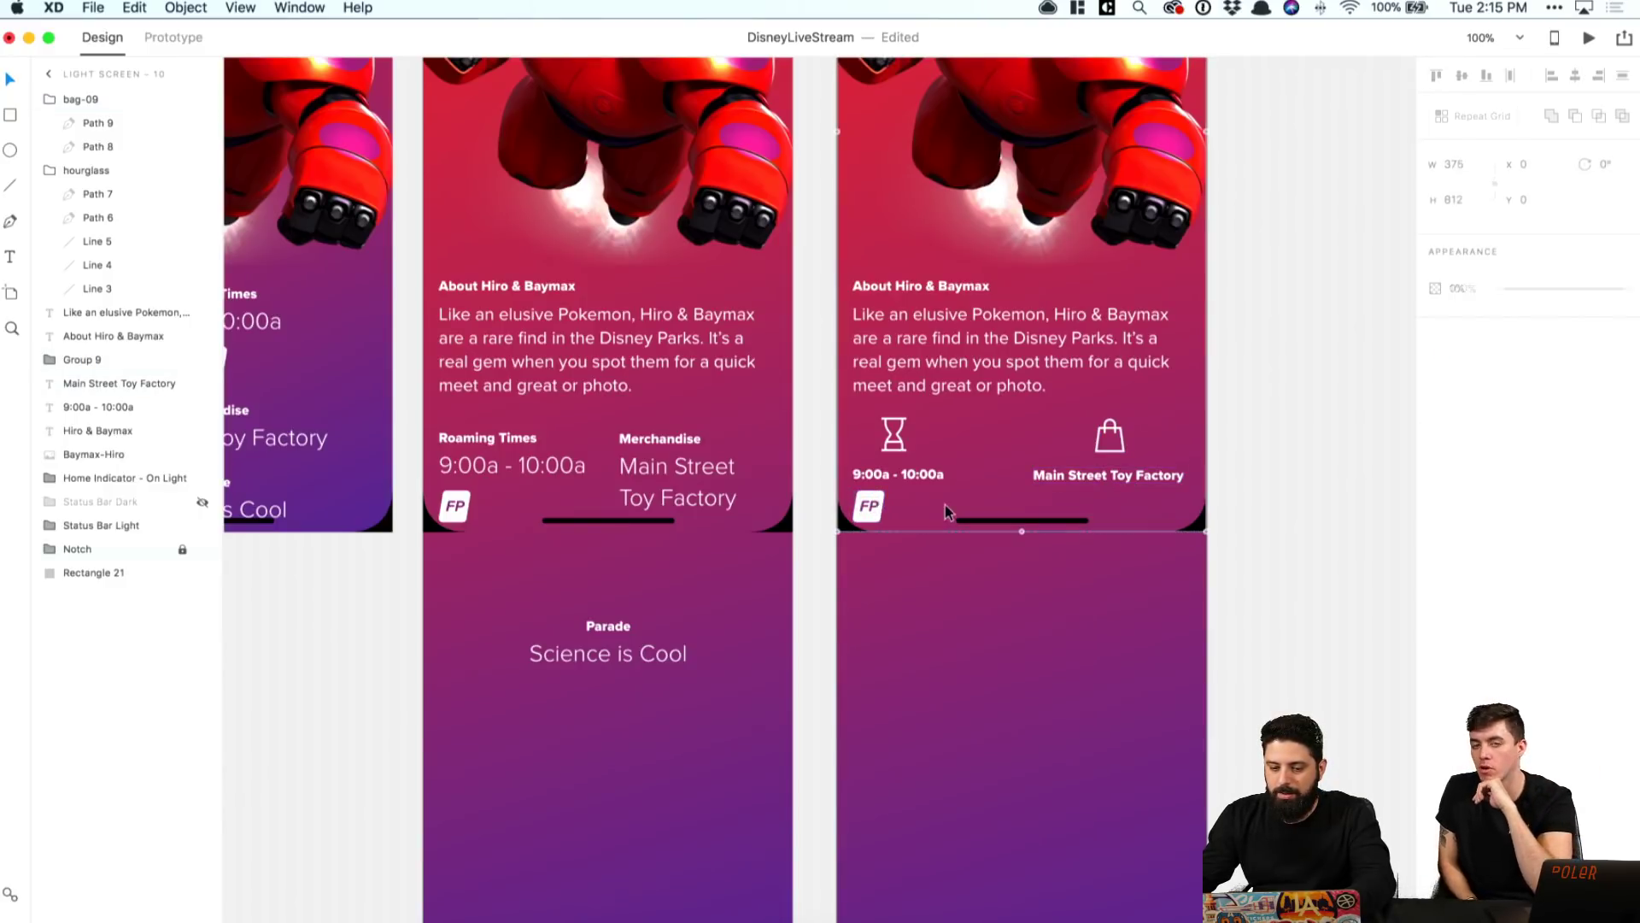
left_click_drag(870, 512, 891, 512)
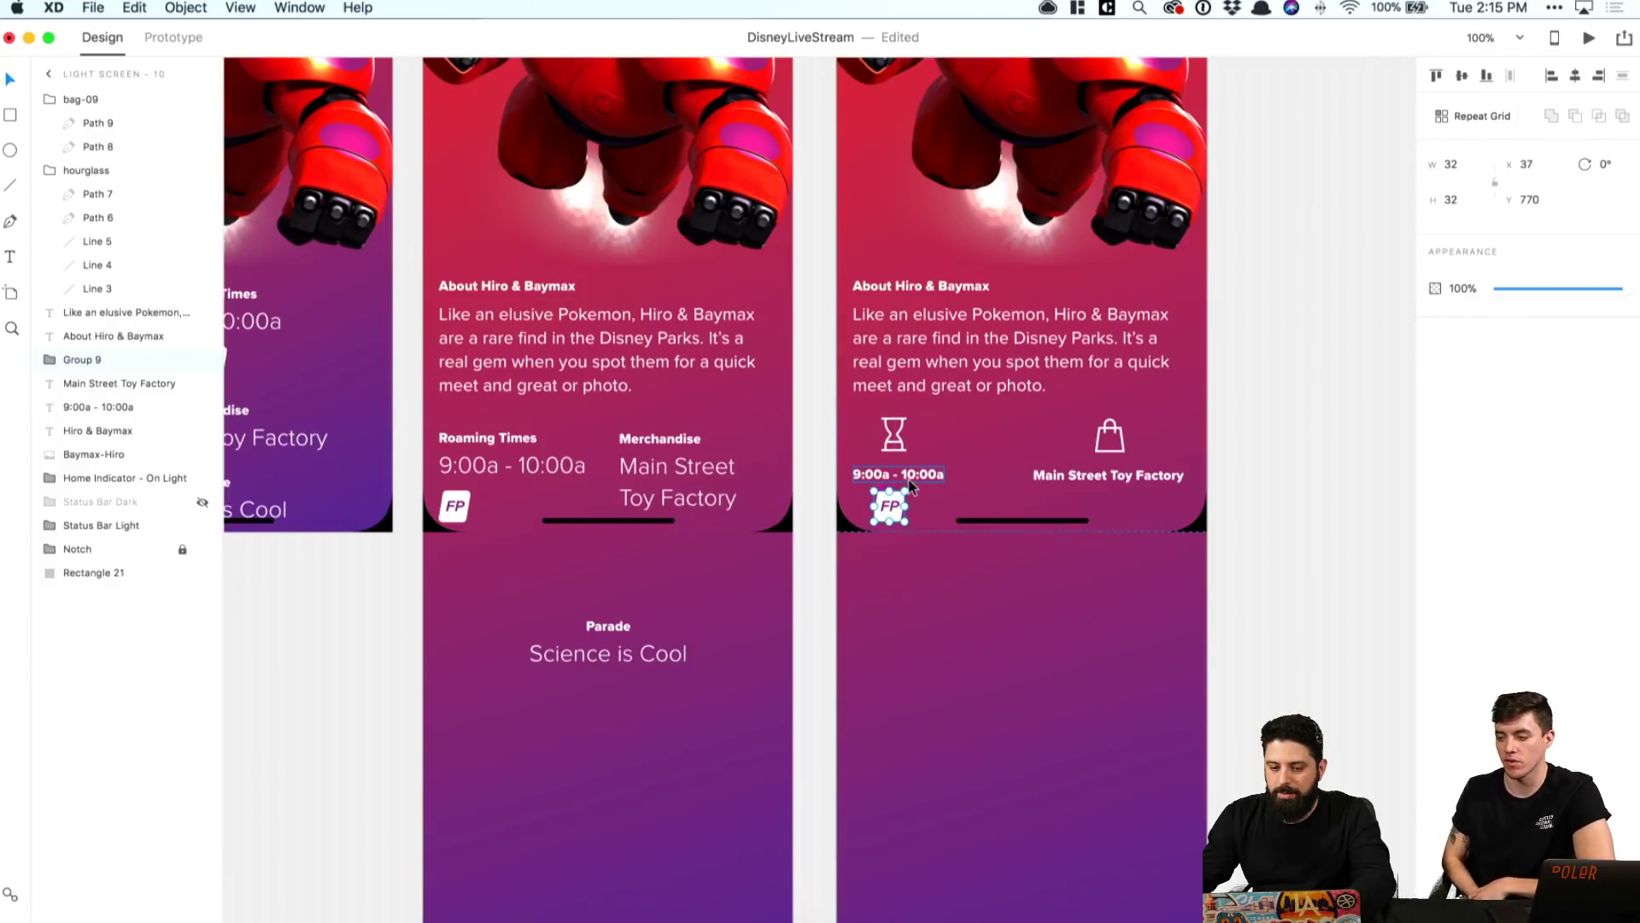
left_click(910, 482, "shift")
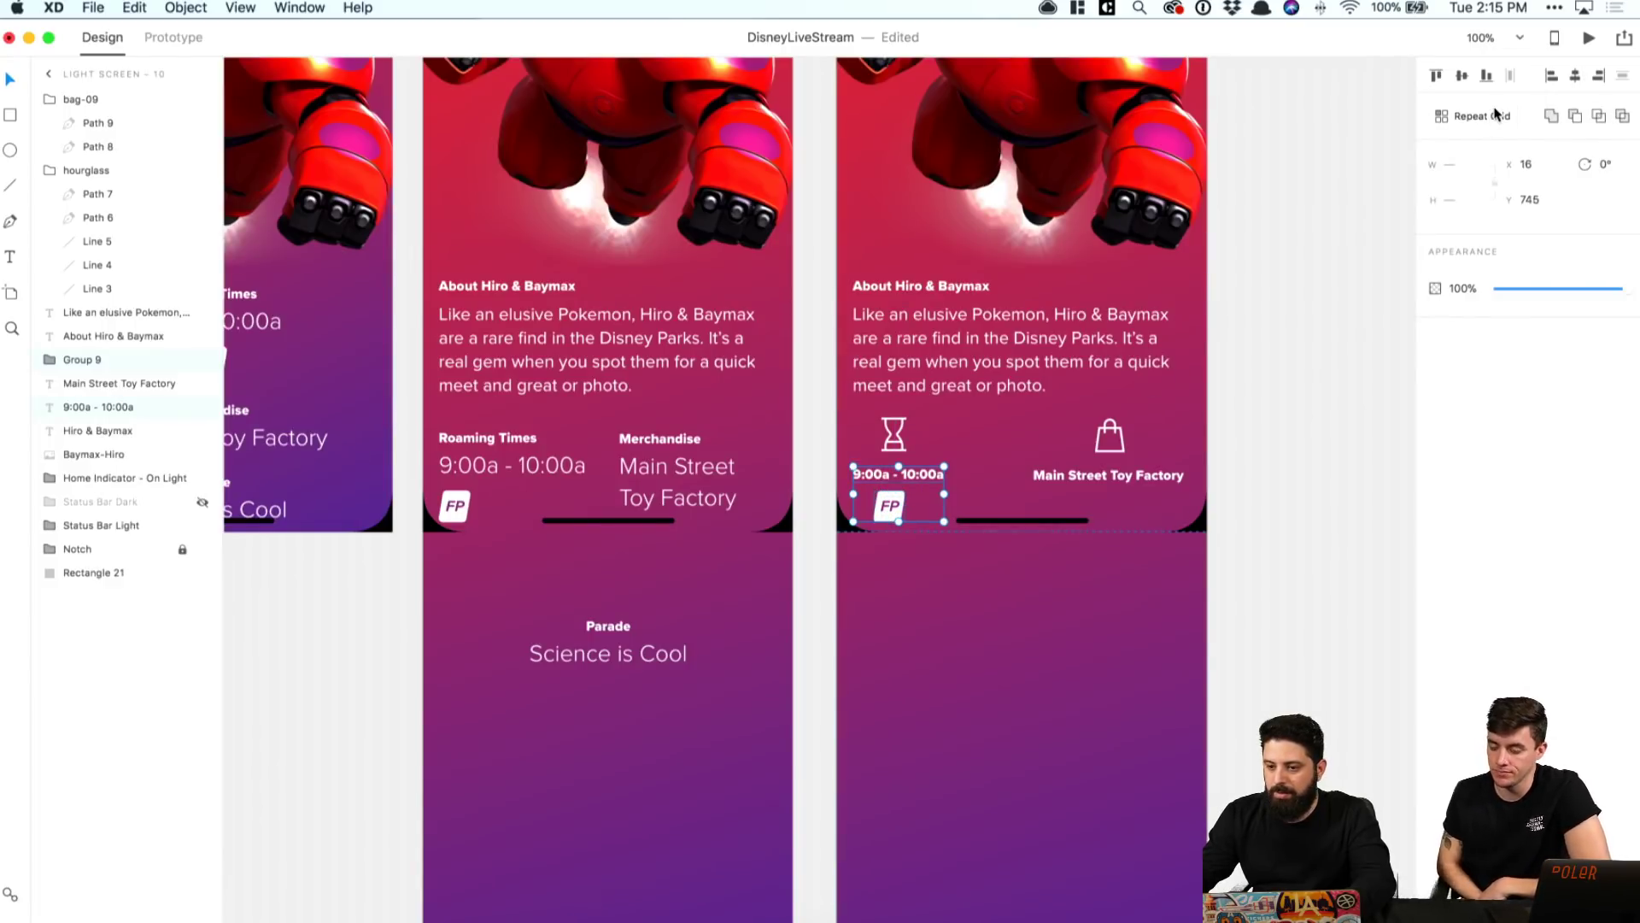
left_click(1575, 76)
left_click(1370, 328)
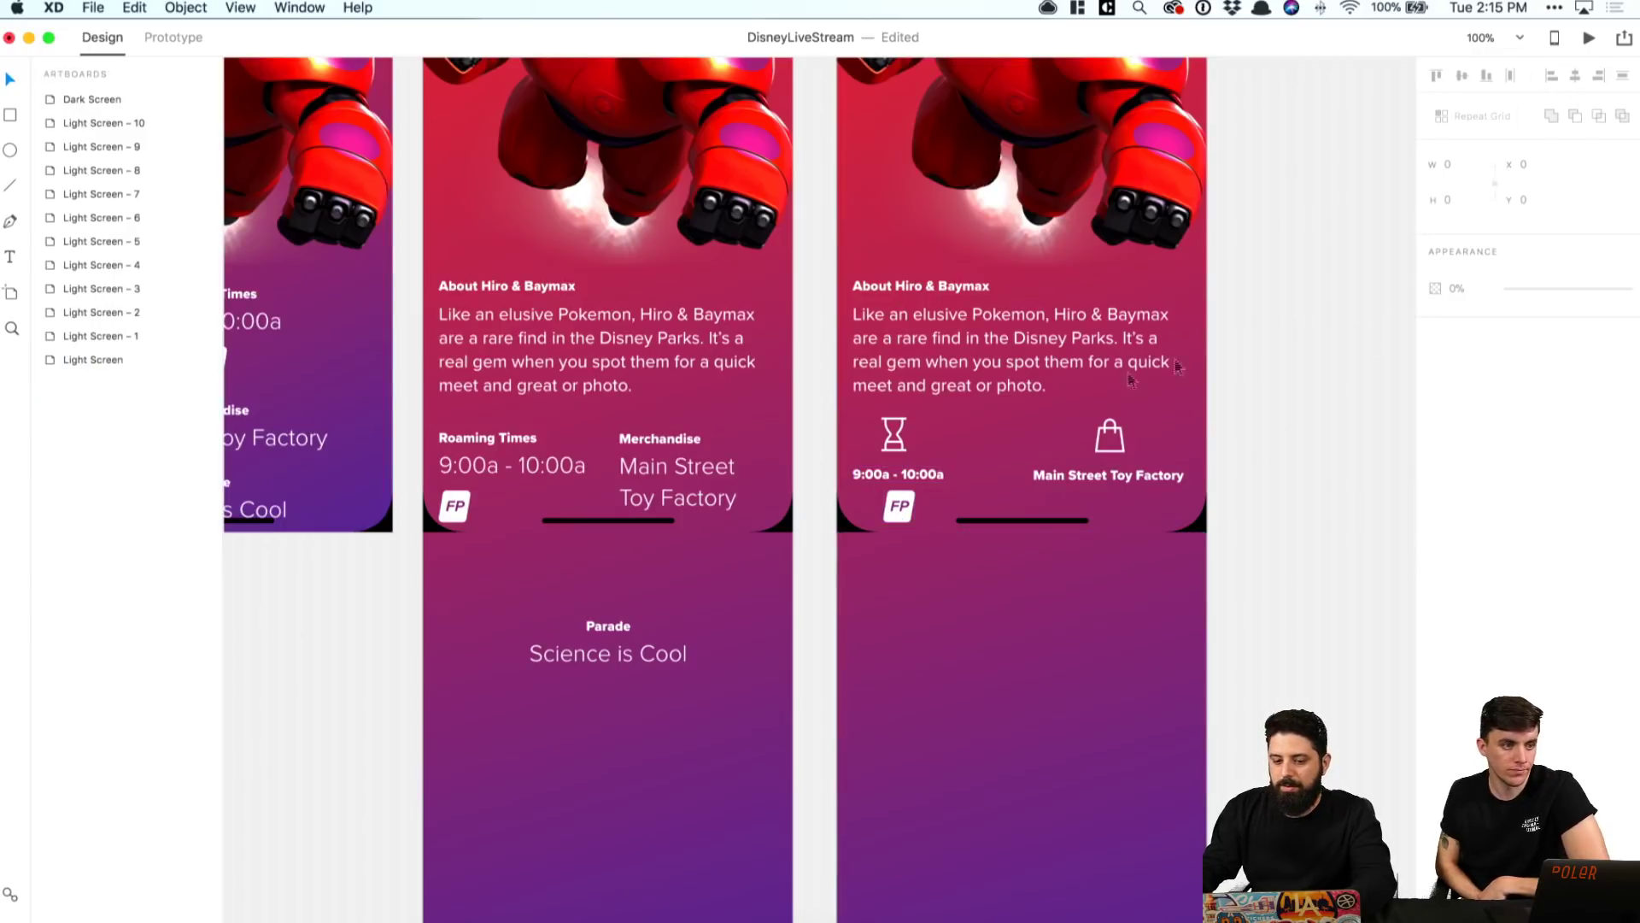
Step: Center the hourglass icon, bold roaming time and FP badge horizontally with one another
left_click(897, 474)
left_click(900, 506, "shift")
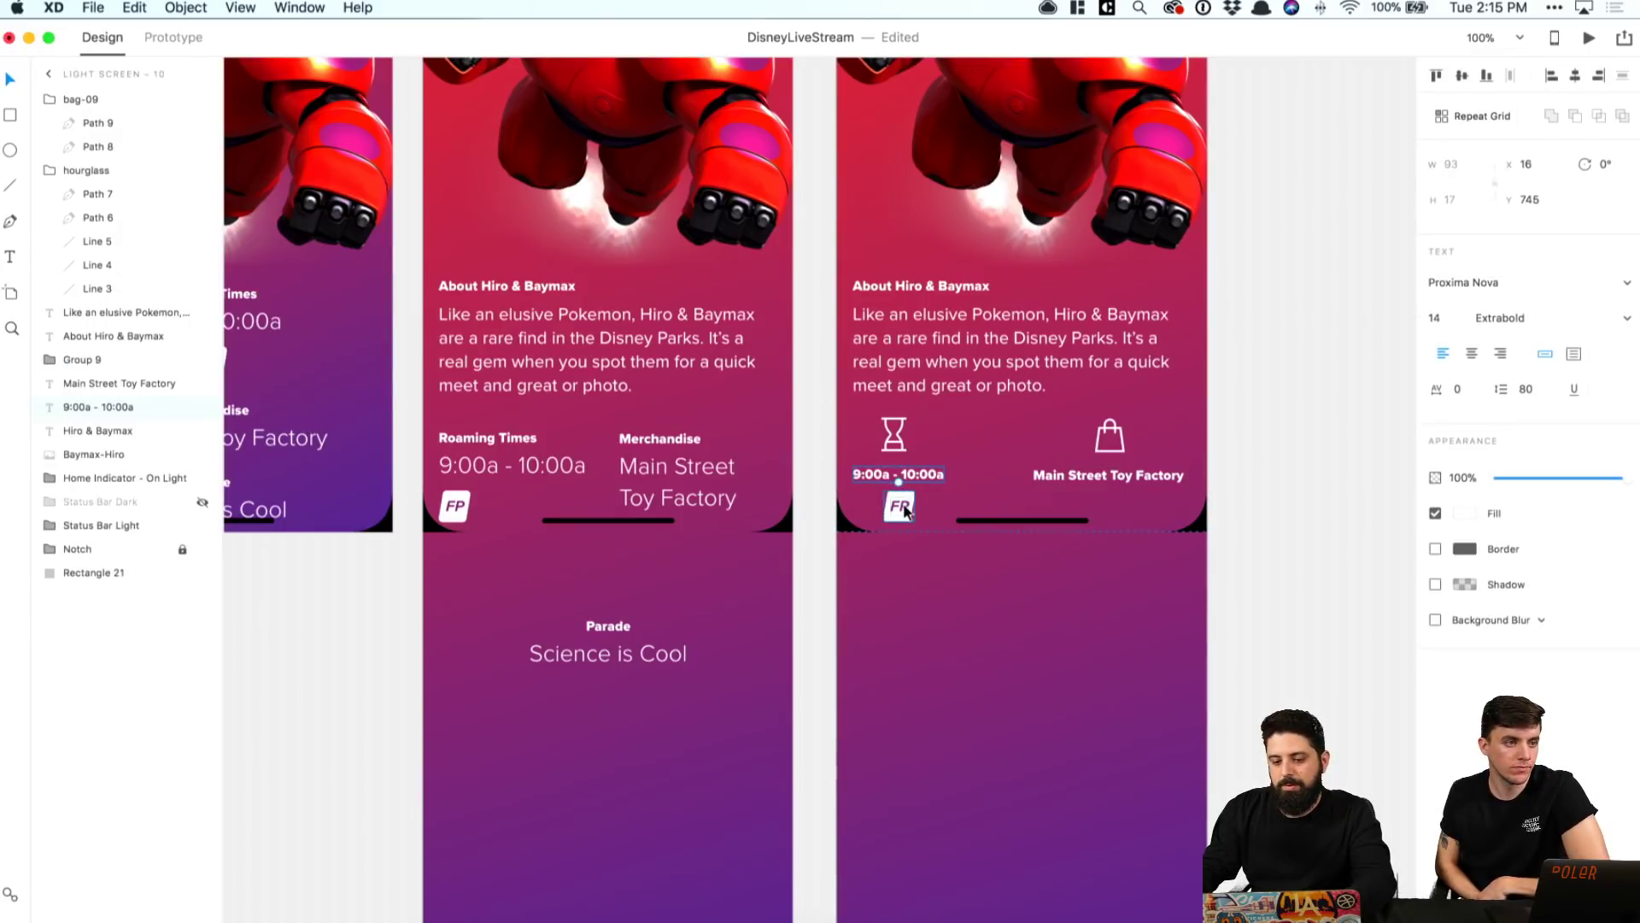
left_click(896, 435, "shift")
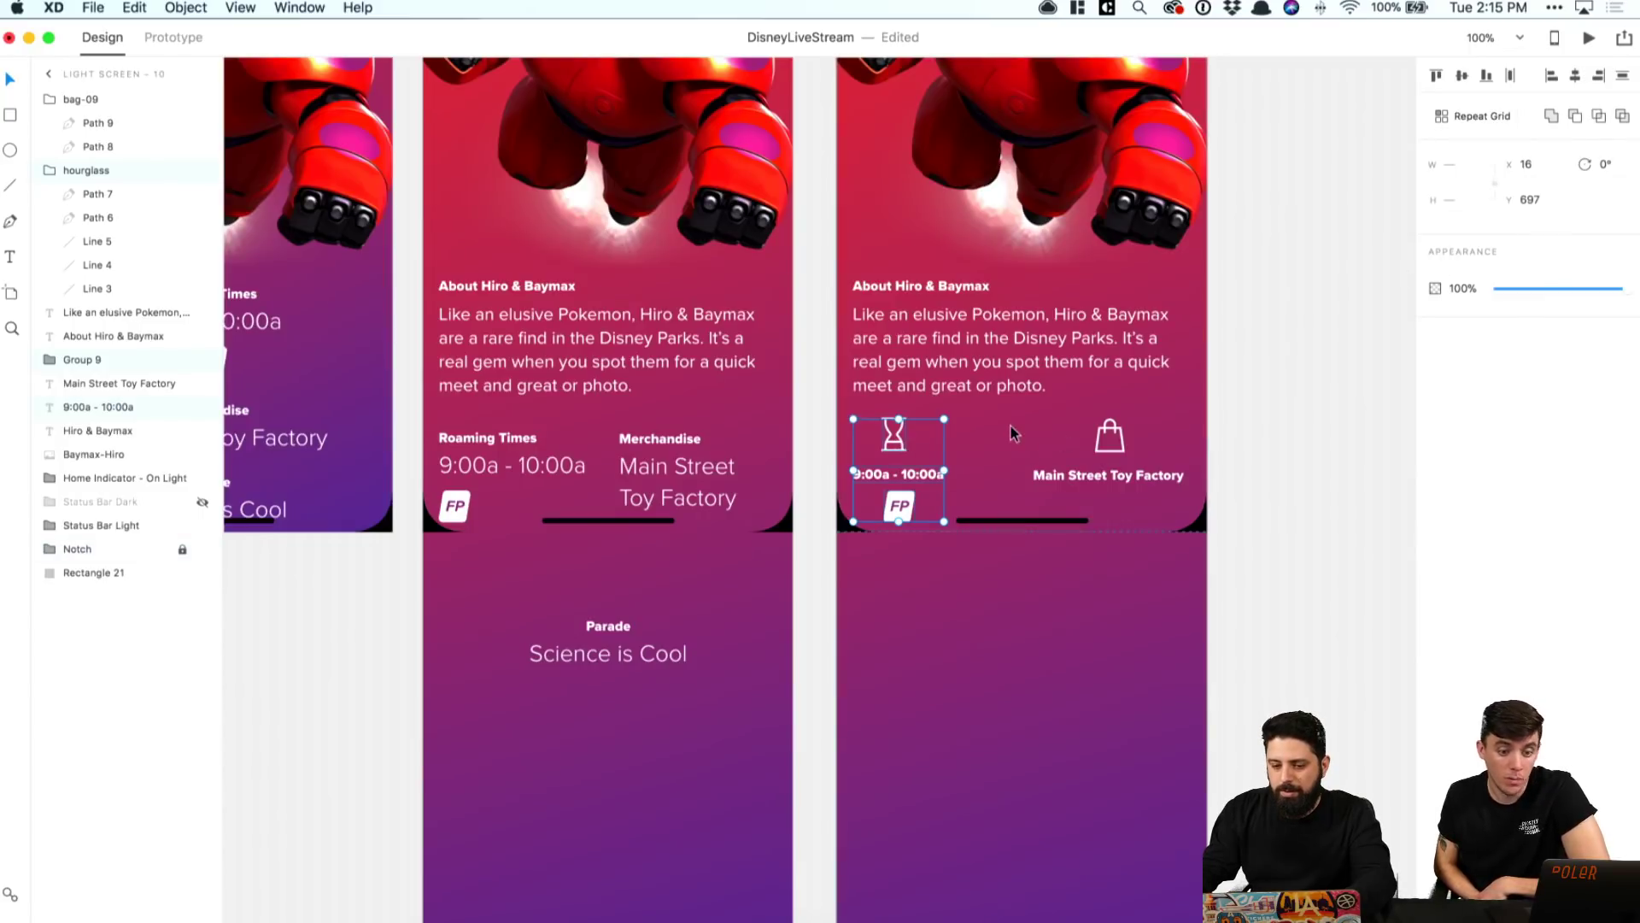
left_click(1572, 80)
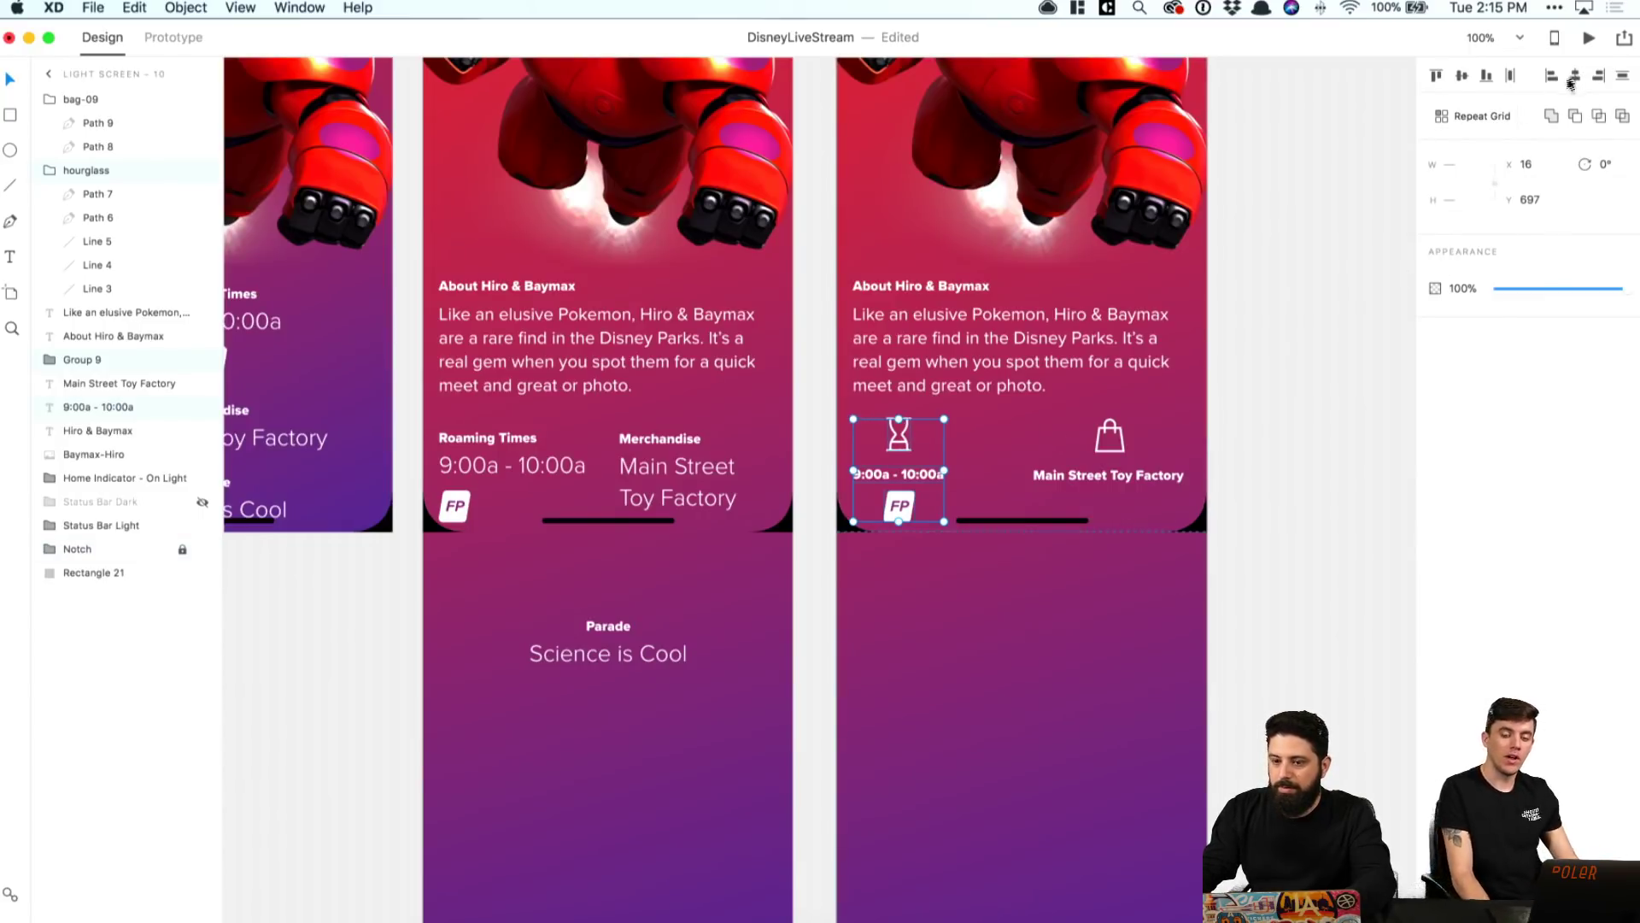
left_click(1319, 289)
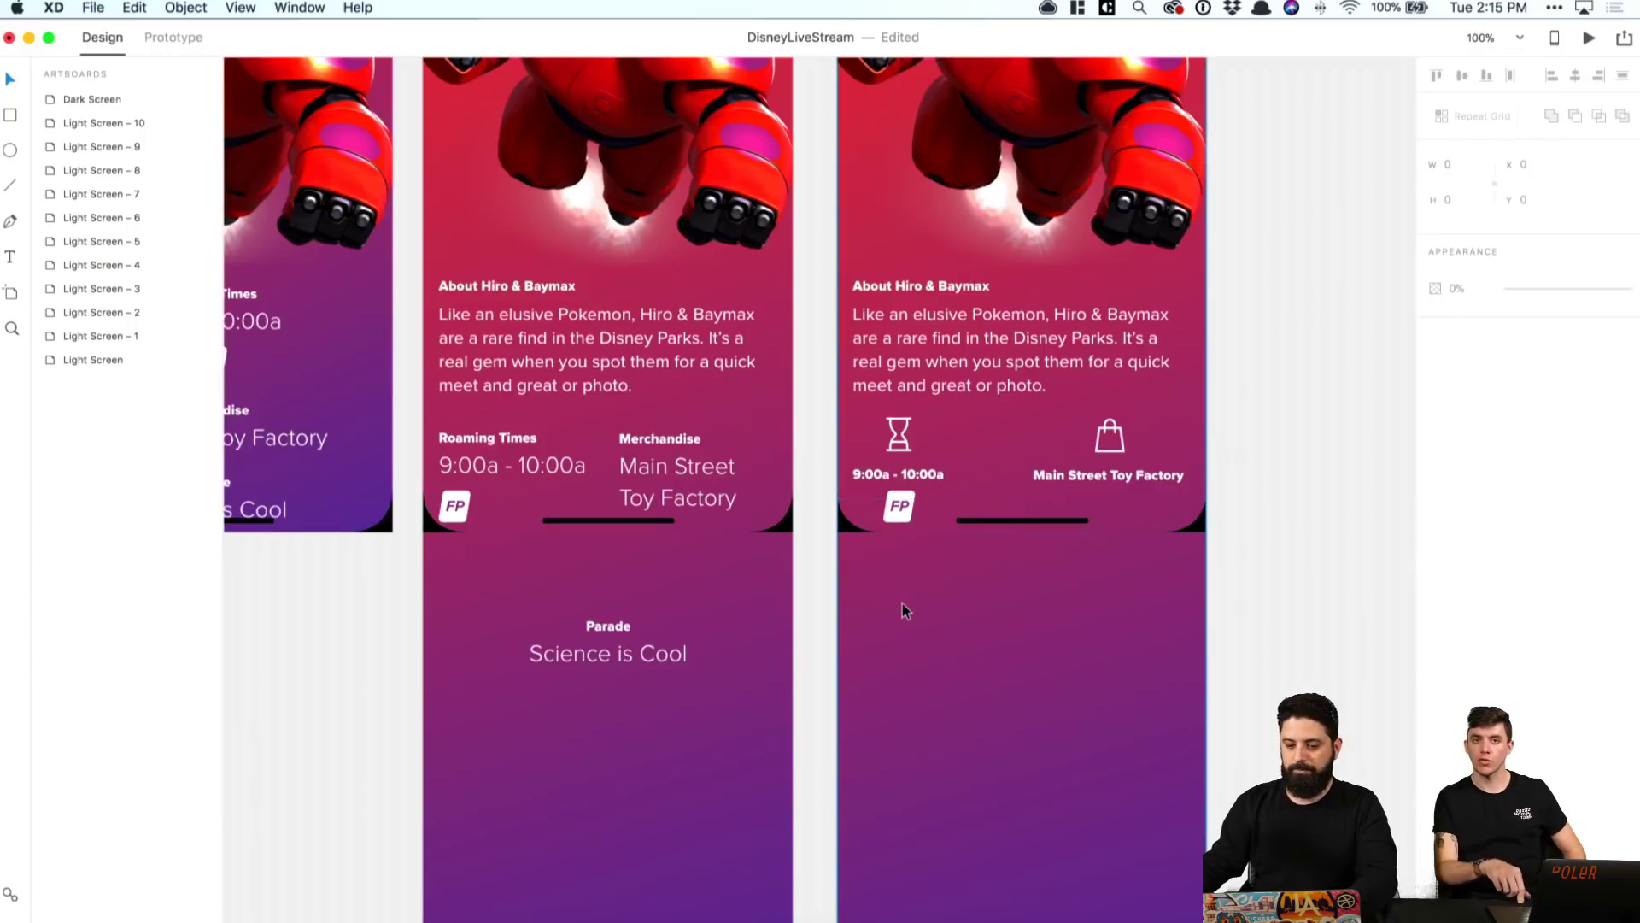
Step: Duplicate the hourglass and bag icons with their bold labels as a second row below the first, at about Y 848
left_click(895, 437)
left_click(904, 474, "shift")
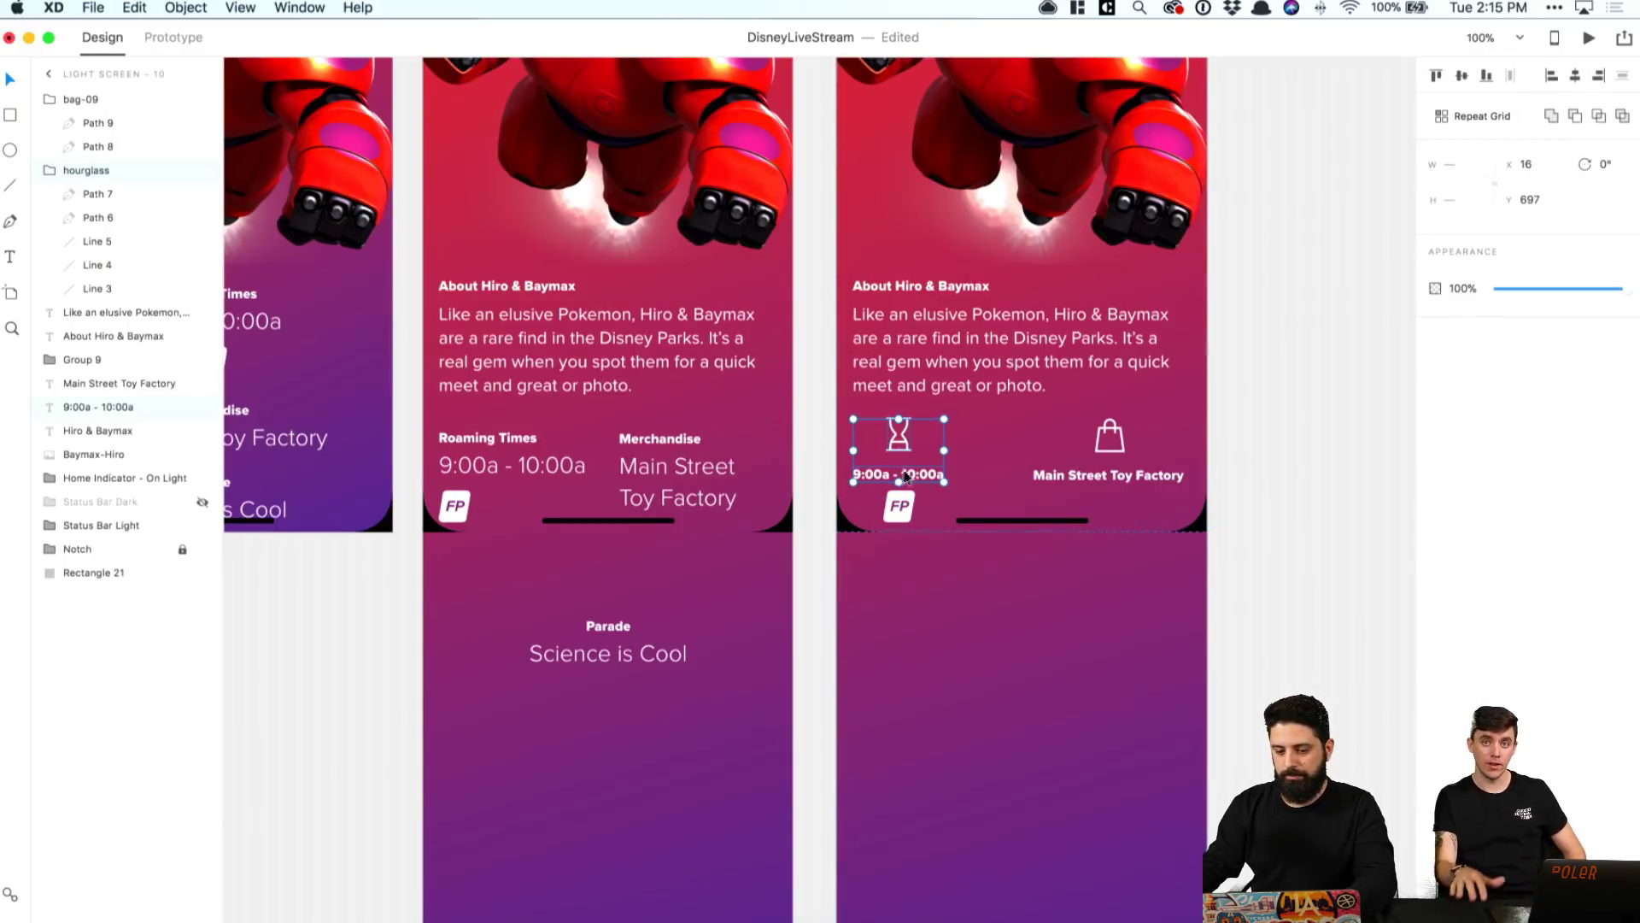
left_click(1109, 451, "shift")
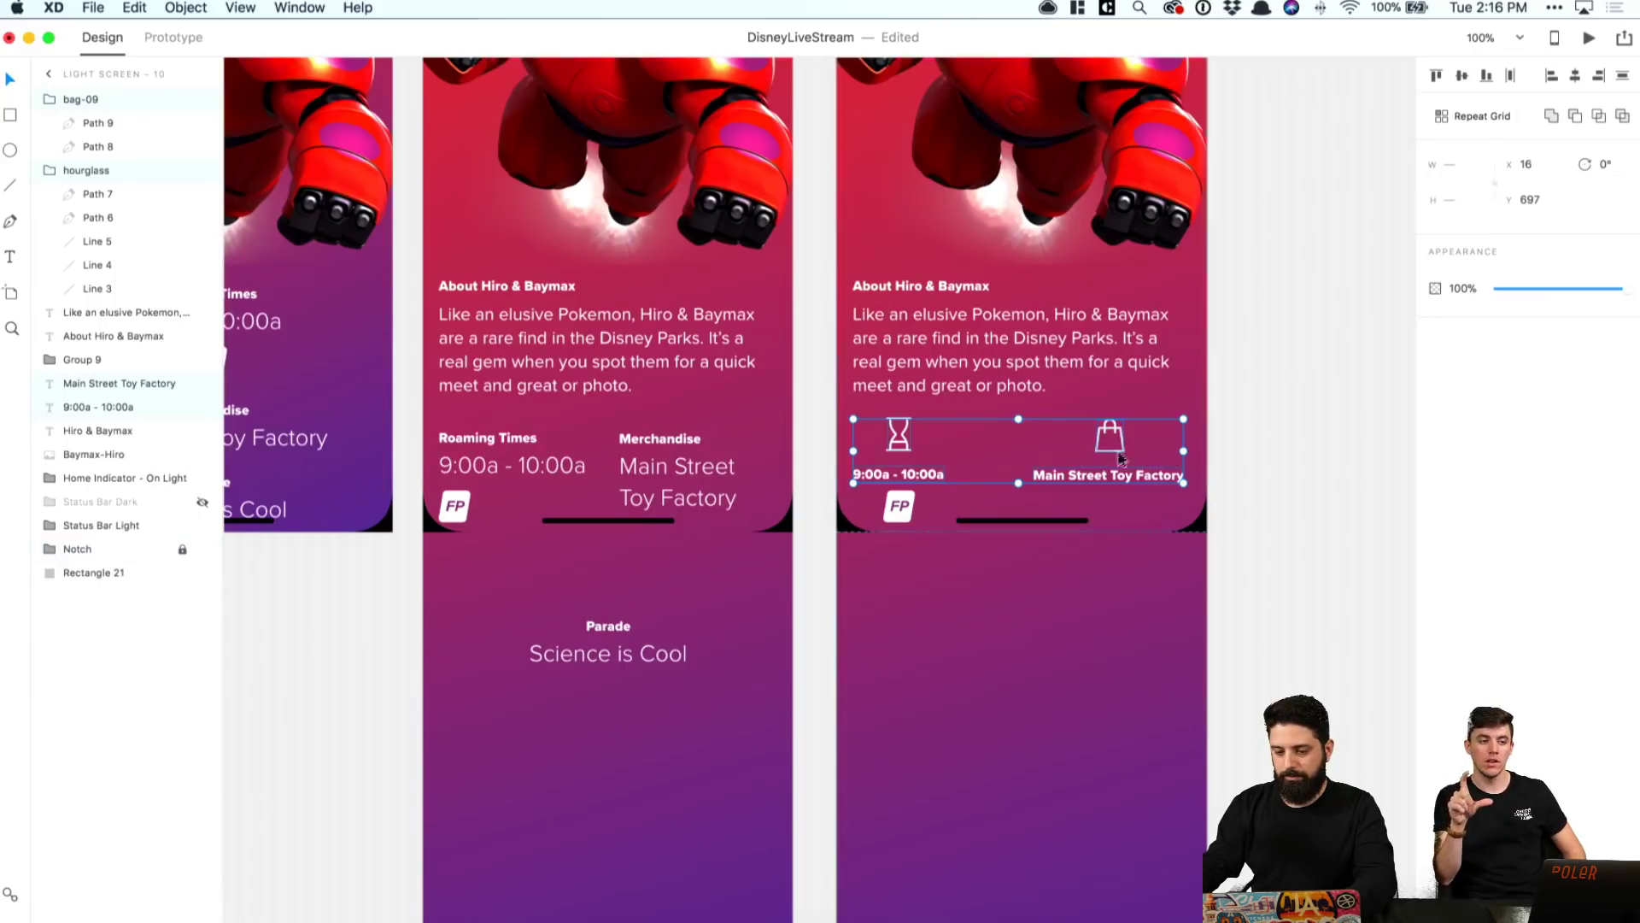
left_click_drag(1120, 458, 1100, 620)
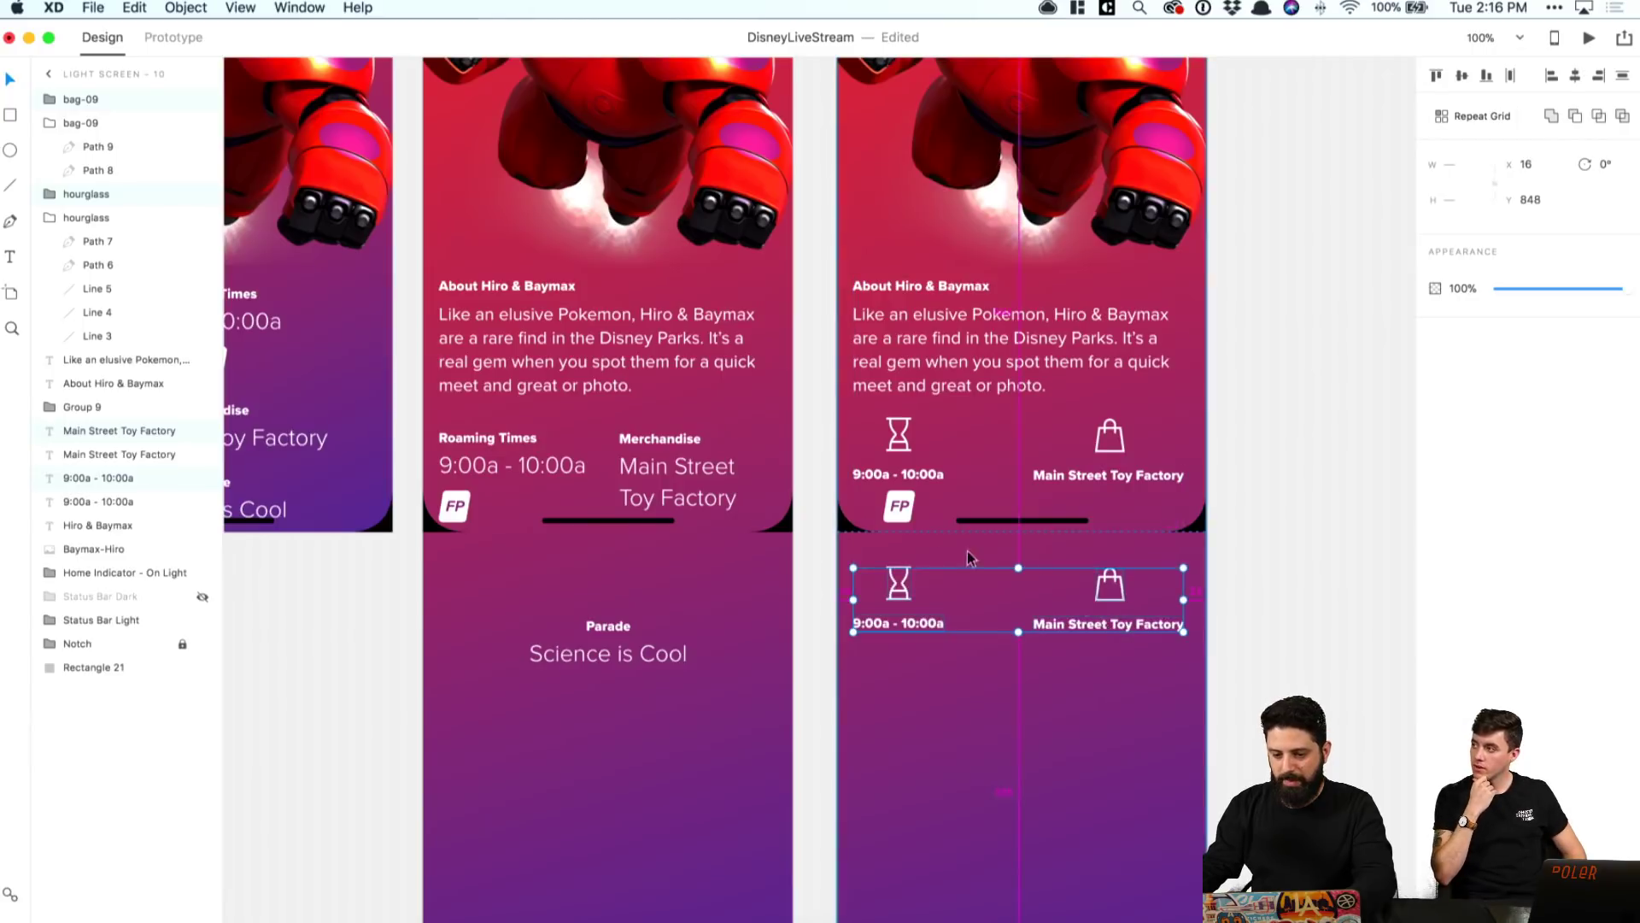
Step: Adjust the vertical position of the duplicated icon and label row to Y 842
key("Up")
key("Up")
key("Up")
key("Up")
key("Up")
key("Up")
key("Up")
key("Up")
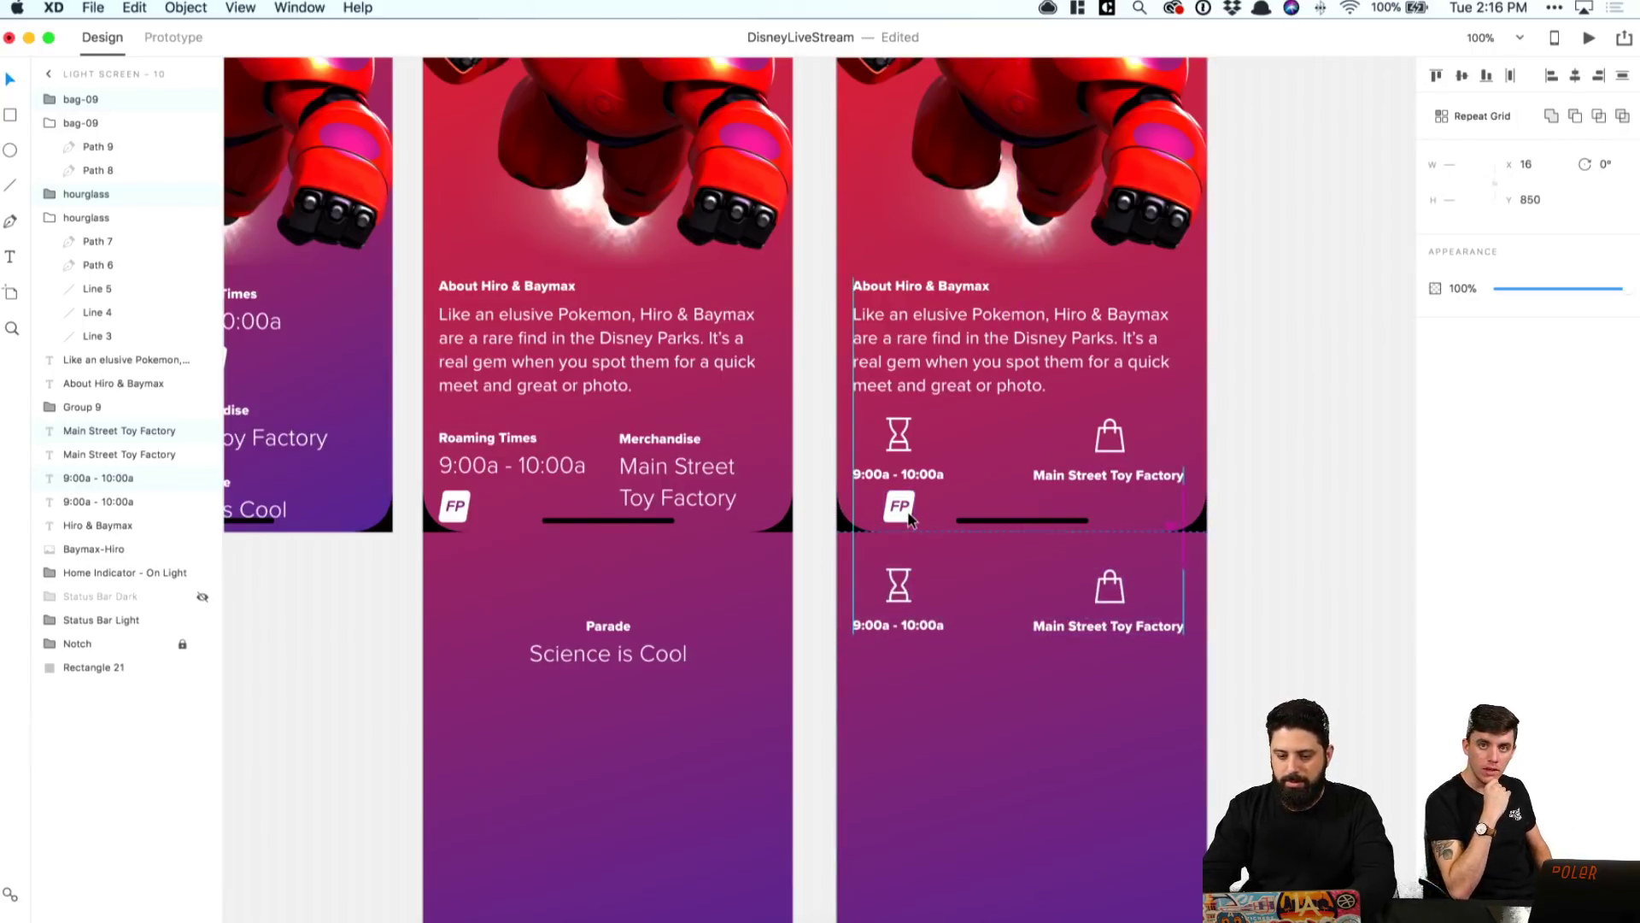
key("Up")
key("Up")
key("Up")
key("Up")
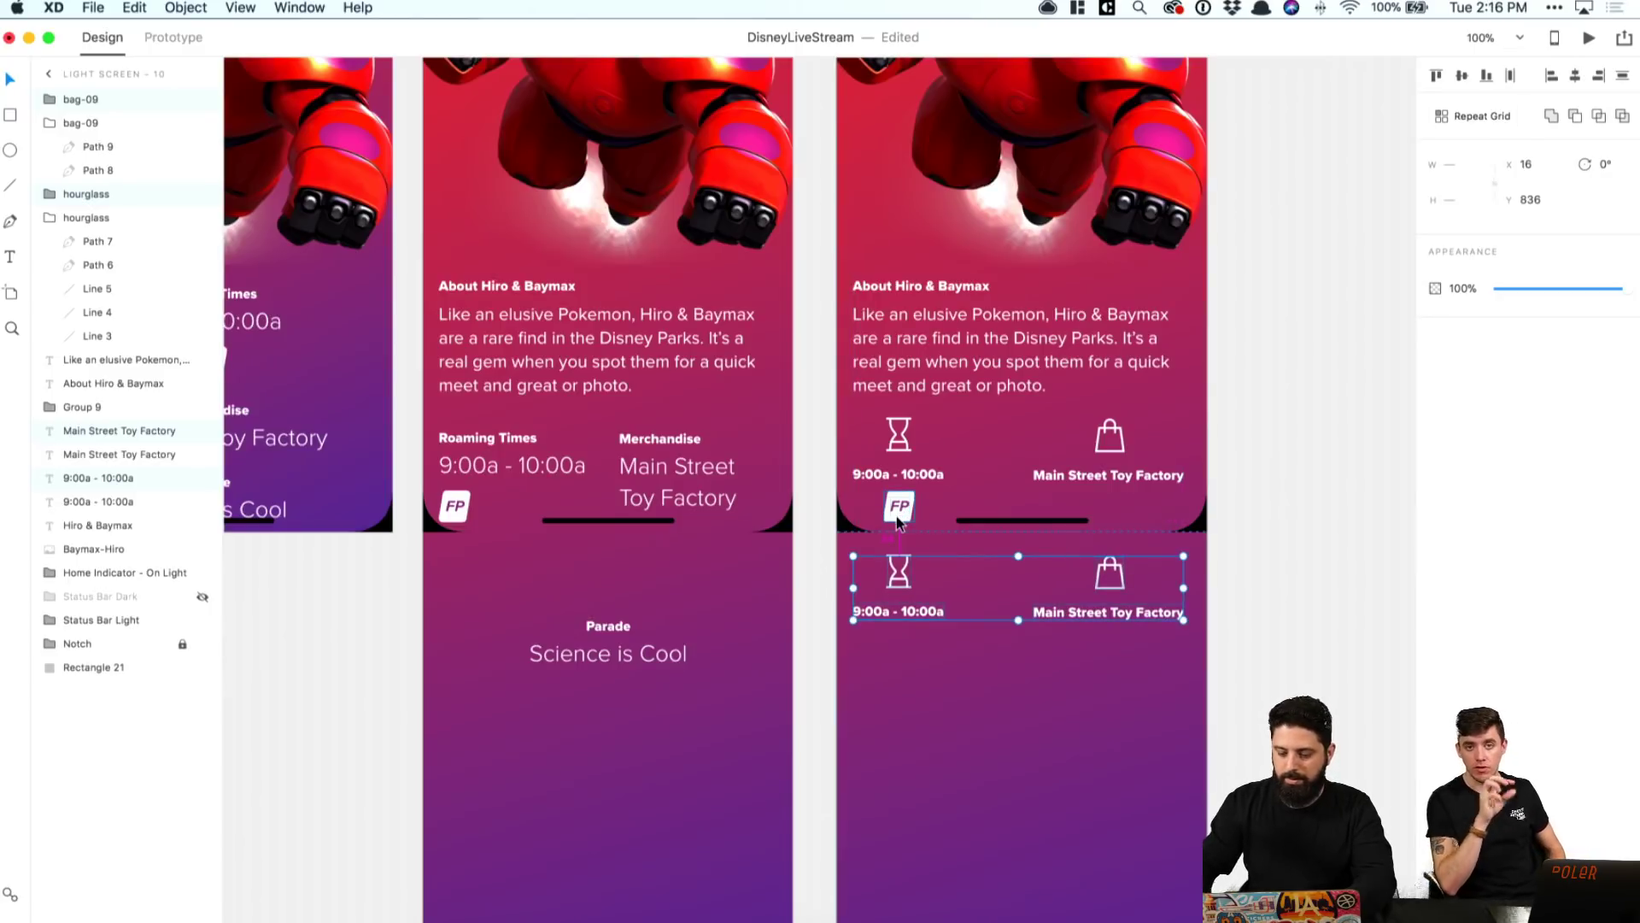
key("Up")
key("Up")
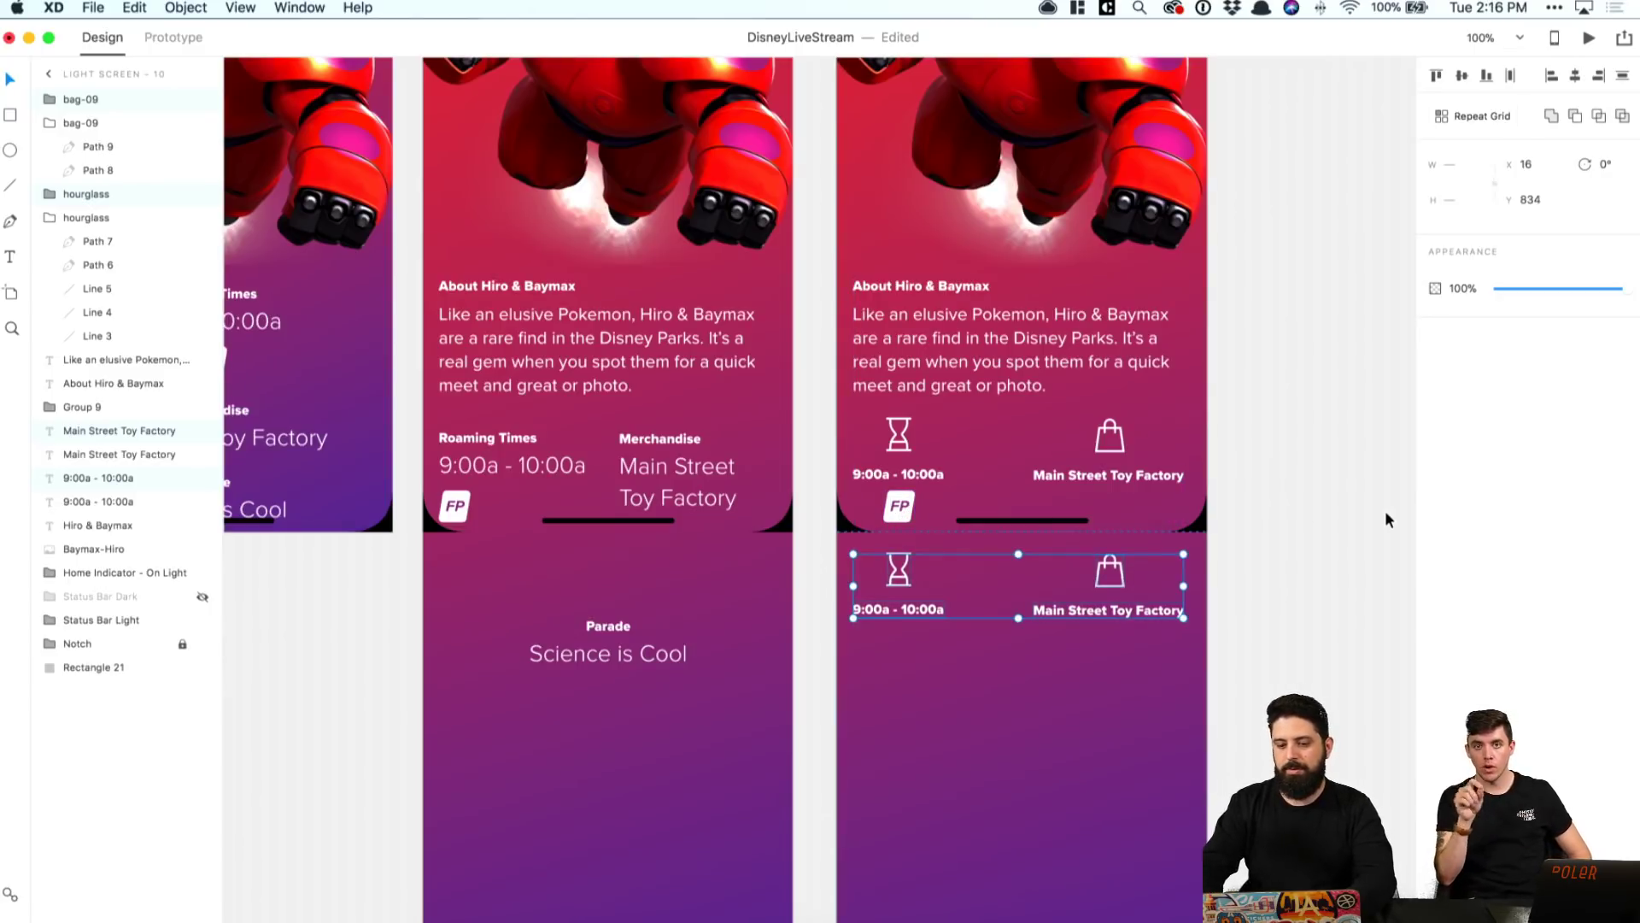
key("Down")
key("Down")
key("Down")
key("Down")
key("Down")
key("Down")
key("Down")
key("Down")
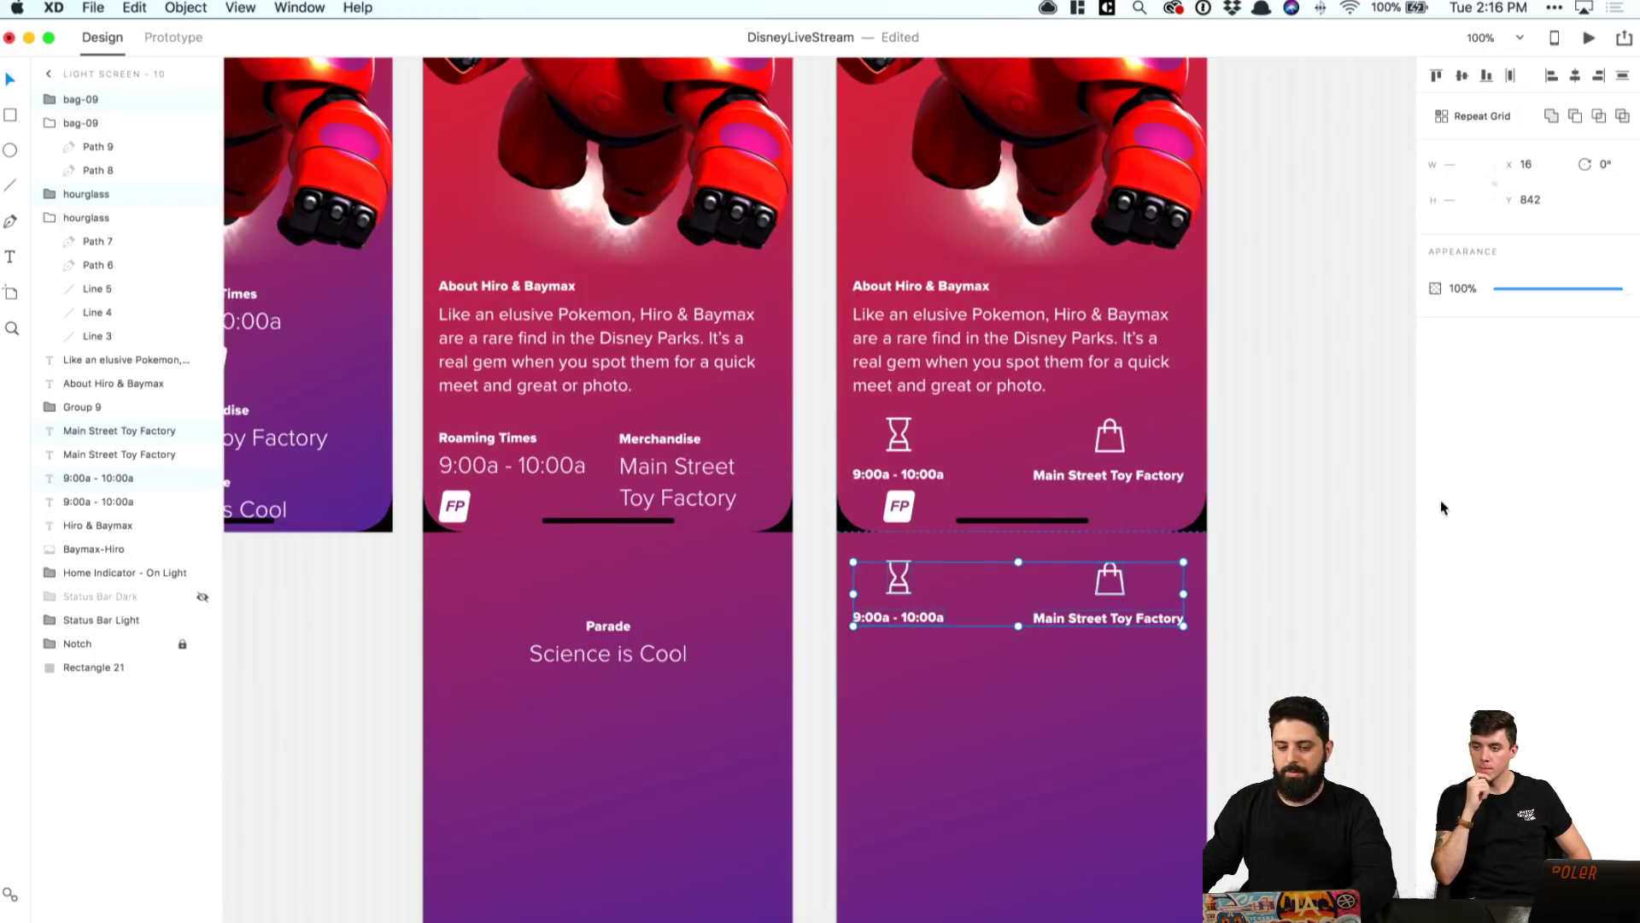
left_click(1305, 552)
Step: Switch to Nucleo and search the icon library for "dining" and for "food"
left_click(870, 920)
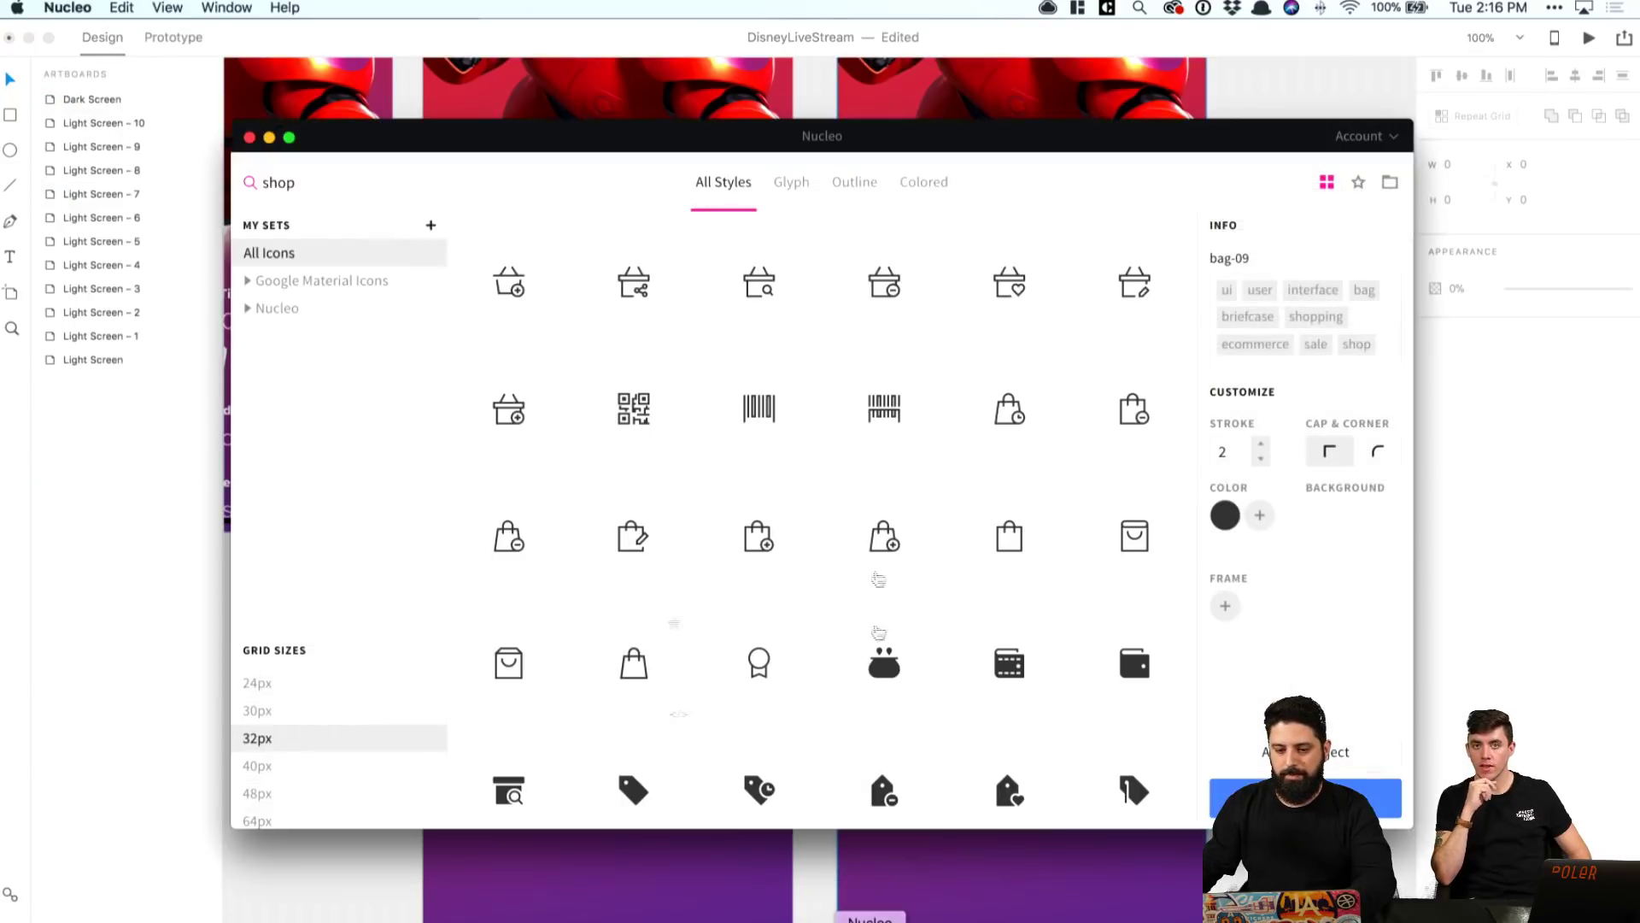
left_click(318, 177)
key("super+a")
type("dining")
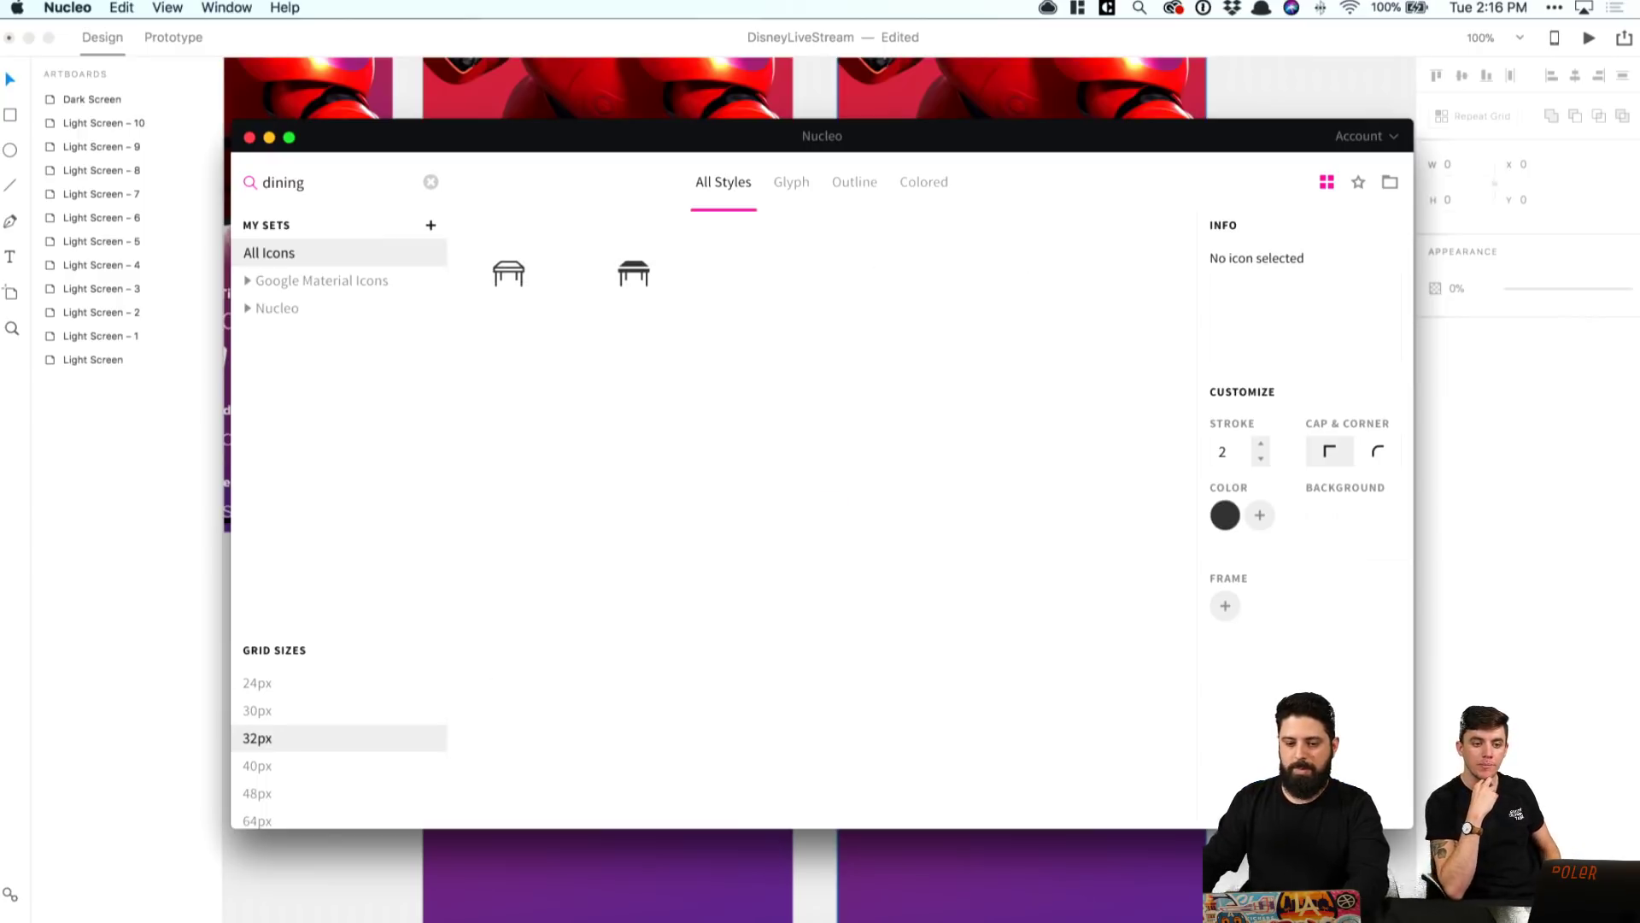
key("super+a")
type("food")
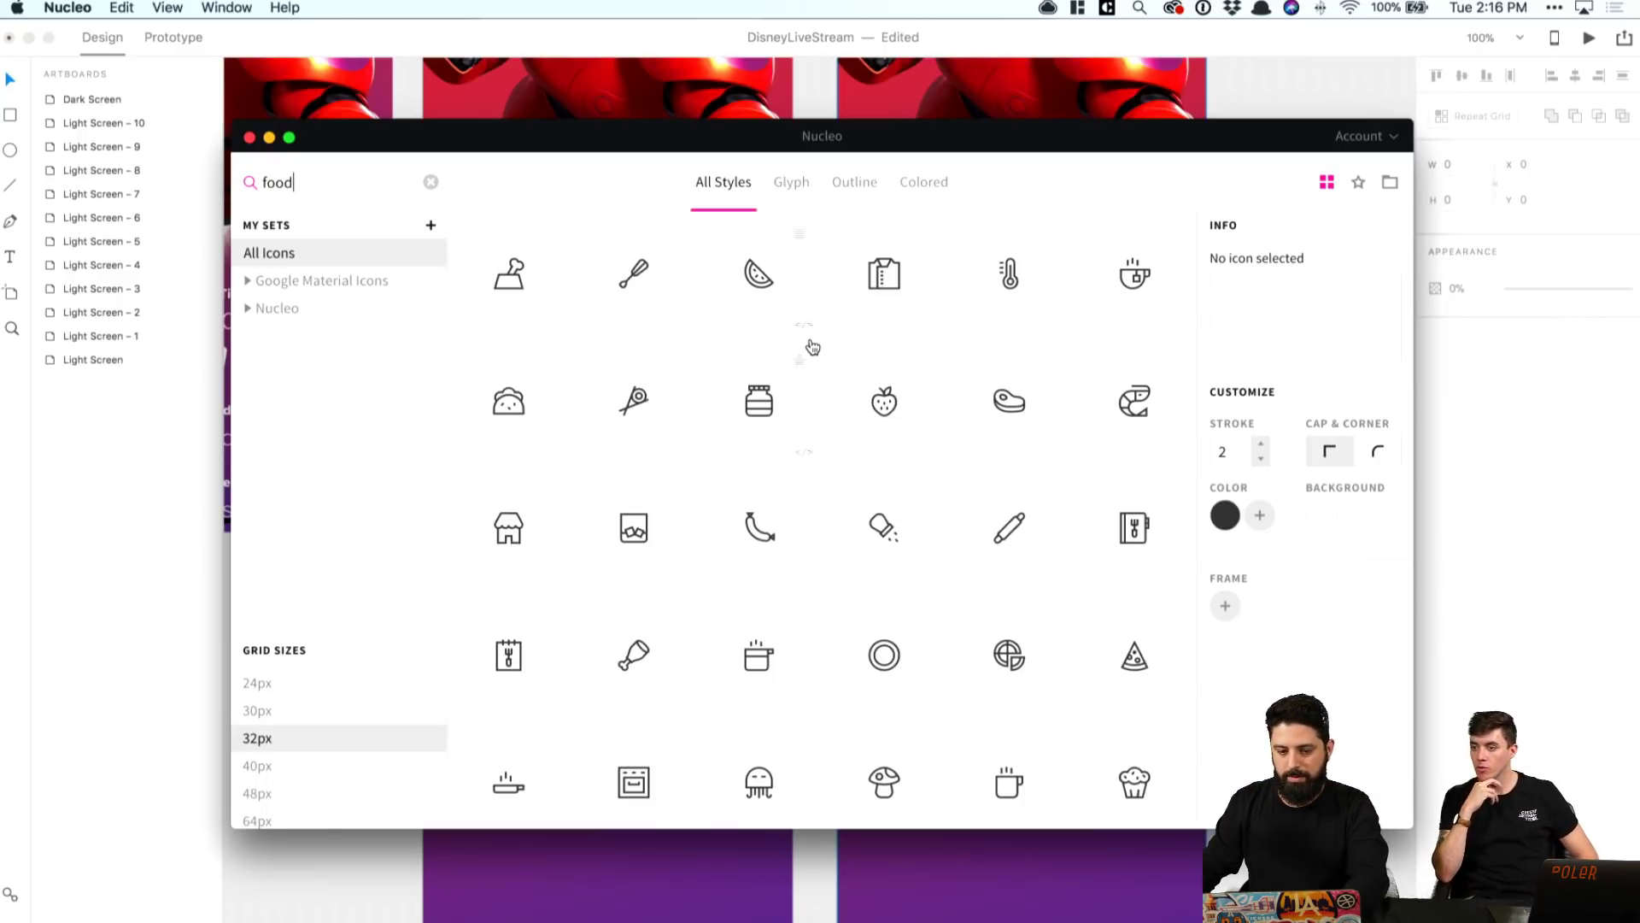
Step: Place the fork-and-knife icon from the food results into the second row and delete the duplicated hourglass icon there
scroll(806, 384, "down", 2)
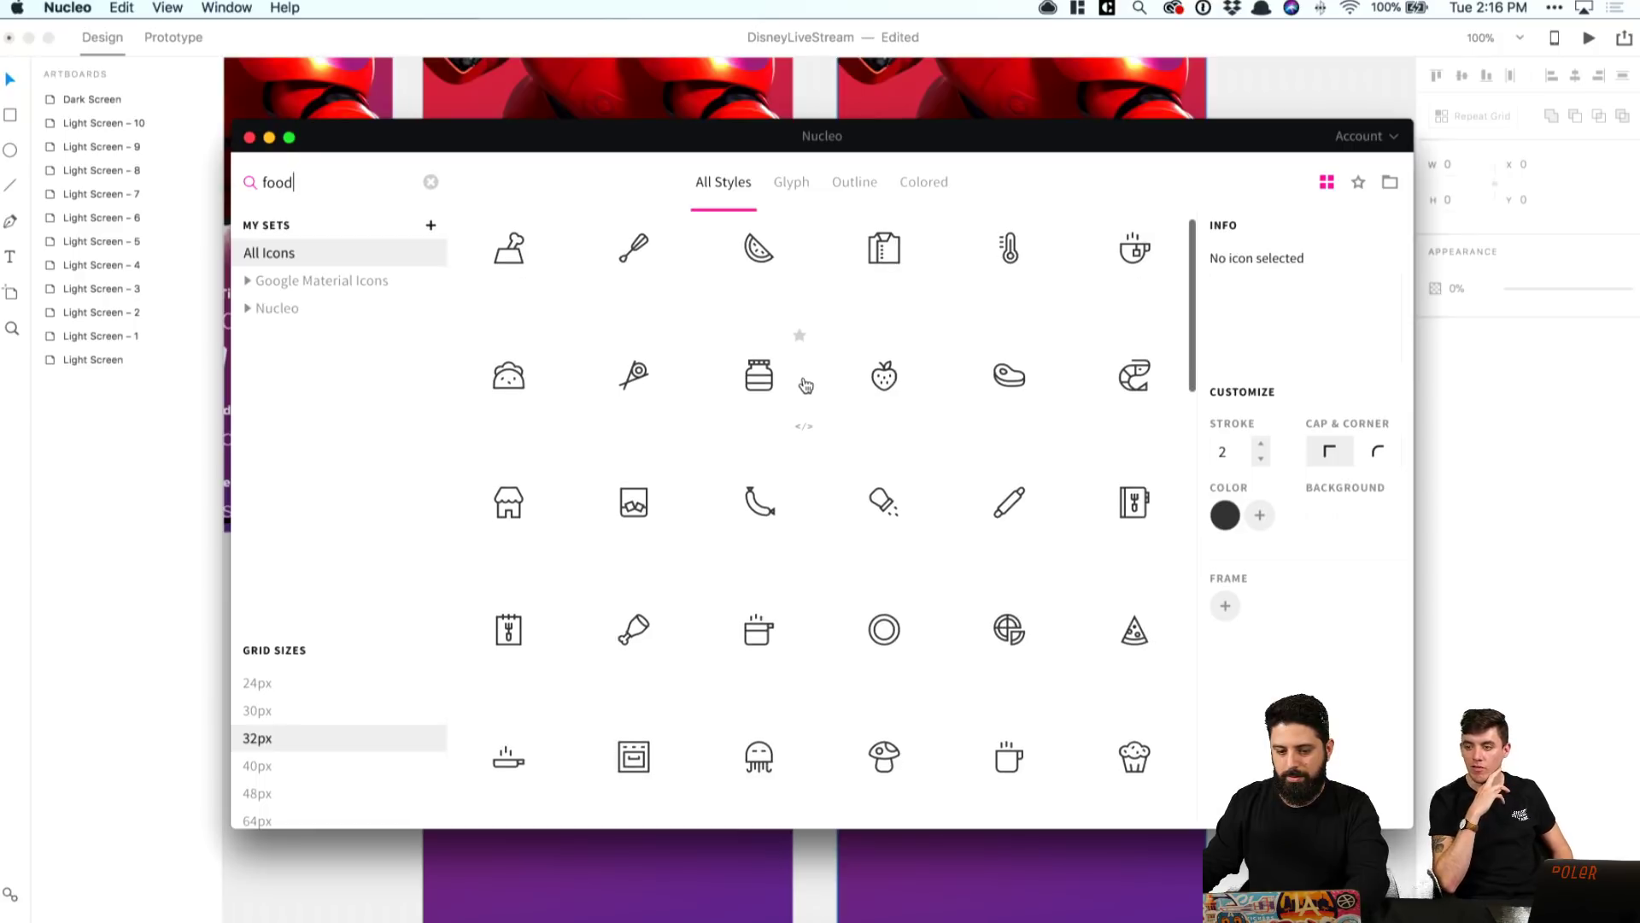
scroll(805, 384, "down", 5)
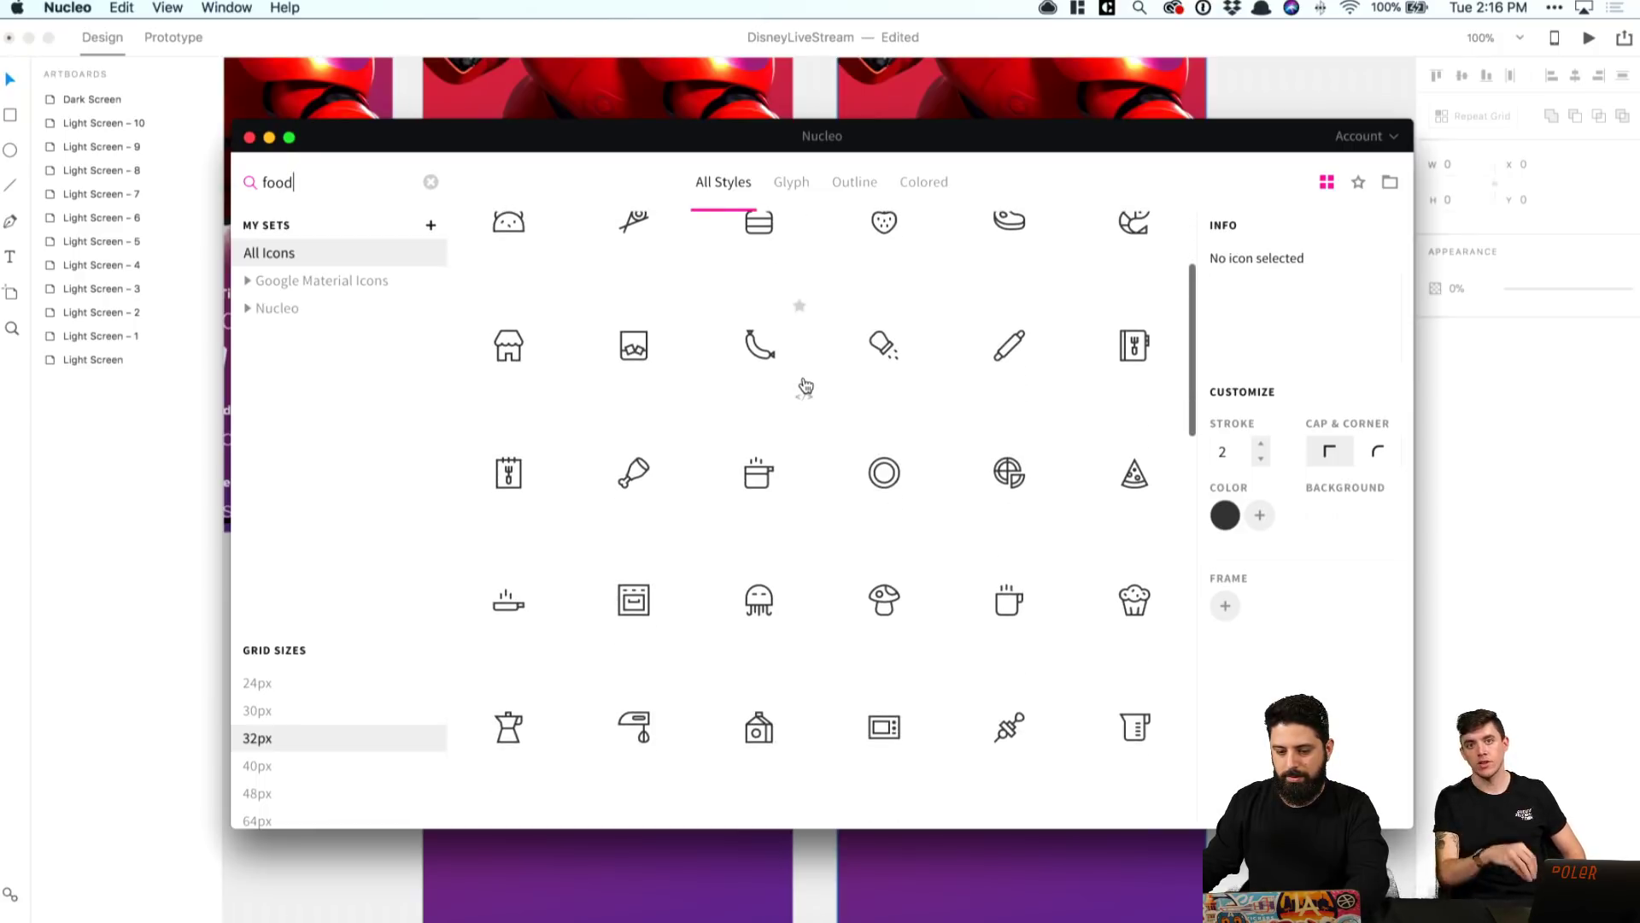
scroll(805, 384, "up", 6)
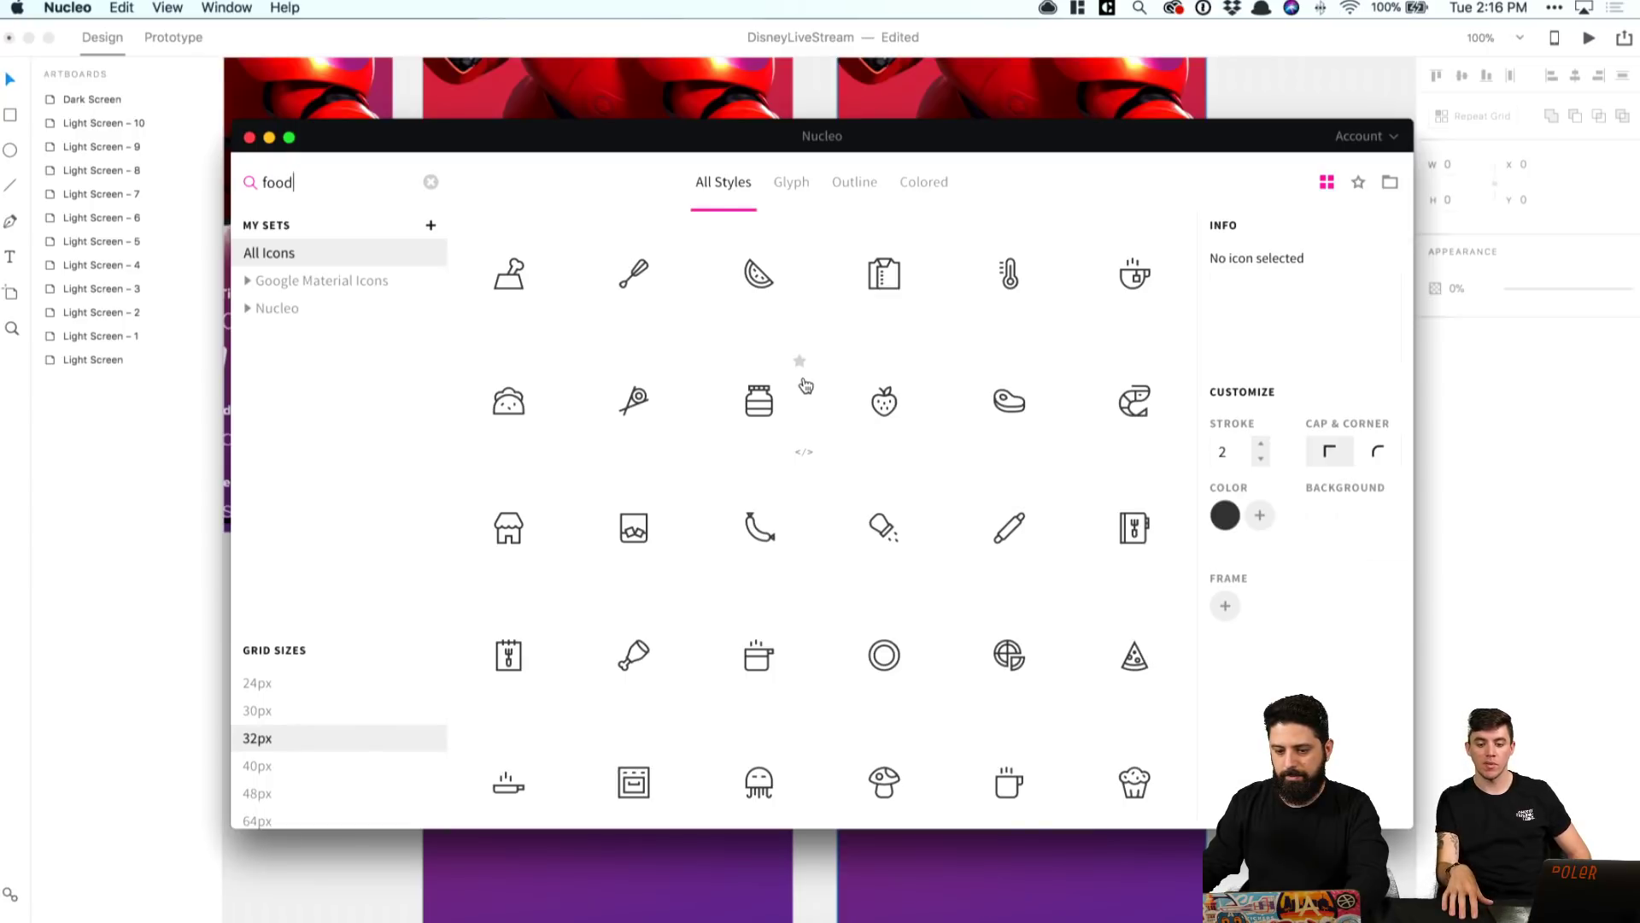
scroll(846, 398, "down", 6)
scroll(857, 426, "down", 8)
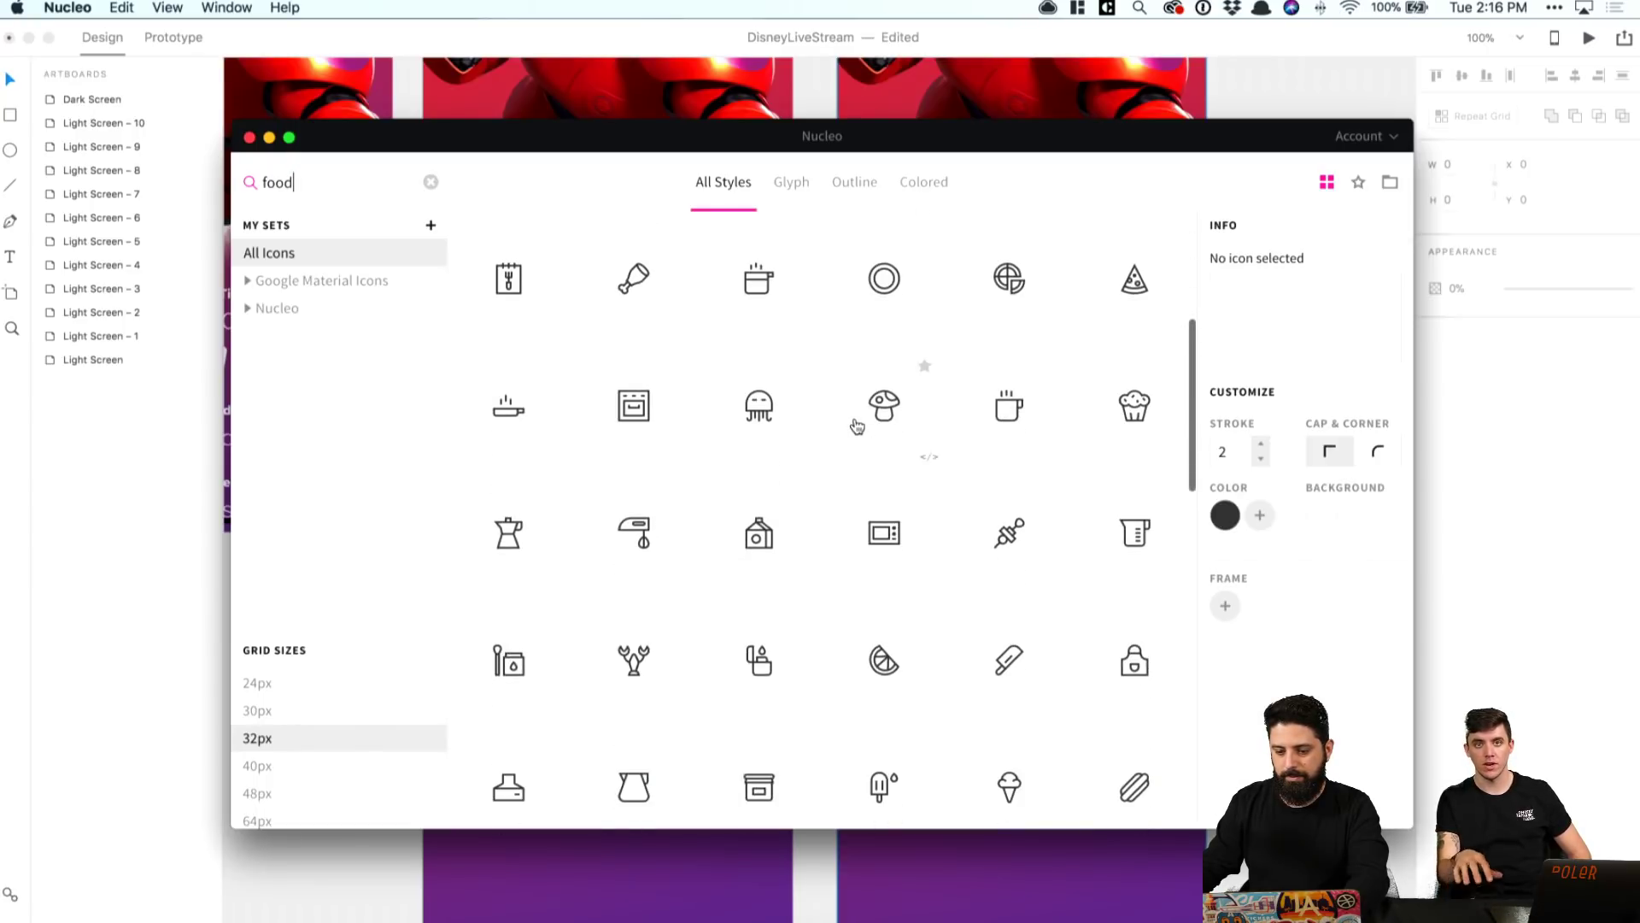
scroll(856, 426, "down", 2)
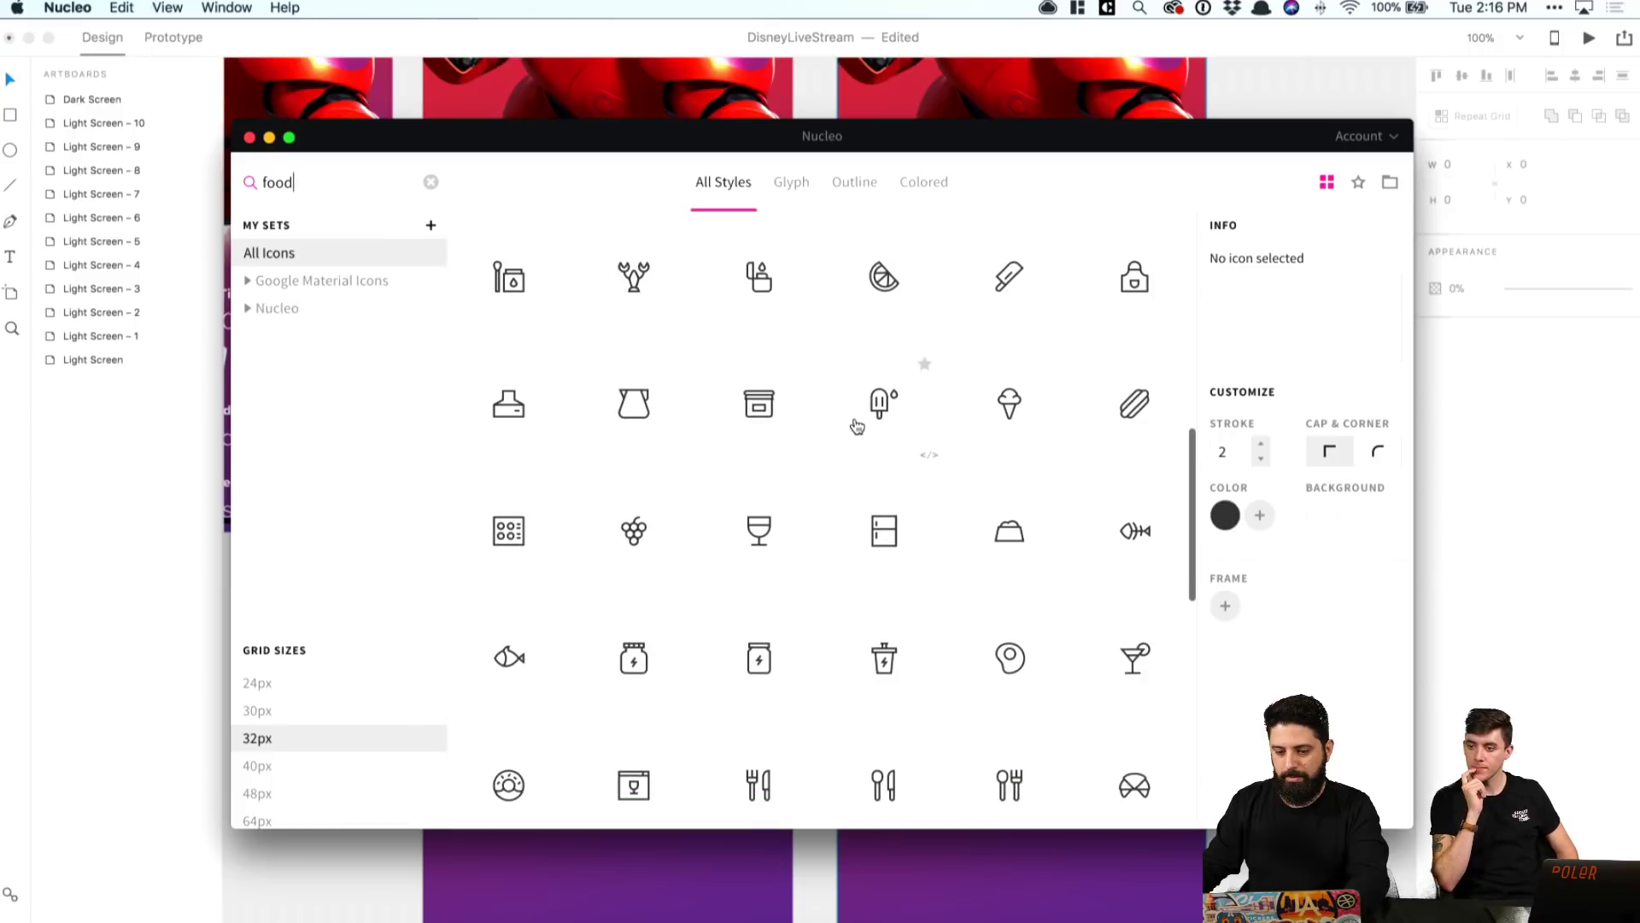
left_click(1136, 405)
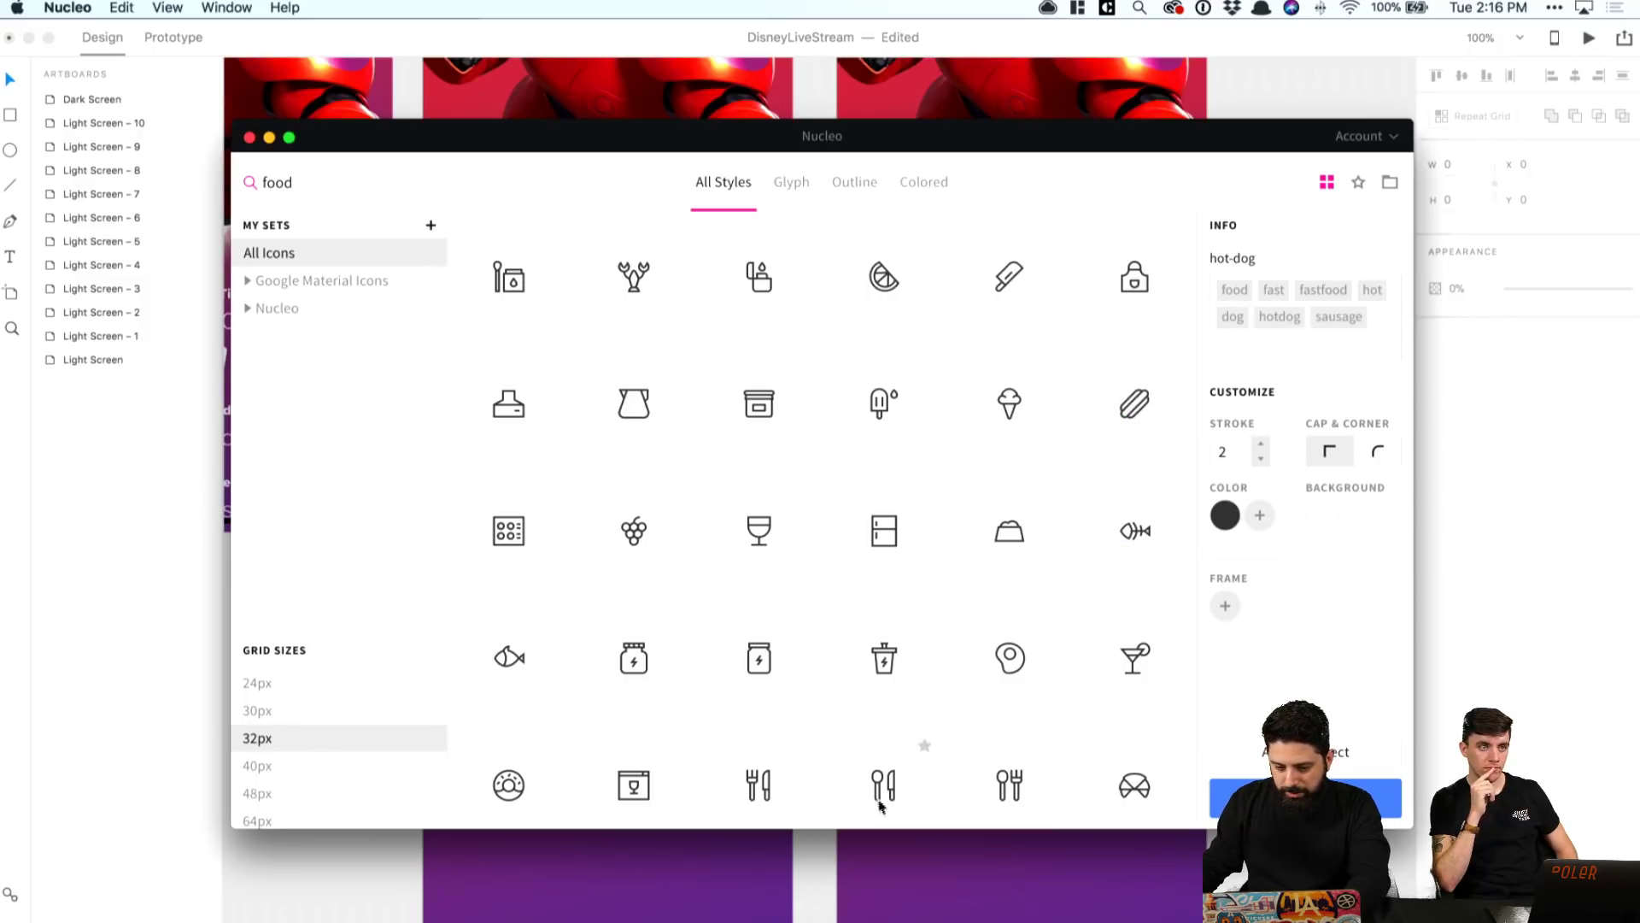
left_click_drag(756, 783, 944, 574)
left_click(901, 581)
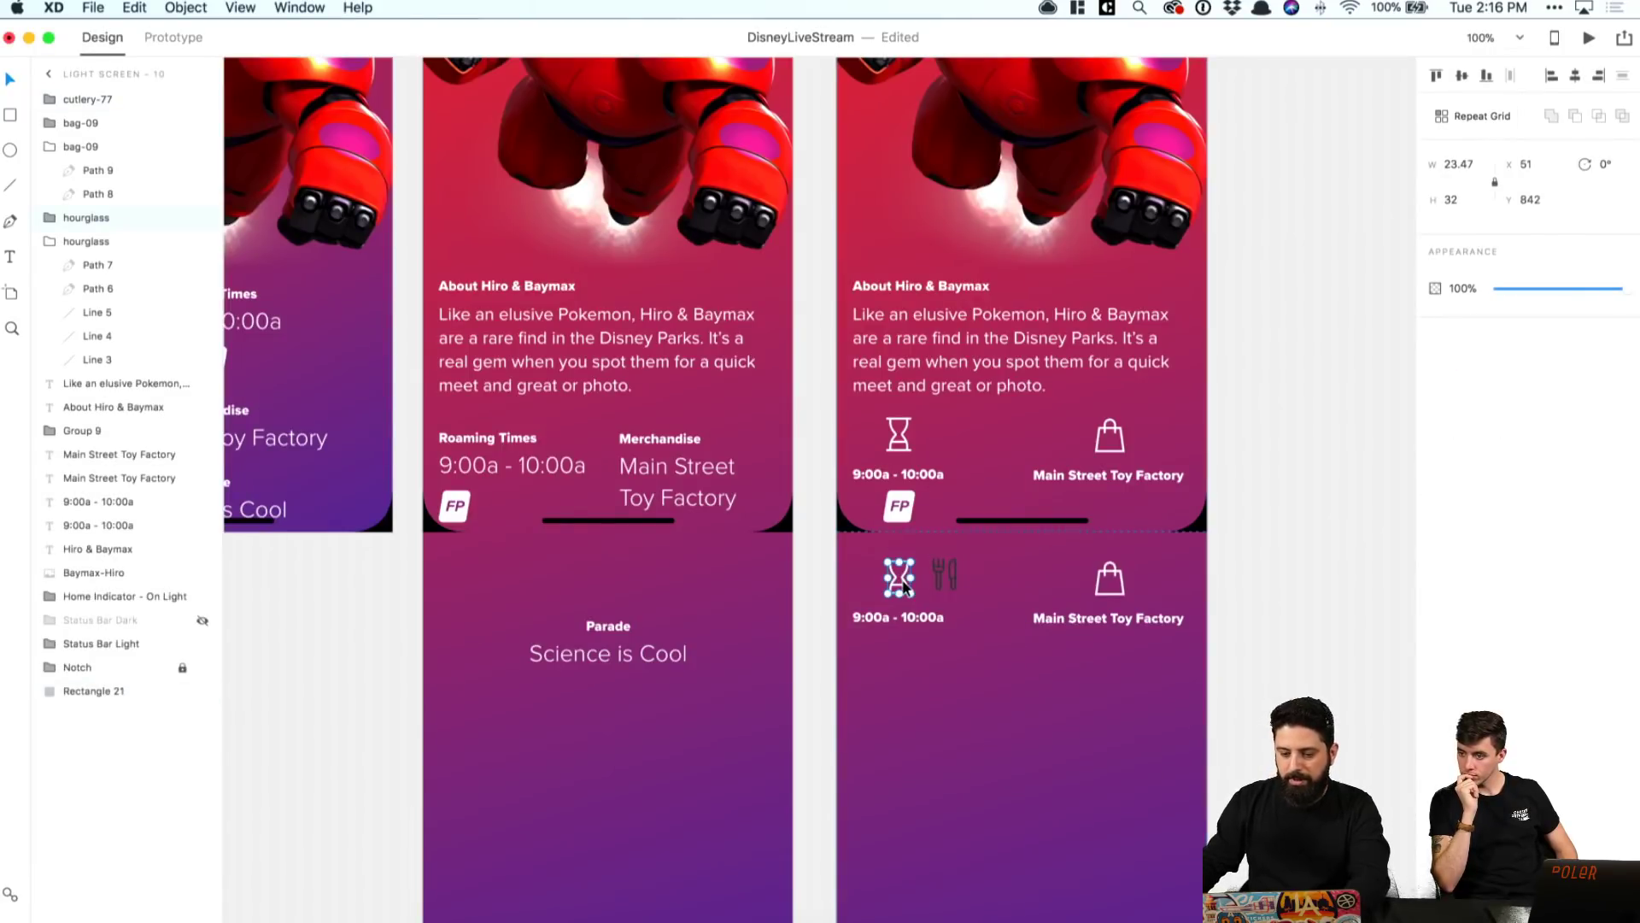
key("Delete")
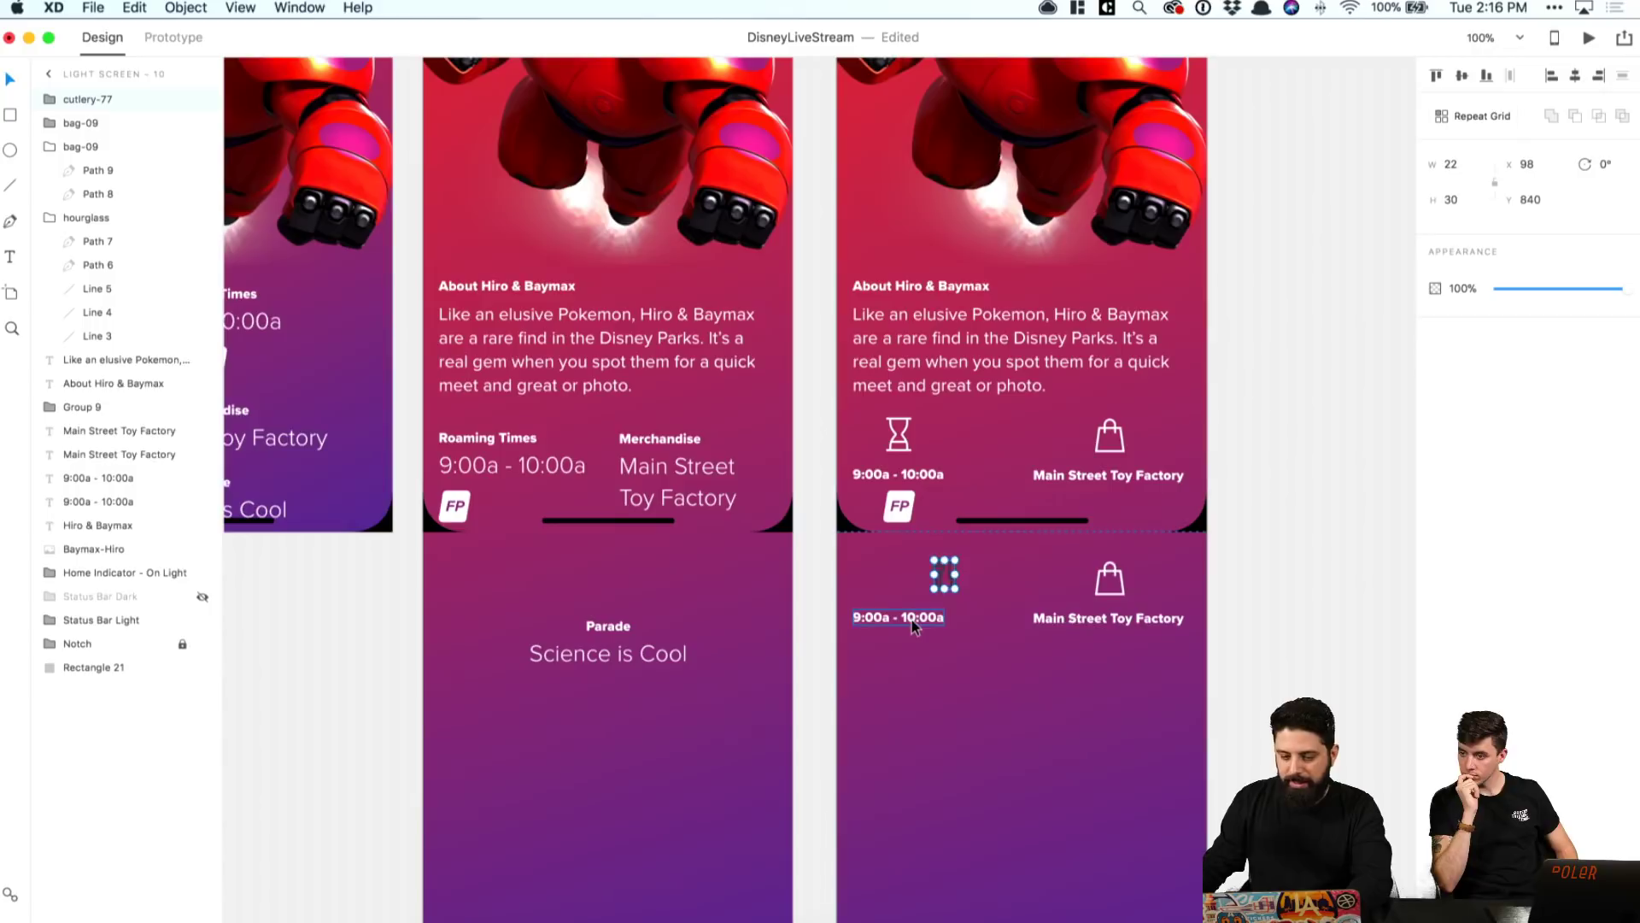
Step: Center the cutlery icon horizontally with the second-row 9:00a - 10:00a label beneath it
left_click(897, 616, "shift")
left_click(1551, 77)
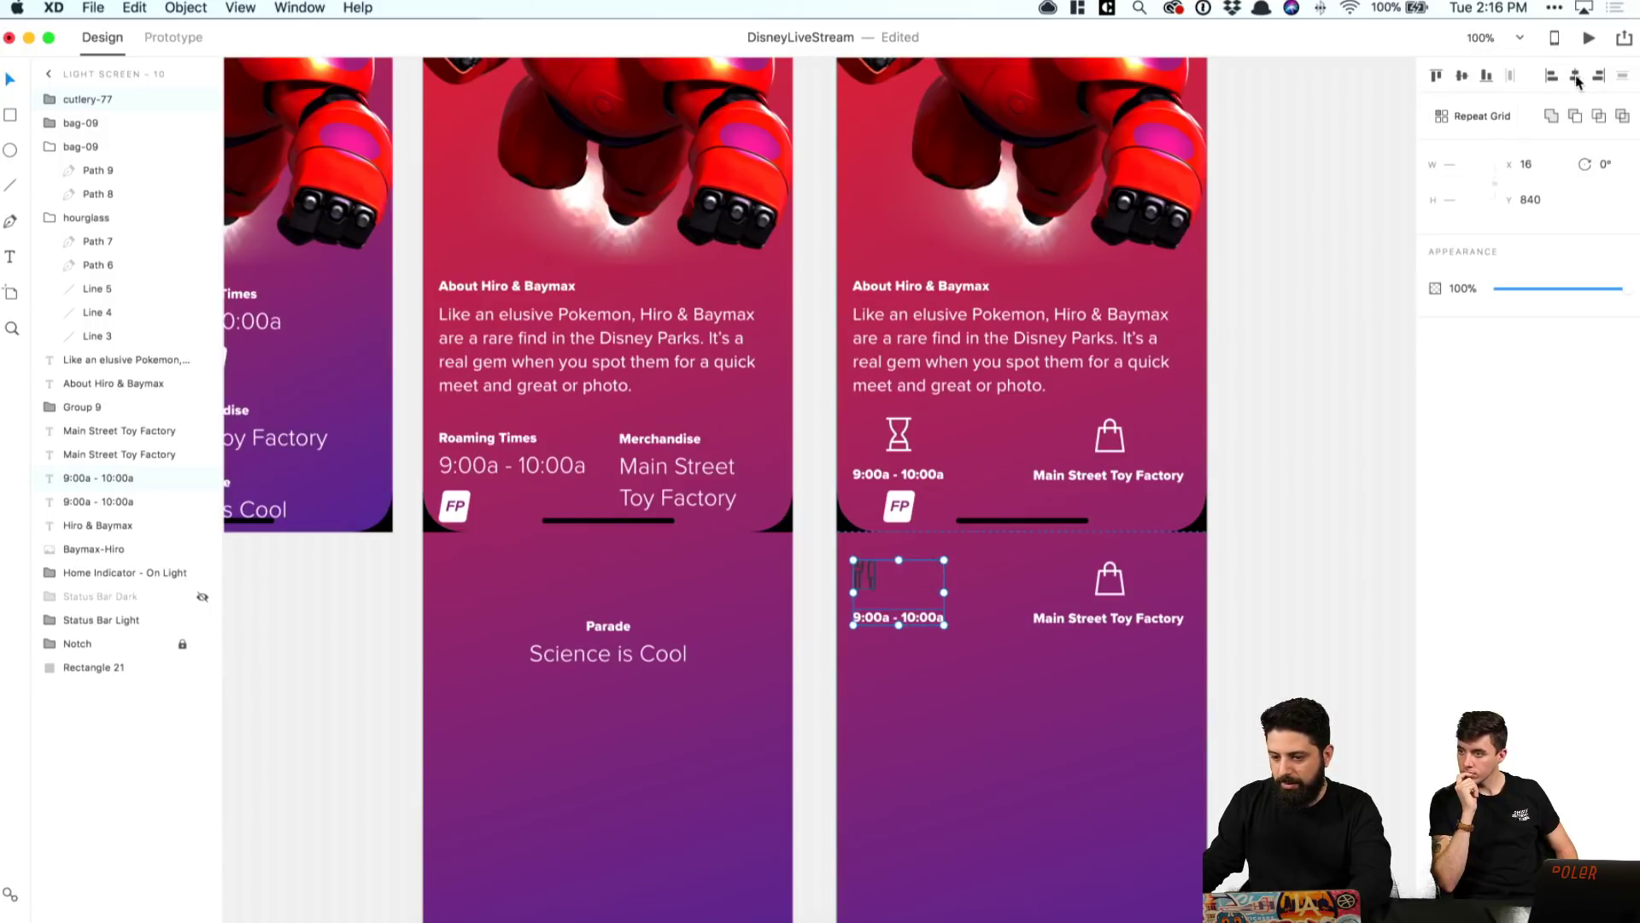
left_click(1574, 76)
left_click(1264, 557)
Step: Nudge the cutlery icon down to Y 844 and set its height to 32 with proportions kept
left_click(899, 574)
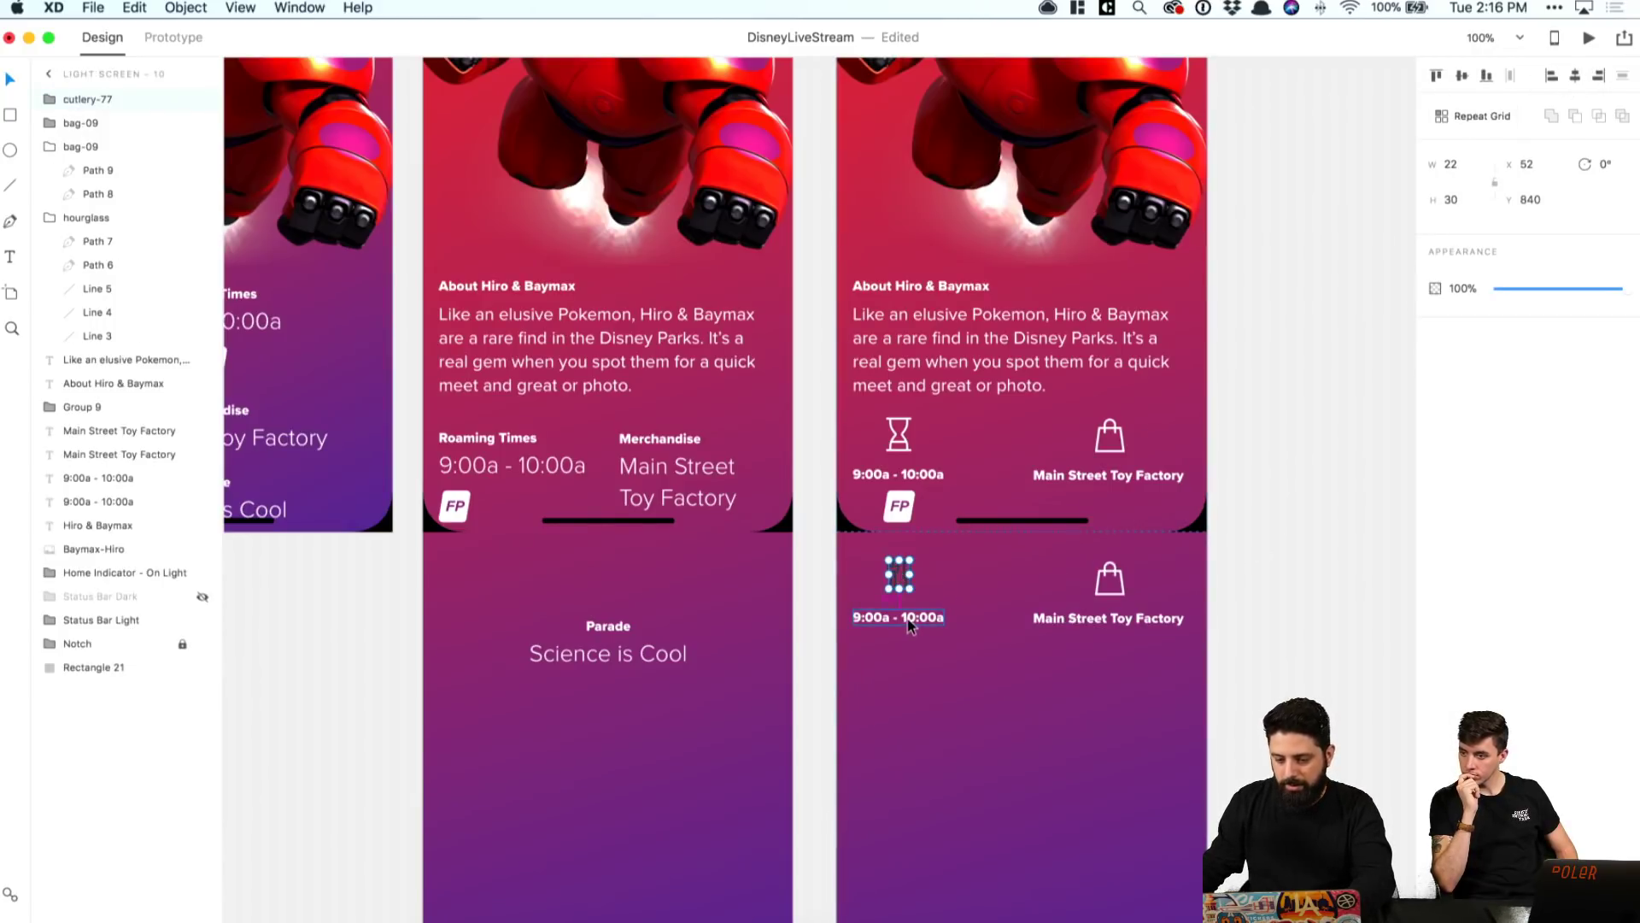
key("Down")
key("Down")
key("Down")
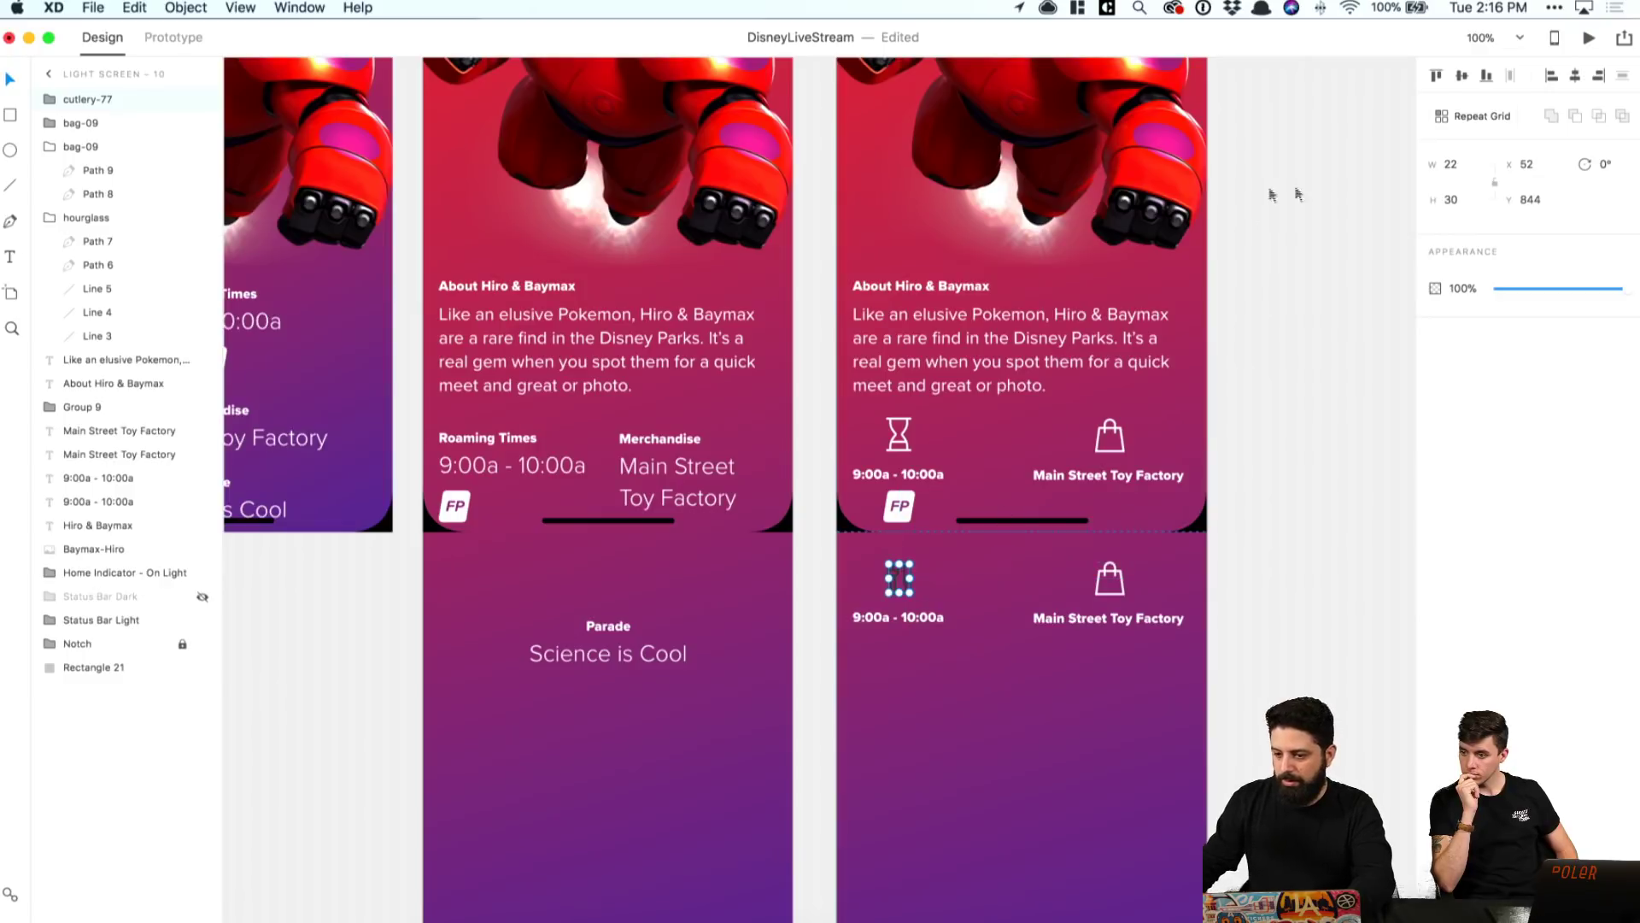
left_click(1470, 196)
type("32")
key("Return")
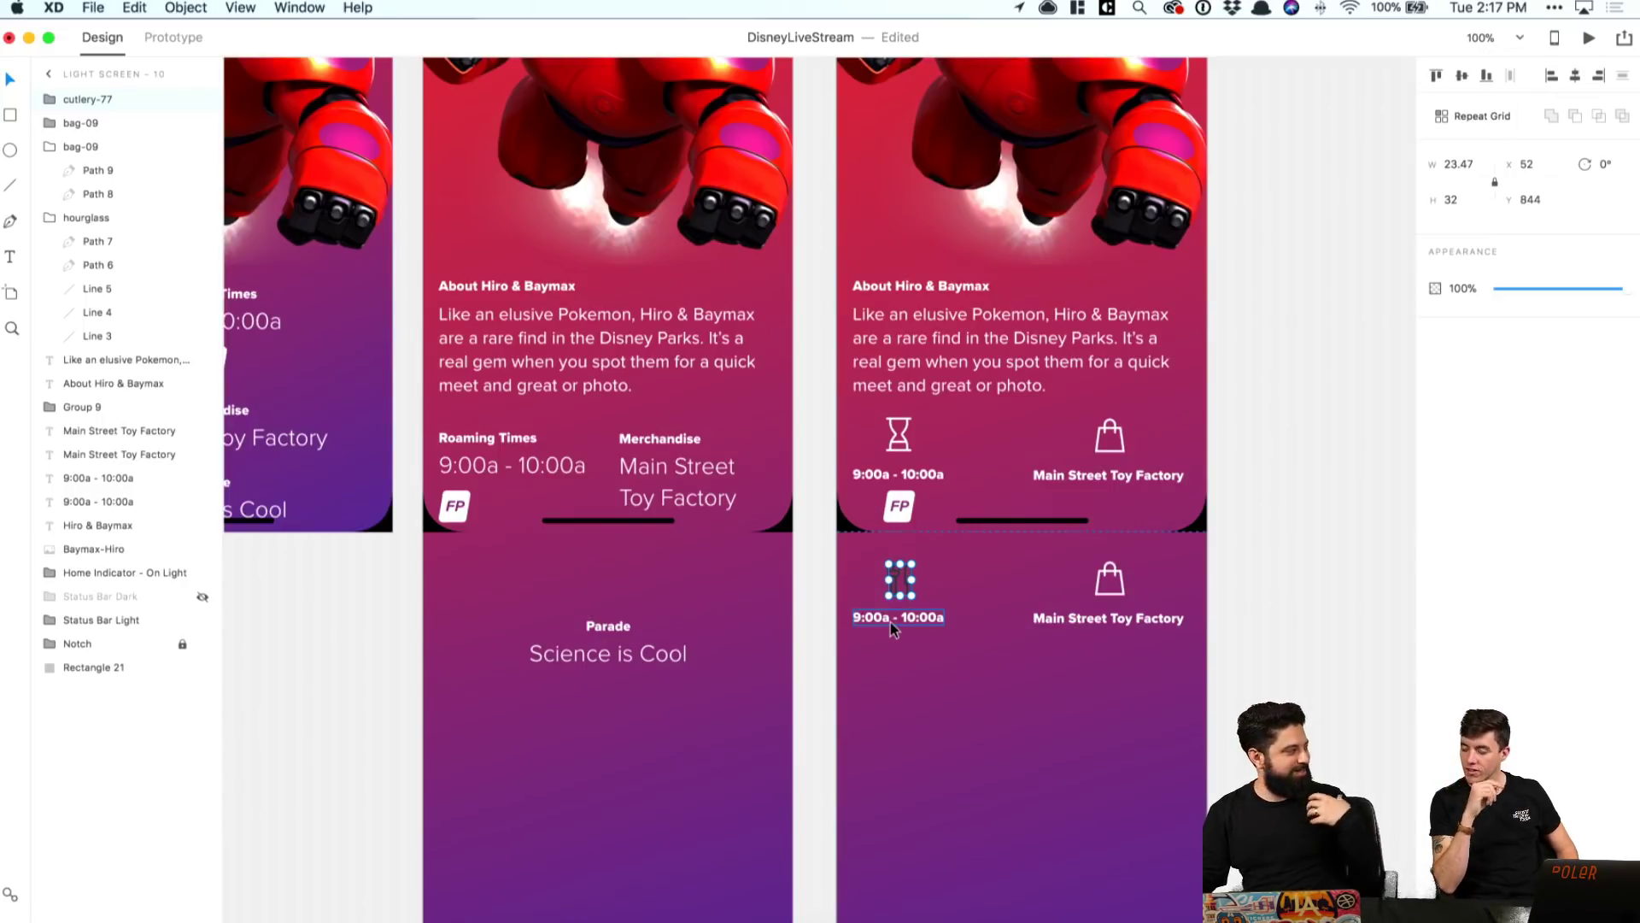
left_click(1315, 495)
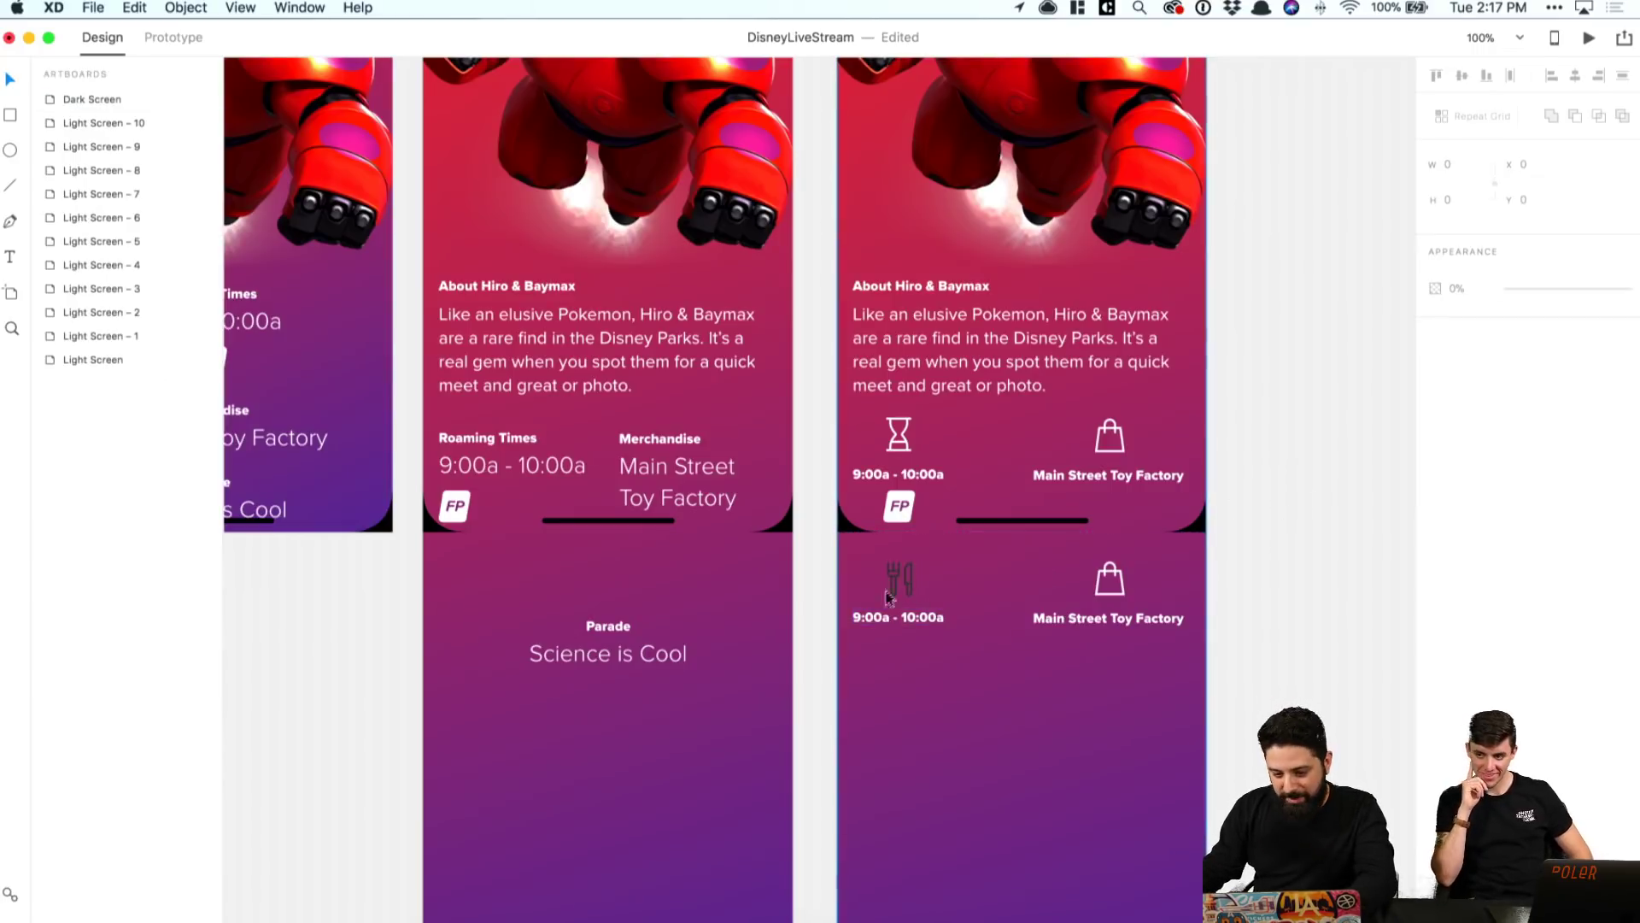
Step: Move the cutlery icon up to Y 842 and center it horizontally with the time label below
left_click(894, 588)
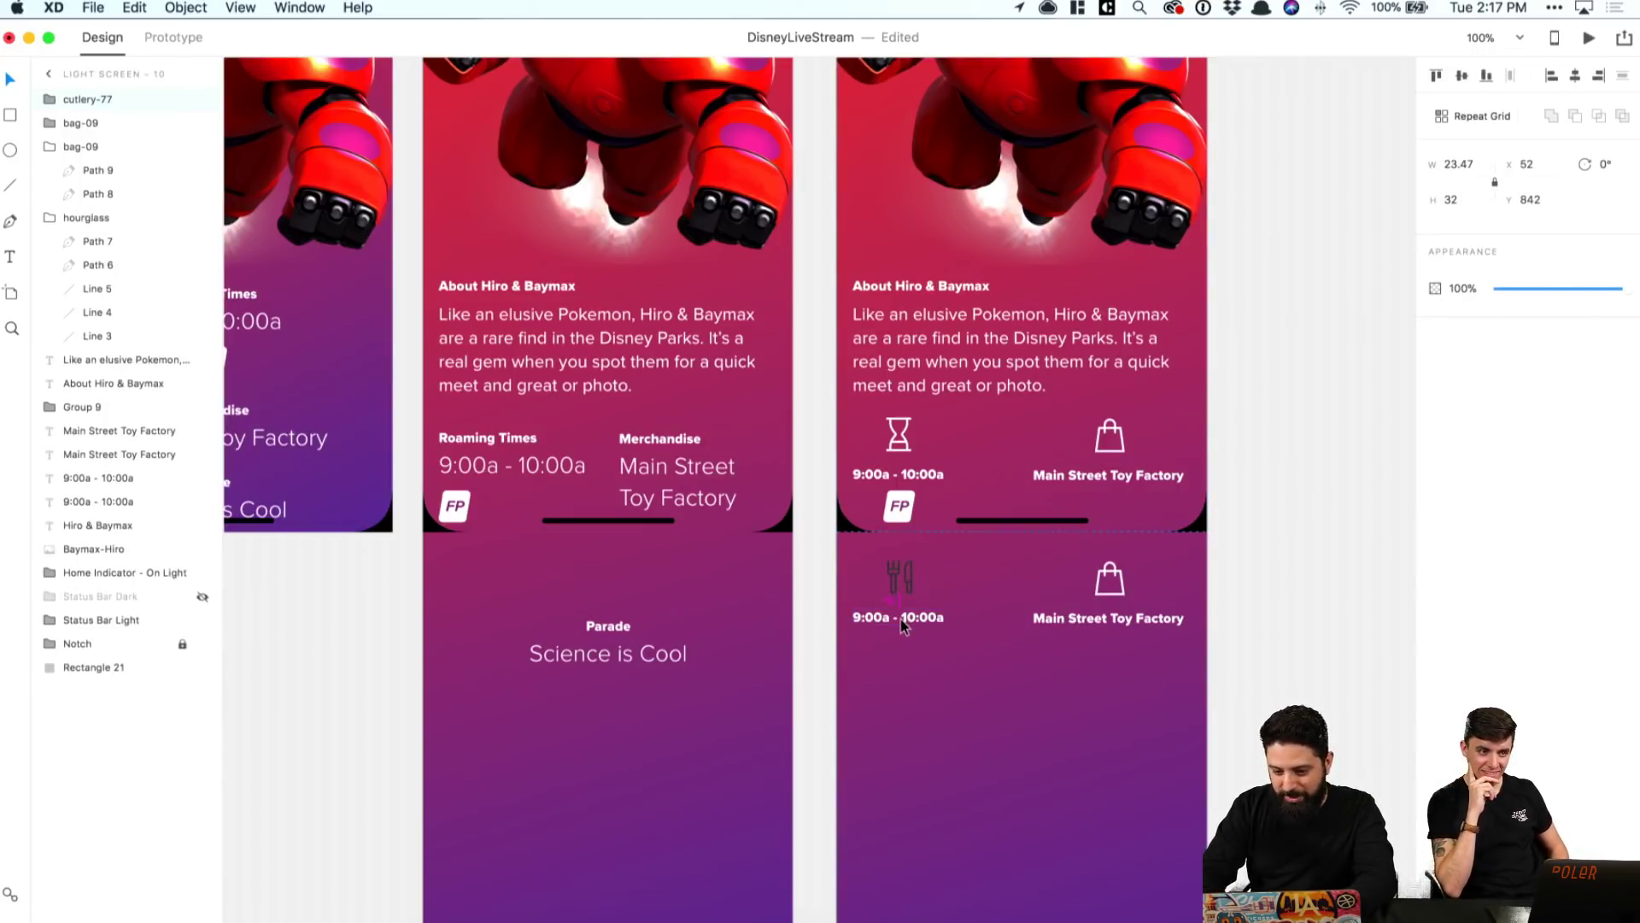
left_click(900, 618, "shift")
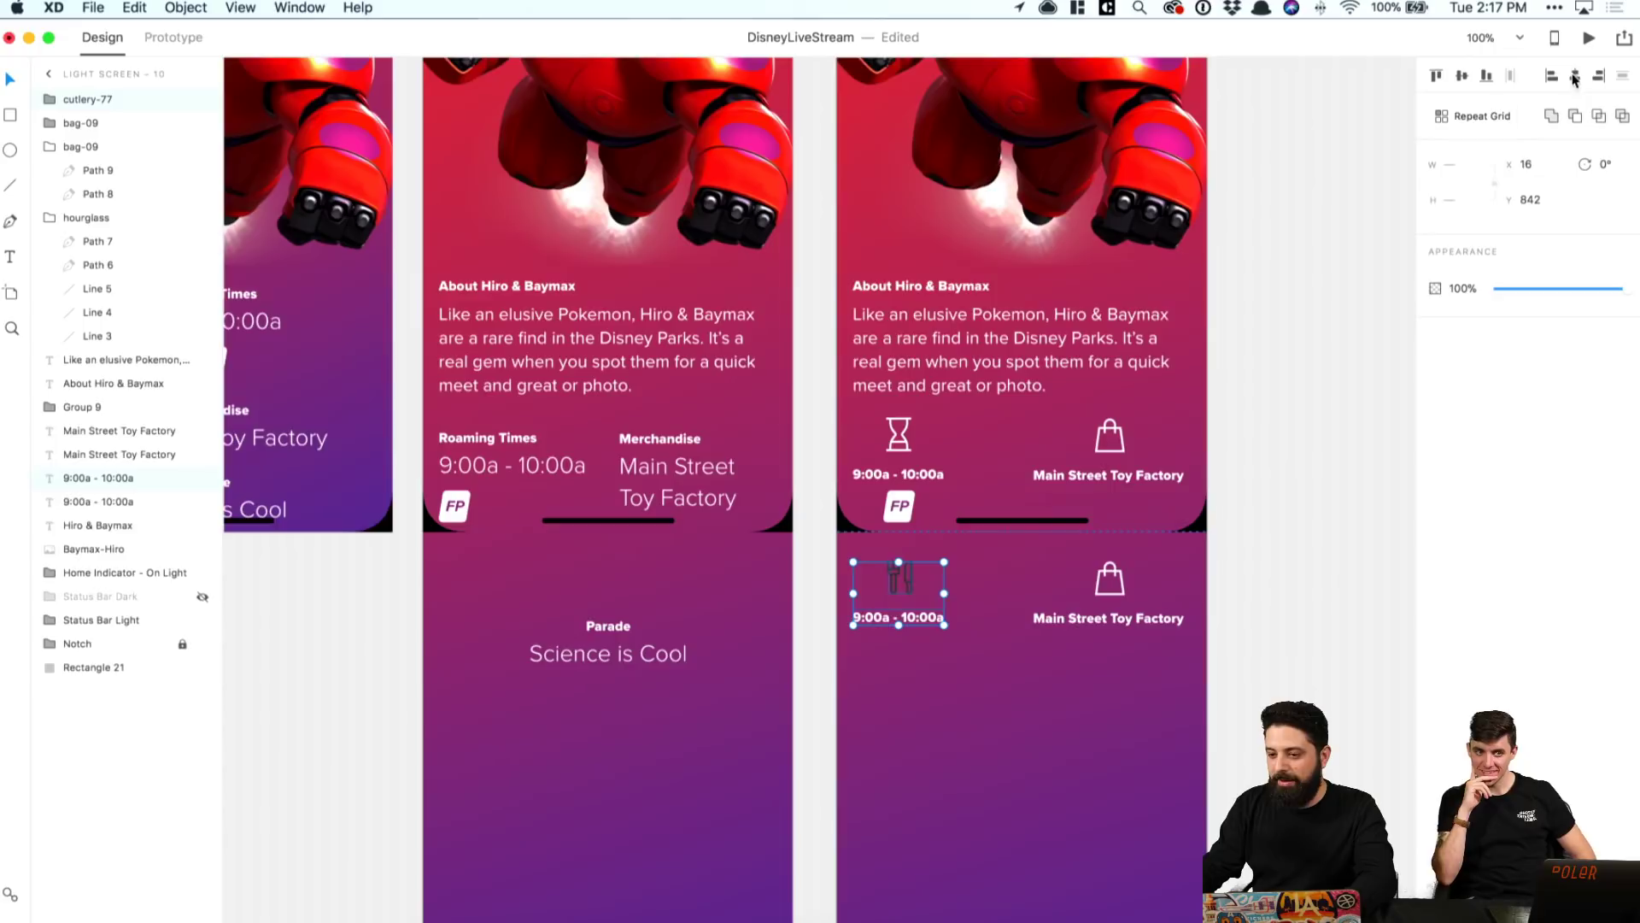
left_click(1267, 540)
Step: Set the border color of all lines and paths inside the cutlery-77 icon to white, #FFFFFF
left_click(899, 578)
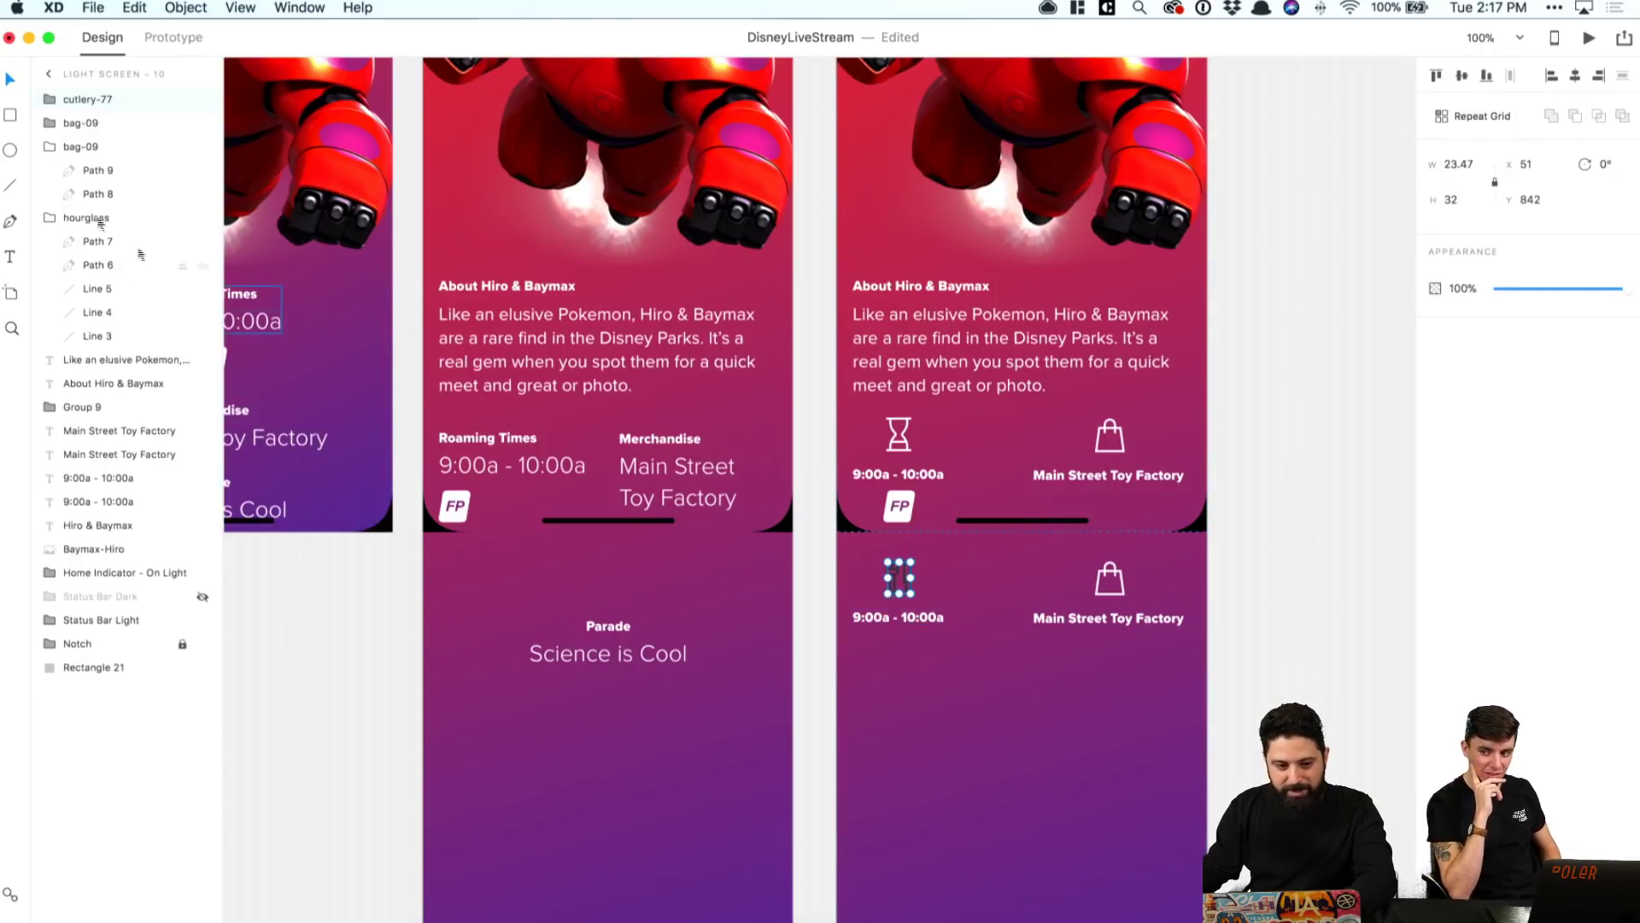
left_click(50, 99)
left_click(92, 123)
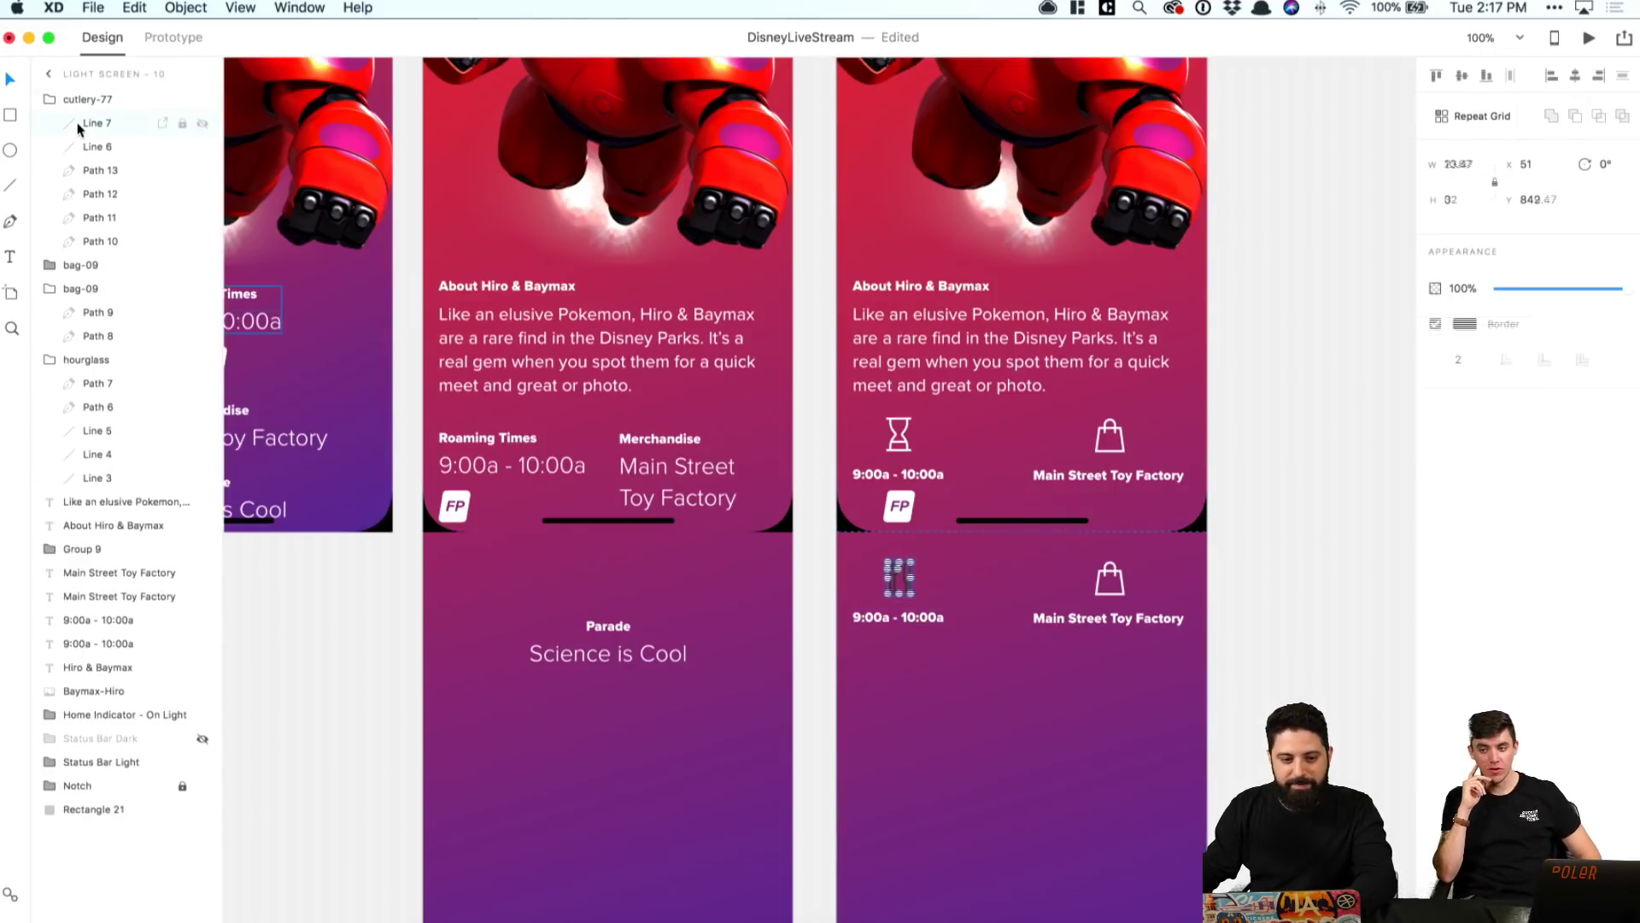
left_click(100, 241, "shift")
left_click(1471, 326)
left_click_drag(1281, 256, 1155, 157)
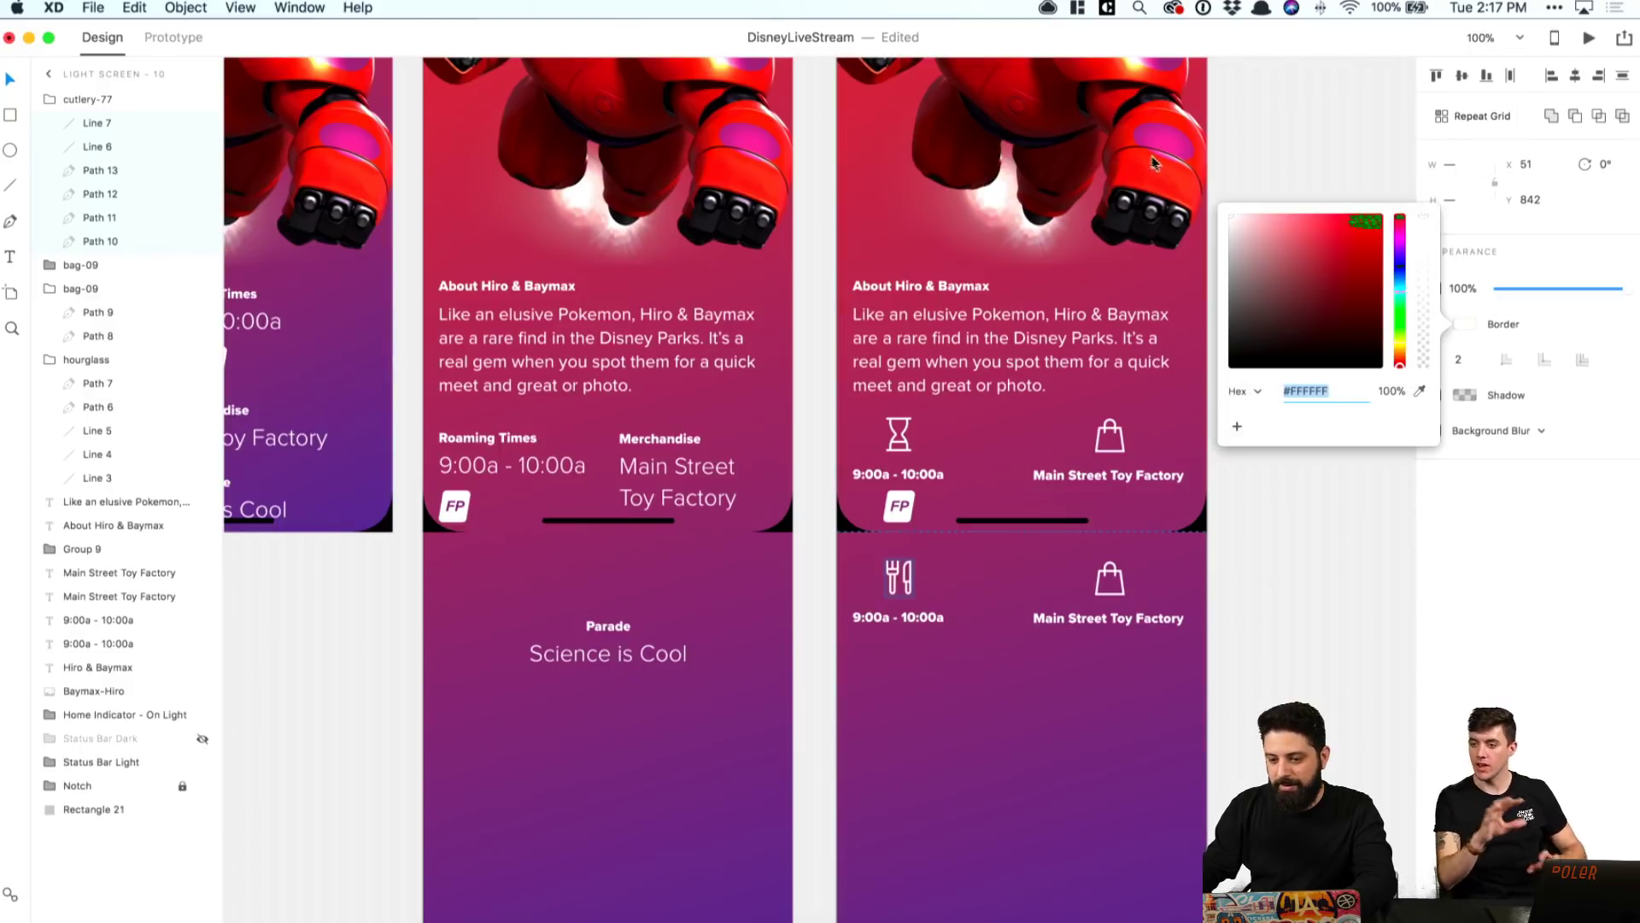
left_click(1272, 158)
Step: Change the label beneath the cutlery icon to "Character Buffett"
scroll(1304, 203, "up", 1)
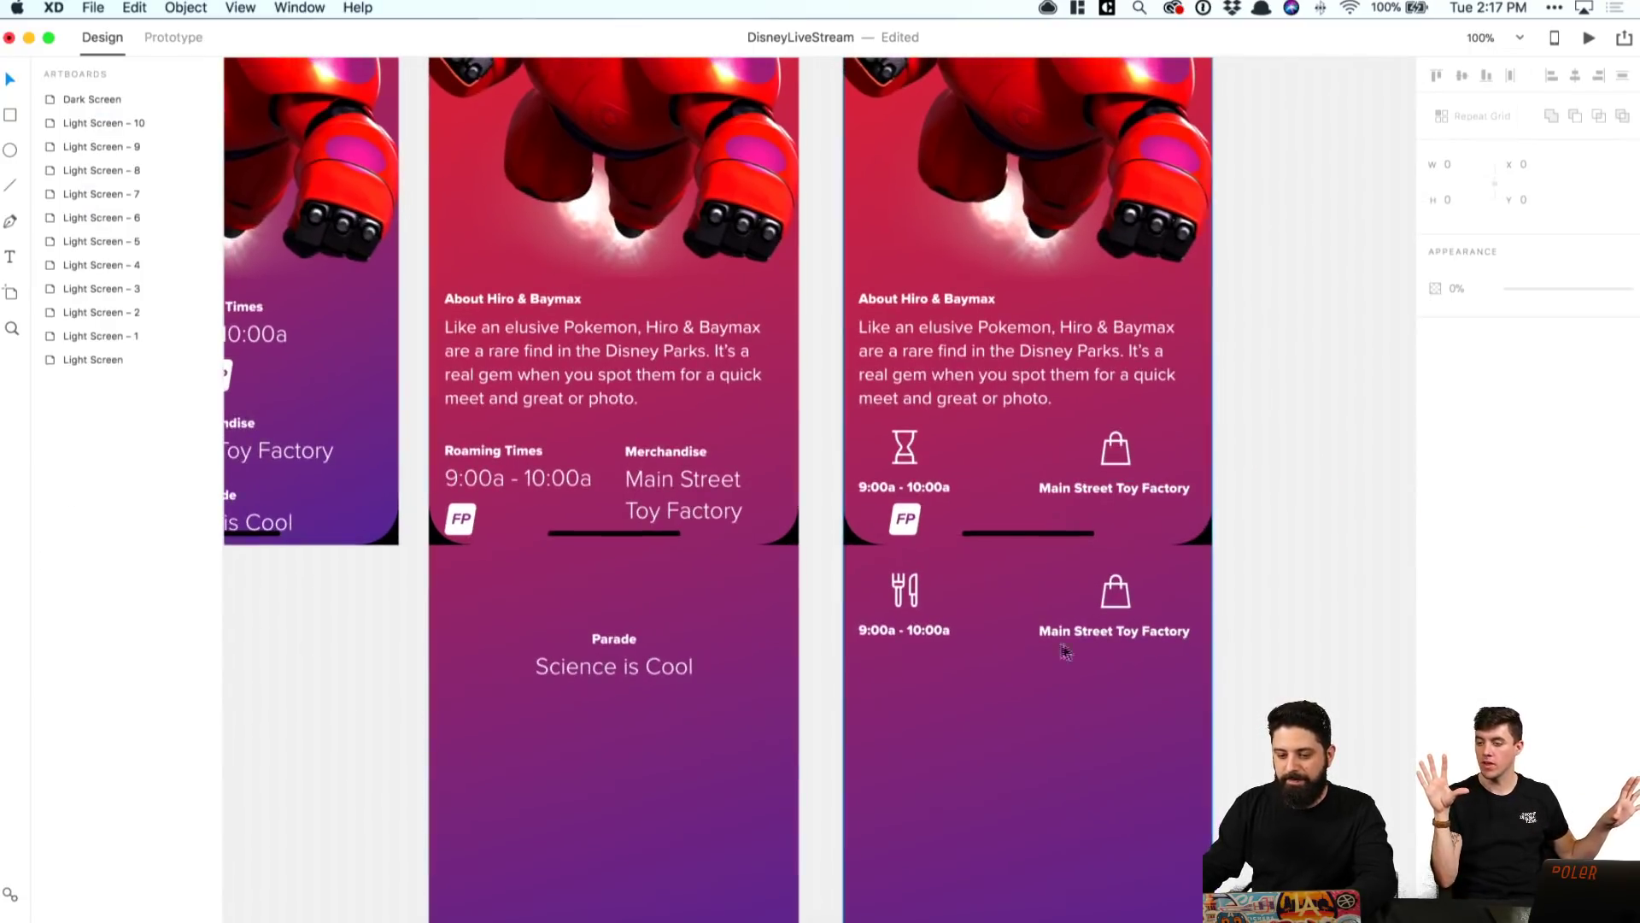
double_click(914, 630)
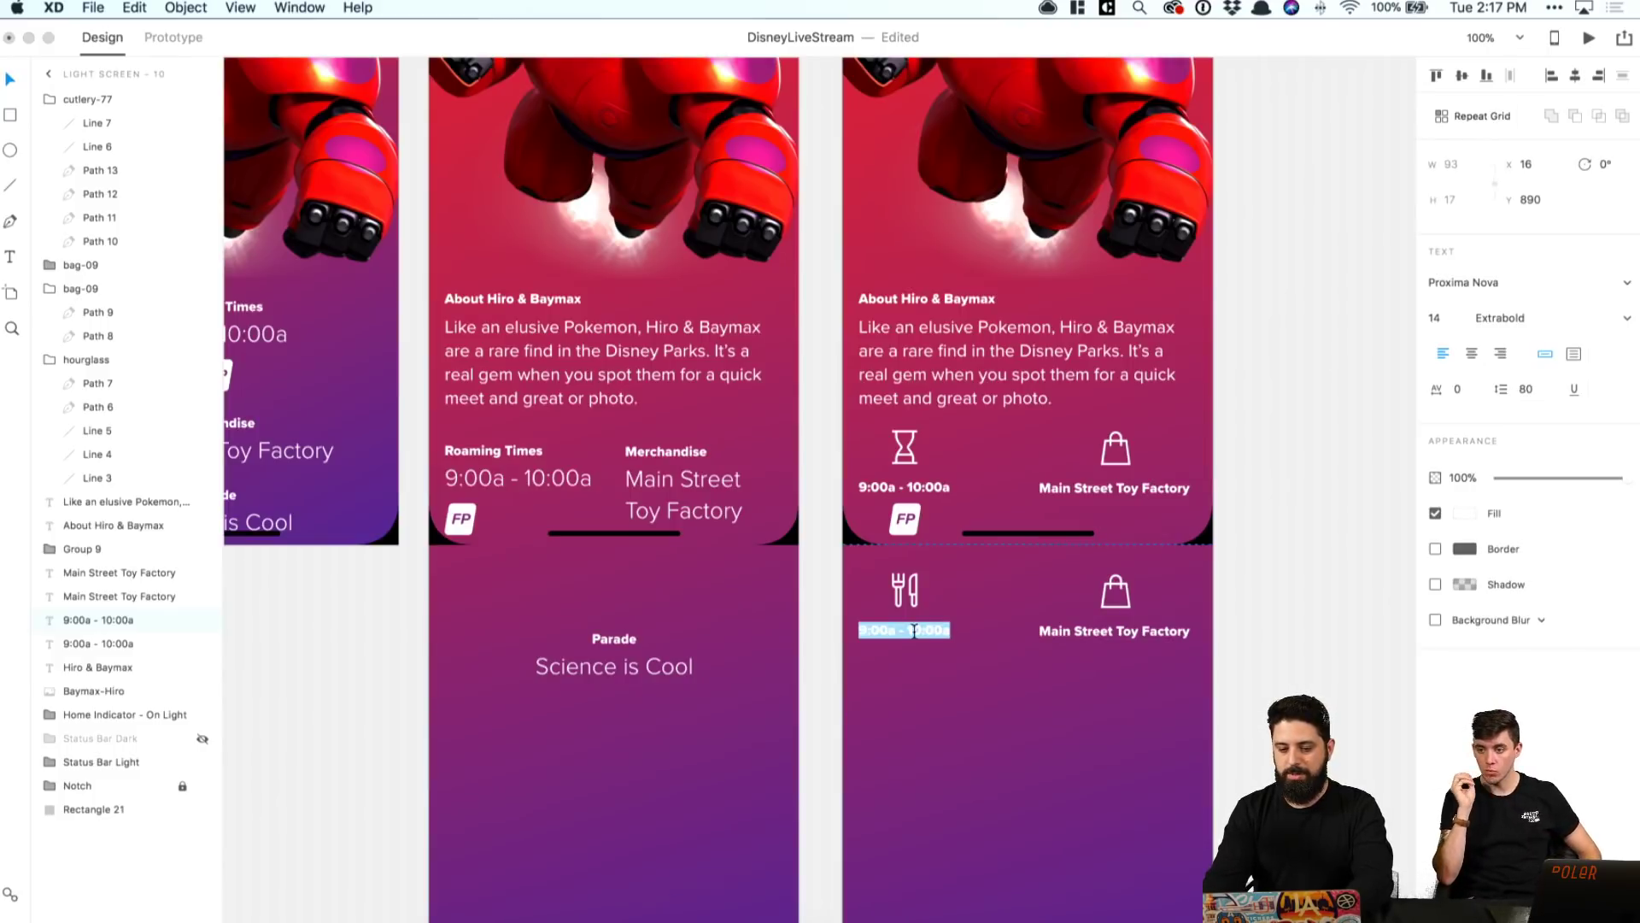
type("Character Buffett")
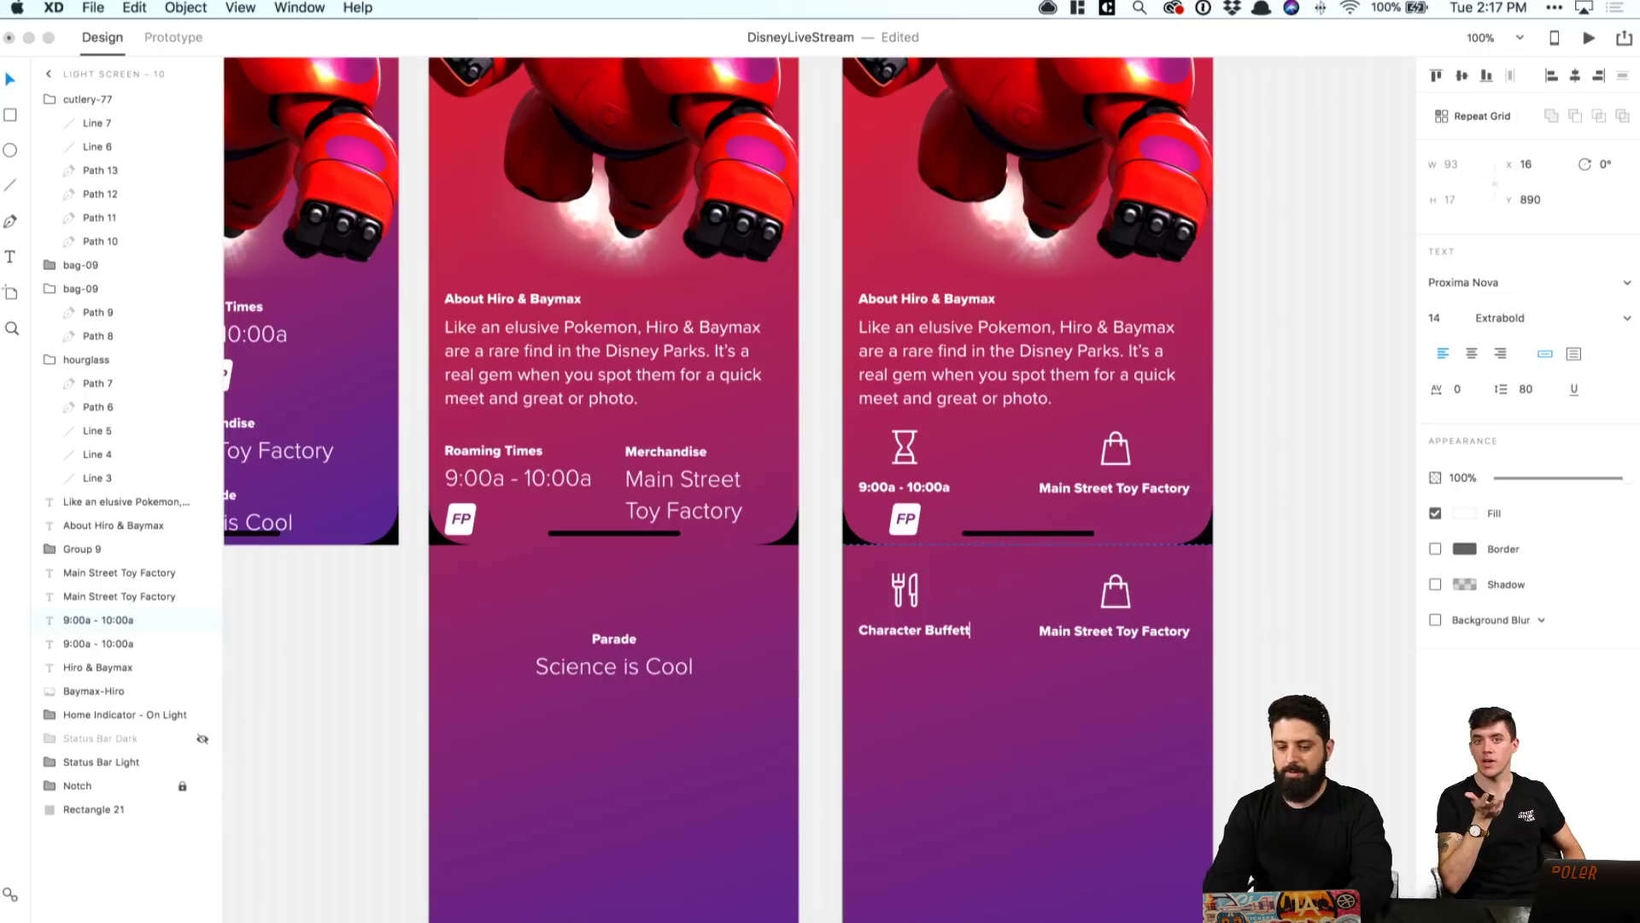
key("Escape")
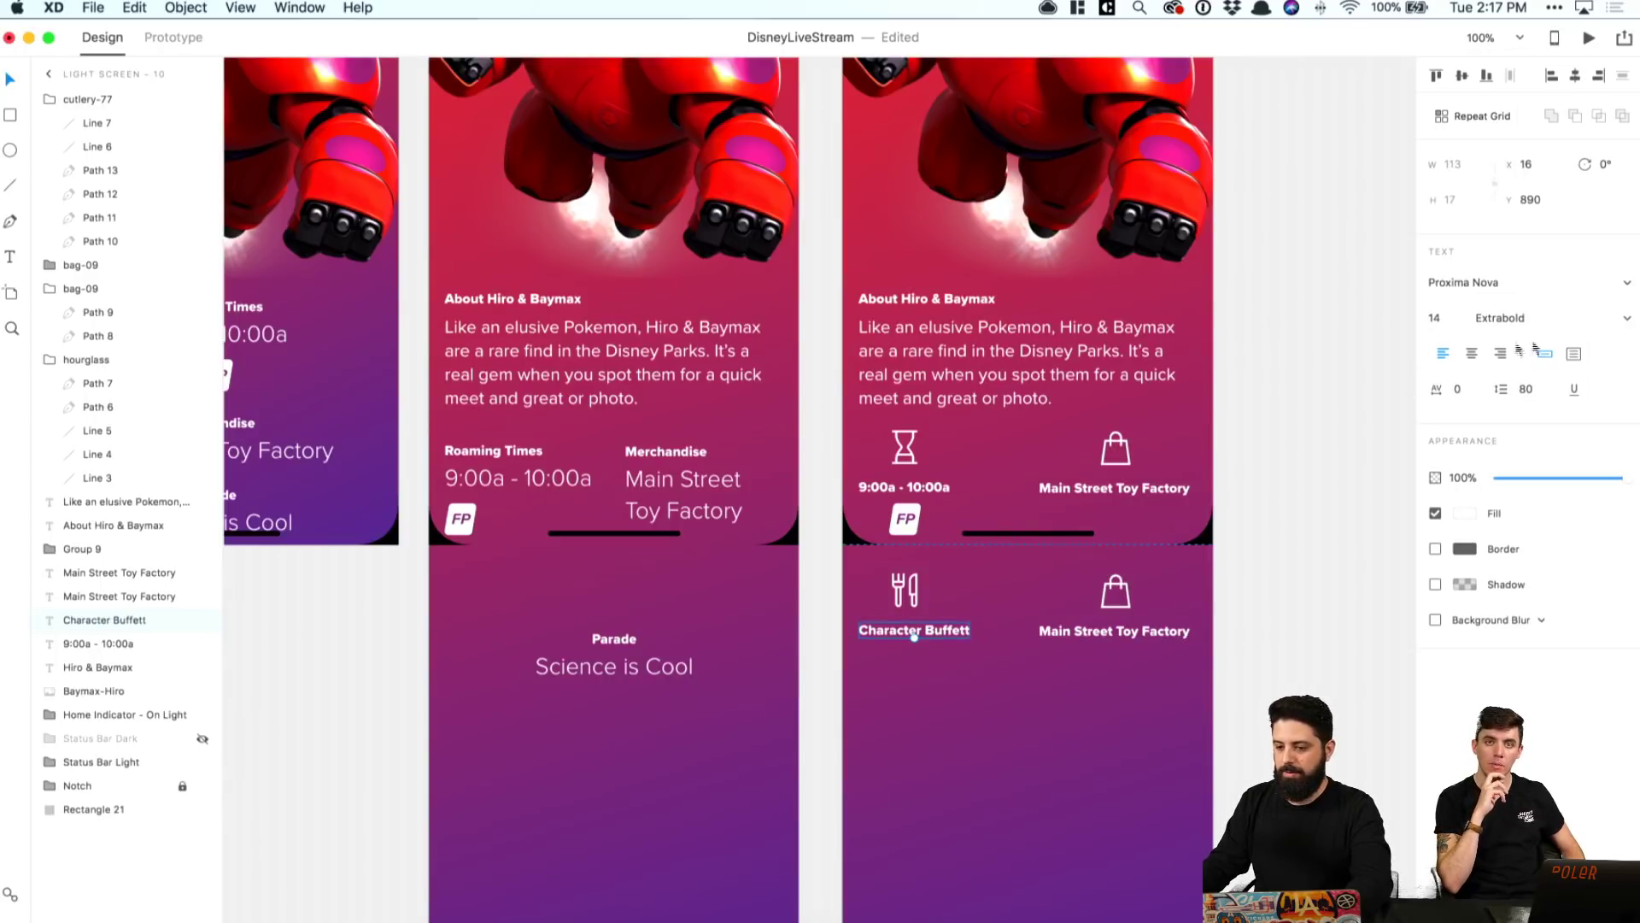
Step: Center the cutlery icon and the Character Buffett label horizontally with each other
left_click(905, 589, "shift")
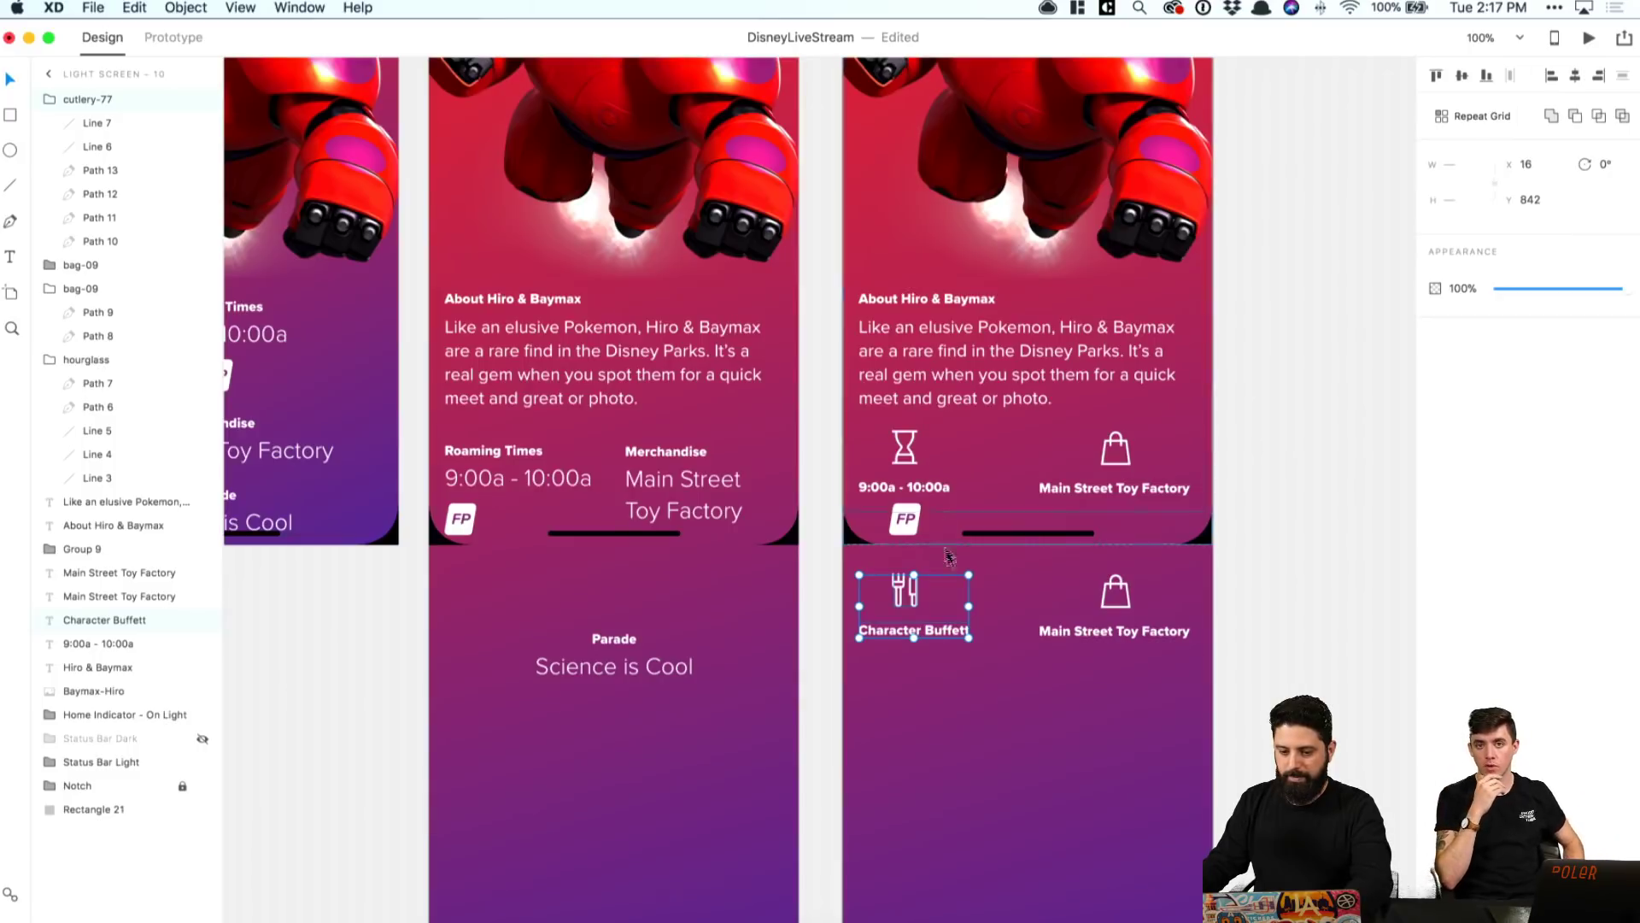
left_click(970, 607)
left_click(944, 634)
left_click(912, 595, "shift")
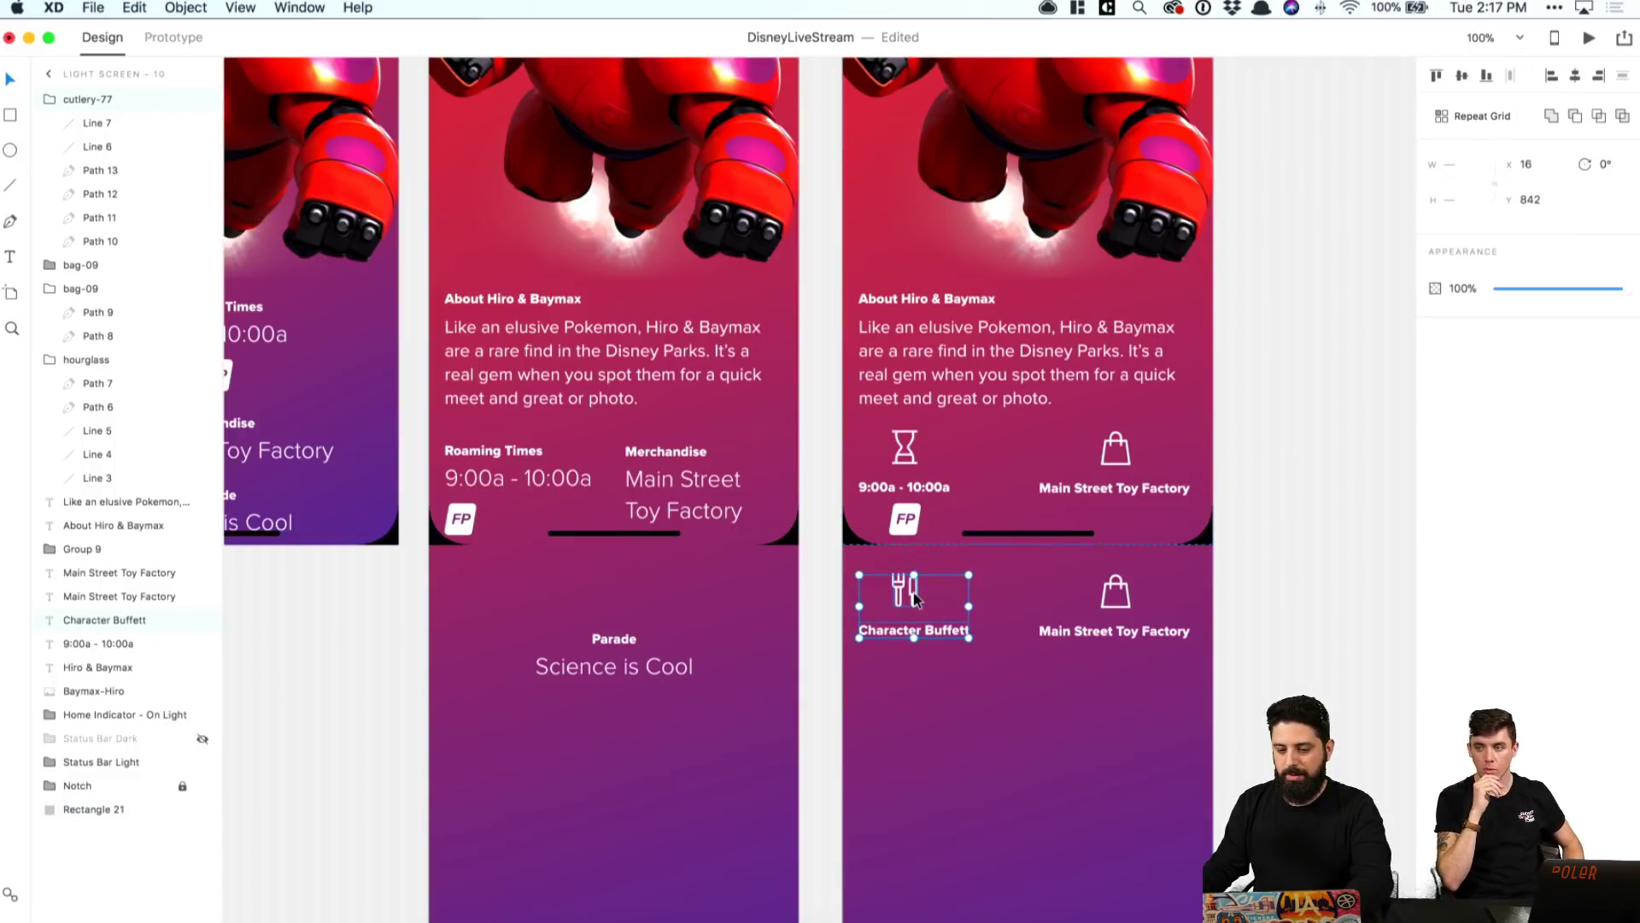
left_click(1574, 77)
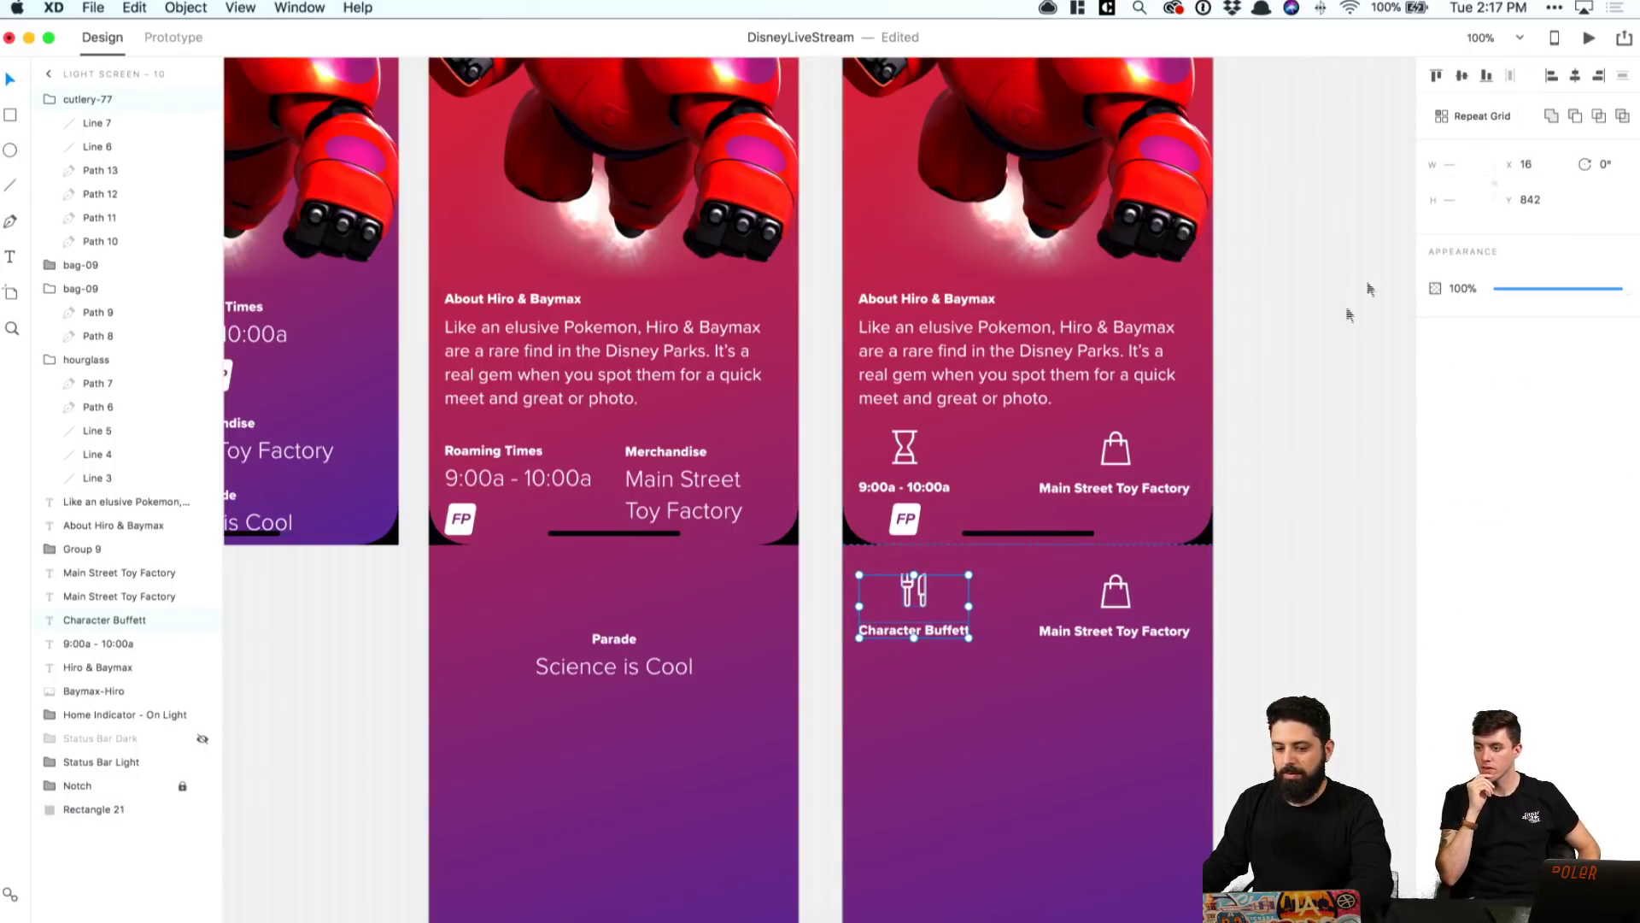
Step: Center the hourglass, roaming time, FP badge, cutlery icon and Character Buffett label horizontally together, and group them
left_click(907, 521, "shift")
left_click(905, 487, "shift")
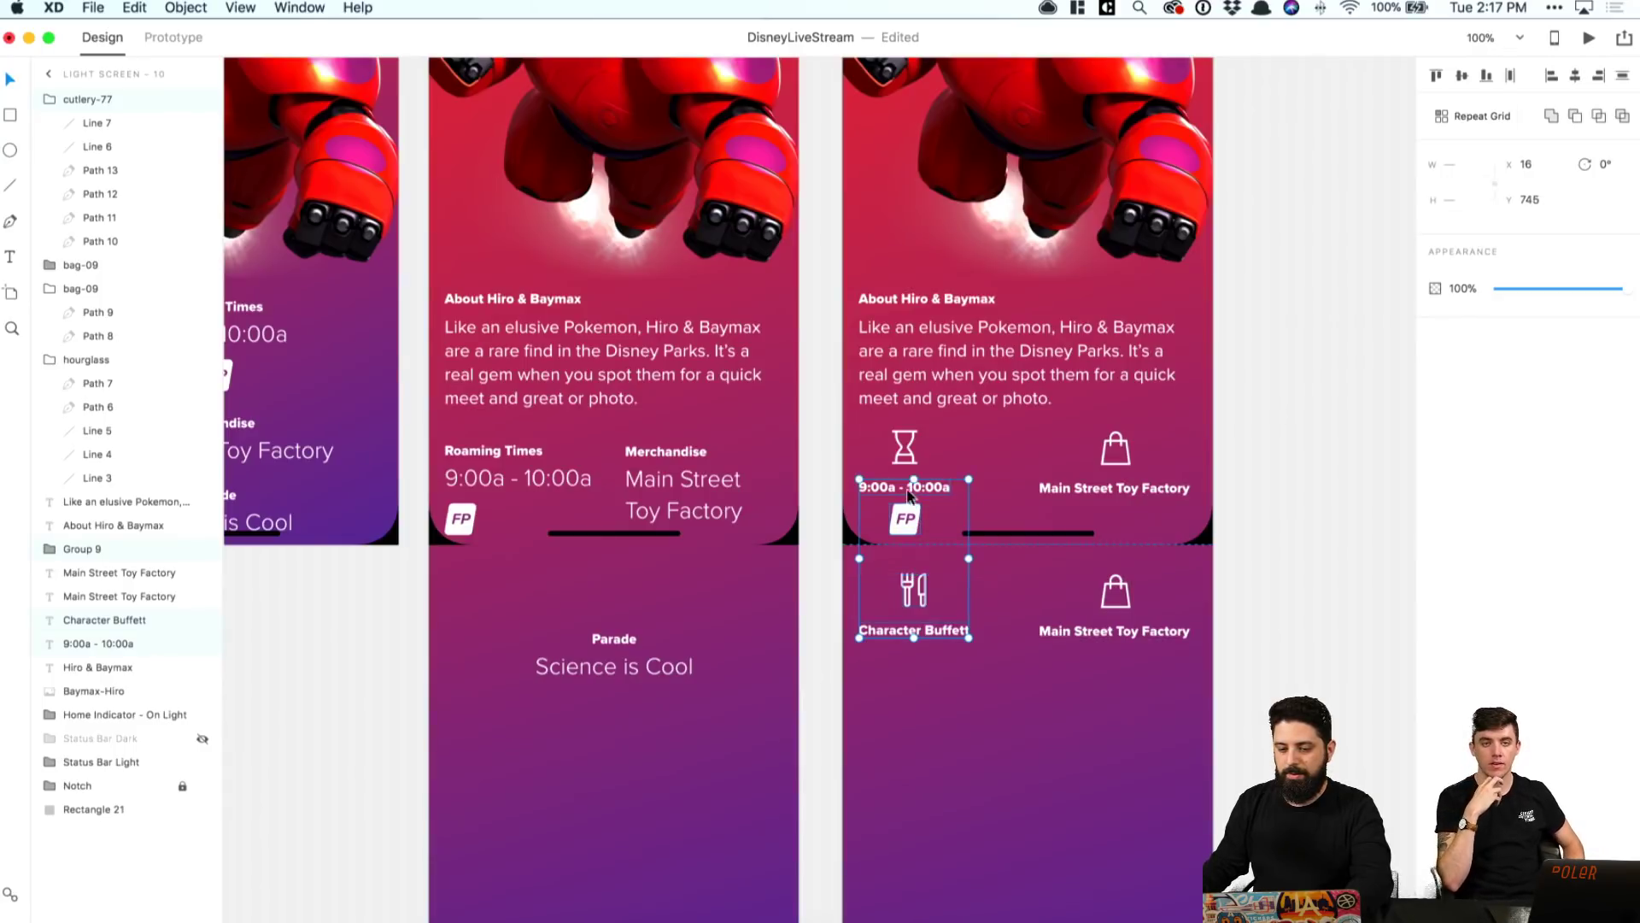
left_click(907, 452, "shift")
left_click(1574, 76)
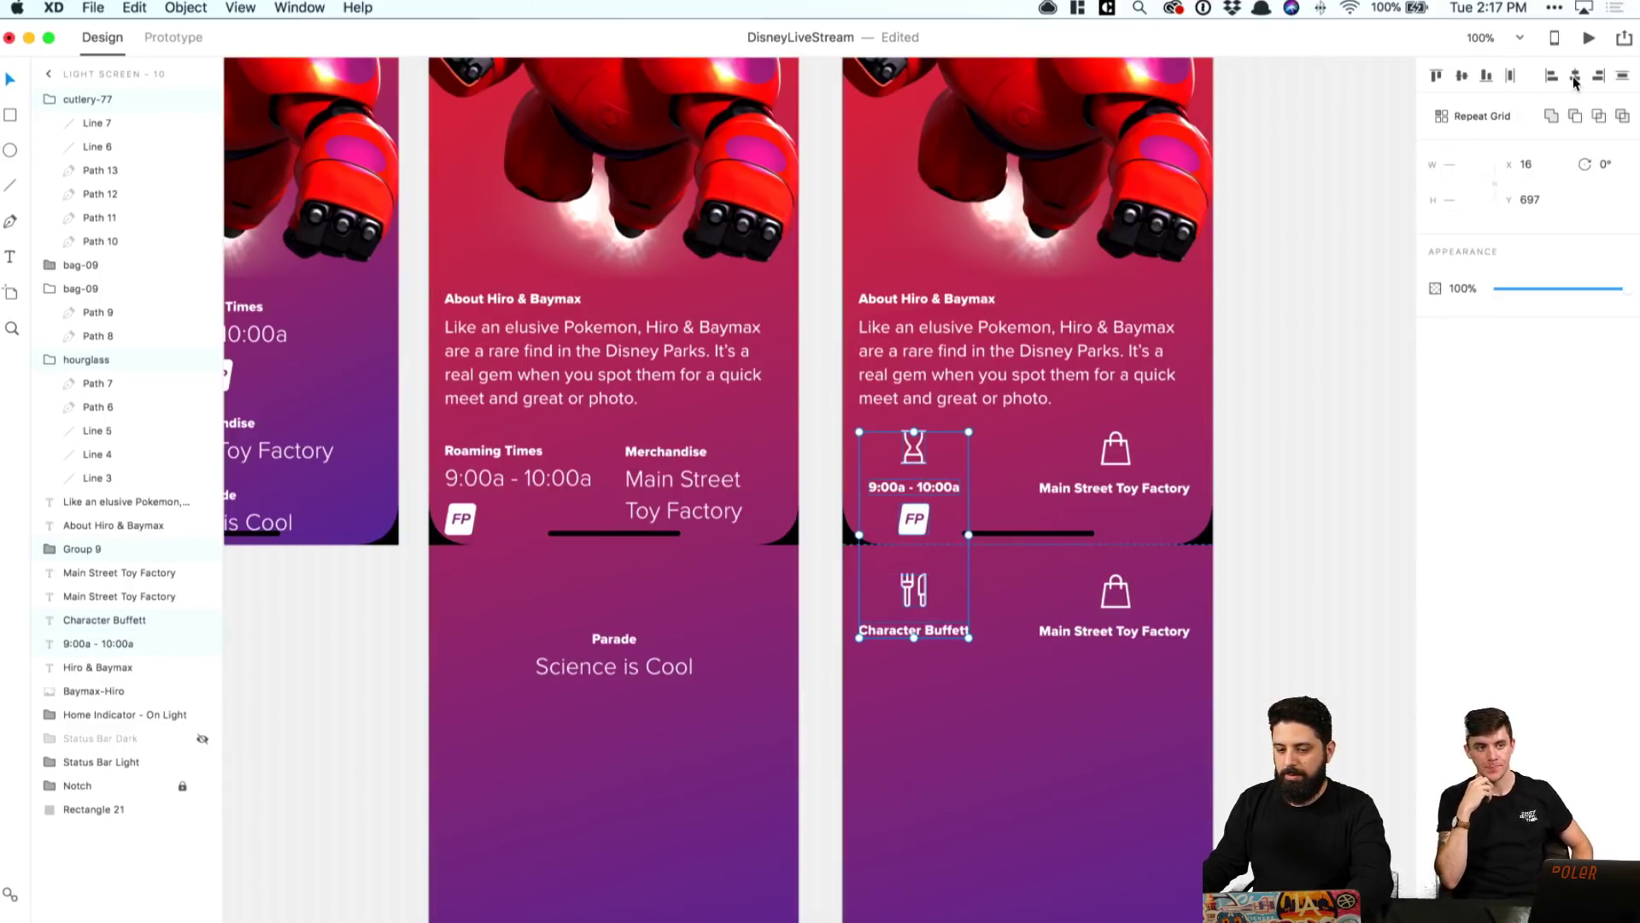
key("super+g")
Step: Change the label beneath the lower shopping bag icon to "Sciene is Rad Parade"
left_click(1102, 484)
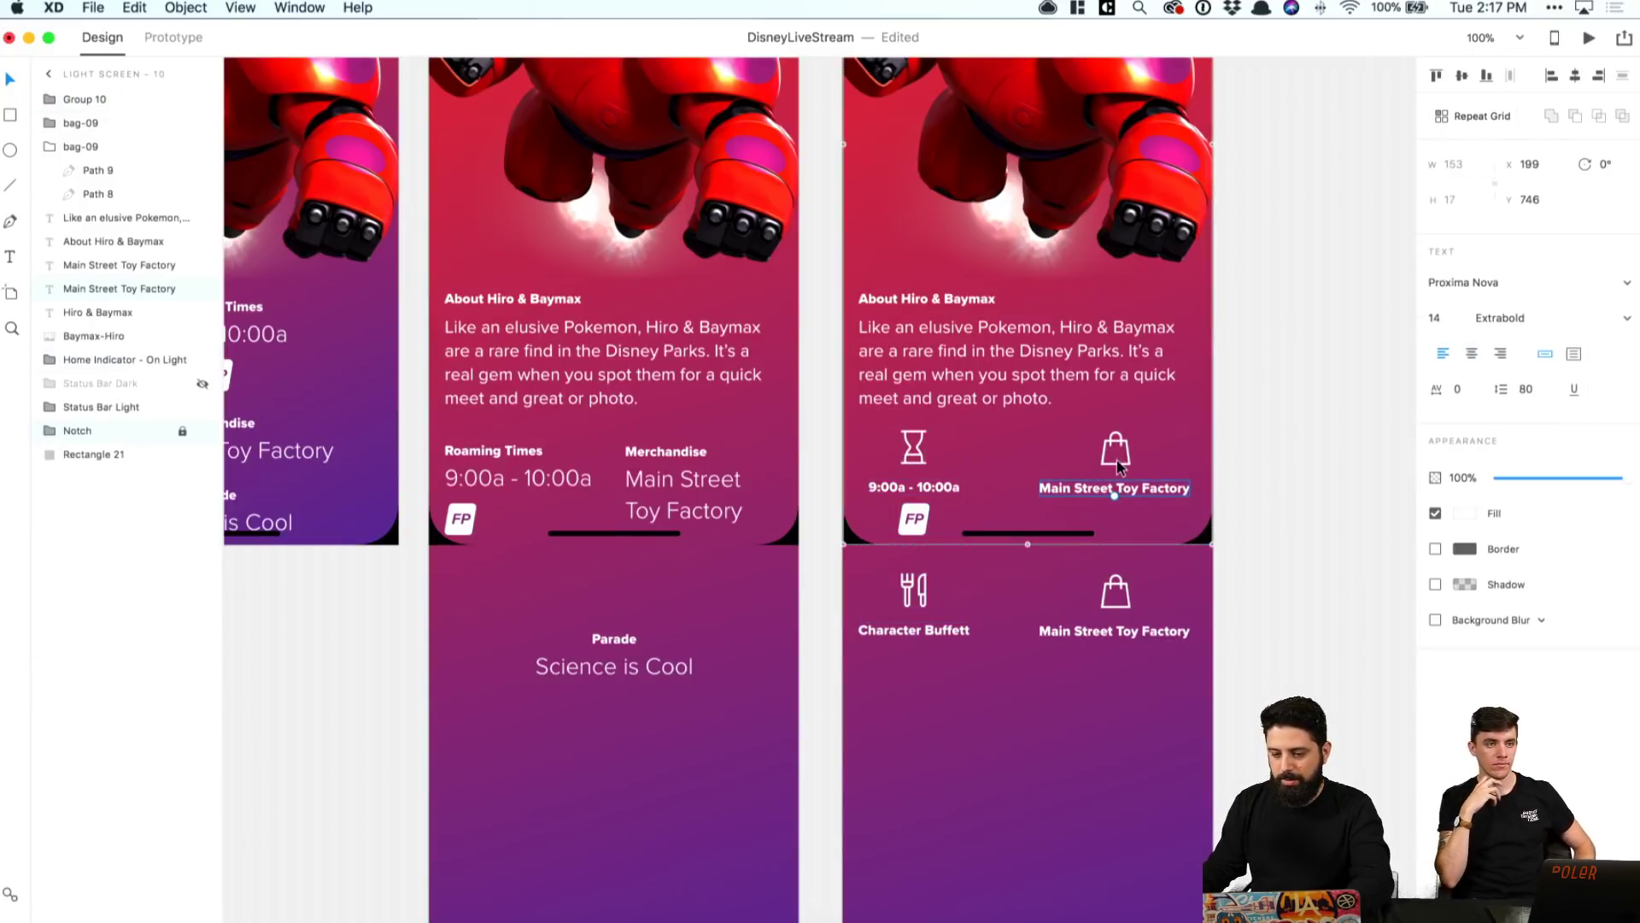
left_click(1320, 506)
left_click(1120, 611)
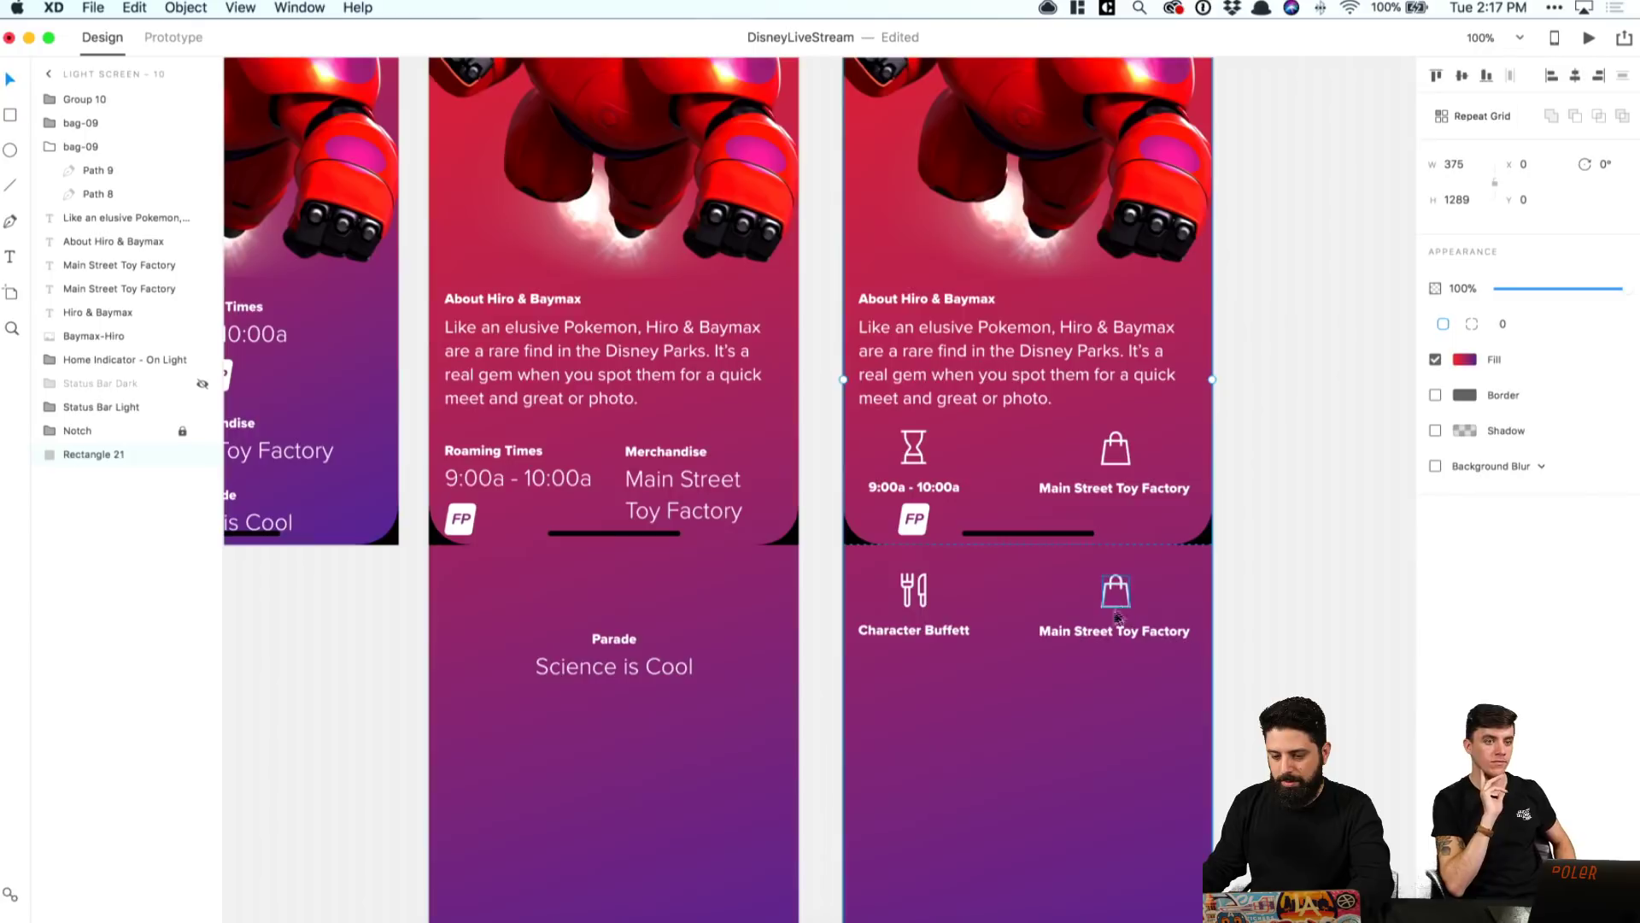
left_click(1116, 603)
left_click(1119, 636, "shift")
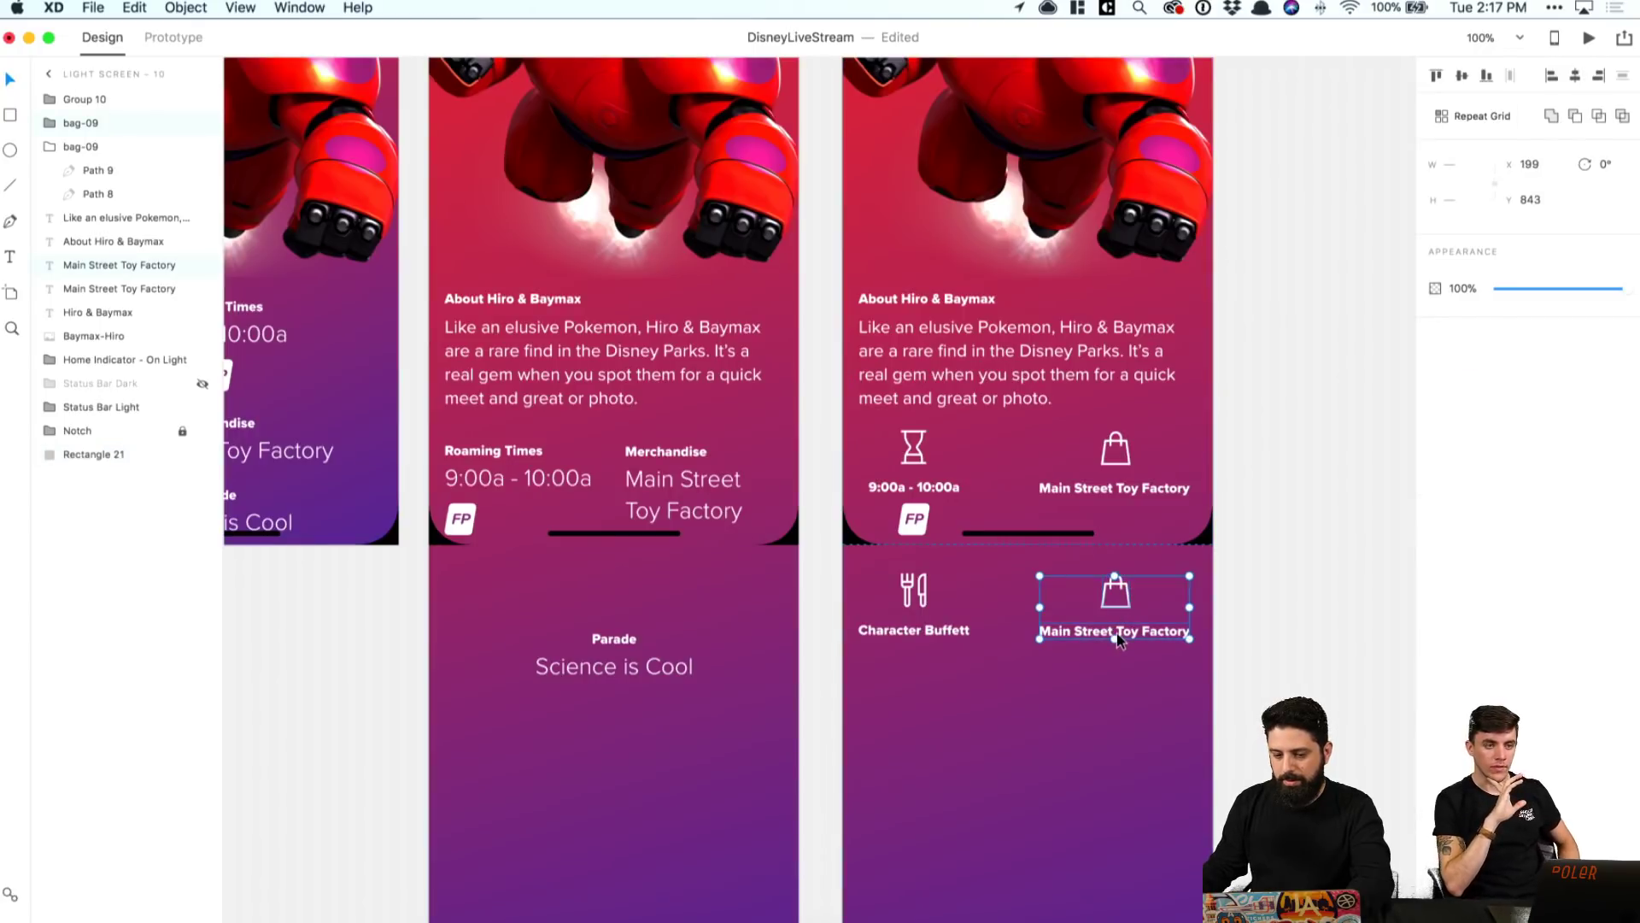
left_click(1233, 586)
left_click(1114, 634)
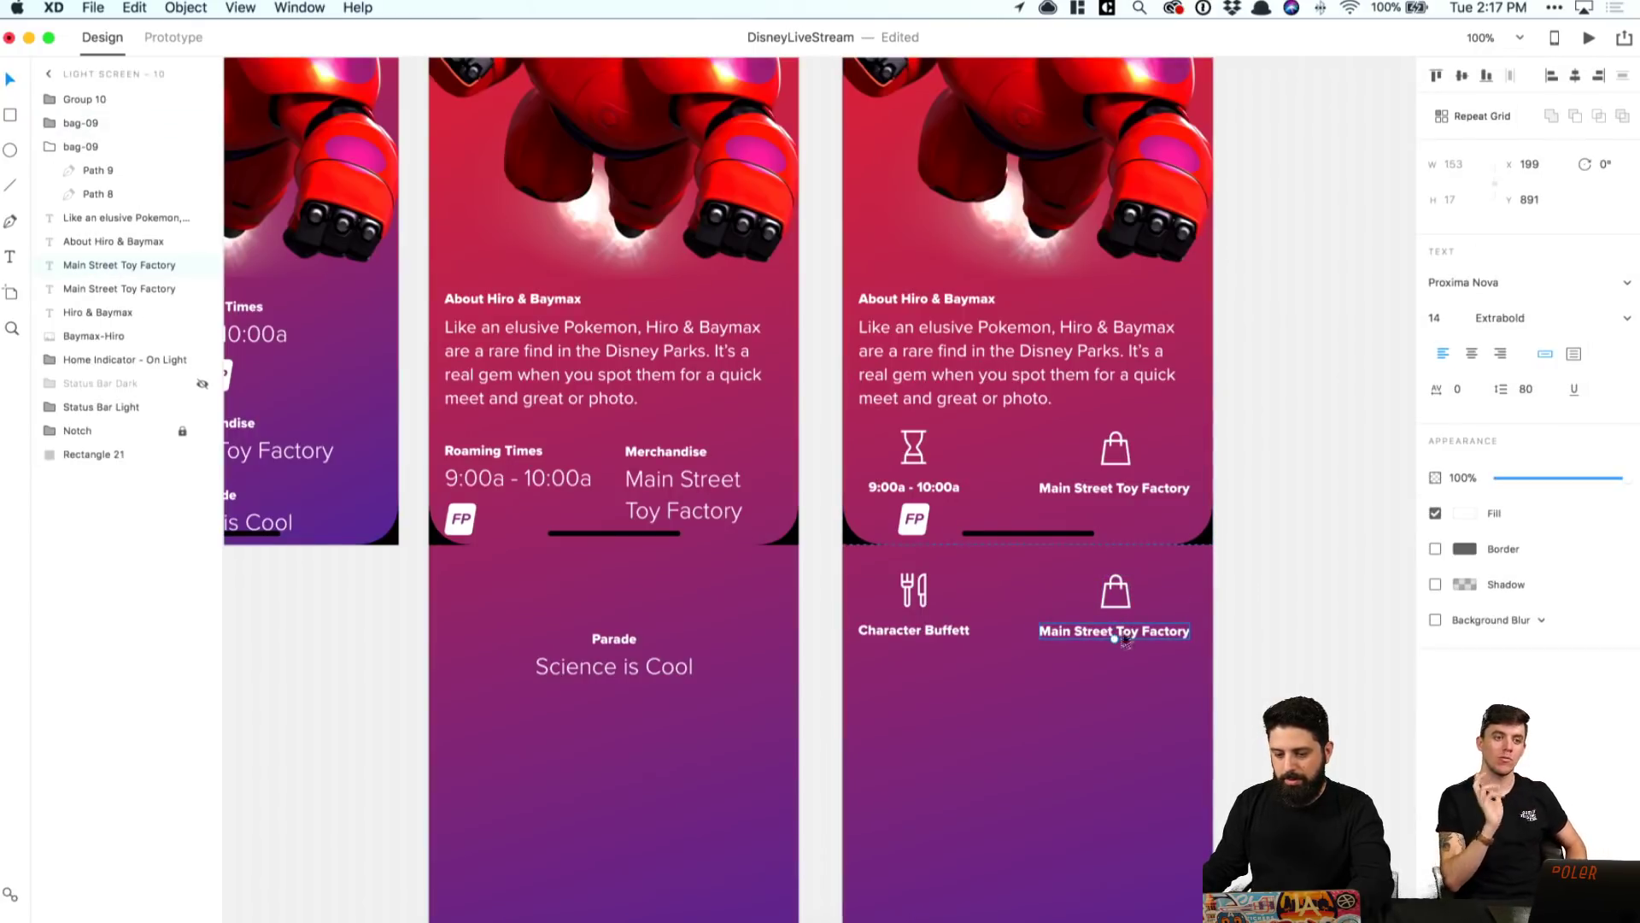
double_click(1124, 636)
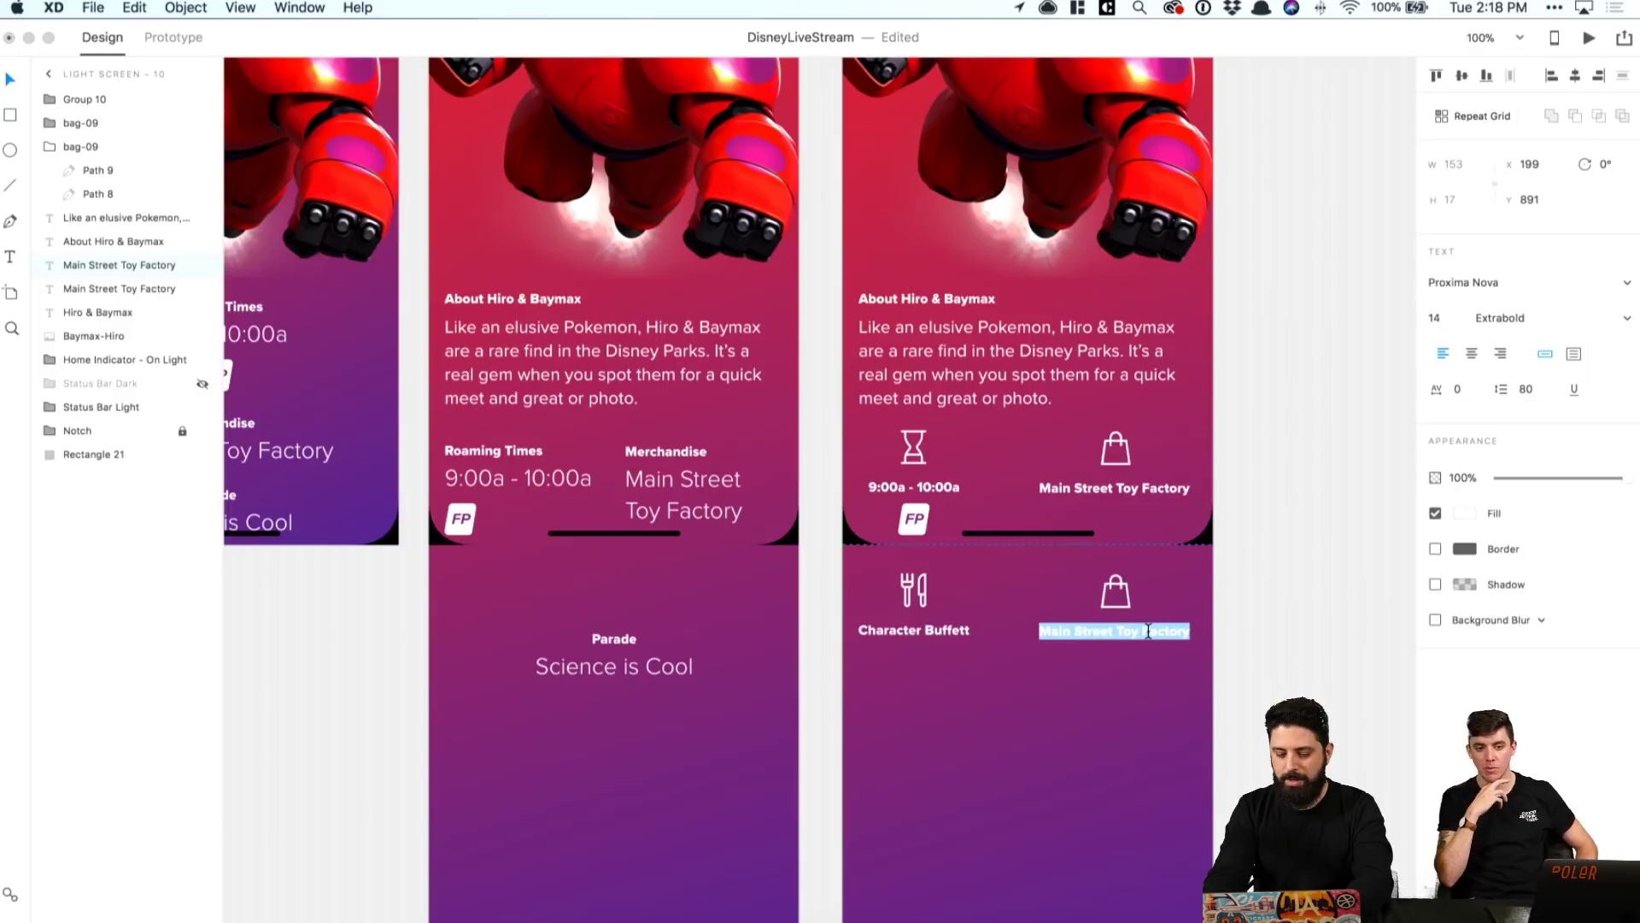
type("sciene is ")
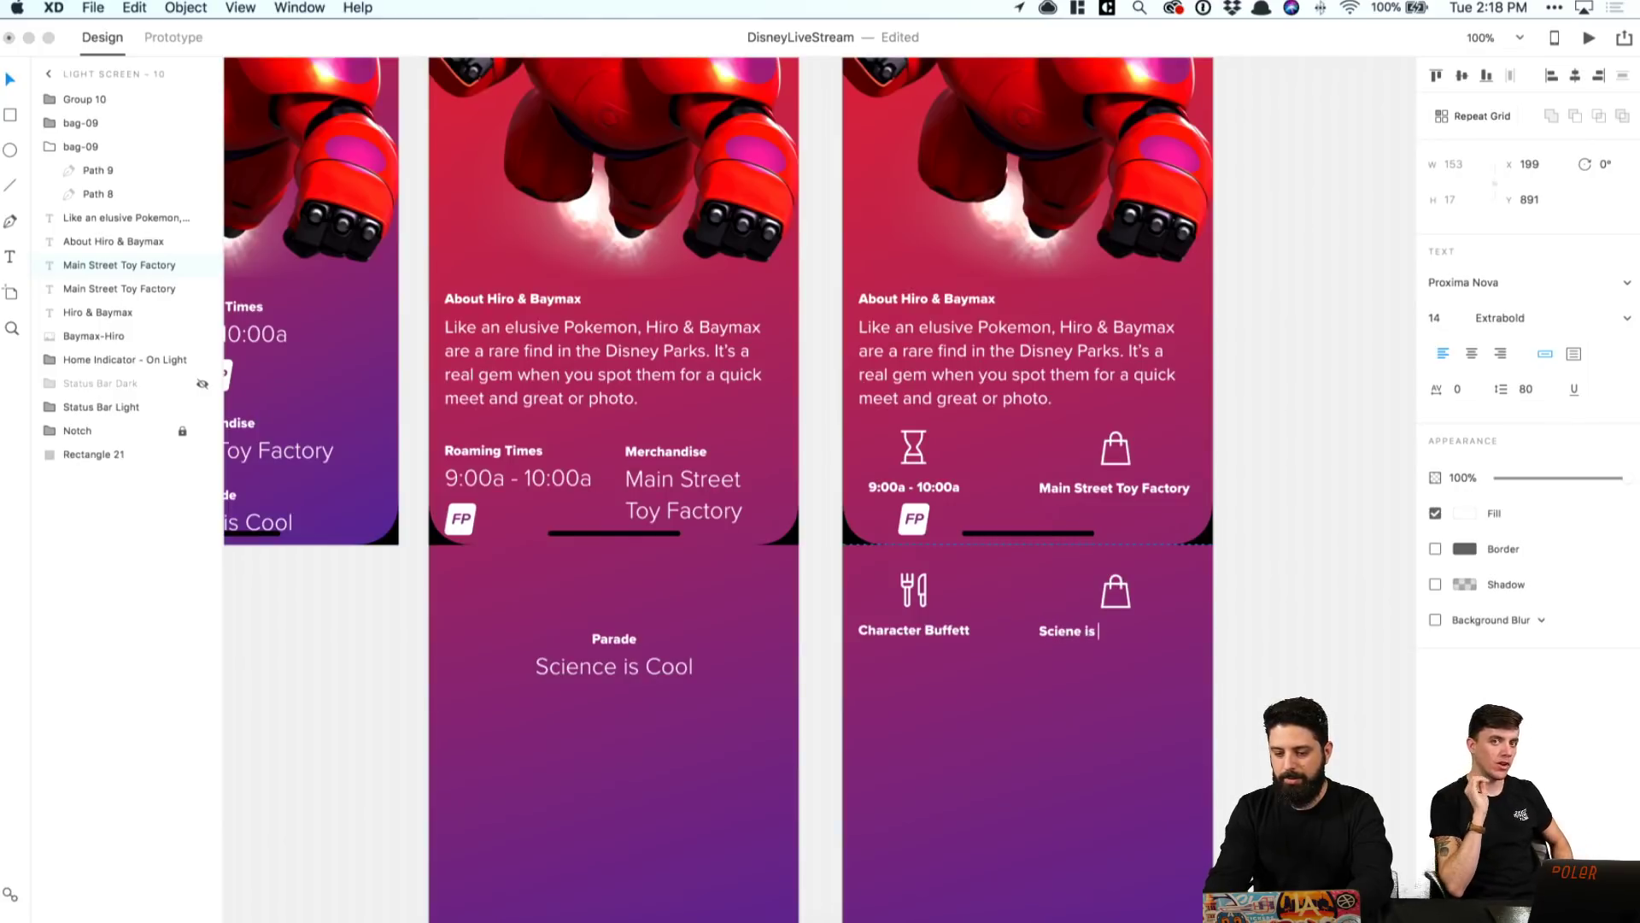
type("Rad Parade")
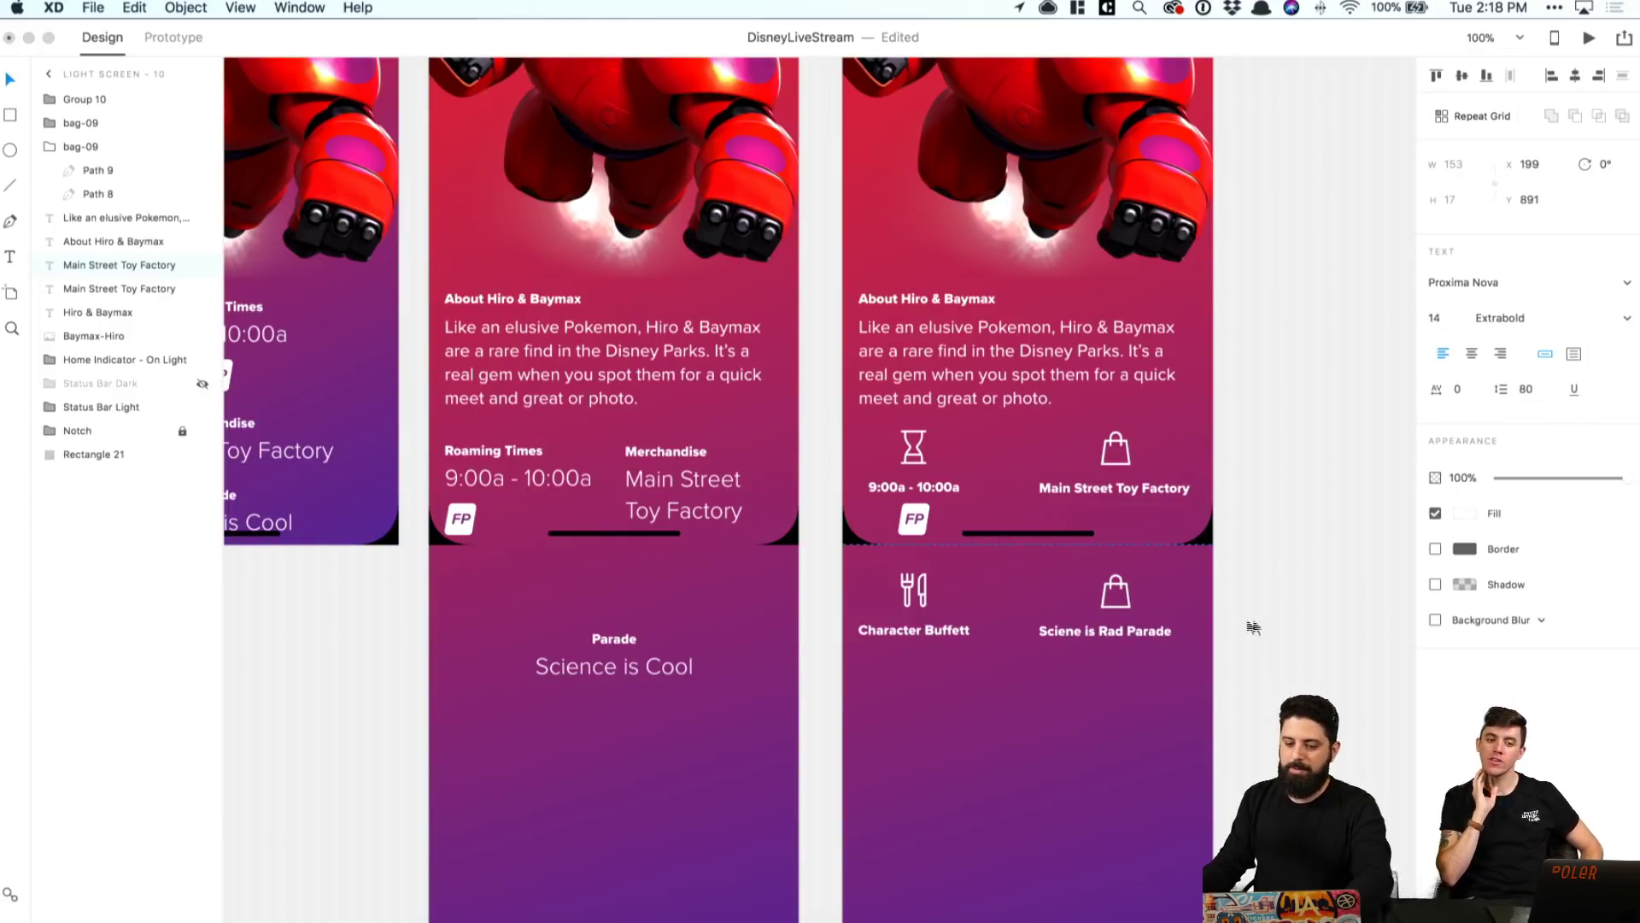
key("Escape")
Step: Center-align the text of the label beneath the lower shopping bag icon
left_click(1471, 353)
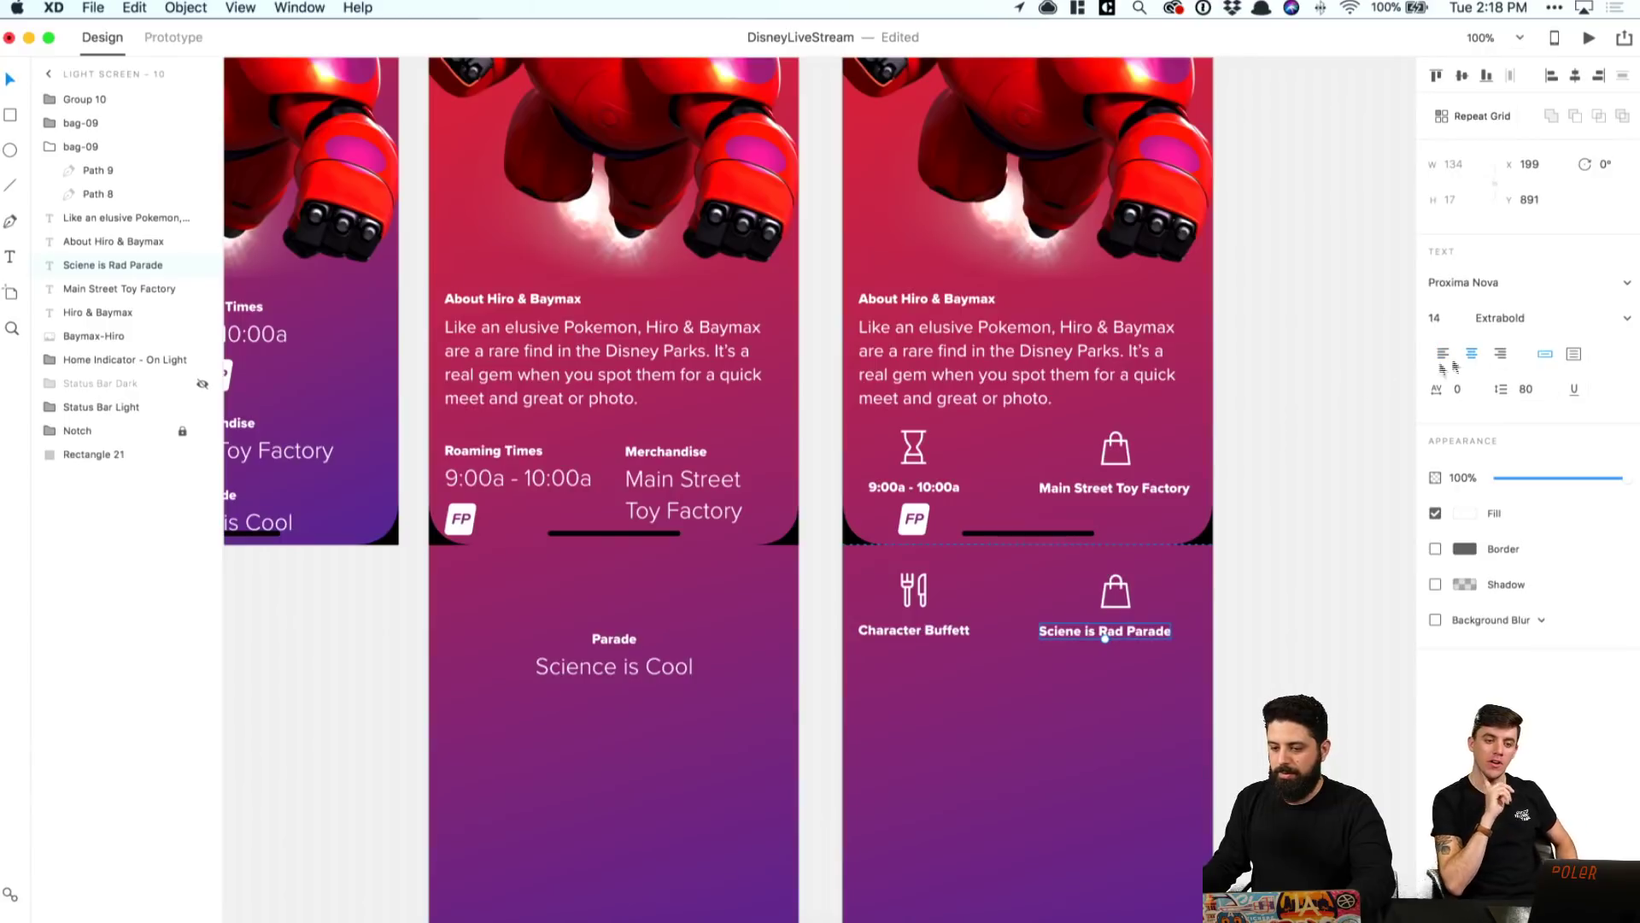
left_click(1115, 487, "shift")
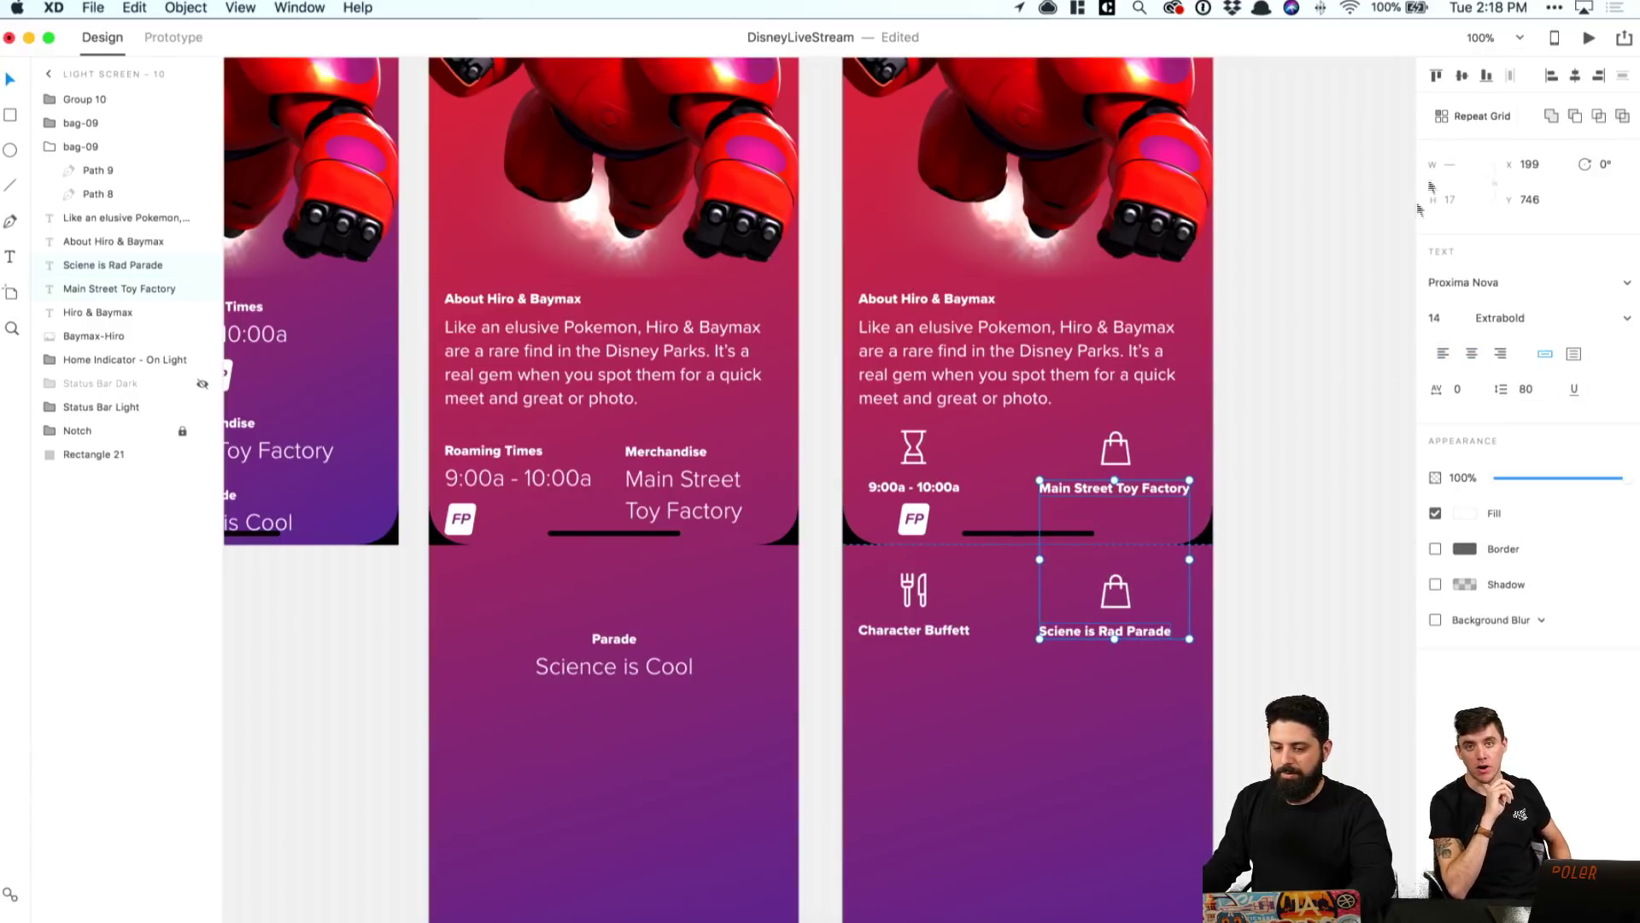
left_click(1324, 519)
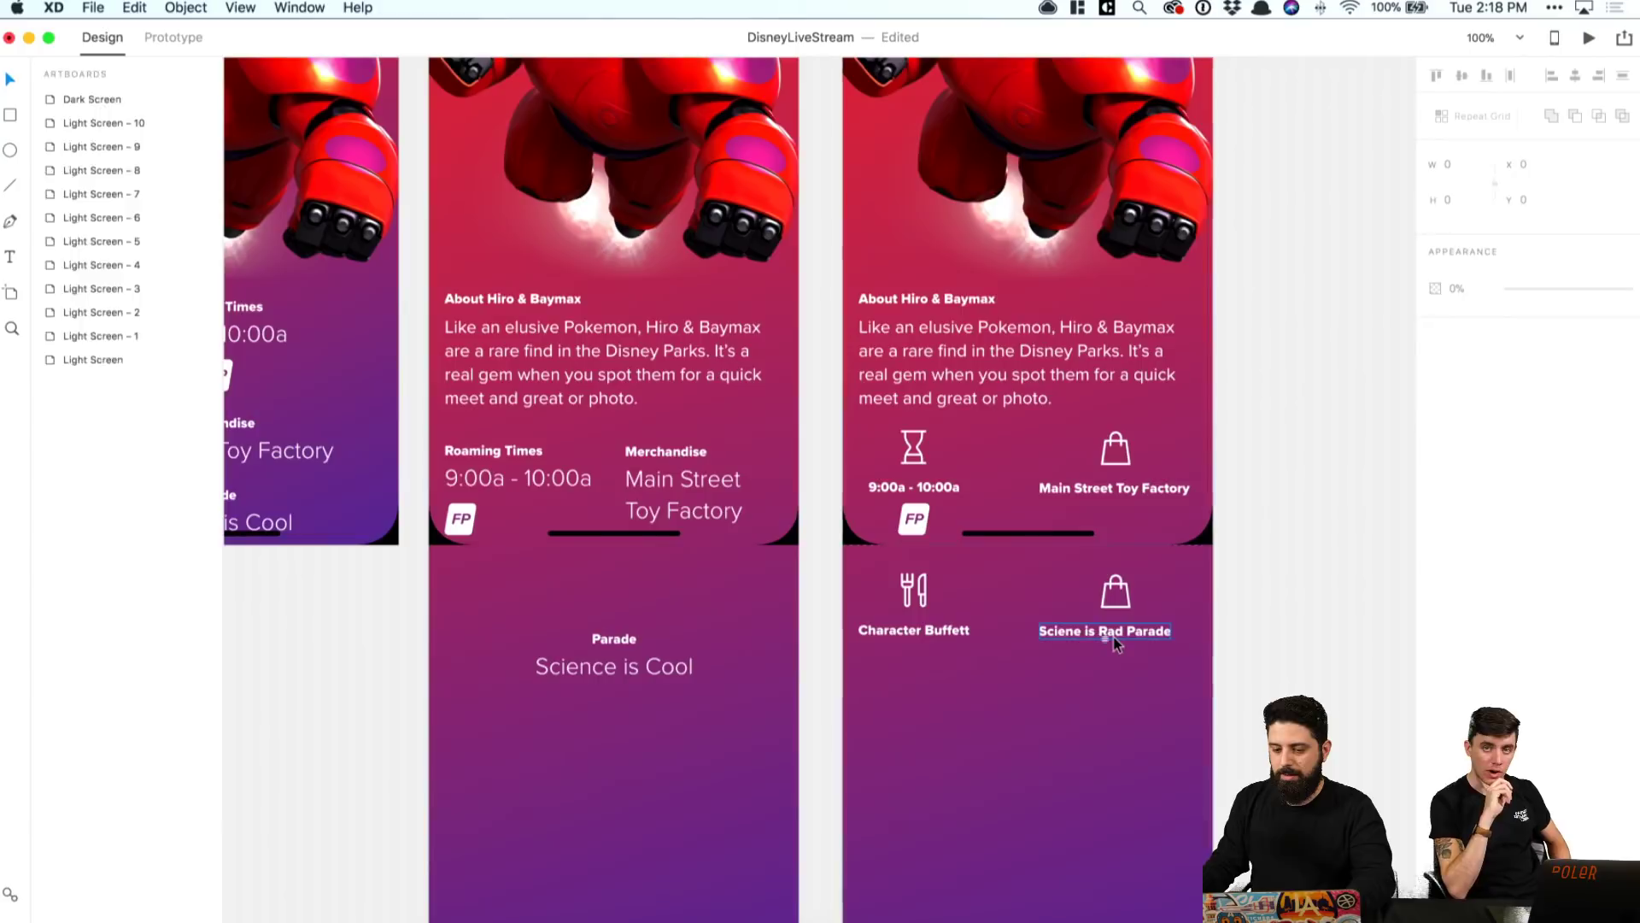
Step: Correct the spelling in the parade label to "Science is Rad Parade"
left_click(1113, 637)
double_click(1114, 637)
left_click(1065, 631)
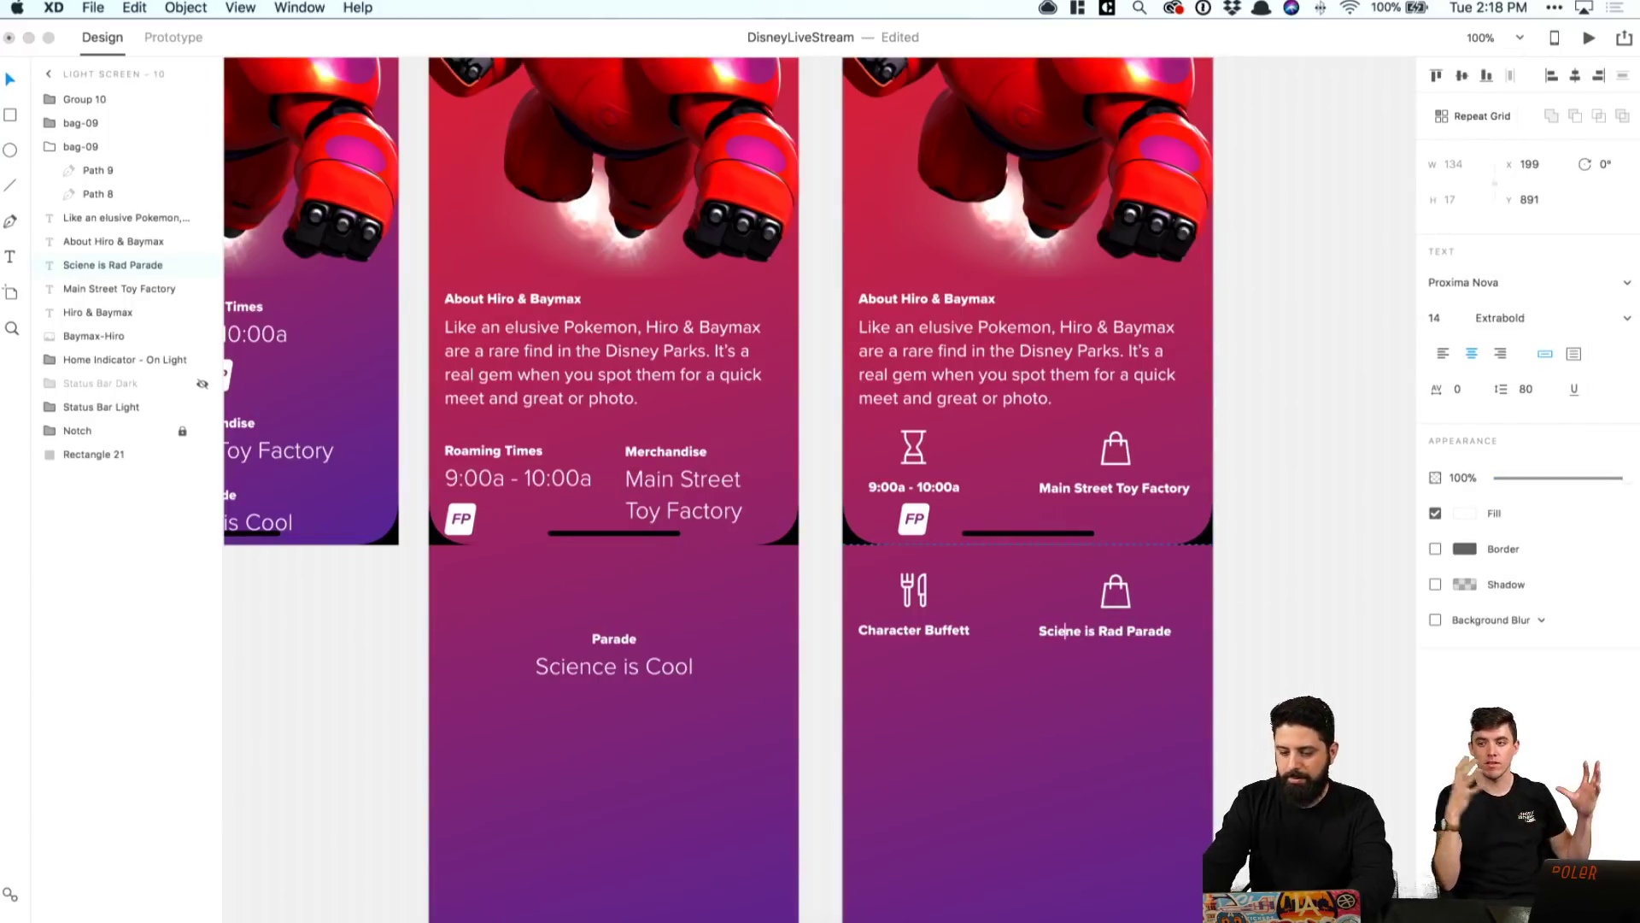
type("c")
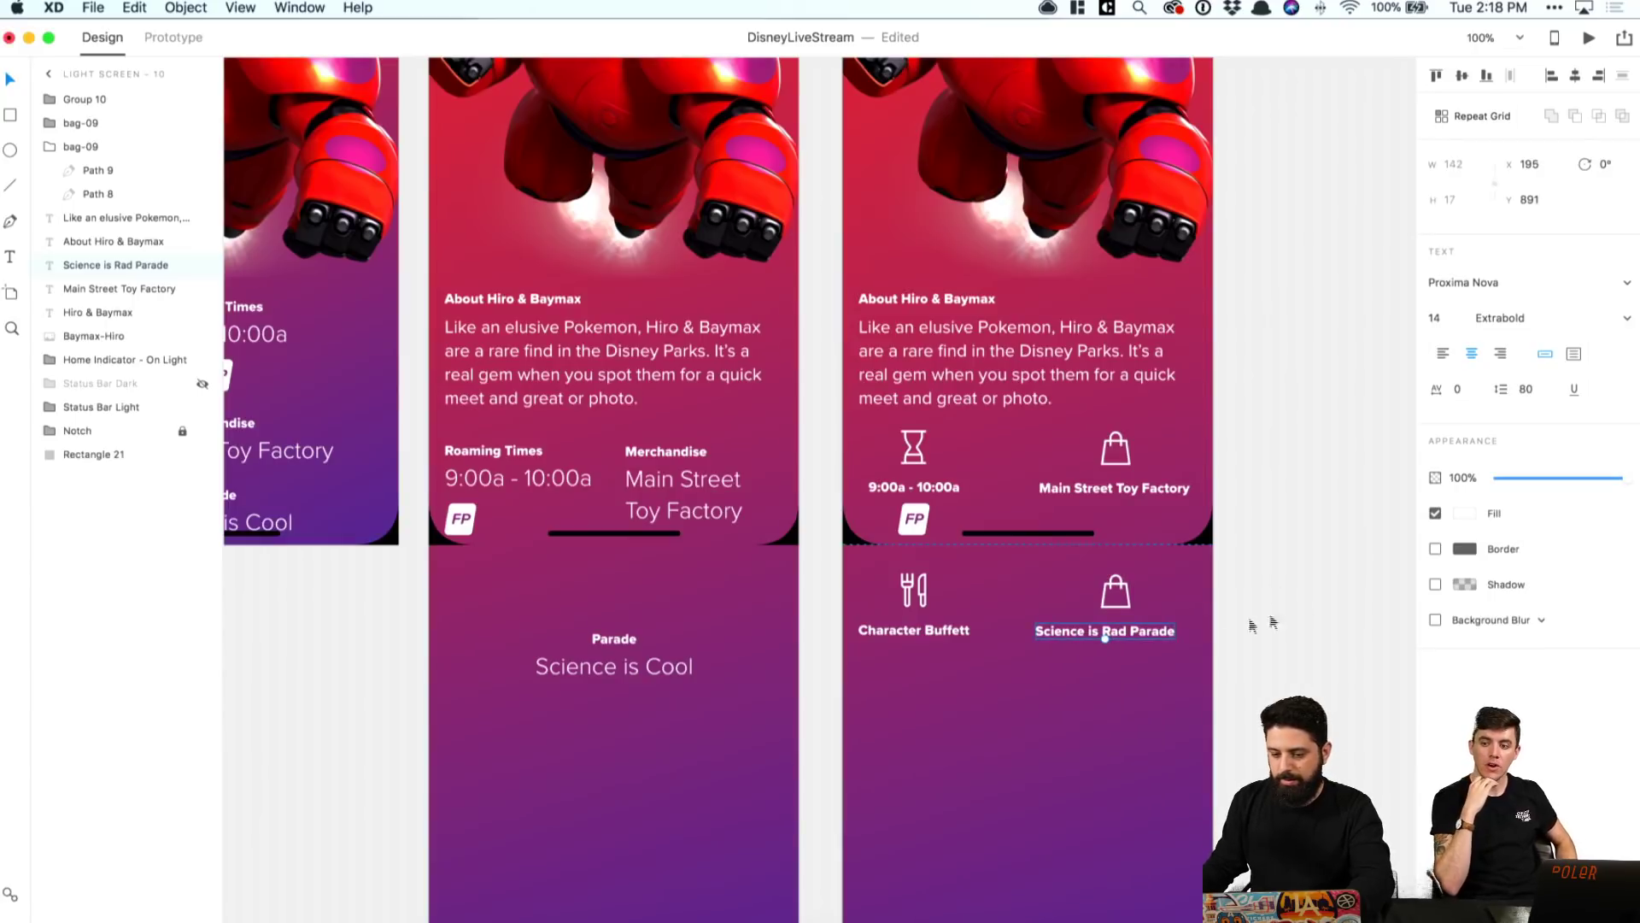
Step: Center the Science is Rad Parade label horizontally with the Main Street Toy Factory label
left_click(1128, 487, "shift")
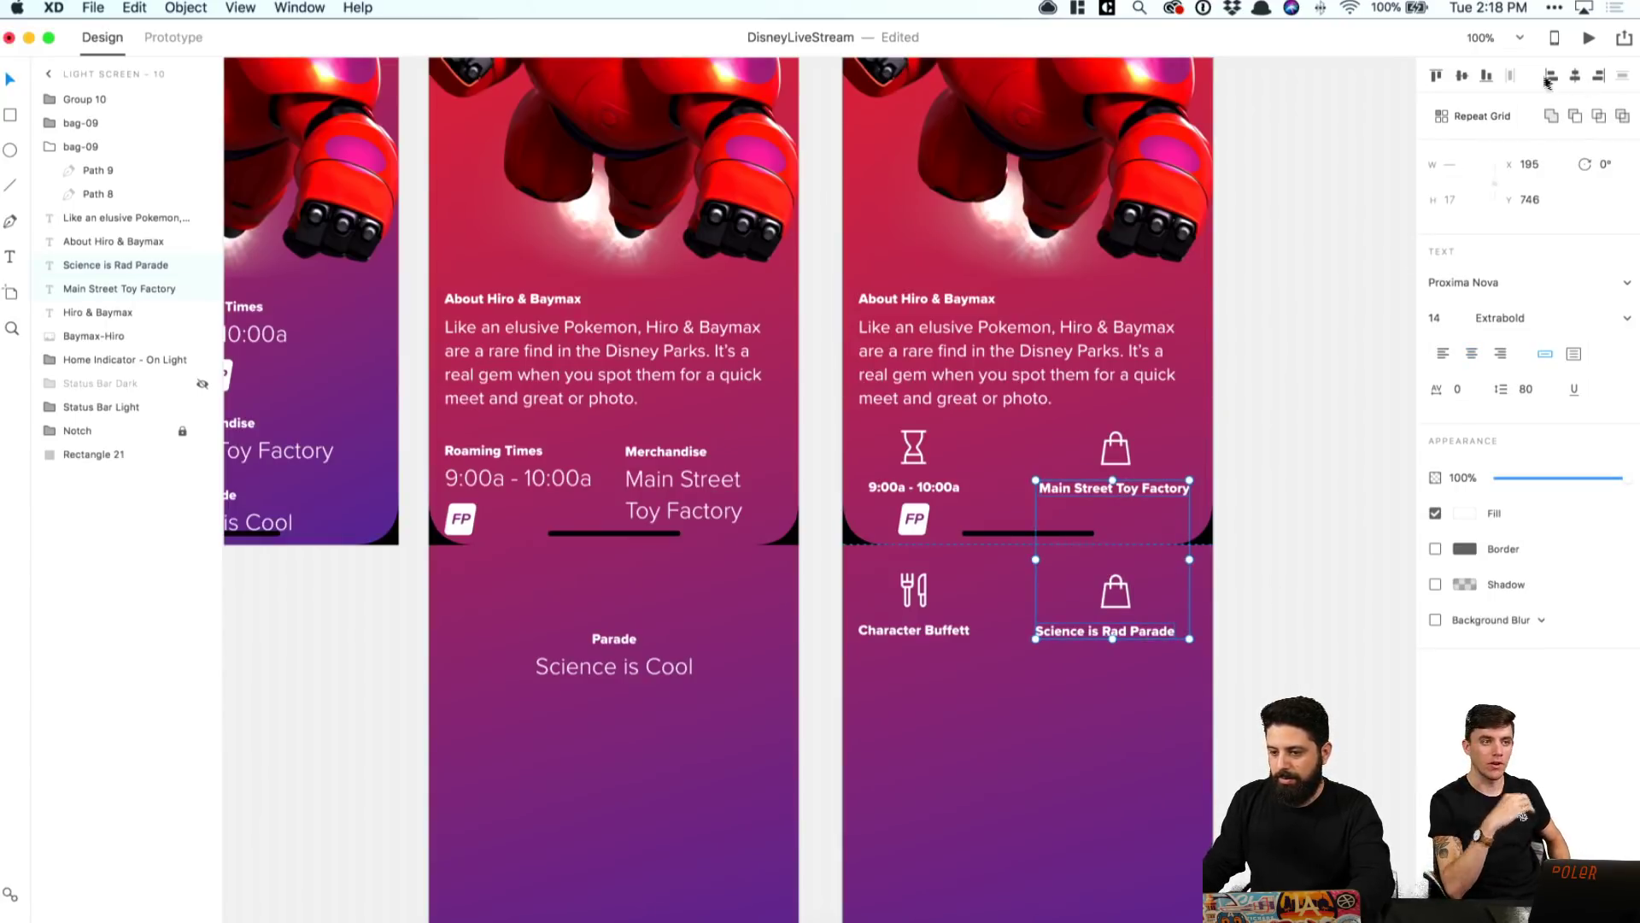
left_click(1597, 81)
left_click(1358, 459)
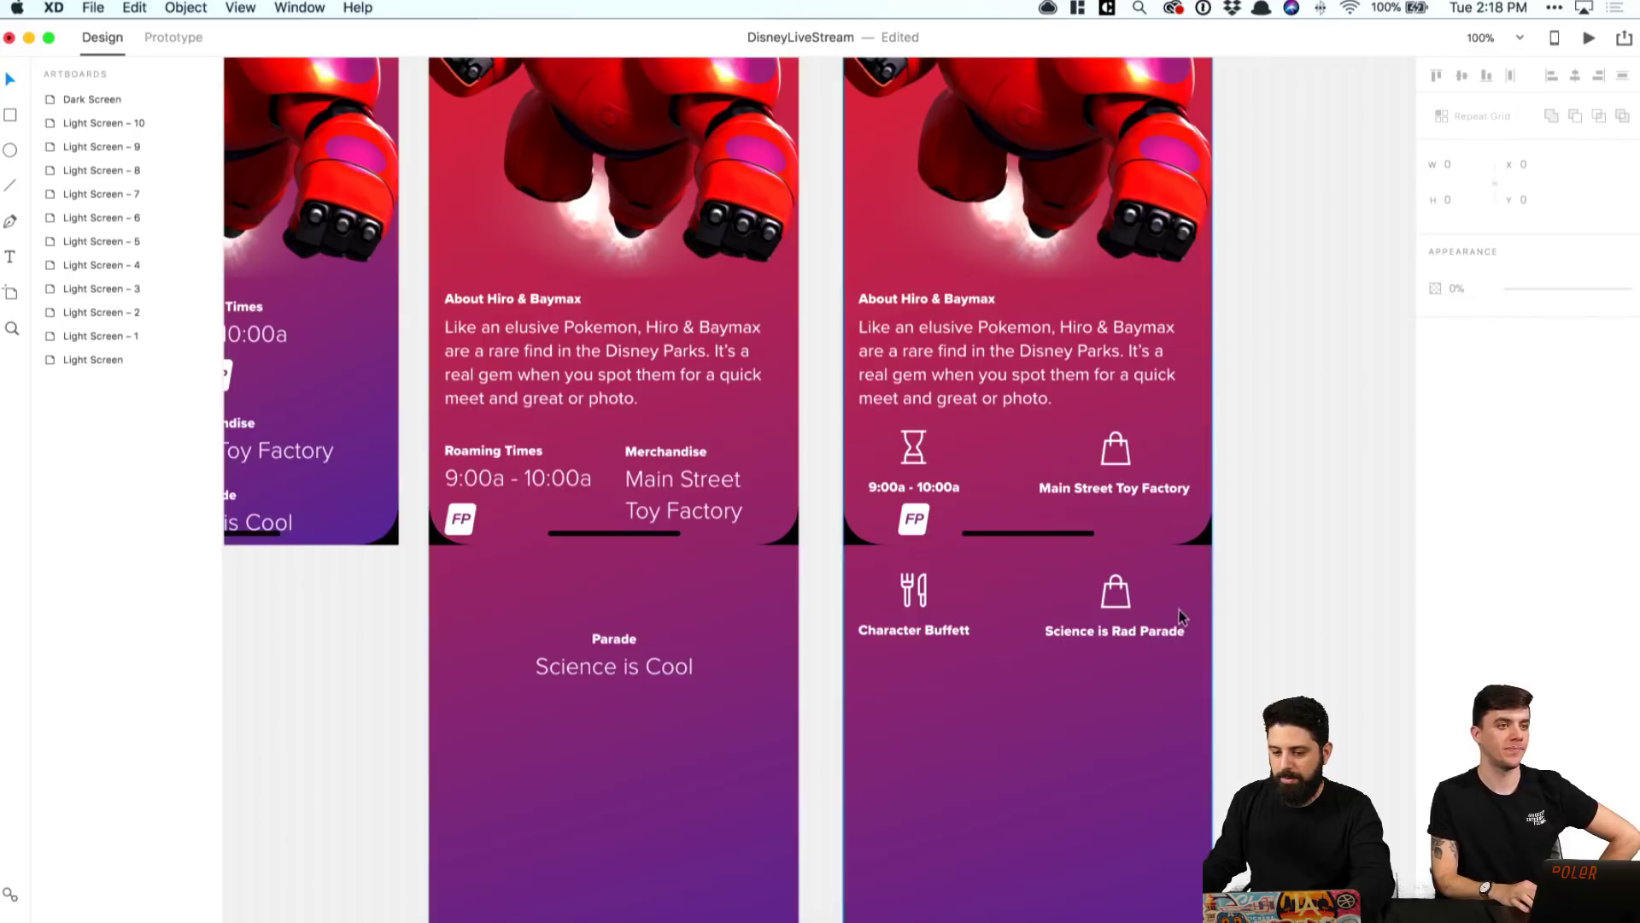
Step: Switch to Nucleo and search all icons for "parade"
left_click(855, 912)
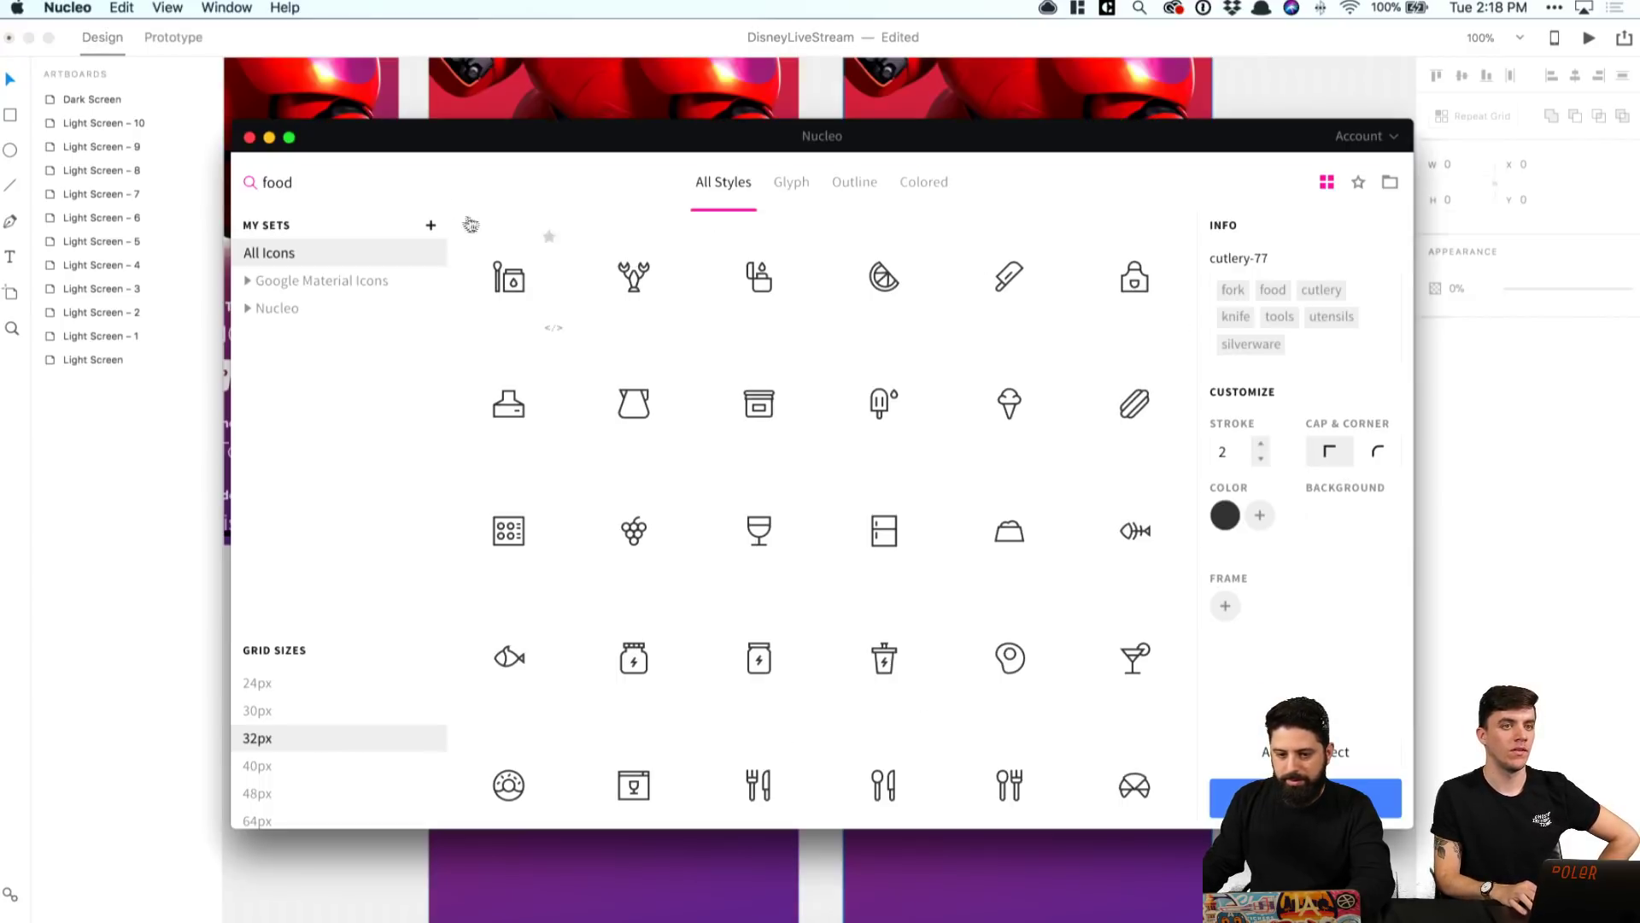
key("super+a")
type("pa")
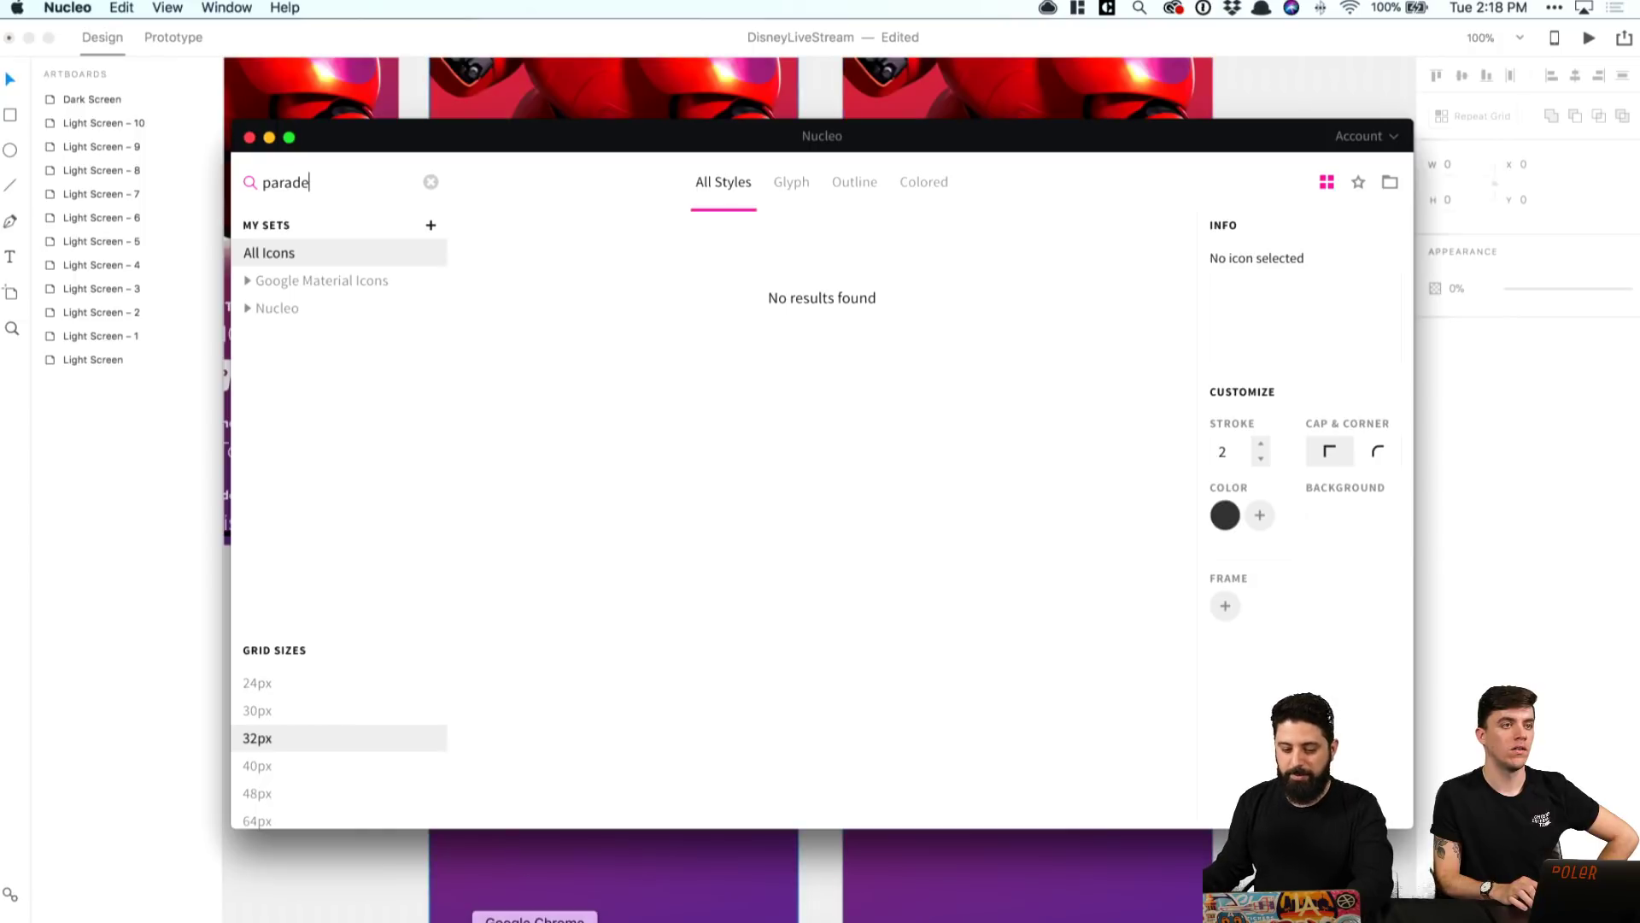
Step: Switch to Chrome, search the Noun Project for "parade" and look through the icon results
left_click(534, 920)
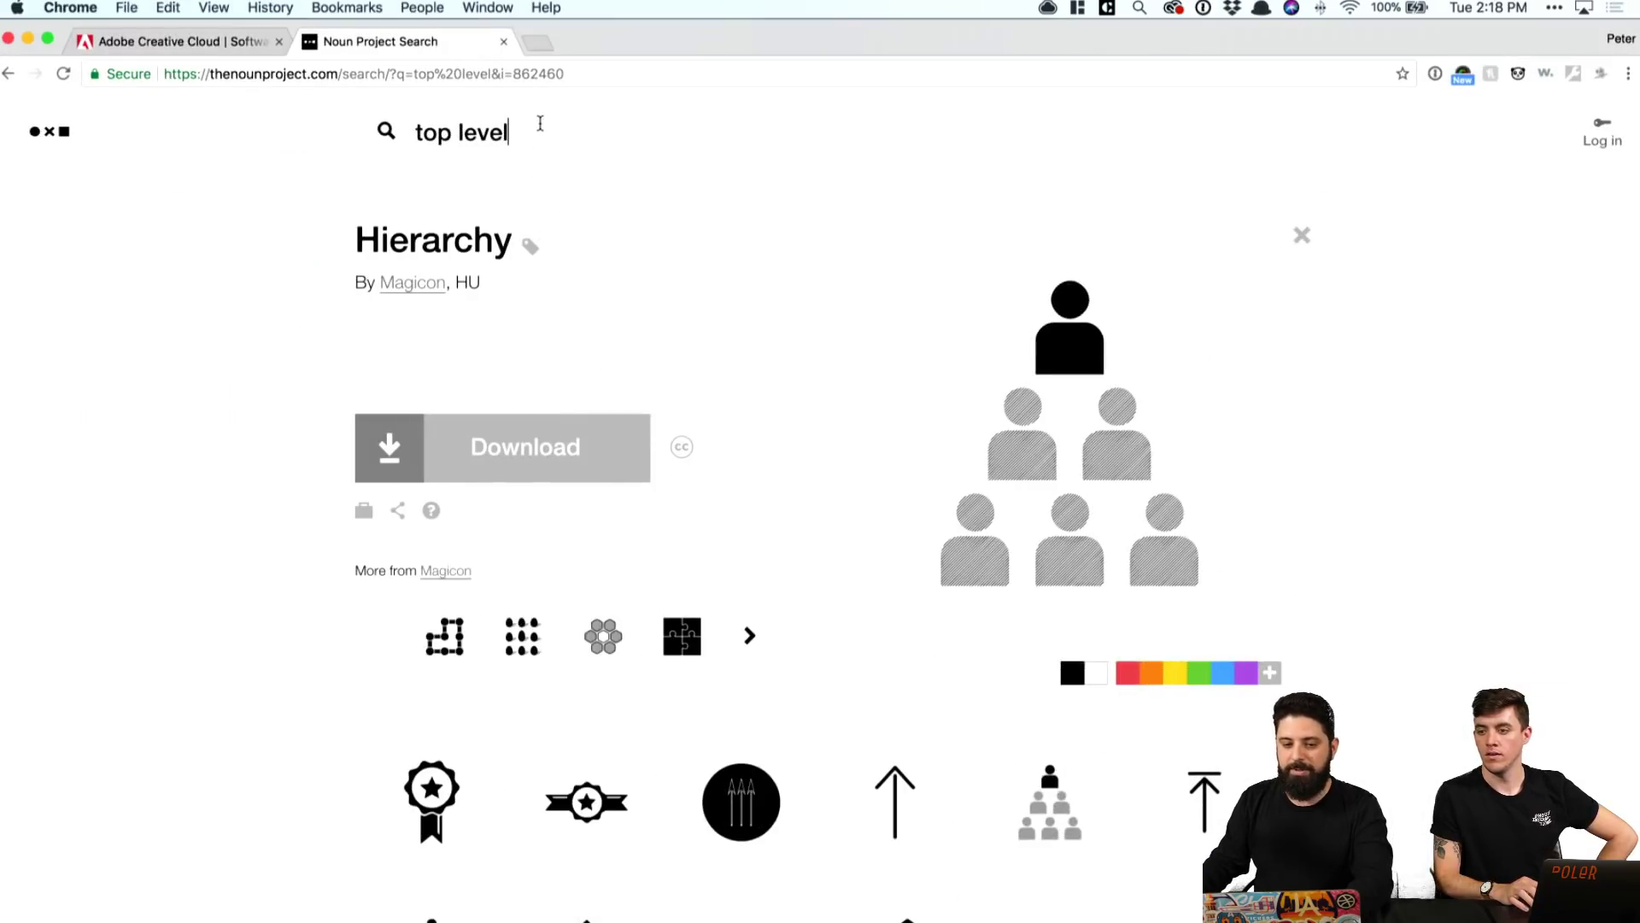
key("alt+shift+Left")
key("alt+shift+Left")
type("parade")
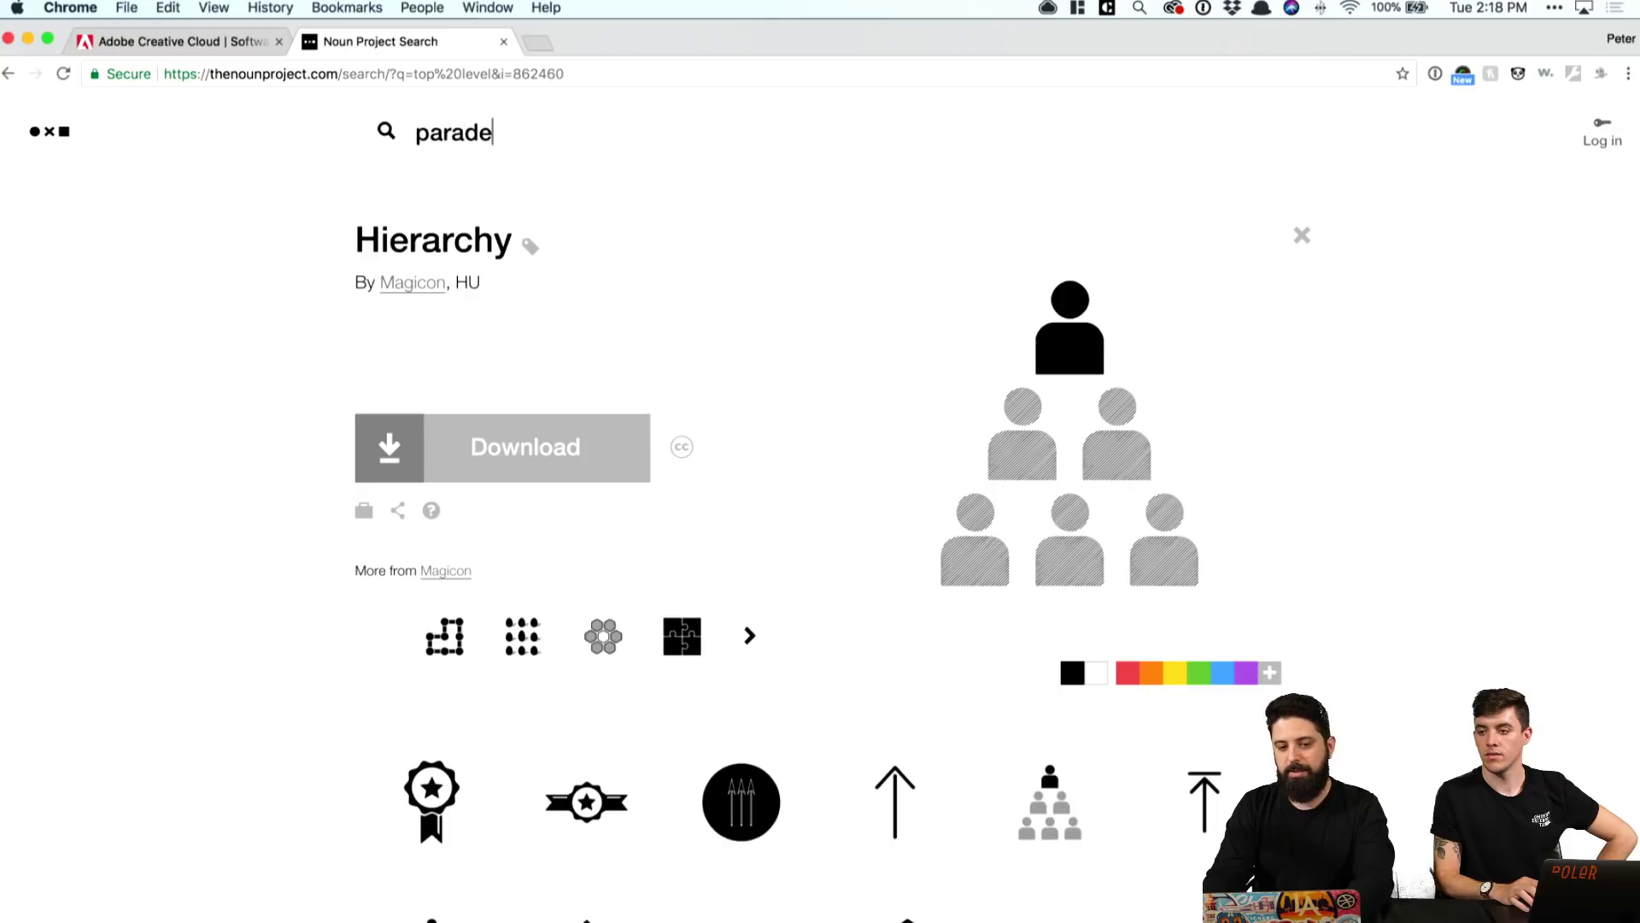
key("Return")
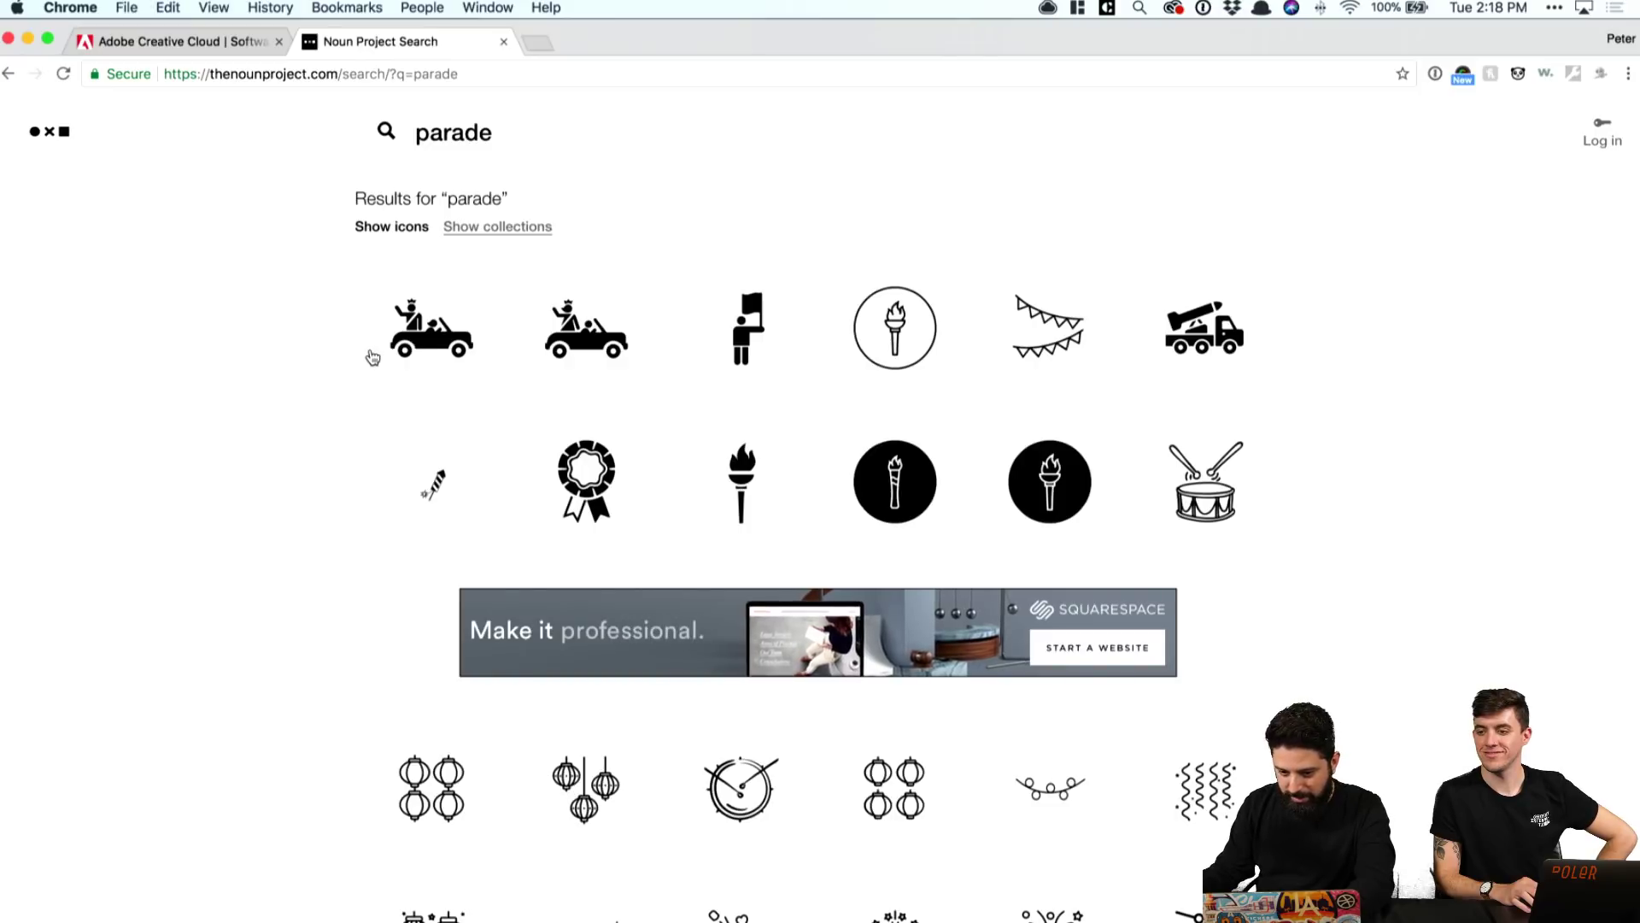
scroll(372, 357, "down", 7)
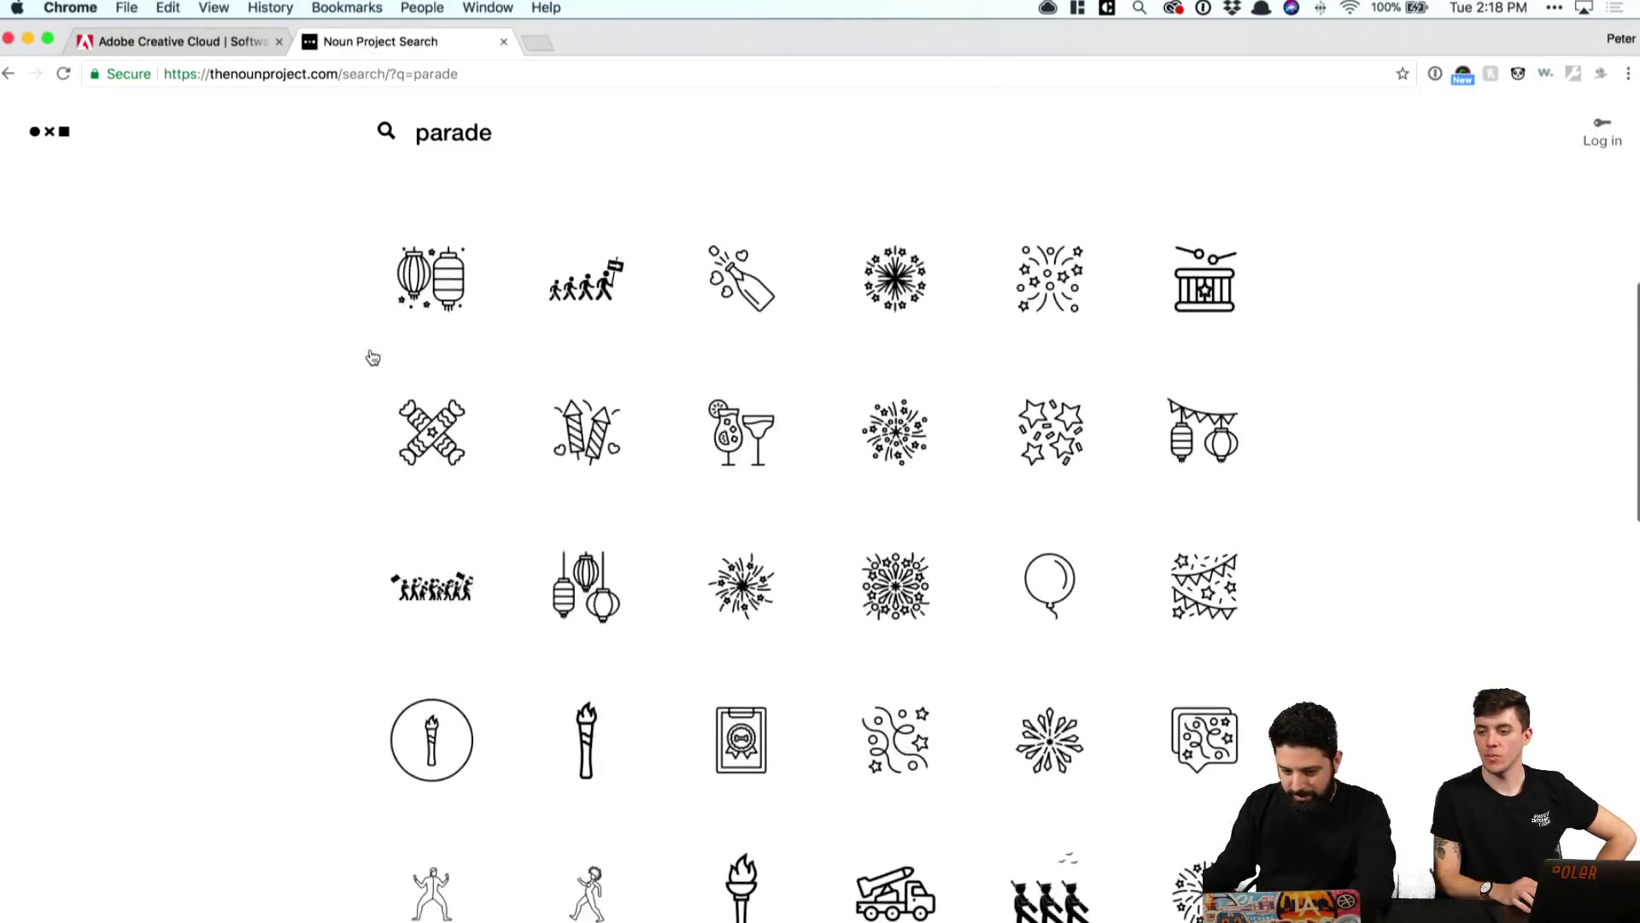
scroll(373, 357, "up", 7)
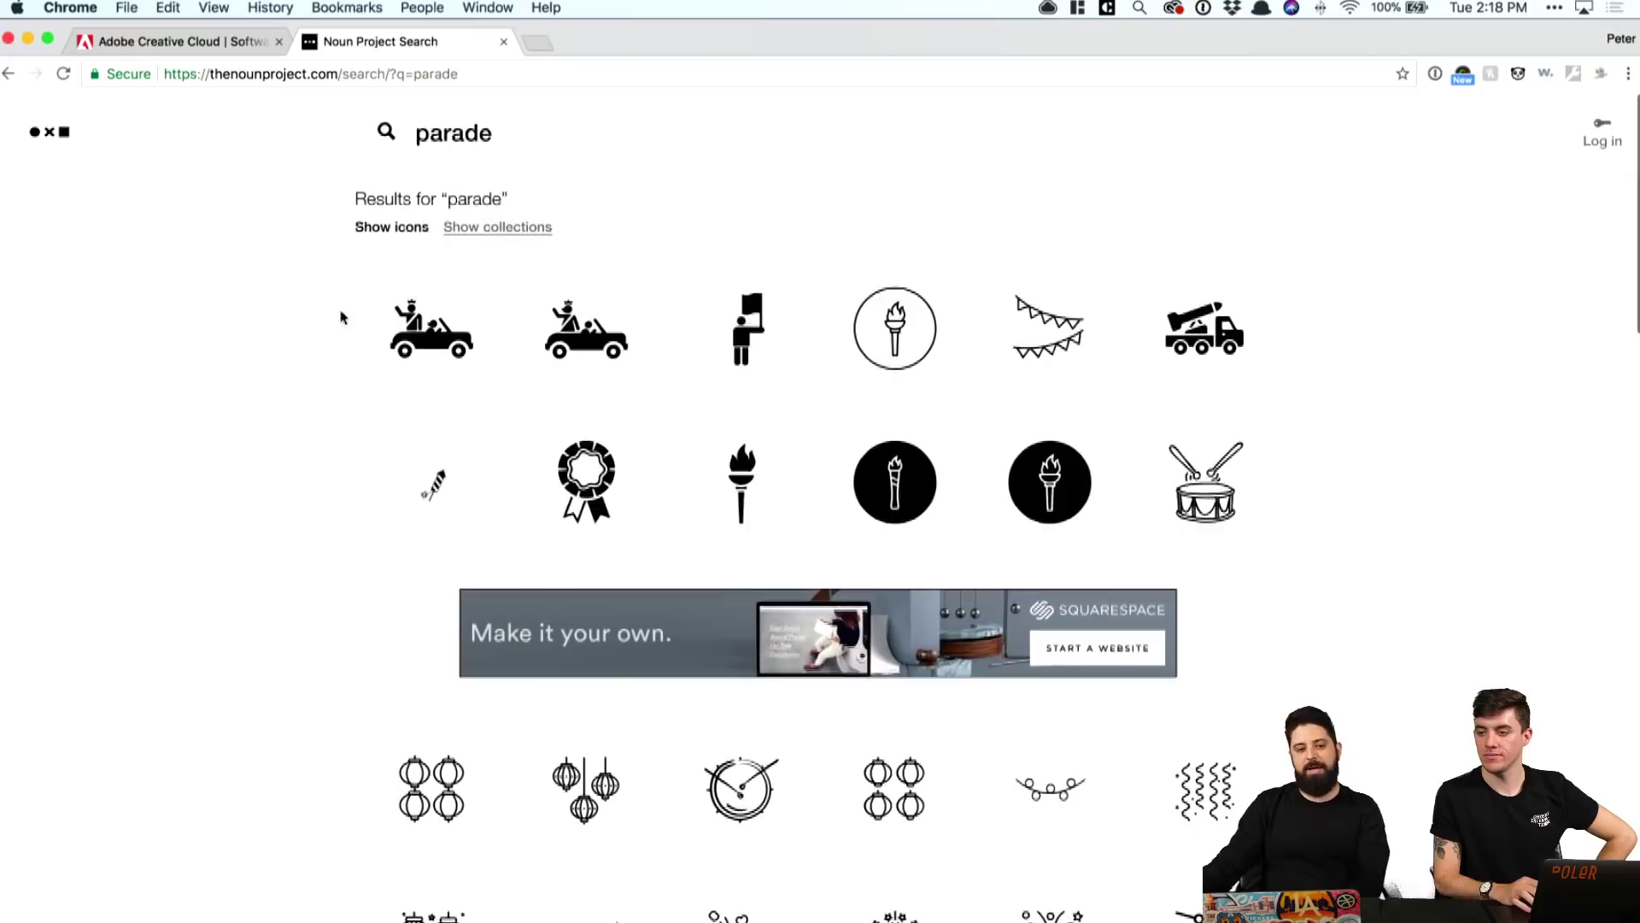
Step: View the Noun Project home page in a new tab and return to the parade search results
right_click(47, 135)
left_click(70, 145)
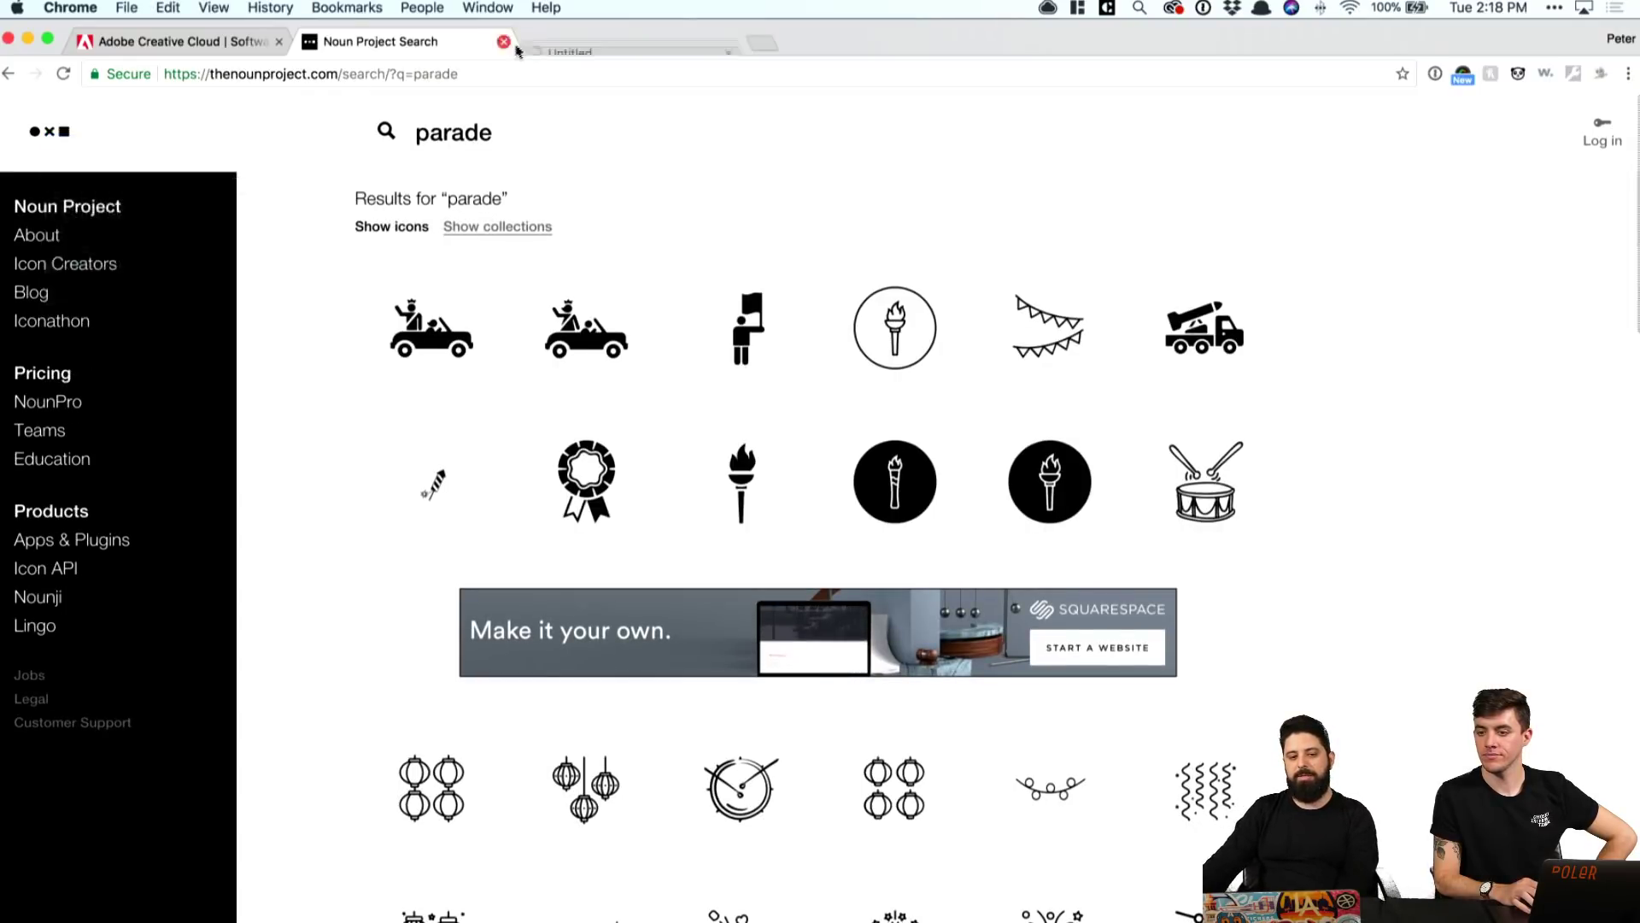
left_click(579, 44)
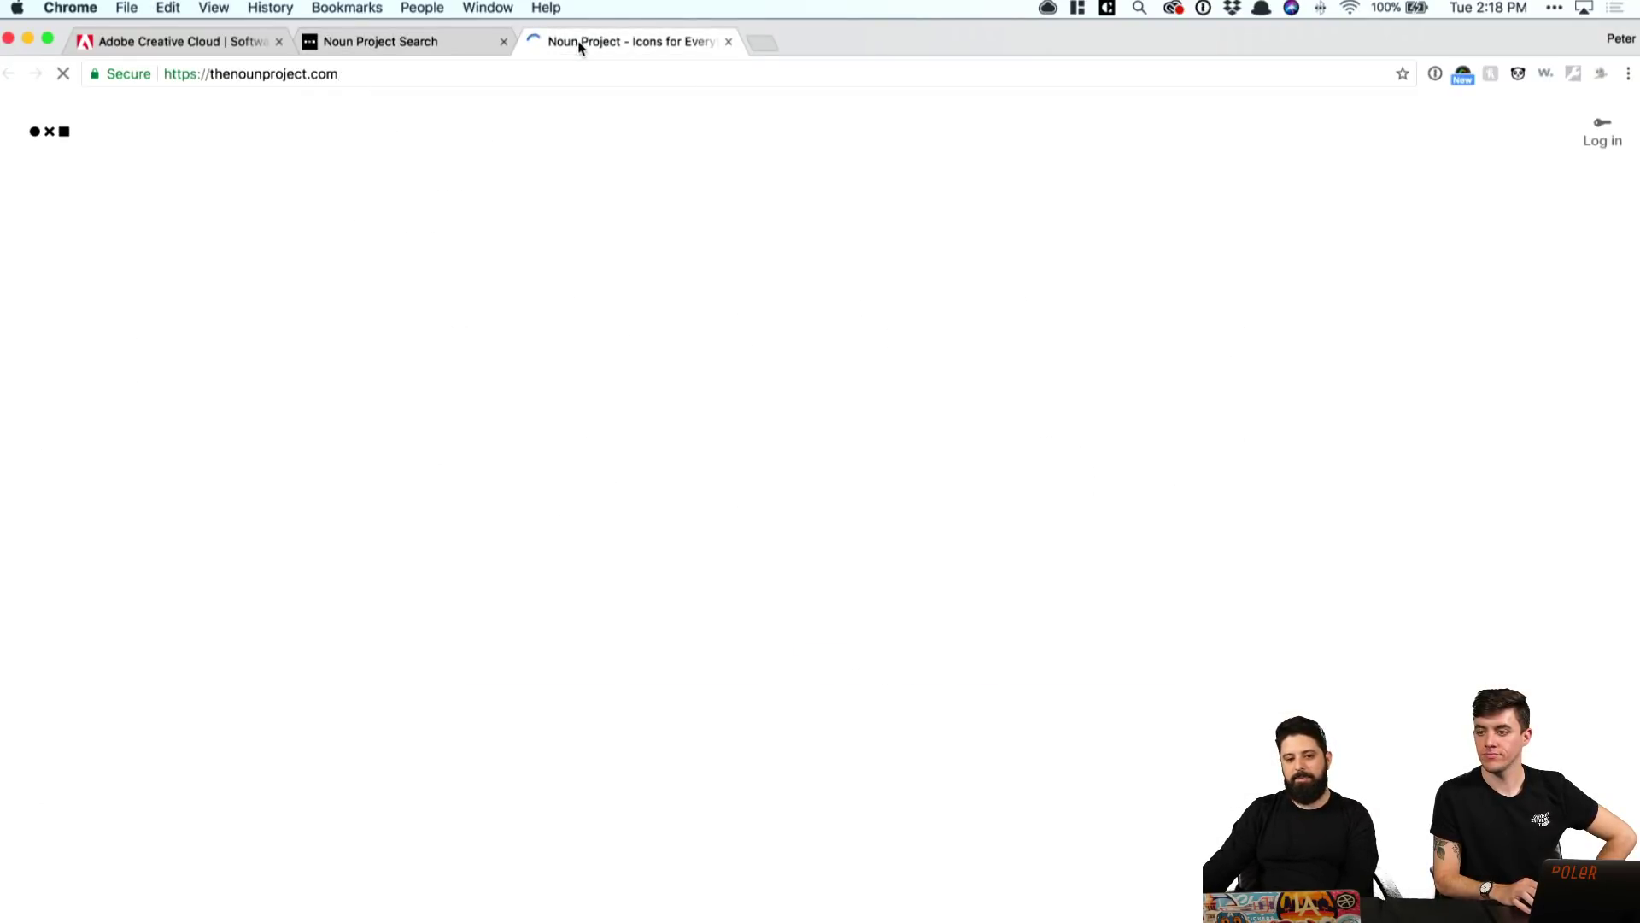
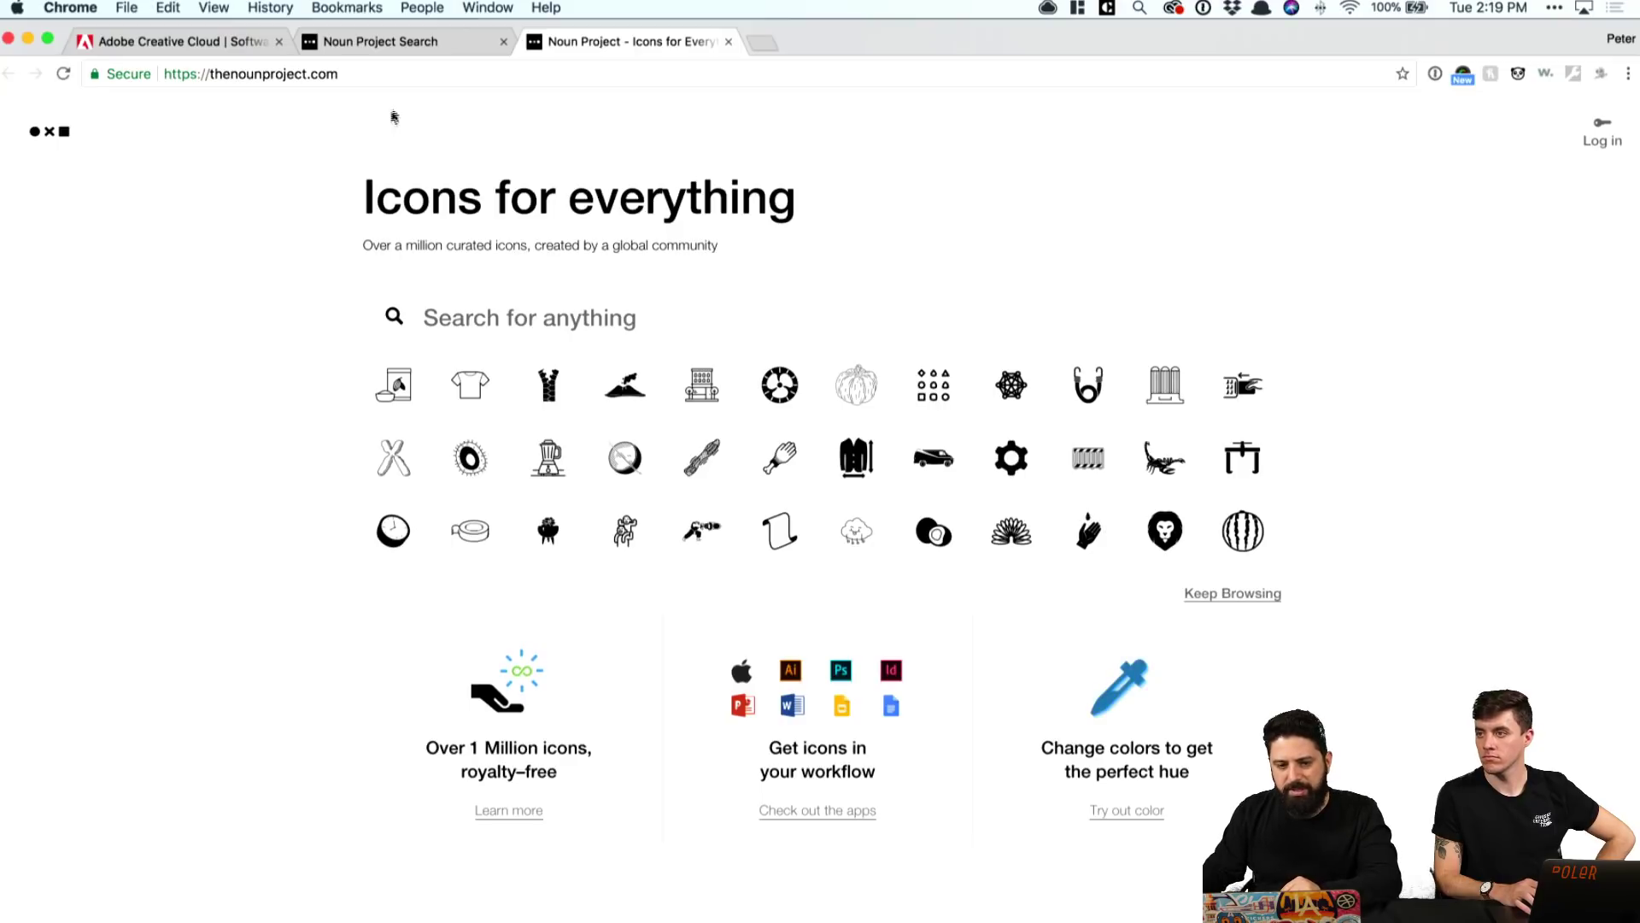
left_click(401, 43)
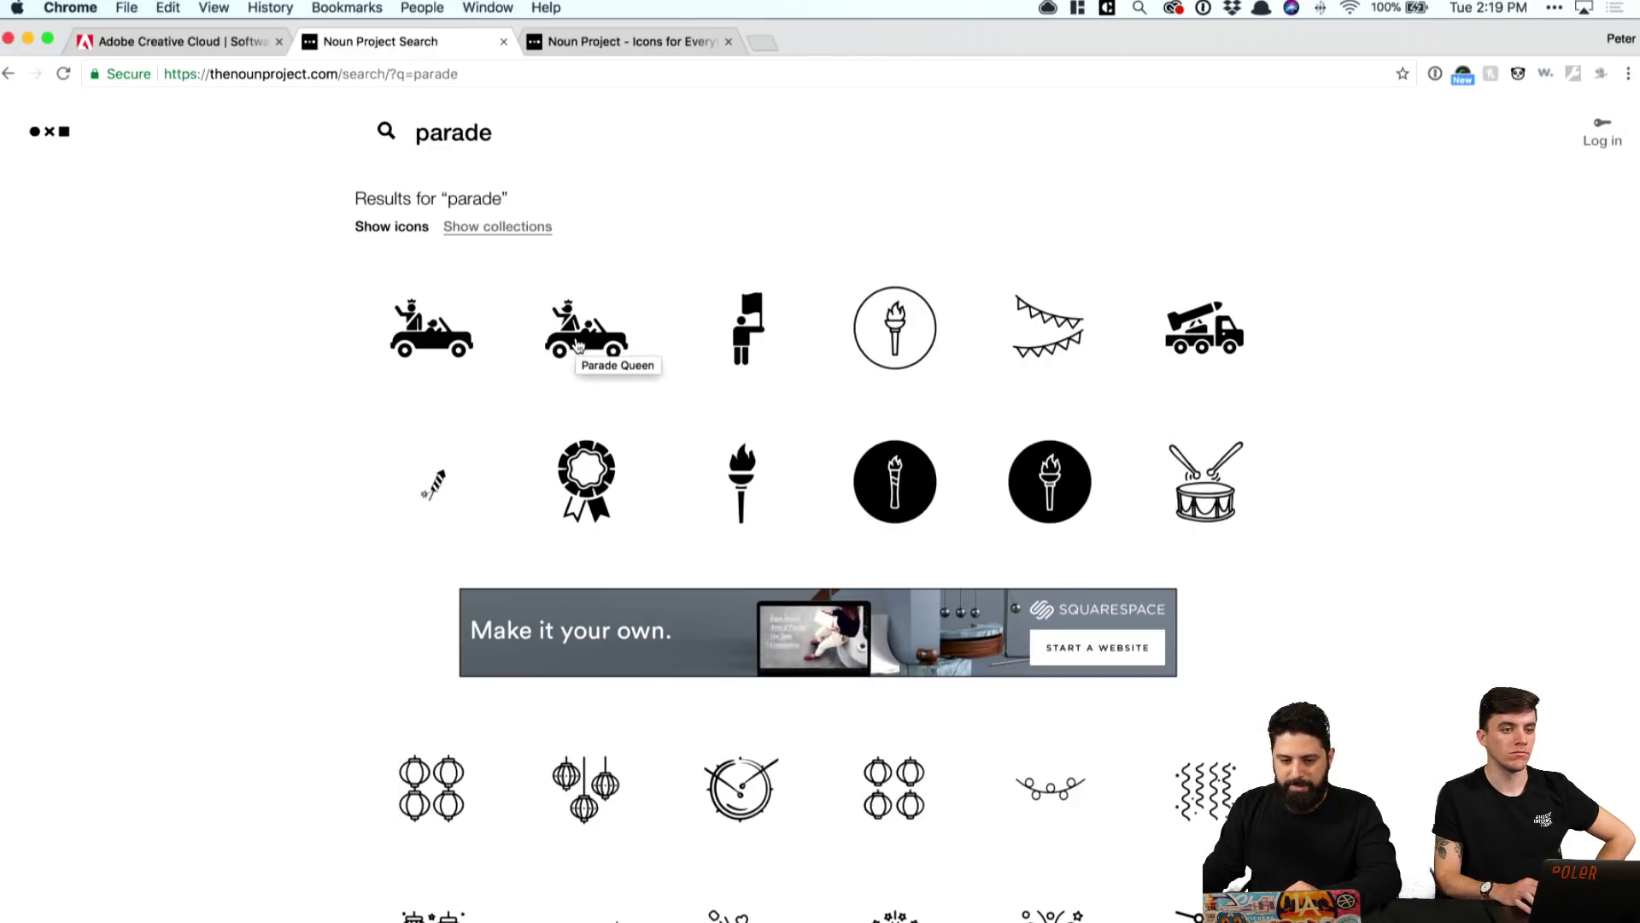
Step: Switch to Nucleo and search the icons for "wave" and for "celebration"
key("super+Tab")
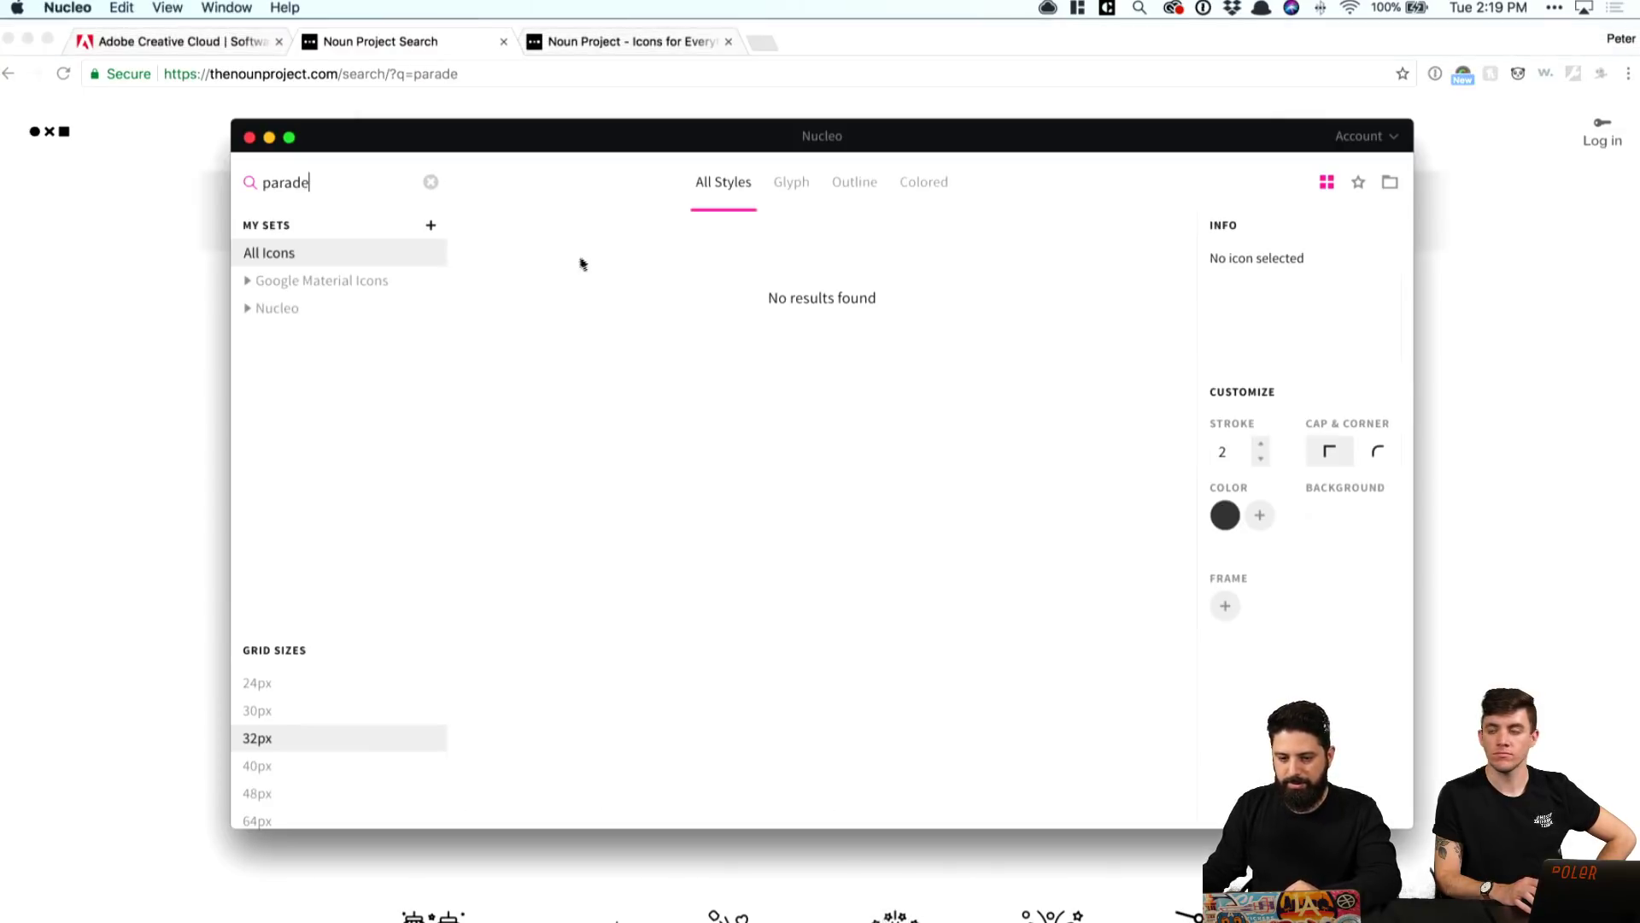
double_click(340, 172)
type("wave")
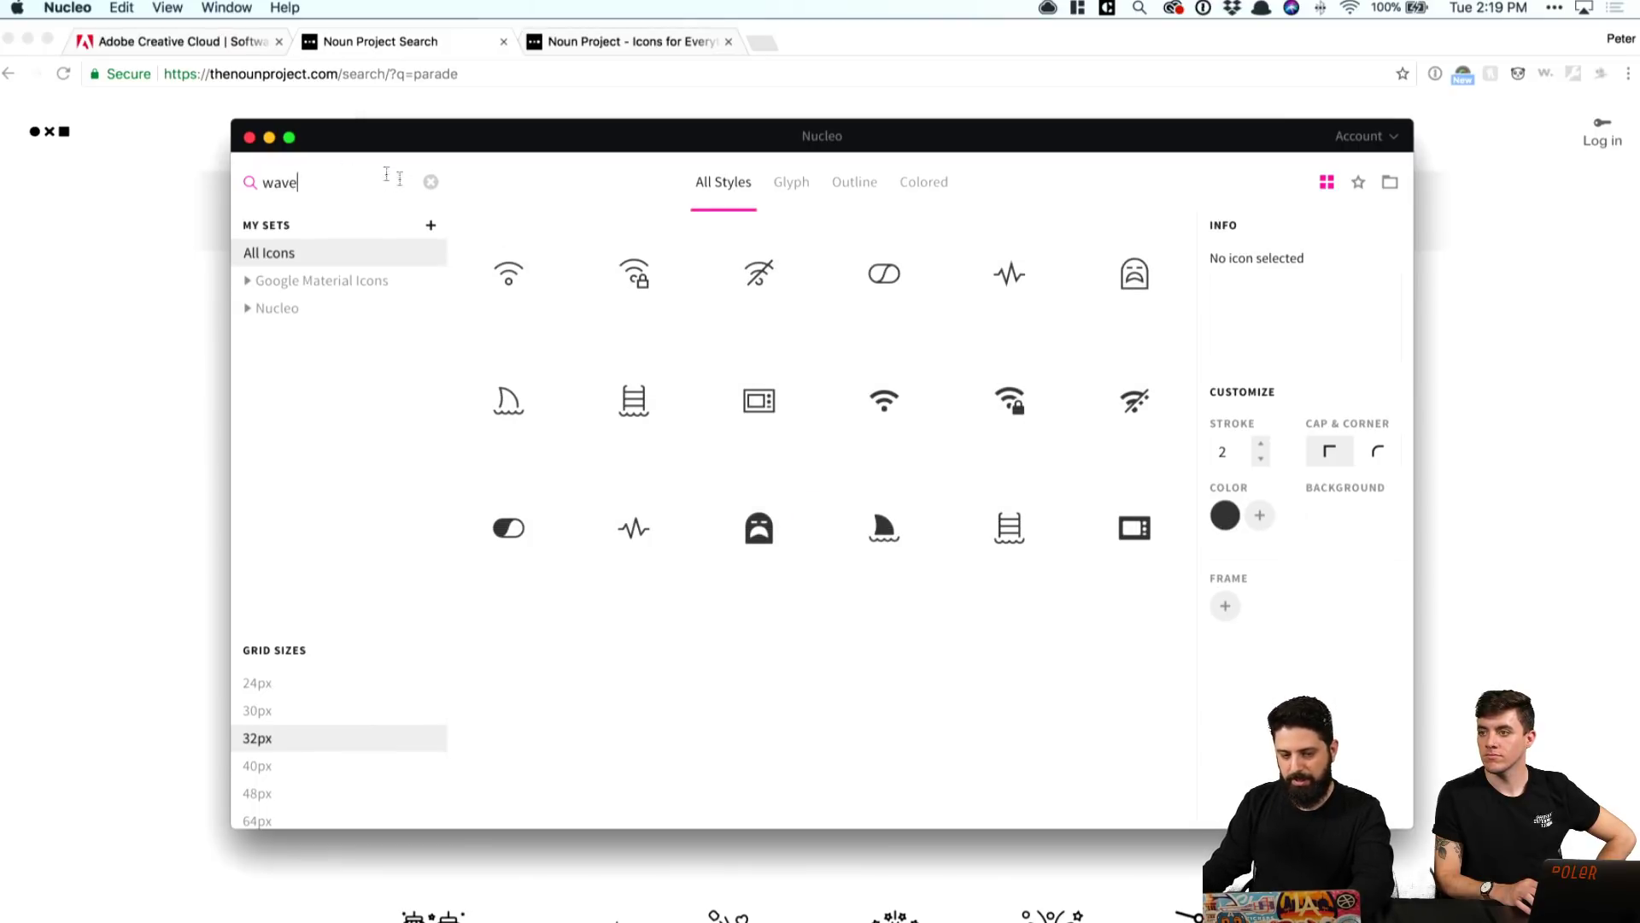
double_click(356, 184)
type("celebration")
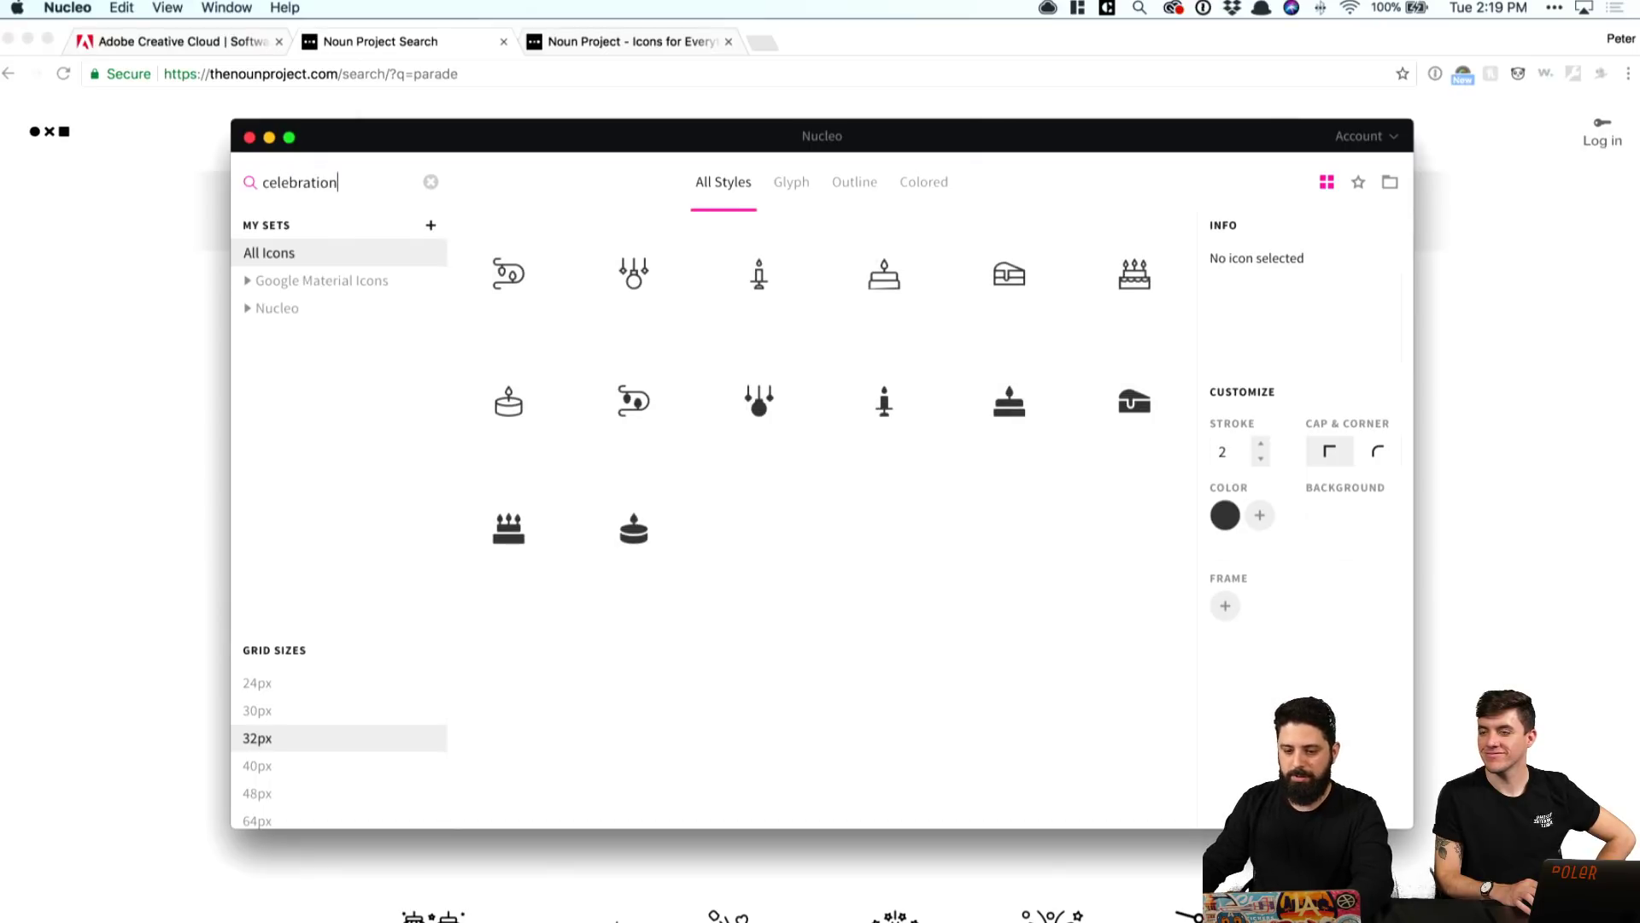
Step: Switch to IconJar, search the icons for "parade" and "wave", and look through the wave icons
key("super+Tab")
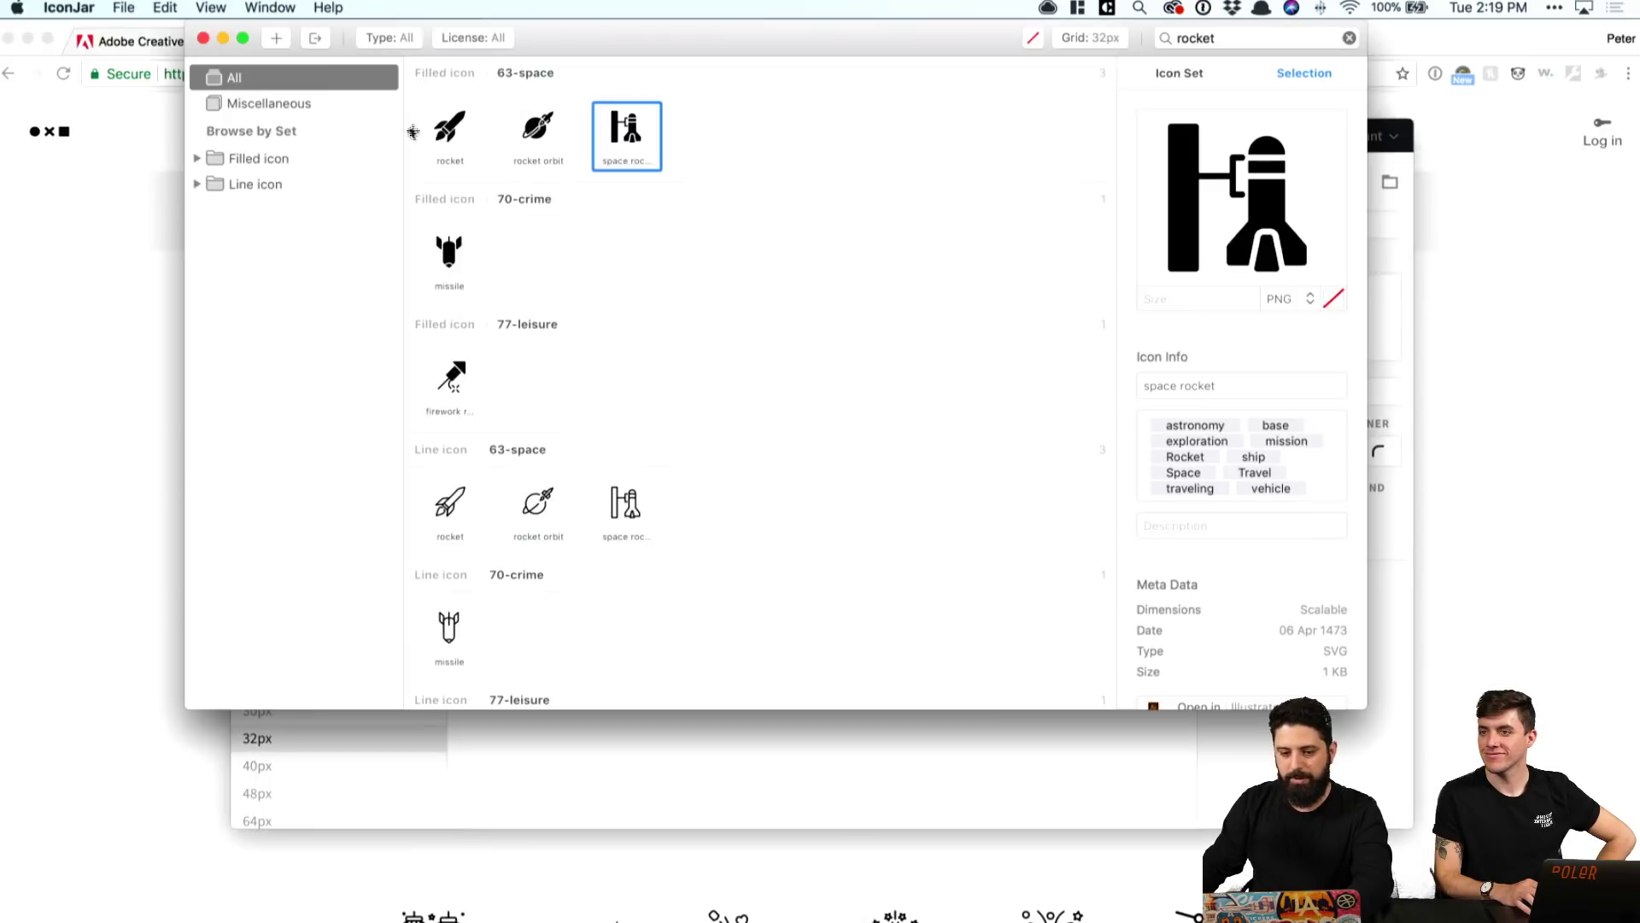
left_click(1235, 34)
type("parade")
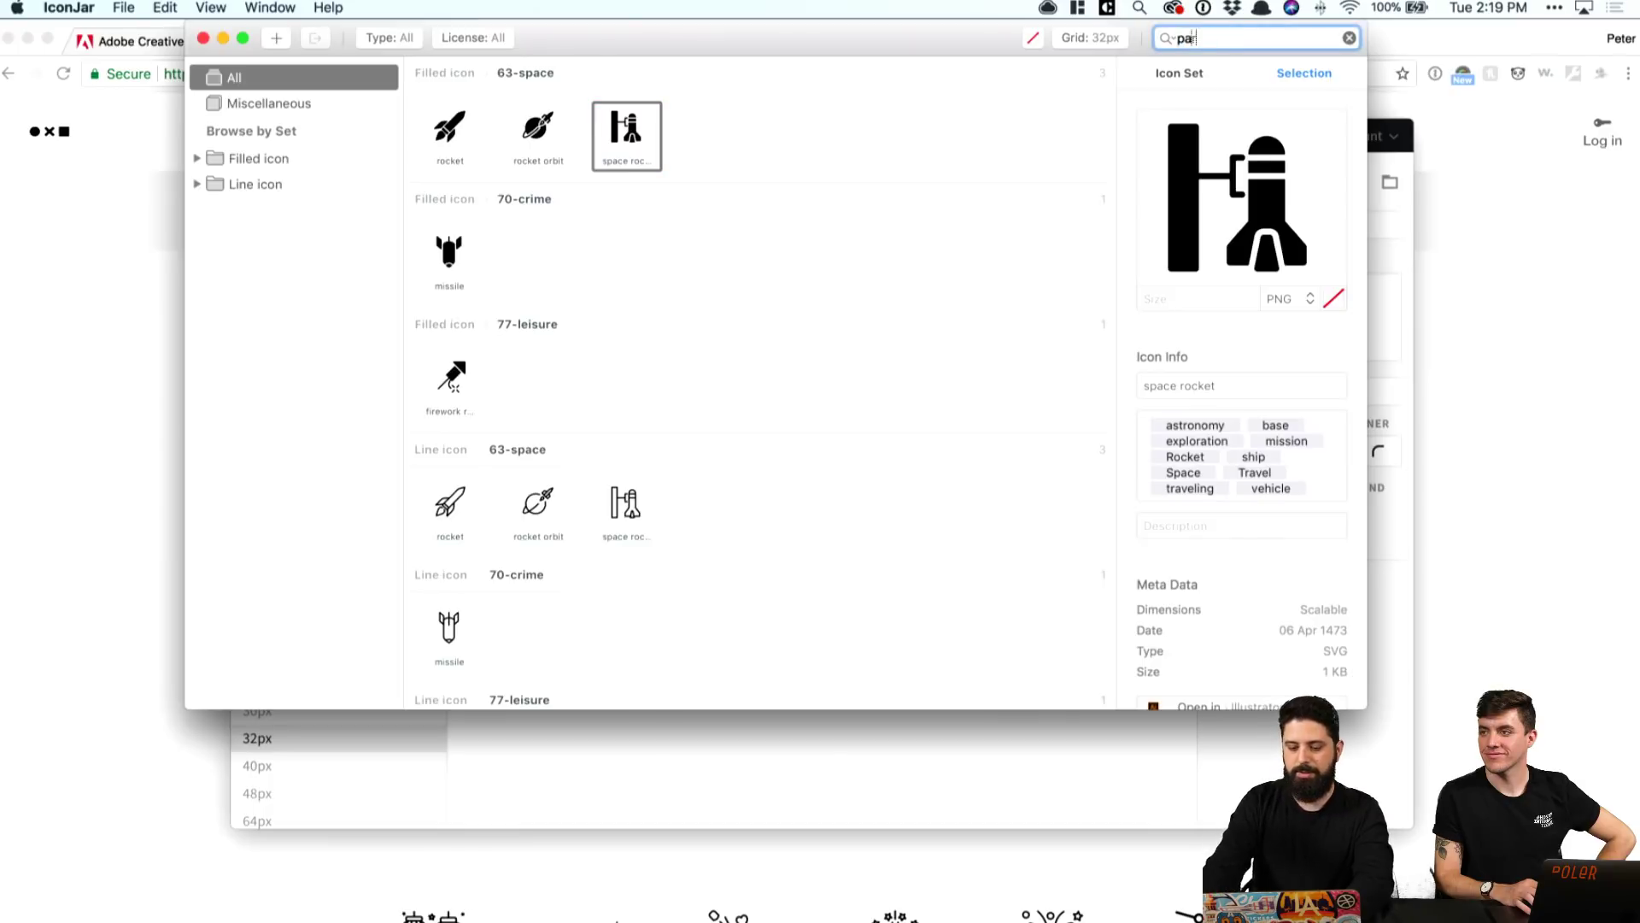
key("Return")
type("wave")
key("Return")
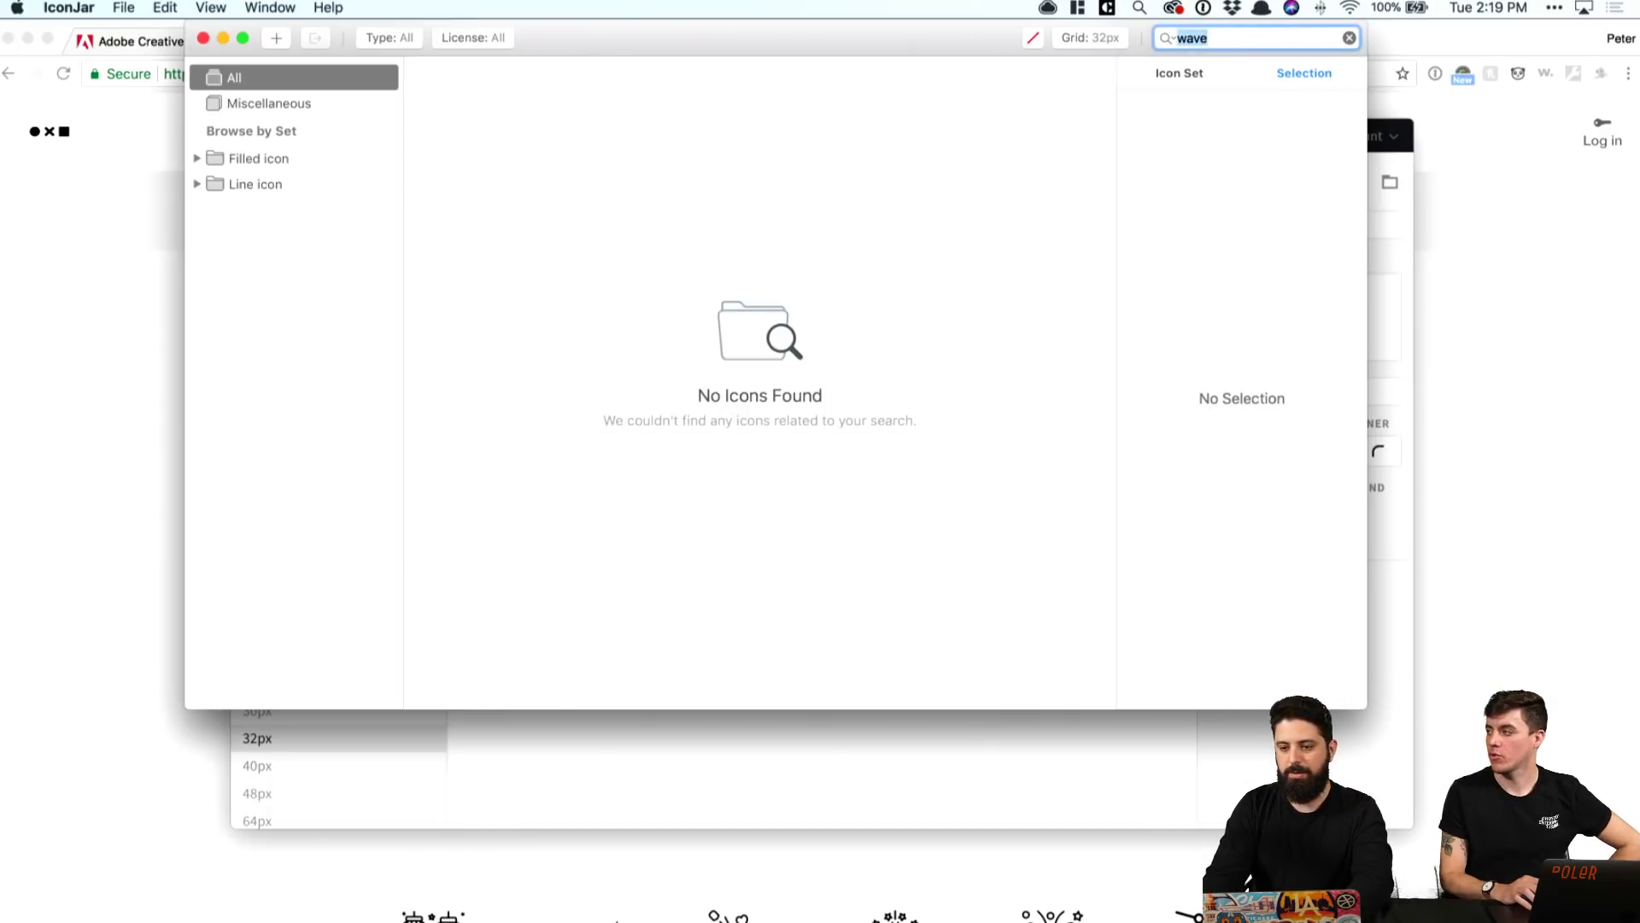
scroll(773, 322, "down", 10)
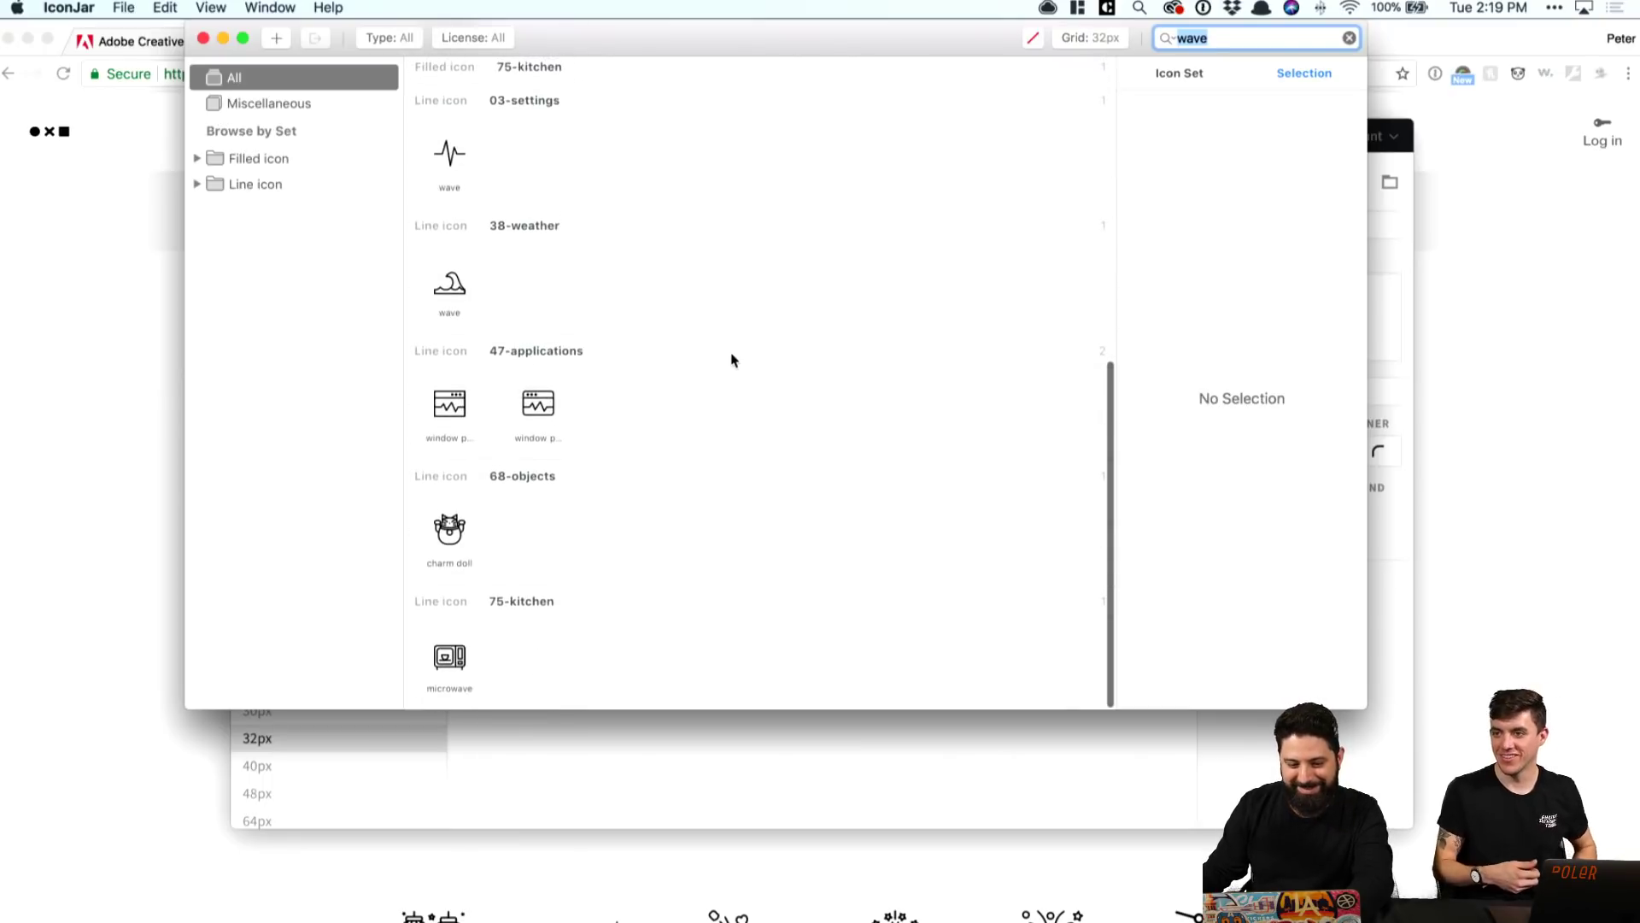
scroll(732, 355, "up", 10)
Step: Search IconJar for "person", look through the user icons and switch back to Nucleo
left_click(1238, 40)
double_click(1238, 40)
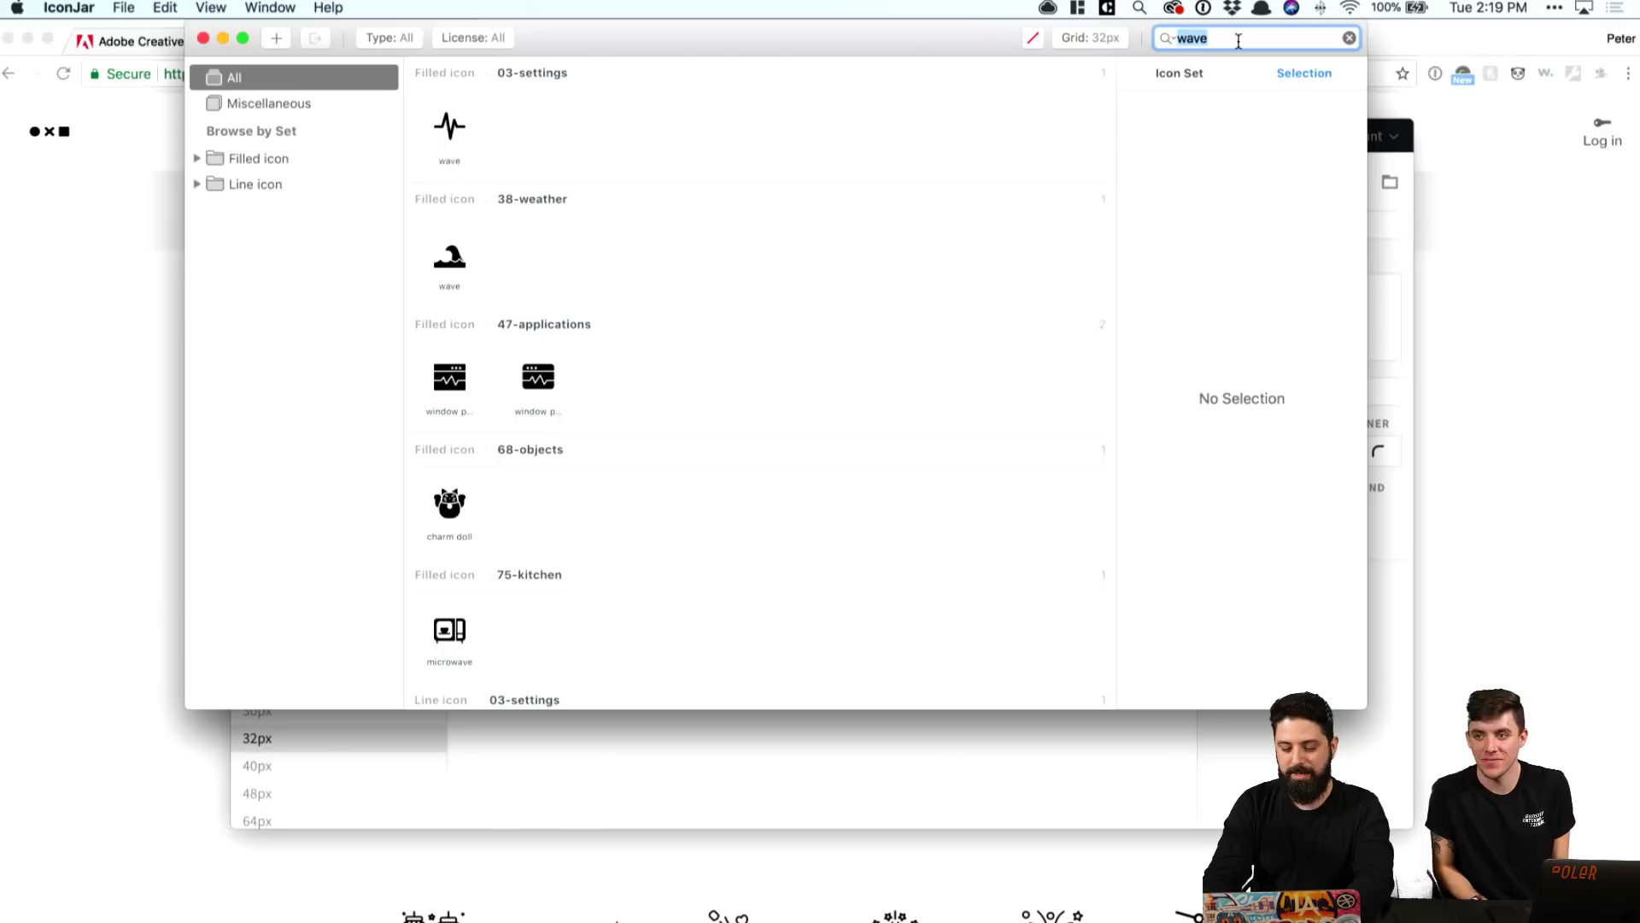
type("person")
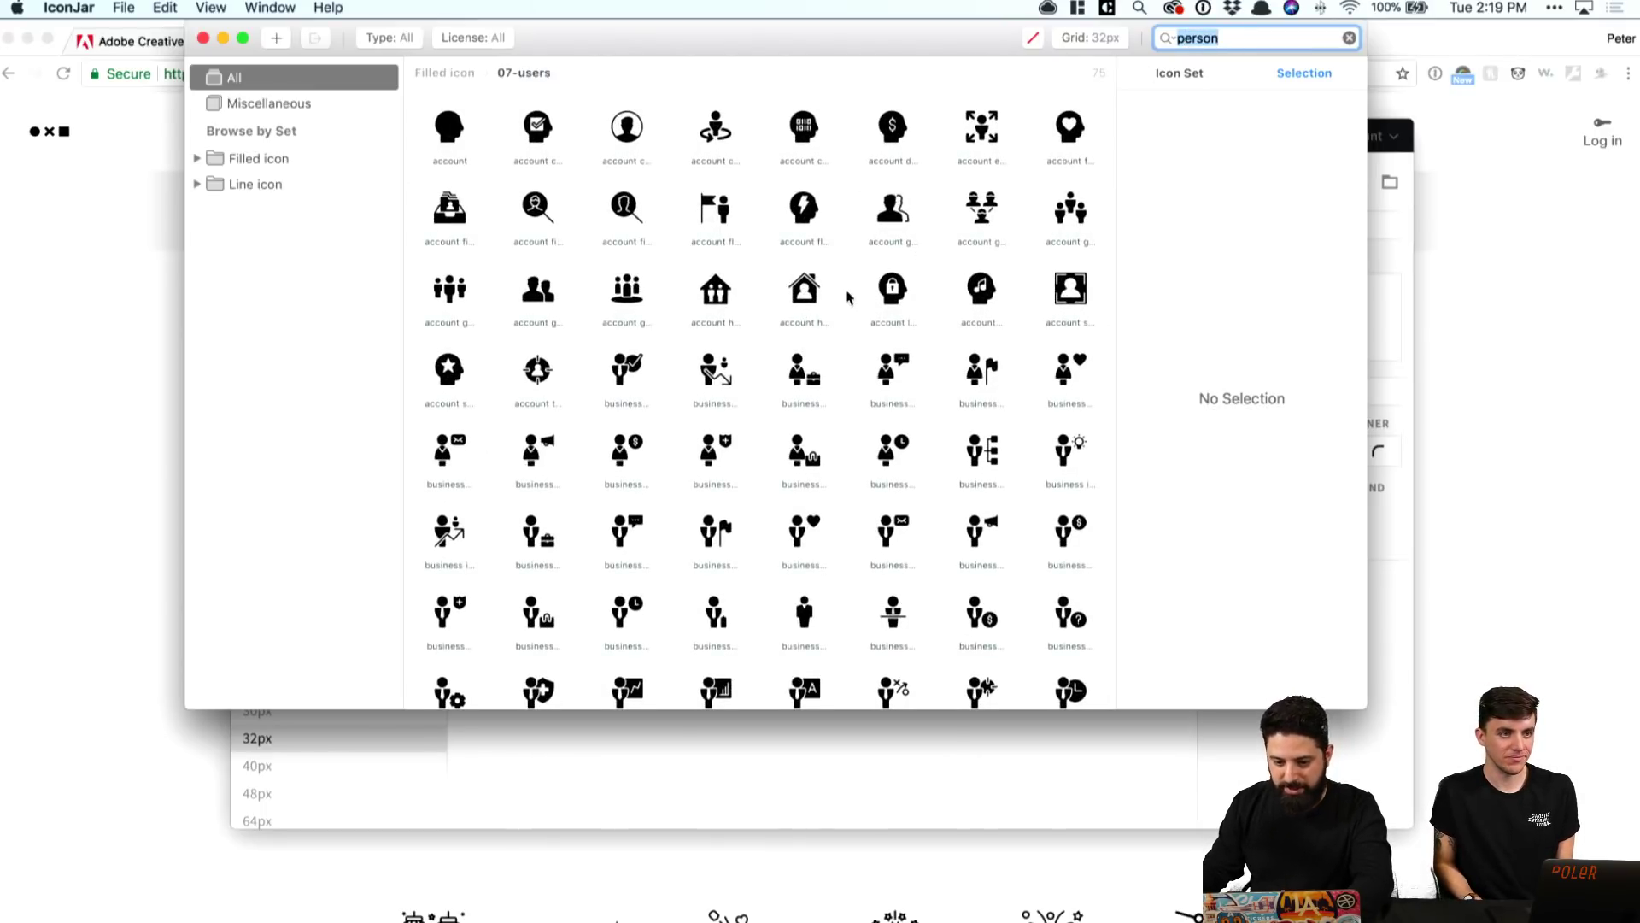
scroll(848, 296, "down", 5)
key("super+Tab")
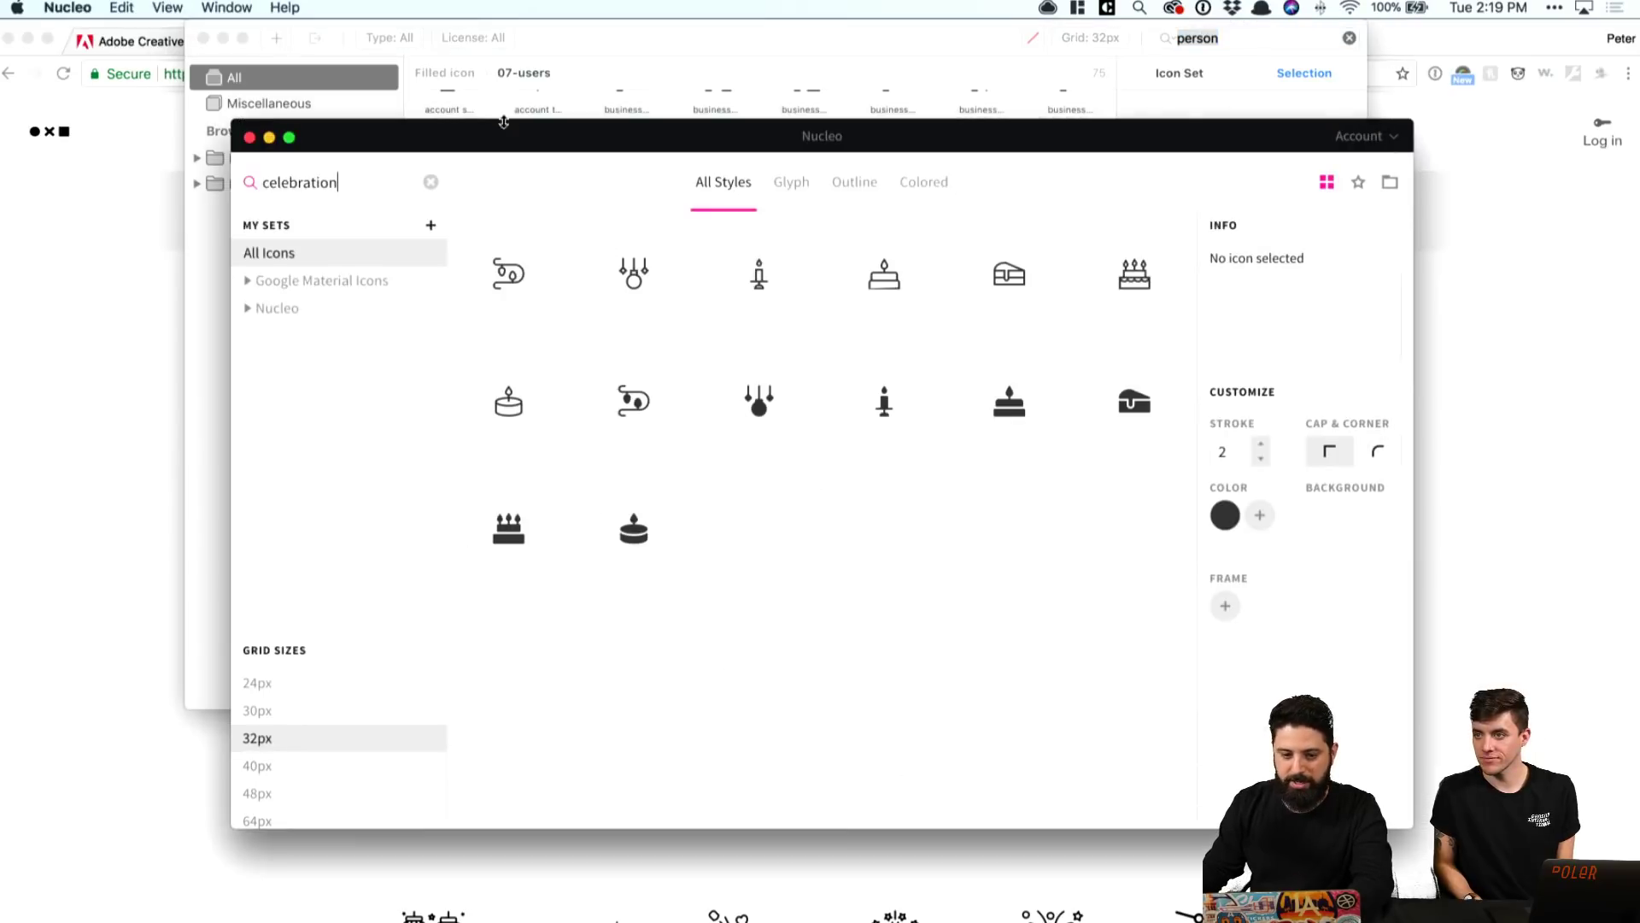
Step: Search the Nucleo icons for "people" and look through the group icons
key("super+a")
type("people")
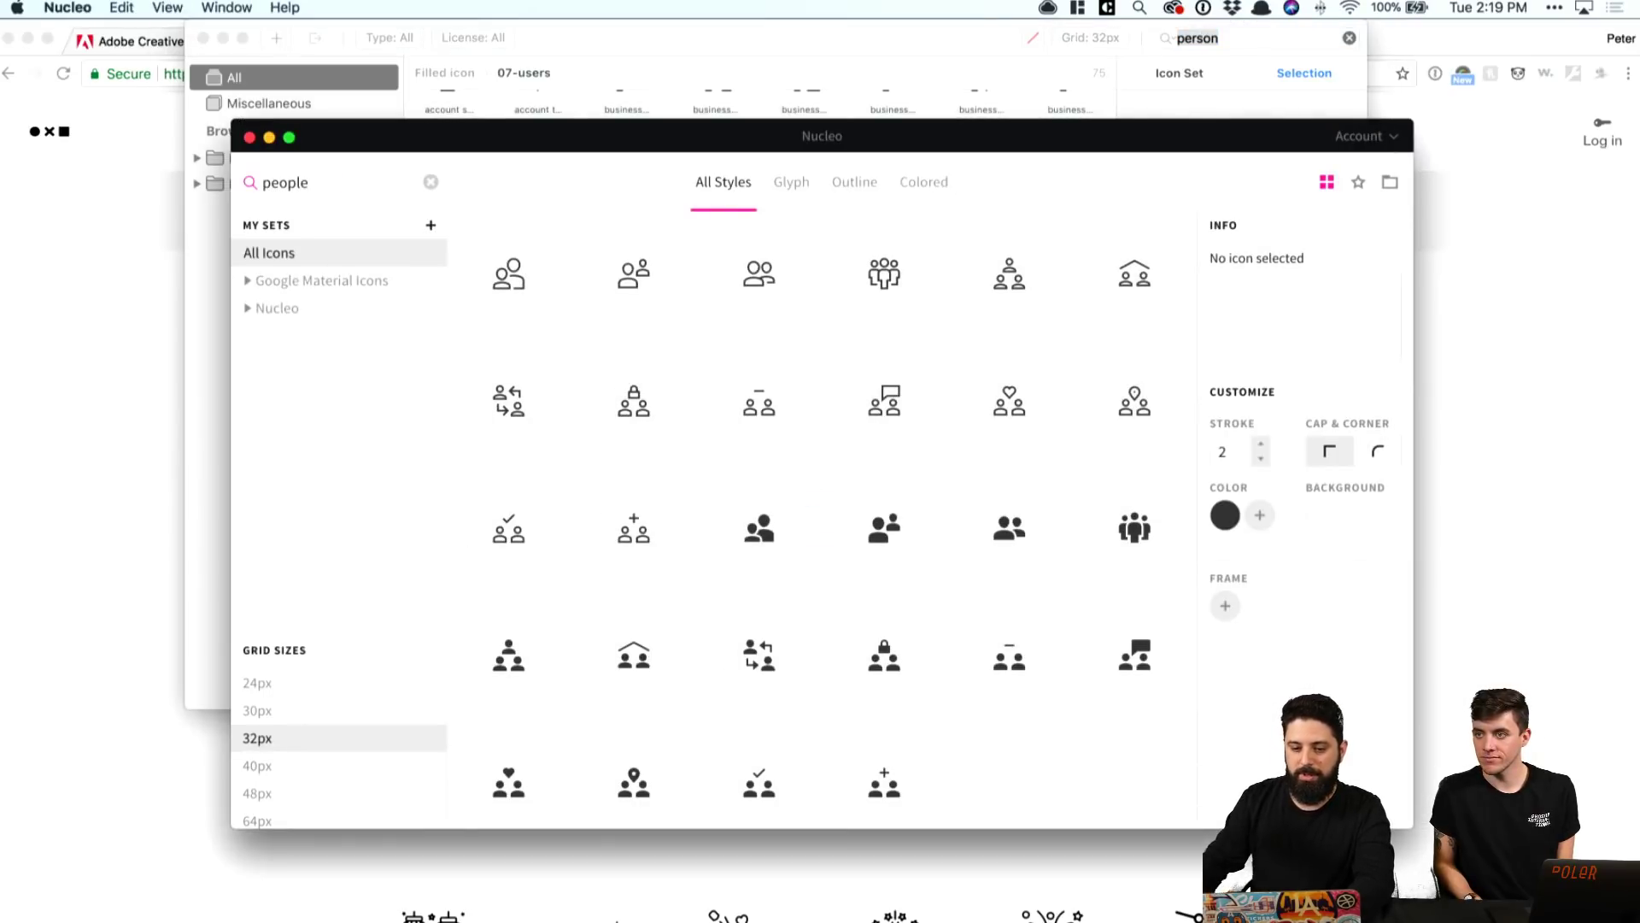
scroll(864, 380, "down", 1)
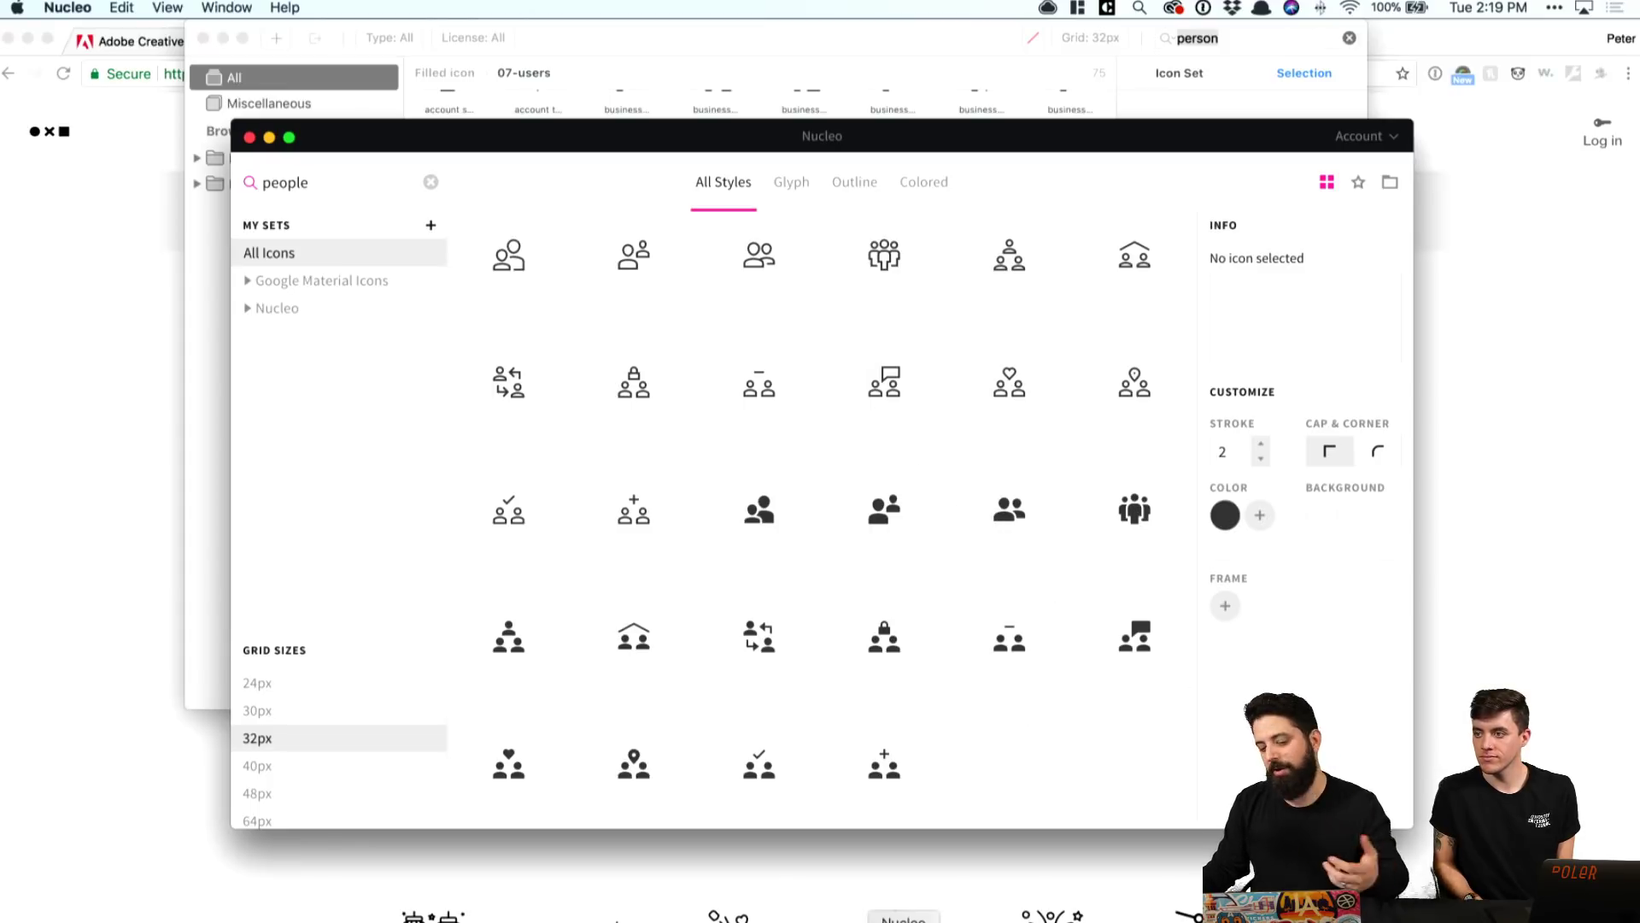
Step: Switch to XD, bring Nucleo over it, and place the outline three-people icon beside the bag above the Science is Rad Parade label
left_click(1027, 917)
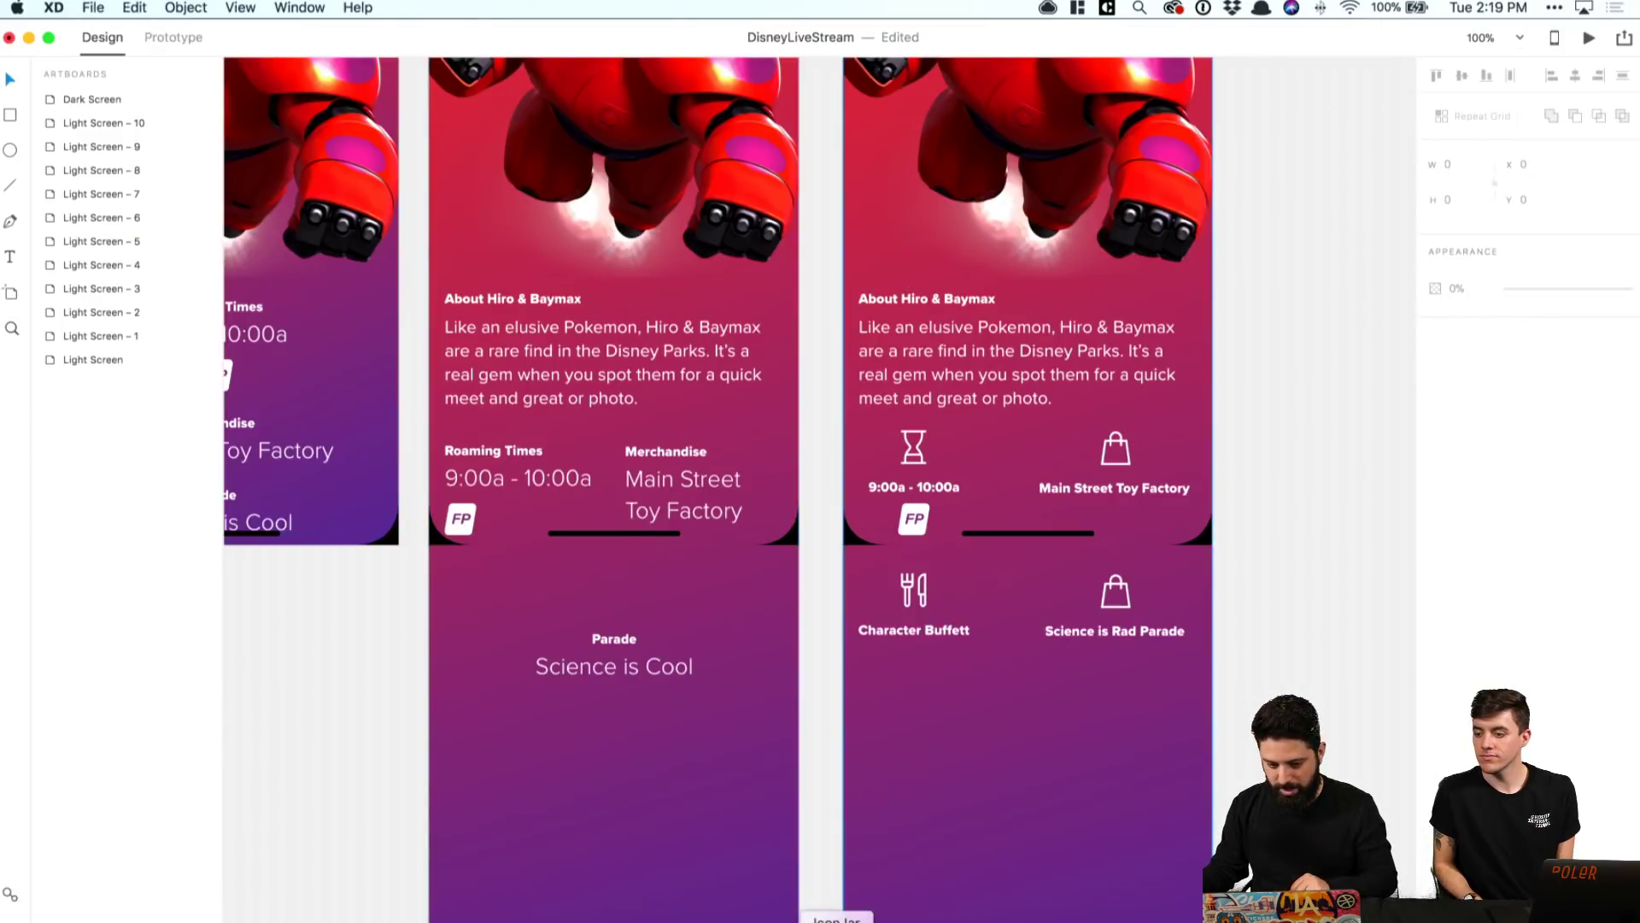
left_click(903, 918)
left_click_drag(1135, 509, 1300, 629)
scroll(1299, 628, "down", 2)
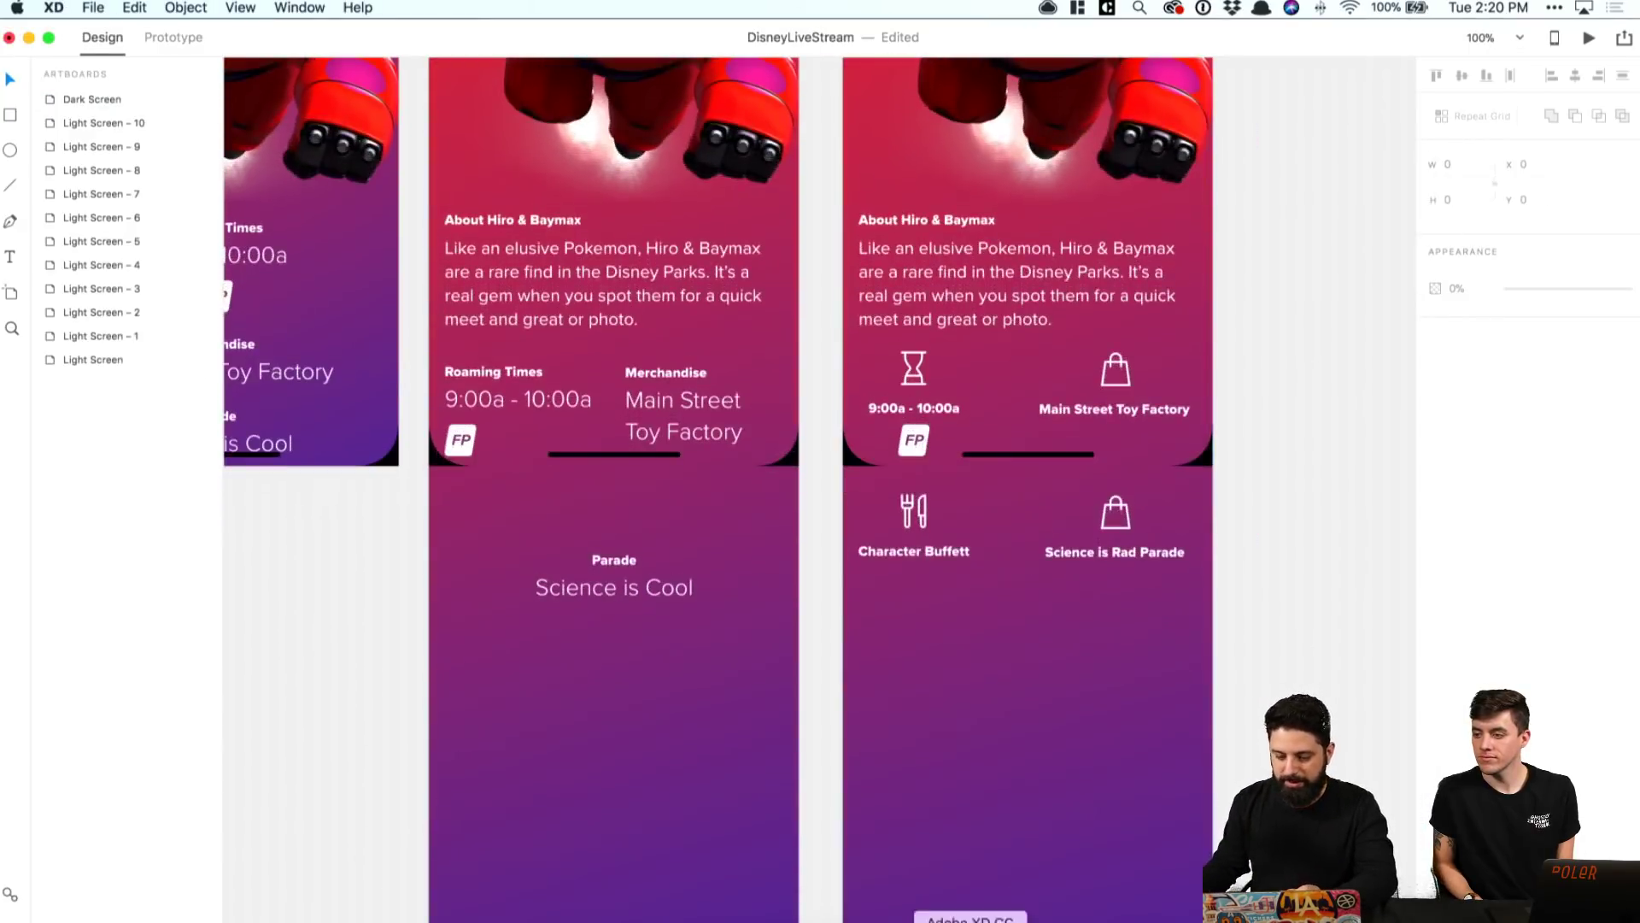
left_click(903, 917)
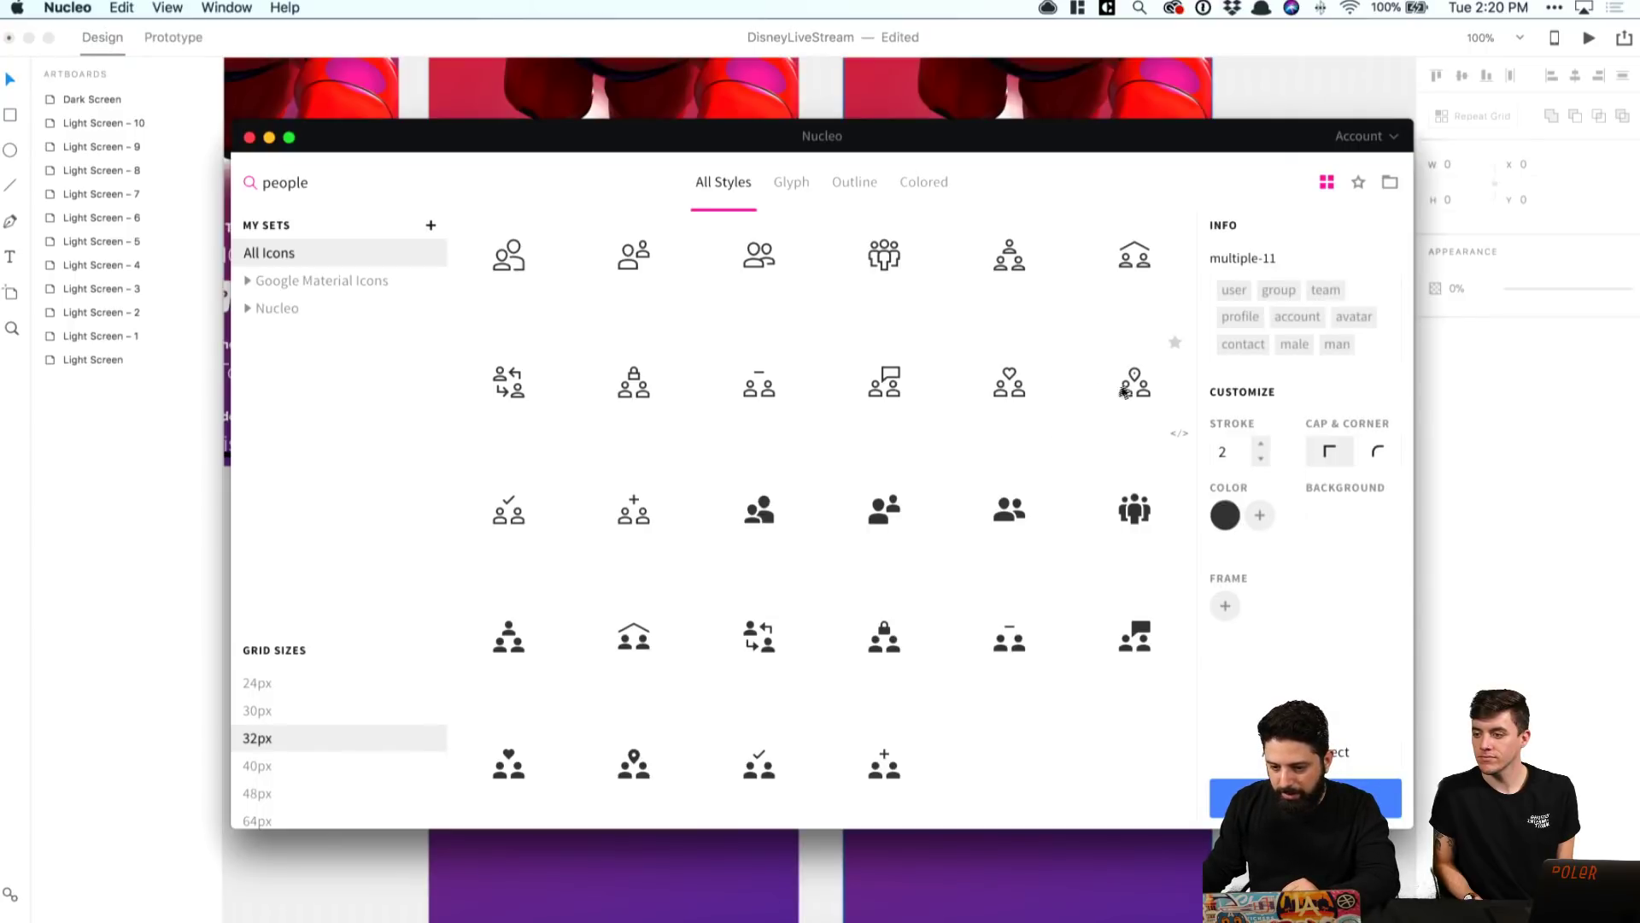
scroll(1124, 391, "up", 1)
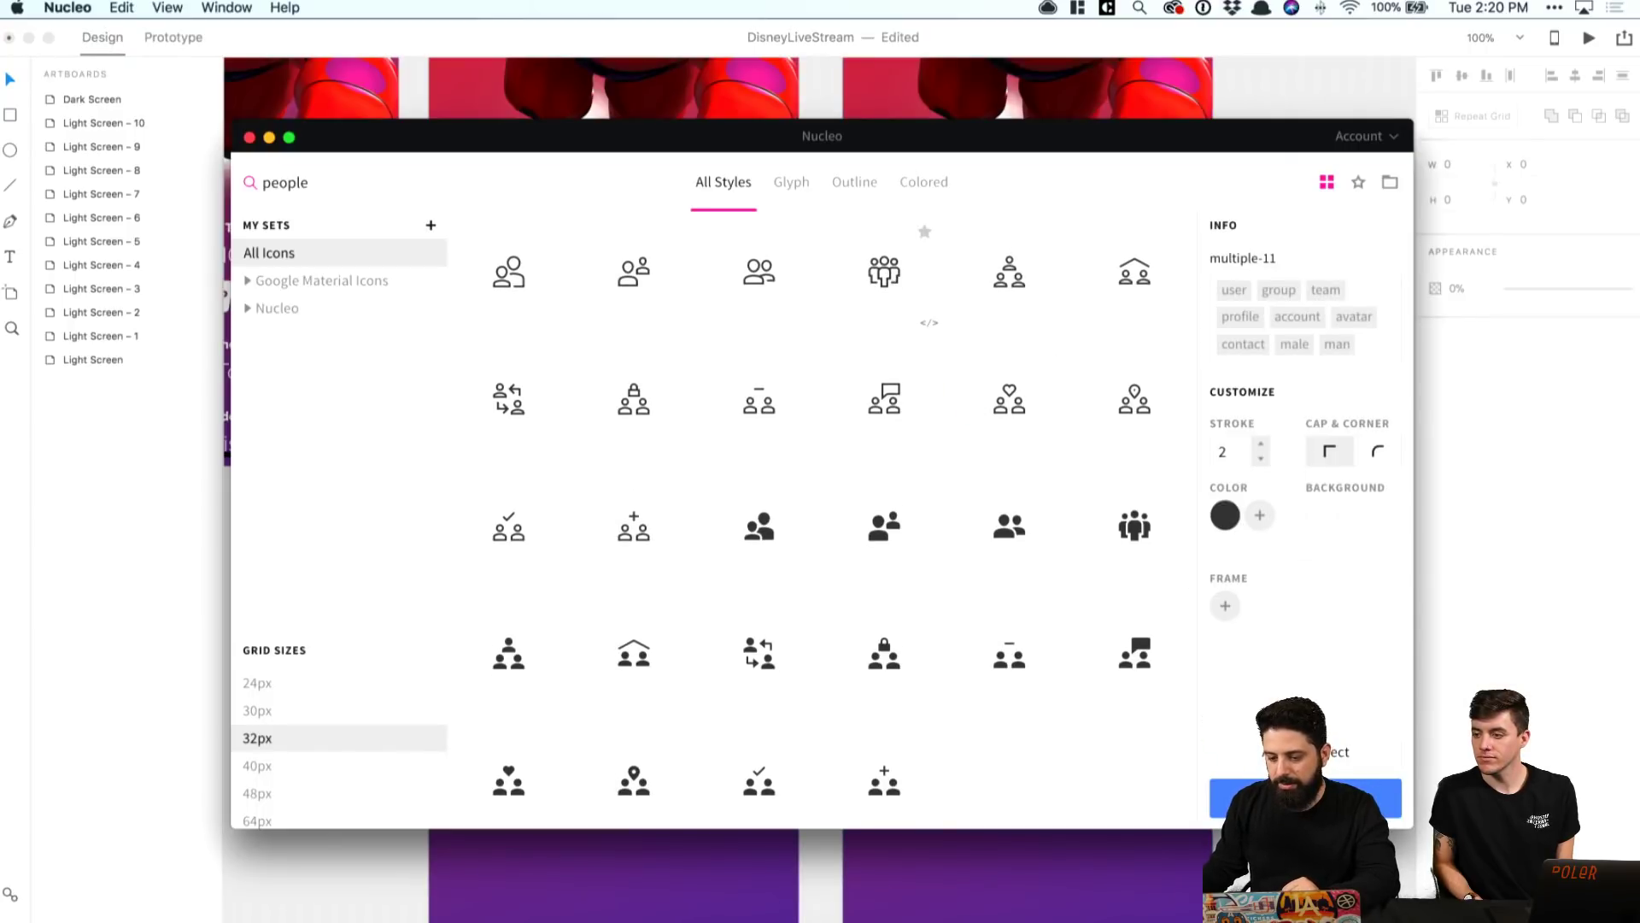
left_click_drag(884, 272, 1138, 478)
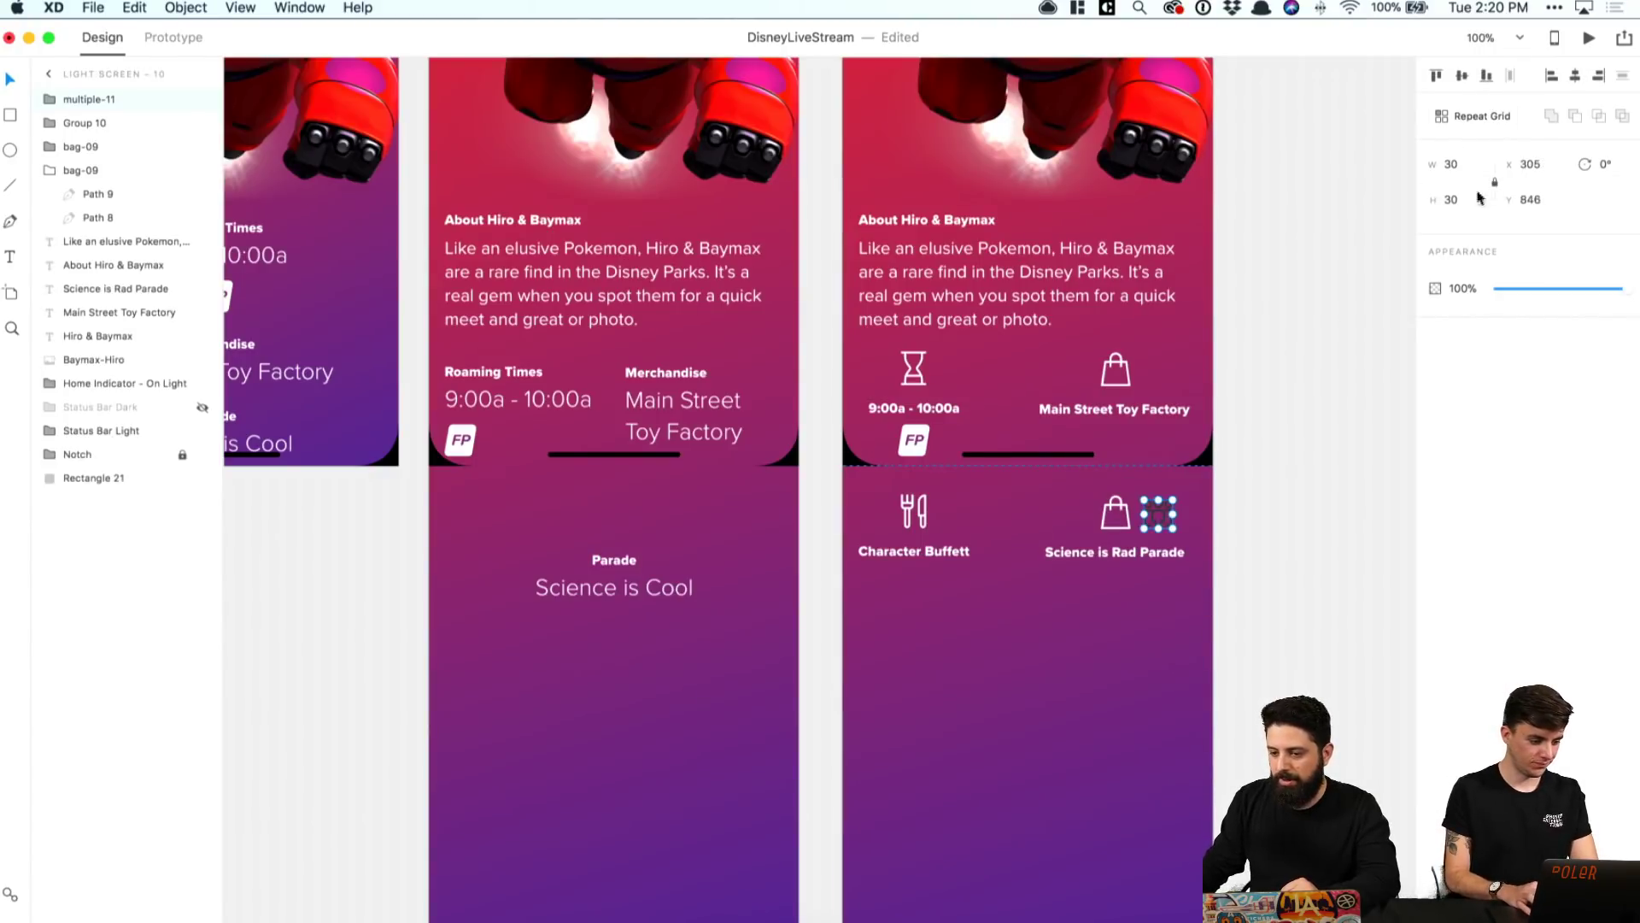
Step: Resize the placed people icon to a height of 32 and delete the bag icon above Science is Rad Parade
left_click(1451, 199)
type("32")
key("Return")
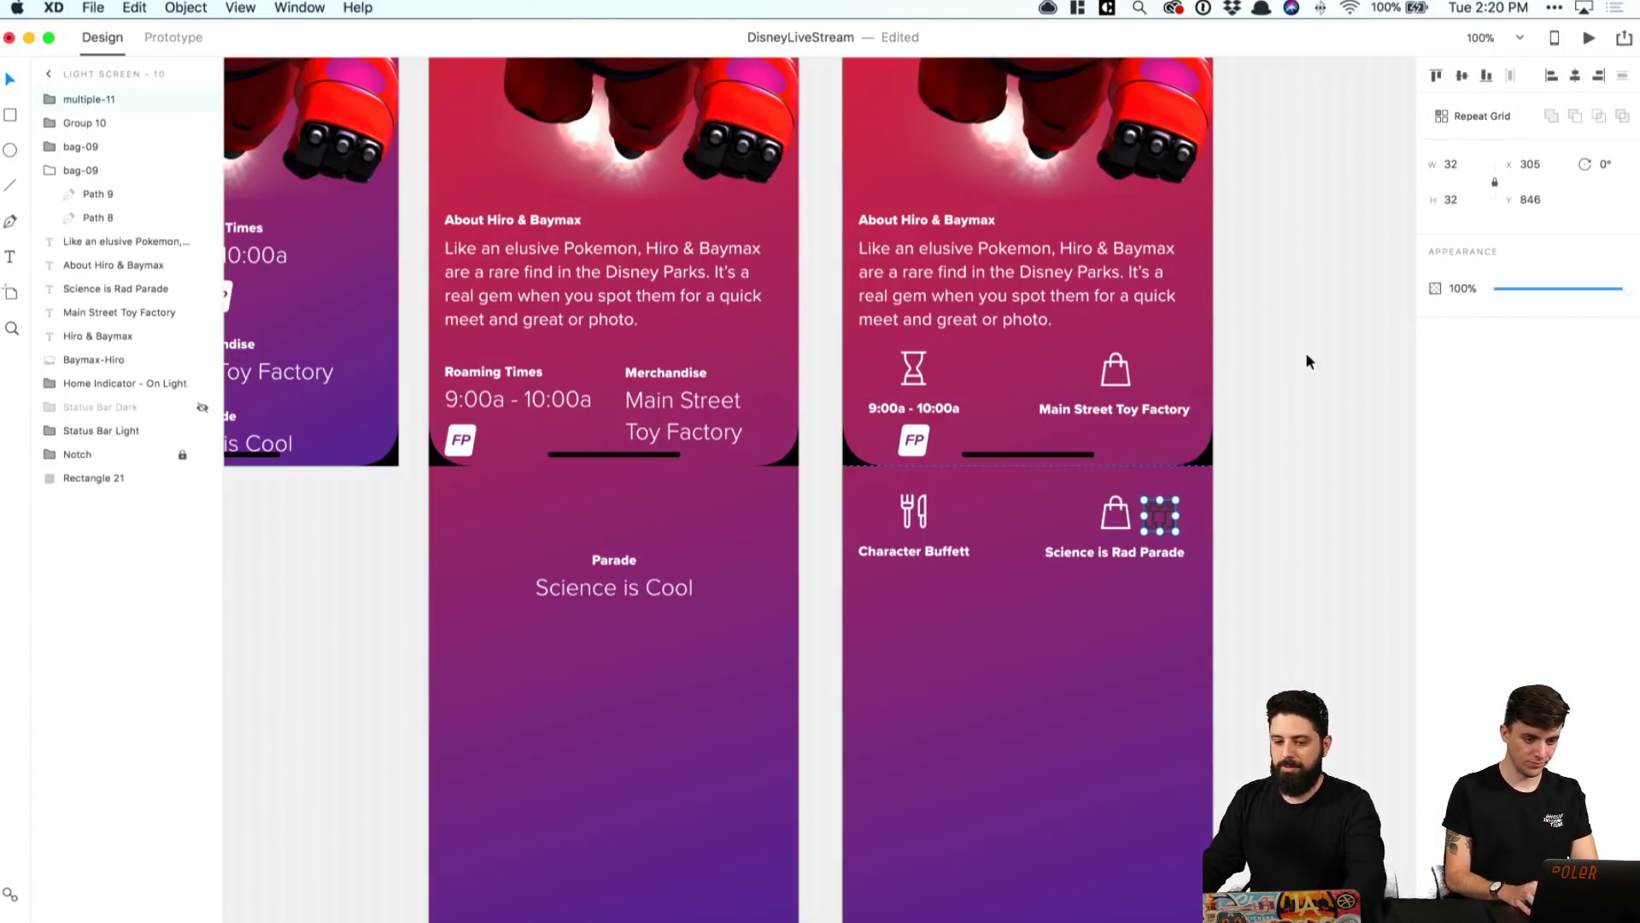
left_click(1124, 511)
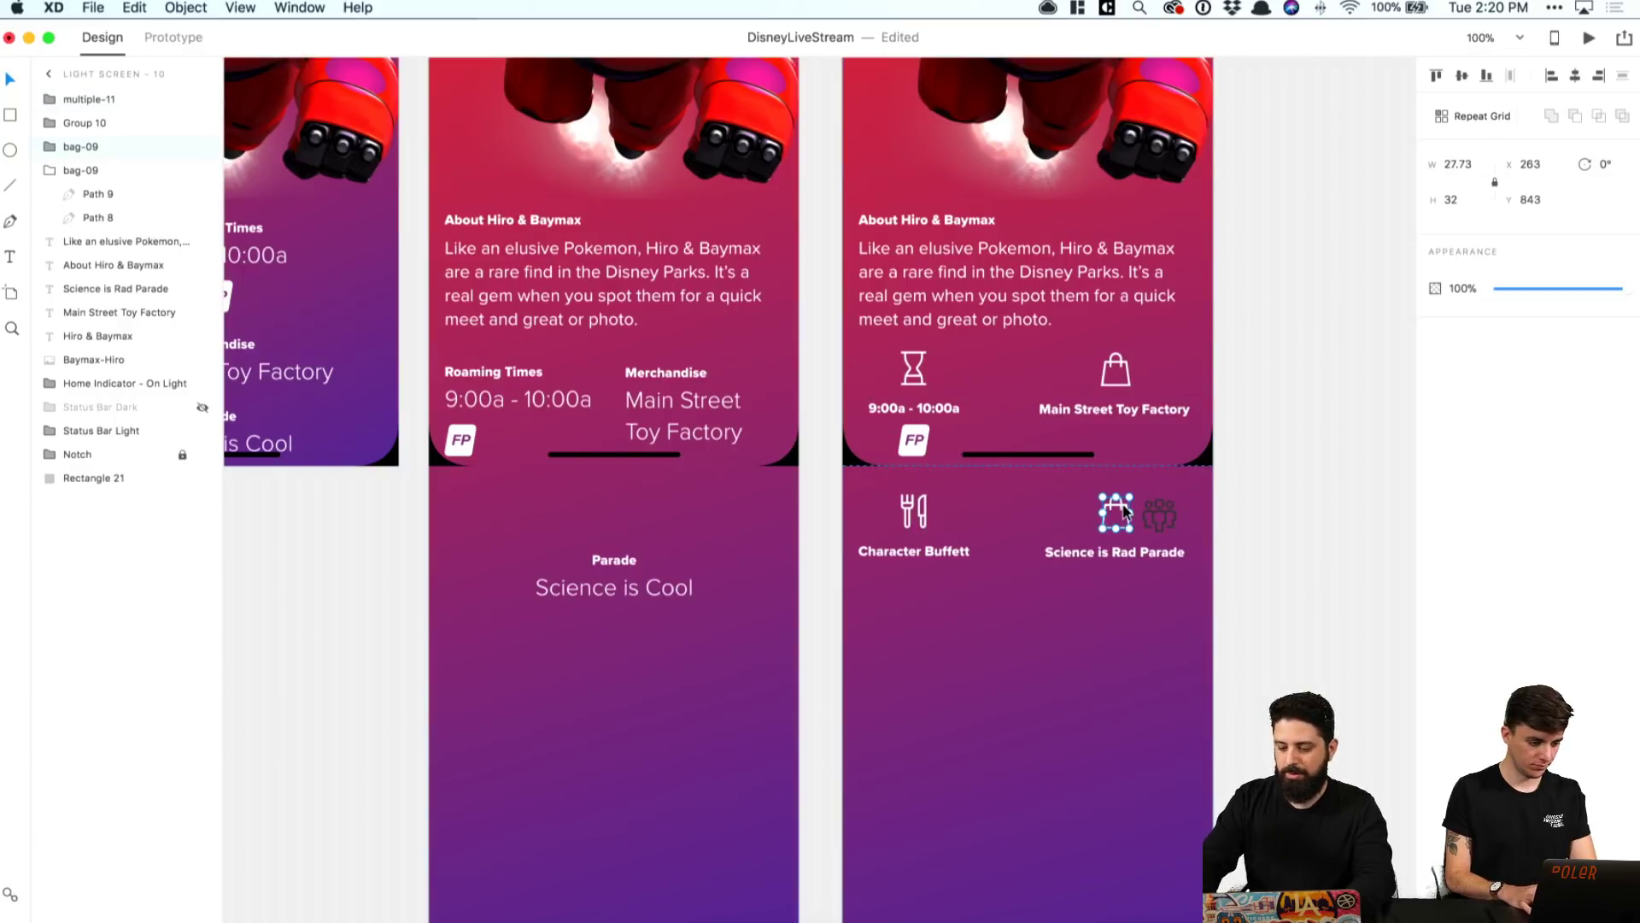
key("Delete")
Step: Raise the people icon to Y 843 and center it horizontally above the Science is Rad Parade label
left_click(1159, 515)
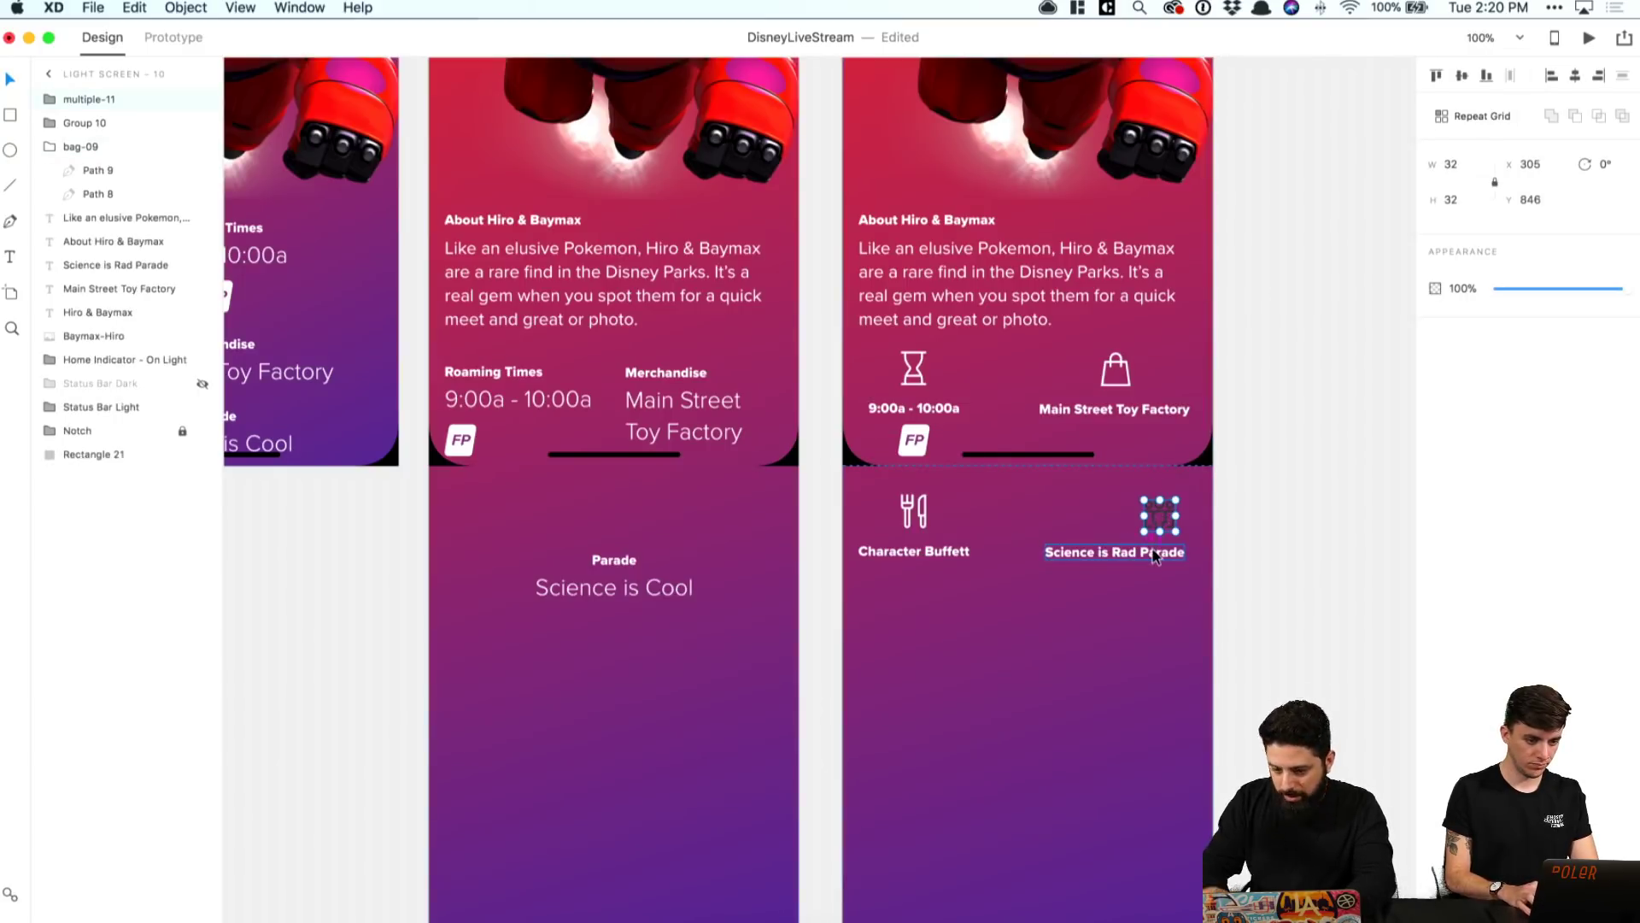
key("Up")
left_click(1154, 553, "shift")
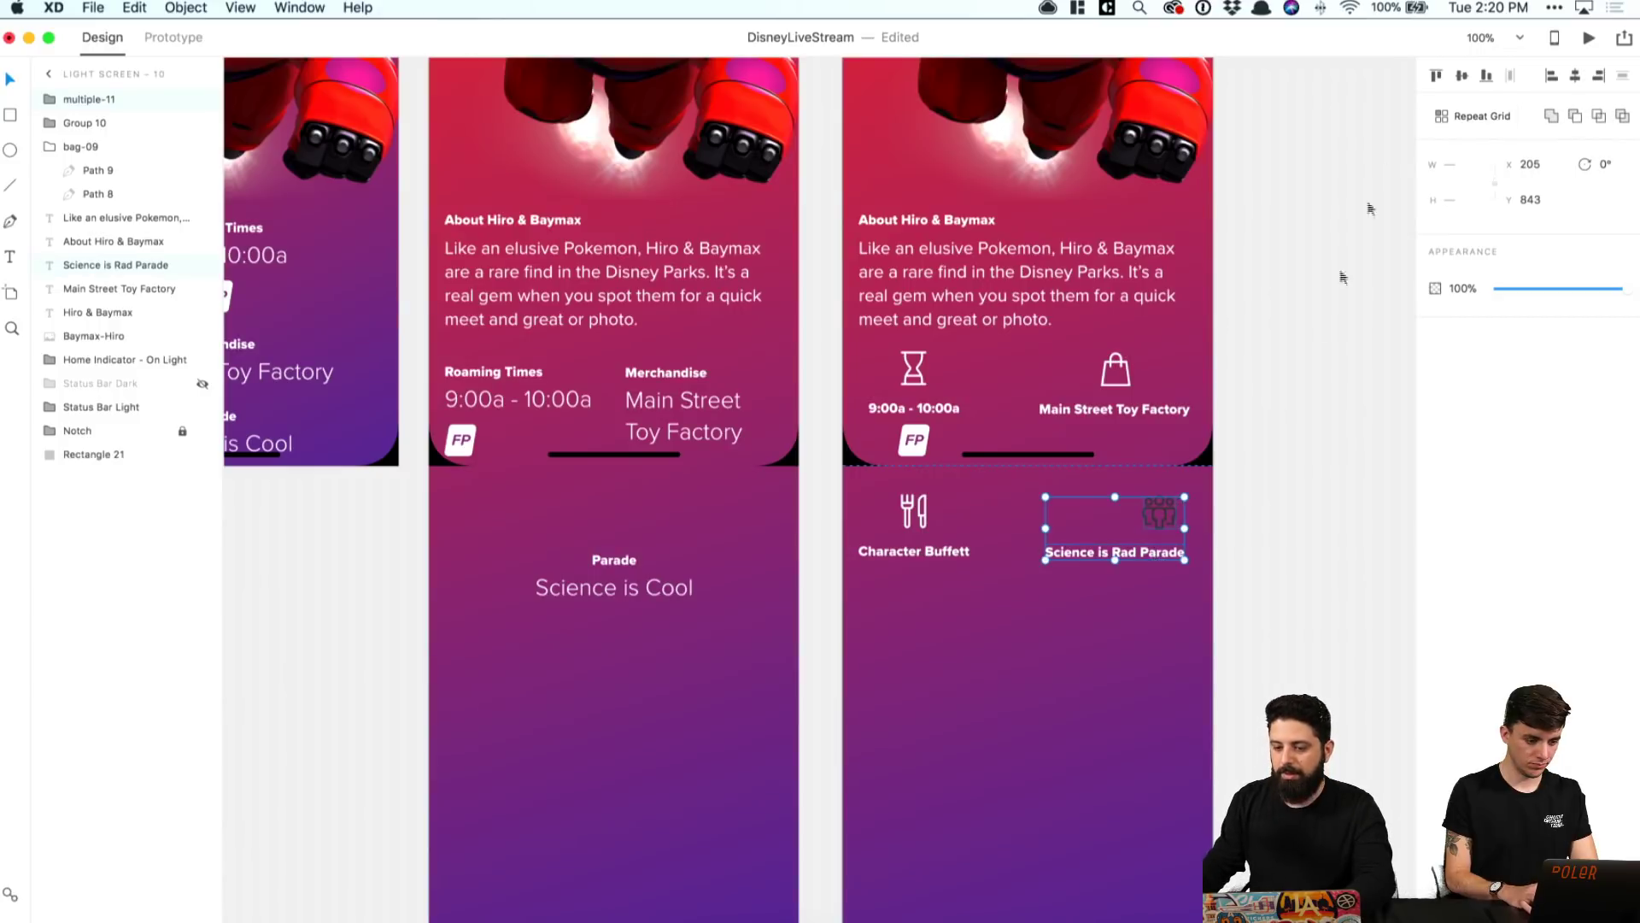
key("Escape")
Step: Set the border color of all the people icon's paths and ellipses to white, #FFFFFF
double_click(1115, 516)
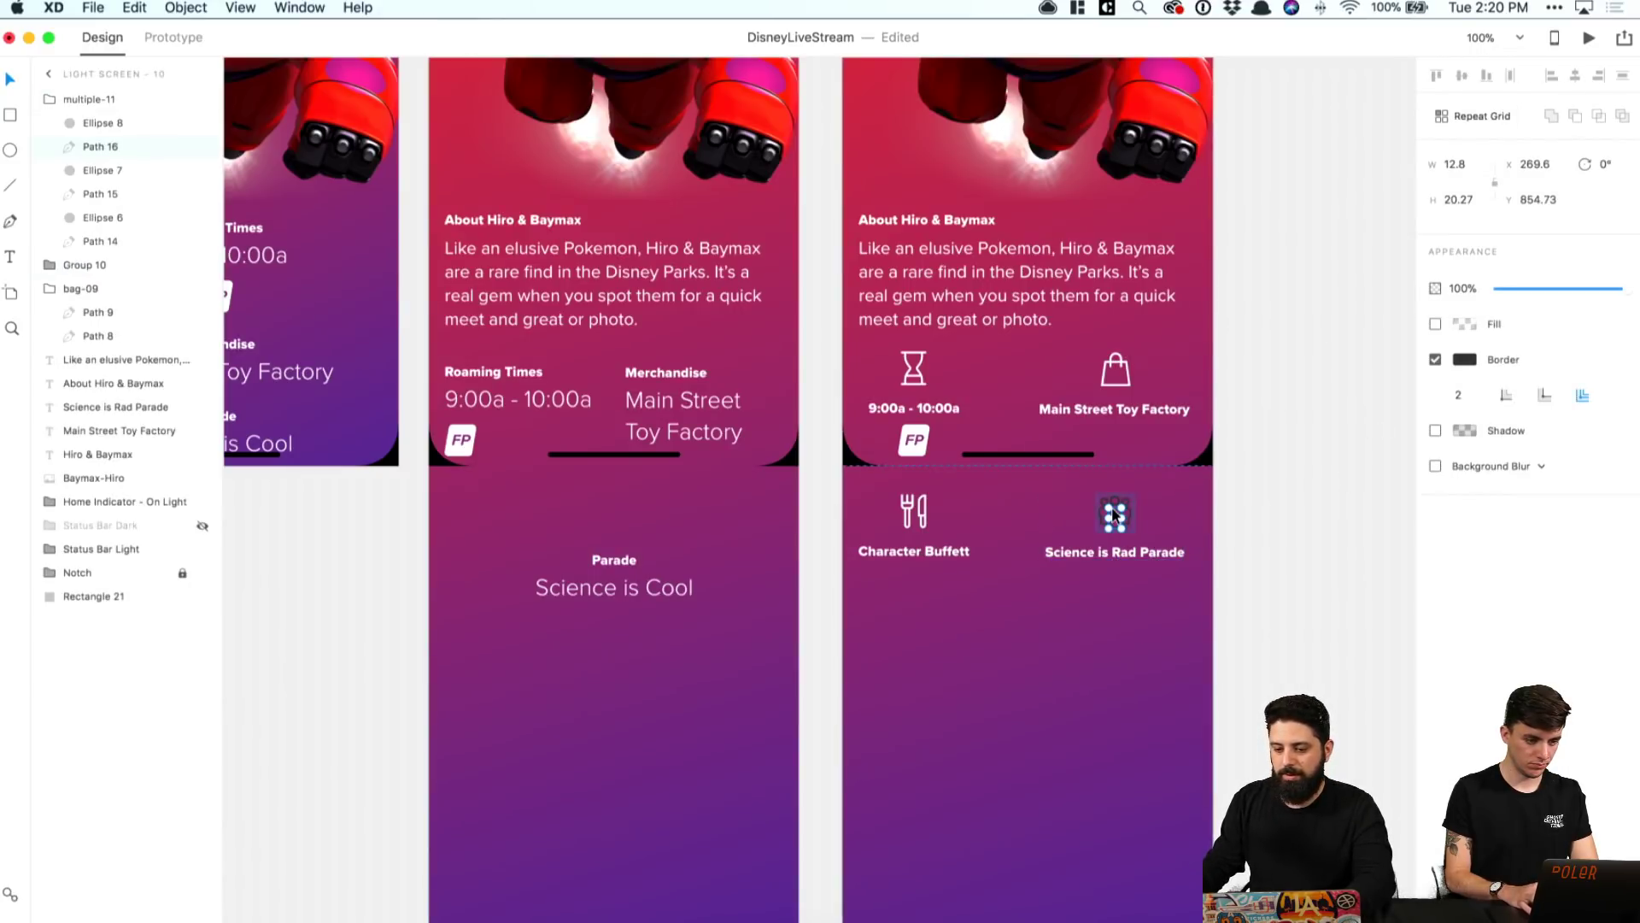
left_click(101, 241, "shift")
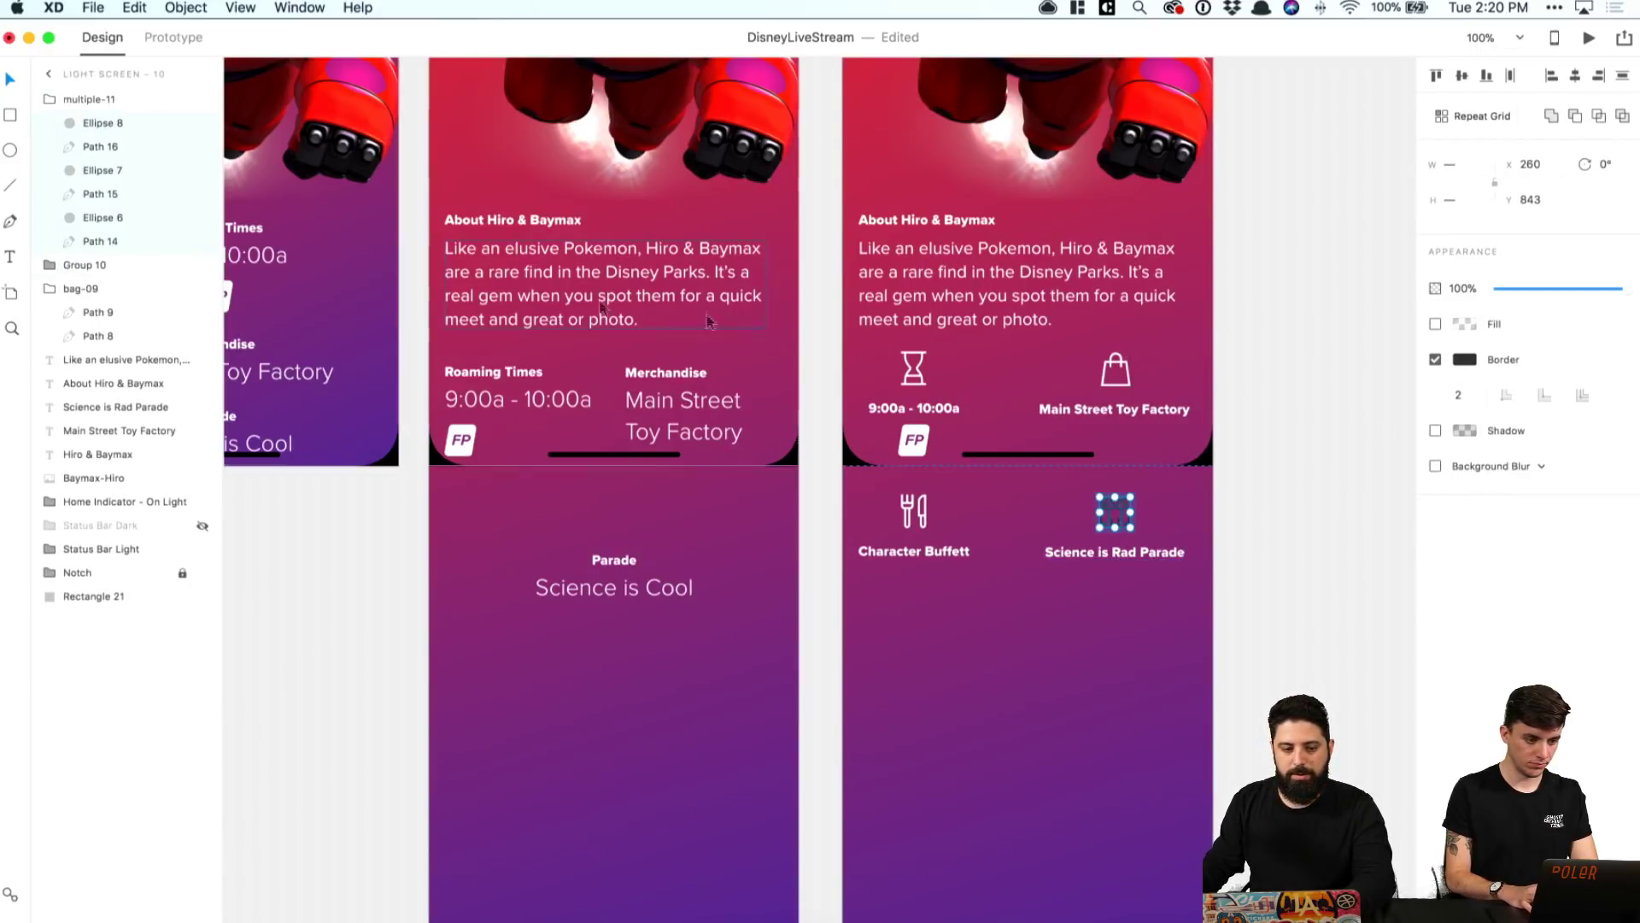
left_click(1464, 360)
left_click_drag(1254, 272, 1226, 246)
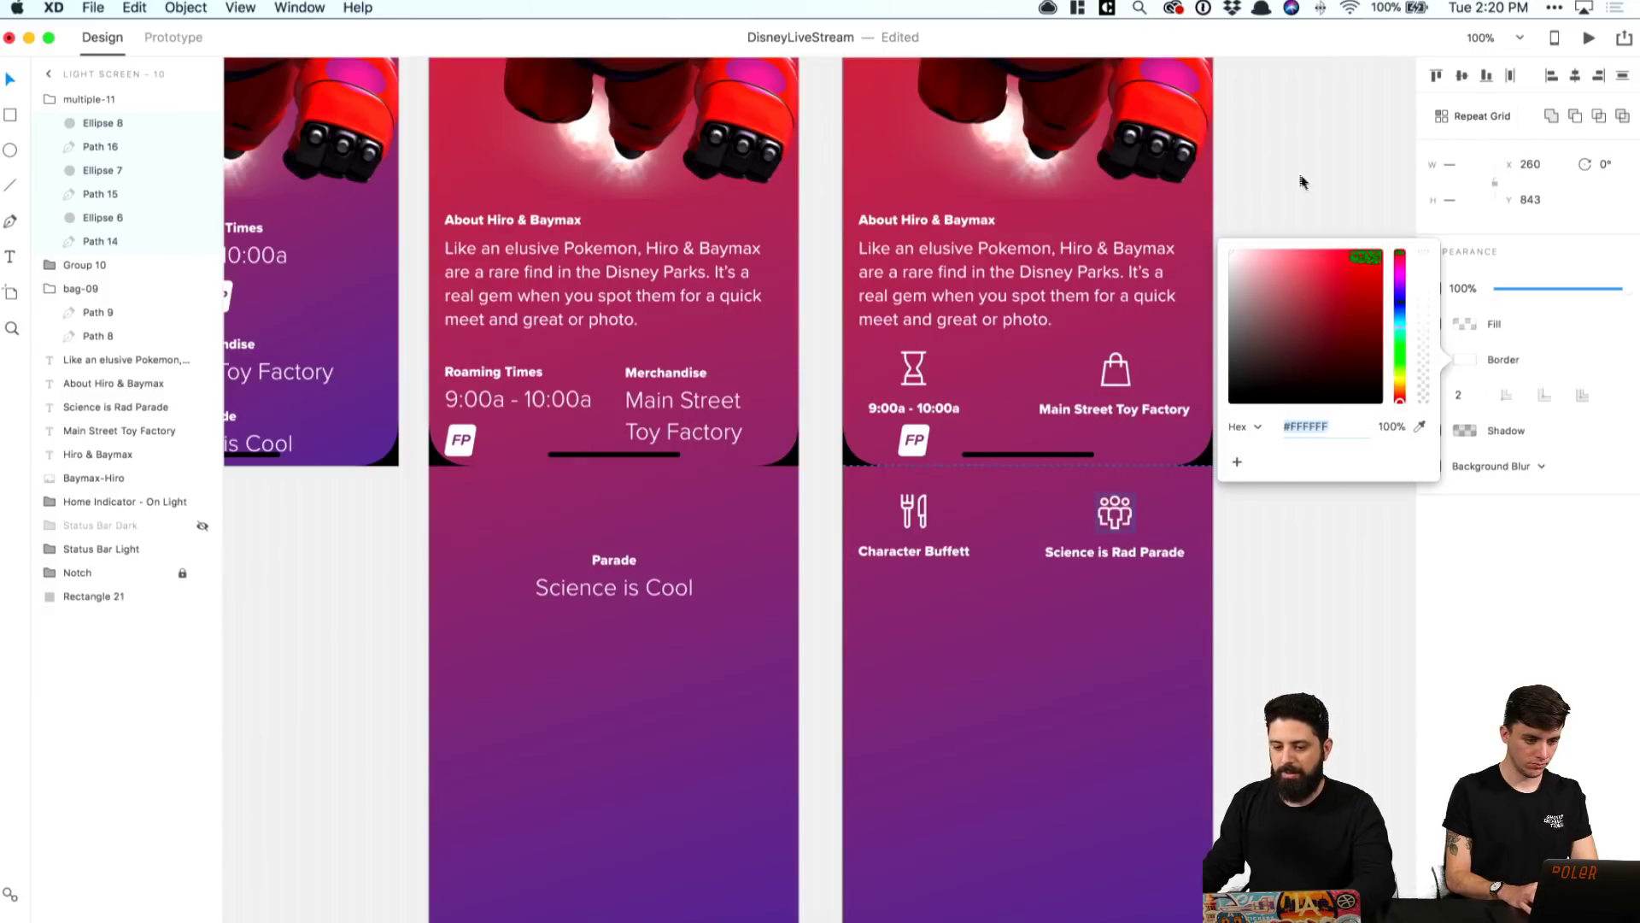
left_click(1301, 180)
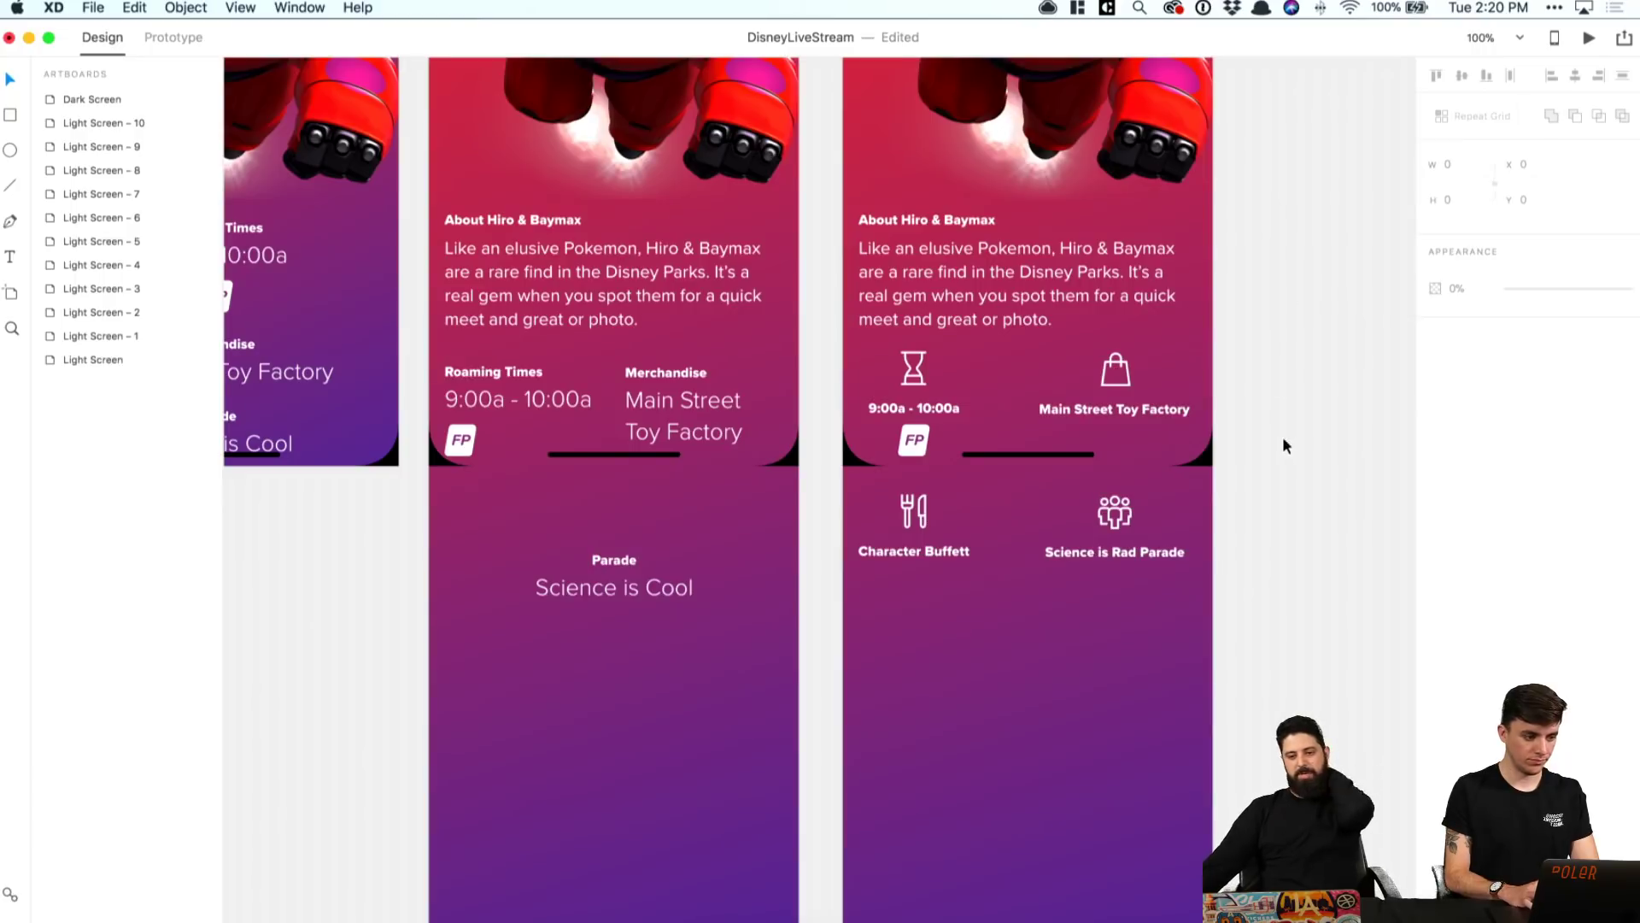
Step: Delete the people icon together with the Science is Rad Parade label
scroll(1283, 445, "up", 1)
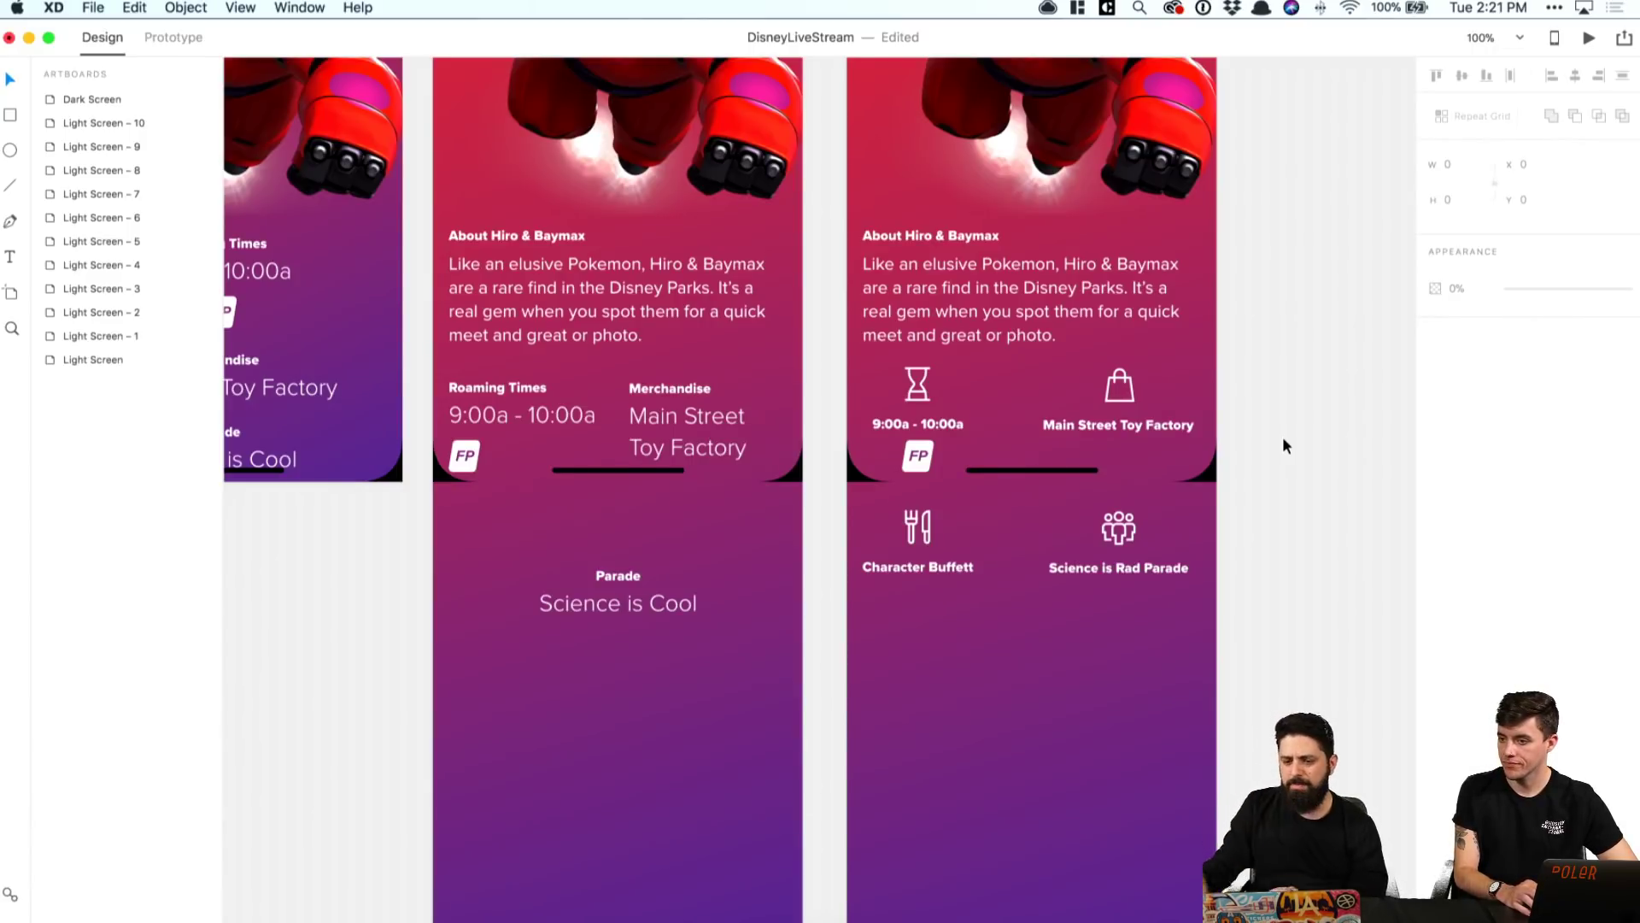
left_click(1119, 529)
left_click(1126, 578, "shift")
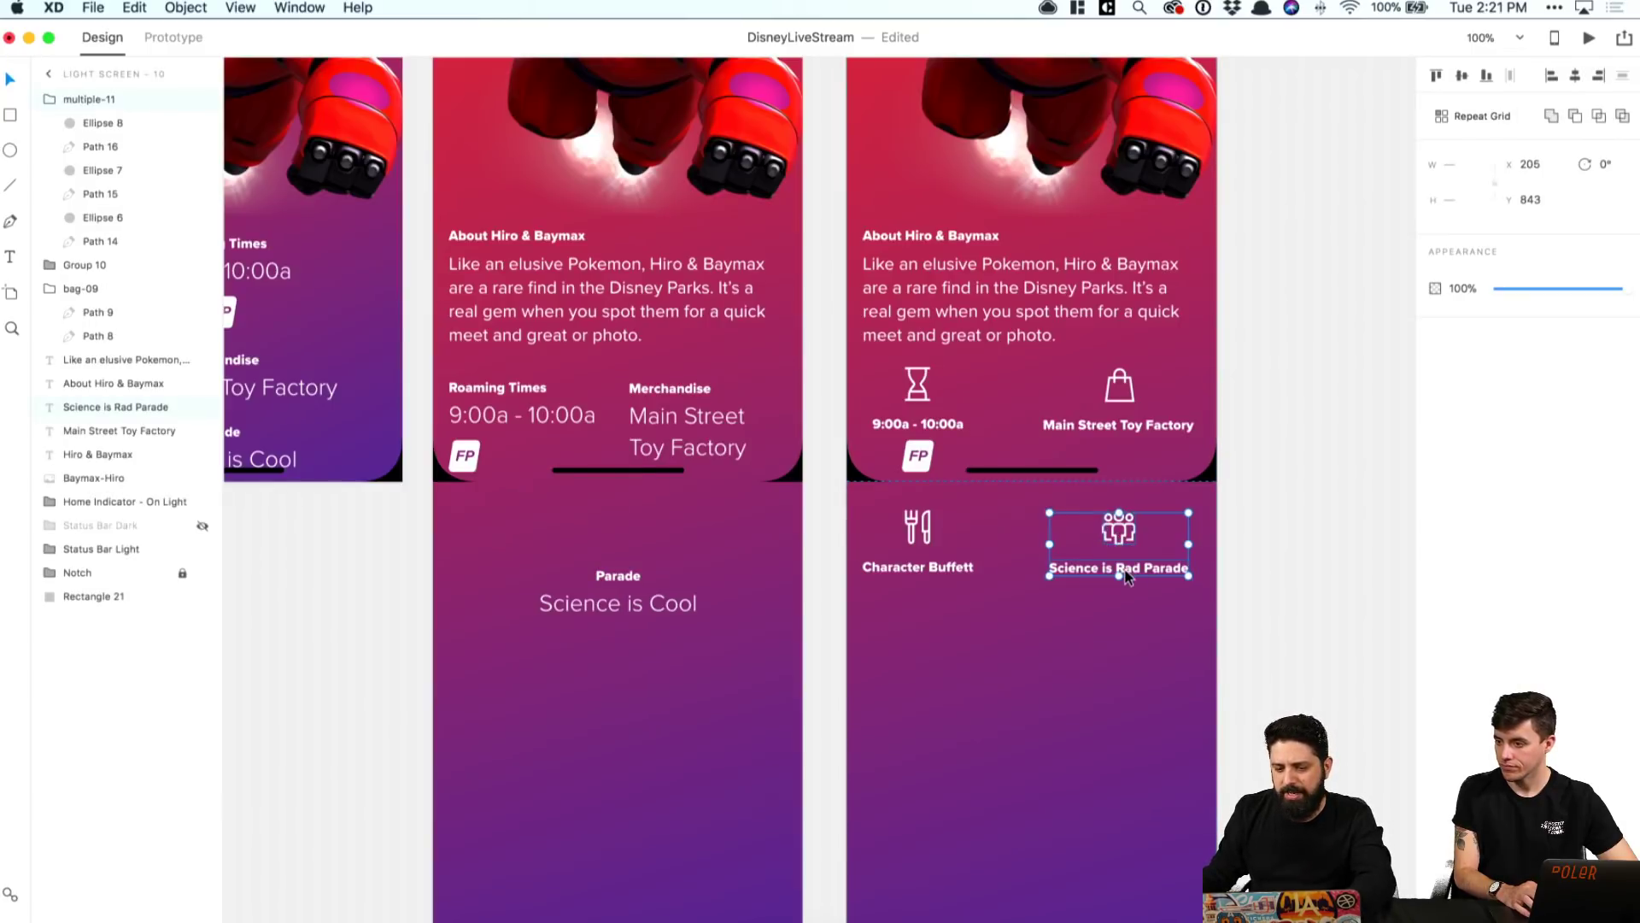
key("Delete")
Step: Move the bag icon and Main Street Toy Factory label down into the row of Character Buffett
left_click(1119, 425)
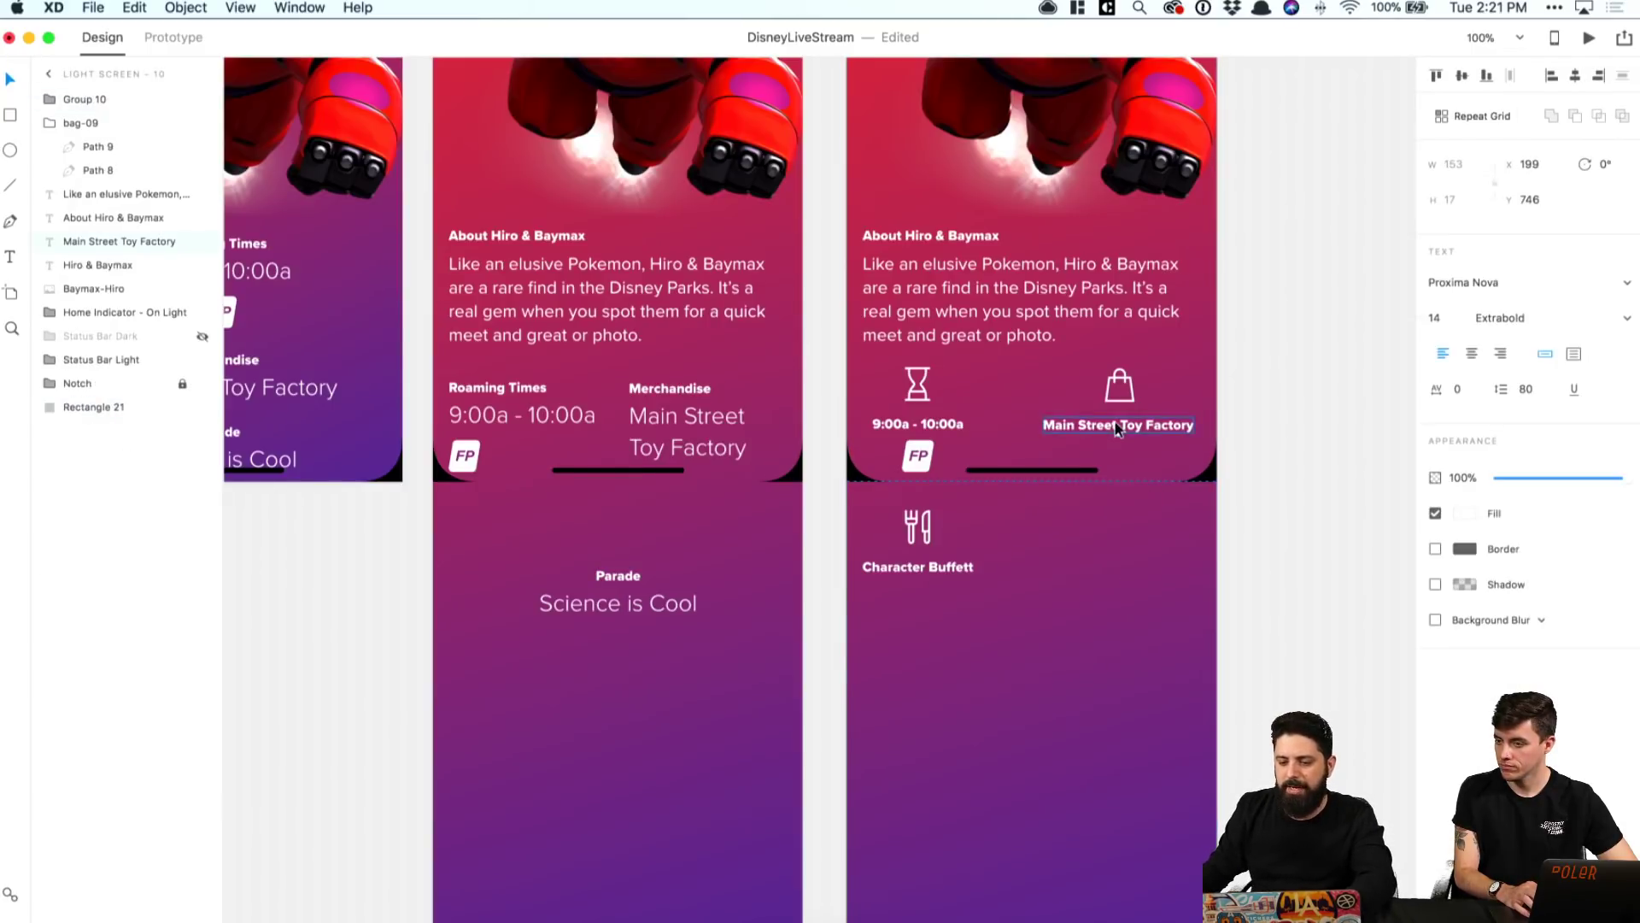
left_click(1119, 389, "shift")
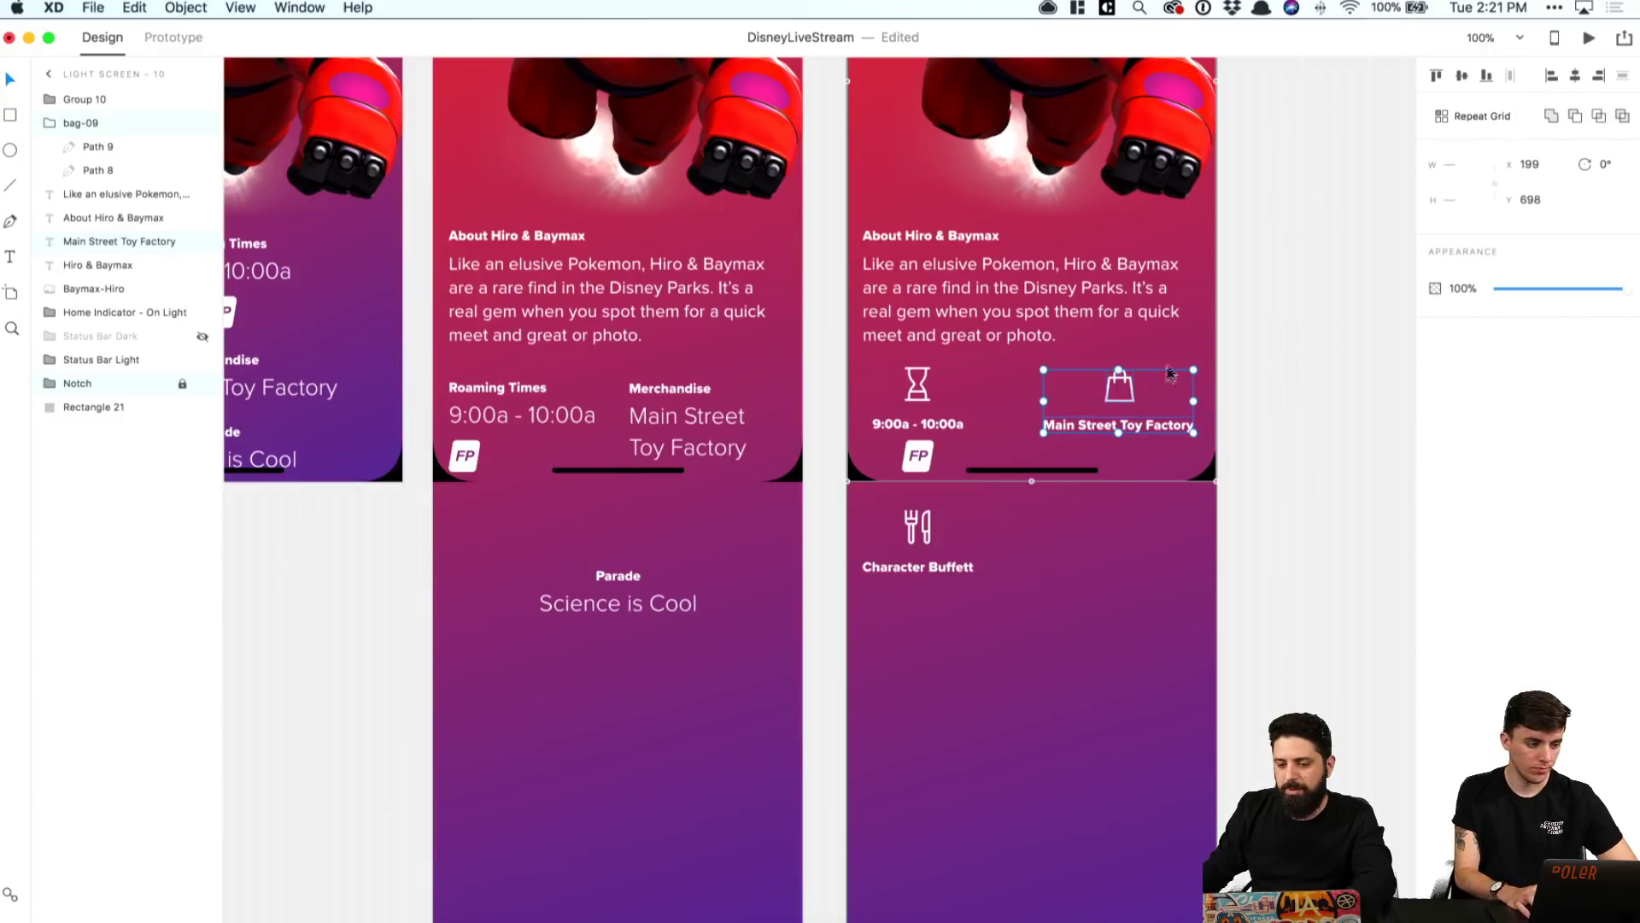
left_click_drag(1127, 380, 1130, 526)
left_click(927, 425)
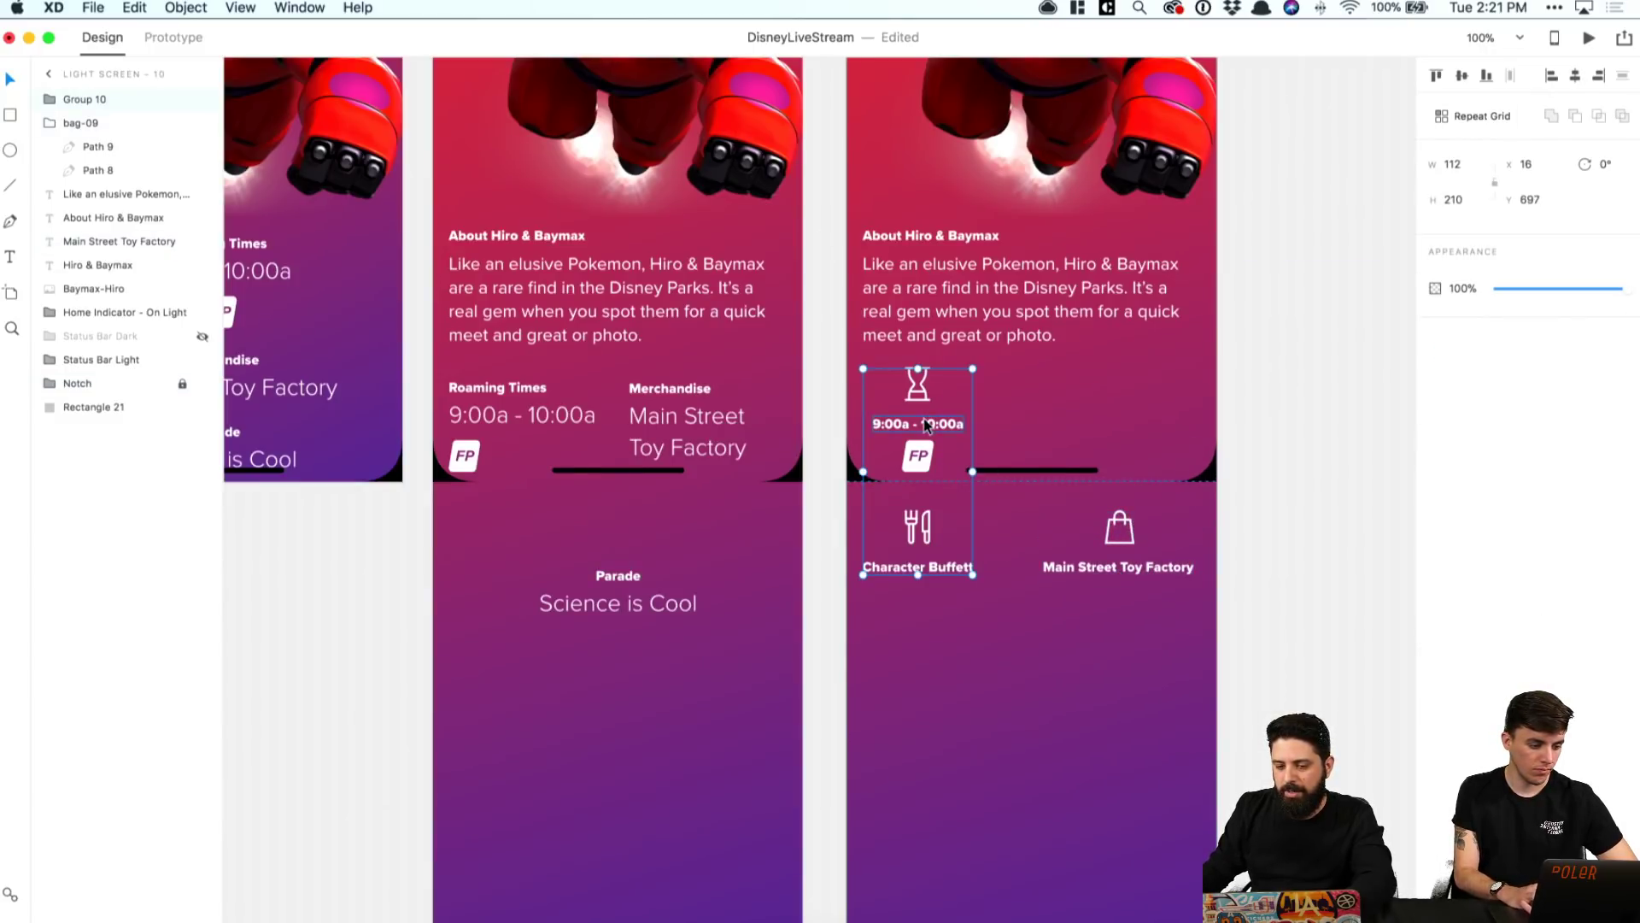
double_click(926, 424)
left_click(922, 397, "shift")
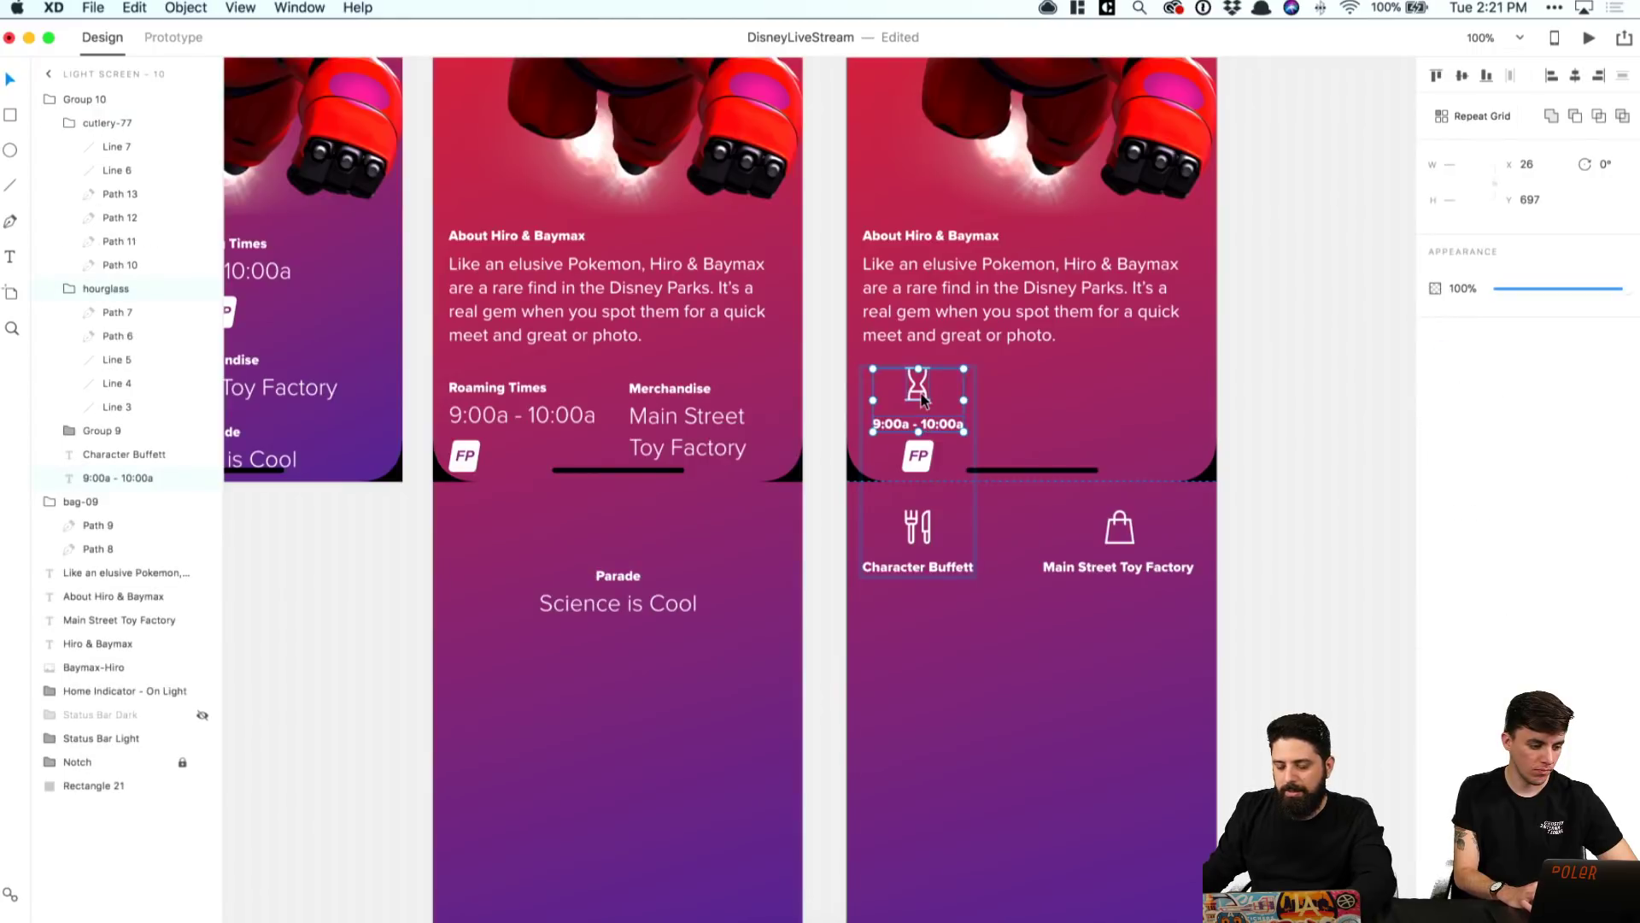
left_click(928, 432)
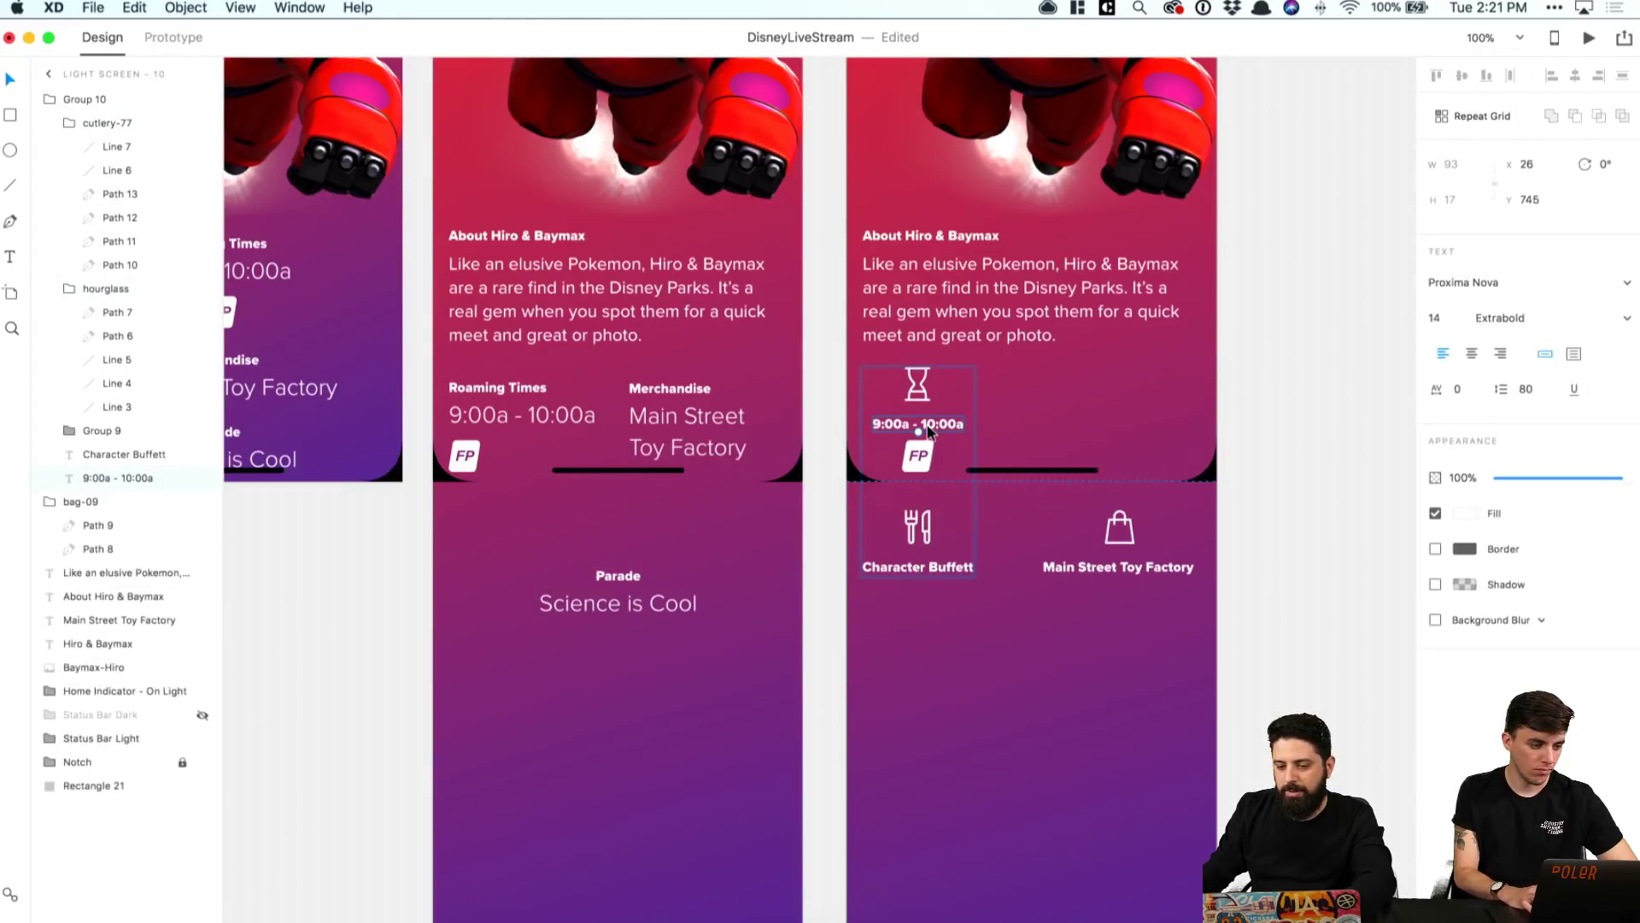
left_click(928, 456, "shift")
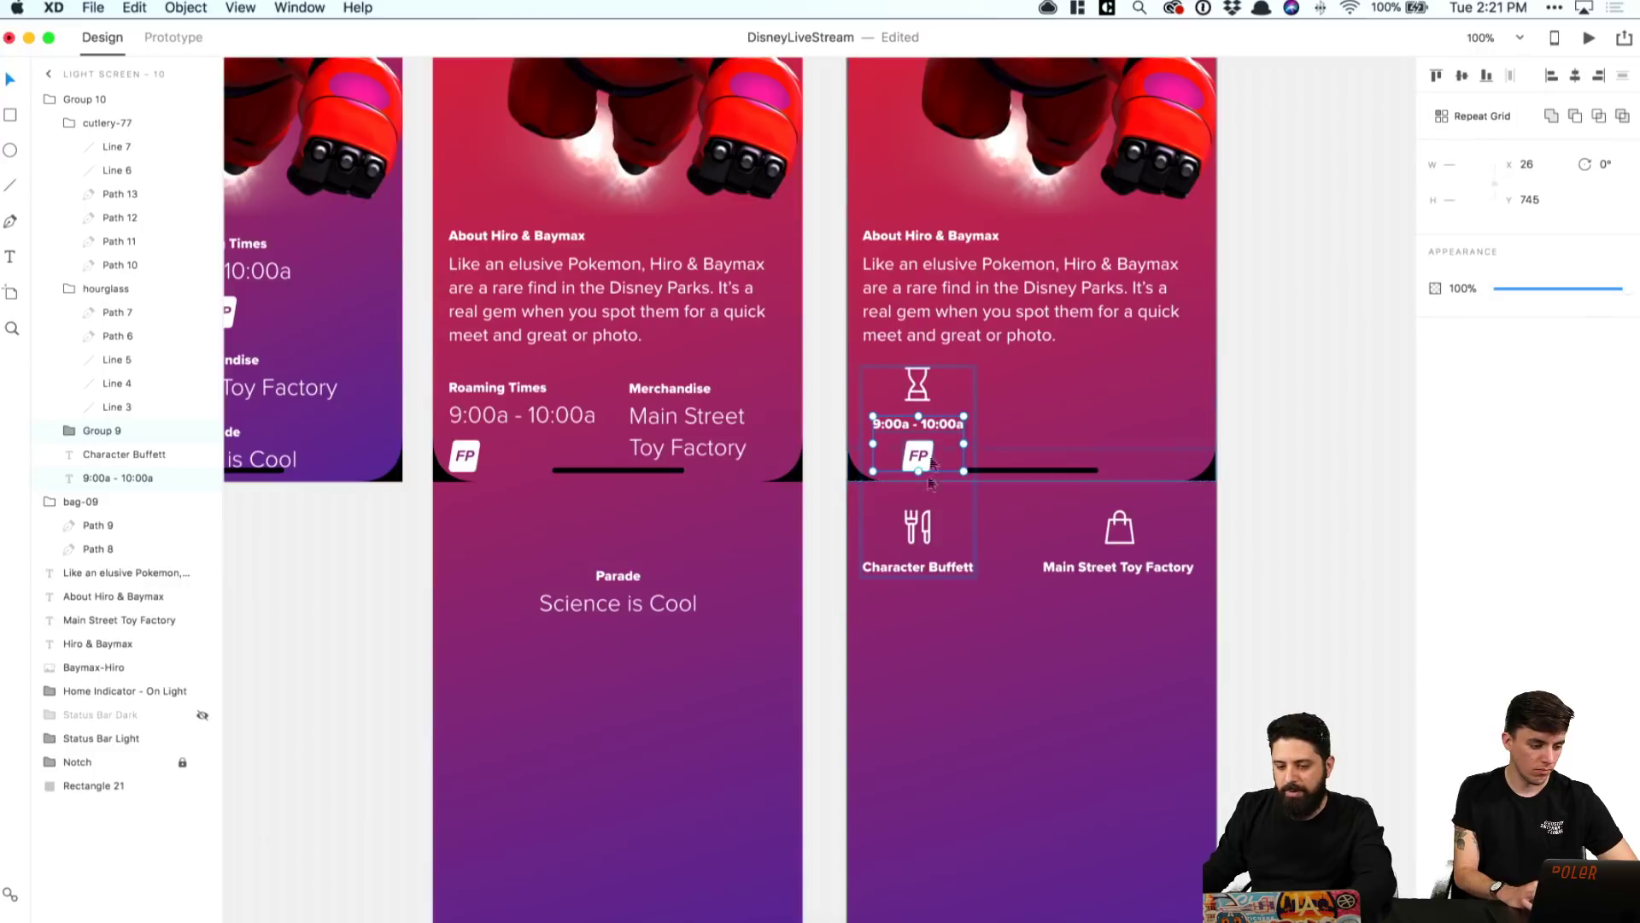
left_click(921, 388, "shift")
left_click(930, 567, "shift")
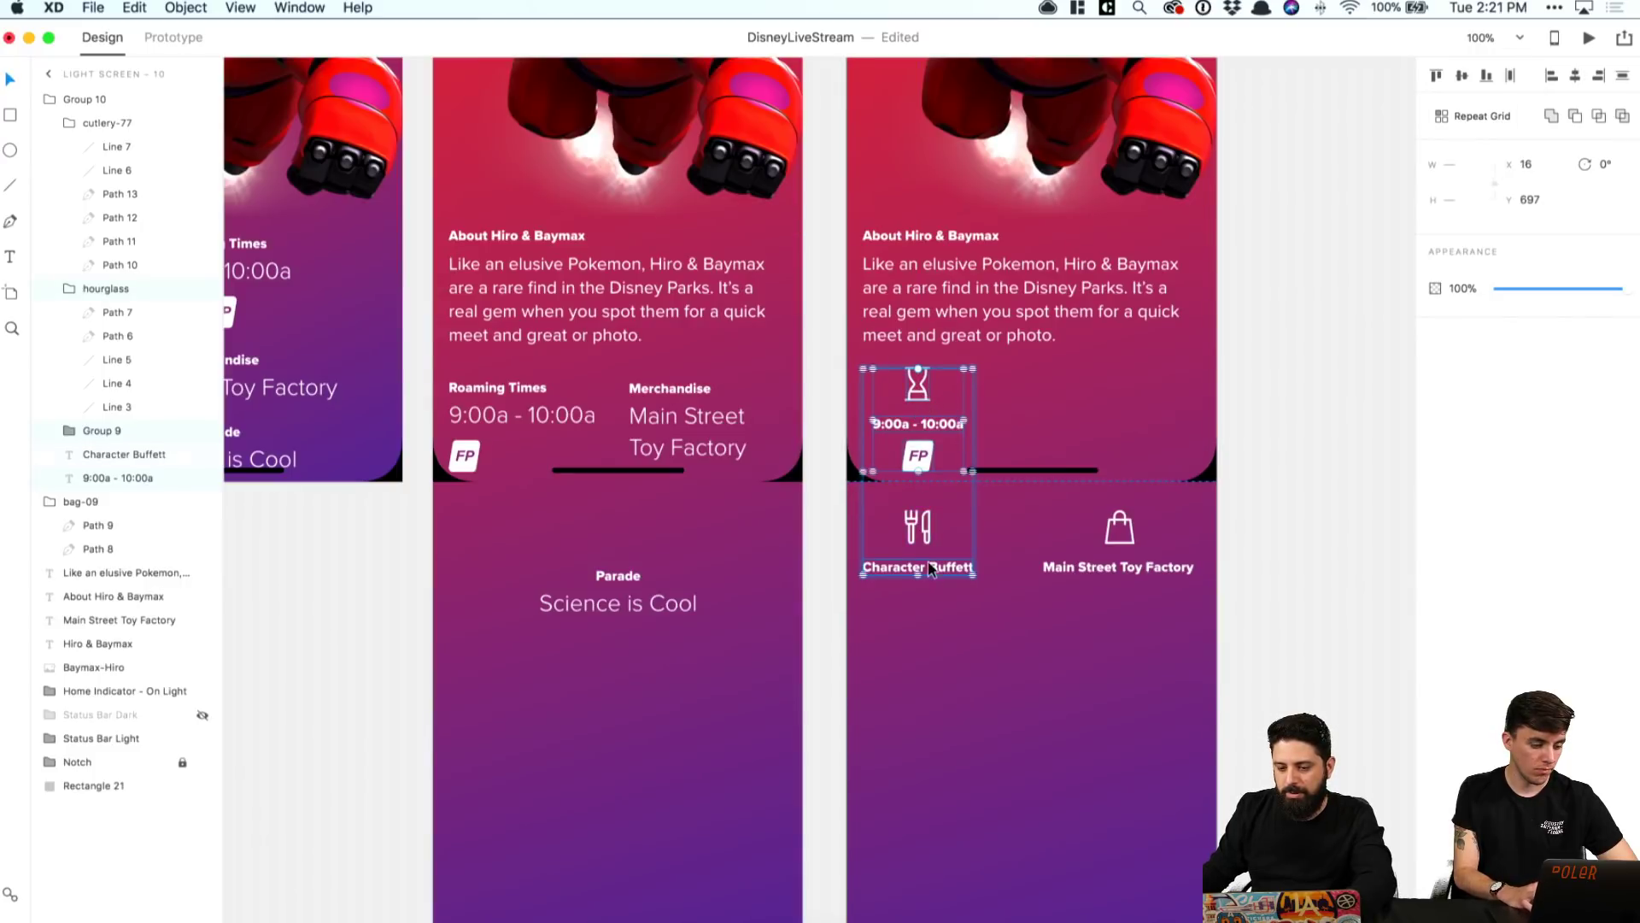
left_click(1029, 436)
Step: Duplicate the hourglass icon, the 9:00a - 10:00a label and the FP badge on the icon version of the screen
left_click(918, 455)
left_click(920, 458)
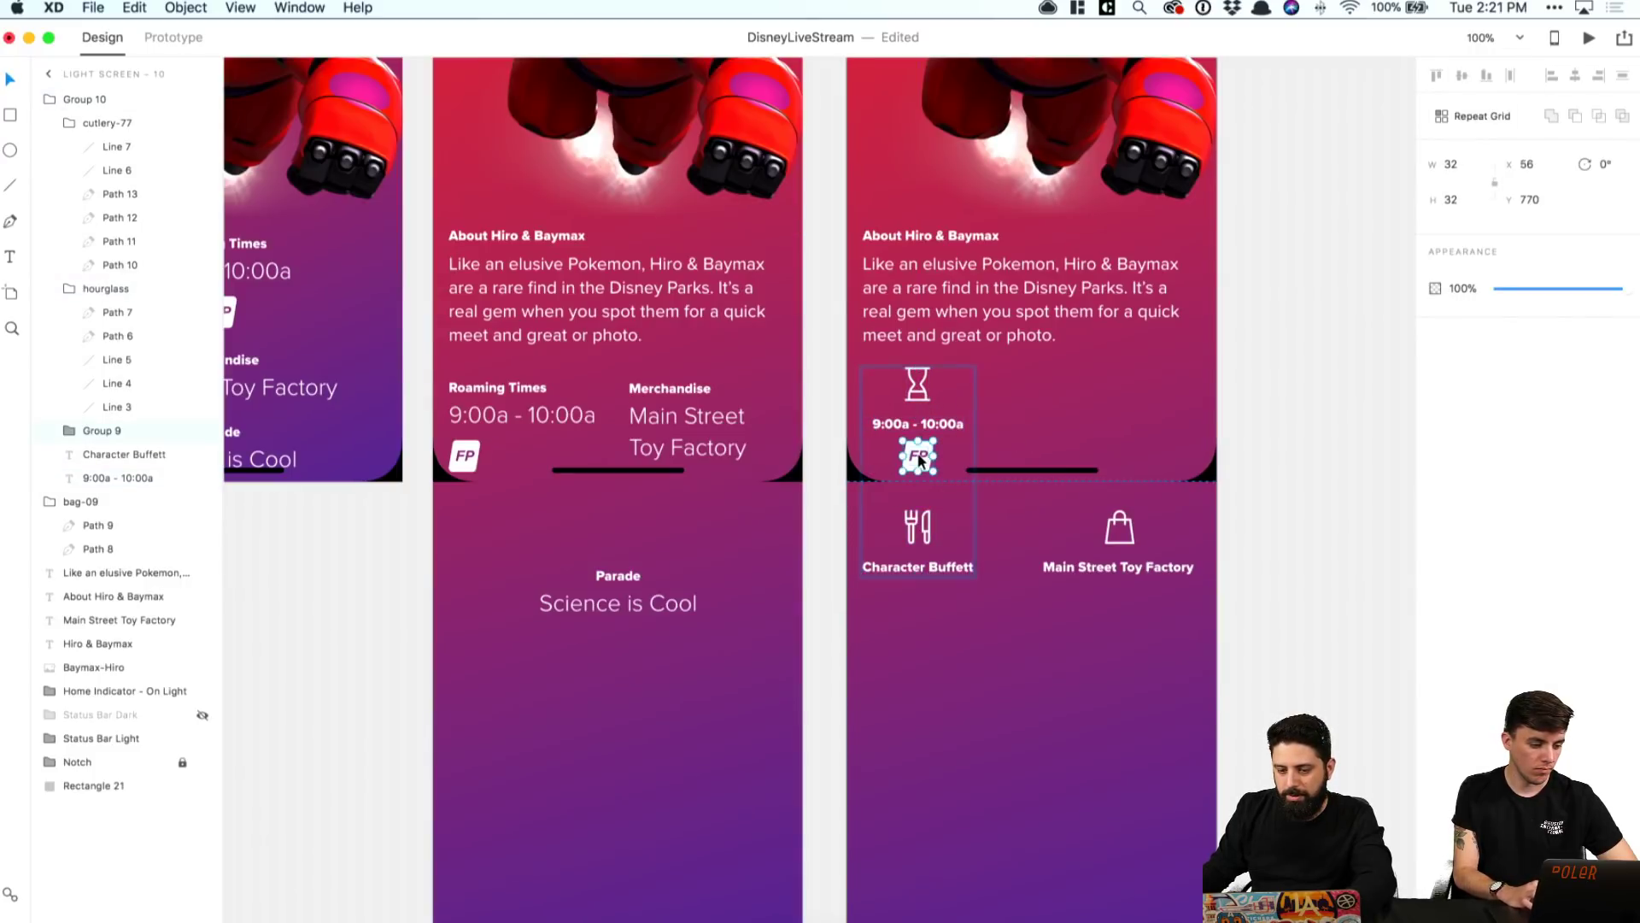
left_click(918, 424, "shift")
left_click(920, 393, "shift")
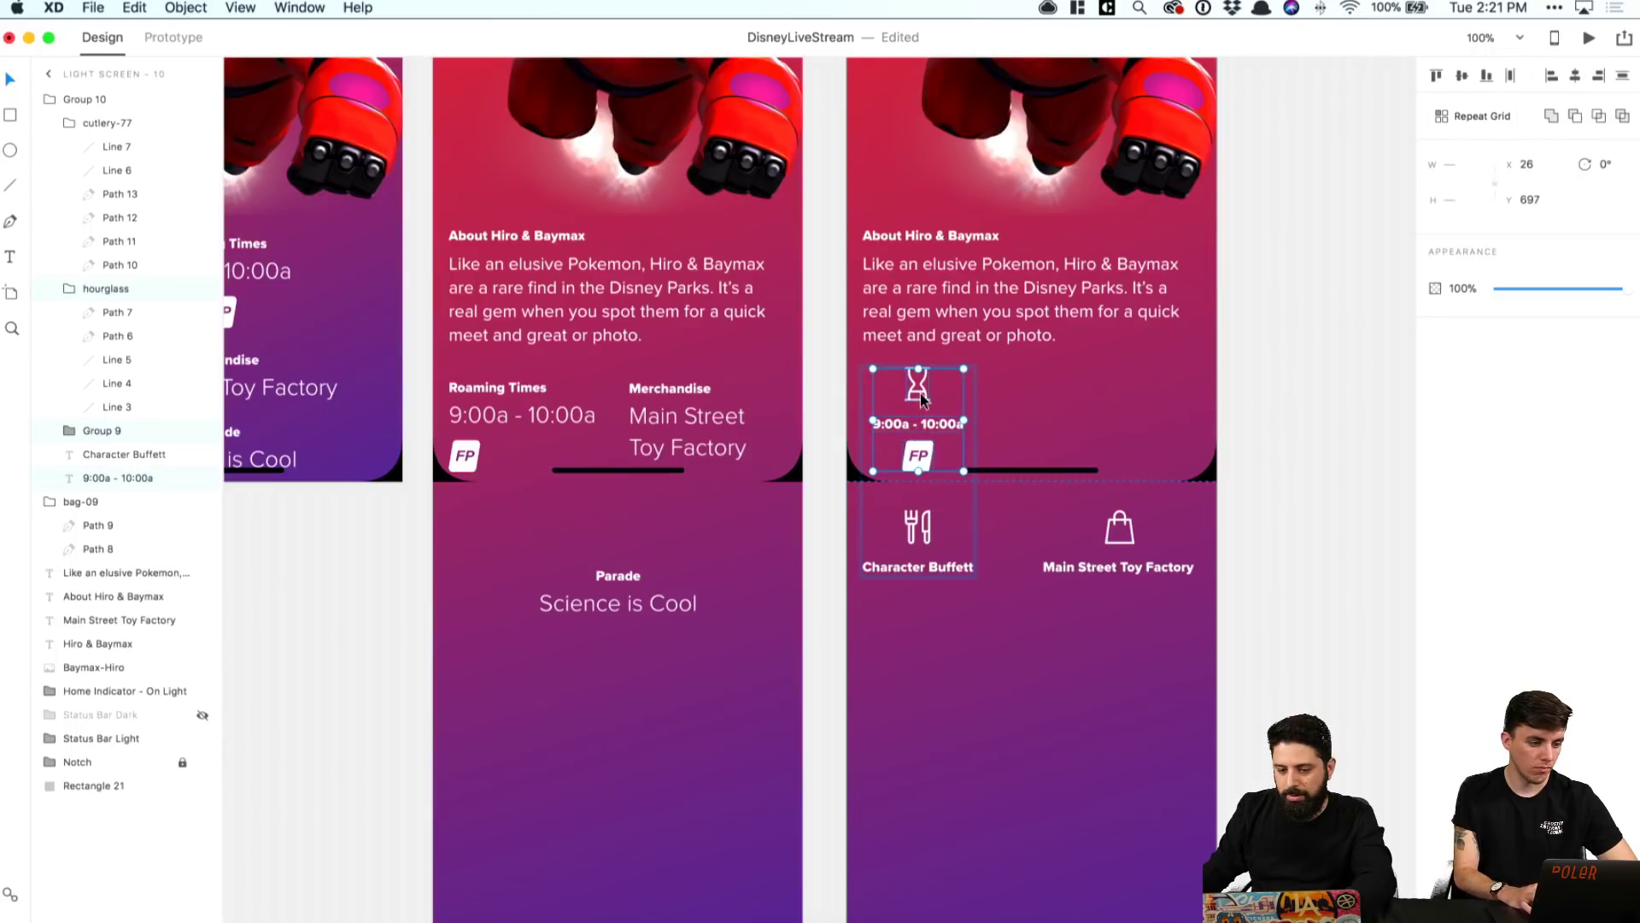
key("super+v")
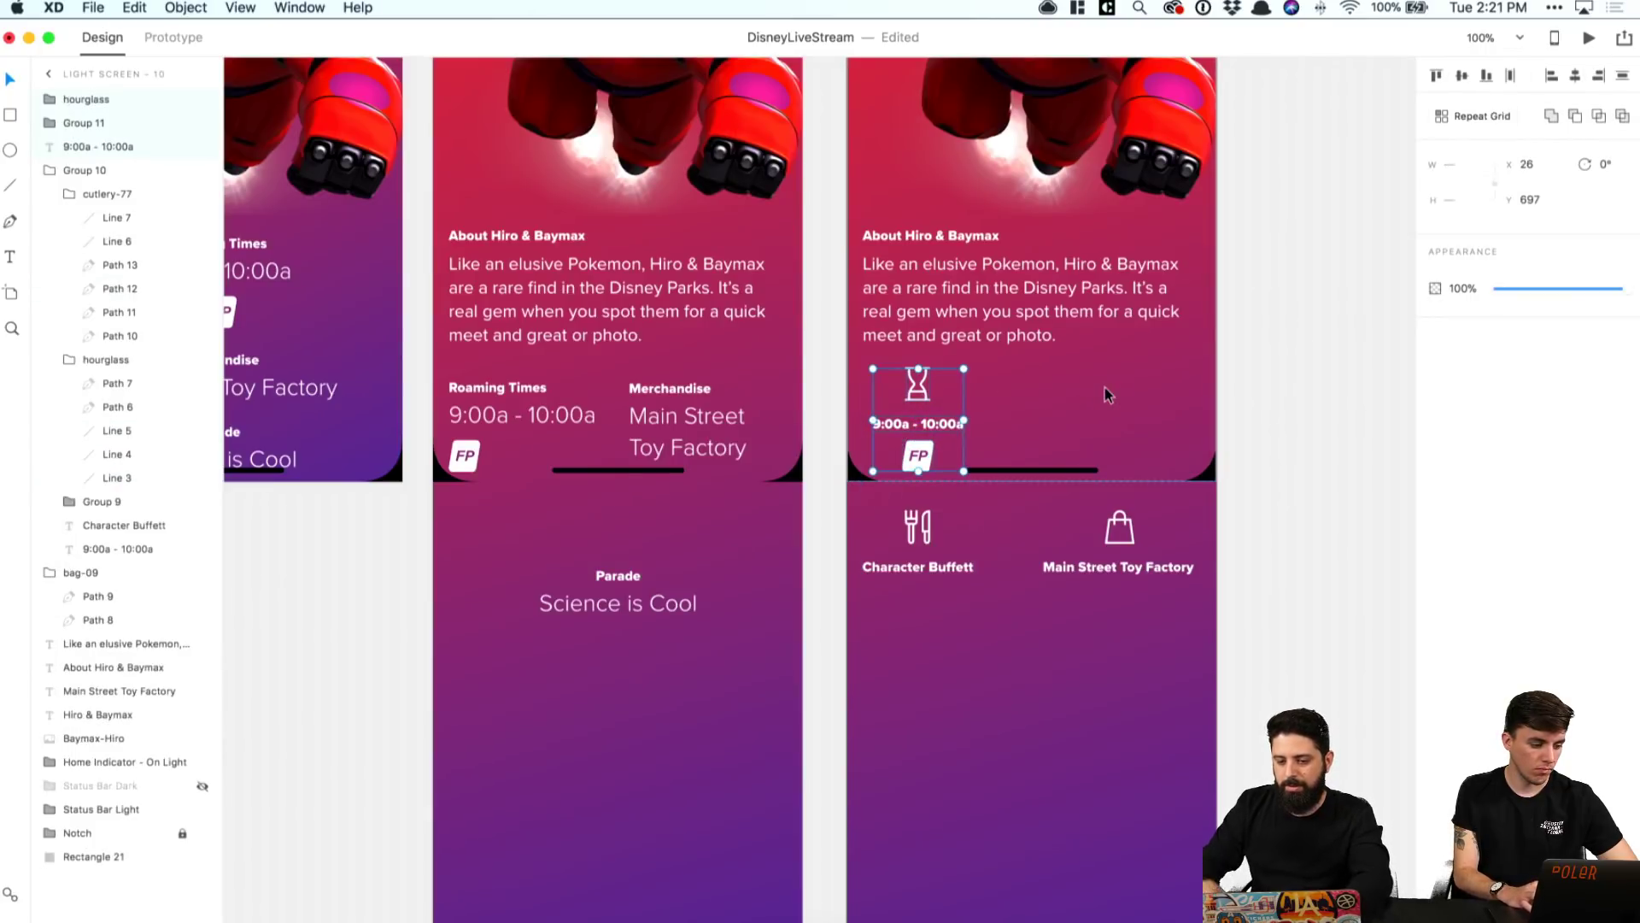
Step: Move the duplicated hourglass, time label and FP badge horizontally to X 196, above the Main Street Toy Factory column
key("shift+Right")
key("shift+Right")
key("shift+Right")
key("shift+Right")
key("shift+Right")
key("shift+Right")
key("shift+Right")
key("shift+Right")
key("shift+Right")
key("shift+Right")
key("shift+Right")
key("shift+Right")
key("shift+Right")
key("shift+Right")
key("shift+Right")
key("shift+Right")
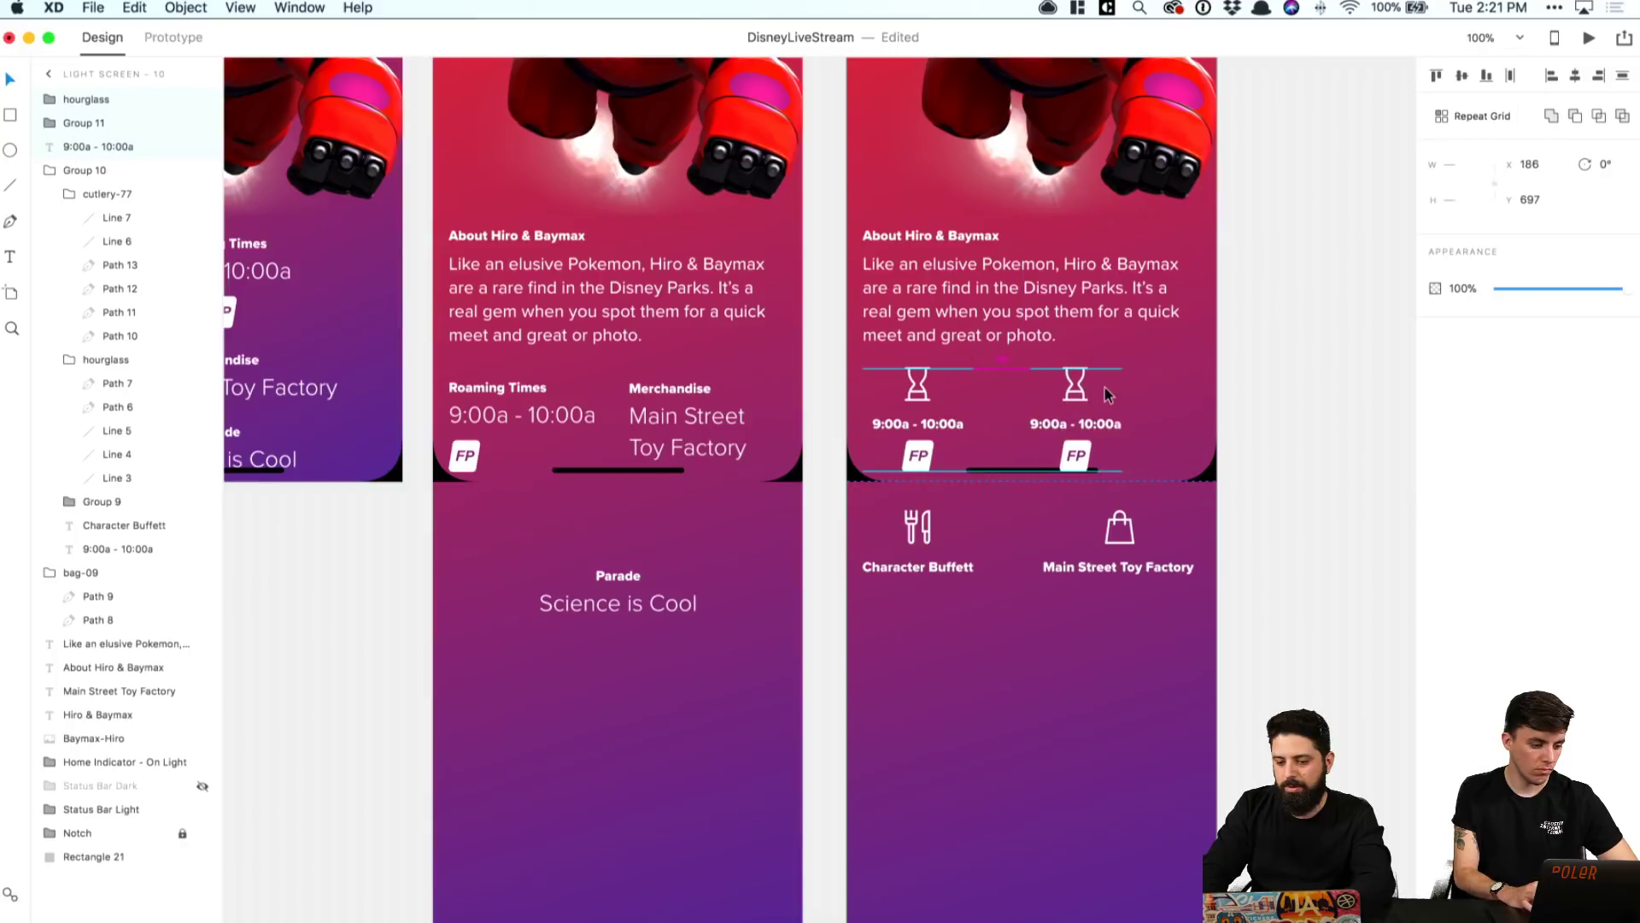
key("shift+Right")
Step: Center-align the duplicated hourglass, time label and FP badge horizontally with the bag icon and Main Street Toy Factory label
left_click(1119, 527, "shift")
left_click(1127, 568, "shift")
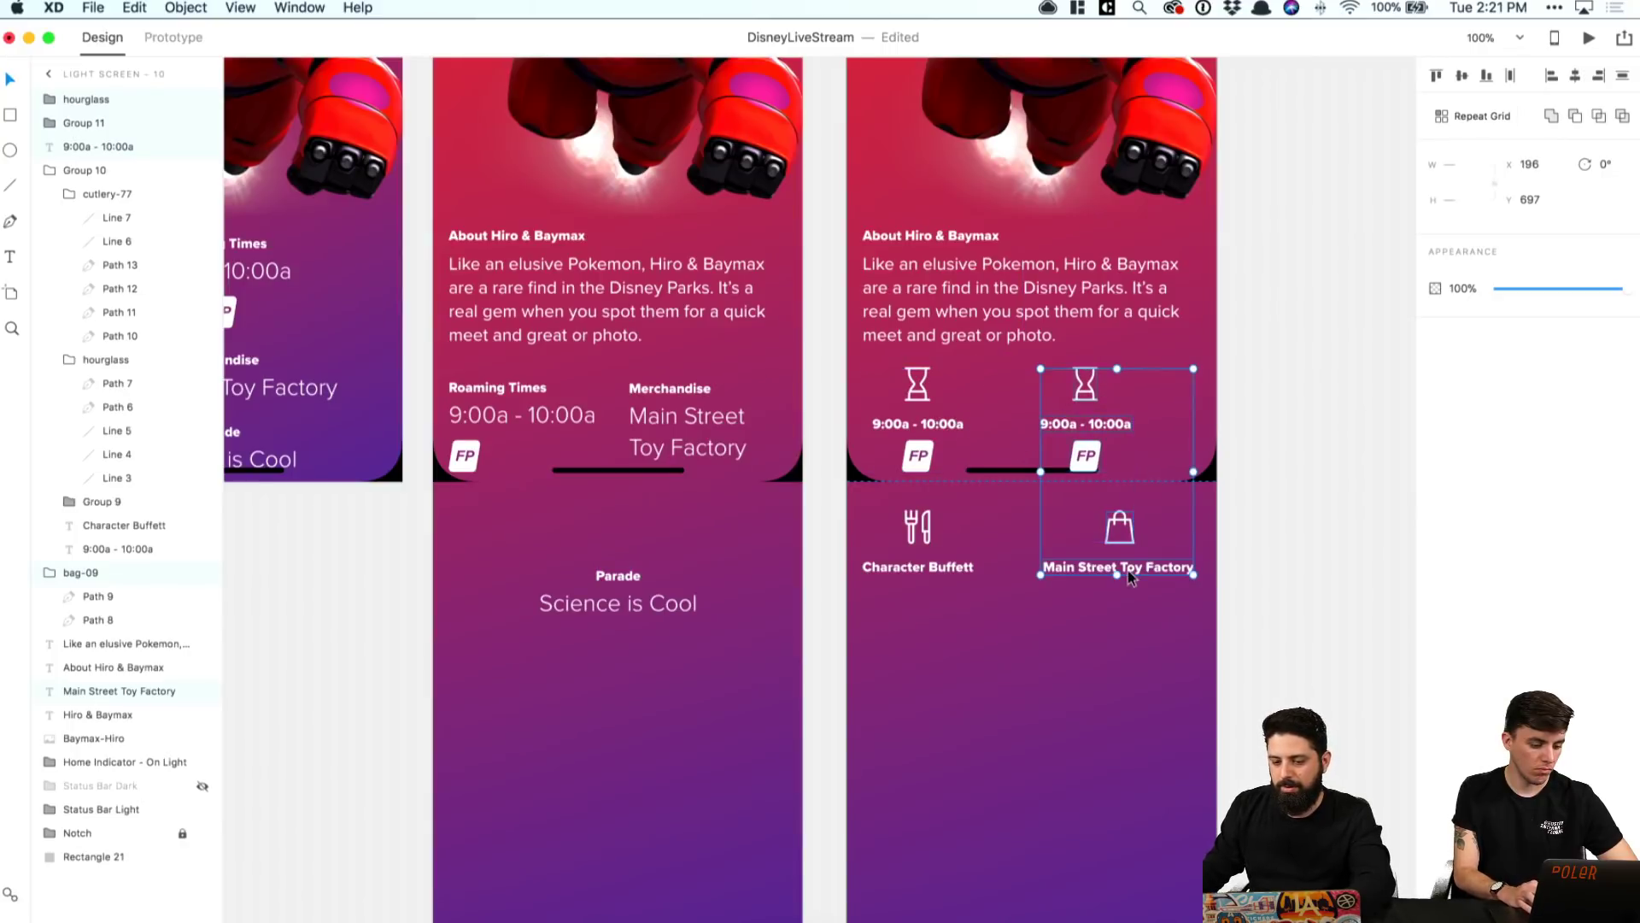
left_click(1598, 76)
left_click(1575, 75)
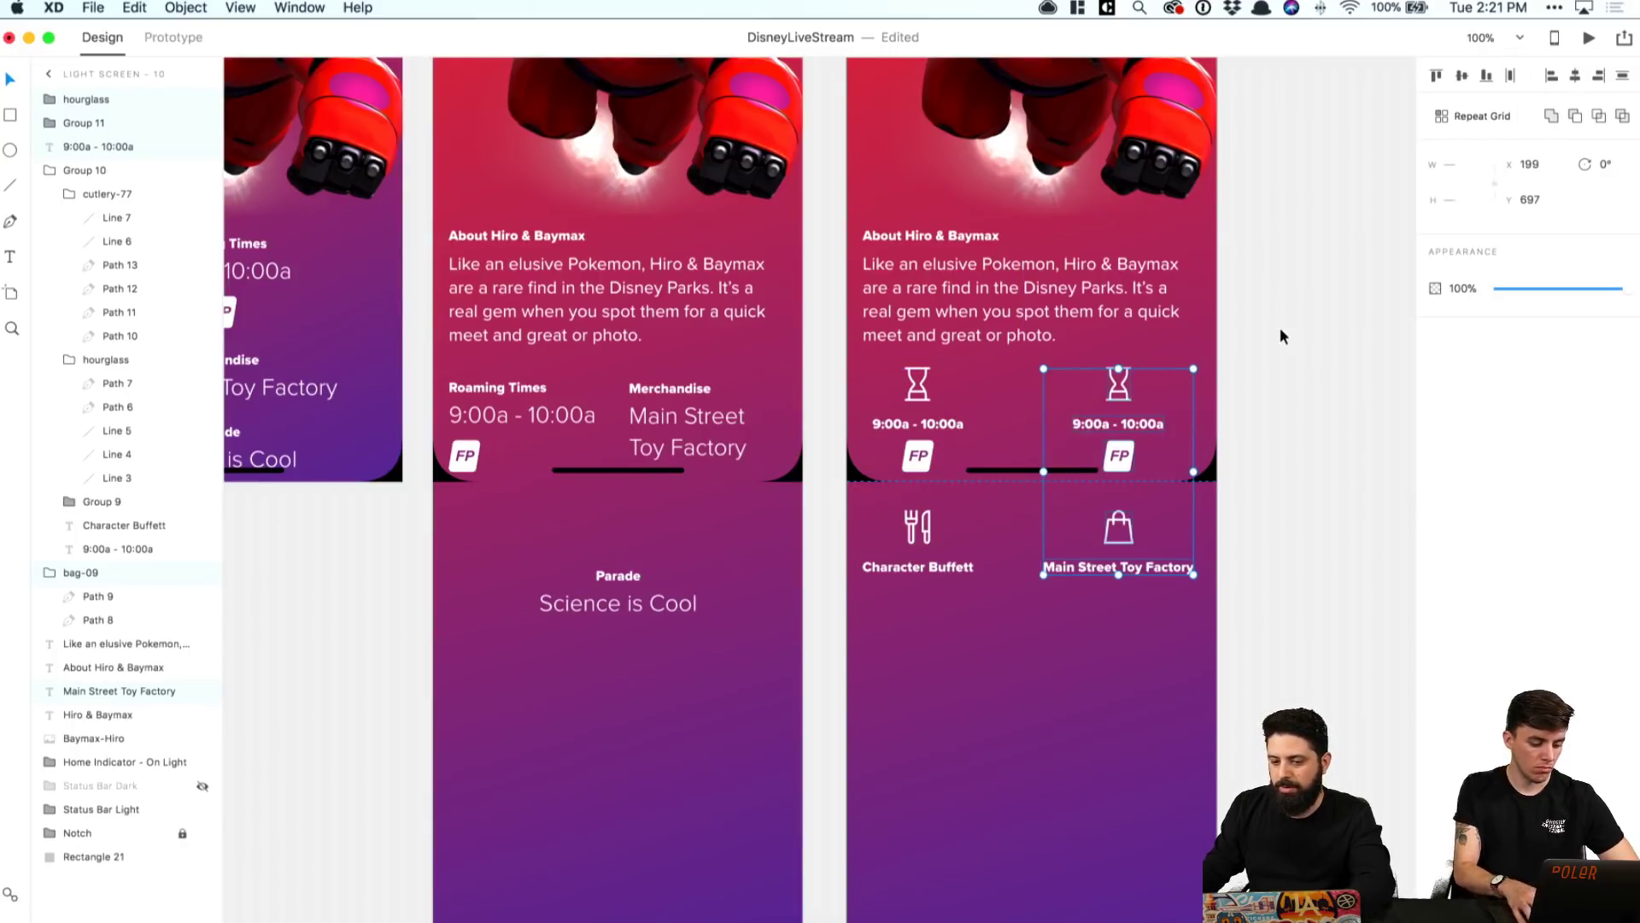
left_click(1277, 335)
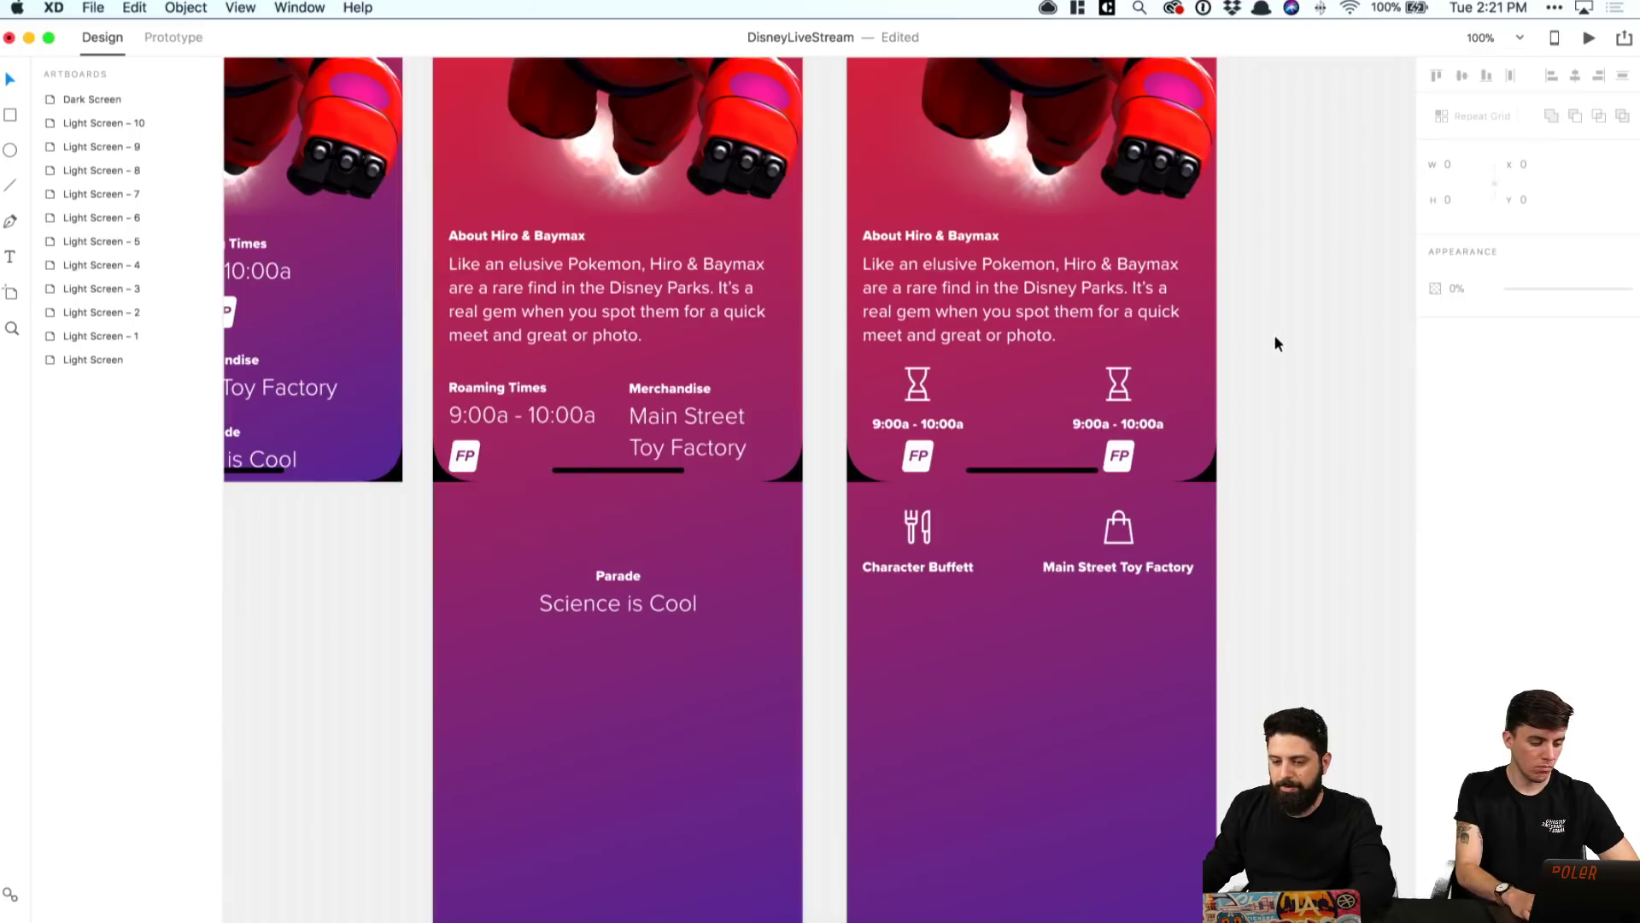
Step: Delete the original hourglass icon above the 9:00a - 10:00a label in the Character Buffett column
left_click(925, 395)
double_click(925, 395)
key("Delete")
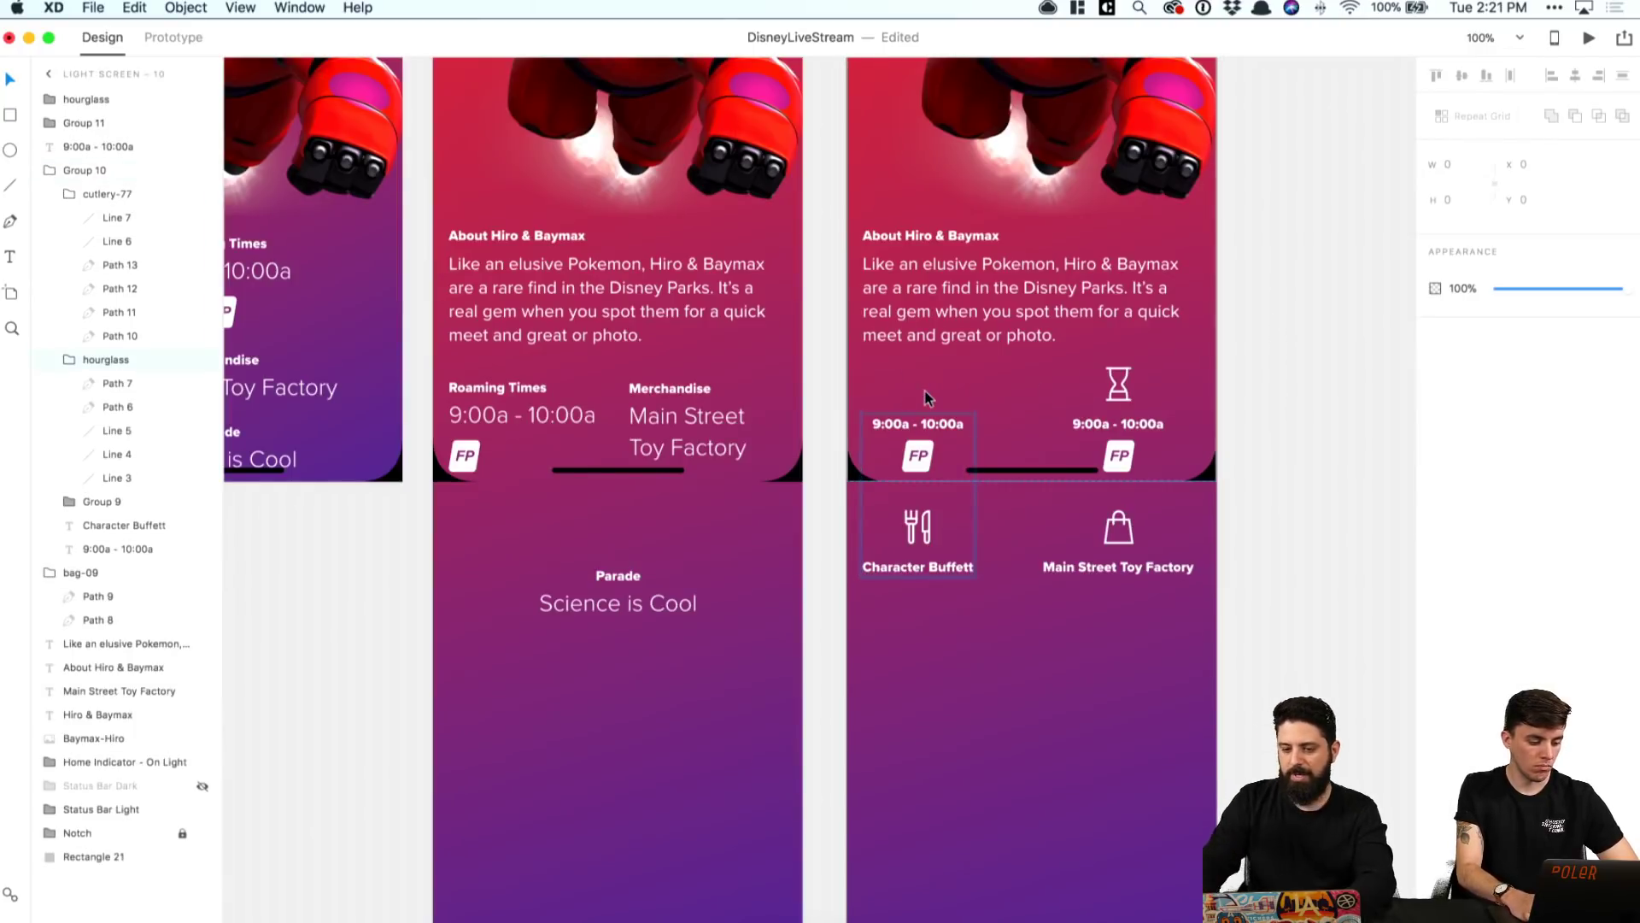
Step: Switch to Nucleo, search the icons for "location" and look through the map and pin icons
left_click(897, 917)
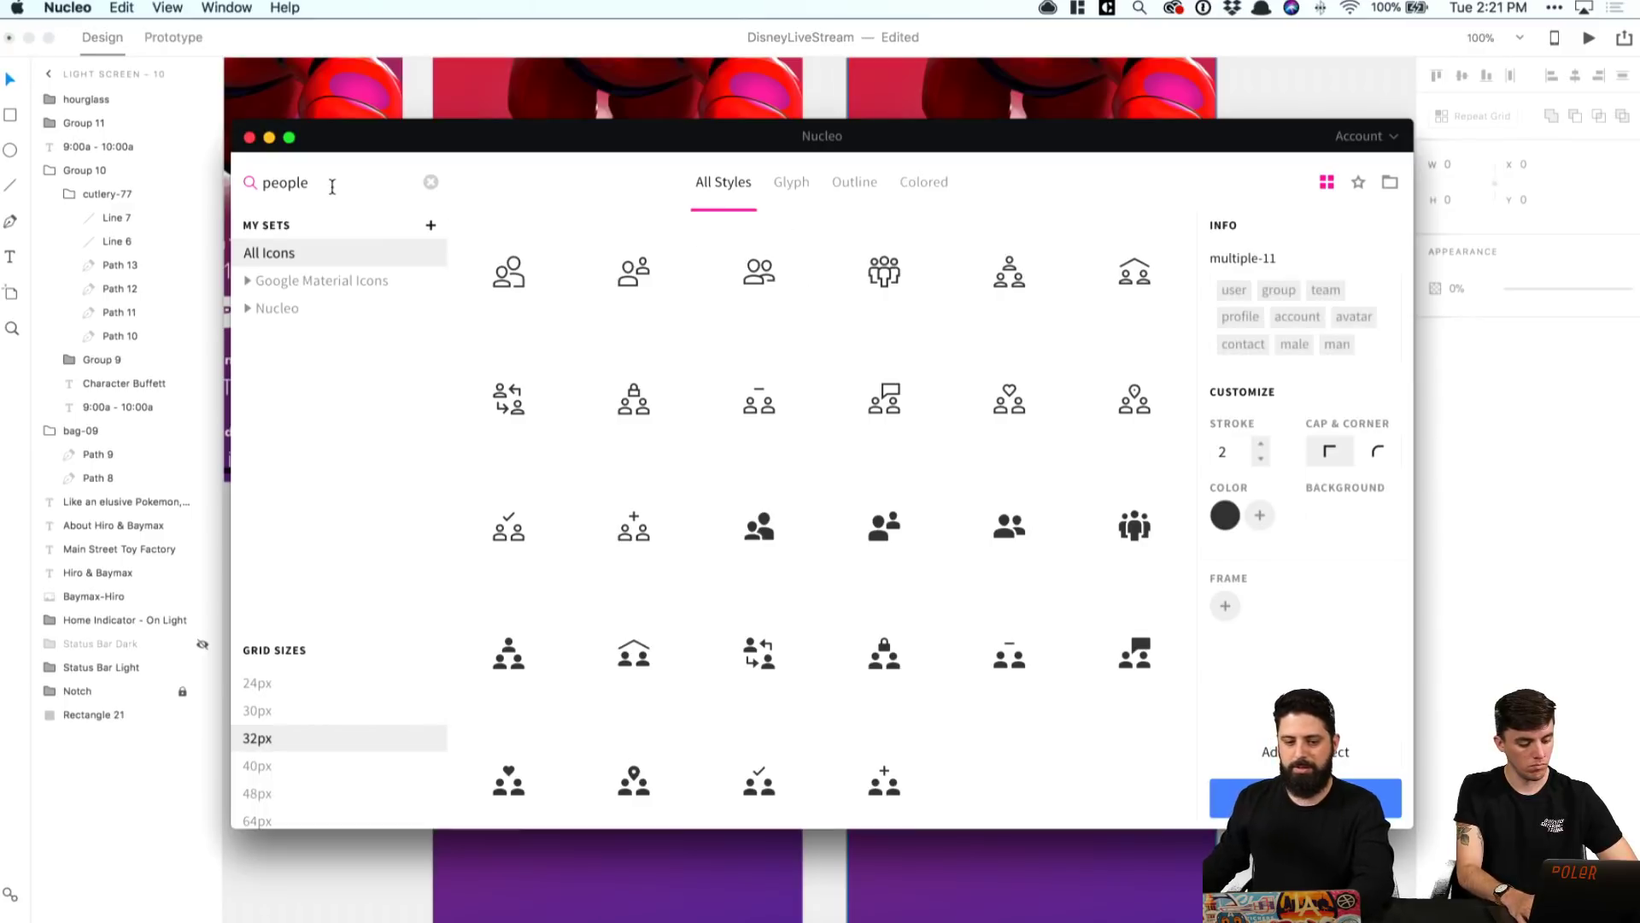
key("BackSpace")
key("BackSpace")
key("BackSpace")
key("BackSpace")
key("BackSpace")
key("BackSpace")
type("location")
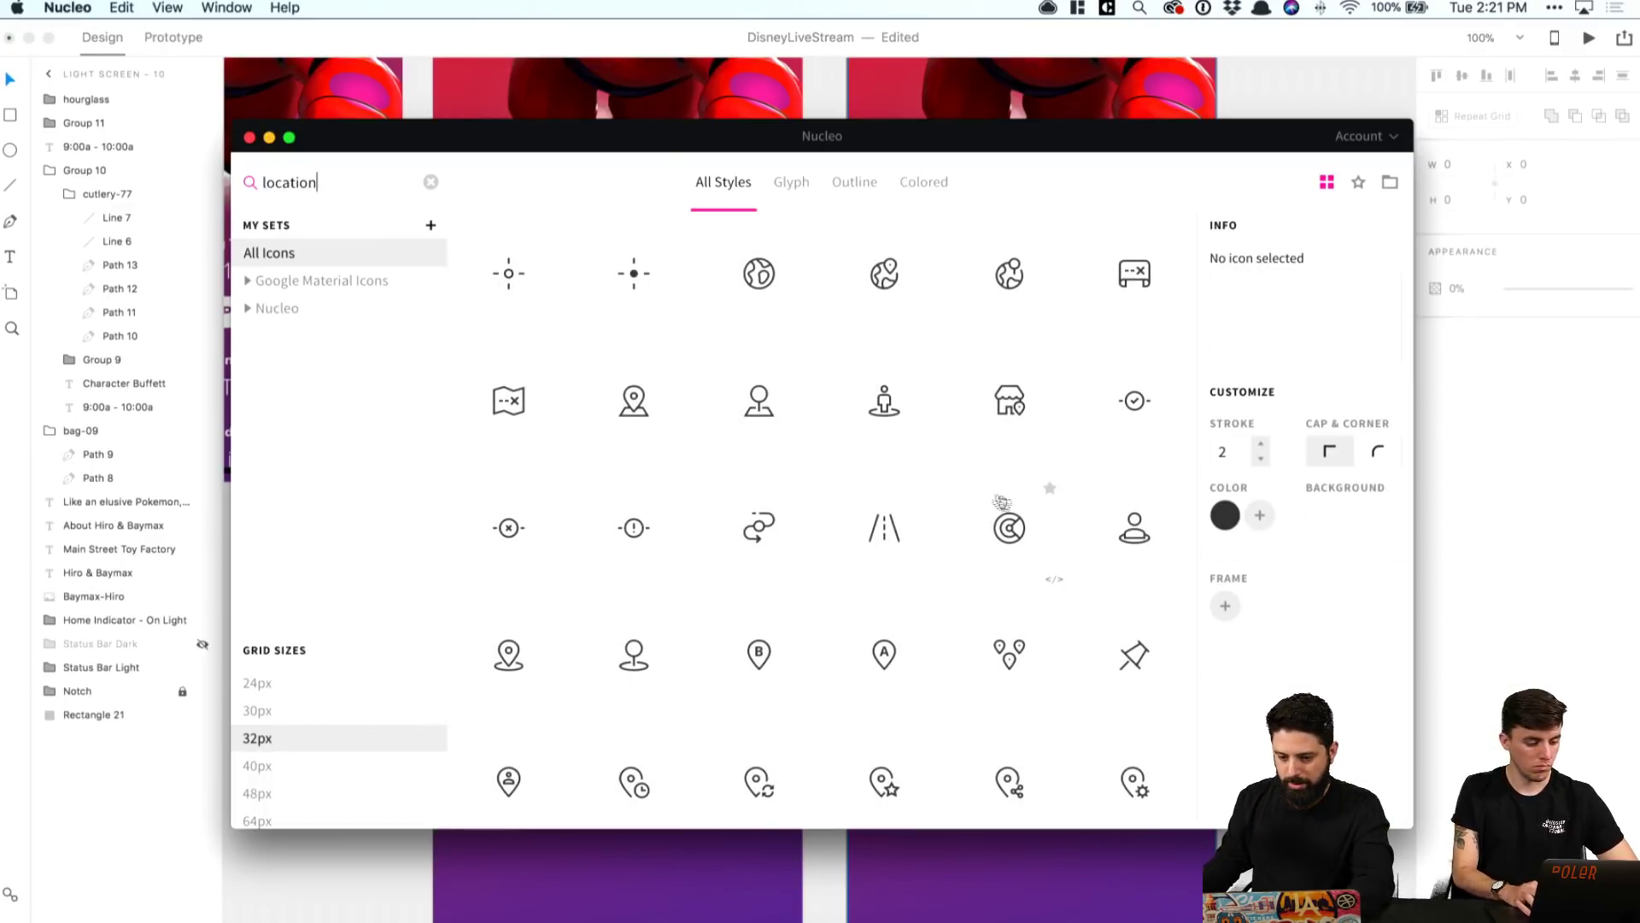
scroll(549, 549, "down", 2)
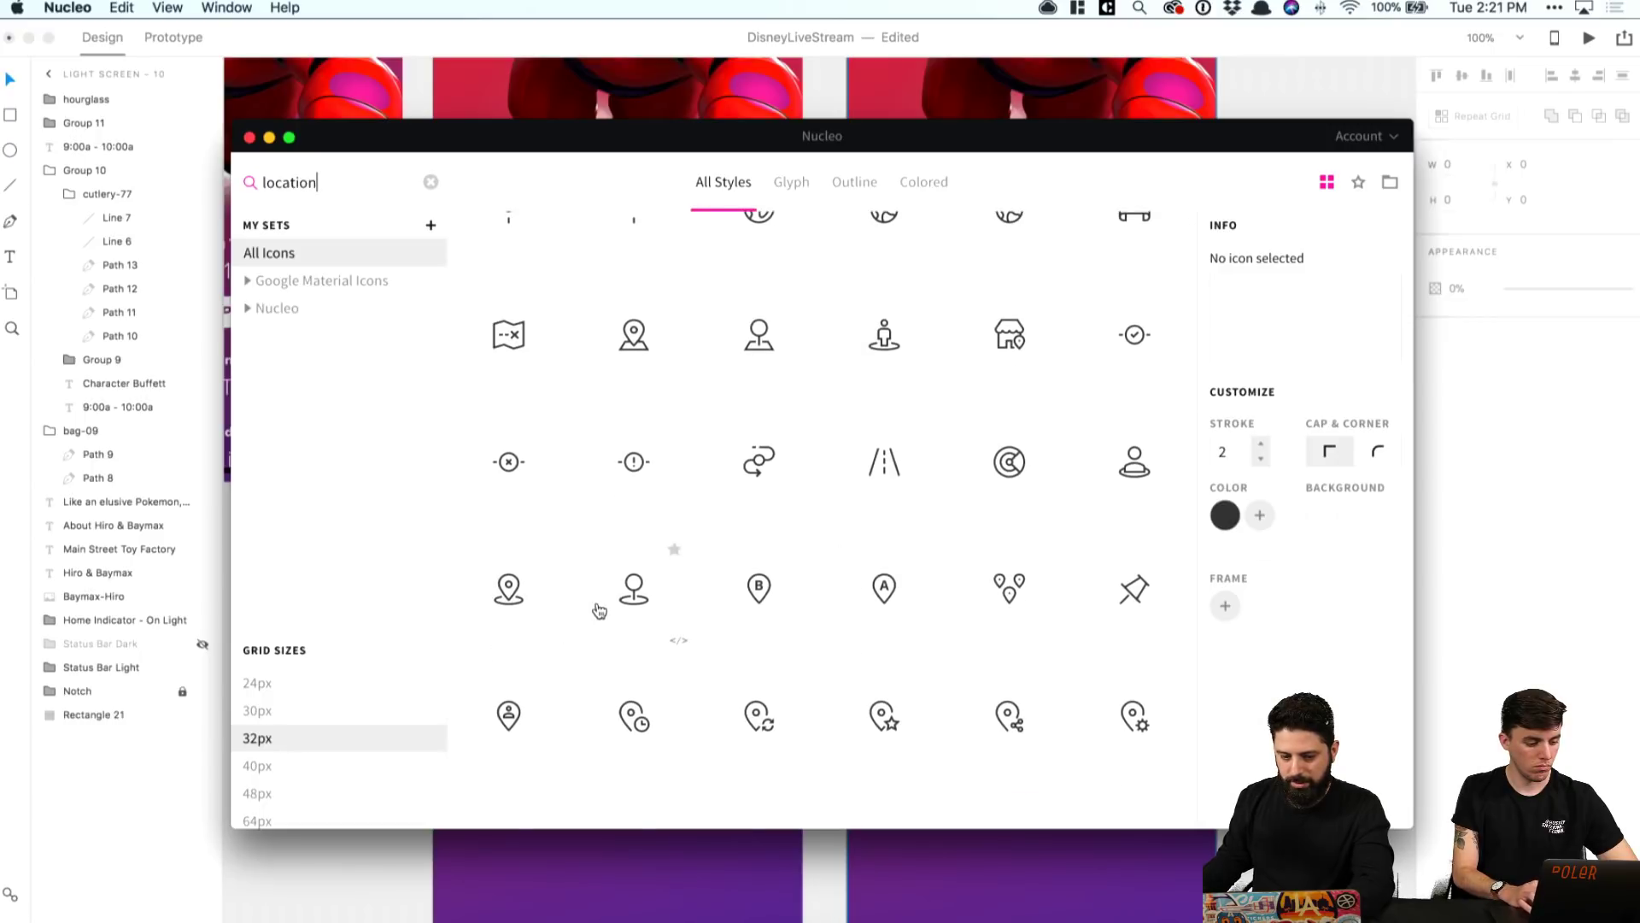
scroll(598, 608, "down", 2)
scroll(598, 610, "down", 5)
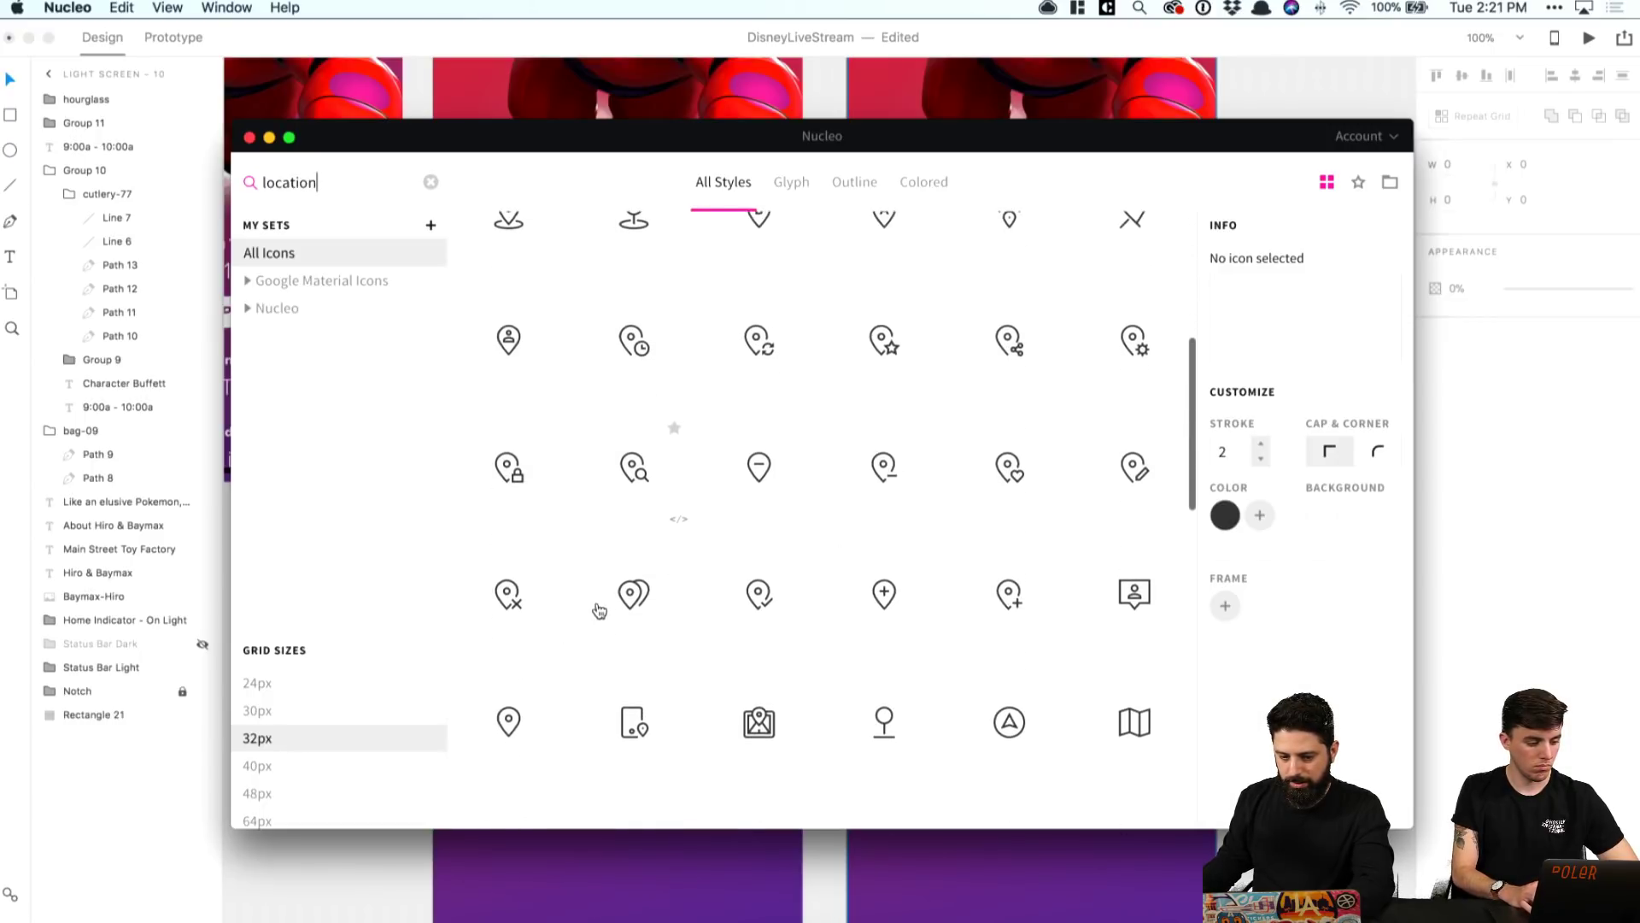
left_click_drag(513, 606, 590, 662)
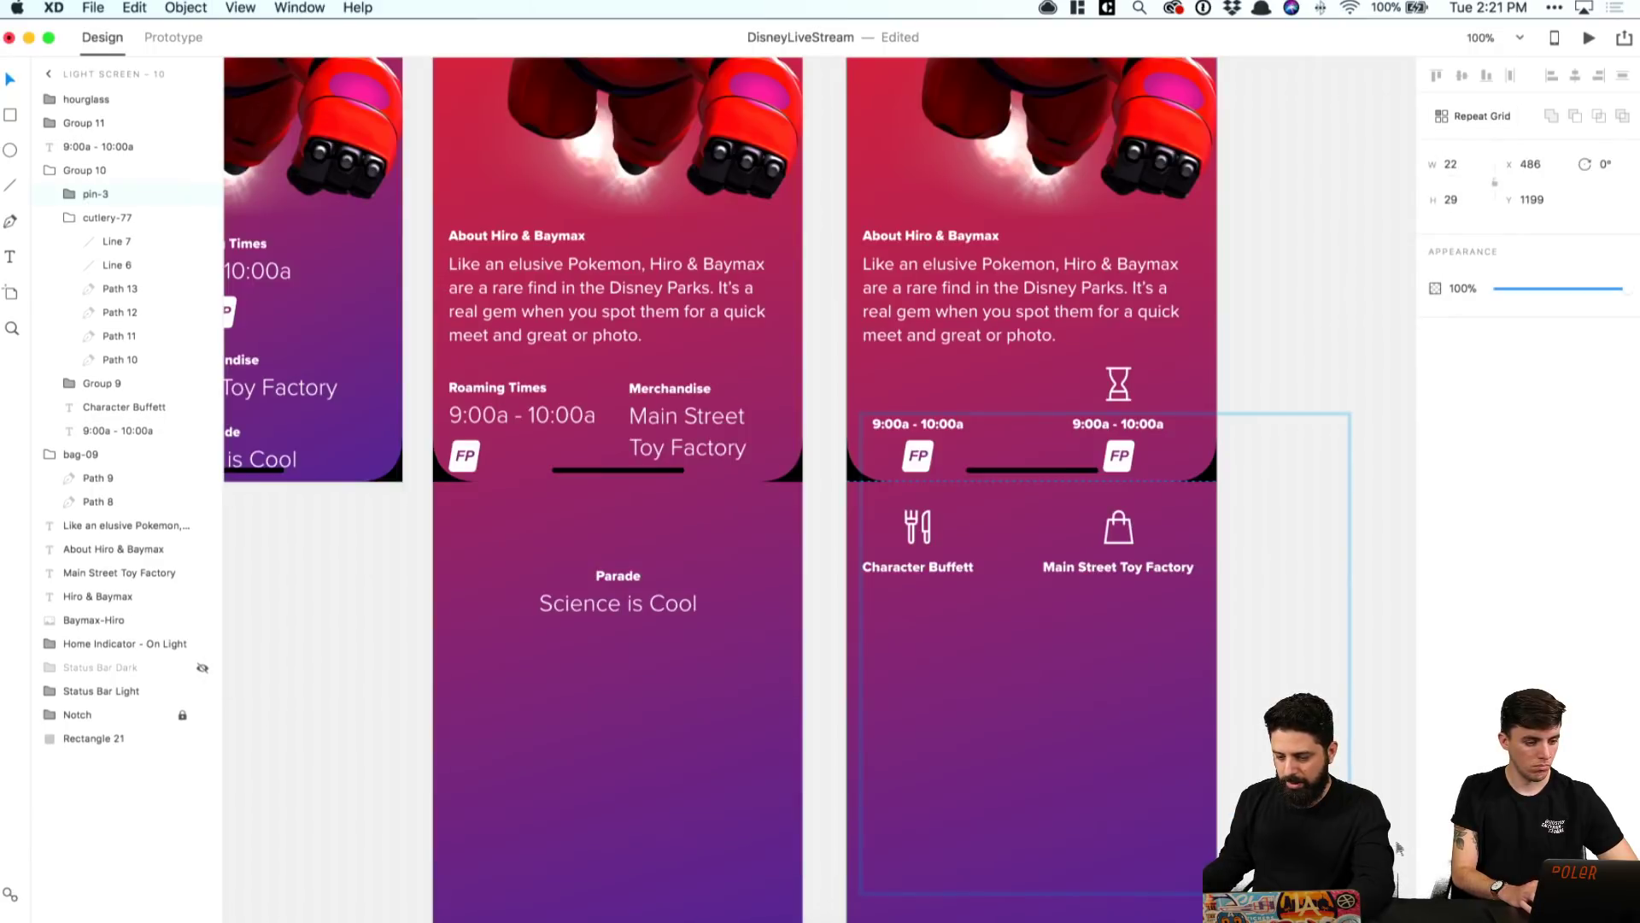
left_click(1398, 849)
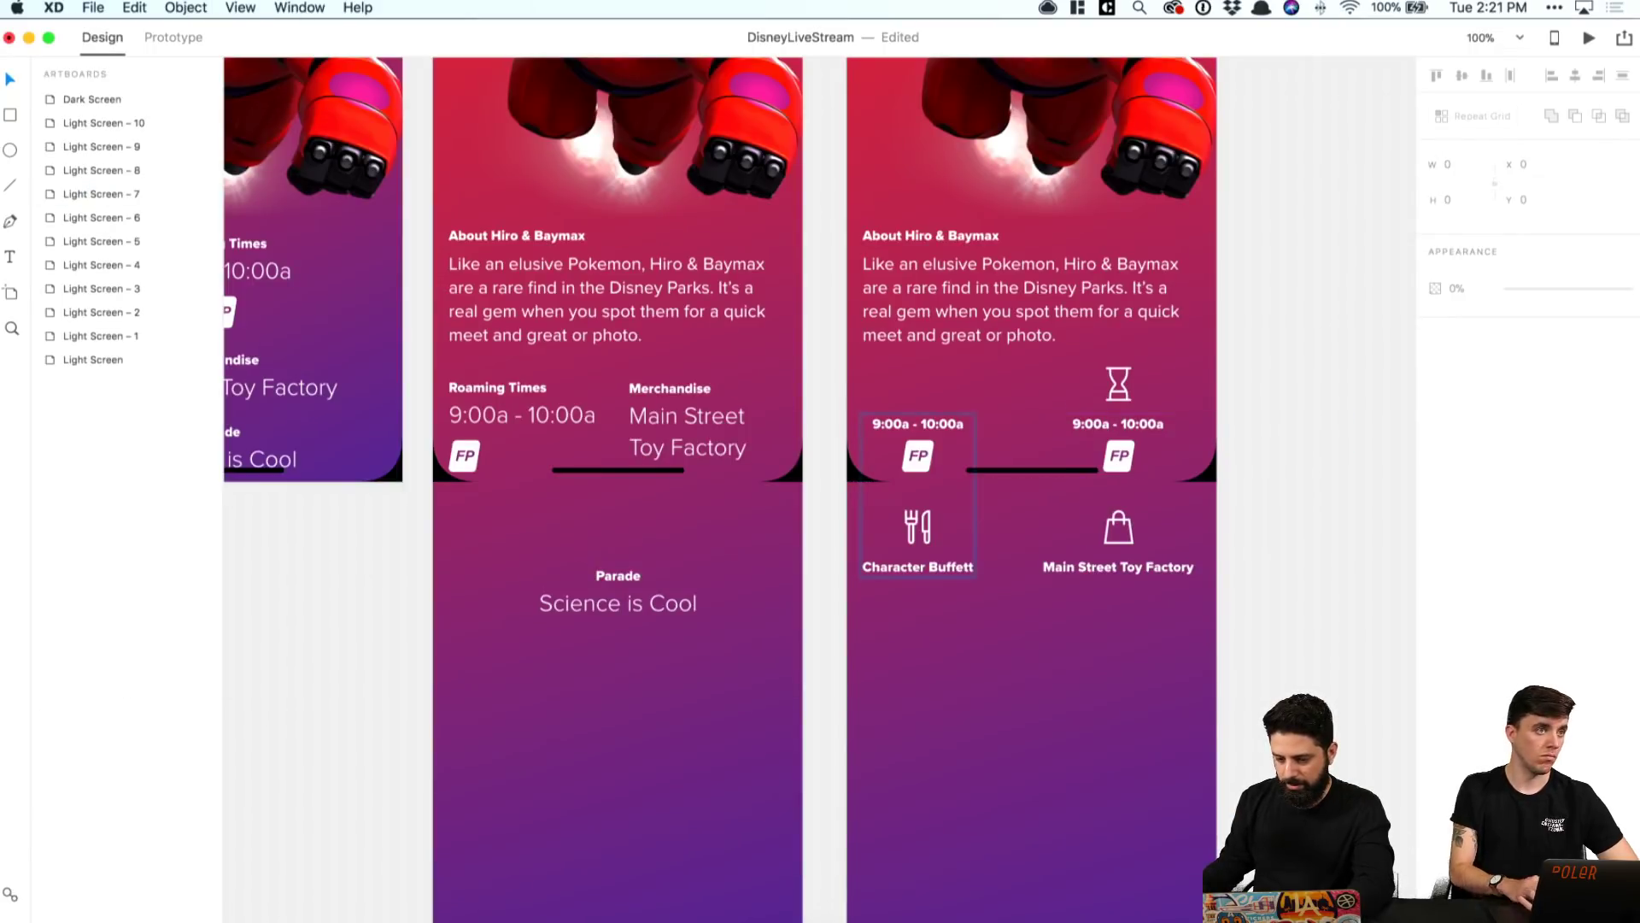
Step: Bring the map-pin icon from Nucleo into XD and place it on Light Screen – 10, outside the Character Buffett group
key("super+shift+n")
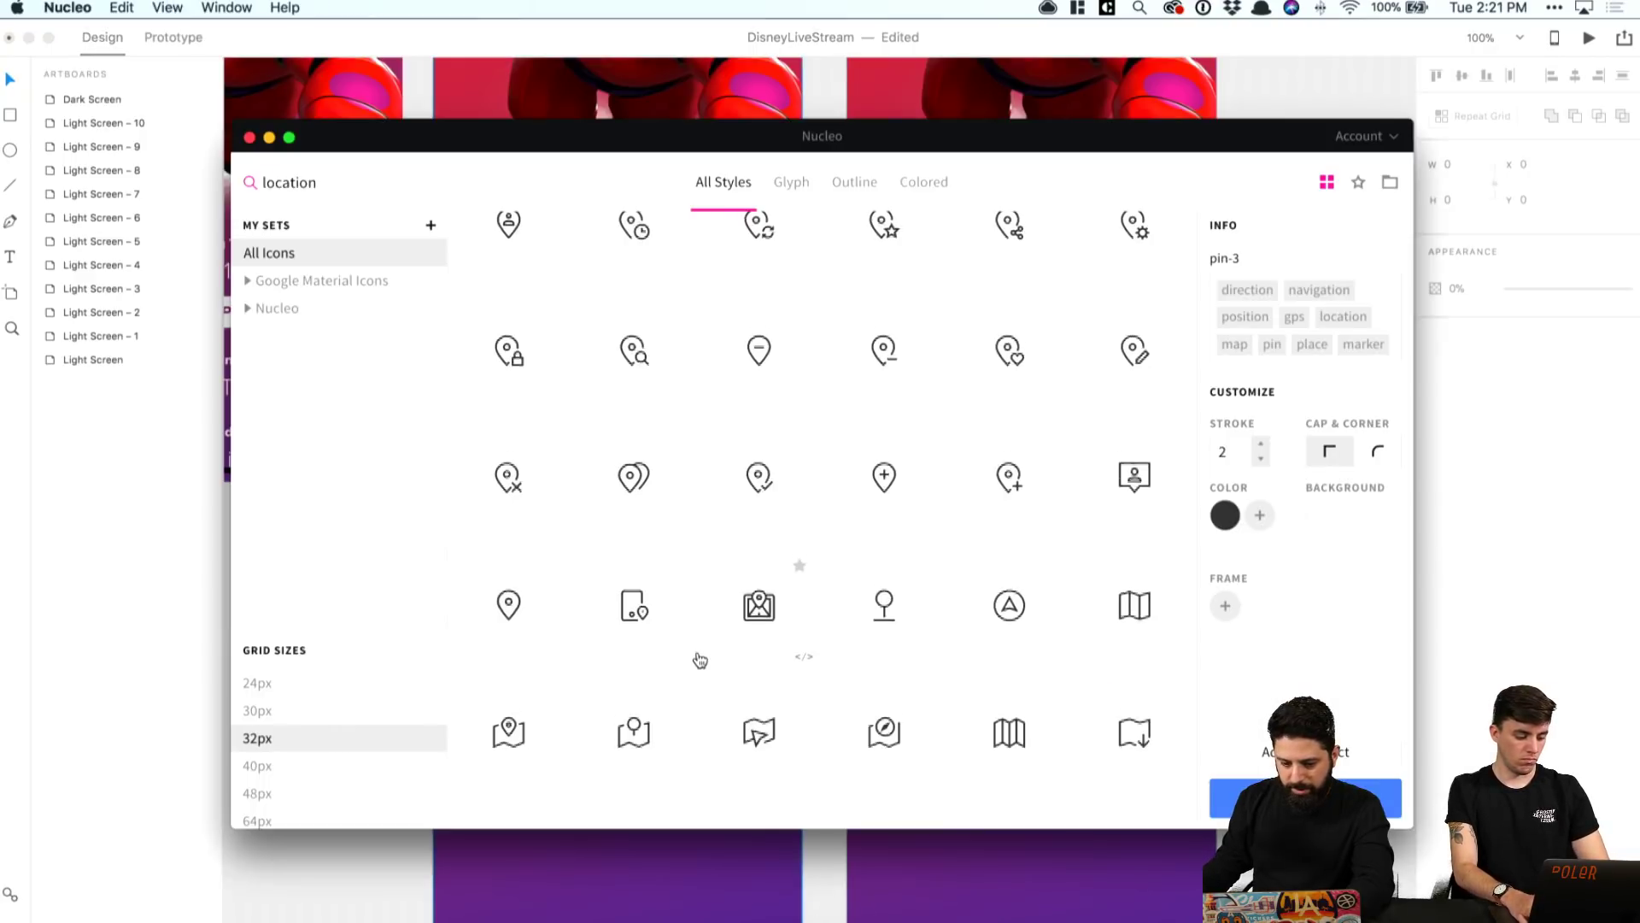
scroll(700, 659, "down", 1)
left_click_drag(510, 684, 1401, 873)
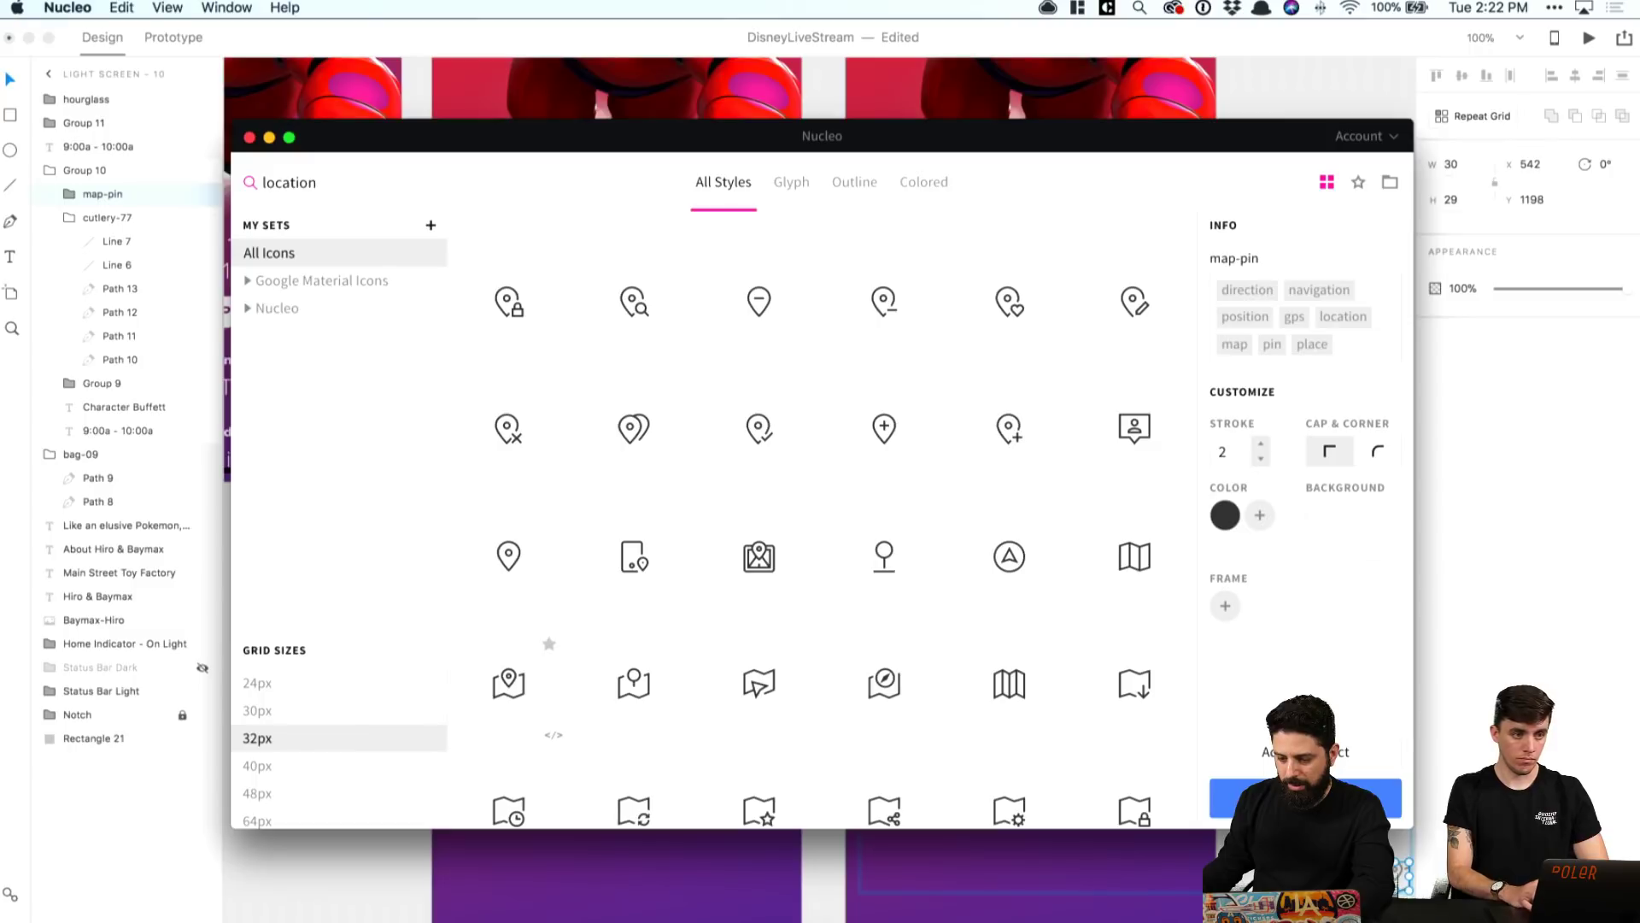
left_click(1335, 41)
key("super+x")
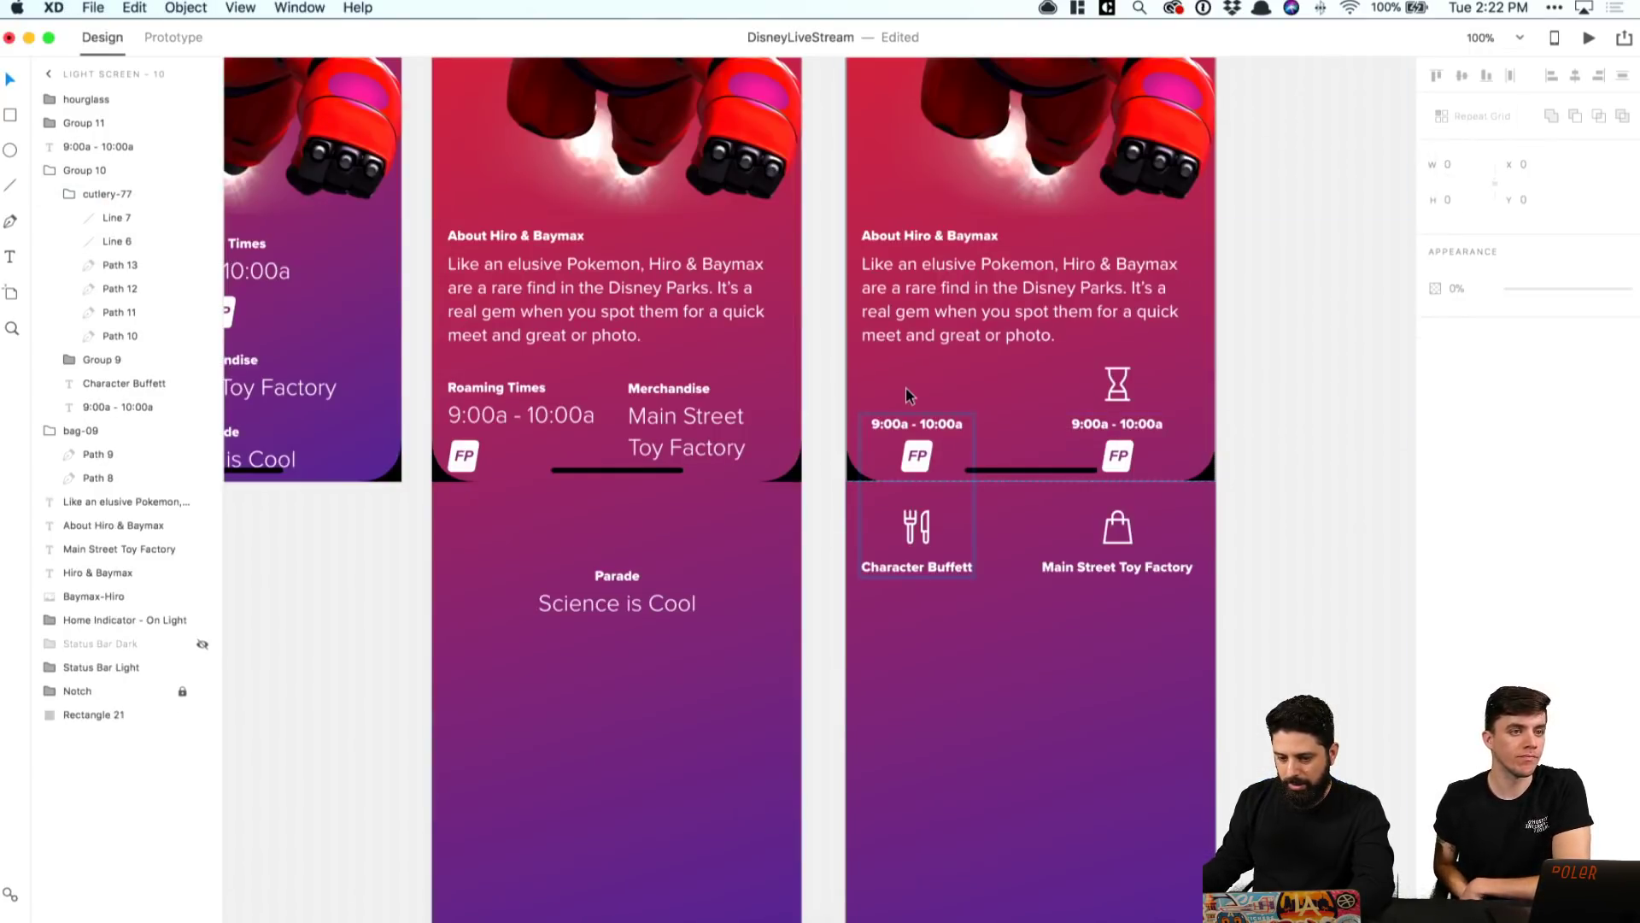
key("super+v")
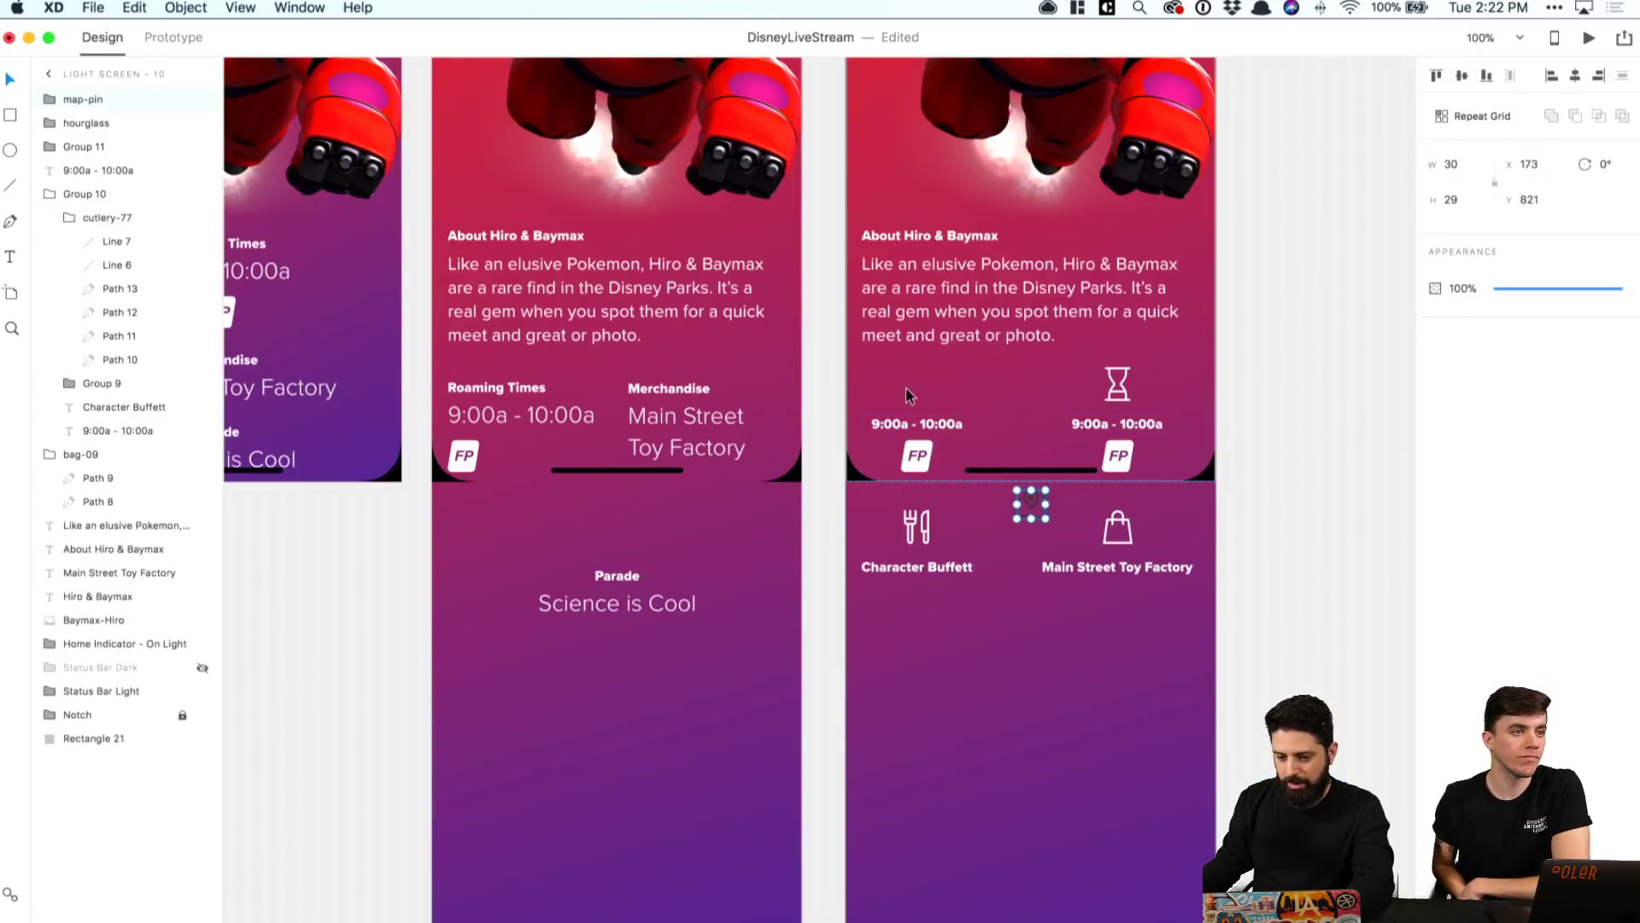
Step: Align the map-pin icon with the top of the hourglass icon and set its width to 32
left_click(1118, 384, "shift")
left_click(1436, 76)
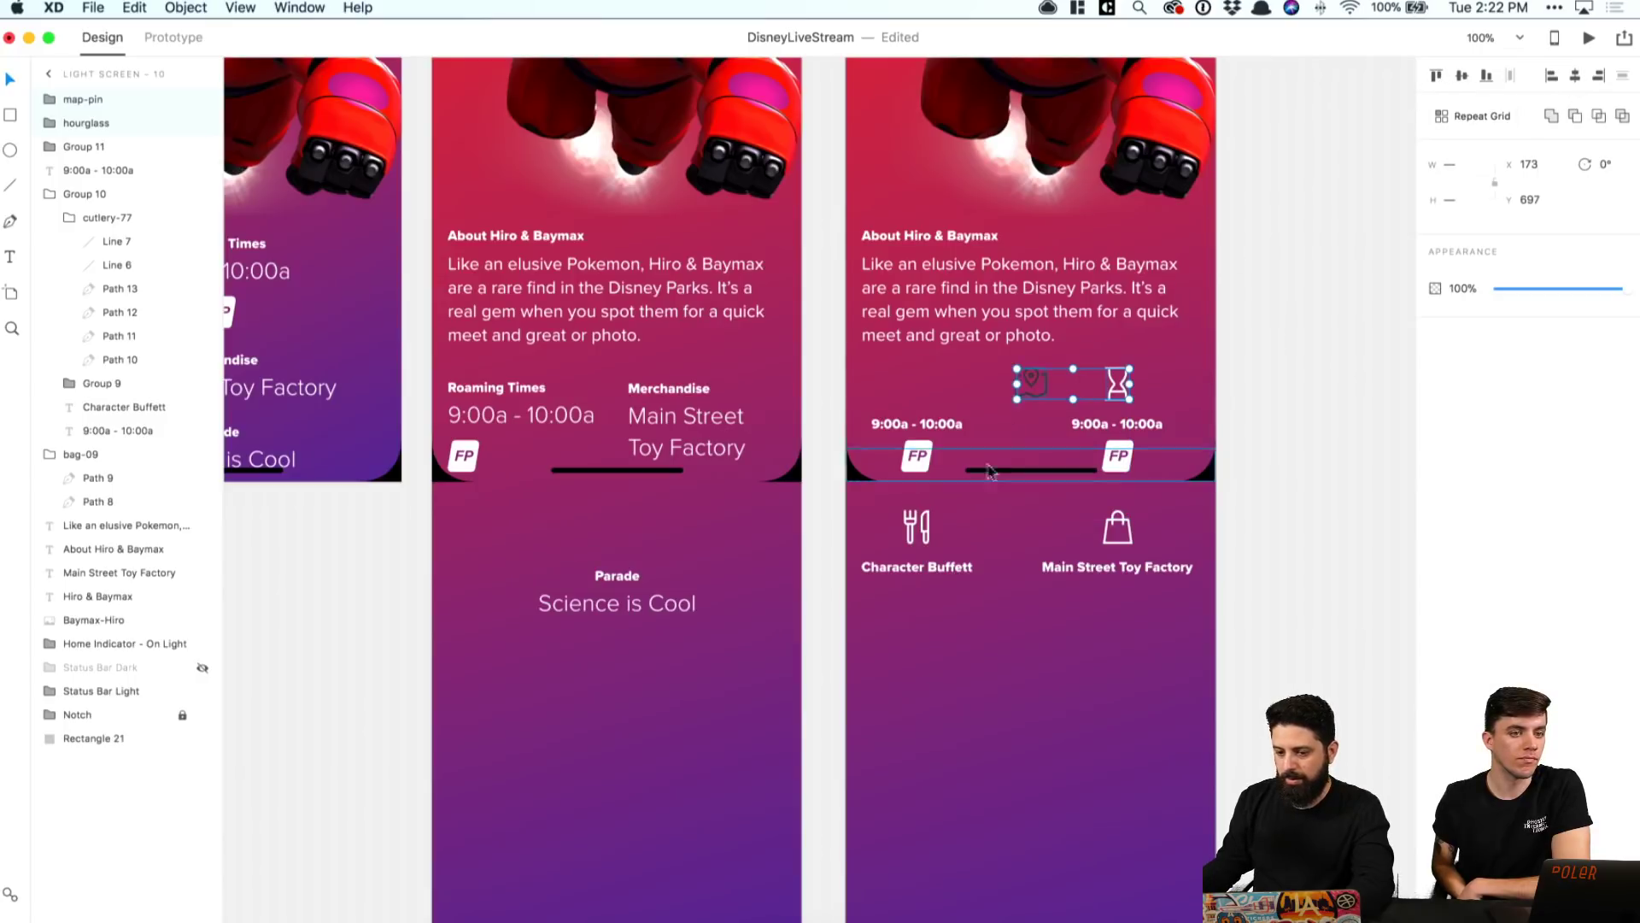
left_click(1036, 381)
left_click(1044, 379)
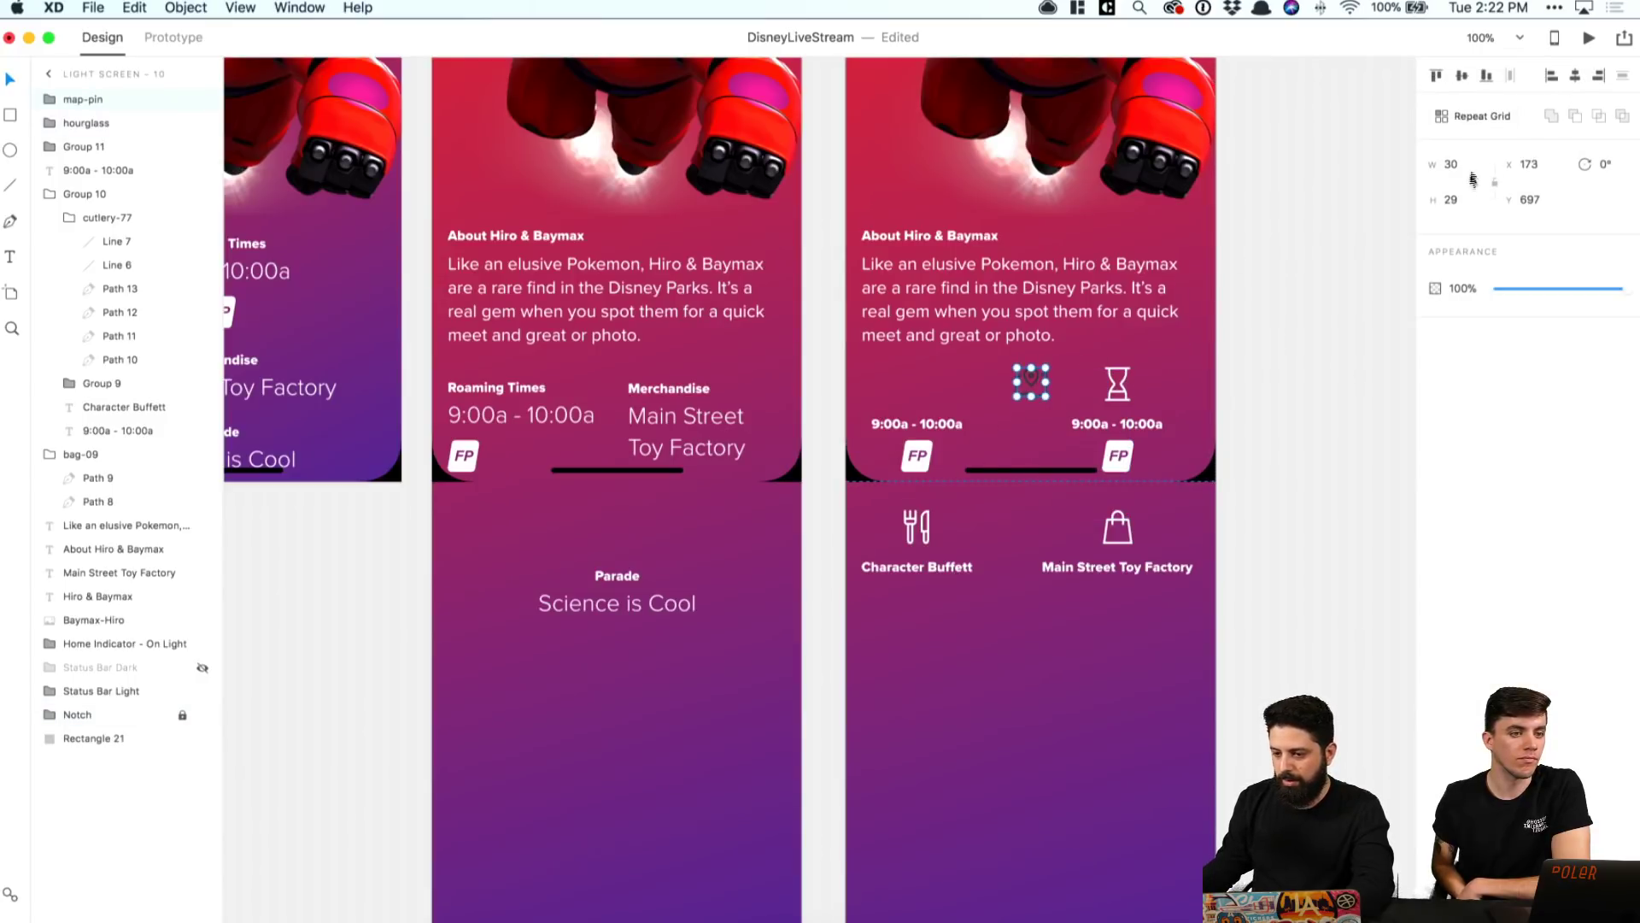
type("32")
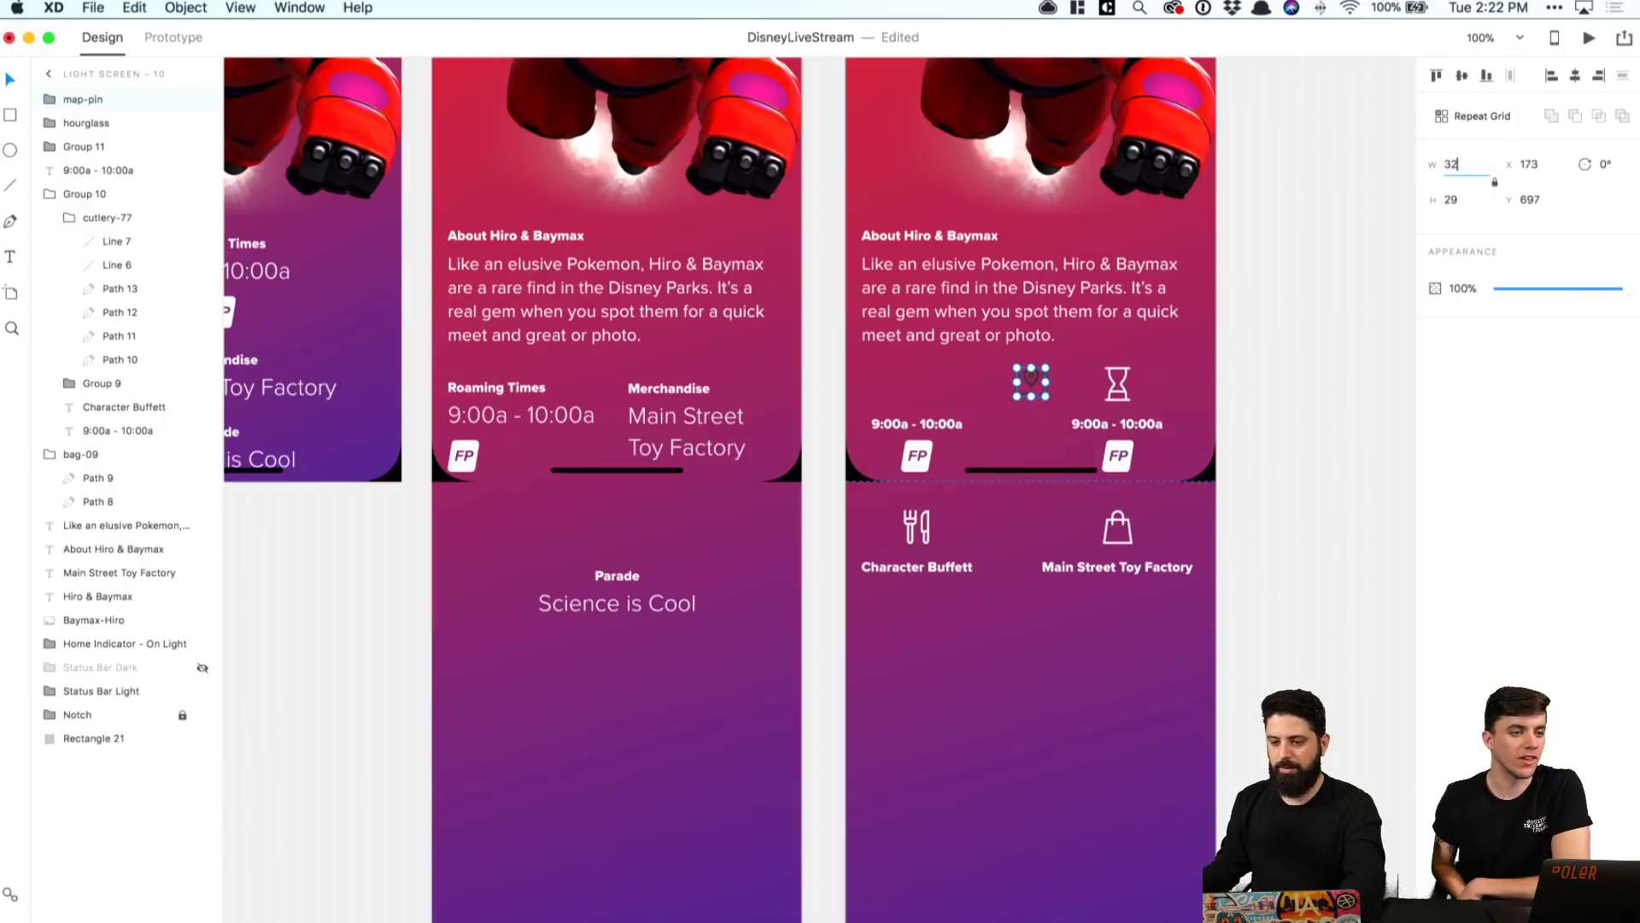
key("Tab")
Step: Center the map-pin icon horizontally over the Character Buffett column and nudge it down to Y 698
left_click(936, 426, "shift")
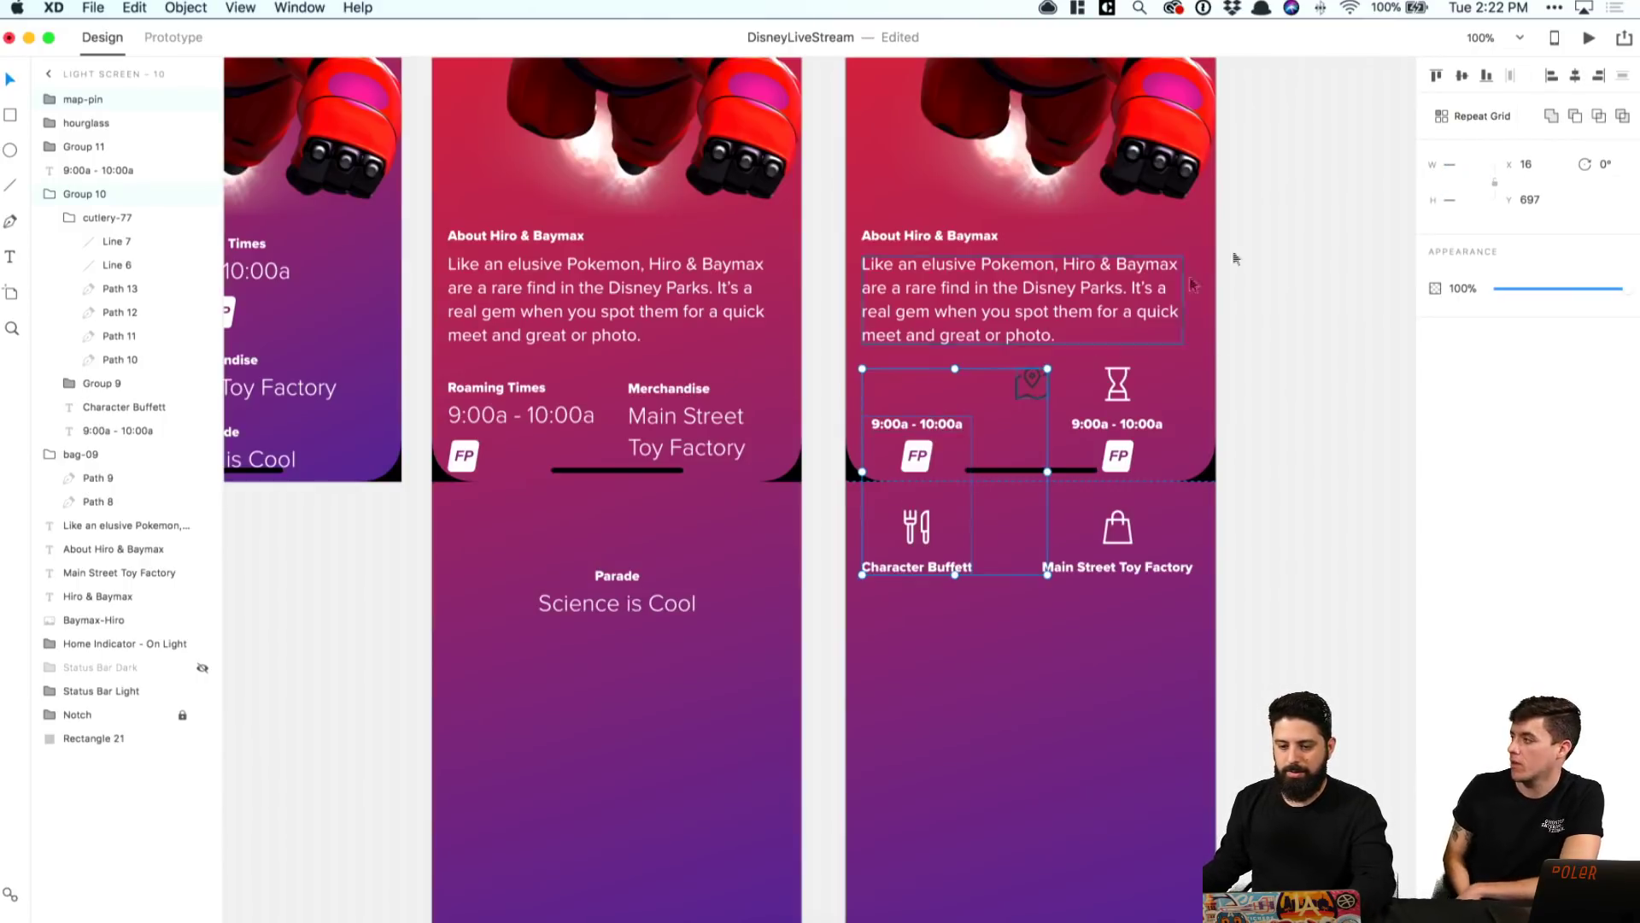
left_click(1575, 75)
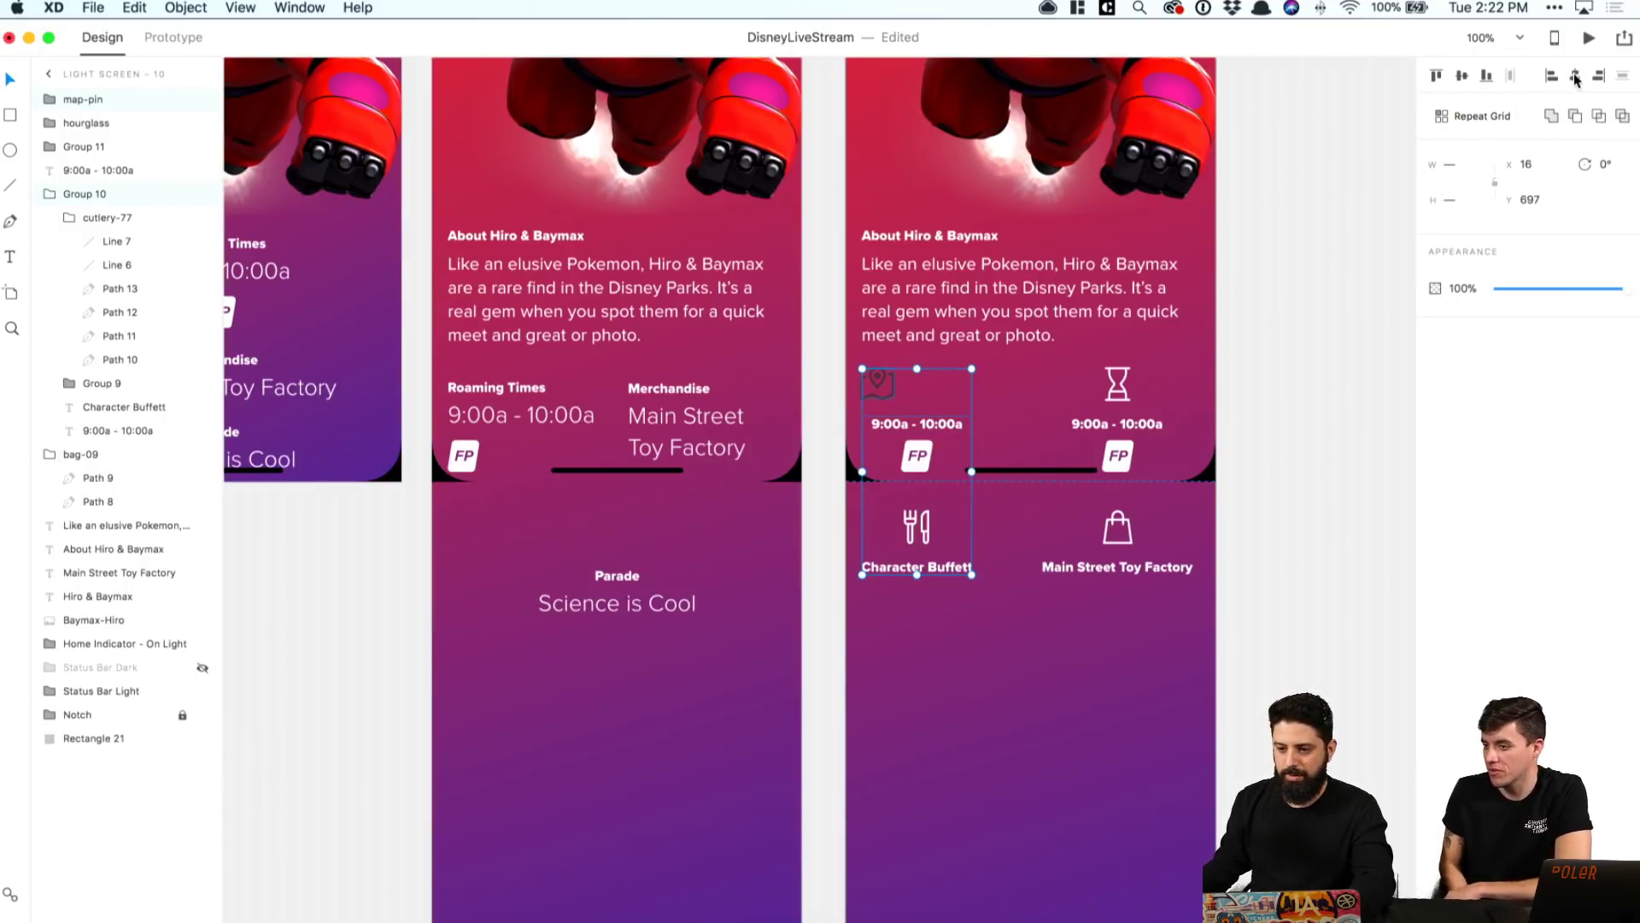
left_click(1052, 402)
left_click(918, 392)
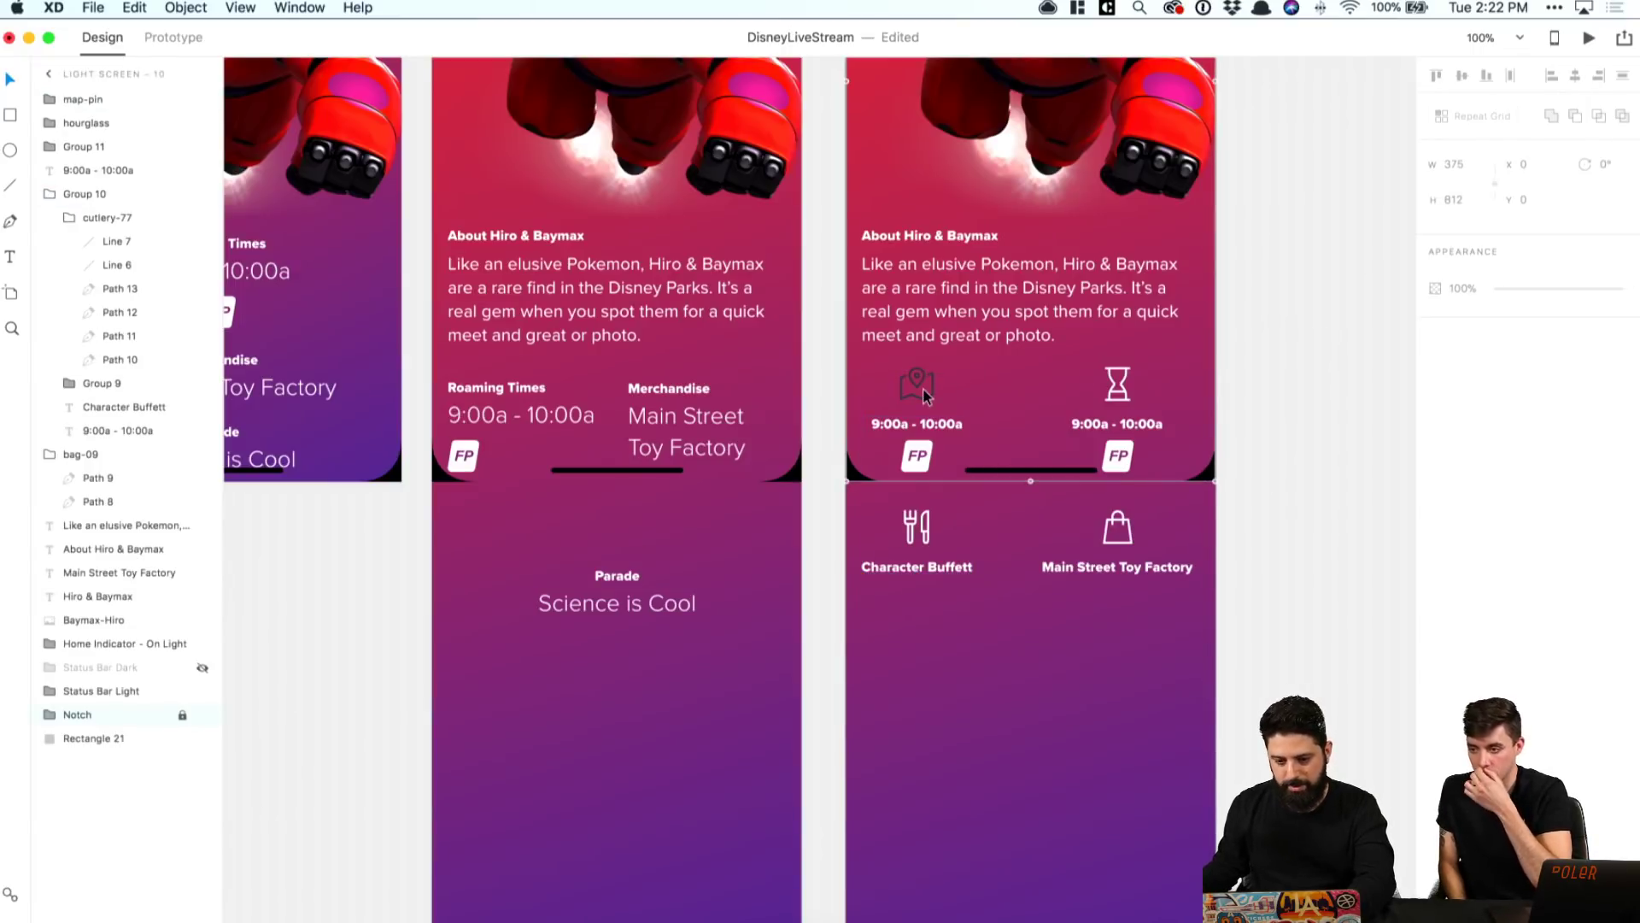
left_click(921, 399)
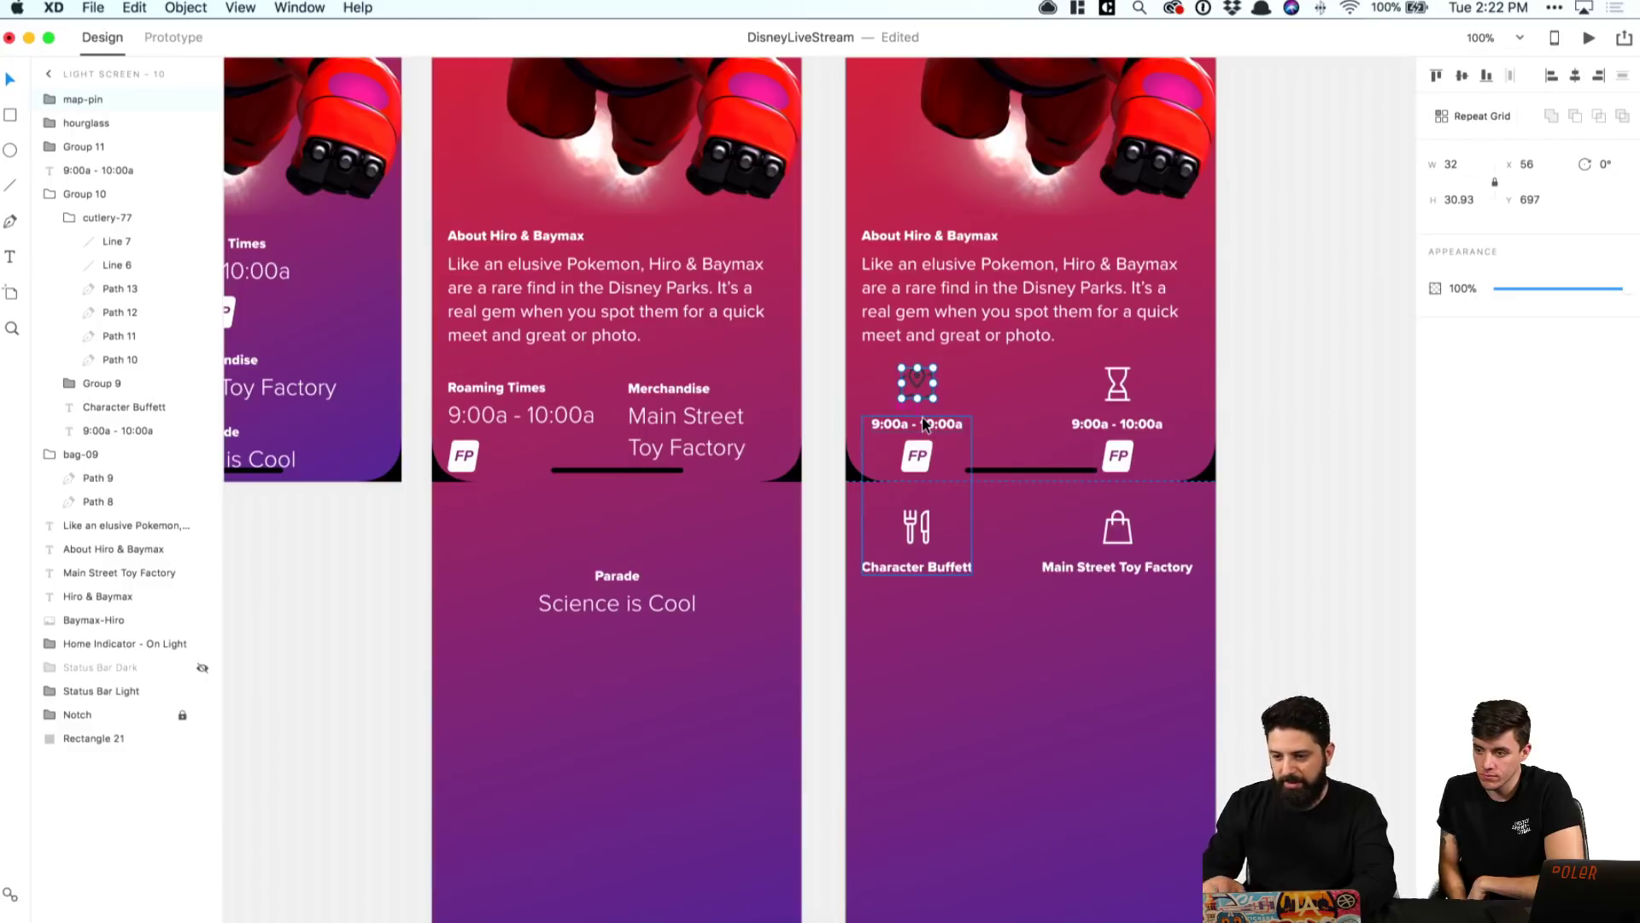
key("Down")
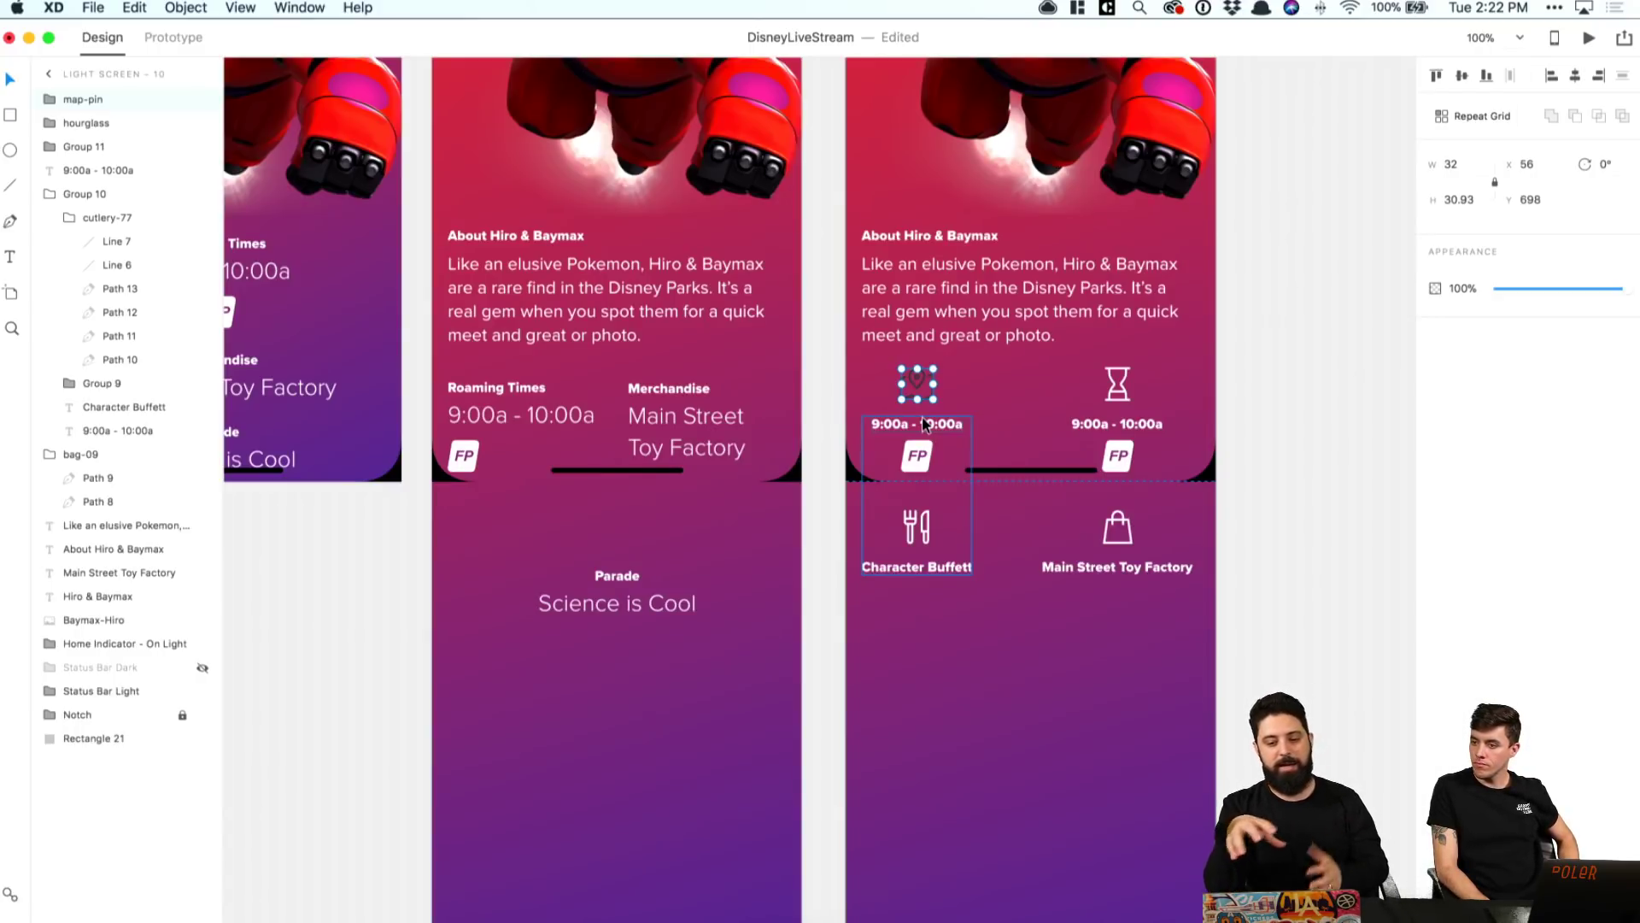
Step: Review the whole row of artboards, from the login screen to the Hiro & Baymax variants
key("super+minus")
key("super+minus")
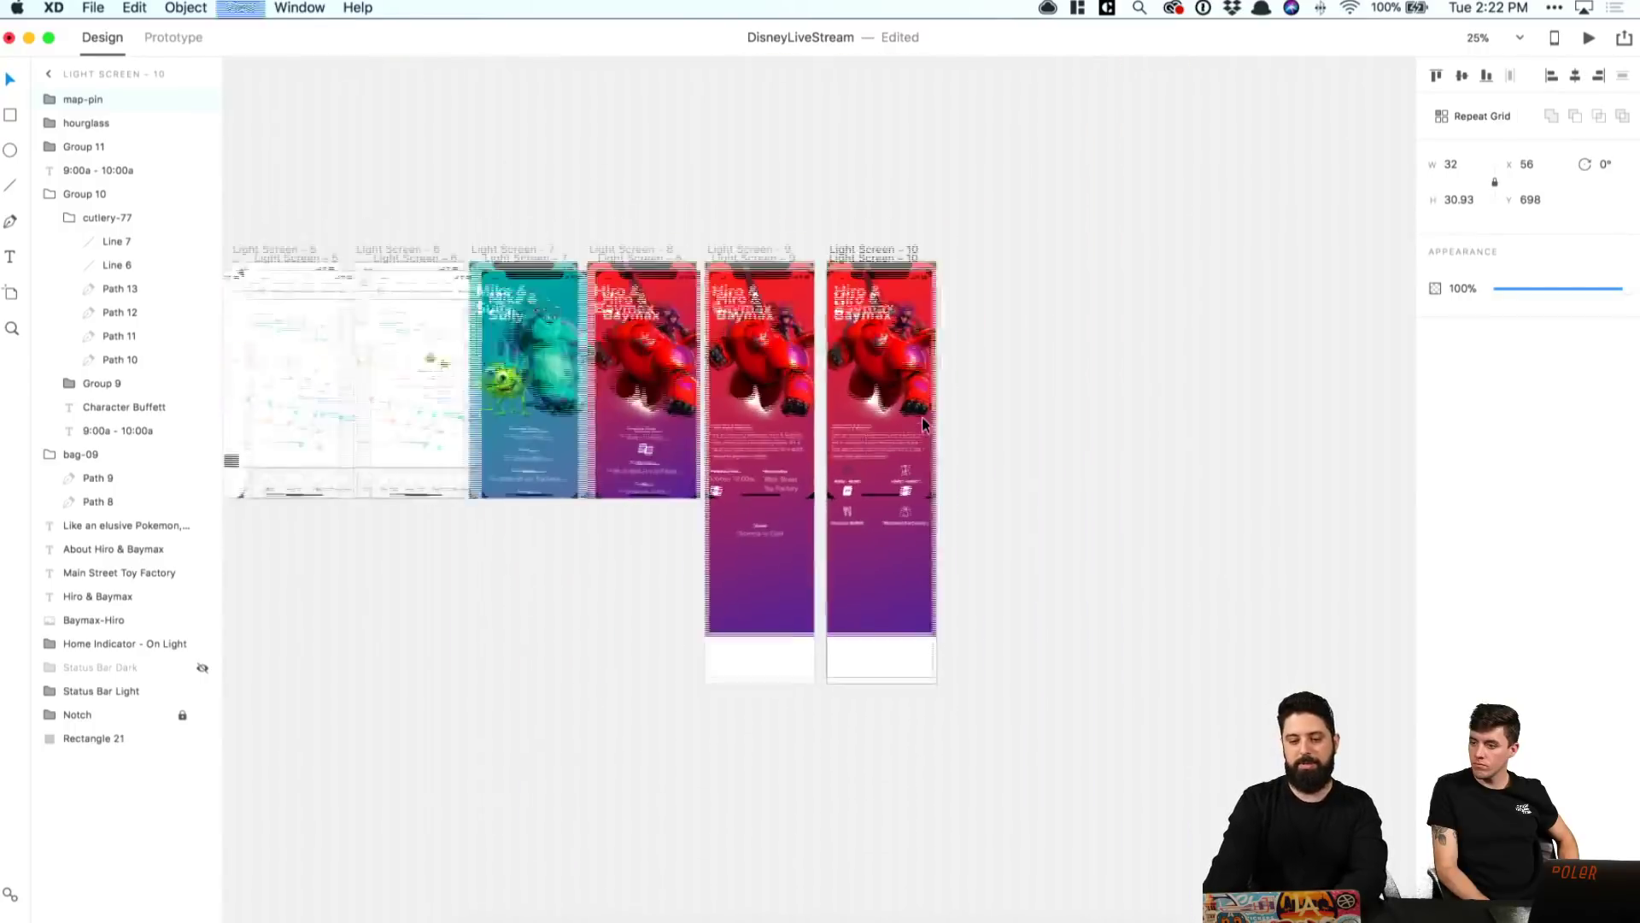
scroll(920, 415, "left", 10)
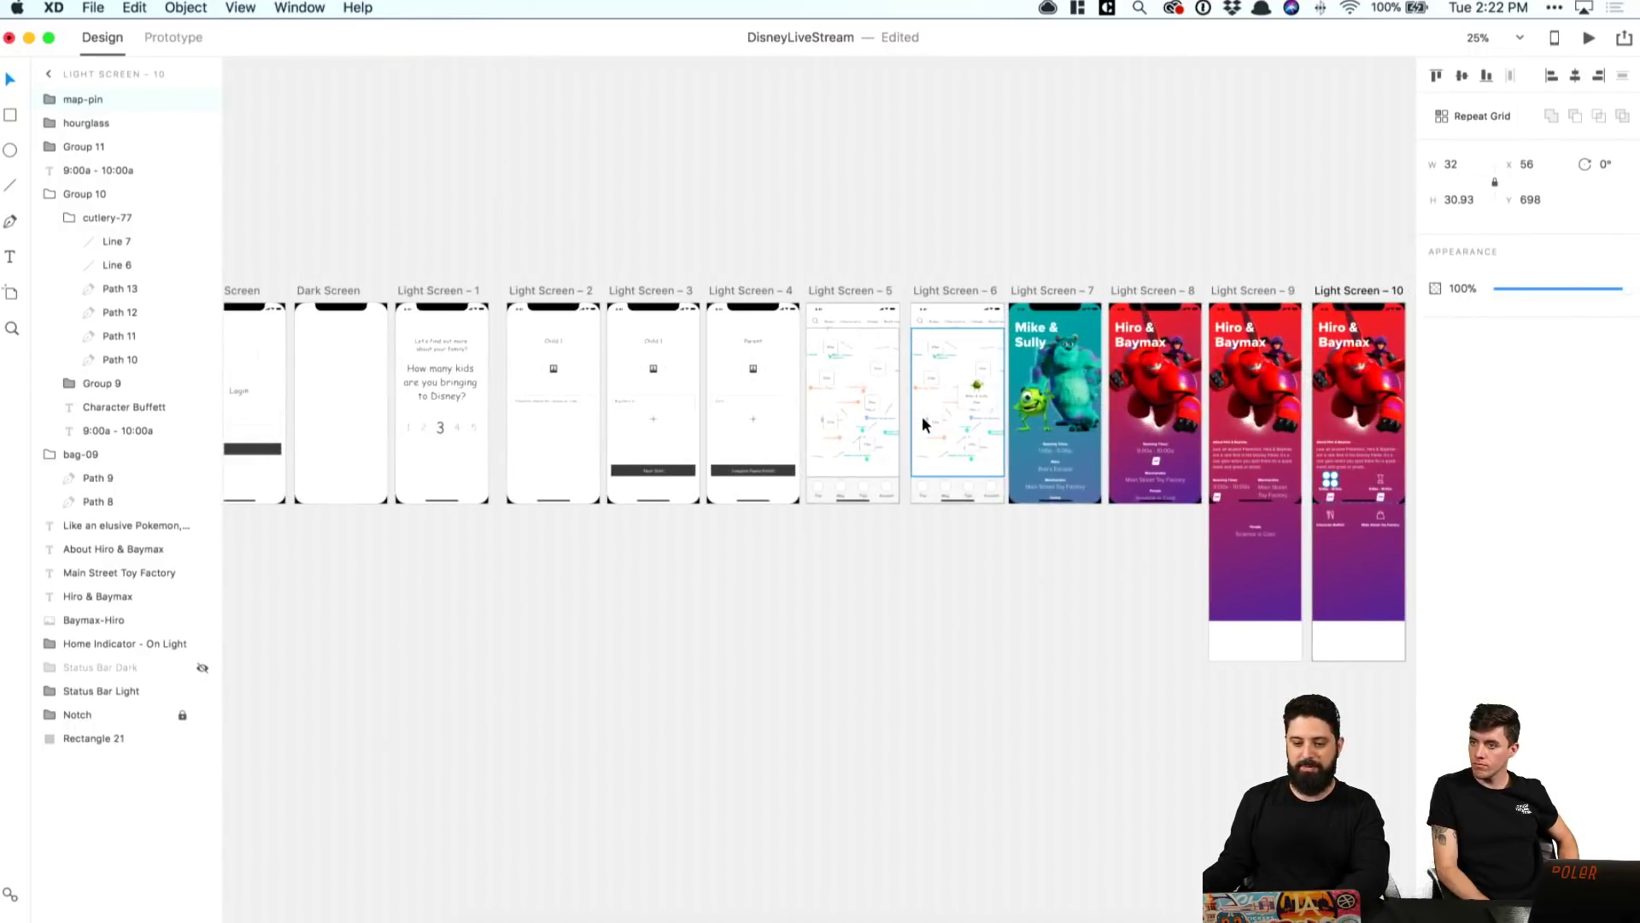
key("super+minus")
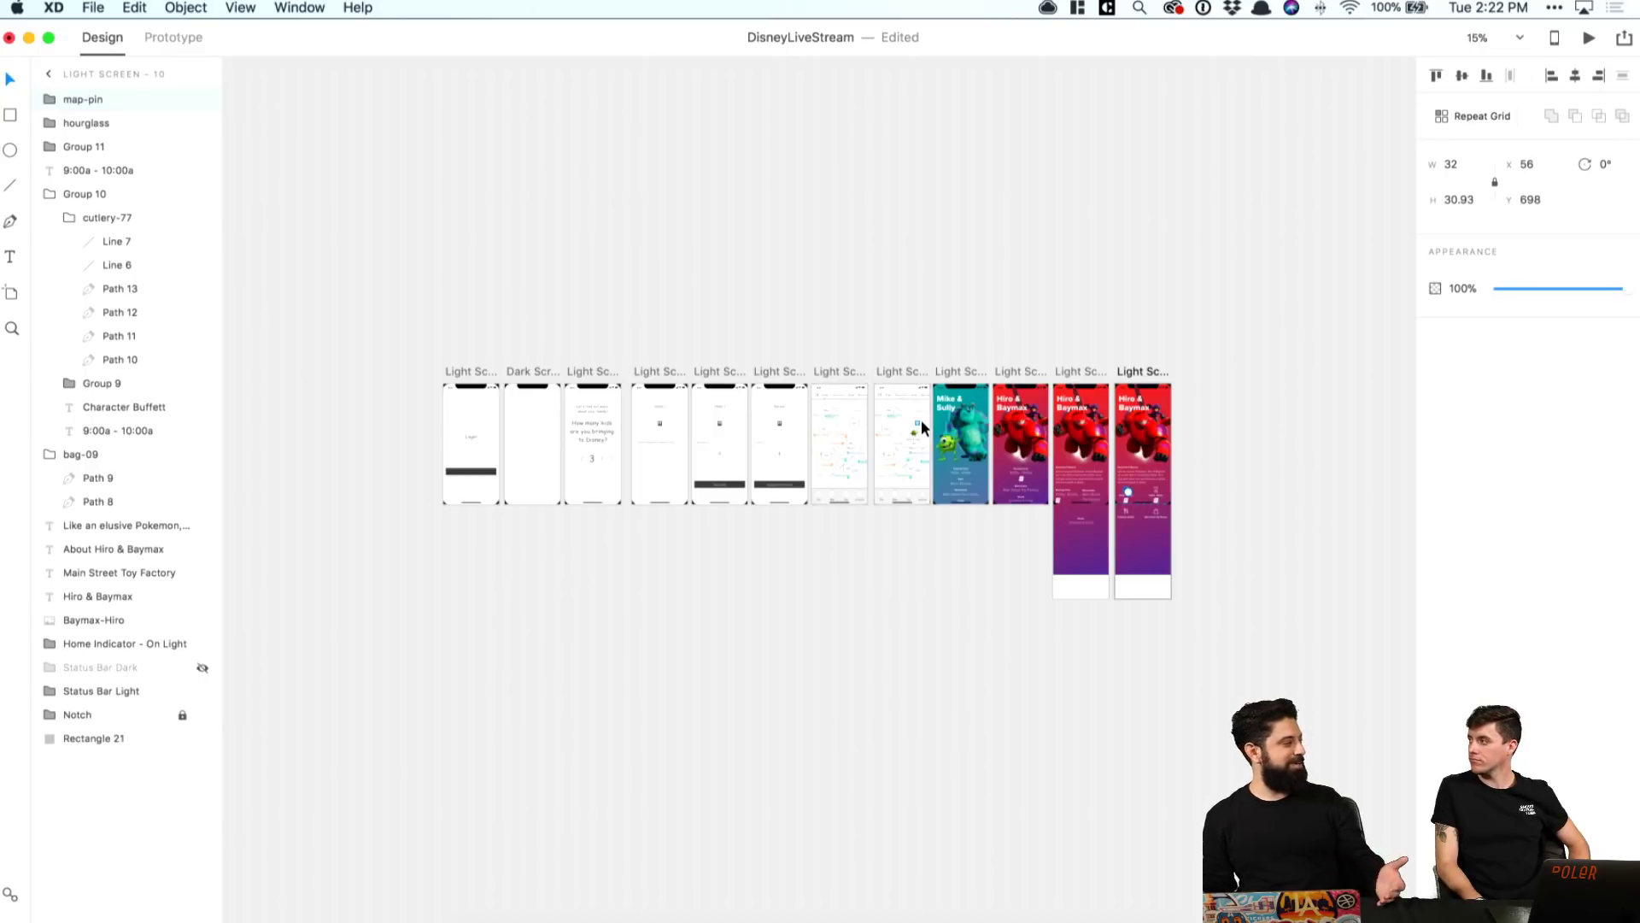
left_click(1120, 358)
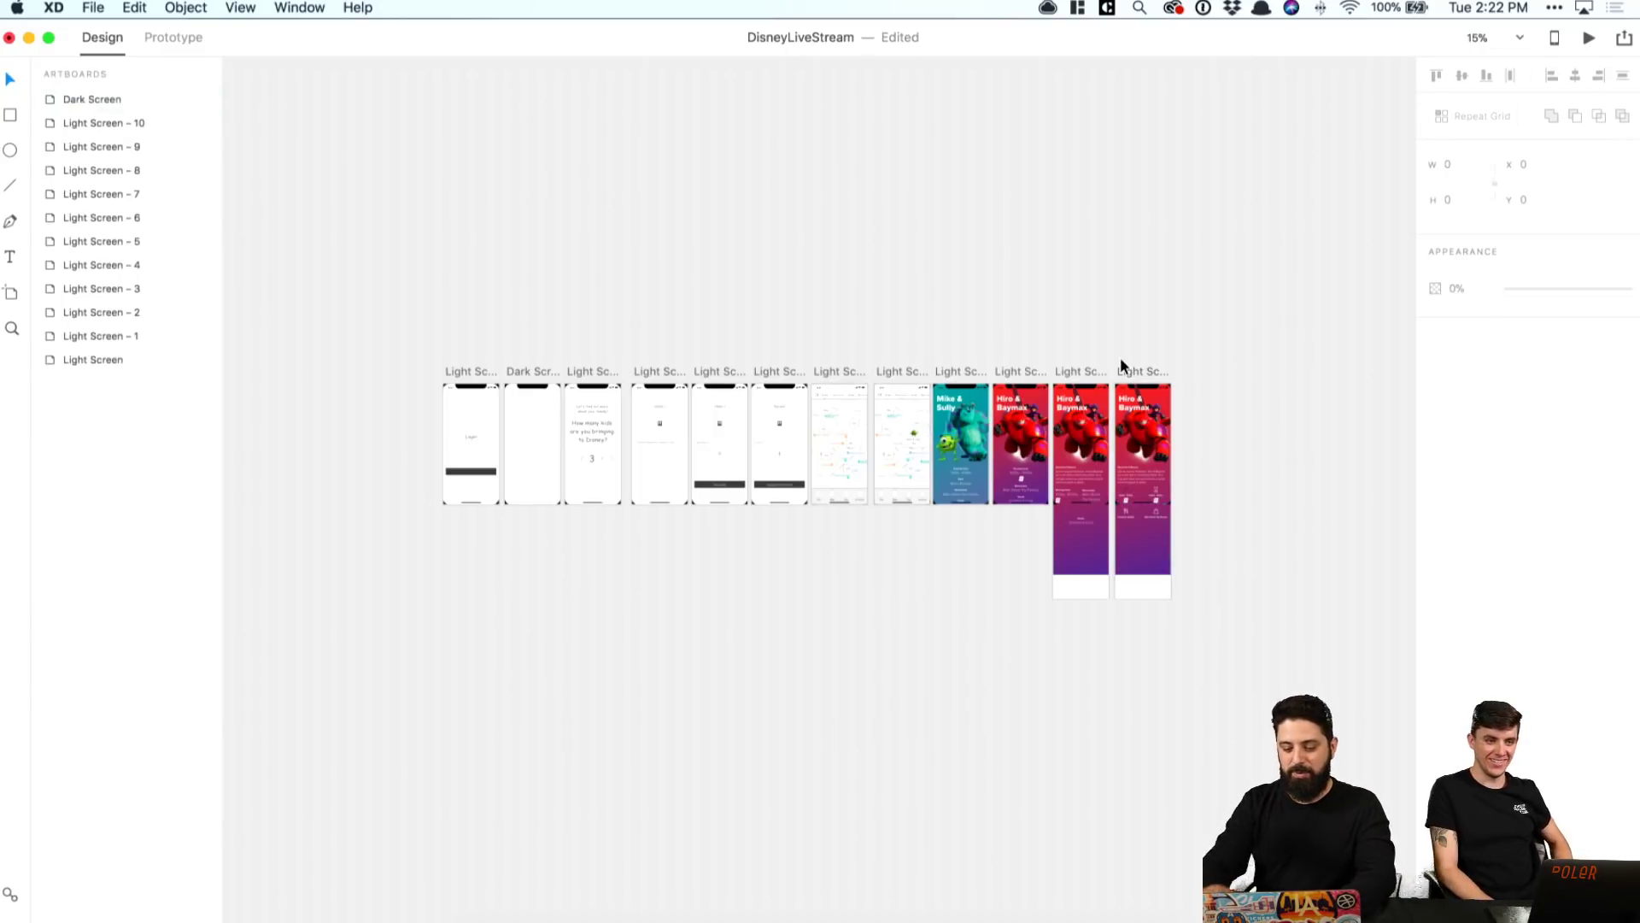
key("super+equal")
key("super+equal")
scroll(1120, 357, "right", 5)
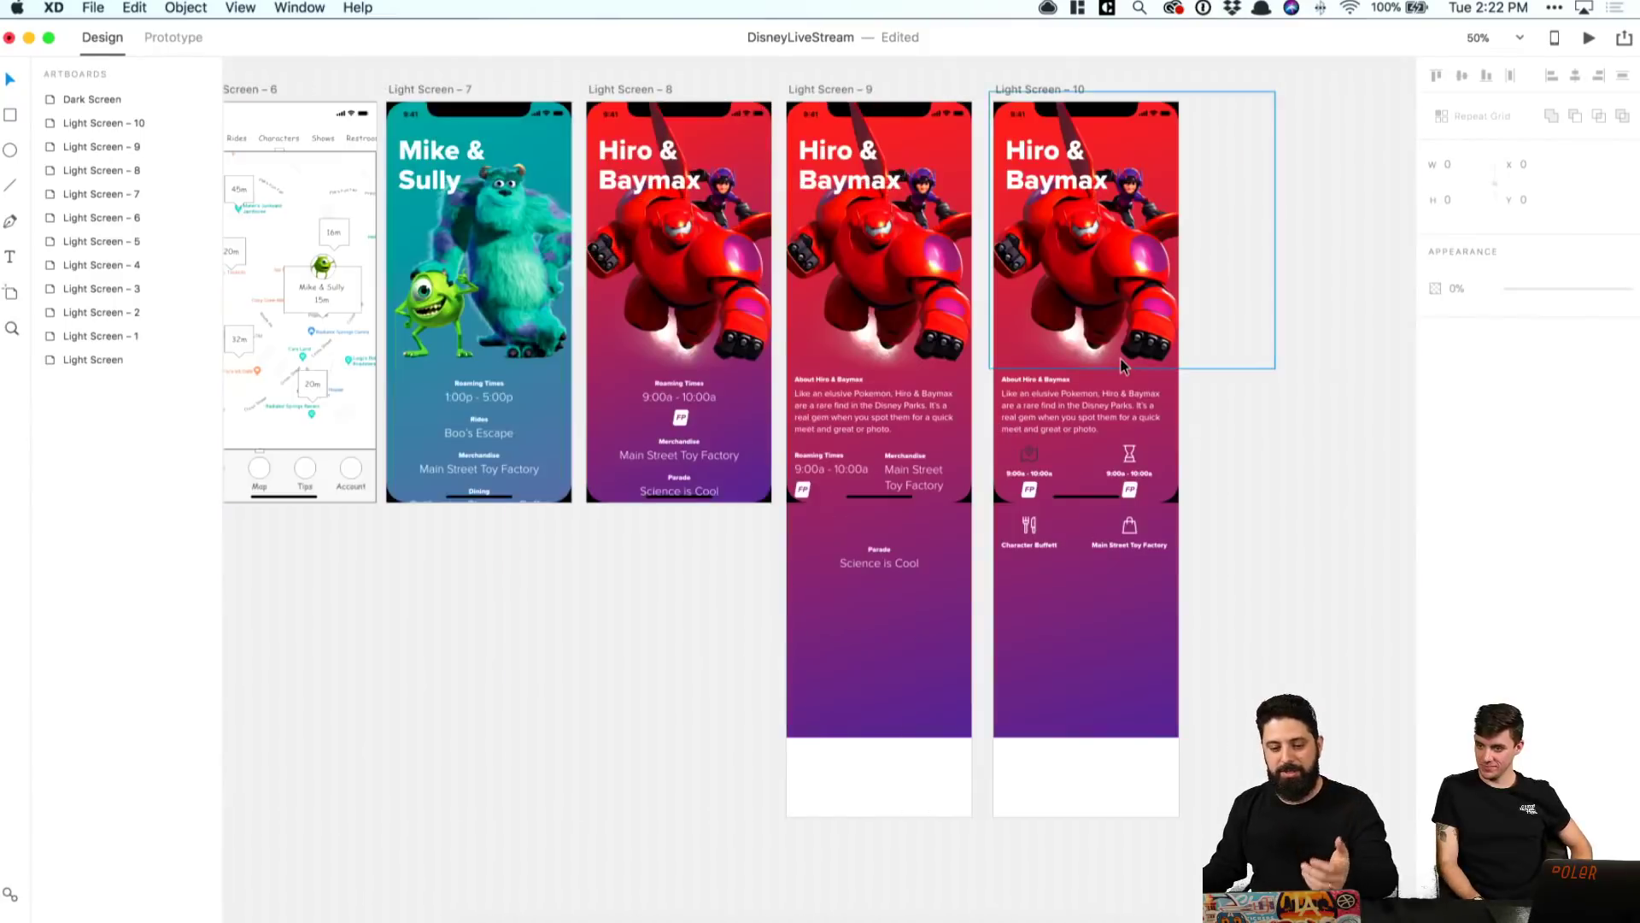
Step: Delete the FP badge in the Character Buffett column and ungroup that column's remaining items
key("super+equal")
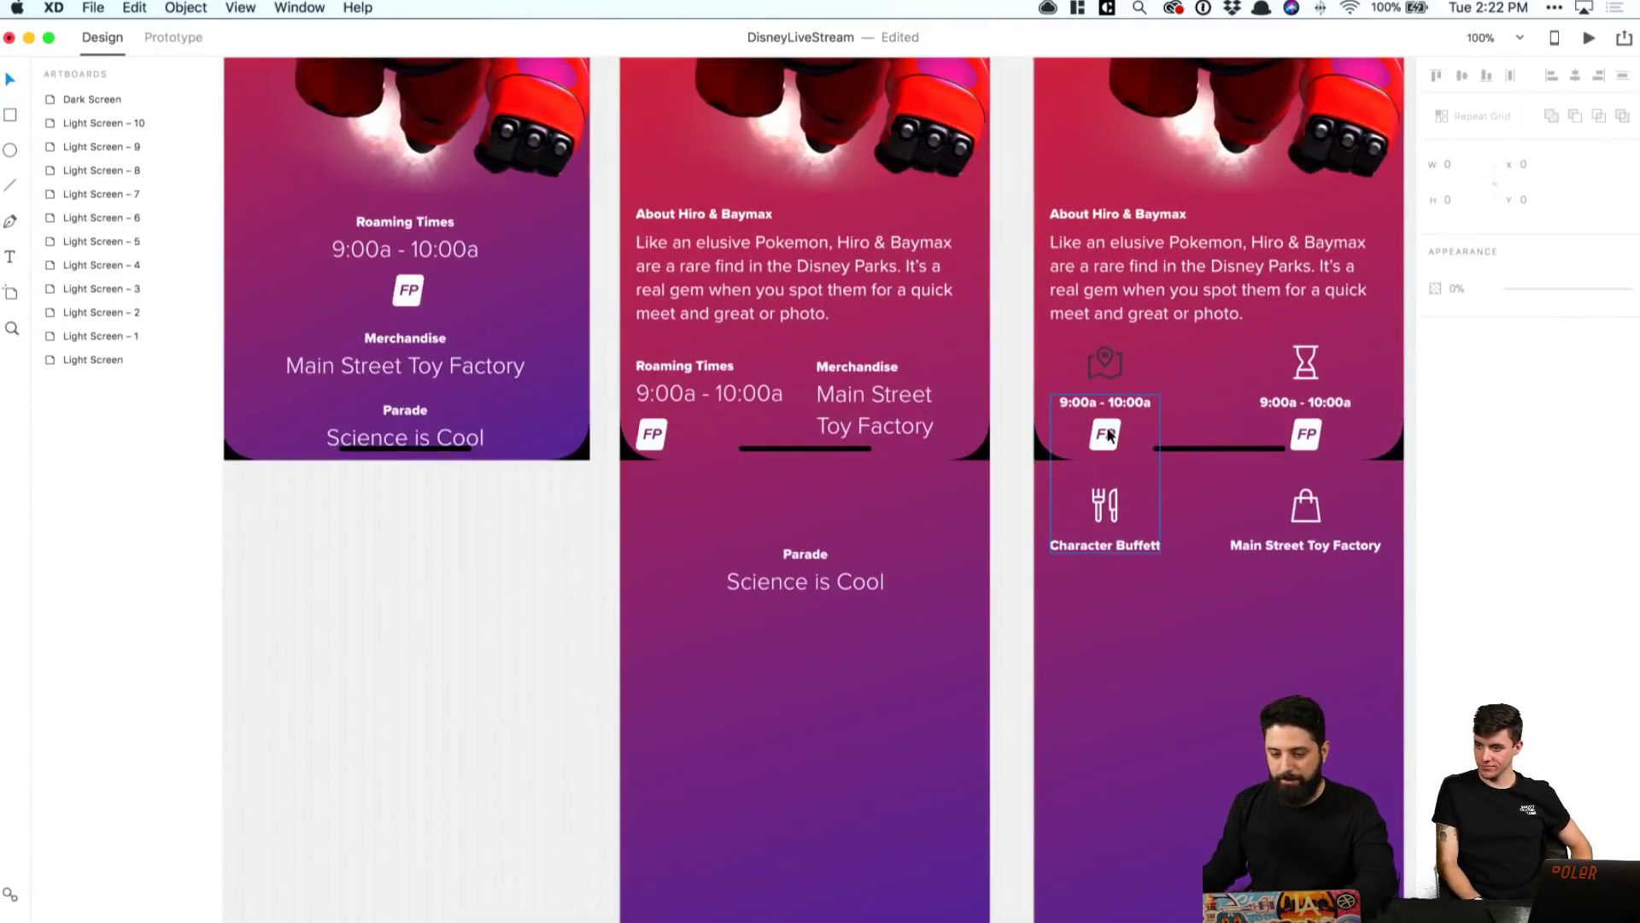
double_click(1111, 433)
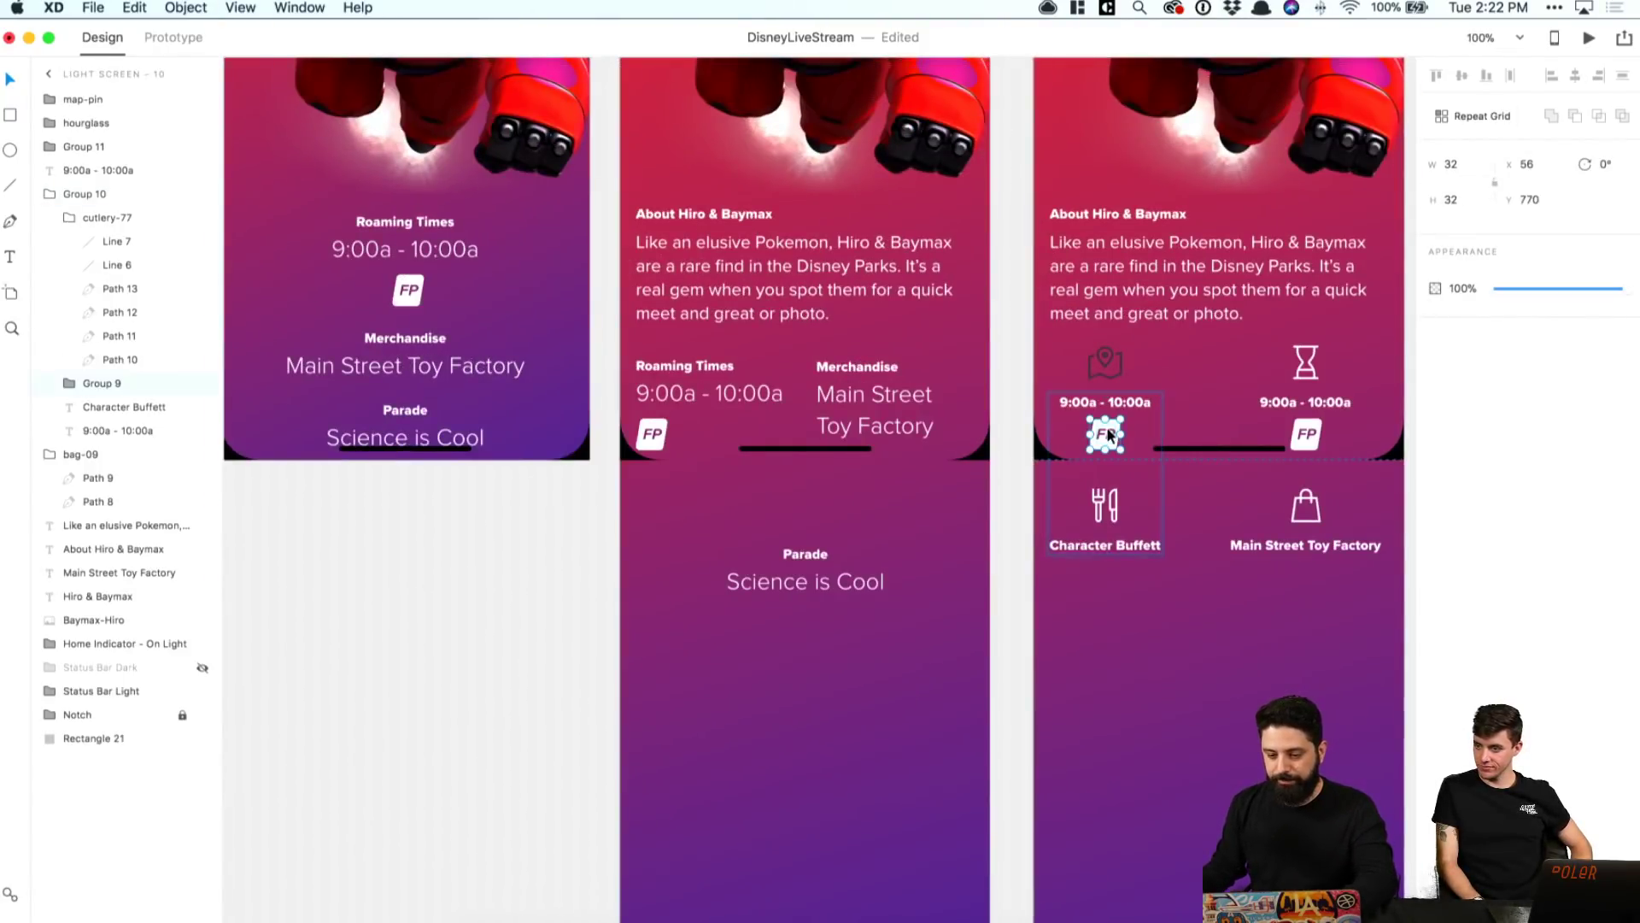
key("Delete")
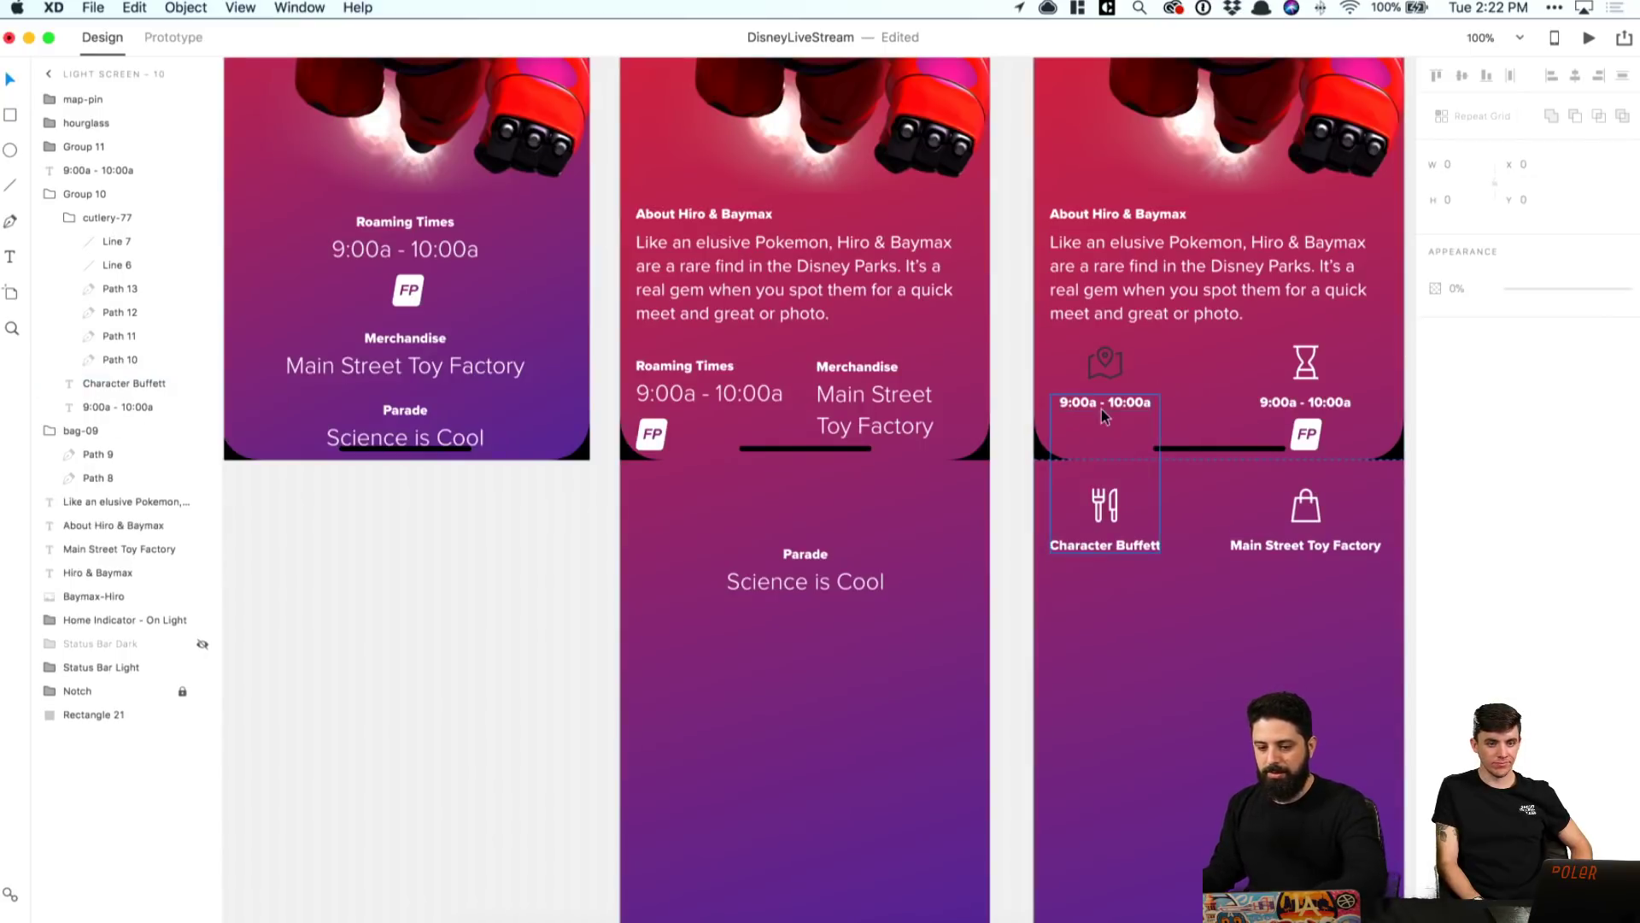
key("shift+super+g")
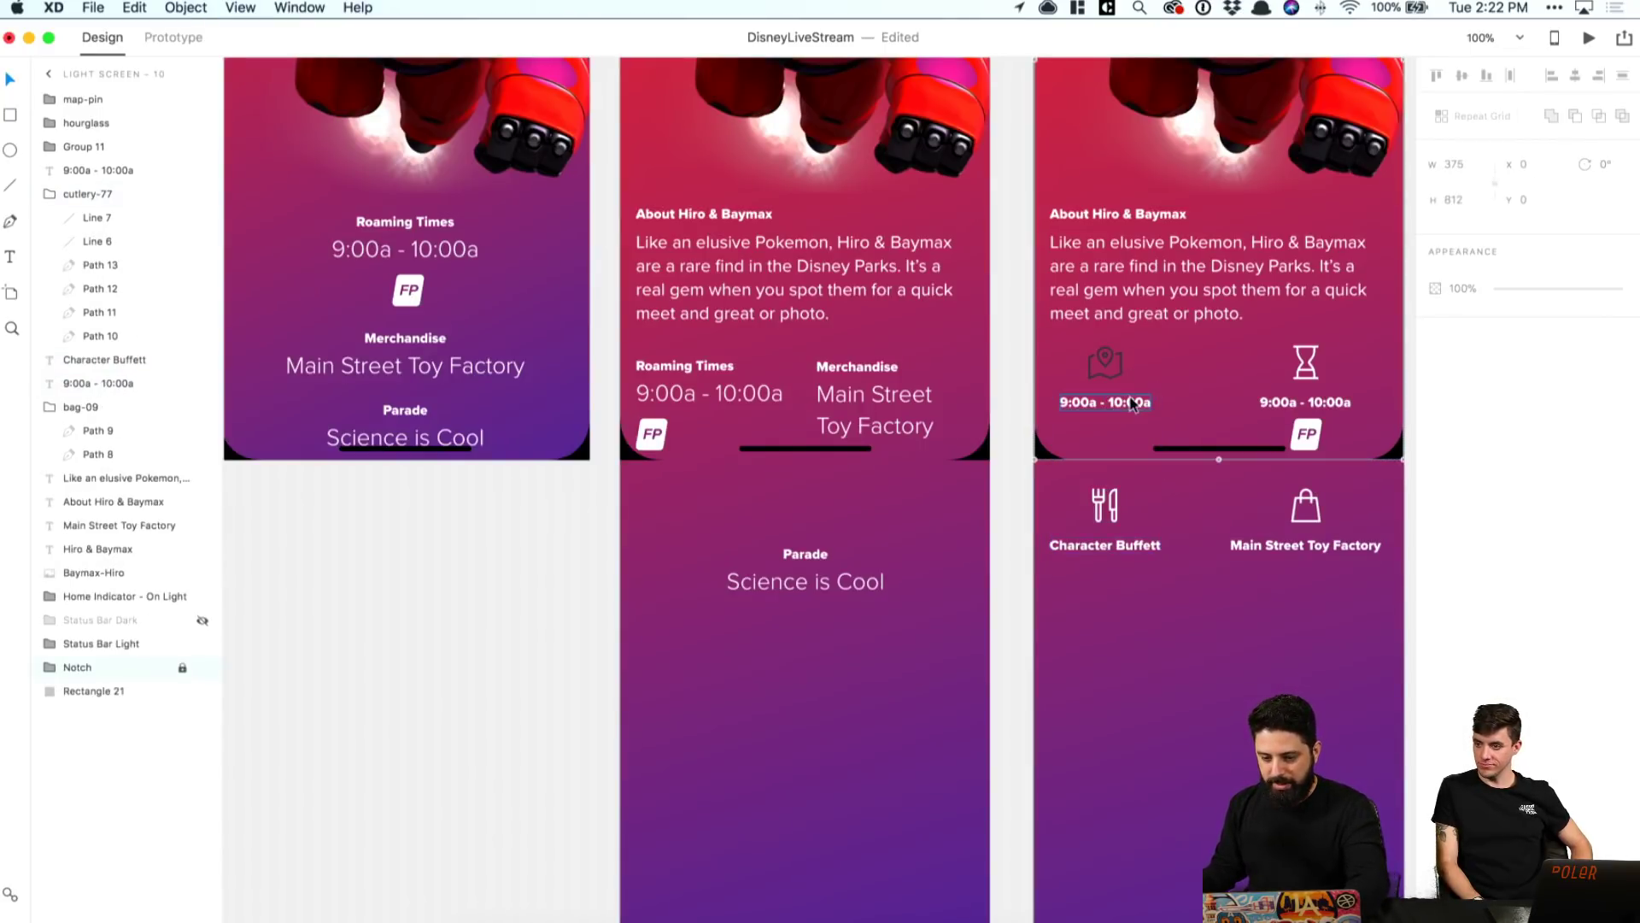
Step: Set the border color of the map-pin icon's ellipse and both paths to #FFFFFF
left_click(1110, 361)
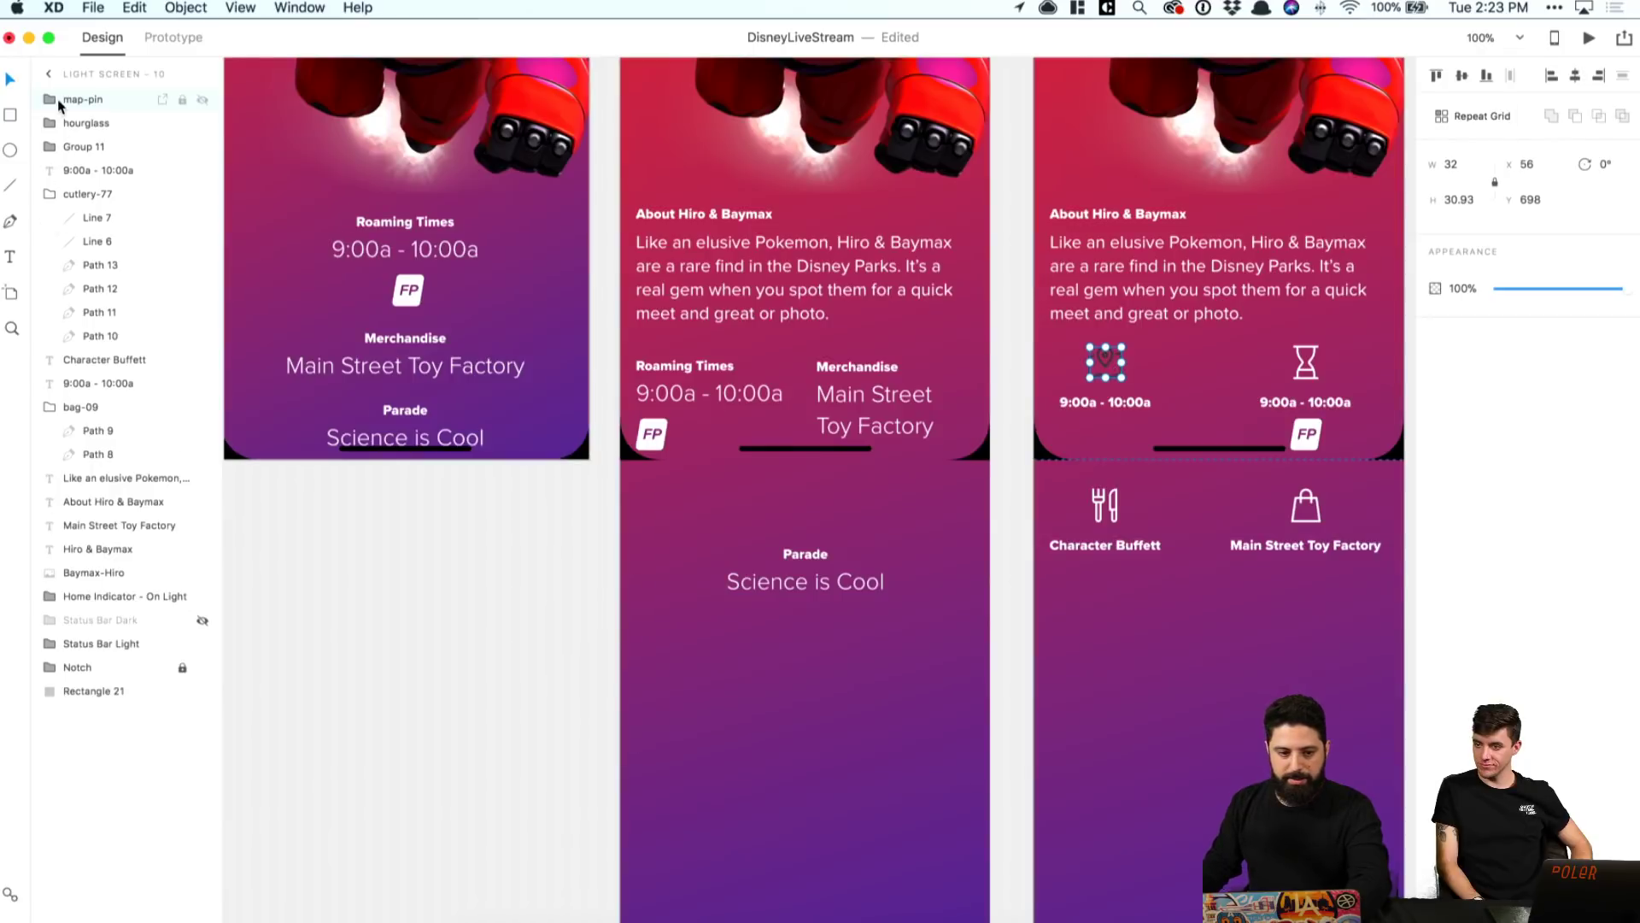
left_click(94, 123)
left_click(99, 170, "shift")
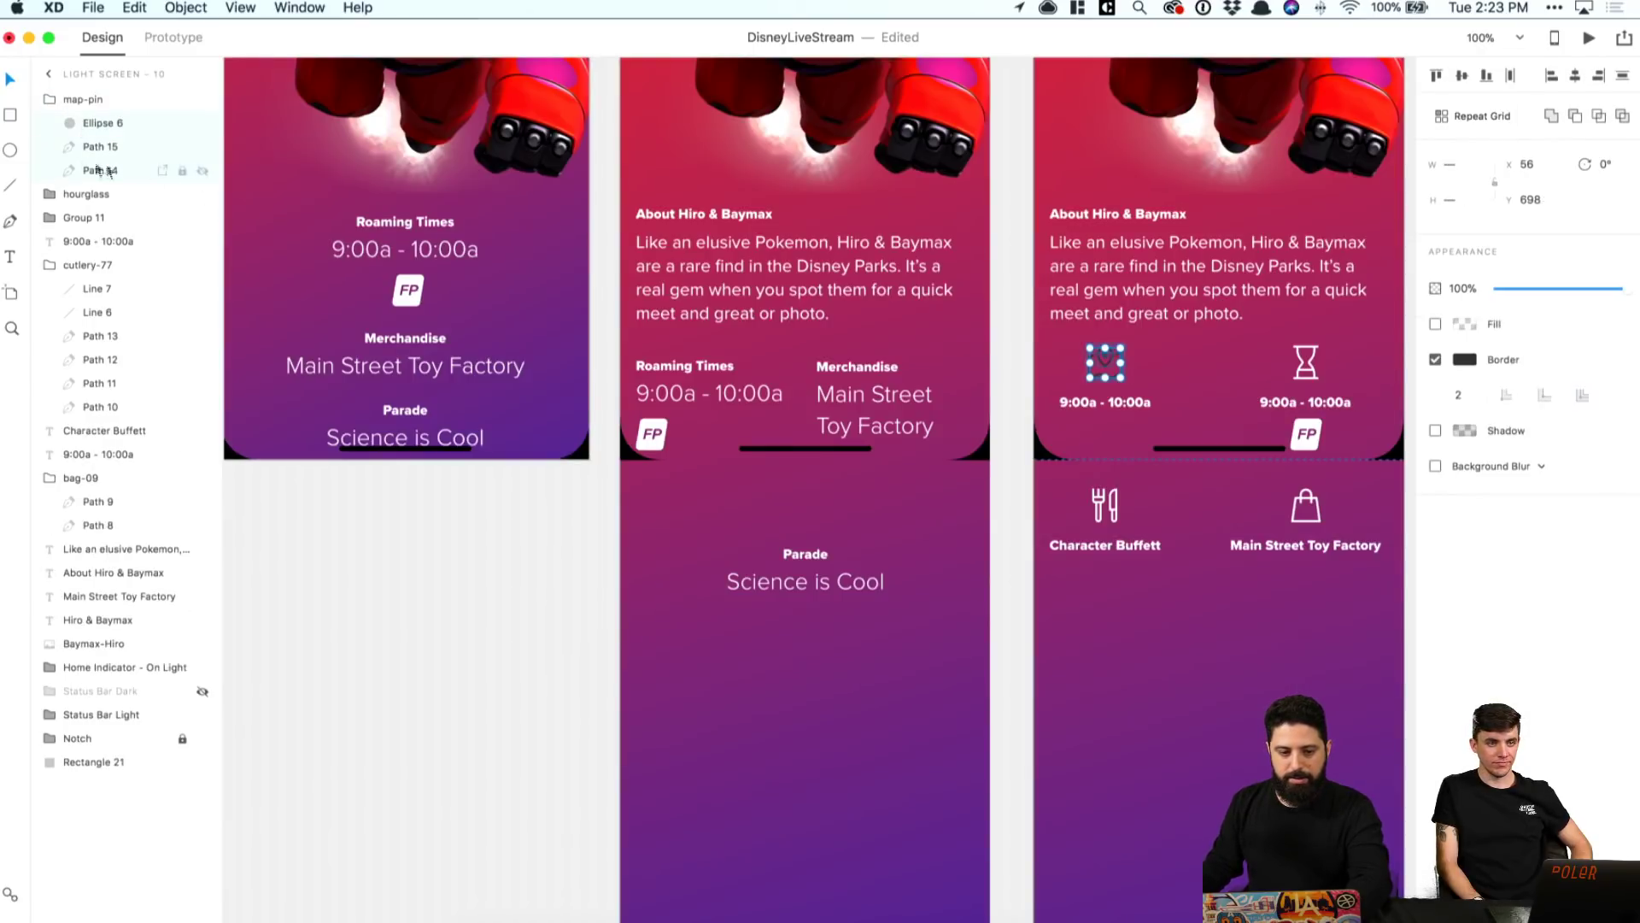
left_click(1464, 359)
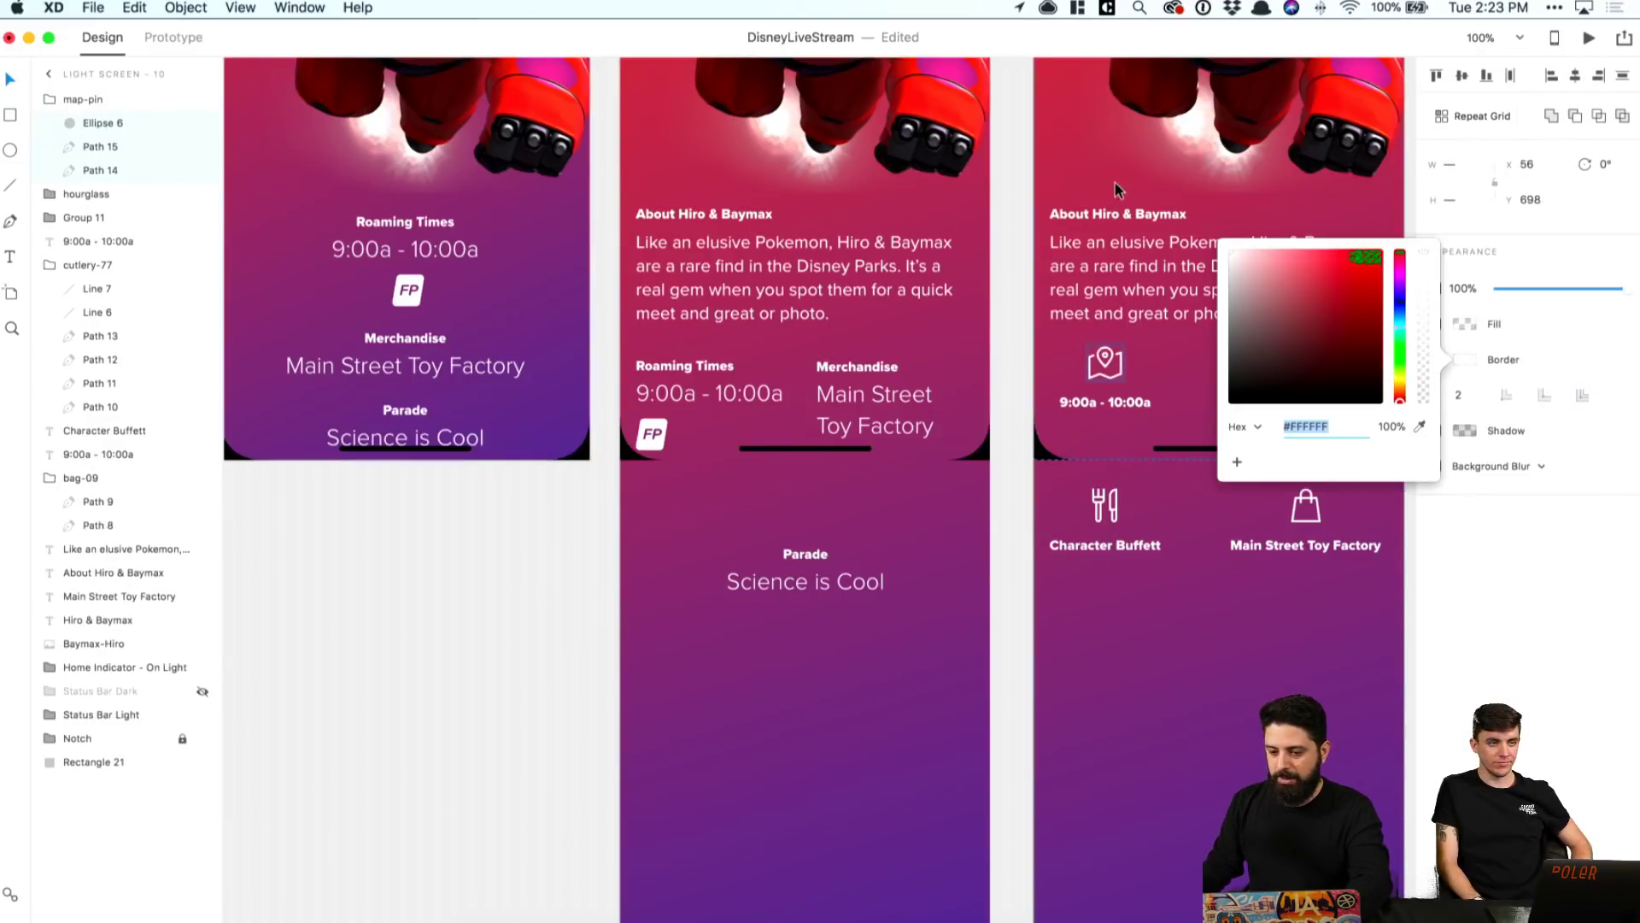
left_click(1192, 413)
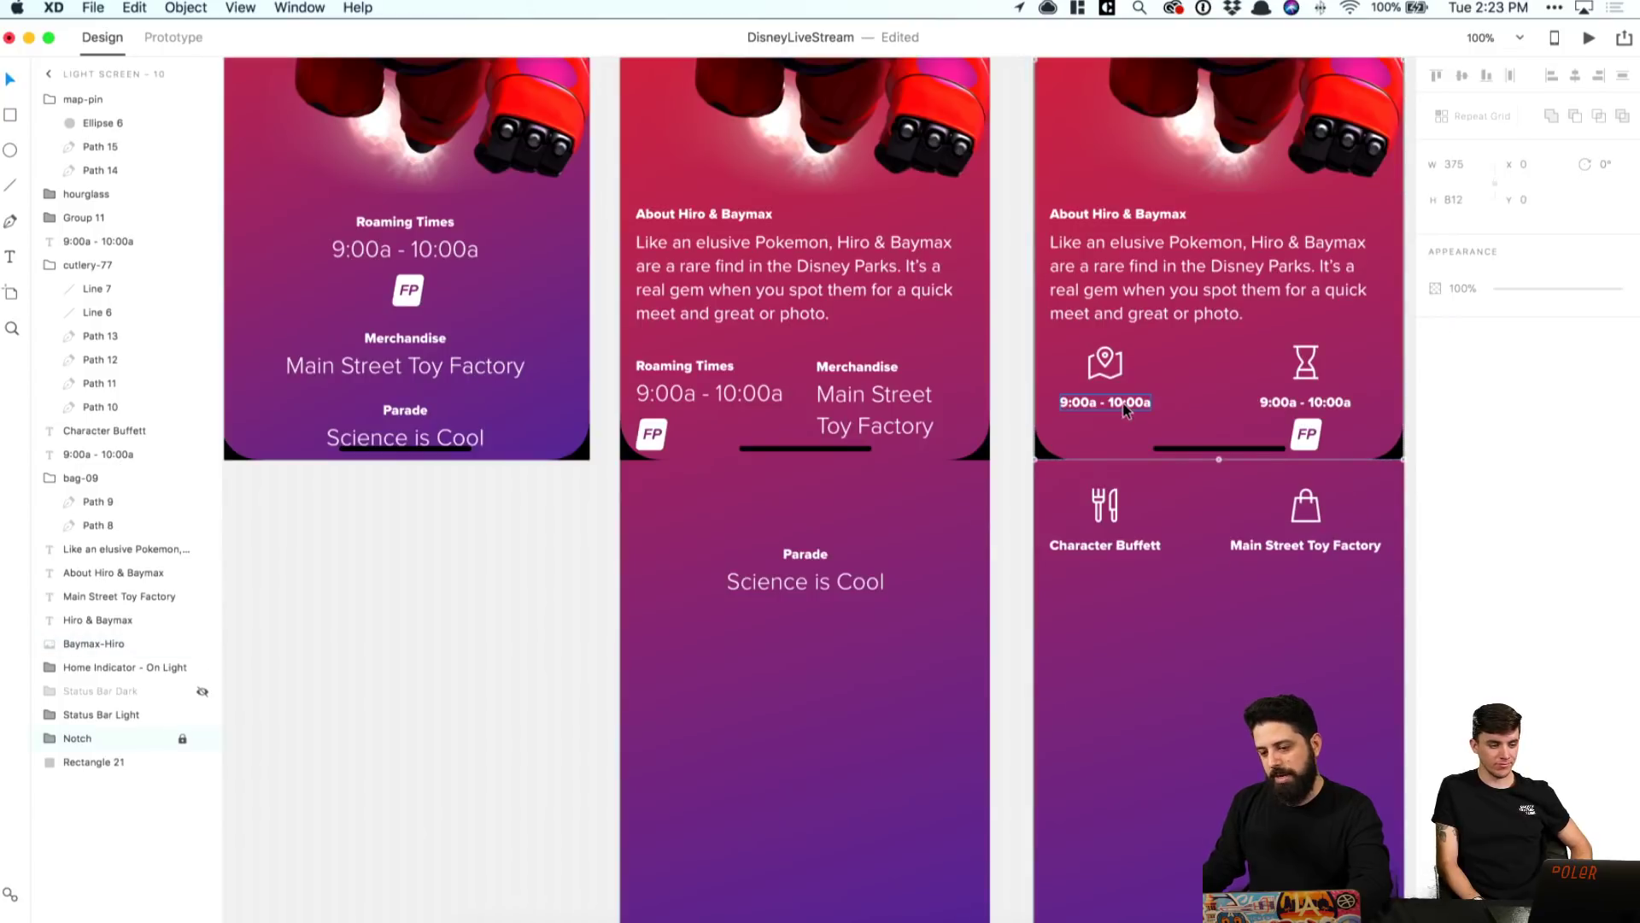
Step: Delete the FP badge in the hourglass column and move the cutlery and bag icons with their labels up to Y 794
left_click(1305, 440)
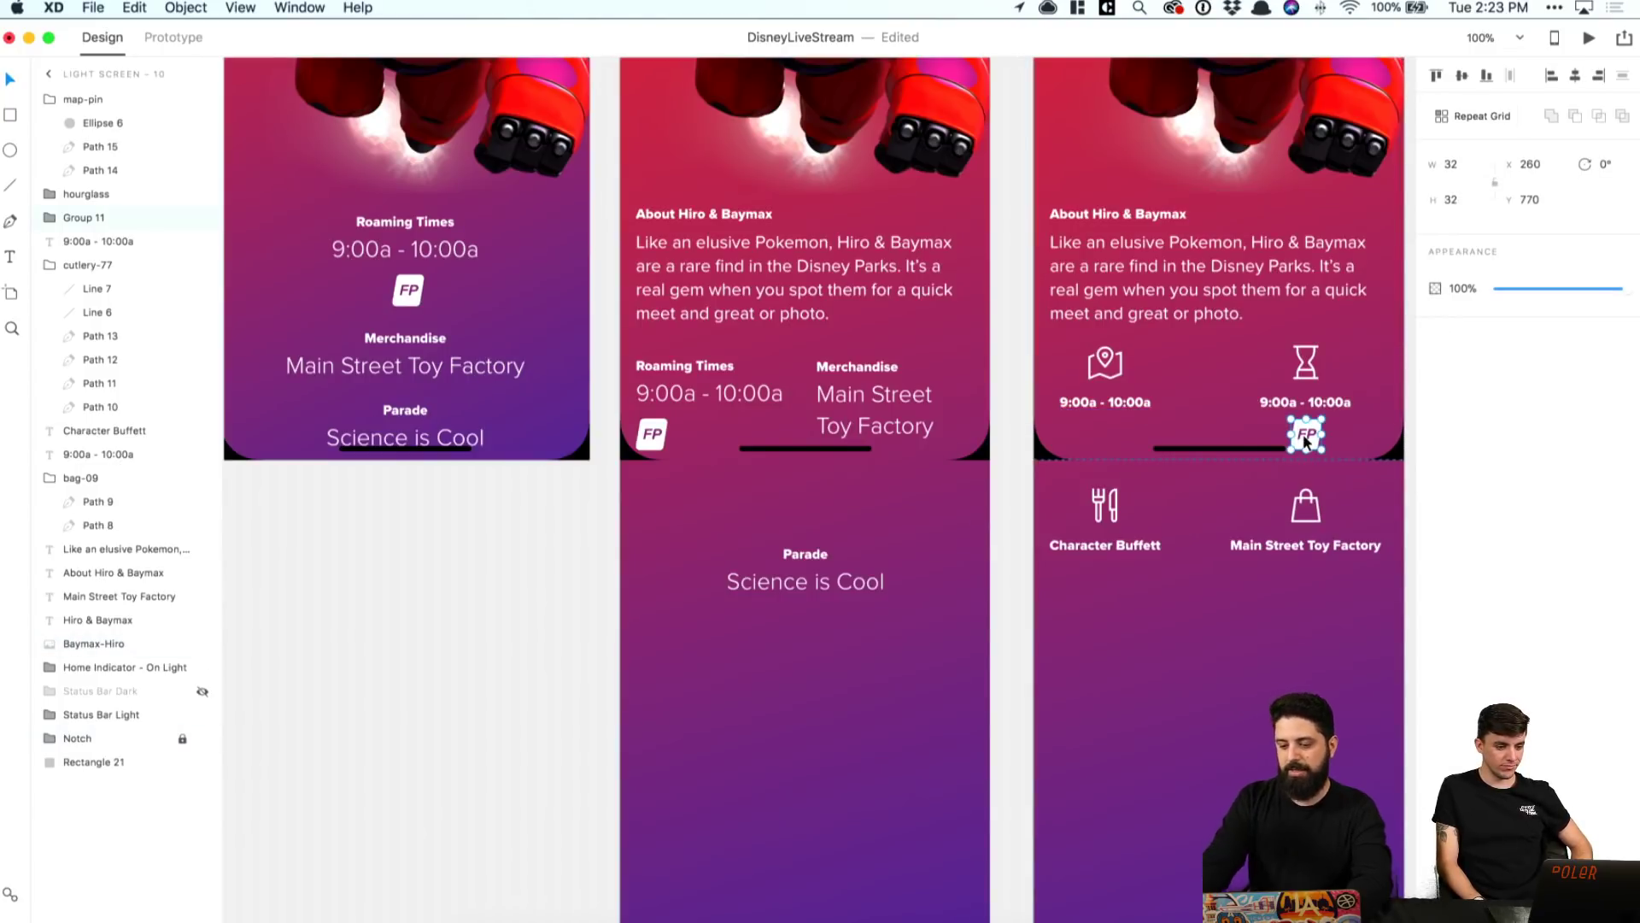
key("Delete")
left_click(1107, 511)
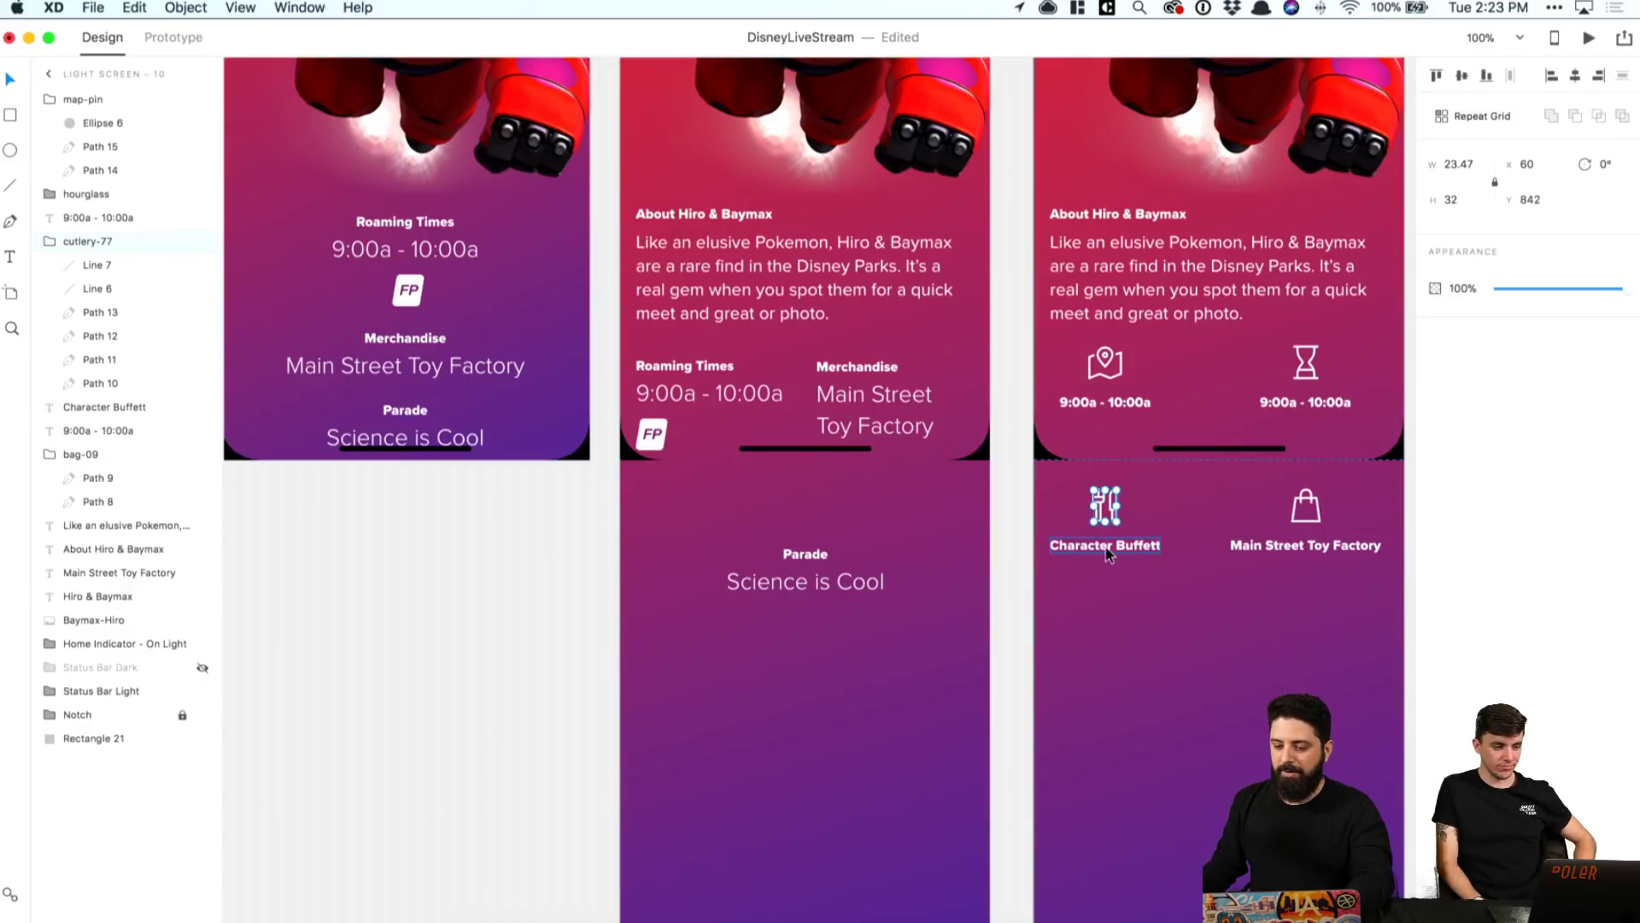
left_click(1104, 545, "shift")
left_click(1305, 545, "shift")
left_click(1309, 520, "shift")
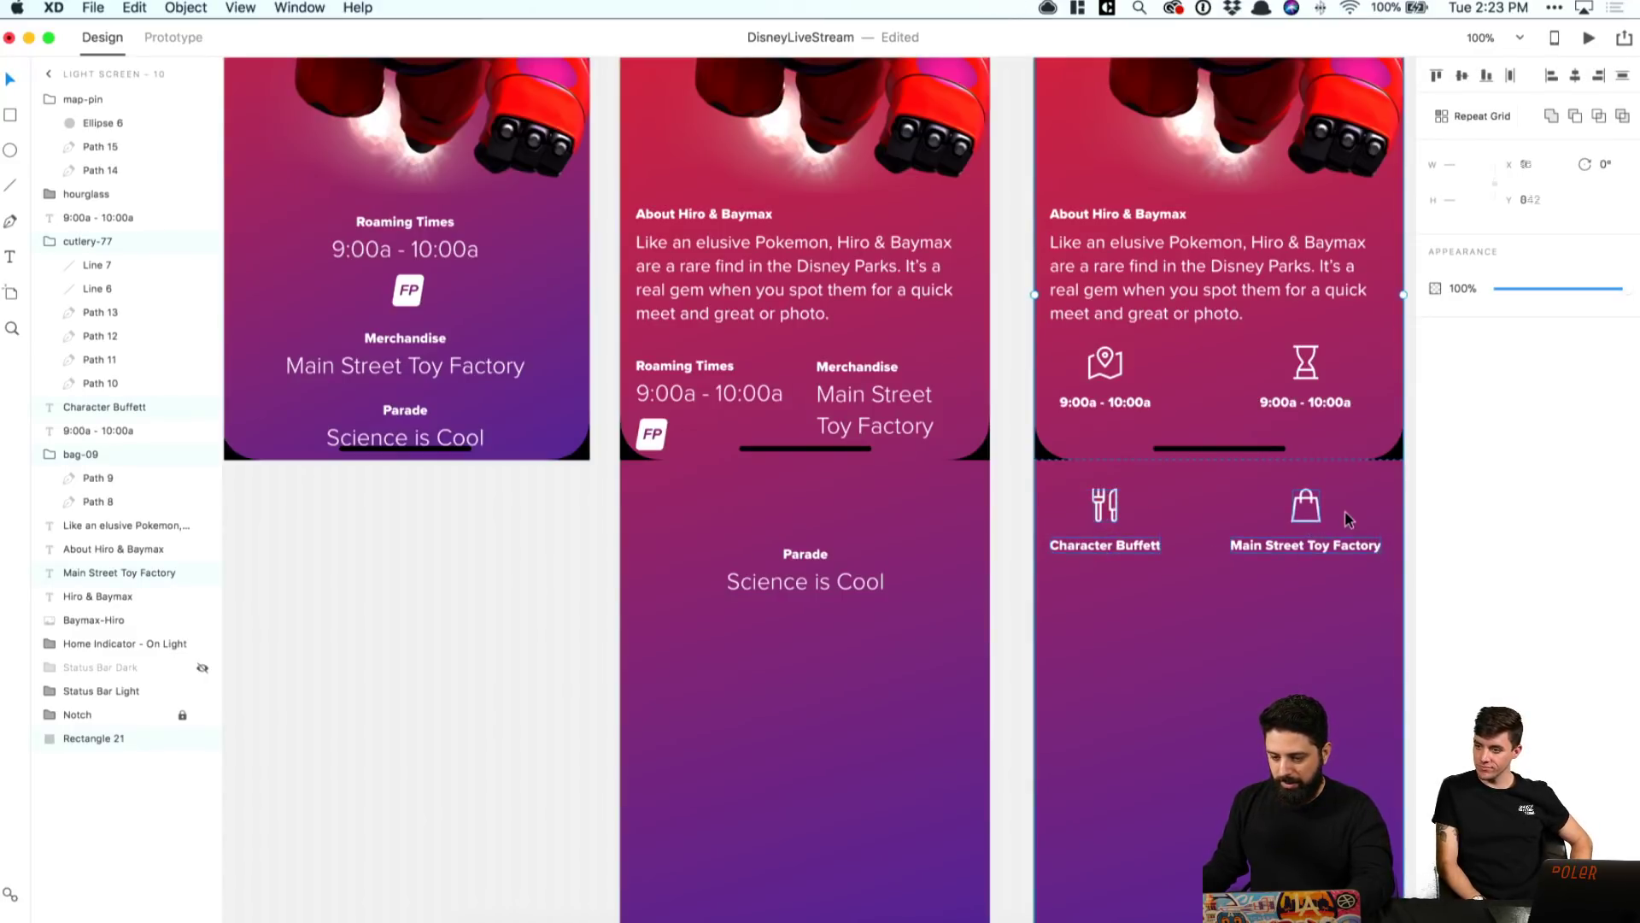
left_click(1316, 520, "shift")
key("shift+Up")
key("shift+Up")
key("shift+Up")
key("shift+Up")
key("shift+Up")
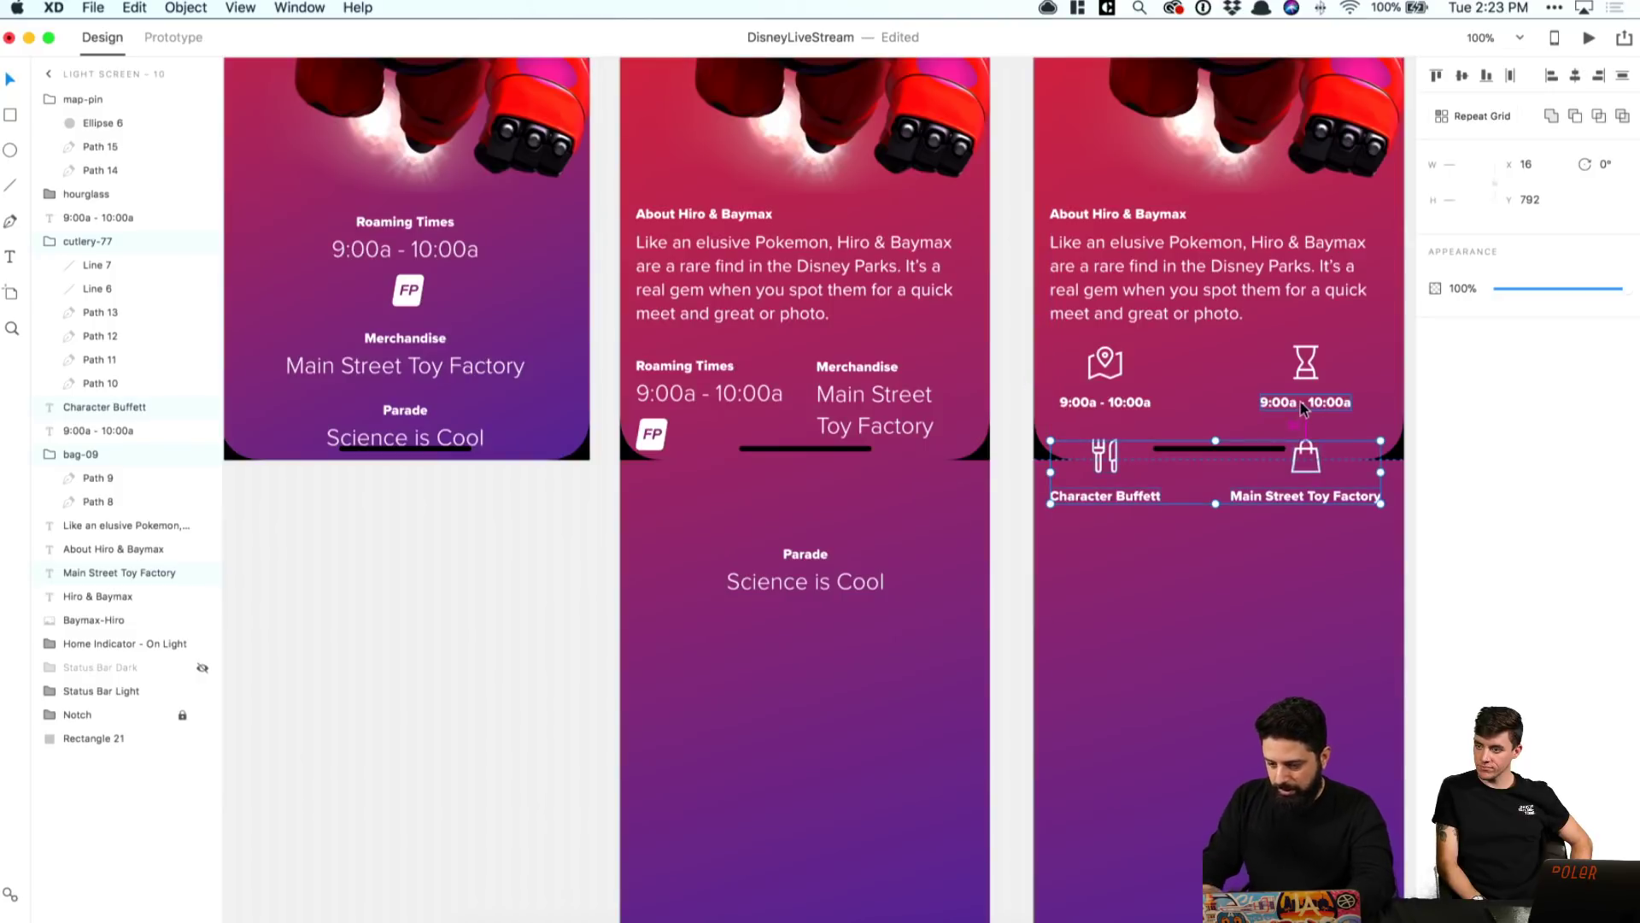
key("Down")
key("Down")
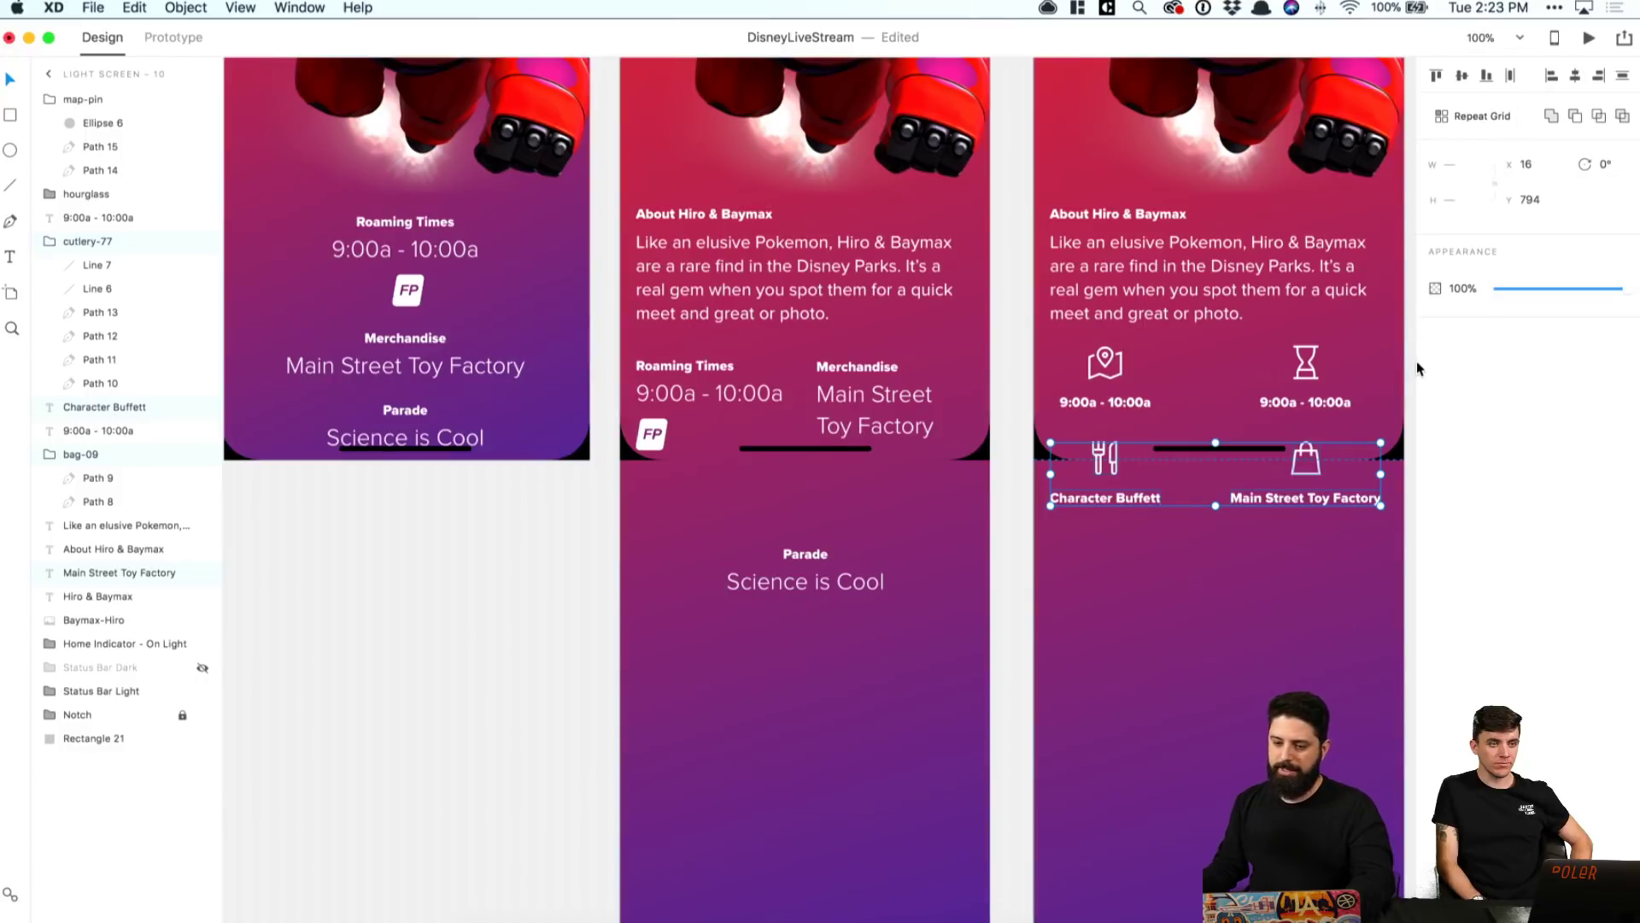
Step: Change the label under the map-pin icon to "California Adventure"
double_click(1106, 402)
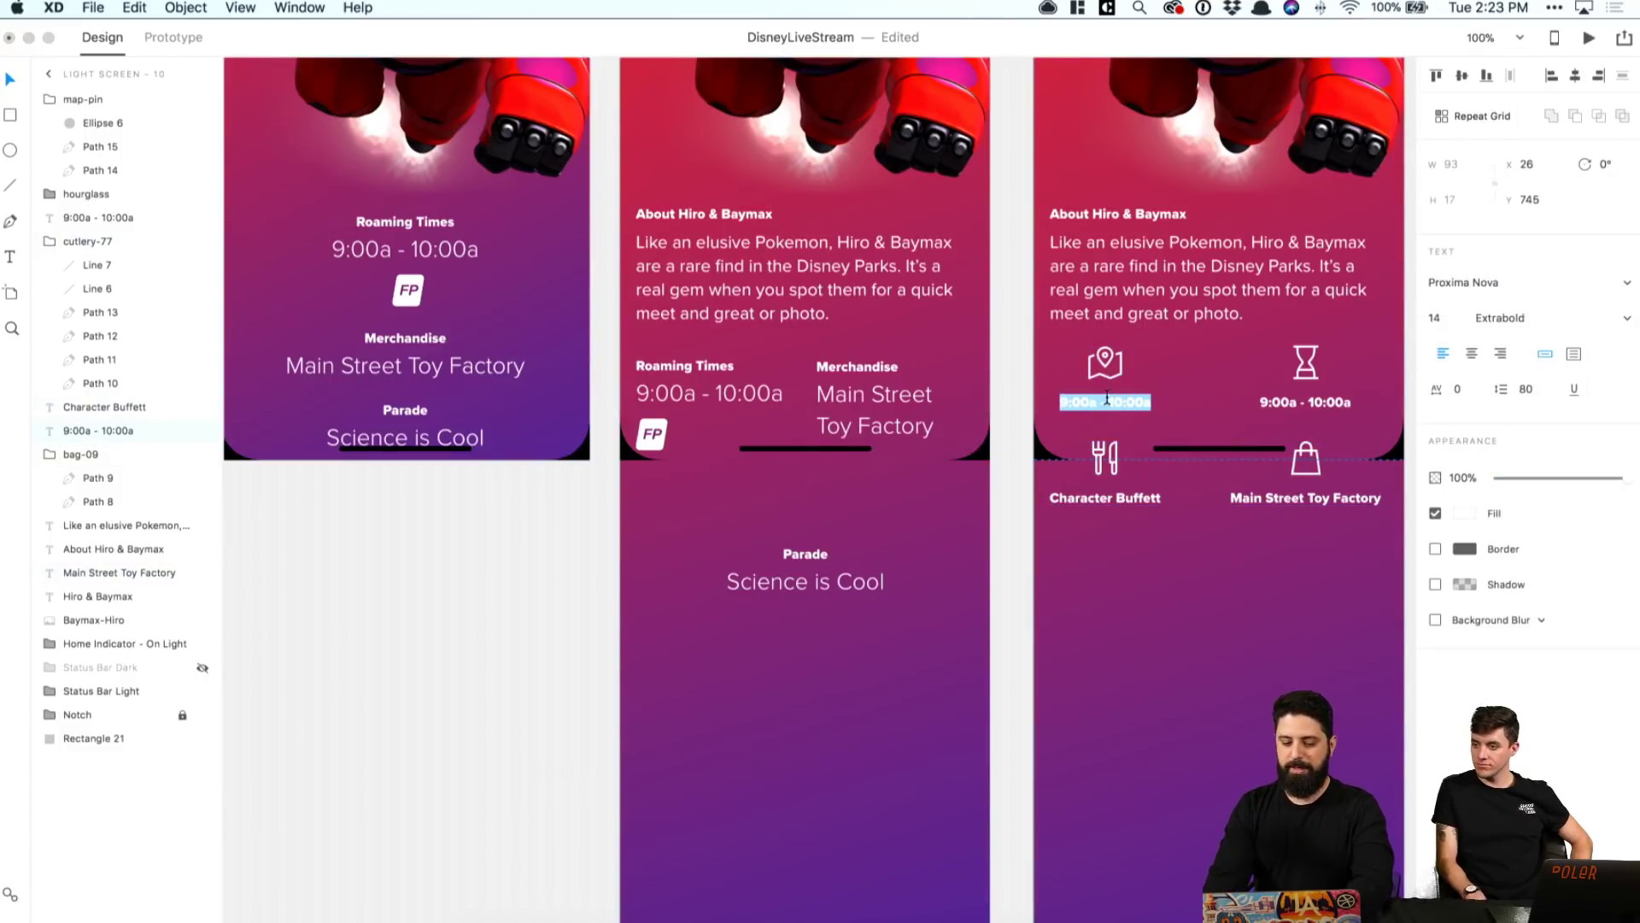
type("G")
type("a")
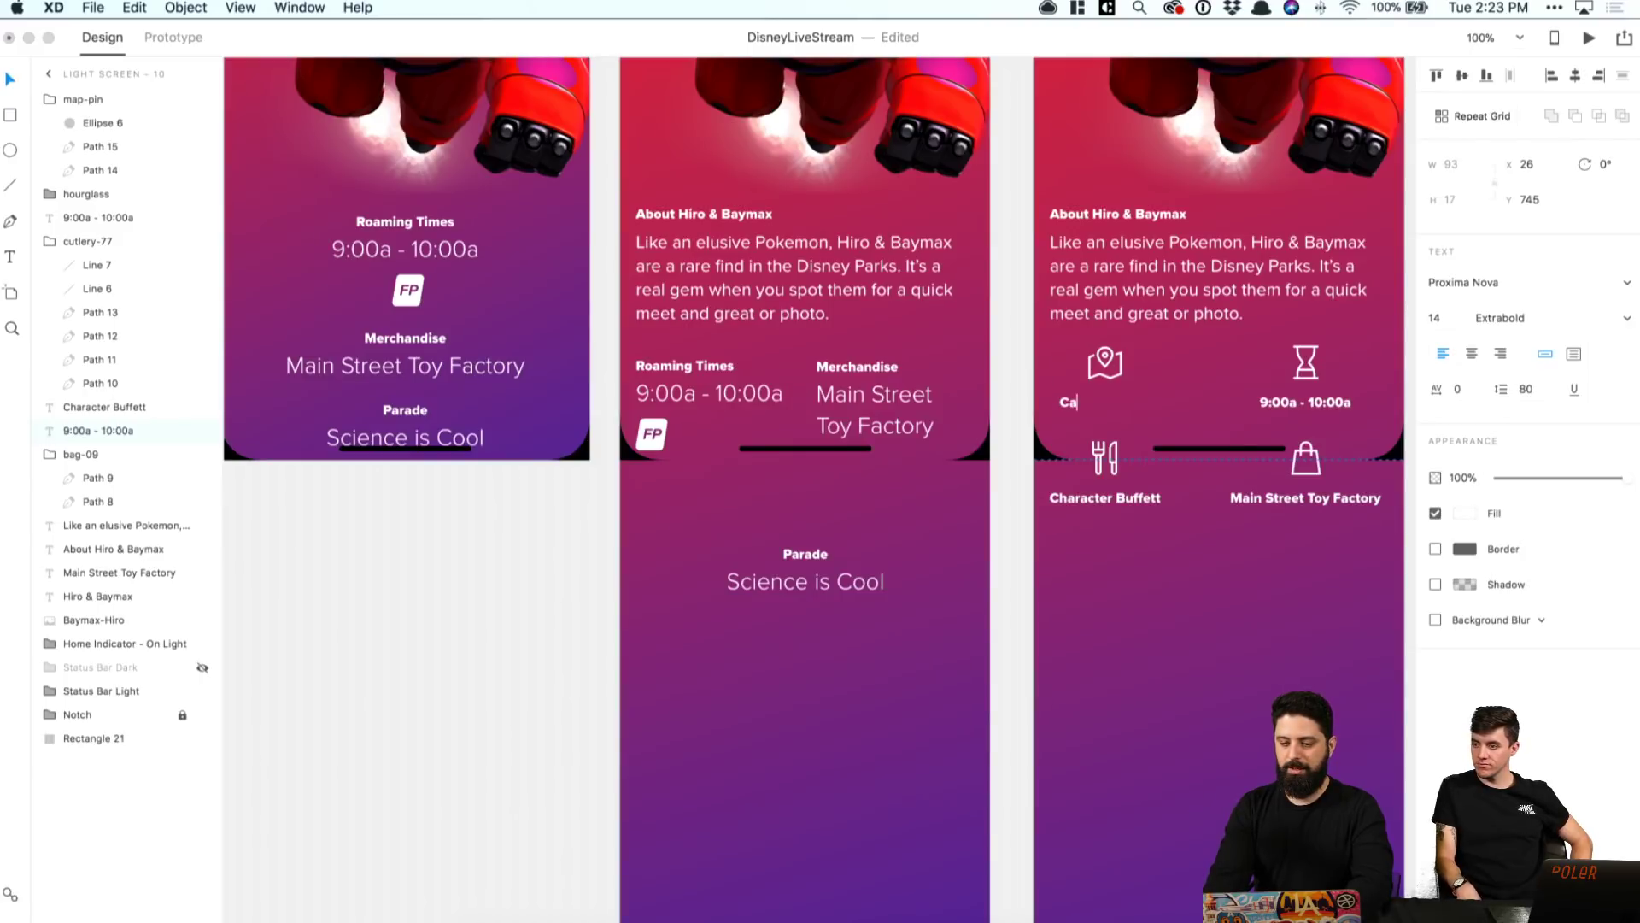
type("lifornia ")
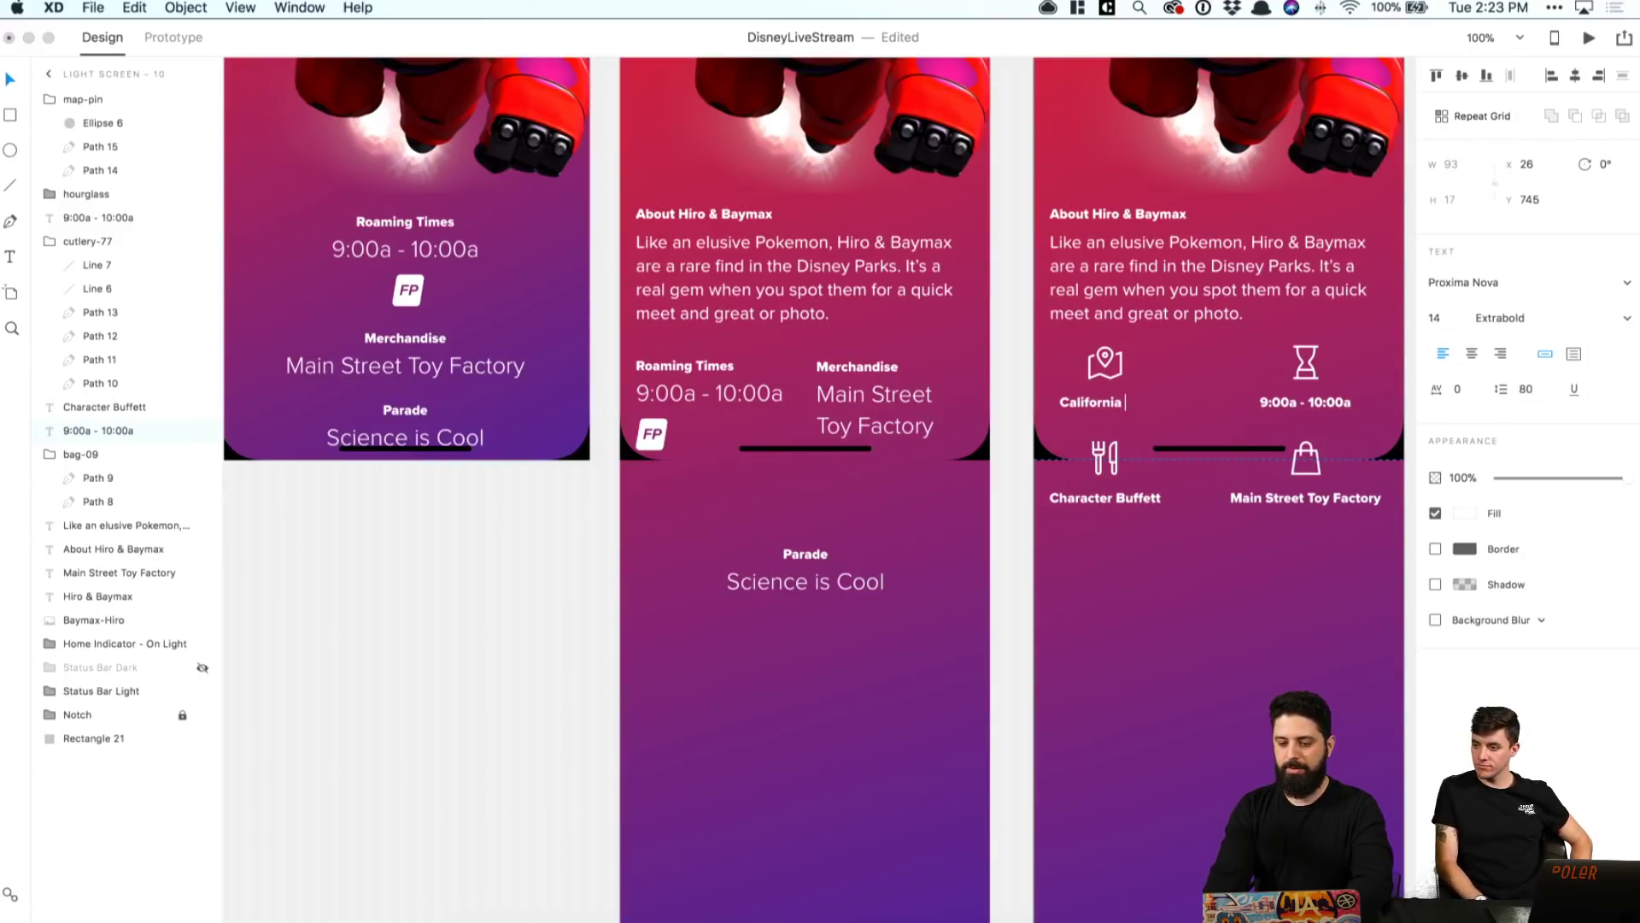
type("Adventure")
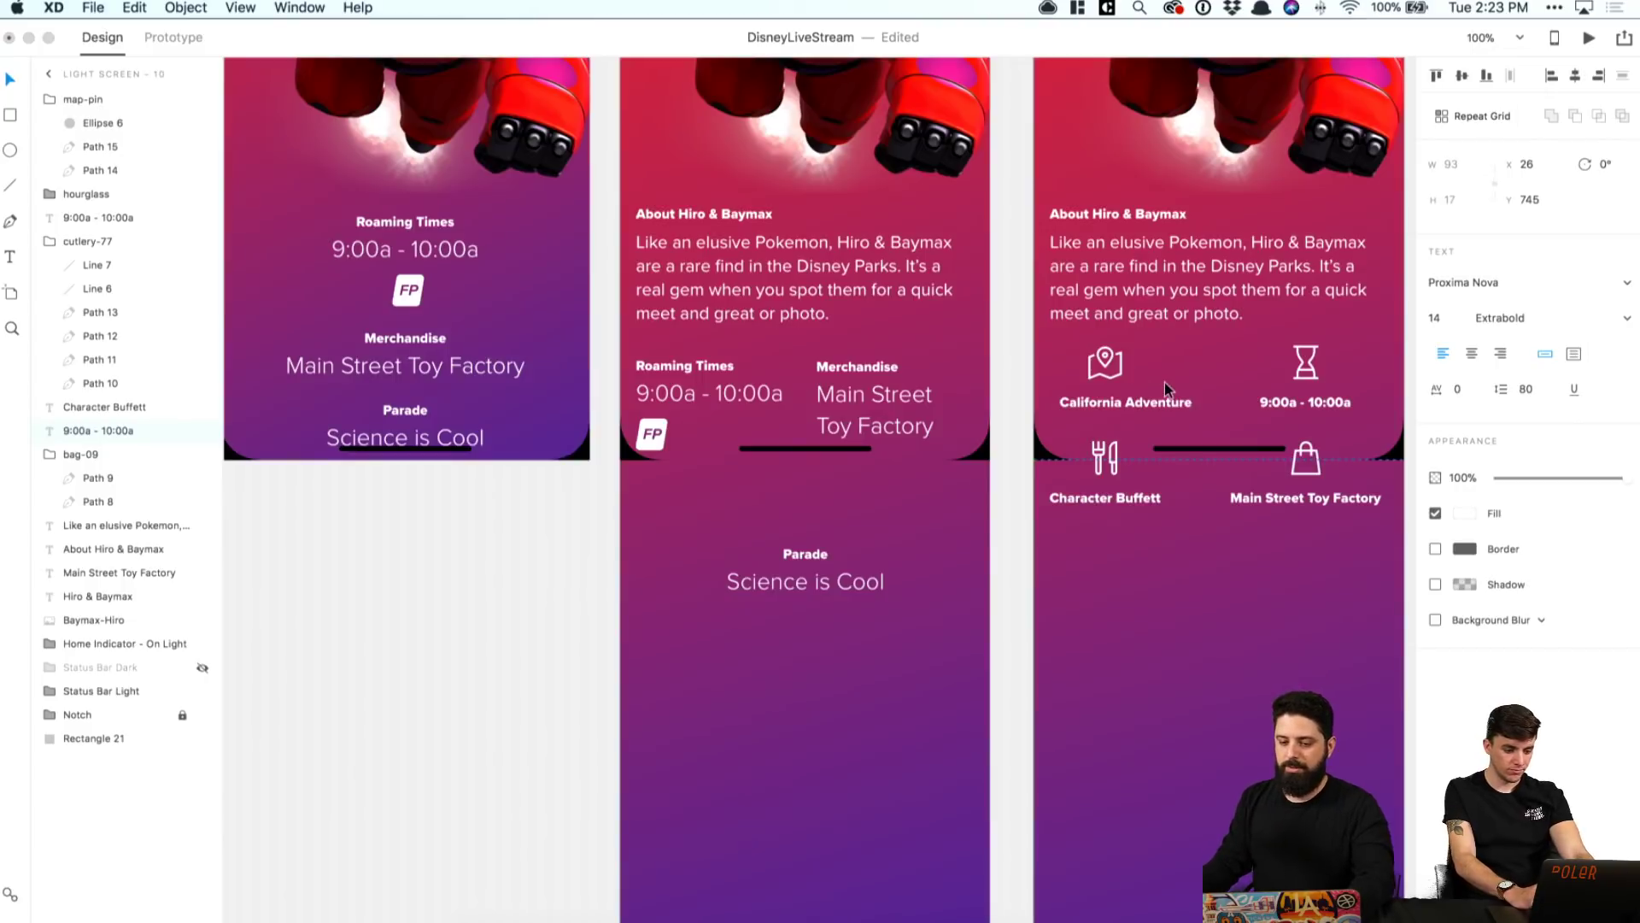
key("Escape")
Step: Center the map-pin and cutlery icons and their labels horizontally on each other, and group the four items
left_click(1104, 363, "shift")
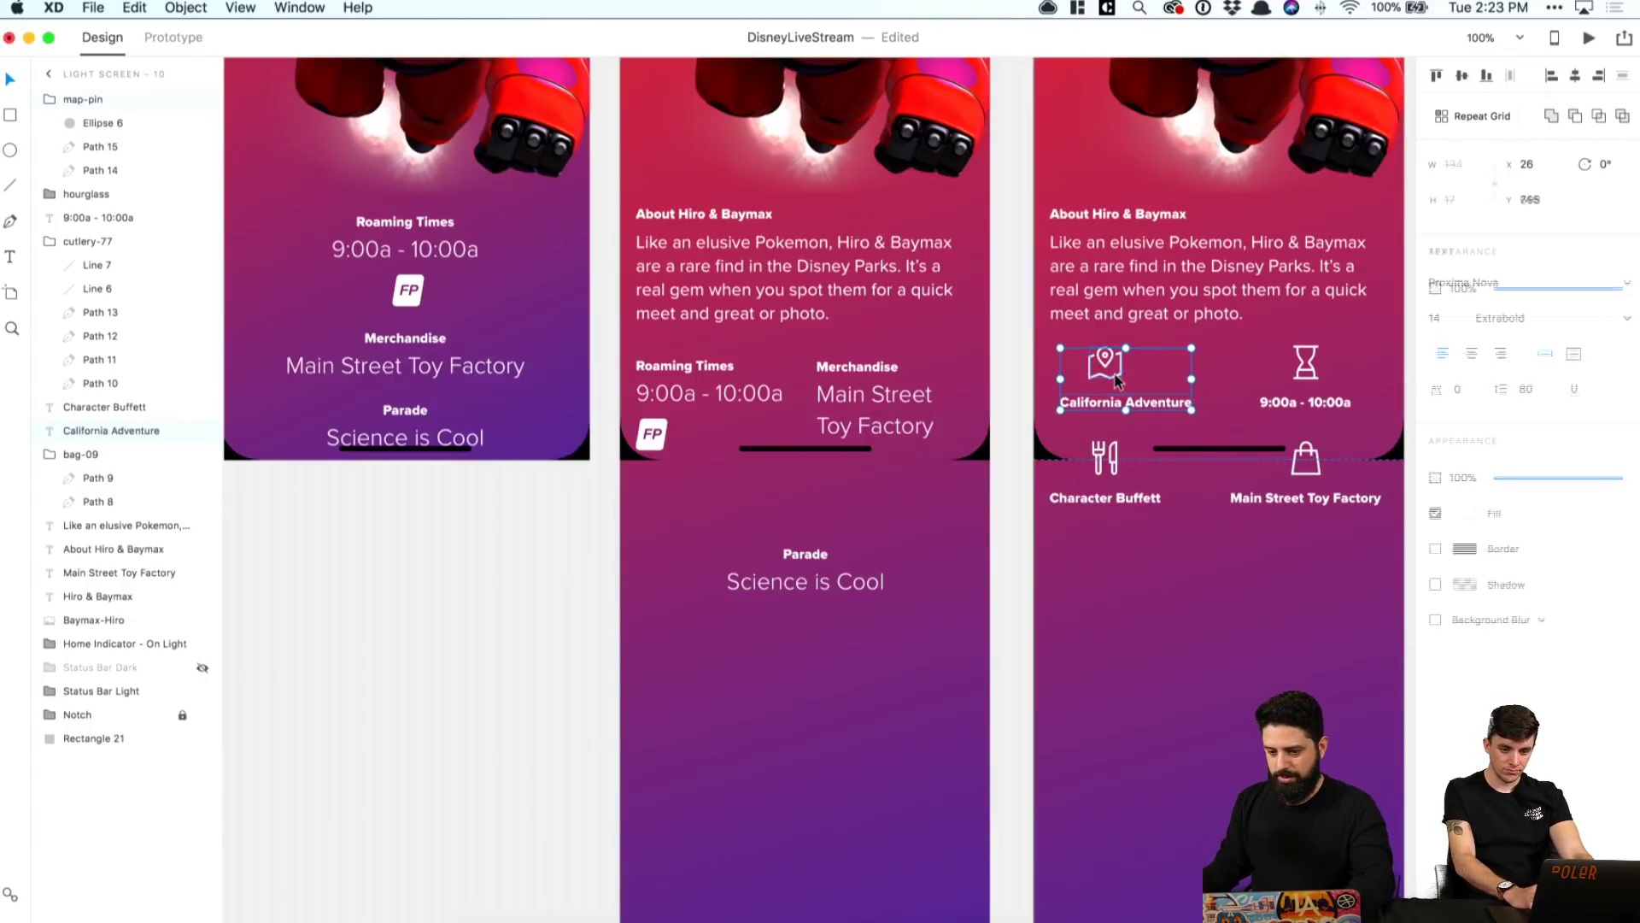
left_click(1105, 457, "shift")
left_click(1105, 498, "shift")
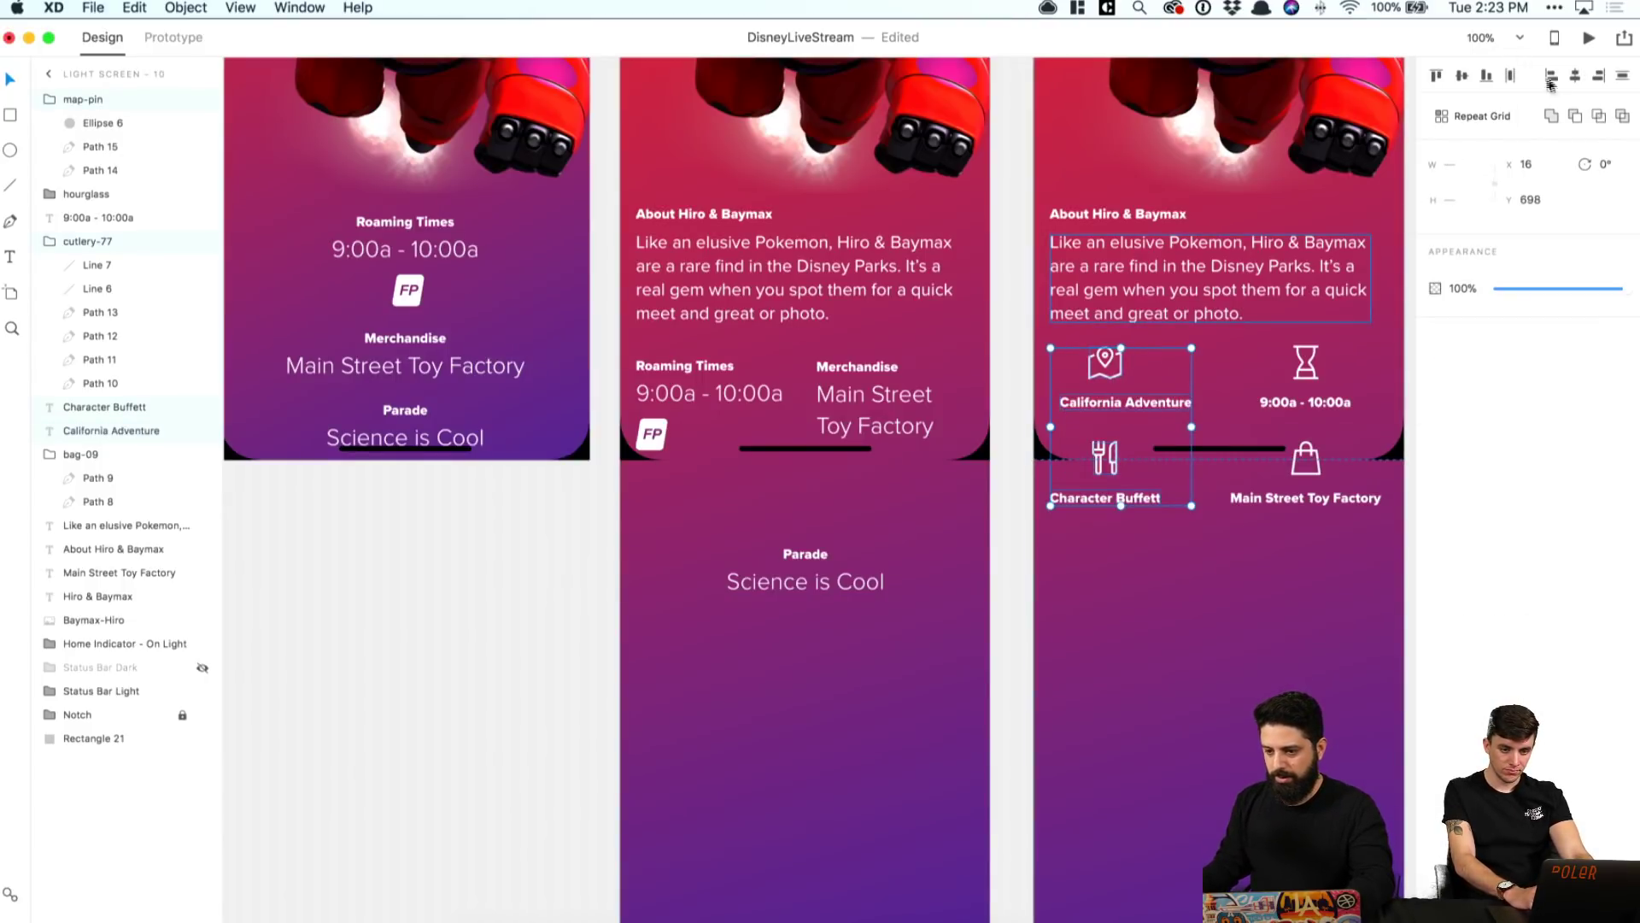
left_click(1575, 76)
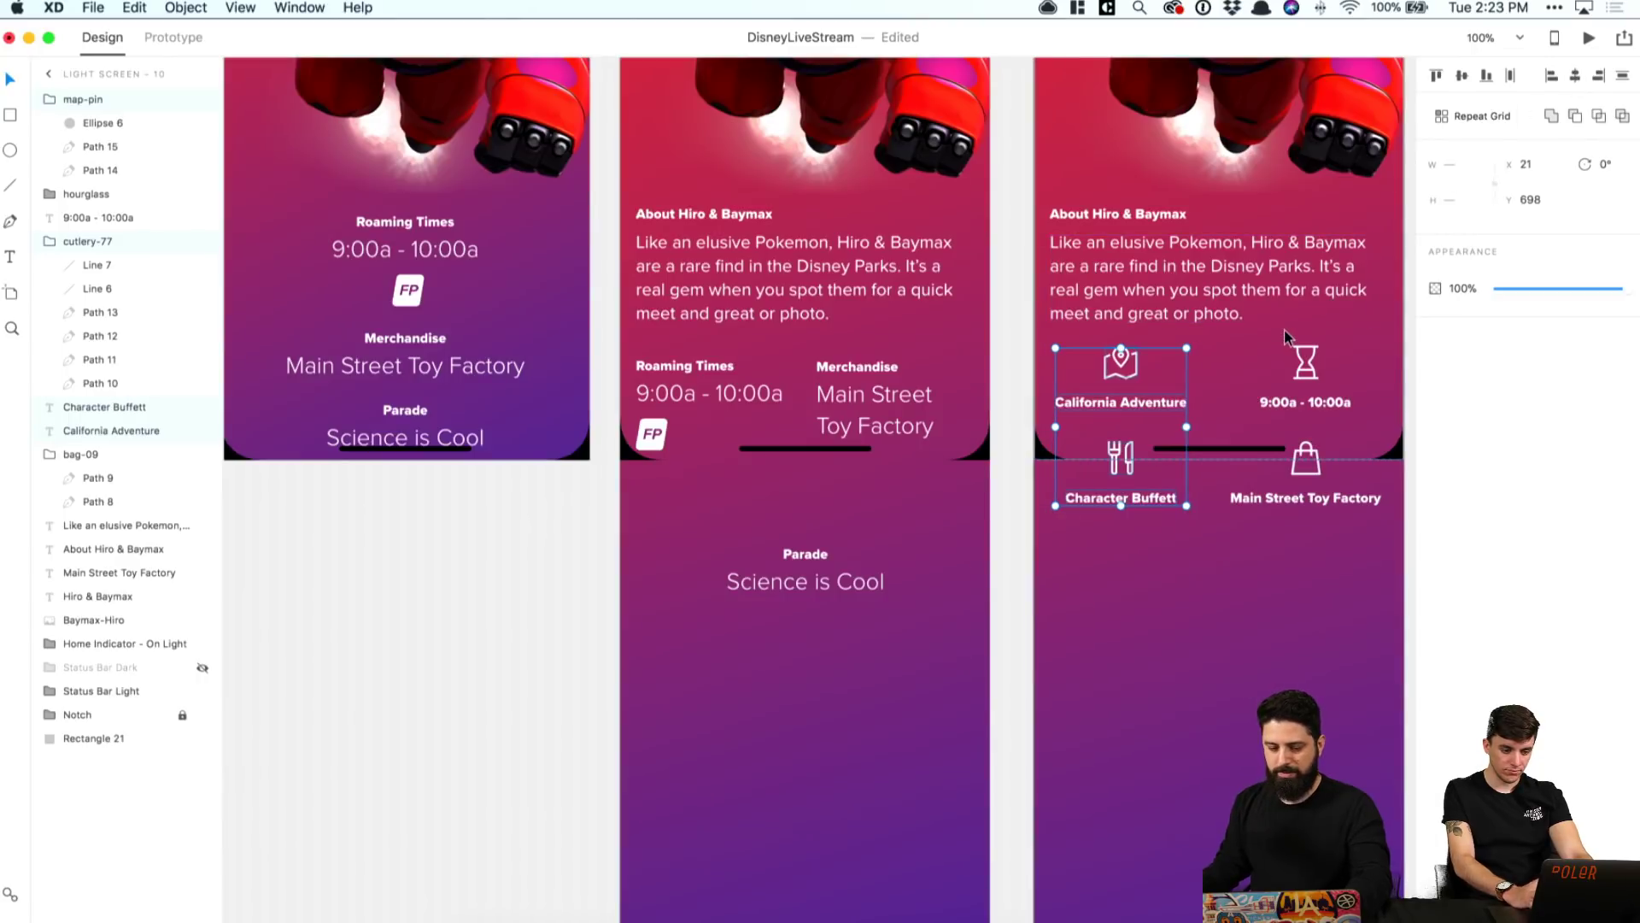
key("super+g")
Step: Open the Main Street Toy Factory label under the bag icon for editing
left_click_drag(1284, 330, 1314, 455)
double_click(1334, 496)
double_click(1337, 498)
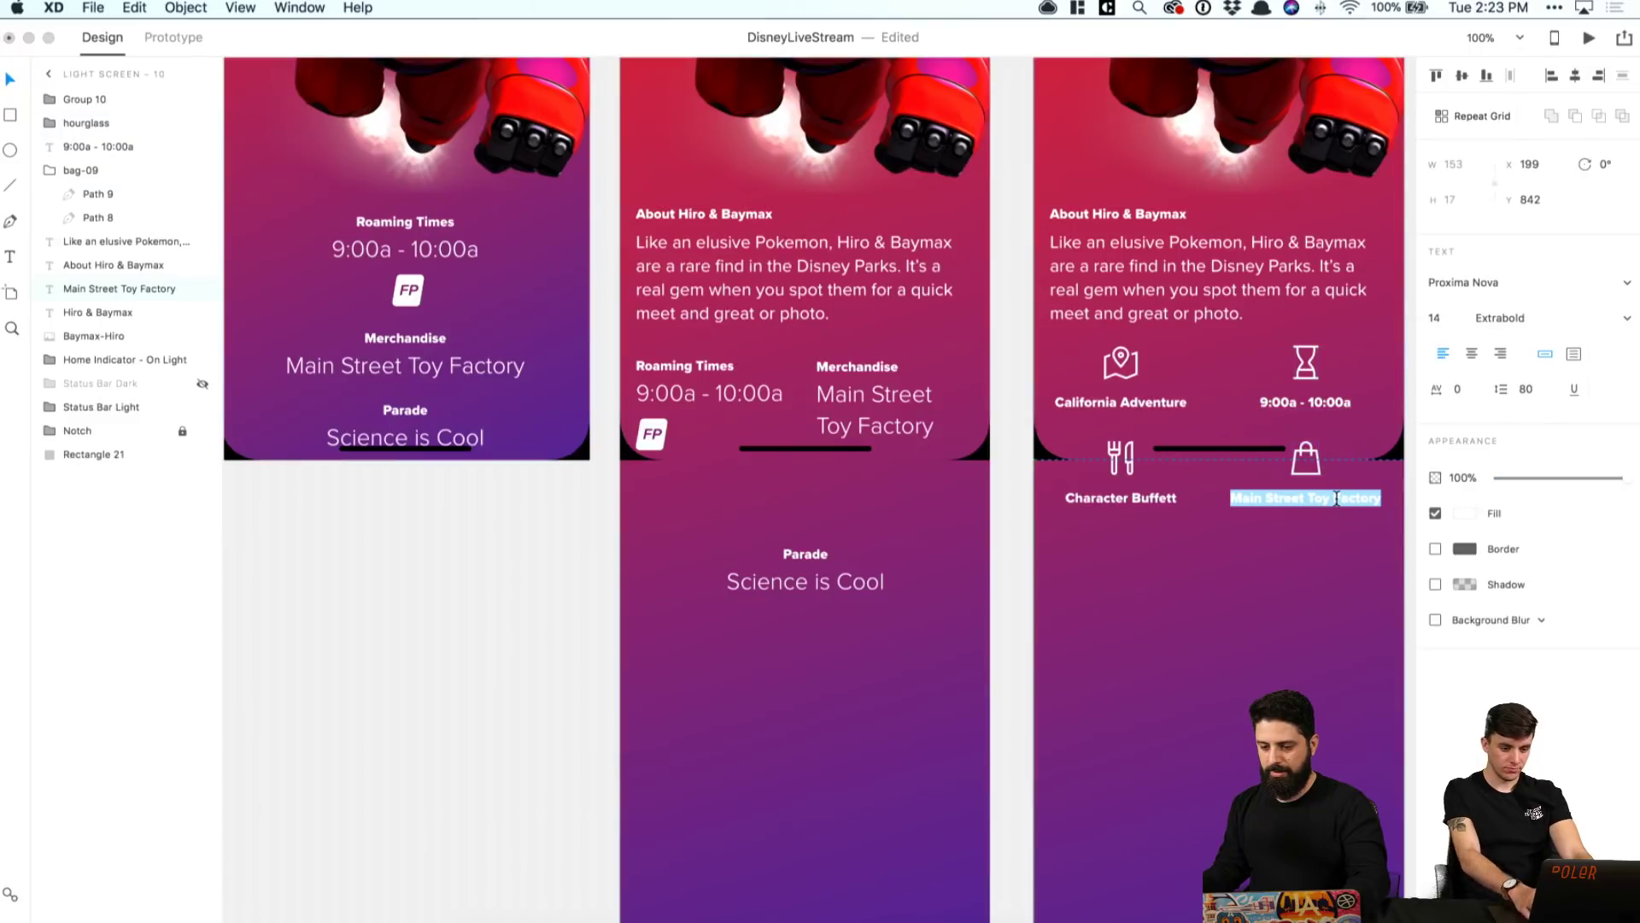
left_click(1393, 498)
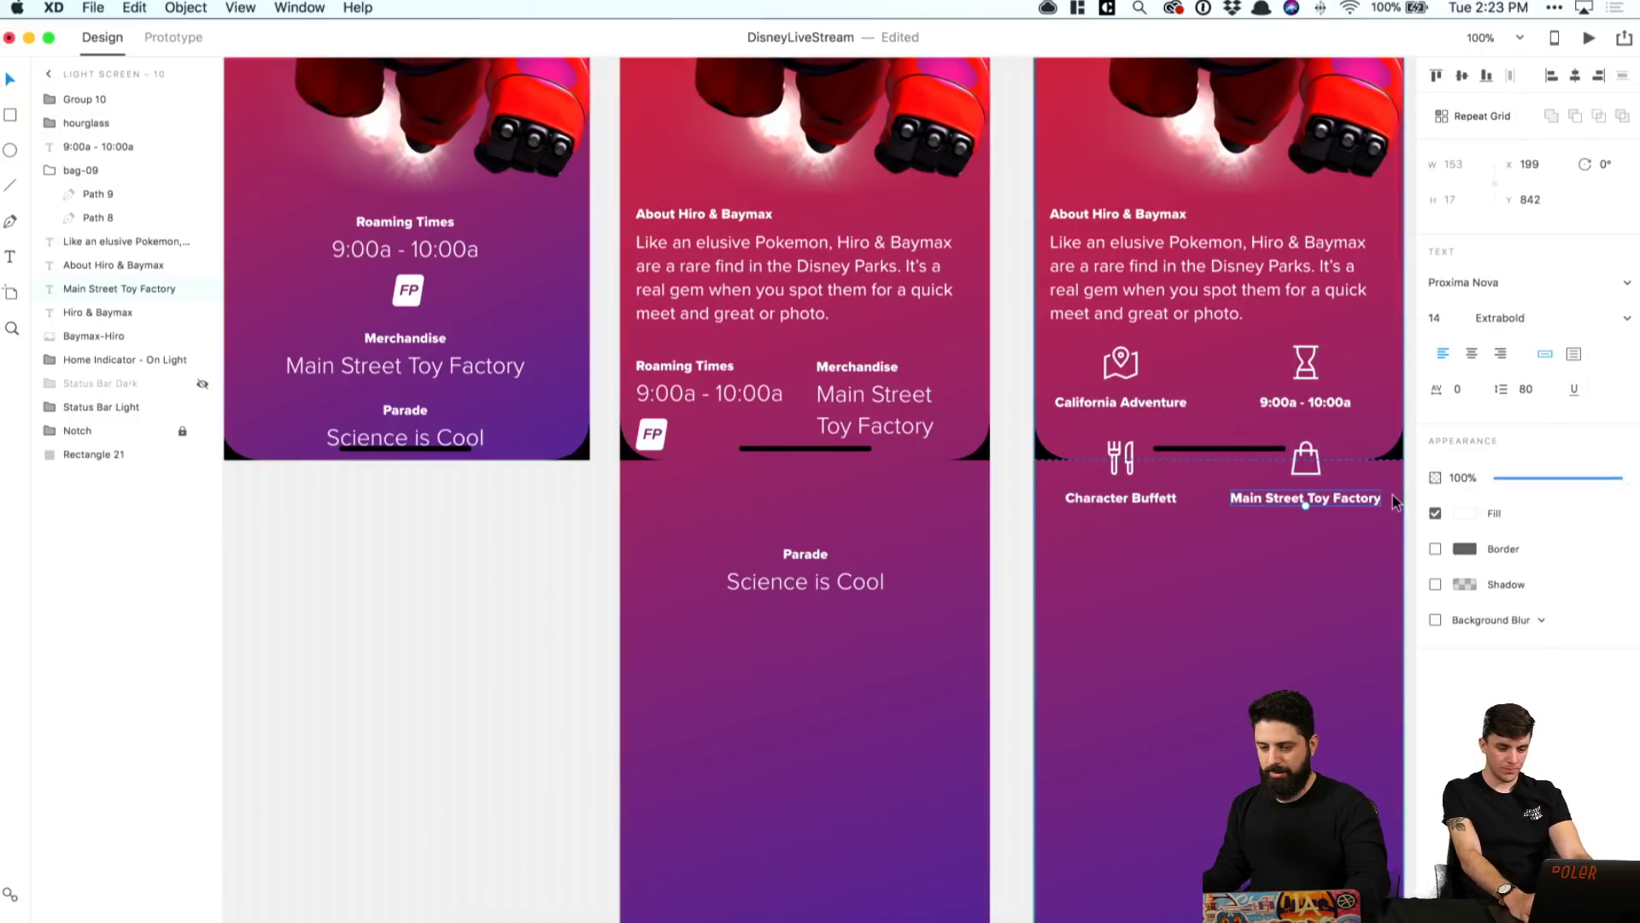
Step: Shorten the label under the bag icon to "Main St. Toy Factory"
double_click(1281, 498)
left_click(1273, 498)
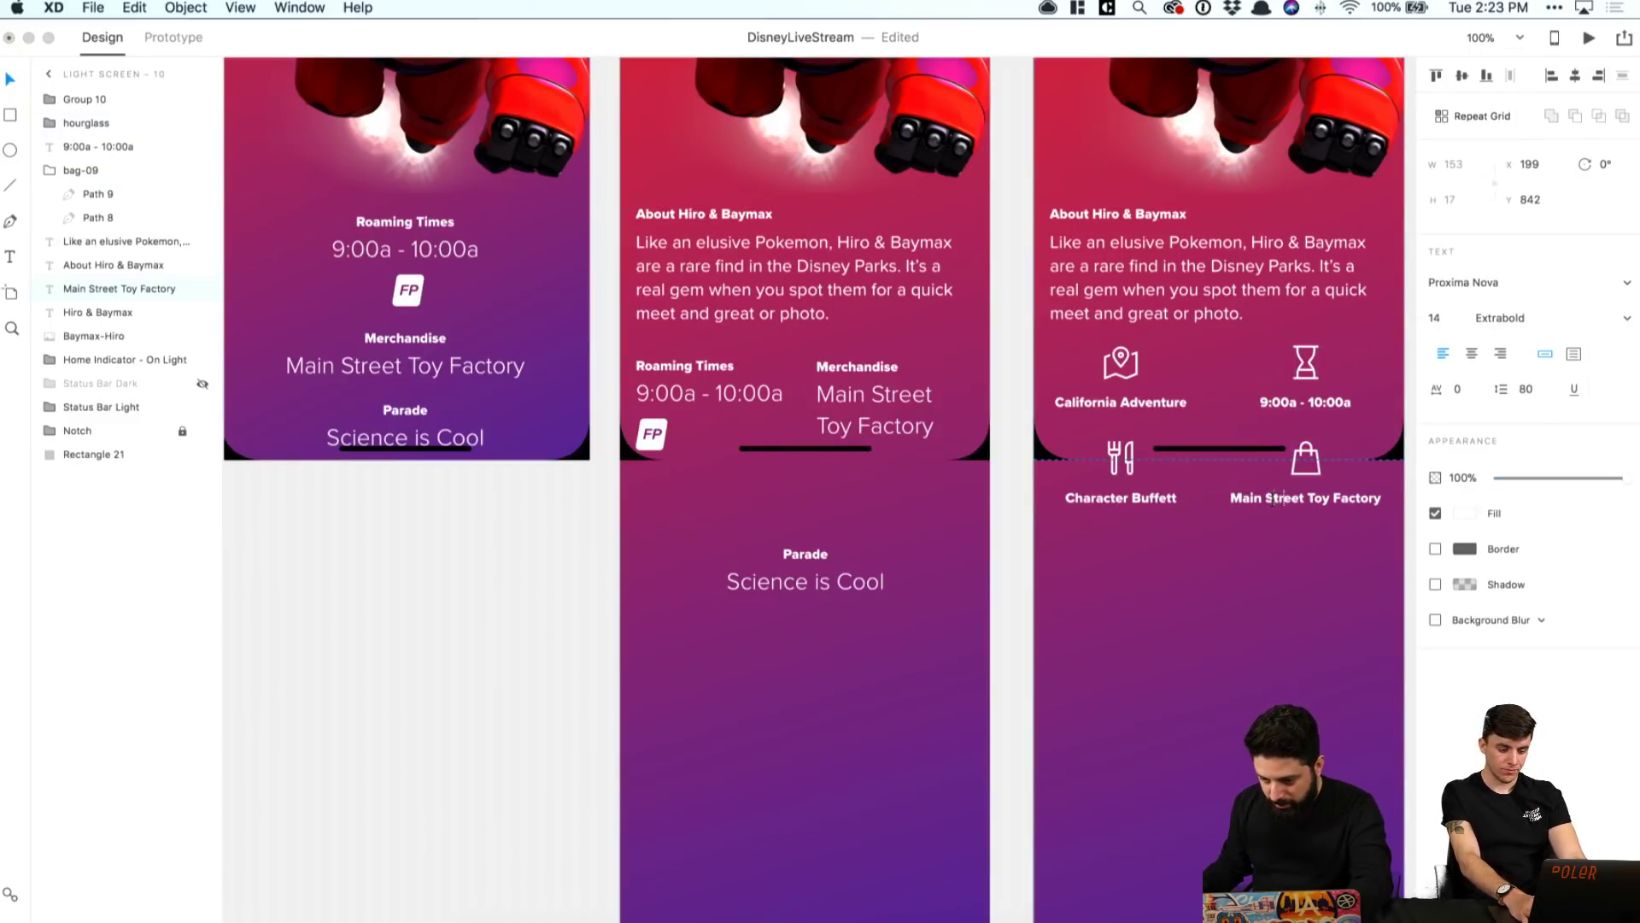
type("t")
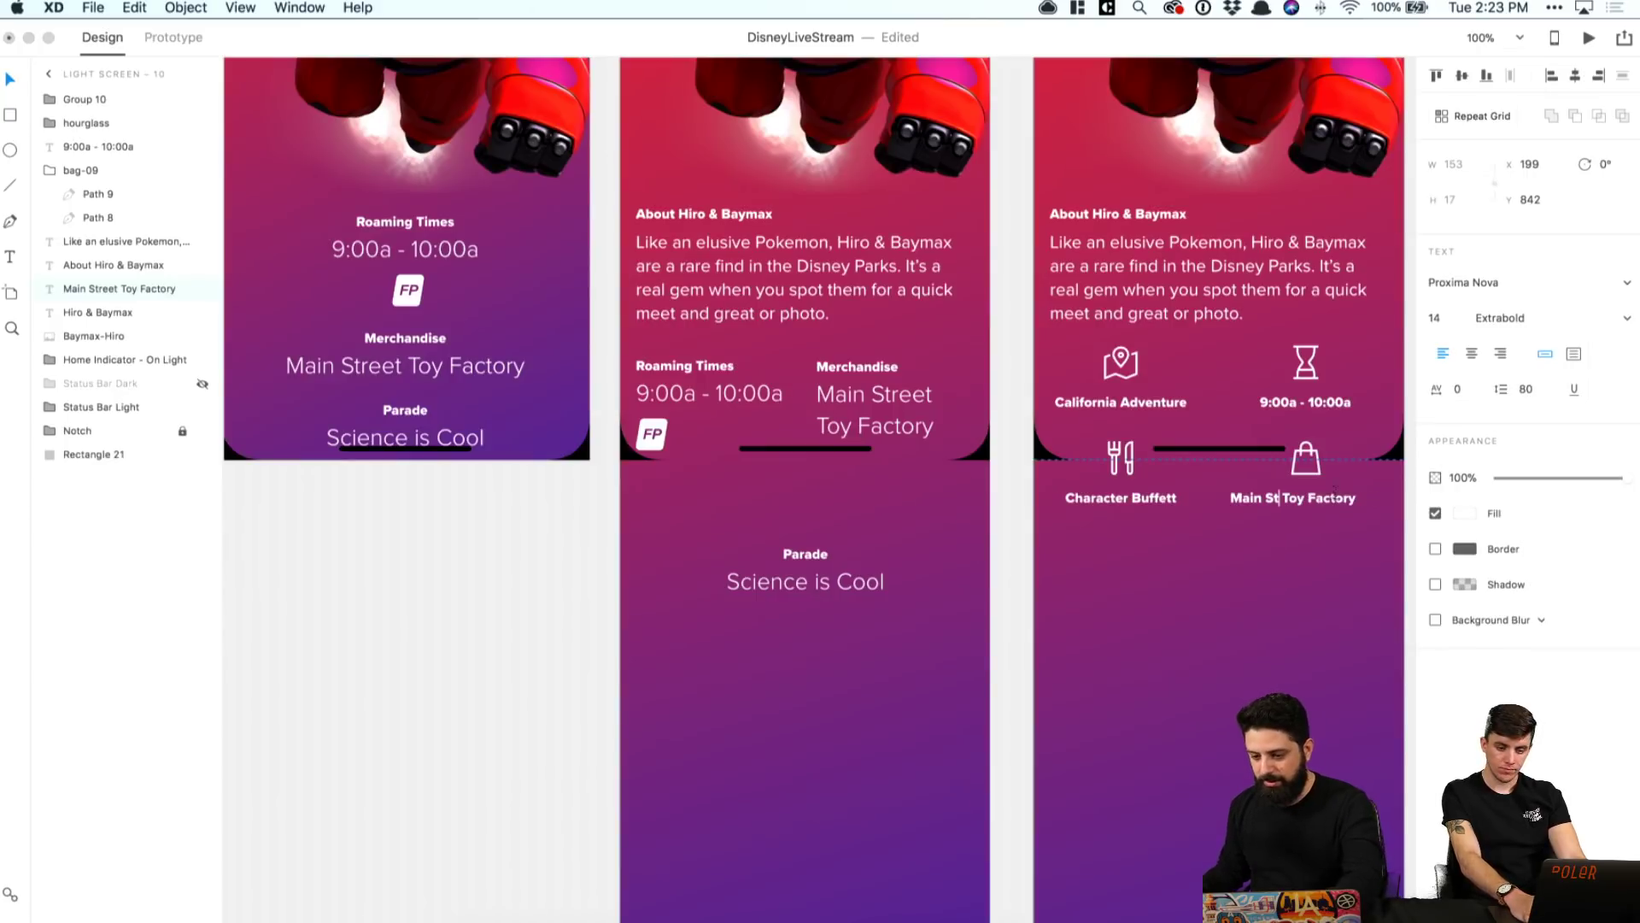
type(".")
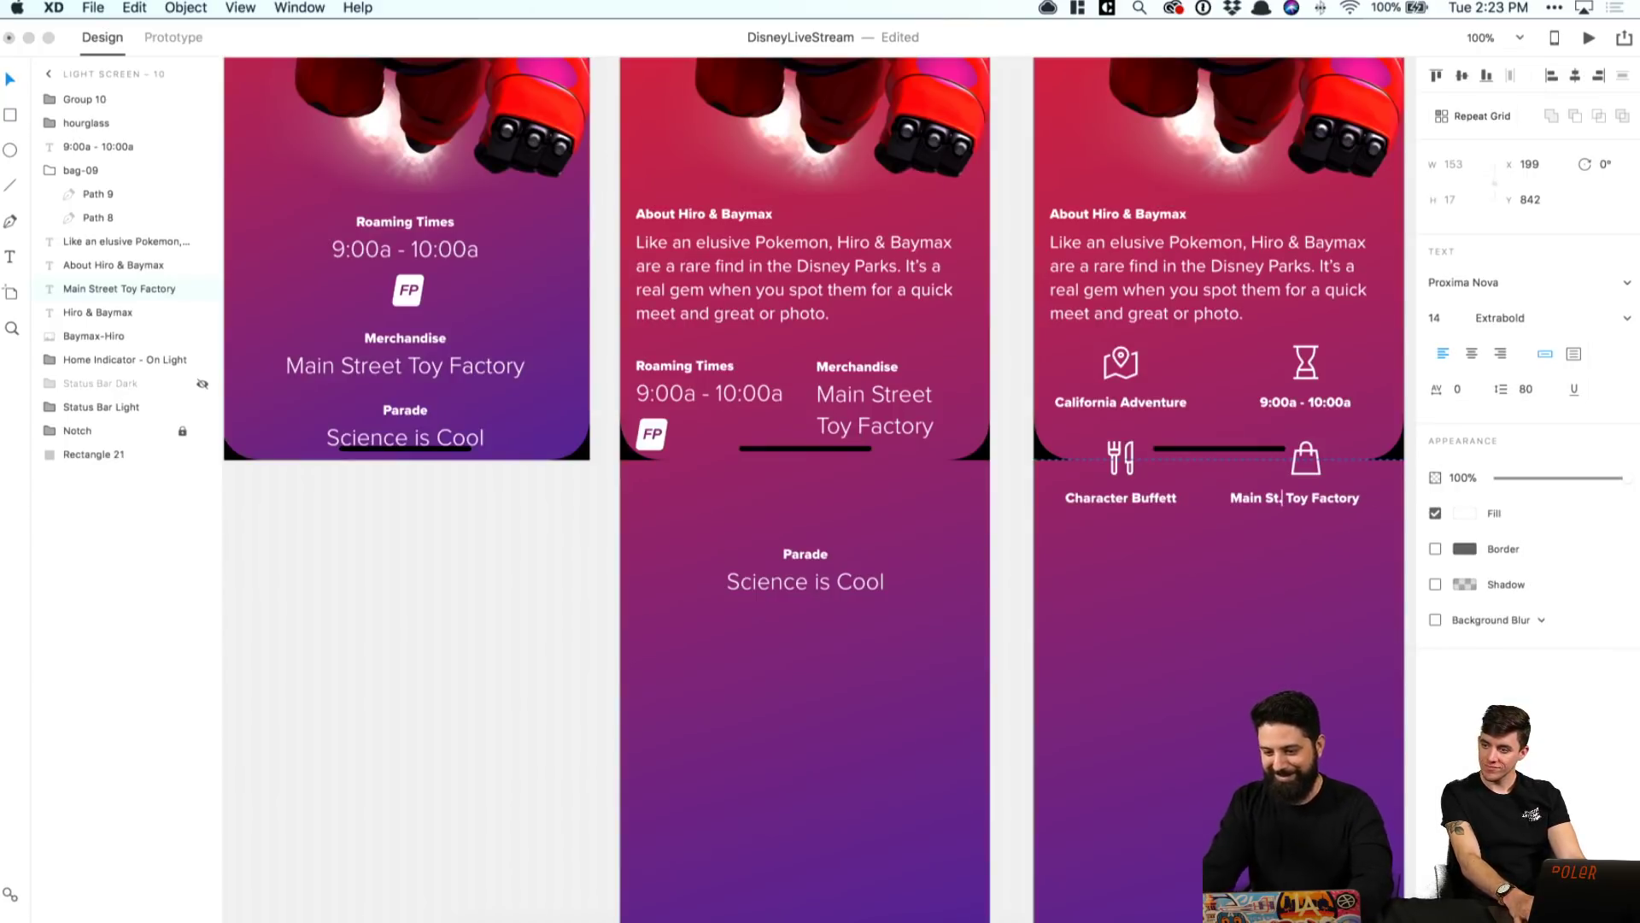
key("Escape")
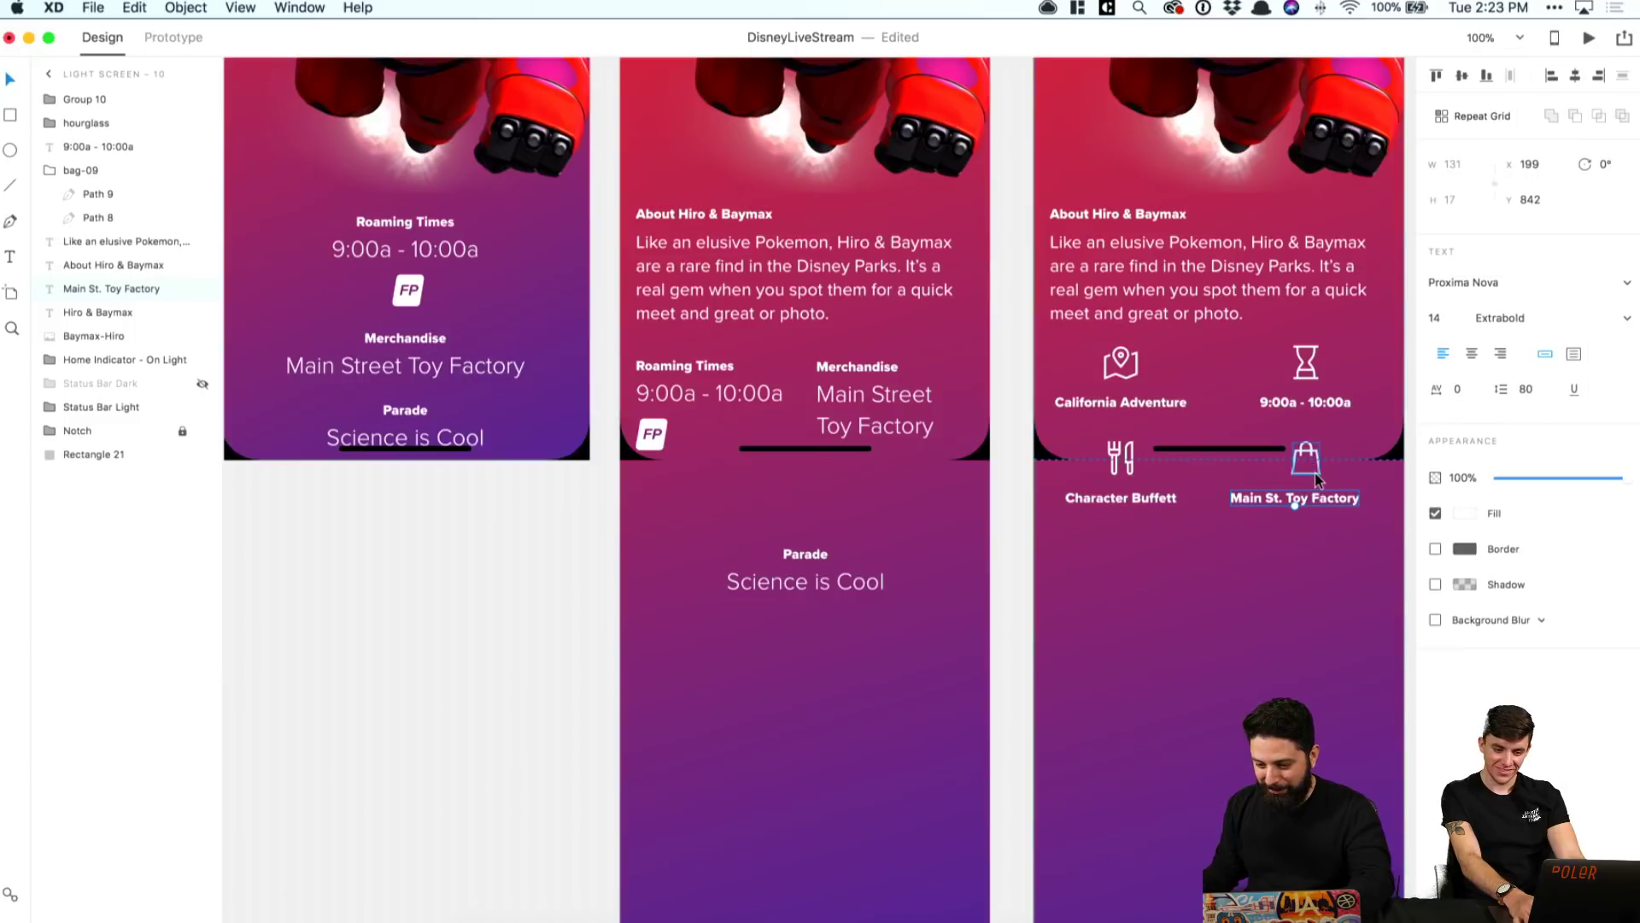
Step: Centre the hourglass, 9:00a - 10:00a, bag and Main St. Toy Factory items on a common vertical axis and group them
left_click(1314, 470, "shift")
left_click(1309, 404, "shift")
left_click(1309, 363, "shift")
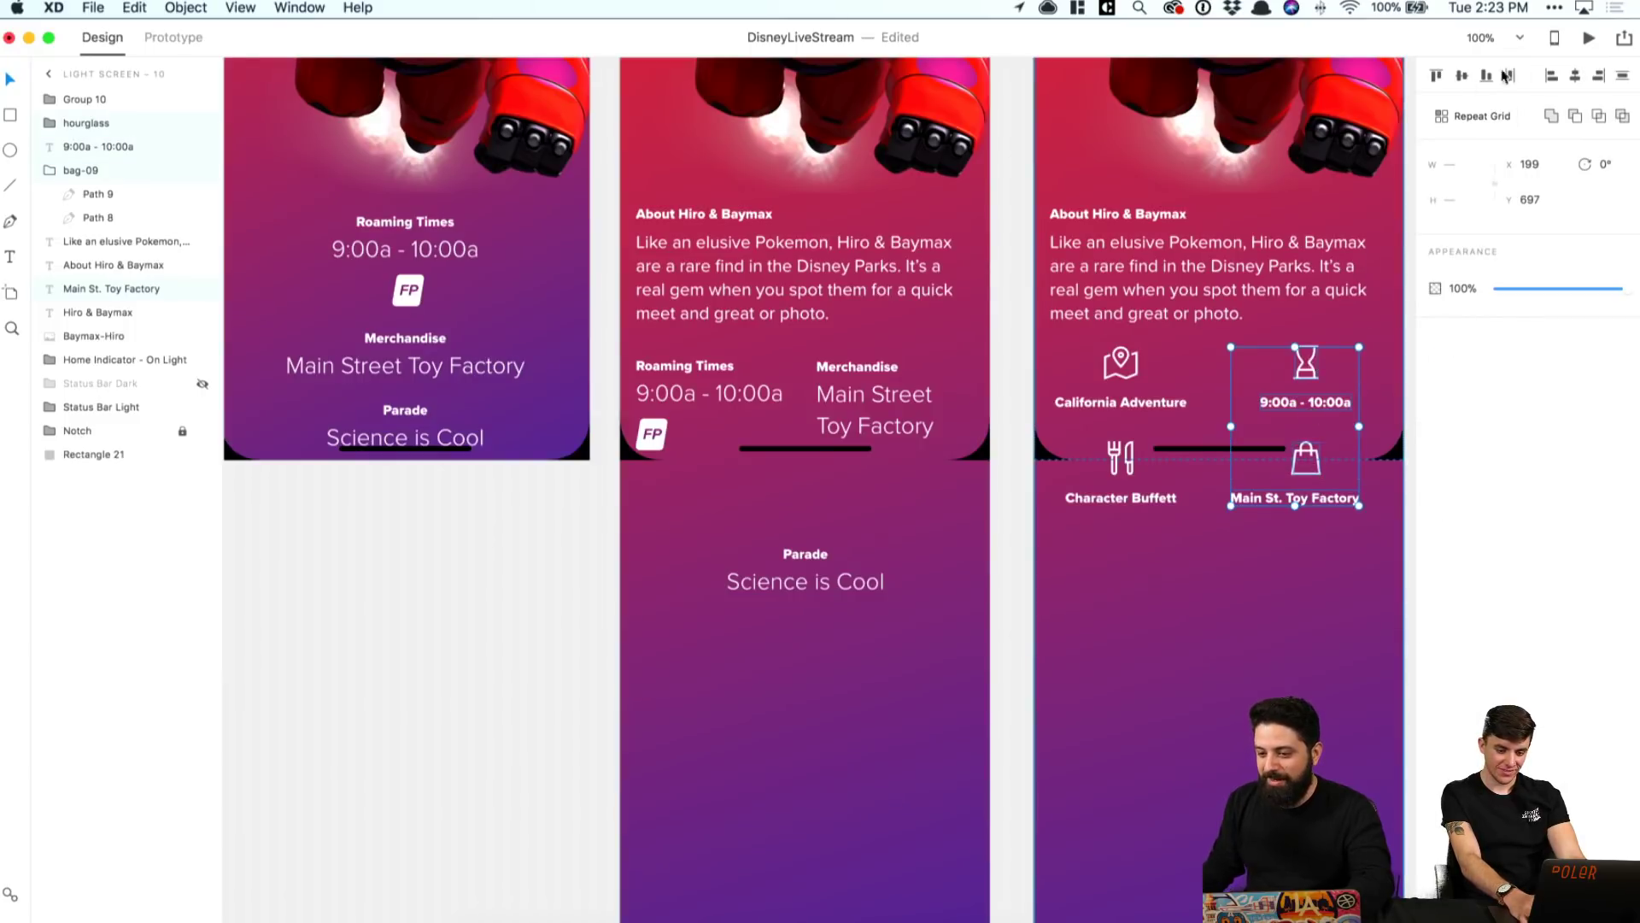
left_click(1569, 78)
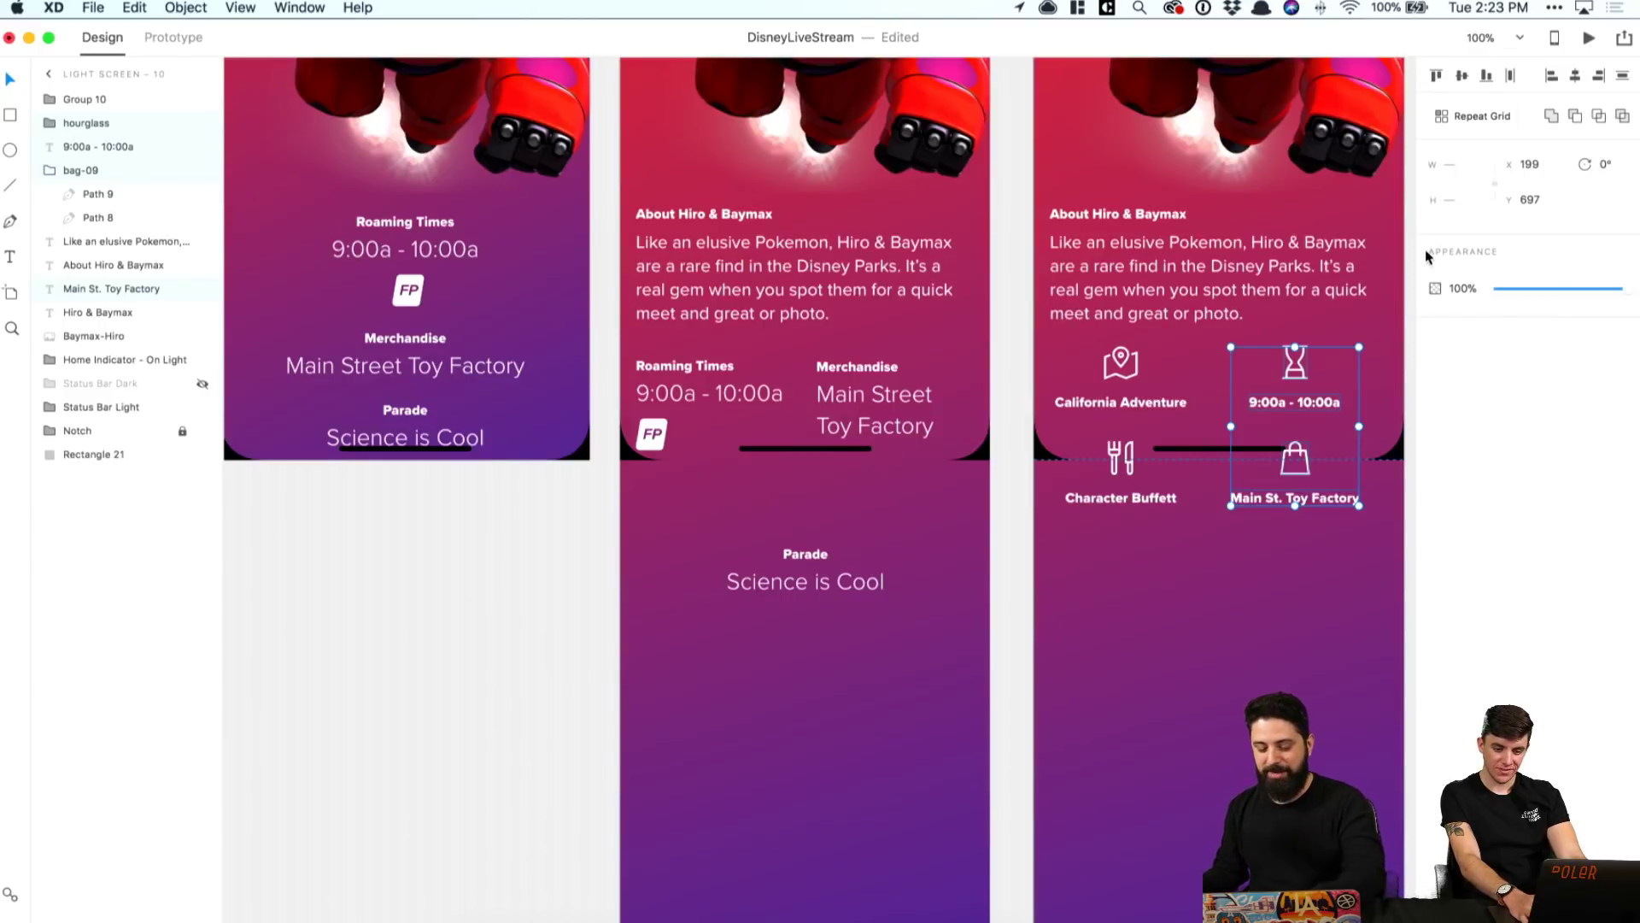
key("super+g")
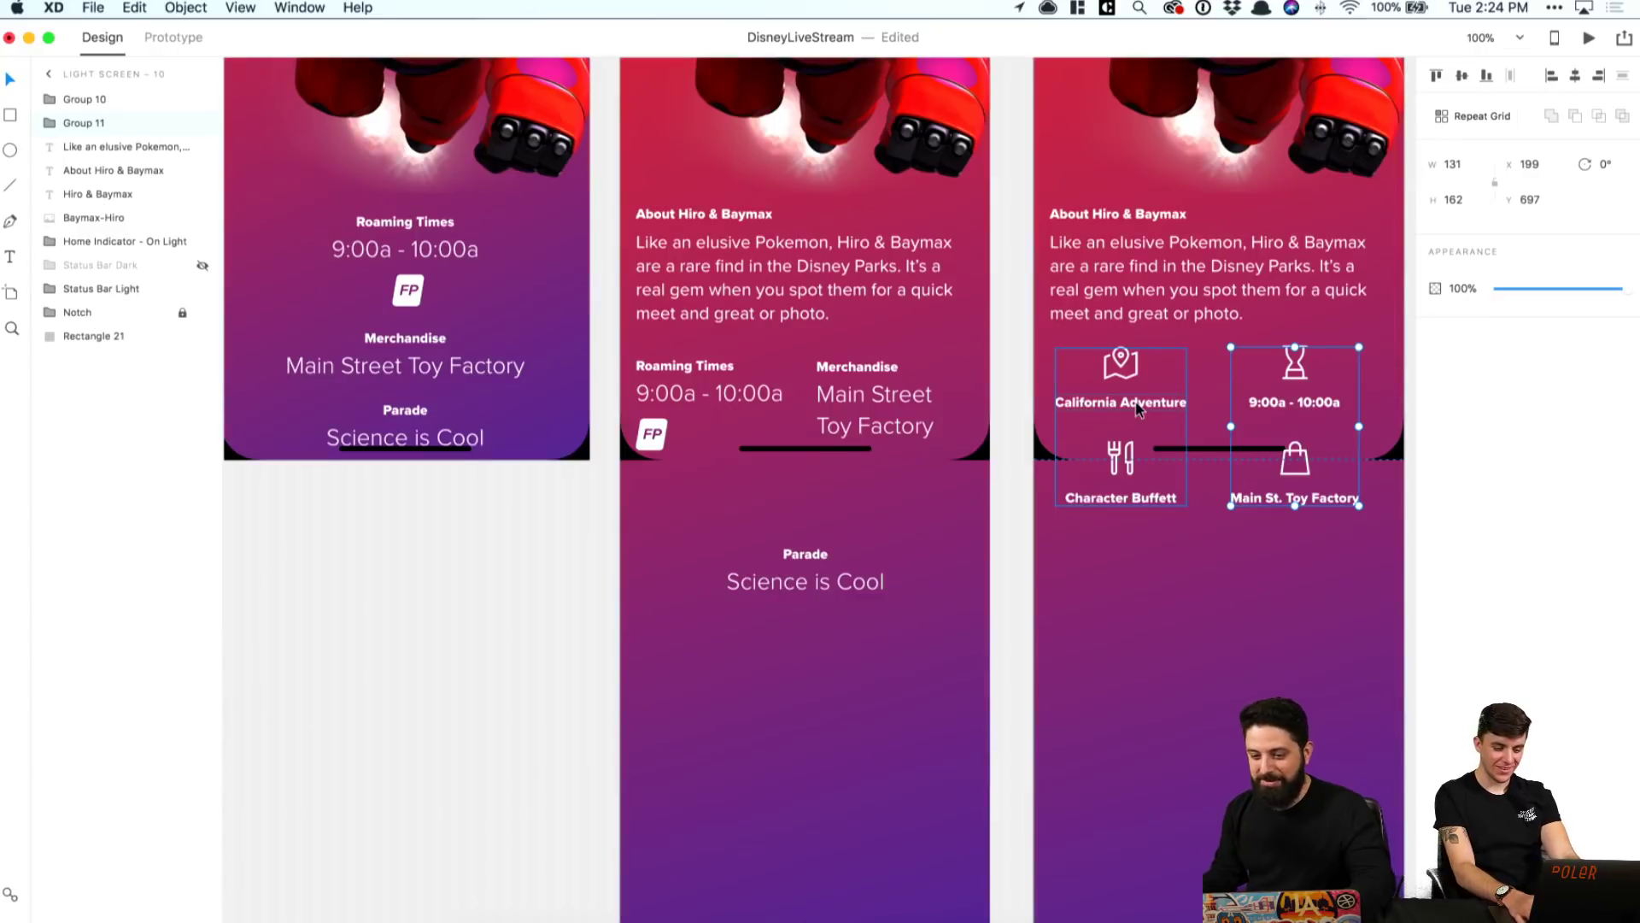
Step: Move the hourglass and bag group 4 px left to X 195
left_click(1137, 409, "shift")
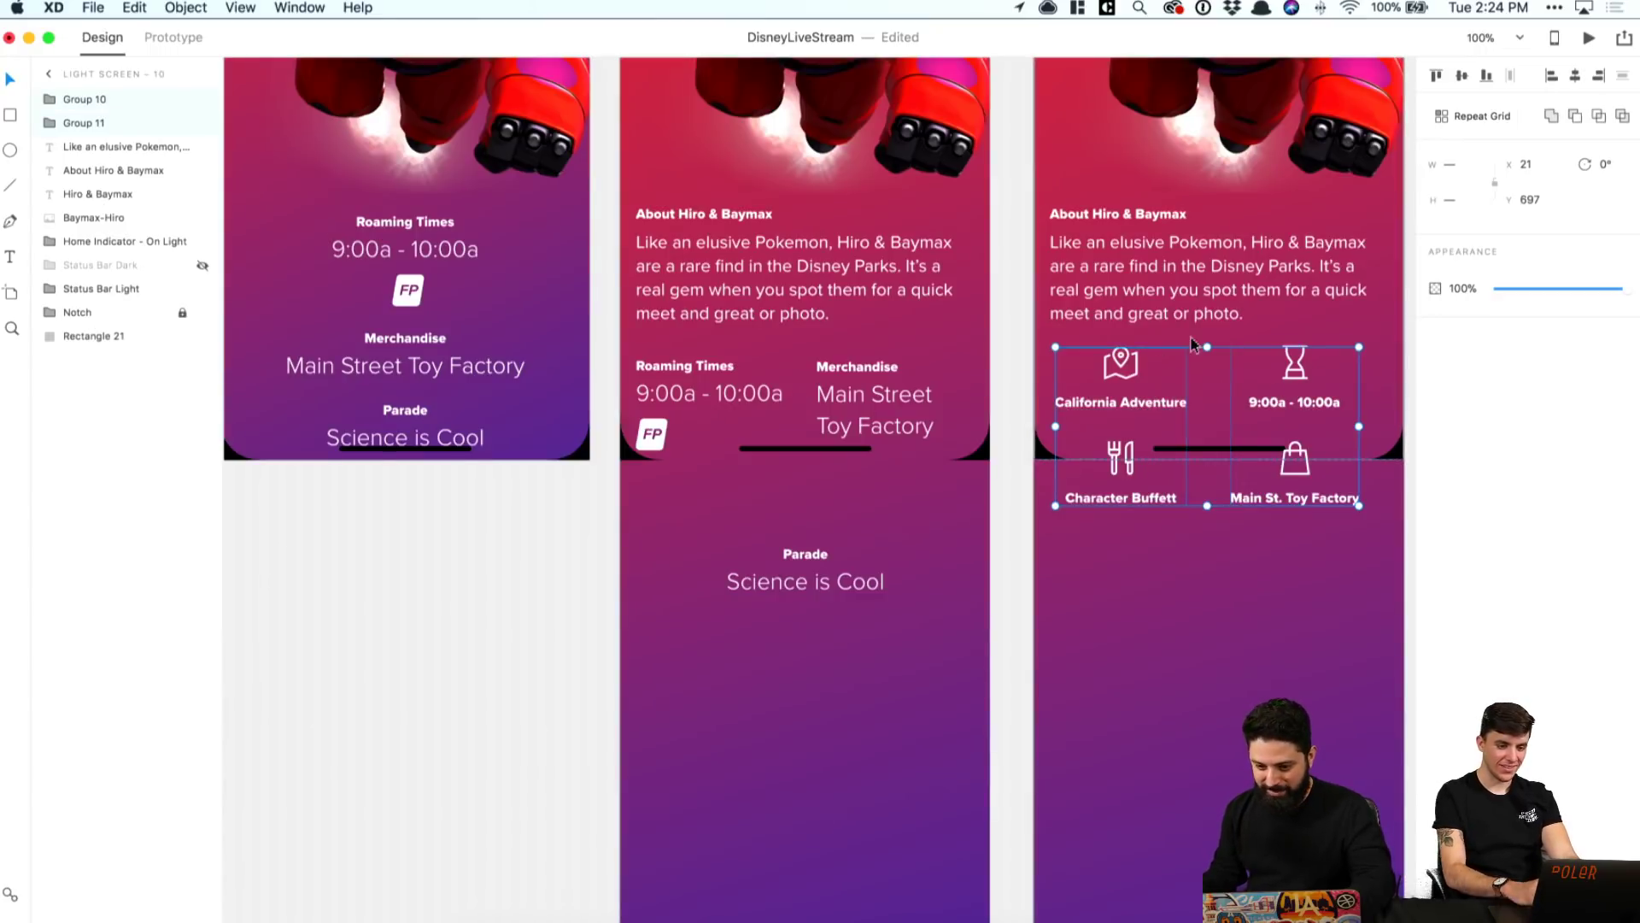
left_click(1168, 408, "shift")
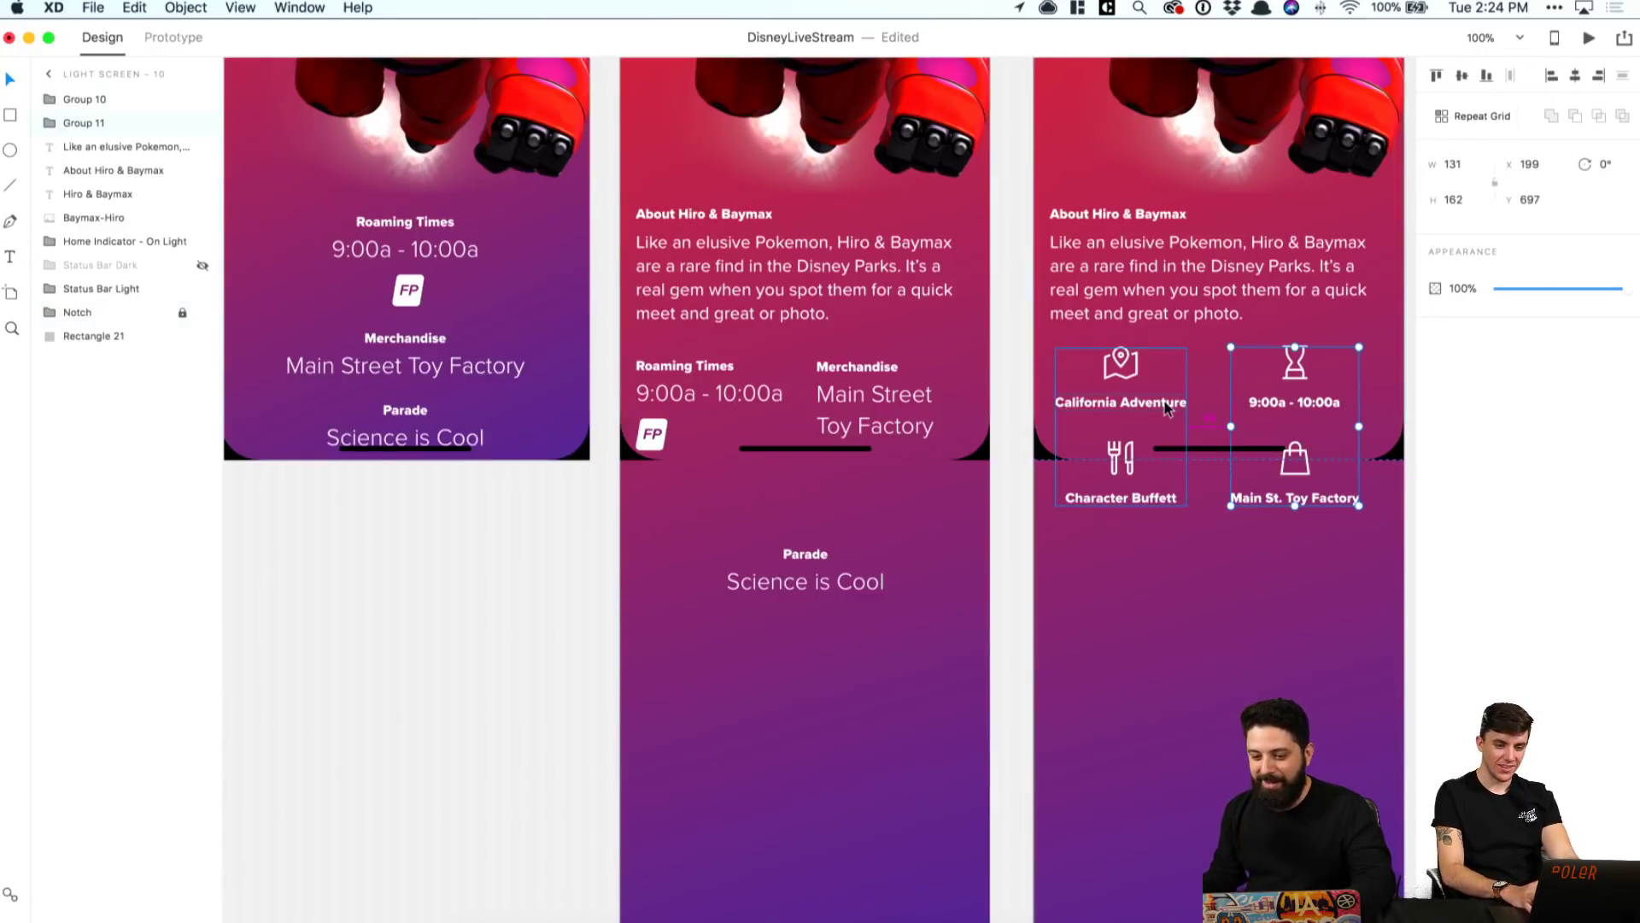
key("Left")
key("Left")
key("Left")
key("Left")
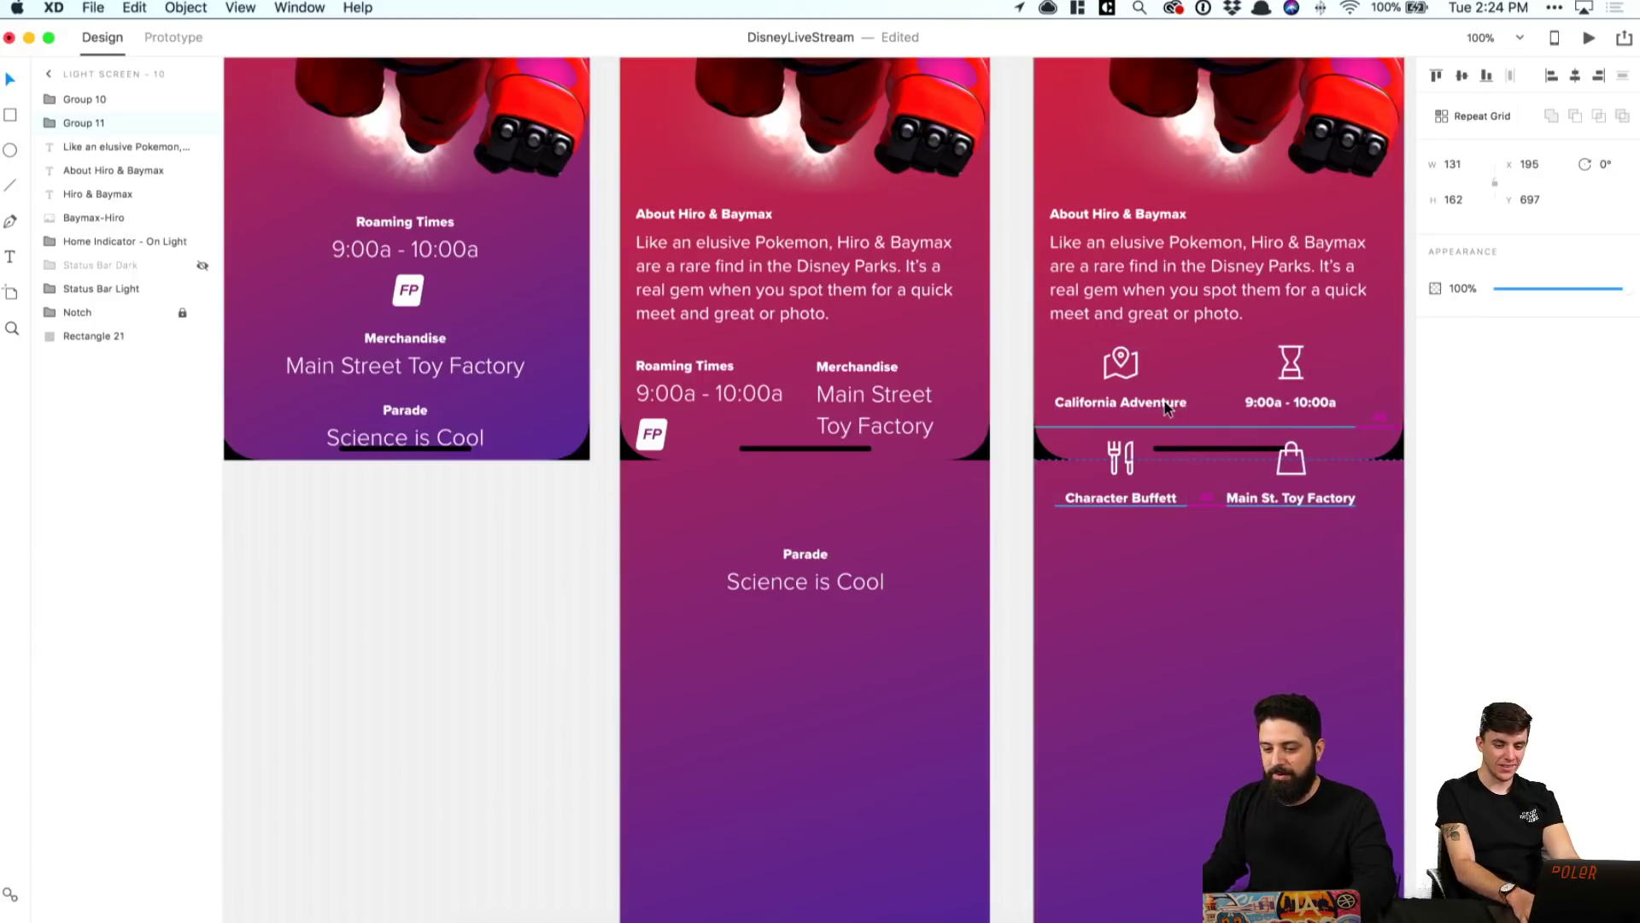
Step: Show the layout grid on the Light Screen – 10 artboard
left_click(1368, 259)
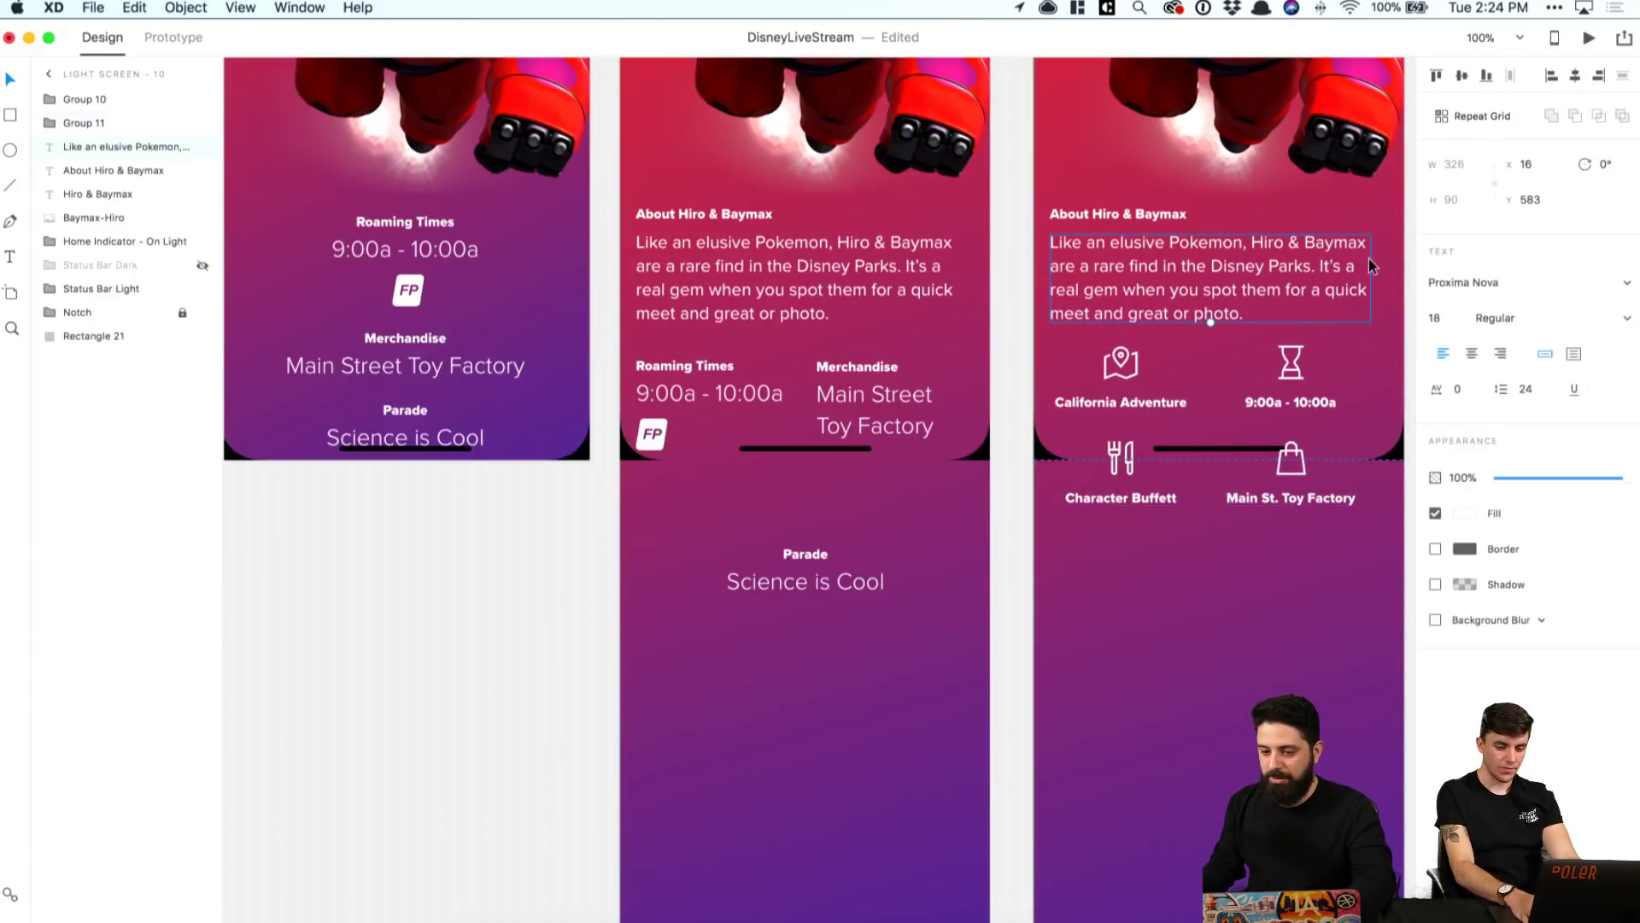
scroll(951, 453, "up", 10)
left_click(1040, 560)
scroll(1122, 446, "down", 6)
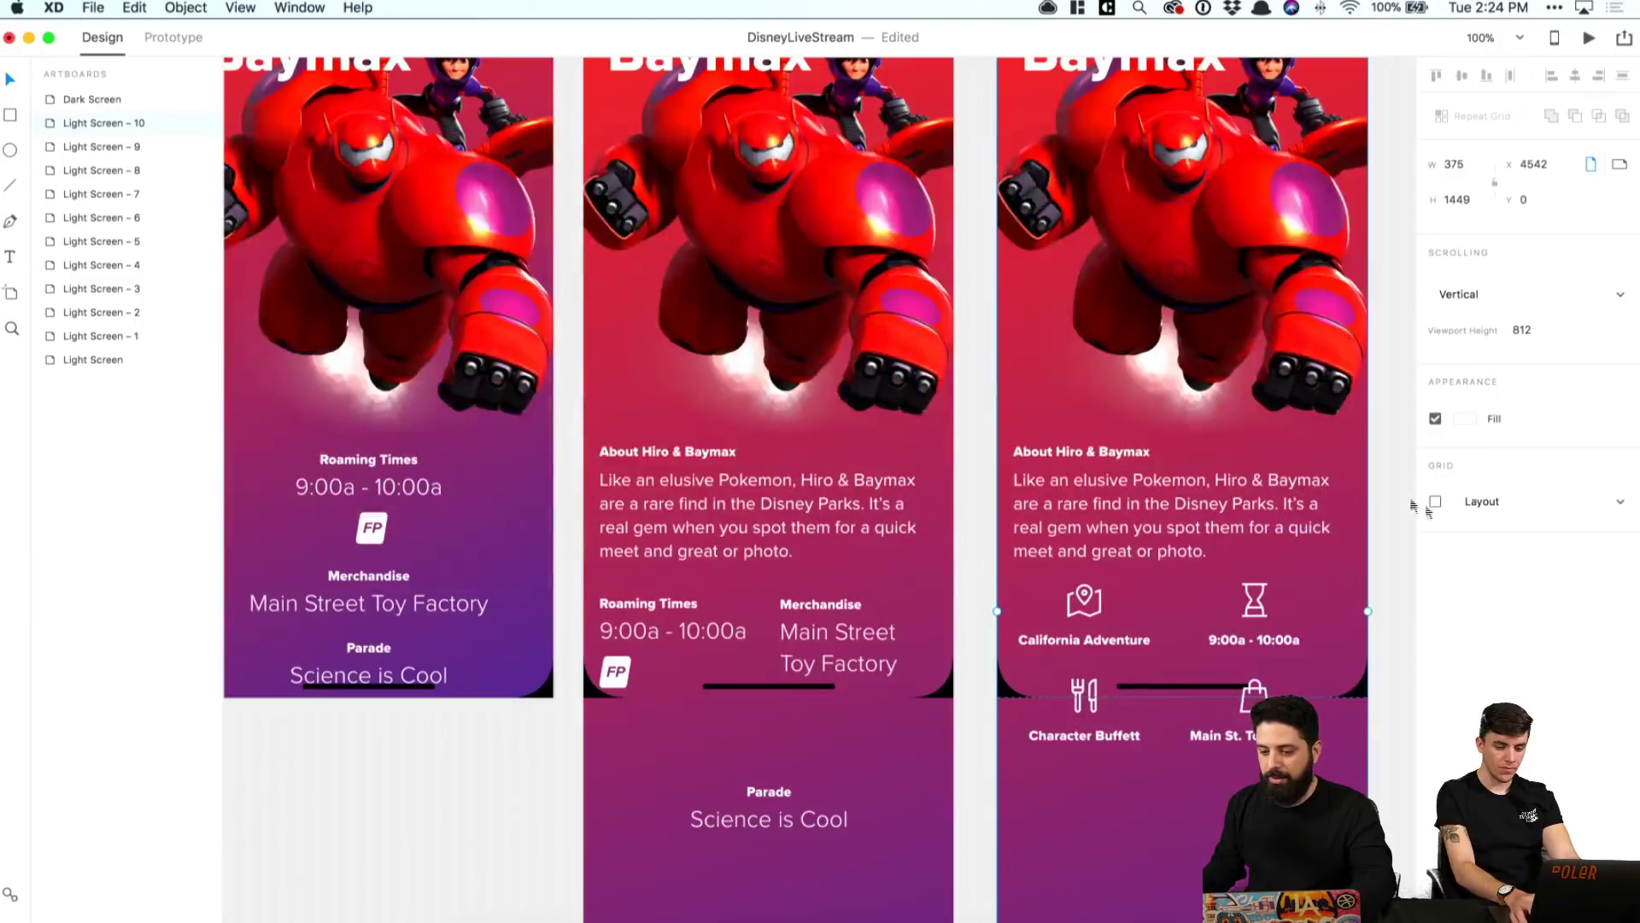
left_click(1435, 501)
Step: Align both icon groups with the grid columns at Y 698, the map-pin group at X 28 and the hourglass group at X 216
scroll(1050, 392, "down", 4)
left_click(1053, 392)
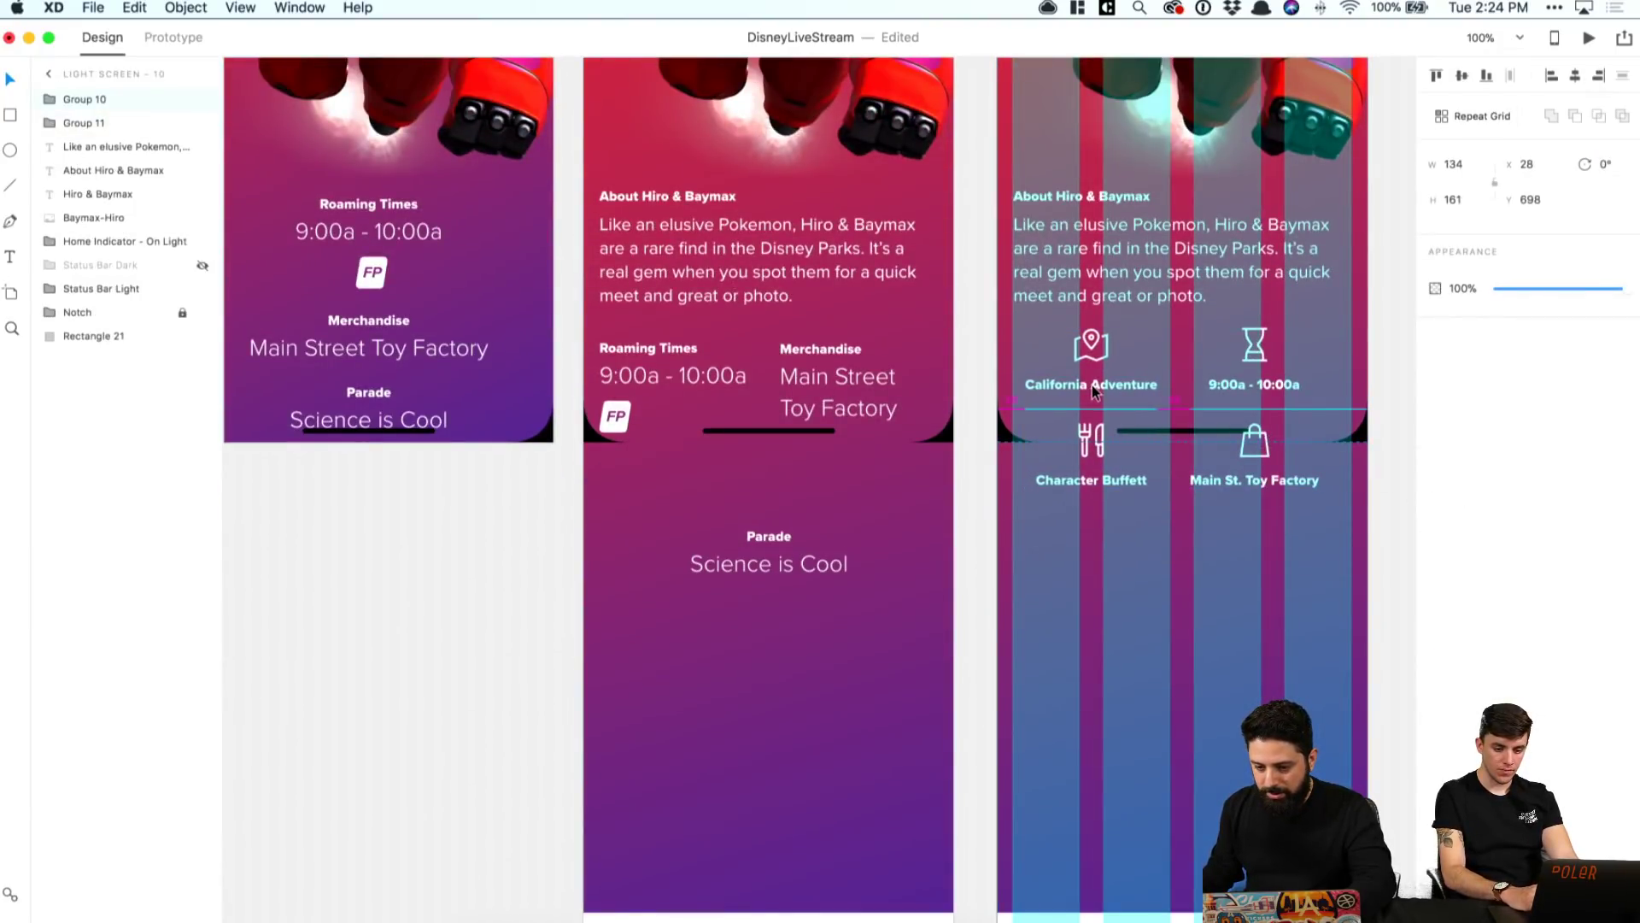
left_click(1237, 385)
left_click_drag(1237, 384, 1257, 385)
Step: Hide the layout grid on the Light Screen – 10 artboard and deselect it
scroll(1383, 319, "up", 10)
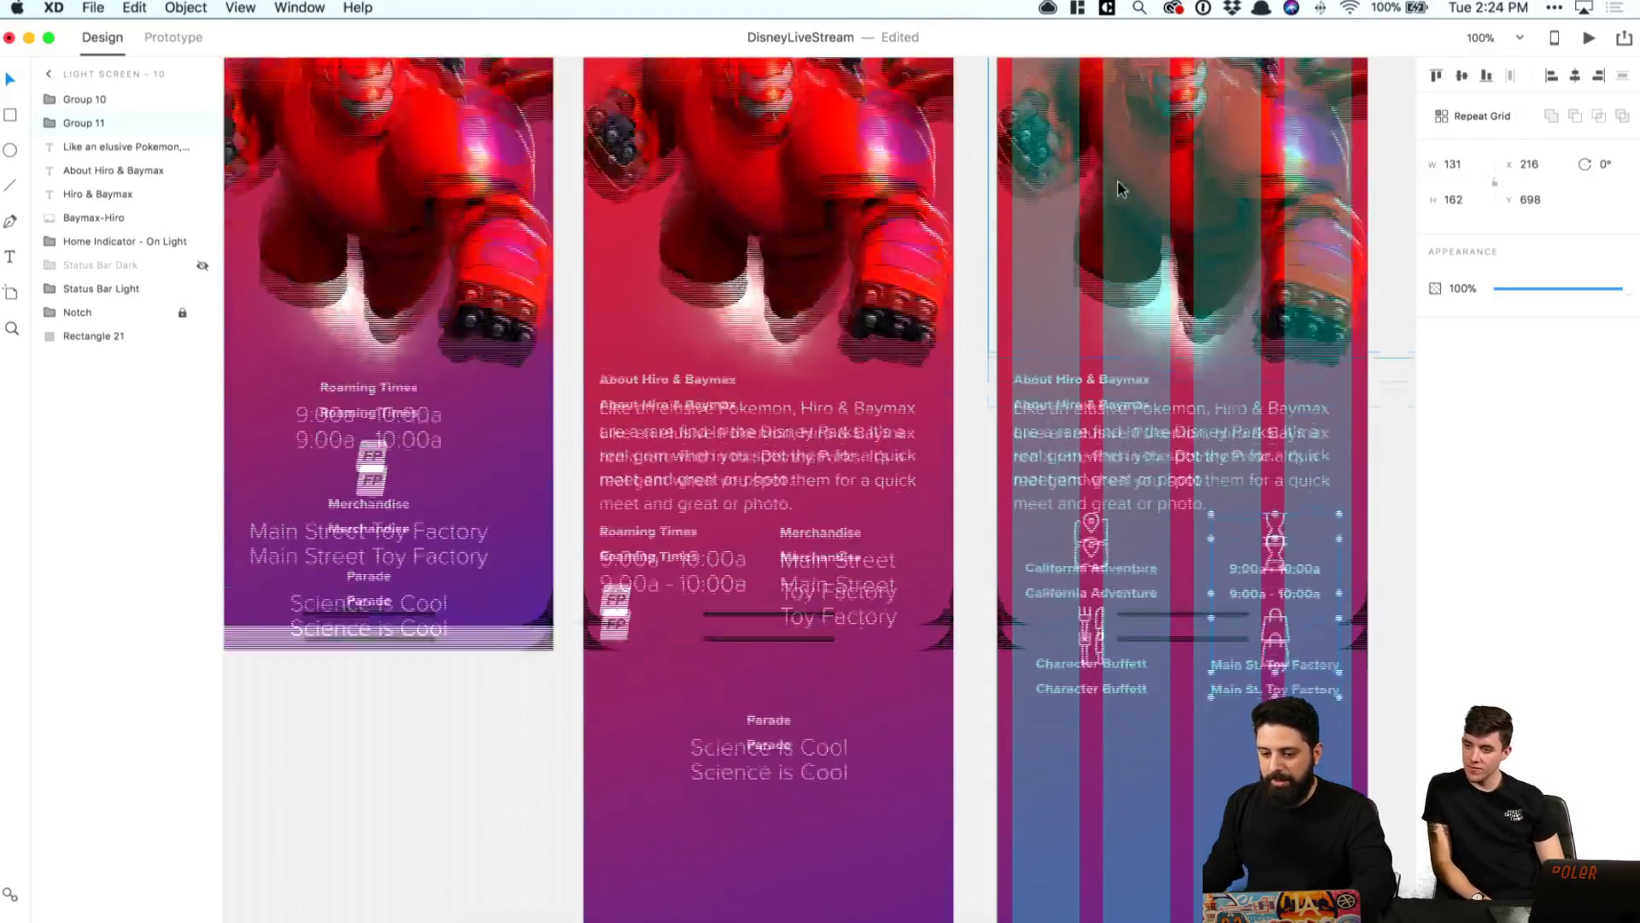
scroll(1017, 85, "up", 2)
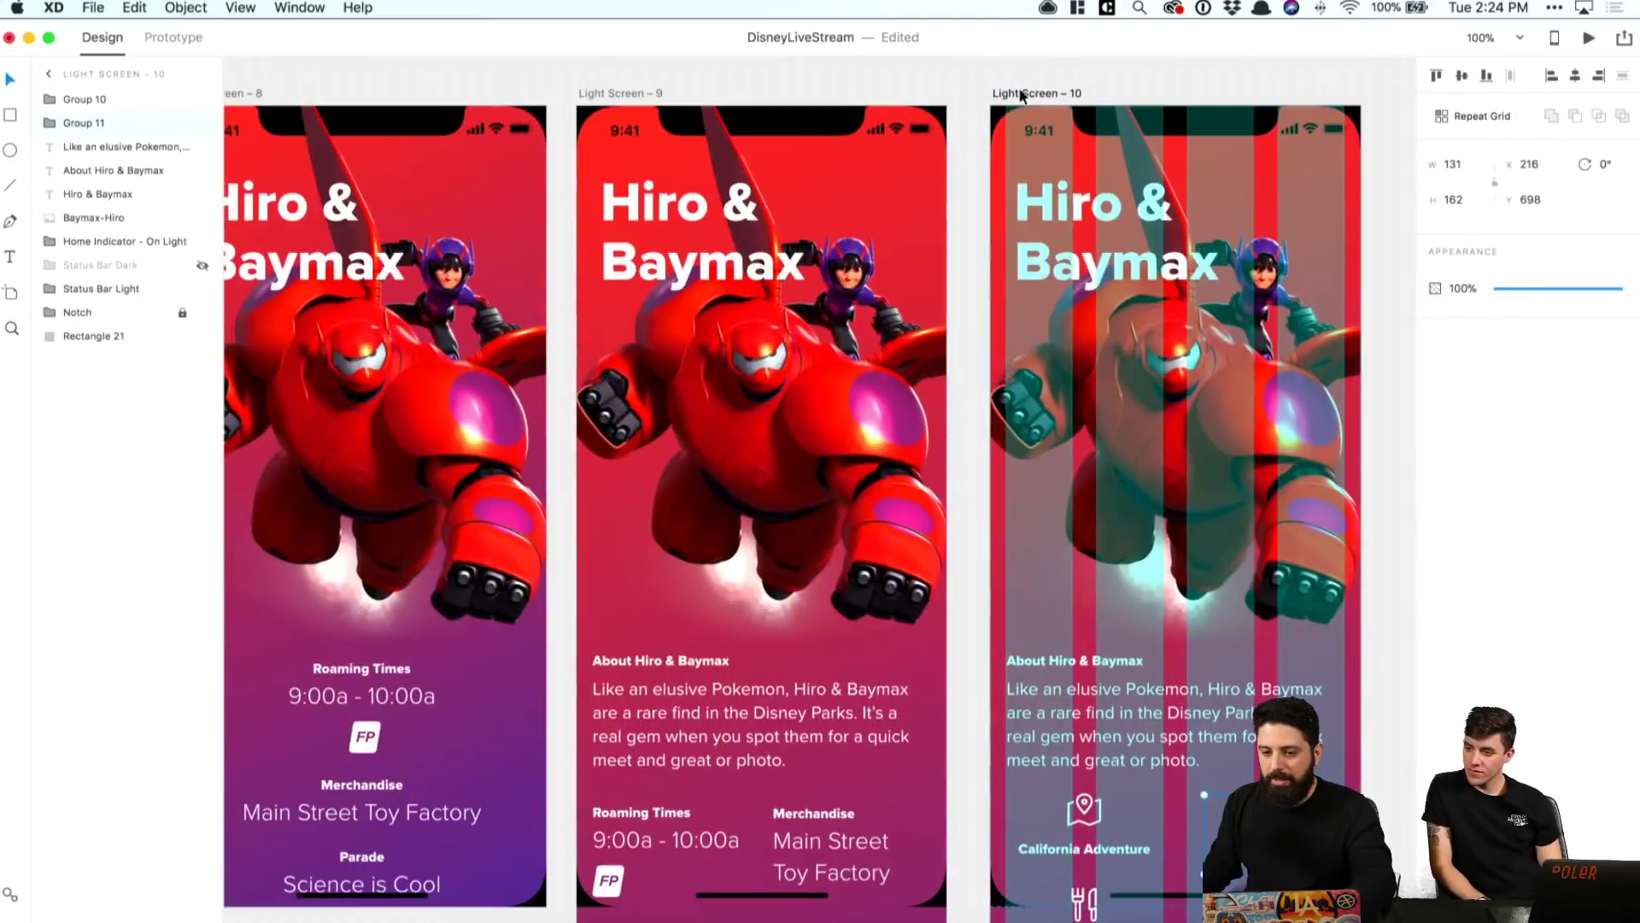
left_click(1023, 94)
left_click(1436, 501)
scroll(1289, 465, "down", 5)
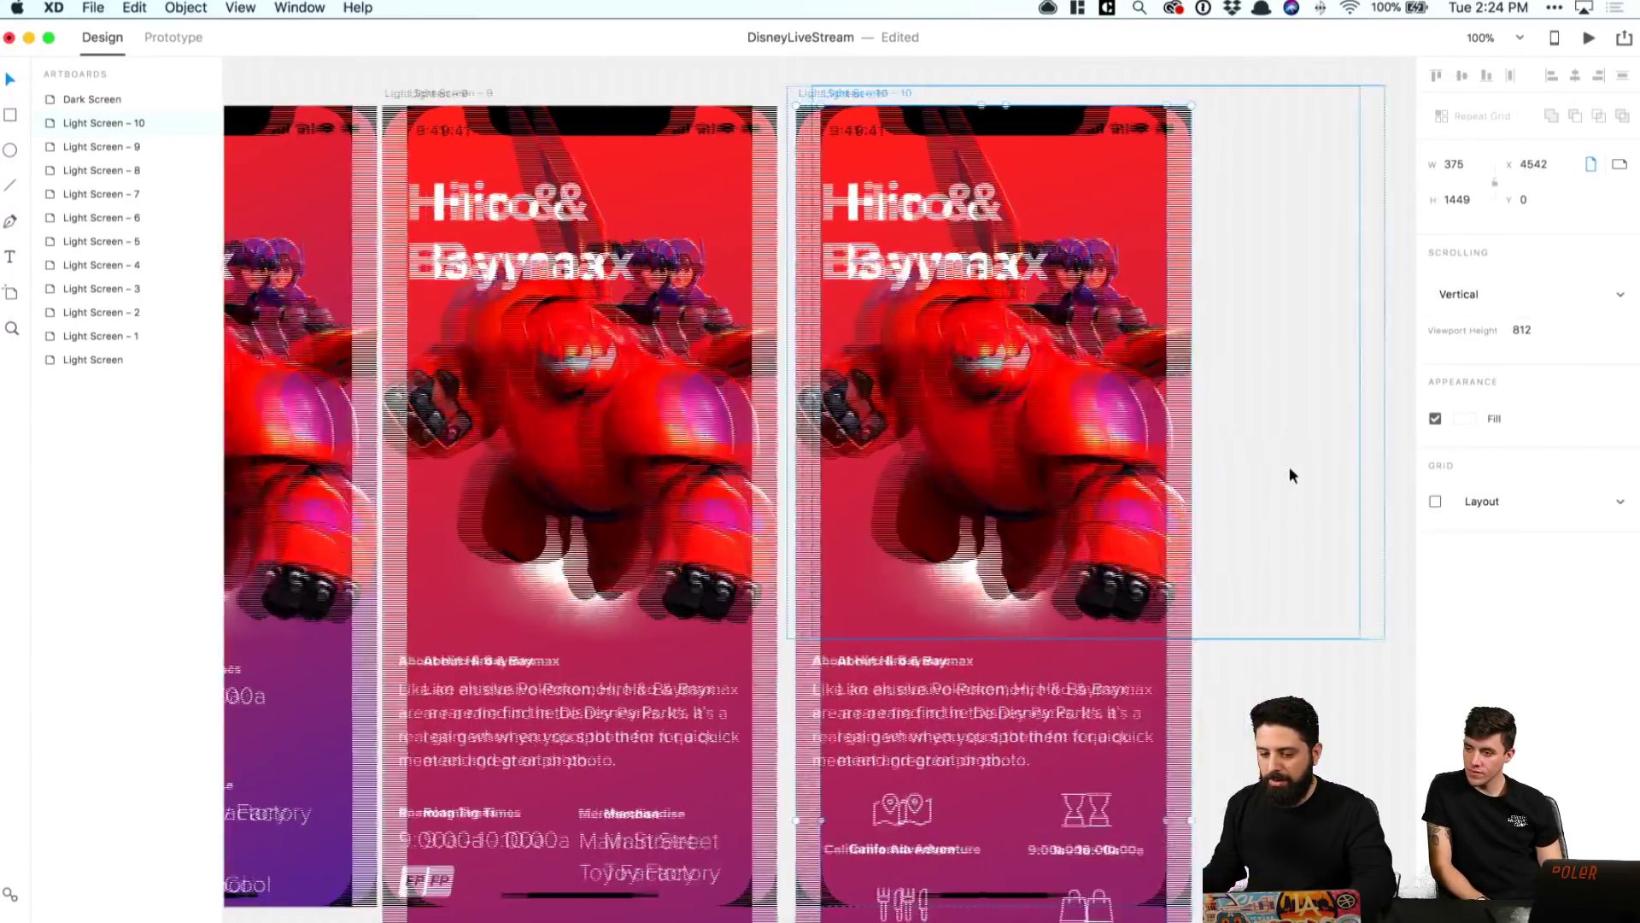
left_click(1292, 474)
Step: Lower both icon groups together to Y 721 to widen the gap under the description paragraph
scroll(1288, 471, "down", 3)
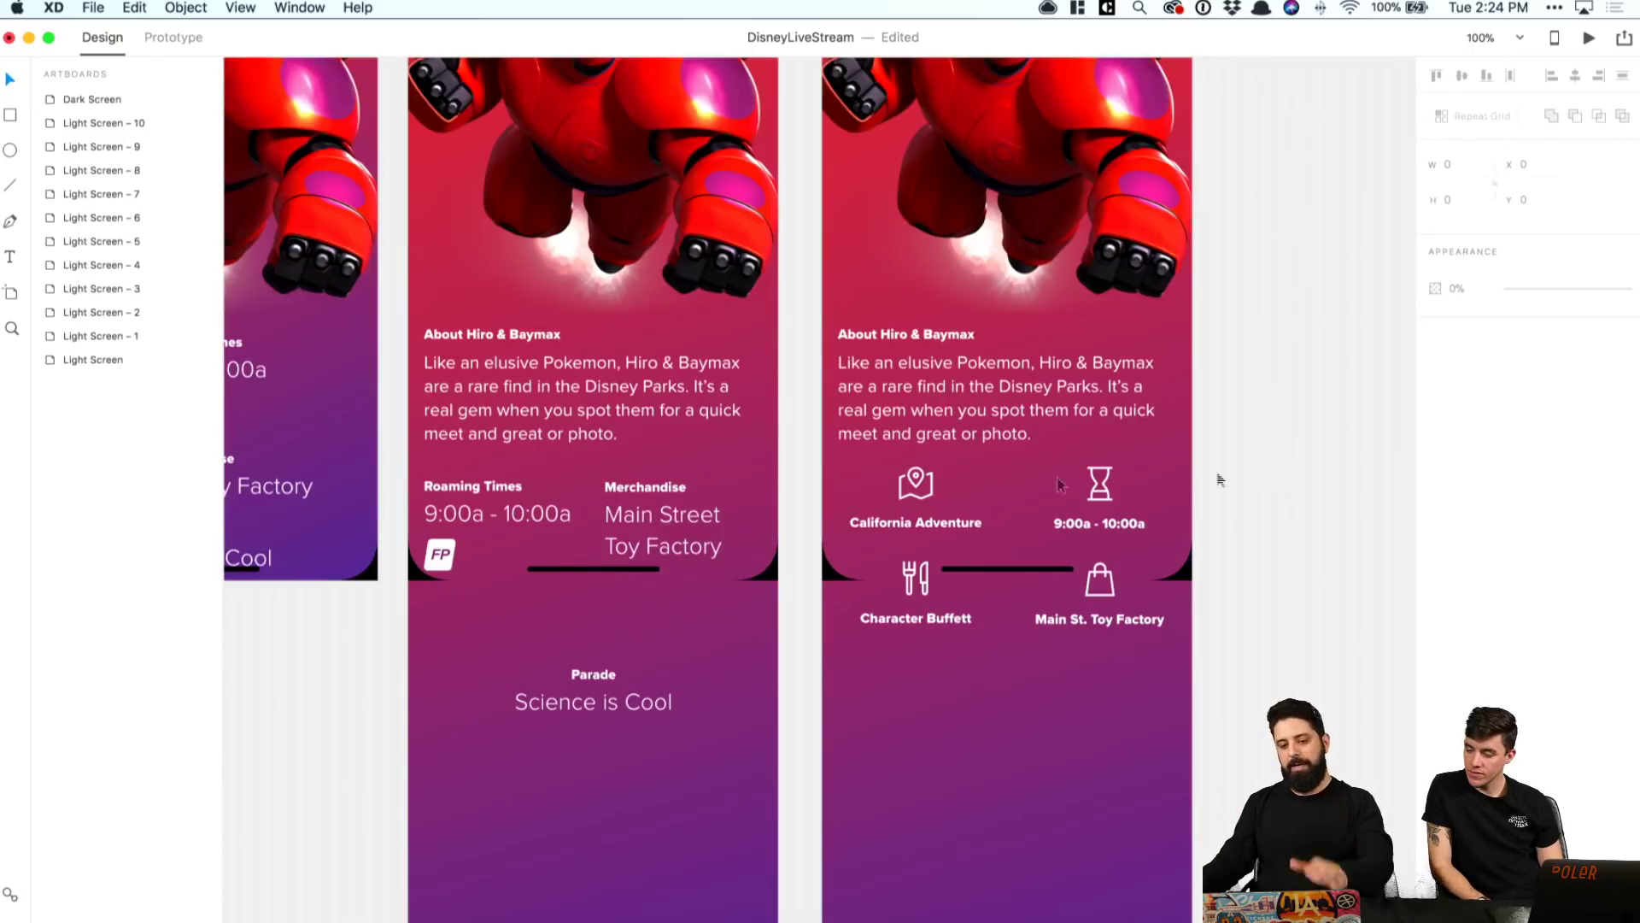
left_click(918, 485)
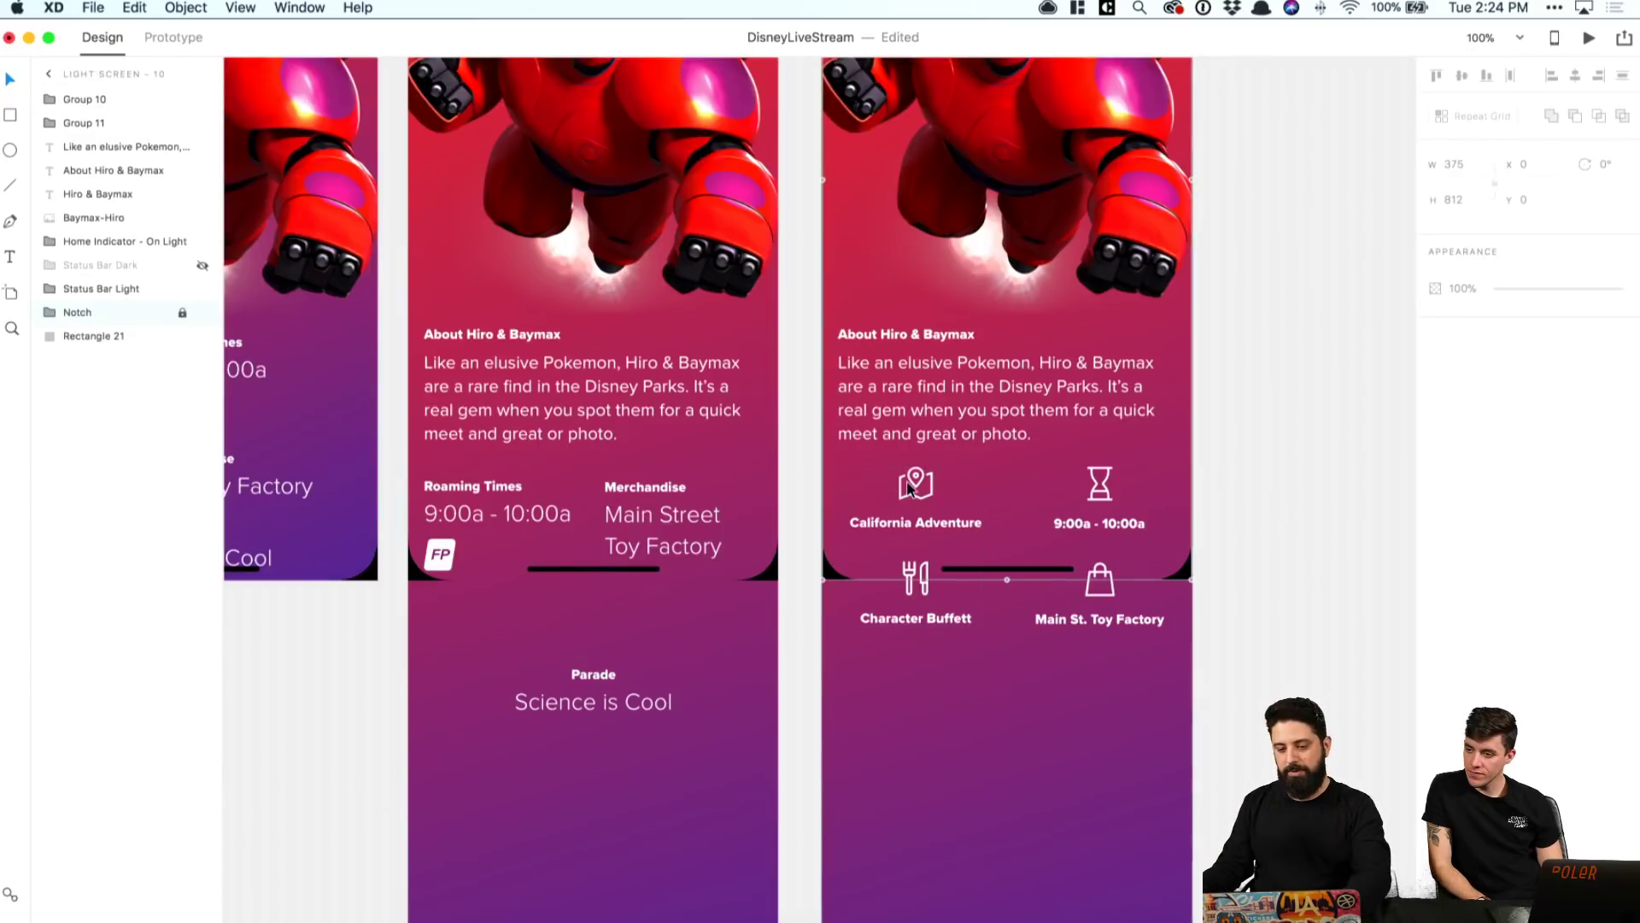
left_click(1099, 486, "shift")
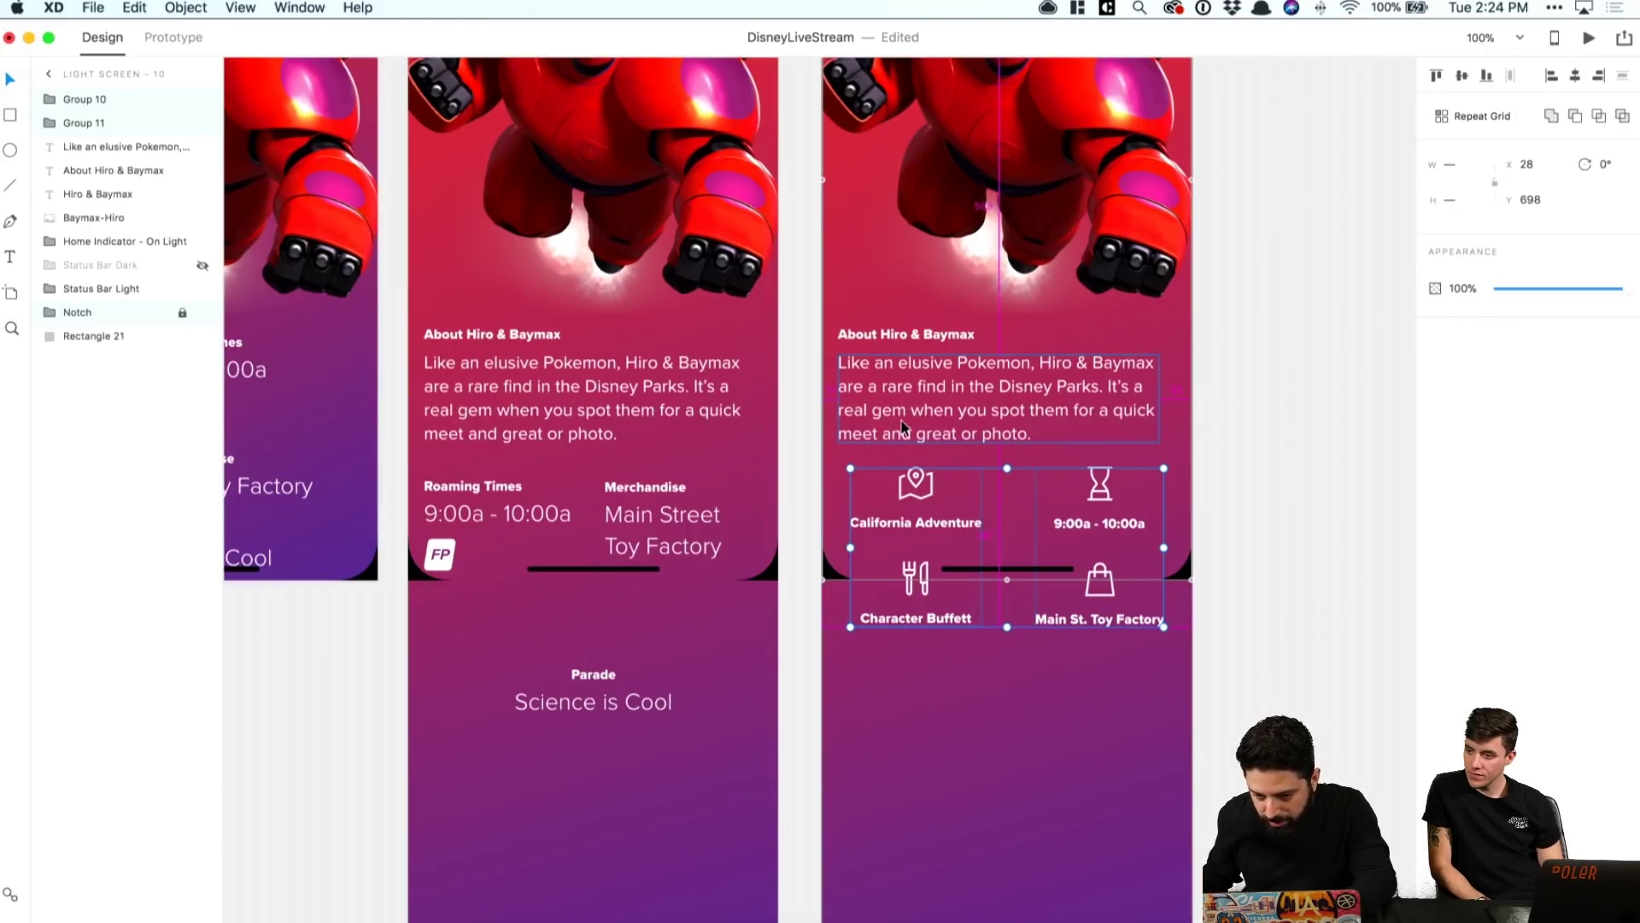
left_click_drag(907, 488, 908, 508)
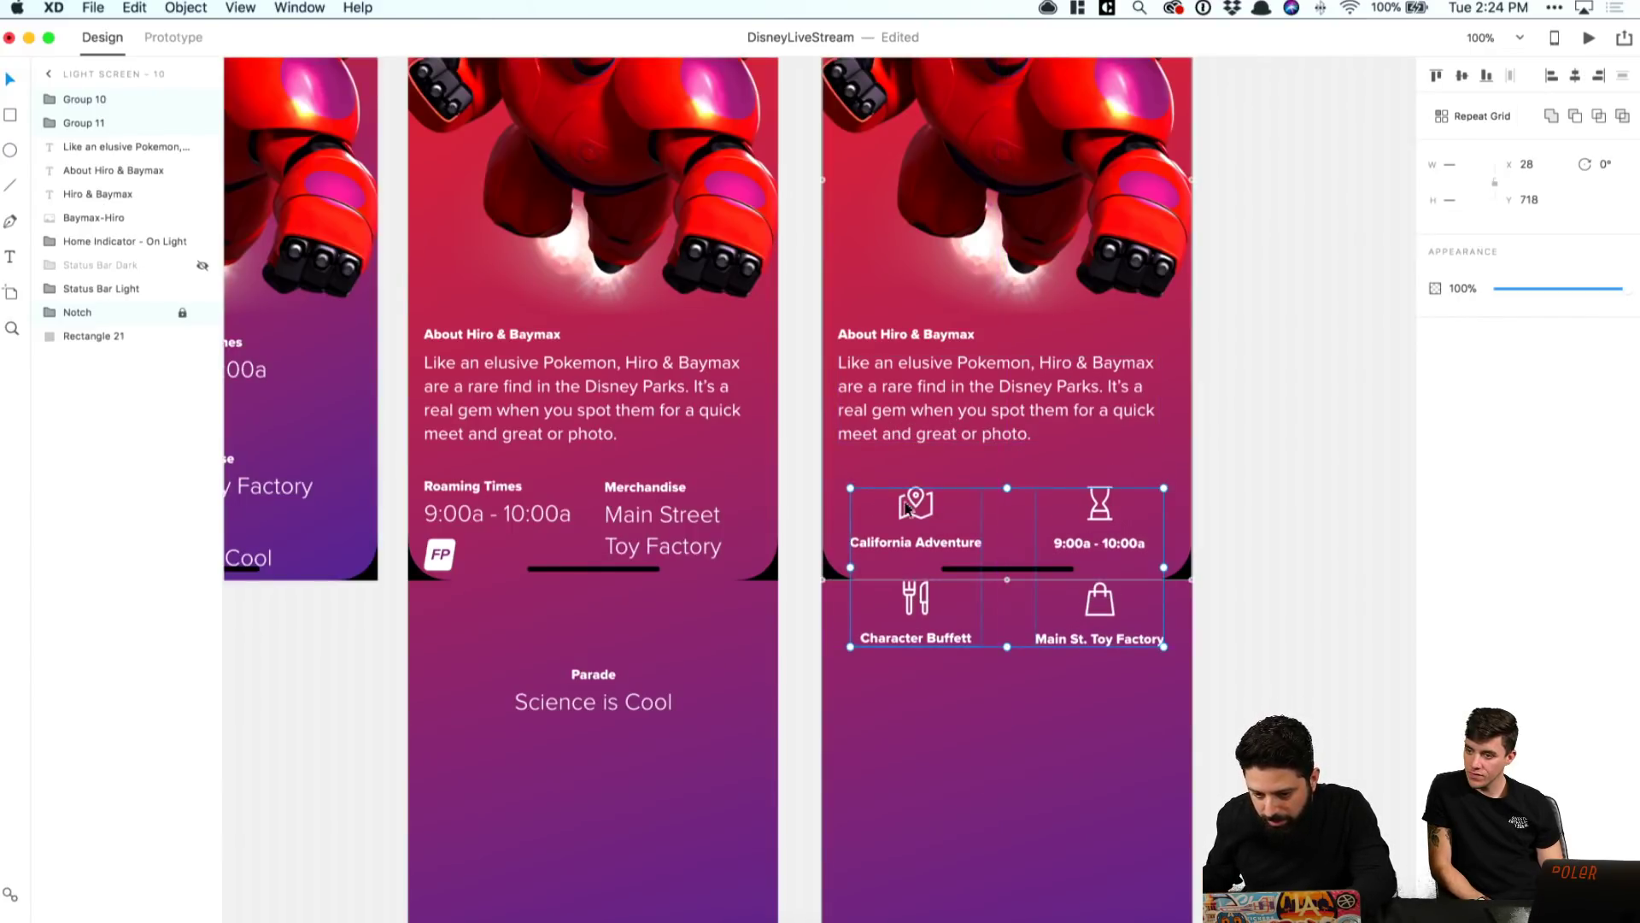
left_click(914, 427)
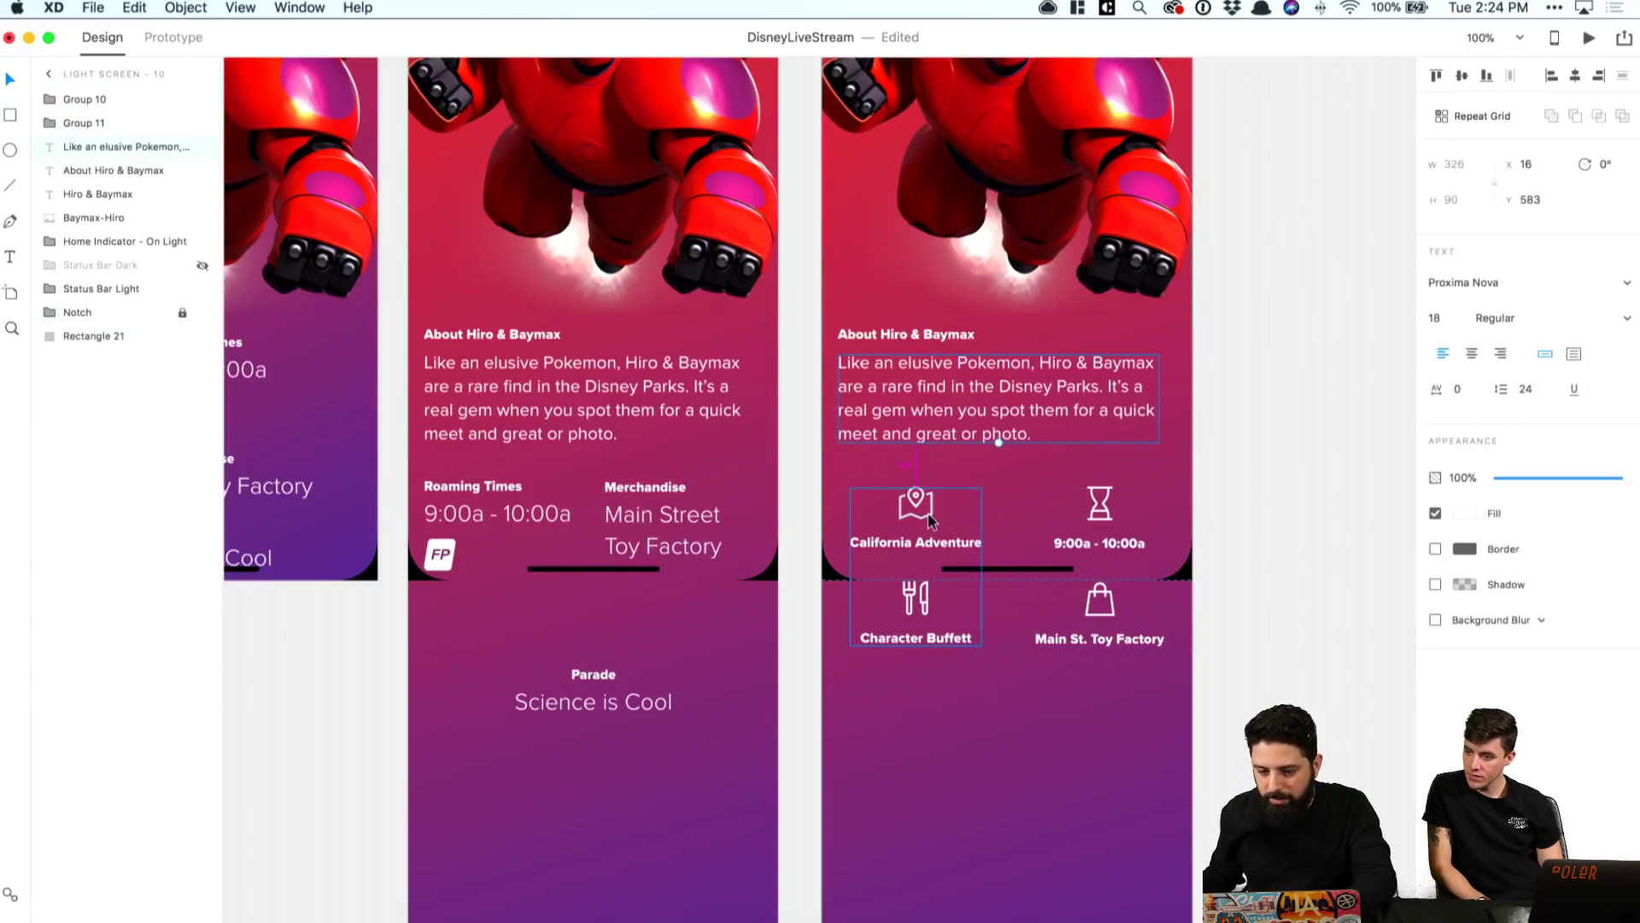
left_click(929, 519)
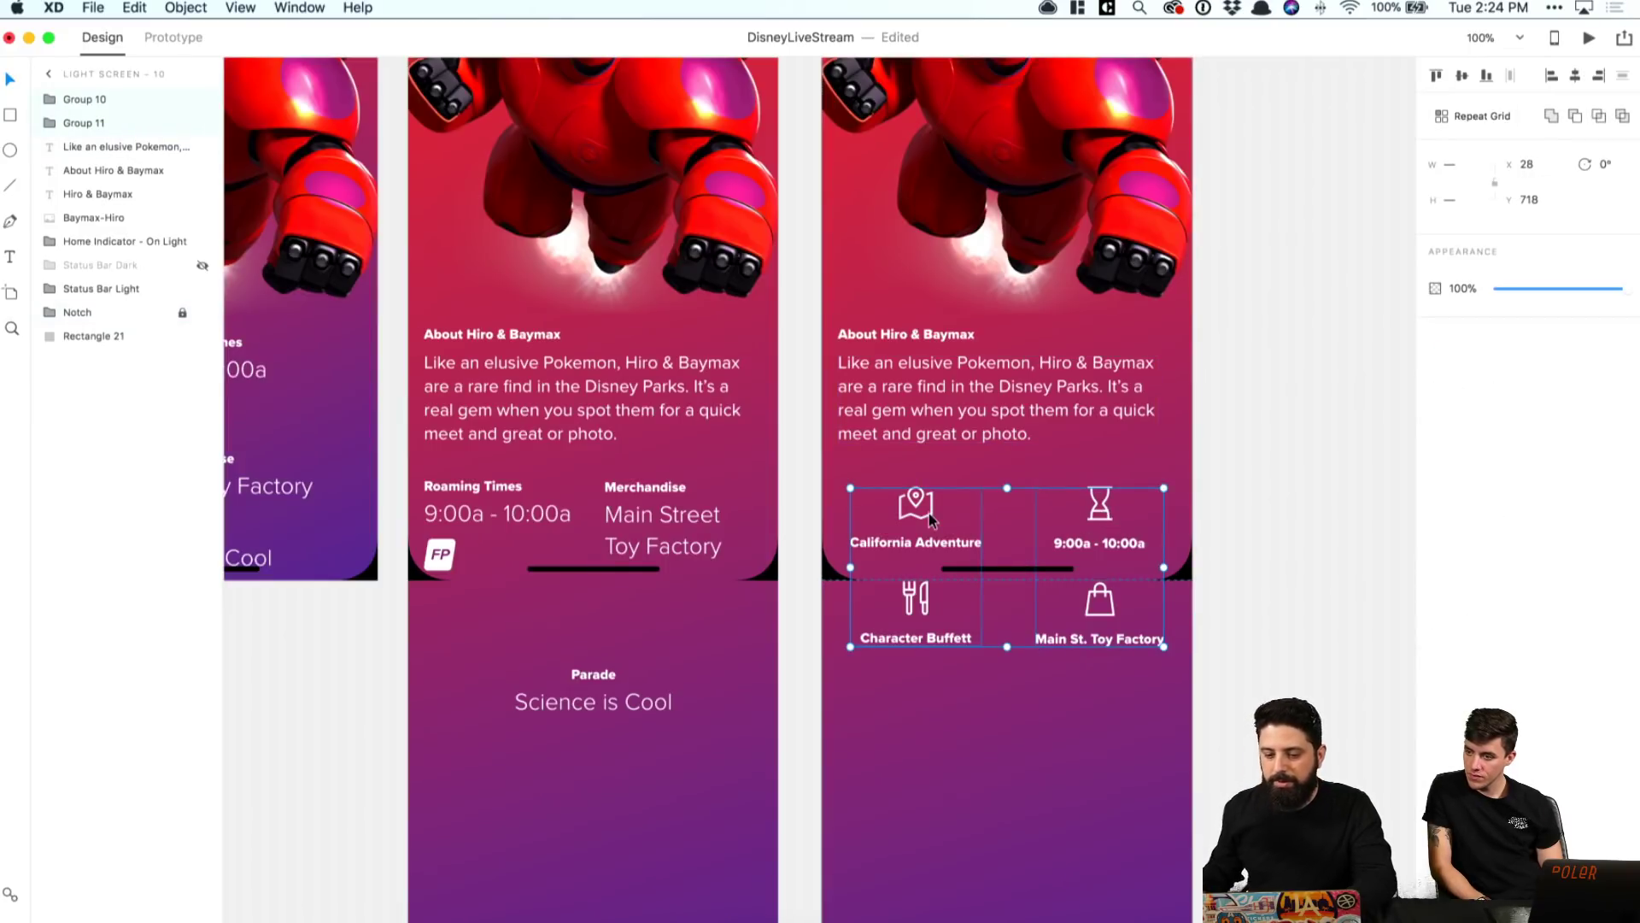
left_click_drag(930, 515, 930, 518)
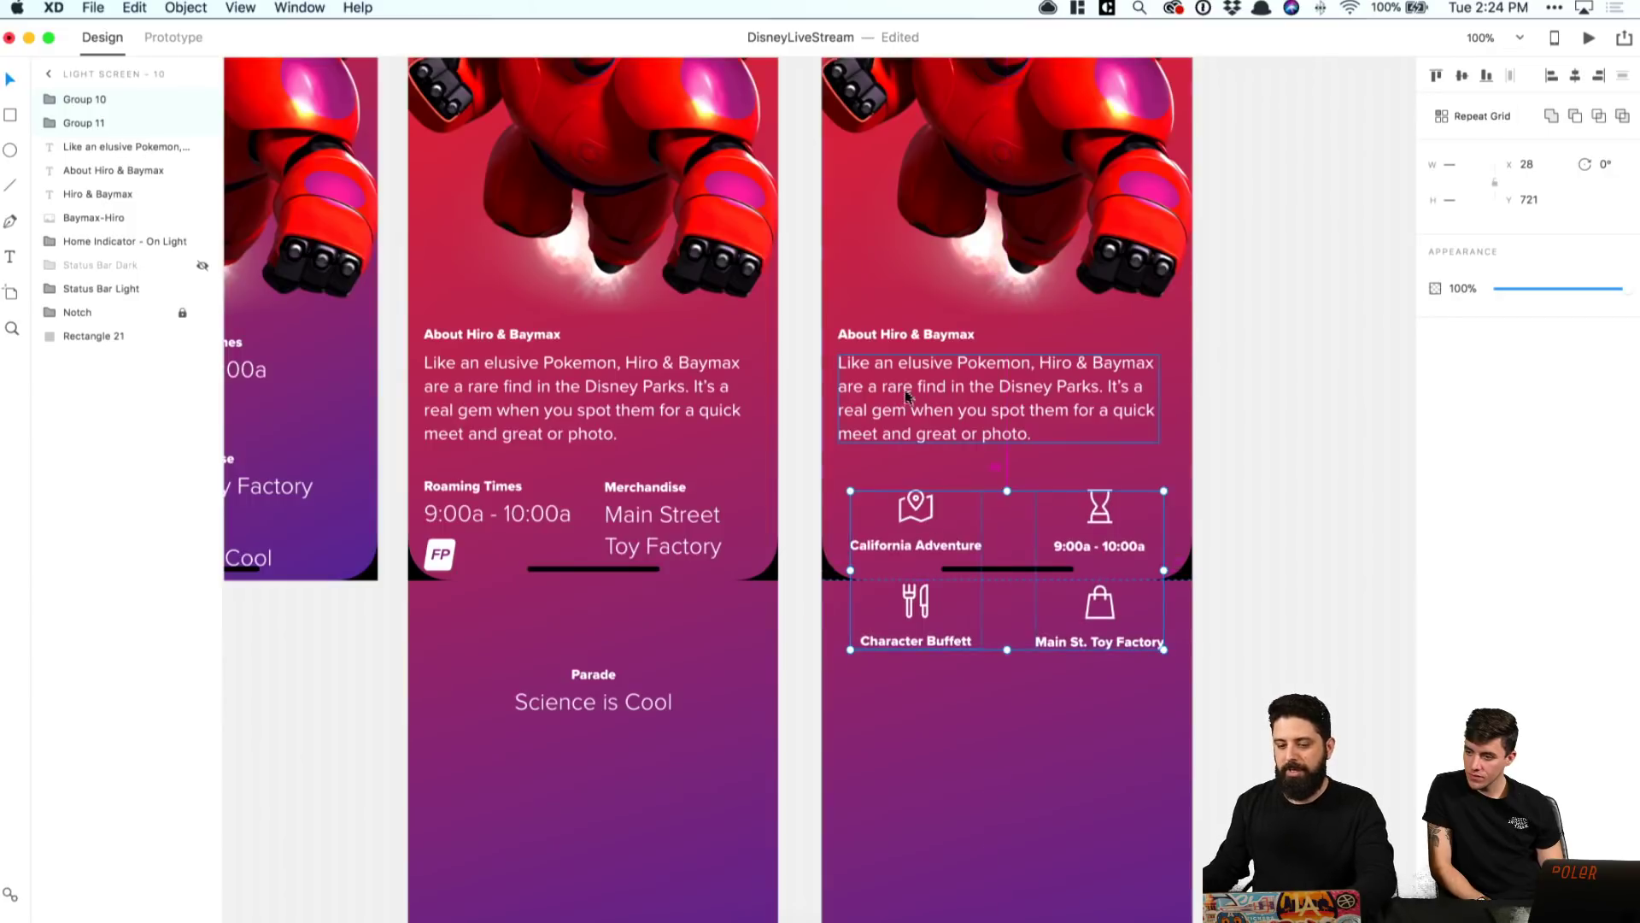
left_click(1217, 410)
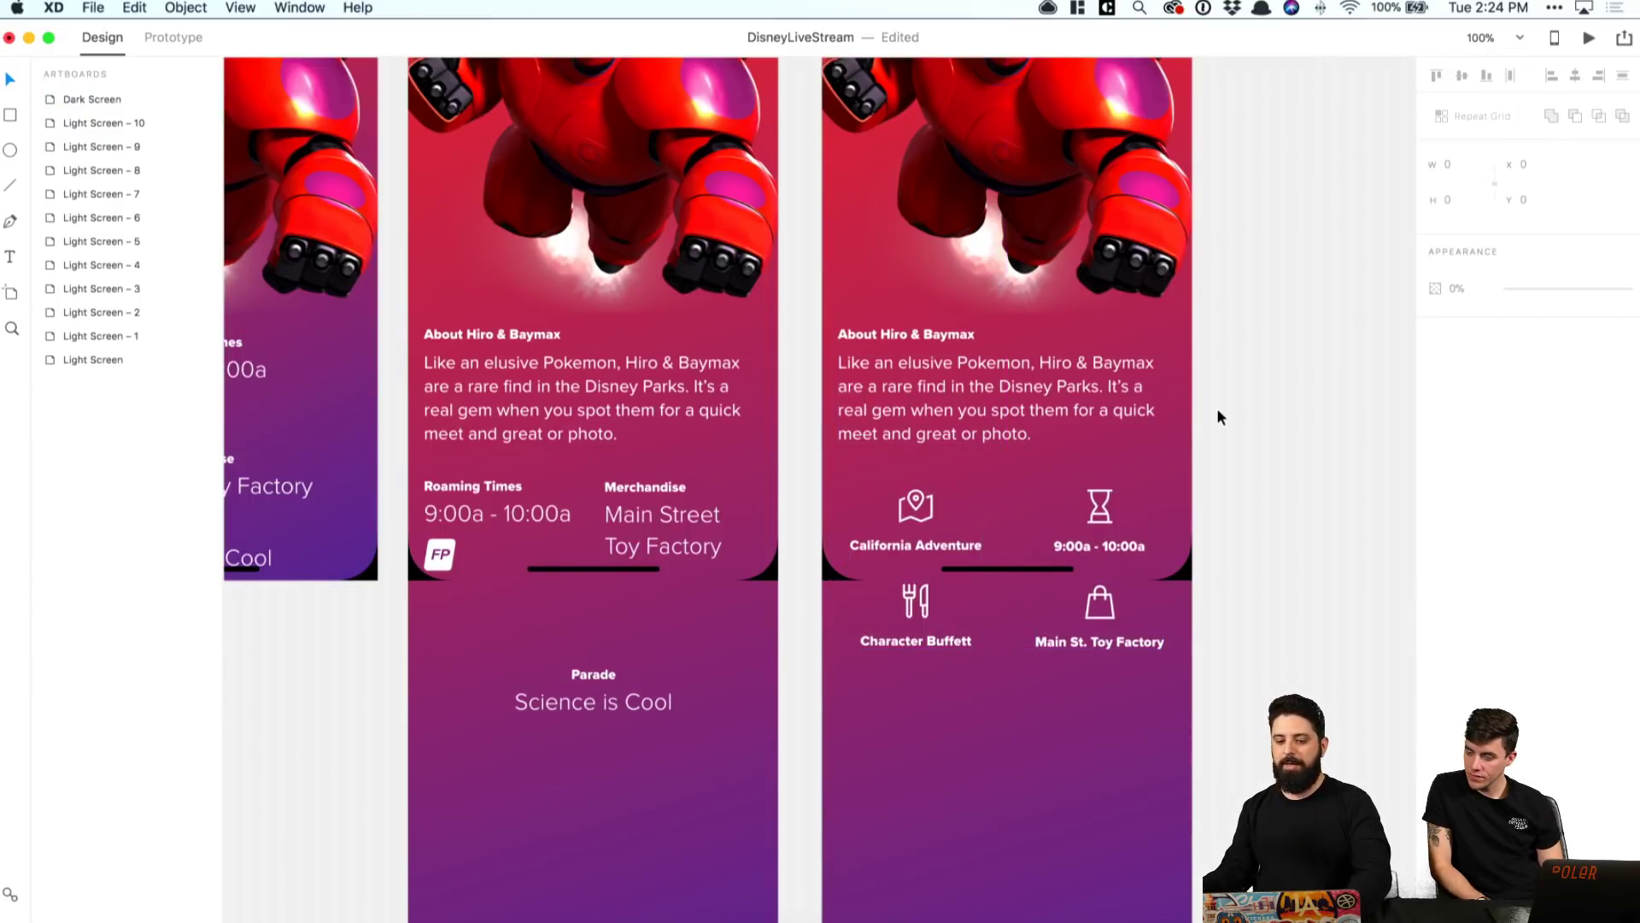
Step: Raise both icon groups together to Y 713 and deselect them
left_click(1153, 512)
left_click(933, 511)
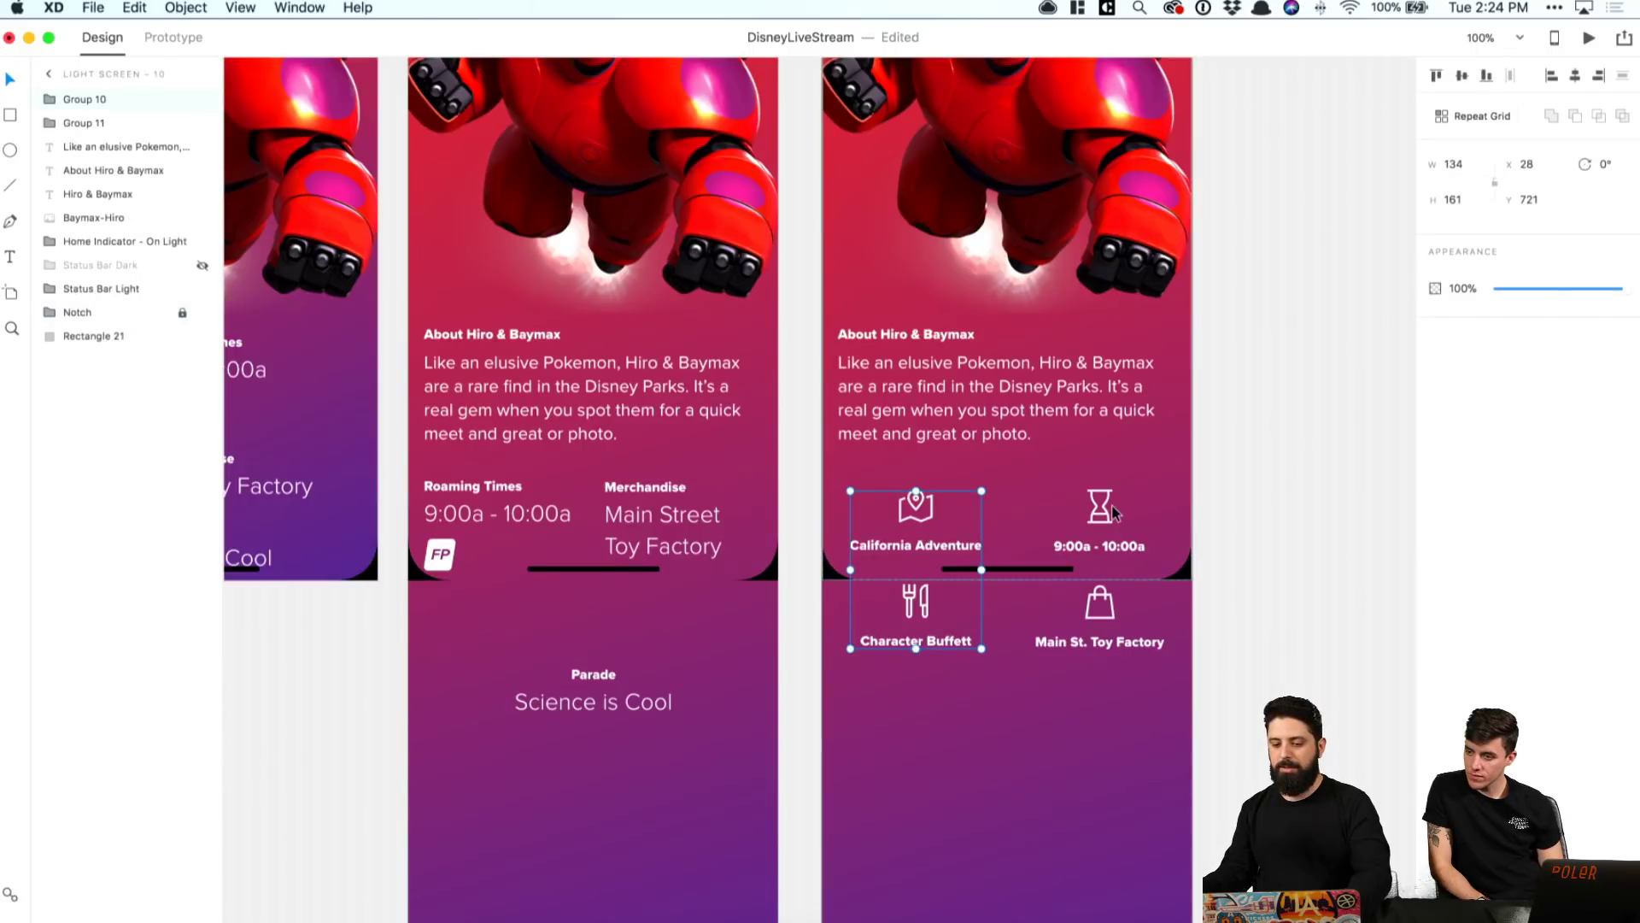
key("shift+Up")
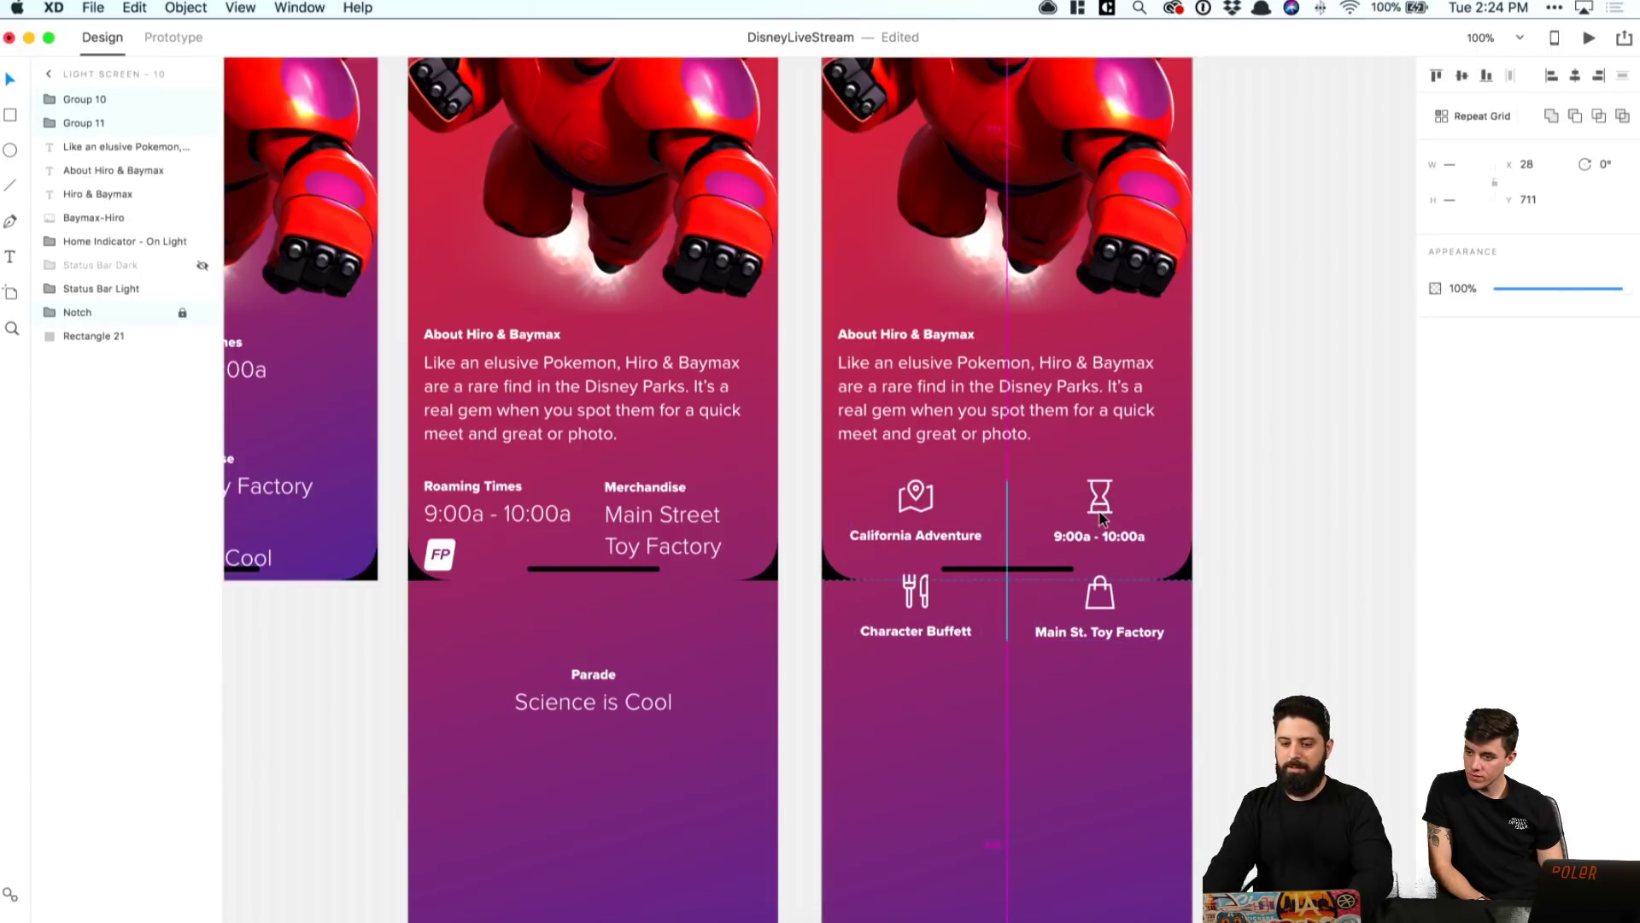
key("Down")
key("Down")
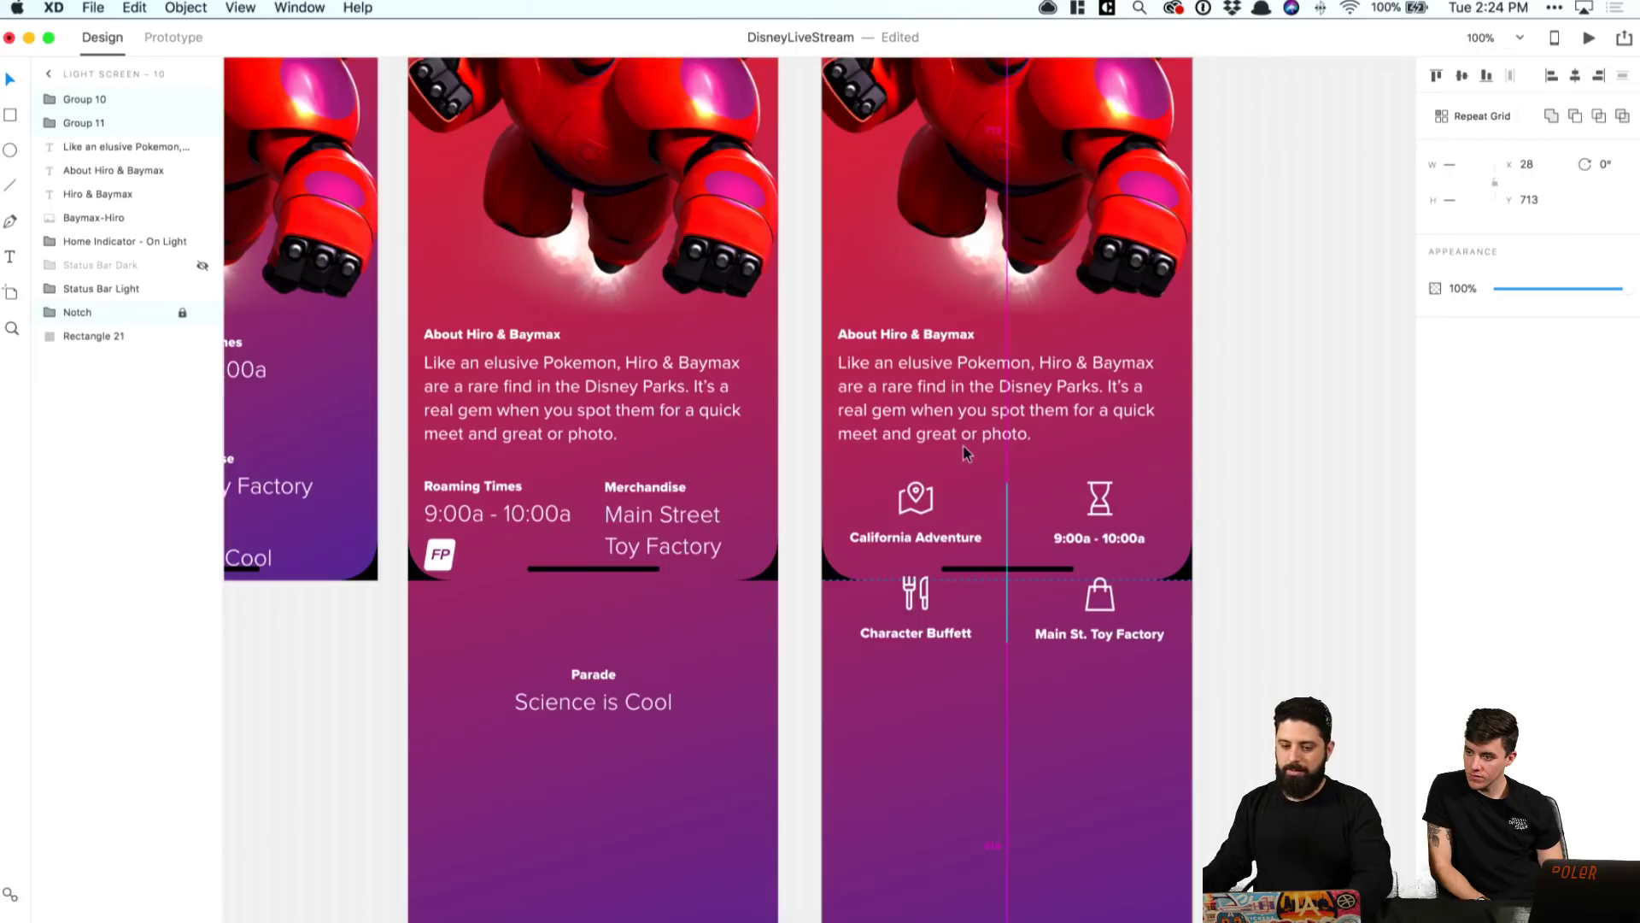
left_click(1319, 462)
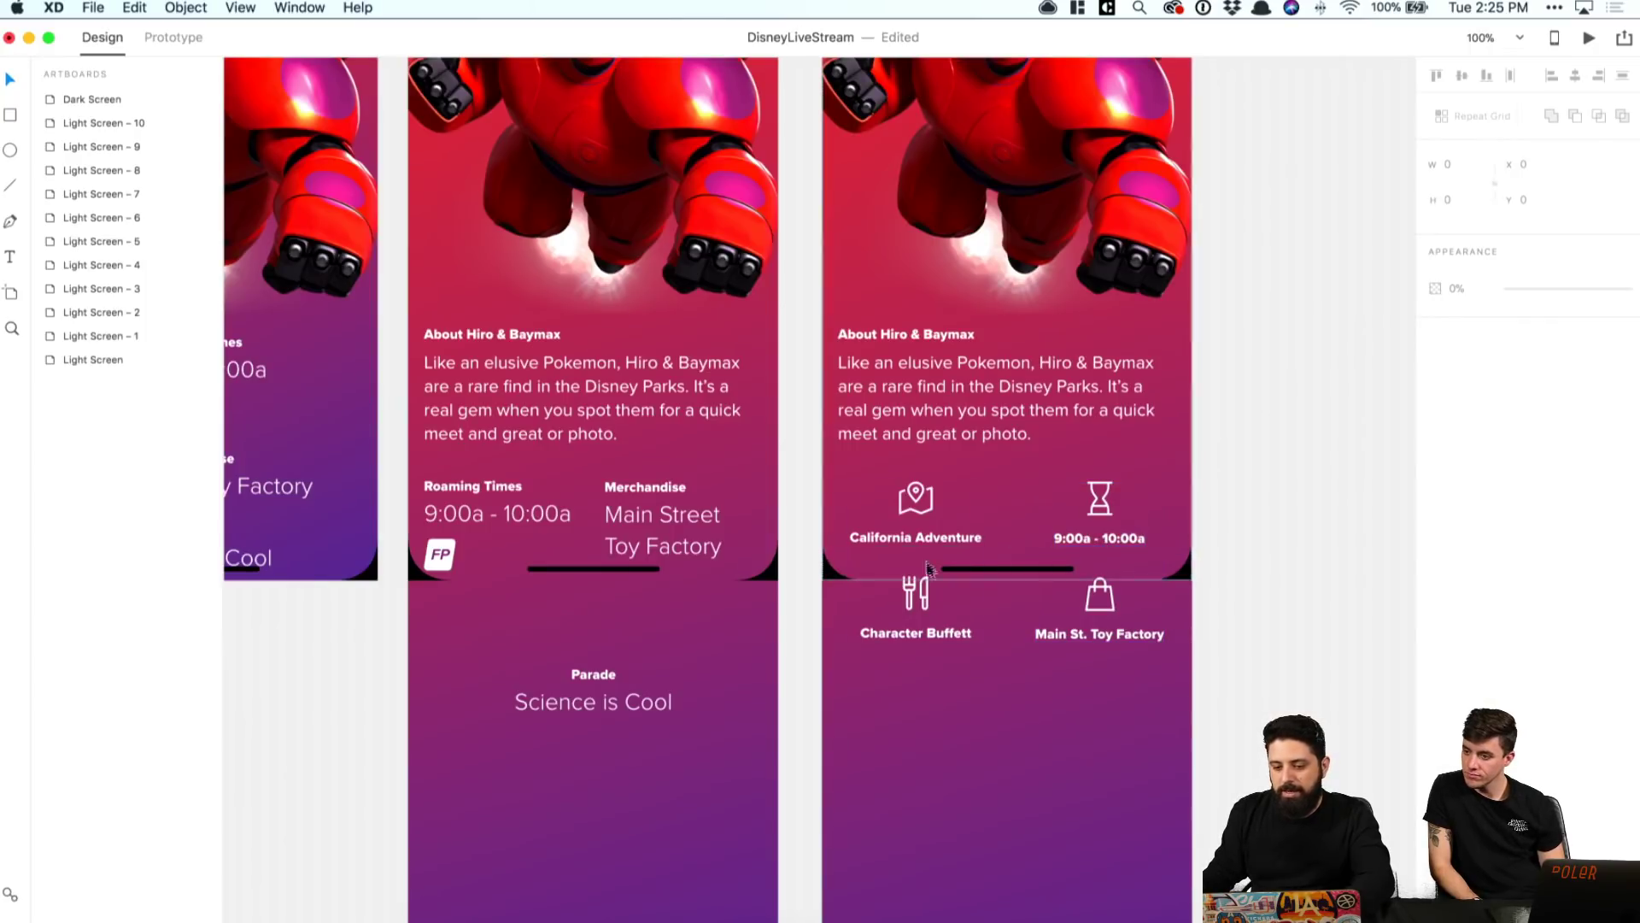
Step: Ungroup the group holding the map-pin and cutlery icons with their labels
left_click(922, 600)
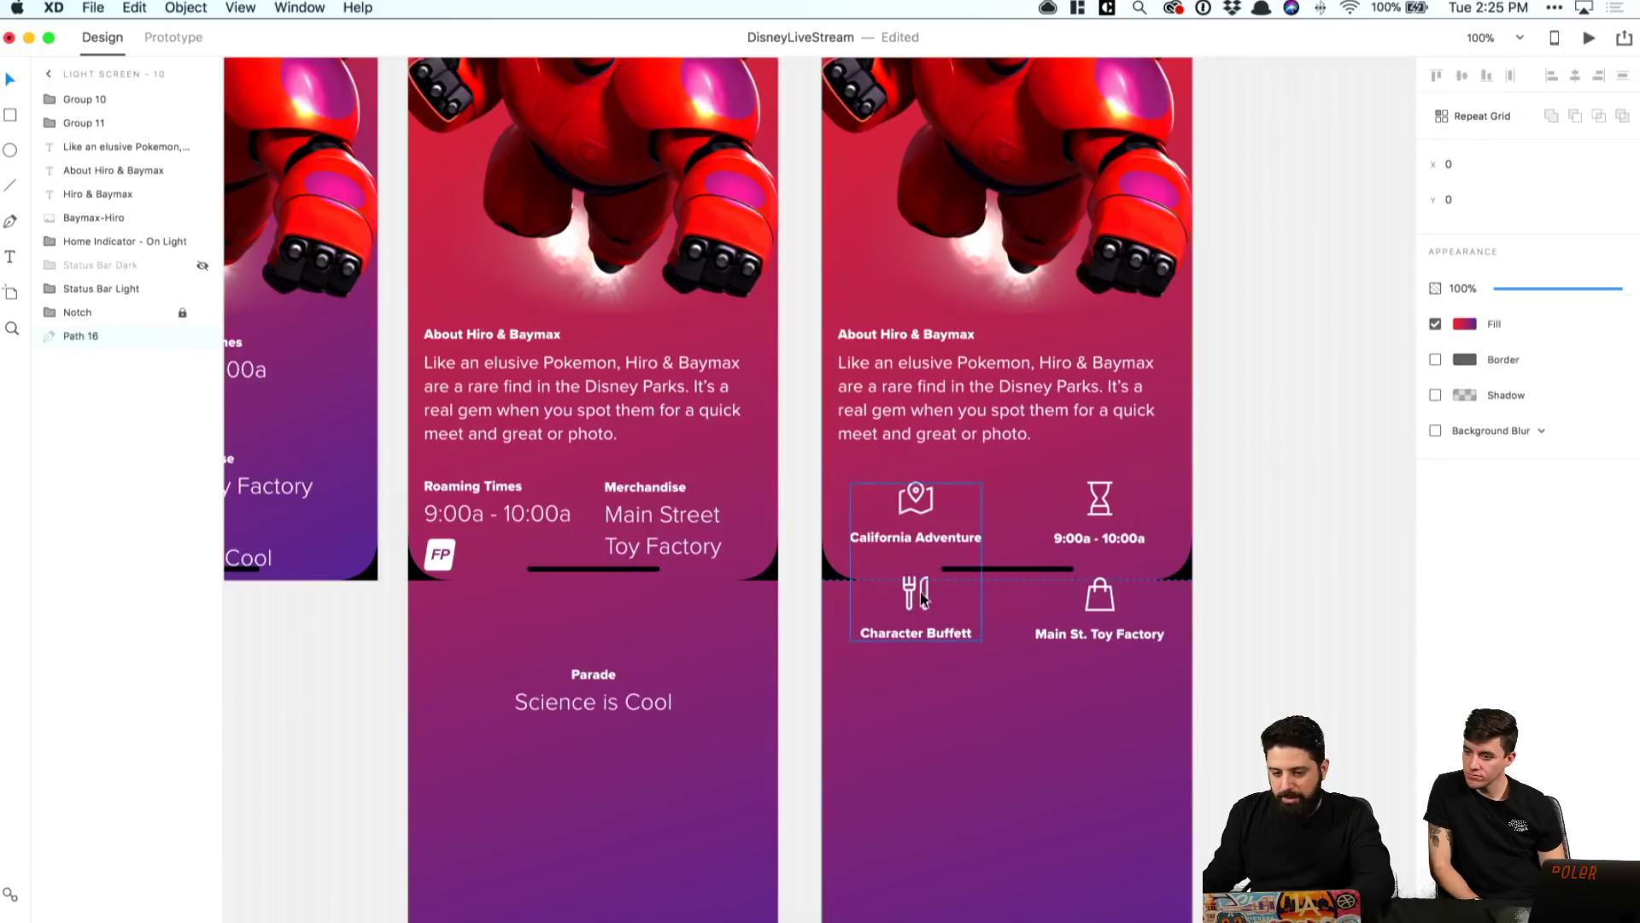
double_click(921, 598)
key("Escape")
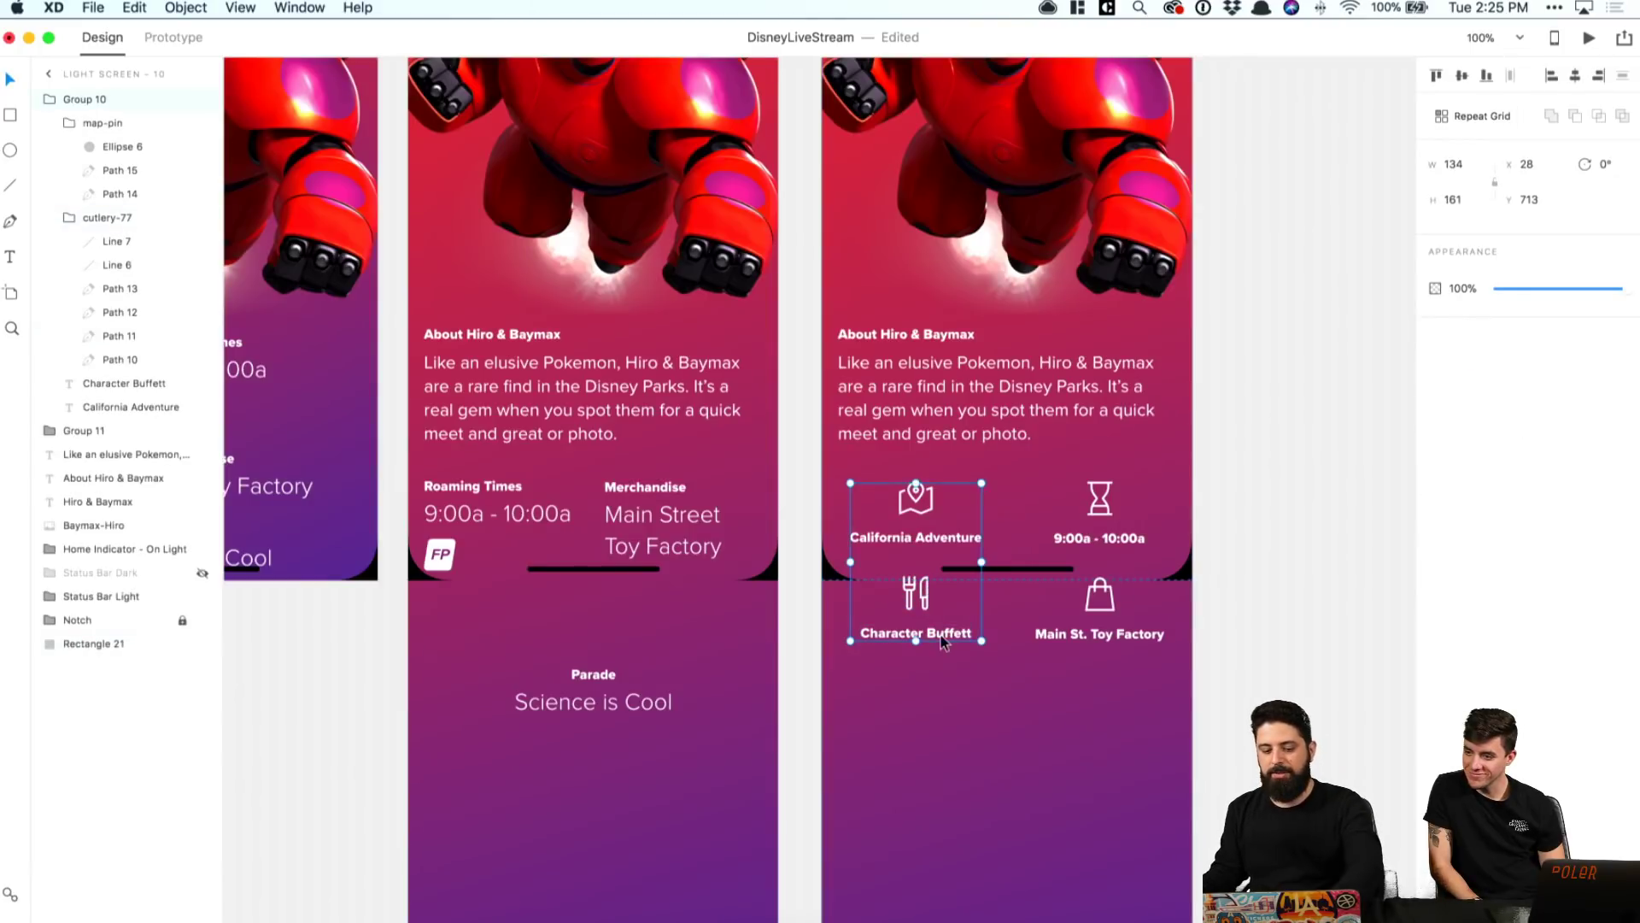
key("super+shift+g")
Step: Duplicate the cutlery icon and its Character Buffett label directly below as a third row, matching the spacing of the rows above
left_click(916, 595)
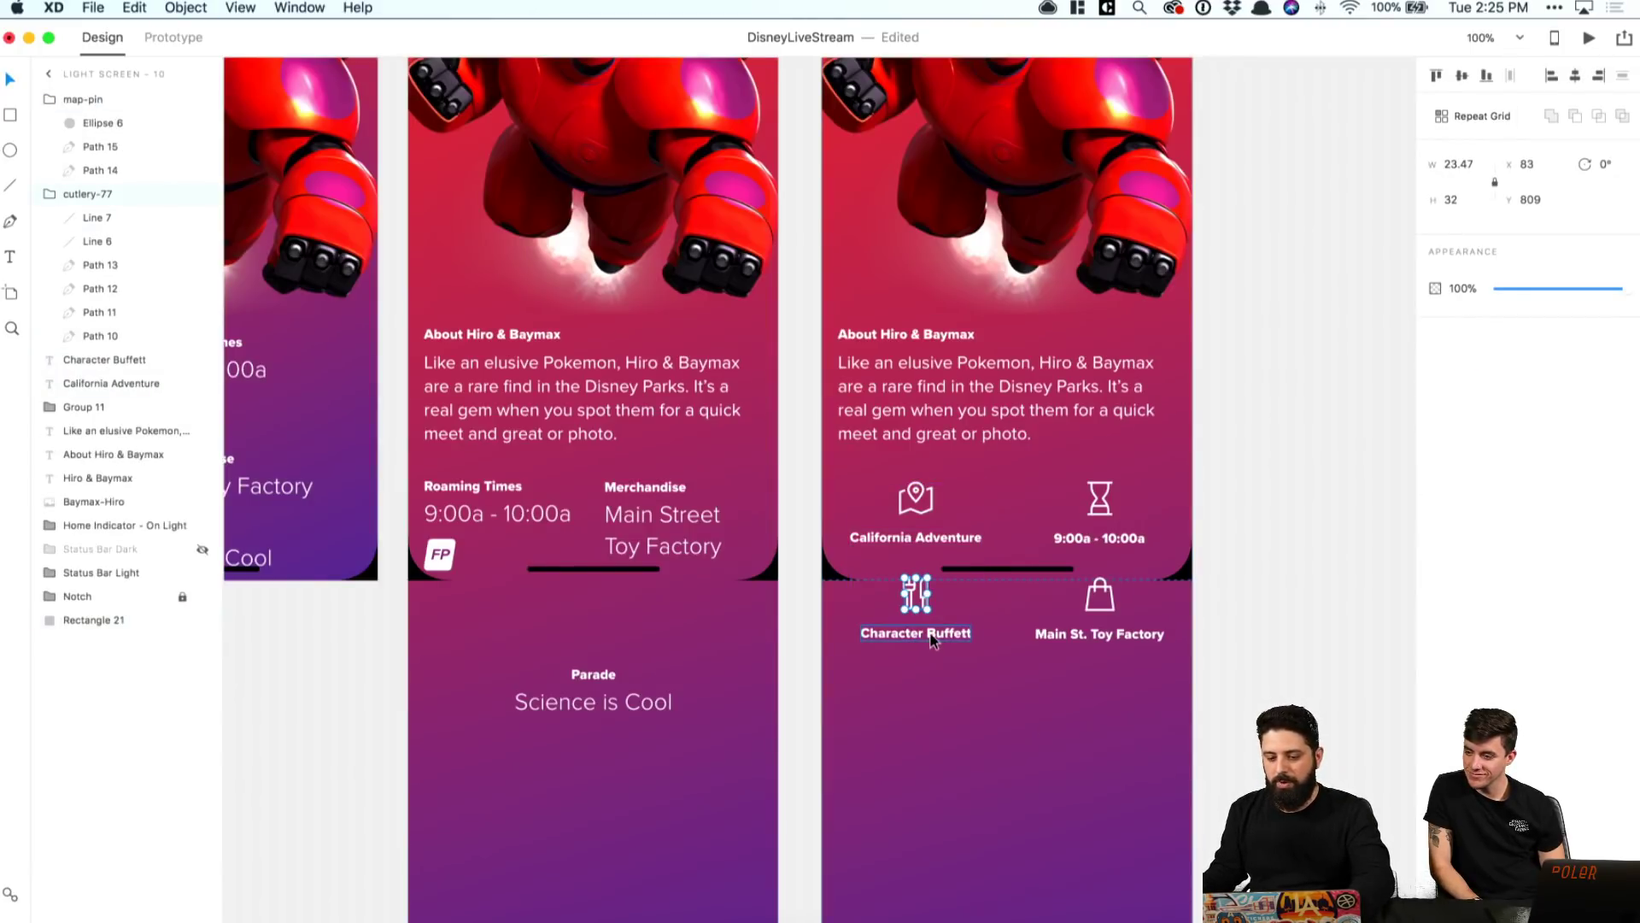
left_click(933, 641, "shift")
left_click_drag(933, 641, 946, 741)
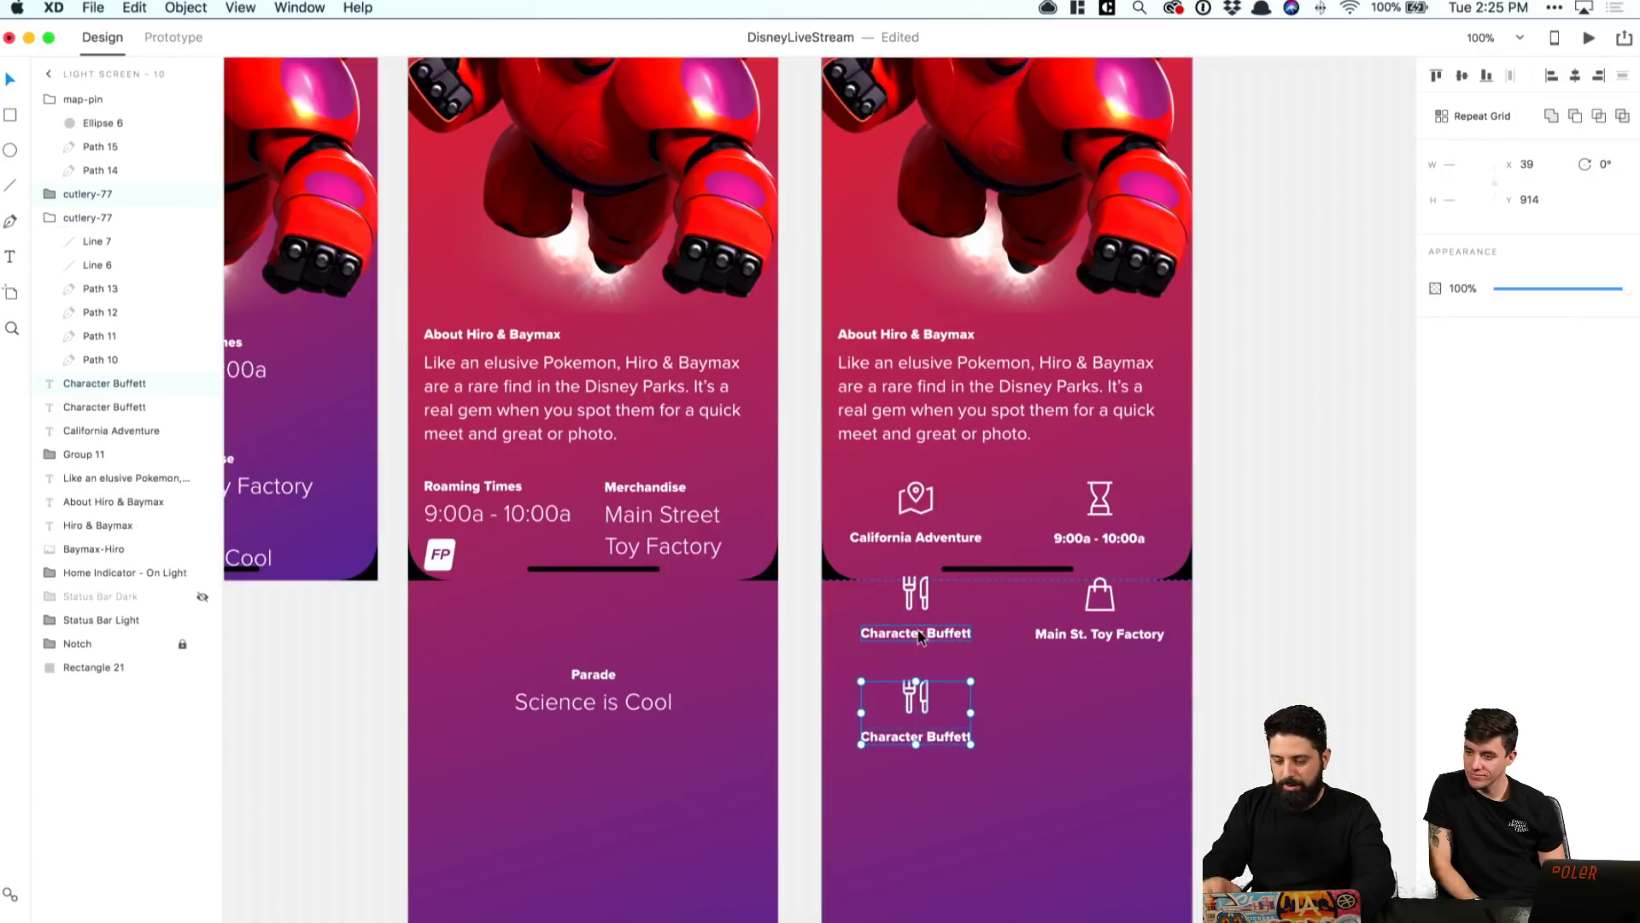
key("Up")
key("Up")
key("Up")
key("Up")
key("Up")
key("Up")
key("Up")
key("Up")
left_click(1096, 675)
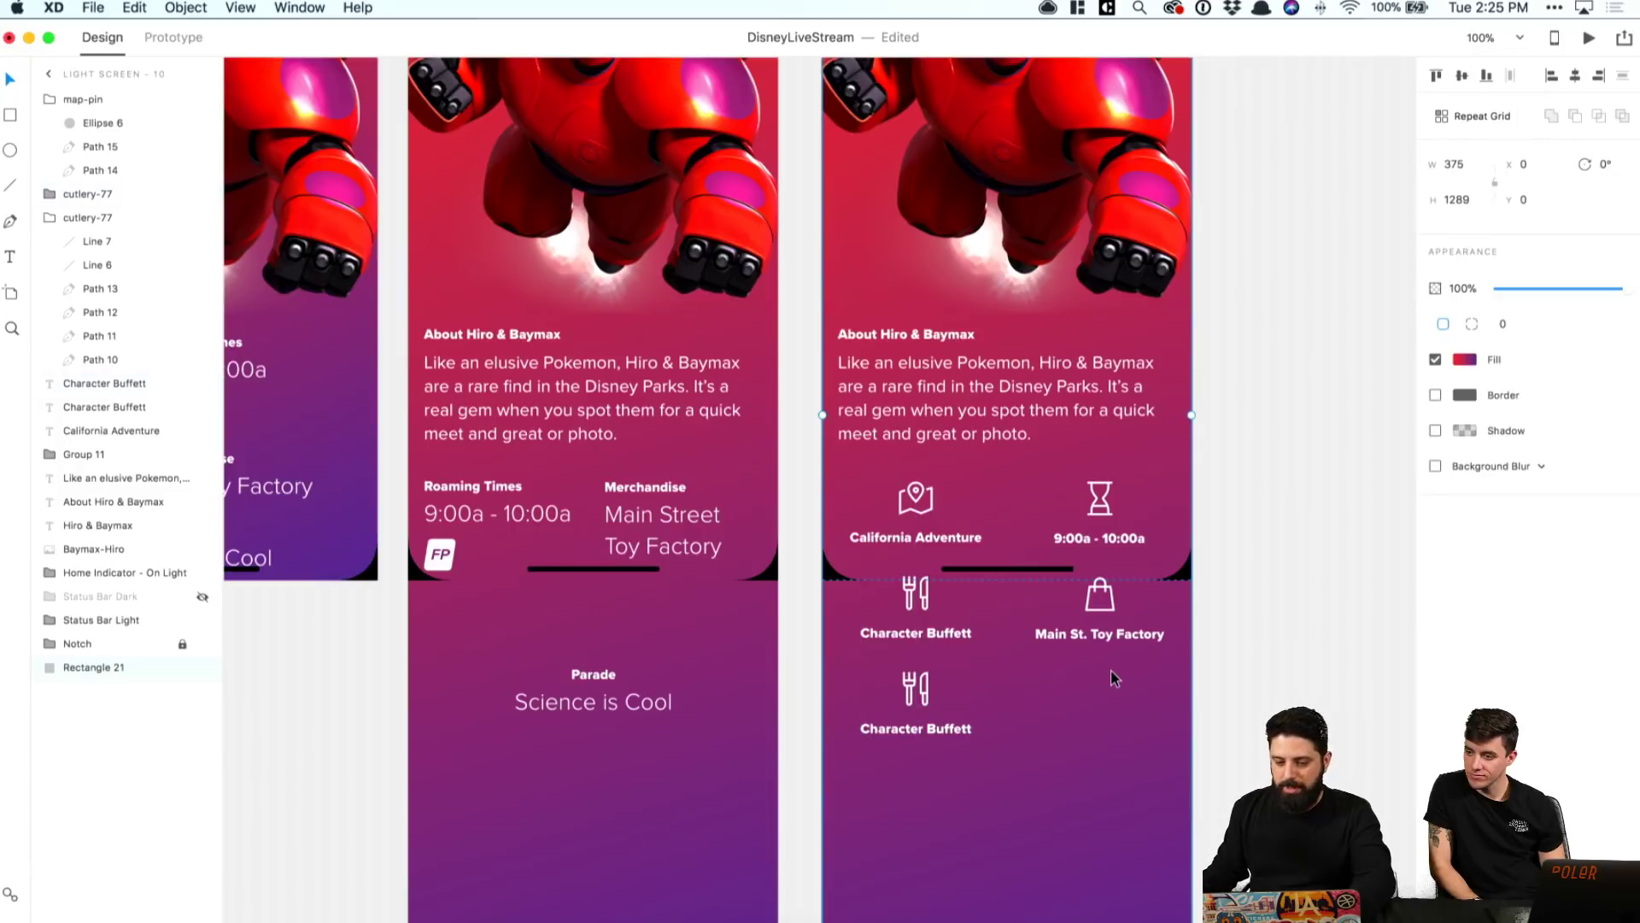
Step: Ungroup the group holding the hourglass and bag icons with their labels
double_click(1099, 541)
key("super+c")
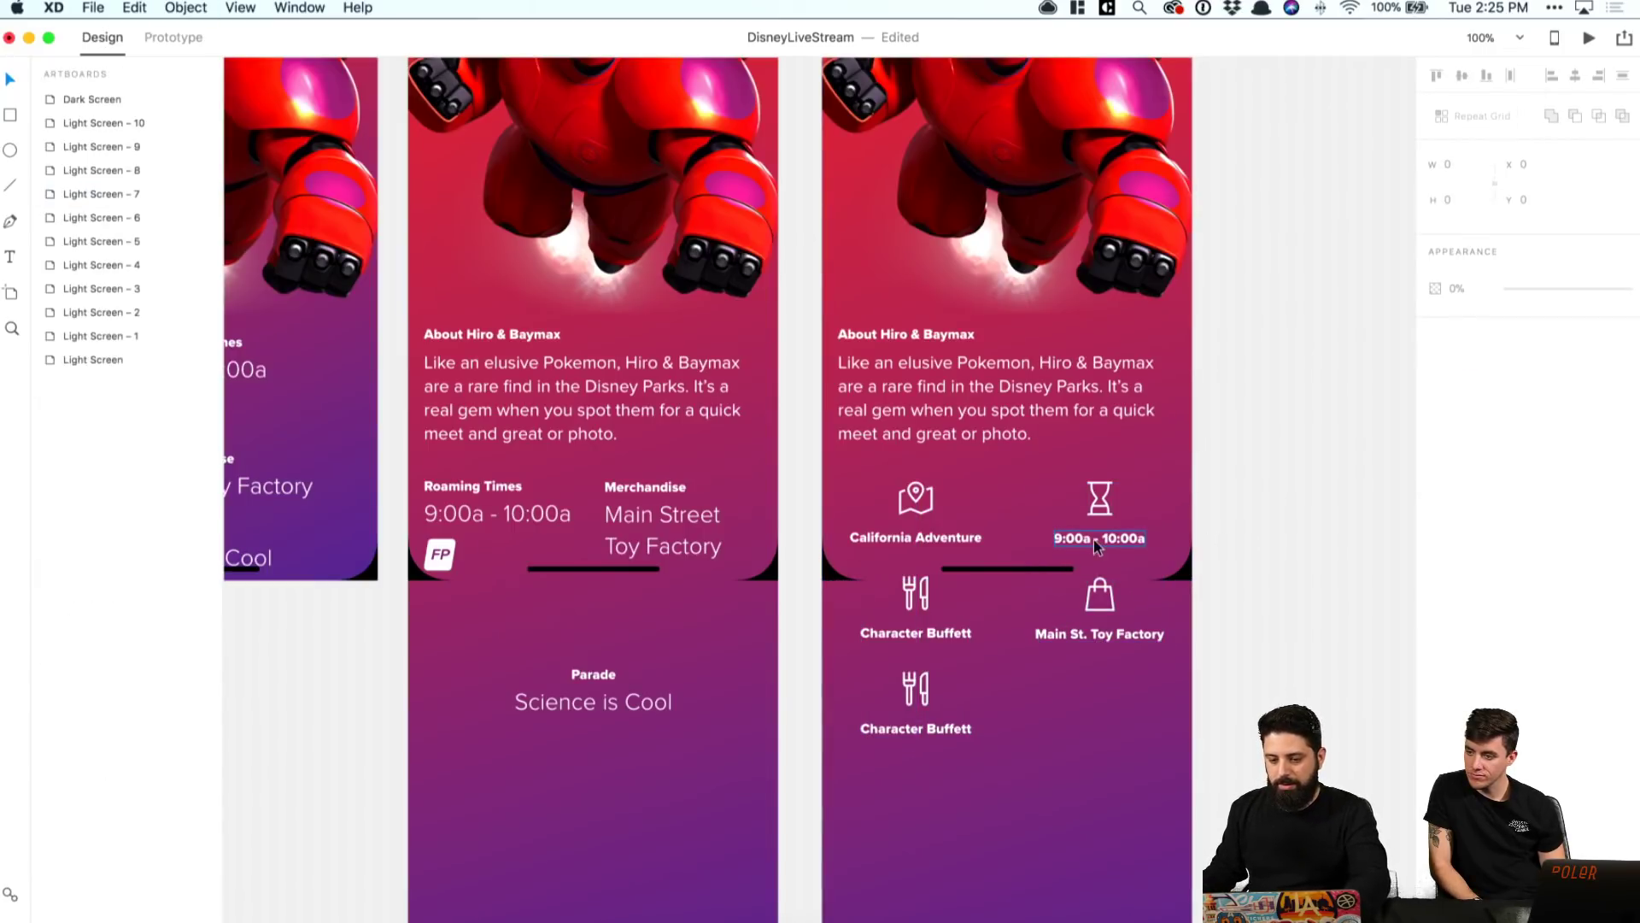
key("Escape")
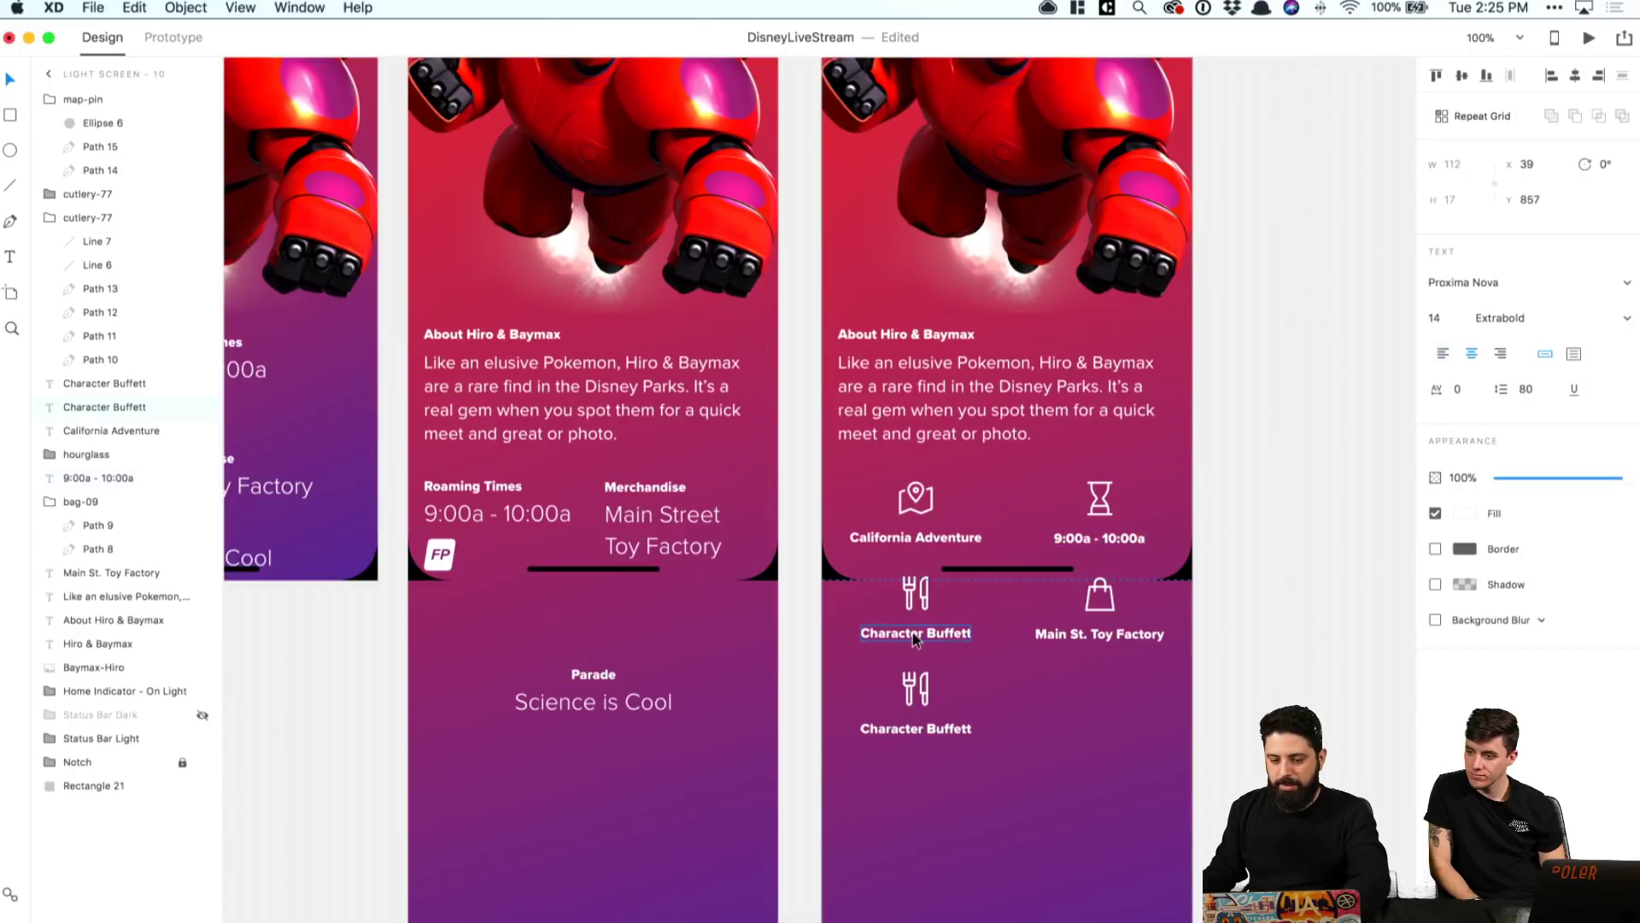
Step: Replace the second-row Character Buffett label with the copied text "9:00a - 10:00a"
double_click(913, 633)
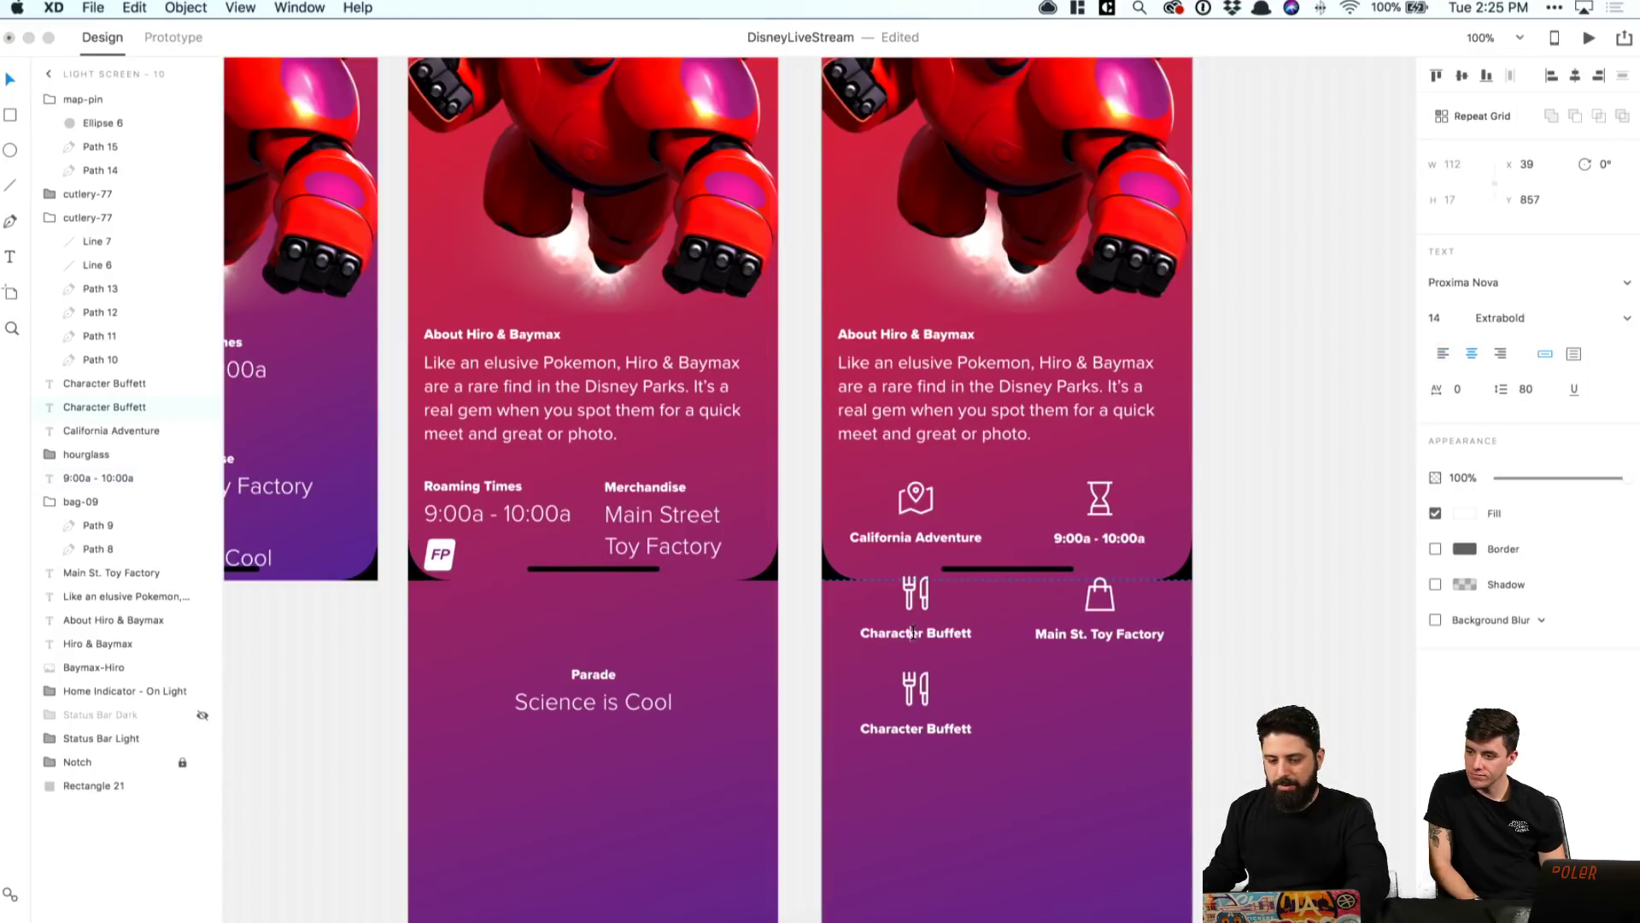
key("super+v")
key("Escape")
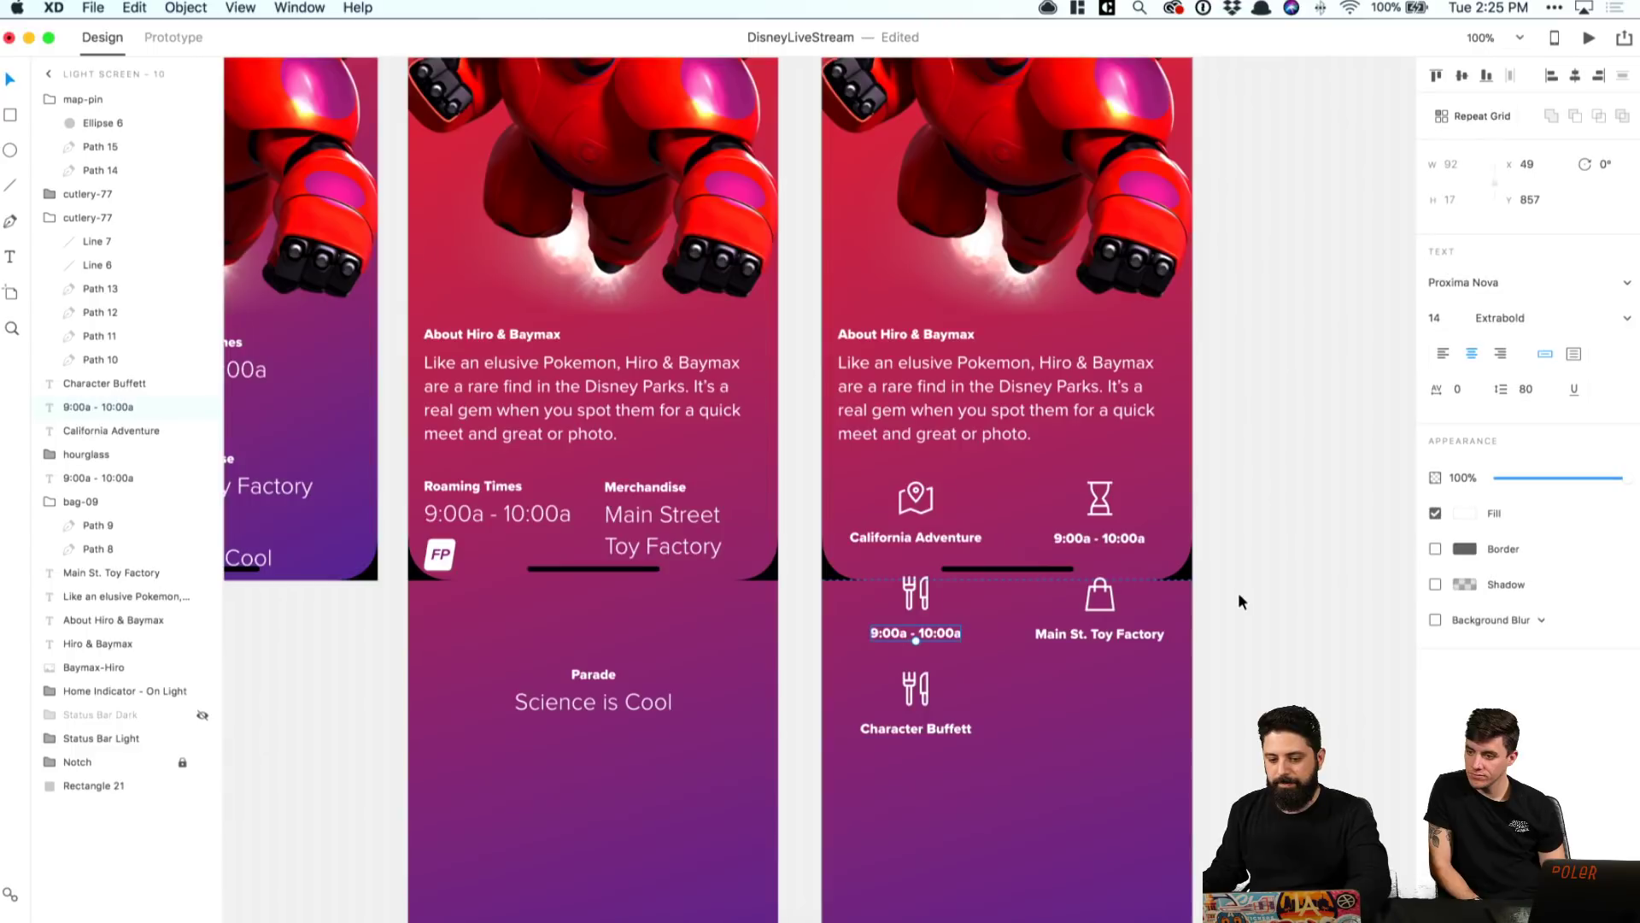
Step: Duplicate the hourglass icon onto the second-row cutlery icon's position, centred with it, and delete that cutlery icon
left_click(1096, 511)
left_click_drag(1096, 511, 923, 596)
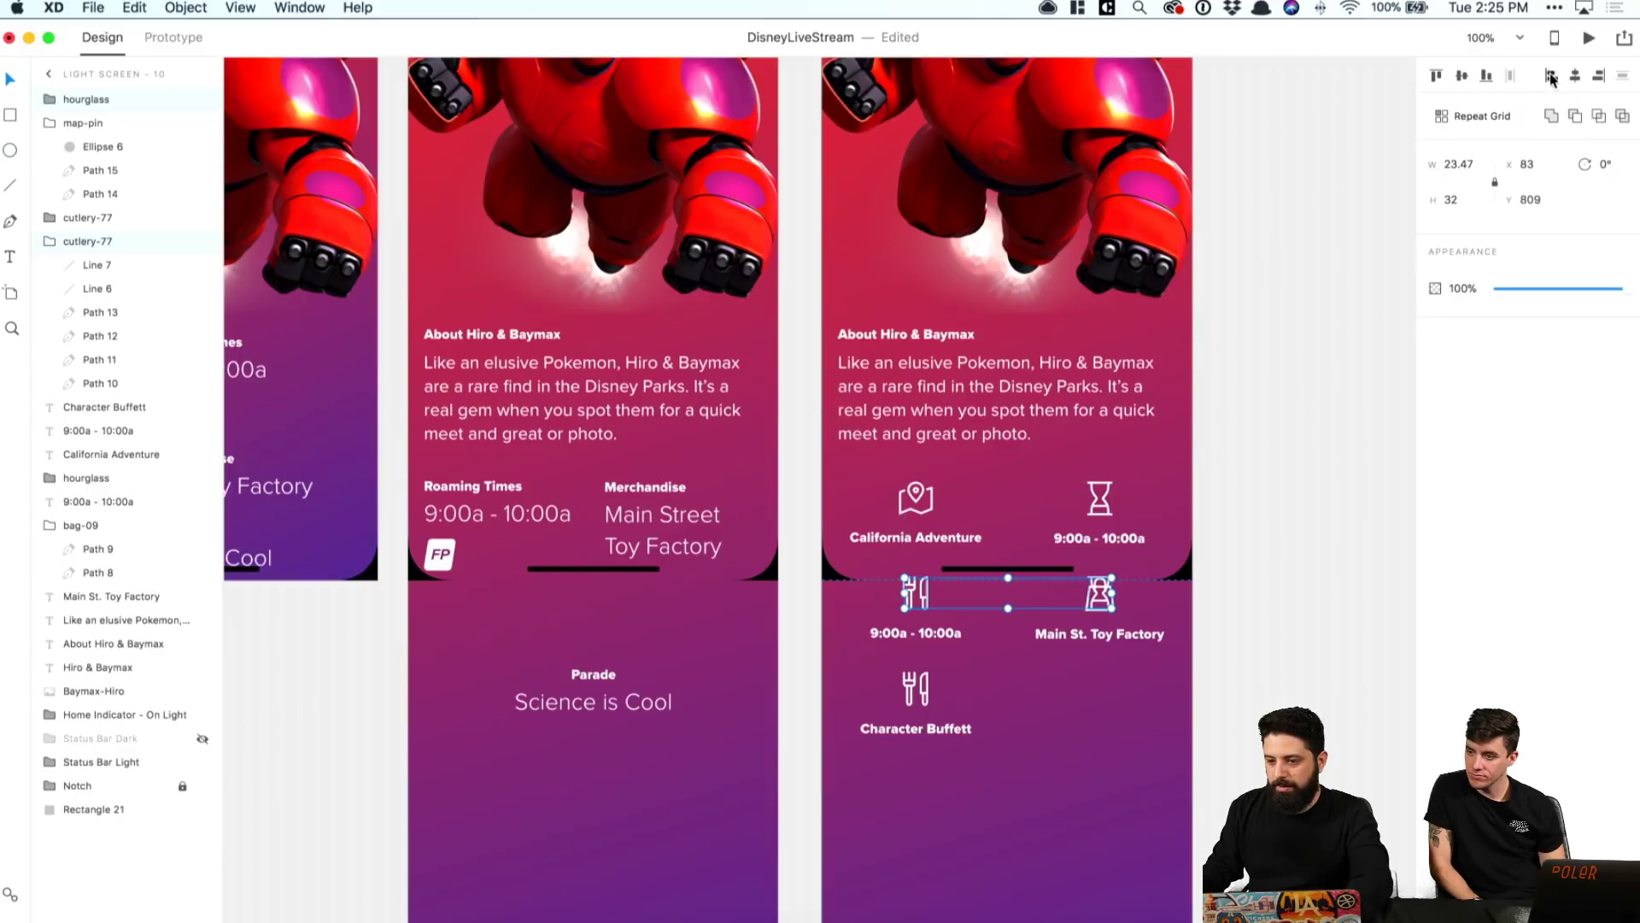
left_click(1379, 570)
left_click(916, 594)
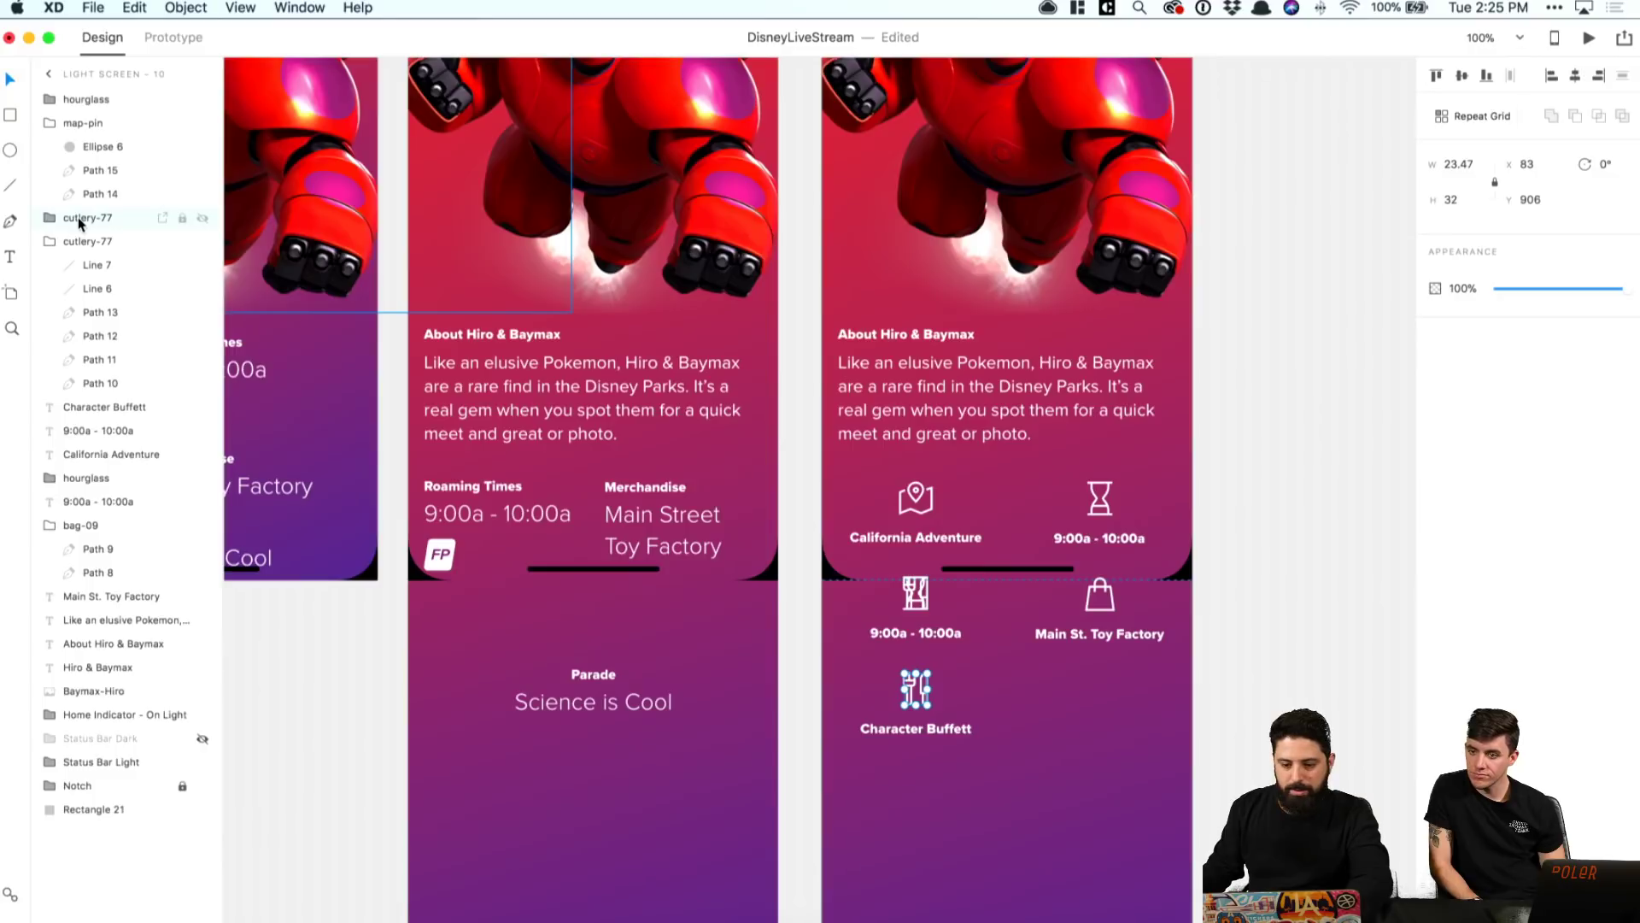
key("Delete")
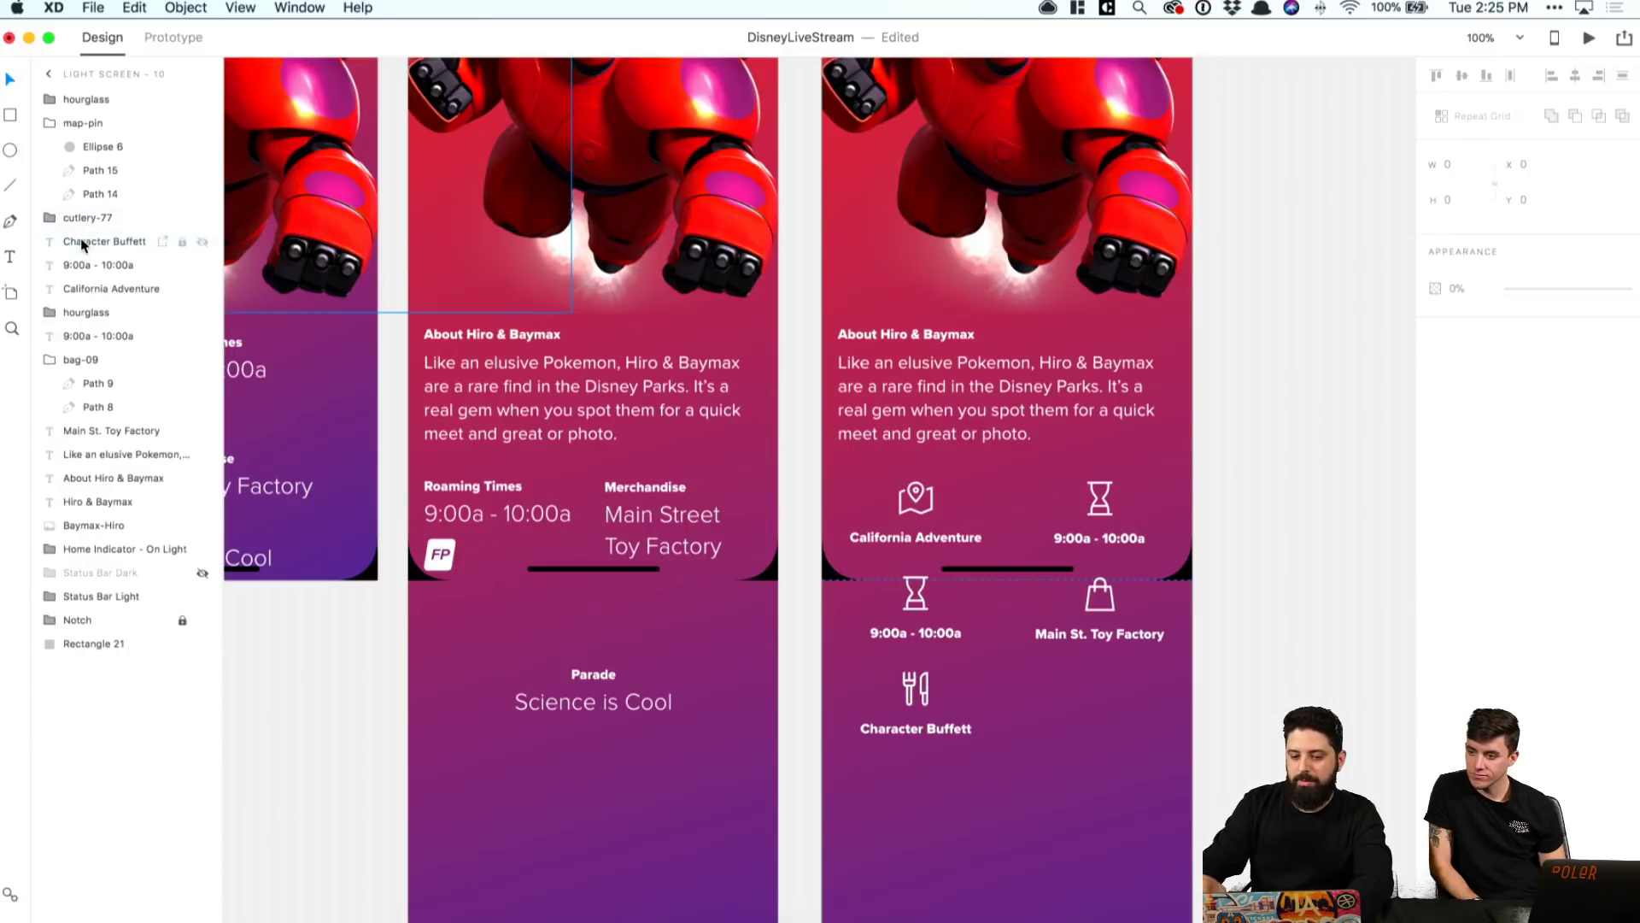
Step: Change the label under the second-row hourglass to "45 Minutes"
double_click(920, 636)
type("15")
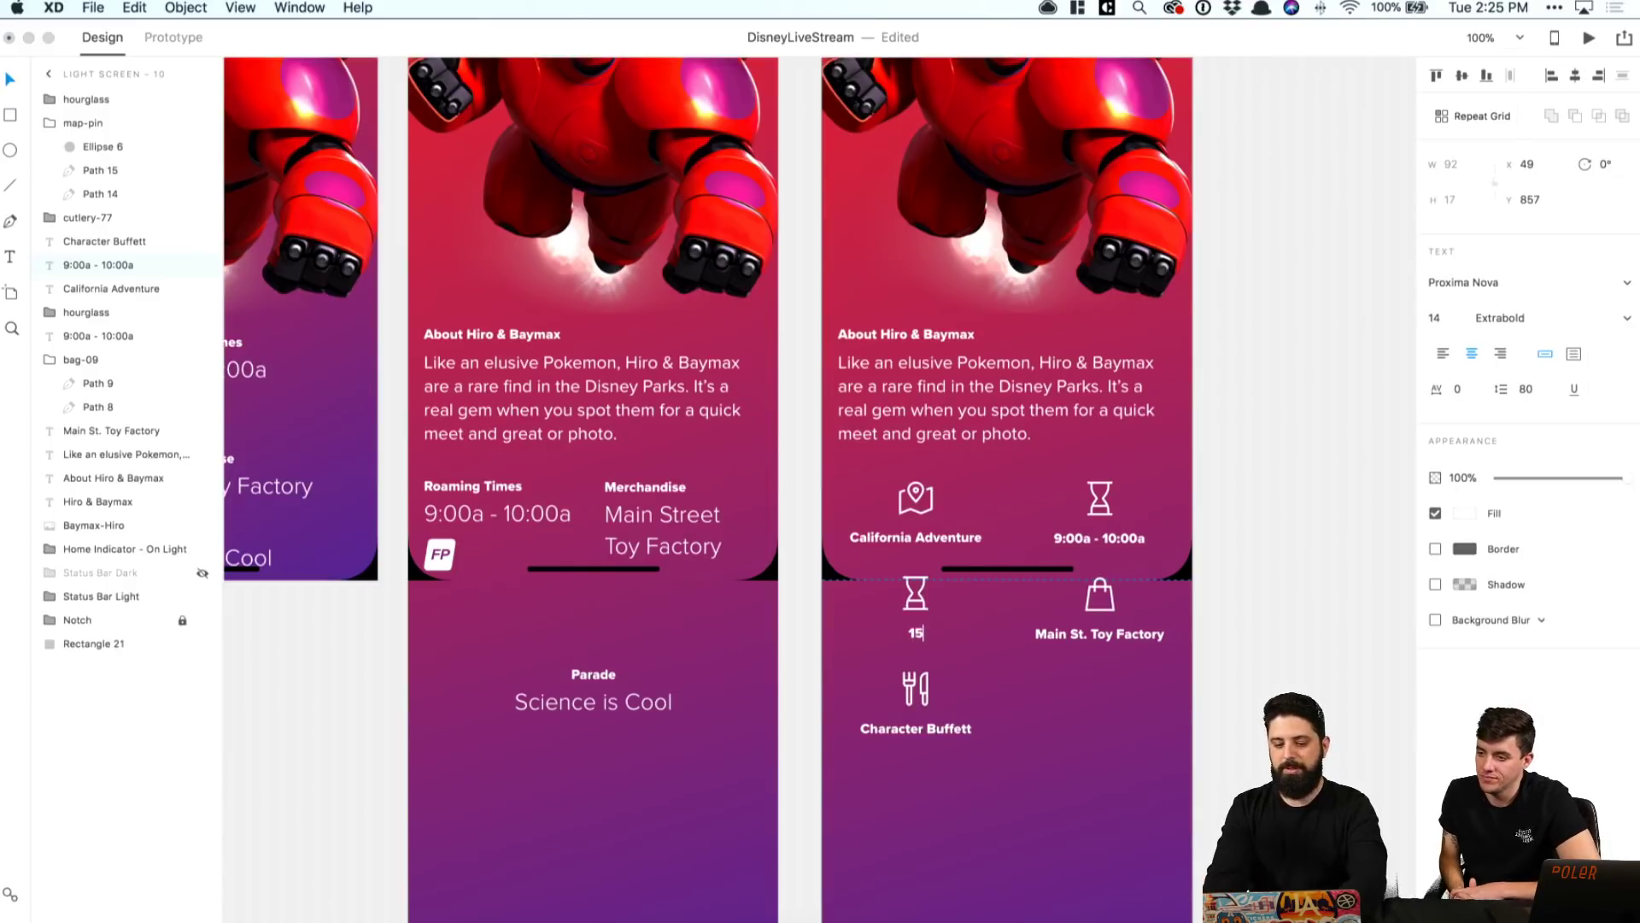
key("BackSpace")
type("45")
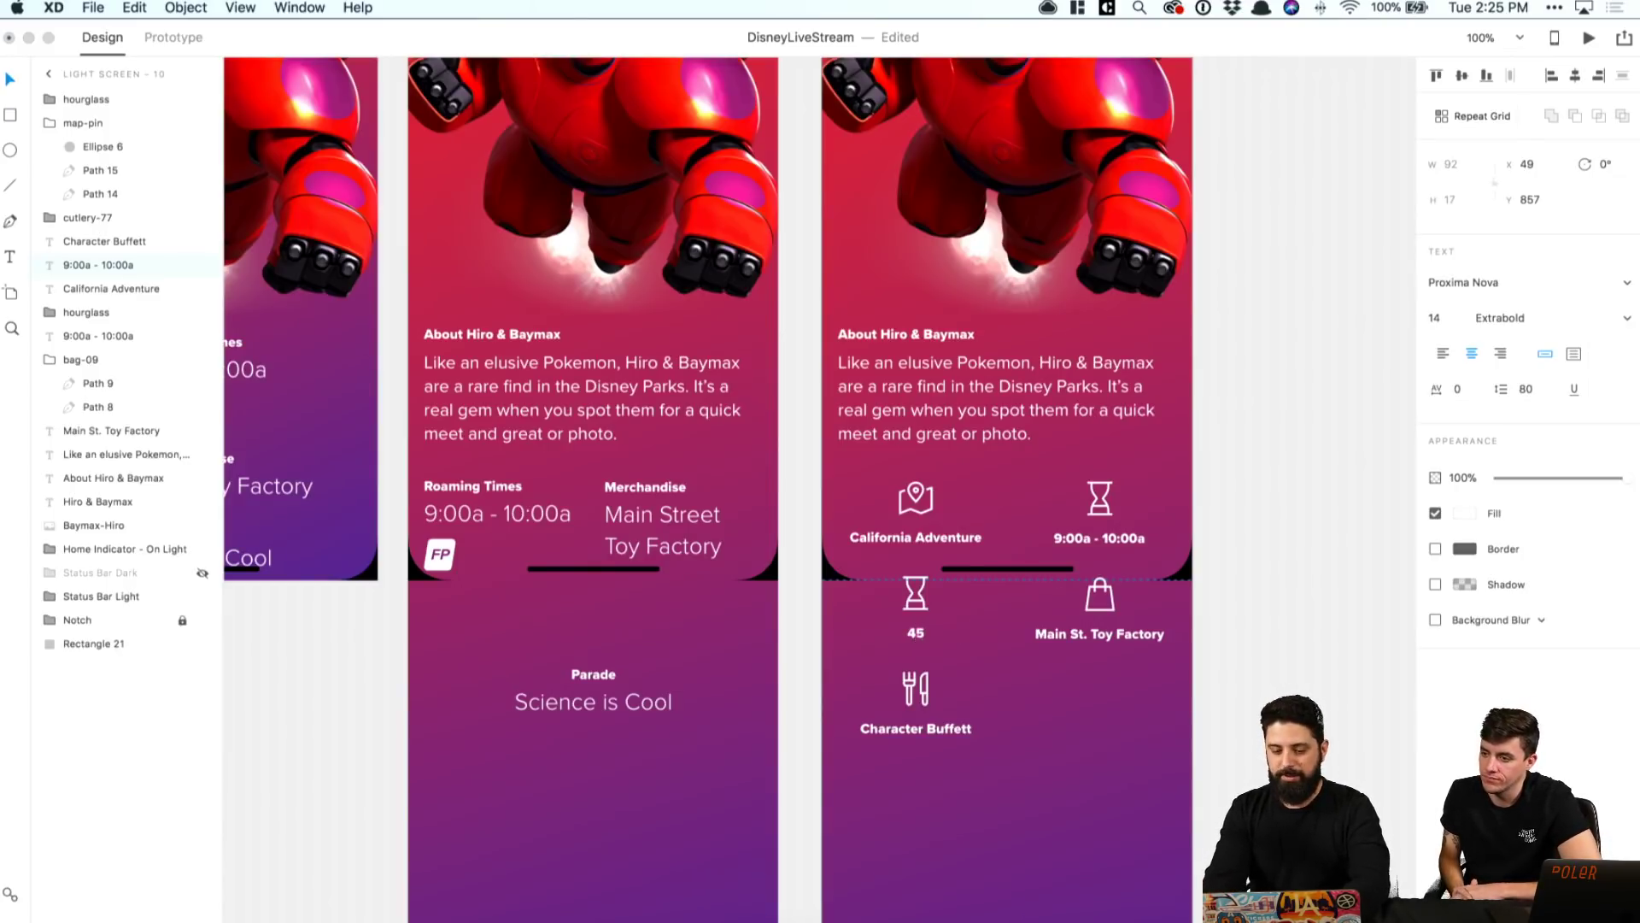
type(" minutes")
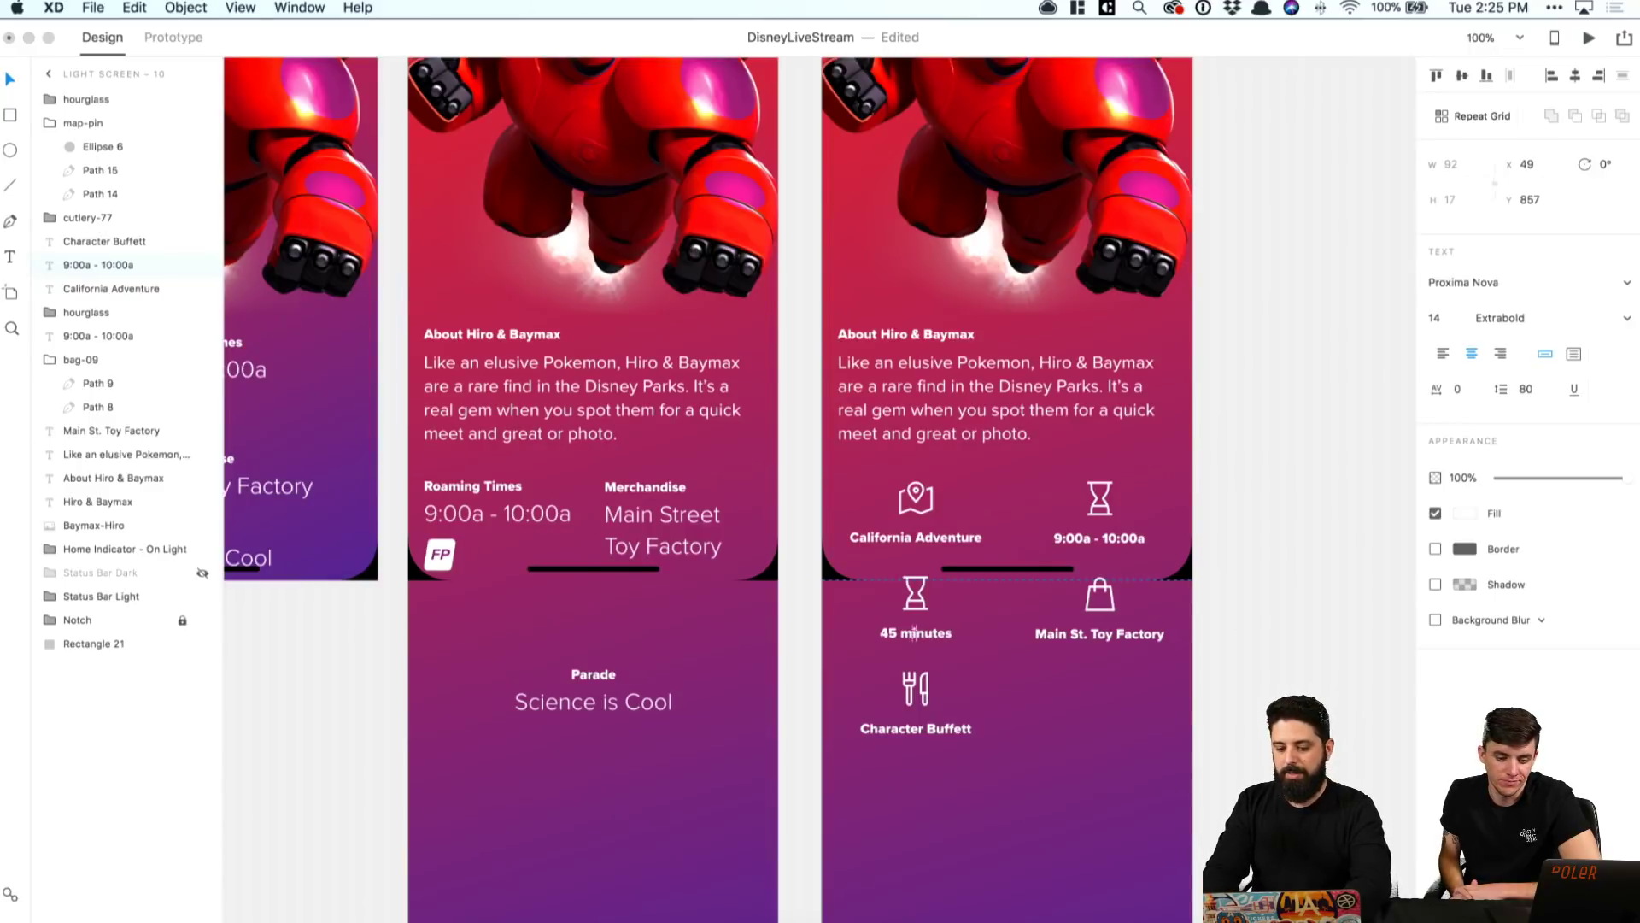
key("Left")
key("Left")
key("Left")
key("Left")
key("Left")
key("Left")
key("shift+Left")
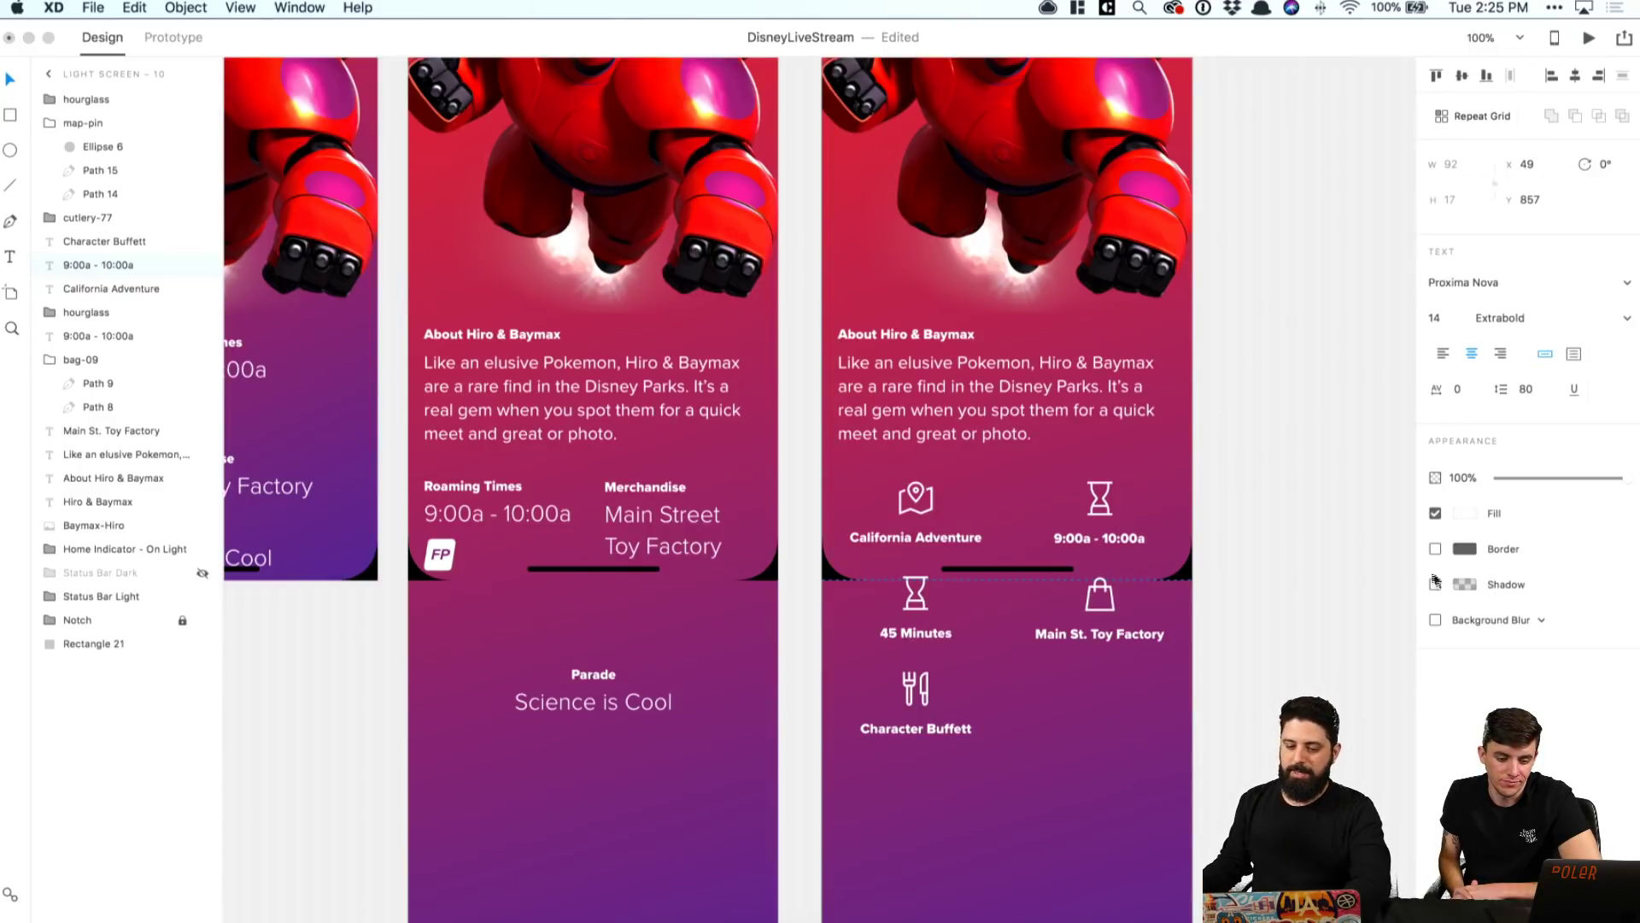
key("Escape")
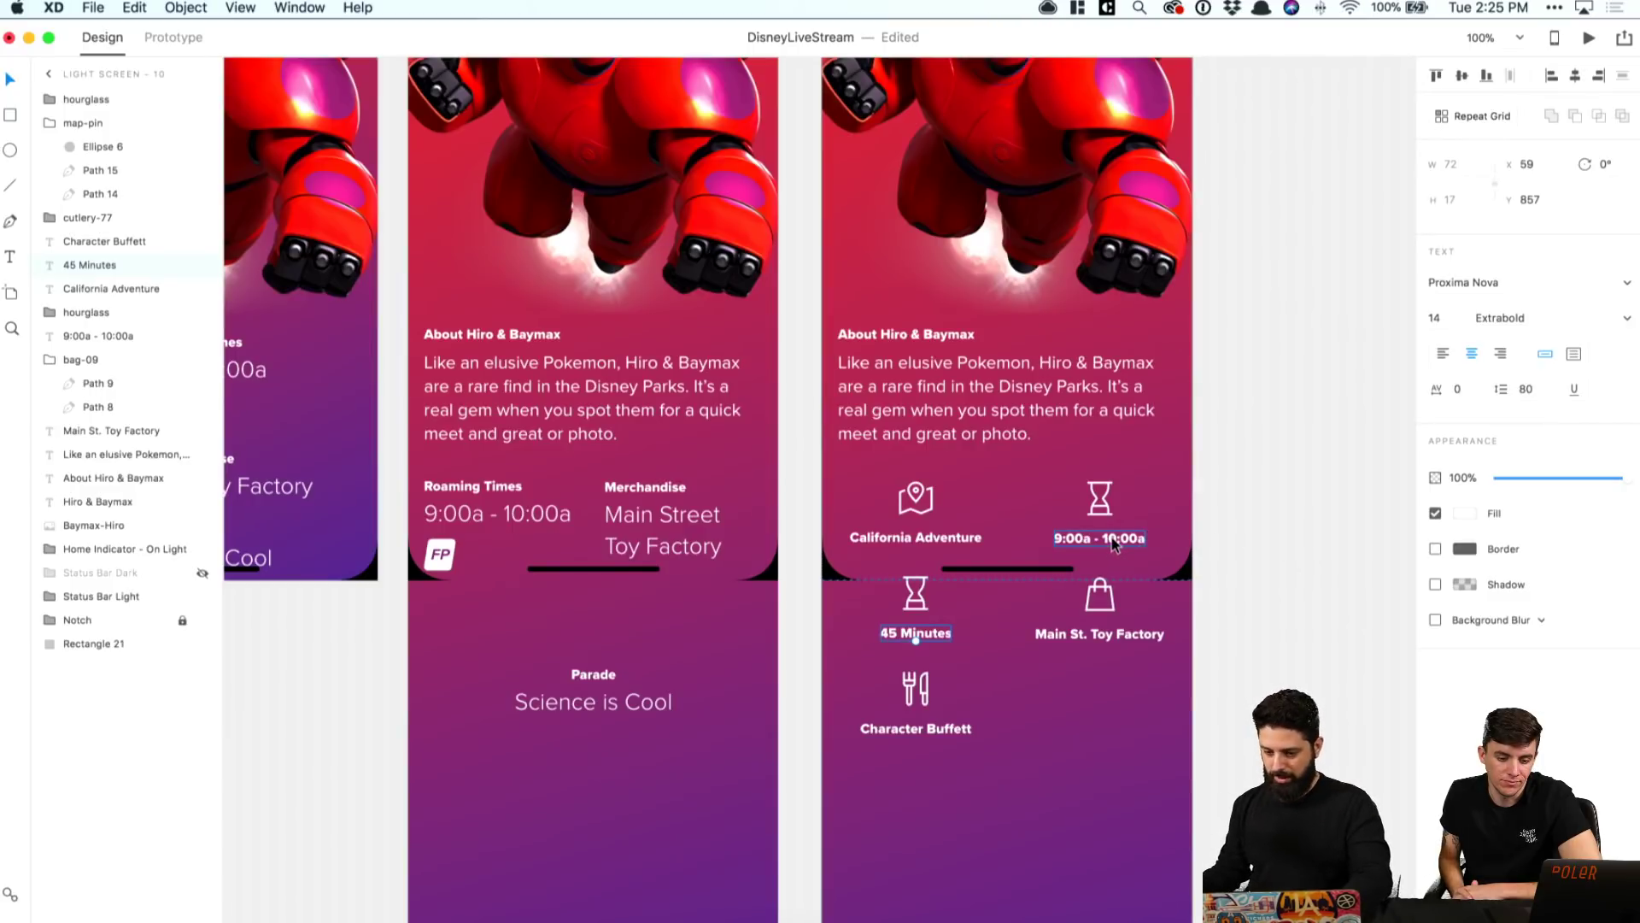
Step: Switch to Nucleo, search for "clock", bring in the plain outline clock icon and place it beside the first-row hourglass
double_click(1111, 539)
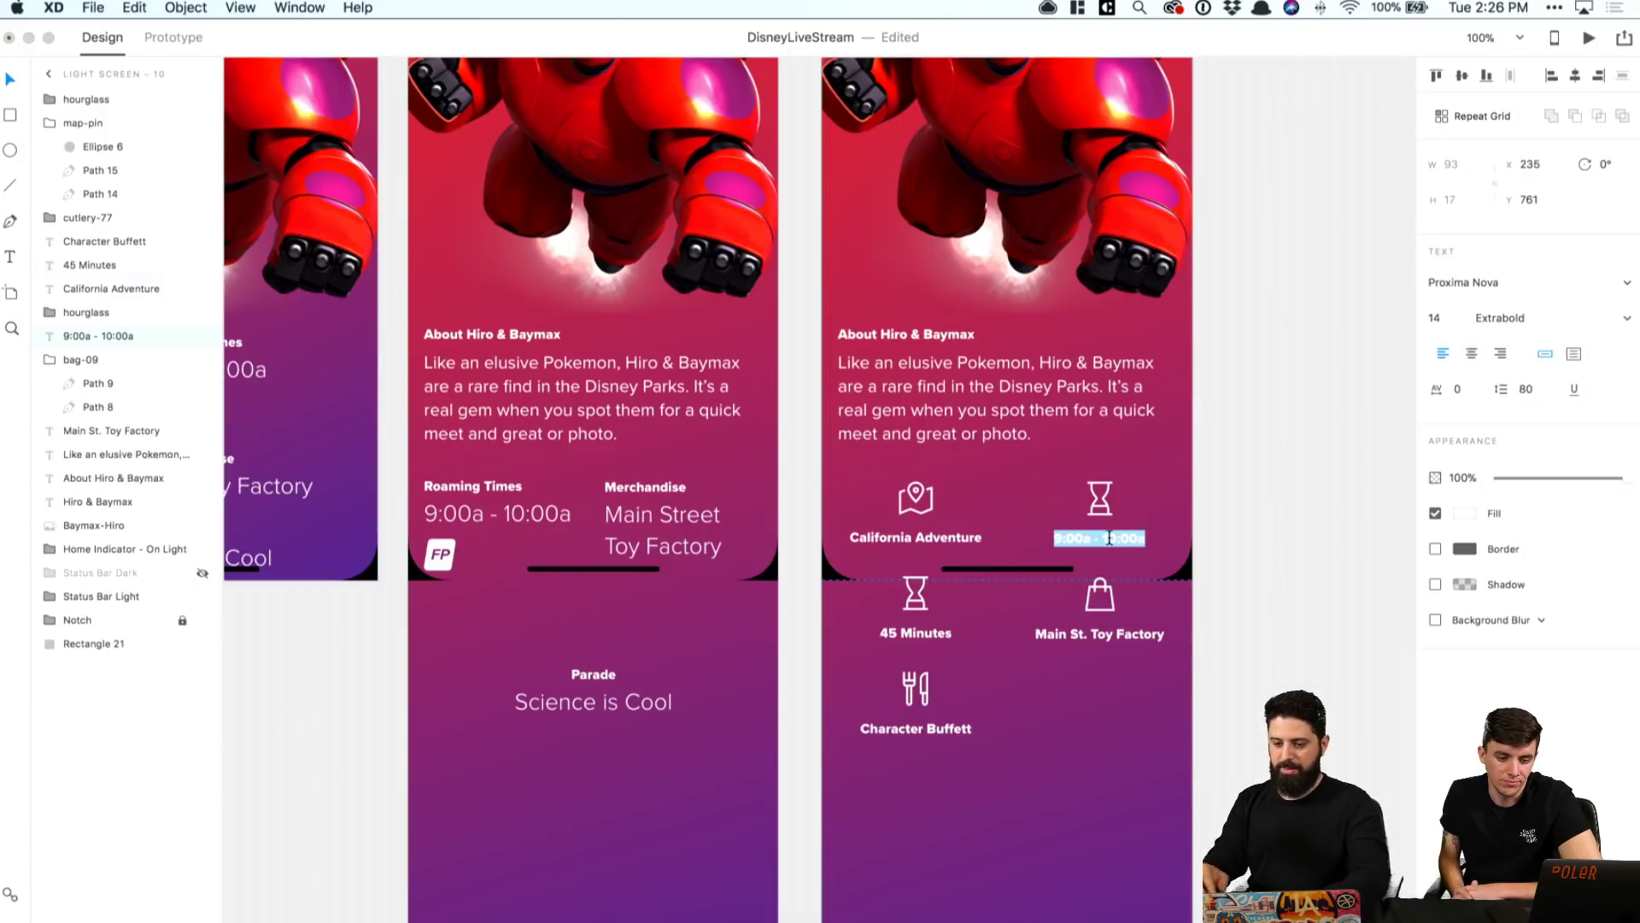
key("Escape")
left_click(906, 912)
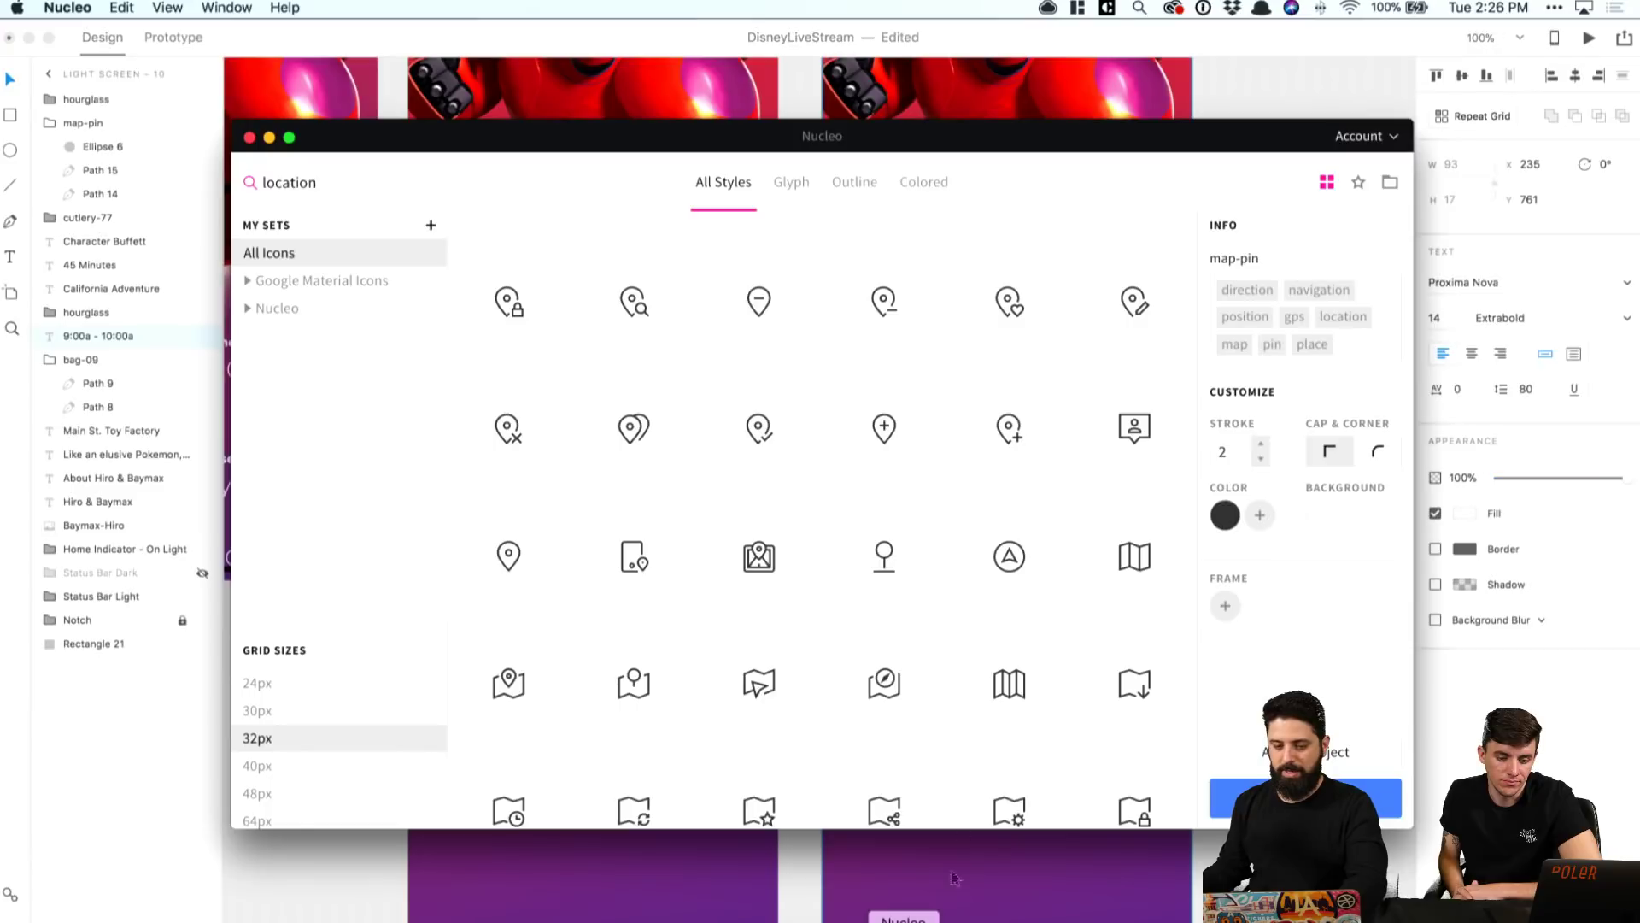
double_click(383, 183)
type("clock")
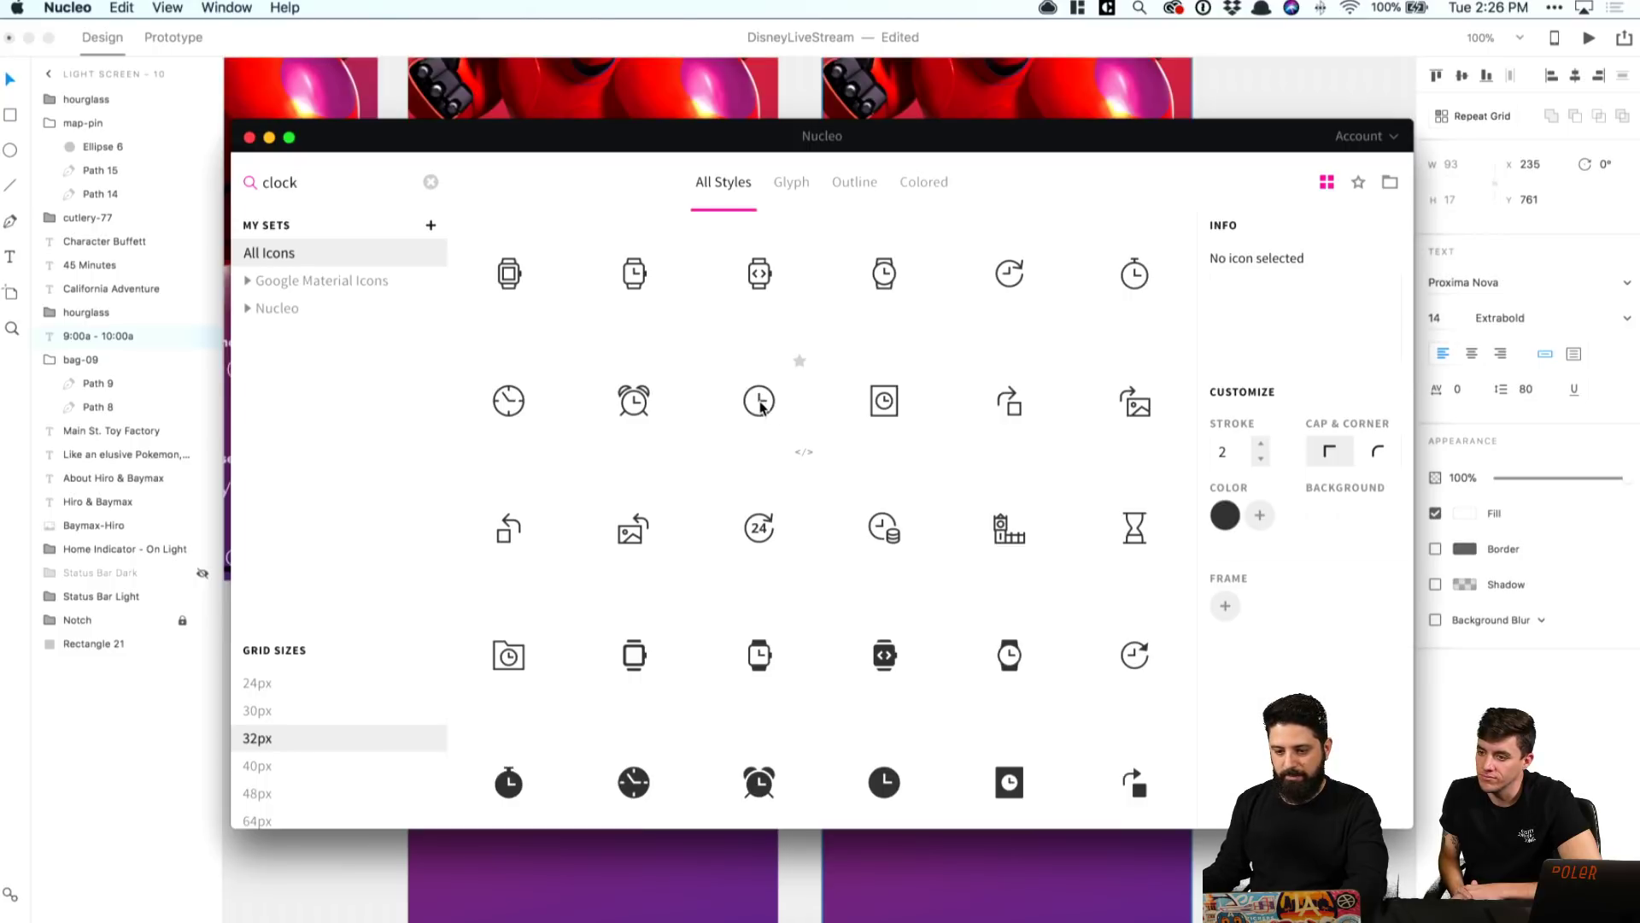
double_click(759, 400)
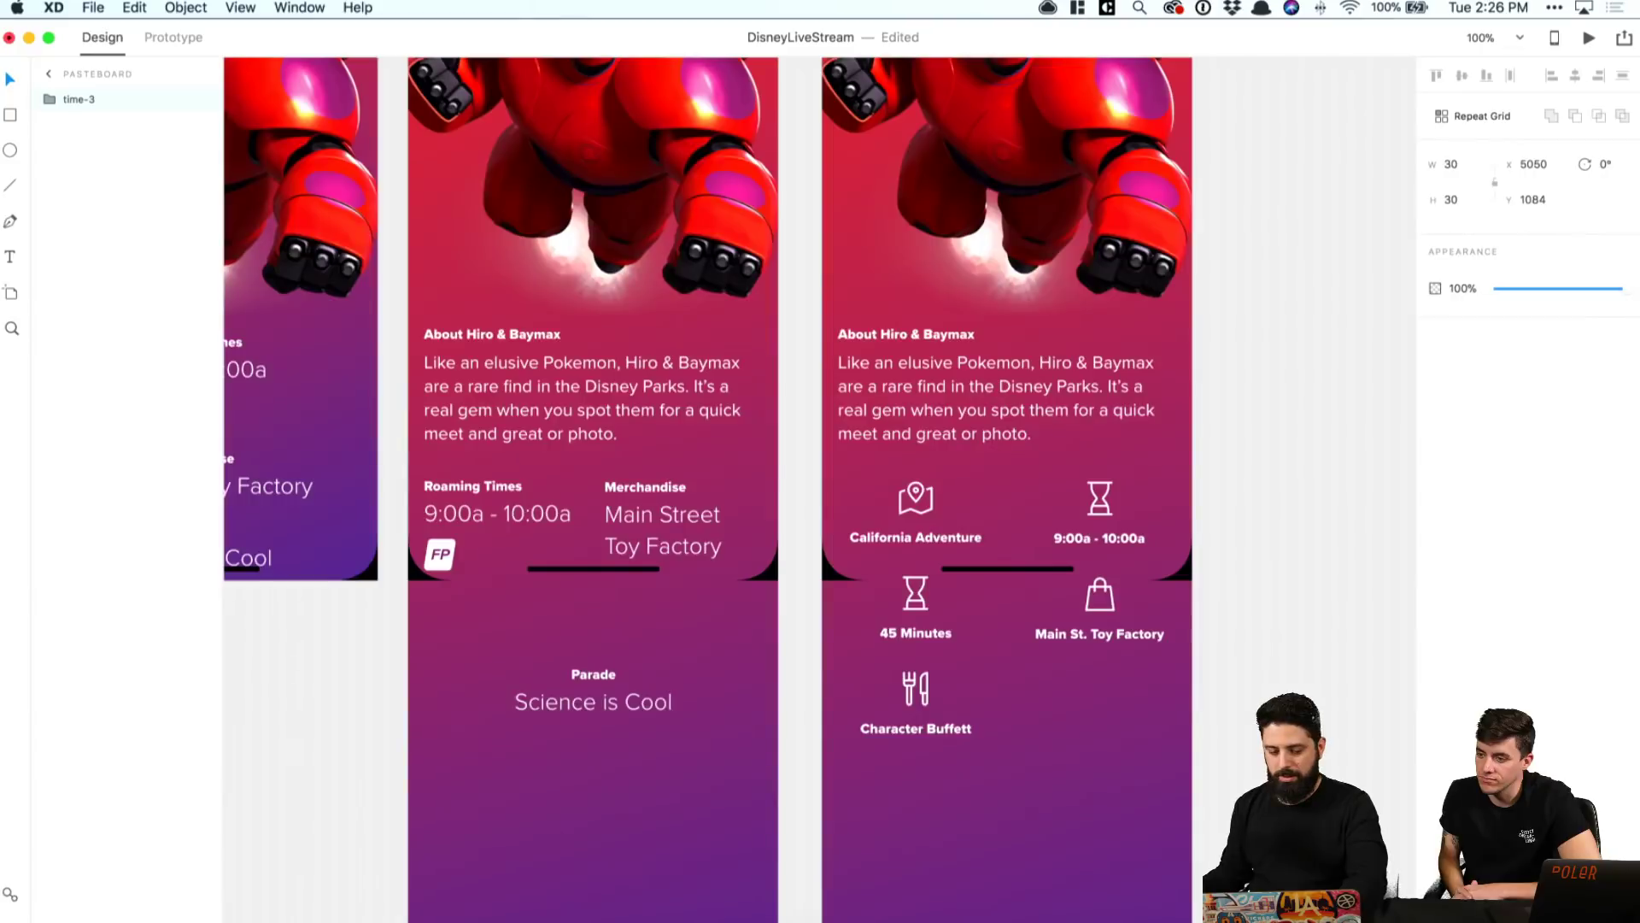
left_click_drag(1290, 811, 1031, 499)
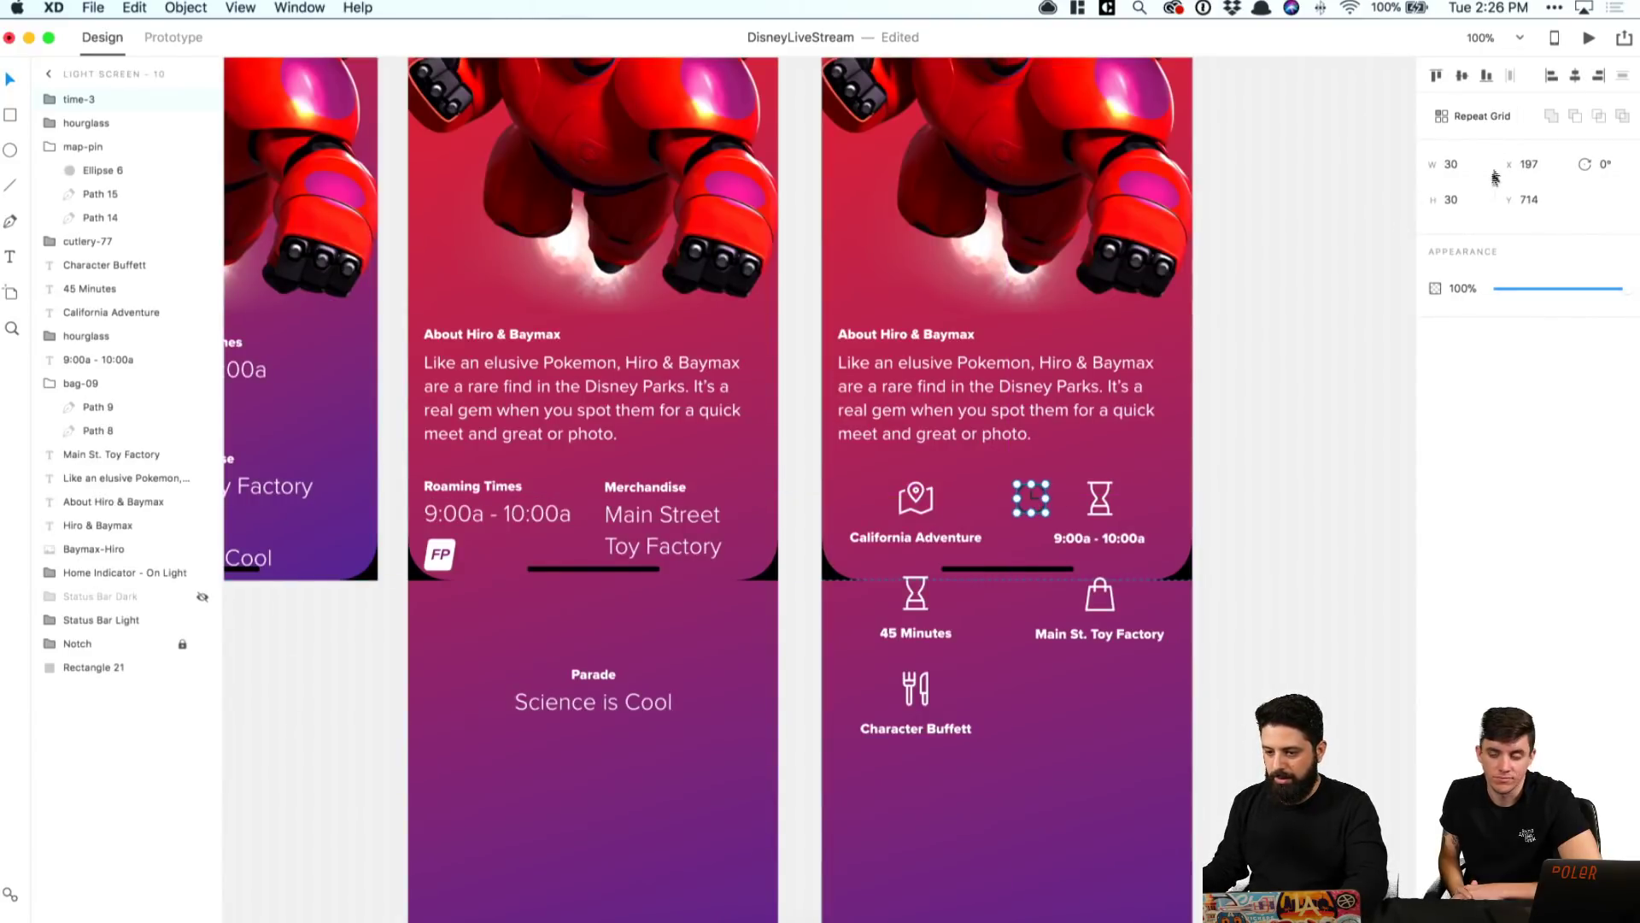
Step: Resize the clock icon to 32 × 32 and delete the first-row hourglass icon
left_click(1451, 164)
type("32")
key("Tab")
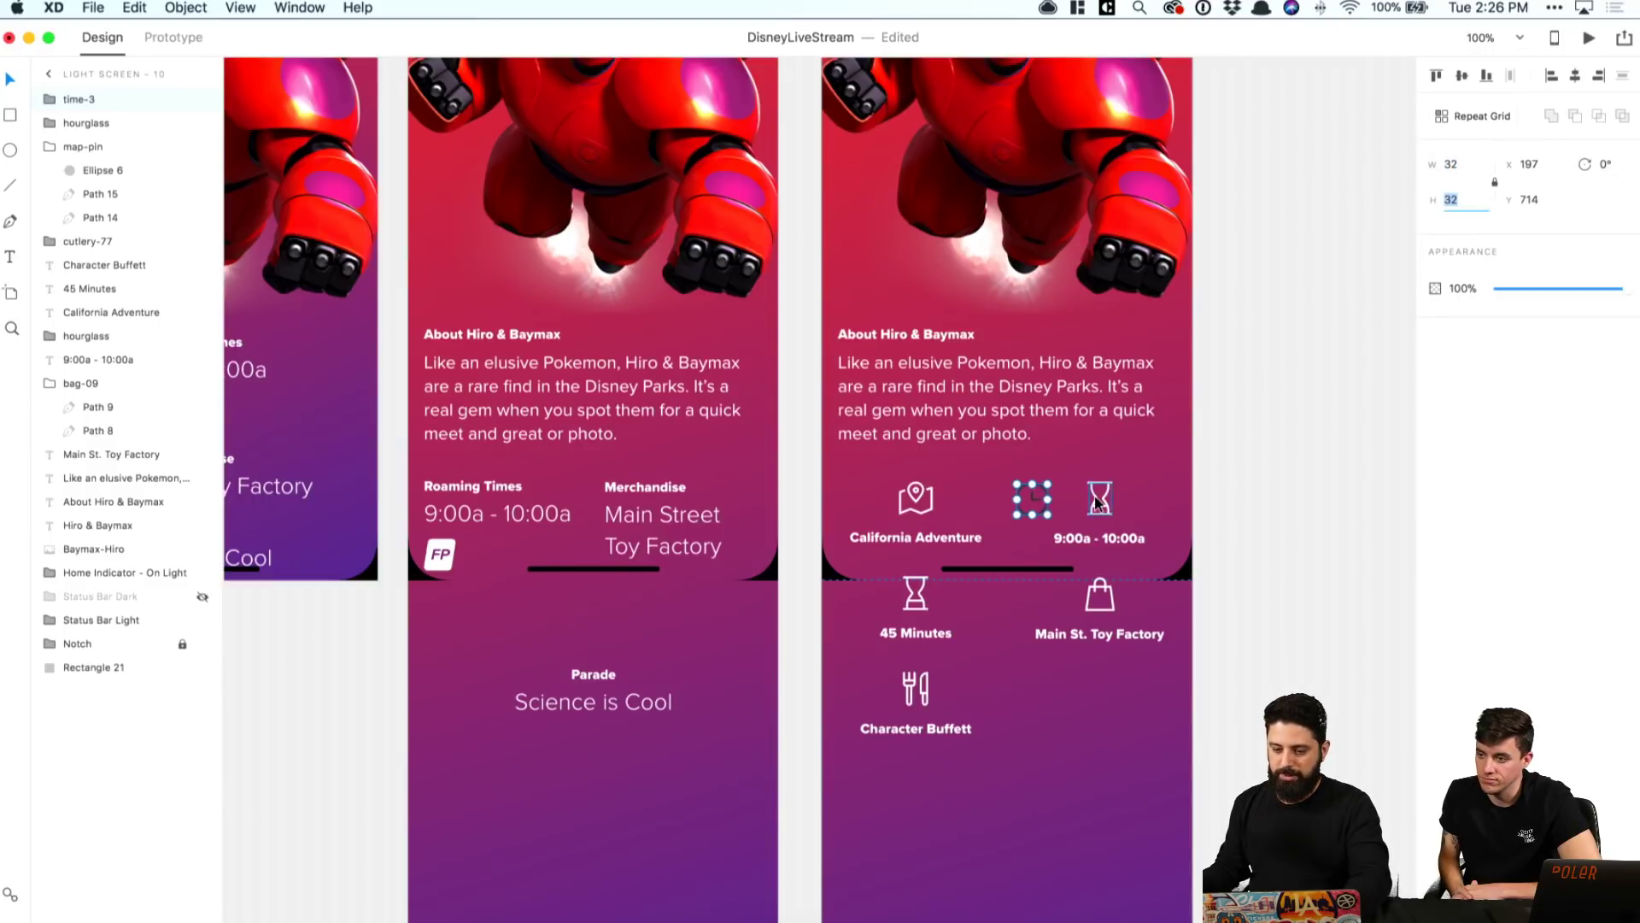
left_click(1100, 502)
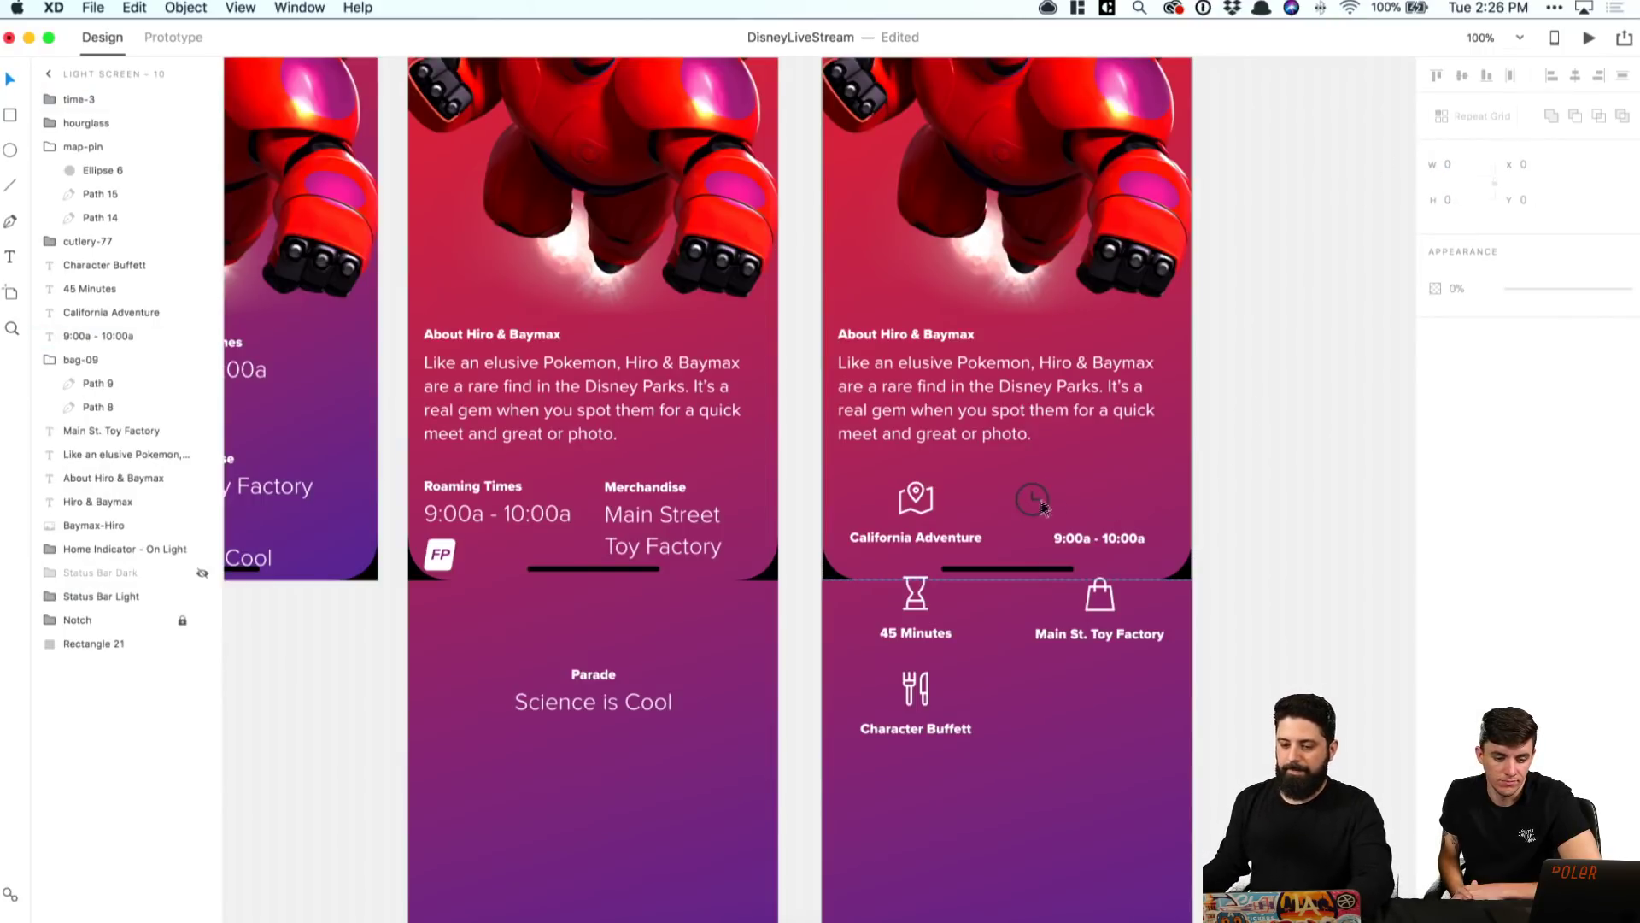
Step: Set the border colour of both clock icon shapes to white (ffffff) and deselect them
double_click(1035, 500)
left_click(96, 147, "shift")
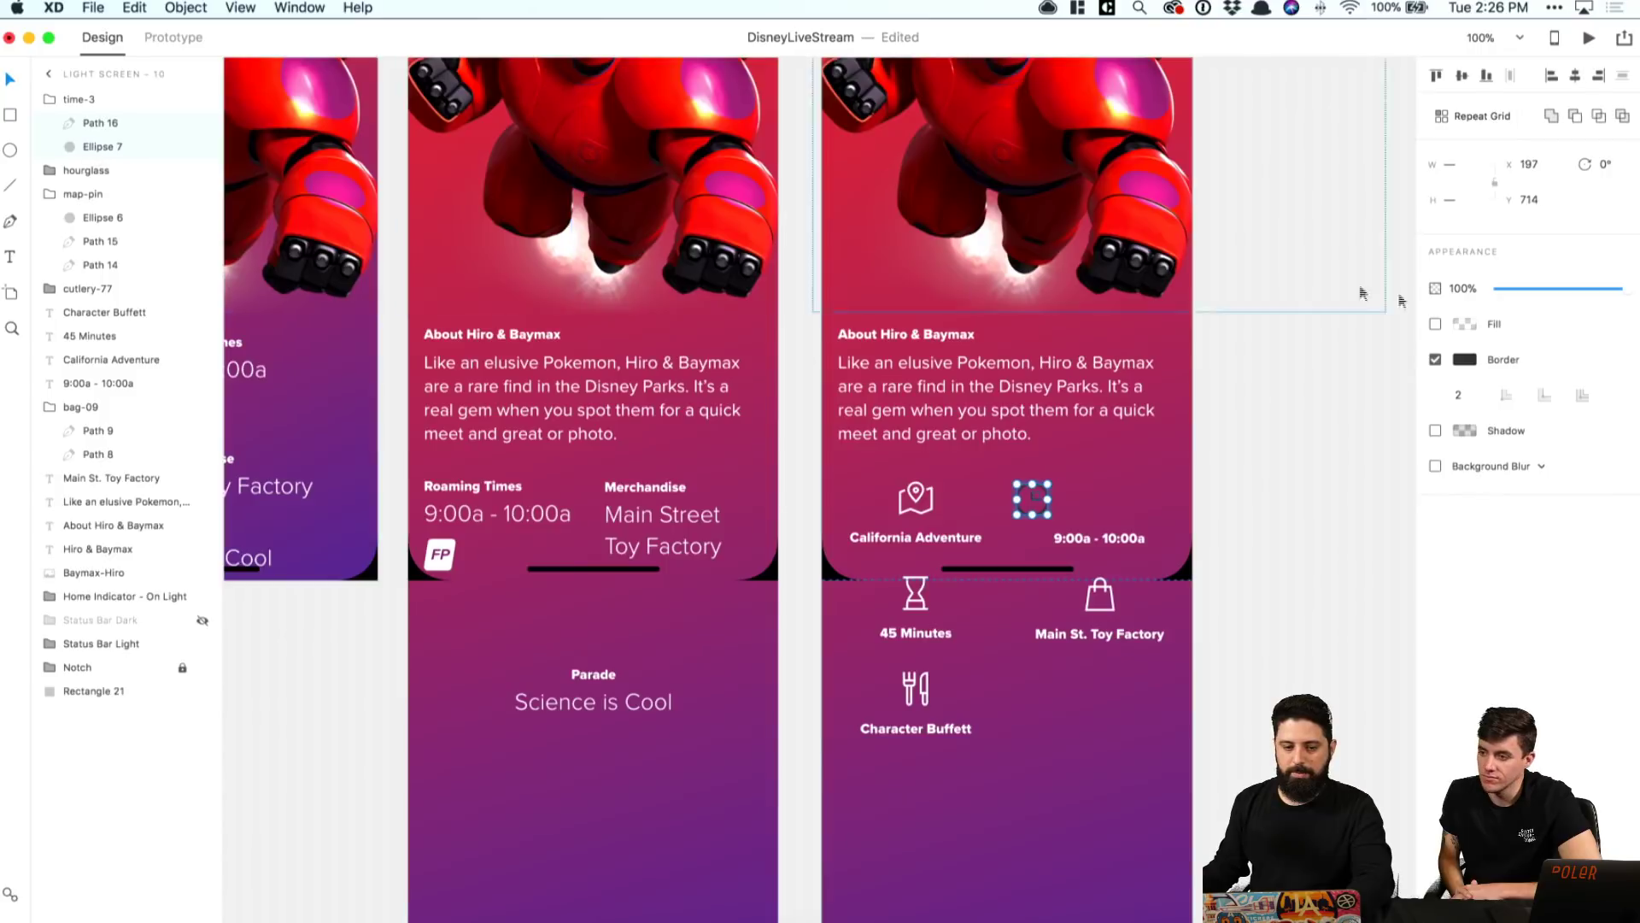
left_click(1464, 359)
type("ffffff")
key("Return")
left_click(1159, 201)
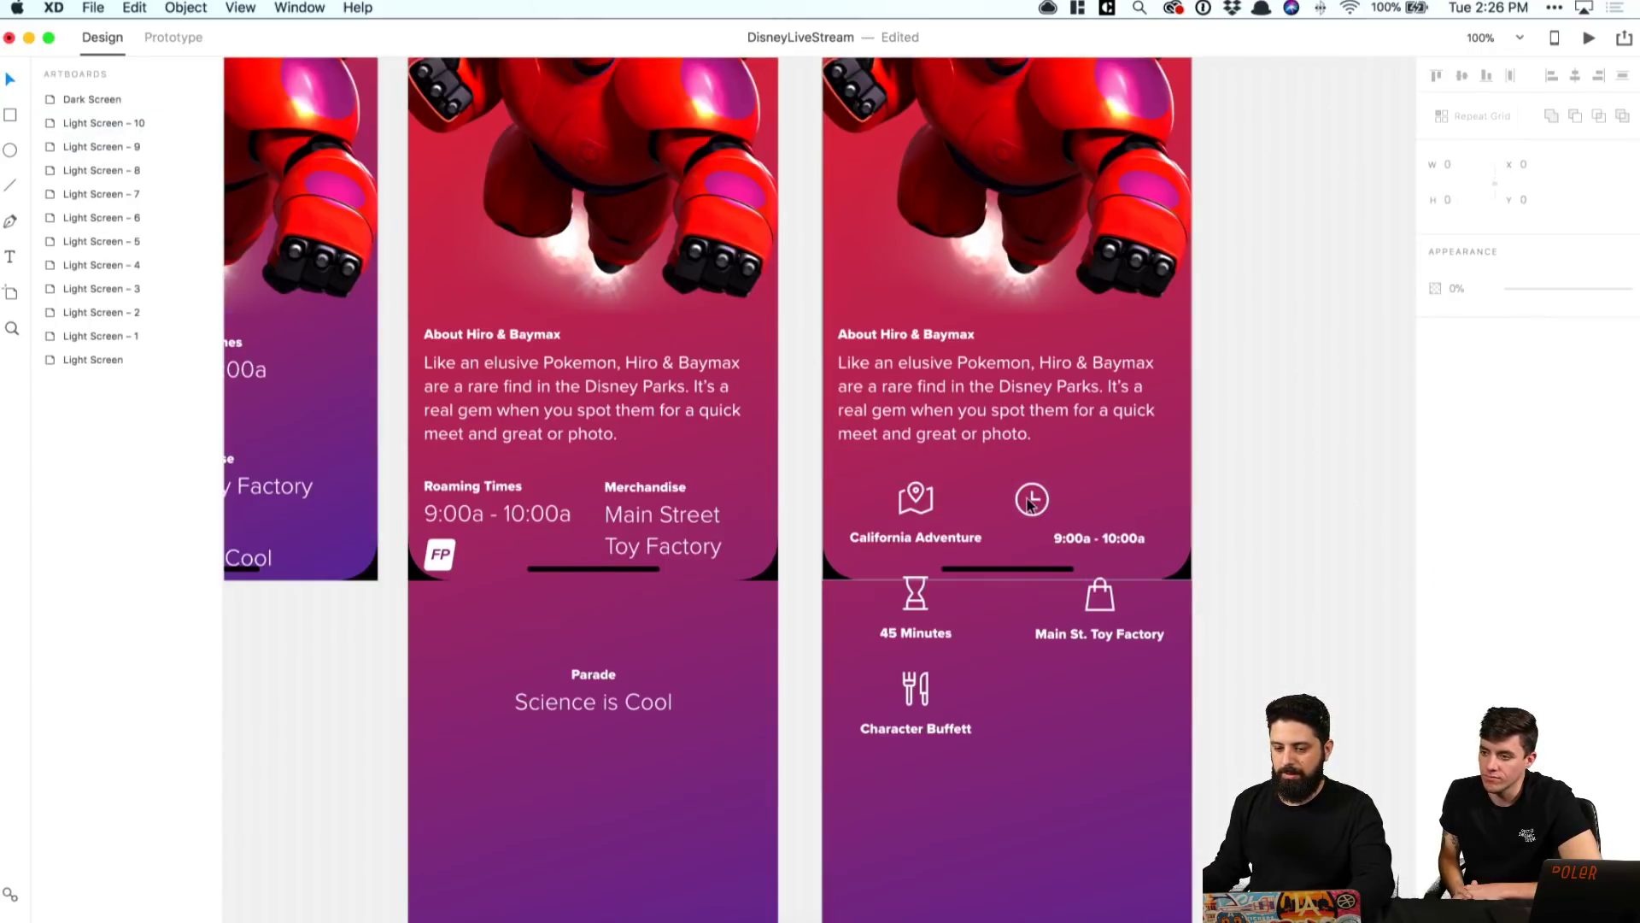
Step: Align the clock icon horizontally centred above the 9:00a - 10:00a label
left_click(1041, 504)
left_click(1036, 503)
left_click(1097, 538, "shift")
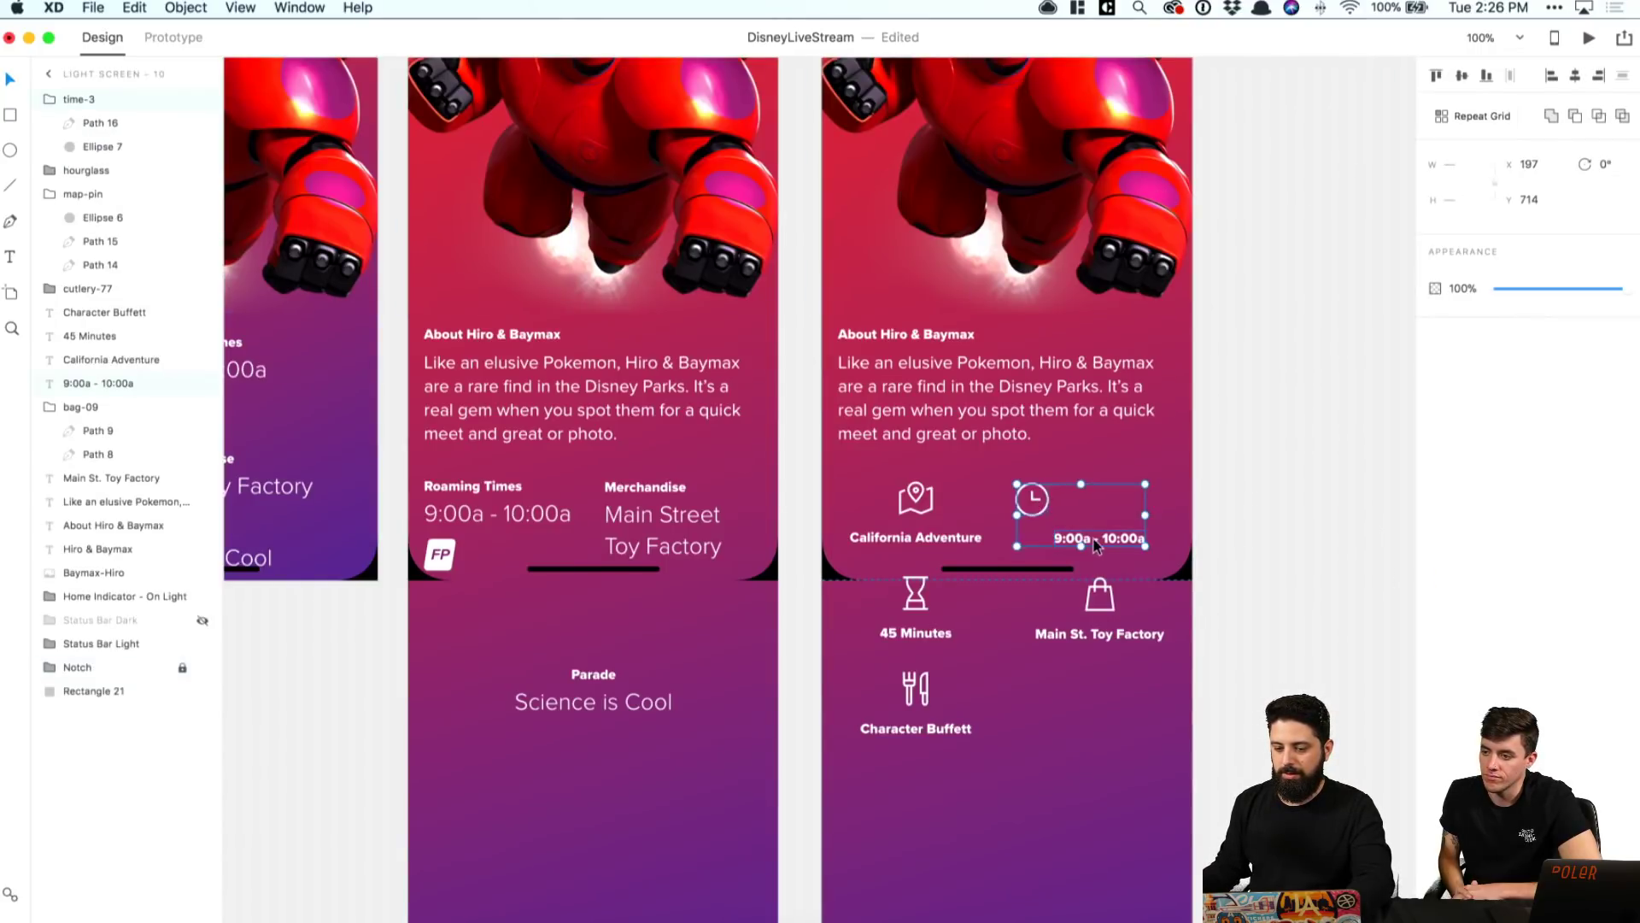
left_click(1598, 77)
left_click(1576, 77)
left_click(1343, 328)
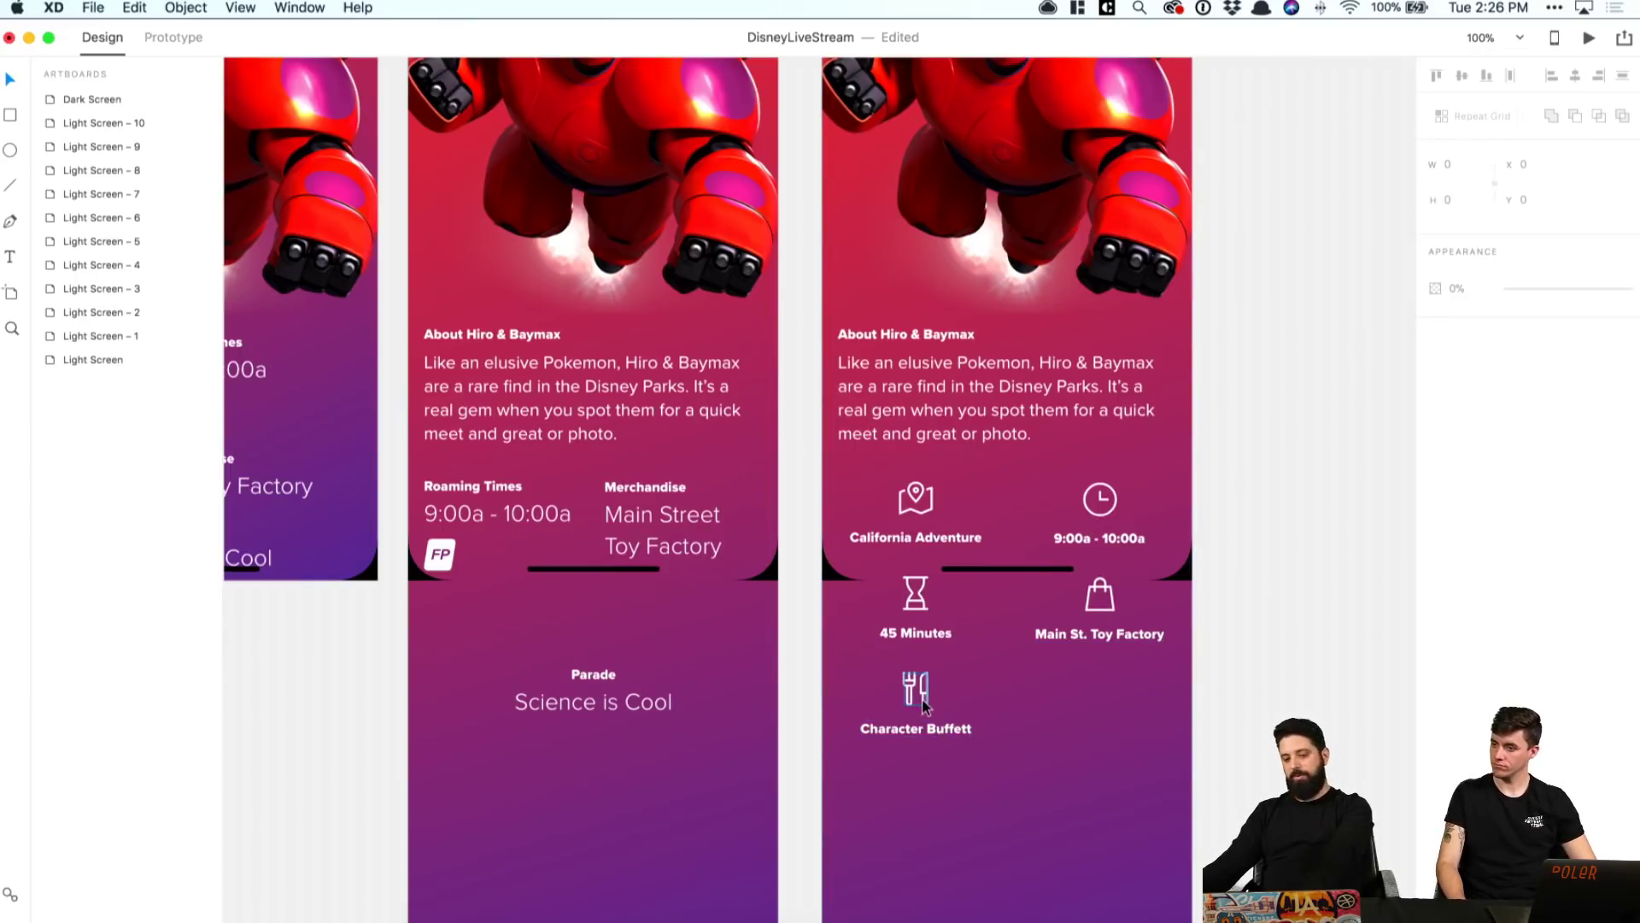
Step: Copy the FP badge from the neighbouring artboard and paste it onto the artboard with the icon grid
scroll(966, 670, "down", 5)
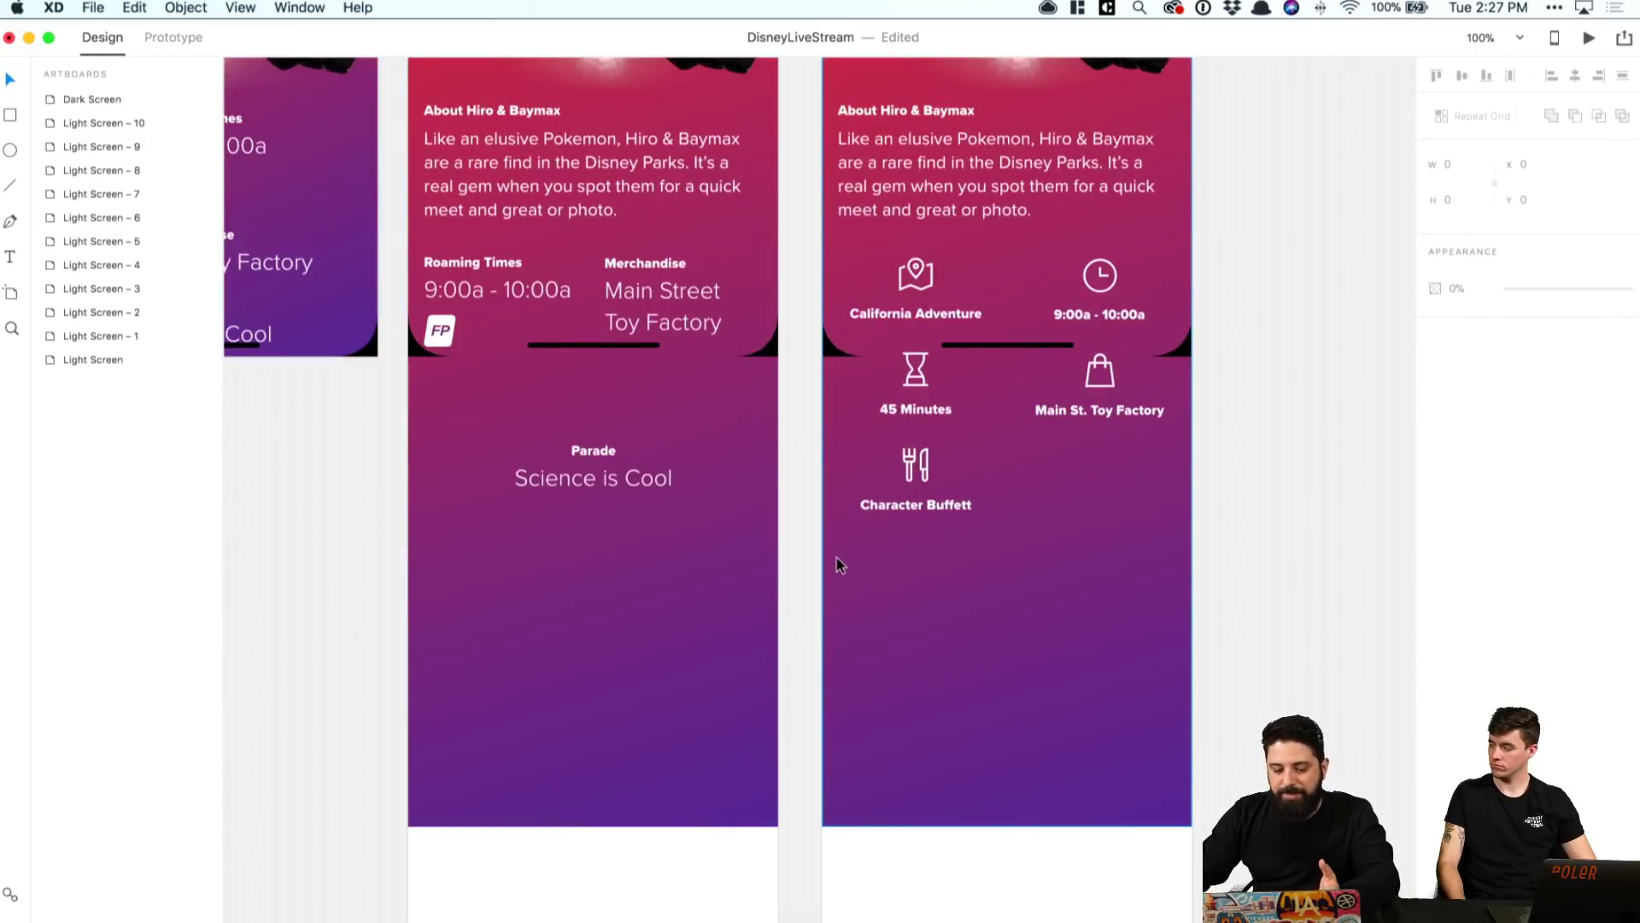
scroll(834, 579, "up", 2)
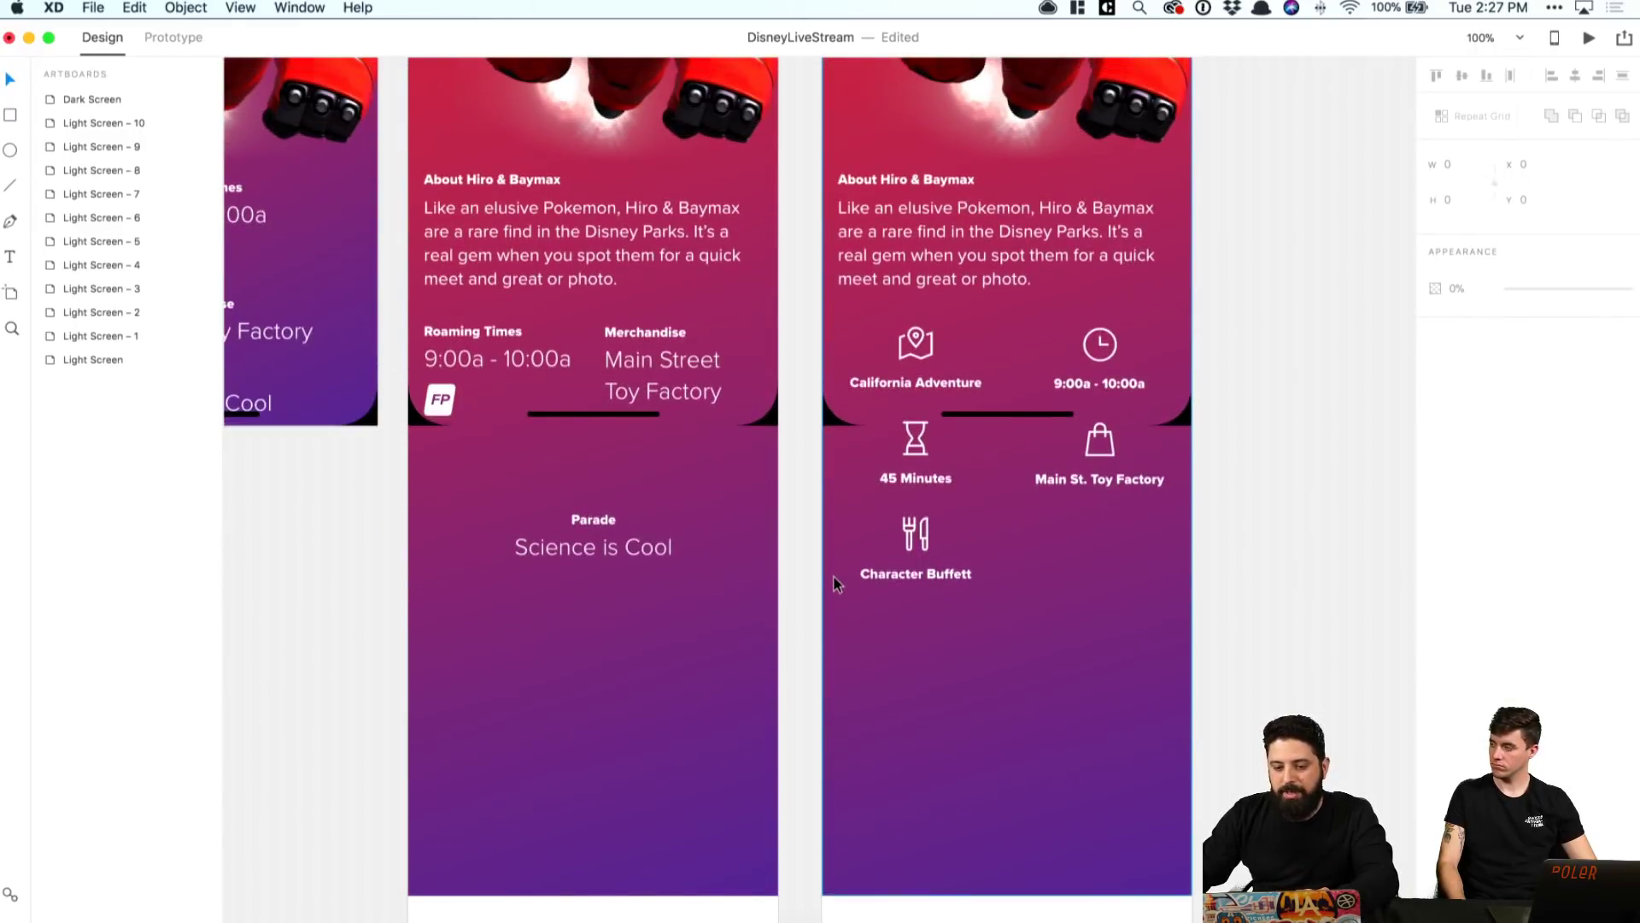
left_click(451, 408)
key("super+c")
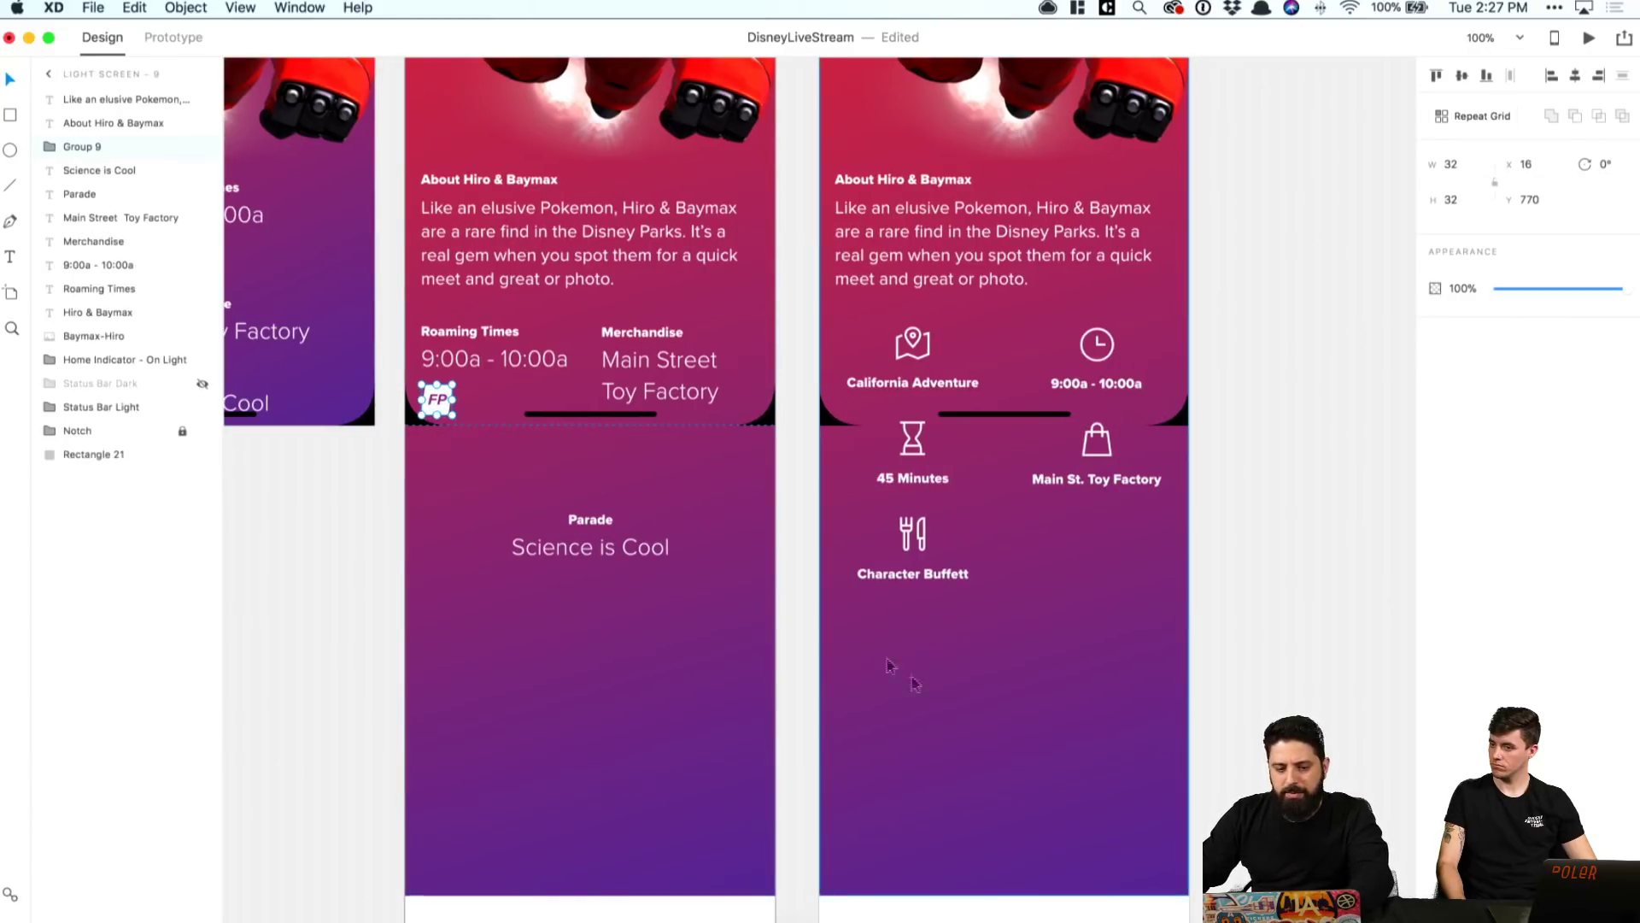
left_click(910, 574)
key("super+v")
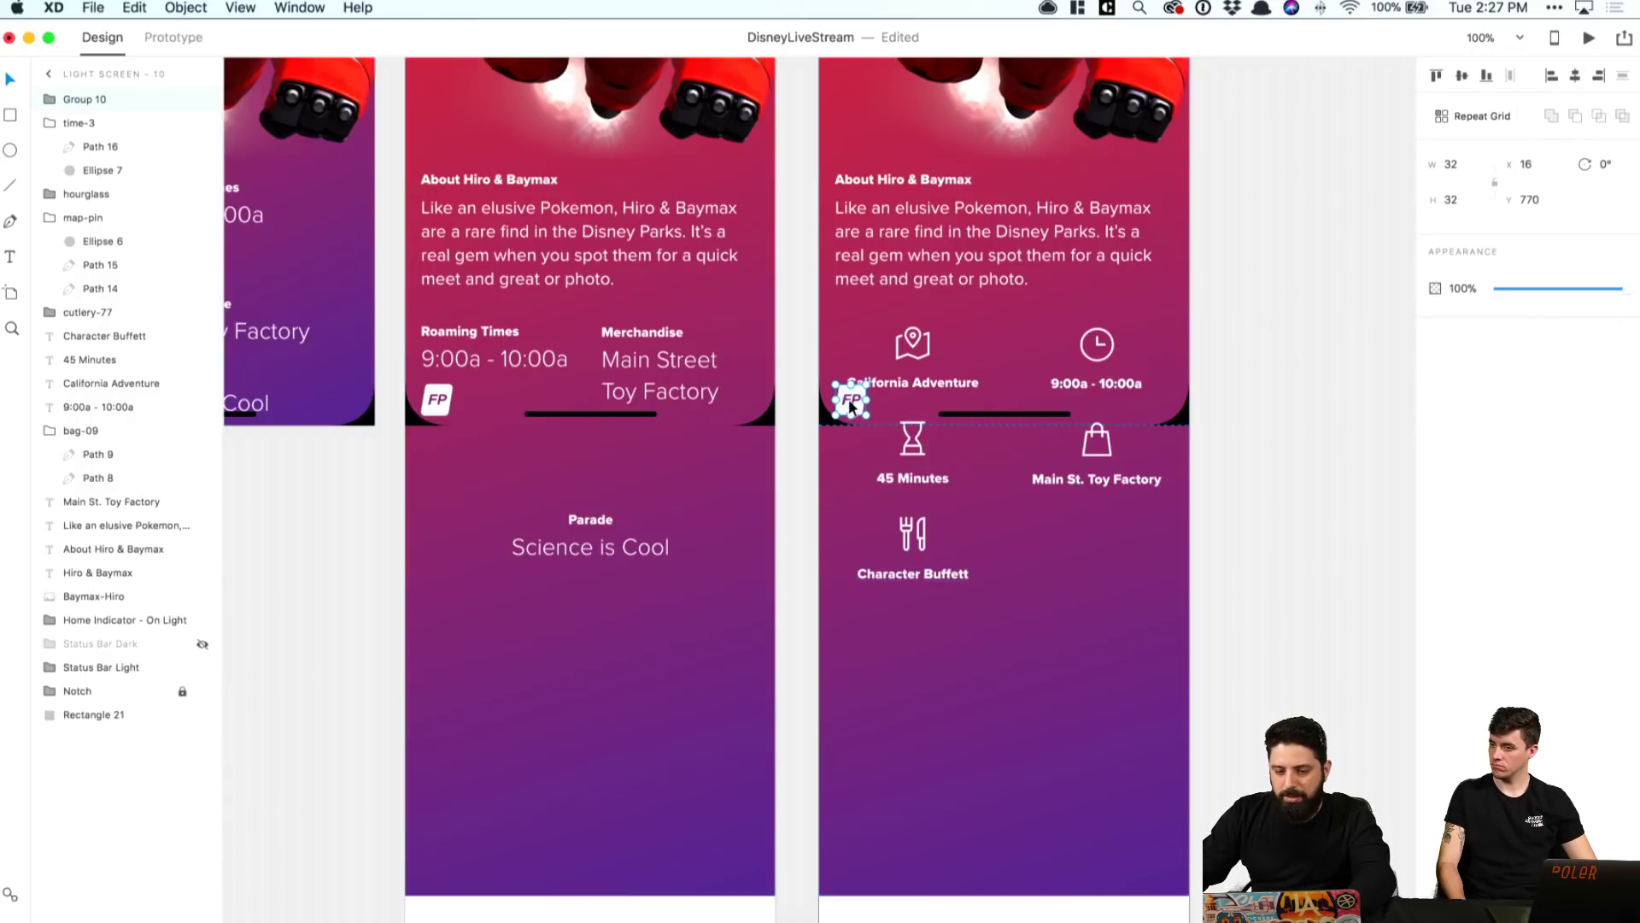
Step: Move the pasted FP badge below the Character Buffett label to X 43, Y 1027
left_click_drag(851, 407, 878, 646)
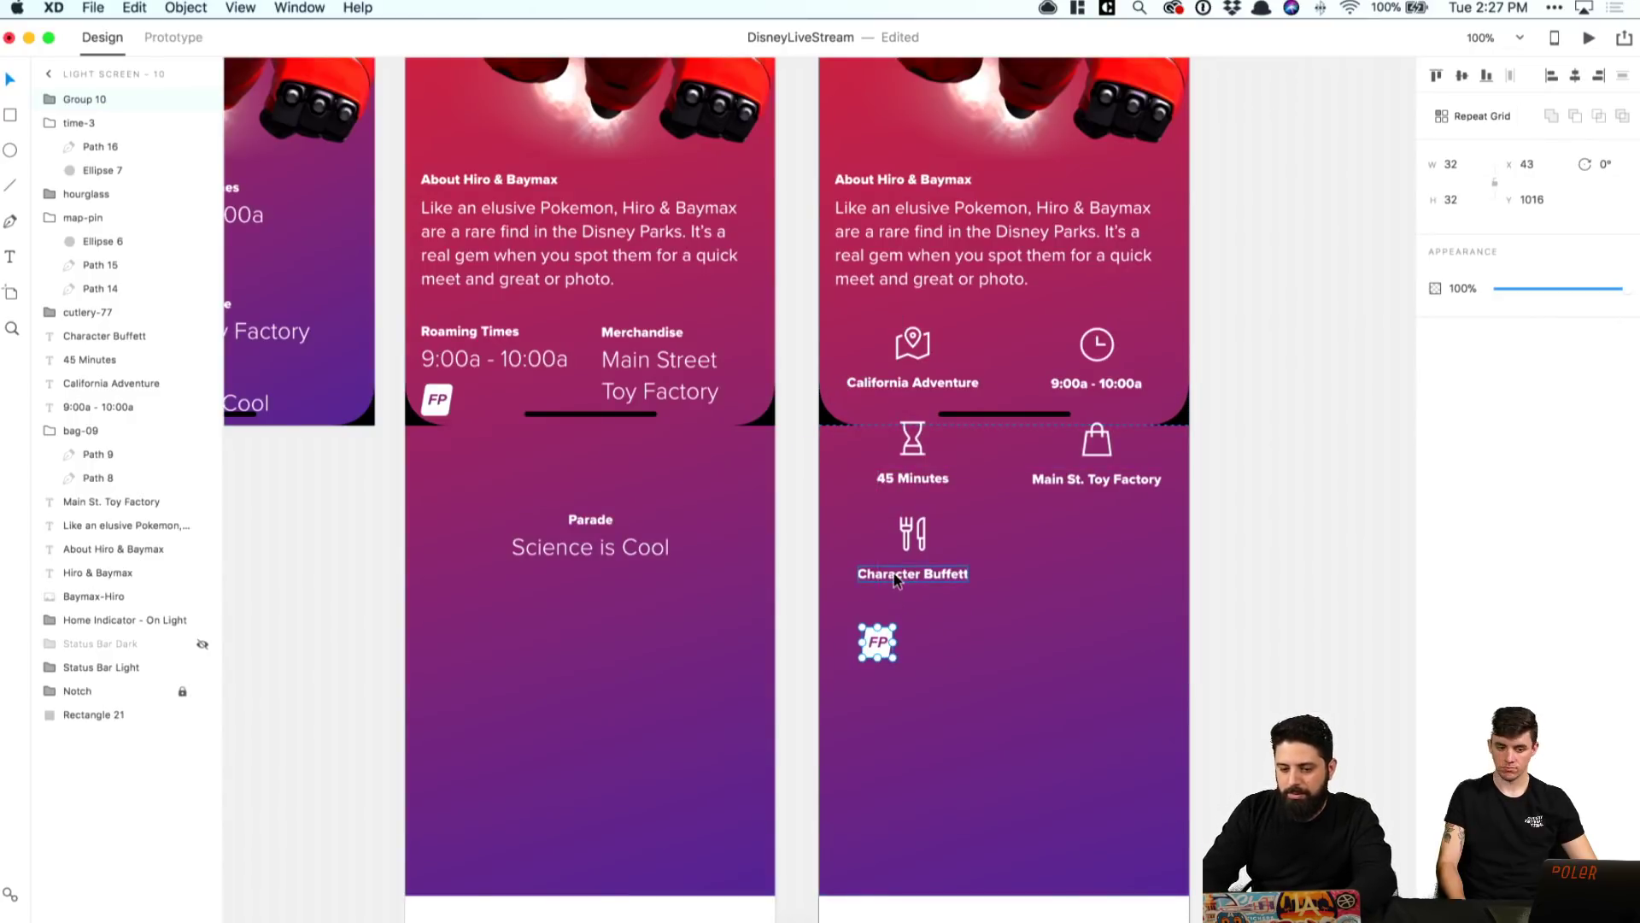
key("shift+Down")
scroll(896, 580, "down", 2)
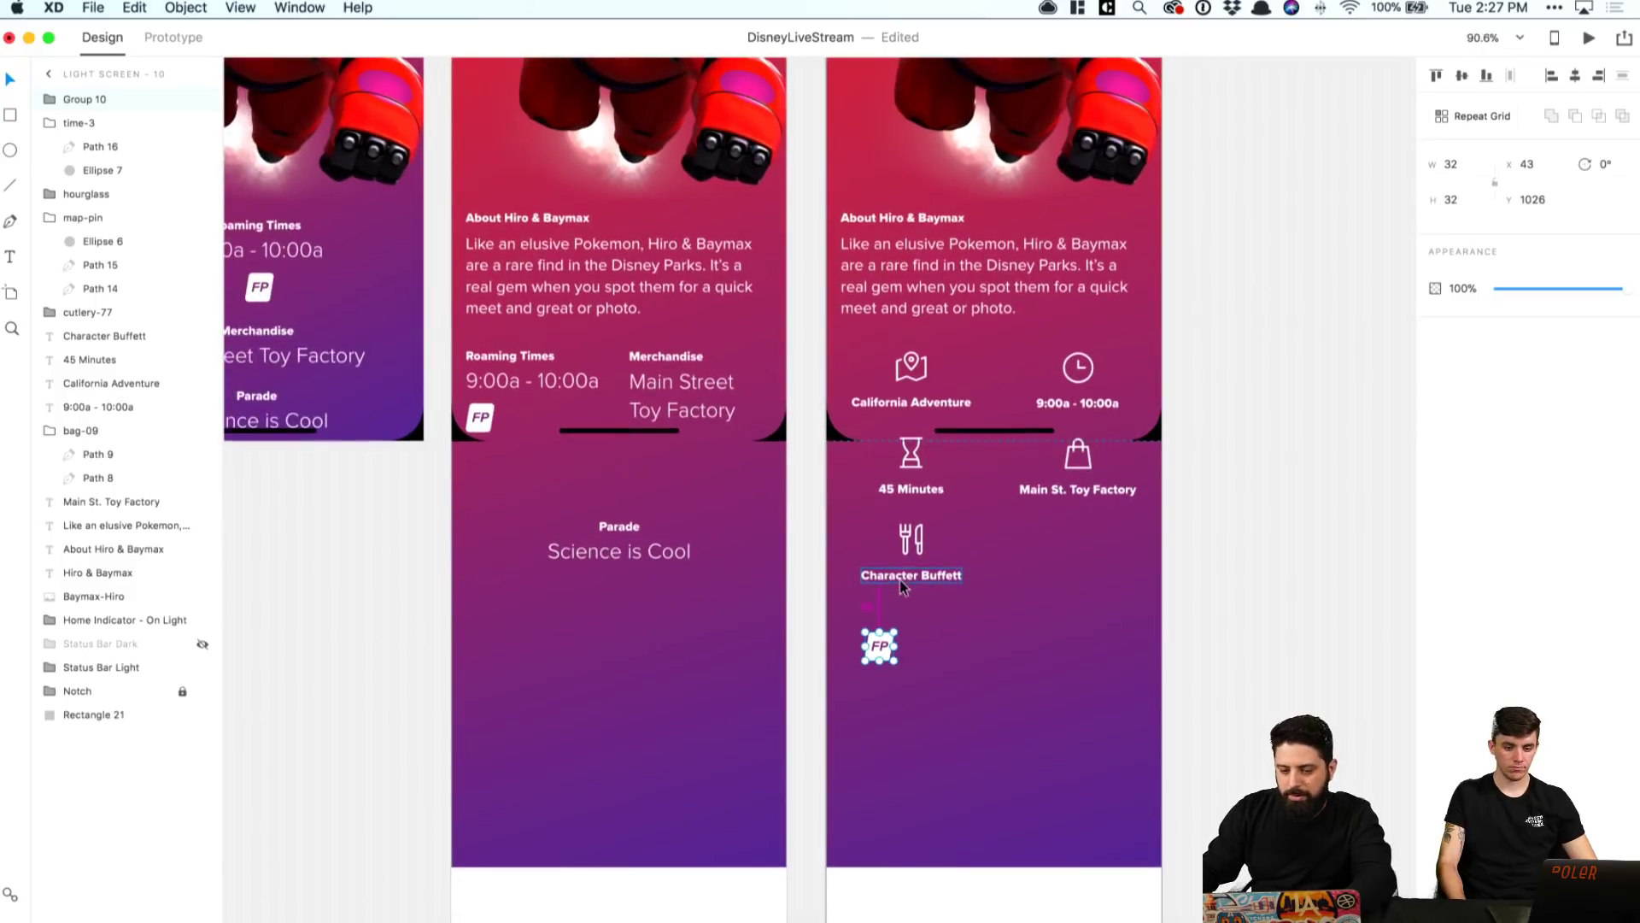
key("Down")
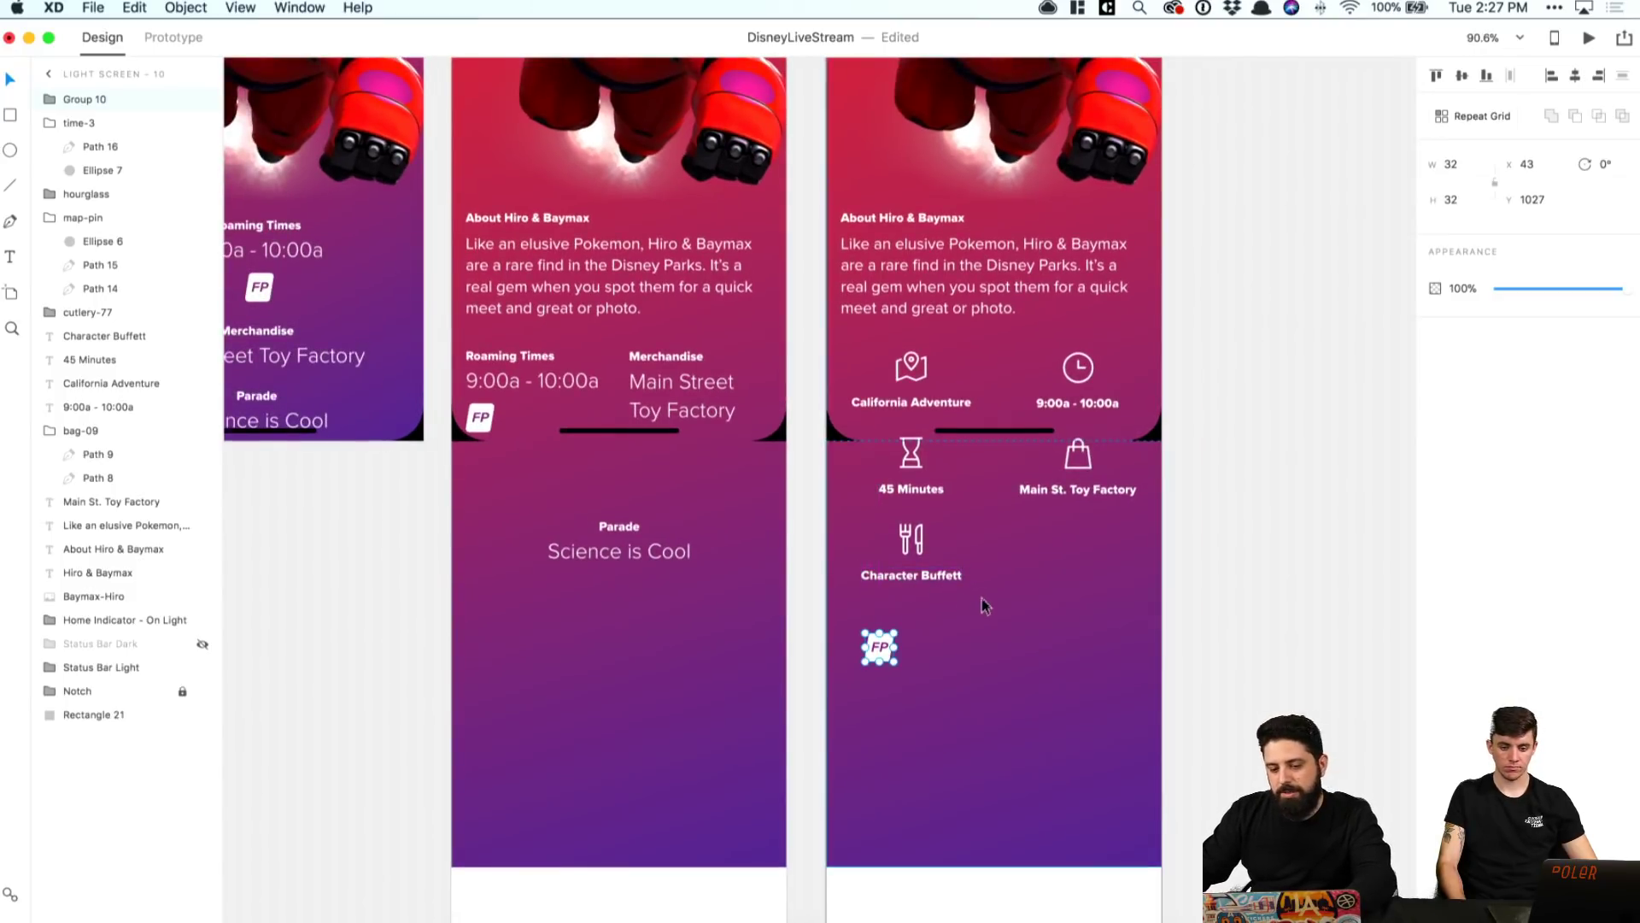
Step: Draw a rectangle about 327 × 83 over the FP badge, below the Character Buffett label
key("r")
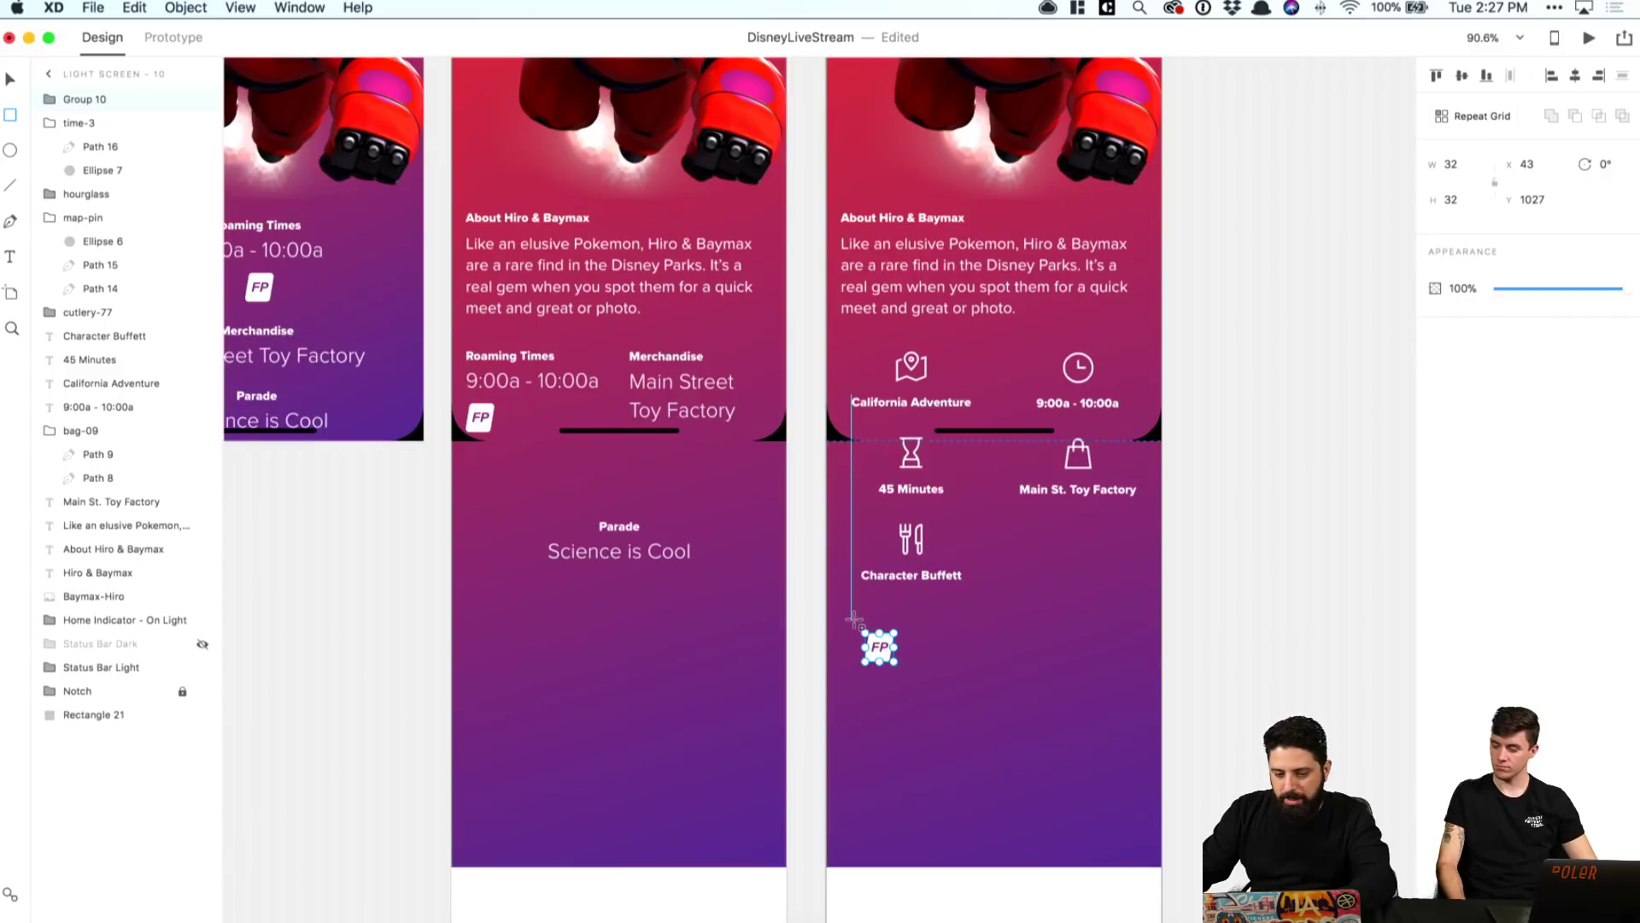
left_click_drag(851, 619, 1144, 694)
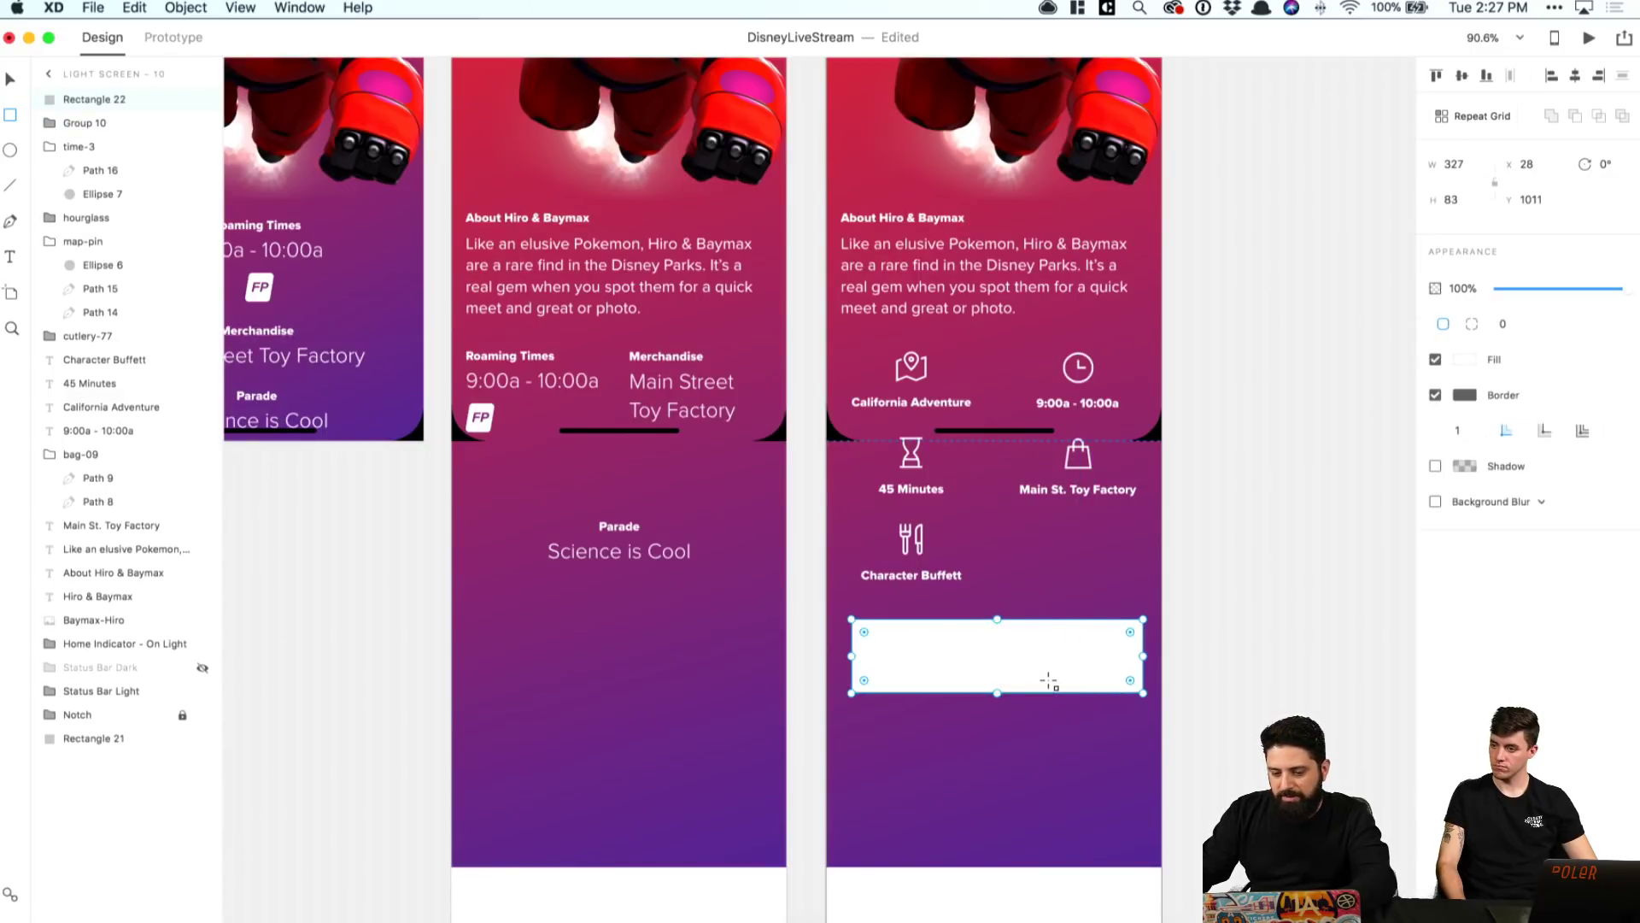
scroll(1211, 673, "up", 2)
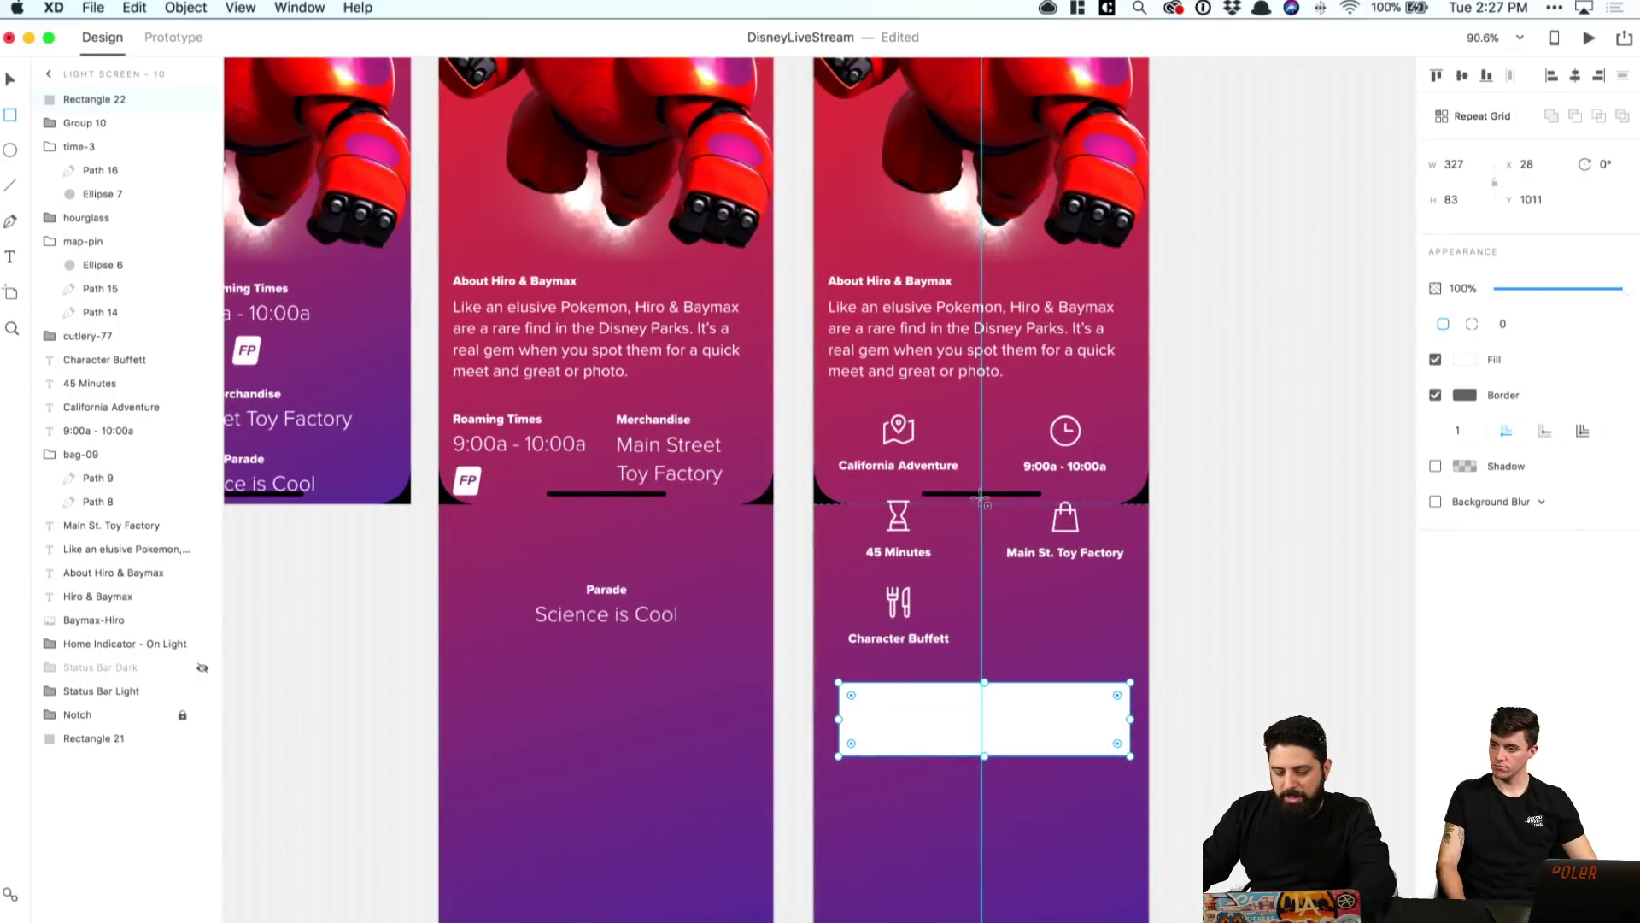
scroll(1182, 533, "up", 2)
key("v")
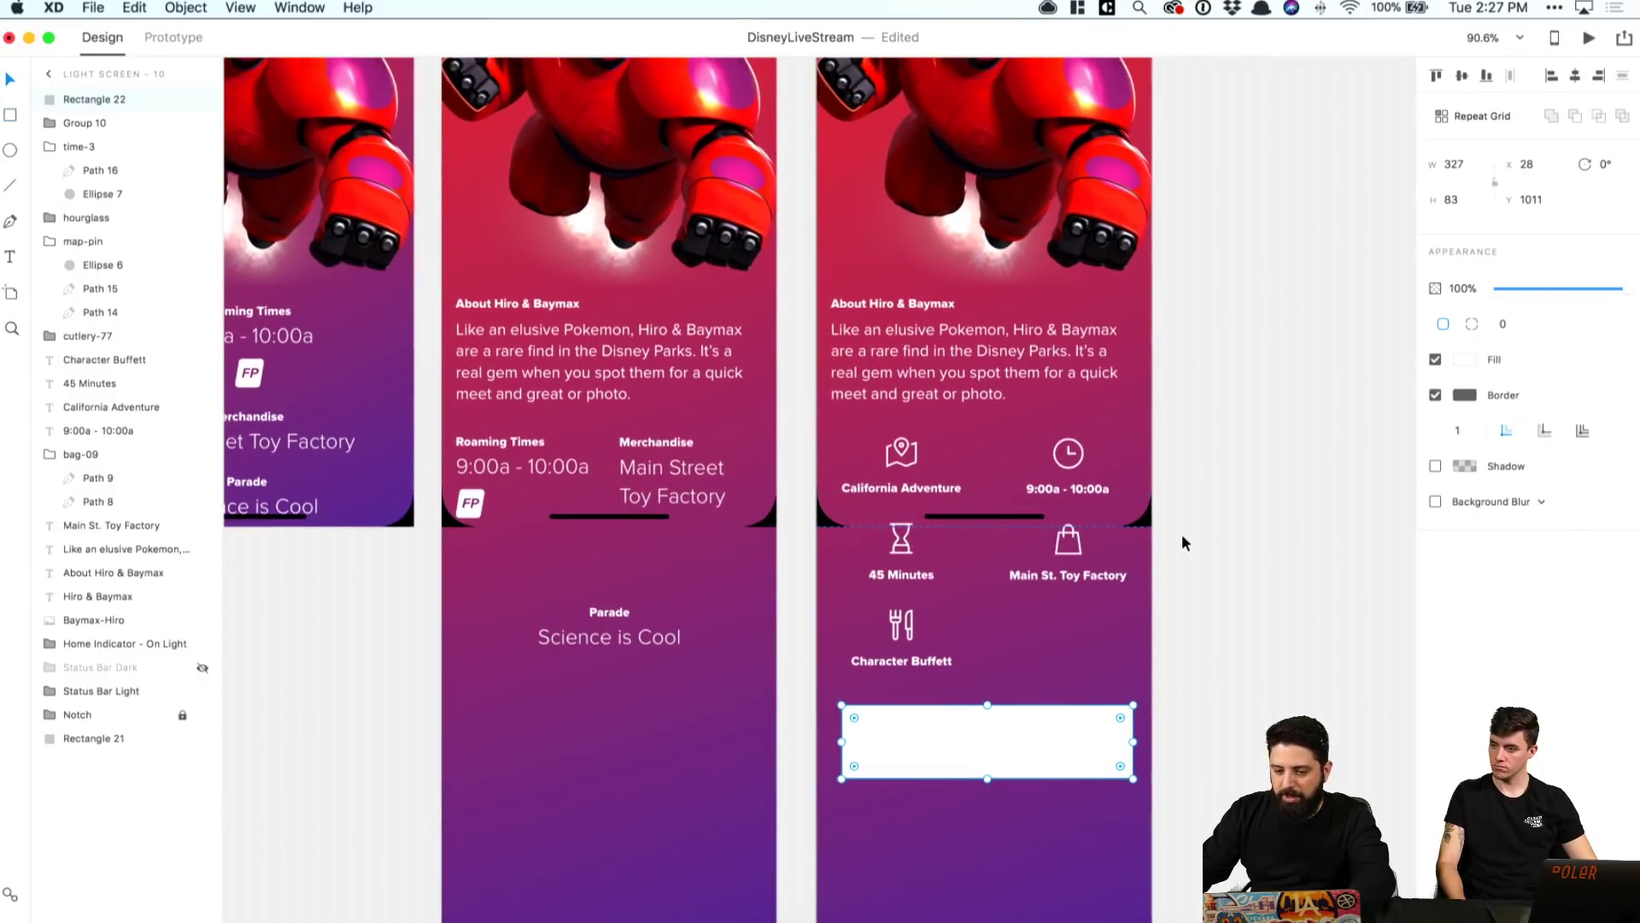
Step: Move the white rectangle below the FP badge to Y 1082 and stretch it to the full 375 artboard width
scroll(1192, 540, "up", 4)
scroll(1192, 569, "down", 7)
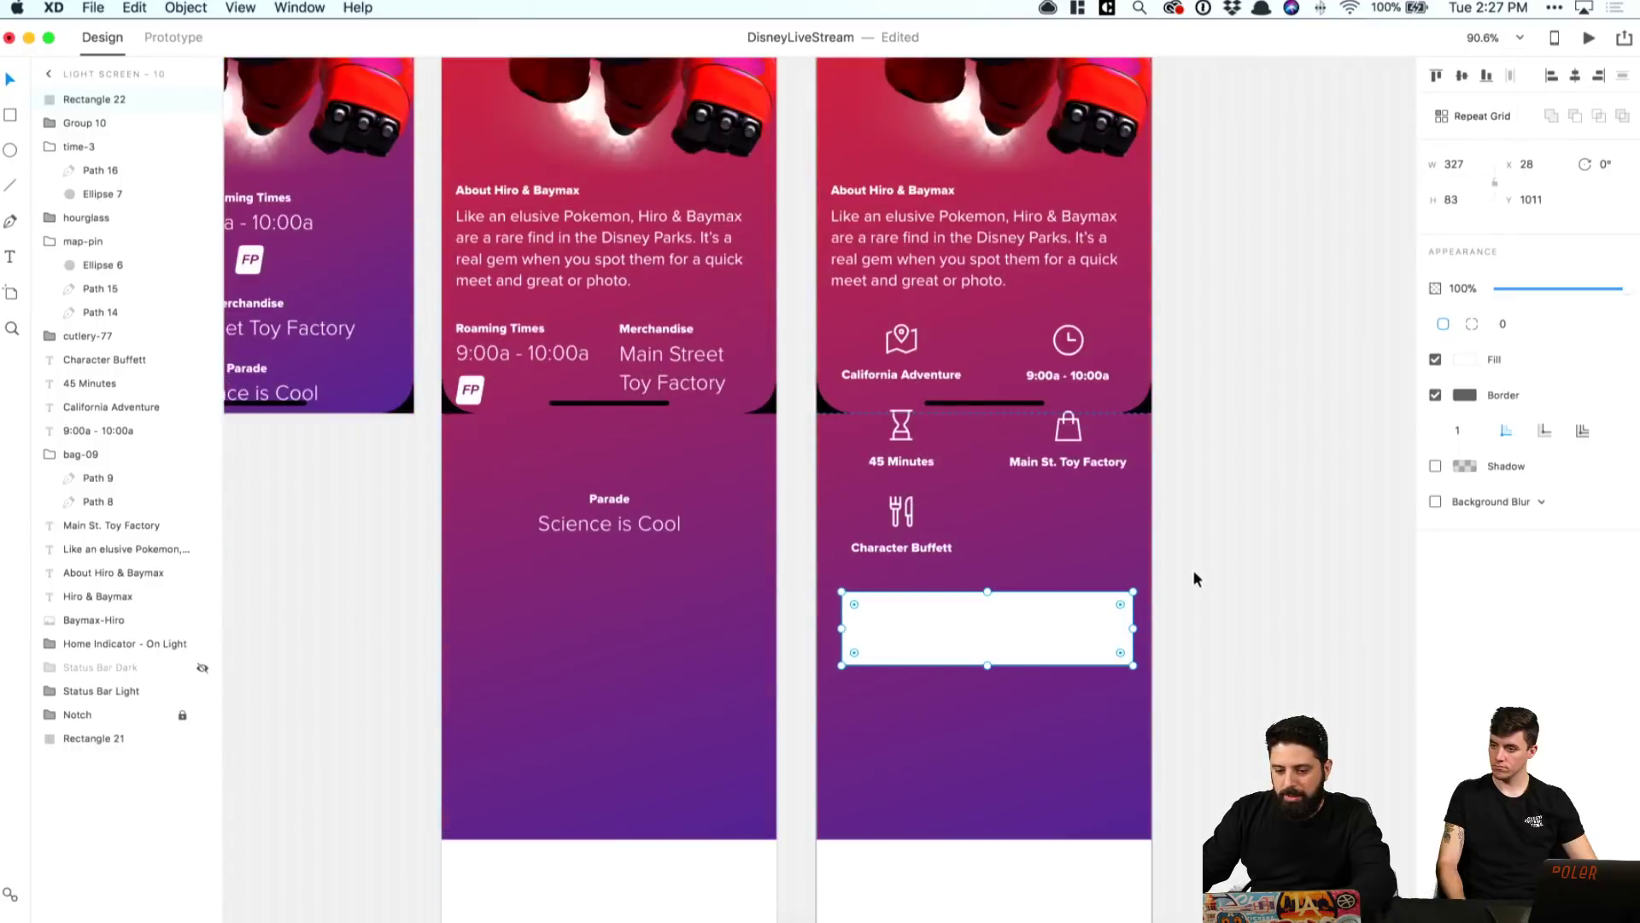
left_click_drag(980, 637, 989, 692)
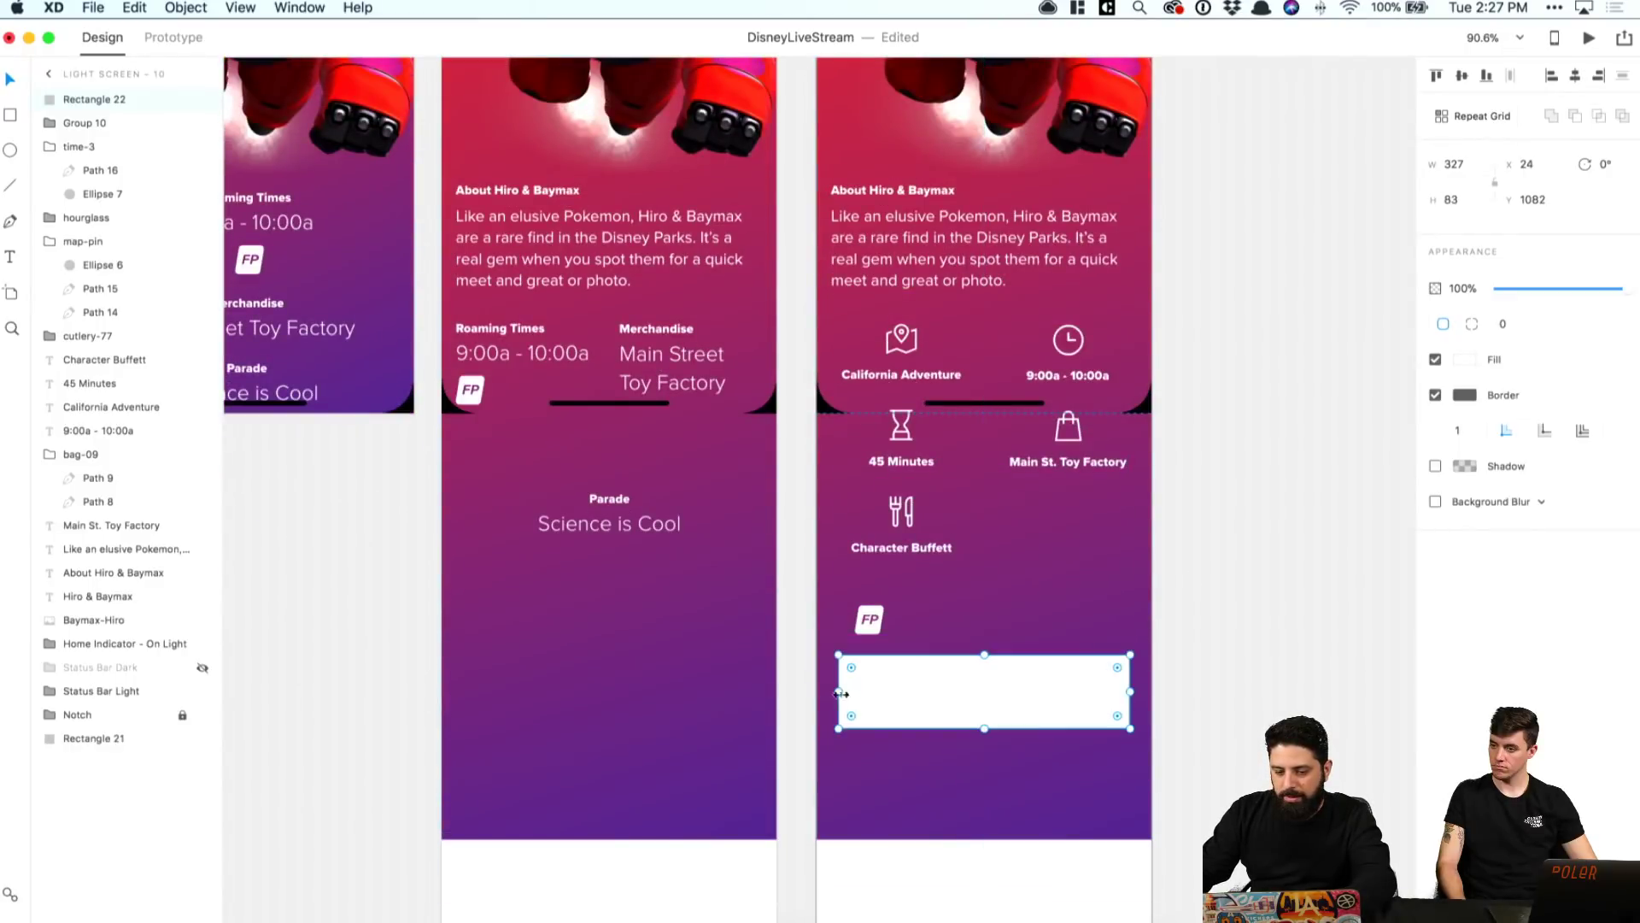
left_click_drag(840, 693, 817, 692)
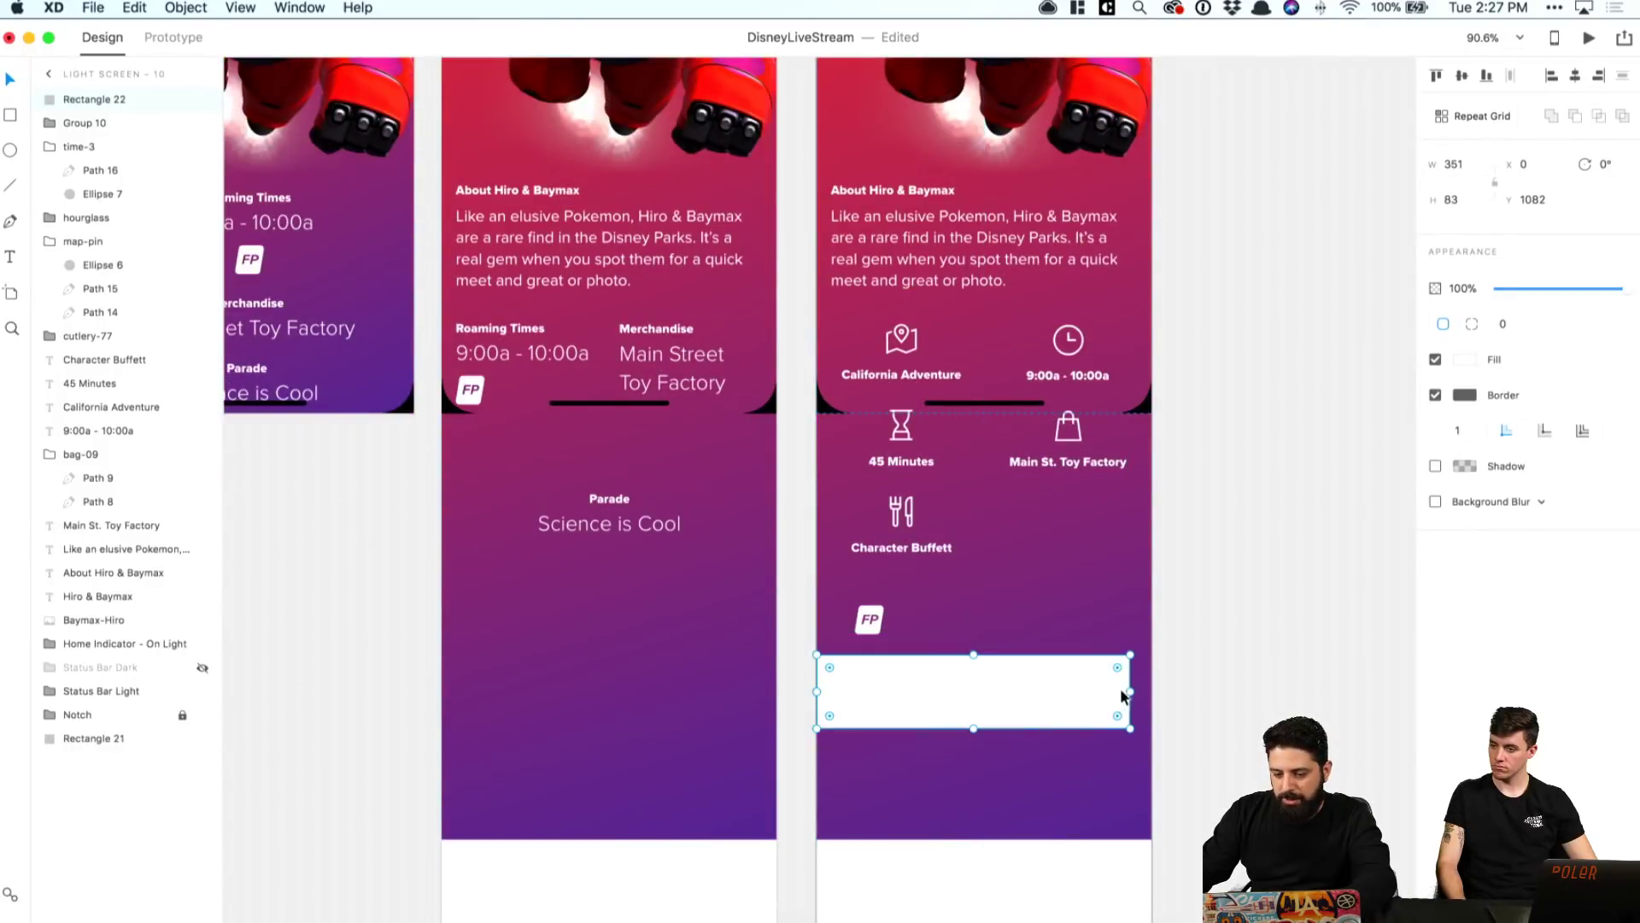
left_click_drag(1128, 693, 1151, 686)
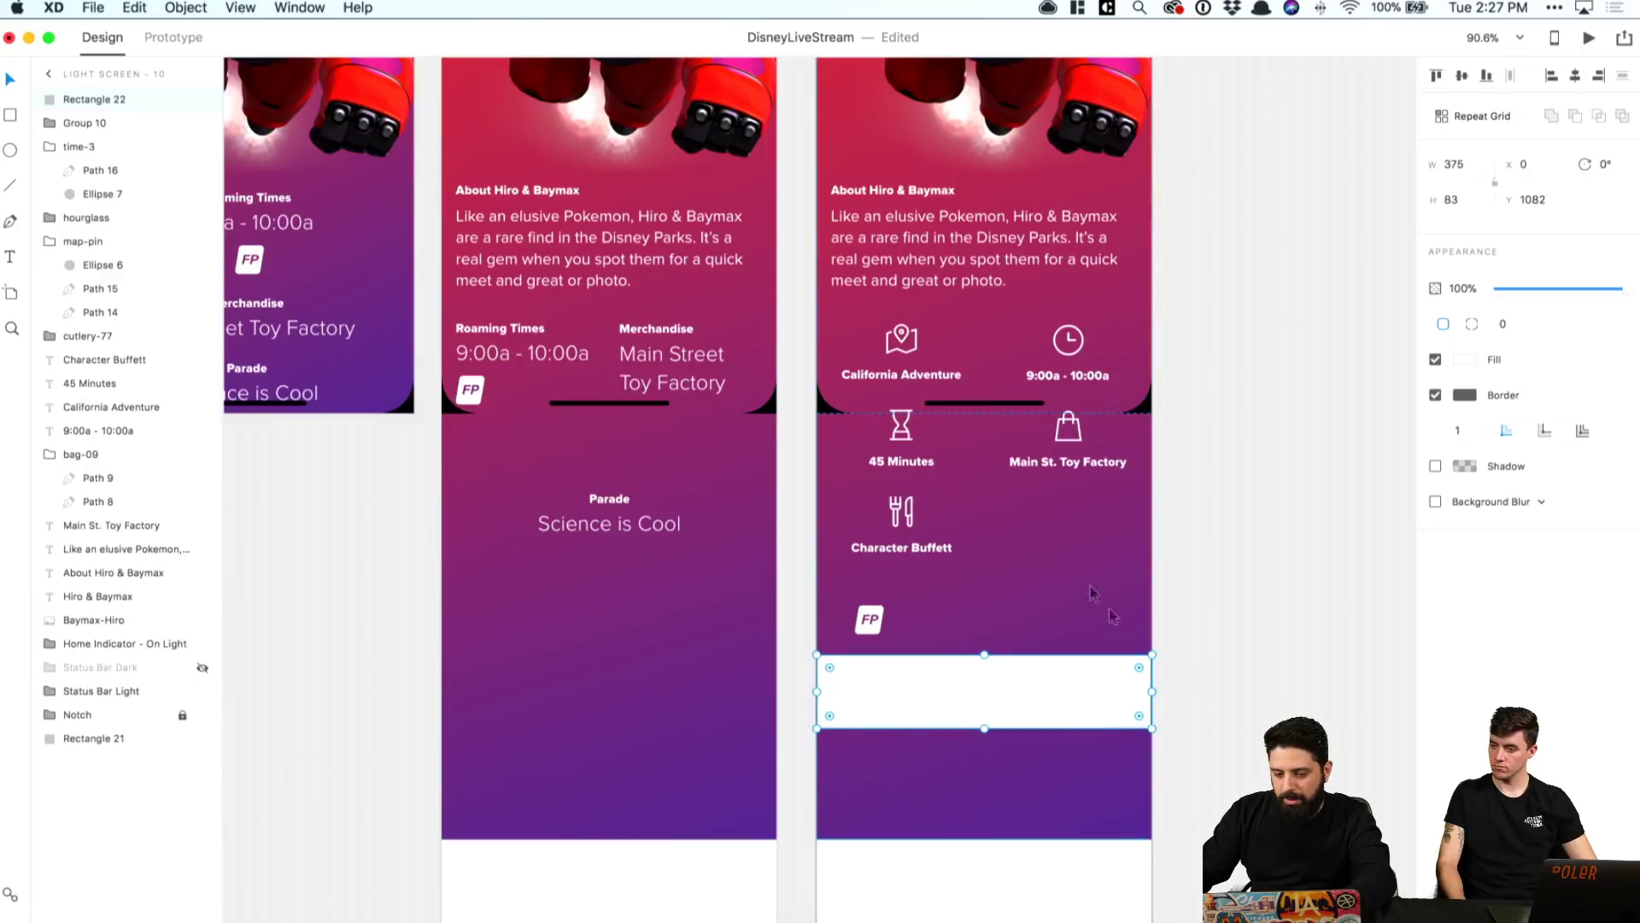
double_click(873, 629)
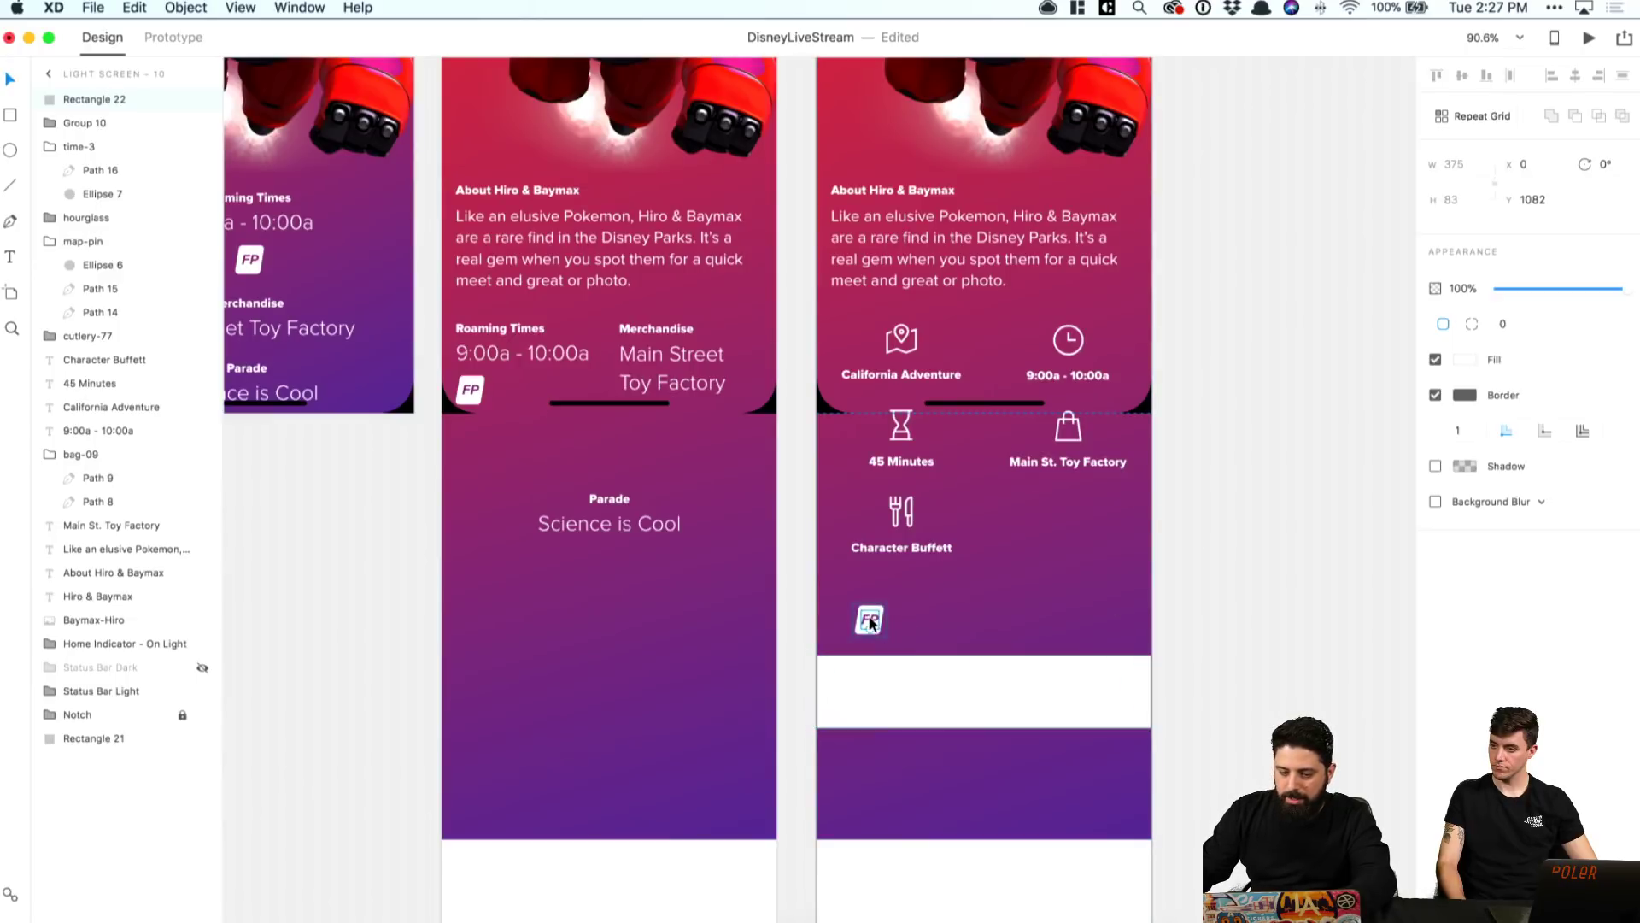
left_click(1464, 512)
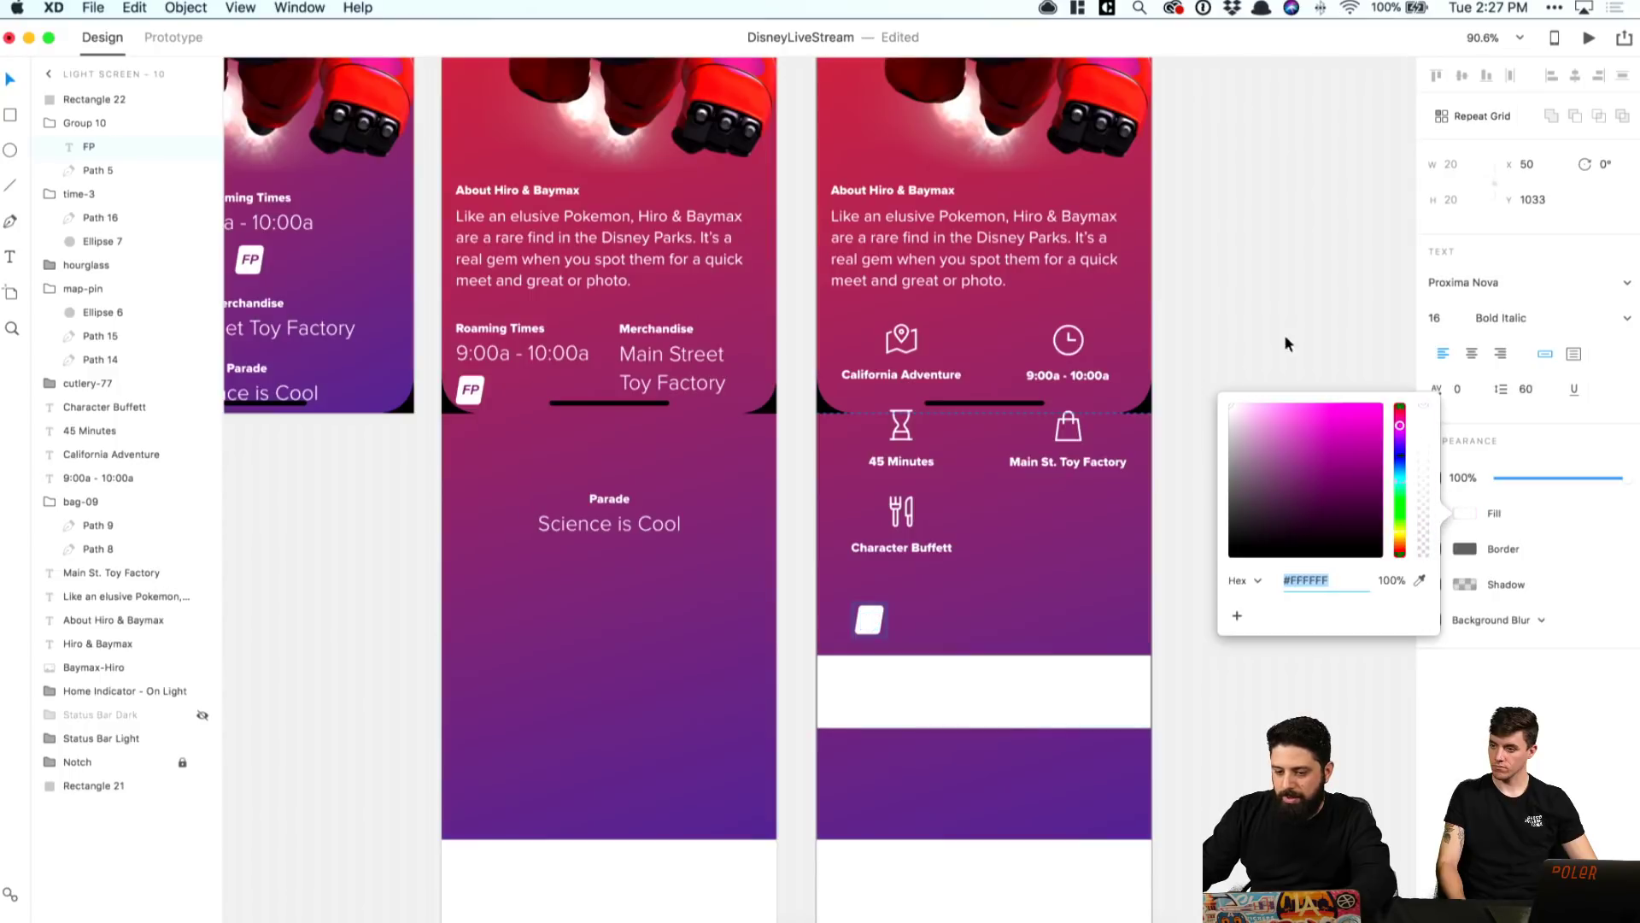
left_click(1284, 340)
double_click(880, 608)
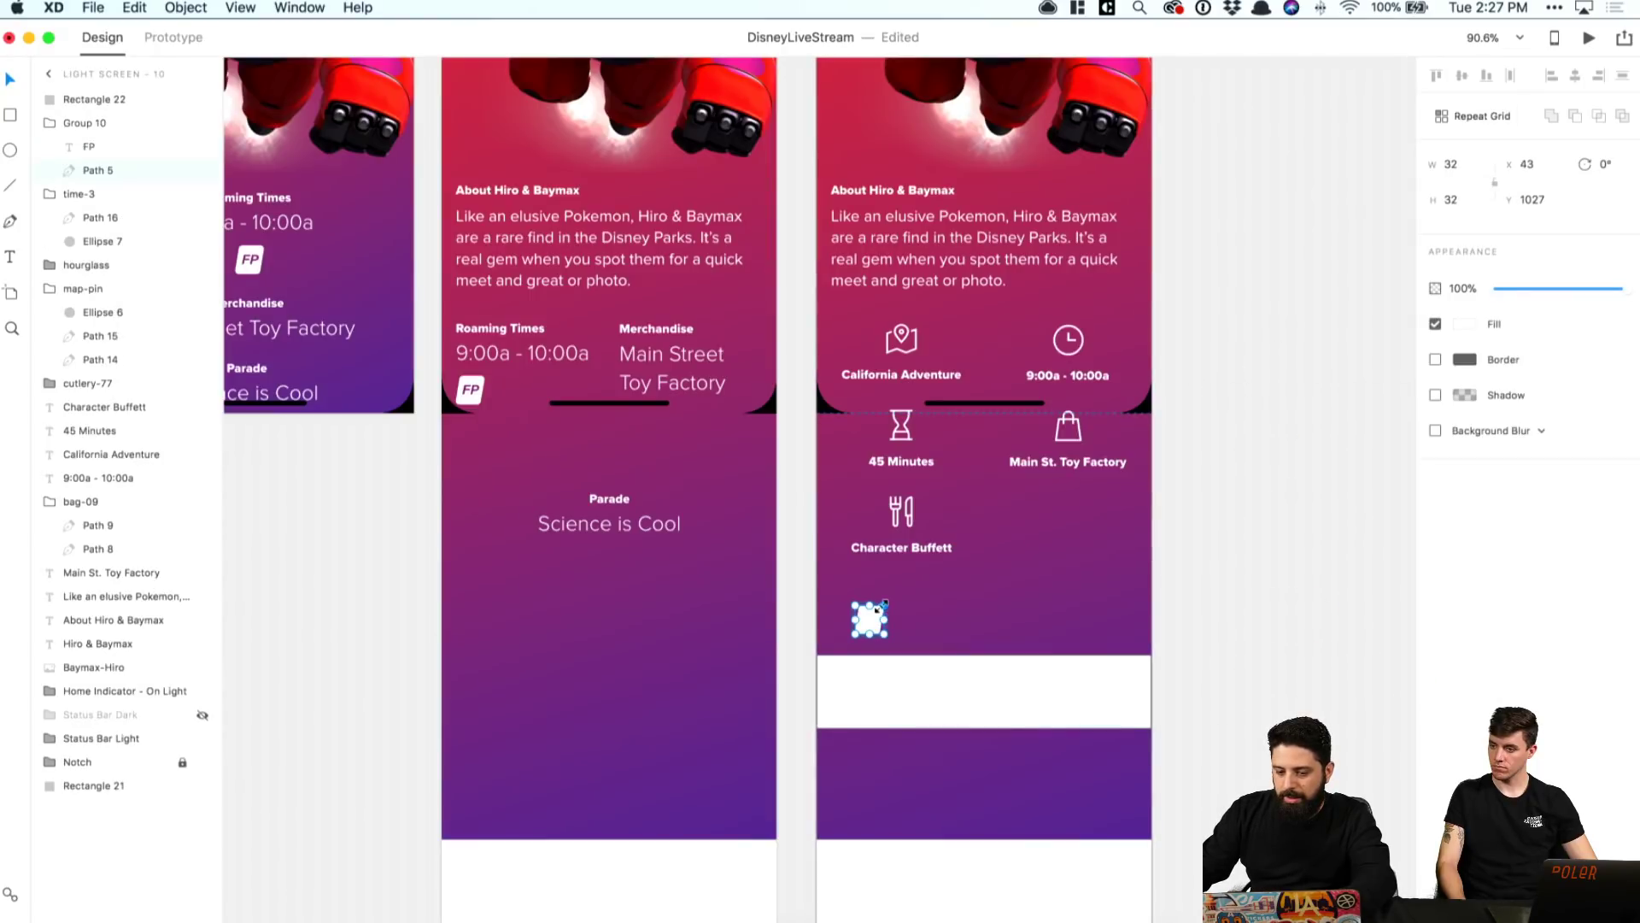
Step: Save the background rectangle's red-to-purple gradient fill as a colour in the document assets
left_click(981, 597)
right_click(981, 597)
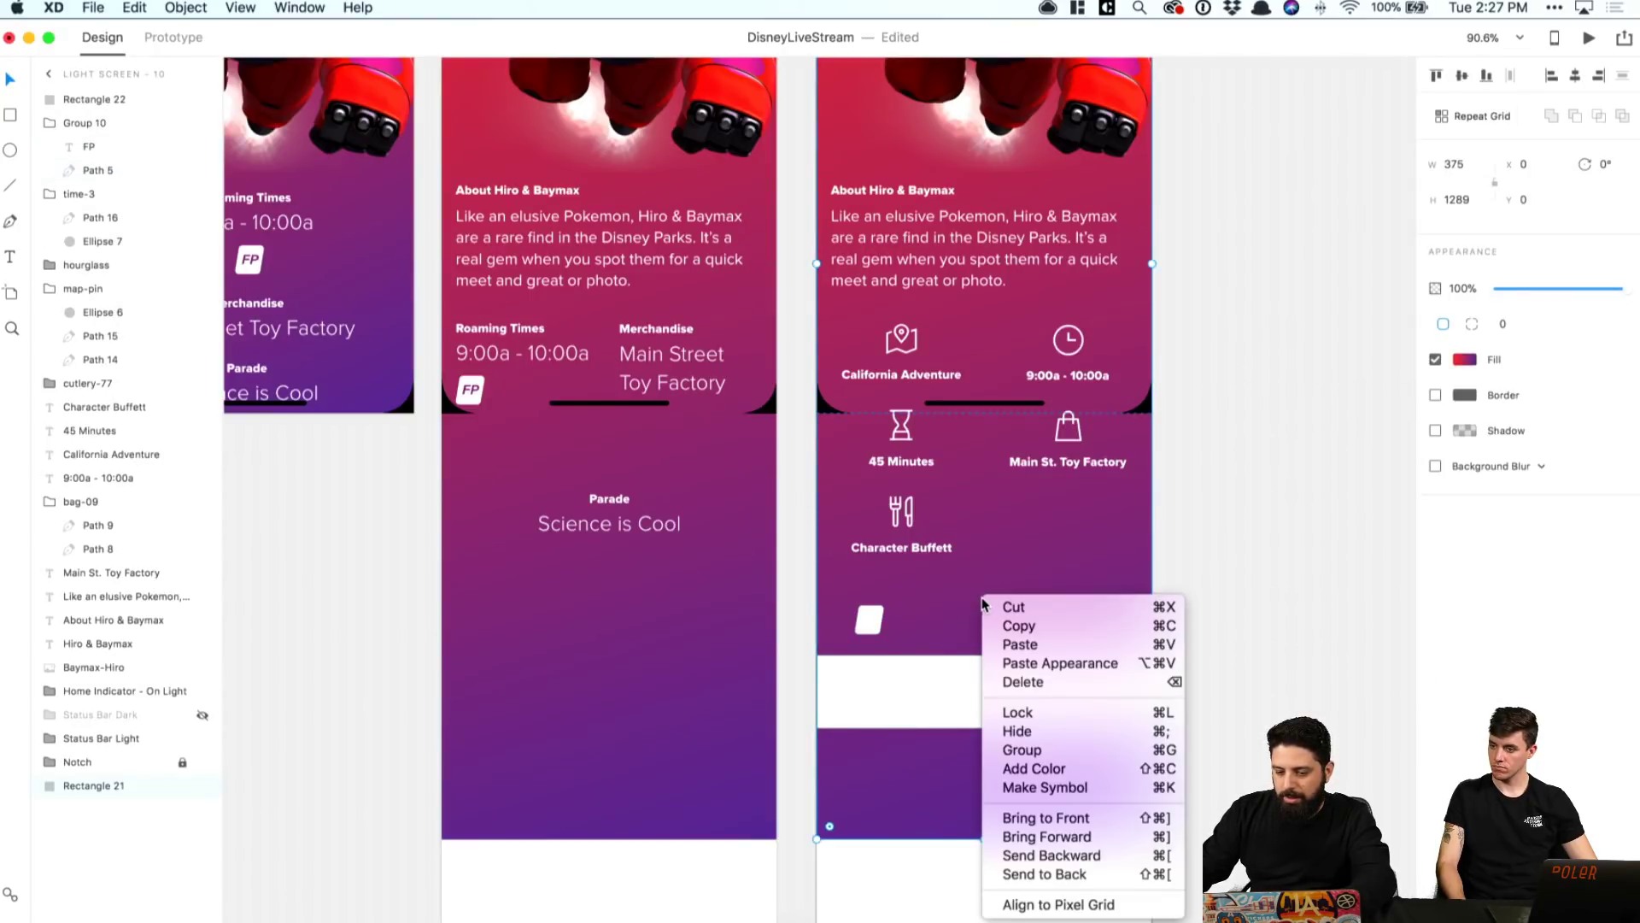
left_click(1045, 555)
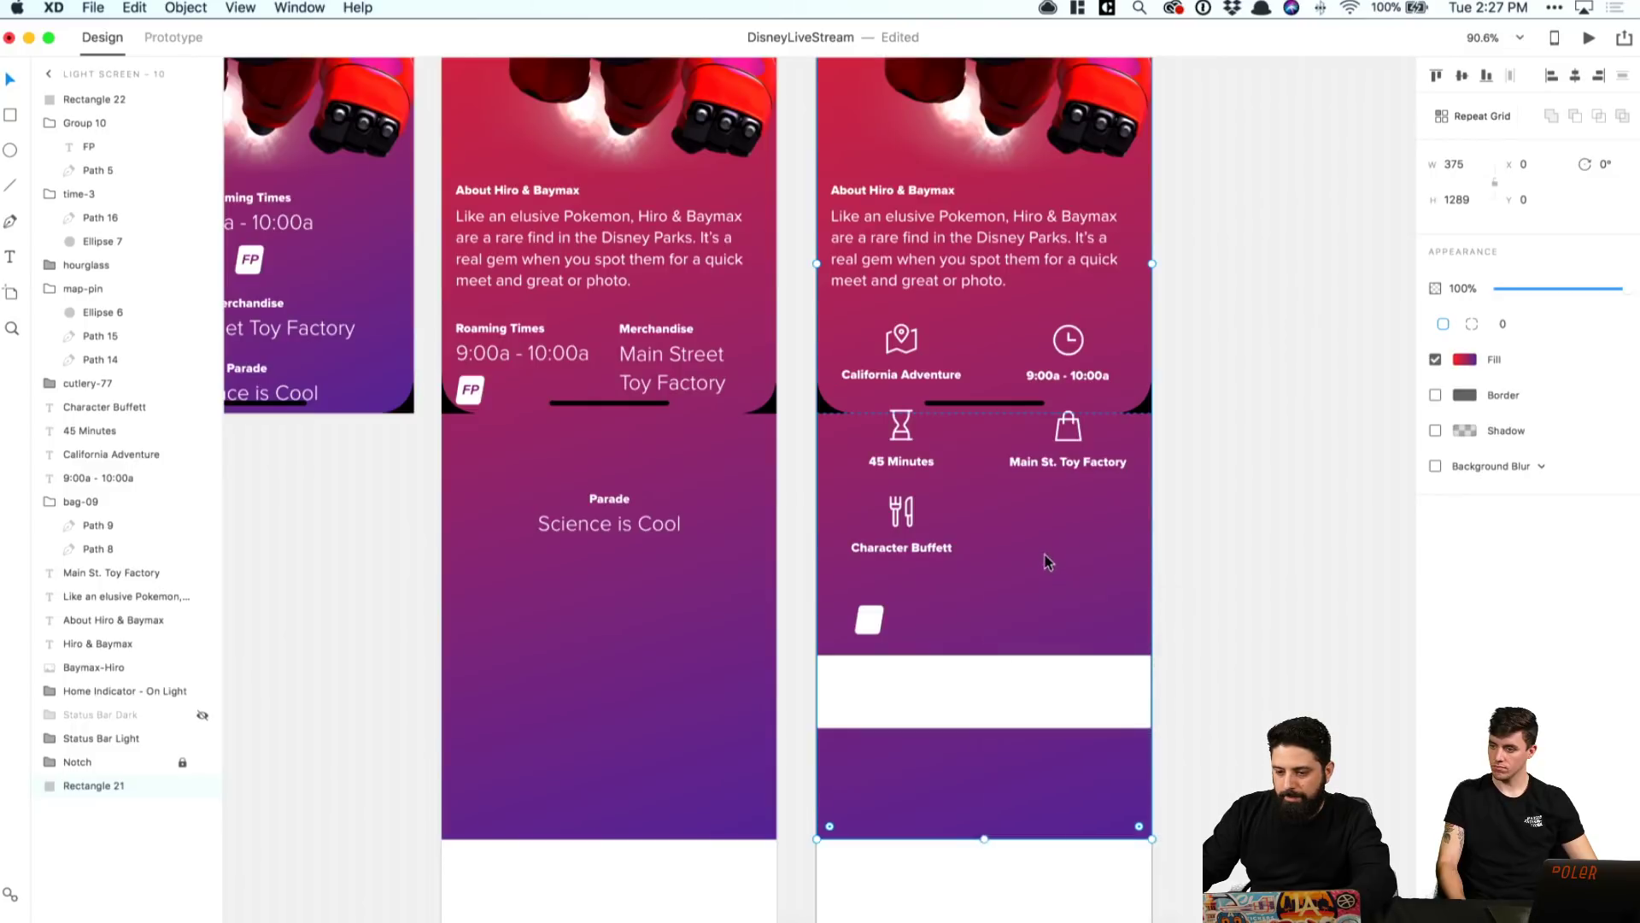
left_click(8, 894)
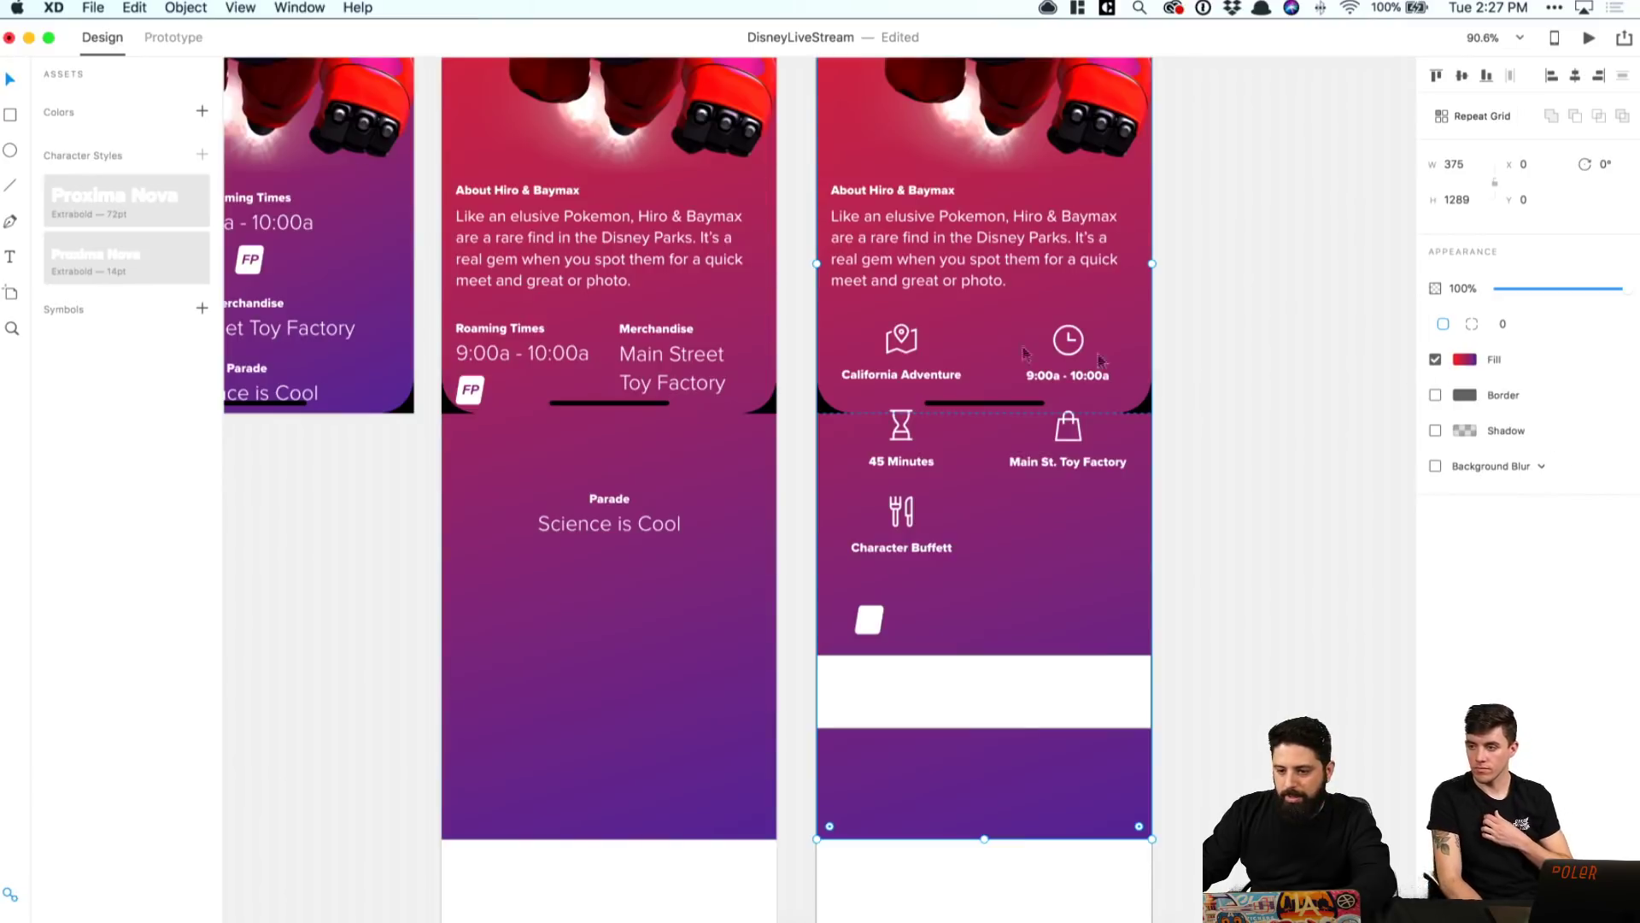
left_click(202, 112)
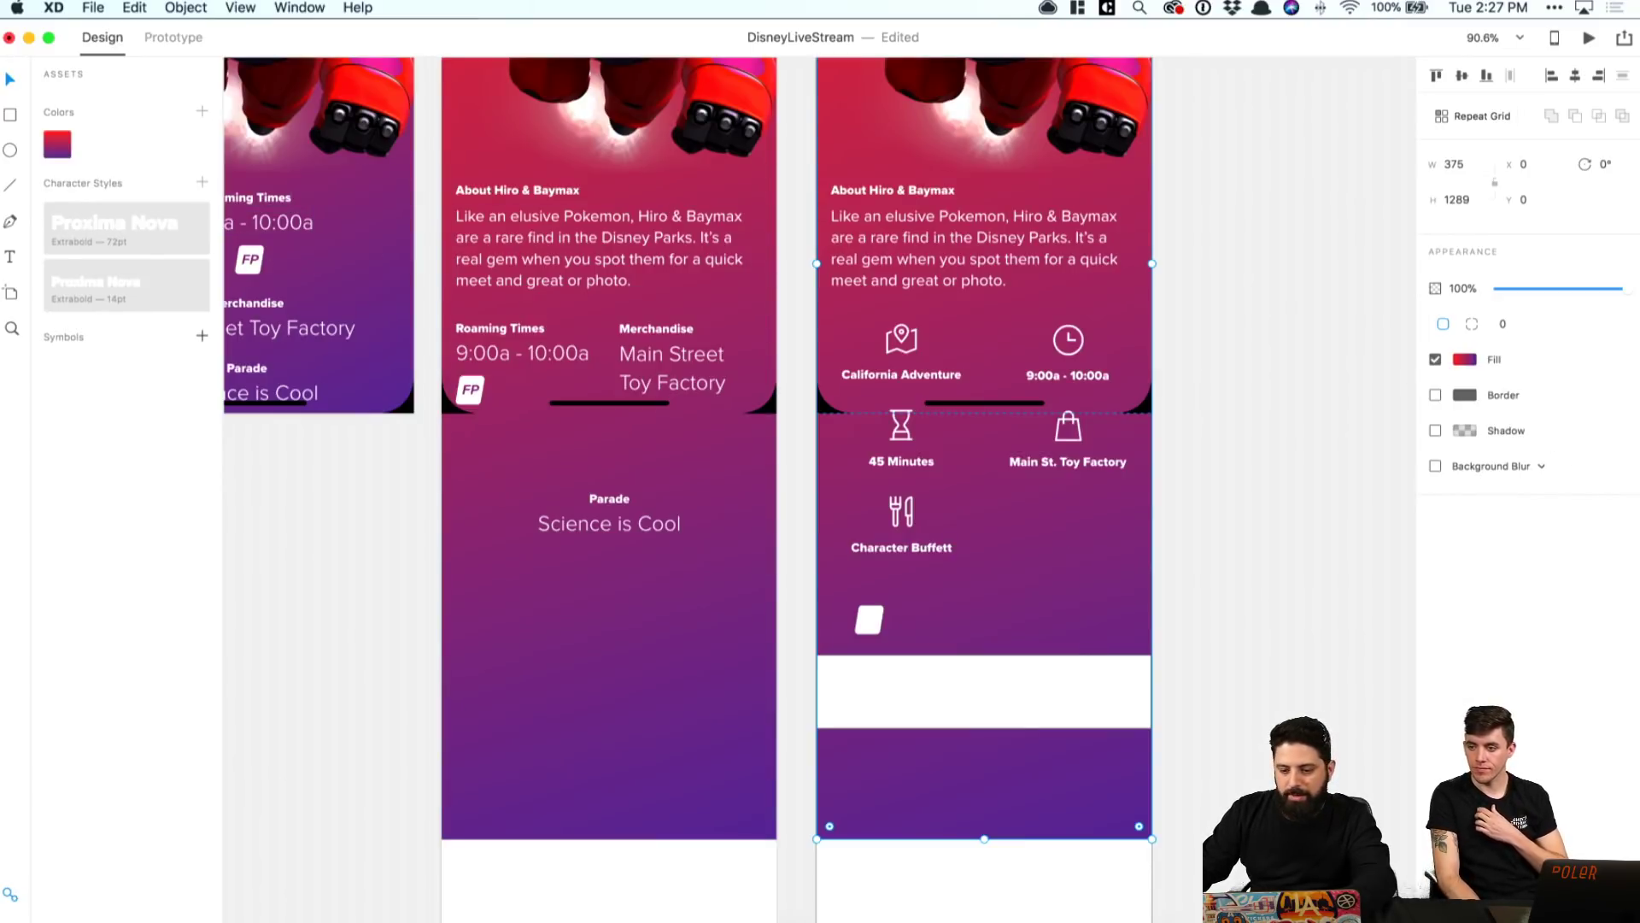
Step: Apply the saved red-to-purple gradient to the FP badge's background shape
left_click(1253, 660)
left_click(861, 620)
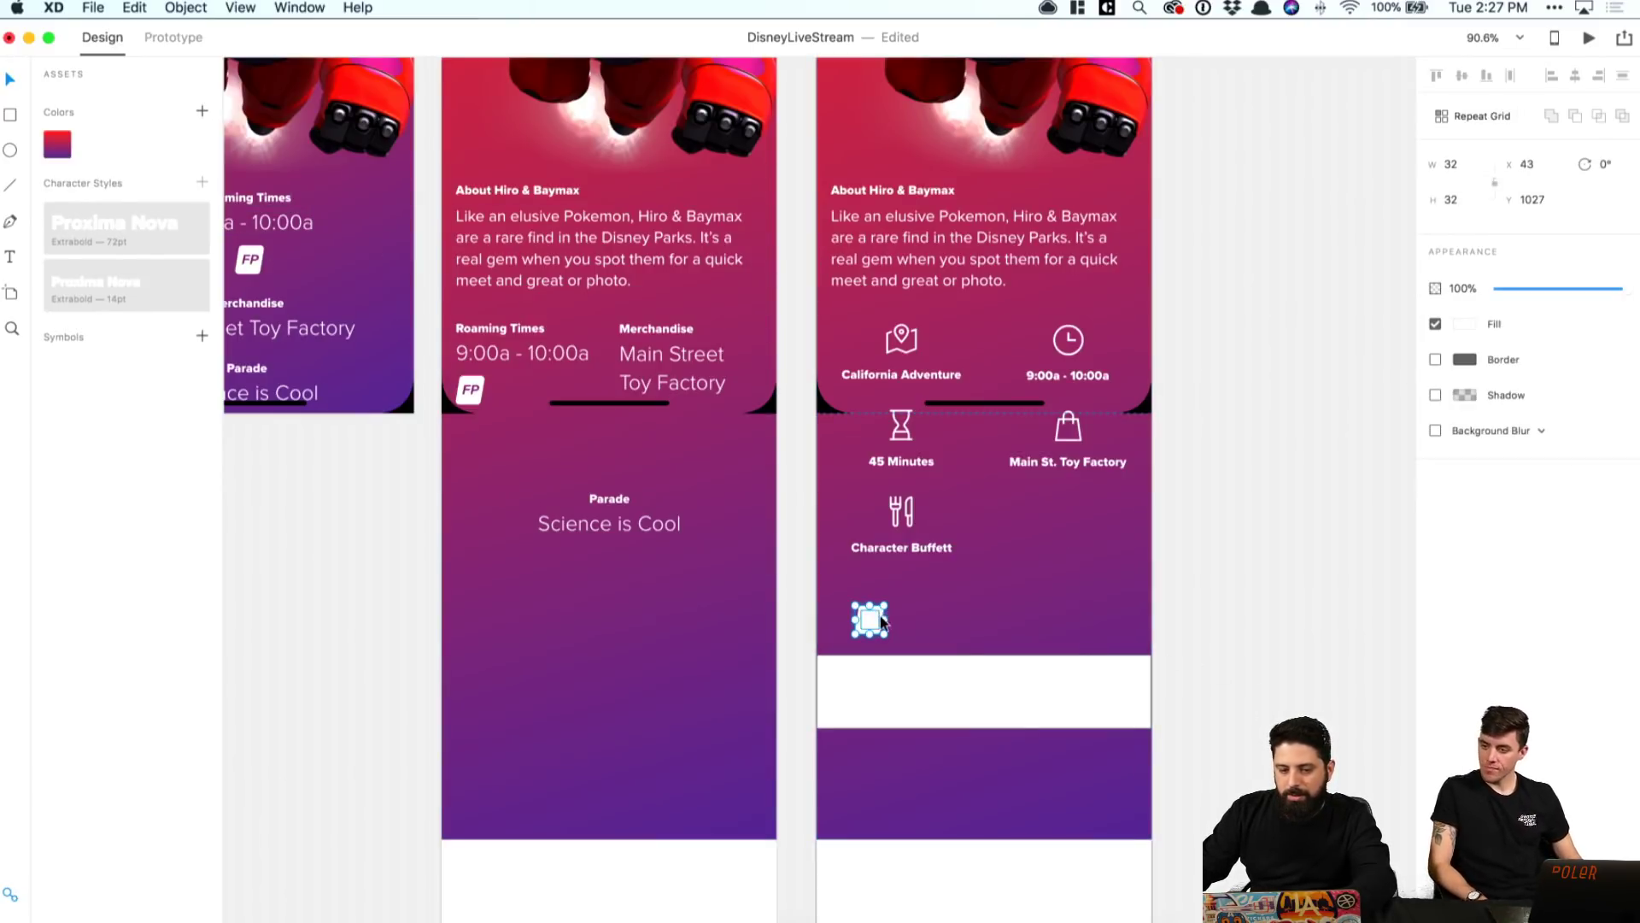
left_click(58, 147)
left_click(1322, 507)
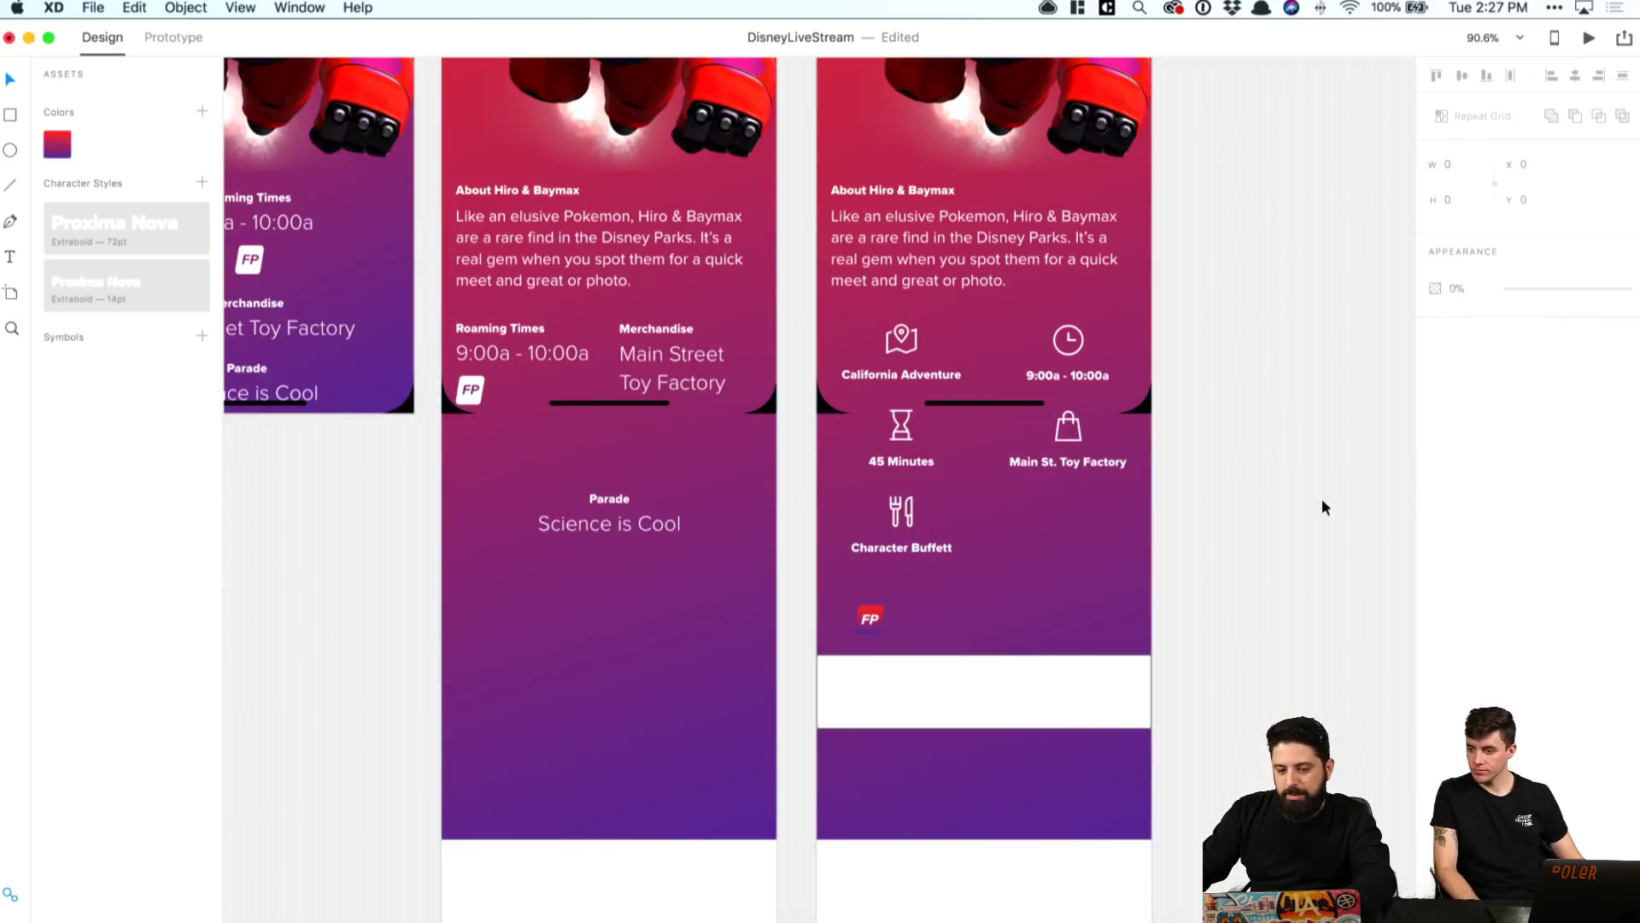
Step: Move the FP badge onto the white rectangle at X 43, Y 1108 and place its group above the rectangle in the layer order
key("super+1")
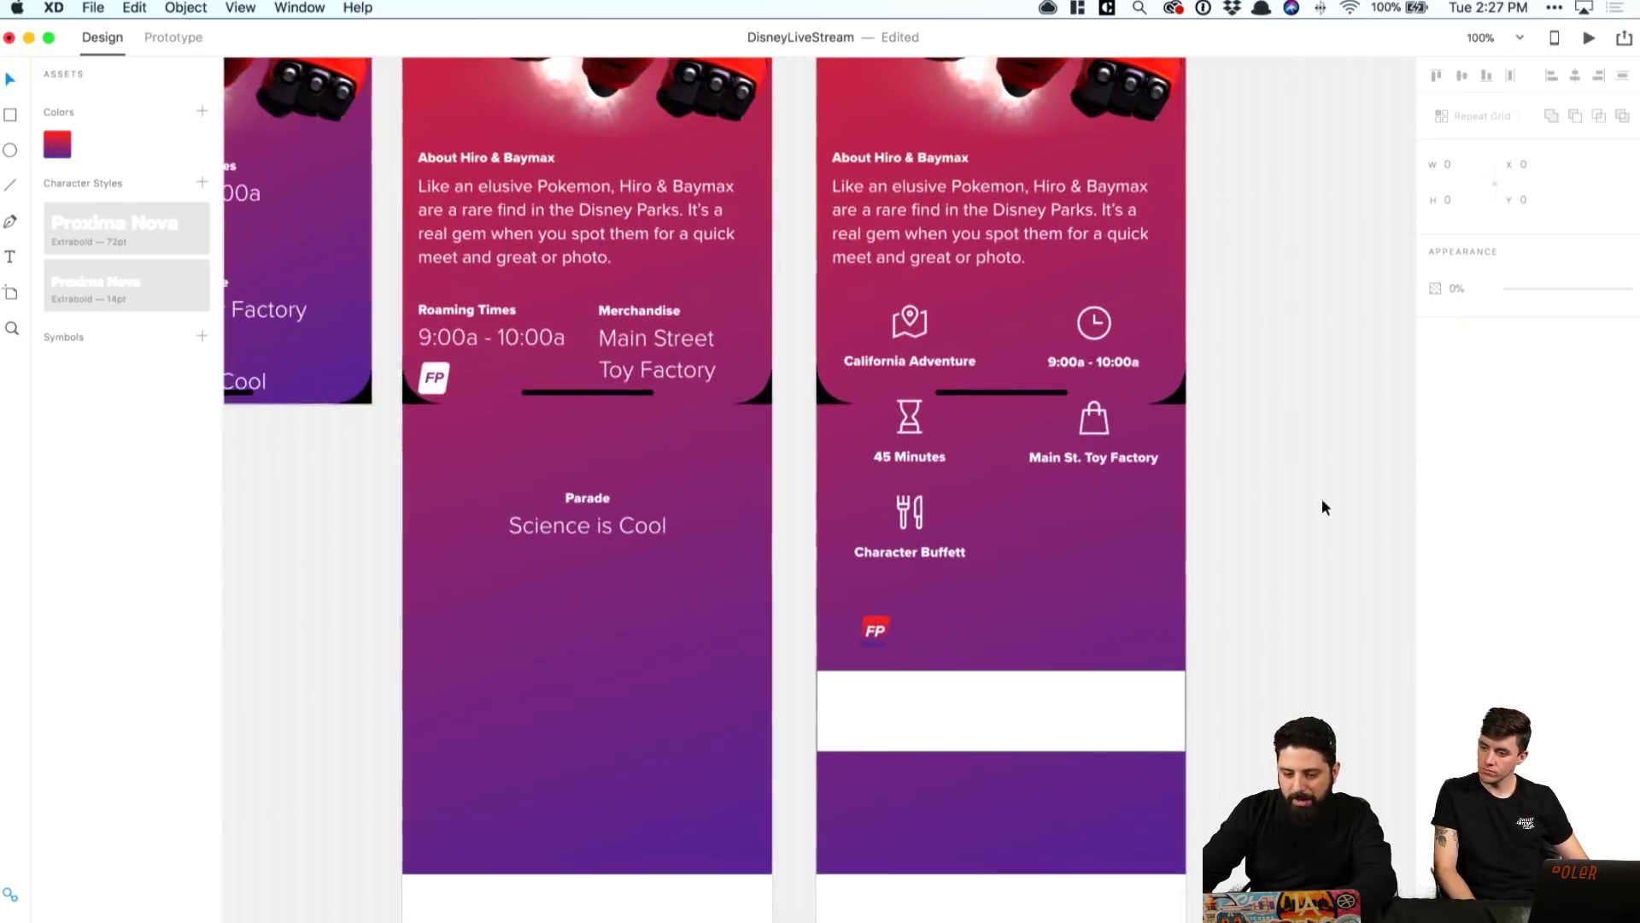
left_click_drag(886, 636, 876, 712)
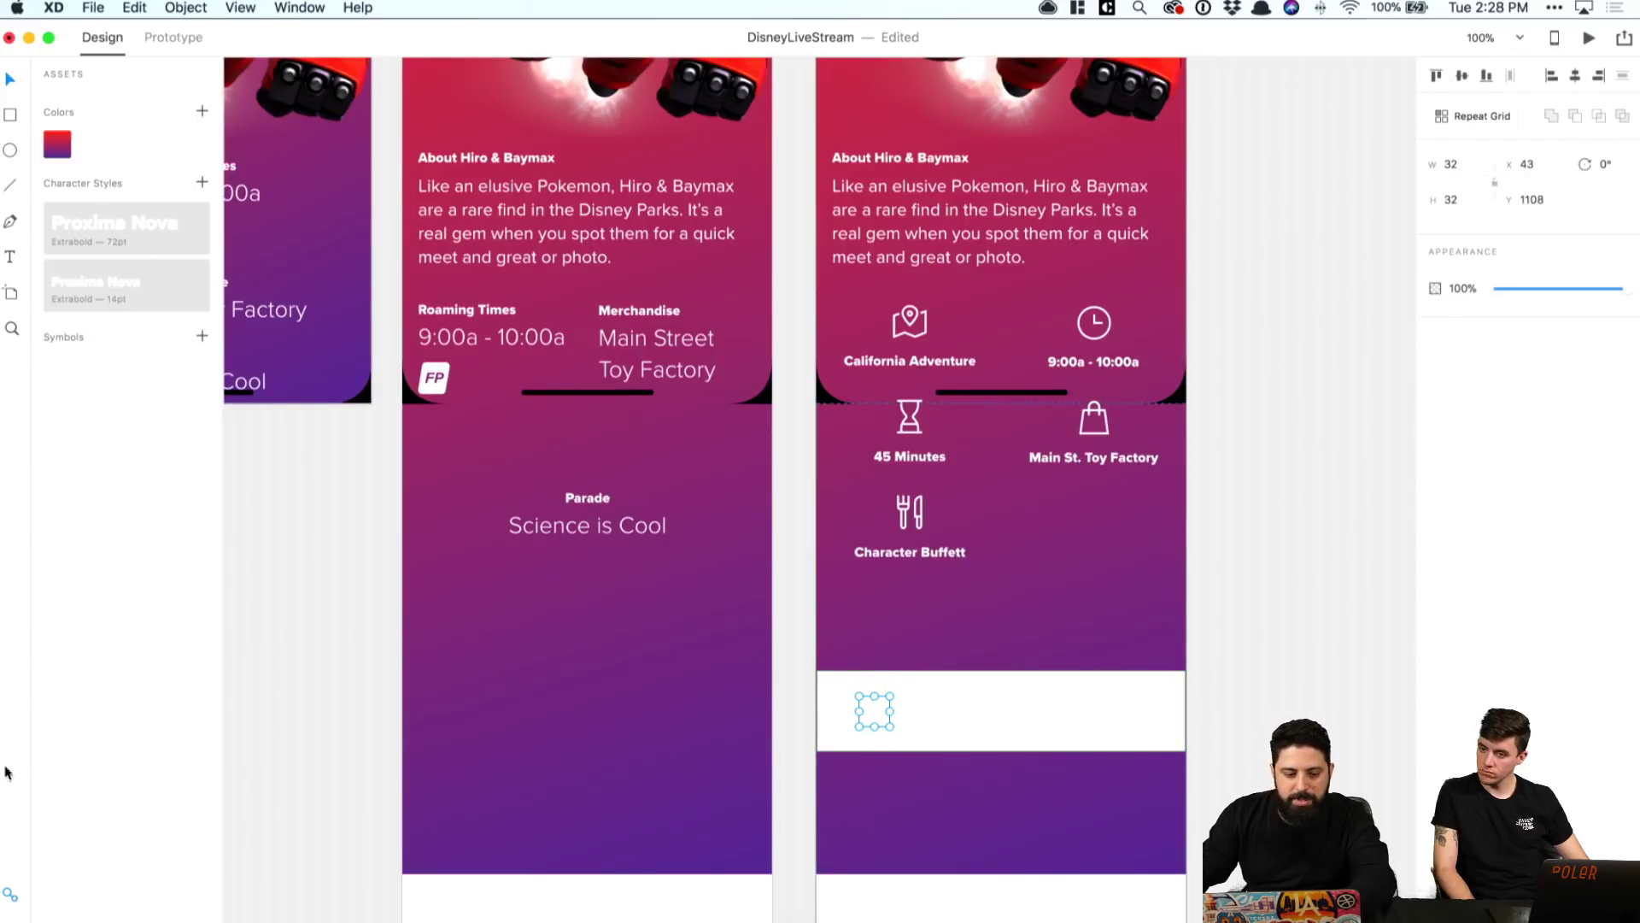
key("super+y")
left_click_drag(83, 123, 96, 96)
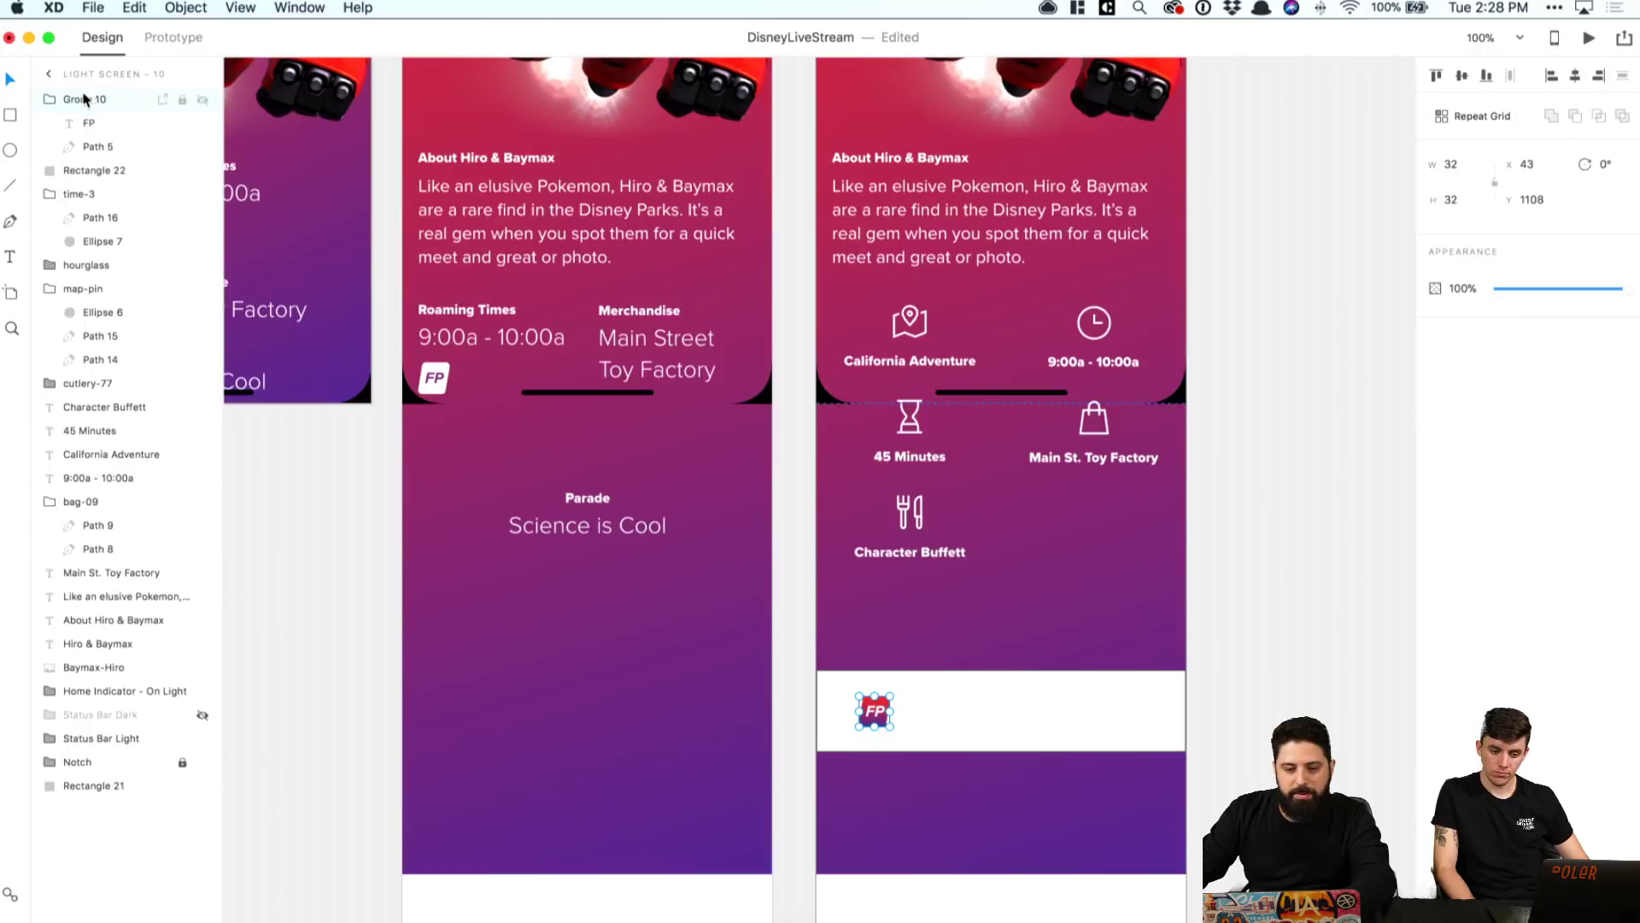
Step: Change the FP badge shape's fill to a solid colour sampled from the purple background just above the white rectangle
double_click(886, 706)
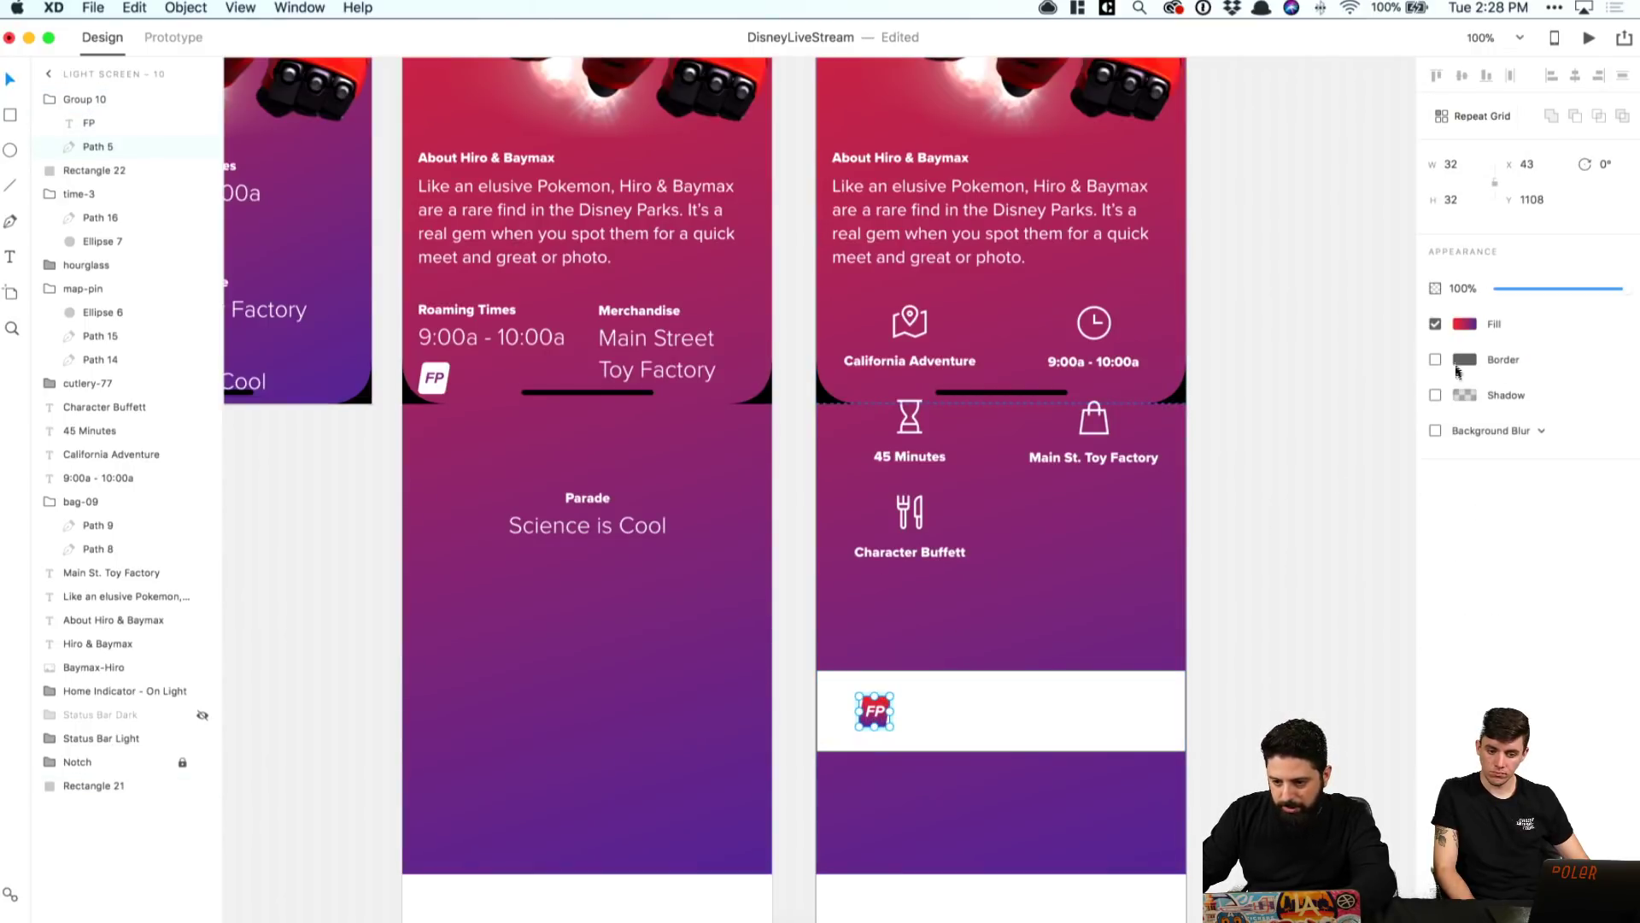
left_click(1463, 325)
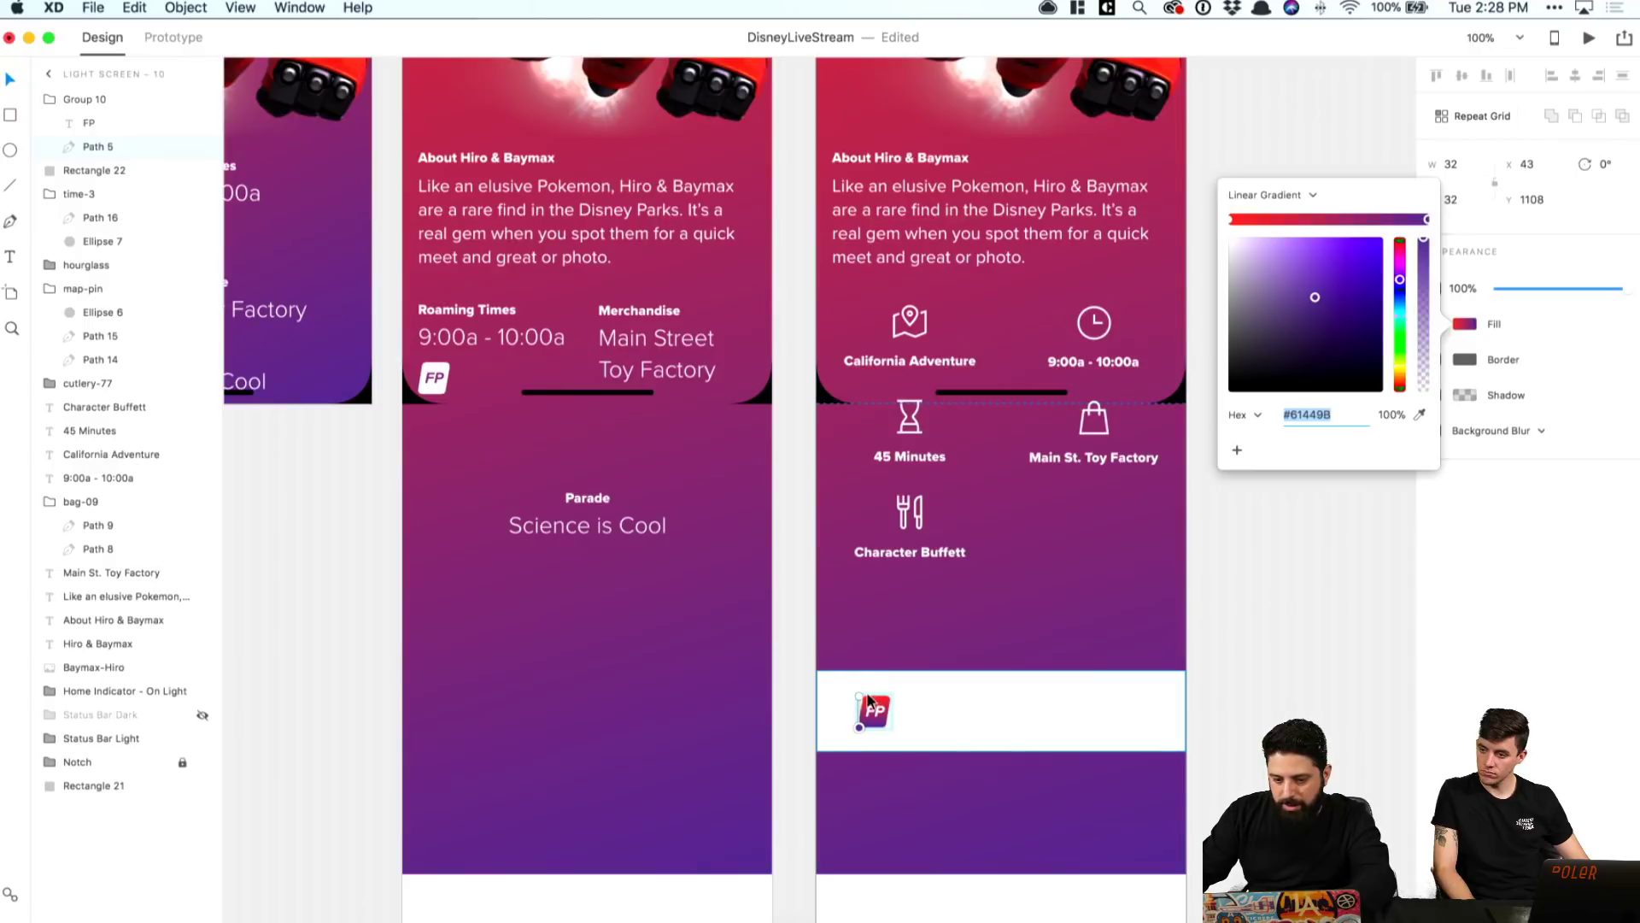
left_click(1414, 415)
left_click(873, 630)
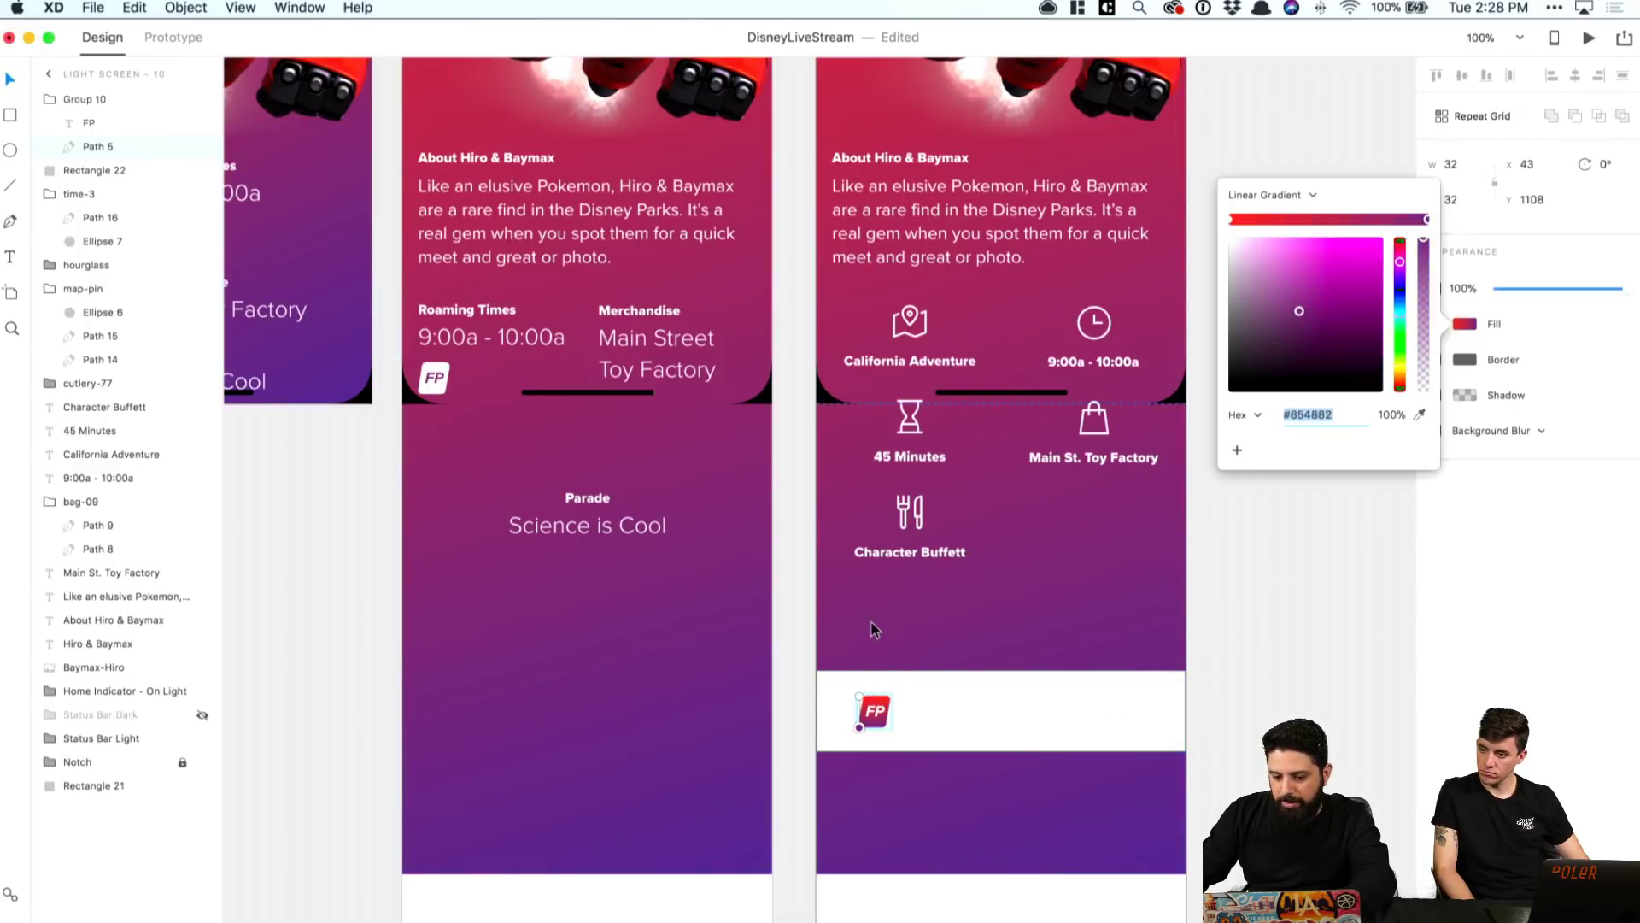
left_click(1269, 195)
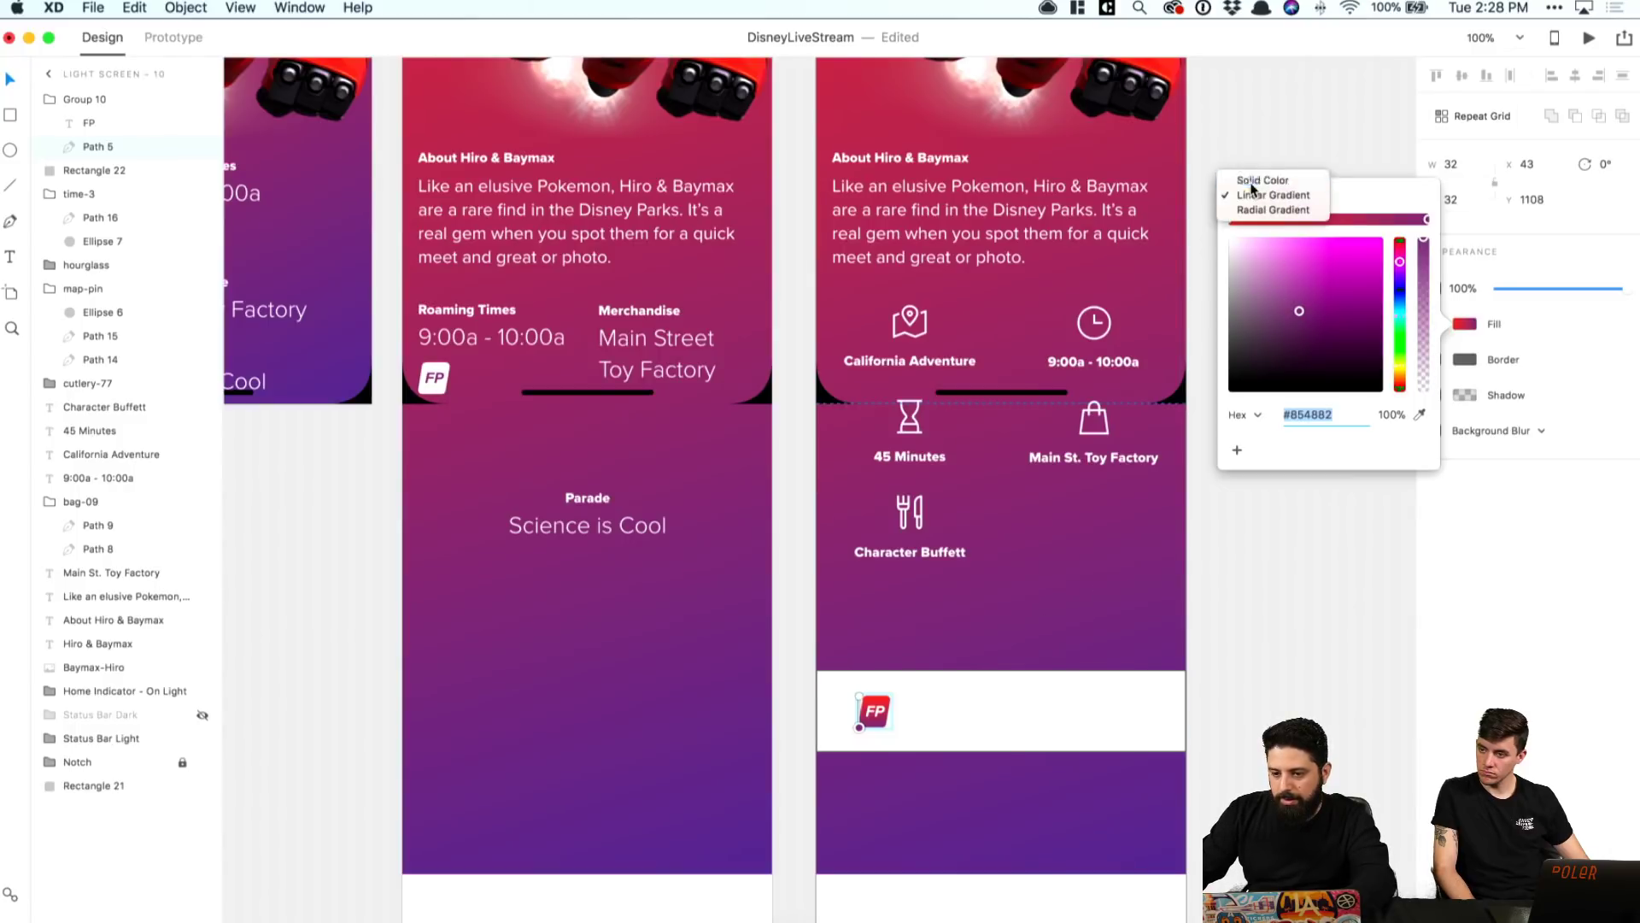
left_click(1255, 177)
left_click(1419, 402)
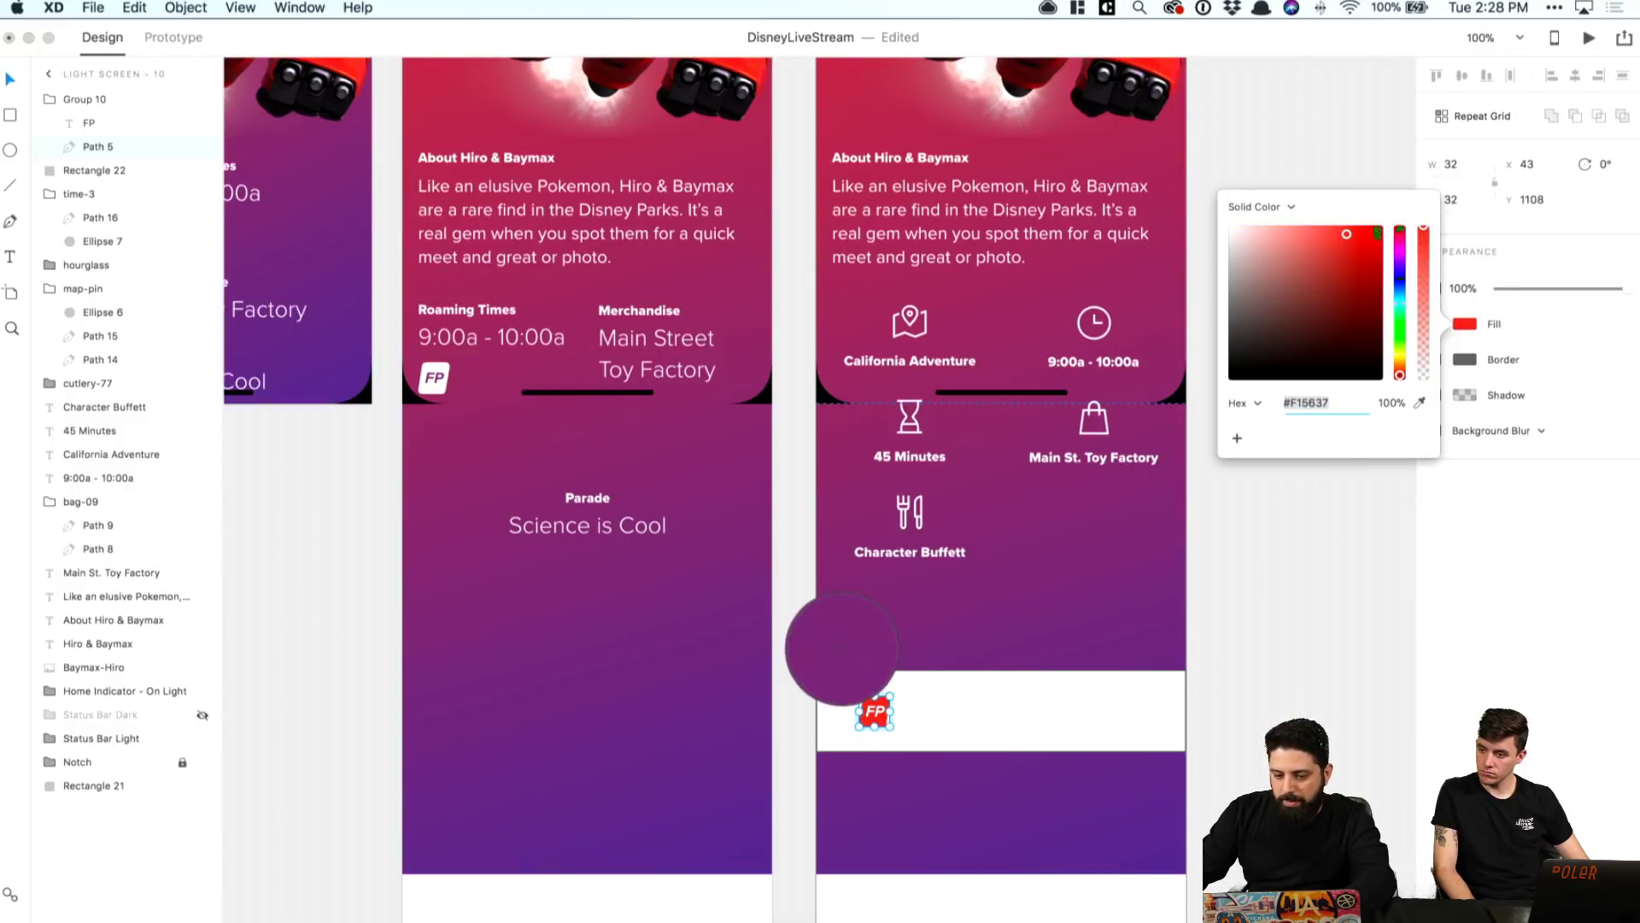
left_click(842, 649)
left_click(1247, 653)
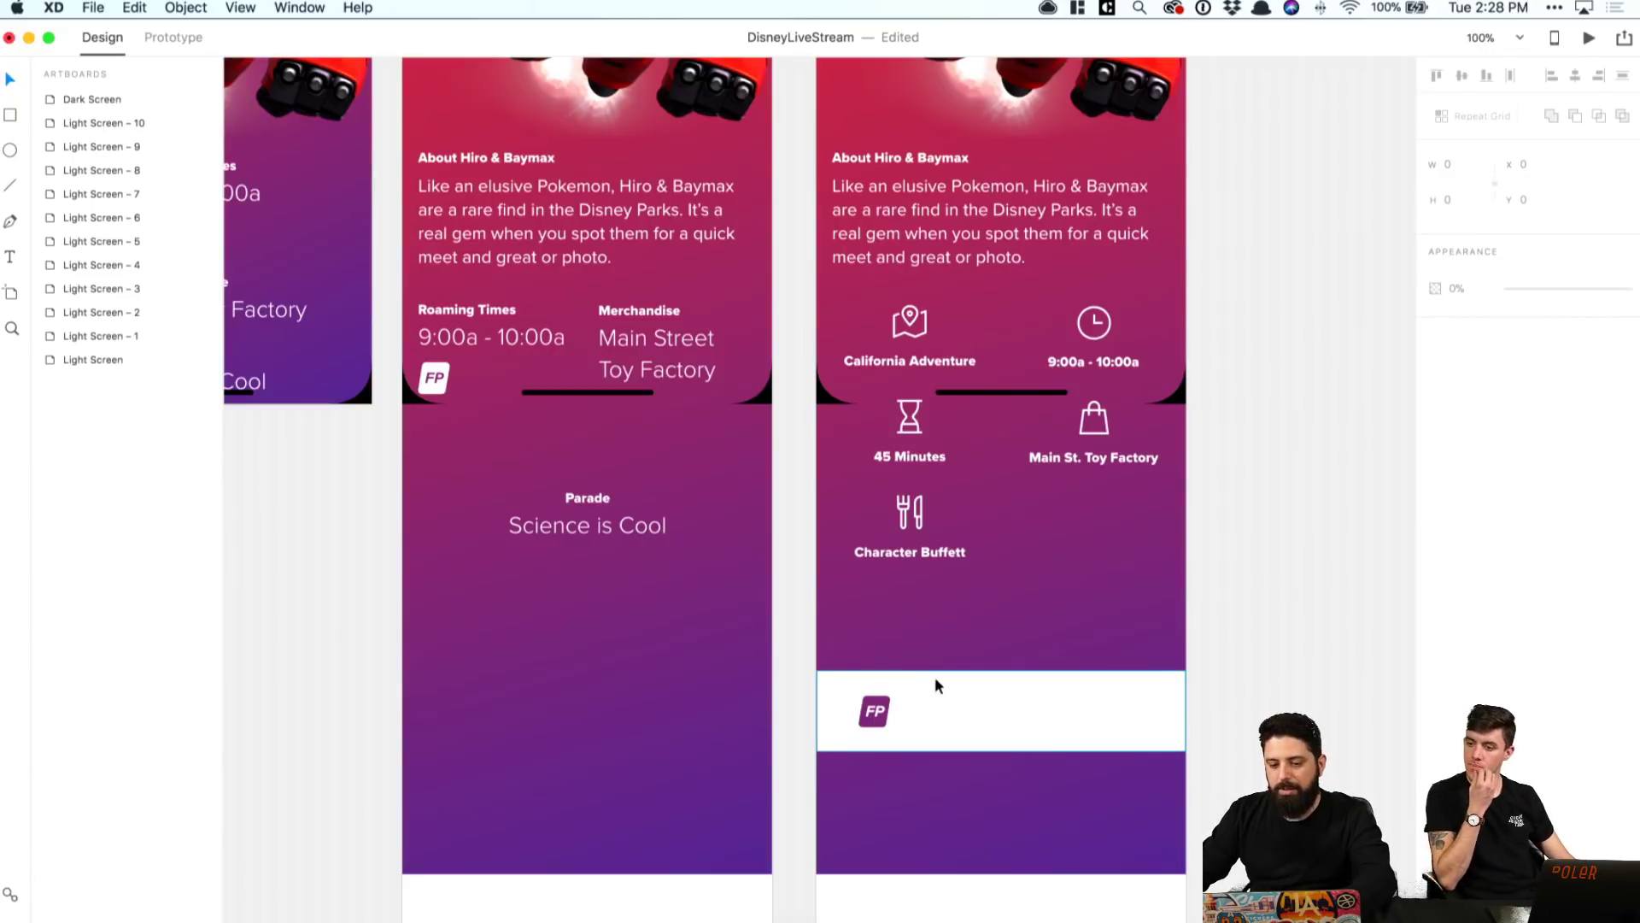
Step: Duplicate the Character Buffett label onto the white rectangle at X 98, Y 1115 and colour it with the FP badge's purple
left_click(934, 561)
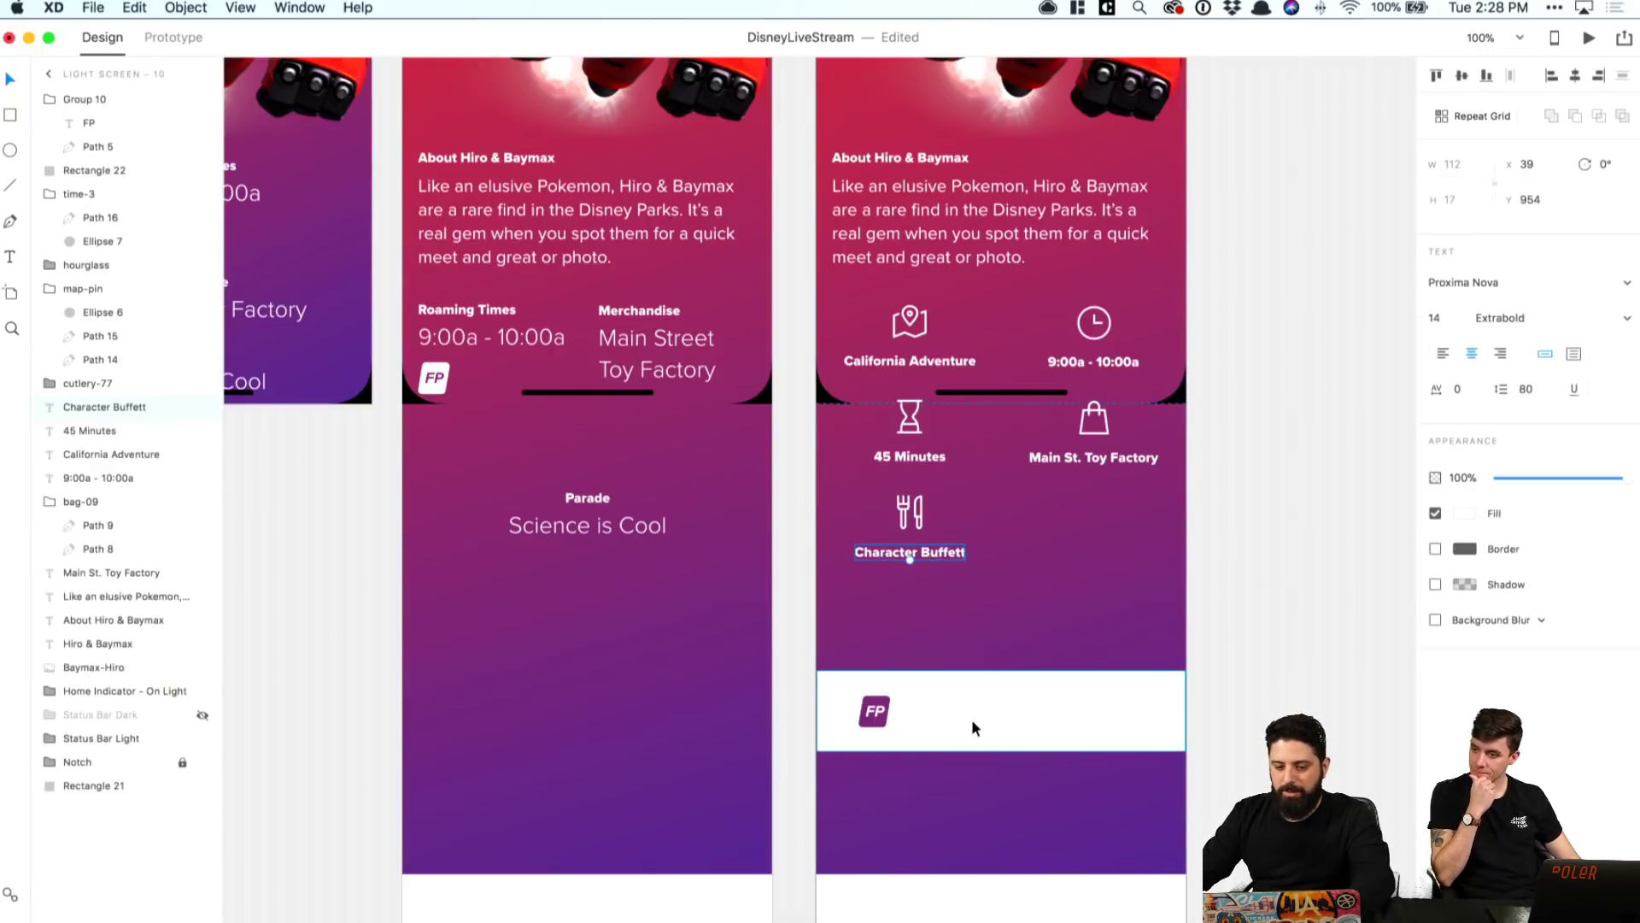
key("super+d")
left_click_drag(934, 560, 989, 714)
left_click(1464, 515)
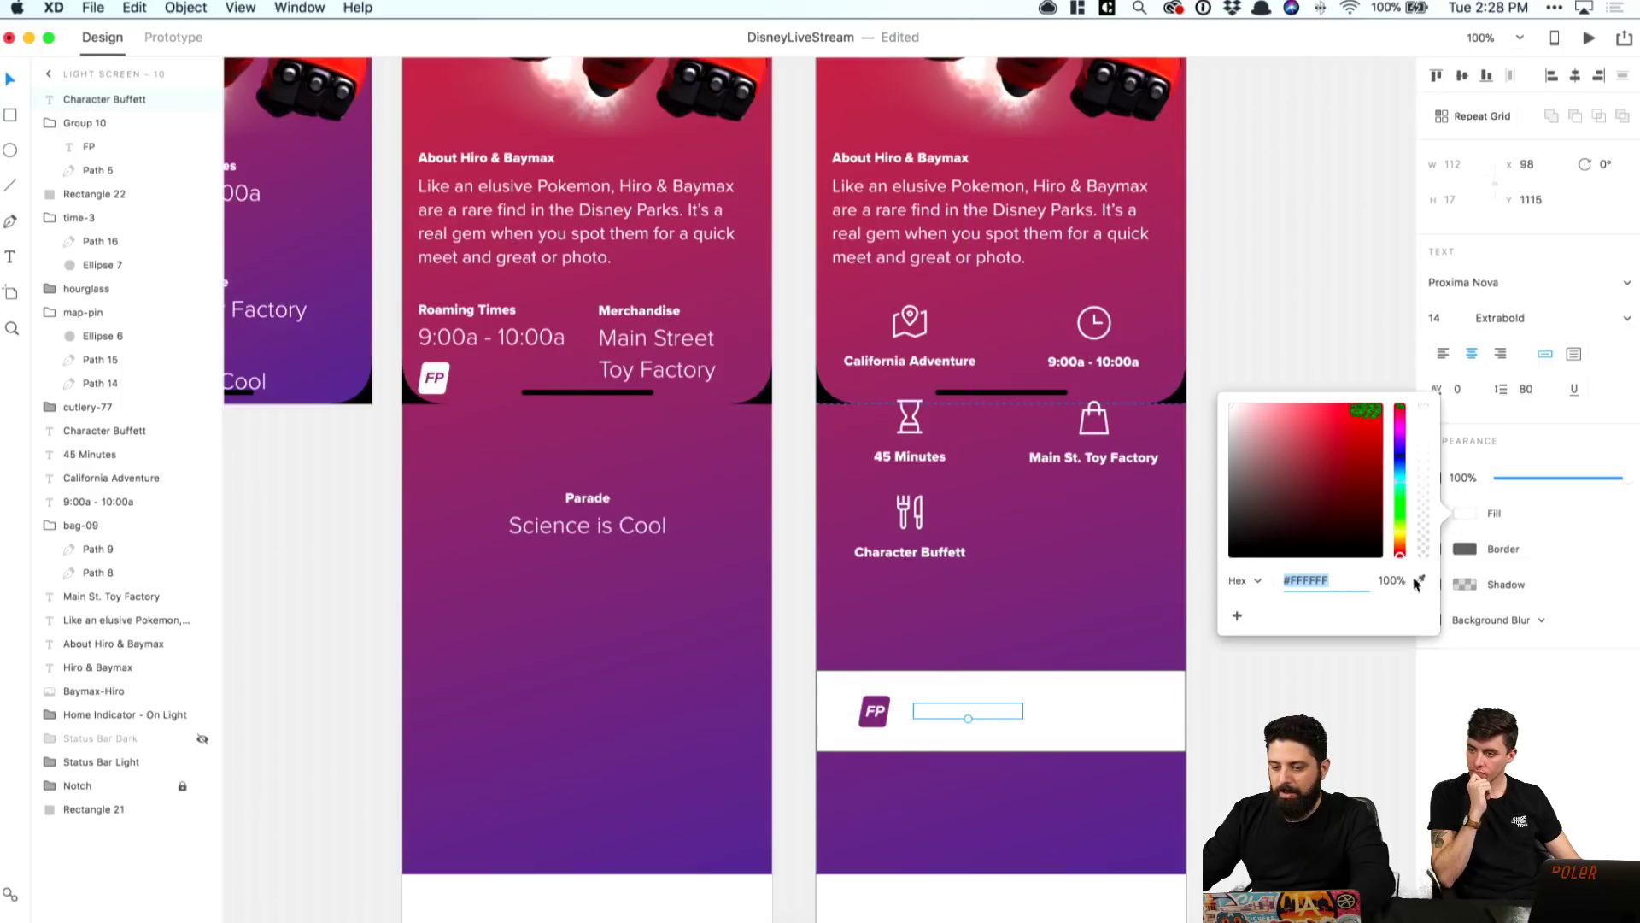
left_click(1419, 582)
left_click(871, 707)
left_click(1030, 617)
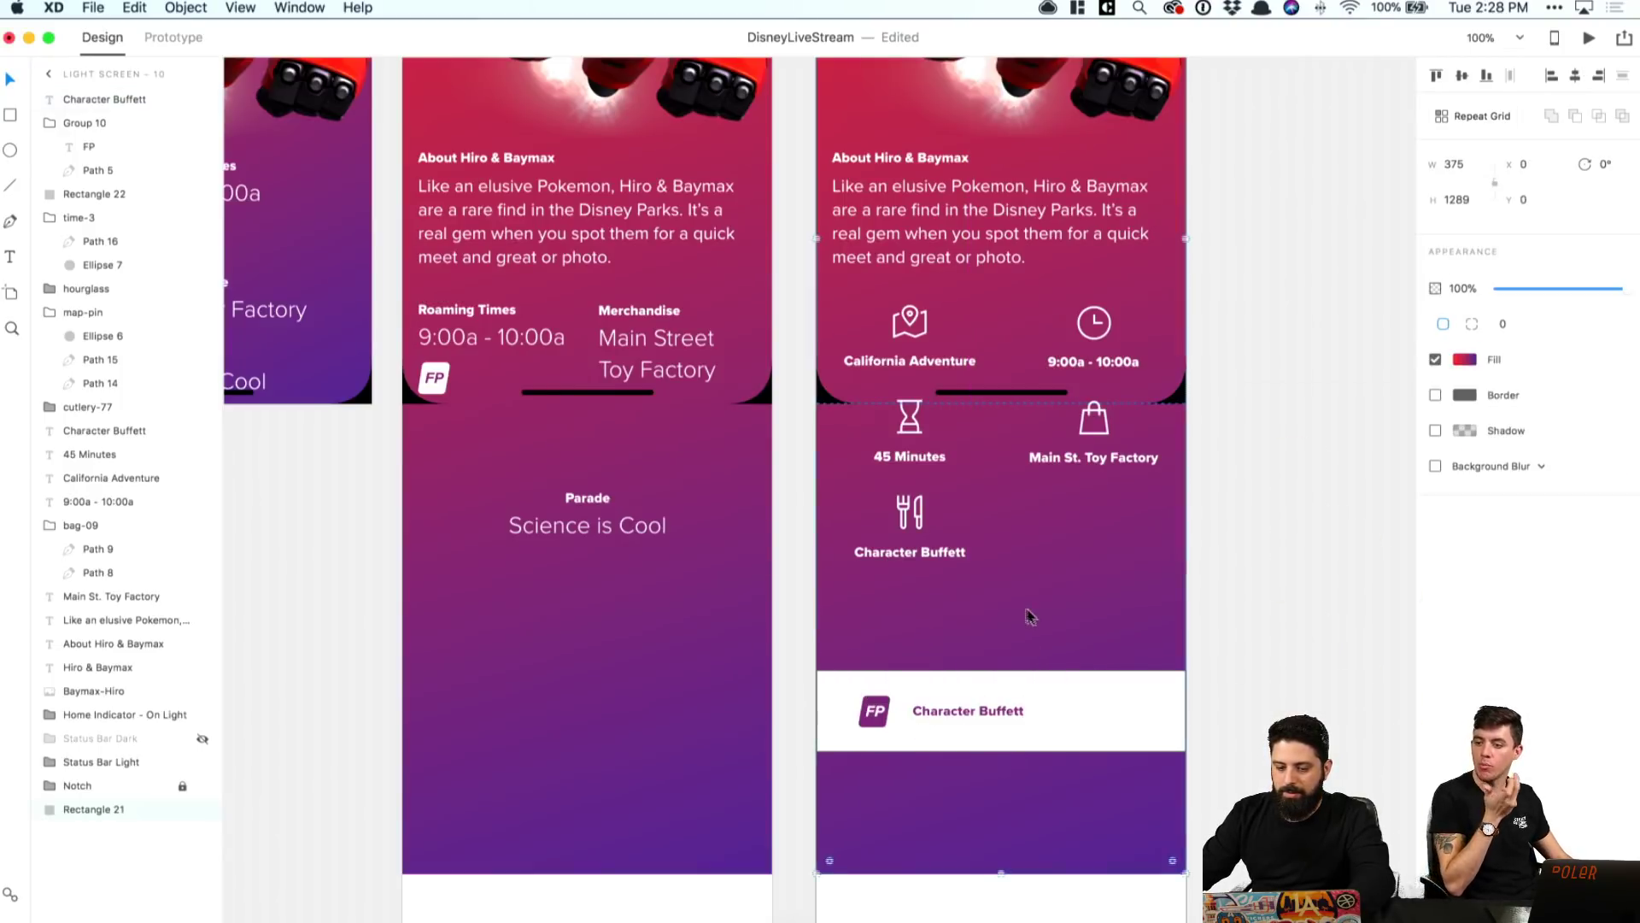
Step: Change the purple label's text to "Book FastPass for Ride or Character" and move it clear of the FP badge
left_click(983, 711)
double_click(982, 711)
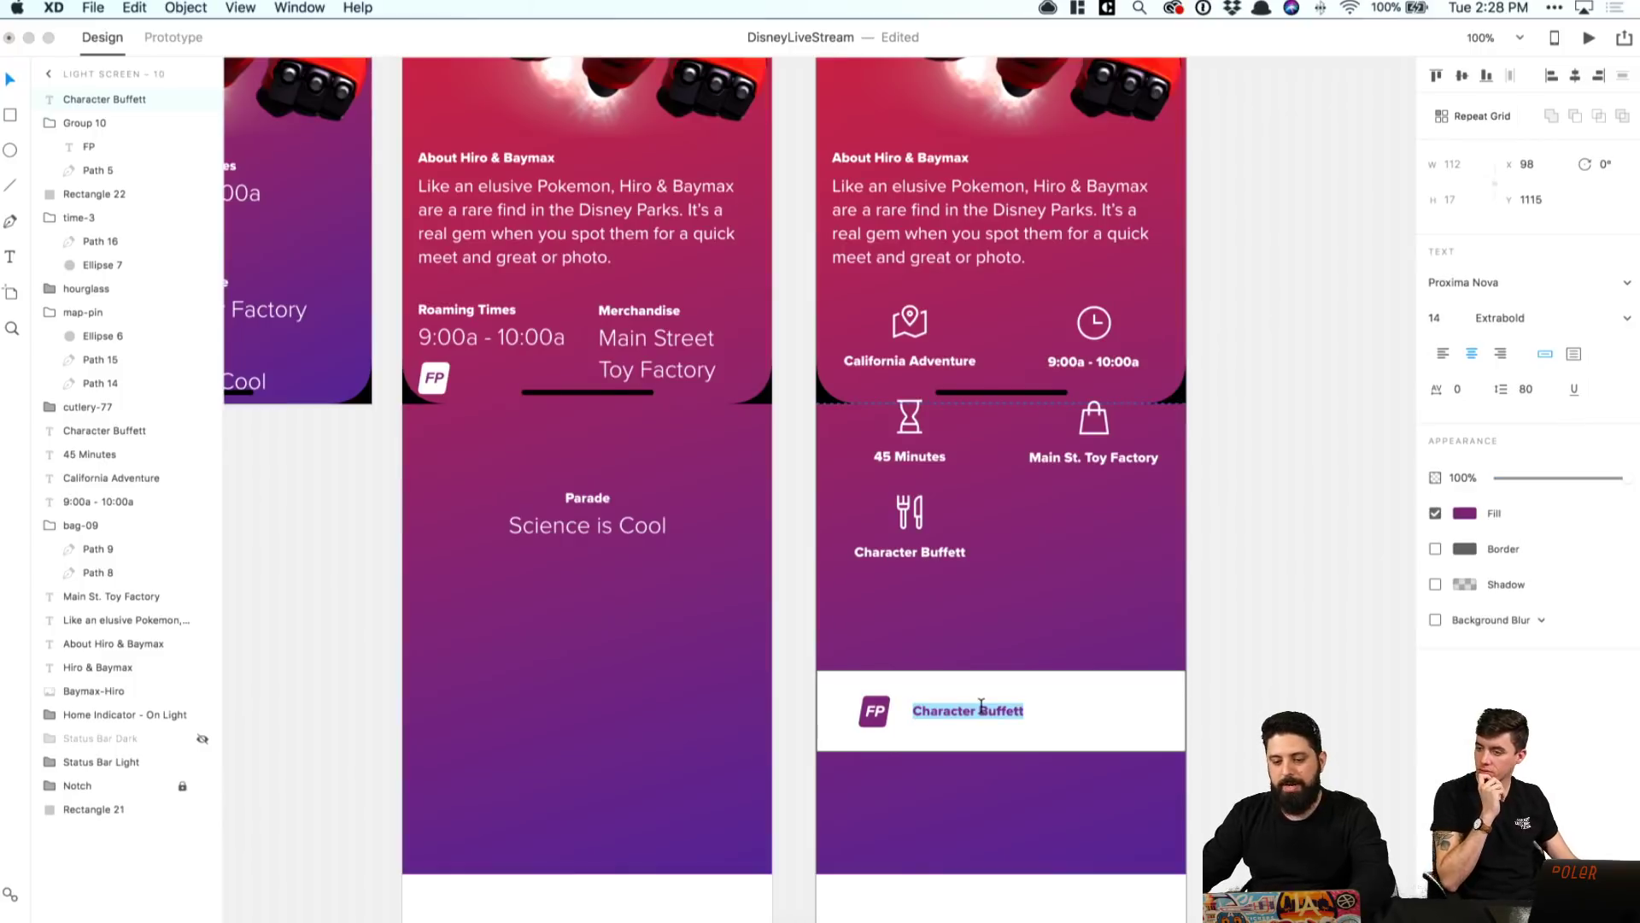
type("Book Fa")
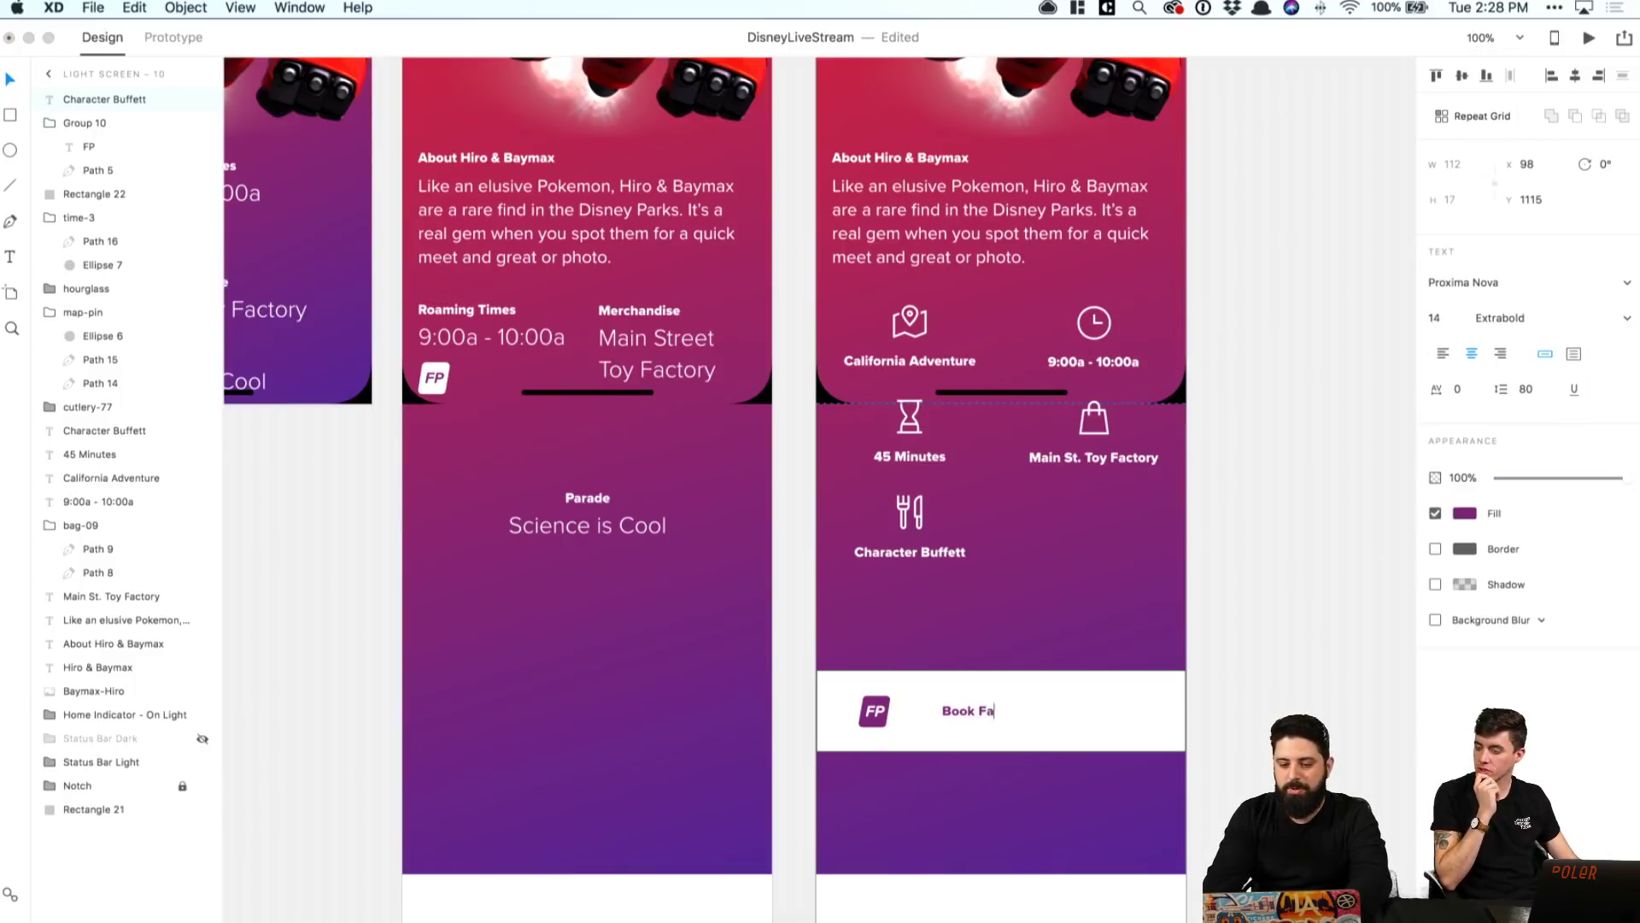
type("stB")
key("BackSpace")
type("P")
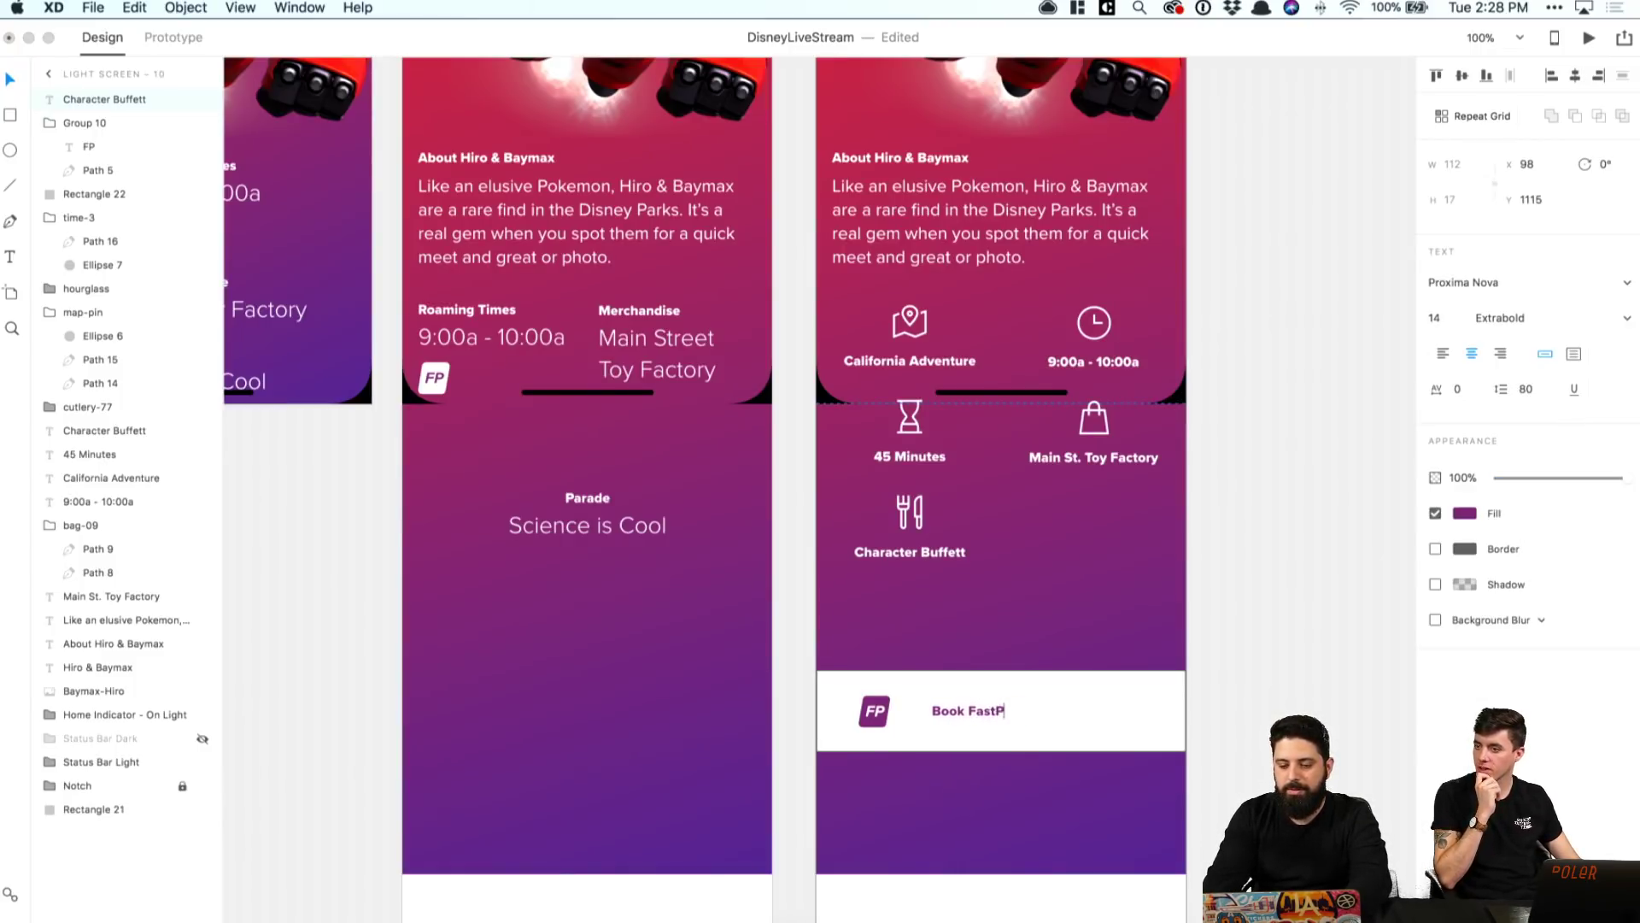
type("ass for Ride")
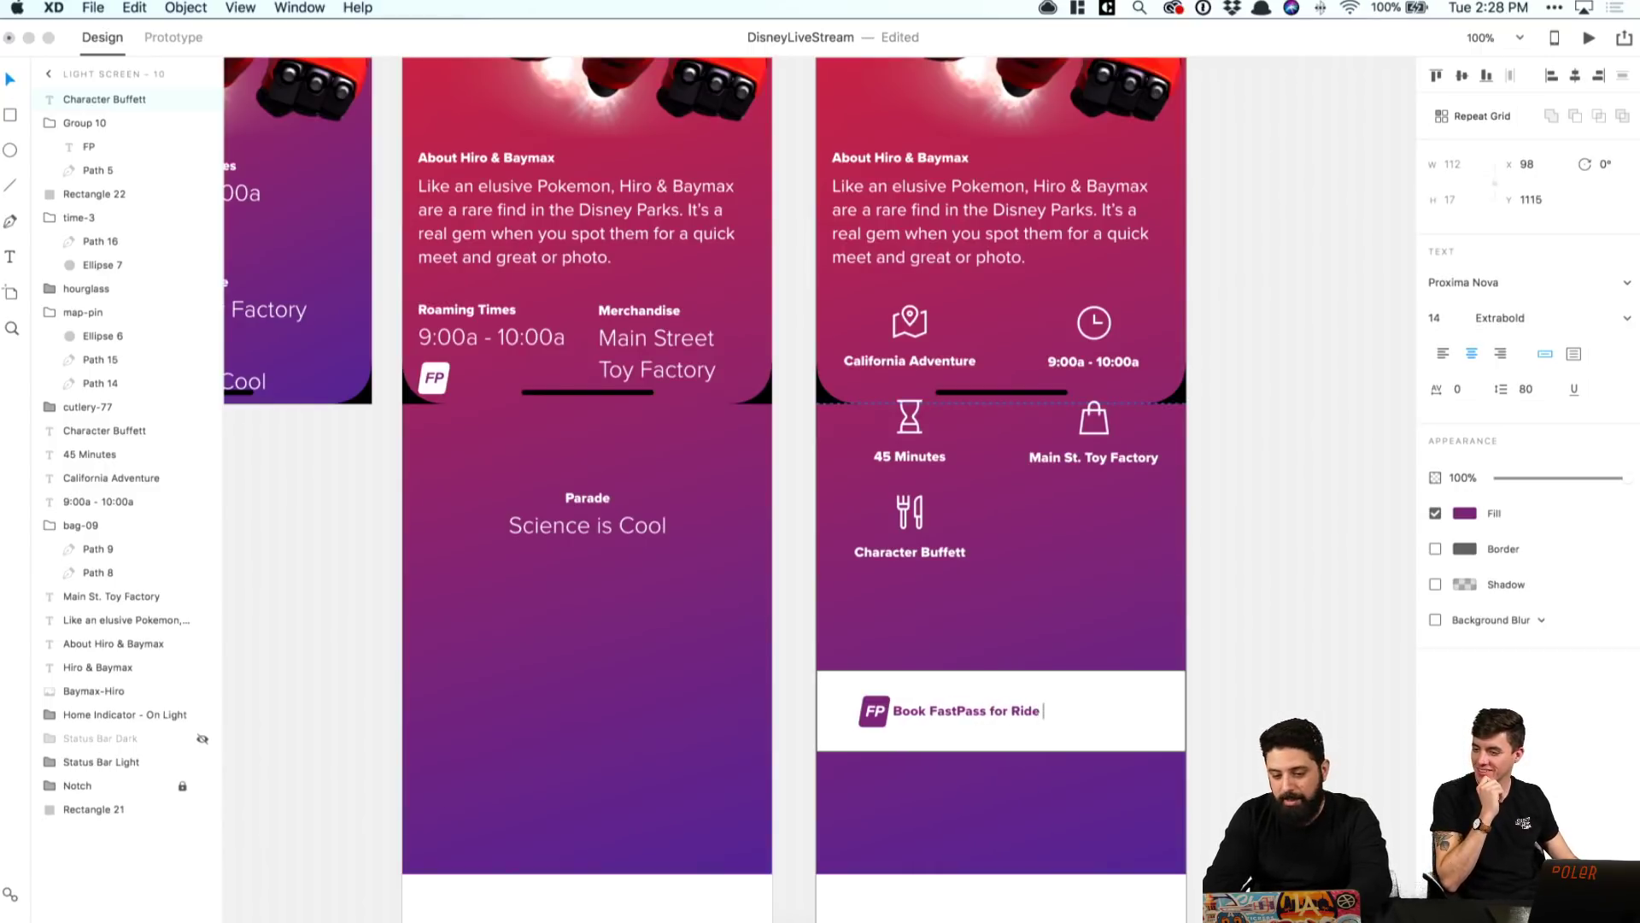
type(" or ")
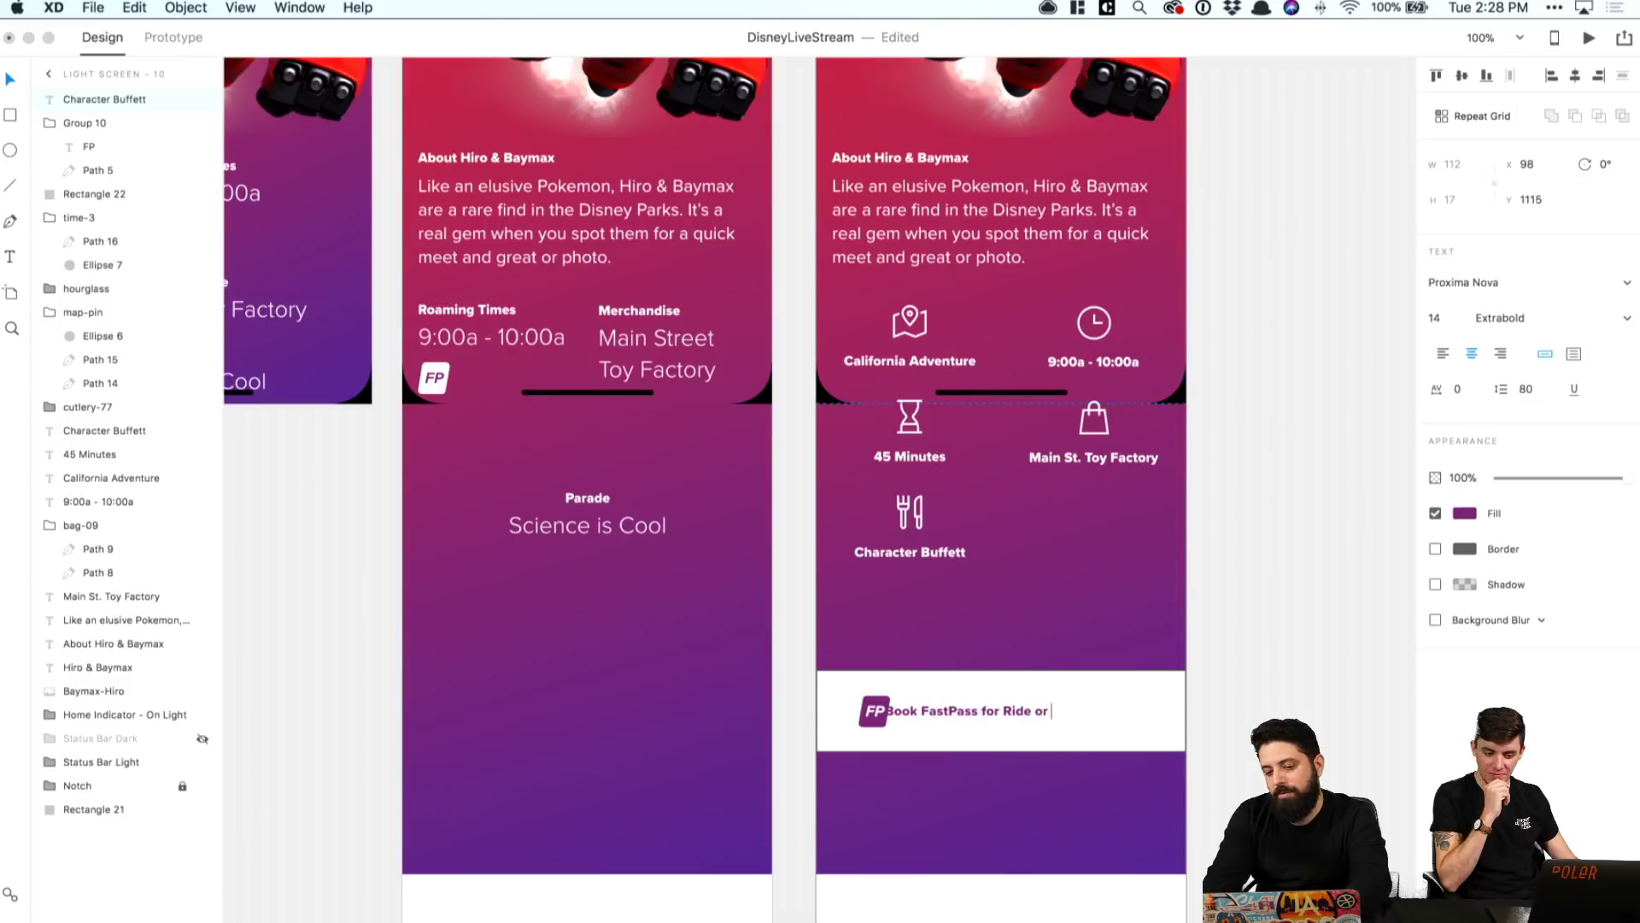
type("Character")
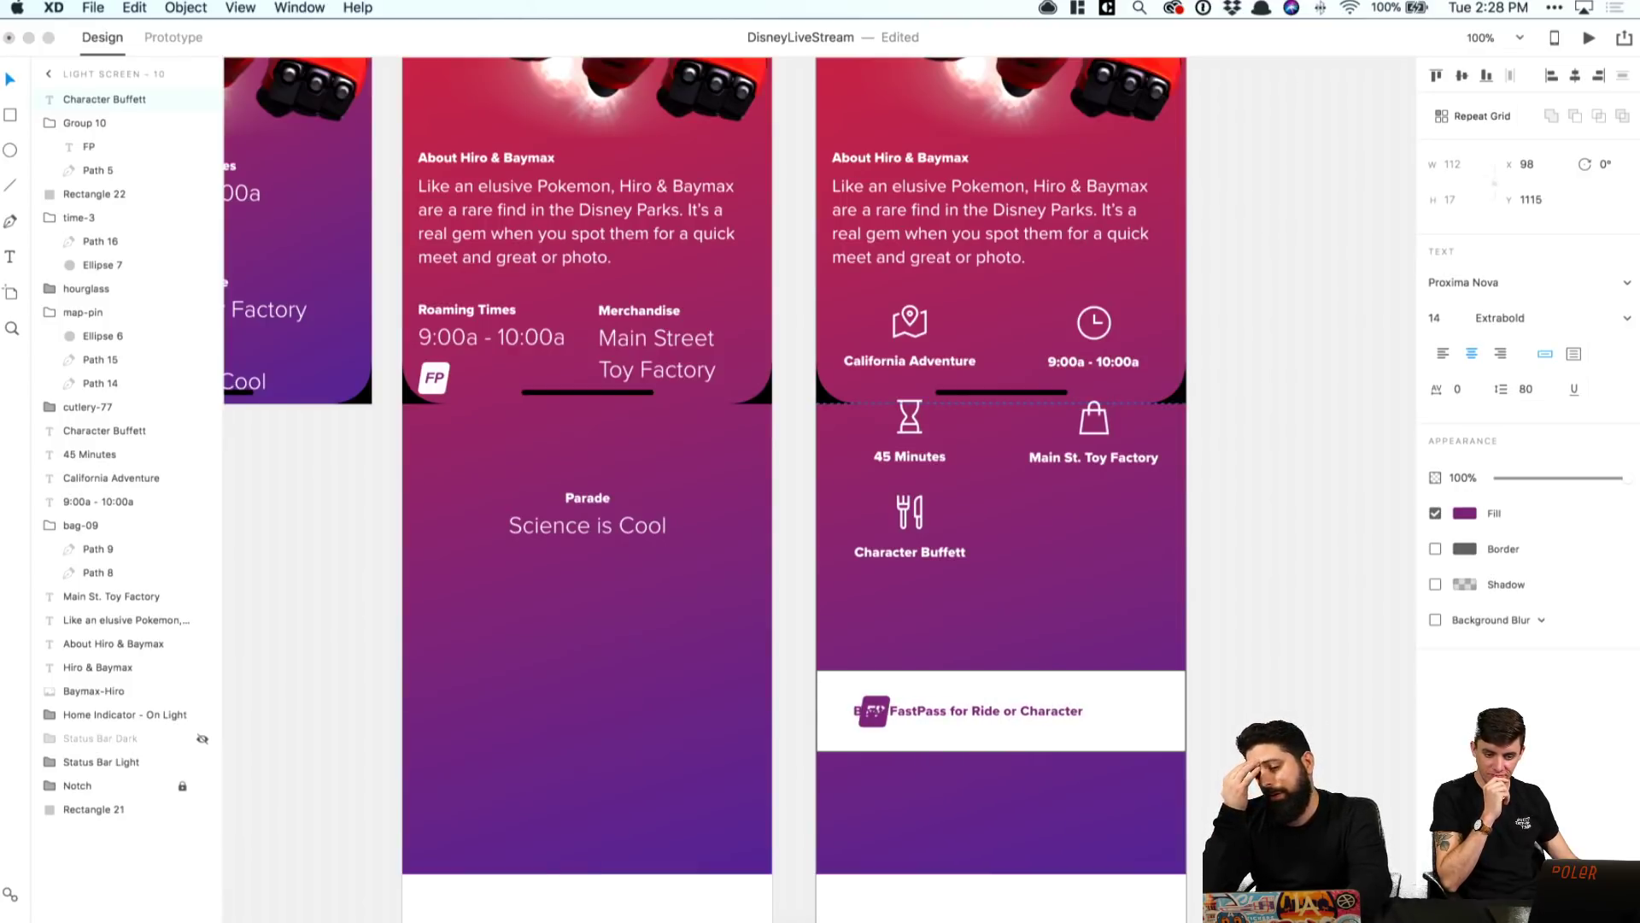
key("Escape")
left_click_drag(1016, 710, 1065, 706)
left_click(1189, 655)
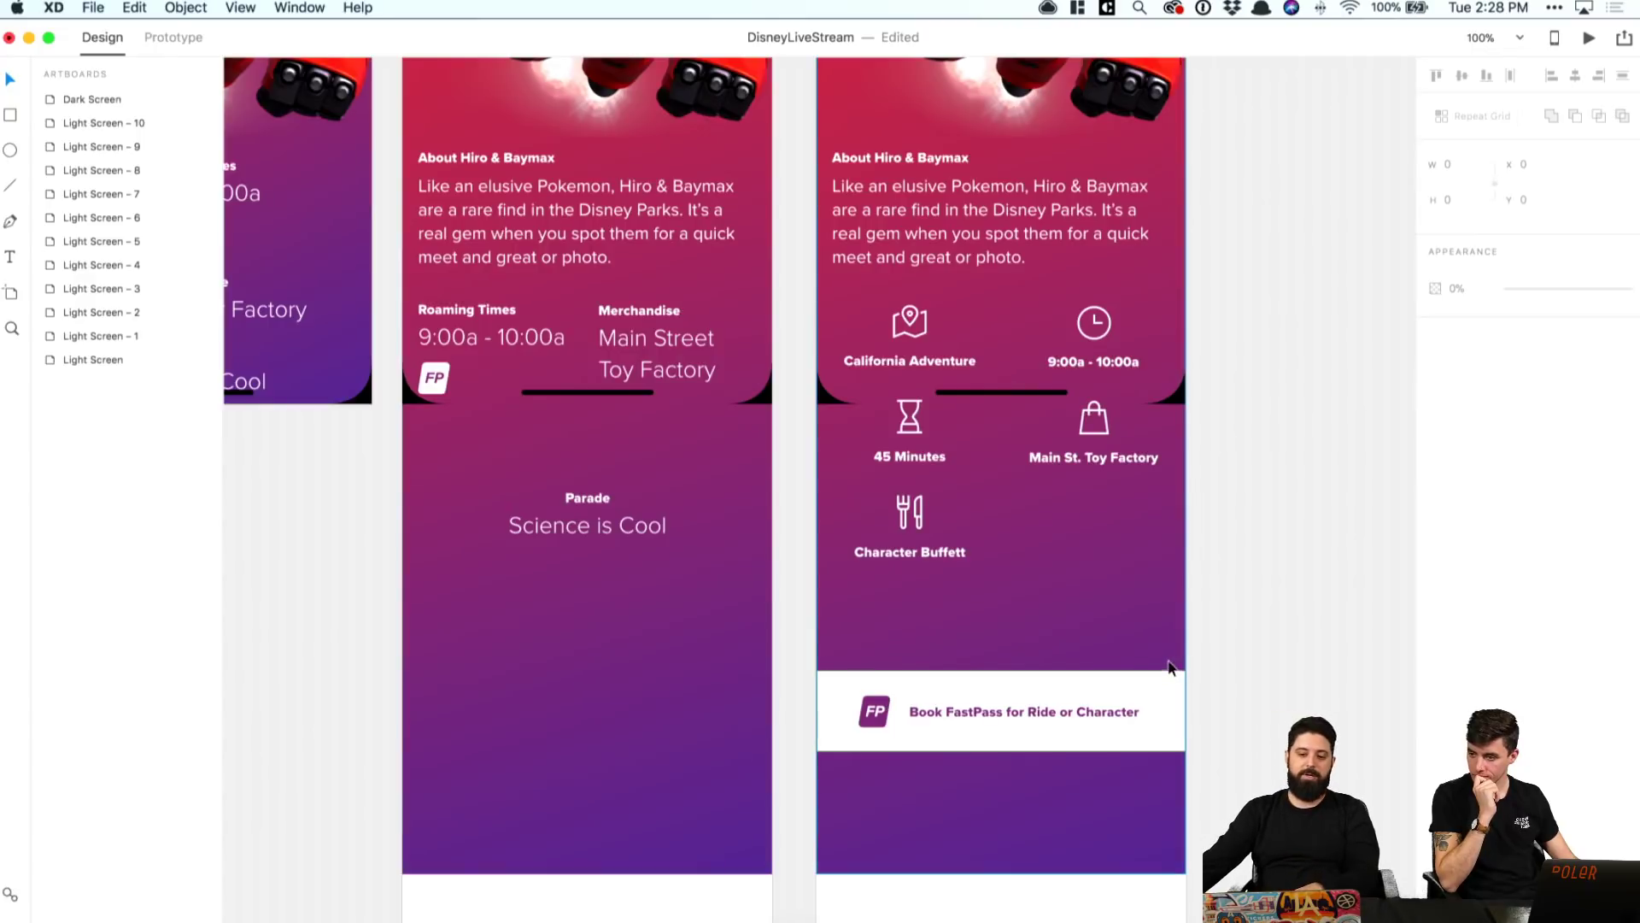
scroll(1155, 607, "up", 5)
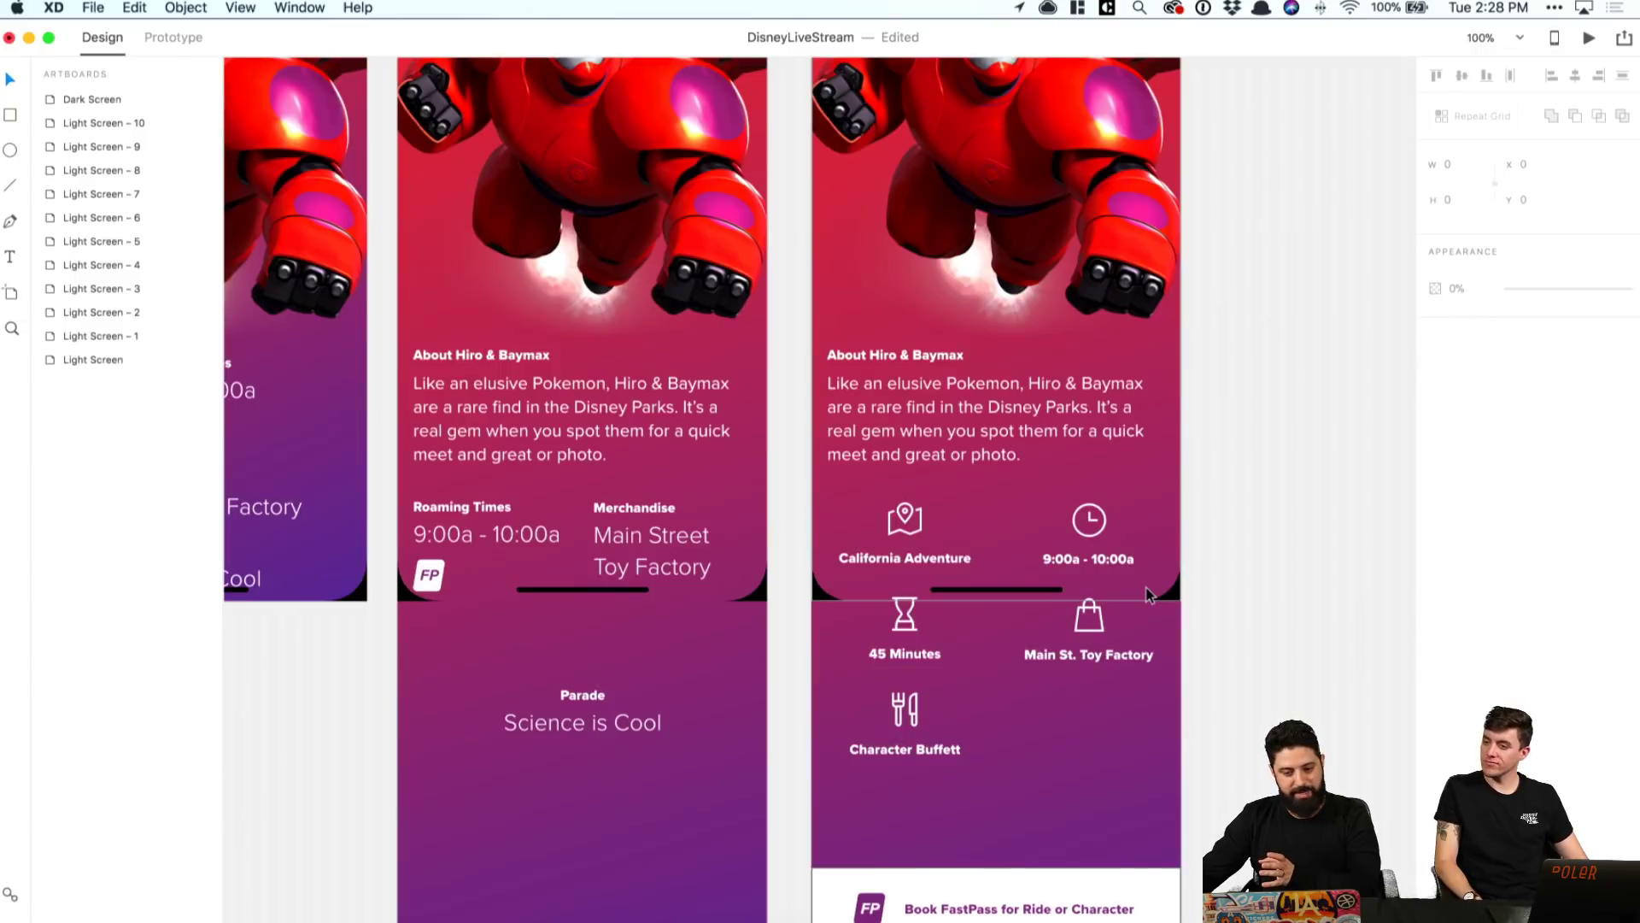
scroll(1149, 593, "down", 5)
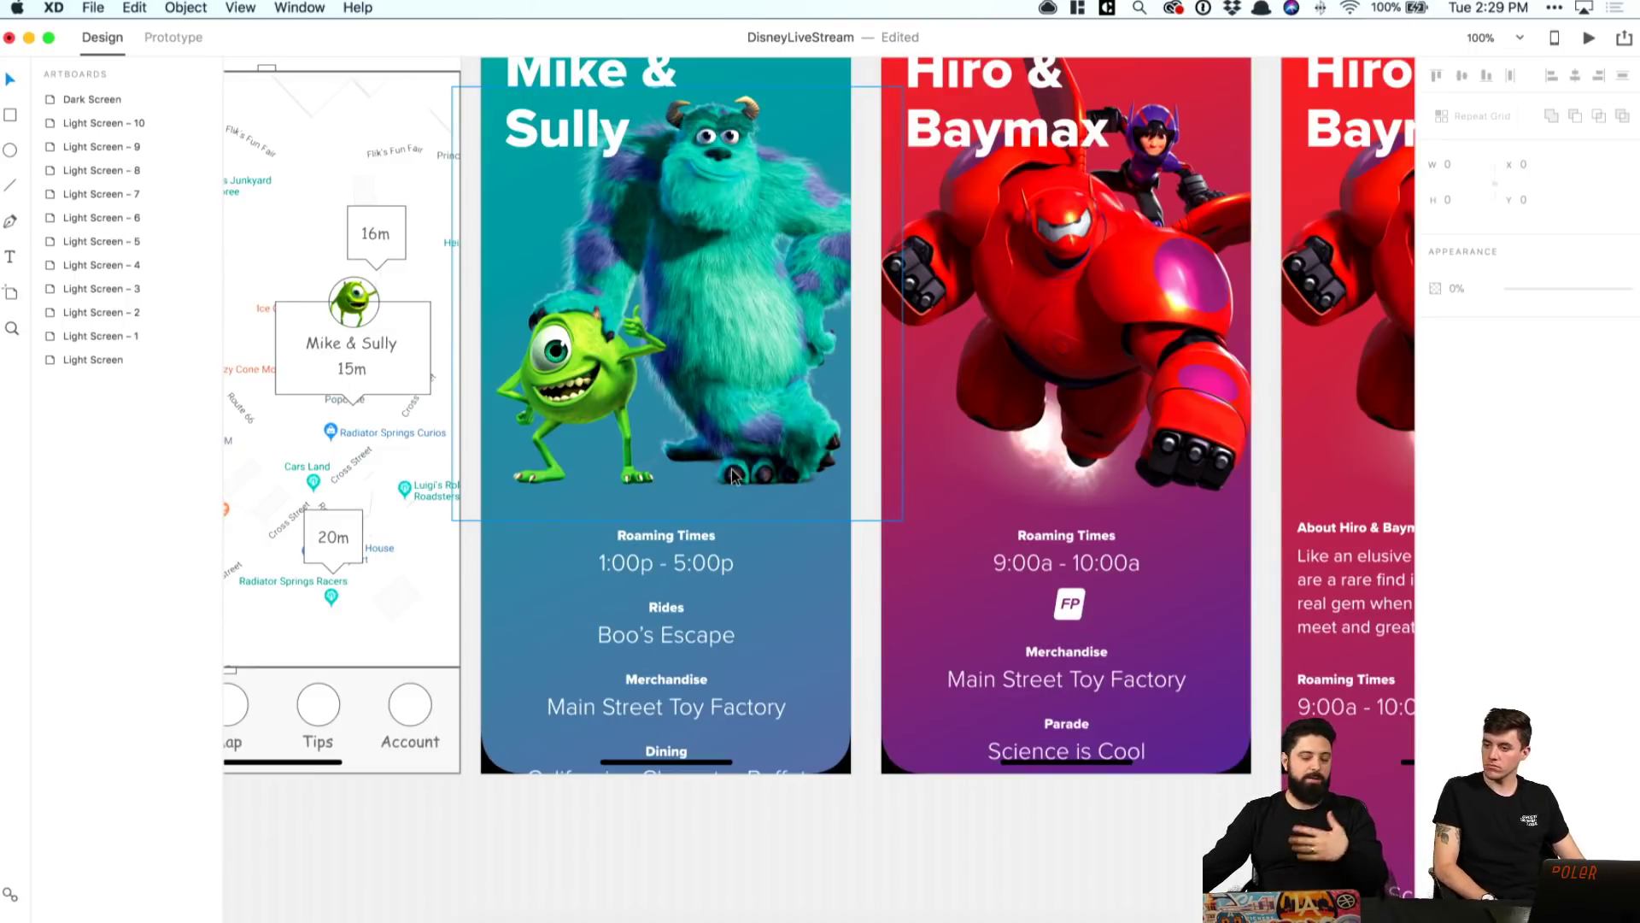
scroll(735, 472, "right", 10)
scroll(740, 469, "down", 5)
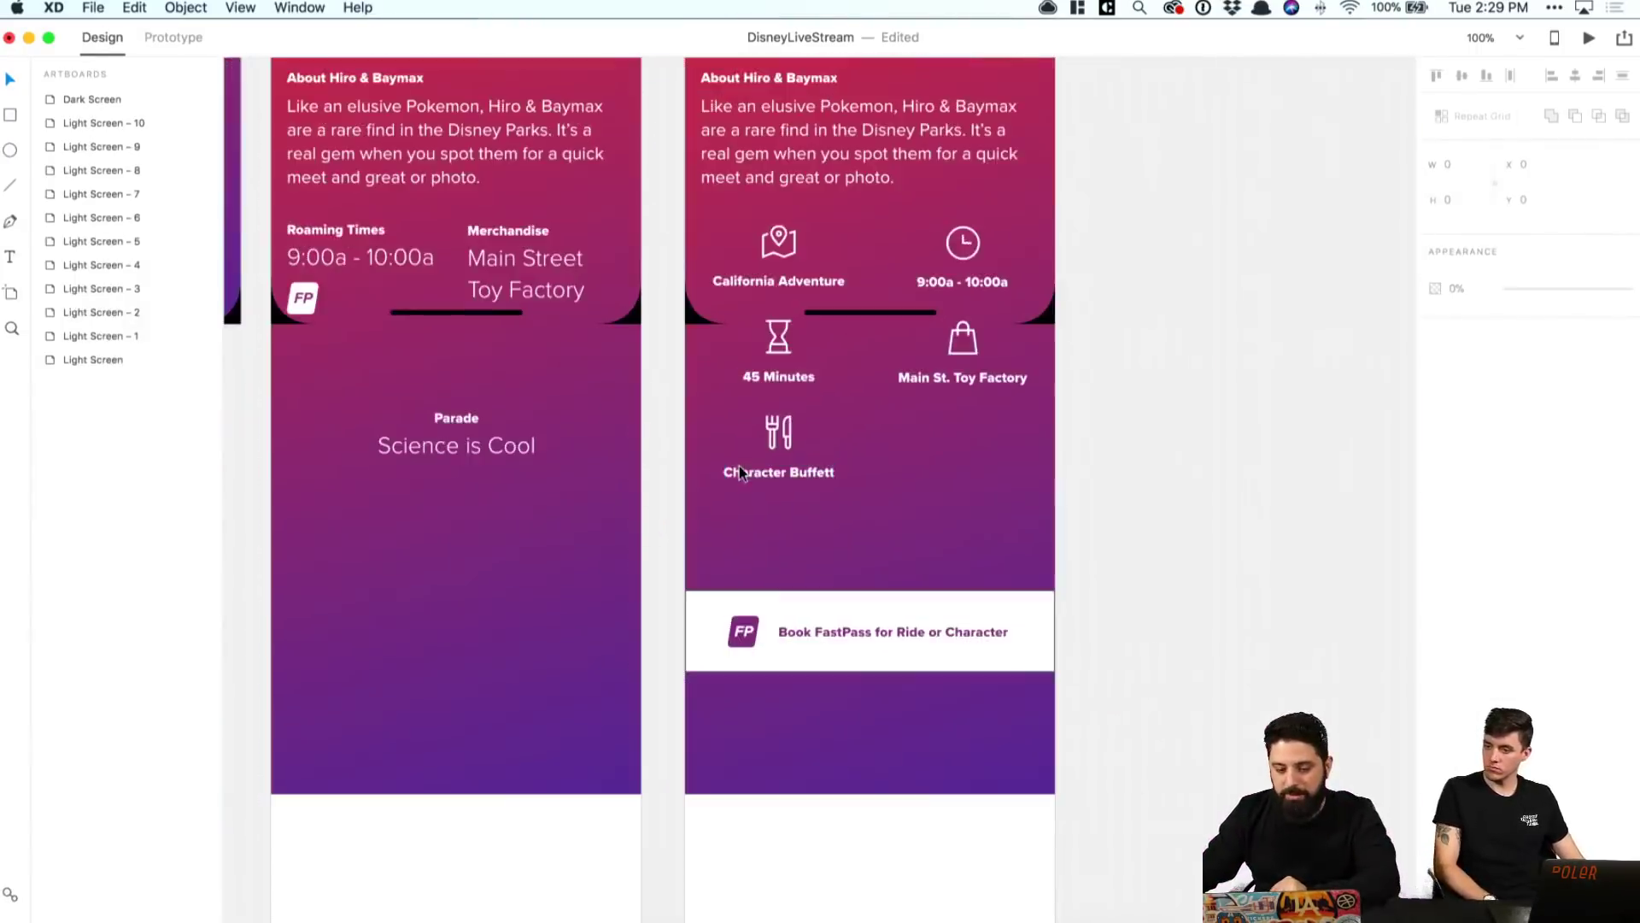
Step: Move the FP badge to the centre of the white bar's upper edge and fill its FP letters with purple sampled from the background
left_click(743, 628)
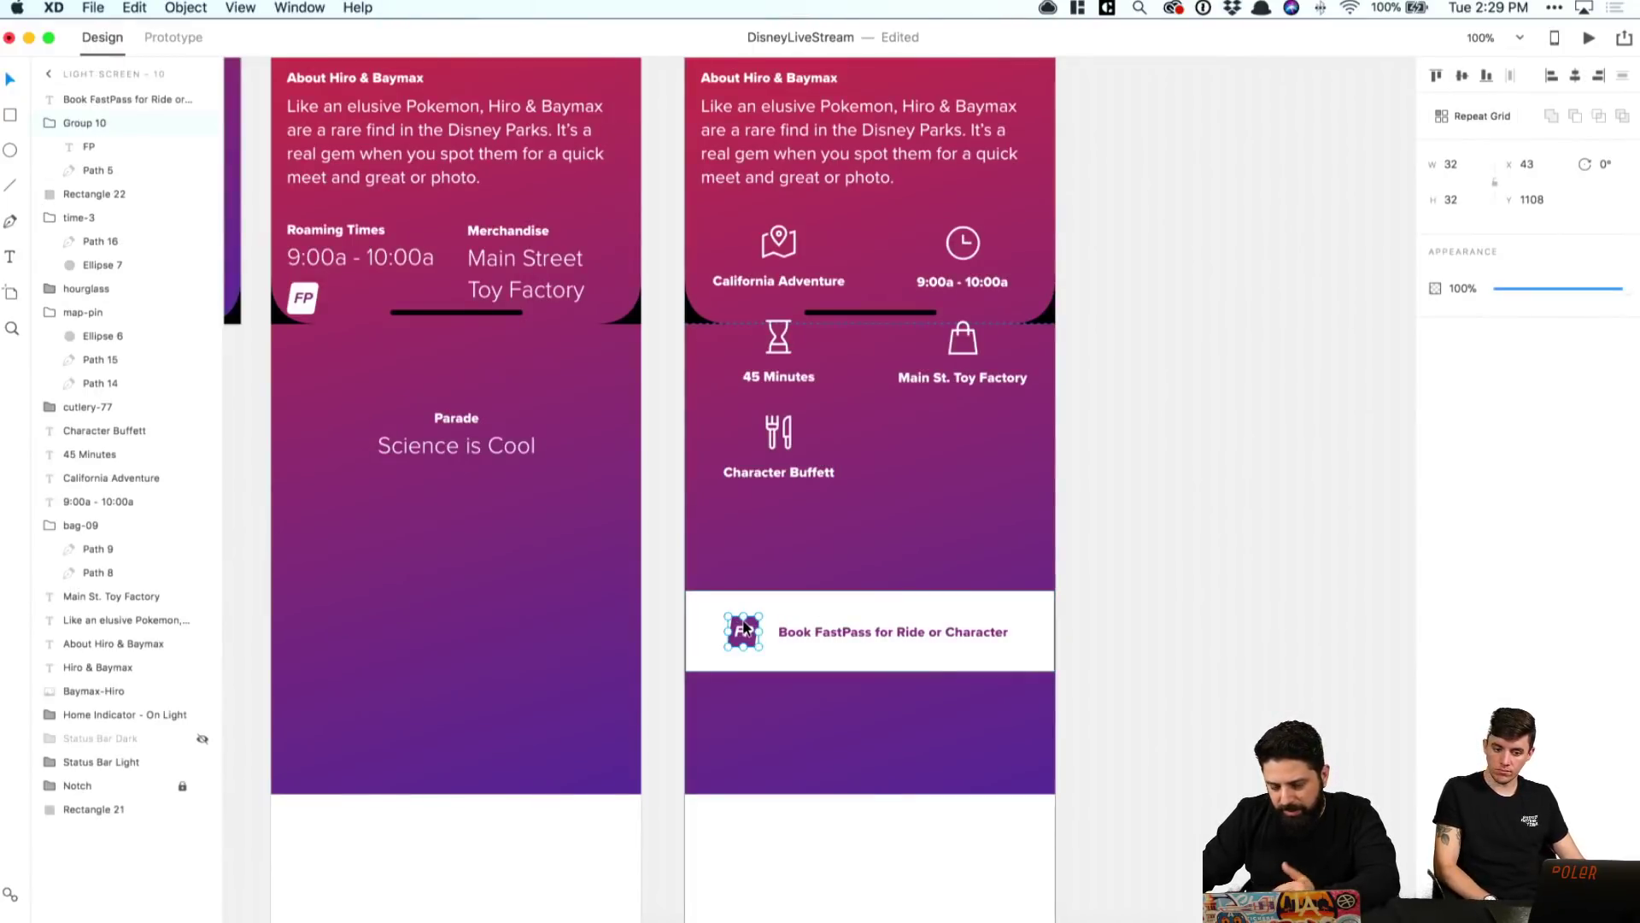
left_click_drag(743, 628, 873, 588)
double_click(873, 597)
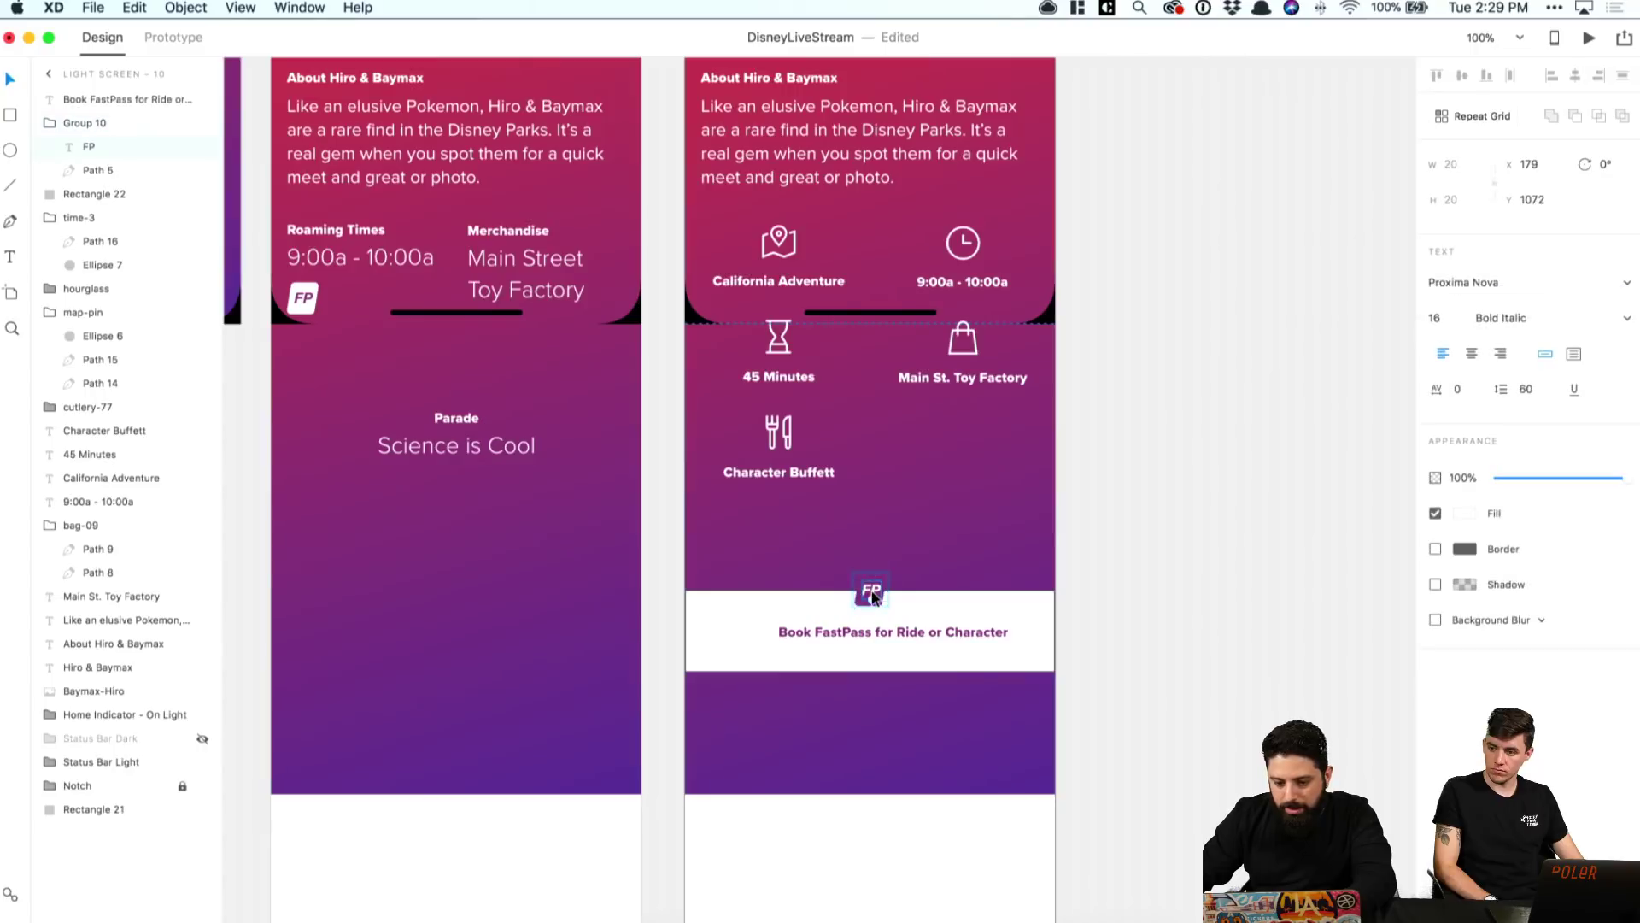
left_click(1465, 513)
left_click(1420, 580)
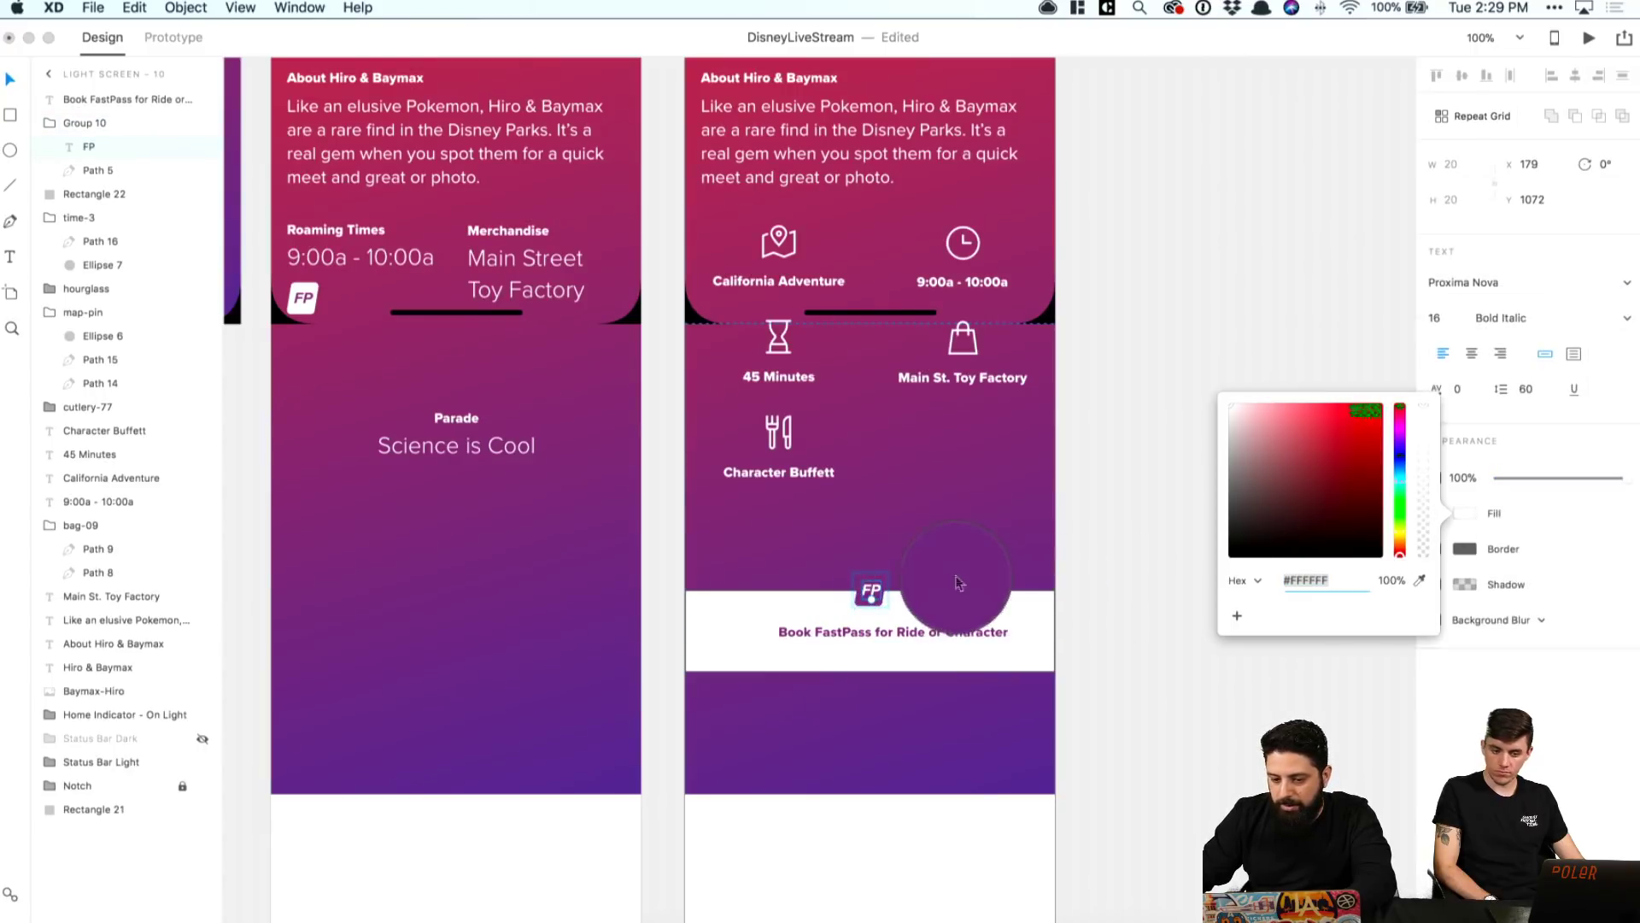
left_click(892, 588)
Step: Change the FP badge shape's fill to white (#FFFFFF)
left_click(872, 590)
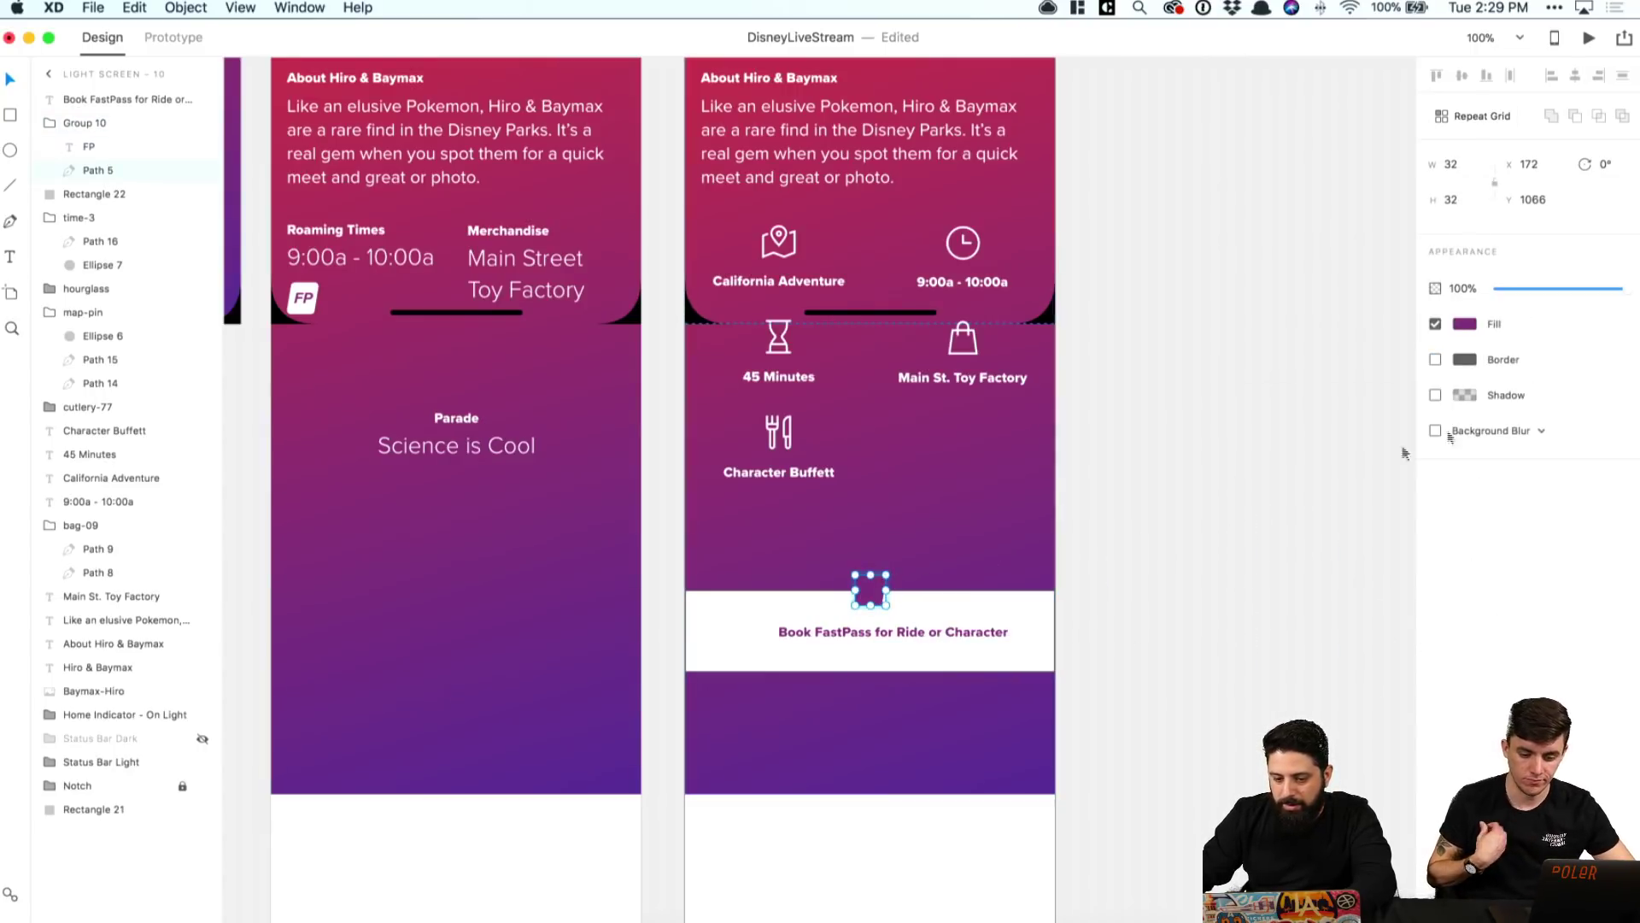
left_click(1464, 324)
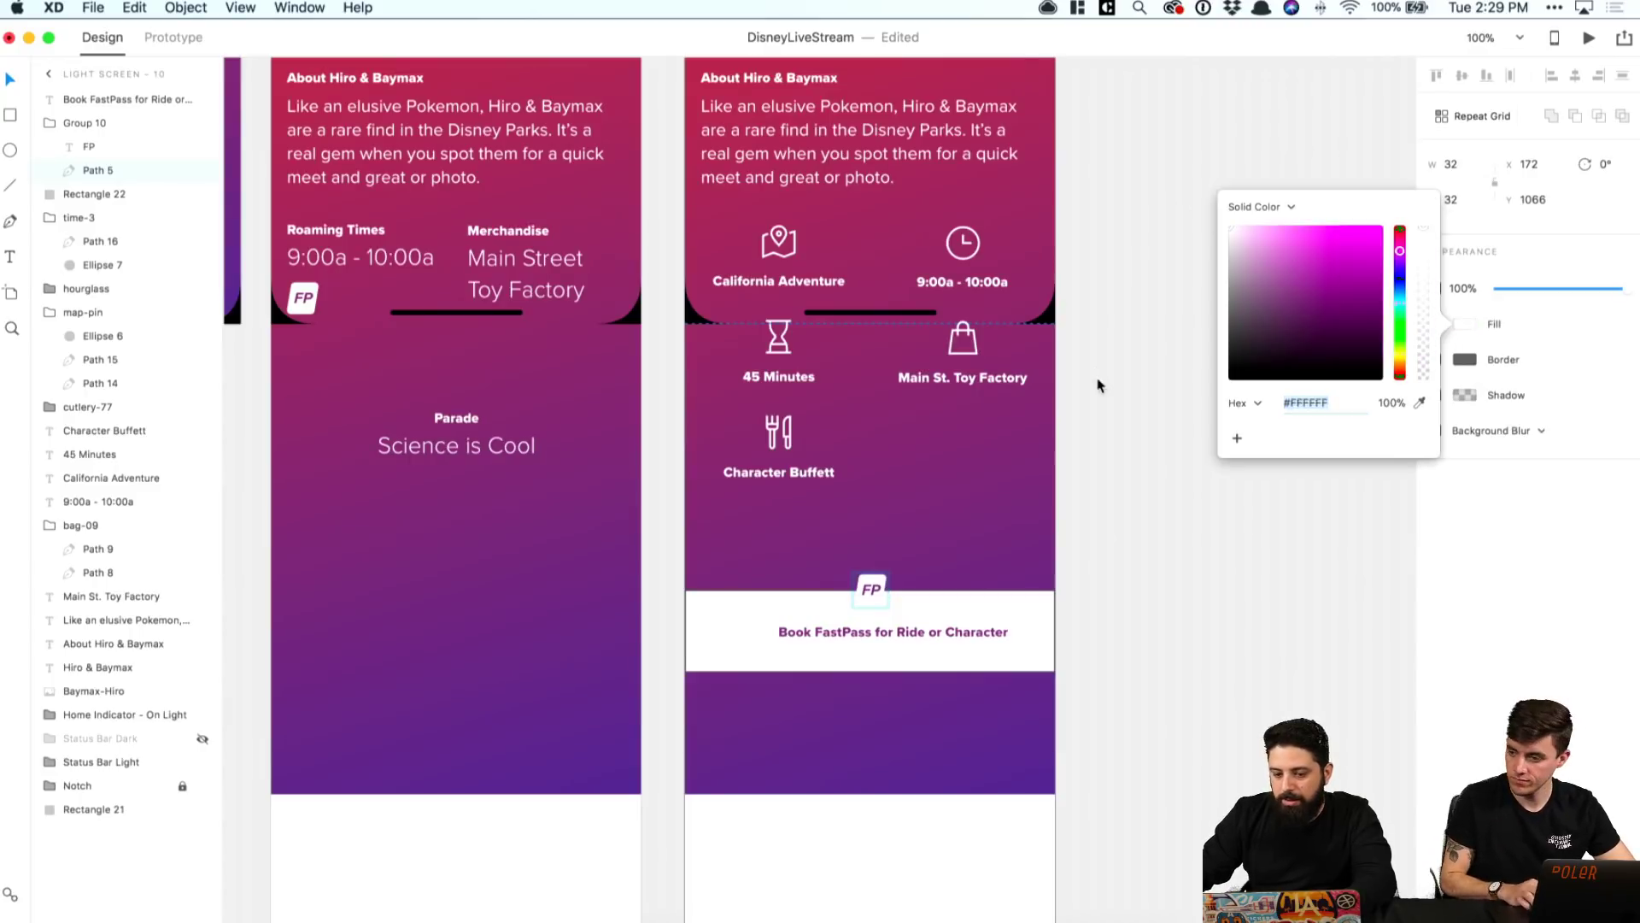
left_click(1138, 393)
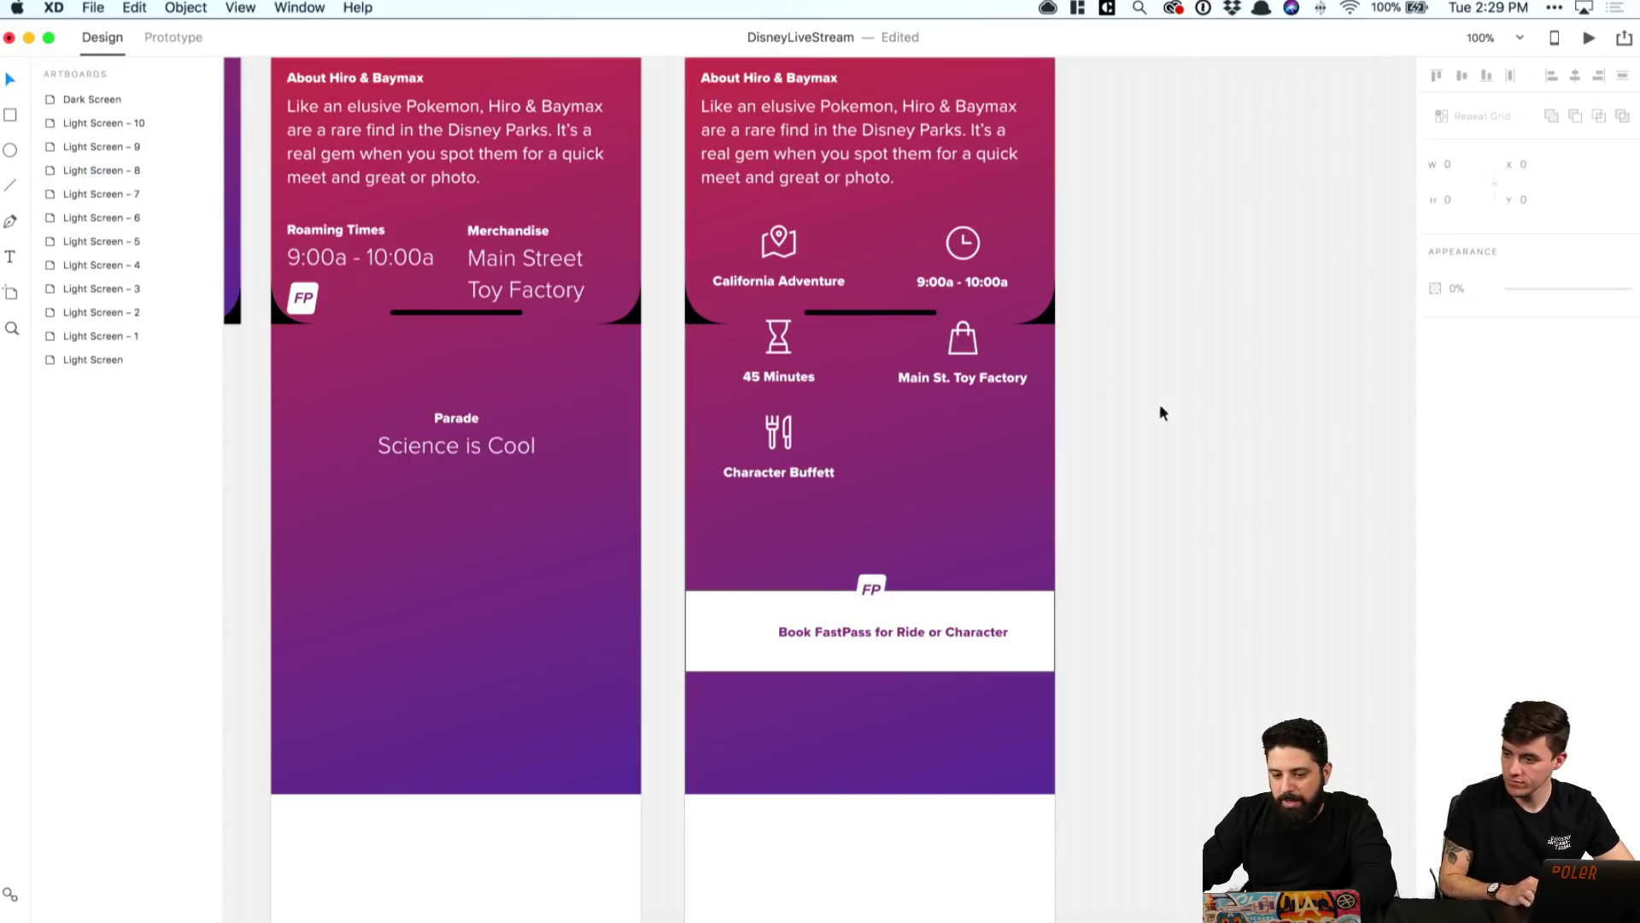
Step: Try a border of width 1 on the white FP badge shape
double_click(875, 584)
left_click(1435, 361)
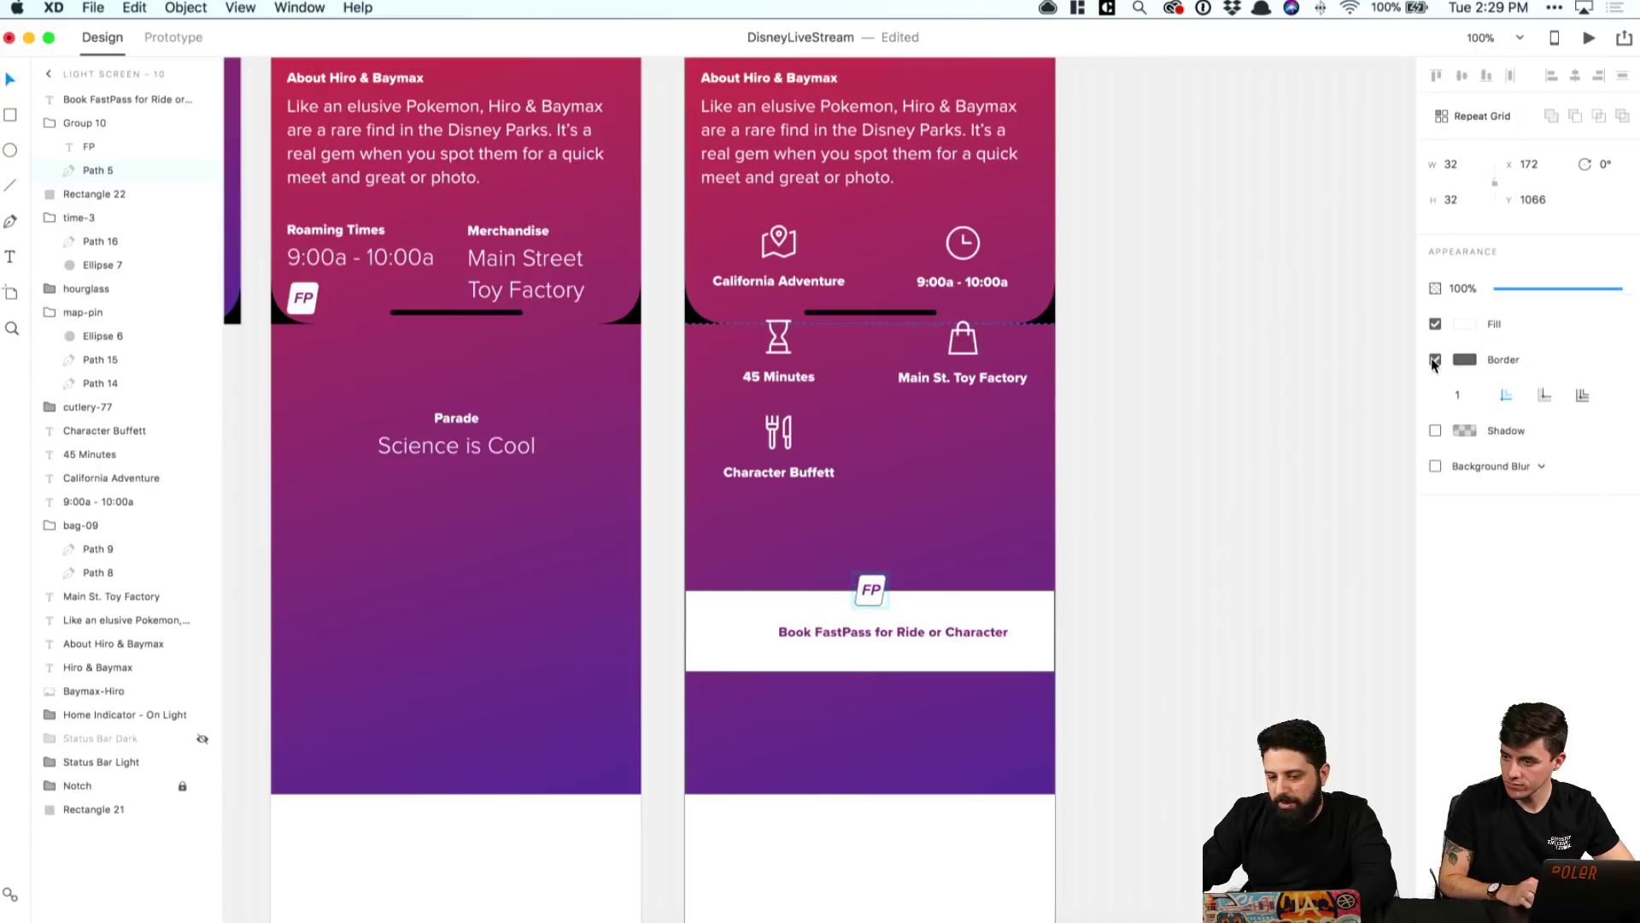
left_click(1241, 519)
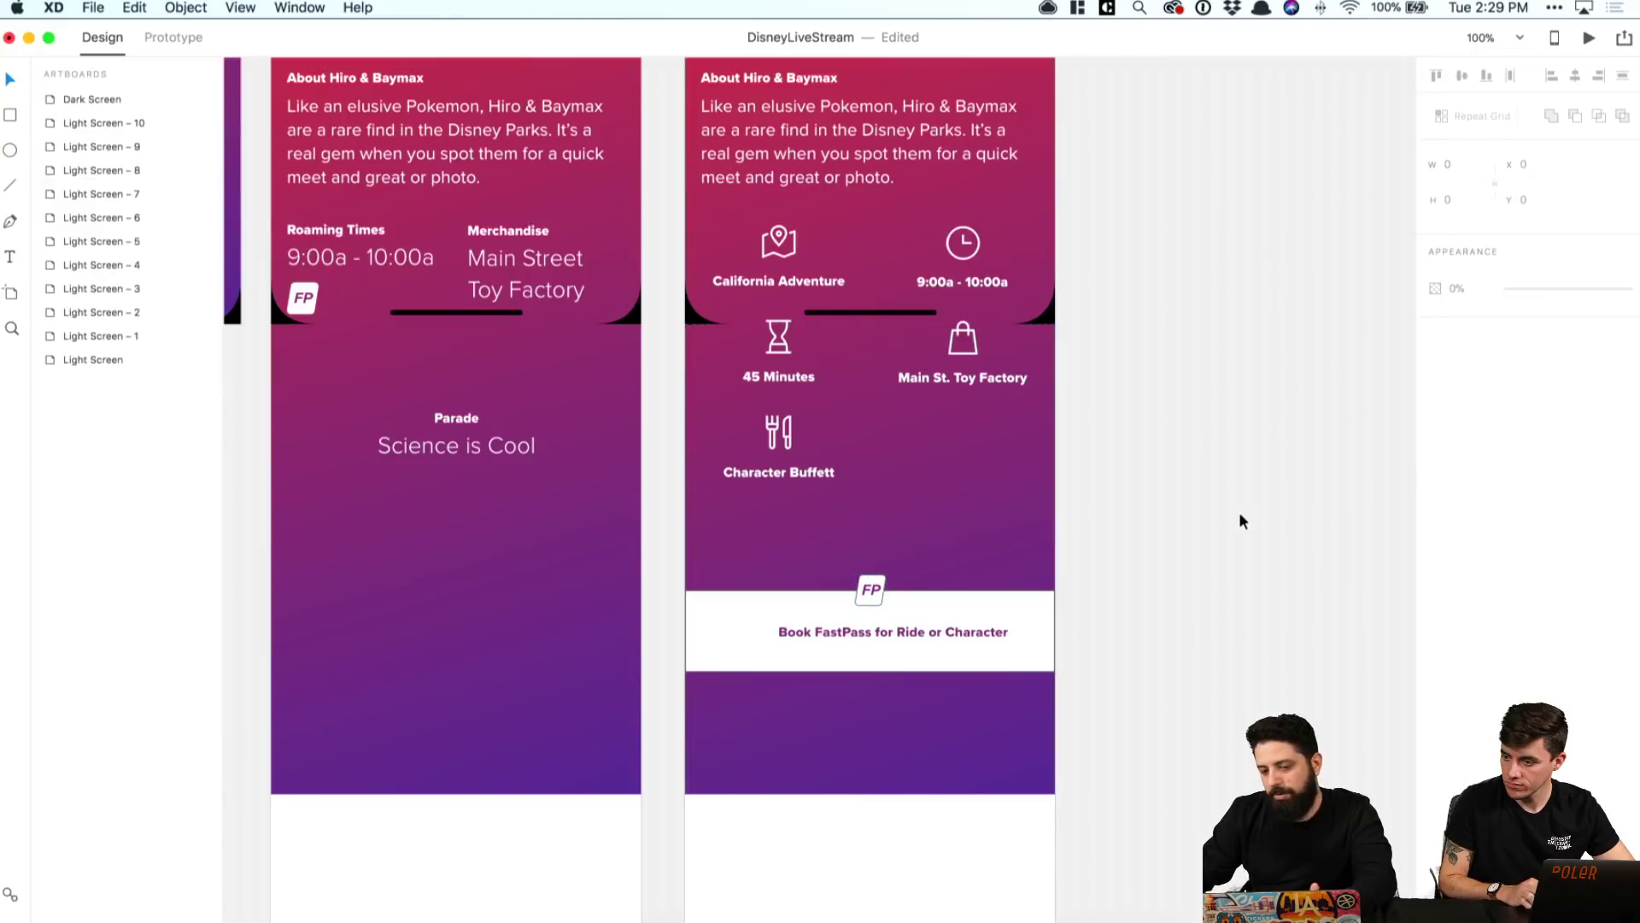
key("super+equal")
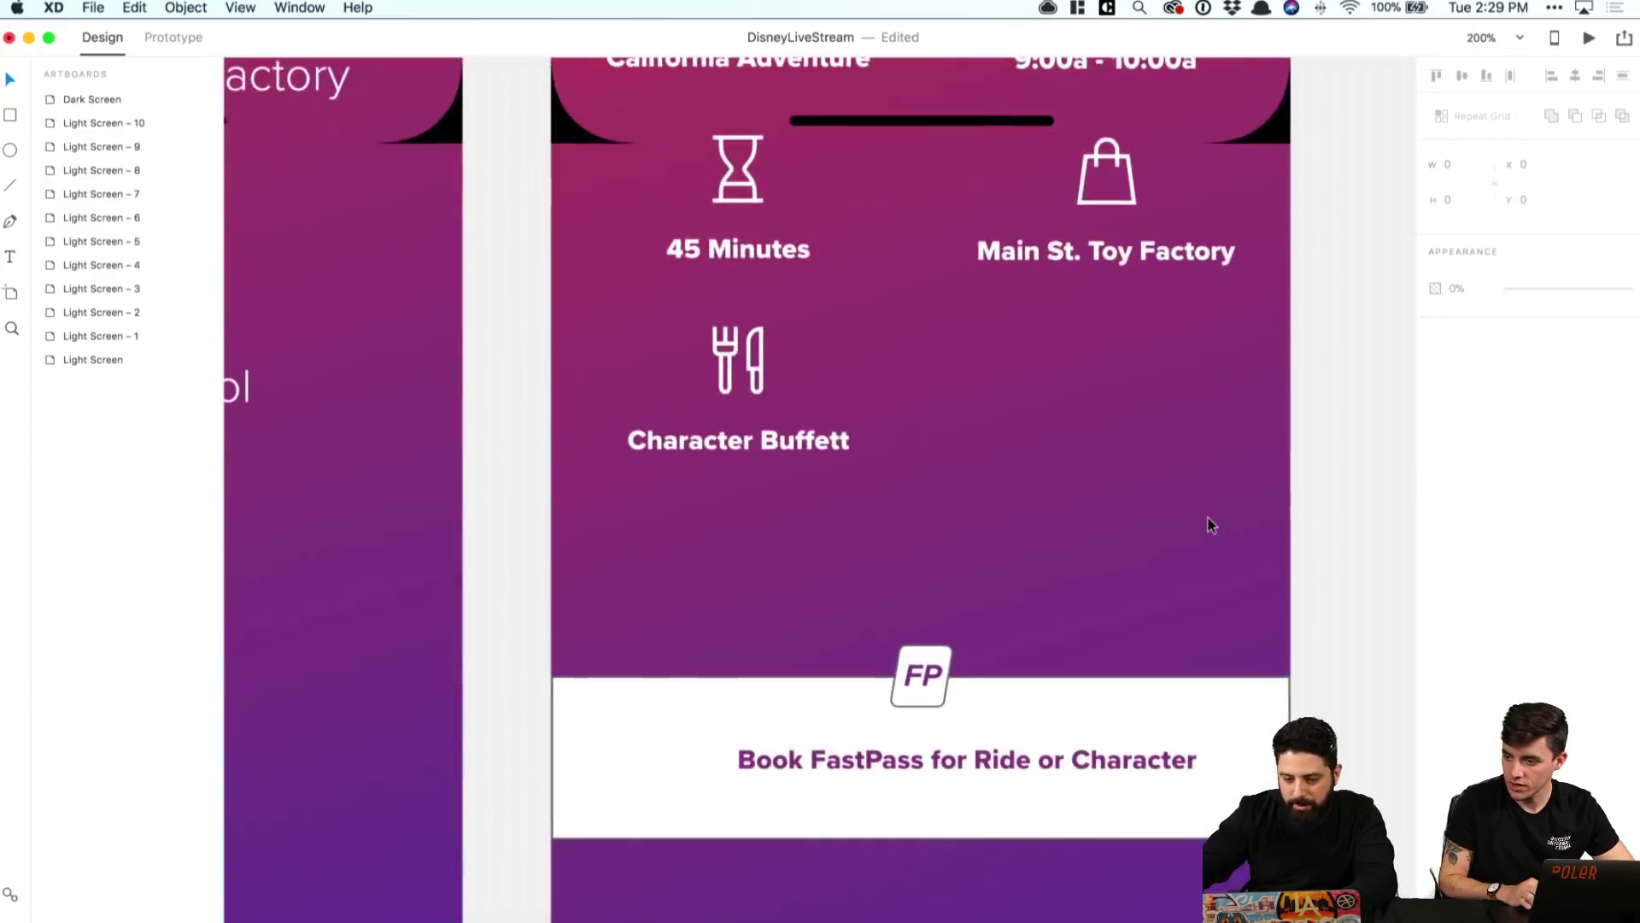
Step: Replace the FP badge shape's border with a shadow at X 0, Y 3 and blur 6
double_click(935, 657)
left_click(1436, 361)
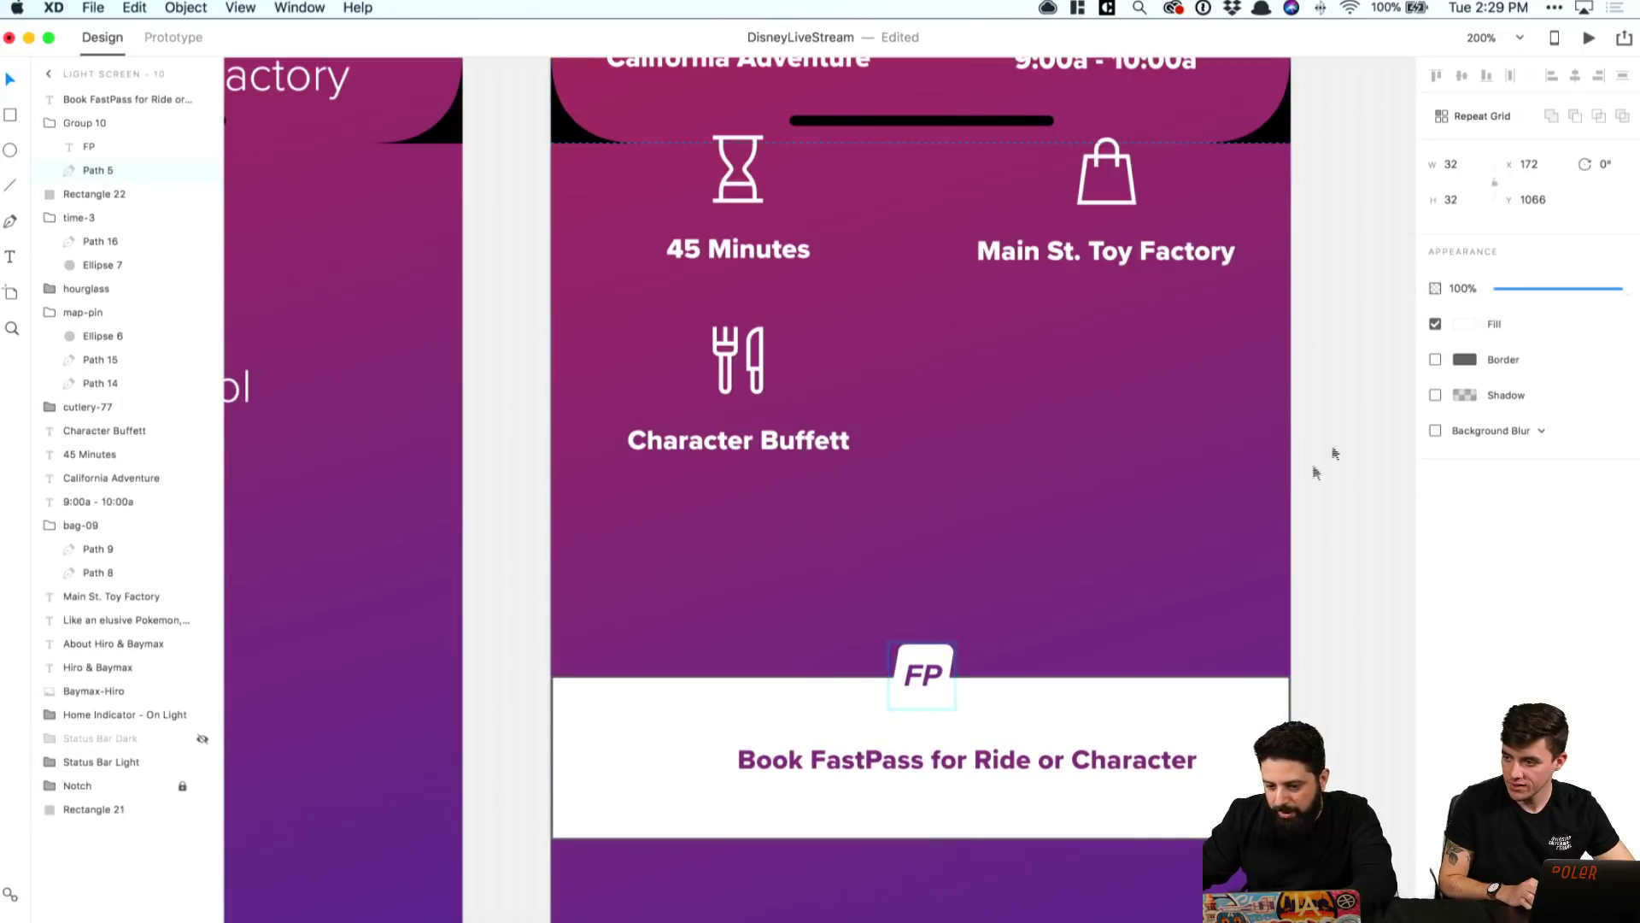
left_click(1436, 396)
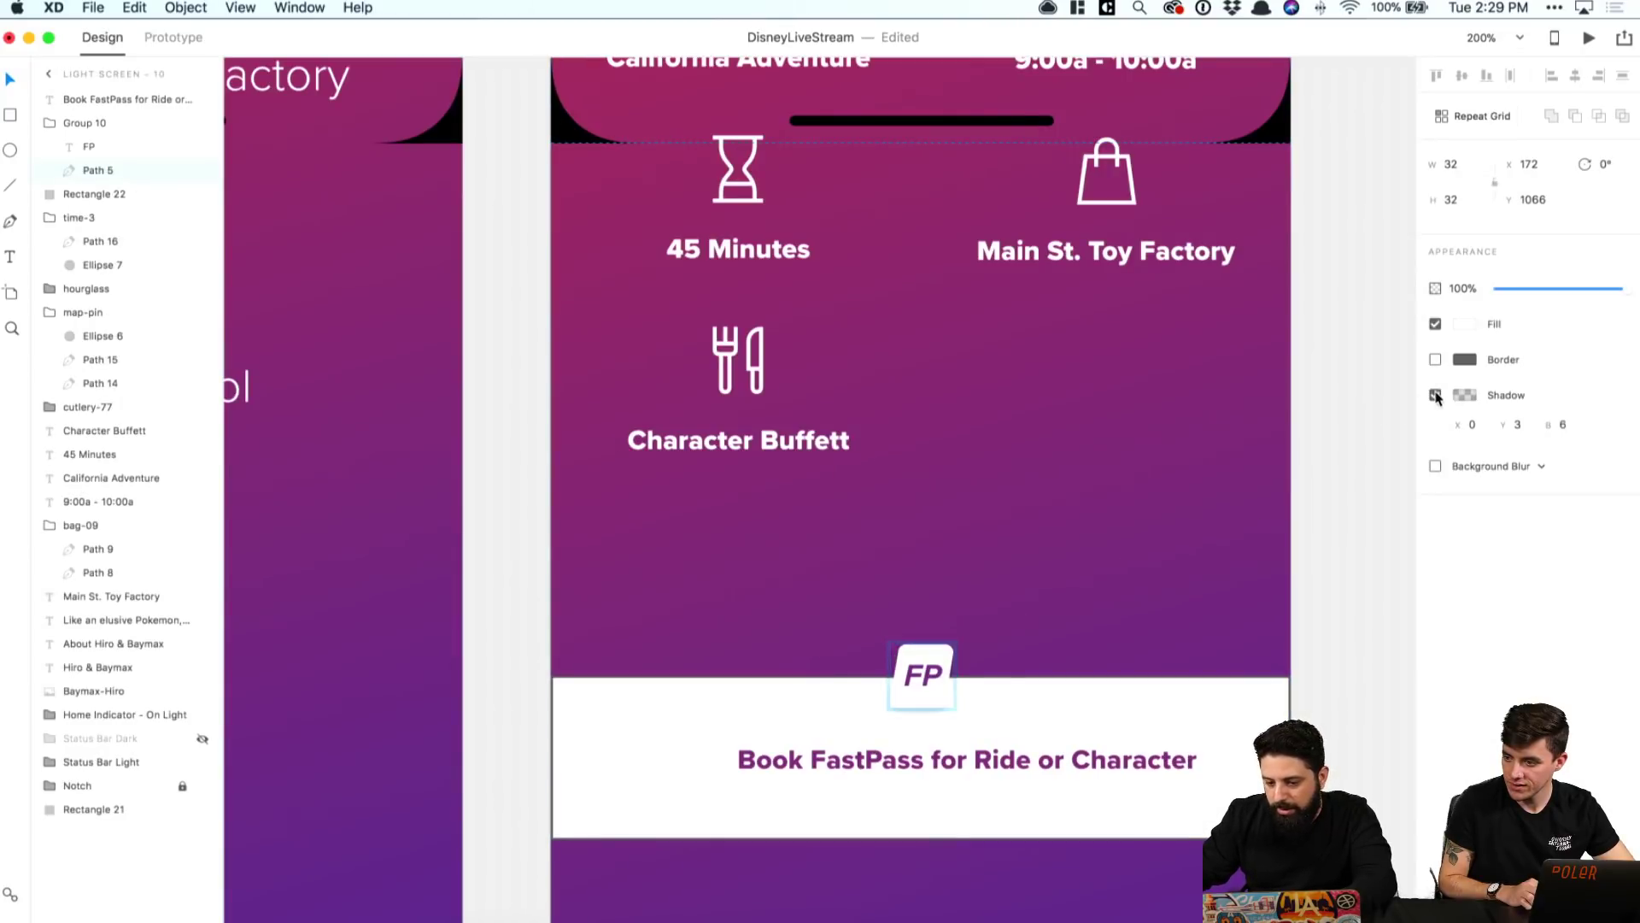
left_click(1338, 517)
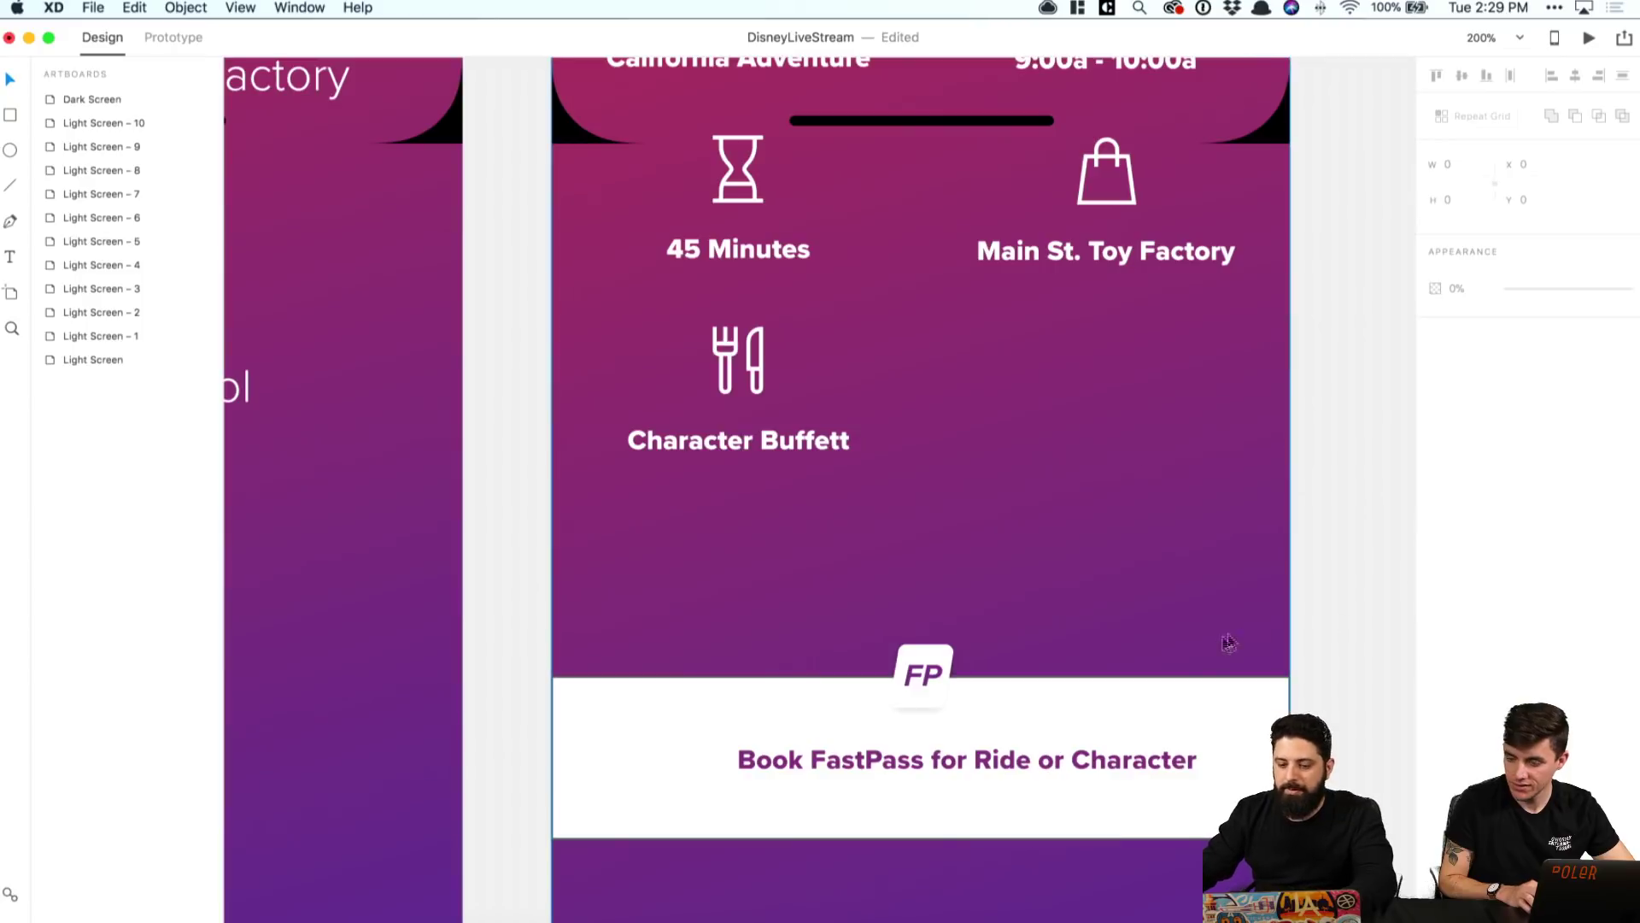
Step: Centre the booking label under the FP badge at X 72, Y 1118 and set the white rectangle's height to 80
left_click_drag(1049, 761, 1026, 766)
left_click(1010, 726)
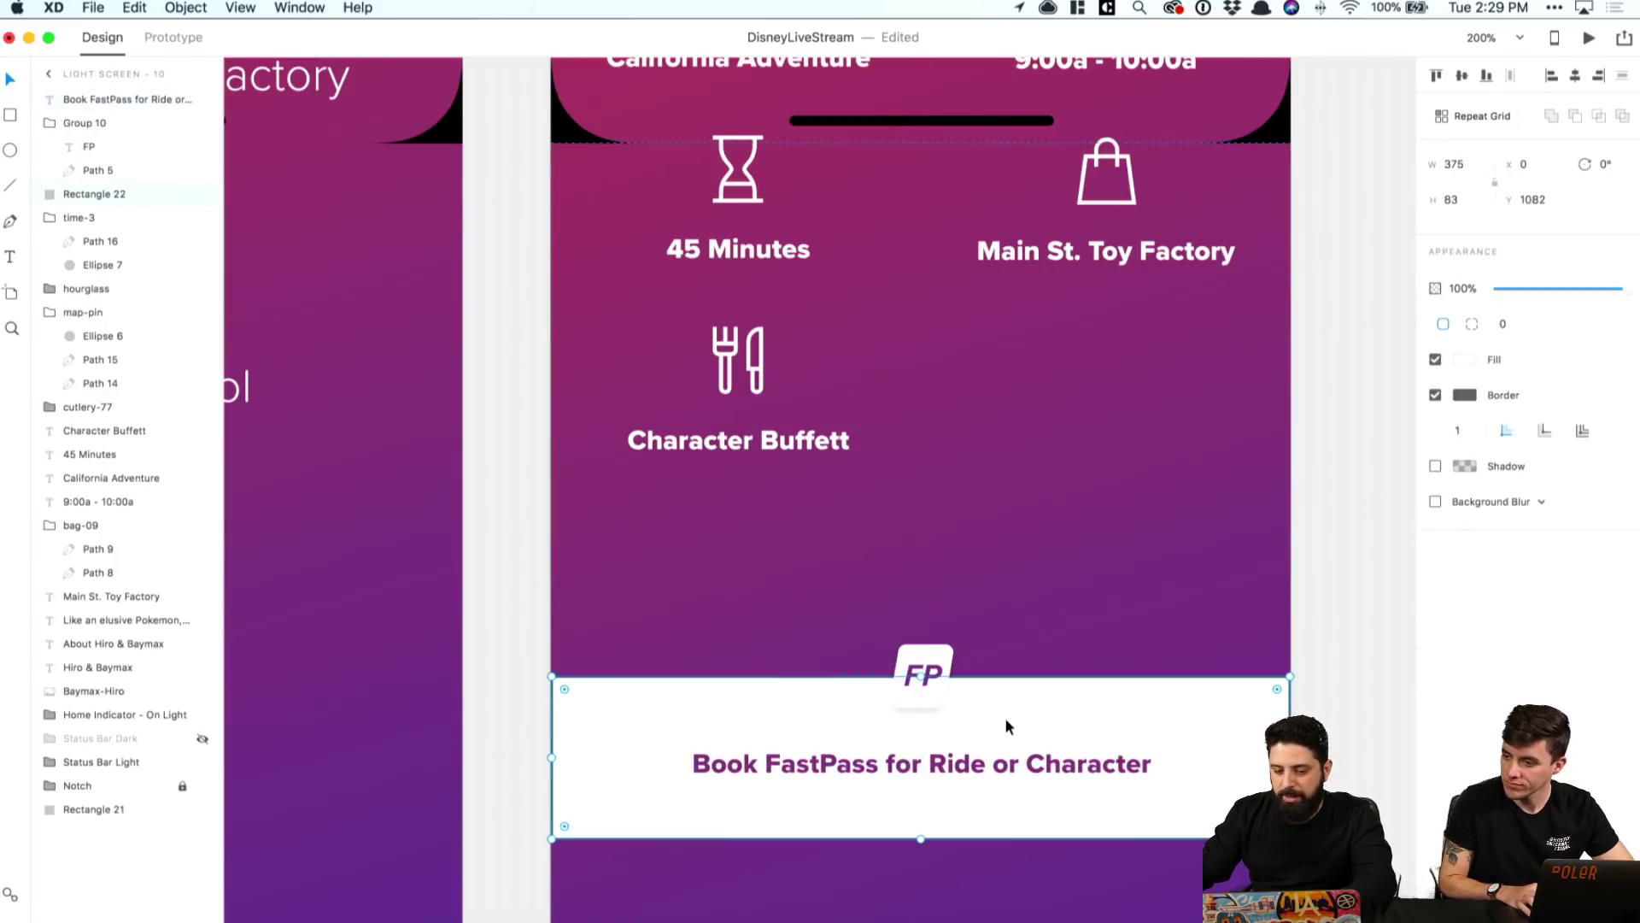
left_click(1462, 199)
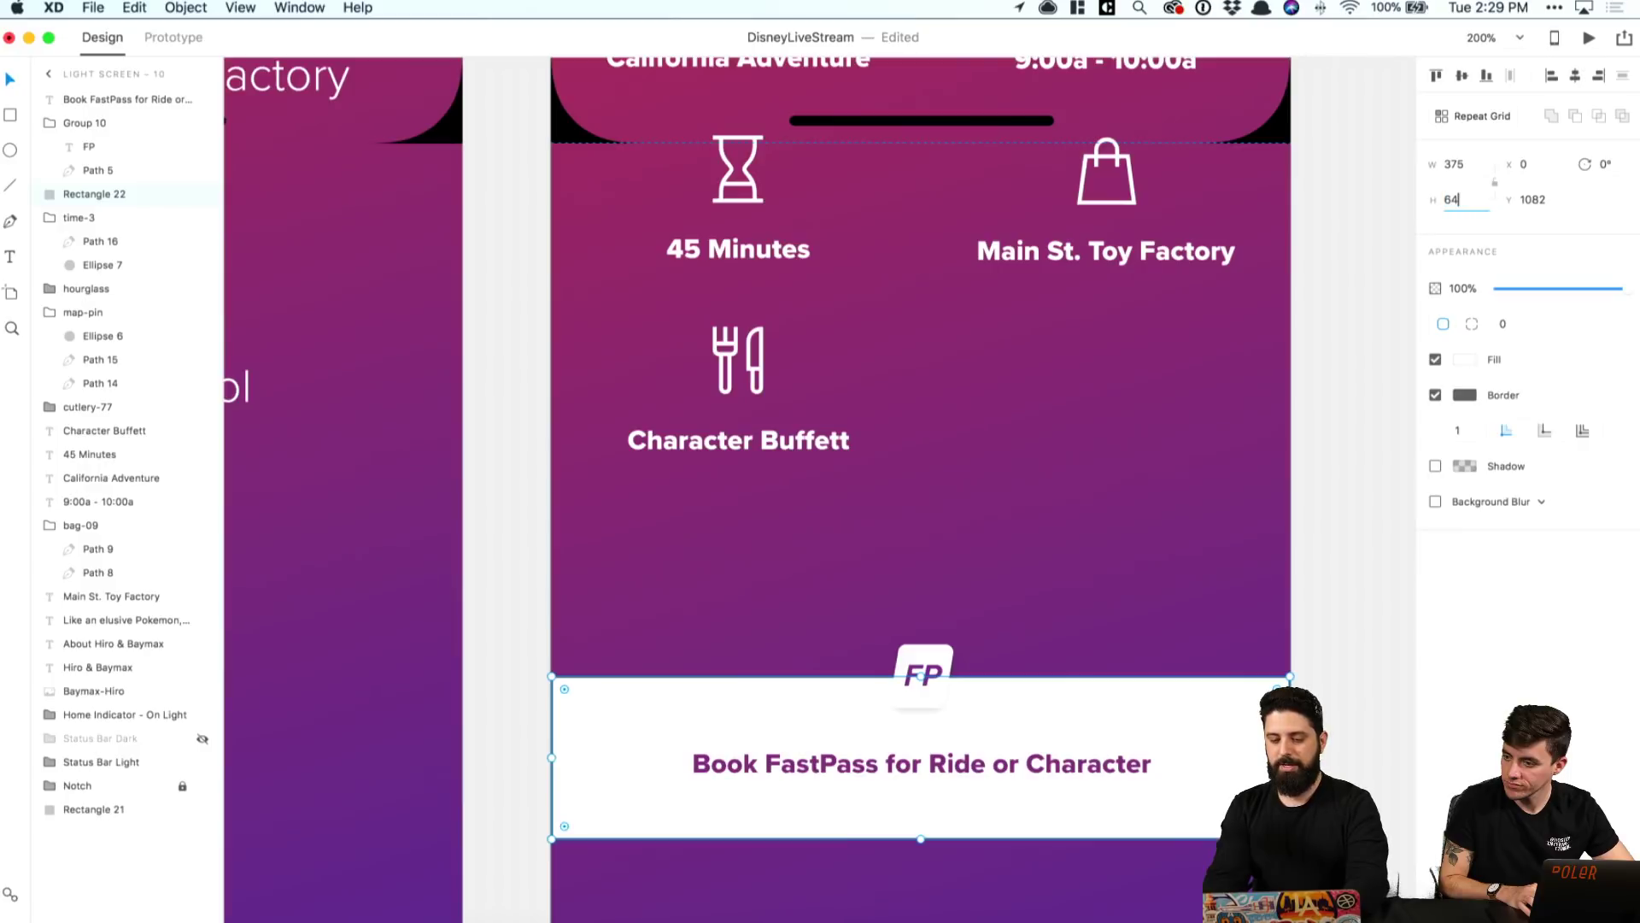
type("64")
key("Return")
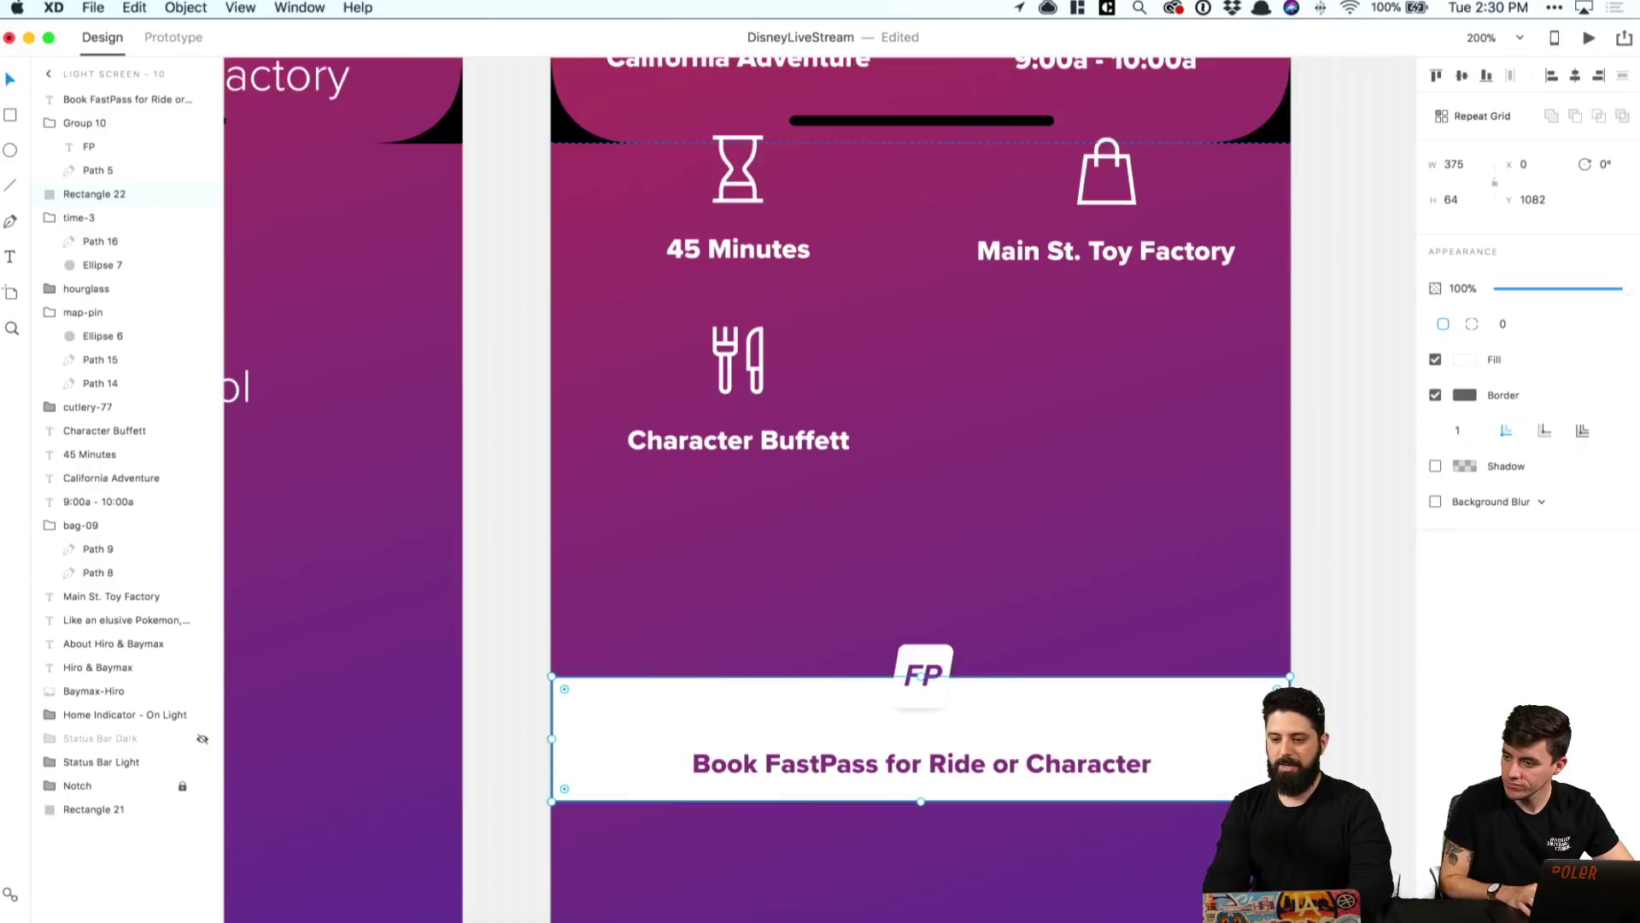
left_click(1462, 199)
type("8")
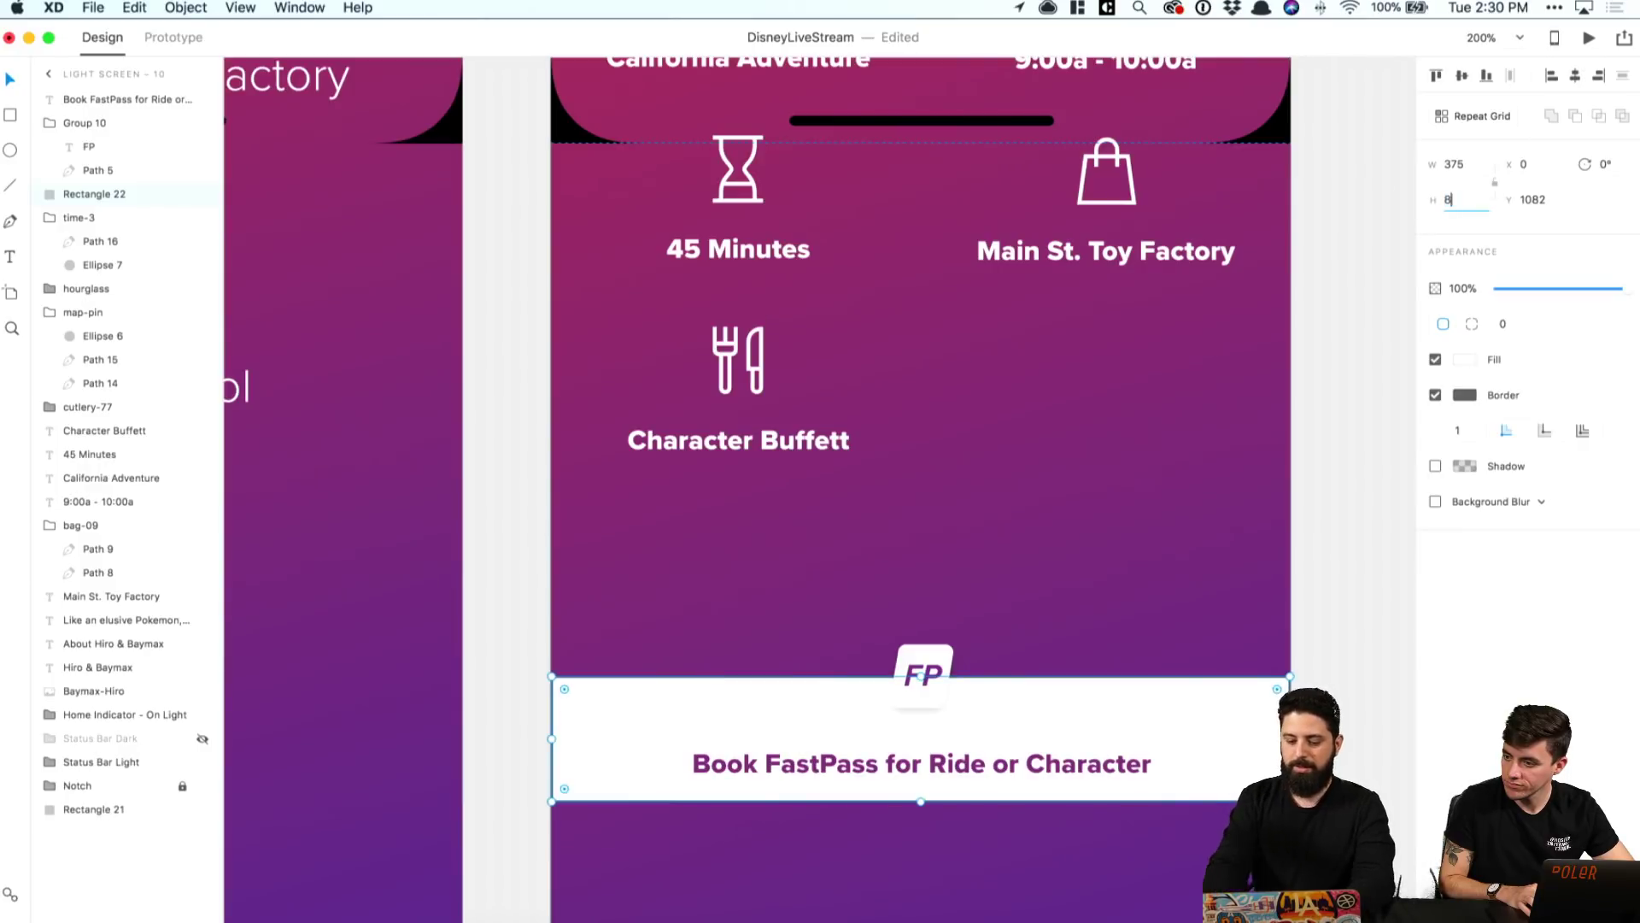
type("0")
key("Return")
Step: Adjust the booking label's vertical position inside the white bar to Y 1117
left_click(1088, 776)
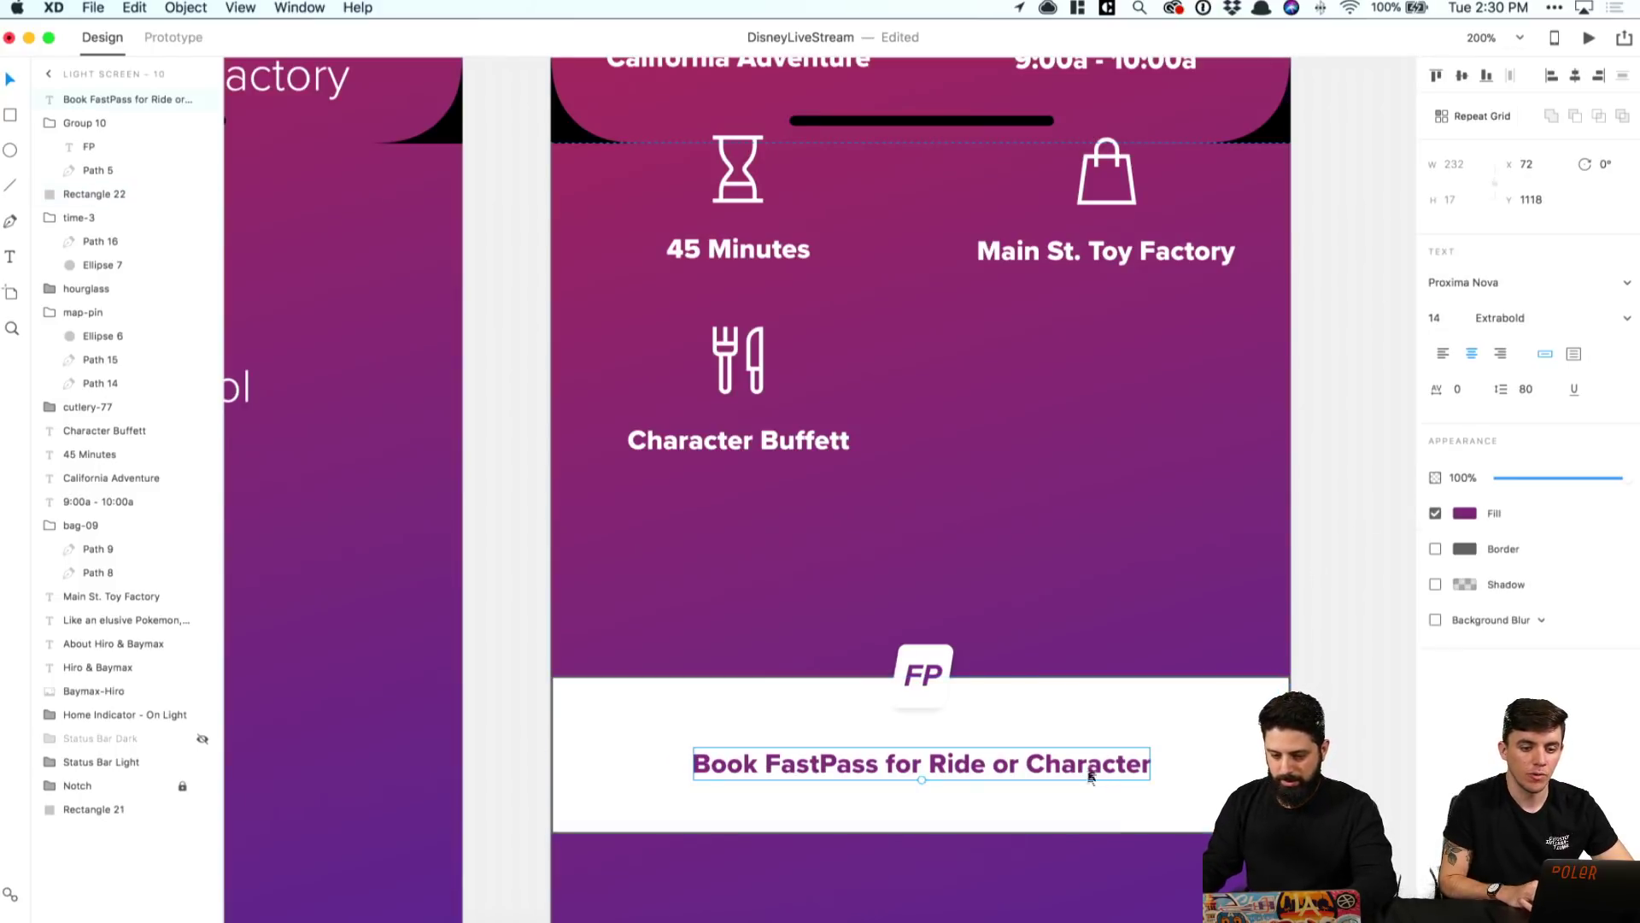
left_click_drag(1090, 775, 1091, 763)
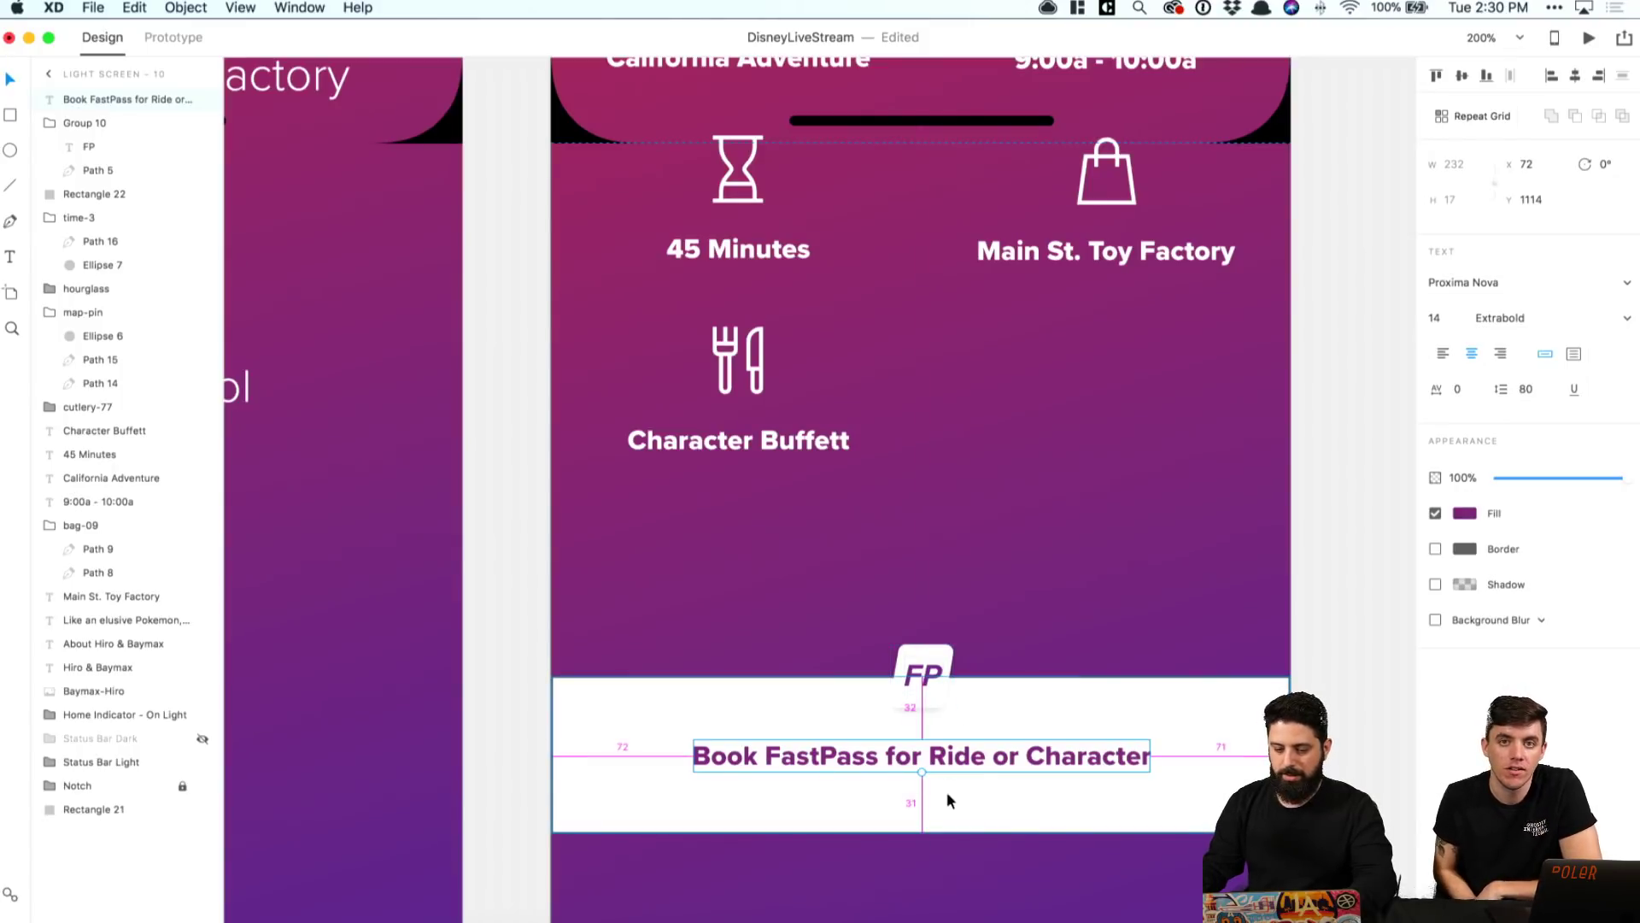
left_click_drag(982, 766, 982, 766)
left_click_drag(982, 771, 982, 771)
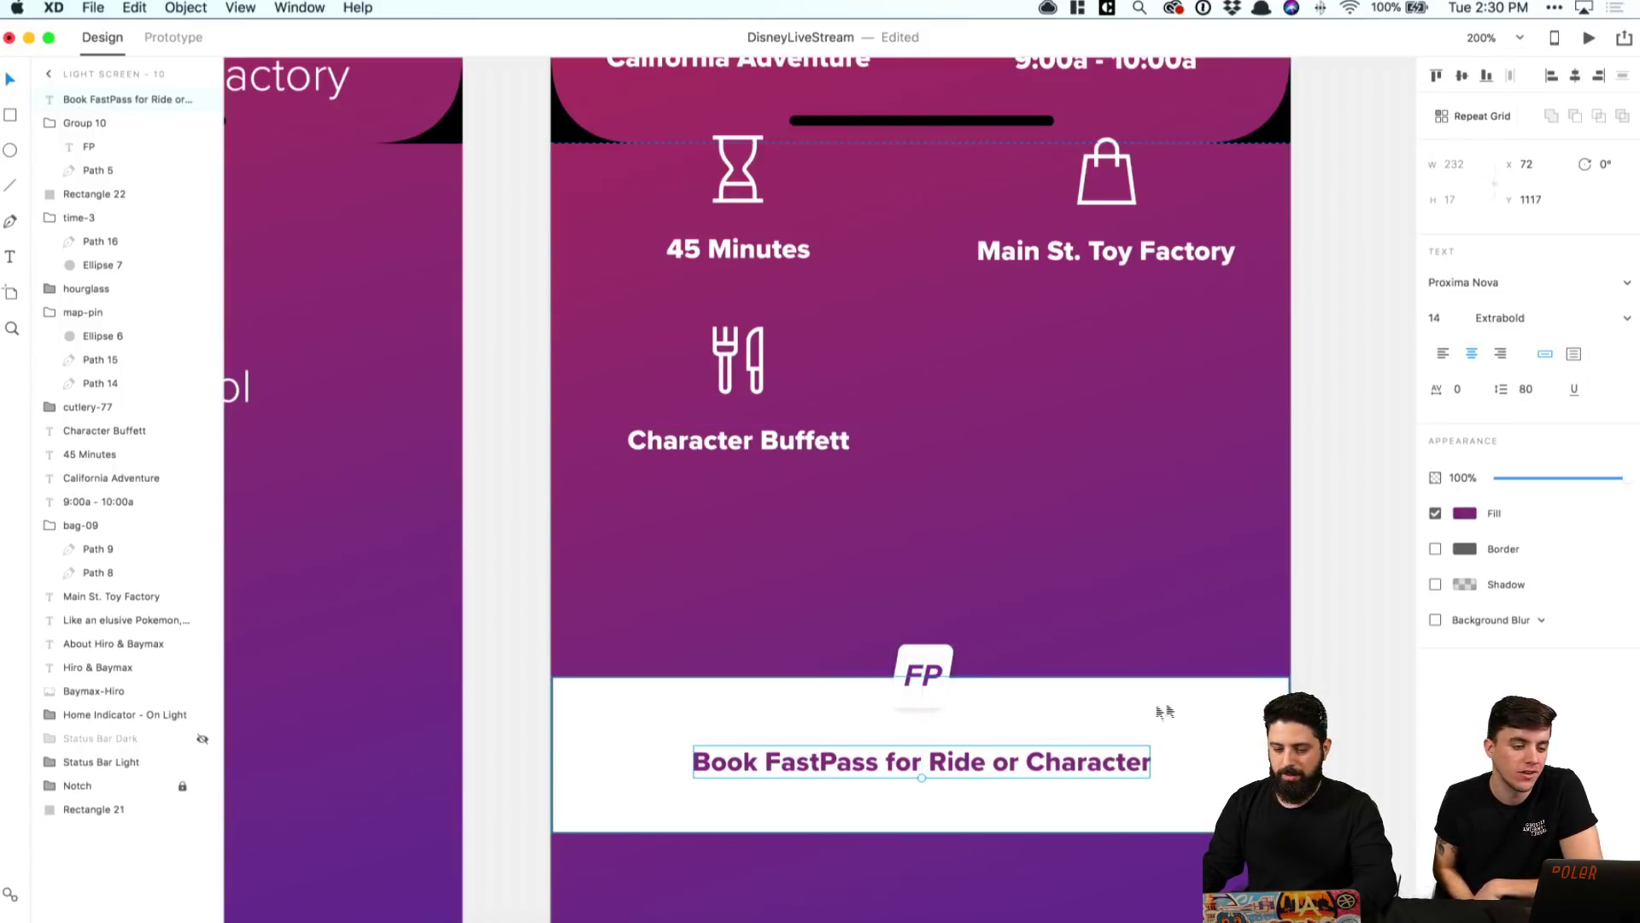
Step: Change the booking label's text to "Book FastPass to Meet Characters"
double_click(1023, 766)
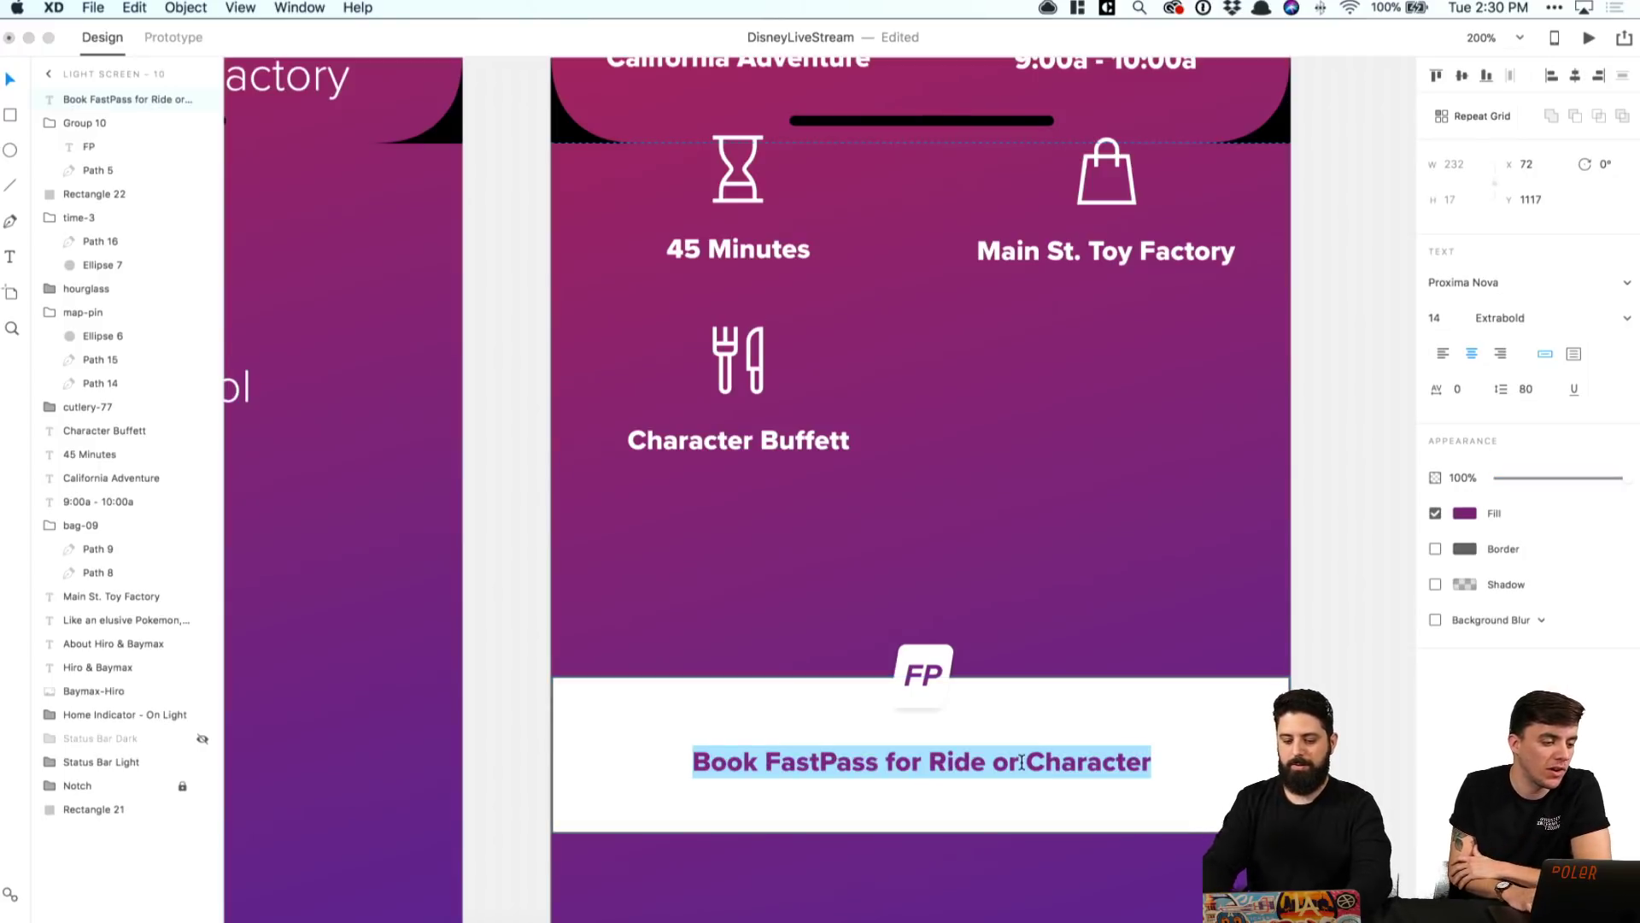
type("Book ")
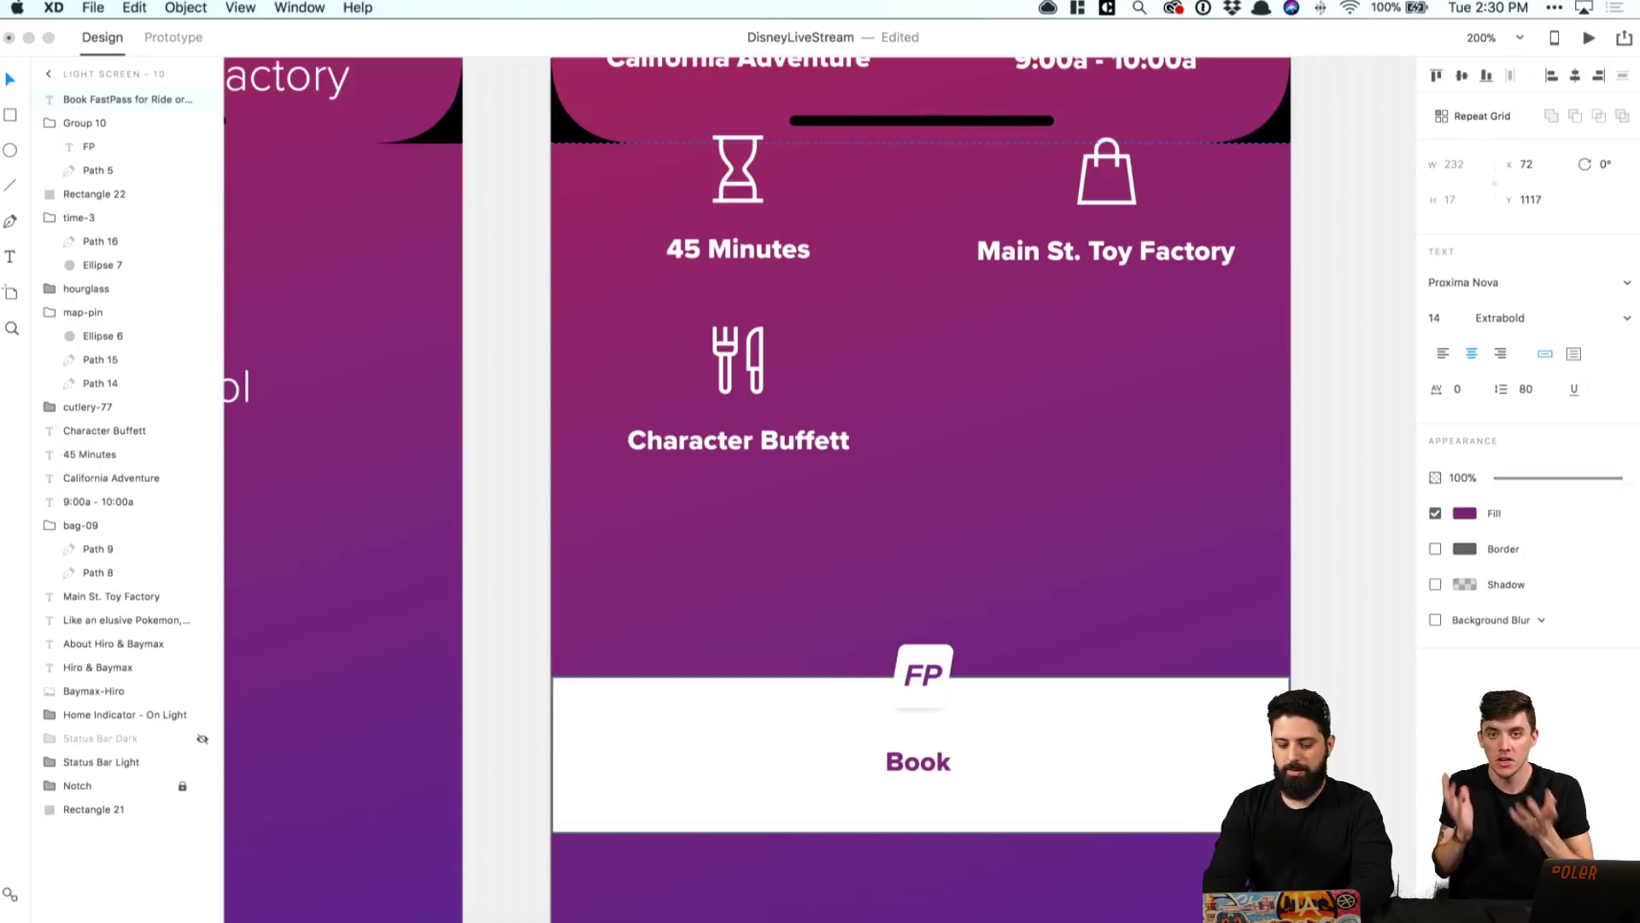
type("FastP")
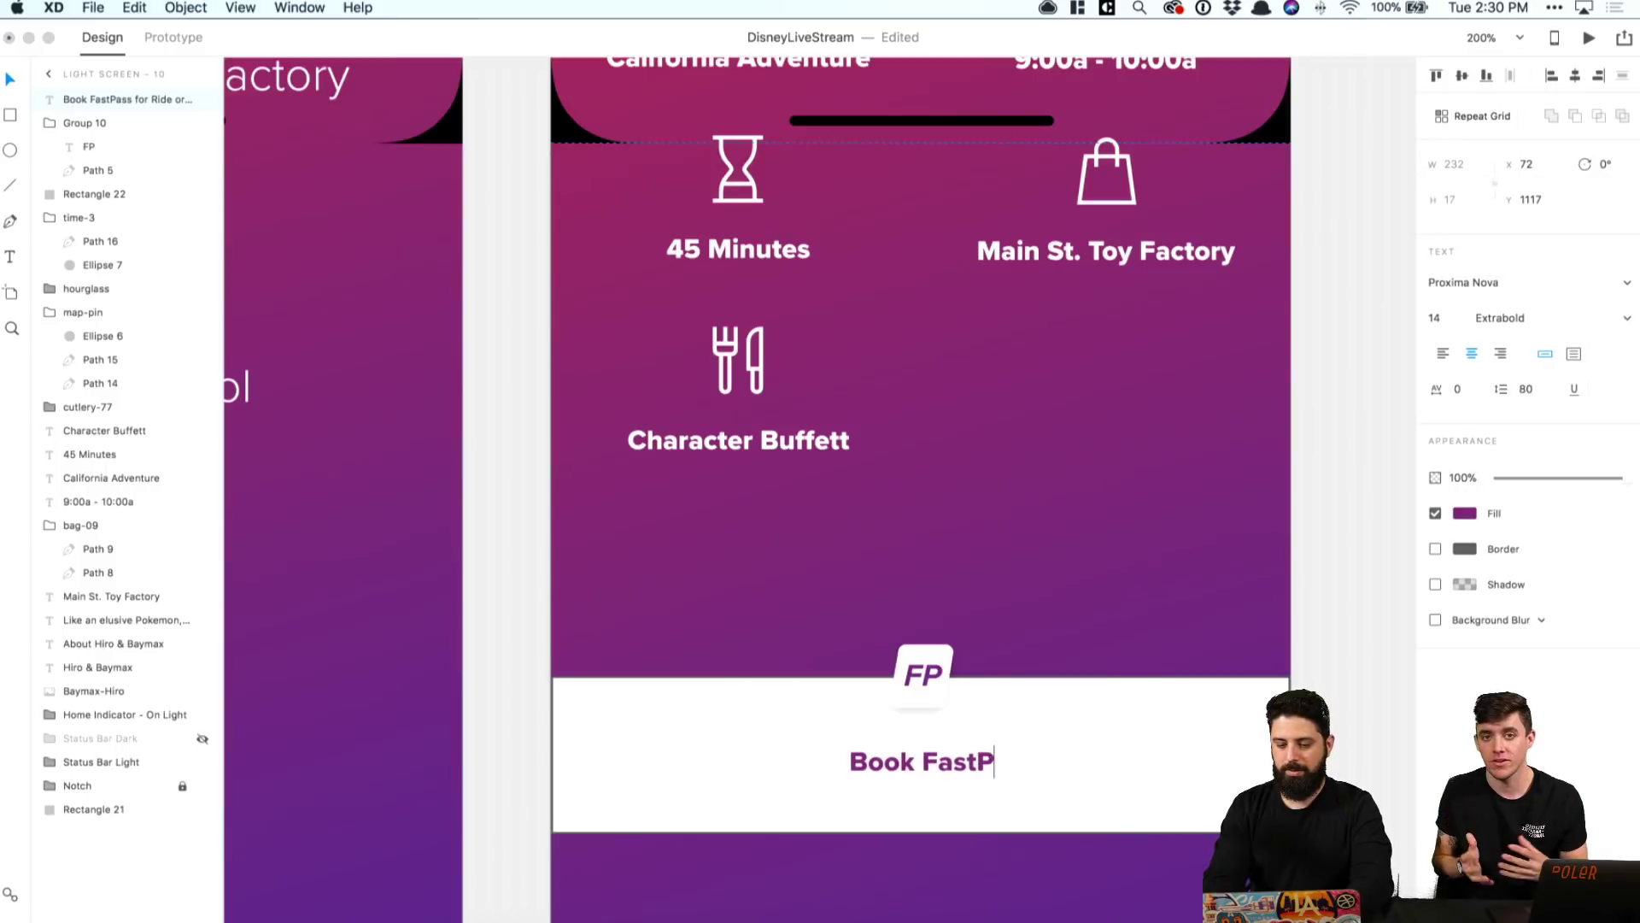
key("super+a")
key("Right")
type("ass for")
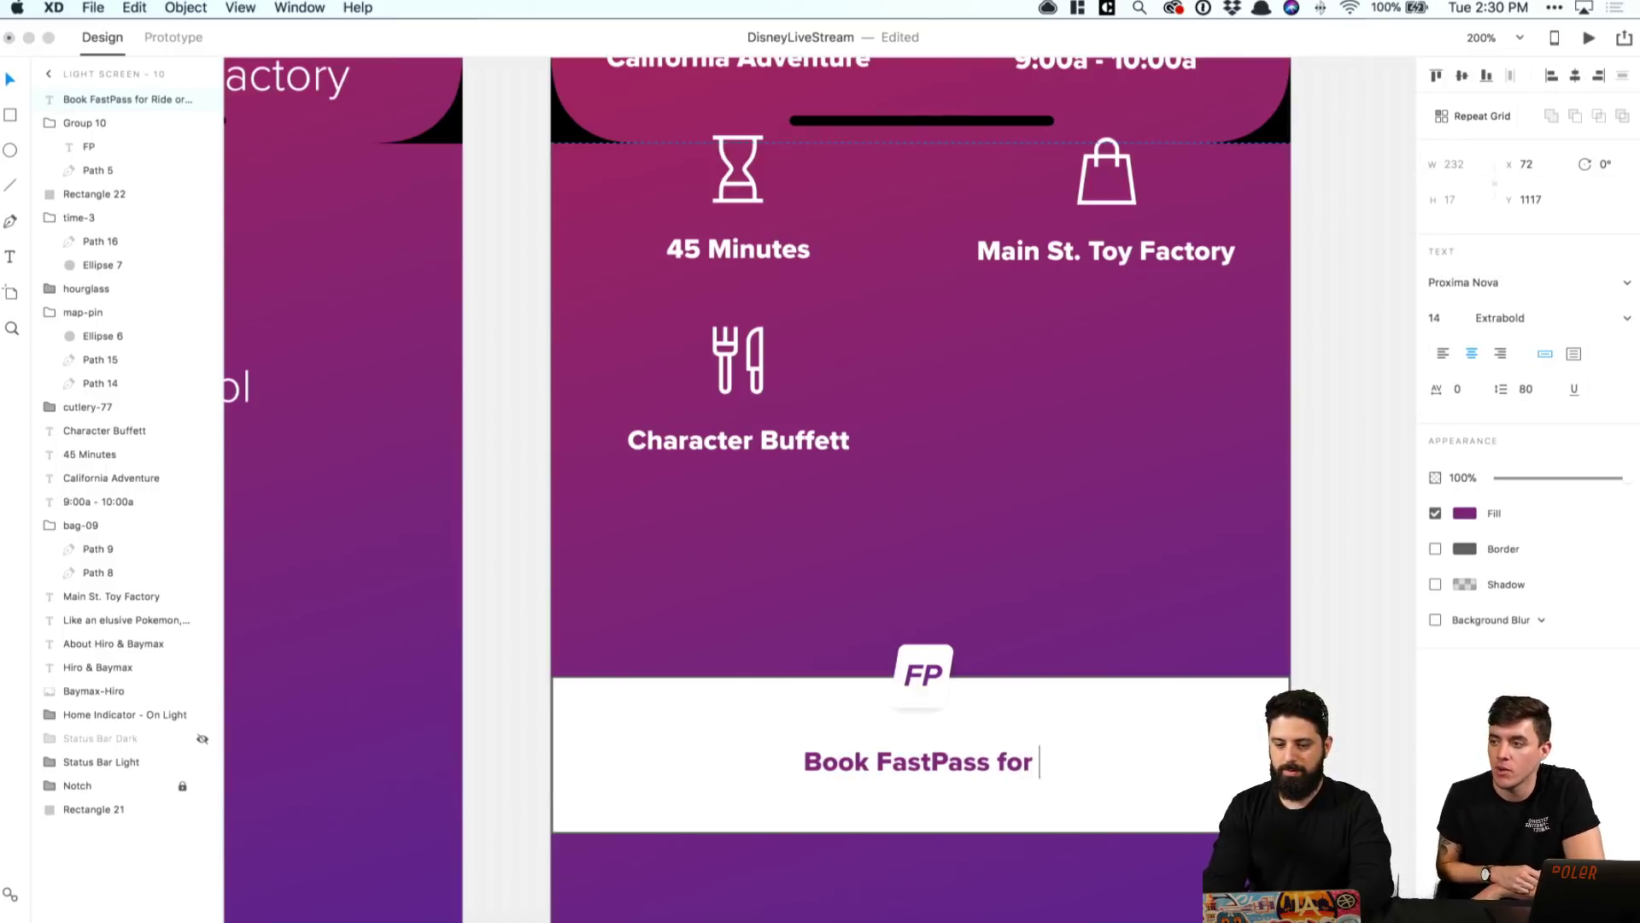
key("BackSpace")
key("BackSpace")
key("BackSpace")
key("BackSpace")
type("to Meet")
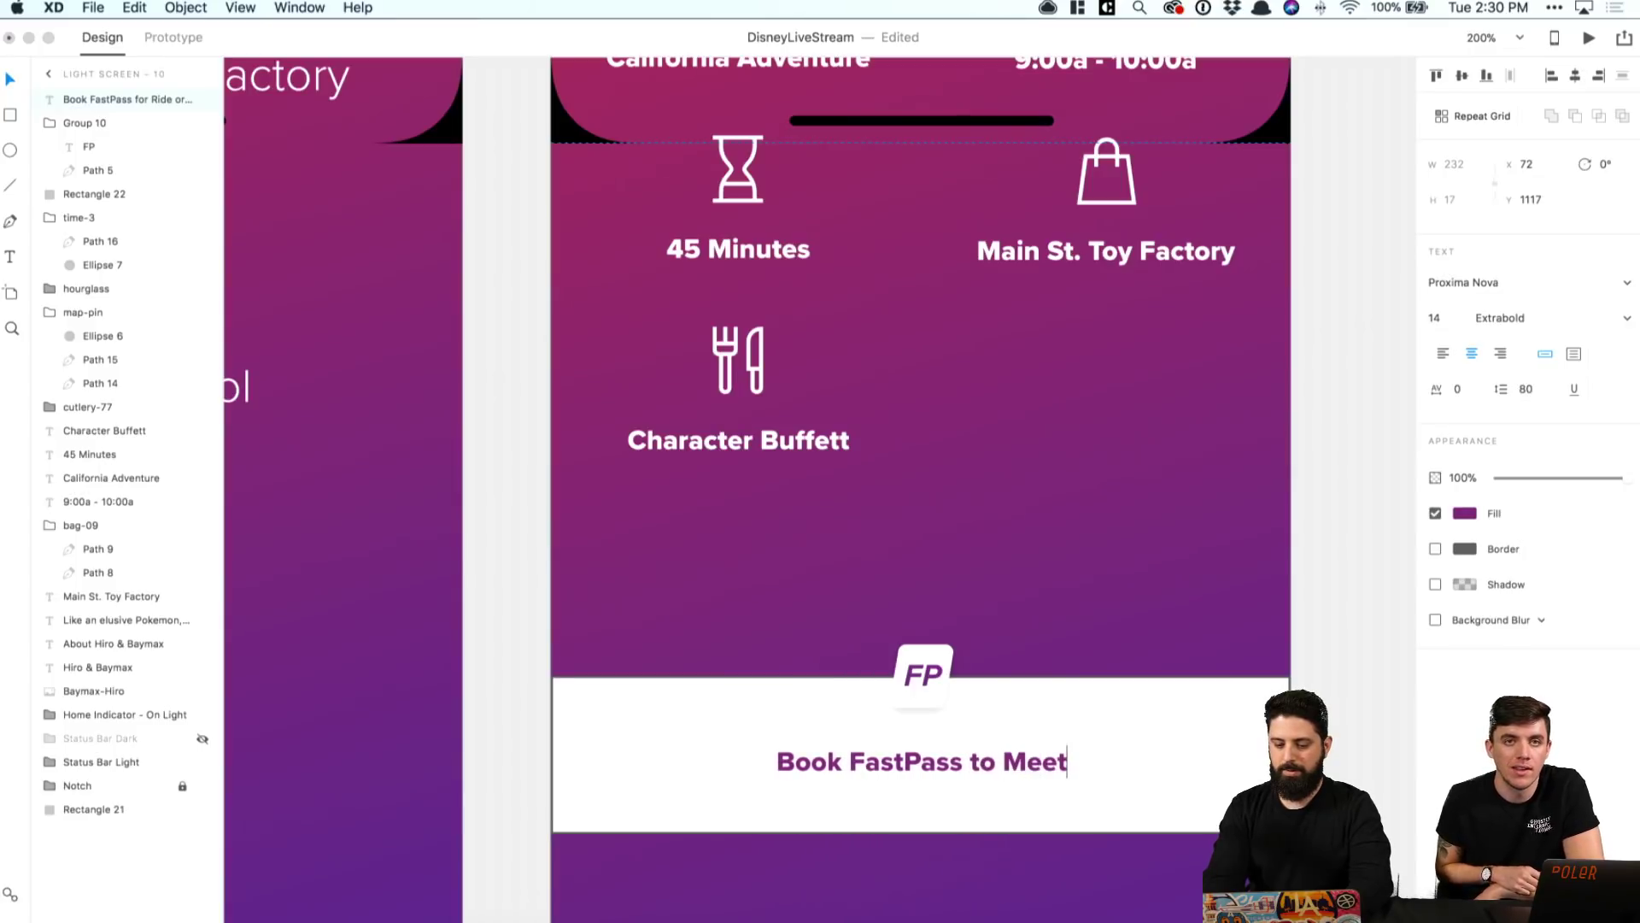
type(" Characters")
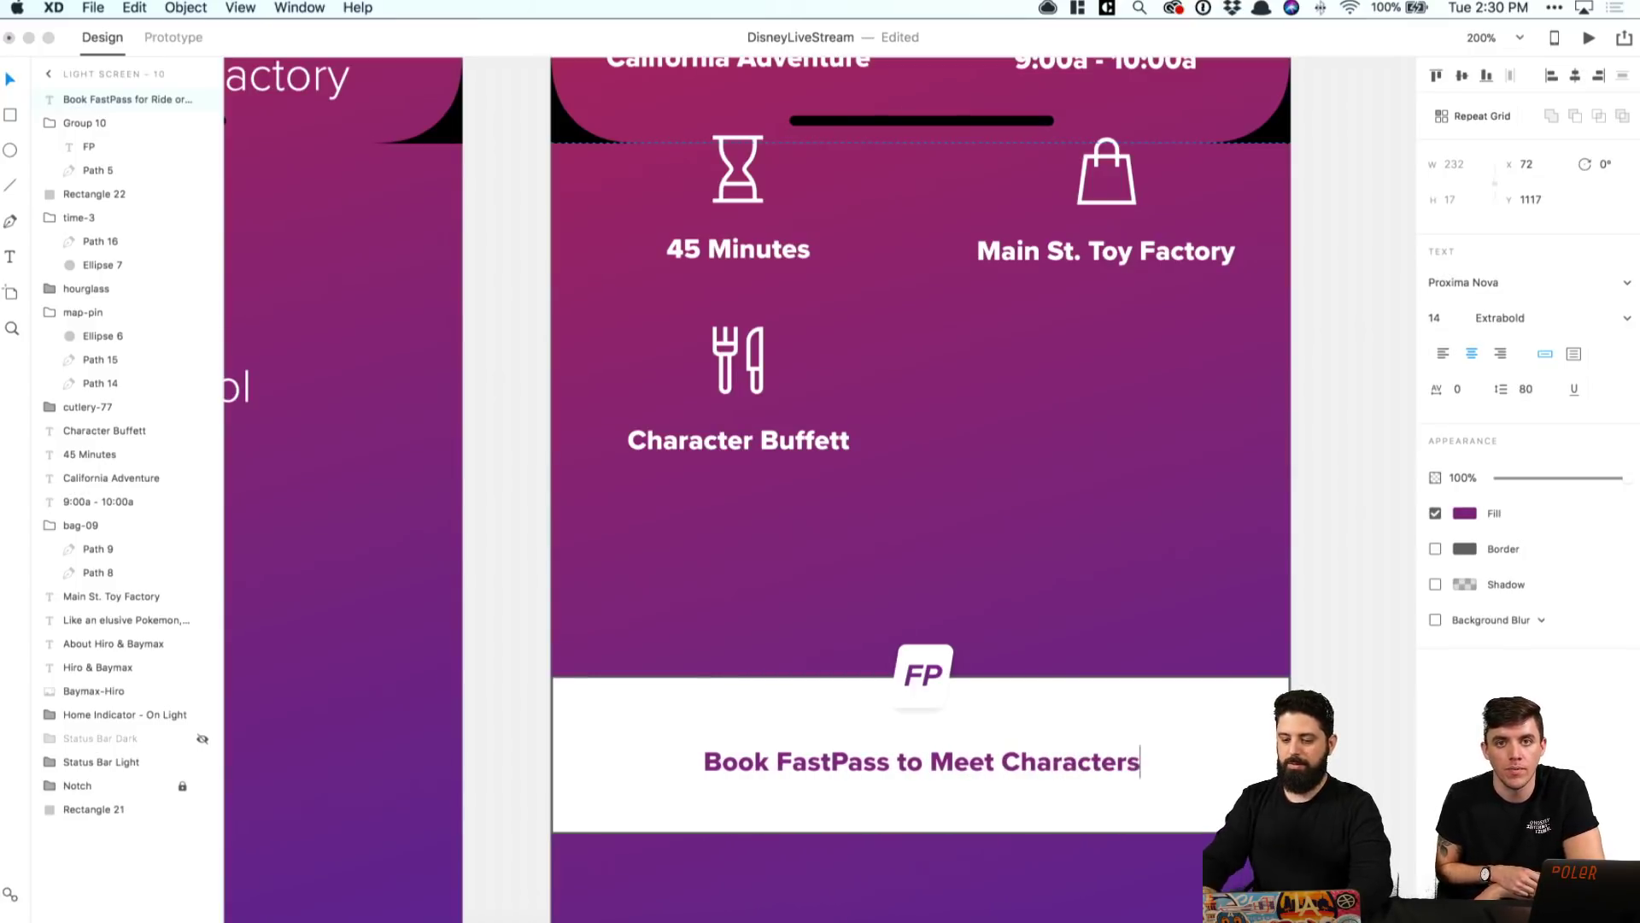
key("Escape")
left_click(1202, 562)
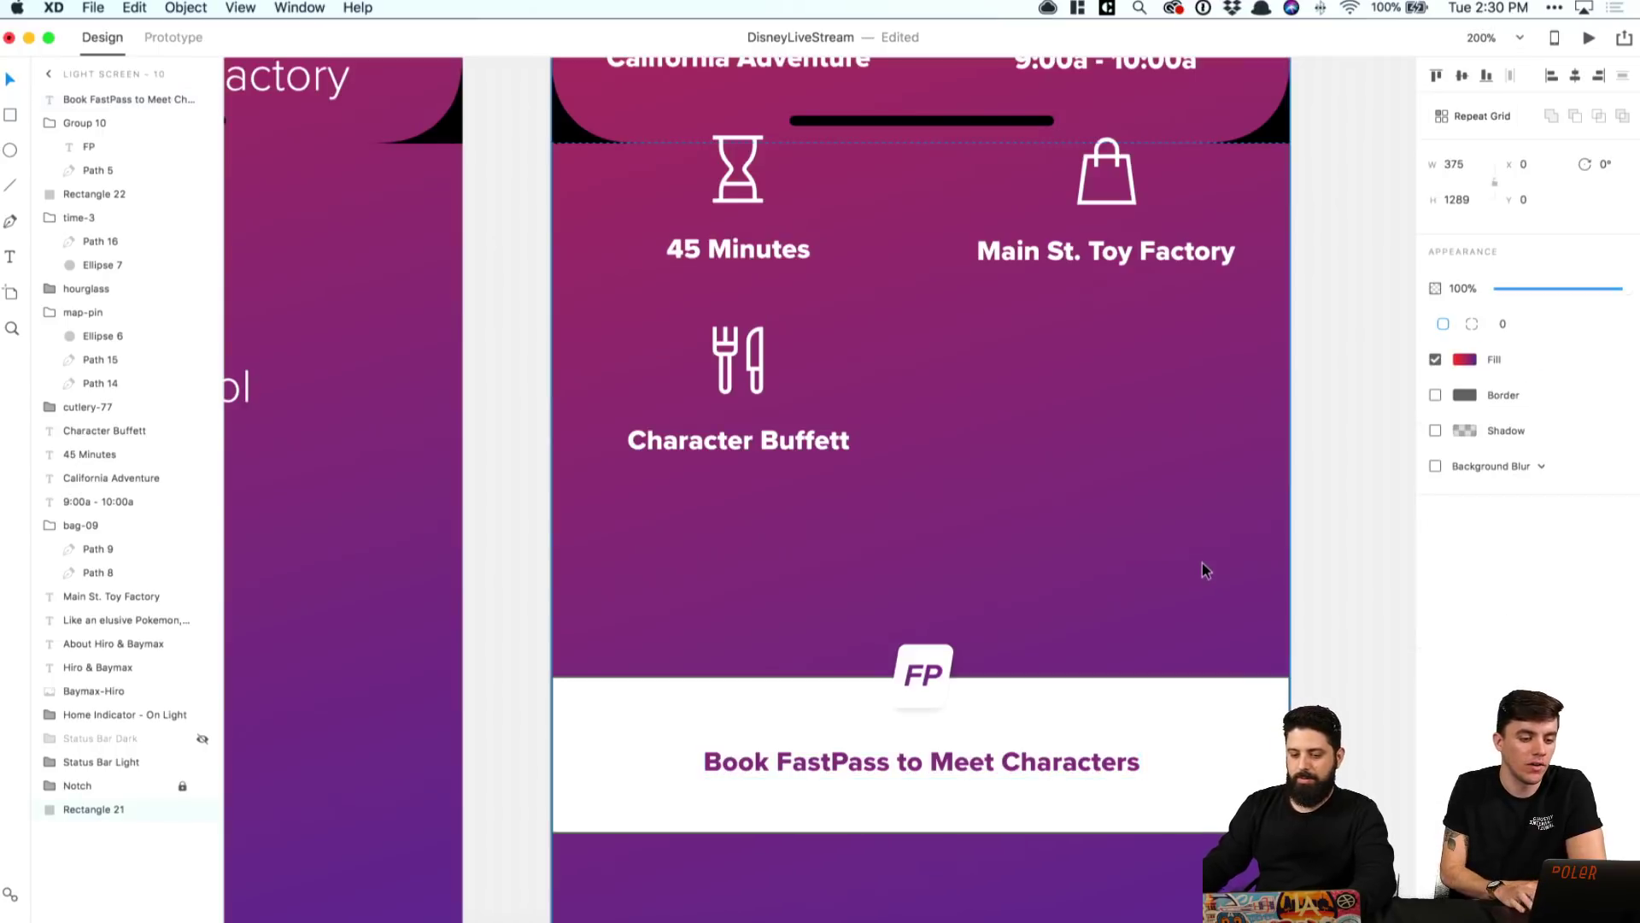
Step: Group the FP badge, booking label and white rectangle, and move the group up to Y 1002, below the Character Buffett label
key("super+minus")
key("super+minus")
key("super+minus")
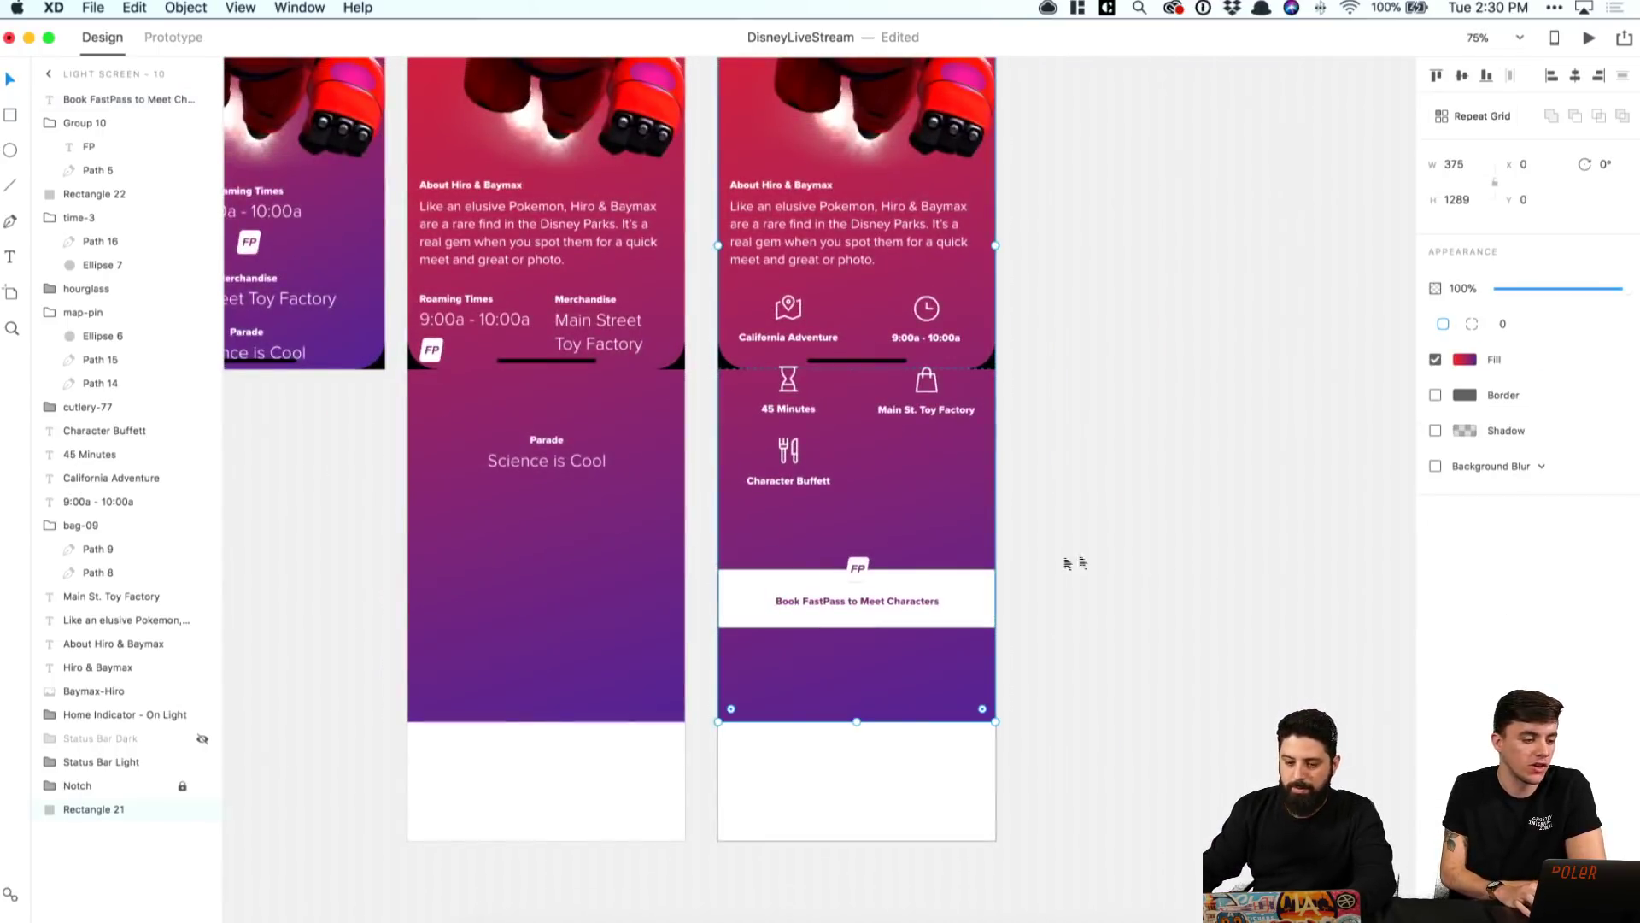
left_click(859, 567)
left_click(929, 592, "shift")
left_click(948, 580, "shift")
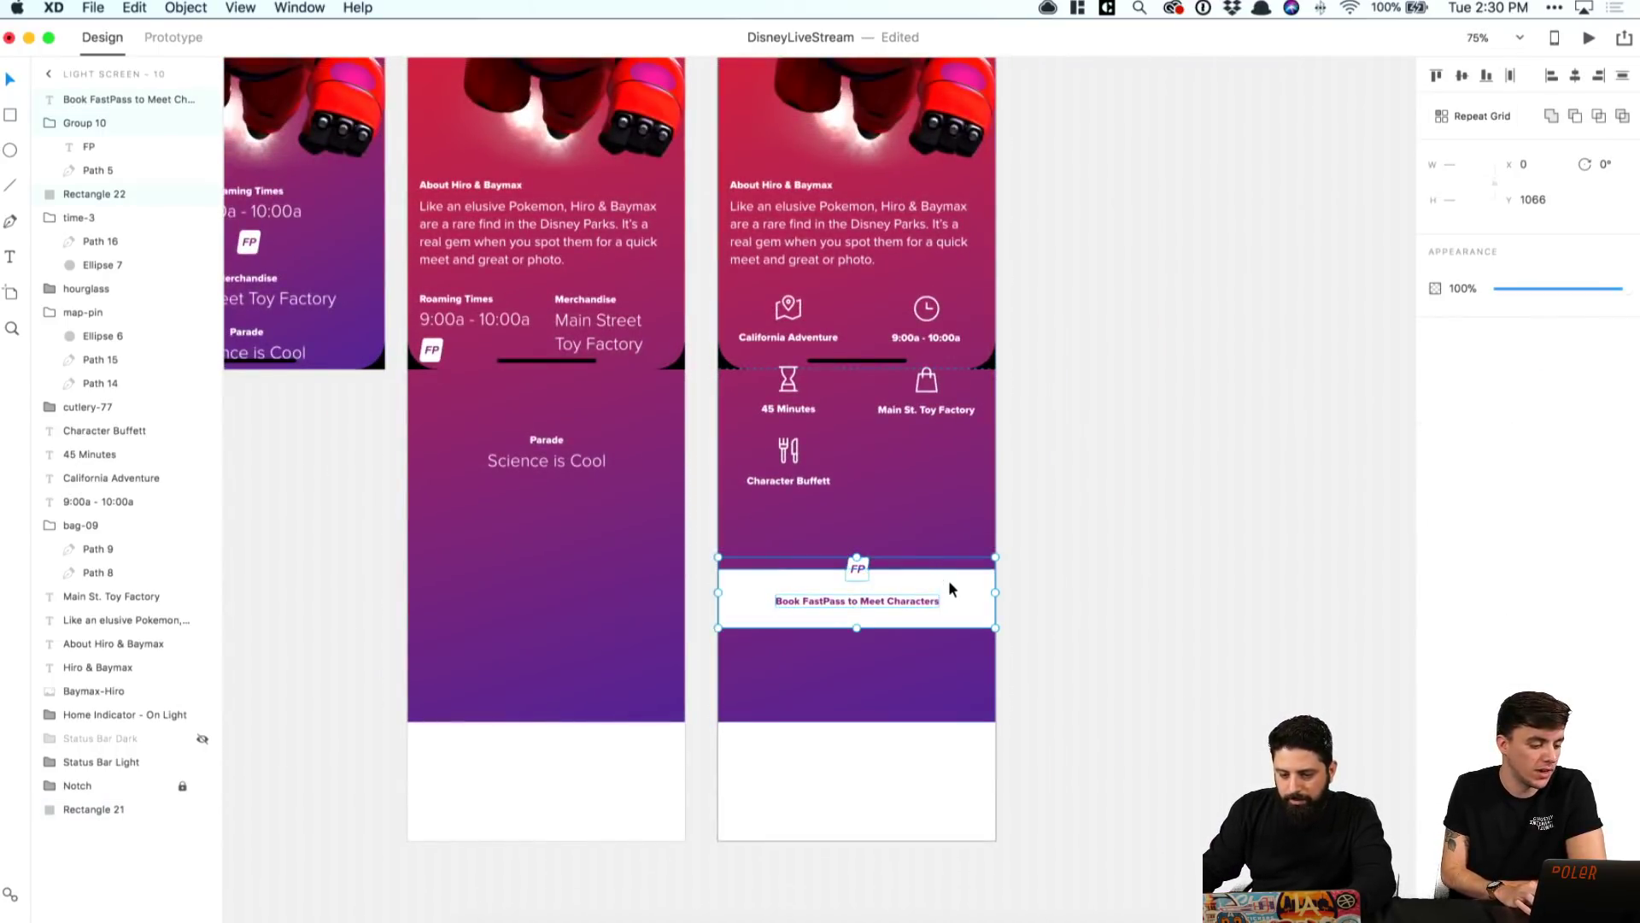
key("super+g")
left_click_drag(948, 579, 971, 551)
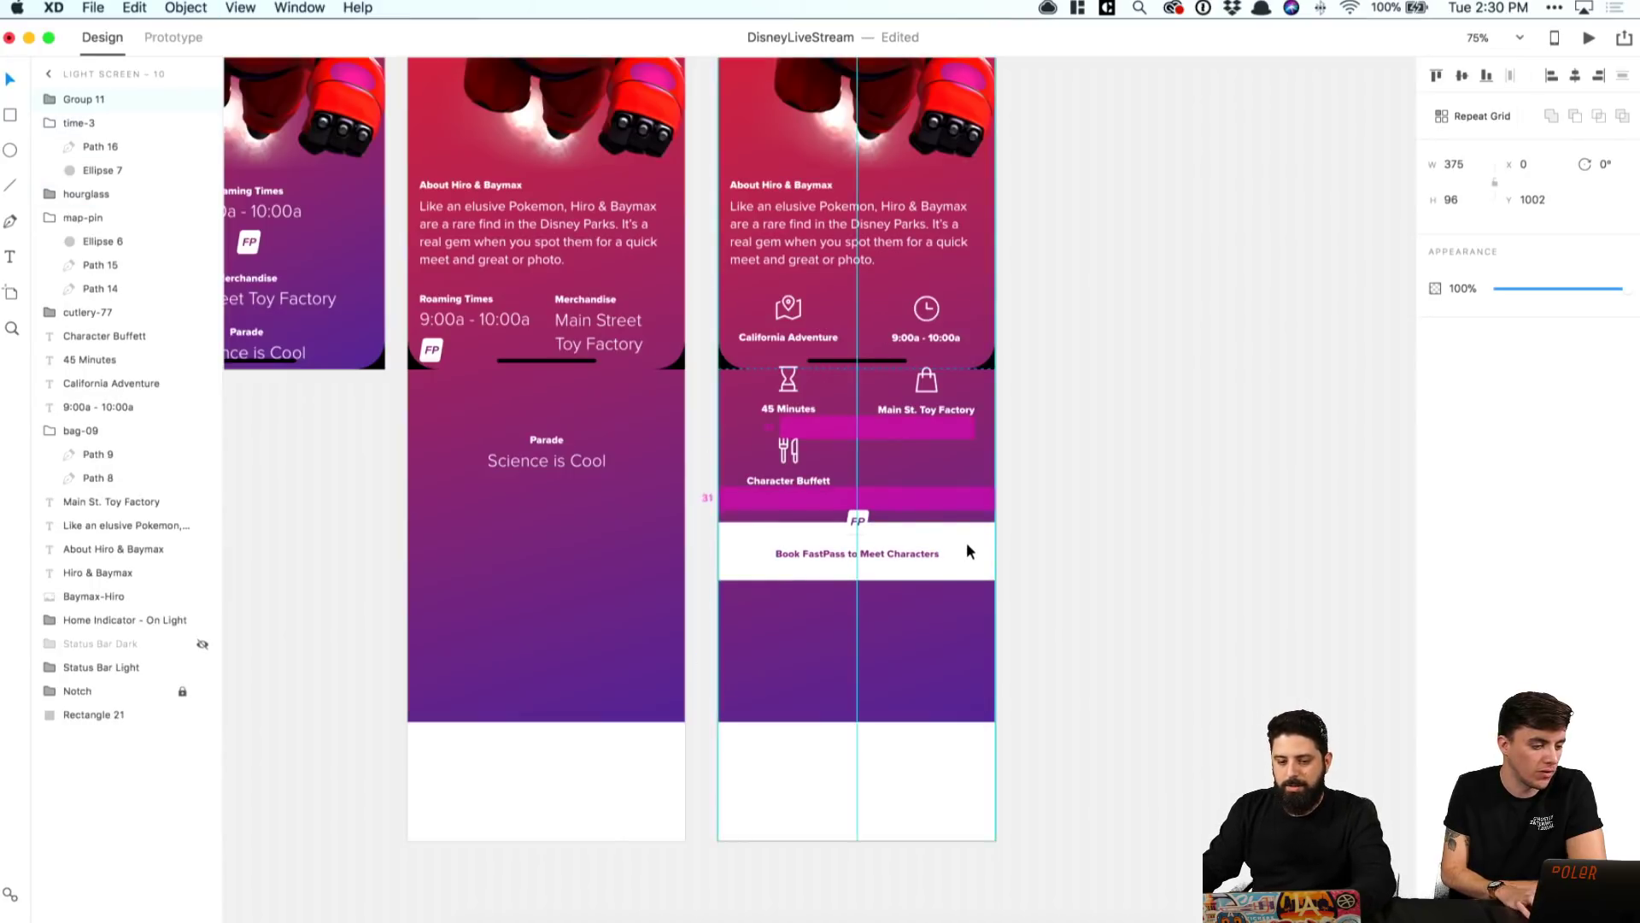
left_click(1131, 532)
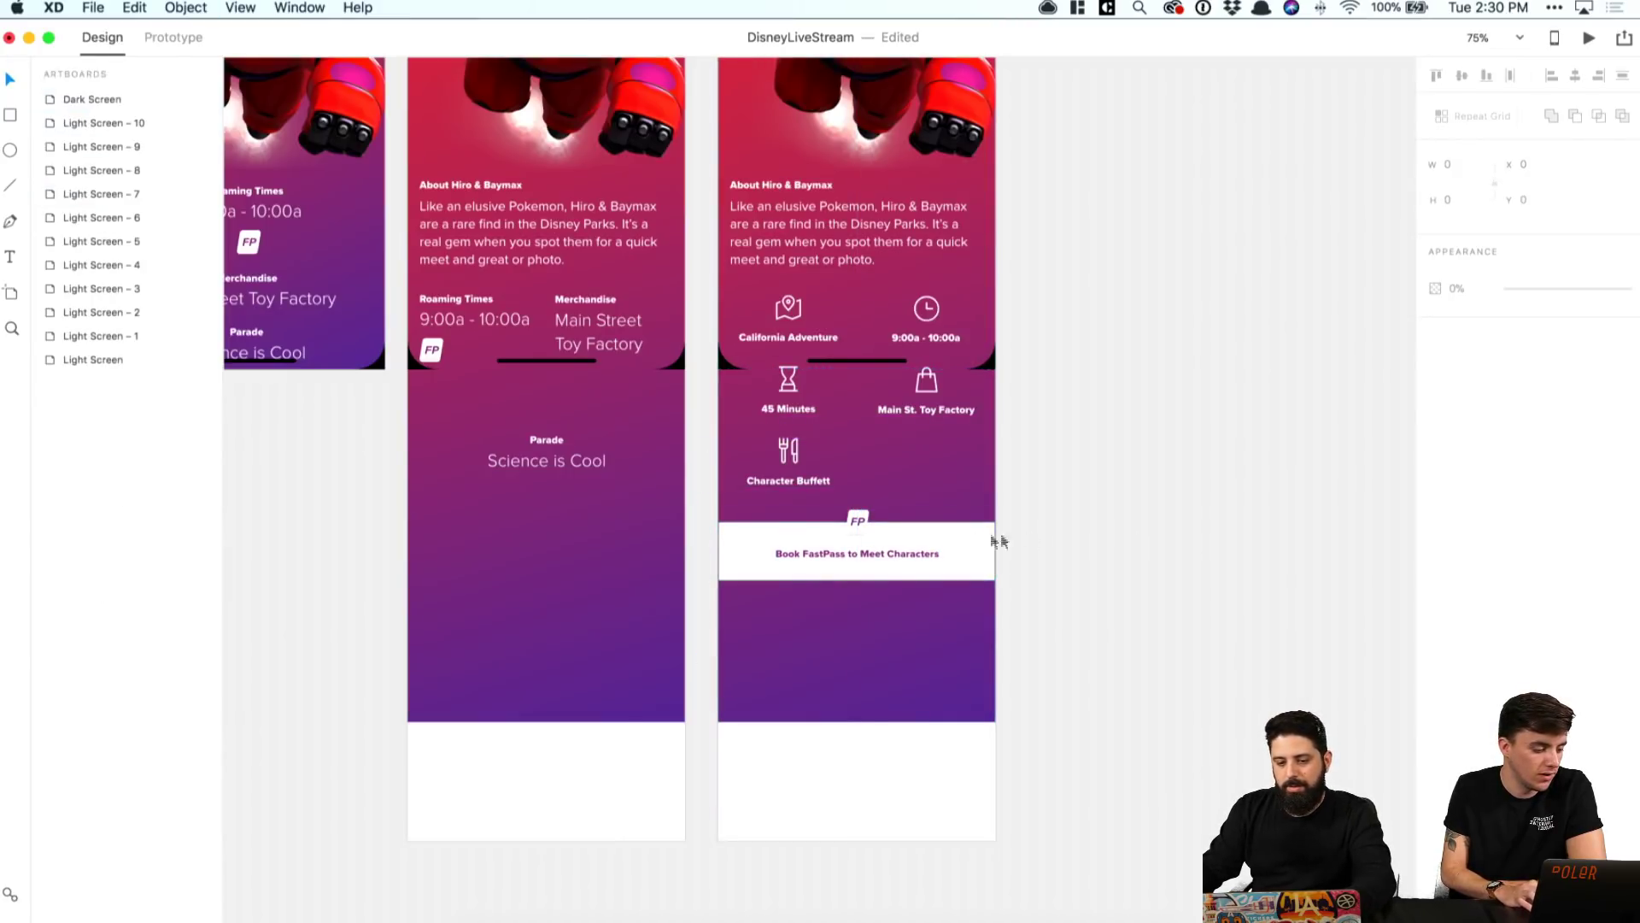
Step: Check the gap between the Character Buffett label and the FastPass bar, and nudge the bar group down by 1
left_click(788, 481)
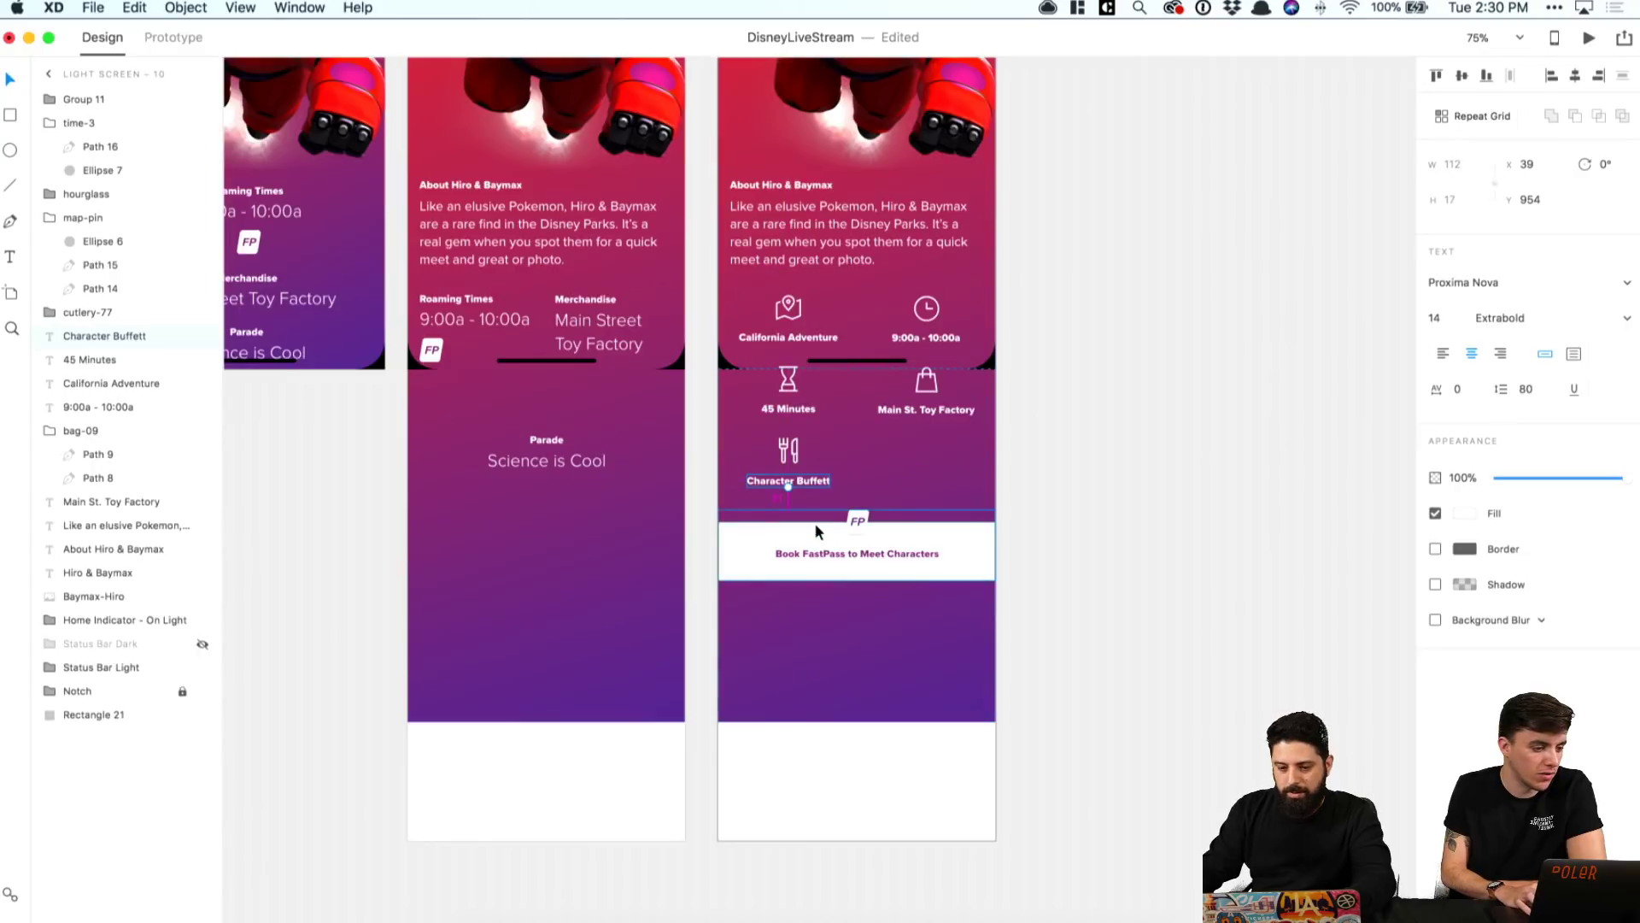
left_click(882, 564)
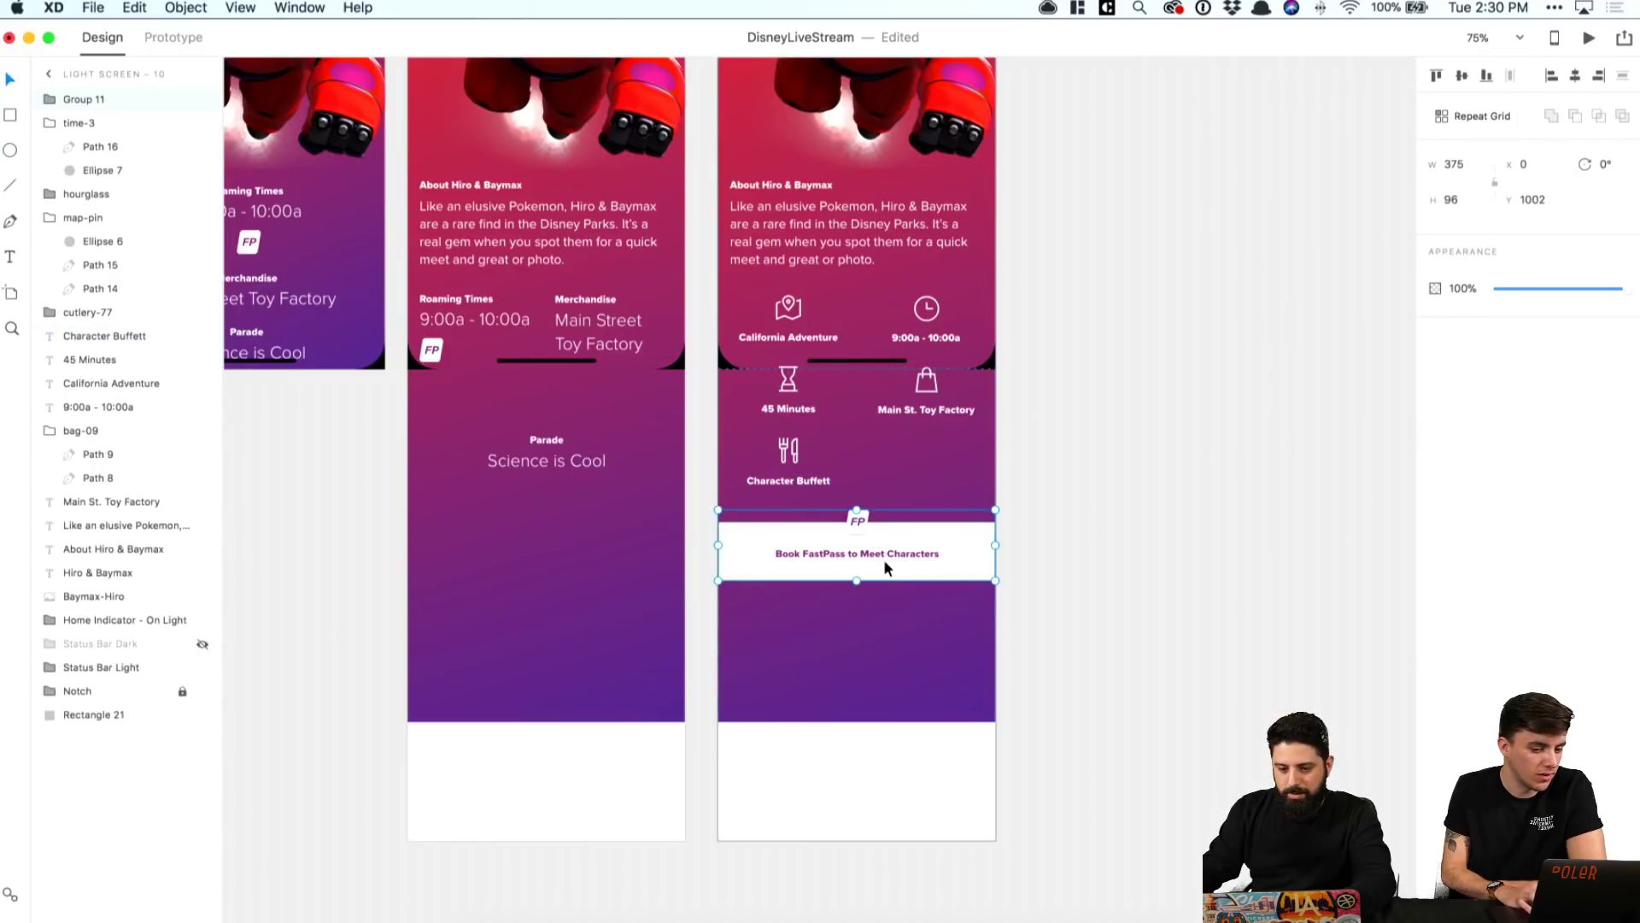
left_click(1127, 541)
Step: Shorten the gradient background rectangle so that its lower edge meets the lower edge of the FastPass bar
left_click(908, 630)
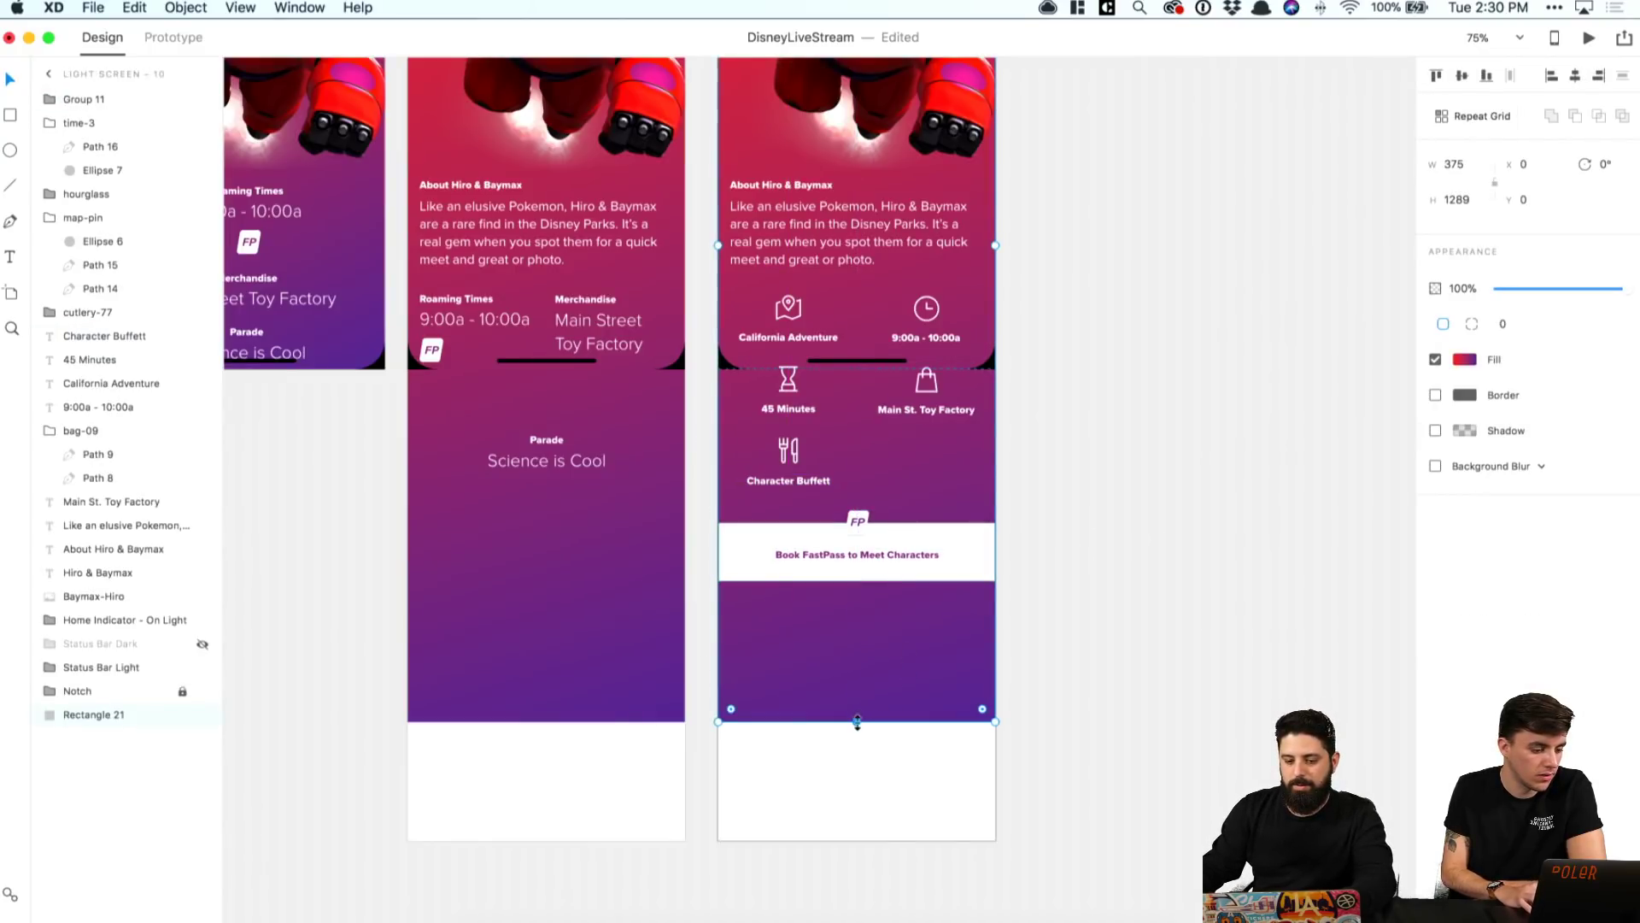
left_click_drag(856, 722, 856, 581)
left_click(1104, 545)
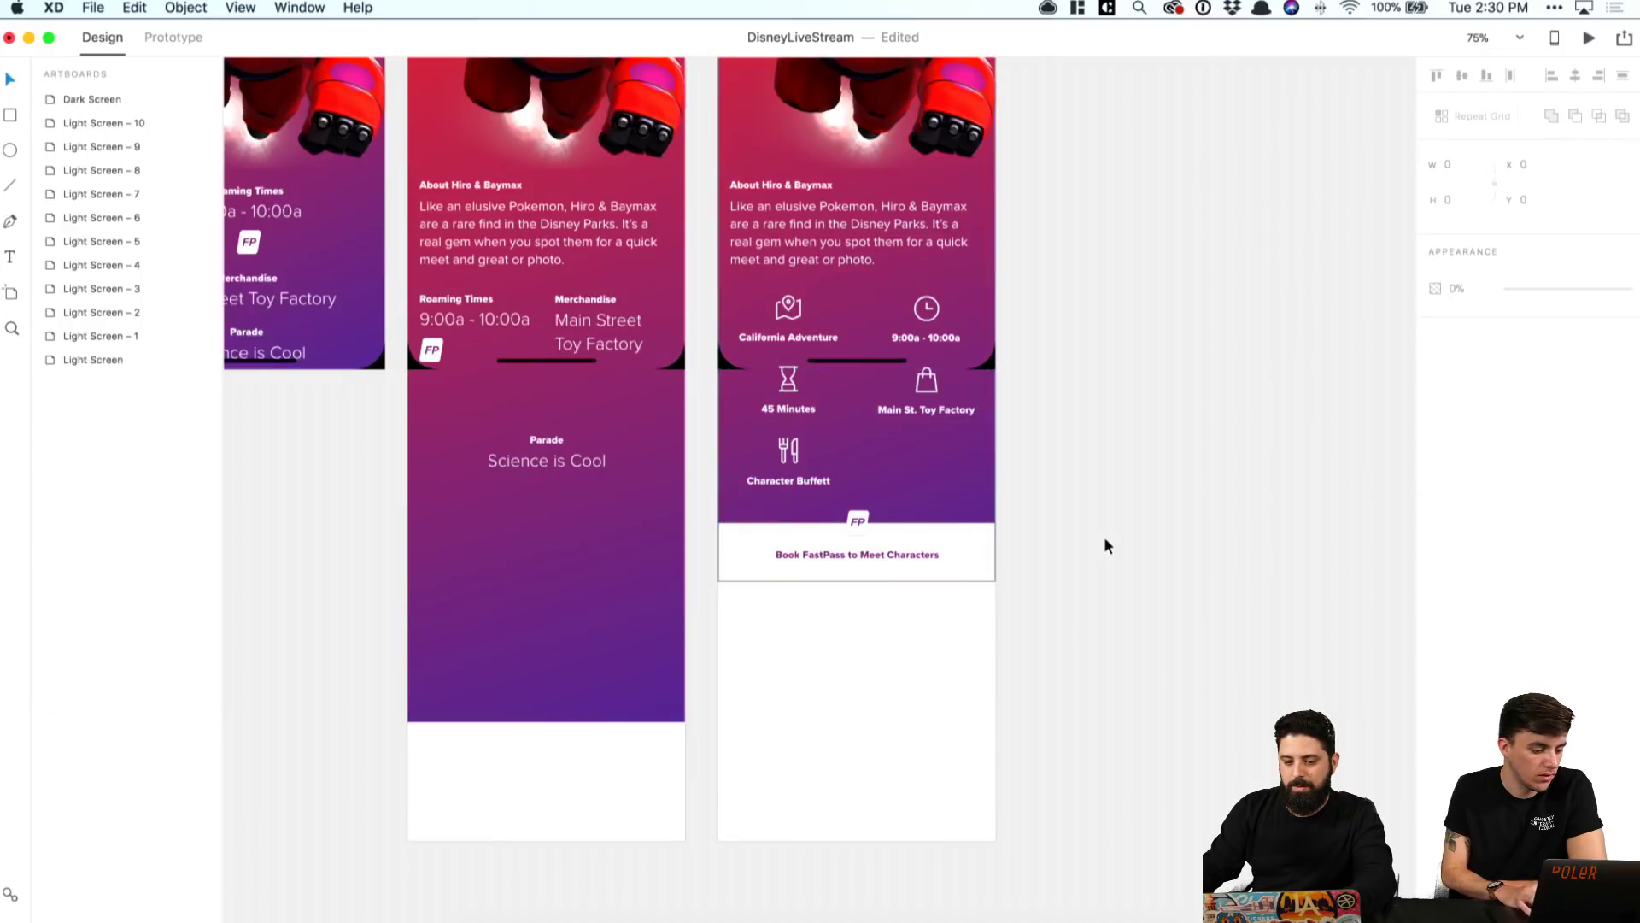
Step: Remove the border from the white rectangle inside the FastPass bar group
double_click(948, 530)
left_click(1435, 395)
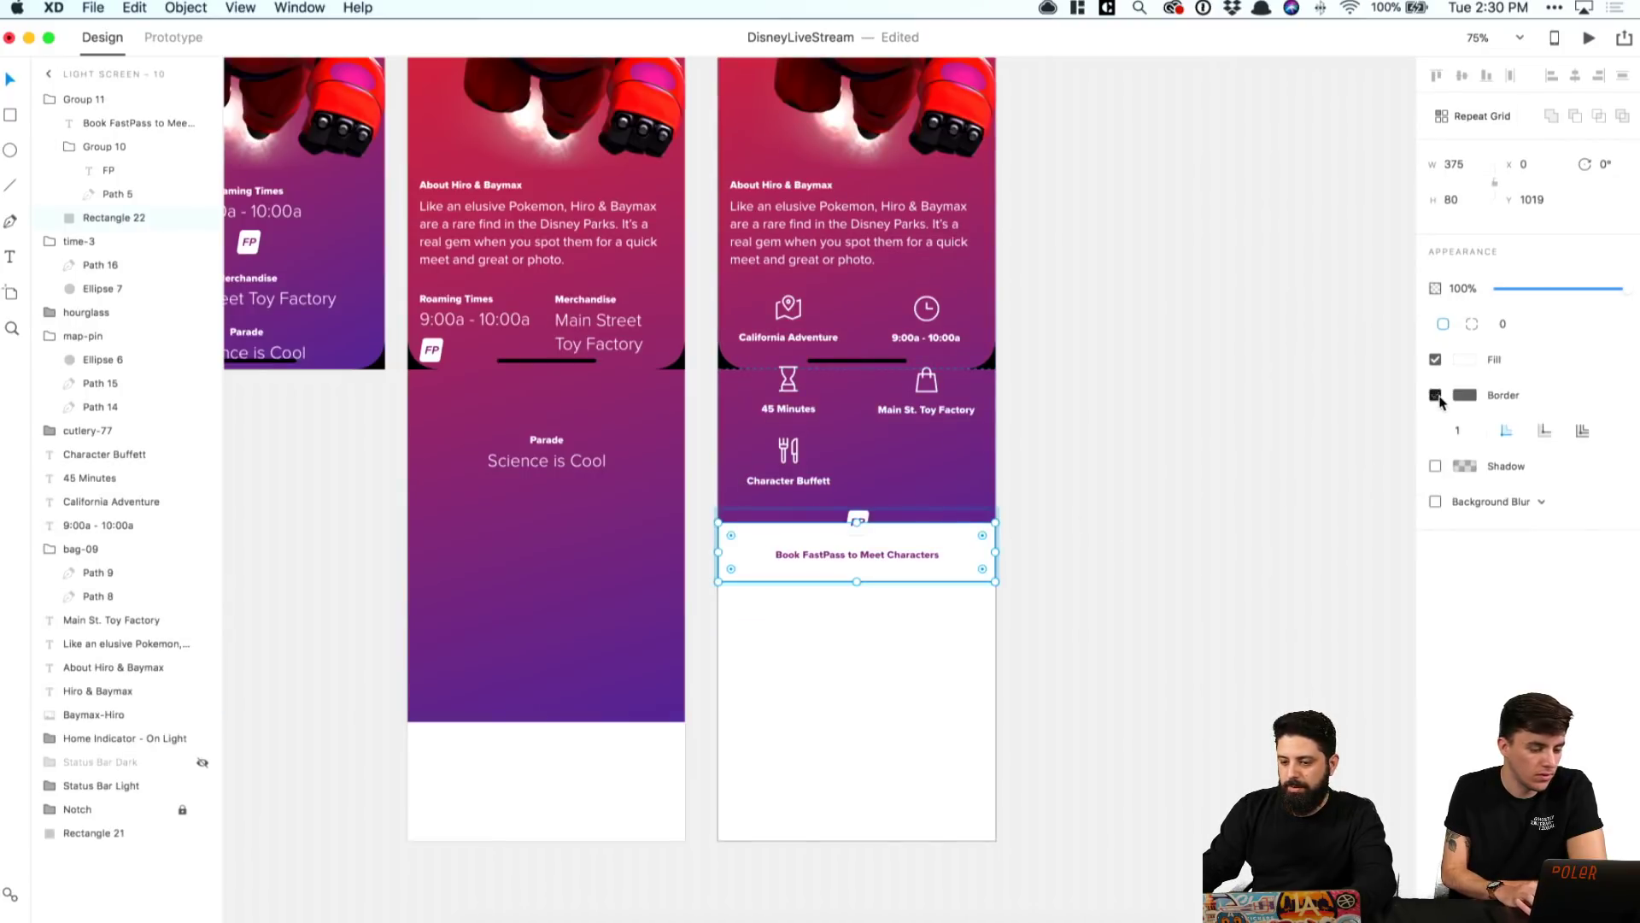
Step: Shorten the Light Screen – 10 artboard to a height of about 1148, just below the FastPass bar
left_click(1181, 468)
scroll(1181, 468, "up", 6)
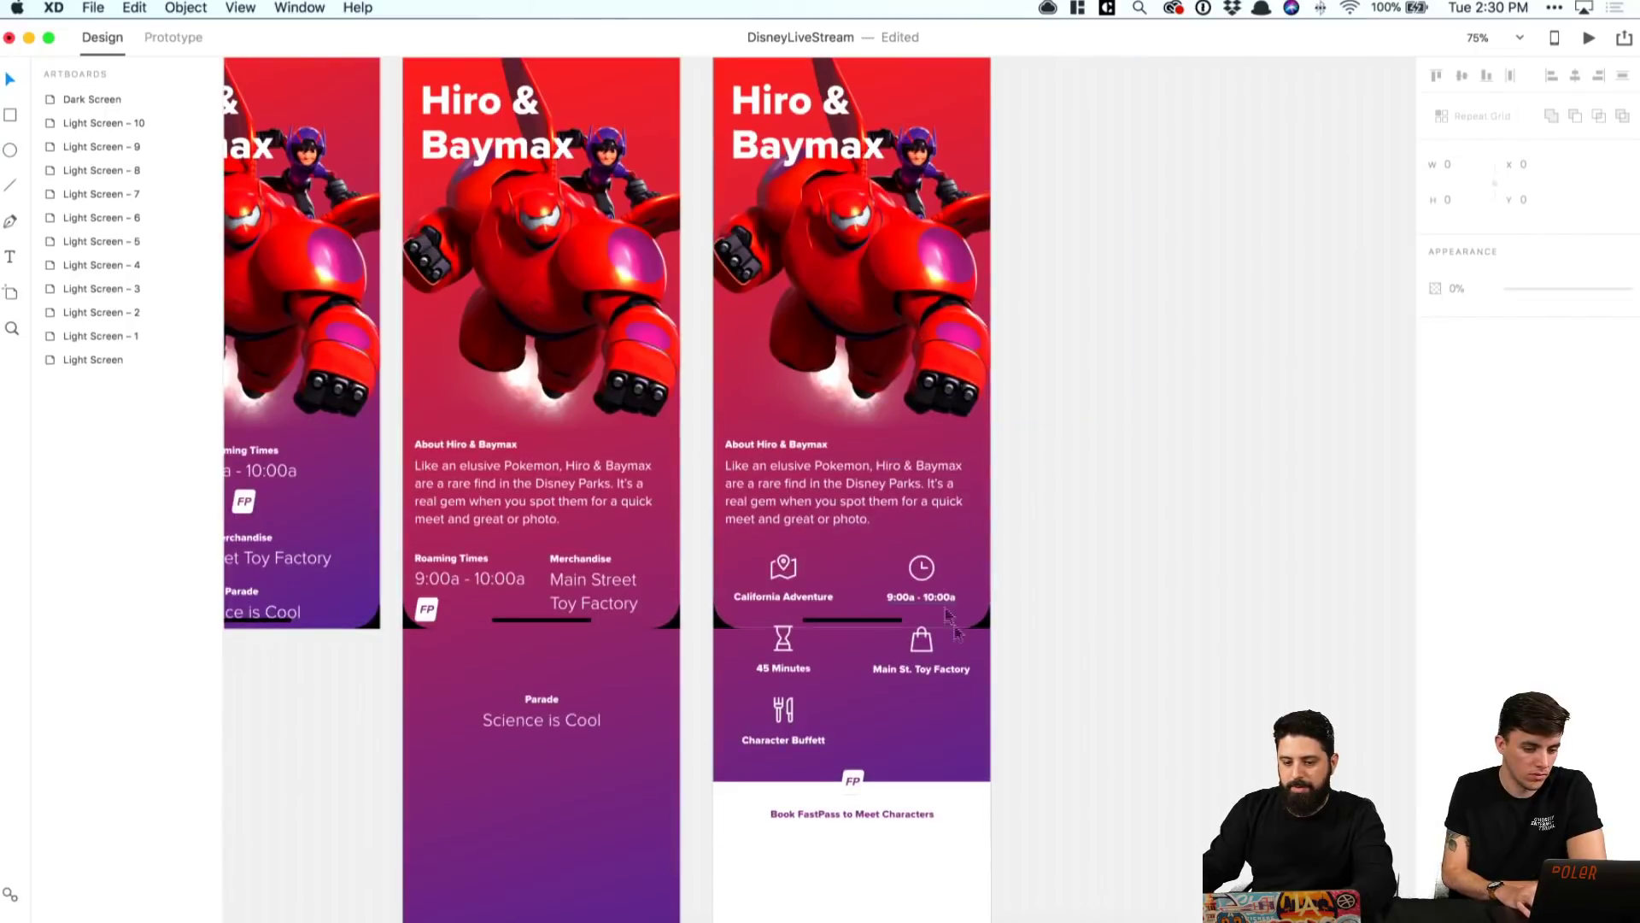
left_click(947, 615)
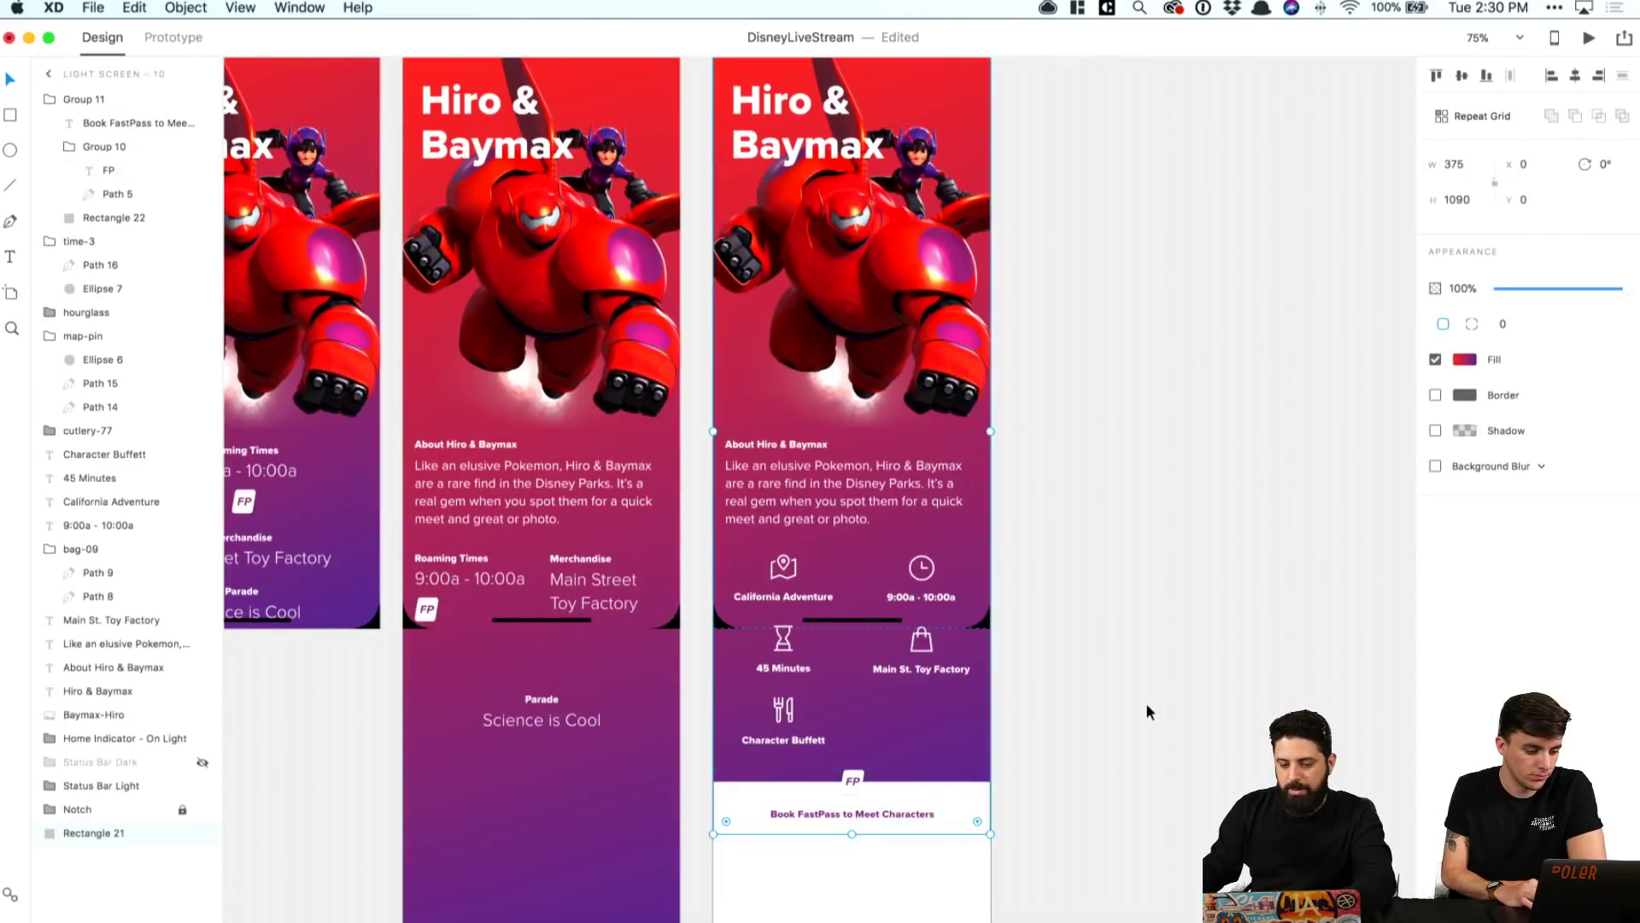
left_click_drag(1136, 427, 758, 156)
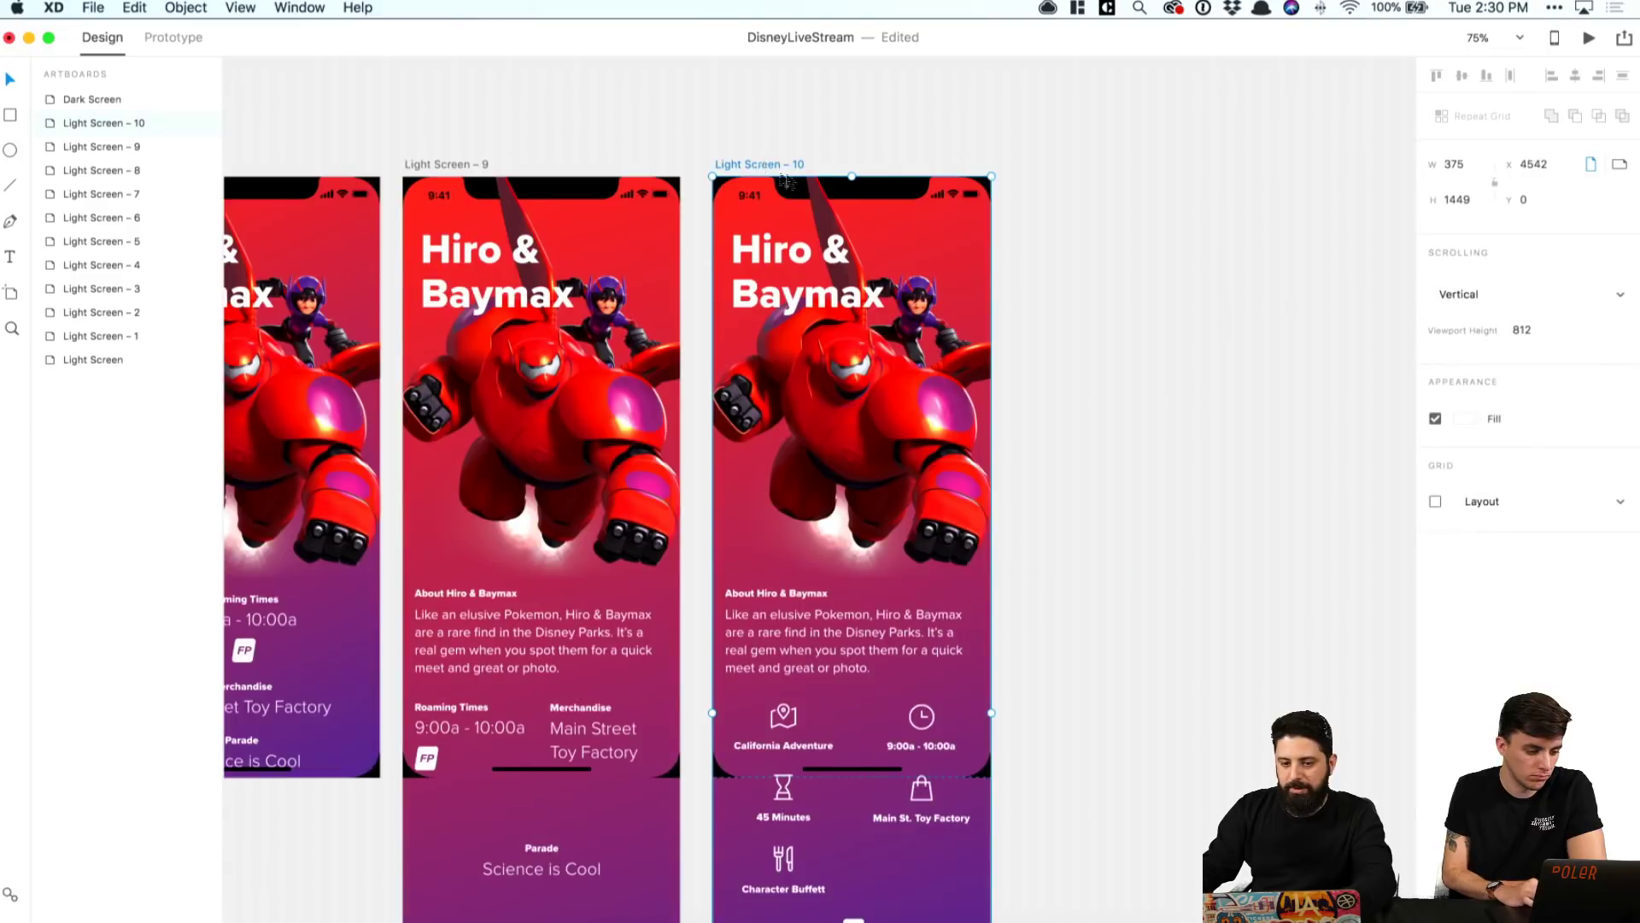
scroll(786, 181, "down", 10)
left_click_drag(852, 564, 870, 342)
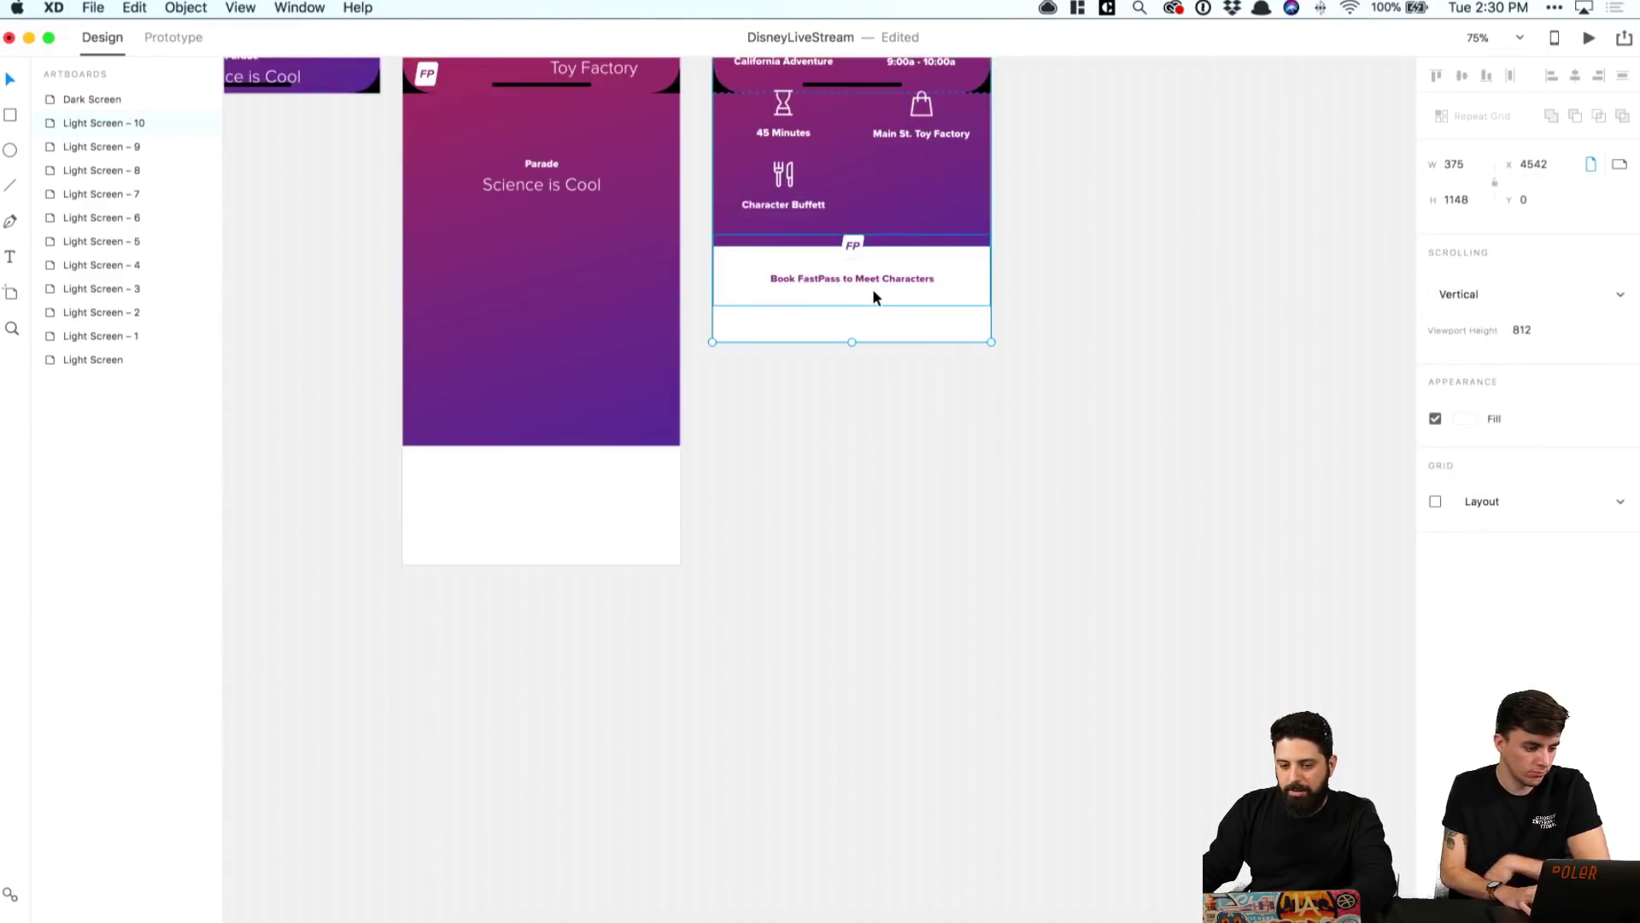
Step: Shorten the Light Screen – 10 artboard to a height of 1102, so that it ends at the FastPass bar's lower edge
left_click(869, 318)
scroll(868, 337, "up", 8)
scroll(869, 340, "up", 2)
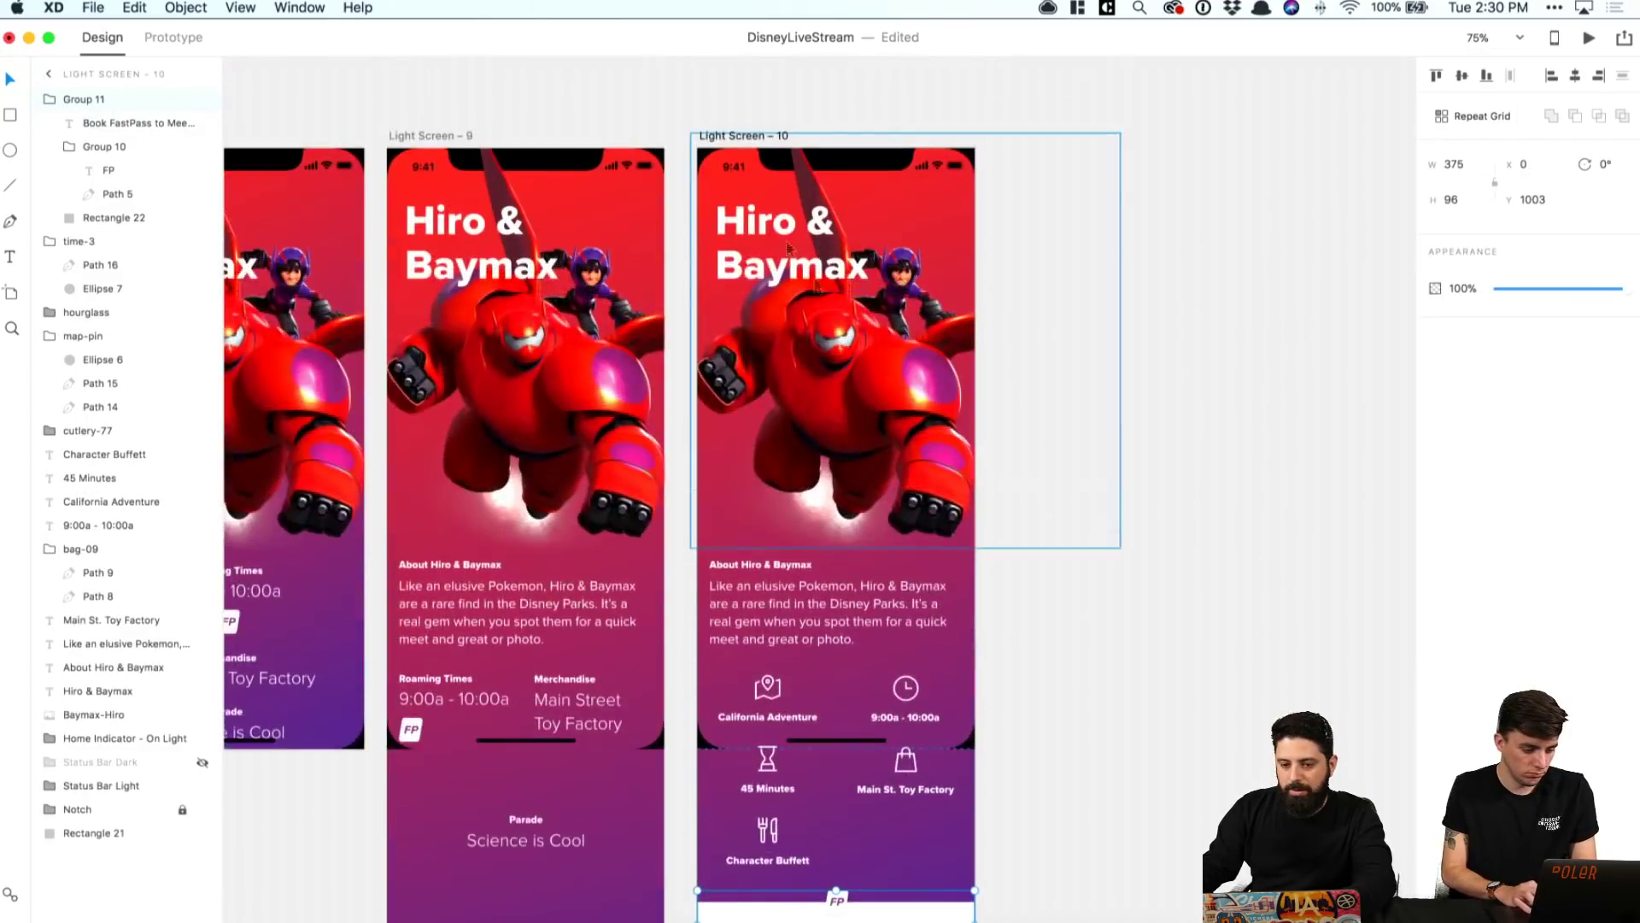
left_click(763, 137)
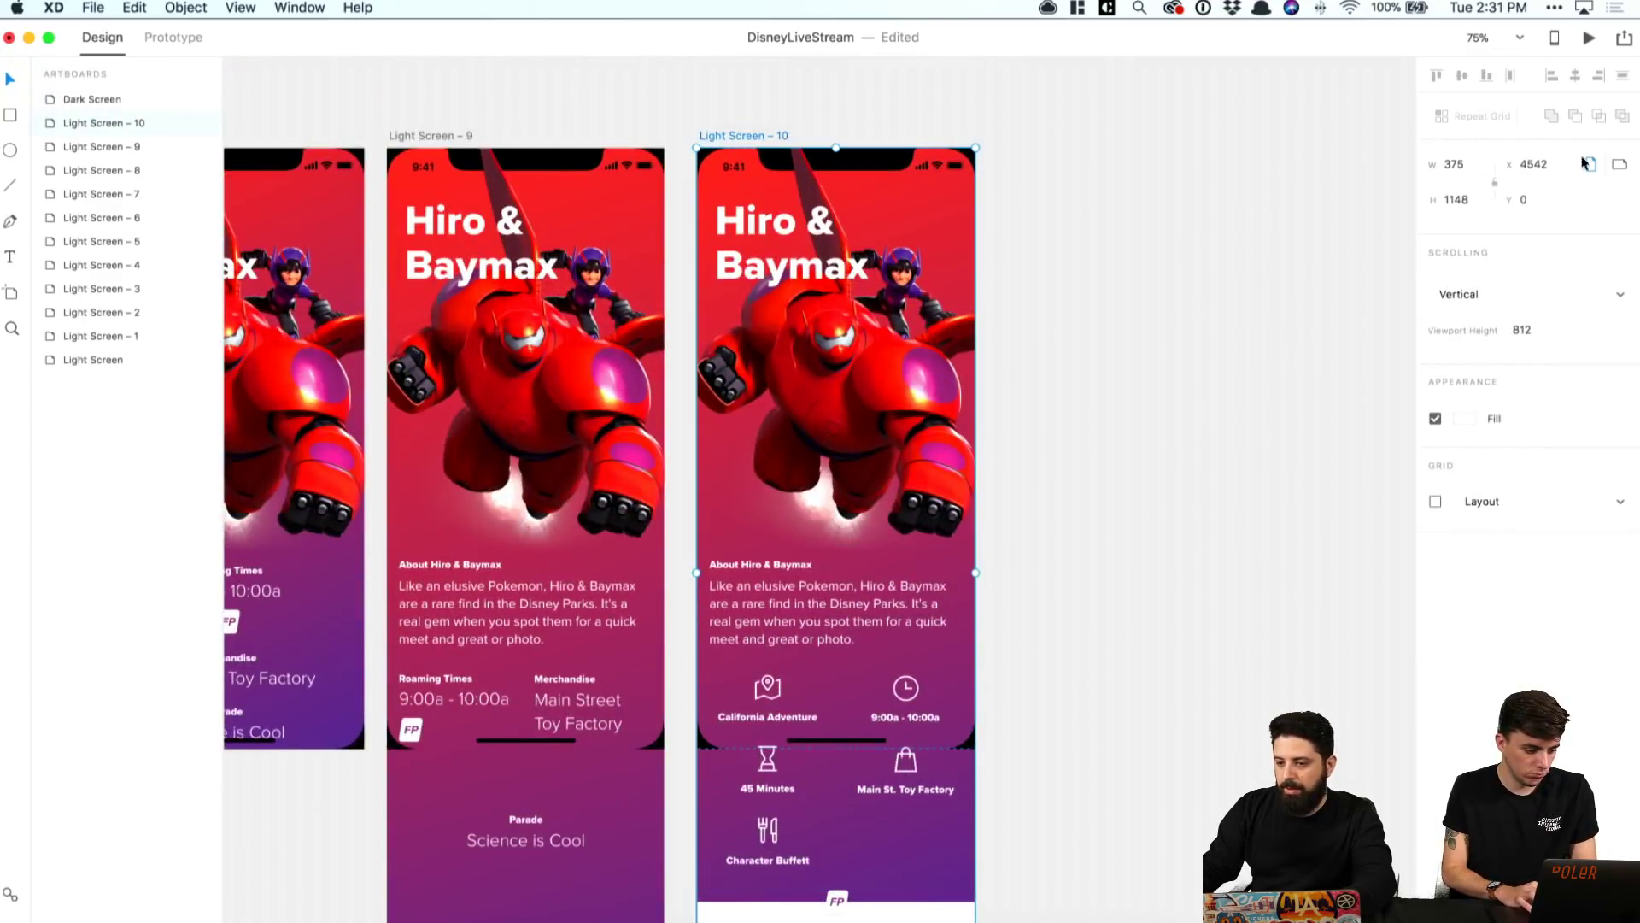
left_click(1476, 201)
key("Right")
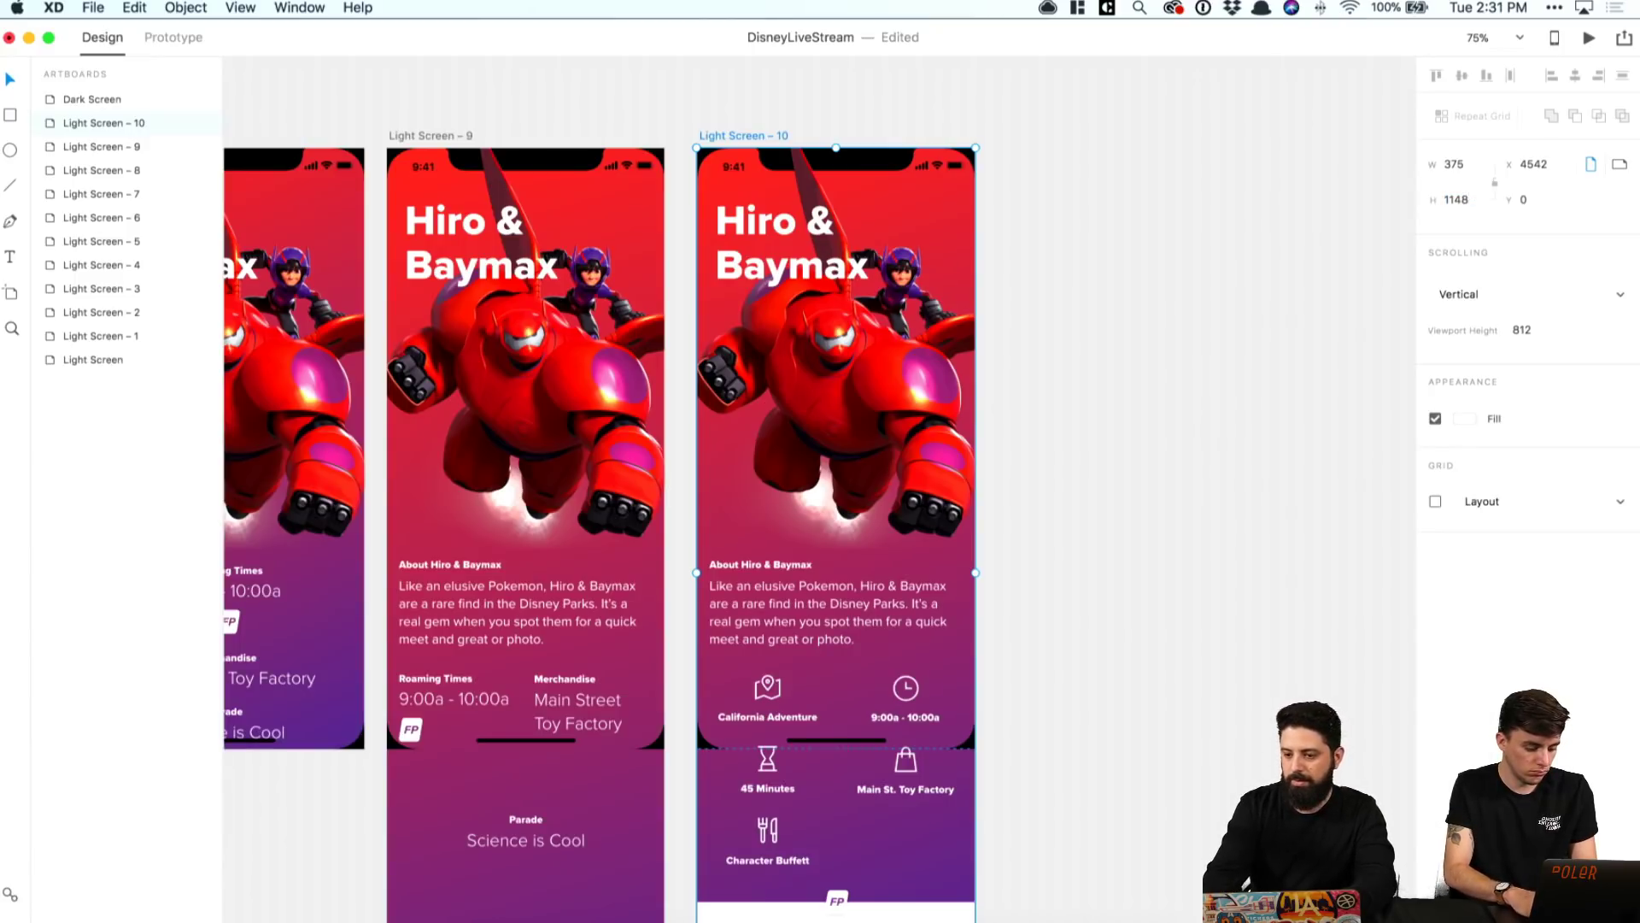
scroll(1062, 641, "down", 3)
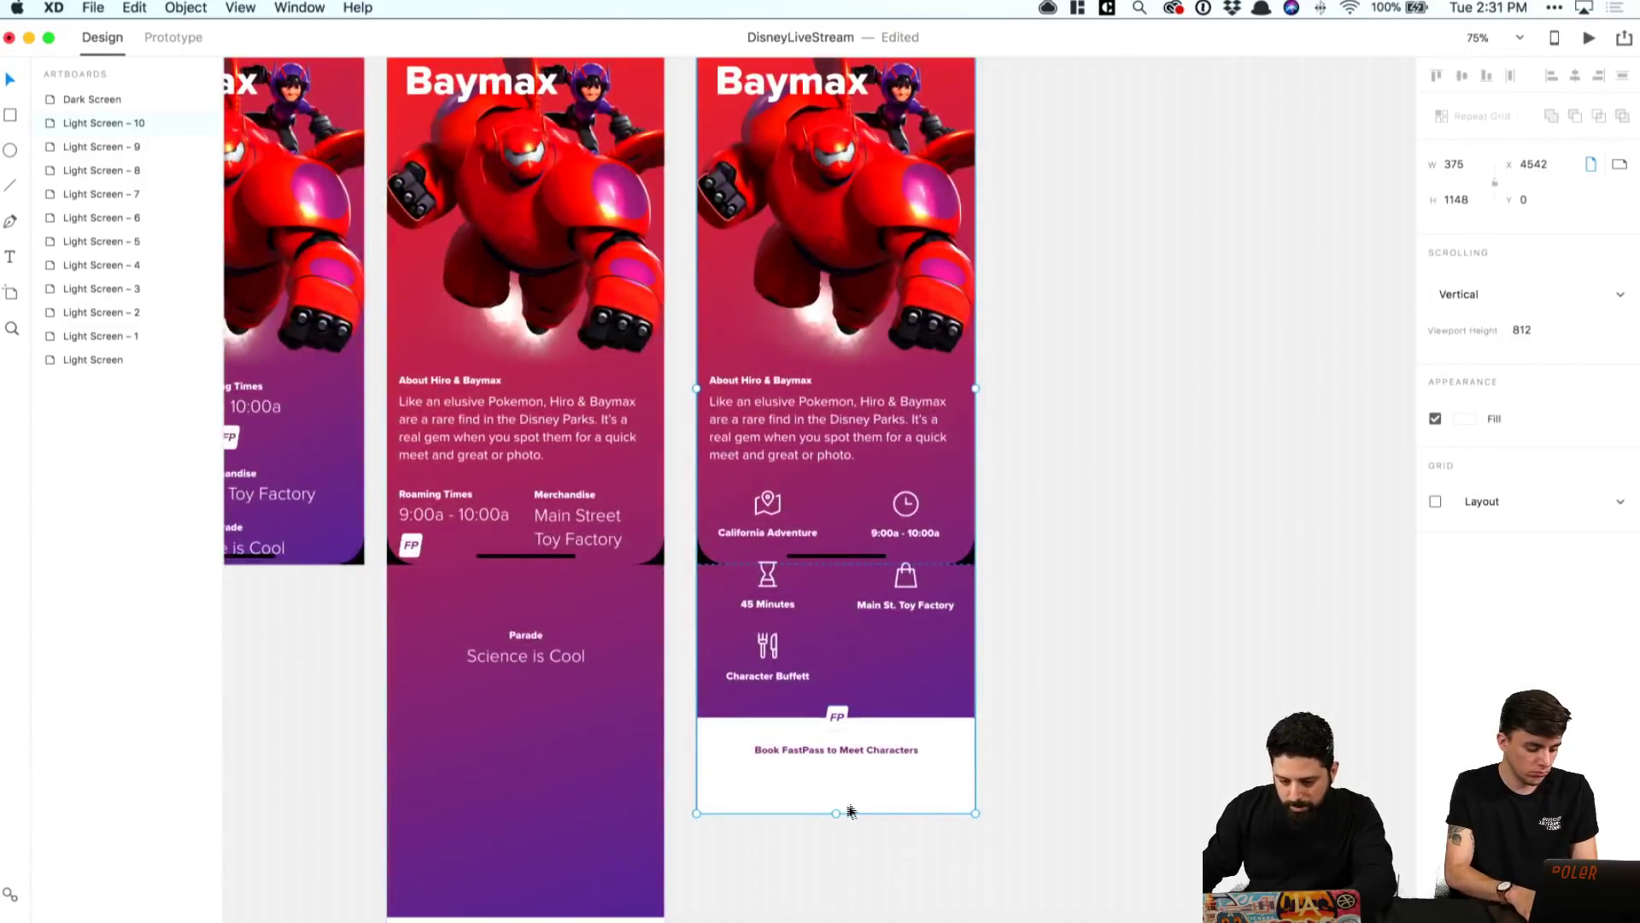
left_click(832, 755)
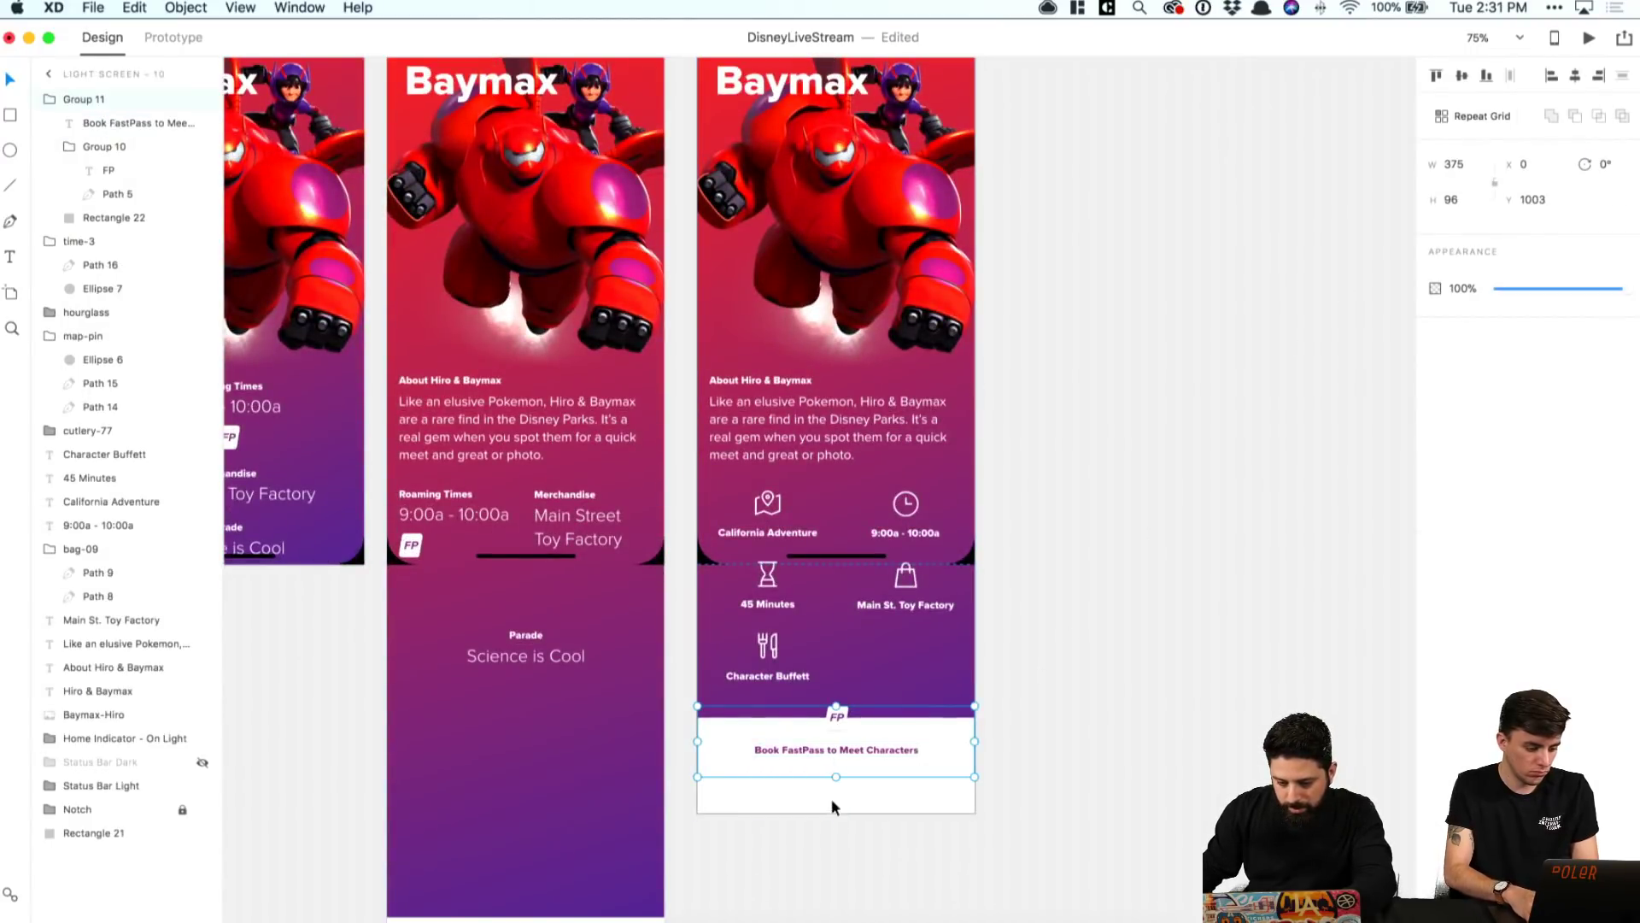
left_click(1019, 259)
scroll(1019, 259, "up", 1)
left_click(836, 843)
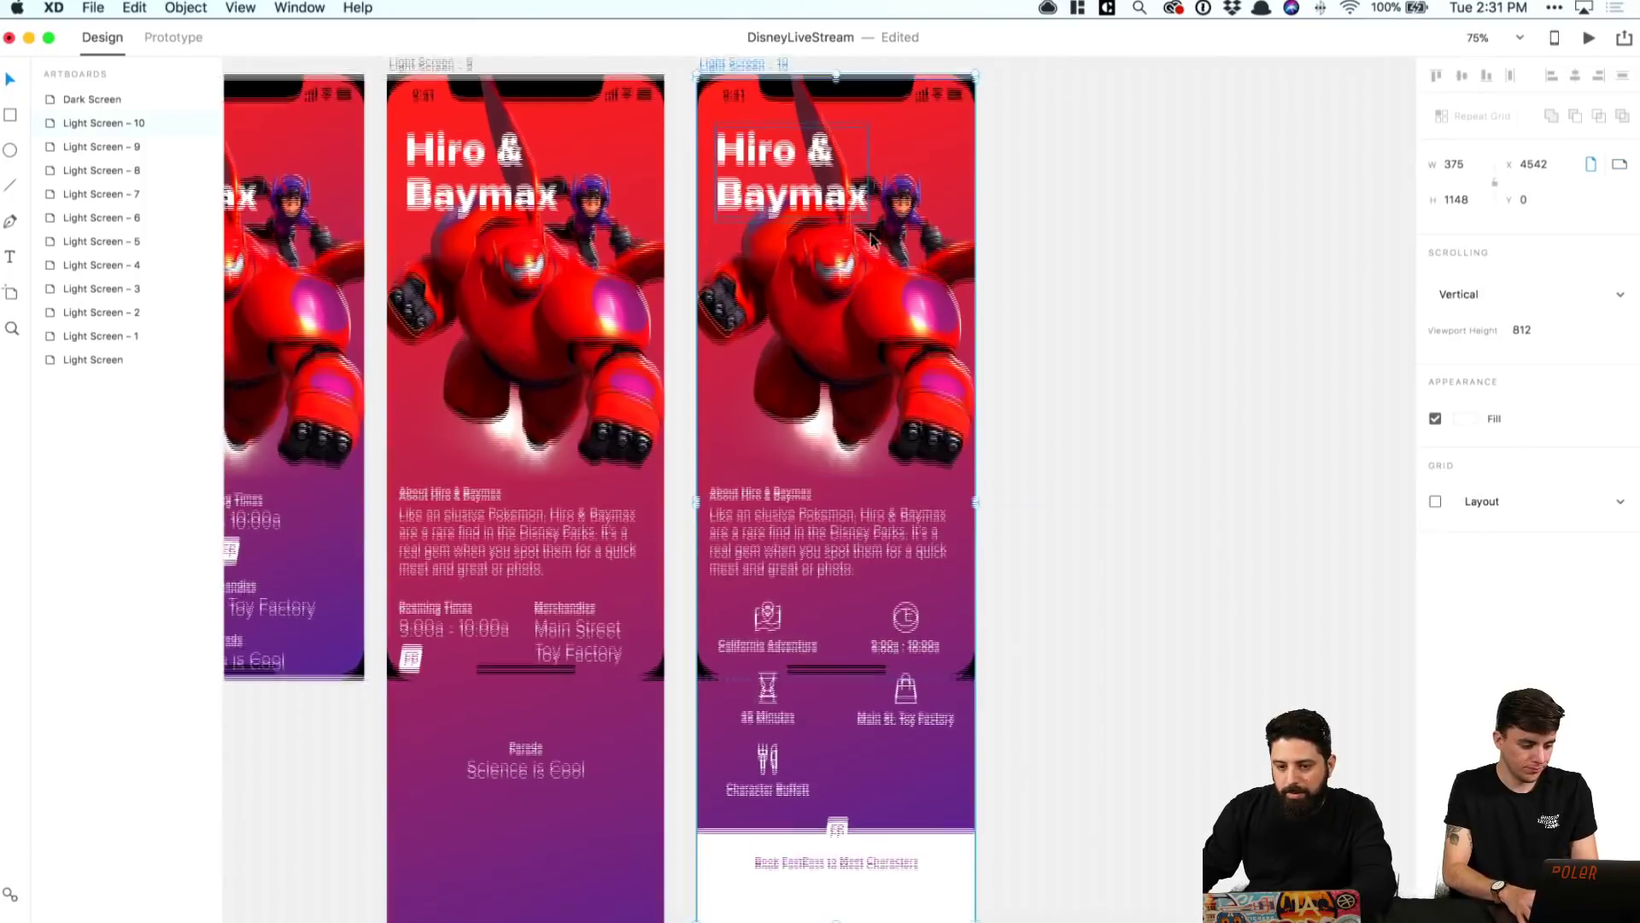
left_click_drag(838, 865, 837, 831)
left_click(1035, 794)
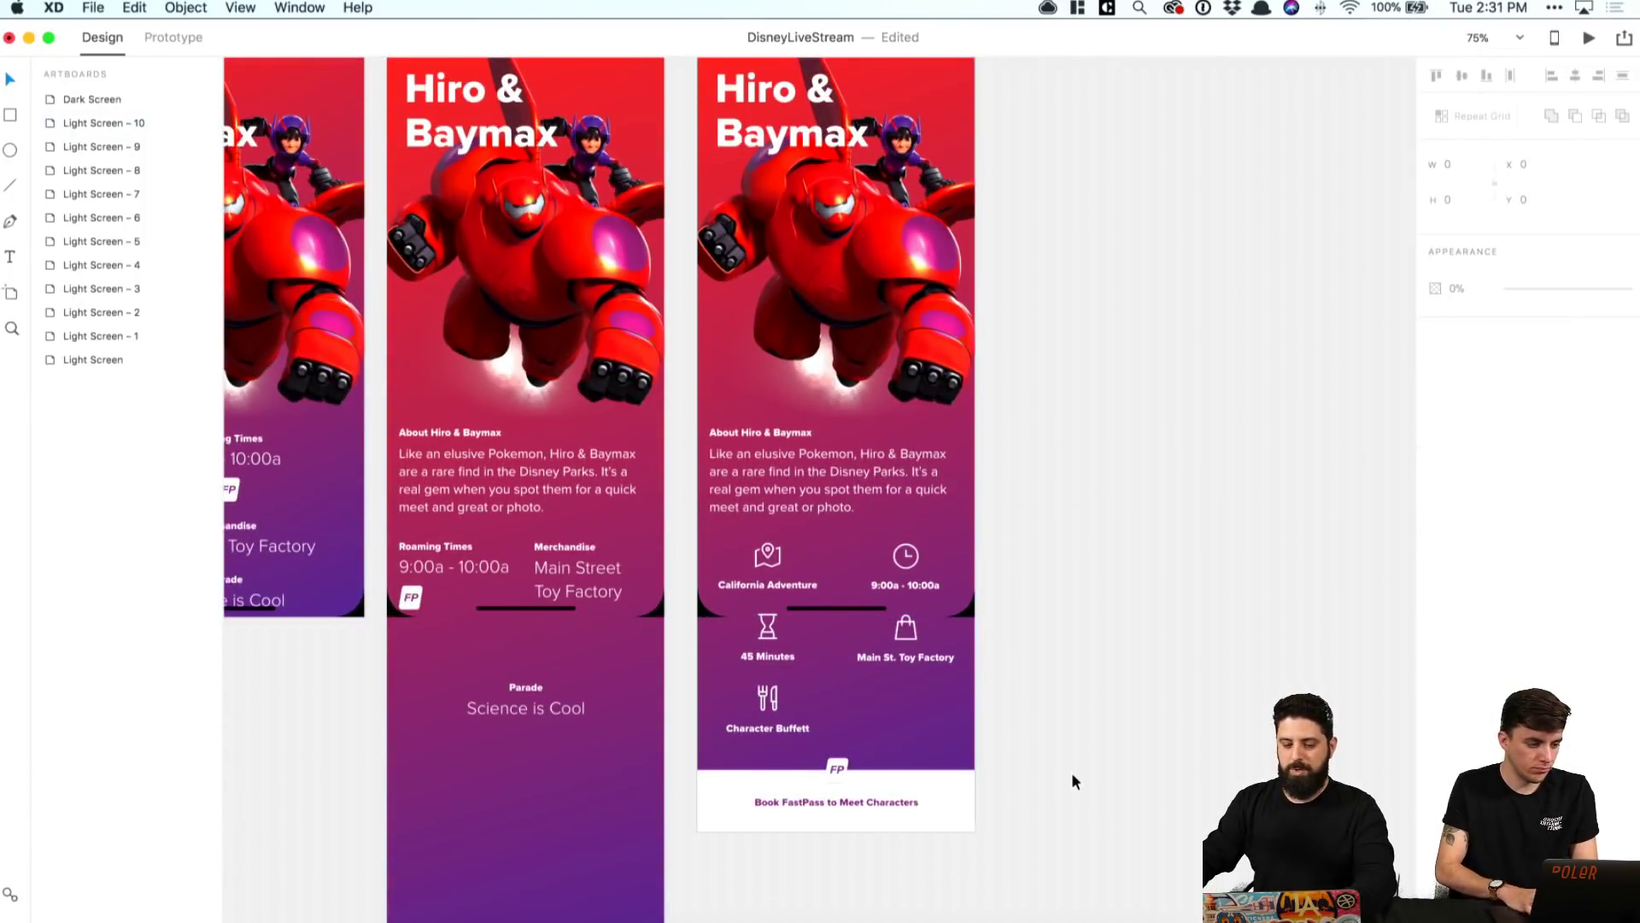
Step: Duplicate the Light Screen – 10 artboard
scroll(1058, 608, "up", 3)
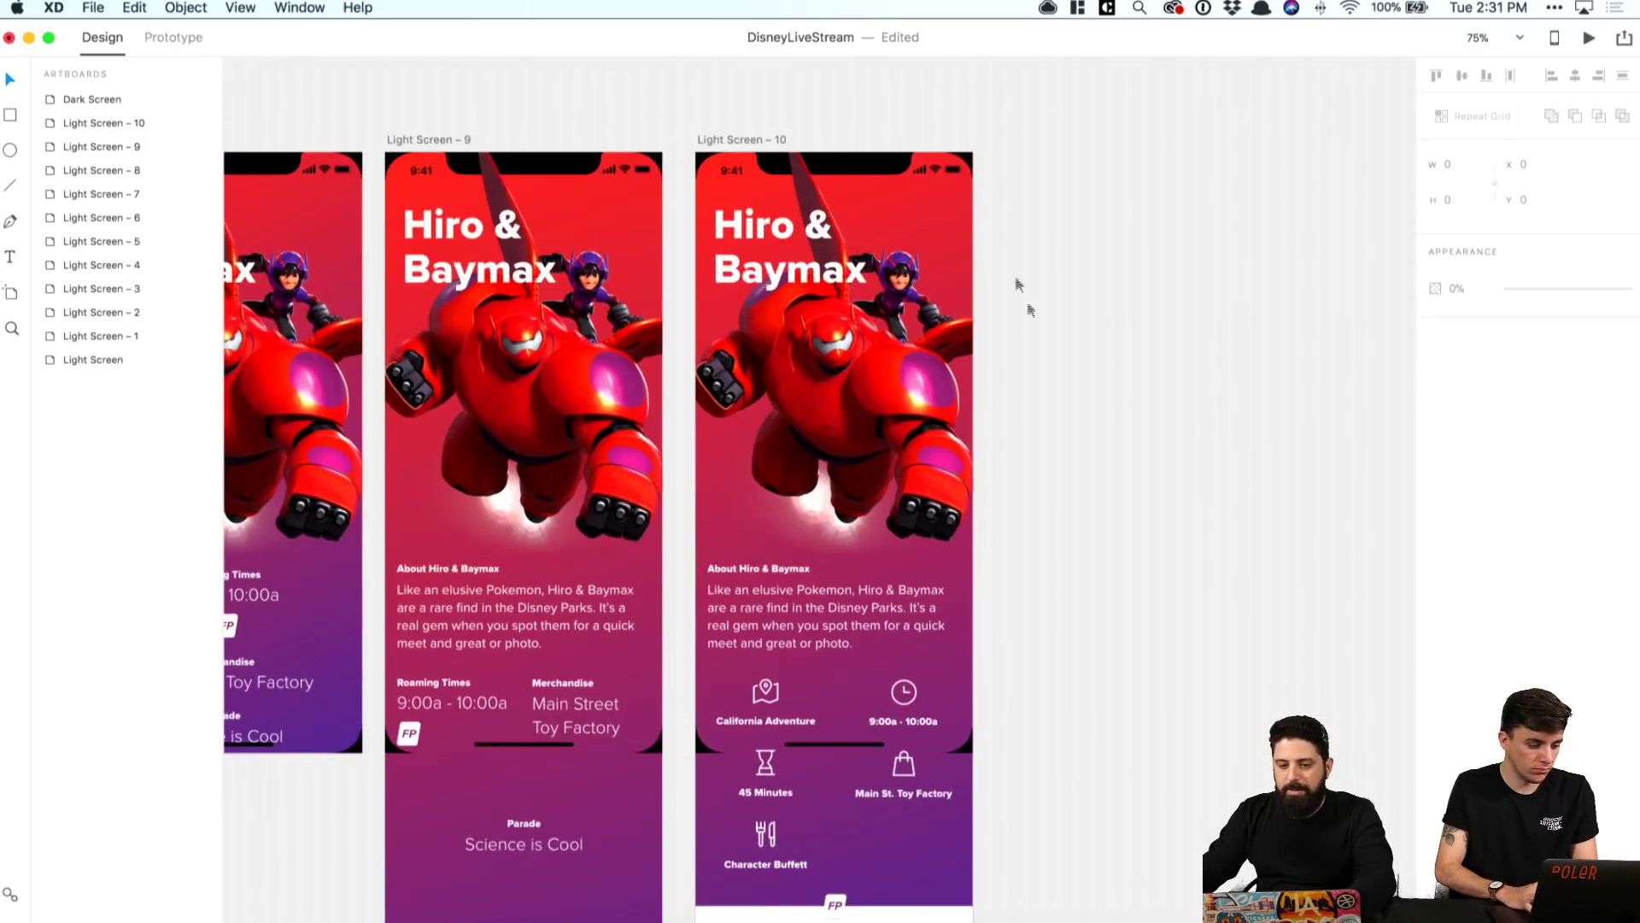
left_click(726, 143)
key("super+d")
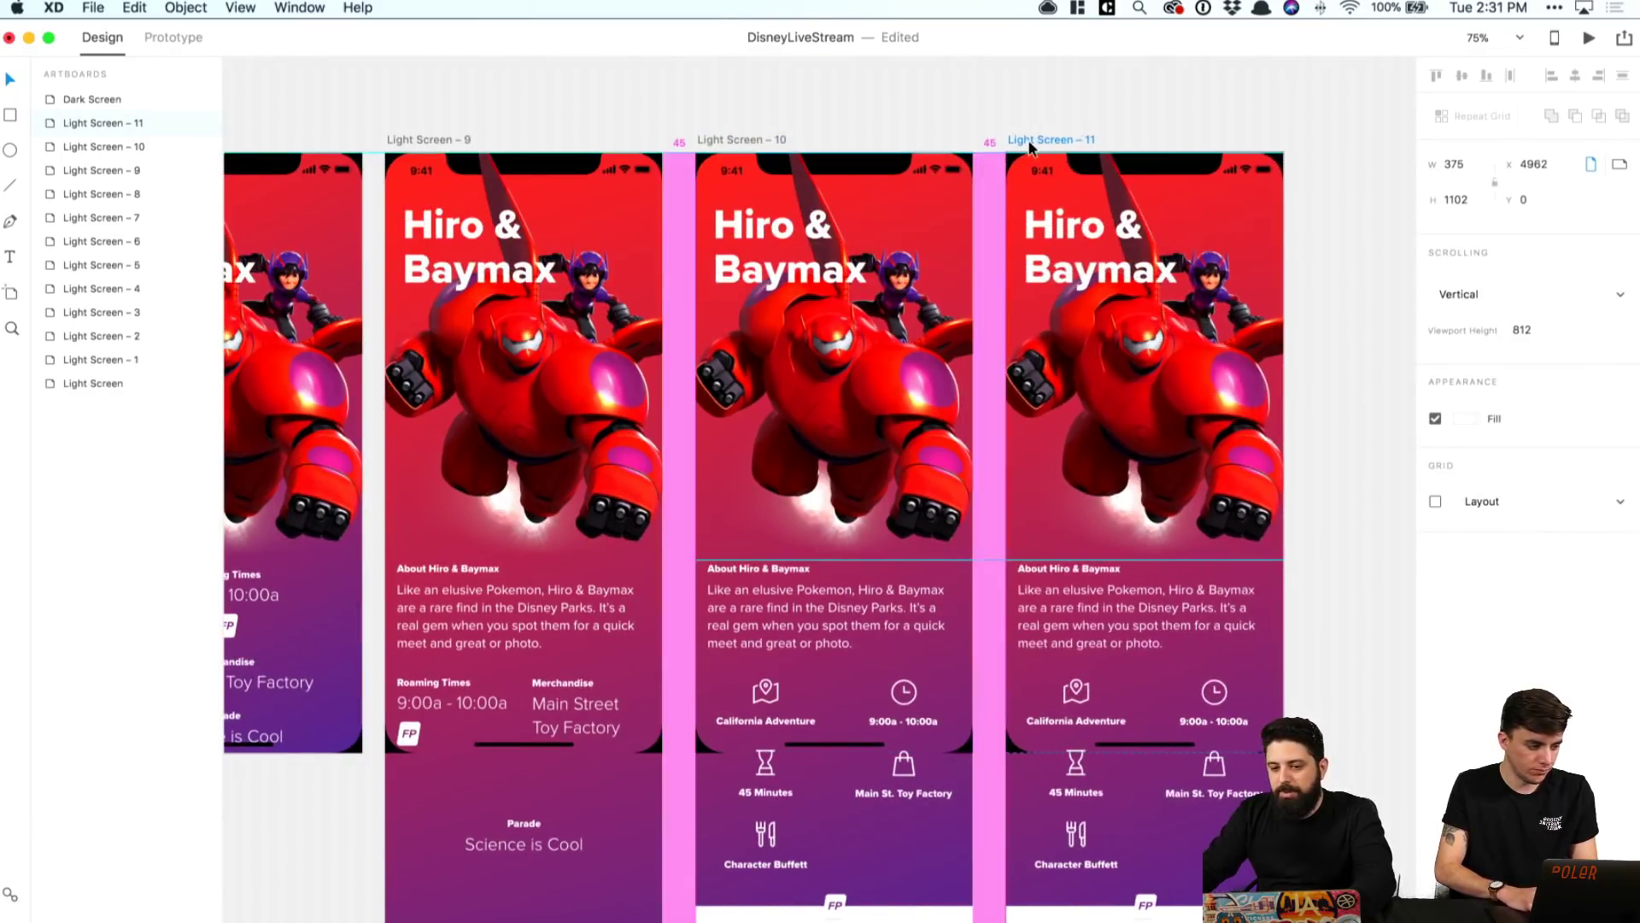
Step: Group the title, hero image, About text, icons with labels and FastPass bar on the Light Screen – 11 artboard
left_click(1064, 235)
left_click(1226, 250)
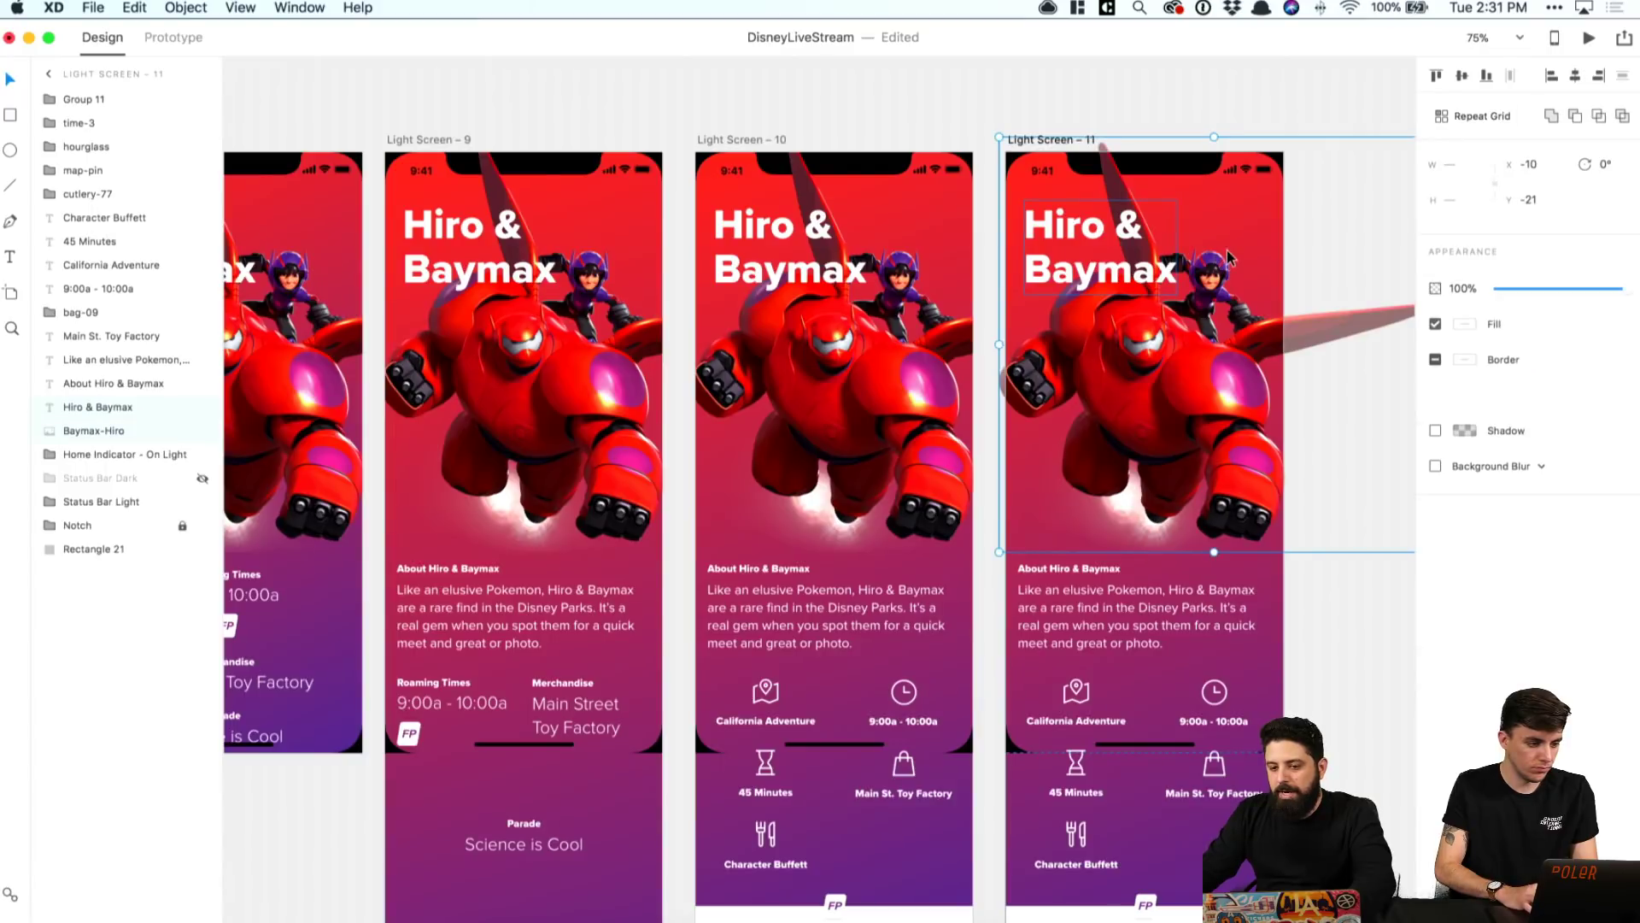
scroll(1227, 251, "down", 3)
left_click(1070, 434, "shift")
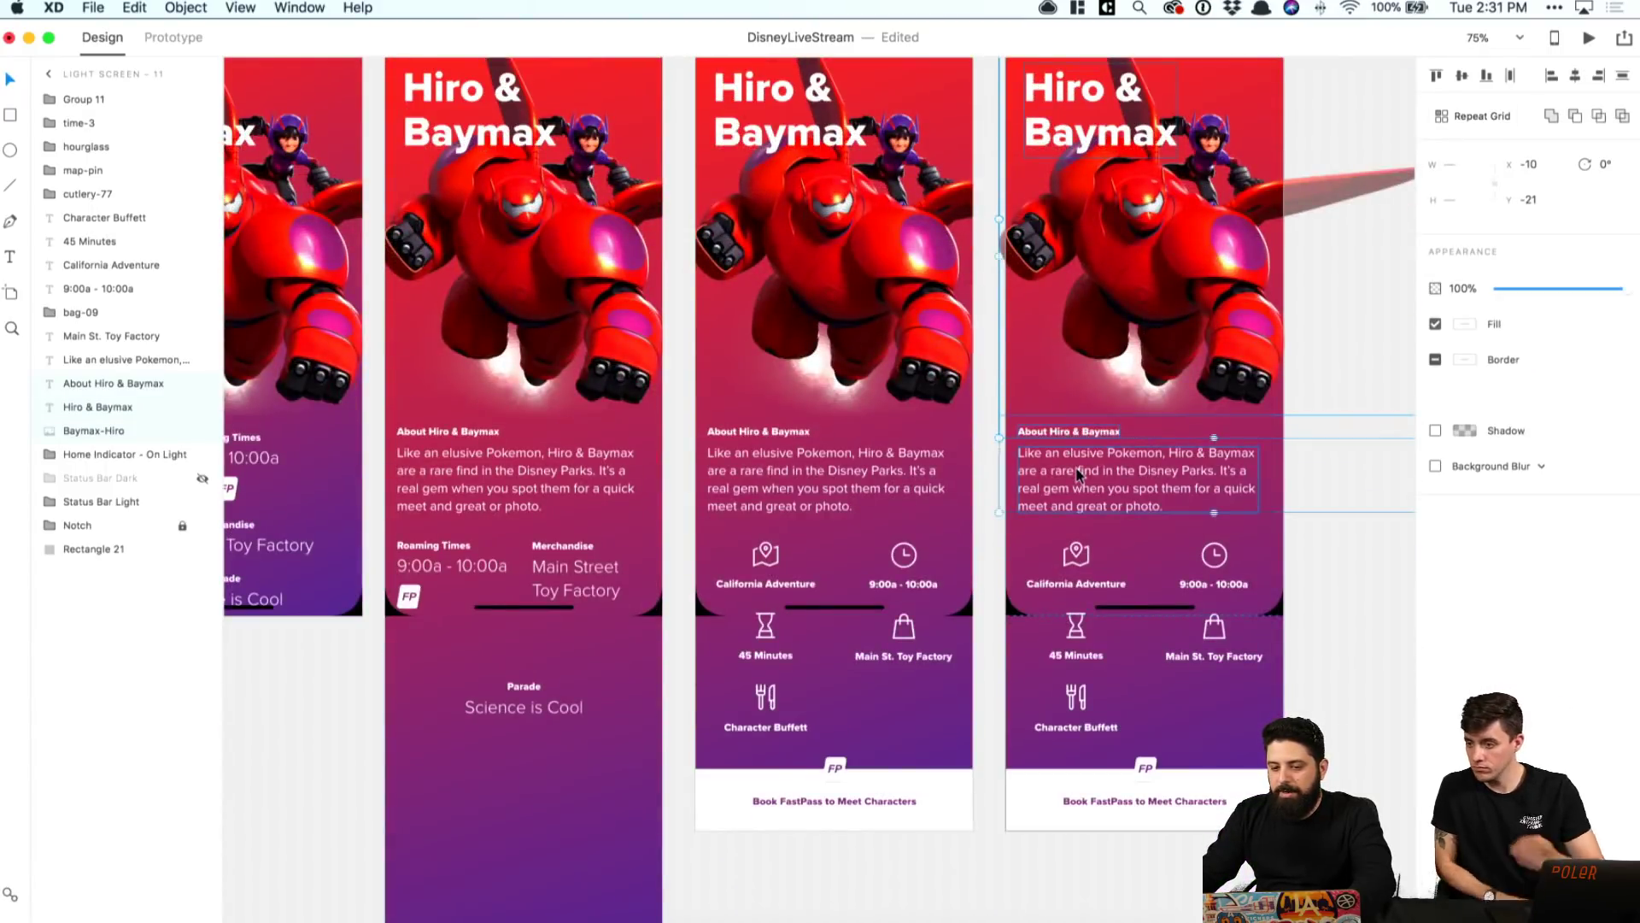
left_click(1080, 478, "shift")
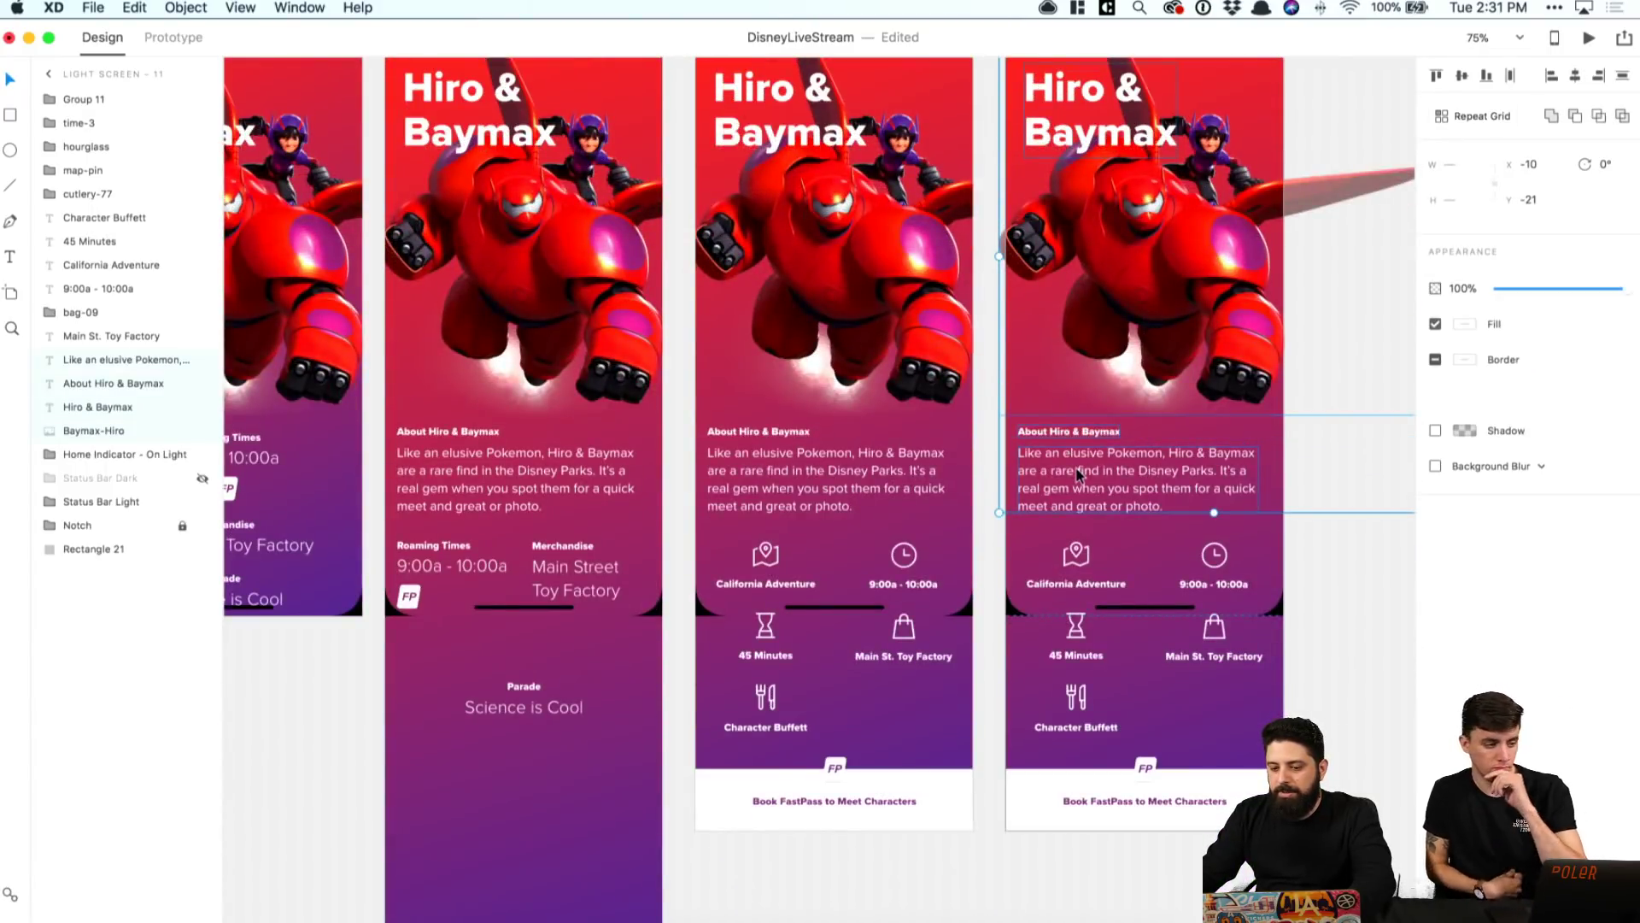
left_click(1078, 554, "shift")
left_click(1213, 555, "shift")
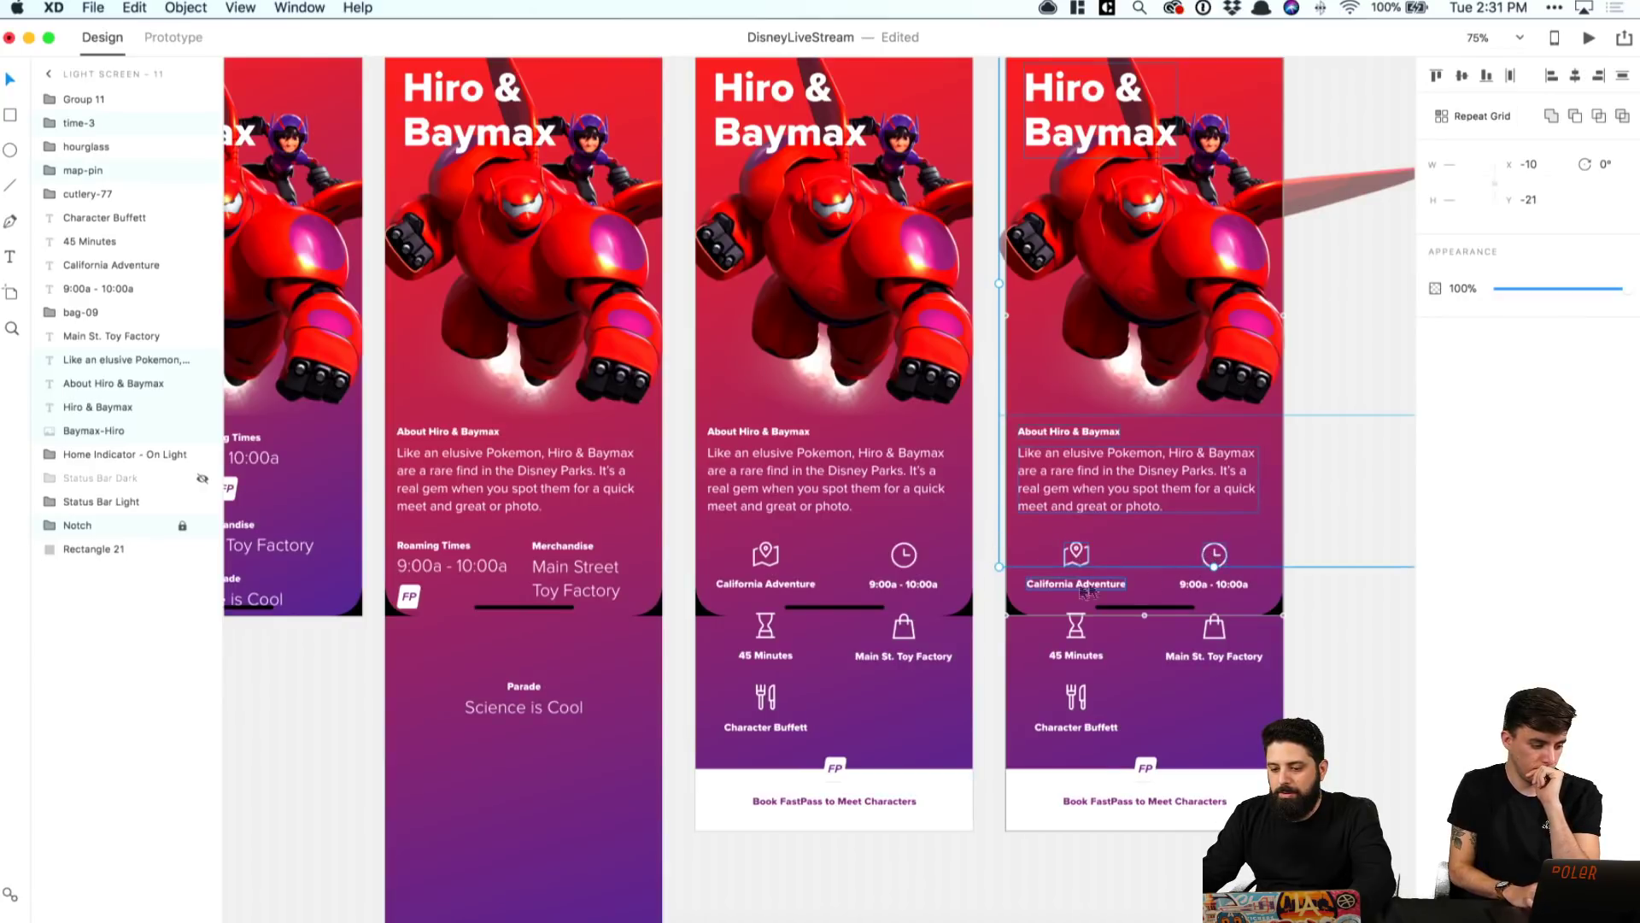
left_click(1079, 588, "shift")
left_click(1186, 589, "shift")
left_click(1076, 626, "shift")
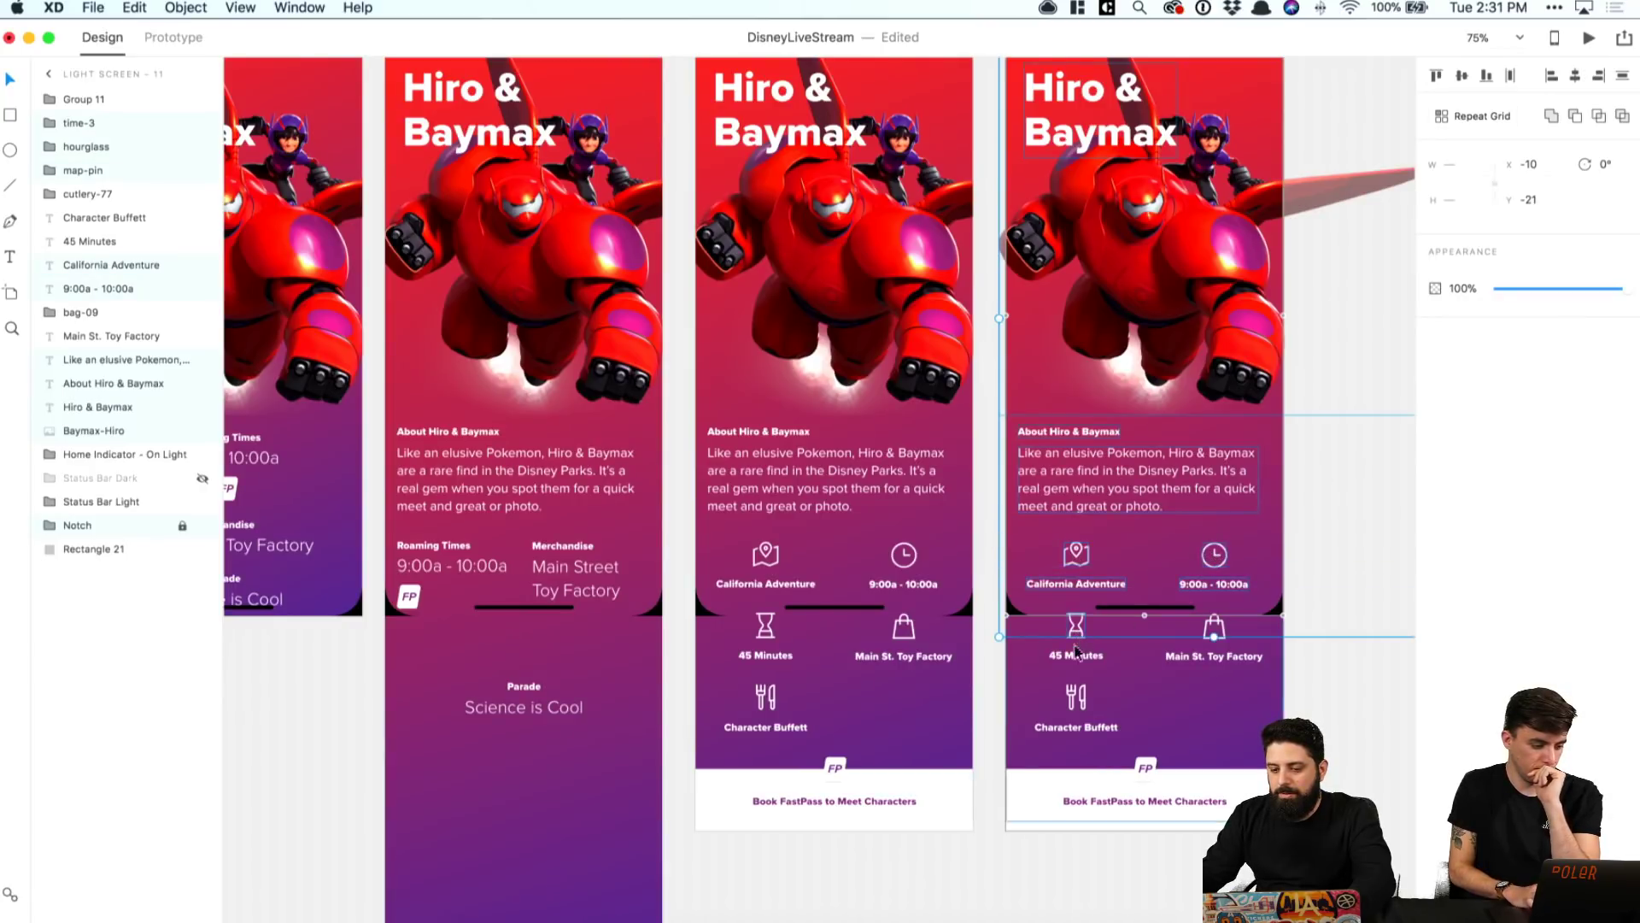
left_click(1077, 656, "shift")
left_click(1213, 626, "shift")
left_click(1188, 656, "shift")
left_click(1076, 696, "shift")
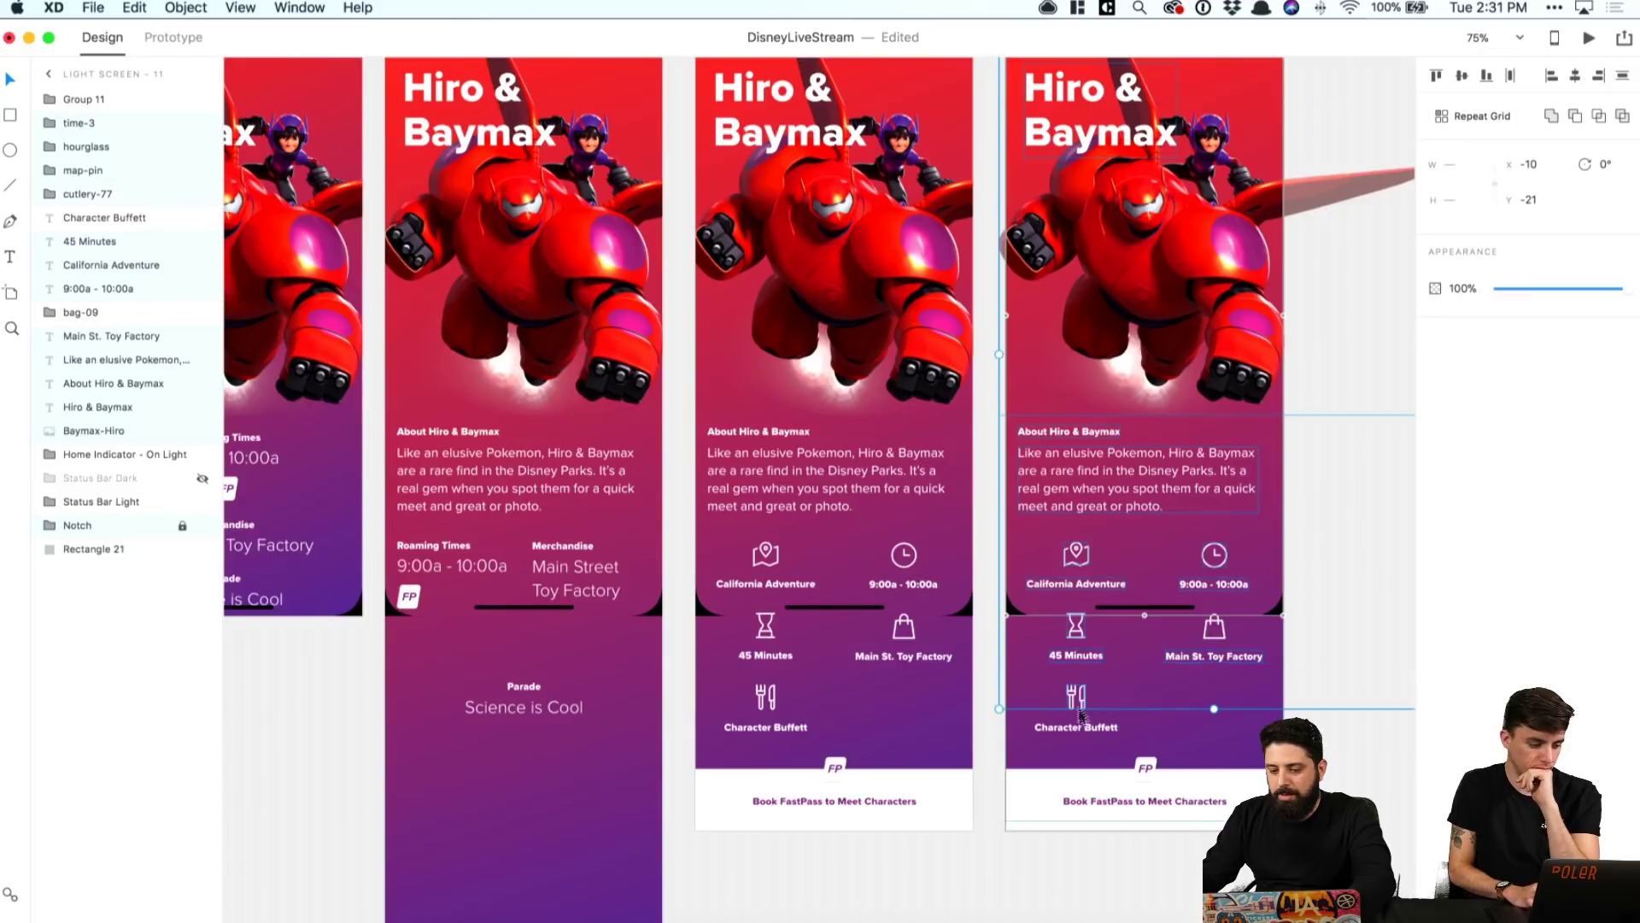
left_click(1076, 727, "shift")
left_click(1145, 767, "shift")
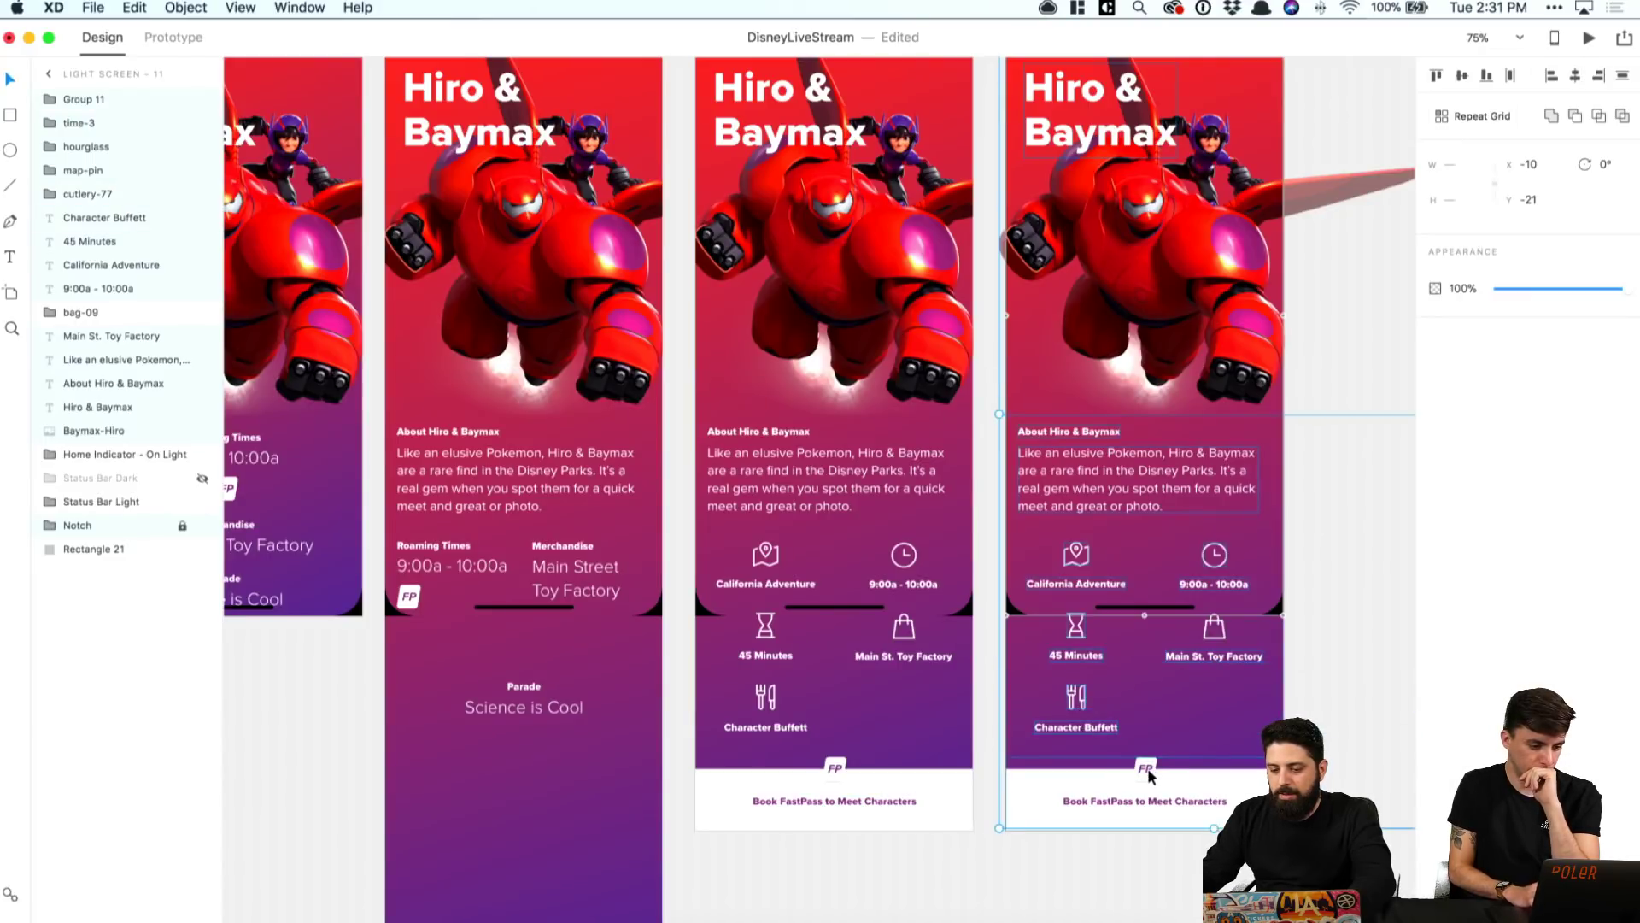
key("super+g")
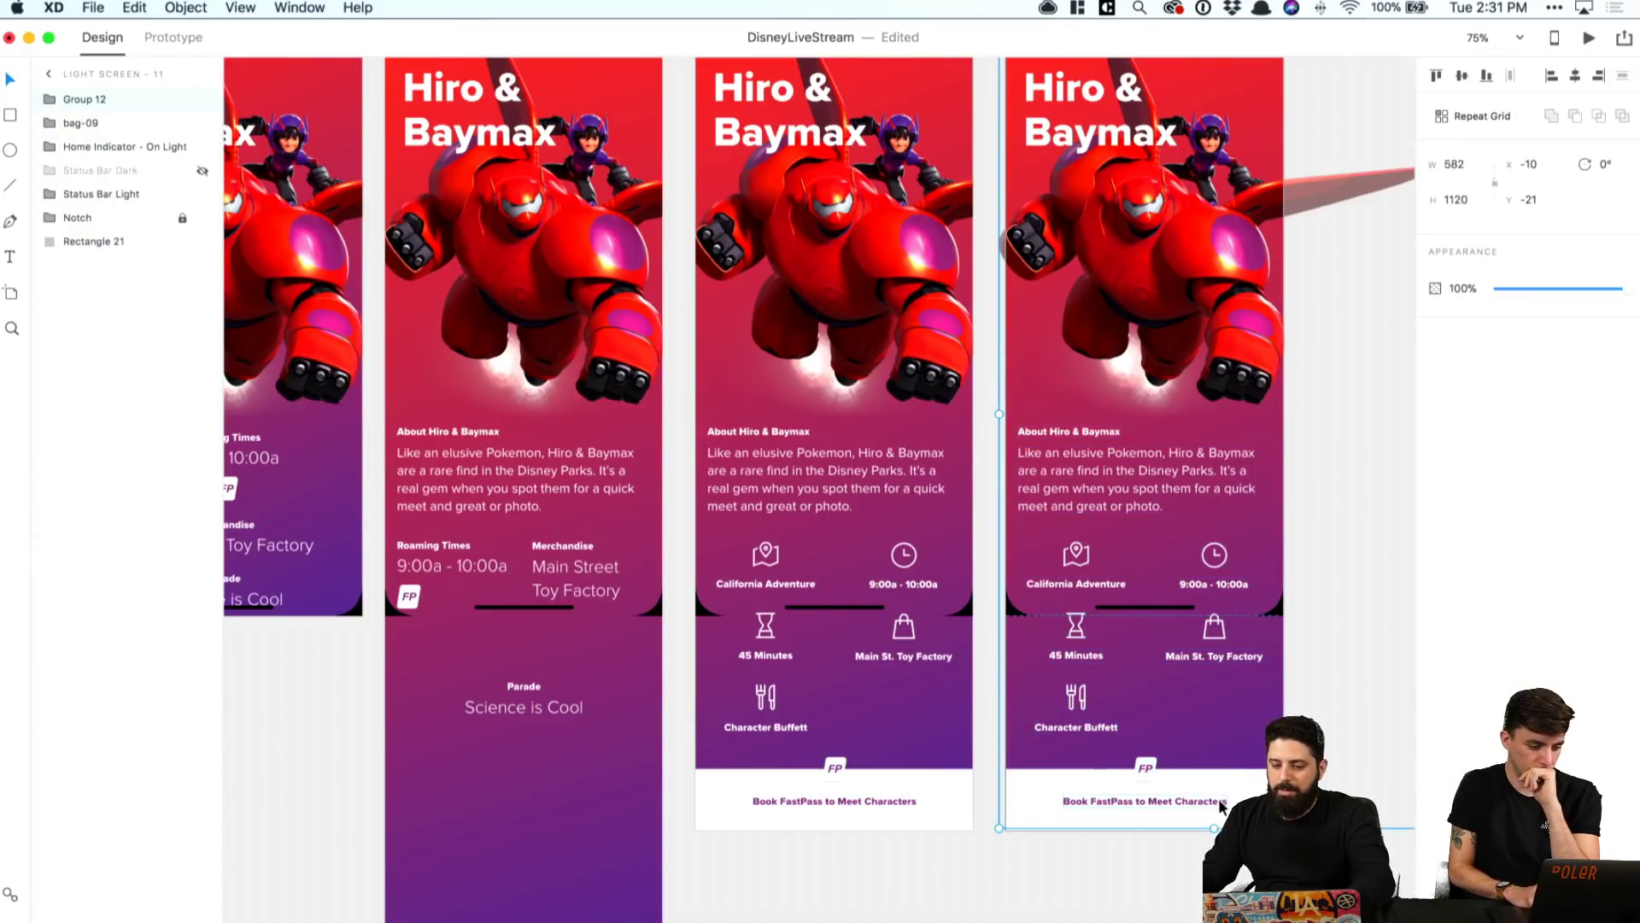
Step: Undo the trial move of the content group, and group it with the missed shopping bag icon on Light Screen – 11
left_click_drag(1146, 767, 1213, 670)
key("super+z")
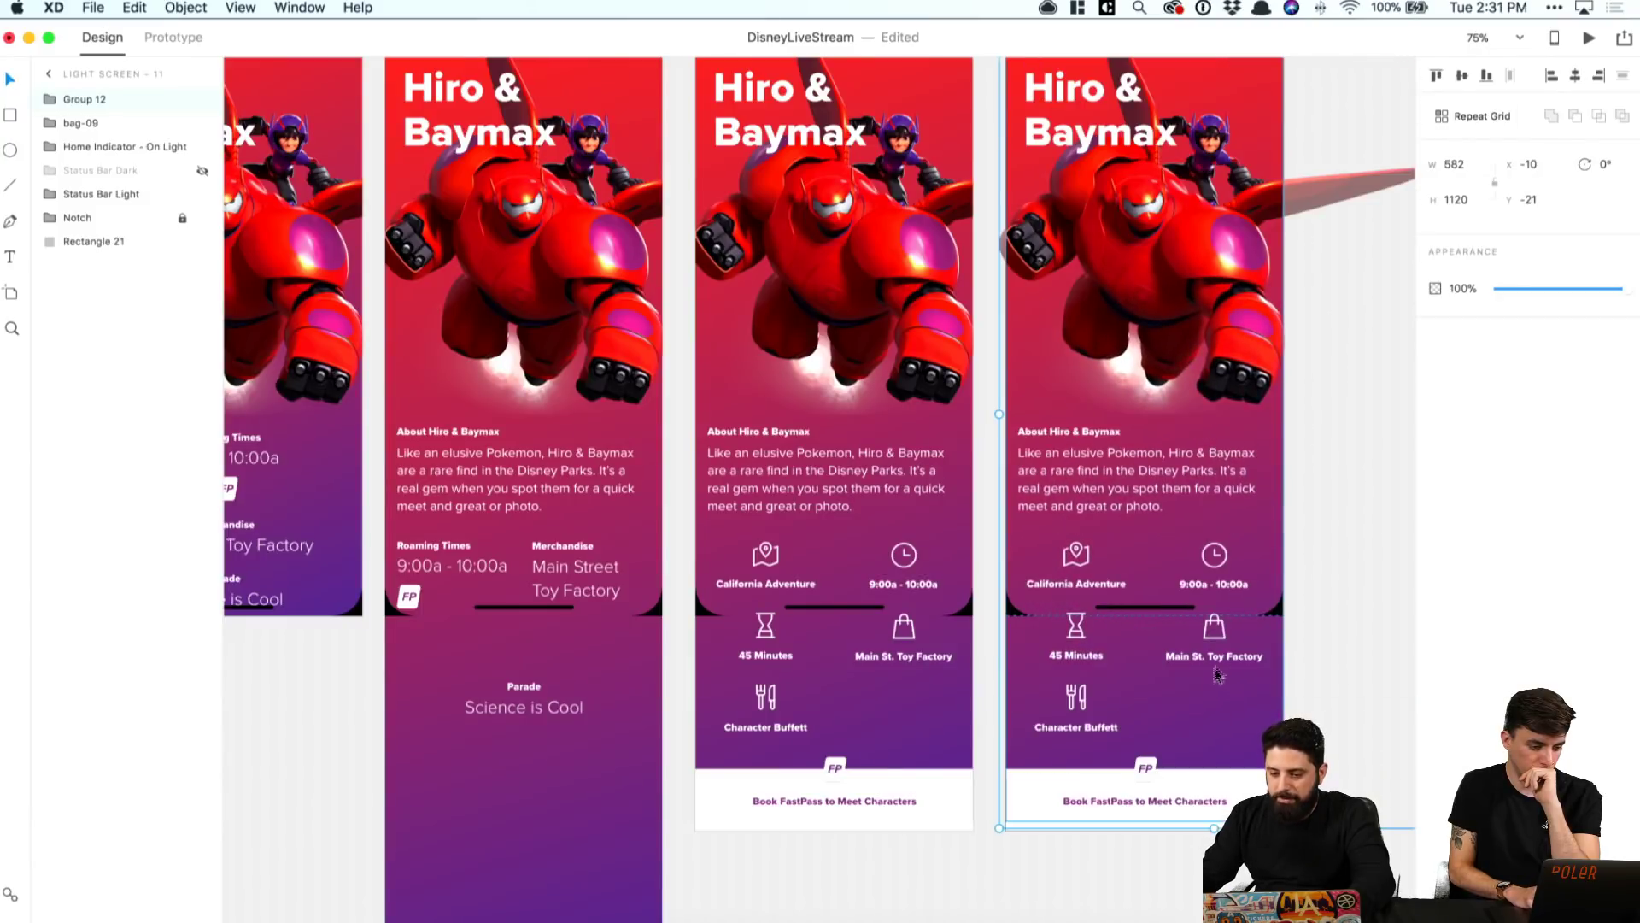
left_click(1215, 632, "shift")
key("super+g")
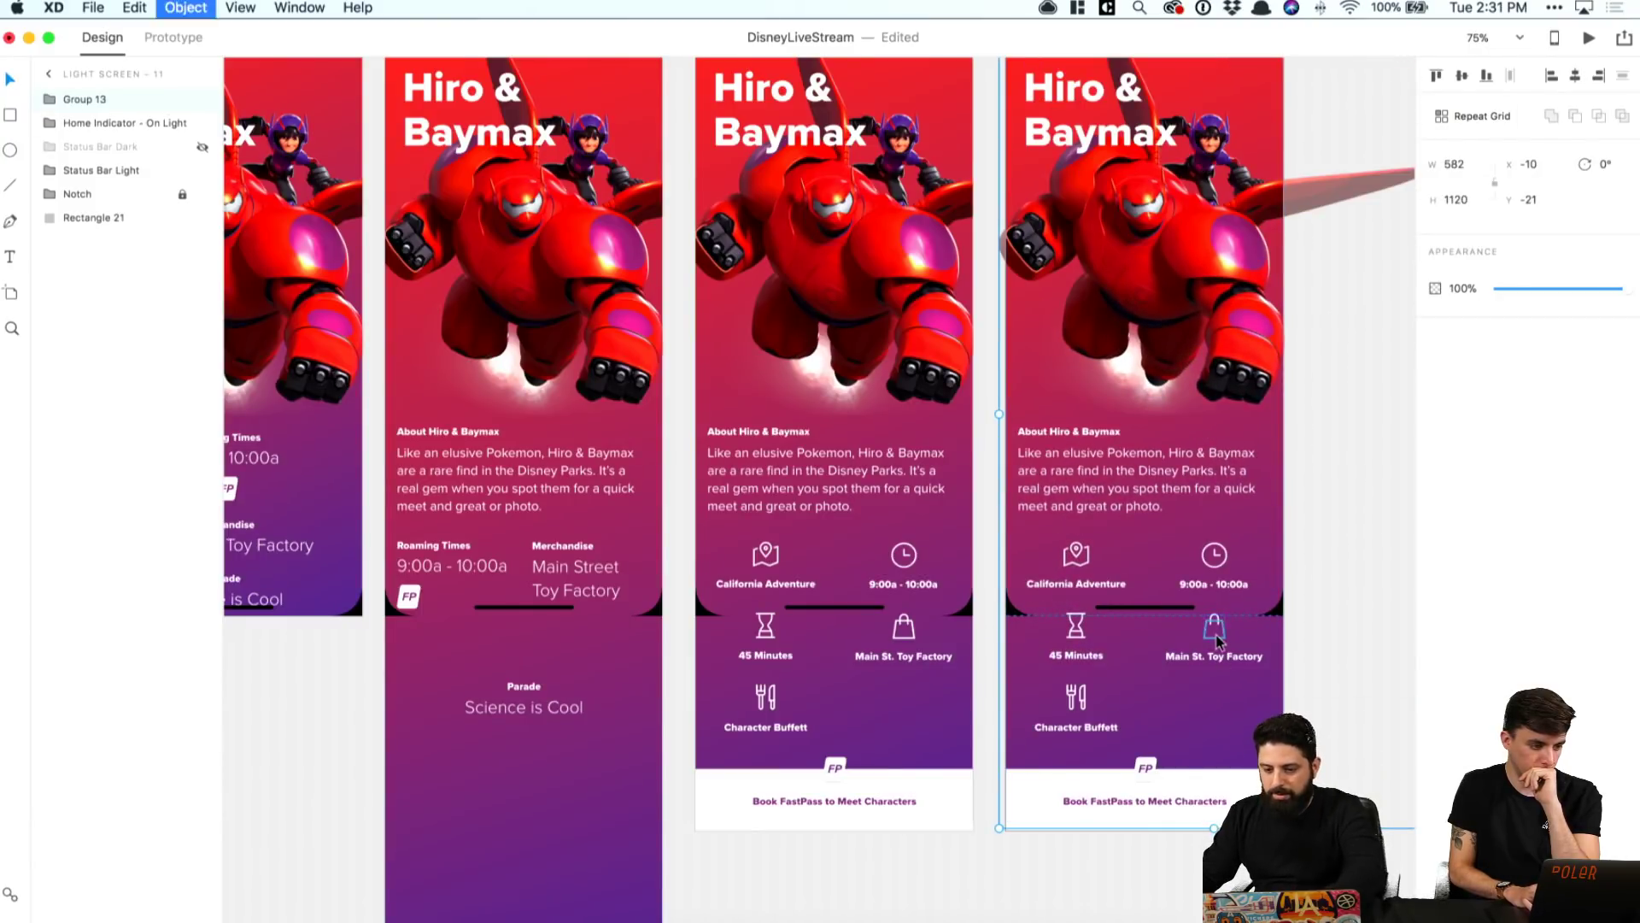
Step: Move the content group up to Y -308 on Light Screen – 11, and place it beneath the notch and above the background rectangle
left_click_drag(1247, 813, 1245, 605)
scroll(1245, 605, "up", 5)
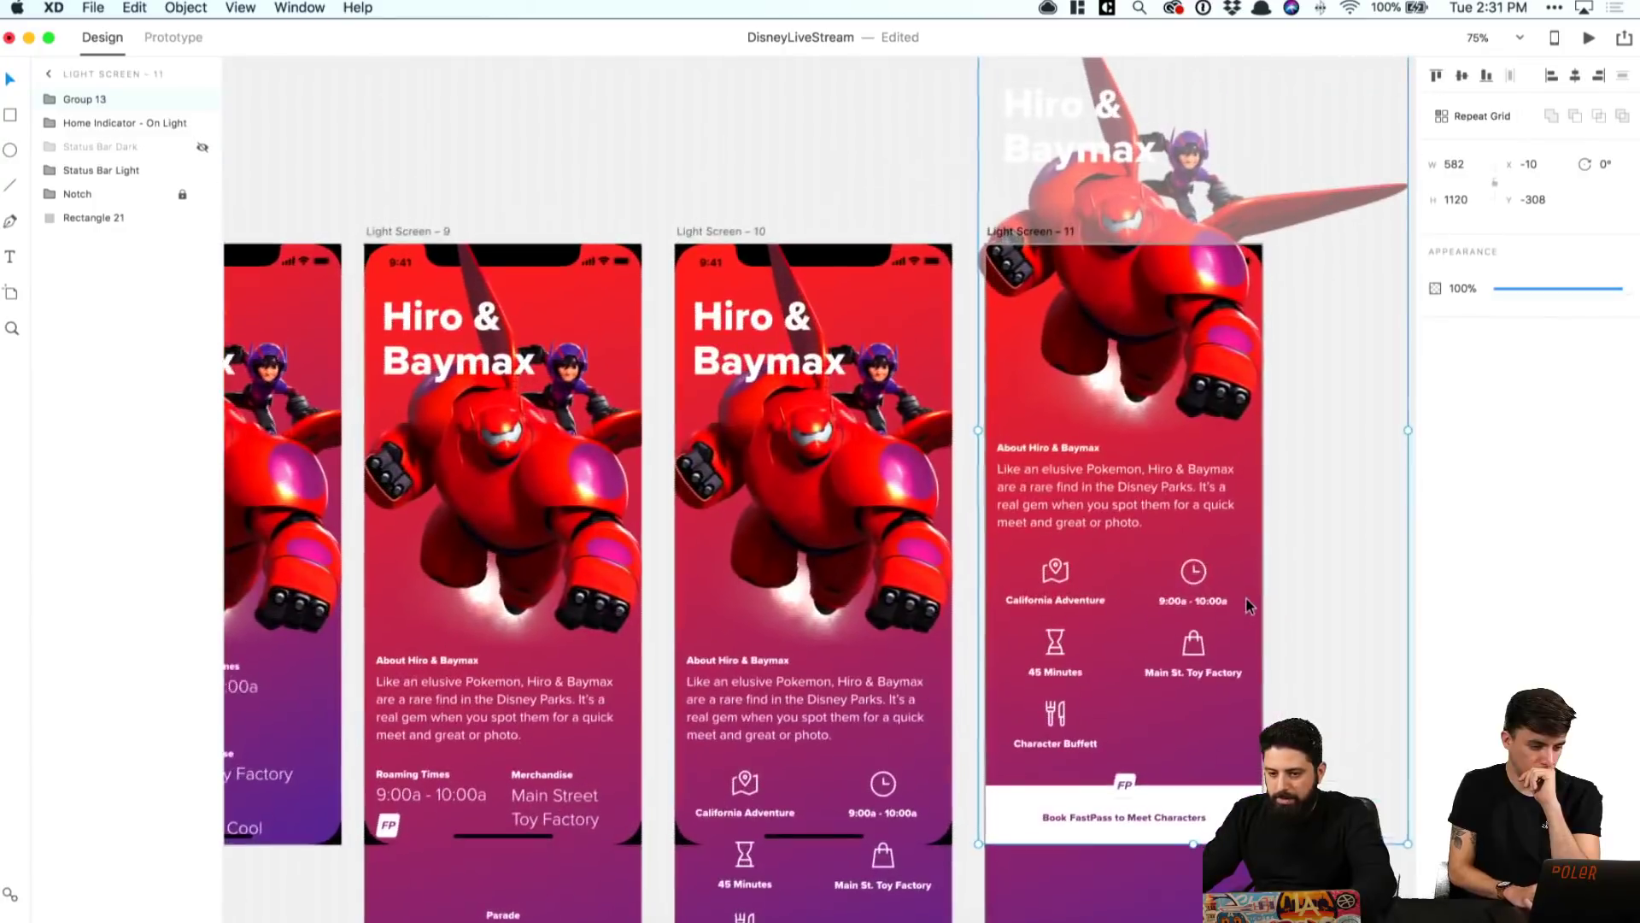
scroll(919, 301, "up", 6)
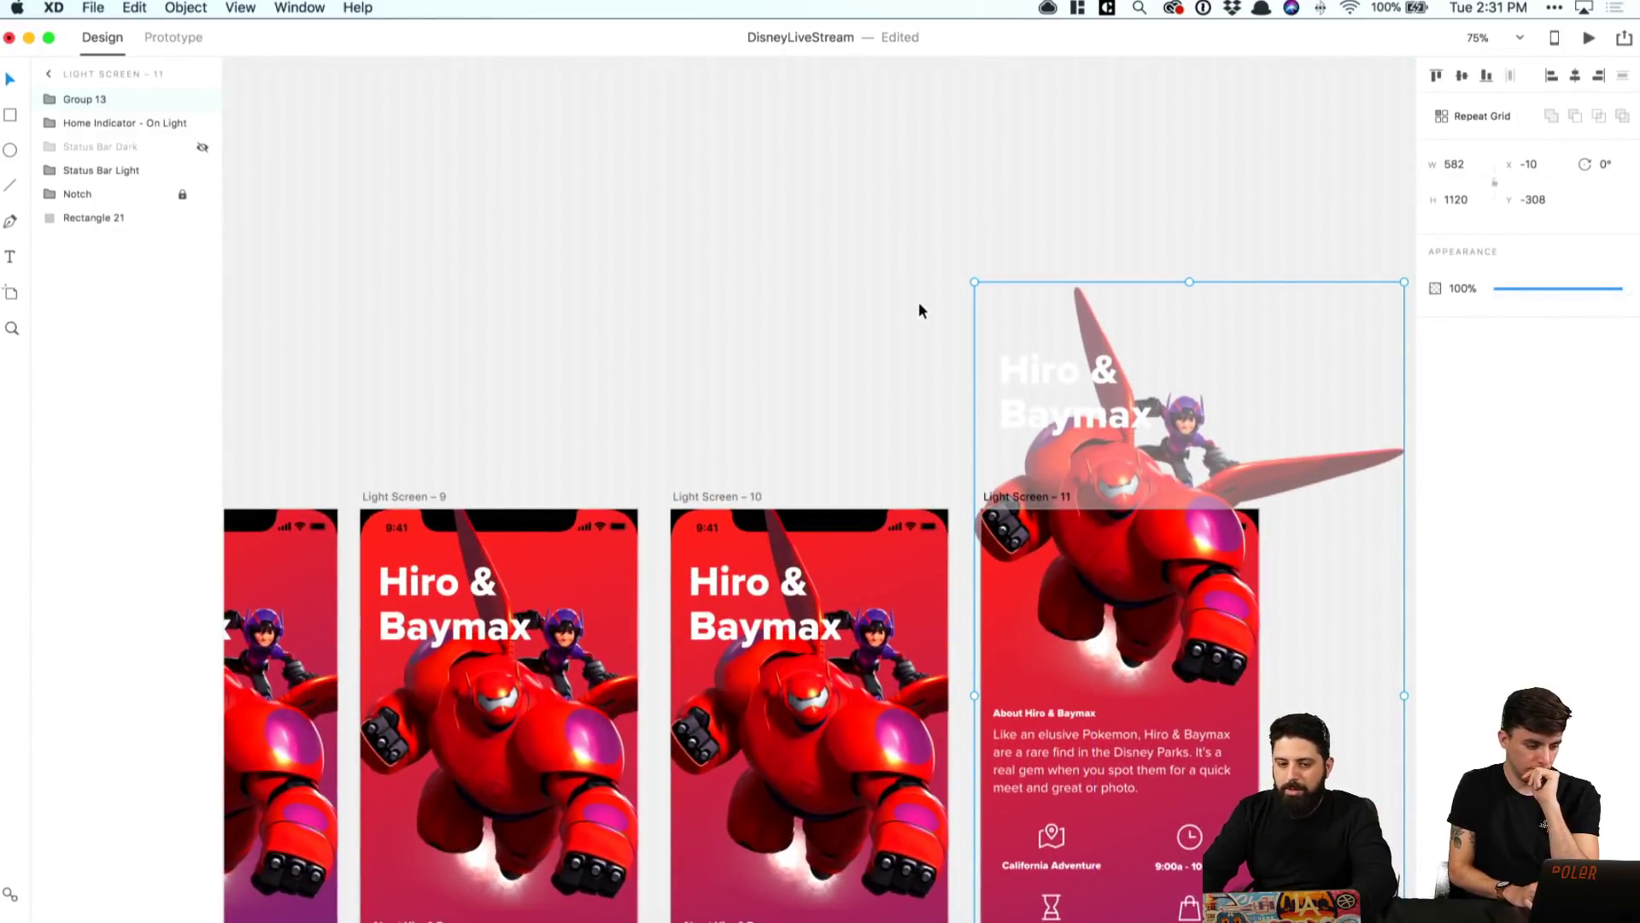
left_click_drag(85, 99, 78, 202)
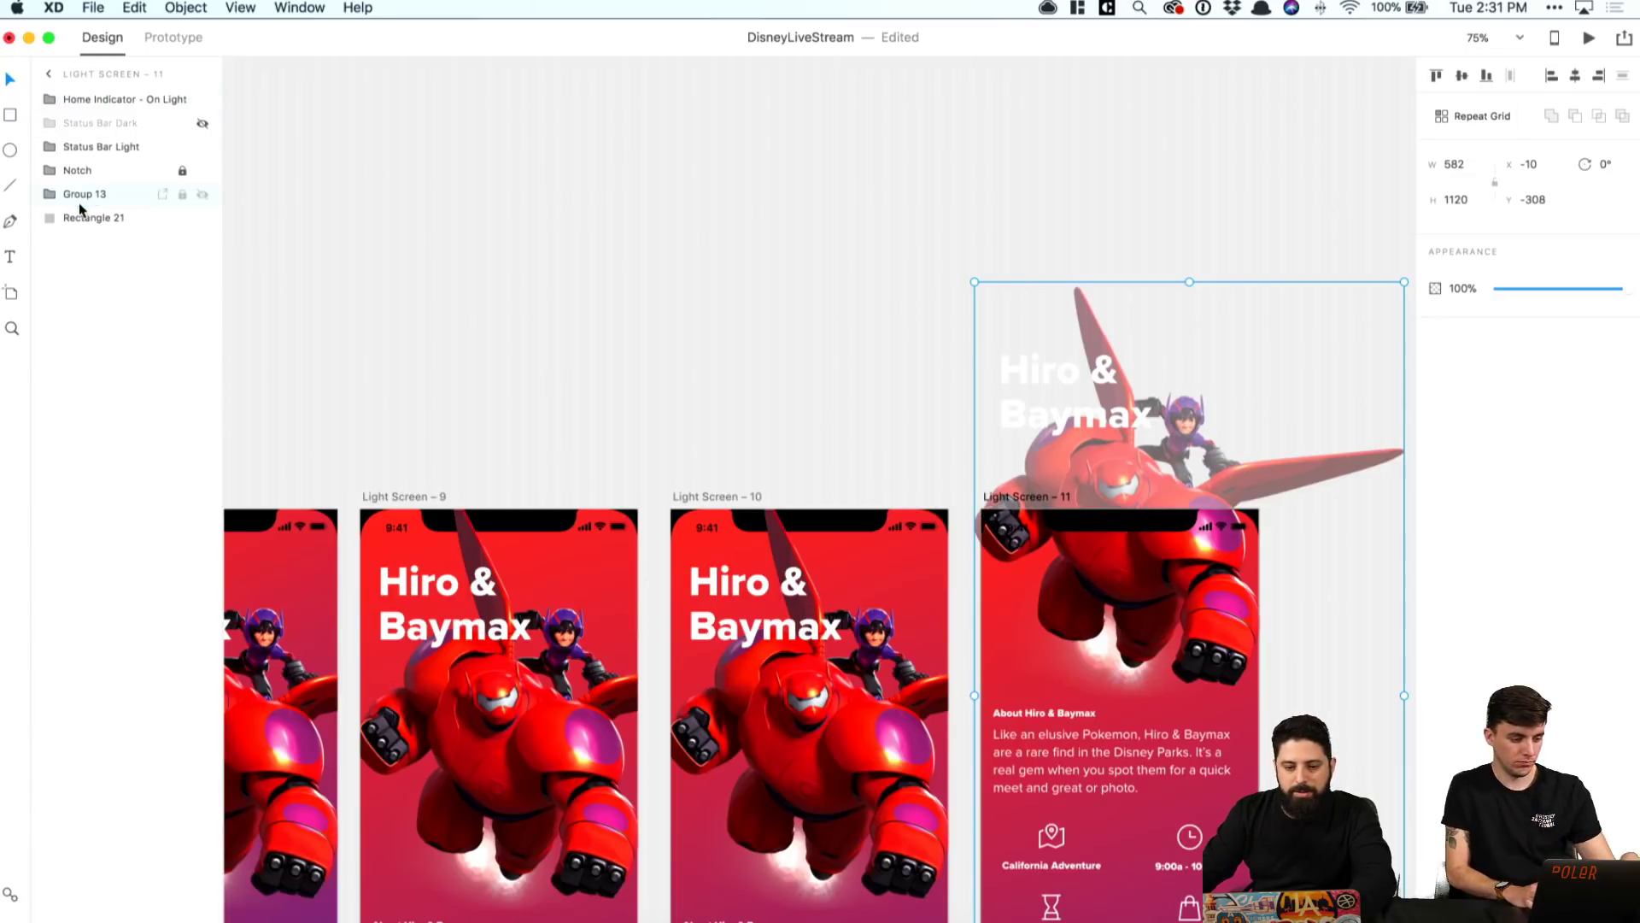
scroll(673, 193, "right", 2)
left_click(673, 193)
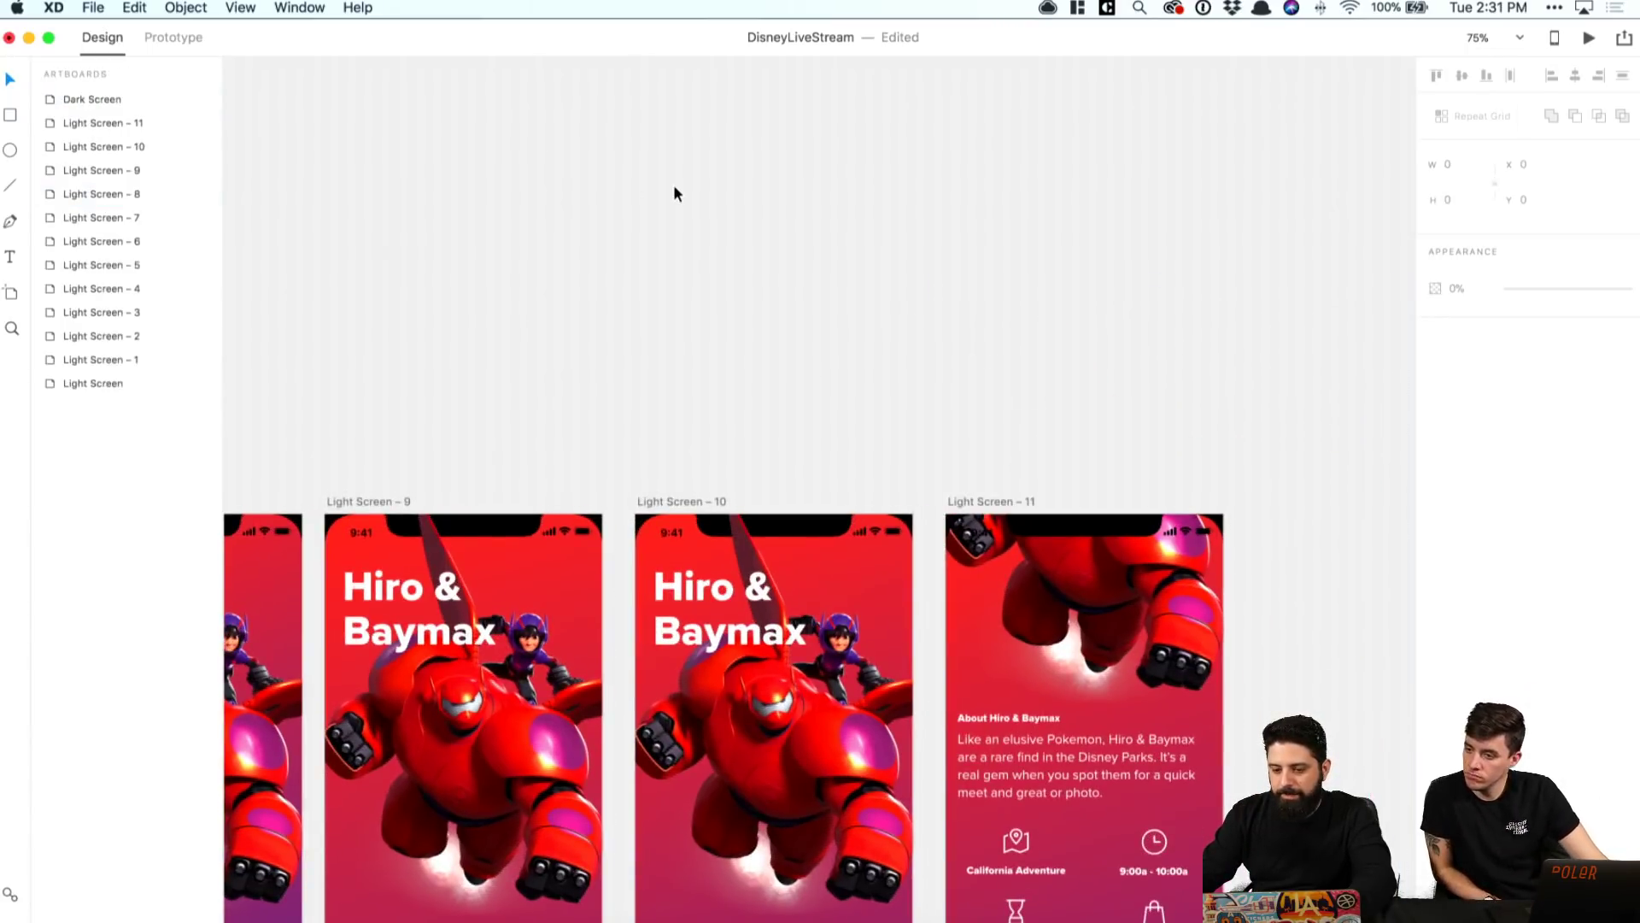
Step: Delete the Status Bar Light group from the Light Screen – 11 artboard
scroll(975, 475, "down", 3)
left_click(976, 465)
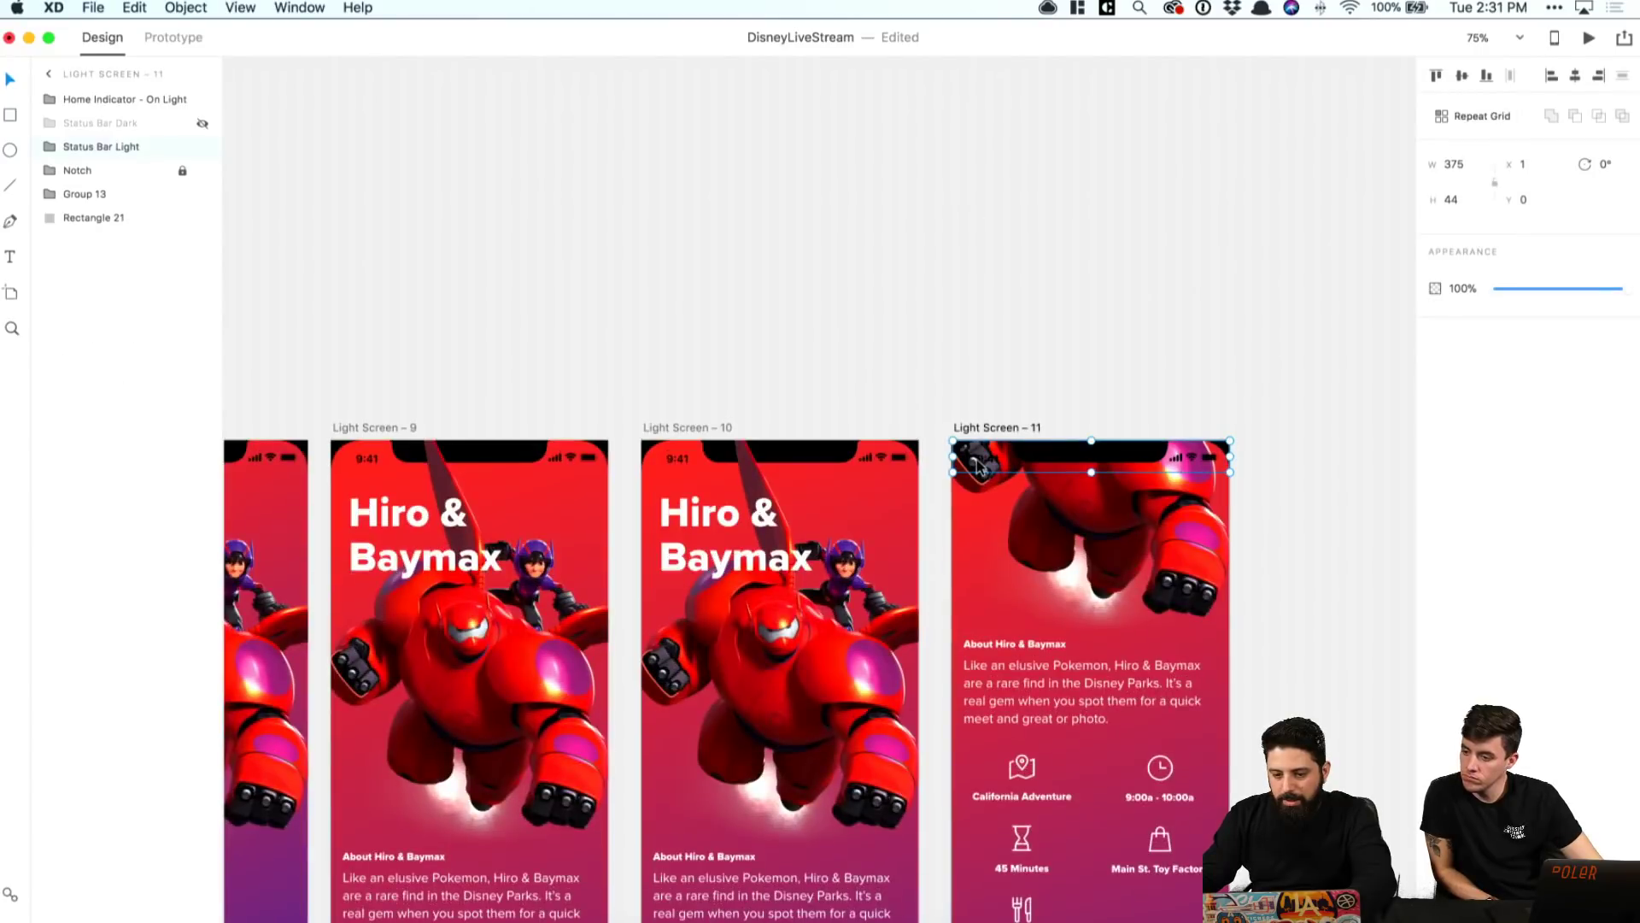
scroll(976, 463, "left", 5)
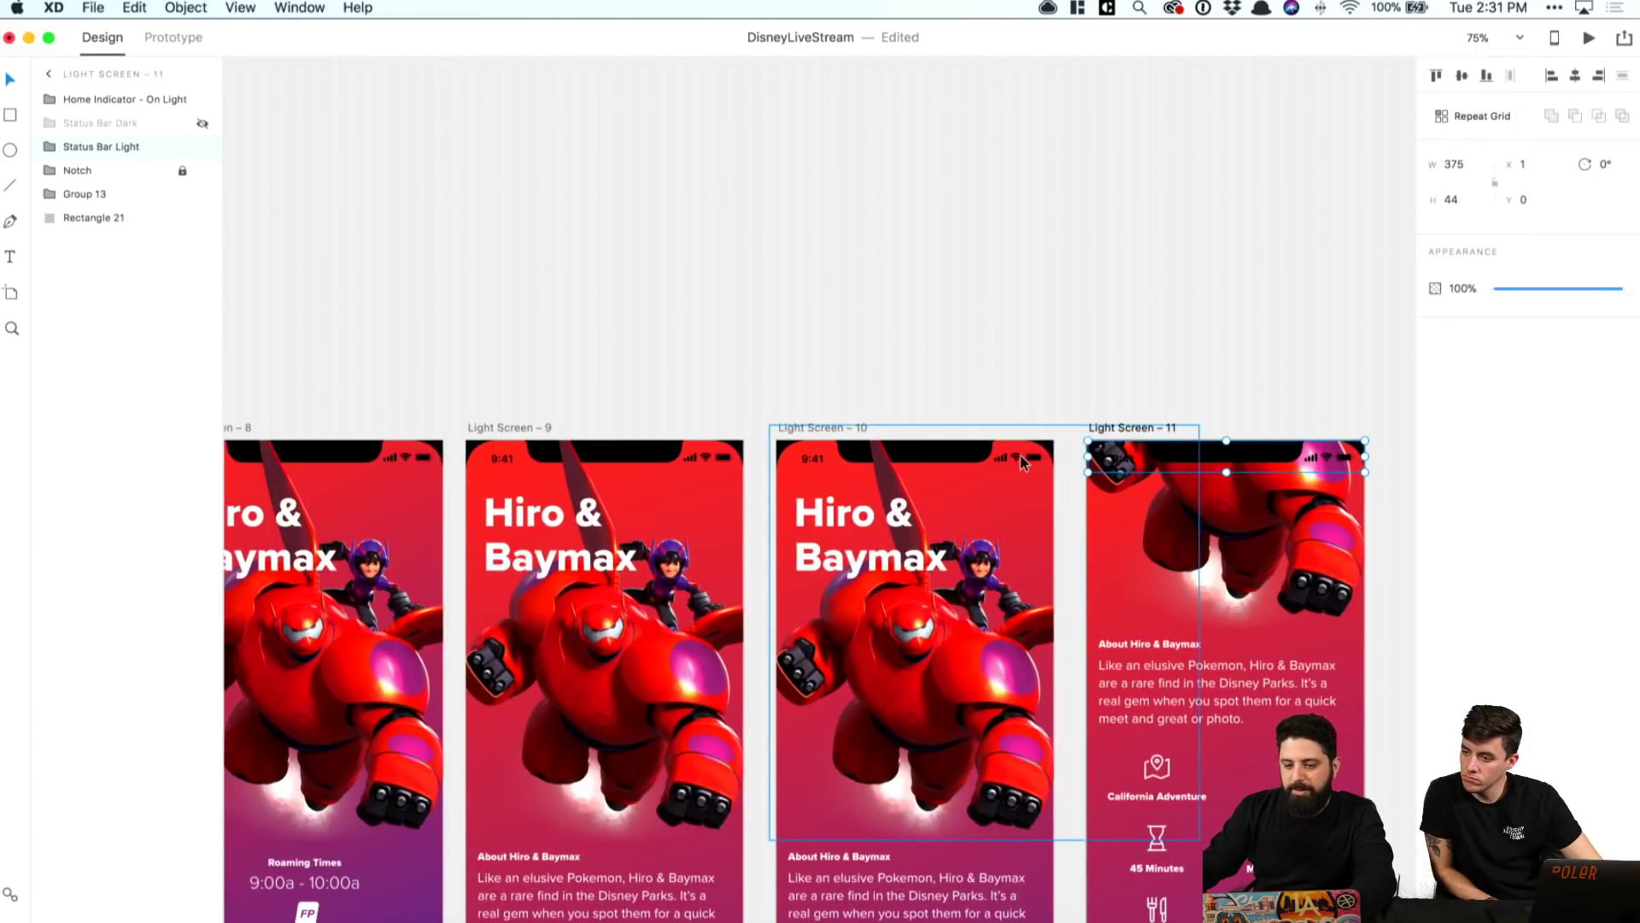
key("Delete")
Step: Copy the Status Bar Dark group from the Dark Screen artboard onto Light Screen – 11 at X 0, Y 0
scroll(1082, 456, "left", 15)
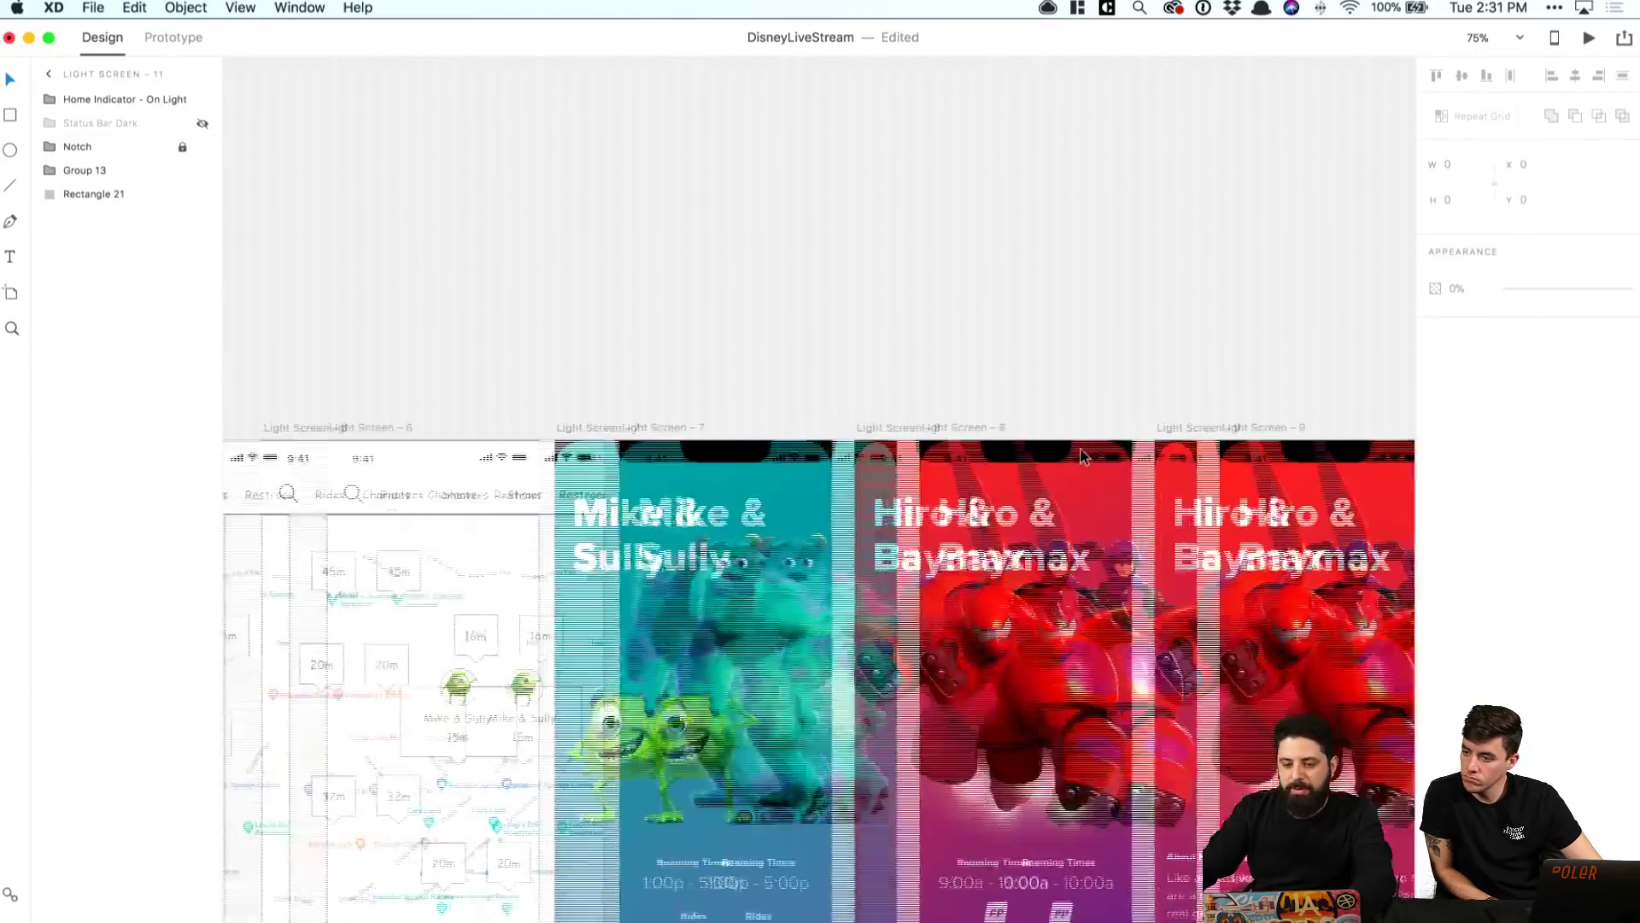
left_click(718, 464)
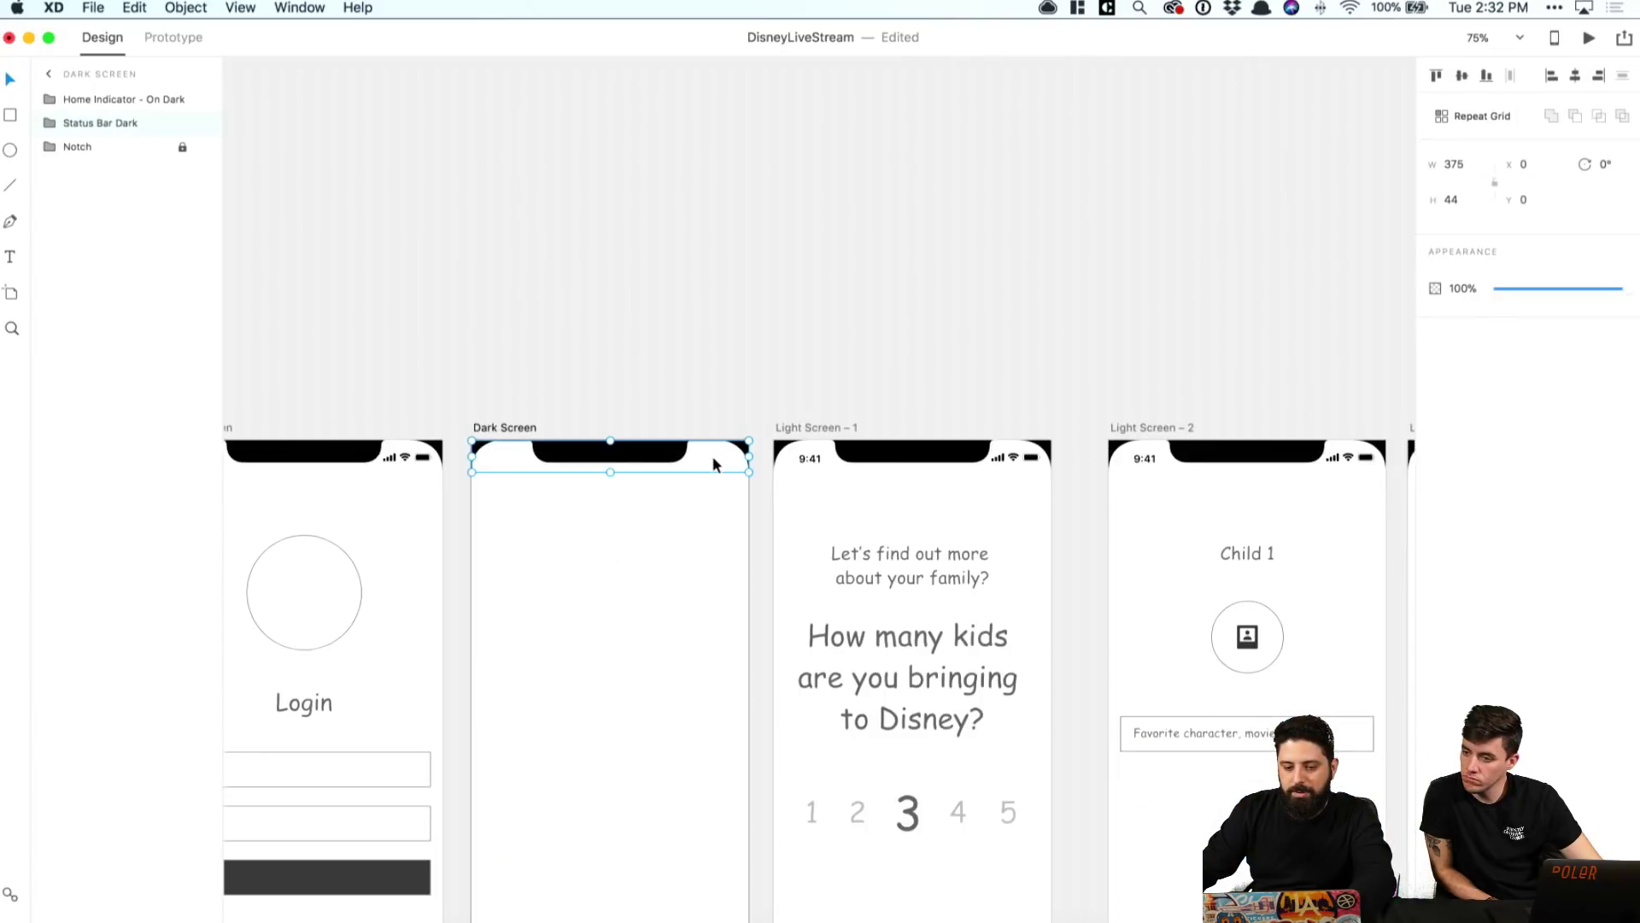
scroll(730, 462, "right", 15)
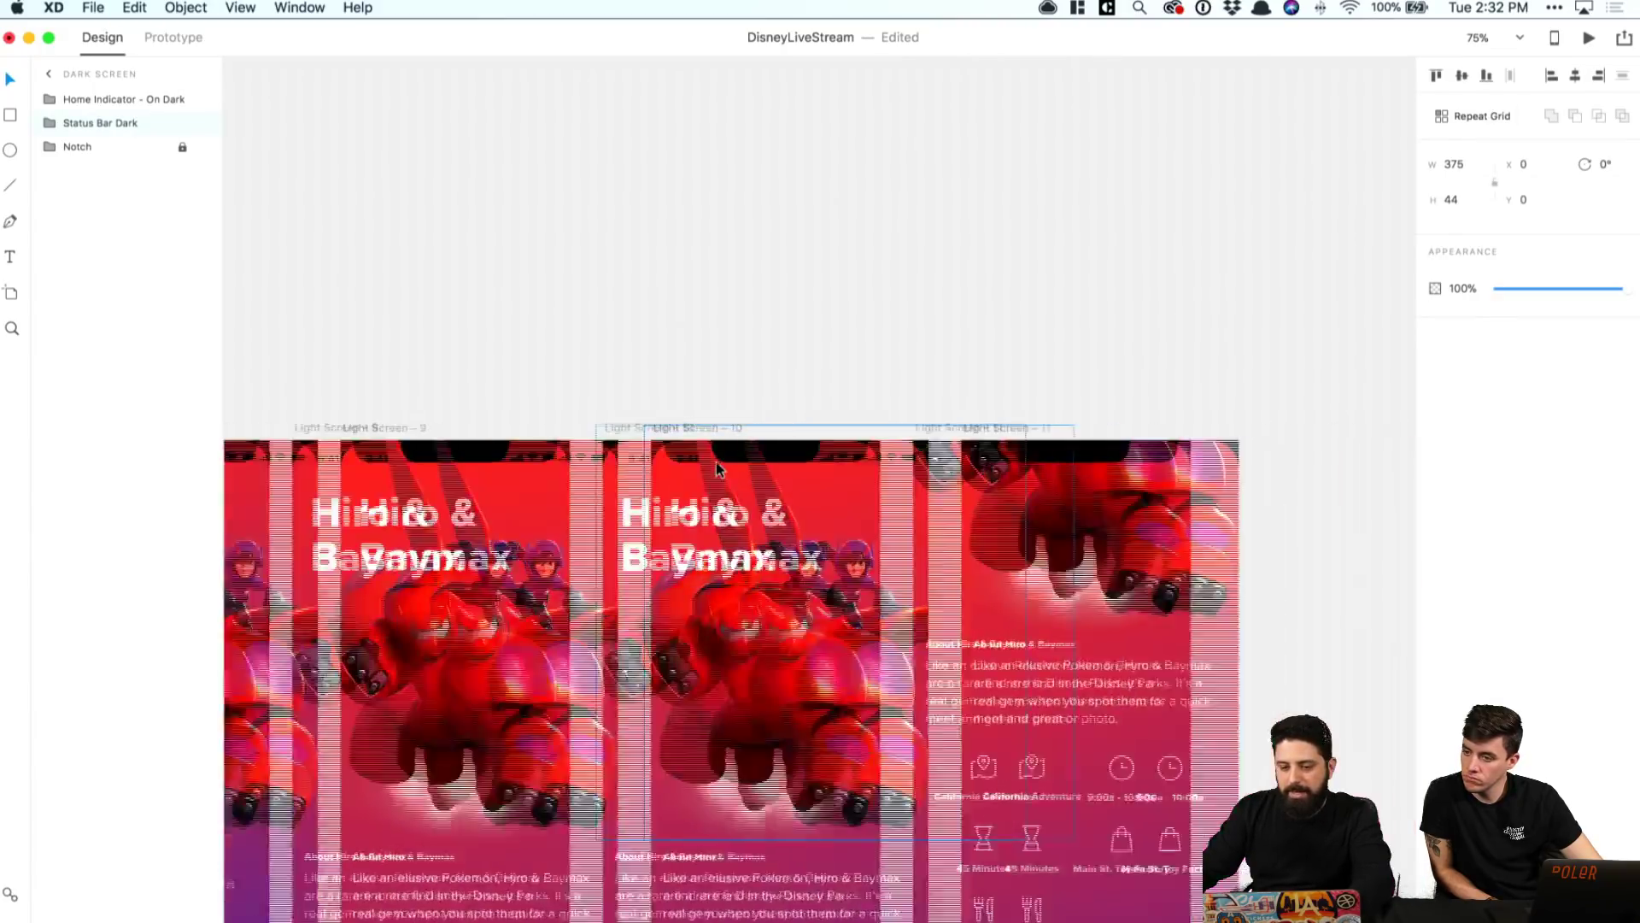
left_click(701, 427)
left_click(715, 453)
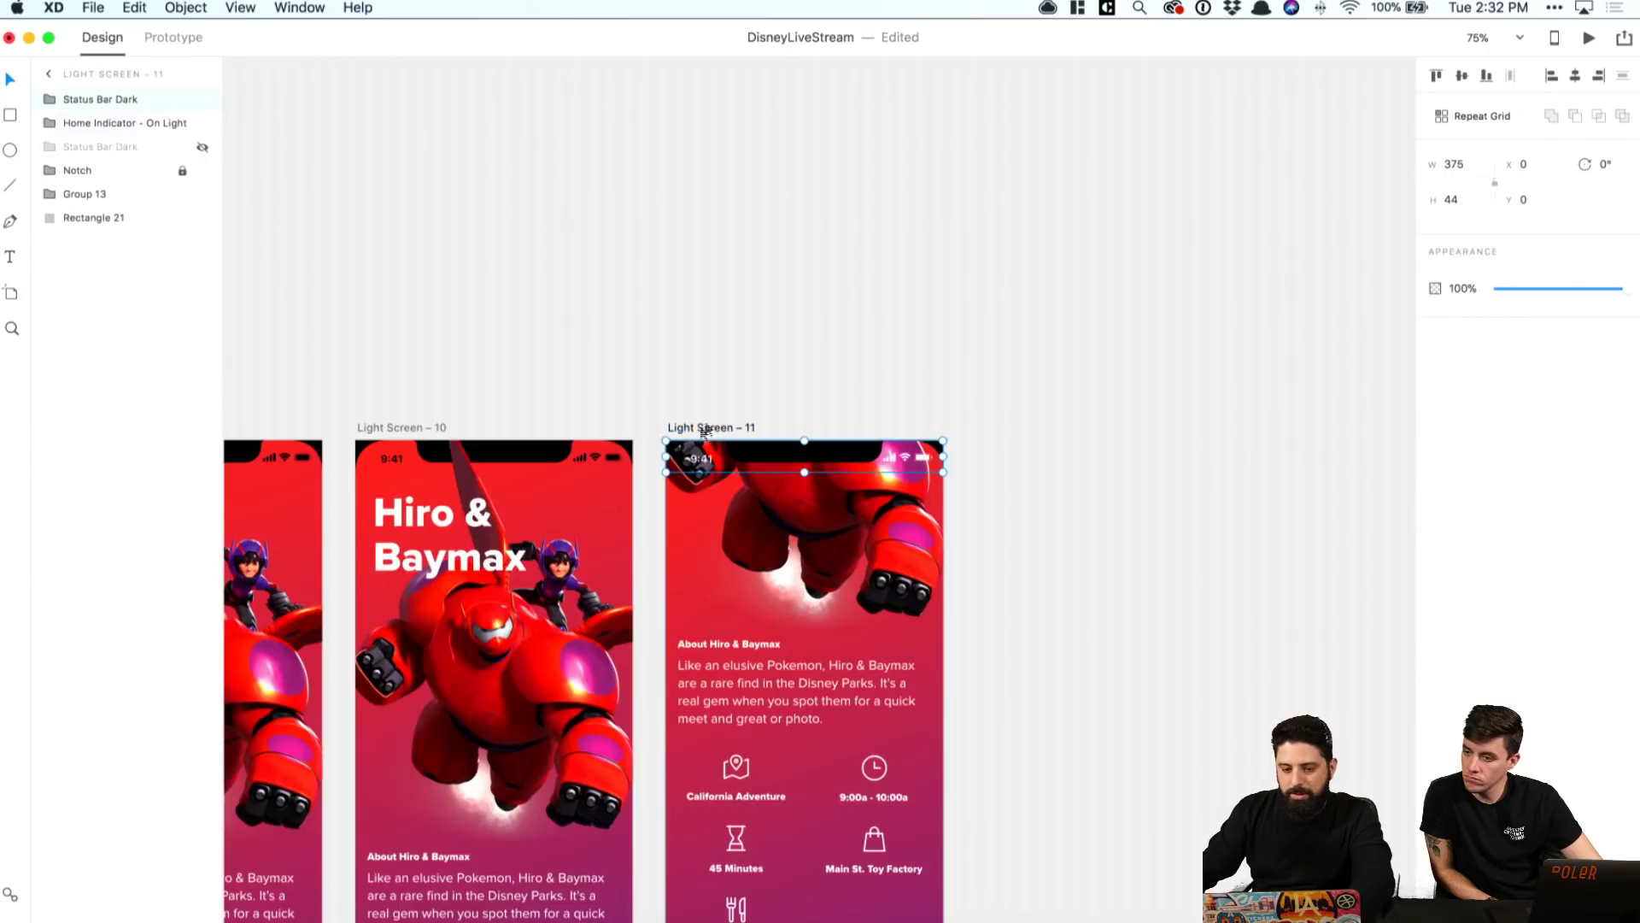
left_click(747, 369)
scroll(747, 369, "down", 4)
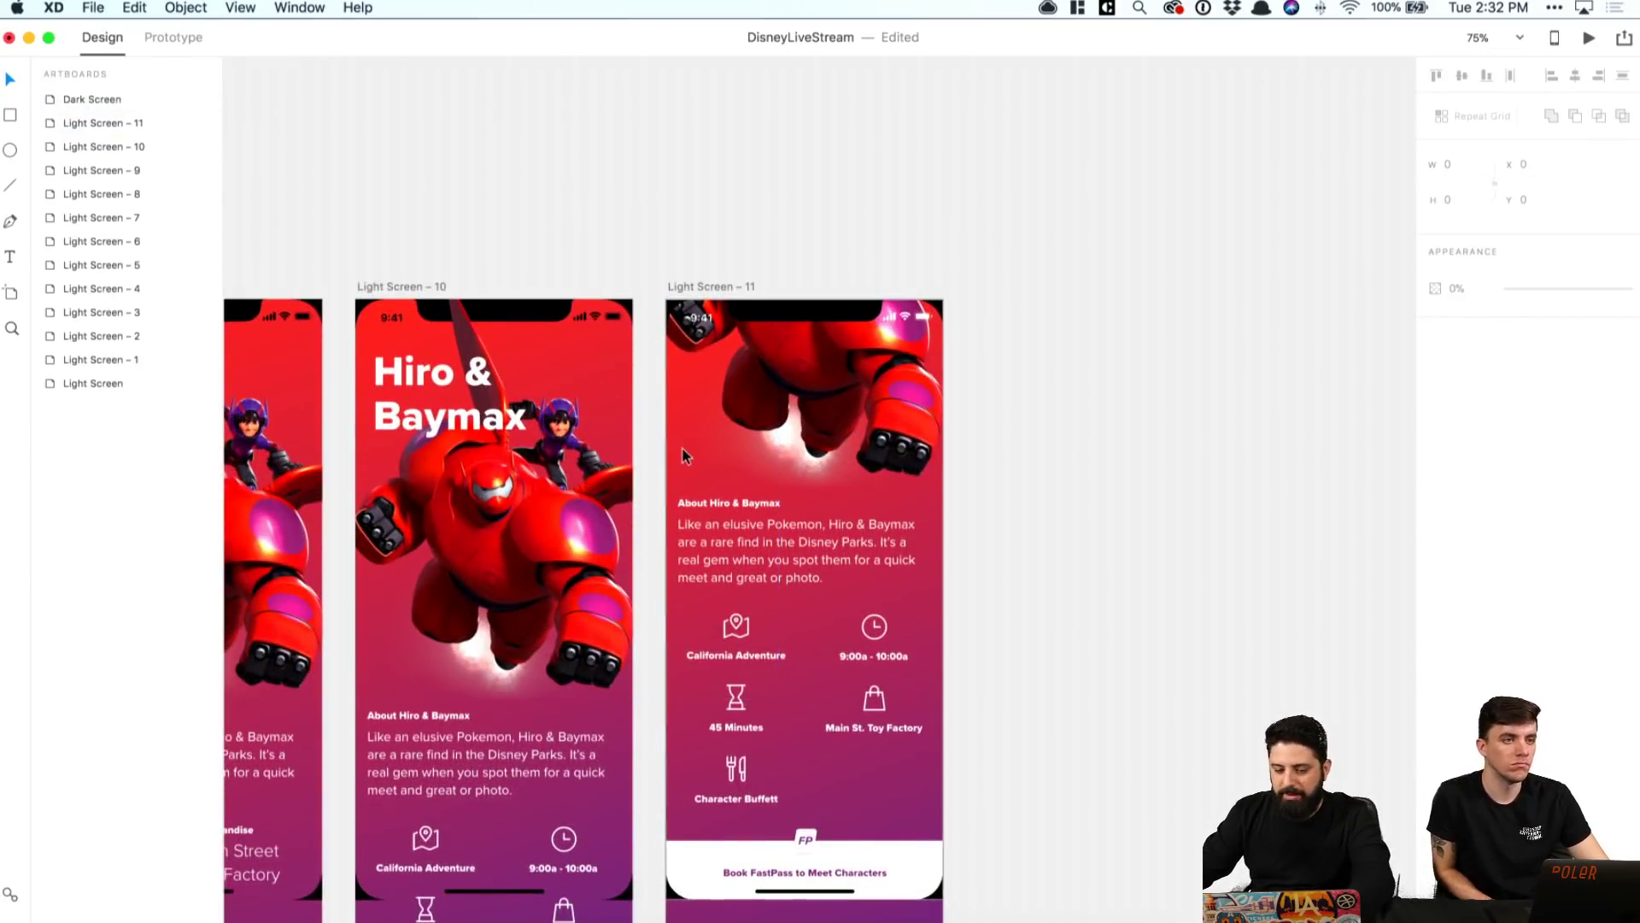
scroll(684, 448, "down", 3)
scroll(1124, 513, "down", 2)
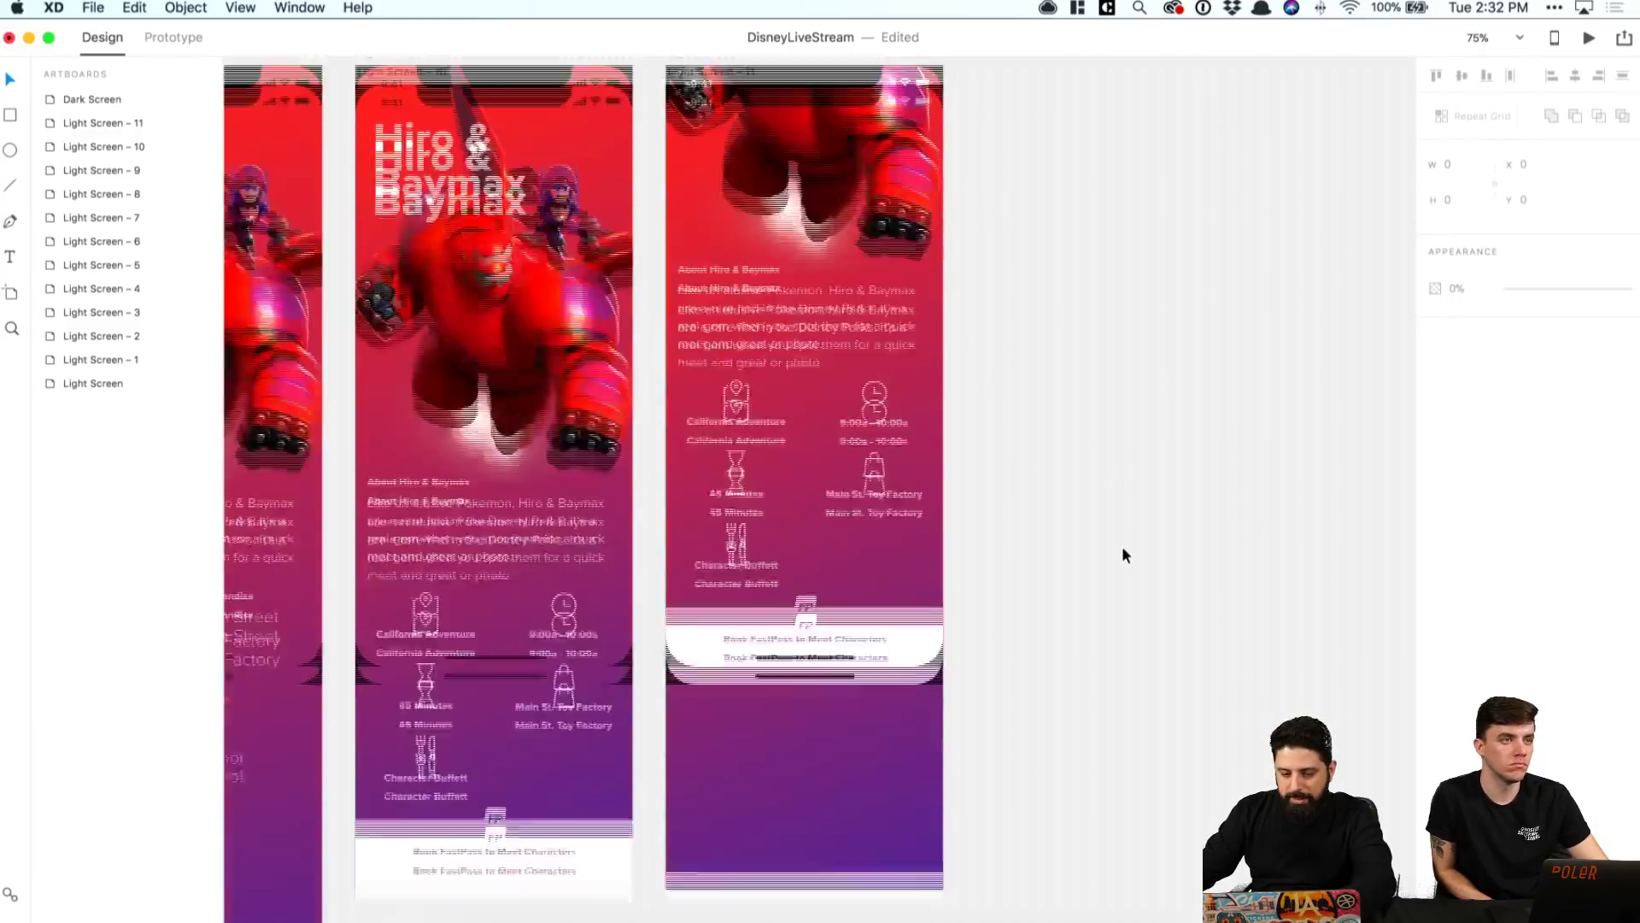
Step: Set the Light Screen – 11 artboard's height to 812
left_click(688, 158)
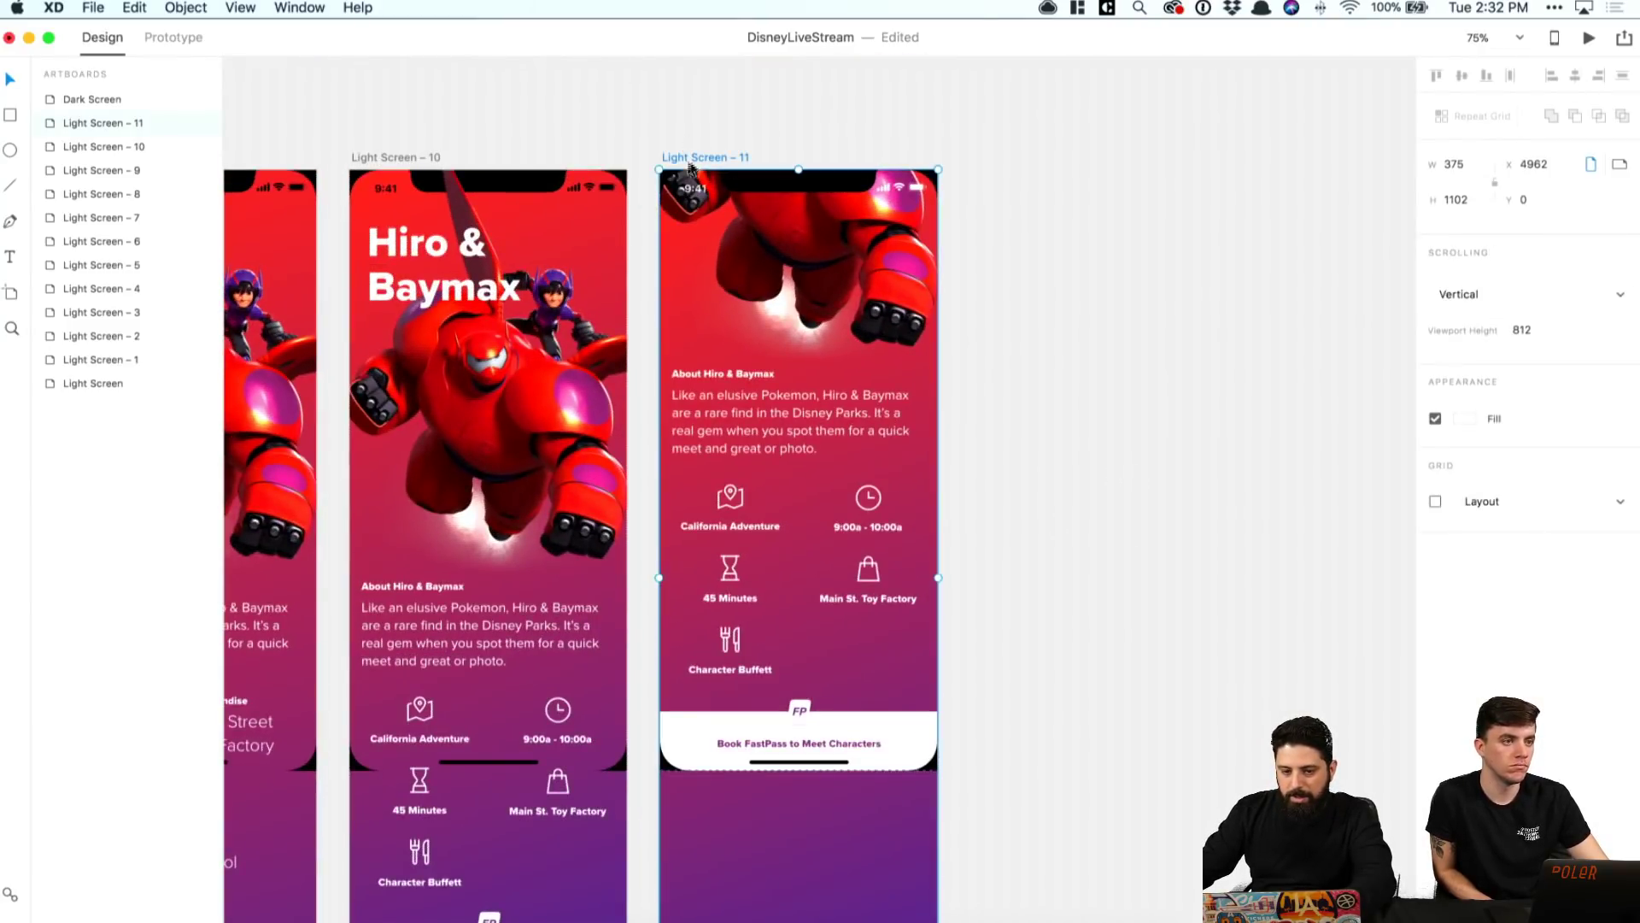
left_click(1471, 198)
type("812")
key("Return")
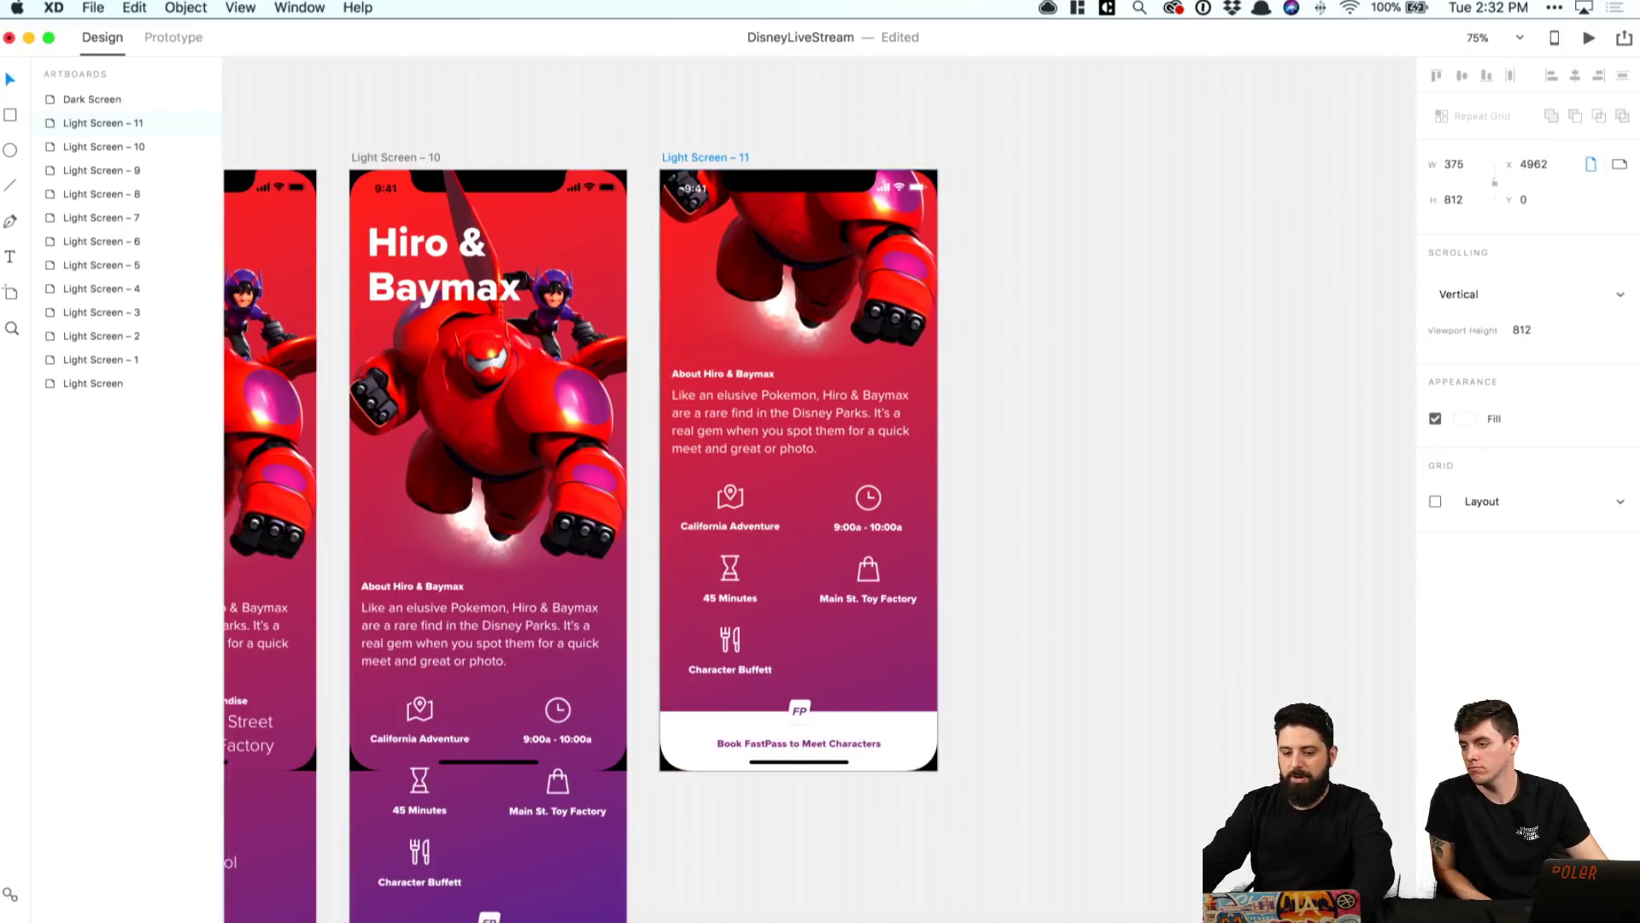
left_click(1085, 366)
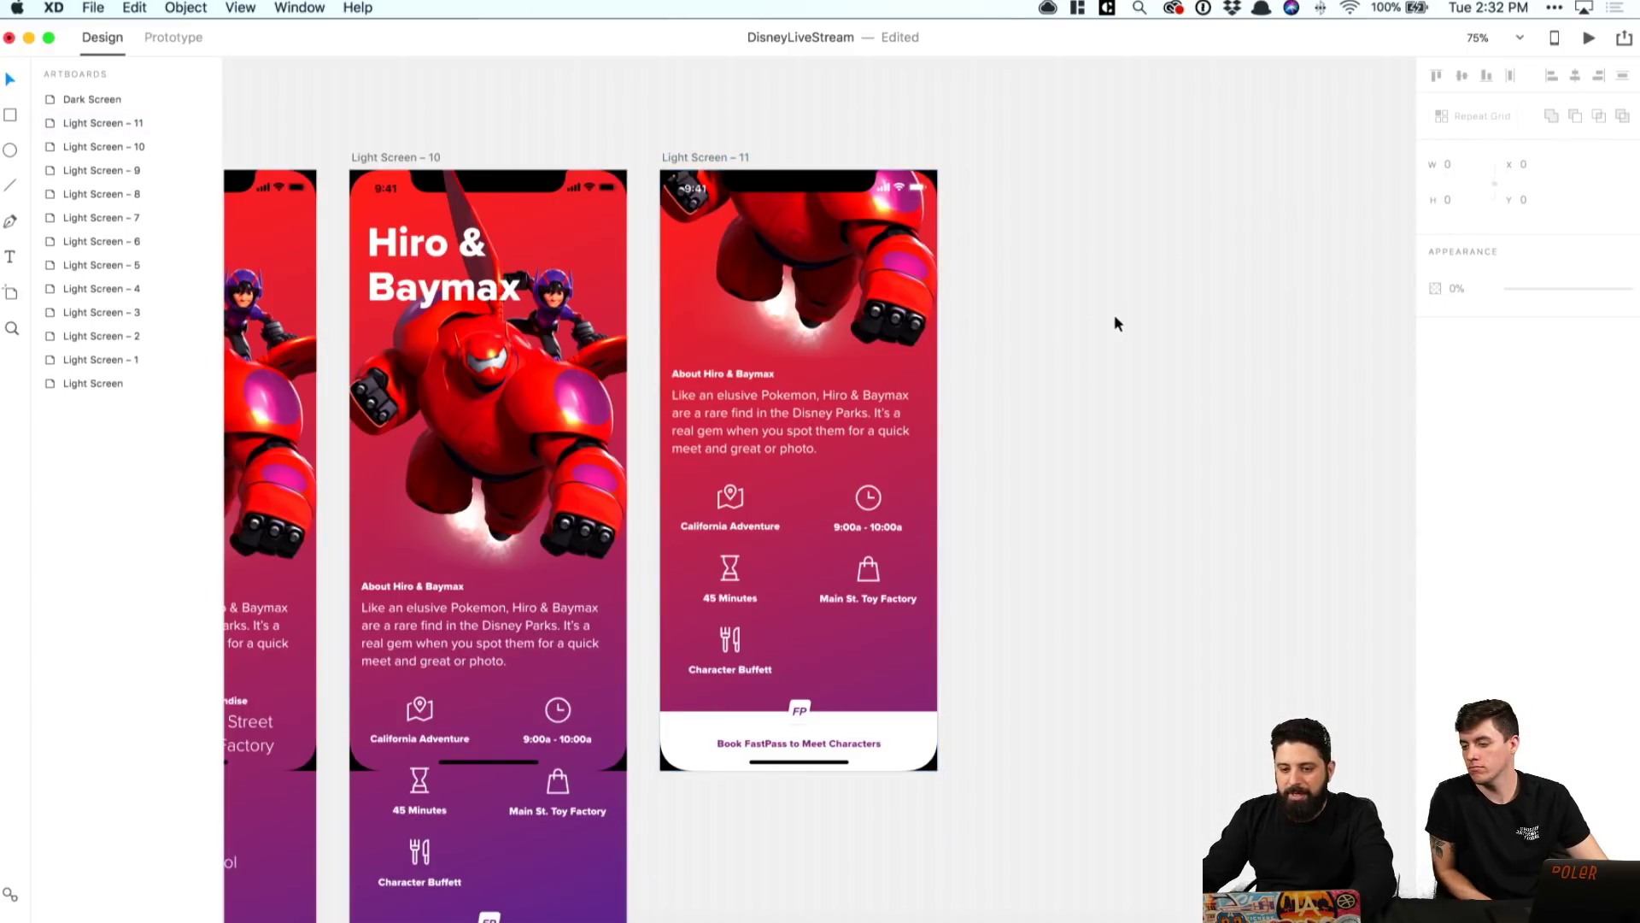
scroll(1115, 301, "left", 3)
key("super+1")
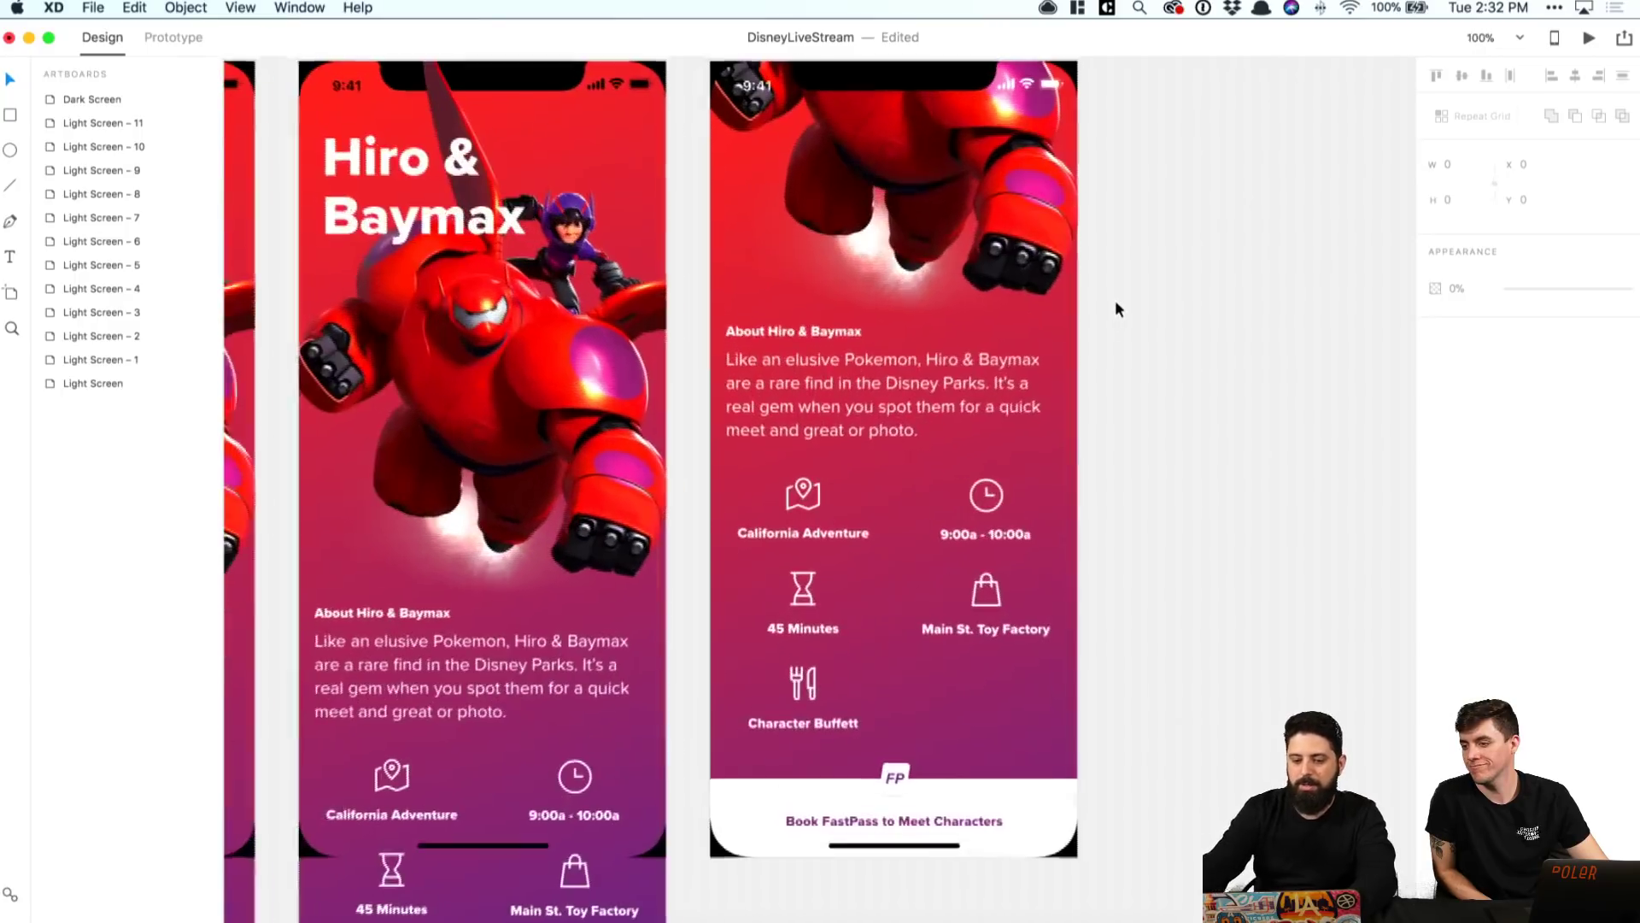
Step: Bring the content group above the notch on Light Screen – 11 and nudge the "Book FastPass to Meet Characters" text up to Y 757
left_click(957, 820)
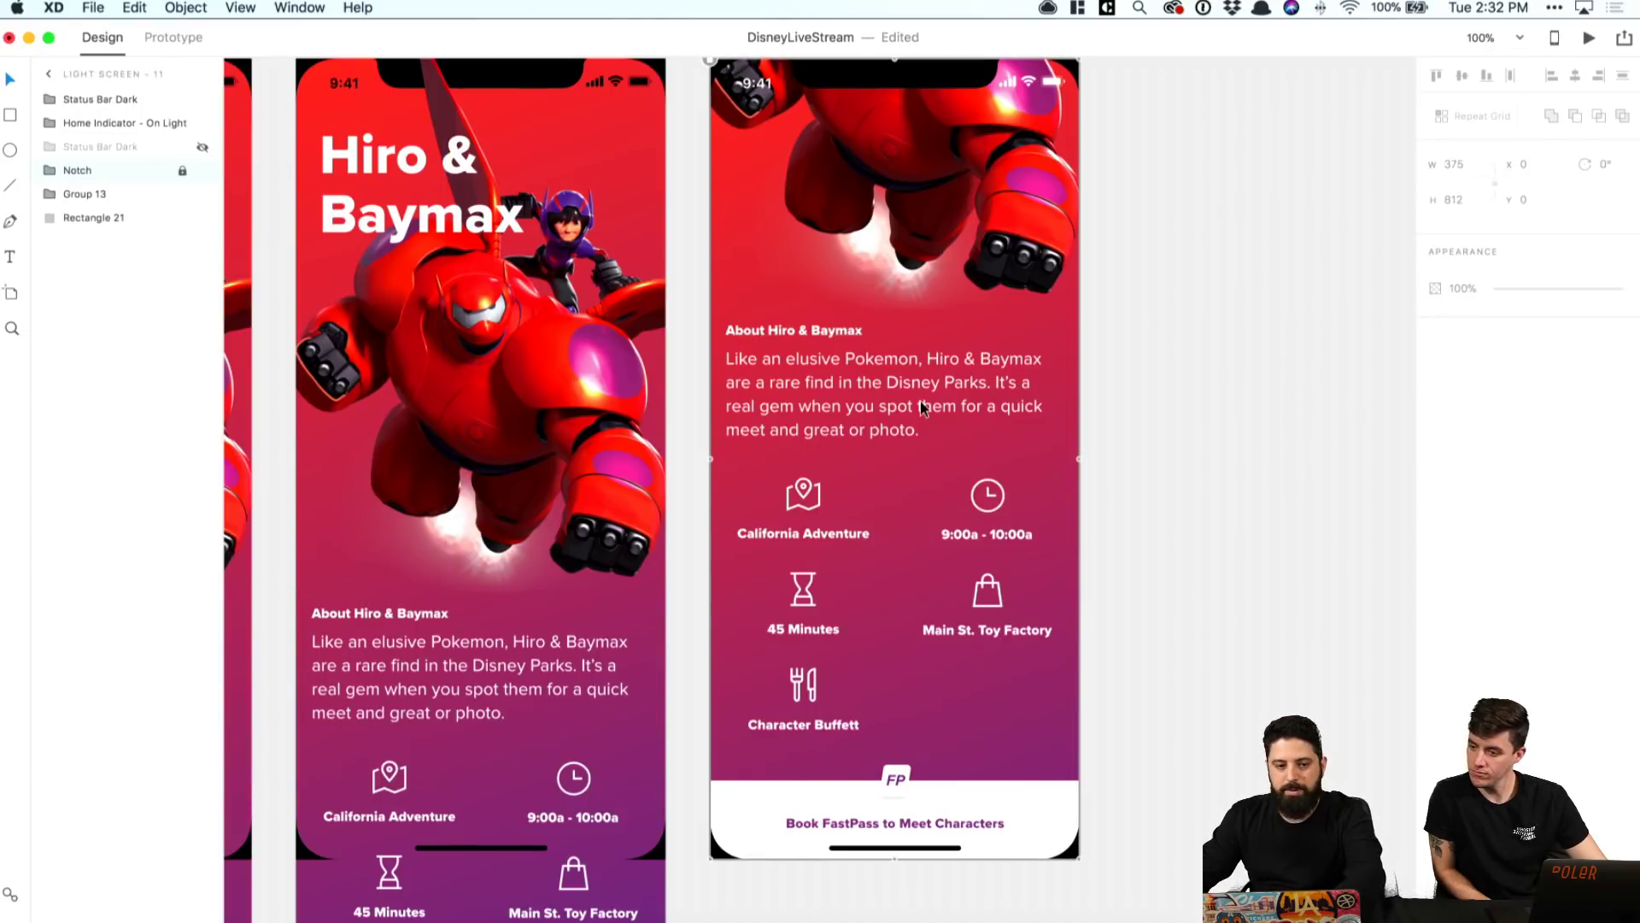
left_click(96, 197)
left_click_drag(96, 196, 96, 170)
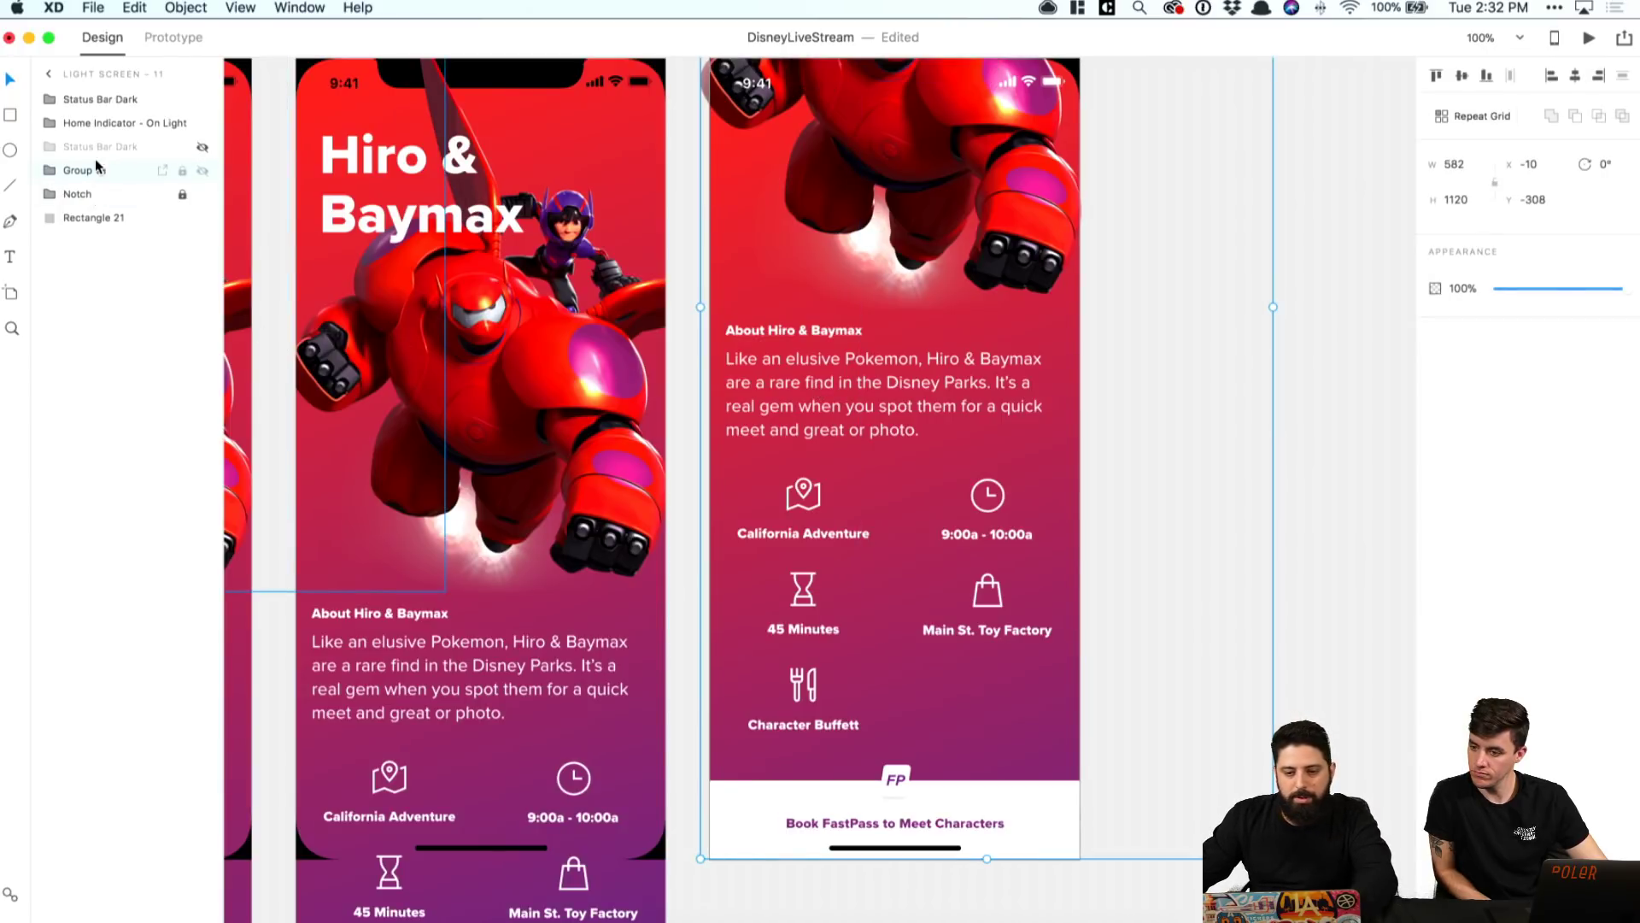
left_click(948, 823, "super")
key("shift+Up")
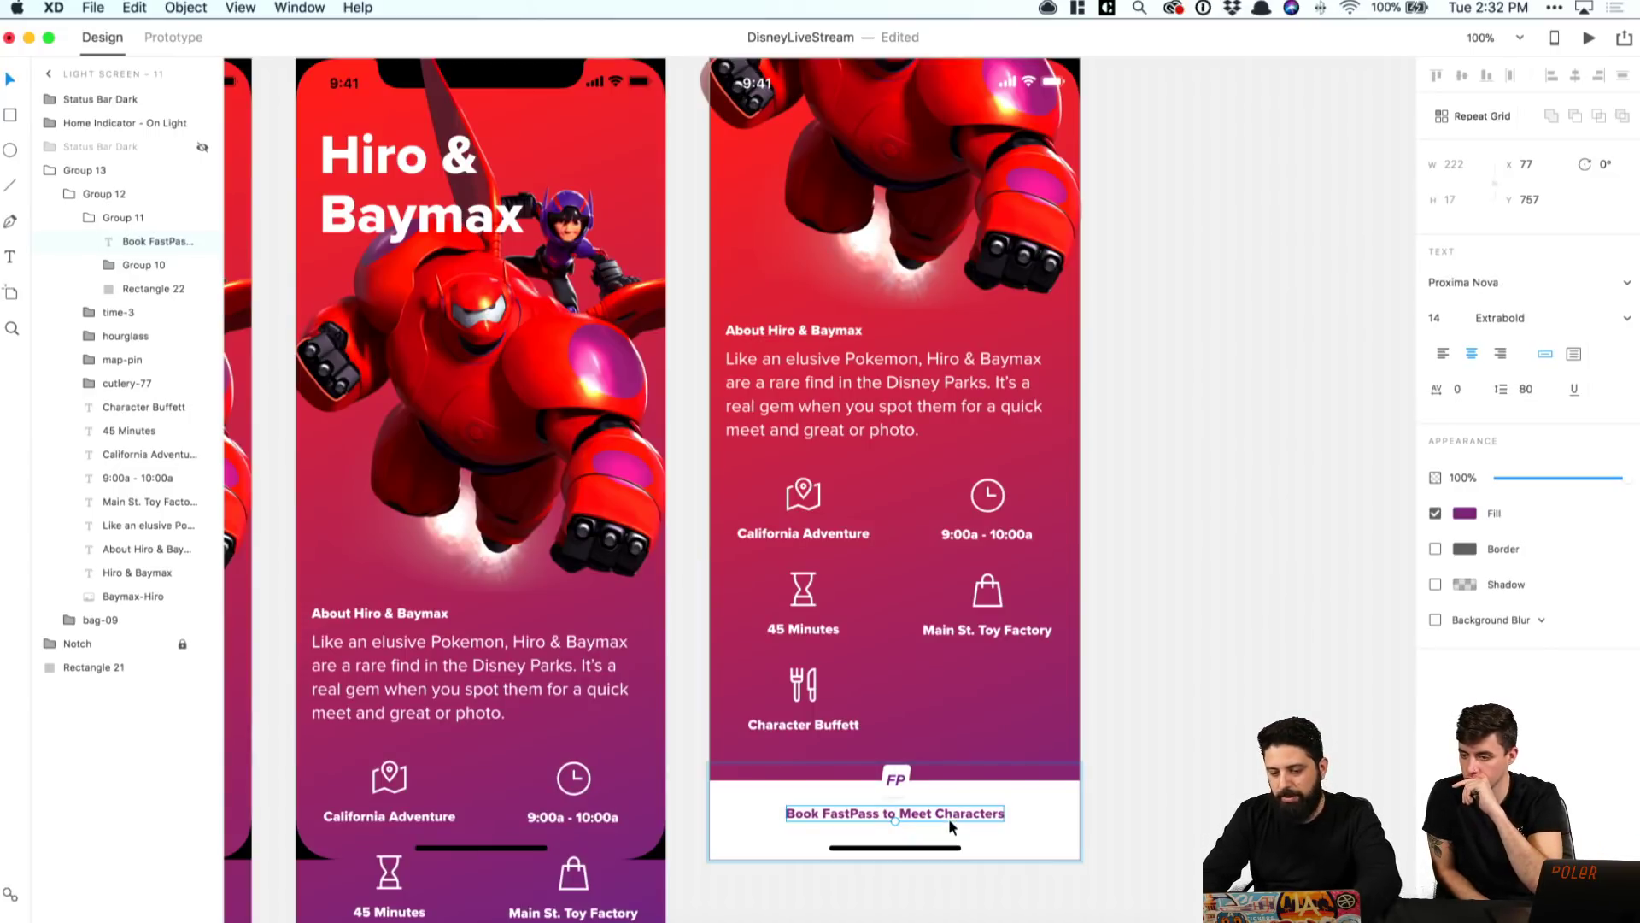
Step: Move the FastPass bar's white rectangle and FP badge up 10 px, and stretch the rectangle down to the artboard's bottom edge
left_click(1048, 791)
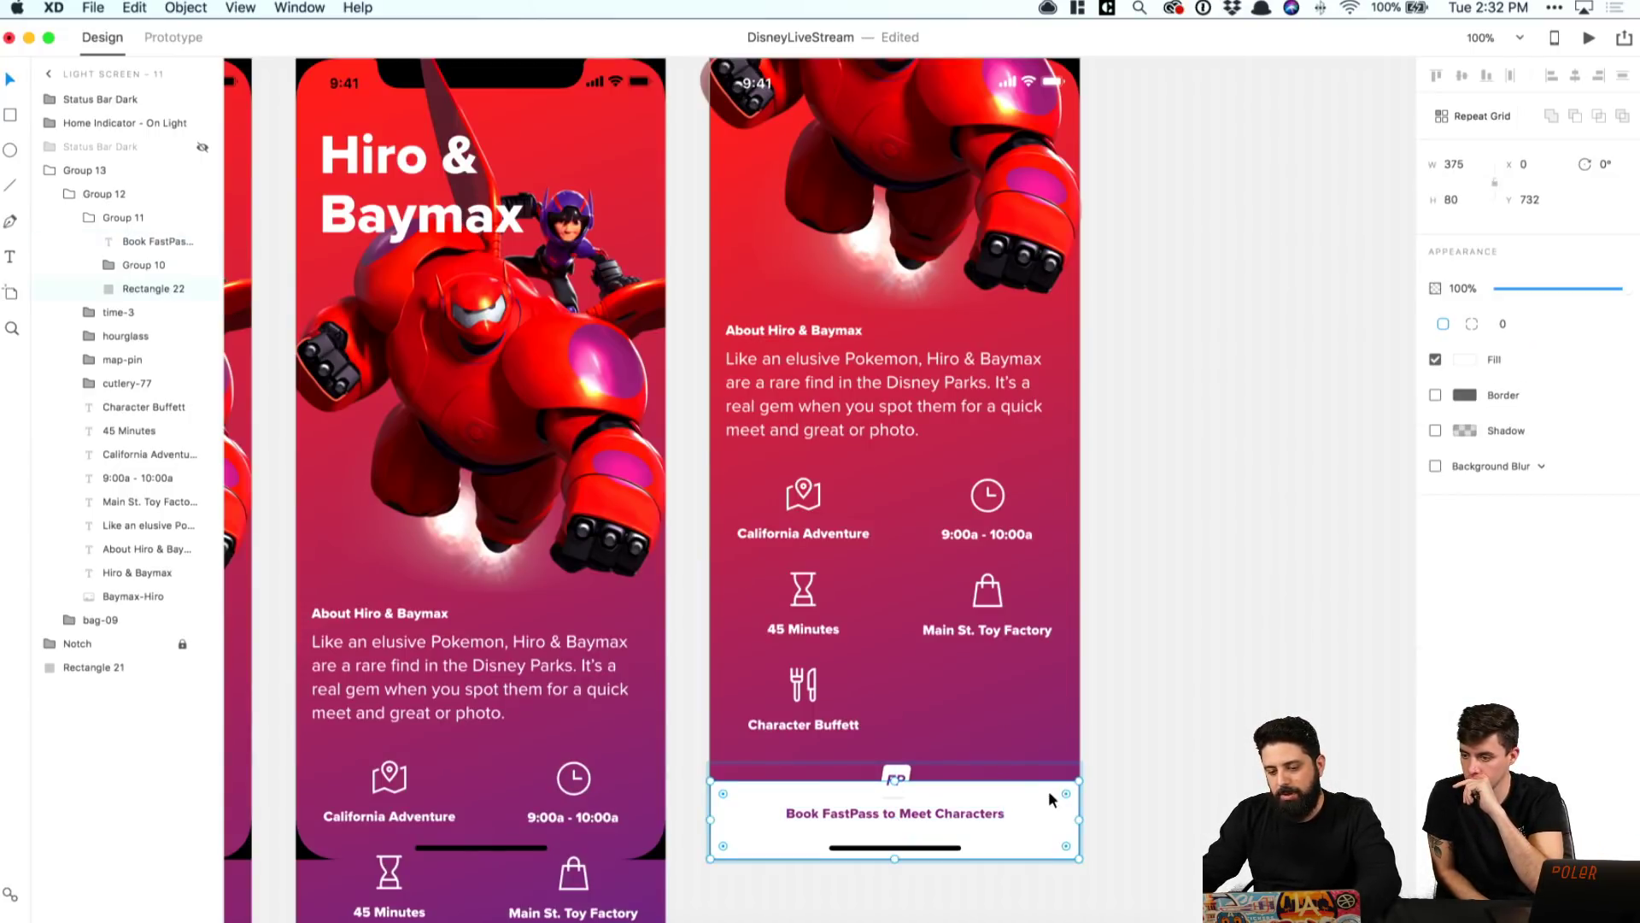
left_click(900, 774, "shift")
left_click_drag(899, 774, 898, 767)
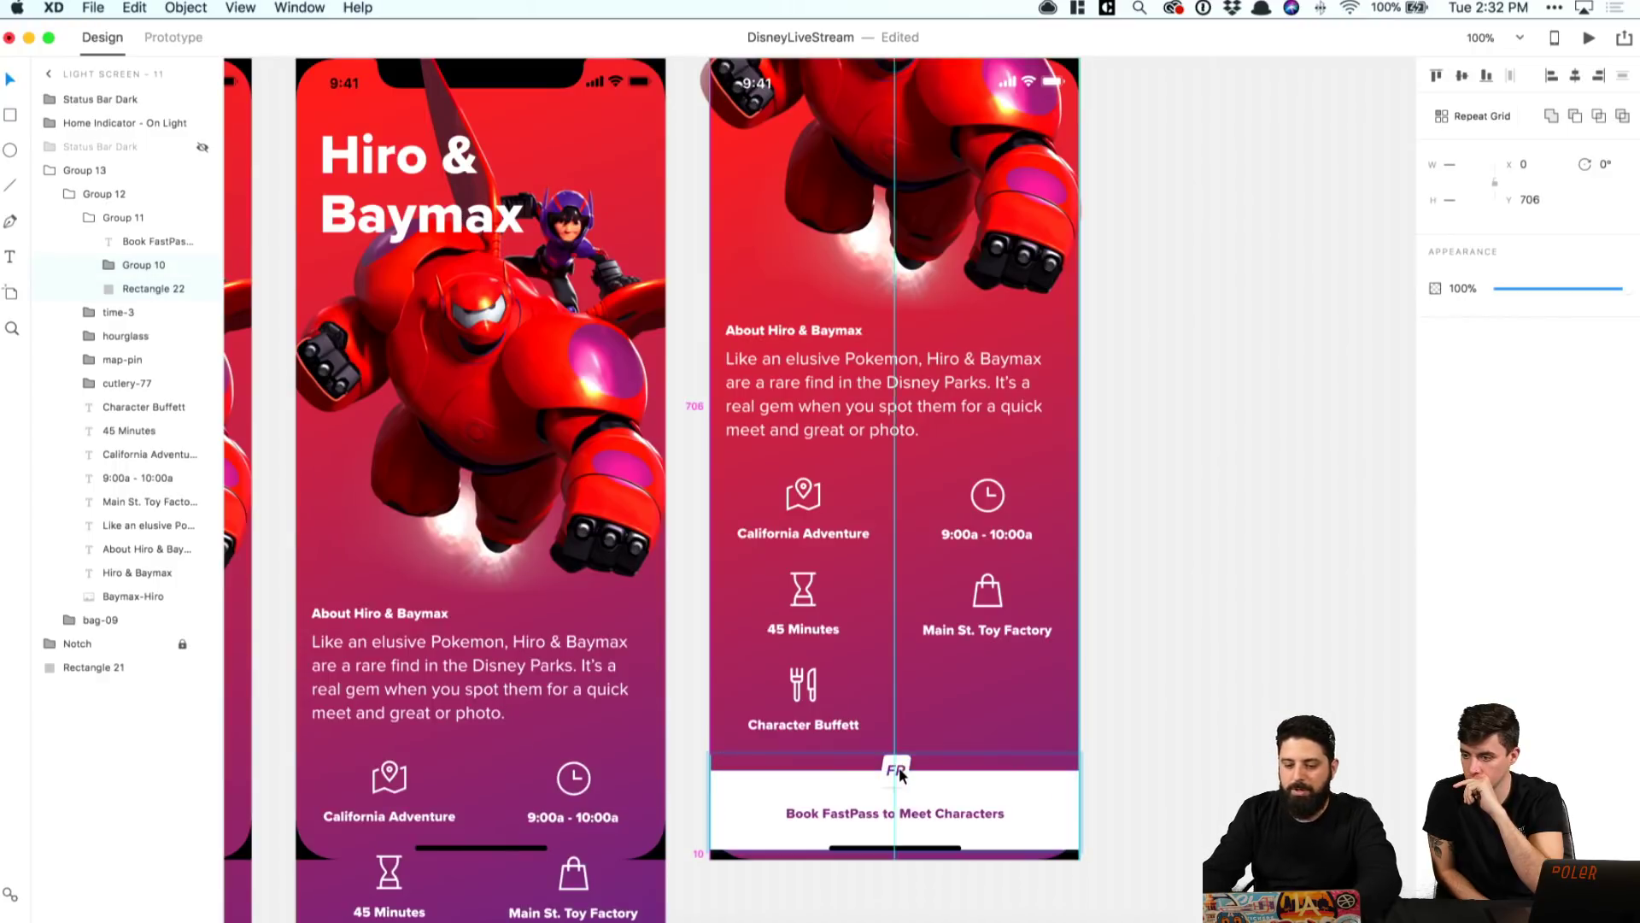
left_click(1120, 776)
left_click(1010, 842)
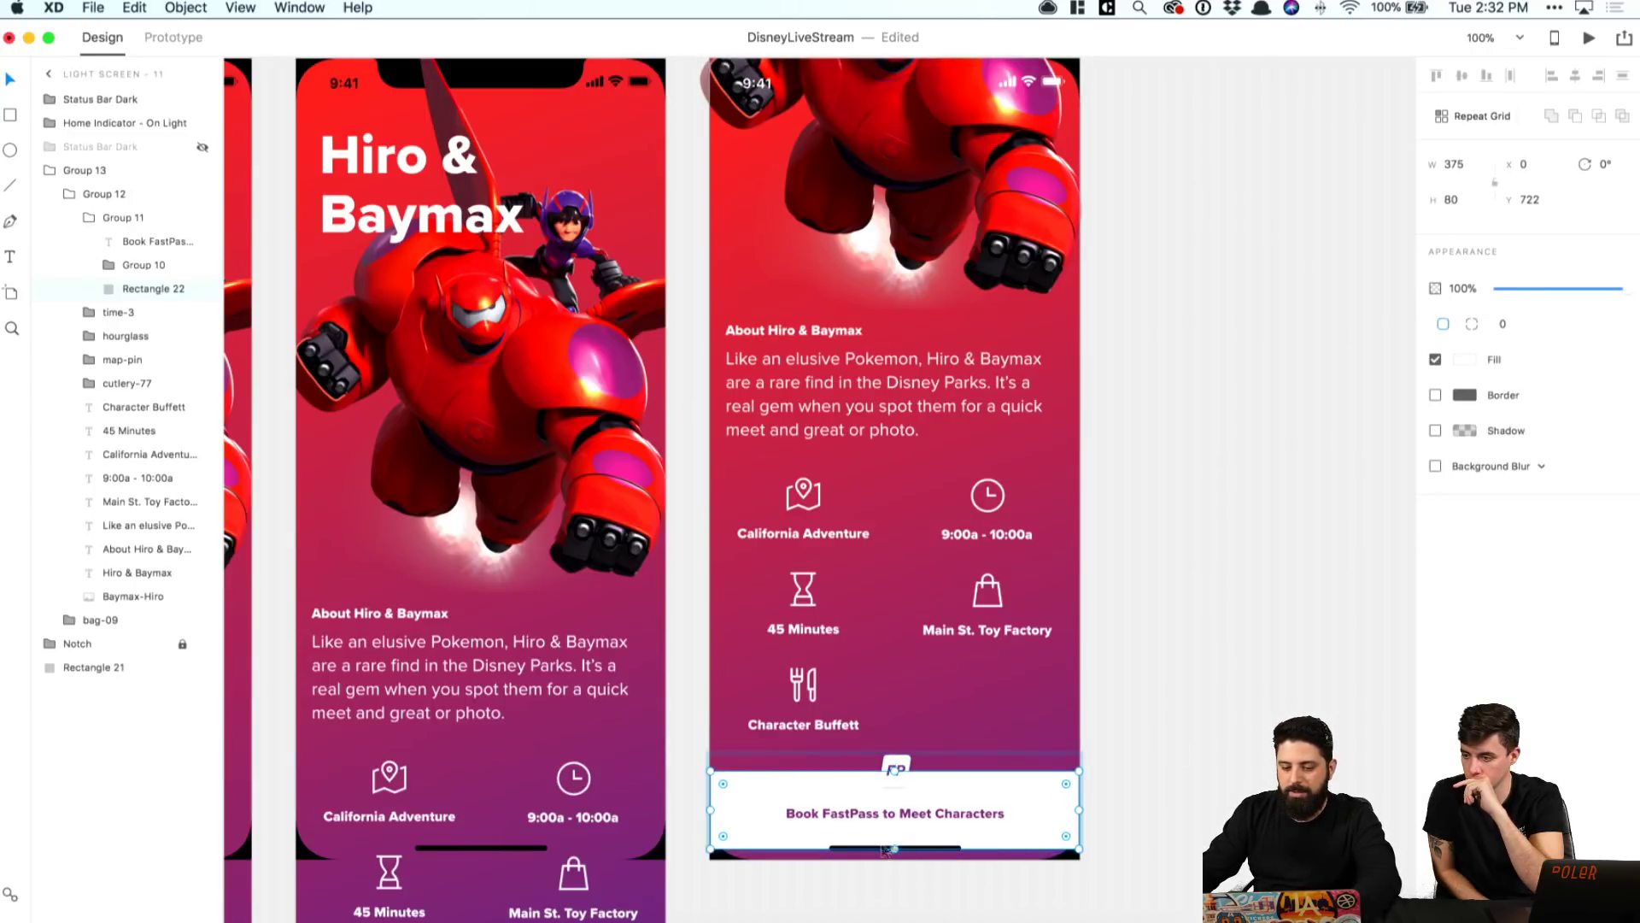
left_click_drag(893, 847, 893, 858)
left_click(1122, 835)
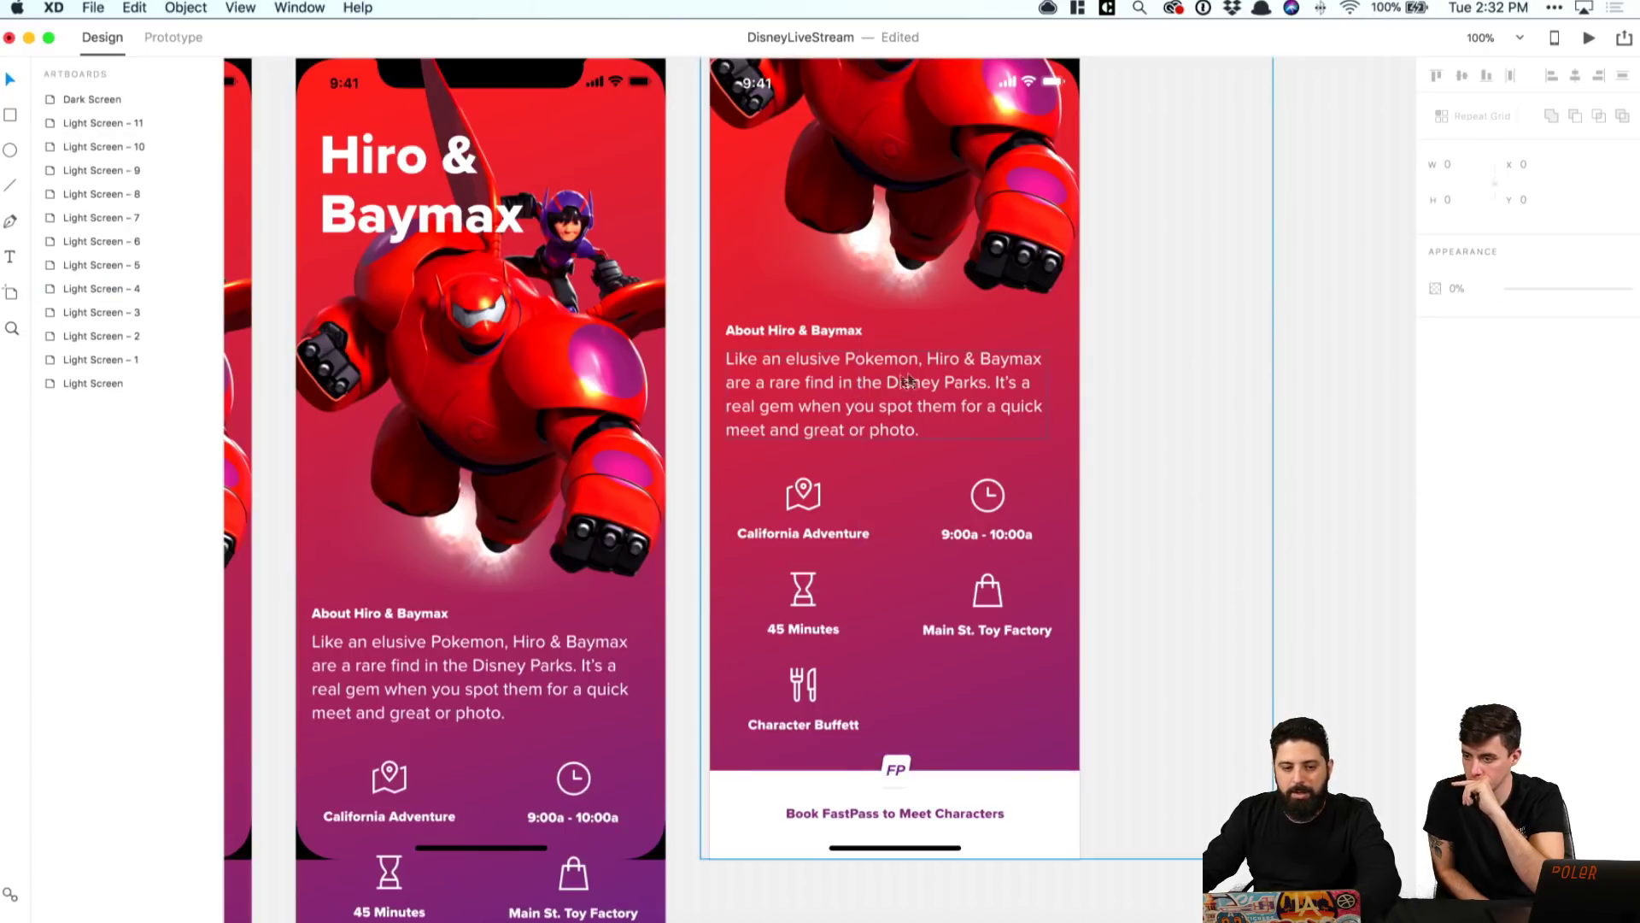
Step: Collapse the content group and place it back beneath the notch in Light Screen – 11's layer order
left_click(940, 479)
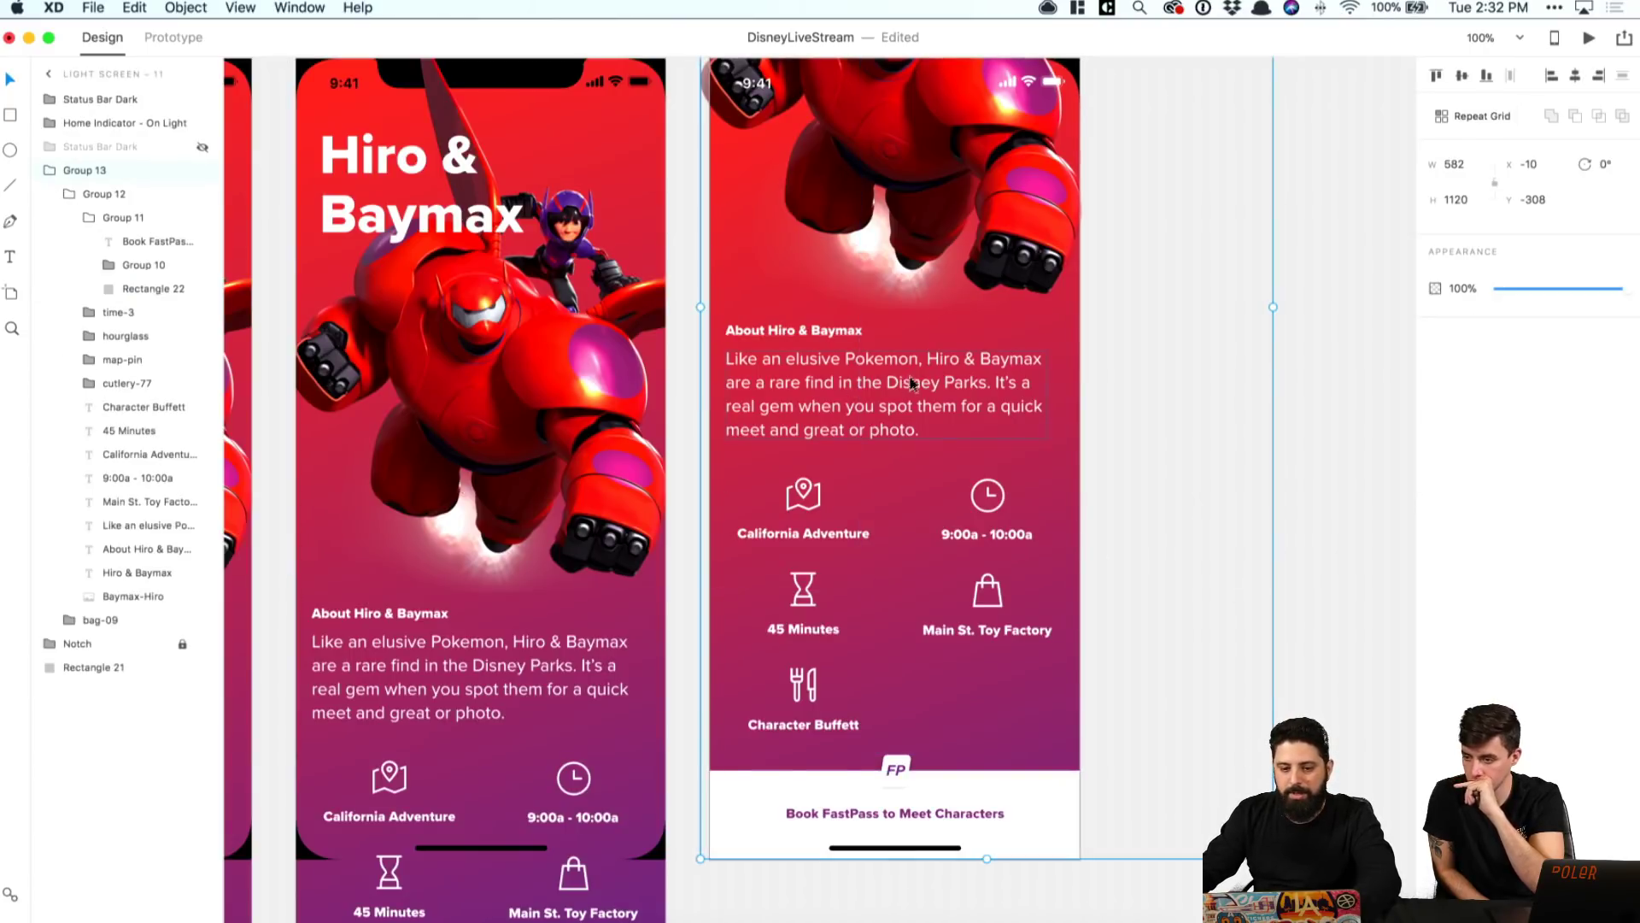
left_click(49, 171)
left_click_drag(75, 194, 75, 164)
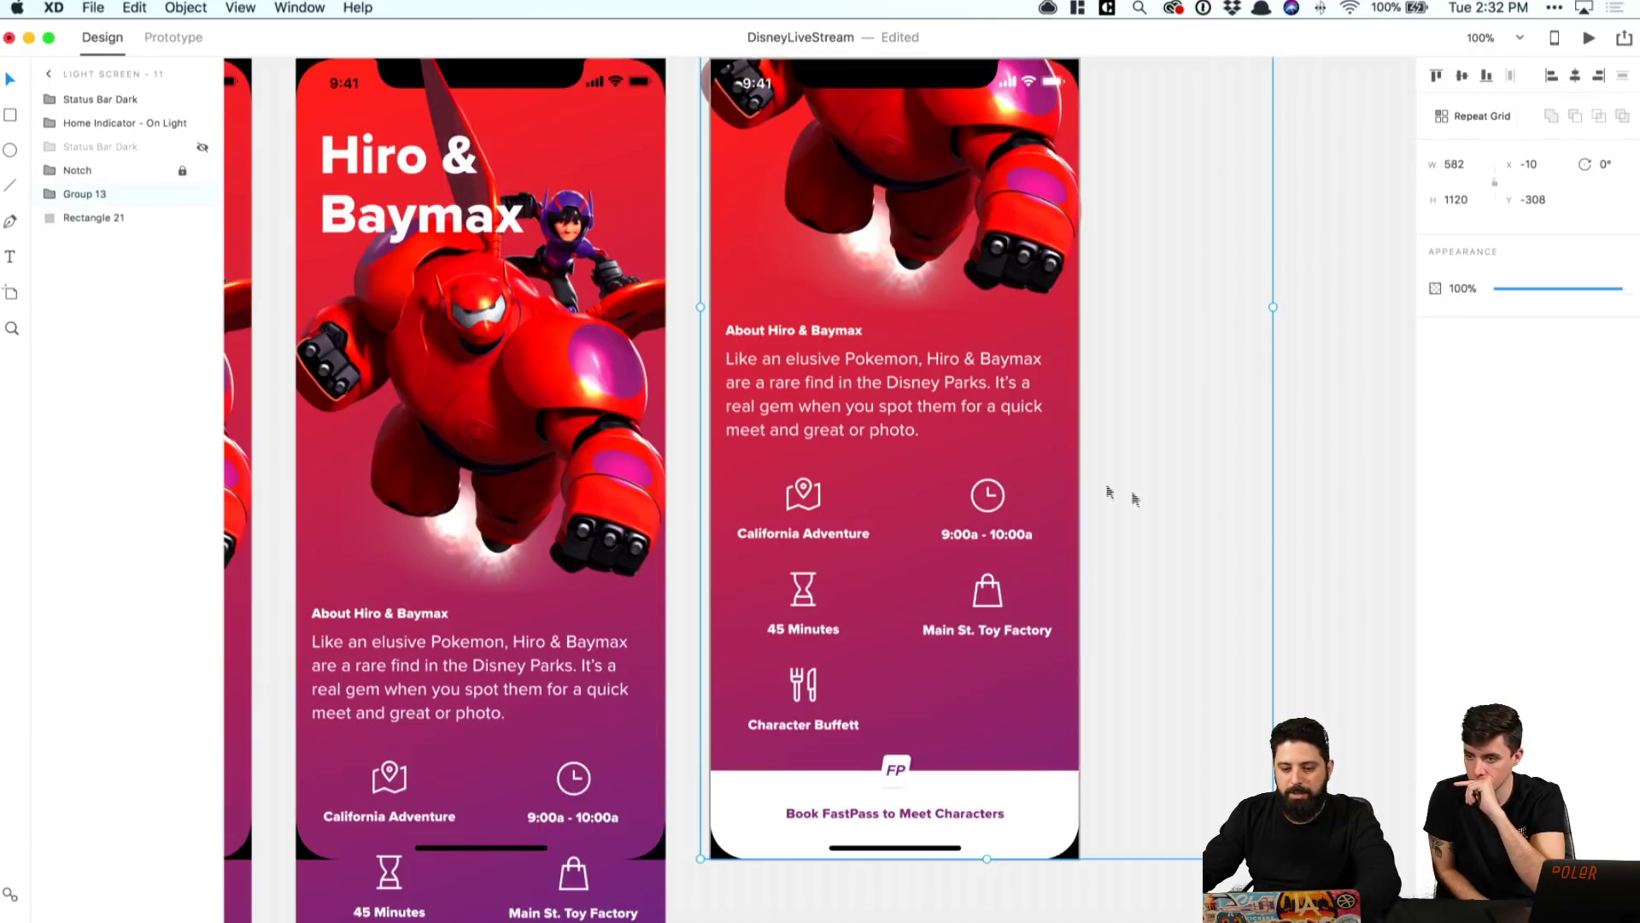
left_click(1360, 536)
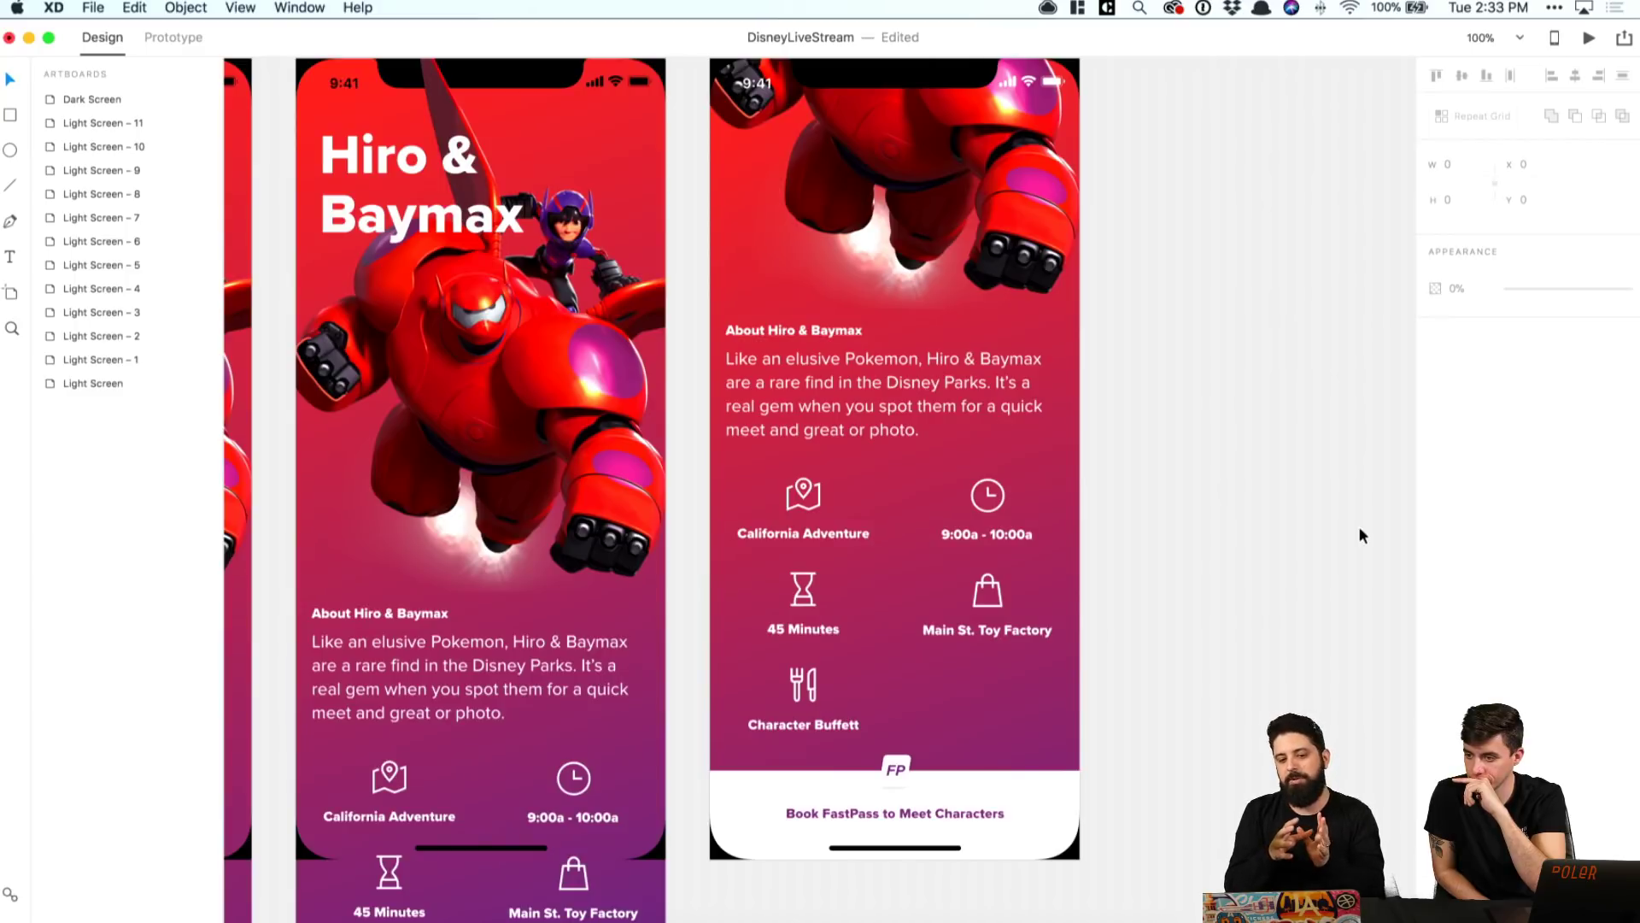
Step: Review the two Hiro & Baymax detail screens side by side, as well as the full row of artboards
left_click(453, 461)
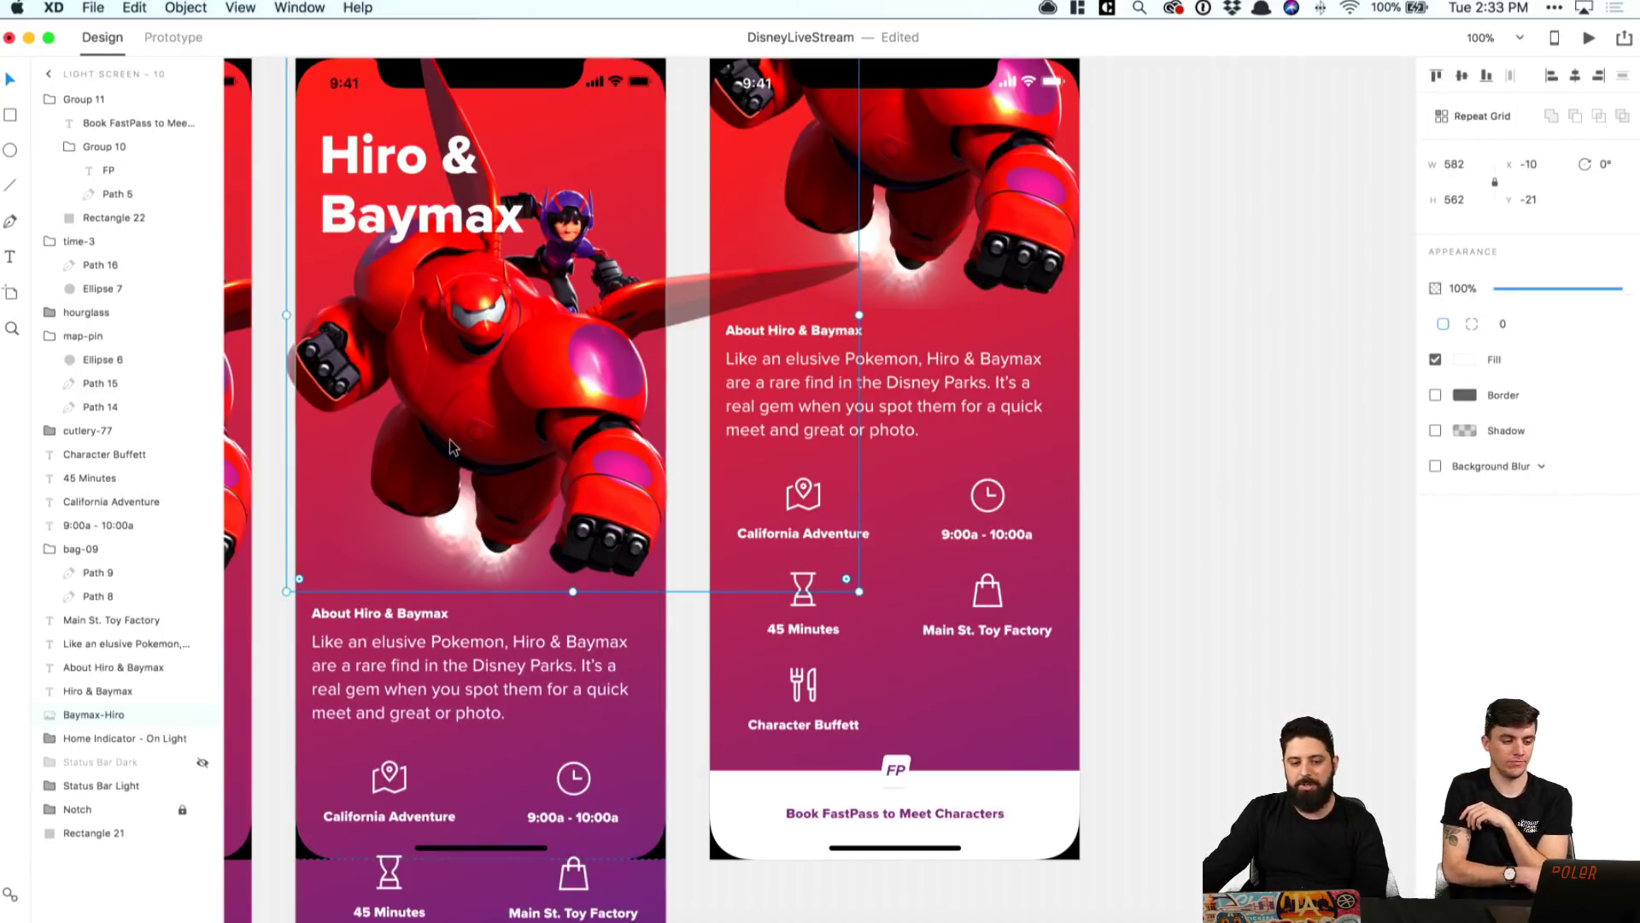
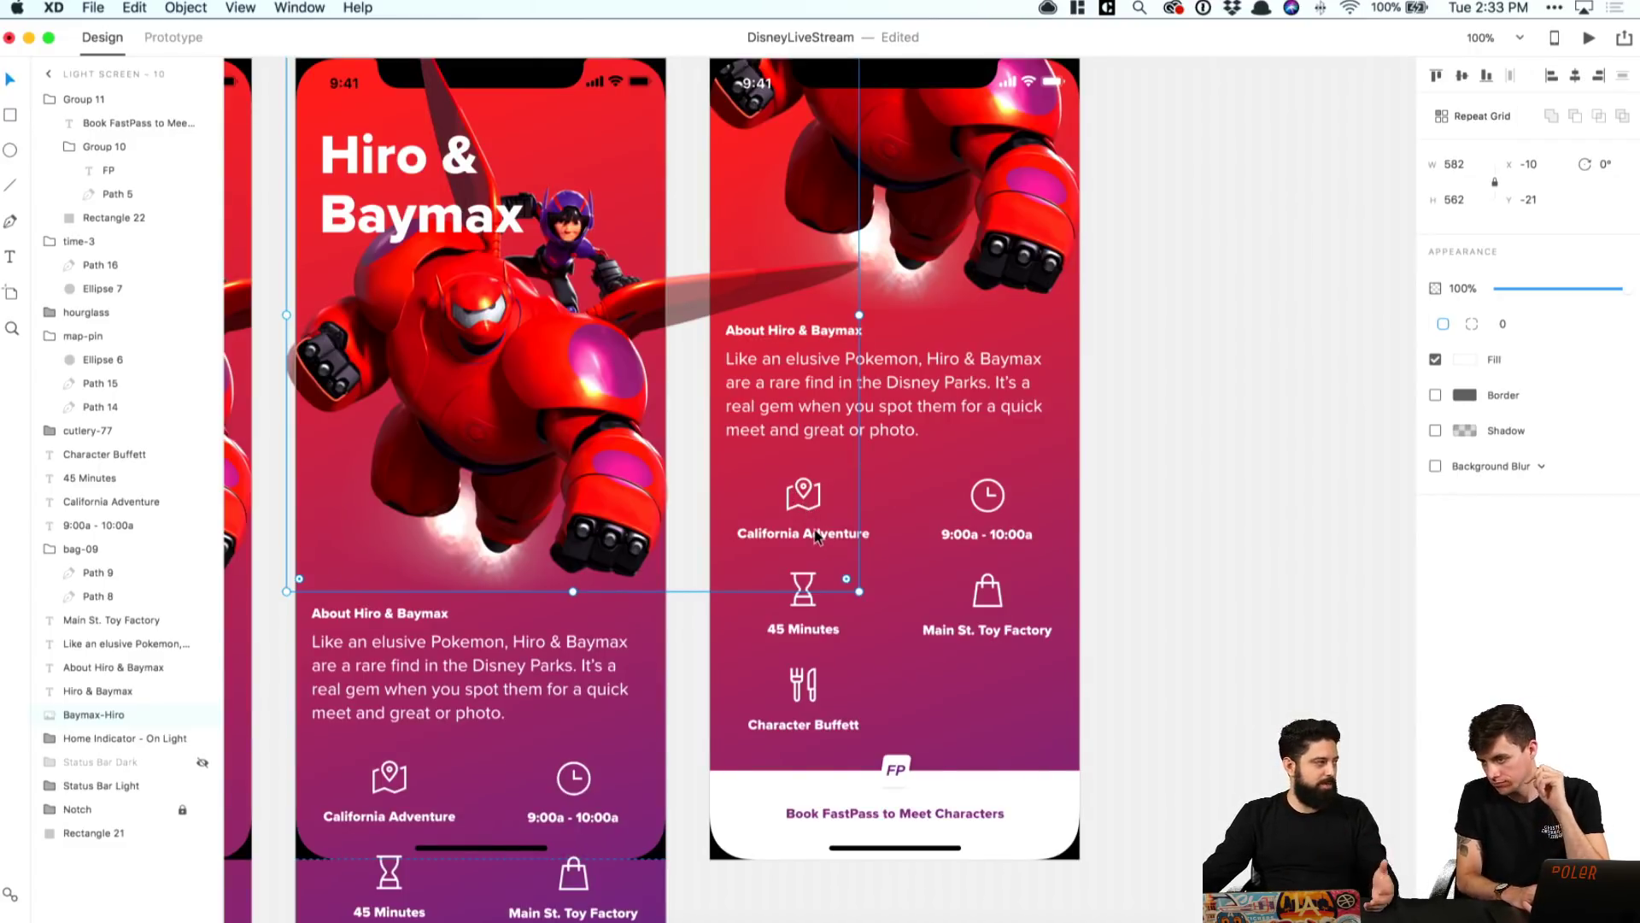
left_click(1084, 524)
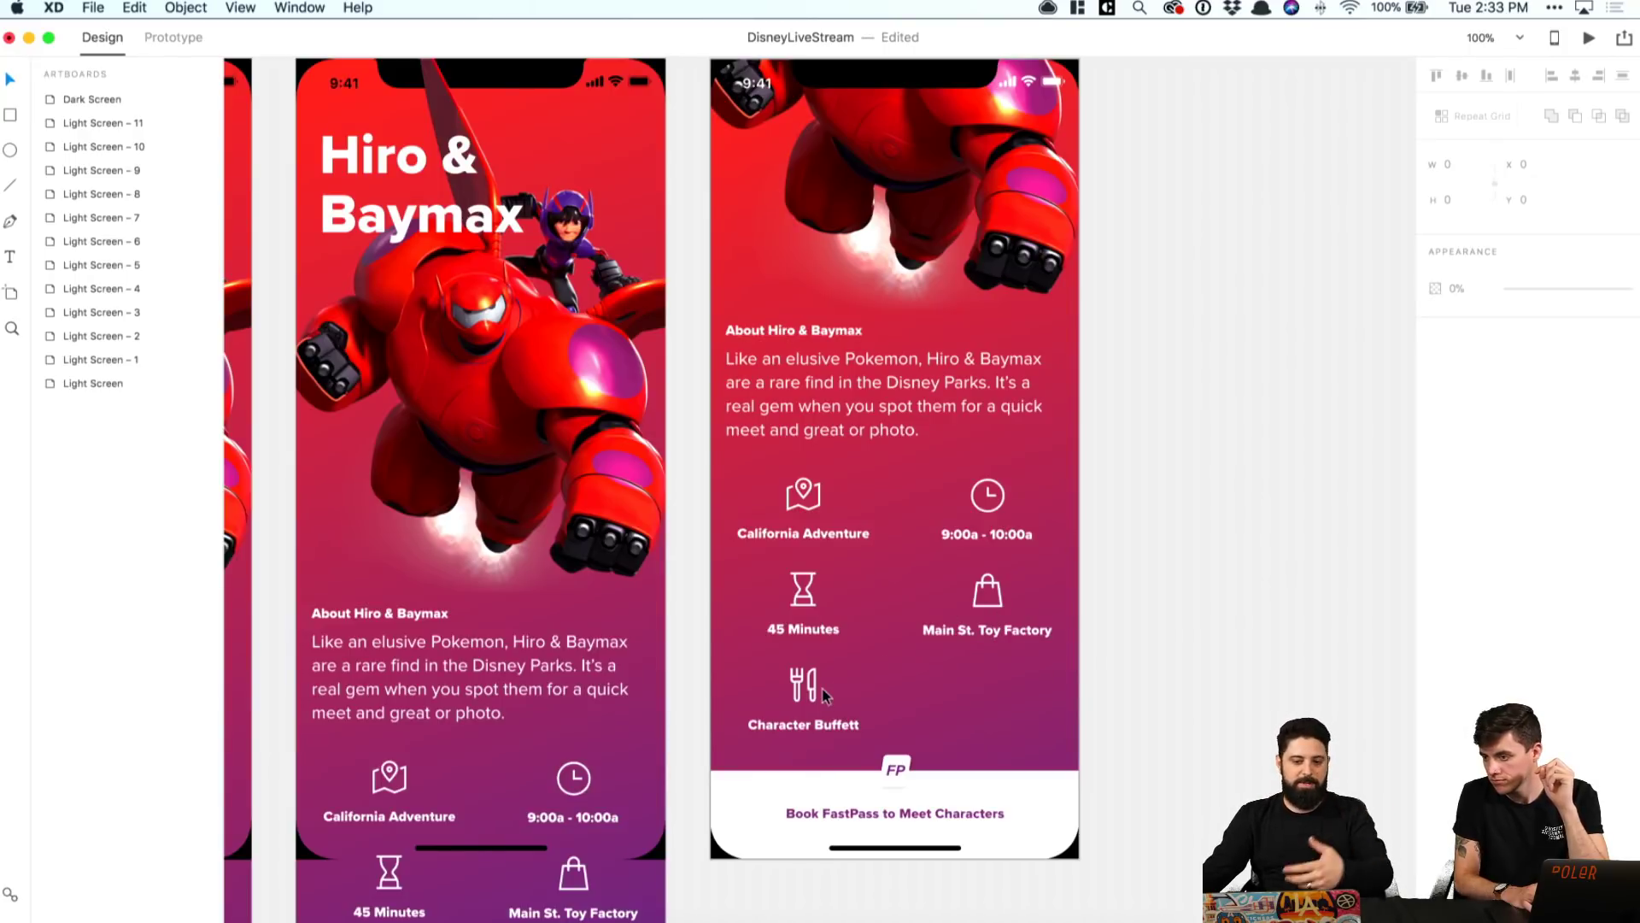
scroll(863, 743, "down", 2)
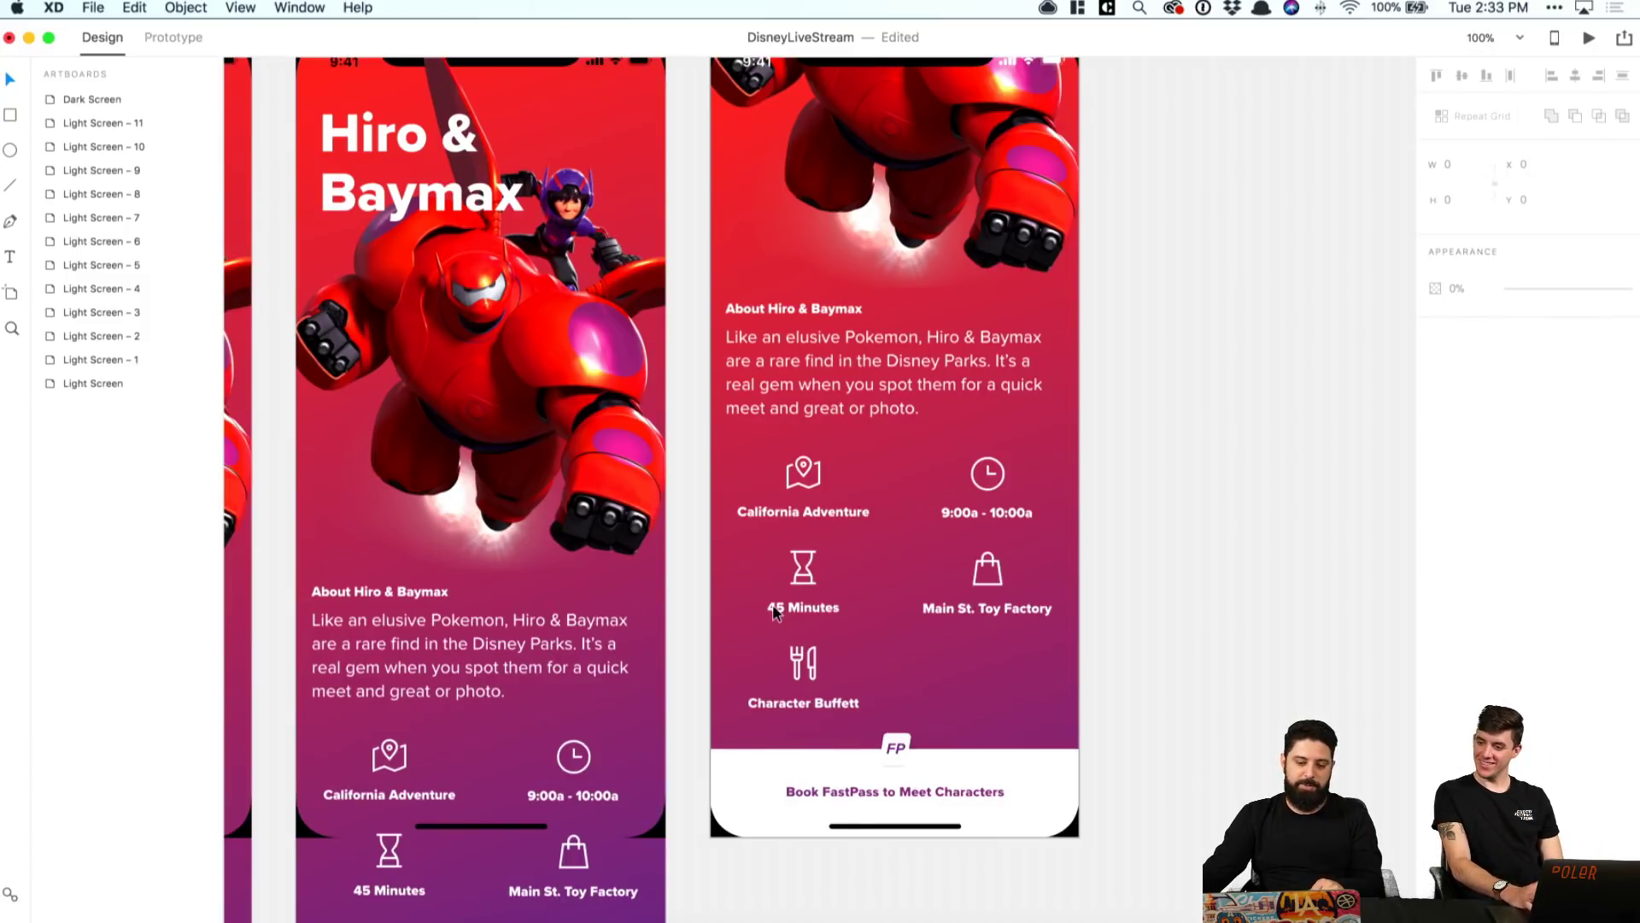
scroll(1109, 576, "up", 1)
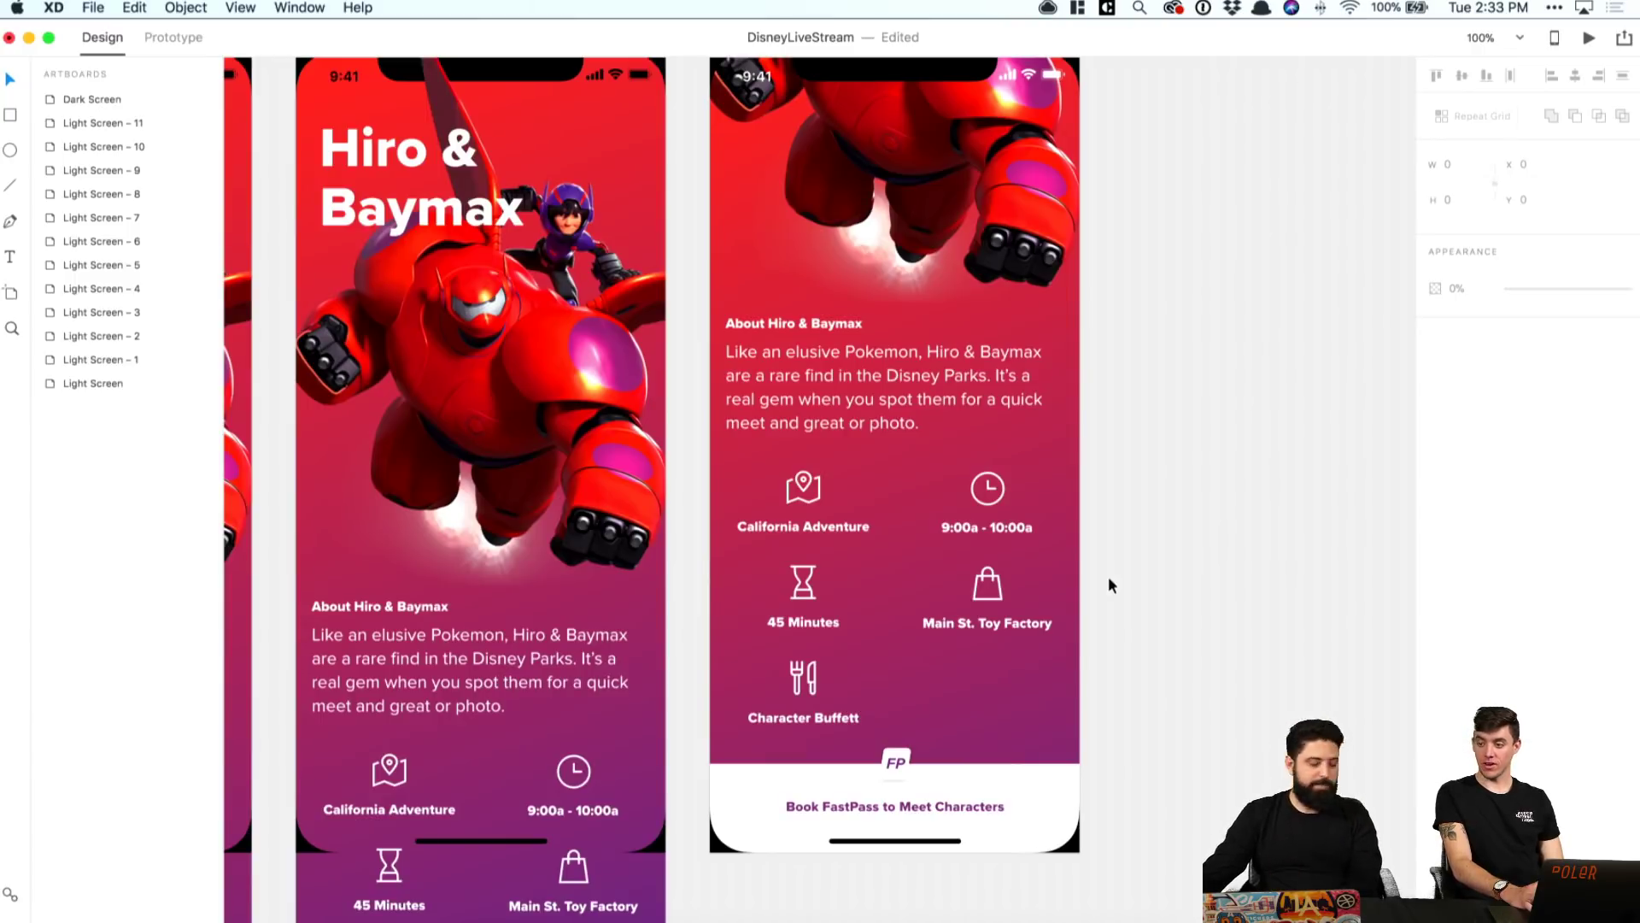
key("super+minus")
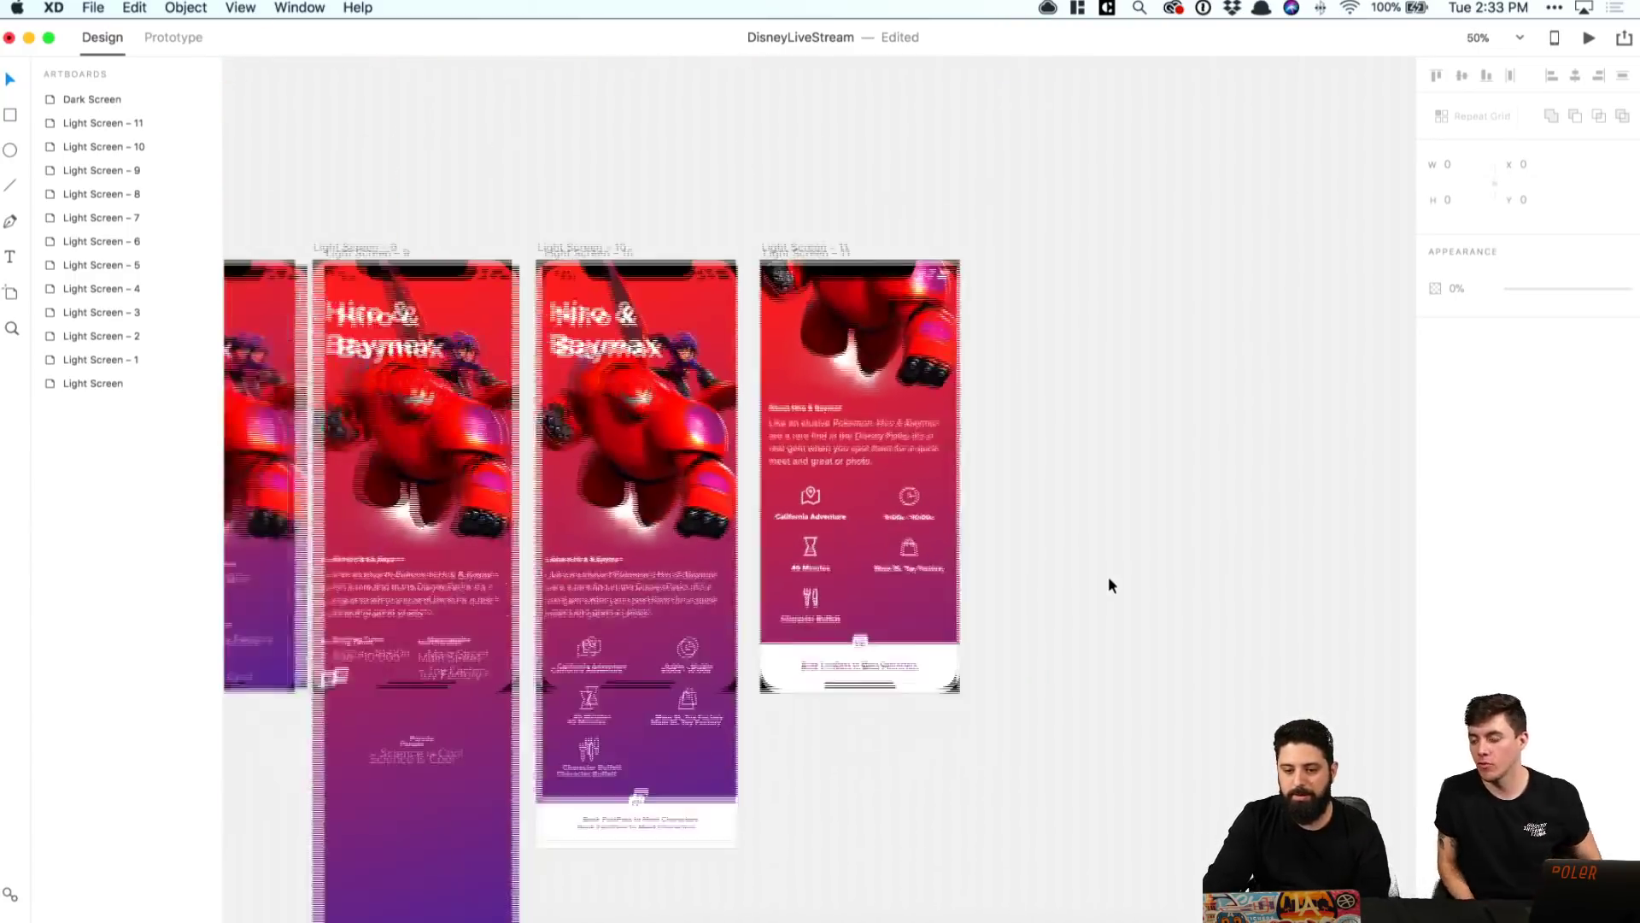
key("super+equal")
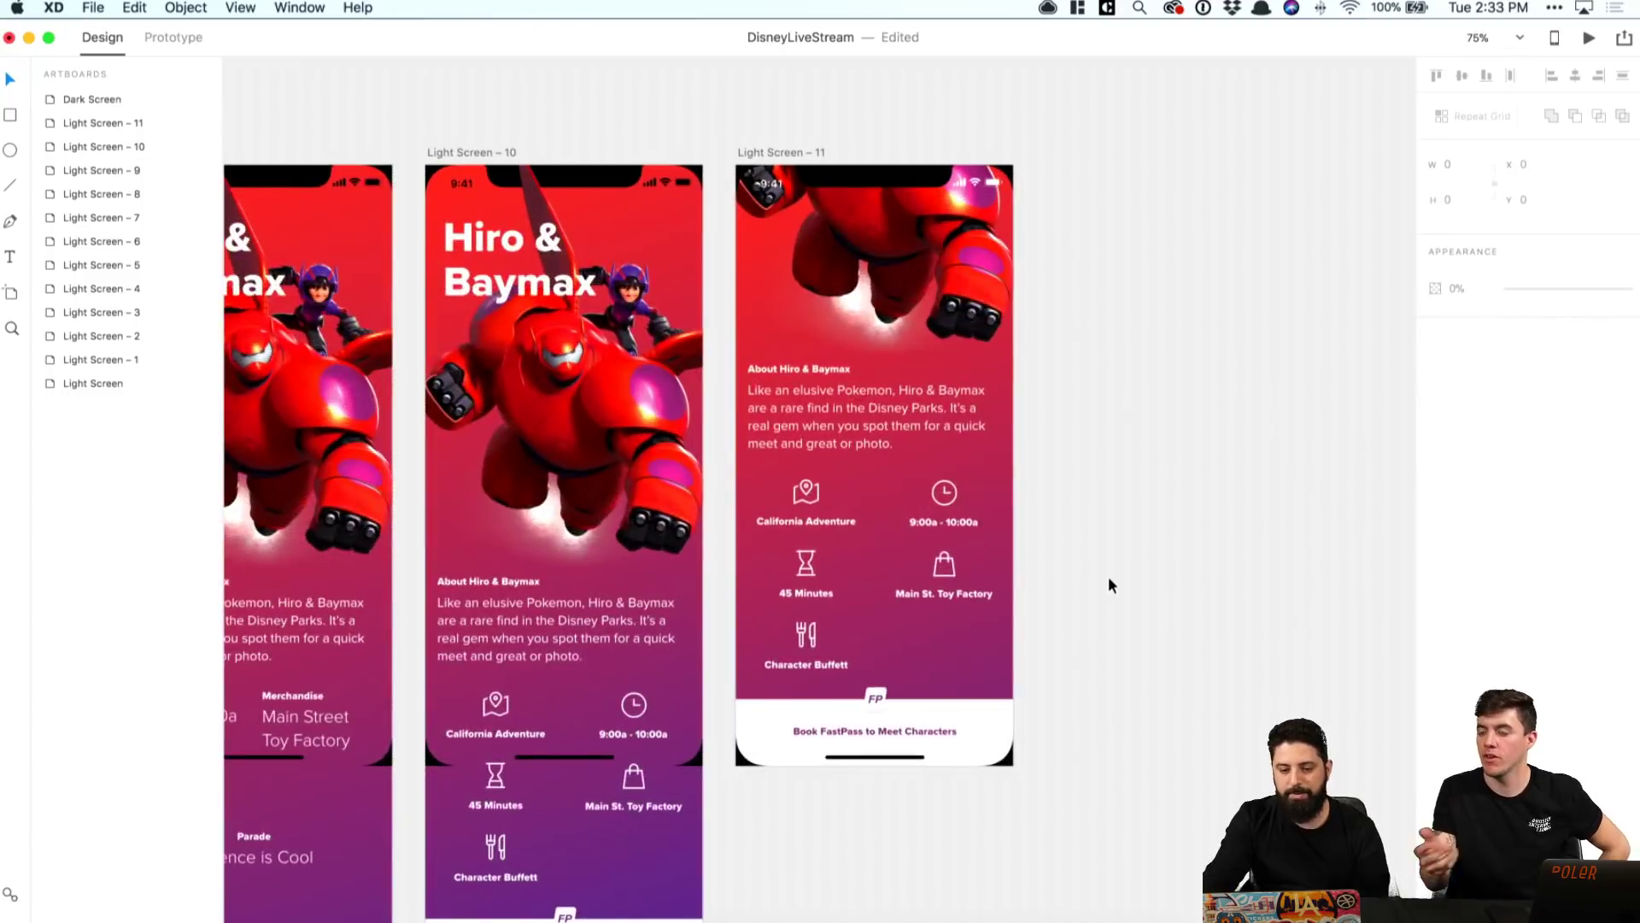
key("super+minus")
key("super+minus")
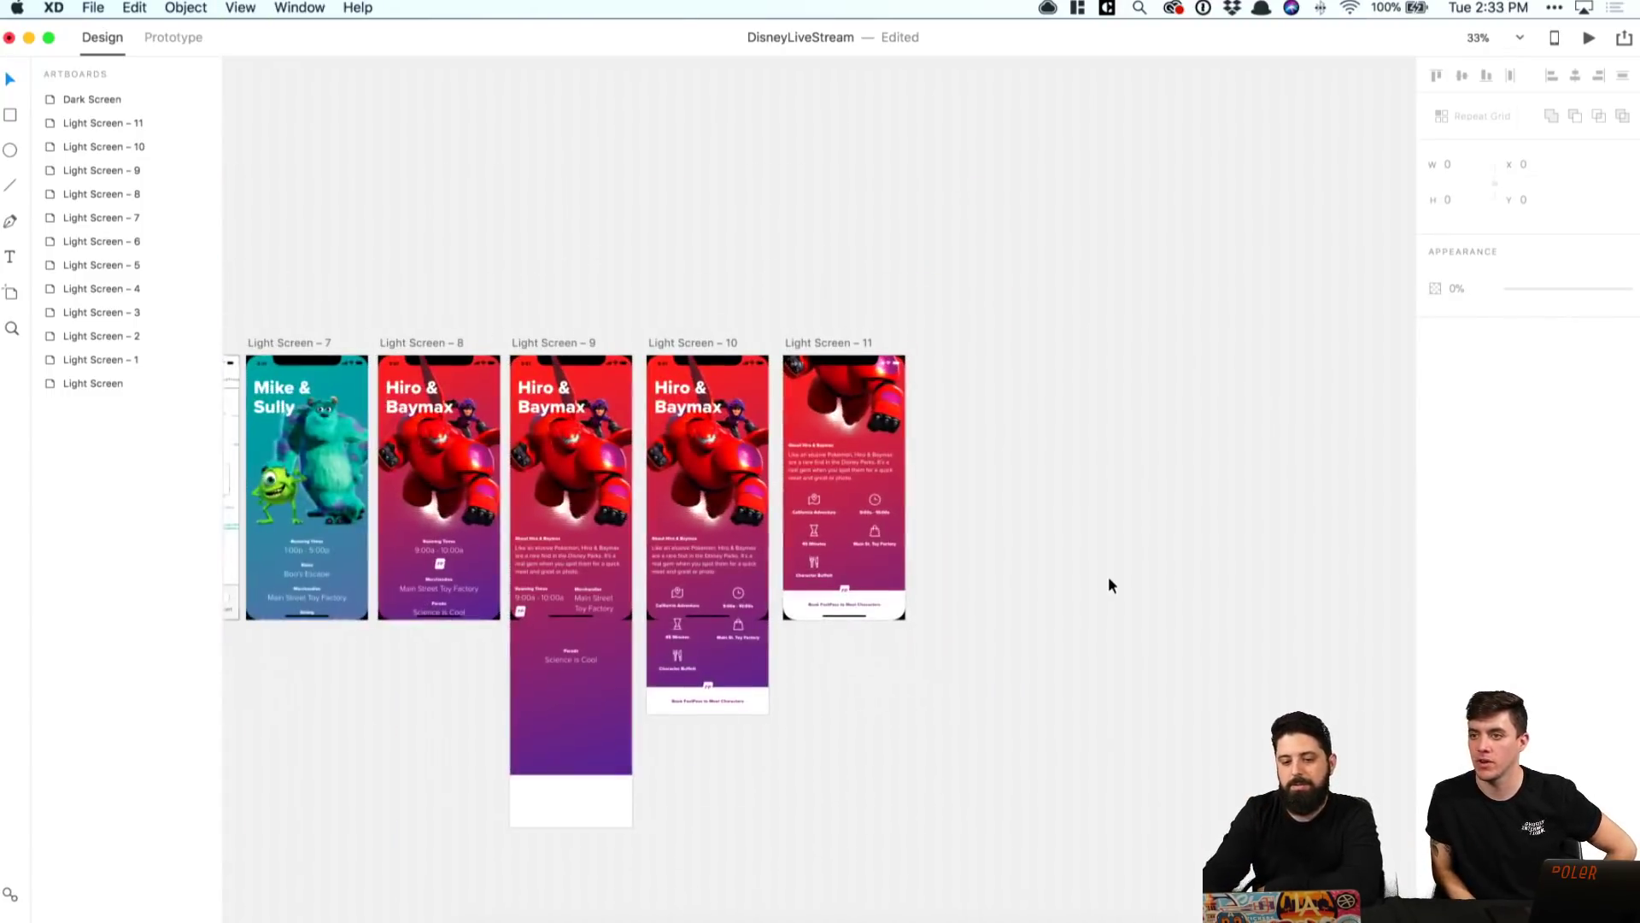
key("super+minus")
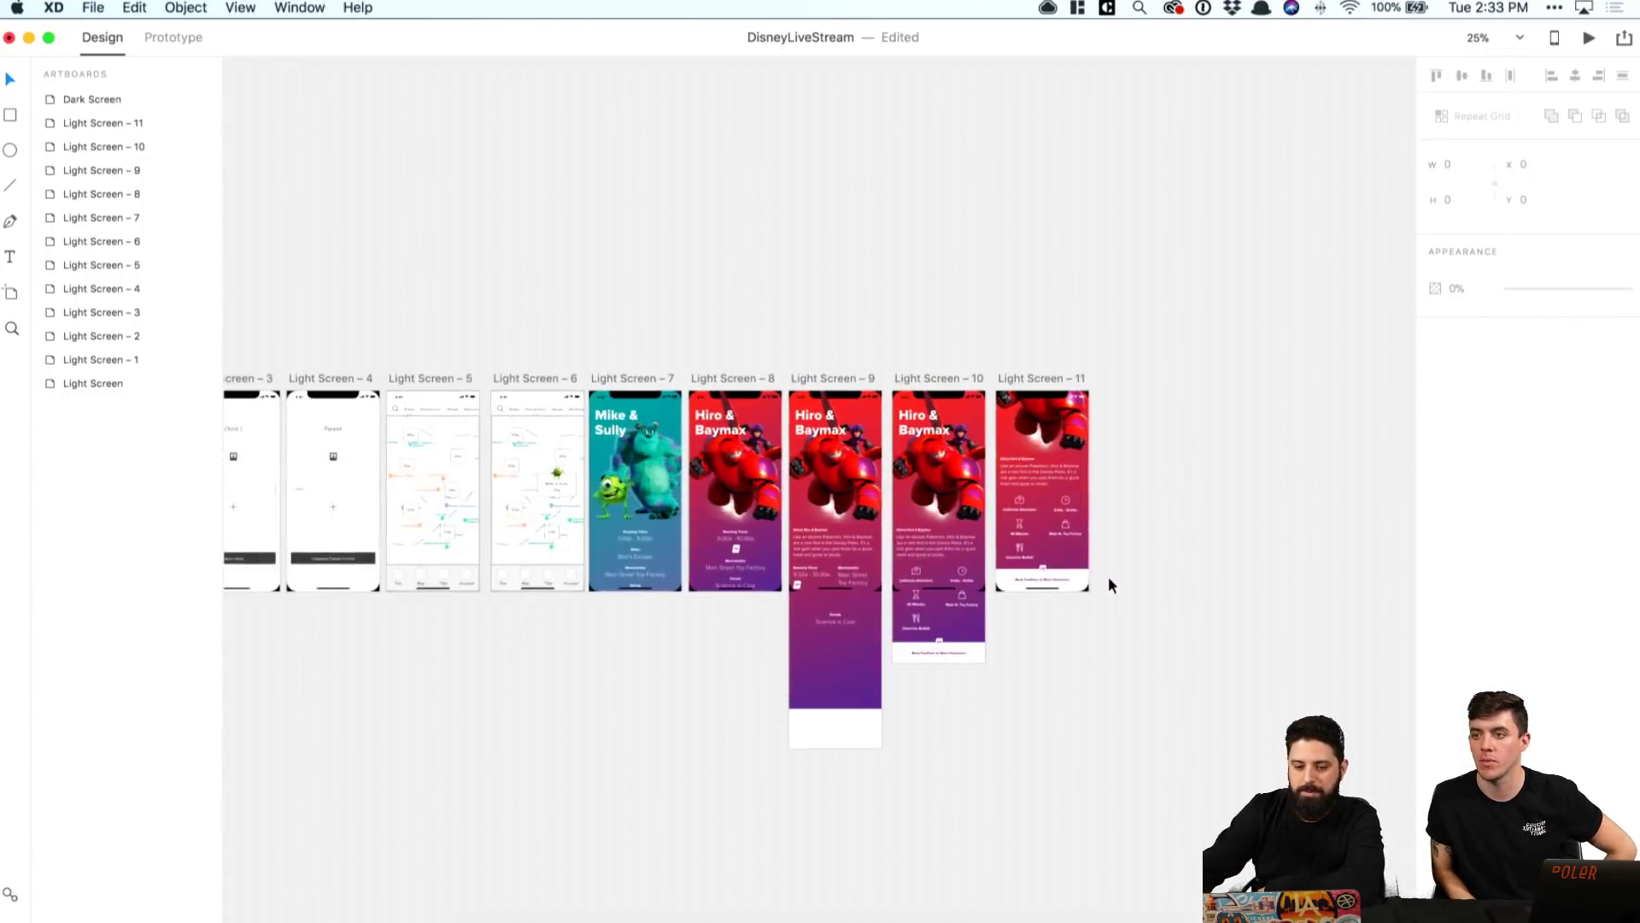
scroll(1110, 585, "left", 3)
scroll(1110, 584, "down", 2)
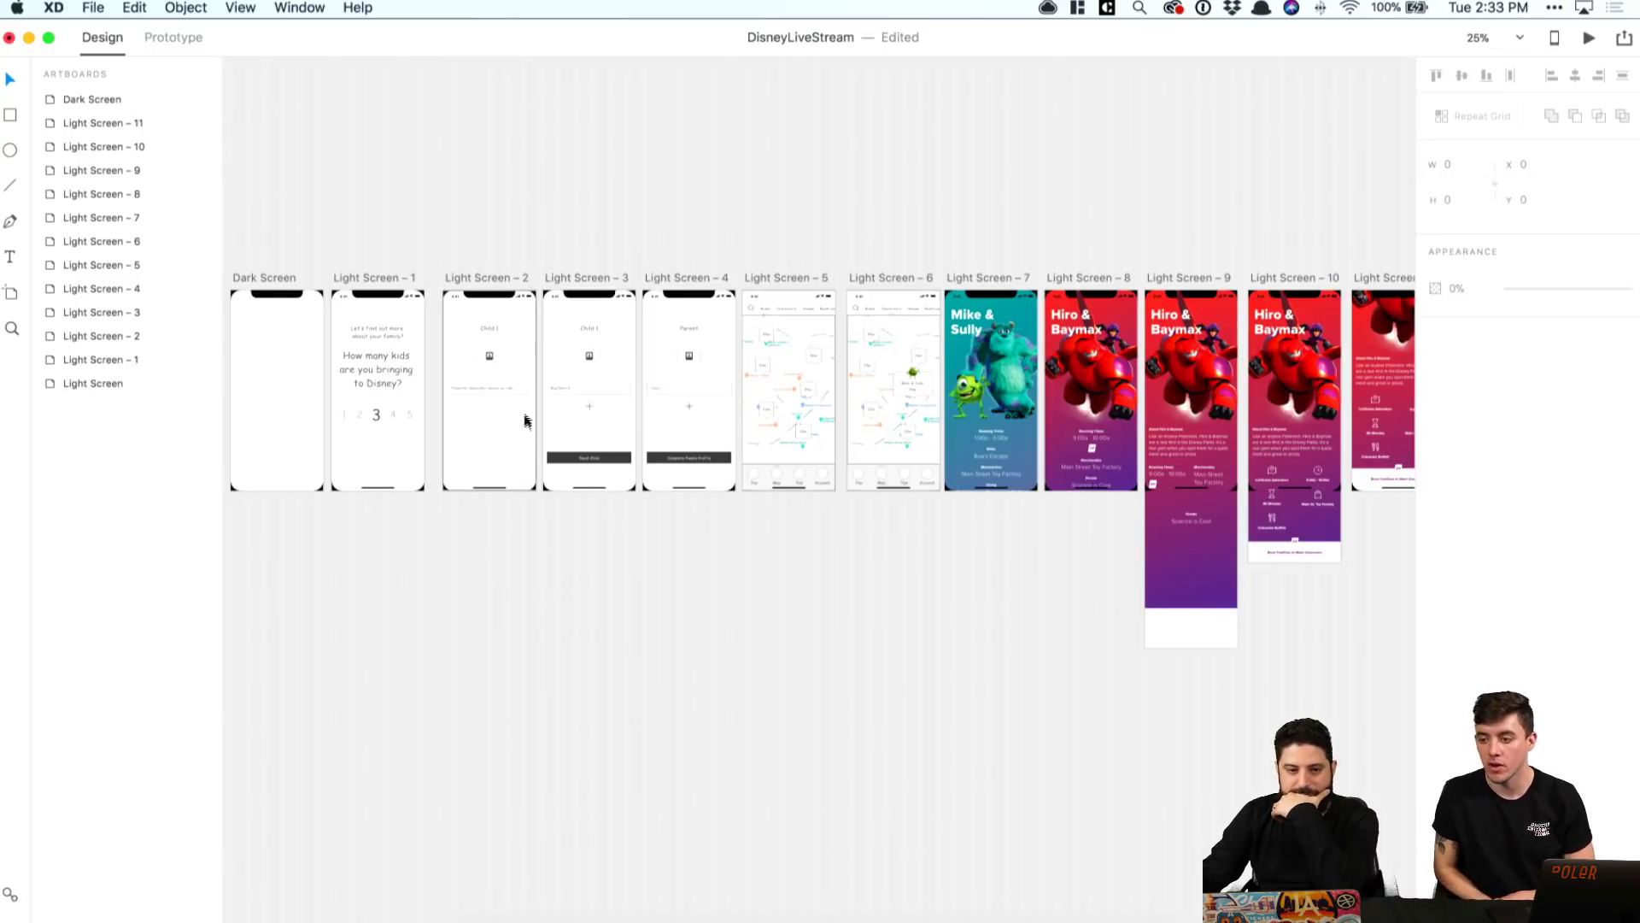
Step: Save the DisneyLiveStream document and open the recent file Disney Test
key("super+s")
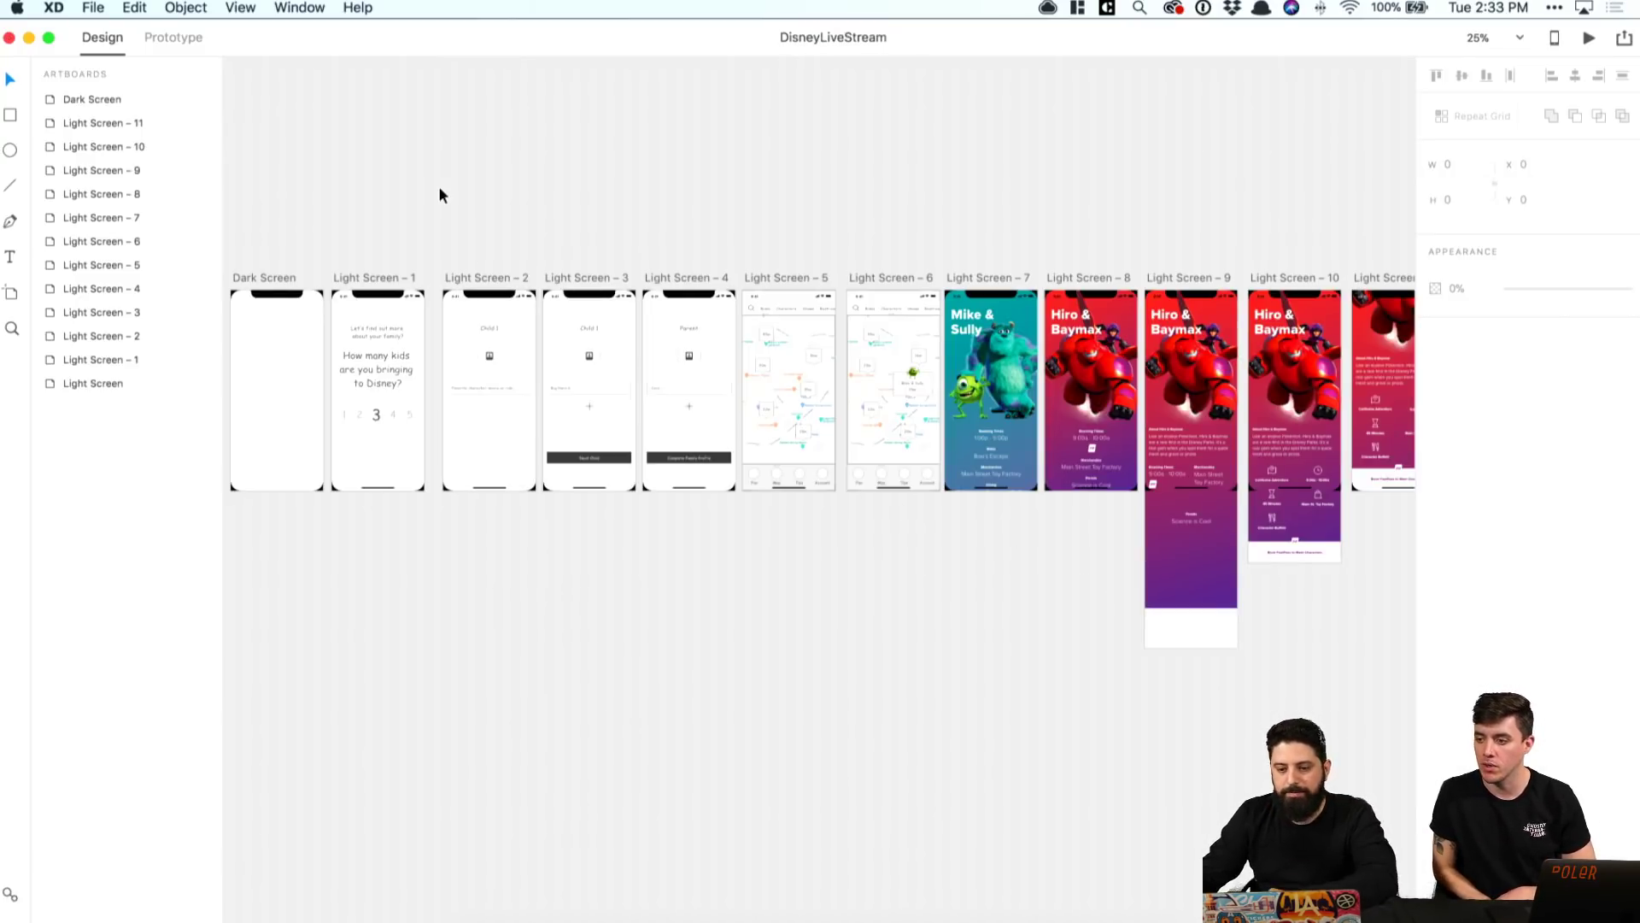
scroll(439, 189, "right", 2)
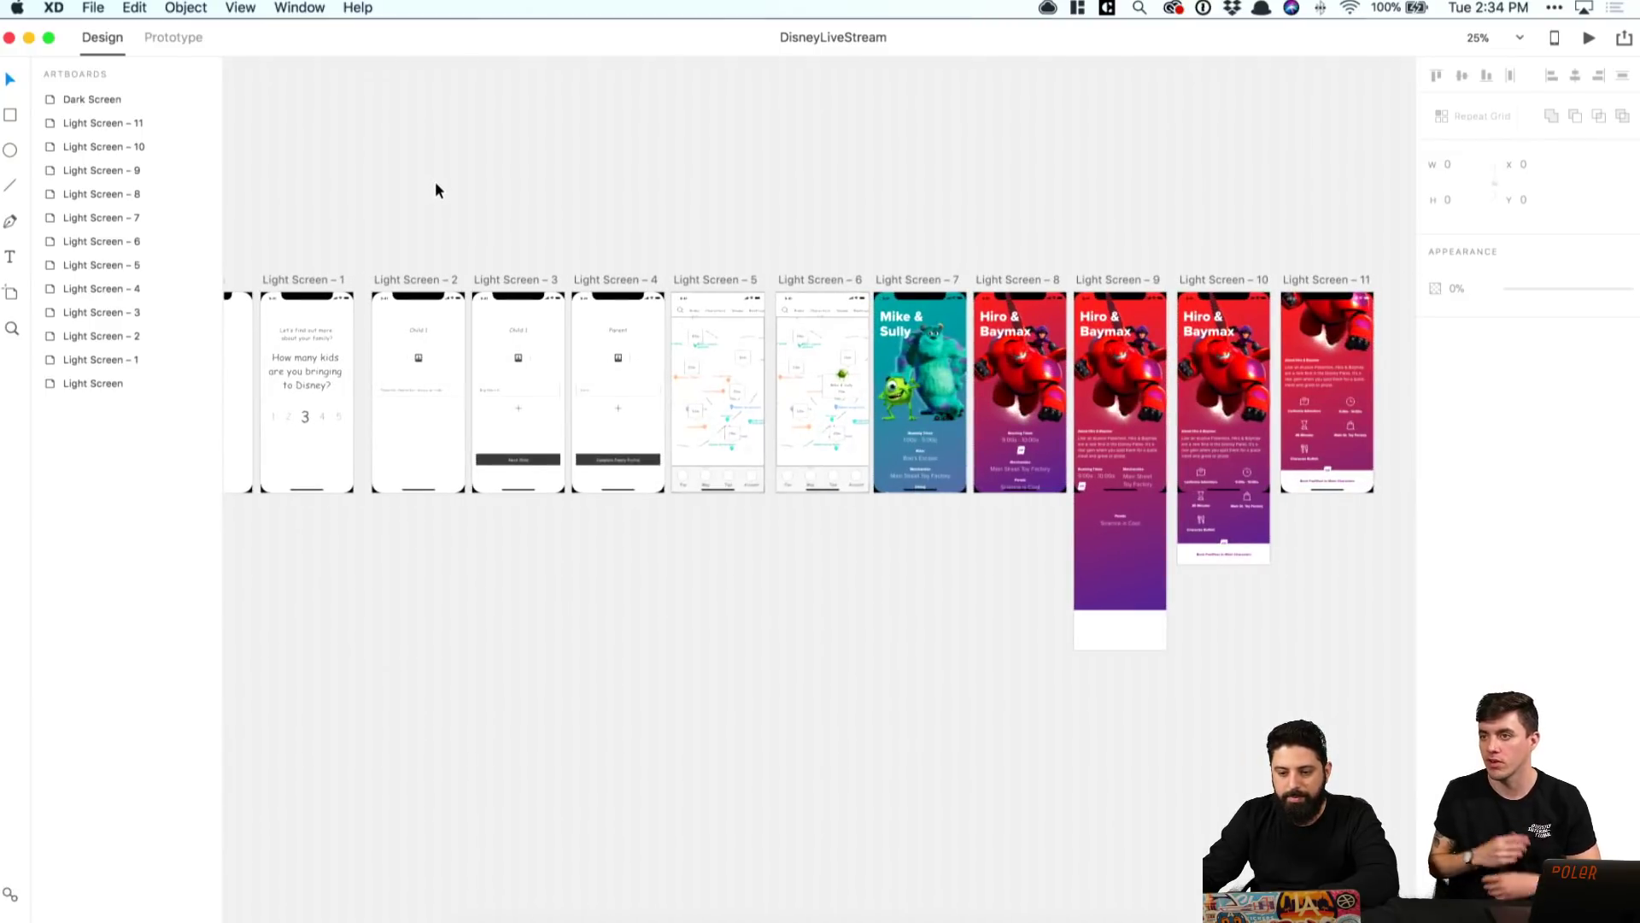
left_click(100, 4)
mouse_move(122, 67)
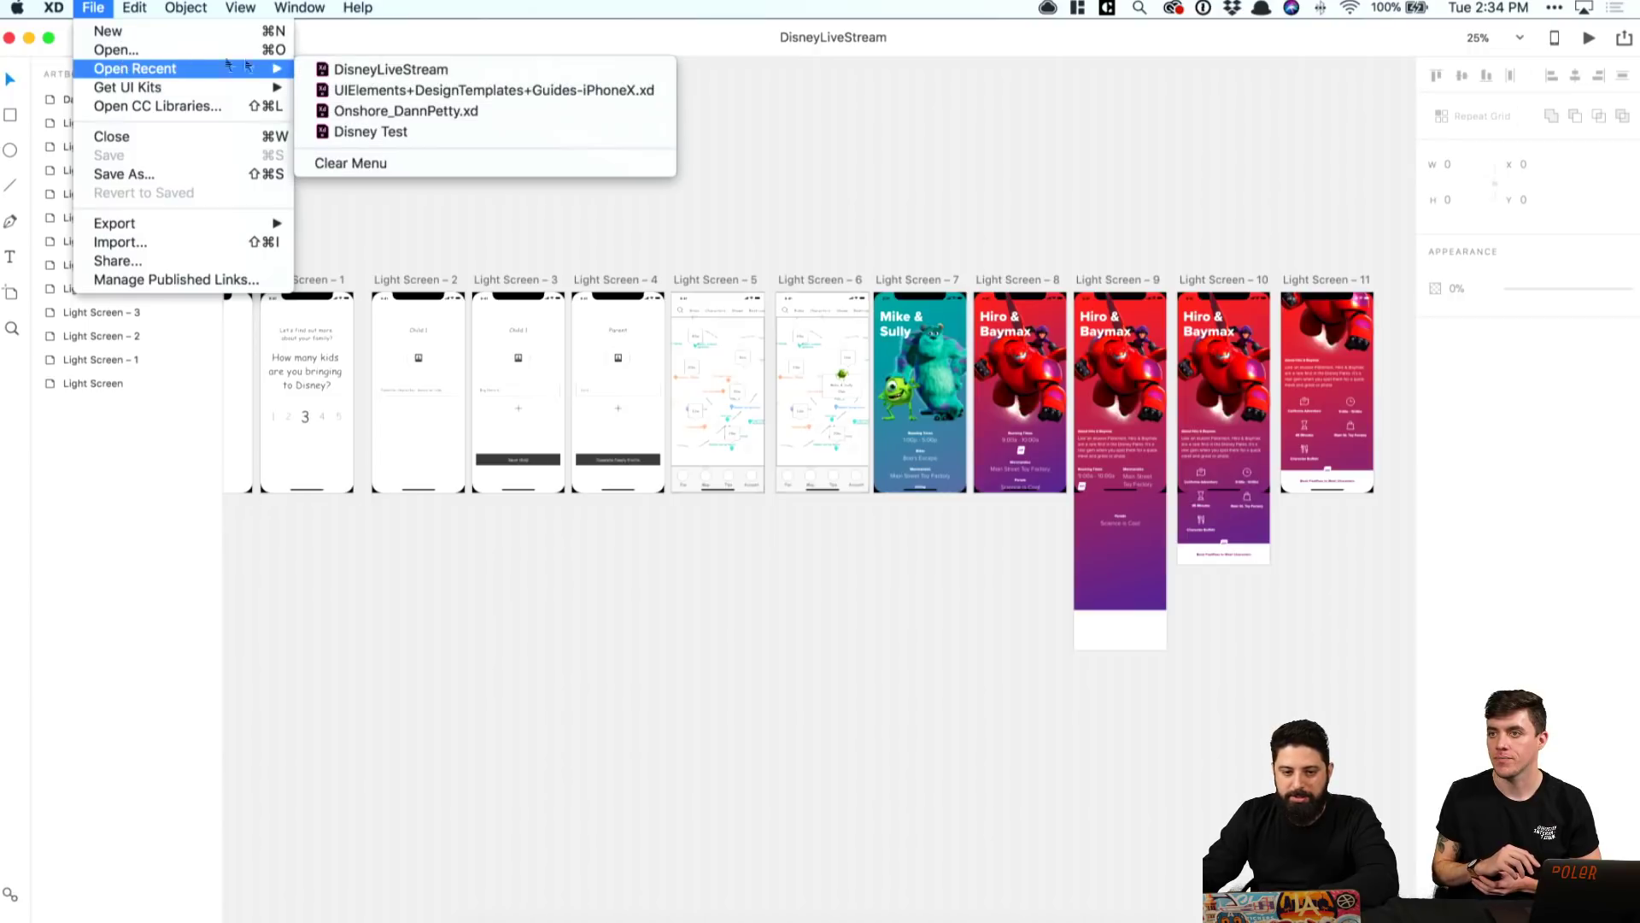
left_click(366, 133)
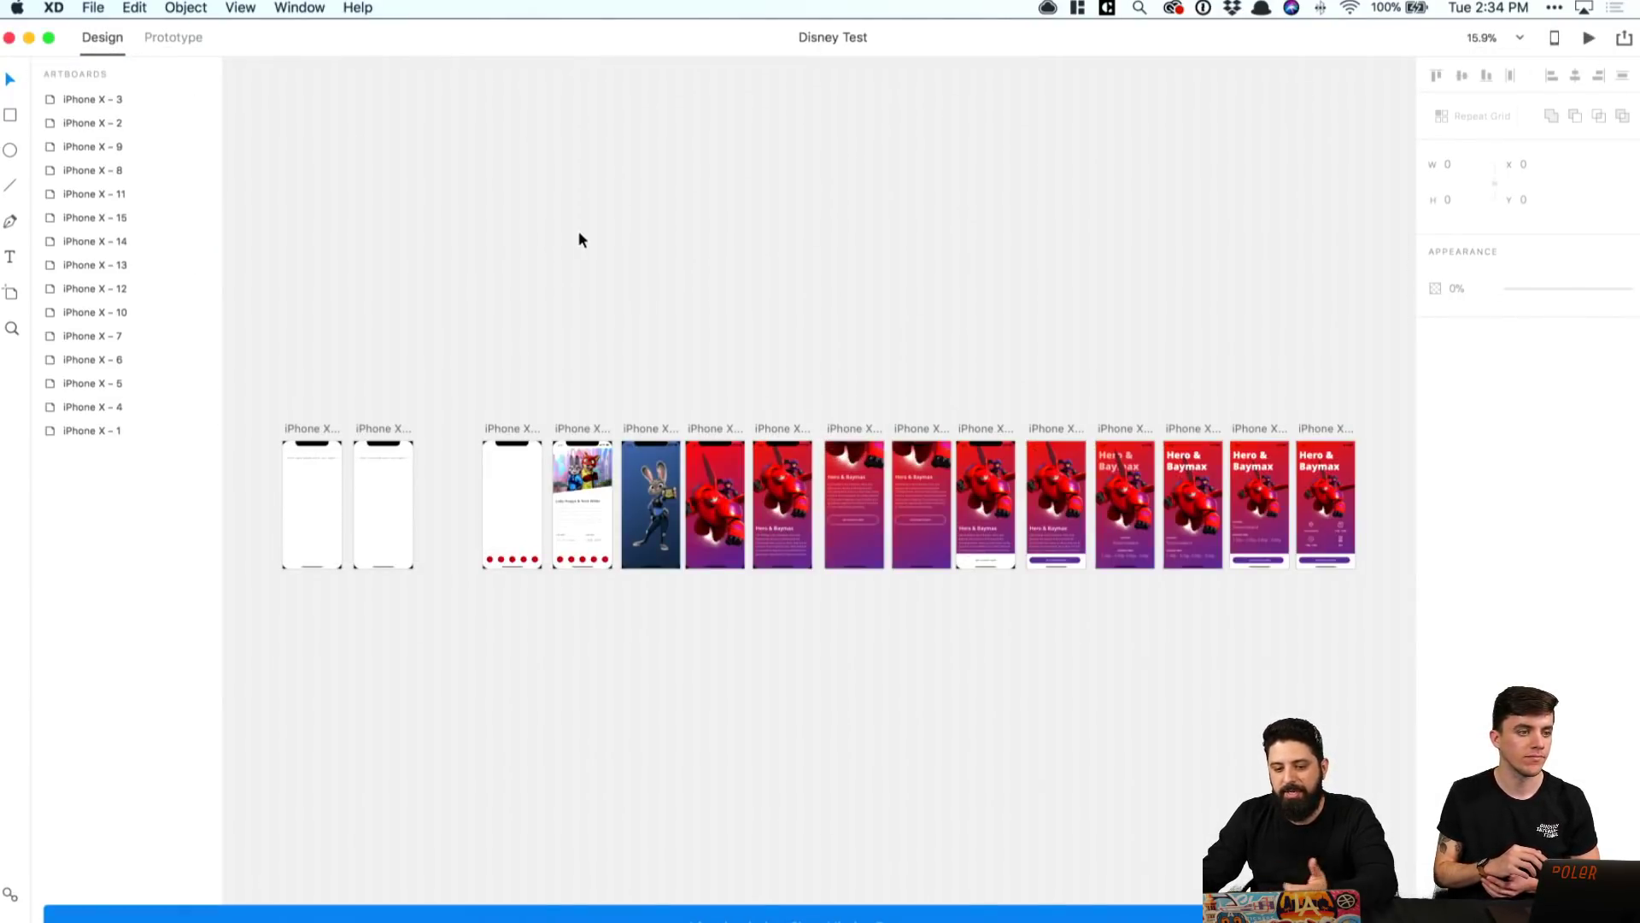
Step: Examine the Hero & Baymax design variations on artboards iPhone X – 6 through iPhone X – 15
key("super+equal")
key("super+equal")
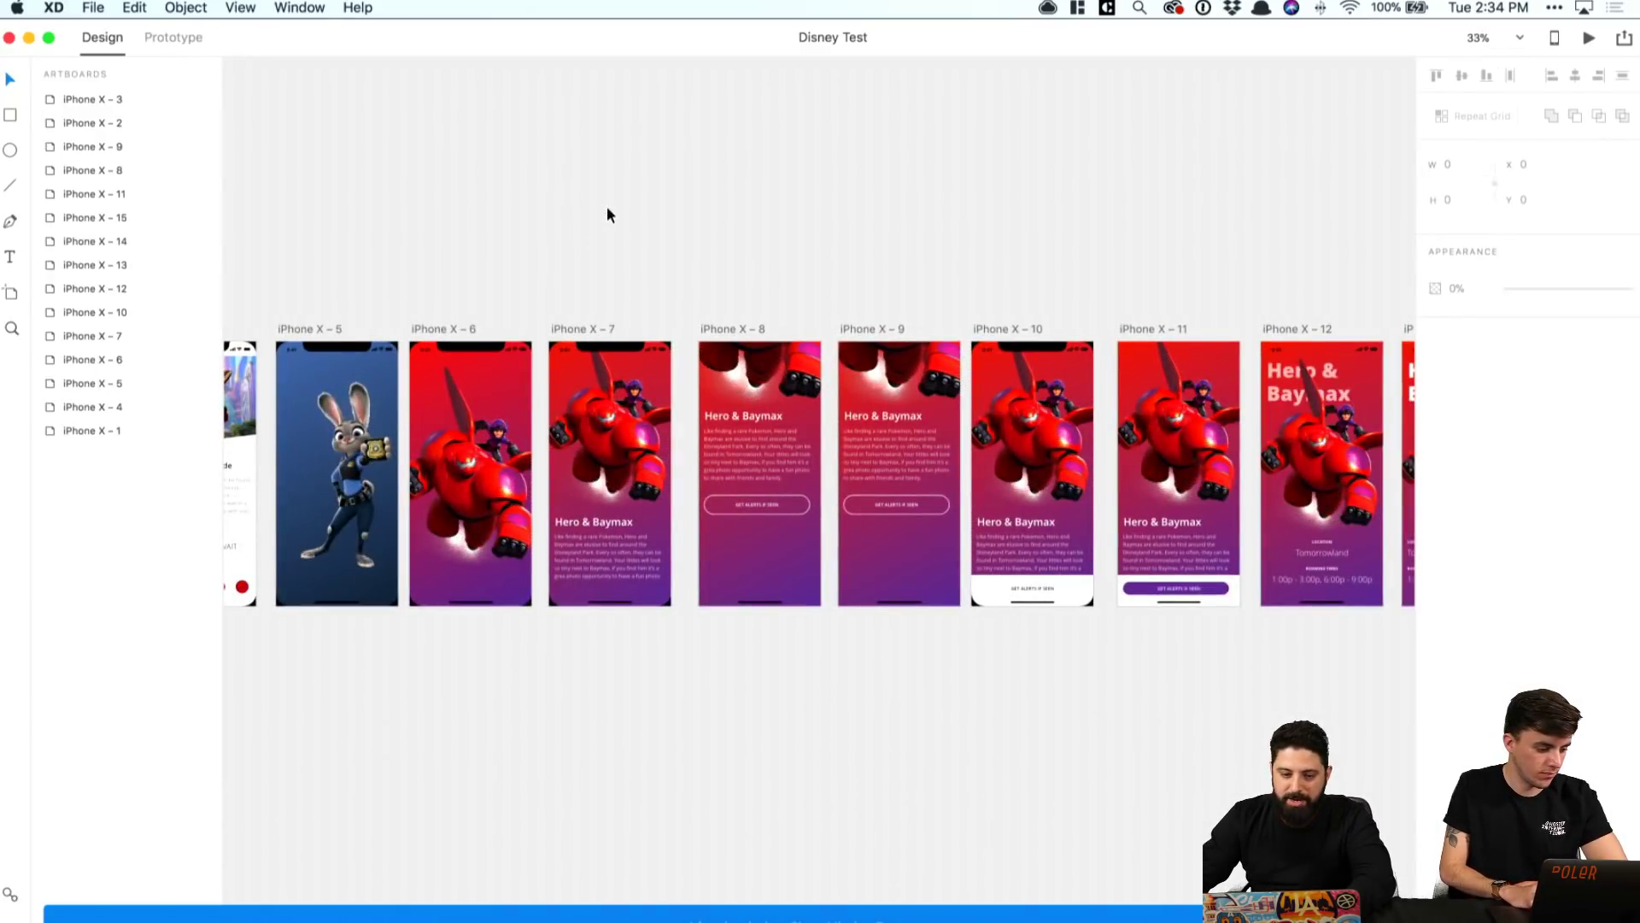
scroll(606, 207, "right", 5)
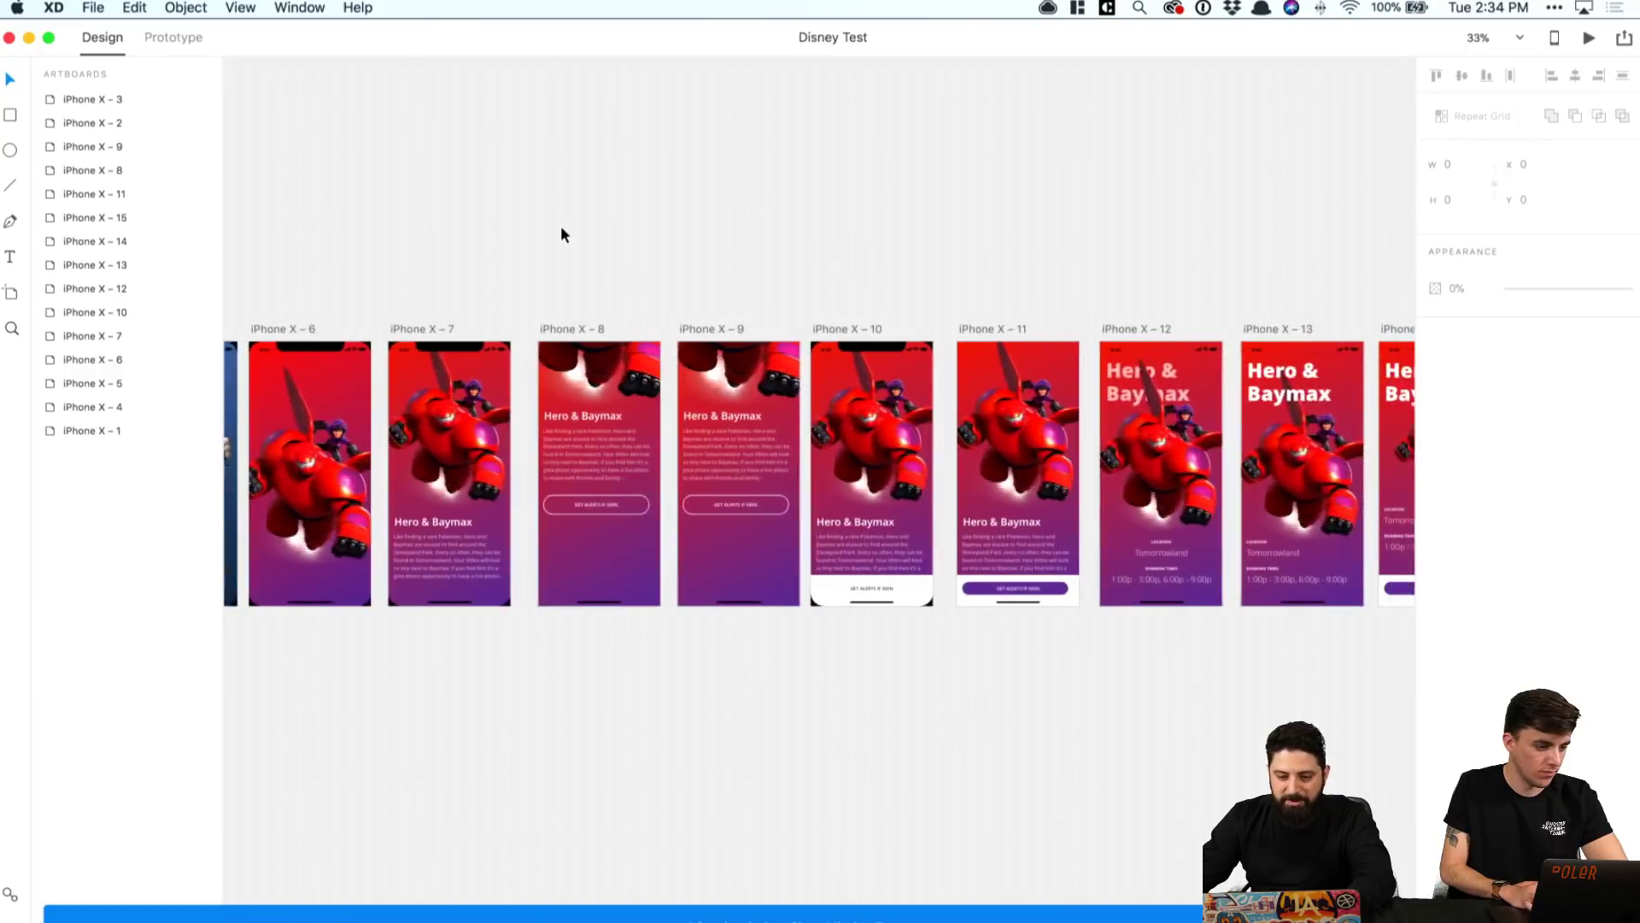
scroll(560, 225, "right", 6)
left_click_drag(562, 161, 556, 519)
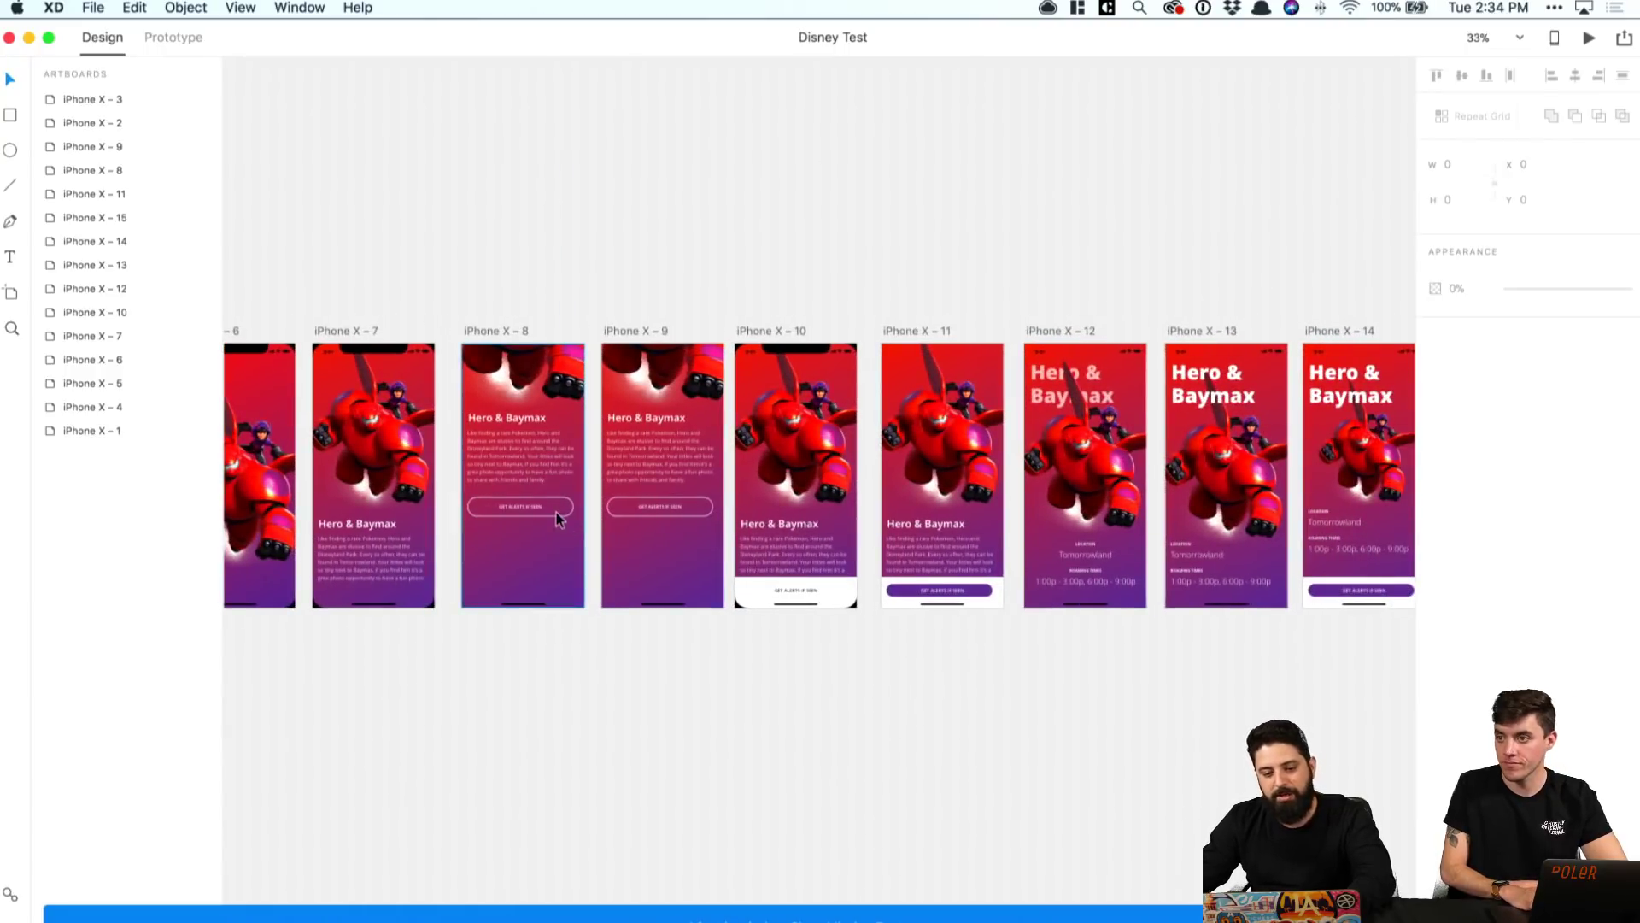
scroll(555, 513, "right", 3)
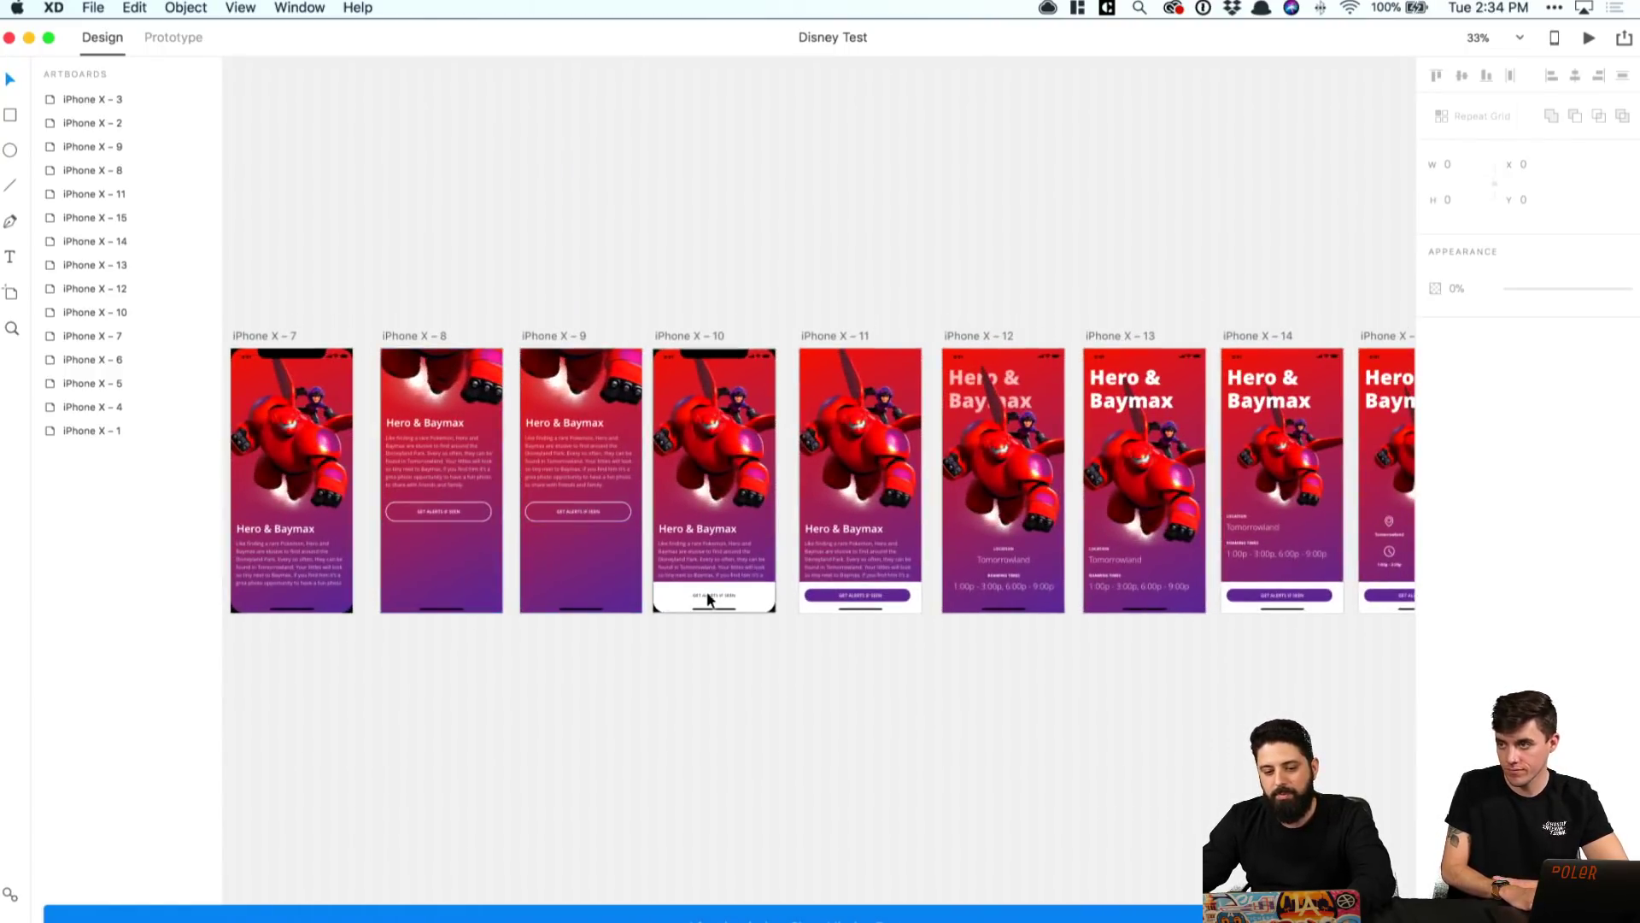
scroll(812, 600, "right", 3)
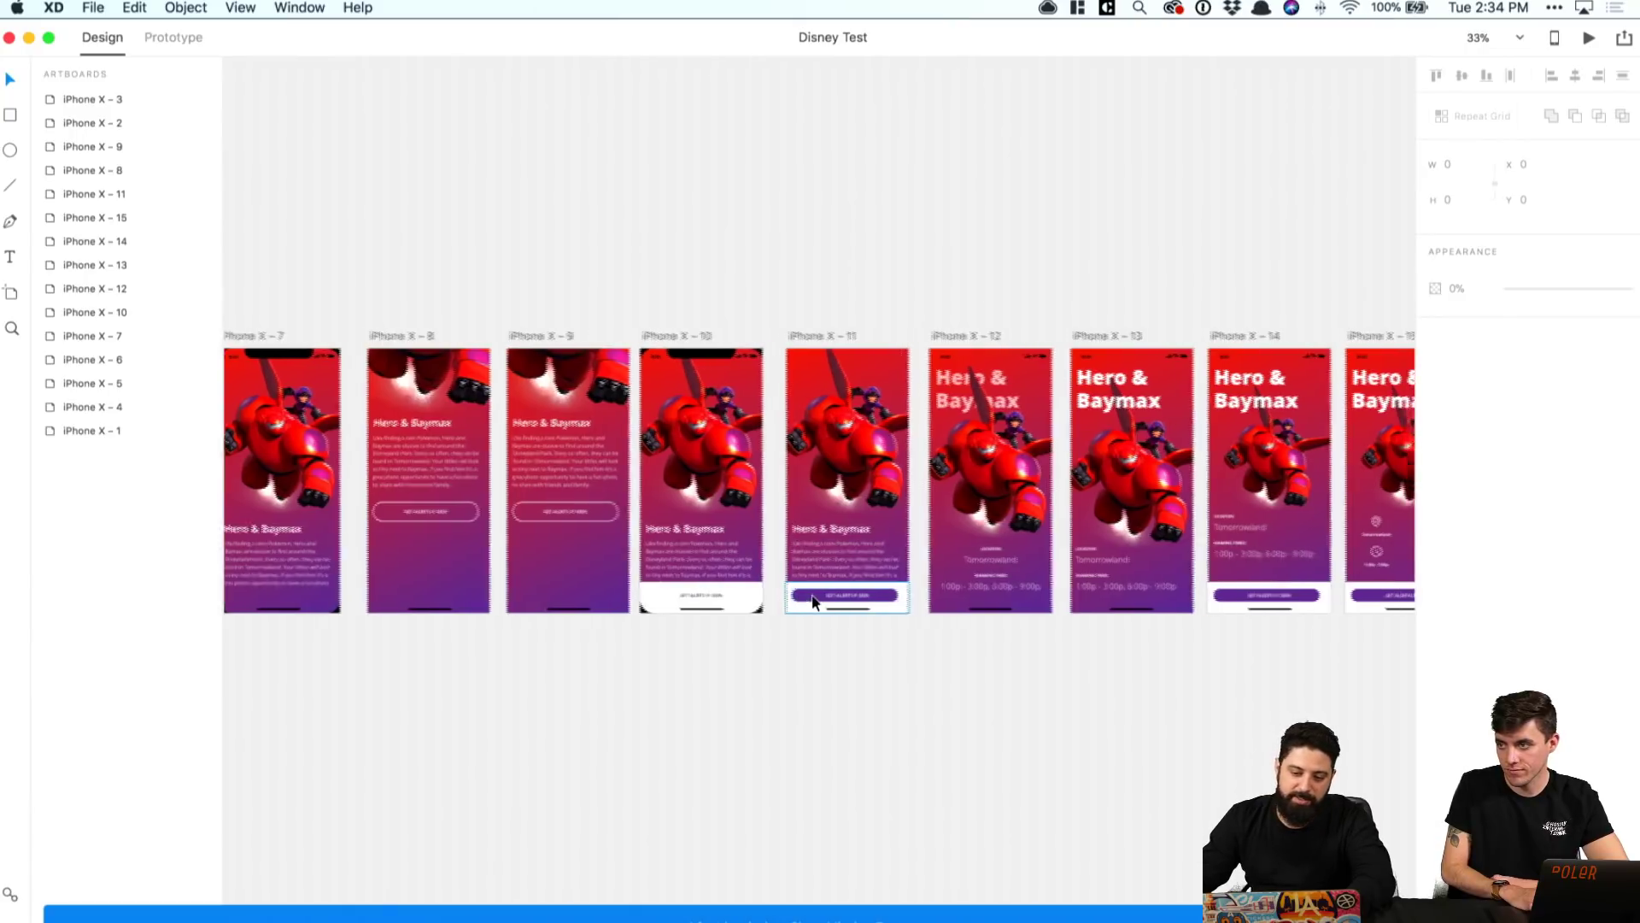
scroll(811, 594, "right", 3)
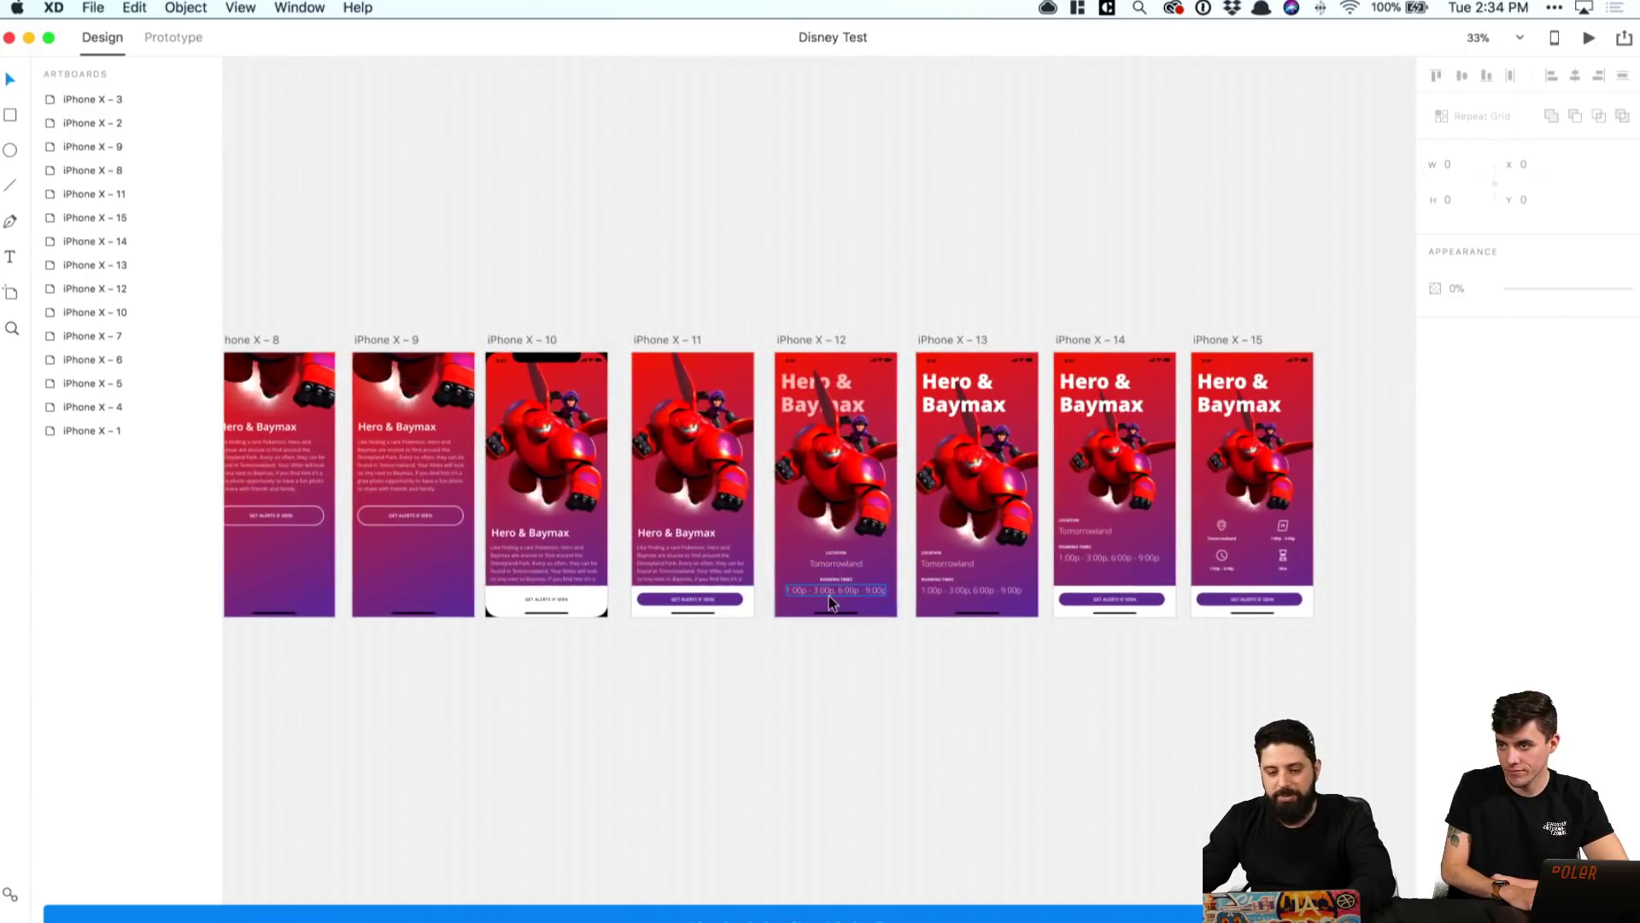
scroll(828, 596, "up", 1)
scroll(828, 593, "right", 2)
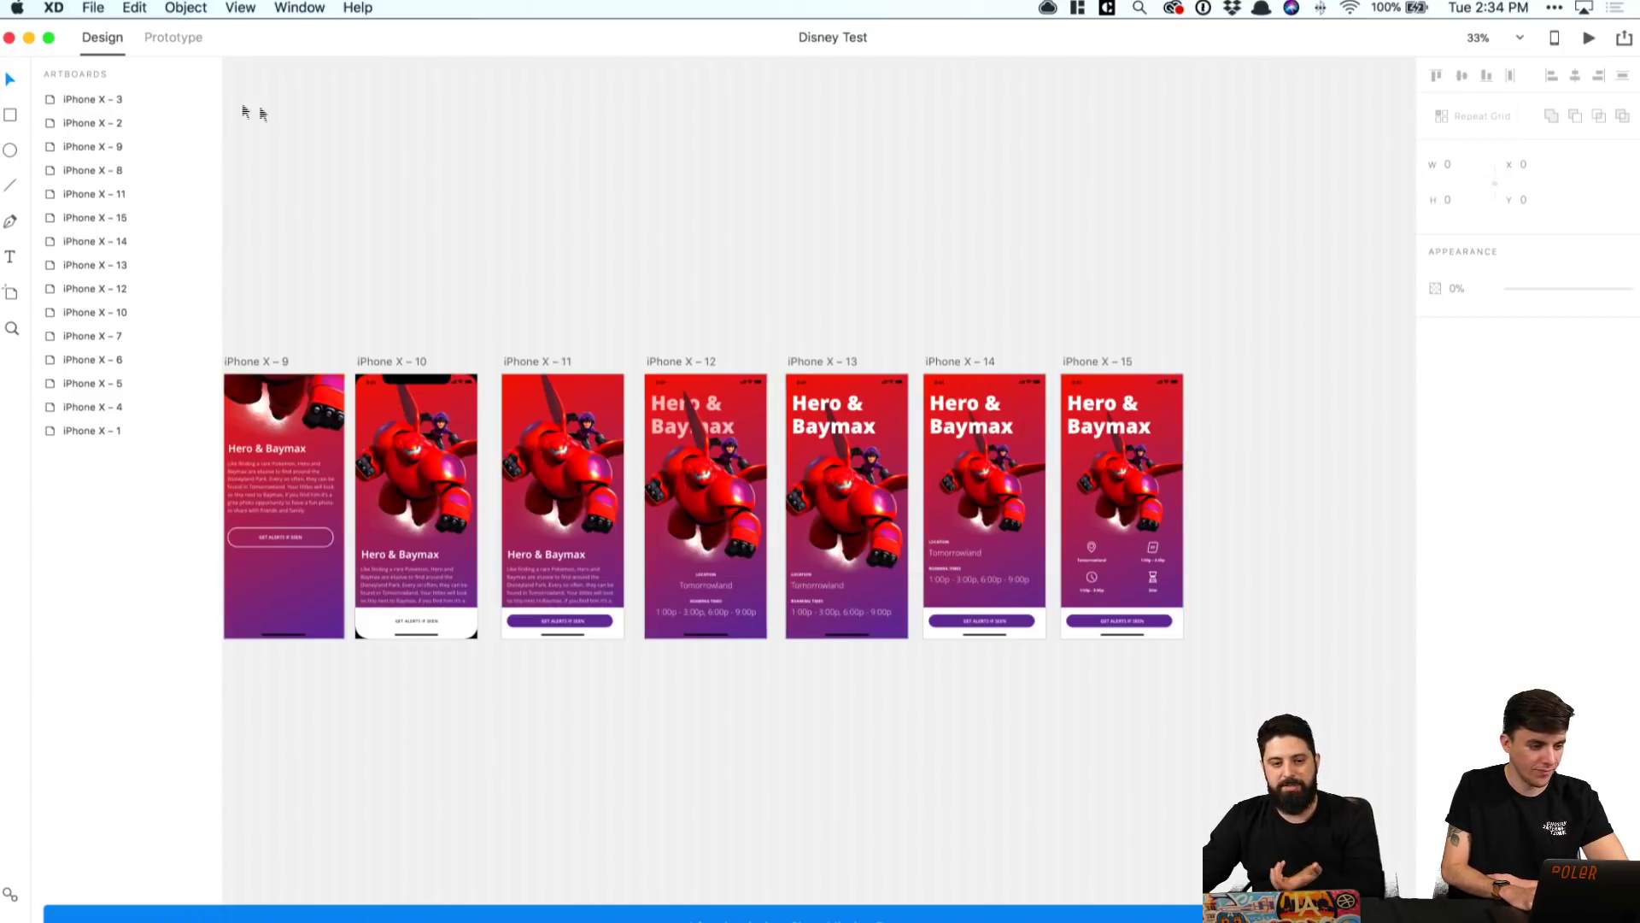
Step: Close the Disney Test document and compare the Hiro & Baymax screens on Light Screen – 8 through Light Screen – 11 in DisneyLiveStream
left_click(10, 38)
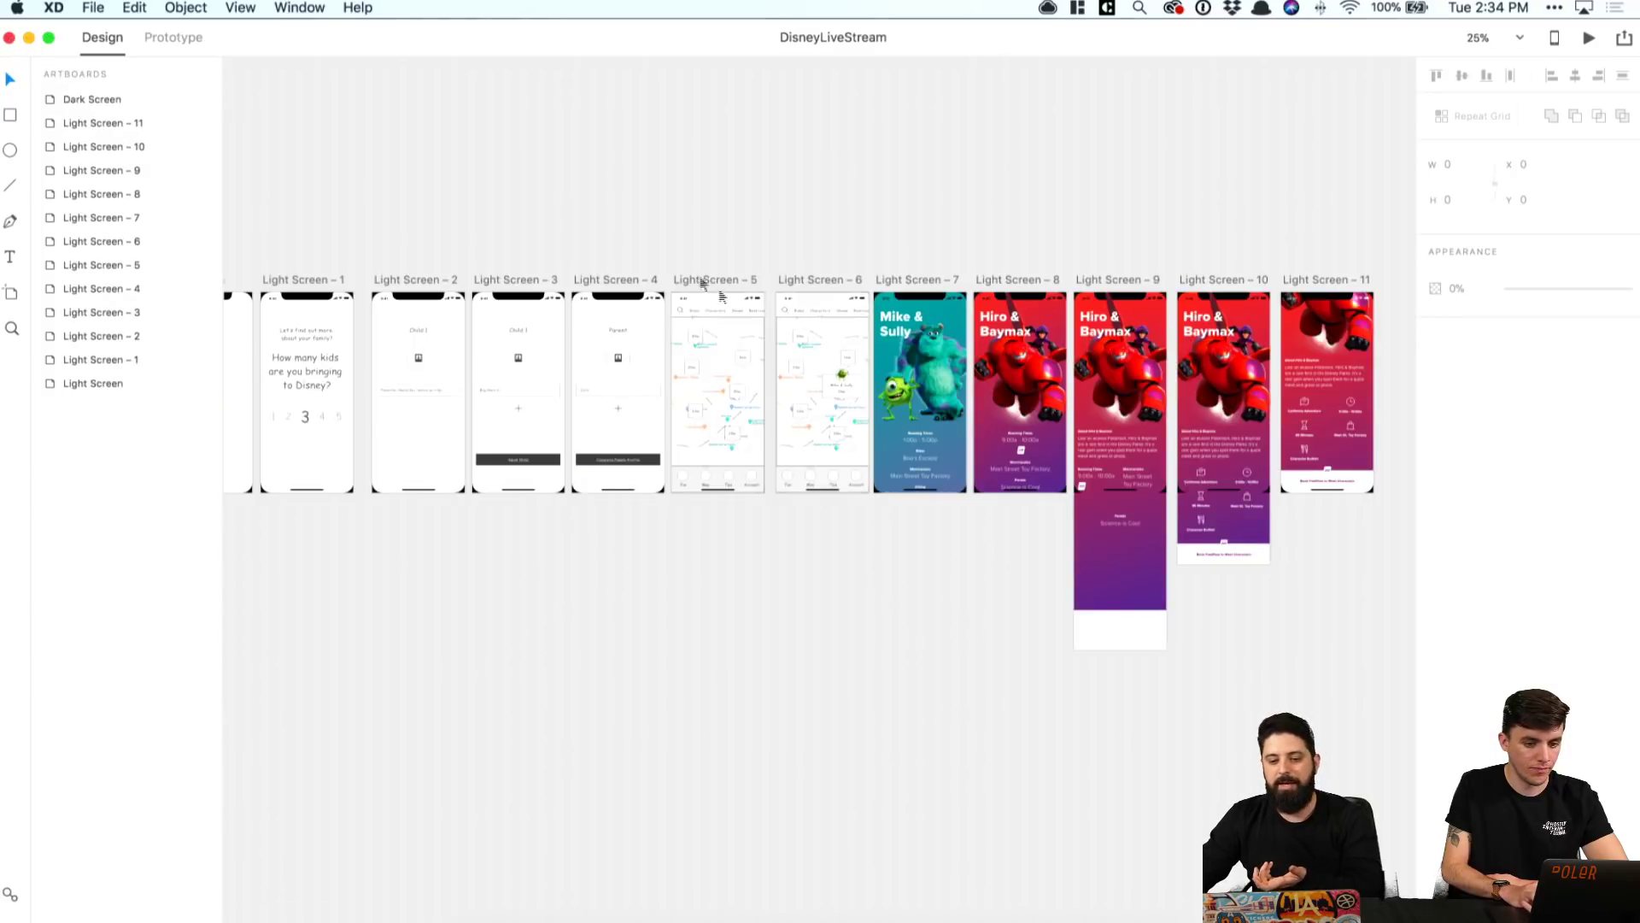
left_click(779, 400)
scroll(779, 399, "right", 3)
scroll(779, 402, "up", 5)
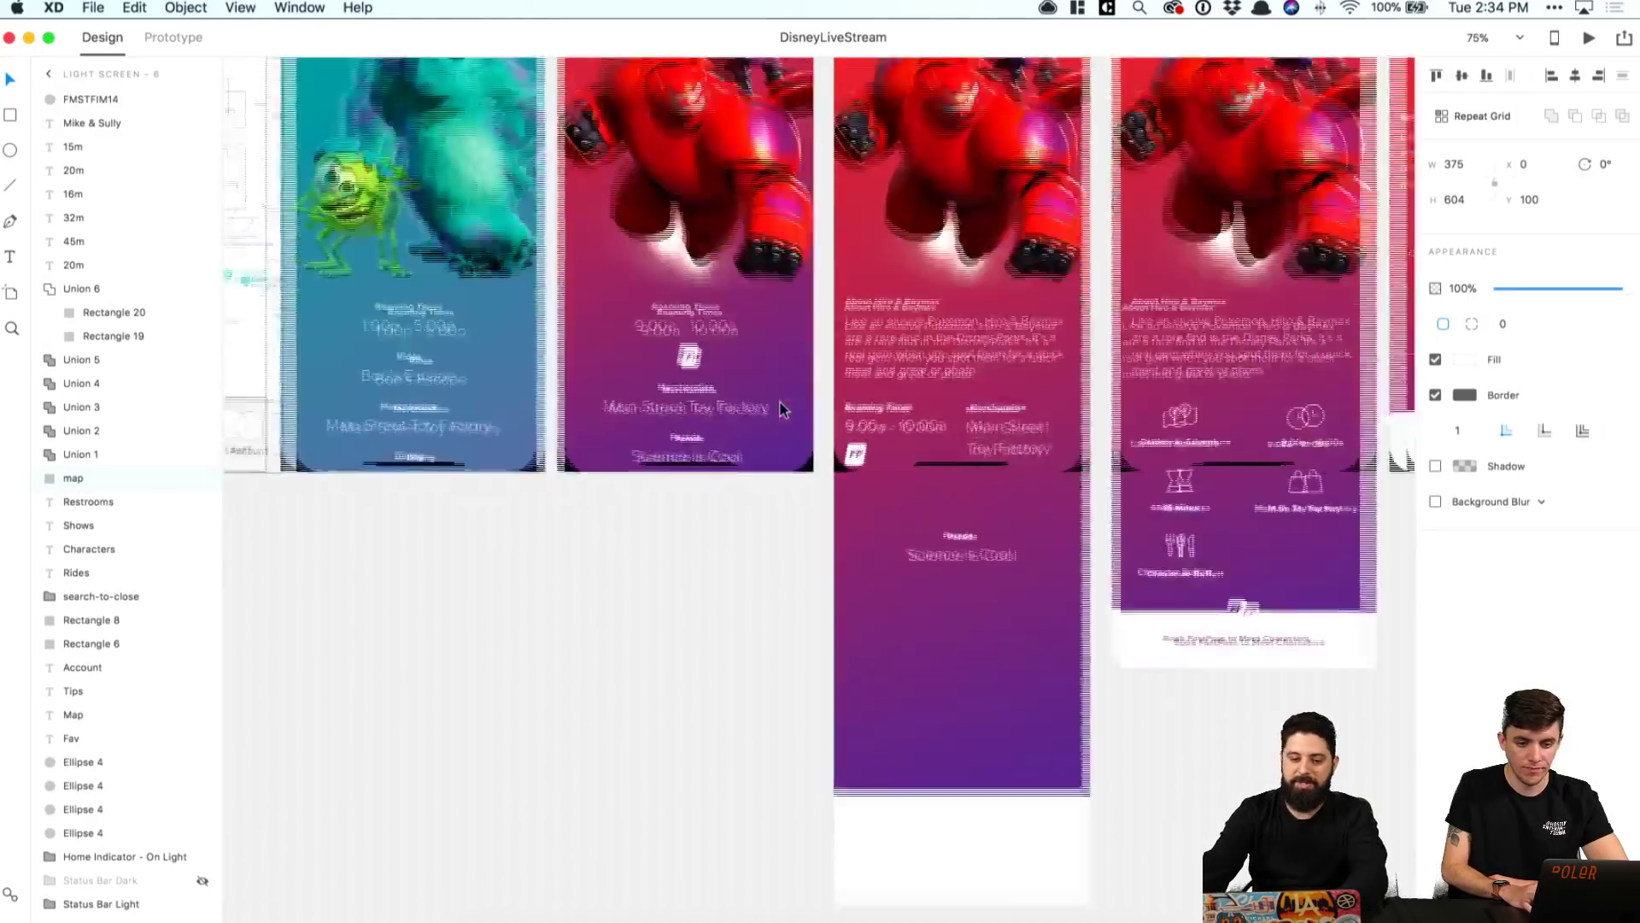
scroll(768, 423, "up", 2)
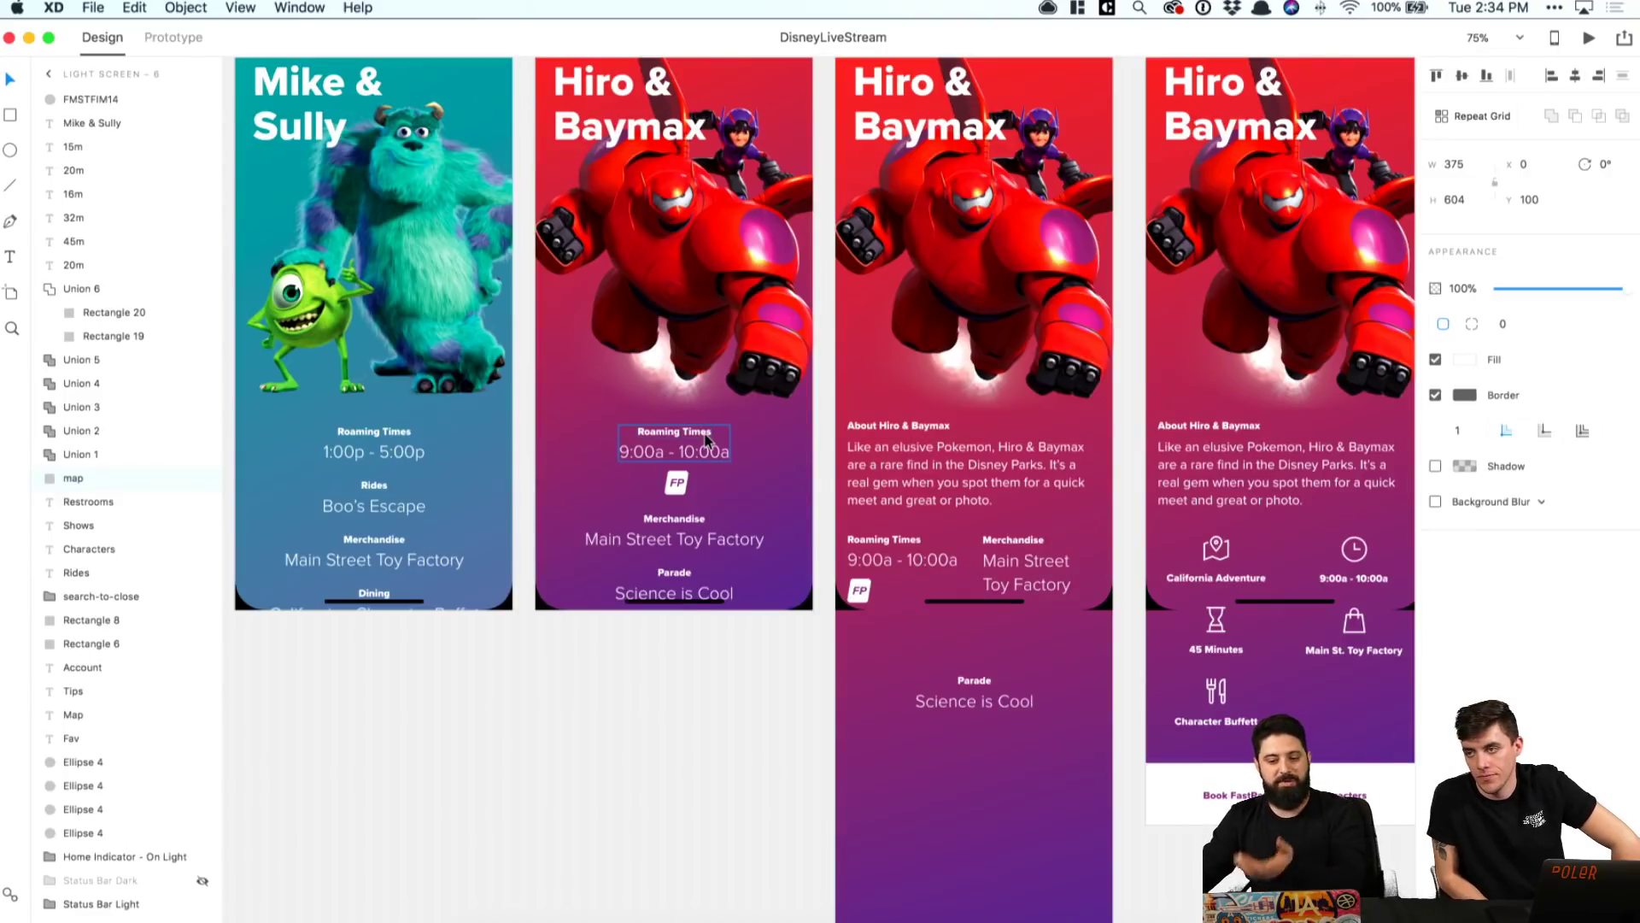
scroll(706, 438, "right", 5)
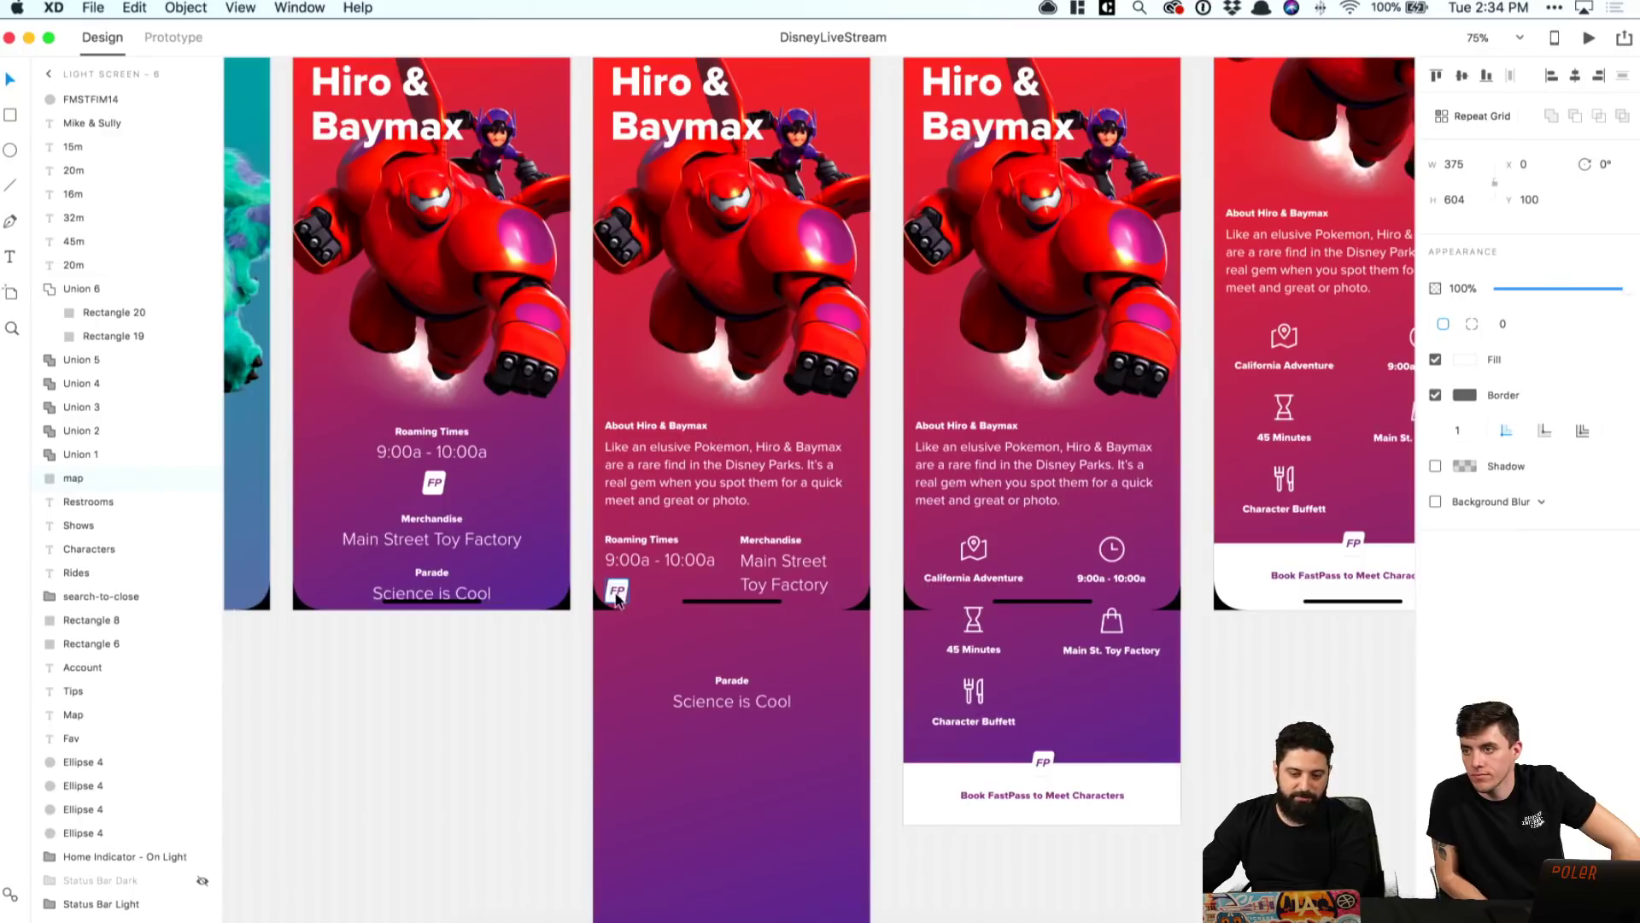
scroll(617, 595, "right", 5)
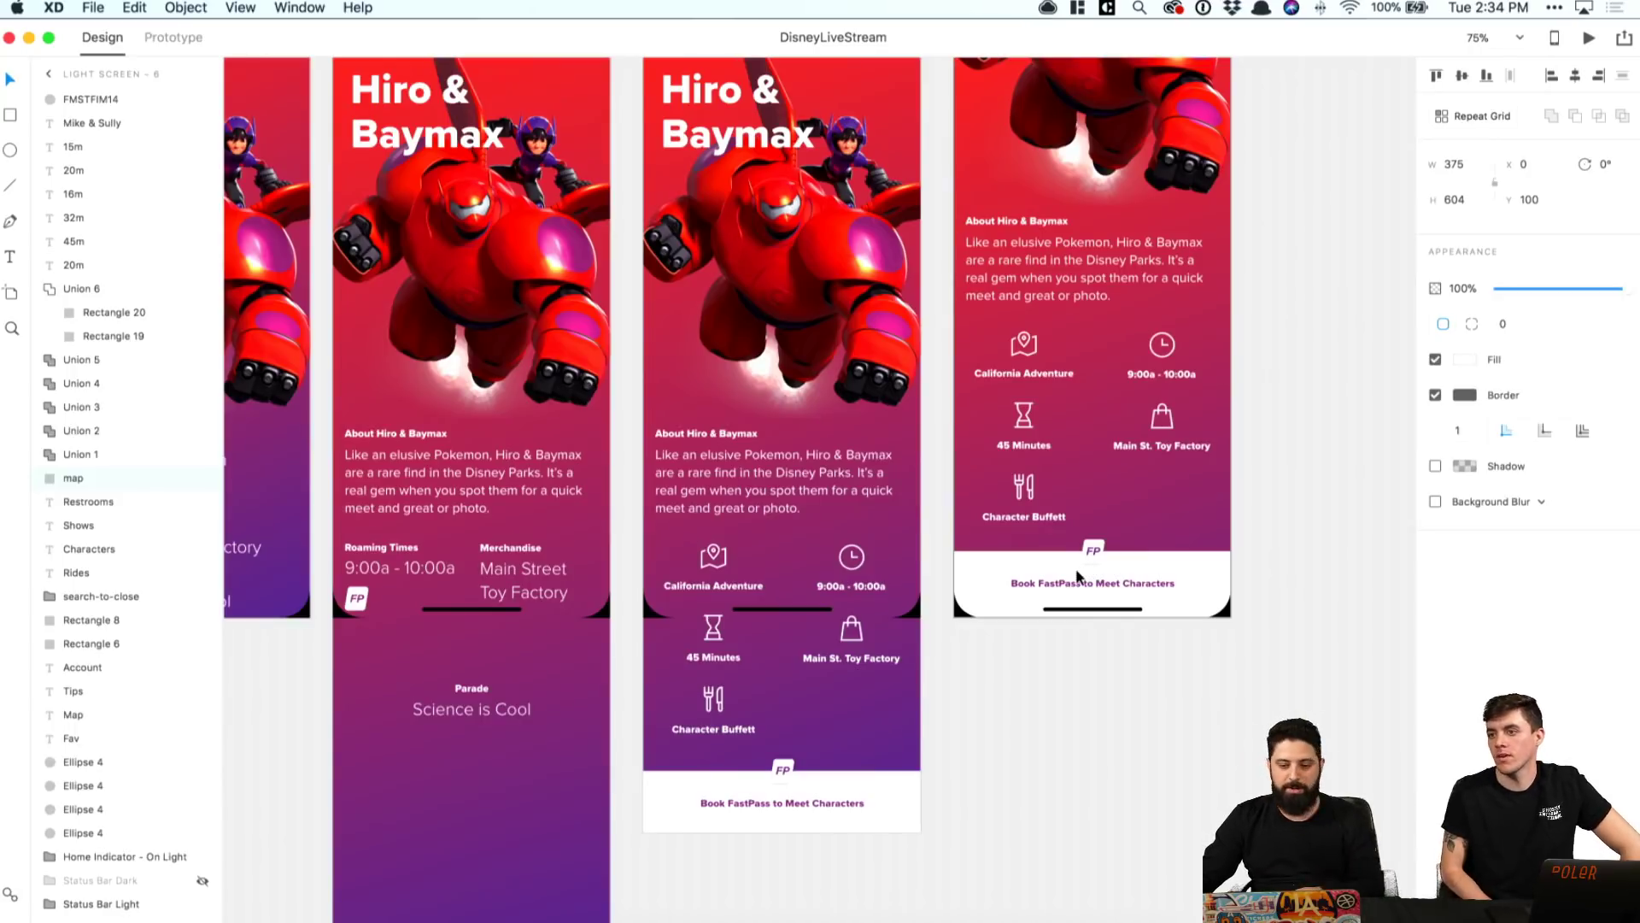
Step: Duplicate the Light Screen – 11 artboard as a new screen beside it
scroll(1238, 547, "right", 3)
scroll(1238, 546, "up", 4)
left_click(793, 186)
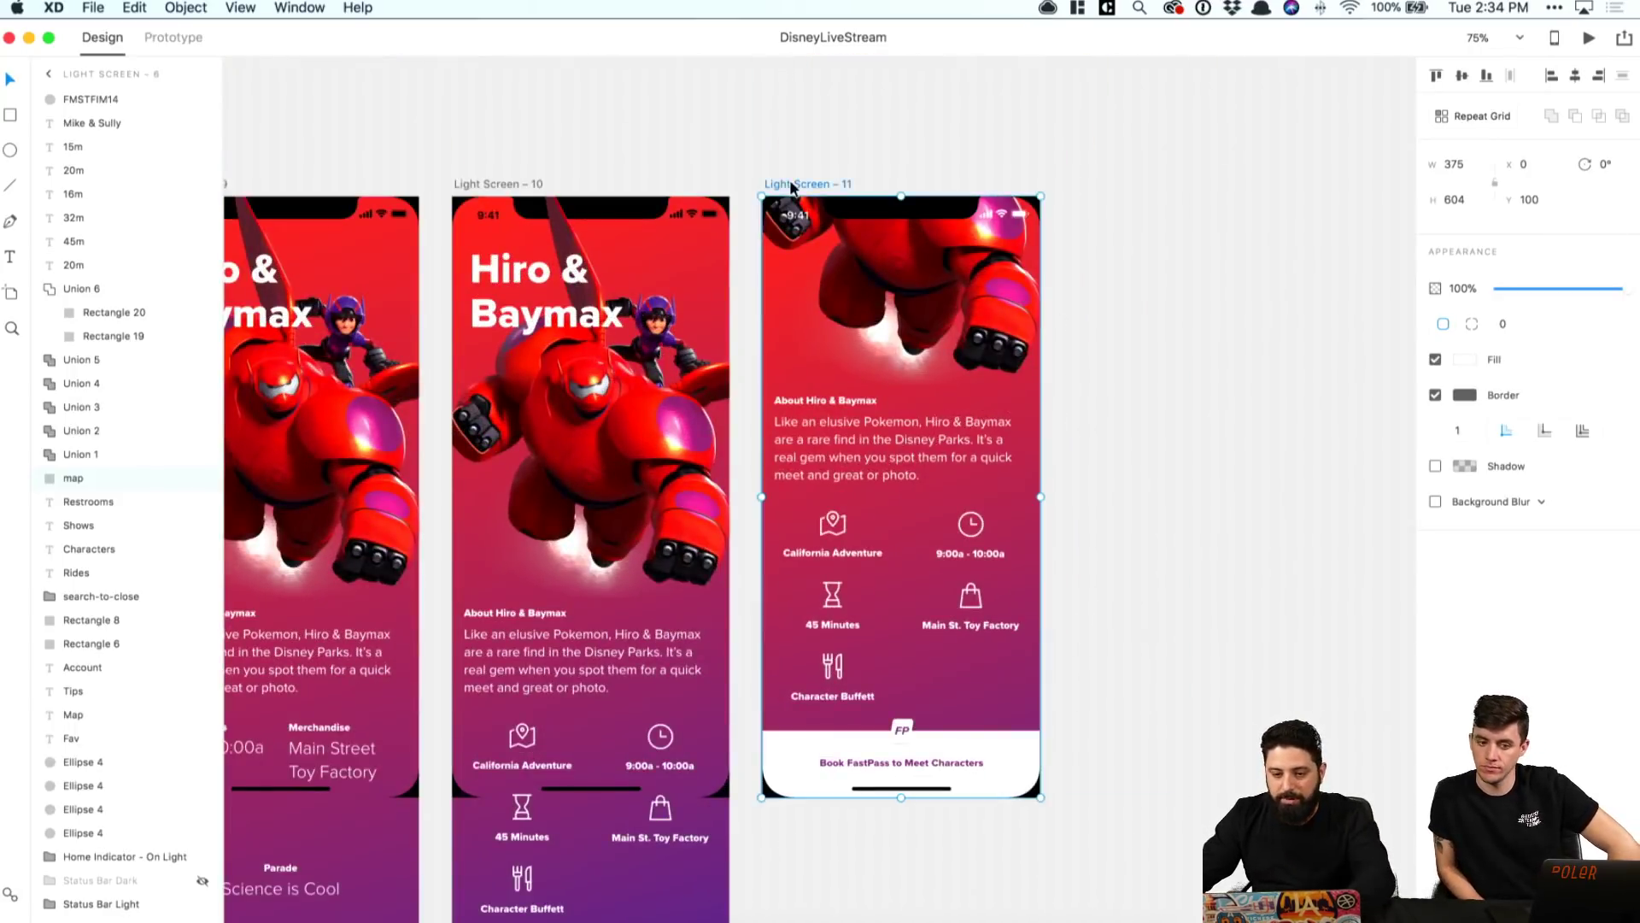
key("super+d")
left_click(1093, 147)
scroll(1093, 154, "right", 3)
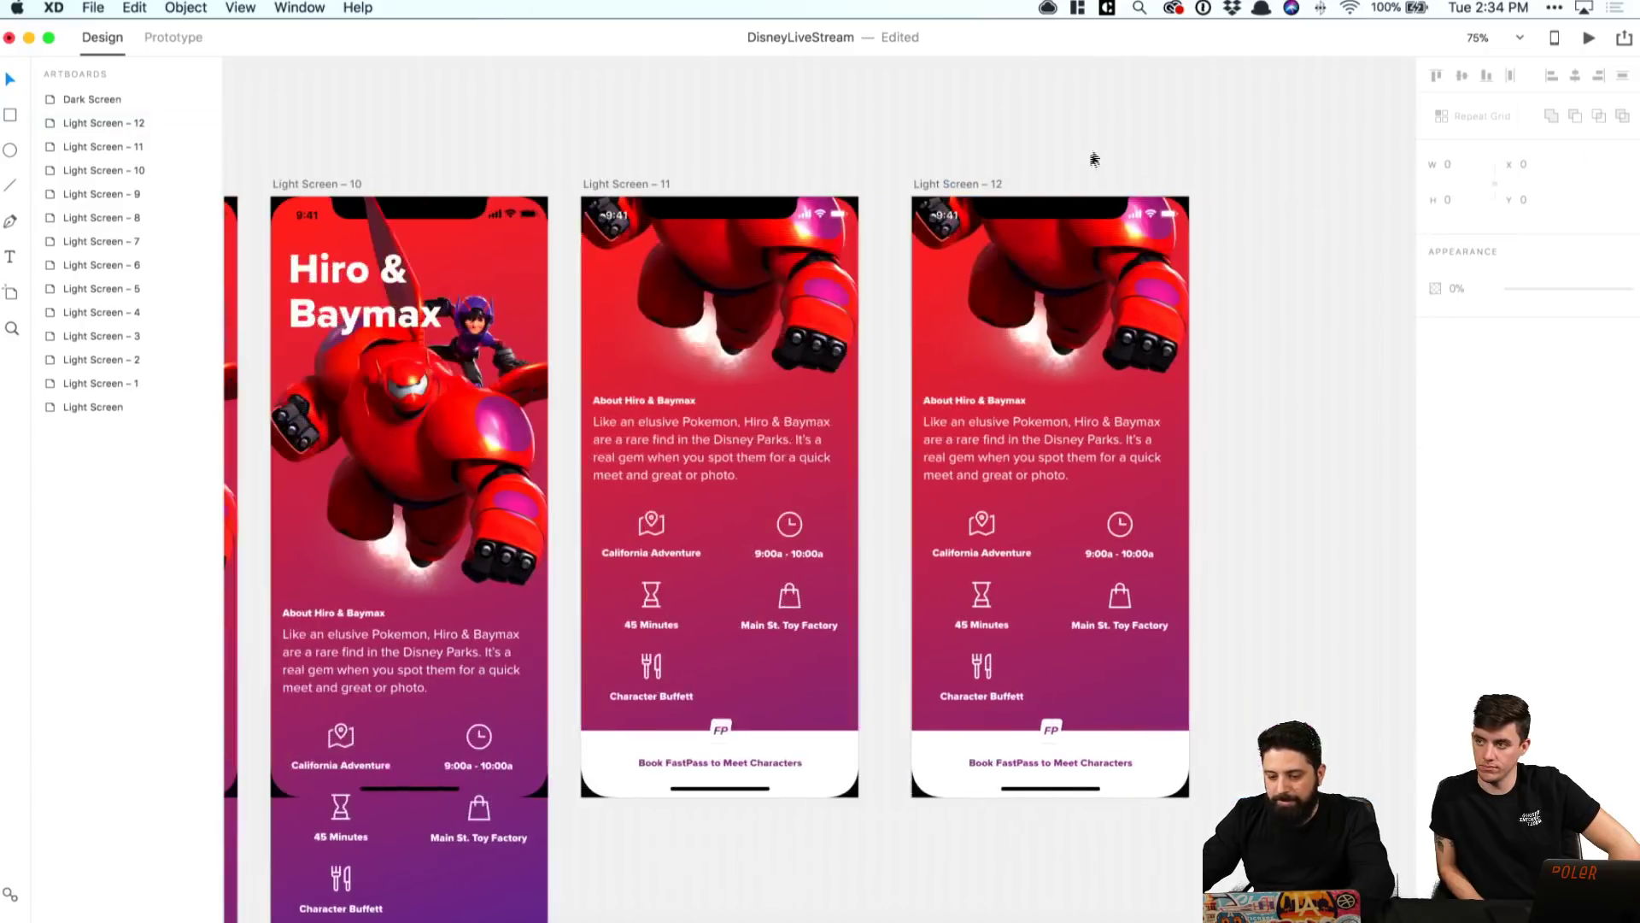
Step: Move the content group, Group 13, above the Notch in Light Screen – 12's layer order
left_click(1040, 765)
key("Escape")
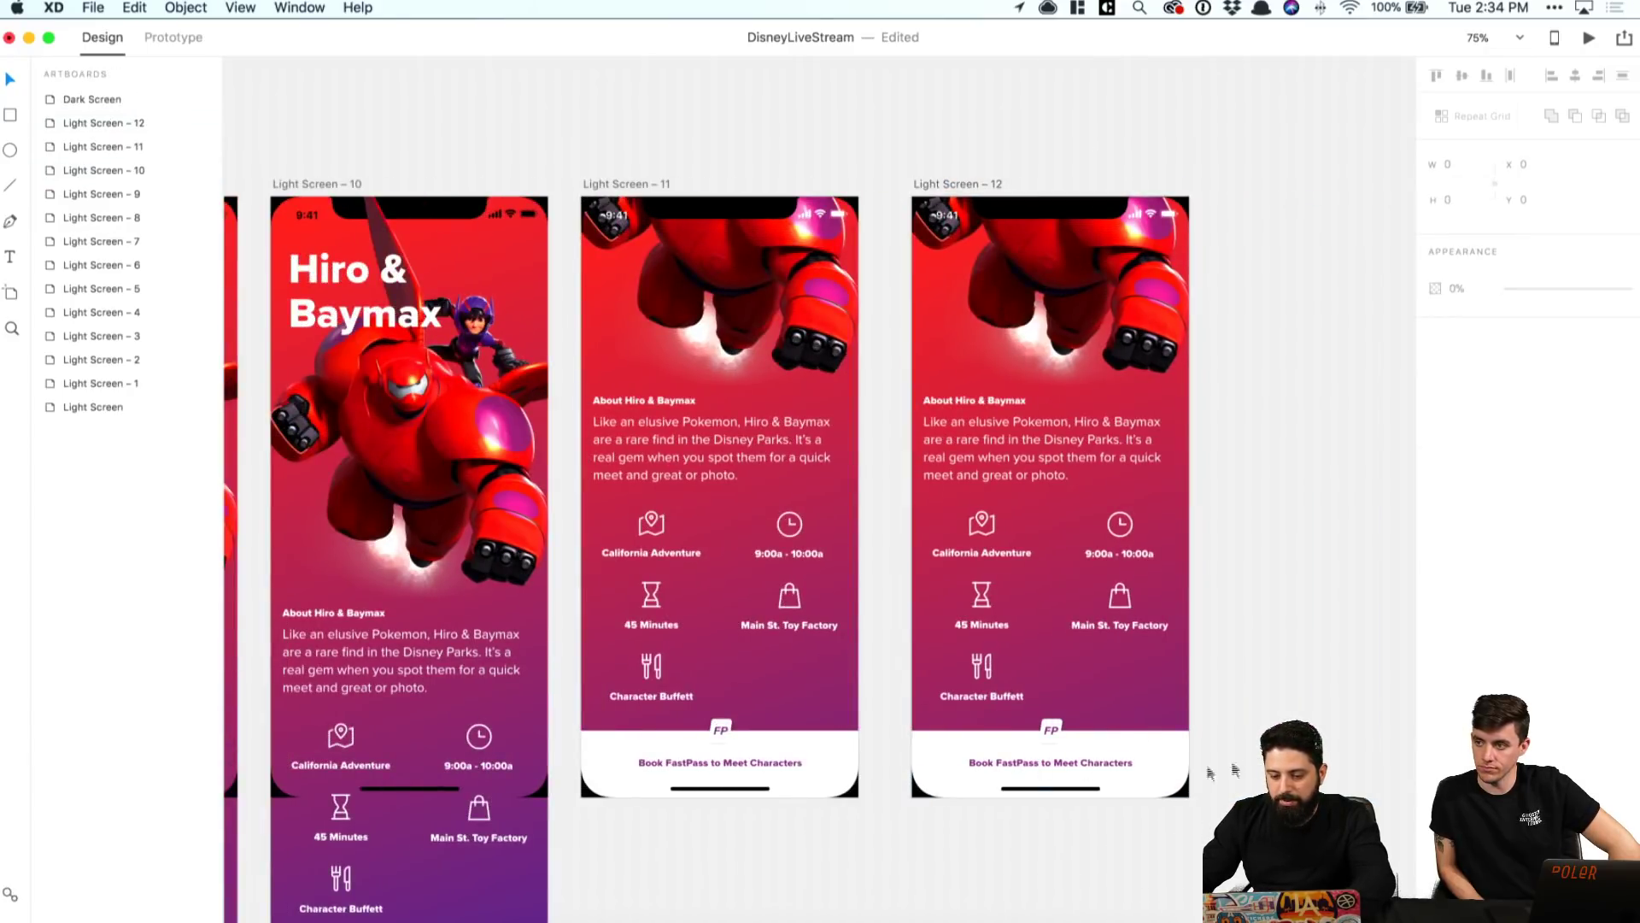
left_click(1040, 766)
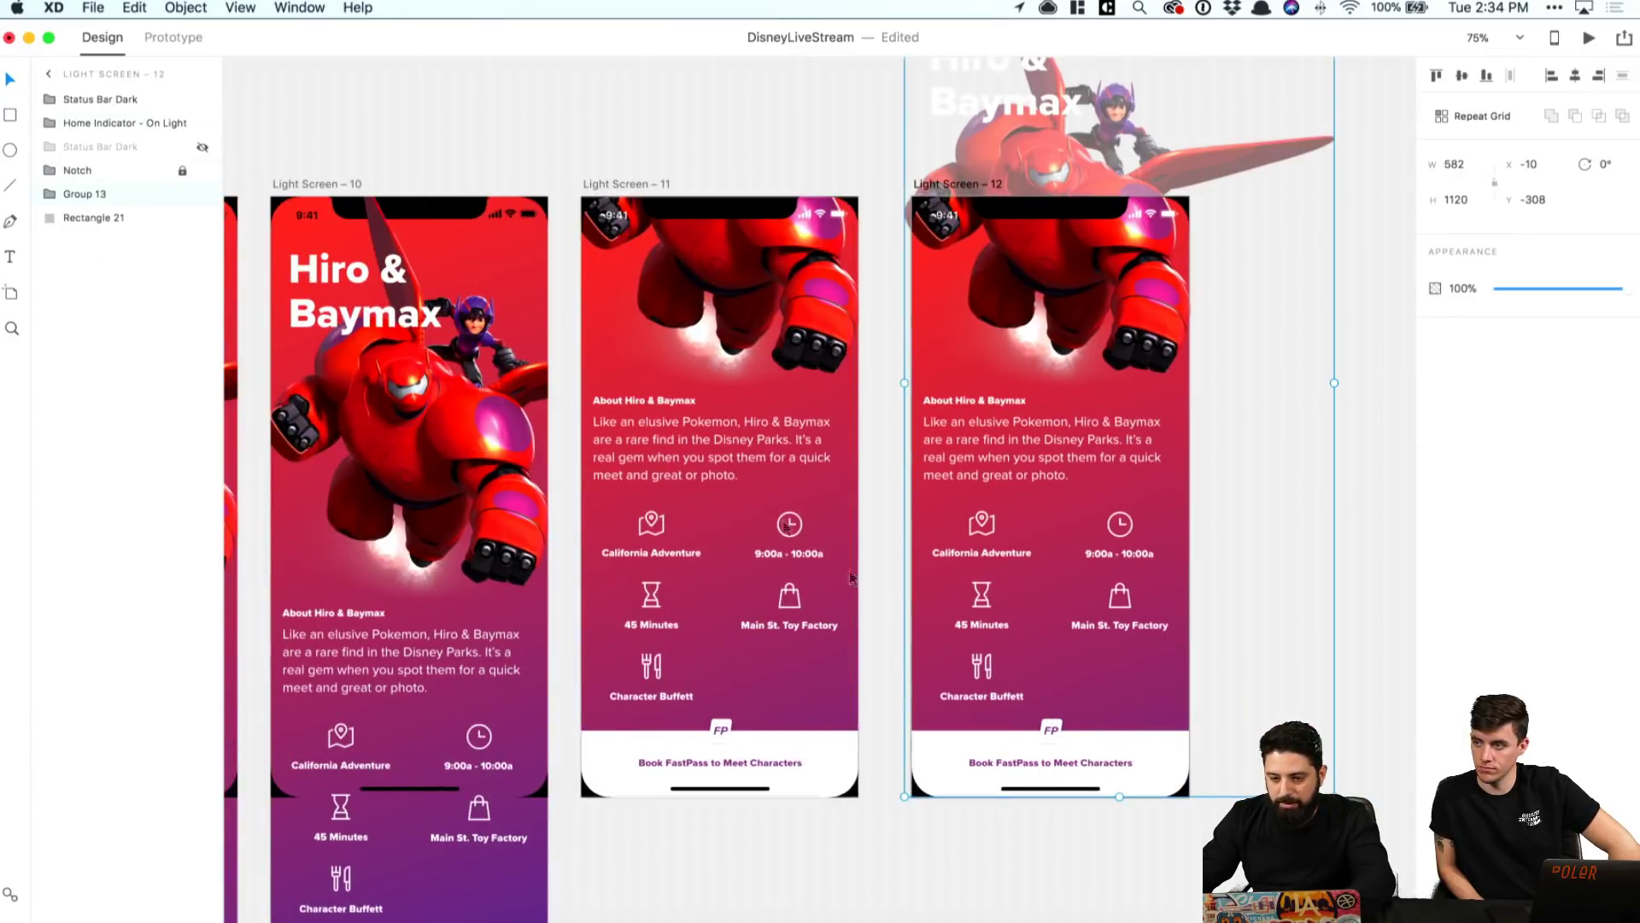
left_click_drag(92, 194, 89, 171)
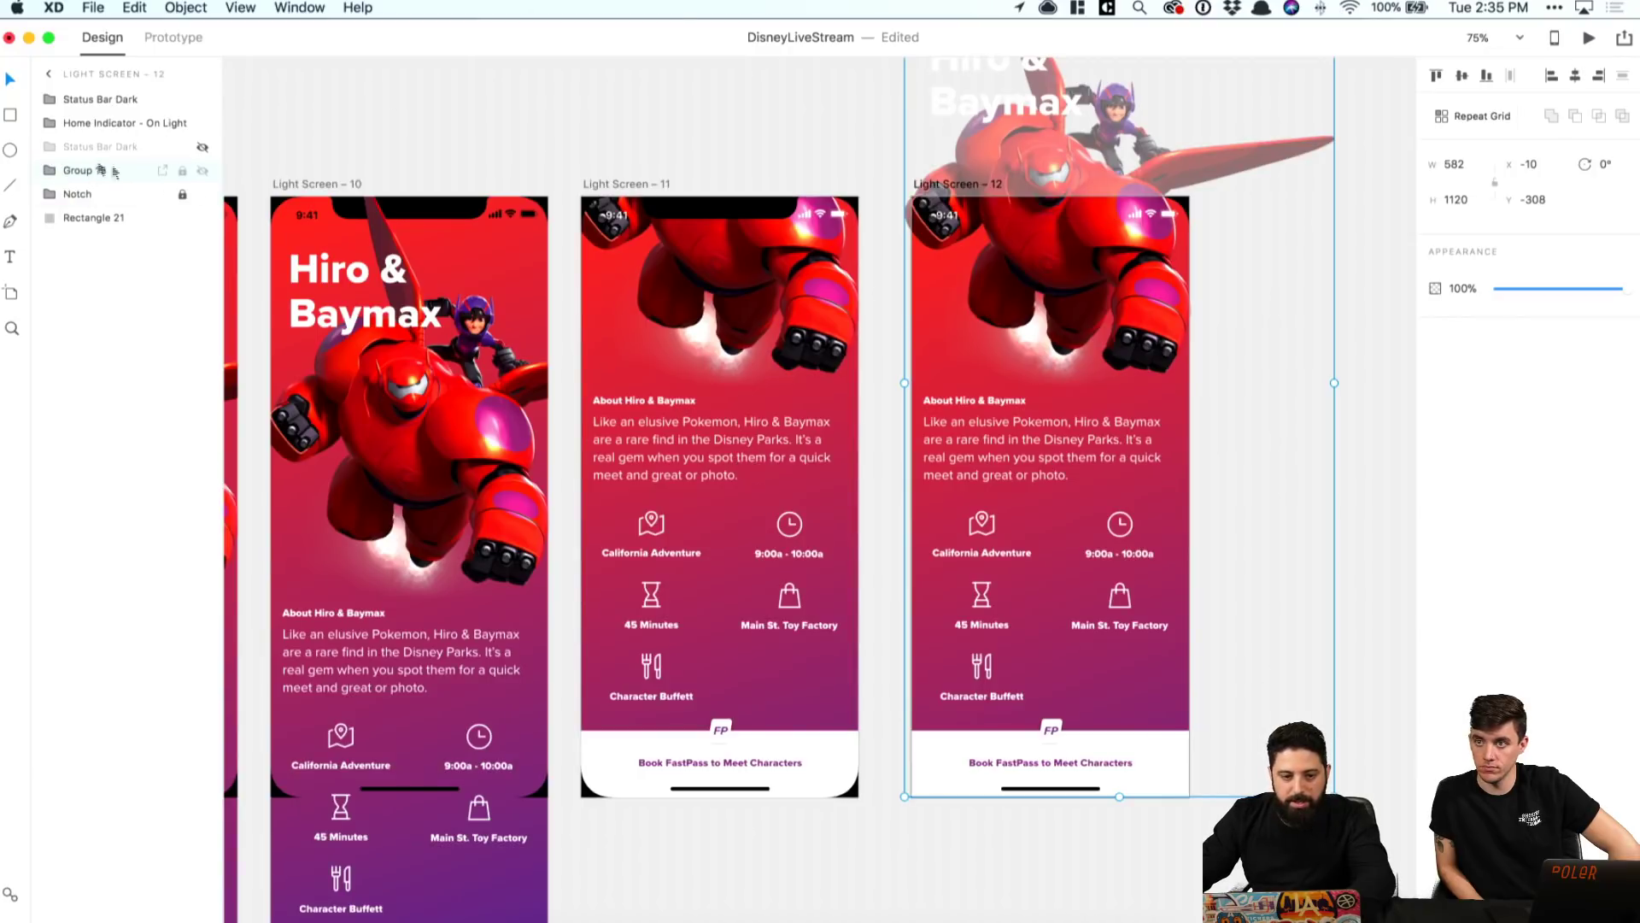
Step: Replace the FastPass bar label on Light Screen – 12 with "Book Ride" and place a copy of it to its left
left_click(1281, 652)
left_click(1067, 769, "super")
double_click(1067, 768)
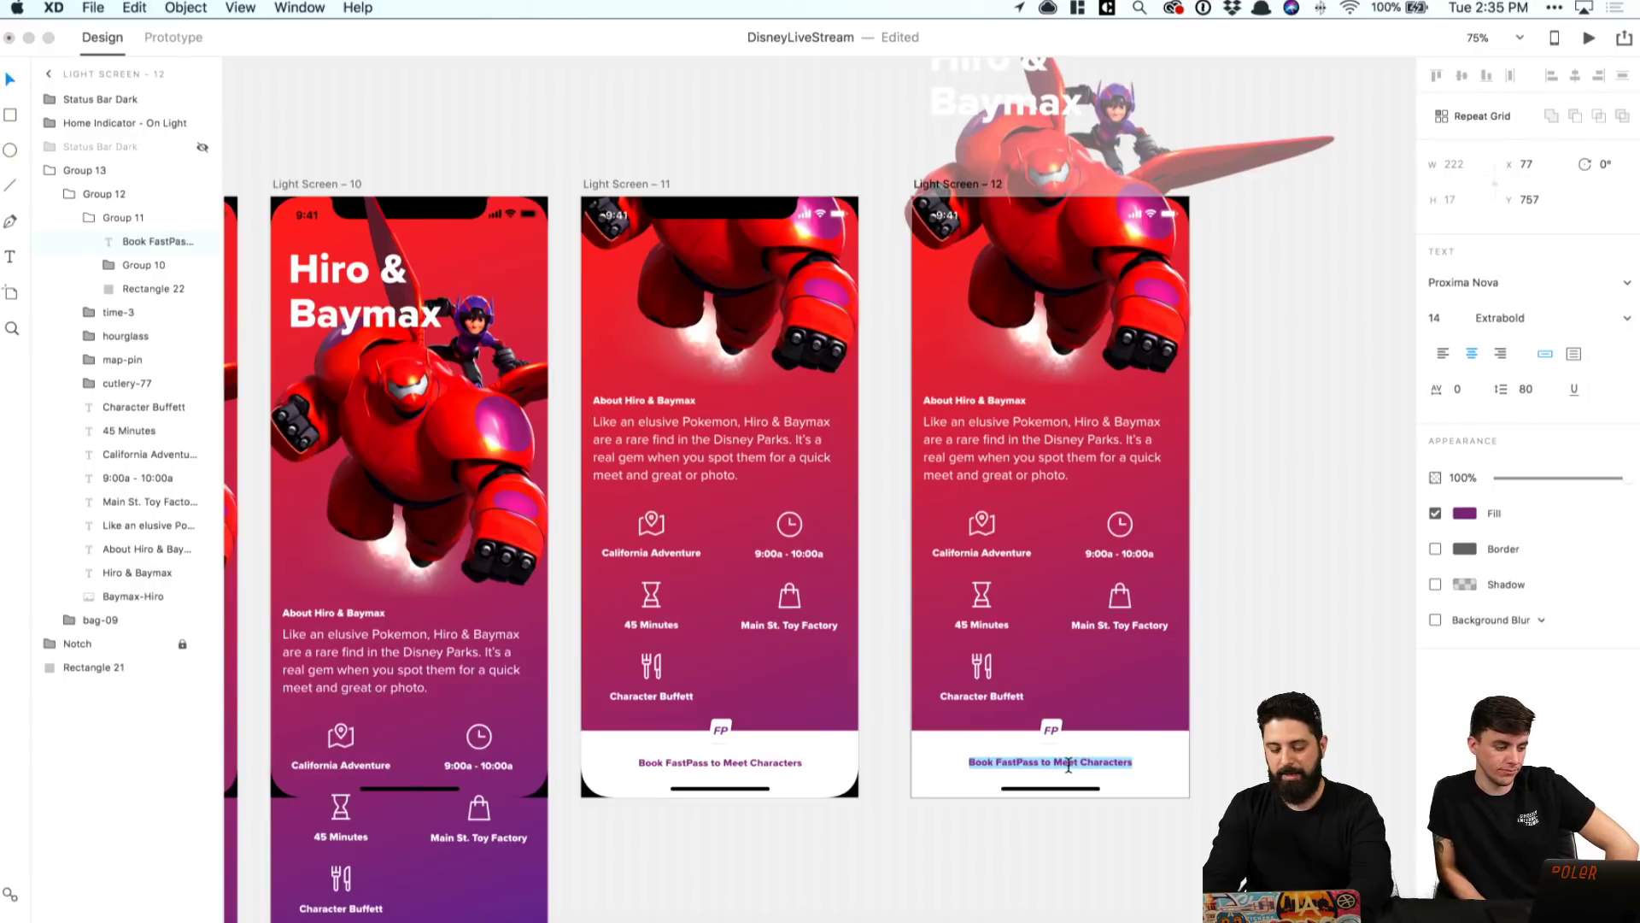
type("Rid")
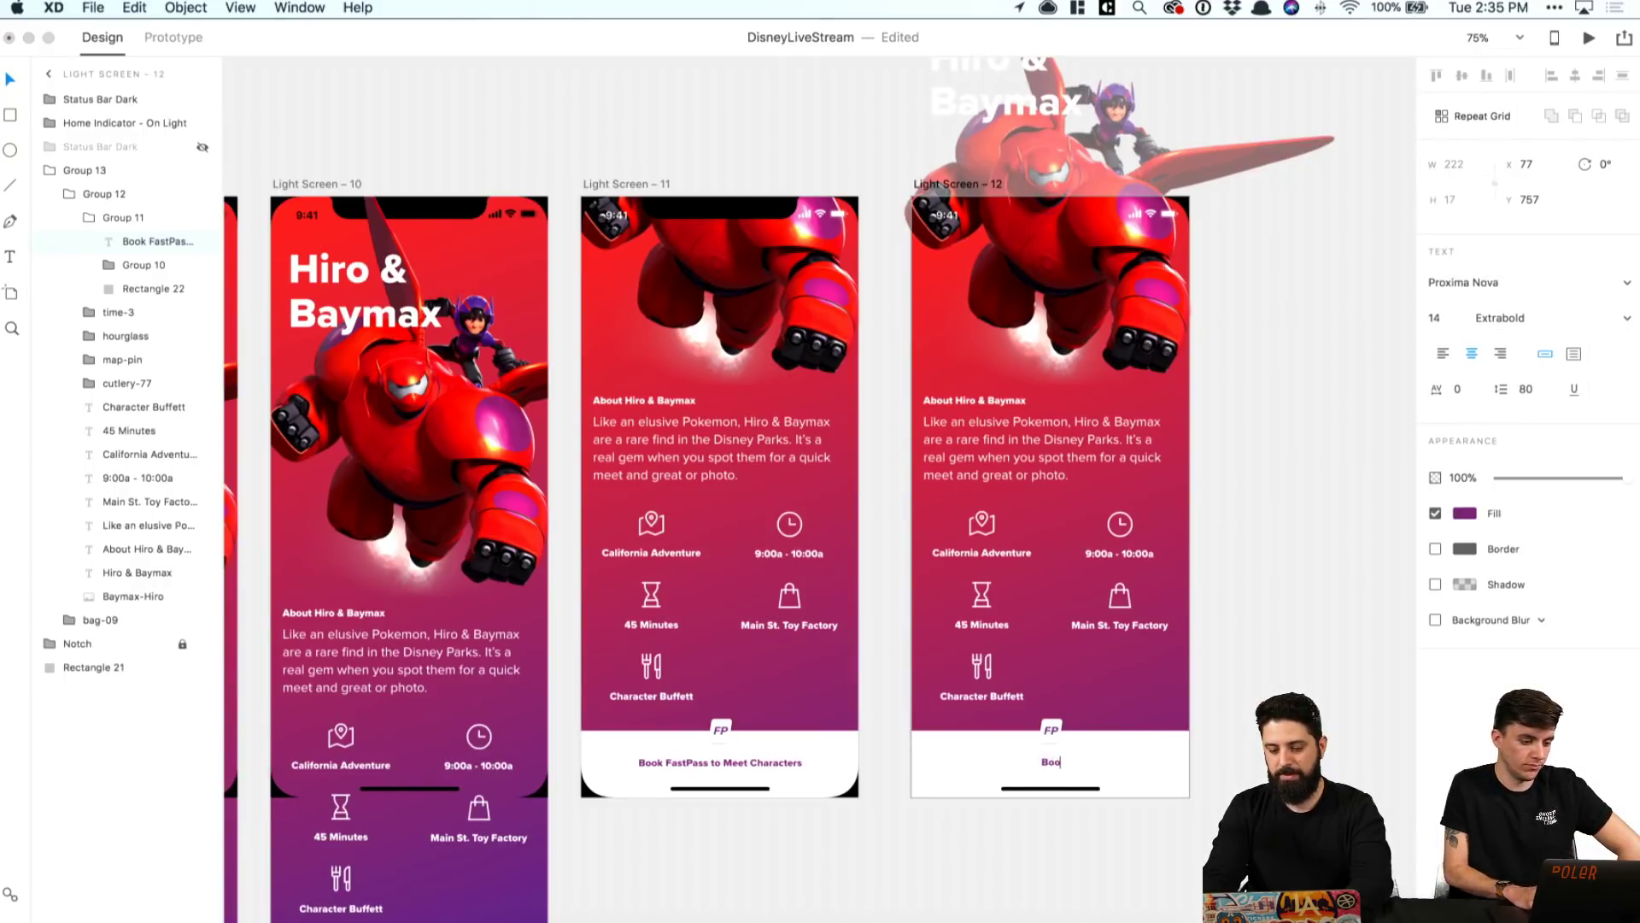
type("k Ride")
key("Escape")
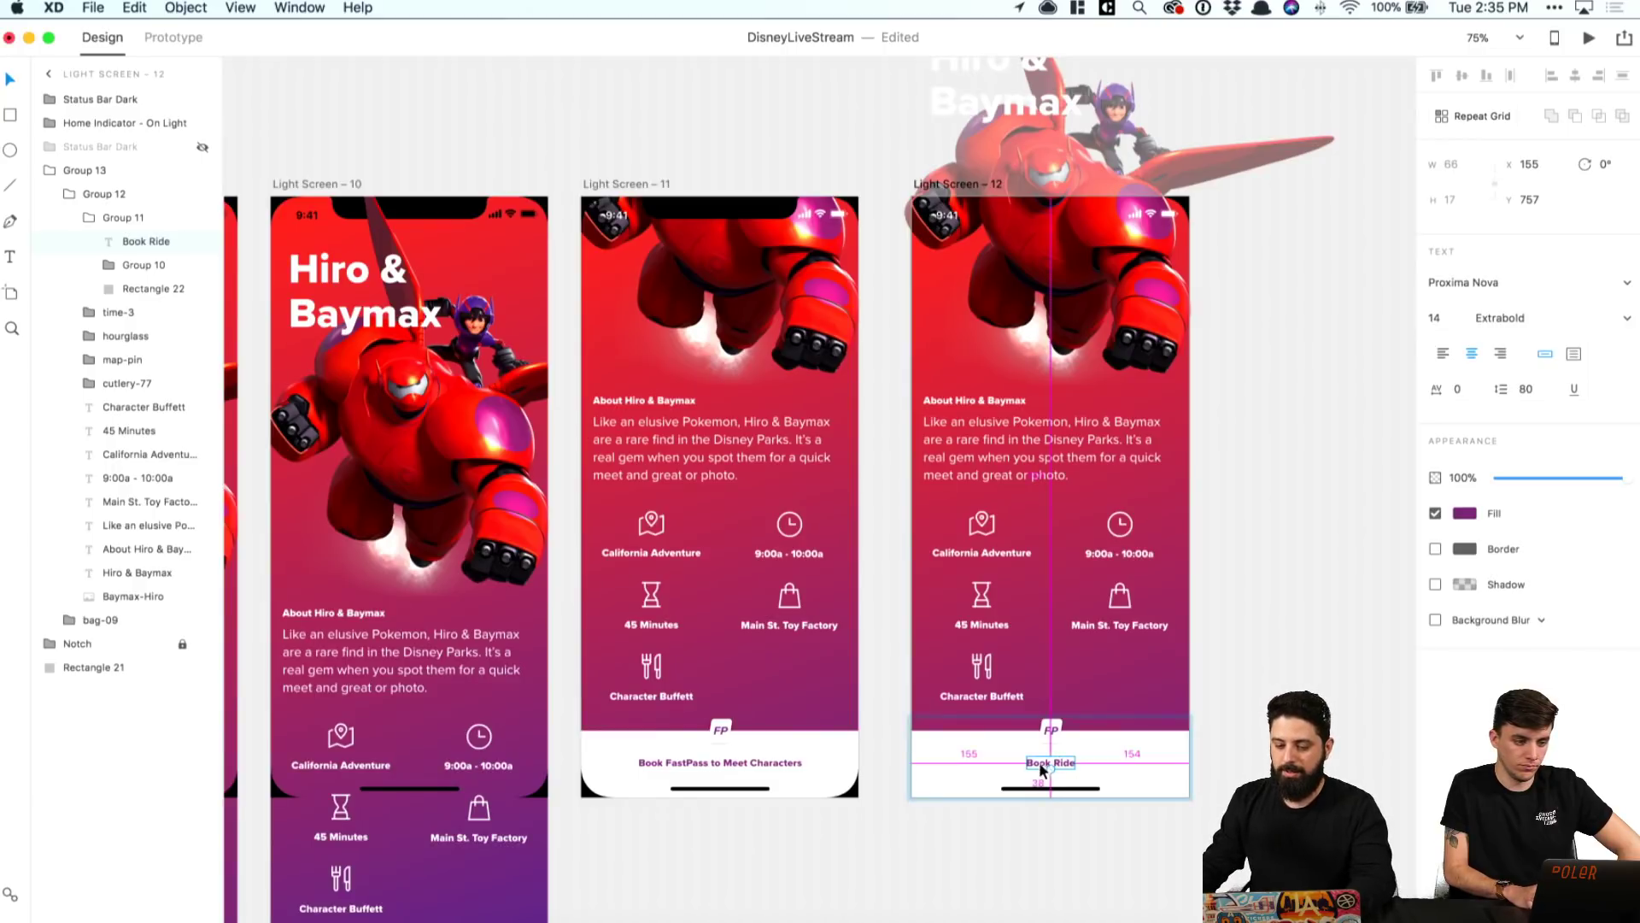
left_click_drag(1041, 769, 966, 768)
Step: Change the text of the centred label in the FastPass bar to "FastPass Meet"
double_click(1042, 760)
type("Boo")
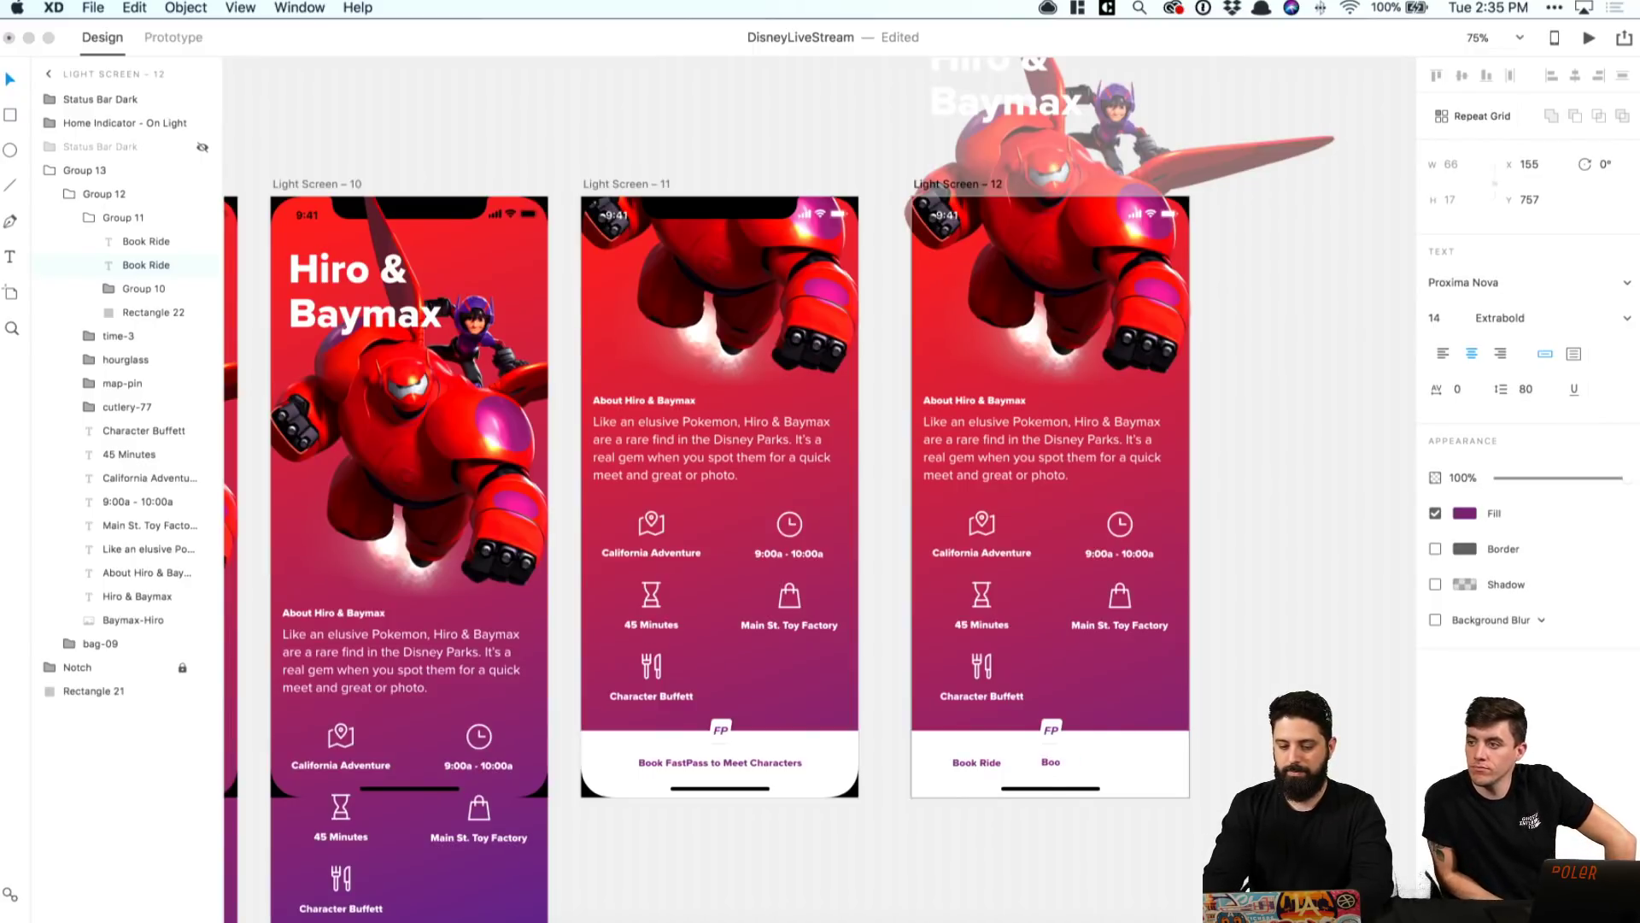
key("super+a")
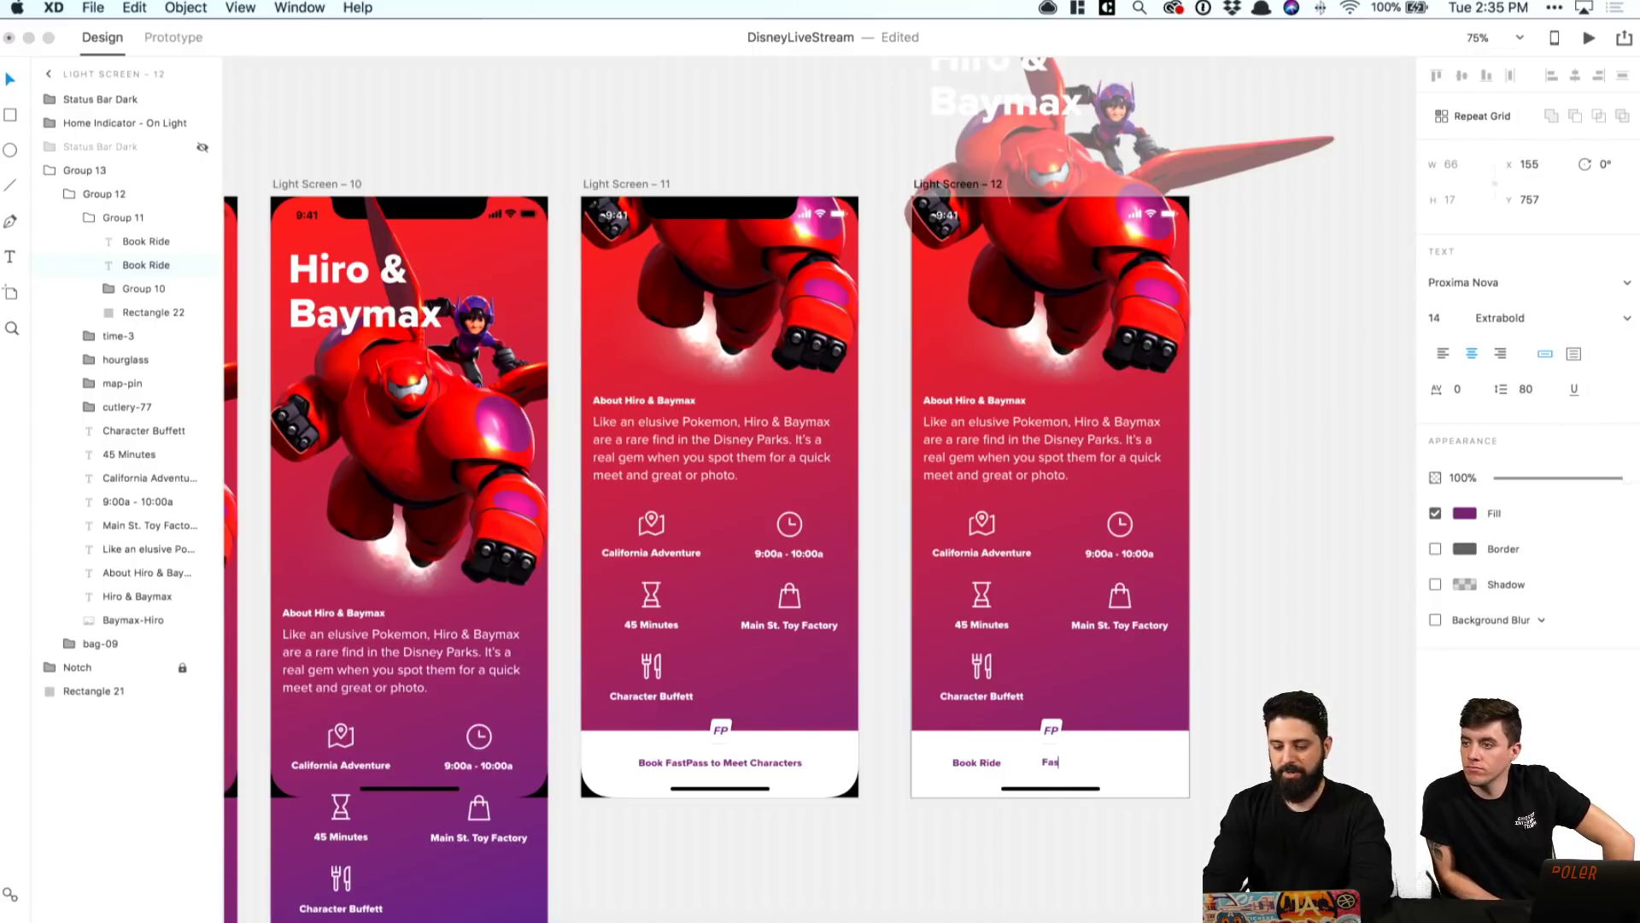
type("FastPass")
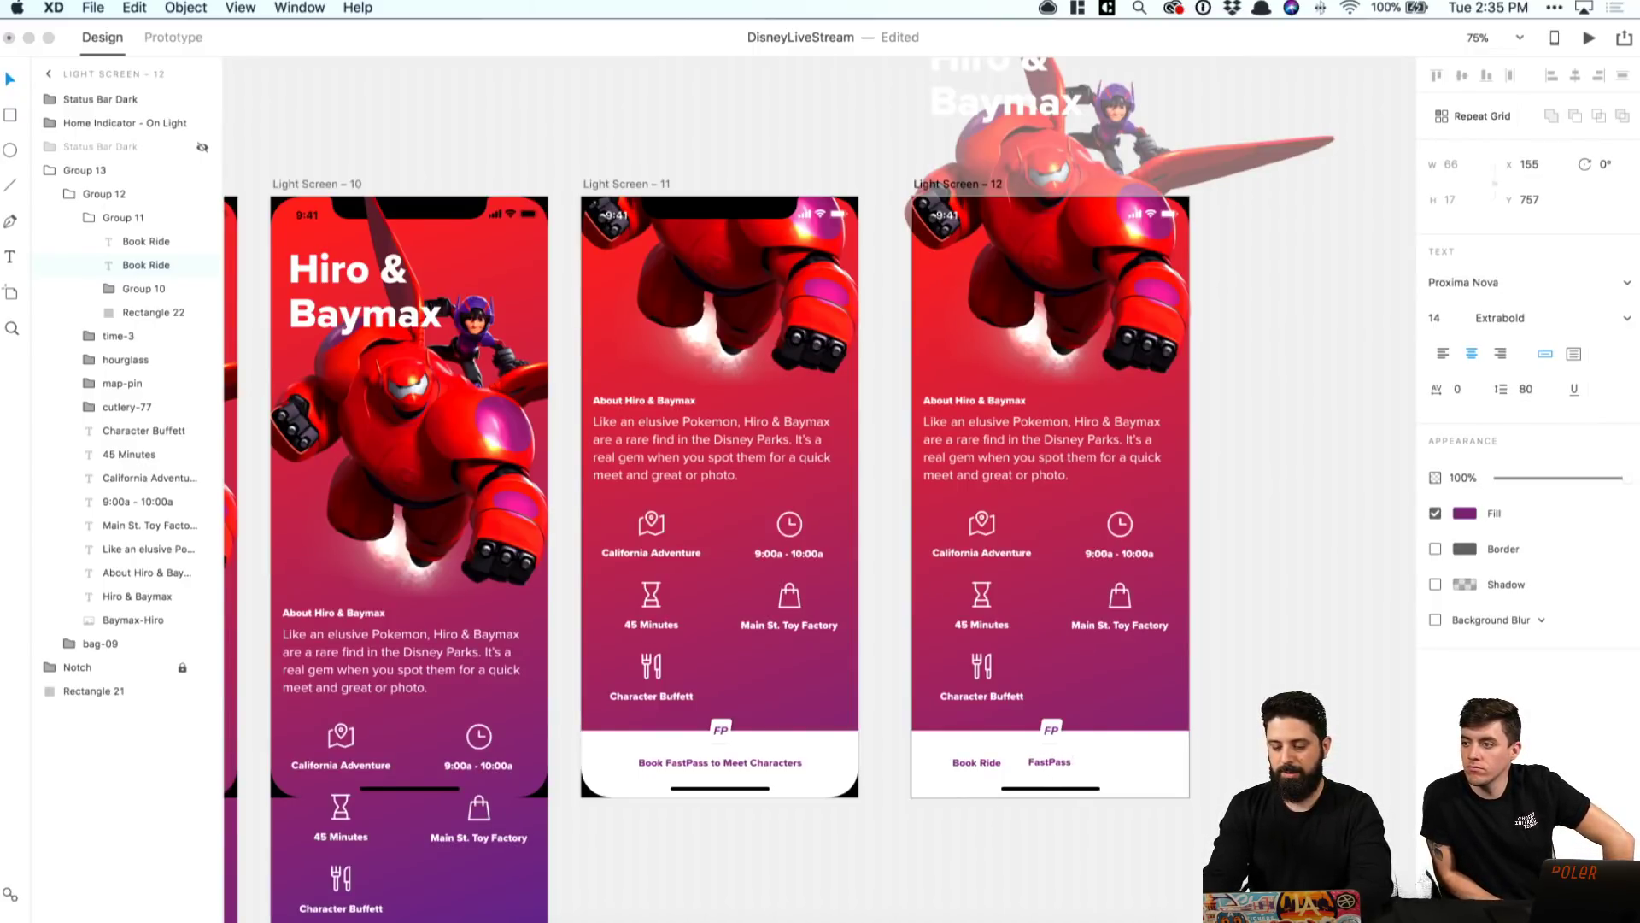
type(" Meet")
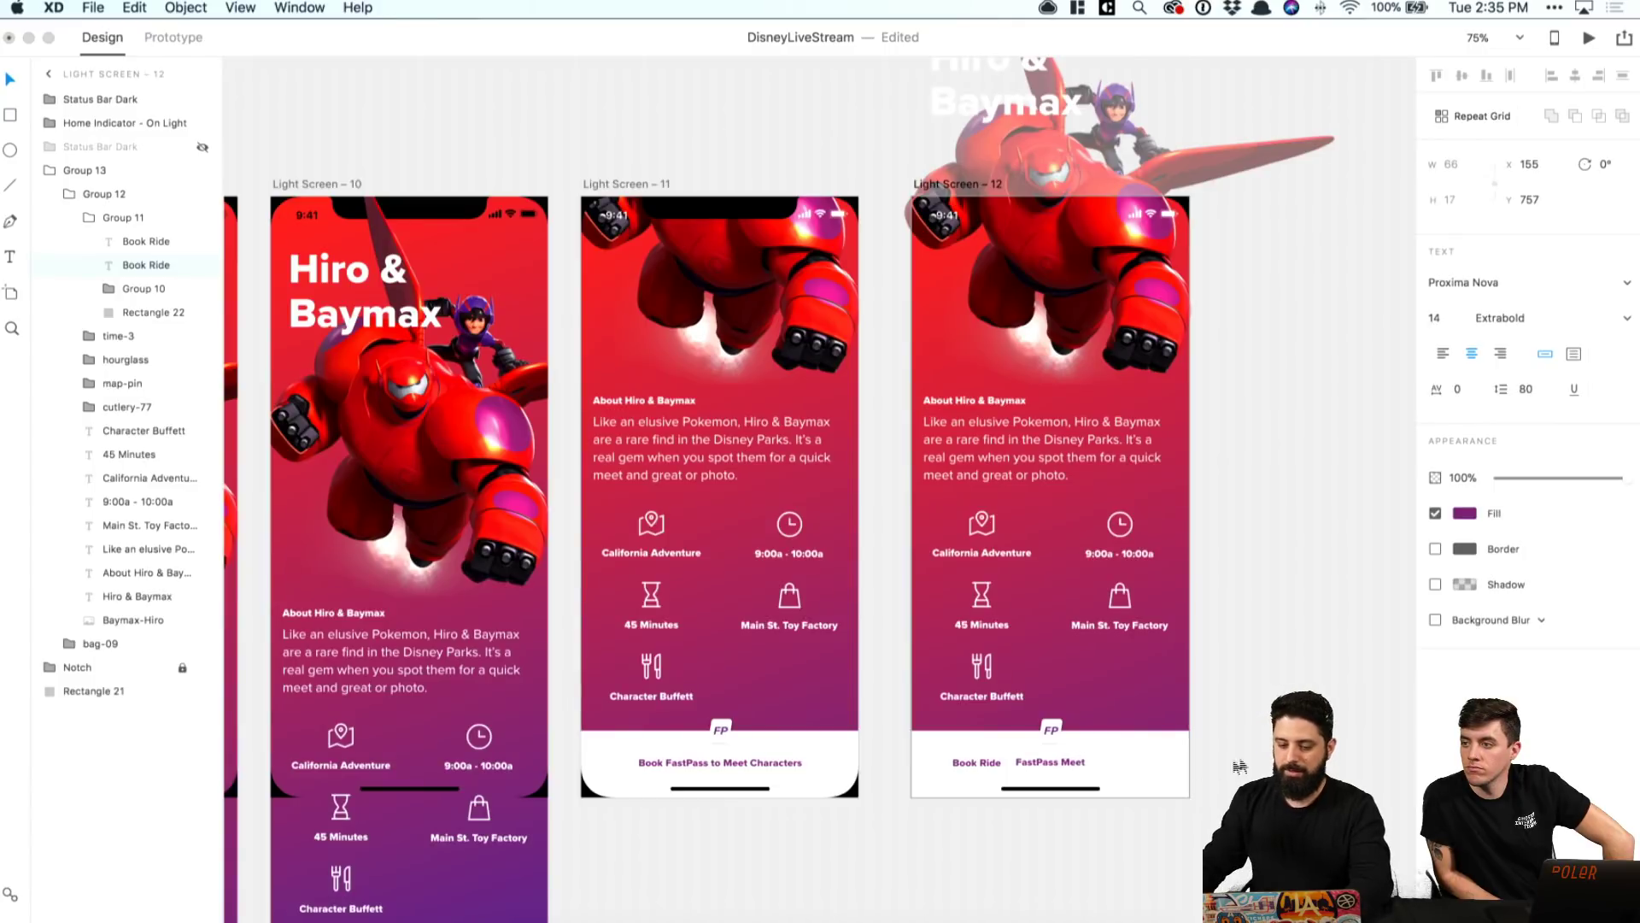
Step: Change the copied label on the left half of the FastPass bar to "FastPass Ride"
double_click(976, 762)
key("super+a")
type("F")
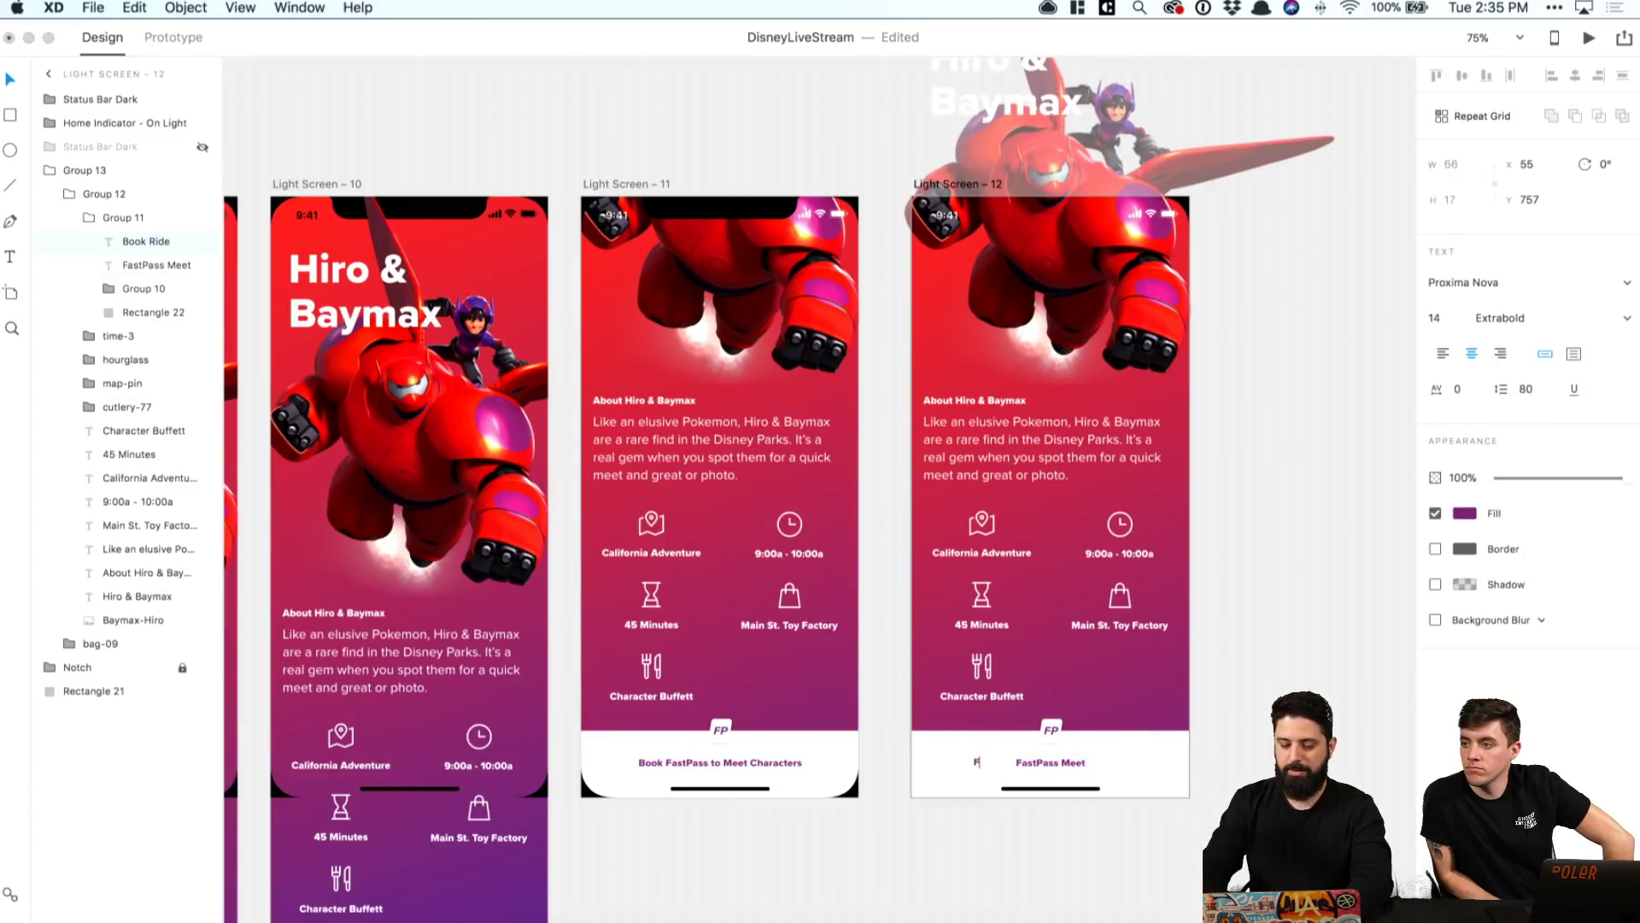
type("astPass Ride")
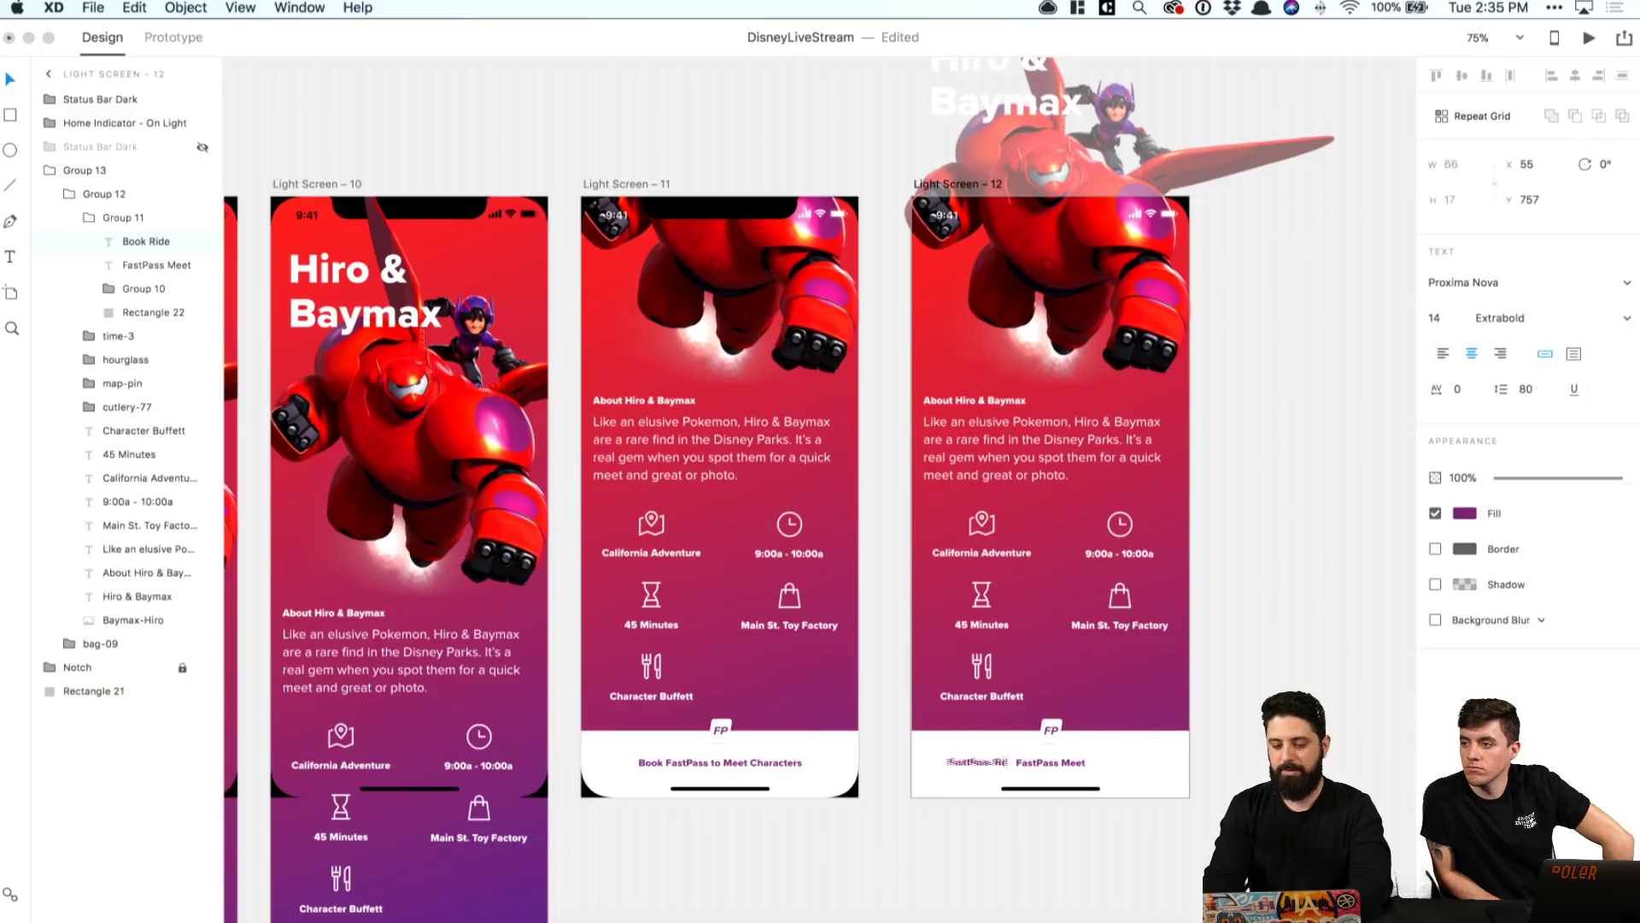
key("Escape")
key("super+2")
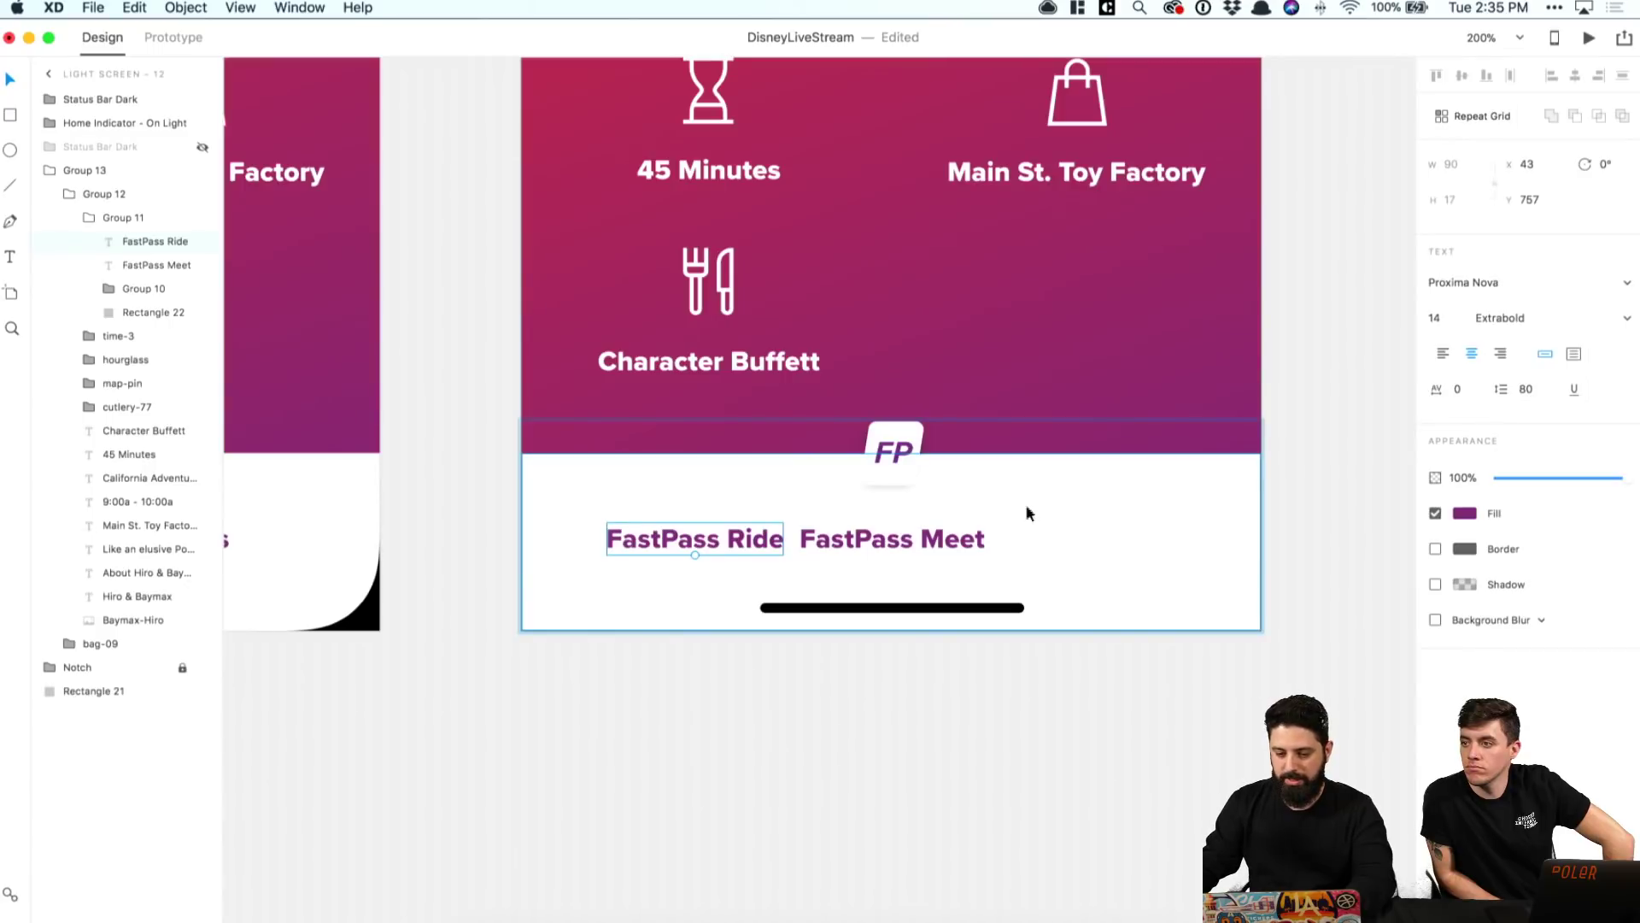
Step: Draw a vertical divider about 4 × 41 below the FP badge, without a border and filled with purple sampled from the background gradient
left_click(1025, 512)
key("r")
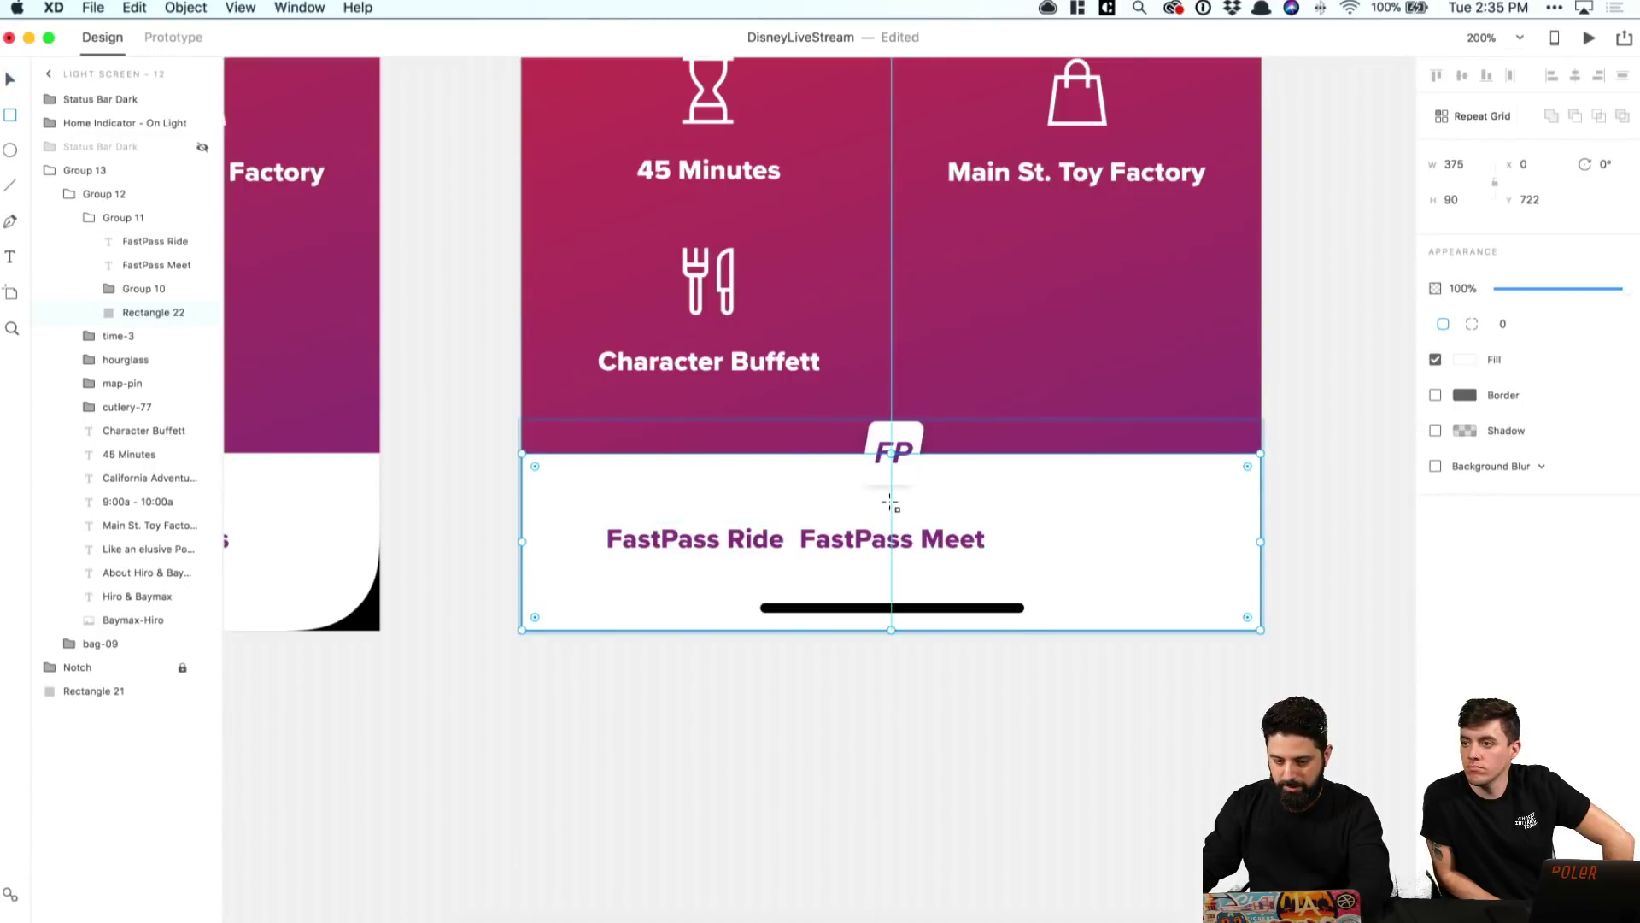
left_click_drag(892, 503, 900, 586)
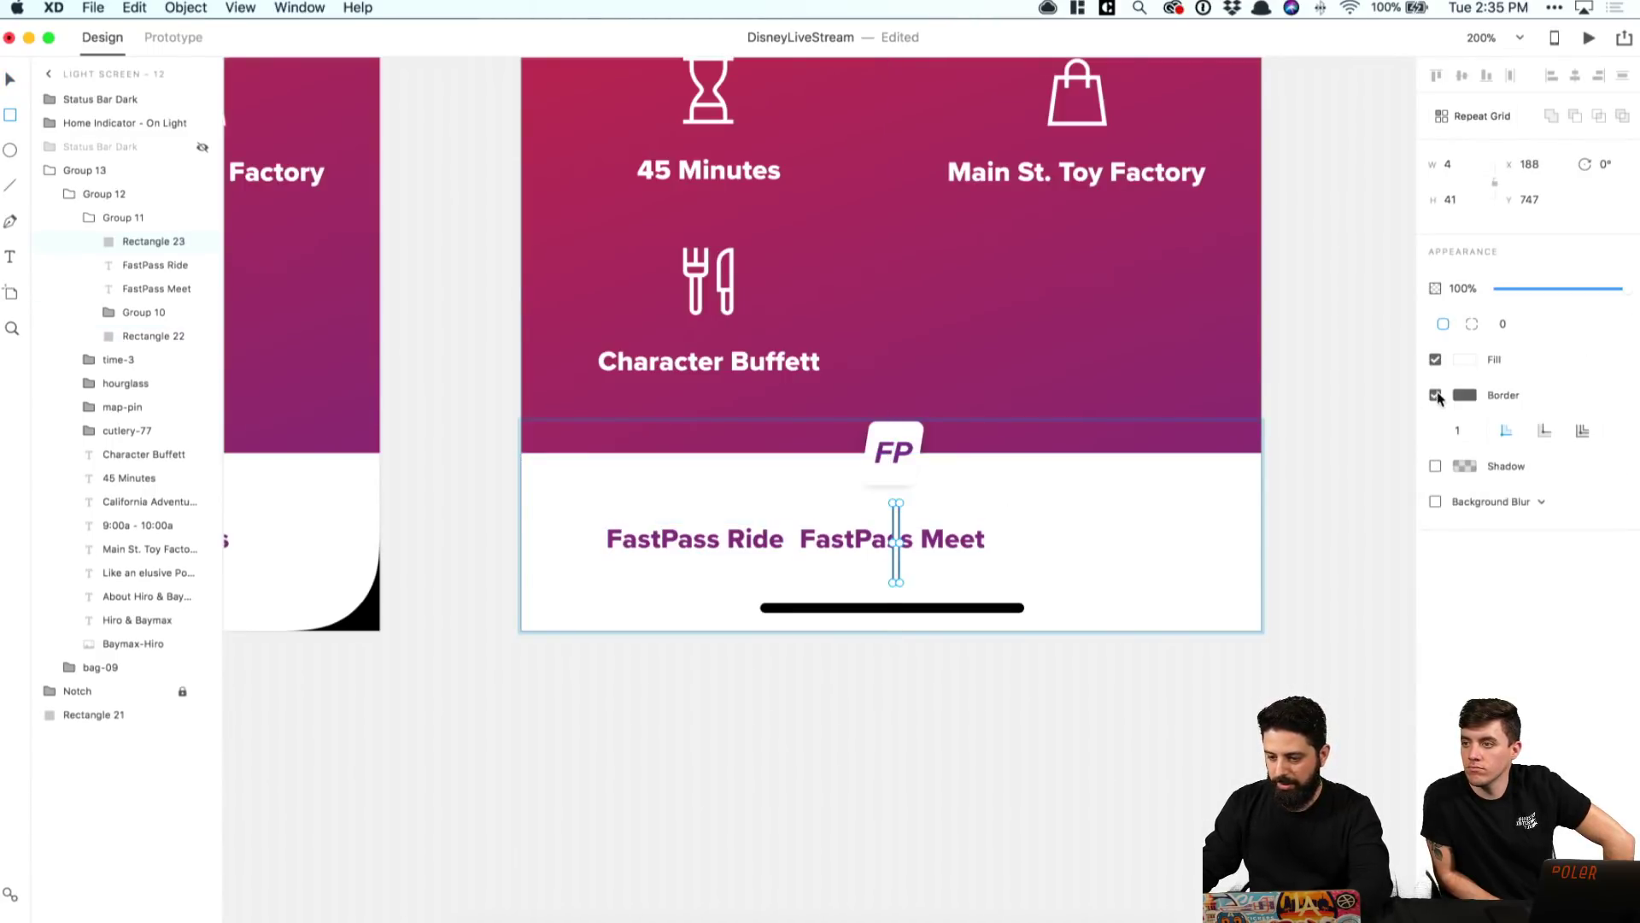
left_click(1435, 395)
left_click(1464, 359)
left_click(1420, 437)
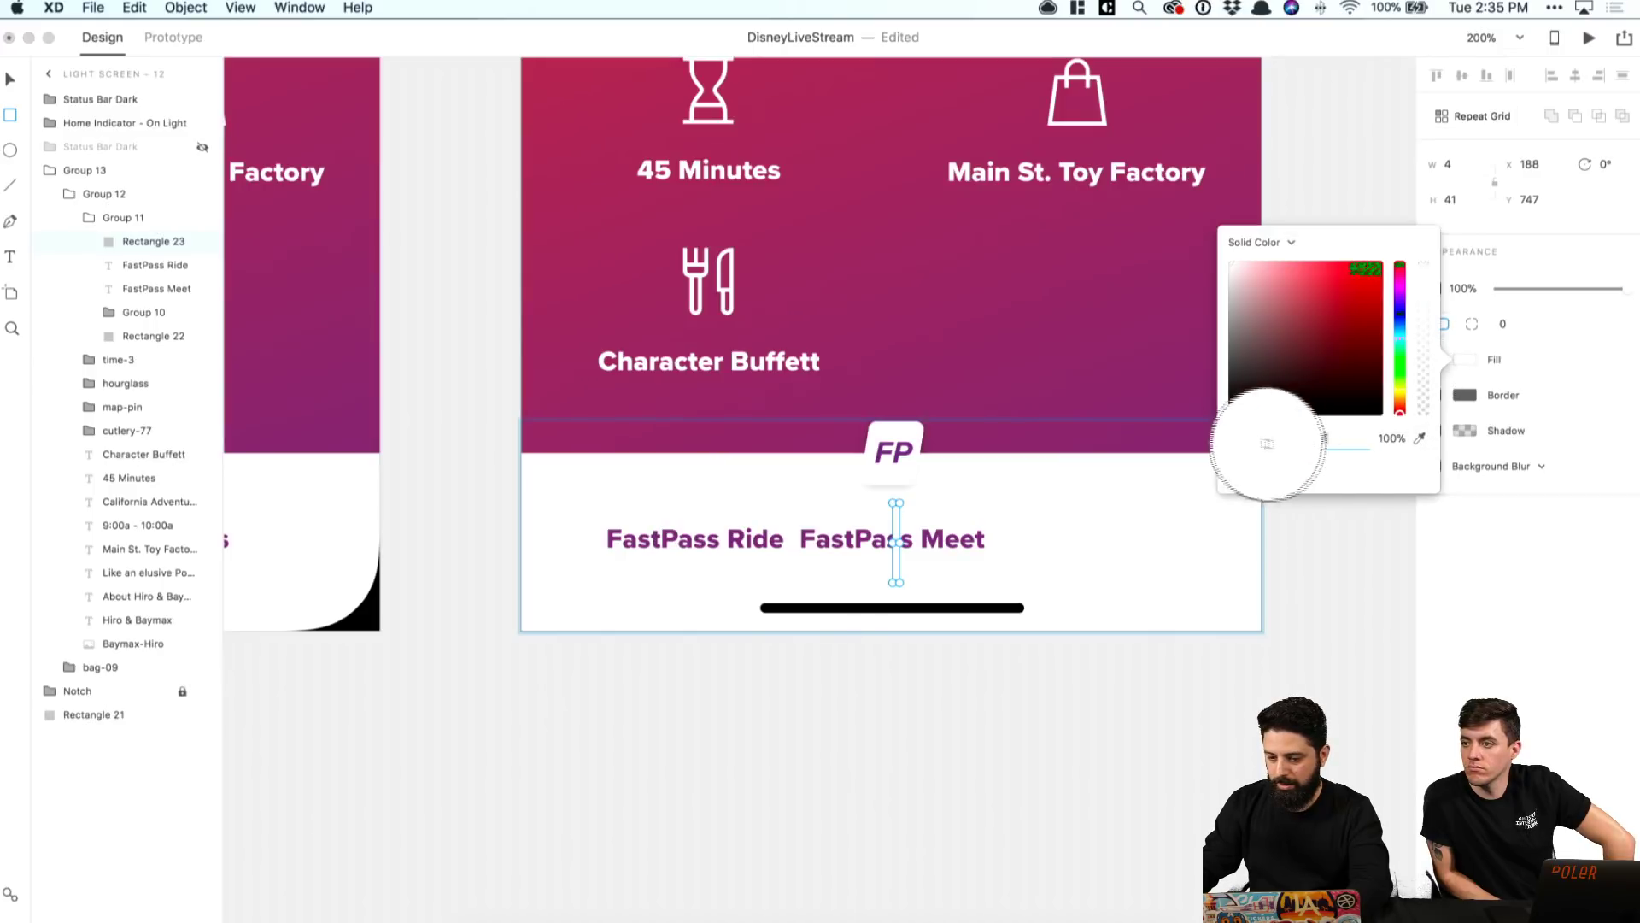
left_click(1187, 432)
Step: Set the divider's width to 1 and its height to 32
left_click(1452, 165)
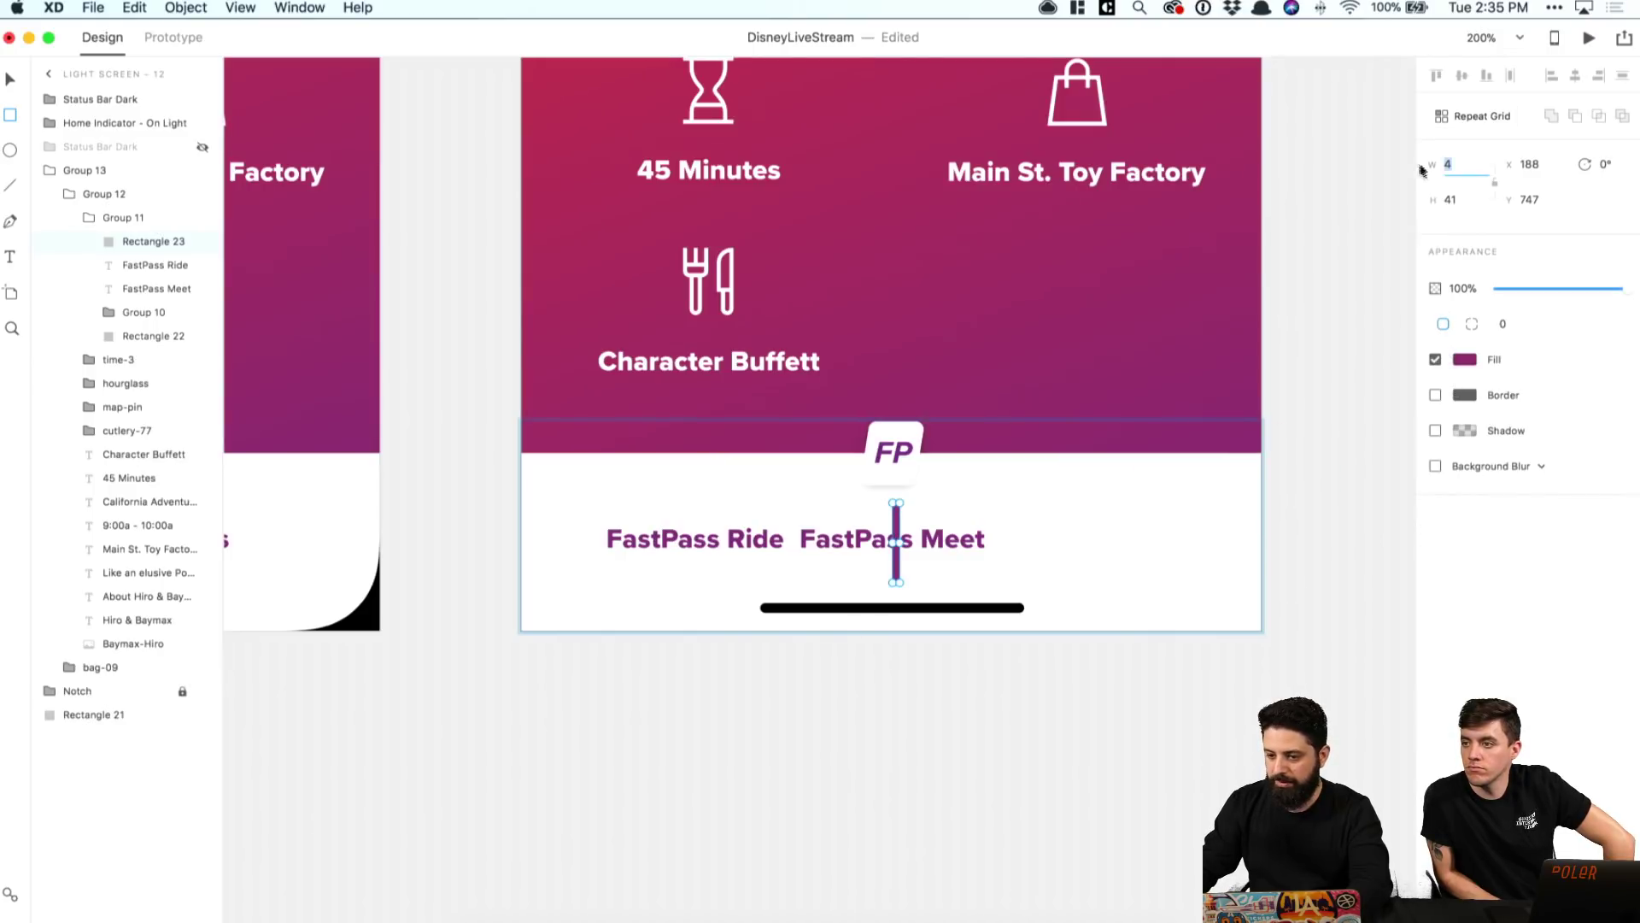
type("1")
key("Tab")
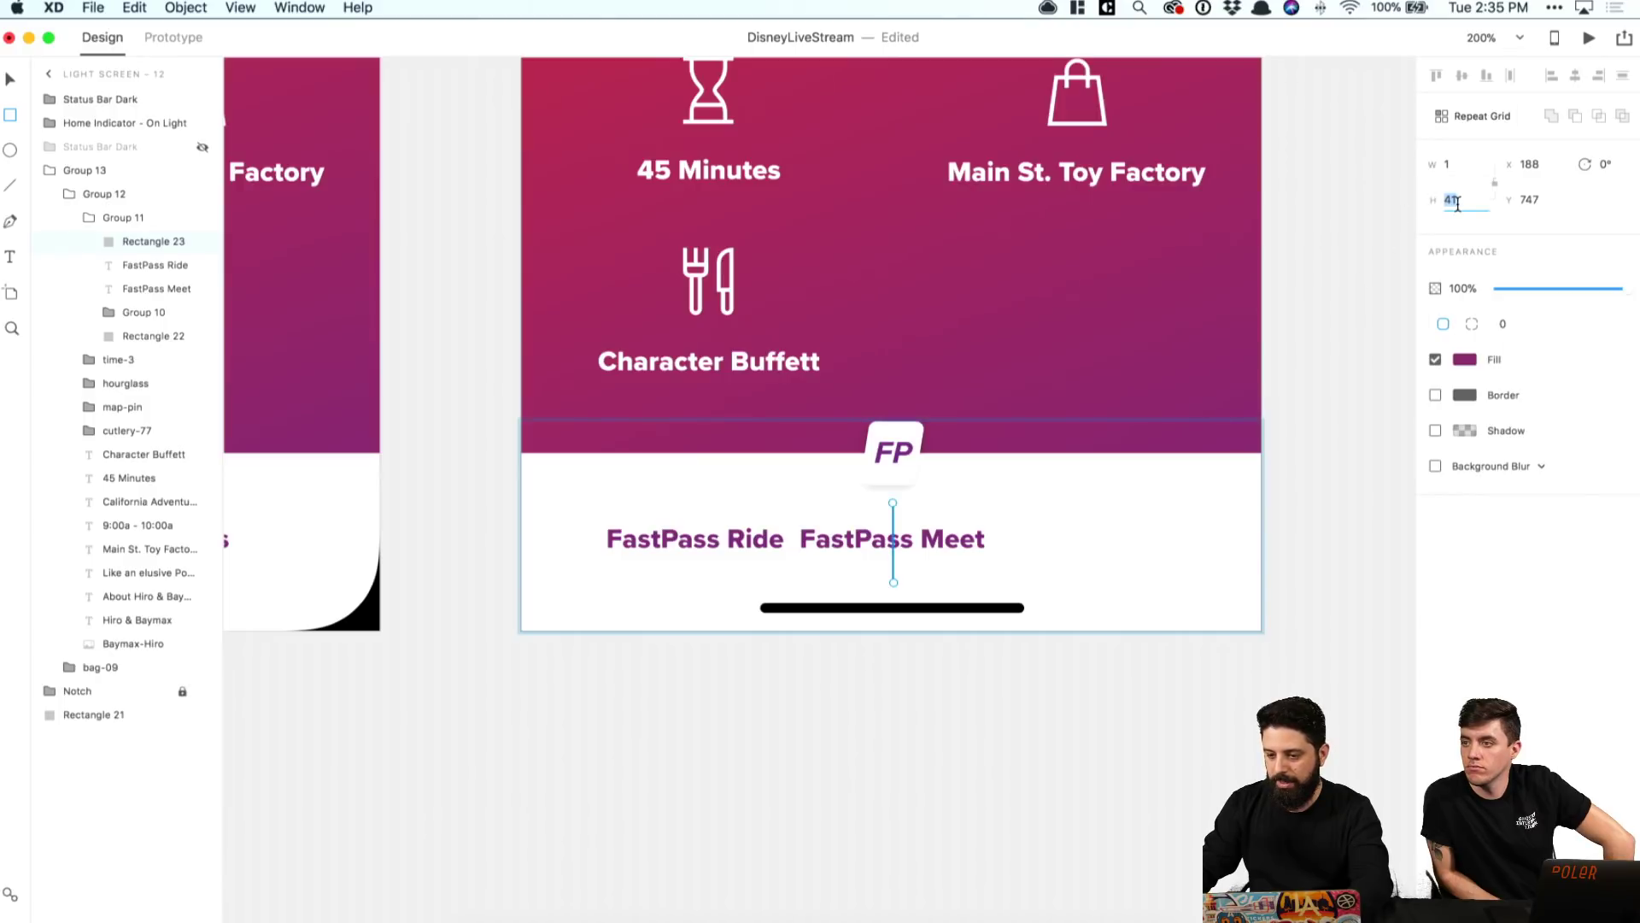
type("24")
key("Return")
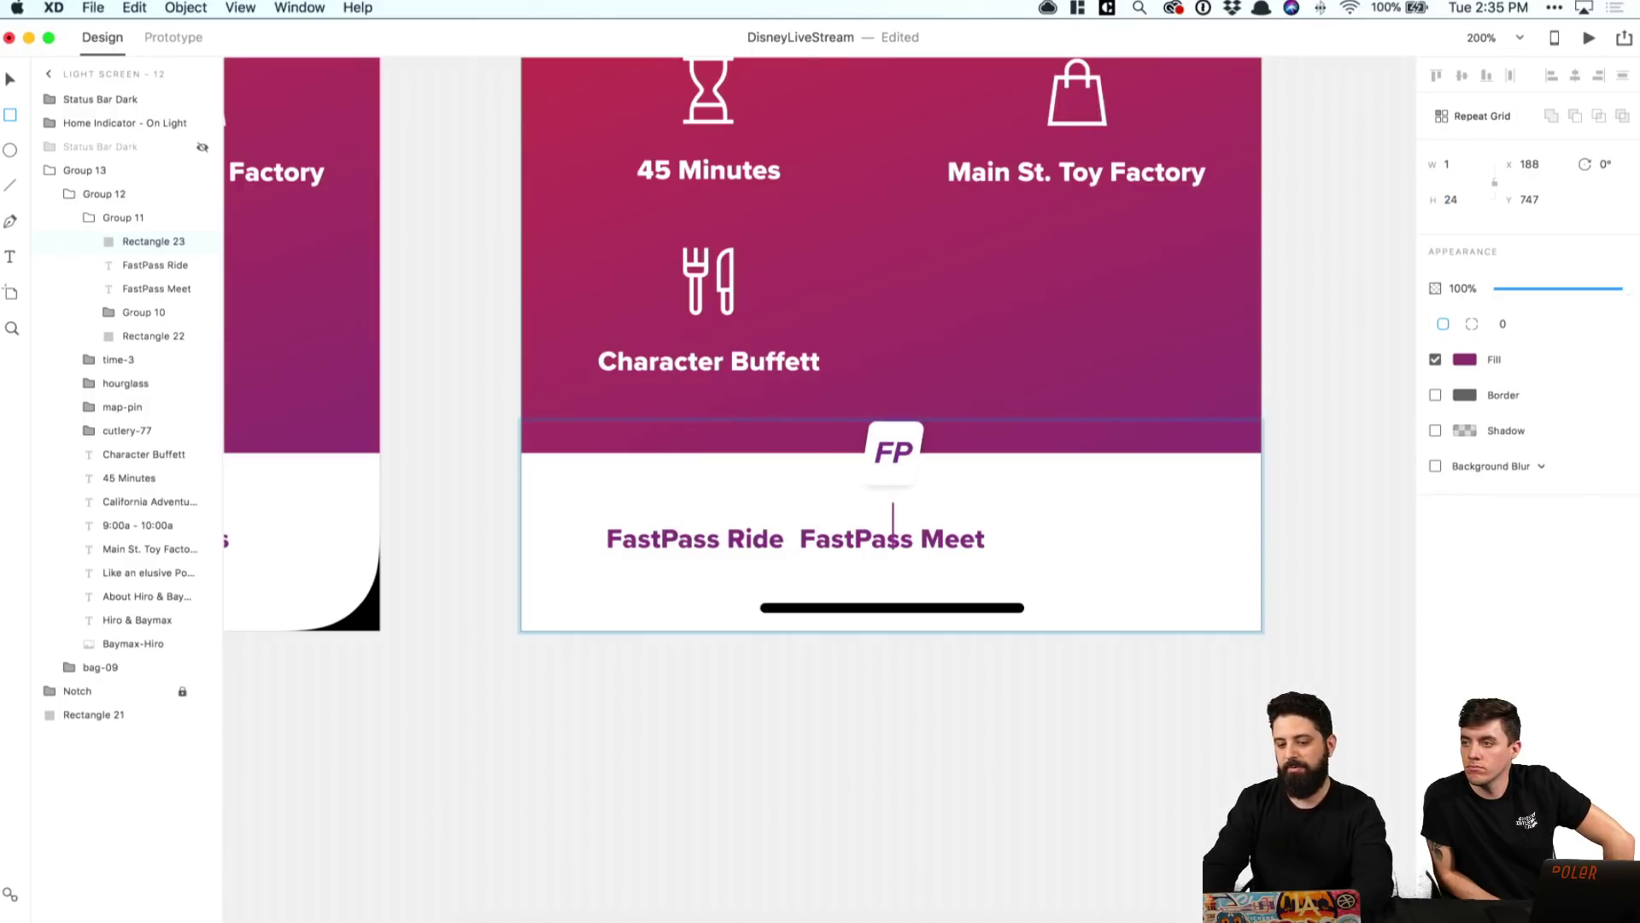
type("32")
key("Return")
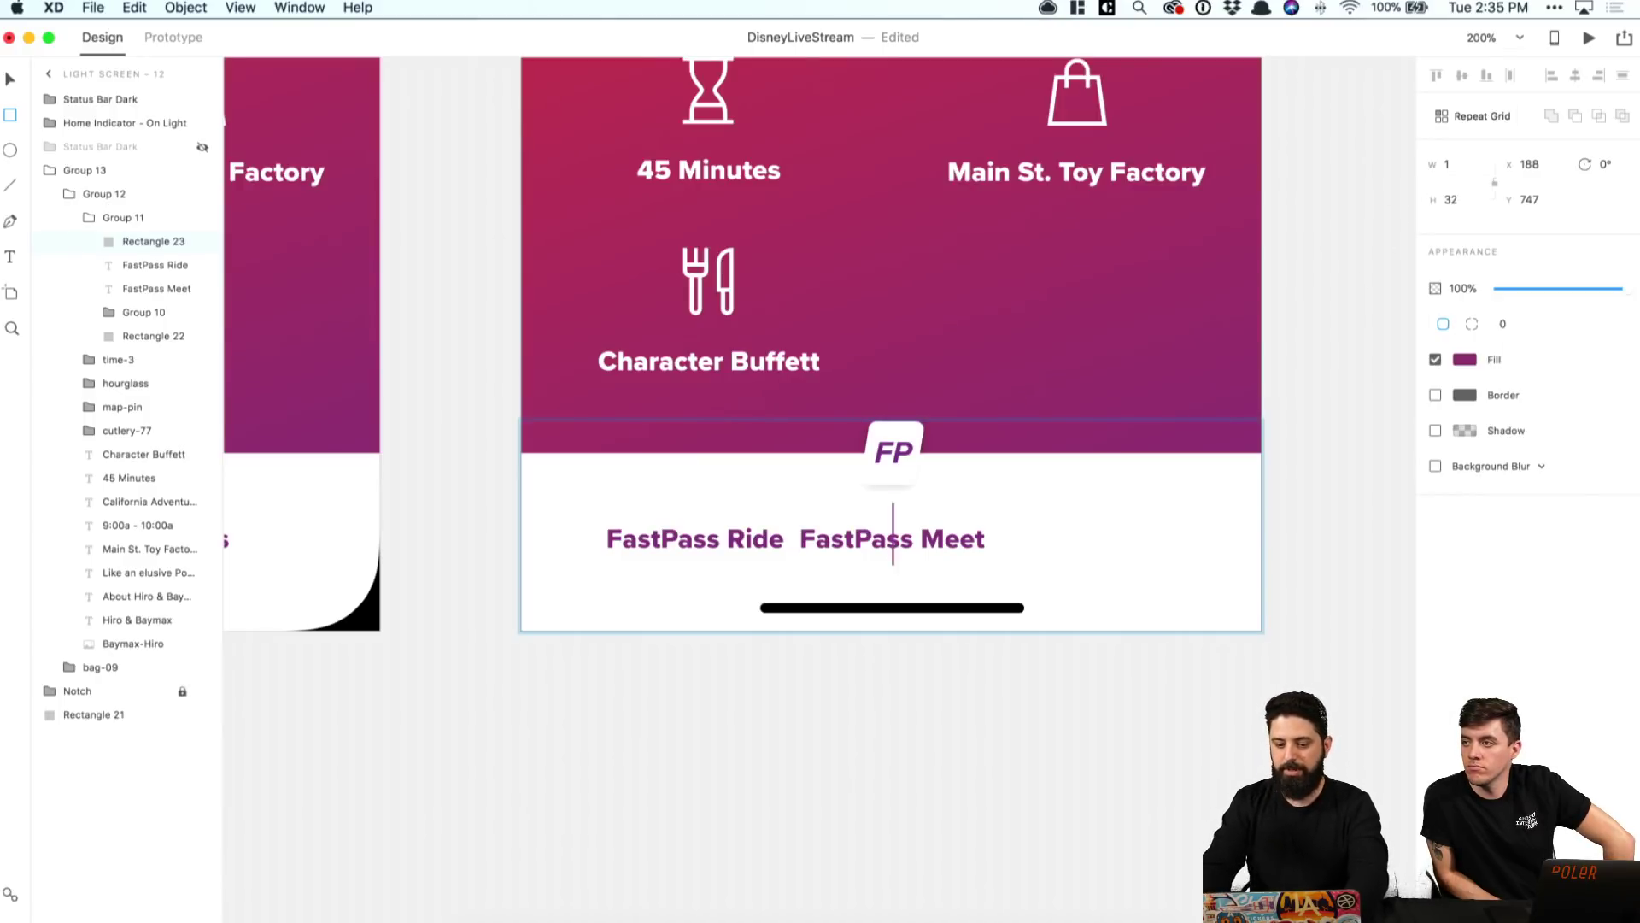
Step: Check the divider together with the FP badge, and expand the Home Indicator group to inspect its nested layers
key("v")
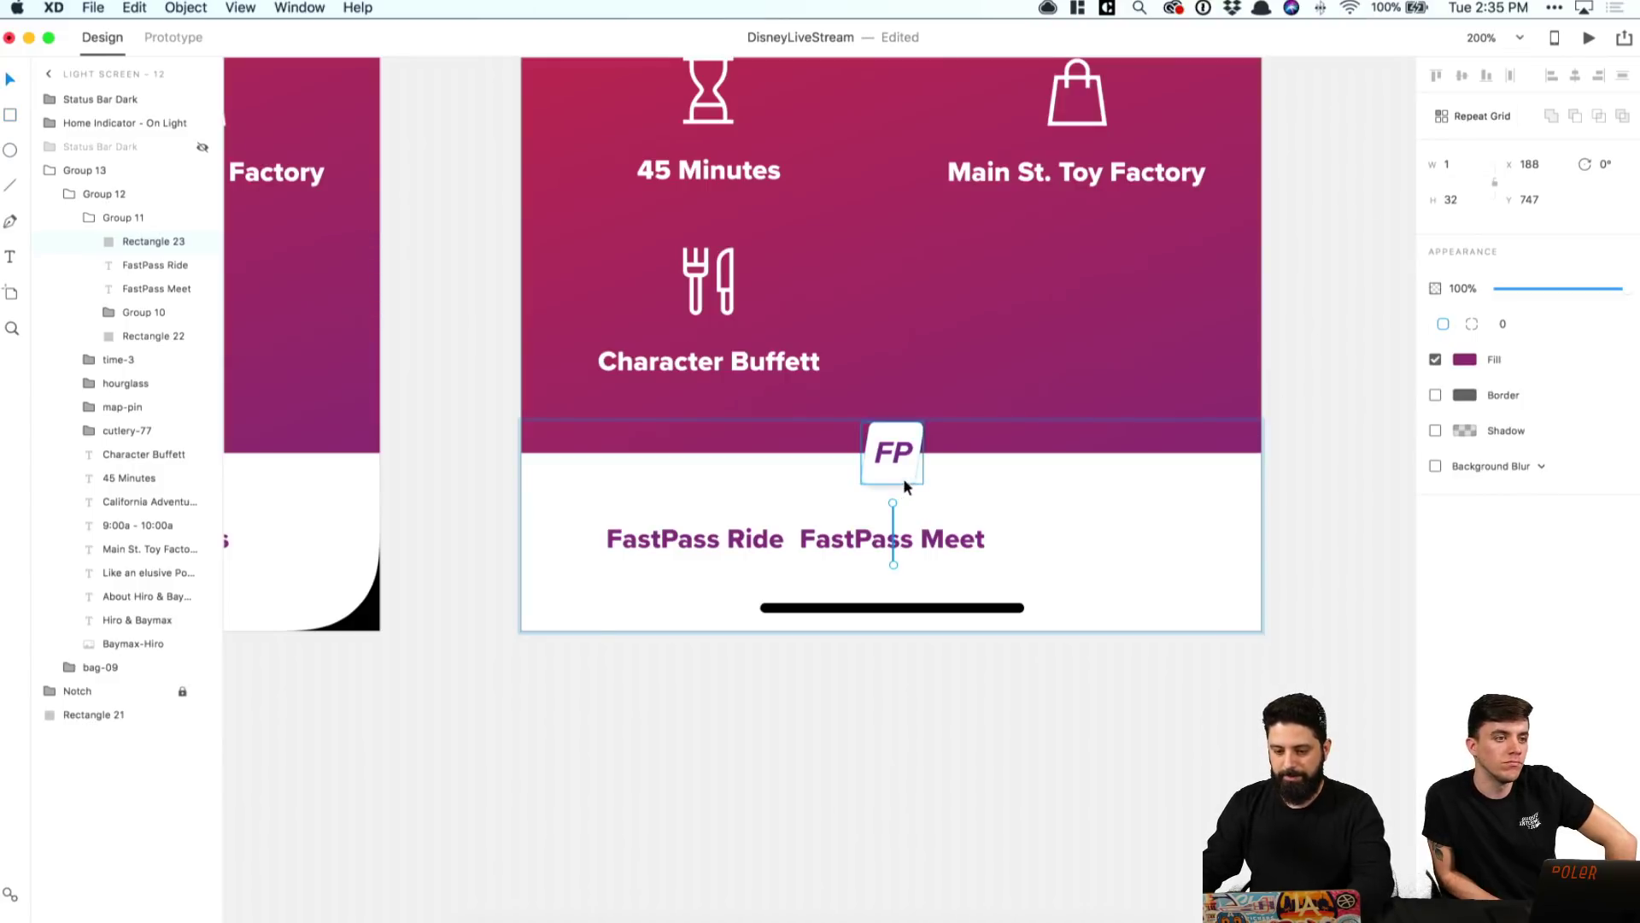
left_click(901, 485, "shift")
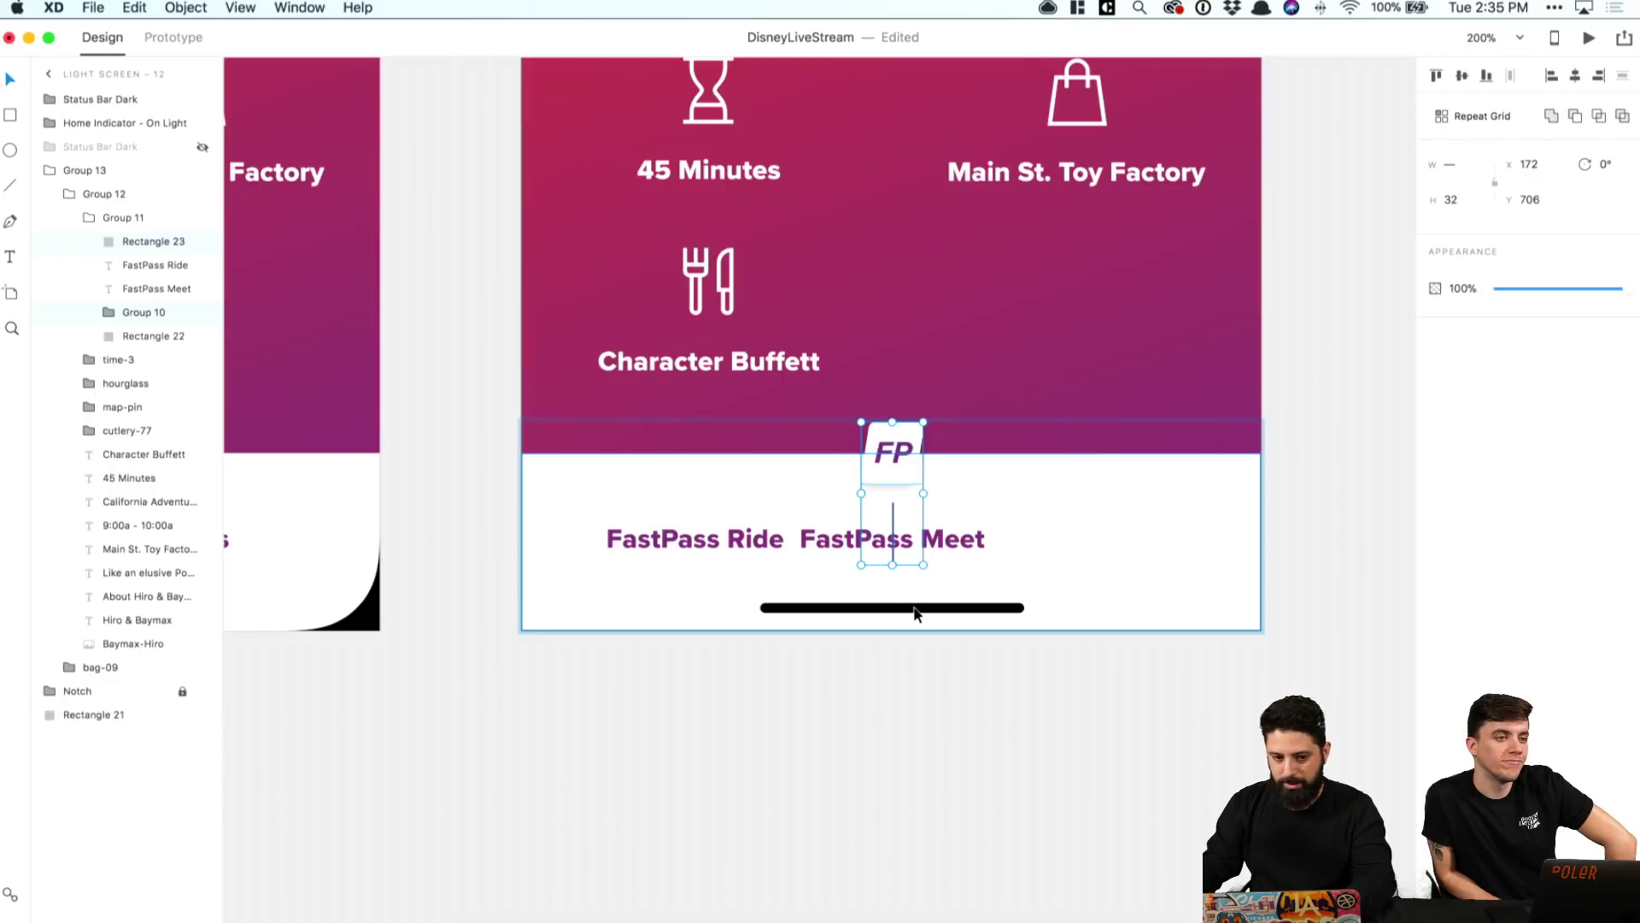
left_click(182, 692)
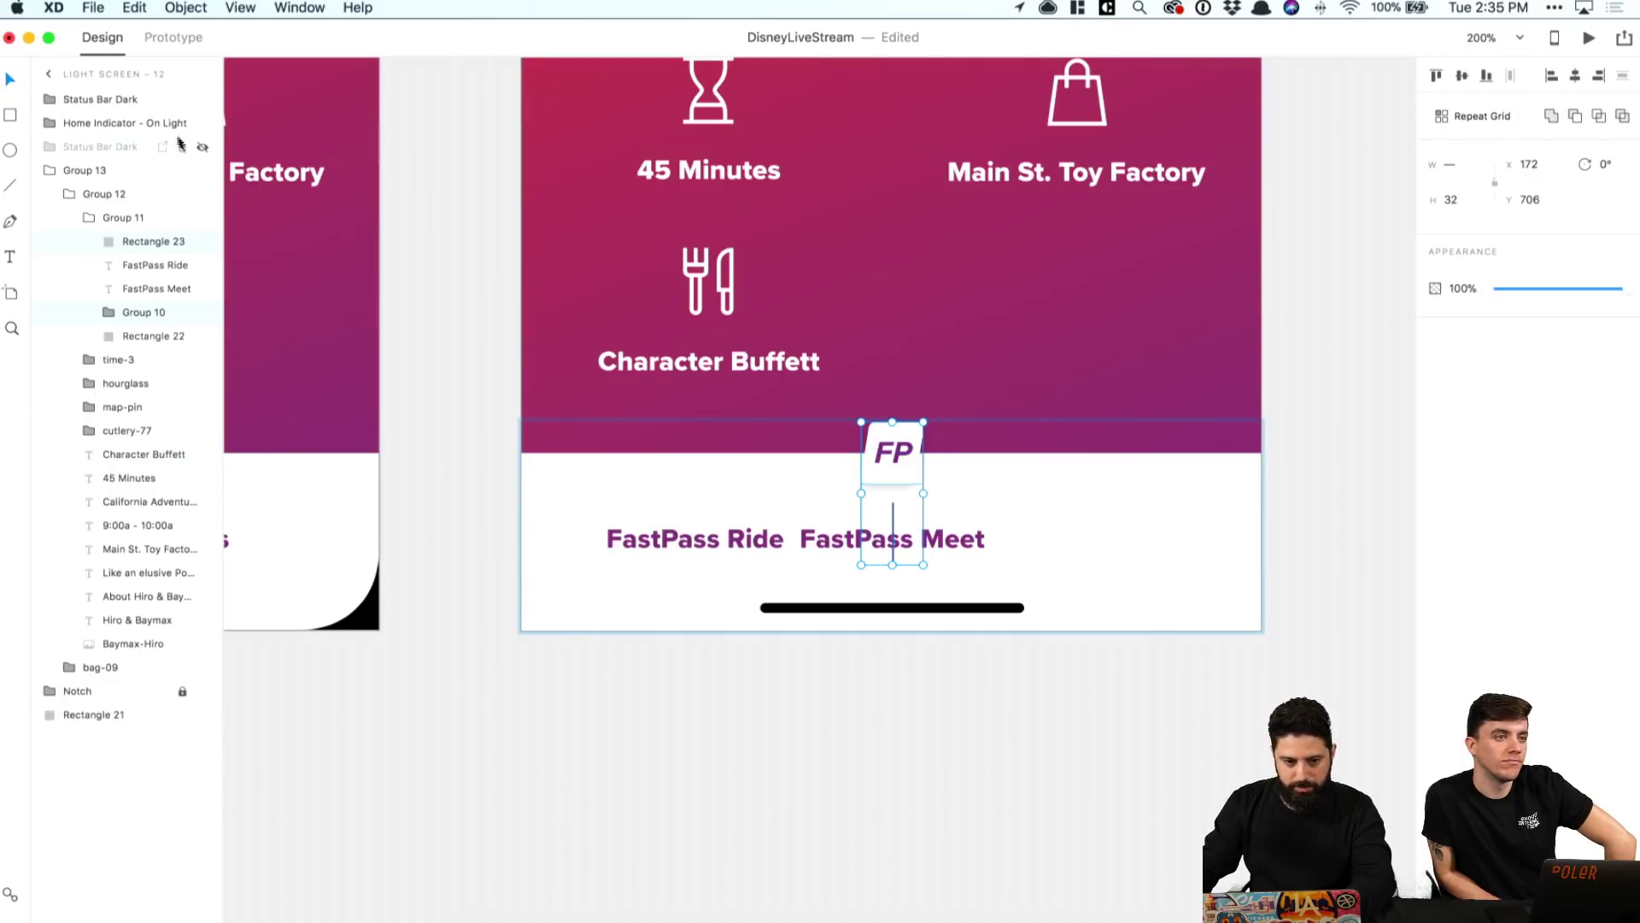
left_click(57, 124)
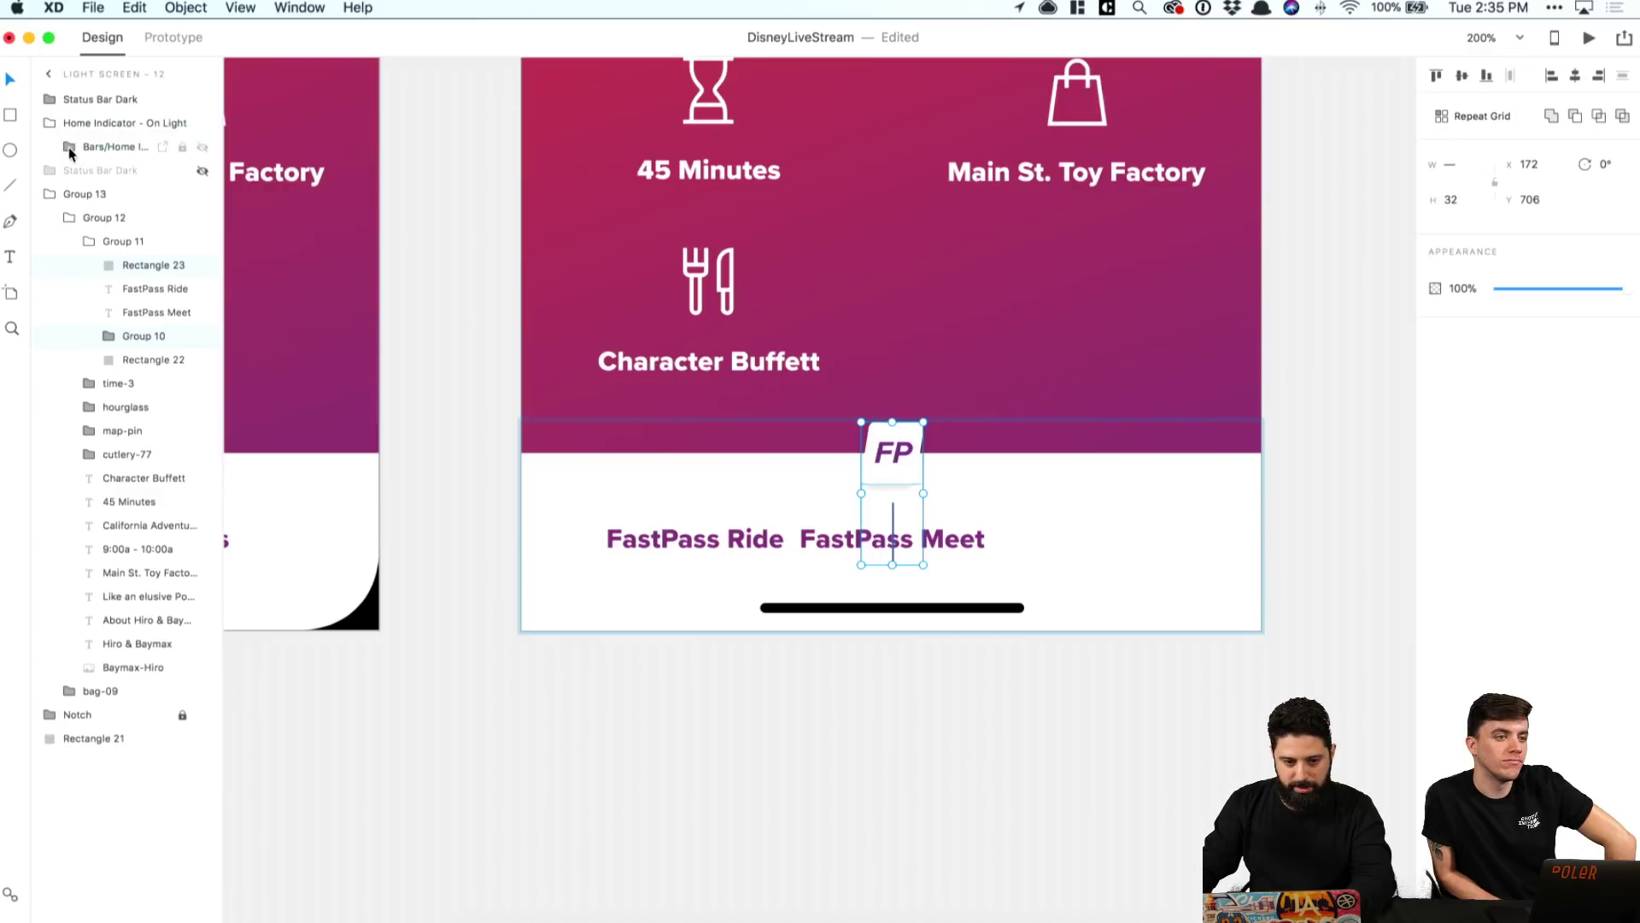
left_click(70, 148)
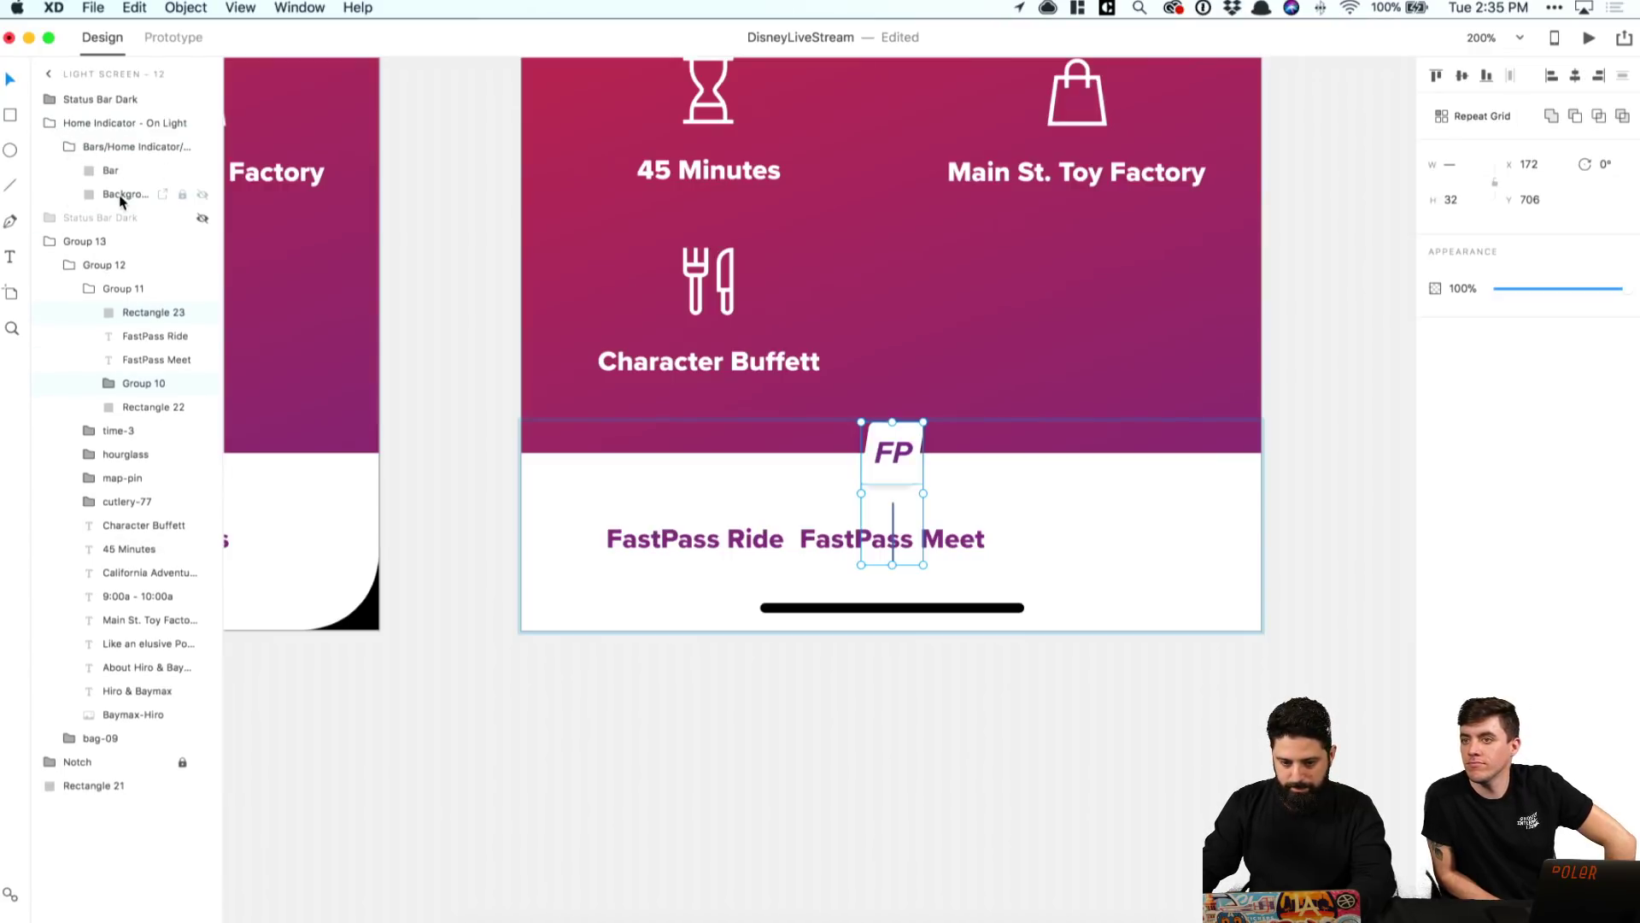
Step: Nudge the divider down to Y 751 and move the FastPass Meet label to the right of it
left_click(892, 520)
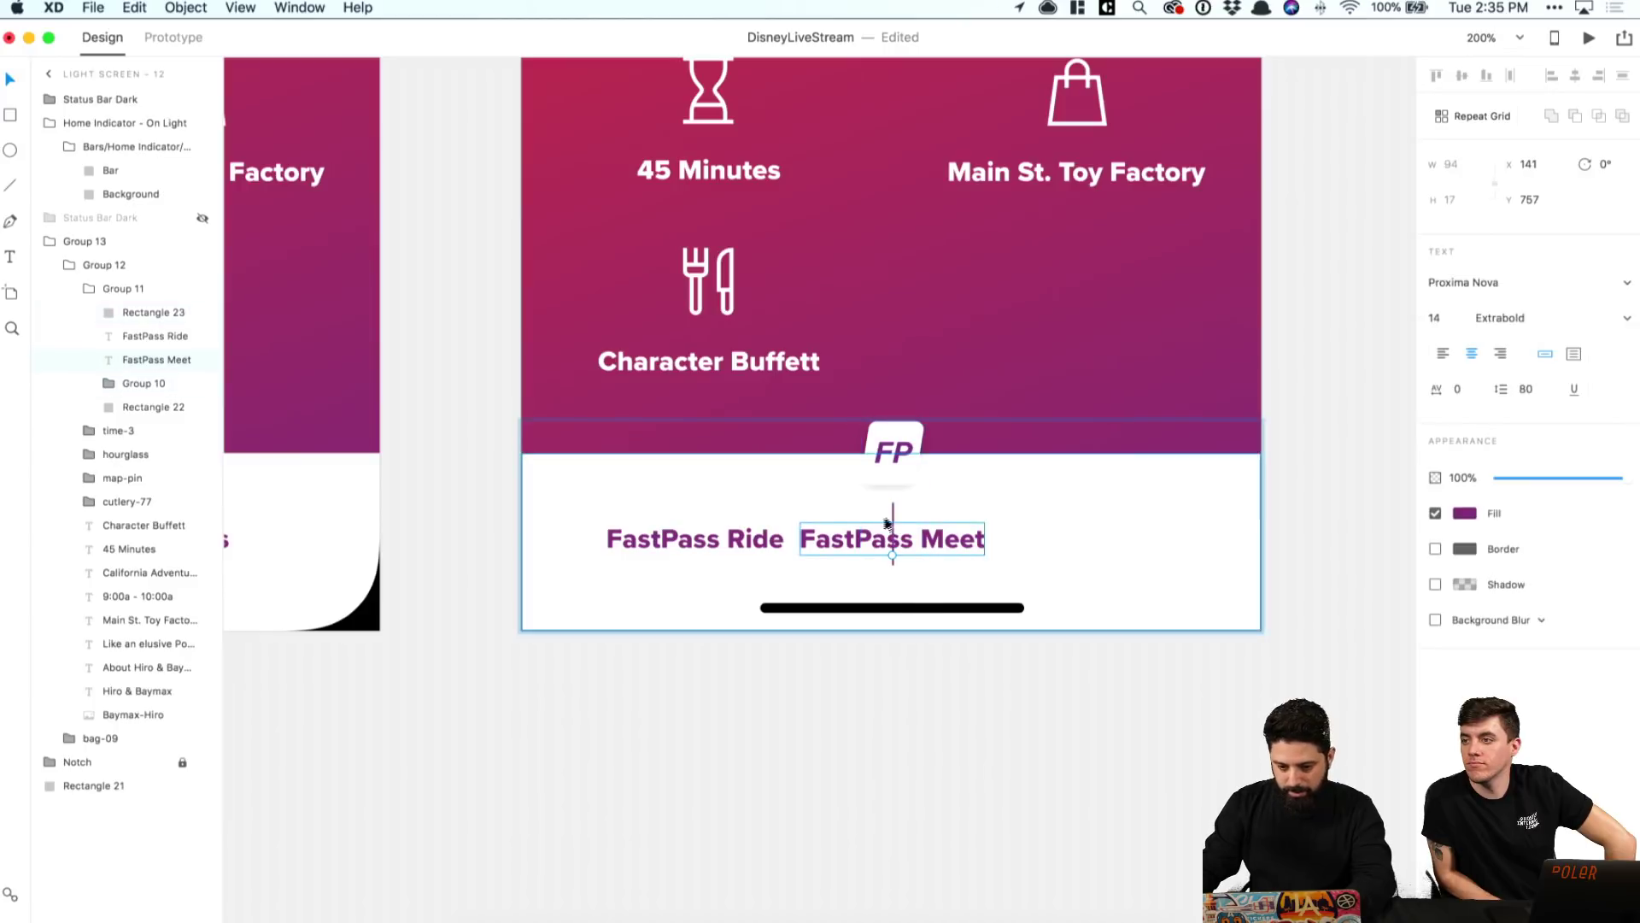
key("Down")
key("Down")
key("Down")
key("Down")
key("Down")
key("Down")
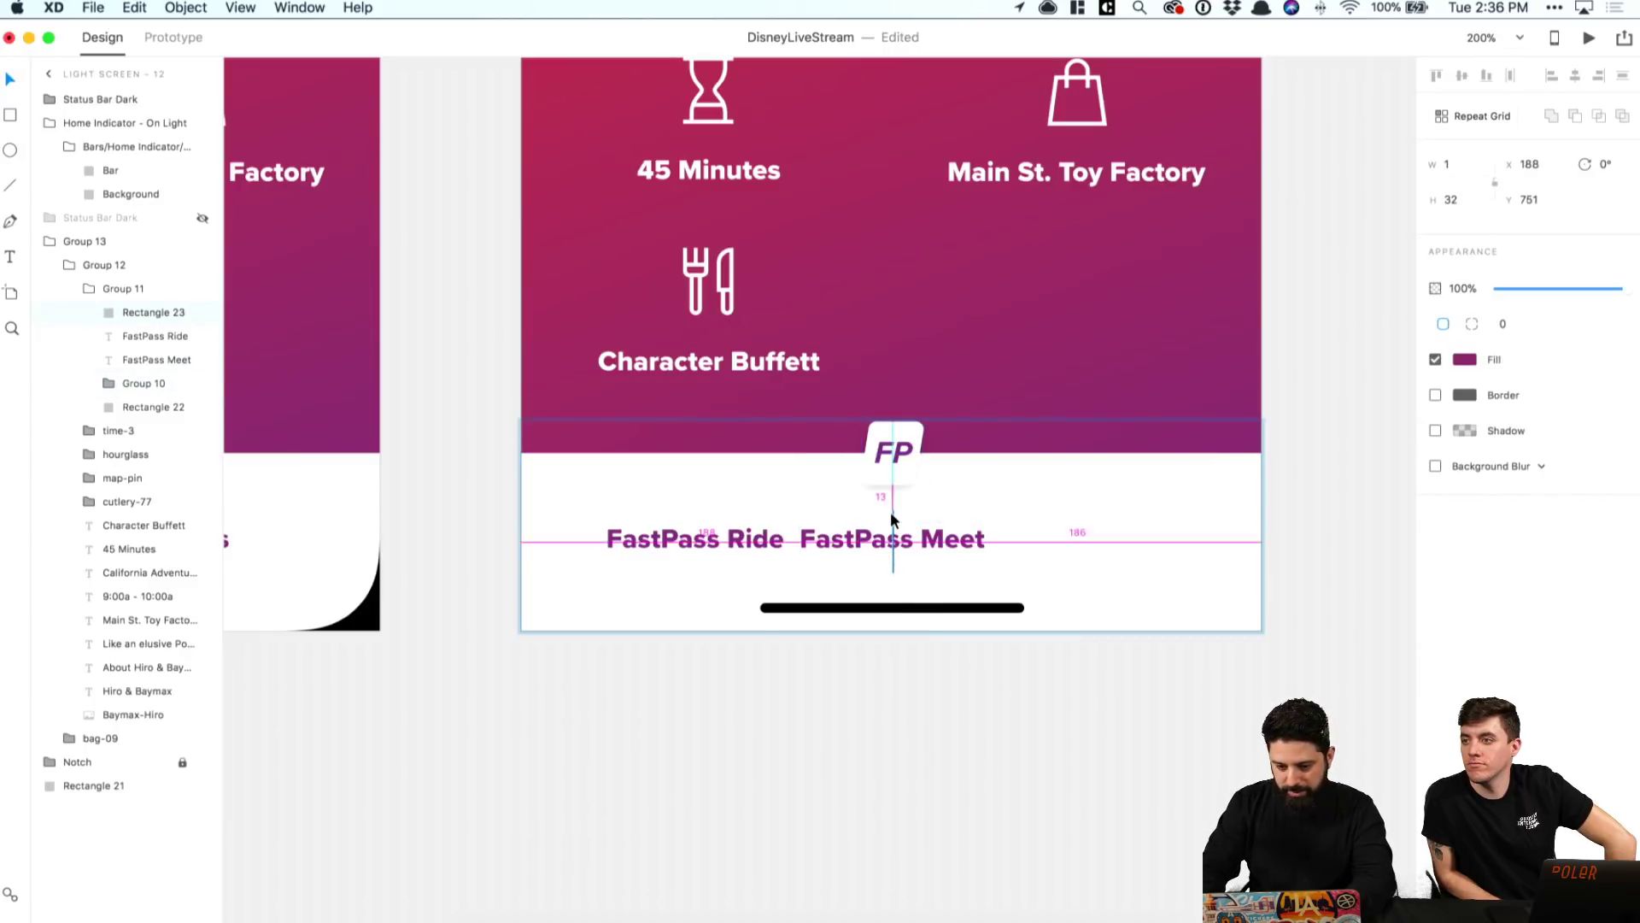
left_click_drag(837, 541, 970, 544)
left_click(894, 542)
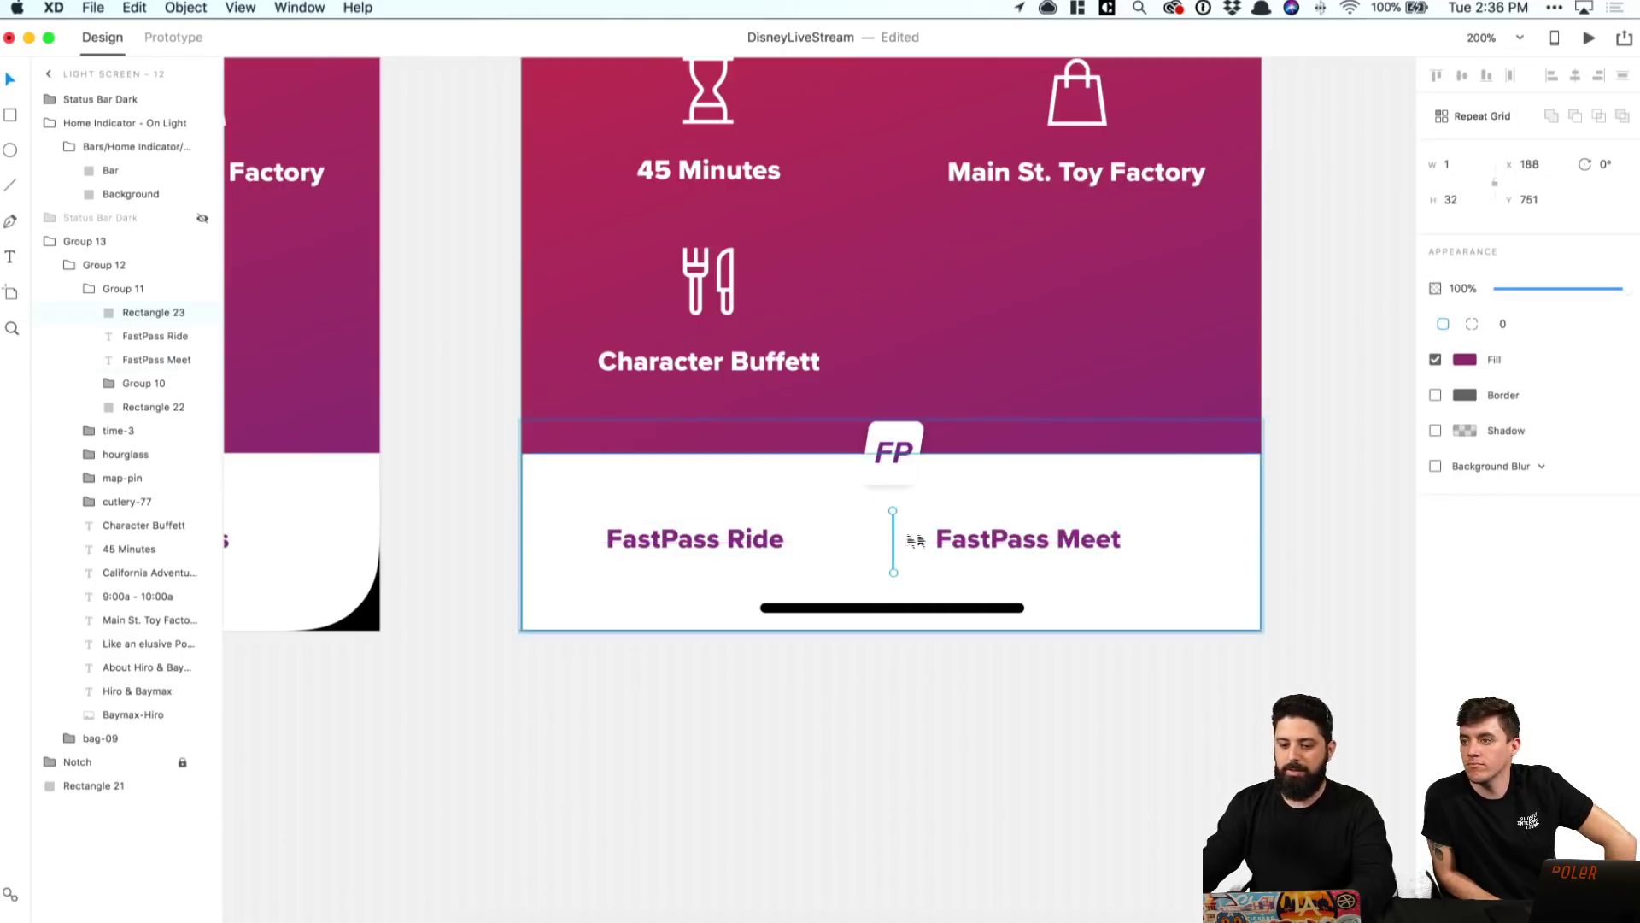
Step: Move the FastPass Meet label right to X 238 and shift FastPass Ride slightly right to balance them around the divider
left_click(991, 552)
left_click_drag(1004, 544, 1059, 544)
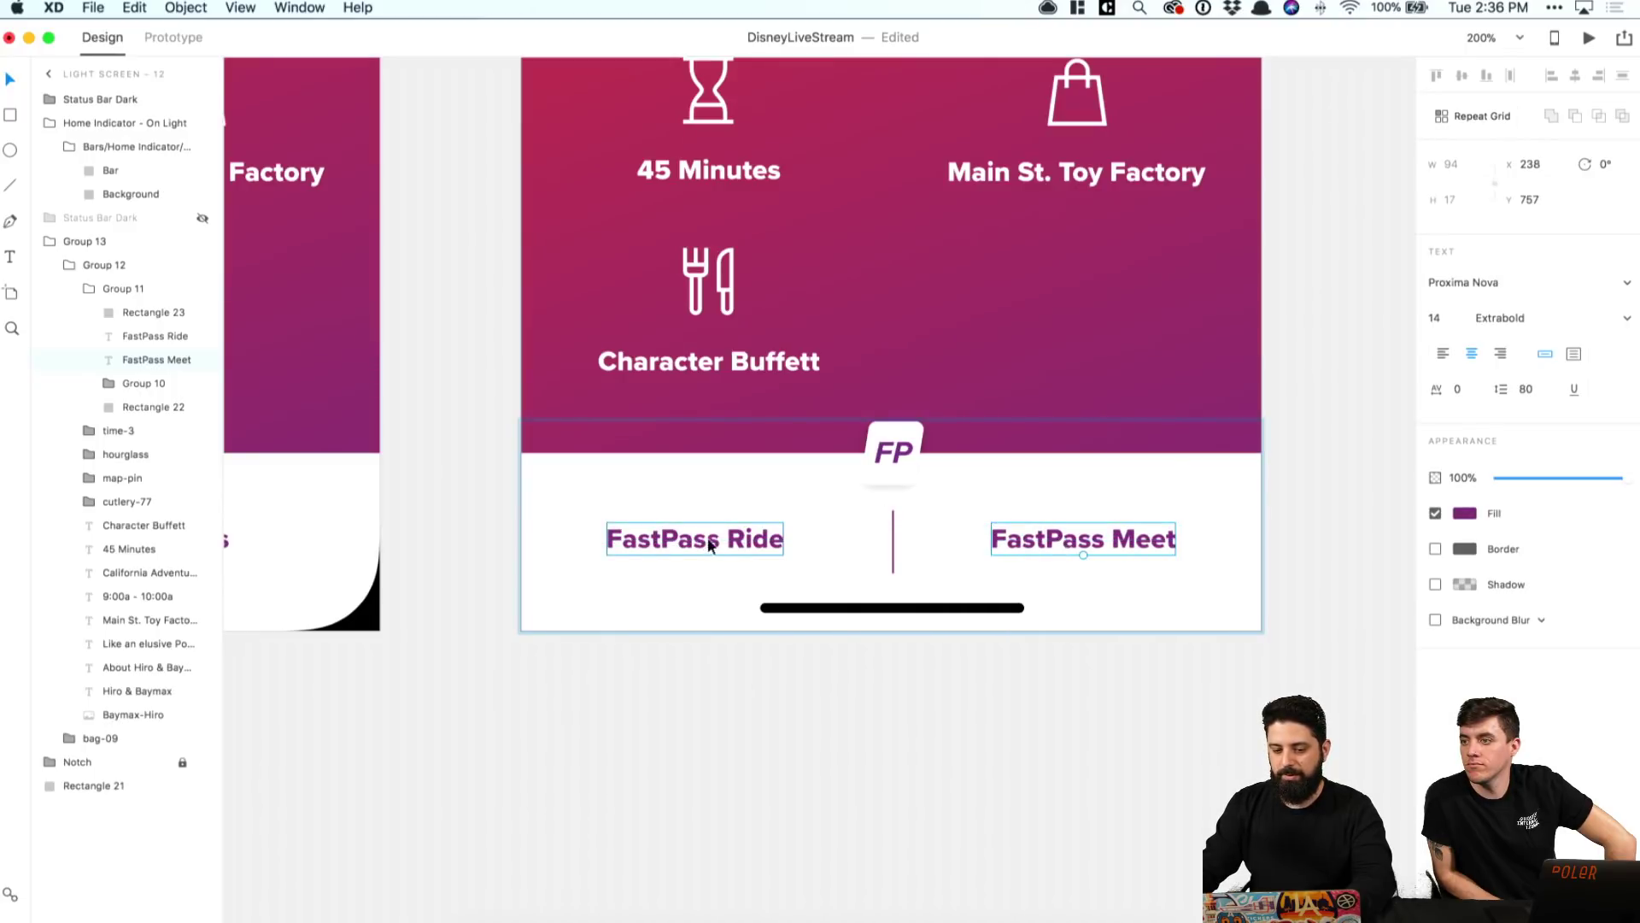
left_click_drag(710, 544, 715, 545)
left_click(767, 675)
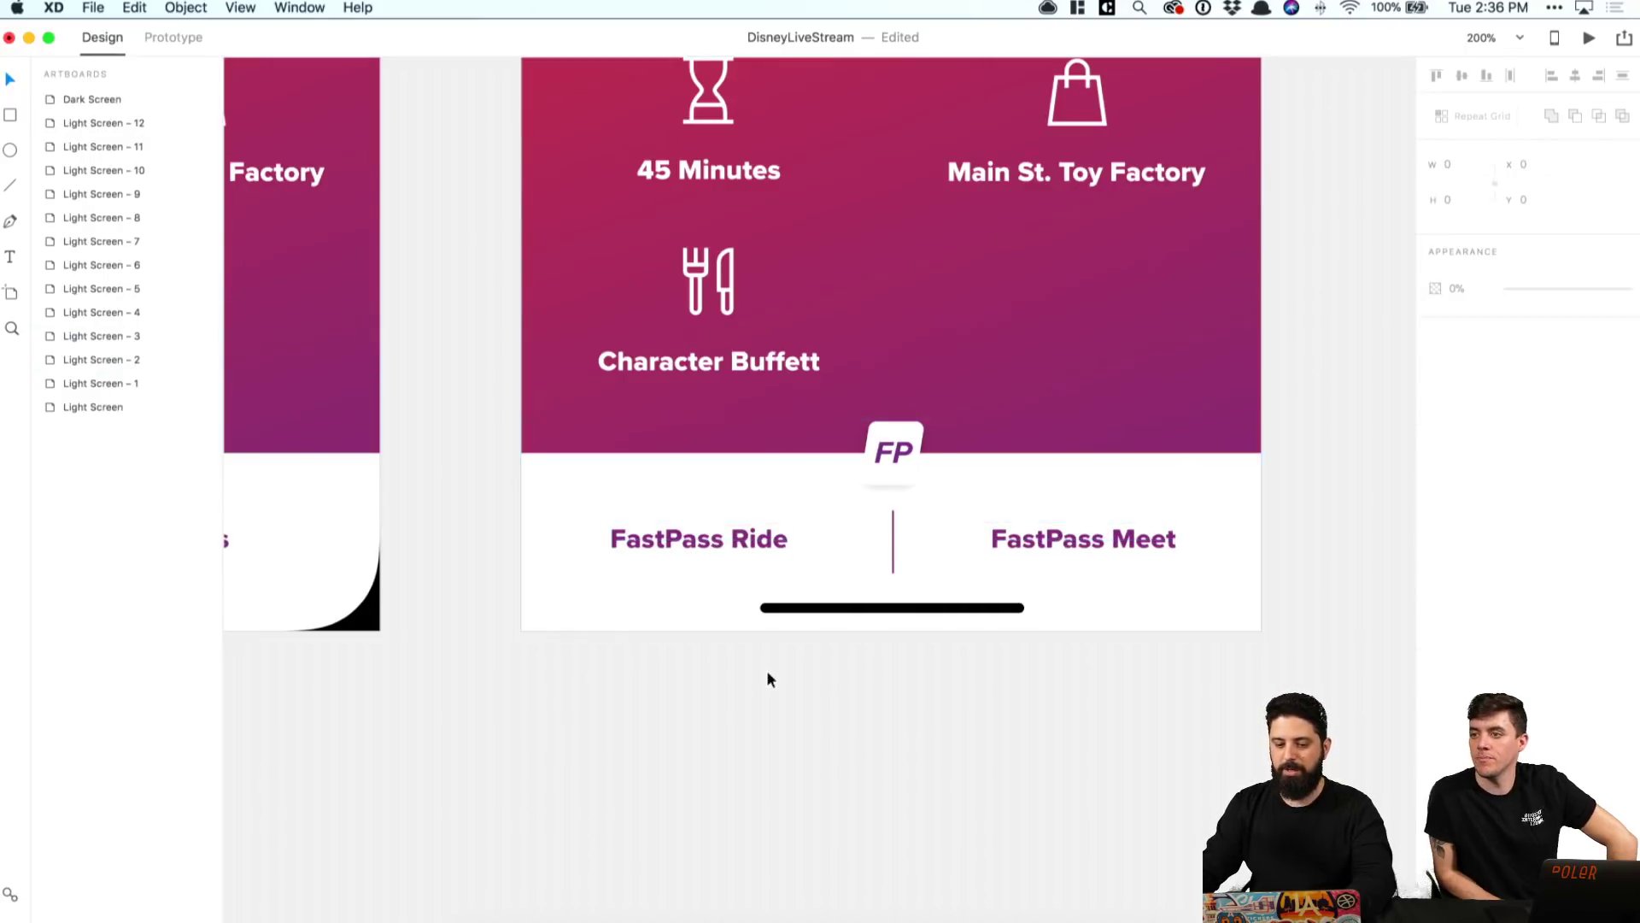
Step: Lower the opacity of the divider between FastPass Ride and FastPass Meet to 24%
key("super+1")
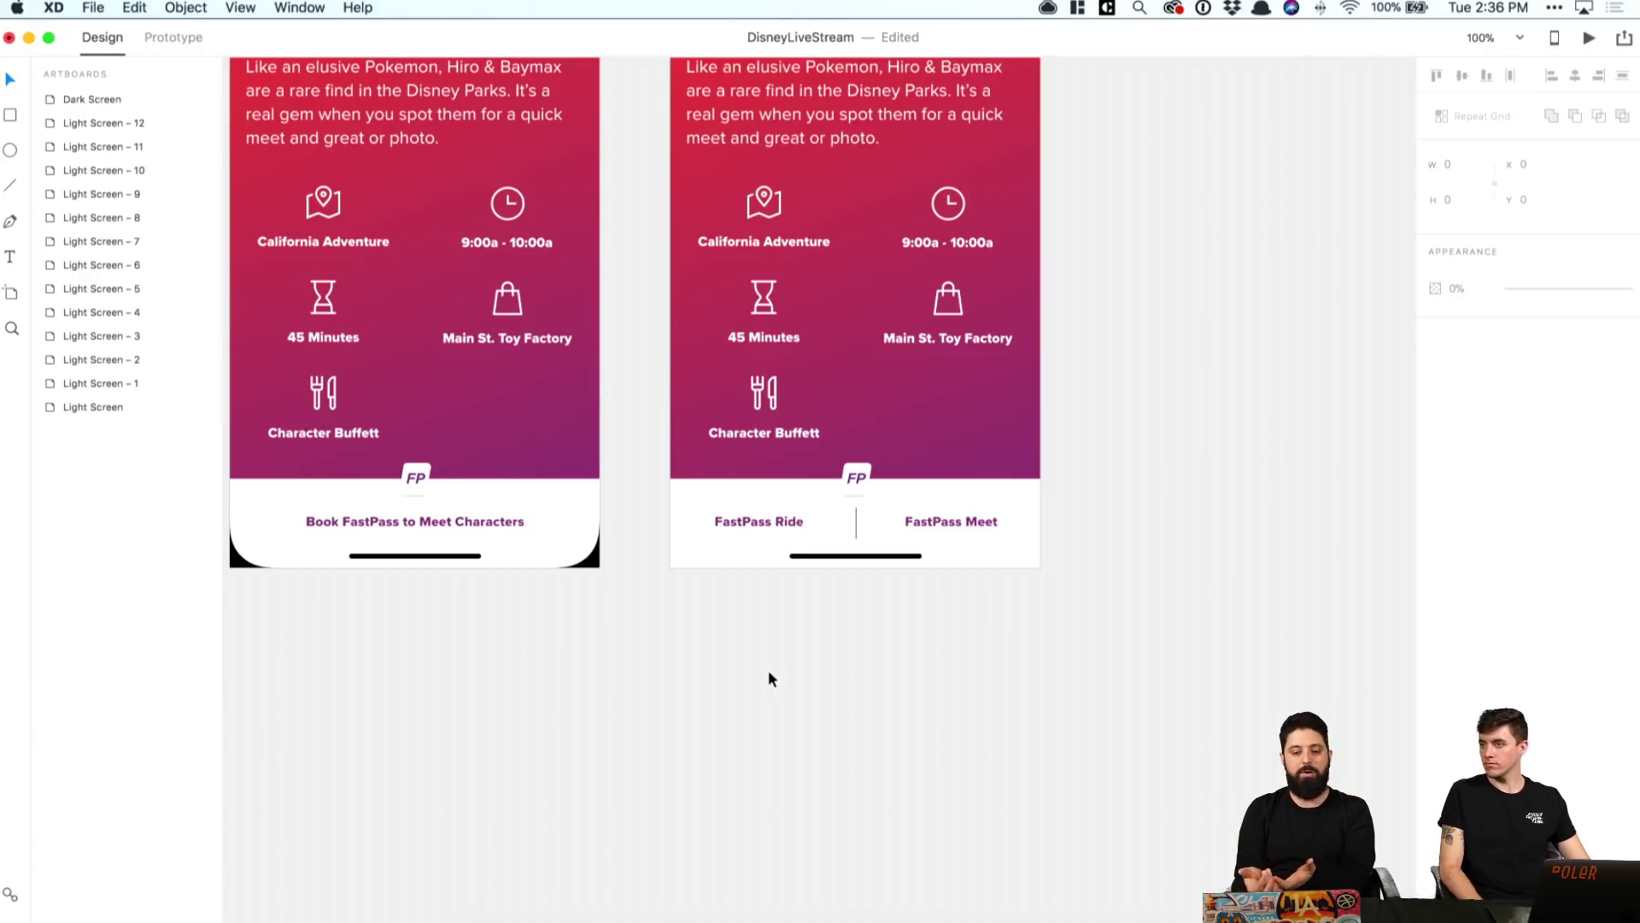
left_click(857, 519, "super")
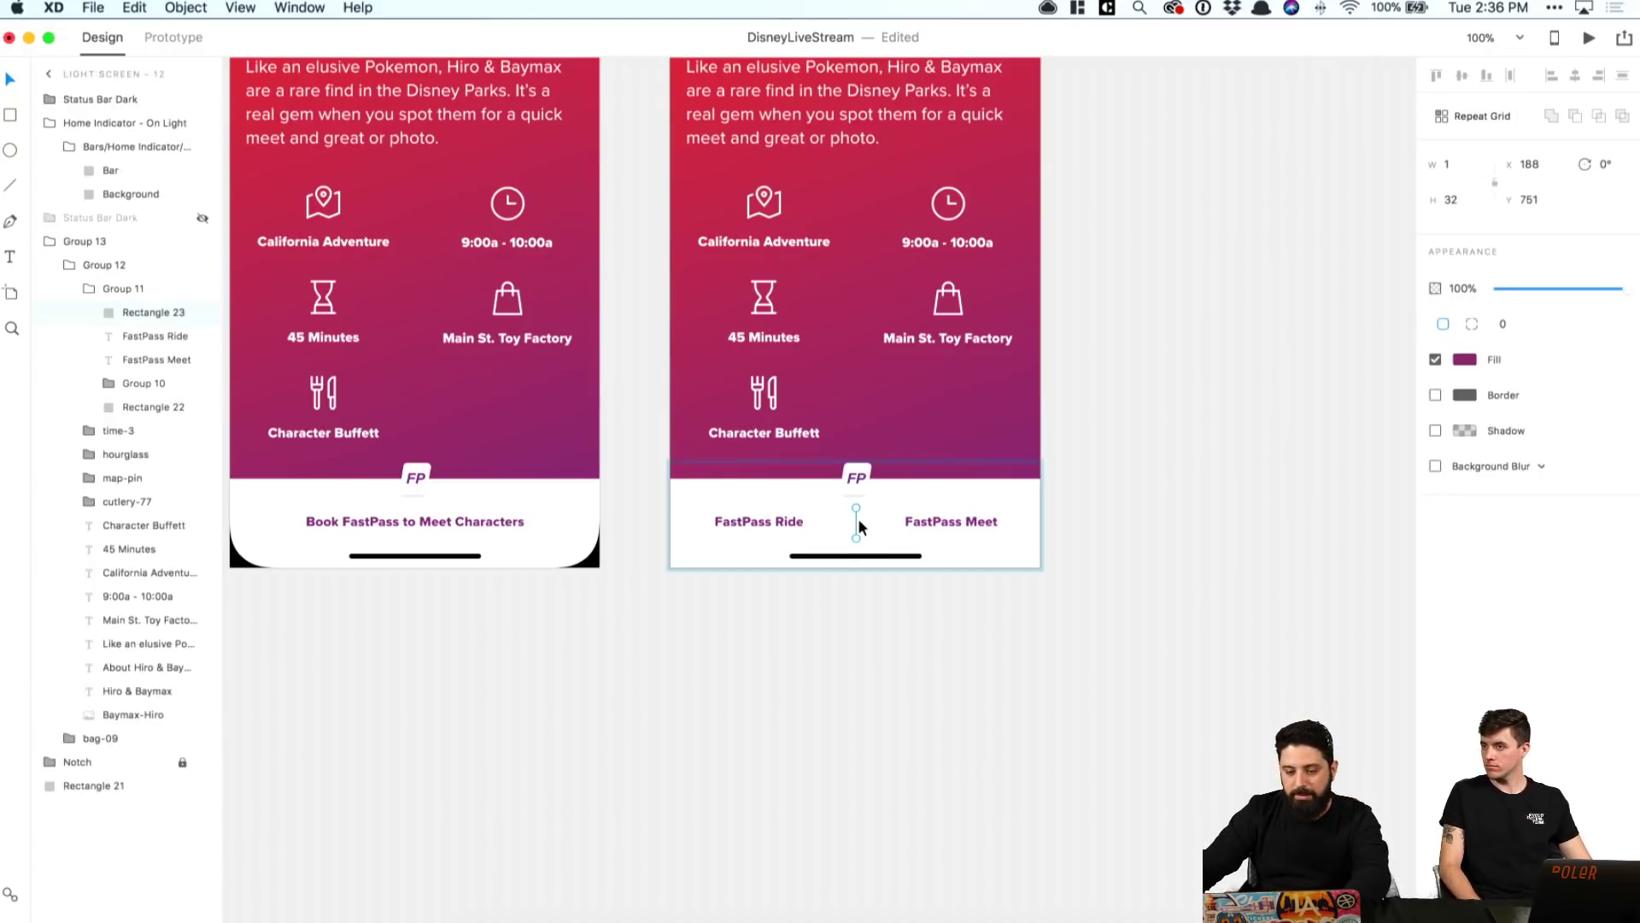
left_click(1519, 289)
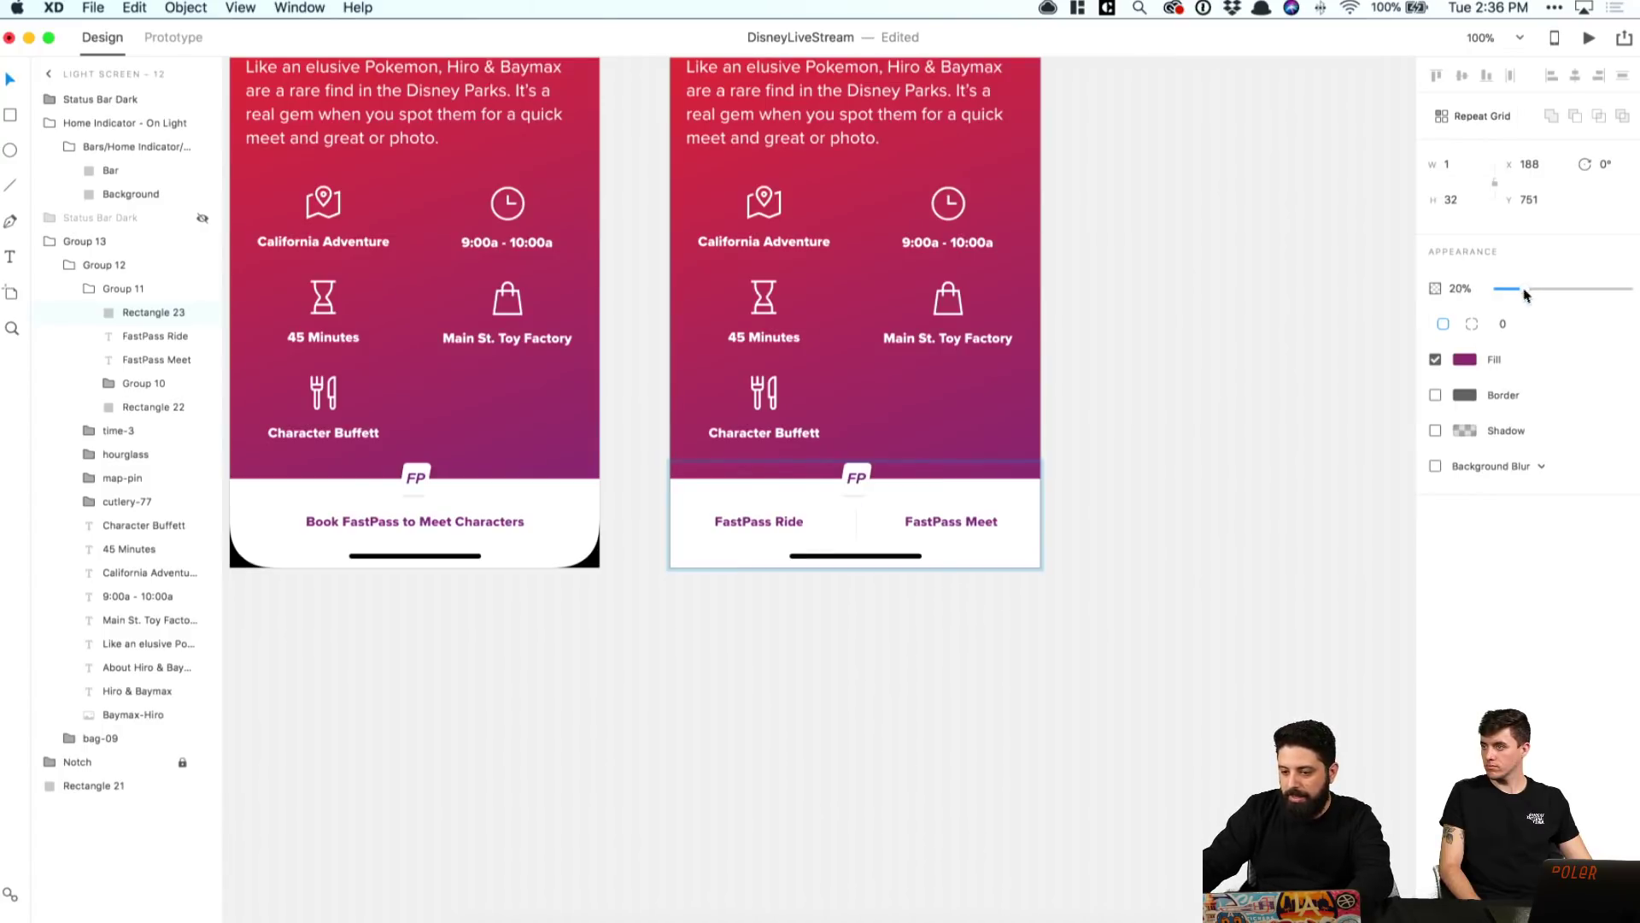
left_click_drag(1525, 294, 1530, 294)
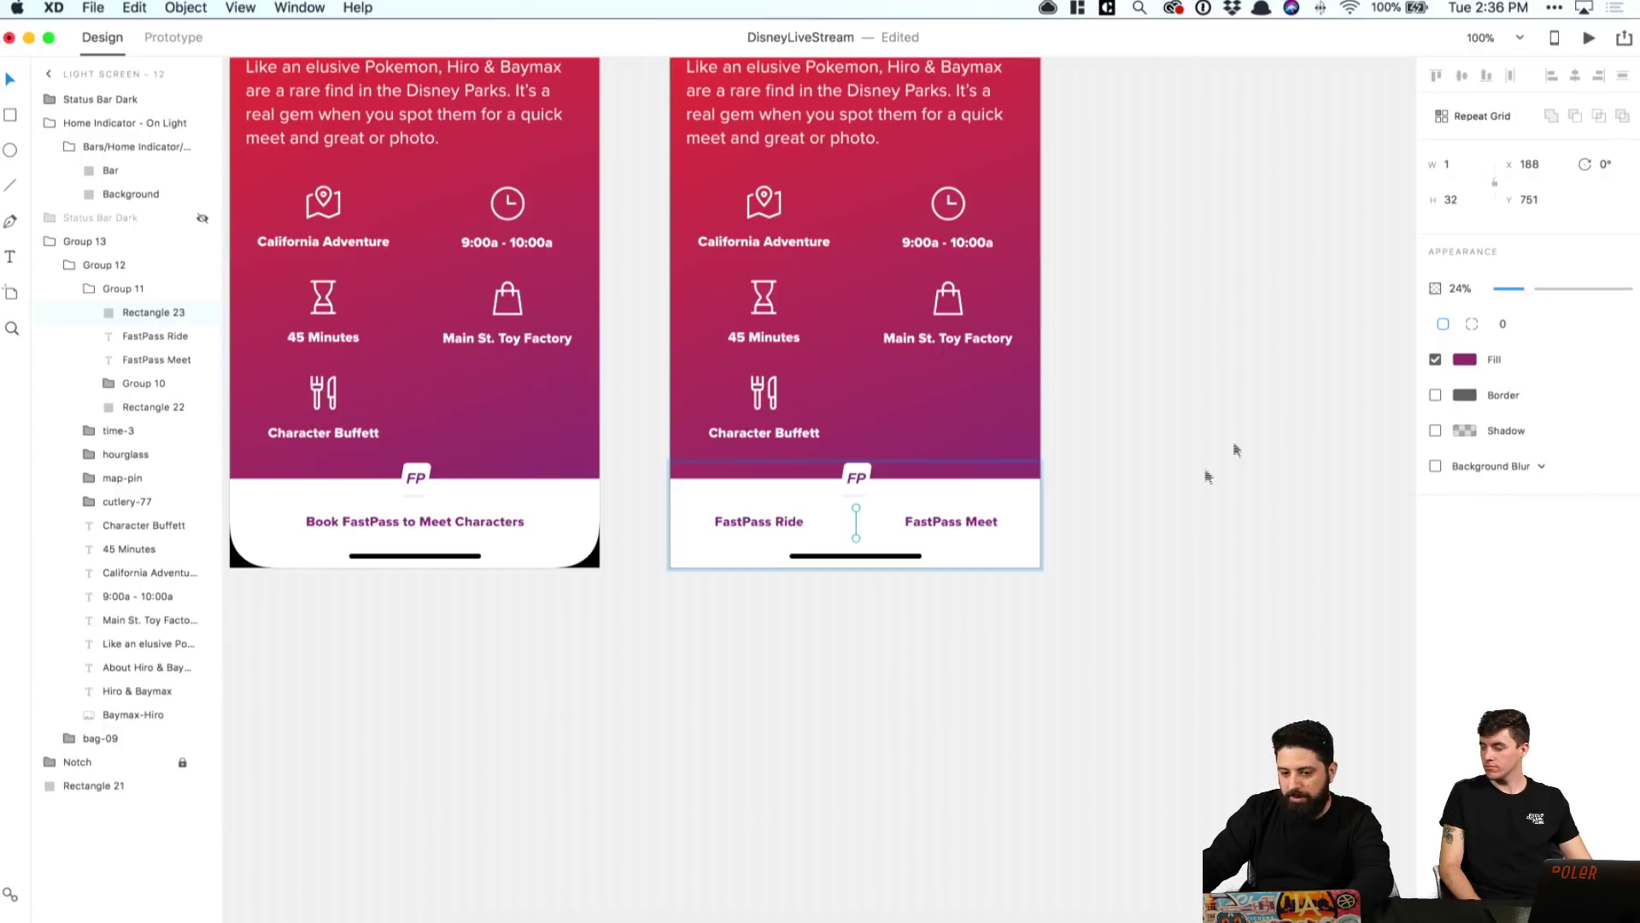
left_click(1182, 498)
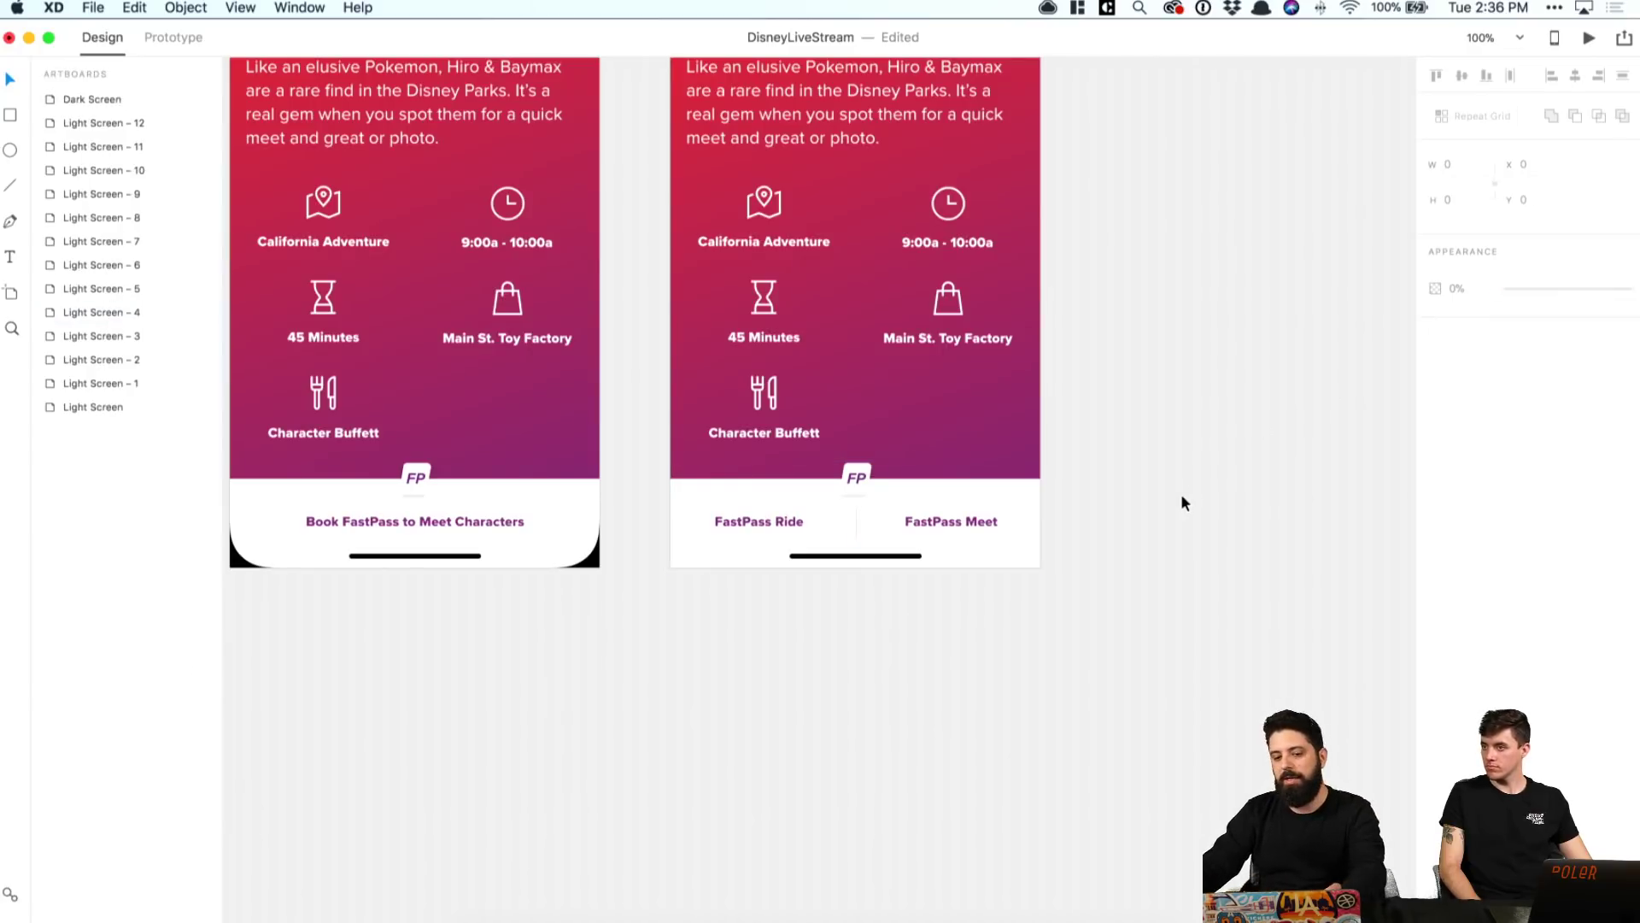
Step: Review the finished Hiro & Baymax screen variations alongside the other artboards of the app
scroll(1181, 497, "up", 4)
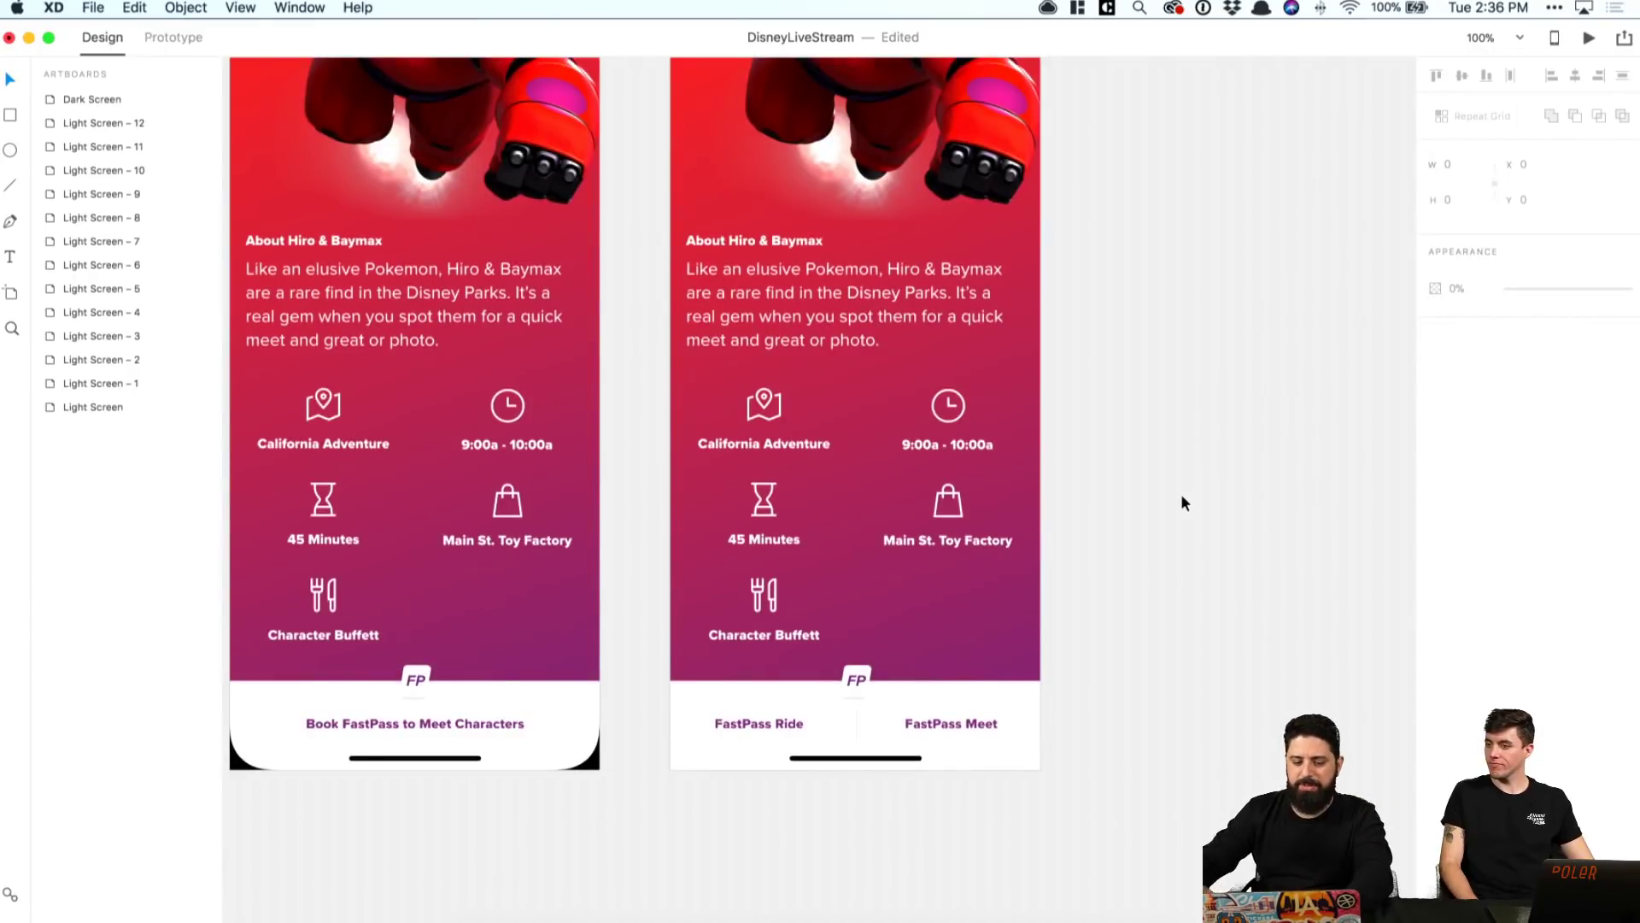
key("super+0")
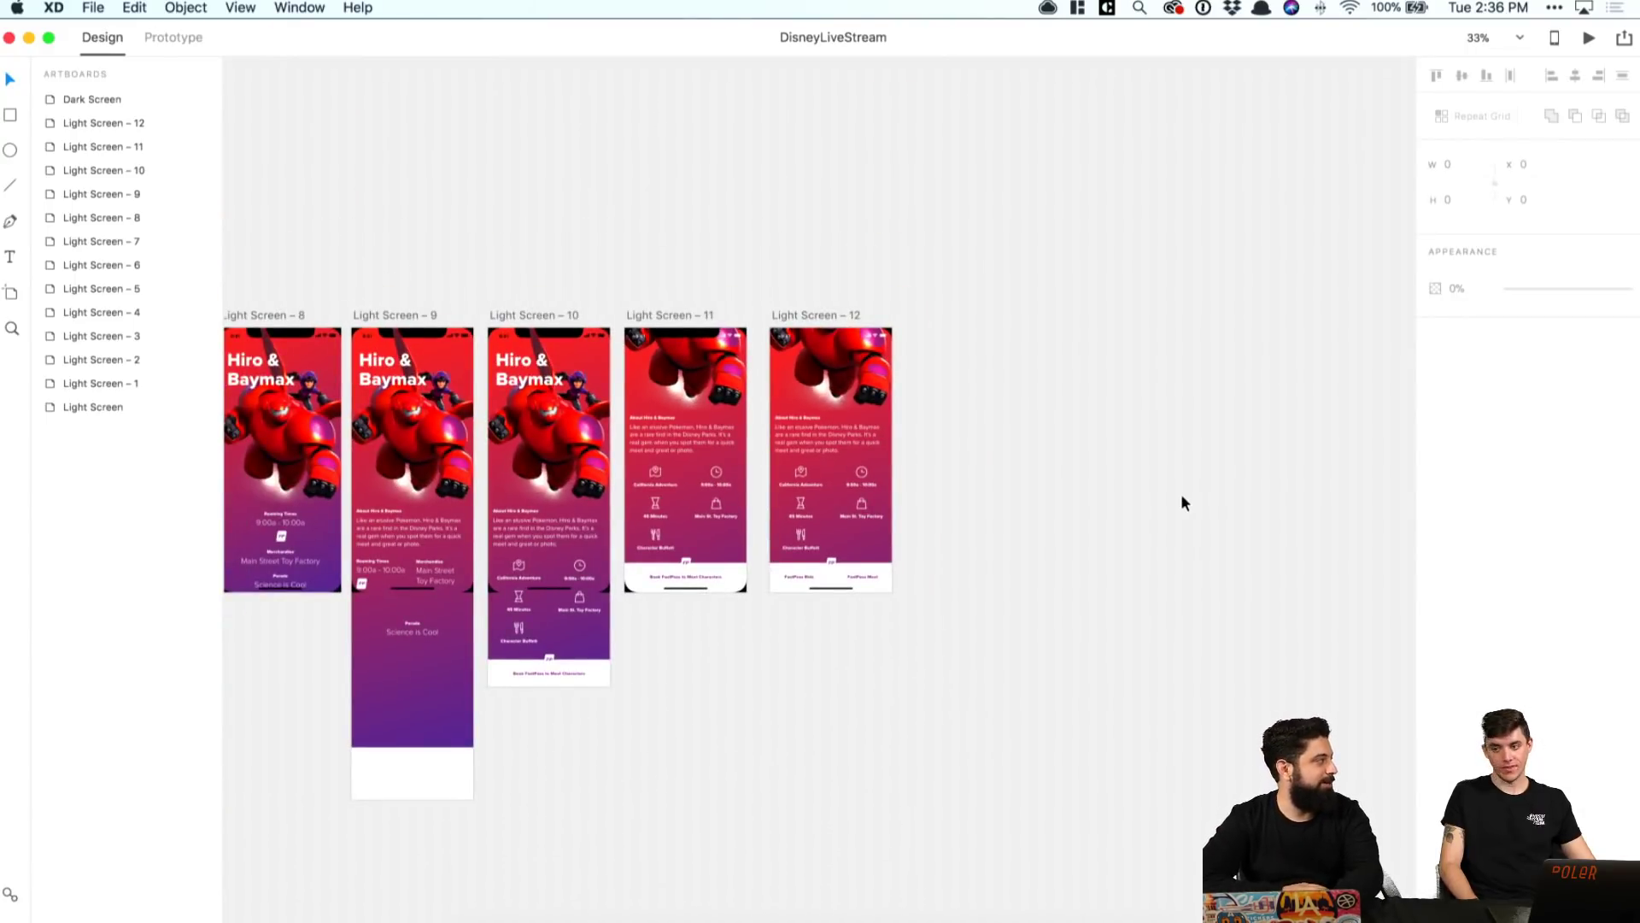
scroll(1181, 492, "left", 5)
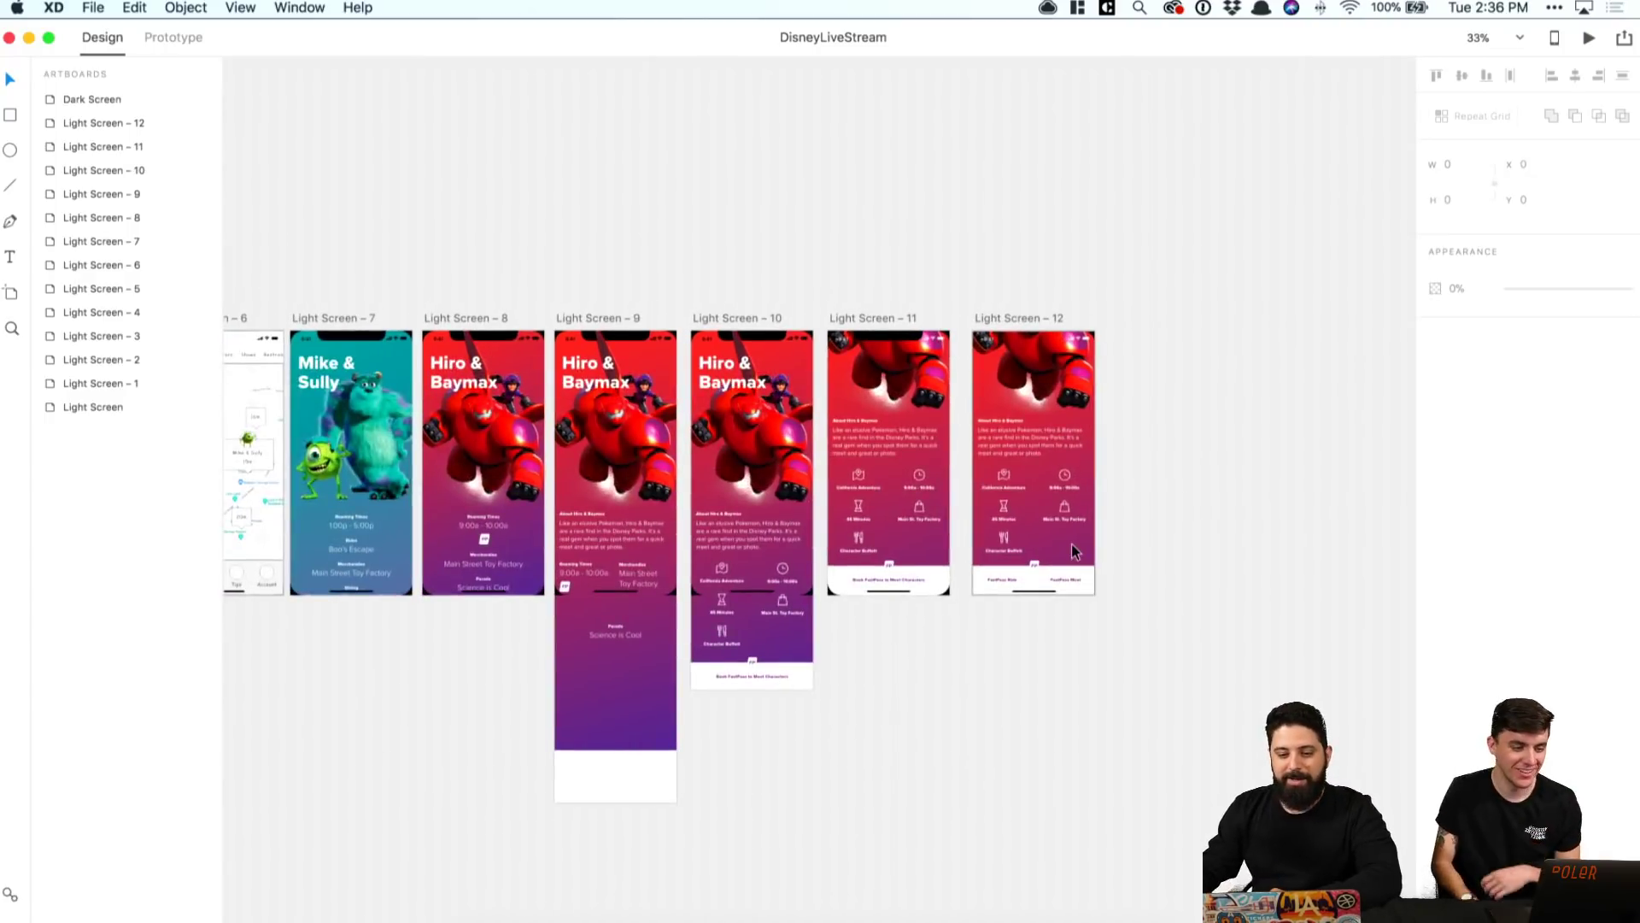
scroll(1073, 541, "left", 4)
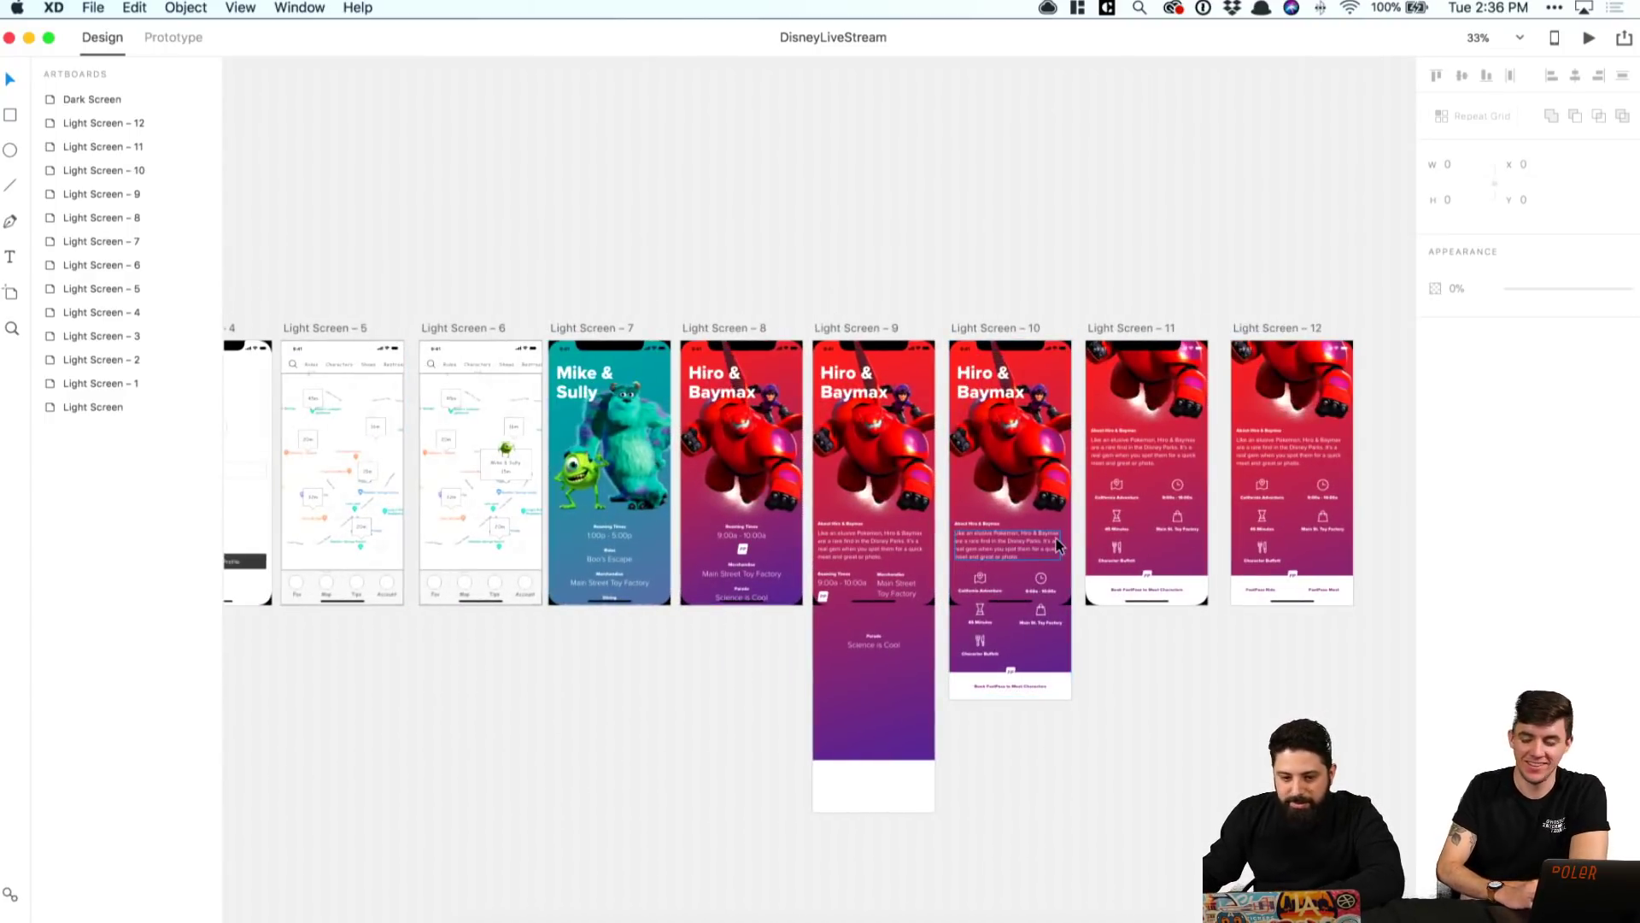
scroll(1066, 539, "left", 4)
scroll(948, 491, "left", 3)
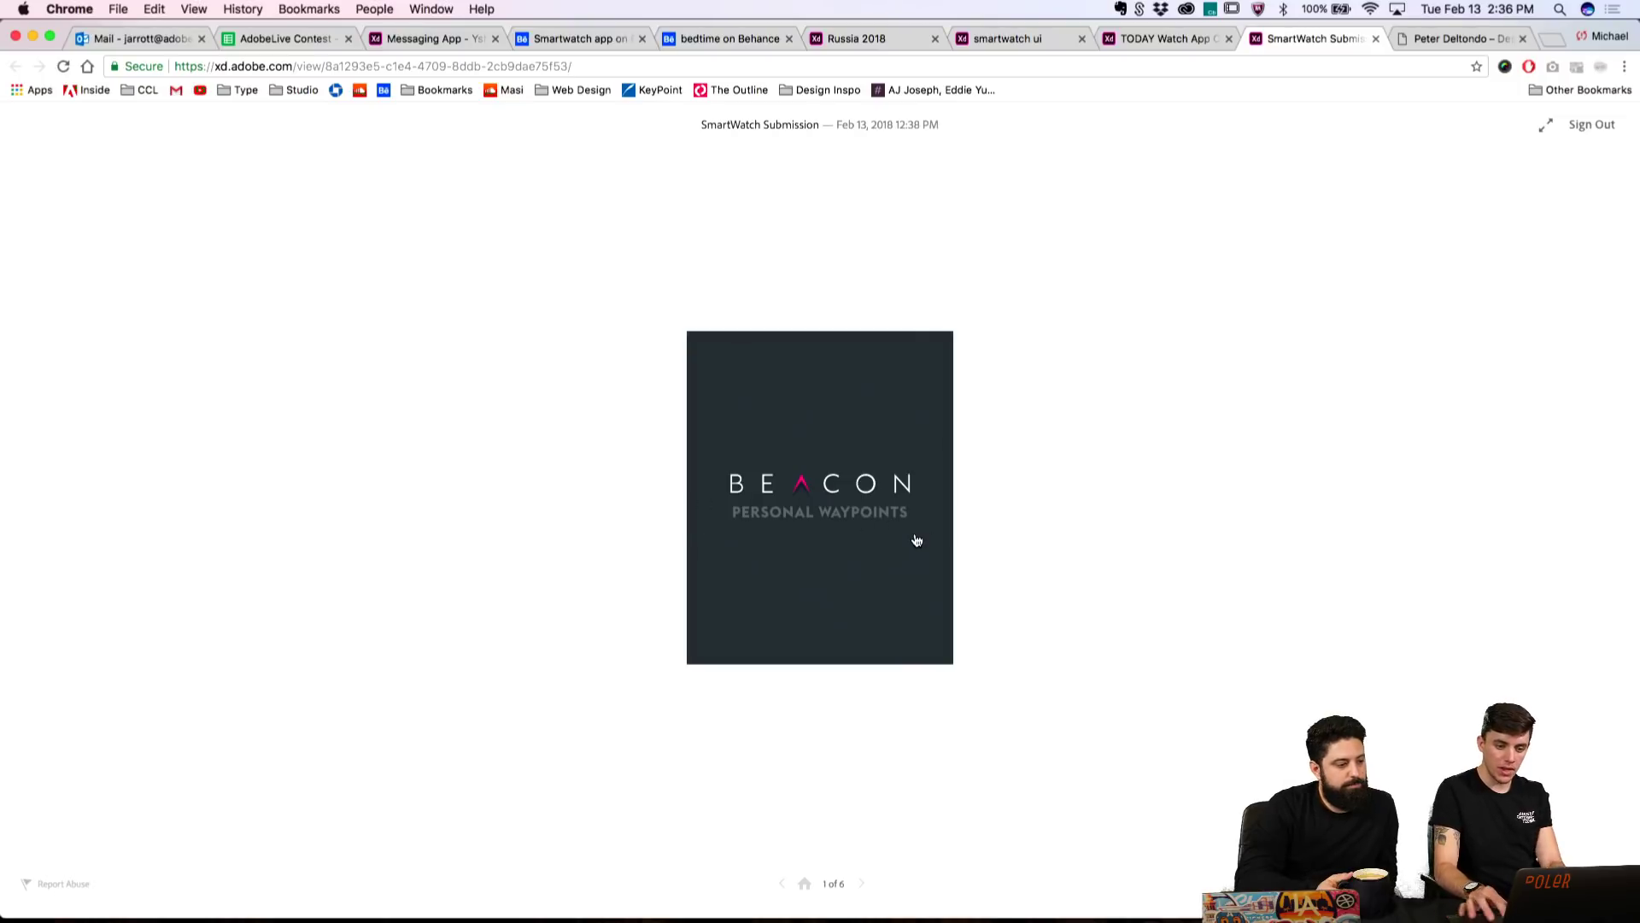
Step: In the SmartWatch Submission prototype in Chrome, go past the Beacon splash screen, open the map and choose the Vegas Trip! group
left_click(827, 508)
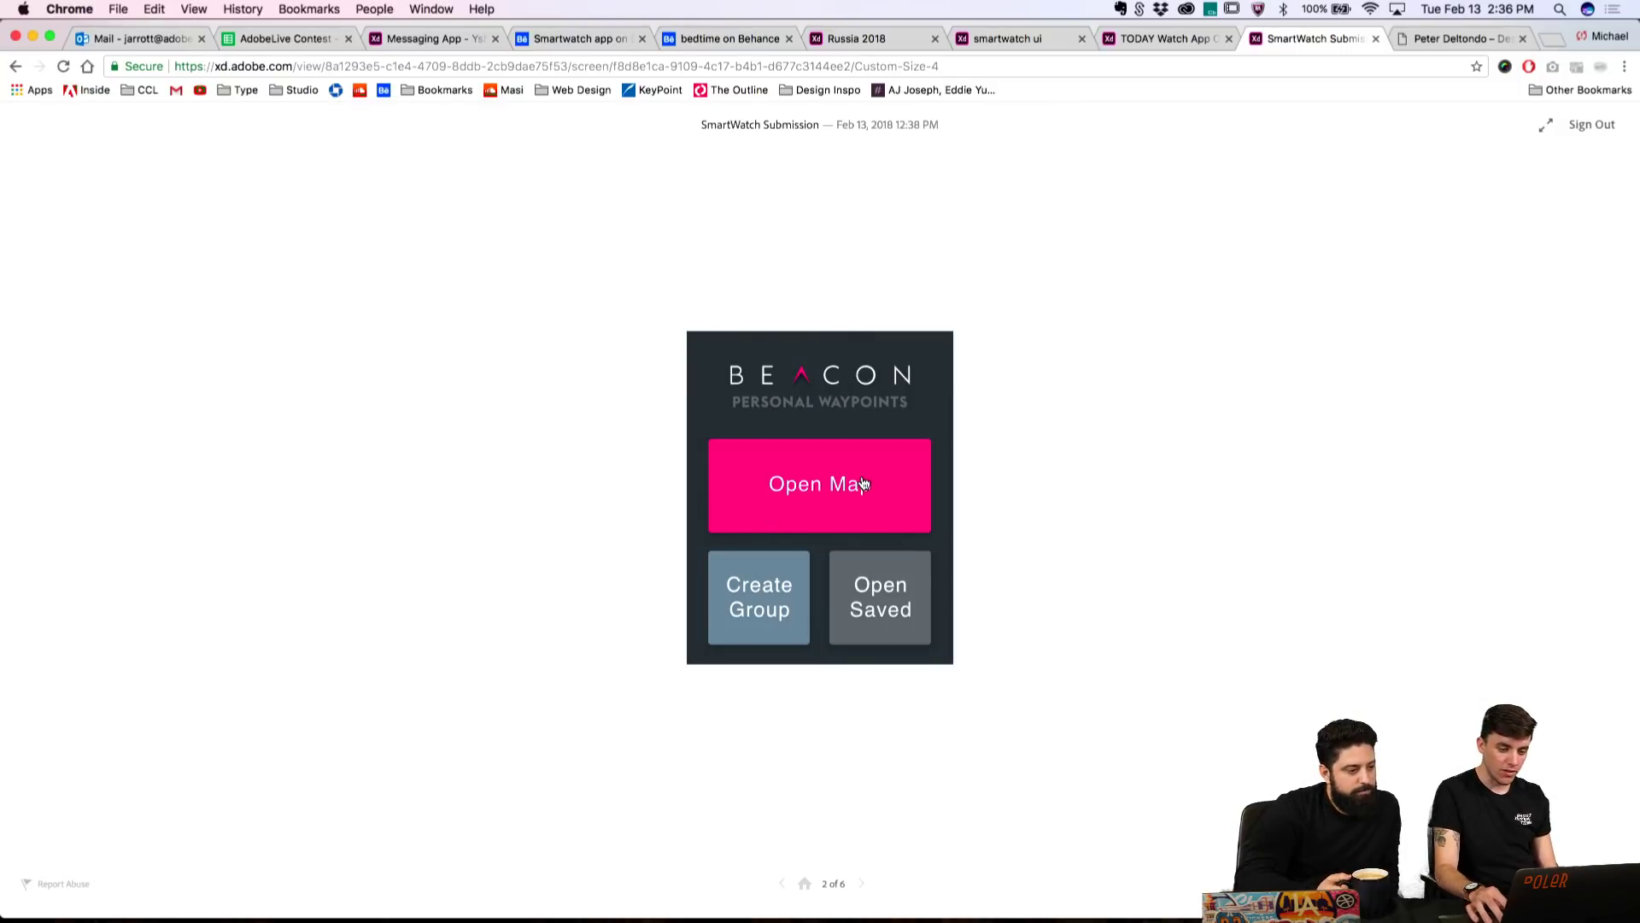
left_click(815, 485)
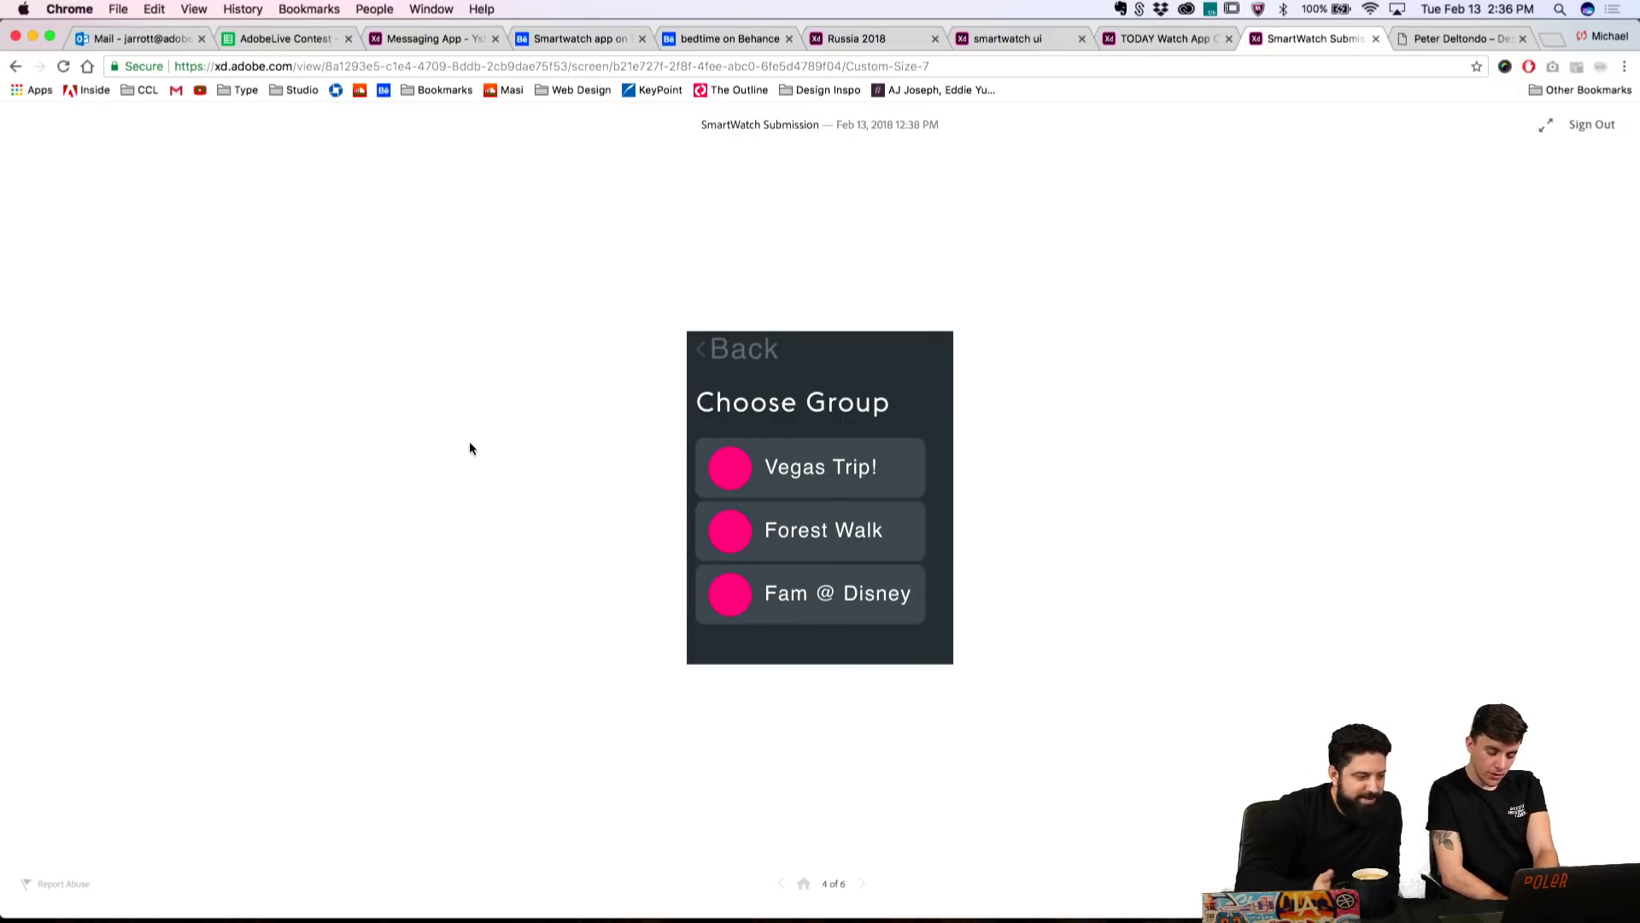
left_click(775, 596)
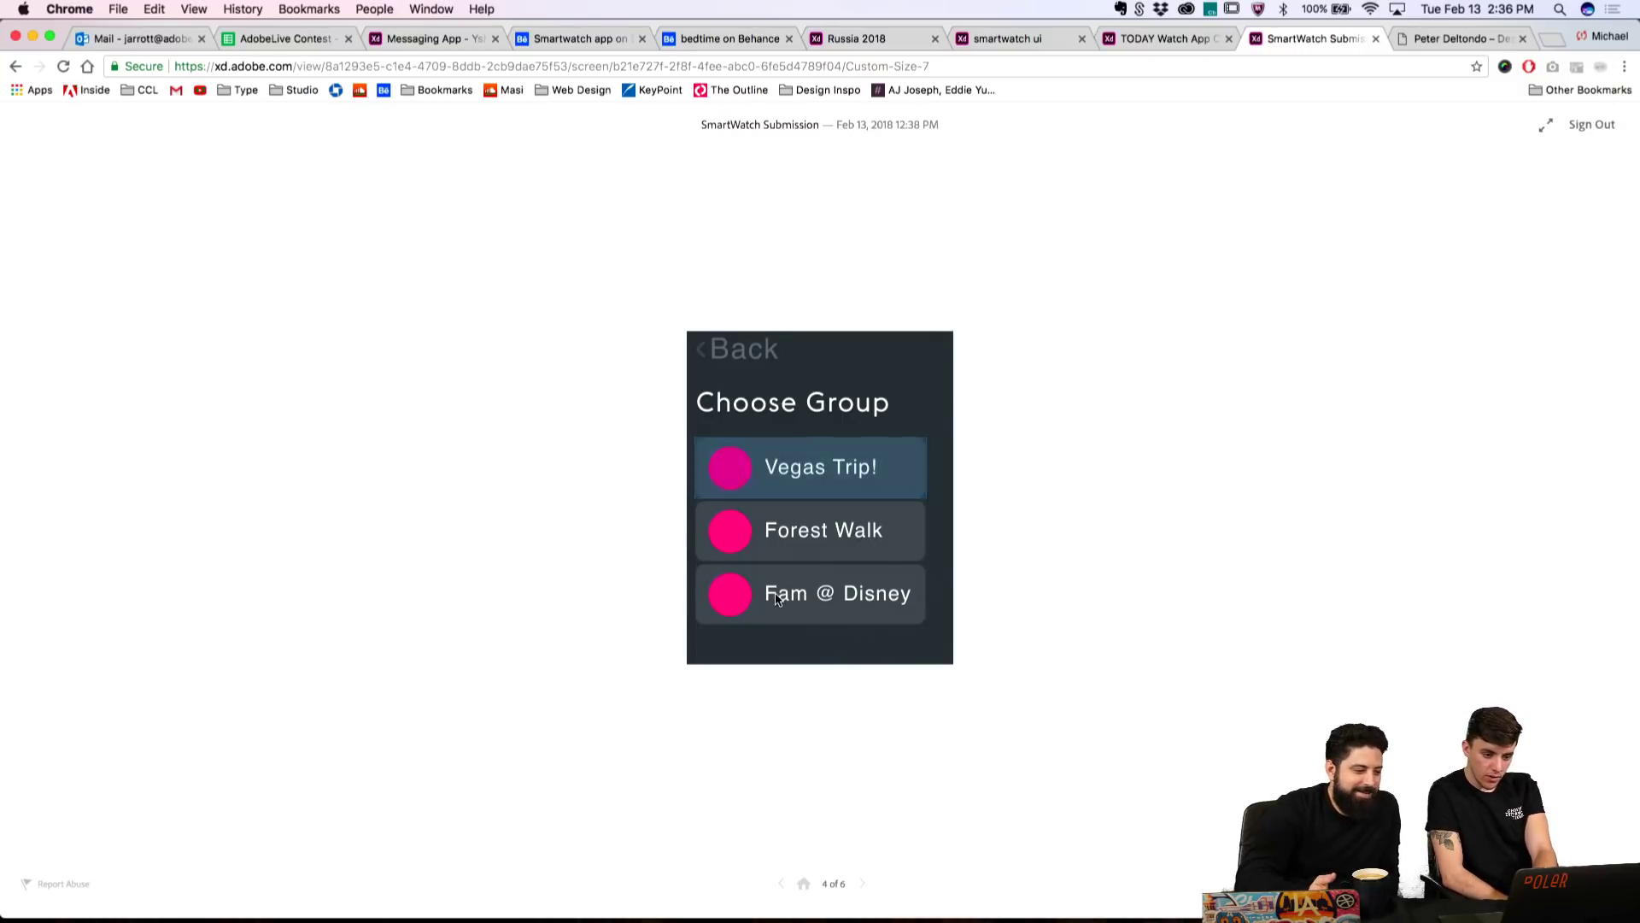
left_click(740, 470)
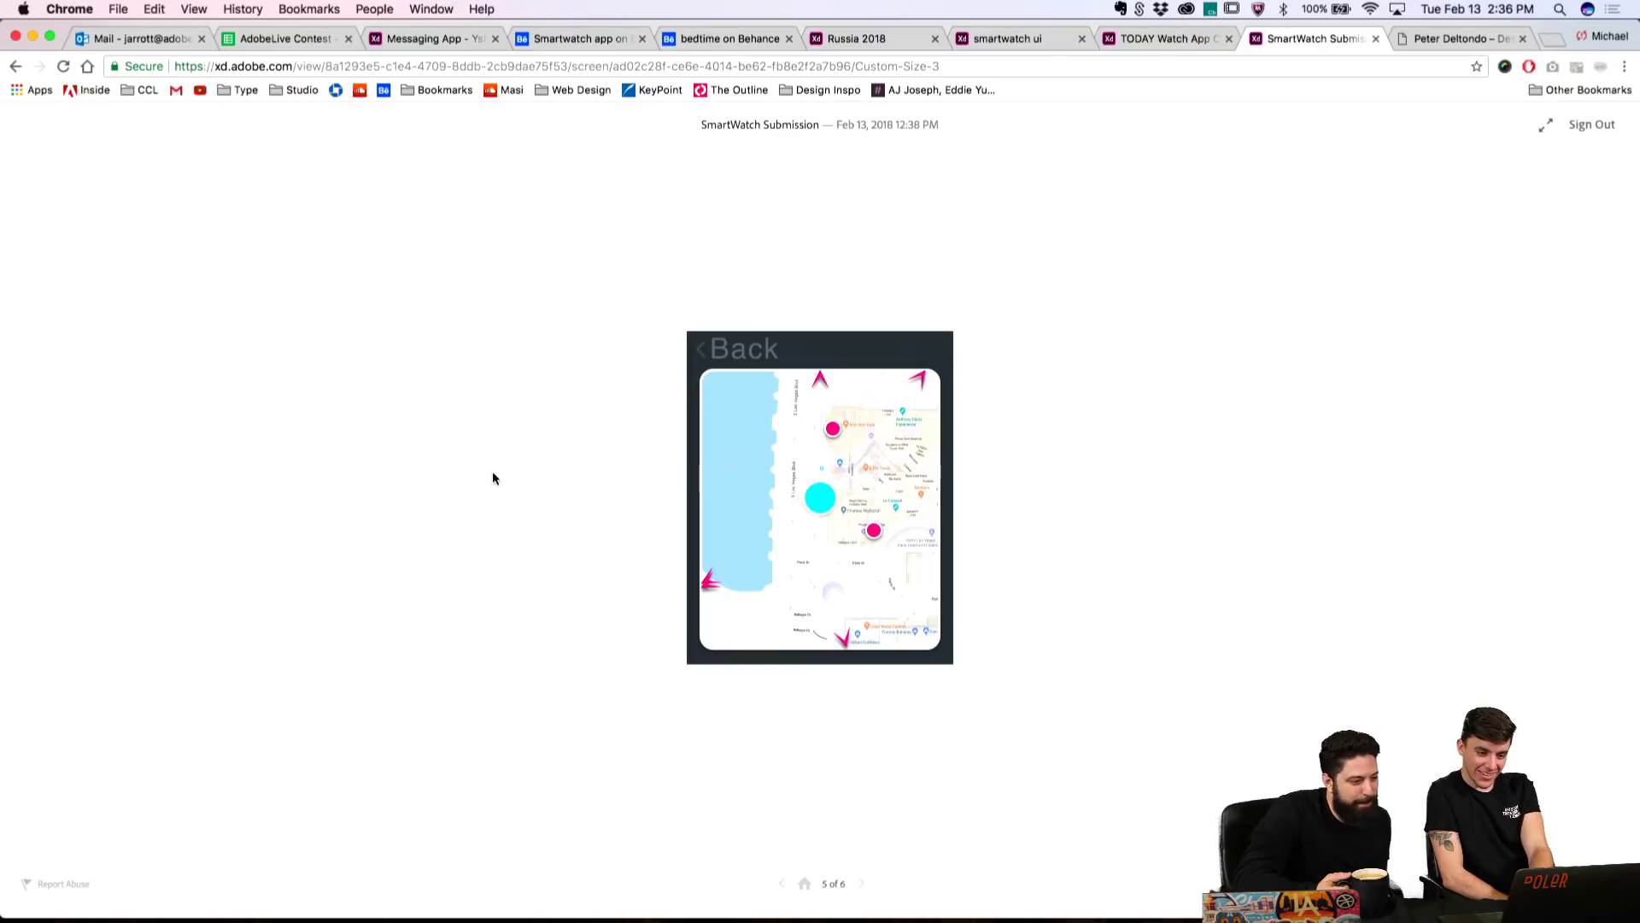
Step: Open a group member's card from the upper pink marker on the map and try its Beckon action
left_click(817, 502)
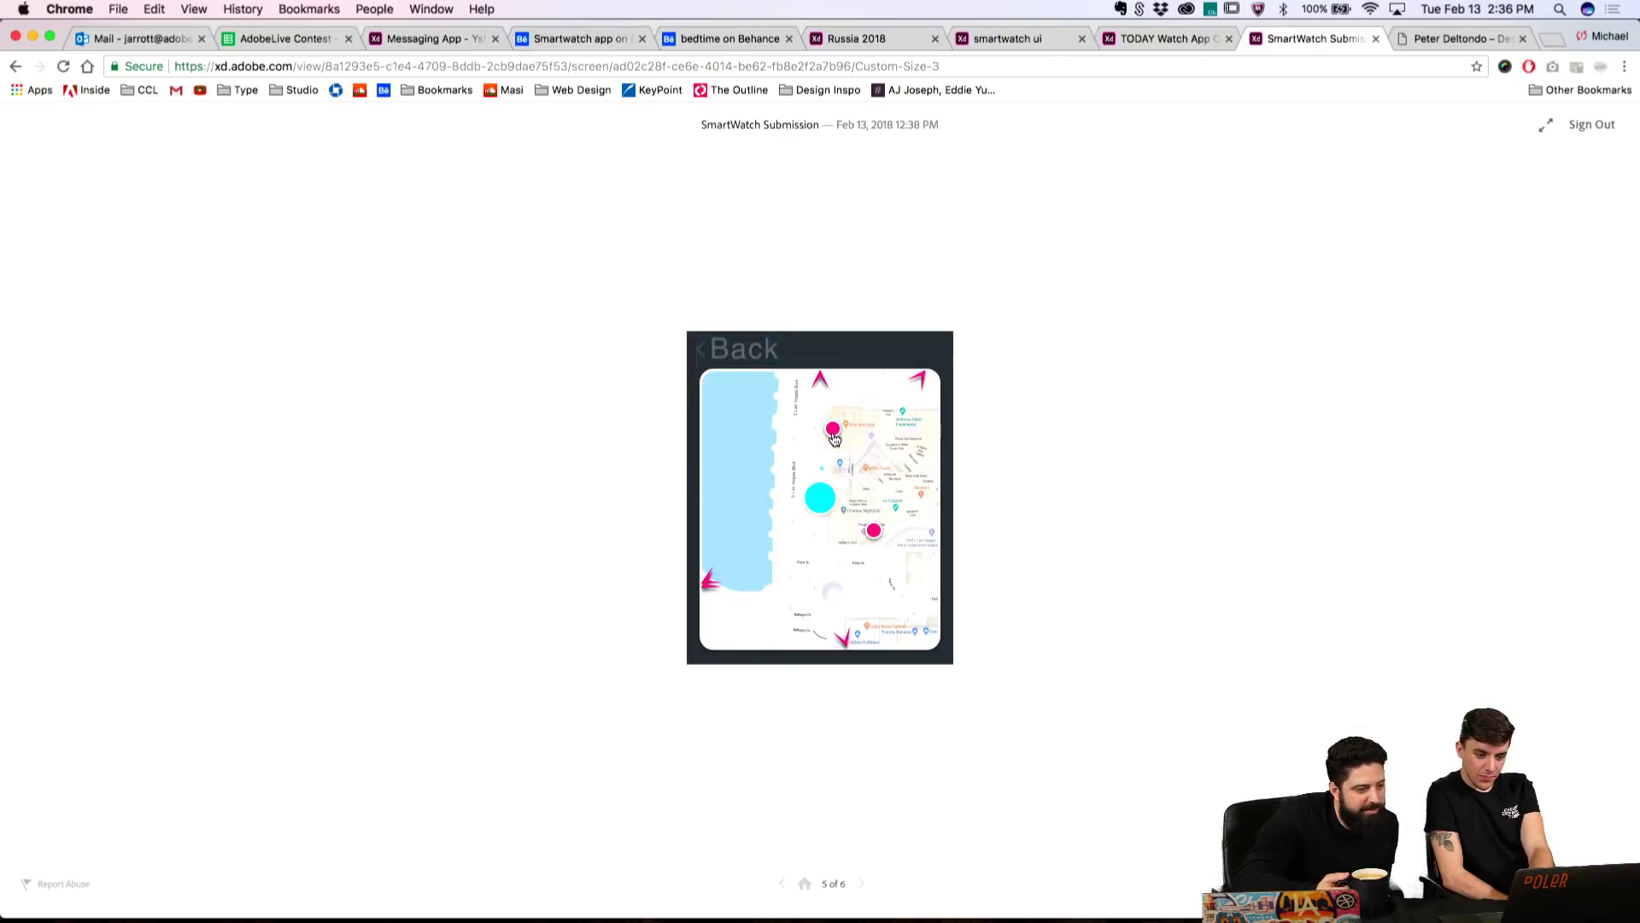
left_click(833, 430)
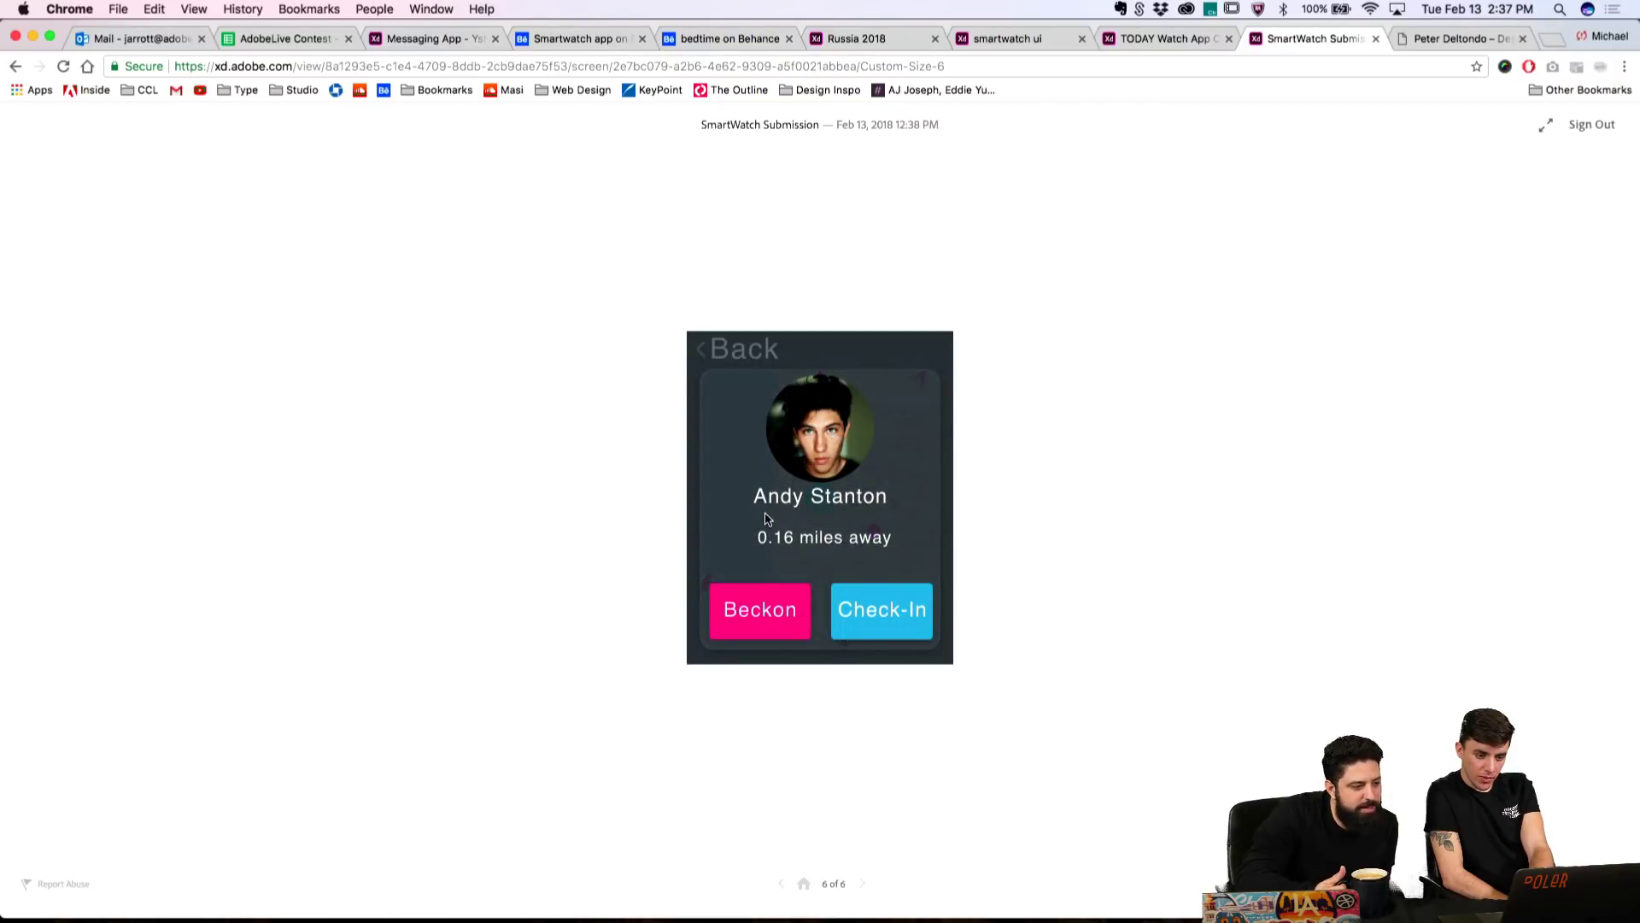
left_click(787, 615)
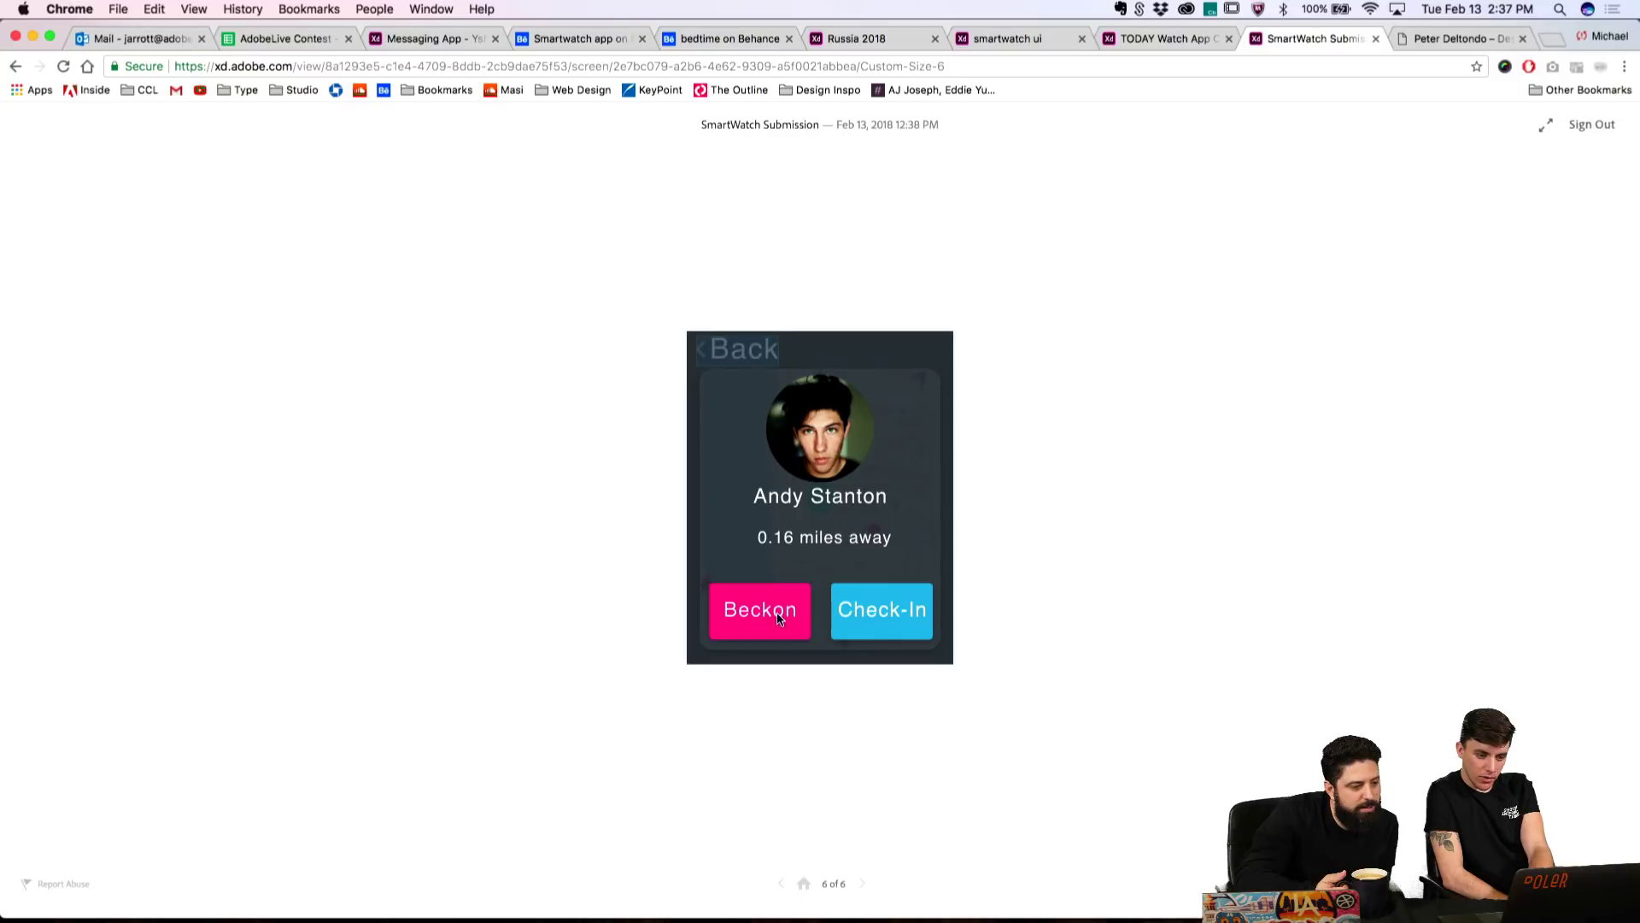
Step: Return from the member card to the Choose Group screen and reopen the Vegas Trip! map
left_click(733, 350)
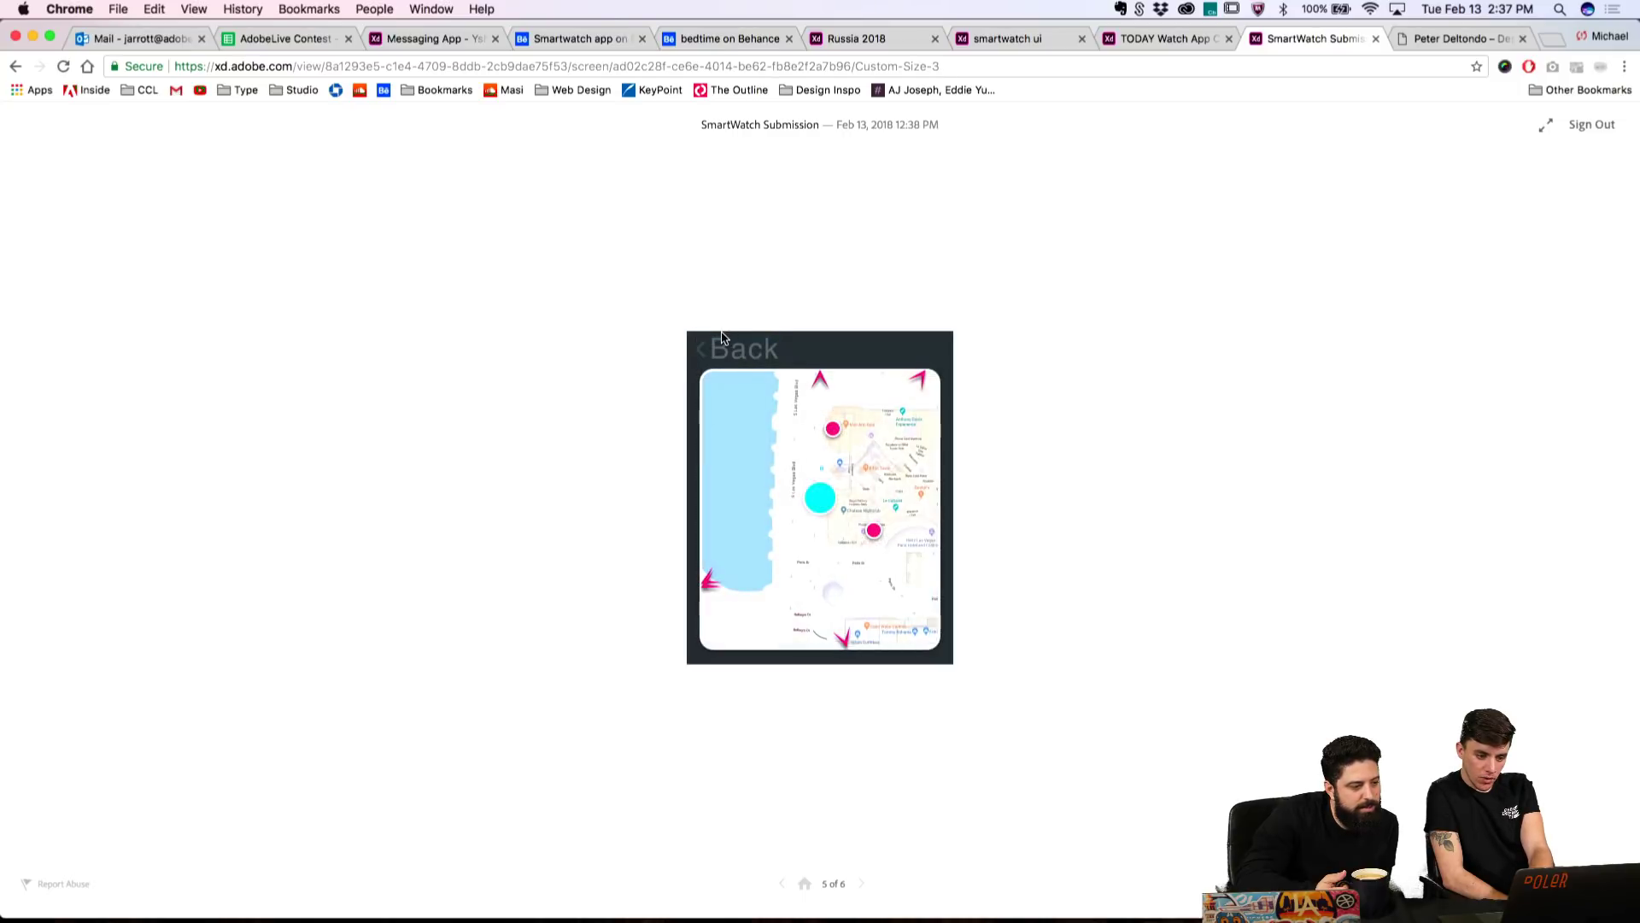
left_click(723, 340)
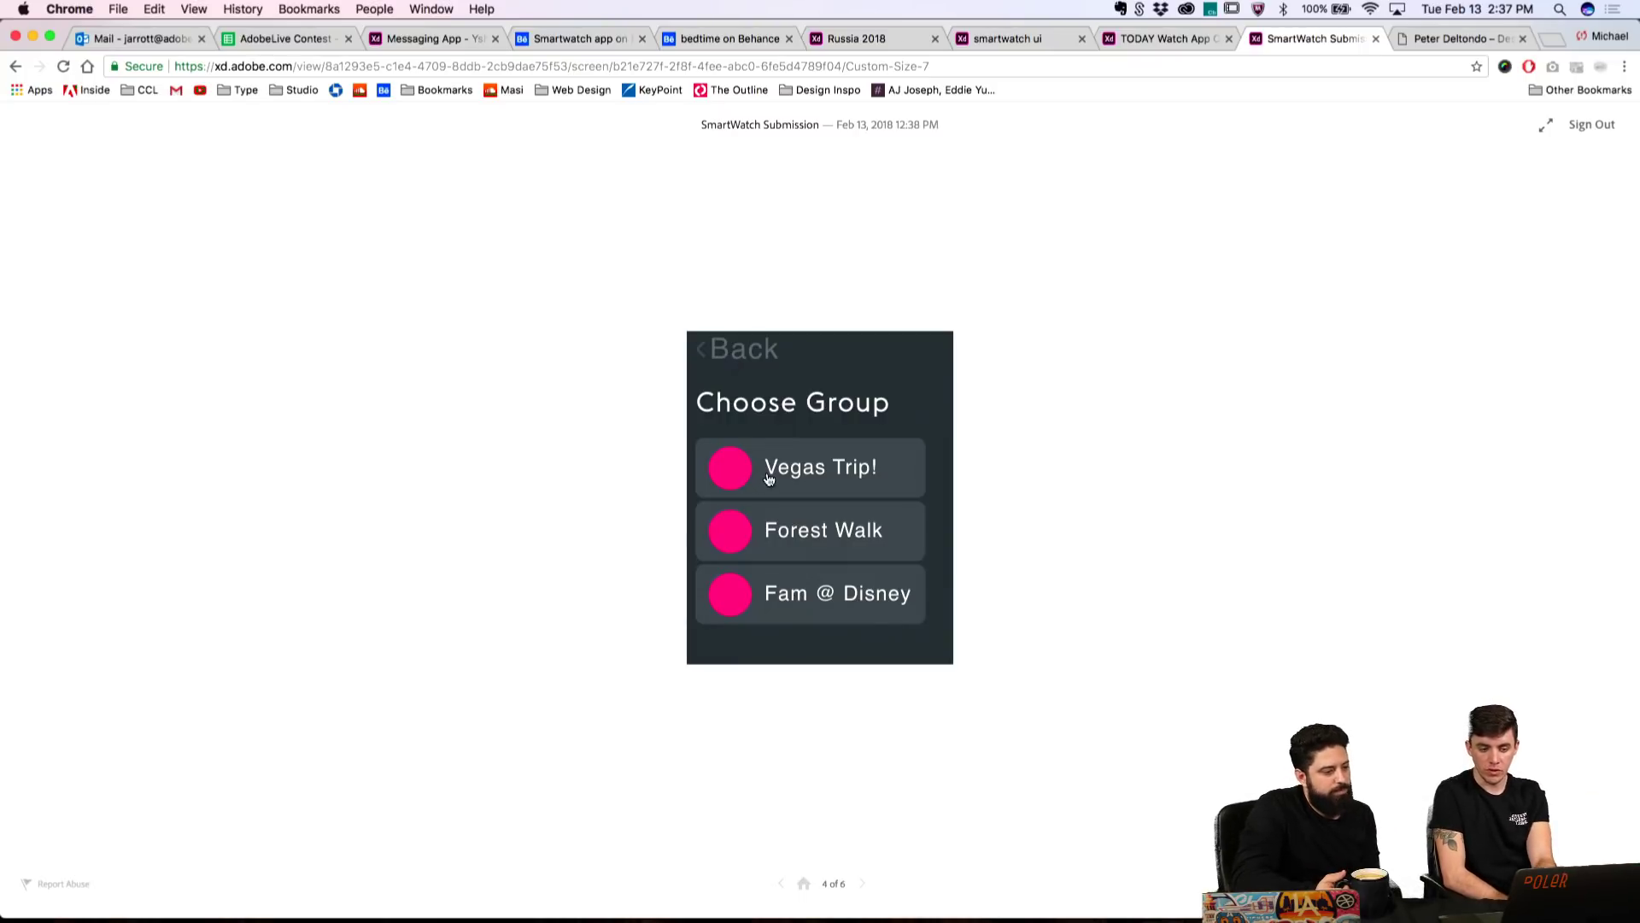
left_click(740, 352)
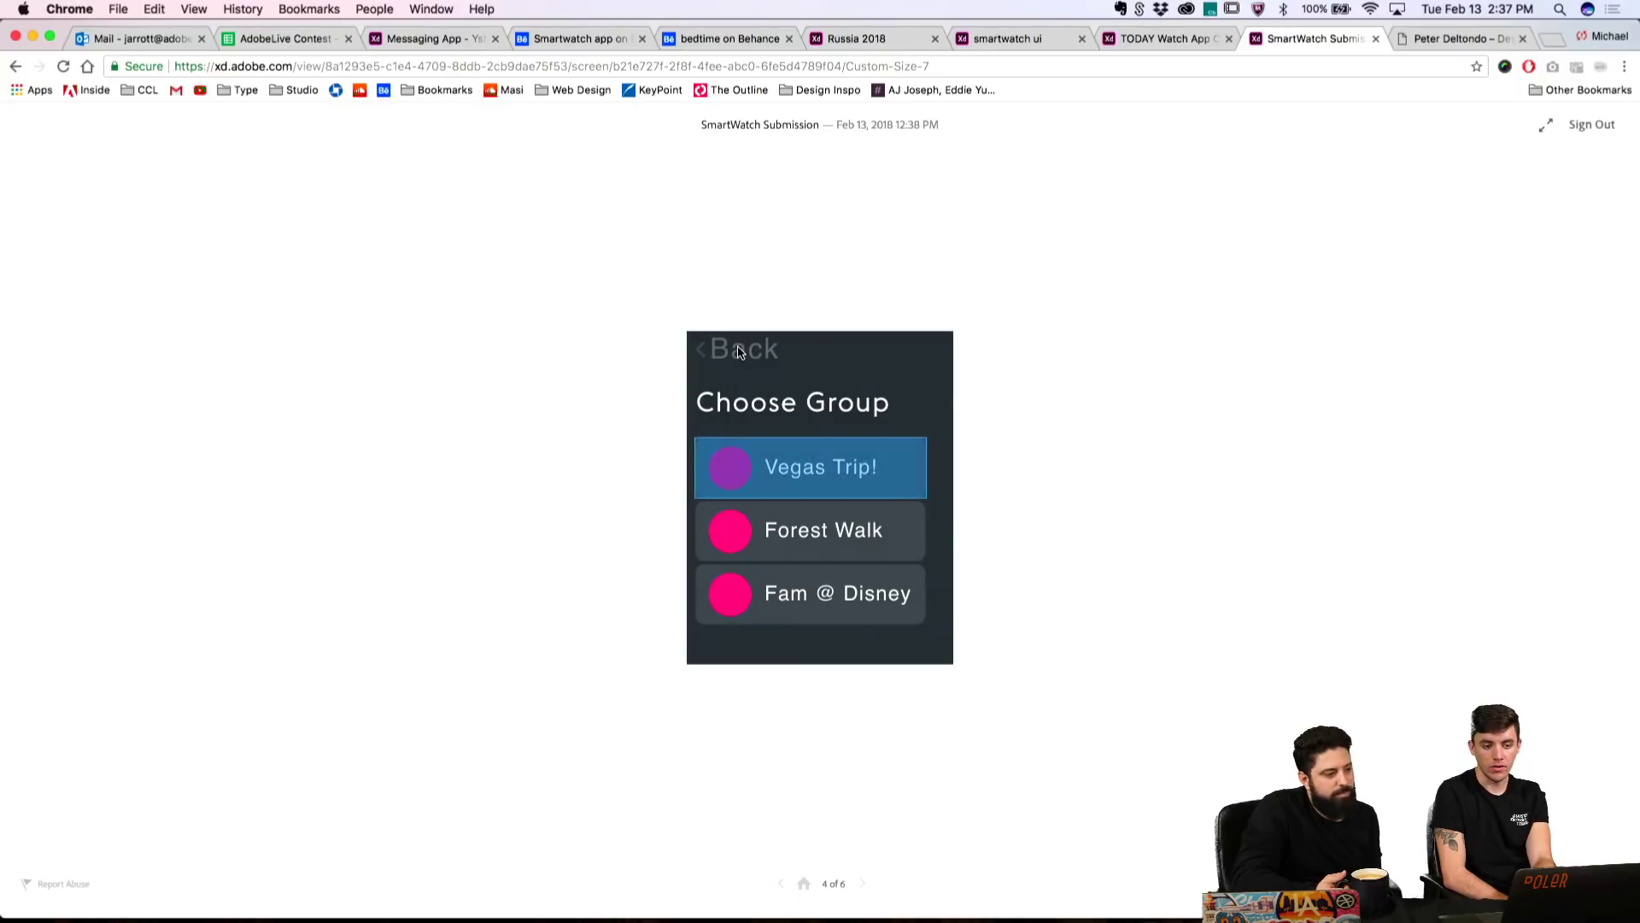
left_click(755, 460)
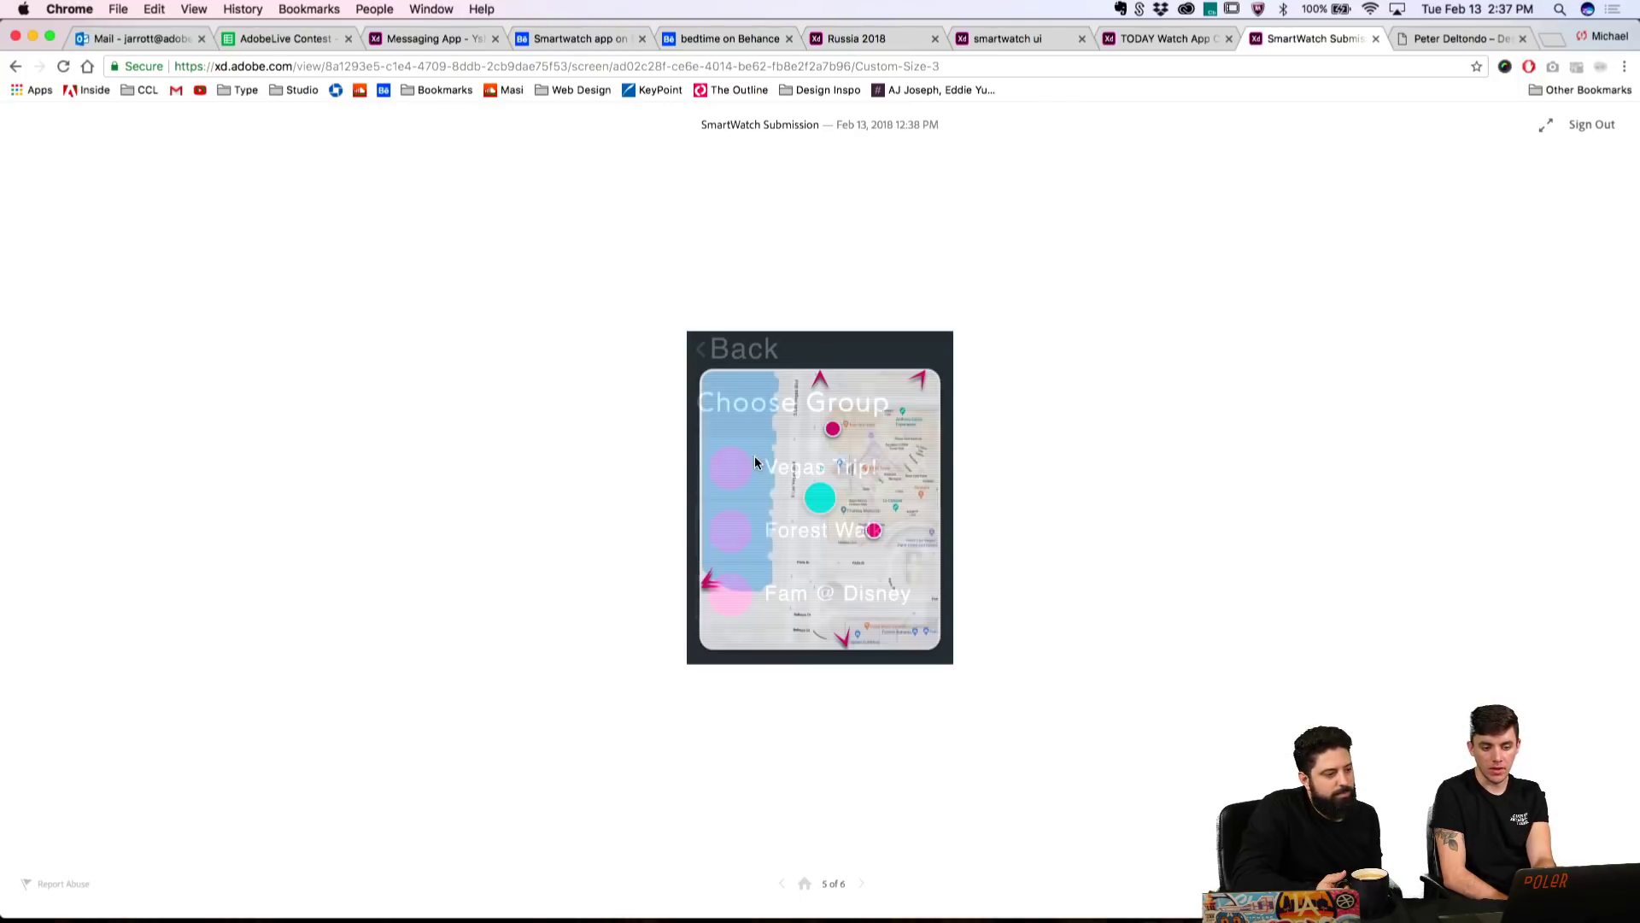
Step: Step back through the Beacon prototype to its main menu, view the Vegas Trip! member list and return to the menu
left_click(786, 884)
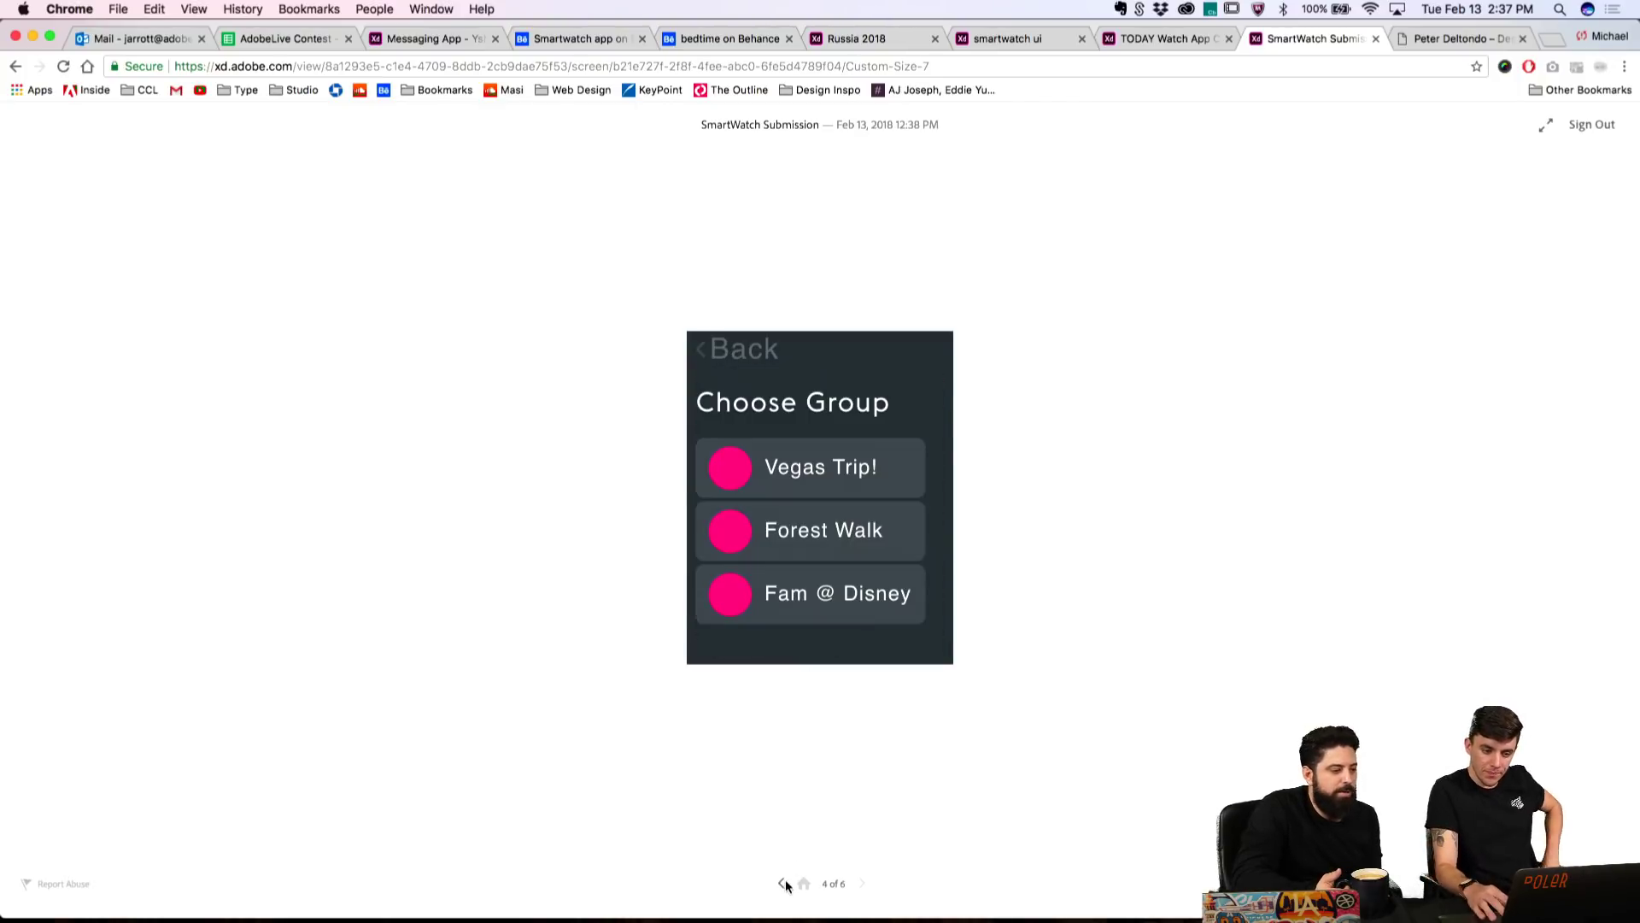
left_click(786, 885)
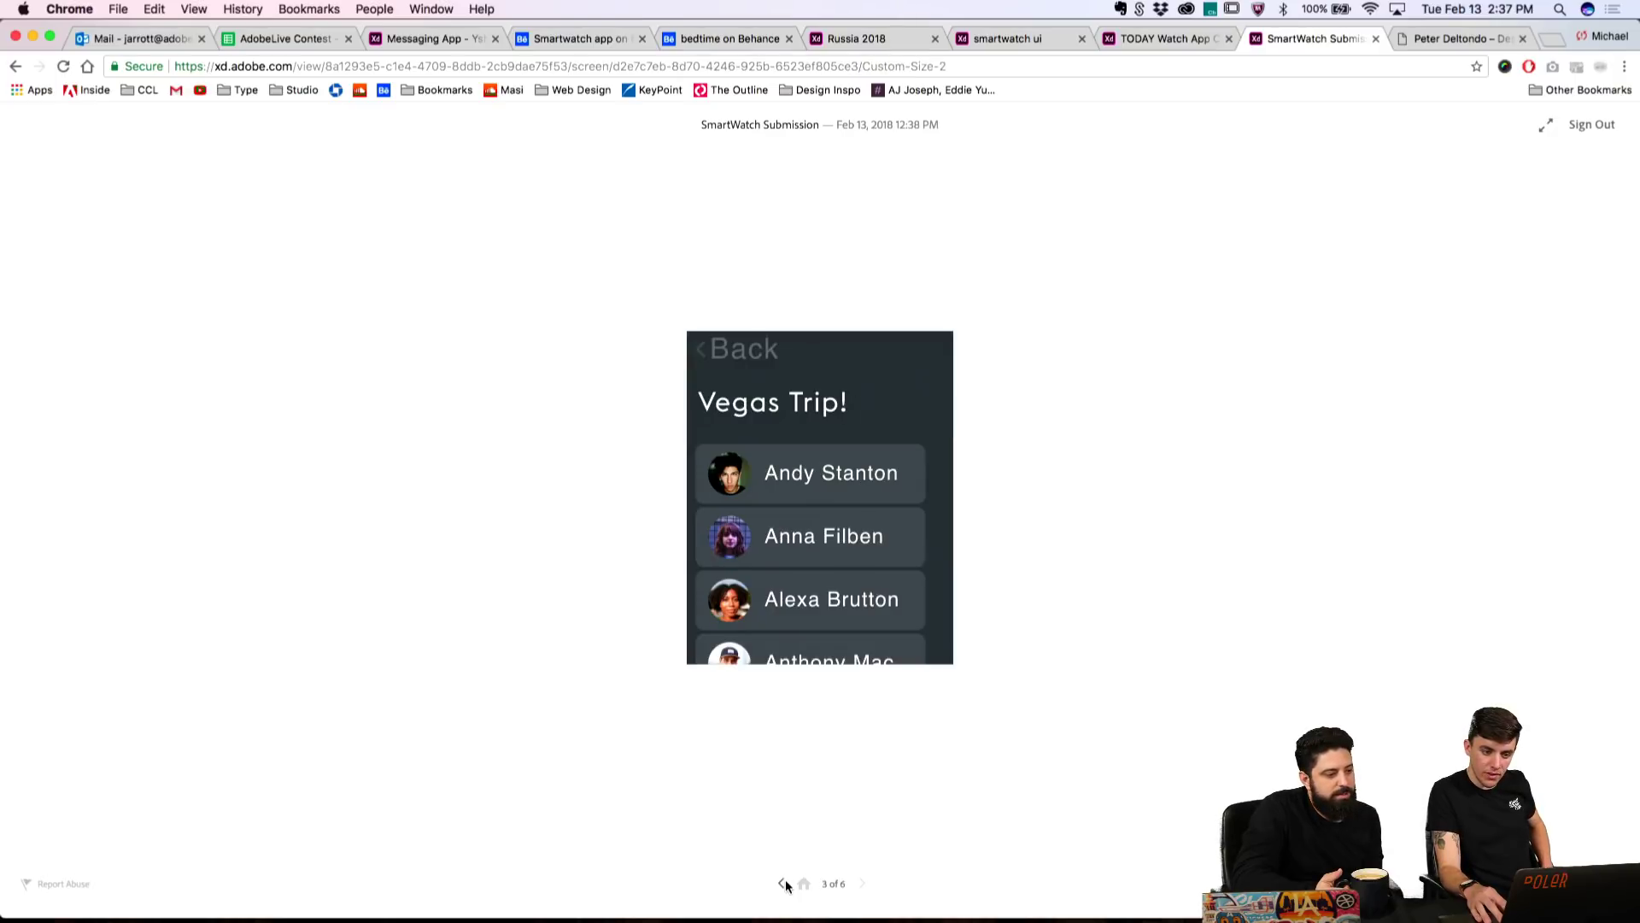
left_click(785, 882)
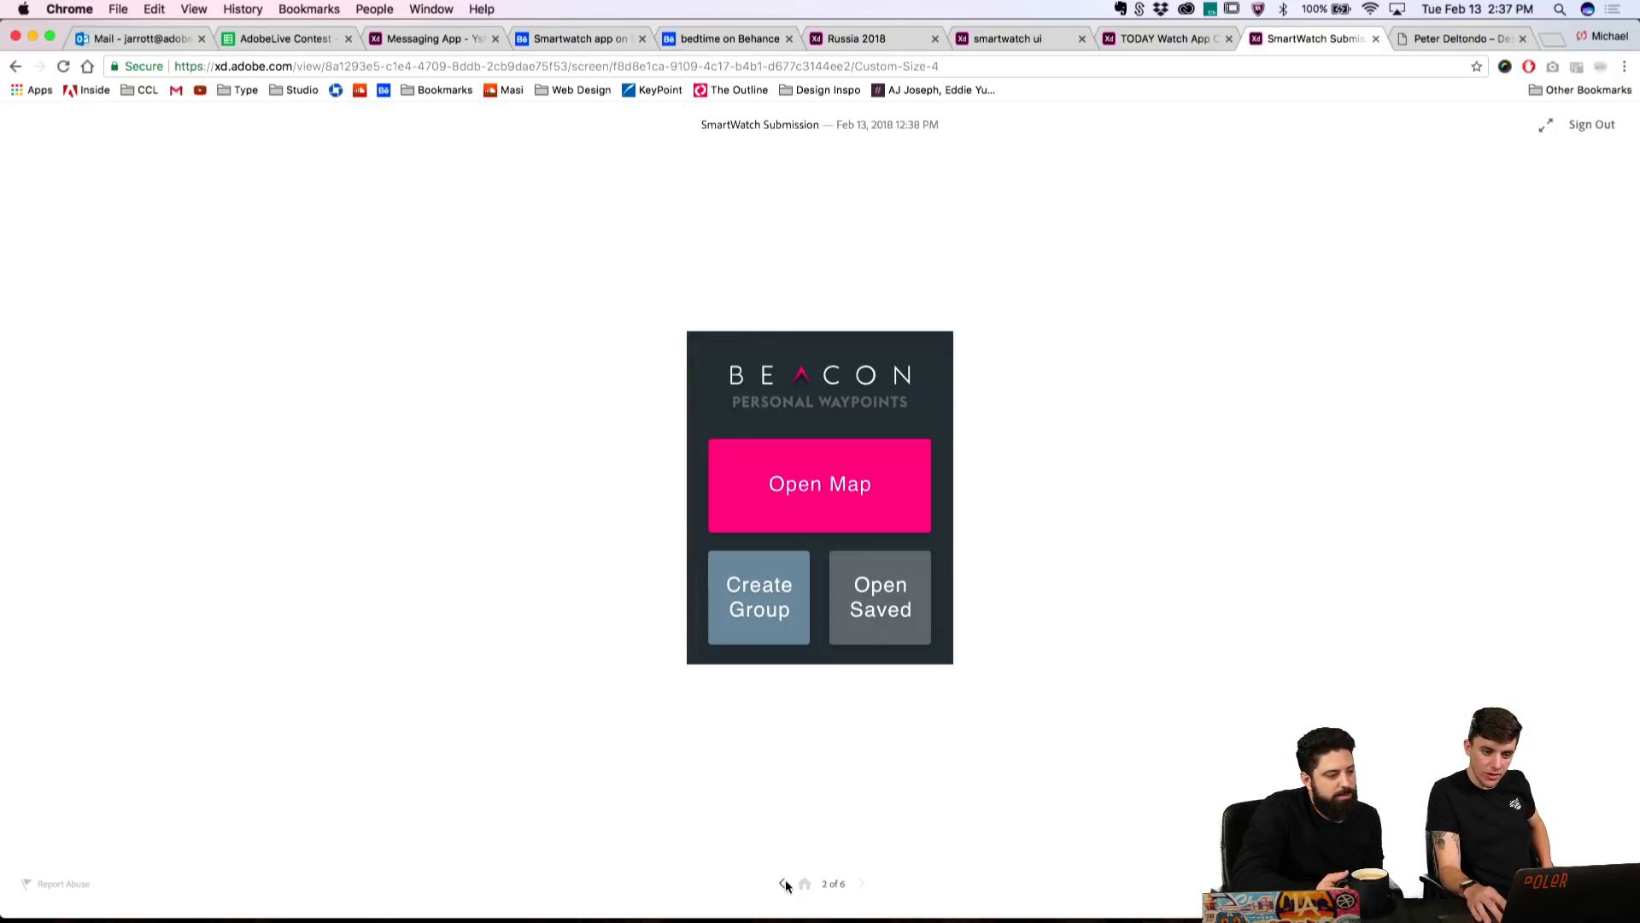
left_click(854, 880)
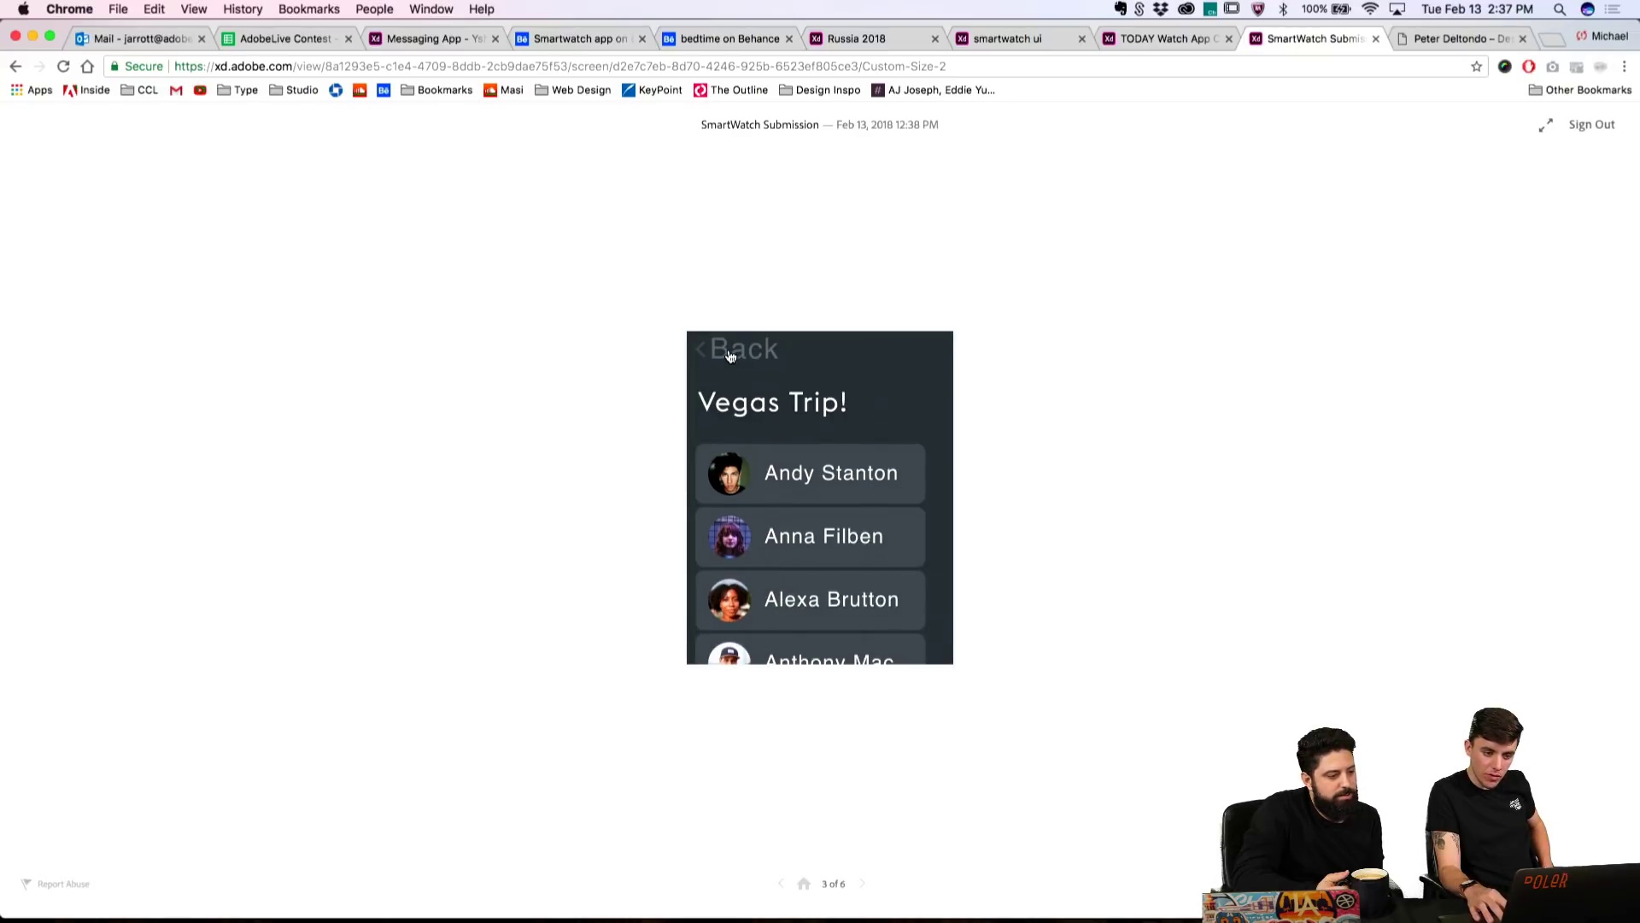
left_click(730, 355)
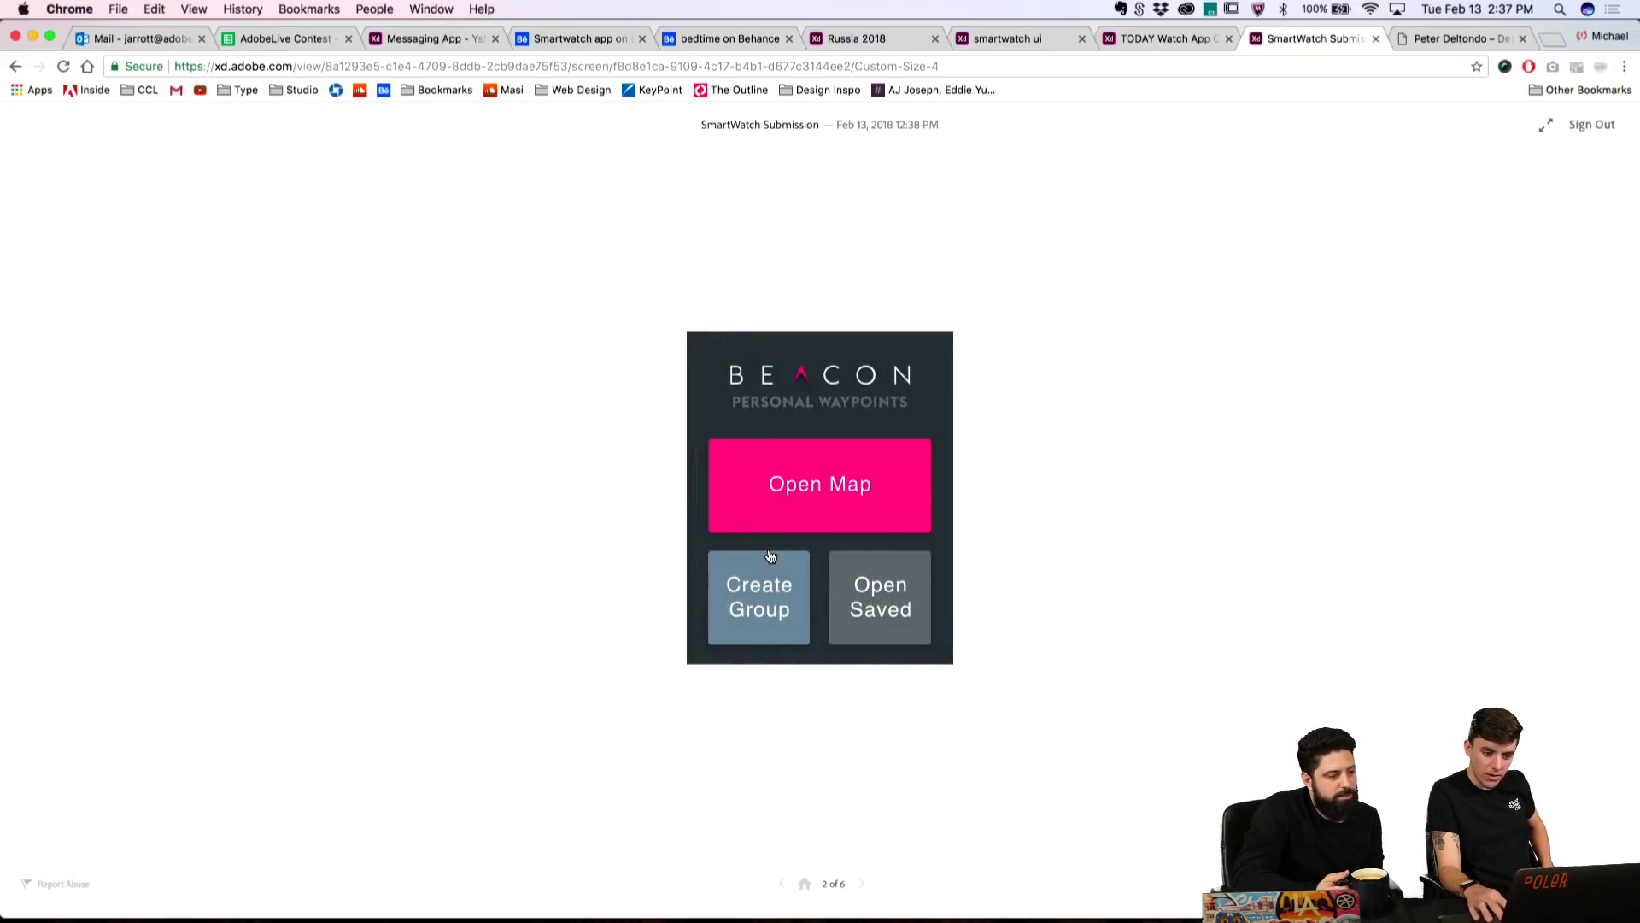
Step: Switch to the TODAY Watch App Challenge prototype, view the news feed below the date and return to its start screen
left_click(1149, 38)
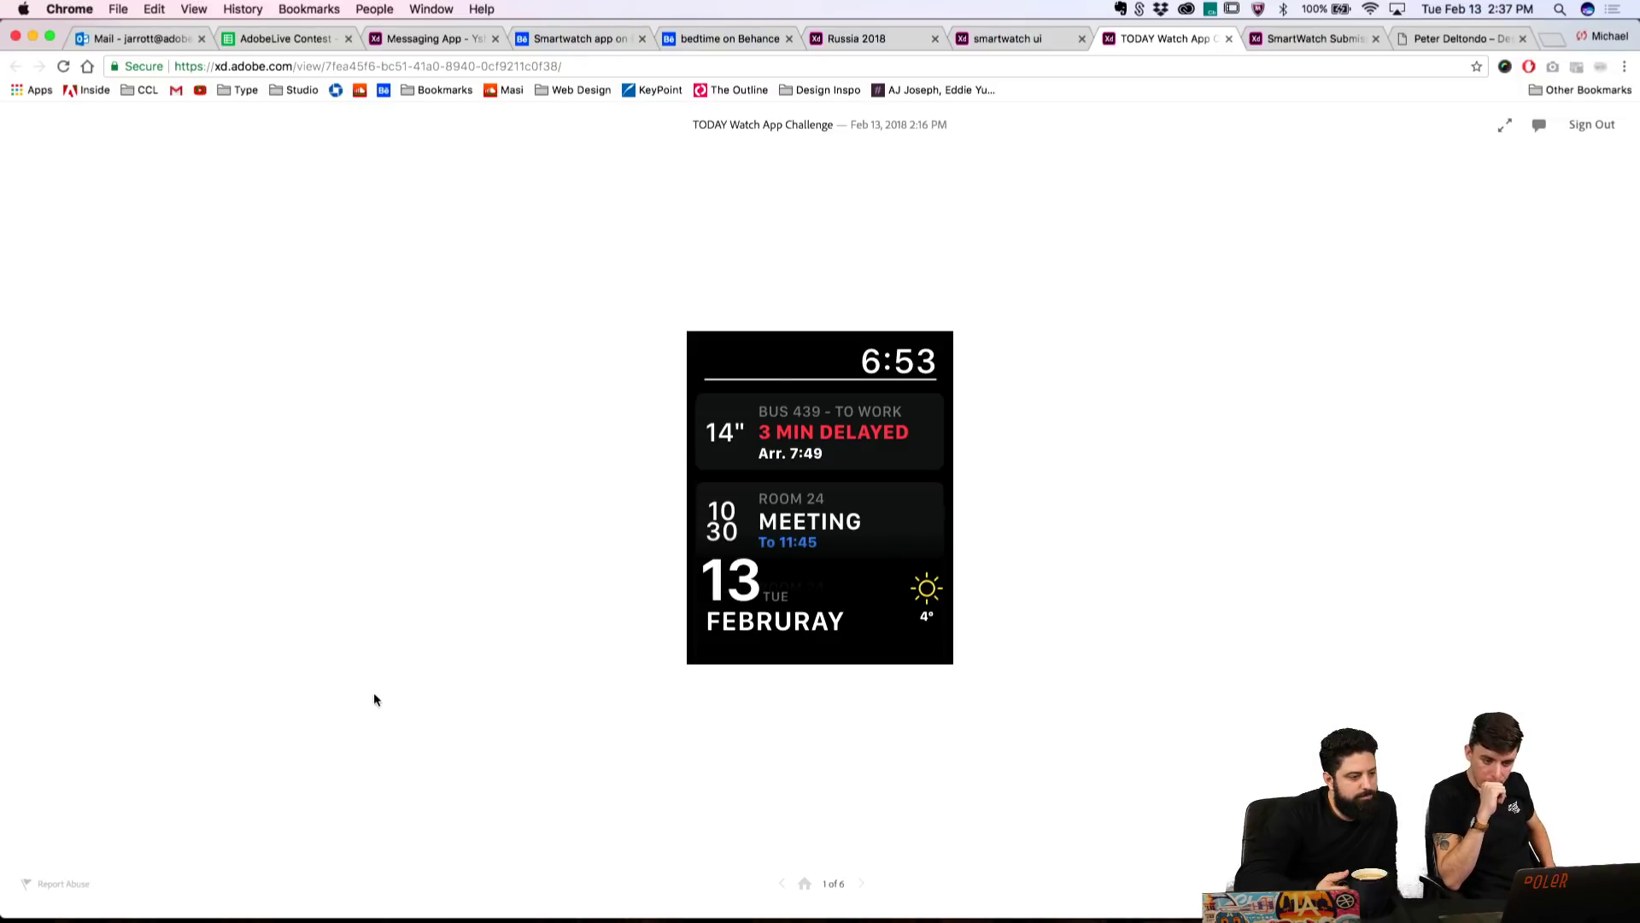
left_click(794, 613)
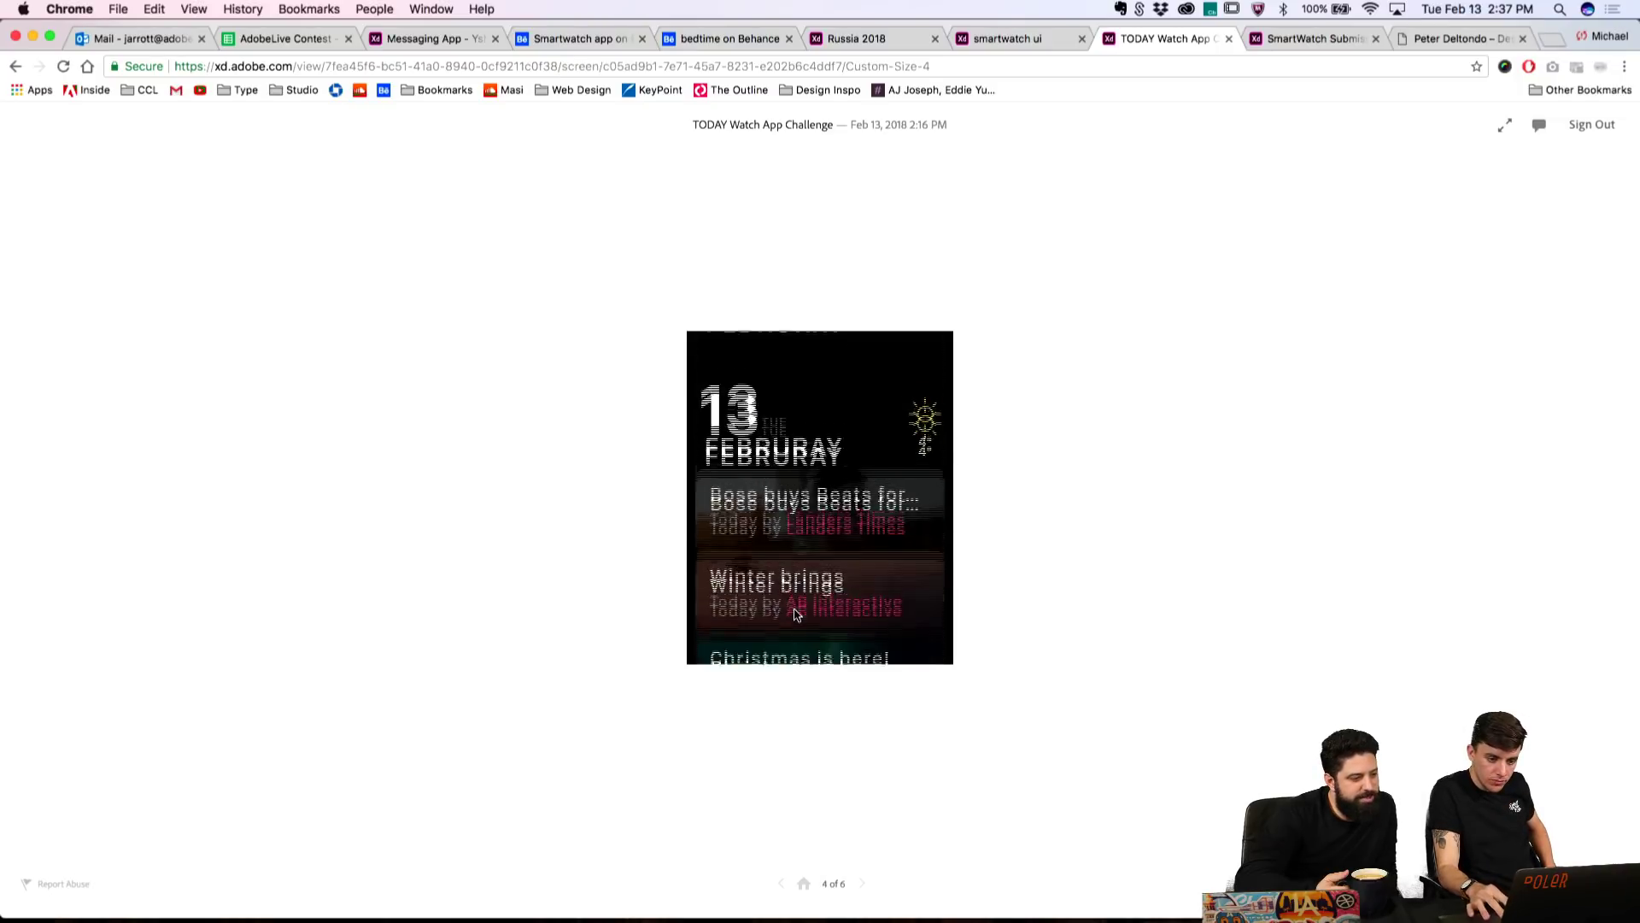
left_click(828, 354)
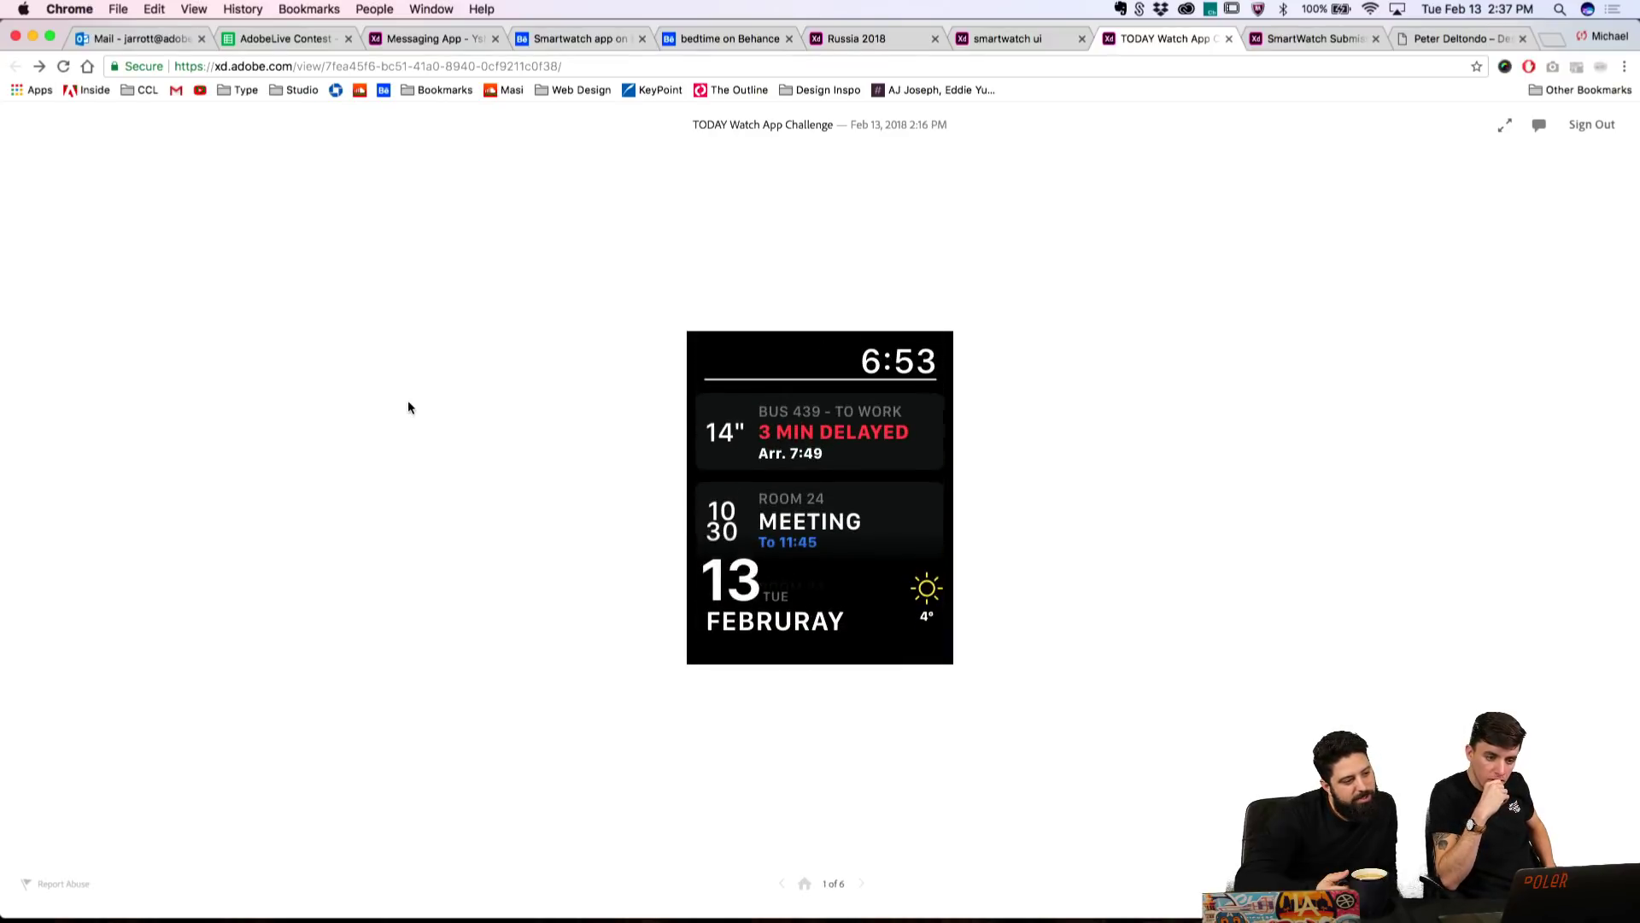
Step: Open the Room 24 meeting's details, view the first attendee's contact card and return to the start screen
left_click(899, 508)
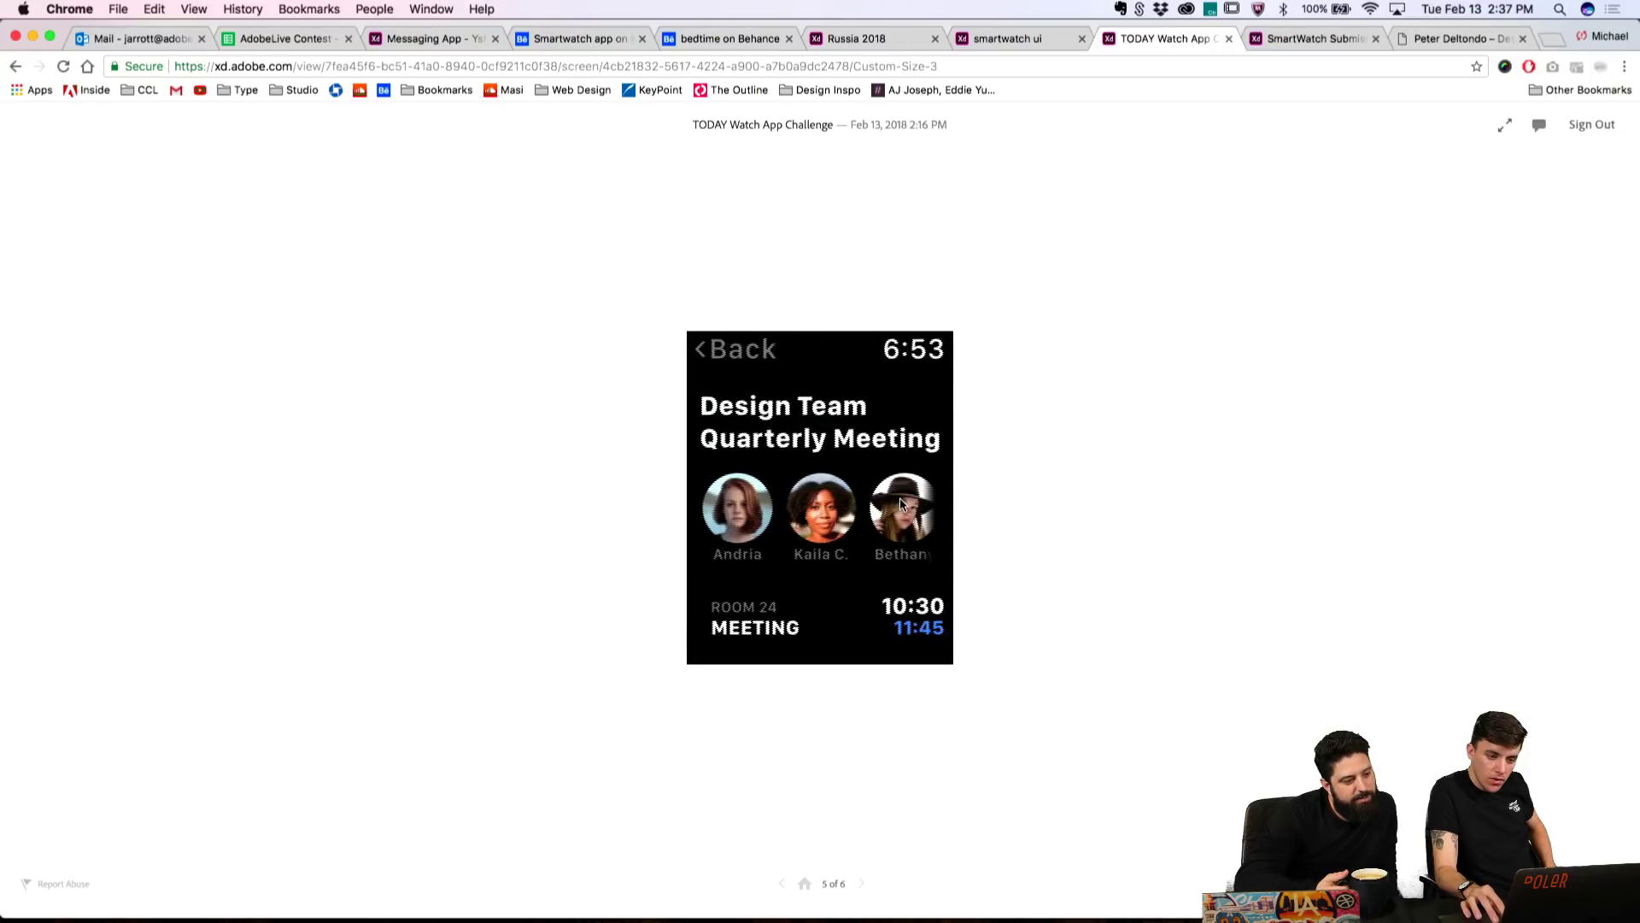
left_click(720, 499)
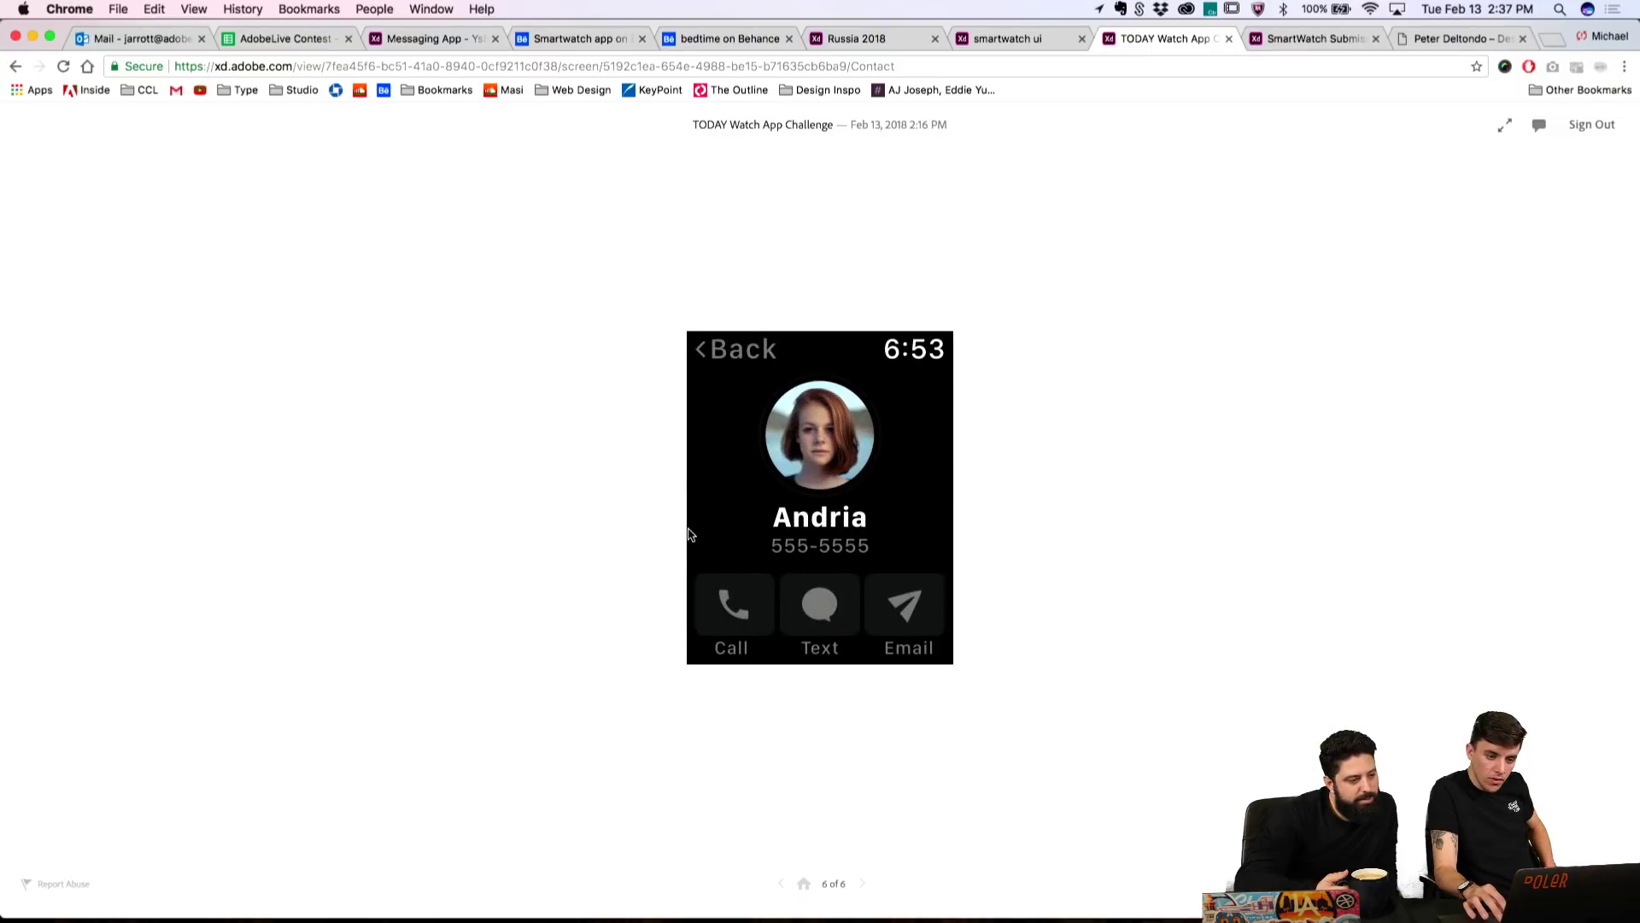
left_click(755, 360)
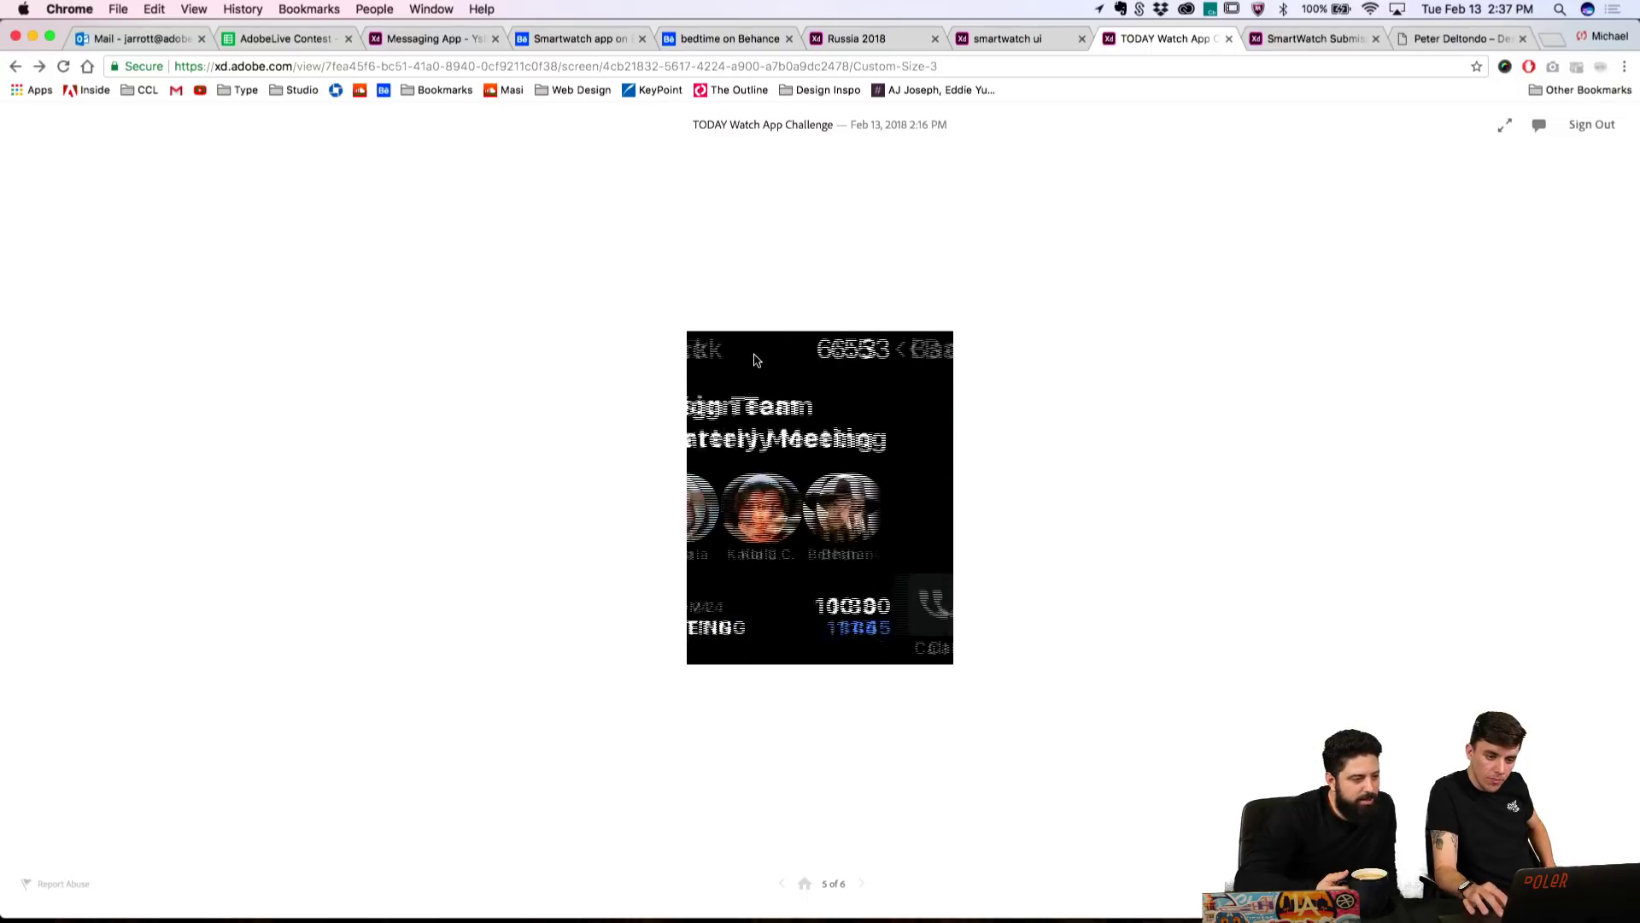
left_click(755, 360)
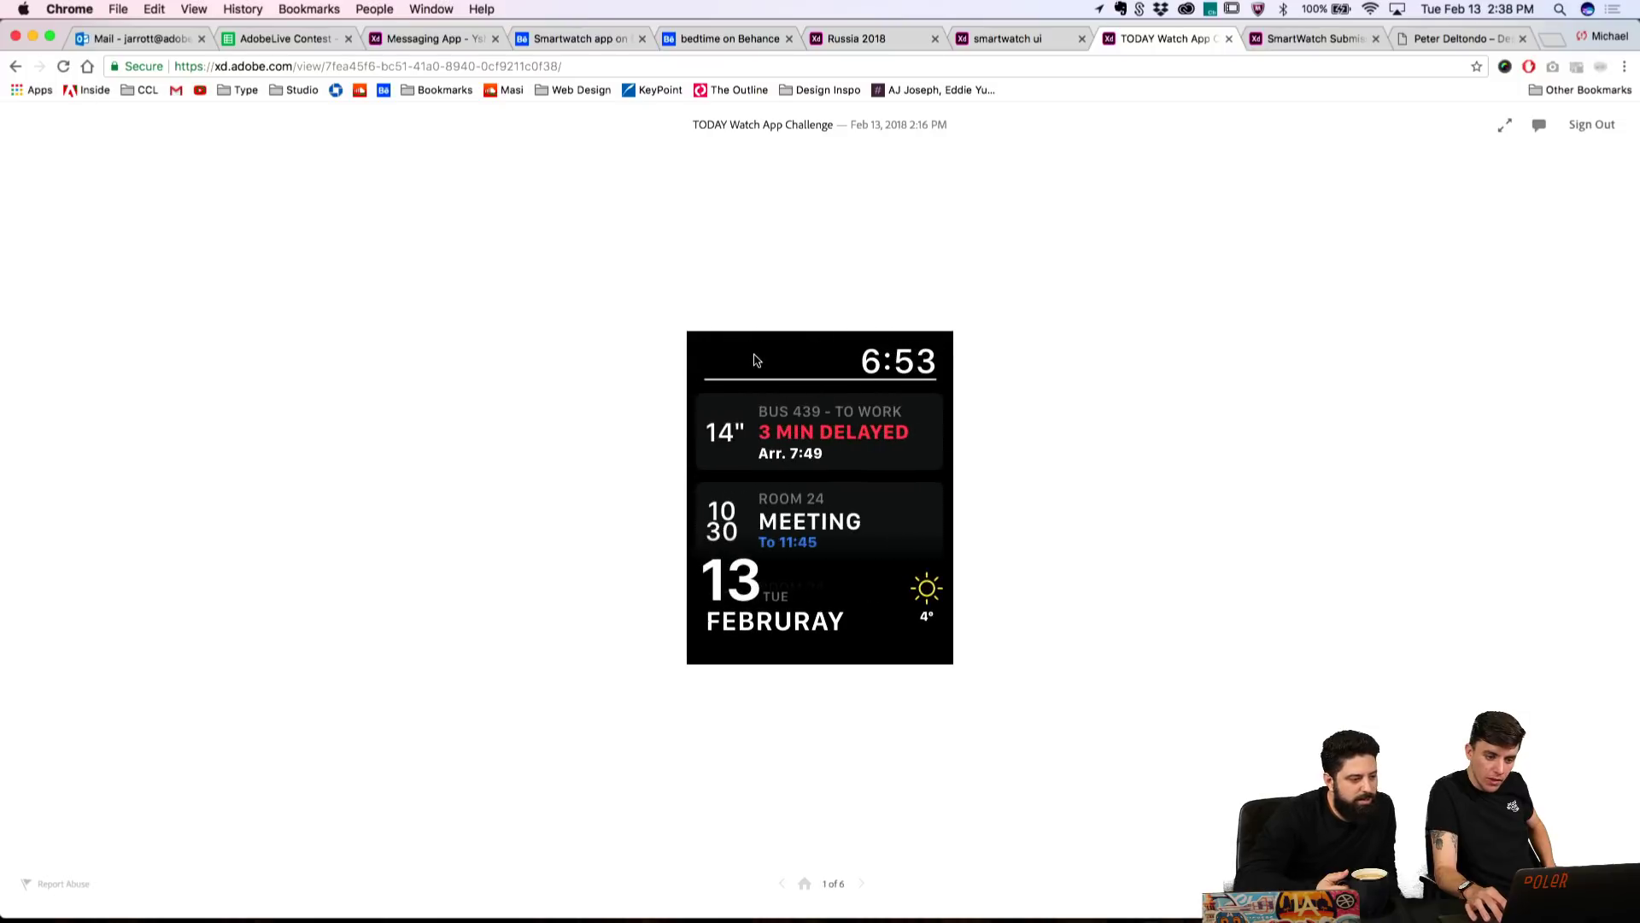
Step: Reopen the Room 24 meeting and its first attendee's contact card, and go back to the start screen
left_click(846, 530)
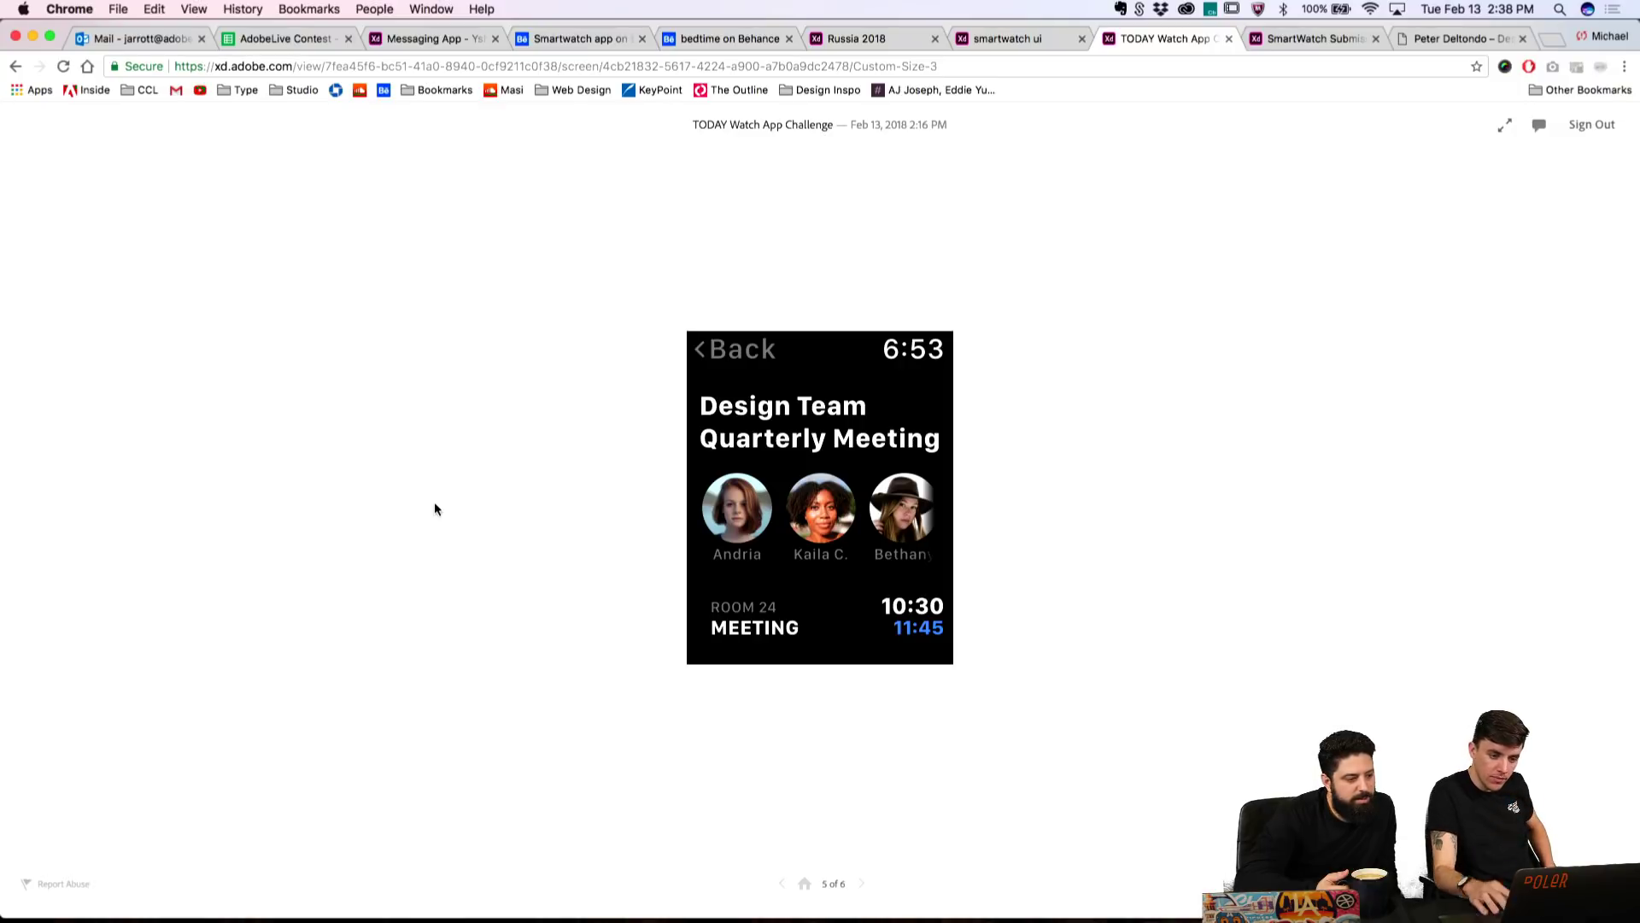
left_click(743, 523)
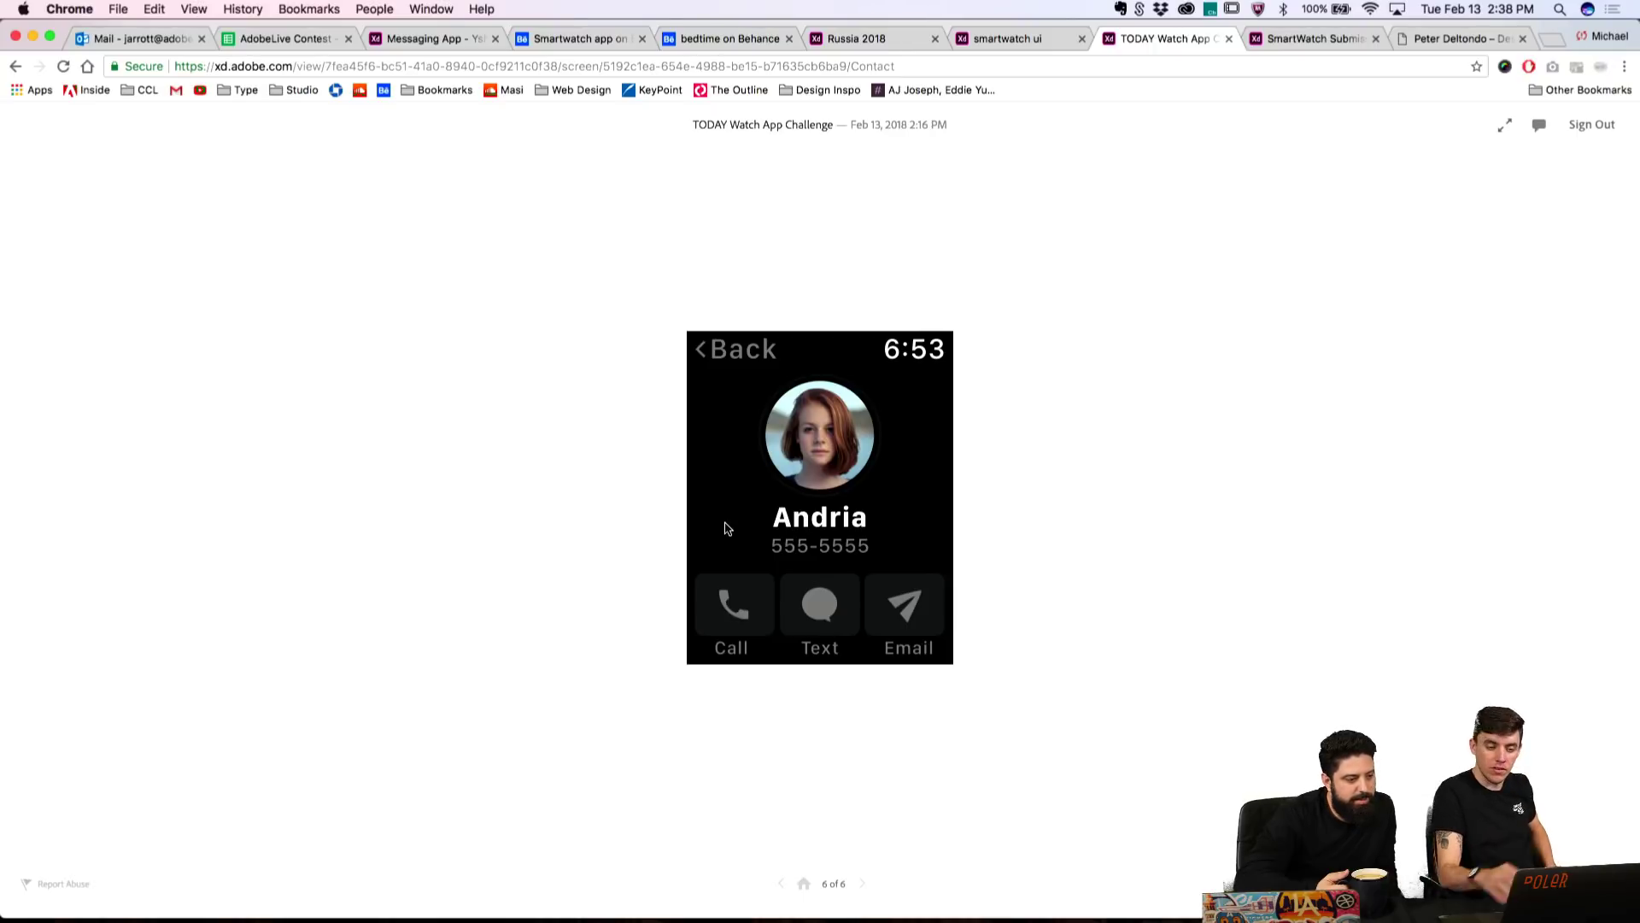
left_click(702, 355)
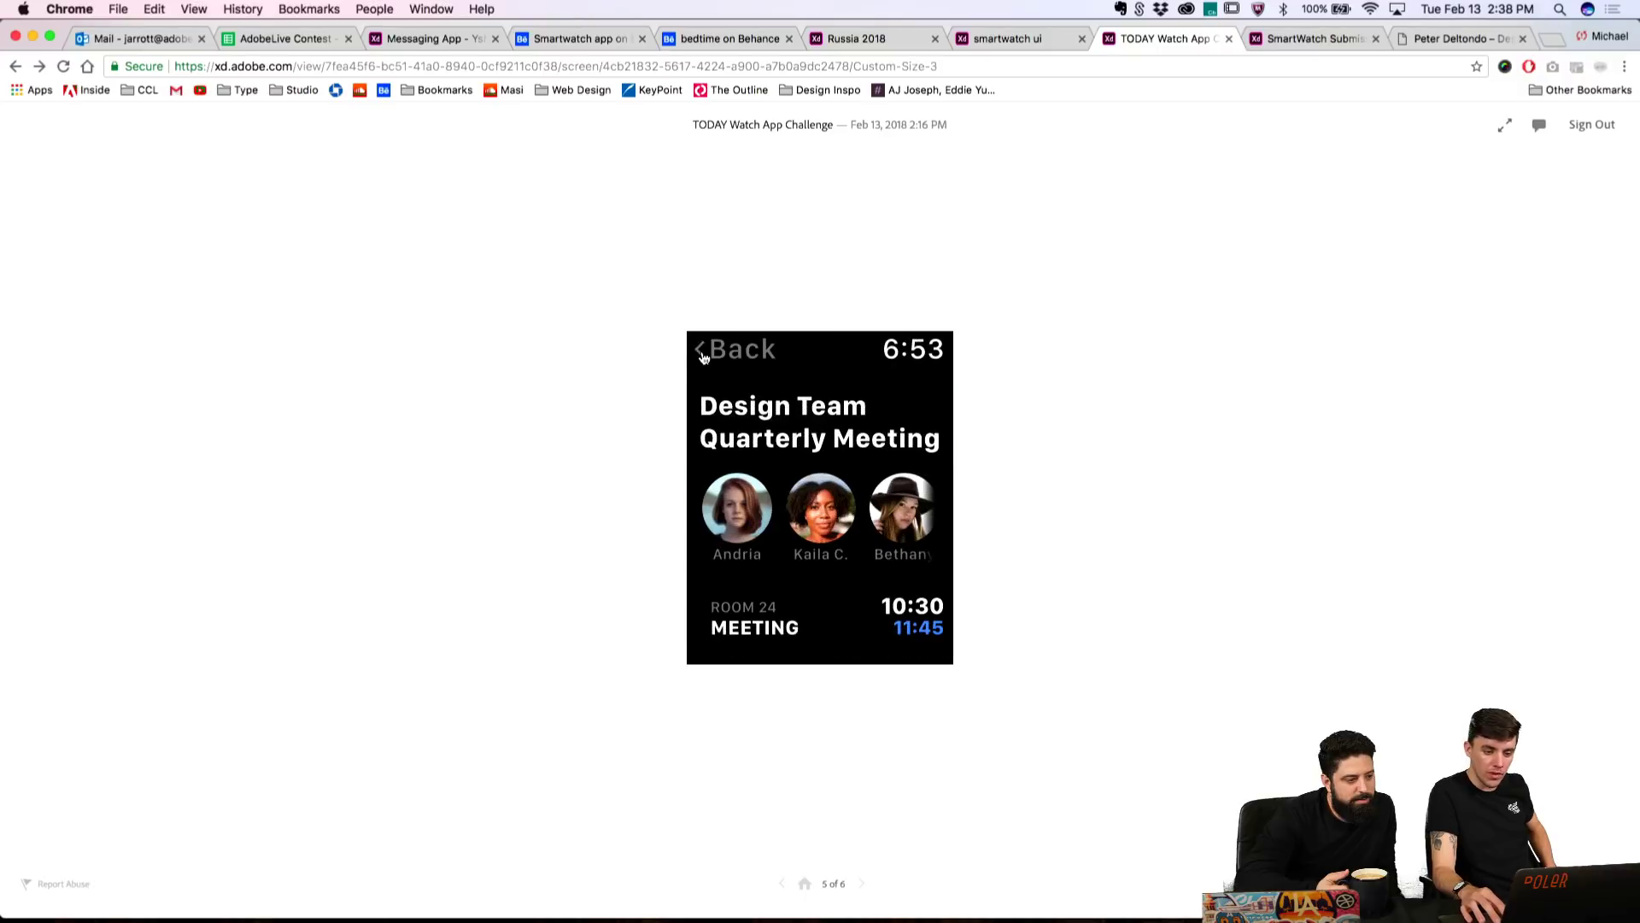
left_click(702, 356)
Step: View the news feed below the date again and return to the TODAY start screen
left_click(780, 642)
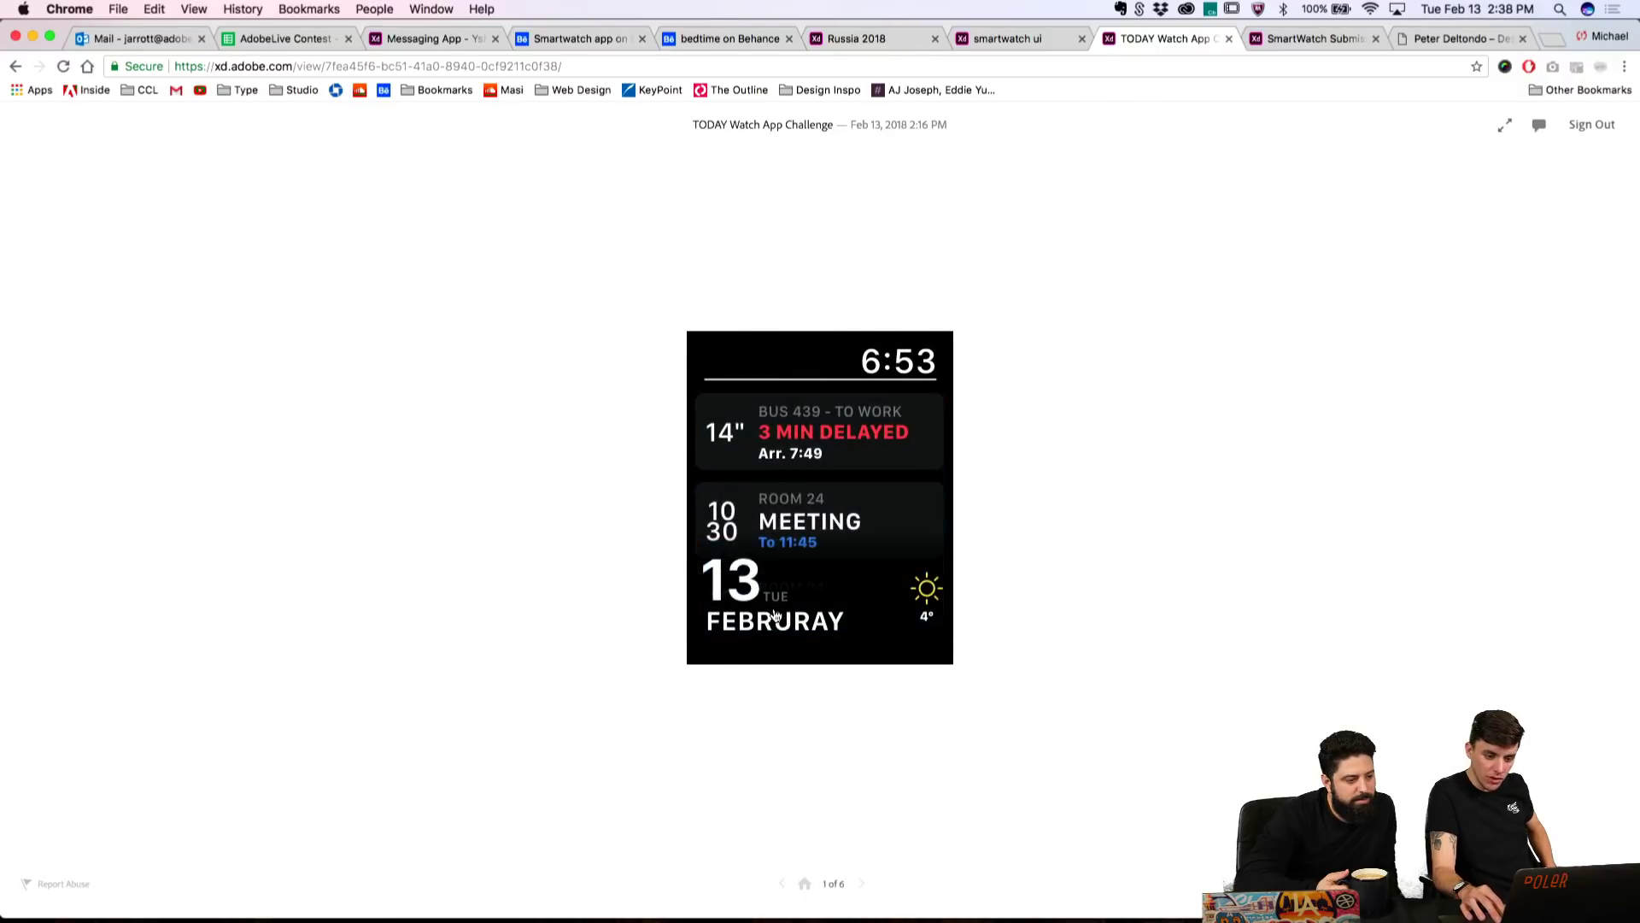
left_click(775, 615)
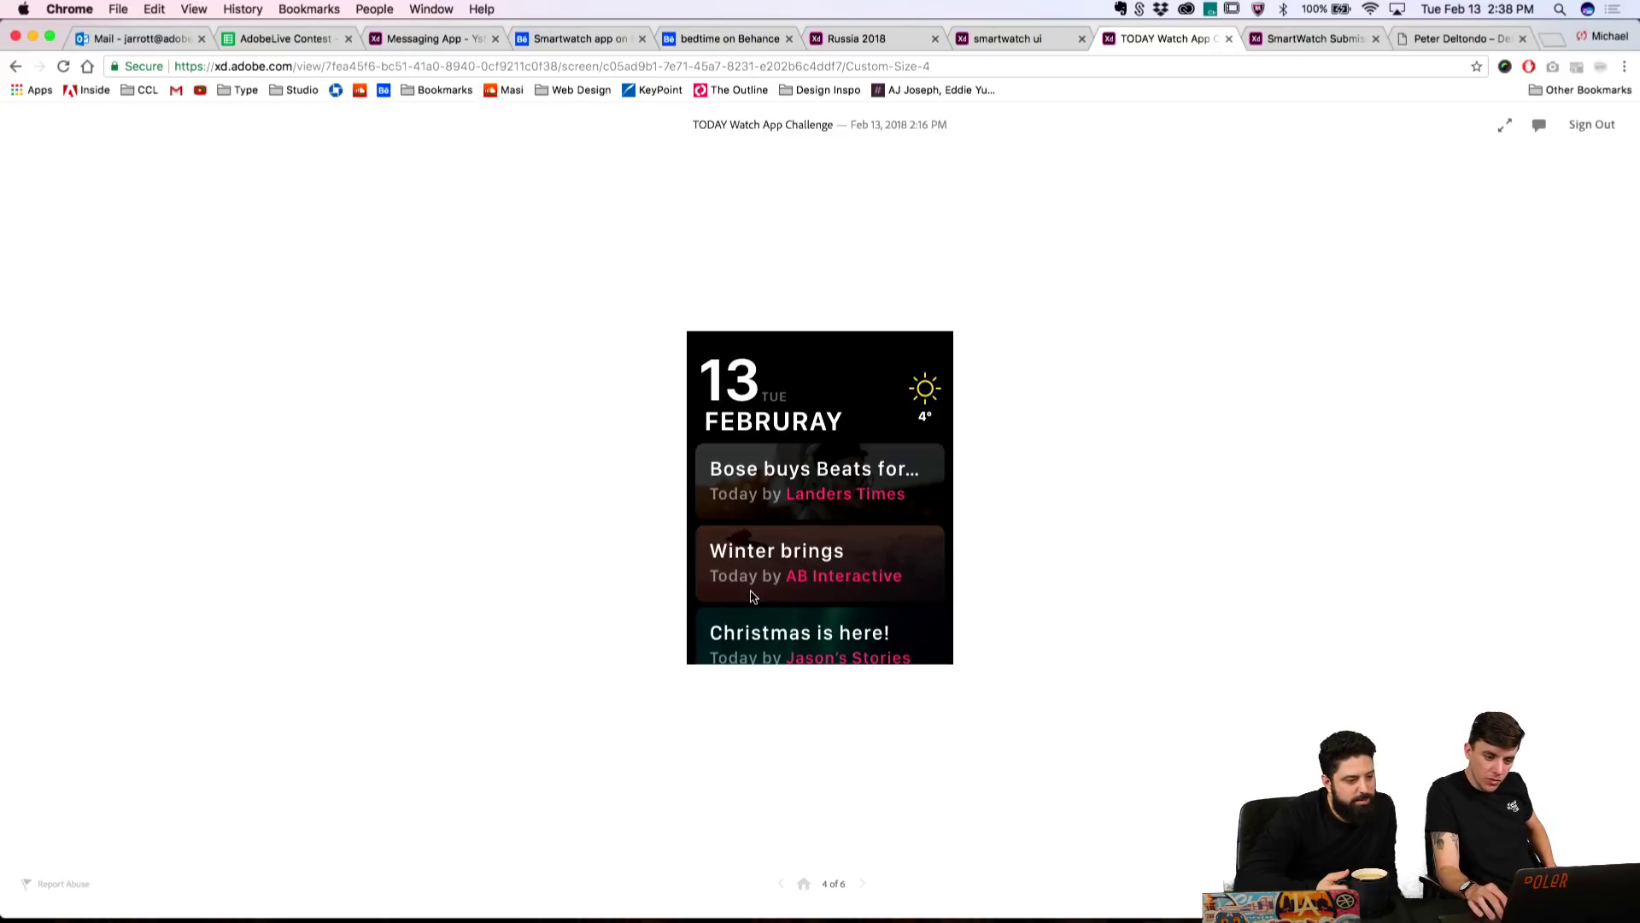
left_click(786, 646)
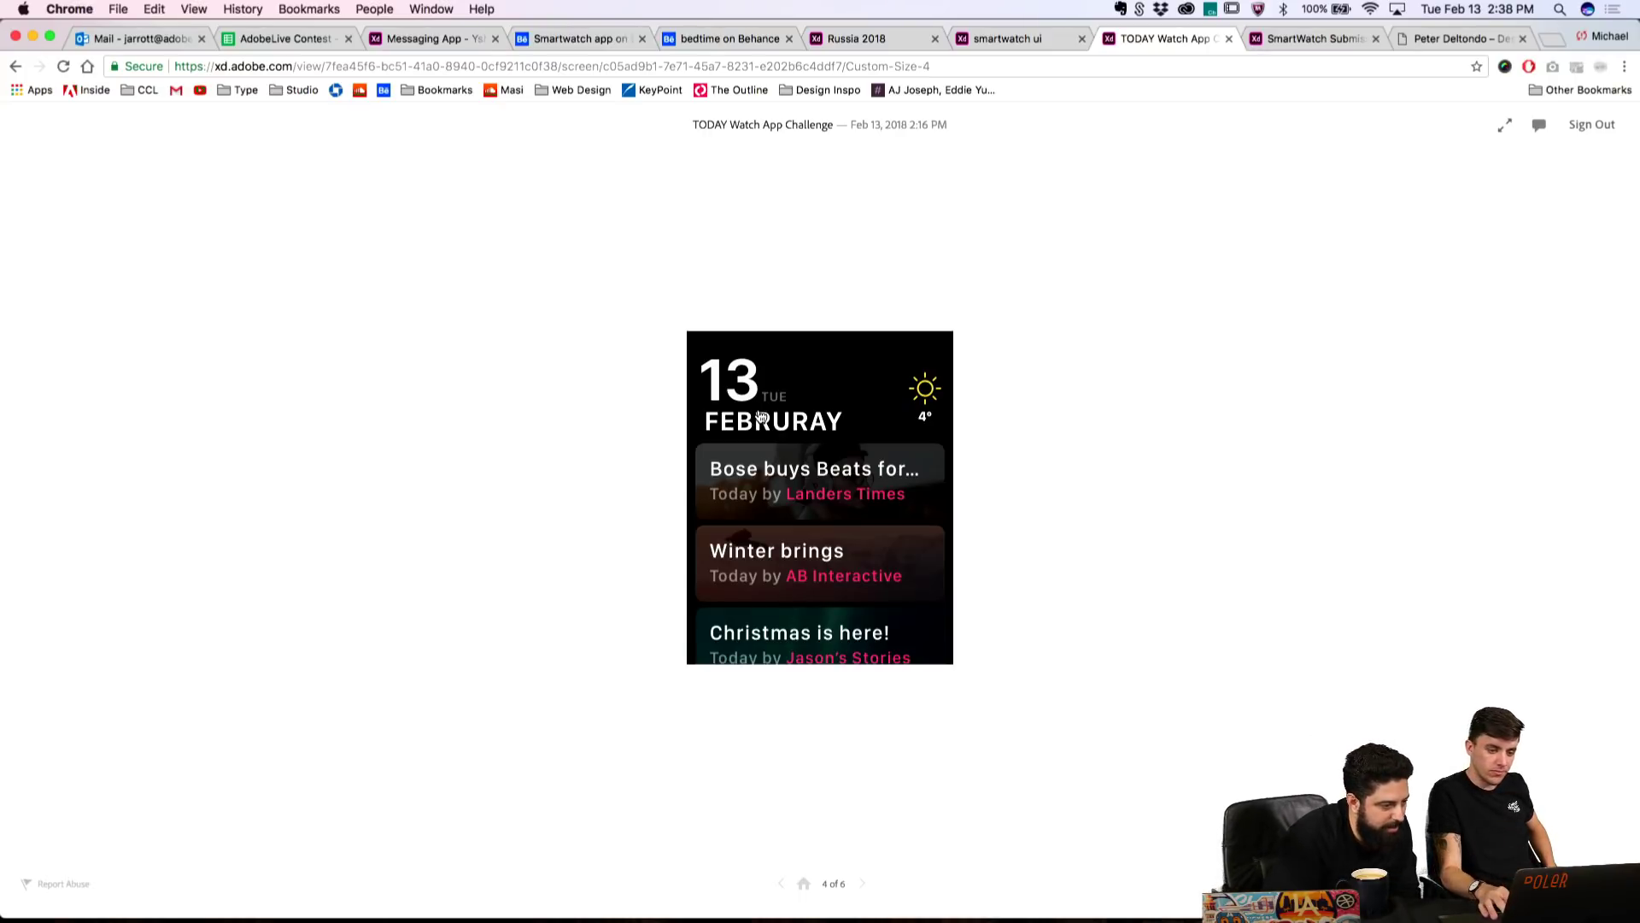
left_click(762, 417)
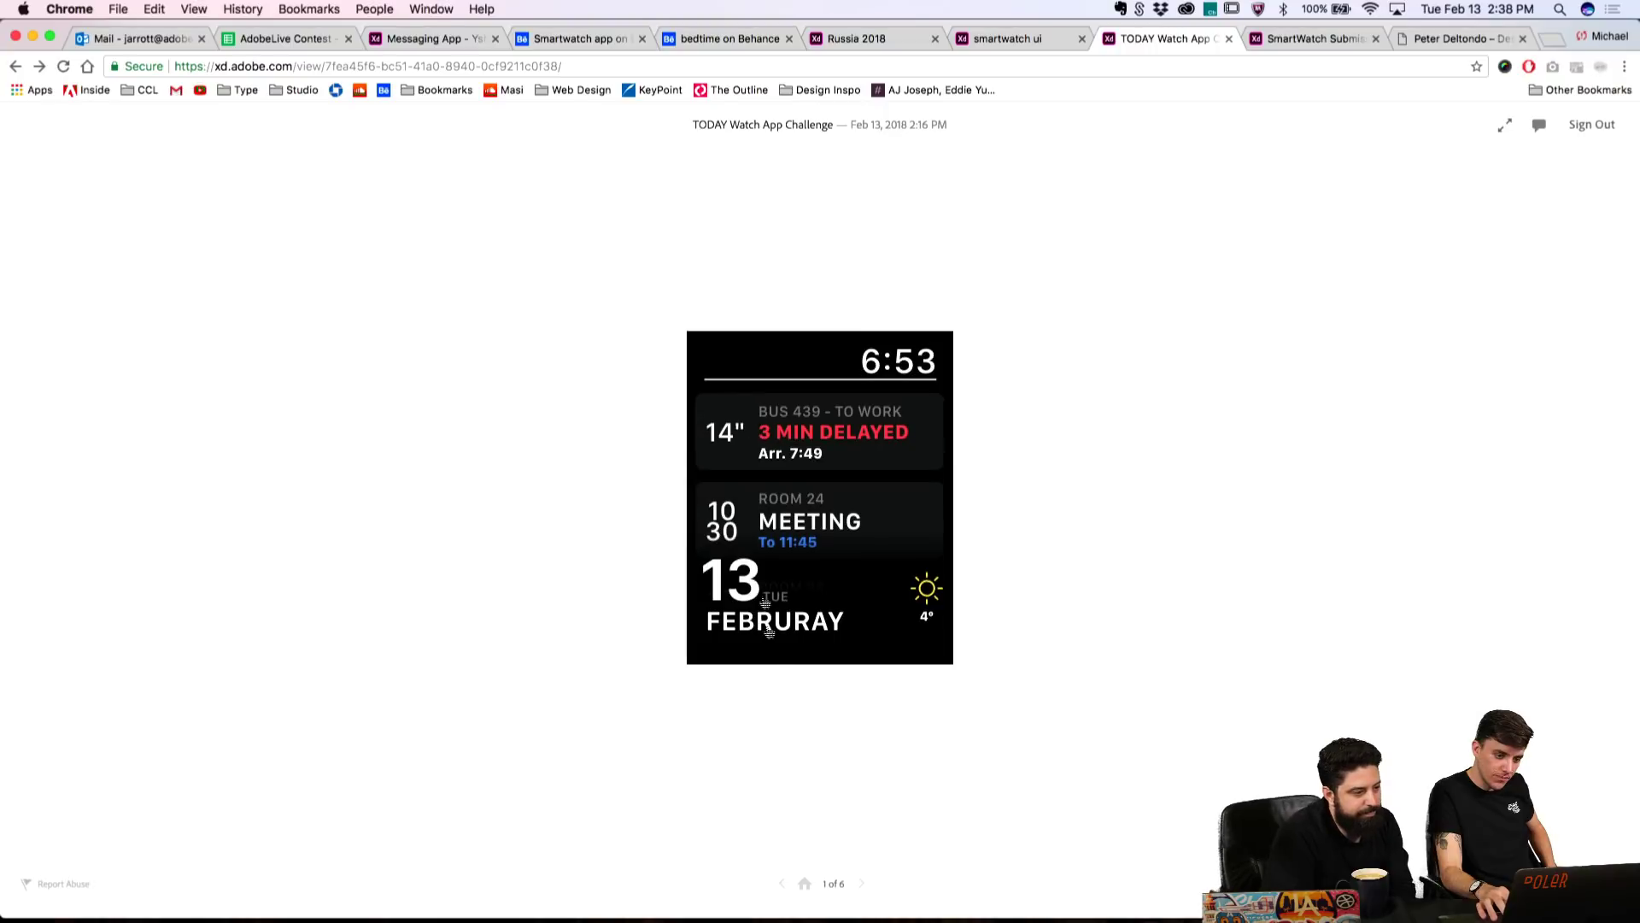
Step: Page through the TODAY prototype's bus route, weather, news, meeting and contact screens, and go back to the meeting details
left_click(860, 883)
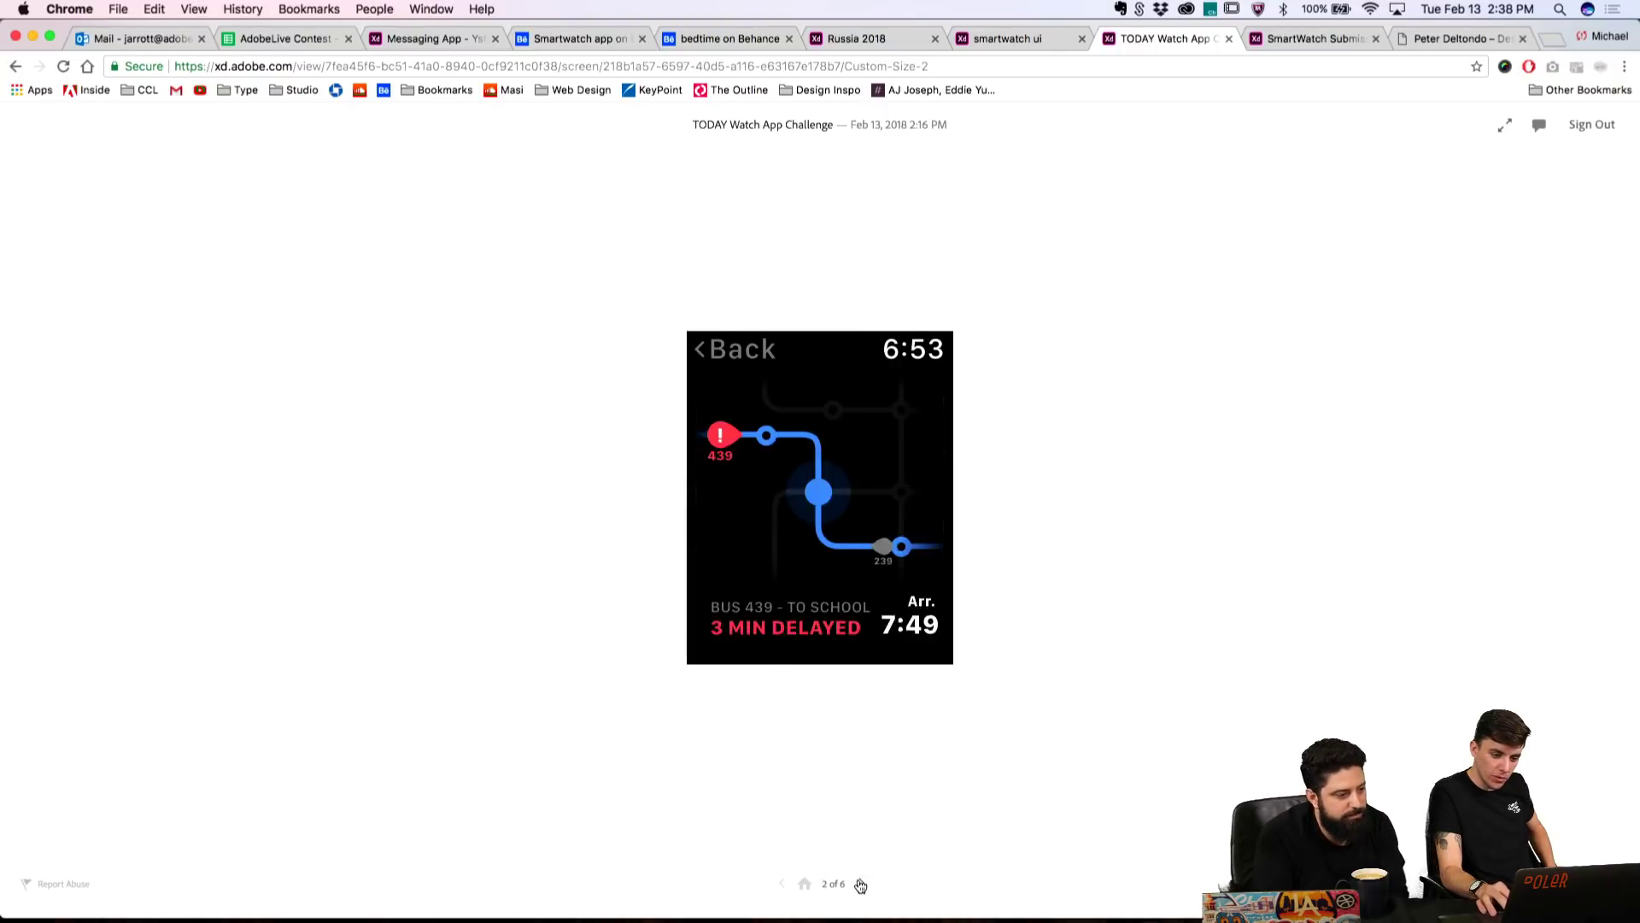
left_click(860, 883)
left_click(784, 883)
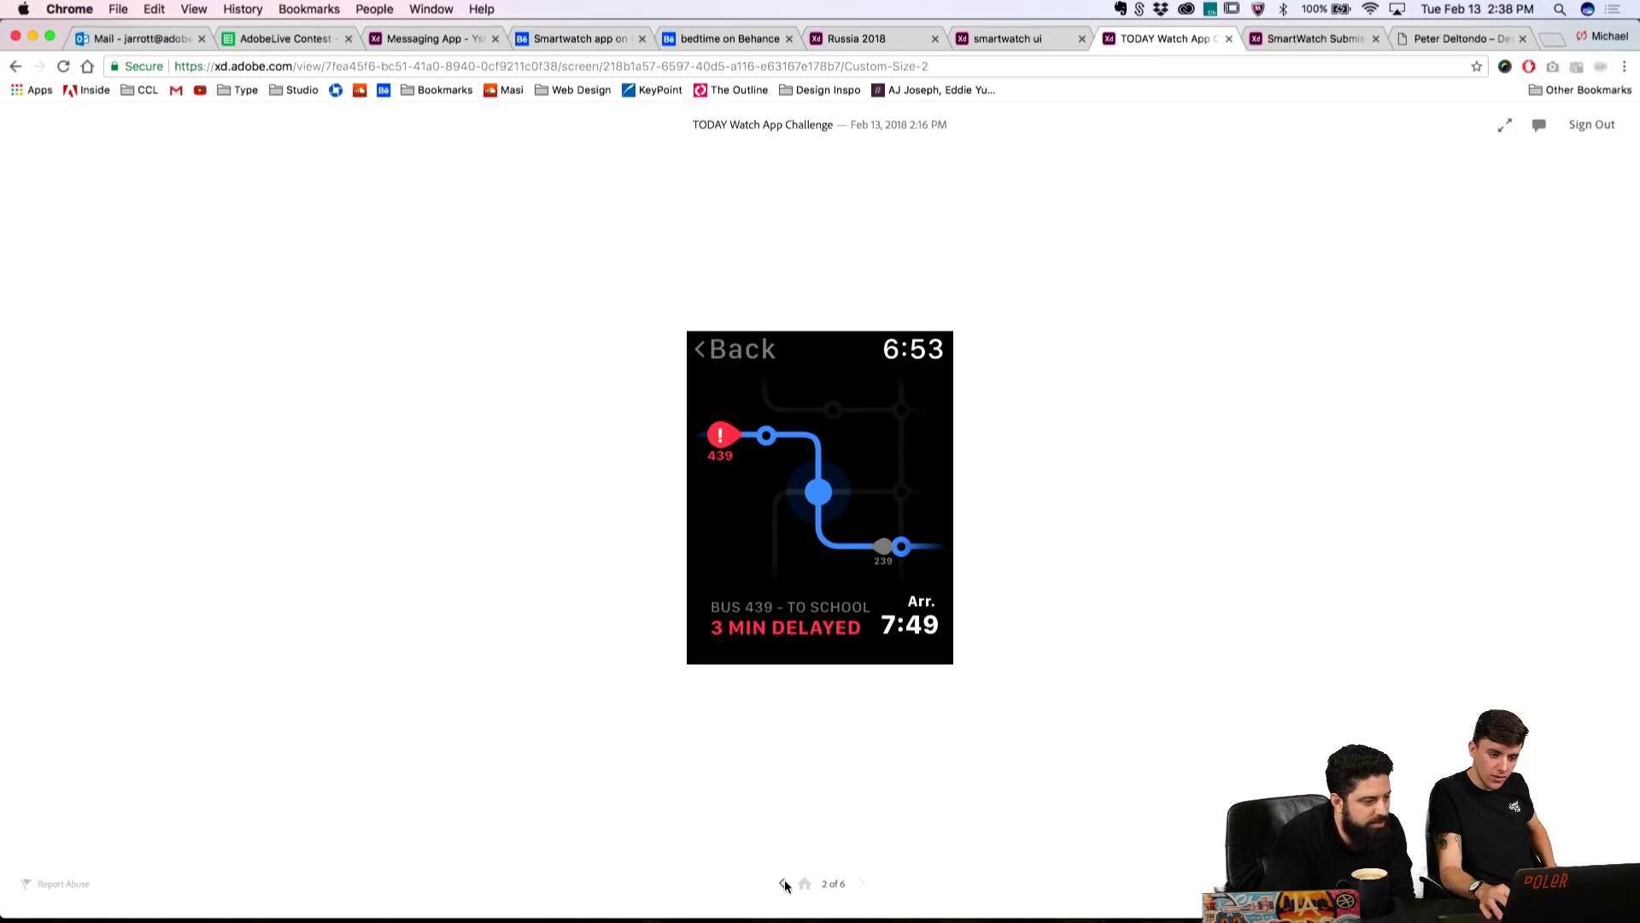
left_click(860, 883)
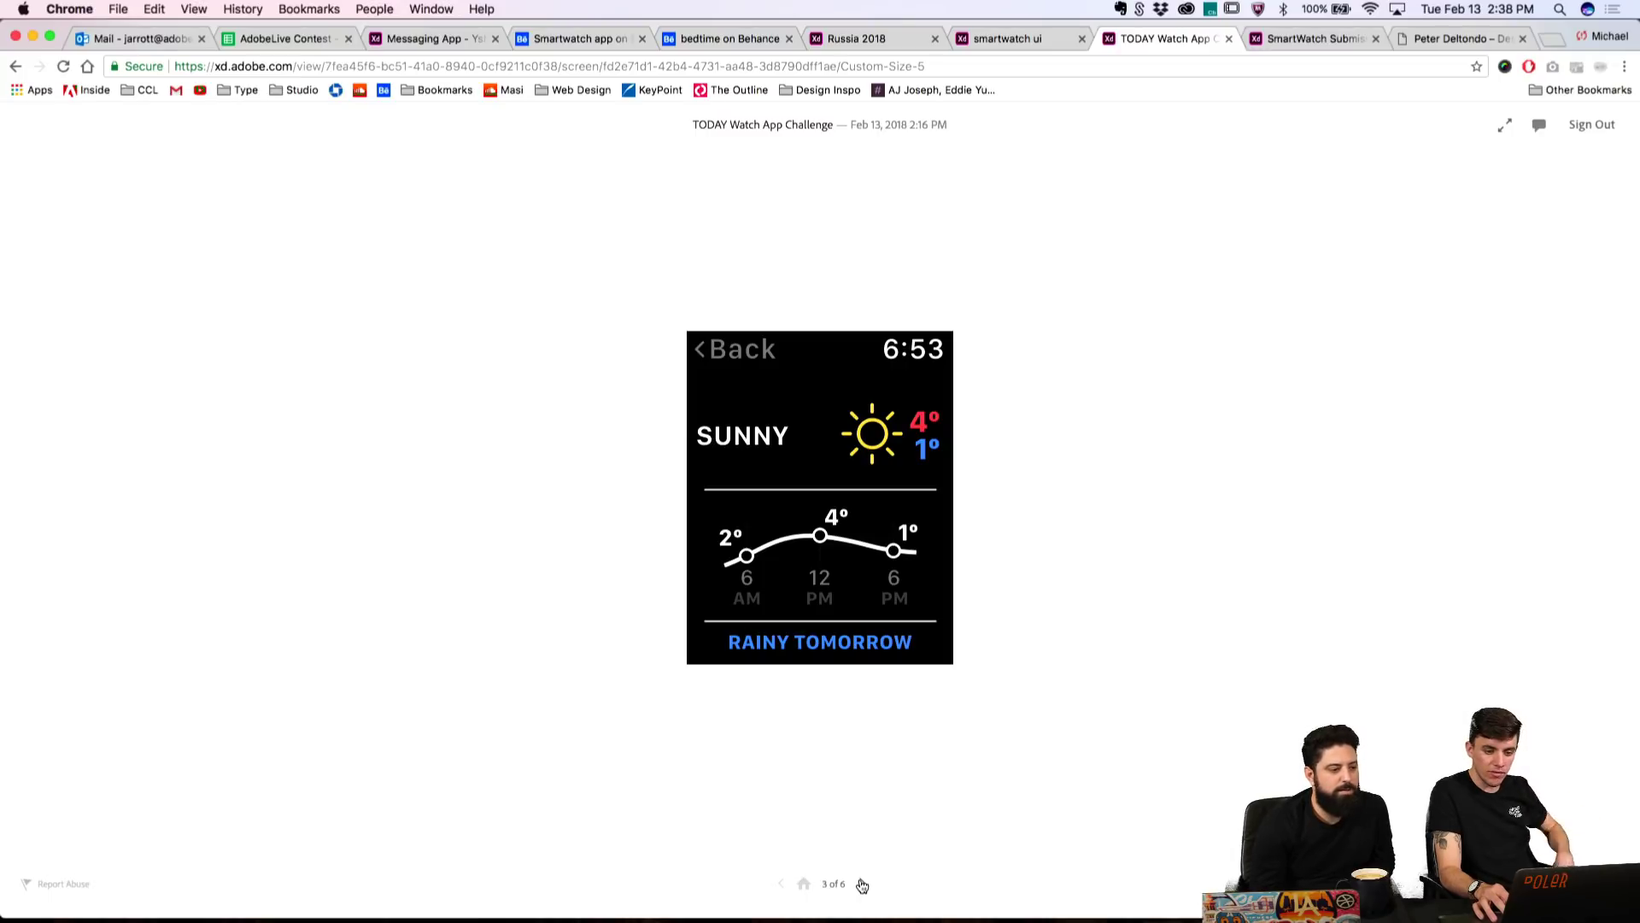
left_click(861, 883)
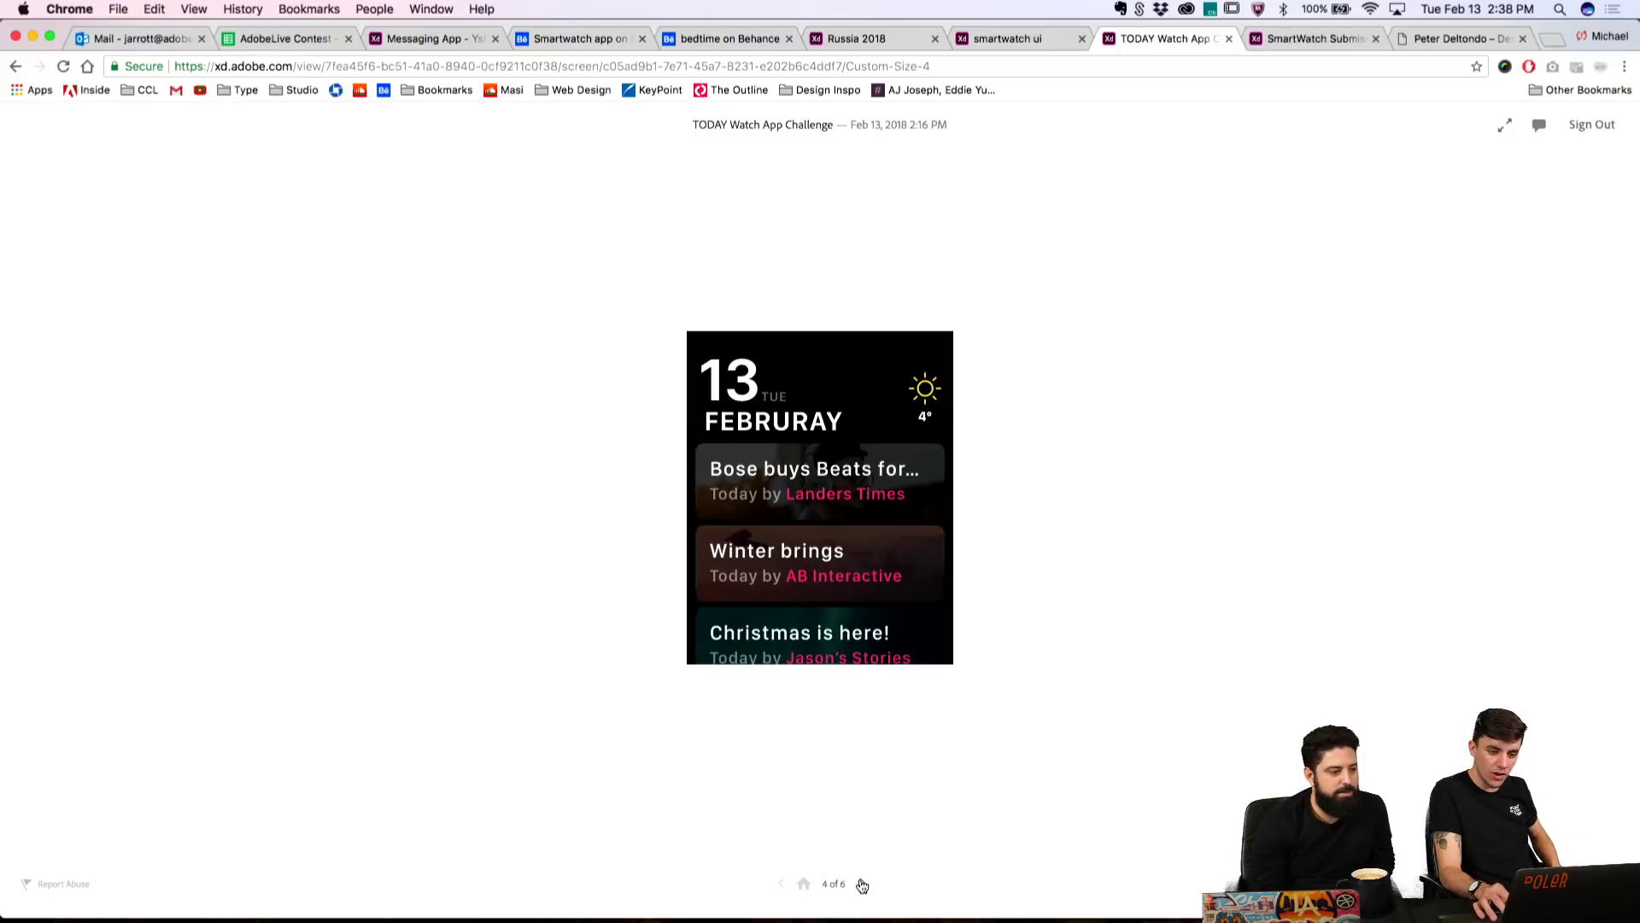
left_click(862, 884)
left_click(862, 884)
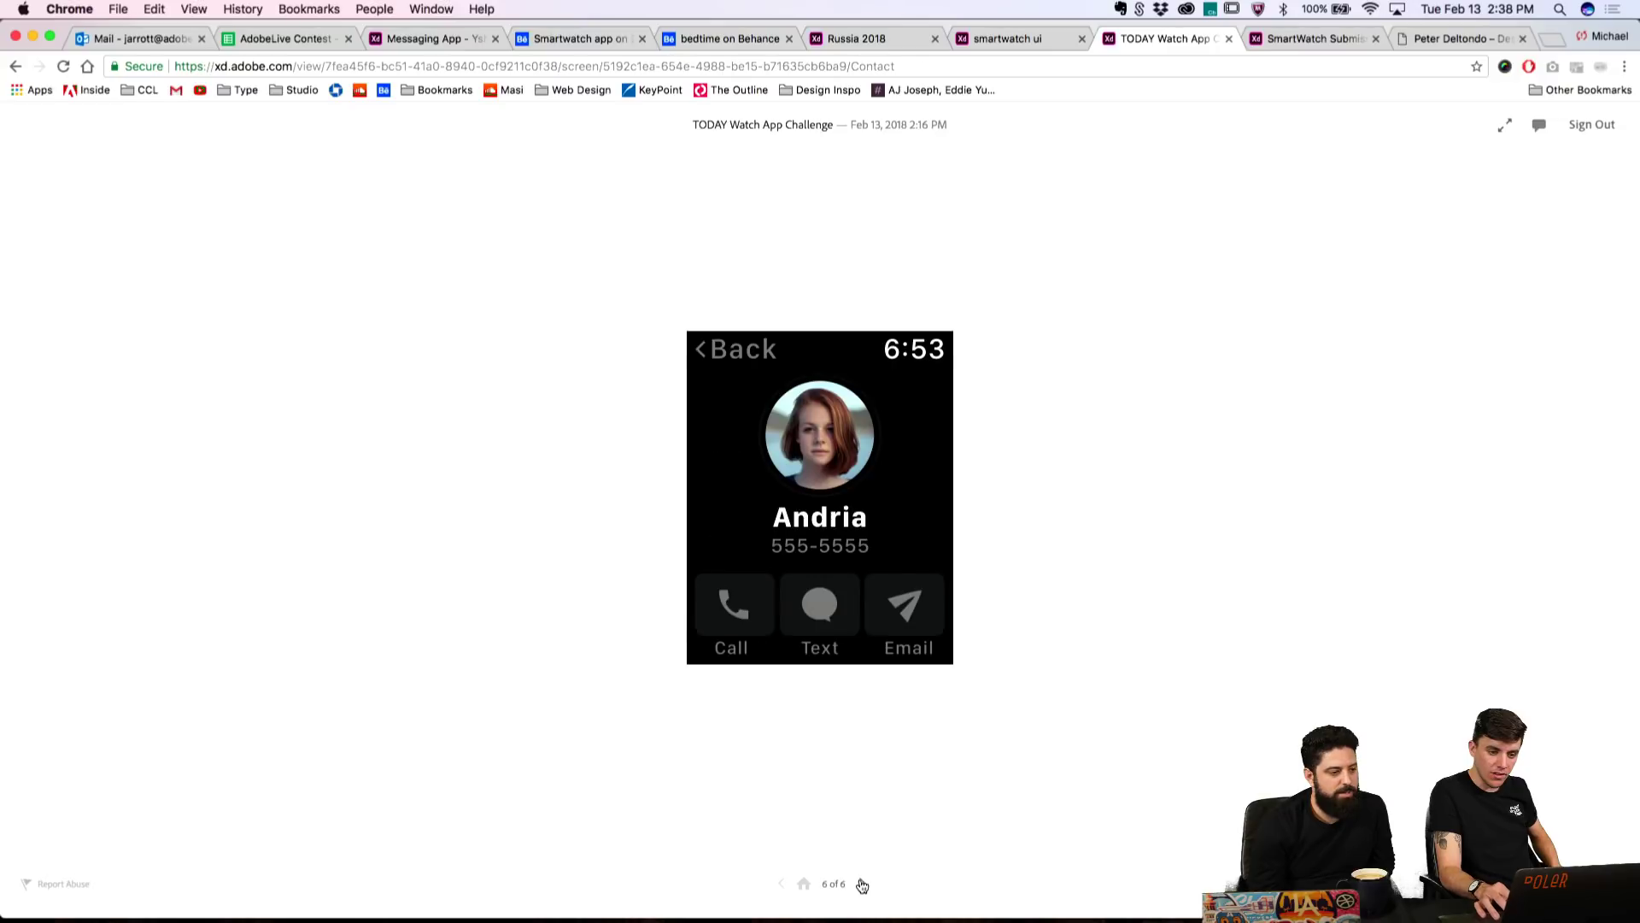
left_click(702, 352)
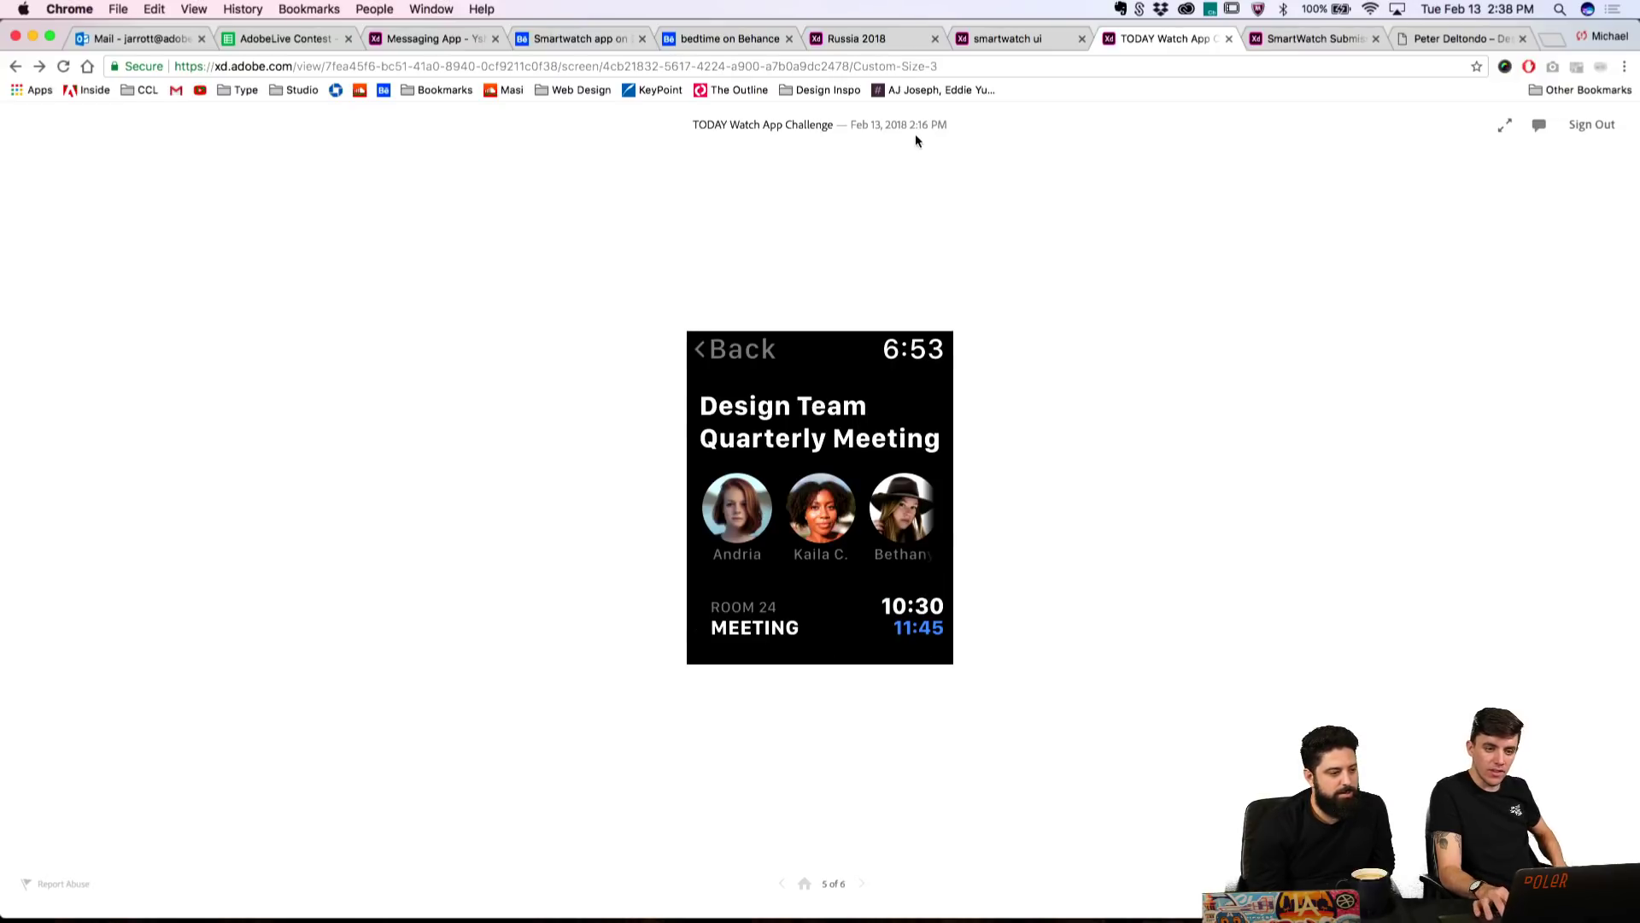
Step: Switch to the smartwatch ui prototype and open the Run workout's distance screen from the Fitness start screen
left_click(986, 39)
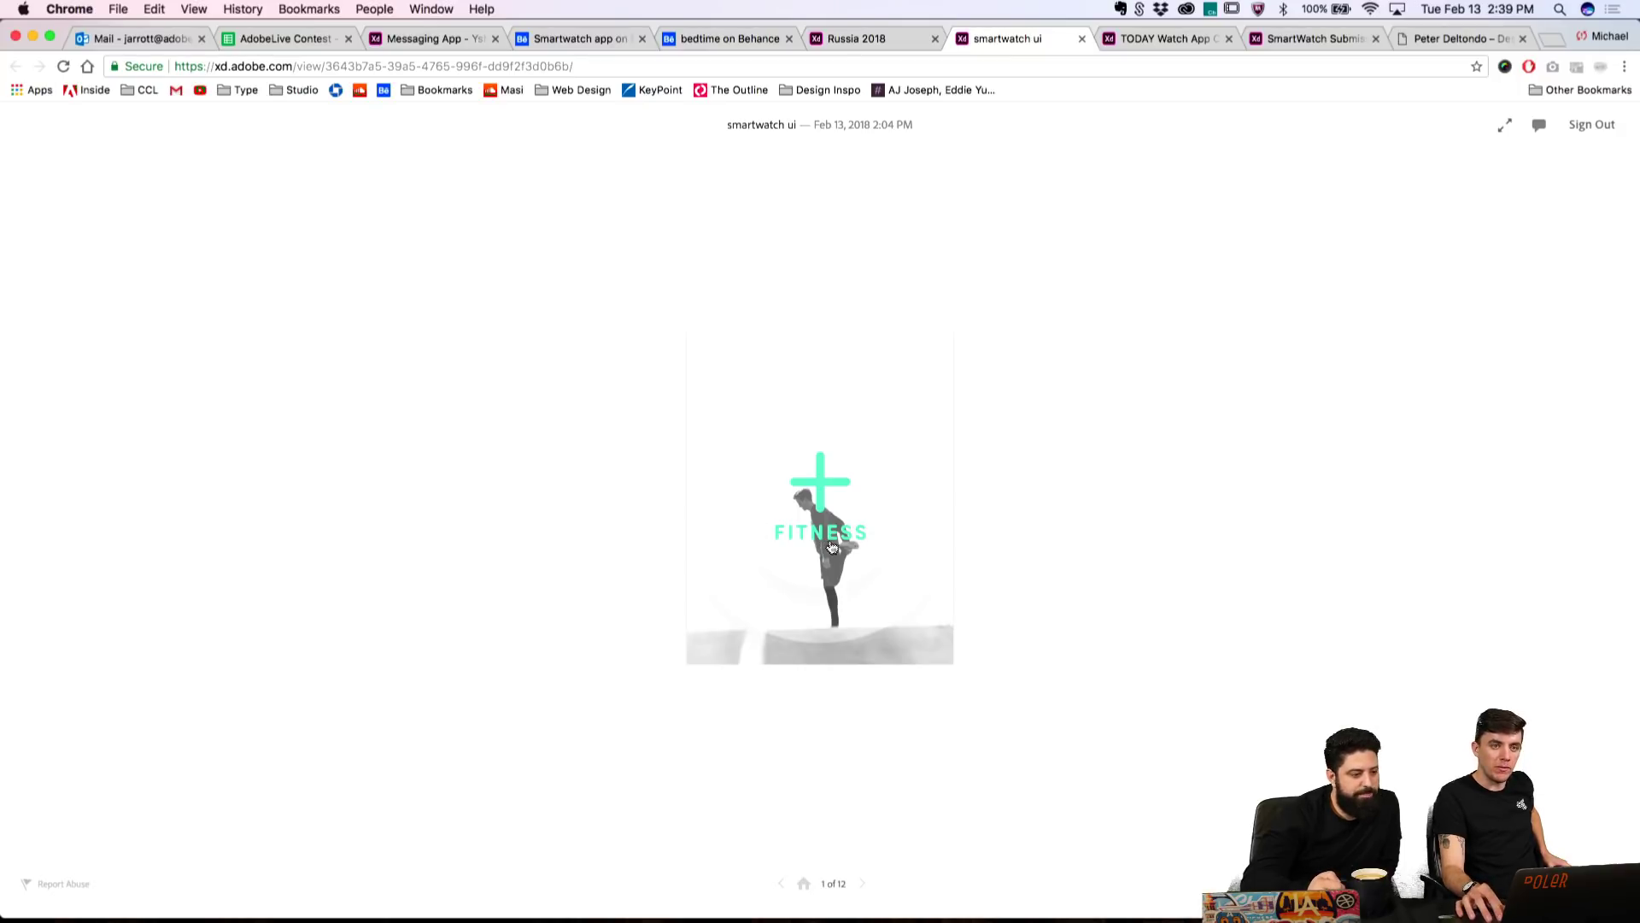
left_click(859, 533)
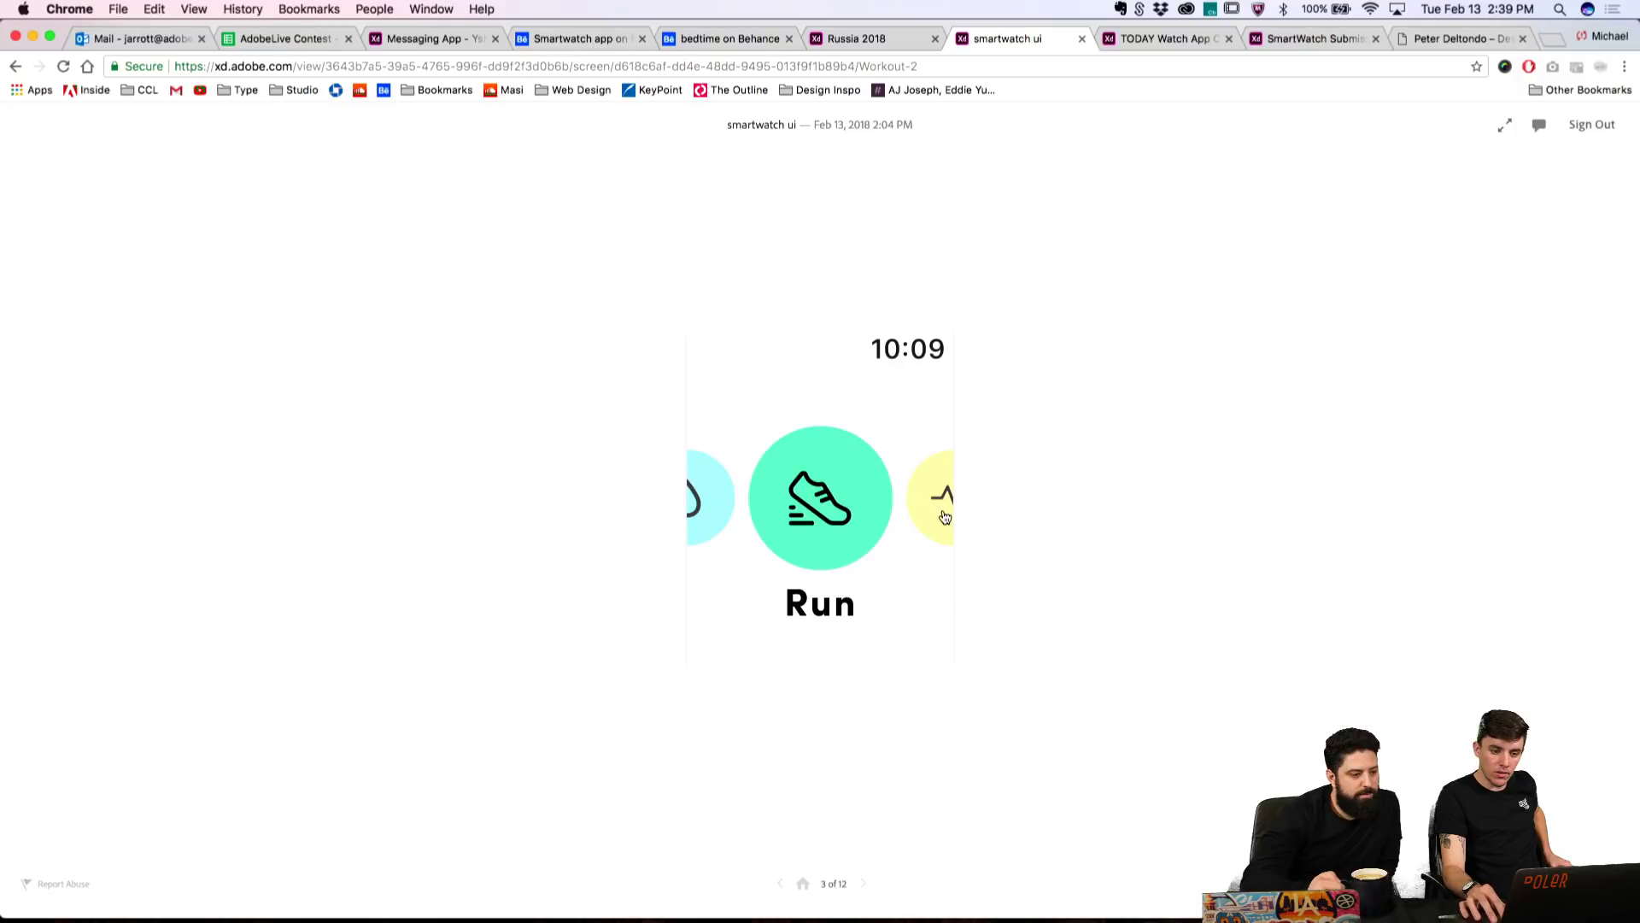
left_click(889, 518)
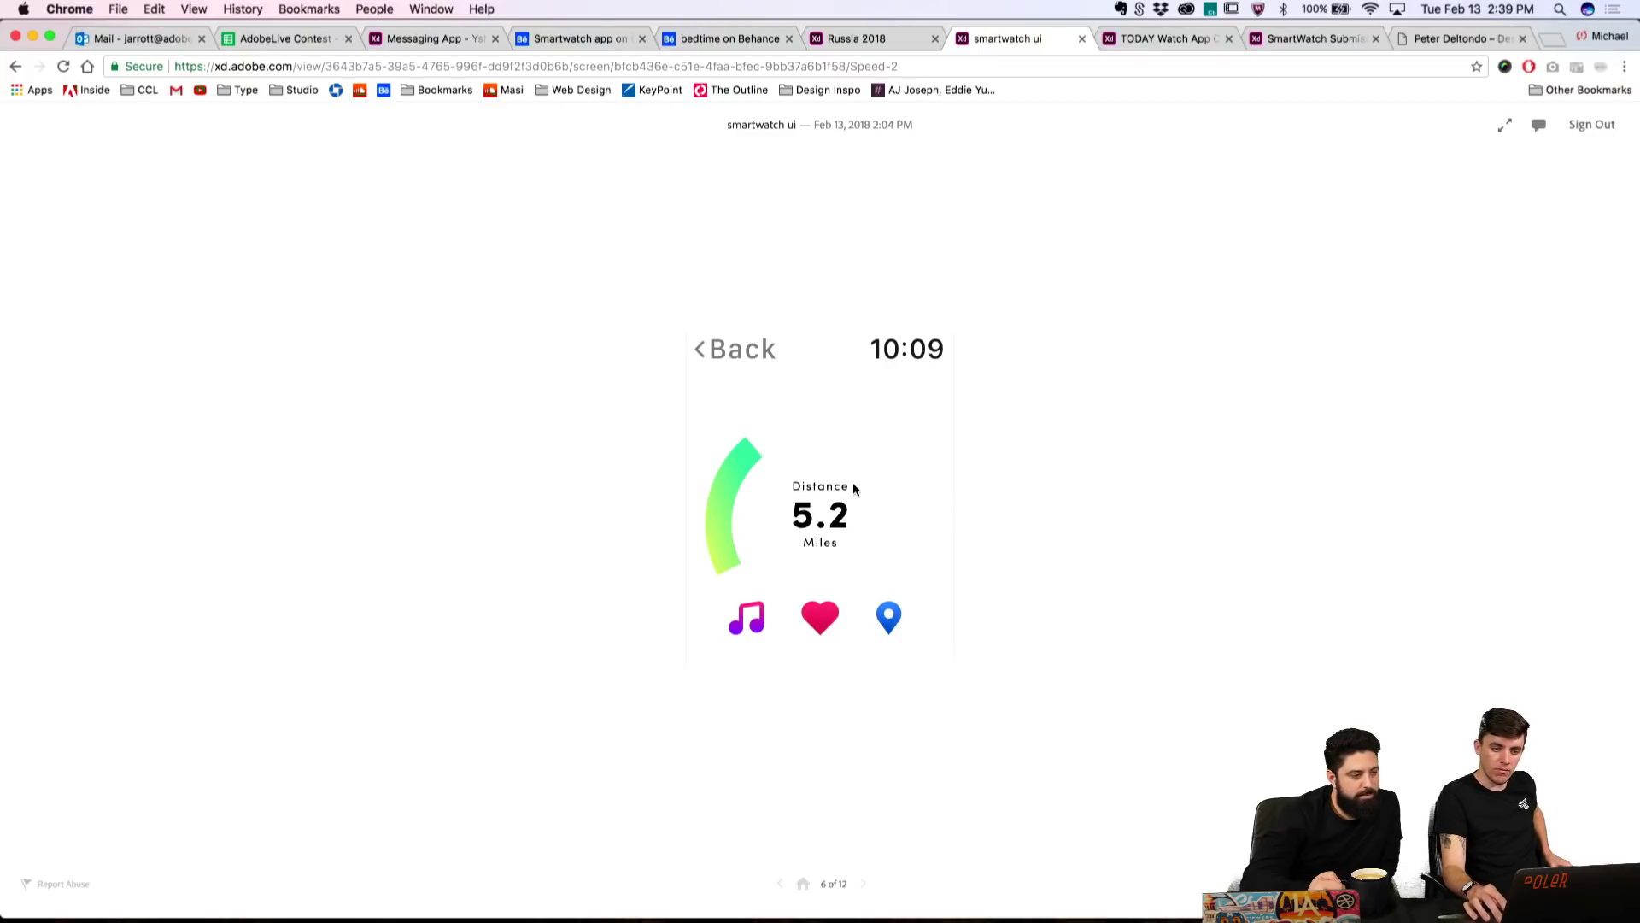
Step: View the Run workout's heart rate, music player and route map screens, and return to the workout menu
left_click(823, 619)
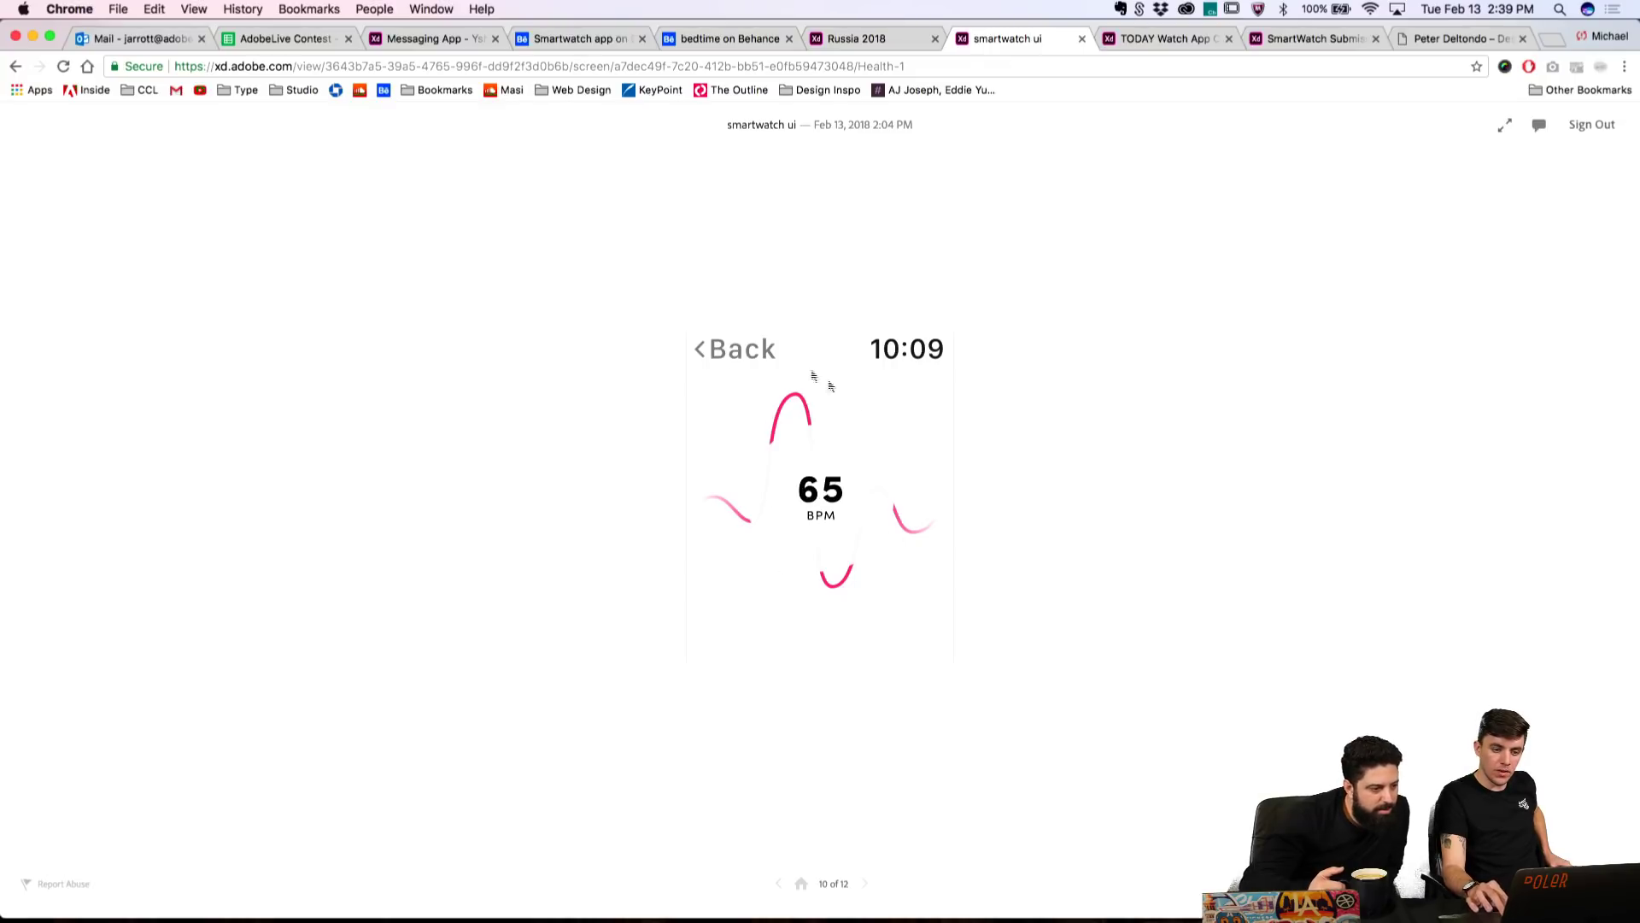
left_click(744, 348)
left_click(749, 621)
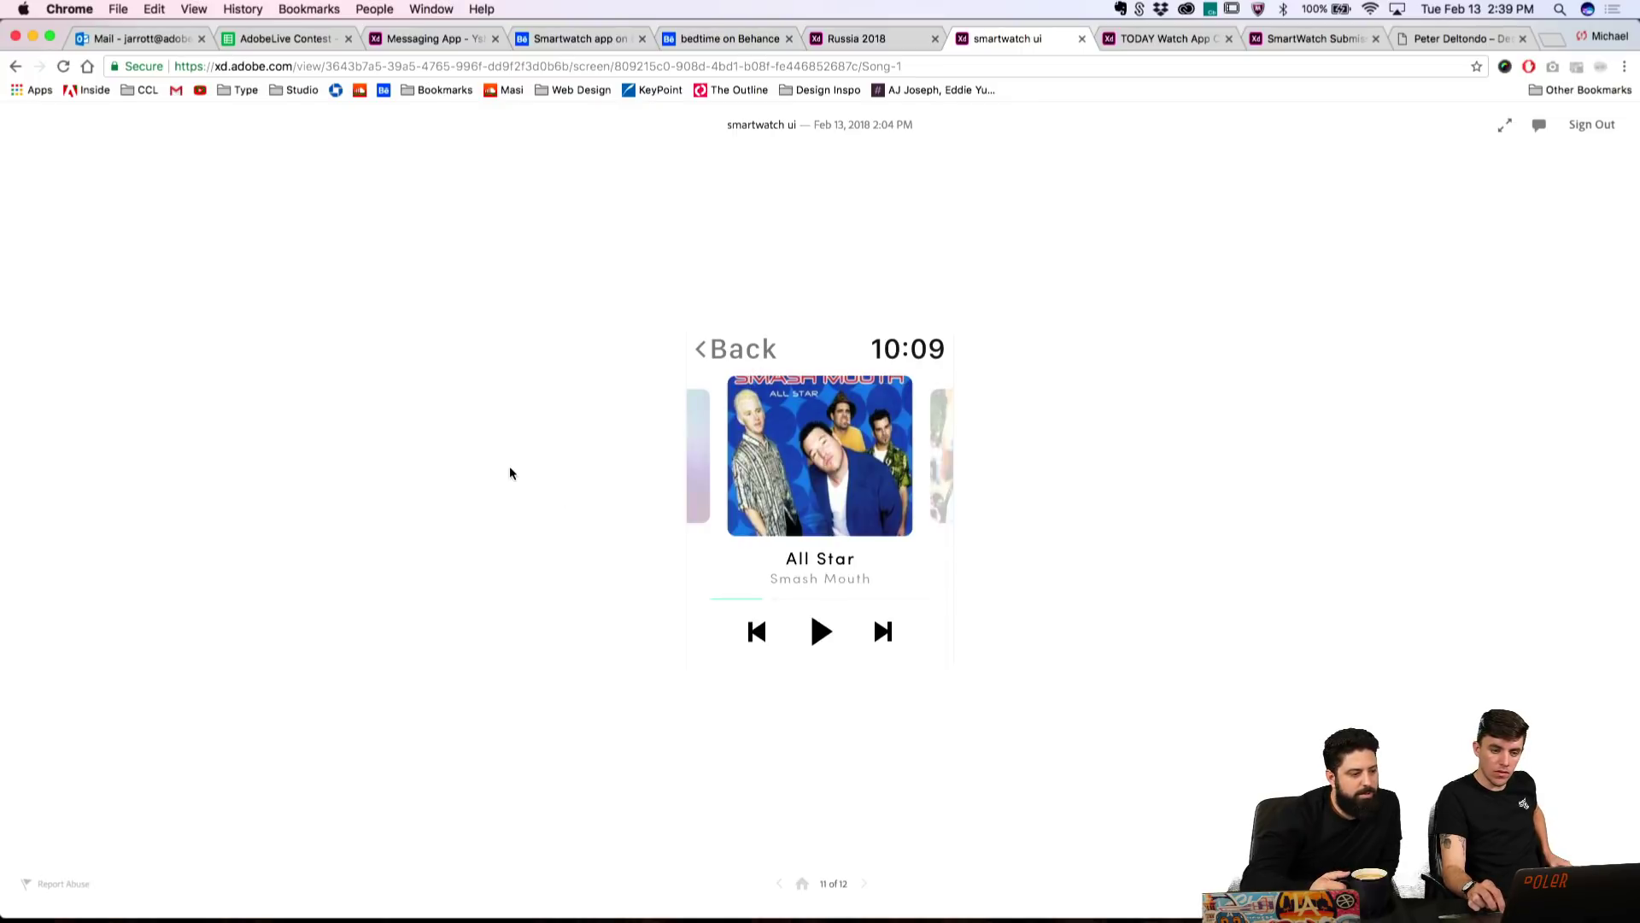
left_click(704, 353)
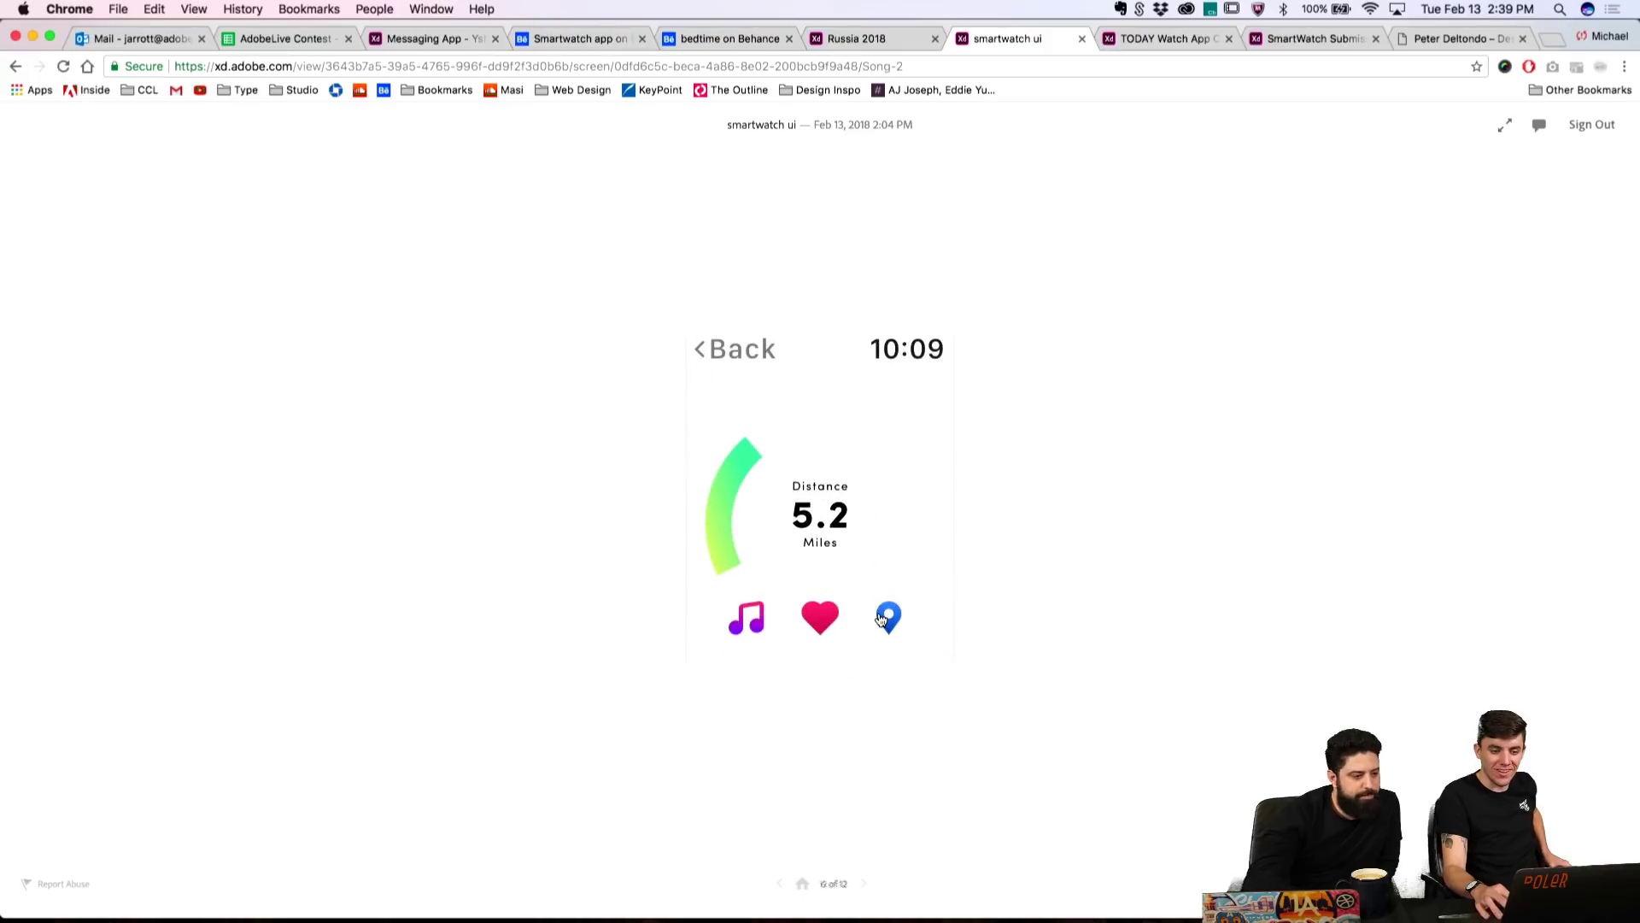
left_click(886, 614)
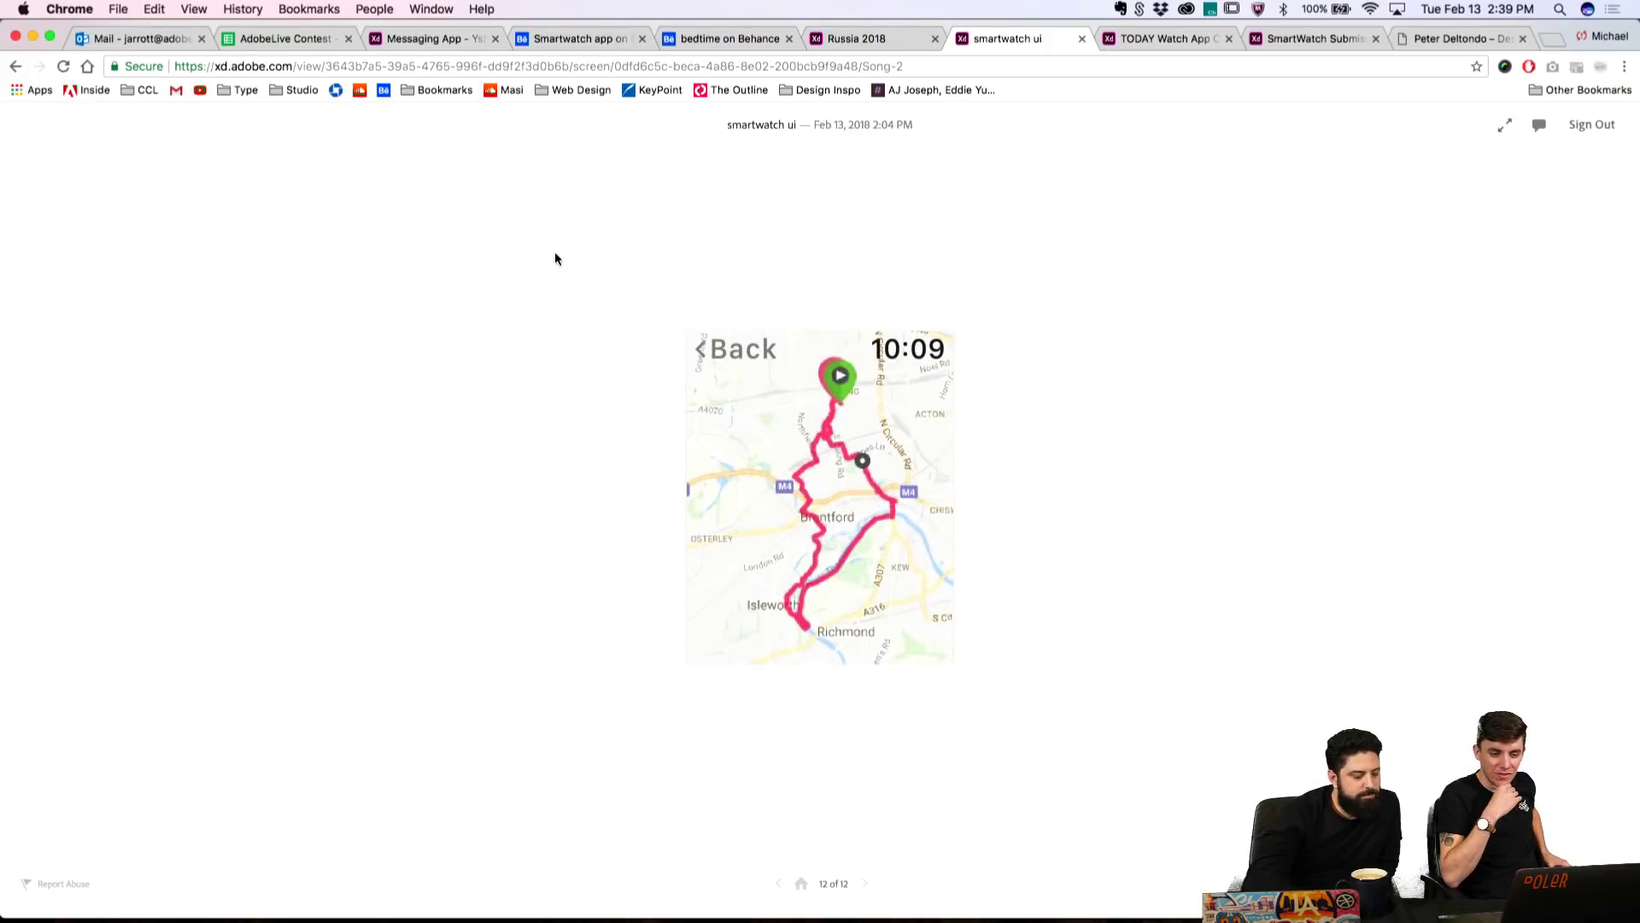
left_click(704, 353)
left_click(703, 348)
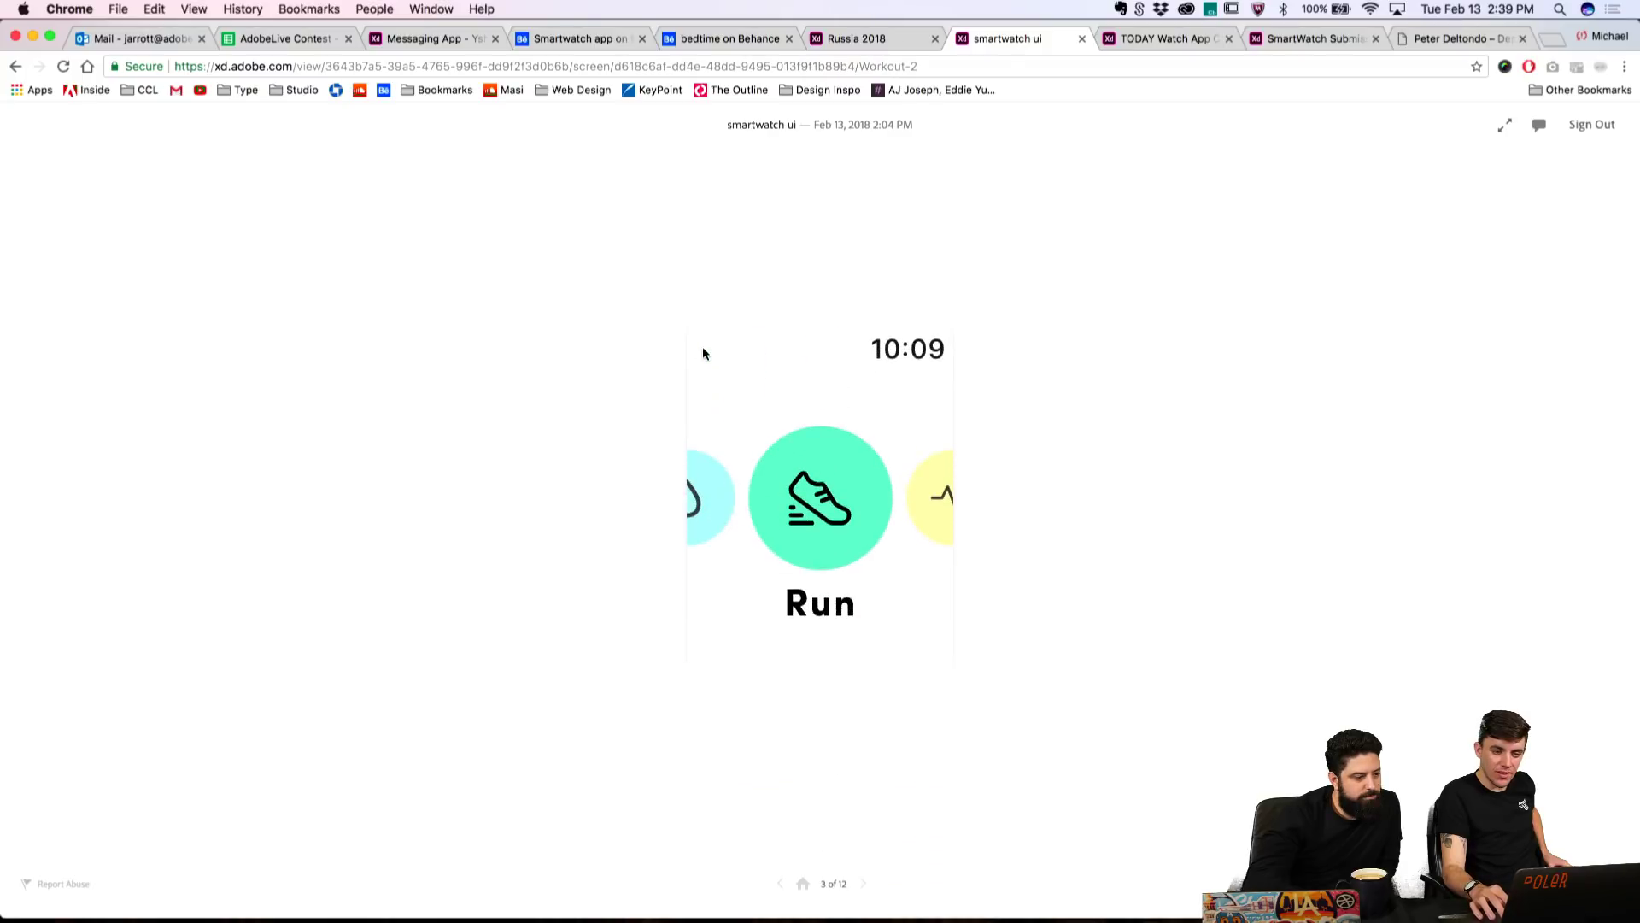
Step: Open Activity from the workout menu, view its daily goal chart and Steps screen, and return to the menu
left_click(934, 504)
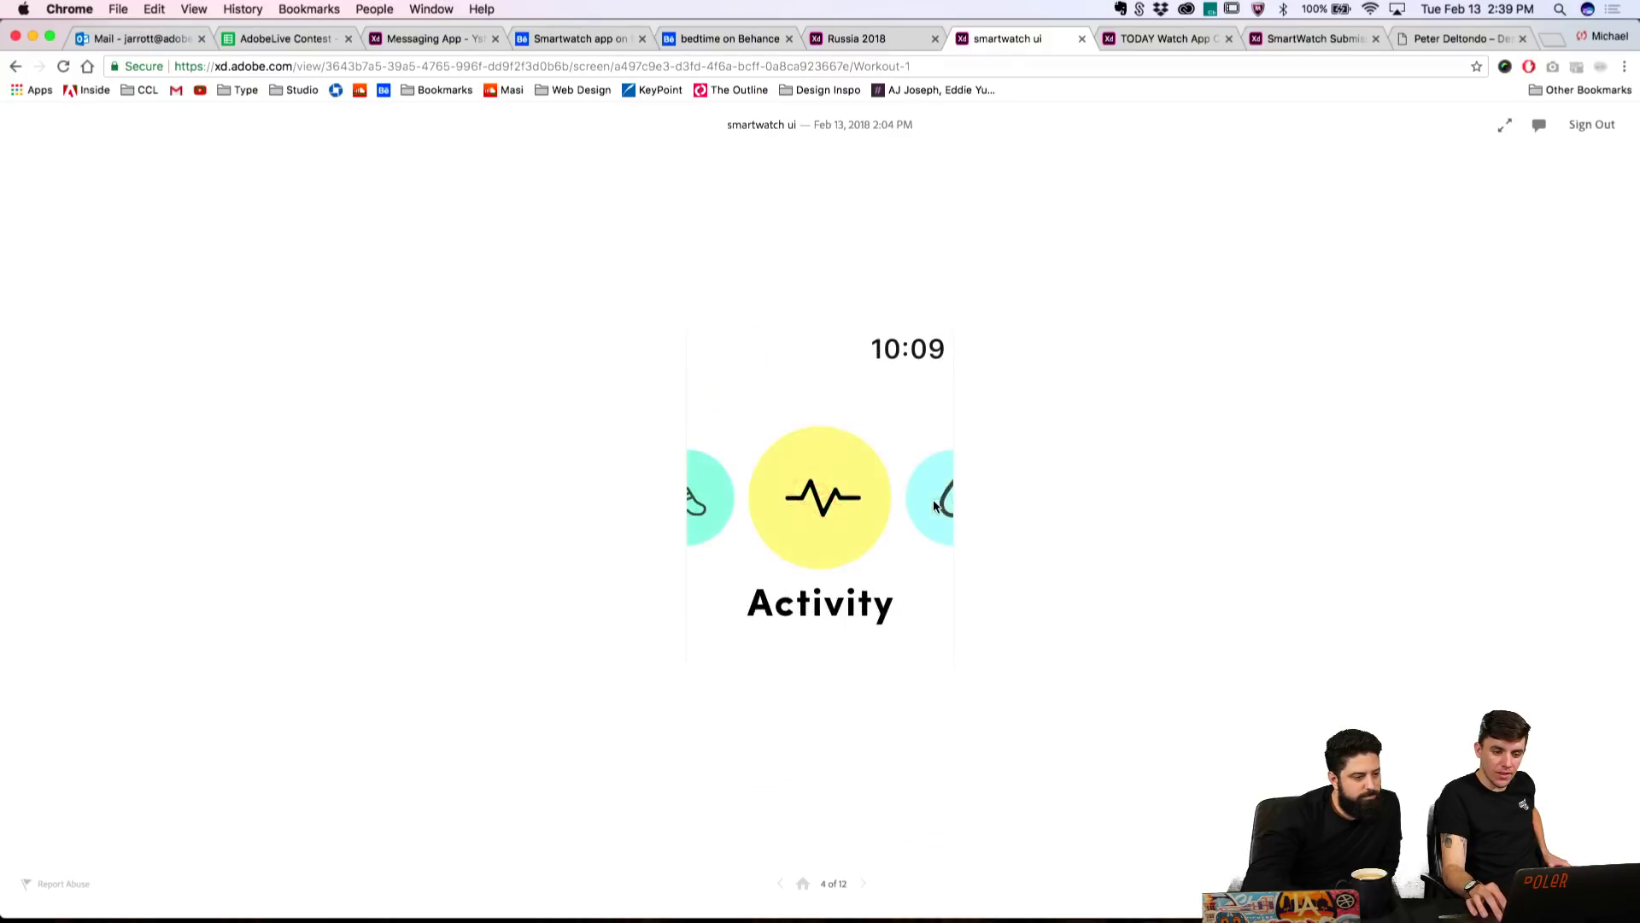
left_click(834, 502)
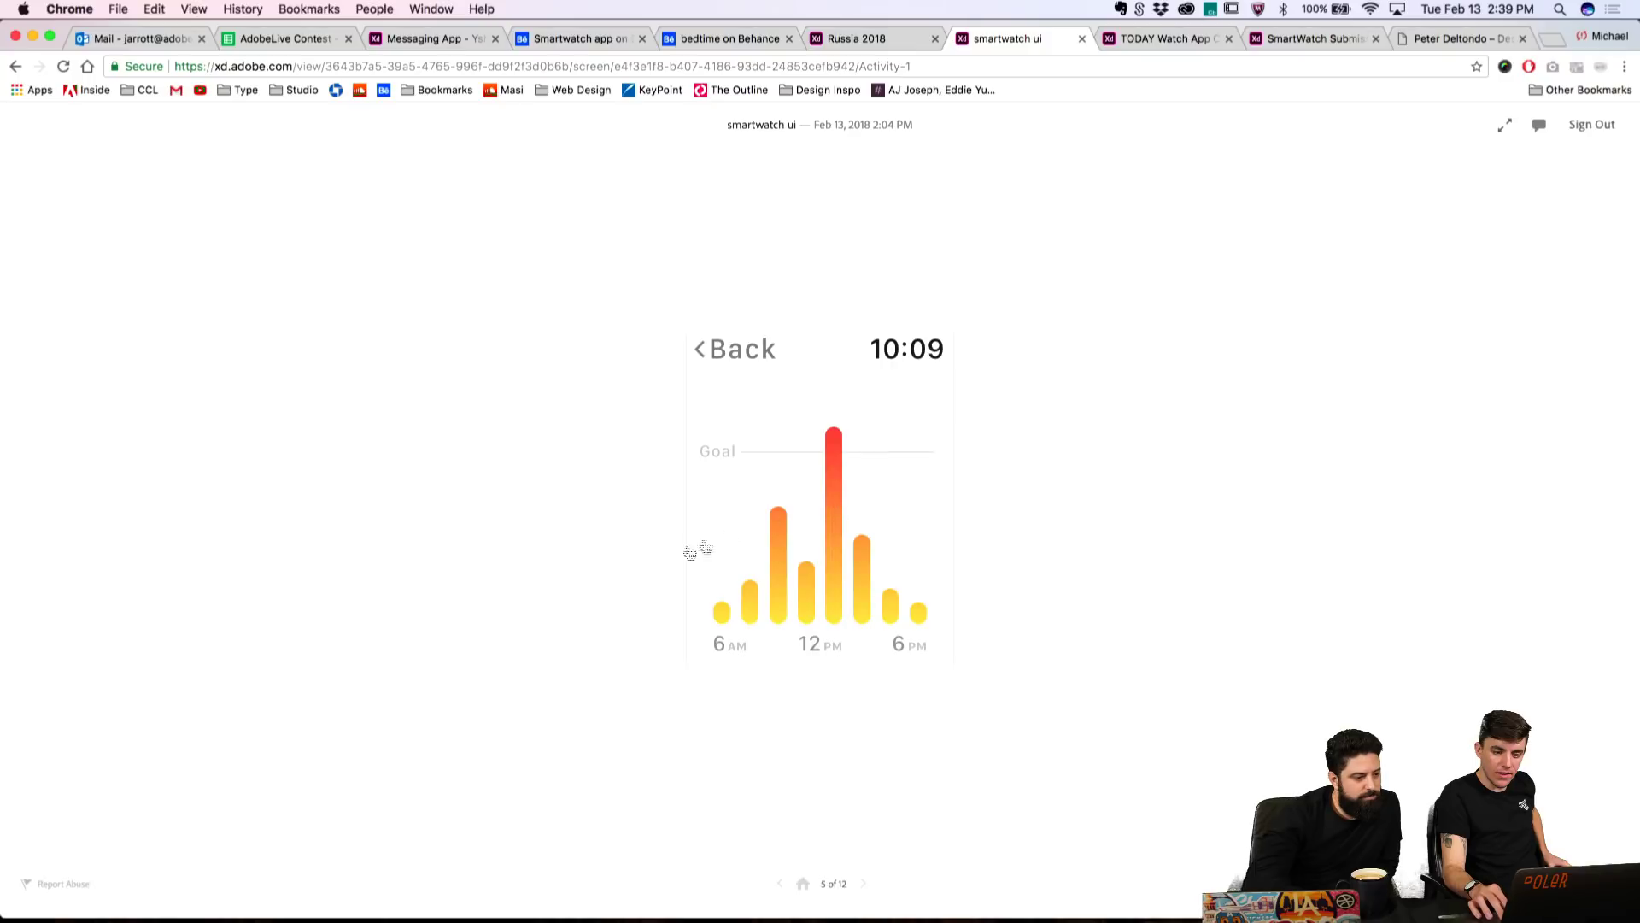
left_click(838, 596)
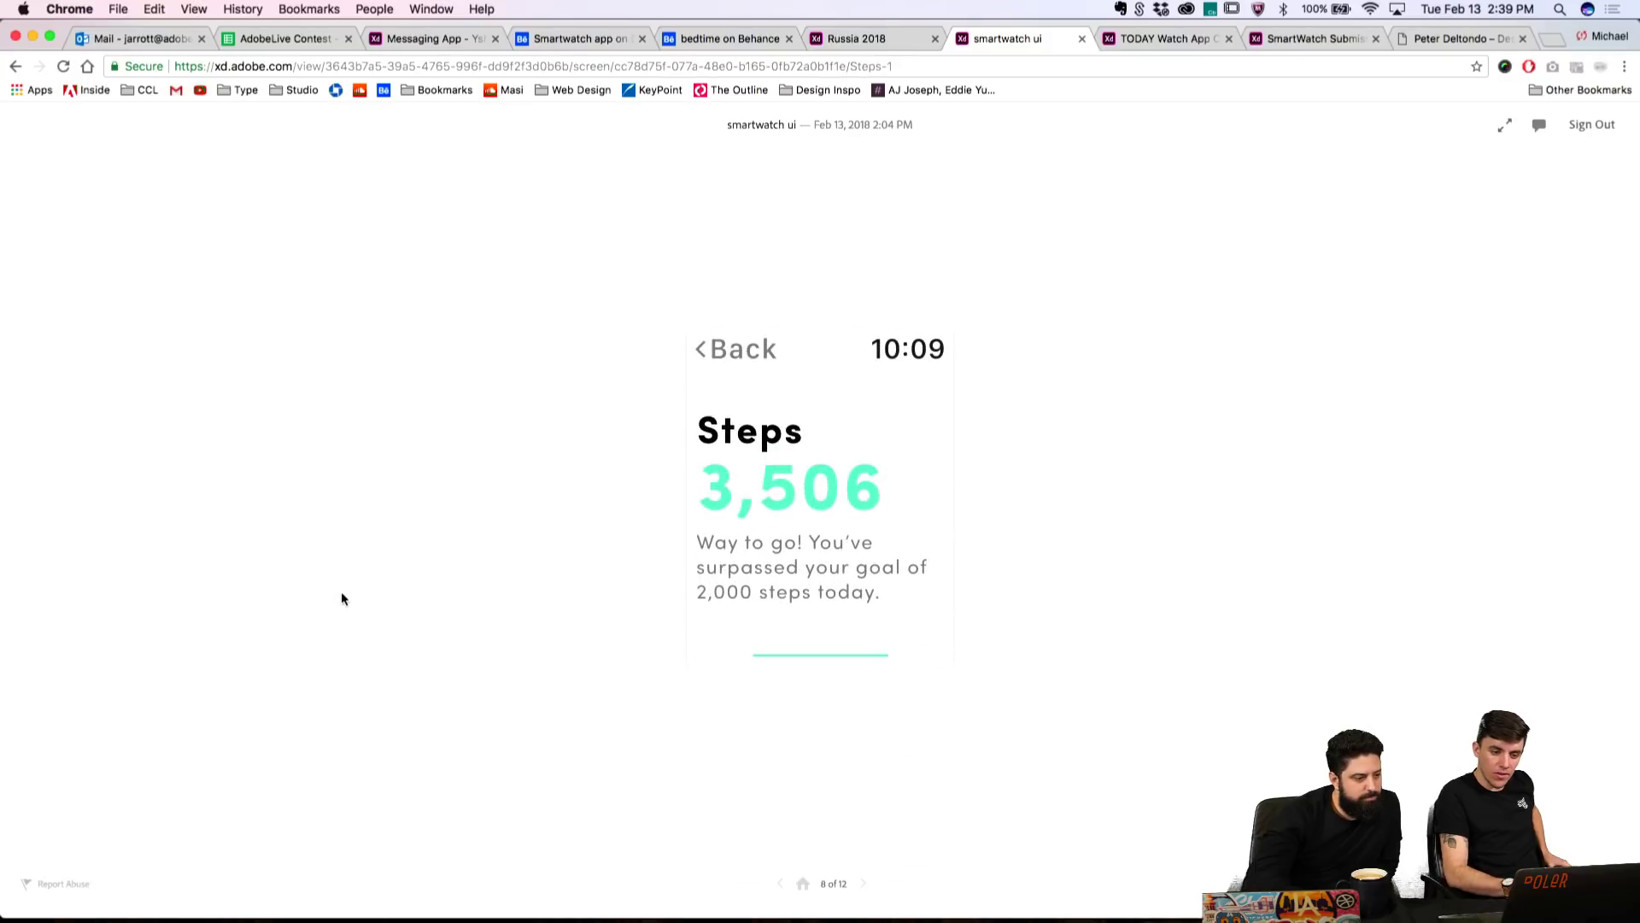
left_click(864, 534)
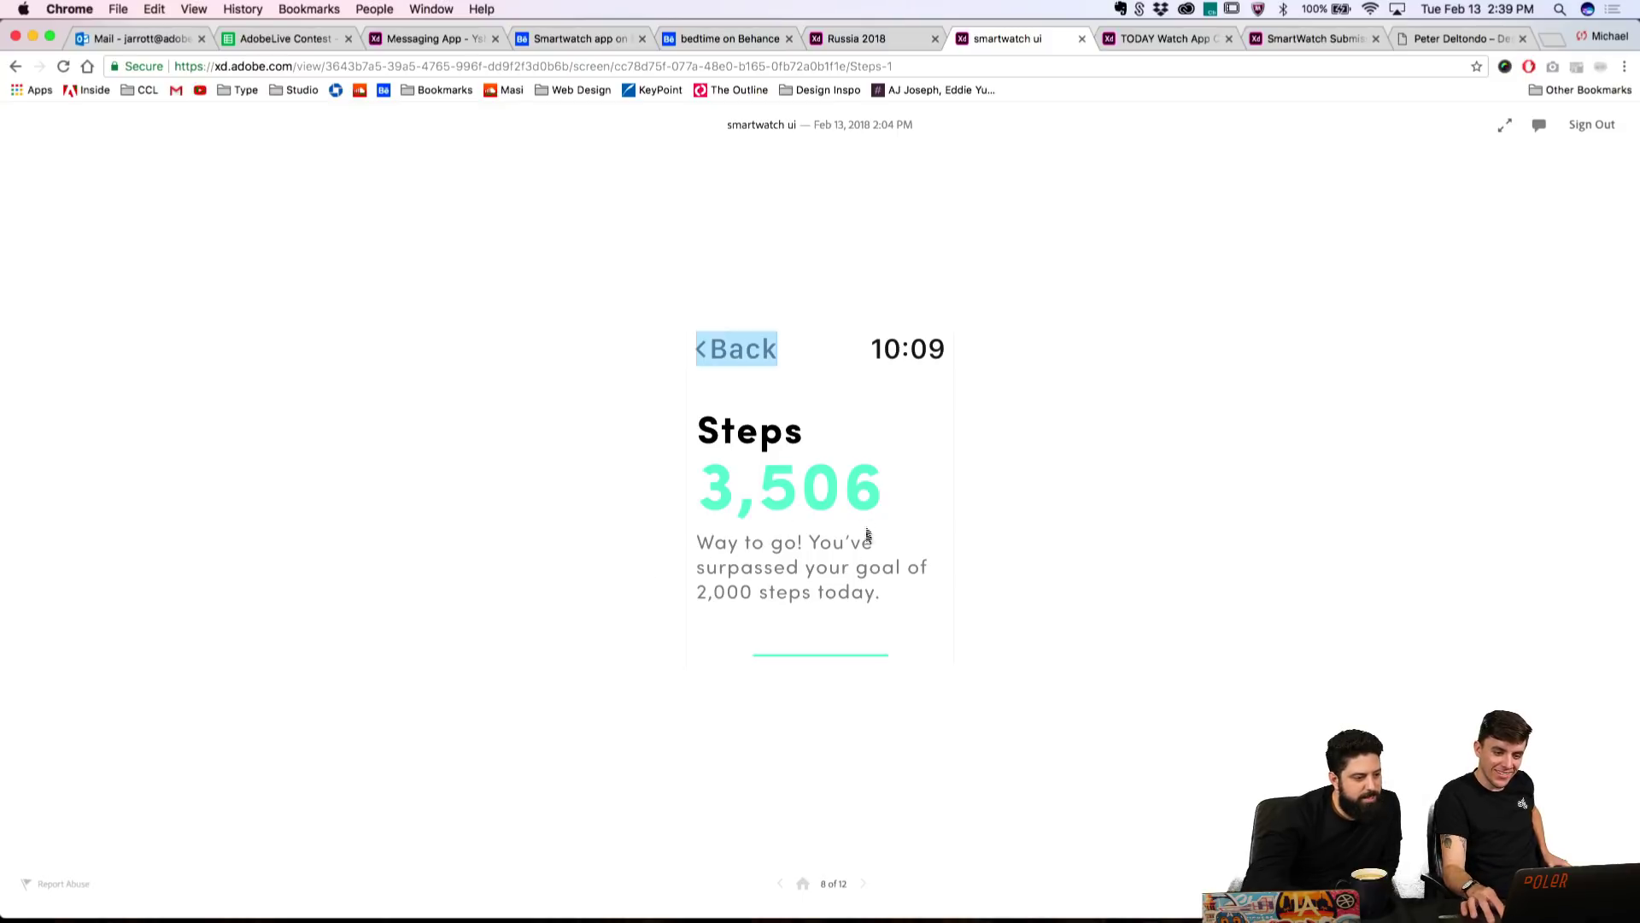
left_click(757, 354)
left_click(755, 354)
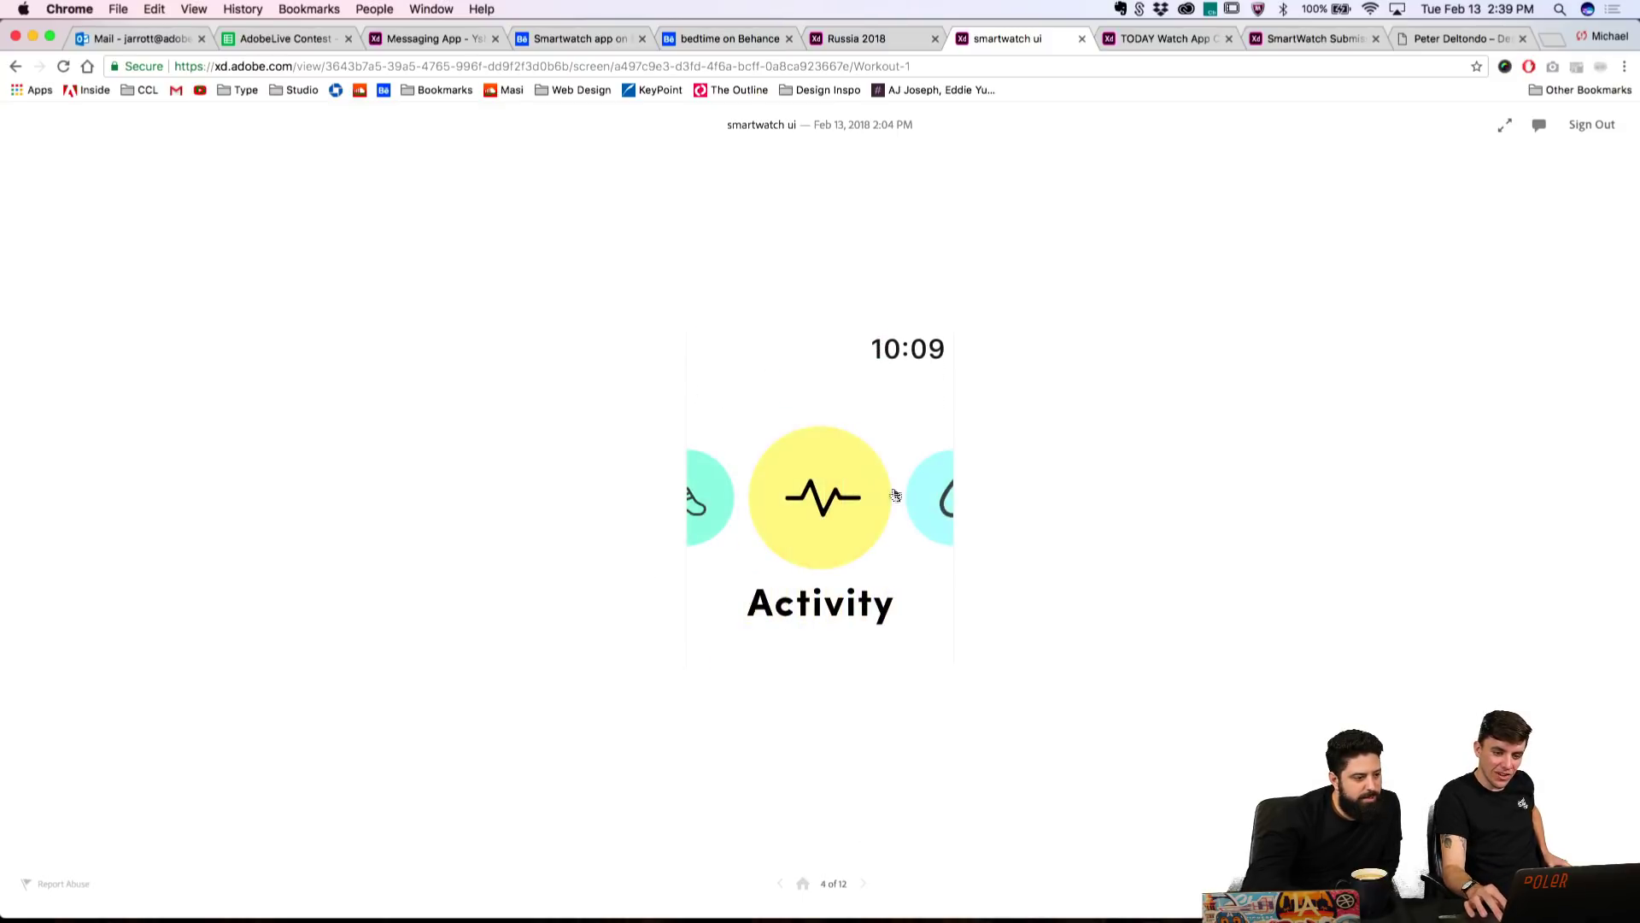
Step: View the Hydration screen and cycle the workout menu back to Run
left_click(918, 501)
left_click(850, 523)
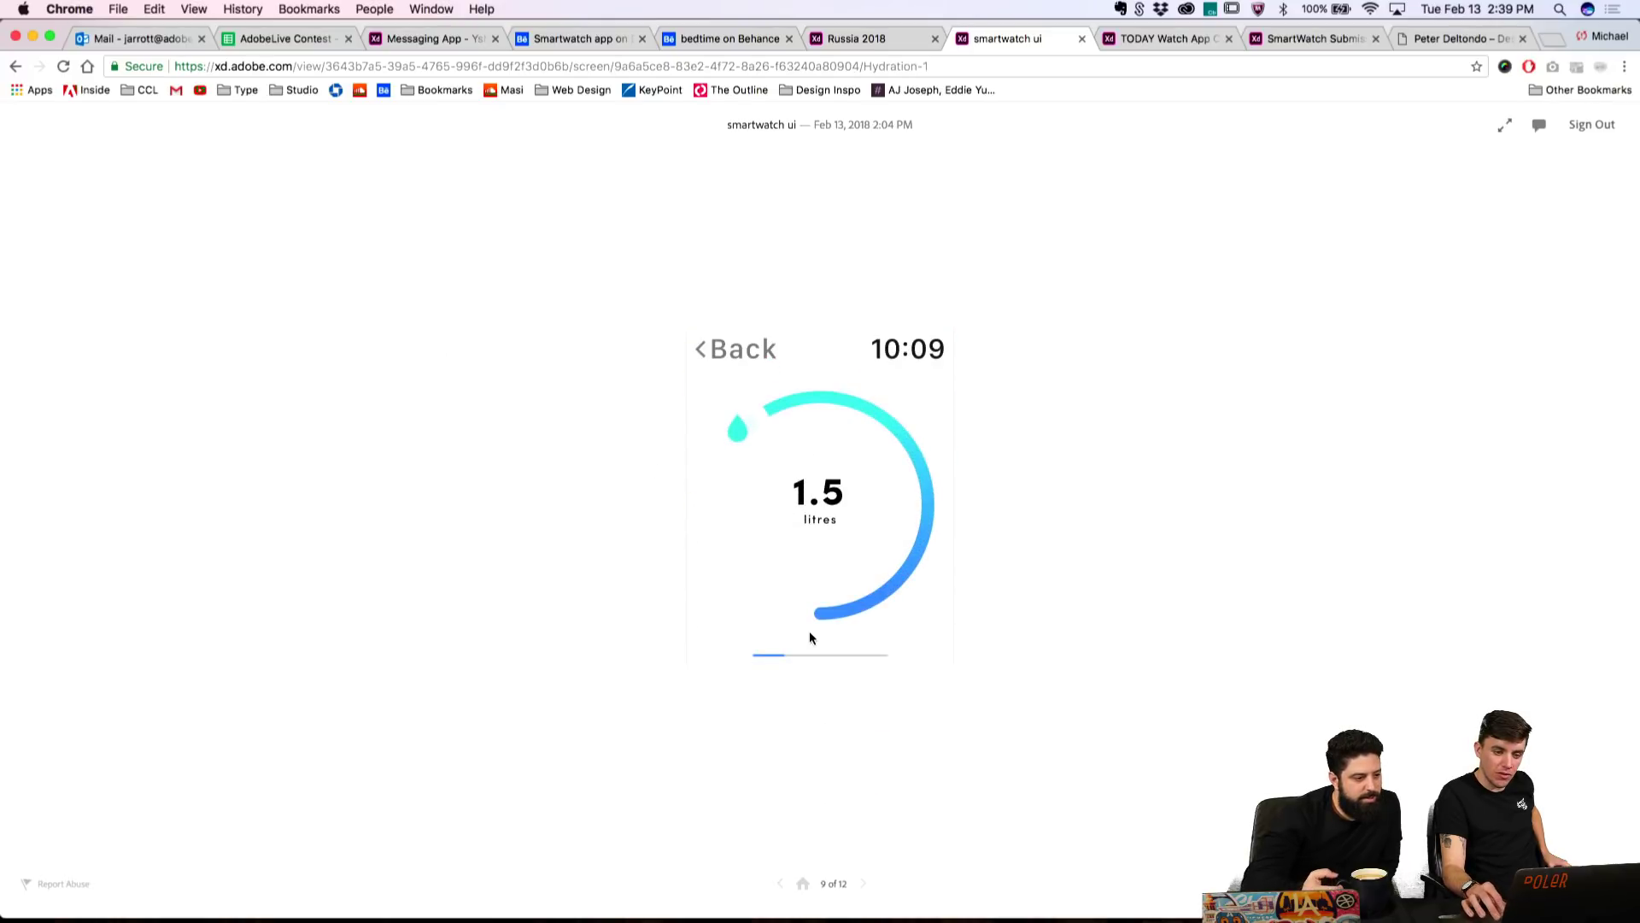
left_click(818, 525)
left_click(736, 348)
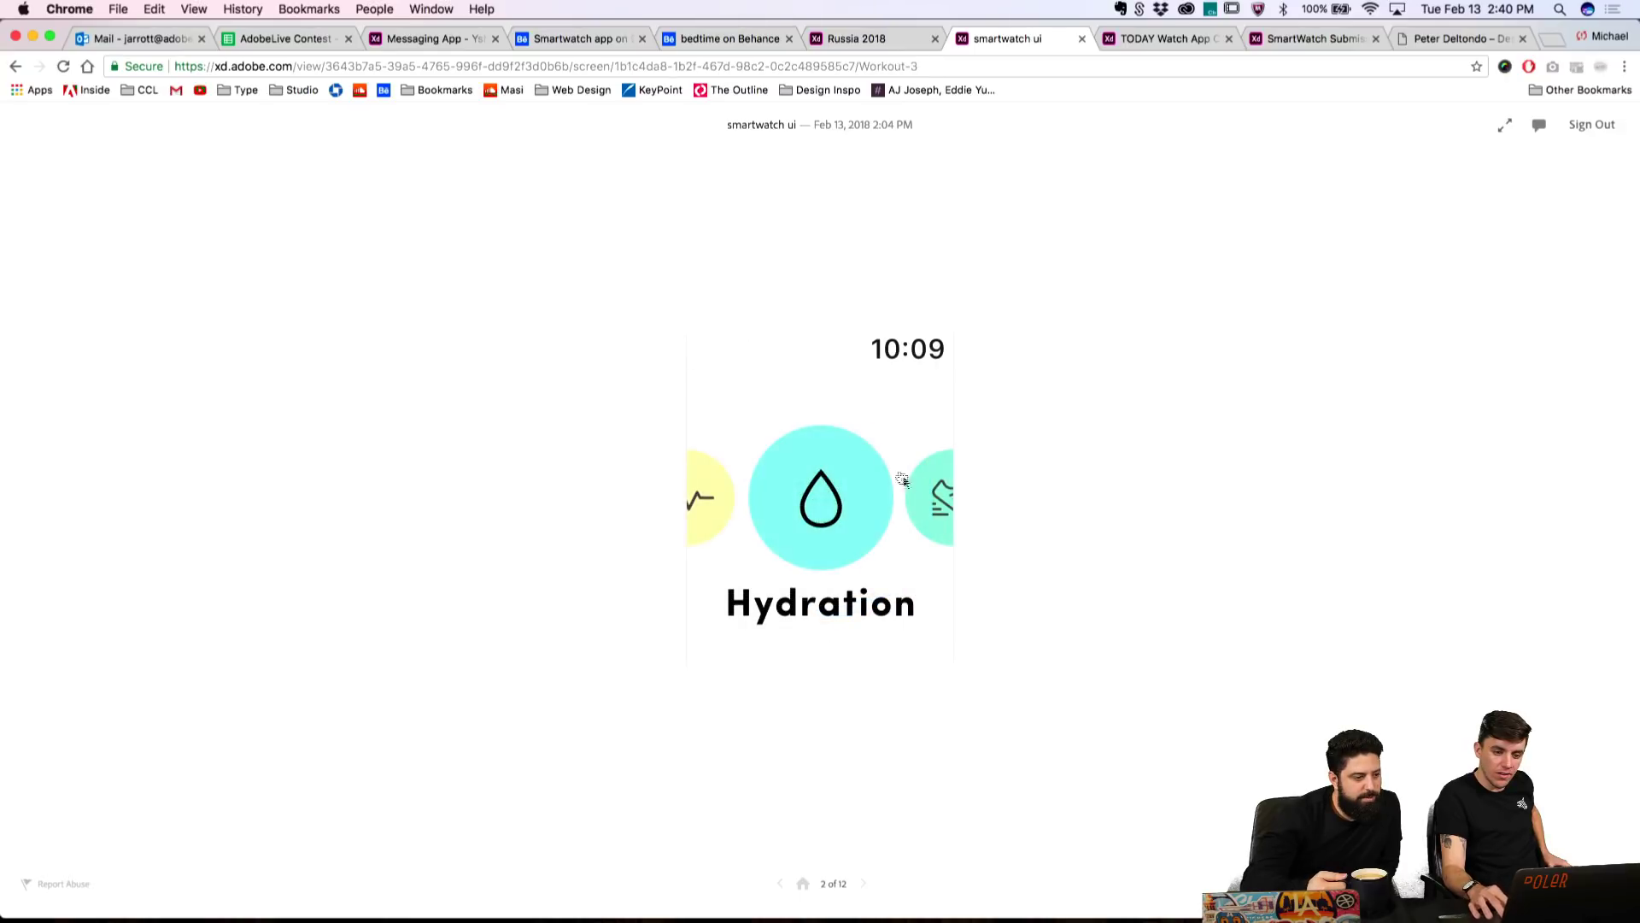
left_click(926, 501)
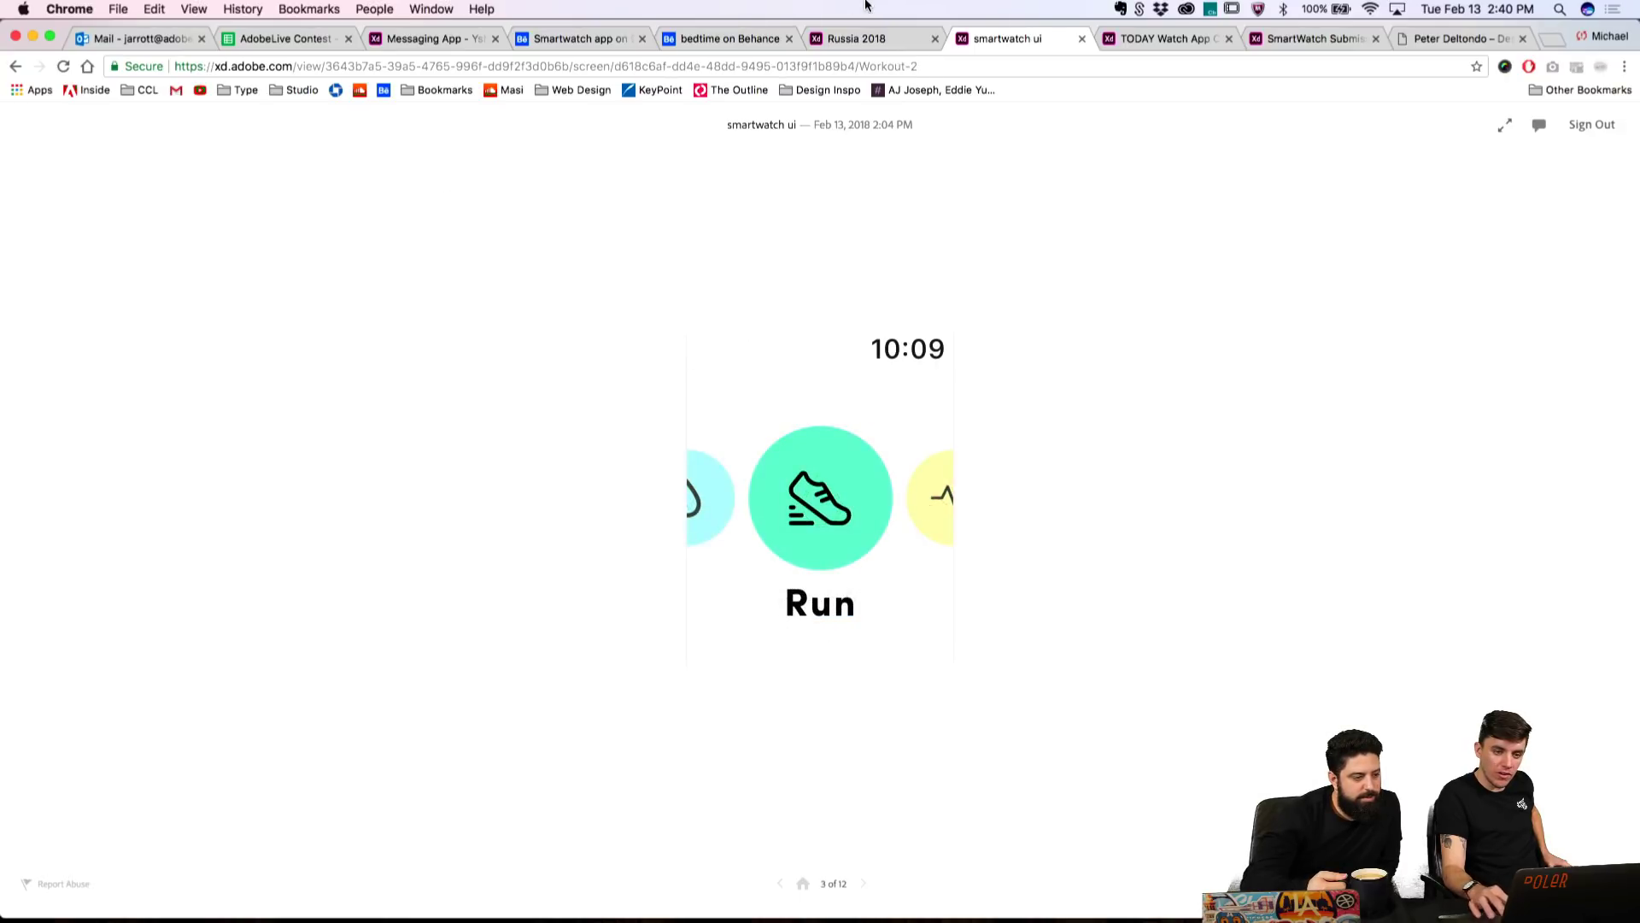
Step: Switch to the Russia 2018 prototype, view its Matches list and return to the main menu
left_click(875, 44)
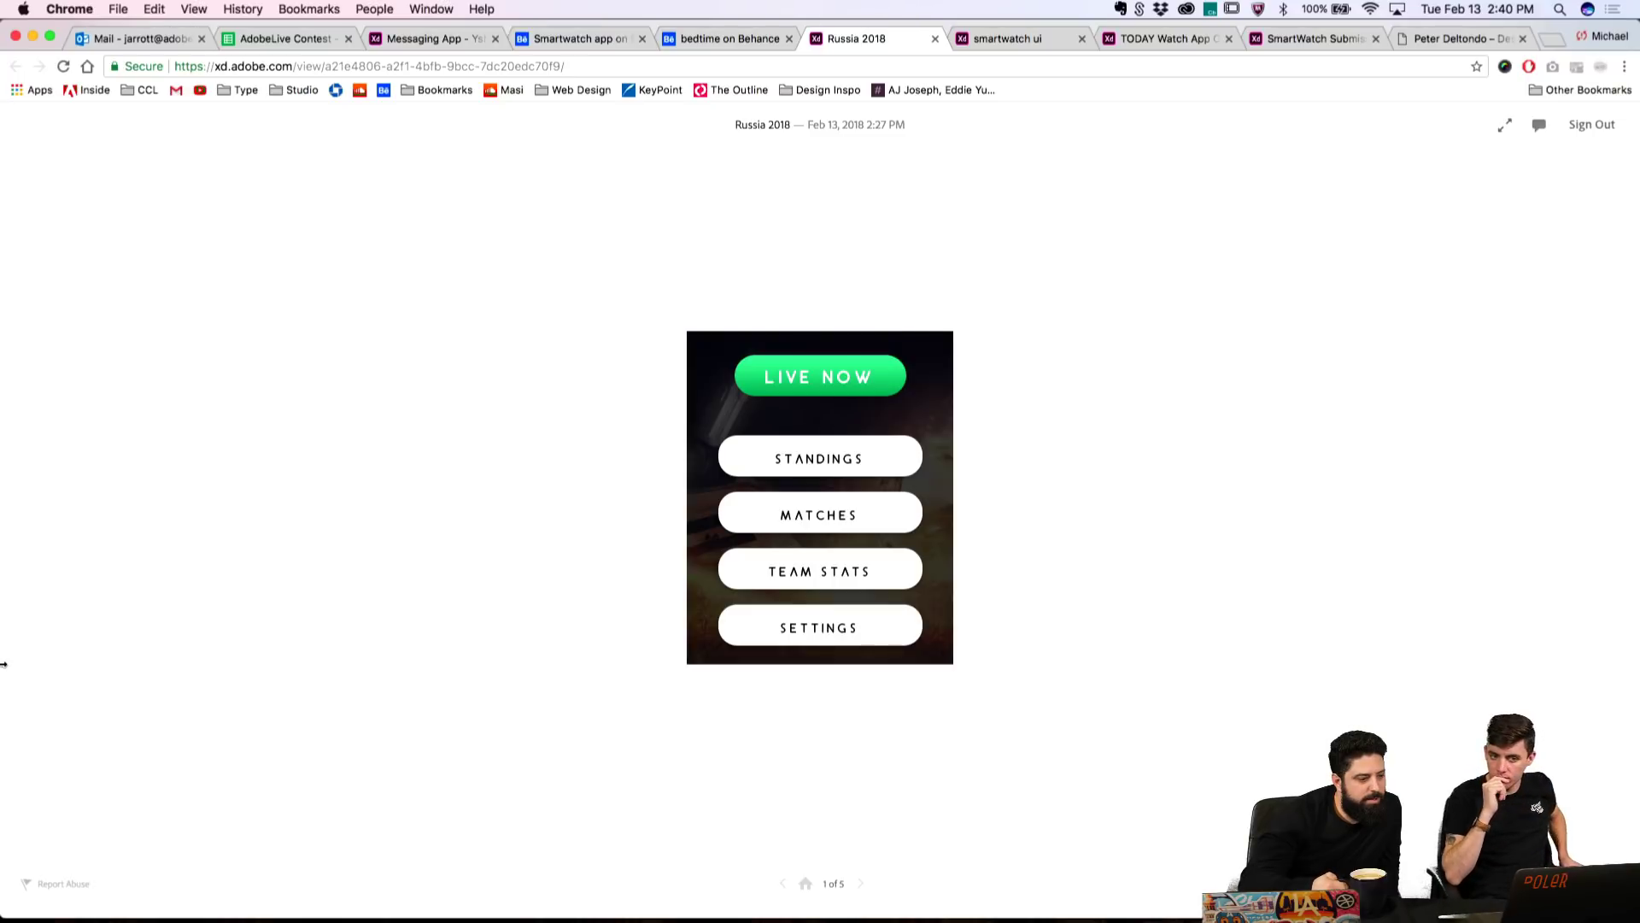
left_click(819, 515)
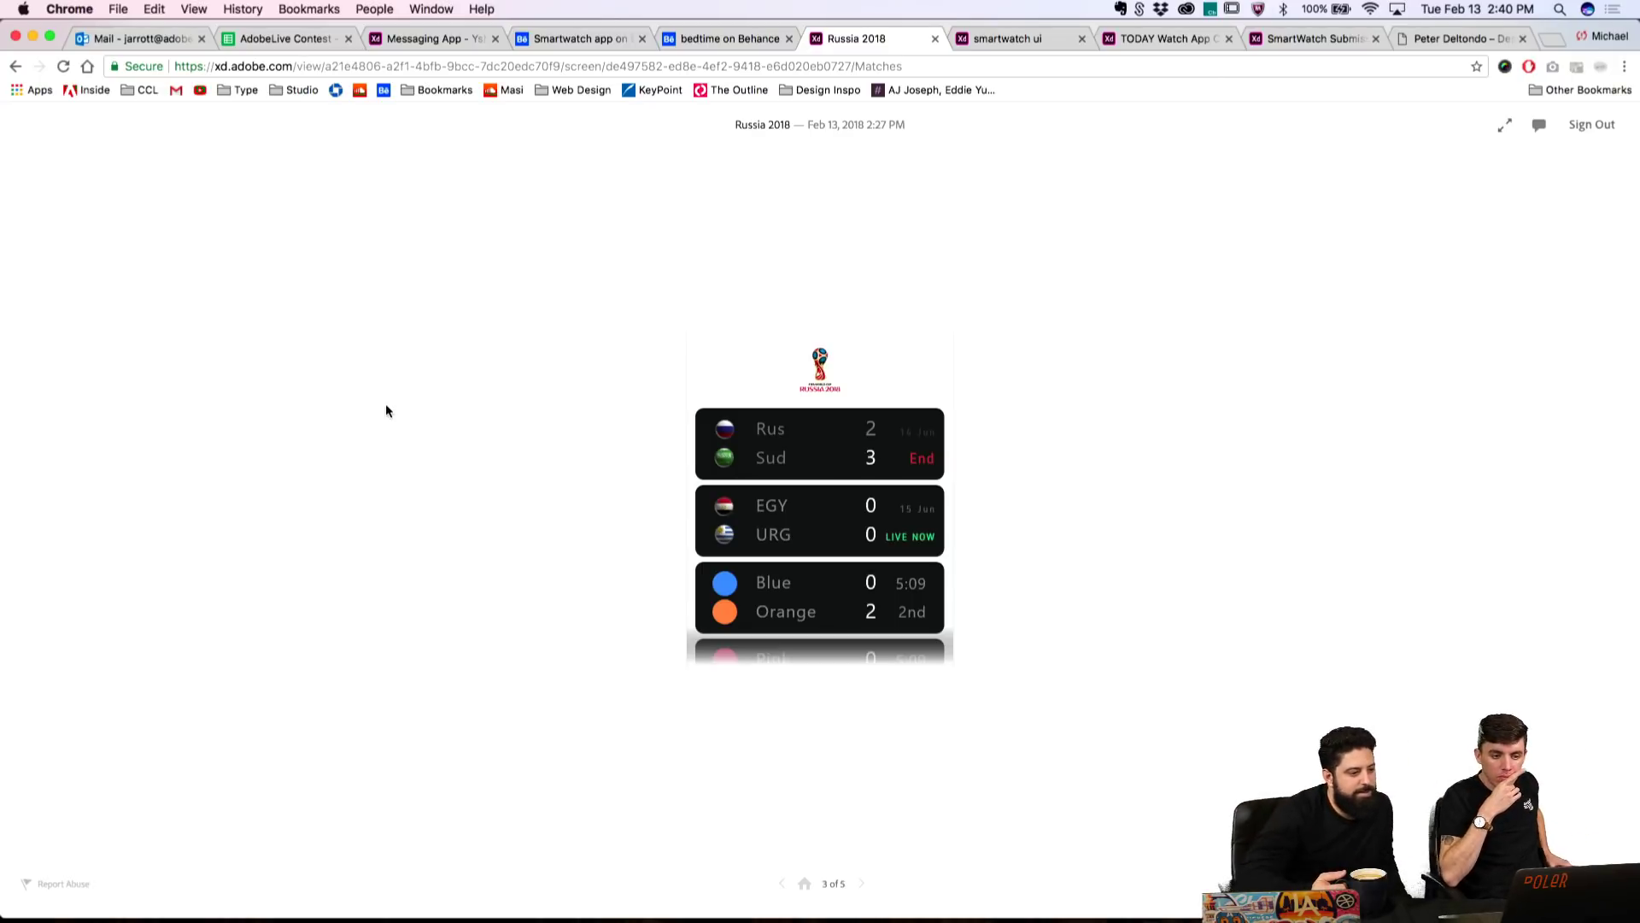
left_click(854, 556)
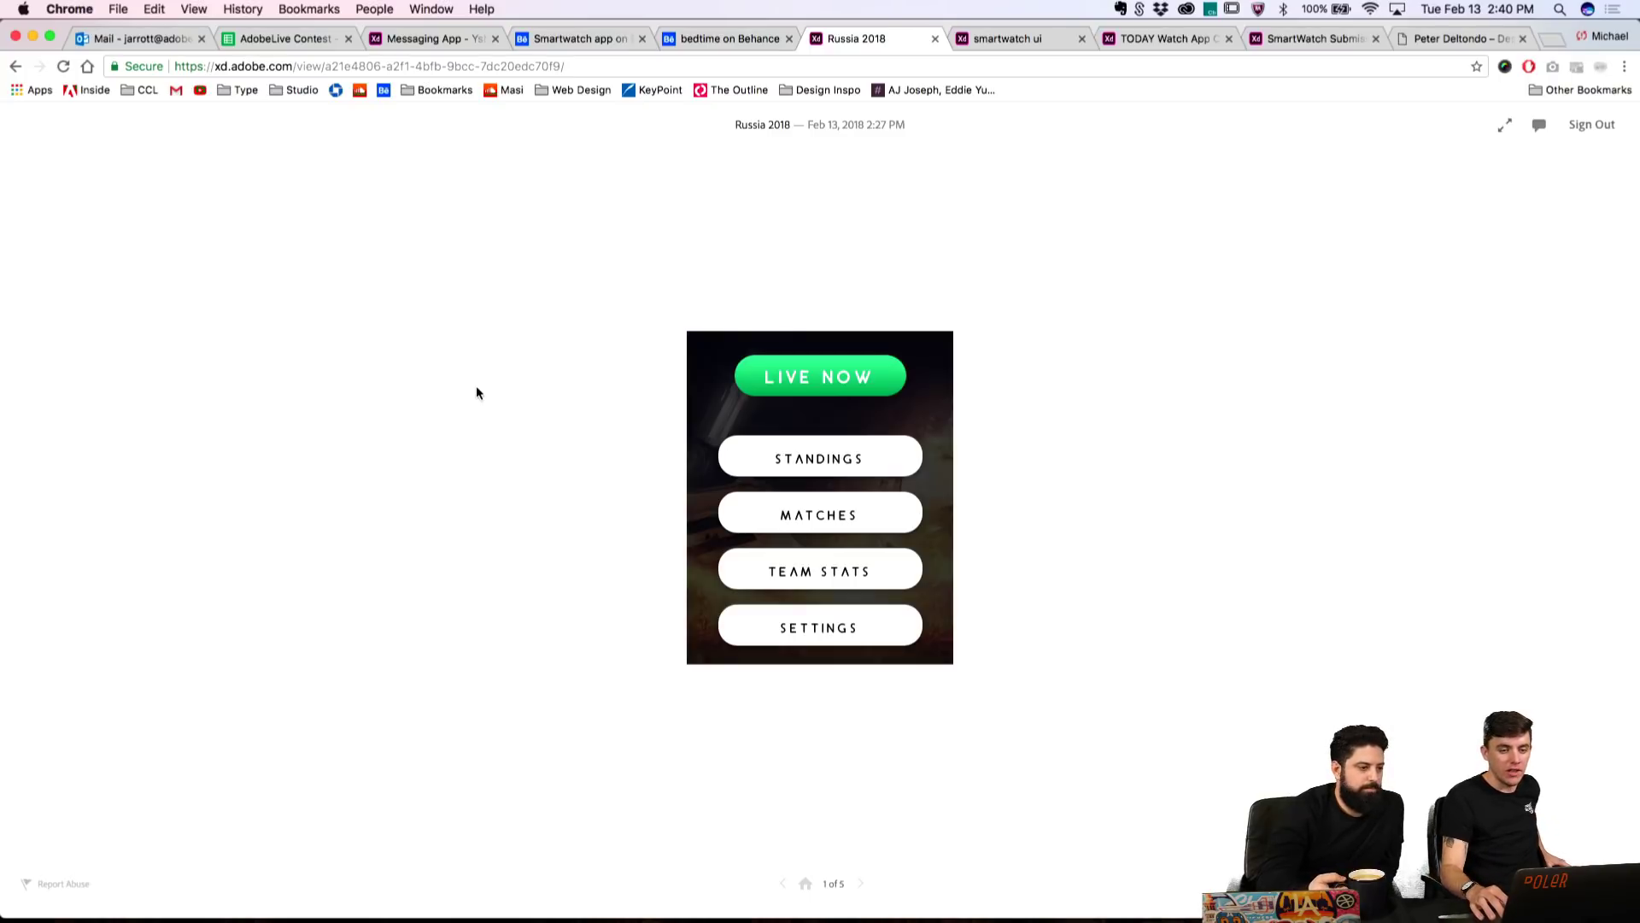
Step: Reopen the Matches list, go back to the main menu and open the EGY versus URG live match screen
left_click(801, 520)
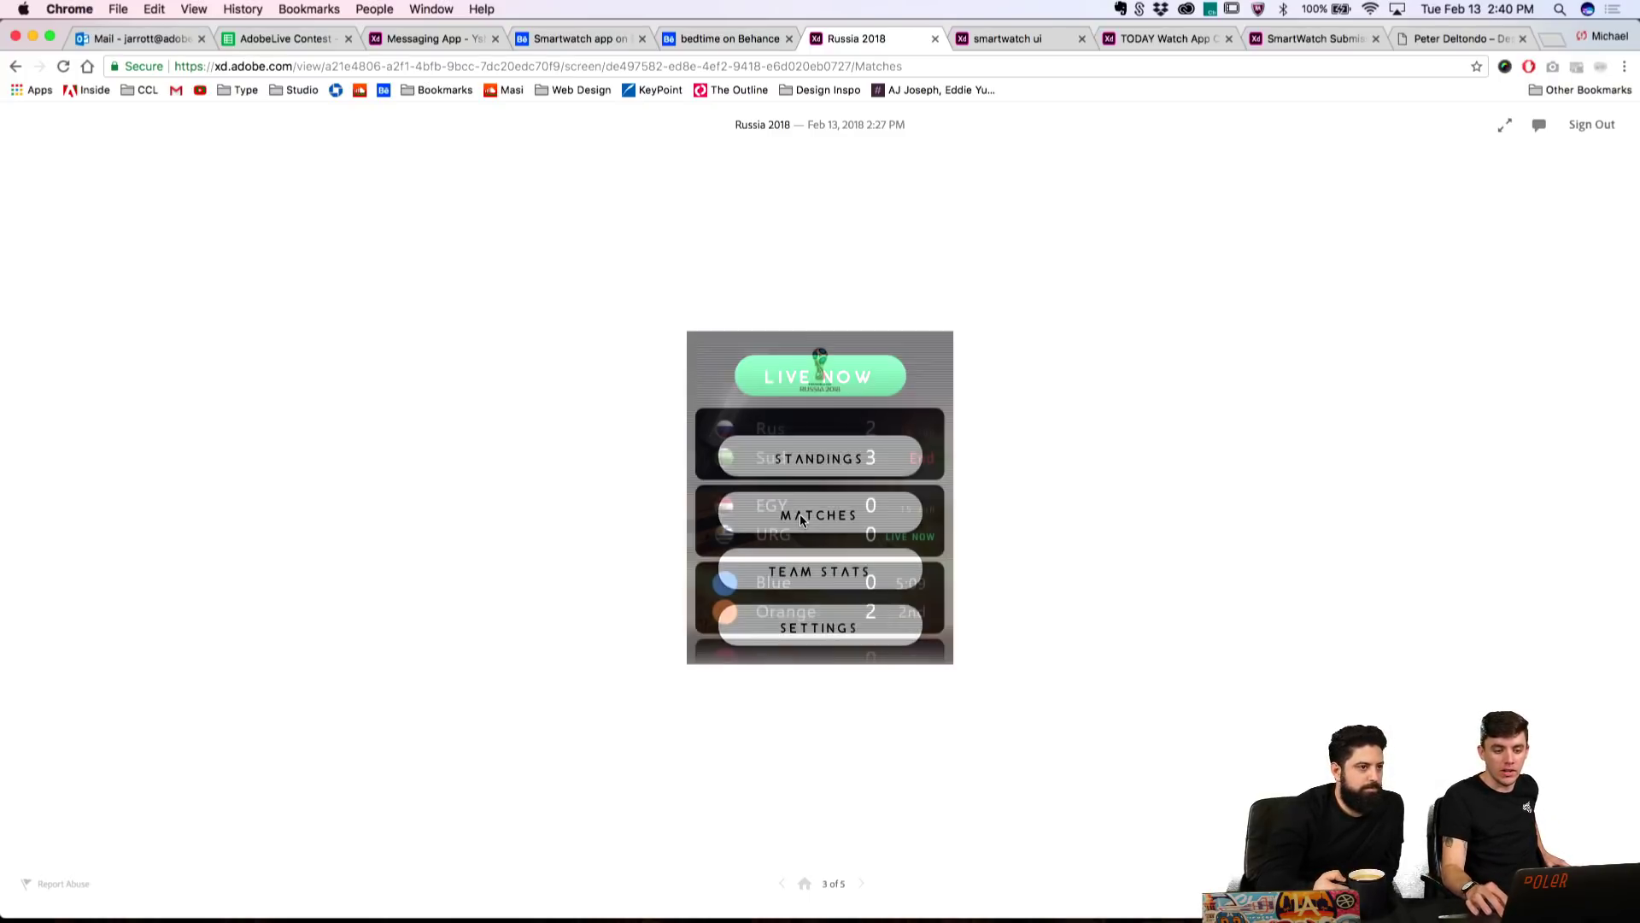
left_click(812, 385)
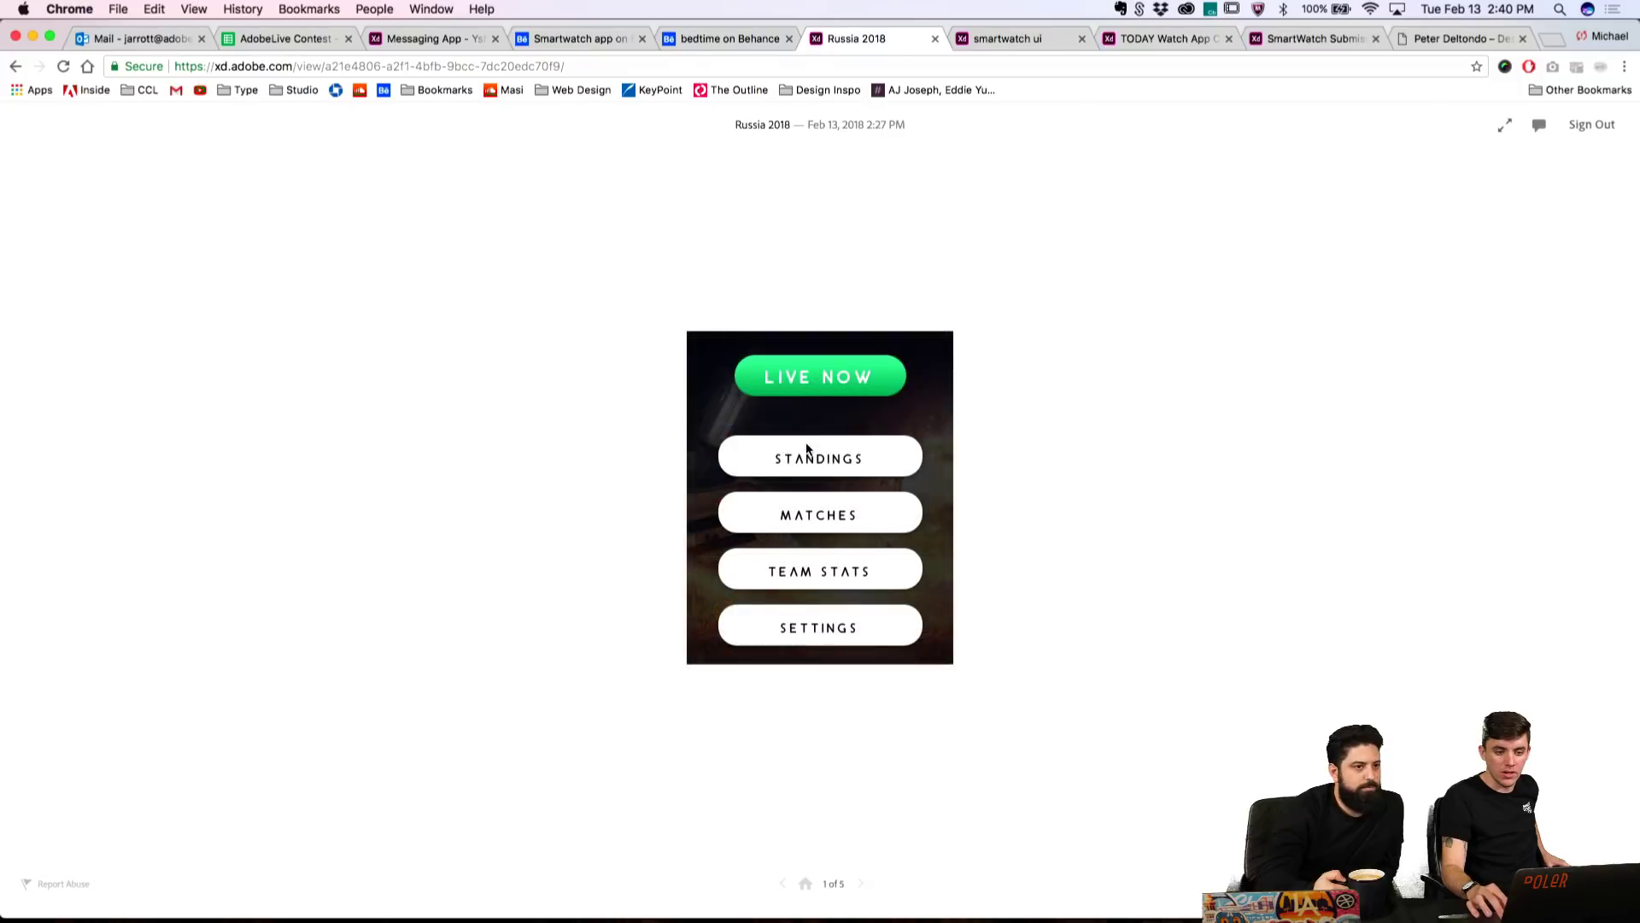
left_click(809, 459)
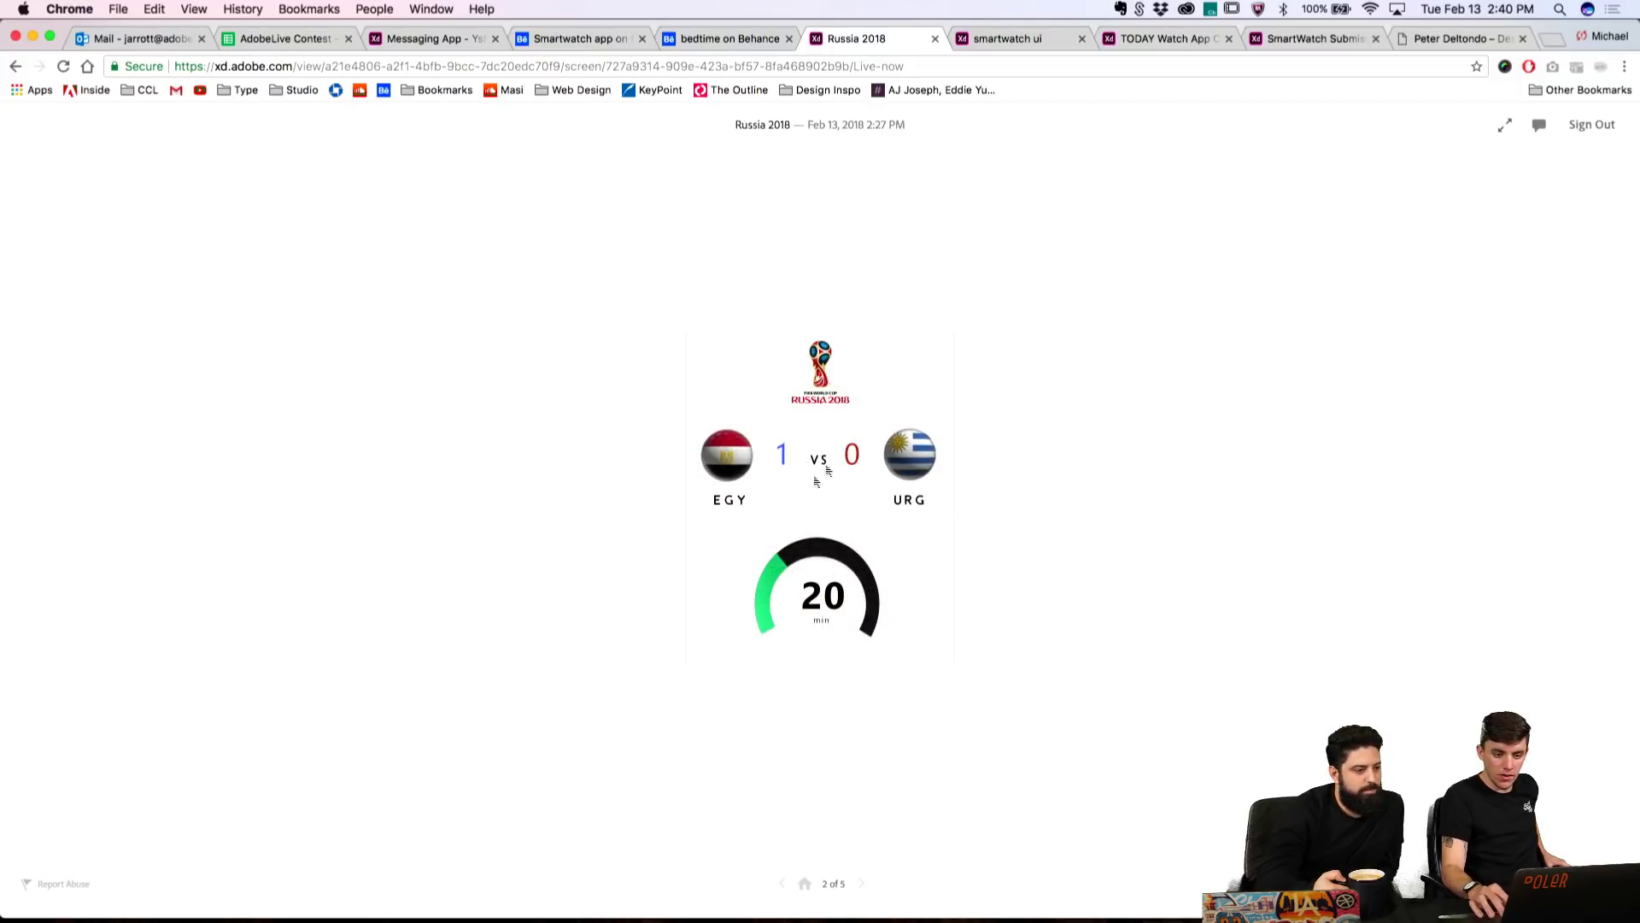
Step: View the live match's goal and corner updates, return to the main menu and try its Team Stats and Settings entries
left_click(732, 459)
left_click(820, 598)
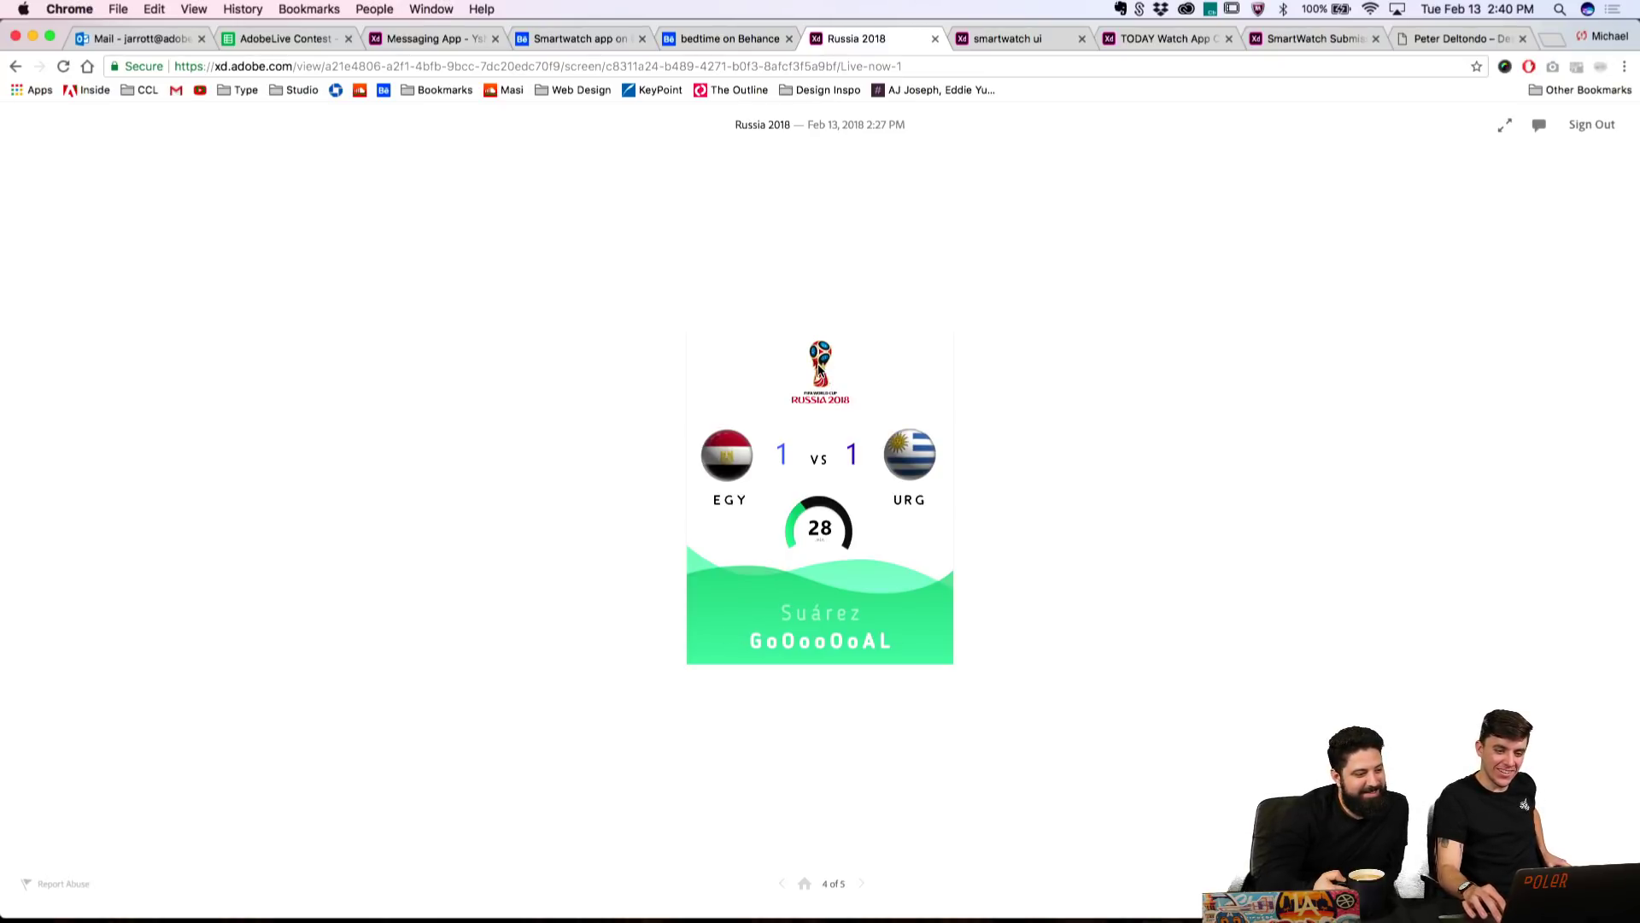
left_click(817, 529)
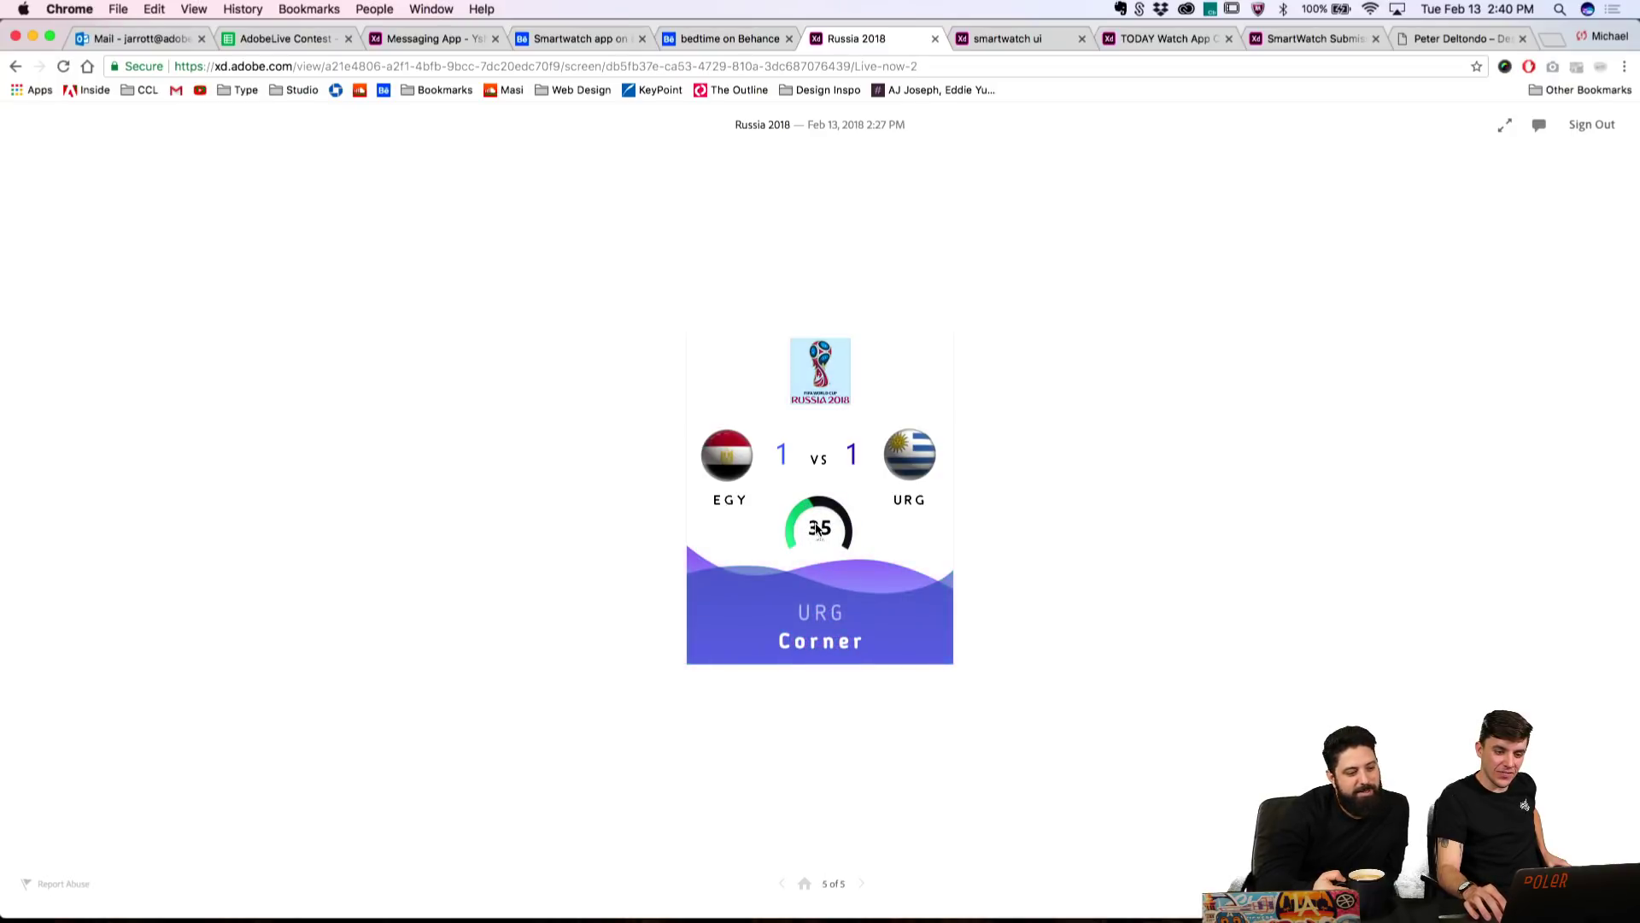
left_click(811, 374)
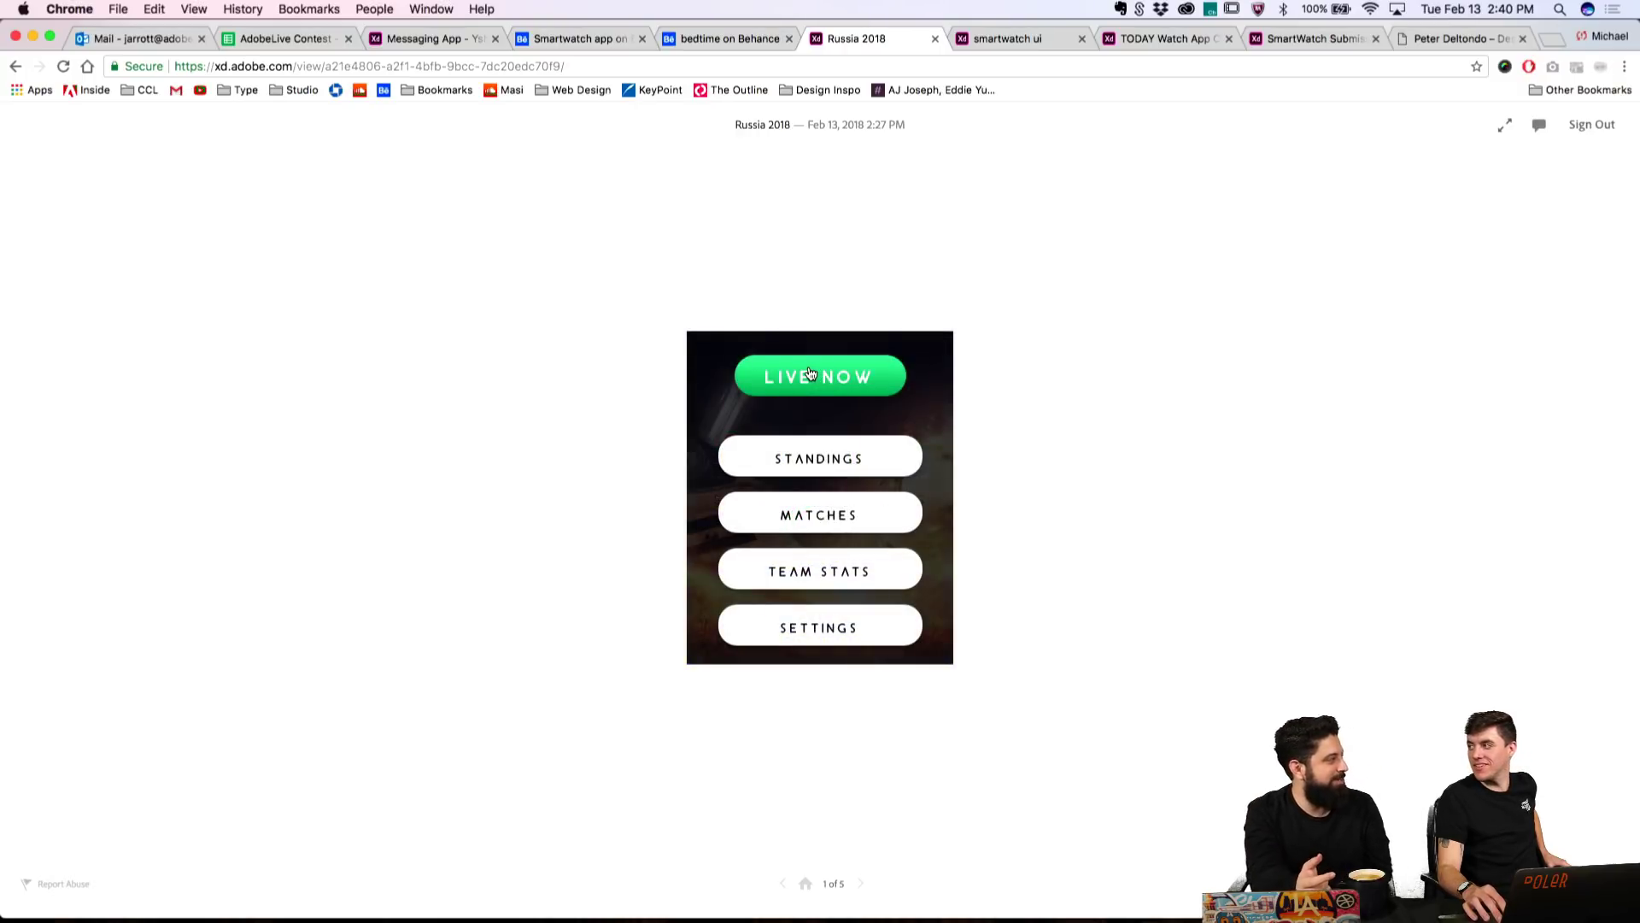
left_click(818, 568)
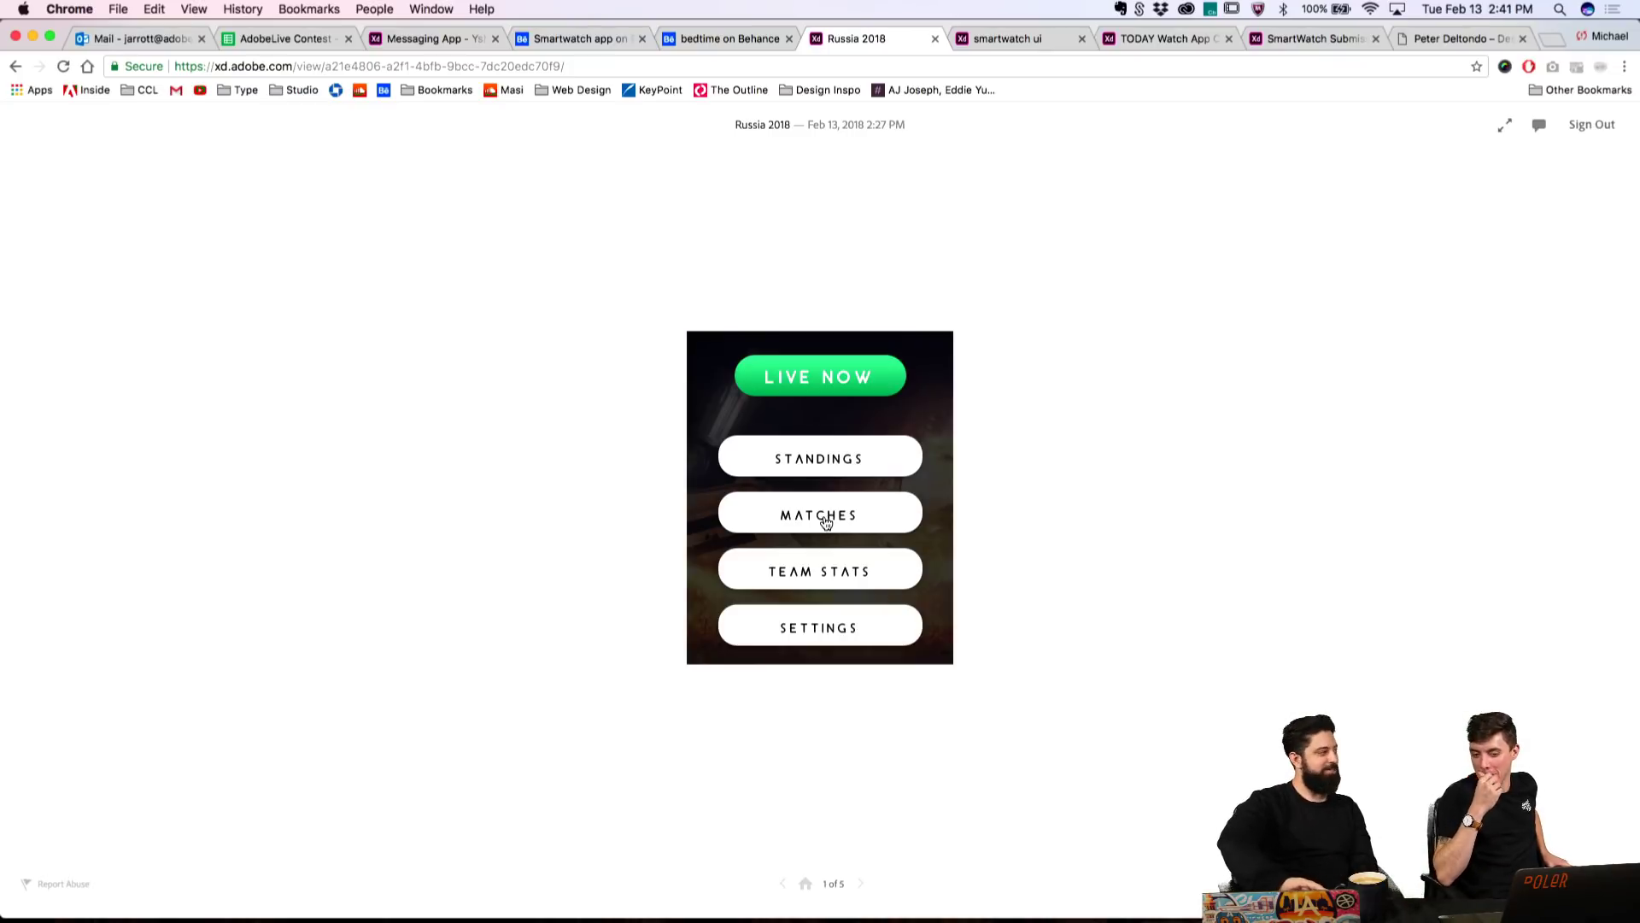
left_click(825, 622)
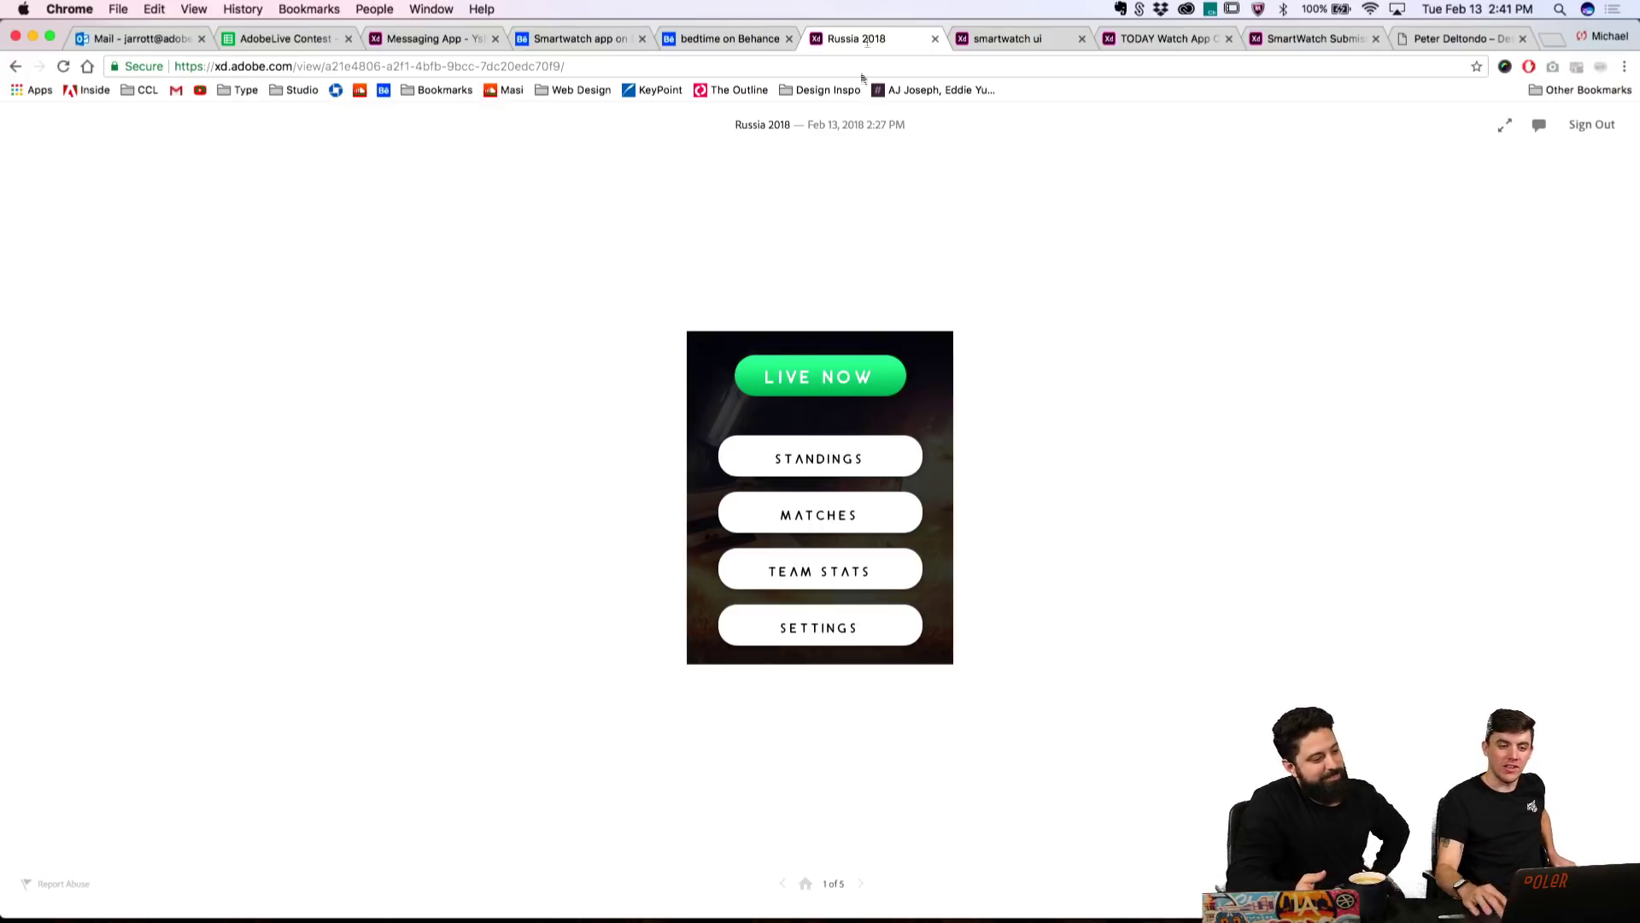
Step: Switch to the bedtime project on Behance and reload its page to bring up the embedded prototype
left_click(735, 38)
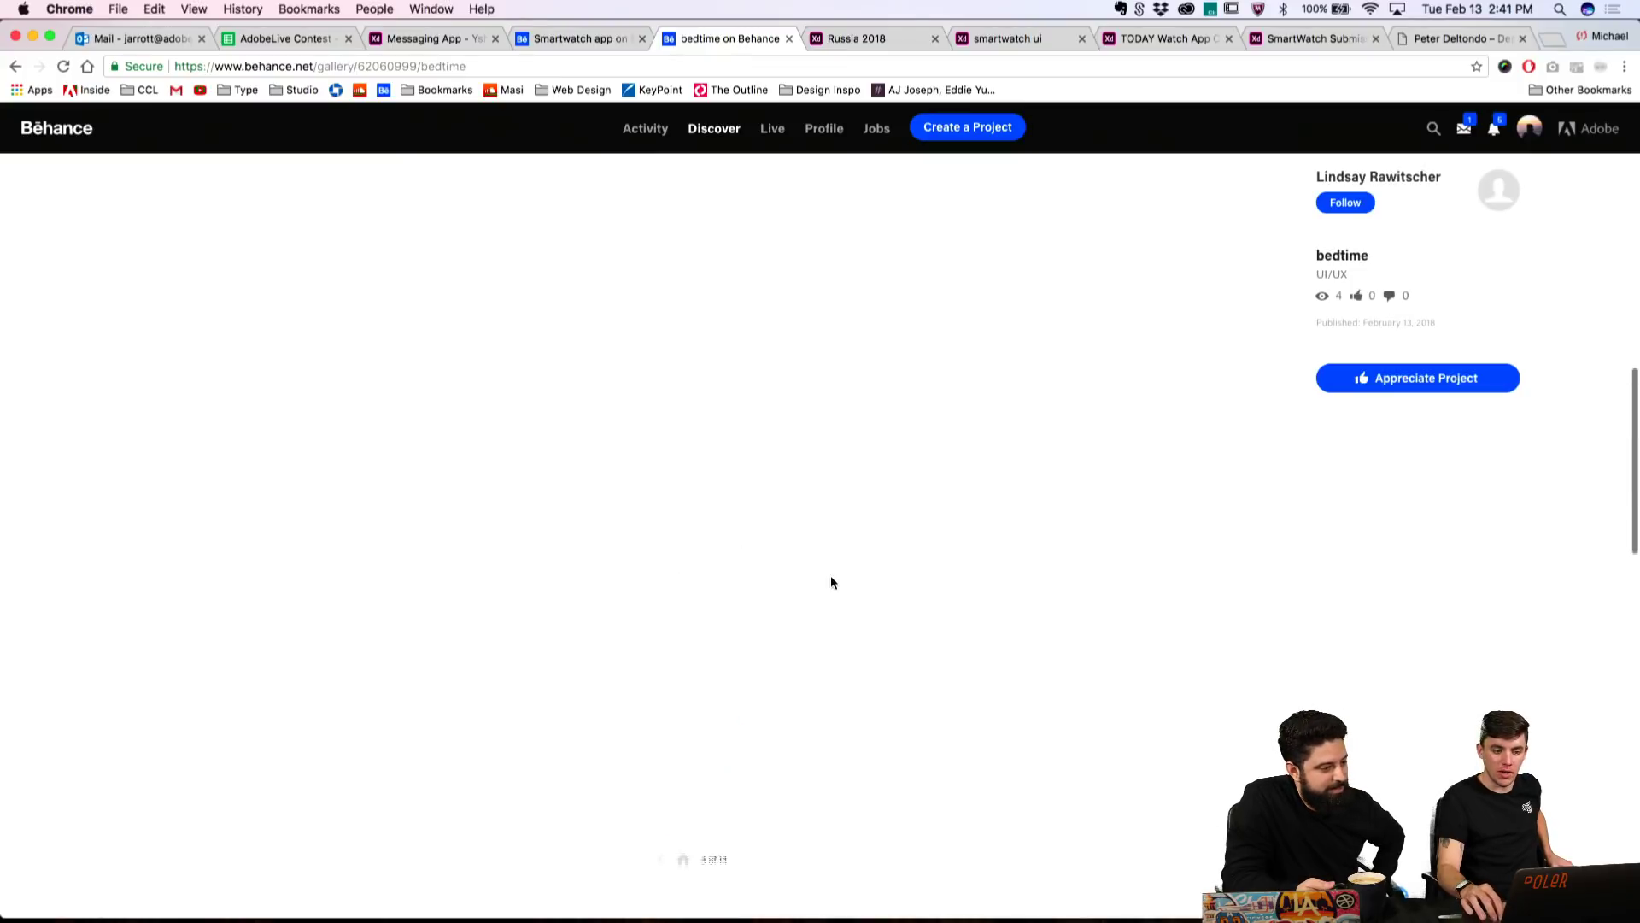
scroll(831, 581, "up", 10)
scroll(830, 581, "down", 7)
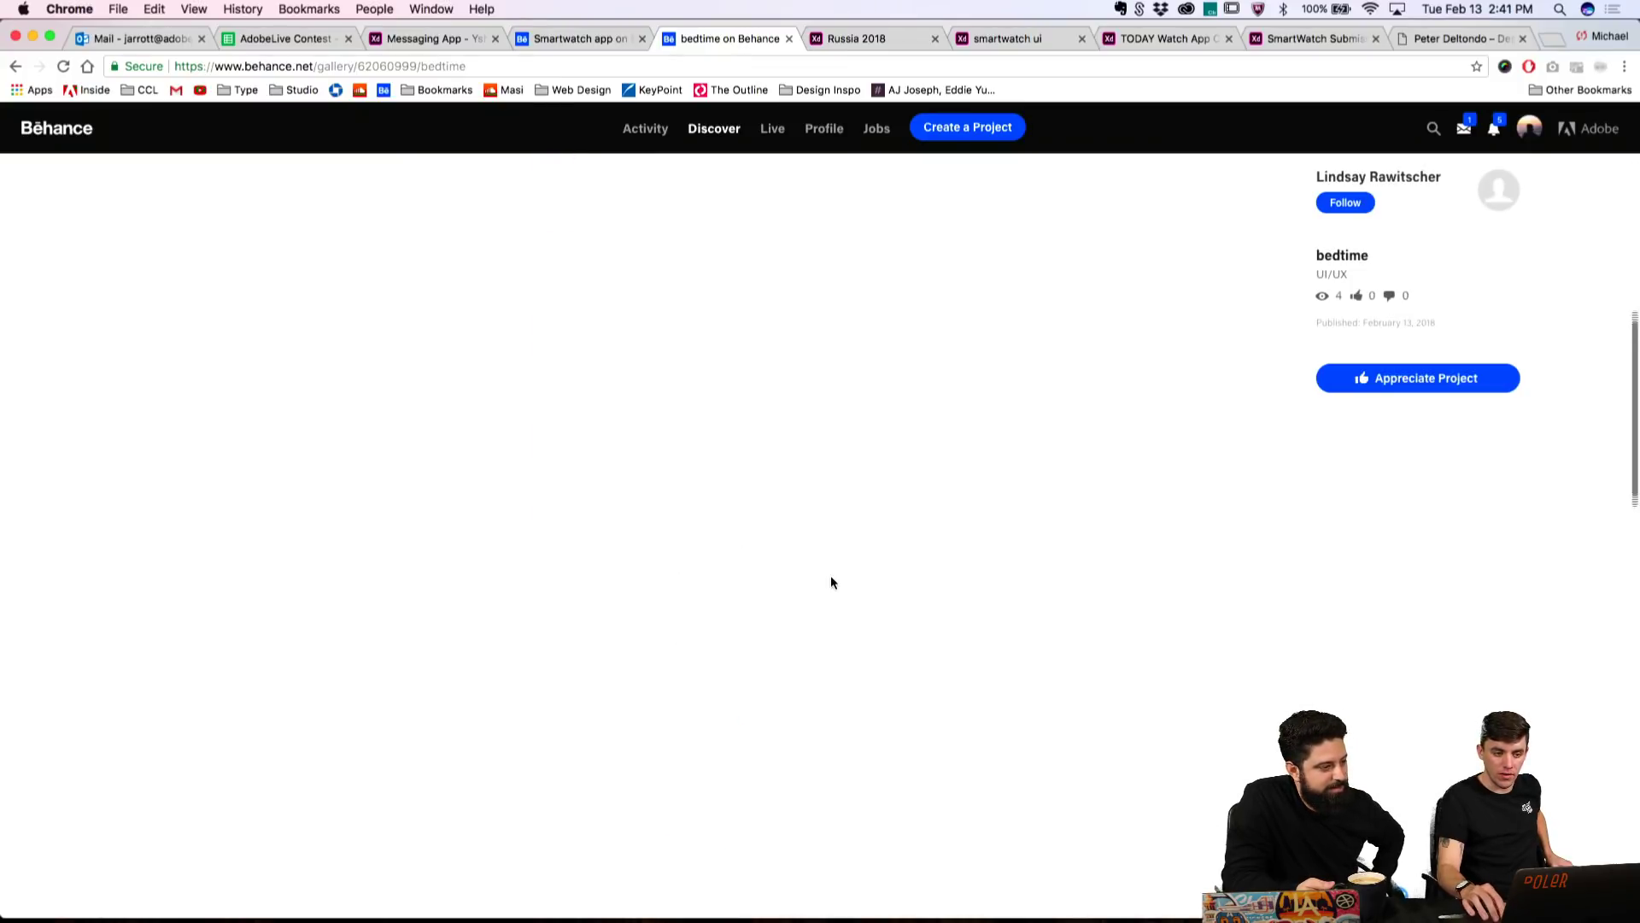
scroll(830, 578, "up", 9)
left_click(494, 69)
key("Return")
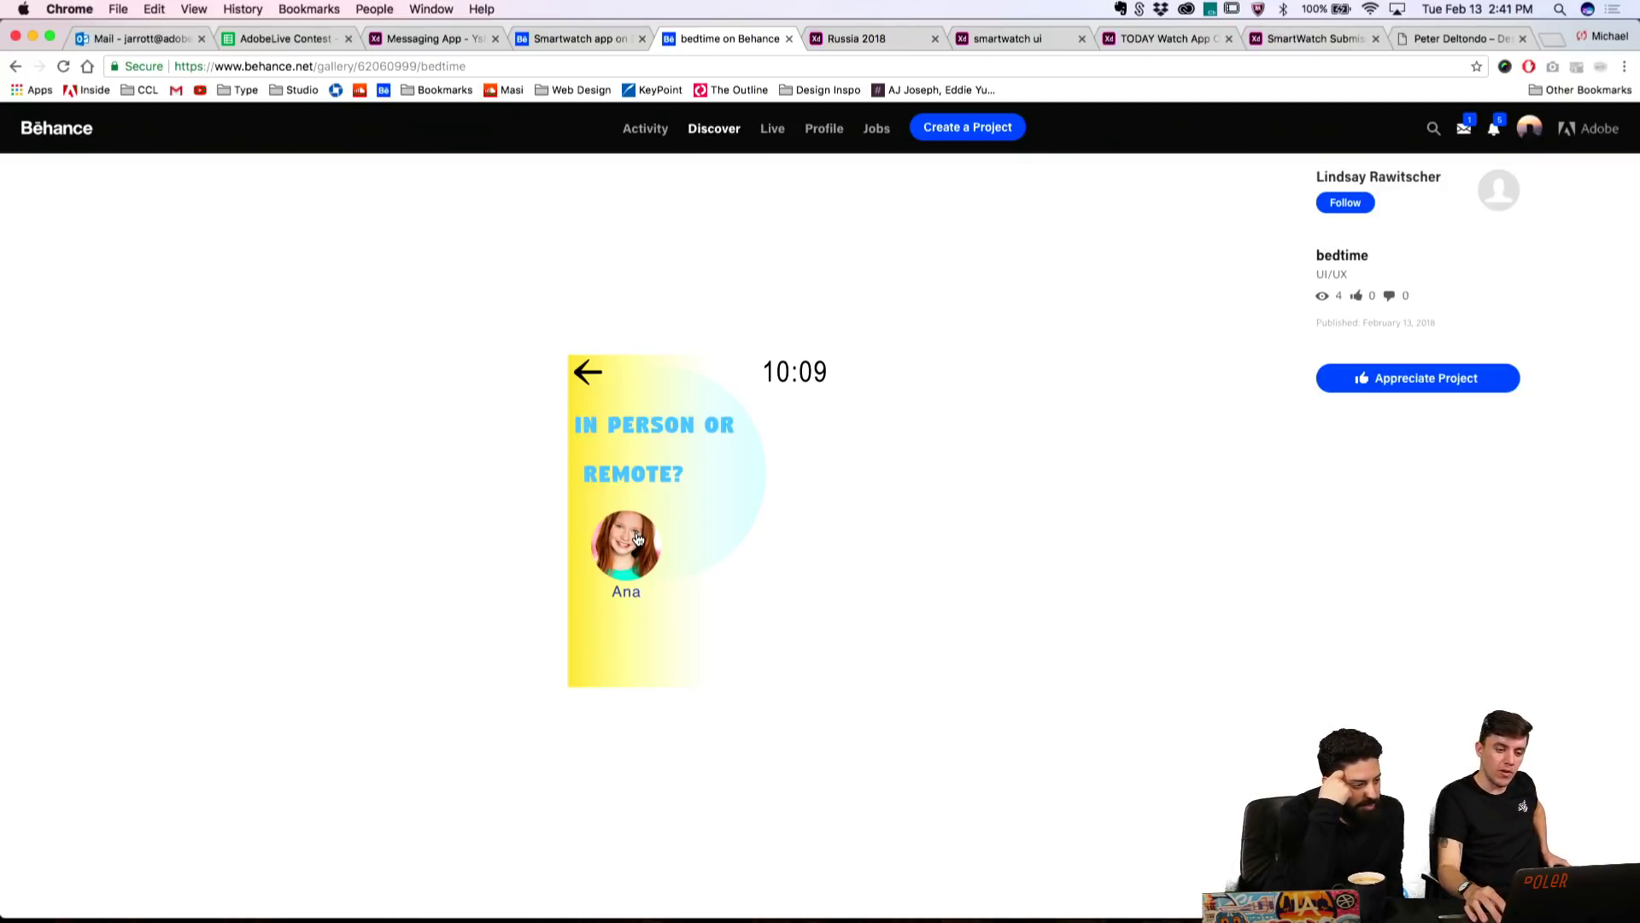
Step: Choose the child for a remote reading, start the video call and continue to the story list
left_click(637, 538)
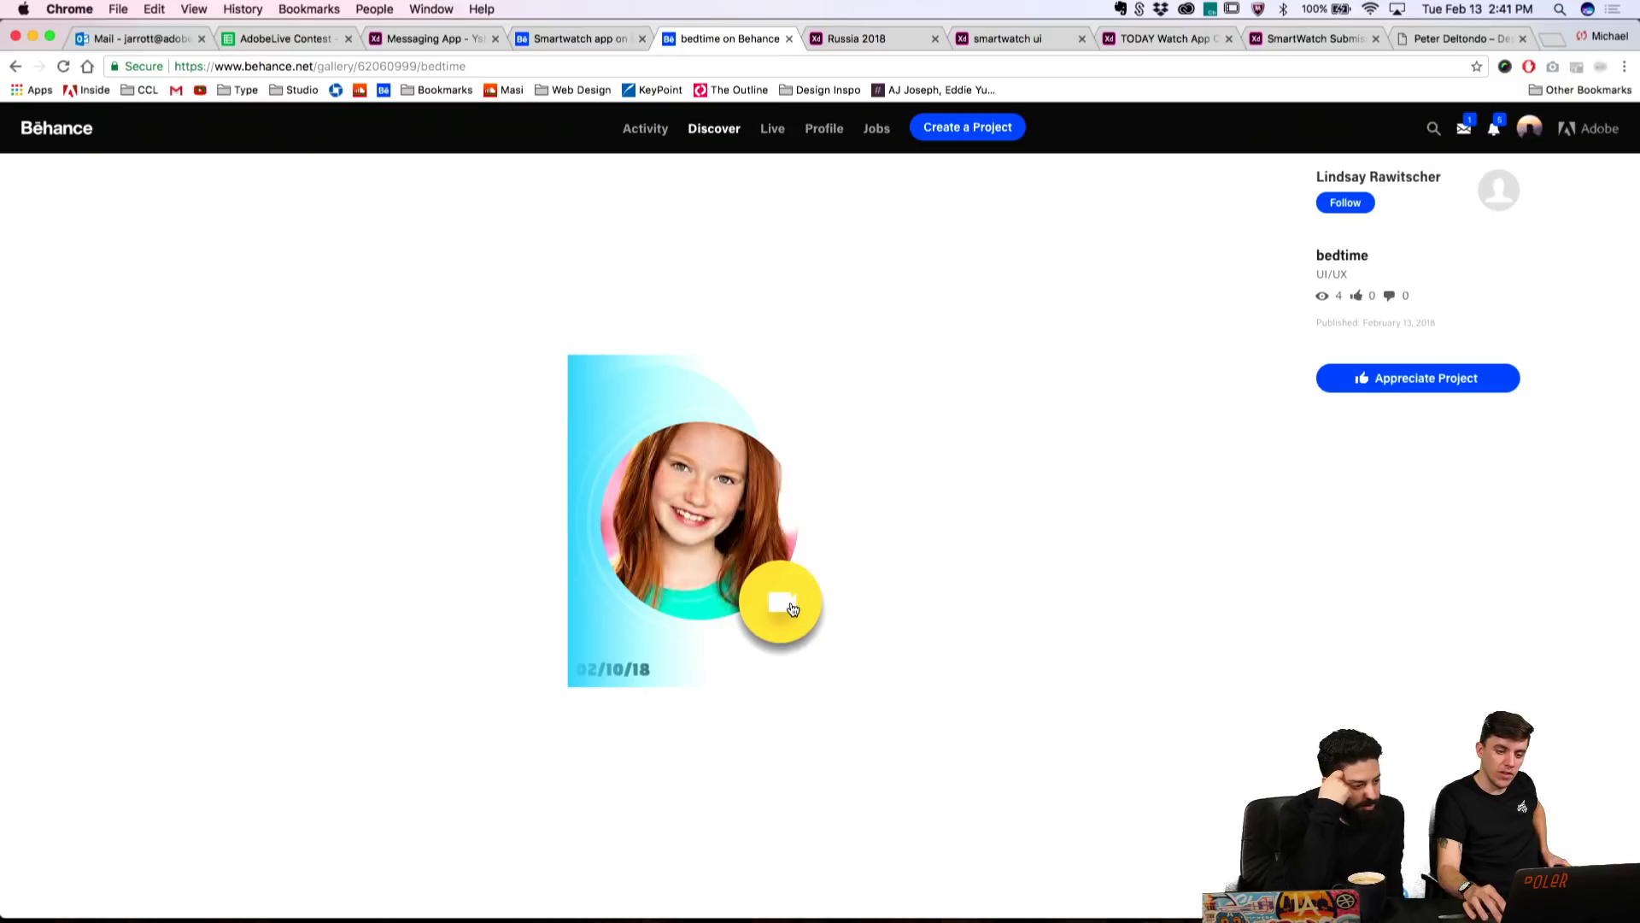
left_click(793, 608)
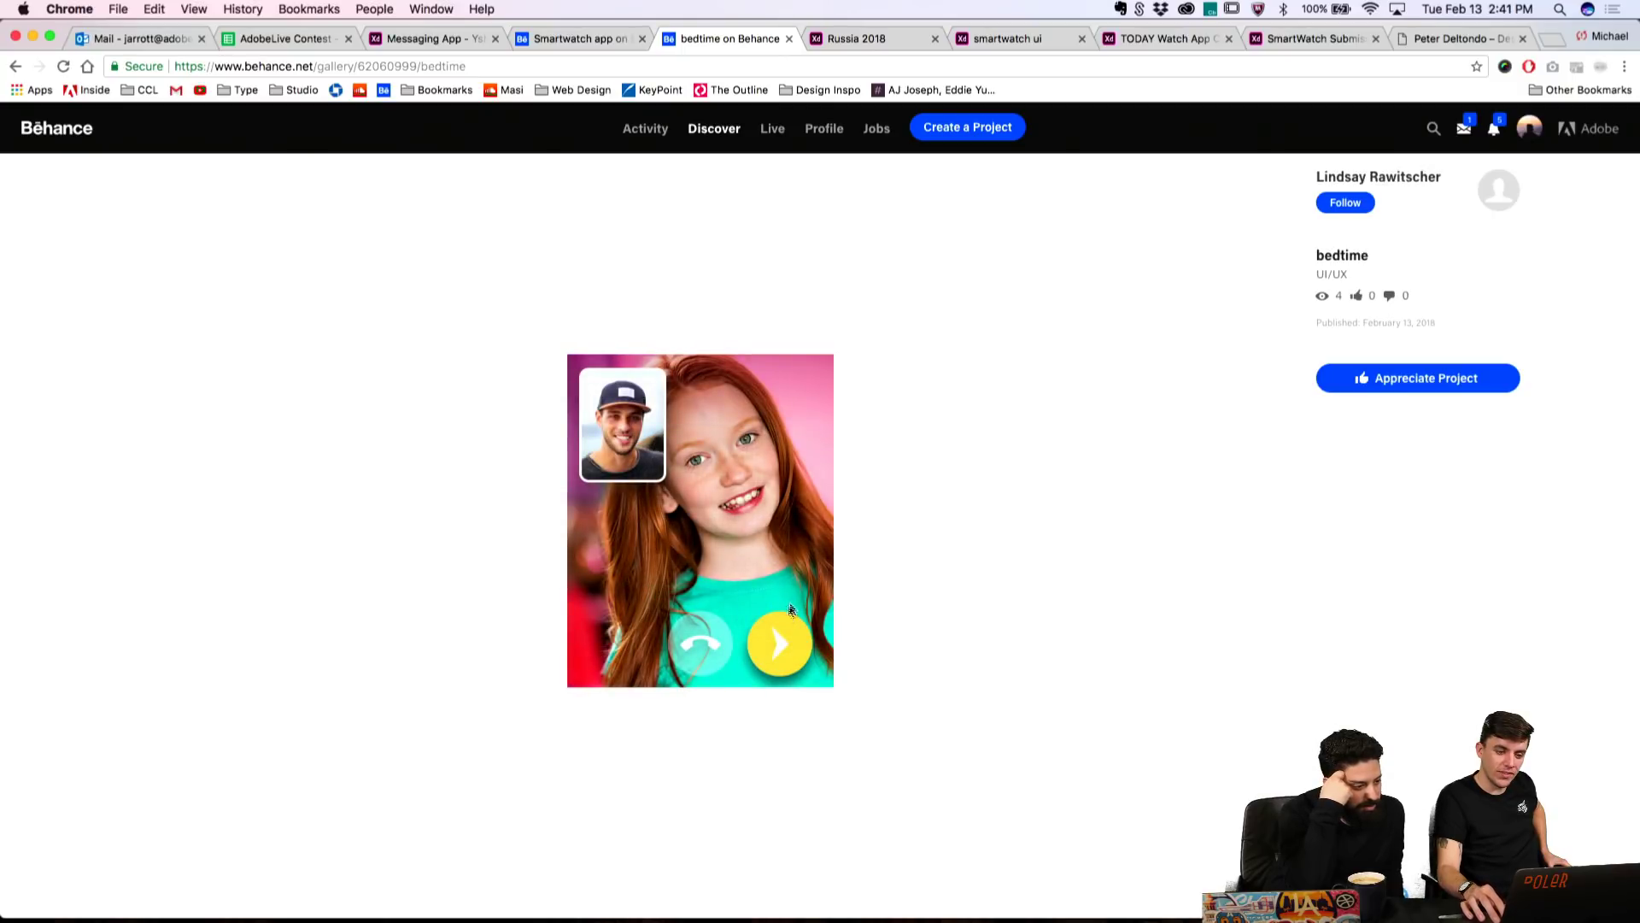
left_click(777, 652)
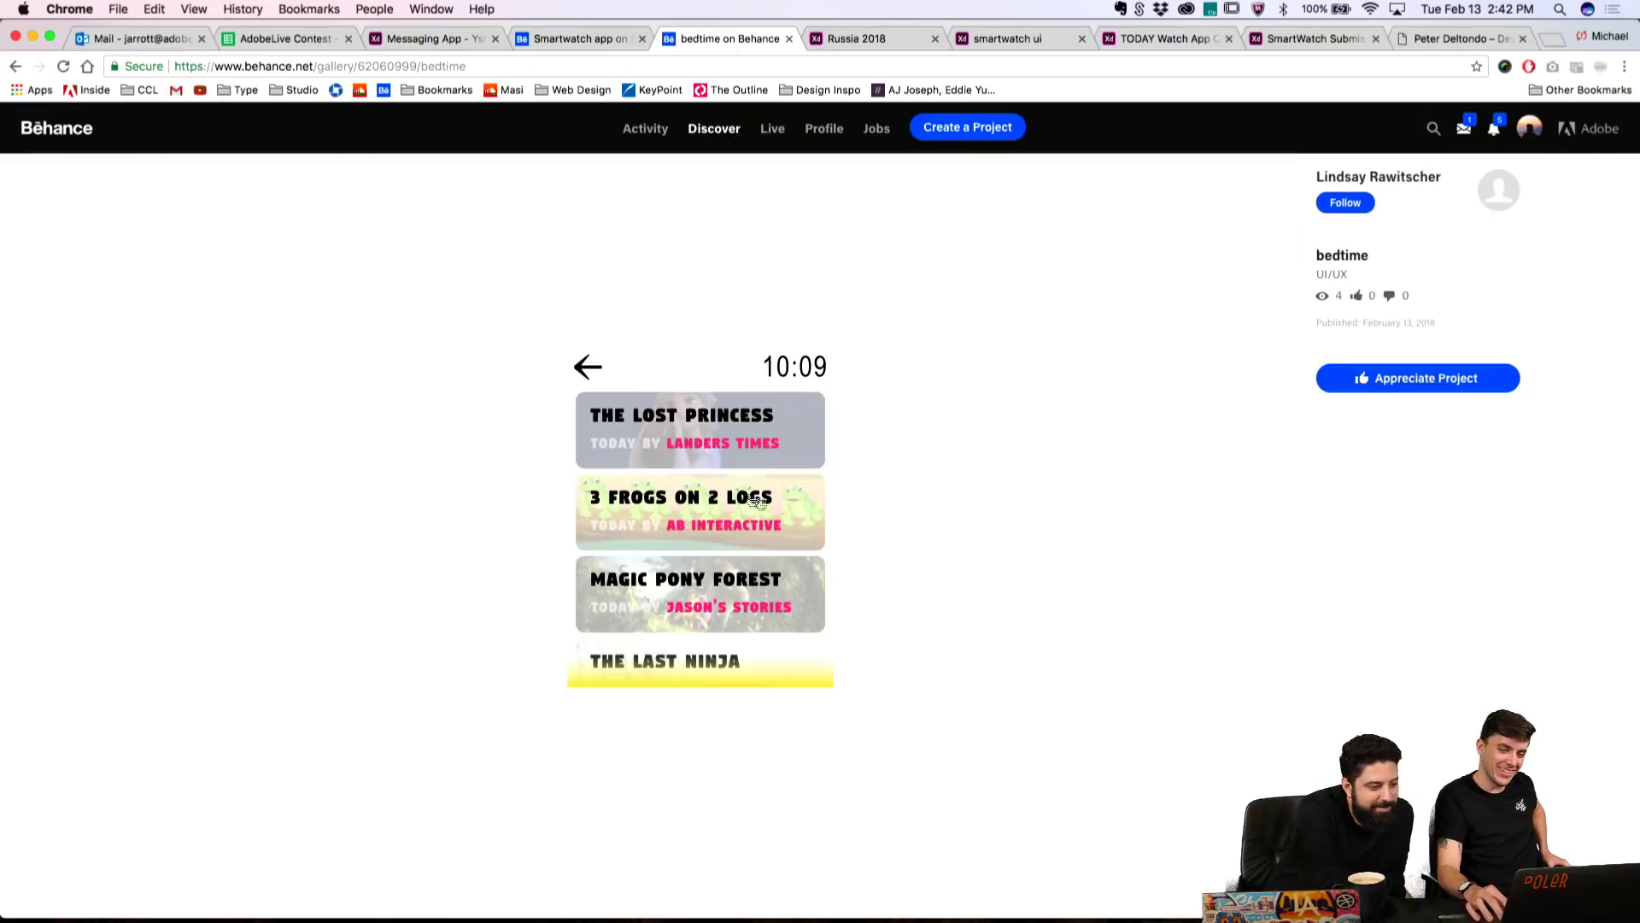
Step: Open the story 3 Frogs on 2 Logs and read through its pages to the stories-read summary screen
left_click(719, 490)
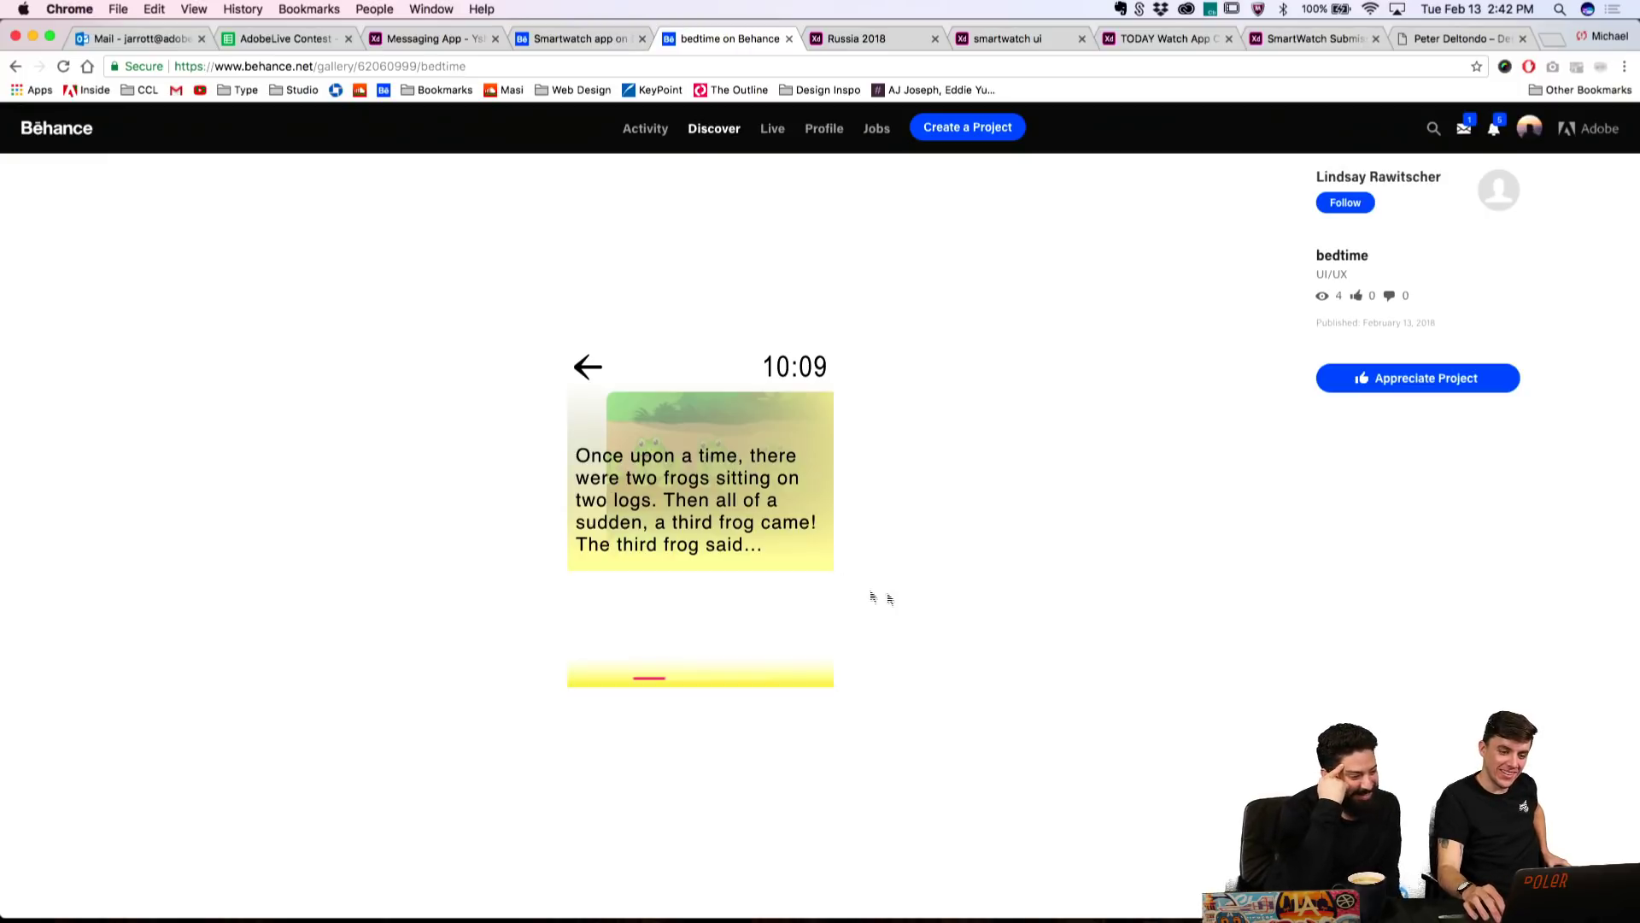
left_click(716, 534)
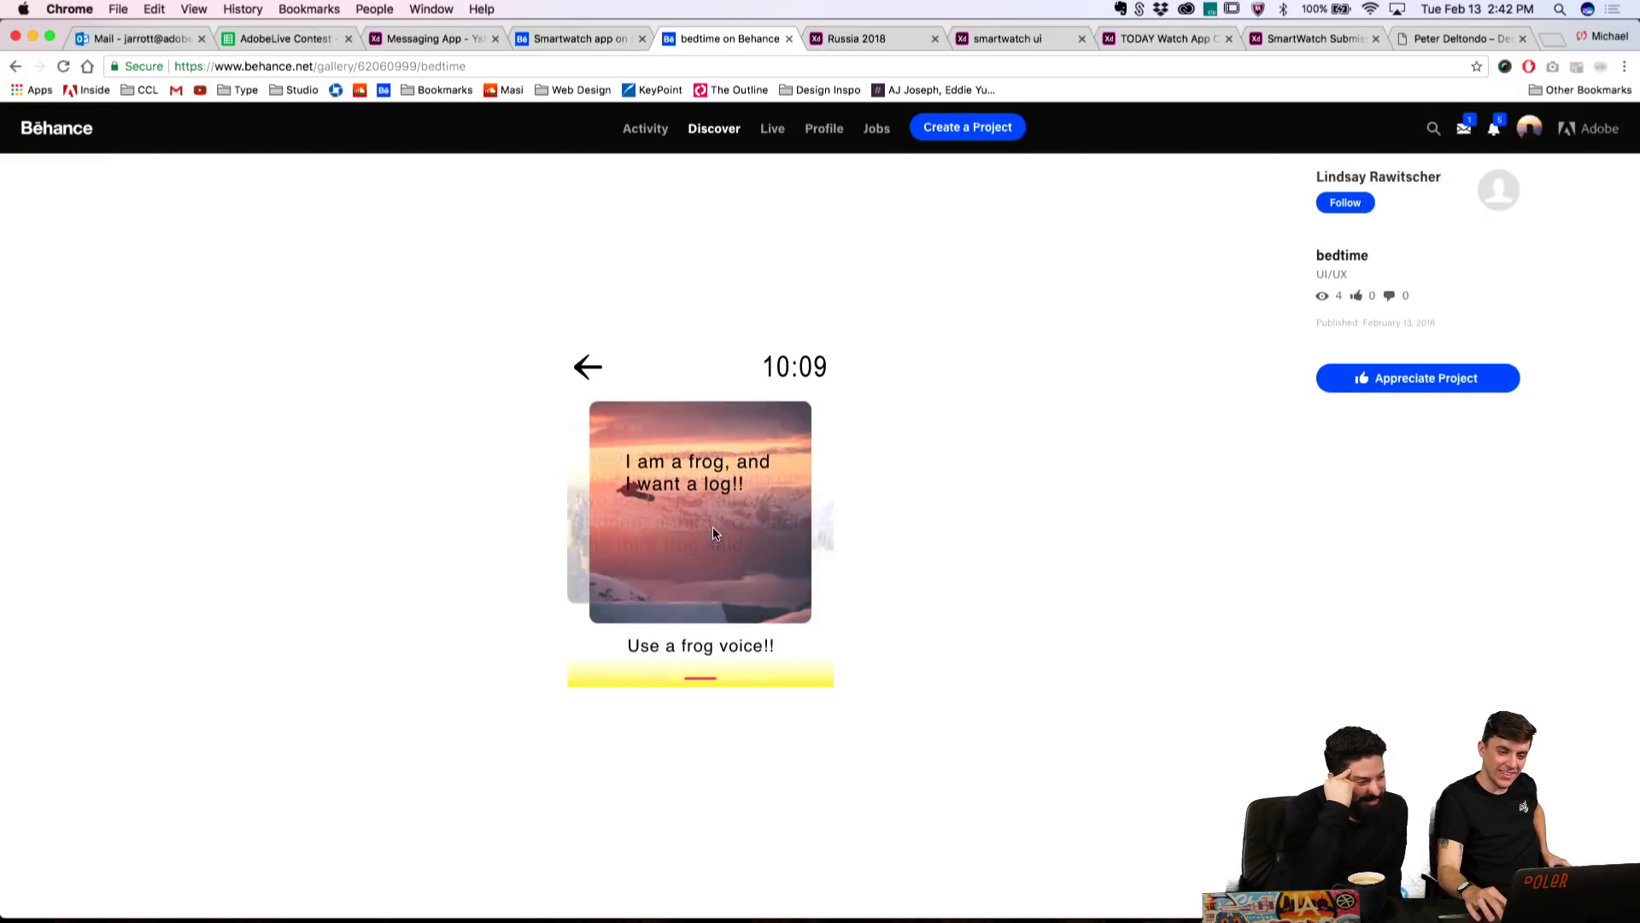
left_click(768, 574)
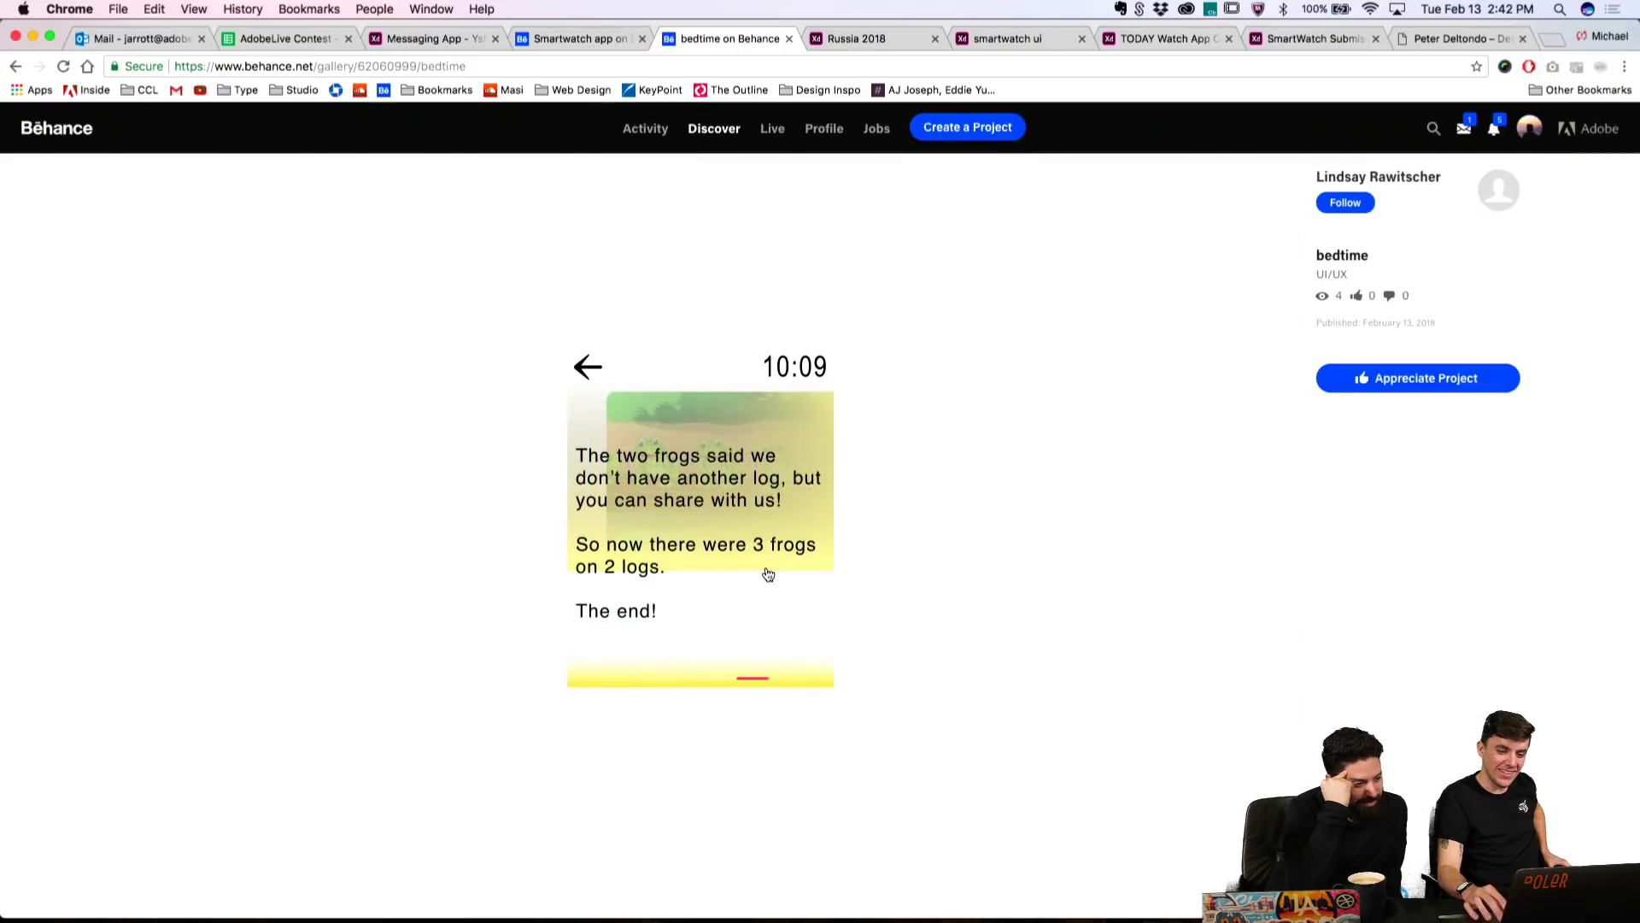
left_click(768, 574)
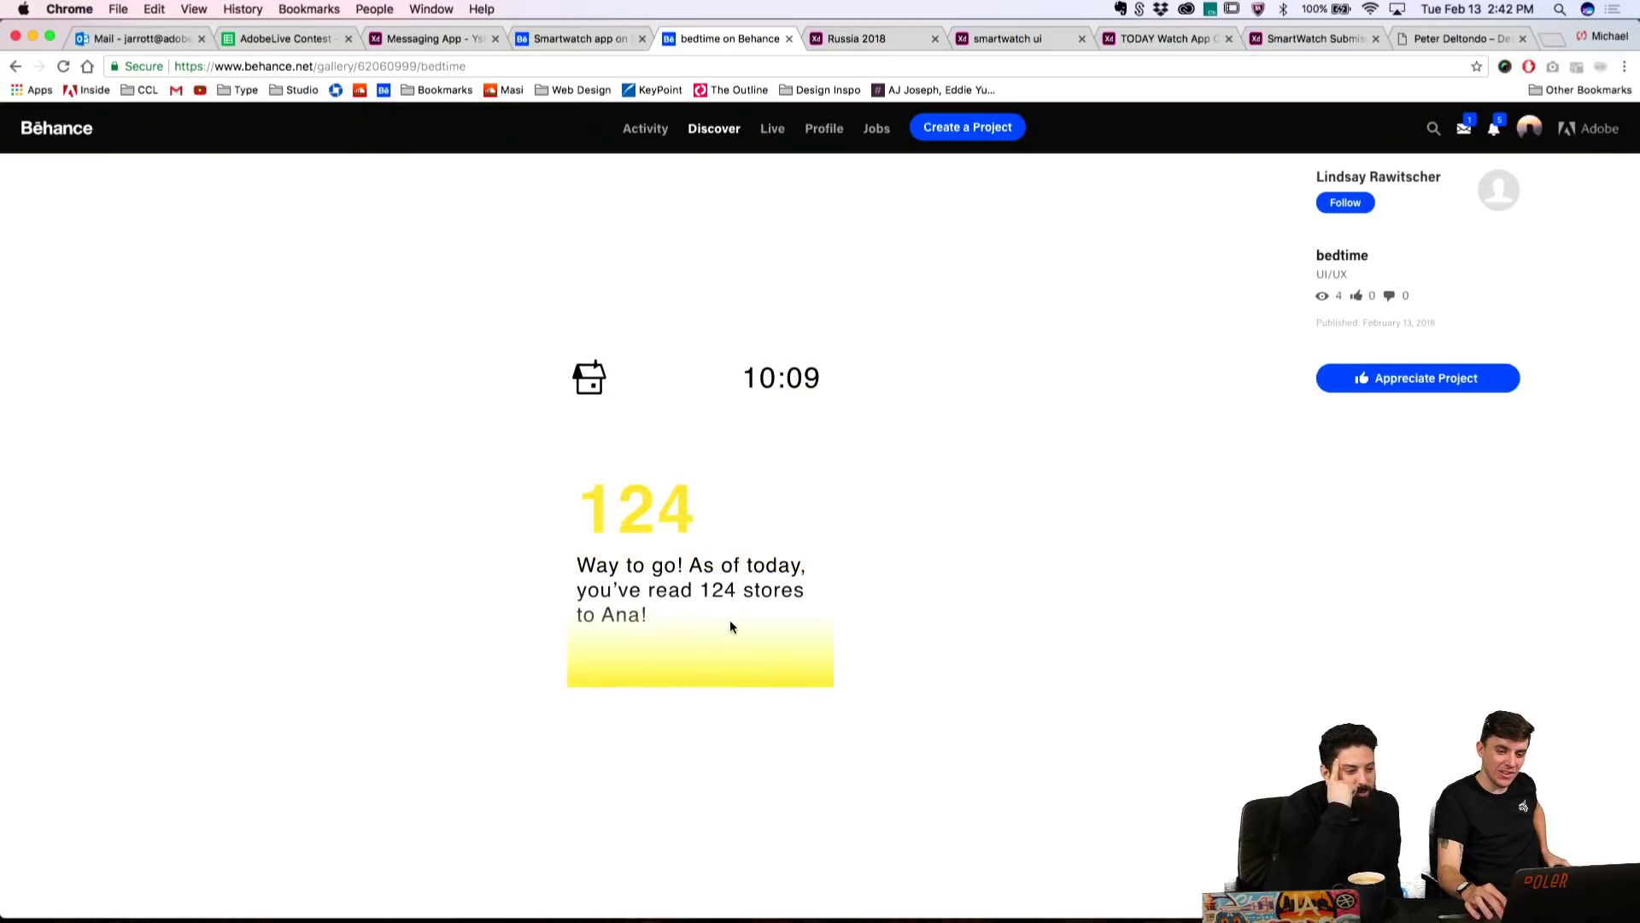
Step: Go back from the stories-read summary through the Jansen Kids screen to the Story Time opening screen
left_click(588, 377)
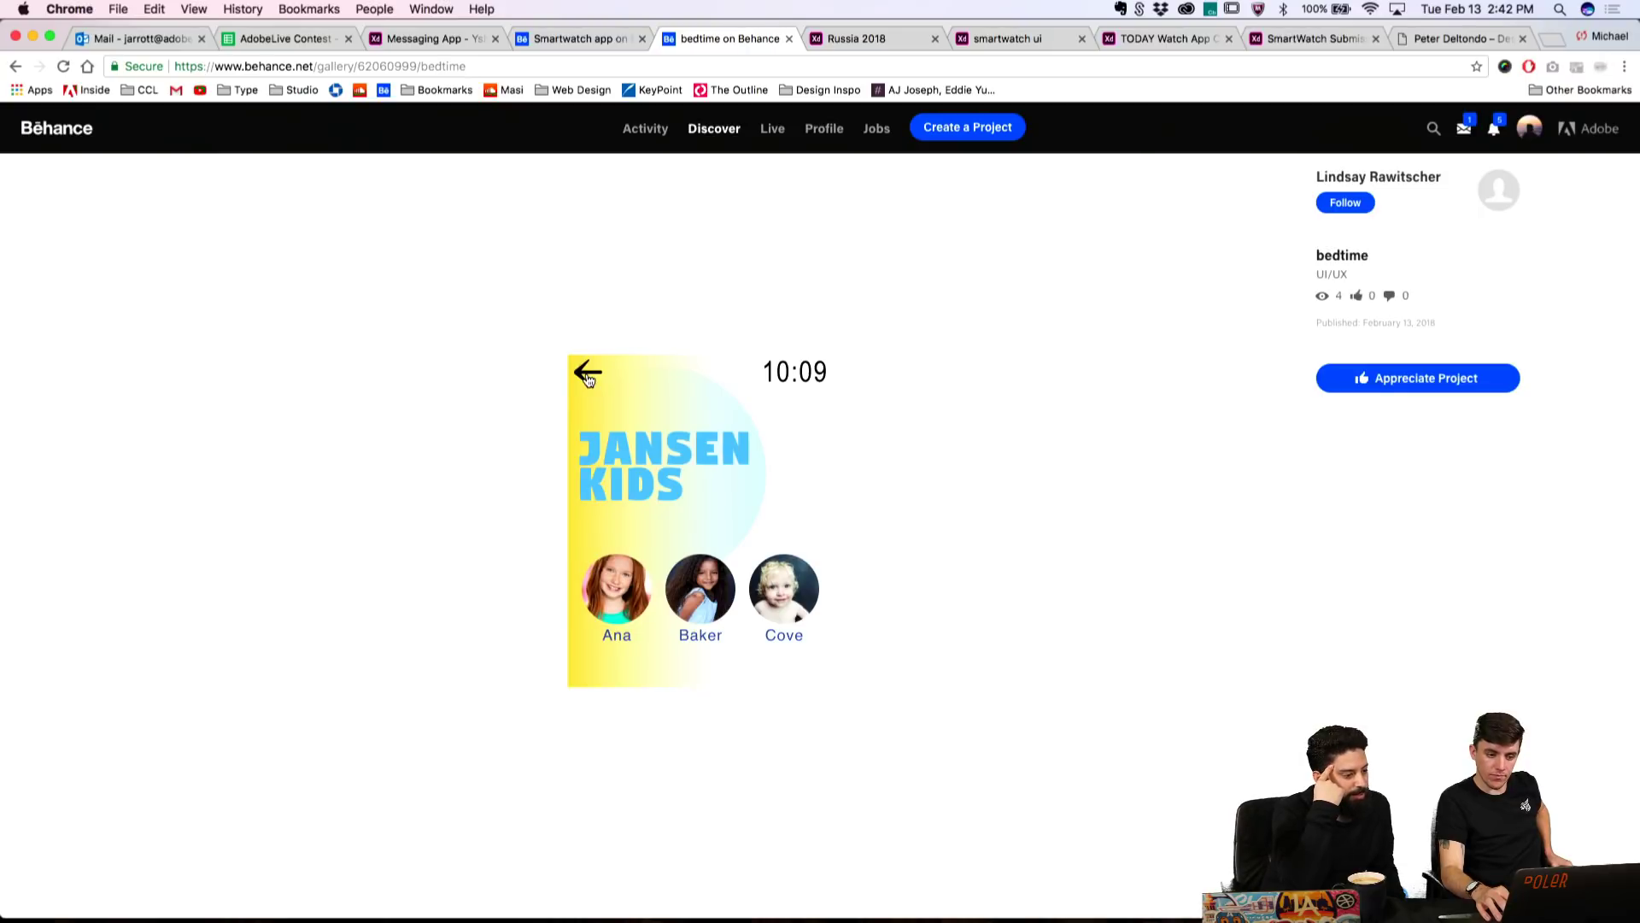
left_click(587, 376)
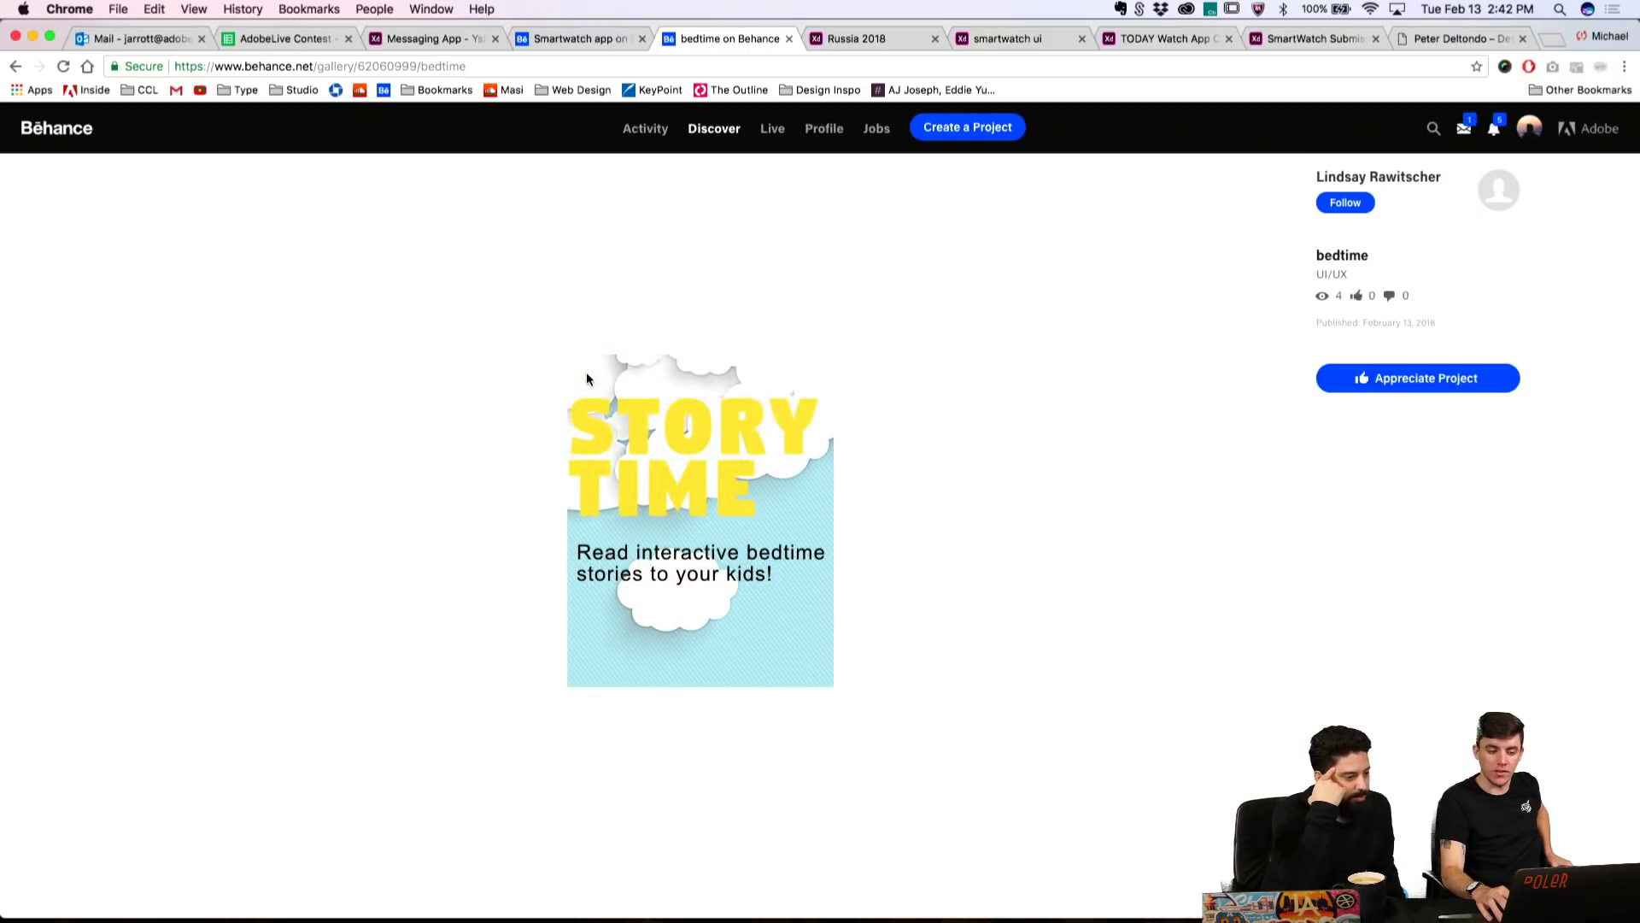
scroll(728, 463, "down", 1)
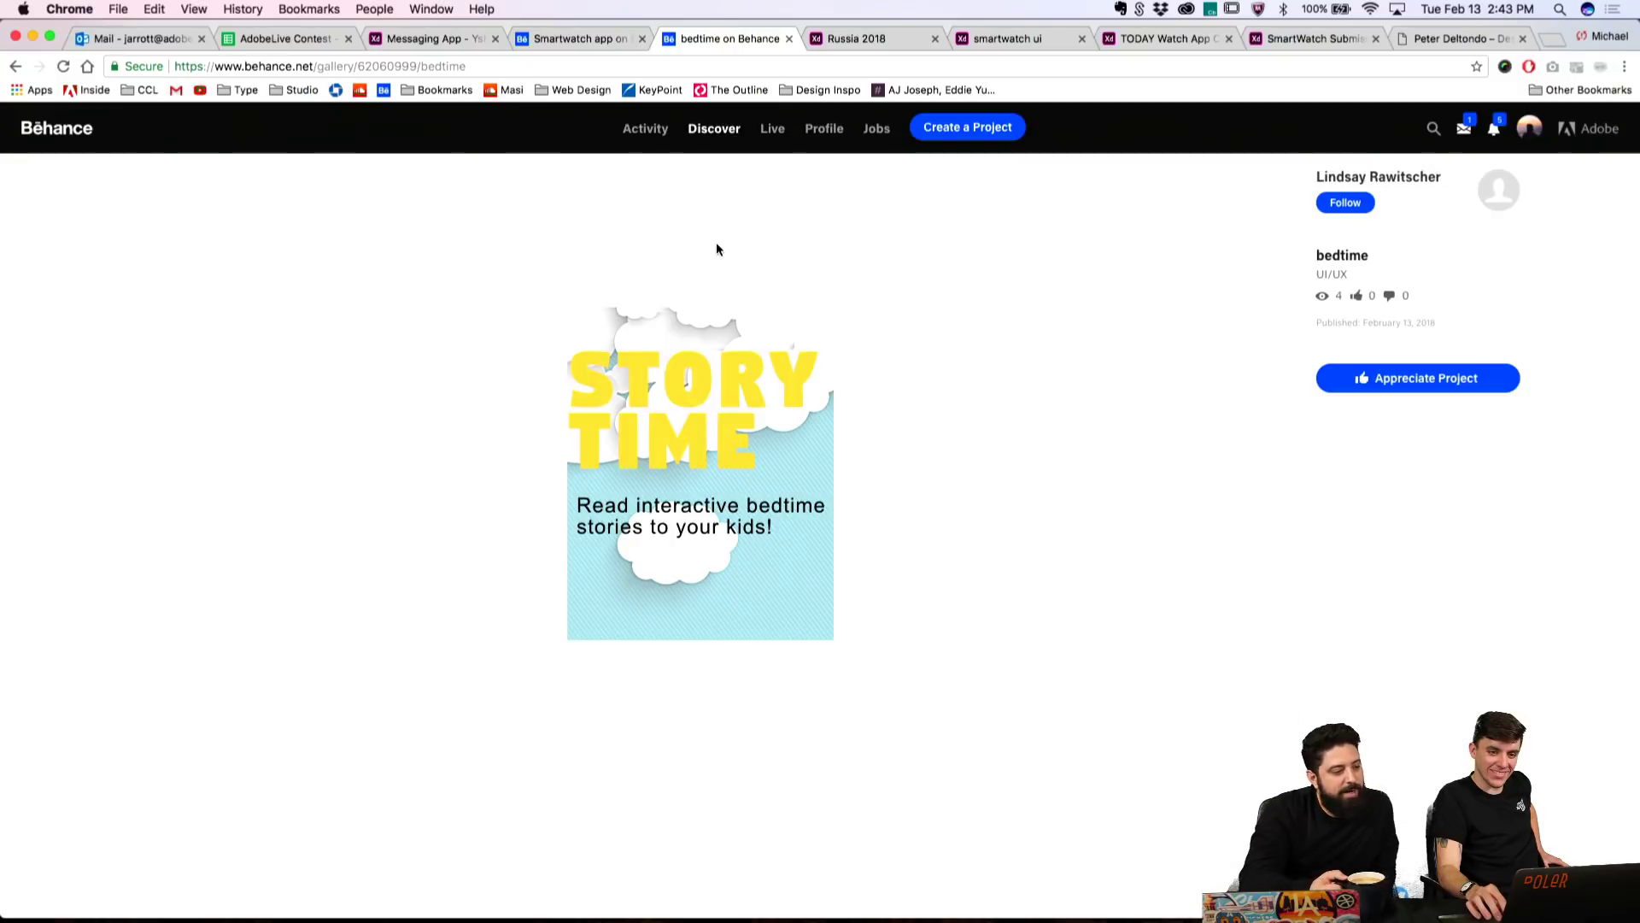
Step: Switch to the Smartwatch app project, read its birthday message and fill the gift gauge to reveal the gift
left_click(586, 38)
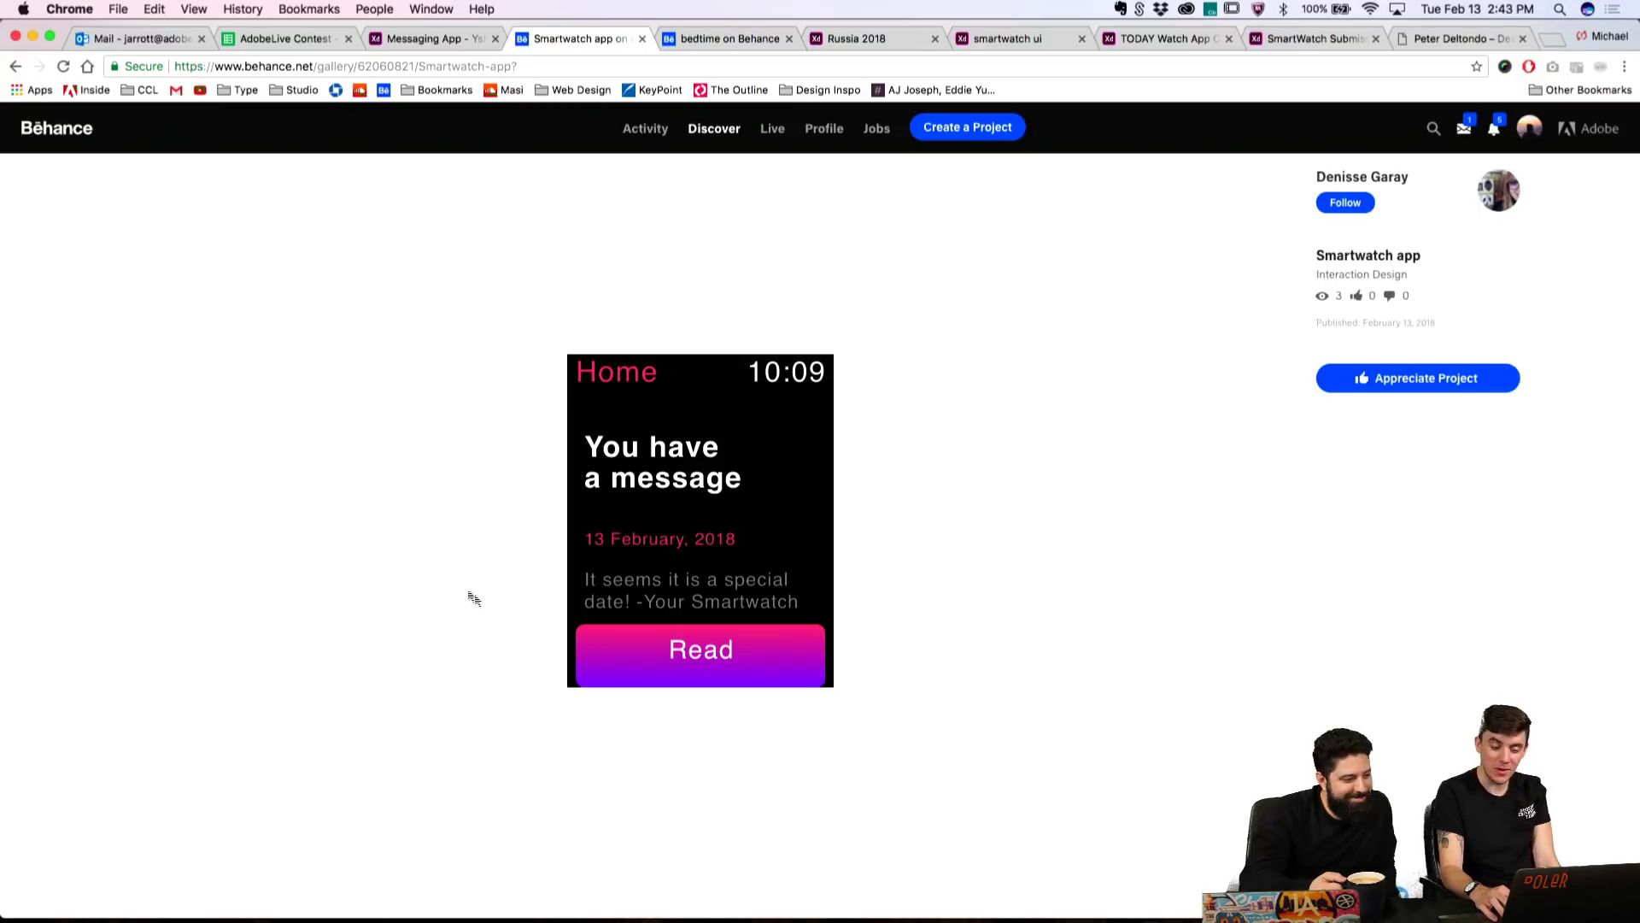
left_click(707, 657)
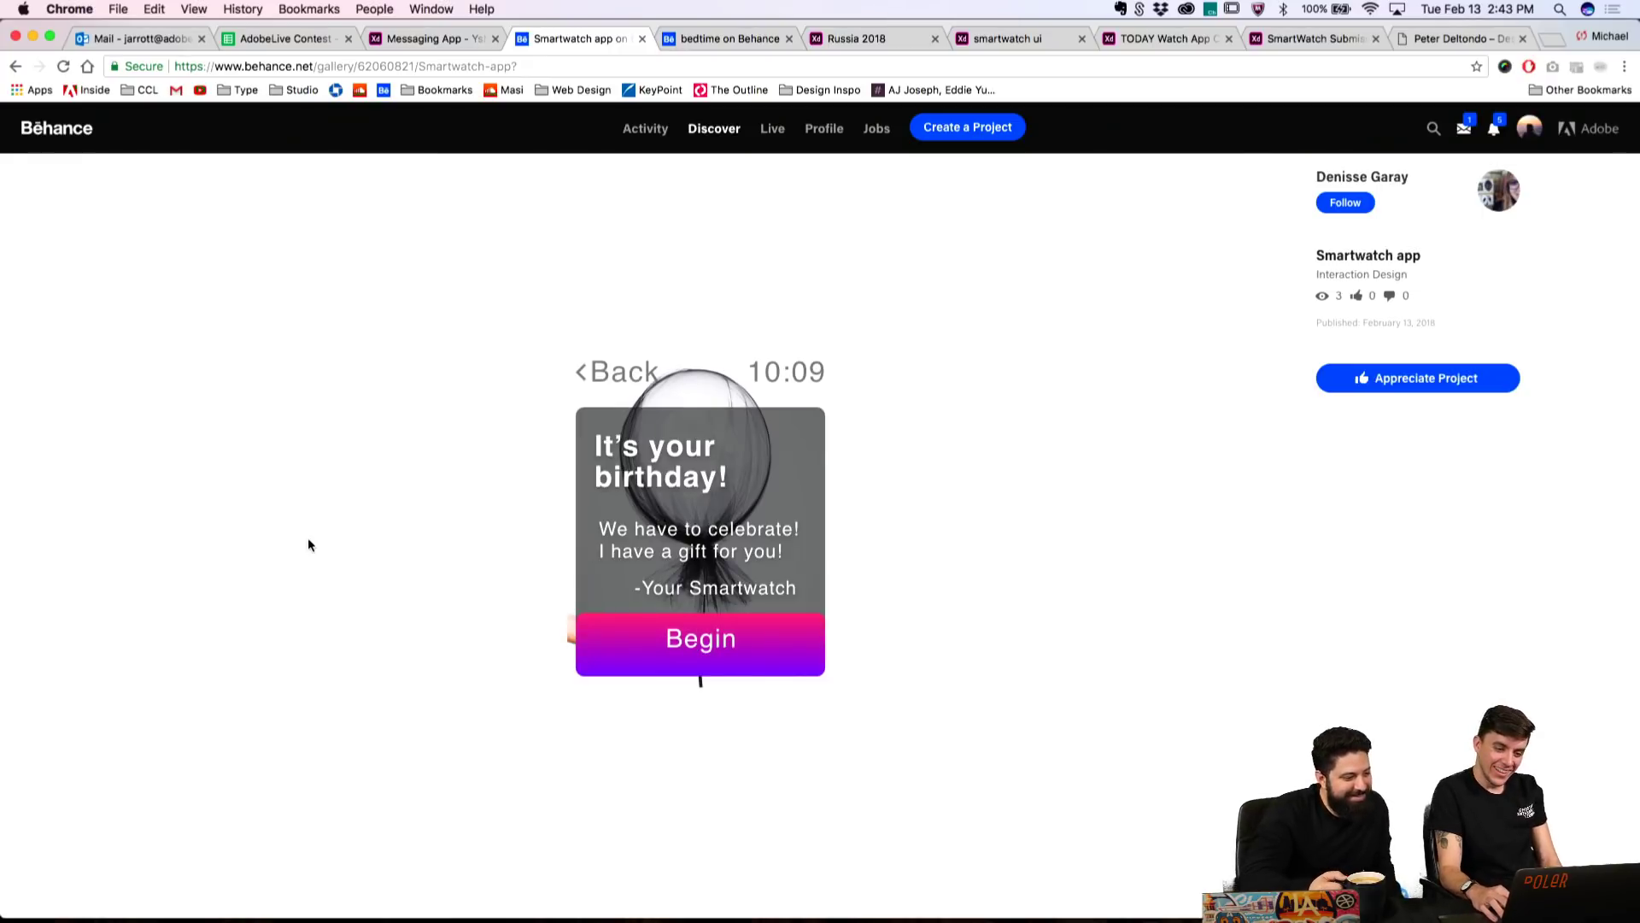
left_click(731, 649)
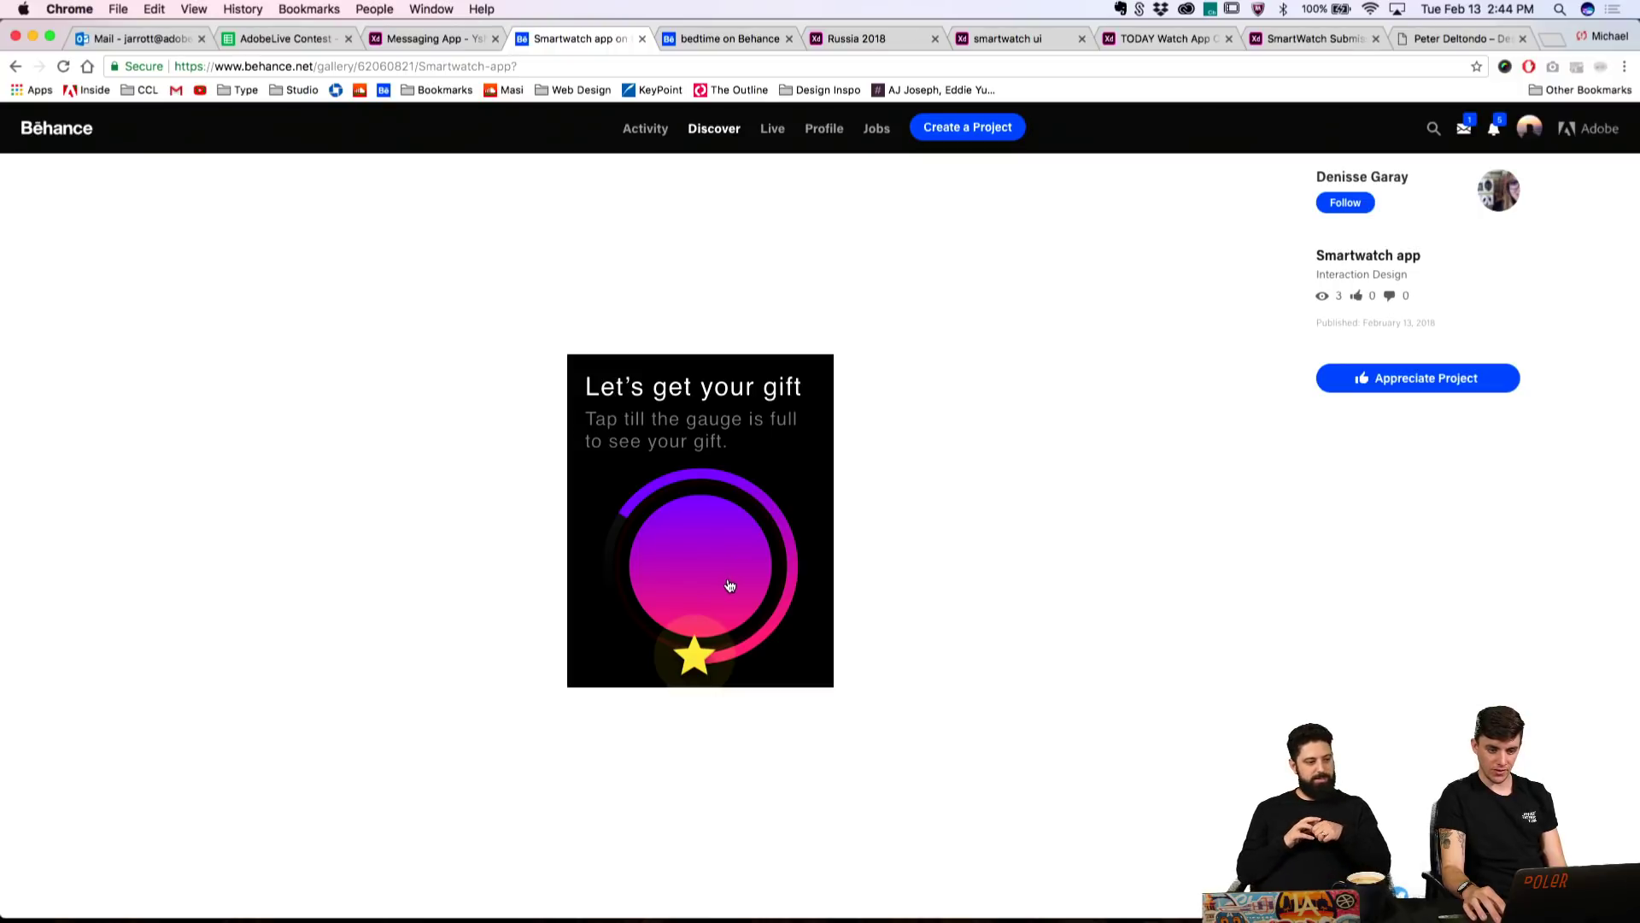
left_click(729, 585)
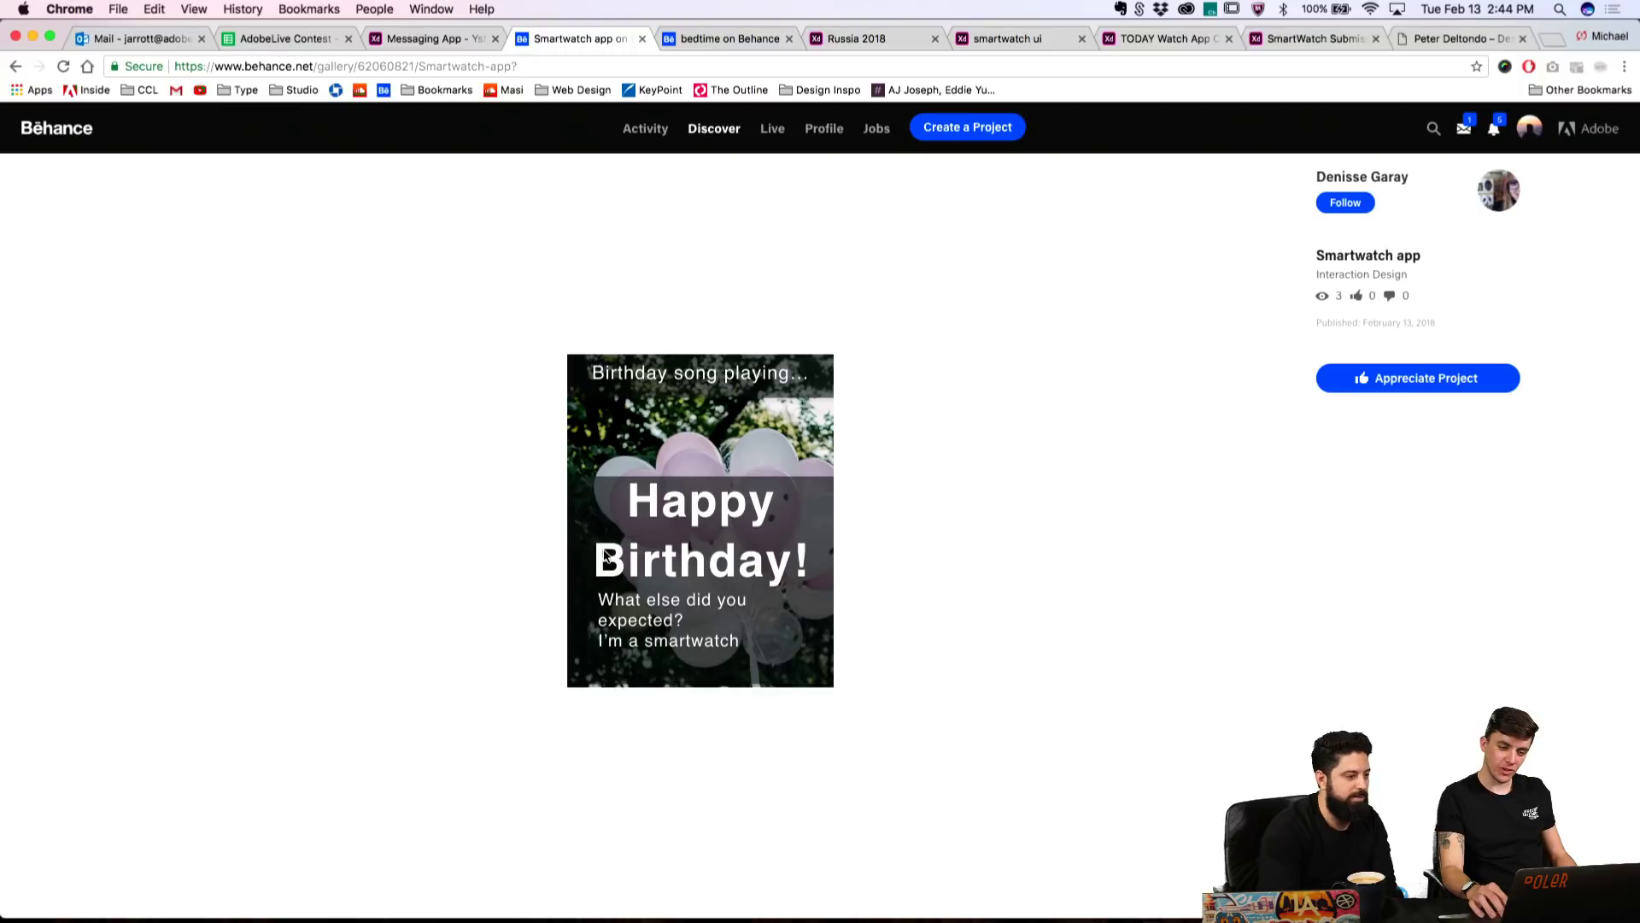
Step: Switch to the Messaging App prototype, select the centred contact and open the conversation with them
left_click(425, 46)
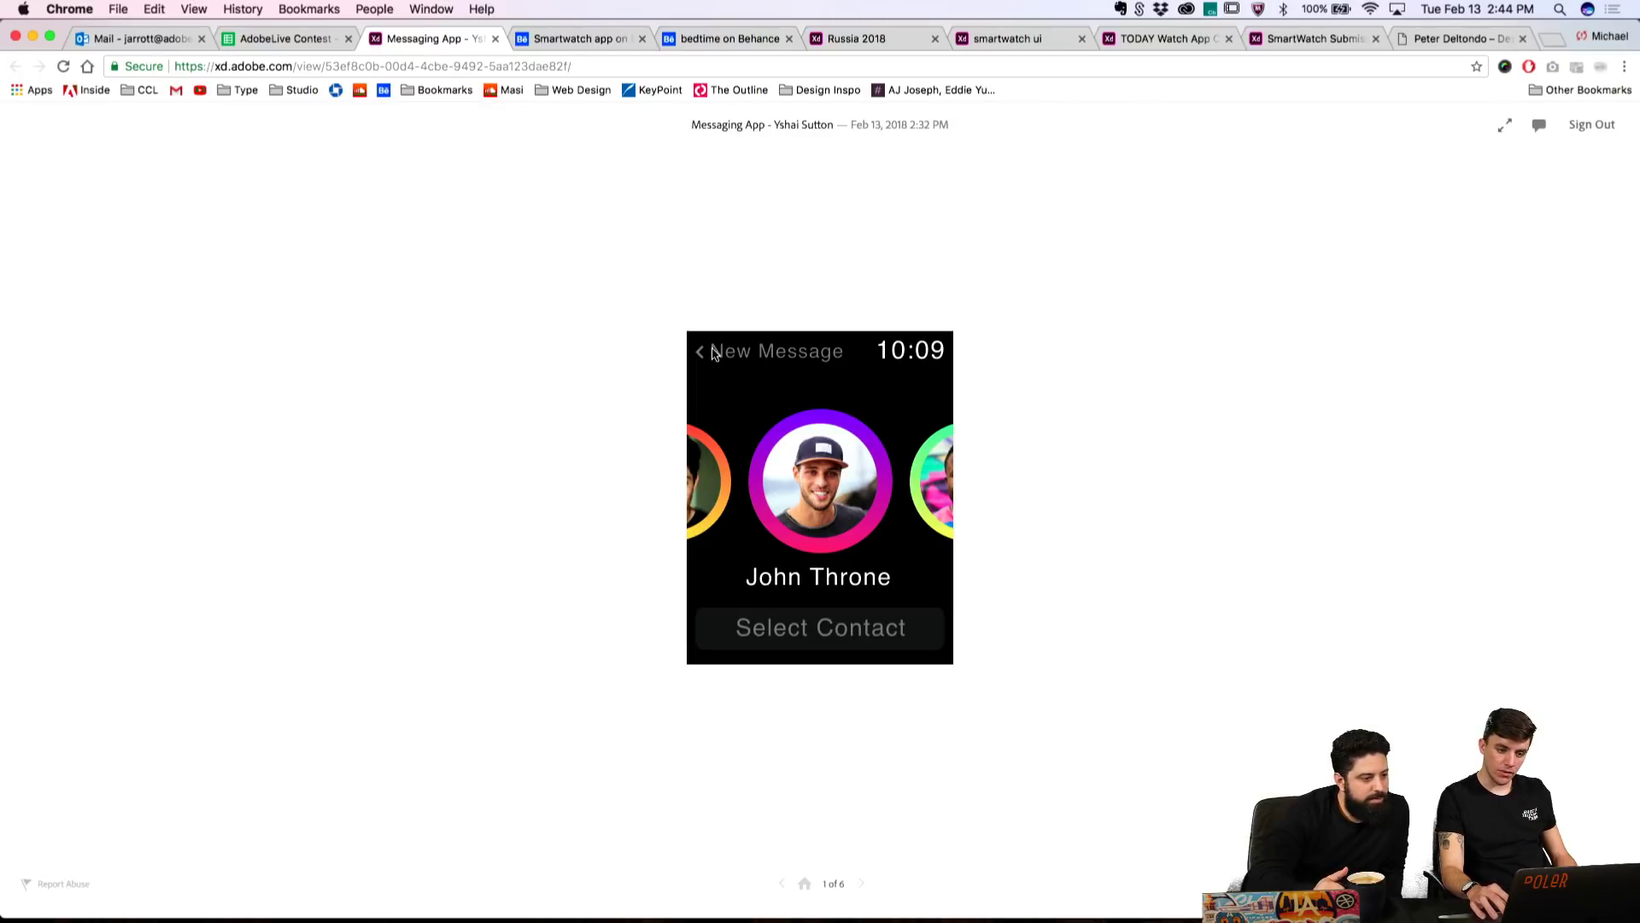
left_click(788, 479)
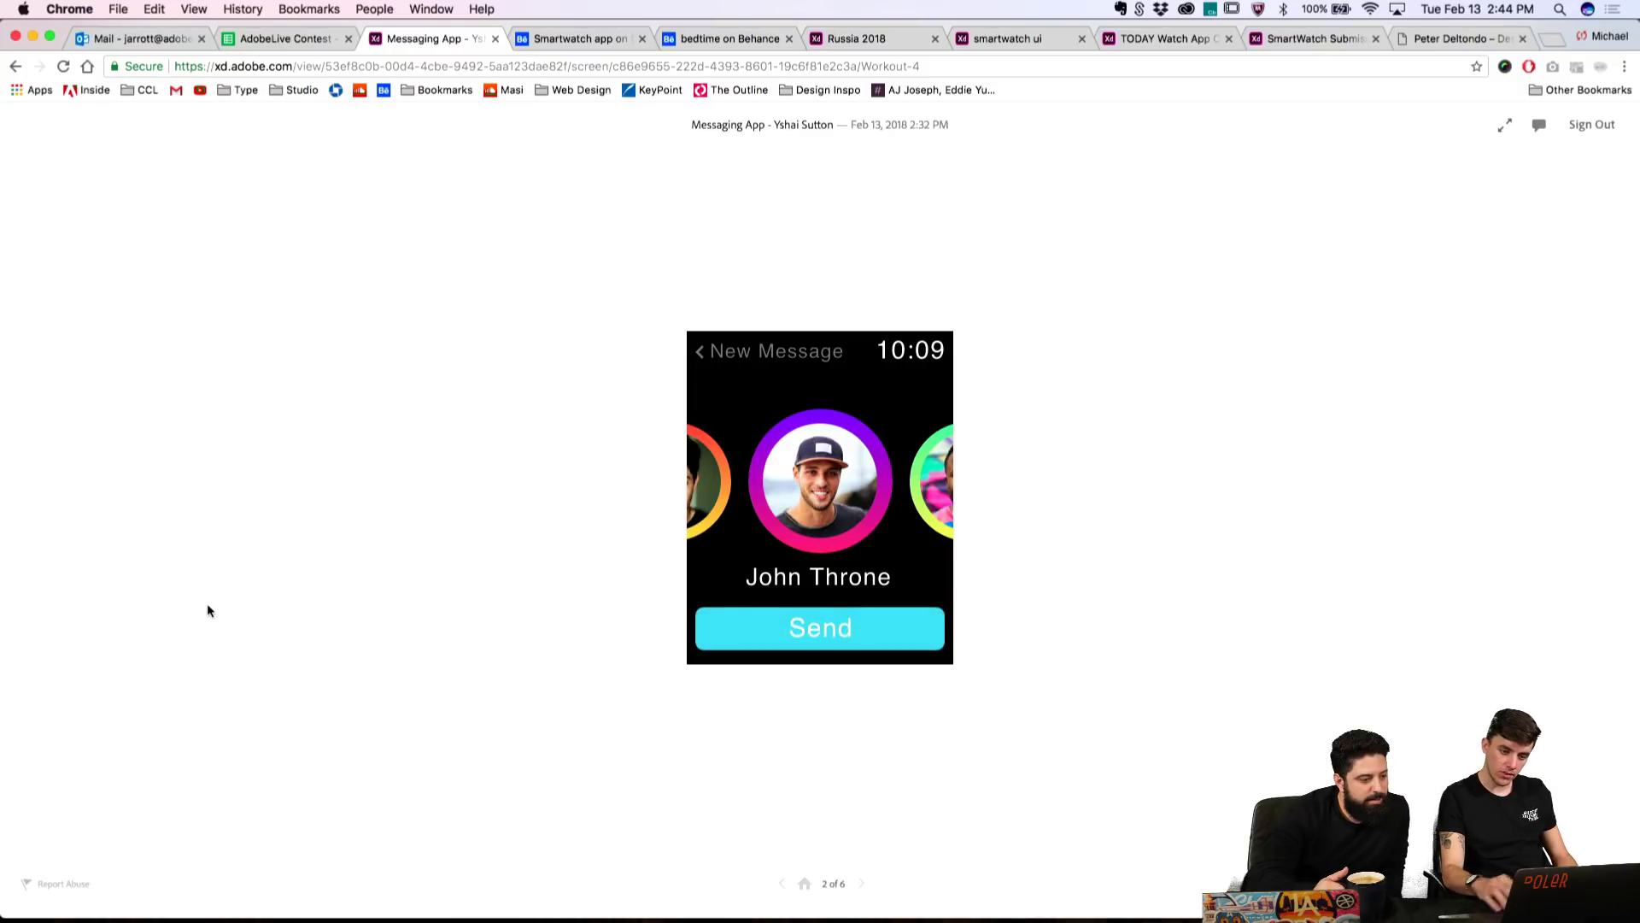
left_click(799, 636)
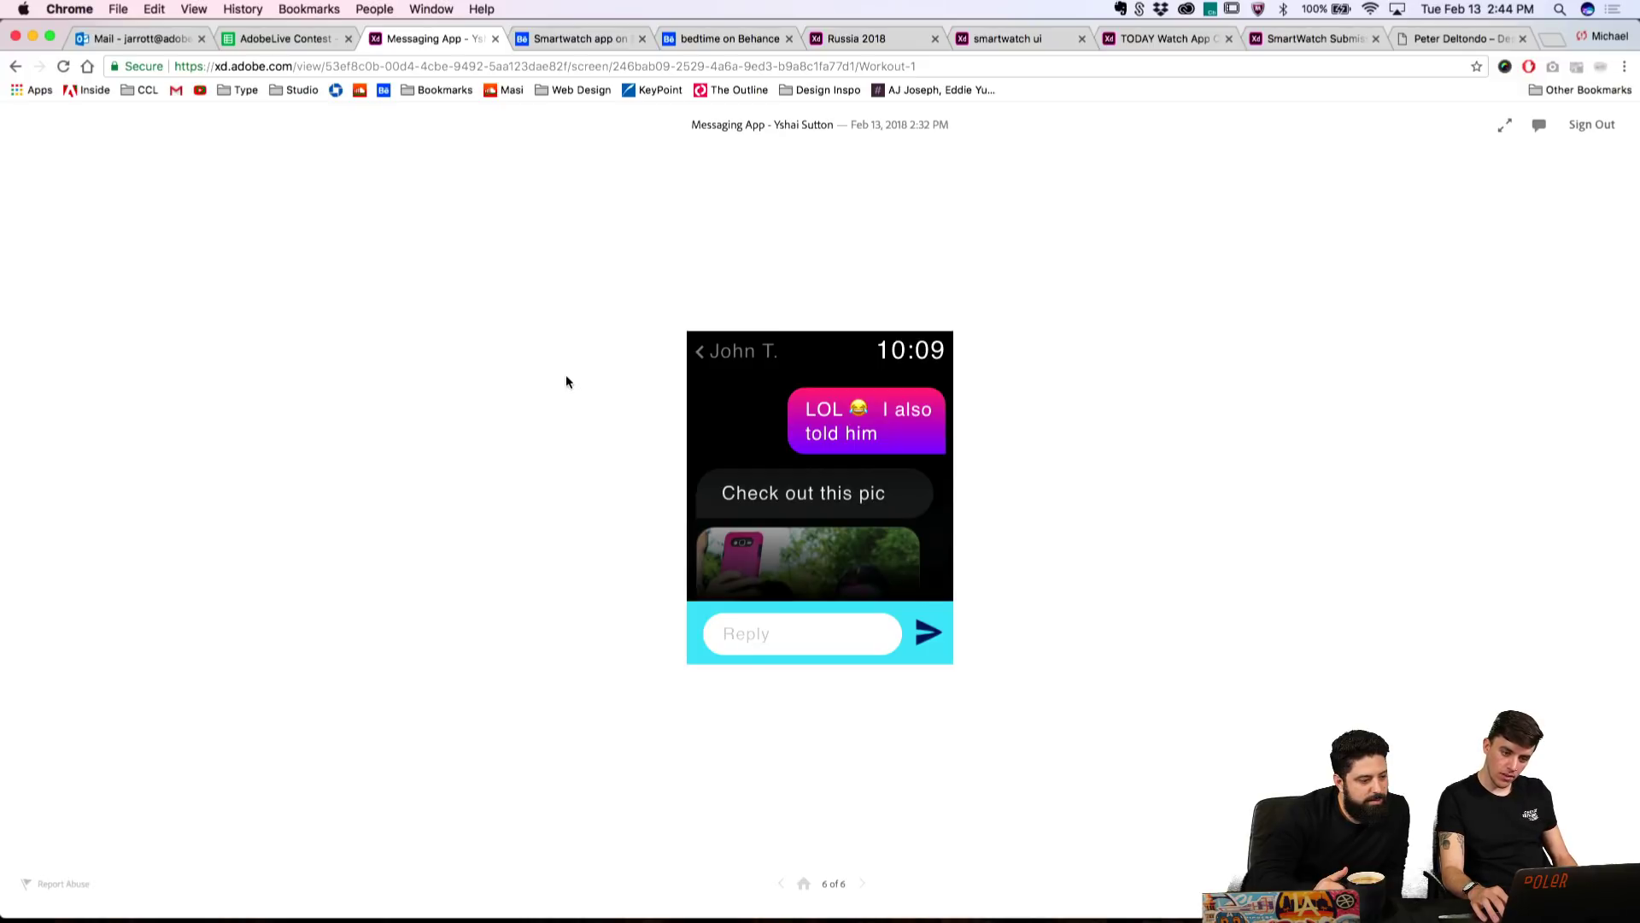
Step: Record the voice reply "Yeah! I'm pretty excited…" and place it in the conversation's reply field
left_click(866, 638)
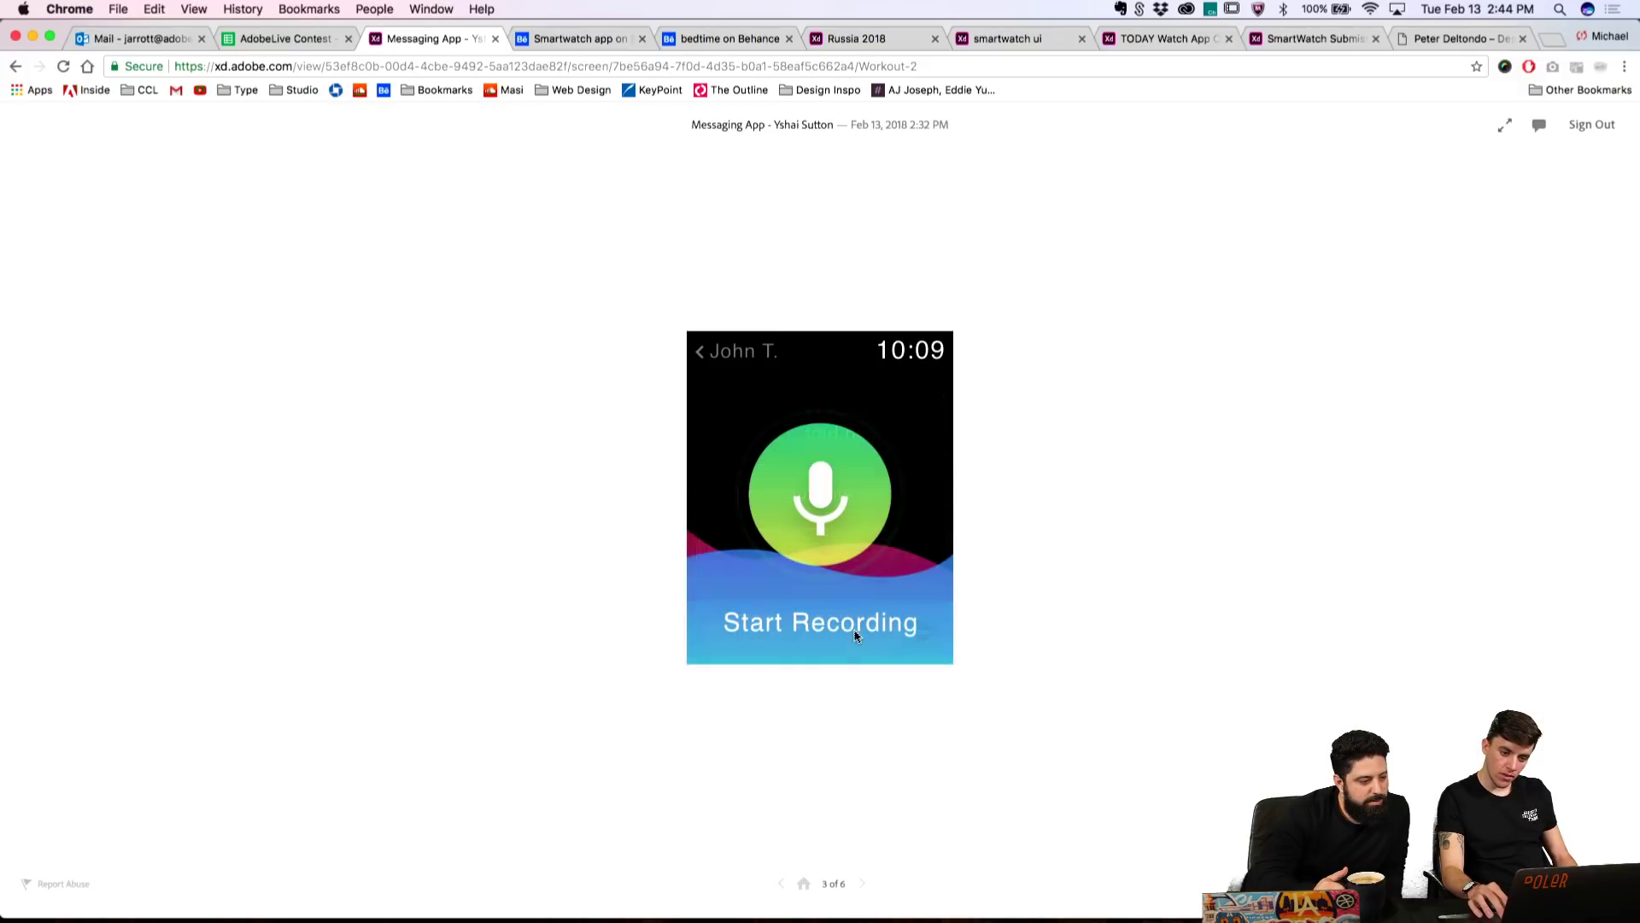
left_click(825, 495)
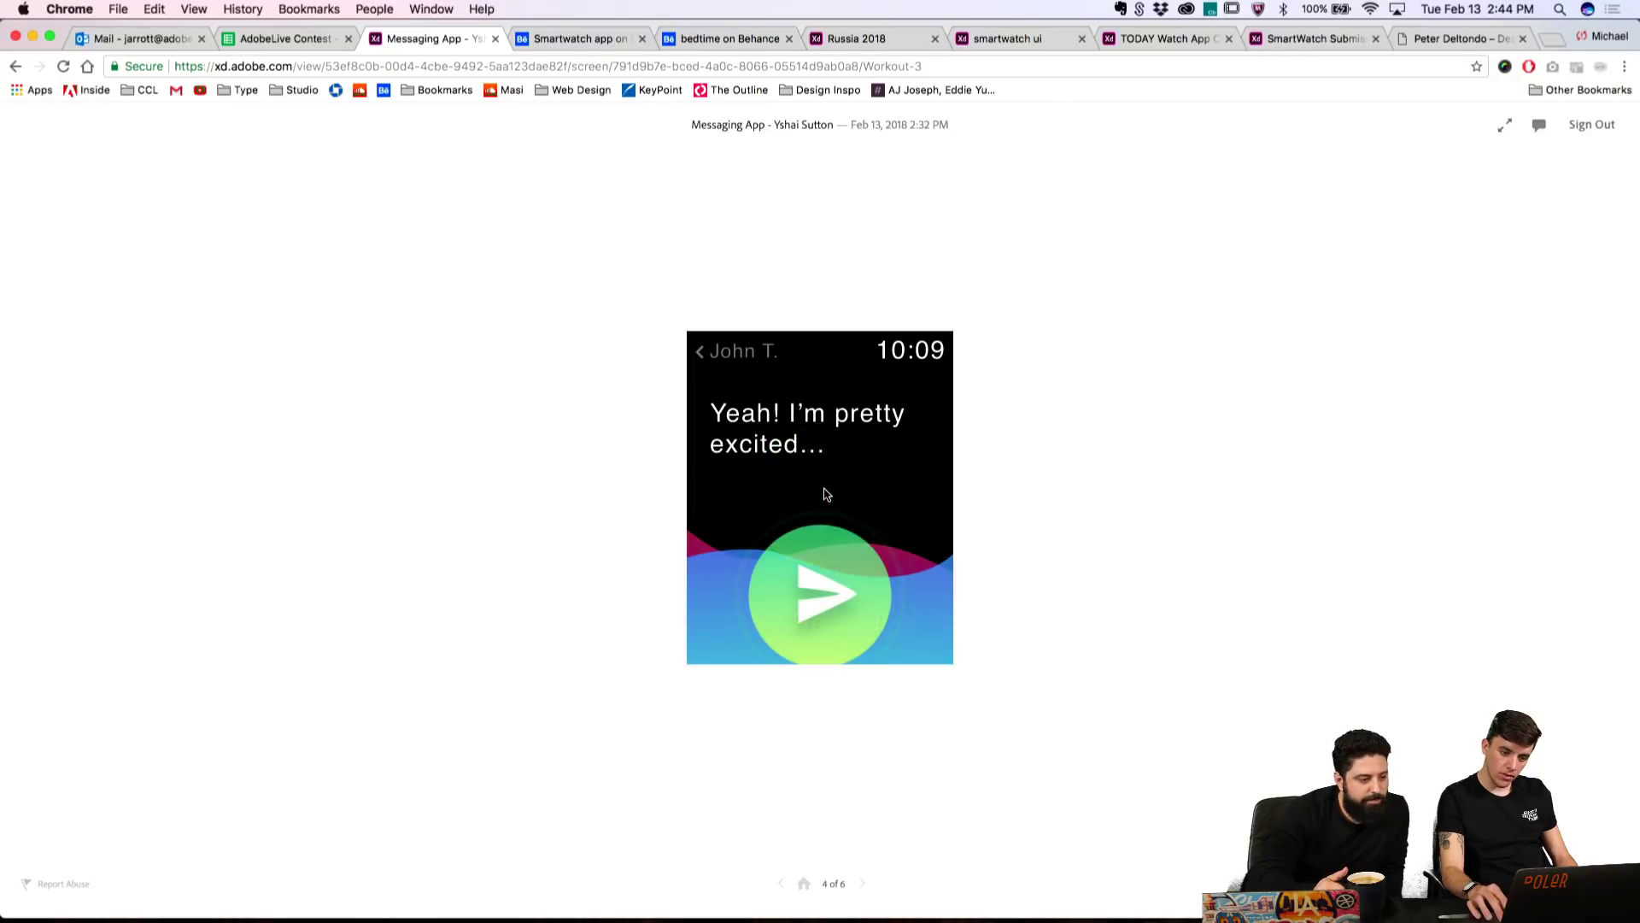
left_click(827, 584)
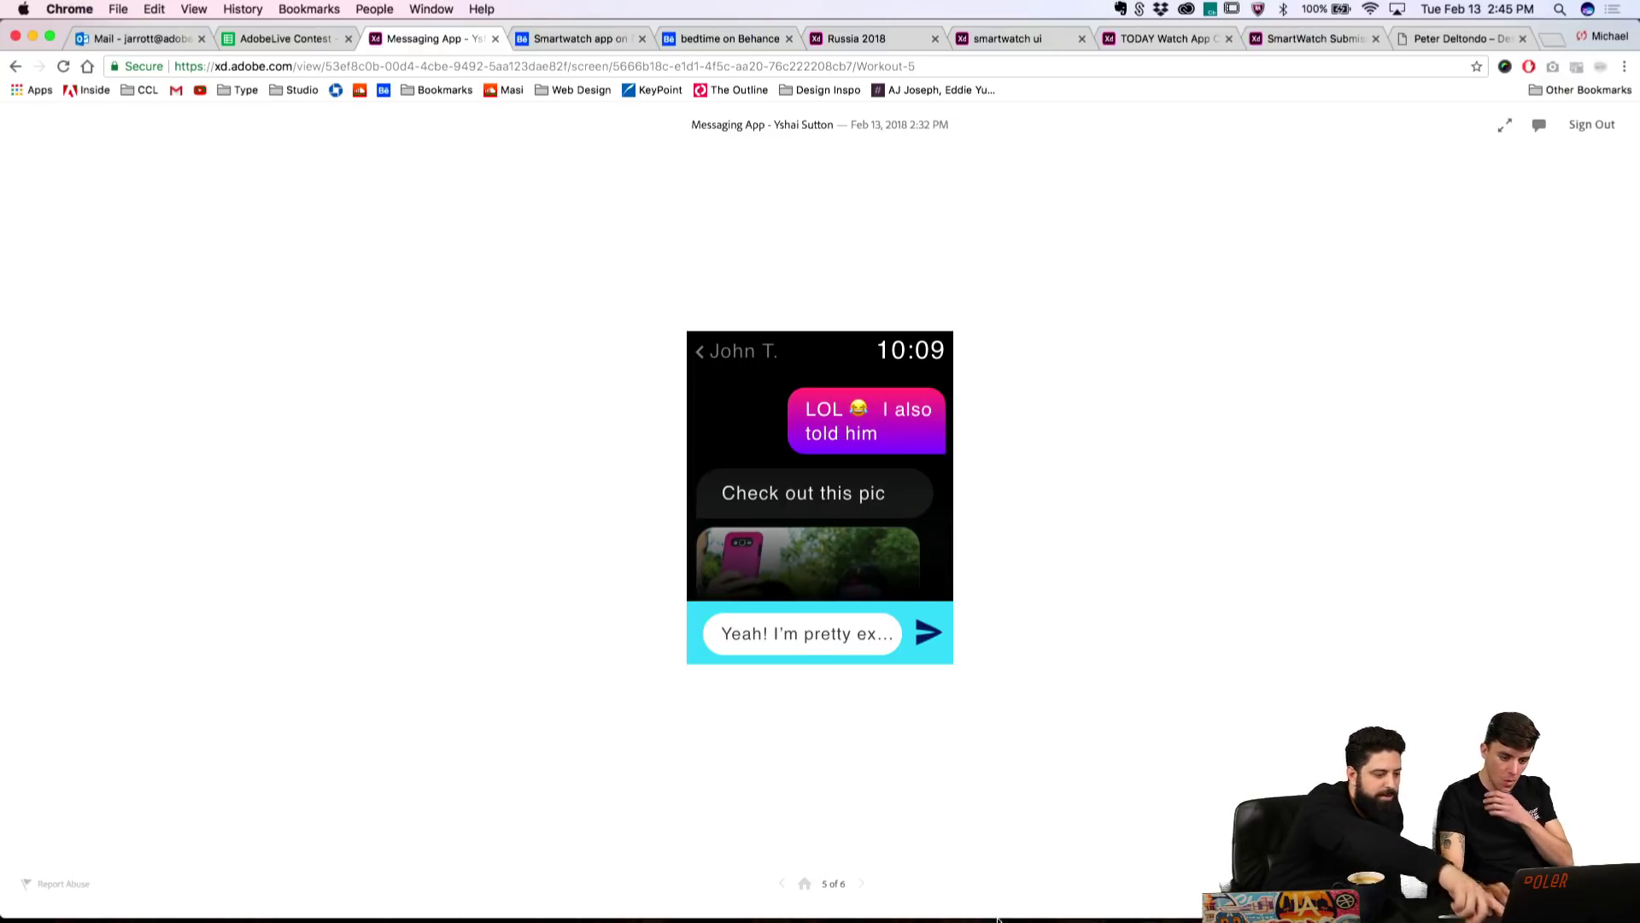
Step: Page back and forth through the messaging prototype's screens to compare them, ending on the Select Contact screen
left_click(862, 885)
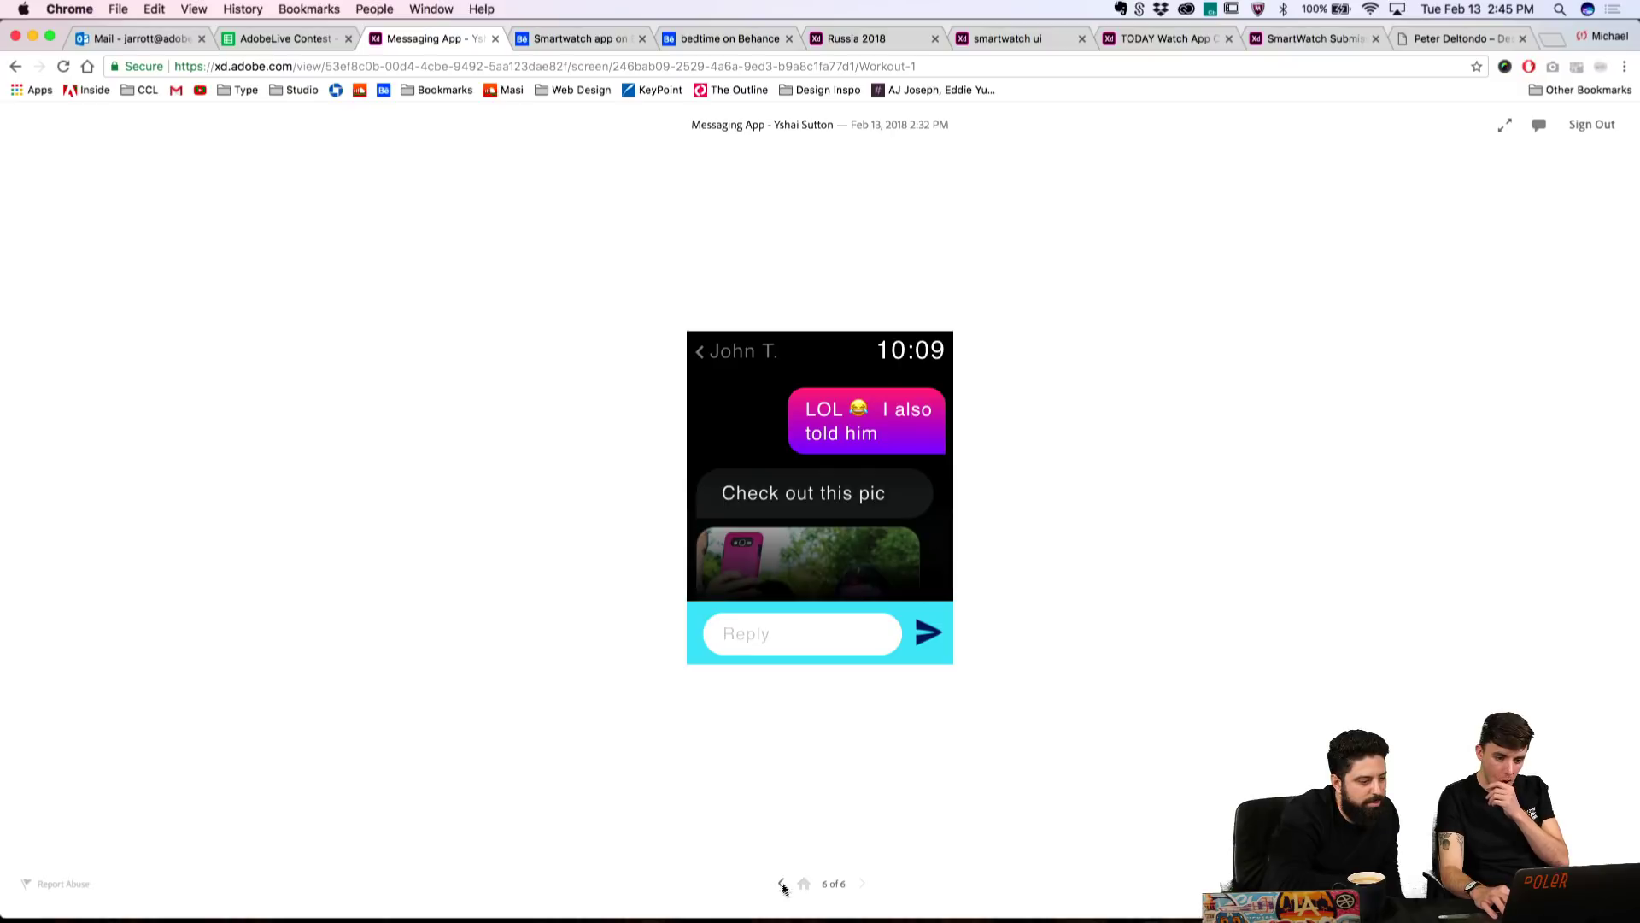
left_click(782, 884)
left_click(861, 885)
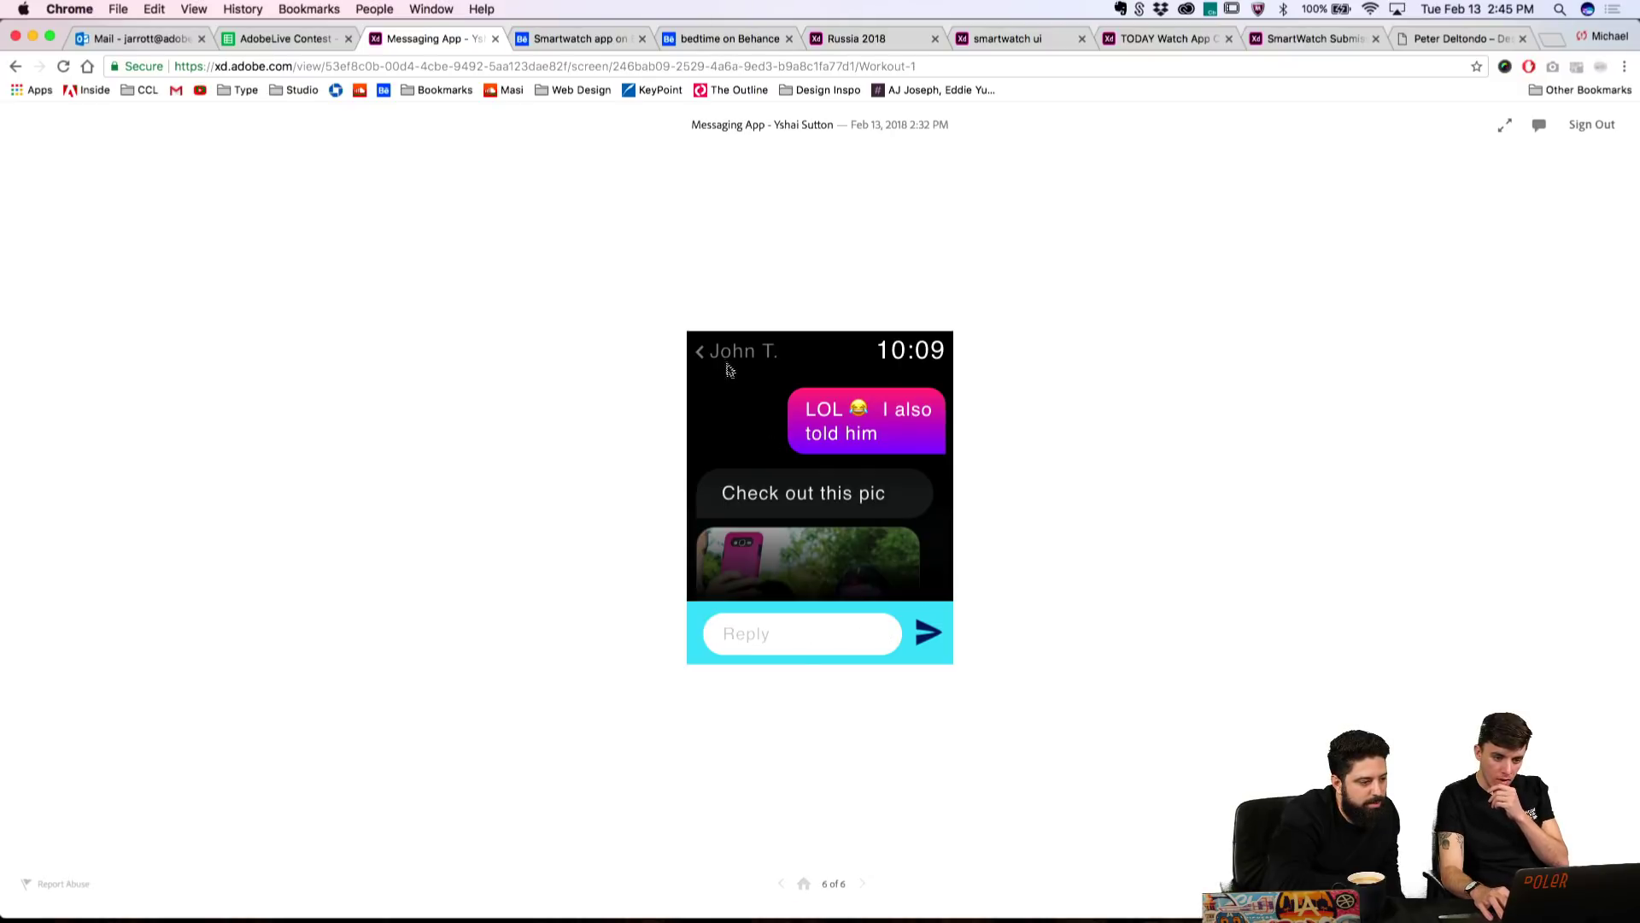
left_click(782, 884)
left_click(782, 884)
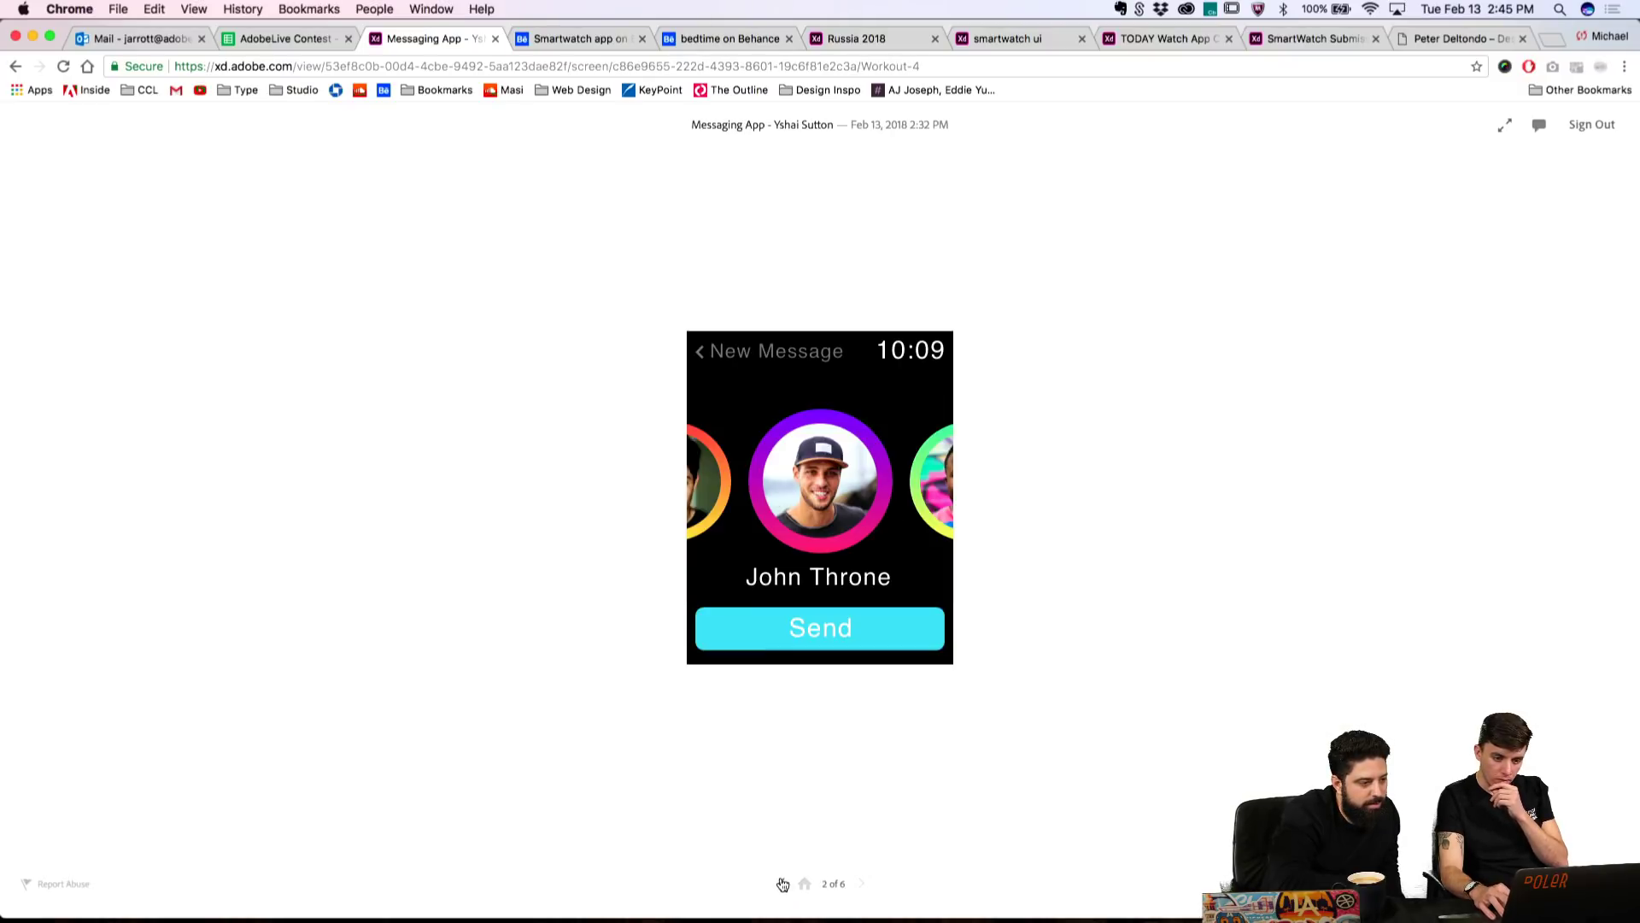
left_click(862, 885)
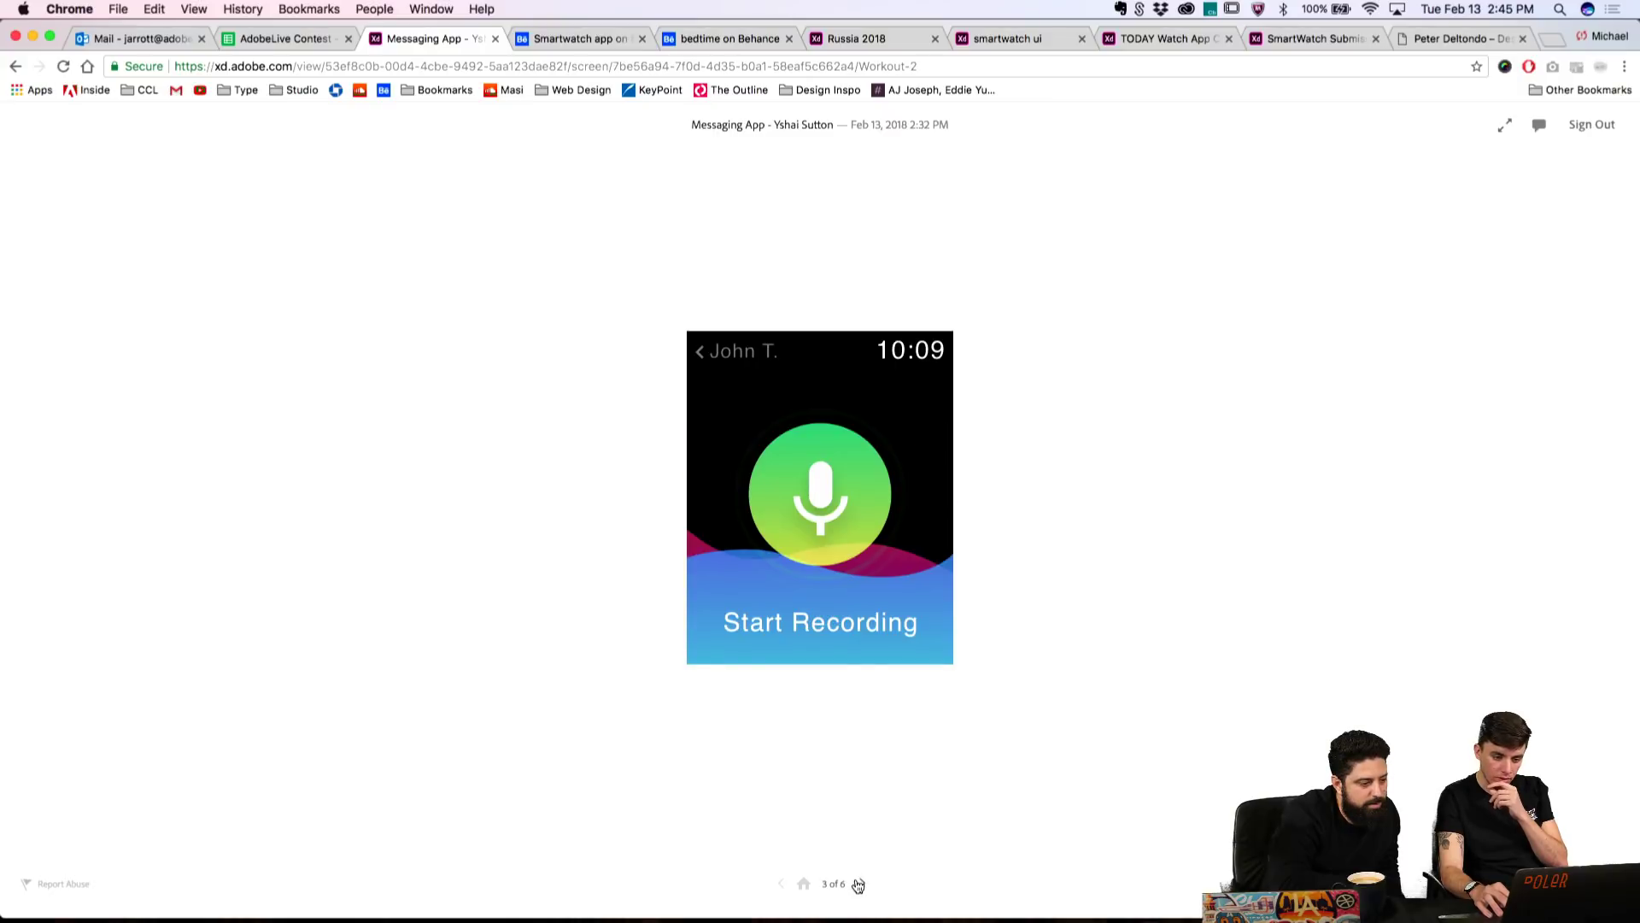
left_click(861, 884)
left_click(779, 884)
left_click(781, 885)
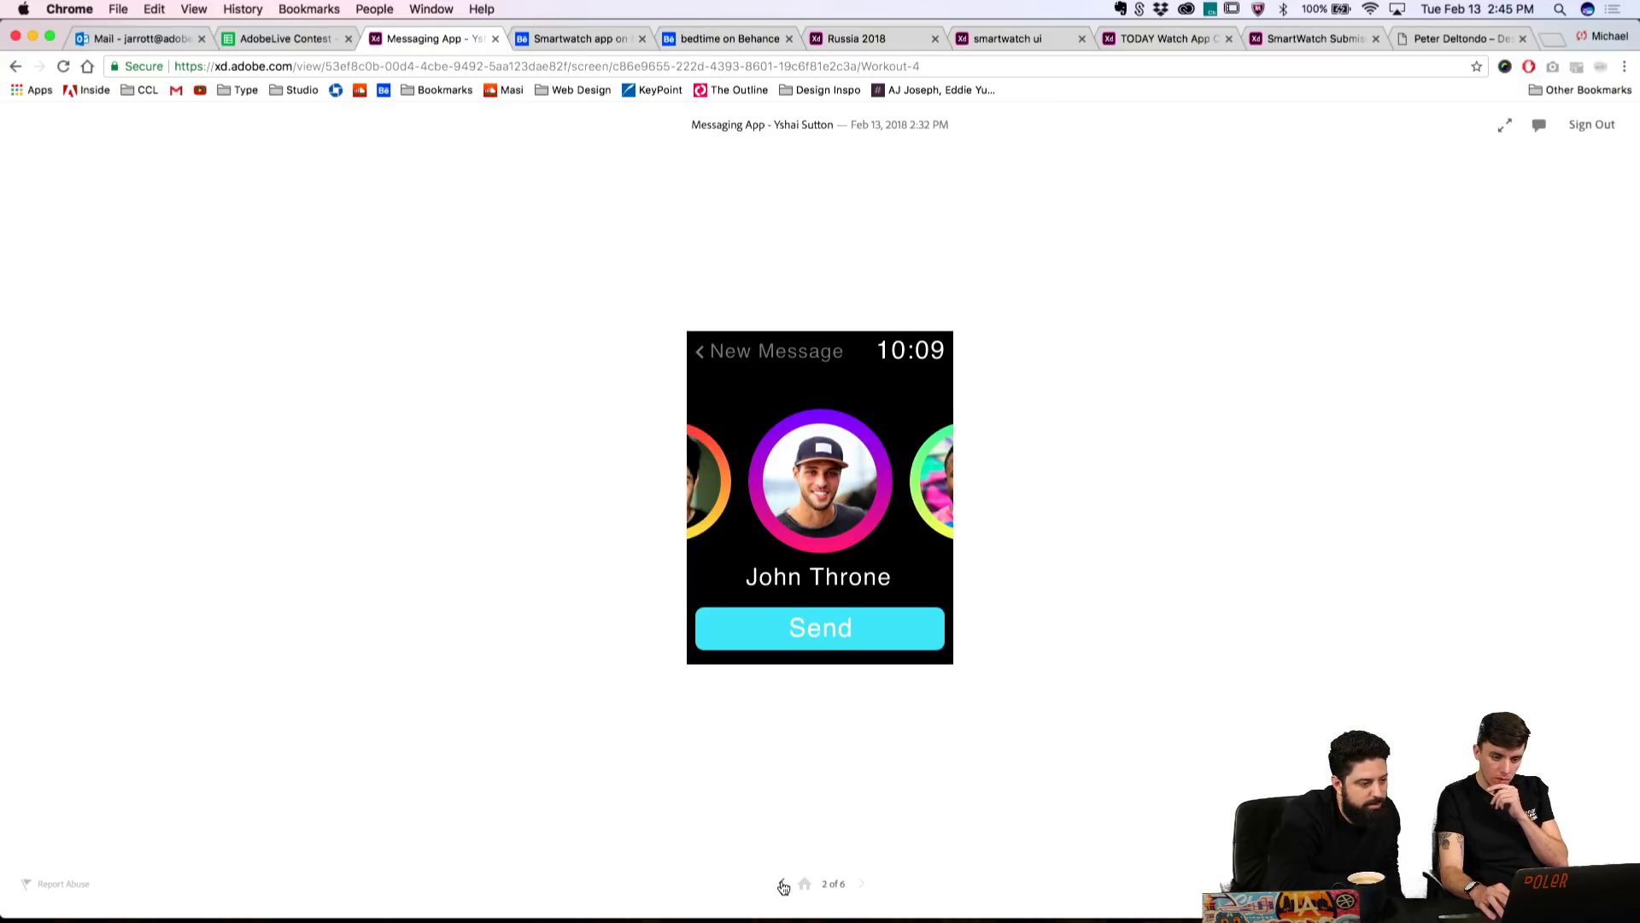
left_click(781, 885)
left_click(782, 885)
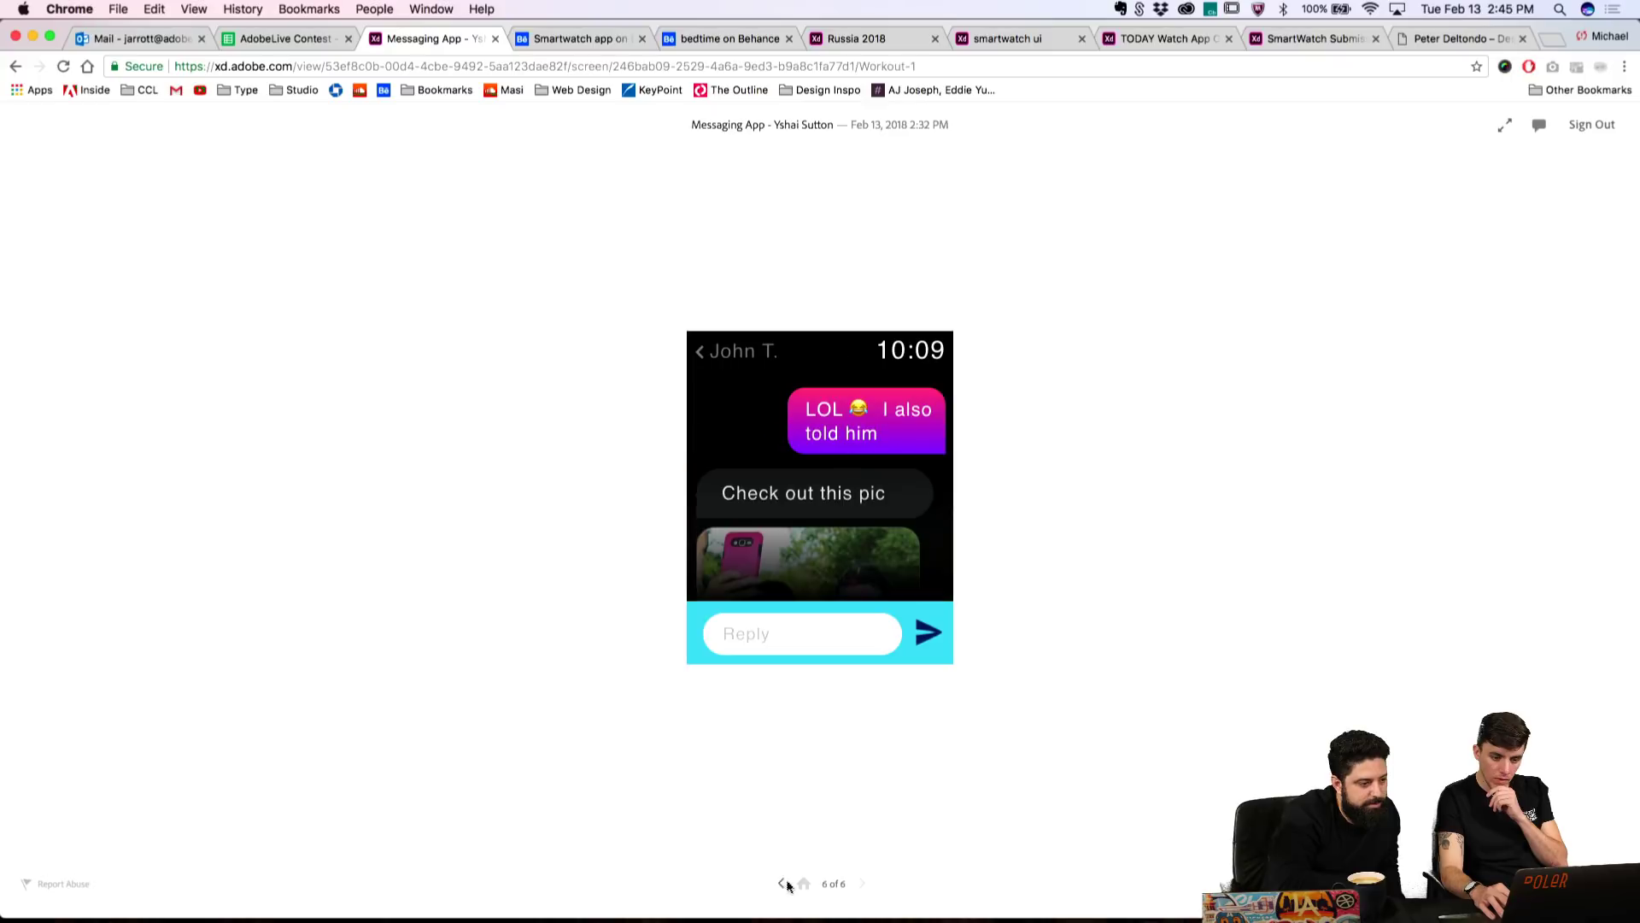
left_click(863, 885)
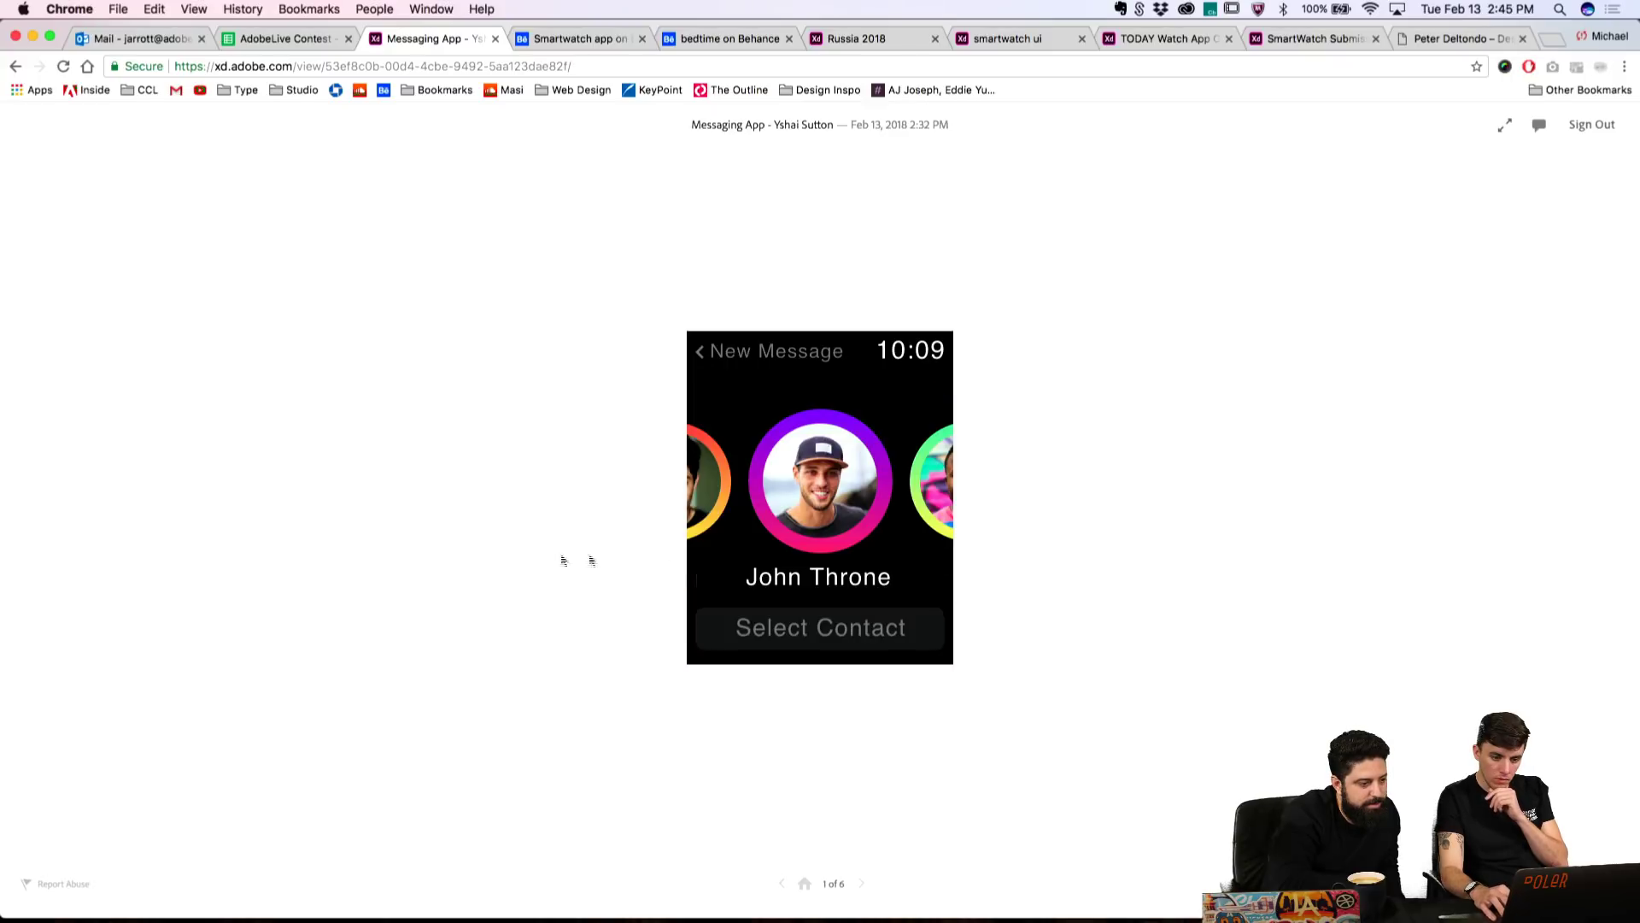
Step: Advance the messaging prototype to its Send screen and compare it with the Smartwatch app project's birthday screen
left_click(842, 478)
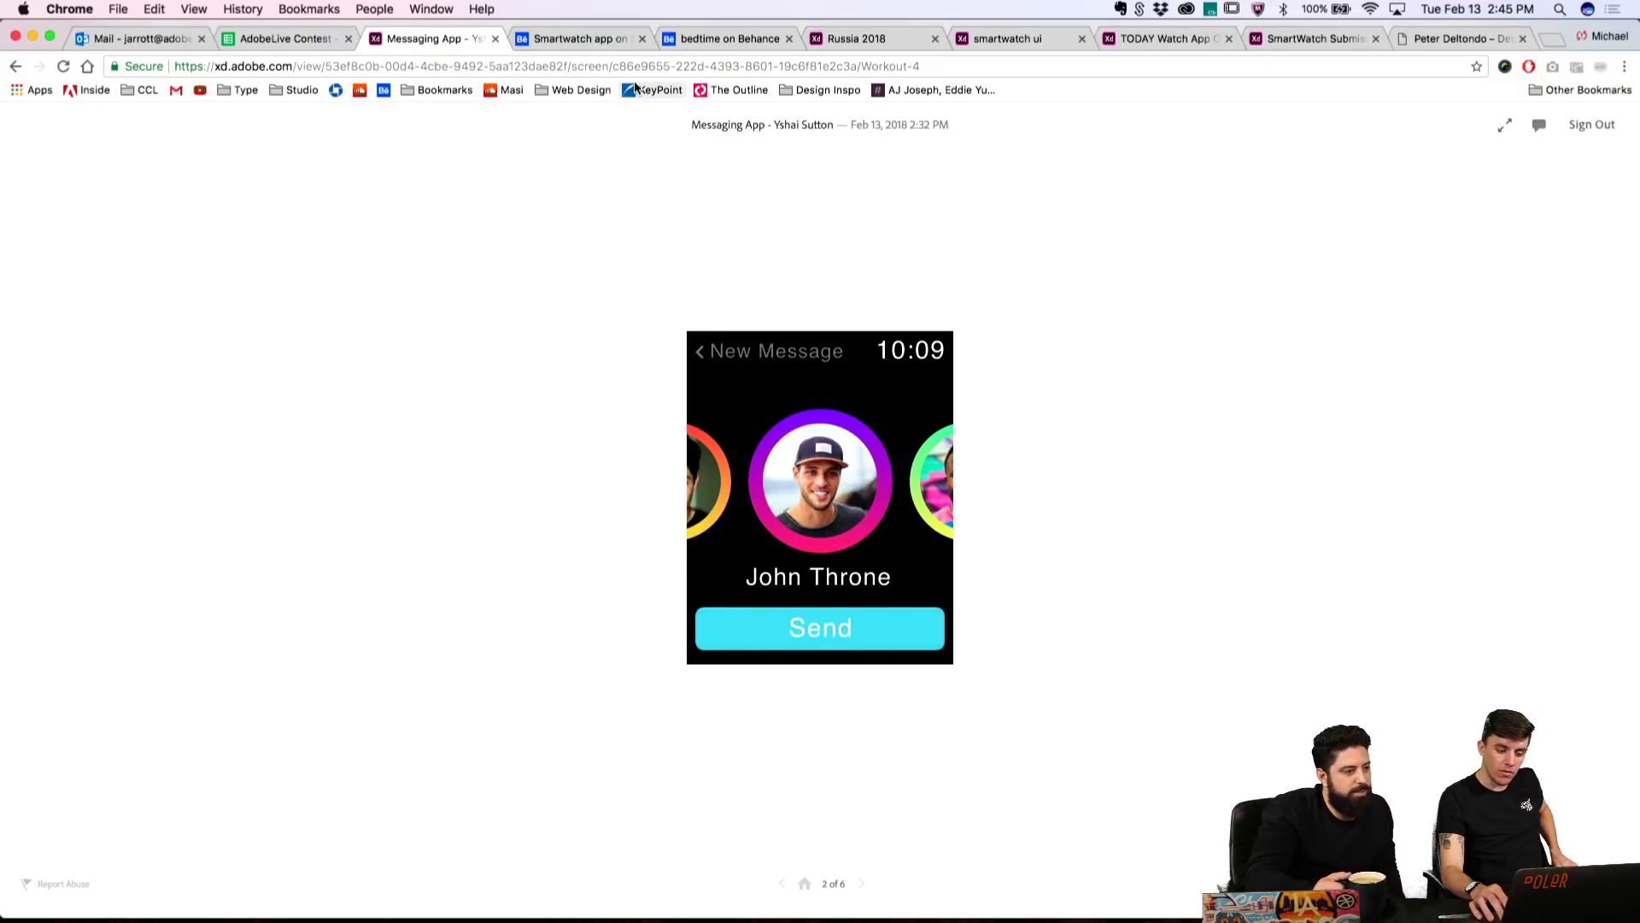
left_click(556, 44)
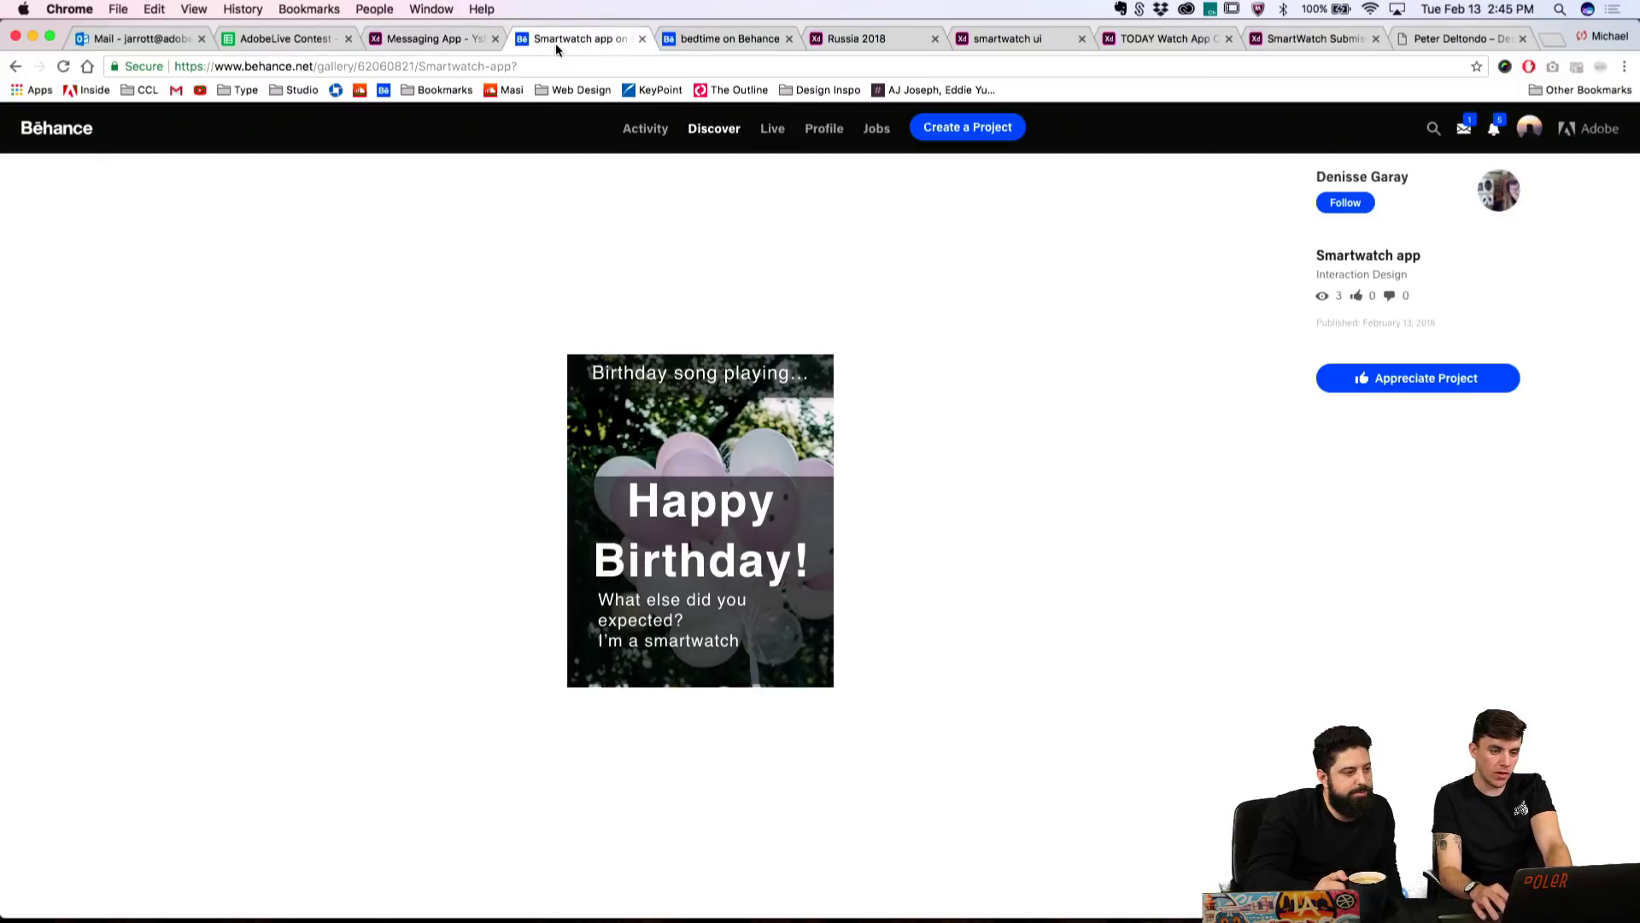
left_click(412, 43)
key("ctrl+Tab")
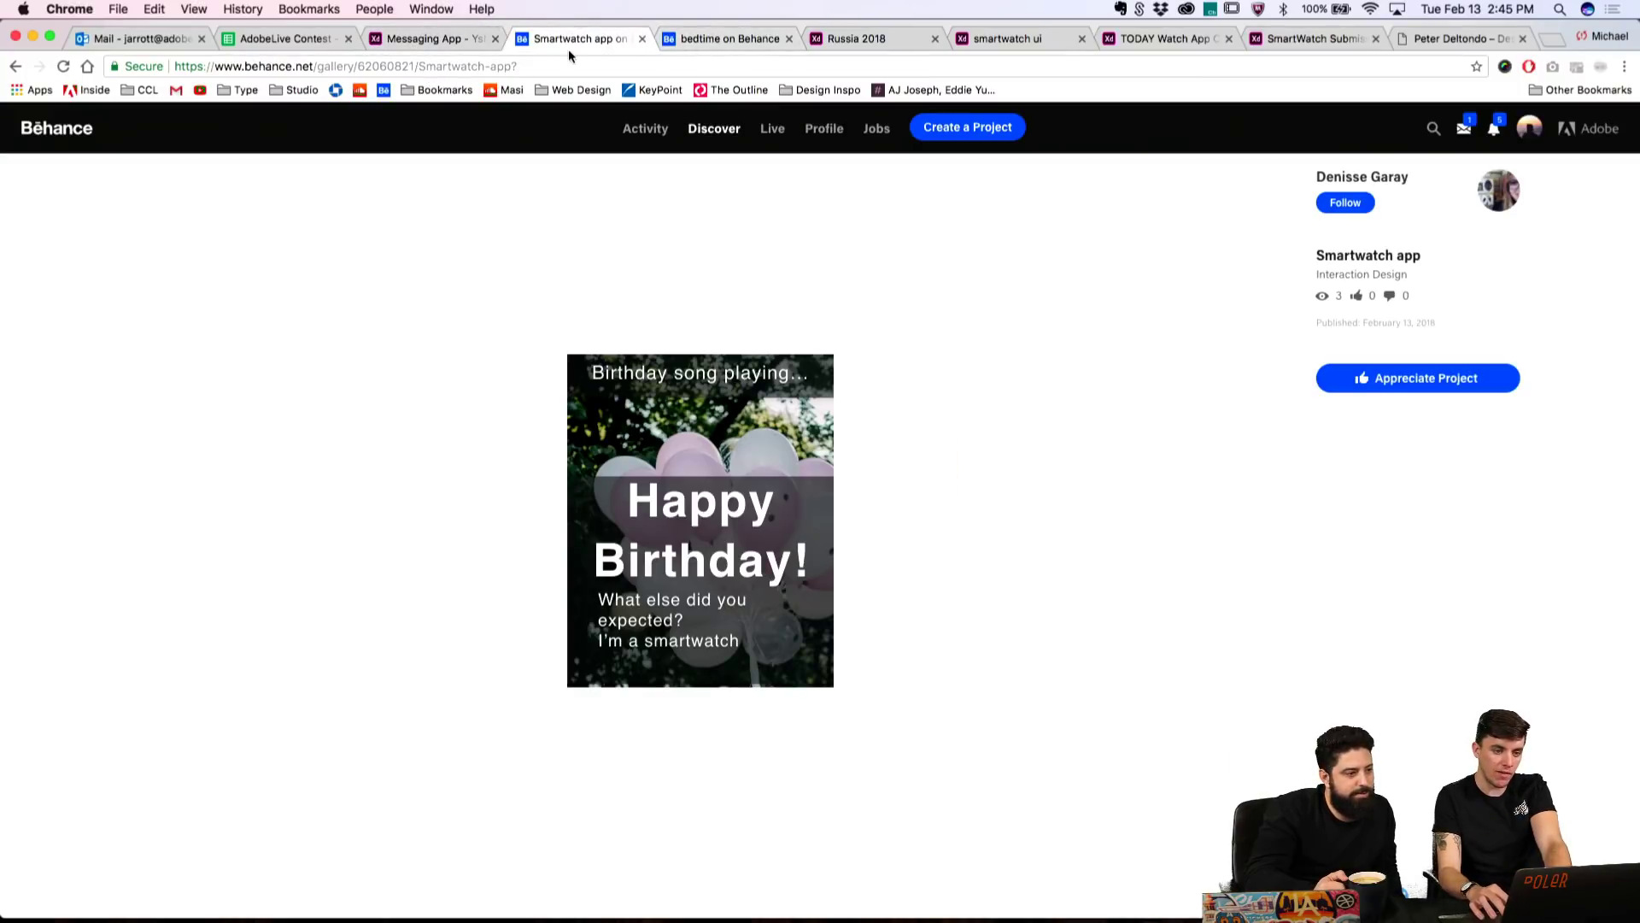
Step: Look through the bedtime, Russia 2018, smartwatch ui and TODAY Watch App Challenge submissions, returning the TODAY prototype to its home screen
left_click(686, 41)
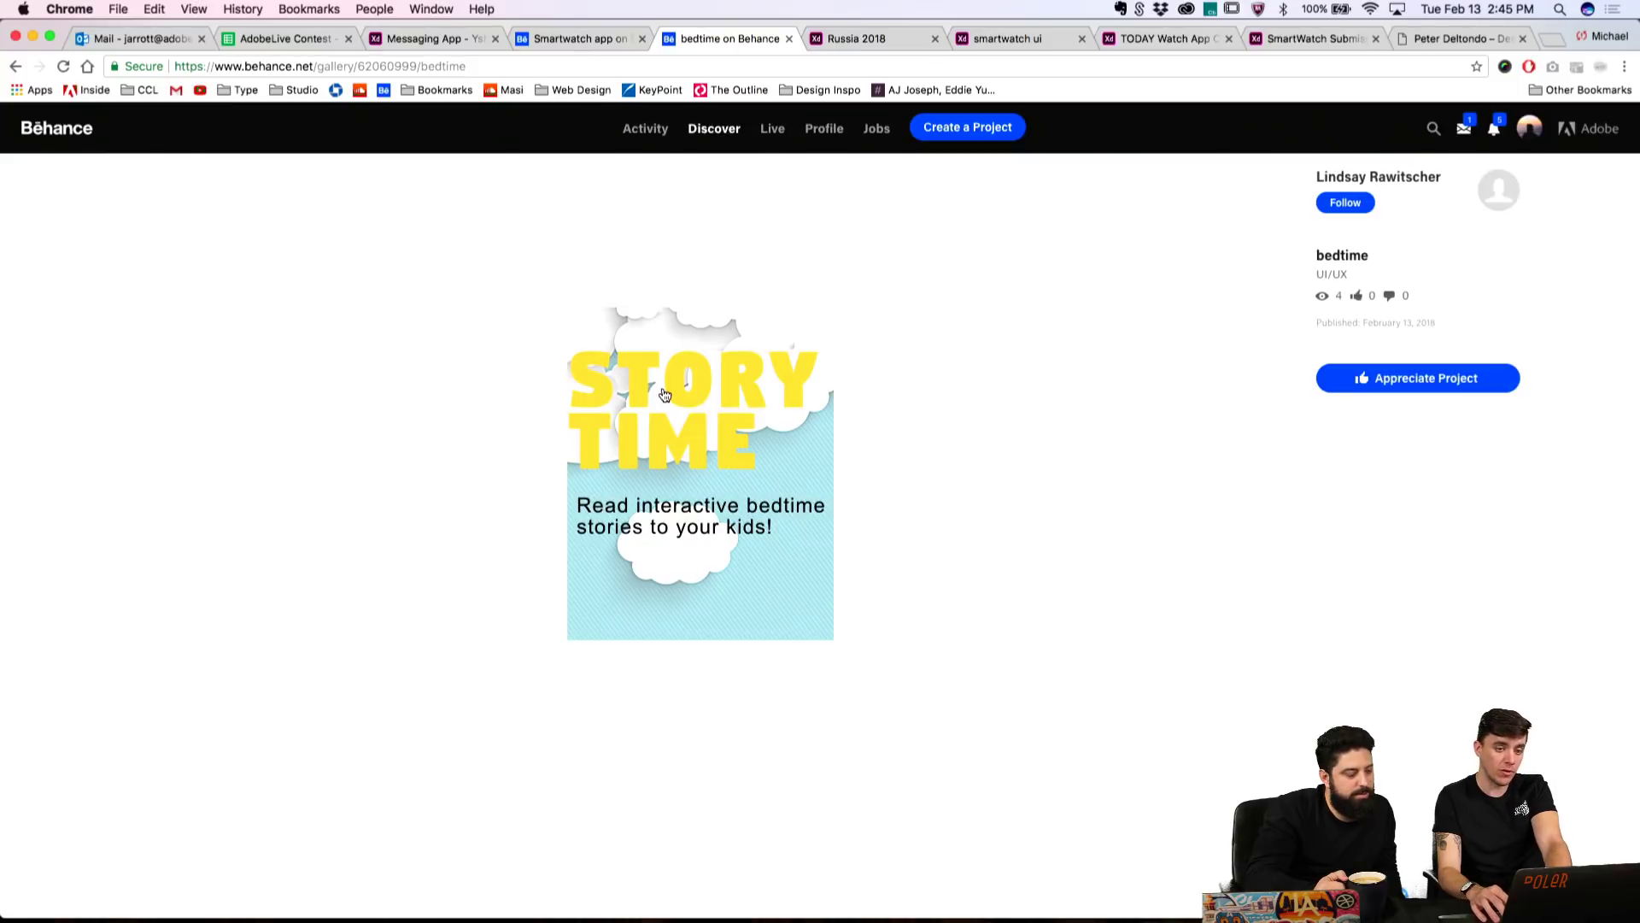
key("ctrl+Tab")
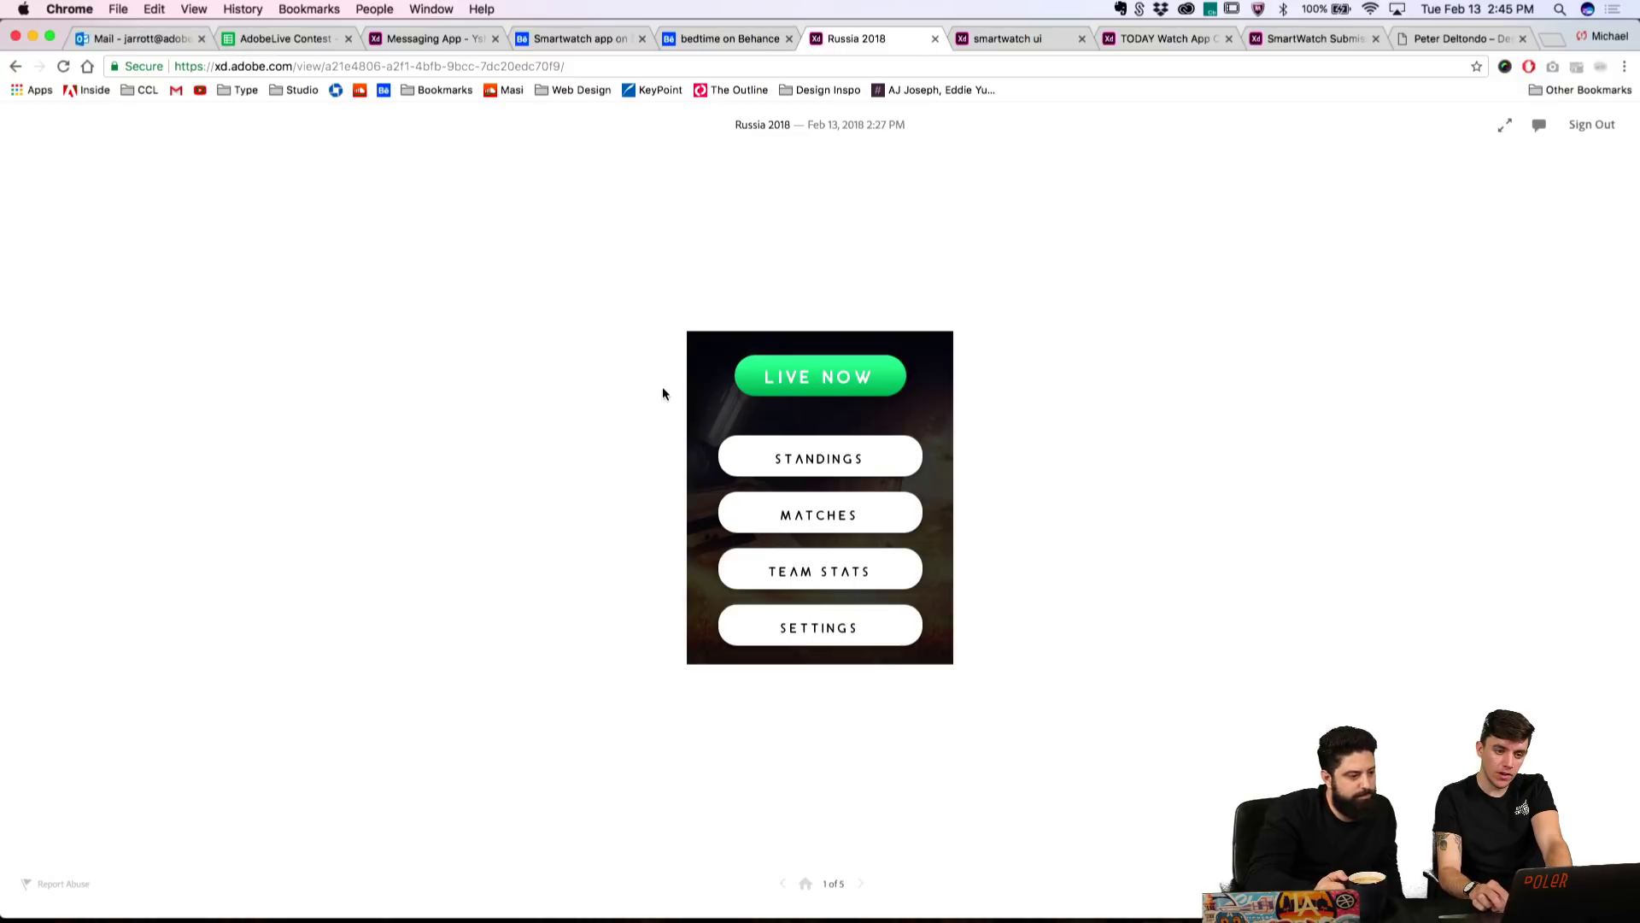
key("ctrl+Tab")
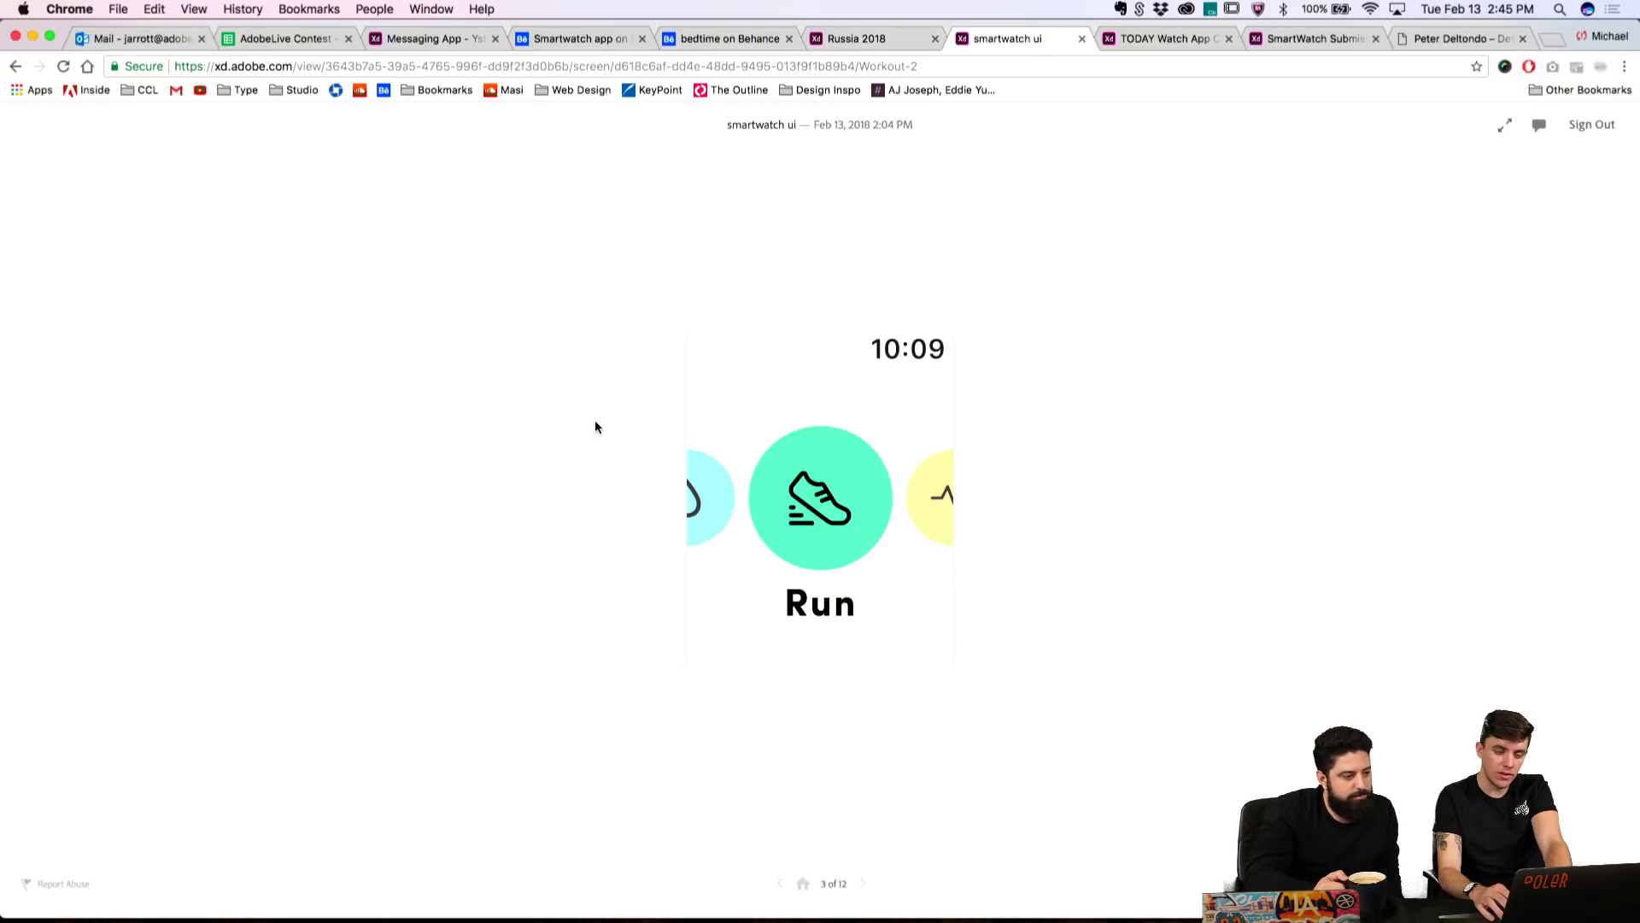
key("ctrl+Tab")
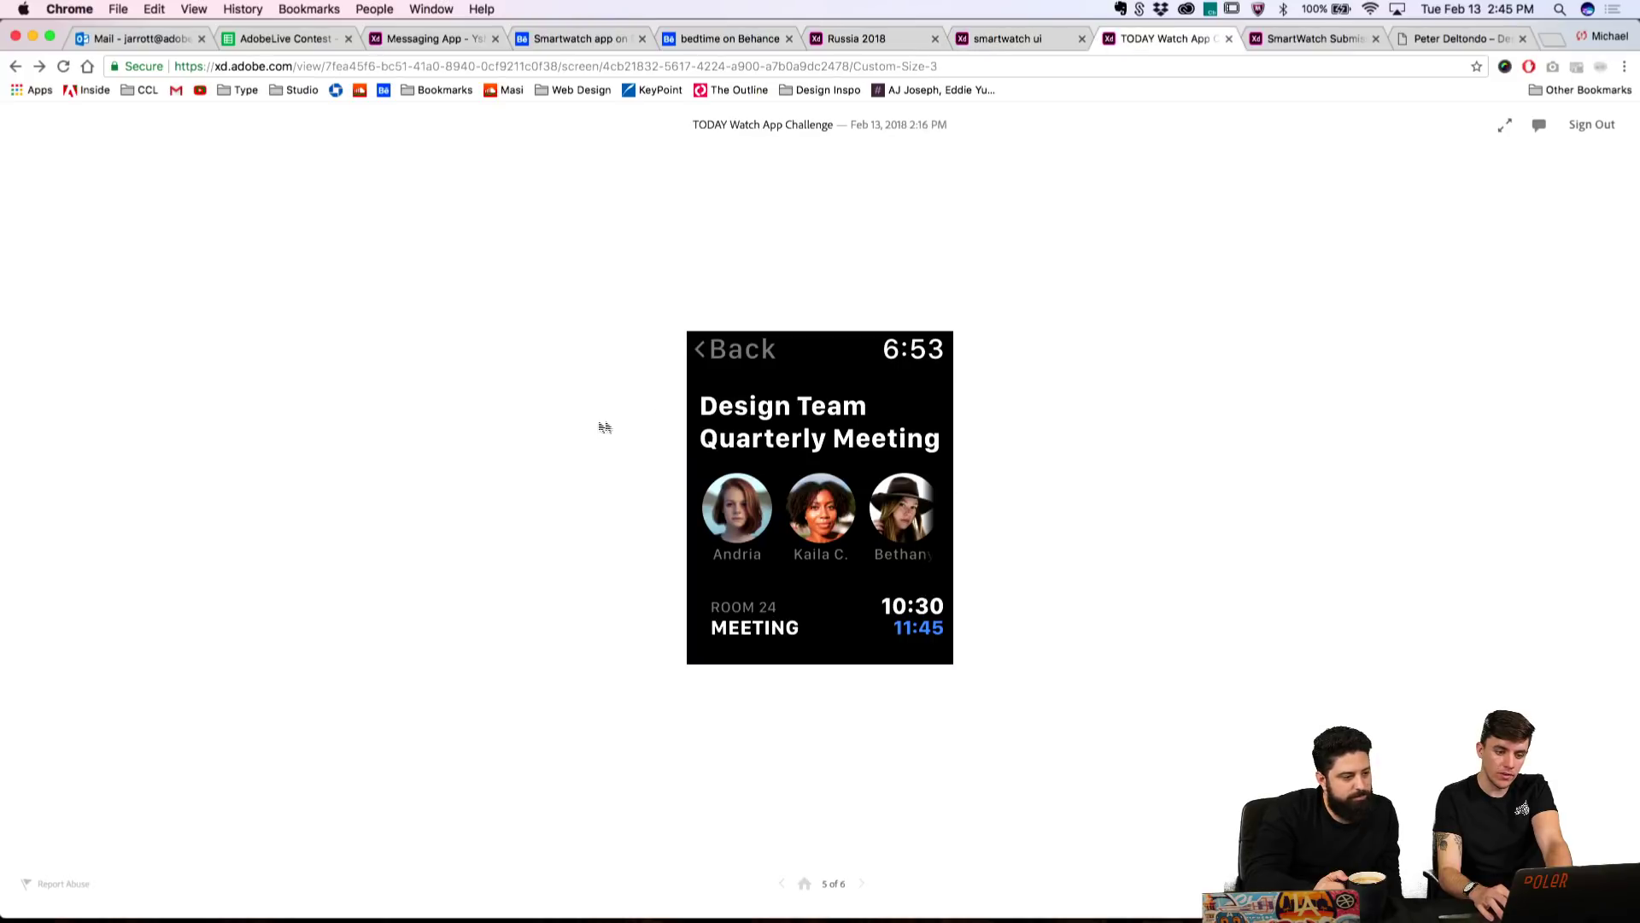
left_click(716, 352)
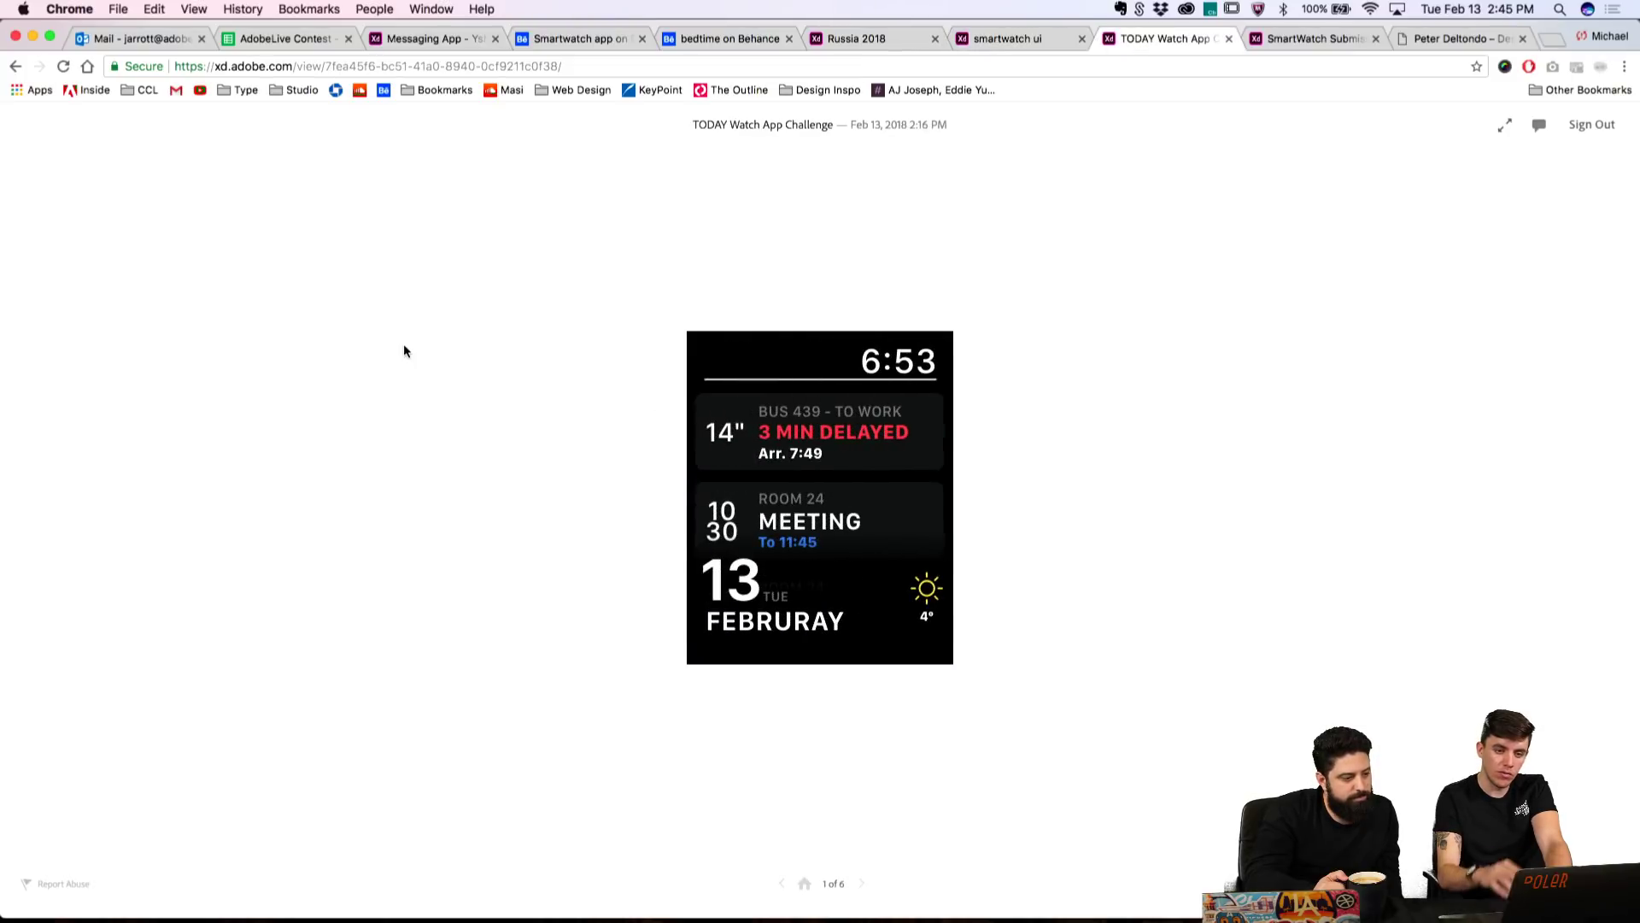
Step: Switch to the SmartWatch Submission prototype and follow its Open Map option
key("ctrl+Tab")
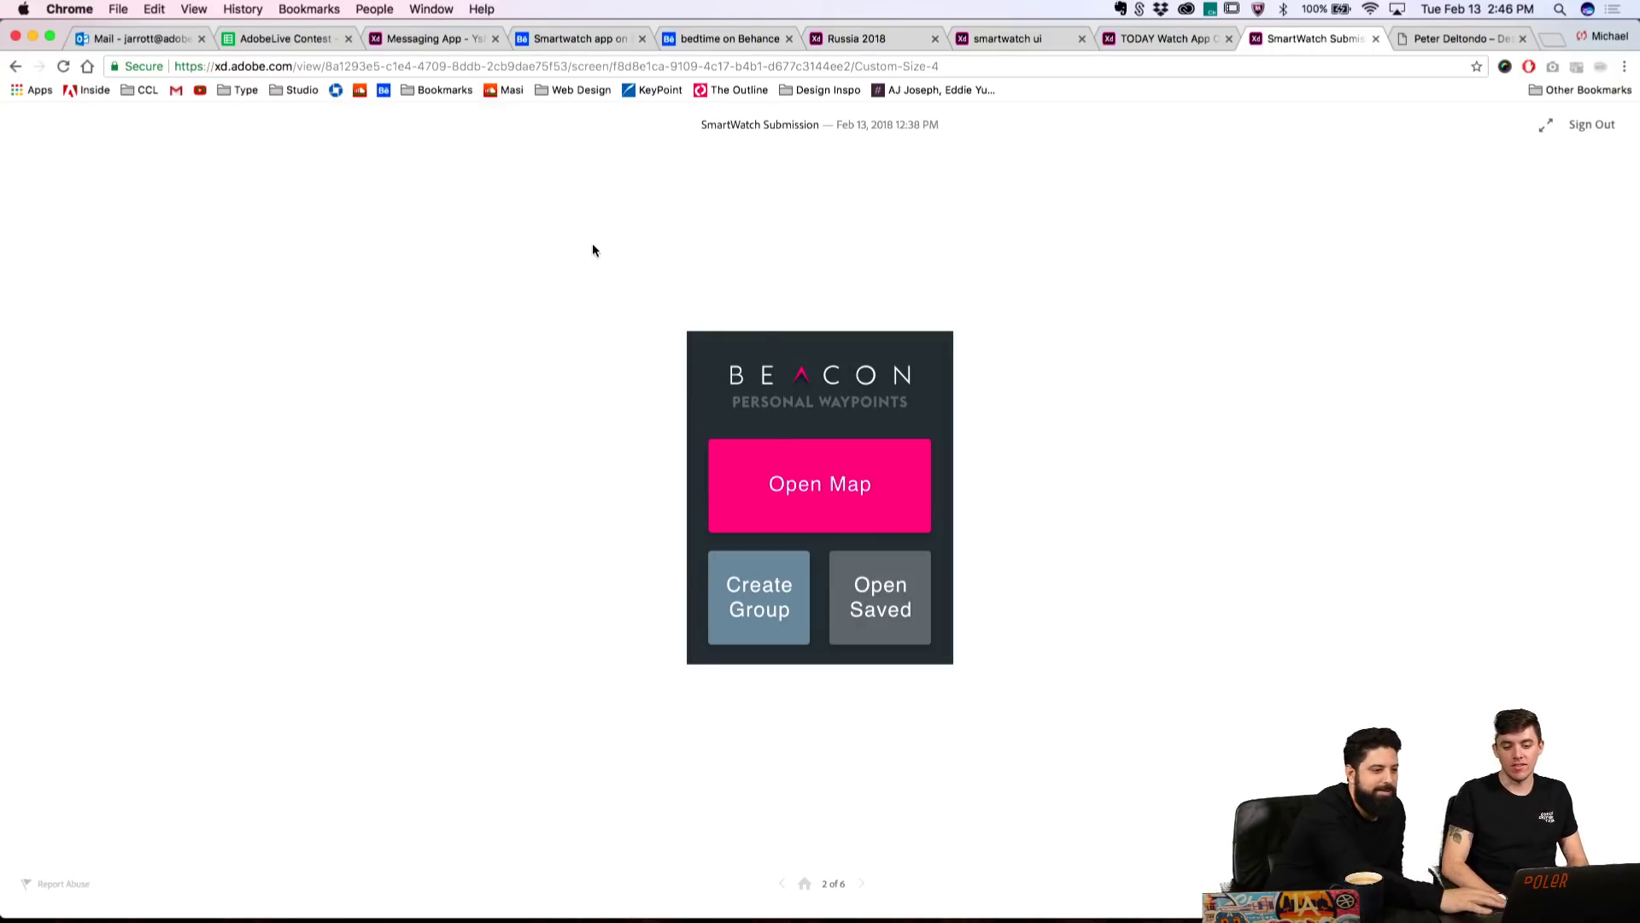
left_click(880, 488)
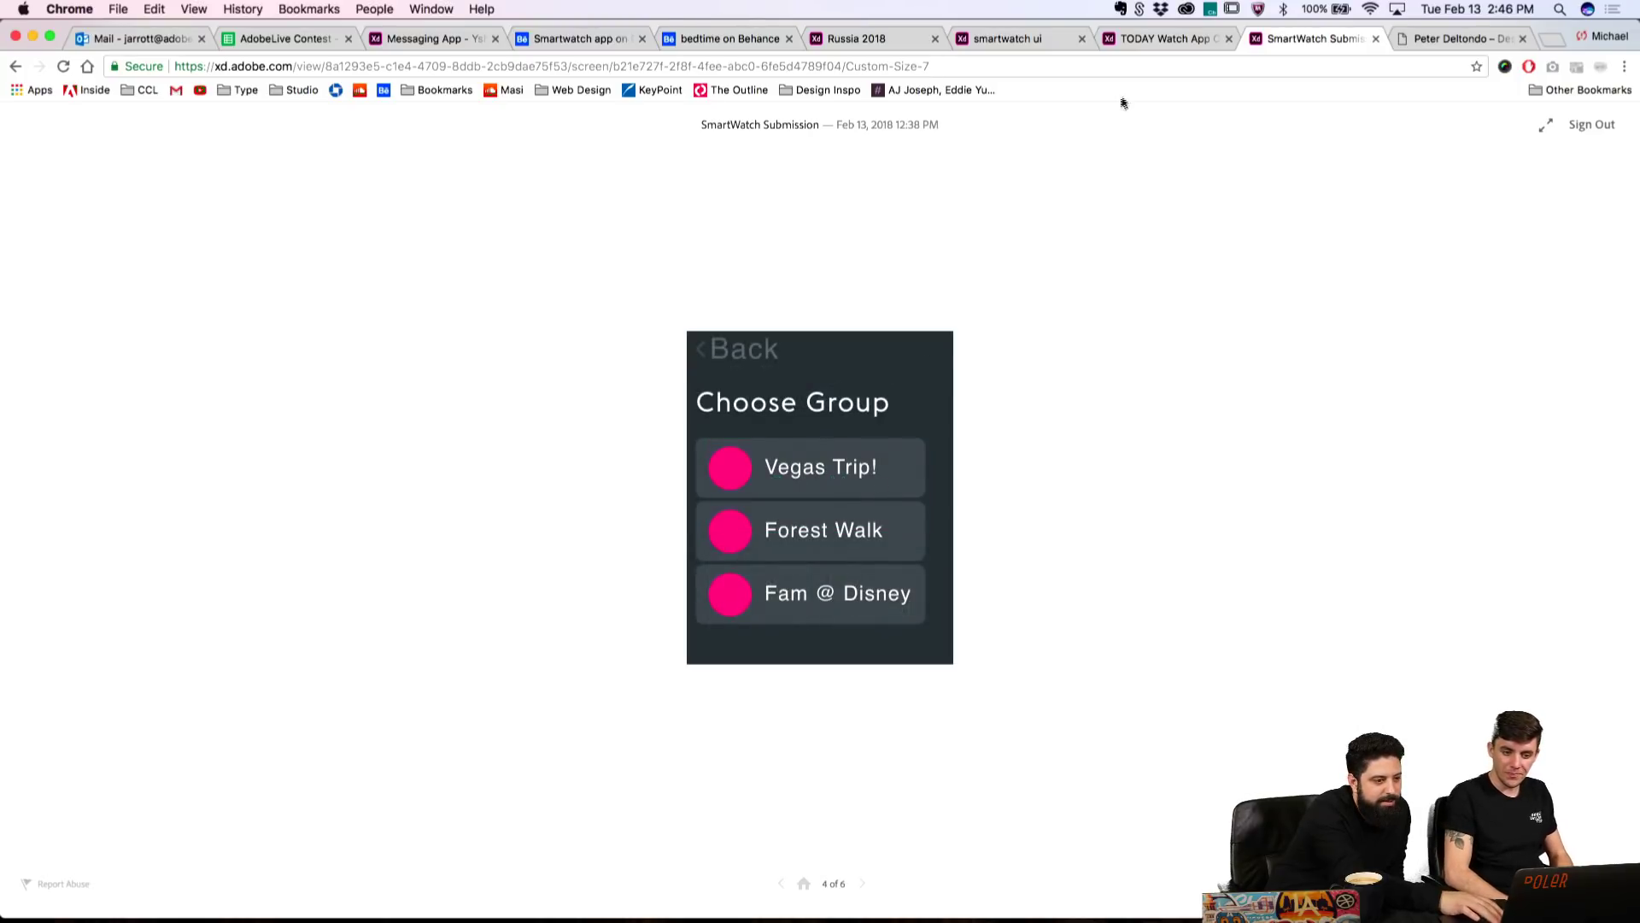
Step: Switch back to the TODAY Watch App Challenge prototype and open its date and news screen, continuing to the weather forecast
left_click(1145, 49)
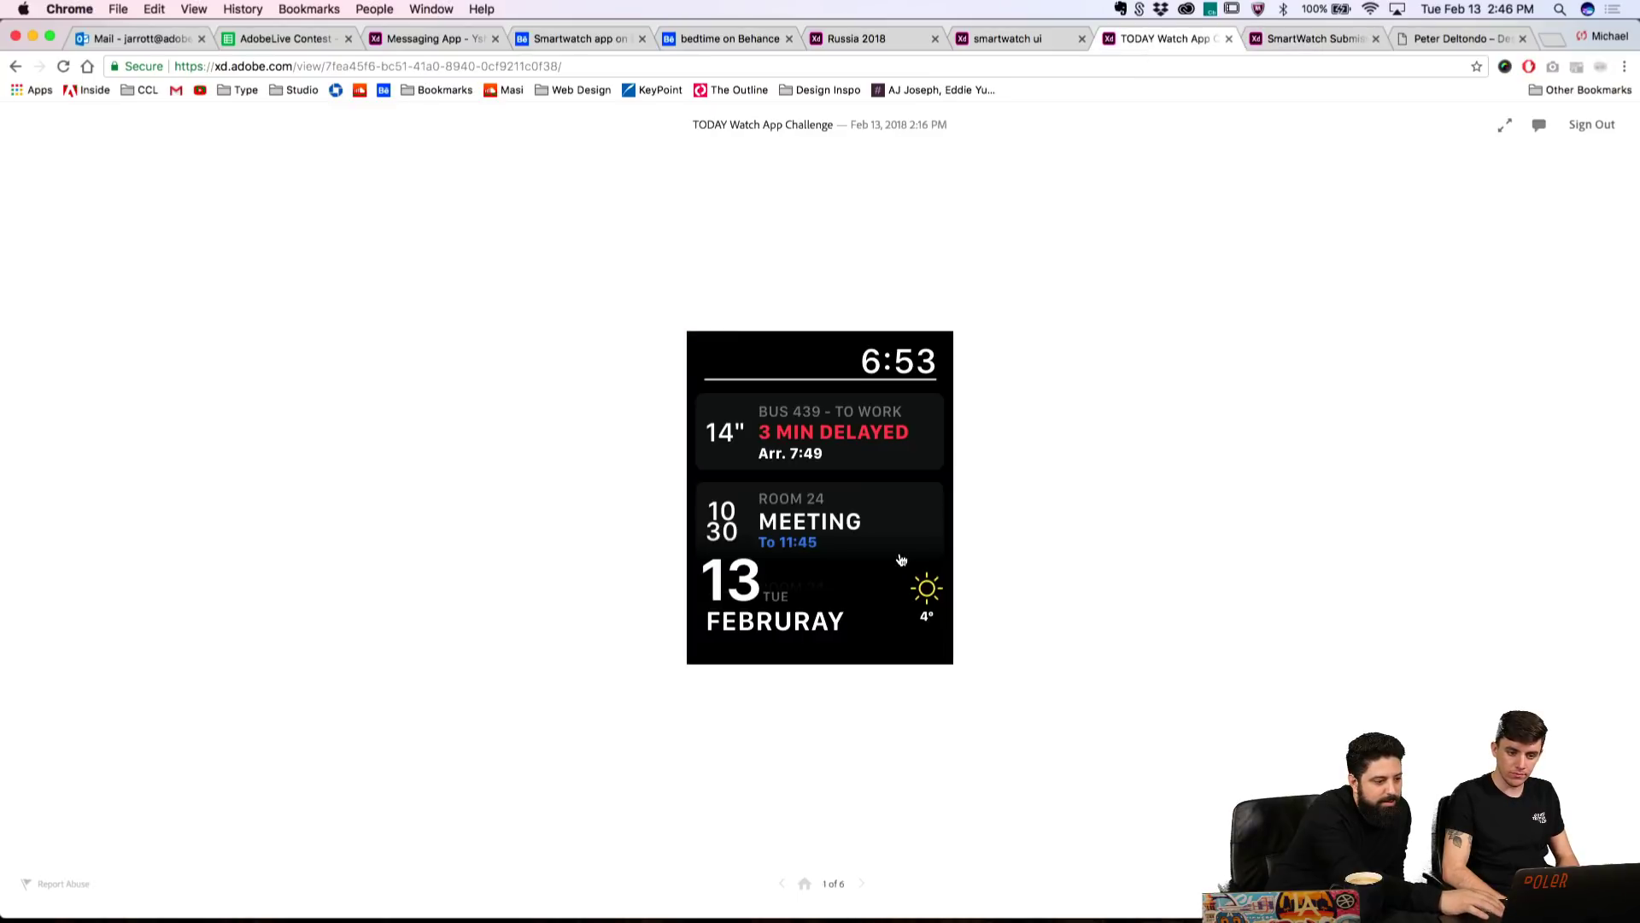
left_click(882, 581)
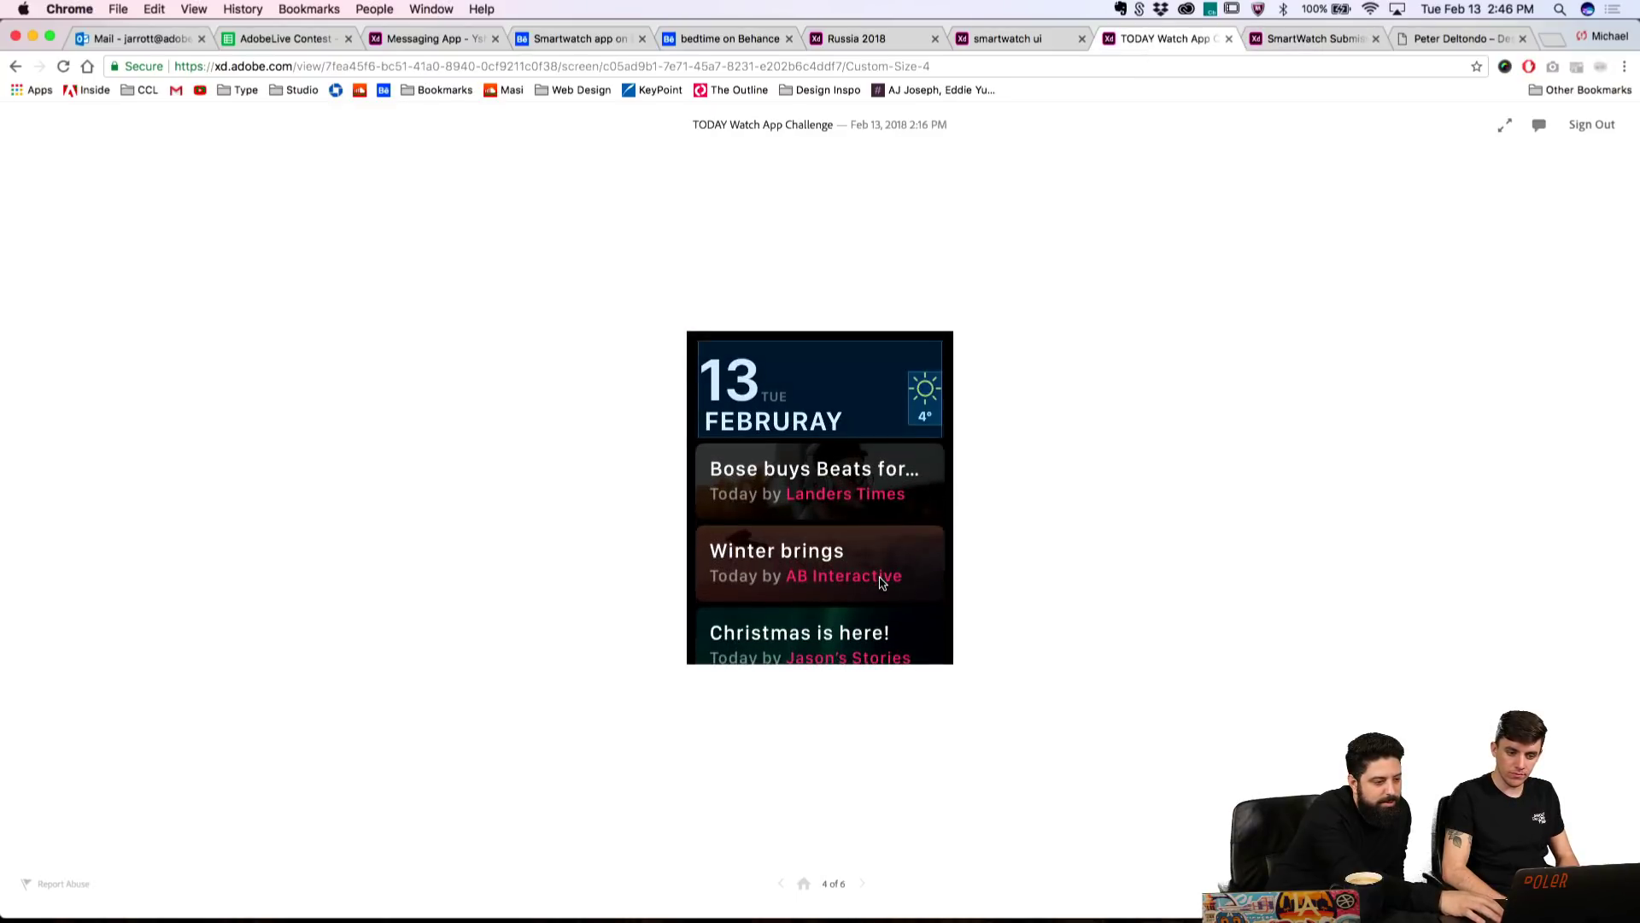
left_click(919, 398)
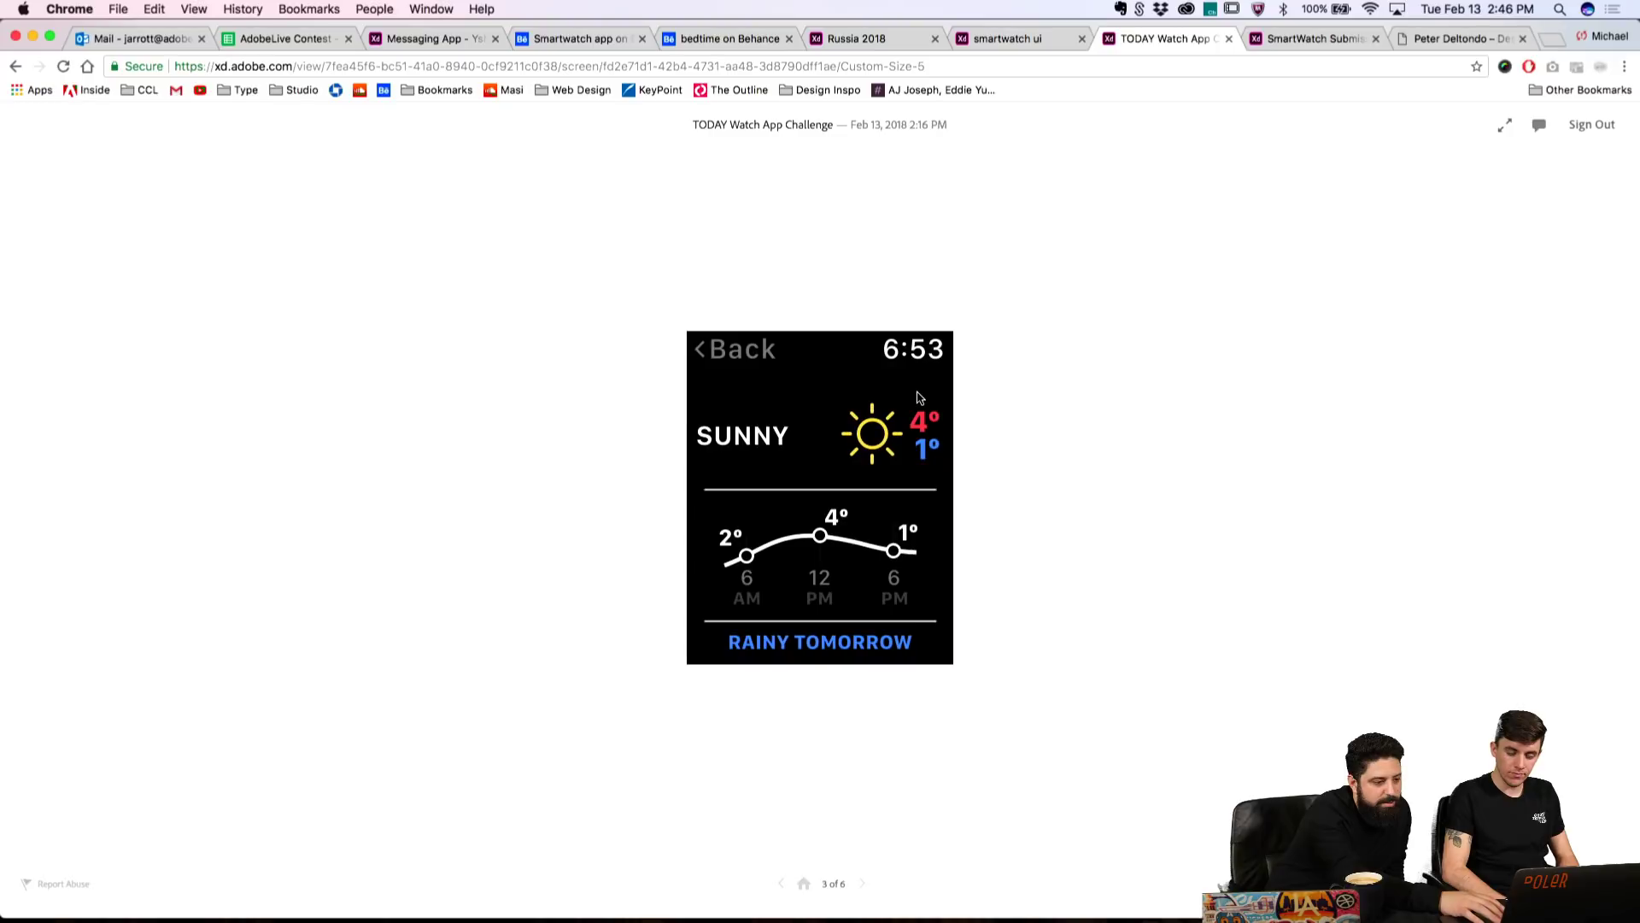
Step: Switch to the Russia 2018 prototype, play its Live Now match through to the corner event, and start it over
left_click(1005, 40)
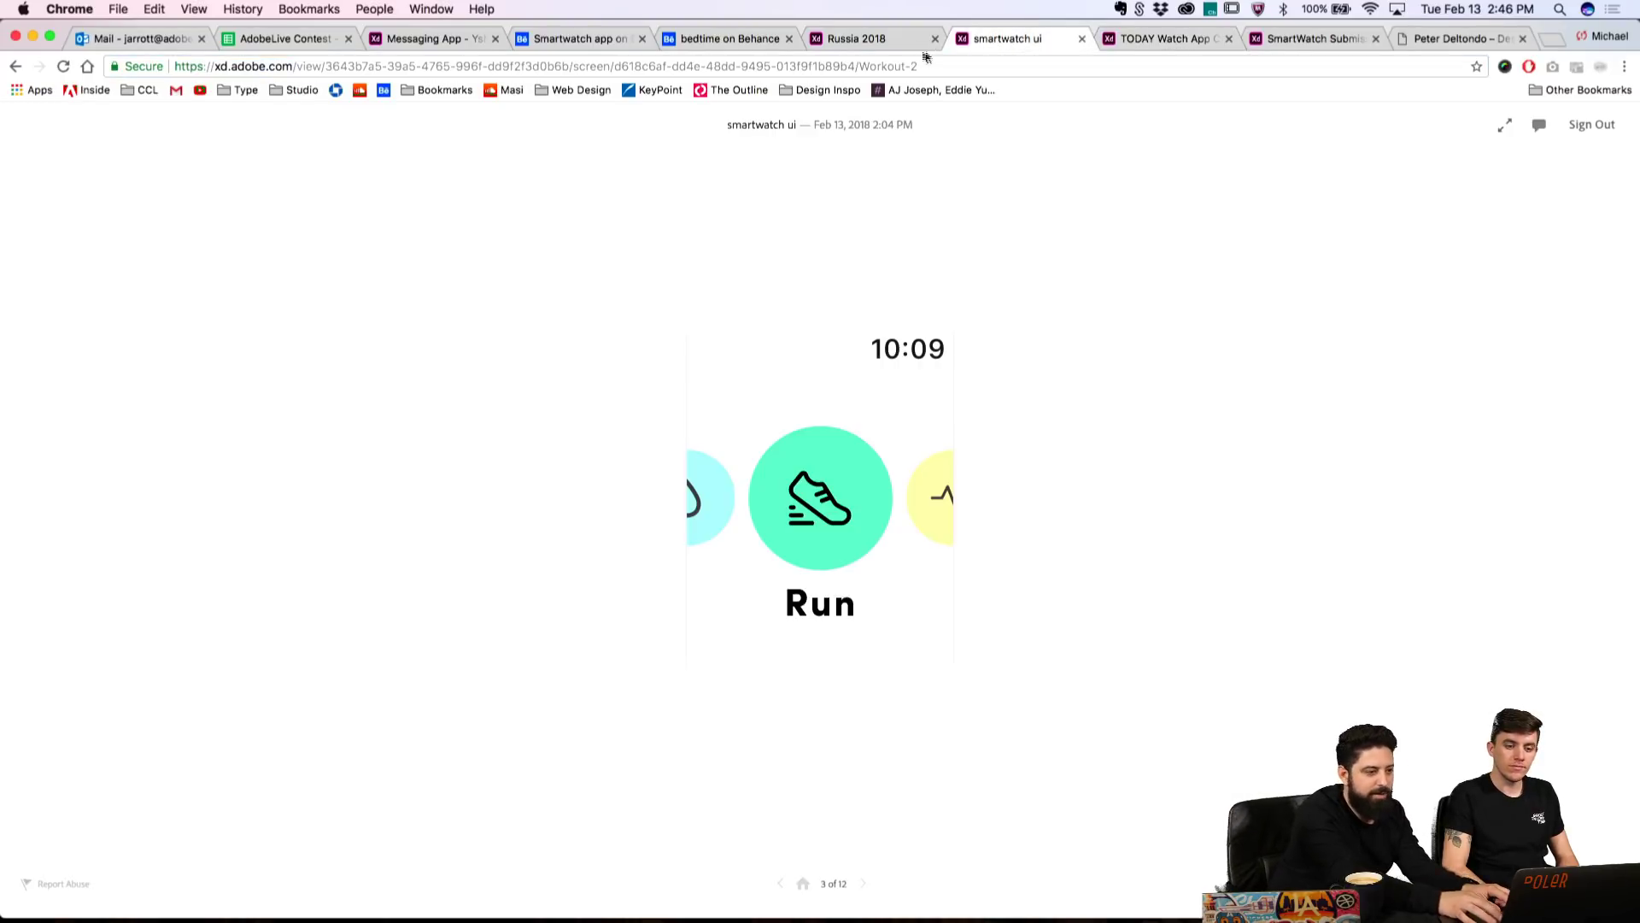
left_click(858, 40)
left_click(814, 399)
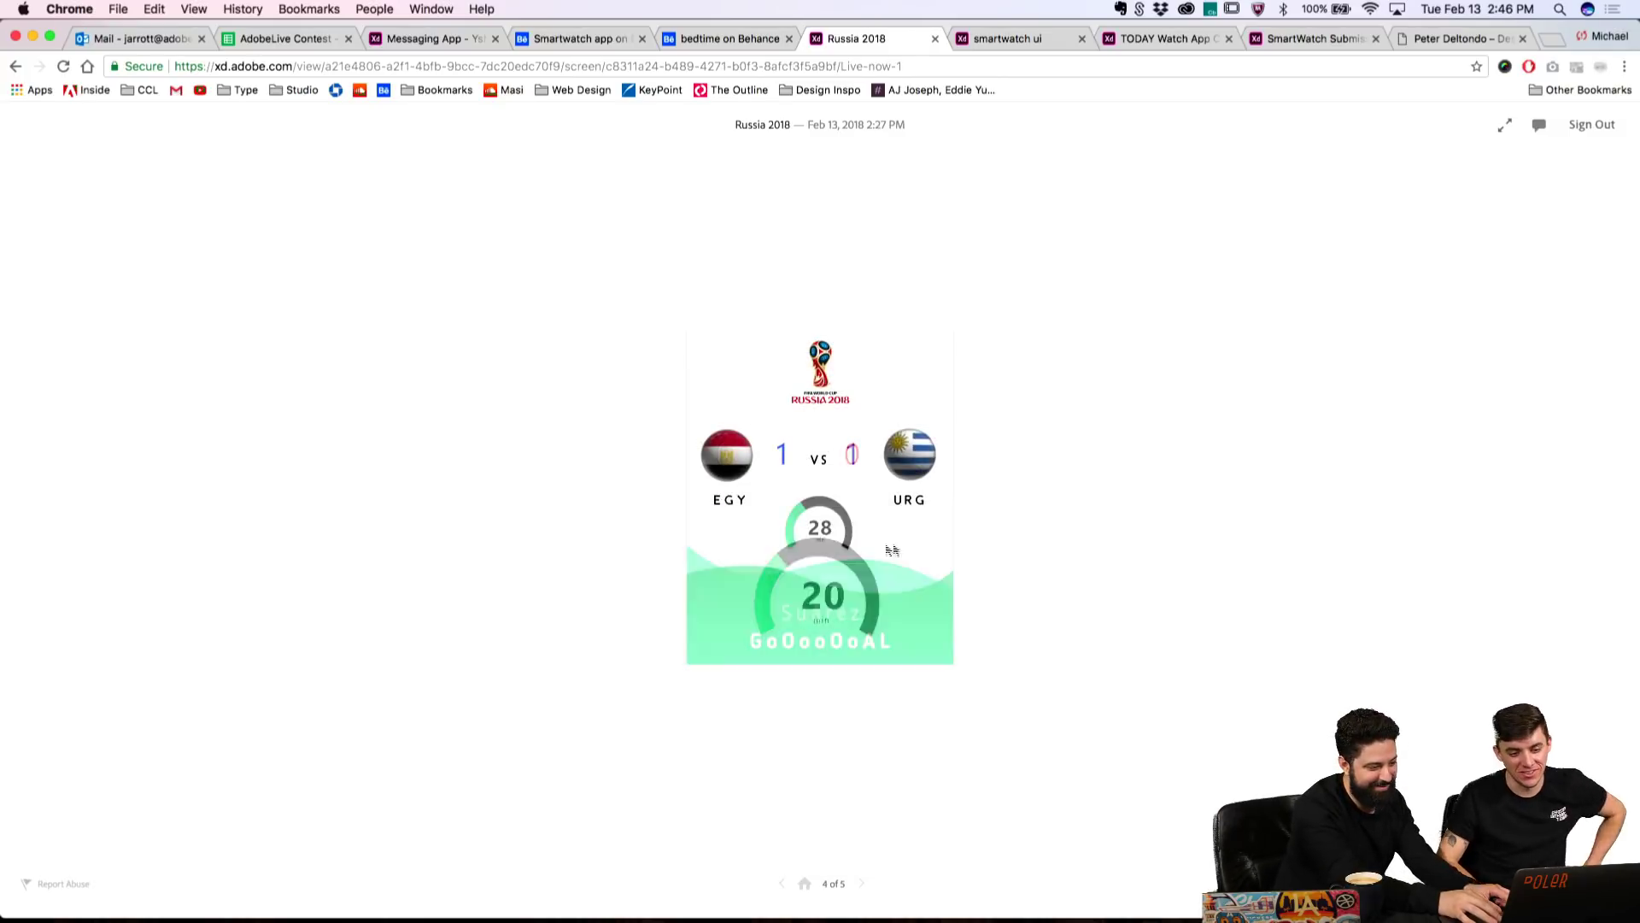
left_click(892, 588)
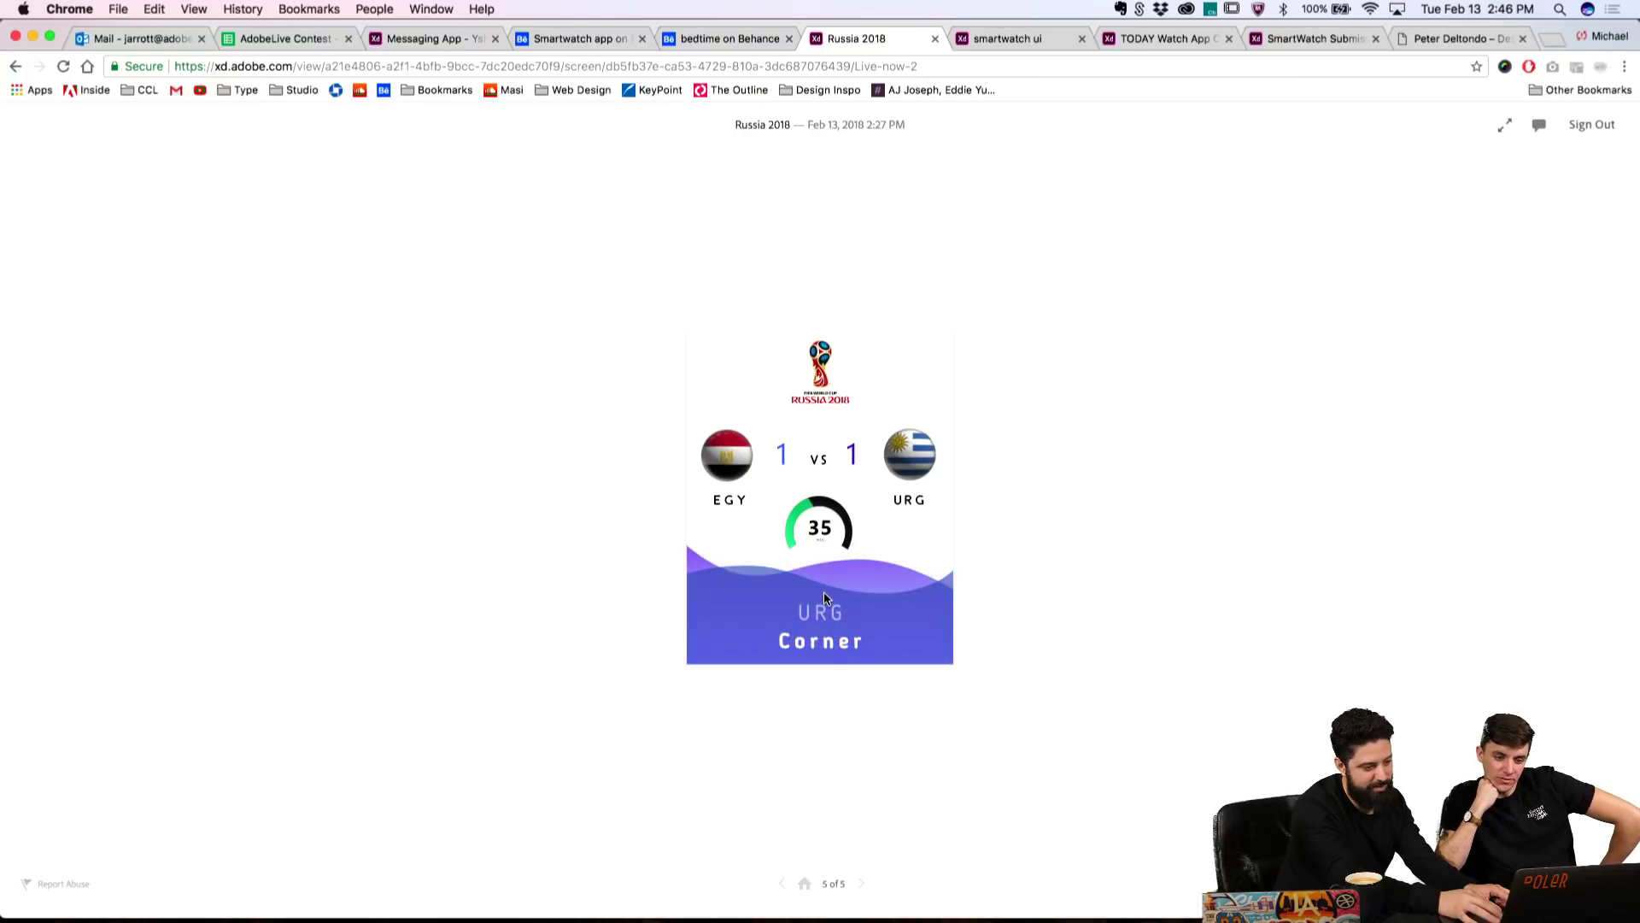
left_click(827, 389)
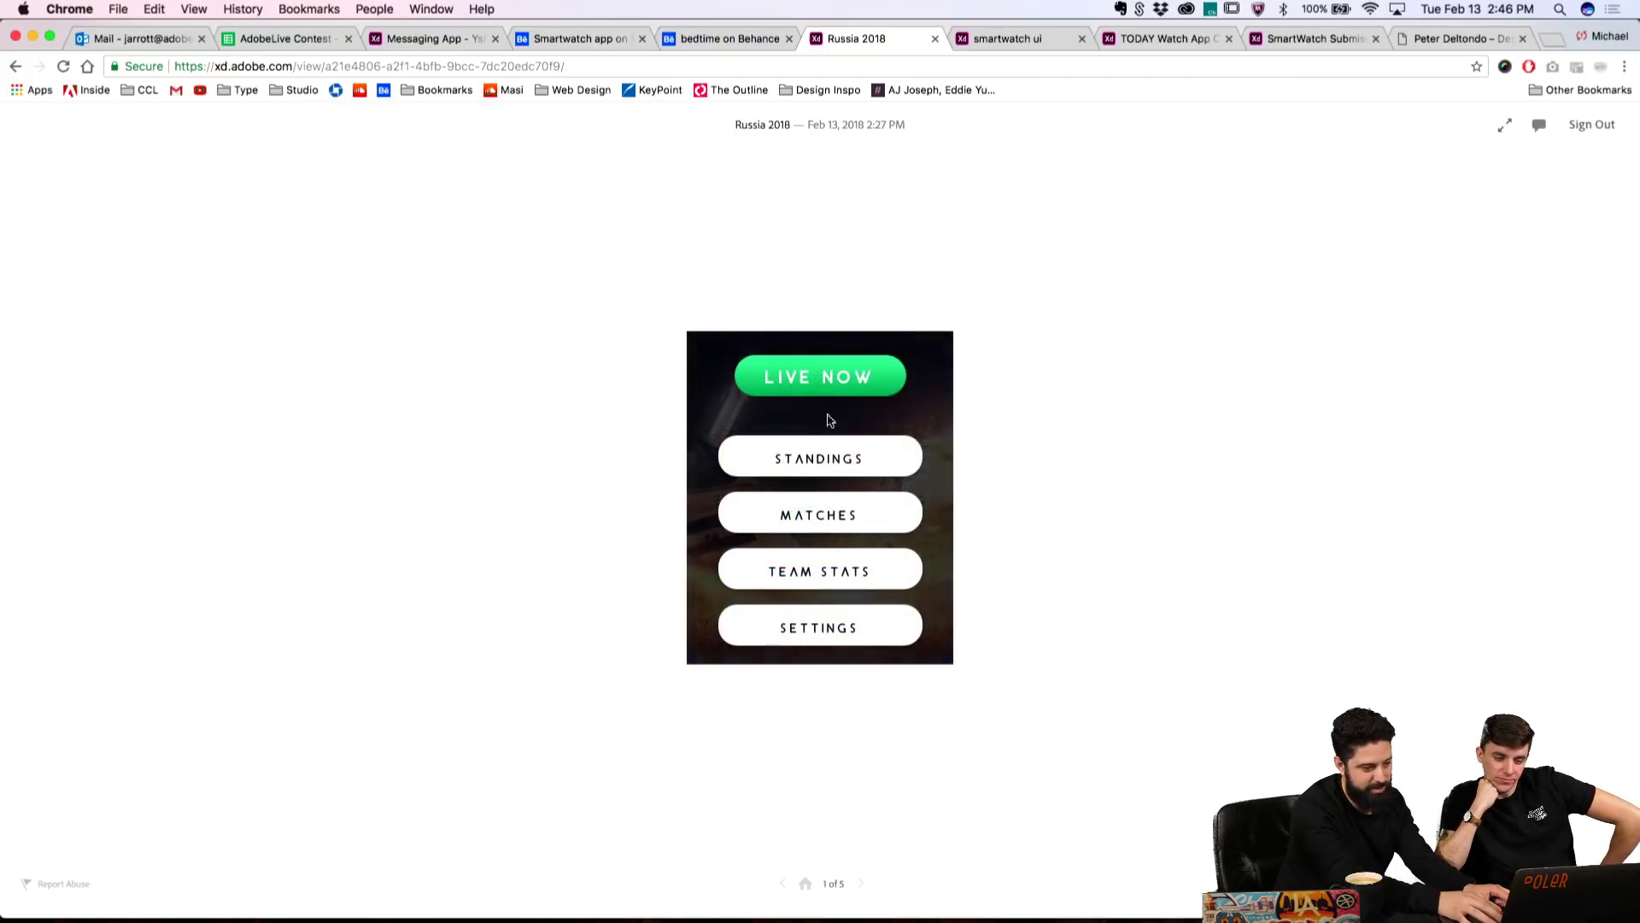
left_click(839, 392)
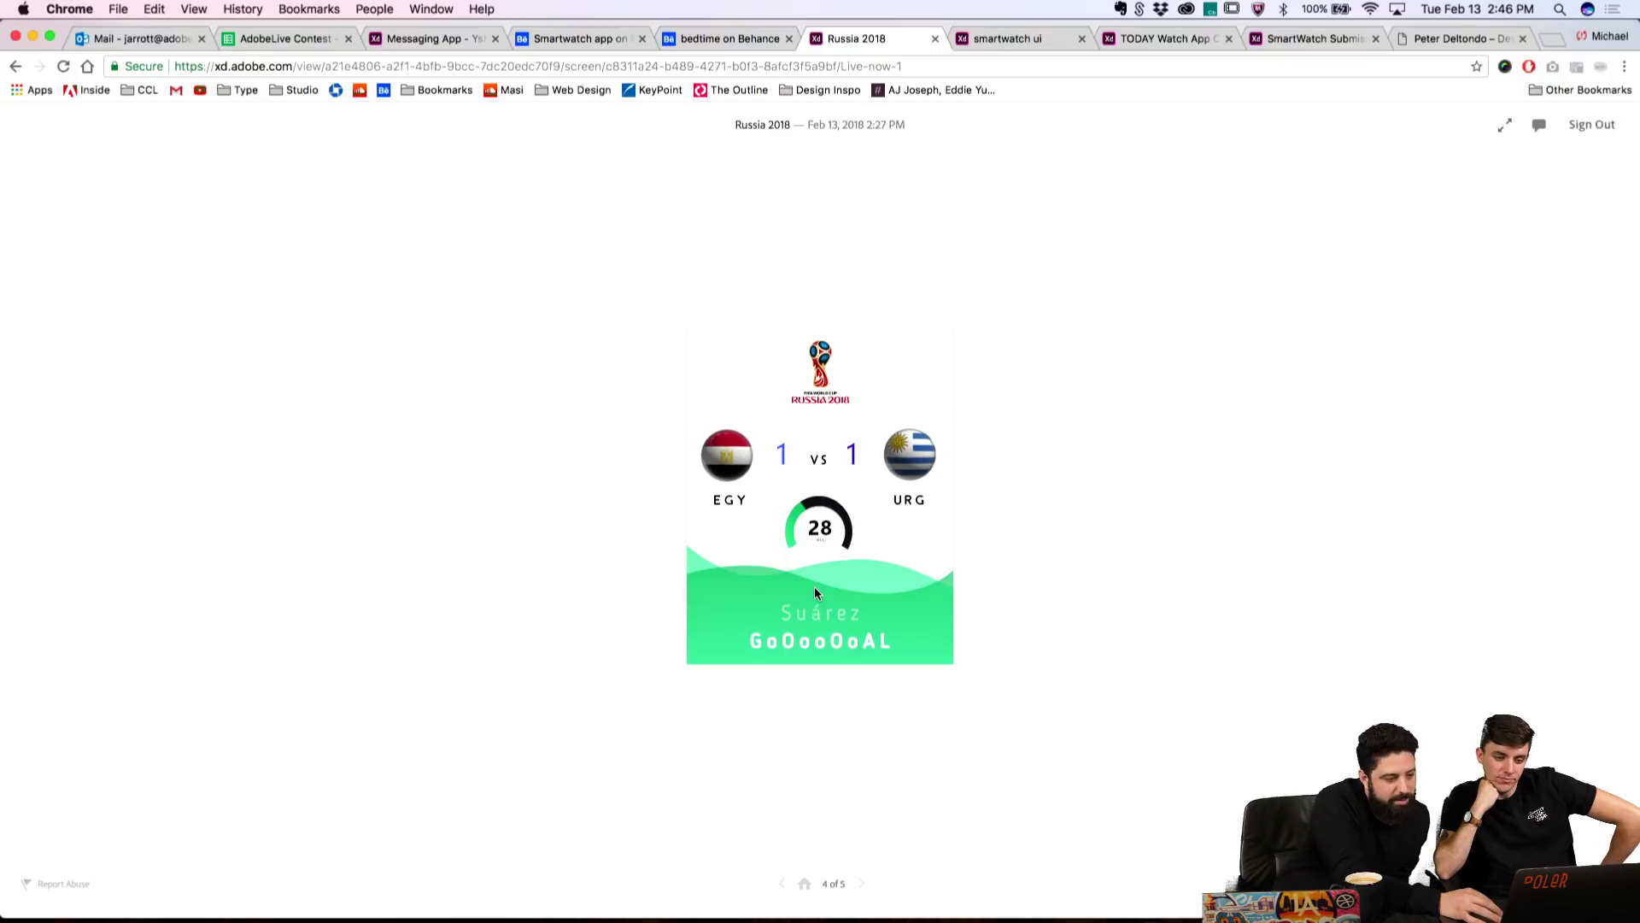
Step: Compare the bedtime, Smartwatch app, Messaging App and smartwatch ui submissions in turn
left_click(722, 38)
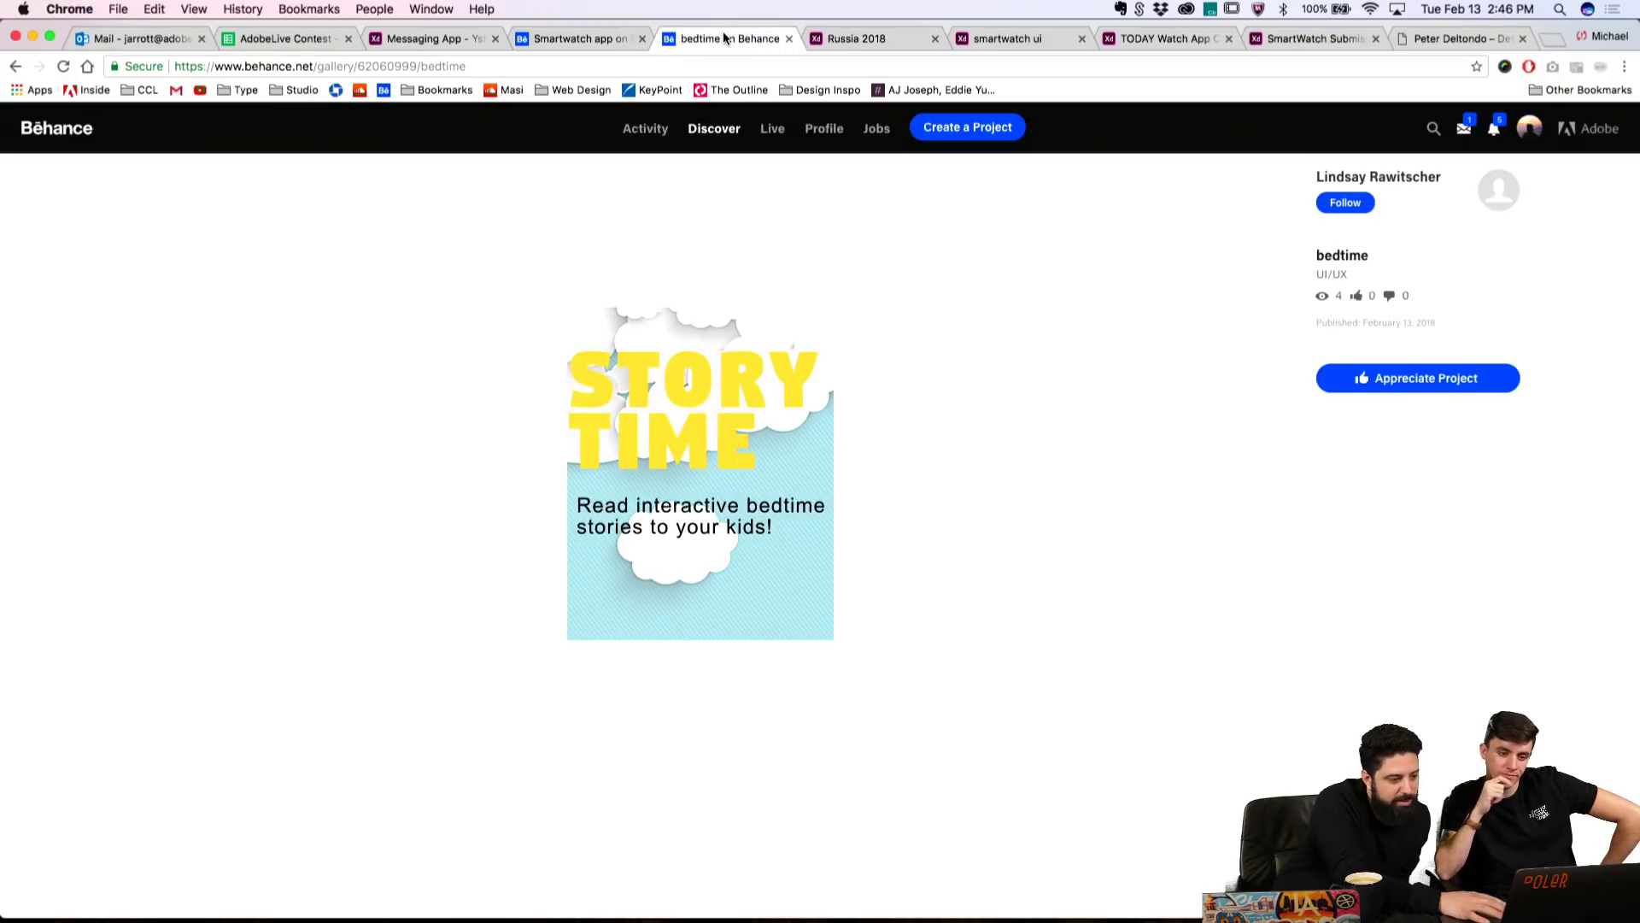
left_click(598, 38)
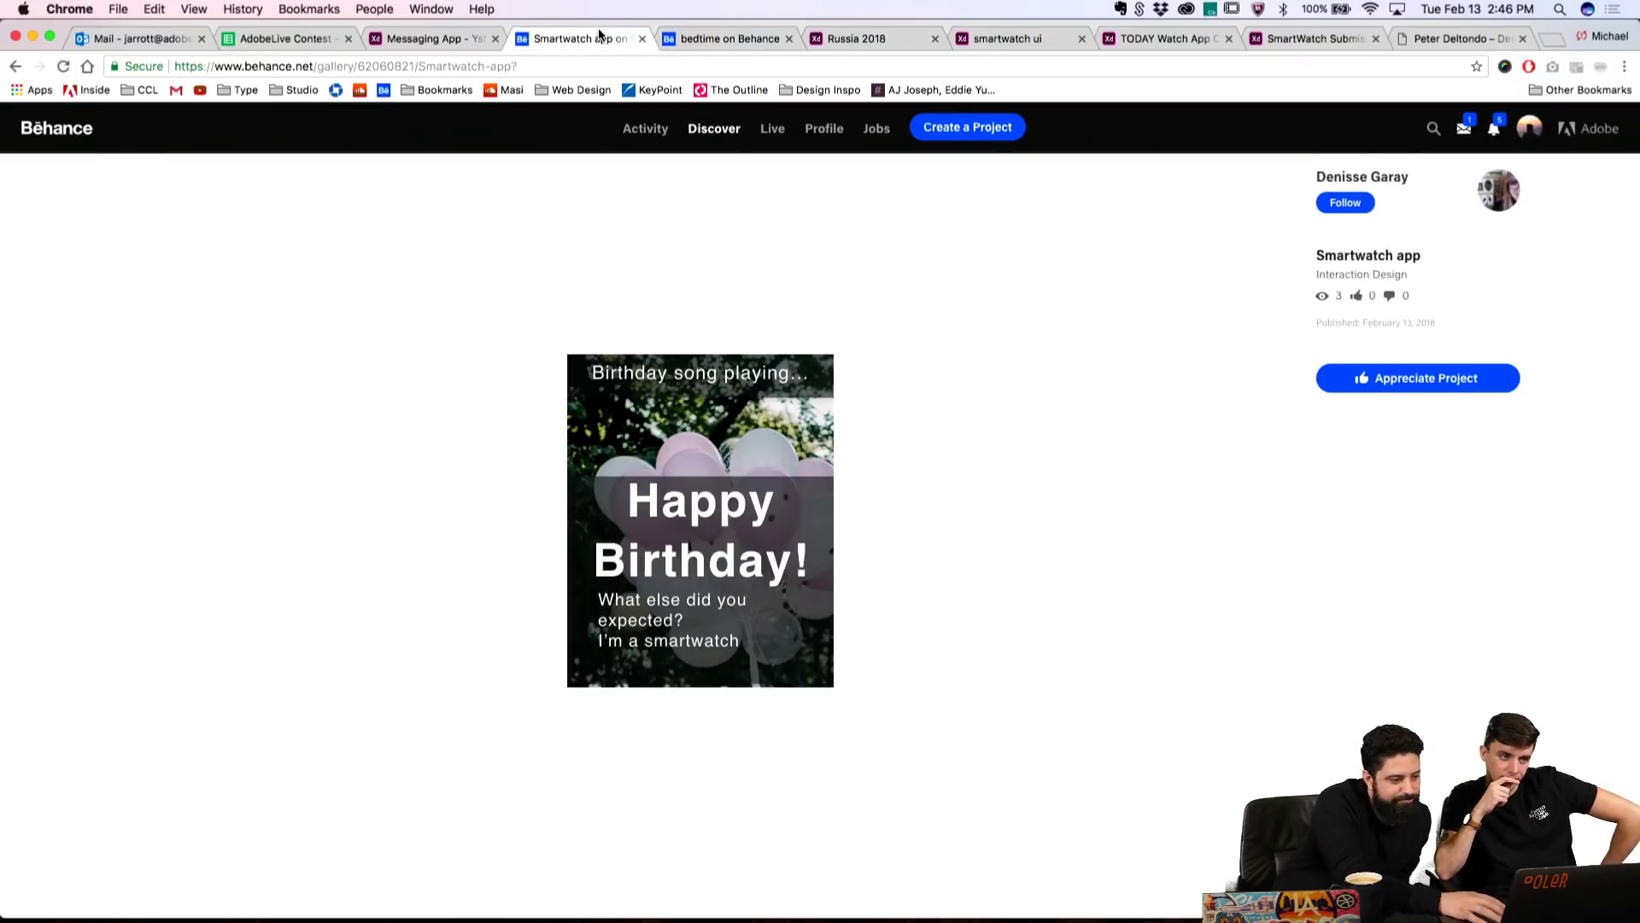
left_click(475, 43)
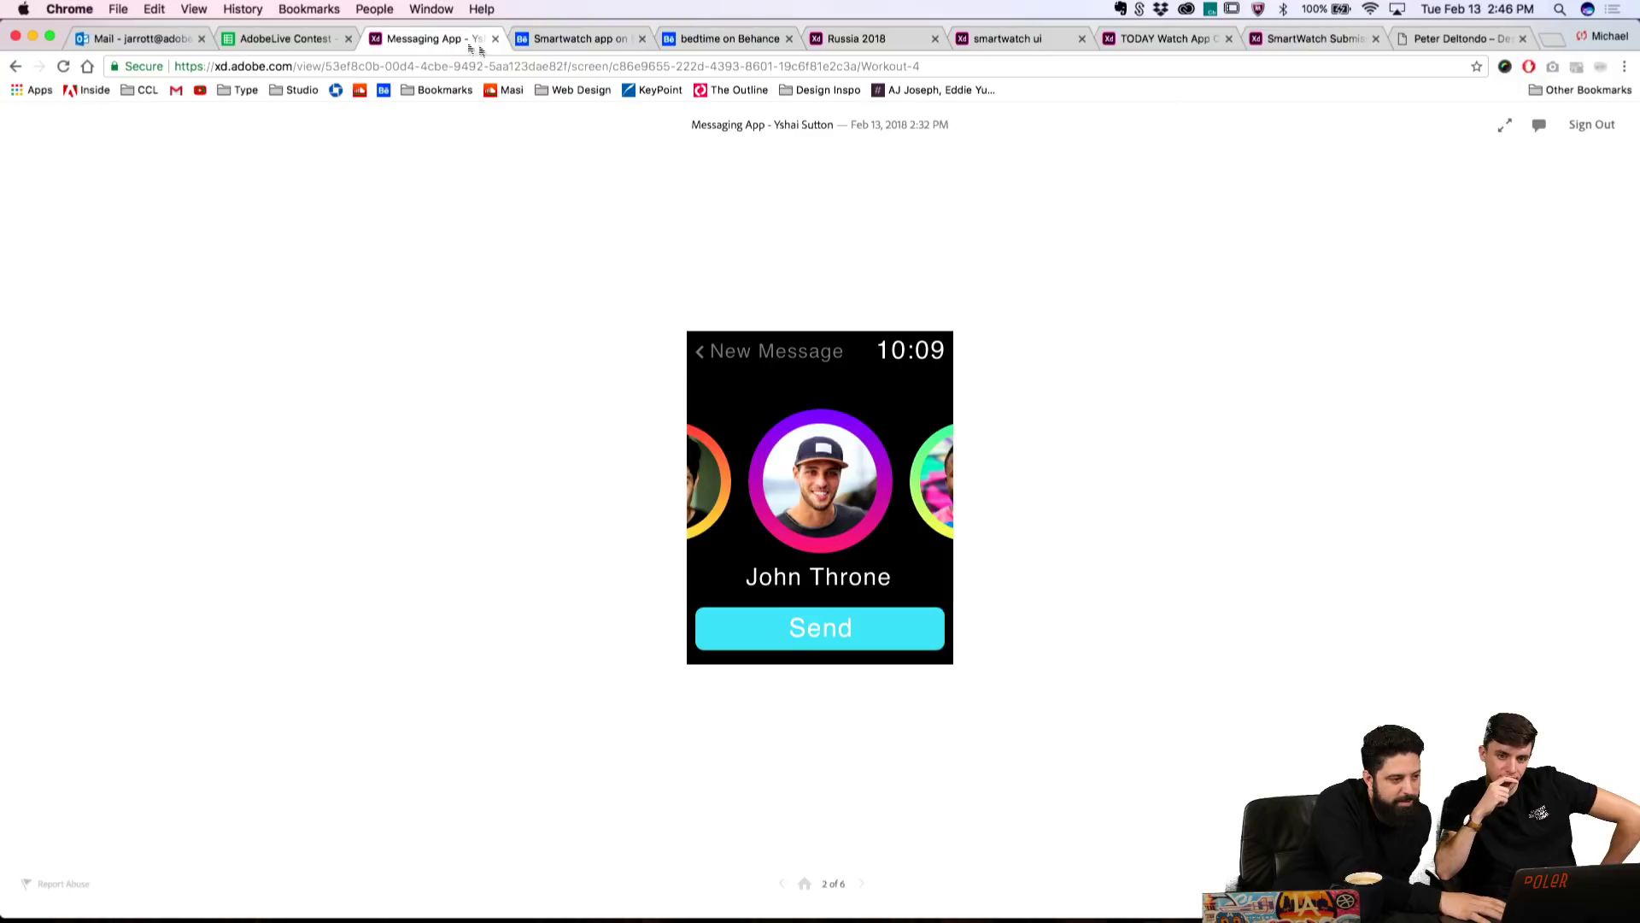
left_click(996, 42)
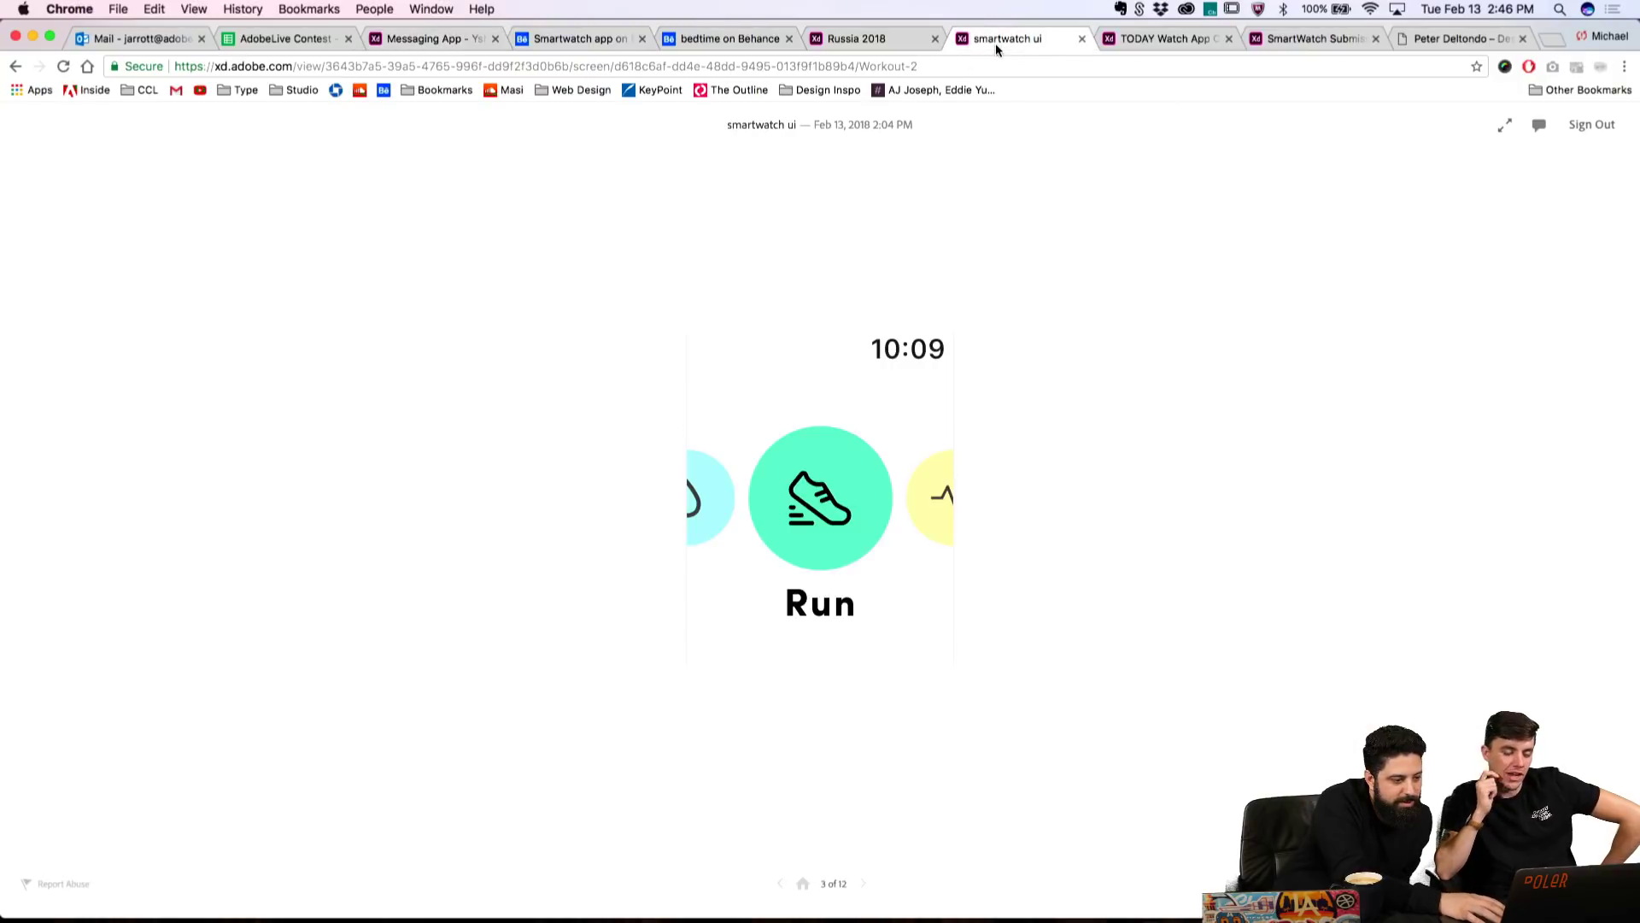
Step: Return the TODAY Watch App Challenge prototype to its home screen and page through all six of its screens
left_click(1161, 38)
left_click(757, 357)
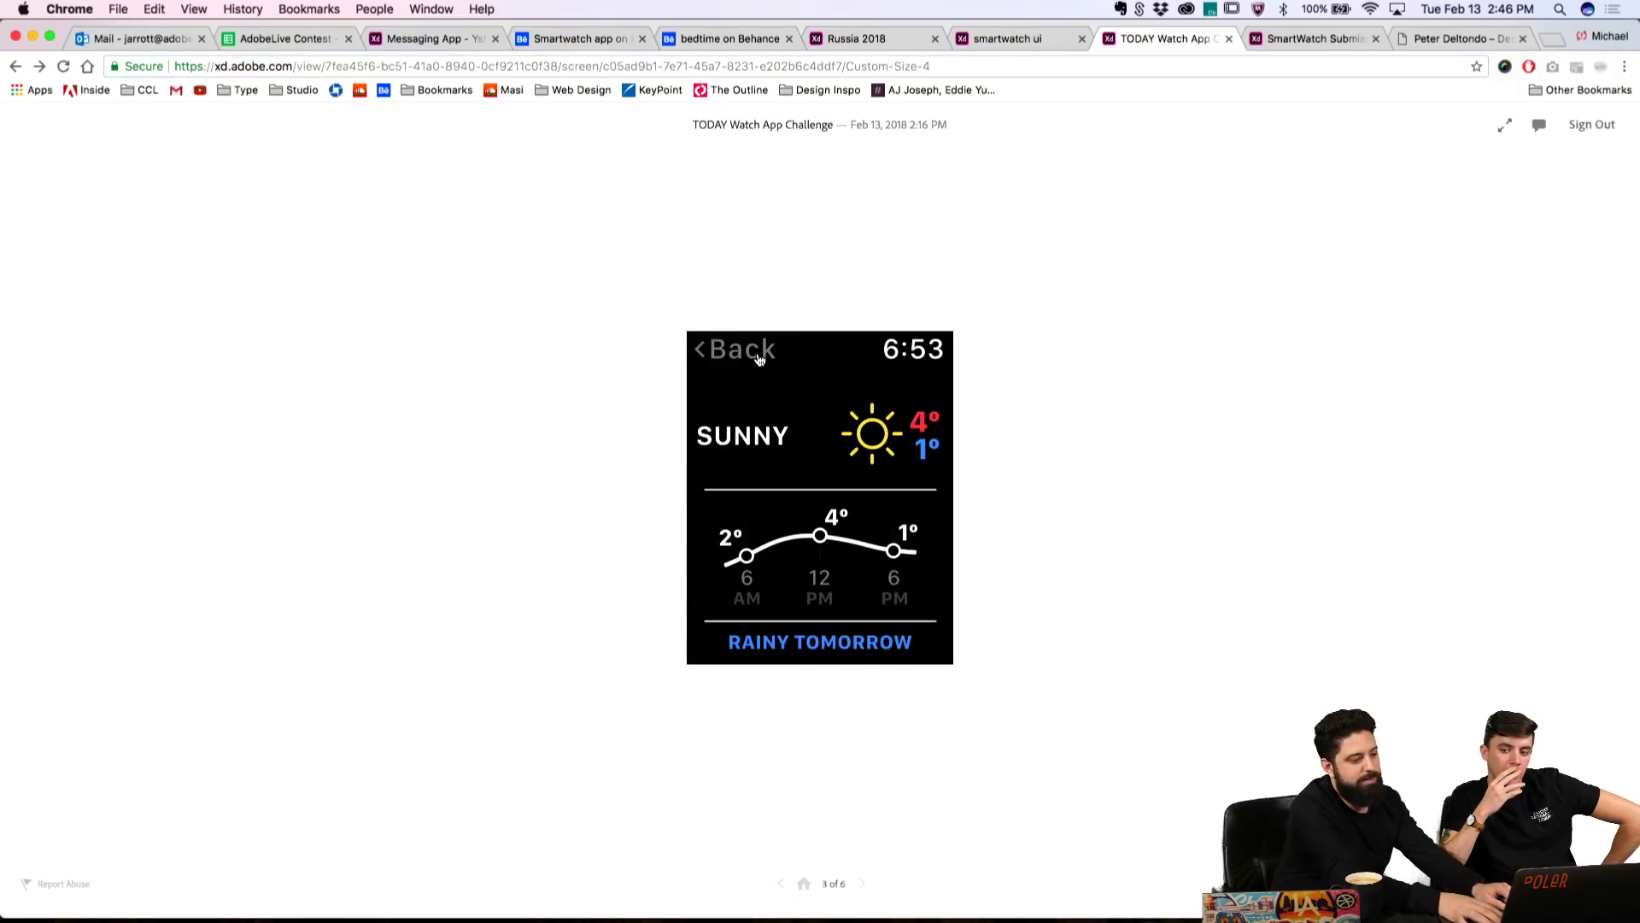
left_click(748, 386)
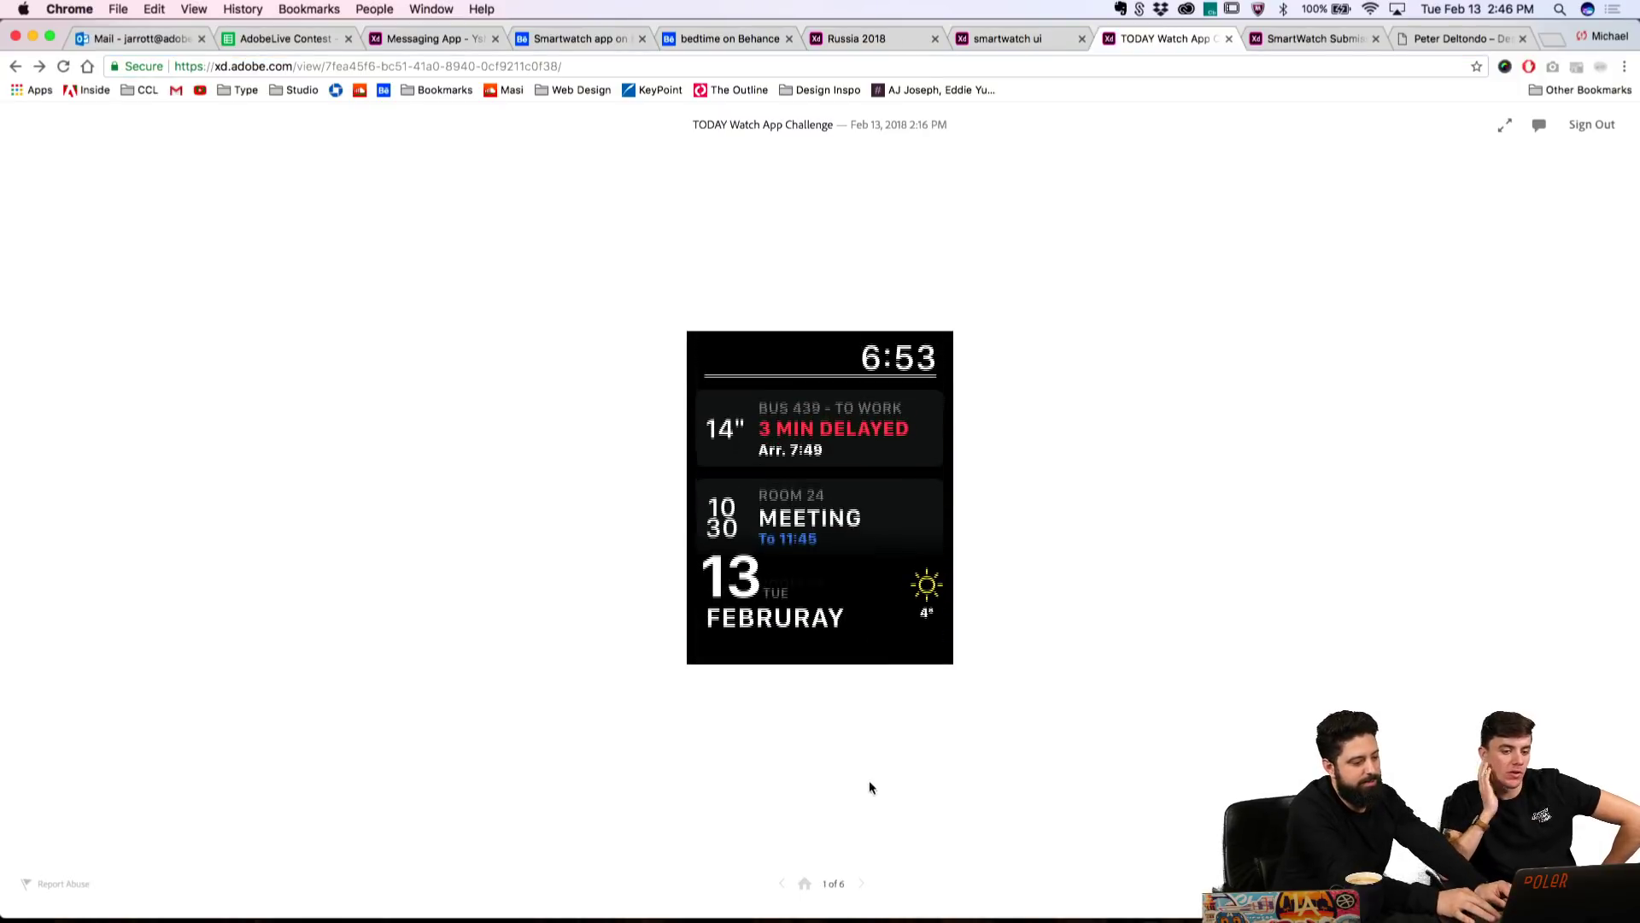
left_click(864, 885)
left_click(864, 885)
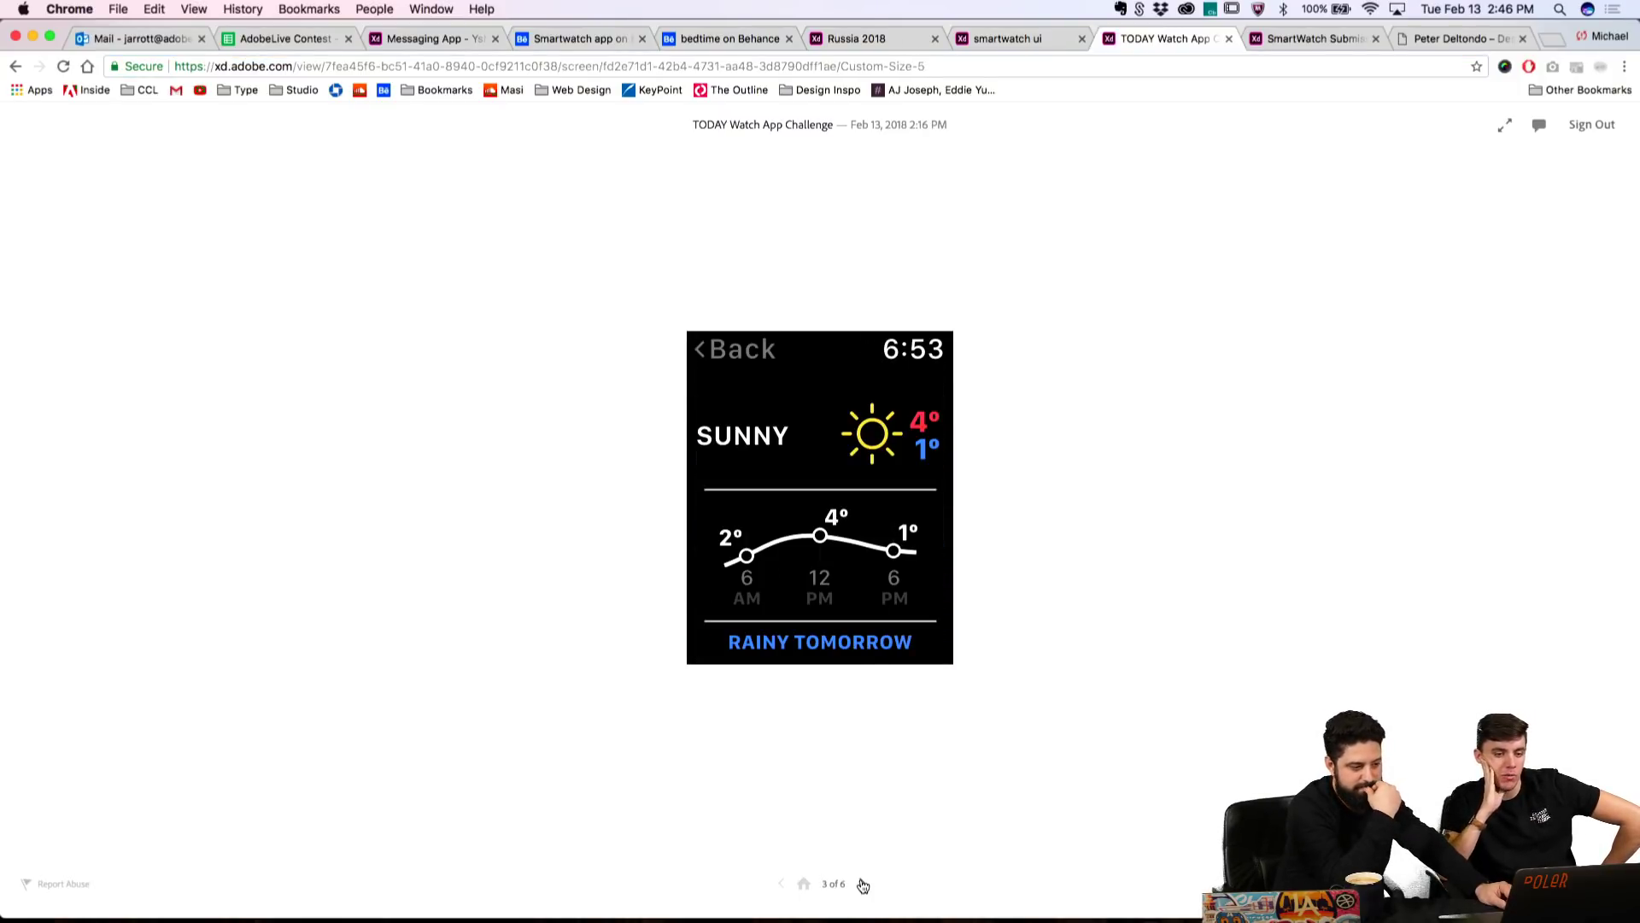
left_click(864, 885)
left_click(863, 884)
left_click(863, 885)
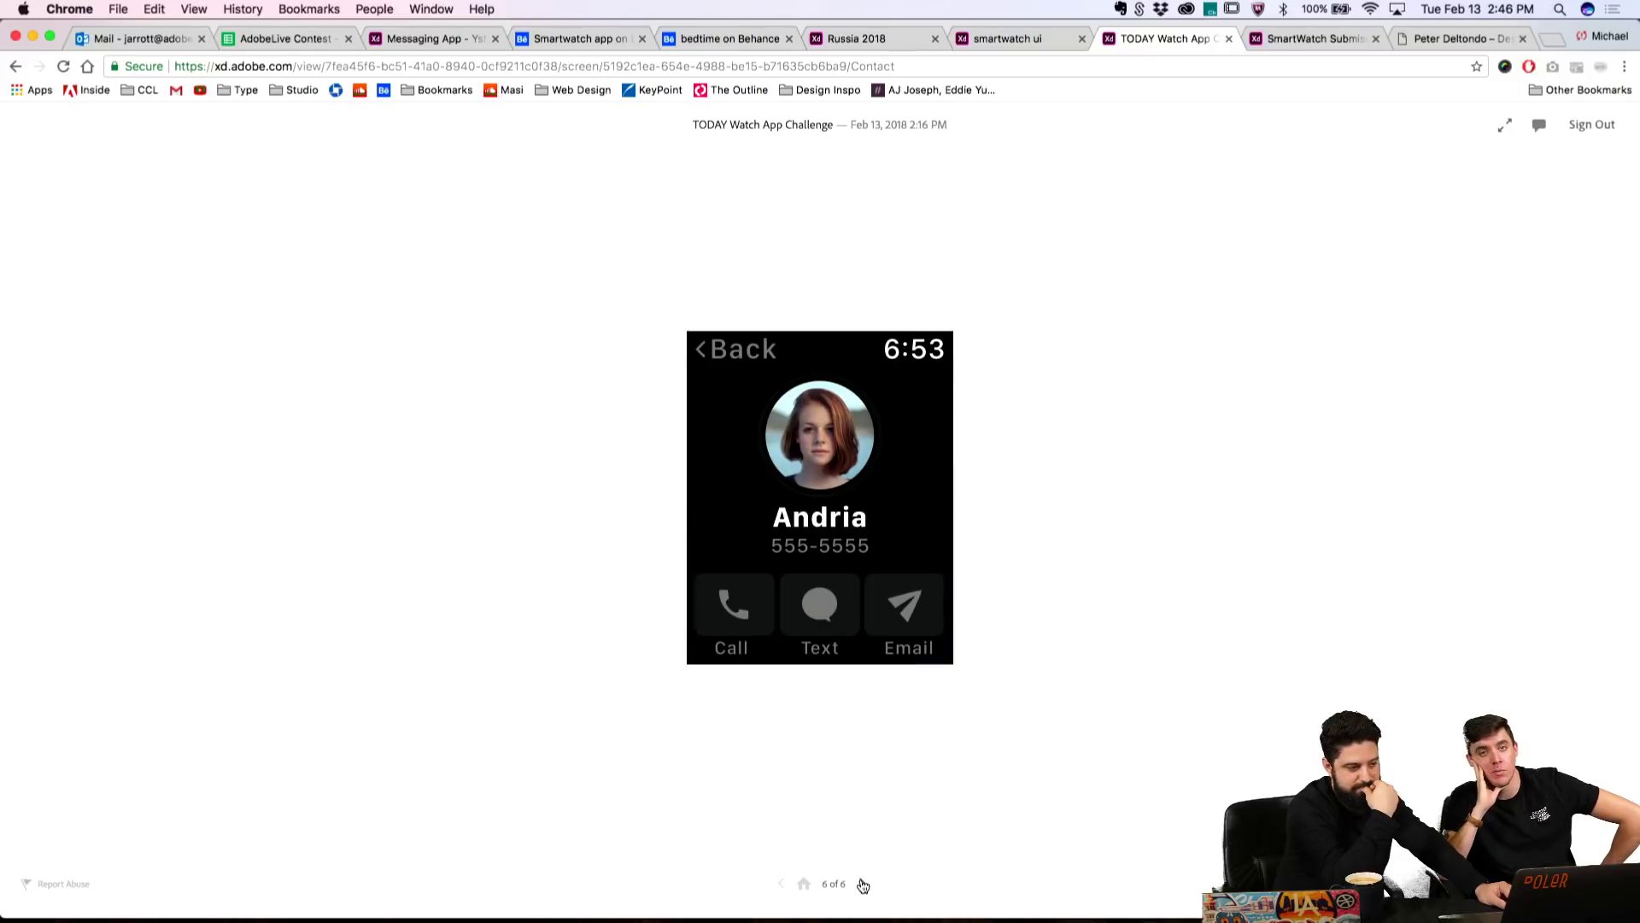
left_click(864, 885)
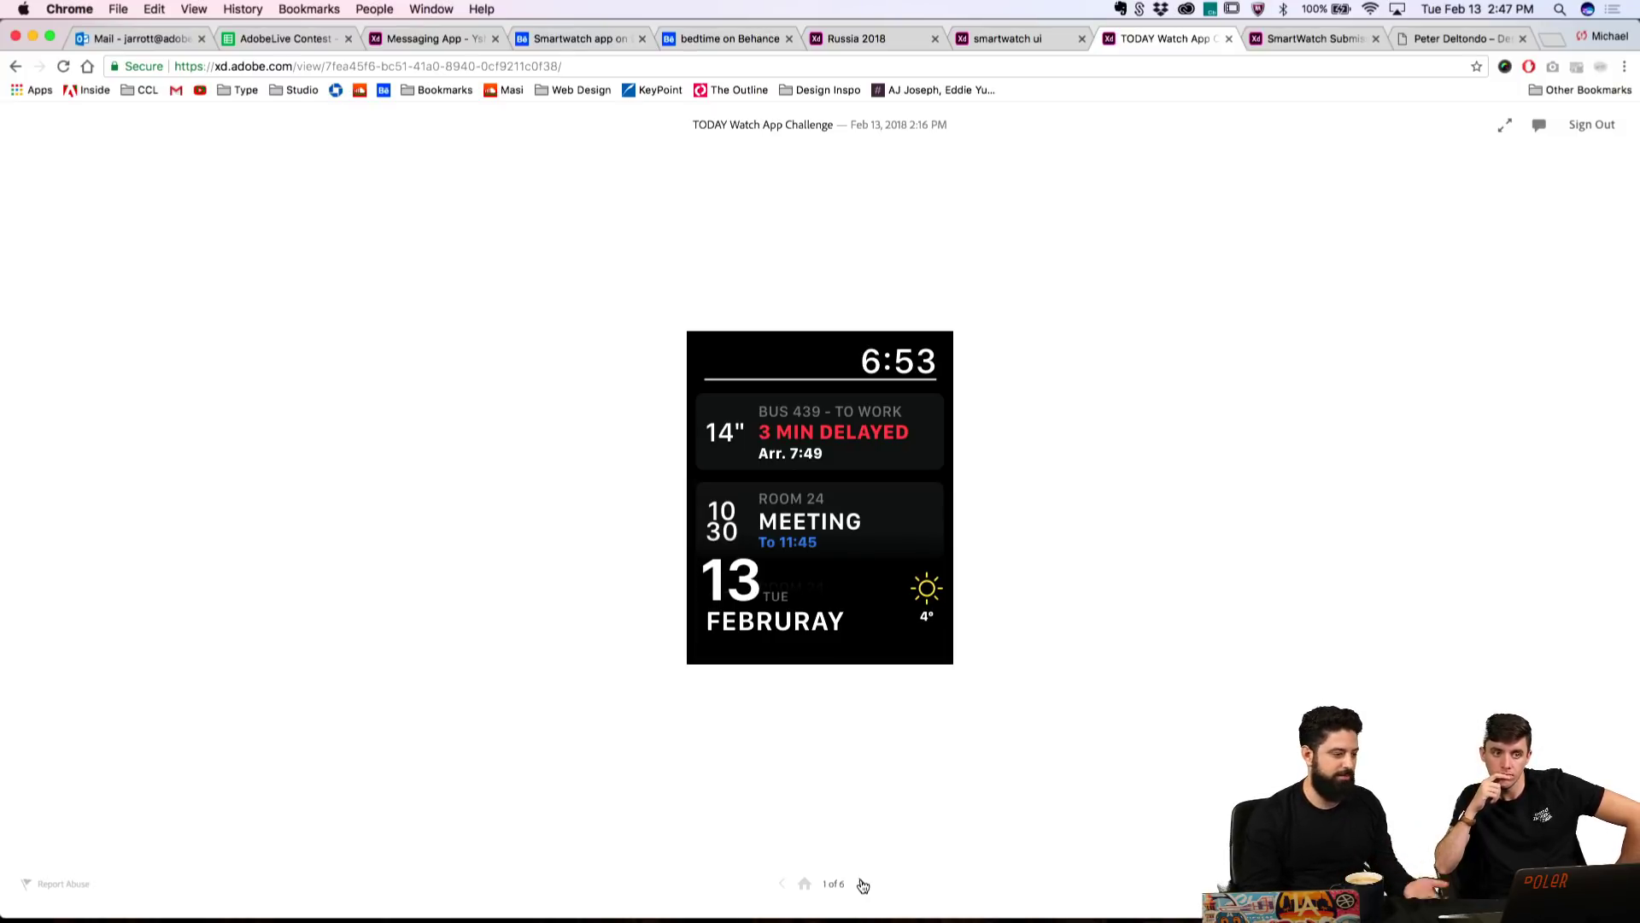
Step: Review the TODAY prototype's news screen and Design Team Quarterly Meeting screen, and move on to the Russia 2018 submission
left_click(833, 615)
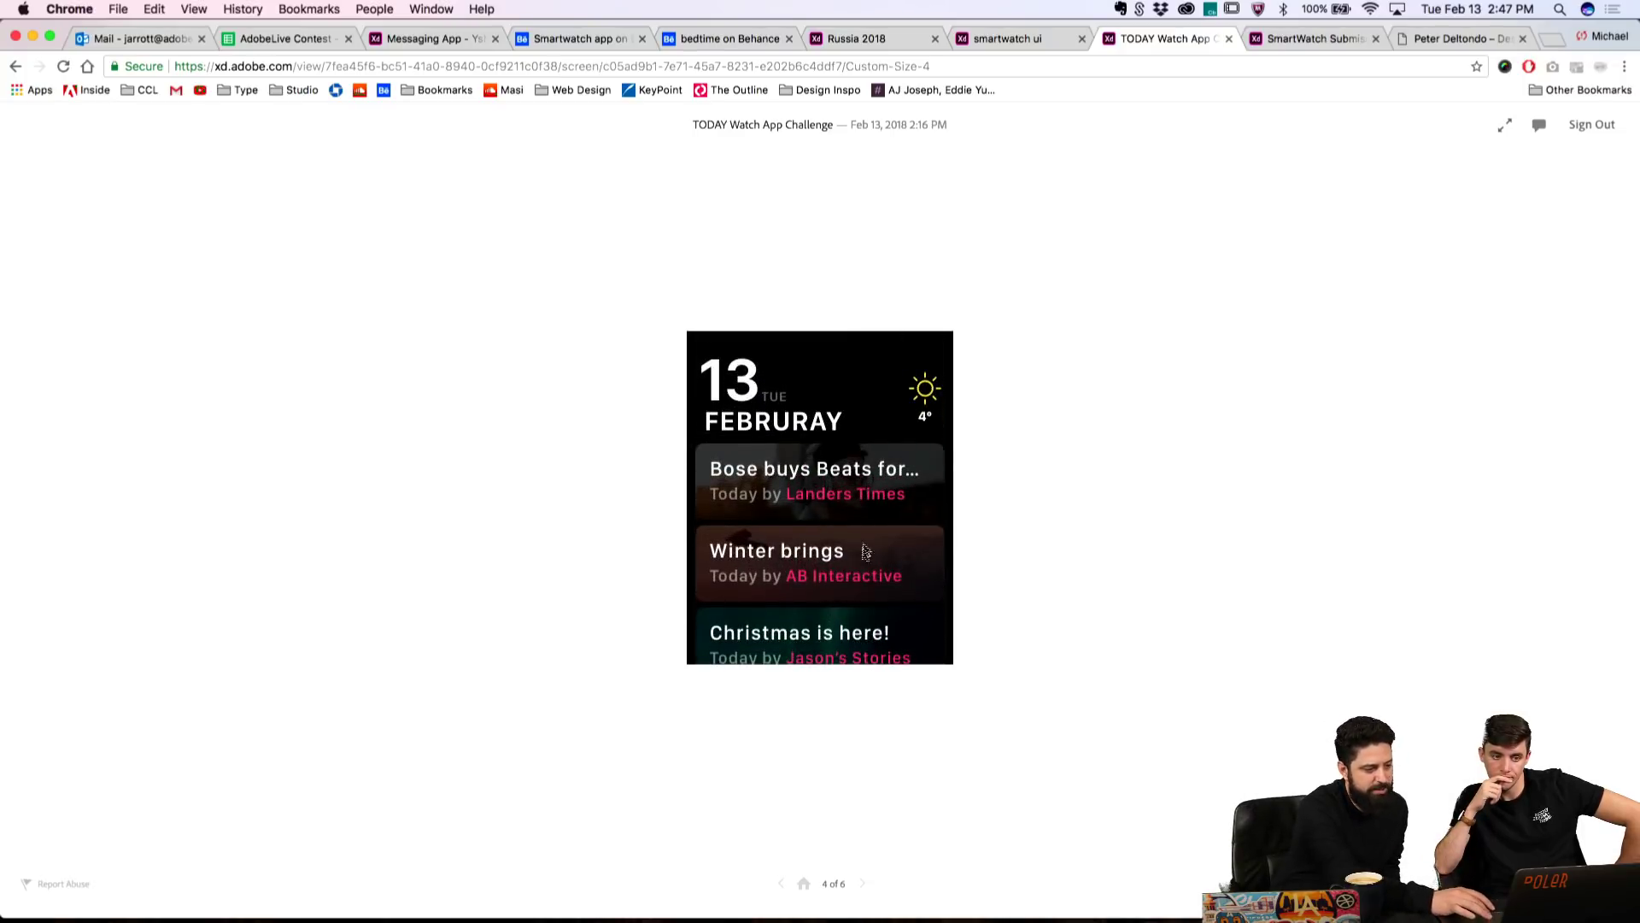
left_click(862, 885)
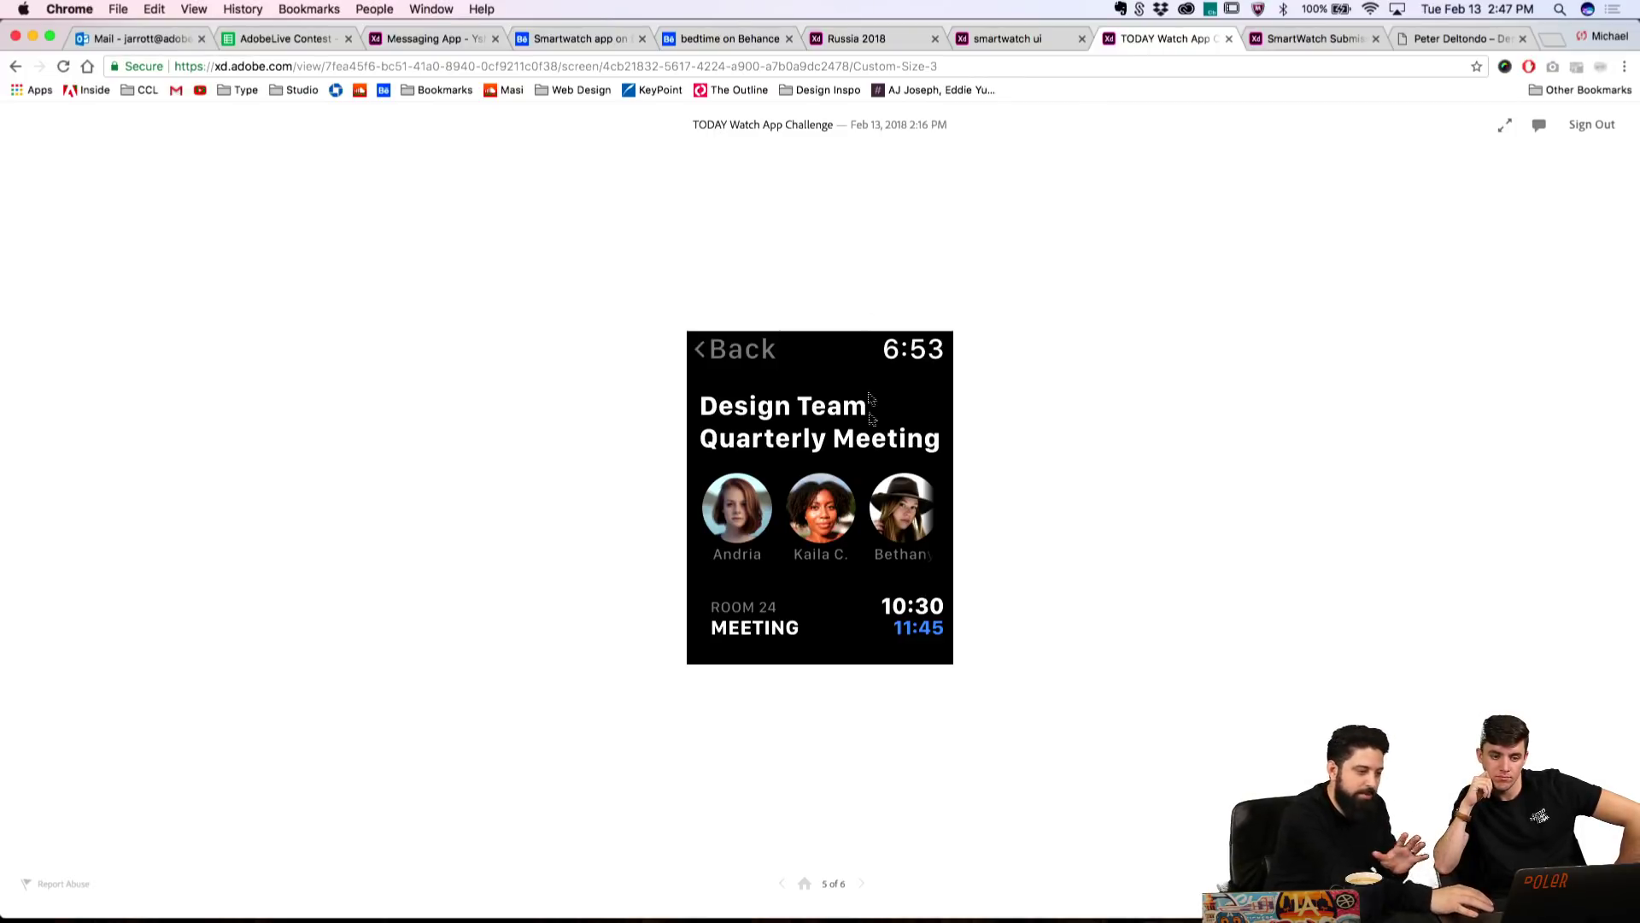
left_click(871, 38)
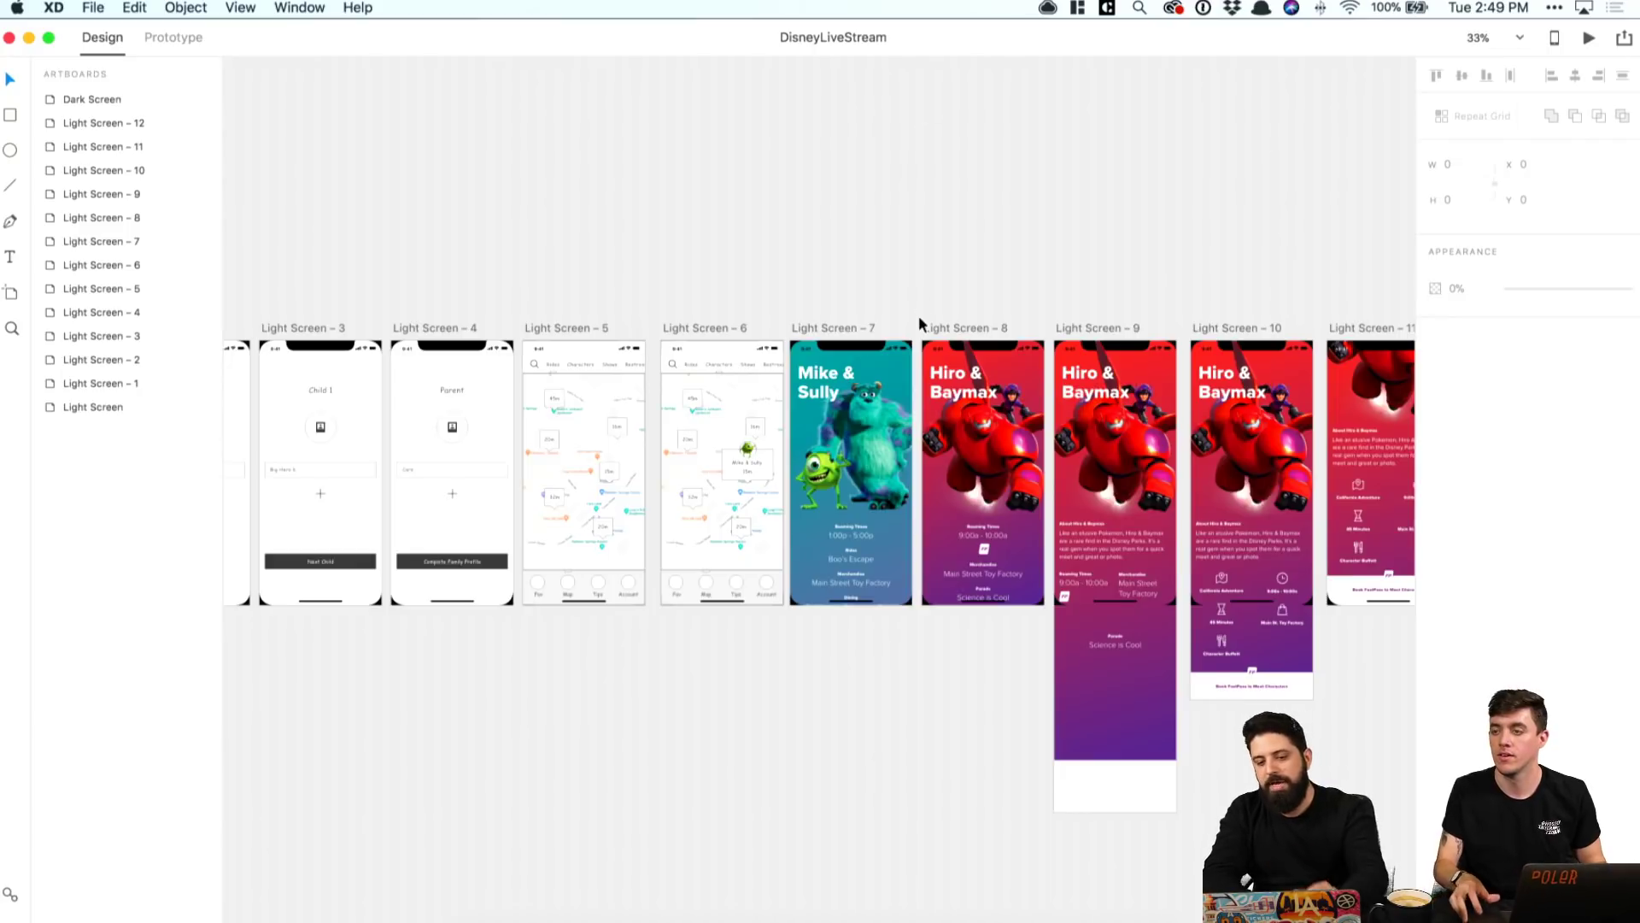
Step: In Adobe XD's DisneyLiveStream file, duplicate the Light Screen – 9 artboard and place the copy after Light Screen – 12
scroll(920, 323, "left", 2)
scroll(920, 322, "right", 15)
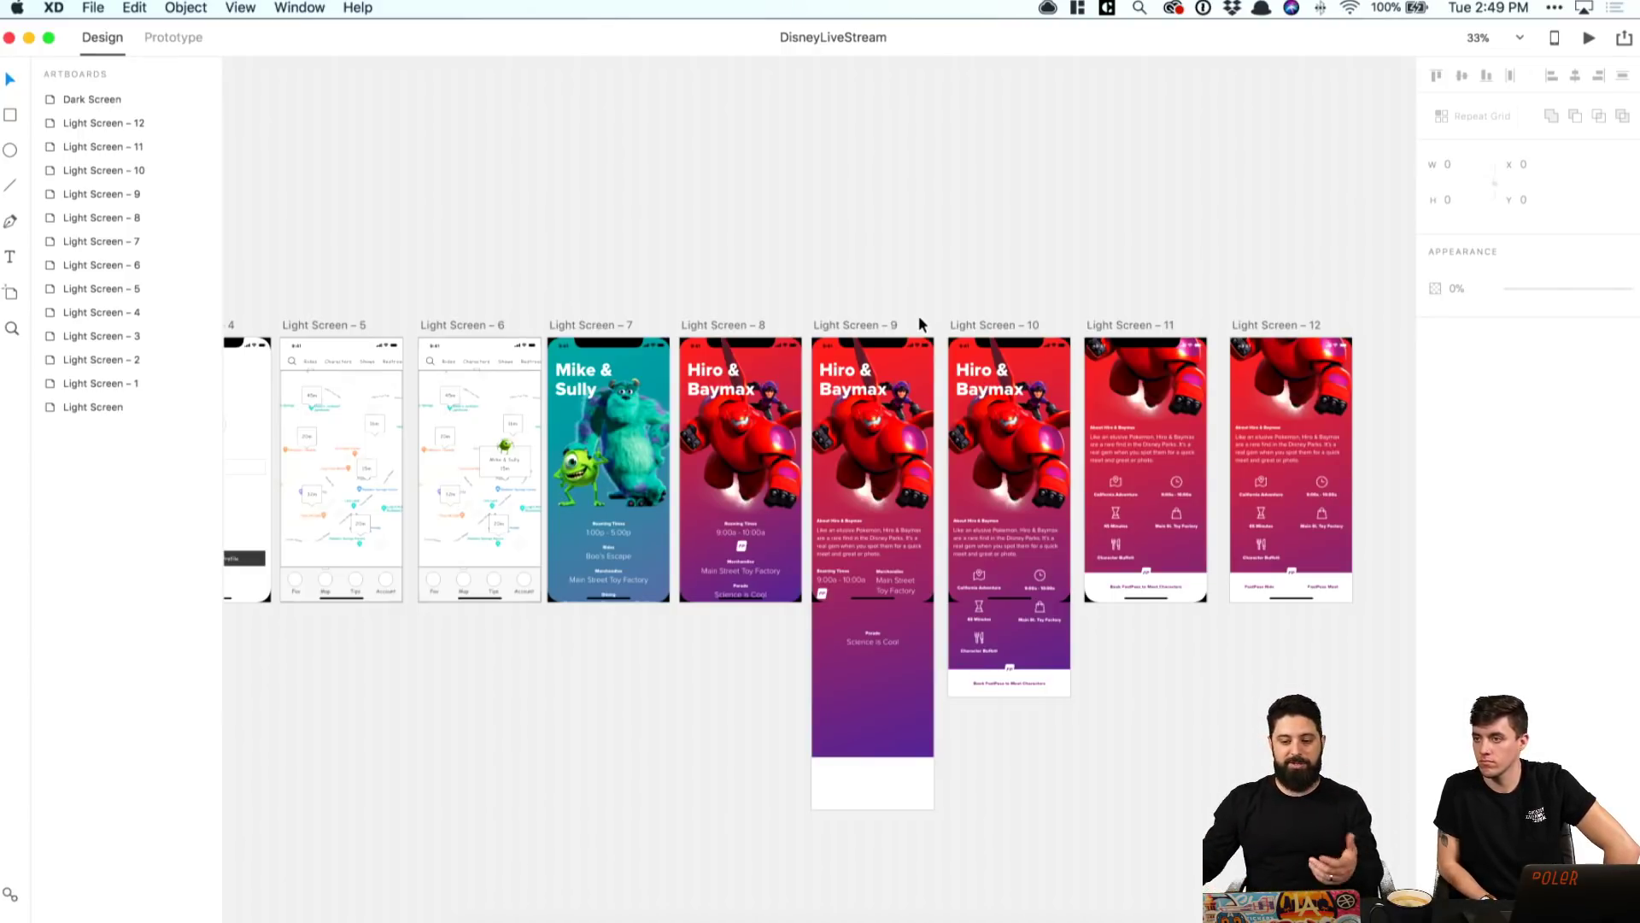
left_click_drag(842, 325, 1385, 324)
scroll(1167, 256, "right", 10)
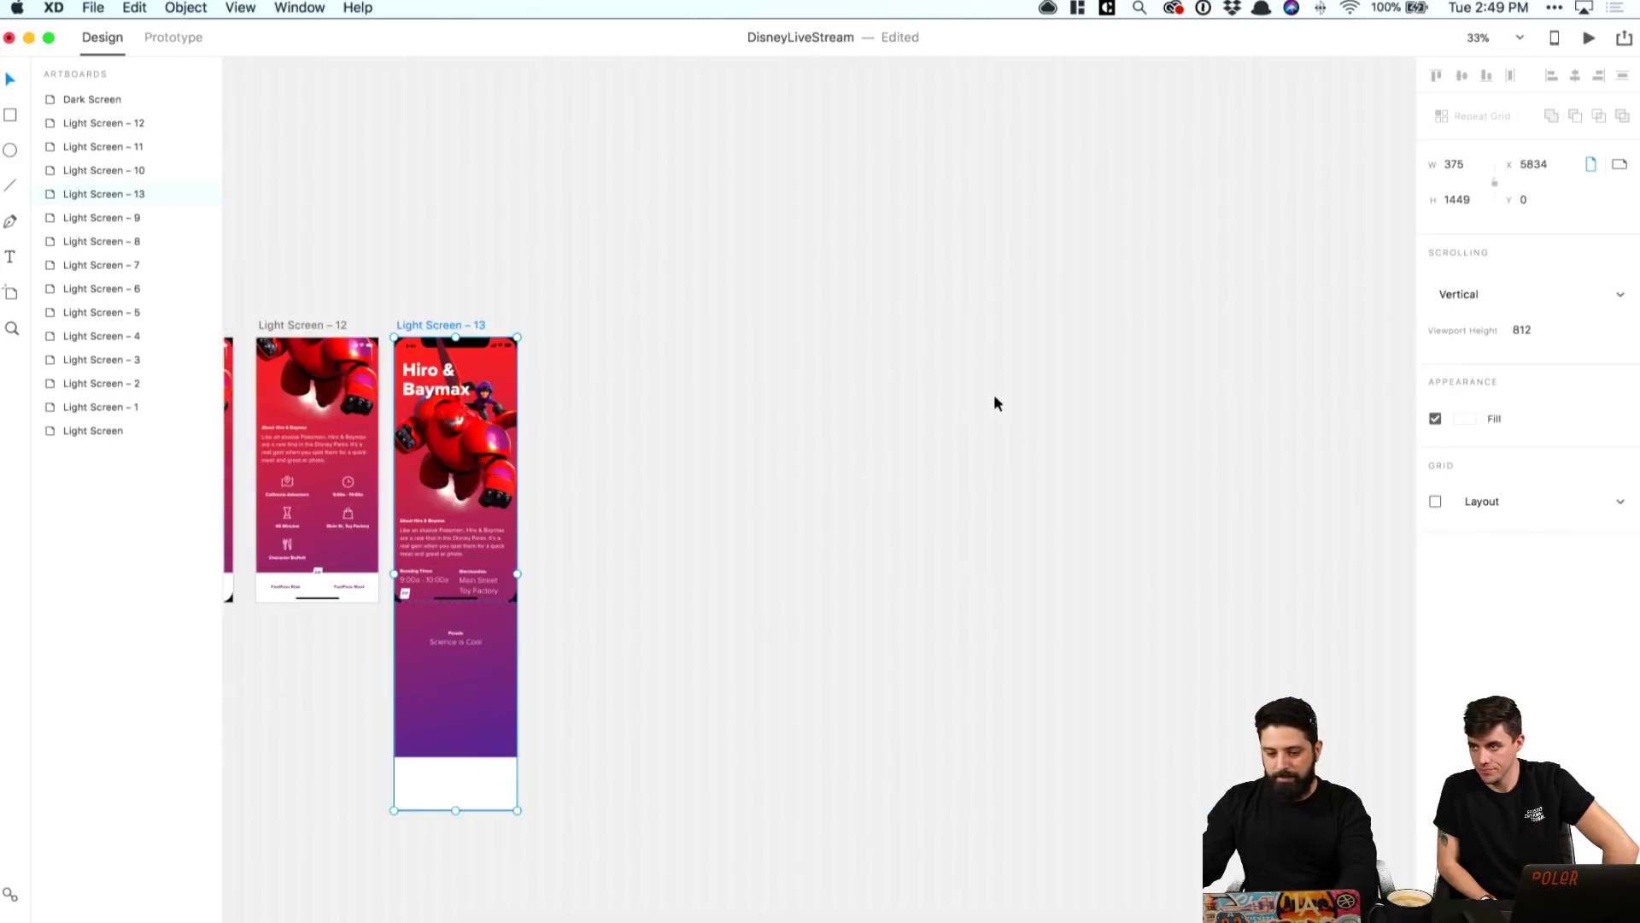
Step: Shorten the gradient background rectangle on the duplicated Hiro & Baymax artboard to a height of about 583
left_click(418, 752)
left_click_drag(458, 758, 483, 527)
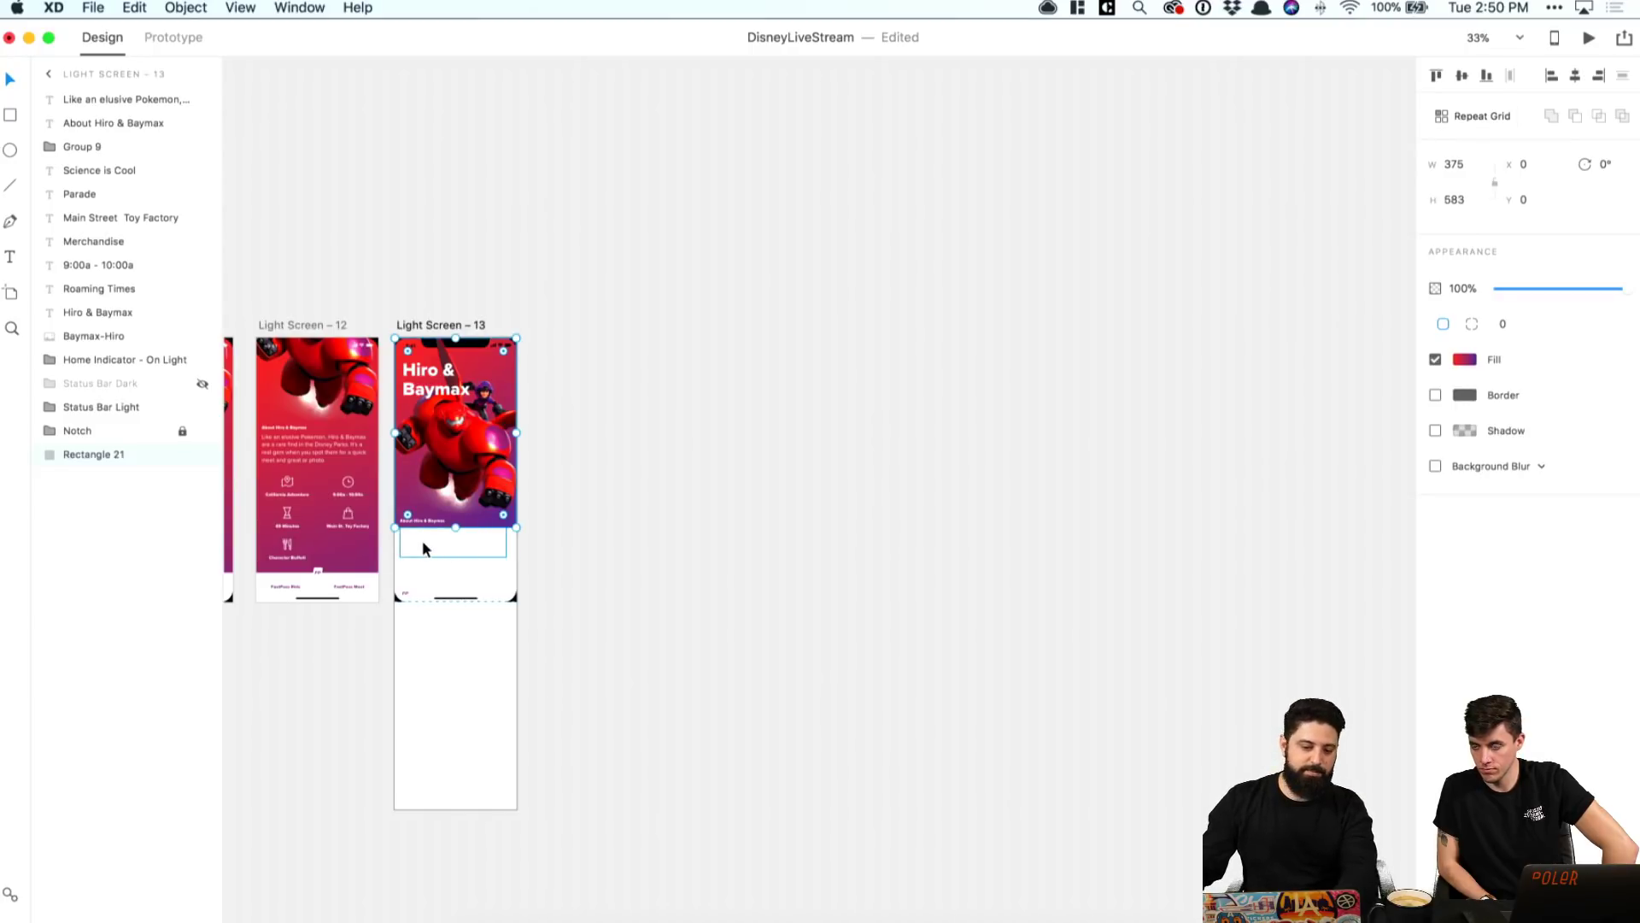
left_click(762, 470)
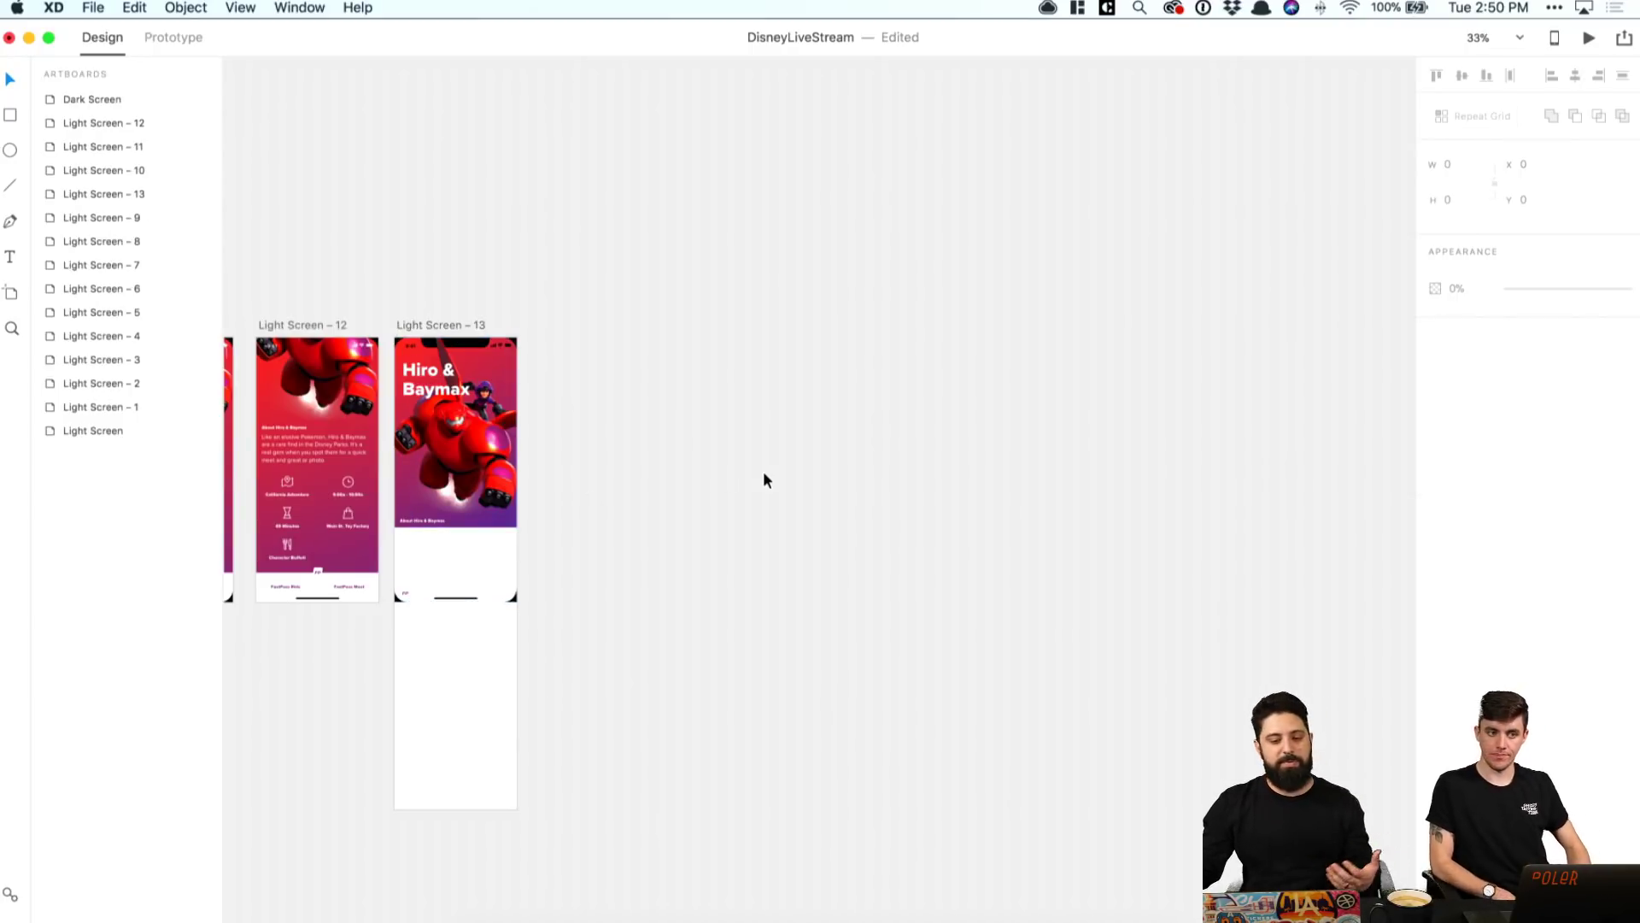
Step: Delete the duplicated Hiro & Baymax artboard at the end of the row
scroll(762, 469, "left", 3)
scroll(764, 480, "left", 1)
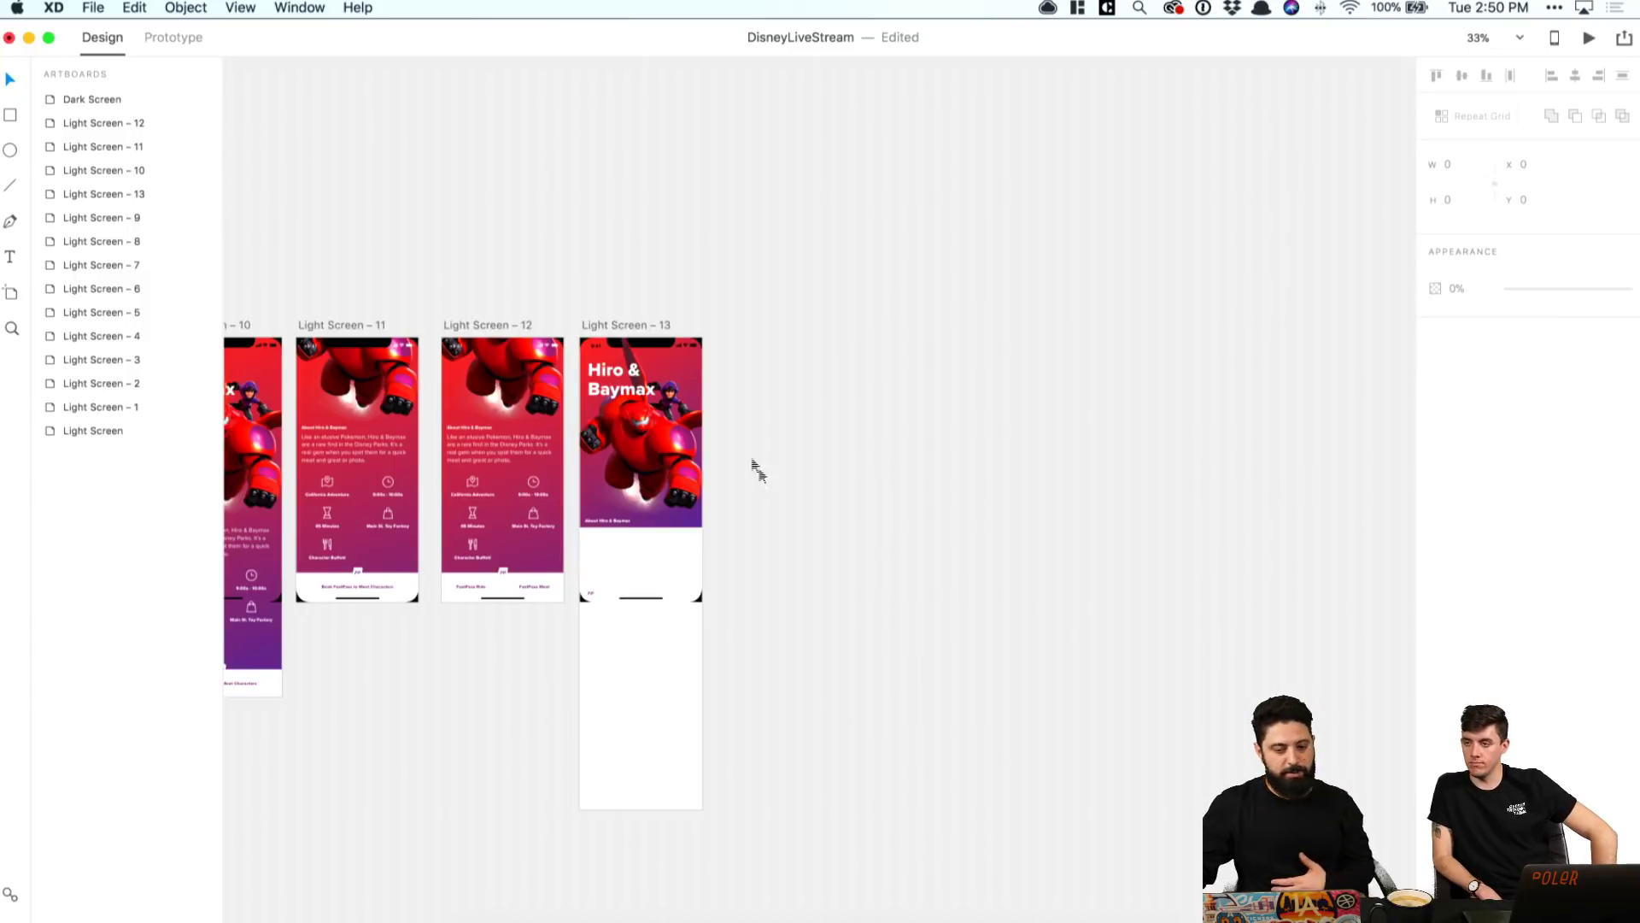
left_click(645, 326)
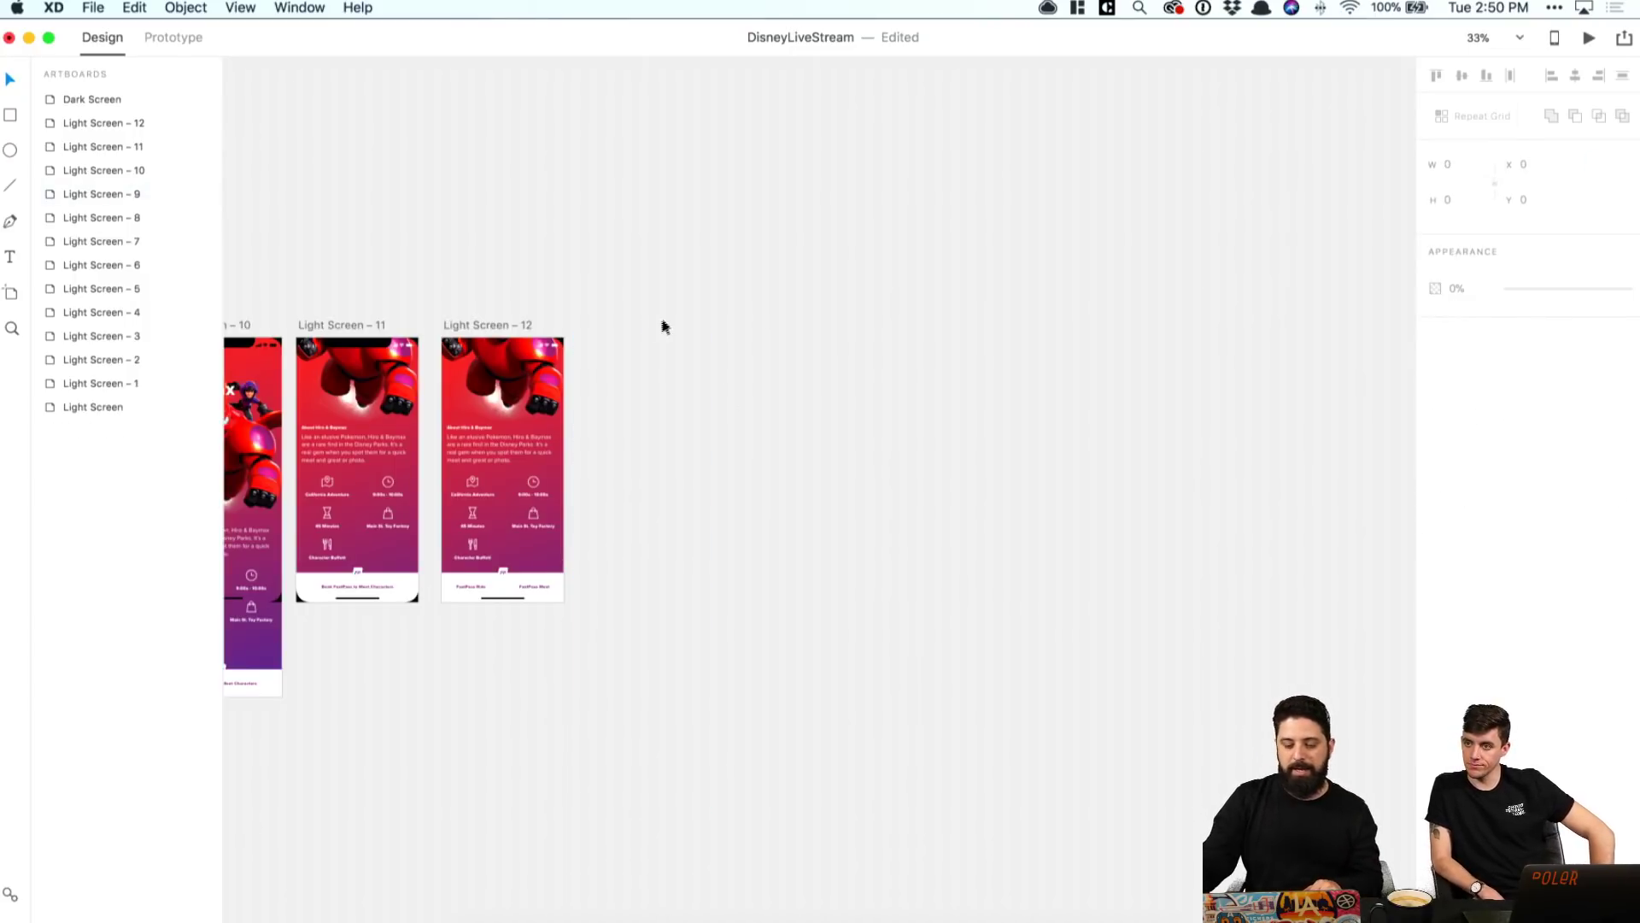
scroll(649, 328, "left", 15)
scroll(663, 318, "left", 5)
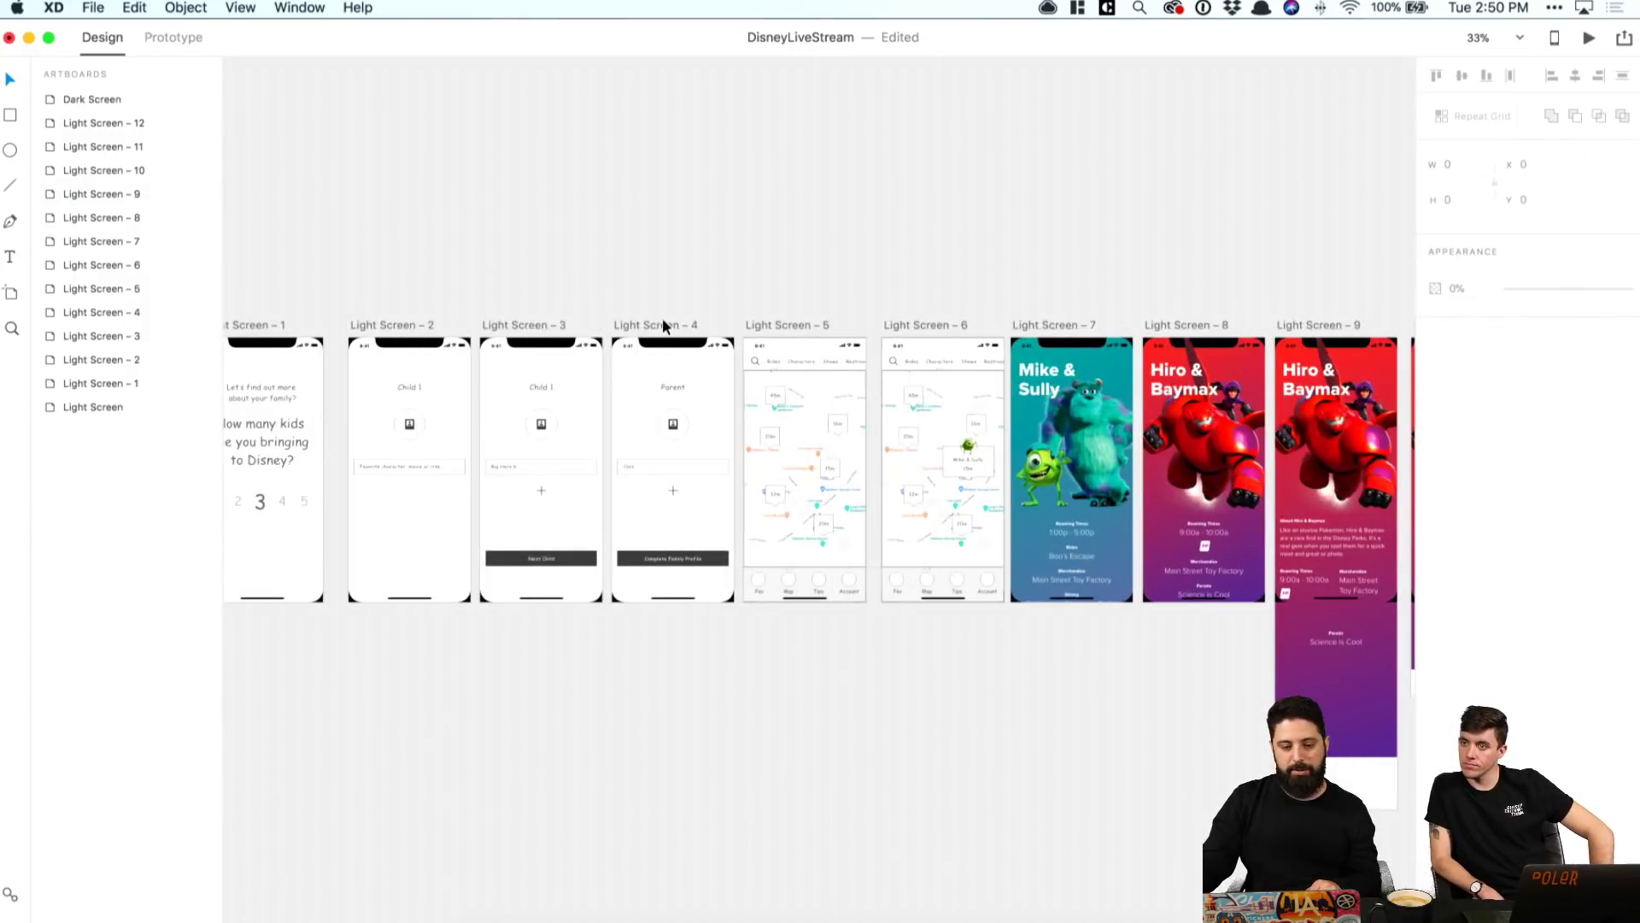